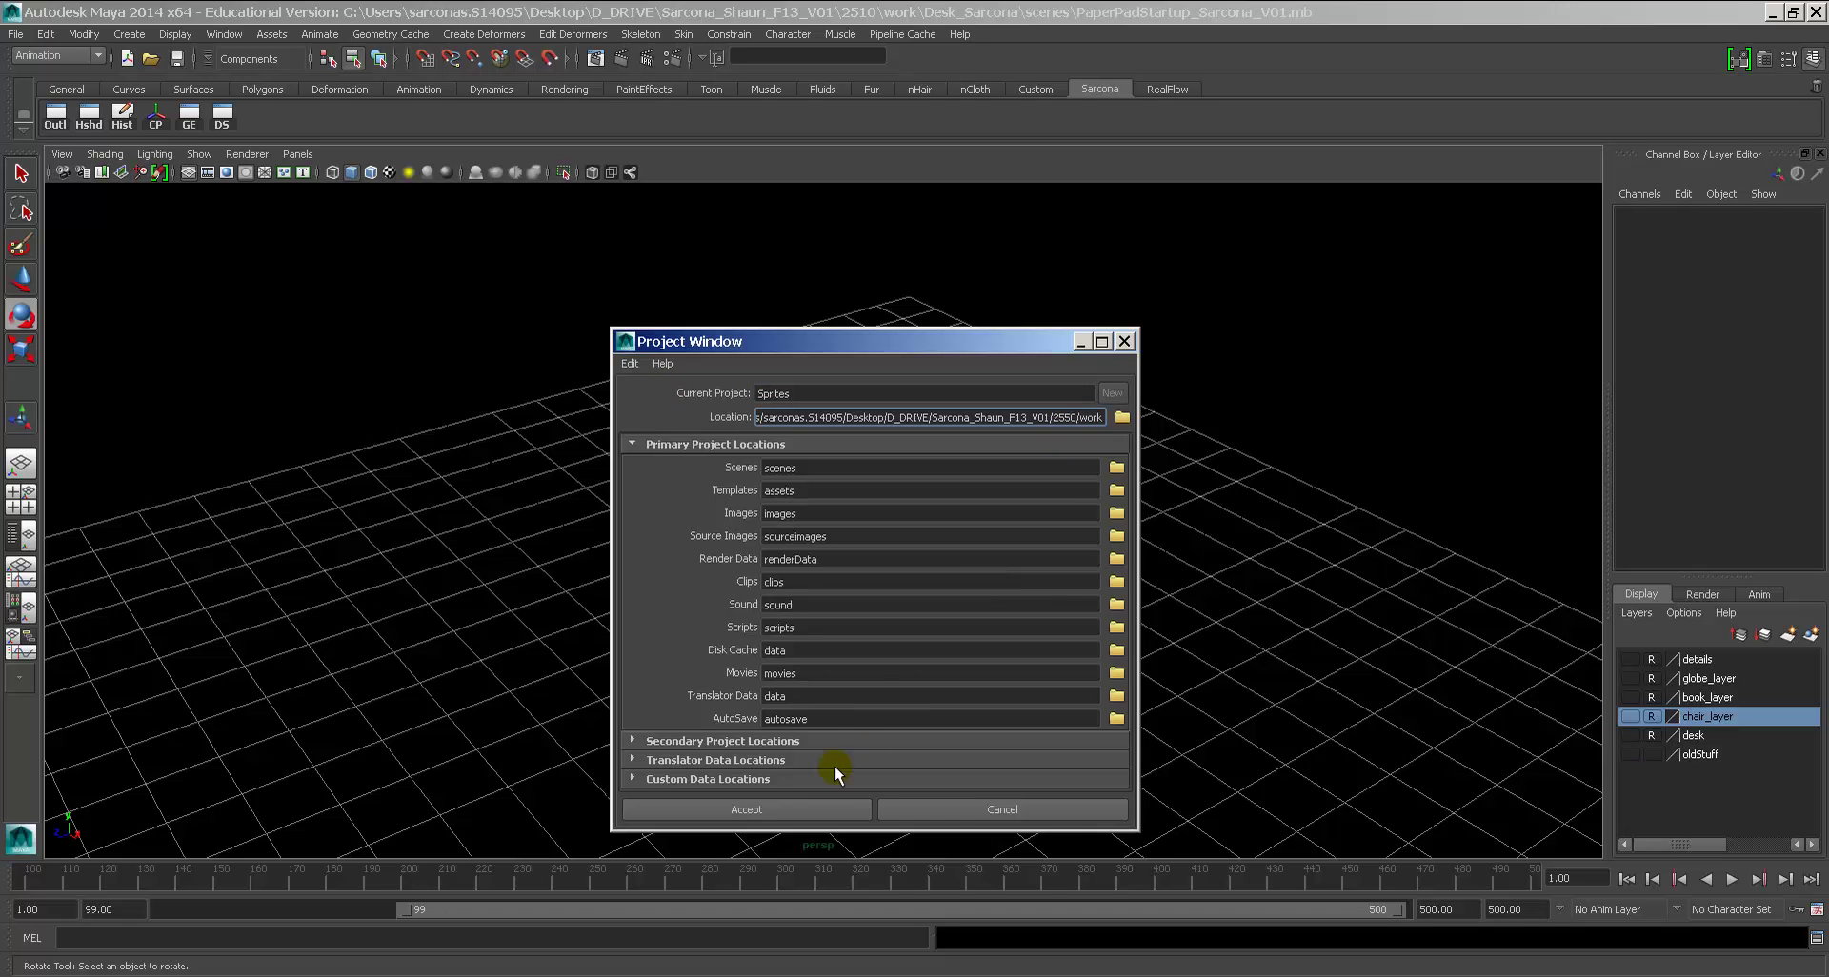
Step: Accept the Sprites project in the 2550/work location with its default folder names
{"action": "left_click", "coordinate": [805, 810]}
{"action": "left_click", "coordinate": [784, 507]}
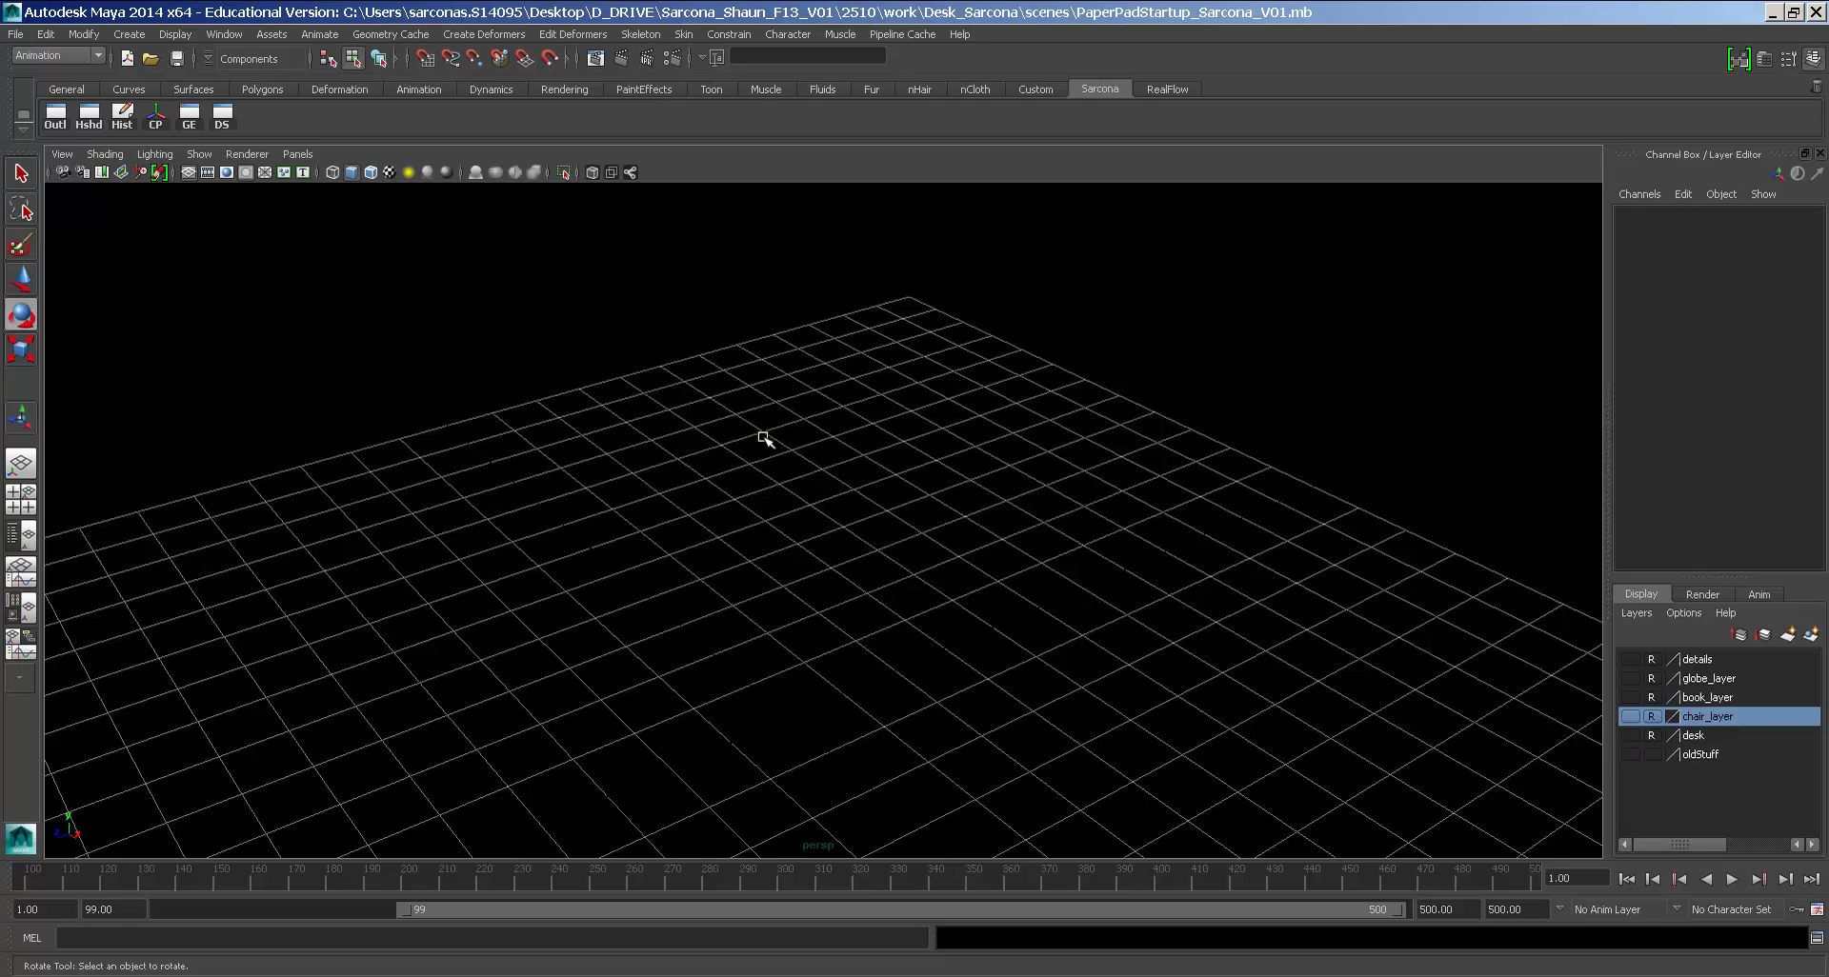
{"action": "left_click_drag", "start_coordinate": [910, 519], "coordinate": [788, 473], "text": "alt"}
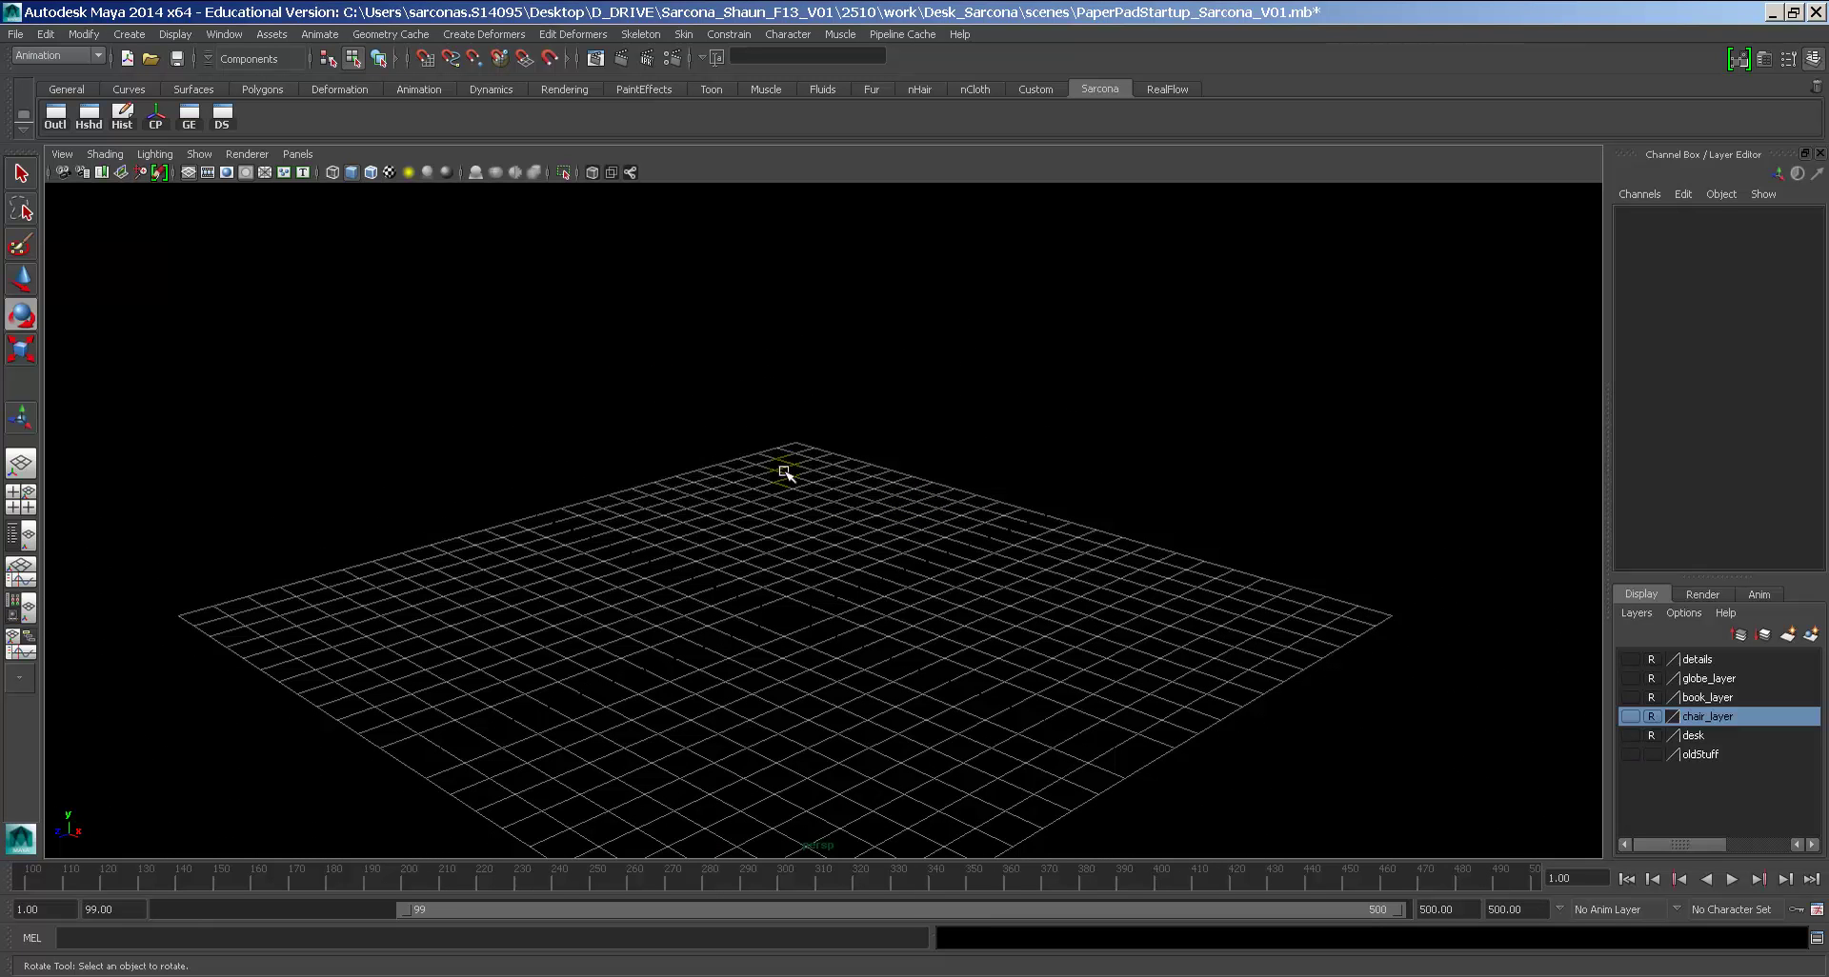
Step: Switch to the Dynamics menu set and detach its Particles commands as a floating palette
{"action": "left_click", "coordinate": [68, 55]}
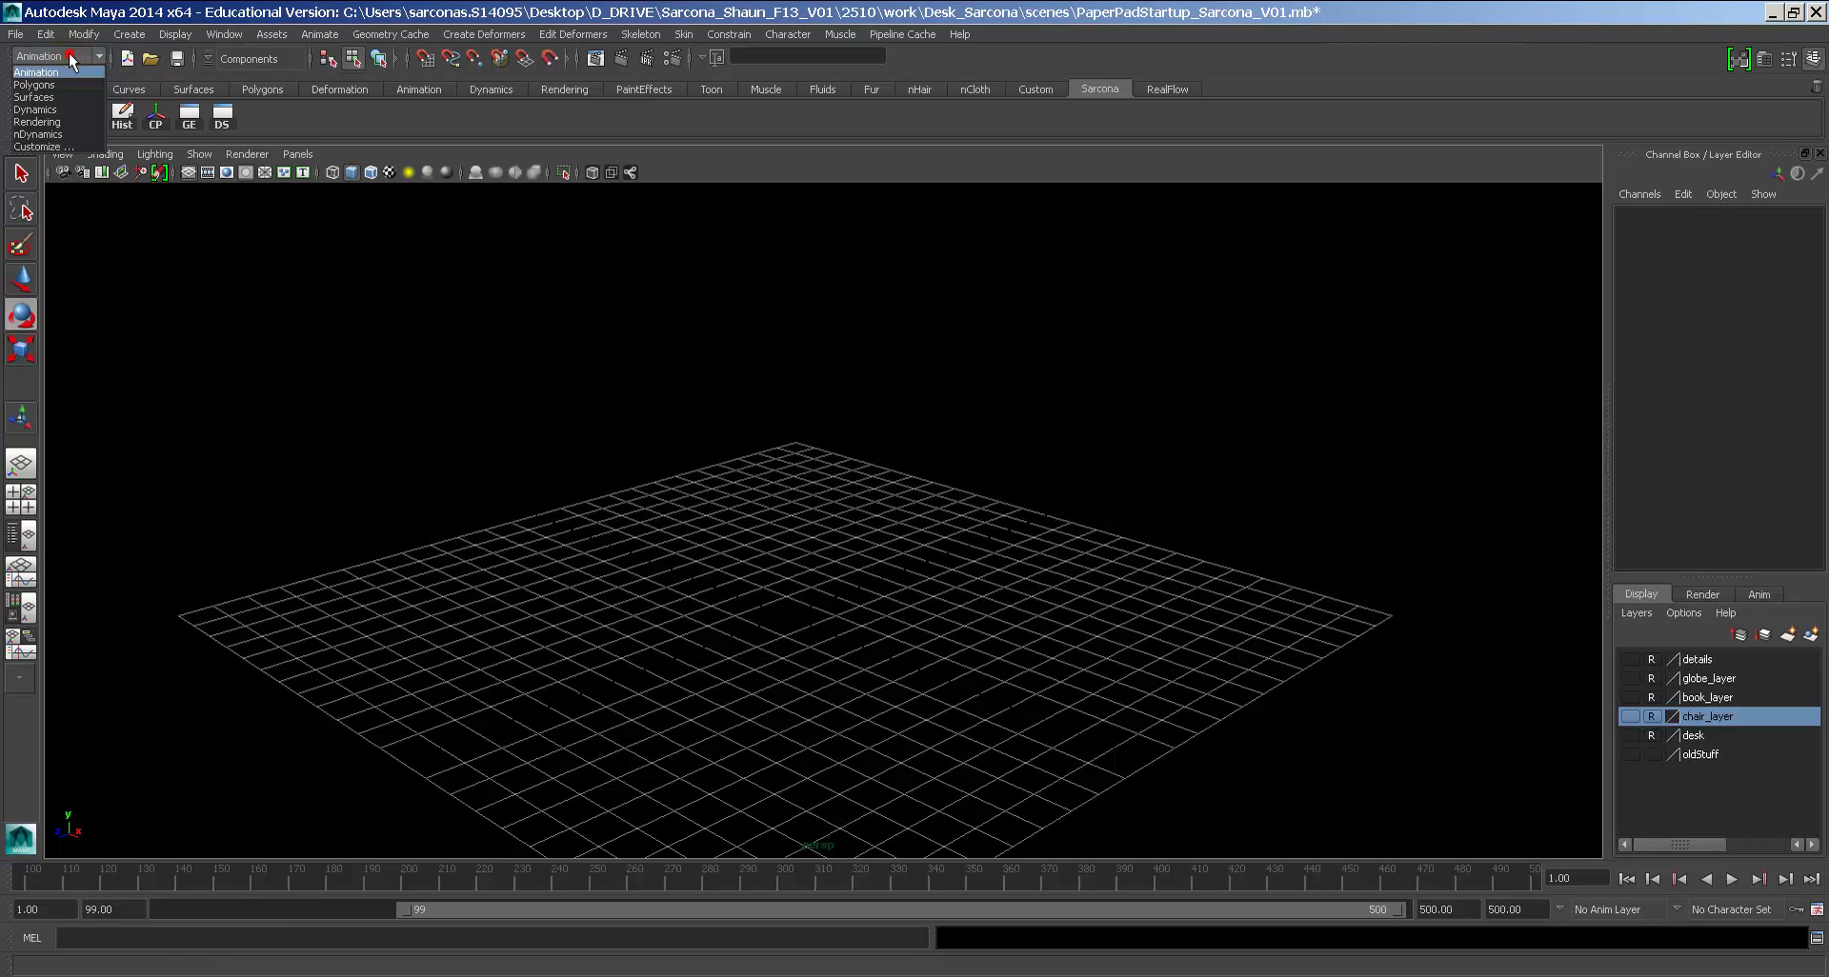
{"action": "left_click", "coordinate": [35, 111]}
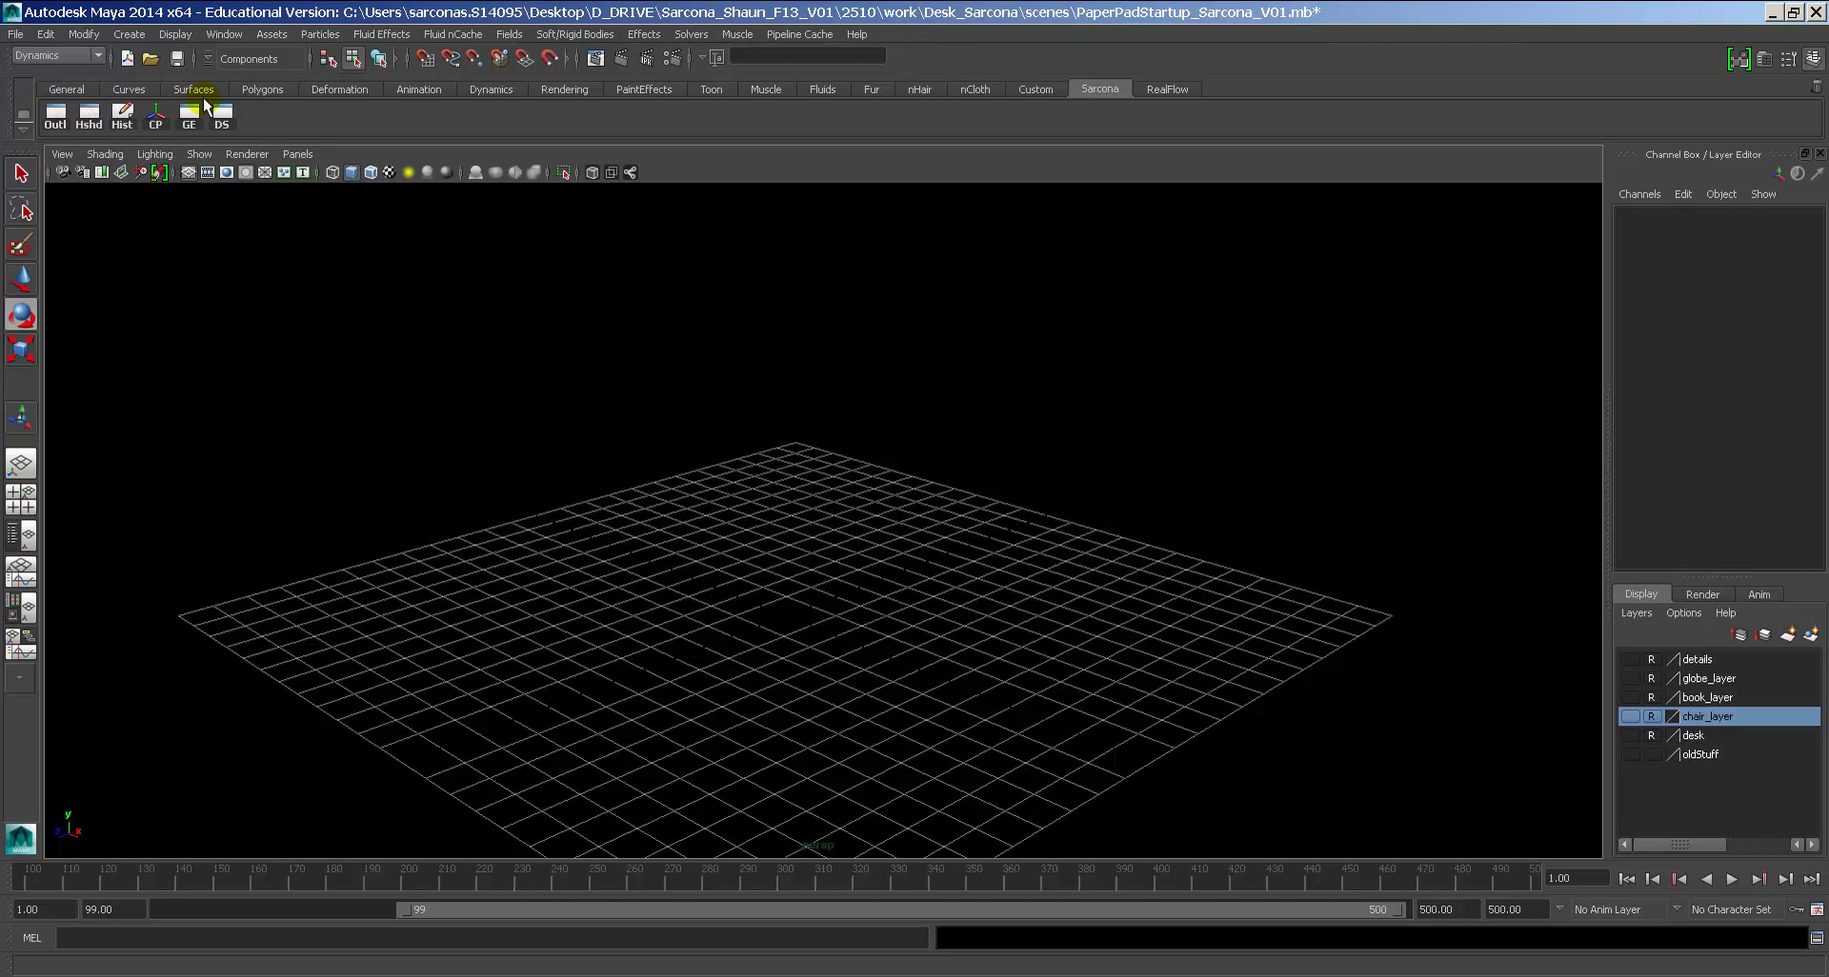
{"action": "left_click", "coordinate": [322, 36]}
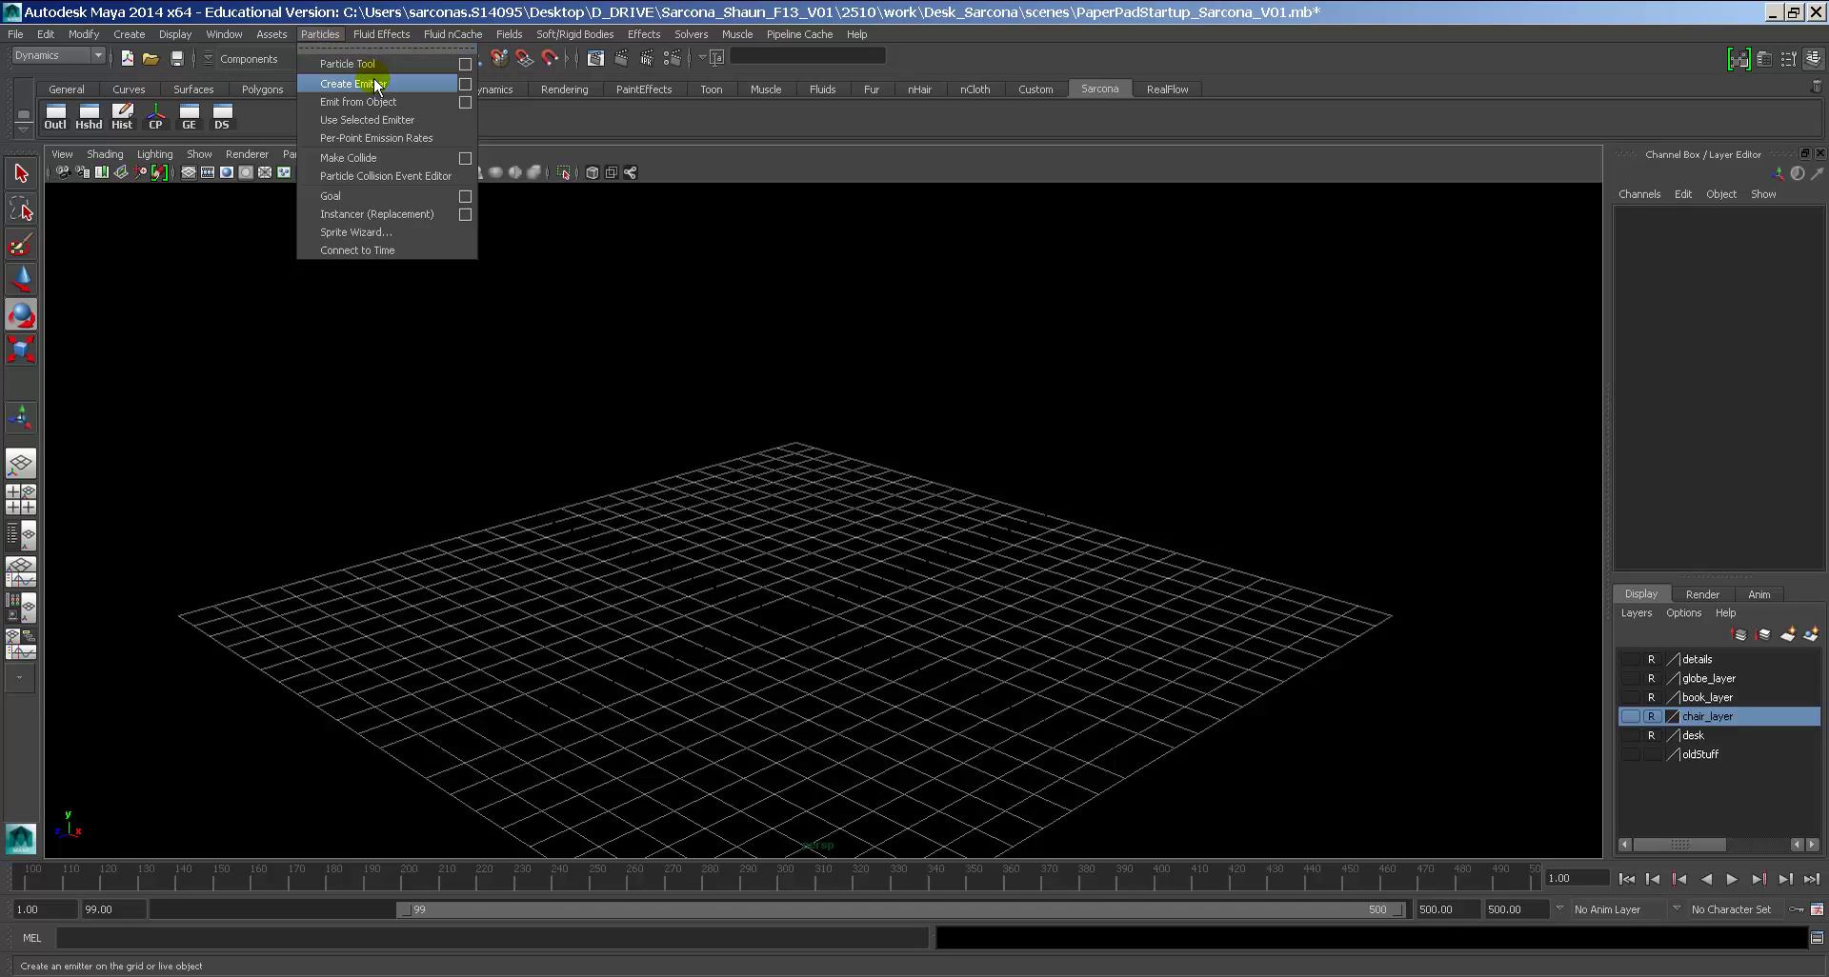
{"action": "left_click", "coordinate": [375, 46]}
{"action": "left_click_drag", "start_coordinate": [375, 48], "coordinate": [174, 234]}
Step: Switch to the nDynamics menu set and compare its detached nParticles commands, including the Create nParticles options, with the Particles commands
{"action": "left_click", "coordinate": [57, 55]}
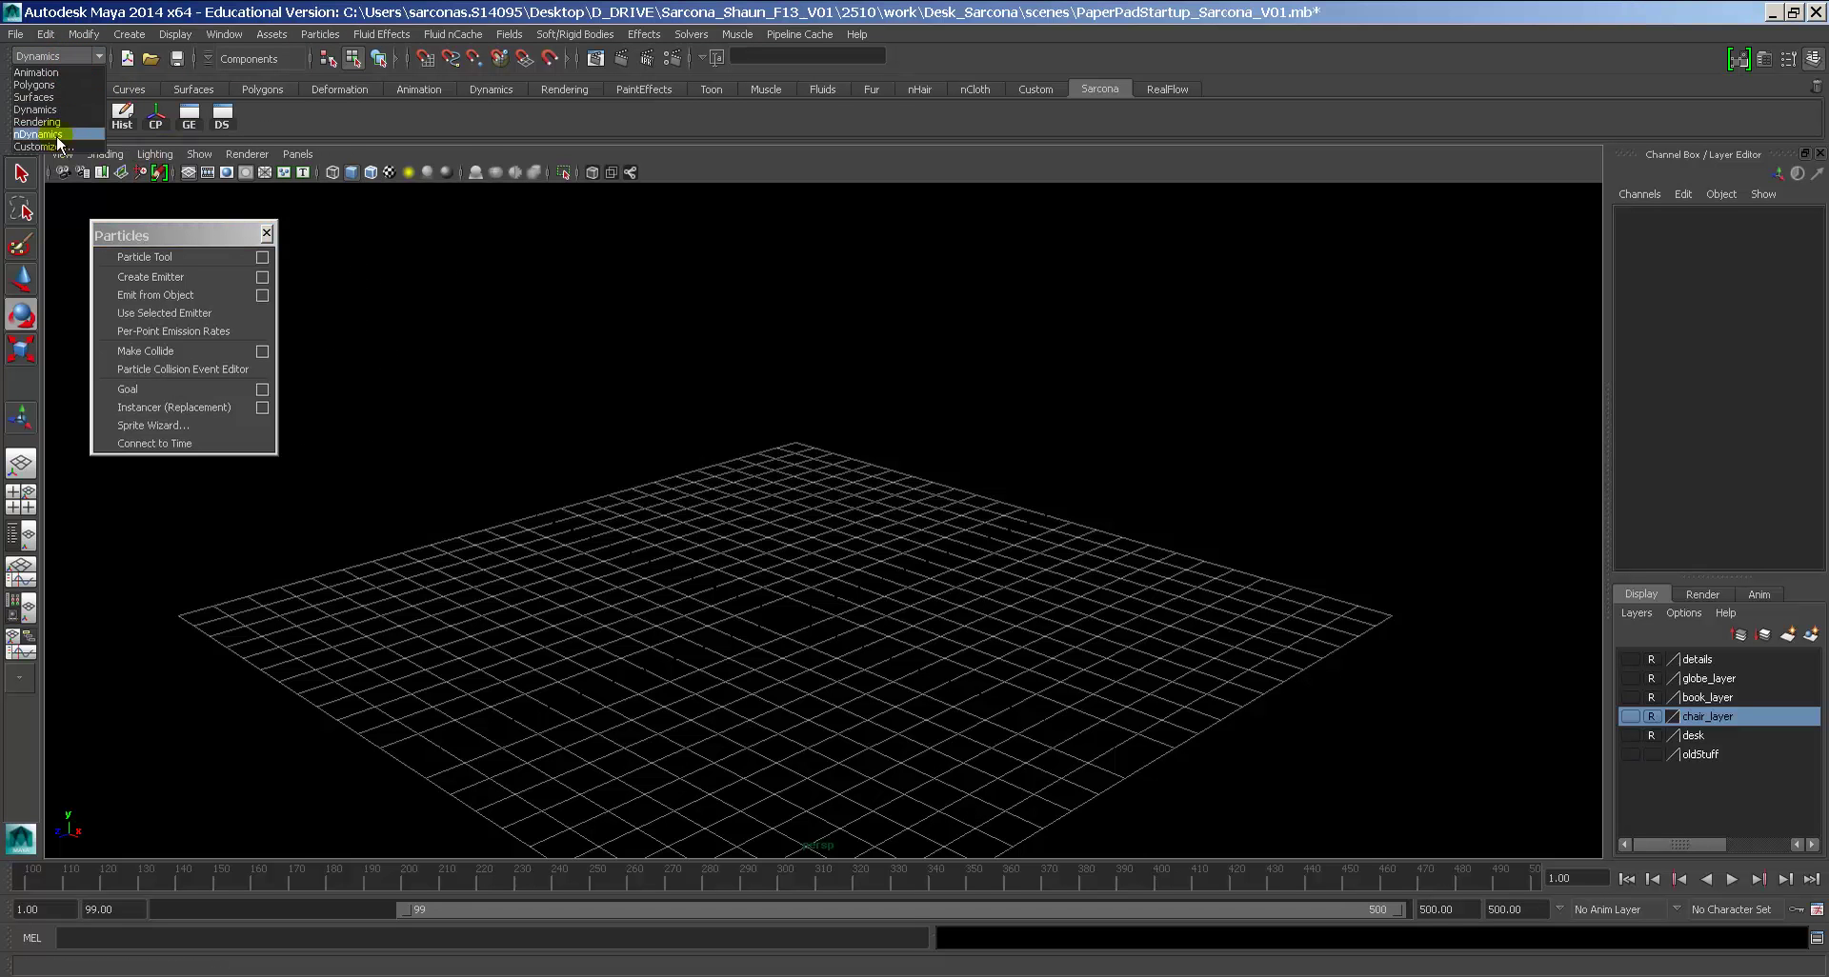
{"action": "left_click", "coordinate": [43, 138]}
{"action": "left_click", "coordinate": [322, 34]}
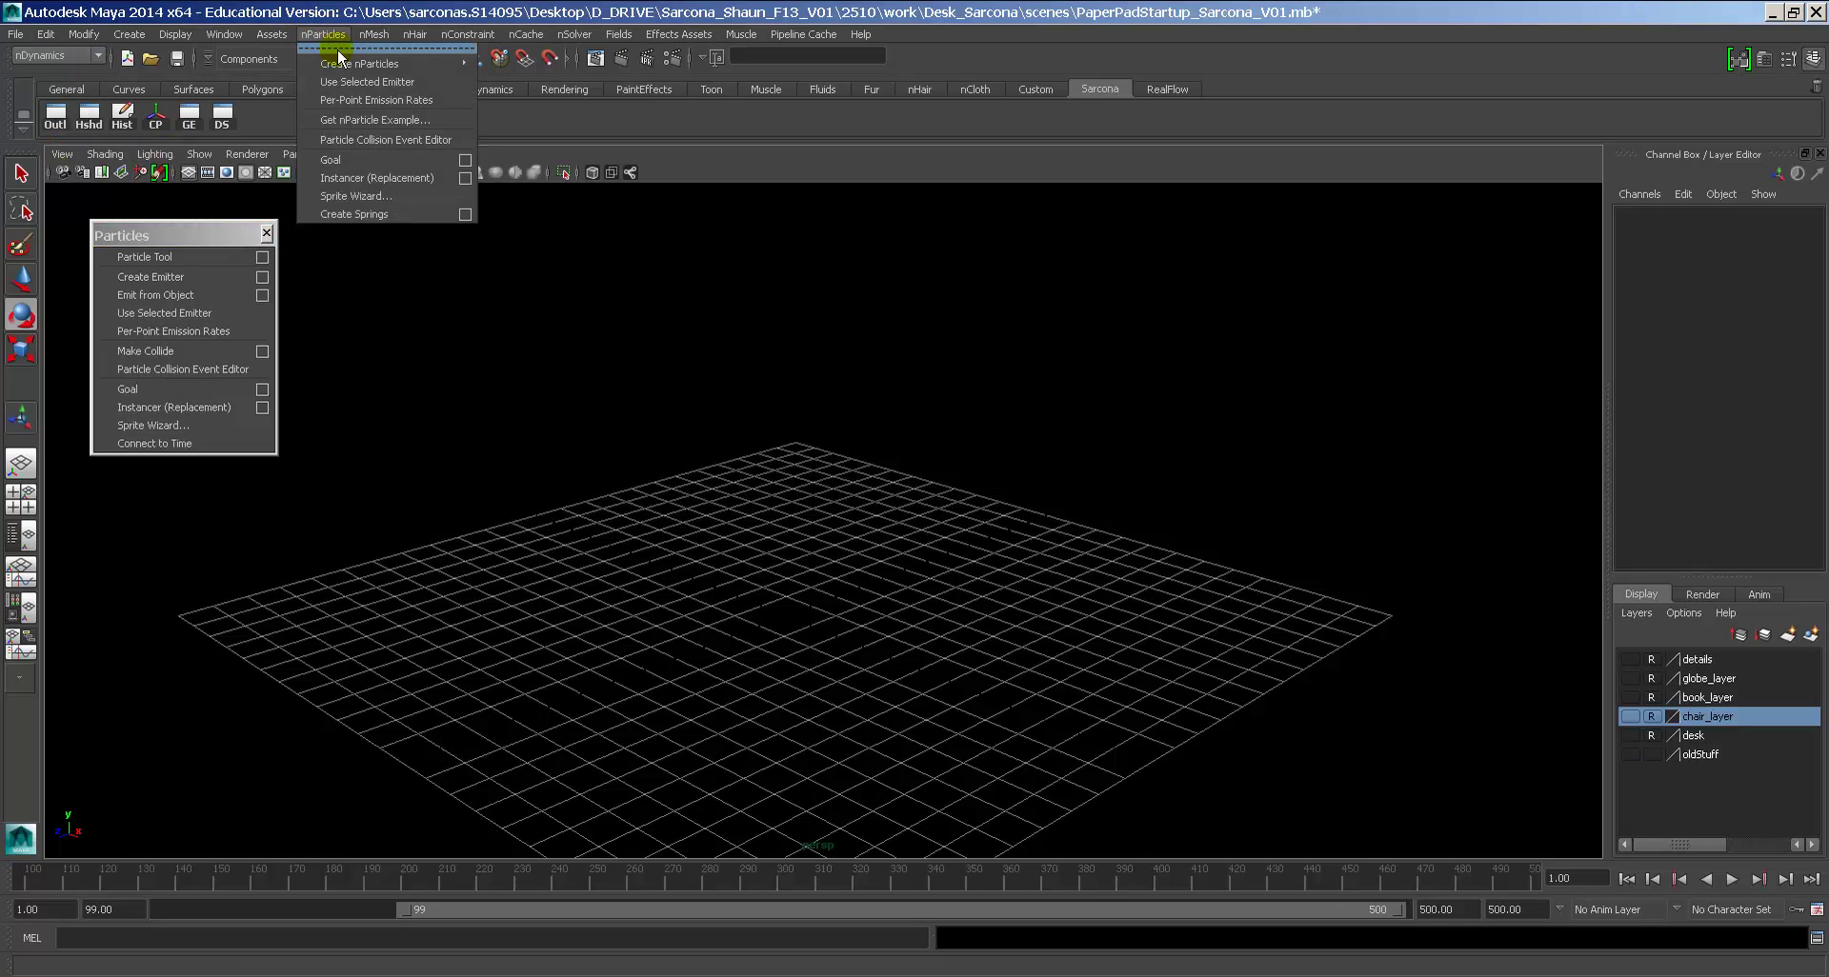
{"action": "left_click", "coordinate": [371, 45]}
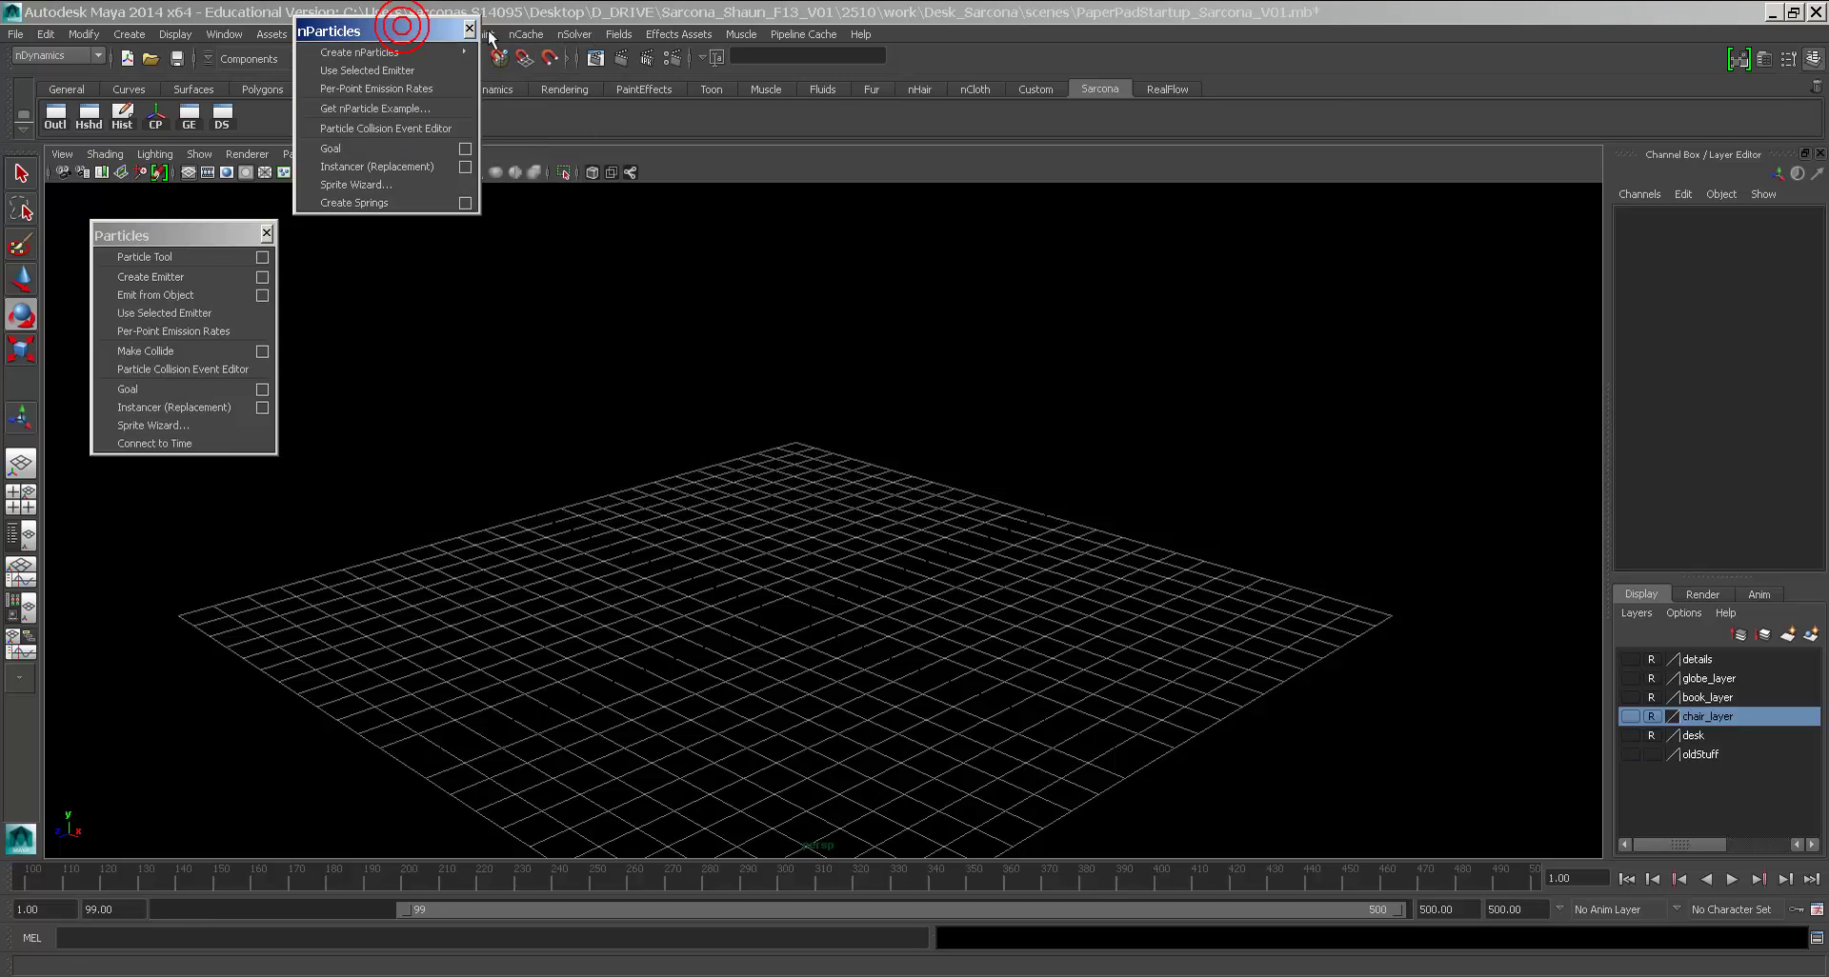
{"action": "left_click_drag", "start_coordinate": [403, 30], "coordinate": [390, 228]}
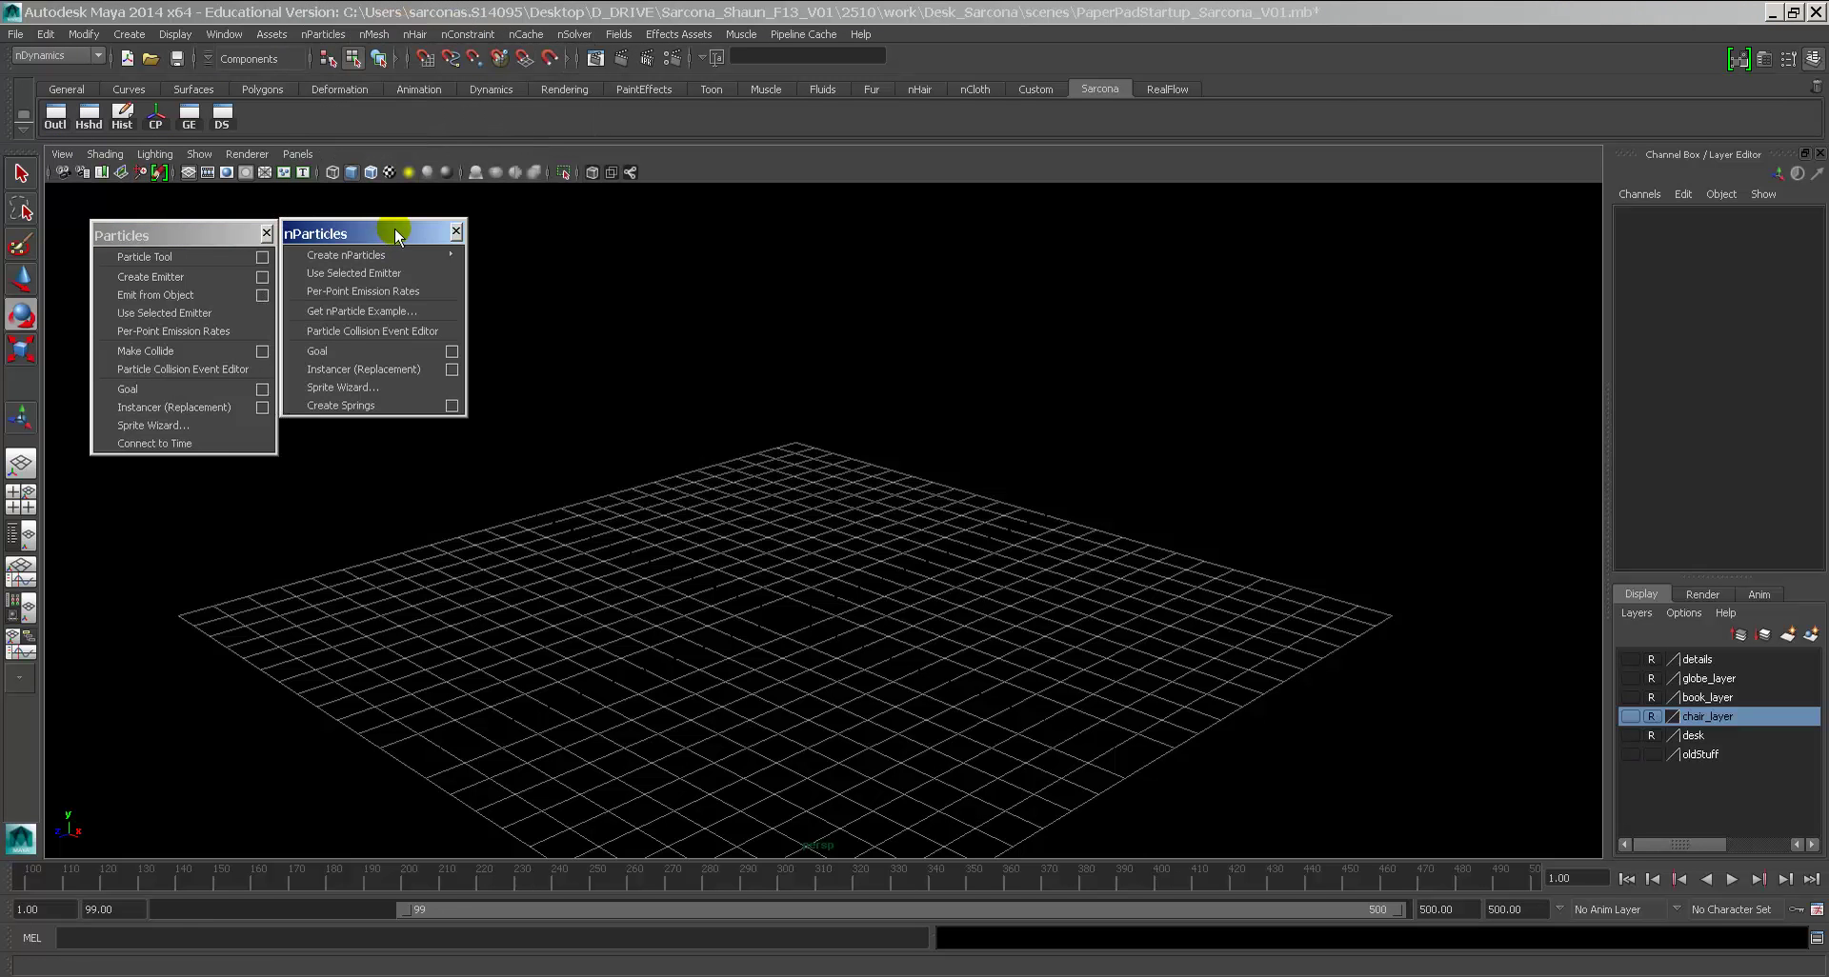
{"action": "mouse_move", "coordinate": [402, 259]}
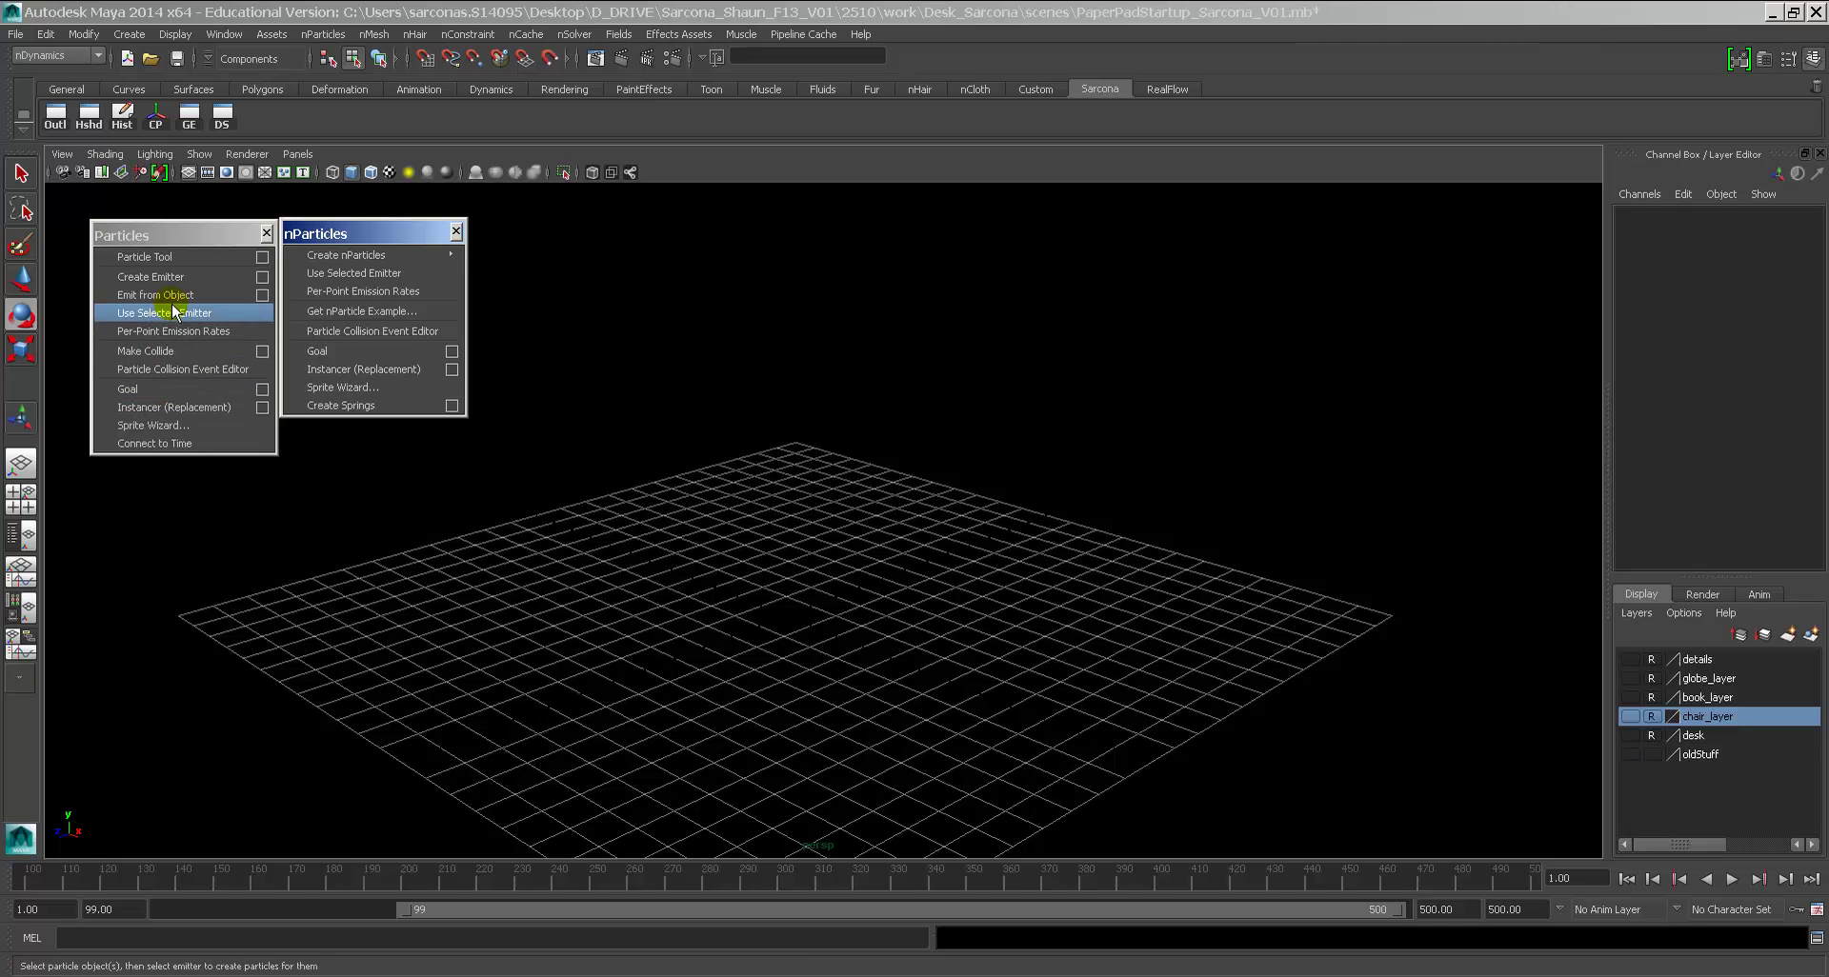
{"action": "left_click", "coordinate": [455, 233]}
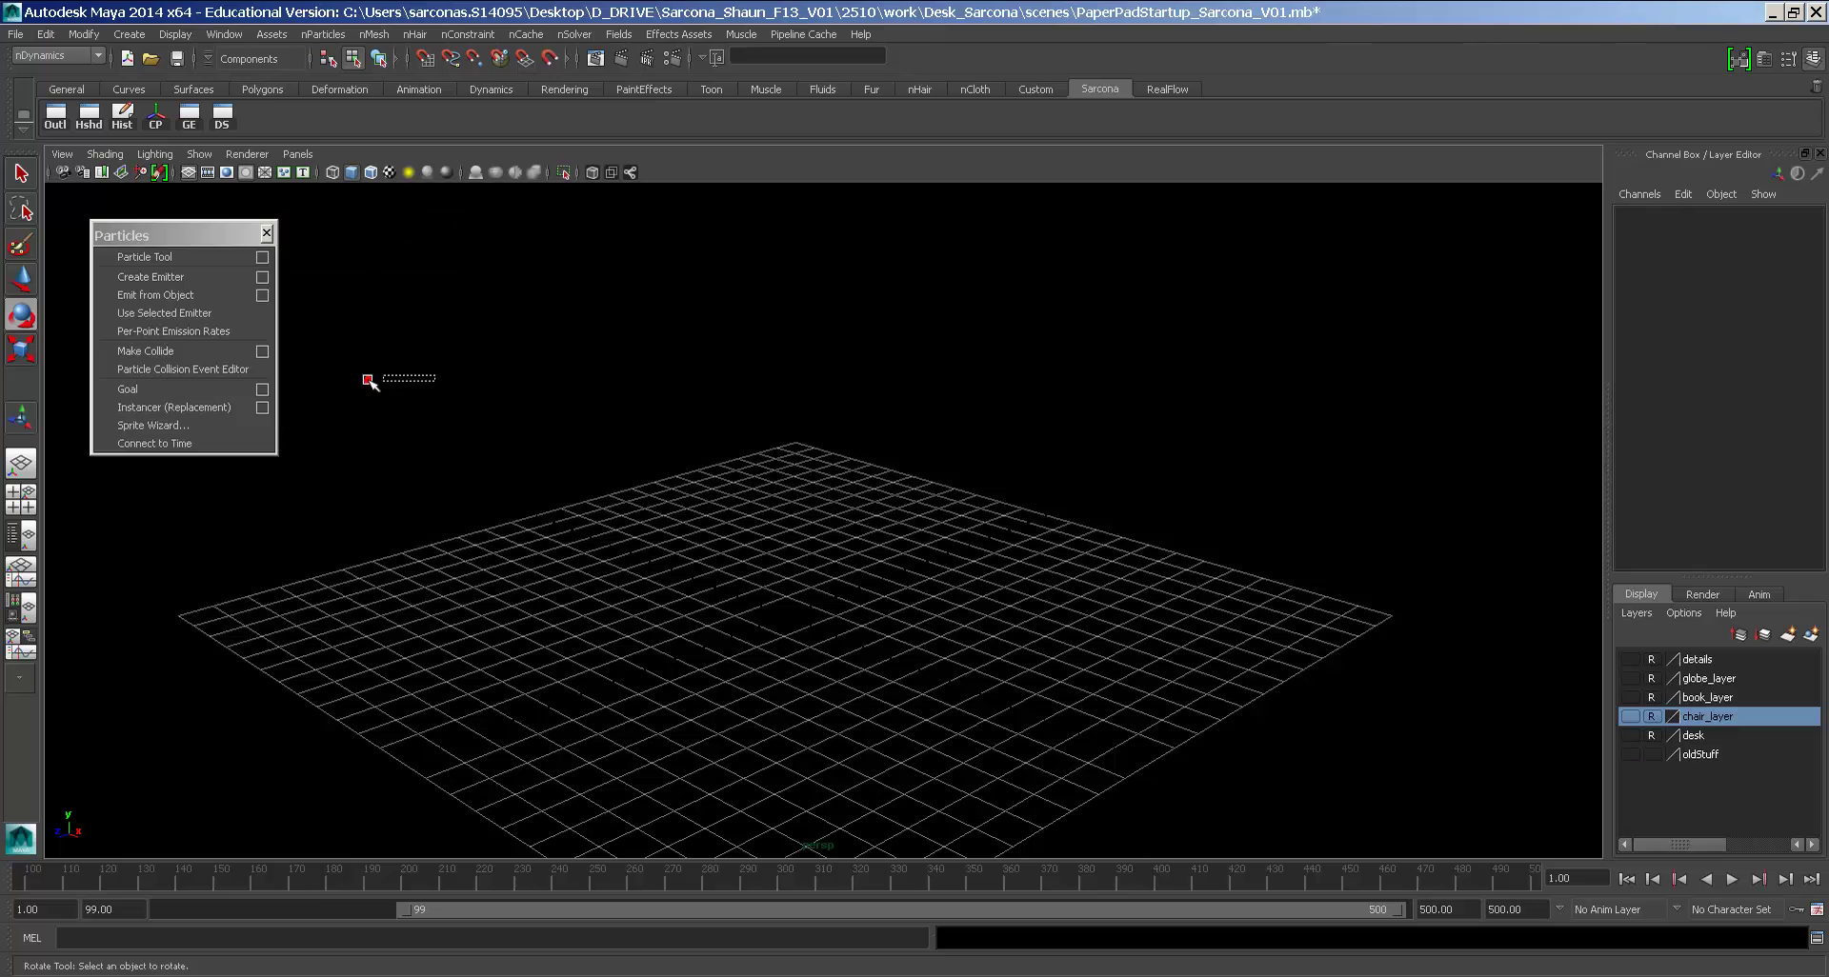
Step: Move the floating Particles palette to the viewport's corner and start the Particle Tool with its default settings
{"action": "left_click", "coordinate": [196, 236]}
{"action": "left_click_drag", "start_coordinate": [196, 232], "coordinate": [152, 197]}
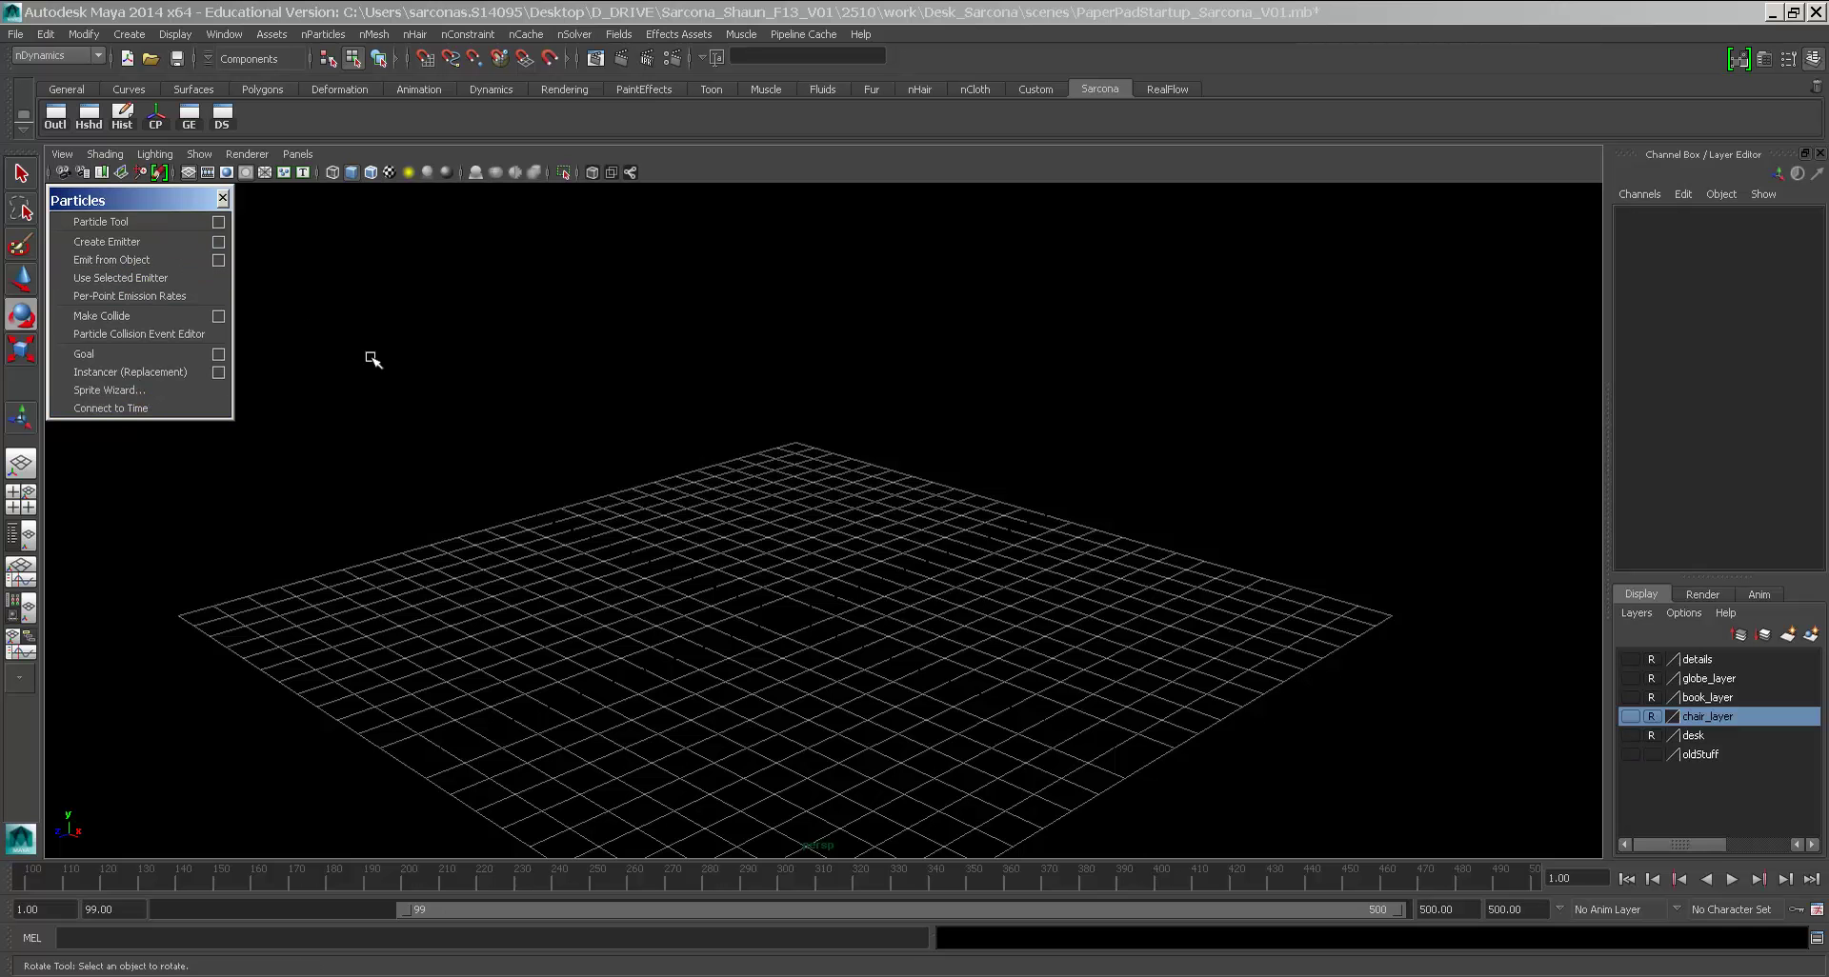
{"action": "left_click", "coordinate": [219, 221]}
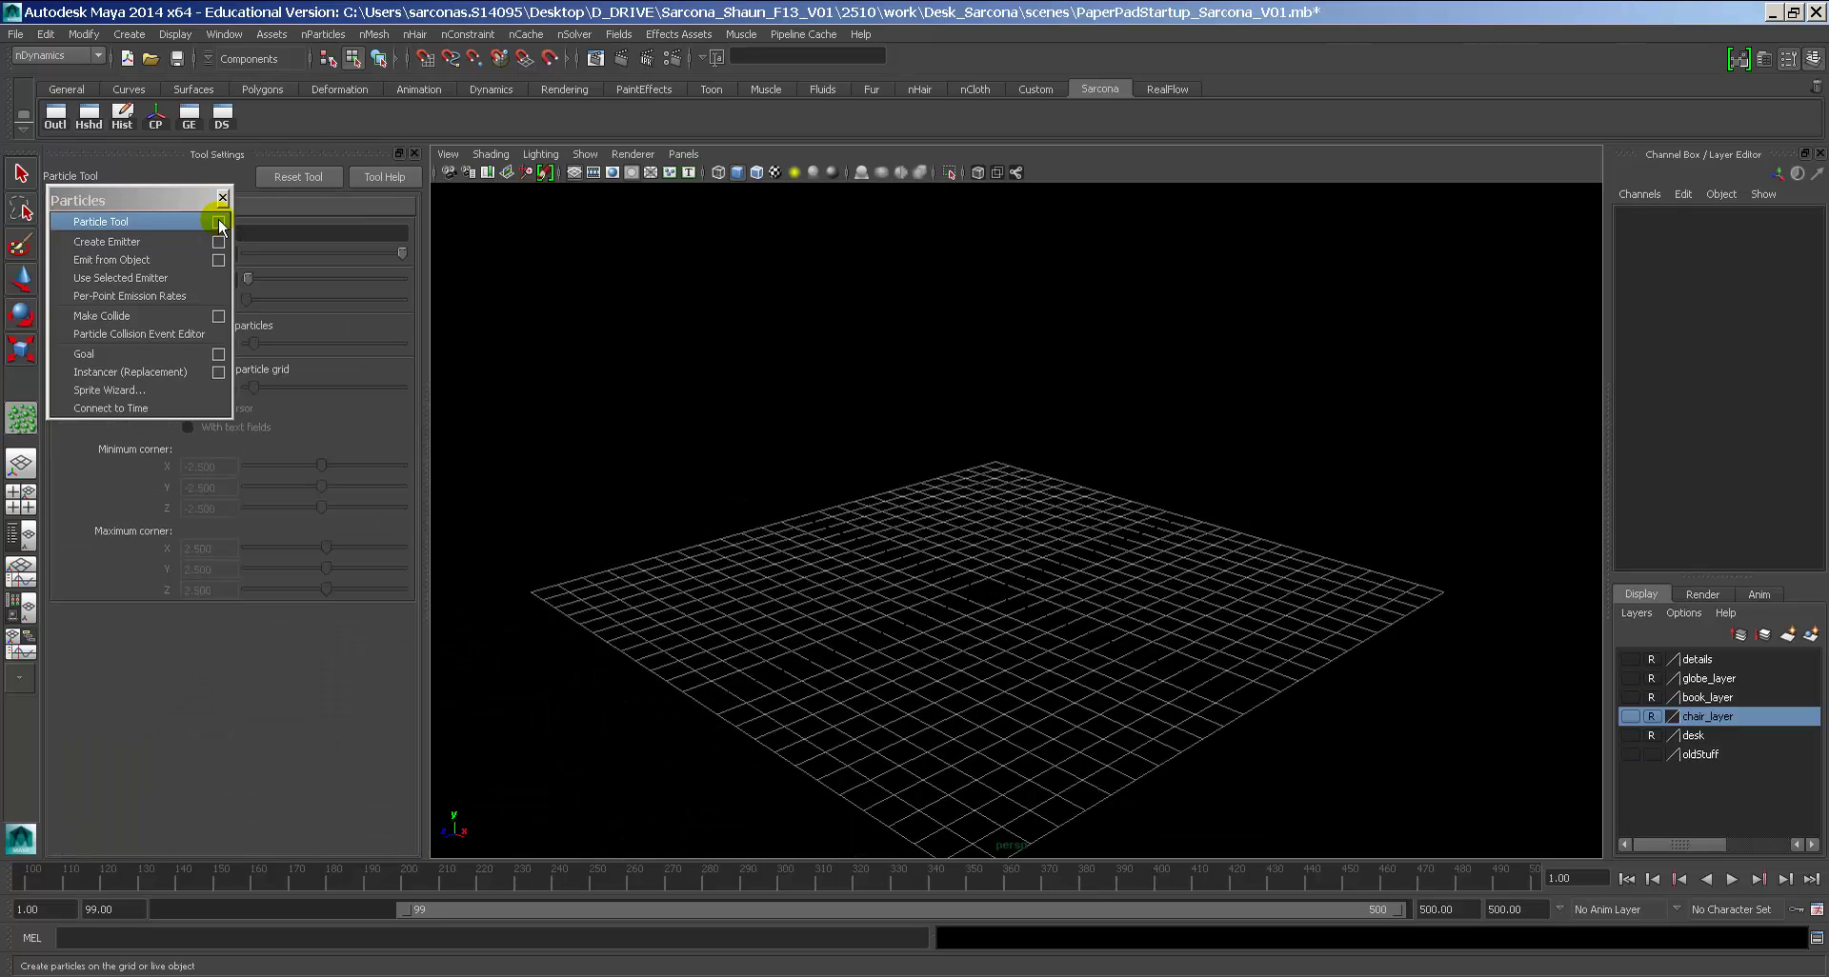
{"action": "left_click", "coordinate": [223, 197]}
{"action": "left_click_drag", "start_coordinate": [327, 153], "coordinate": [501, 157]}
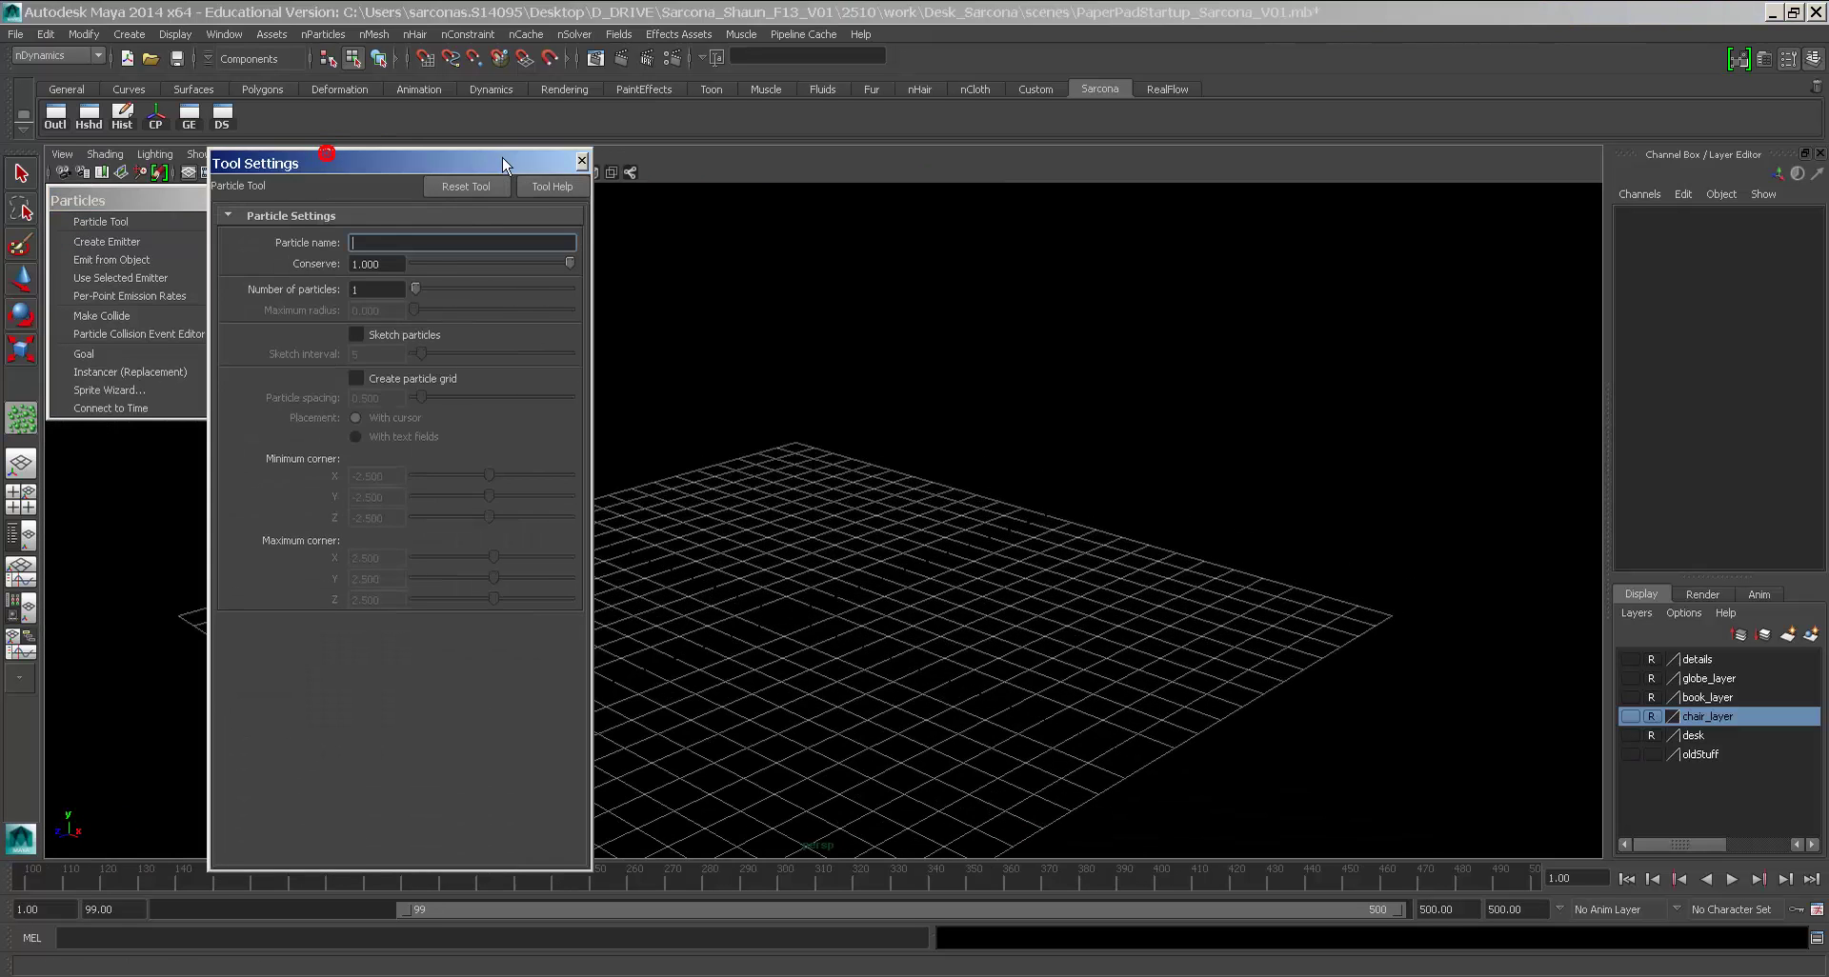
{"action": "left_click", "coordinate": [582, 161]}
Step: Place scattered individual particles on the ground plane with the Particle Tool and create them as one particle object
{"action": "left_click_drag", "start_coordinate": [746, 531], "coordinate": [845, 554], "text": "alt"}
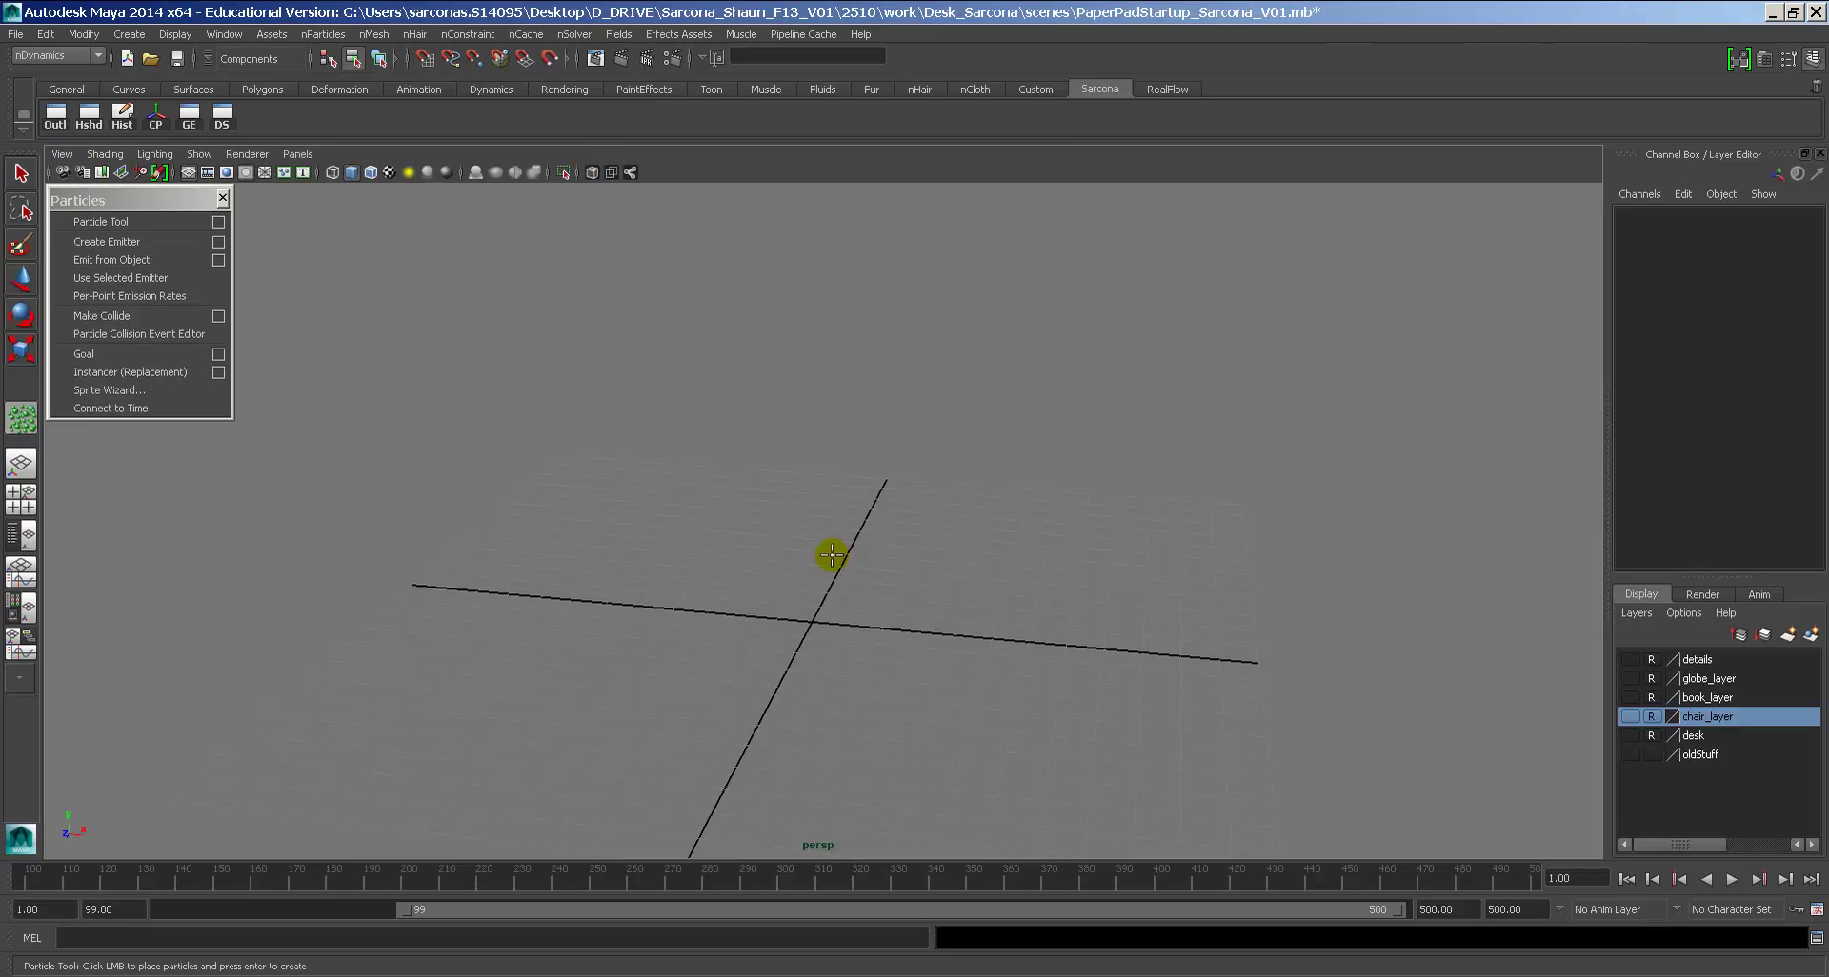
{"action": "left_click", "coordinate": [702, 514]}
{"action": "right_click_drag", "start_coordinate": [629, 563], "coordinate": [1239, 624], "text": "alt"}
{"action": "middle_click_drag", "start_coordinate": [667, 600], "coordinate": [890, 588], "text": "alt"}
{"action": "left_click", "coordinate": [721, 557]}
{"action": "left_click", "coordinate": [607, 570]}
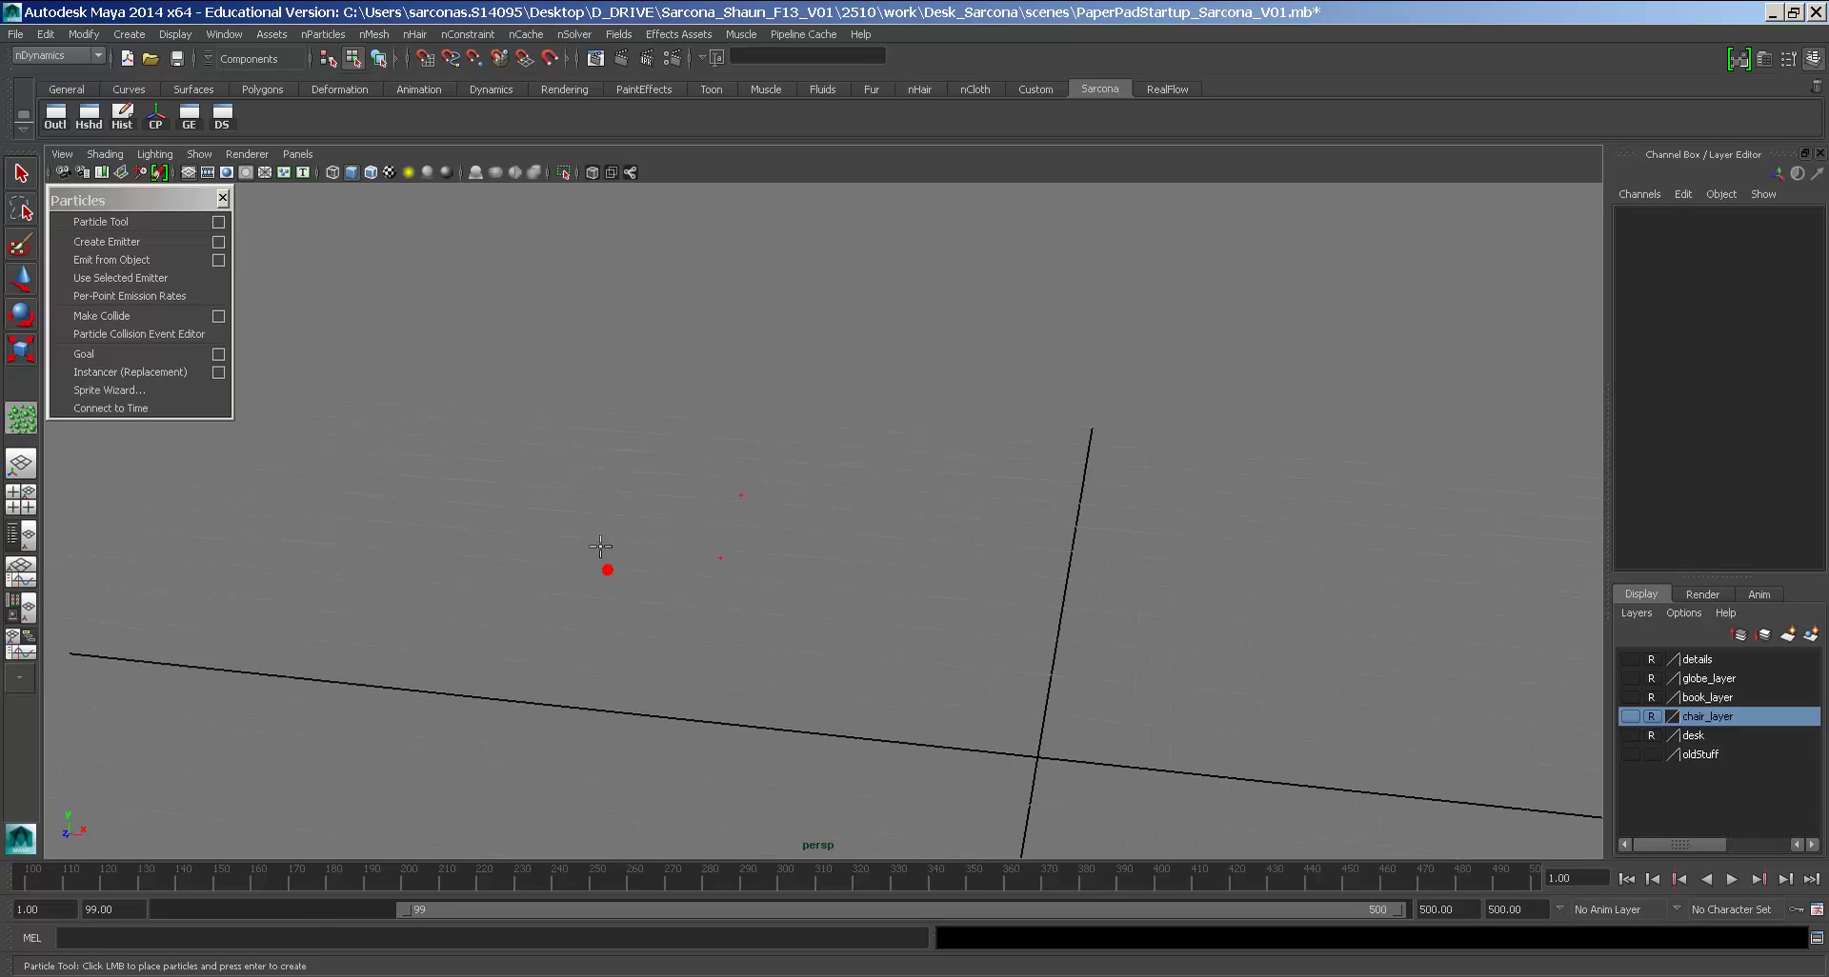
{"action": "left_click", "coordinate": [600, 511]}
{"action": "left_click", "coordinate": [651, 475]}
{"action": "left_click", "coordinate": [752, 468]}
{"action": "left_click", "coordinate": [818, 508]}
{"action": "left_click", "coordinate": [648, 682]}
{"action": "left_click", "coordinate": [743, 638]}
{"action": "left_click", "coordinate": [839, 598]}
{"action": "left_click", "coordinate": [930, 628]}
{"action": "left_click", "coordinate": [957, 654]}
{"action": "mouse_move", "coordinate": [938, 668]}
{"action": "left_mouse_down", "text": "alt"}
{"action": "mouse_move", "coordinate": [838, 636]}
{"action": "mouse_move", "coordinate": [877, 633]}
{"action": "mouse_move", "coordinate": [902, 676]}
{"action": "left_mouse_up", "text": "alt"}
{"action": "key", "text": "Return"}
{"action": "key", "text": "e"}
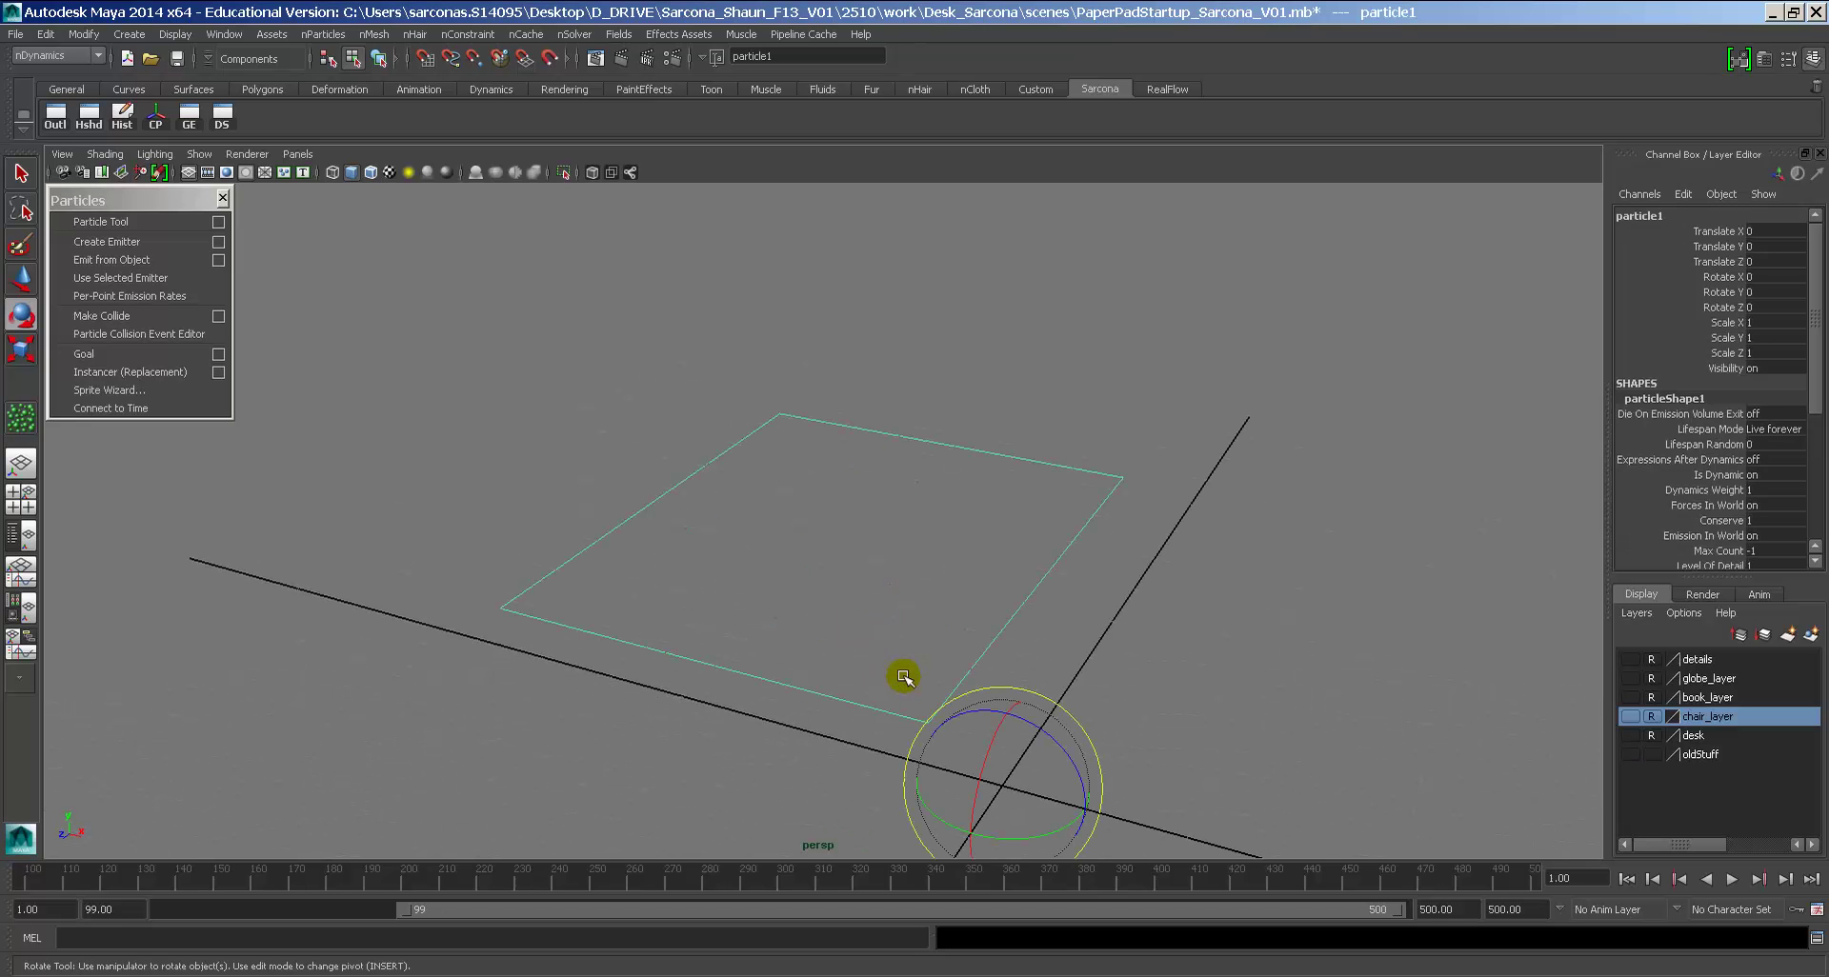
Step: Change the perspective view's background to black and hide the grid
{"action": "middle_click_drag", "start_coordinate": [900, 672], "coordinate": [861, 629], "text": "alt"}
{"action": "key", "text": "alt+b"}
{"action": "key", "text": "alt+b"}
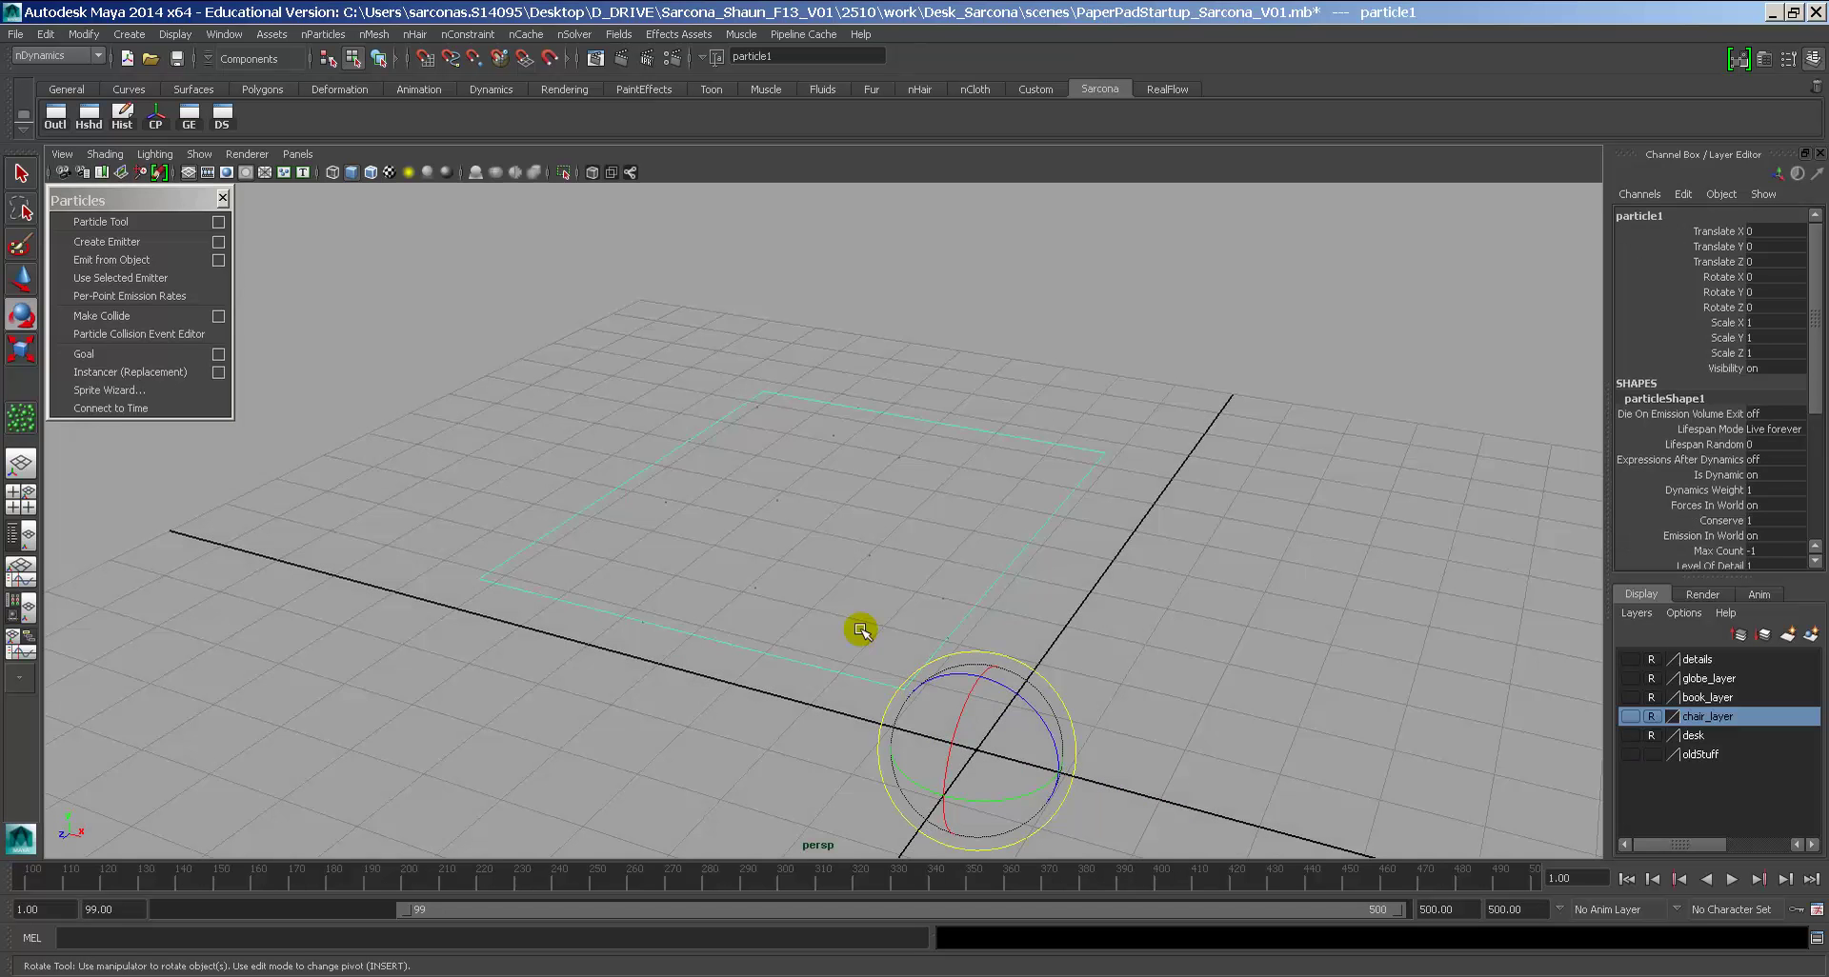
{"action": "key", "text": "alt+b"}
{"action": "left_click_drag", "start_coordinate": [858, 622], "coordinate": [816, 612], "text": "alt"}
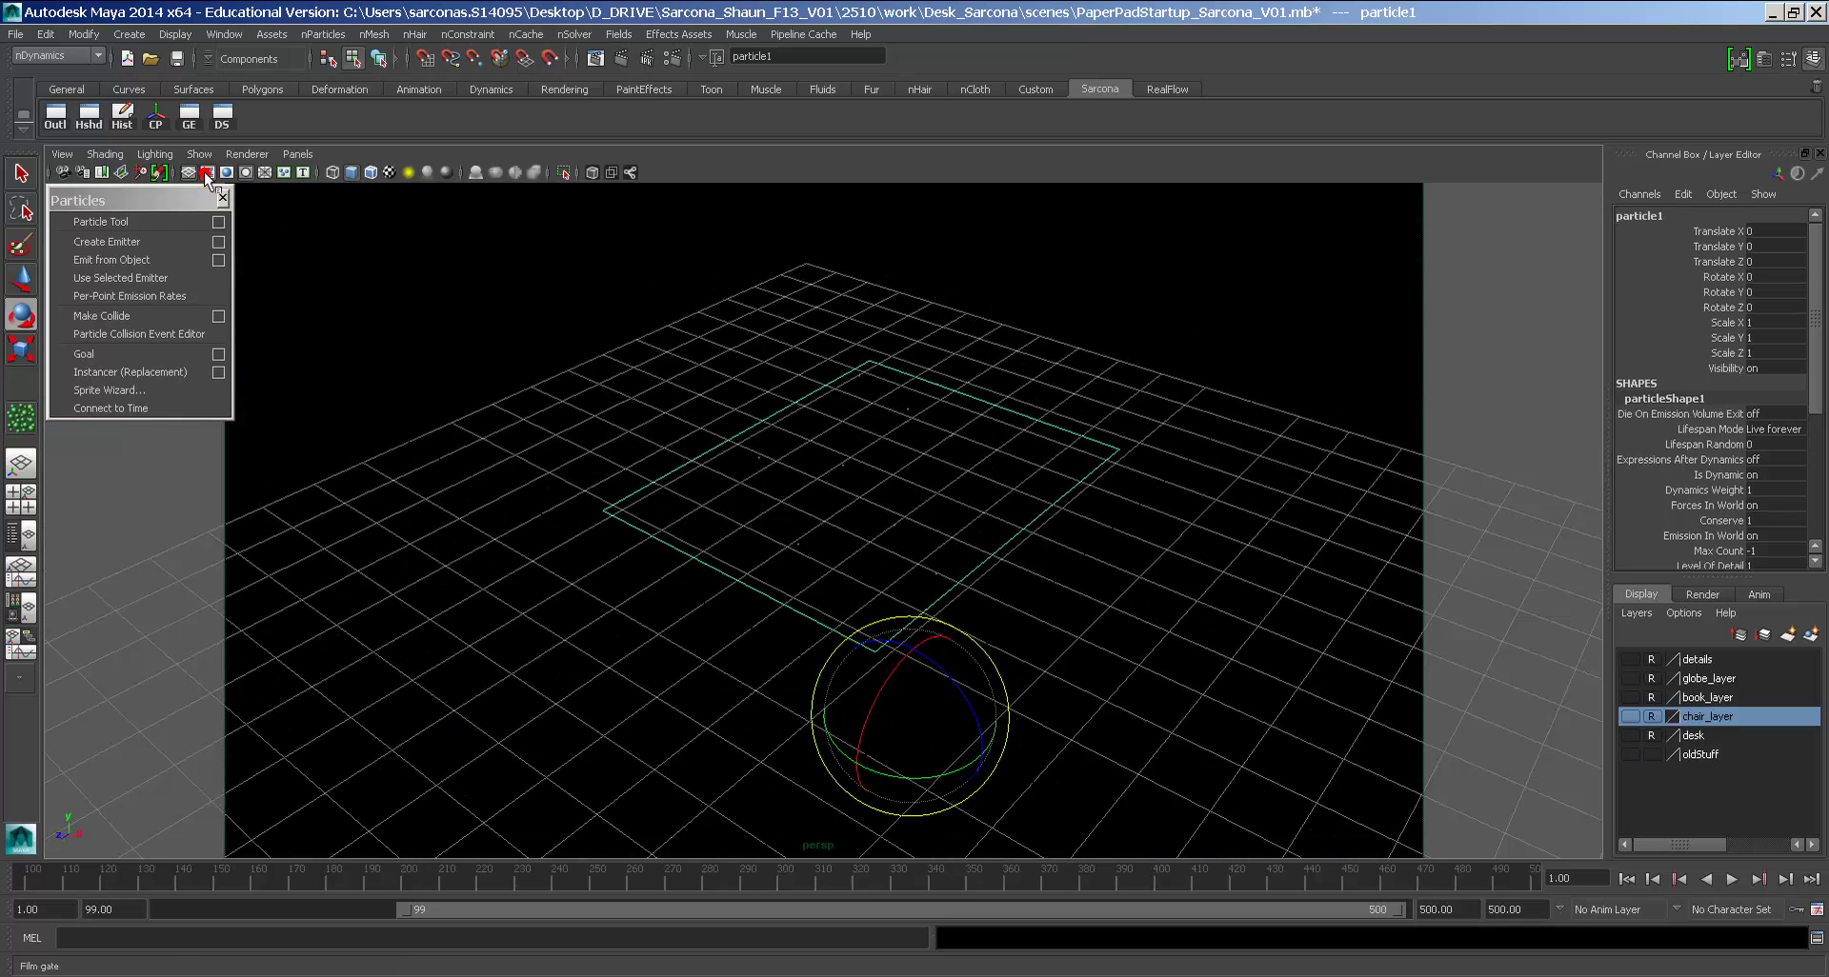
{"action": "left_click", "coordinate": [190, 173]}
Step: Examine the individually placed particles from several angles in the perspective view
{"action": "left_click_drag", "start_coordinate": [575, 409], "coordinate": [666, 457], "text": "alt"}
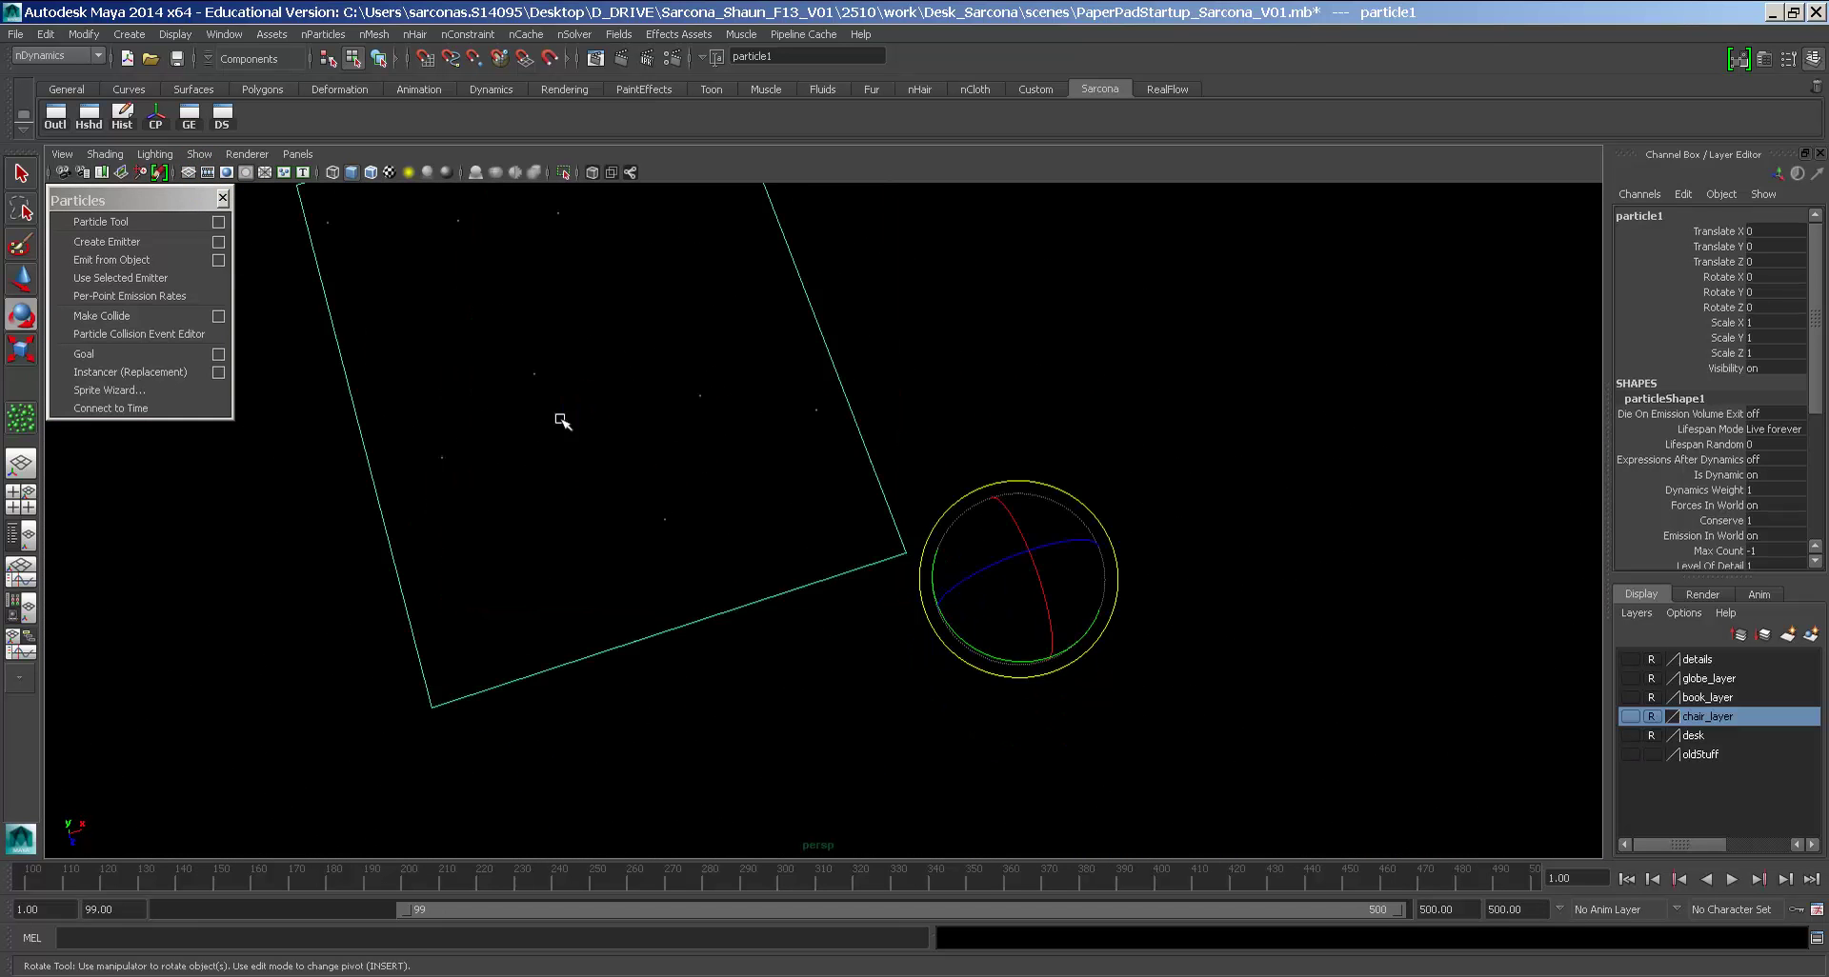
{"action": "middle_click_drag", "start_coordinate": [563, 420], "coordinate": [788, 583], "text": "alt"}
{"action": "right_click_drag", "start_coordinate": [787, 584], "coordinate": [1539, 710], "text": "alt"}
{"action": "right_click_drag", "start_coordinate": [968, 577], "coordinate": [1033, 583], "text": "alt"}
{"action": "left_click_drag", "start_coordinate": [1034, 583], "coordinate": [750, 493], "text": "alt"}
{"action": "middle_click_drag", "start_coordinate": [903, 592], "coordinate": [865, 541], "text": "alt"}
{"action": "right_click_drag", "start_coordinate": [864, 542], "coordinate": [727, 489], "text": "alt"}
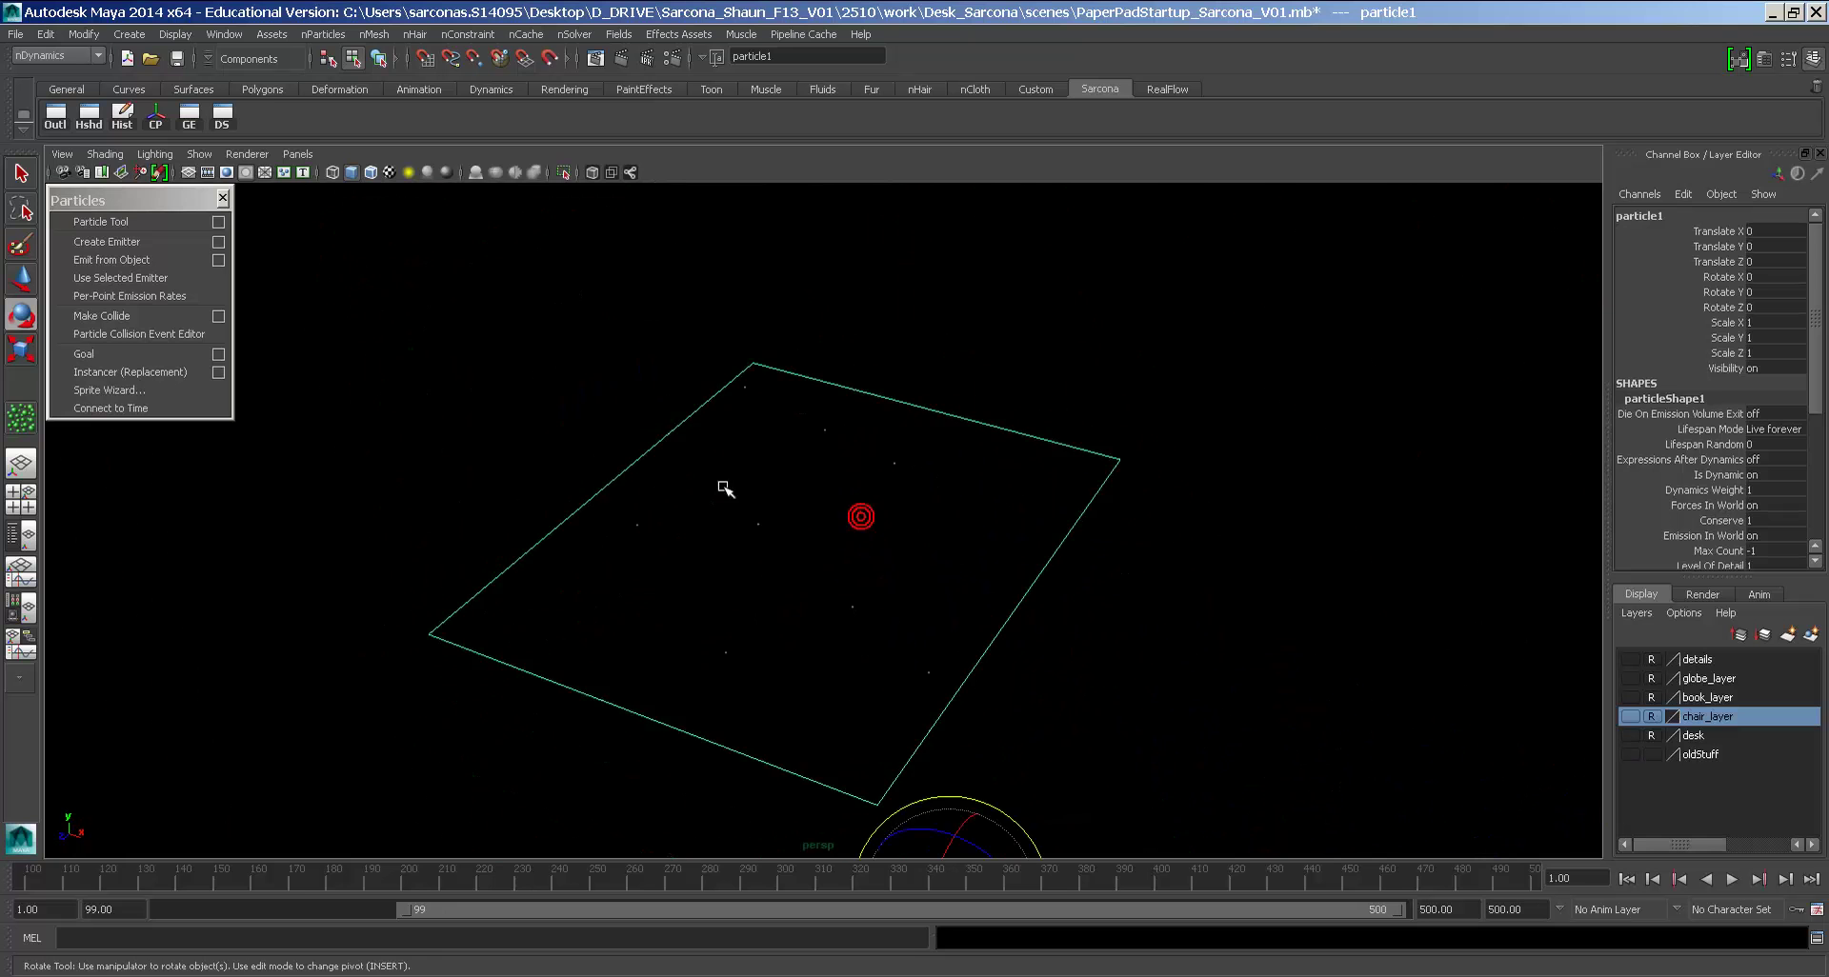
{"action": "middle_click_drag", "start_coordinate": [758, 530], "coordinate": [714, 478], "text": "alt"}
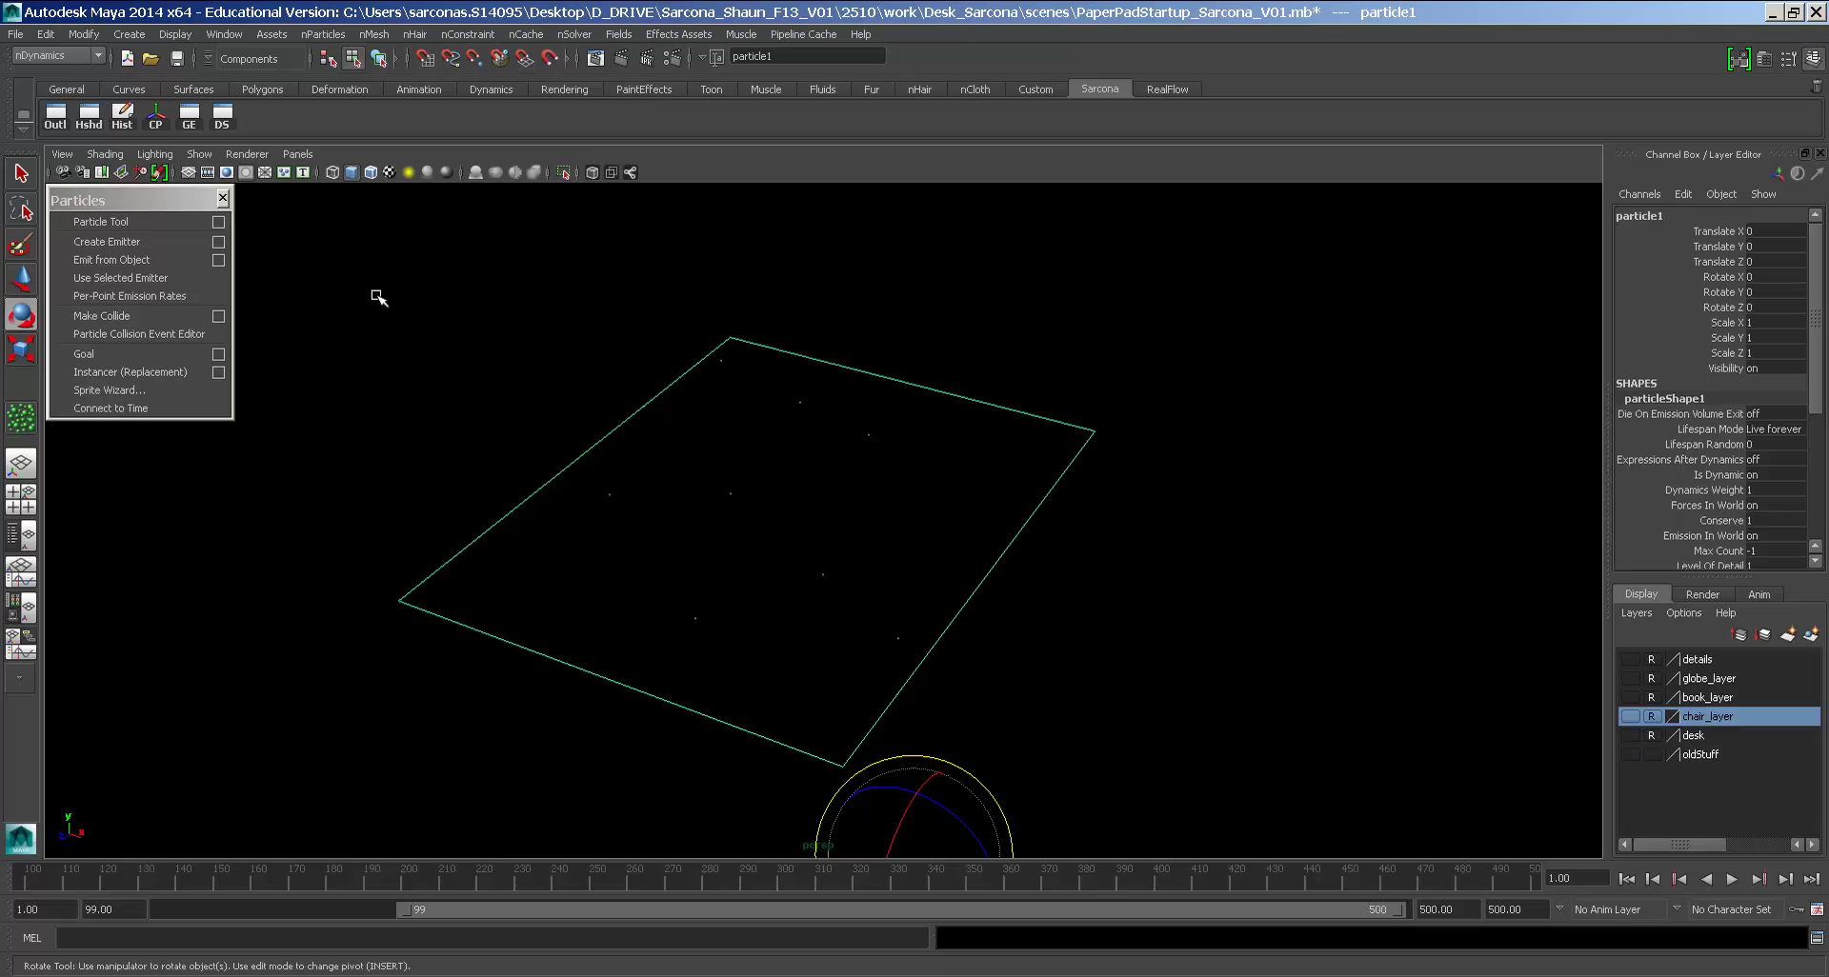
Step: Enable Sketch particles with an interval of 5 and sketch freehand curving trails of particles over the ground plane as a new particle object
{"action": "left_click", "coordinate": [219, 220]}
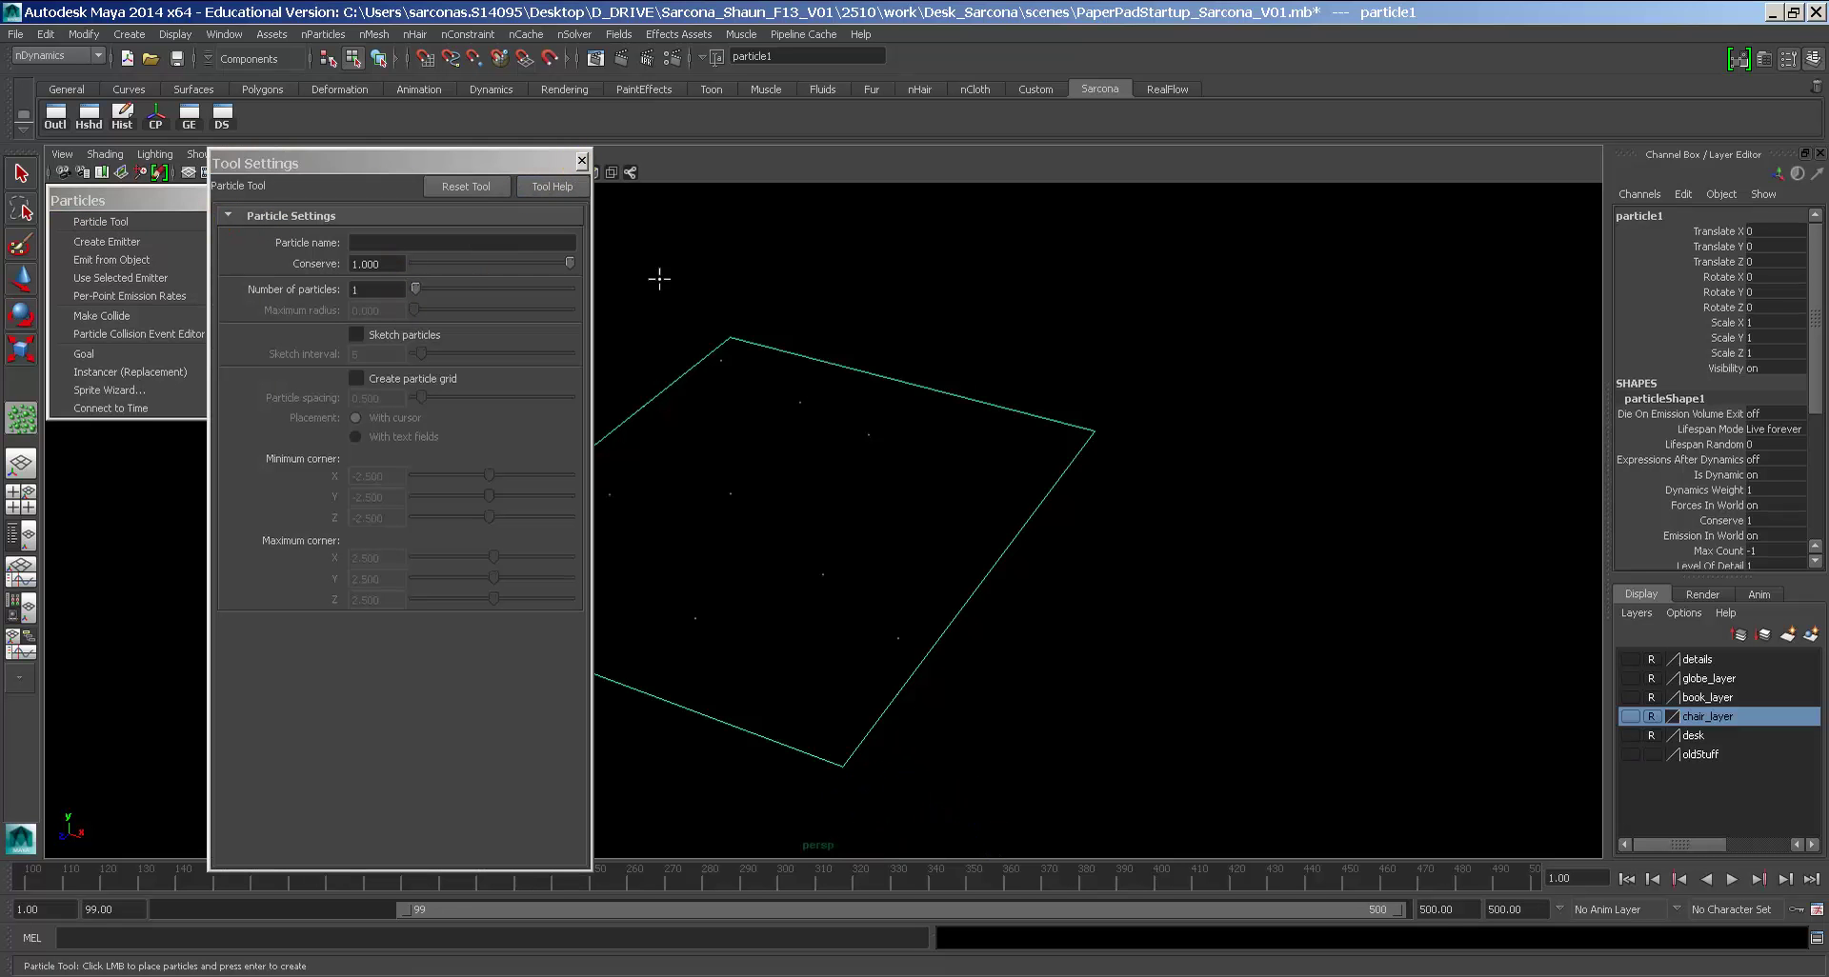
{"action": "left_click", "coordinate": [356, 334]}
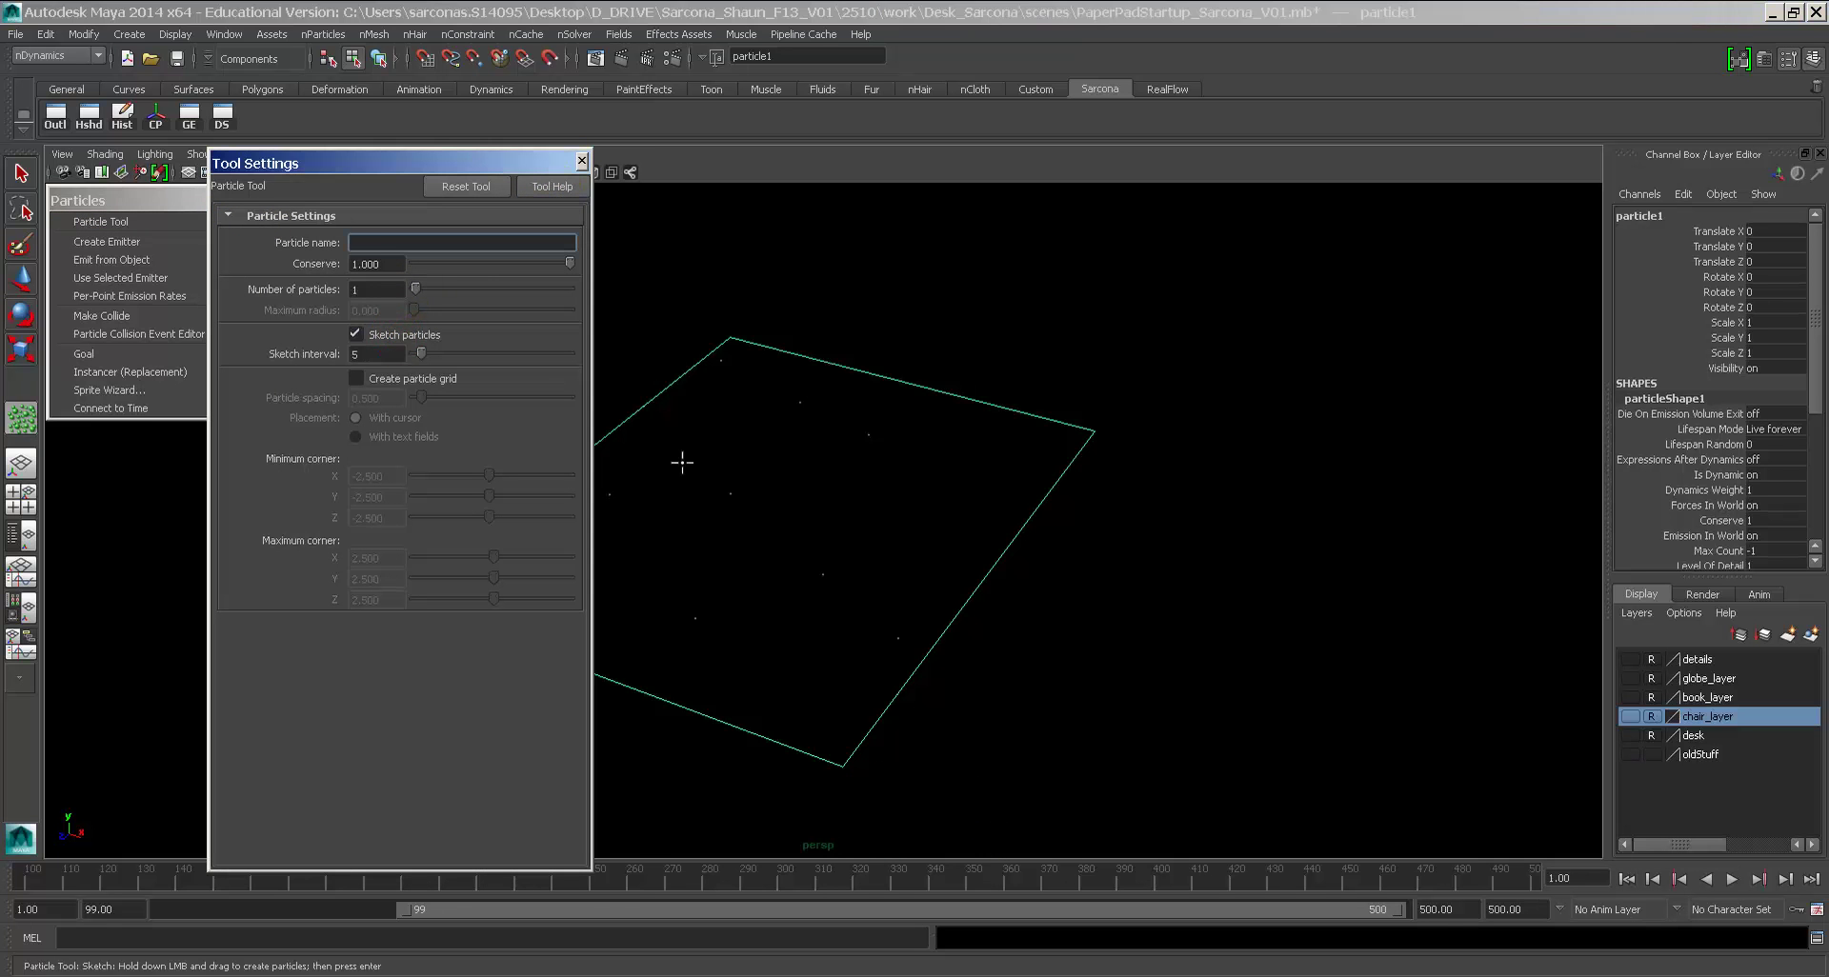
{"action": "middle_click_drag", "start_coordinate": [682, 462], "coordinate": [1193, 629], "text": "alt"}
{"action": "right_click_drag", "start_coordinate": [1194, 628], "coordinate": [1067, 571], "text": "alt"}
{"action": "mouse_move", "coordinate": [819, 512]}
{"action": "left_mouse_down"}
{"action": "mouse_move", "coordinate": [886, 506]}
{"action": "mouse_move", "coordinate": [843, 711]}
{"action": "left_mouse_up"}
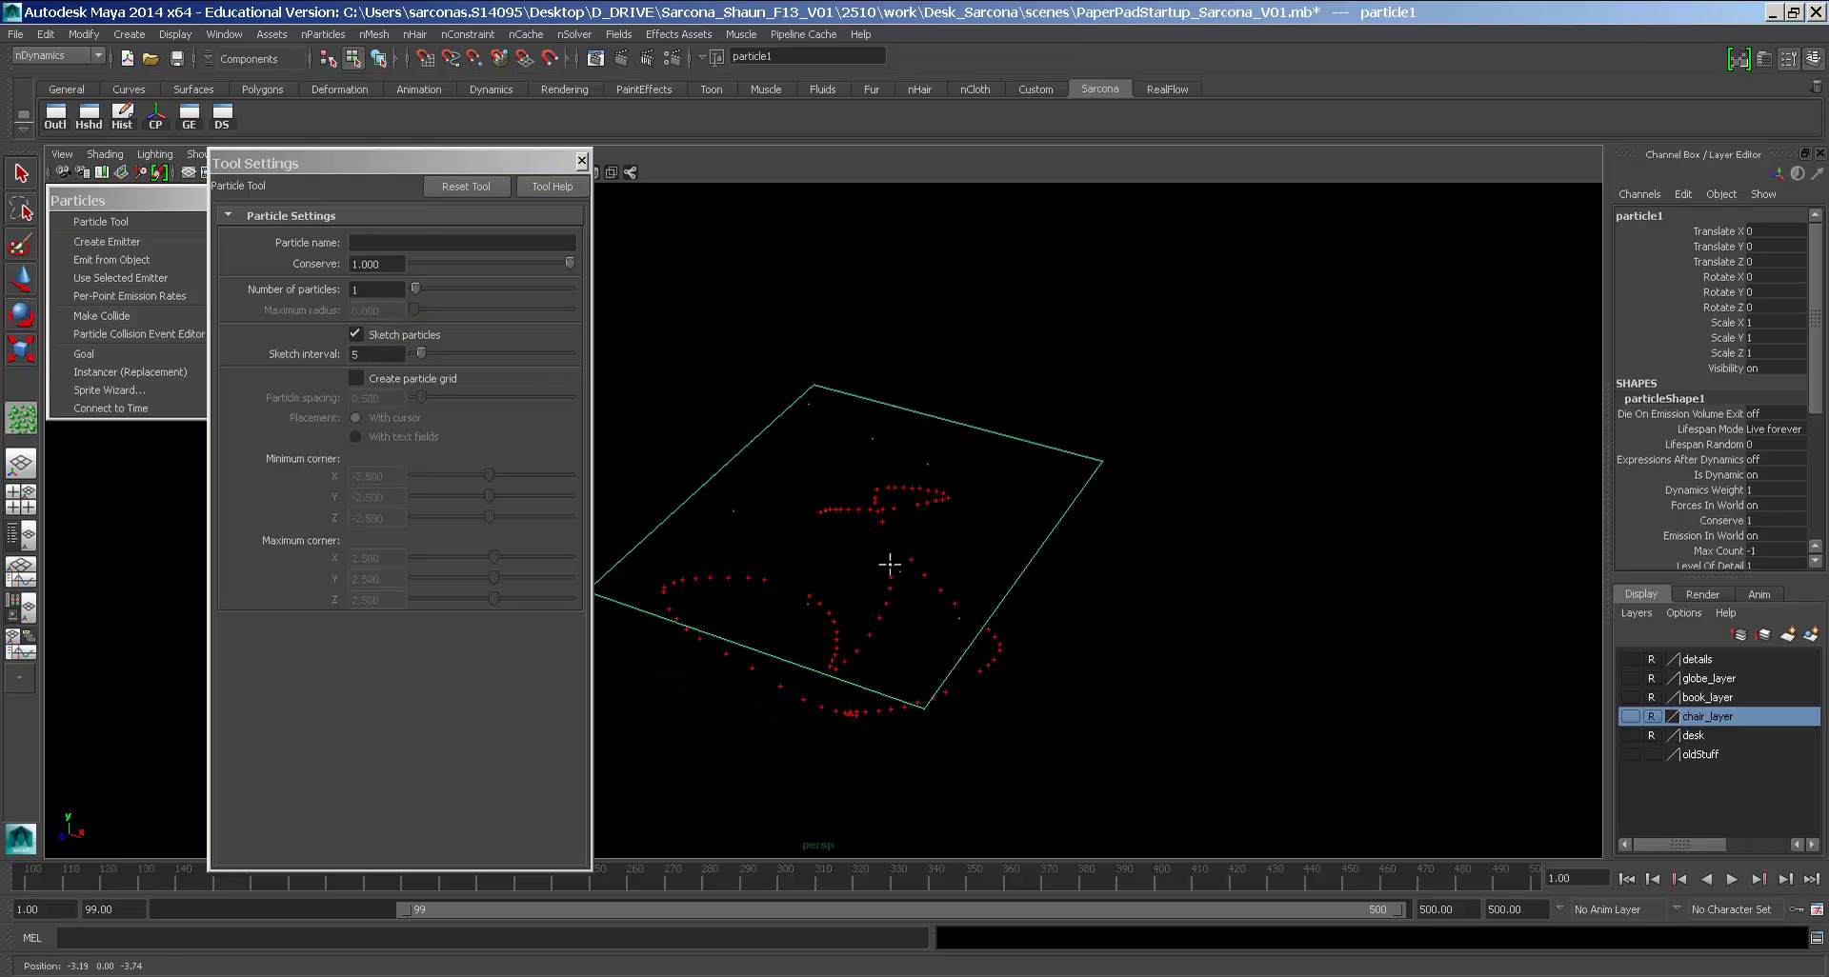
{"action": "mouse_move", "coordinate": [889, 565]}
{"action": "left_mouse_down"}
{"action": "mouse_move", "coordinate": [1202, 550]}
{"action": "mouse_move", "coordinate": [1000, 671]}
{"action": "left_mouse_up"}
{"action": "key", "text": "Return"}
{"action": "key", "text": "e"}
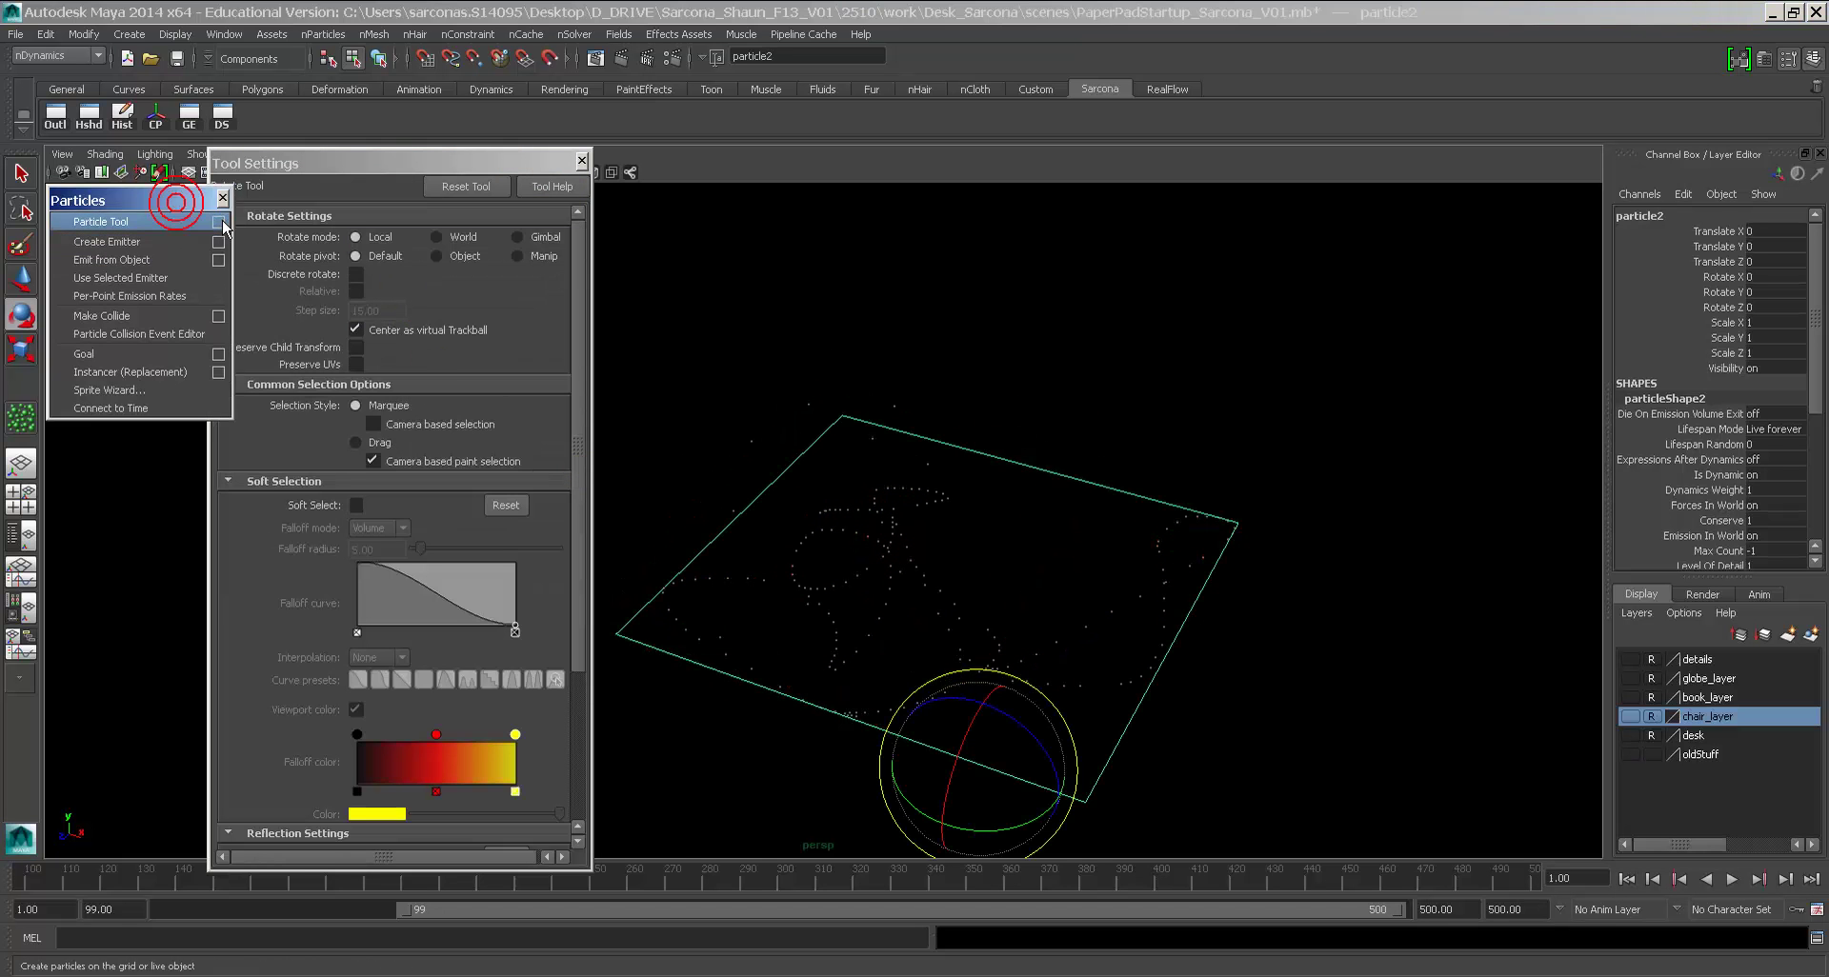
Step: Create a flat particle grid with 0.500 spacing, placing its two opposite corners with the cursor in the perspective view
{"action": "left_click", "coordinate": [222, 219]}
{"action": "left_click", "coordinate": [421, 376]}
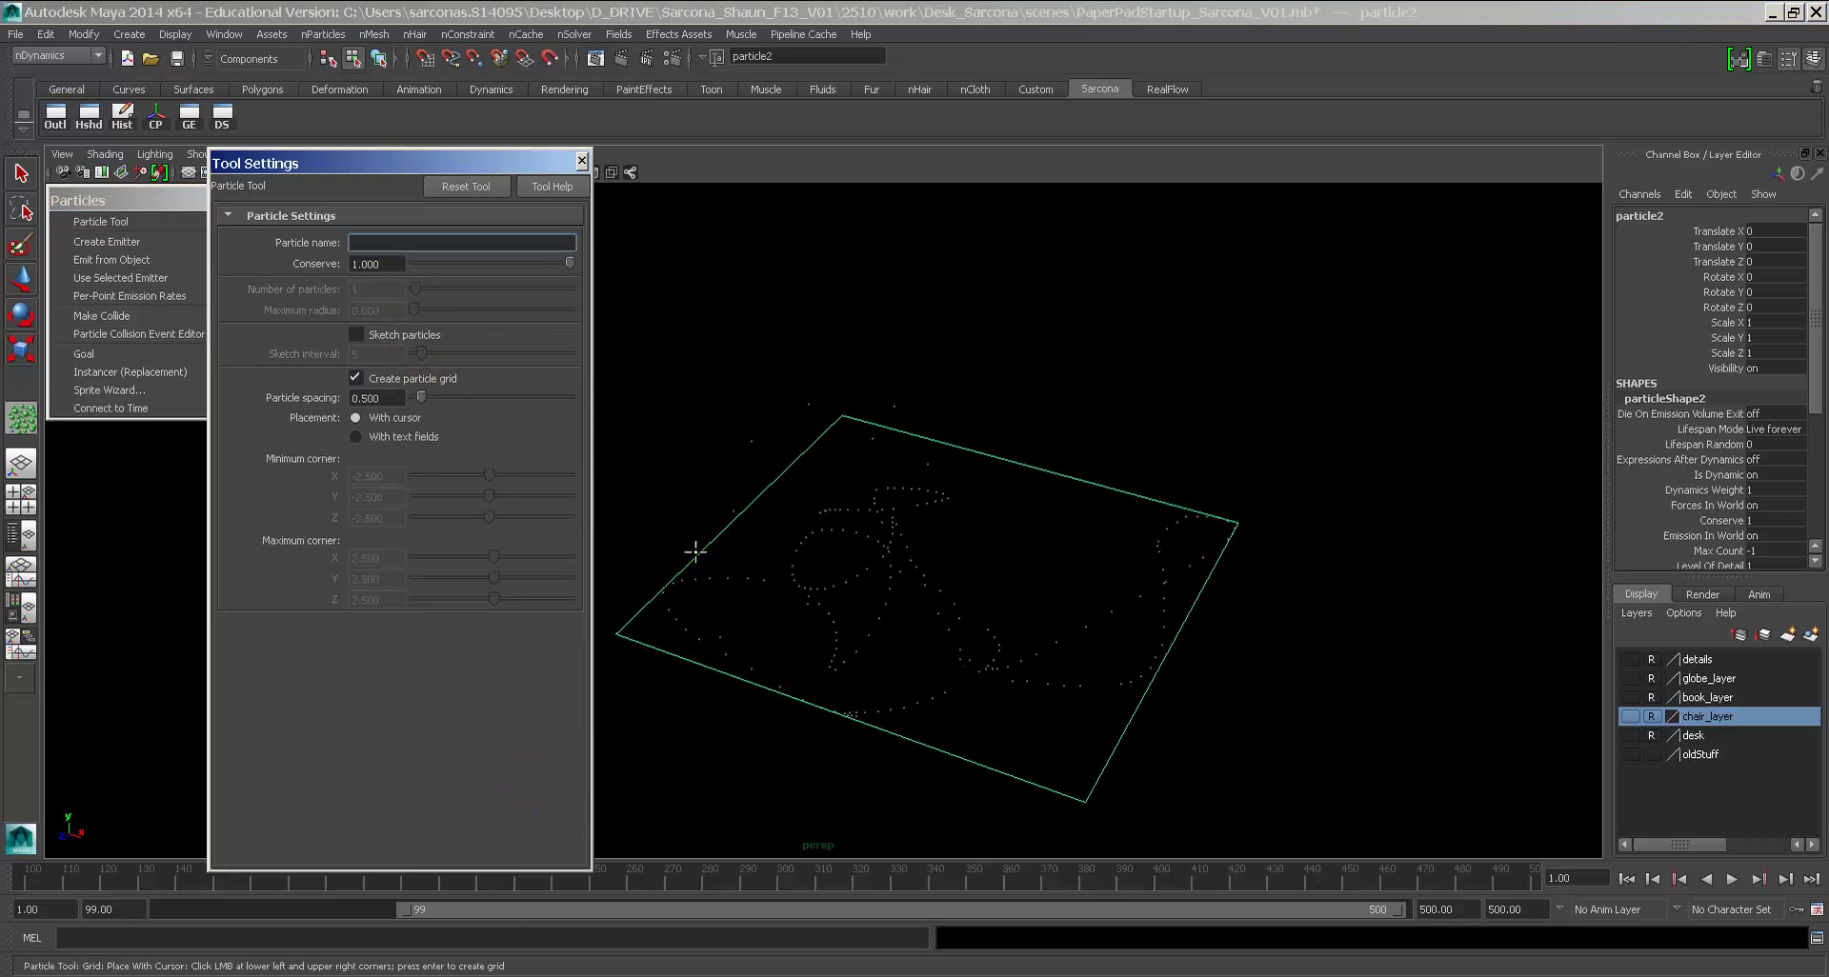
{"action": "left_click_drag", "start_coordinate": [835, 601], "coordinate": [883, 603], "text": "alt"}
{"action": "right_click_drag", "start_coordinate": [883, 603], "coordinate": [557, 572], "text": "alt"}
{"action": "left_click", "coordinate": [1144, 807]}
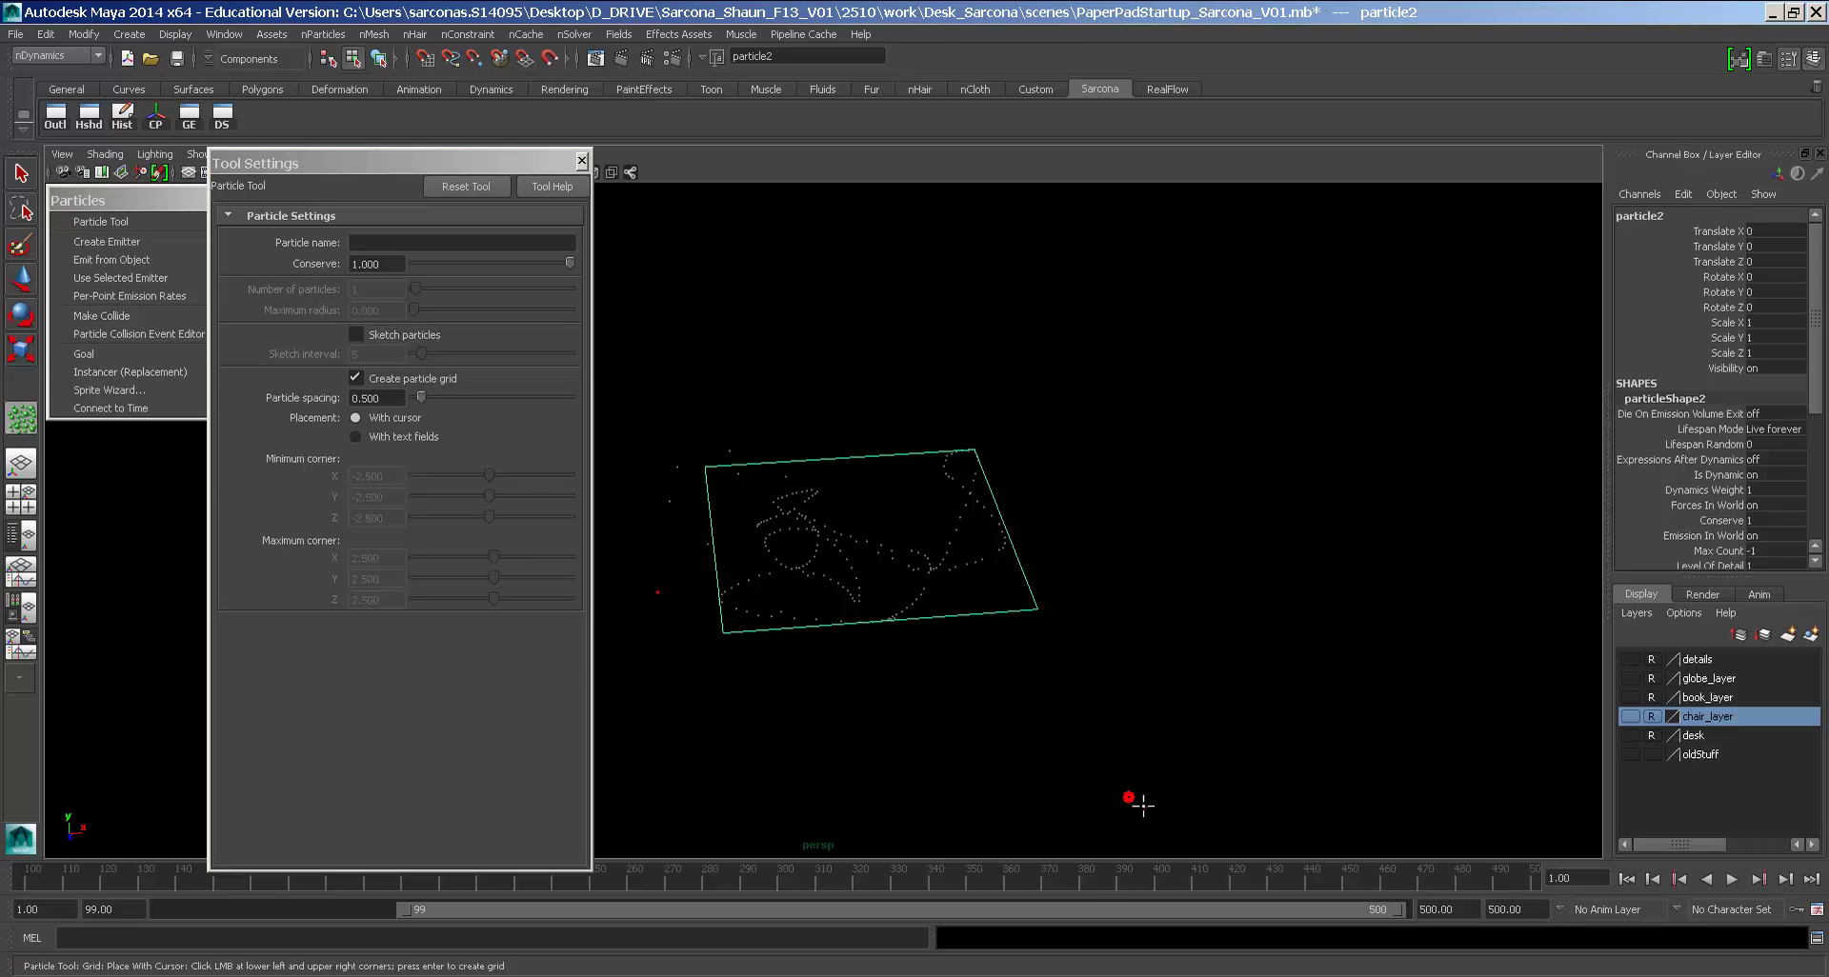
{"action": "key", "text": "Return"}
{"action": "key", "text": "e"}
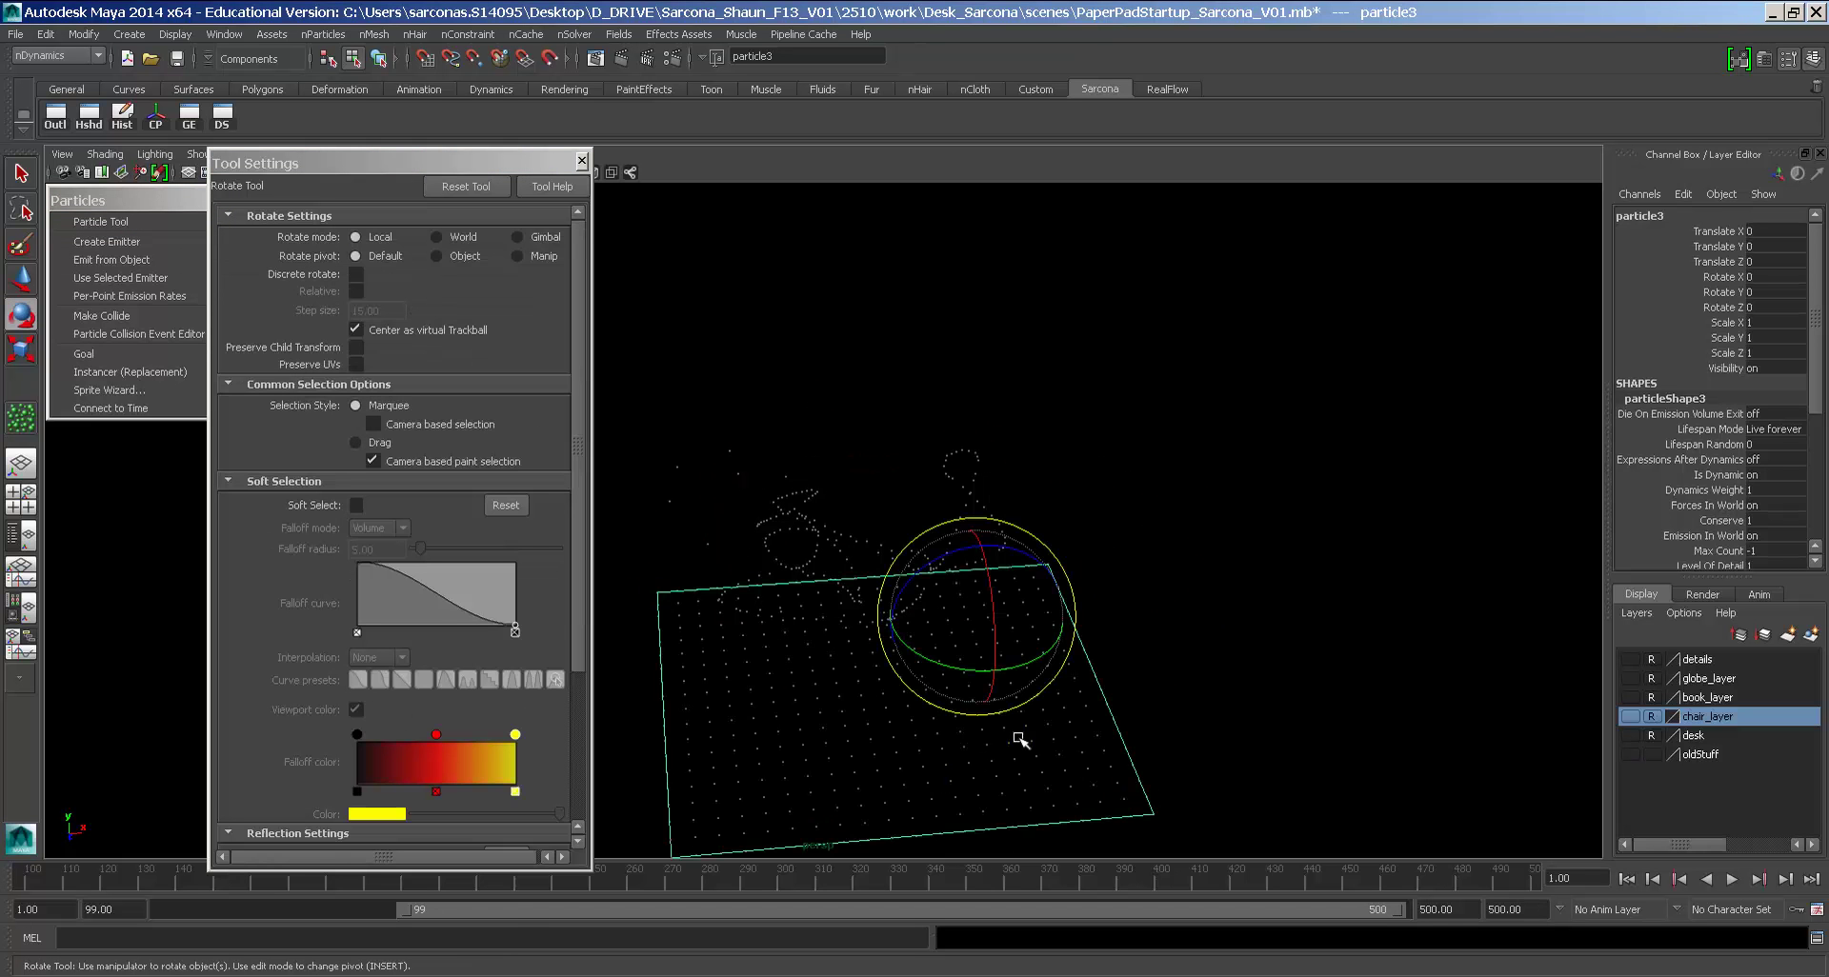
Step: Try to create a volumetric particle grid by placing two corners in the top view and raising one in the side view
{"action": "left_click_drag", "start_coordinate": [1019, 738], "coordinate": [951, 727]}
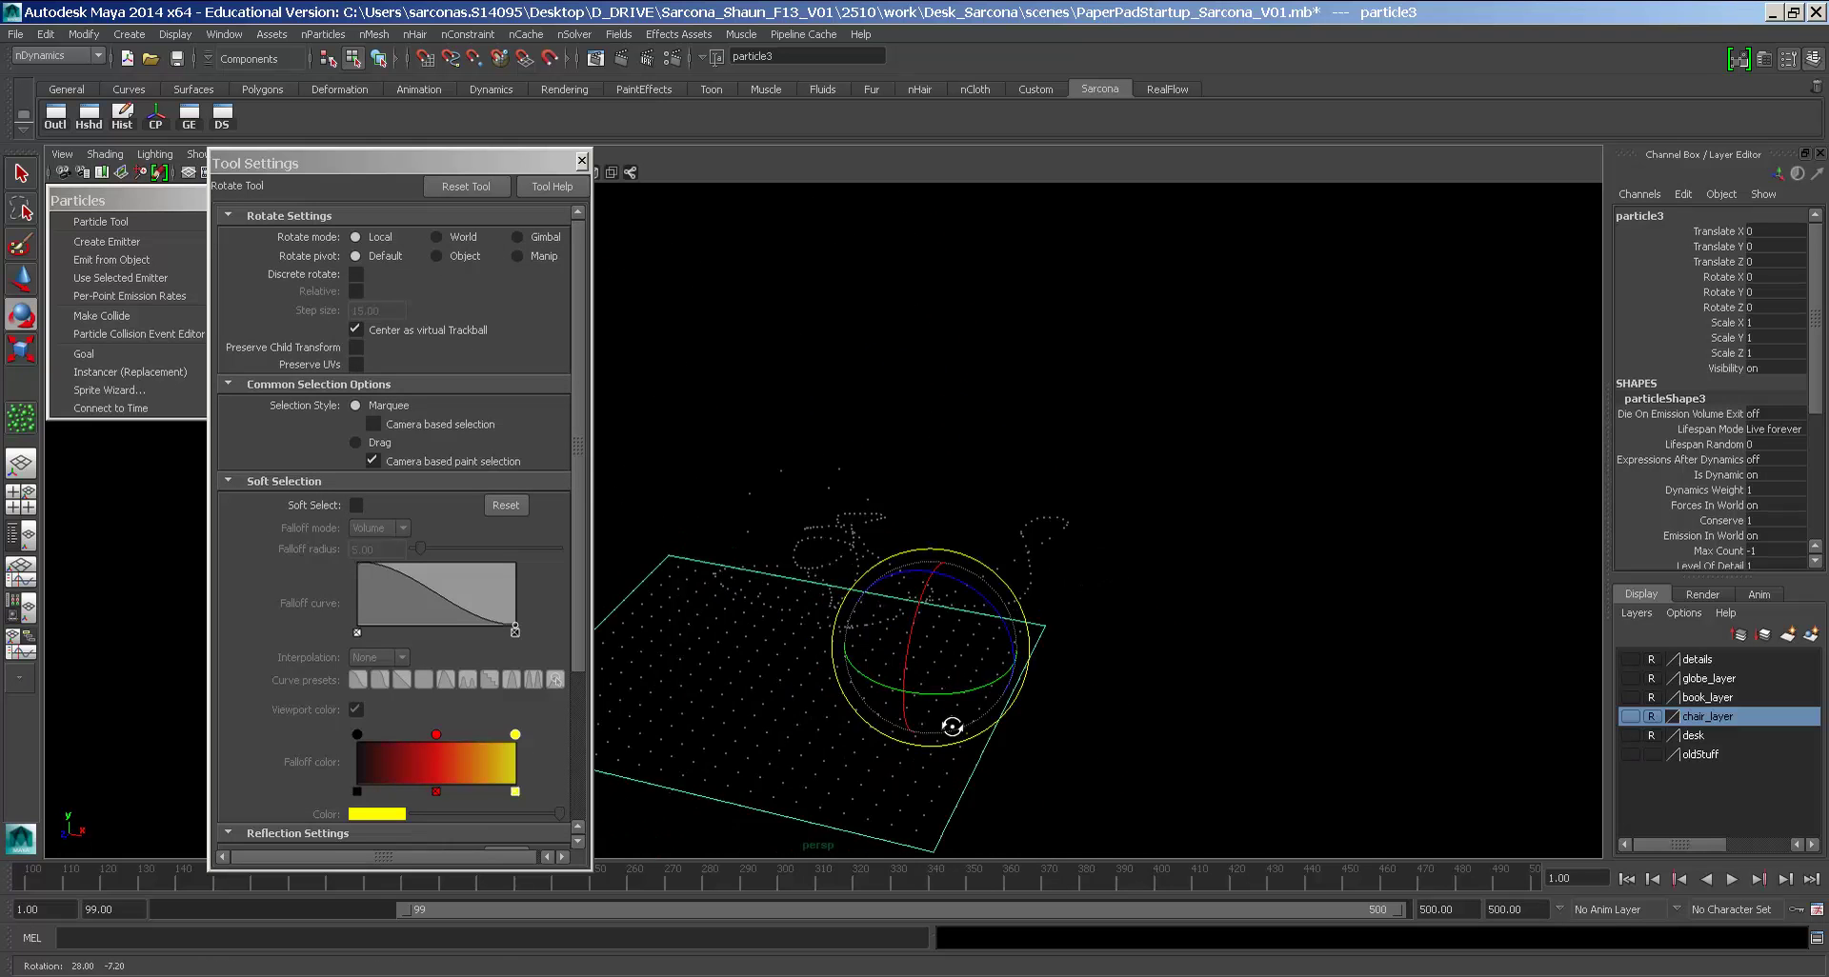
{"action": "key", "text": "space"}
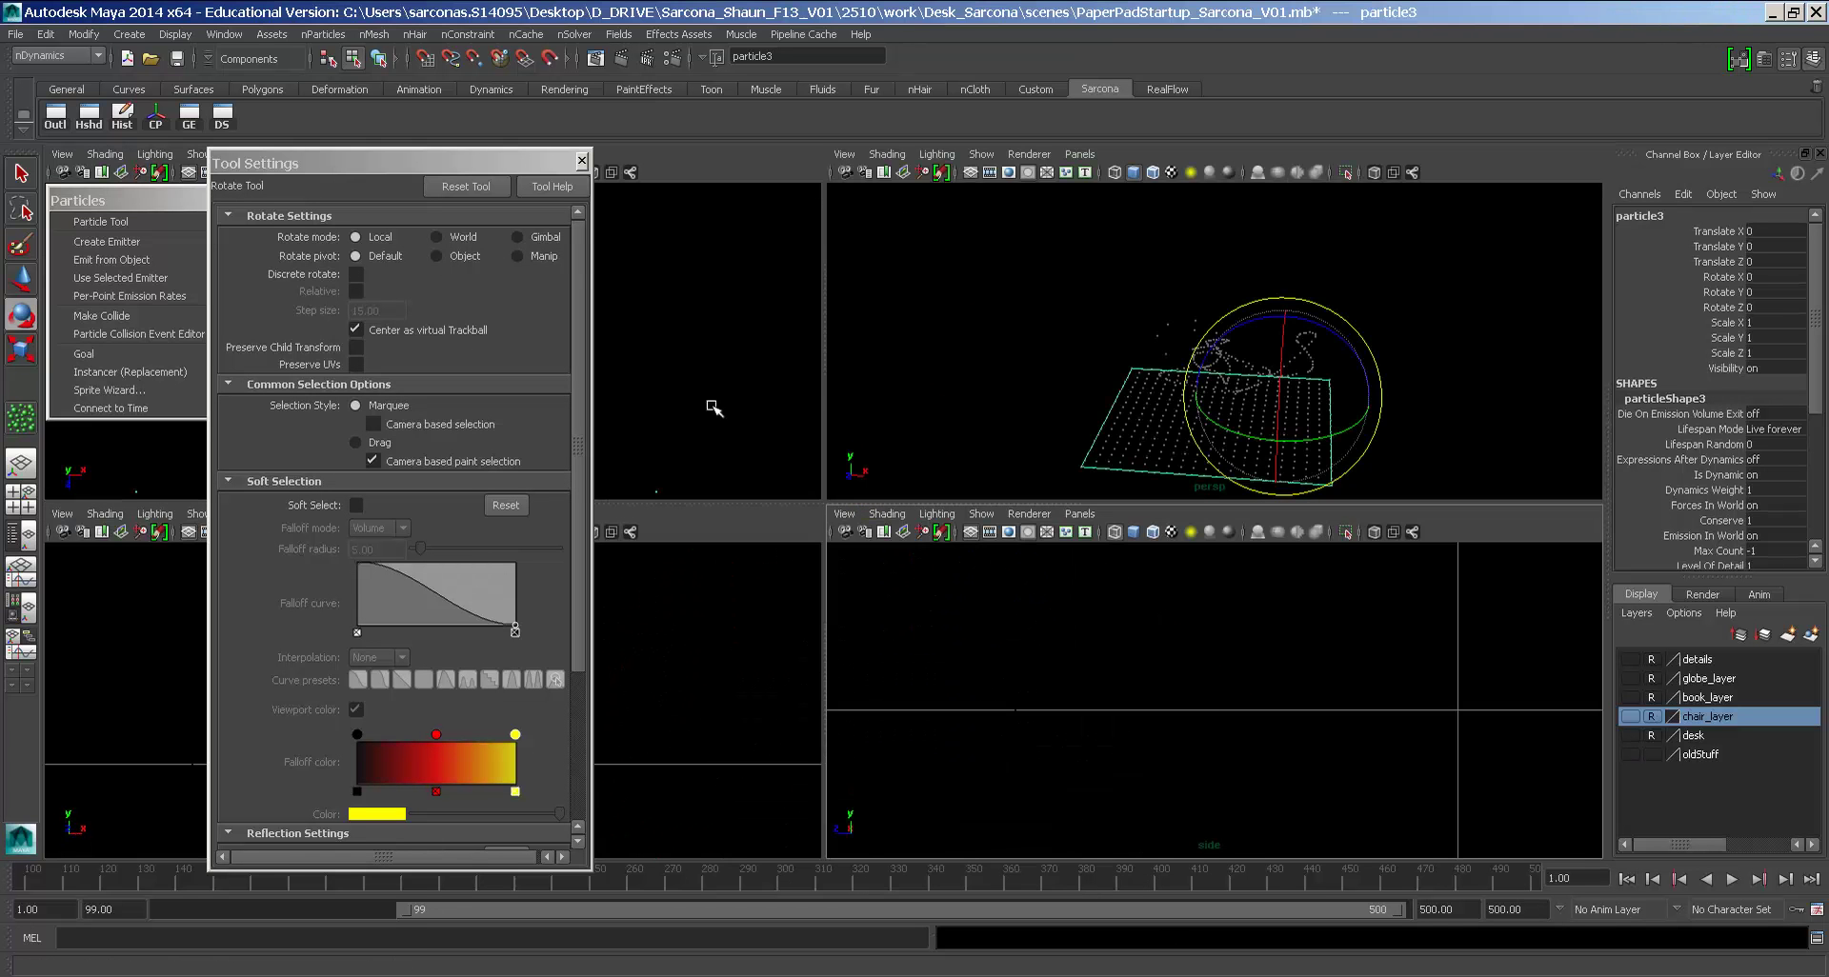
{"action": "left_click", "coordinate": [582, 160]}
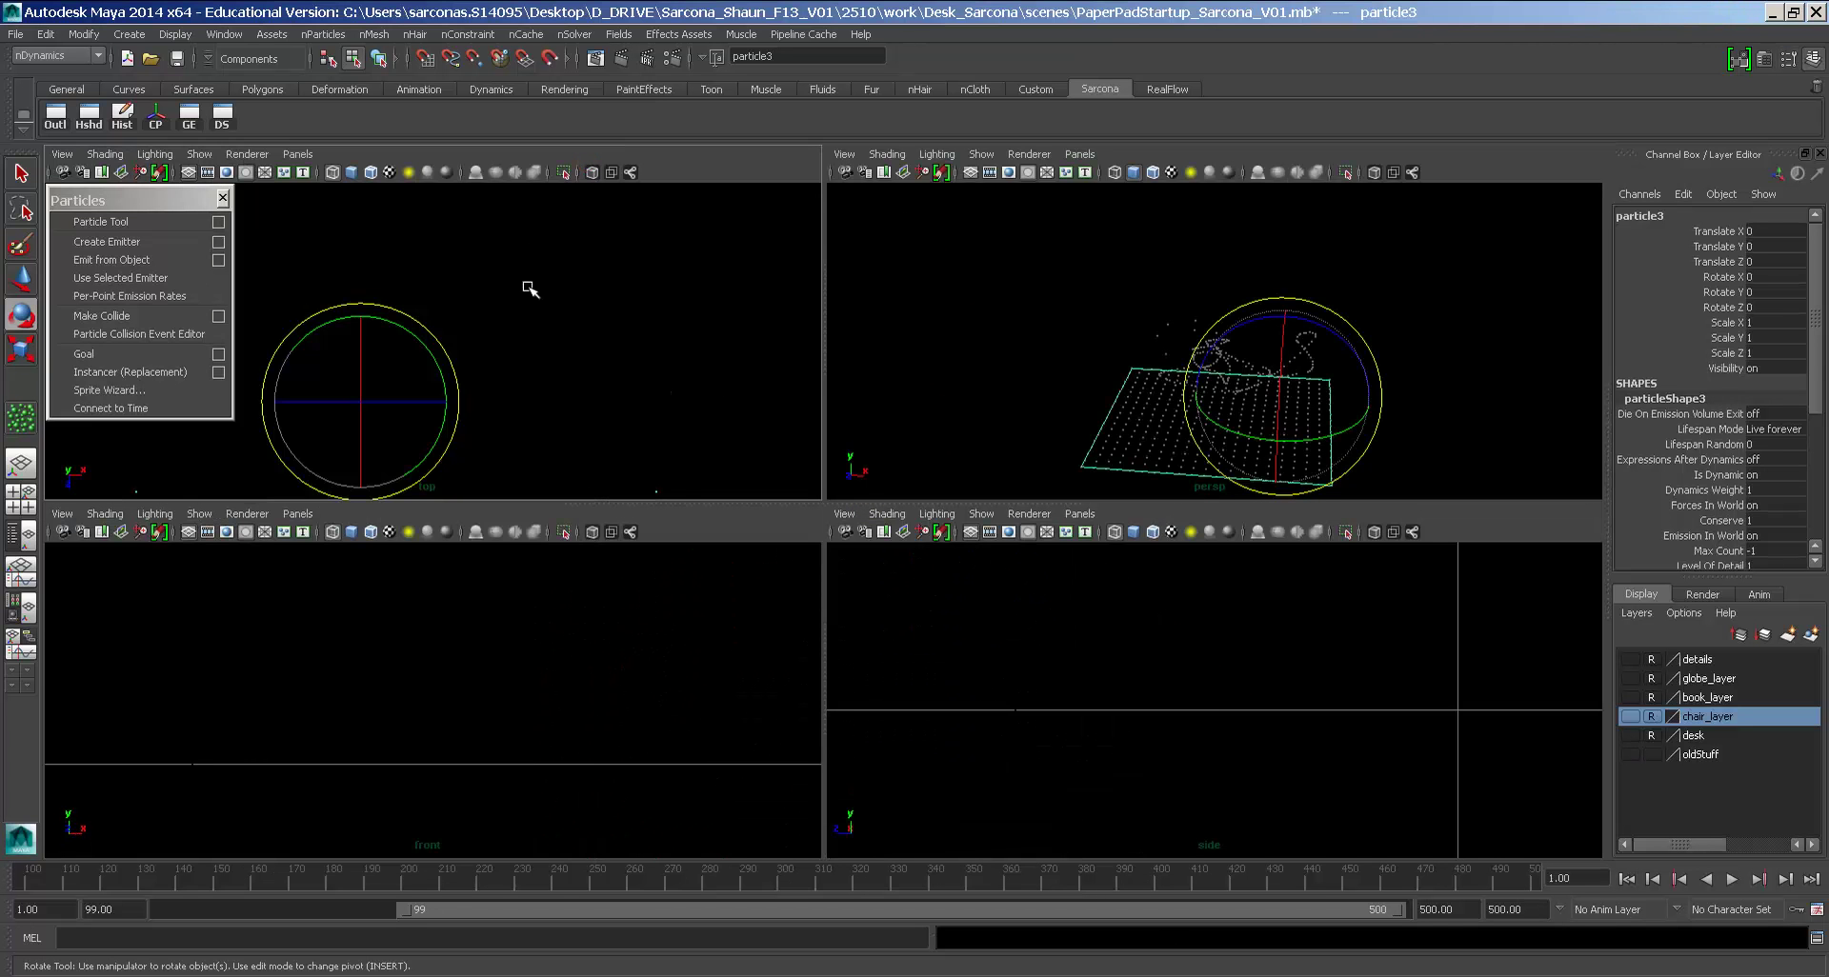
{"action": "left_click", "coordinate": [314, 272]}
{"action": "left_click", "coordinate": [549, 415]}
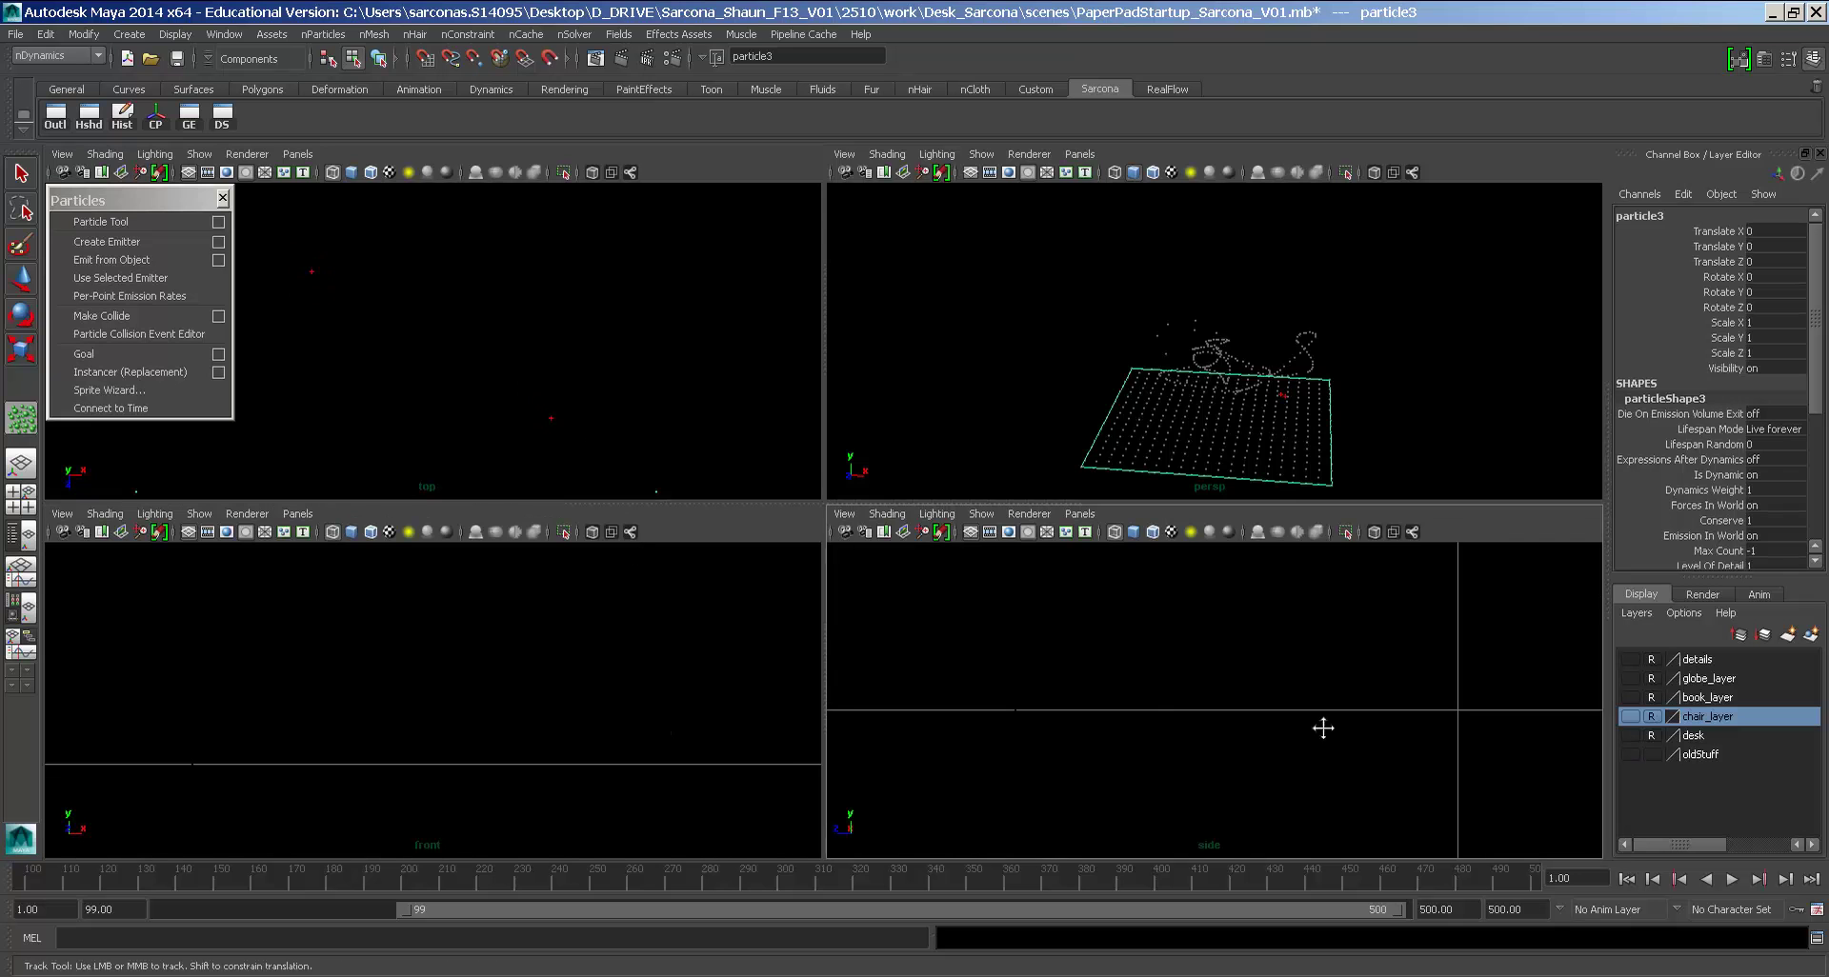
{"action": "right_click_drag", "start_coordinate": [1323, 728], "coordinate": [919, 672], "text": "alt"}
{"action": "left_click_drag", "start_coordinate": [1193, 682], "coordinate": [1201, 635]}
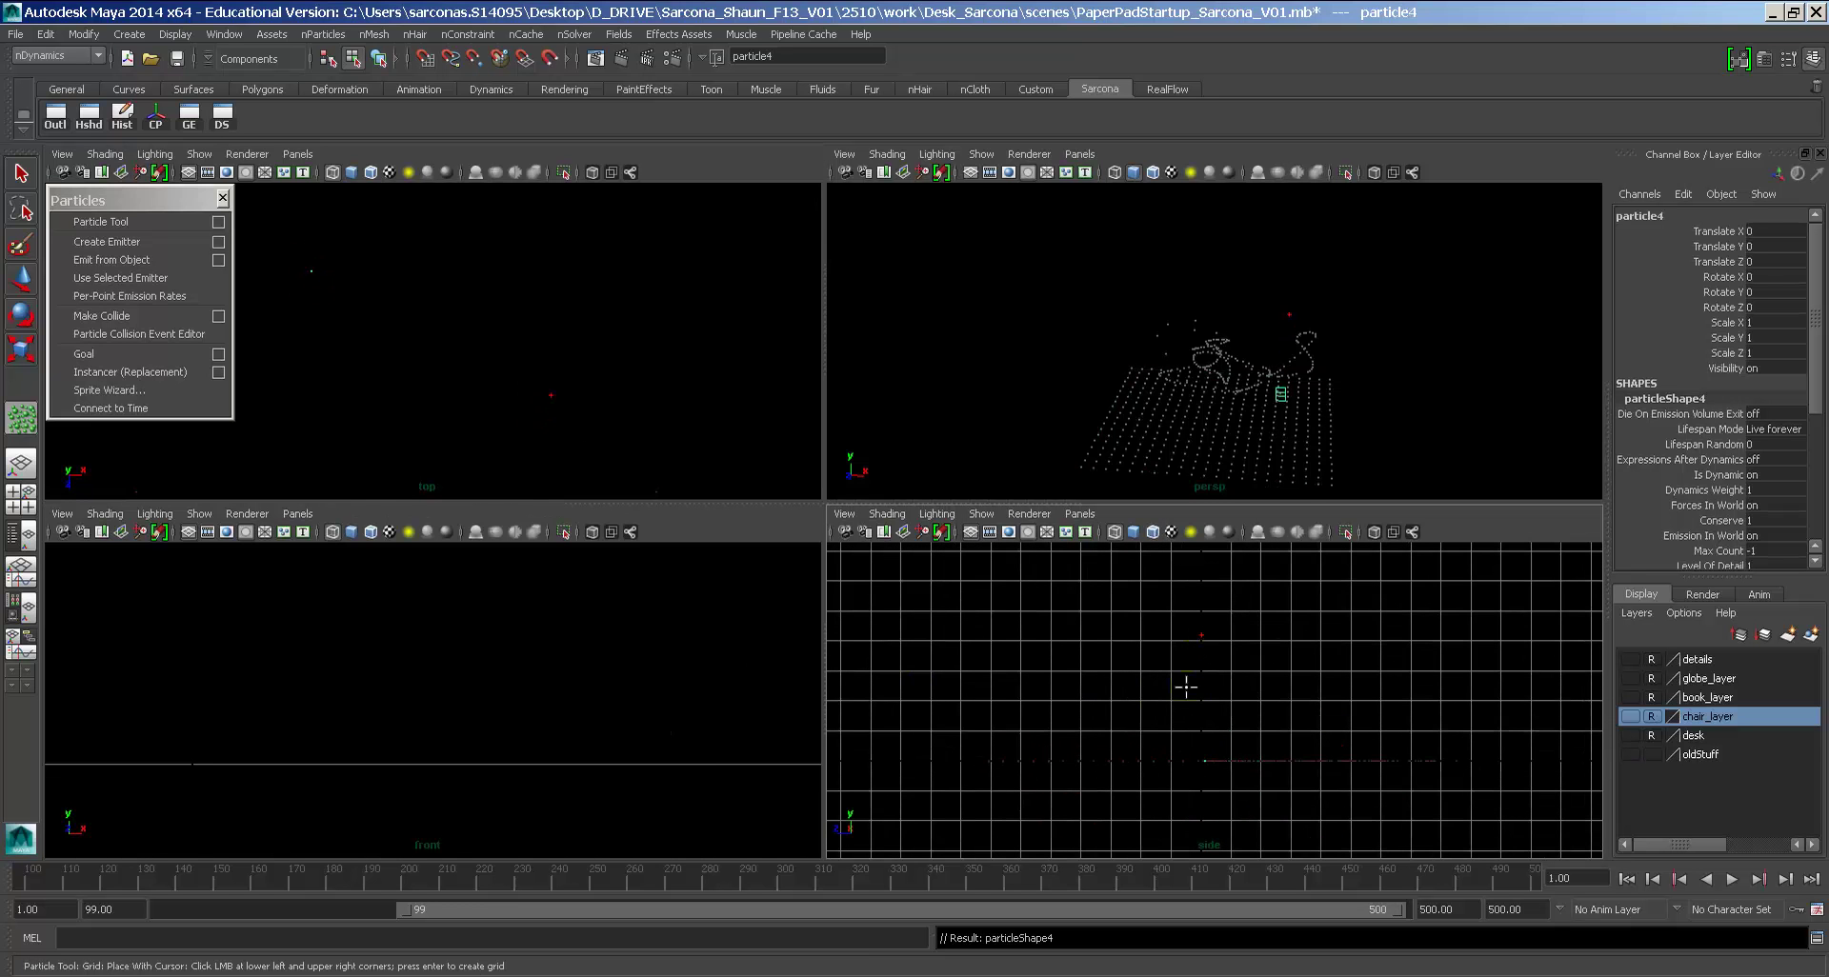
{"action": "key", "text": "e"}
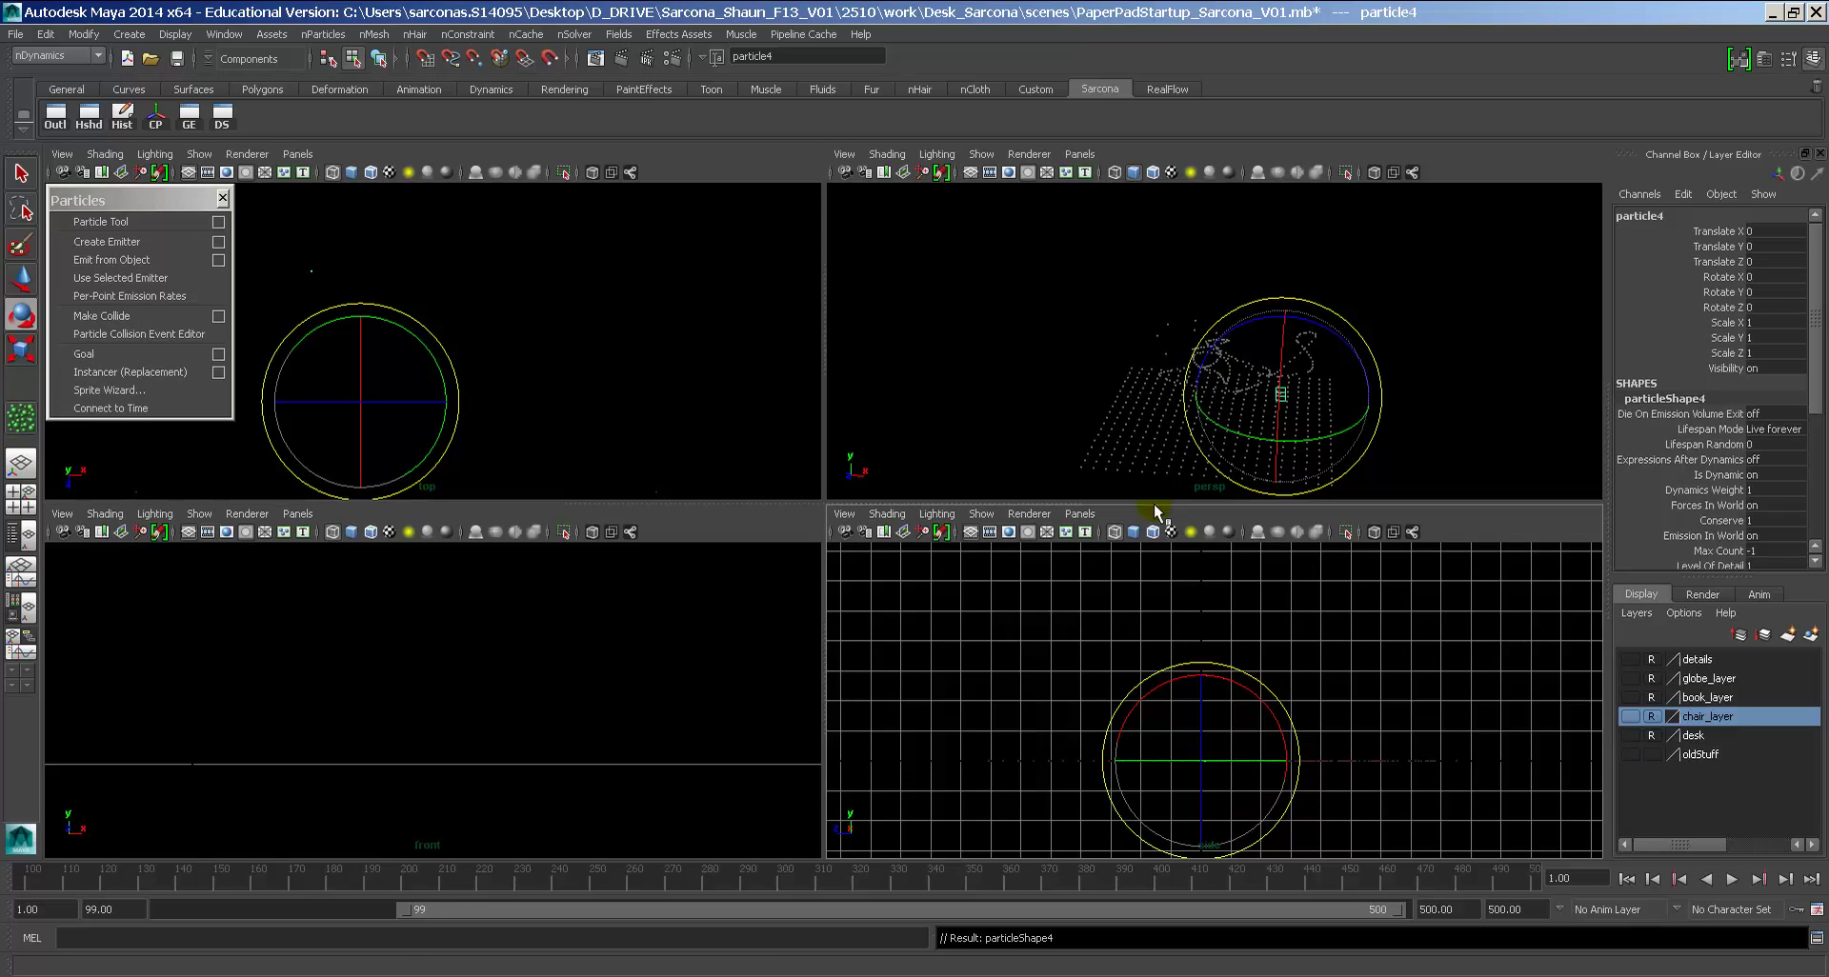
Step: Try to create a volumetric particle grid by placing two opposite corners in the front view and adjusting their positions, and inspect it in perspective
{"action": "key", "text": "y"}
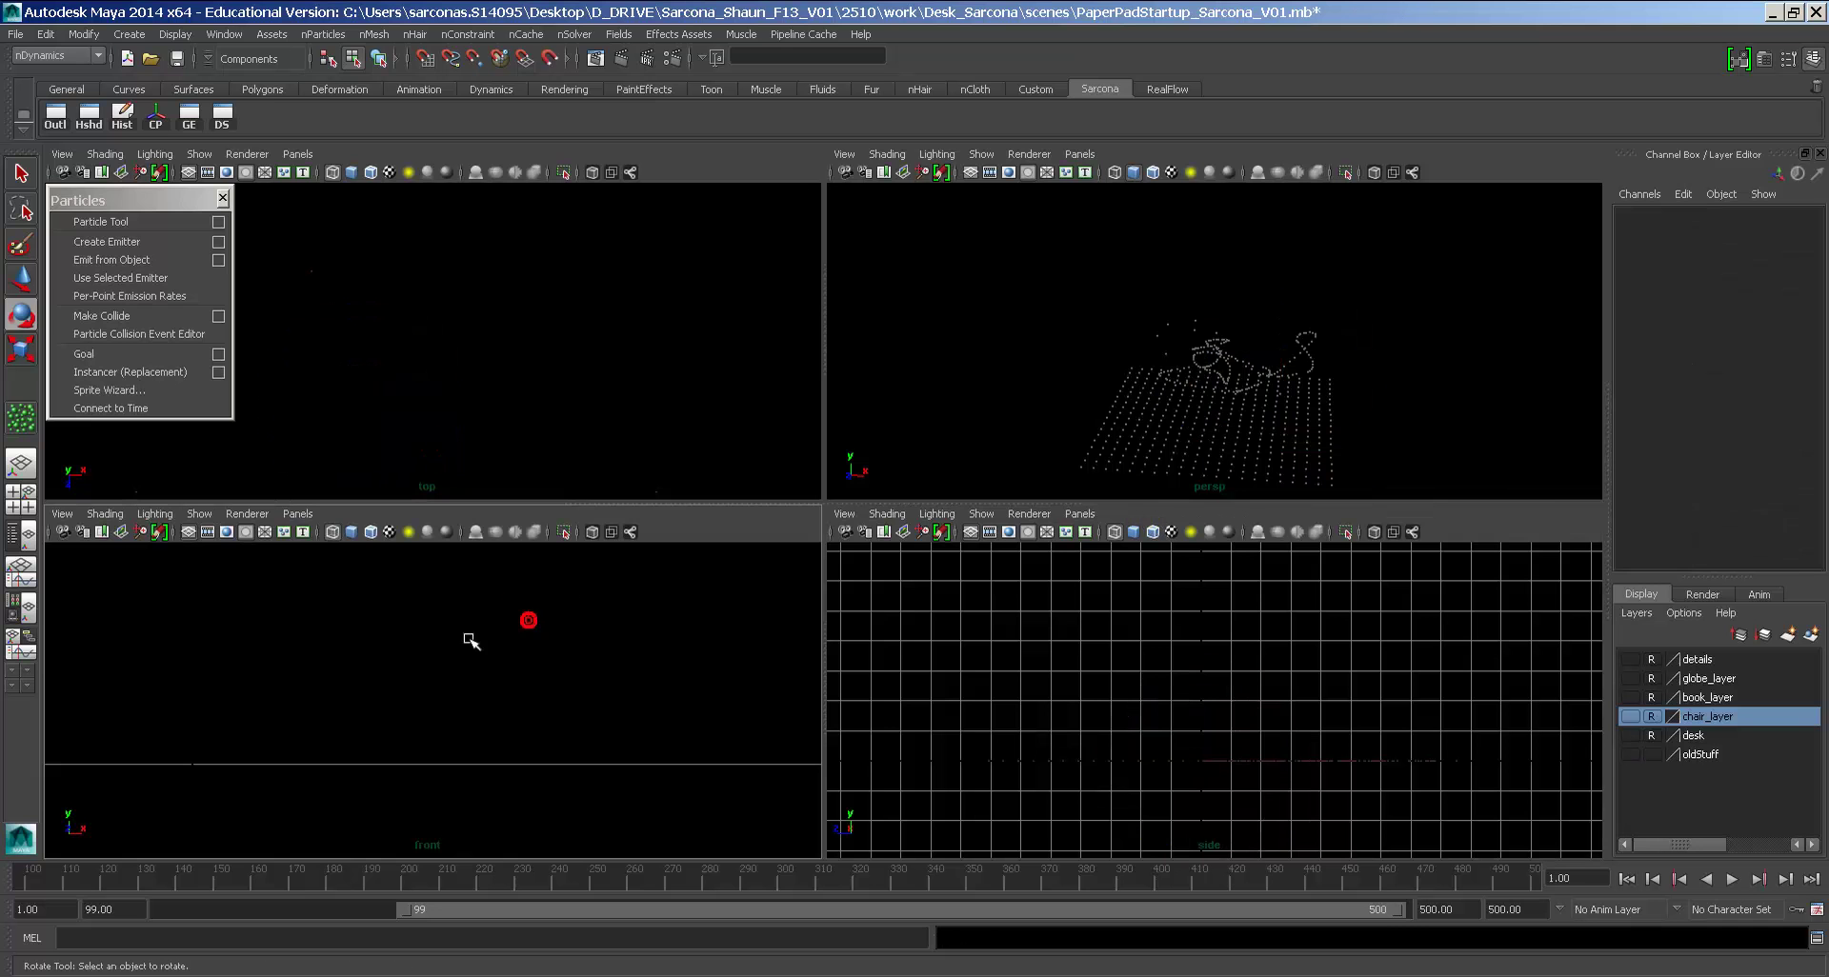
{"action": "left_click", "coordinate": [636, 788]}
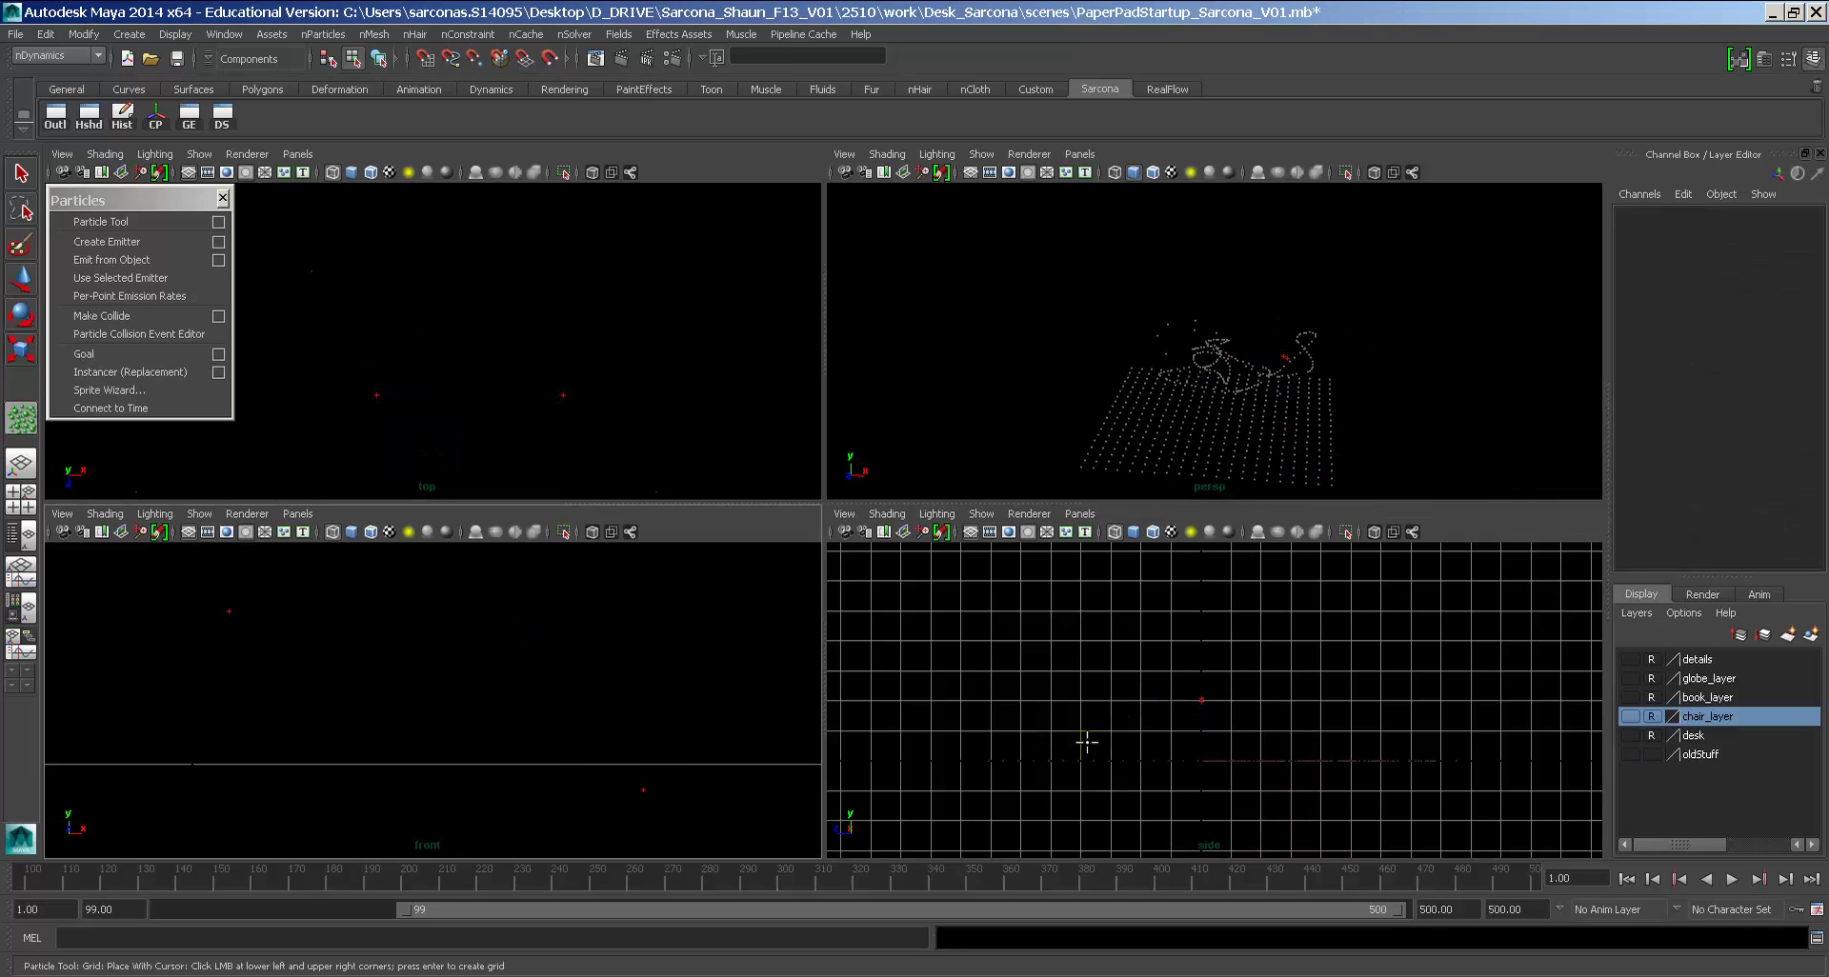
{"action": "key", "text": "Return"}
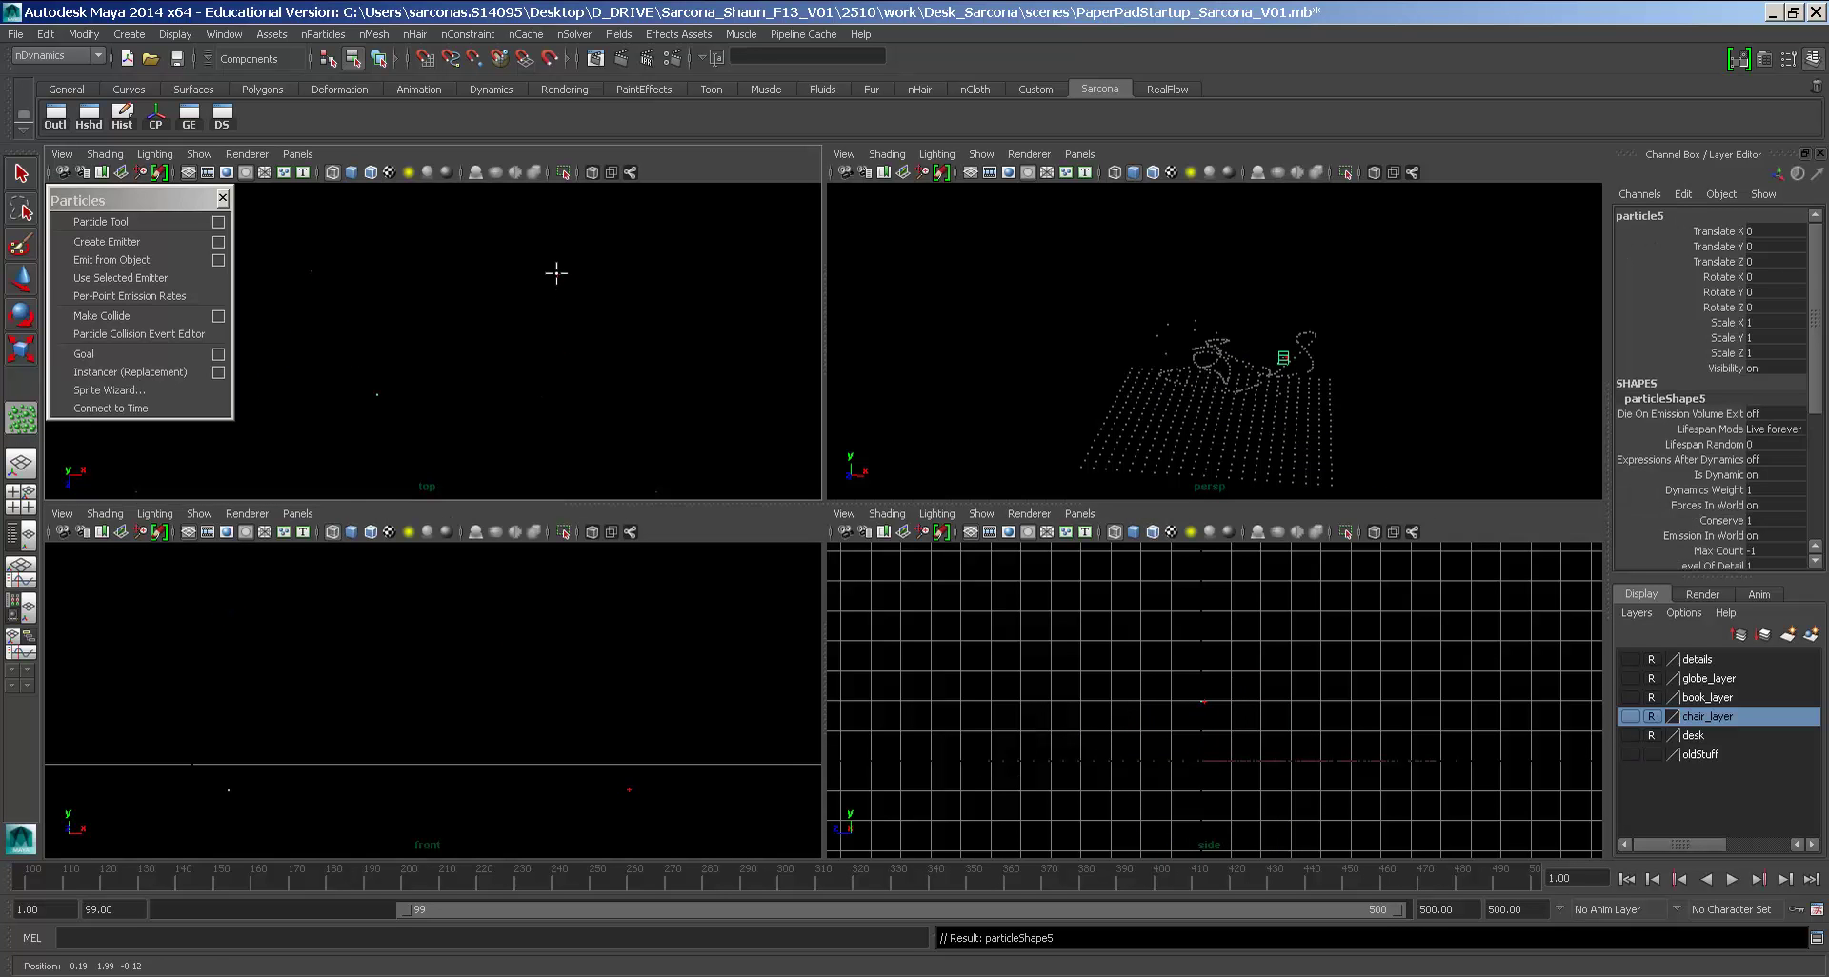
{"action": "key", "text": "e"}
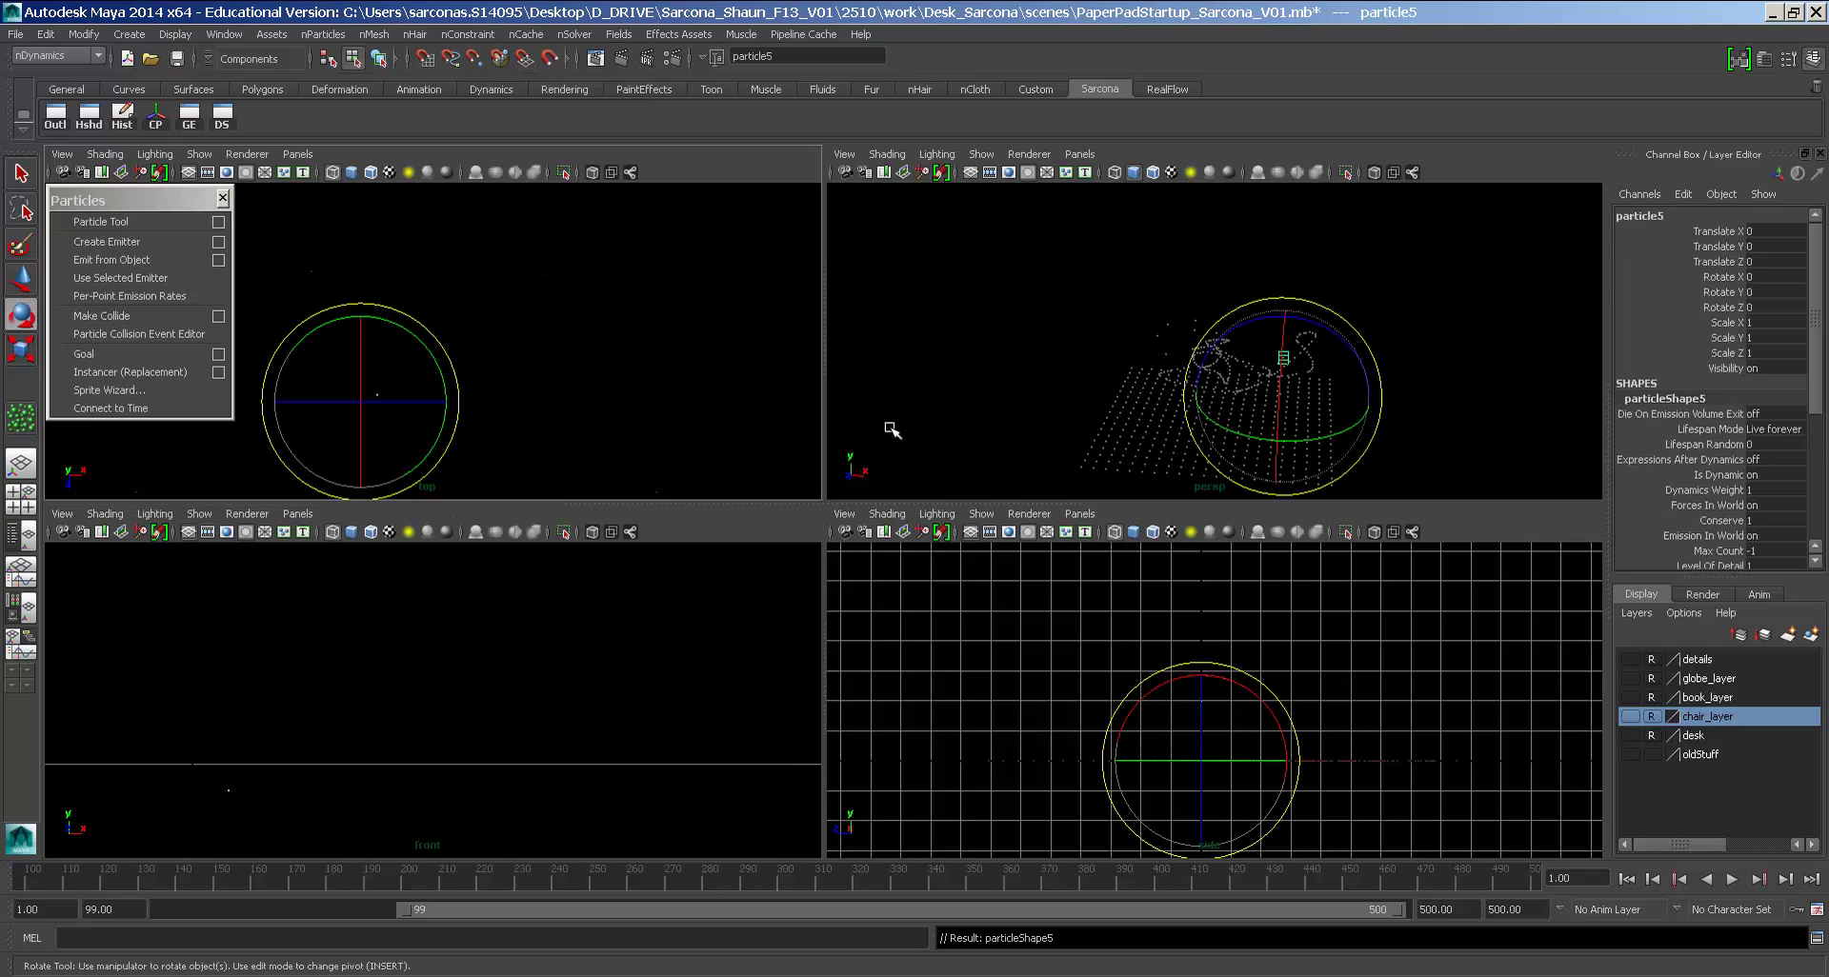
{"action": "scroll", "coordinate": [1163, 392], "scroll_direction": "up", "scroll_amount": 5}
{"action": "left_click", "coordinate": [1233, 389]}
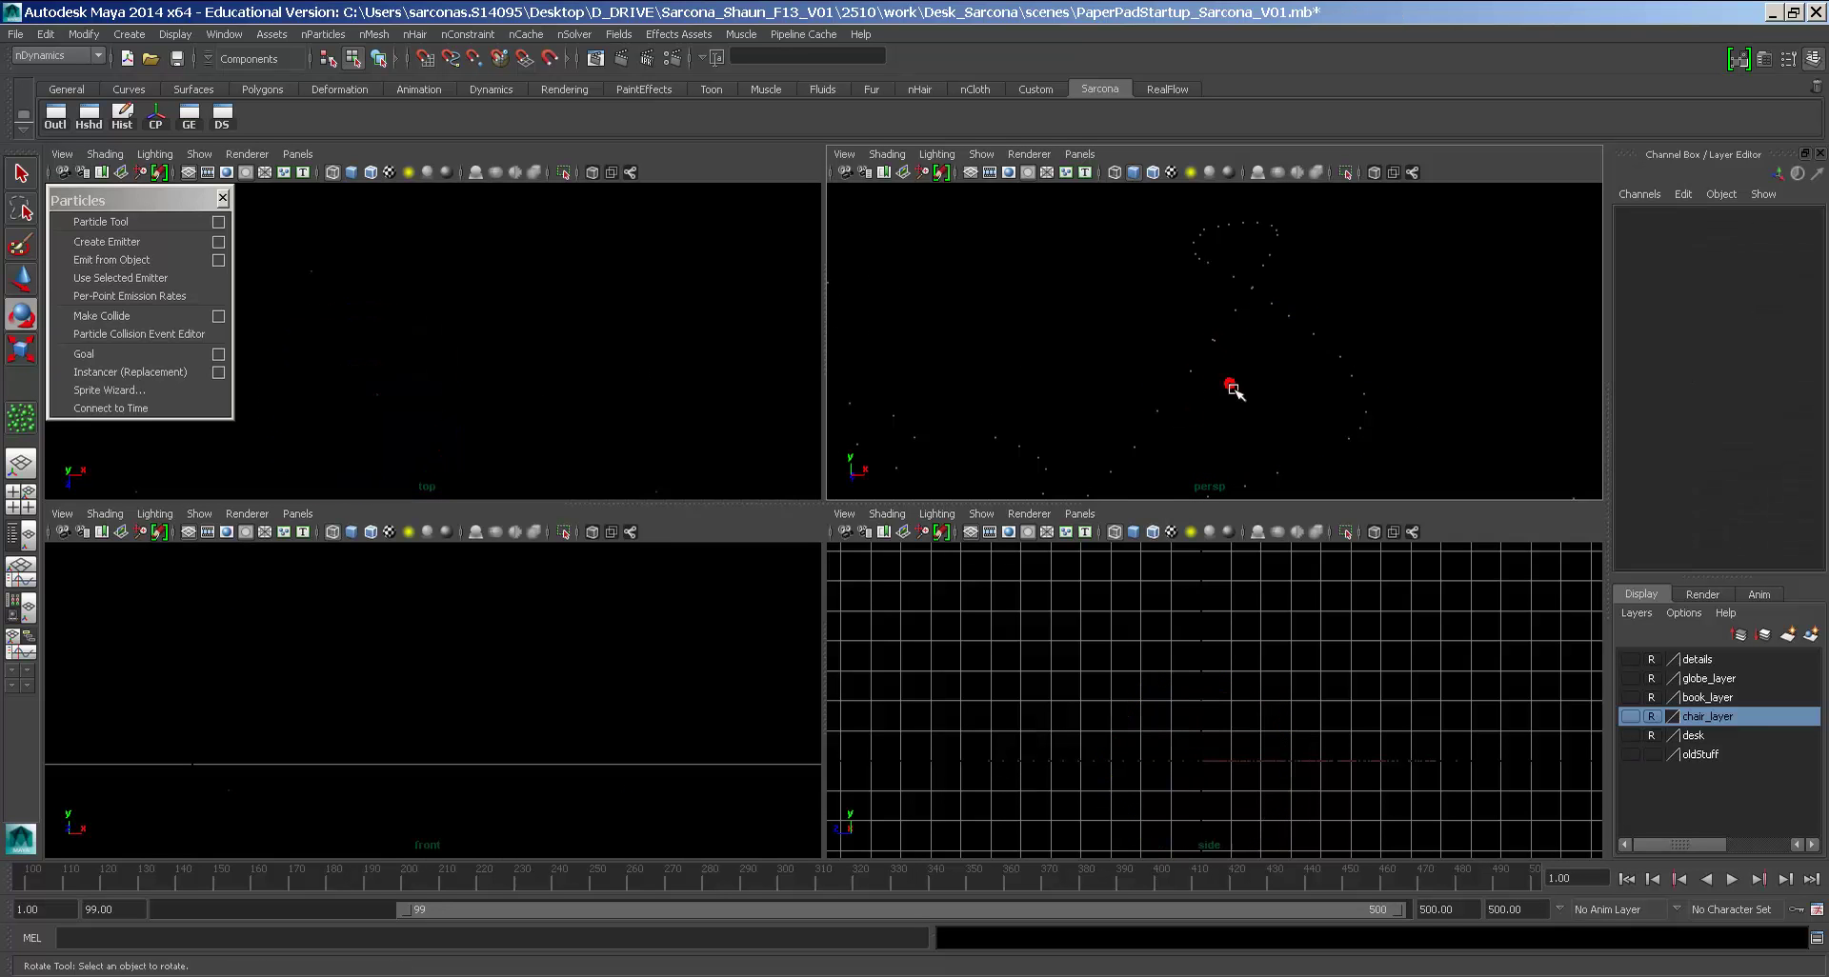
{"action": "scroll", "coordinate": [1143, 321], "scroll_direction": "down", "scroll_amount": 5}
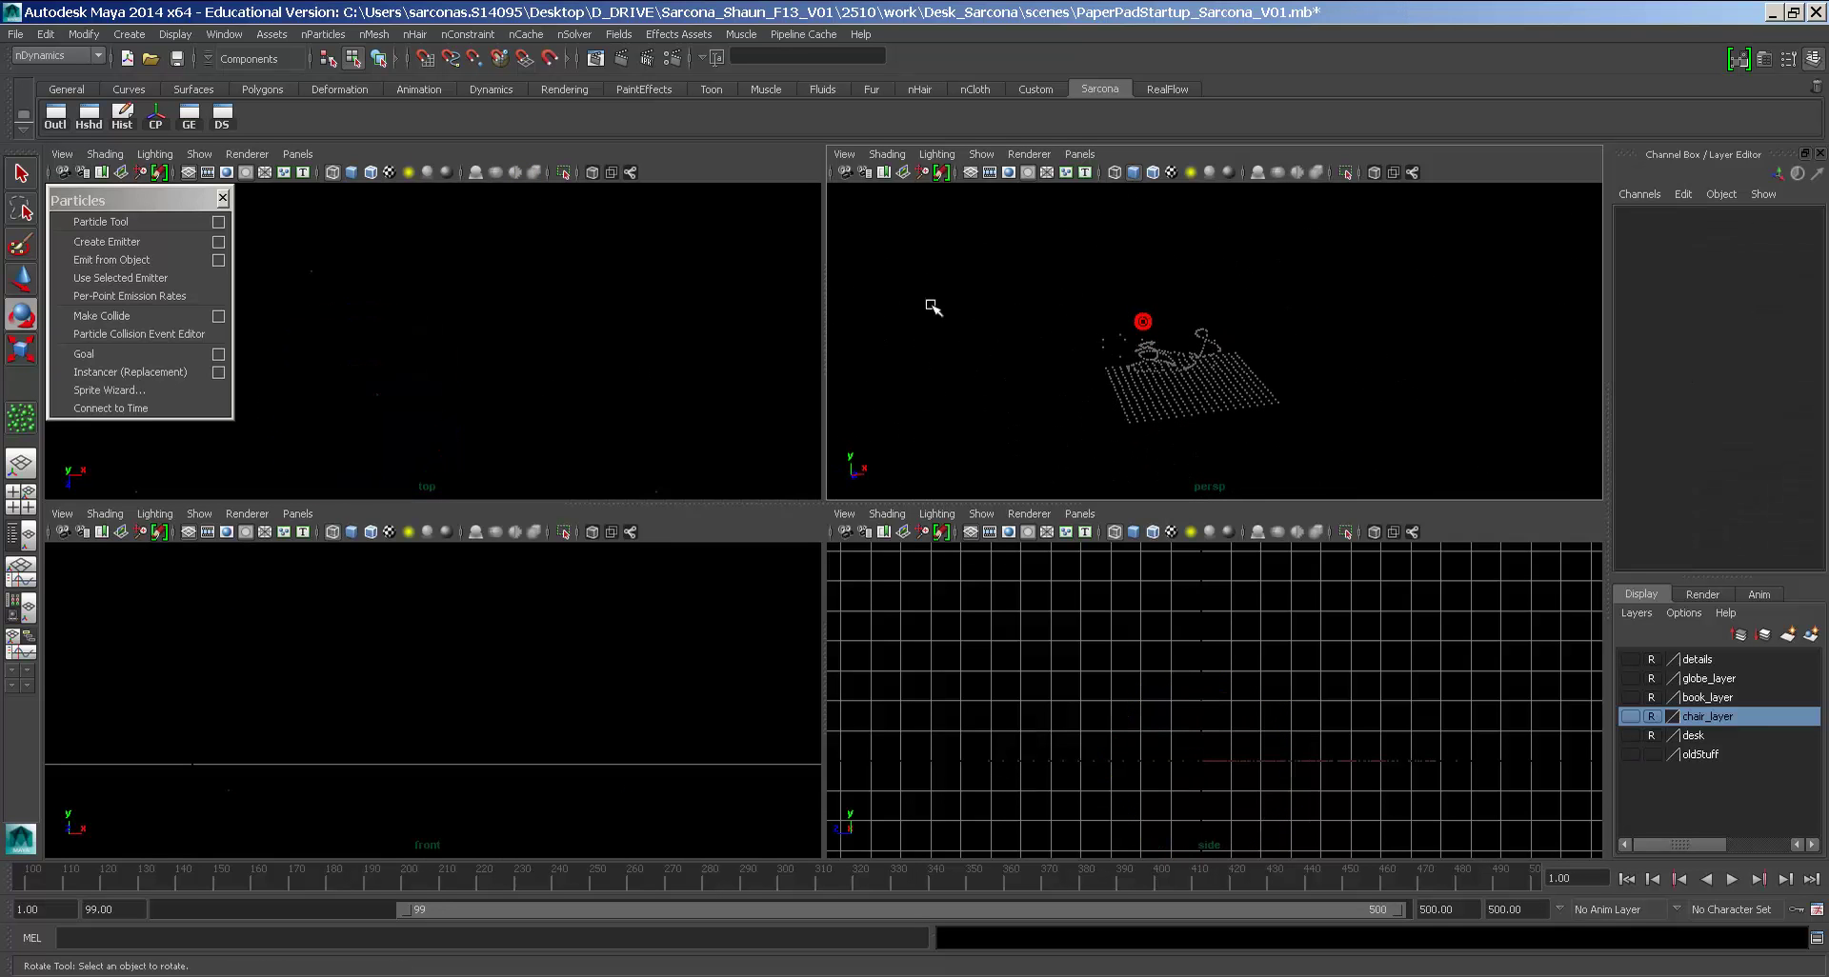
{"action": "left_click_drag", "start_coordinate": [1054, 276], "coordinate": [1324, 479]}
{"action": "left_click_drag", "start_coordinate": [1259, 422], "coordinate": [1080, 304]}
Step: Start a new scene with the Outliner beside the perspective view, placing the Create Emitter options and Particles palette clear of the Outliner
{"action": "key", "text": "ctrl+n"}
{"action": "key", "text": "n"}
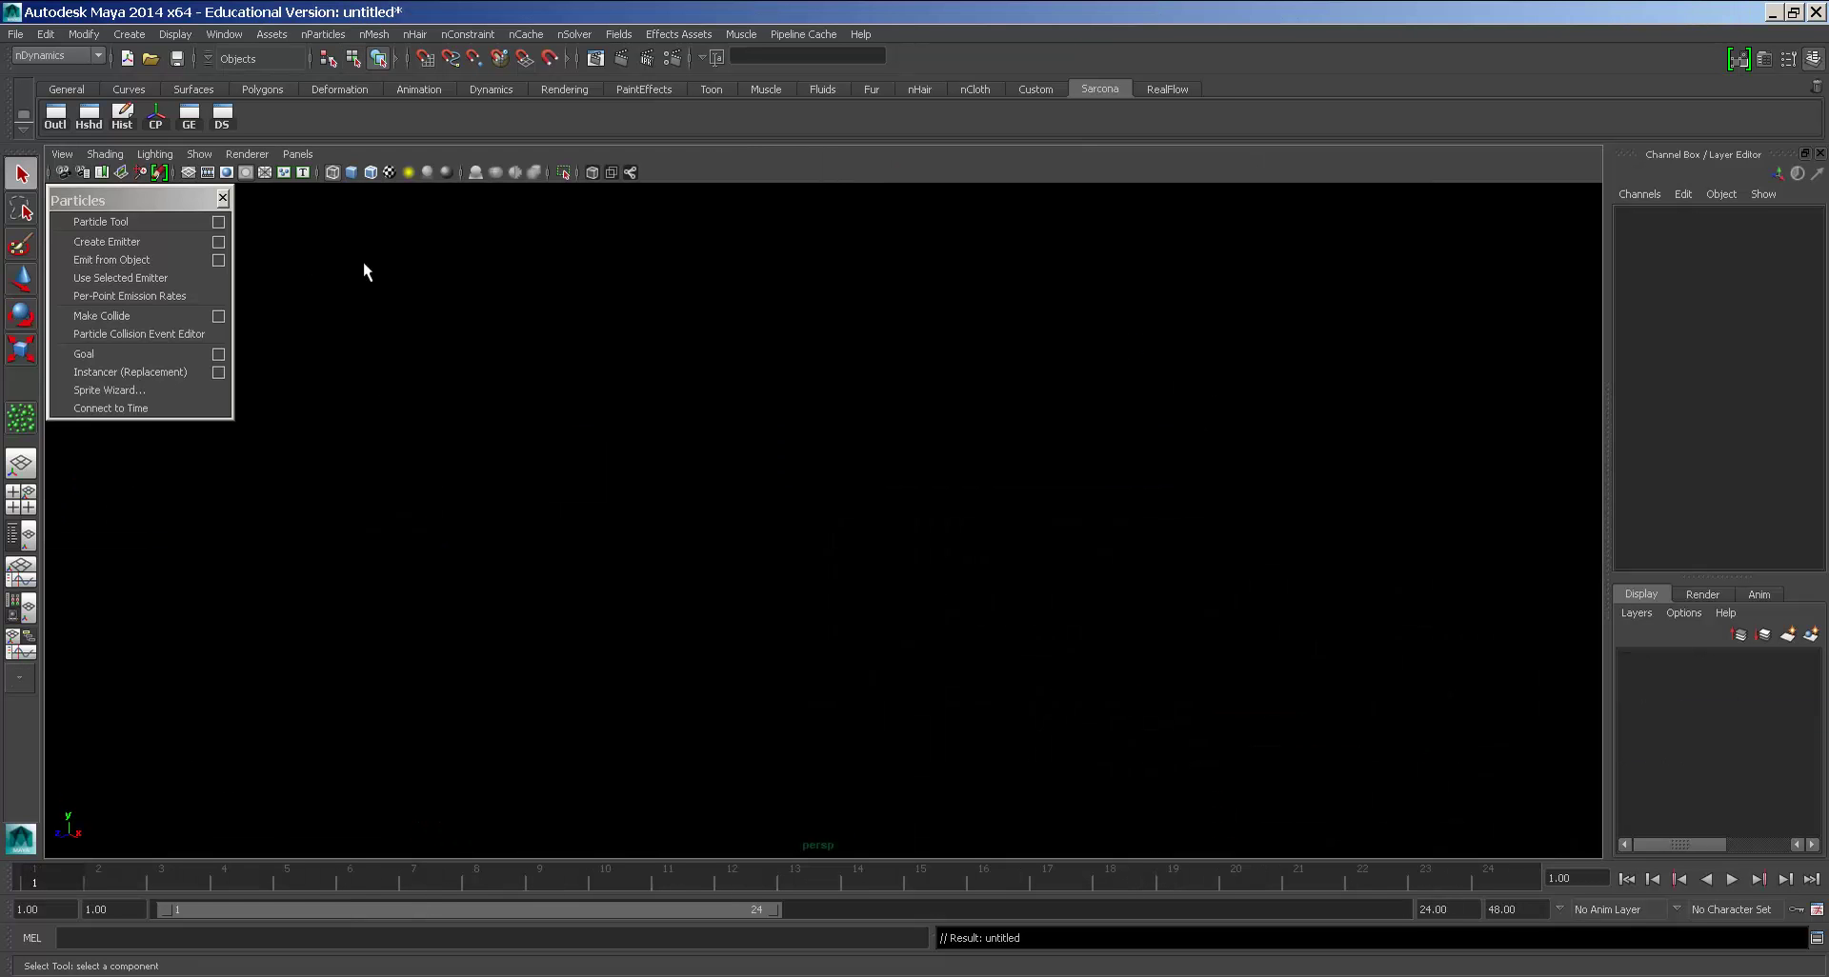
{"action": "left_click", "coordinate": [220, 244]}
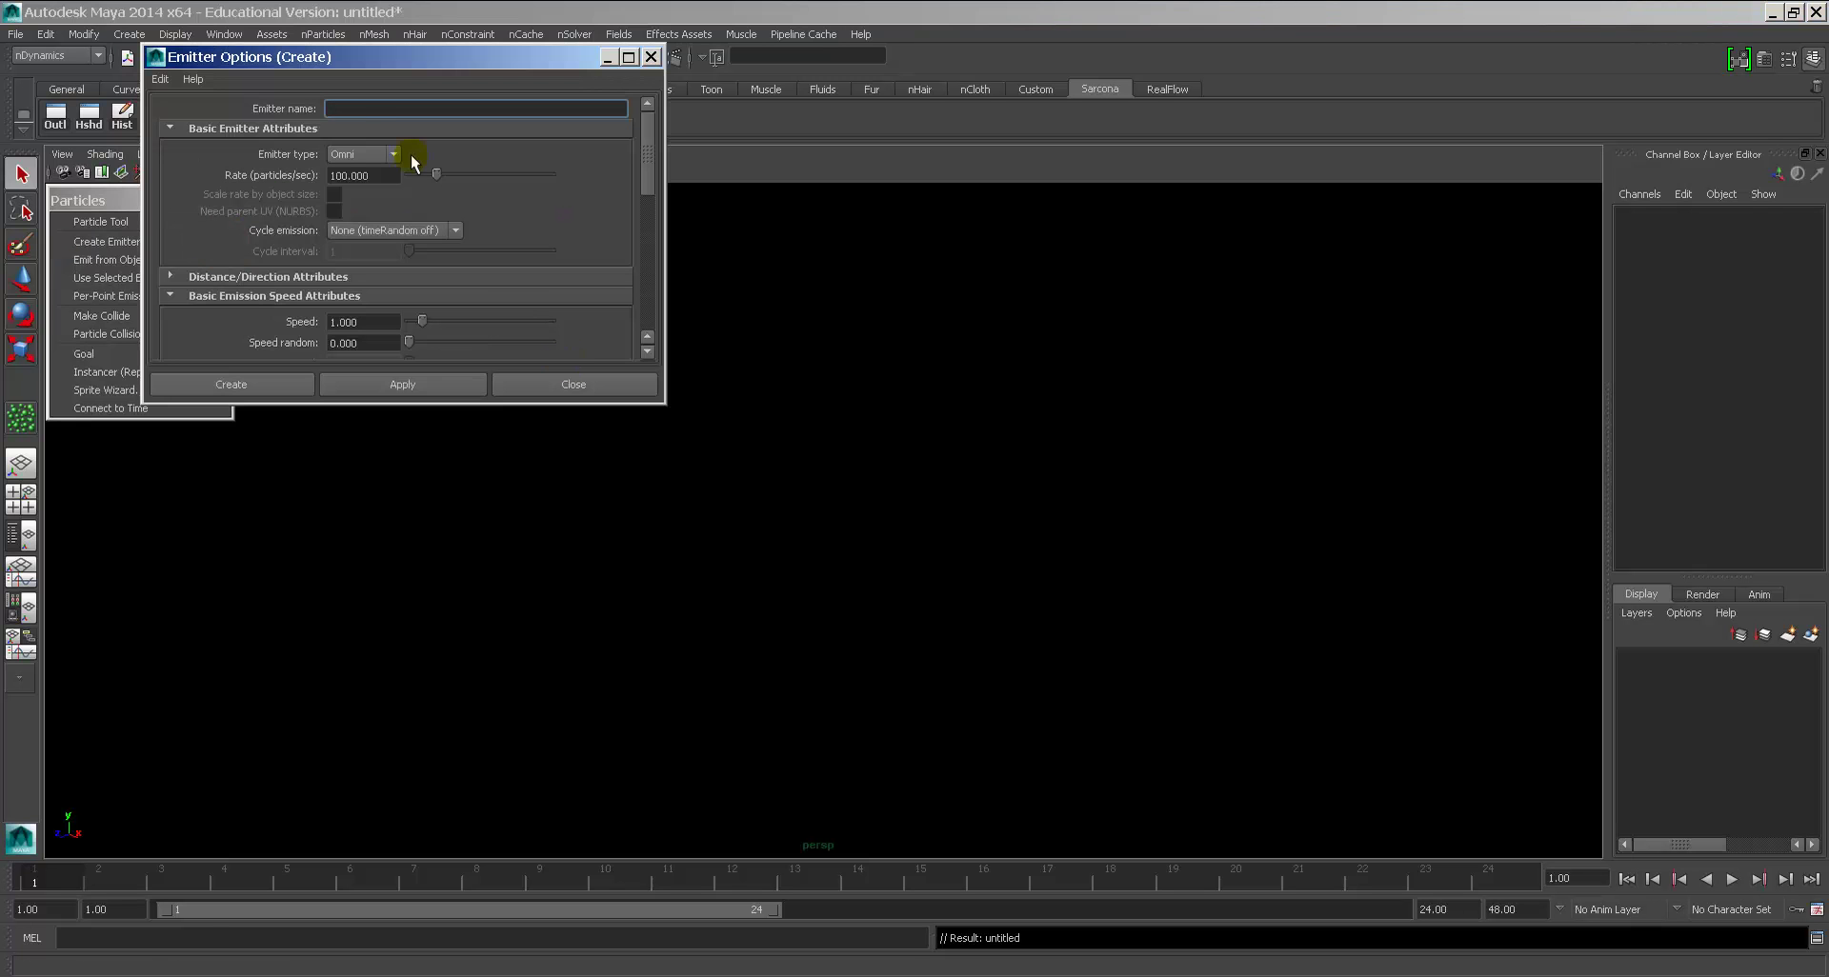
{"action": "left_click_drag", "start_coordinate": [357, 61], "coordinate": [486, 29]}
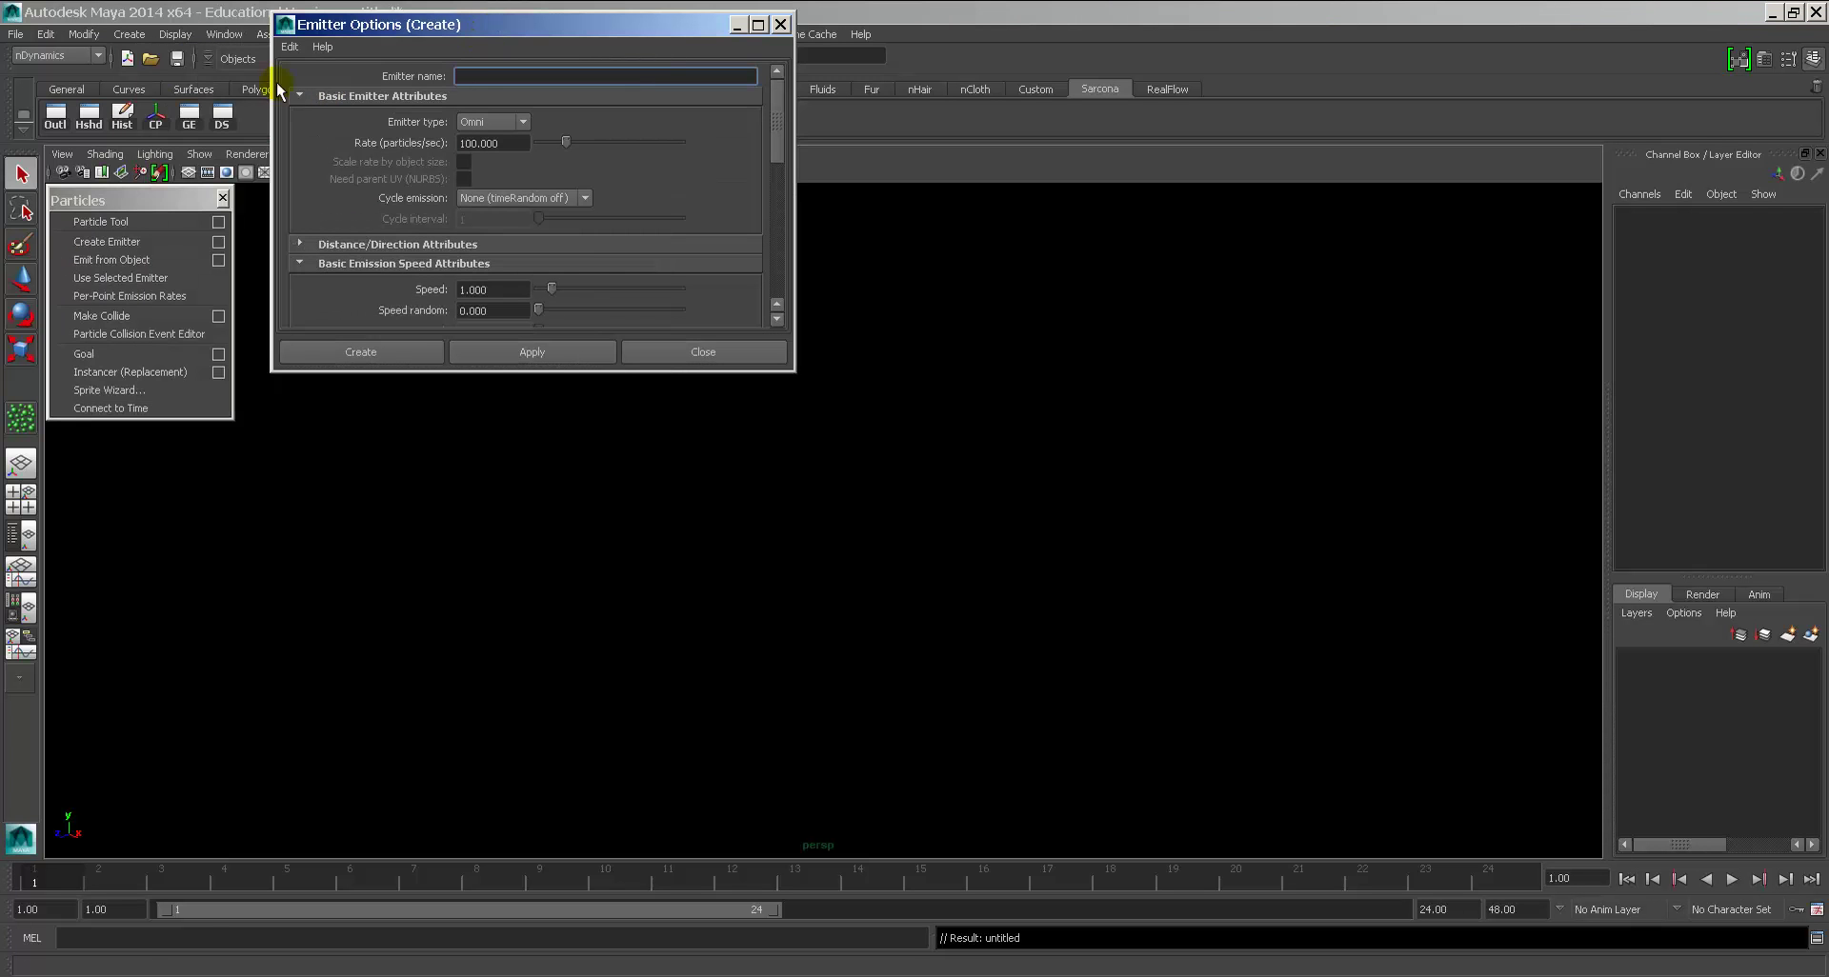
{"action": "left_click", "coordinate": [21, 535]}
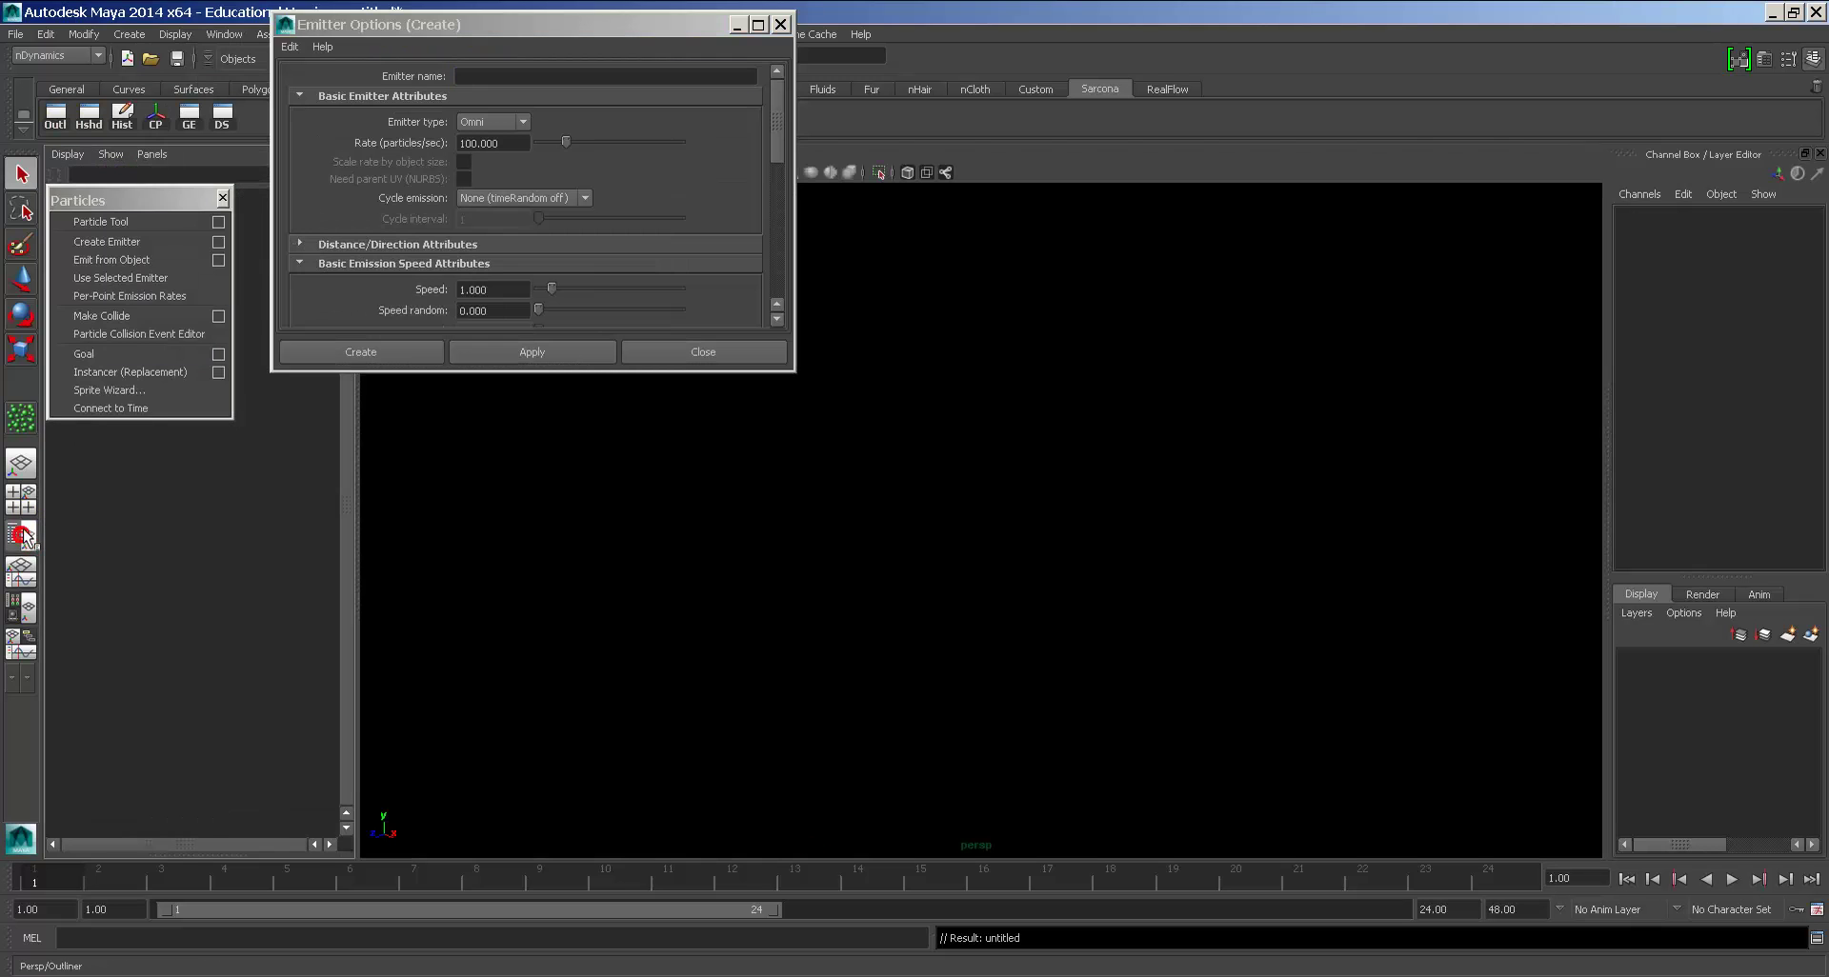
{"action": "left_click_drag", "start_coordinate": [136, 208], "coordinate": [1520, 48]}
{"action": "left_click_drag", "start_coordinate": [621, 27], "coordinate": [1659, 279]}
{"action": "left_click_drag", "start_coordinate": [1522, 274], "coordinate": [1271, 297]}
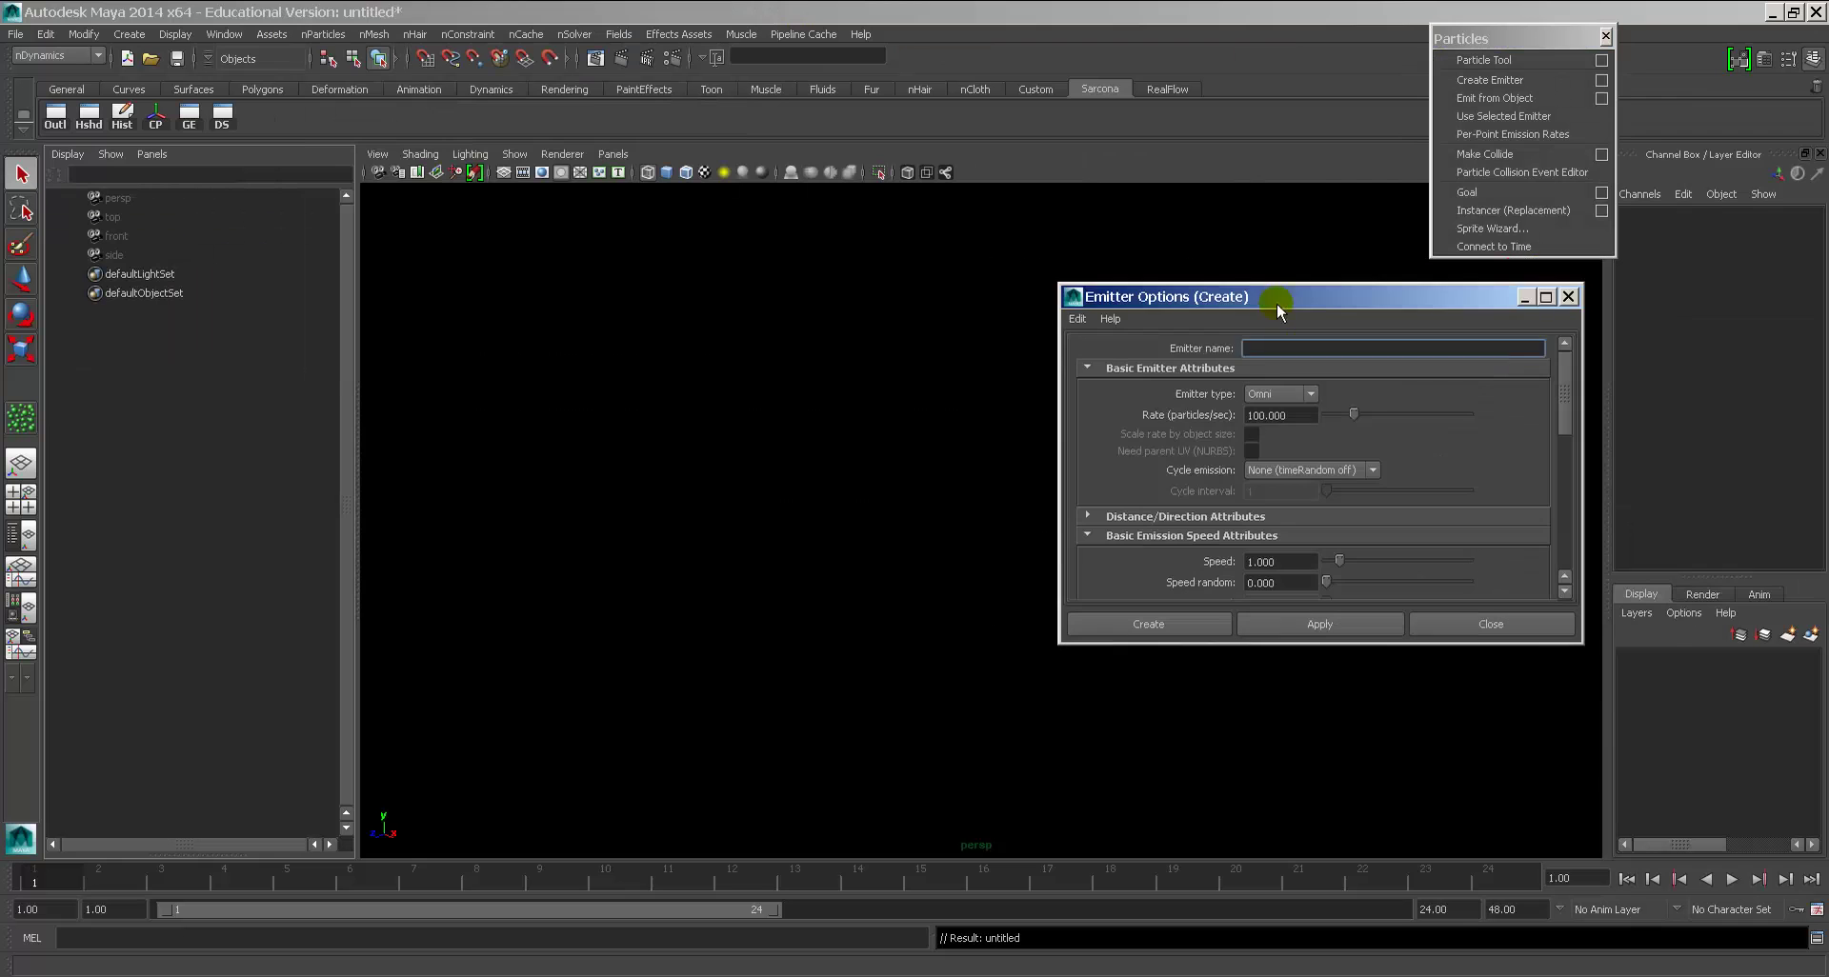
Step: Create an Omni emitter with a rate of 100 particles per second and a speed of 1
{"action": "left_click", "coordinate": [872, 367]}
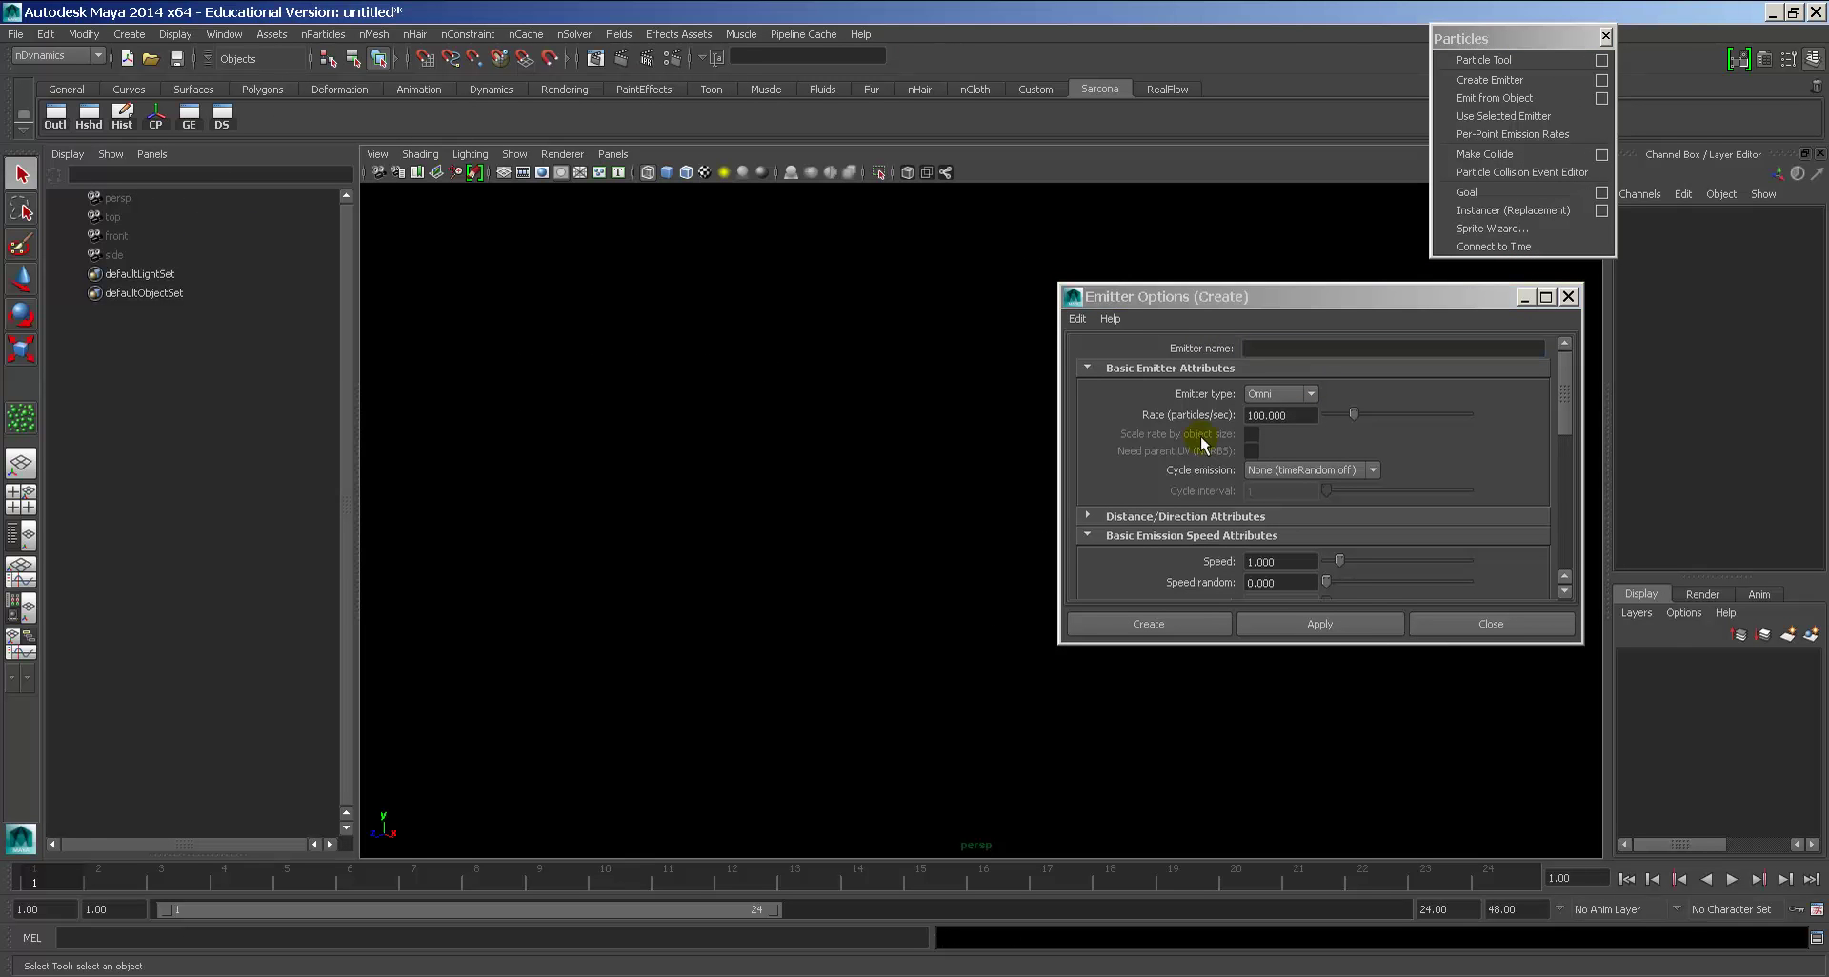
{"action": "left_click", "coordinate": [1247, 348]}
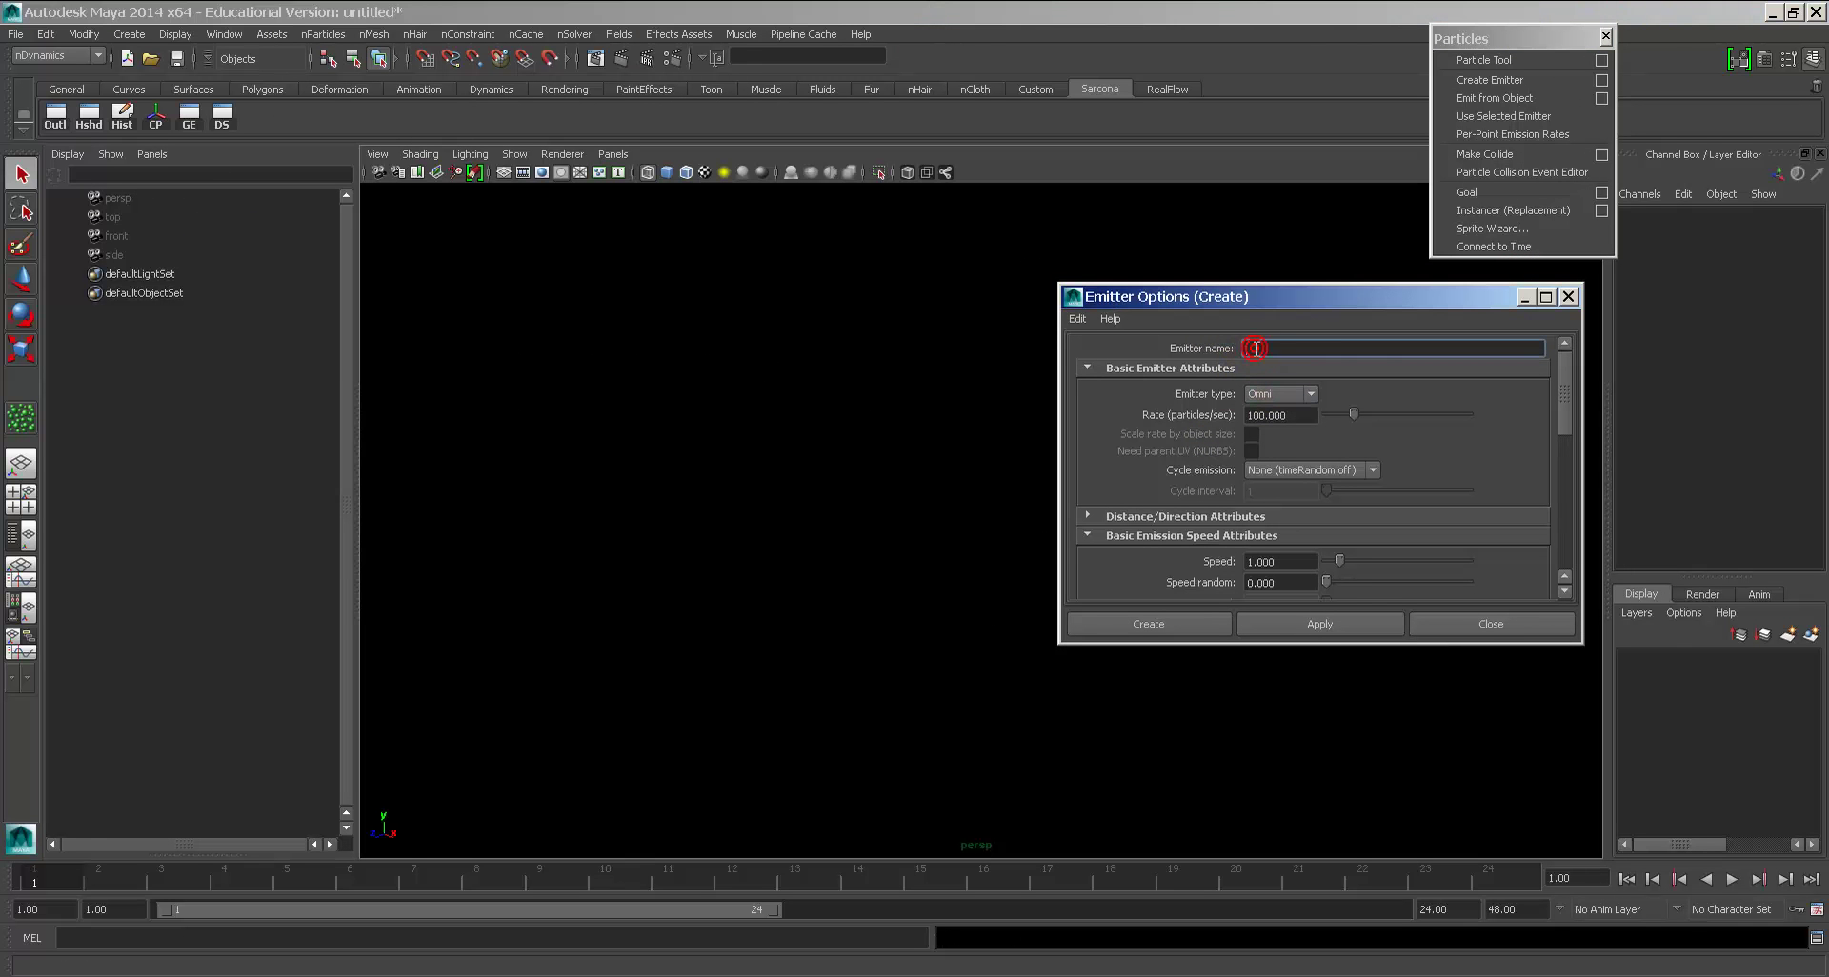
{"action": "left_click", "coordinate": [1308, 396]}
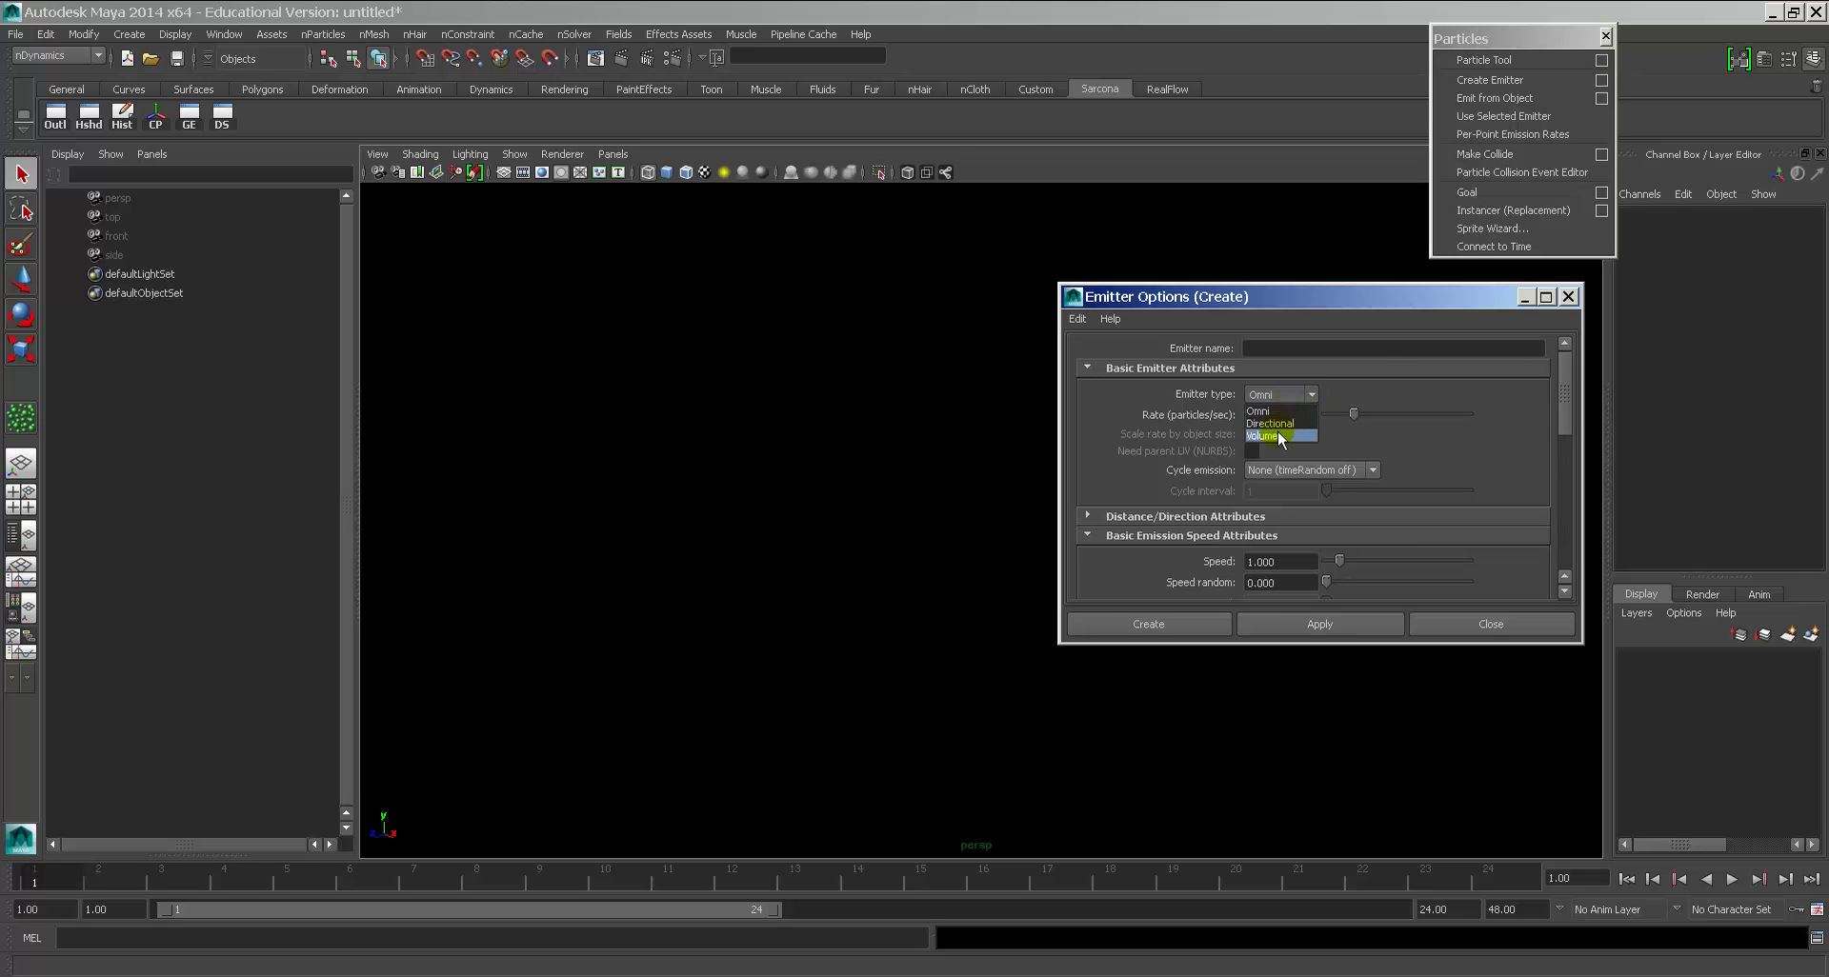
{"action": "left_click", "coordinate": [1274, 411]}
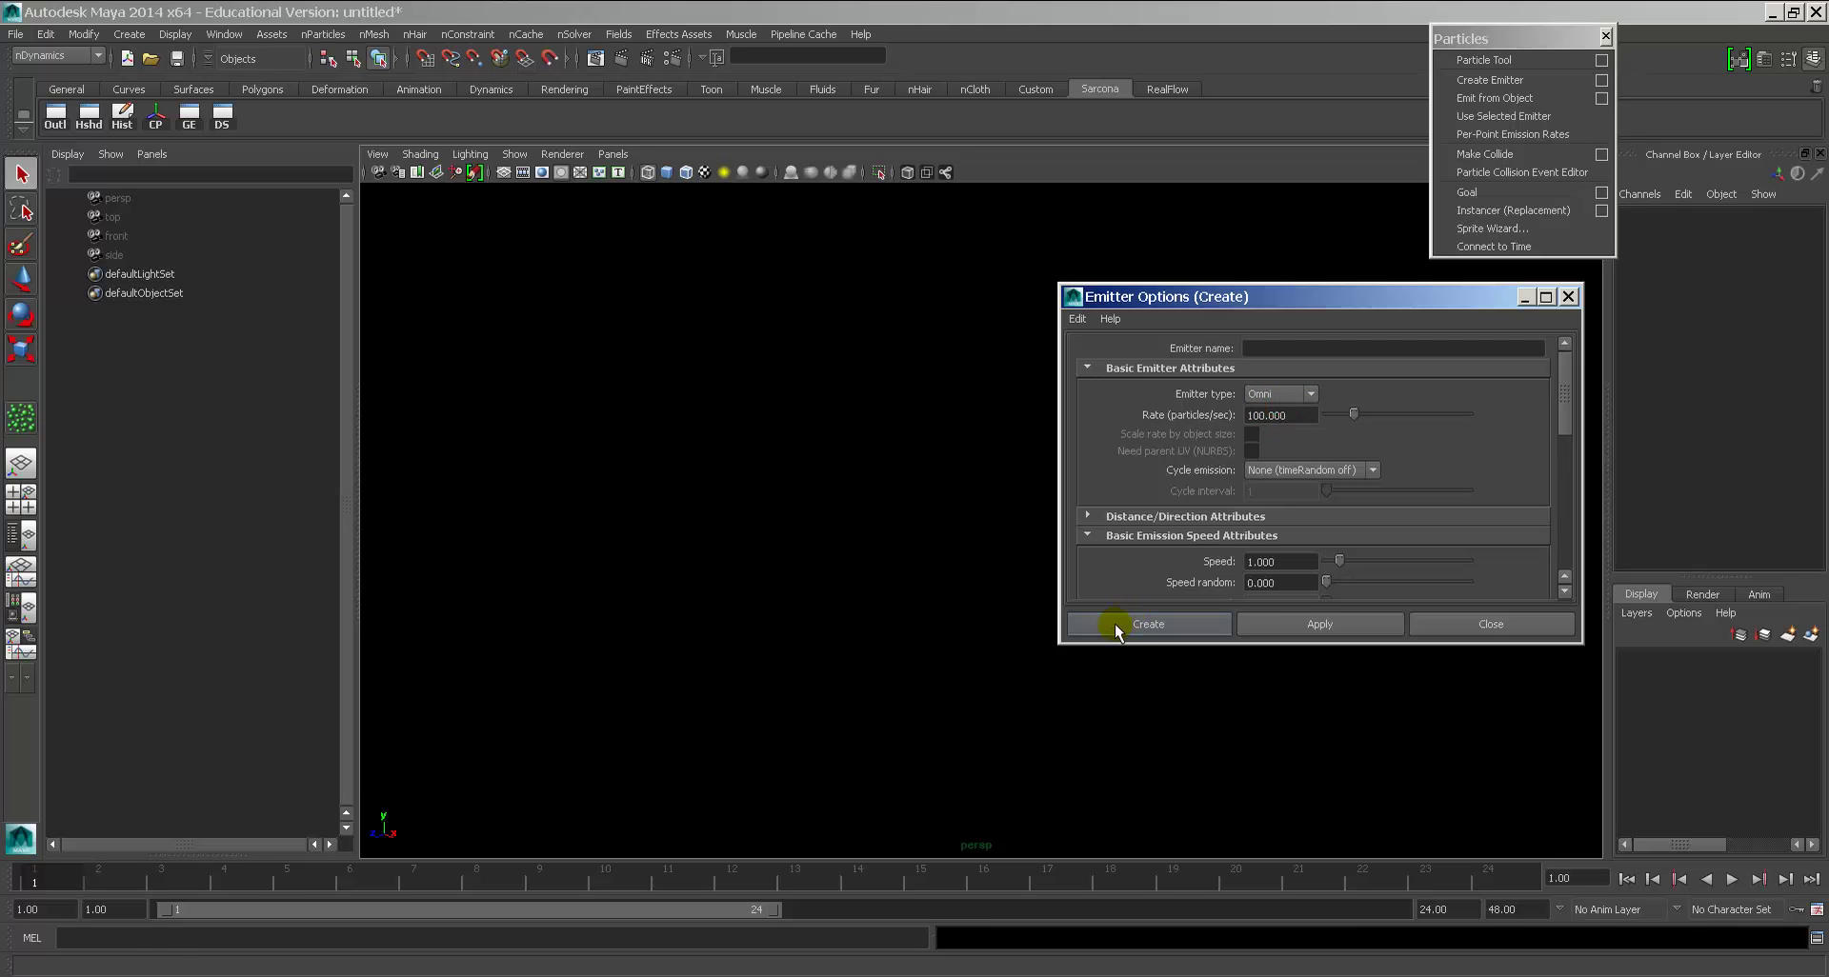
{"action": "left_click", "coordinate": [1151, 626]}
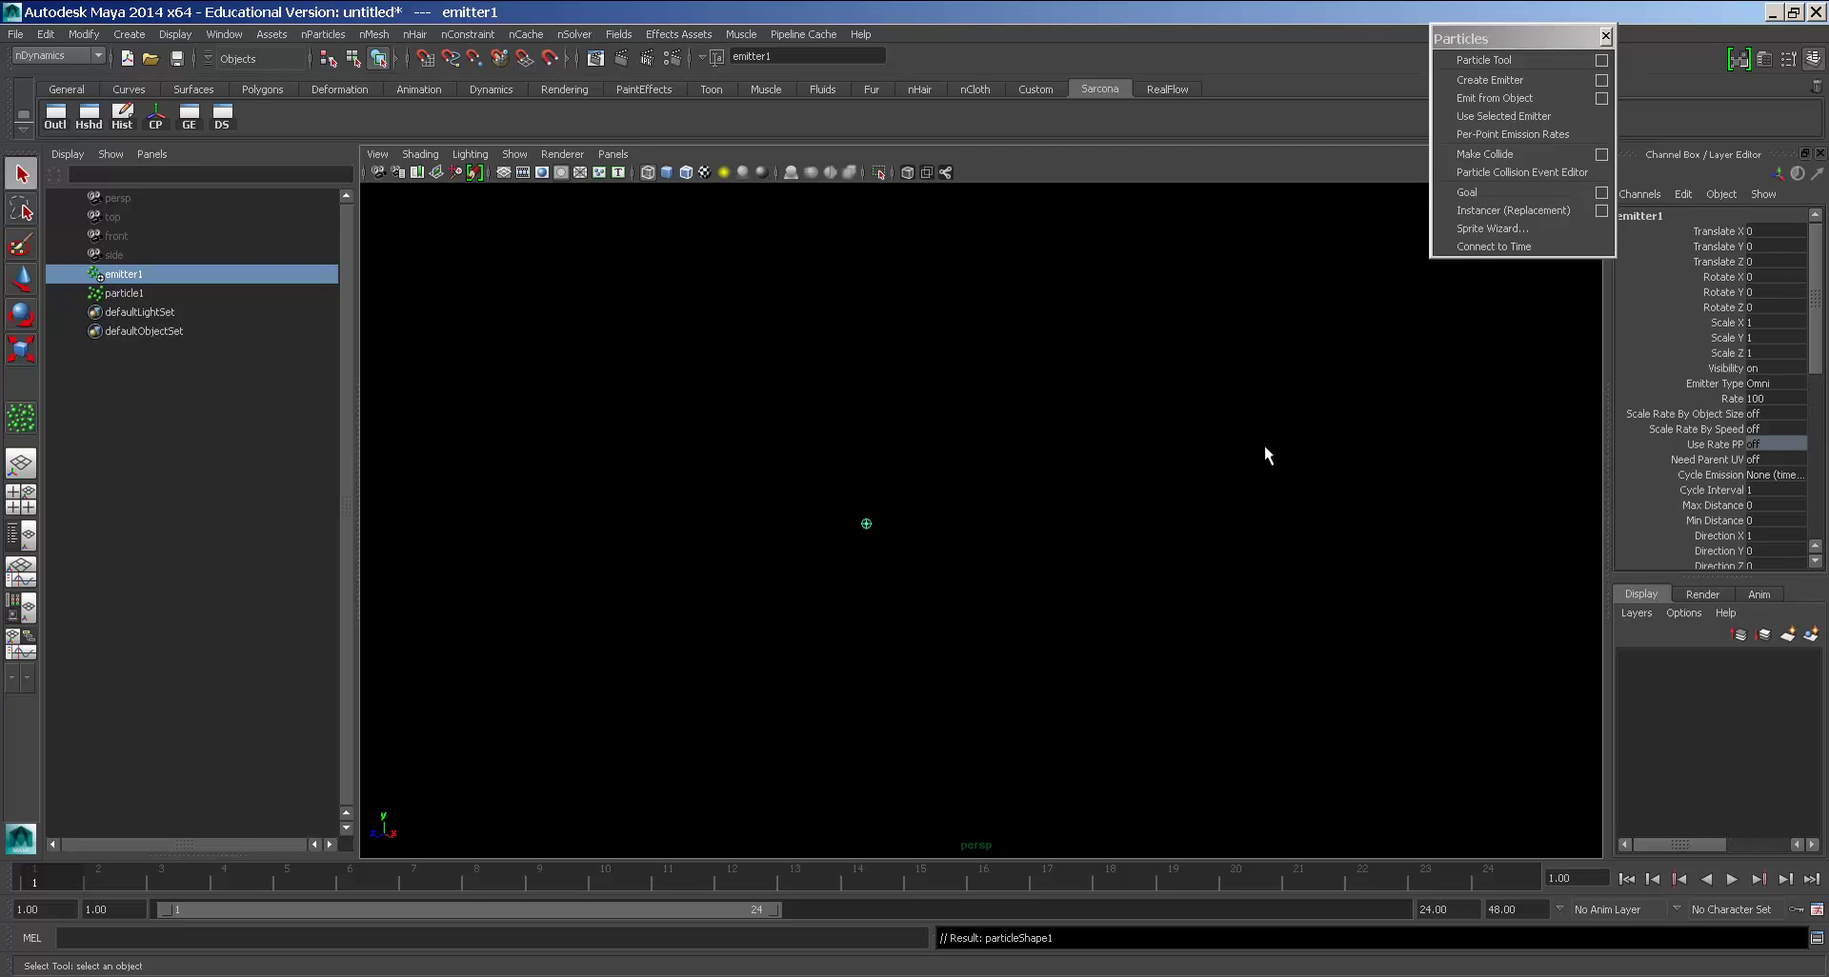
Step: Set the end of the playback range to frame 200
{"action": "mouse_move", "coordinate": [1010, 533]}
{"action": "left_mouse_down", "text": "alt"}
{"action": "mouse_move", "coordinate": [1048, 552]}
{"action": "mouse_move", "coordinate": [999, 561]}
{"action": "left_mouse_up", "text": "alt"}
{"action": "double_click", "coordinate": [1447, 902]}
{"action": "type", "text": "200"}
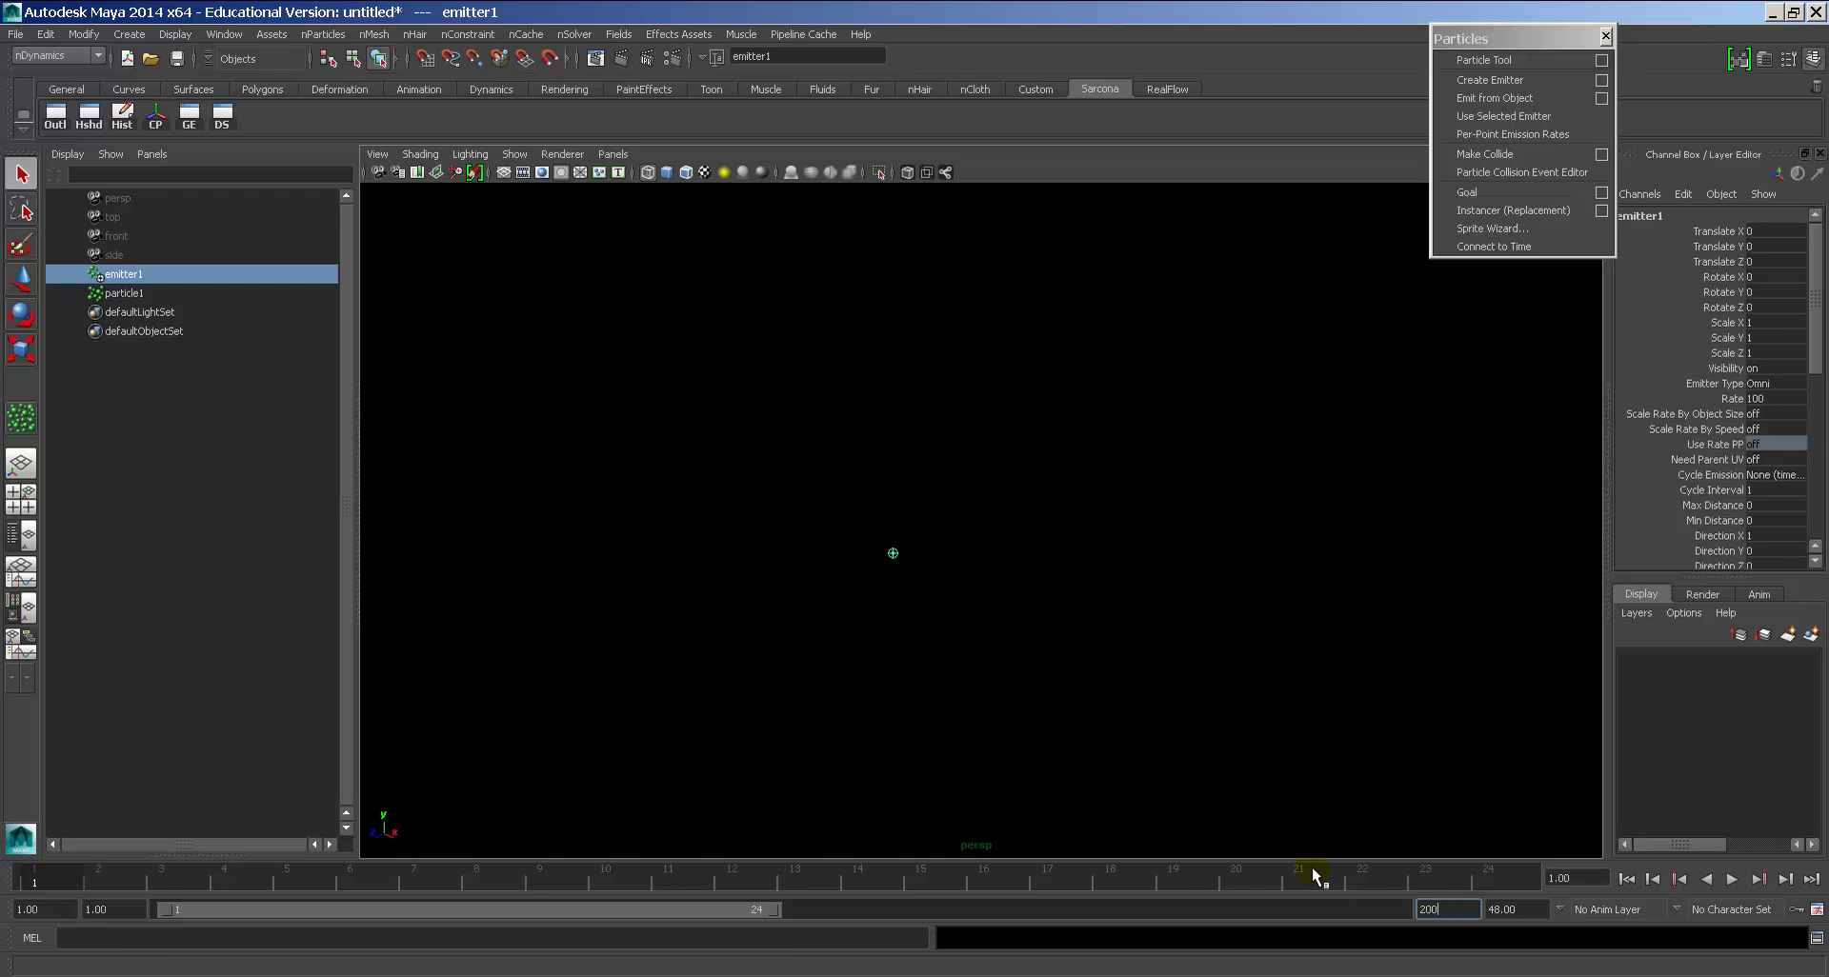
{"action": "key", "text": "Return"}
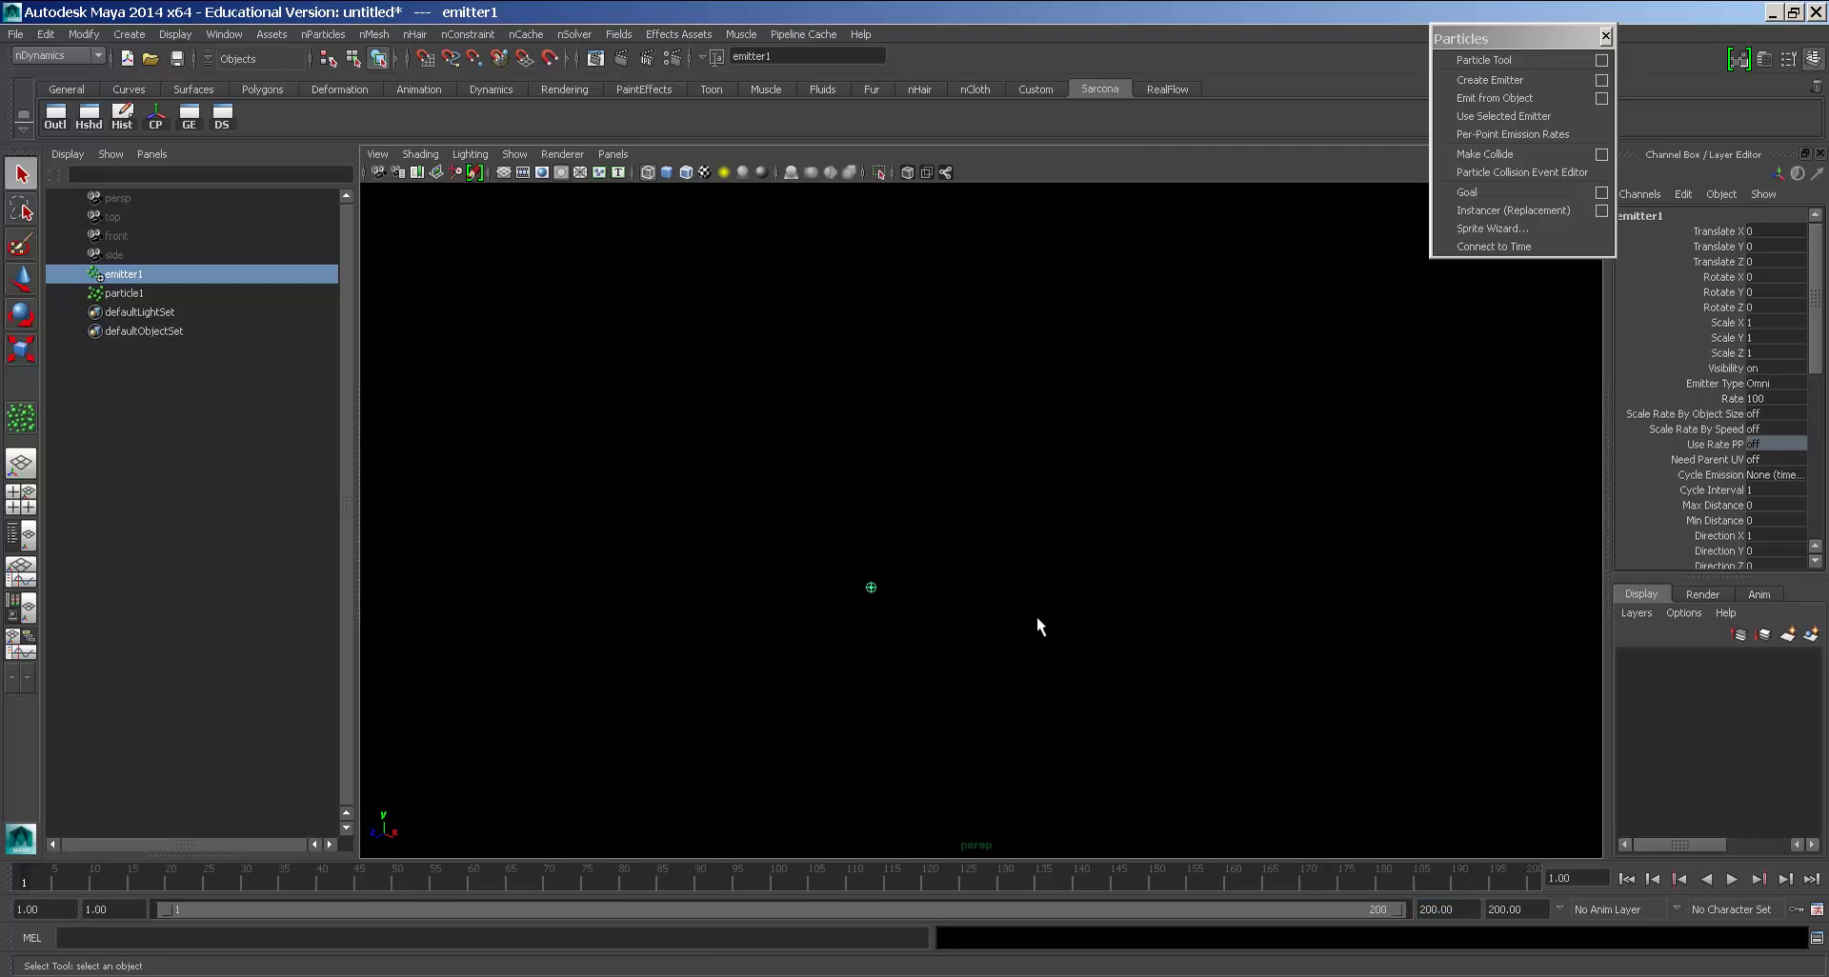
Step: Play the simulation, stop it partway, and examine the emitted particle cloud from several angles
{"action": "key", "text": "alt+v"}
{"action": "key", "text": "alt+v"}
{"action": "key", "text": "alt+v"}
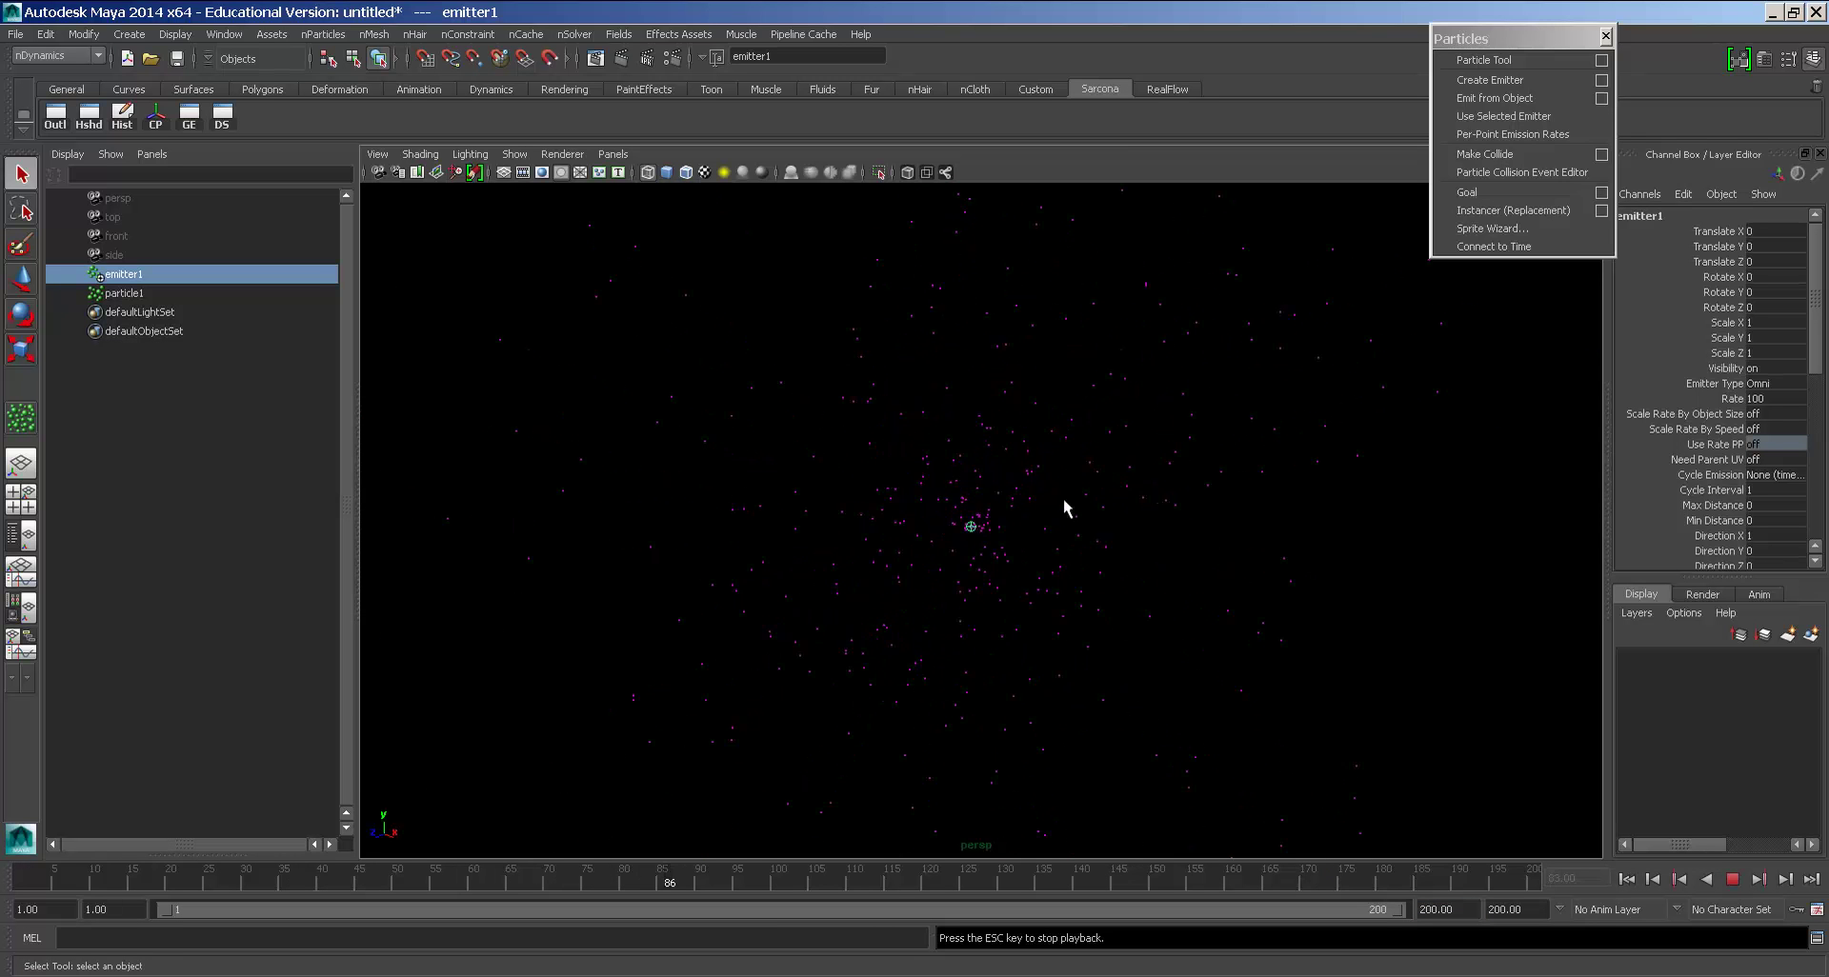
{"action": "key", "text": "alt+v"}
{"action": "left_click_drag", "start_coordinate": [1027, 543], "coordinate": [1319, 617], "text": "alt"}
{"action": "key", "text": "alt+b"}
{"action": "key", "text": "alt+b"}
{"action": "key", "text": "alt+b"}
{"action": "key", "text": "alt+b"}
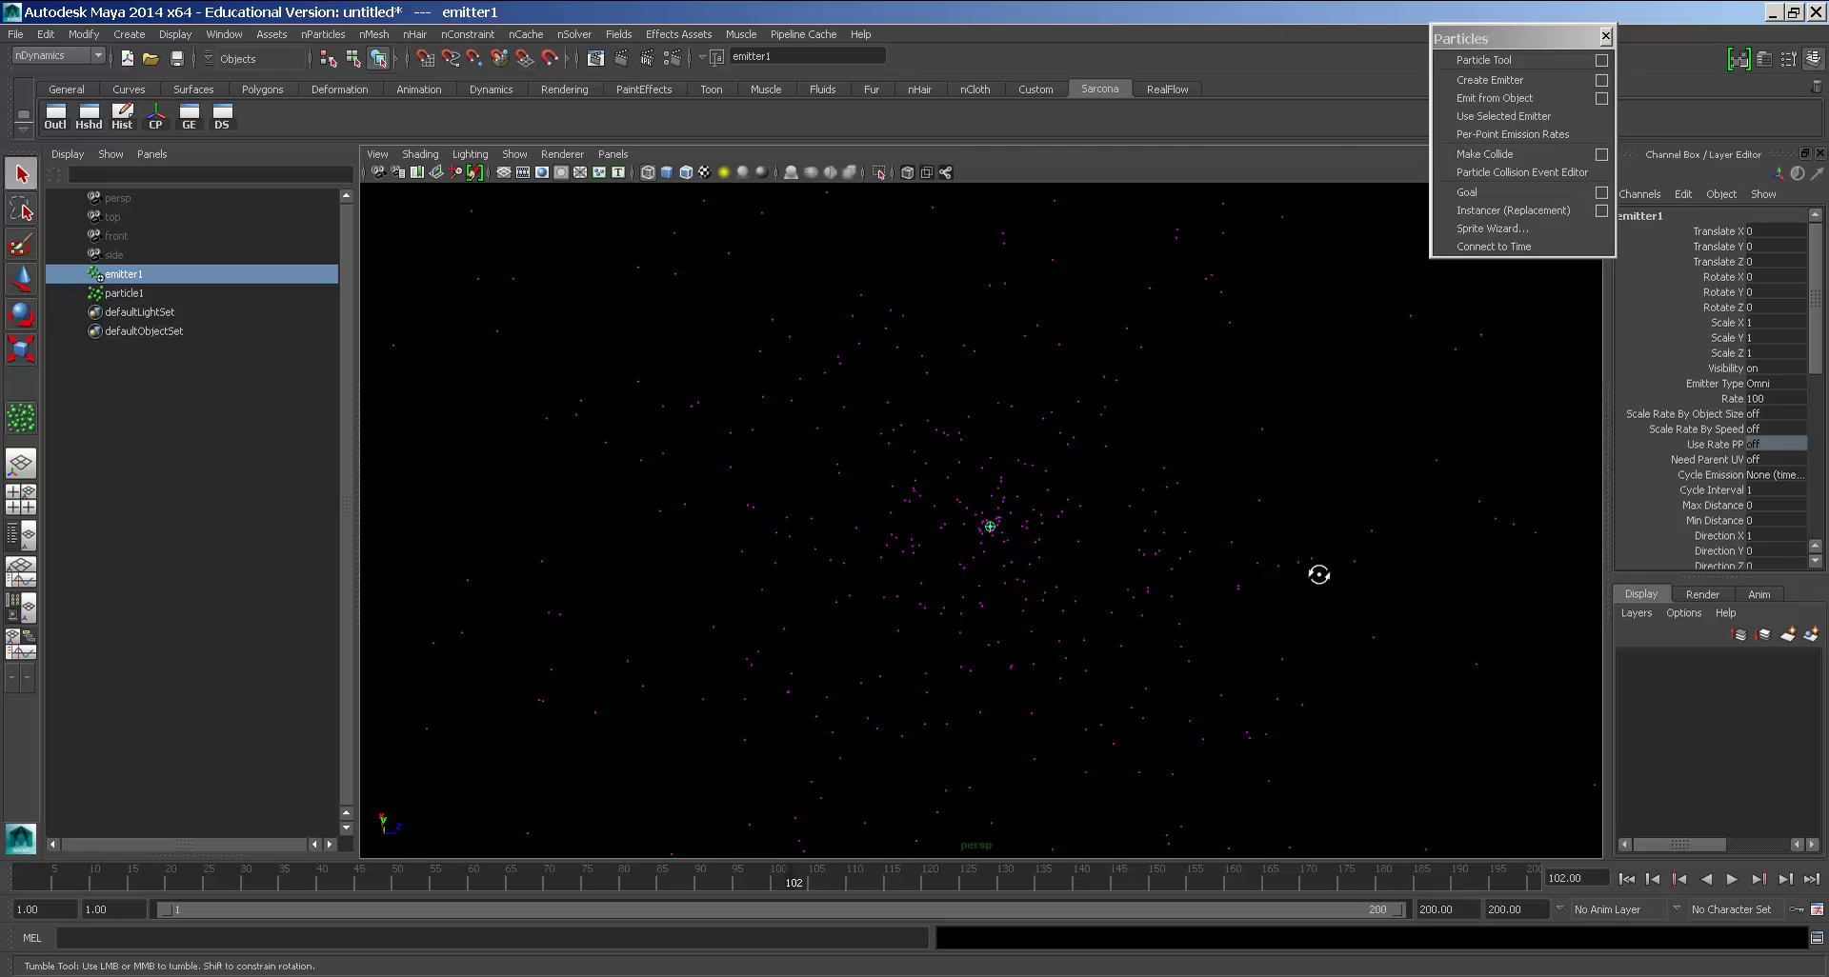
{"action": "left_click_drag", "start_coordinate": [1320, 574], "coordinate": [1086, 532], "text": "alt"}
{"action": "right_click_drag", "start_coordinate": [1286, 546], "coordinate": [822, 451], "text": "alt"}
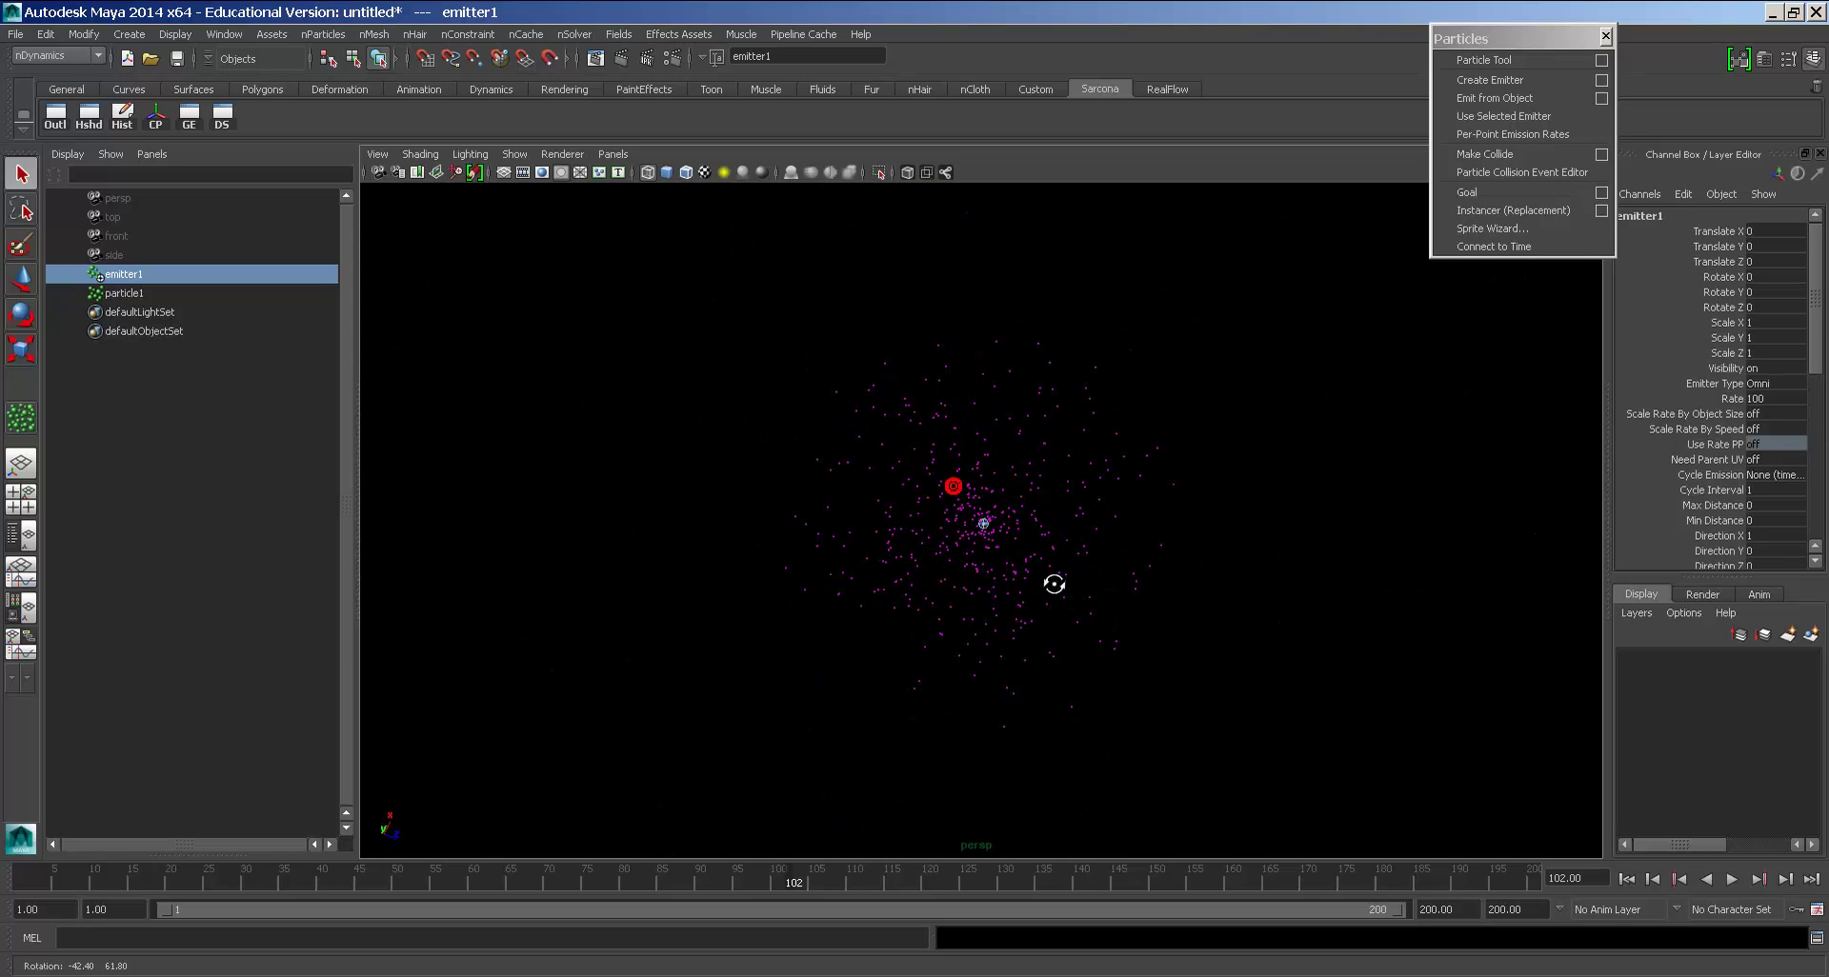
Step: Resume the simulation briefly, rewind it to the first frame, and replay the start of the emission
{"action": "key", "text": "alt+v"}
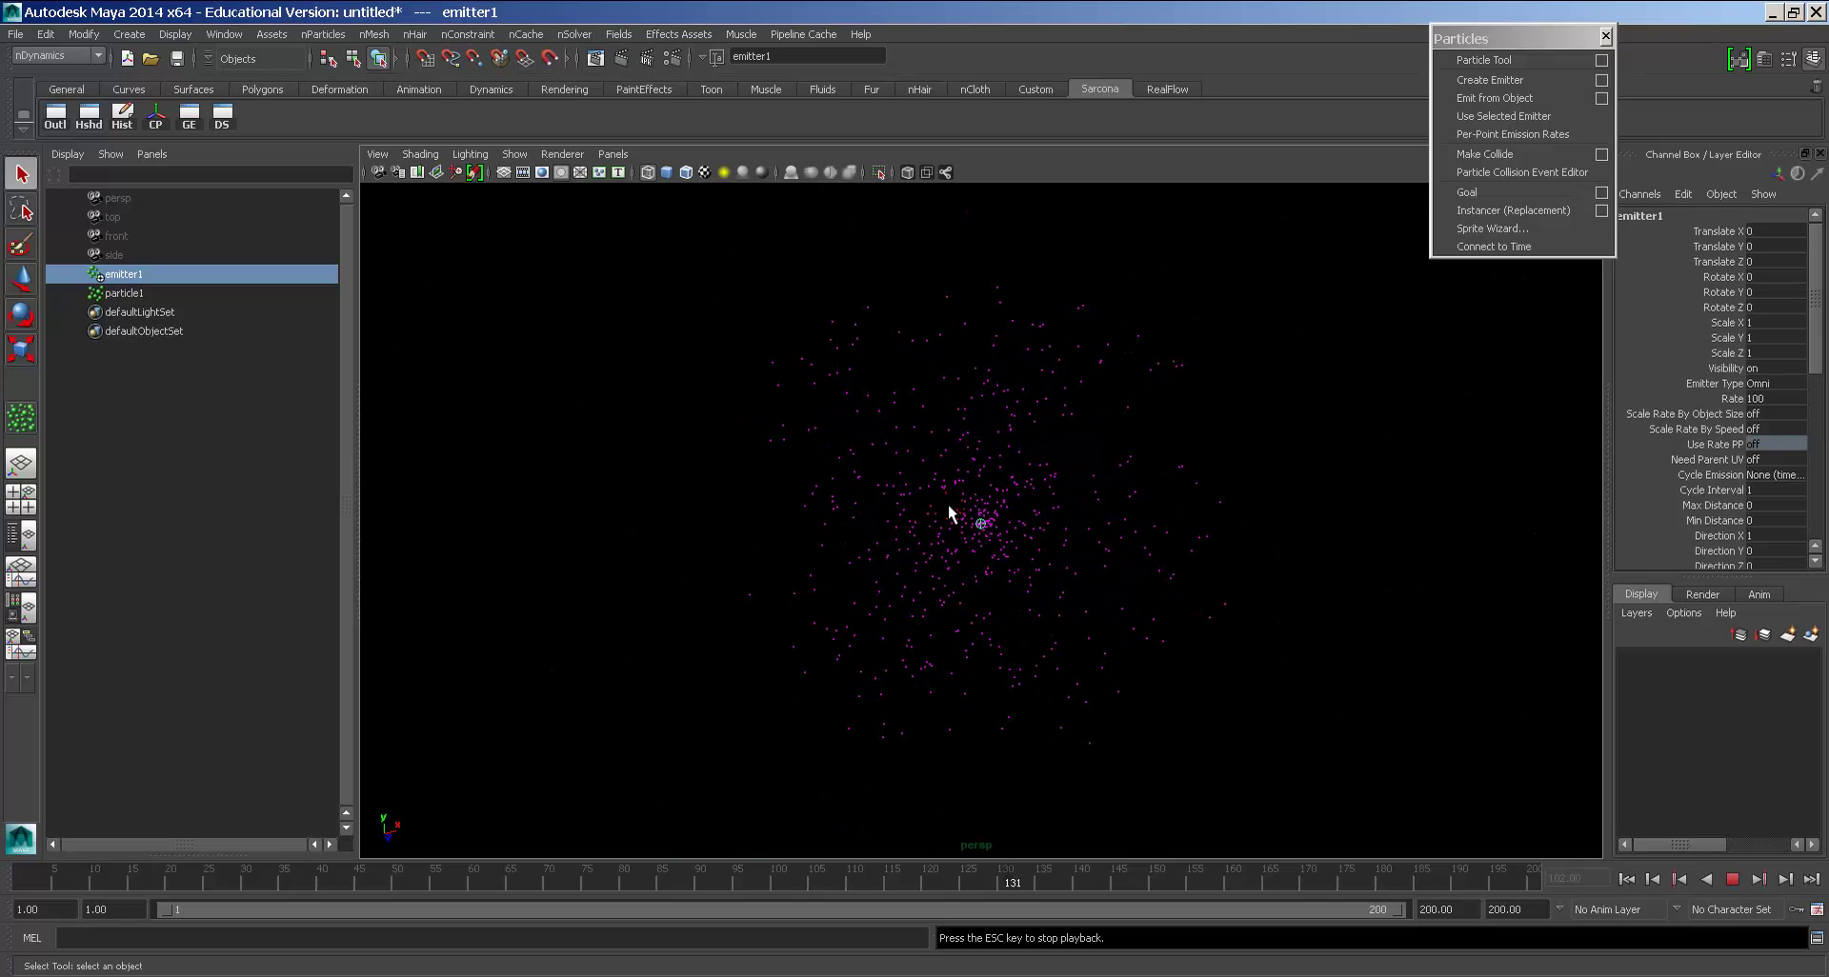
{"action": "key", "text": "Escape"}
{"action": "left_click", "coordinate": [1626, 879]}
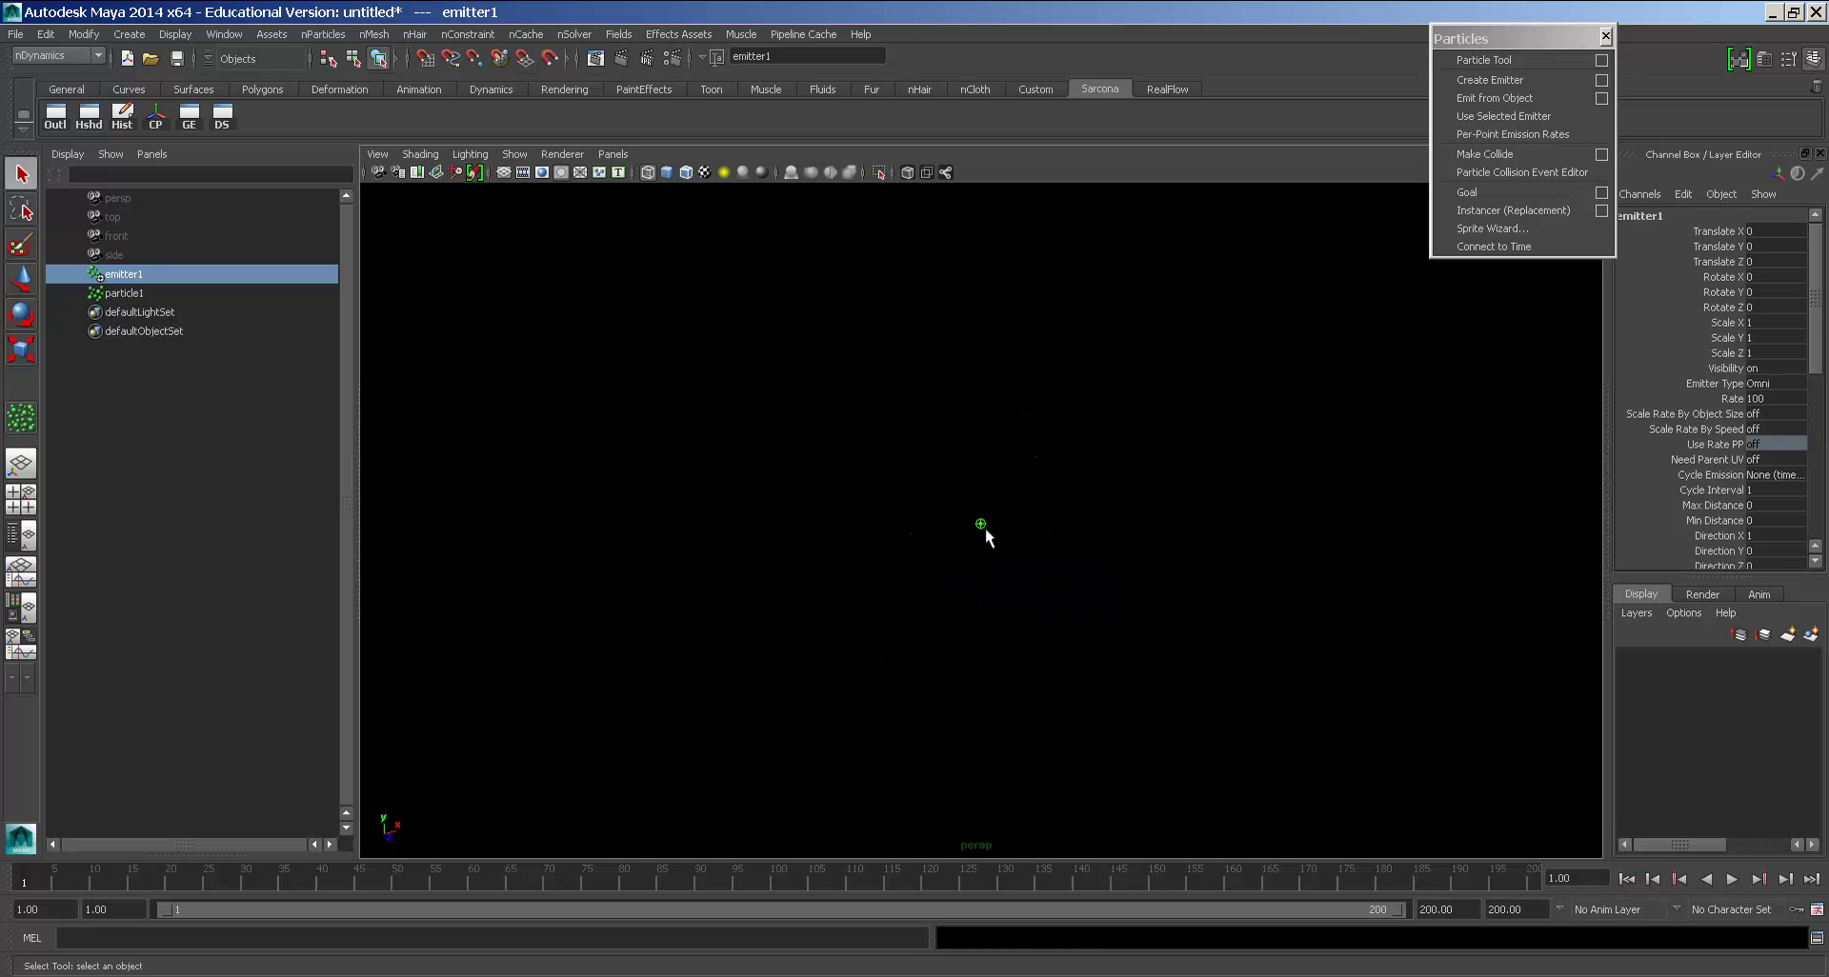
{"action": "key", "text": "alt+v"}
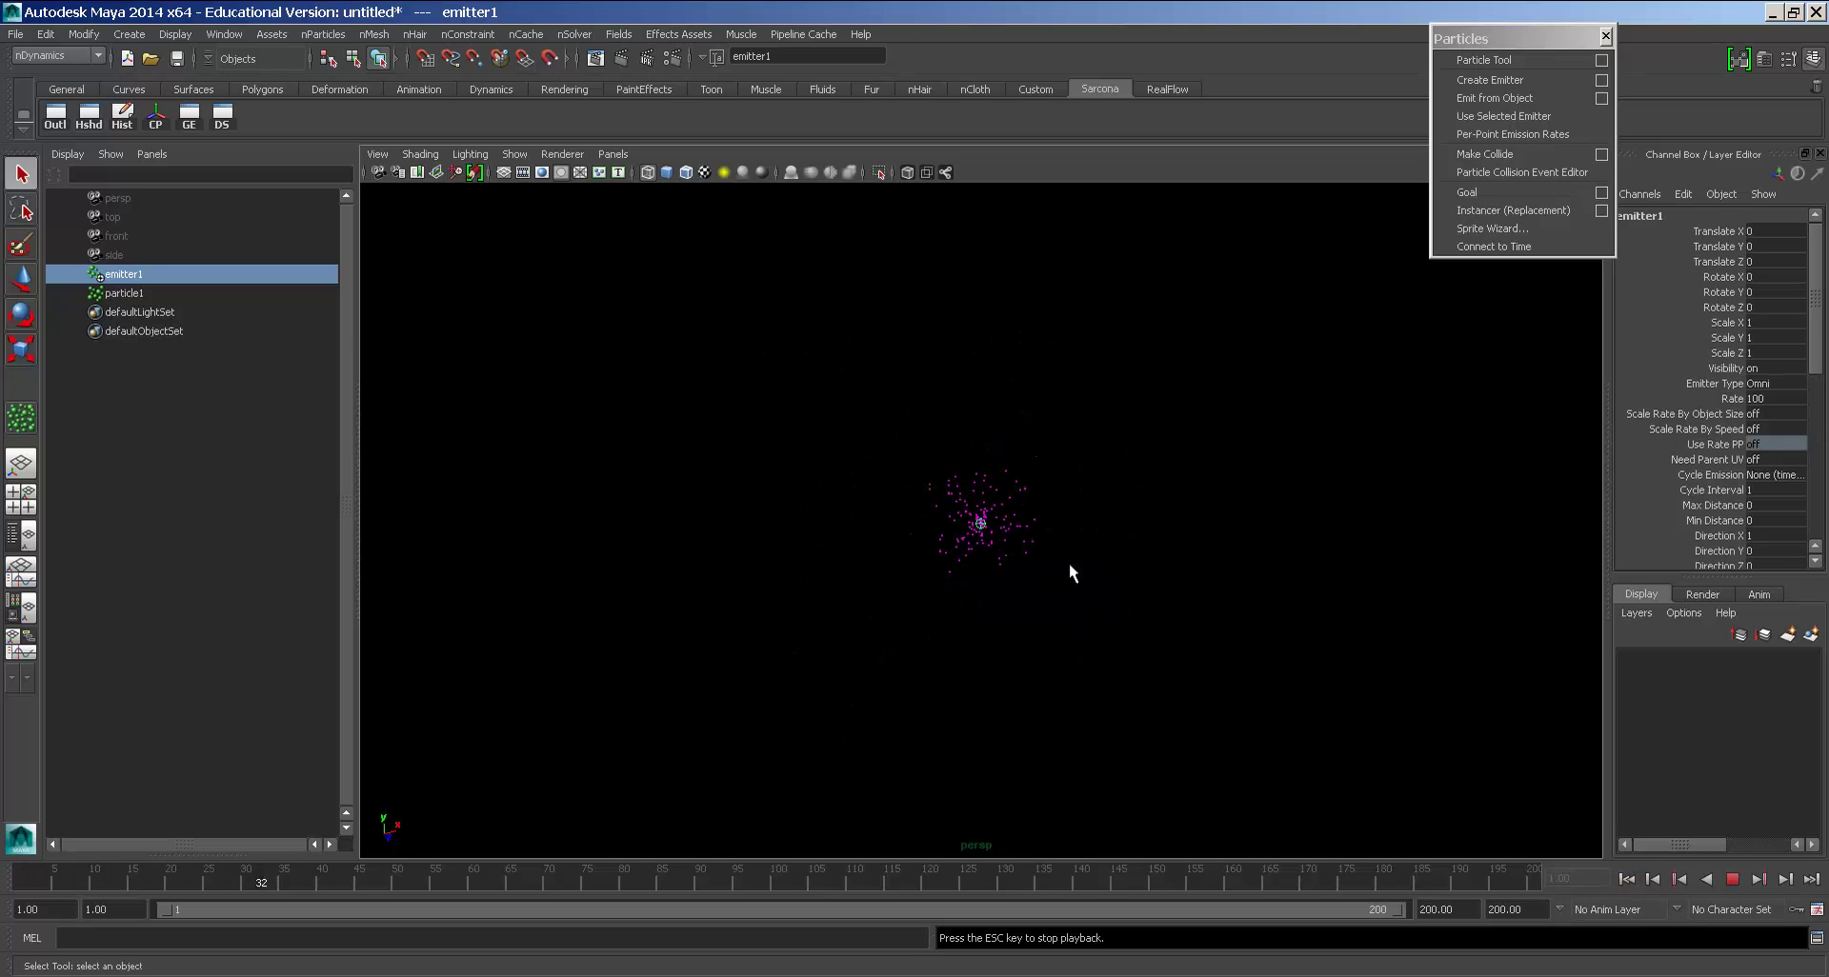
{"action": "key", "text": "Escape"}
Step: Compare the attributes of emitter1 and particle1 by selecting each of them in turn
{"action": "left_click", "coordinate": [143, 274]}
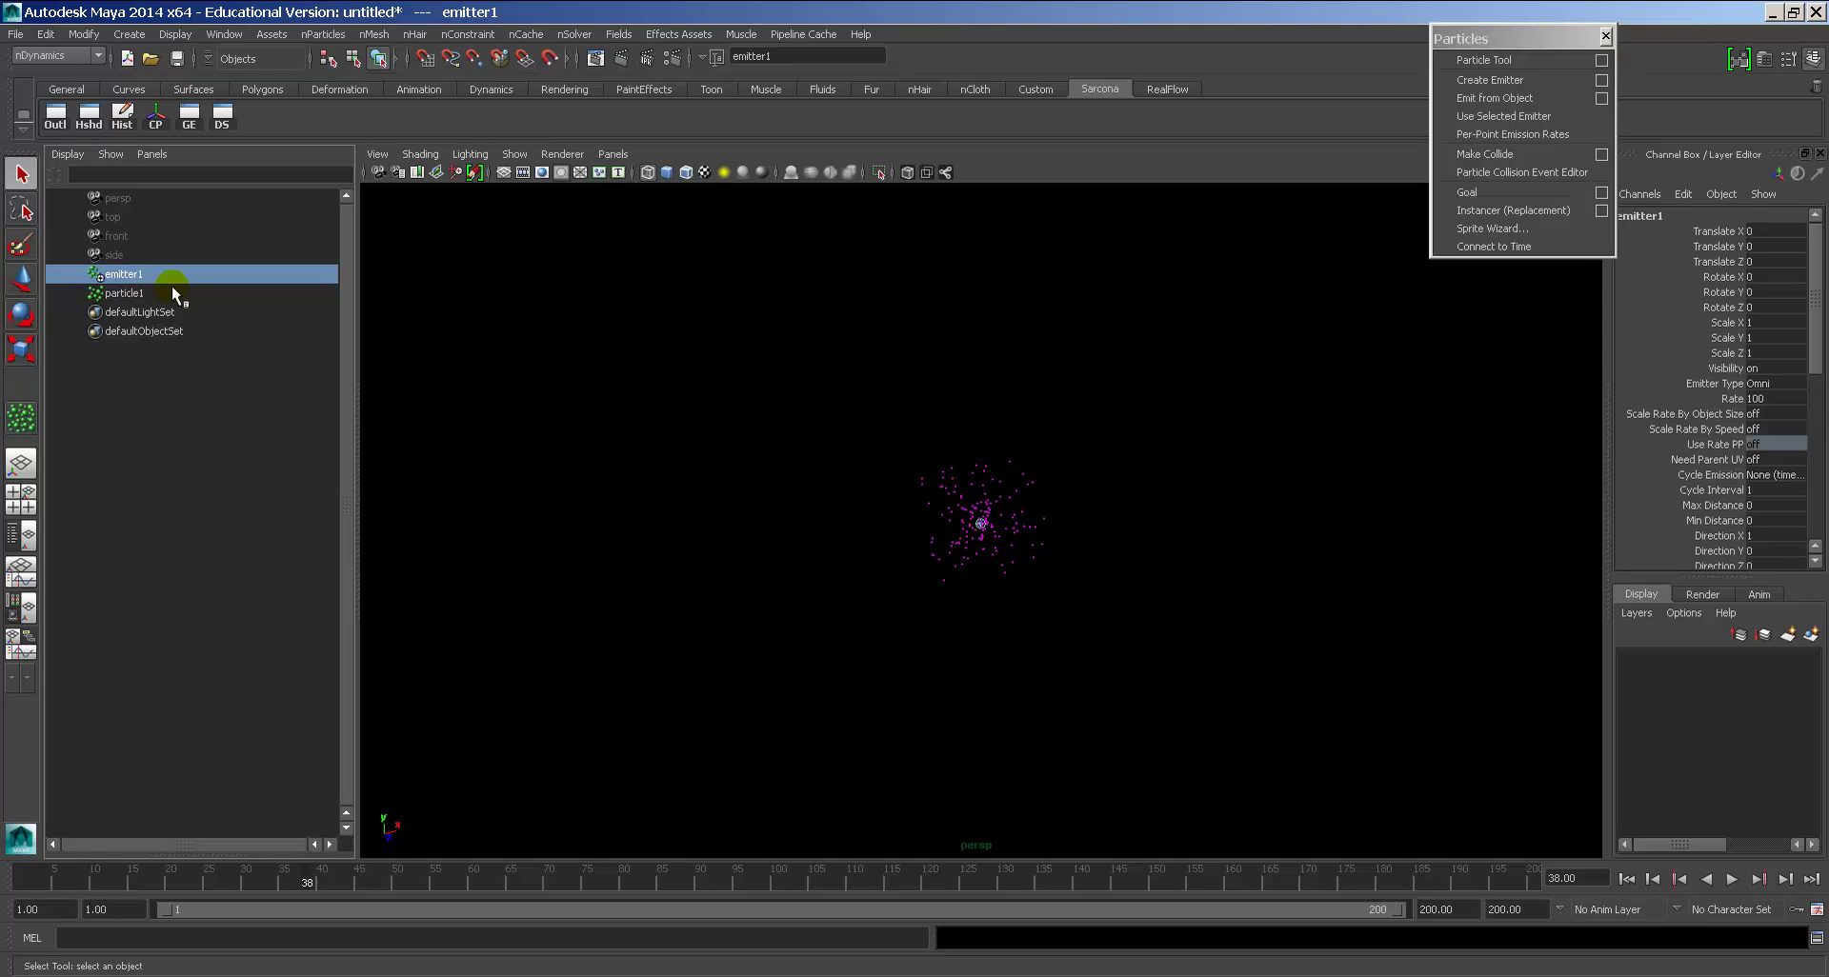
{"action": "left_click", "coordinate": [145, 294]}
{"action": "left_click", "coordinate": [144, 277]}
{"action": "left_click", "coordinate": [142, 292]}
{"action": "left_click", "coordinate": [141, 278]}
{"action": "left_click", "coordinate": [261, 297]}
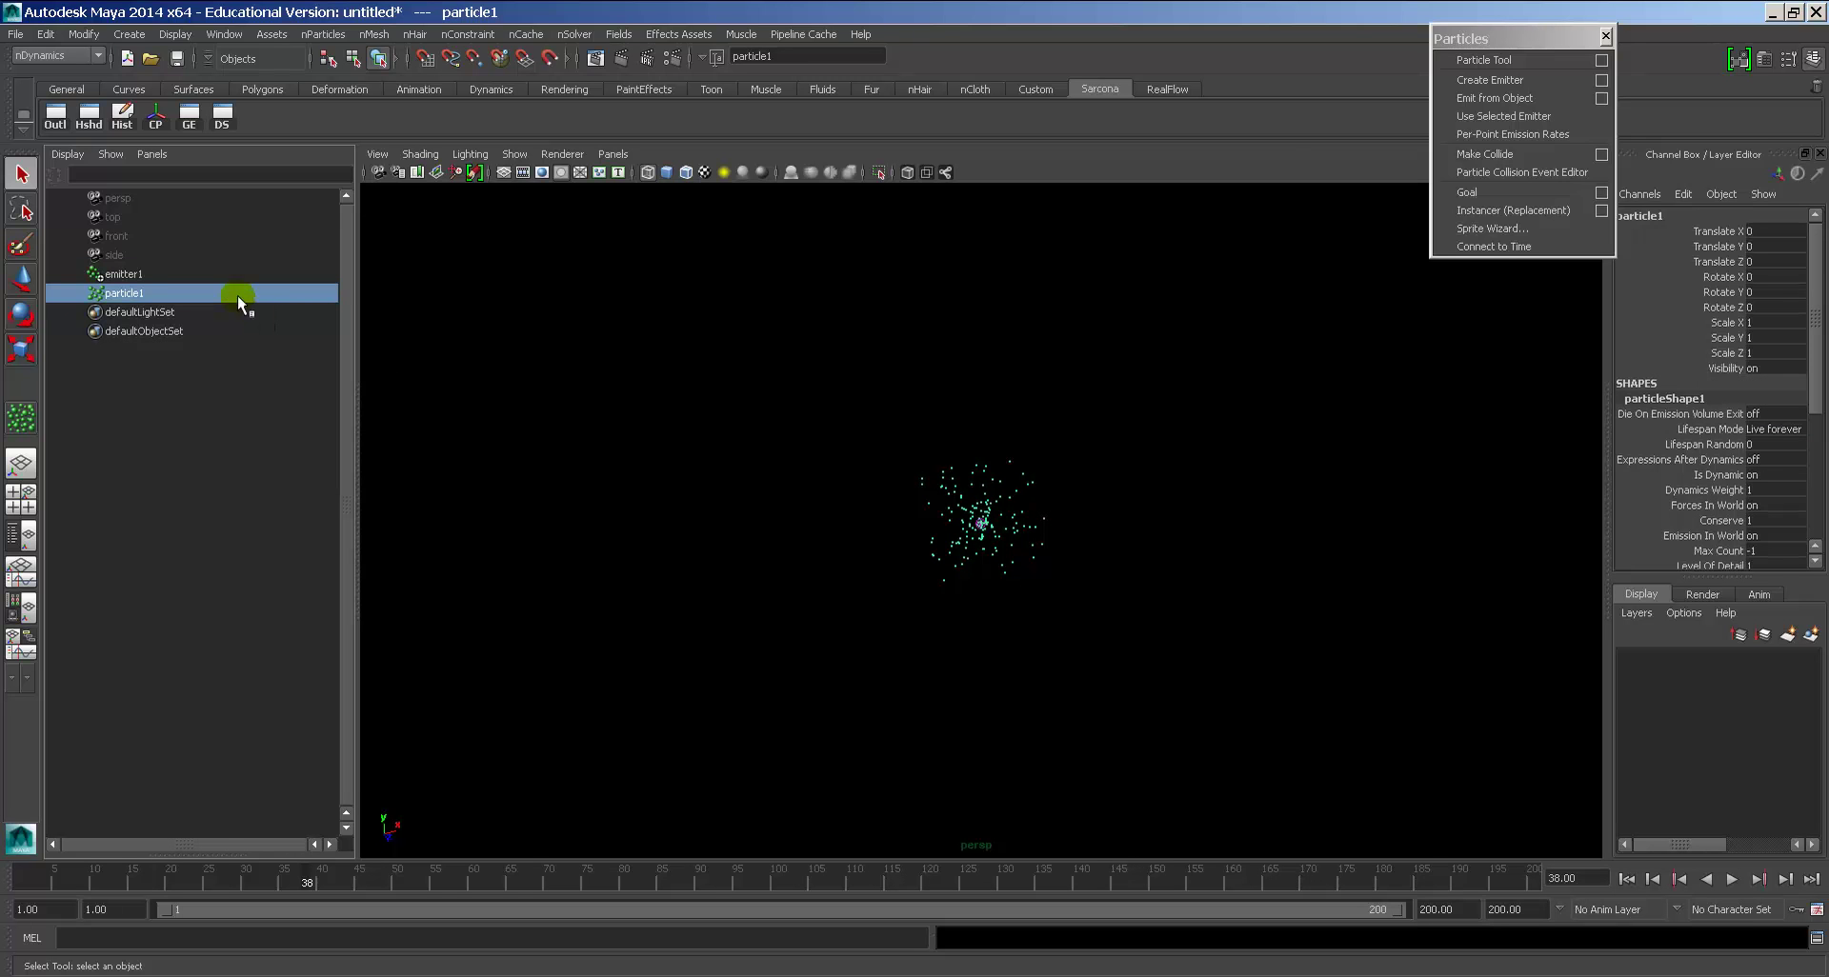
Step: Set emitter1's Rate to 500 and play the emission from the first frame
{"action": "left_click", "coordinate": [169, 273]}
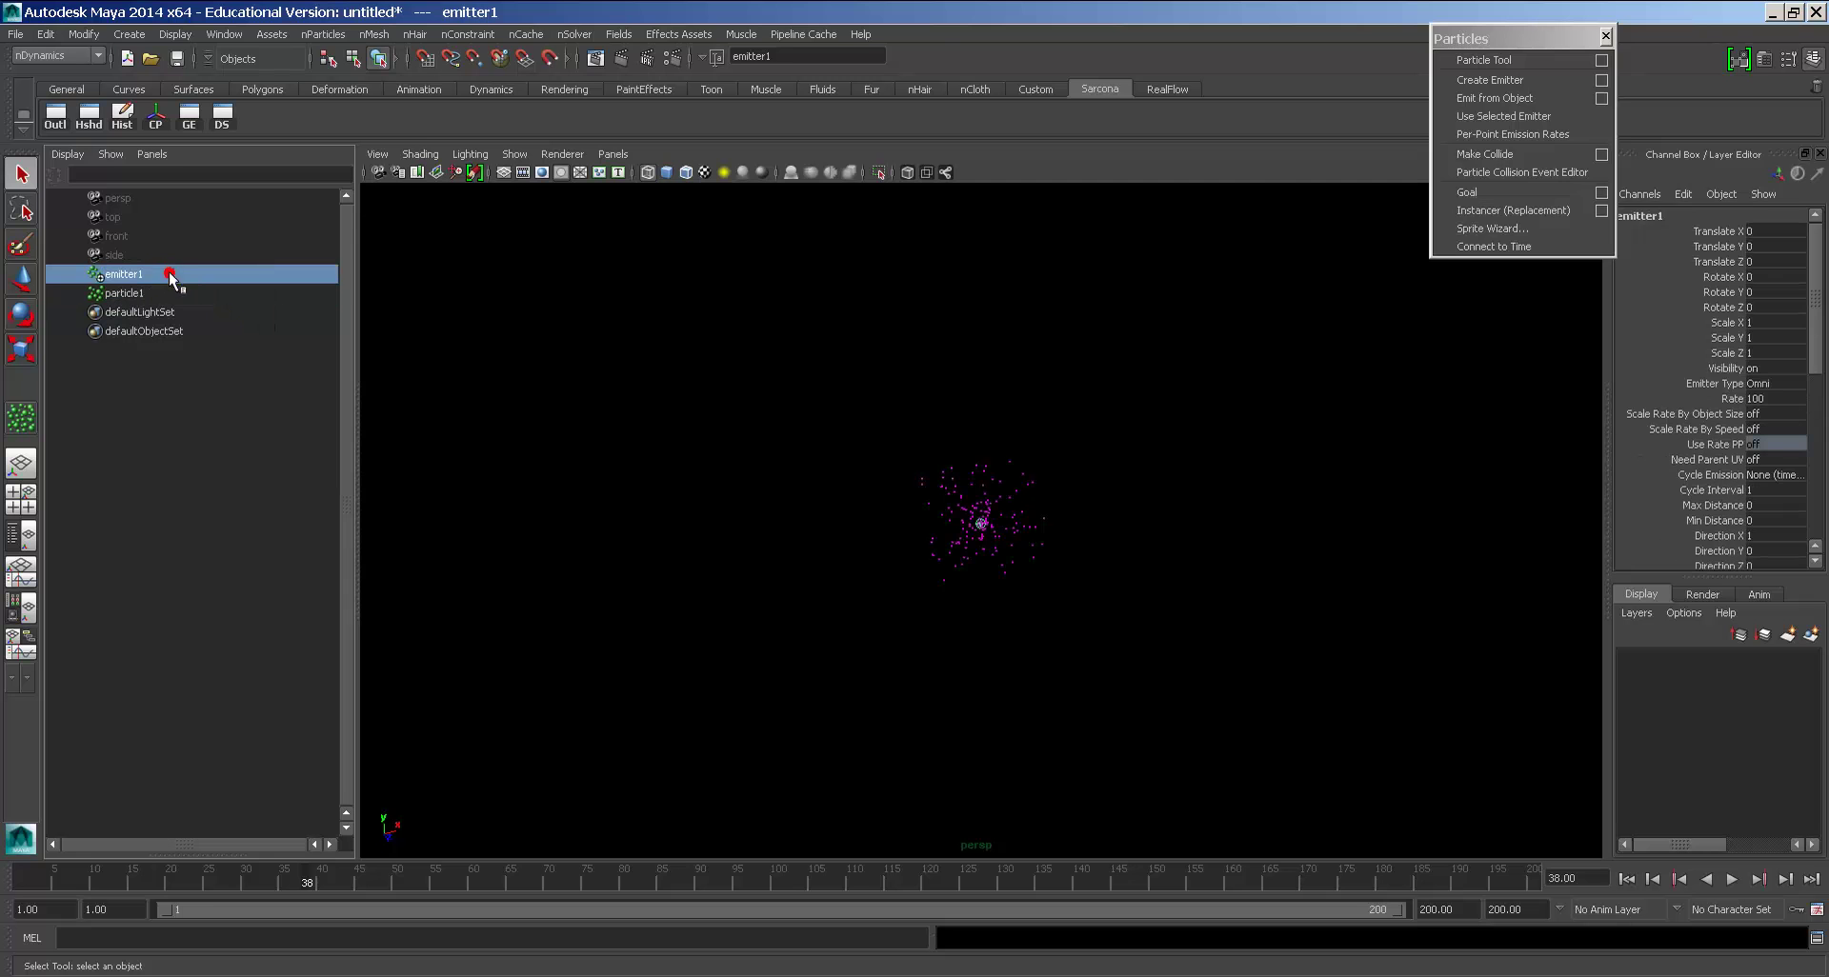
{"action": "double_click", "coordinate": [1777, 399]}
{"action": "left_click", "coordinate": [1625, 878]}
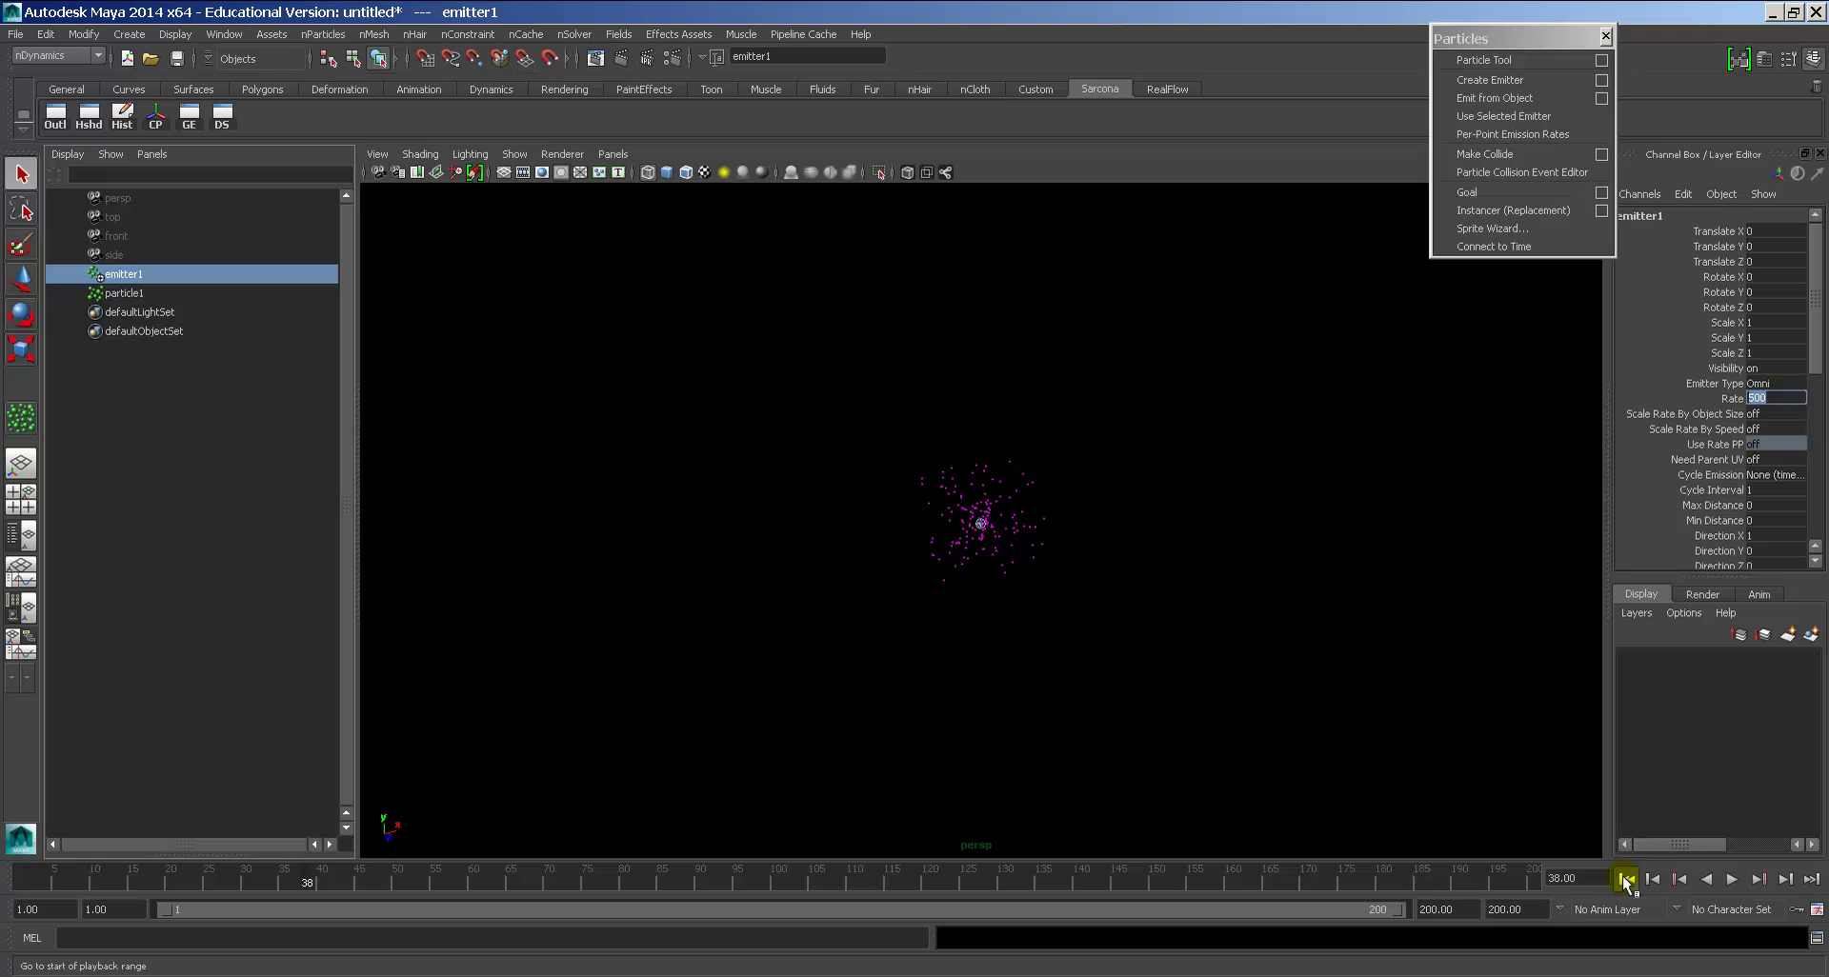
{"action": "left_click", "coordinate": [1729, 880]}
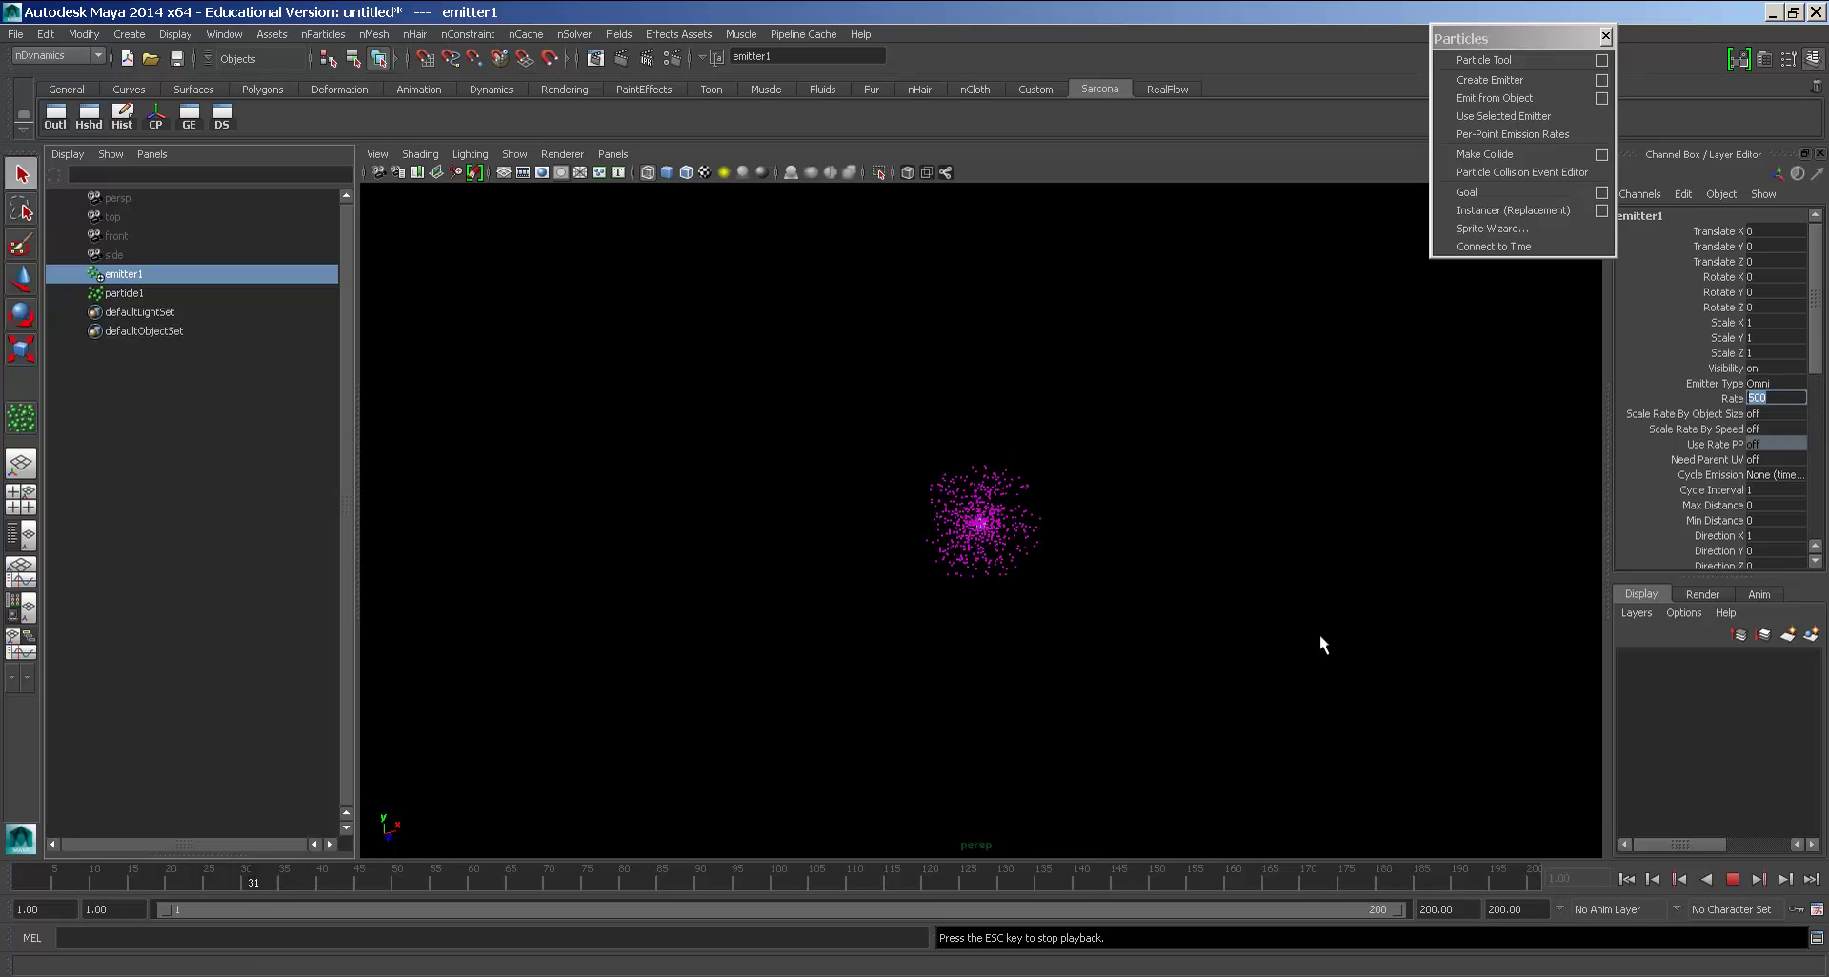
{"action": "key", "text": "Escape"}
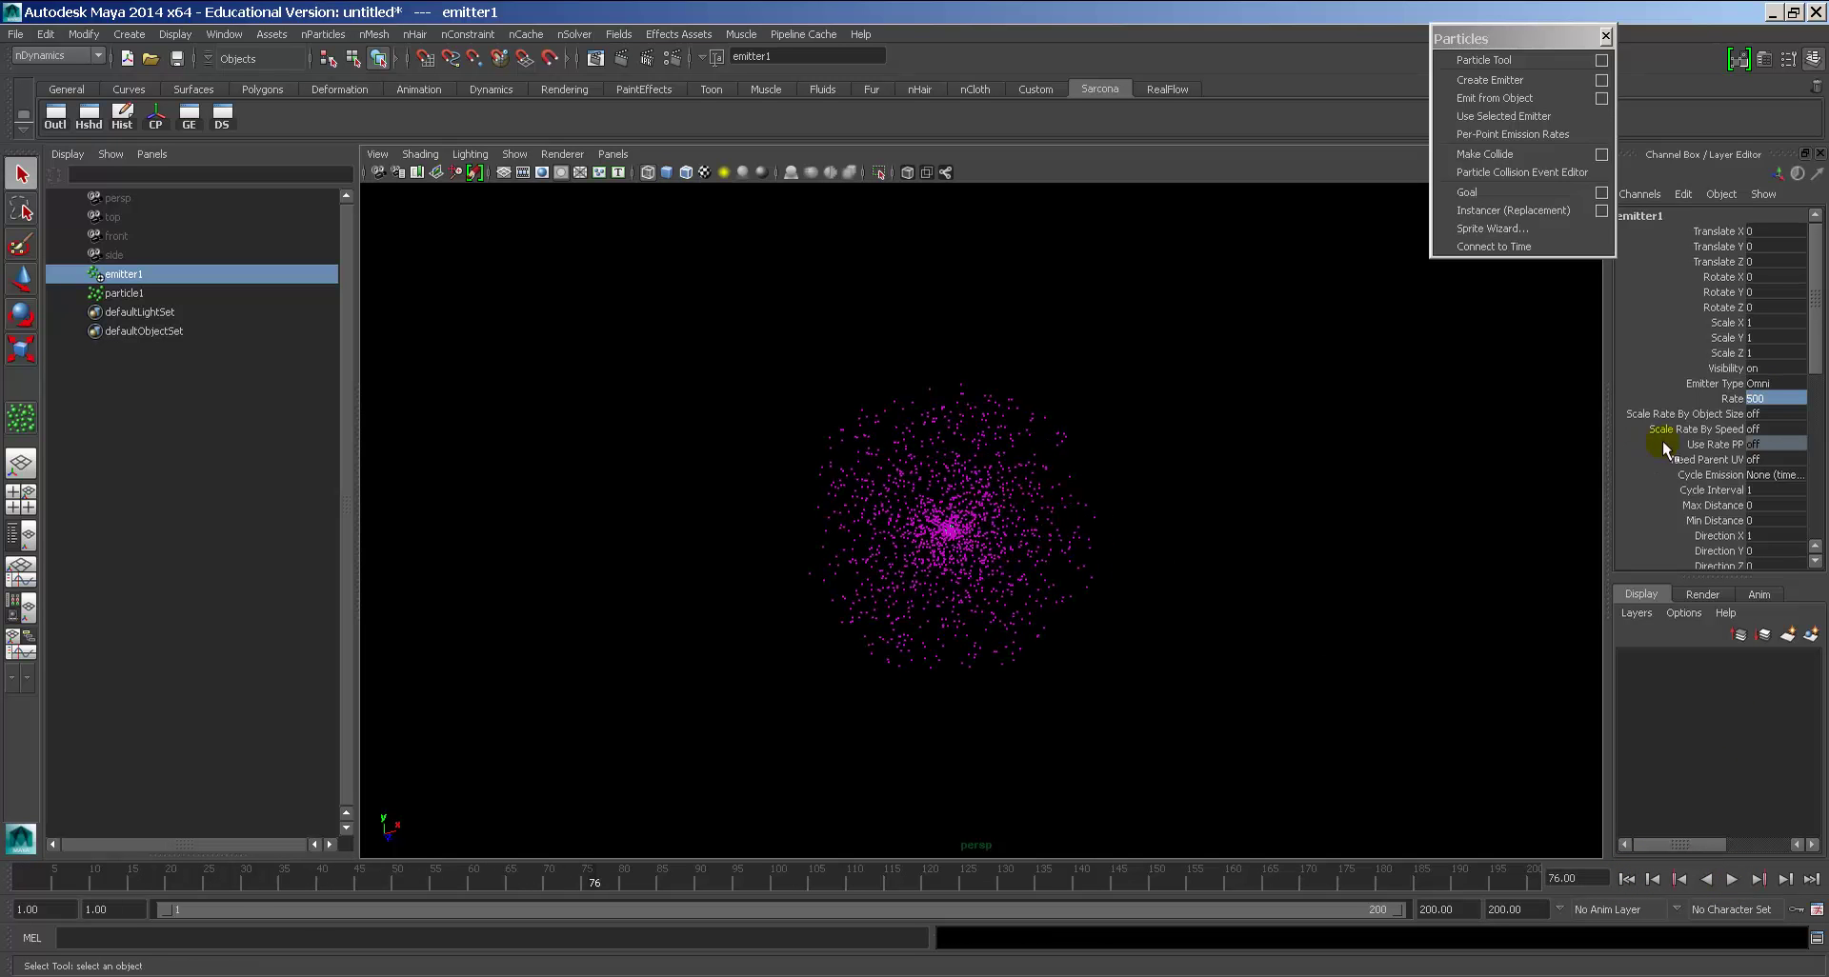
Step: Set the emitter's Speed to 5 and play the emission again from the first frame
{"action": "left_click_drag", "start_coordinate": [1821, 368], "coordinate": [1813, 464]}
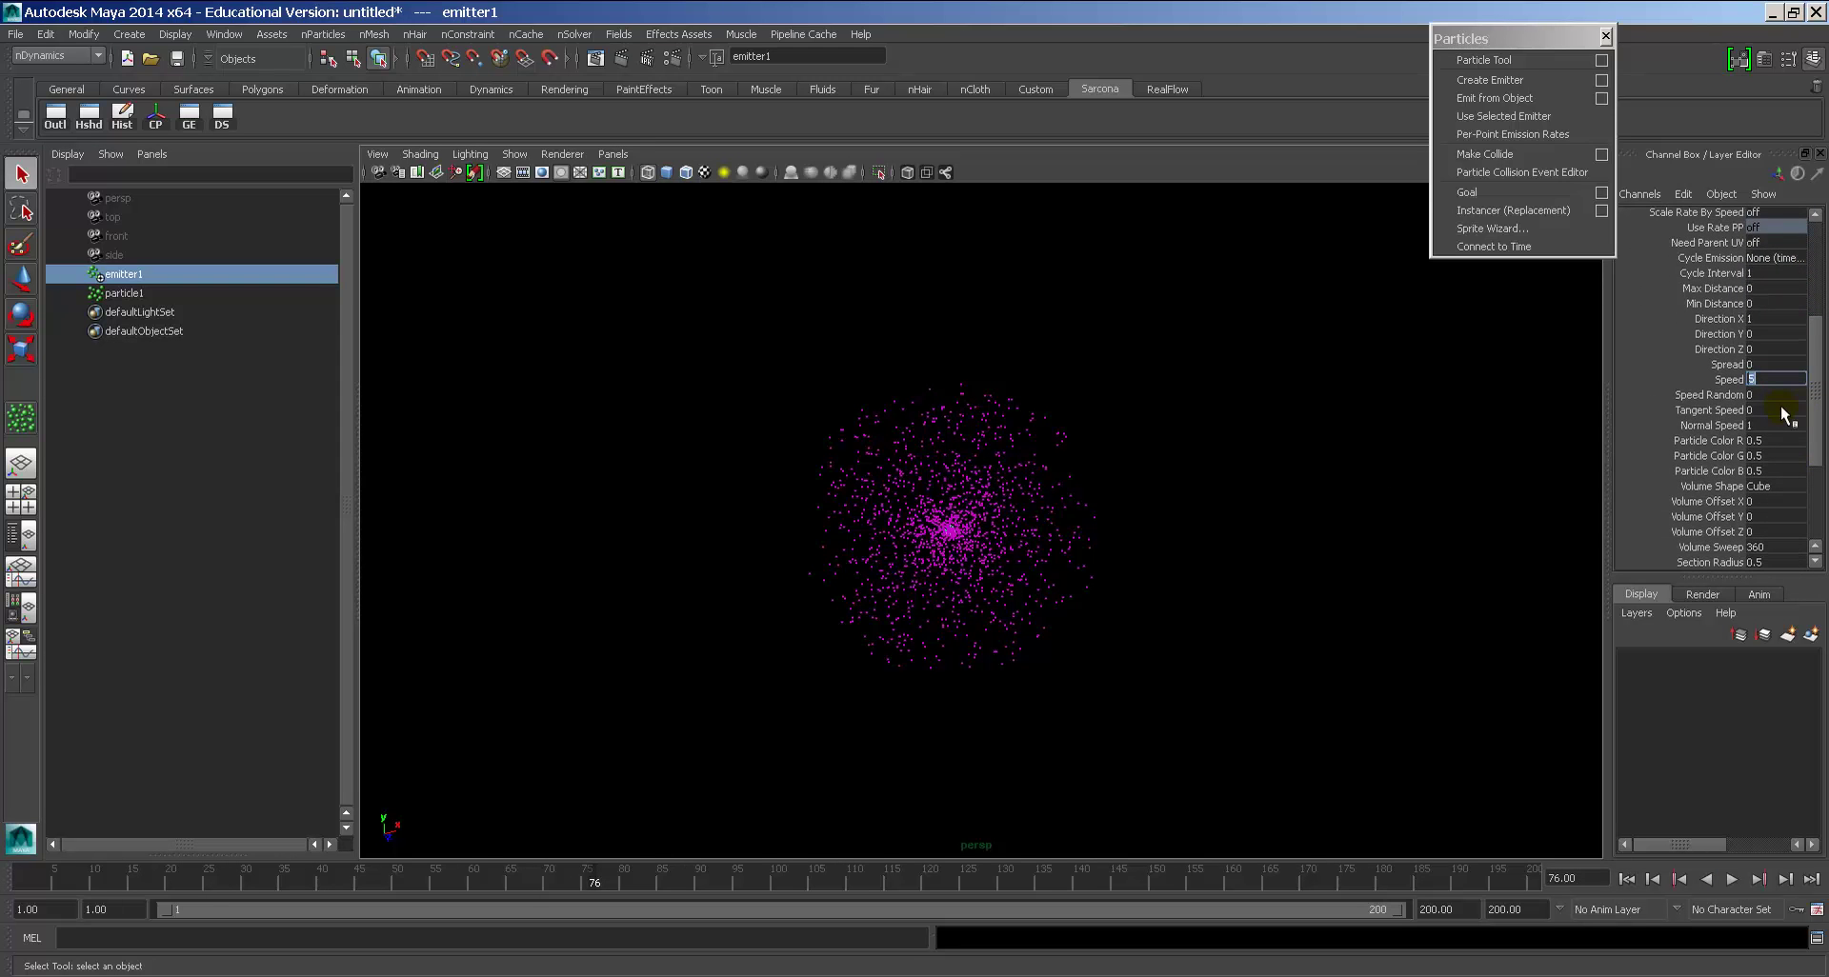
{"action": "left_click", "coordinate": [1626, 879]}
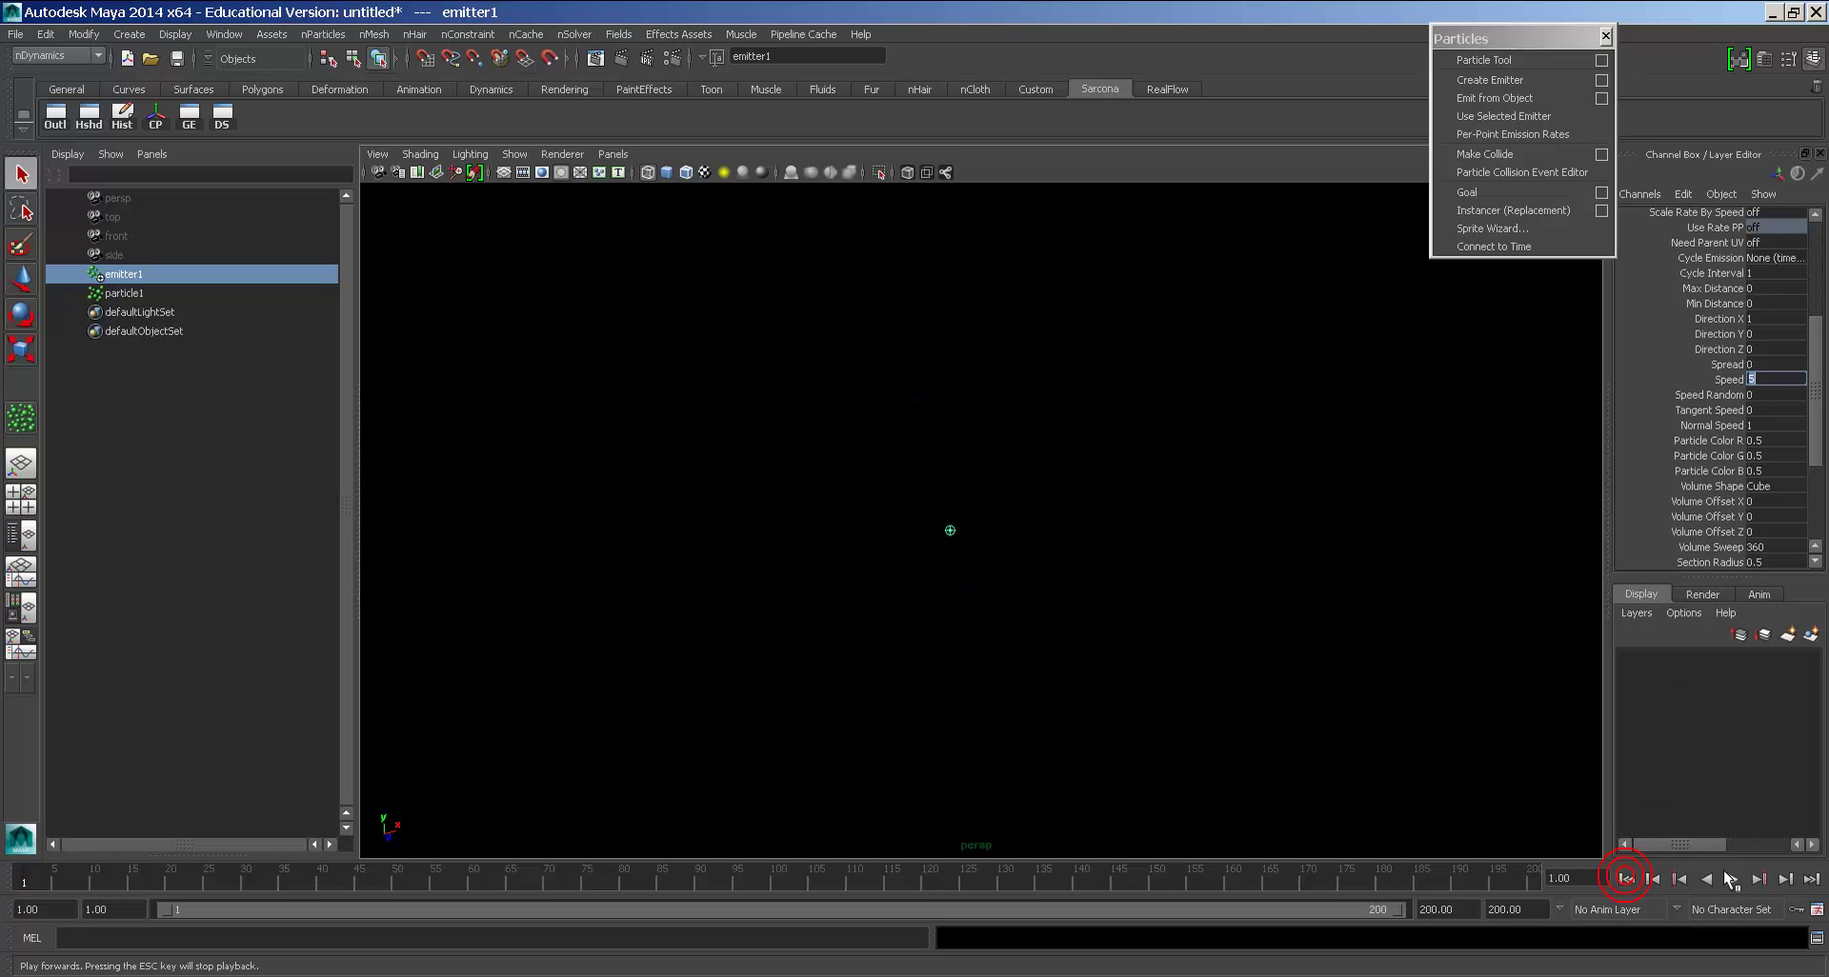
{"action": "left_click", "coordinate": [1731, 879]}
{"action": "left_click", "coordinate": [1731, 879]}
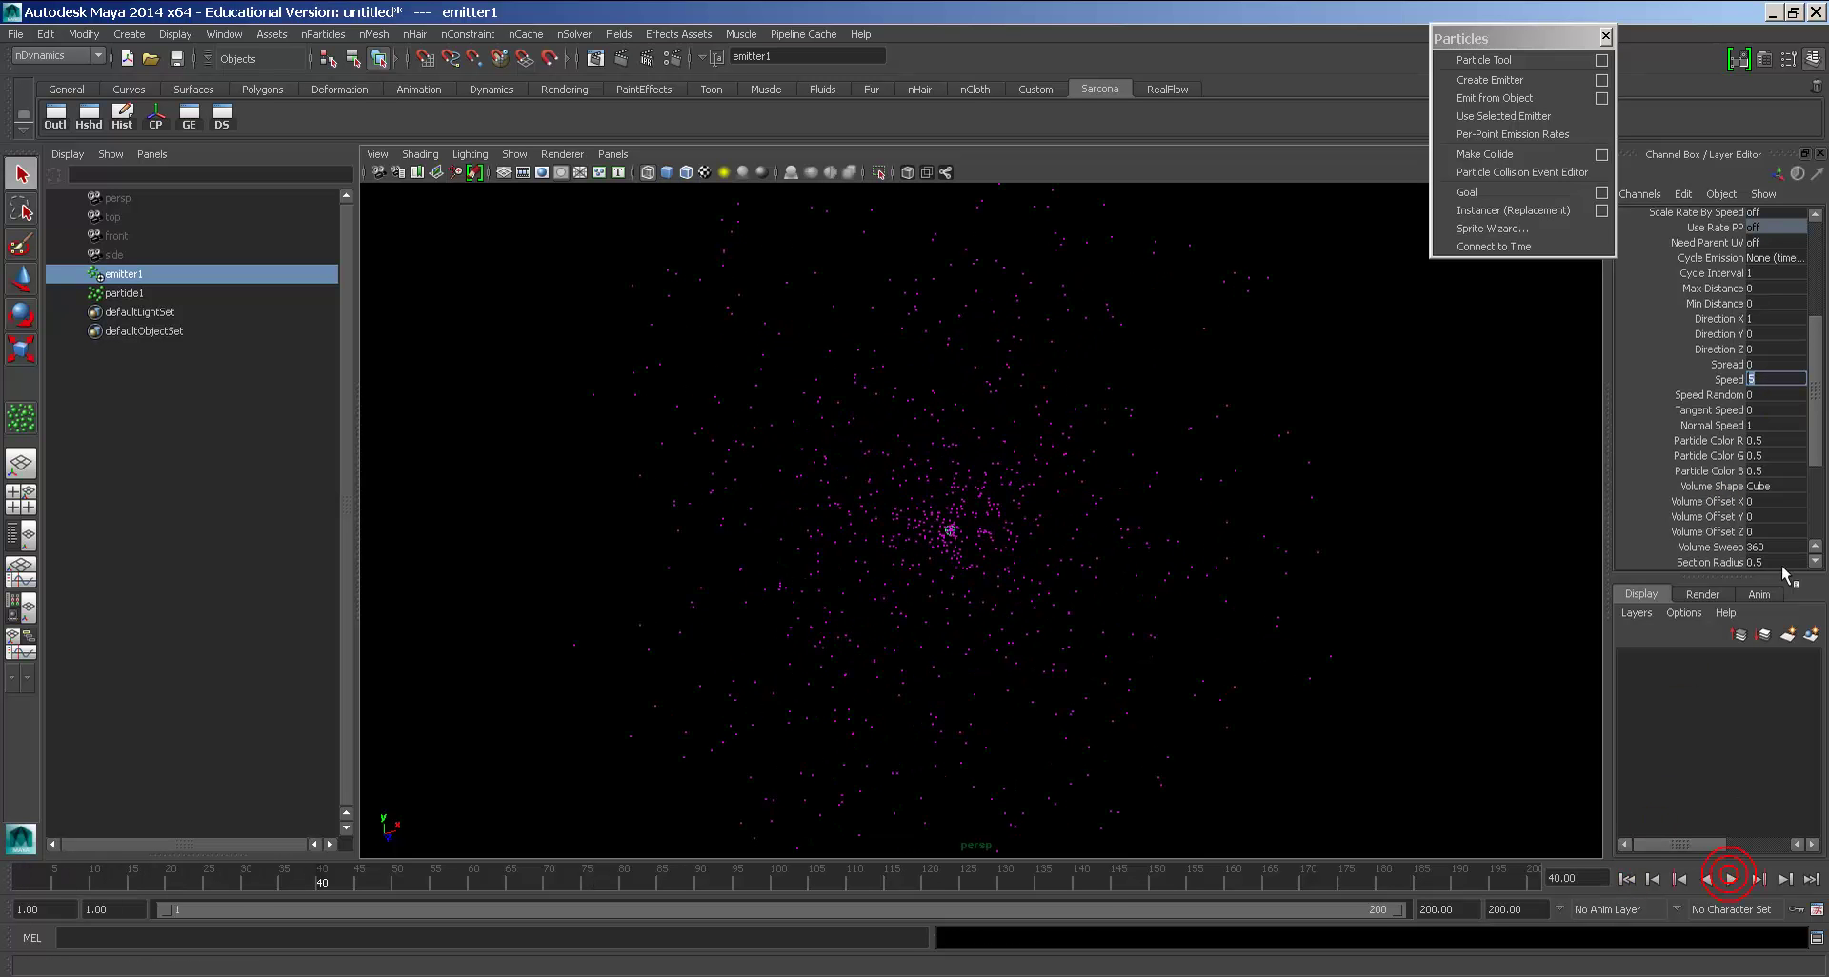
Step: Raise the emitter's Speed Random above 0 and play the emission from the first frame
{"action": "mouse_move", "coordinate": [1822, 448]}
{"action": "left_mouse_down"}
{"action": "mouse_move", "coordinate": [1822, 520]}
{"action": "mouse_move", "coordinate": [1819, 448]}
{"action": "left_mouse_up"}
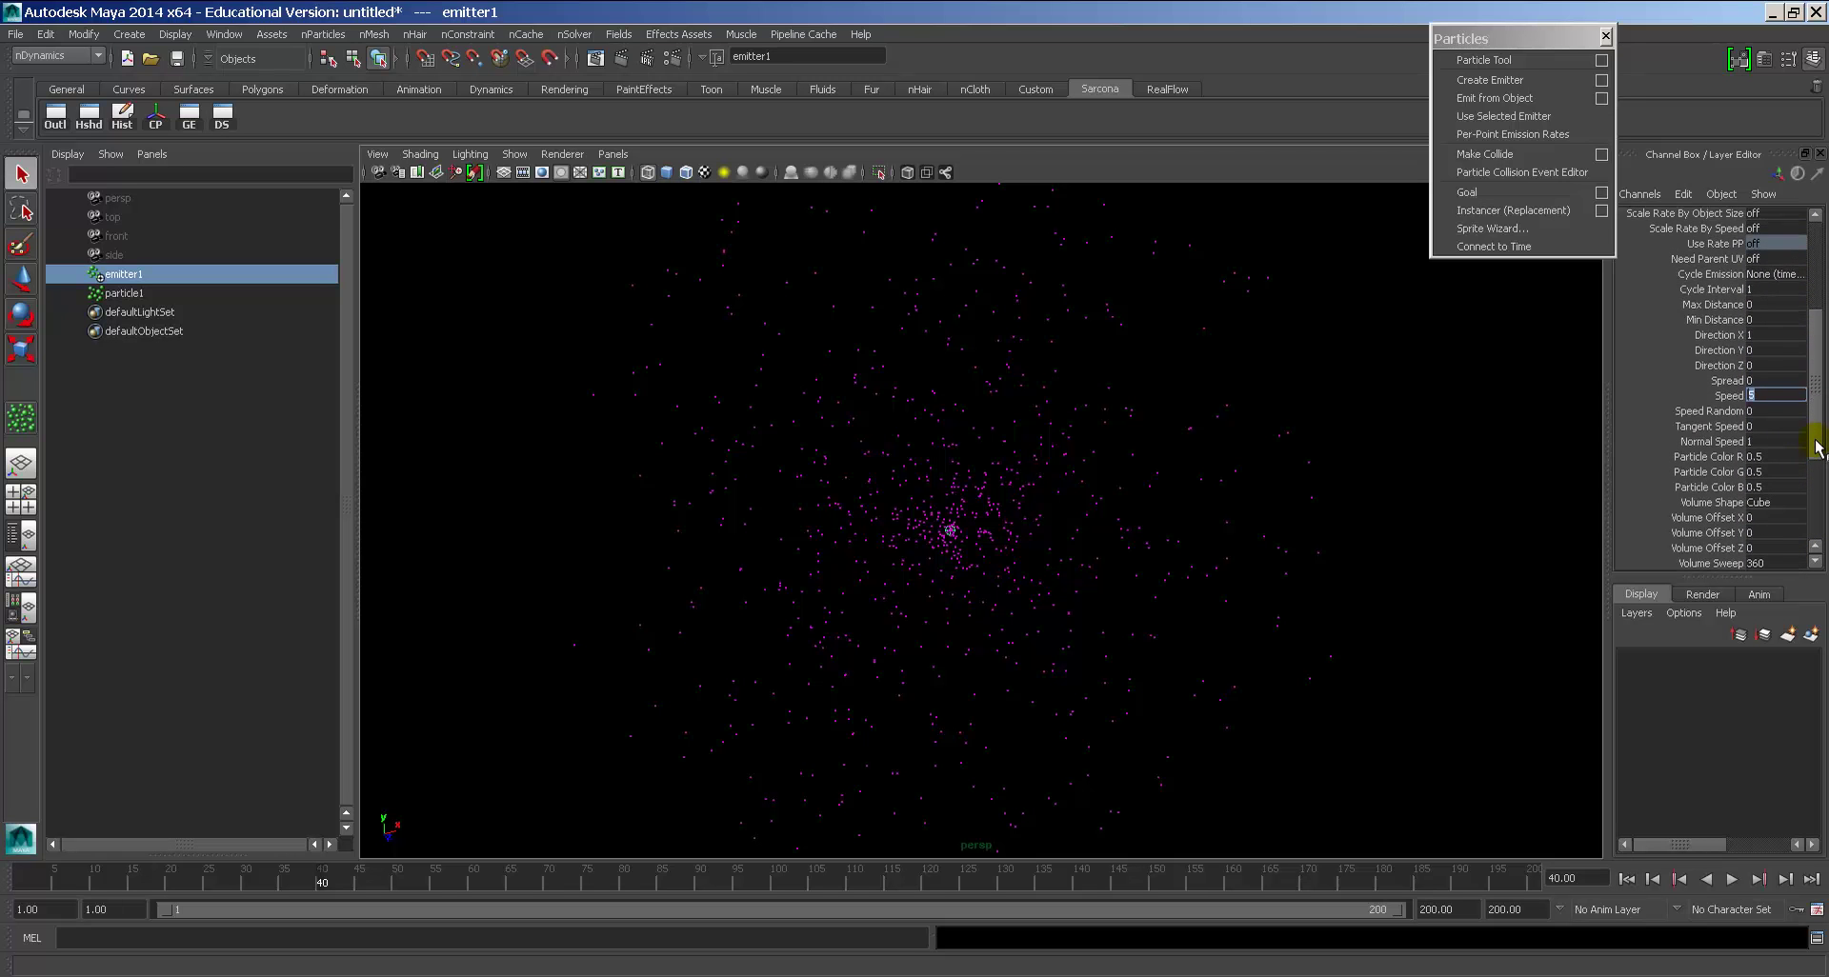
{"action": "left_click", "coordinate": [1776, 412]}
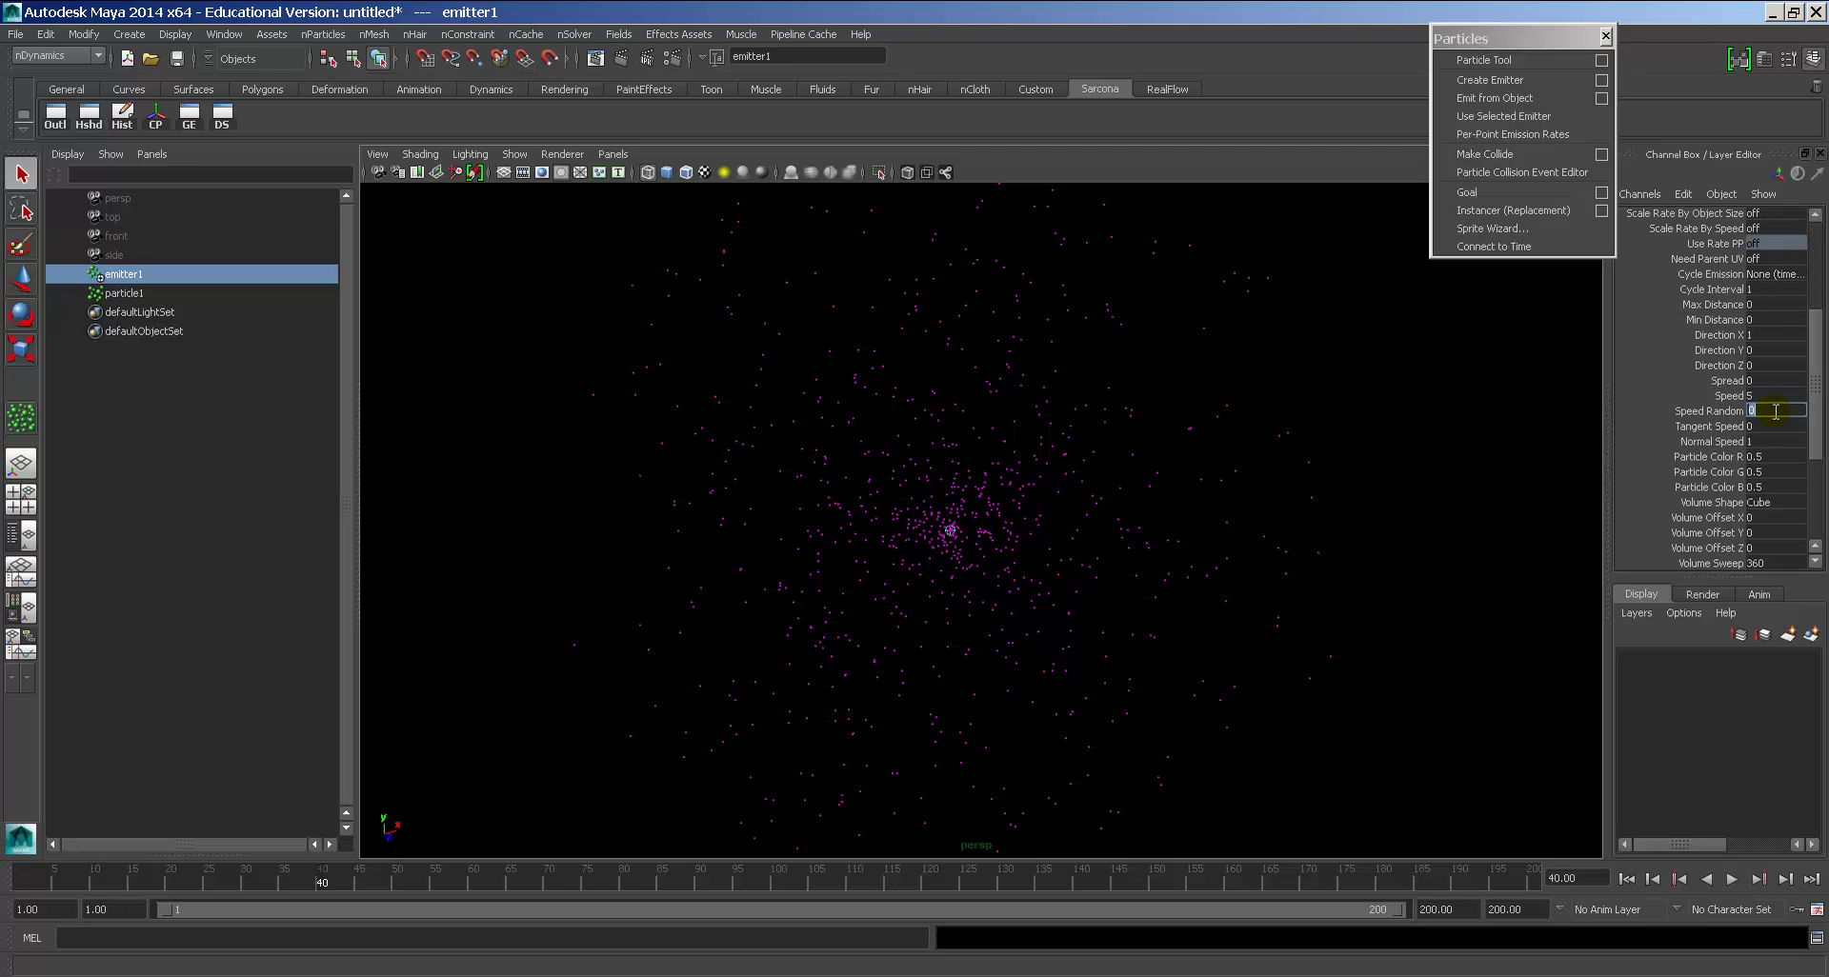
{"action": "left_click", "coordinate": [1626, 879]}
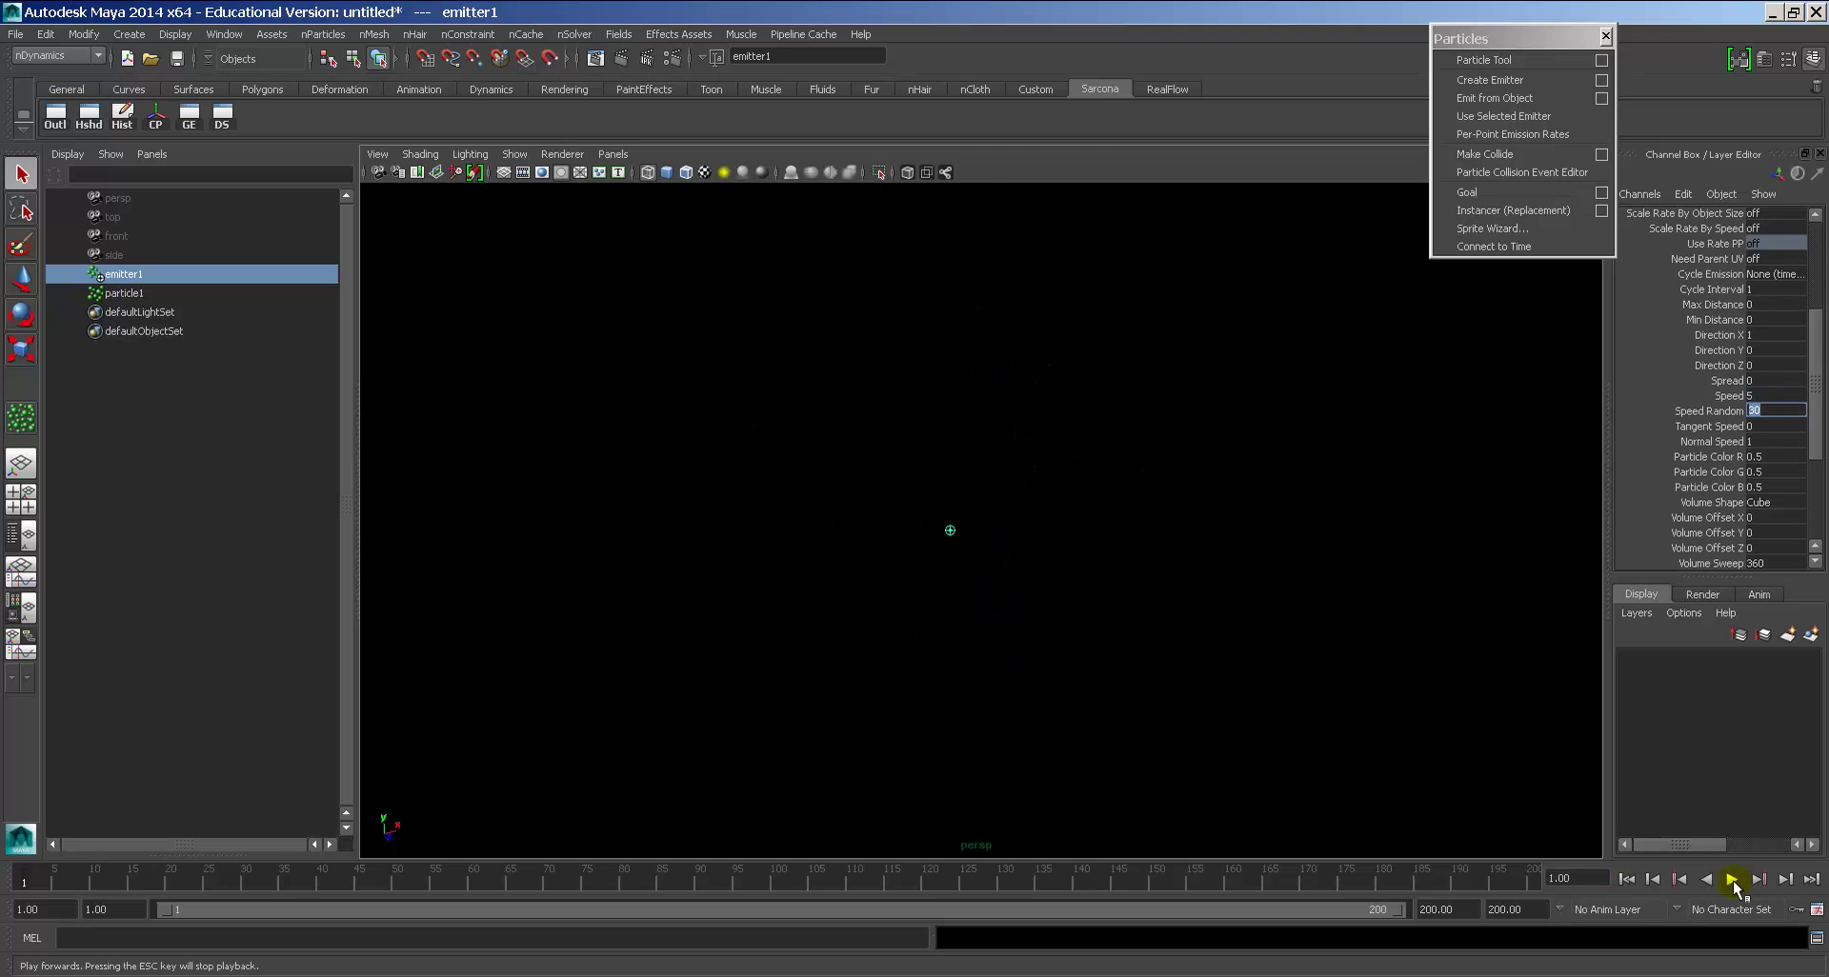
{"action": "left_click", "coordinate": [1732, 878]}
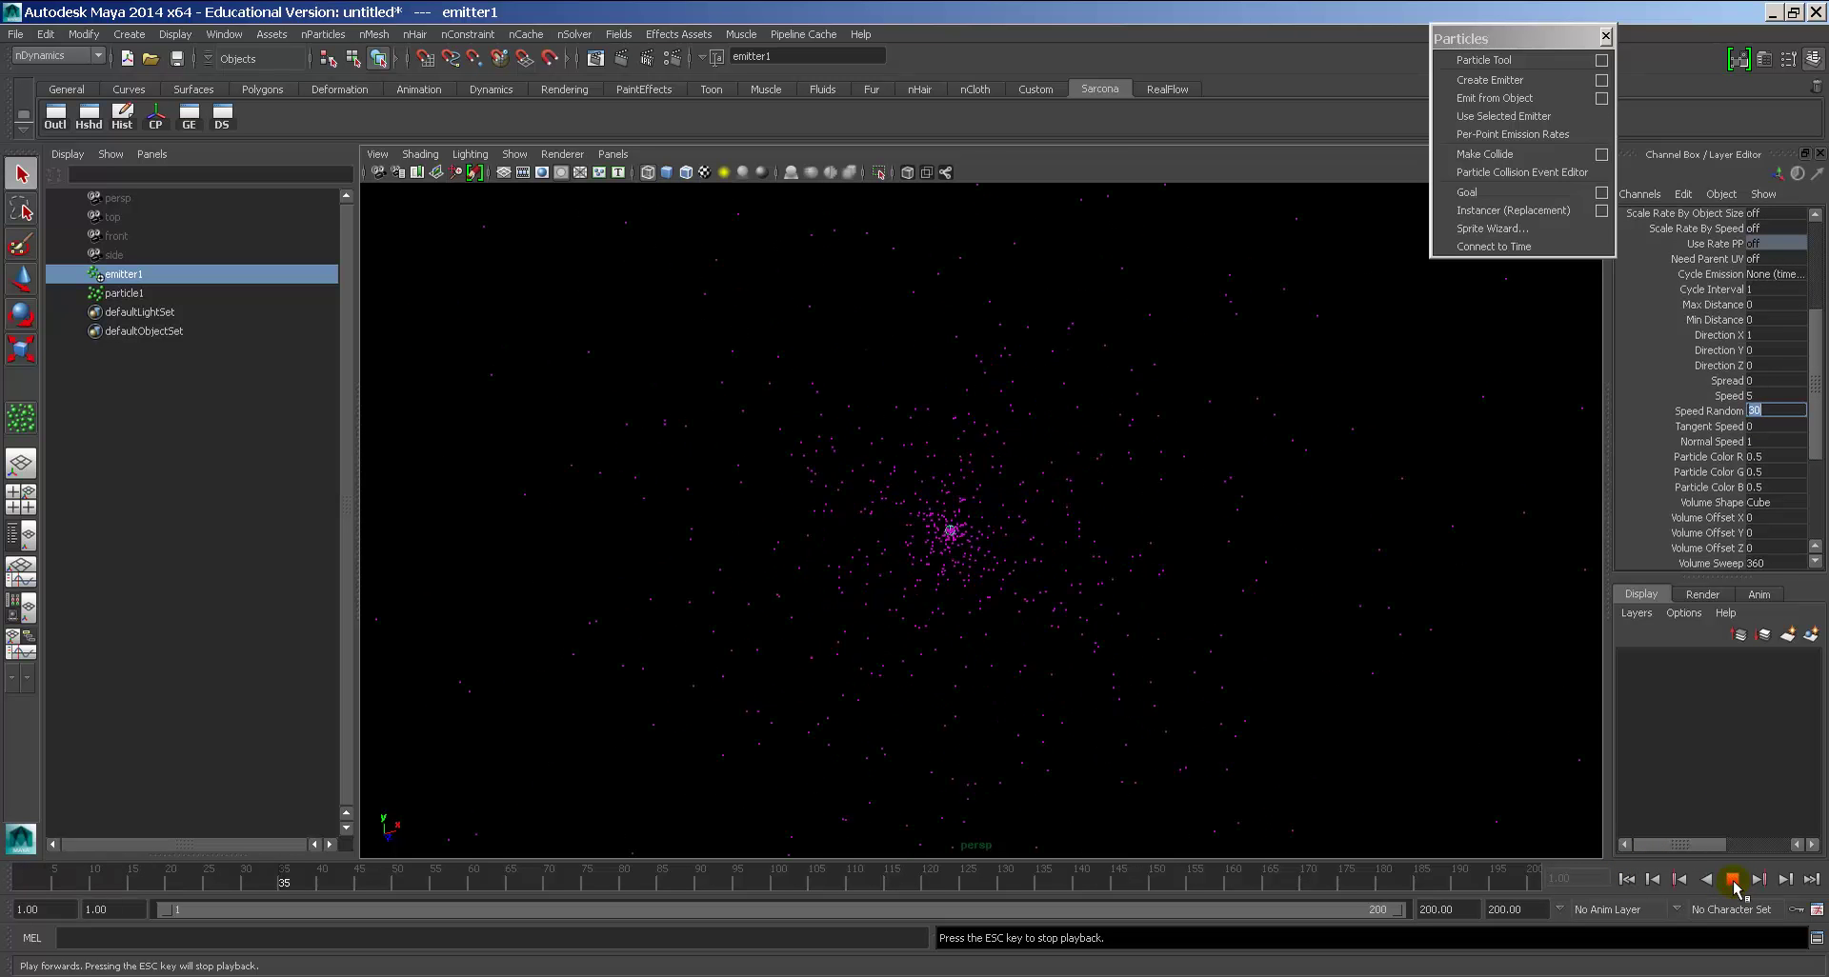
Step: Set the emitter's Speed Random to 2 and play the emission again from the first frame
{"action": "left_click", "coordinate": [1767, 398]}
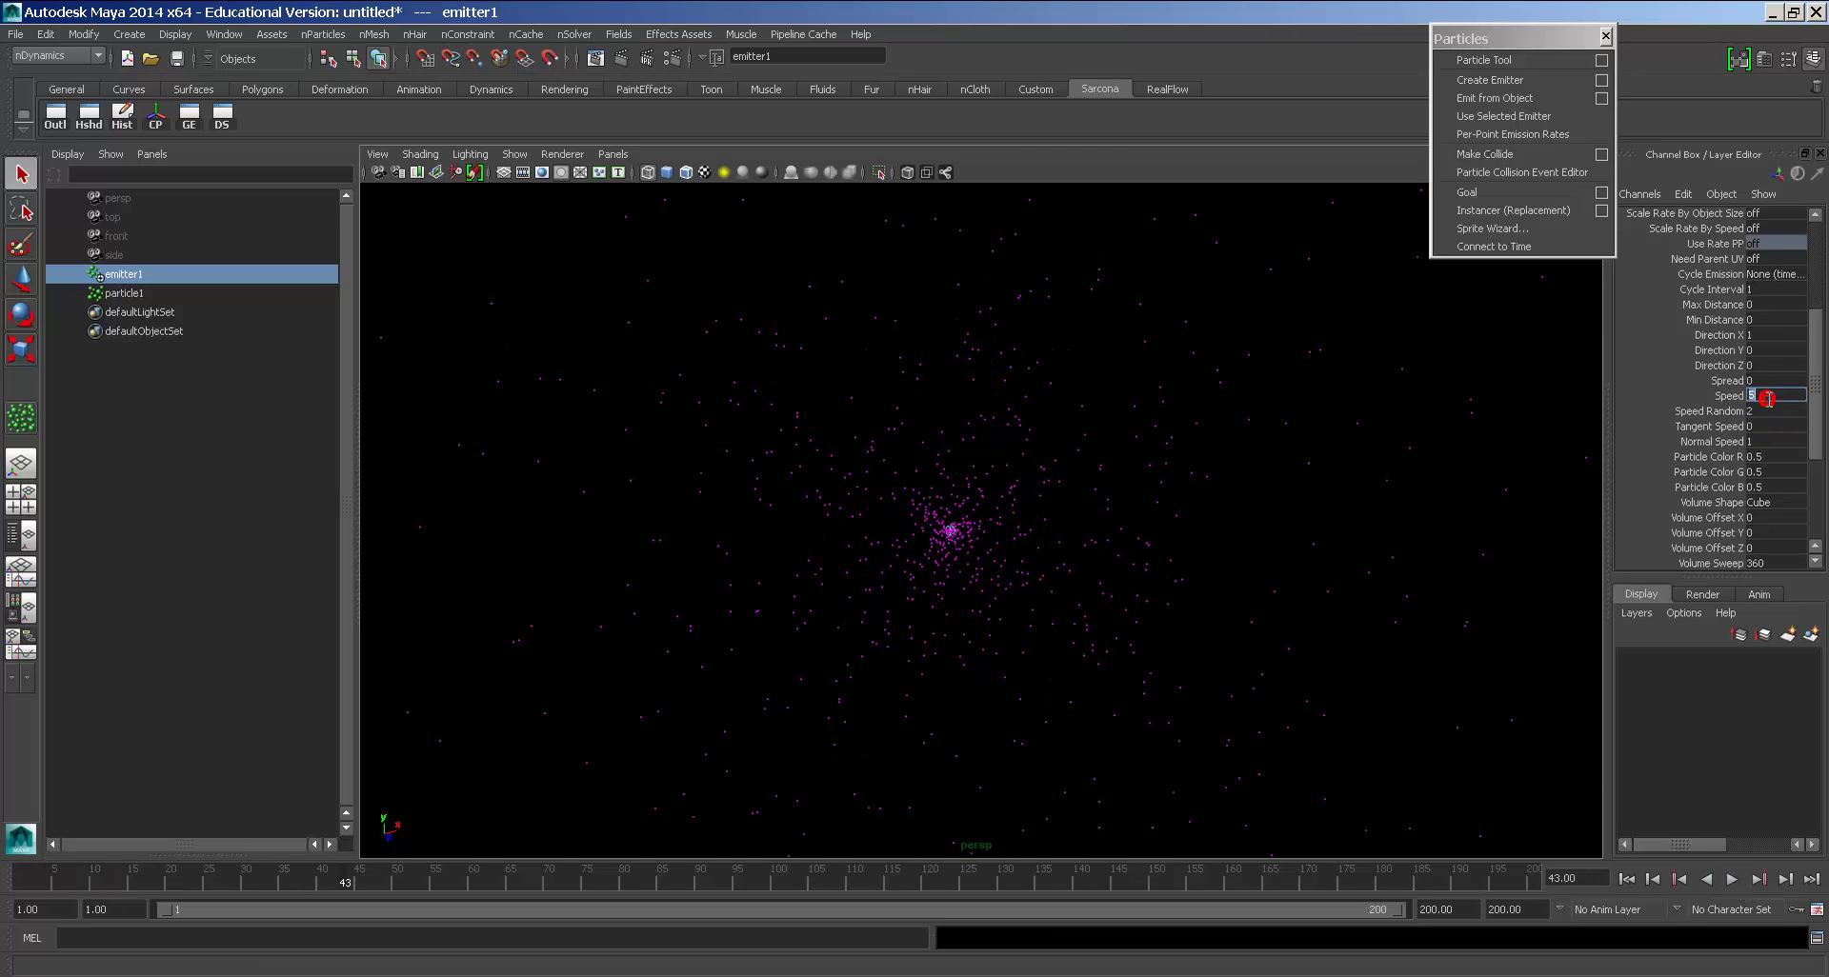
{"action": "left_click", "coordinate": [1626, 878]}
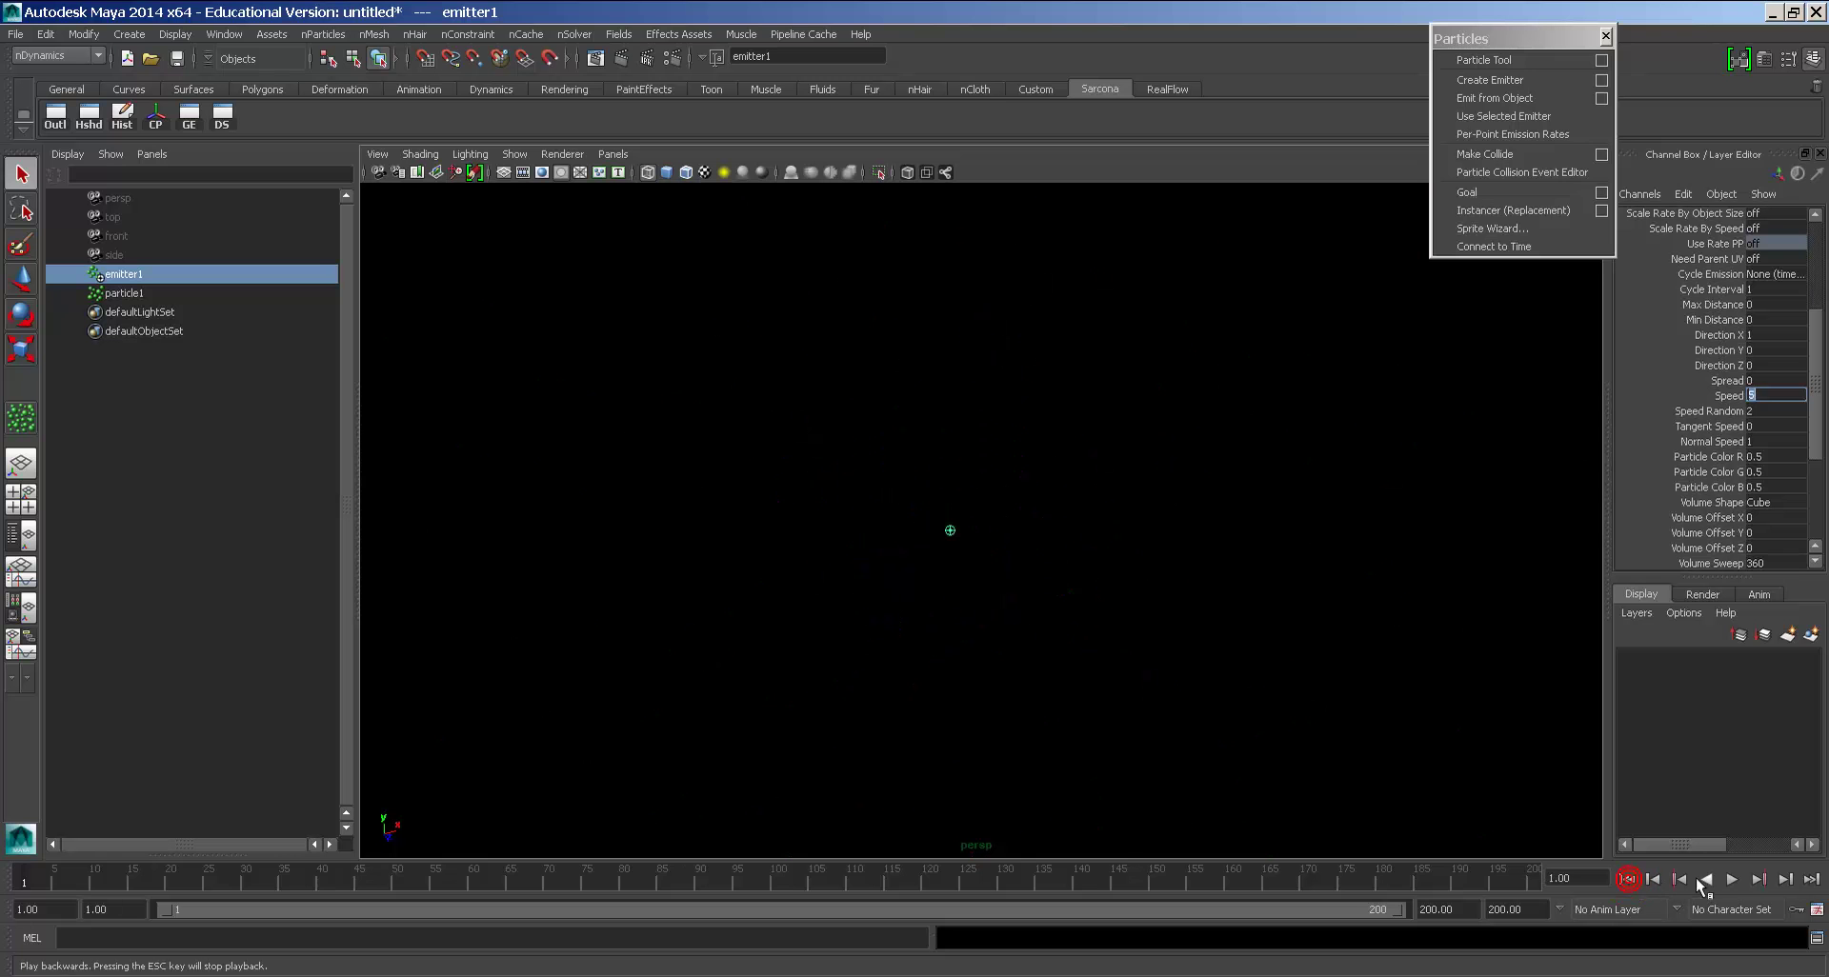
{"action": "left_click", "coordinate": [1731, 878]}
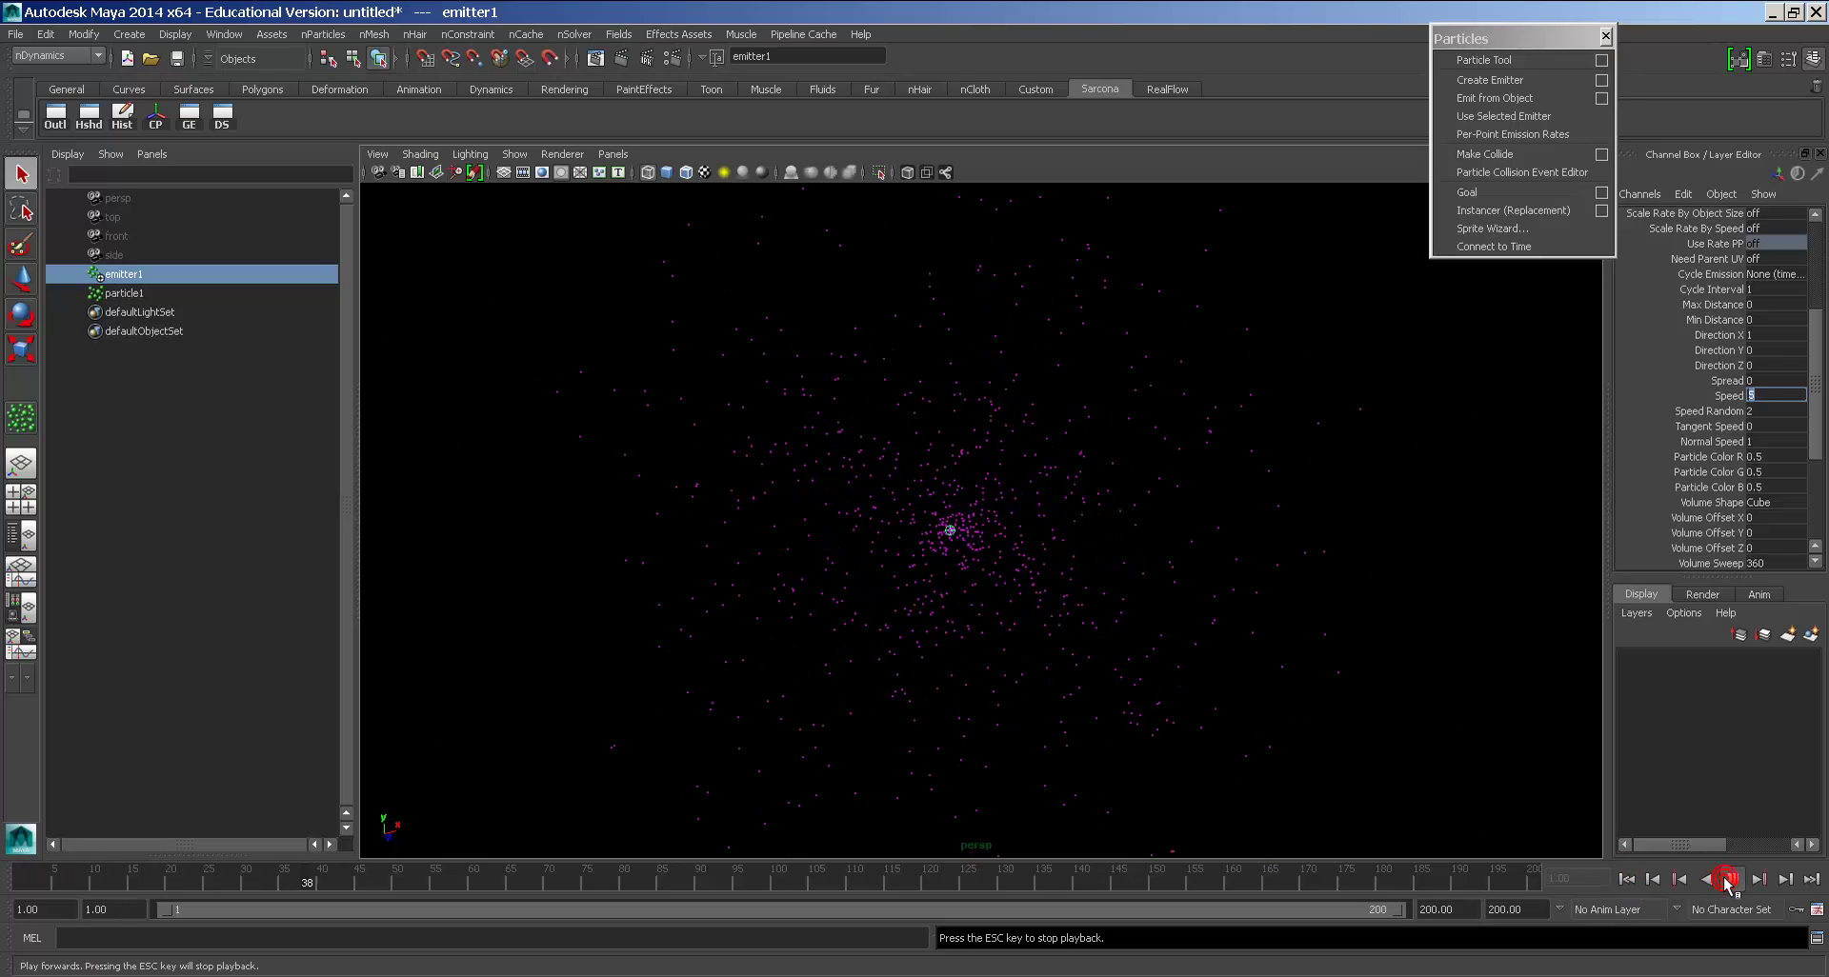
{"action": "left_click", "coordinate": [1732, 878]}
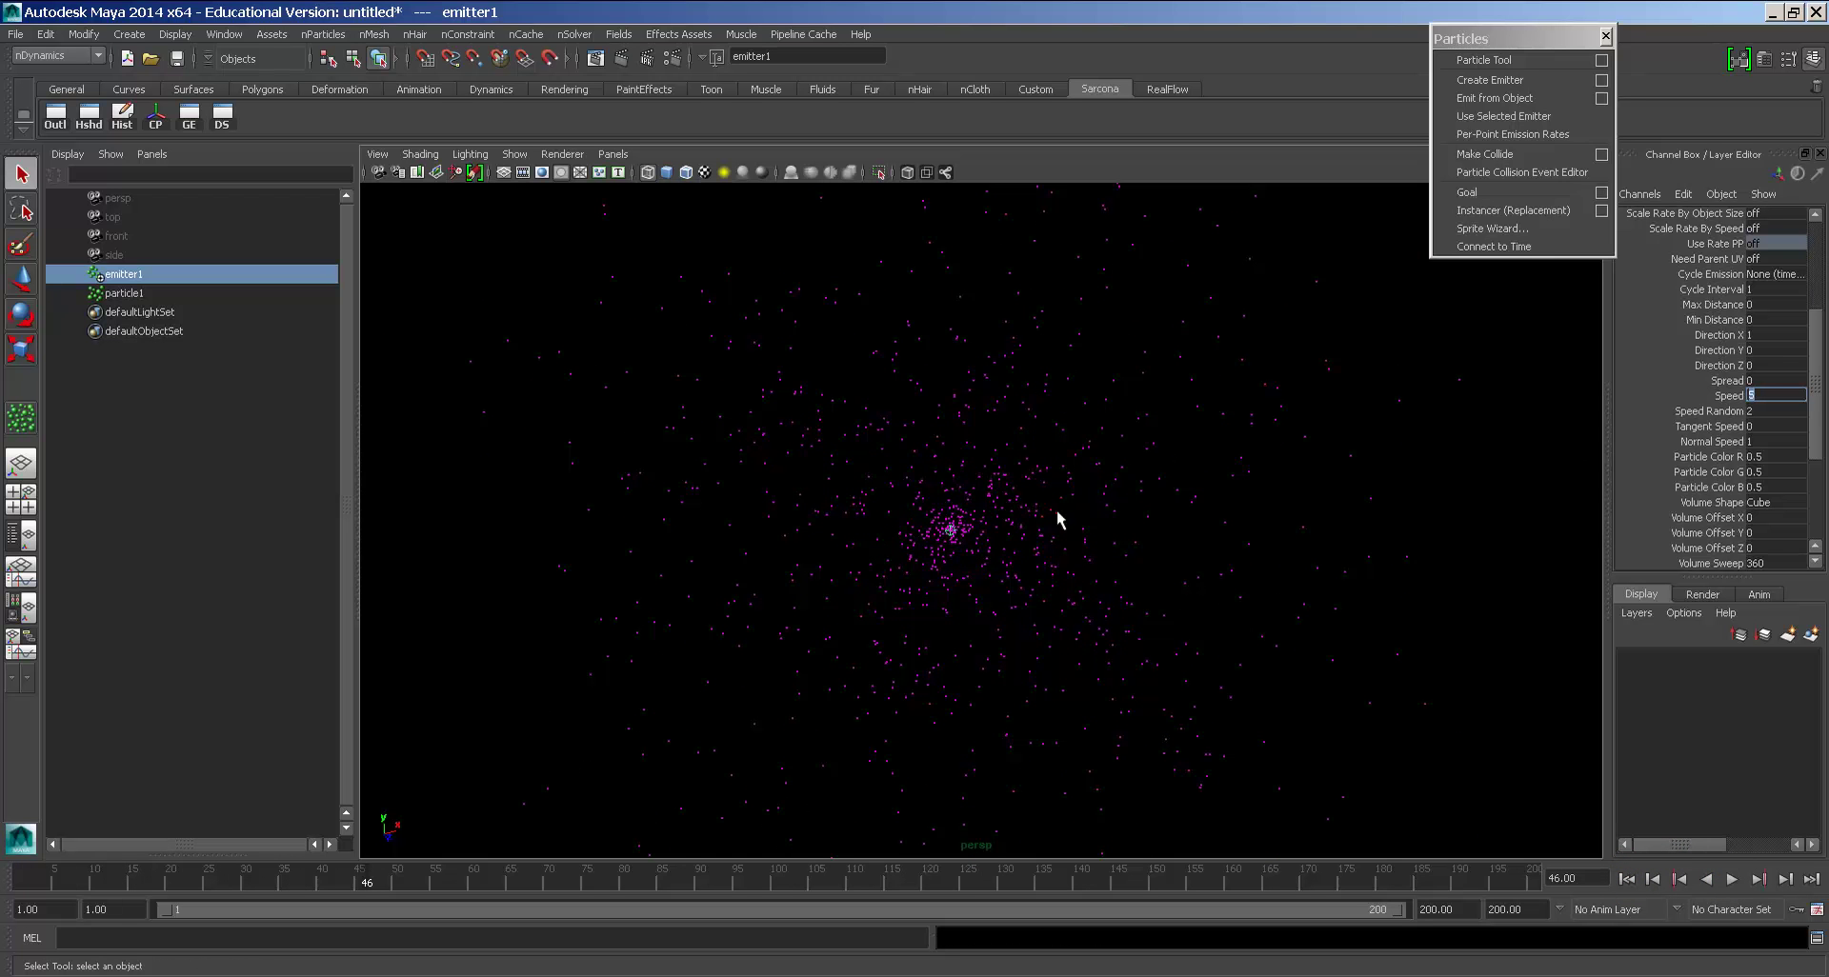
{"action": "mouse_move", "coordinate": [1149, 457]}
{"action": "left_mouse_down", "text": "alt"}
{"action": "mouse_move", "coordinate": [1225, 457]}
{"action": "mouse_move", "coordinate": [1175, 454]}
{"action": "left_mouse_up", "text": "alt"}
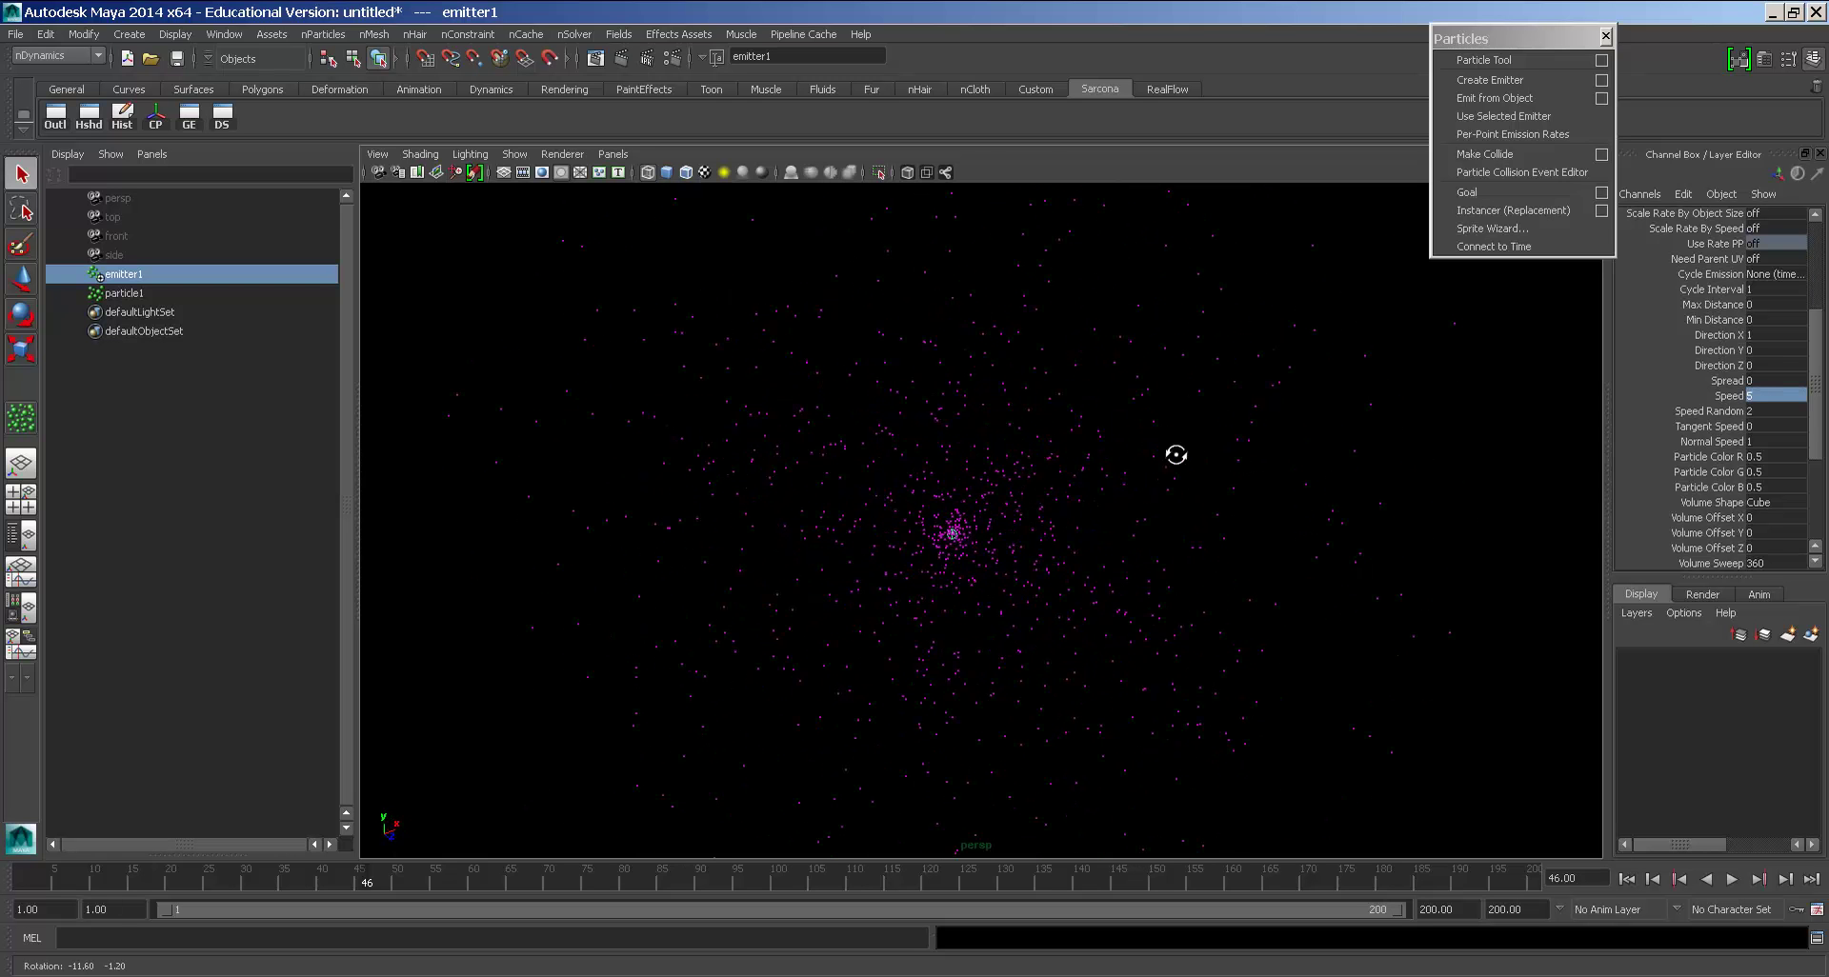
Step: Highlight the emitter's Speed Random and Speed attributes alternately to compare them
{"action": "left_click", "coordinate": [1732, 410]}
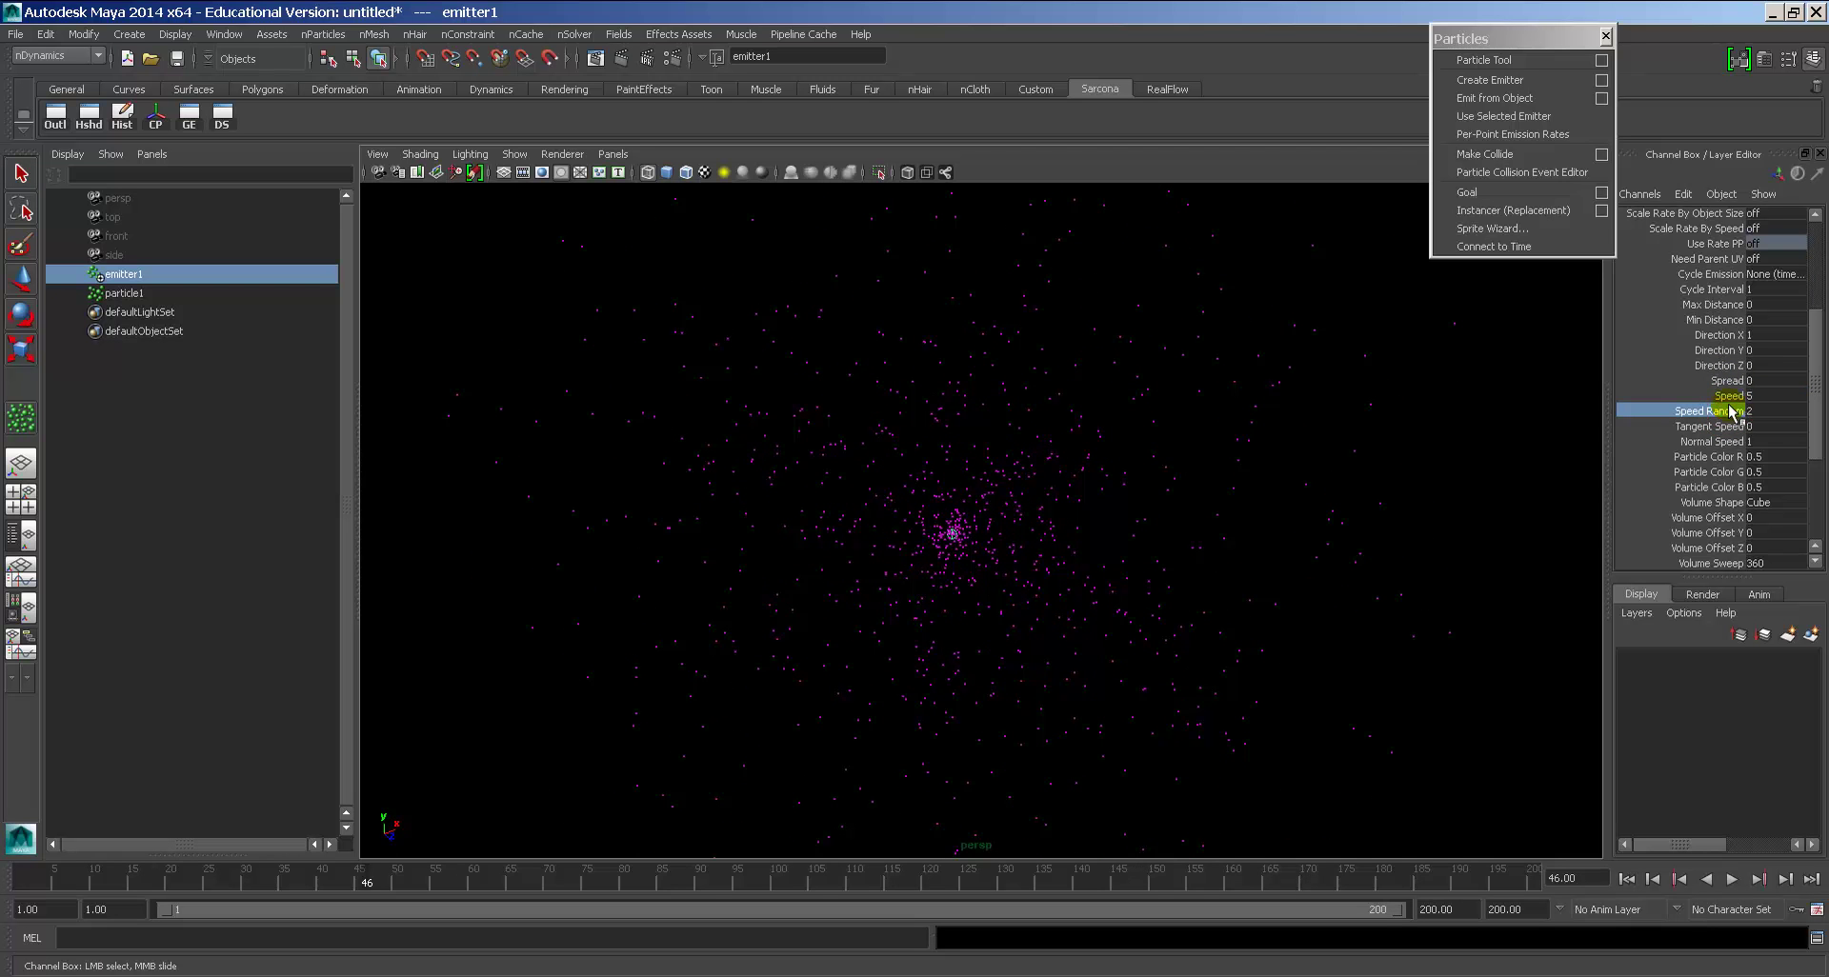
{"action": "left_click", "coordinate": [1735, 396]}
{"action": "left_click", "coordinate": [1733, 410]}
{"action": "left_click", "coordinate": [1735, 397]}
Step: Resume the emission, select the emitted particles while it runs, and rewind to the first frame
{"action": "left_click", "coordinate": [1298, 489]}
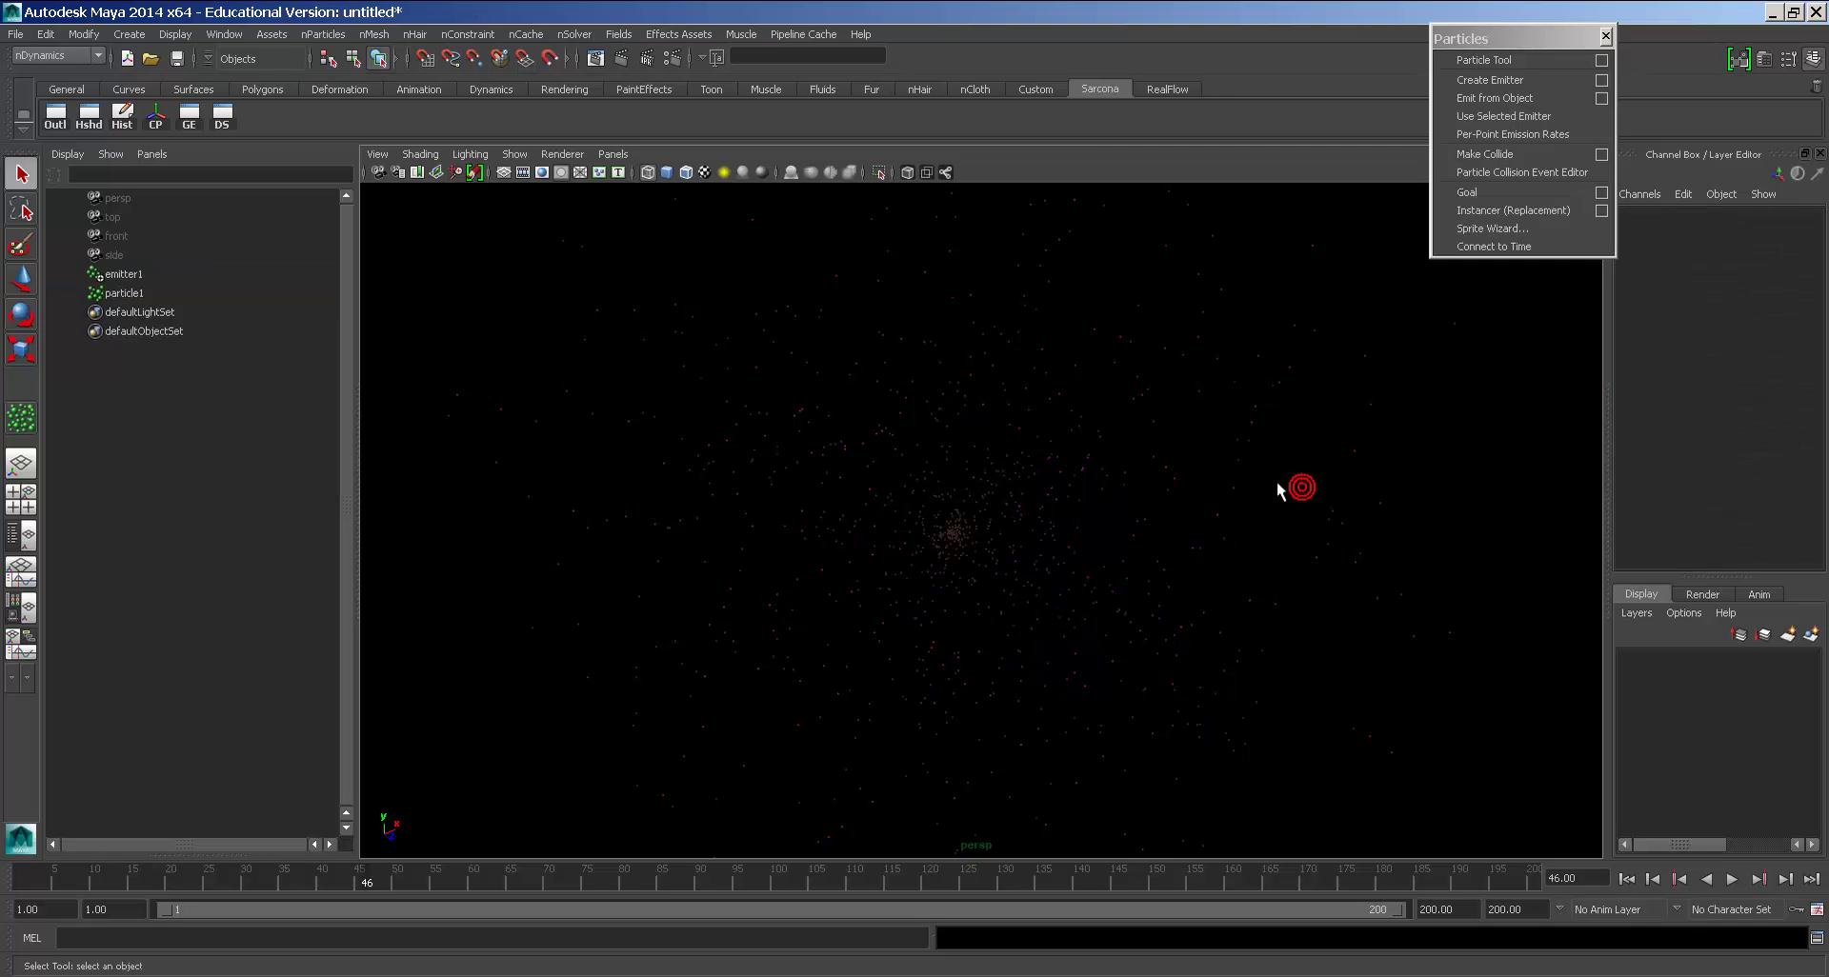
{"action": "left_click", "coordinate": [1176, 476]}
{"action": "key", "text": "alt+v"}
{"action": "left_click", "coordinate": [1312, 455]}
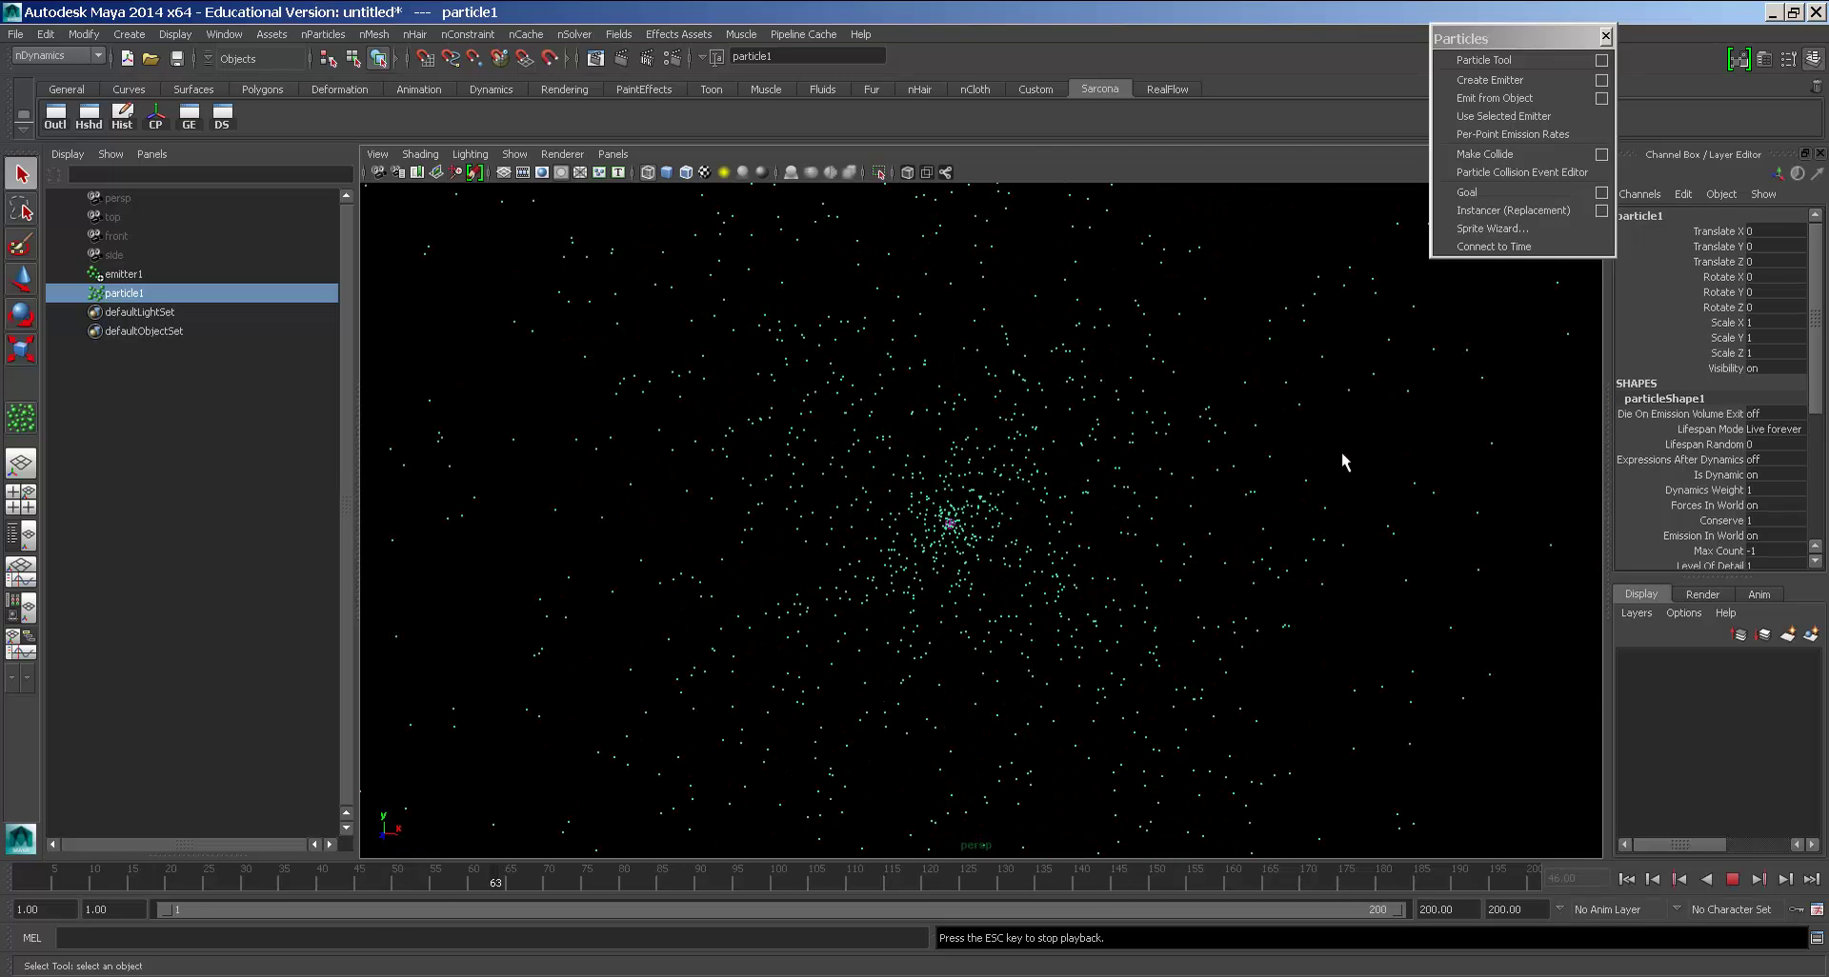
{"action": "left_click", "coordinate": [1626, 878]}
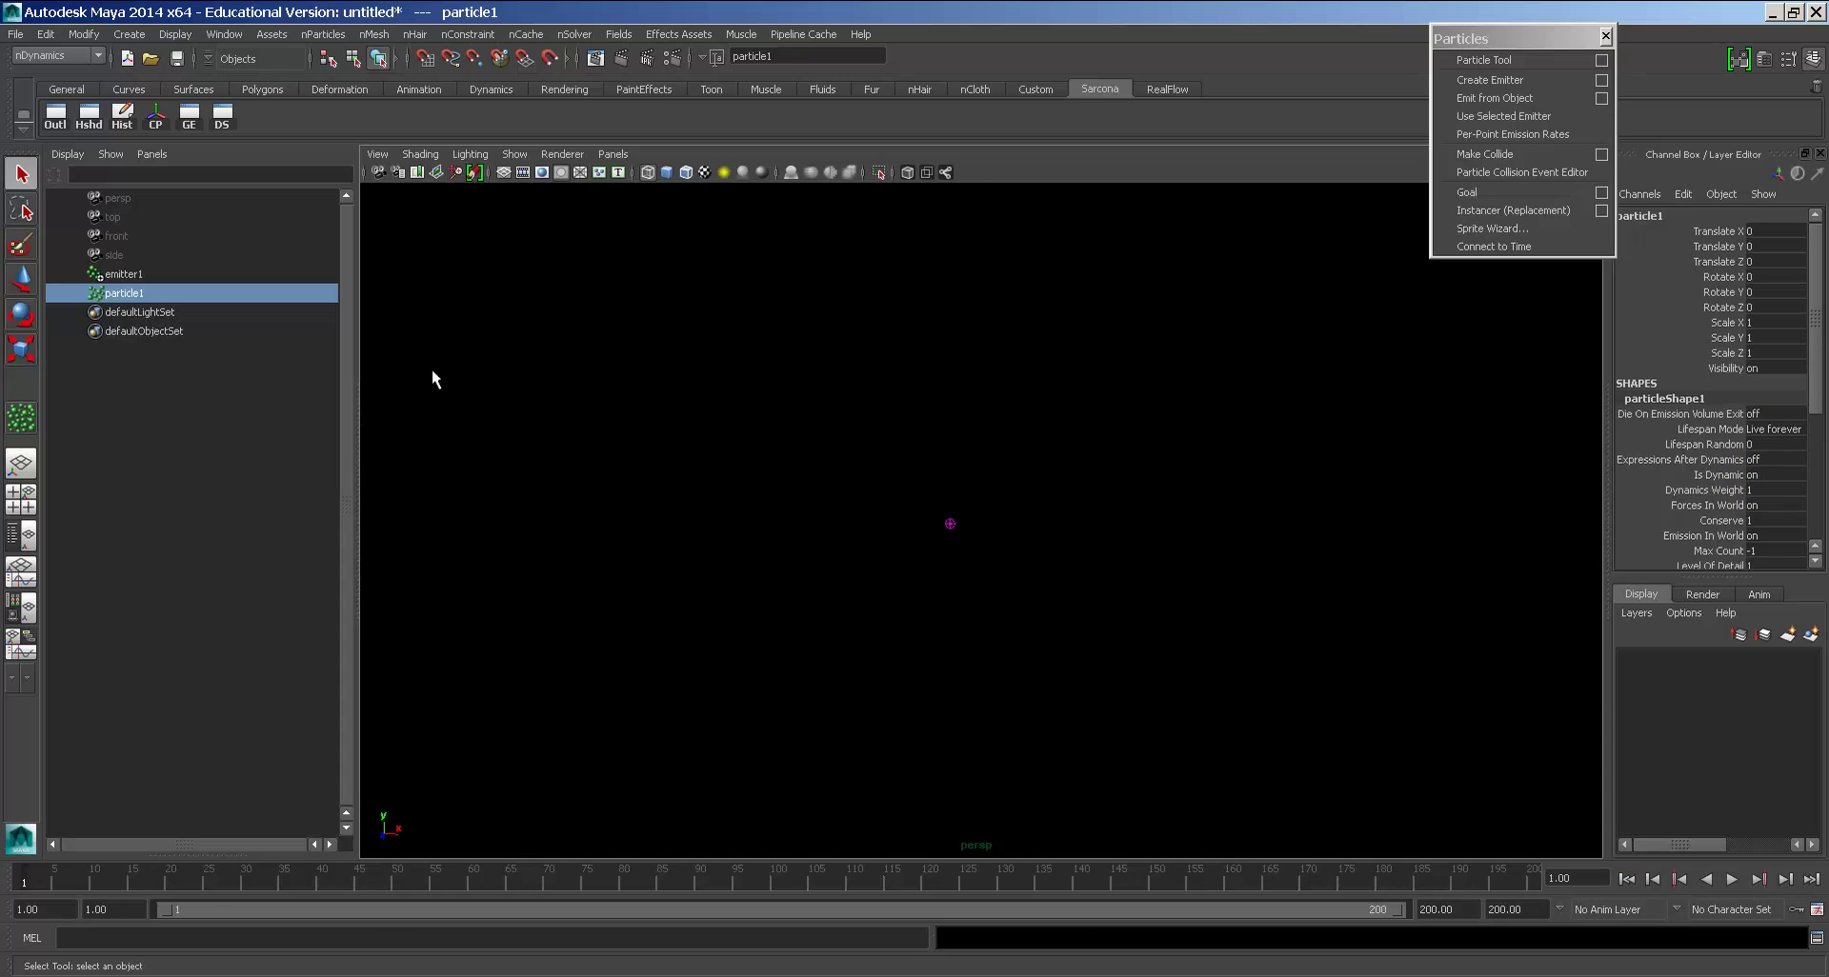
Step: Change emitter1's Emitter Type to Directional and play the emission briefly
{"action": "left_click", "coordinate": [147, 293]}
{"action": "left_click", "coordinate": [147, 273]}
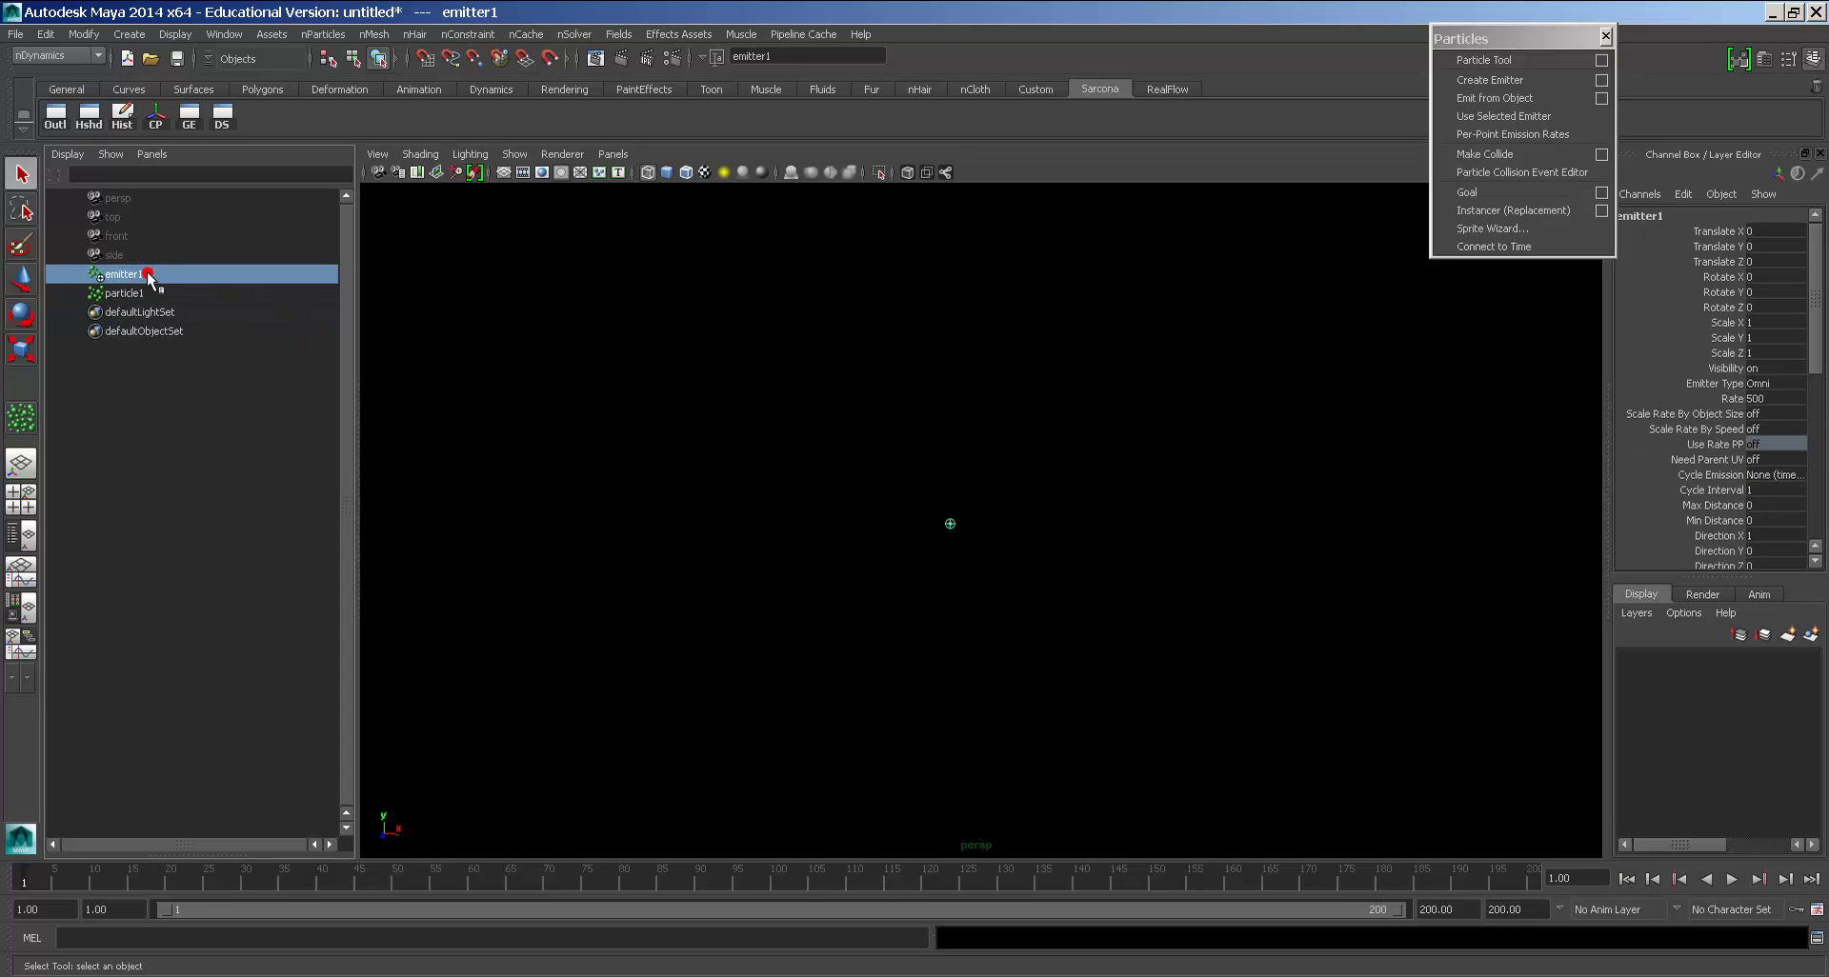
{"action": "left_click", "coordinate": [1778, 384]}
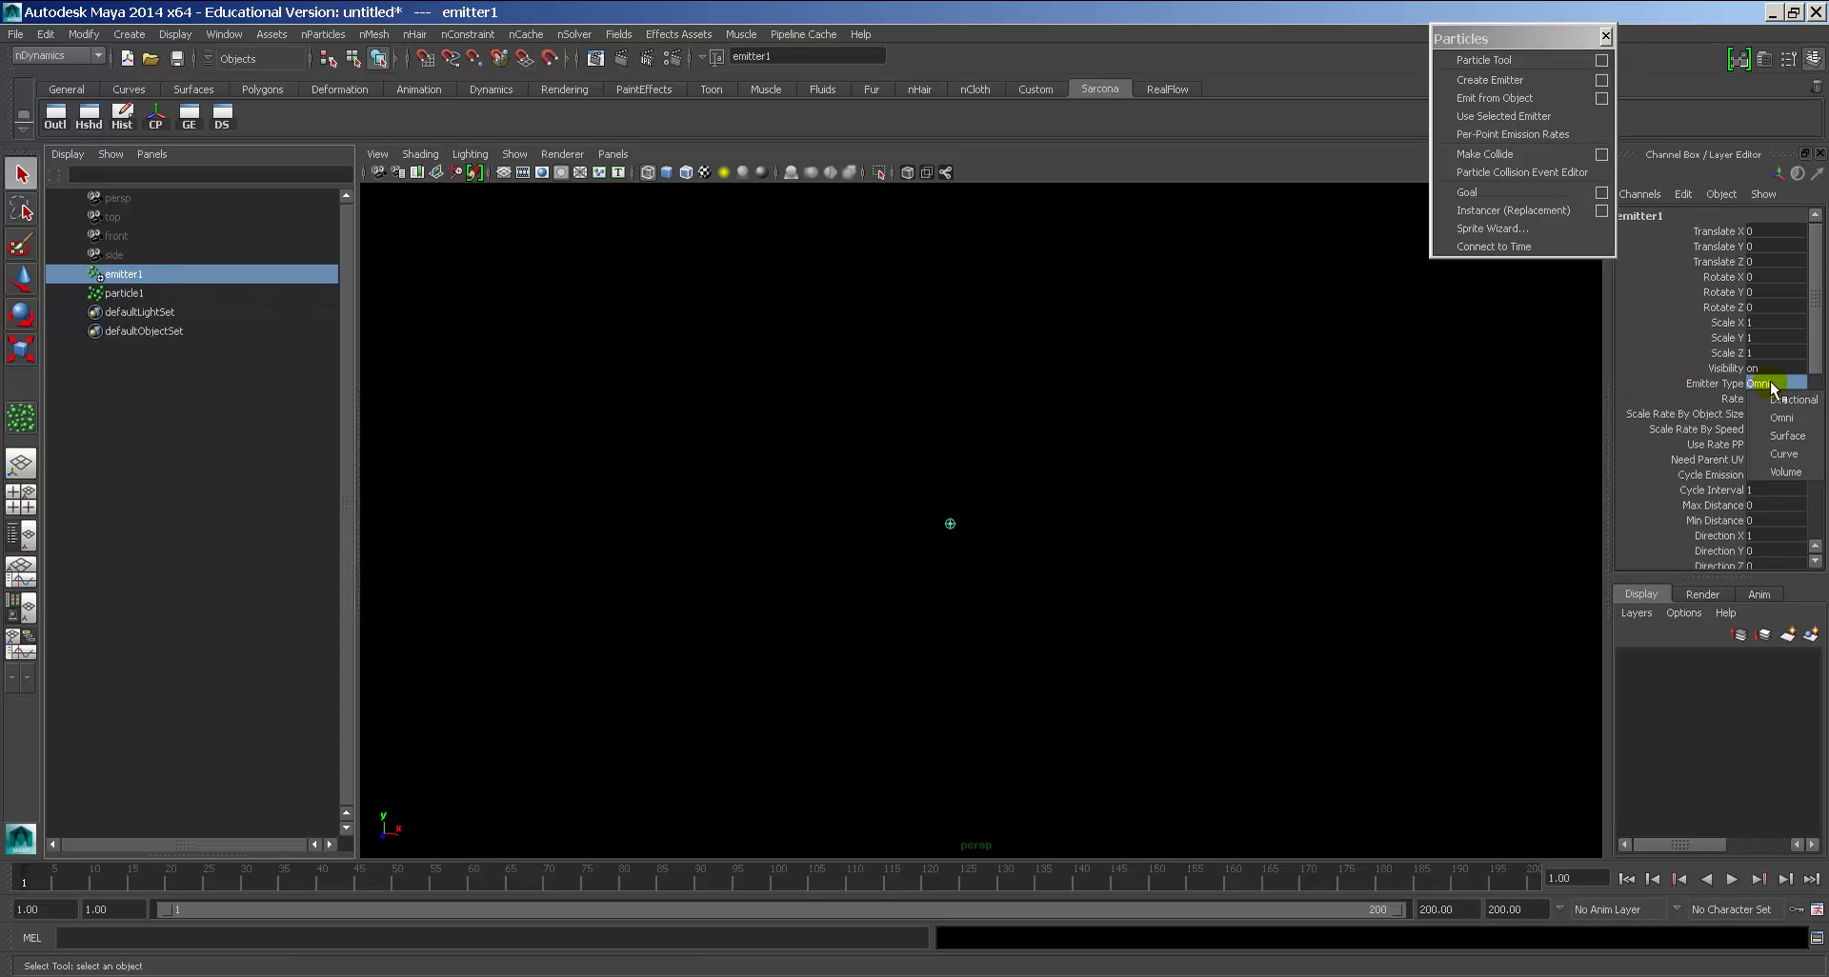
{"action": "left_click", "coordinate": [1785, 400]}
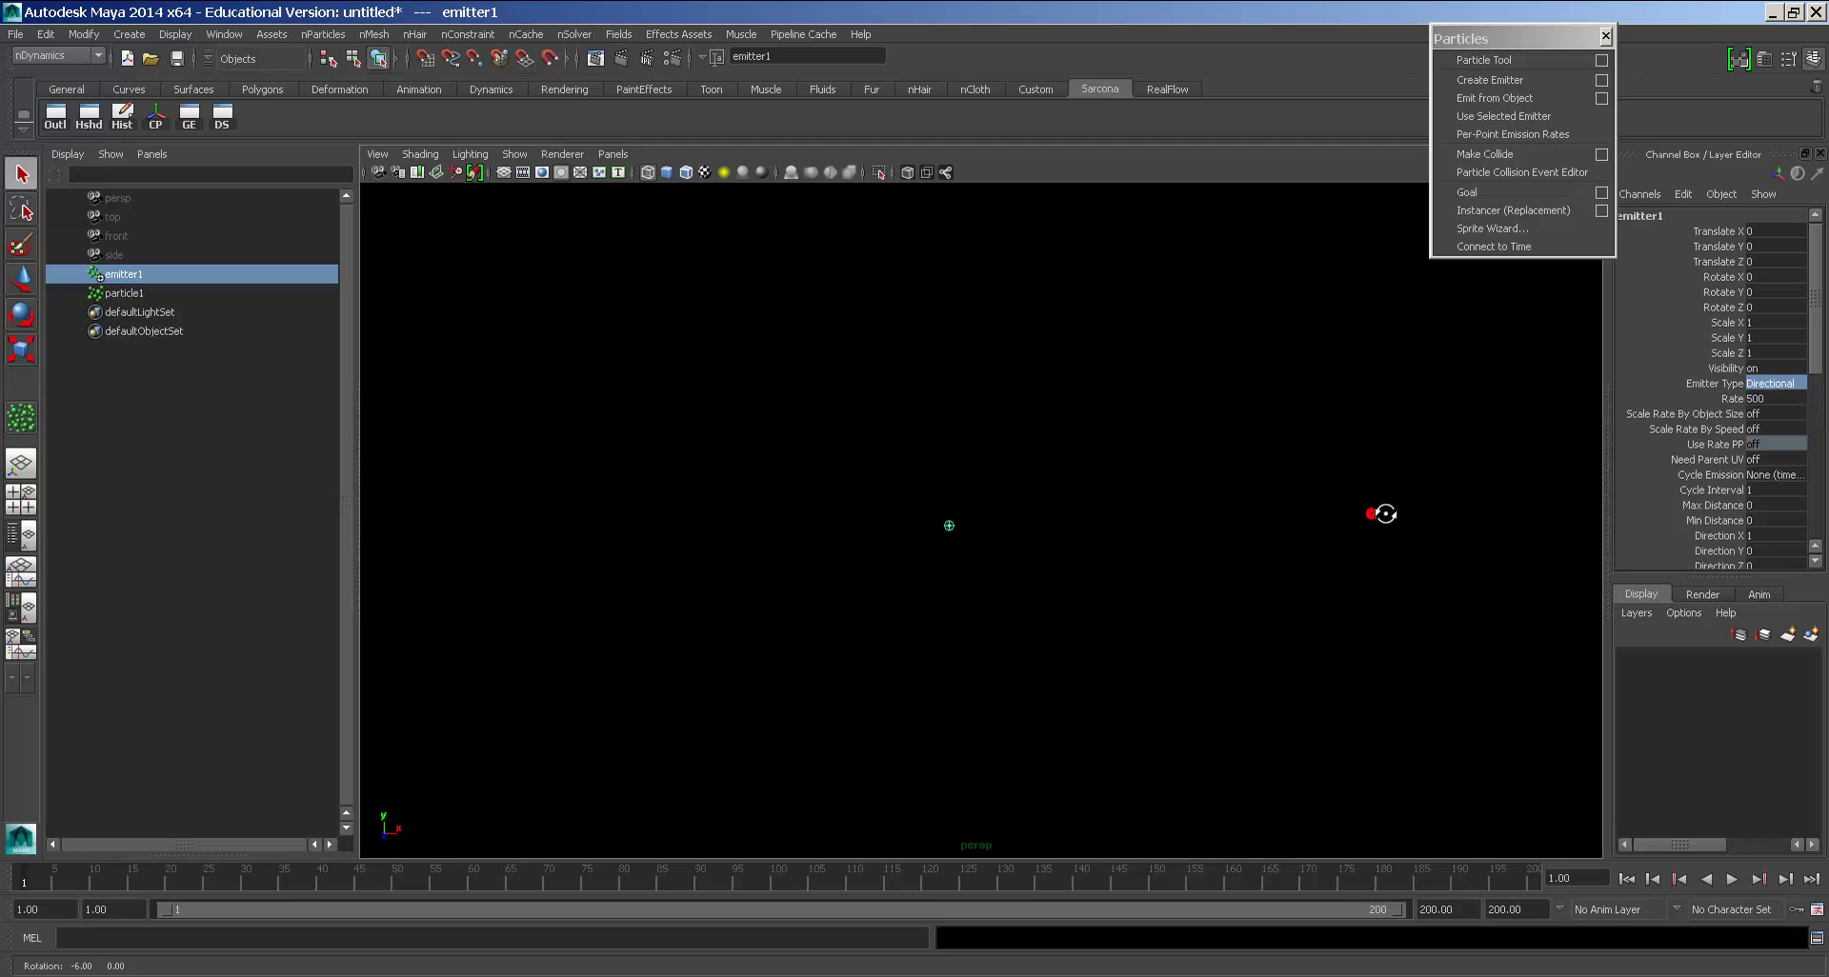
{"action": "key", "text": "alt+v"}
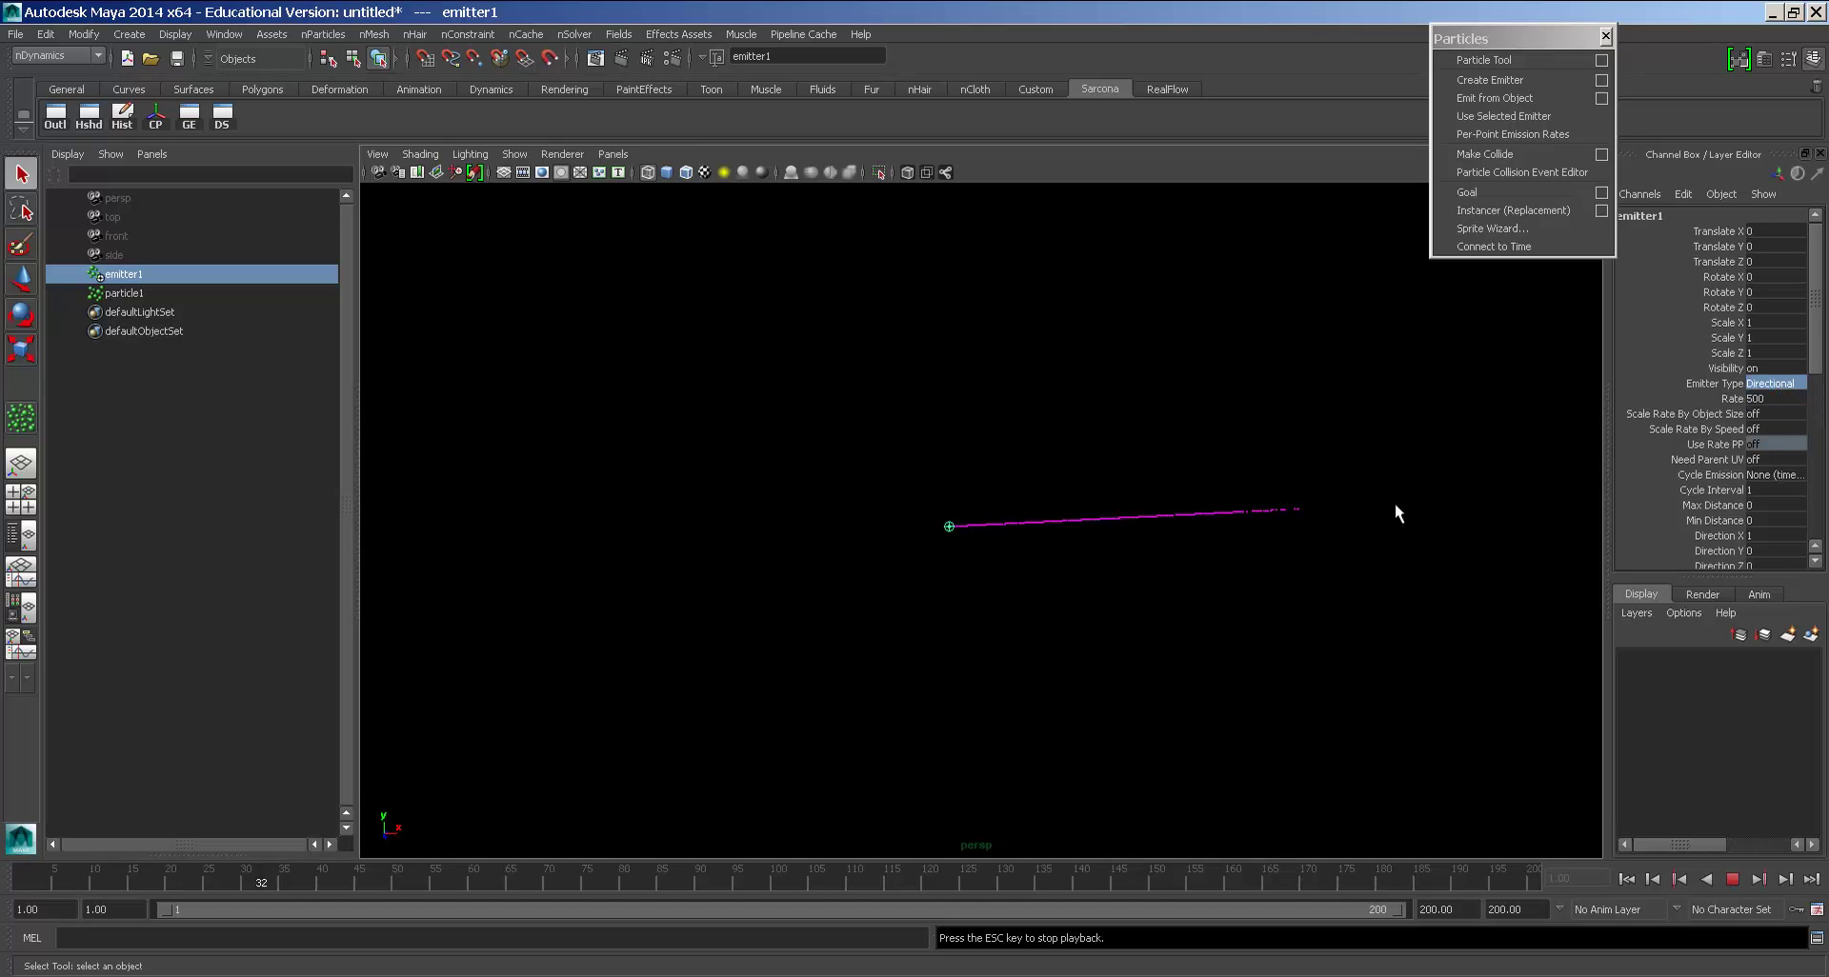
{"action": "key", "text": "Escape"}
Step: Resume the directional emission for a few more frames and stop it
{"action": "left_click_drag", "start_coordinate": [1394, 504], "coordinate": [1247, 530], "text": "alt"}
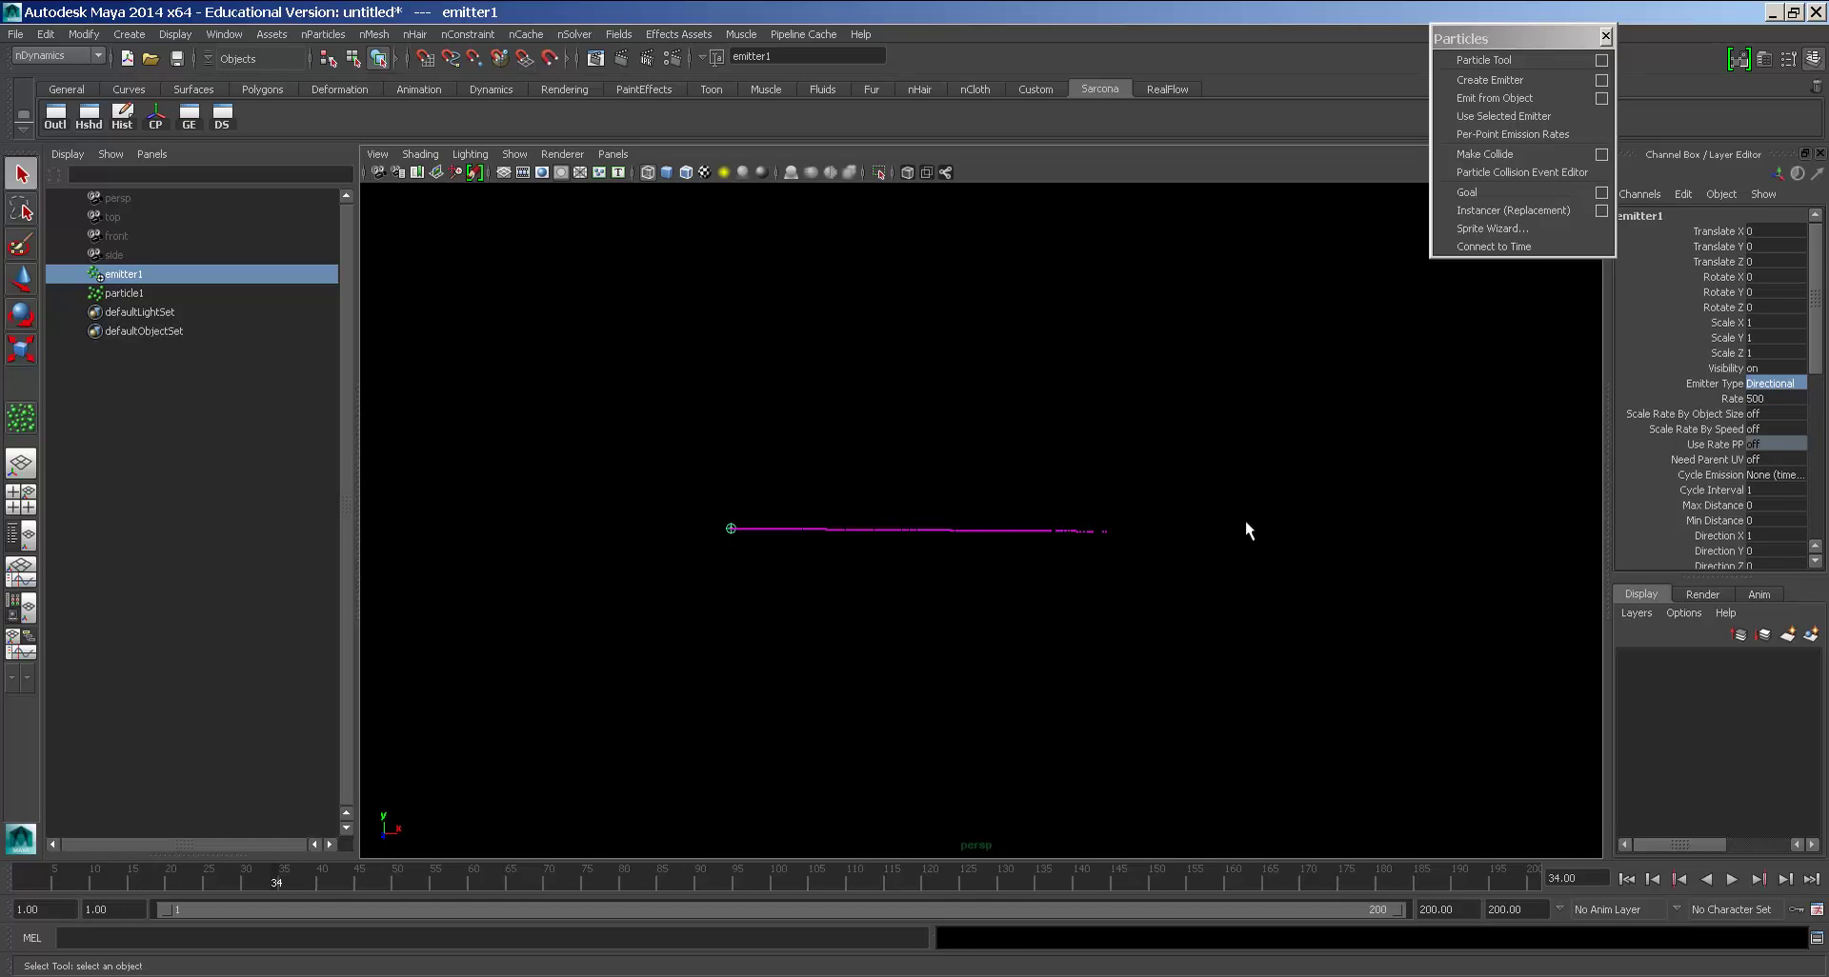
{"action": "scroll", "coordinate": [1710, 490], "scroll_direction": "down", "scroll_amount": 3}
{"action": "middle_click_drag", "start_coordinate": [1173, 543], "coordinate": [1236, 541], "text": "alt"}
{"action": "key", "text": "alt+v"}
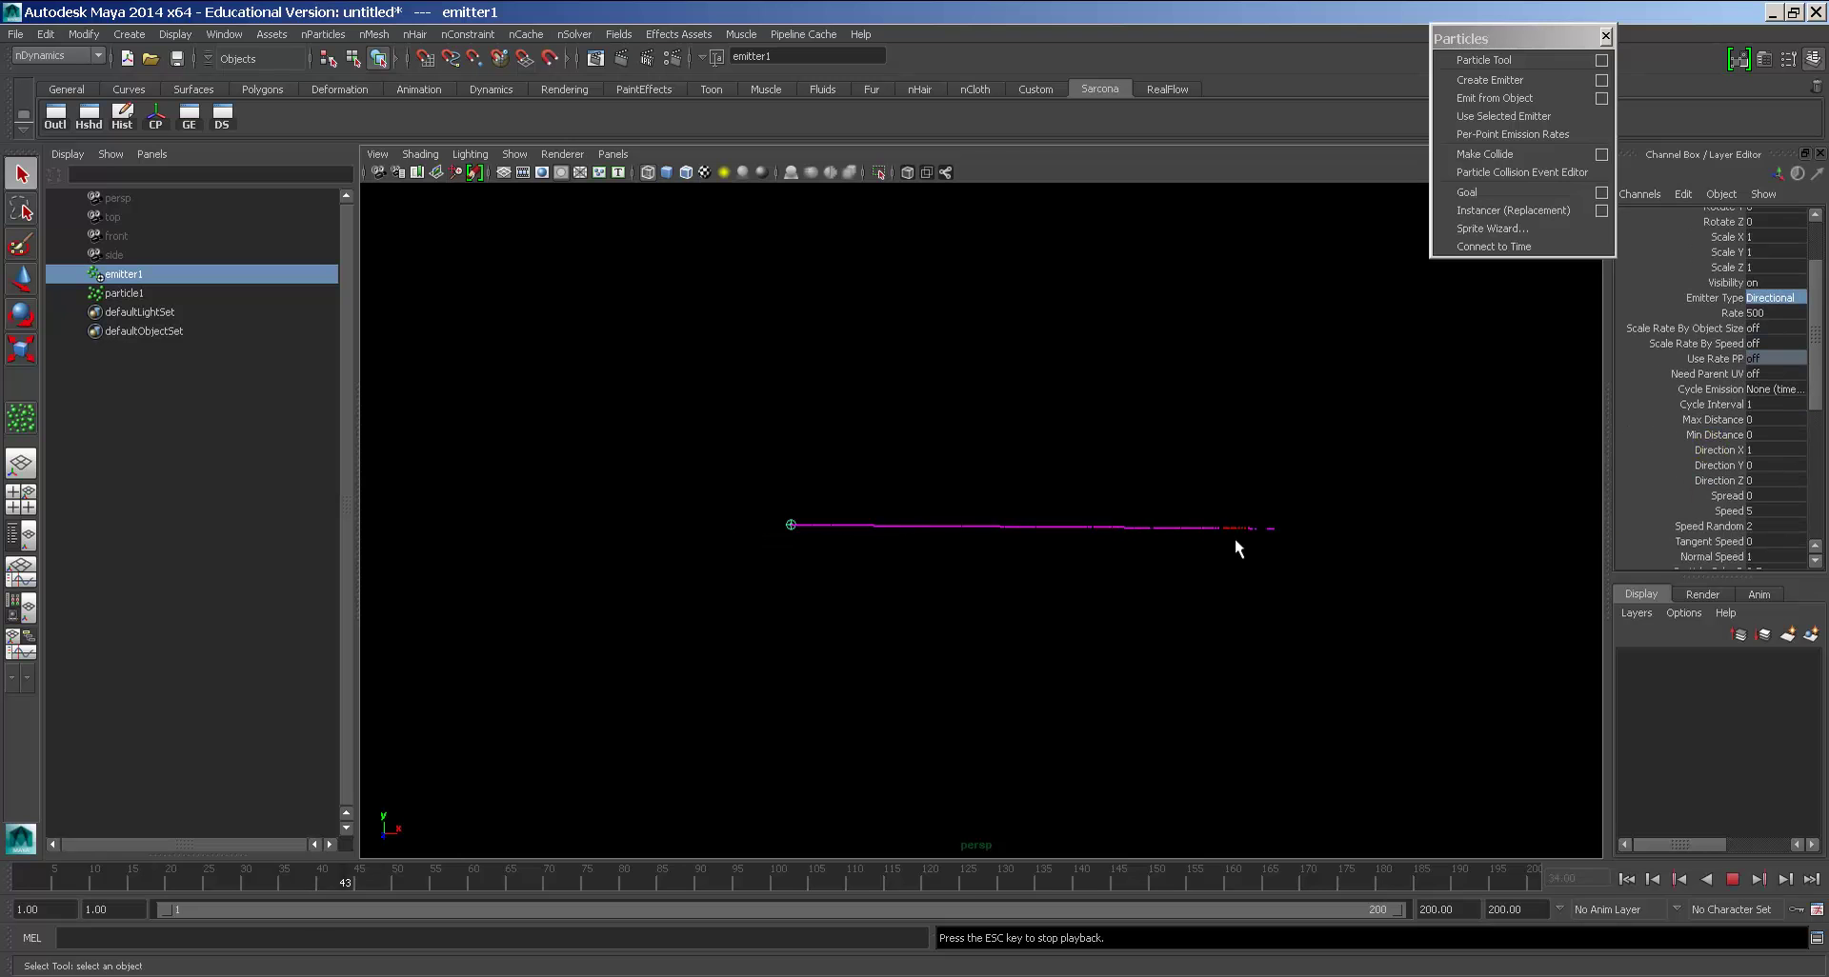
{"action": "key", "text": "Escape"}
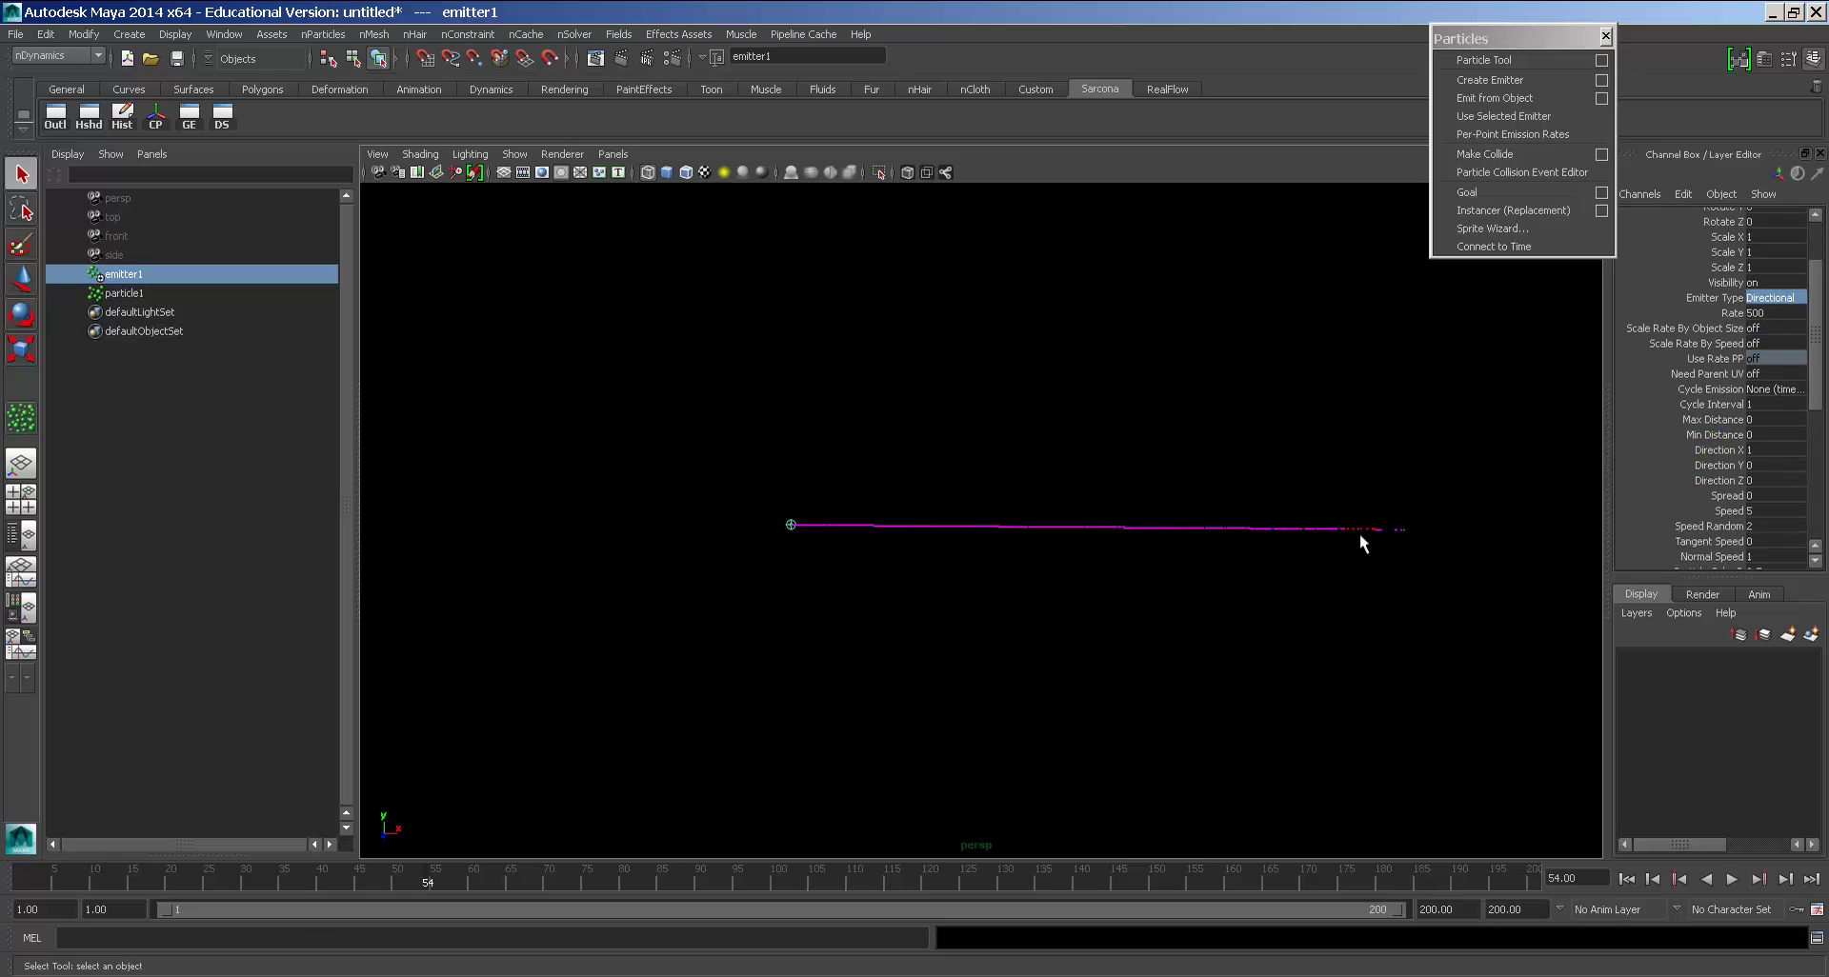
Step: Set the emitter's Direction X to 0 and Direction Y to 1, and play the emission from the first frame
{"action": "left_click", "coordinate": [1730, 449]}
{"action": "left_click", "coordinate": [1722, 464]}
{"action": "left_click", "coordinate": [1721, 479]}
{"action": "left_click", "coordinate": [1720, 461]}
{"action": "left_click", "coordinate": [1722, 450]}
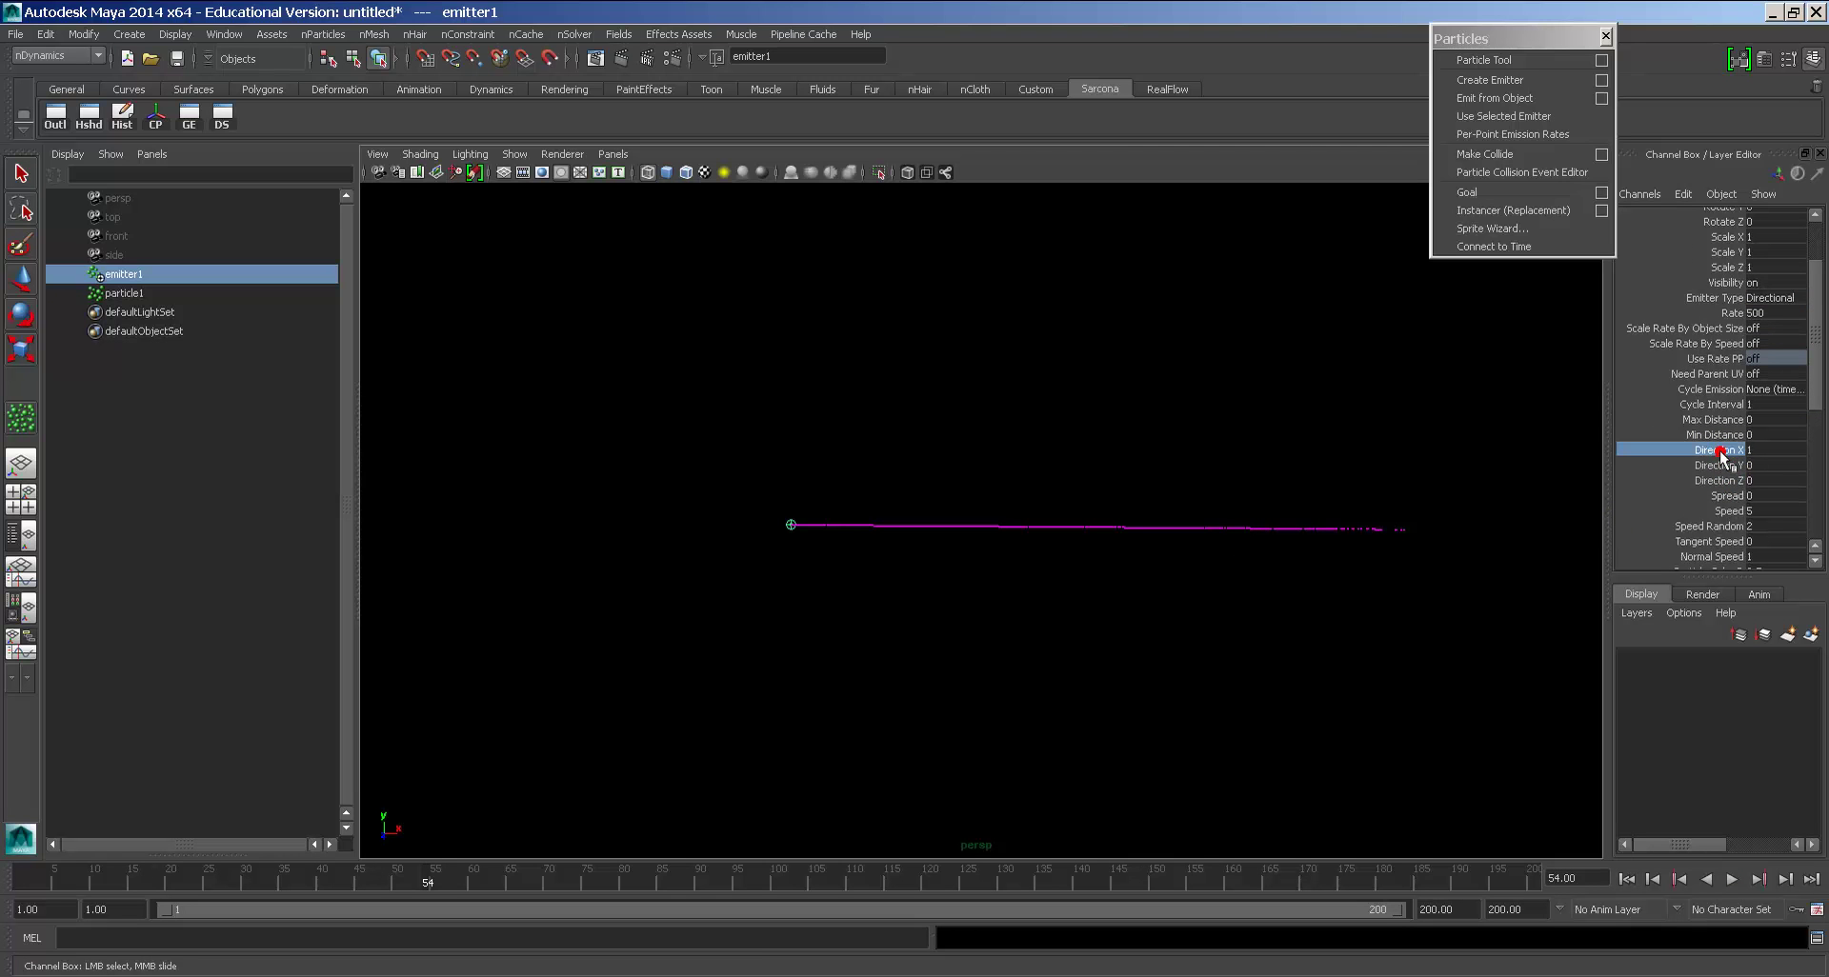
{"action": "left_click", "coordinate": [1761, 452]}
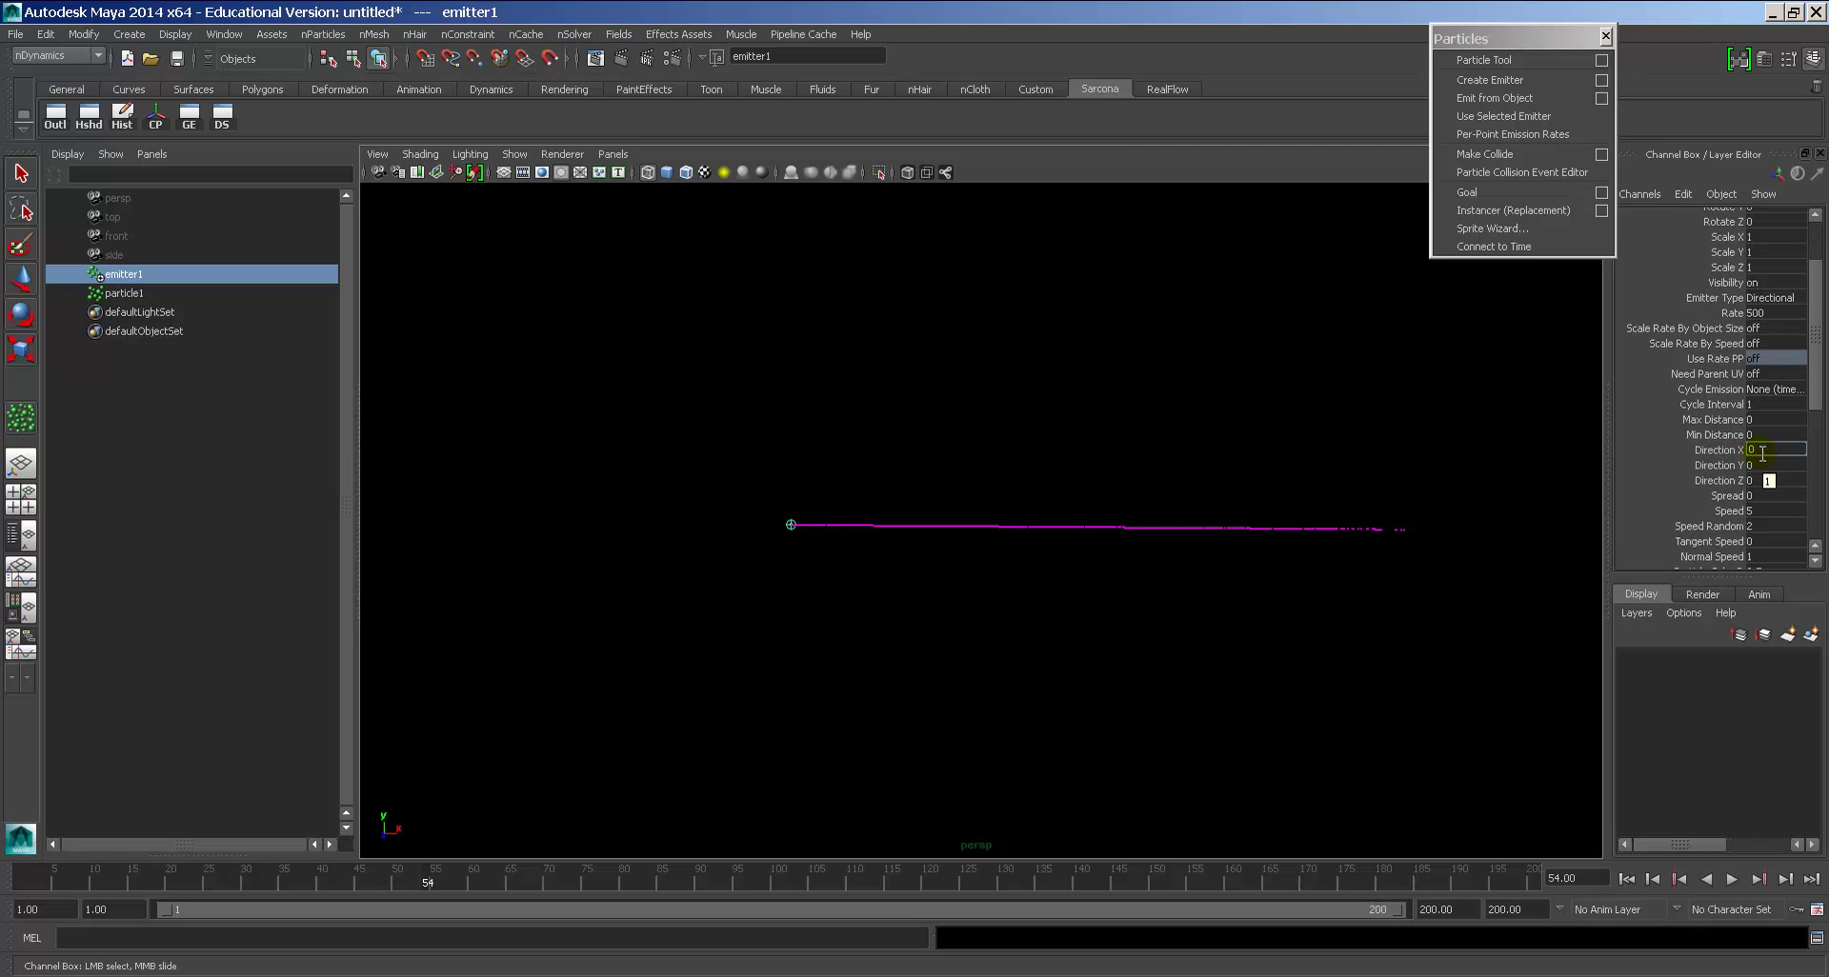
{"action": "type", "text": "0"}
{"action": "key", "text": "Tab"}
{"action": "type", "text": "1"}
{"action": "left_click", "coordinate": [1626, 878]}
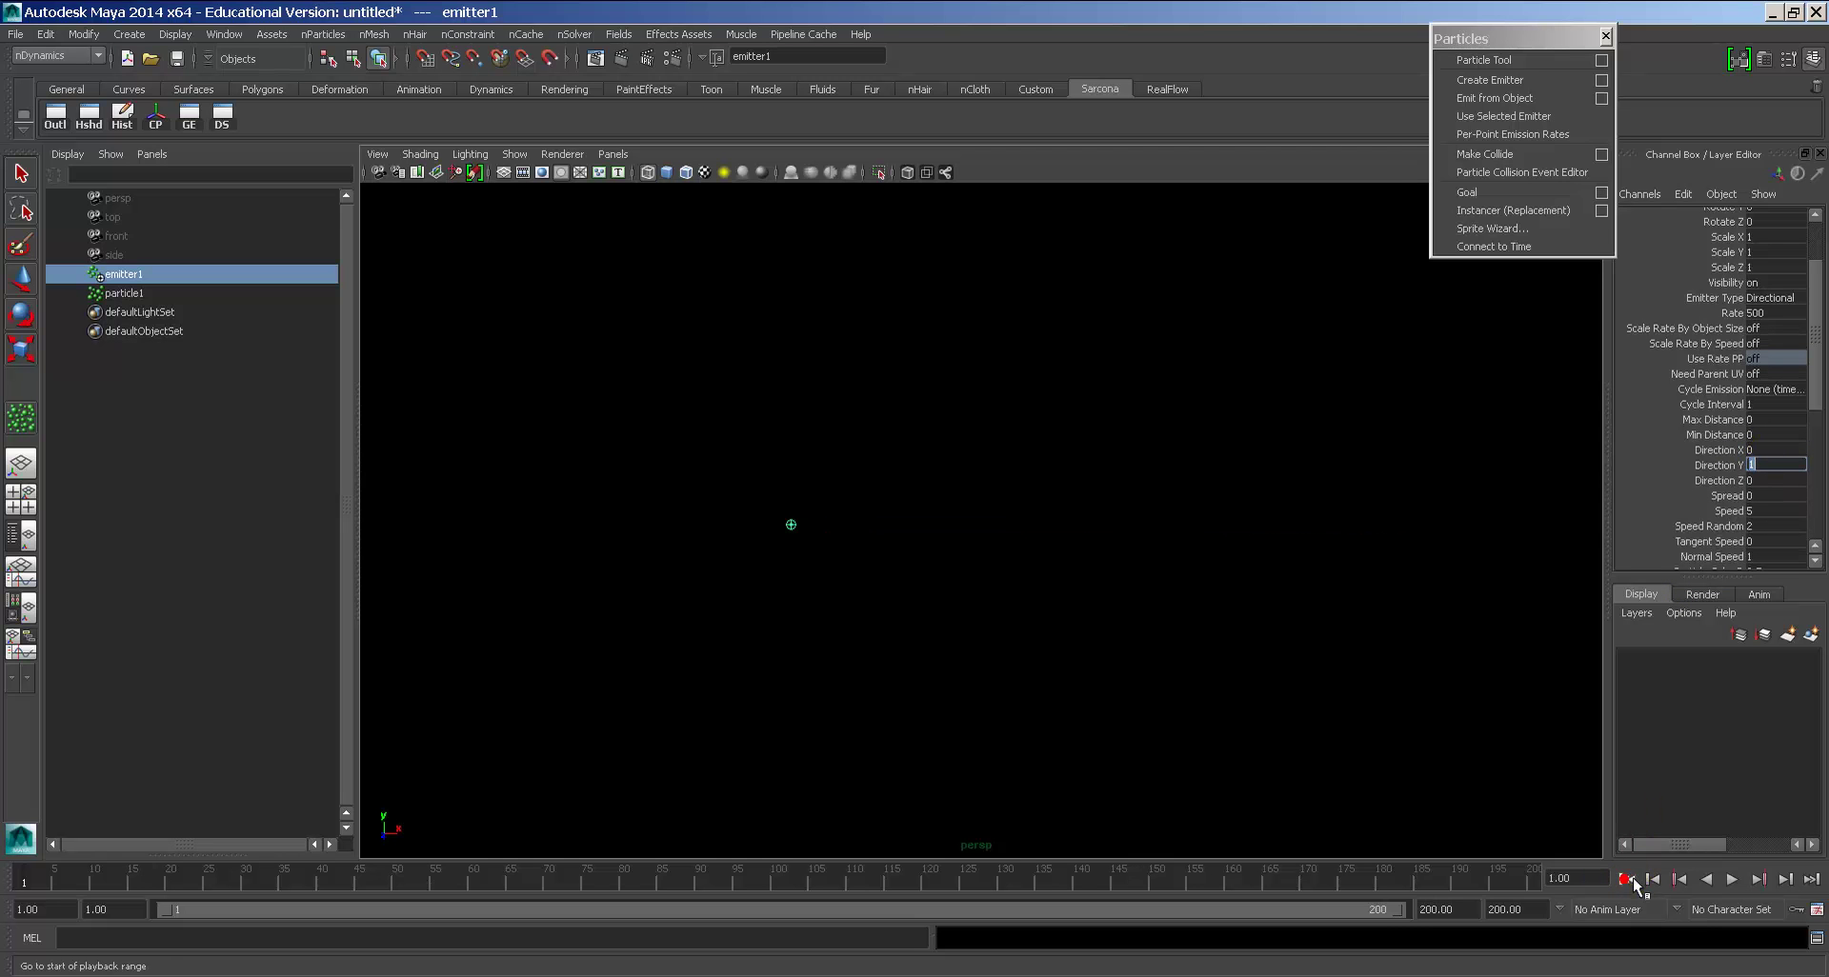
{"action": "left_click", "coordinate": [1731, 878]}
{"action": "left_click", "coordinate": [1731, 878]}
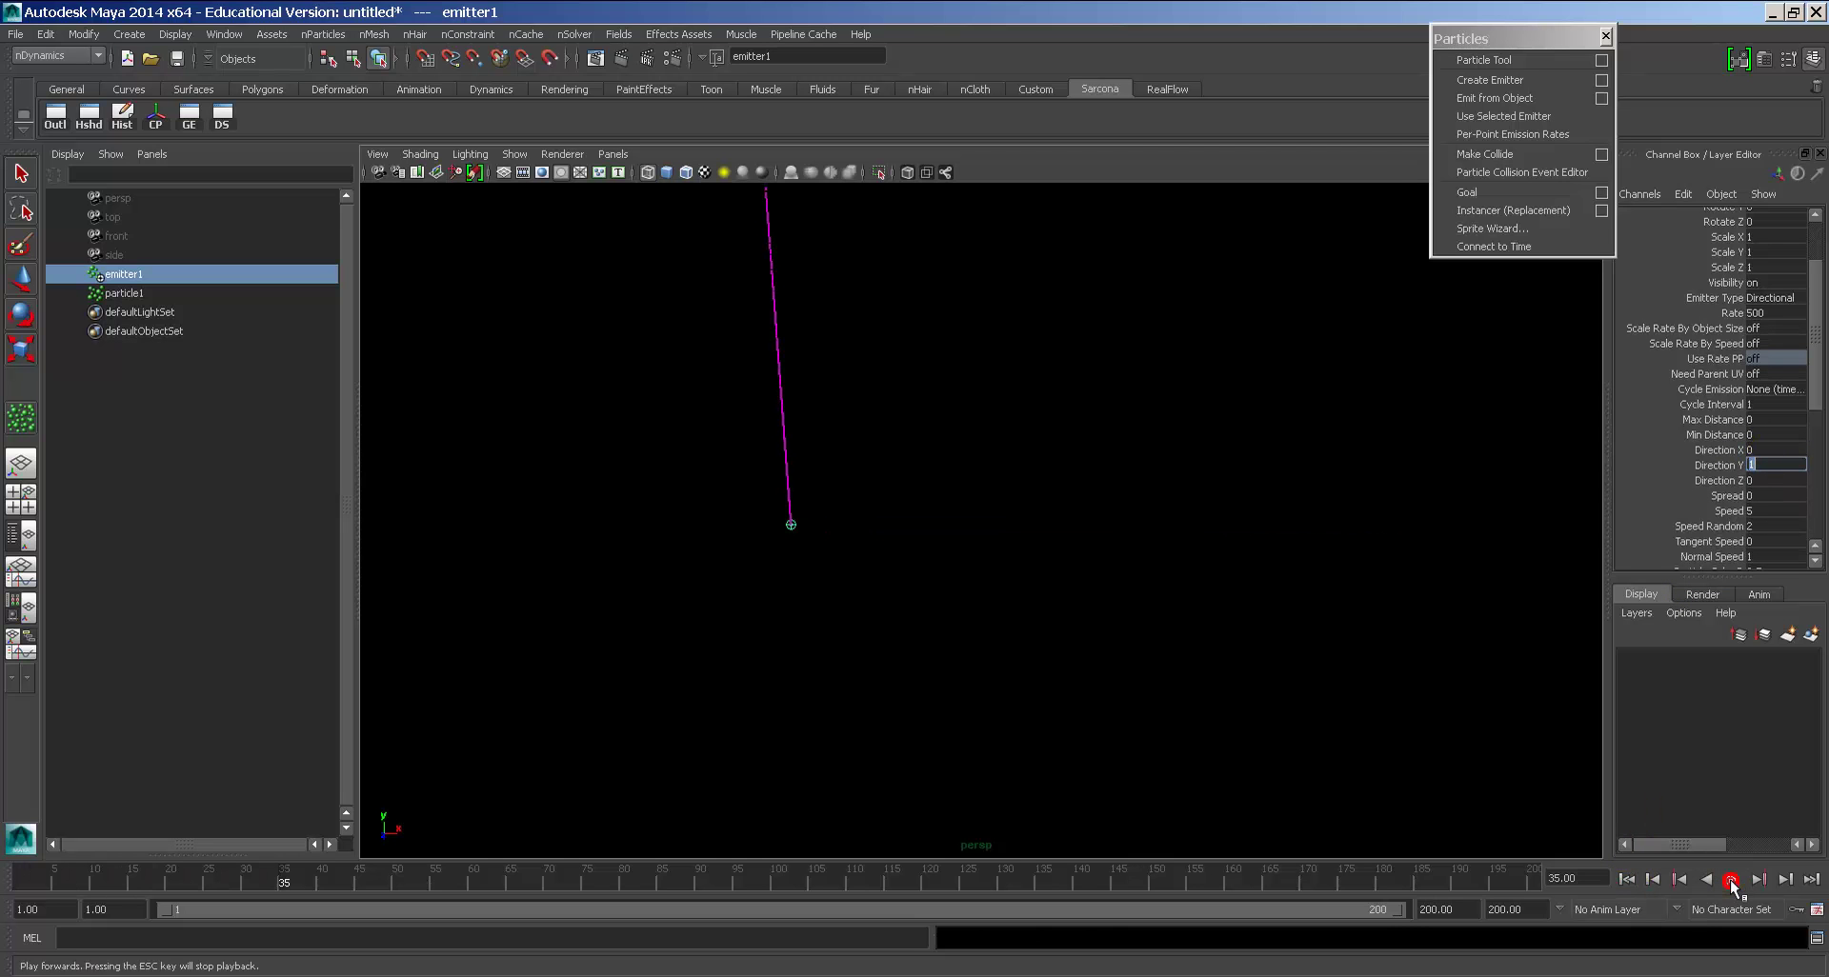
Step: Set the emitter's Direction X to 1 and play the diagonal emission from the first frame
{"action": "left_click", "coordinate": [1773, 450]}
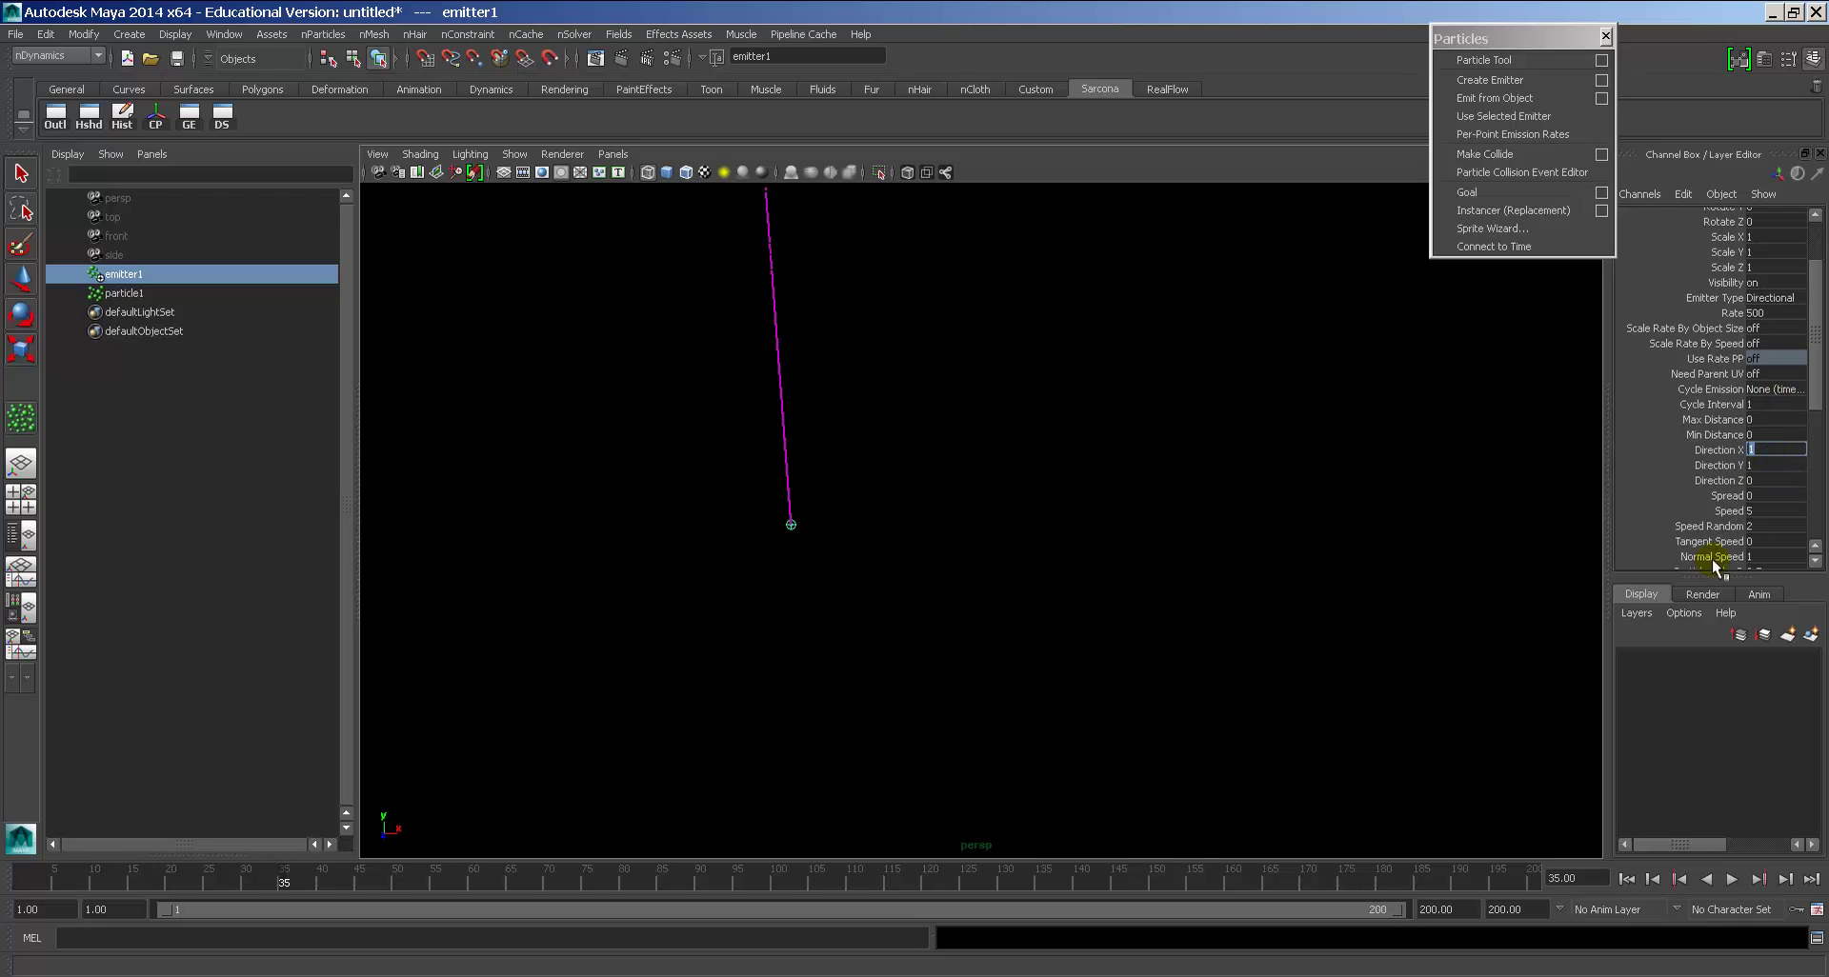
{"action": "right_click", "coordinate": [1632, 871]}
{"action": "left_click", "coordinate": [1646, 683]}
{"action": "left_click", "coordinate": [1626, 878]}
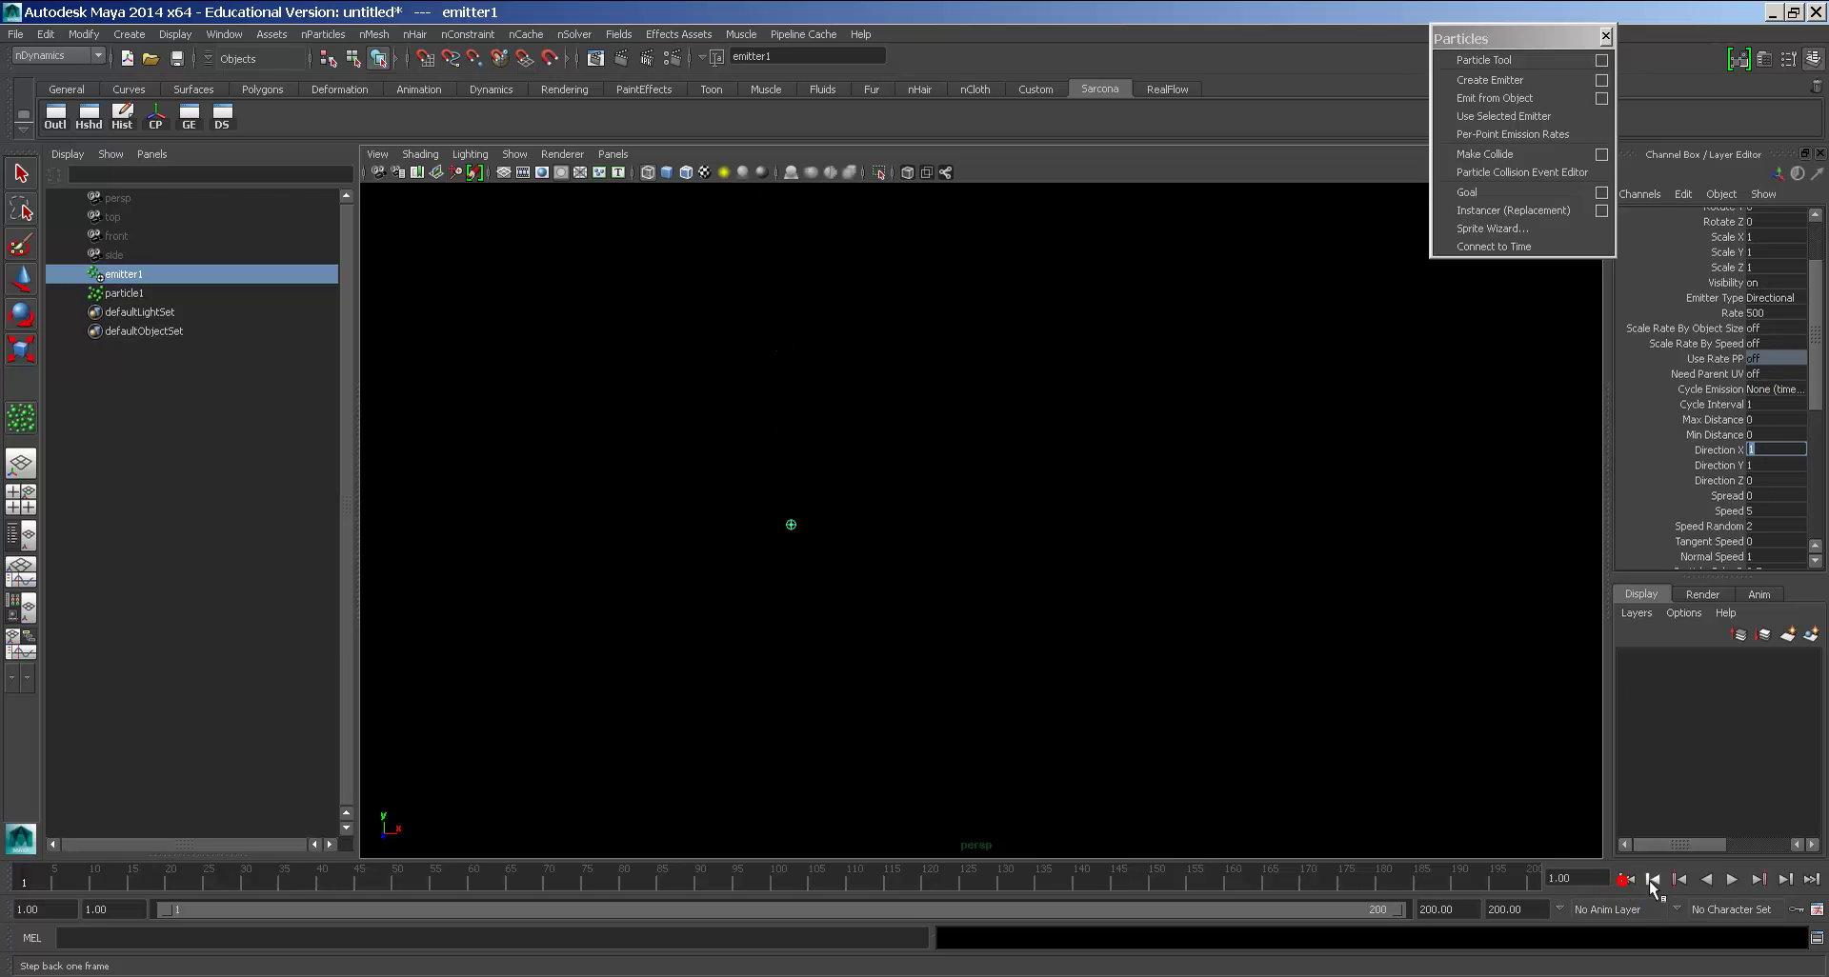
{"action": "left_click", "coordinate": [1732, 878]}
{"action": "left_click", "coordinate": [1731, 879]}
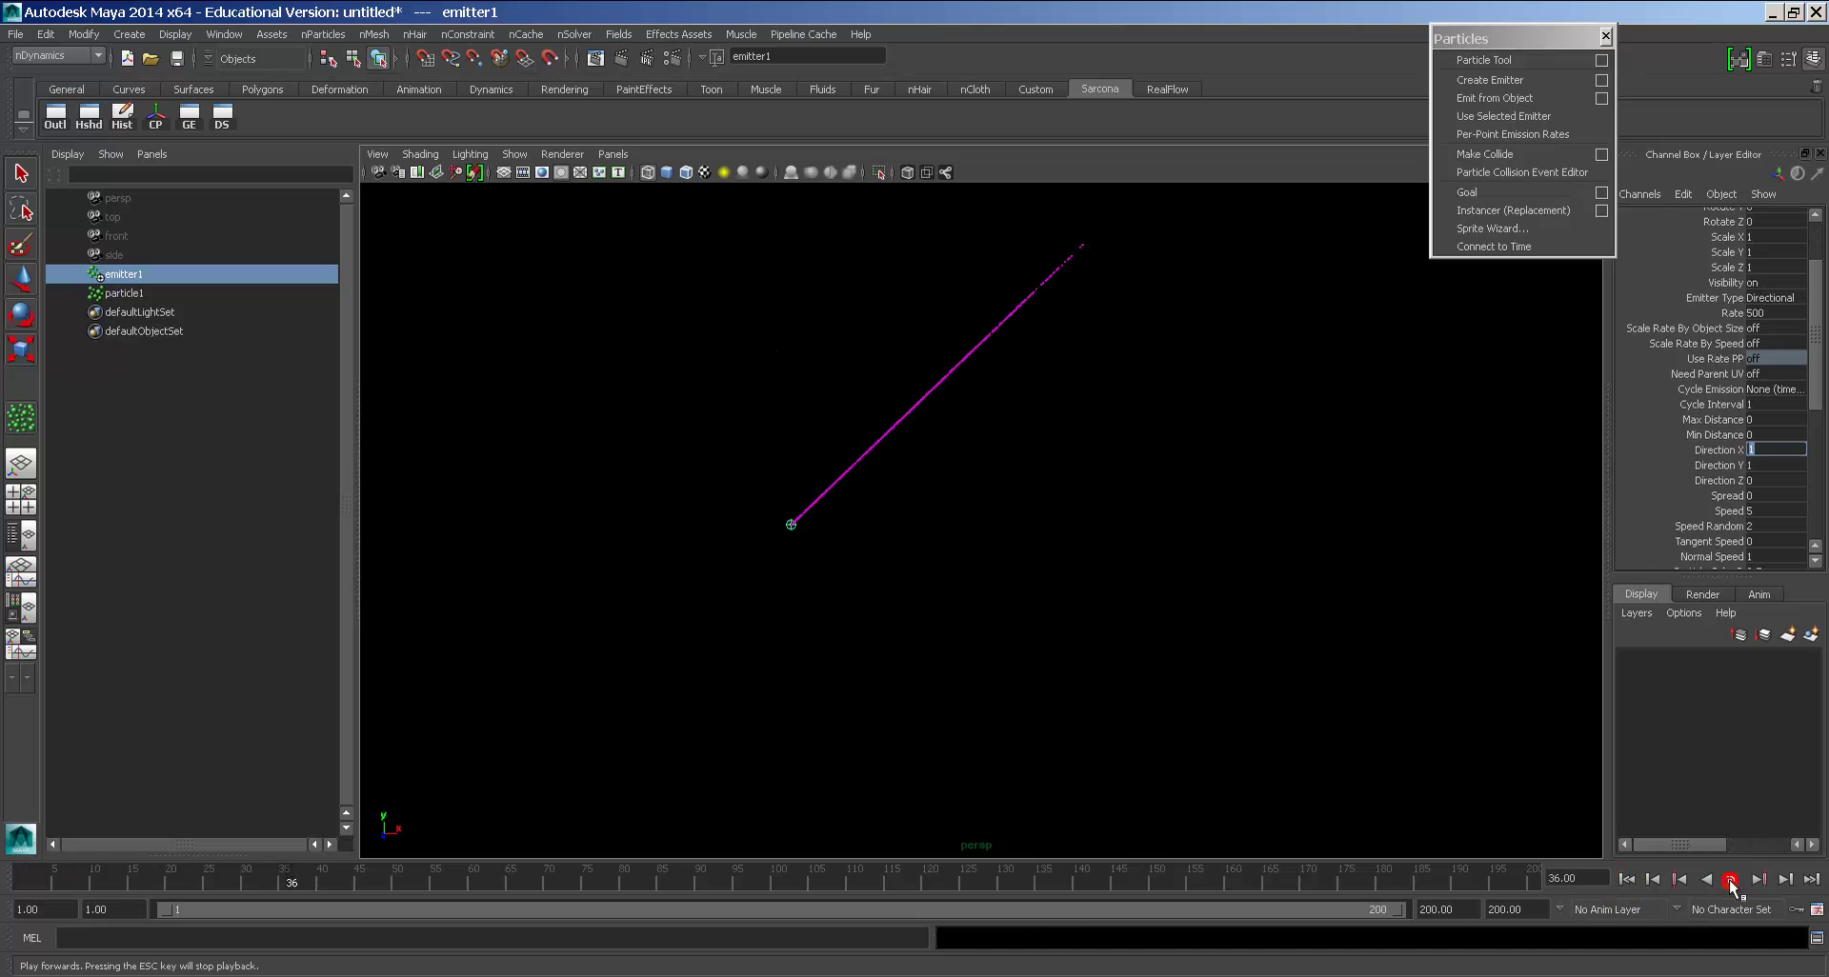
Step: Rotate emitter1 freely about several axes with the Rotate Tool and play the emission between rotations
{"action": "left_click_drag", "start_coordinate": [1236, 630], "coordinate": [1308, 596], "text": "alt"}
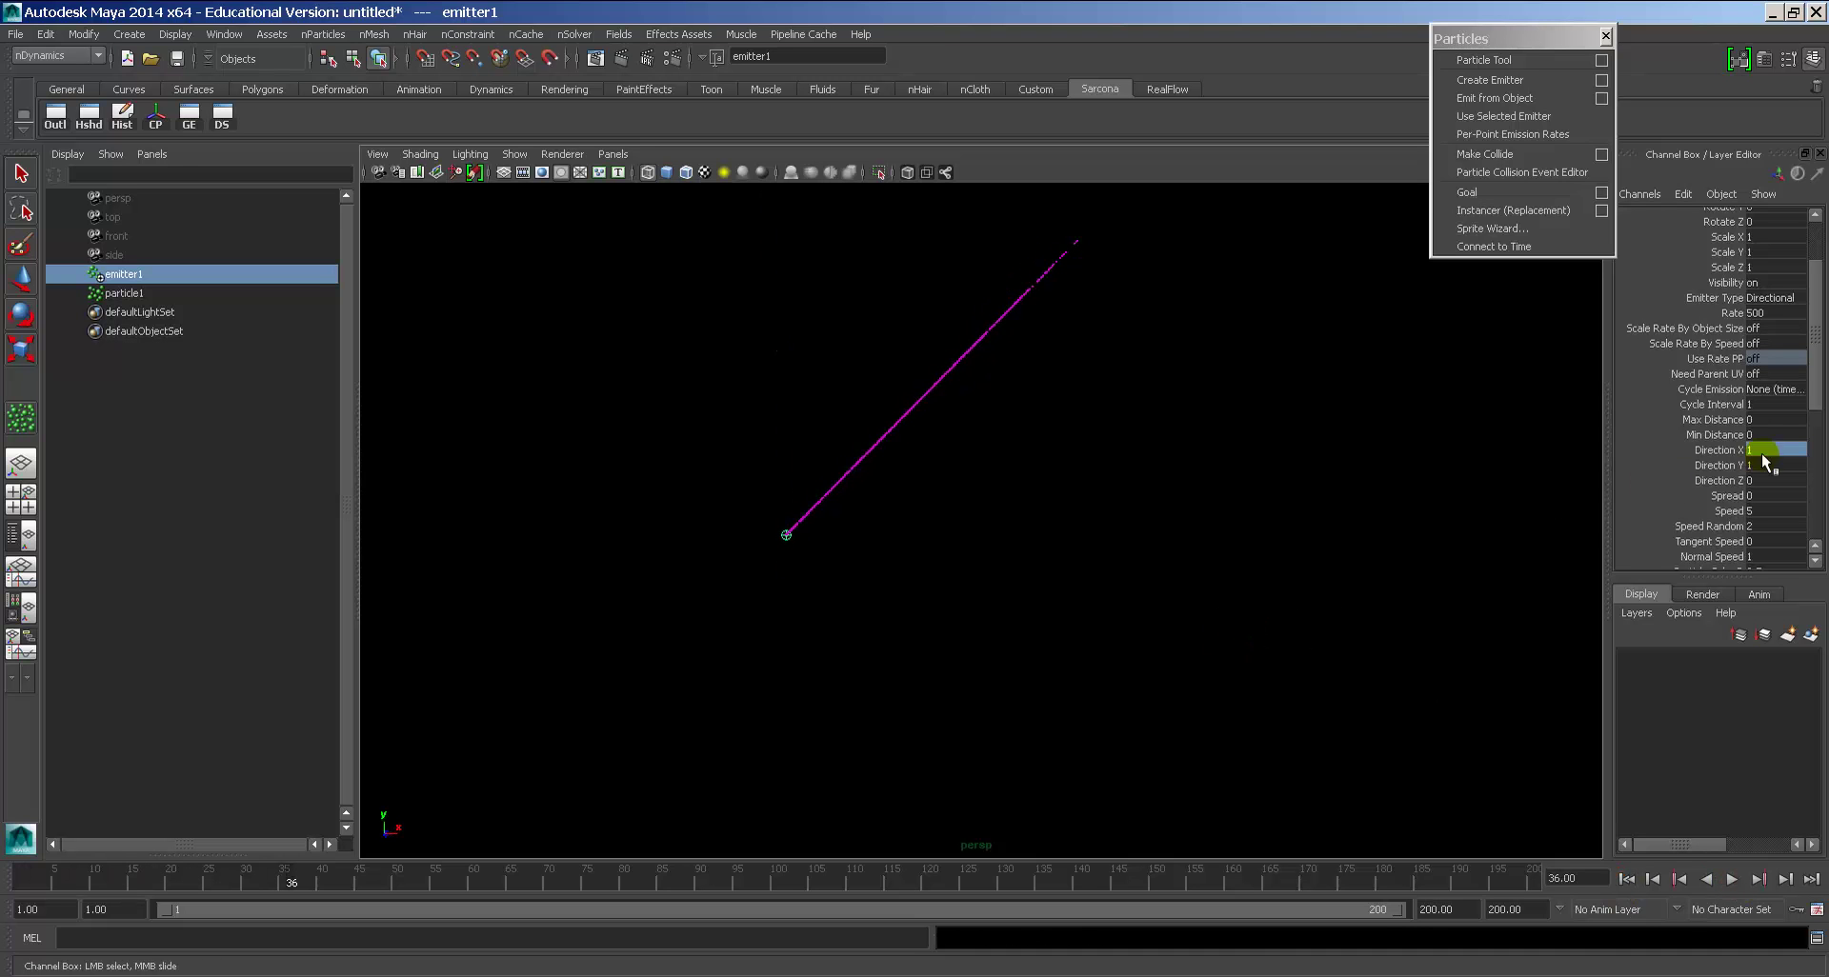
{"action": "key", "text": "e"}
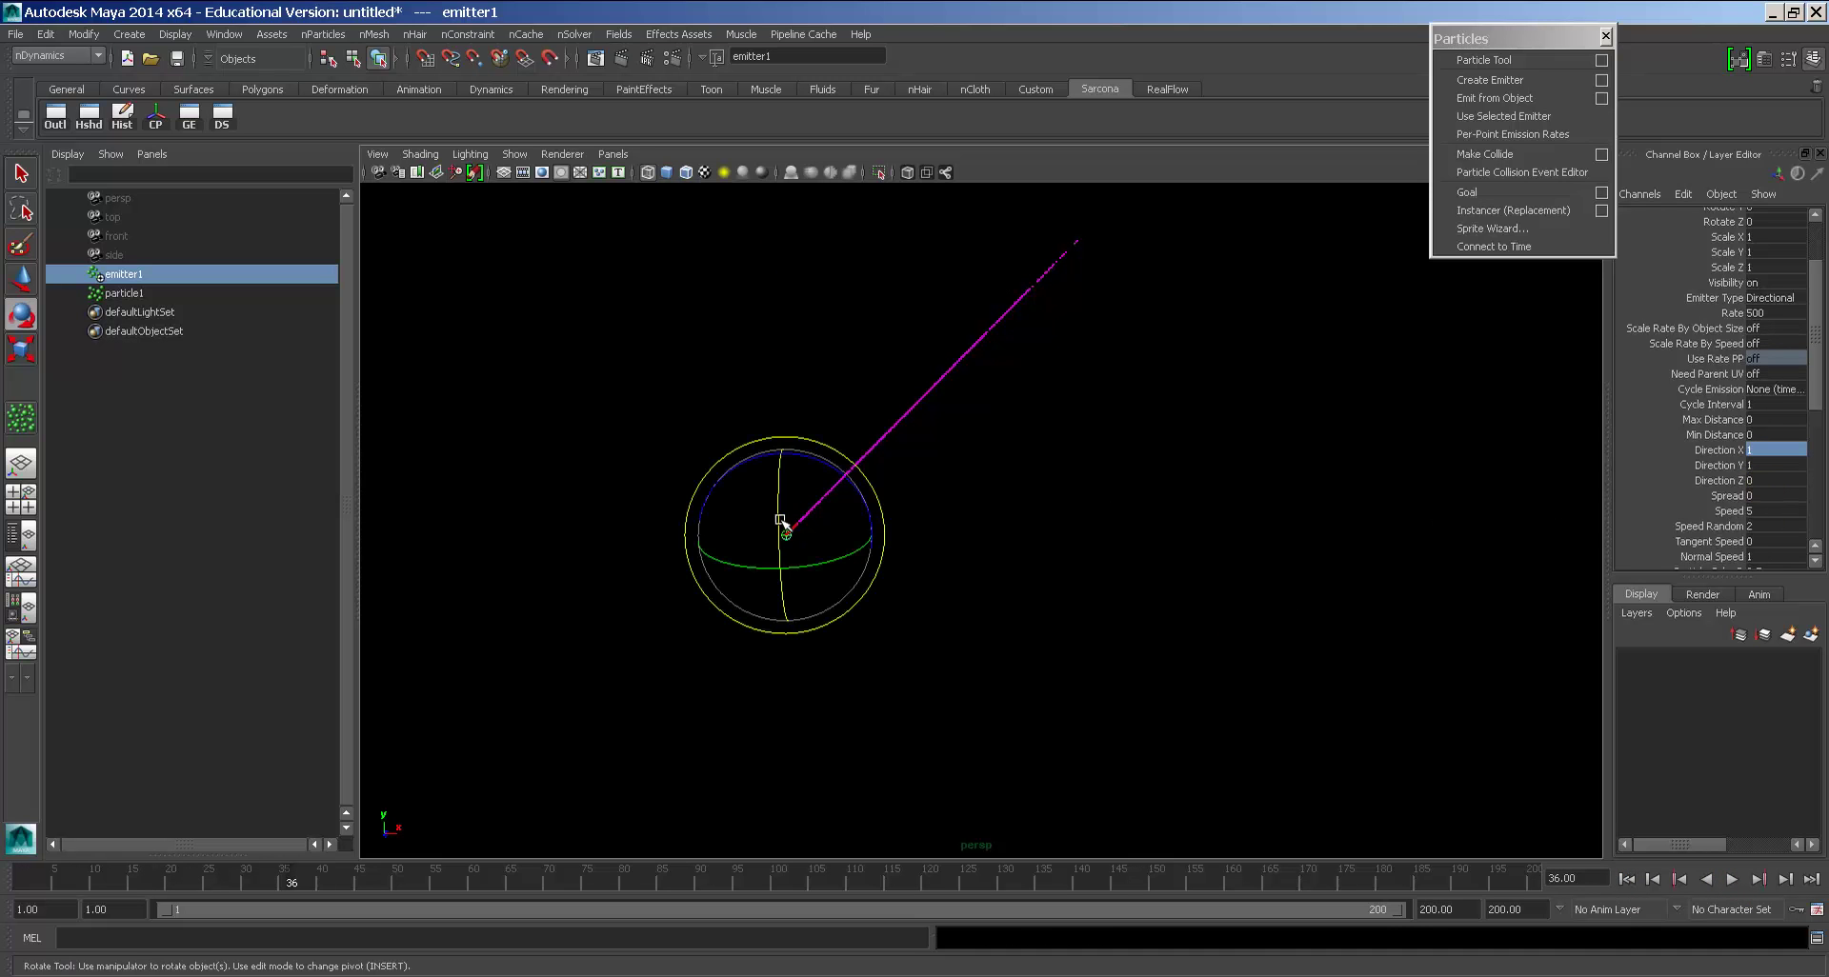
{"action": "left_click_drag", "start_coordinate": [842, 476], "coordinate": [702, 499]}
{"action": "left_click_drag", "start_coordinate": [747, 579], "coordinate": [938, 539]}
{"action": "key", "text": "alt+v"}
{"action": "key", "text": "alt+v"}
{"action": "key", "text": "alt+v"}
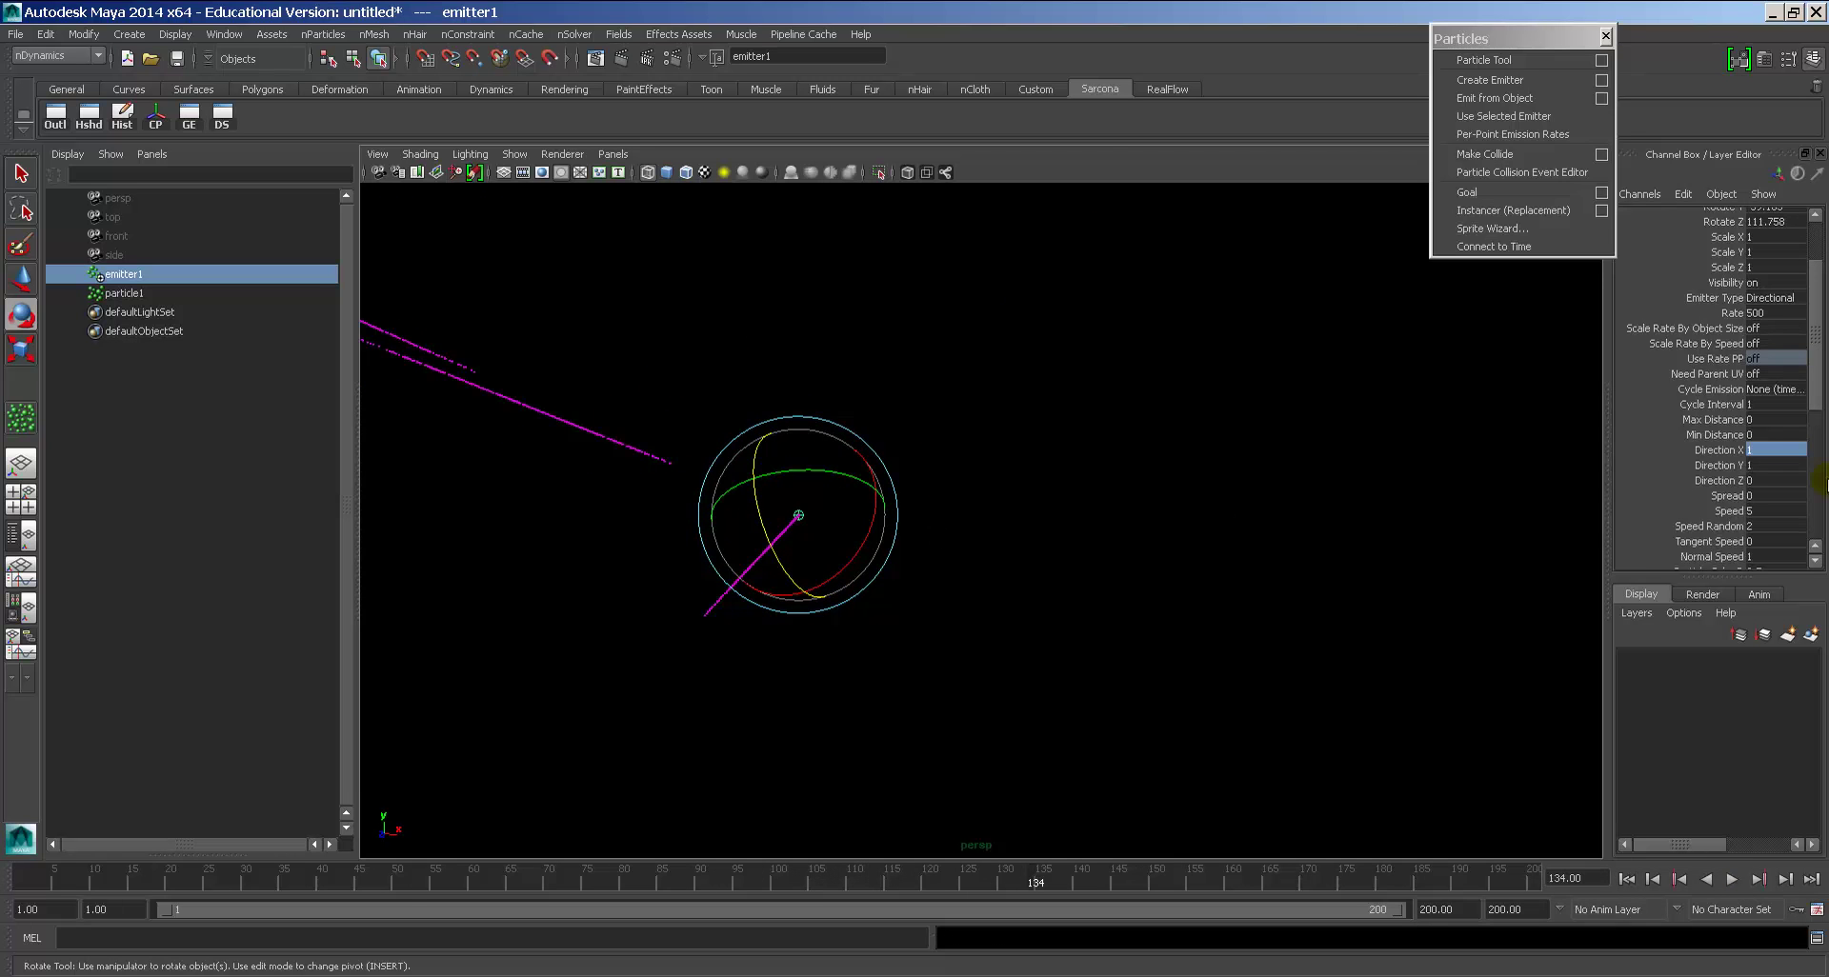
Step: Reset emitter1's Rotate X, Y and Z to 0
{"action": "scroll", "coordinate": [1735, 386], "scroll_direction": "up", "scroll_amount": 3}
{"action": "left_click_drag", "start_coordinate": [1772, 280], "coordinate": [1772, 309]}
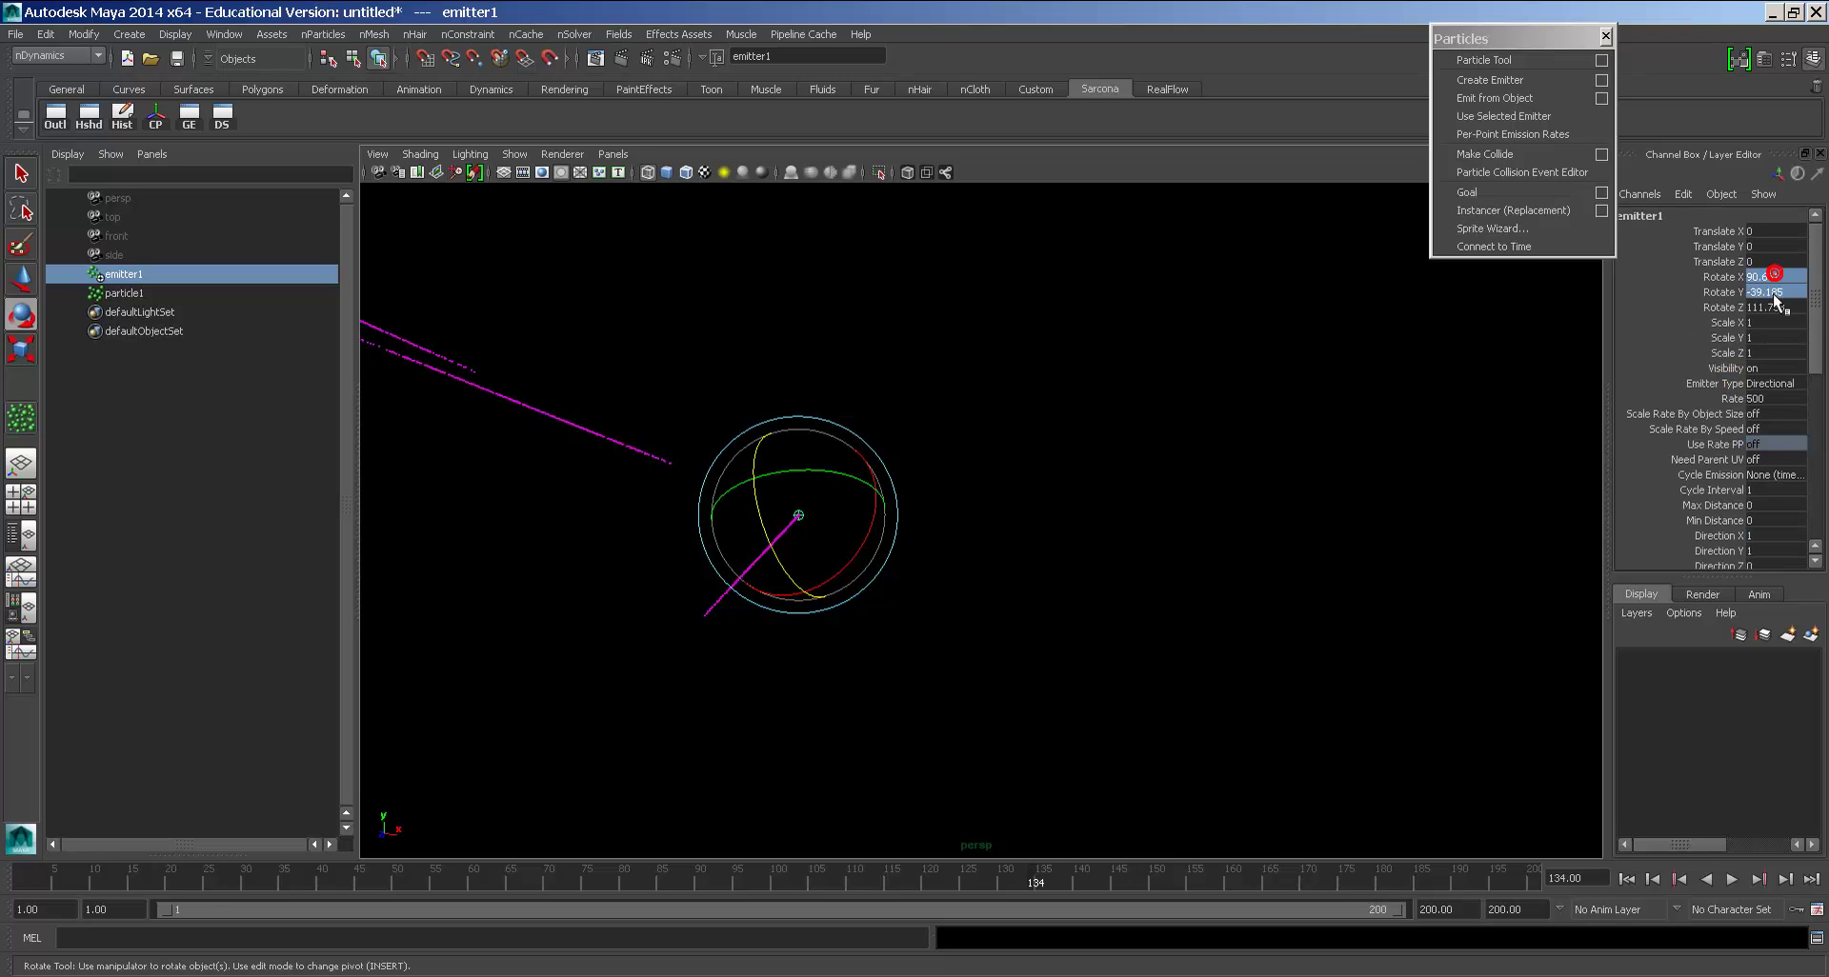
{"action": "type", "text": "0"}
{"action": "key", "text": "Return"}
Step: Highlight the Direction X, Y and Z attributes and replay the unrotated emission from the first frame
{"action": "scroll", "coordinate": [1768, 486], "scroll_direction": "down", "scroll_amount": 2}
{"action": "left_click_drag", "start_coordinate": [1738, 478], "coordinate": [1728, 505]}
{"action": "left_click_drag", "start_coordinate": [1721, 493], "coordinate": [1718, 524]}
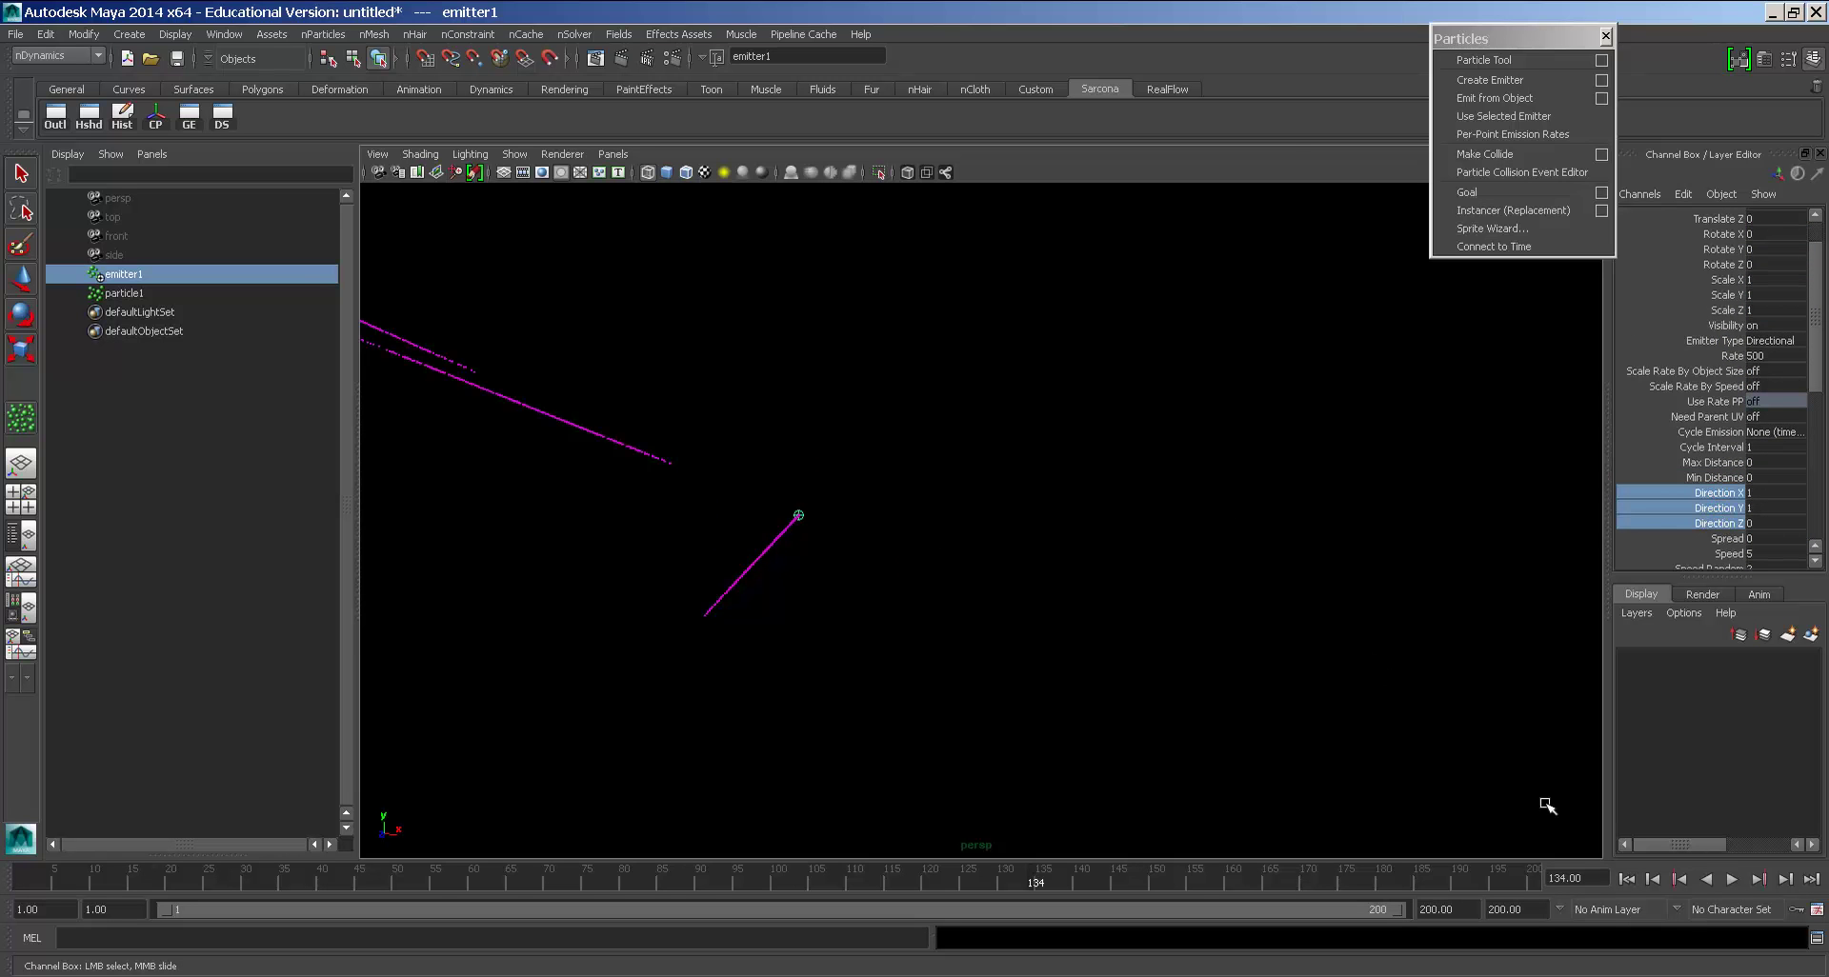
{"action": "left_click", "coordinate": [1625, 879]}
{"action": "middle_click_drag", "start_coordinate": [1387, 690], "coordinate": [1377, 695], "text": "alt"}
{"action": "key", "text": "alt+v"}
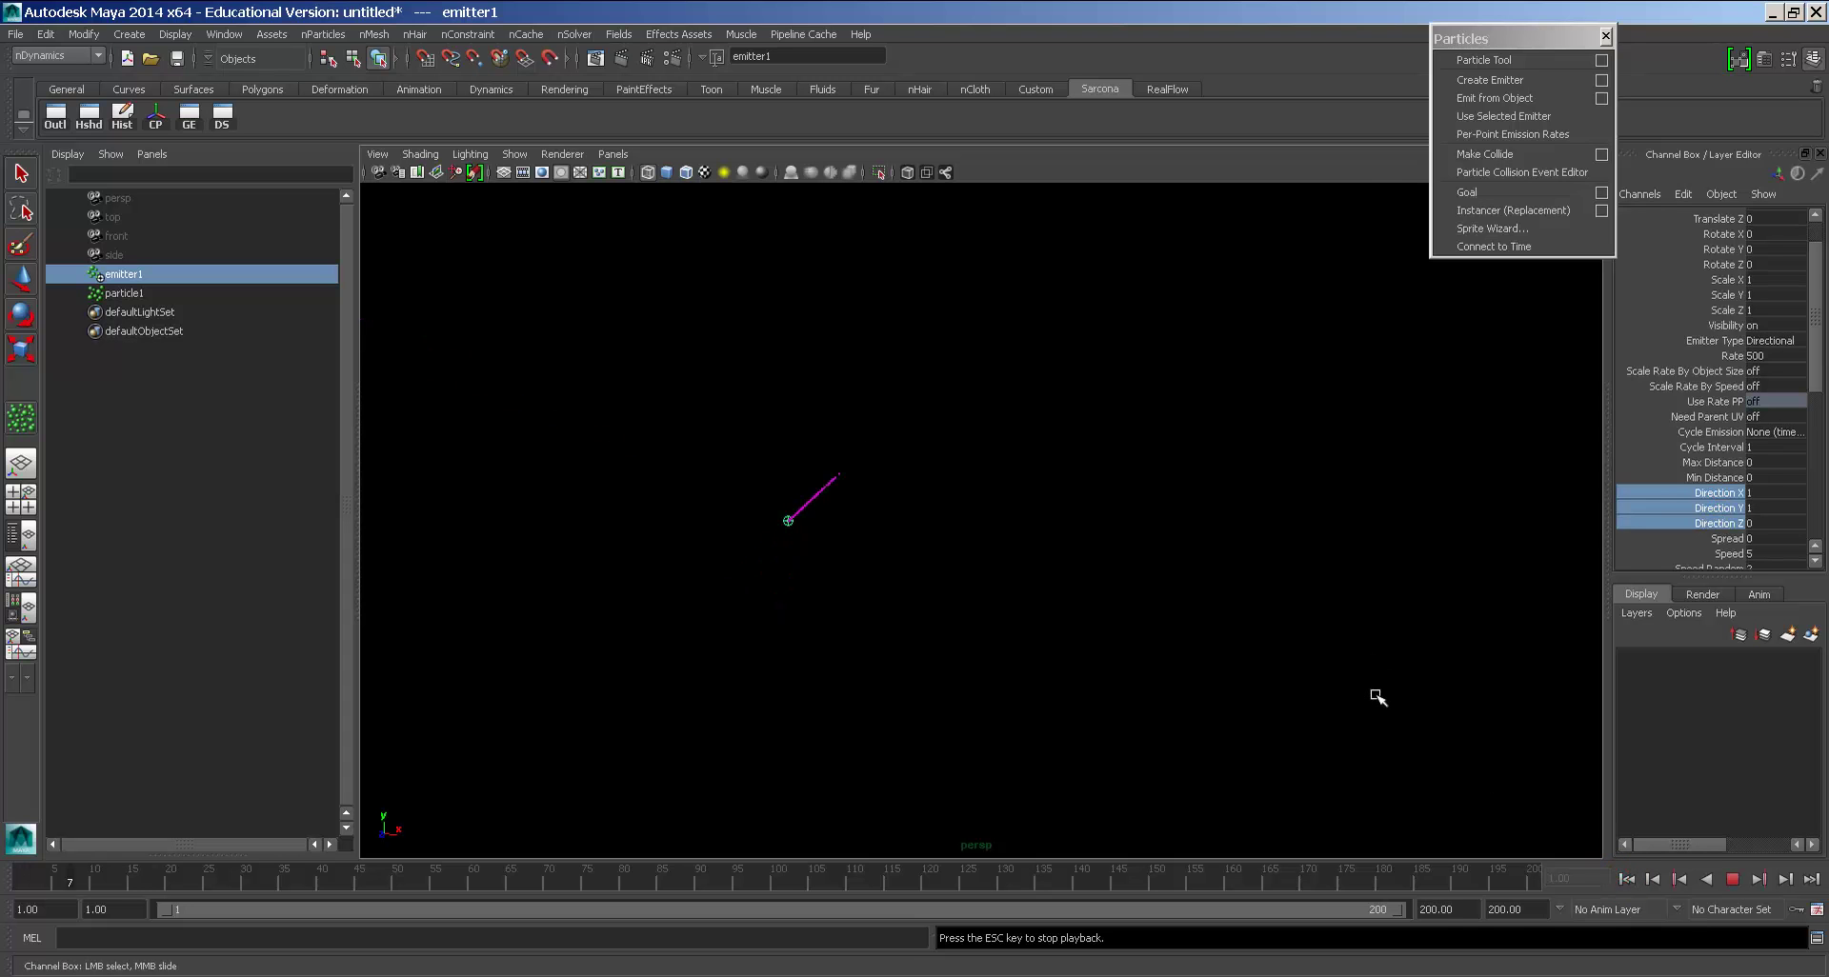
{"action": "key", "text": "Escape"}
{"action": "left_click_drag", "start_coordinate": [1377, 695], "coordinate": [1225, 534], "text": "alt"}
Step: Set the emitter's Direction Y to 0 and play the emission from the first frame
{"action": "scroll", "coordinate": [1672, 473], "scroll_direction": "up", "scroll_amount": 1}
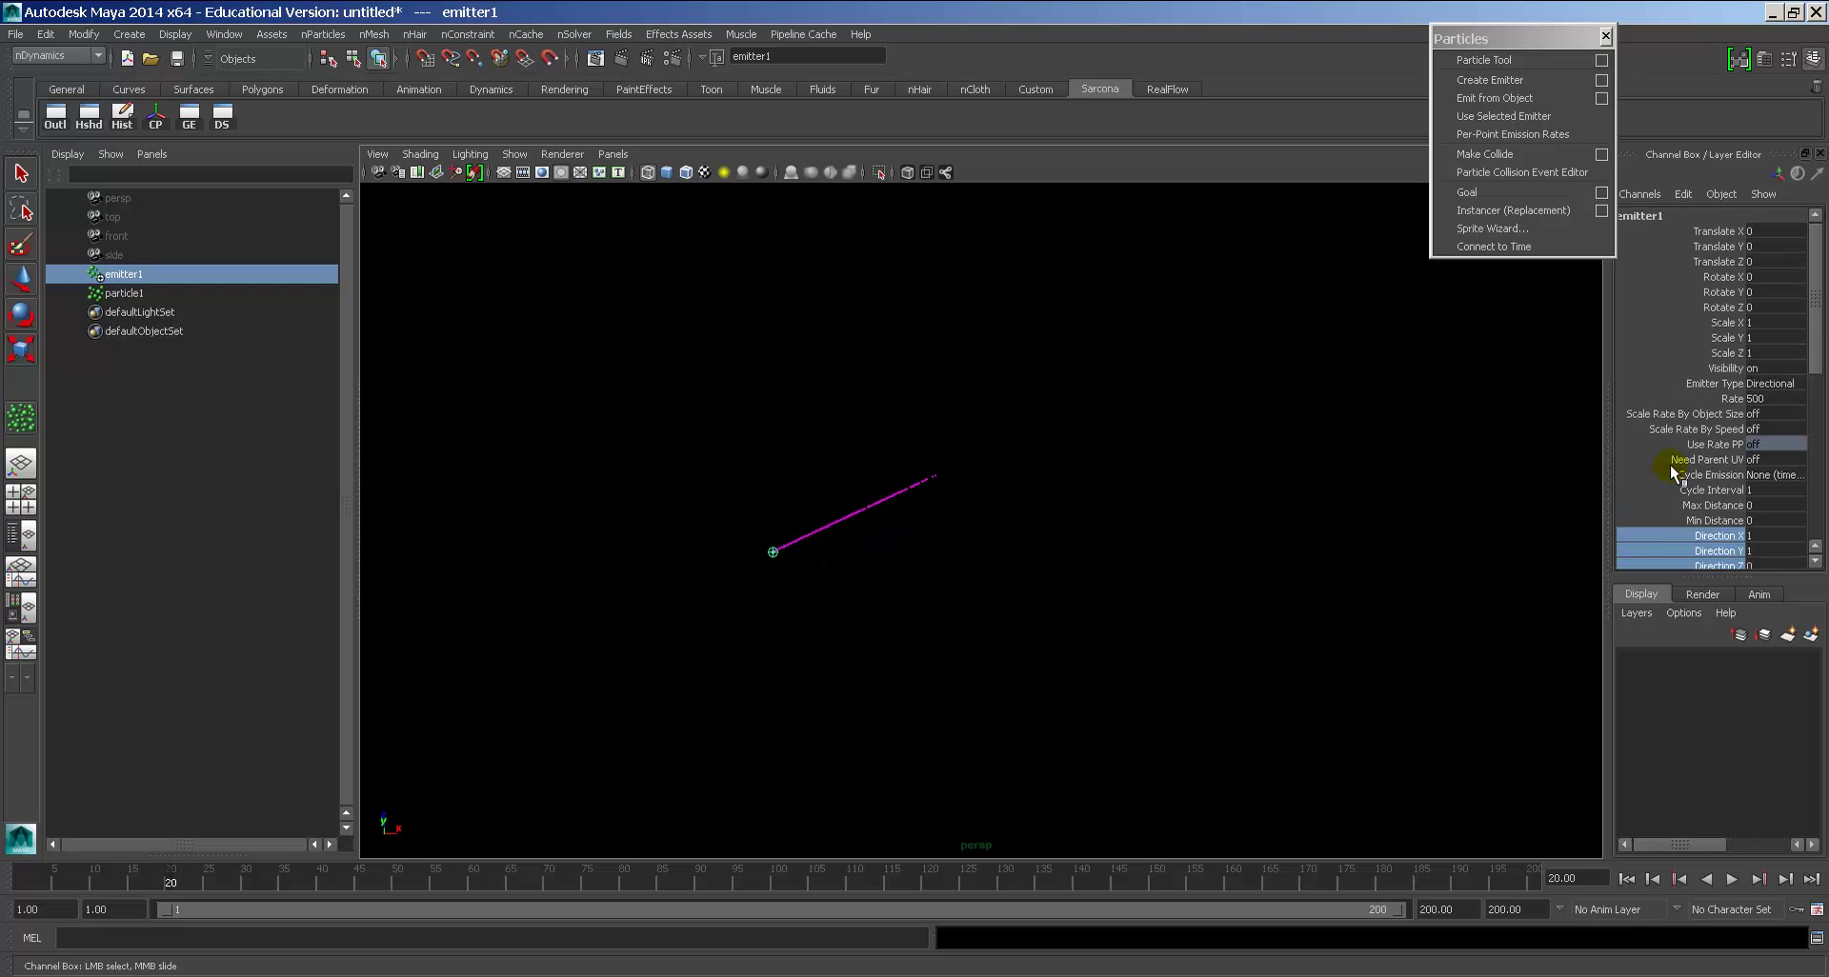
{"action": "scroll", "coordinate": [1665, 474], "scroll_direction": "down", "scroll_amount": 1}
{"action": "double_click", "coordinate": [1756, 507]}
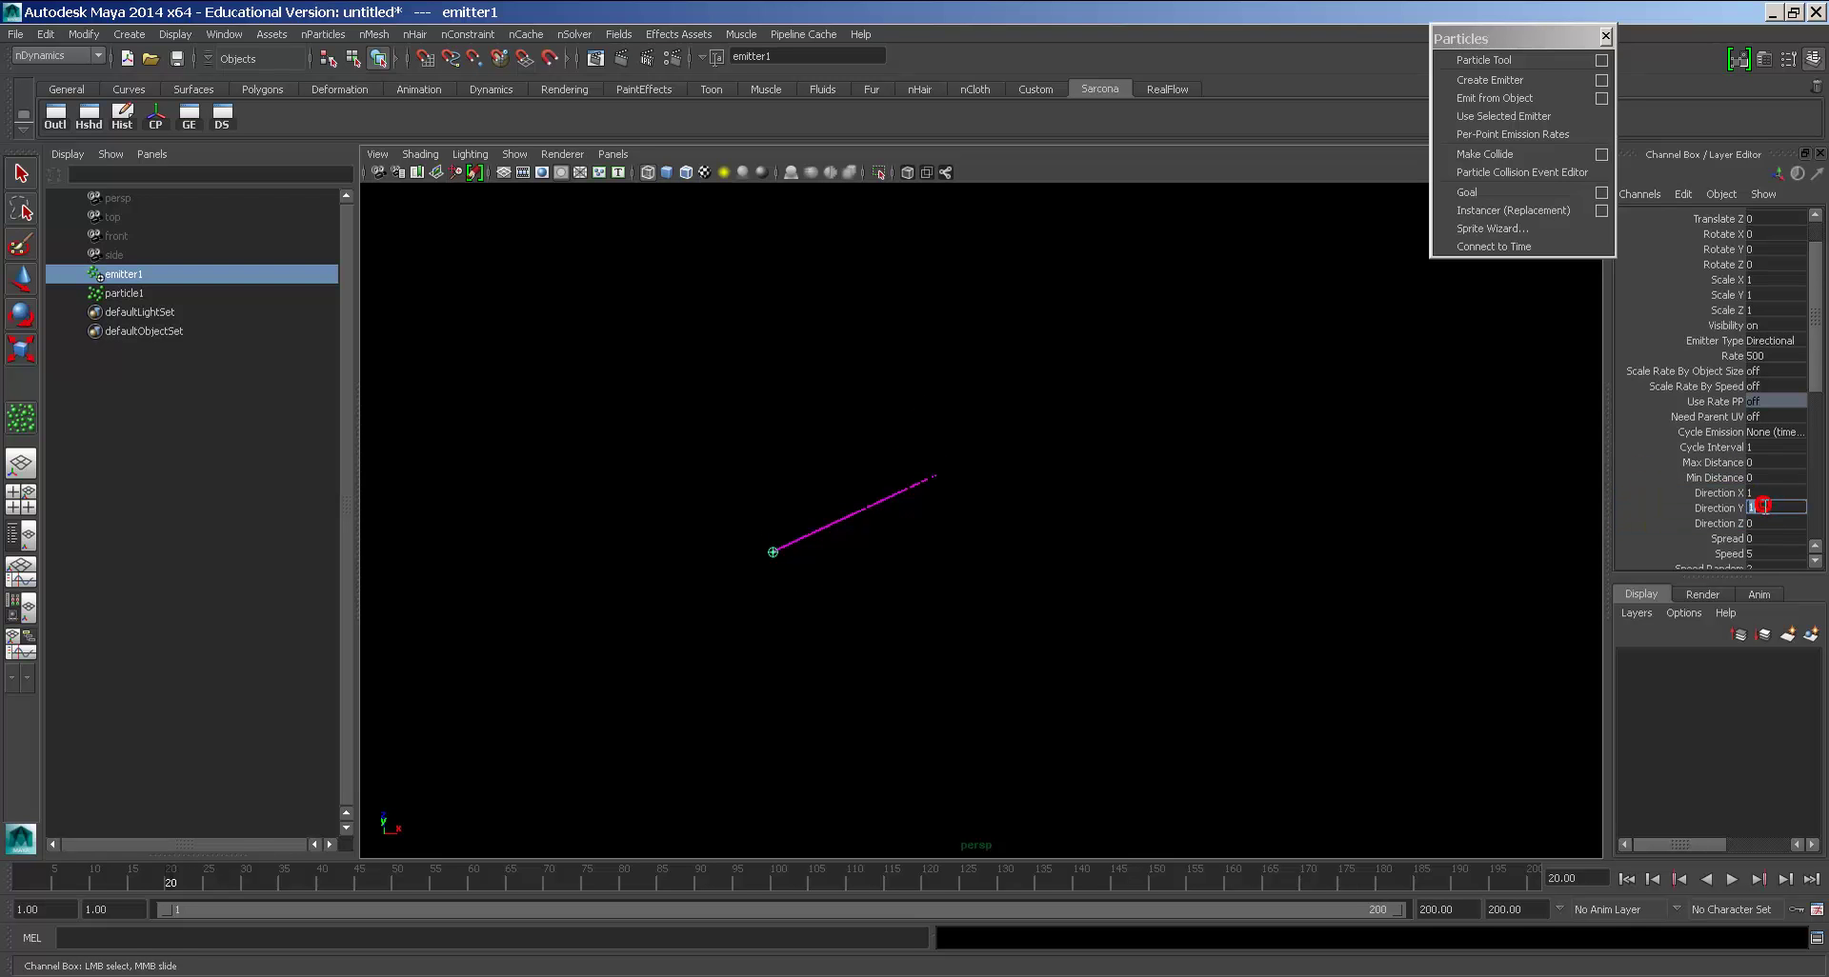
{"action": "type", "text": "0"}
{"action": "left_click", "coordinate": [1625, 877]}
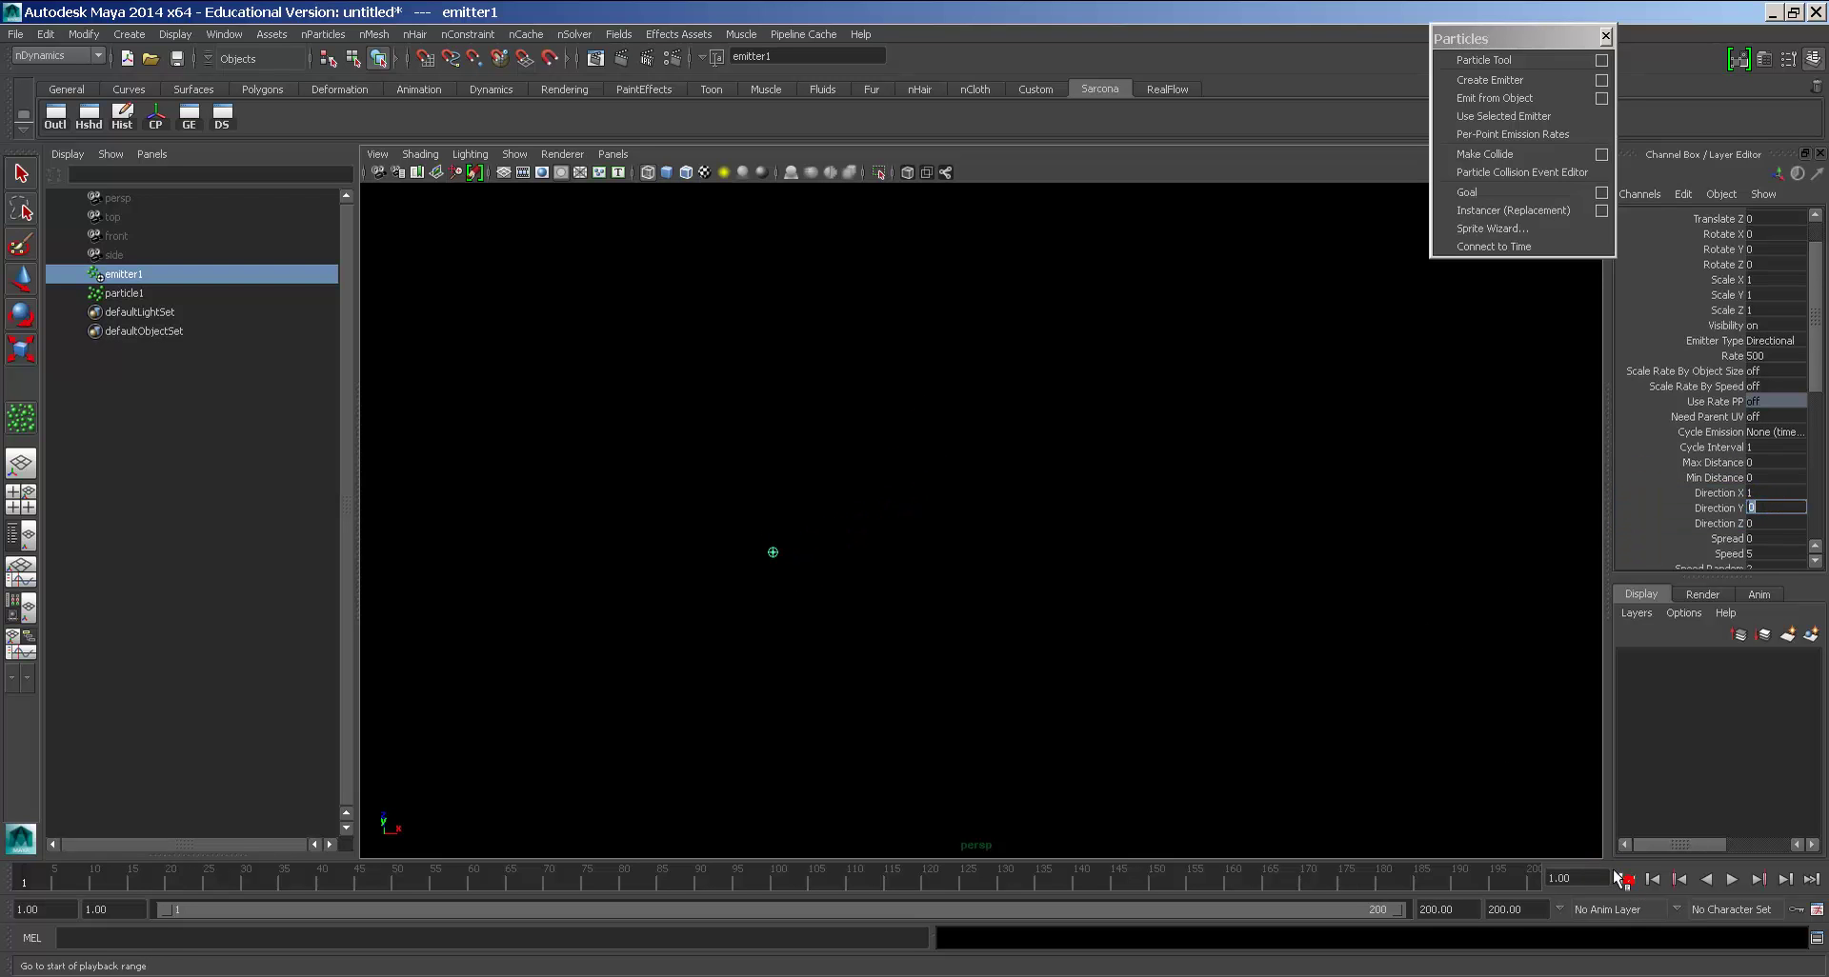
{"action": "key", "text": "alt+v"}
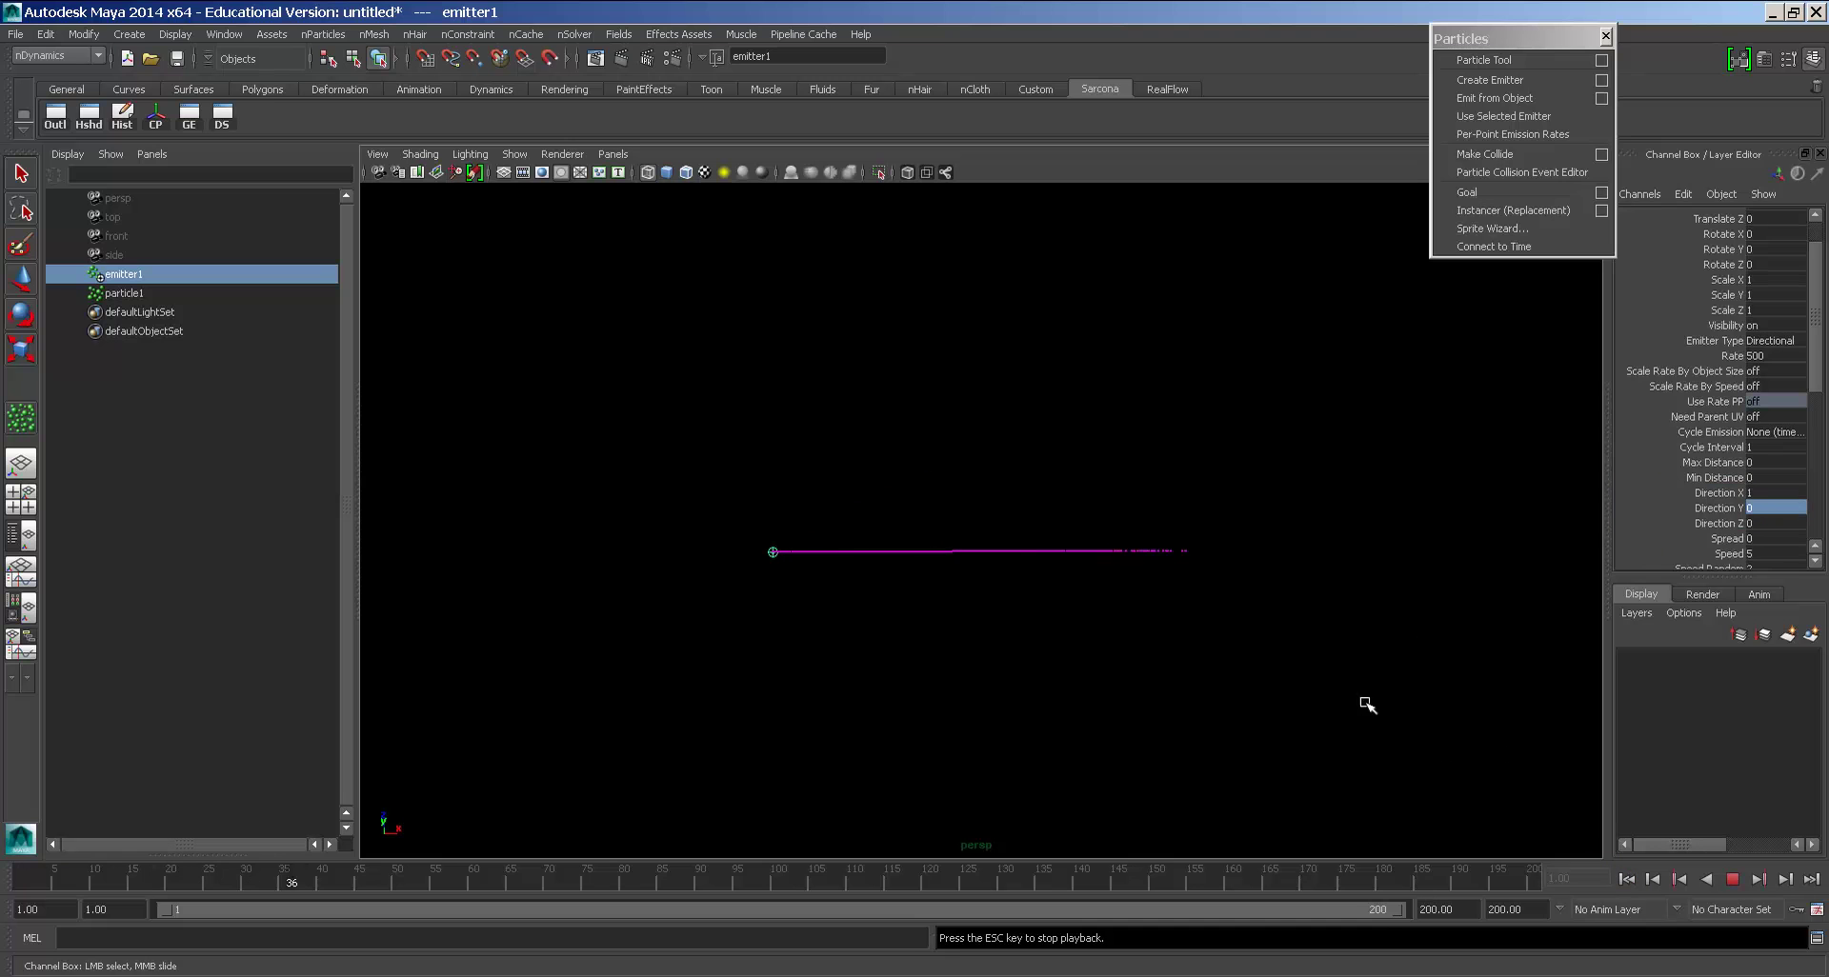
Step: Set the emitter's Spread to 0.2 and play the directional emission from the first frame
{"action": "key", "text": "alt+v"}
{"action": "scroll", "coordinate": [1739, 502], "scroll_direction": "down", "scroll_amount": 1}
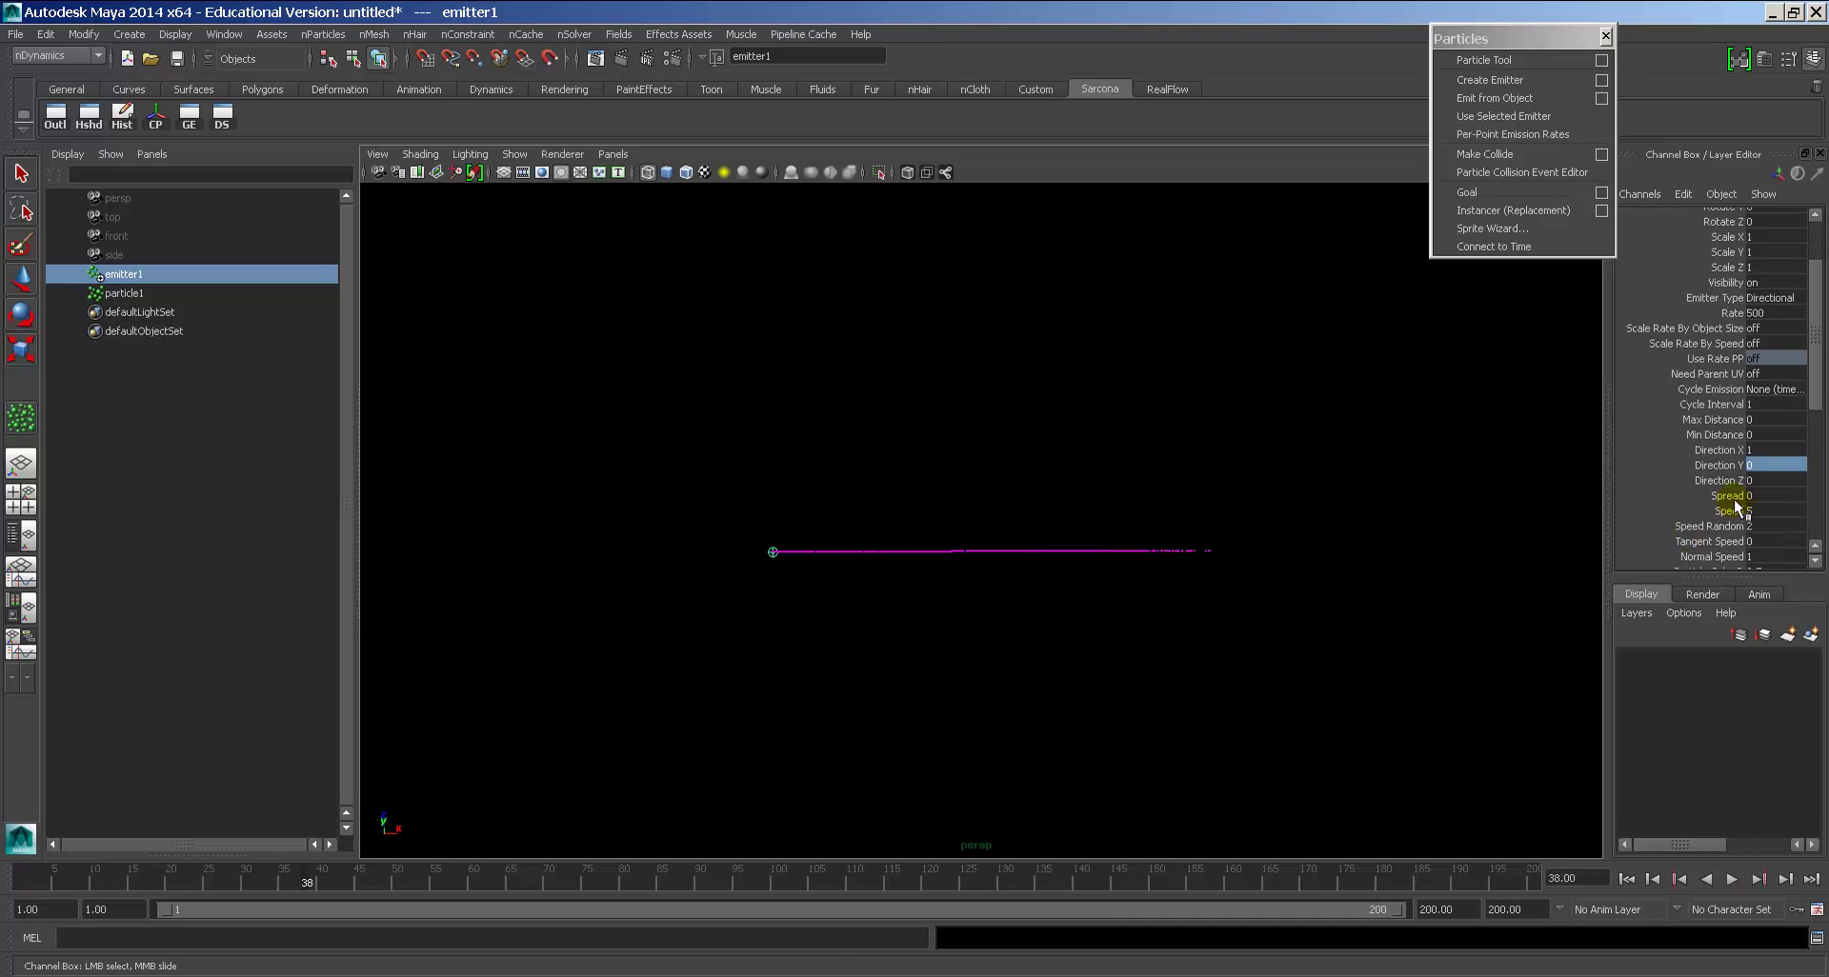
{"action": "double_click", "coordinate": [1748, 495]}
{"action": "type", "text": "0.2"}
{"action": "key", "text": "Return"}
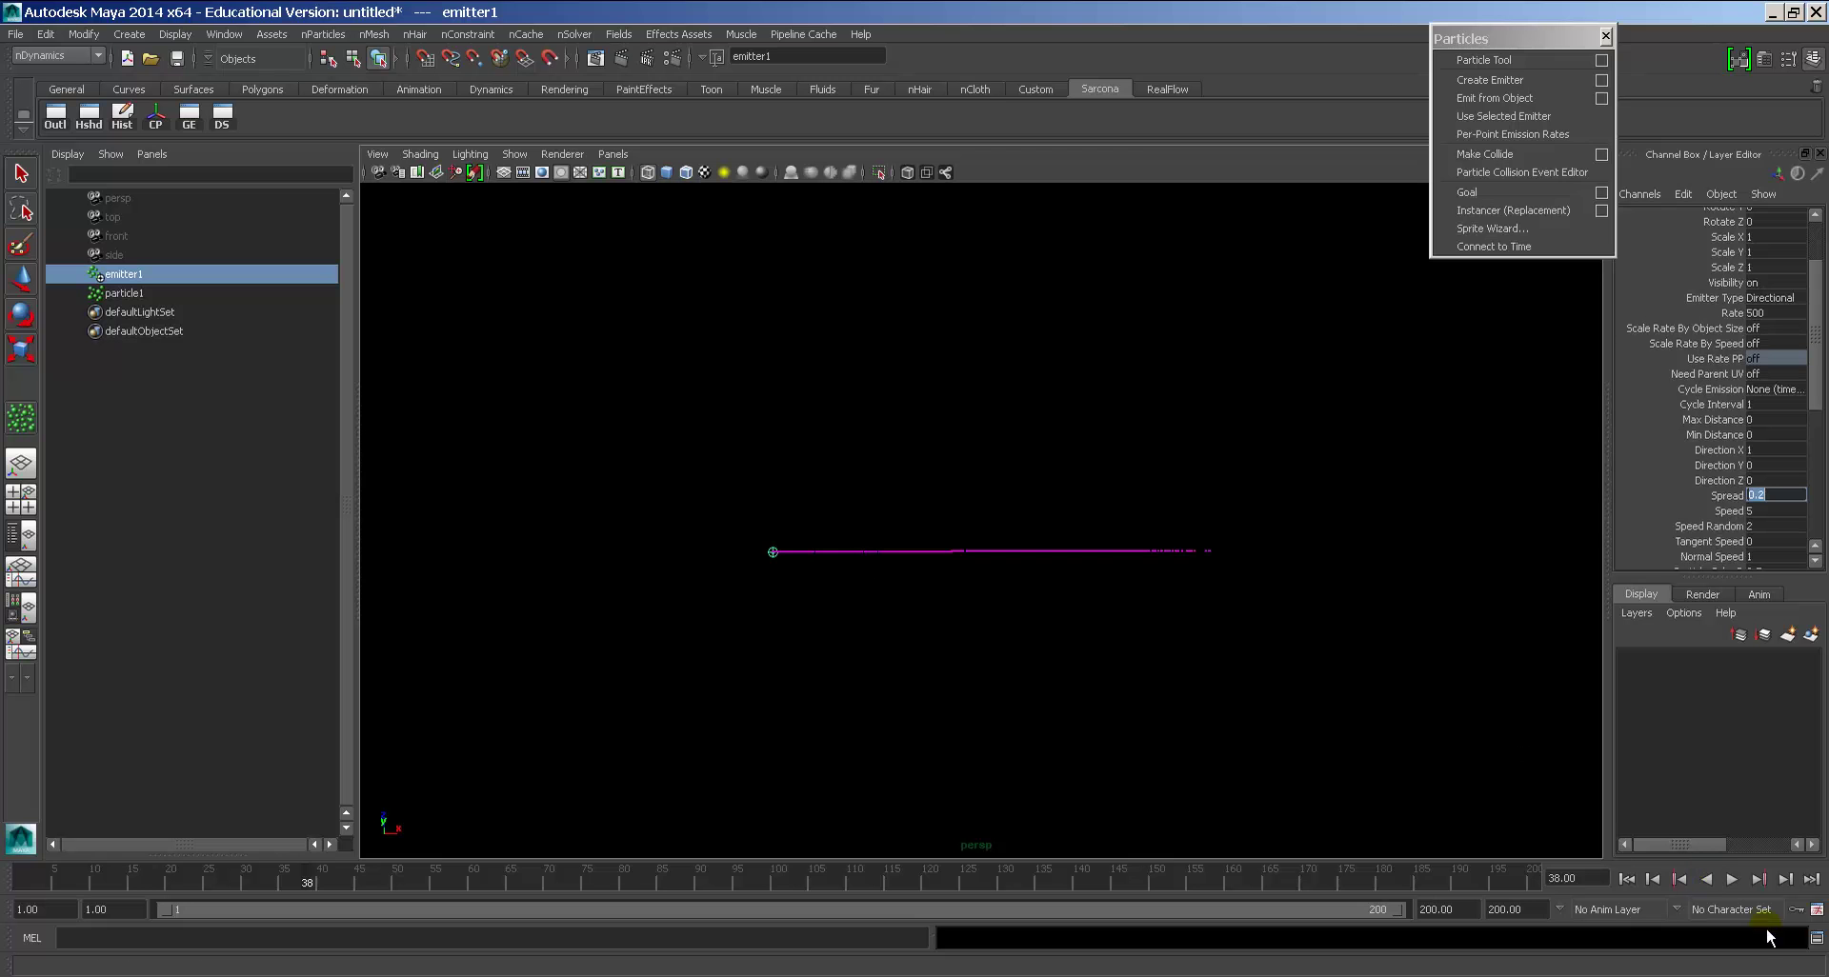
{"action": "left_click", "coordinate": [1626, 878]}
{"action": "key", "text": "alt+v"}
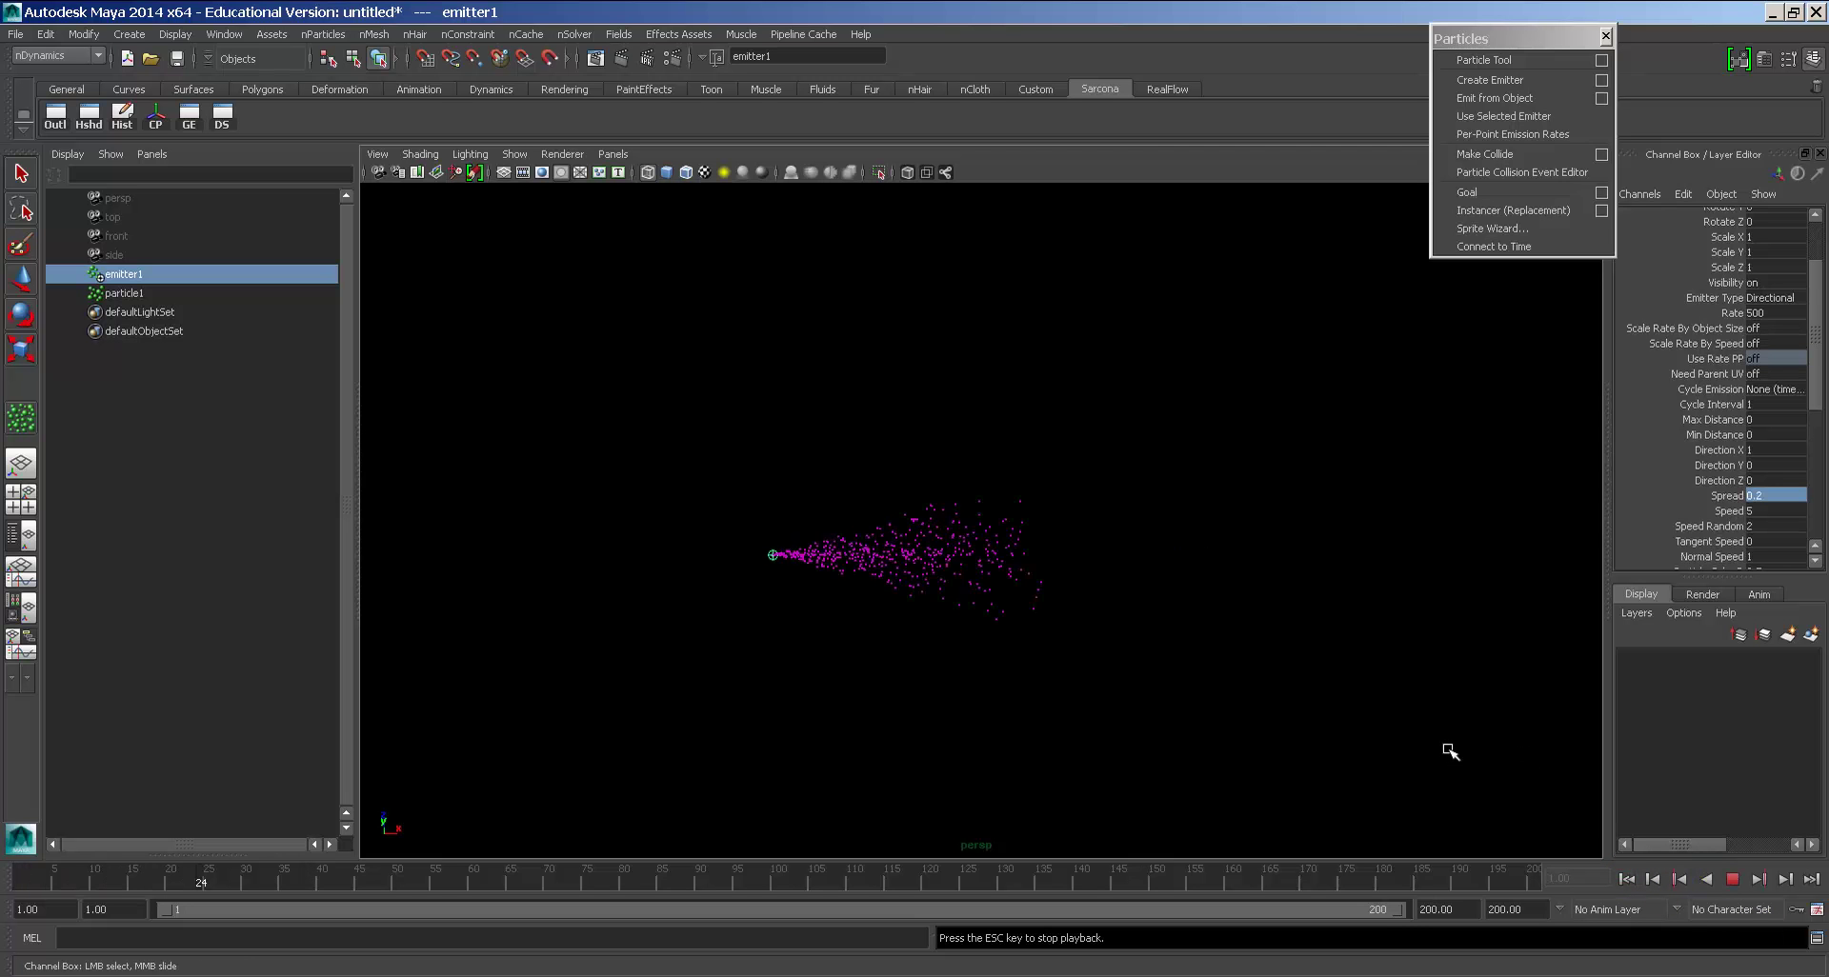
{"action": "key", "text": "Escape"}
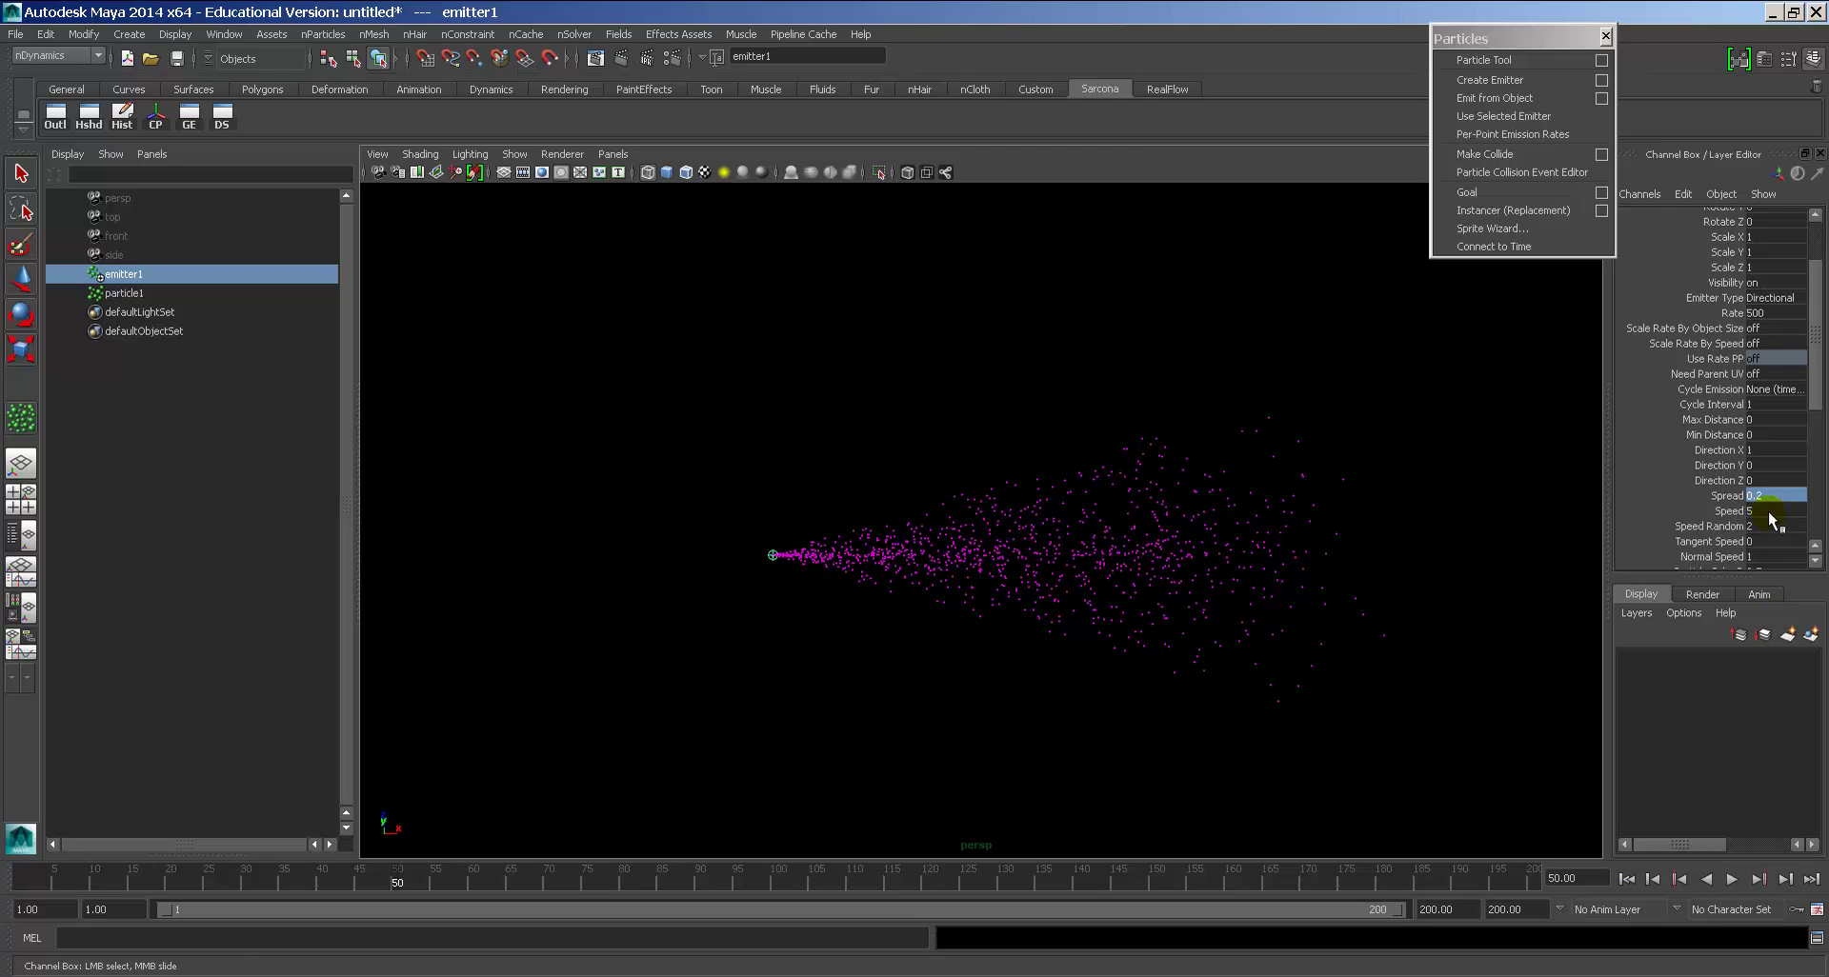
Step: Look through emitter1's Tangent Speed, Normal Speed, Particle Color and volume attributes in the Channel Box
{"action": "left_click", "coordinate": [1768, 512]}
{"action": "key", "text": "Tab"}
{"action": "left_click", "coordinate": [1748, 499]}
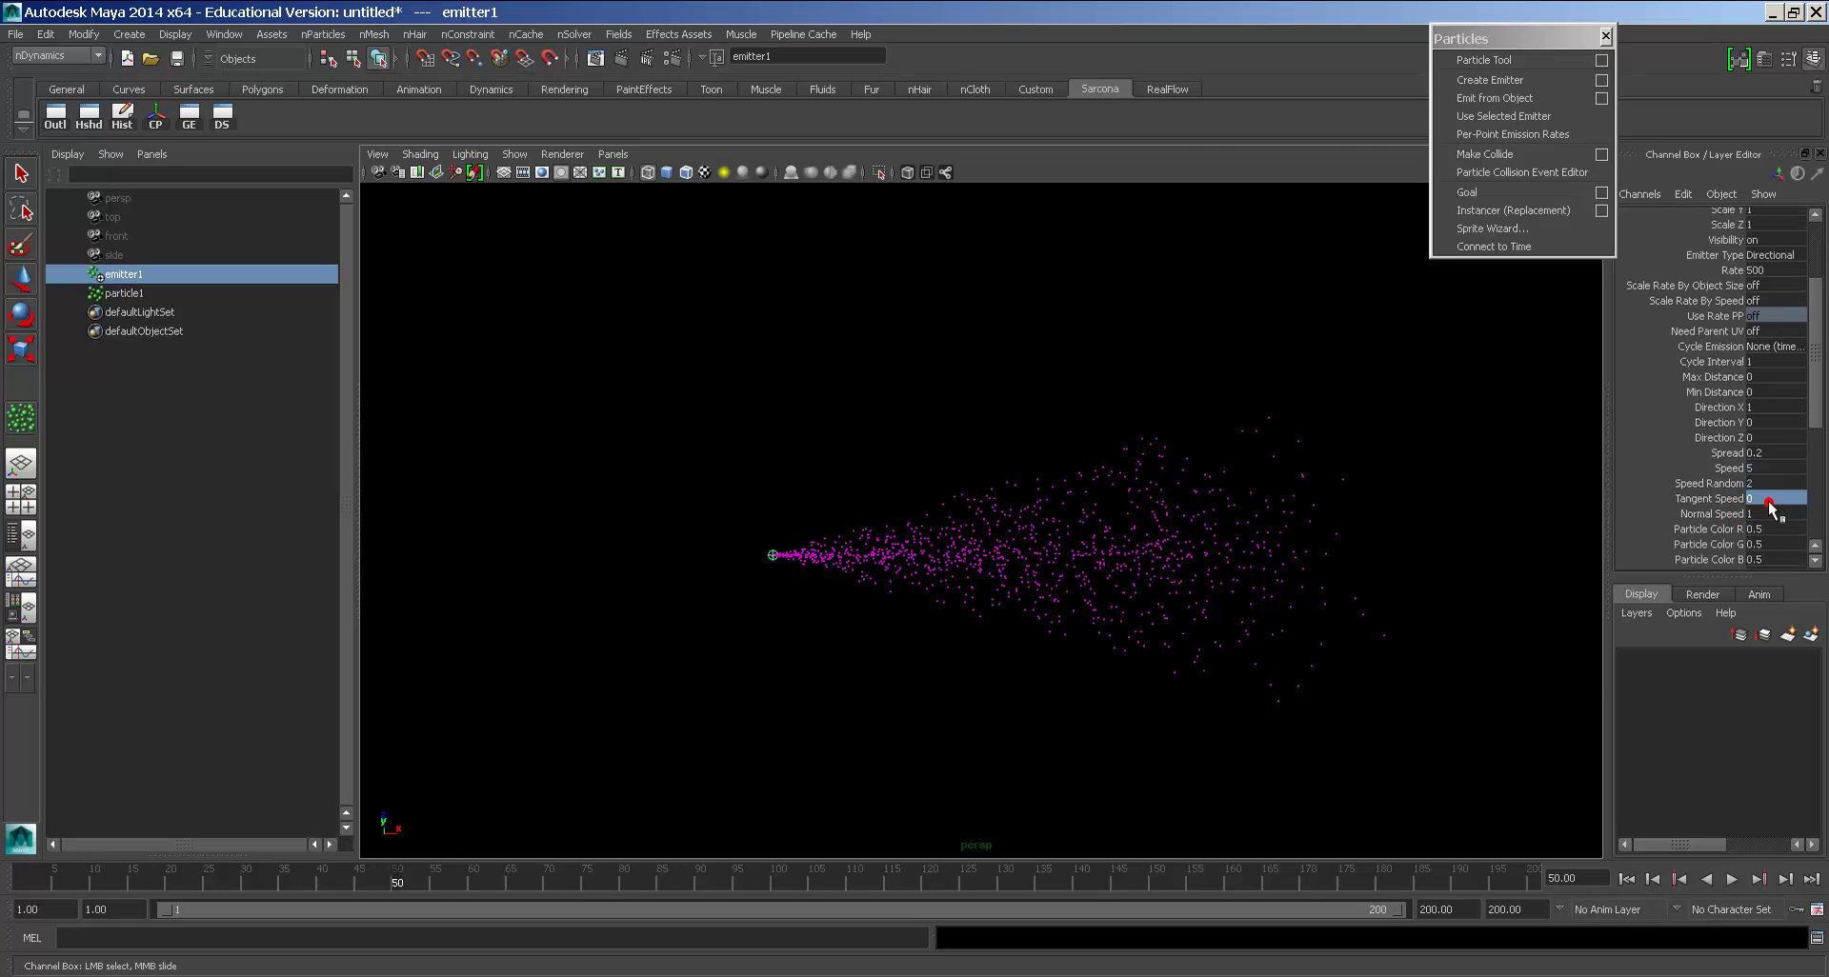
{"action": "scroll", "coordinate": [1725, 533], "scroll_direction": "down", "scroll_amount": 4}
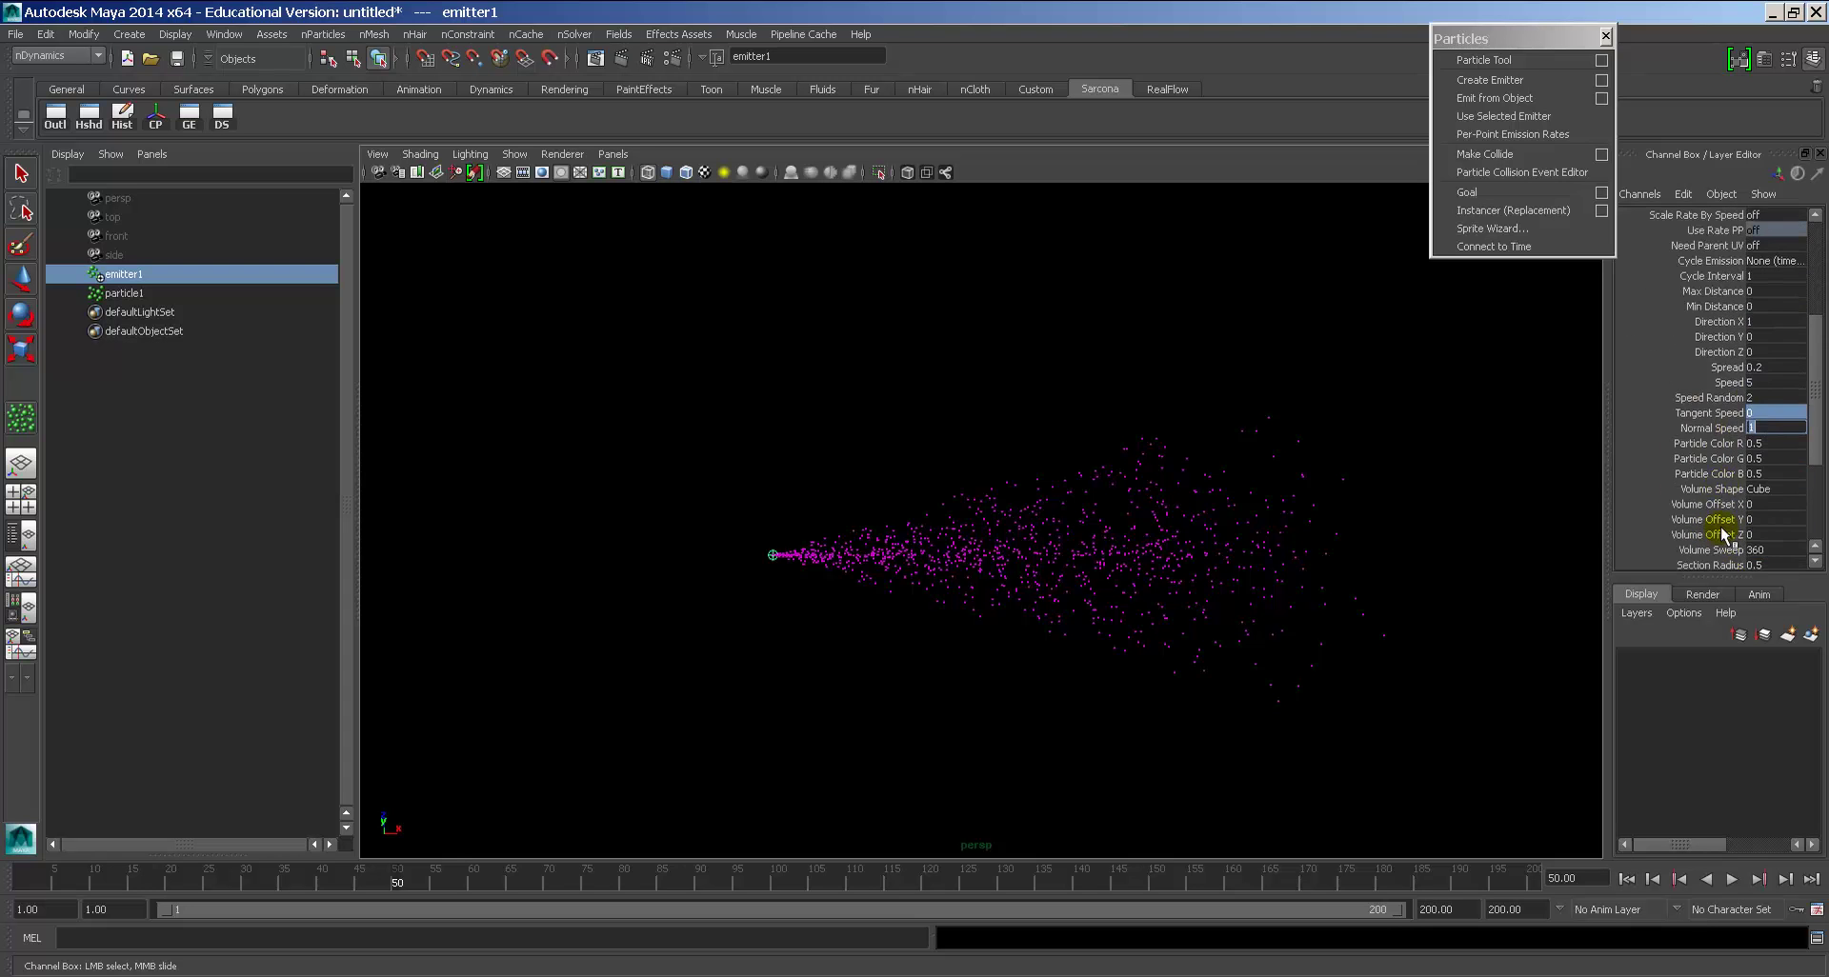
{"action": "left_click_drag", "start_coordinate": [1734, 359], "coordinate": [1724, 495]}
{"action": "scroll", "coordinate": [1714, 436], "scroll_direction": "down", "scroll_amount": 2}
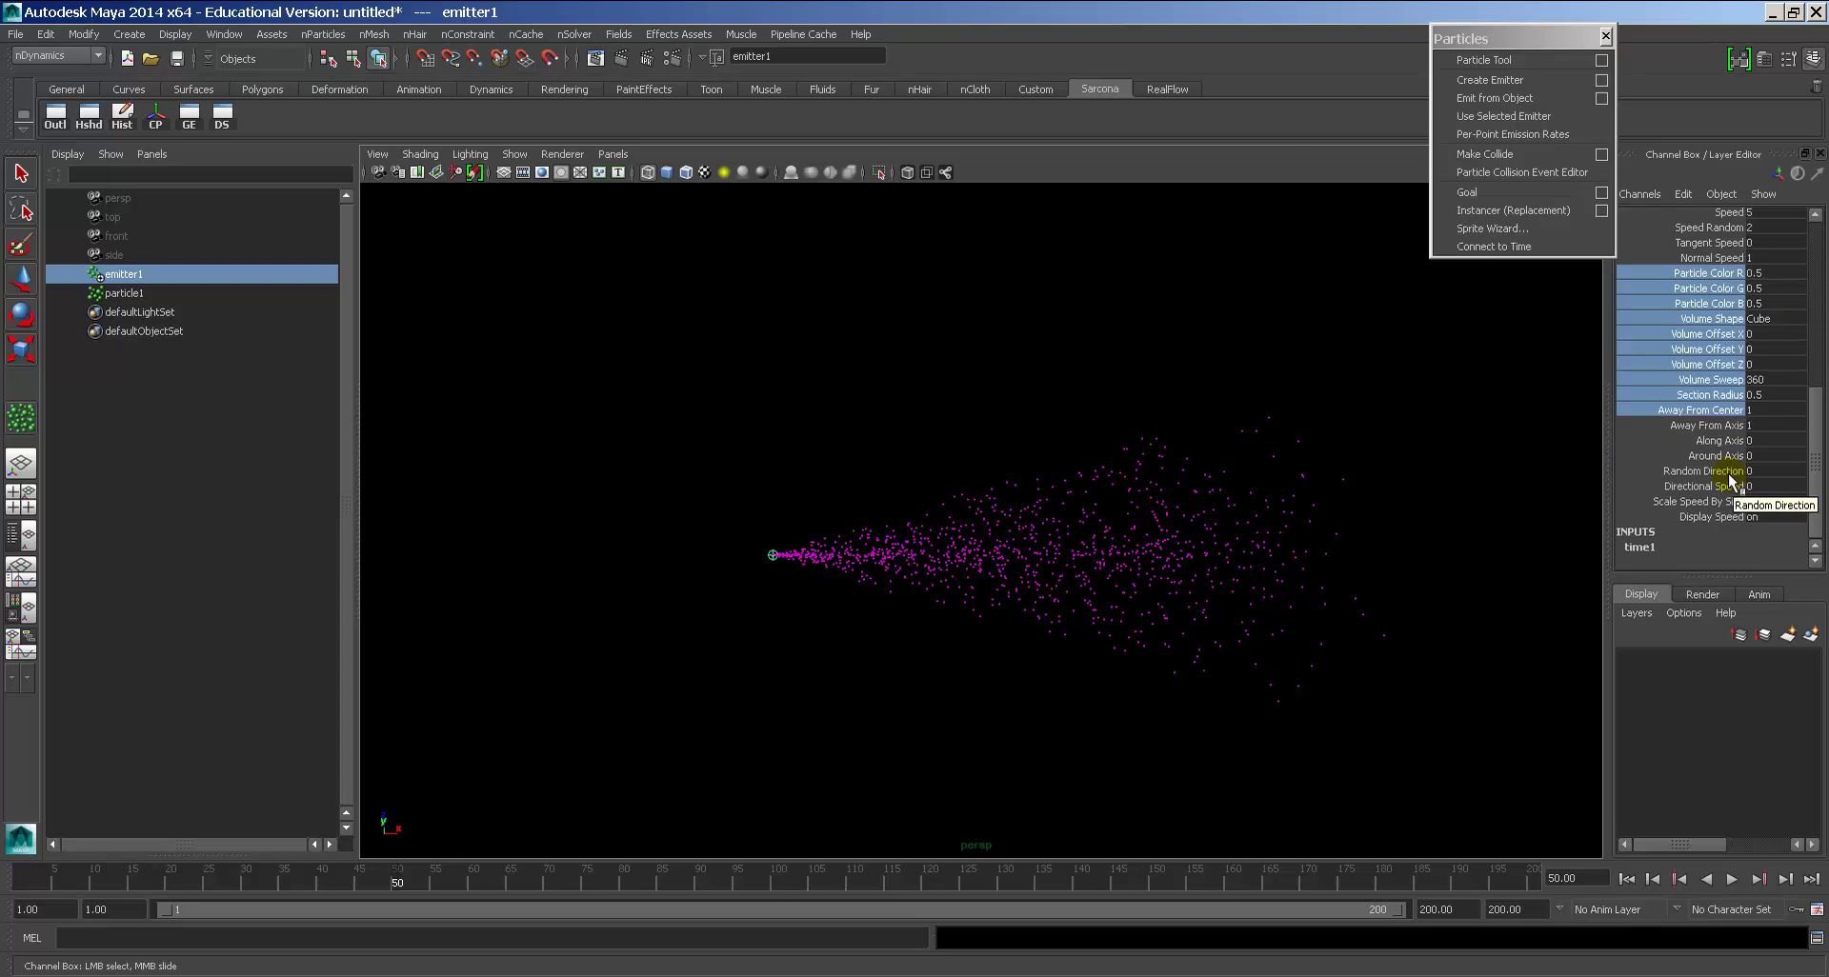
Step: Raise the emitter's Random Direction, replay the emission from the first frame, and set Random Direction to 5
{"action": "left_click", "coordinate": [1758, 472]}
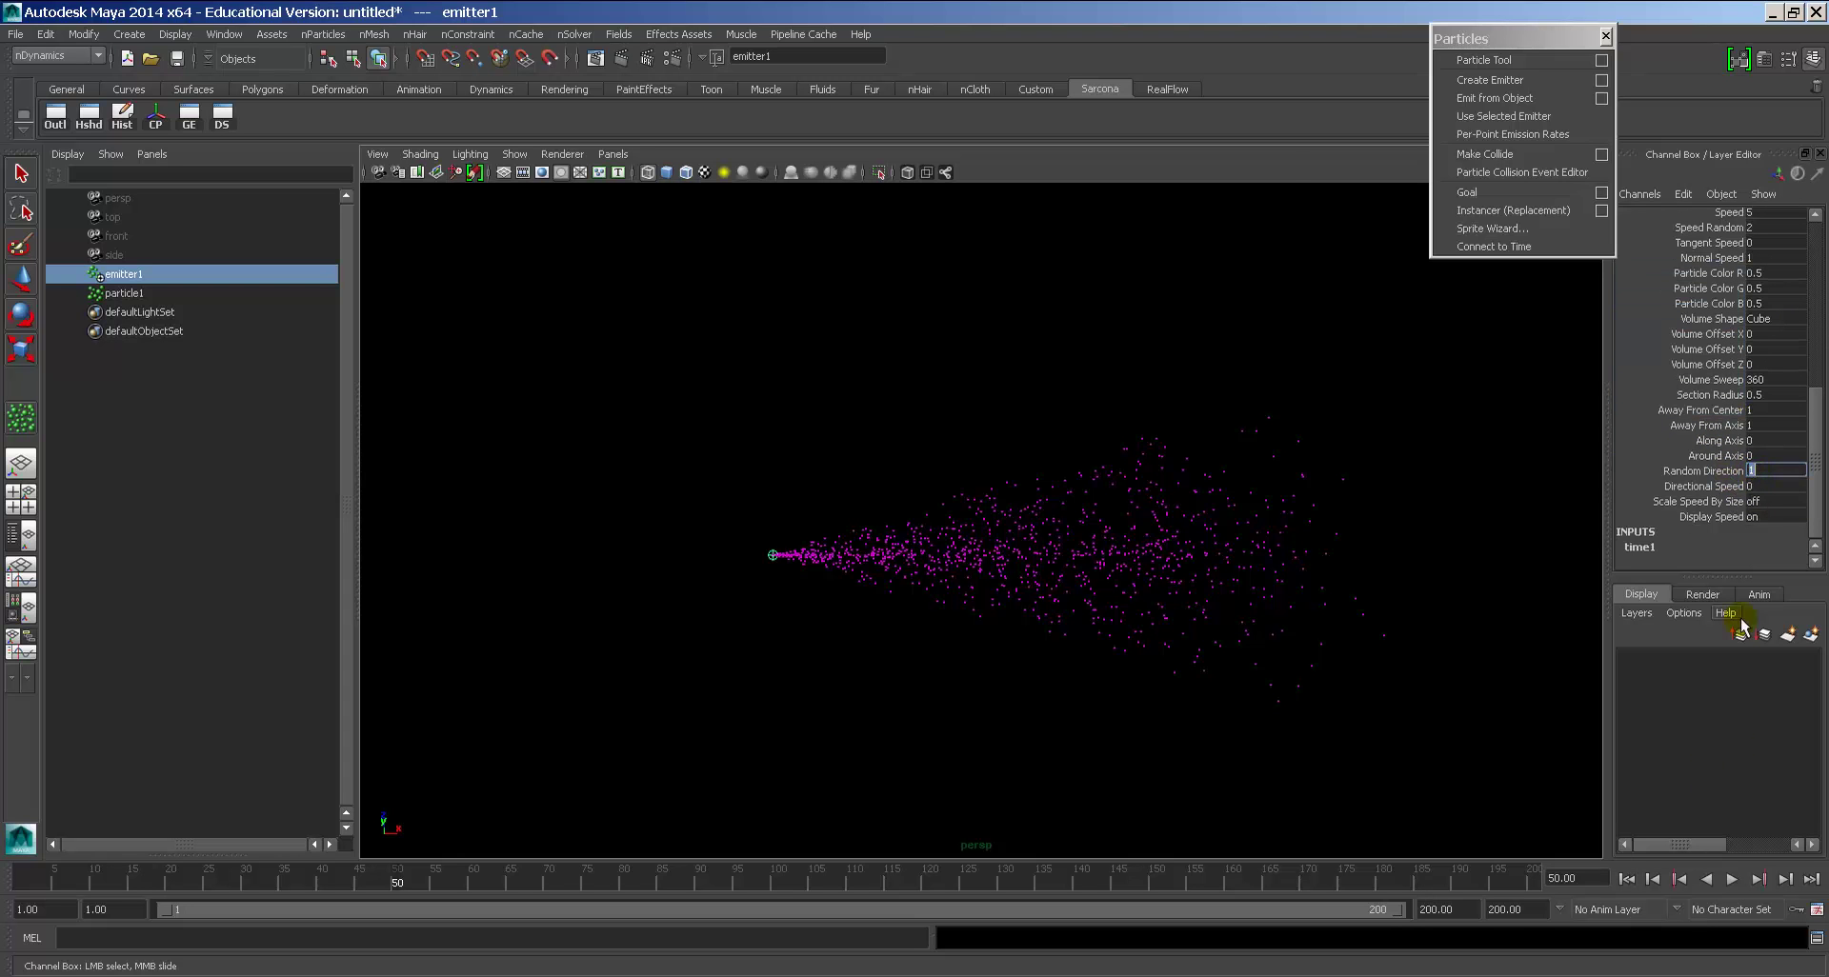
{"action": "left_click", "coordinate": [1626, 879]}
{"action": "left_click", "coordinate": [1731, 880]}
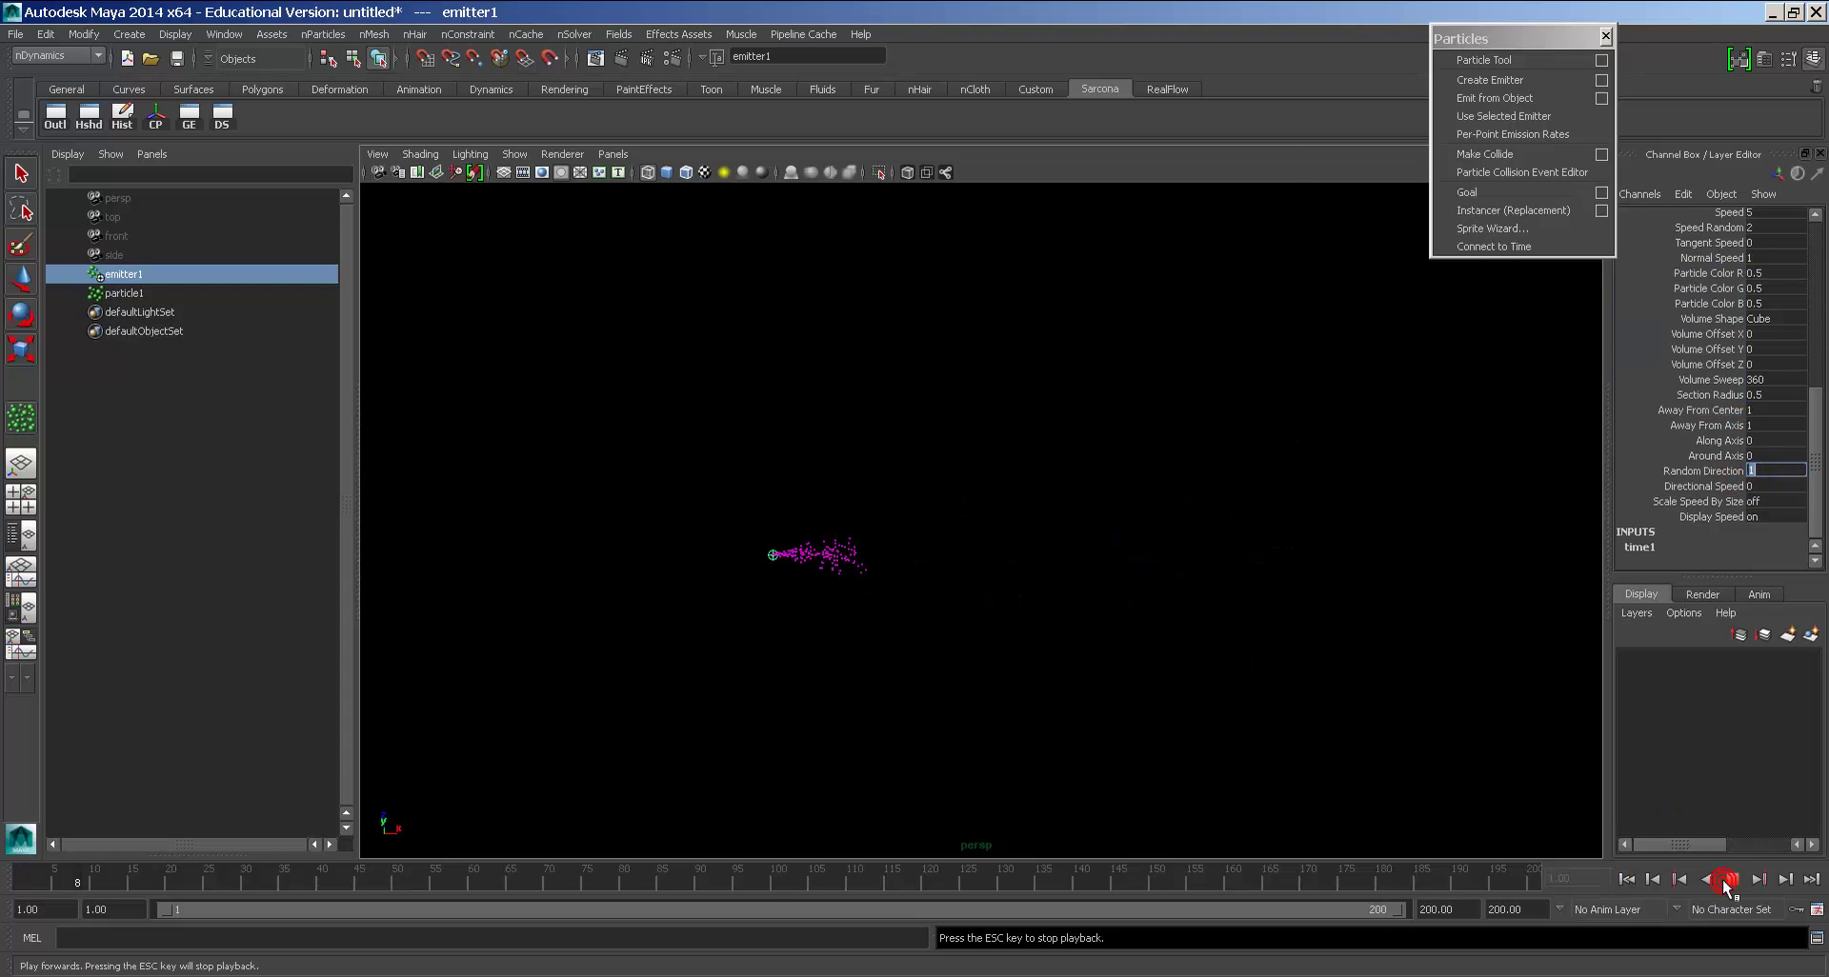
{"action": "left_click", "coordinate": [1731, 879]}
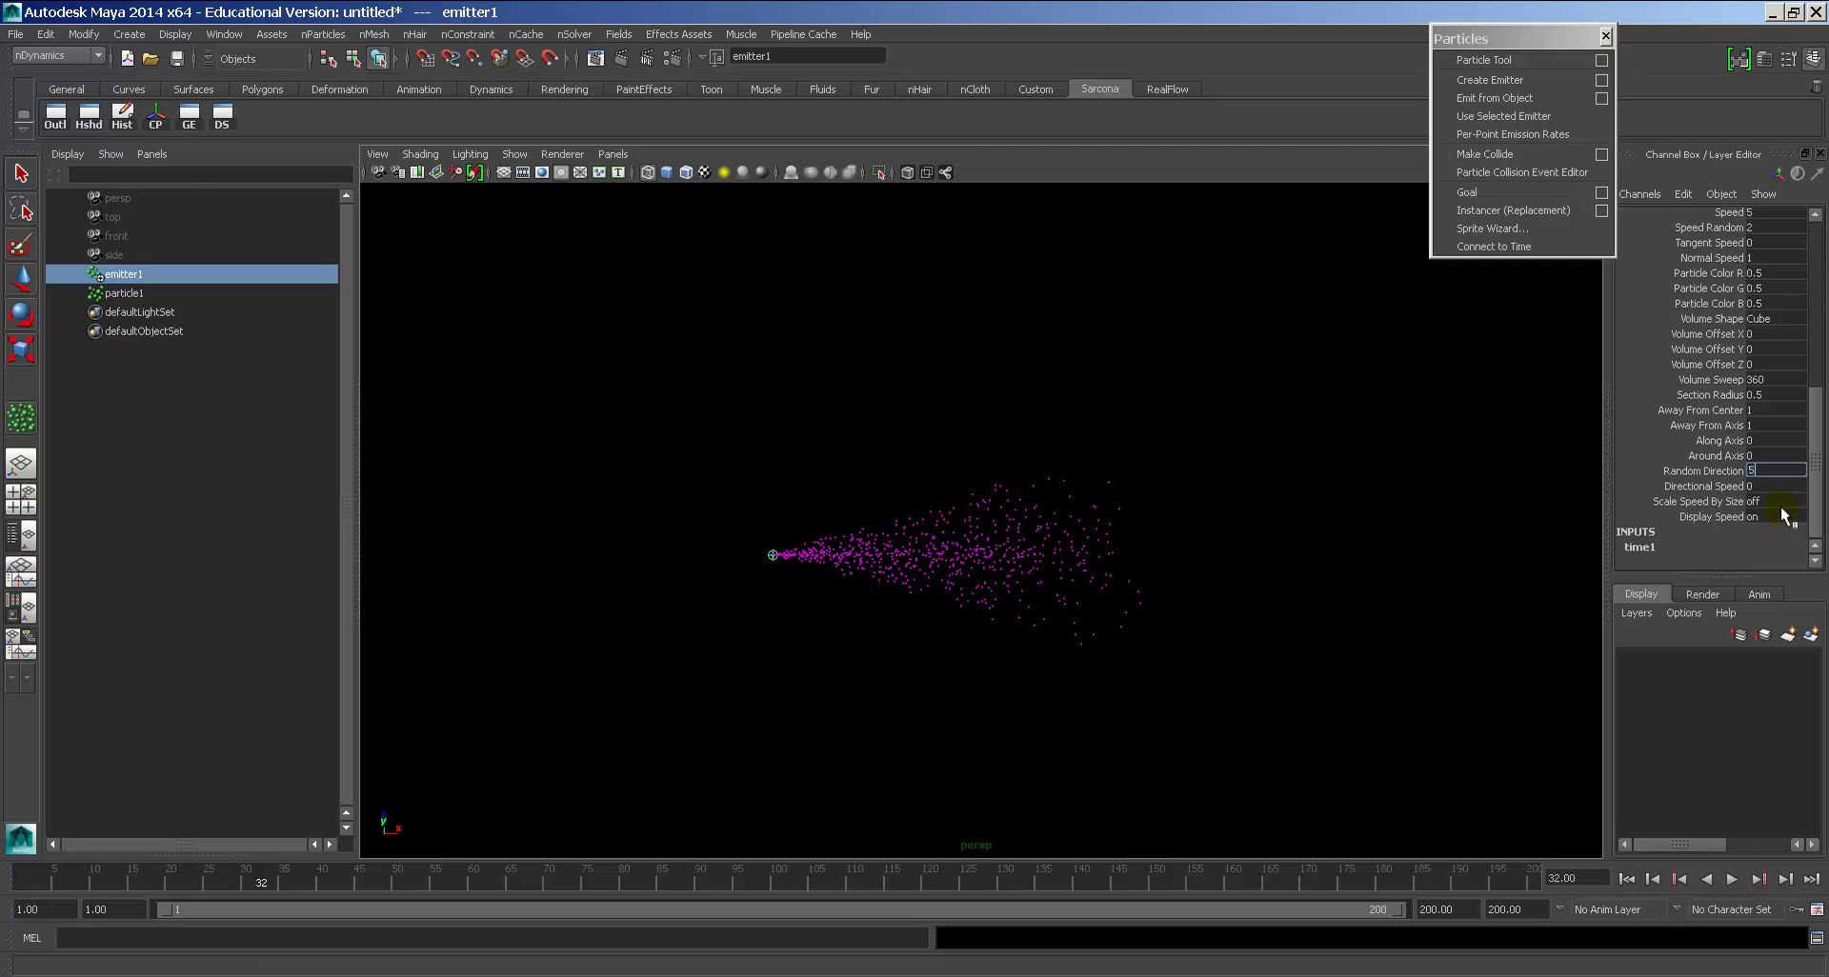
Step: Open emitter1 in the Attribute Editor and examine its direction, emission speed, volume and texture emission sections
{"action": "key", "text": "ctrl+a"}
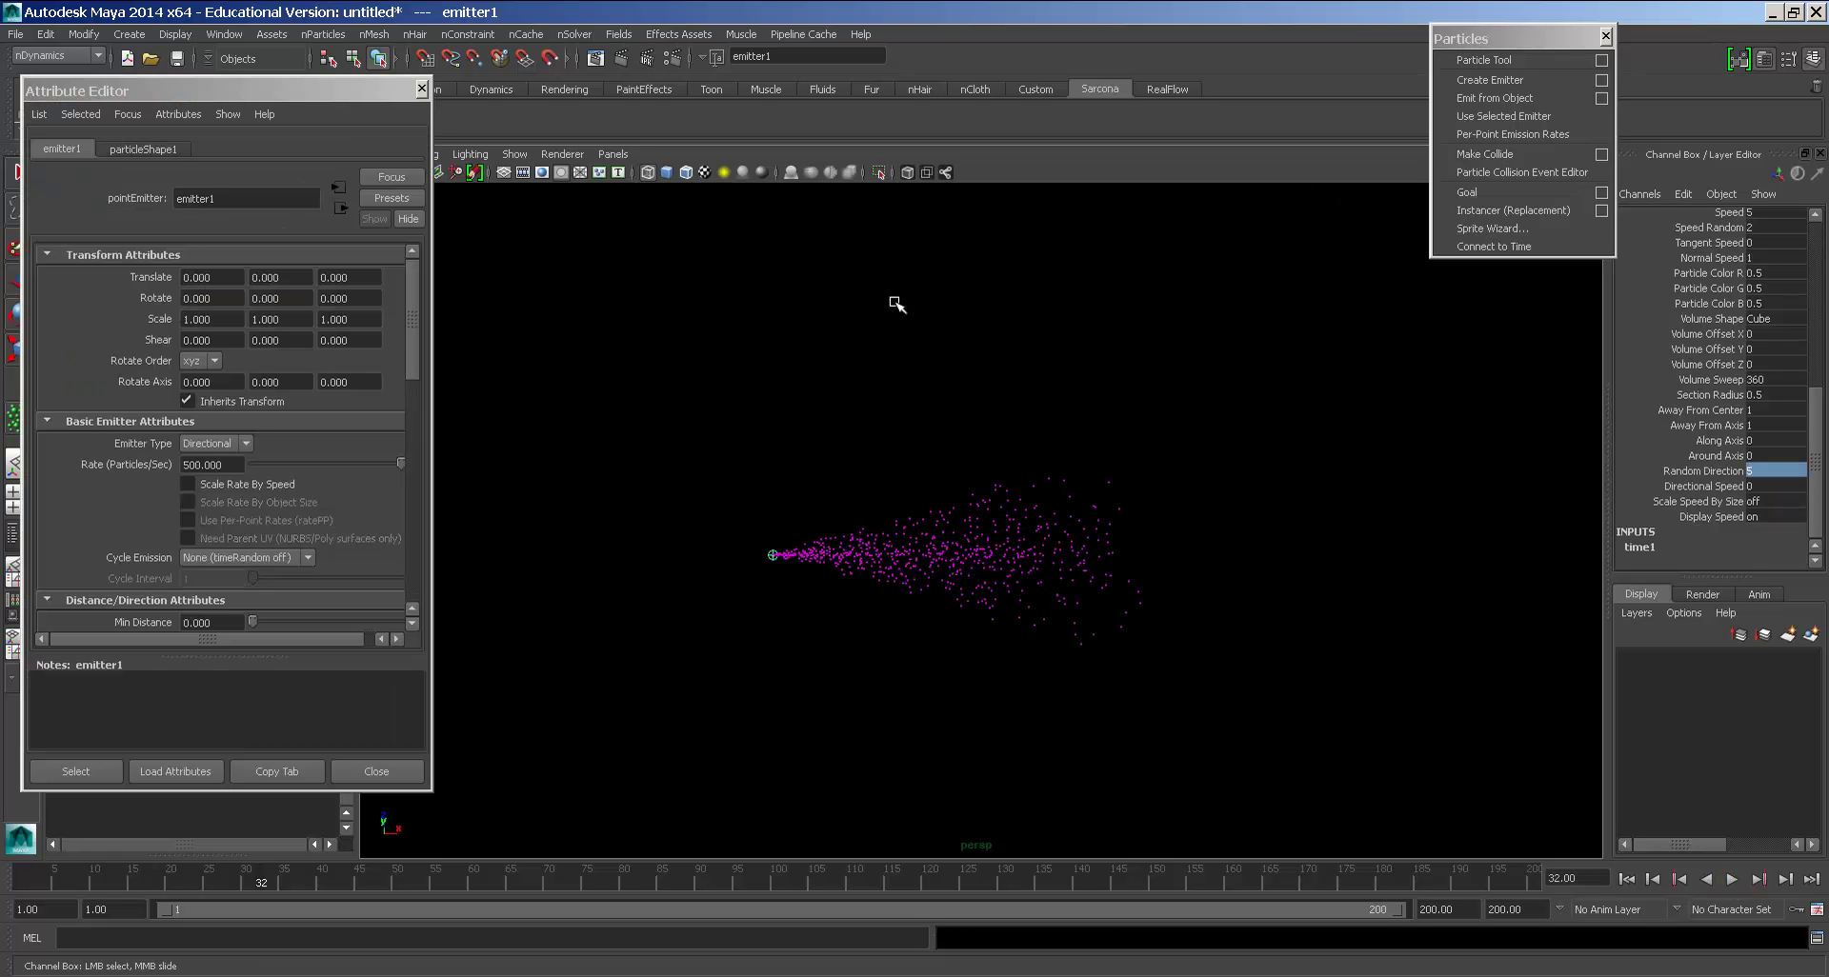
{"action": "scroll", "coordinate": [197, 519], "scroll_direction": "down", "scroll_amount": 6}
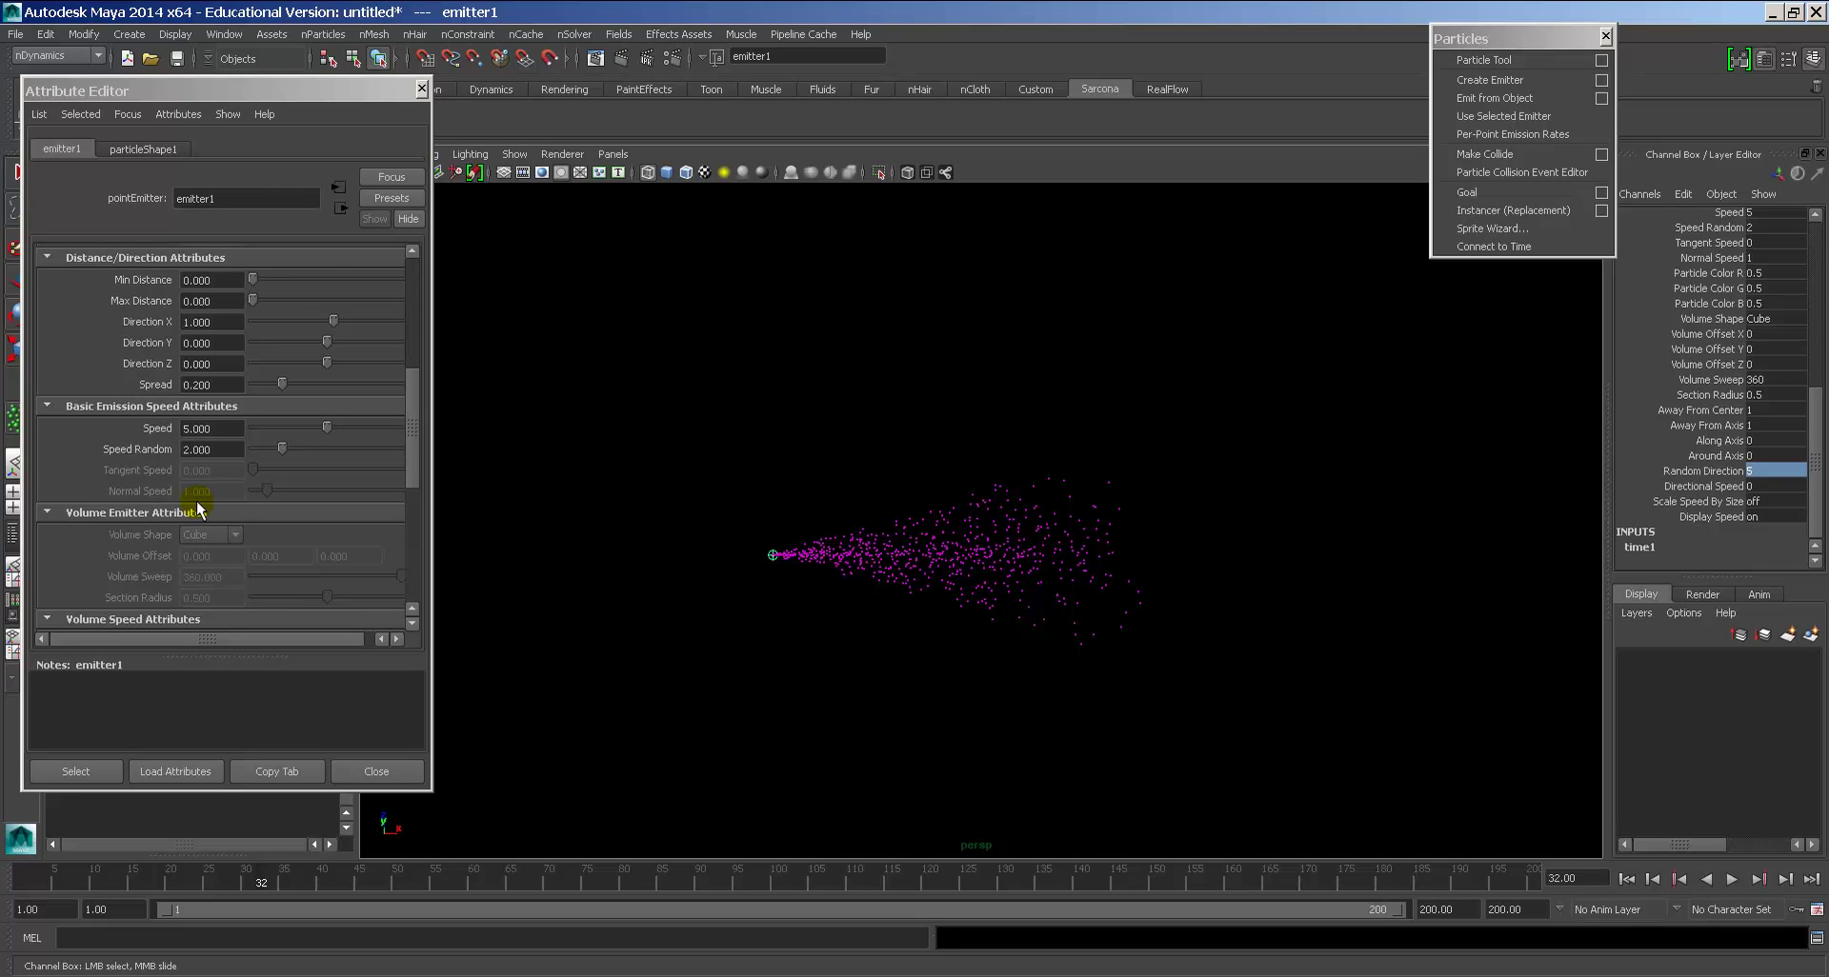
{"action": "scroll", "coordinate": [246, 339], "scroll_direction": "down", "scroll_amount": 3}
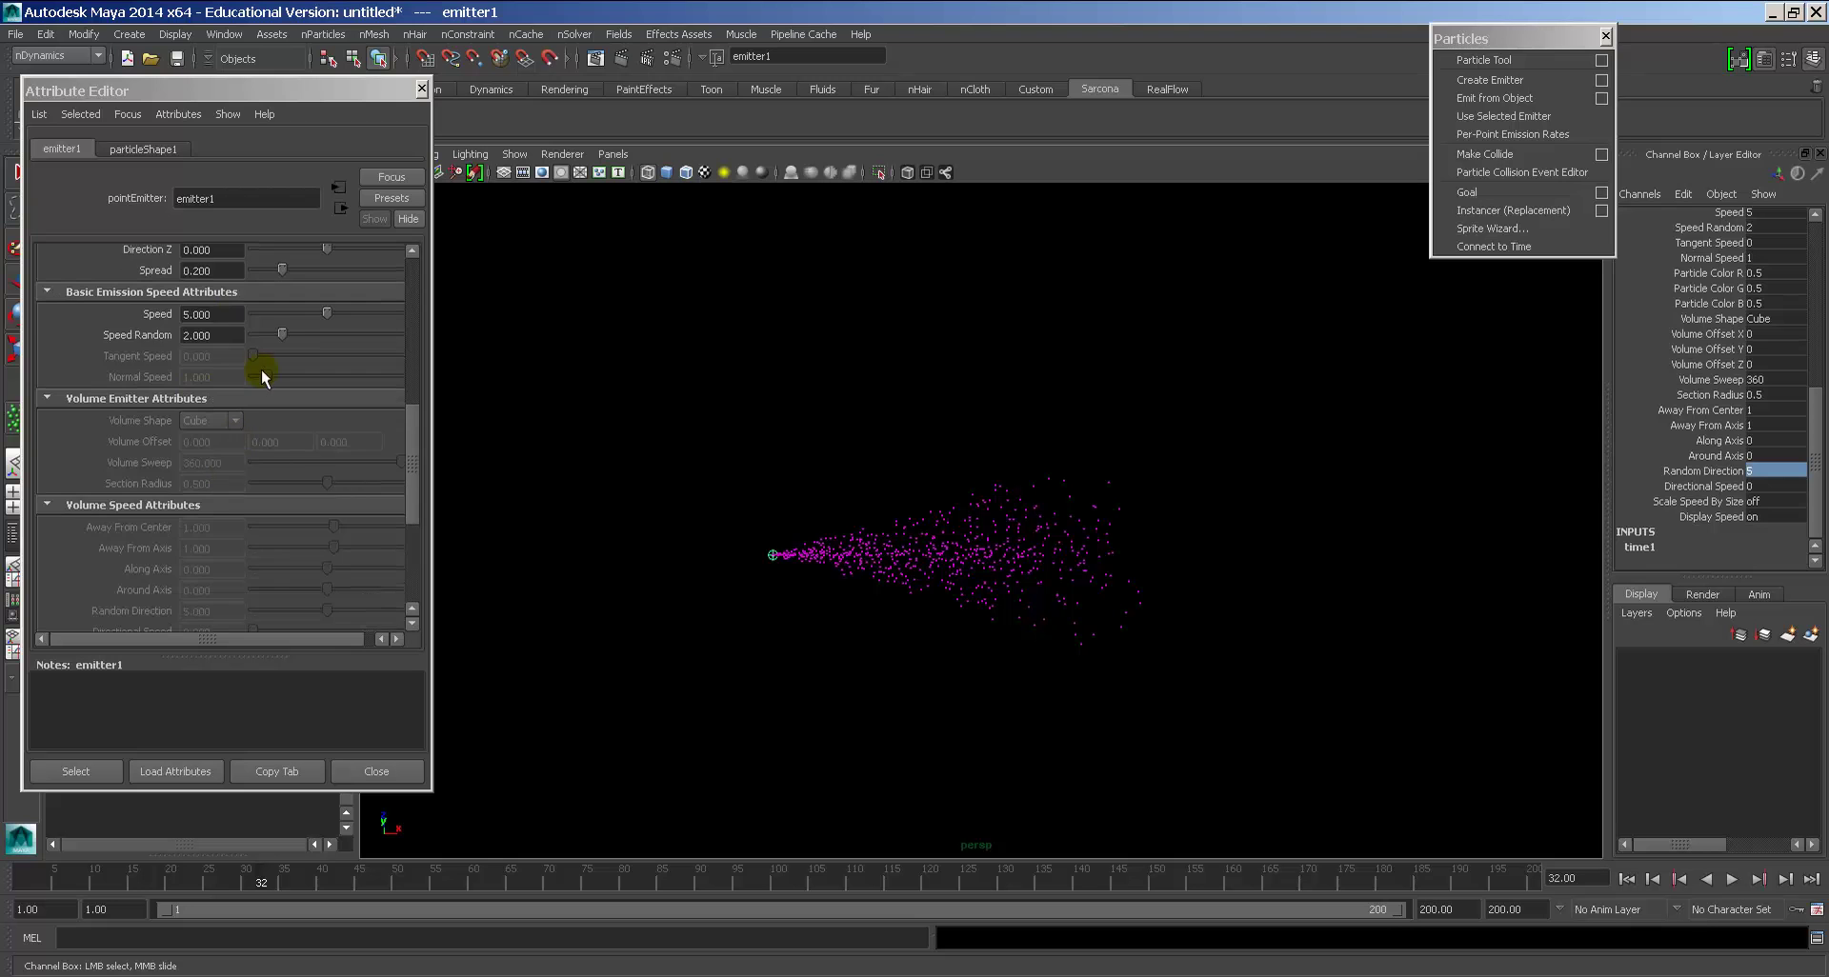
{"action": "scroll", "coordinate": [255, 379], "scroll_direction": "down", "scroll_amount": 3}
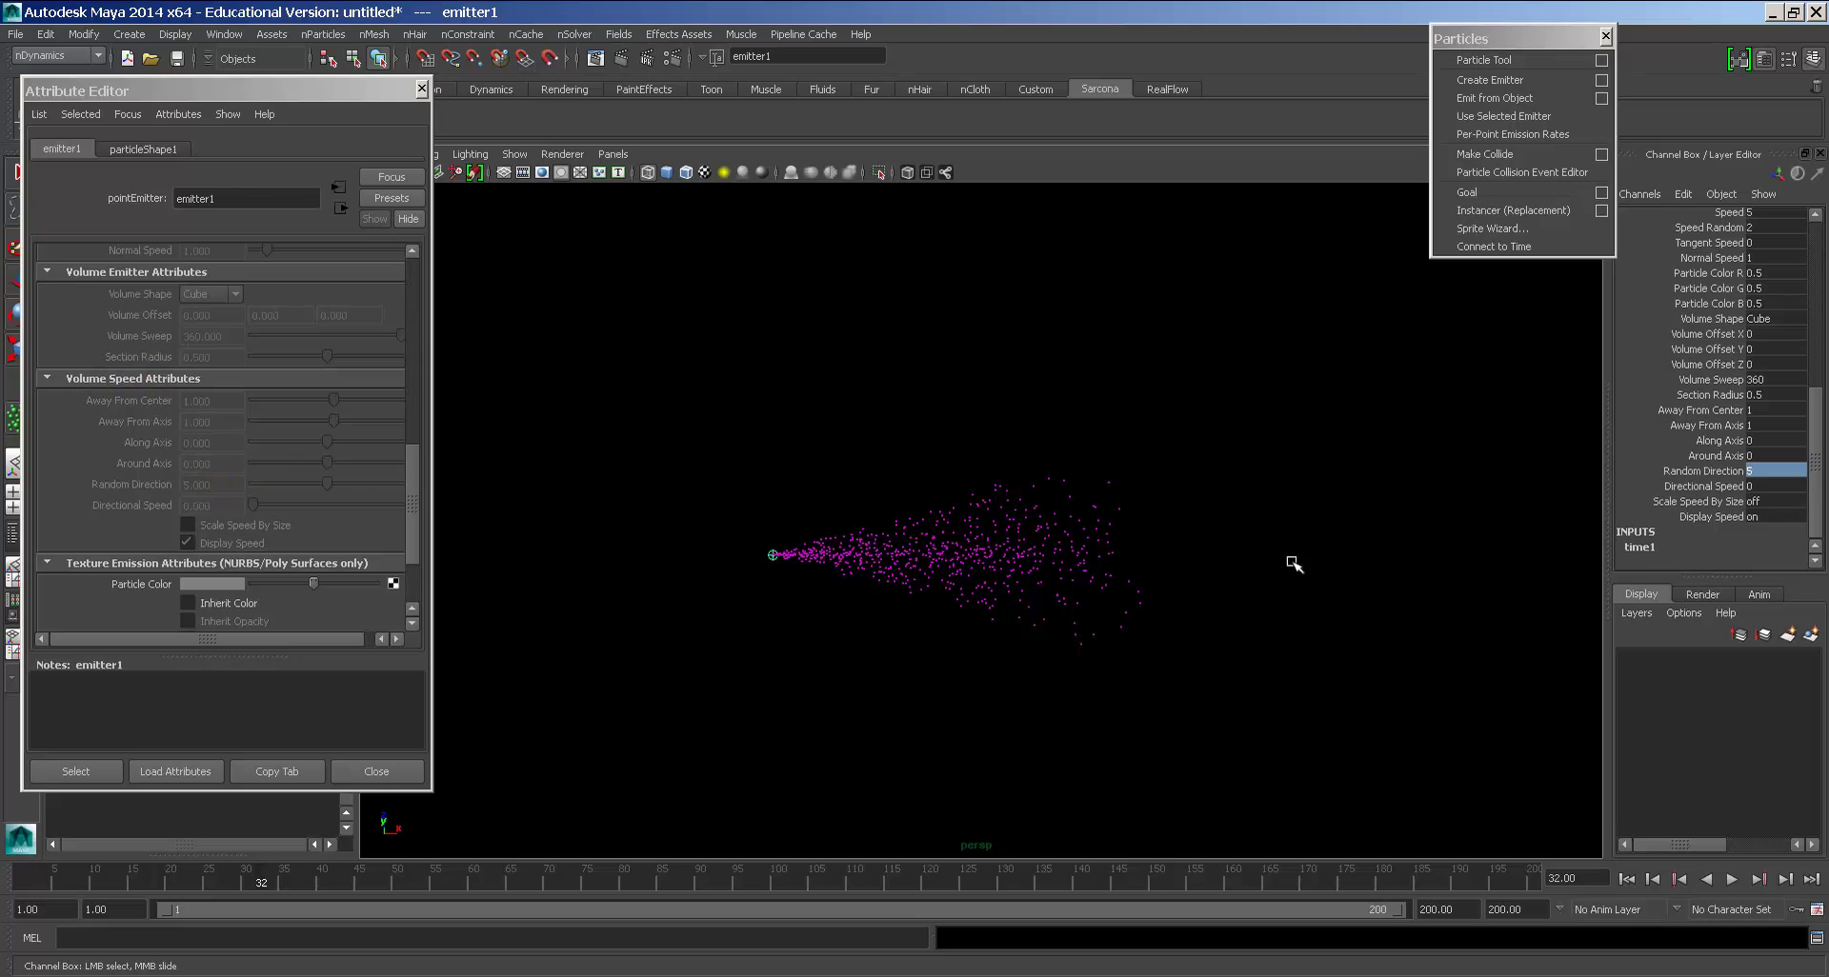
Step: Change the Emitter Type to Volume and play the cube-shaped emission from the first frame
{"action": "left_click_drag", "start_coordinate": [1818, 455], "coordinate": [1815, 303]}
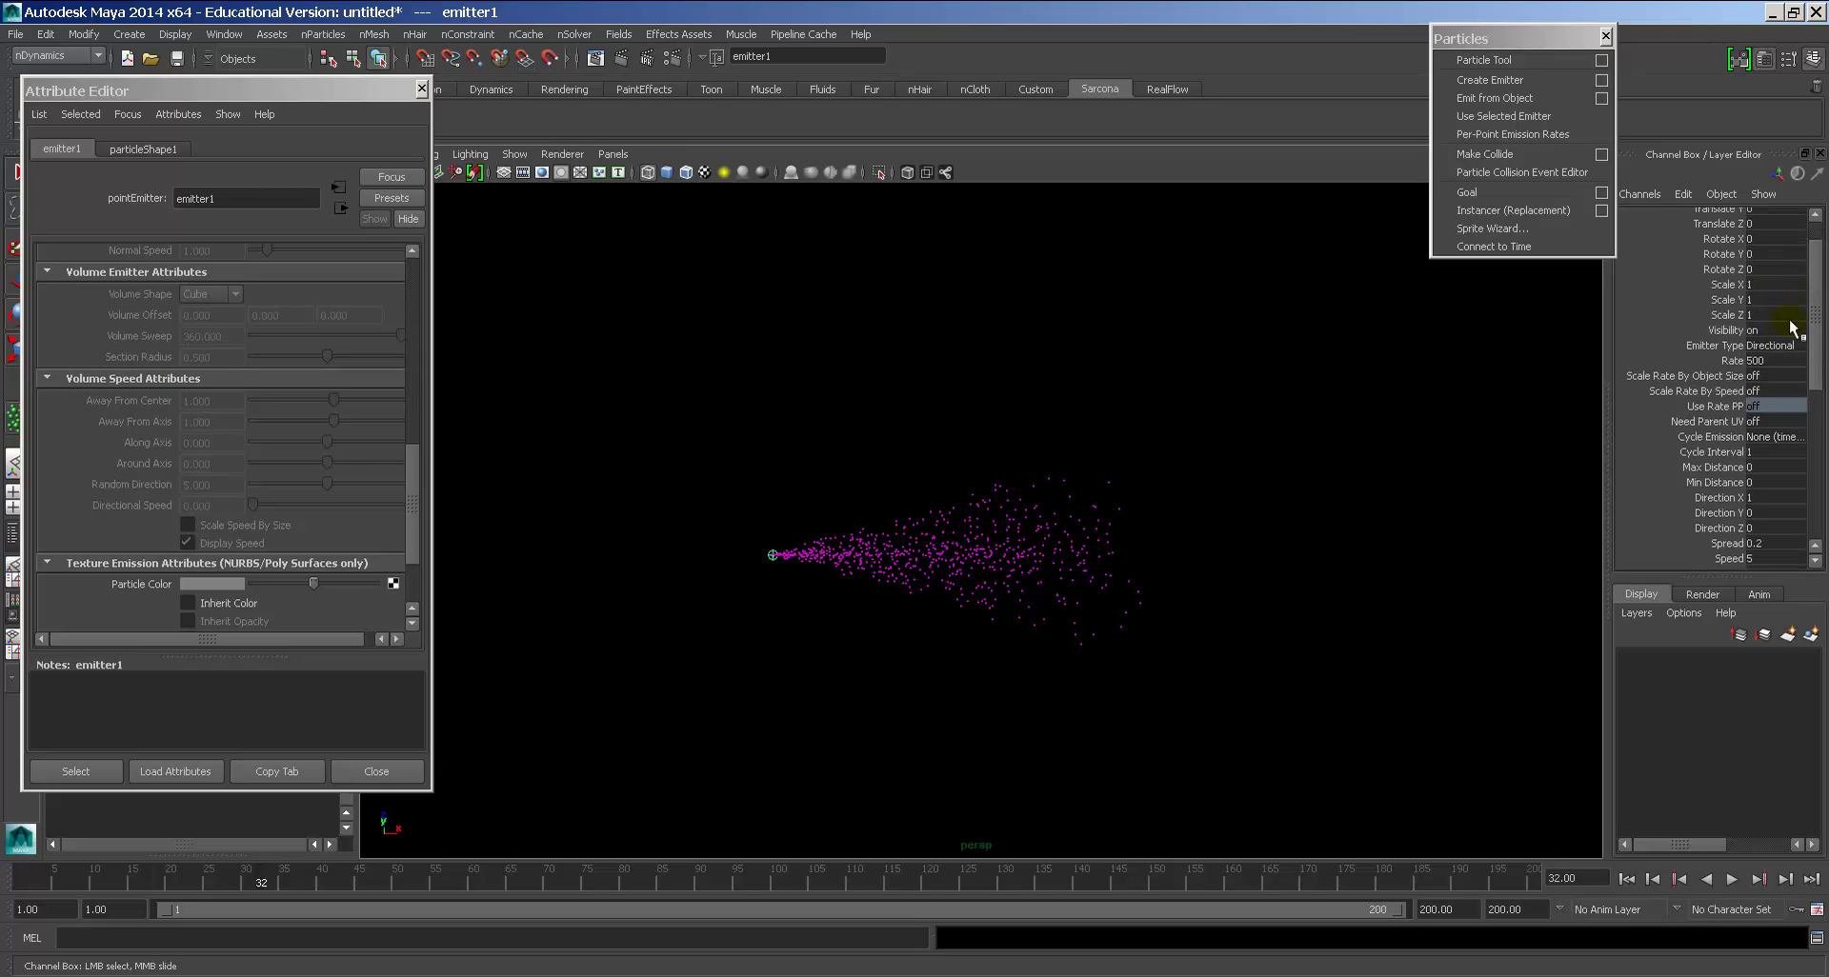
{"action": "left_click", "coordinate": [1782, 343]}
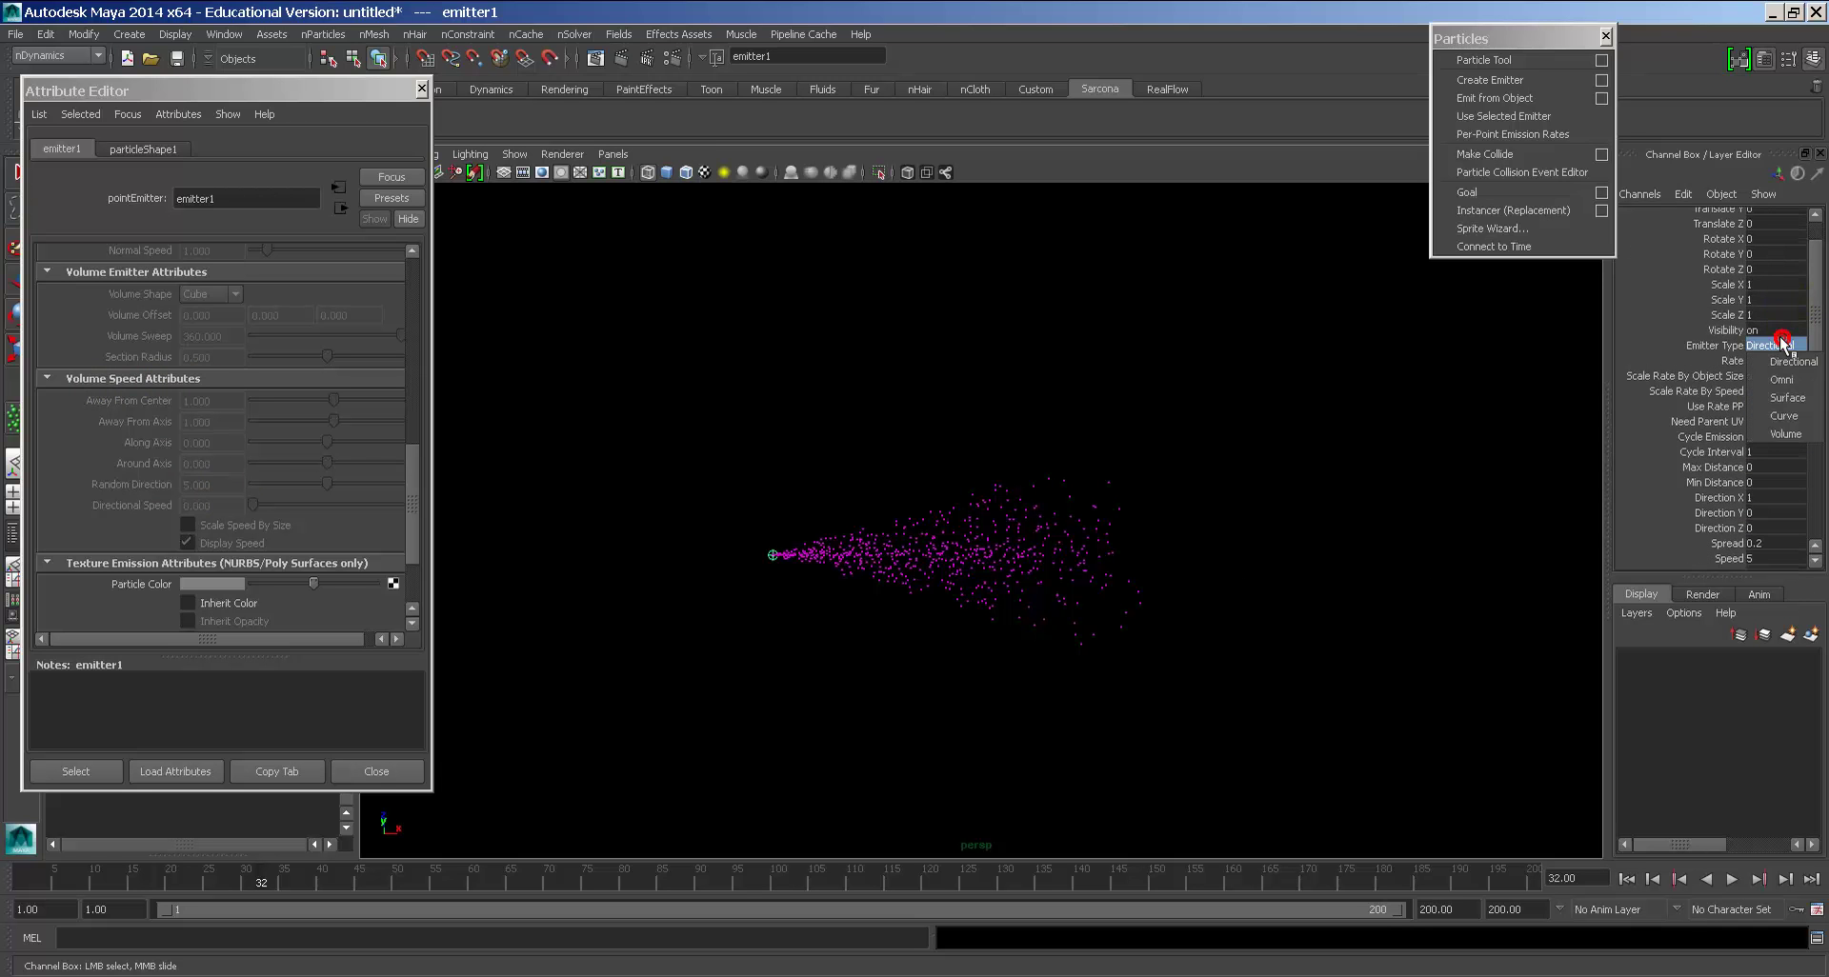
{"action": "left_click", "coordinate": [1780, 432]}
{"action": "left_click", "coordinate": [1626, 879]}
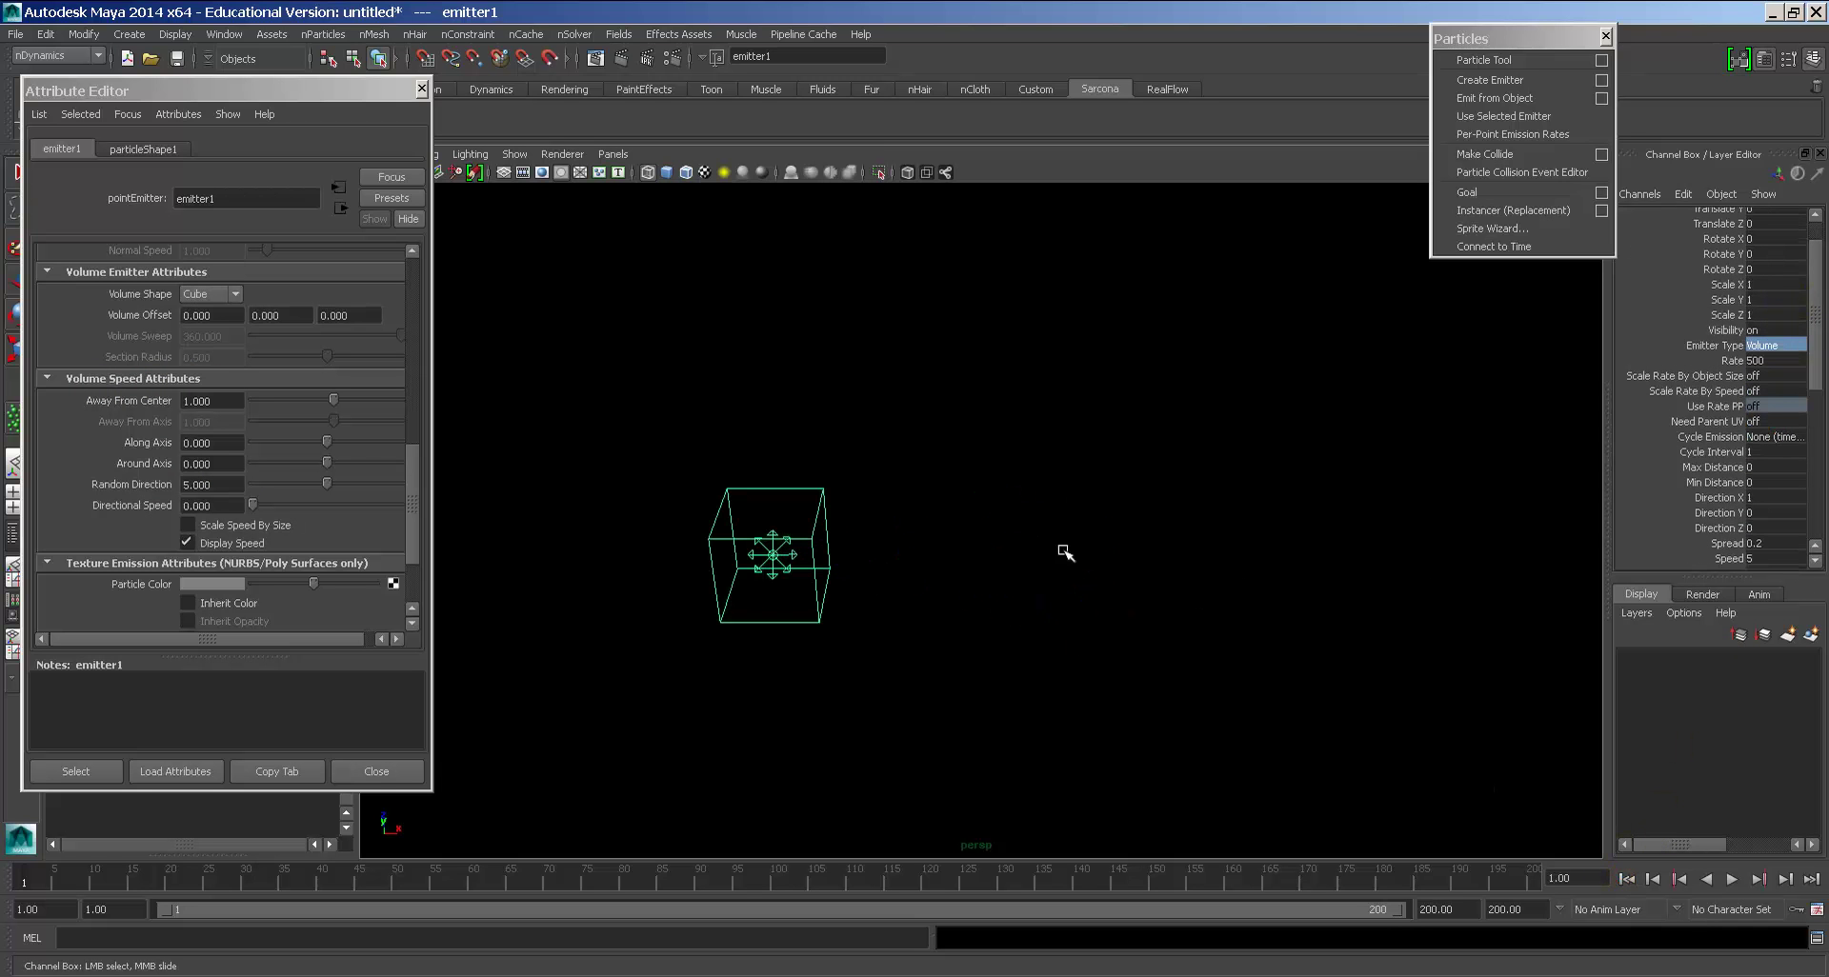
{"action": "left_click_drag", "start_coordinate": [1060, 547], "coordinate": [1062, 511], "text": "alt"}
{"action": "key", "text": "alt+v"}
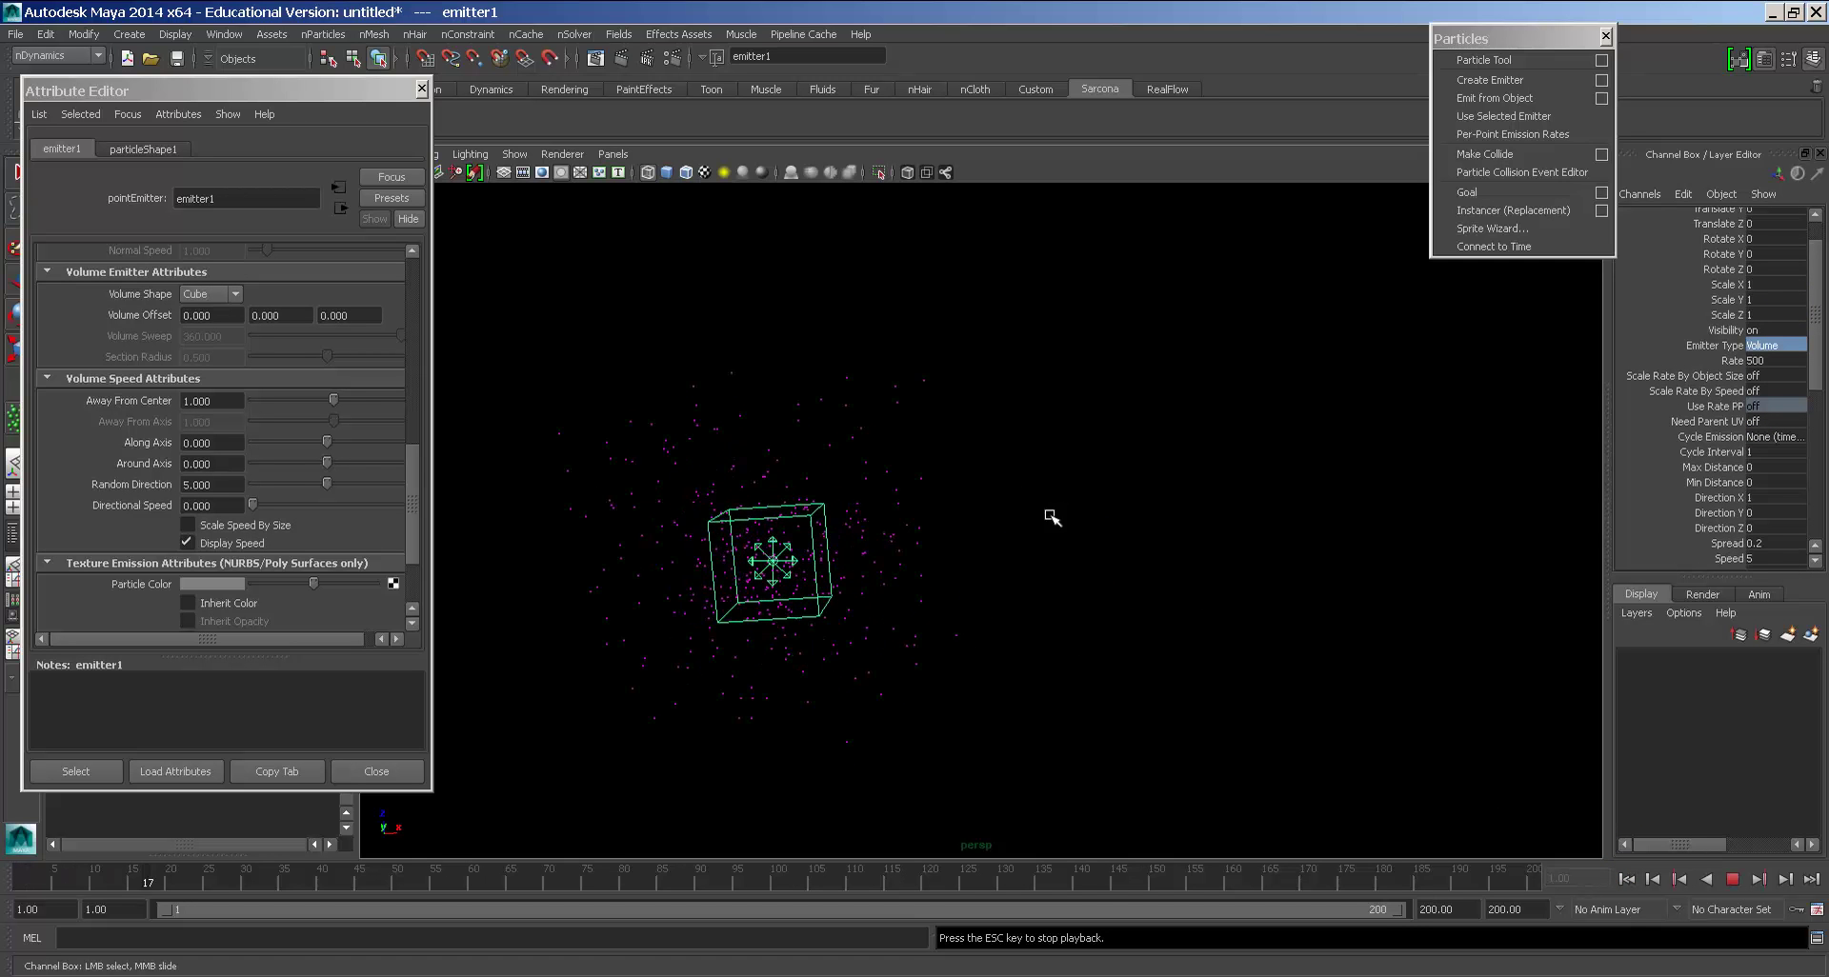
{"action": "middle_click_drag", "start_coordinate": [1054, 515], "coordinate": [1092, 522], "text": "alt"}
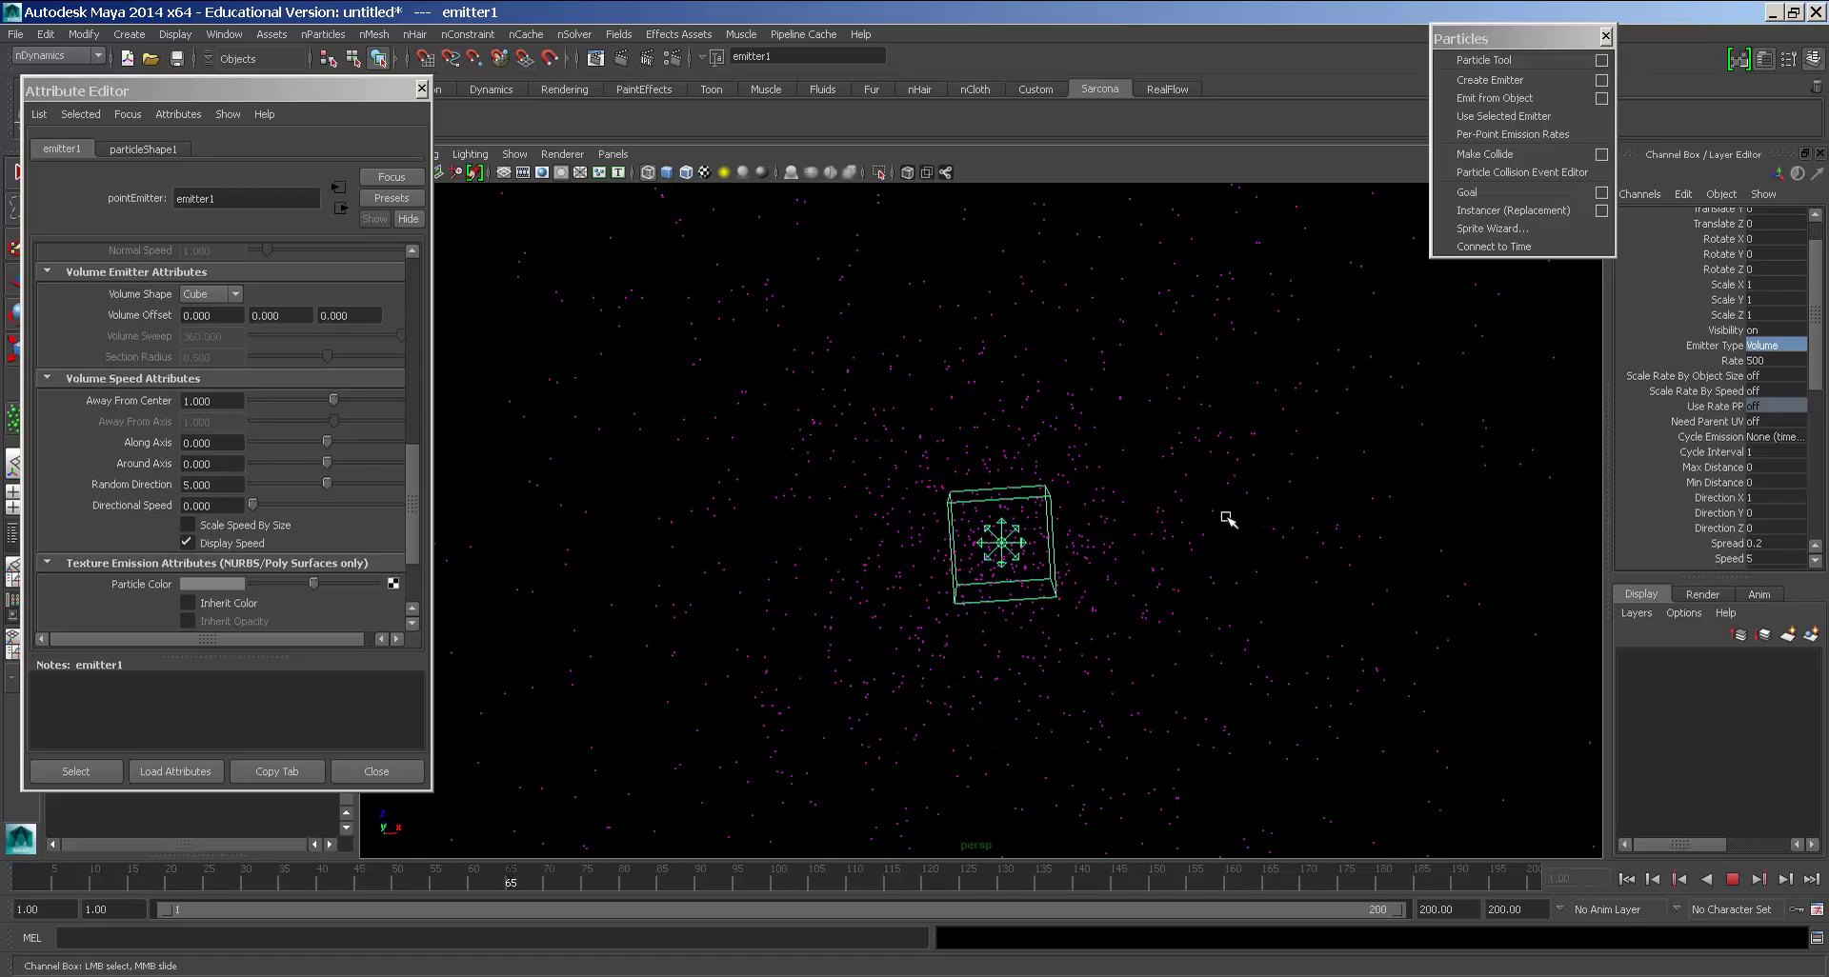
{"action": "key", "text": "Escape"}
Step: Change the emitter's Volume Shape to Cylinder and restore the perspective camera's default view
{"action": "left_click_drag", "start_coordinate": [1818, 373], "coordinate": [1789, 536]}
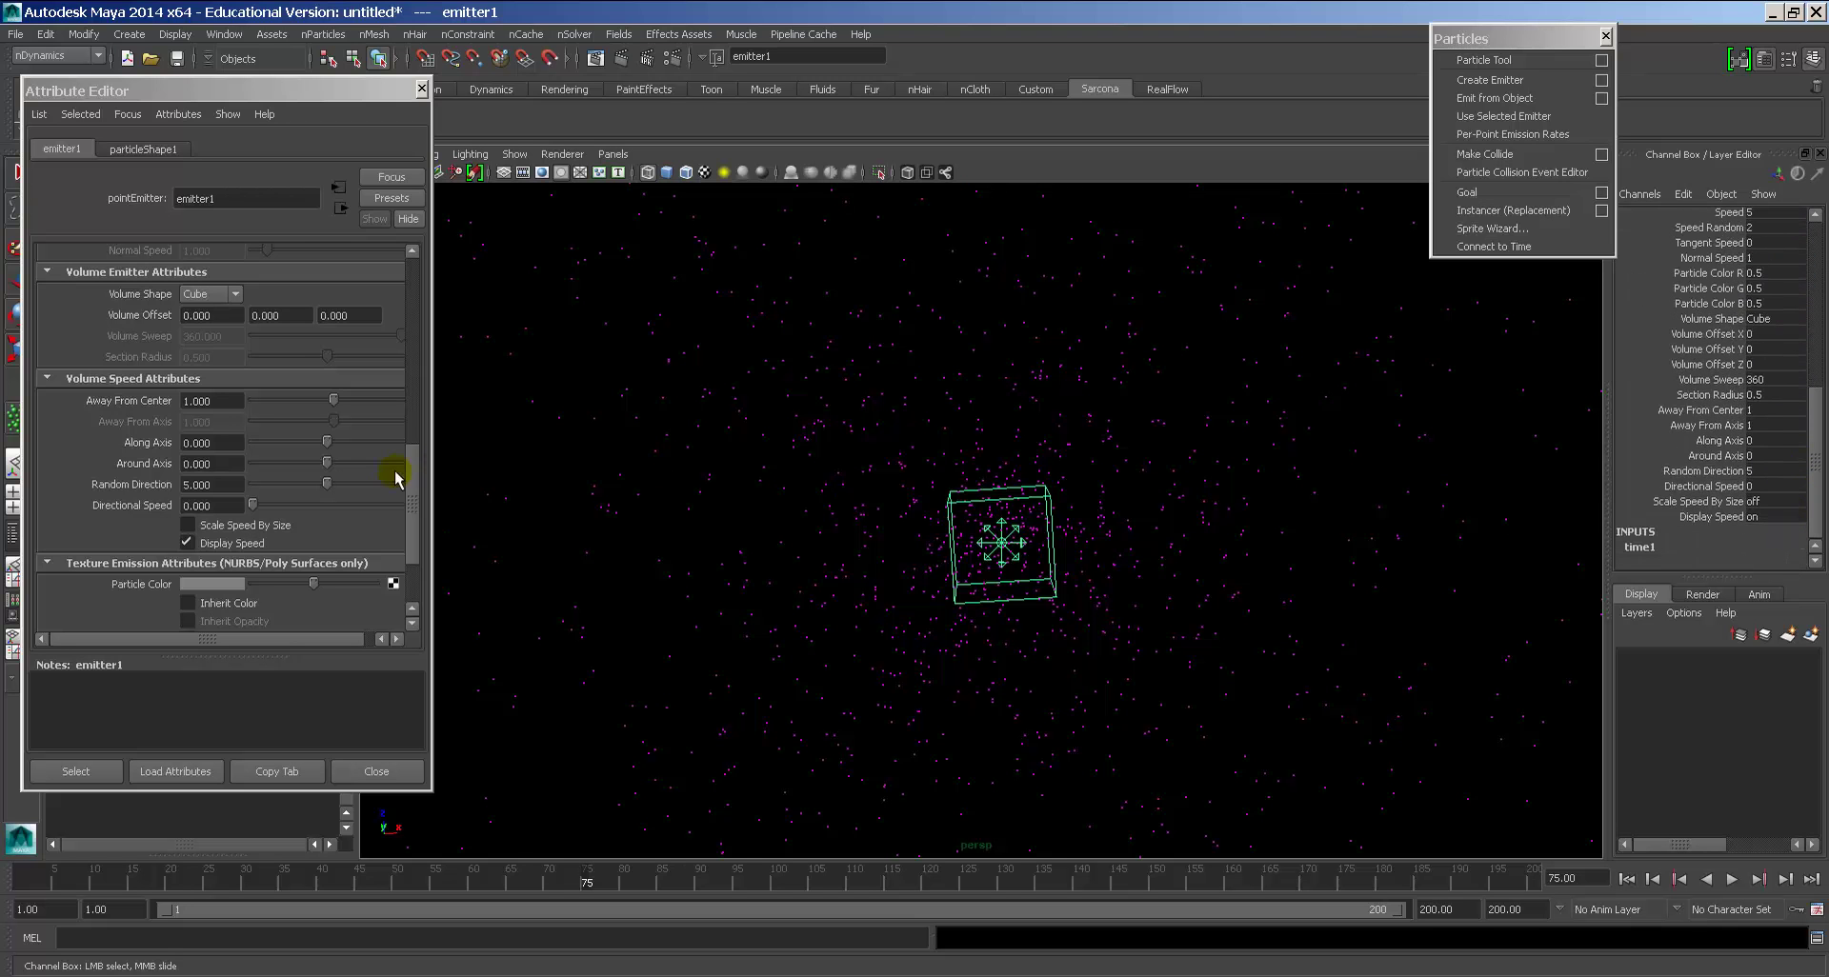
{"action": "left_click_drag", "start_coordinate": [410, 478], "coordinate": [412, 409]}
{"action": "left_click", "coordinate": [215, 487]}
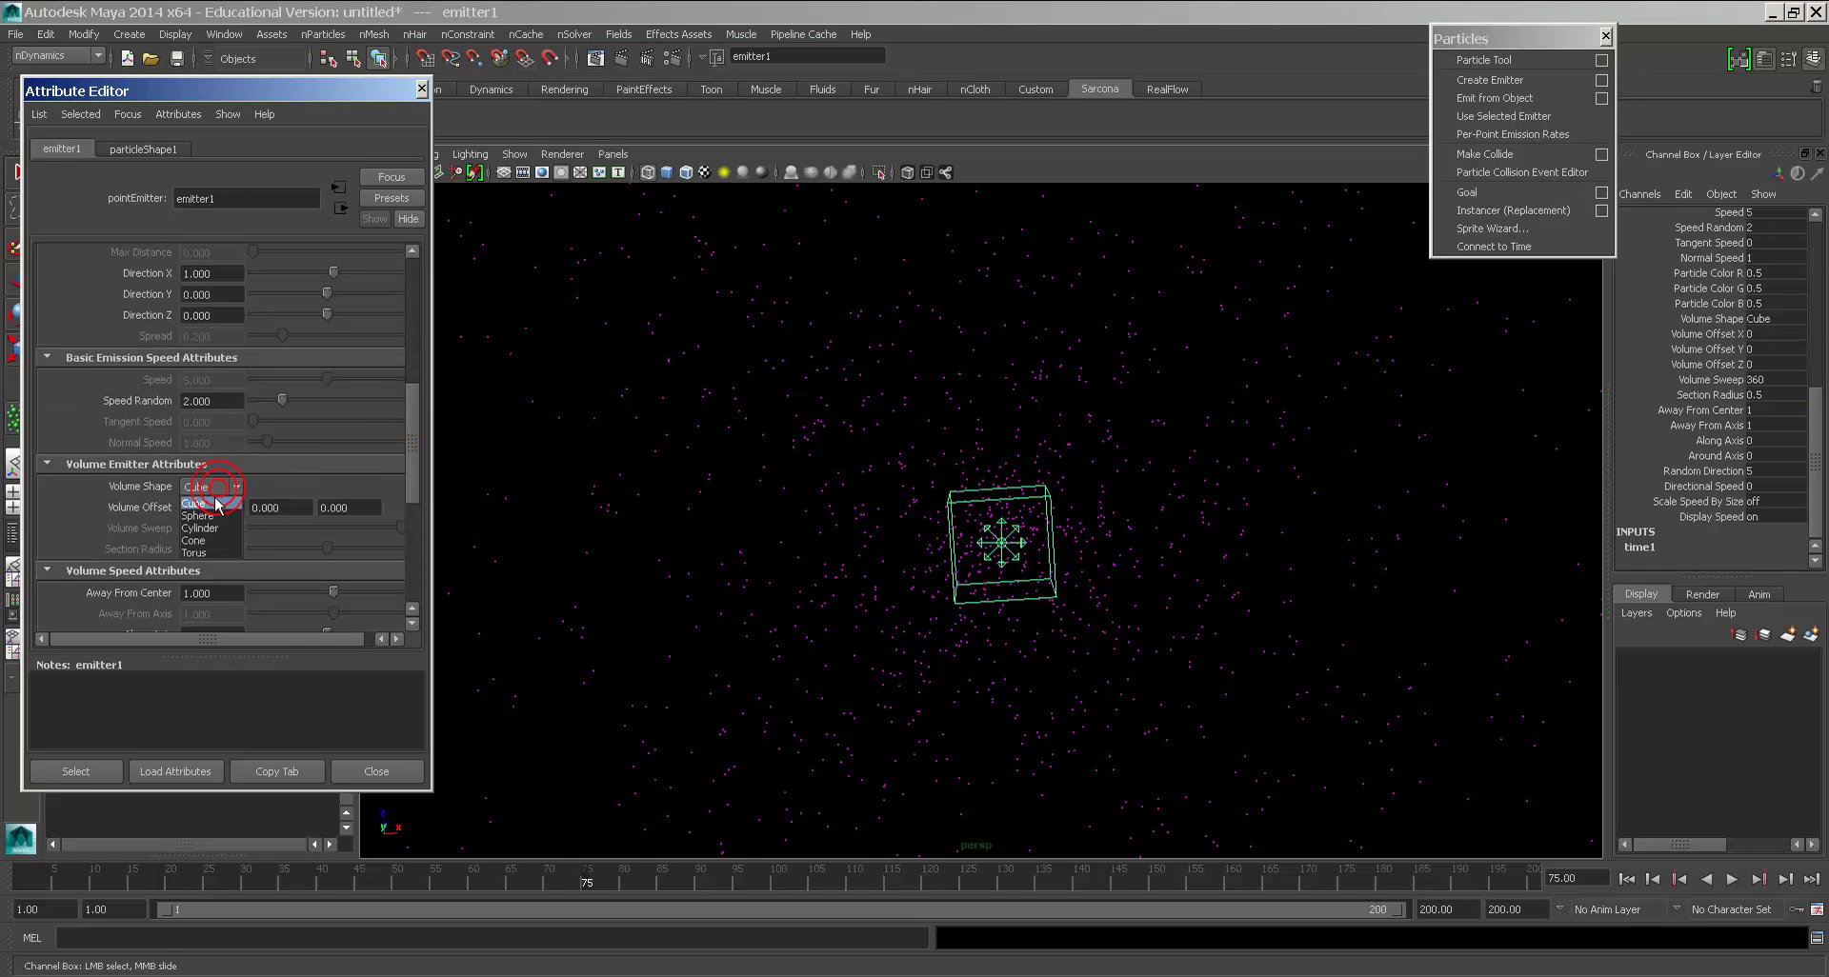
{"action": "left_click", "coordinate": [209, 528]}
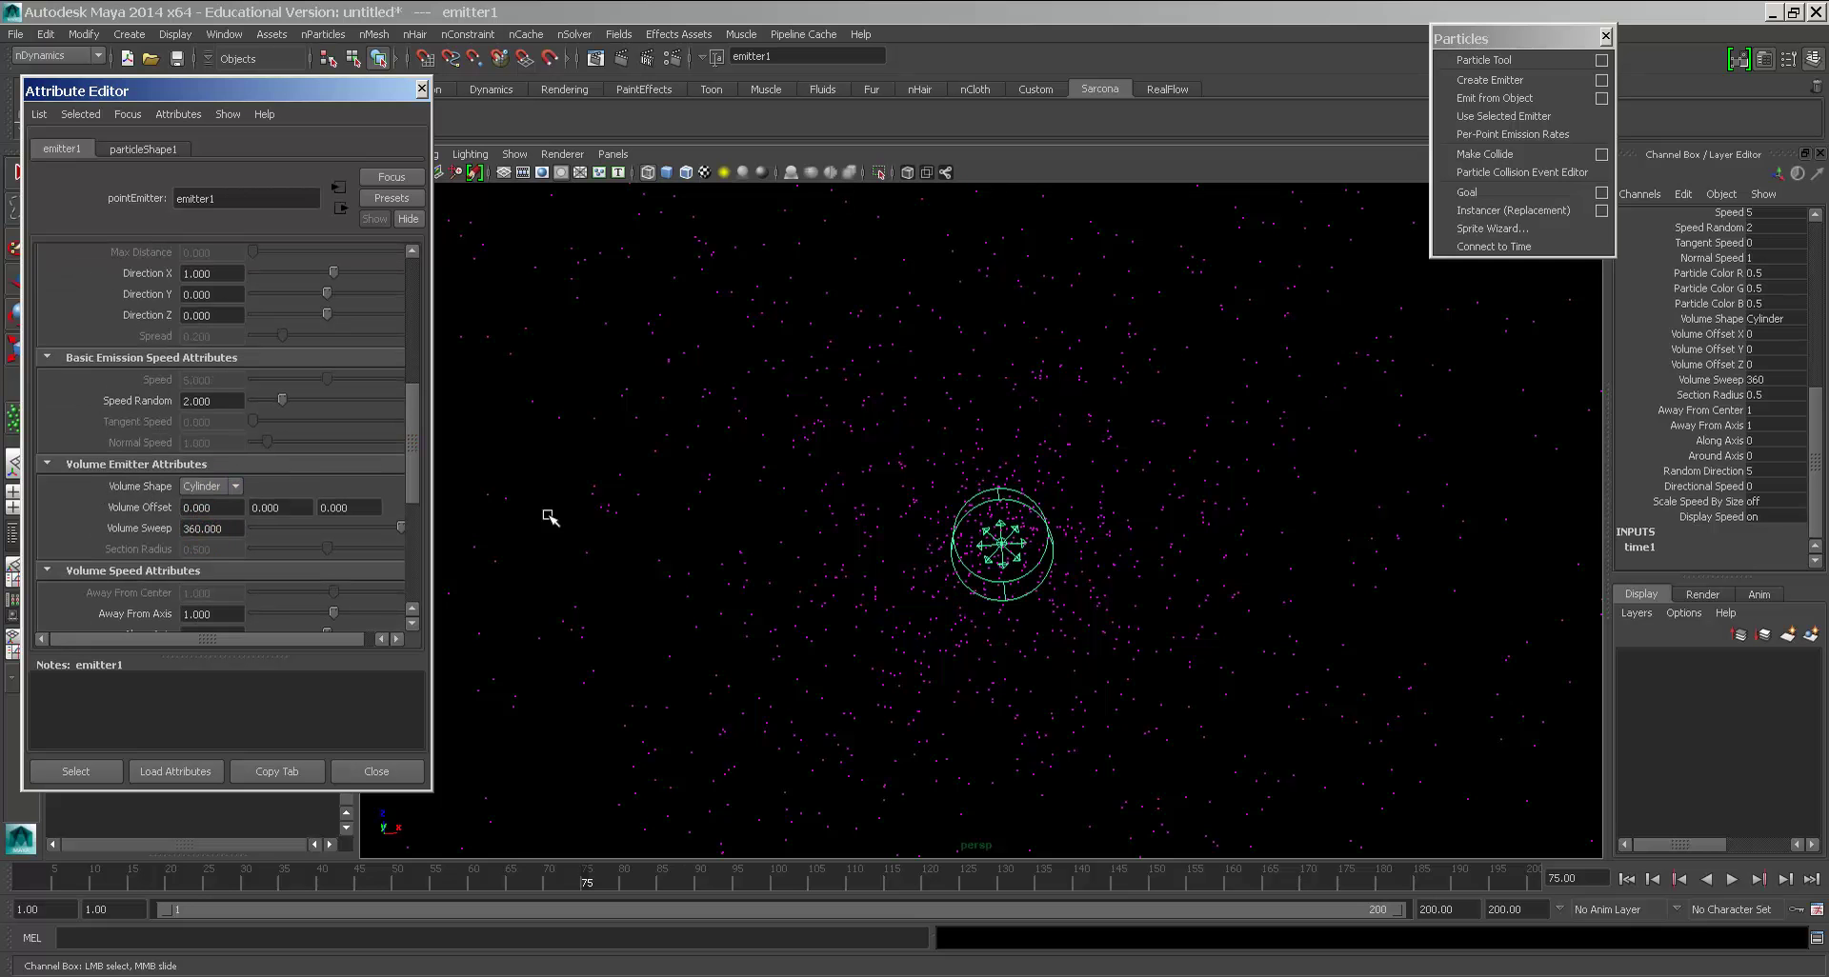
{"action": "left_click_drag", "start_coordinate": [927, 548], "coordinate": [798, 598], "text": "alt"}
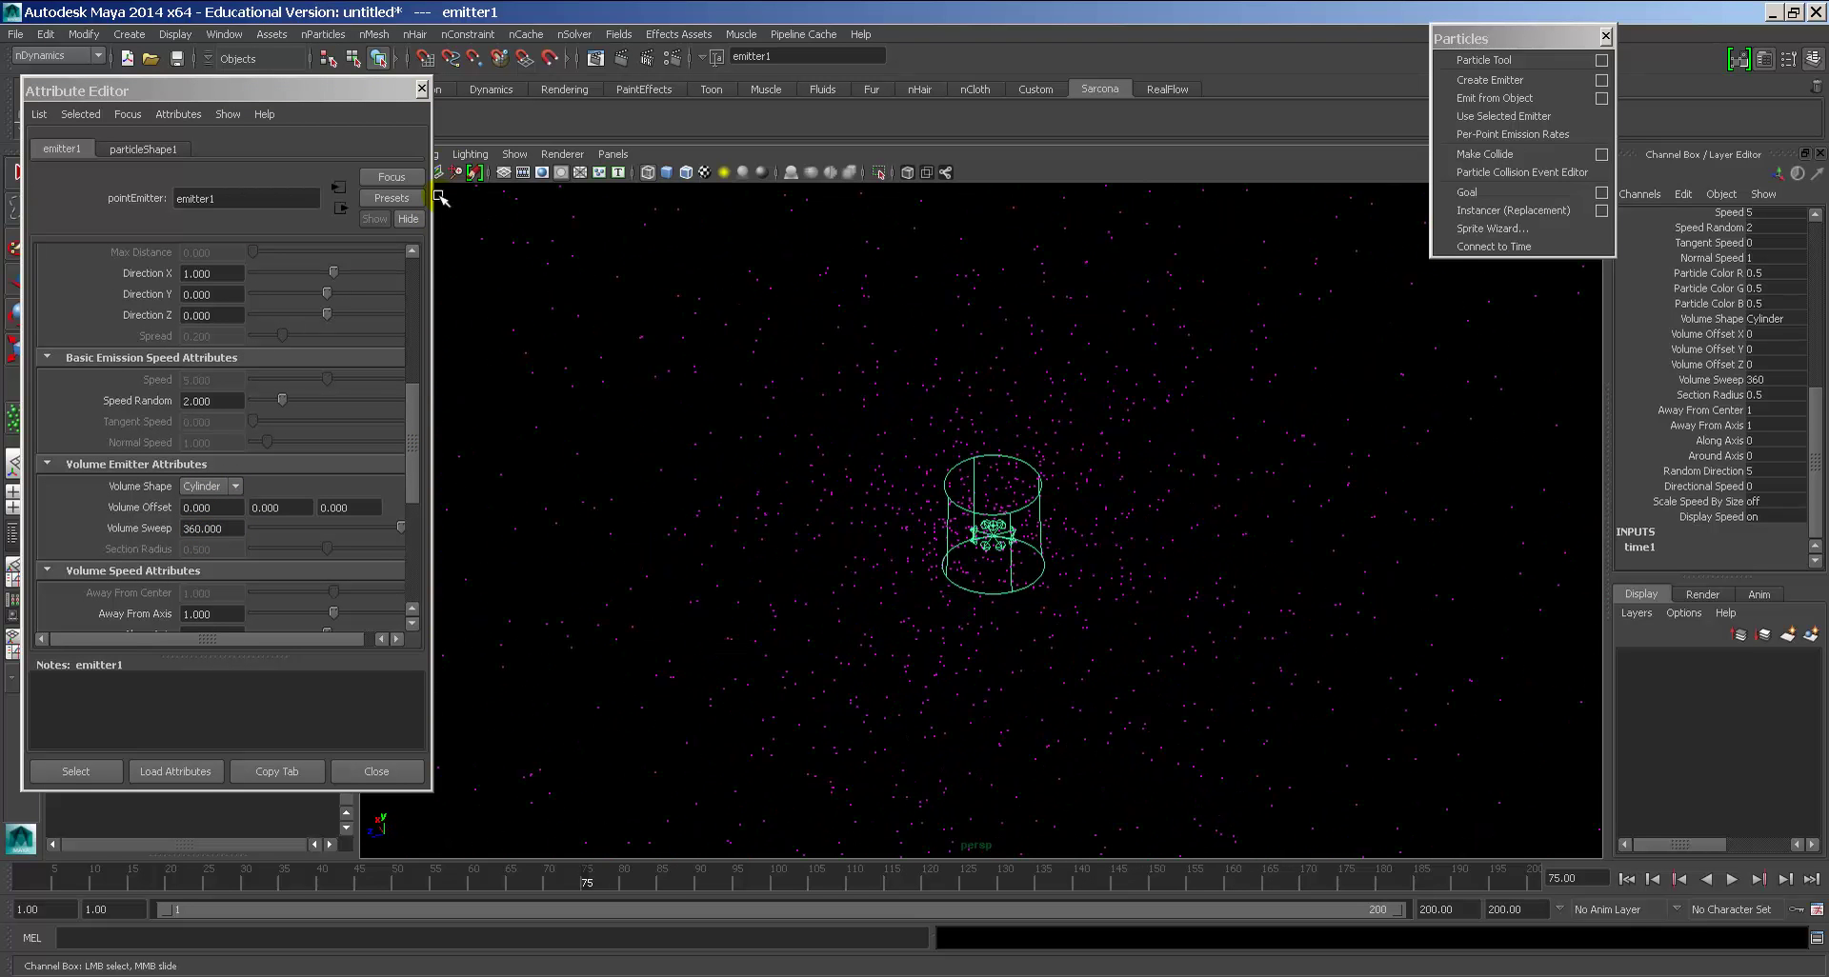
{"action": "left_click", "coordinate": [439, 156]}
{"action": "mouse_move", "coordinate": [364, 162]}
{"action": "left_click", "coordinate": [406, 278]}
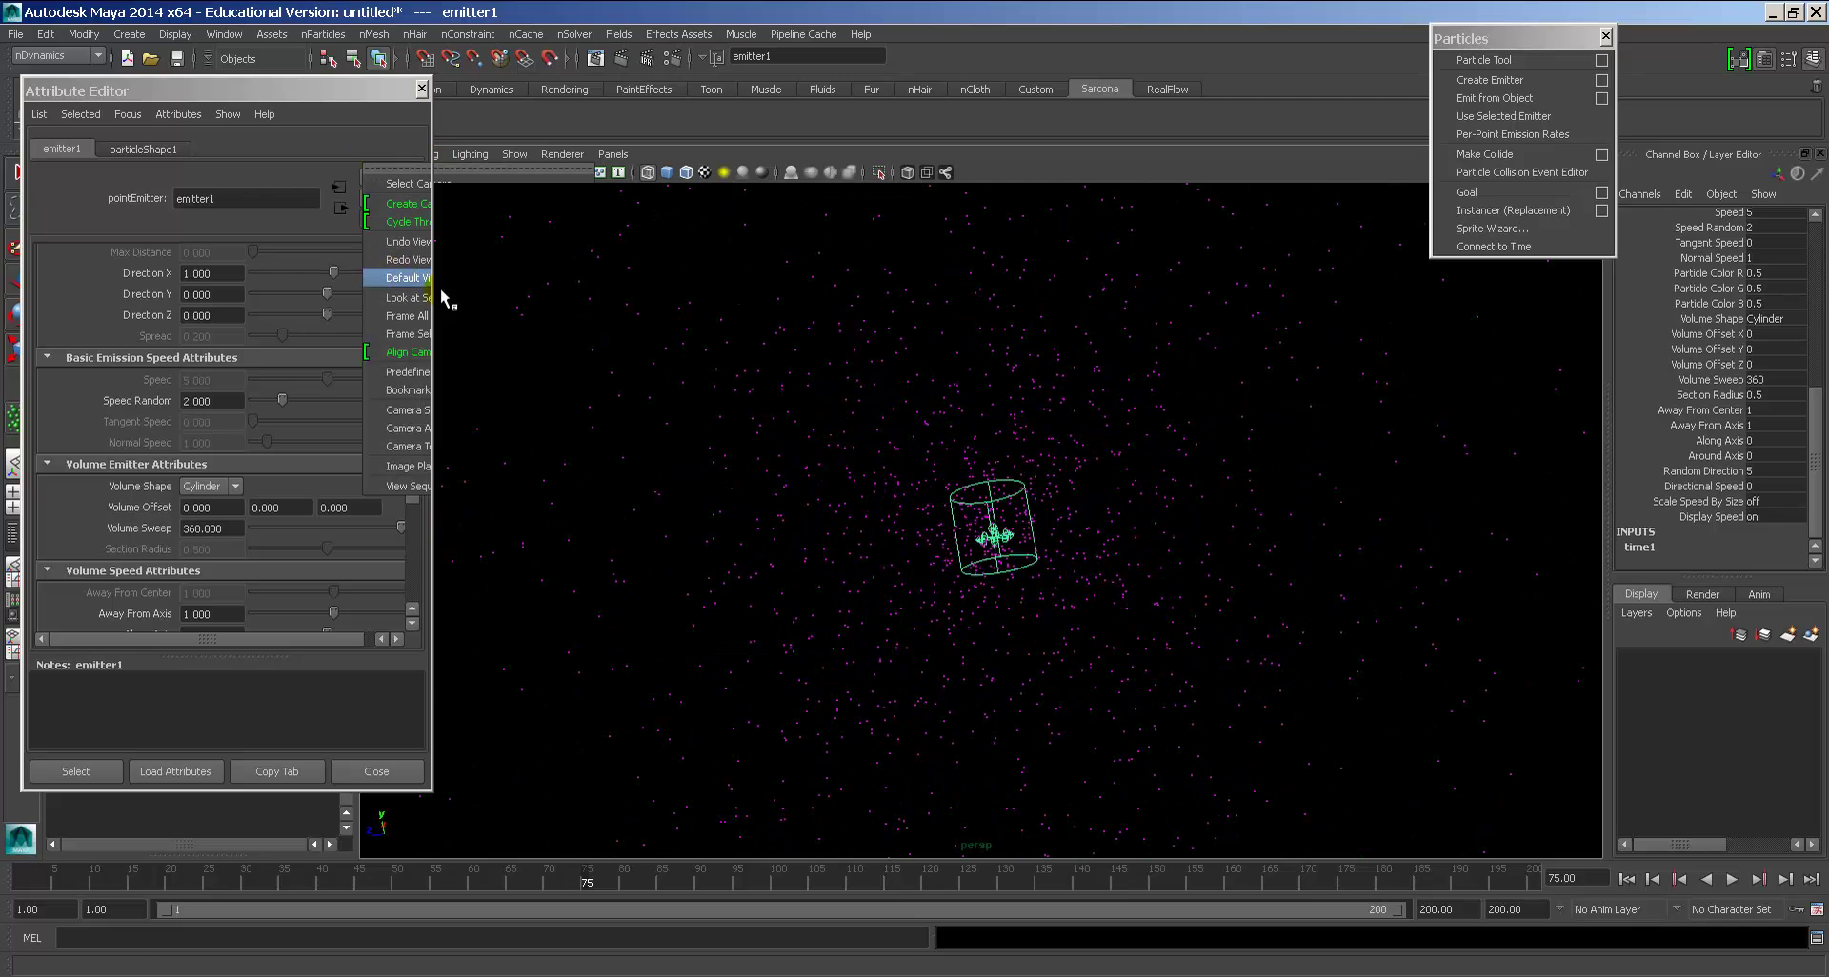
{"action": "right_click_drag", "start_coordinate": [769, 396], "coordinate": [968, 451], "text": "alt"}
{"action": "left_click_drag", "start_coordinate": [970, 452], "coordinate": [1138, 486], "text": "alt"}
Step: Set the cylinder emitter's Away From Axis speed to 0 and its Along Axis speed to 1
{"action": "scroll", "coordinate": [316, 491], "scroll_direction": "down", "scroll_amount": 3}
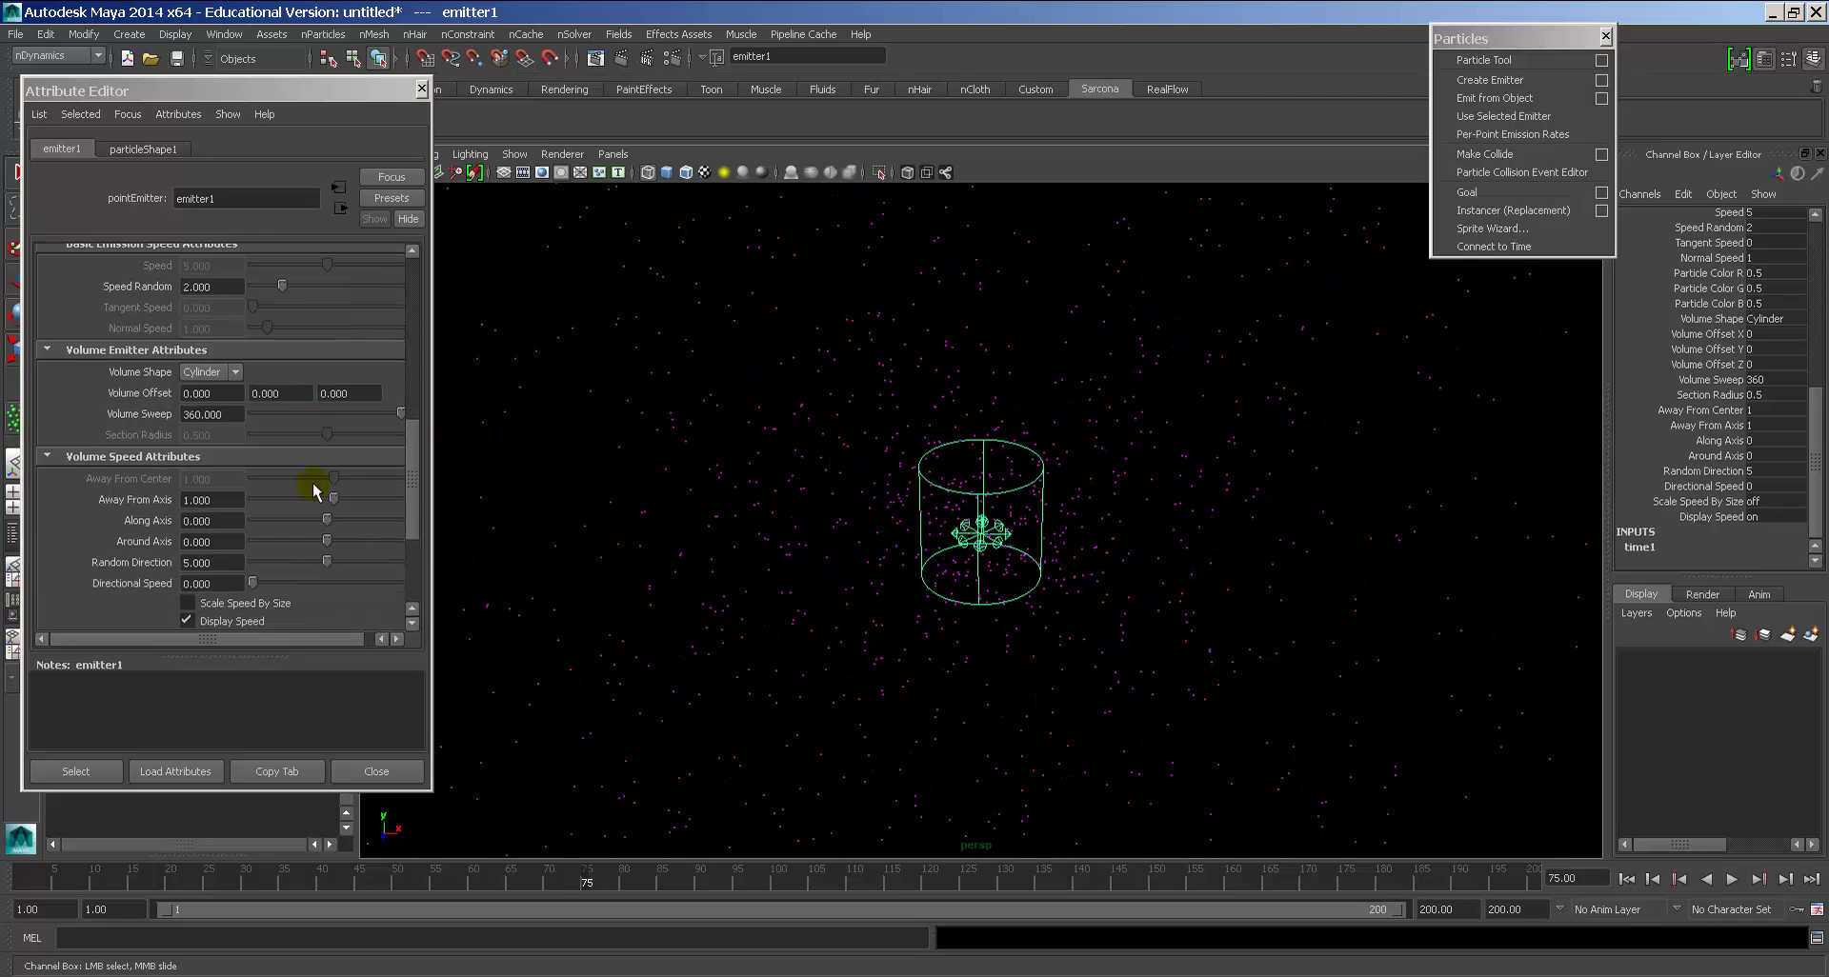
{"action": "left_click", "coordinate": [230, 501]}
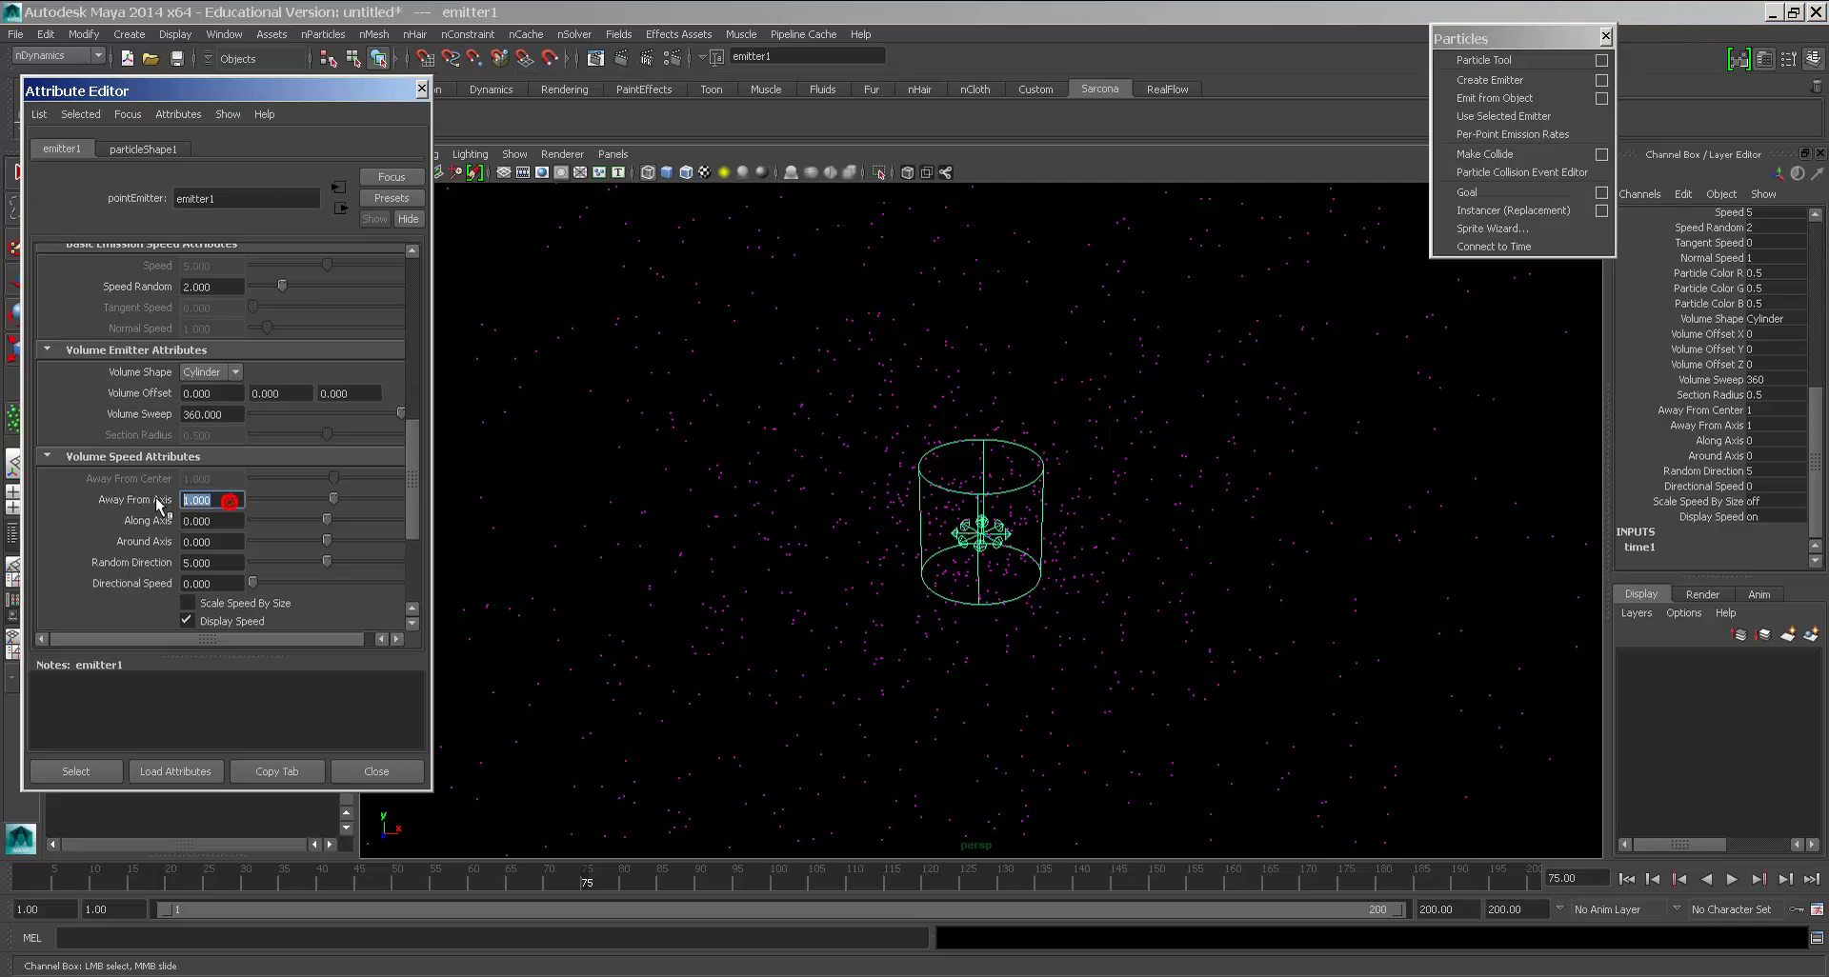
{"action": "key", "text": "Return"}
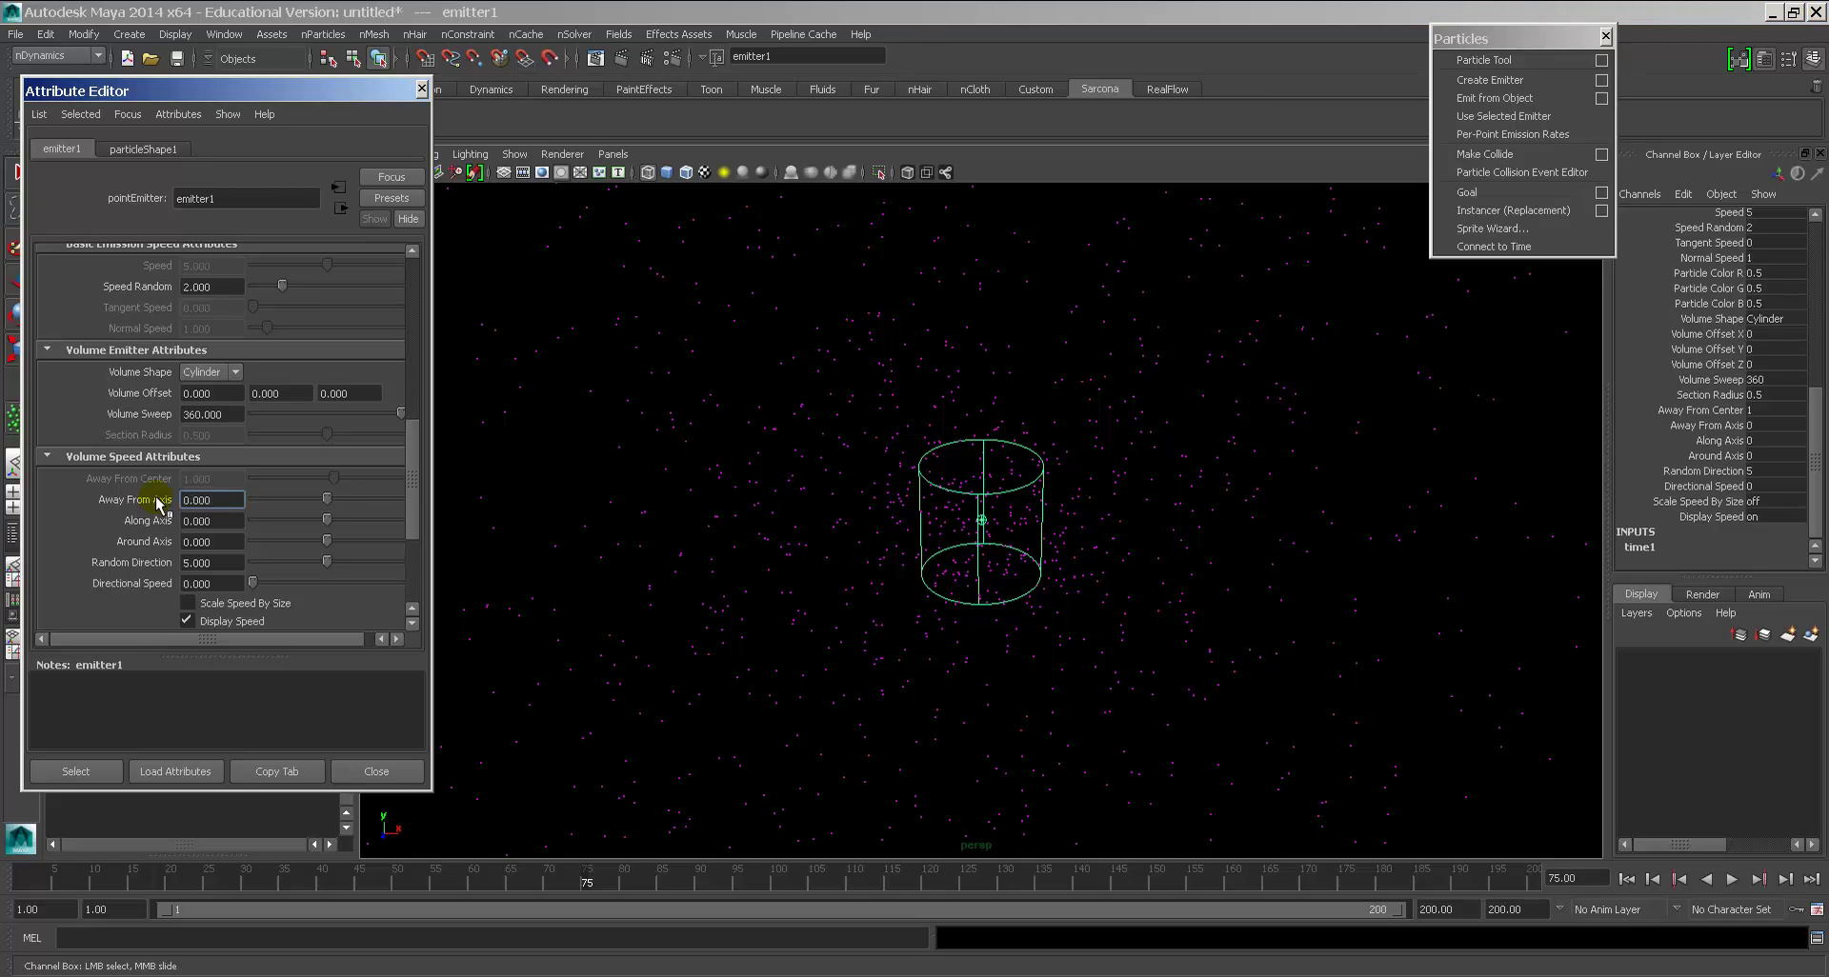
{"action": "left_click", "coordinate": [219, 520]}
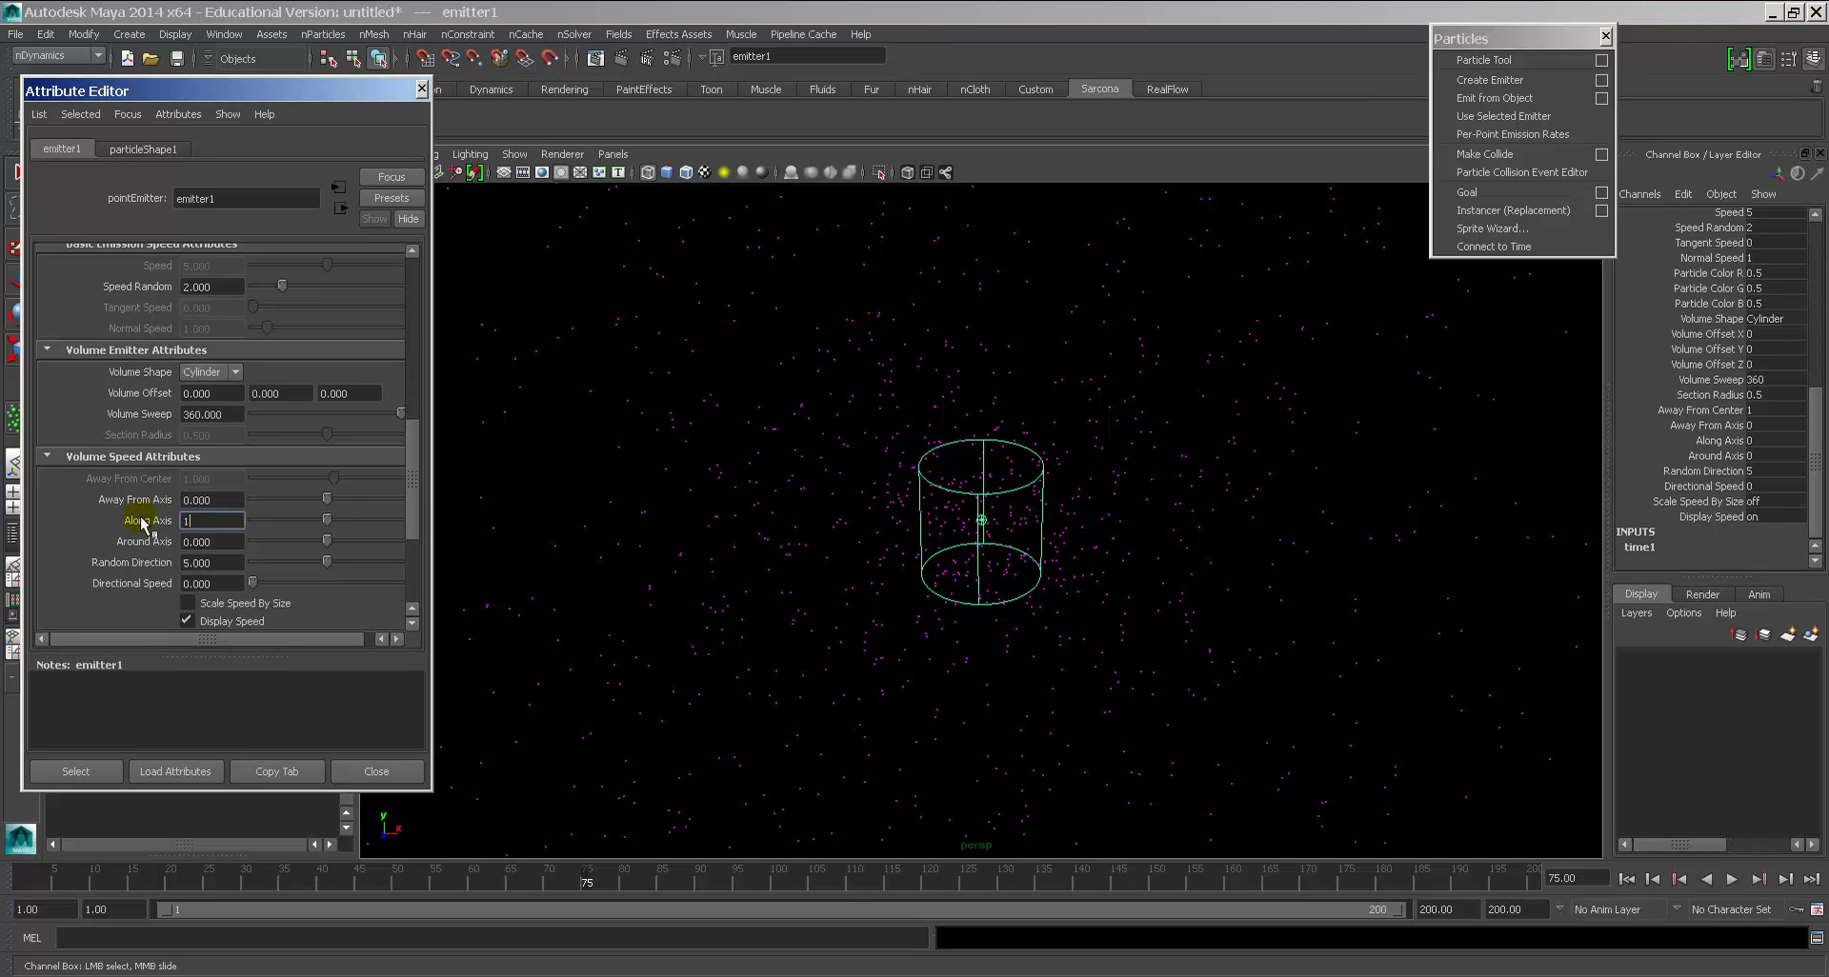
{"action": "type", "text": "1"}
{"action": "key", "text": "Return"}
Step: Play the cylinder emission from the first frame and stop it after a short stretch
{"action": "left_click", "coordinate": [1628, 879]}
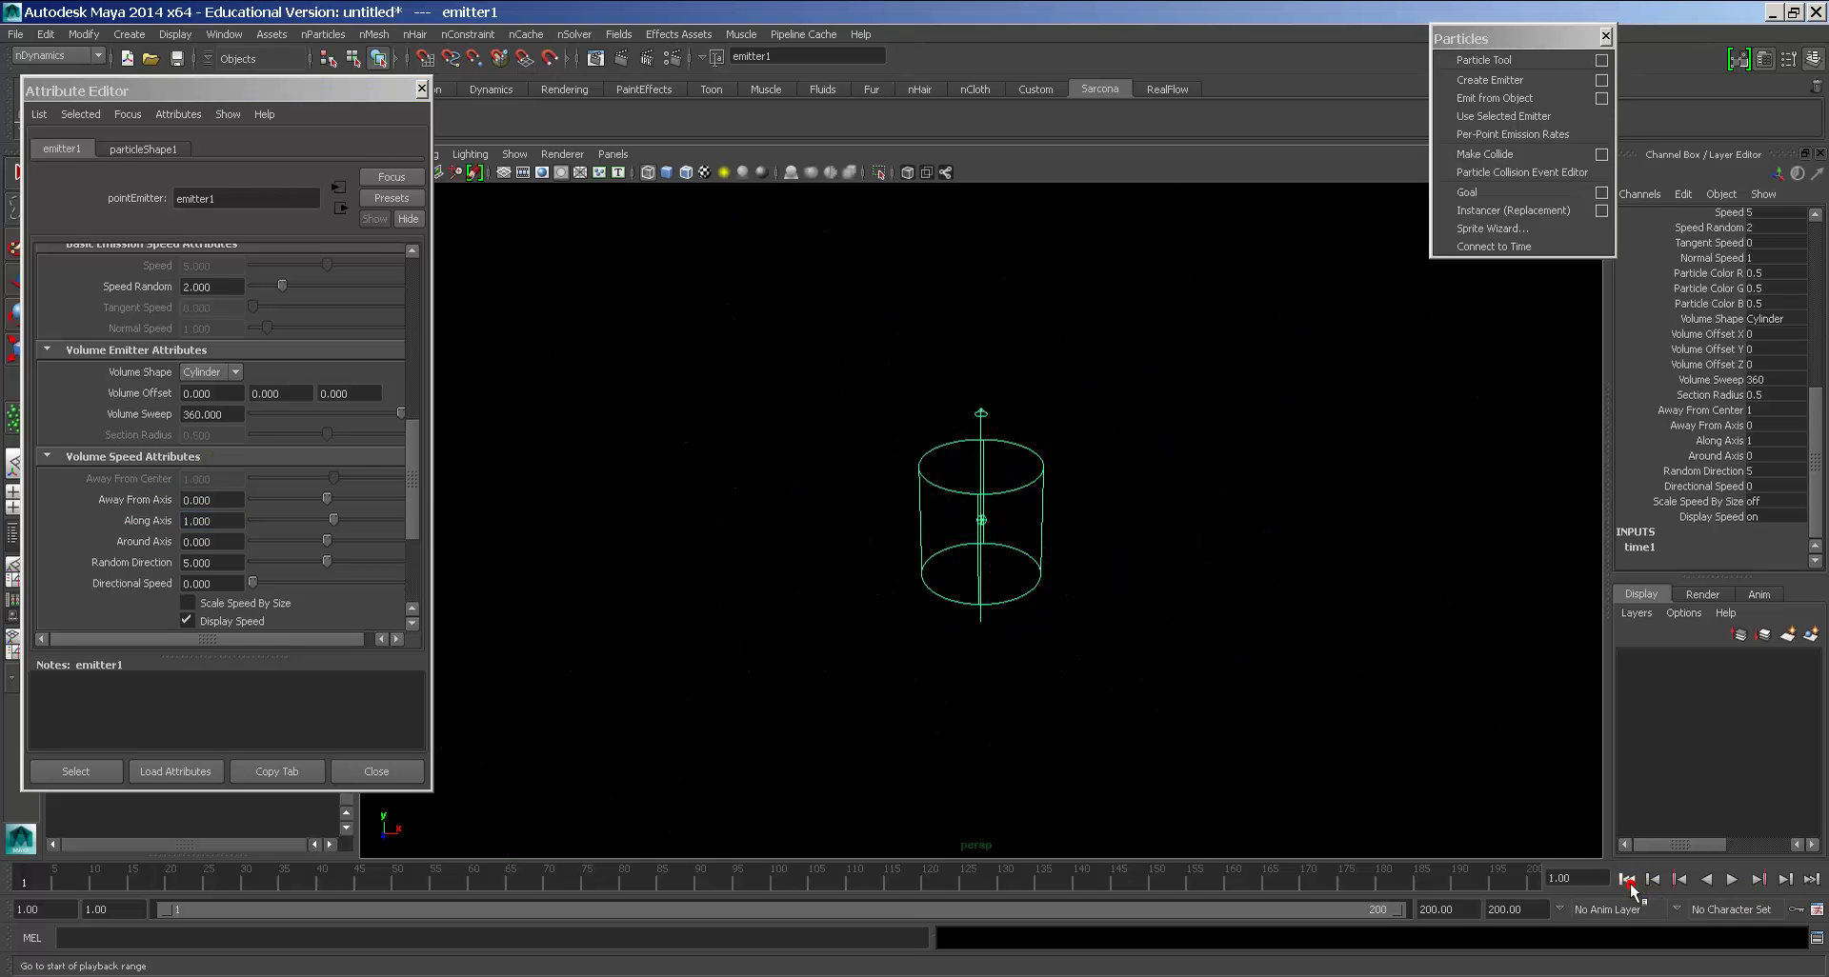
{"action": "left_click_drag", "start_coordinate": [1341, 774], "coordinate": [1323, 703], "text": "alt"}
{"action": "key", "text": "alt+v"}
{"action": "key", "text": "alt+v"}
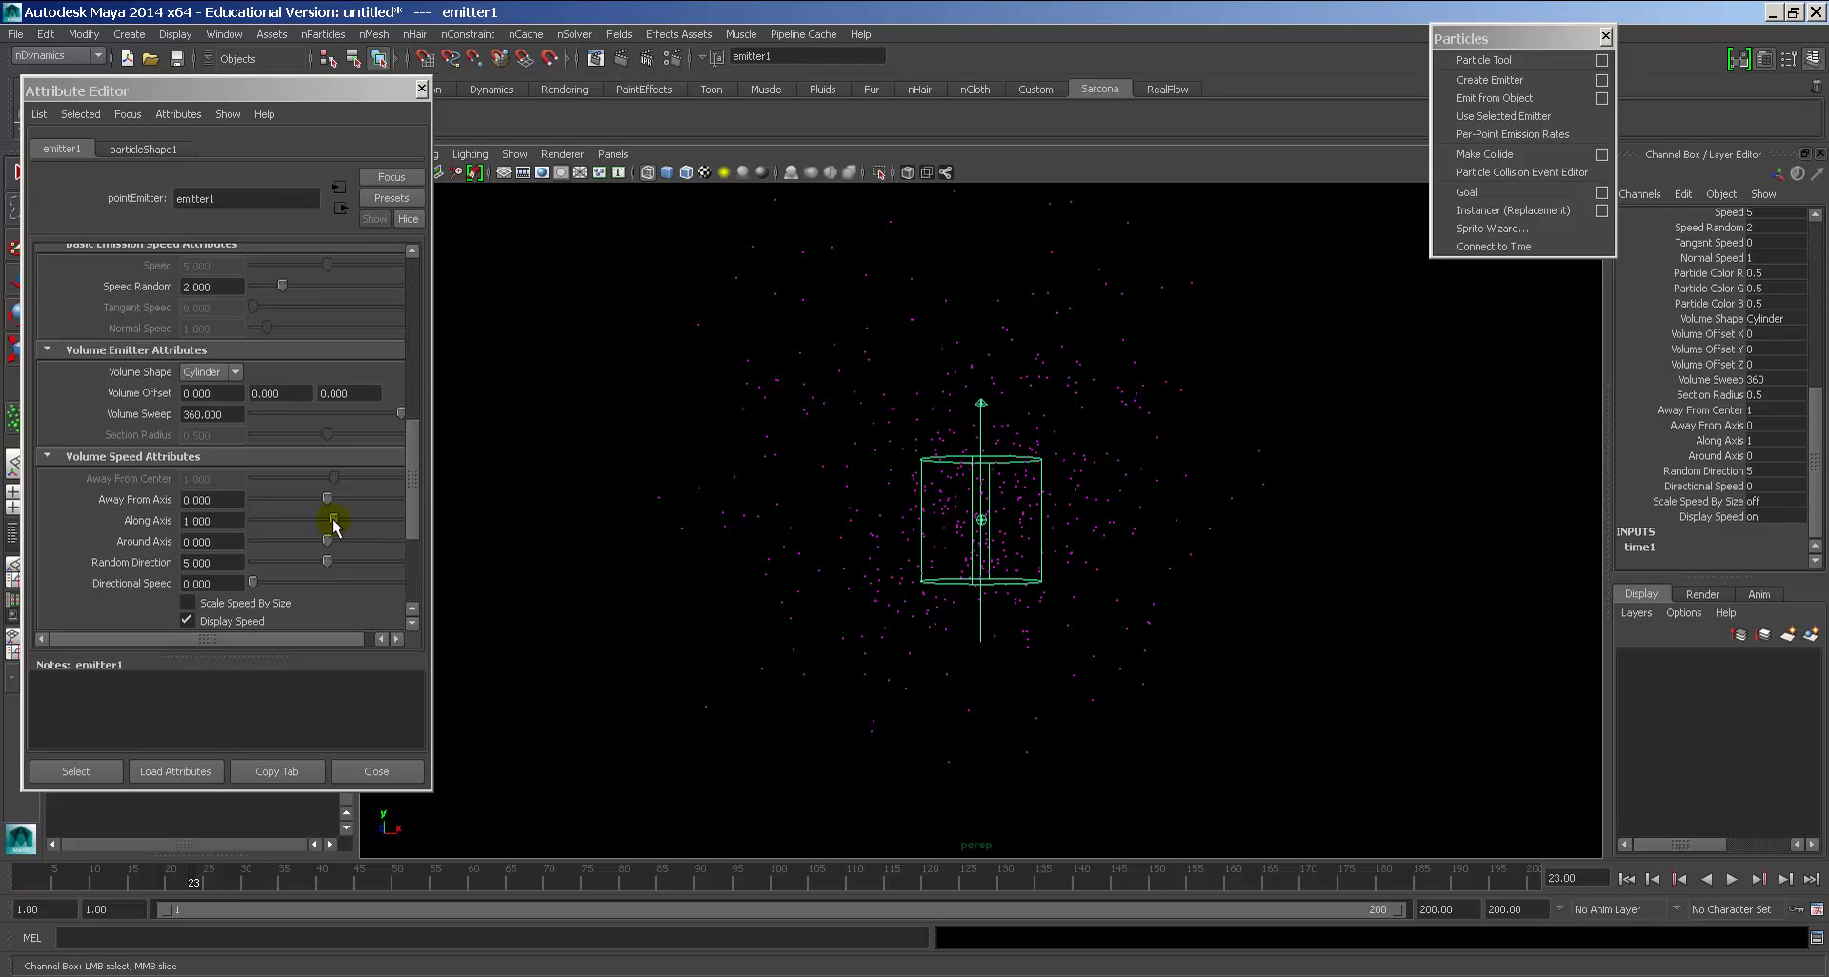
Step: Raise the emitter's Along Axis speed to 10 and set its Random Direction to 0
{"action": "left_click_drag", "start_coordinate": [334, 522], "coordinate": [756, 597]}
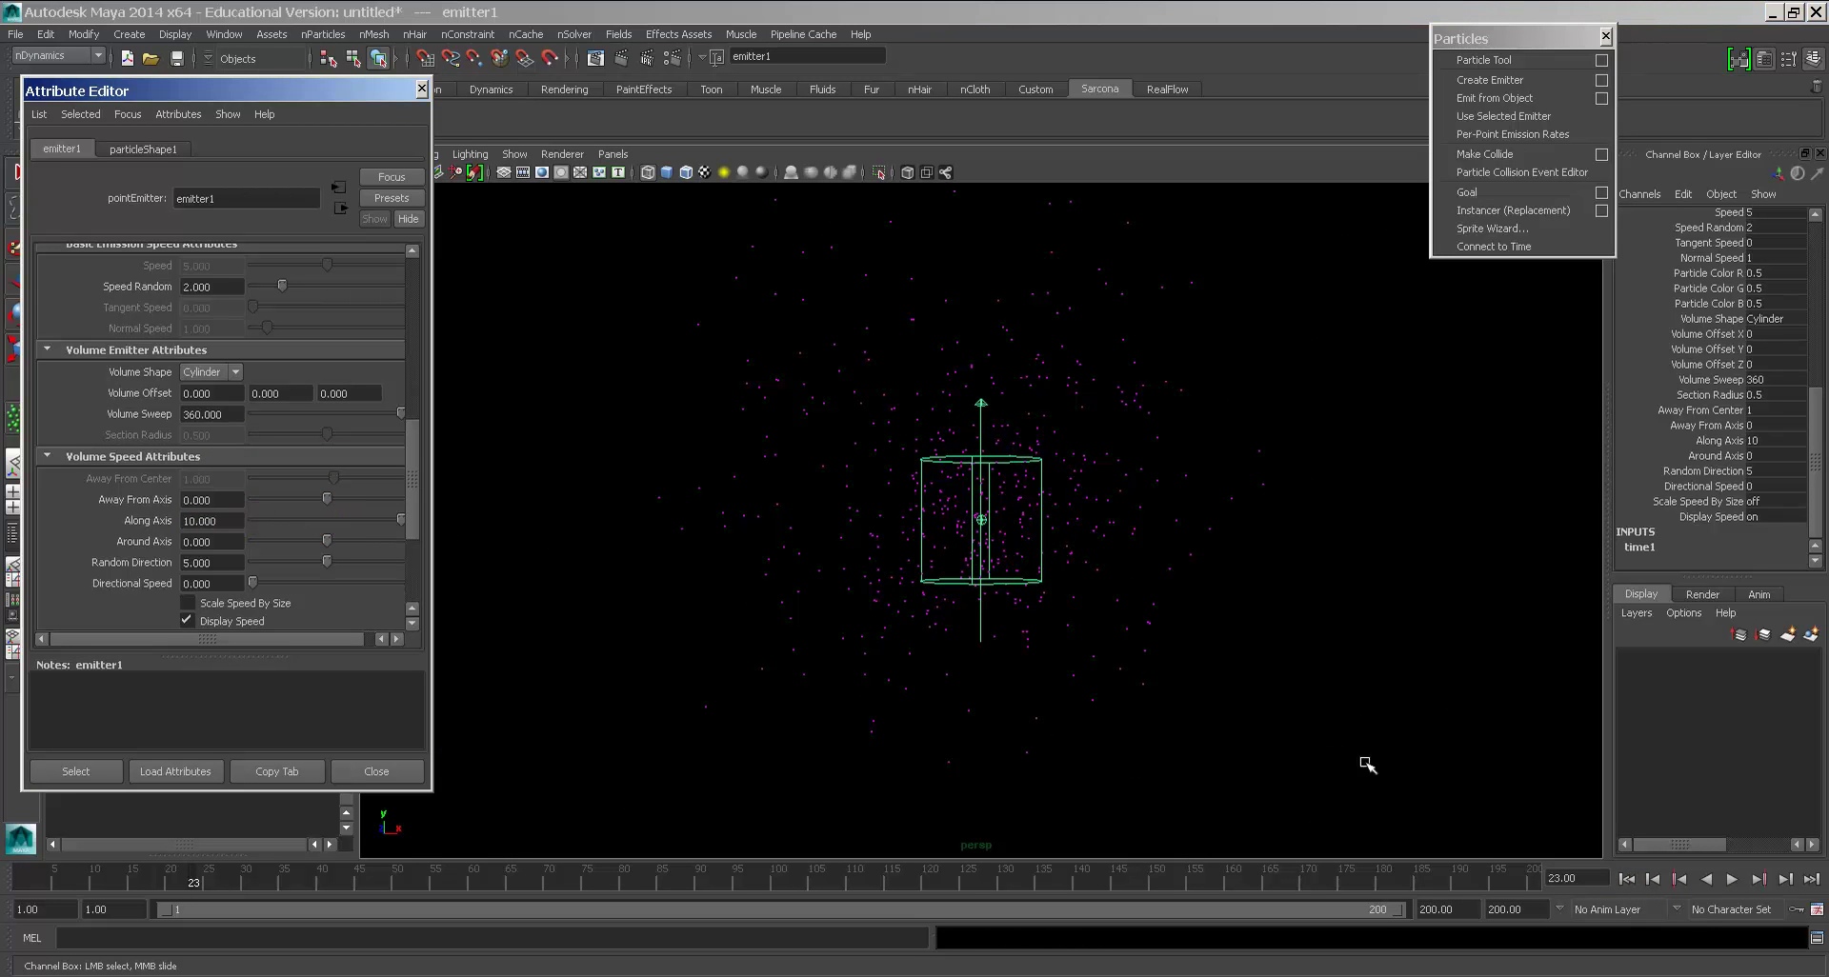
{"action": "double_click", "coordinate": [241, 562]}
{"action": "type", "text": "1"}
{"action": "key", "text": "Return"}
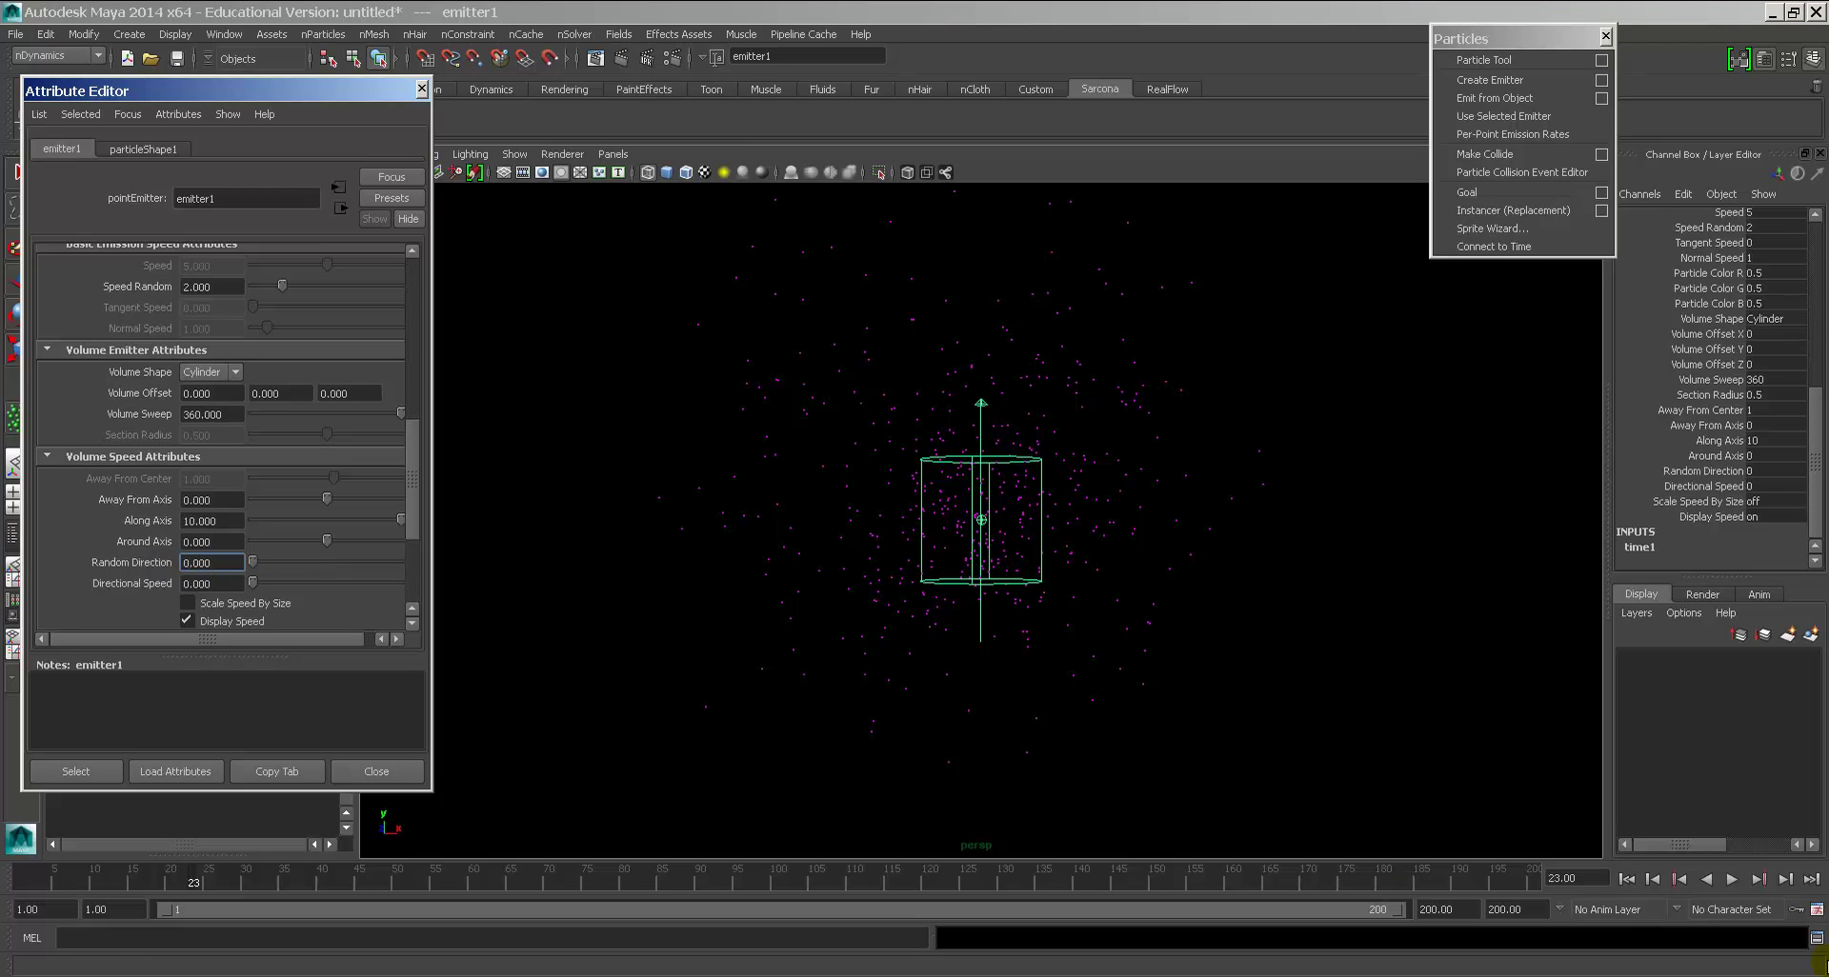
Step: Replay the particles streaming along the cylinder's axis from the first frame and stop the playback
{"action": "left_click", "coordinate": [1629, 878]}
{"action": "left_click", "coordinate": [1732, 879]}
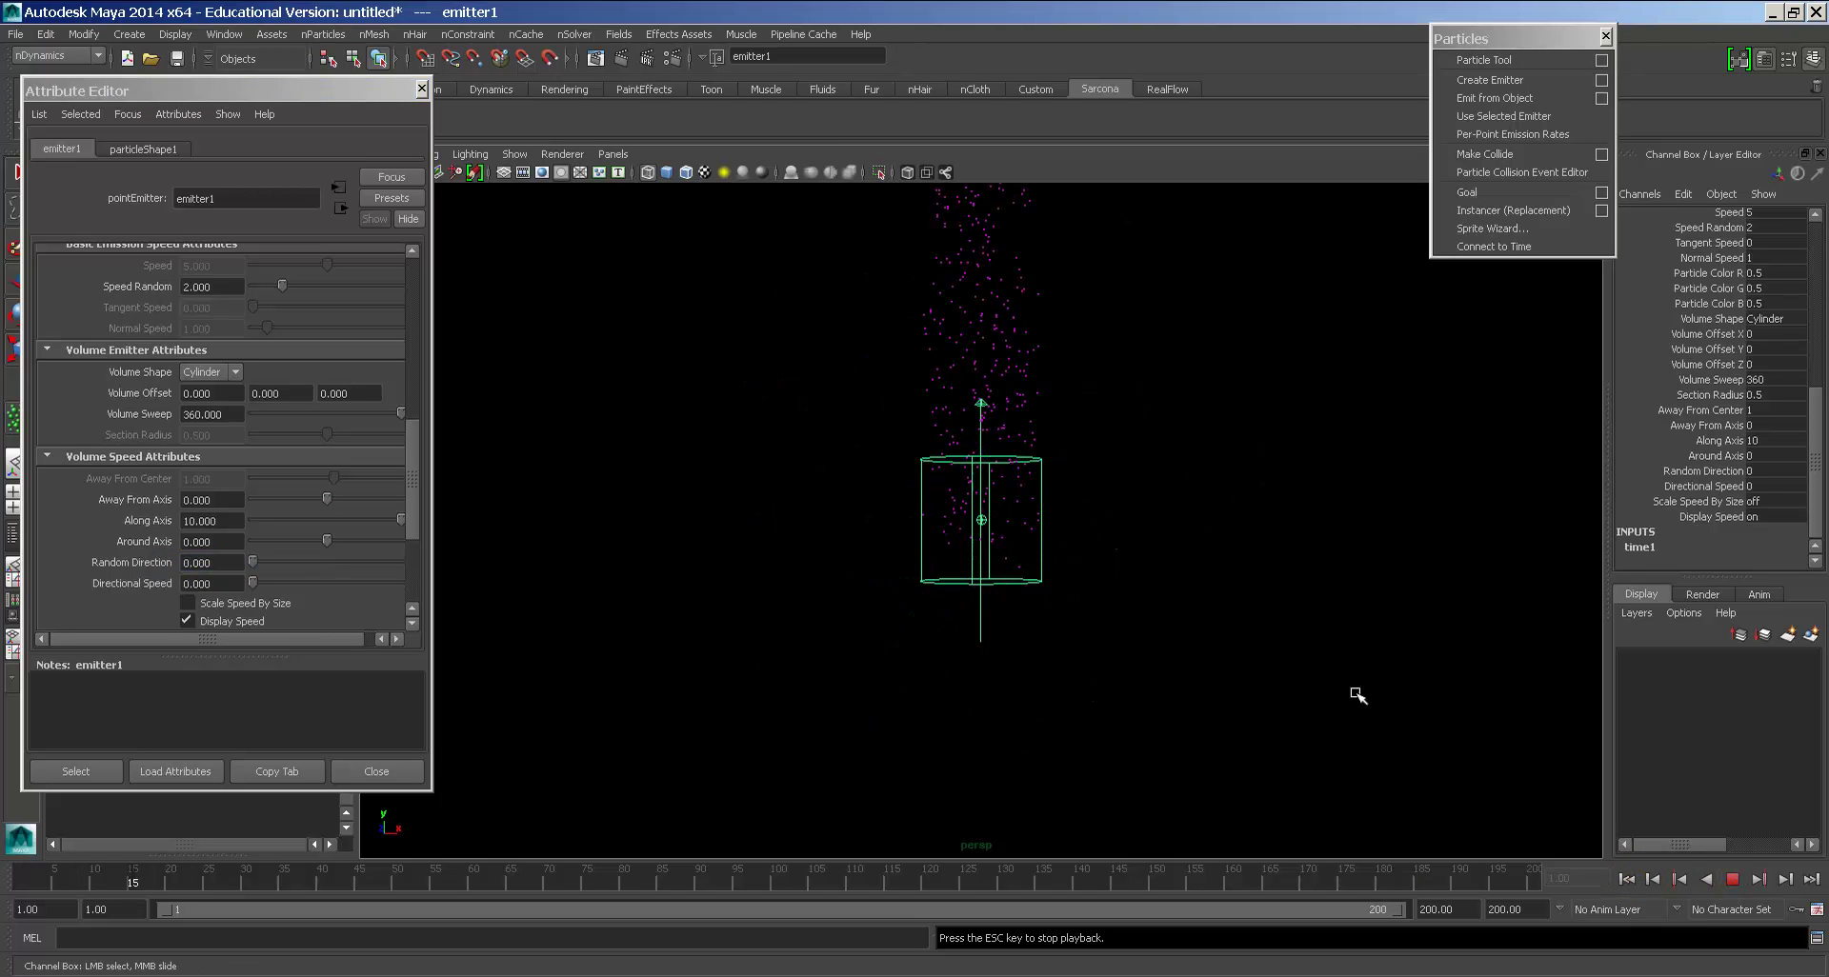
{"action": "left_click_drag", "start_coordinate": [1376, 760], "coordinate": [1186, 719], "text": "alt"}
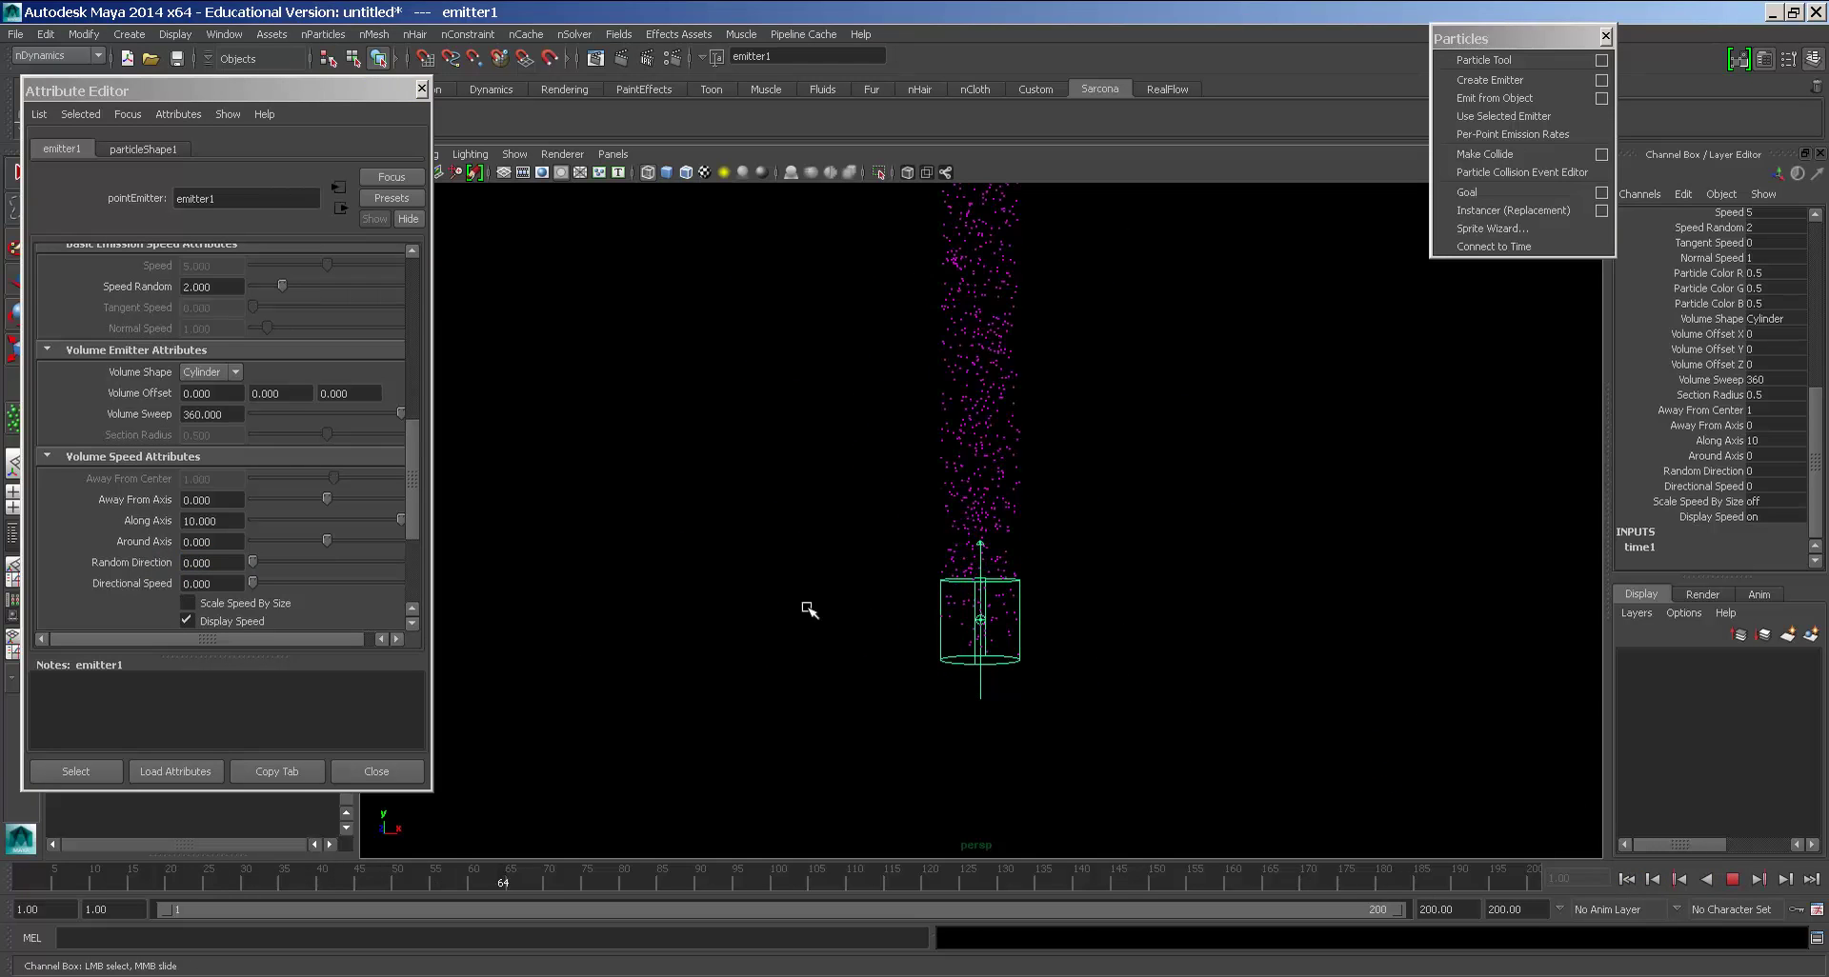
{"action": "key", "text": "Escape"}
Step: Raise the emitter's Random Direction to 0.327 and continue the playback from the current frame
{"action": "left_click_drag", "start_coordinate": [250, 565], "coordinate": [301, 564]}
{"action": "key", "text": "alt+v"}
{"action": "key", "text": "Escape"}
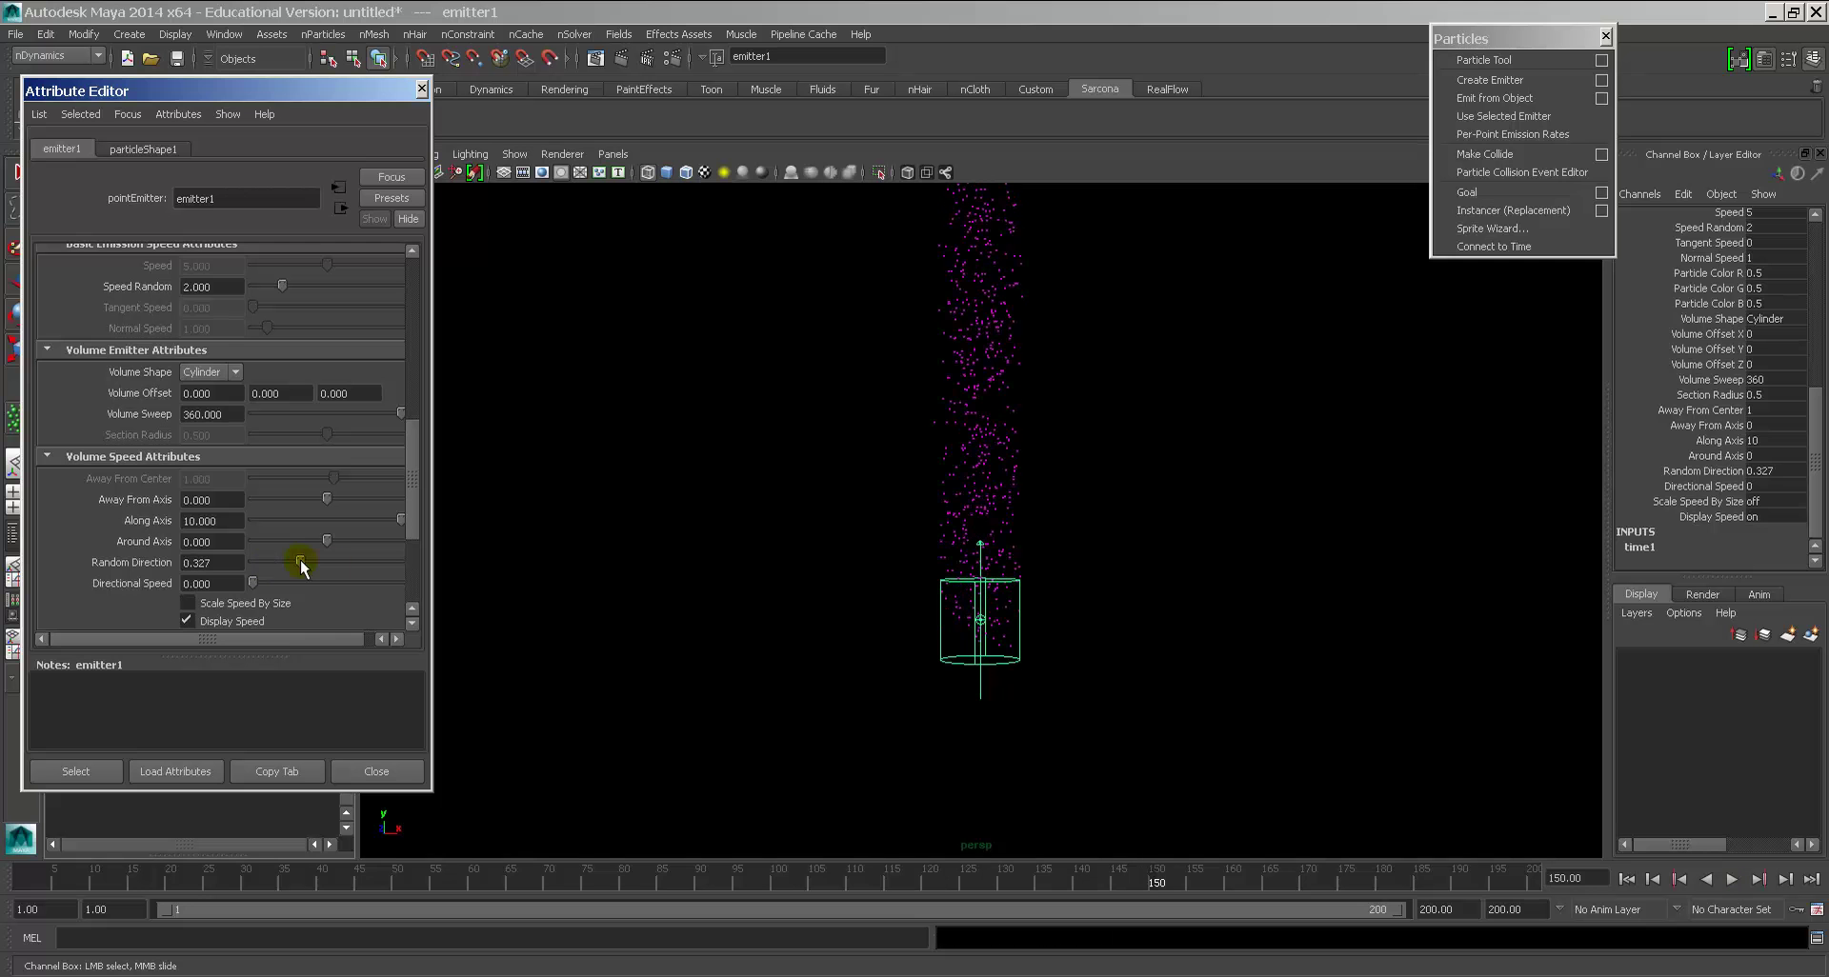
Step: Replay the emission from the first frame and raise the emitter's Random Direction to 0.968
{"action": "left_click", "coordinate": [1625, 880]}
{"action": "key", "text": "alt+v"}
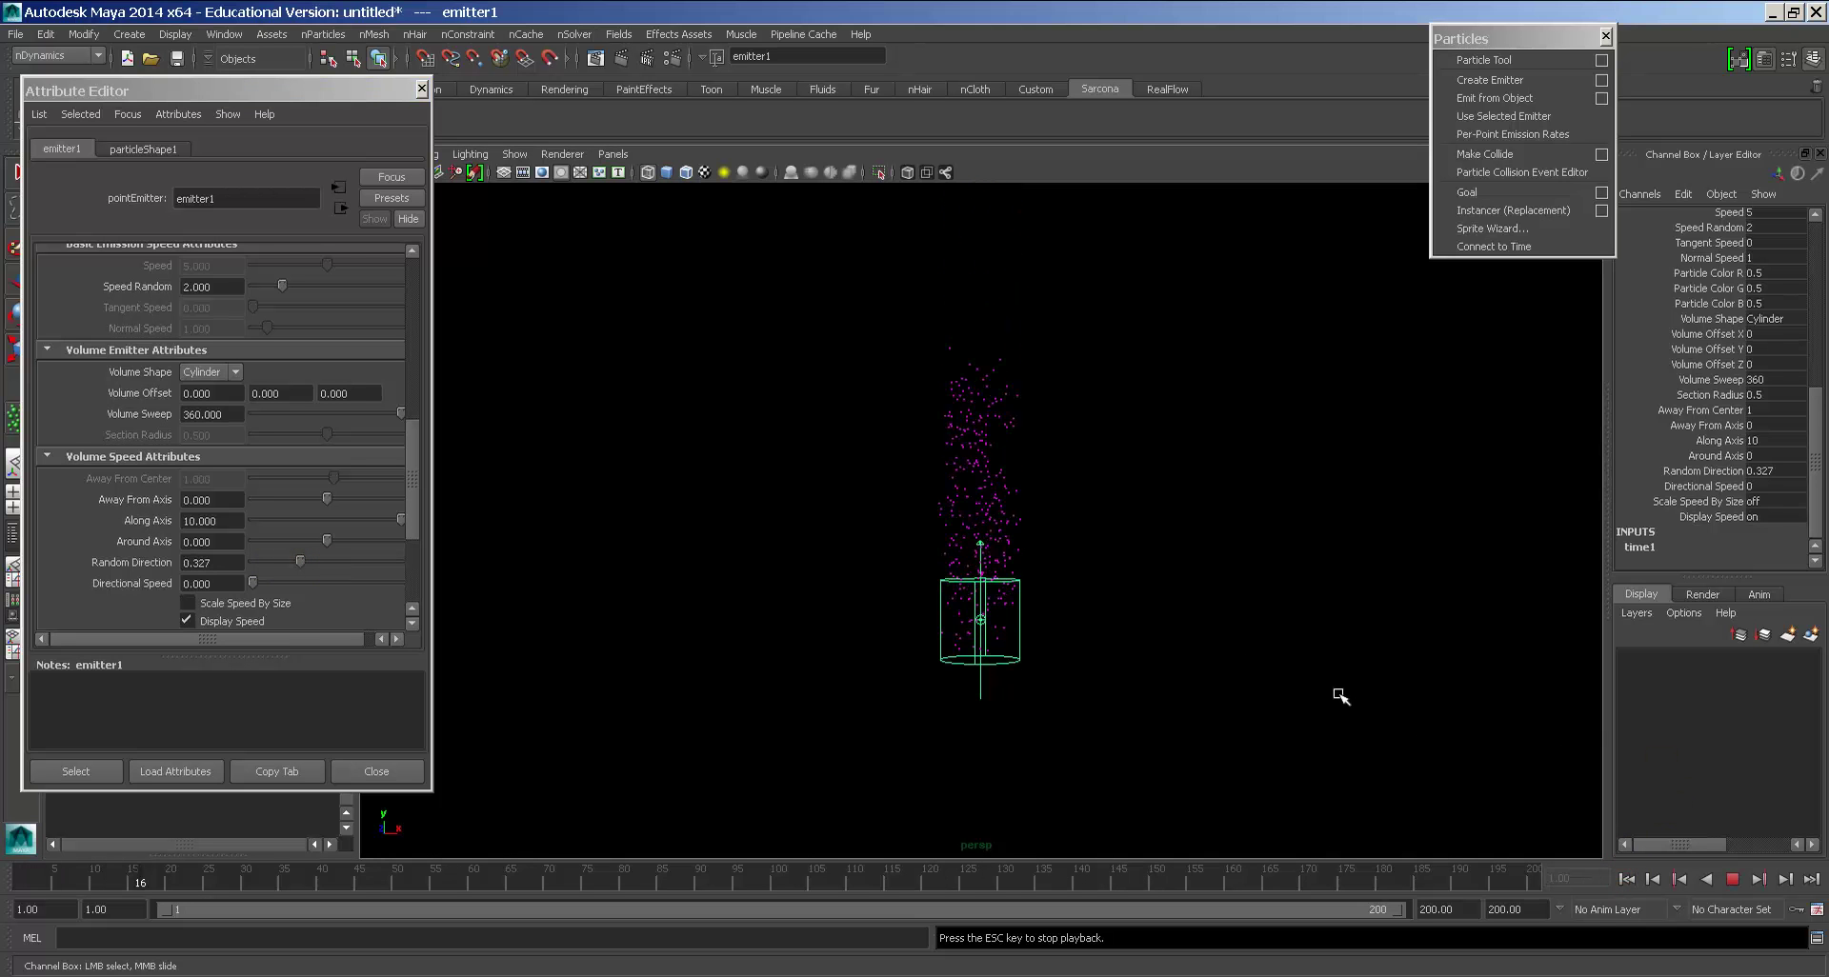
{"action": "left_click_drag", "start_coordinate": [324, 562], "coordinate": [396, 563]}
{"action": "middle_click", "coordinate": [686, 604]}
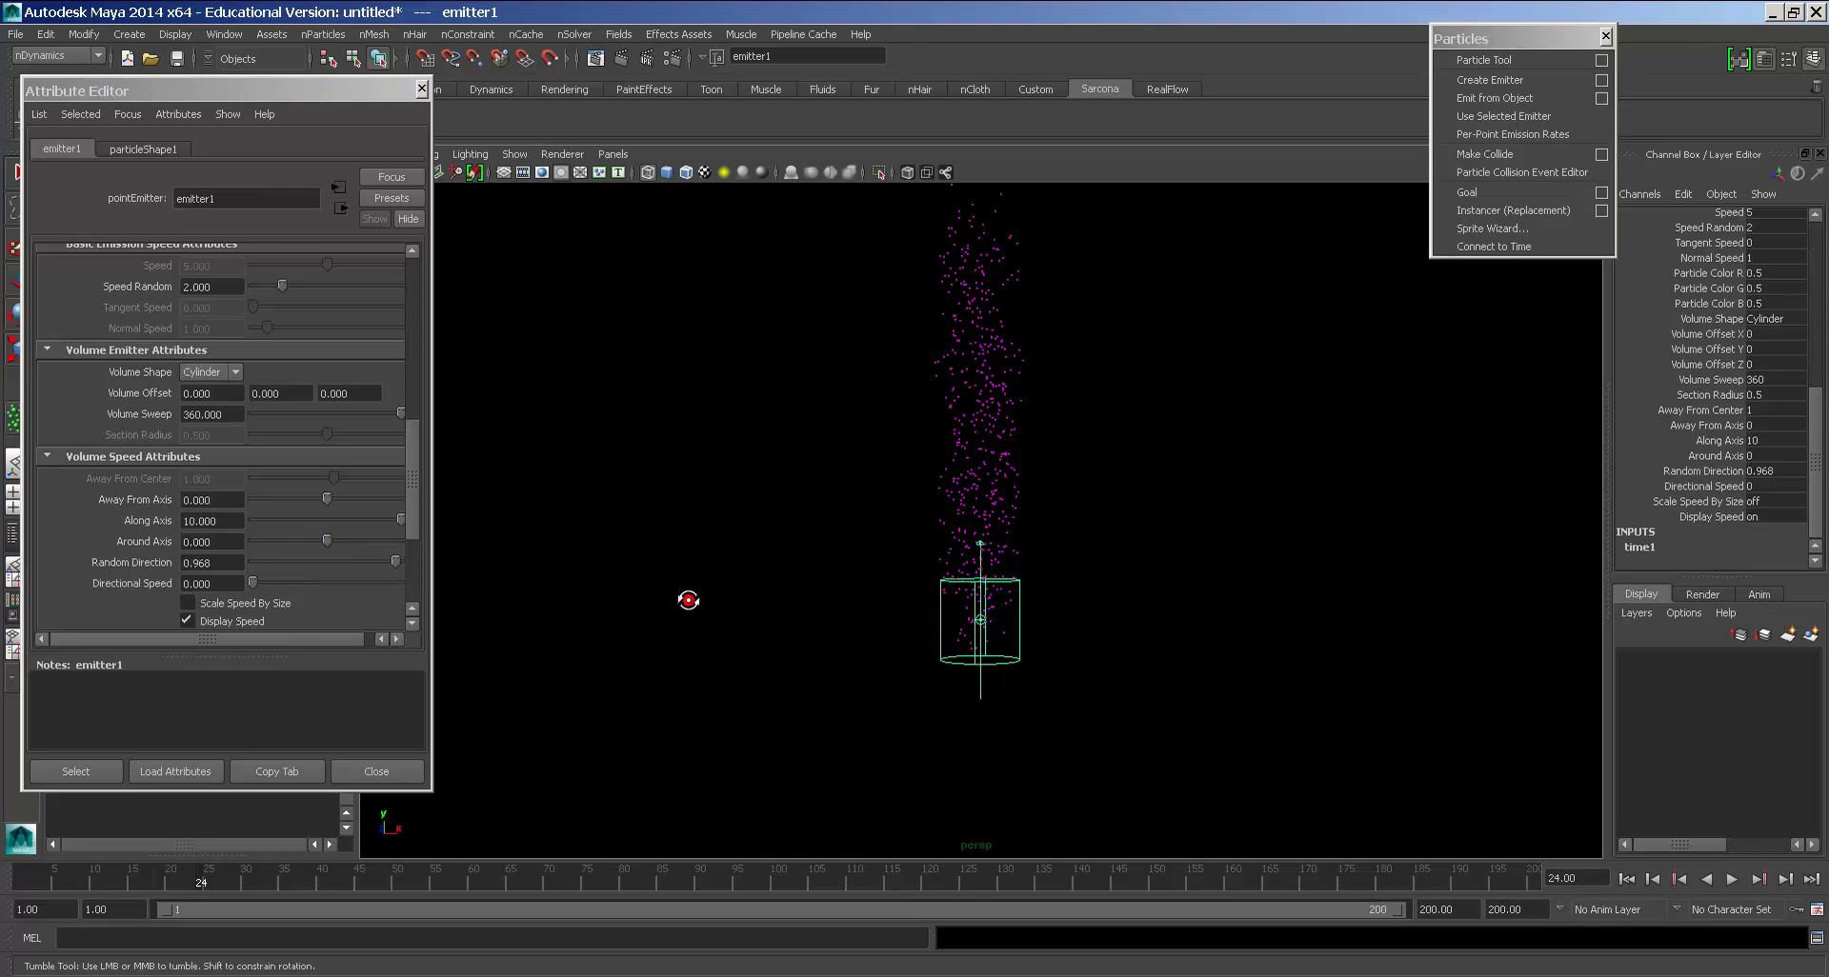
Step: Continue playing the emission while viewing the whole particle stream, and stop the playback
{"action": "key", "text": "alt+v"}
{"action": "middle_click_drag", "start_coordinate": [890, 535], "coordinate": [903, 687], "text": "alt"}
{"action": "right_click_drag", "start_coordinate": [903, 688], "coordinate": [648, 666], "text": "alt"}
{"action": "middle_click_drag", "start_coordinate": [848, 616], "coordinate": [836, 668], "text": "alt"}
{"action": "key", "text": "Escape"}
Step: Set the emitter's Random Direction to 2, replay the particles from the first frame and stop the playback
{"action": "double_click", "coordinate": [211, 562]}
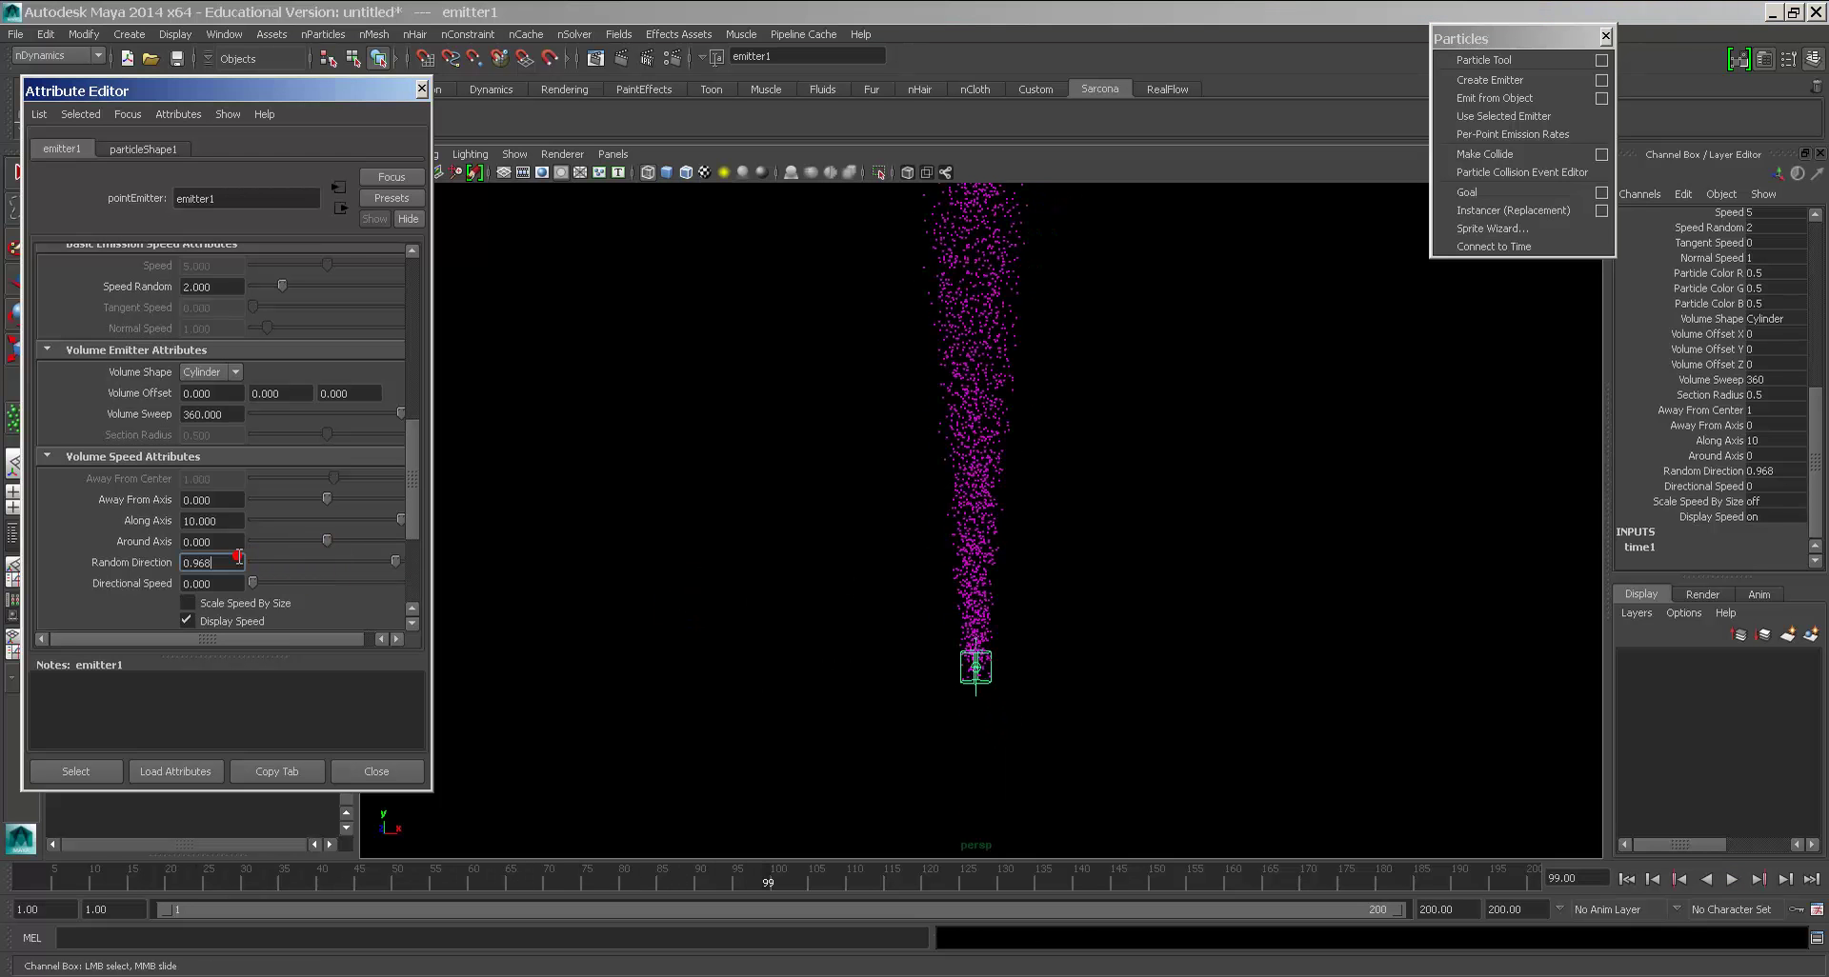
{"action": "type", "text": "2"}
{"action": "key", "text": "Tab"}
{"action": "left_click", "coordinate": [1626, 878]}
{"action": "left_click", "coordinate": [1732, 878]}
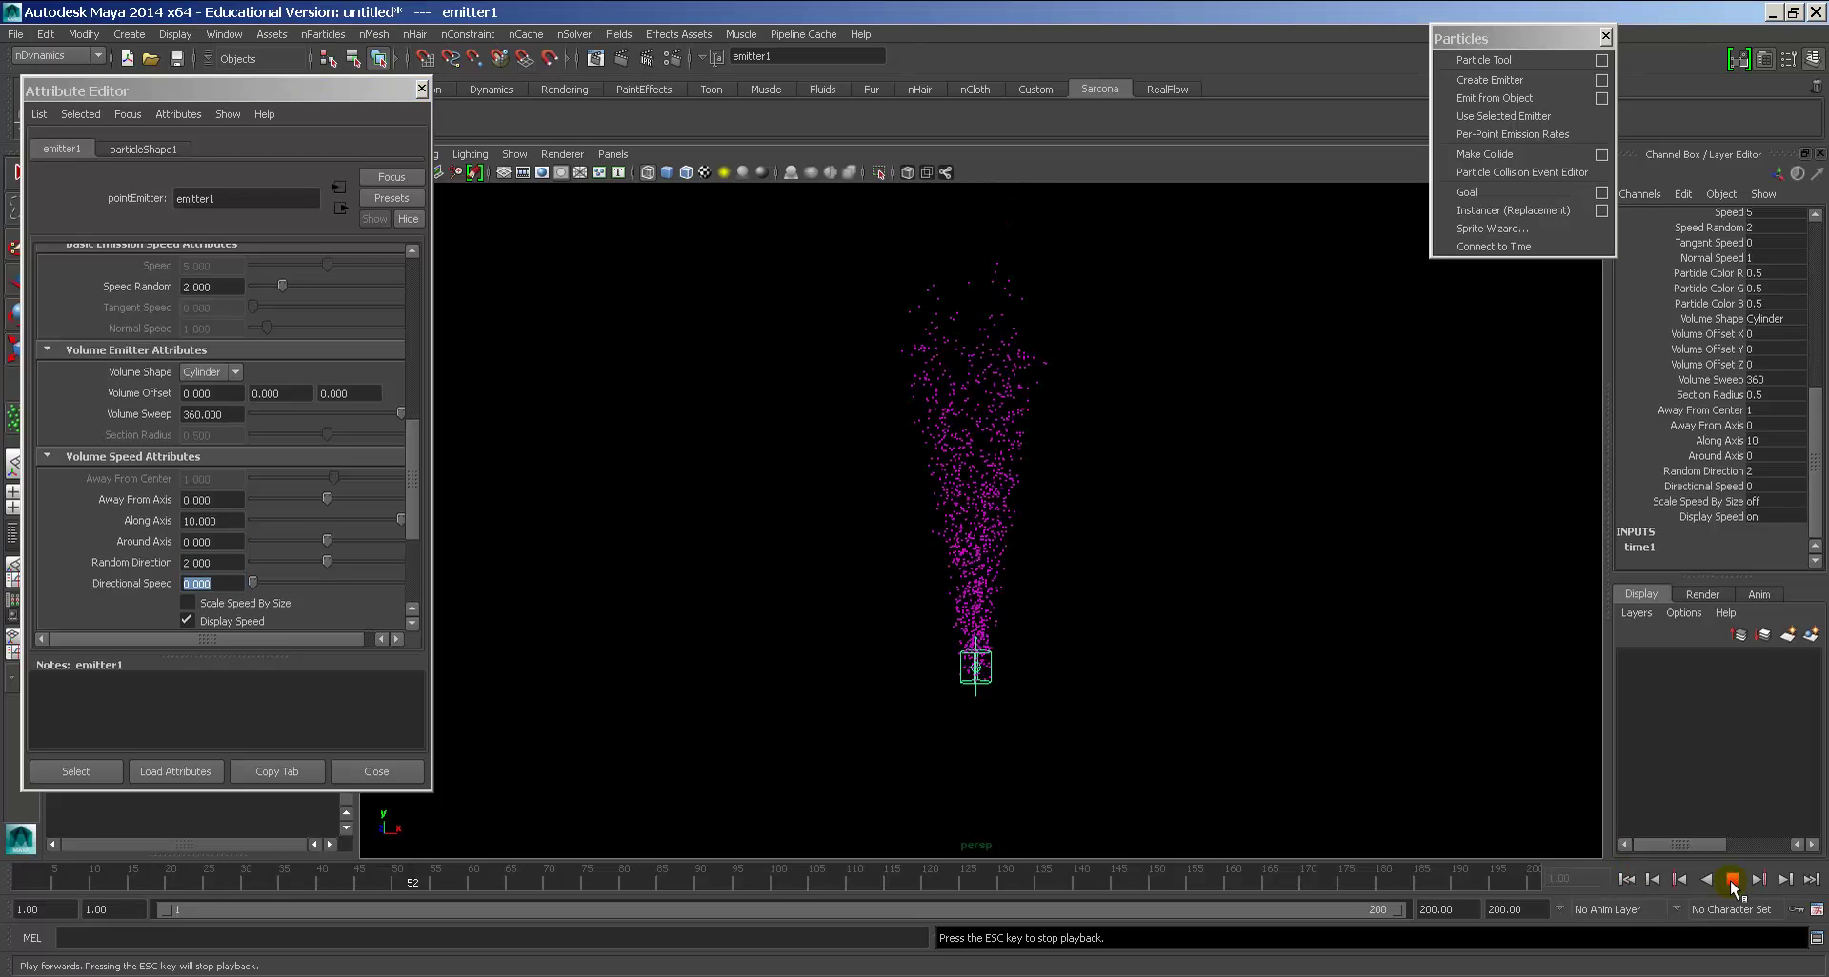
{"action": "left_click", "coordinate": [1732, 878]}
Step: Return to the first frame and turn on Scale Rate By Object Size for the emitter
{"action": "left_click_drag", "start_coordinate": [1131, 662], "coordinate": [1002, 602], "text": "alt"}
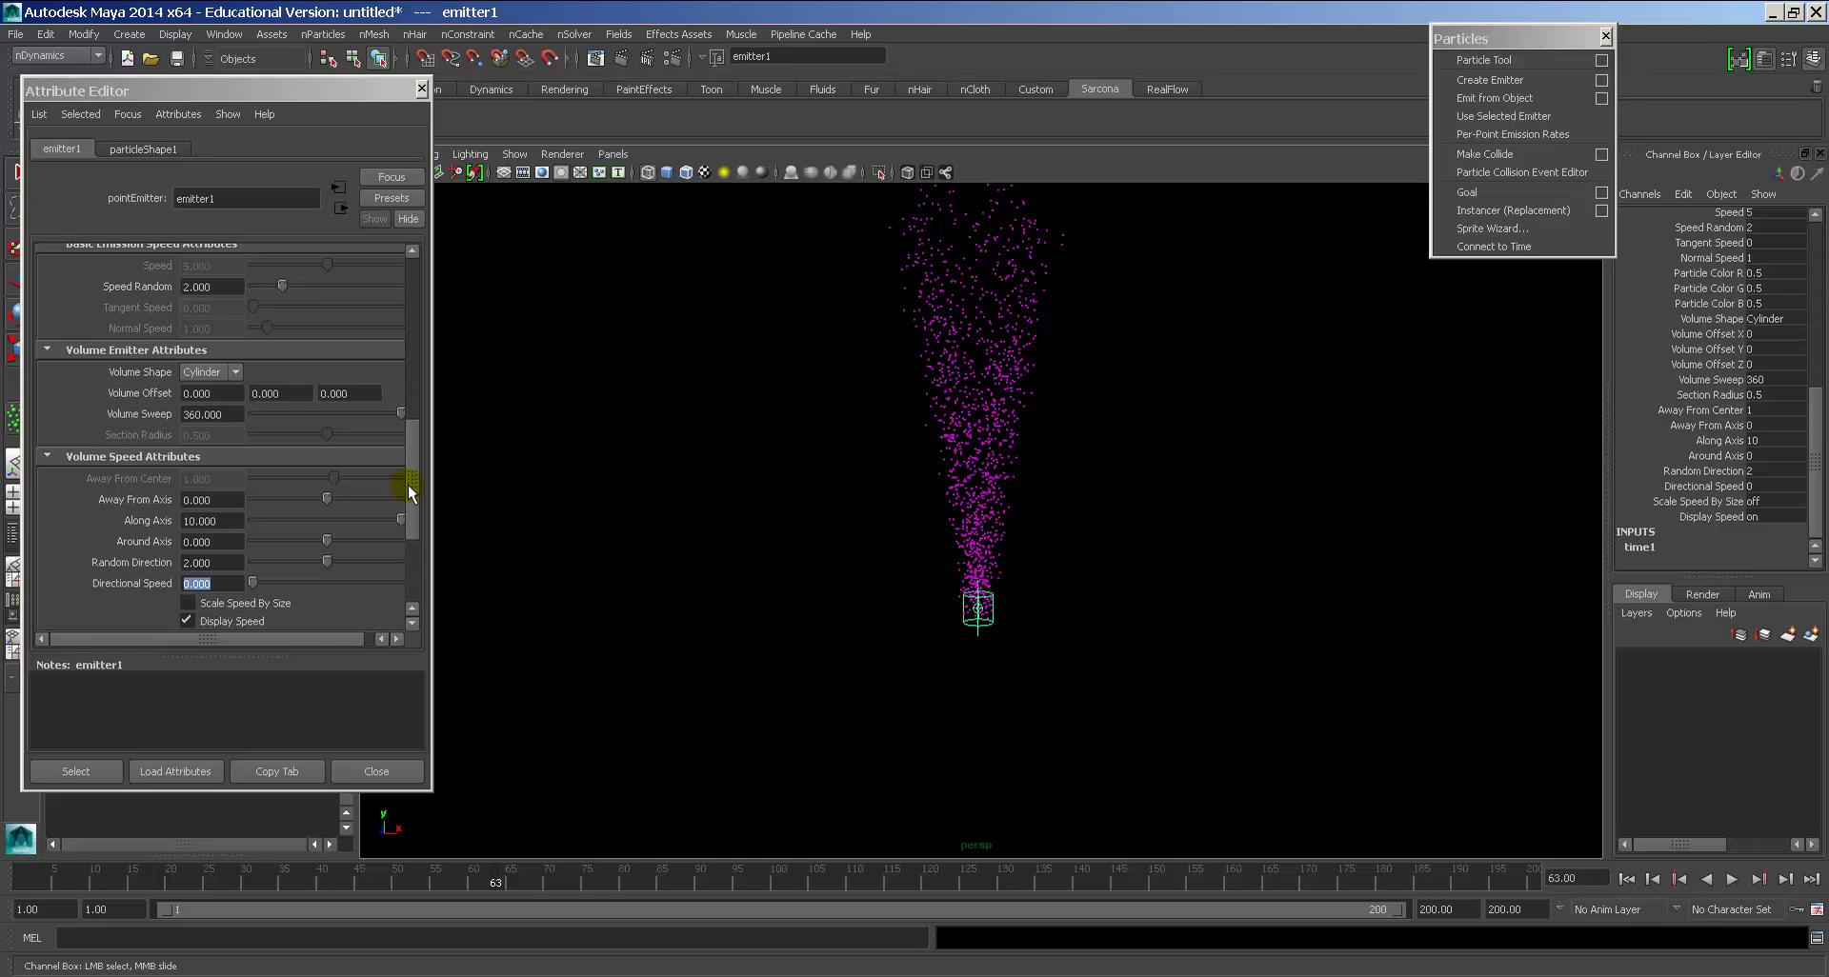
{"action": "left_click_drag", "start_coordinate": [408, 484], "coordinate": [387, 574]}
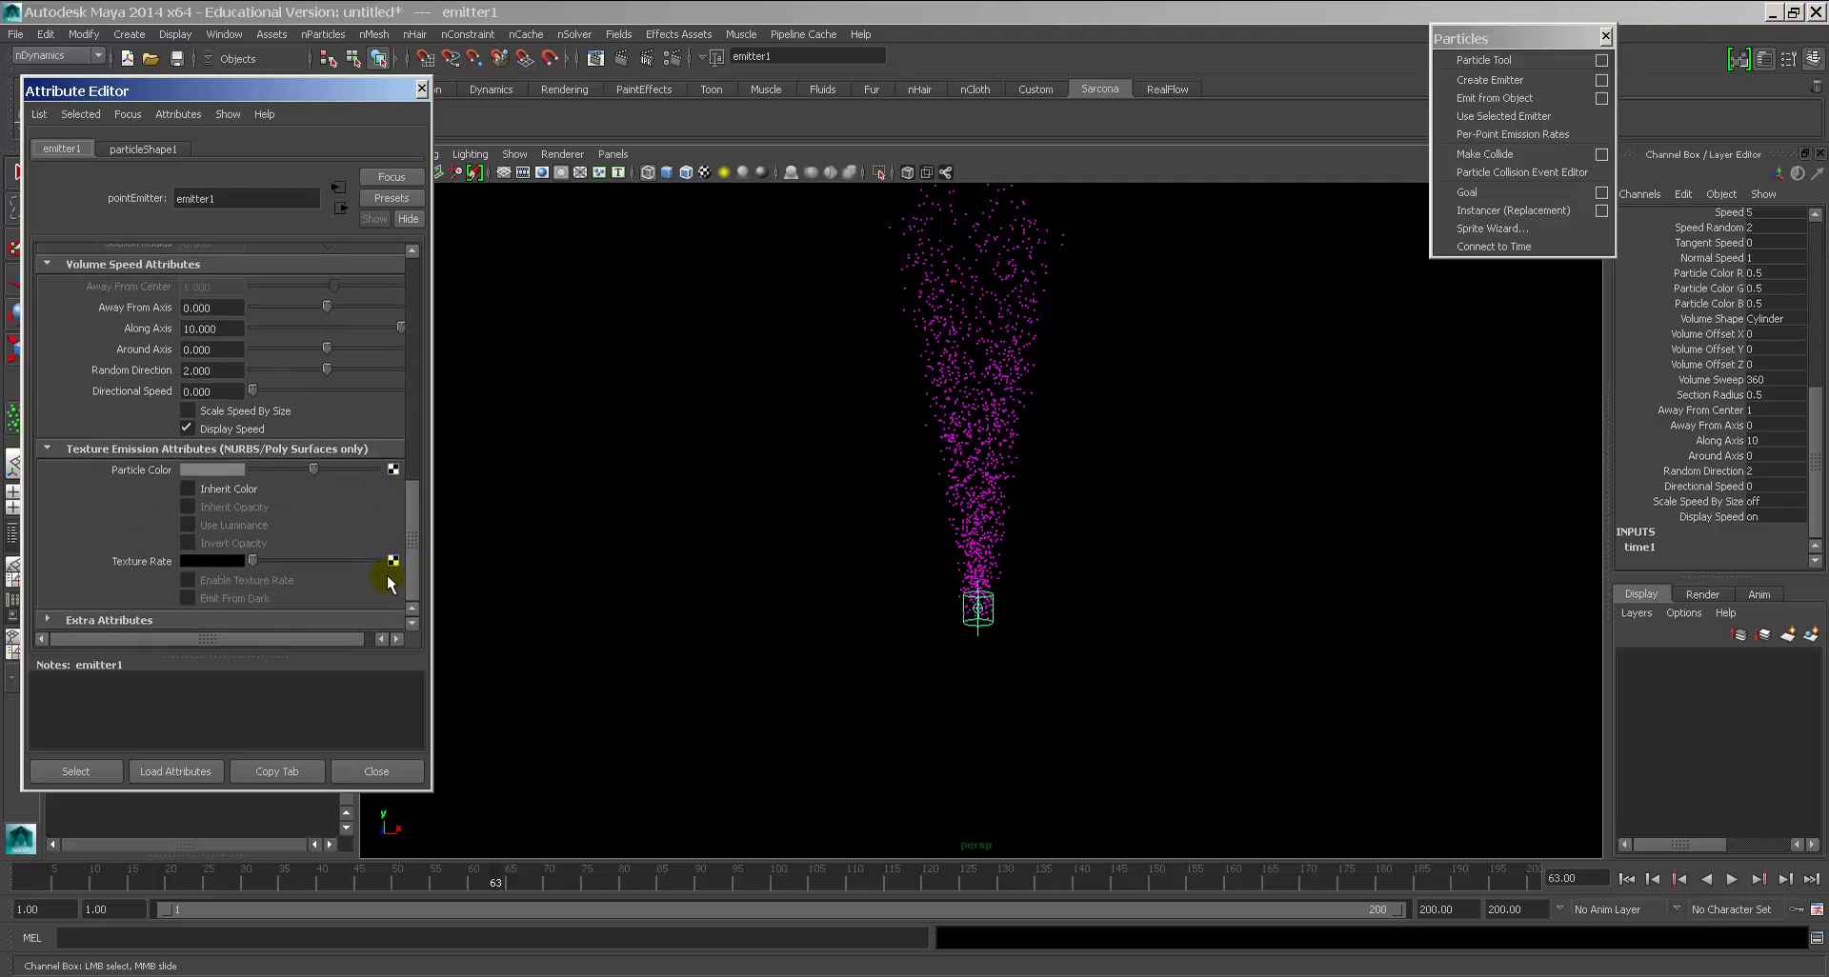
{"action": "scroll", "coordinate": [359, 469], "scroll_direction": "up", "scroll_amount": 10}
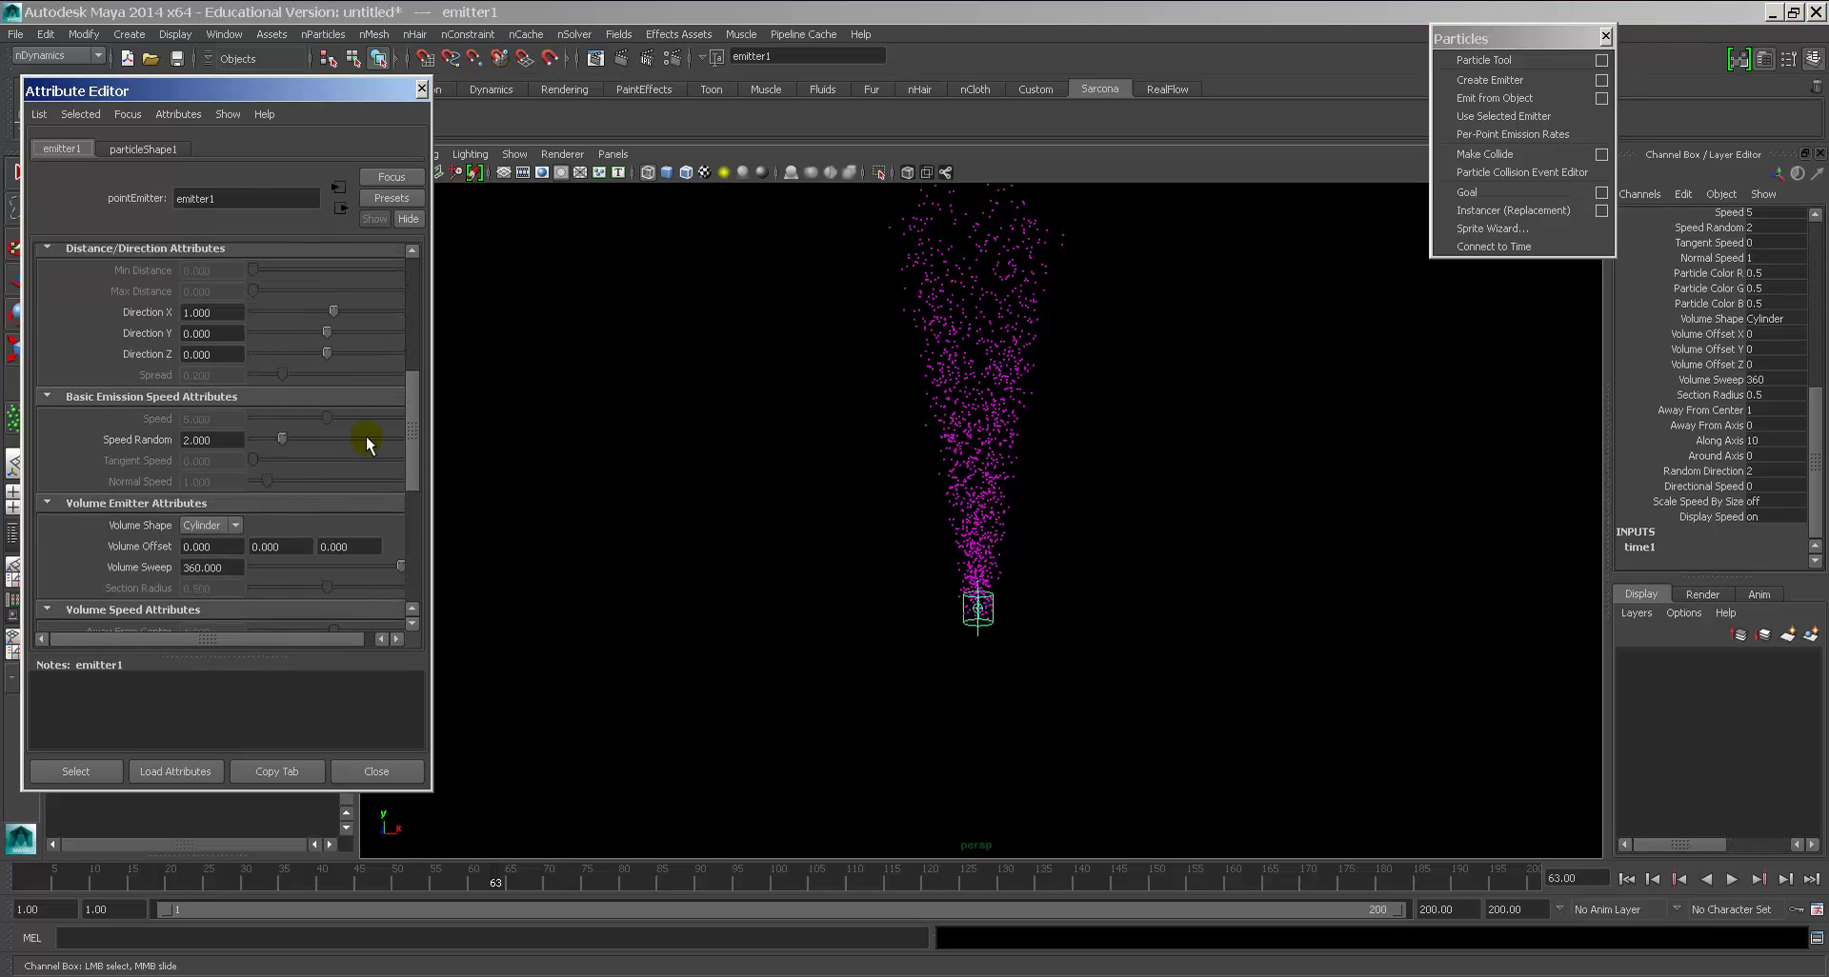
{"action": "scroll", "coordinate": [371, 414], "scroll_direction": "up", "scroll_amount": 5}
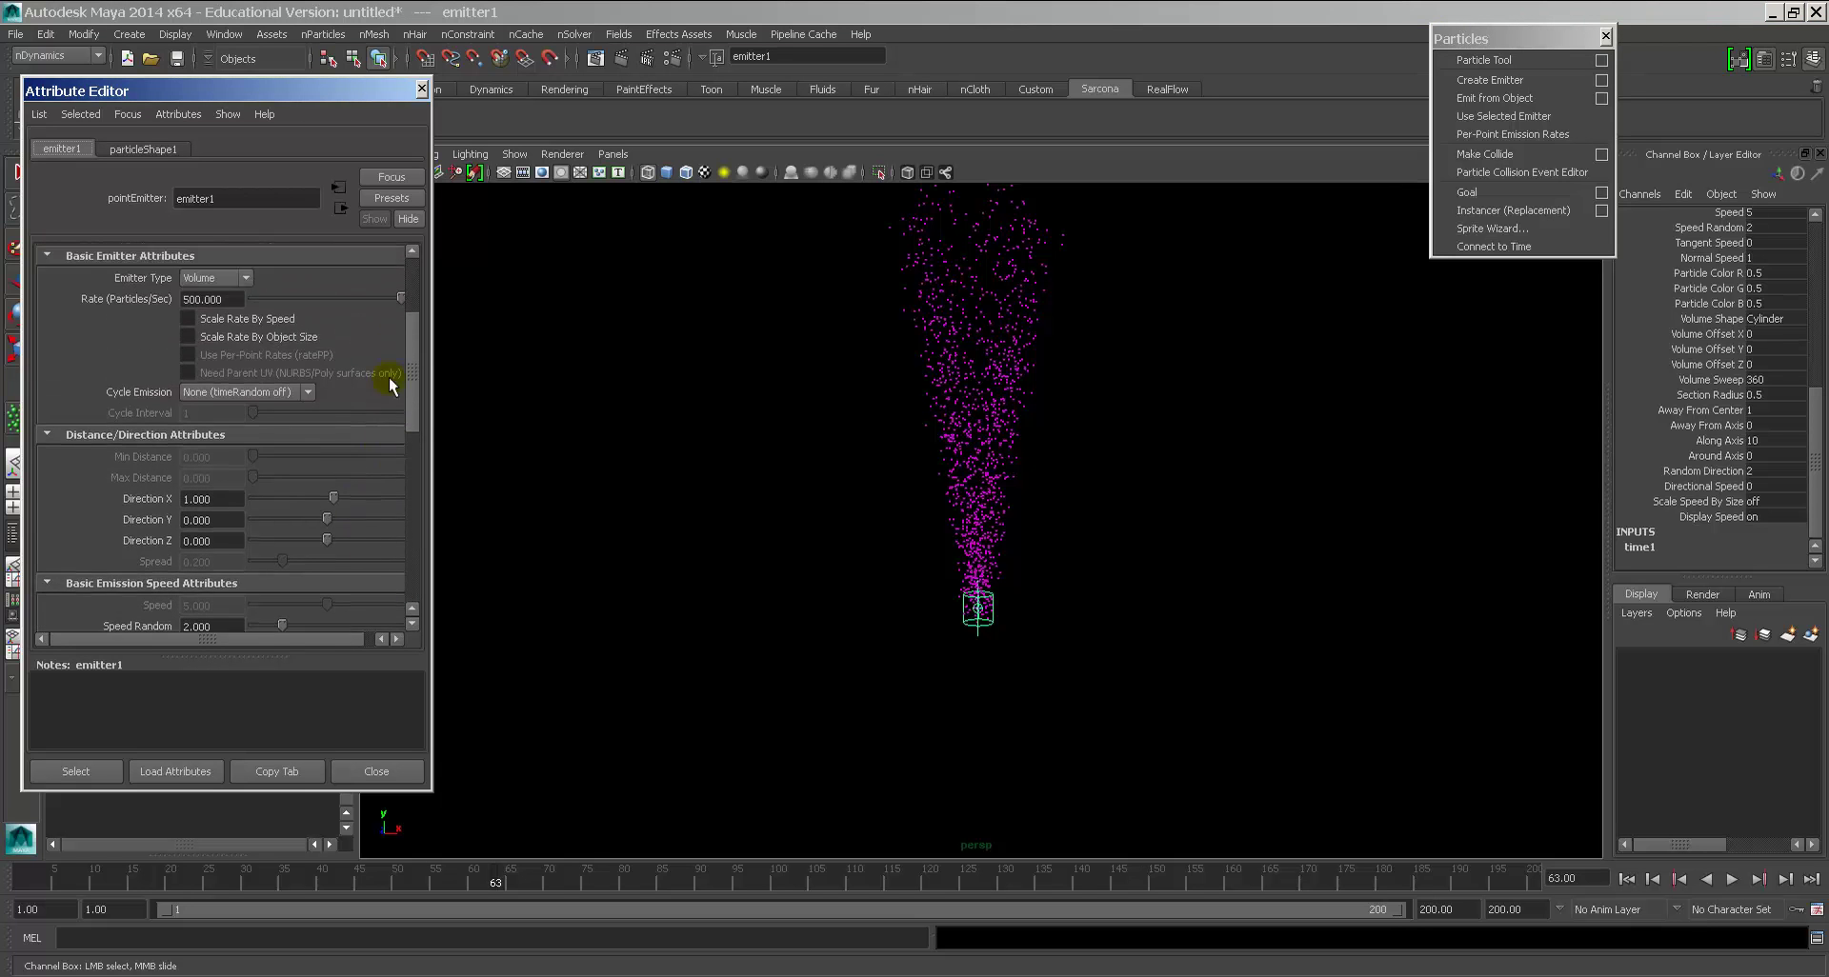
{"action": "scroll", "coordinate": [400, 363], "scroll_direction": "up", "scroll_amount": 3}
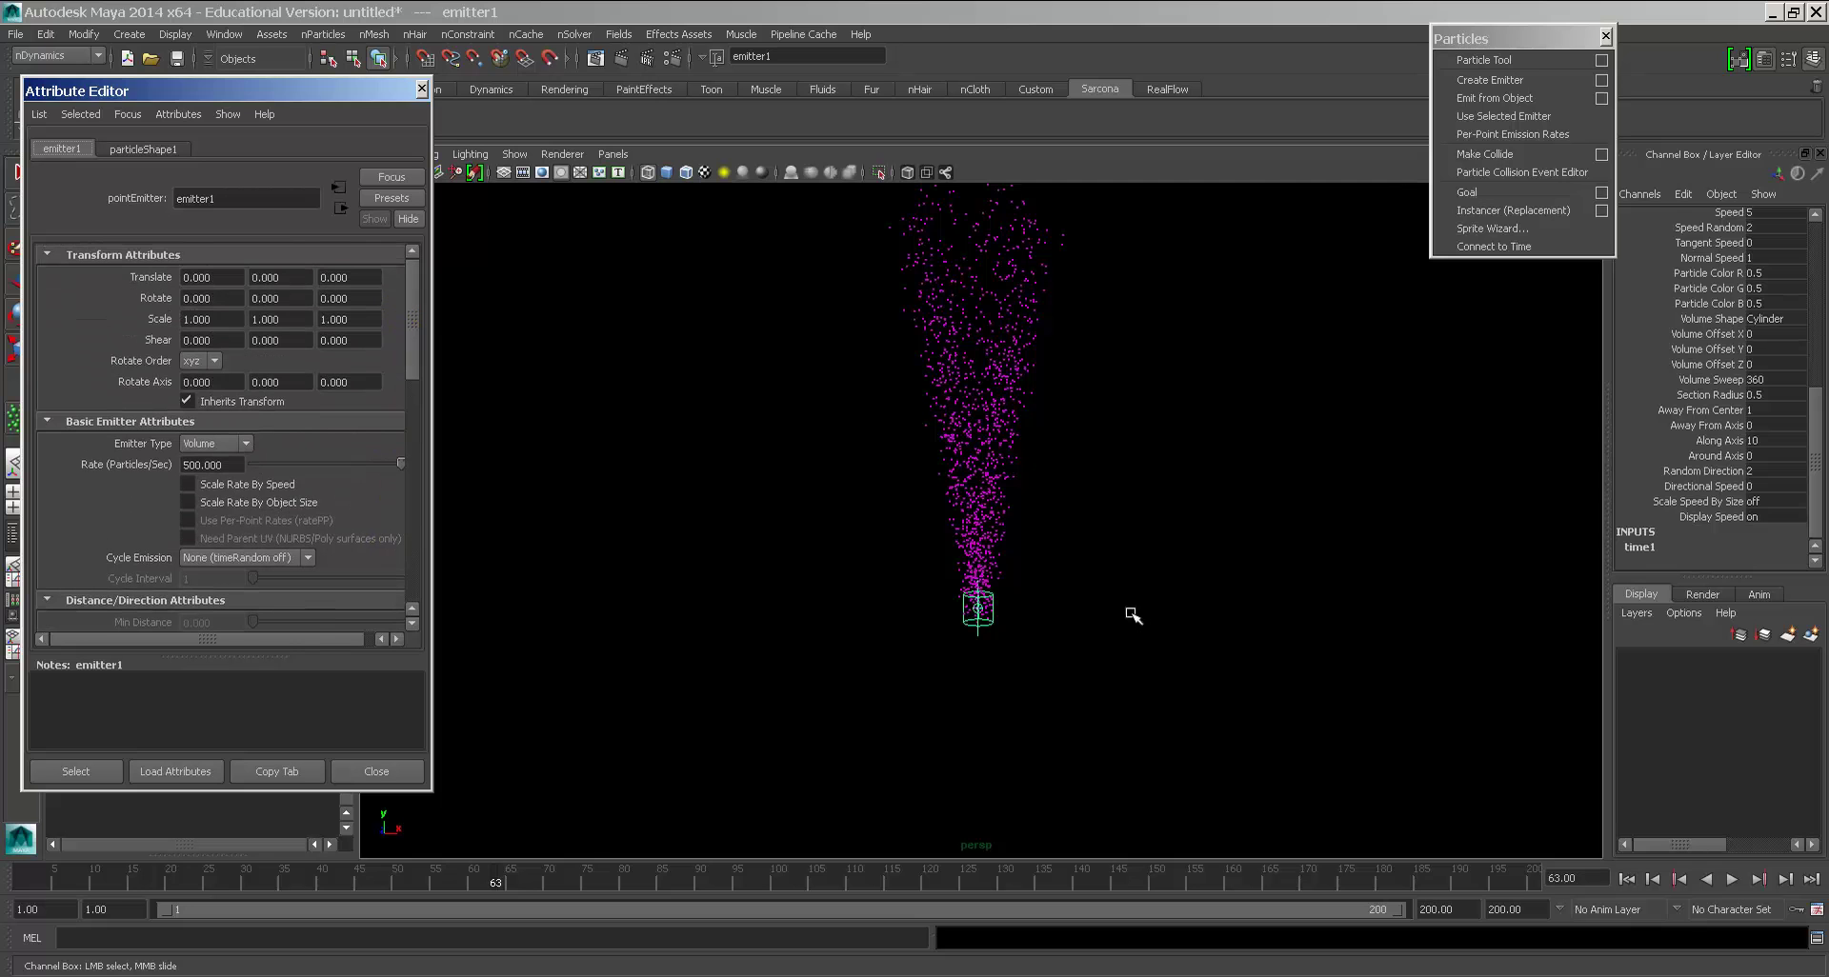
{"action": "left_click", "coordinate": [1626, 880]}
{"action": "middle_click_drag", "start_coordinate": [1202, 655], "coordinate": [1176, 666], "text": "alt"}
{"action": "right_click_drag", "start_coordinate": [1176, 666], "coordinate": [1476, 732], "text": "alt"}
{"action": "middle_click_drag", "start_coordinate": [1094, 695], "coordinate": [1134, 643], "text": "alt"}
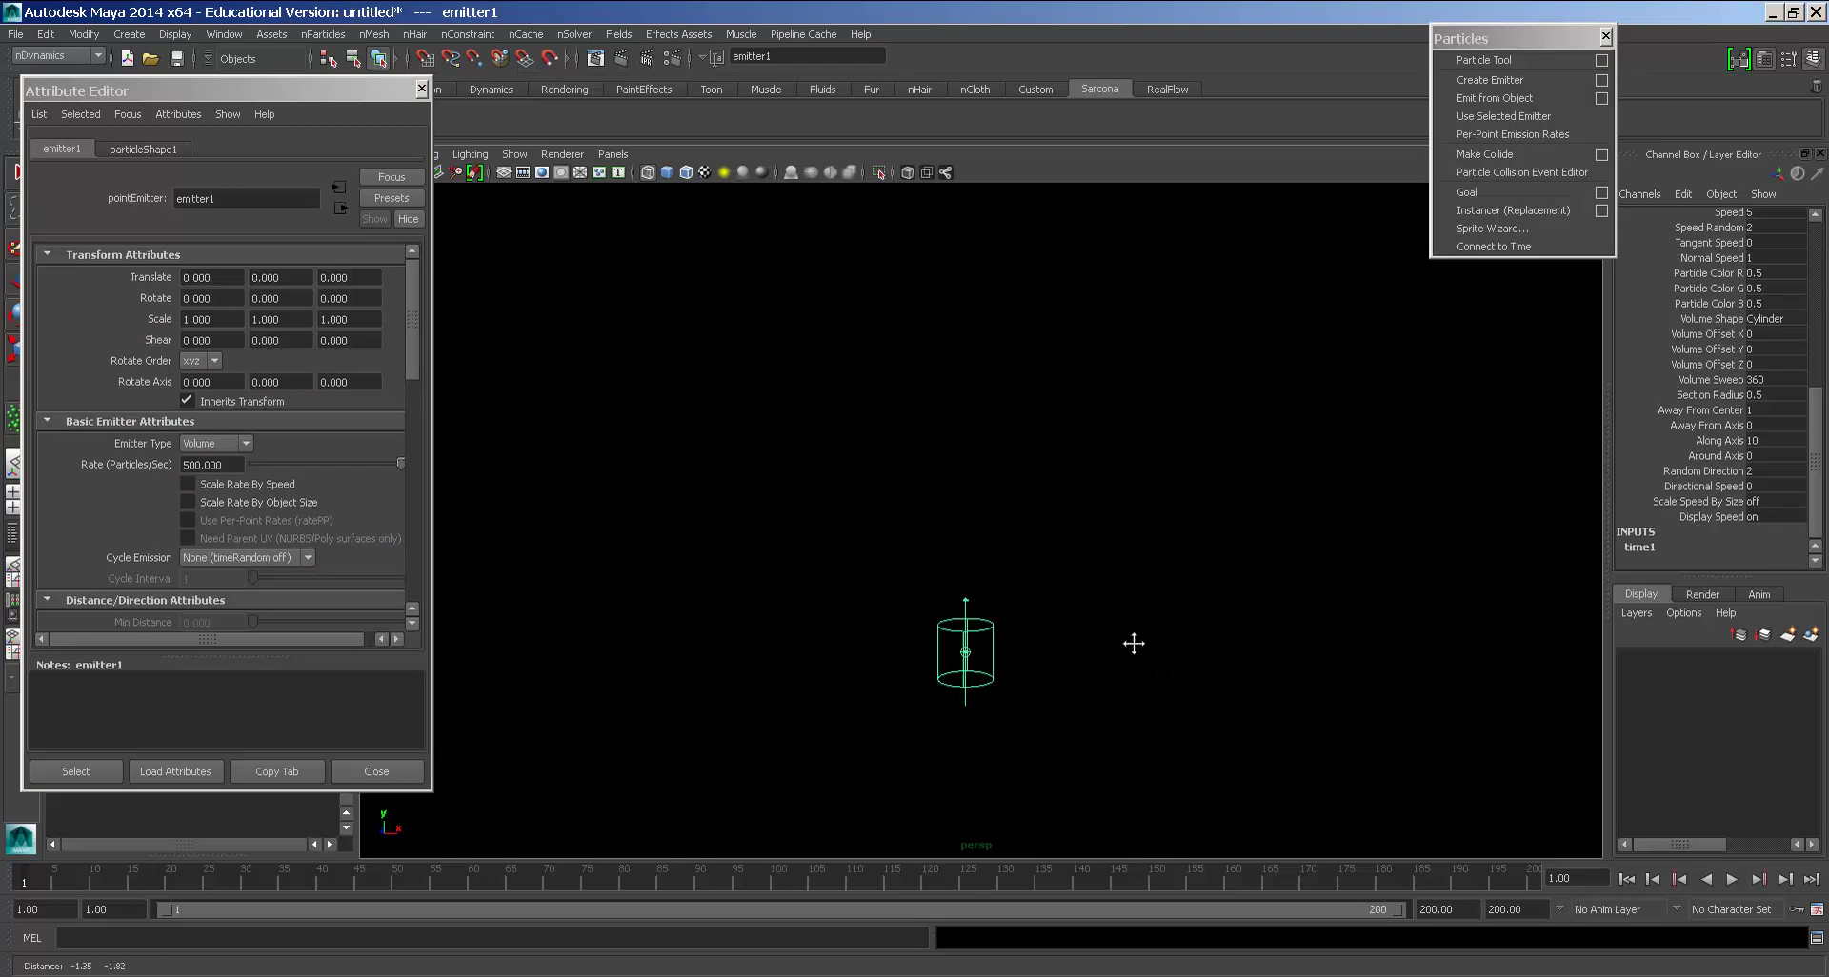
{"action": "left_click", "coordinate": [243, 503]}
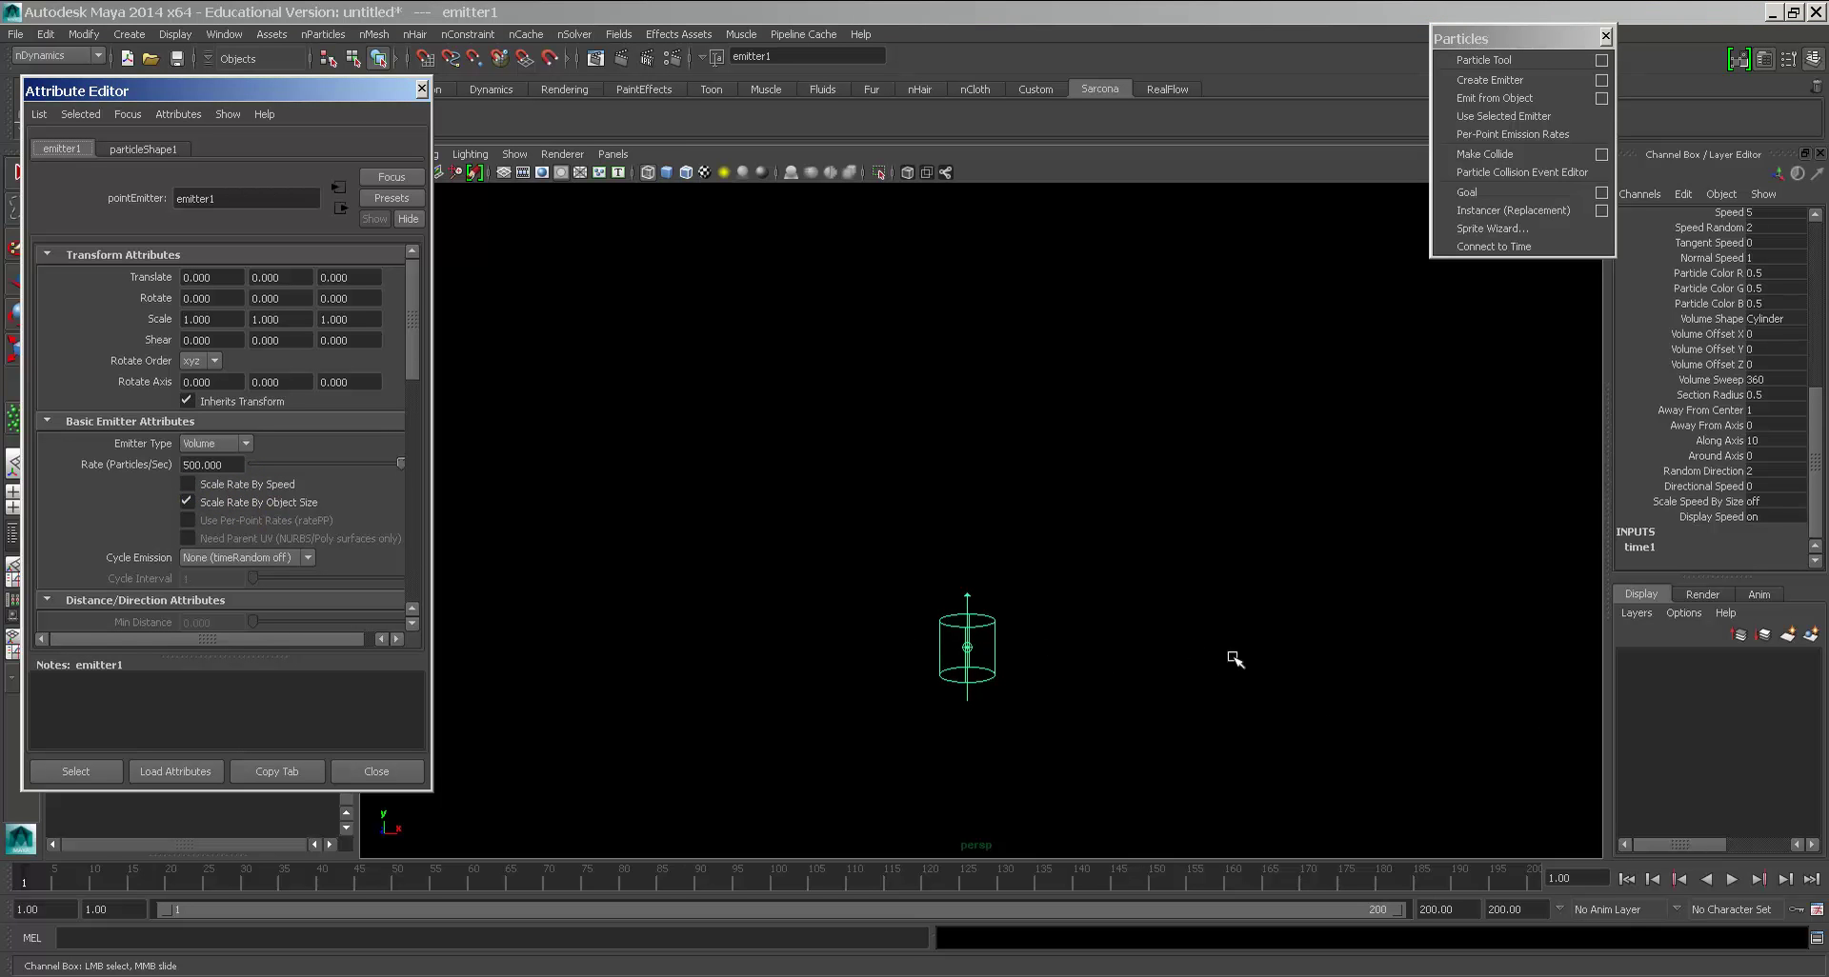
Step: Play the emission with its rate scaled by object size and stop after a short stretch
{"action": "left_click", "coordinate": [1233, 680]}
{"action": "key", "text": "alt+v"}
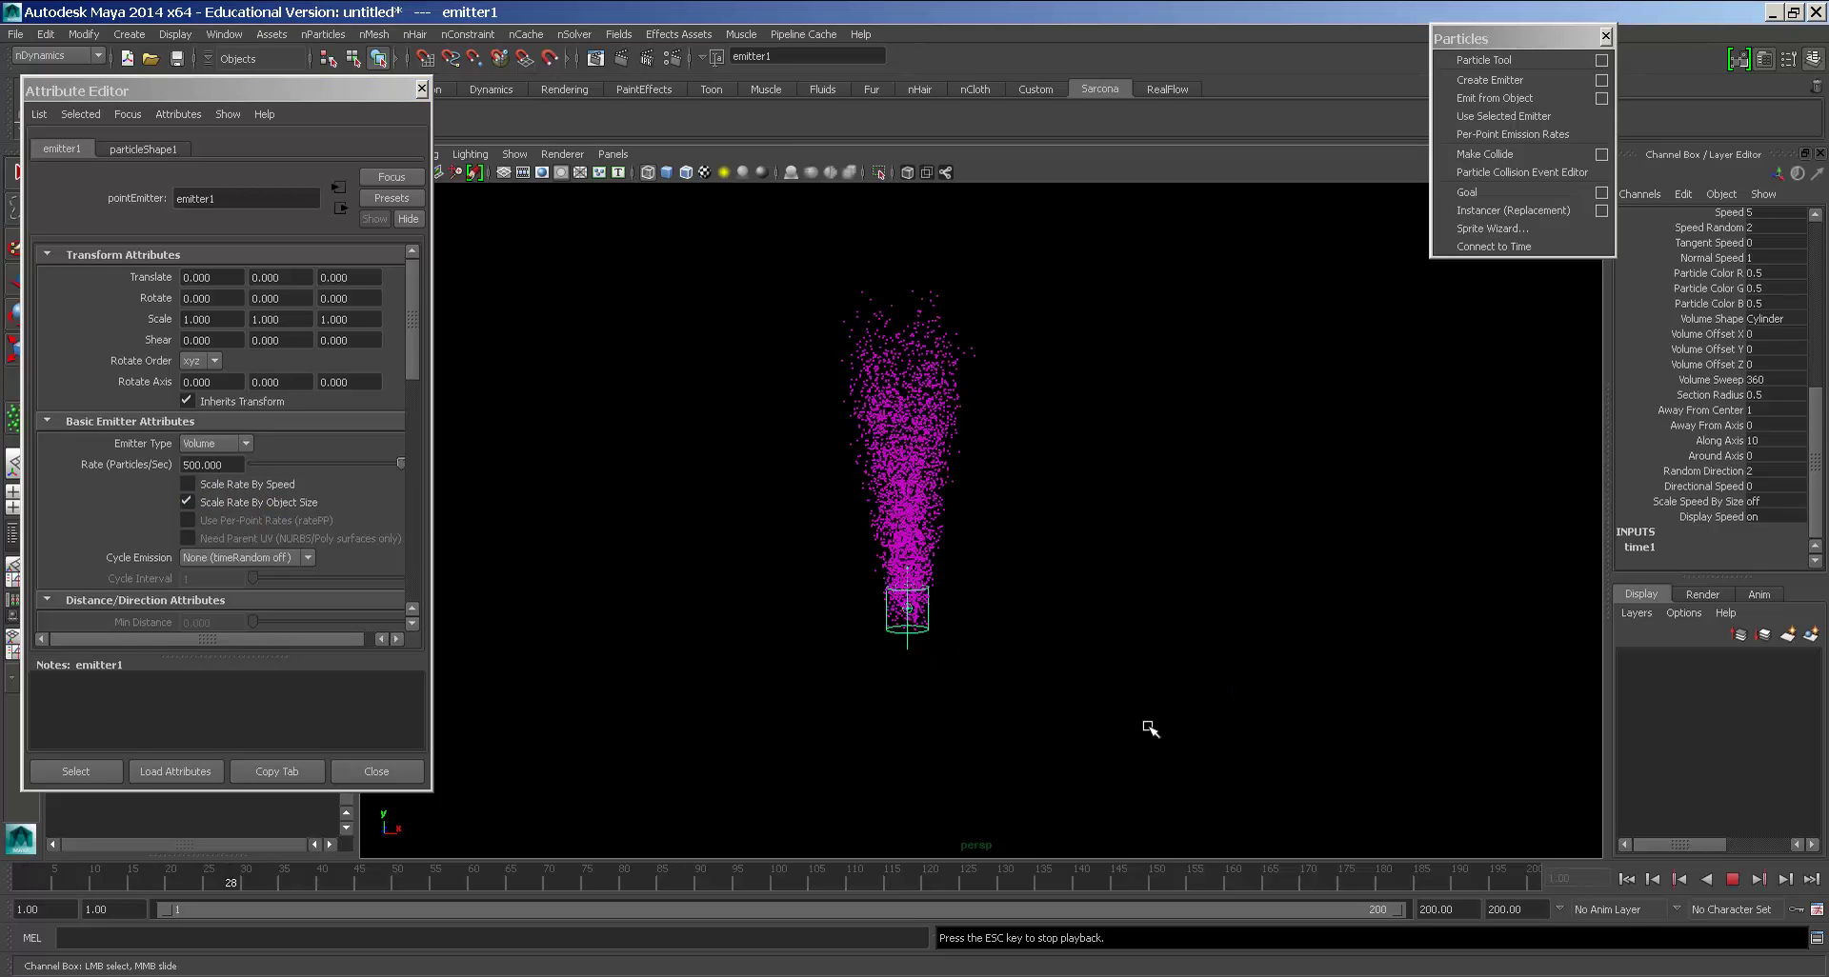
{"action": "key", "text": "Escape"}
Step: Scale the emitter uniformly to about 0.167, replay the emission from the first frame and stop it
{"action": "key", "text": "r"}
{"action": "middle_click_drag", "start_coordinate": [1288, 685], "coordinate": [1232, 690]}
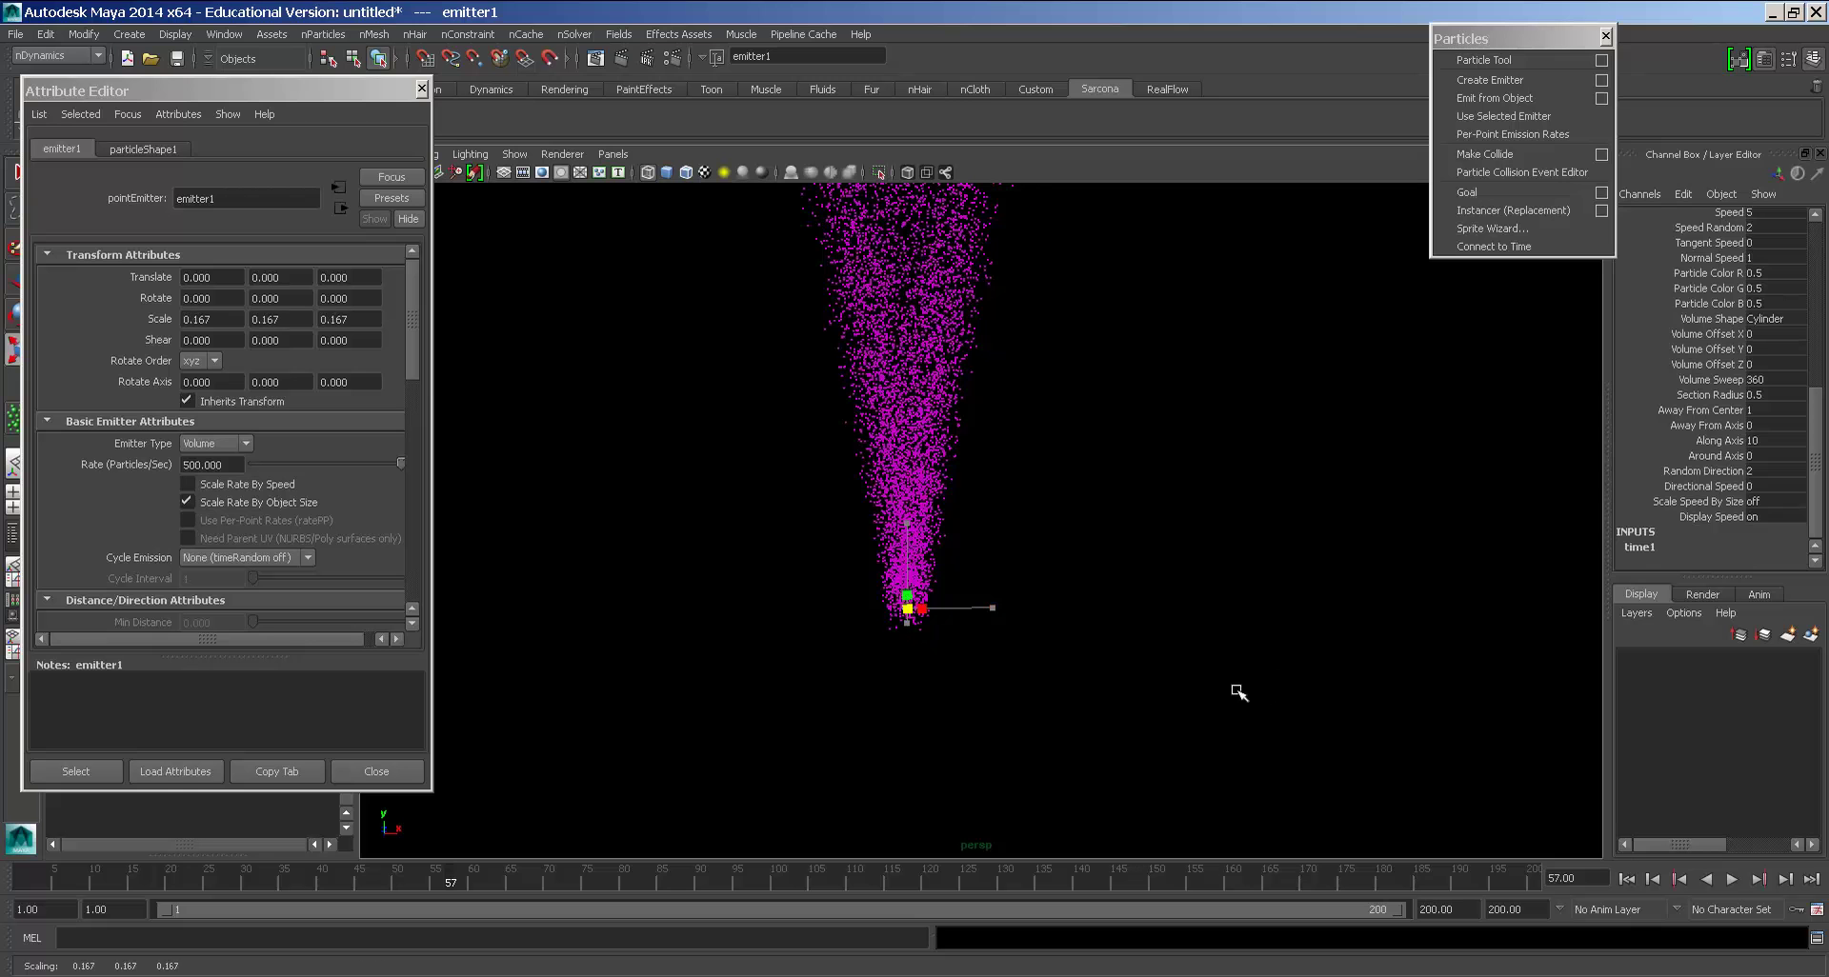
{"action": "left_click", "coordinate": [1626, 879]}
{"action": "key", "text": "alt+v"}
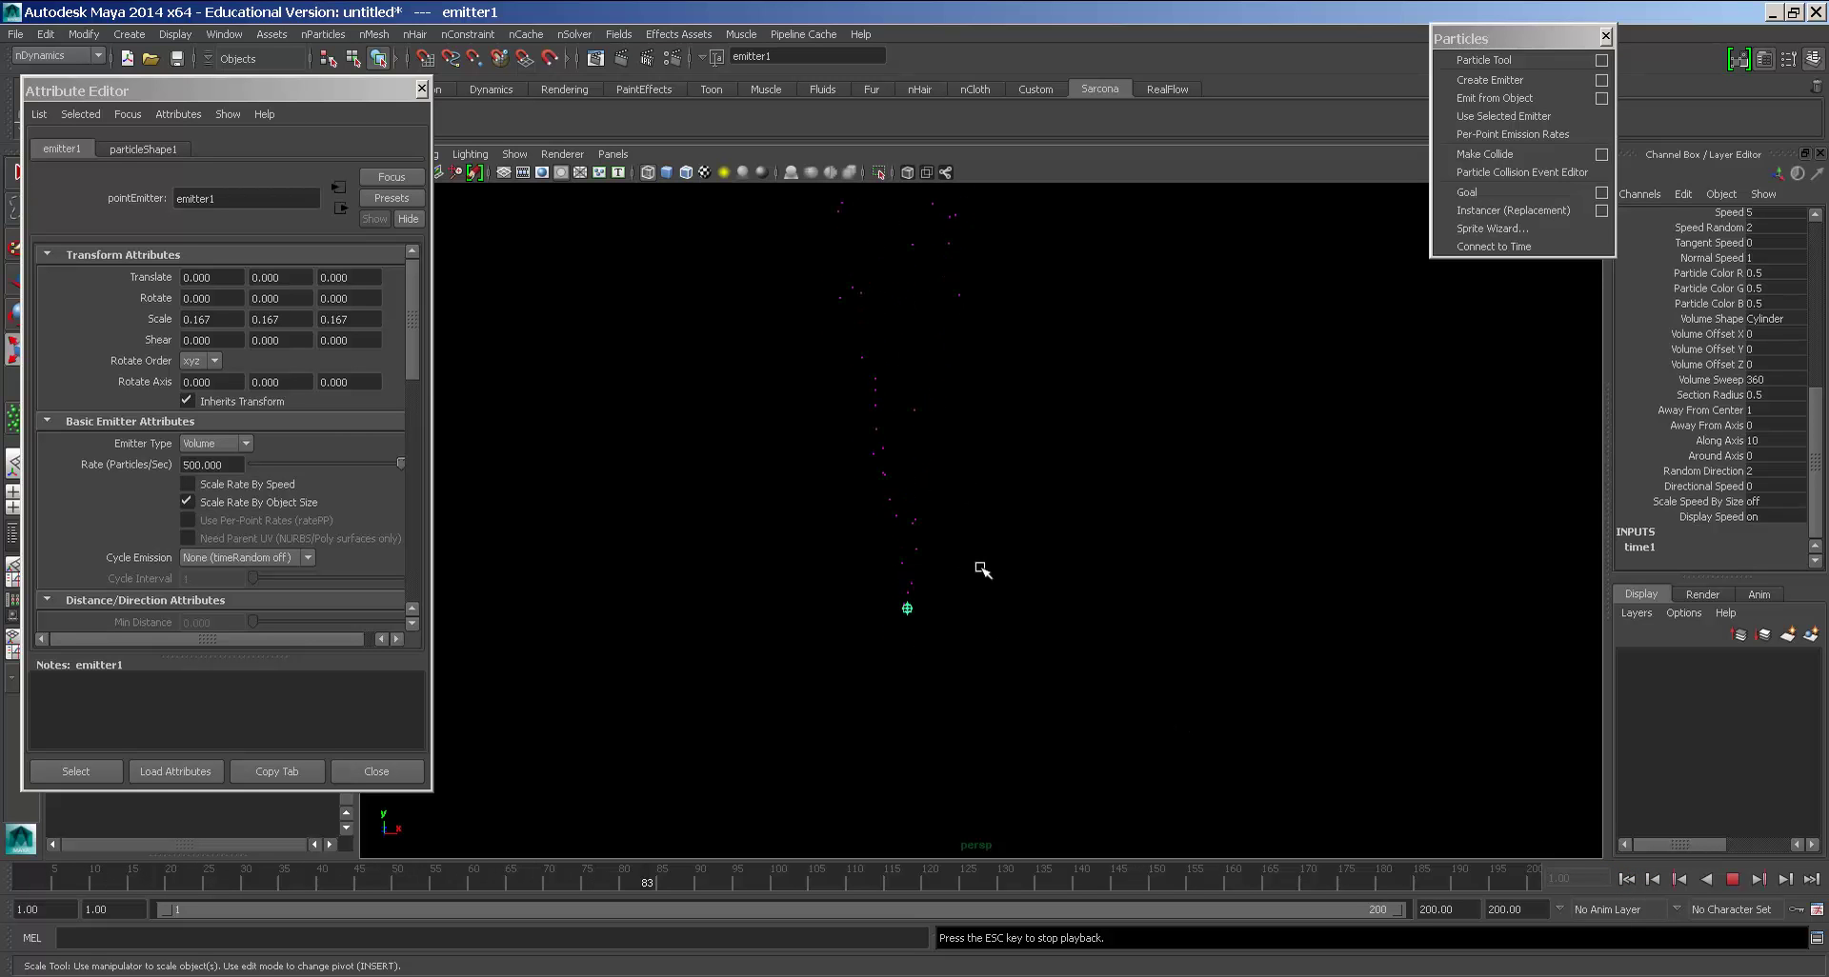
{"action": "key", "text": "alt+v"}
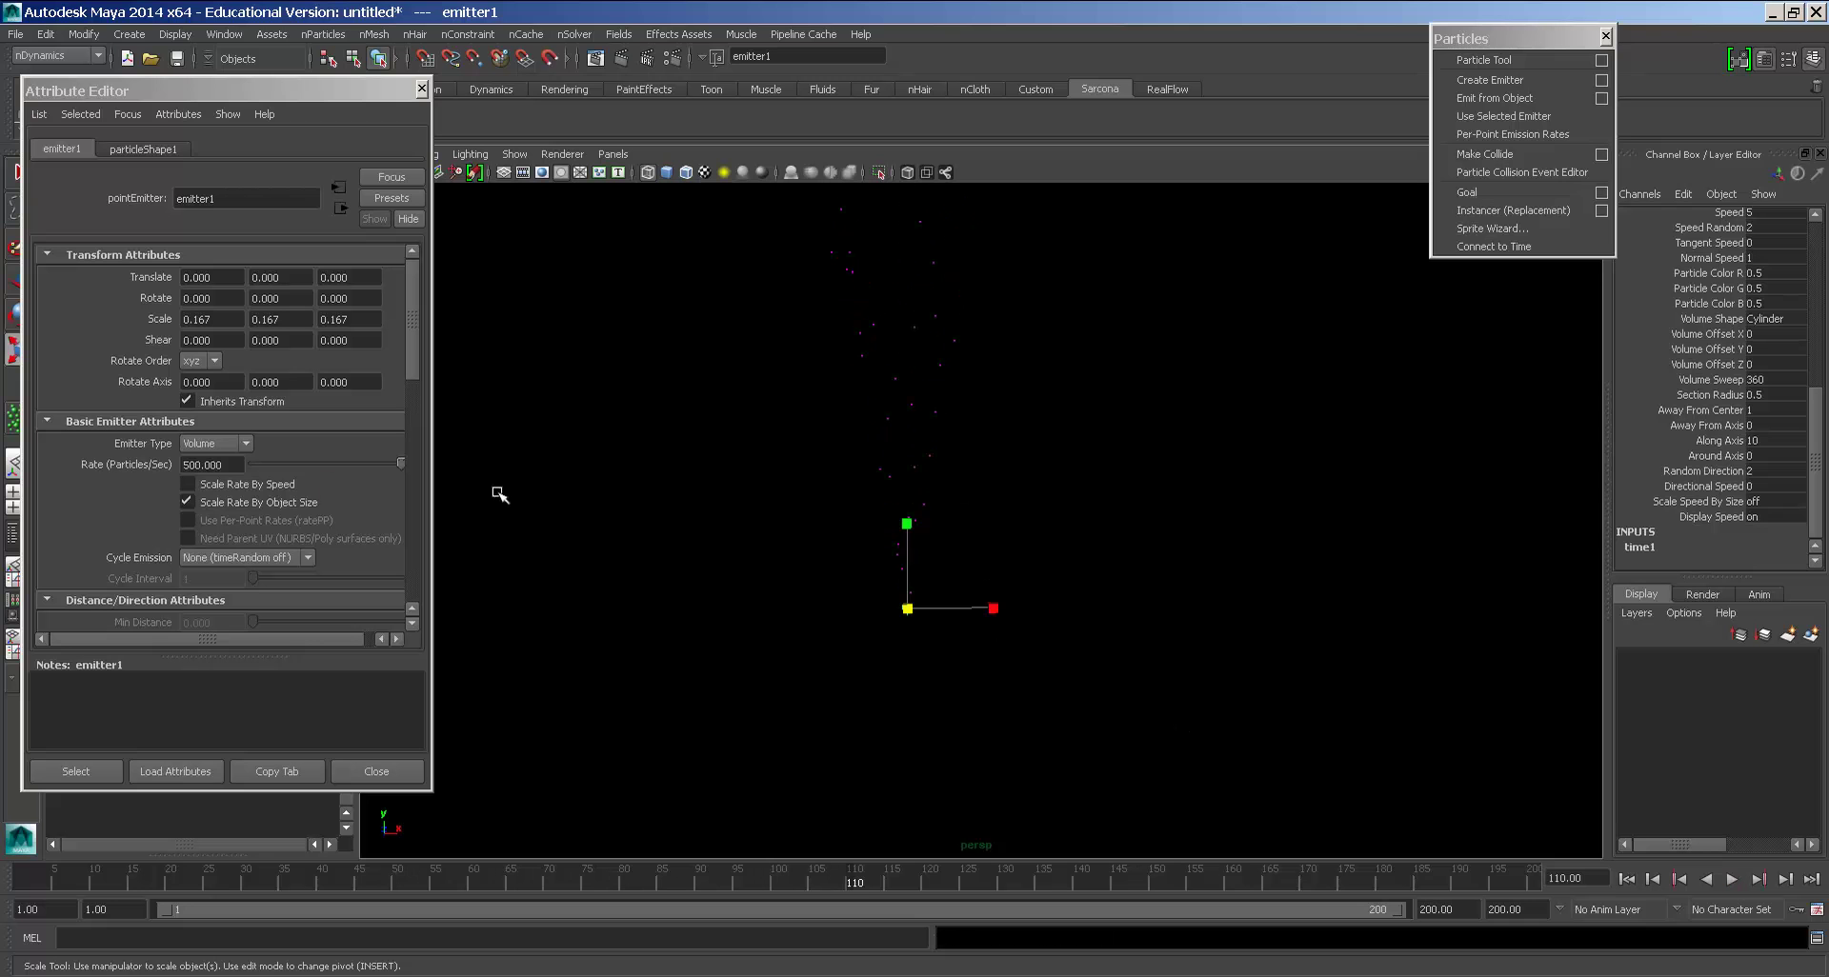
Step: Turn off the emitter's Scale Rate By Object Size, continue the playback from the current frame and stop it
{"action": "left_click", "coordinate": [244, 509]}
{"action": "key", "text": "alt+v"}
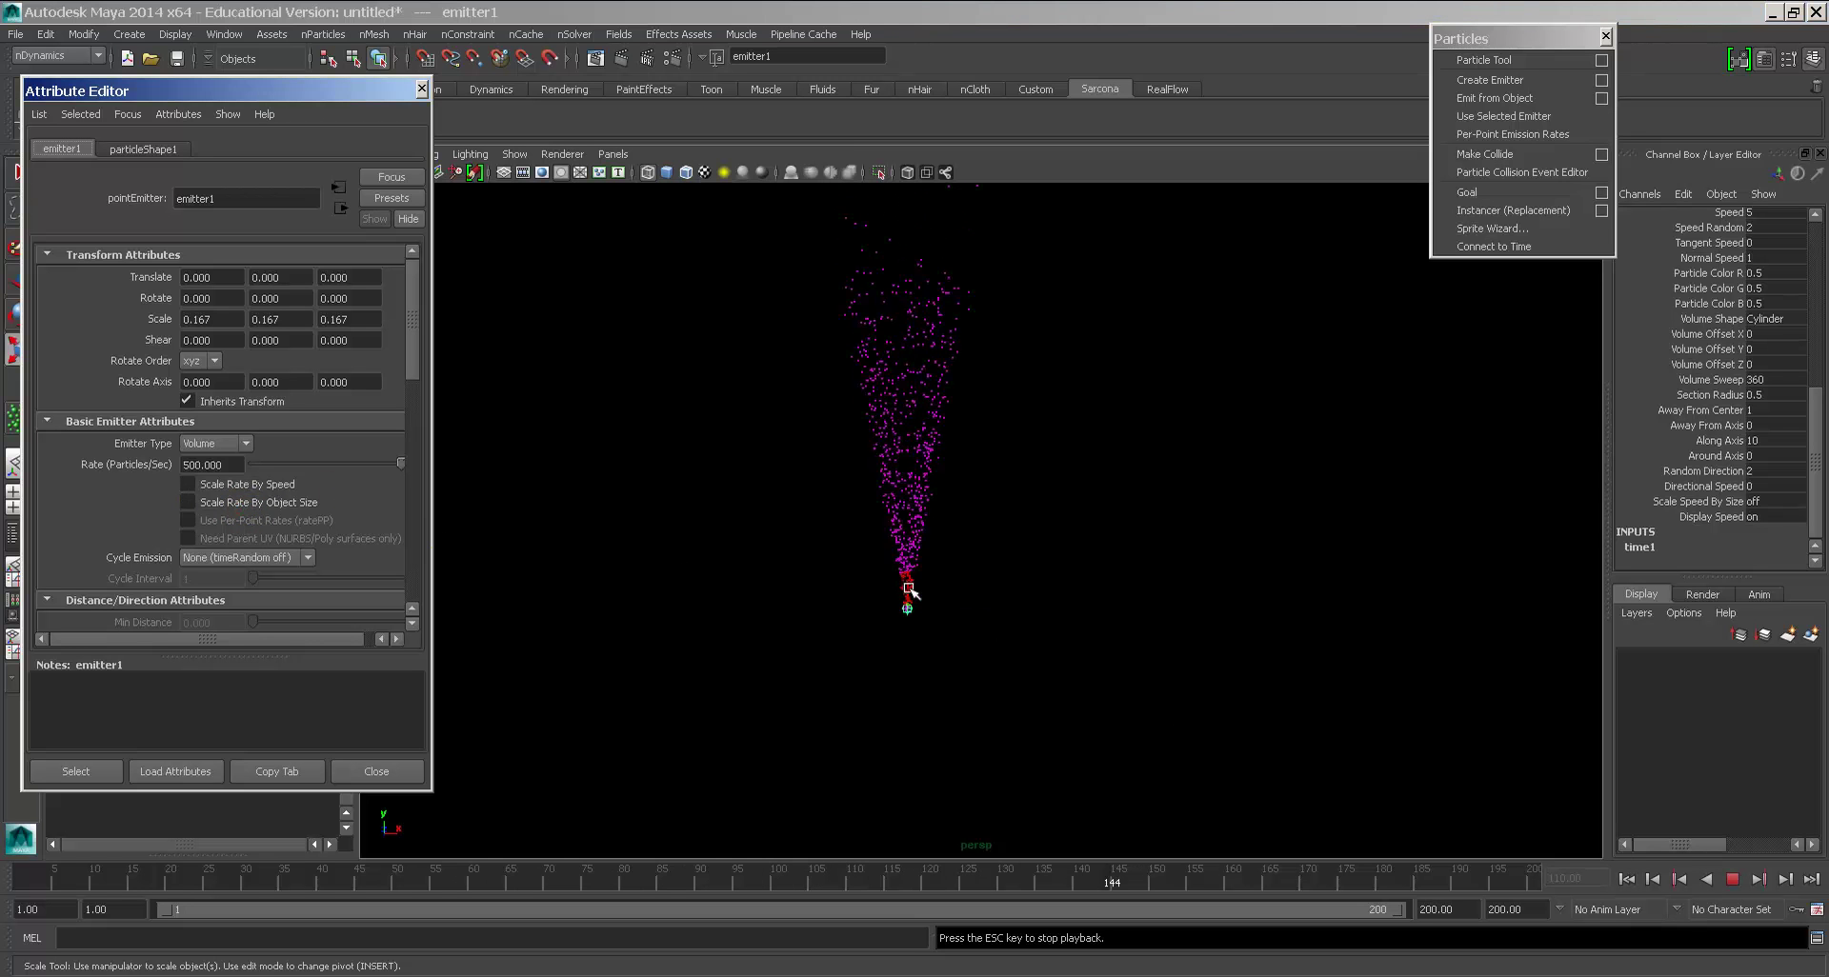
{"action": "key", "text": "alt+v"}
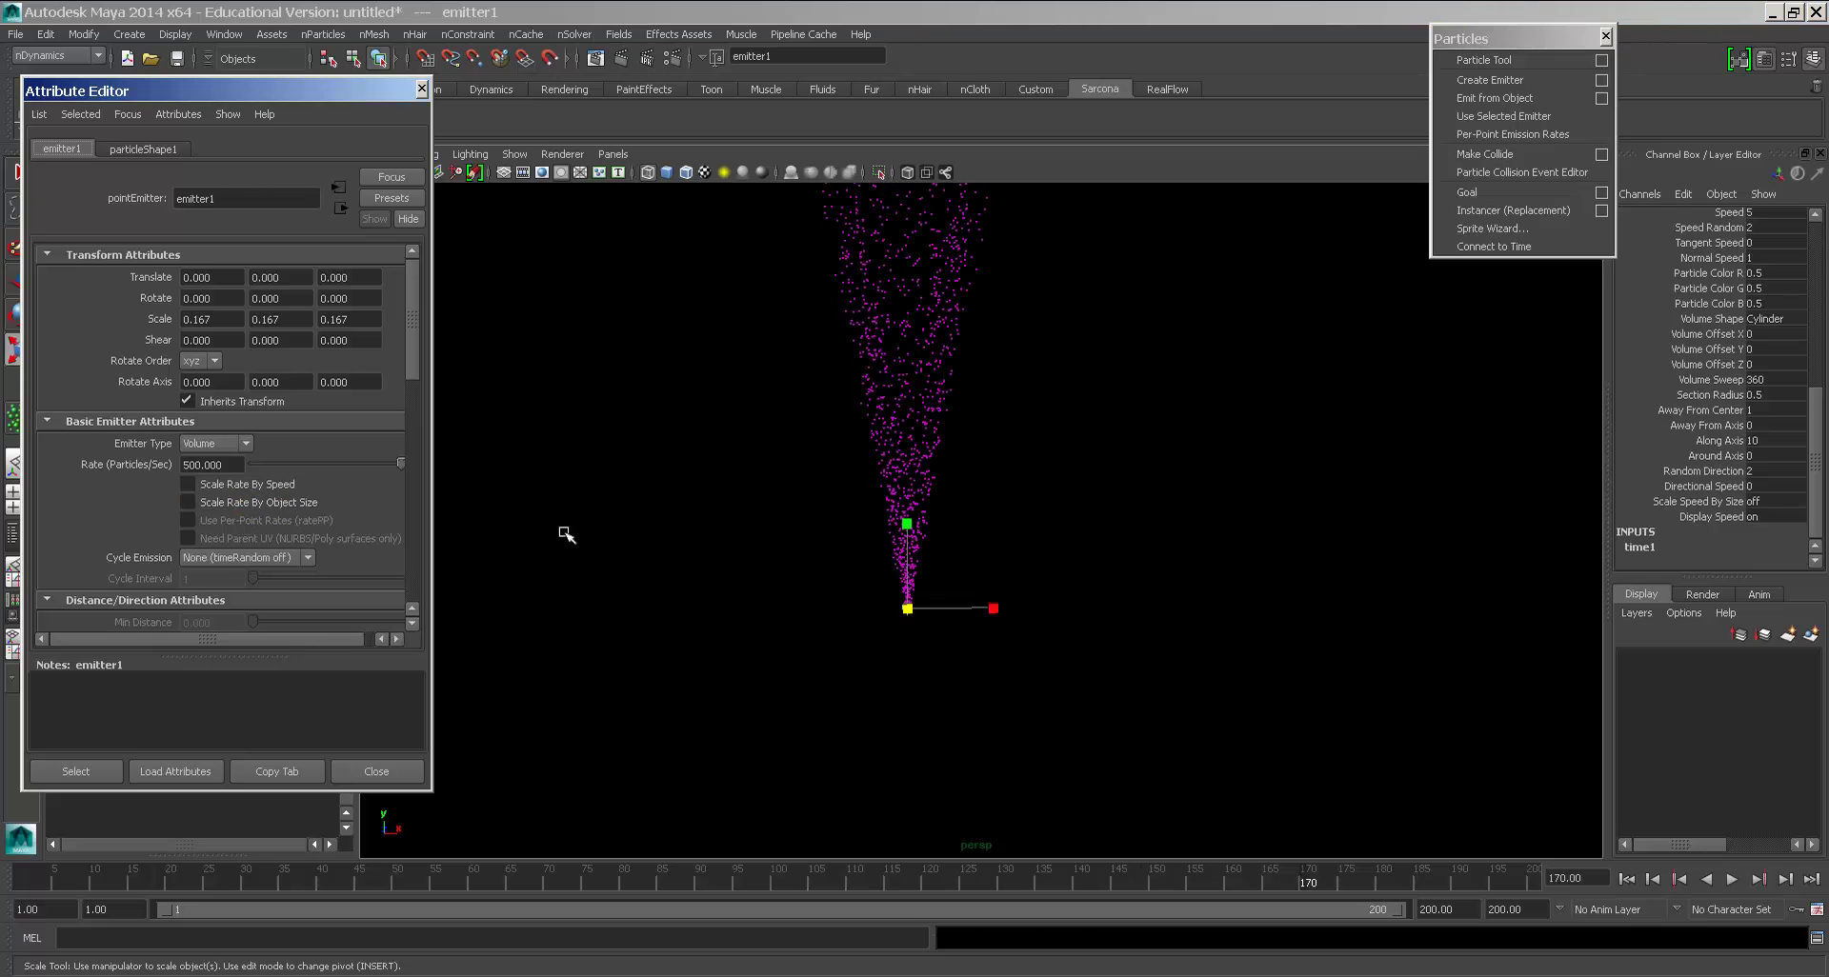
{"action": "middle_click_drag", "start_coordinate": [1527, 658], "coordinate": [1520, 663], "text": "alt"}
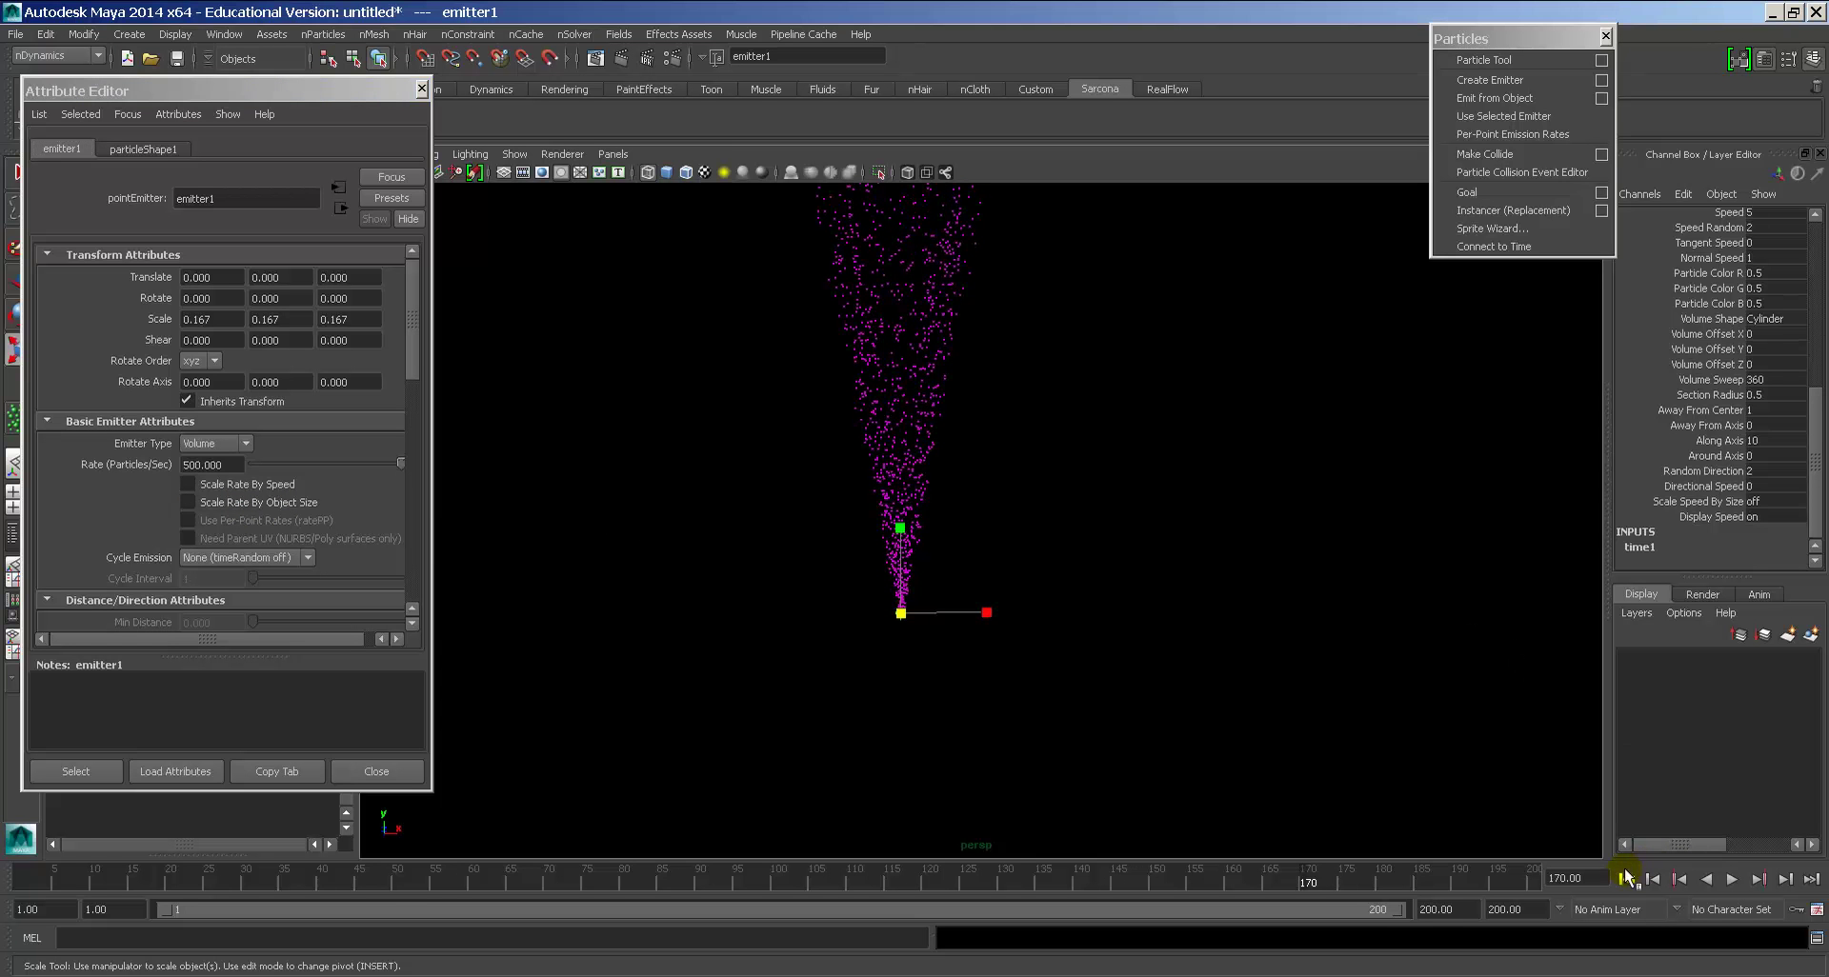
Step: Select the emitted particle object in the viewport and look through its transform and shape channels
{"action": "middle_click_drag", "start_coordinate": [1207, 646], "coordinate": [1286, 727], "text": "alt"}
{"action": "middle_click_drag", "start_coordinate": [1191, 511], "coordinate": [1187, 659], "text": "alt"}
{"action": "left_click_drag", "start_coordinate": [844, 438], "coordinate": [1000, 524]}
{"action": "mouse_move", "coordinate": [1000, 523]}
{"action": "left_mouse_down", "text": "alt"}
{"action": "mouse_move", "coordinate": [1012, 682]}
{"action": "mouse_move", "coordinate": [1004, 550]}
{"action": "left_mouse_up", "text": "alt"}
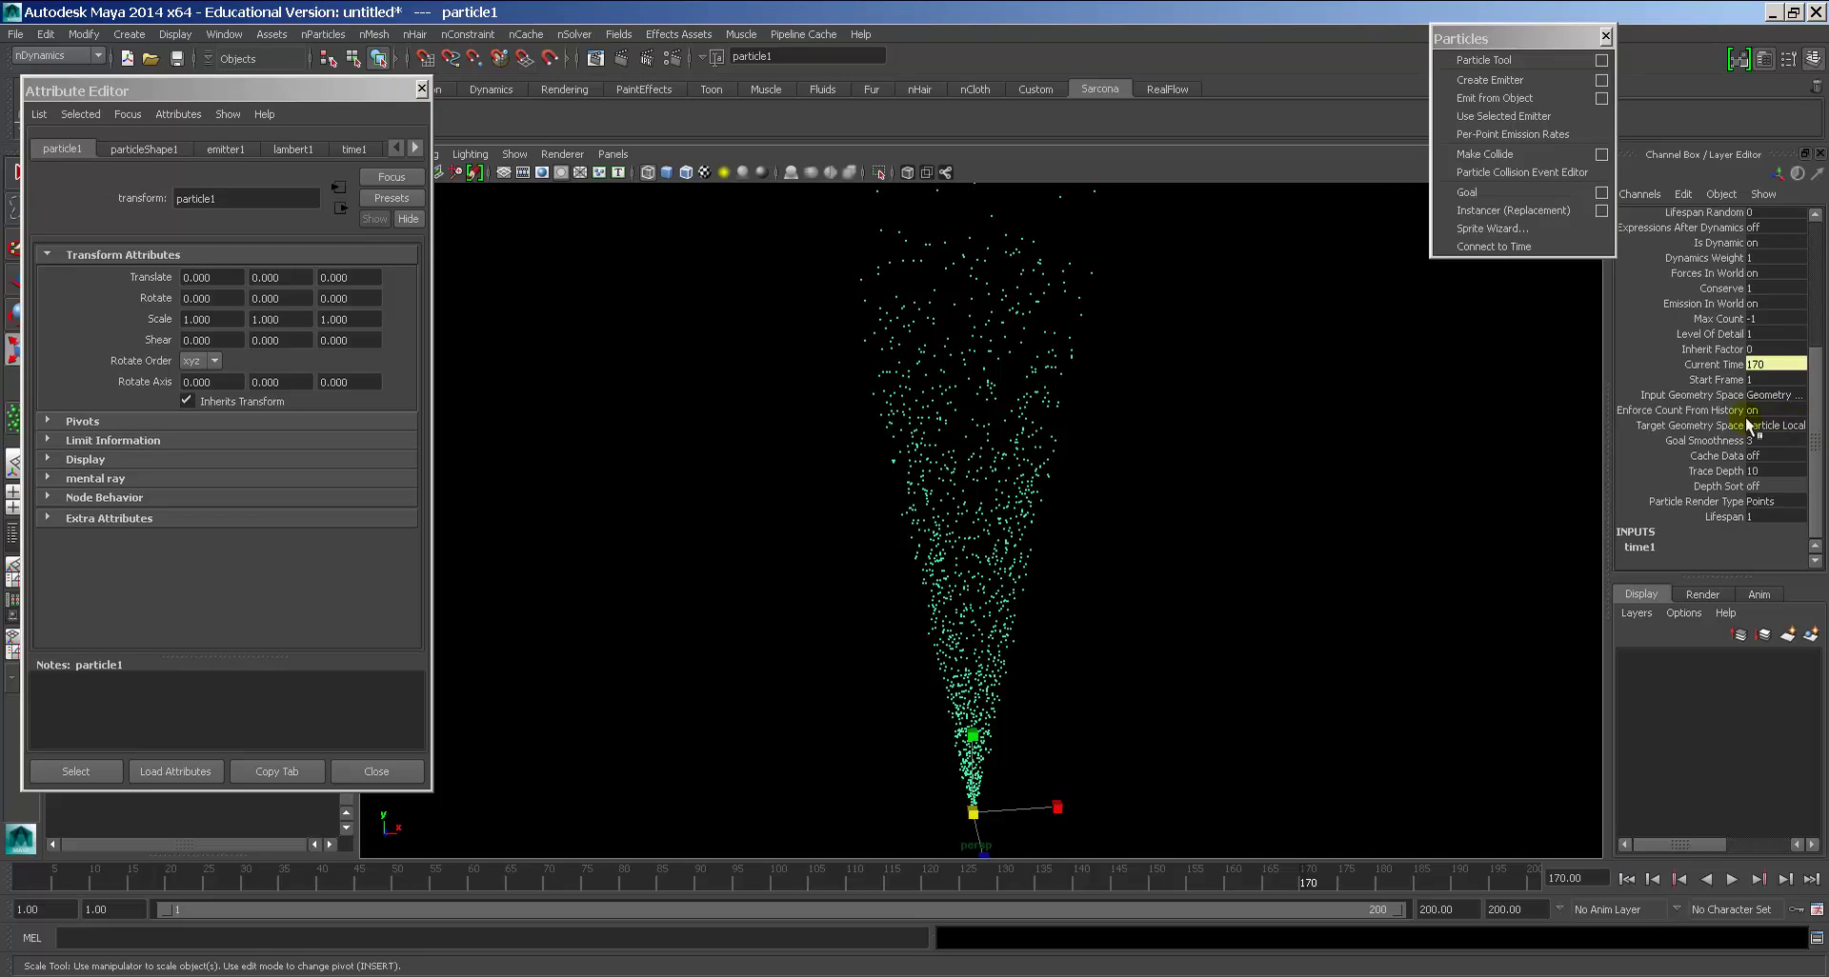
{"action": "scroll", "coordinate": [1749, 425], "scroll_direction": "up", "scroll_amount": 4}
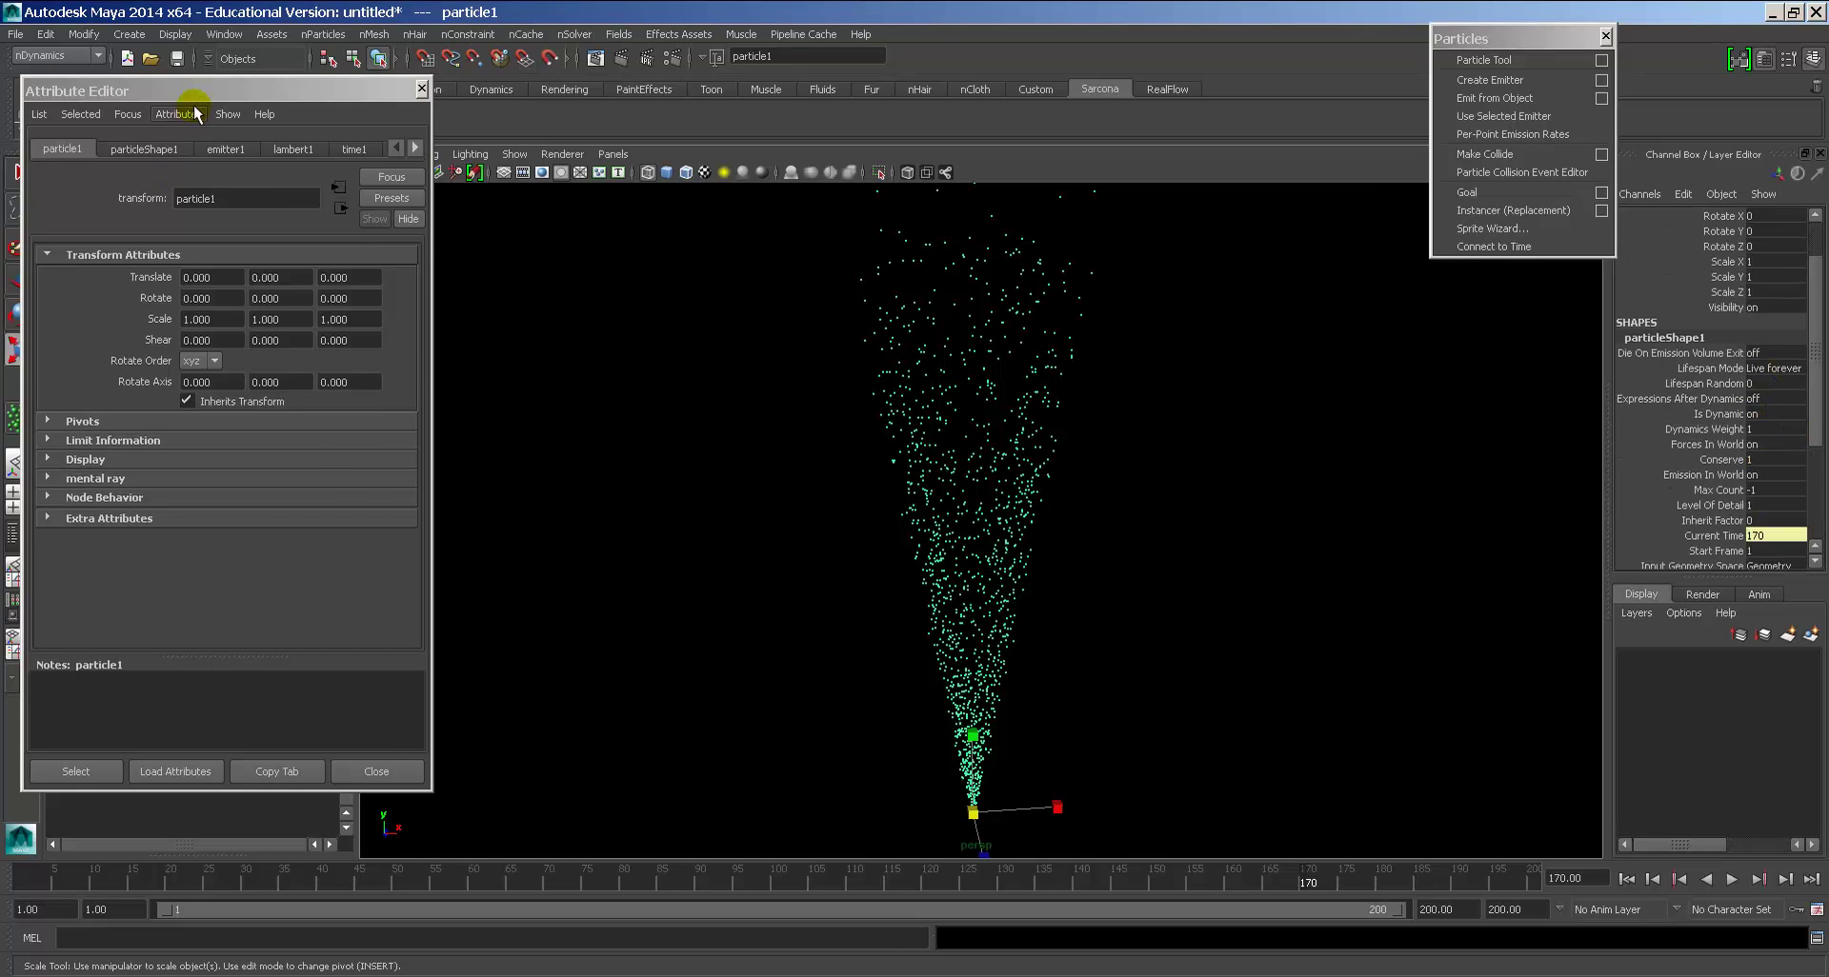
Step: Uncover the Outliner, select emitter1 and show the available emitter types
{"action": "left_click_drag", "start_coordinate": [212, 92], "coordinate": [582, 100]}
{"action": "left_click", "coordinate": [183, 273]}
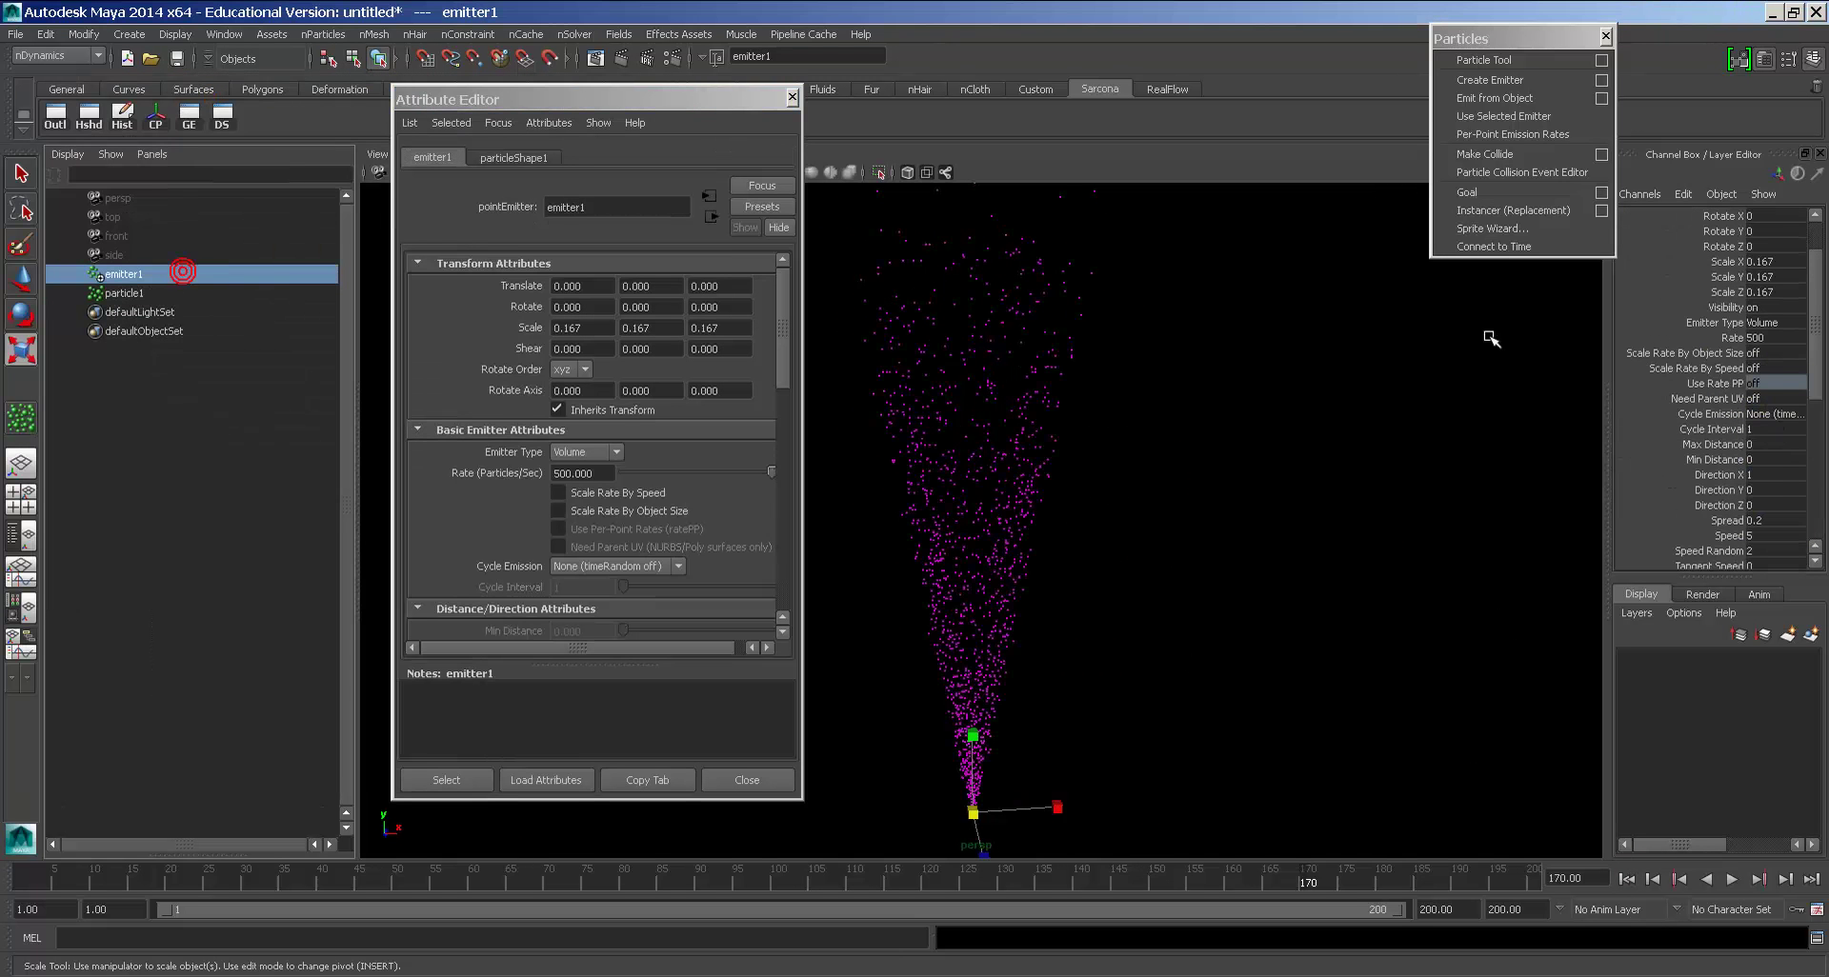
{"action": "left_click", "coordinate": [1775, 322]}
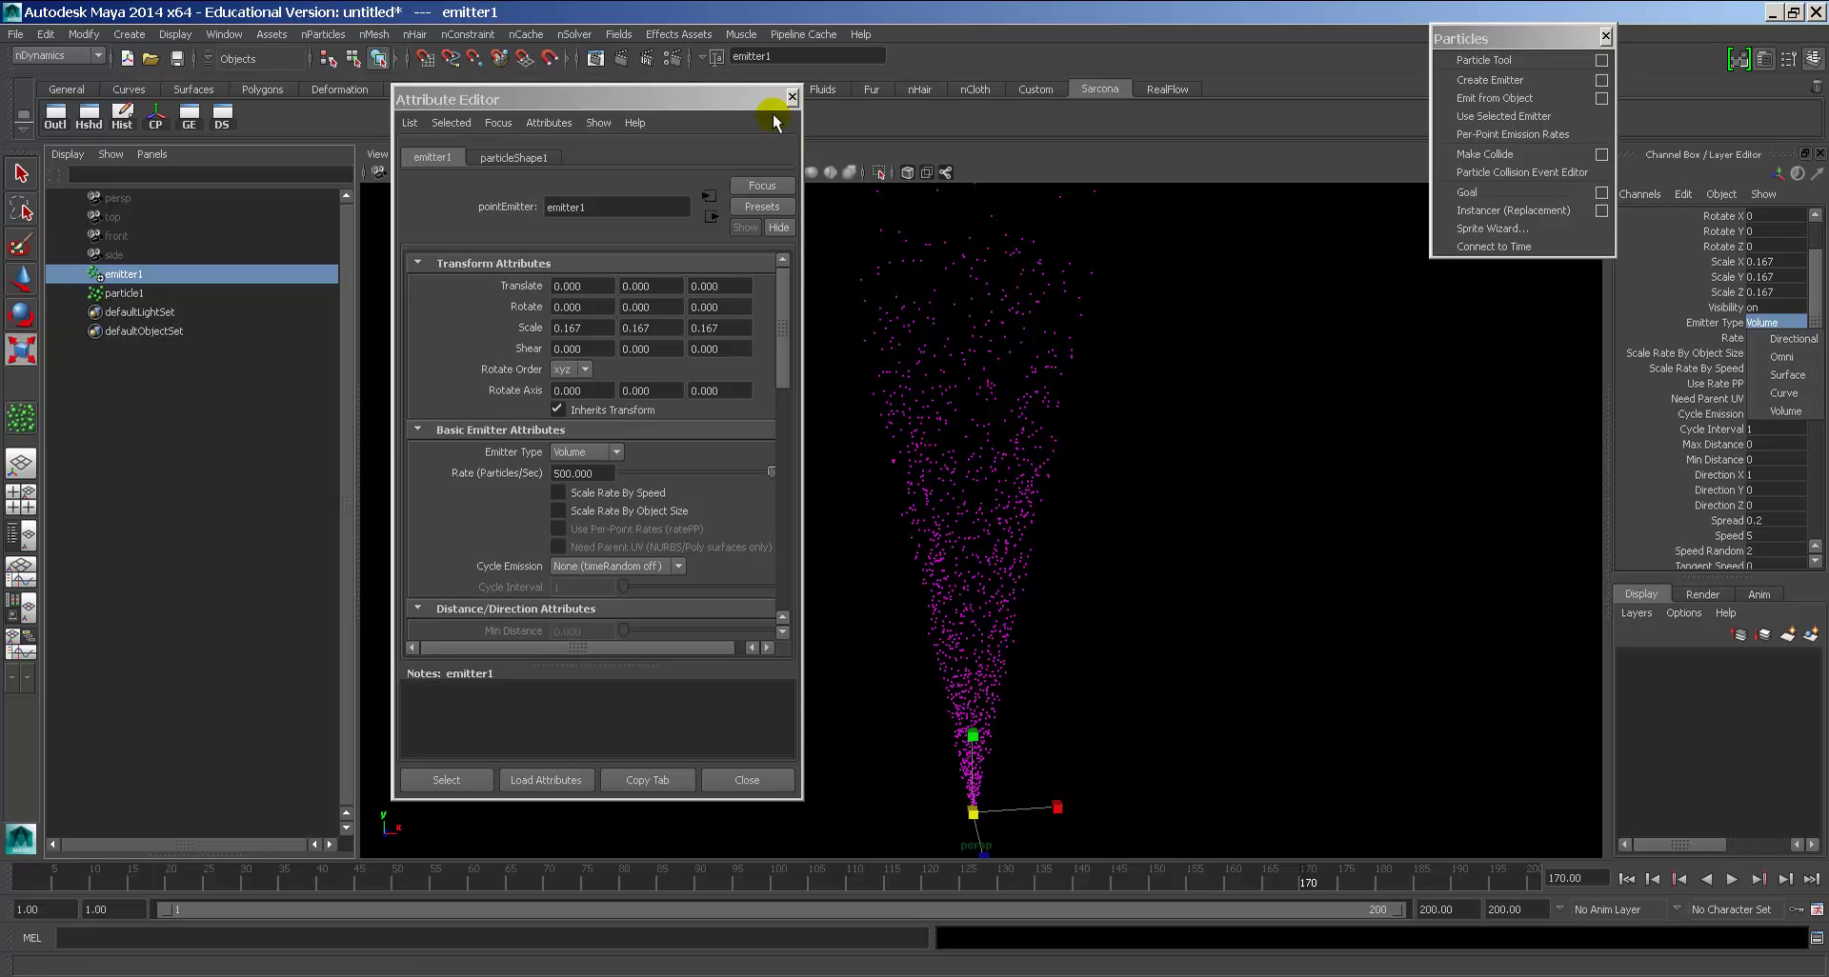
Step: Select particle1 in the Outliner and show the attributes of particleShape1
{"action": "left_click", "coordinate": [181, 292]}
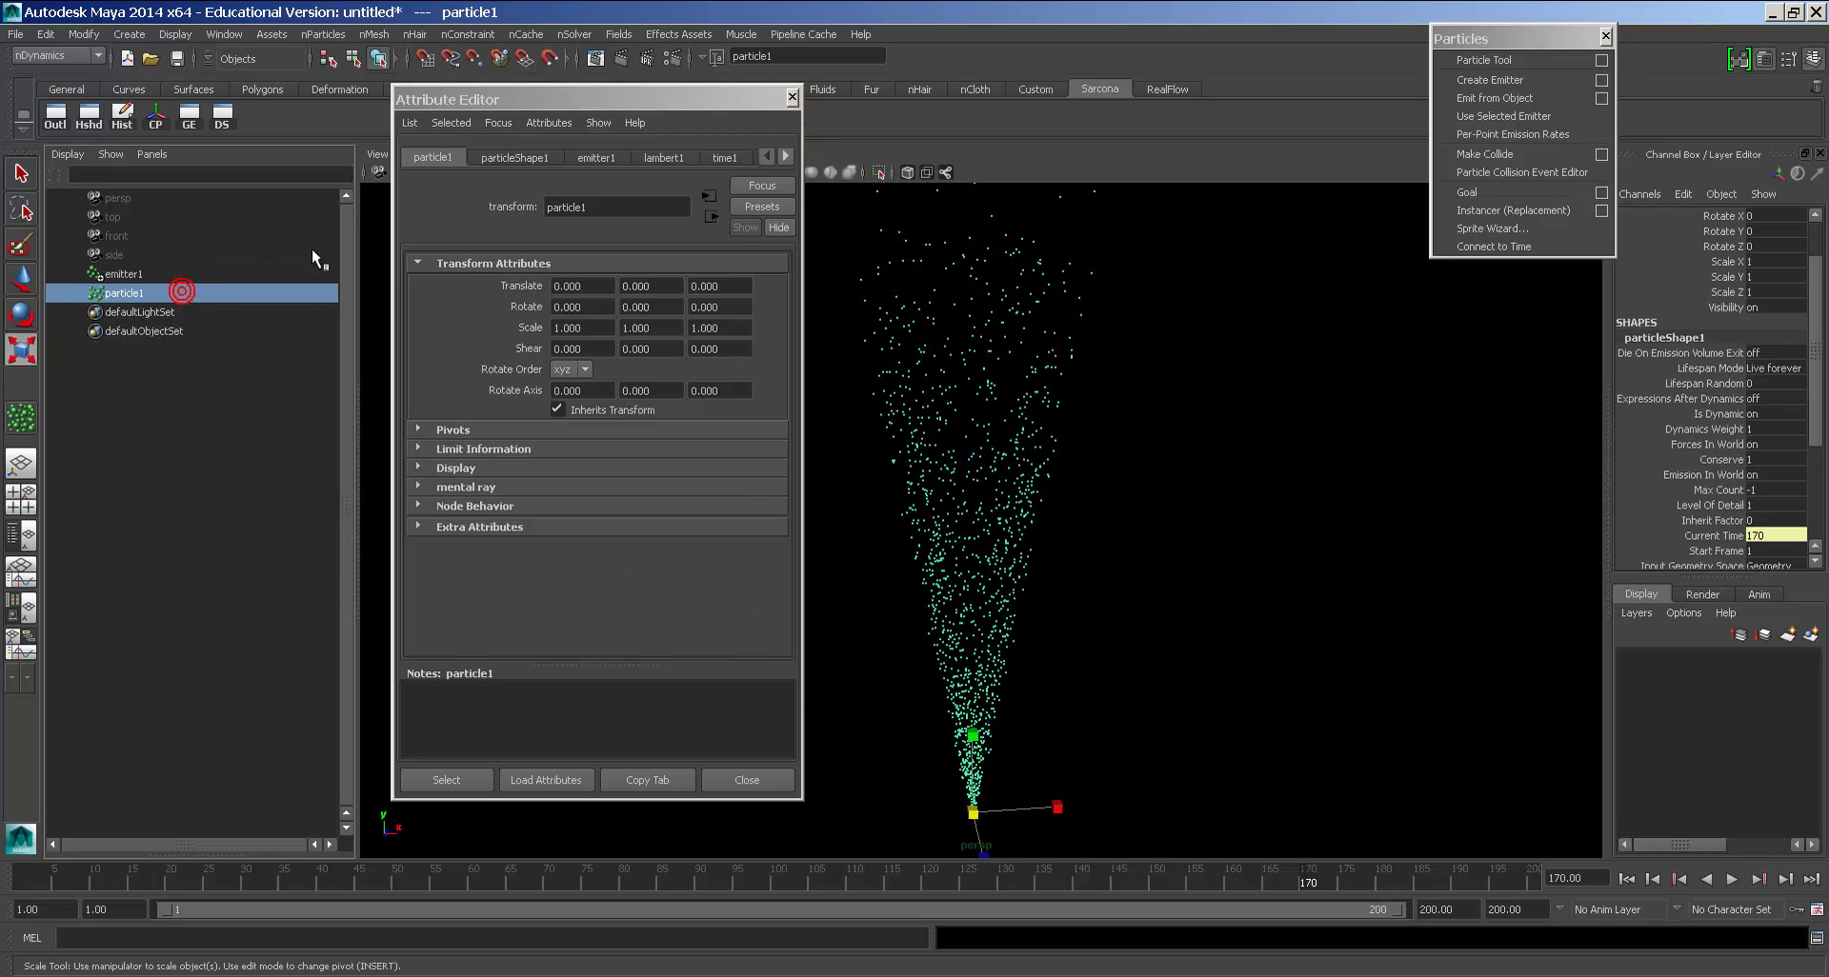
{"action": "left_click_drag", "start_coordinate": [619, 105], "coordinate": [427, 105]}
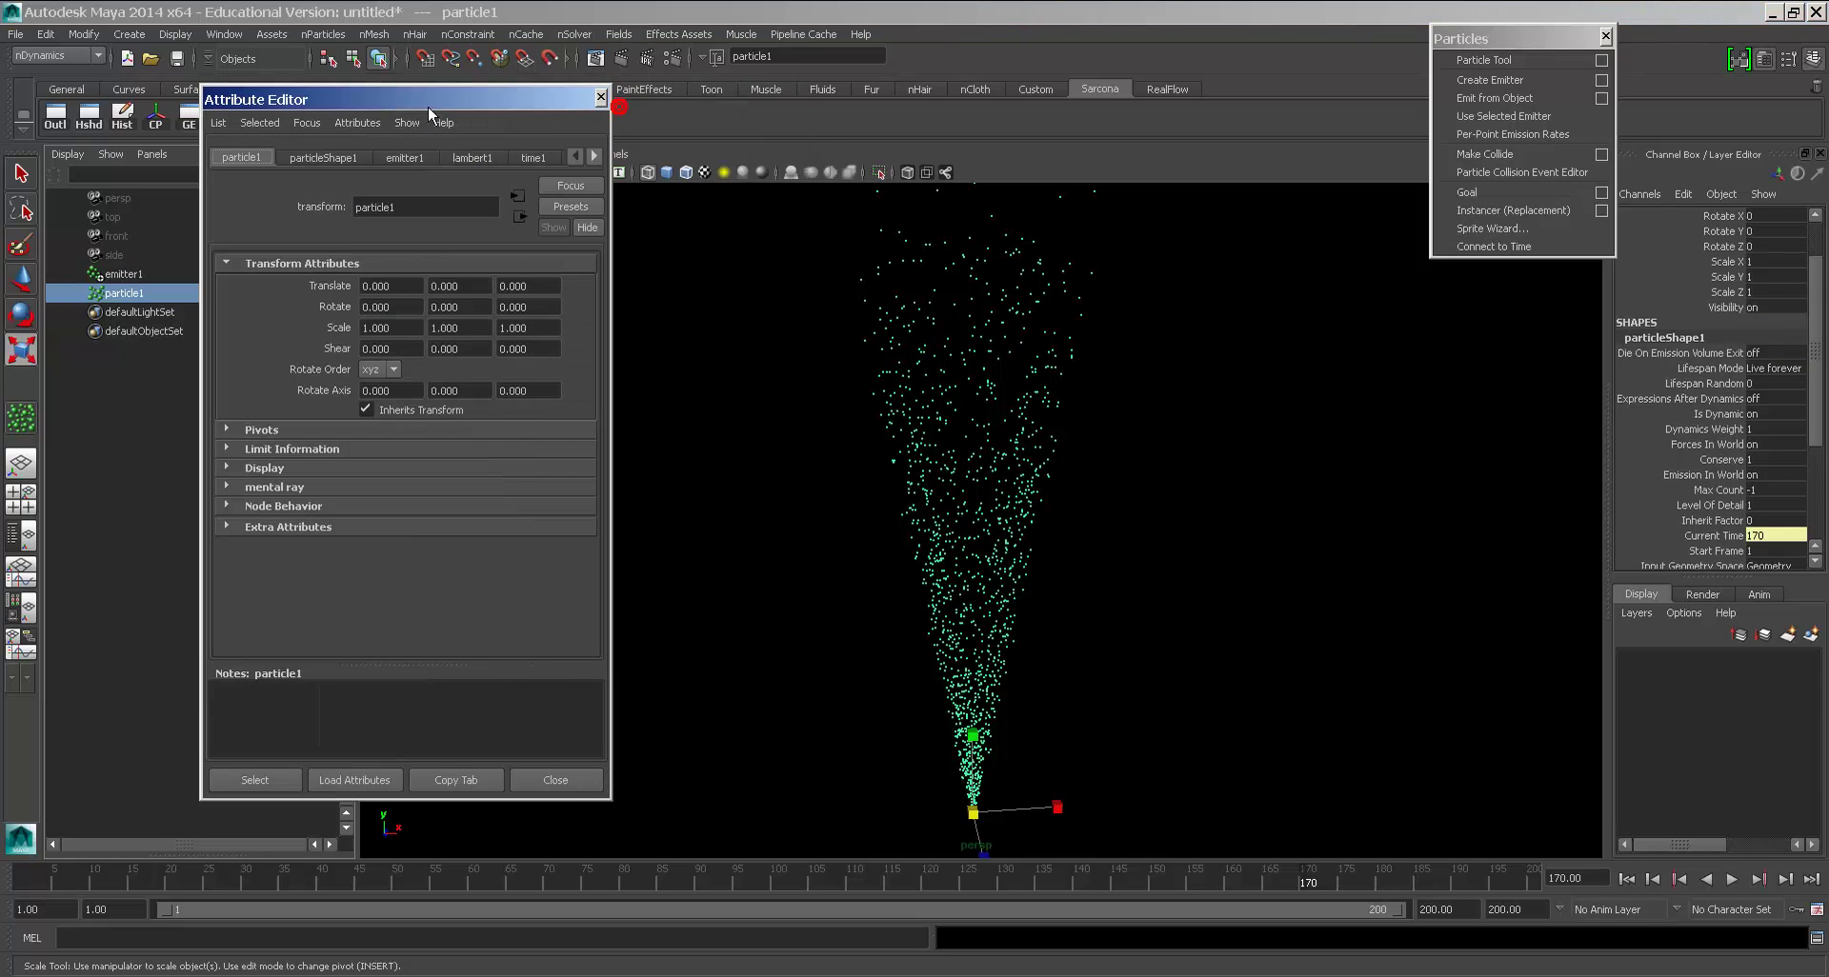
{"action": "left_click", "coordinate": [328, 158]}
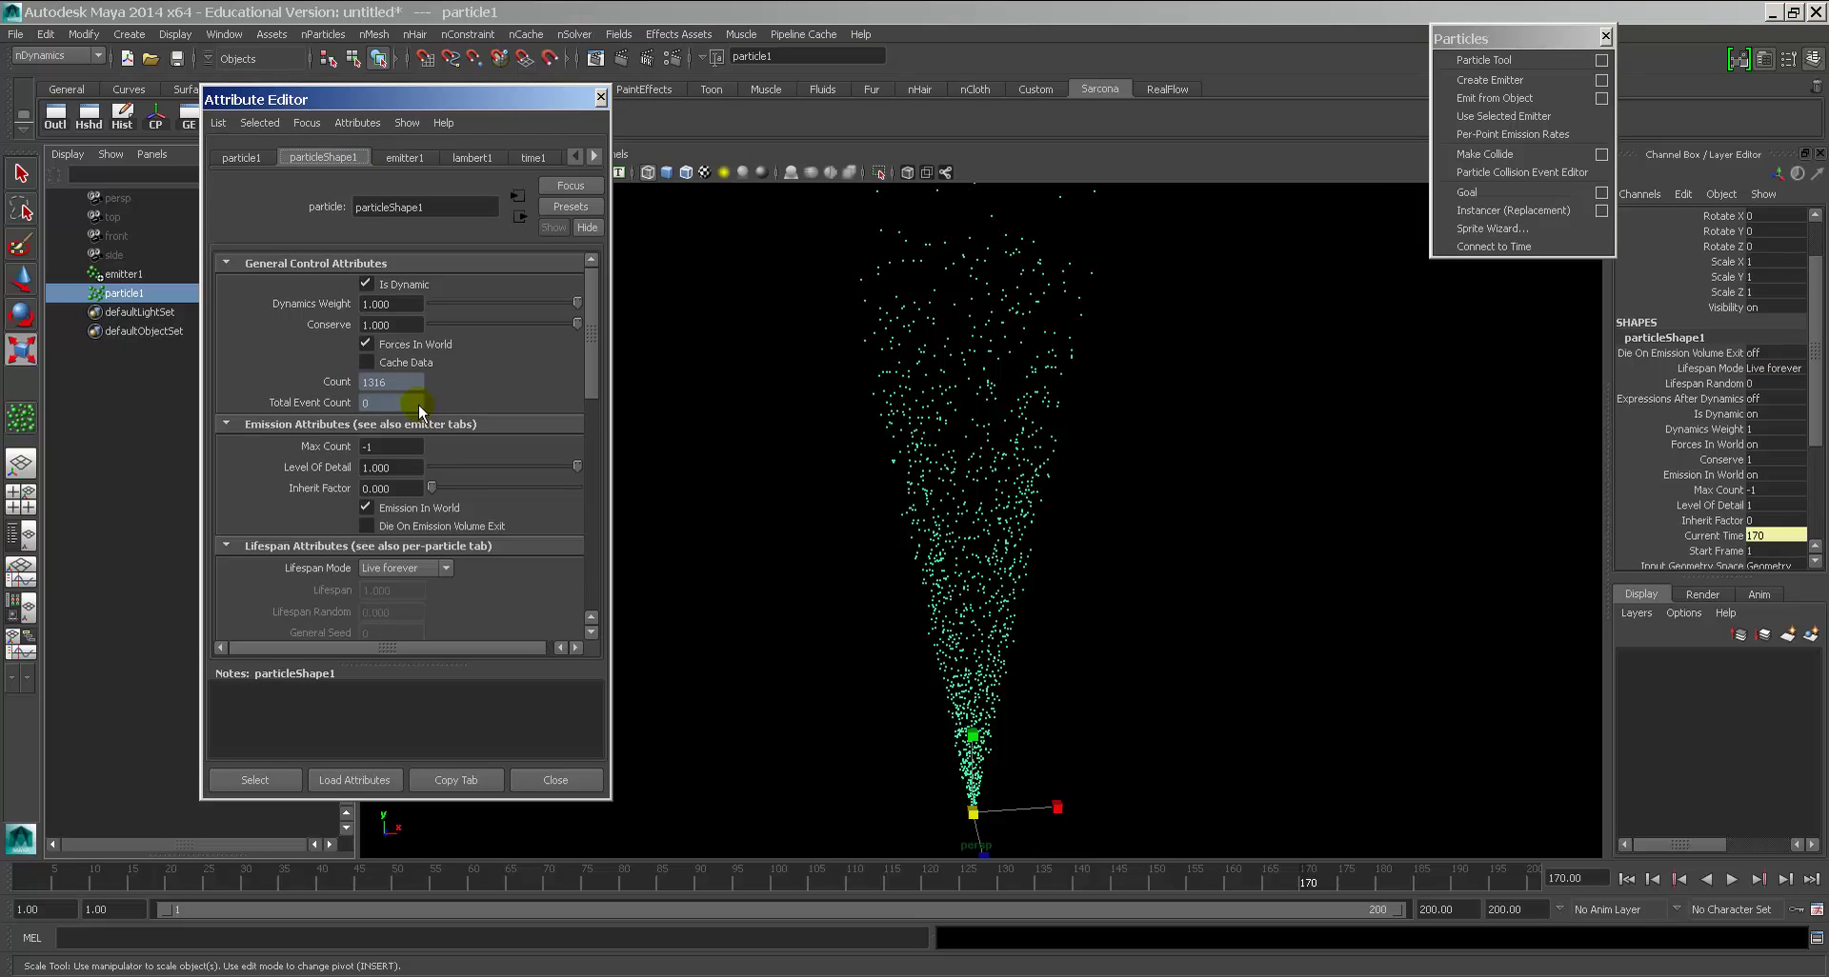
Step: Turn off Is Dynamic for particleShape1, play the timeline and stop it
{"action": "left_click", "coordinate": [365, 283]}
{"action": "key", "text": "alt+v"}
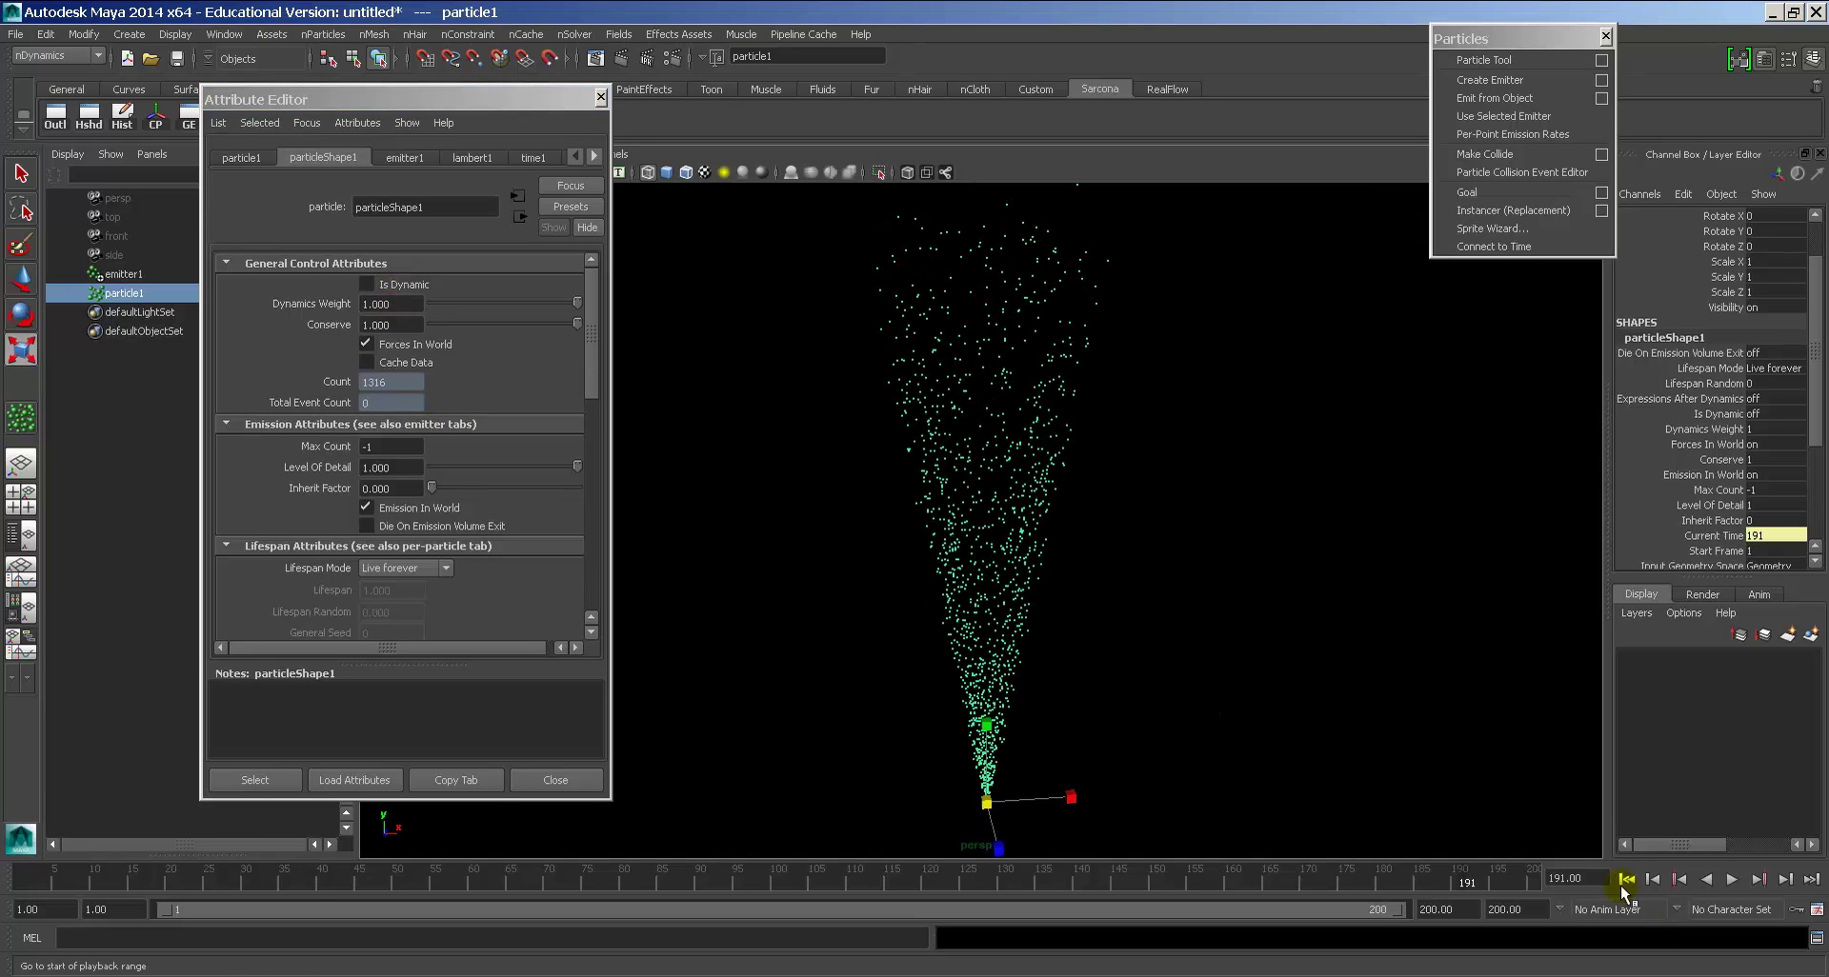
{"action": "key", "text": "Escape"}
Step: Turn Is Dynamic back on for particleShape1 and play the emission from the first frame
{"action": "left_click", "coordinate": [366, 283]}
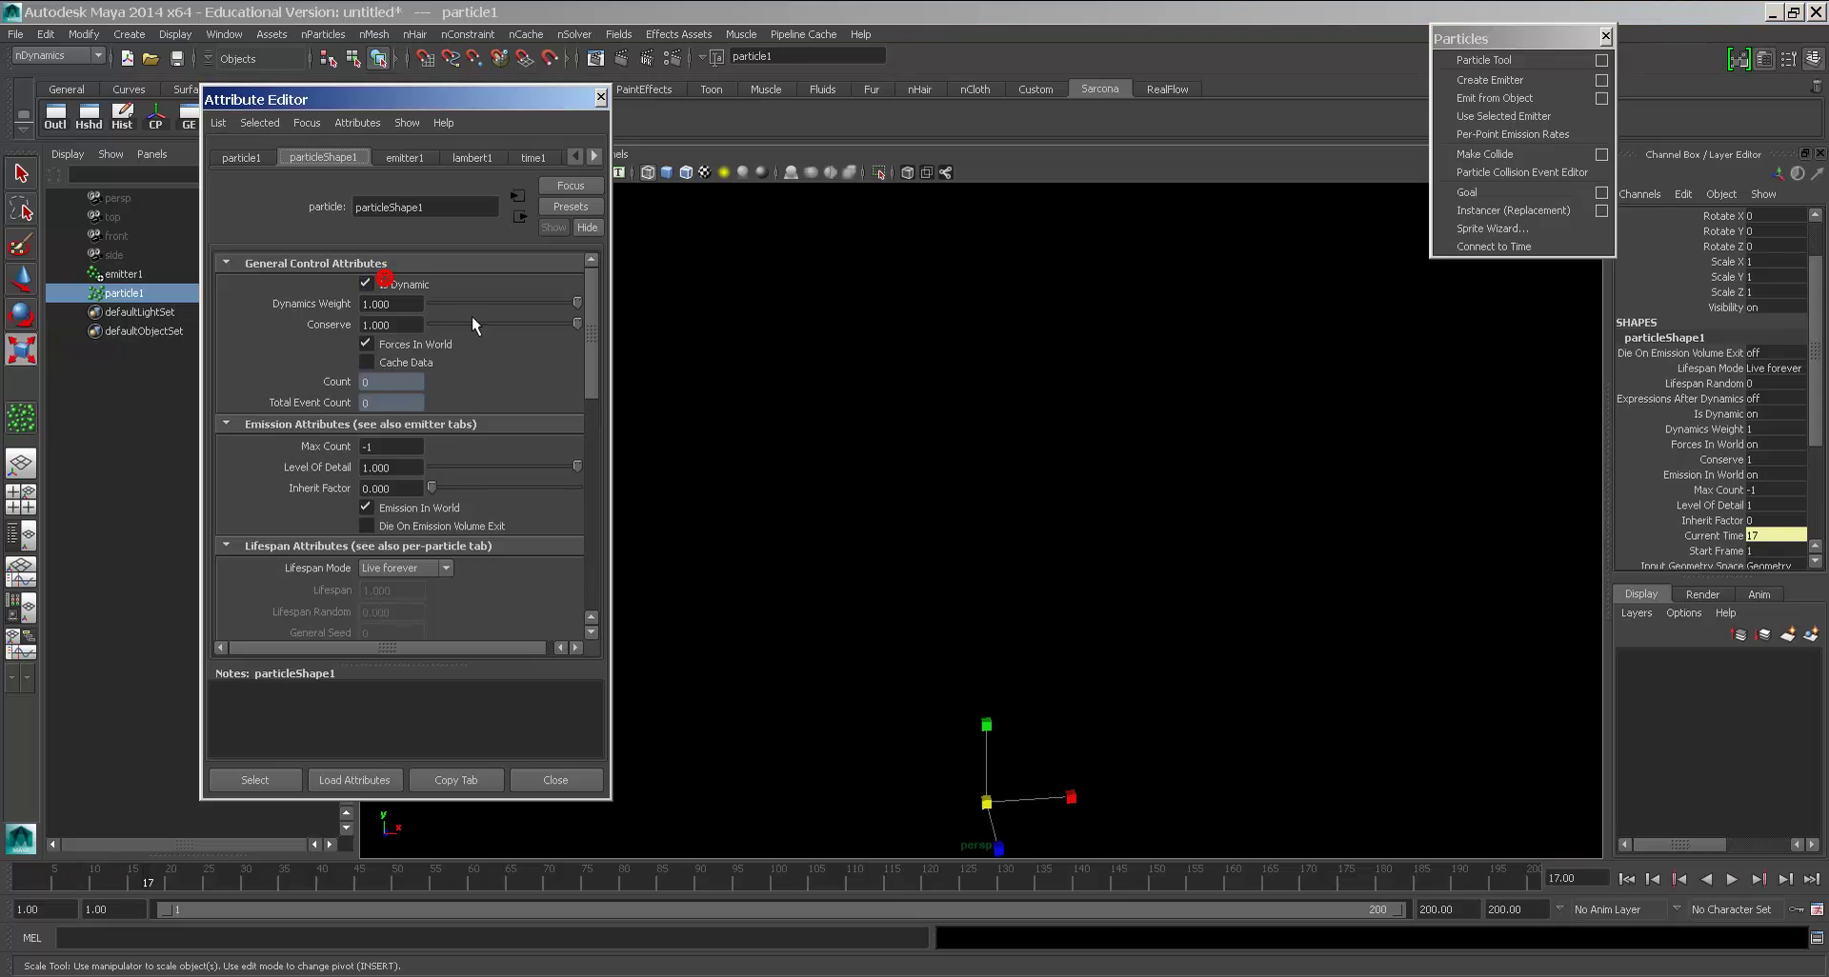
{"action": "left_click", "coordinate": [1626, 879]}
{"action": "key", "text": "alt+v"}
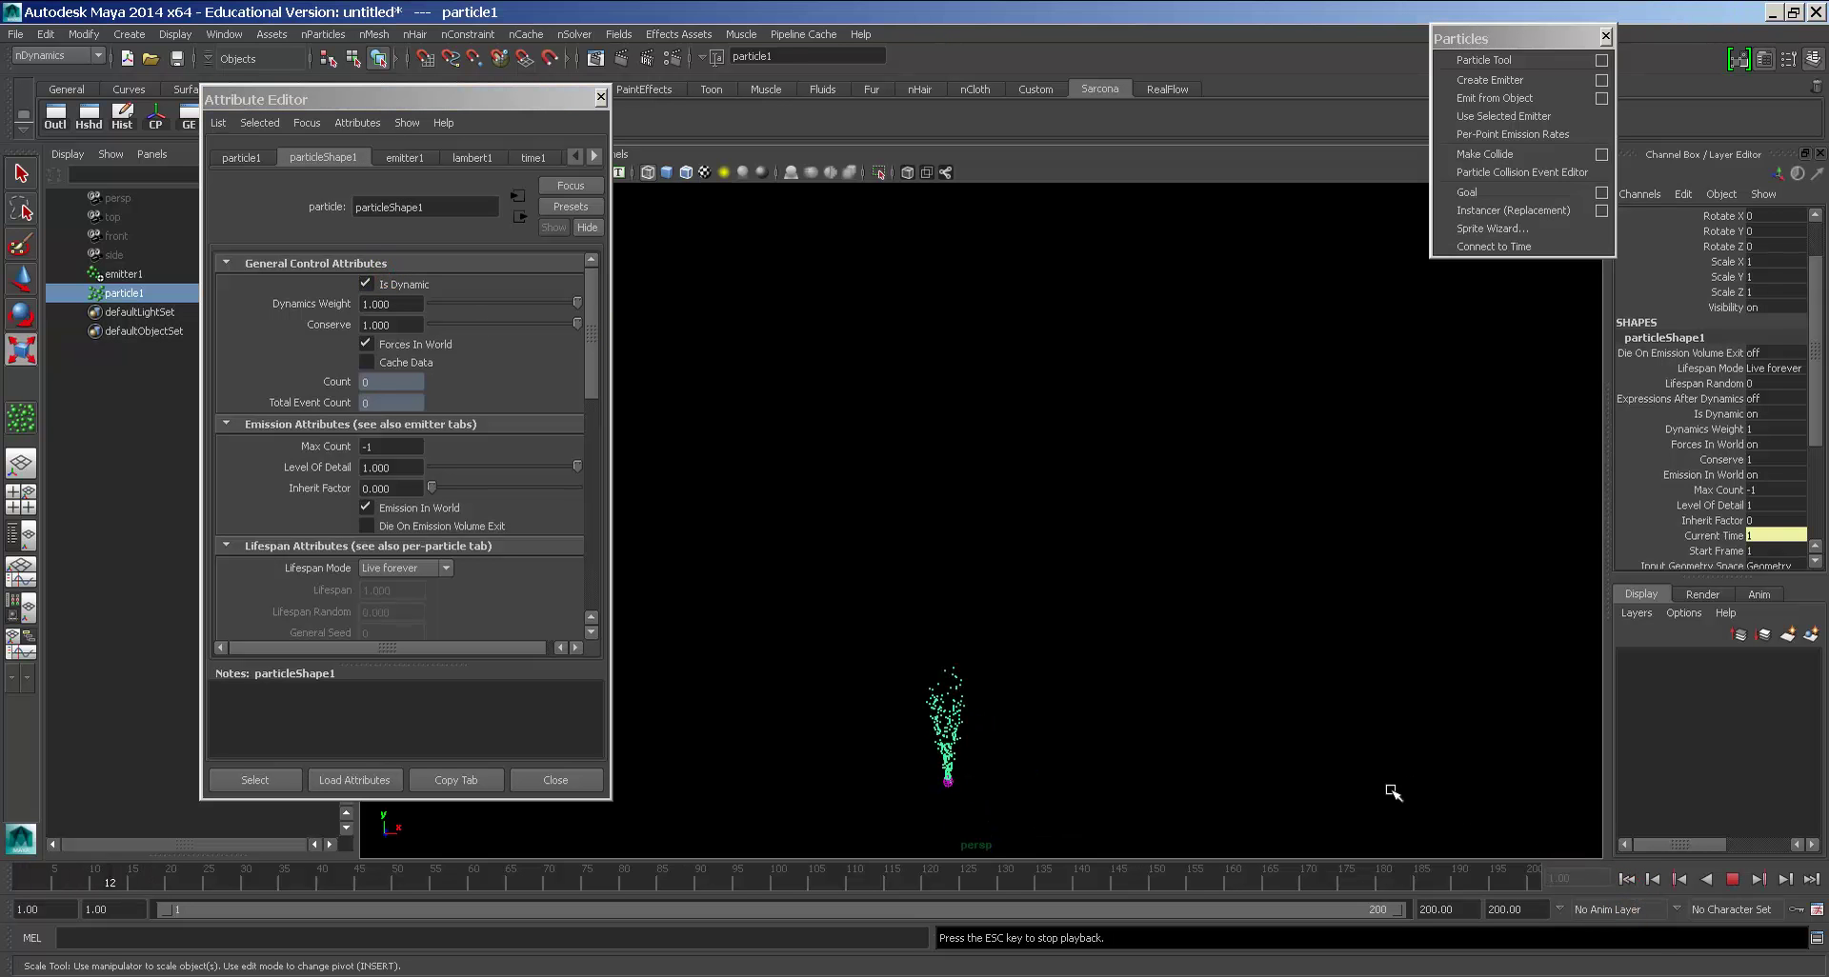
Step: Toggle Is Dynamic off and on during the playback, and return to the first frame
{"action": "left_click", "coordinate": [401, 285]}
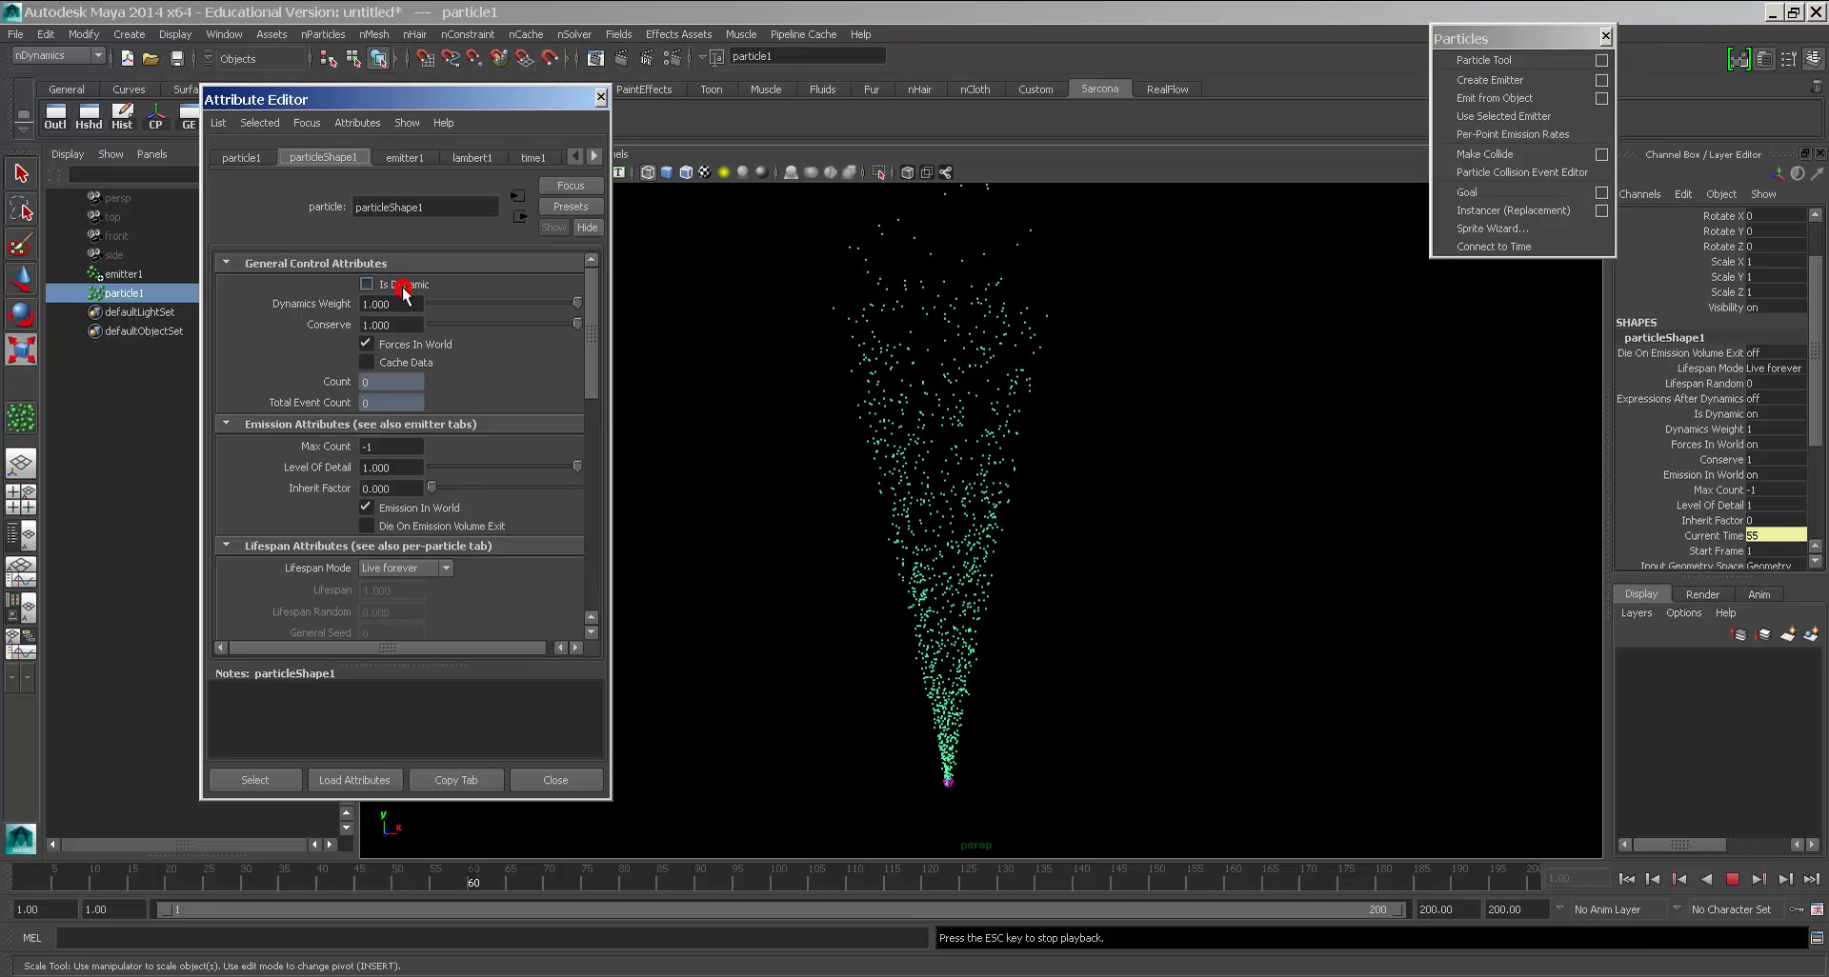
{"action": "key", "text": "Escape"}
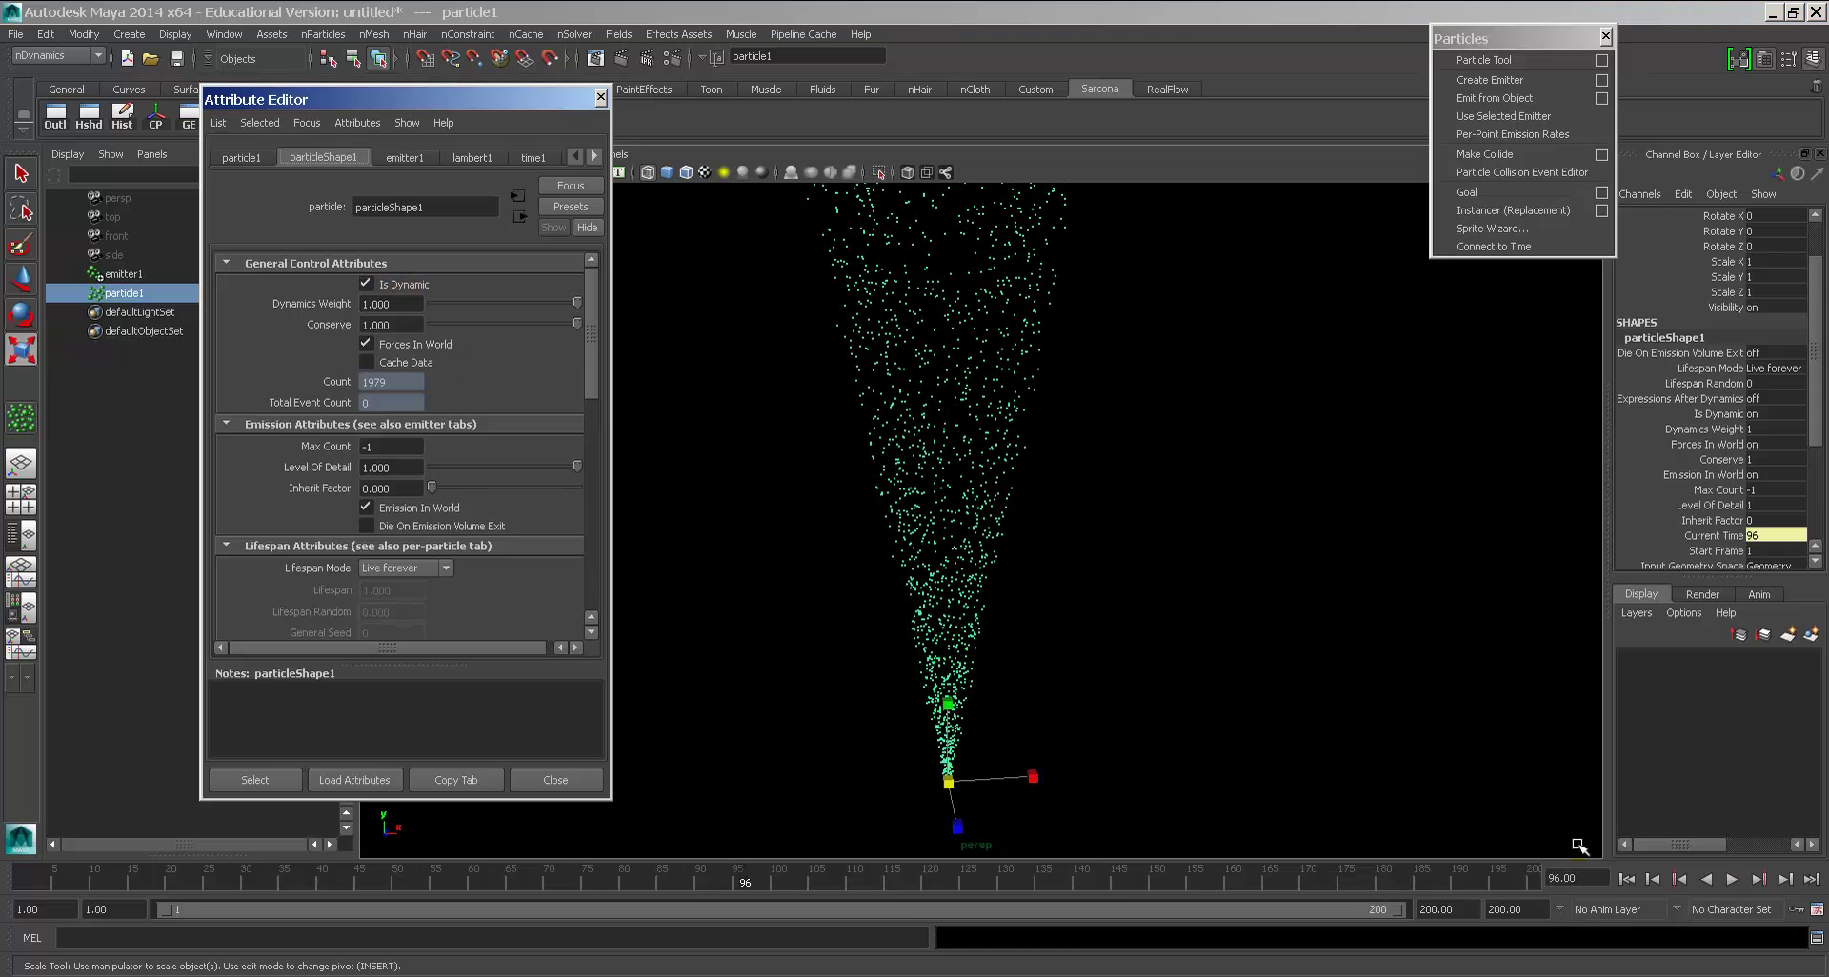
{"action": "left_click", "coordinate": [1627, 881]}
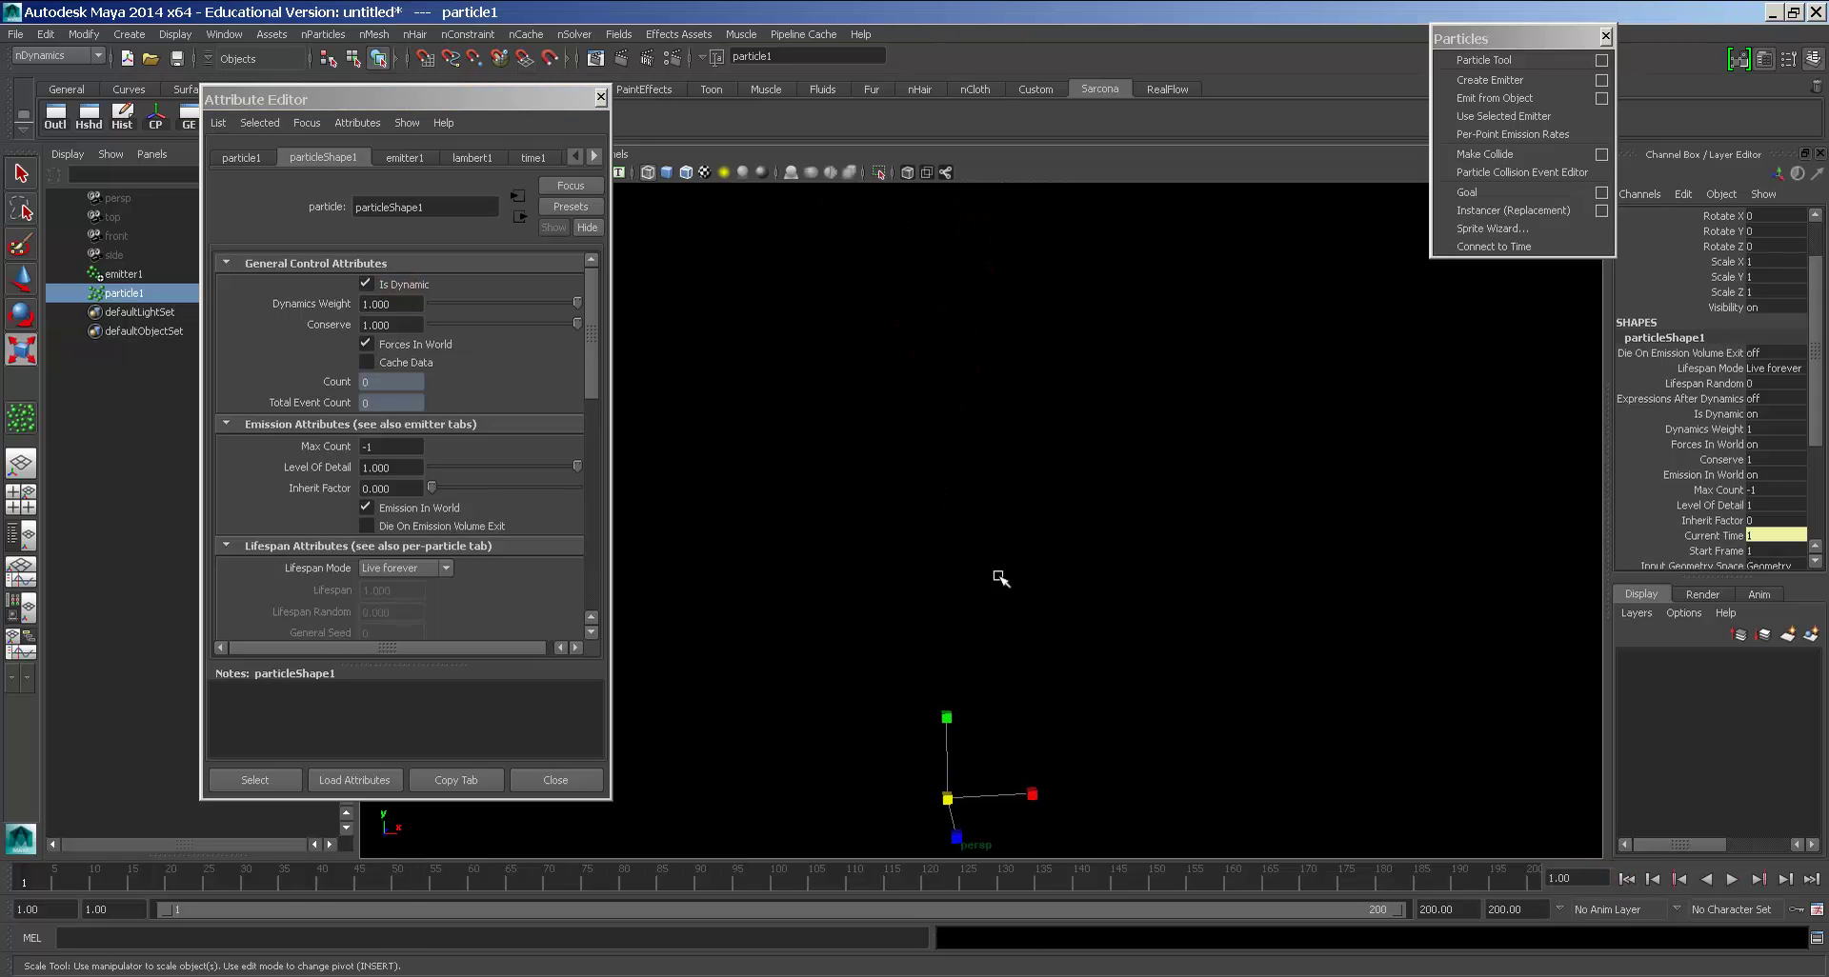
Step: Lower the particle shape's Conserve to 0.15 and play a short stretch with the particles framed in view
{"action": "left_click_drag", "start_coordinate": [495, 323], "coordinate": [425, 320]}
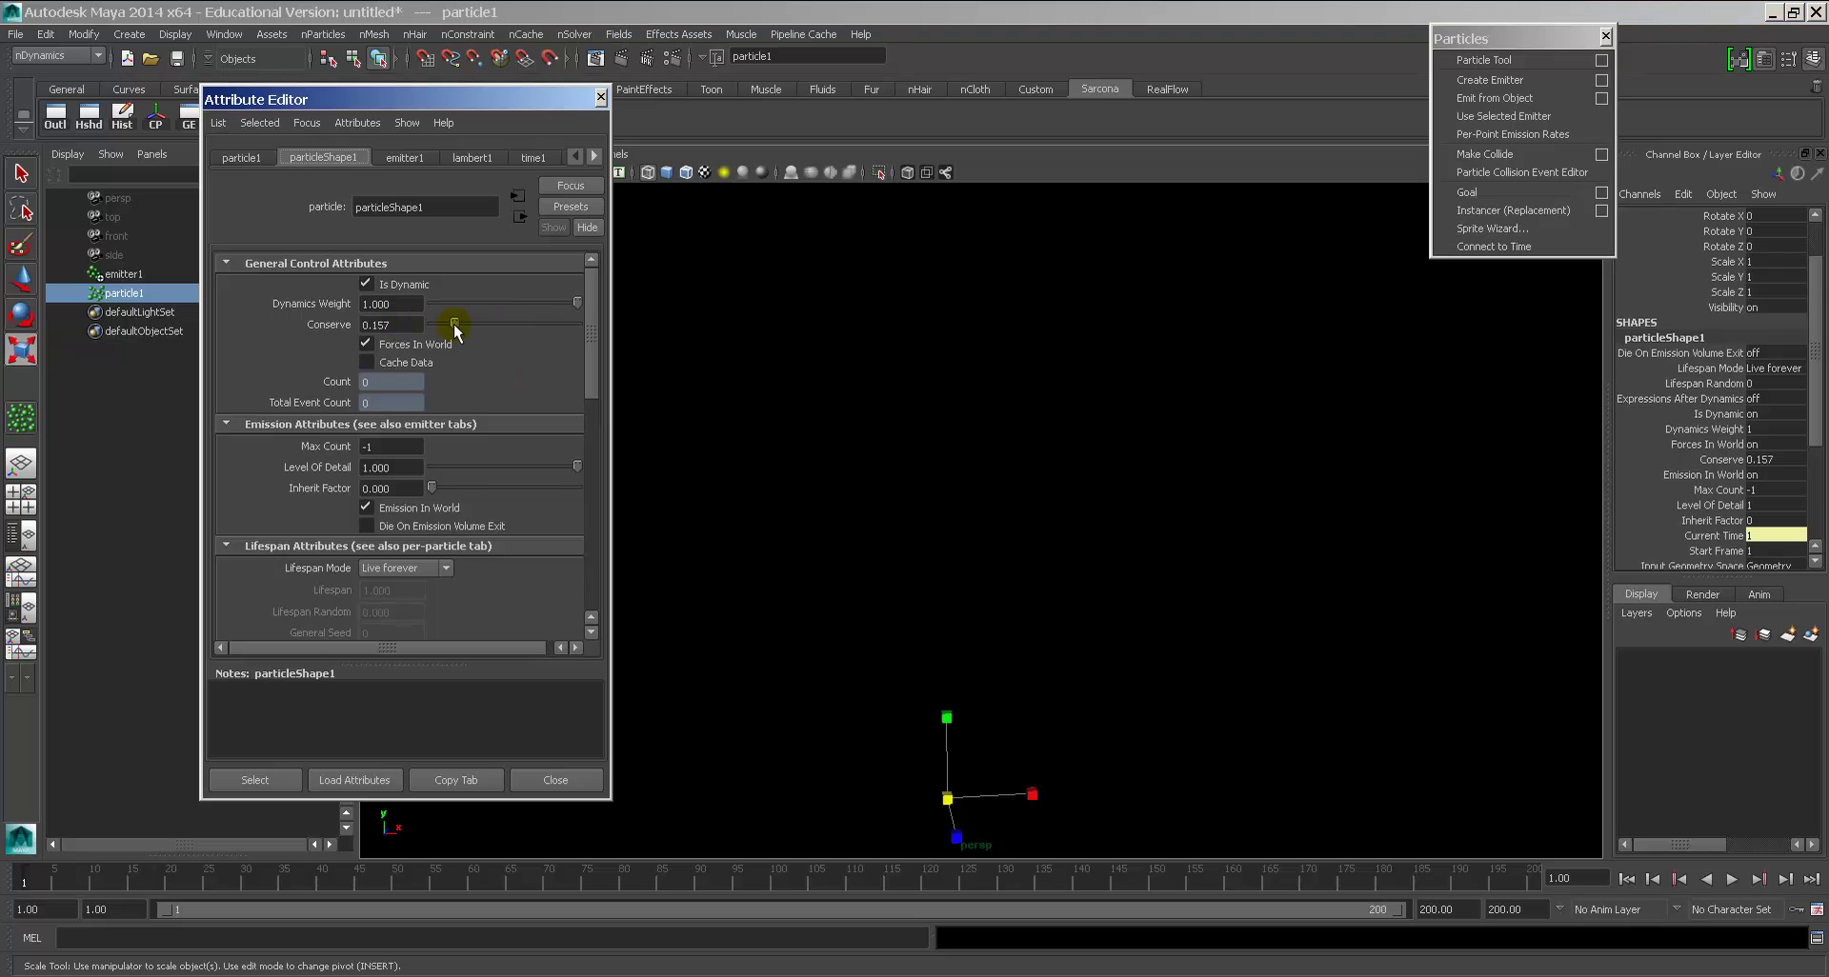
{"action": "left_click", "coordinate": [898, 462]}
{"action": "key", "text": "alt+v"}
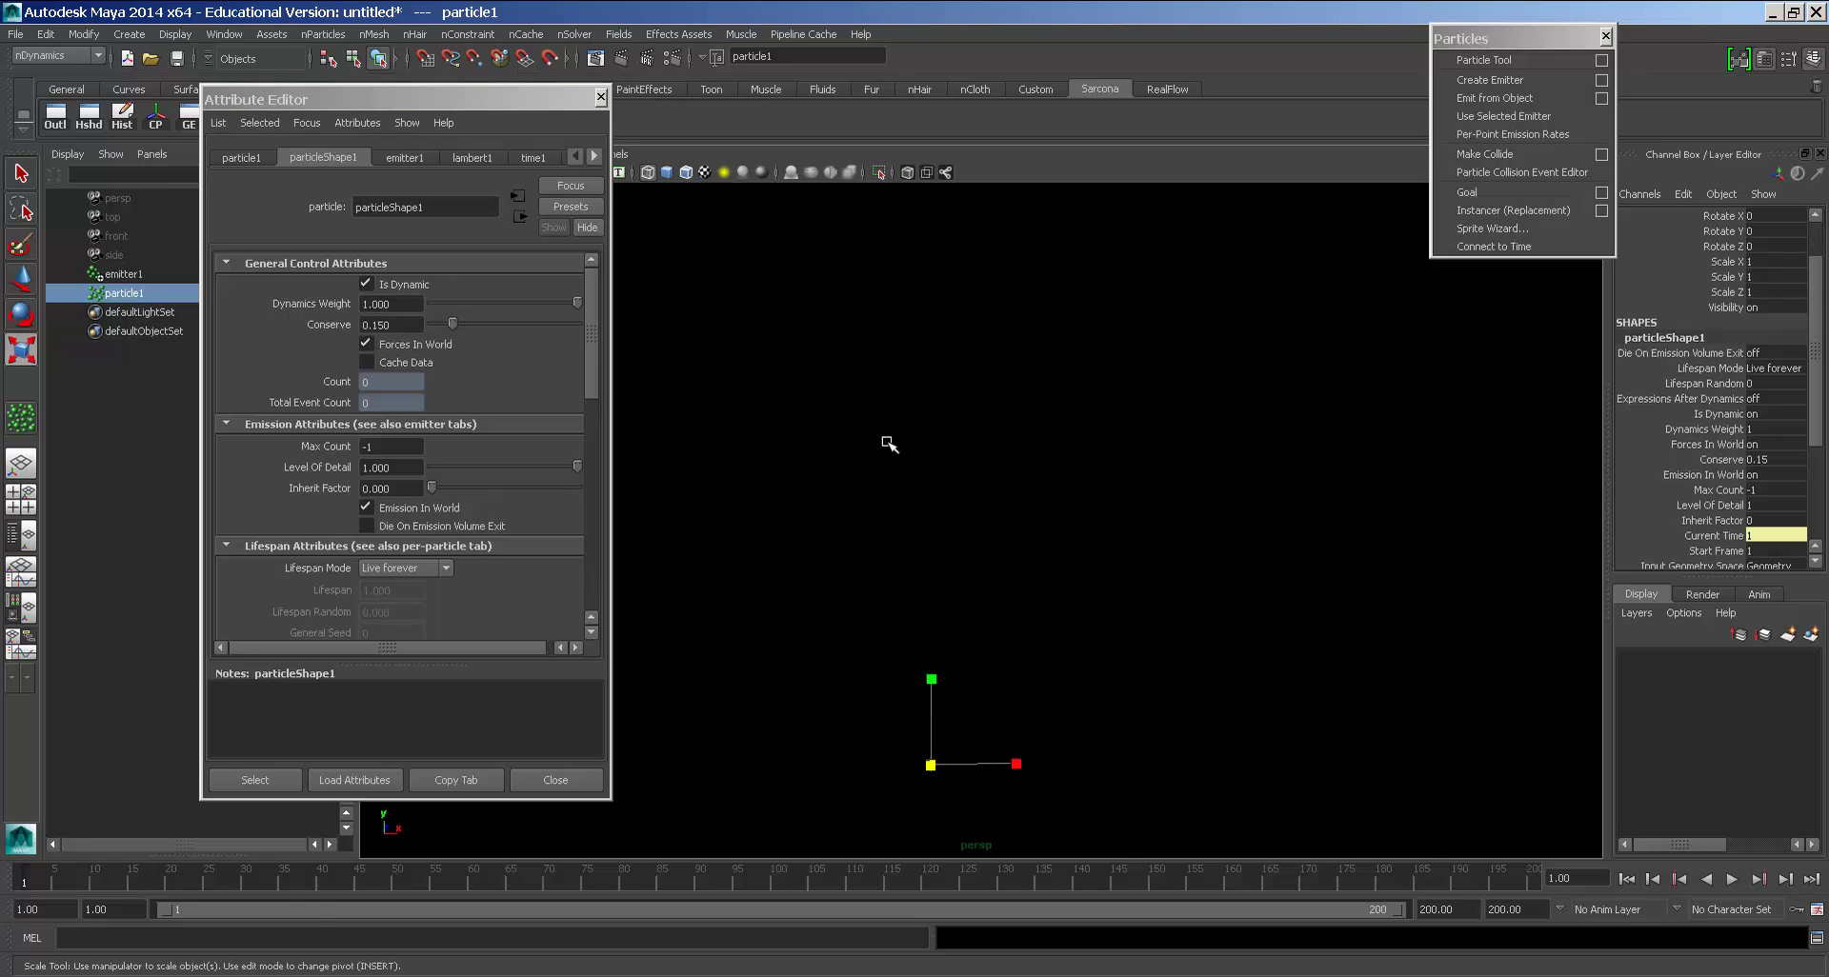
{"action": "key", "text": "f"}
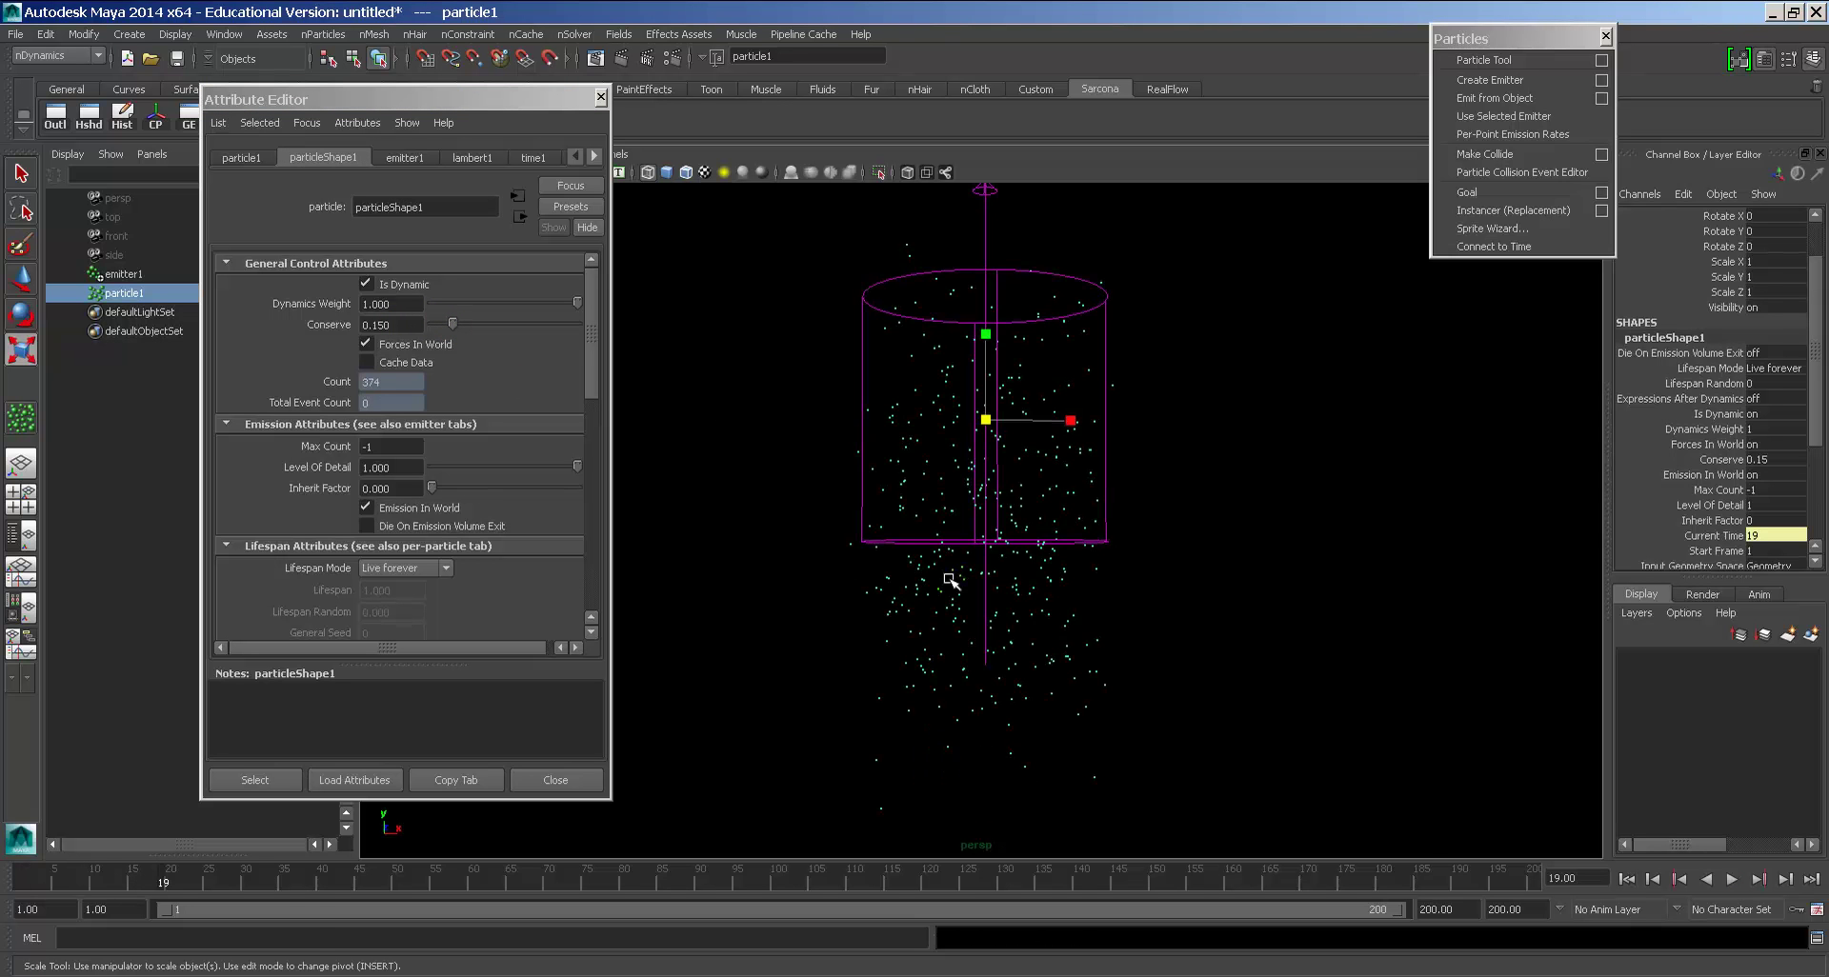
Step: Raise the particle shape's Conserve to 0.281
{"action": "right_click_drag", "start_coordinate": [1118, 575], "coordinate": [918, 498], "text": "alt"}
{"action": "middle_click_drag", "start_coordinate": [918, 499], "coordinate": [927, 588], "text": "alt"}
{"action": "left_click_drag", "start_coordinate": [928, 589], "coordinate": [811, 505], "text": "alt"}
{"action": "left_click_drag", "start_coordinate": [461, 322], "coordinate": [454, 327]}
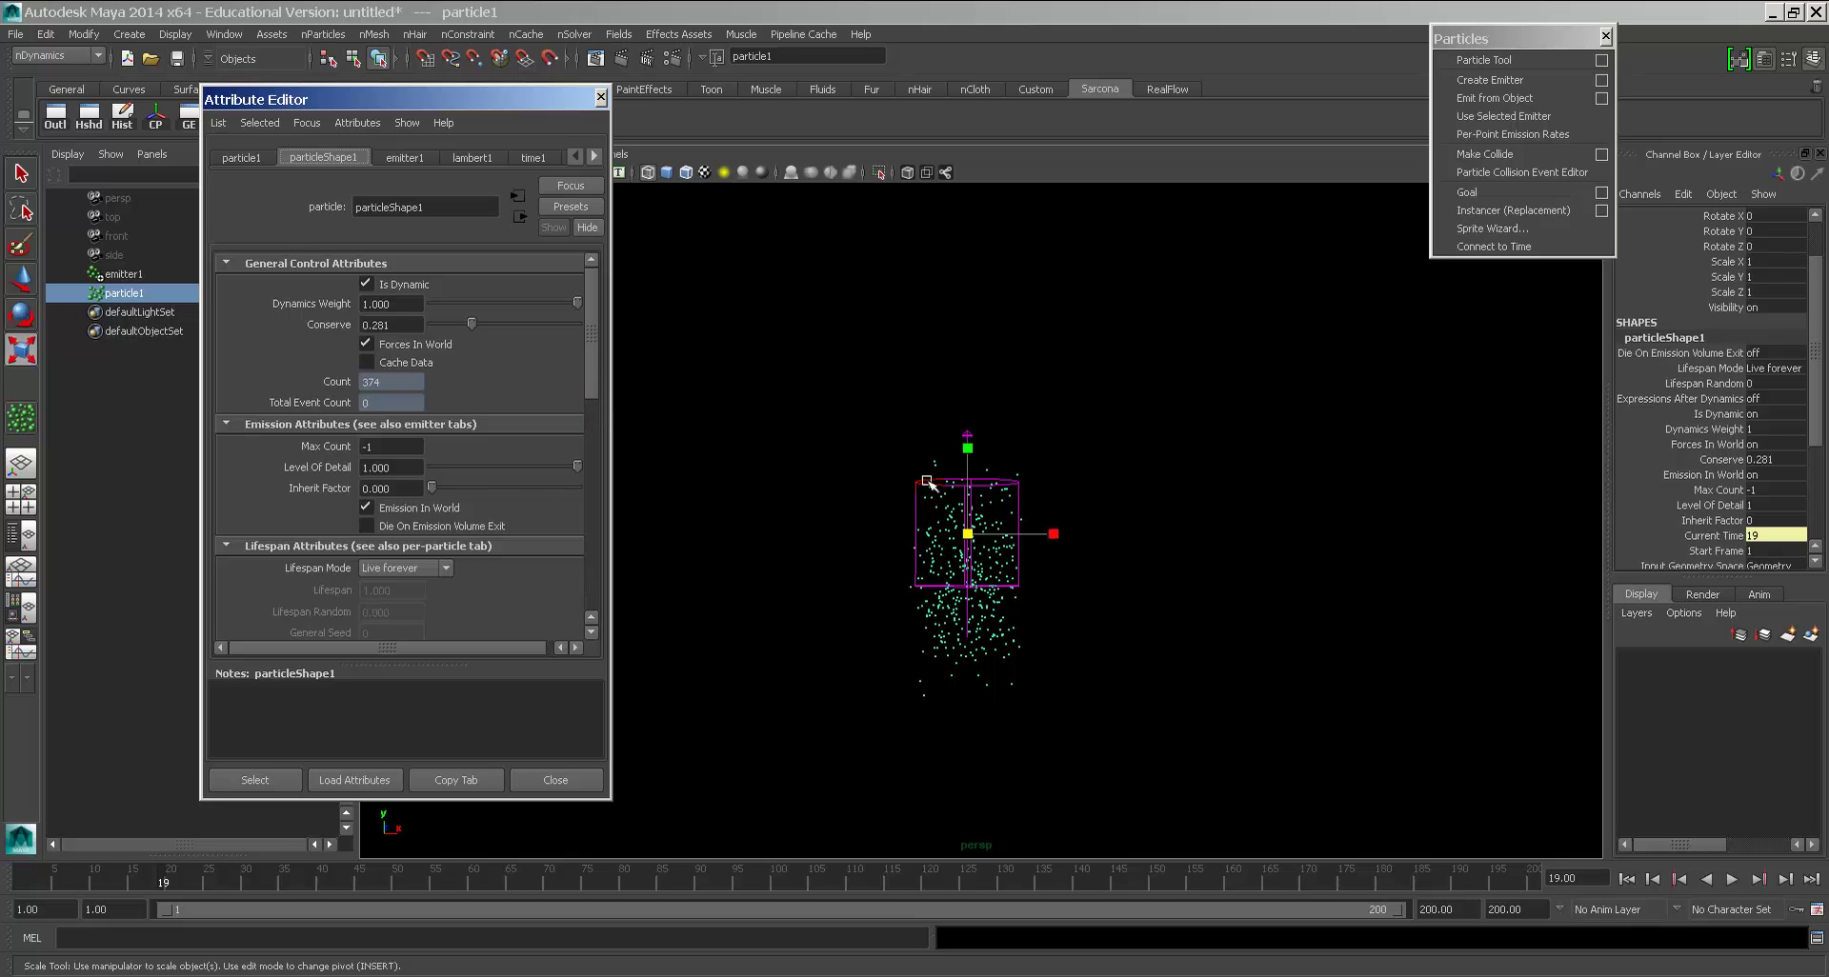
Step: Play the emission and raise the particle shape's Conserve to 0.882 during playback, with the whole particle column in view
{"action": "middle_click_drag", "start_coordinate": [823, 448], "coordinate": [809, 478], "text": "alt"}
{"action": "key", "text": "alt+v"}
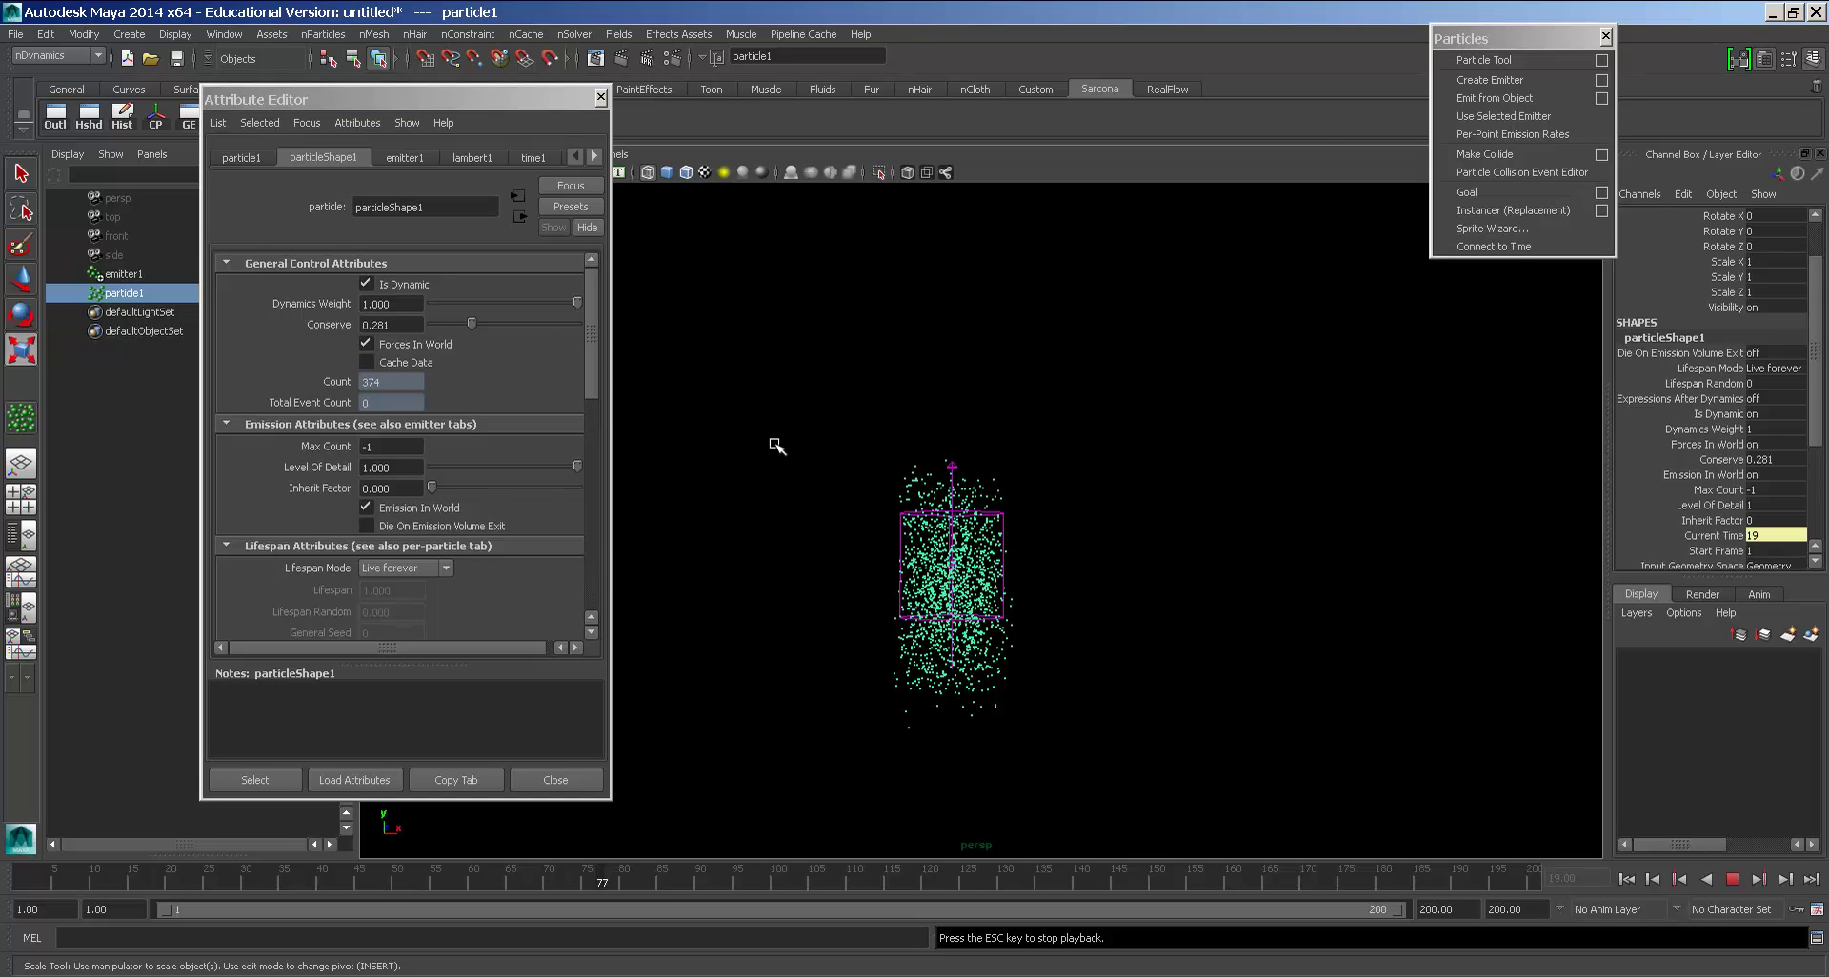
{"action": "left_click_drag", "start_coordinate": [491, 324], "coordinate": [562, 324]}
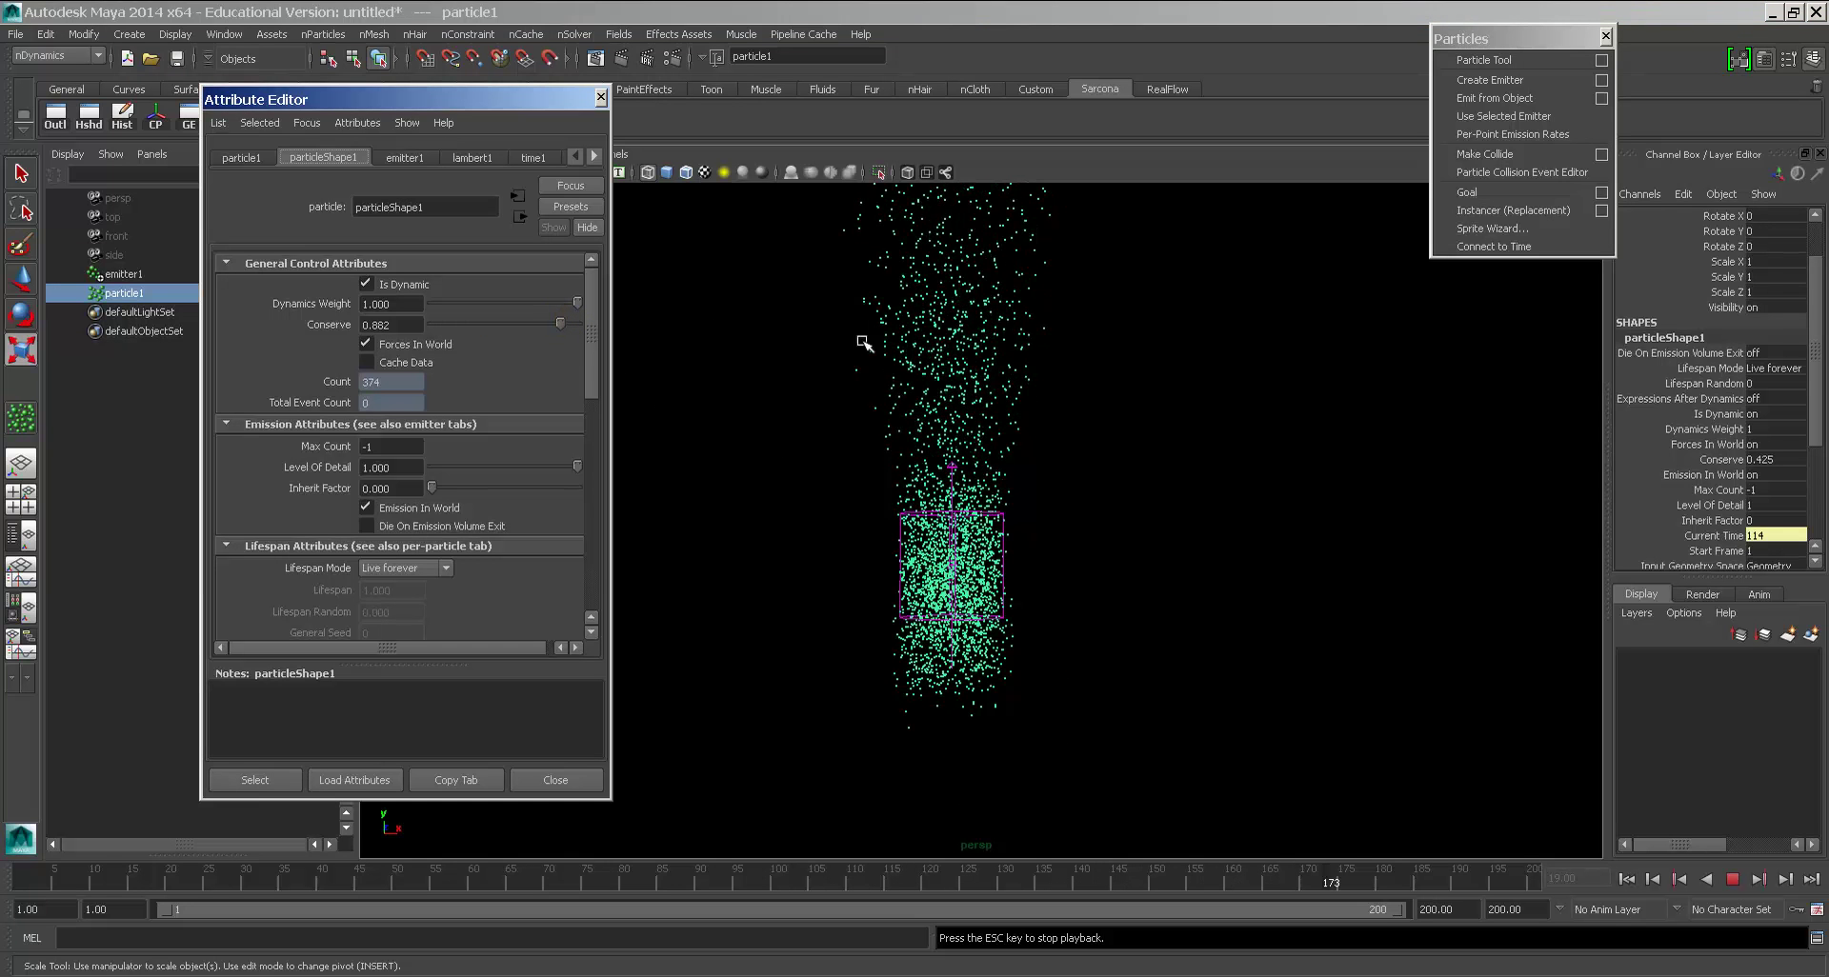
{"action": "middle_click_drag", "start_coordinate": [865, 345], "coordinate": [1071, 665], "text": "alt"}
{"action": "right_click_drag", "start_coordinate": [1071, 665], "coordinate": [1025, 531], "text": "alt"}
{"action": "middle_click_drag", "start_coordinate": [1024, 539], "coordinate": [1016, 582], "text": "alt"}
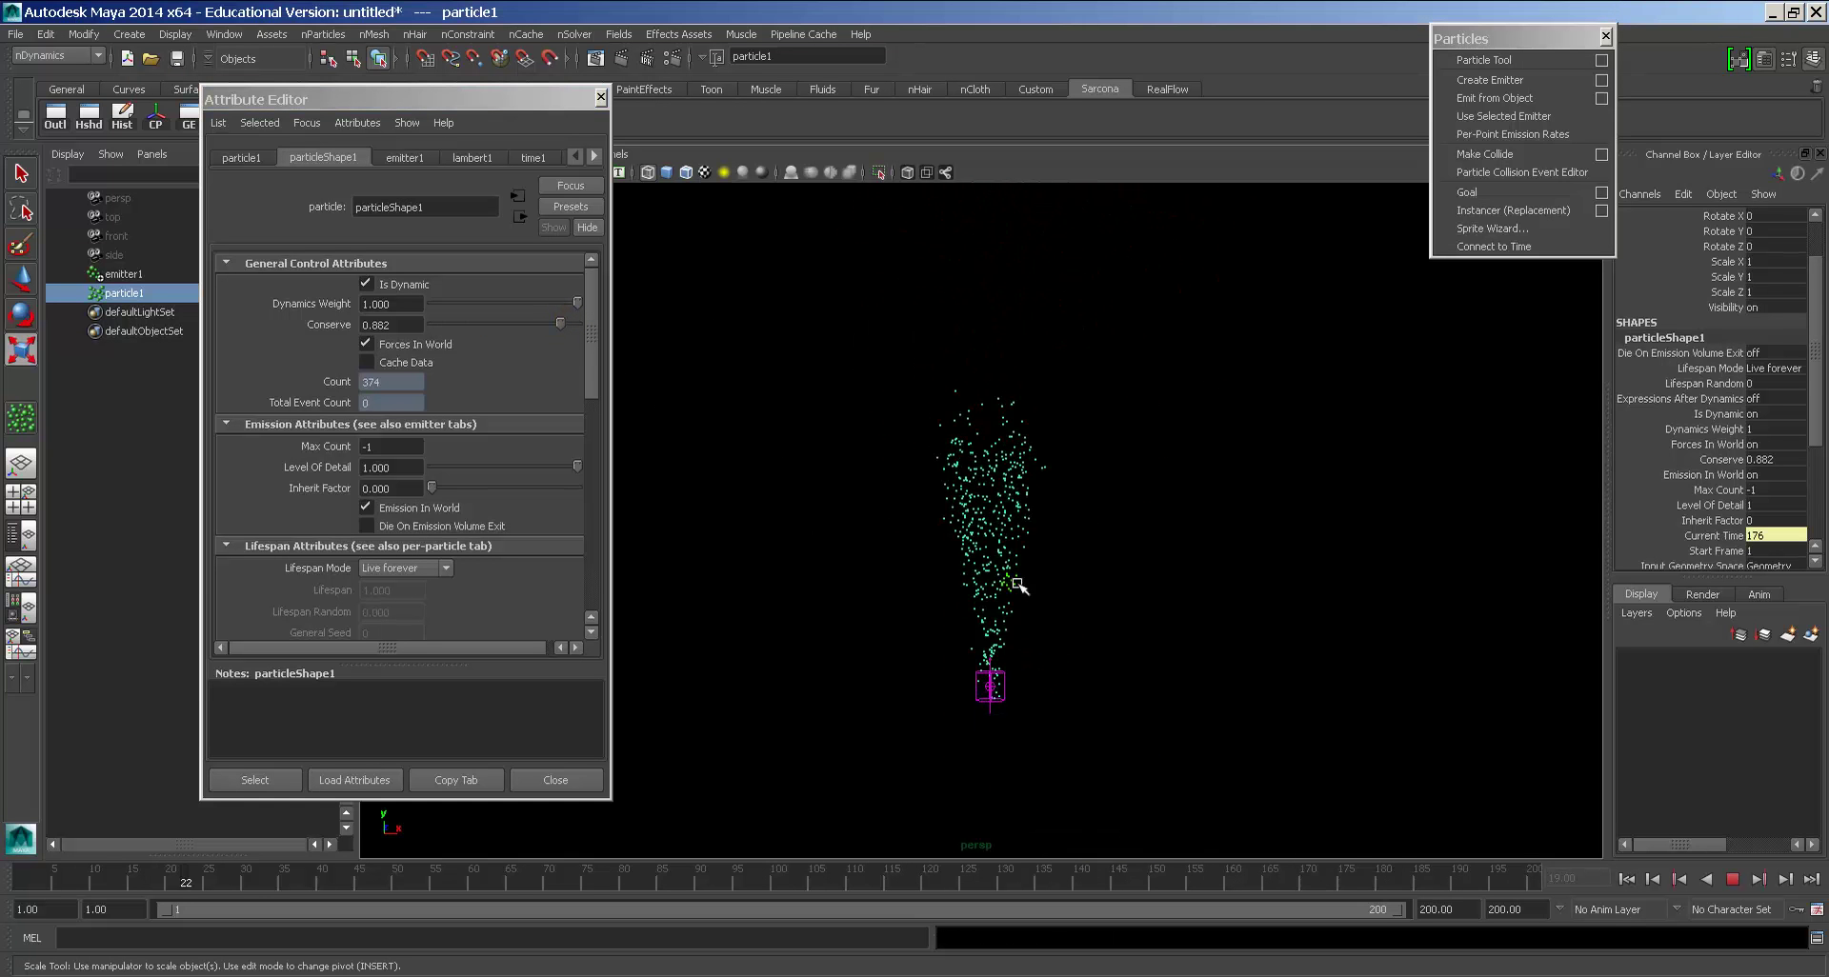
{"action": "key", "text": "Escape"}
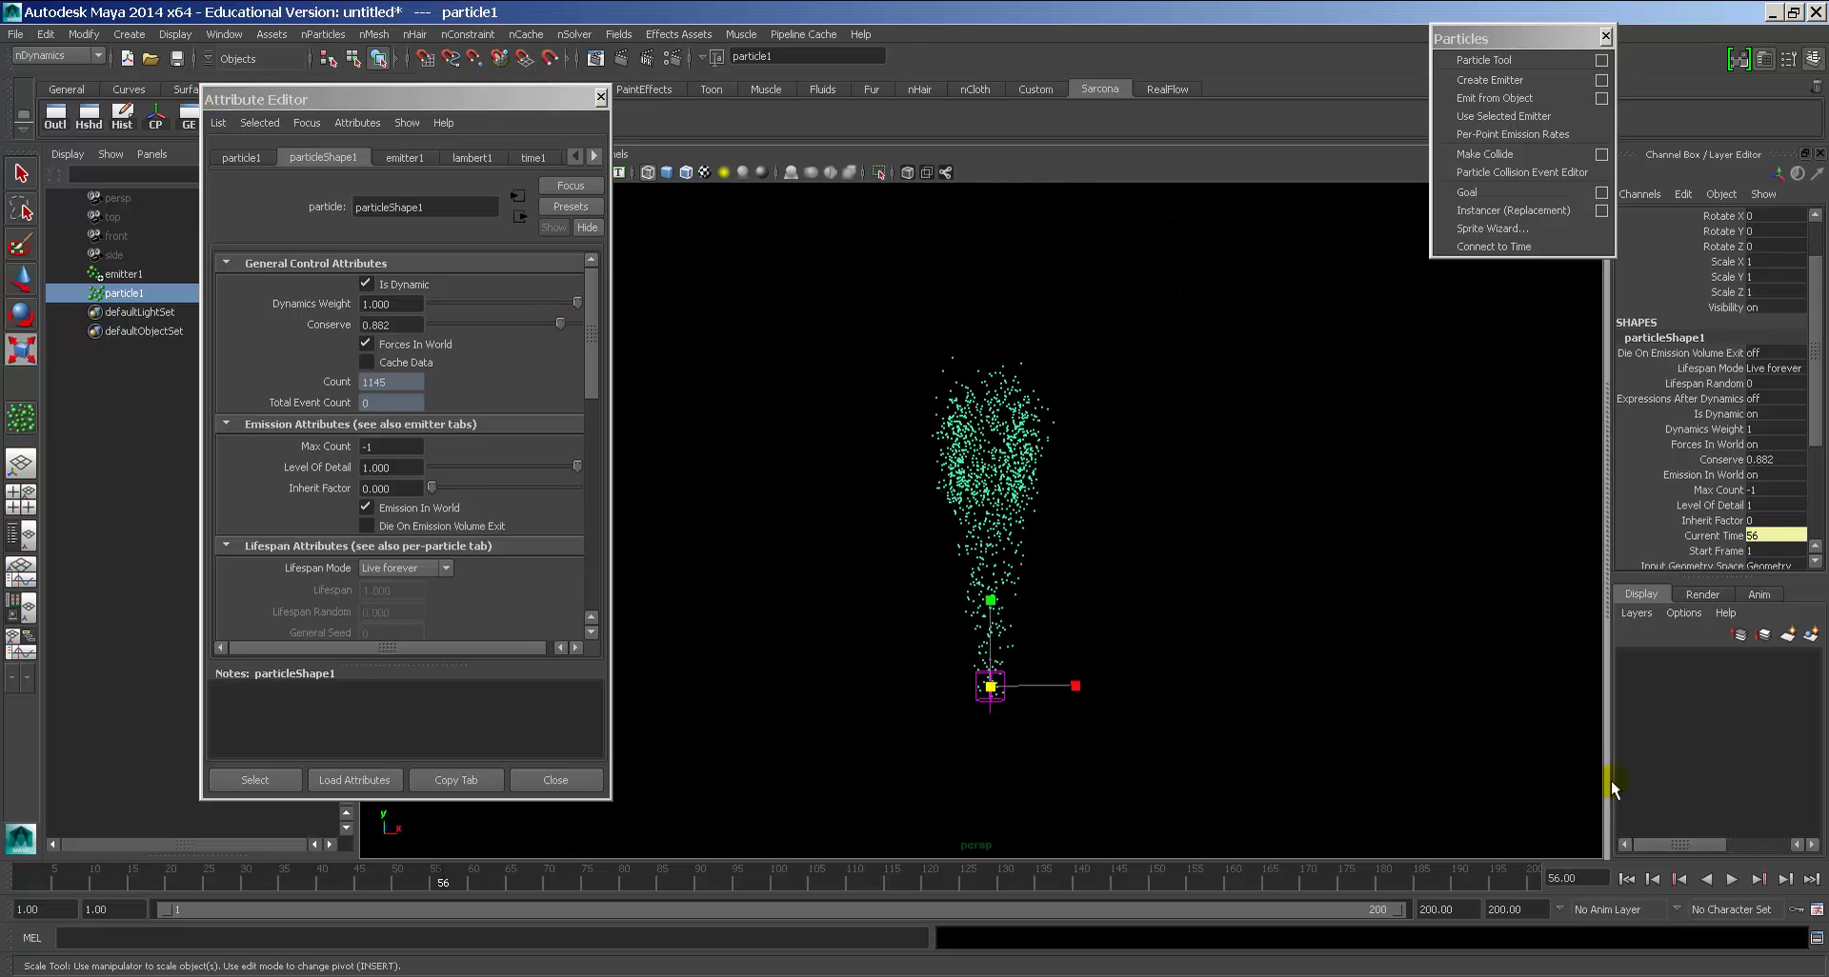
Step: Raise the particle shape's Conserve to 0.967 at the first frame and play a stretch of the emission
{"action": "left_click", "coordinate": [1626, 878]}
{"action": "left_click_drag", "start_coordinate": [560, 323], "coordinate": [567, 324]}
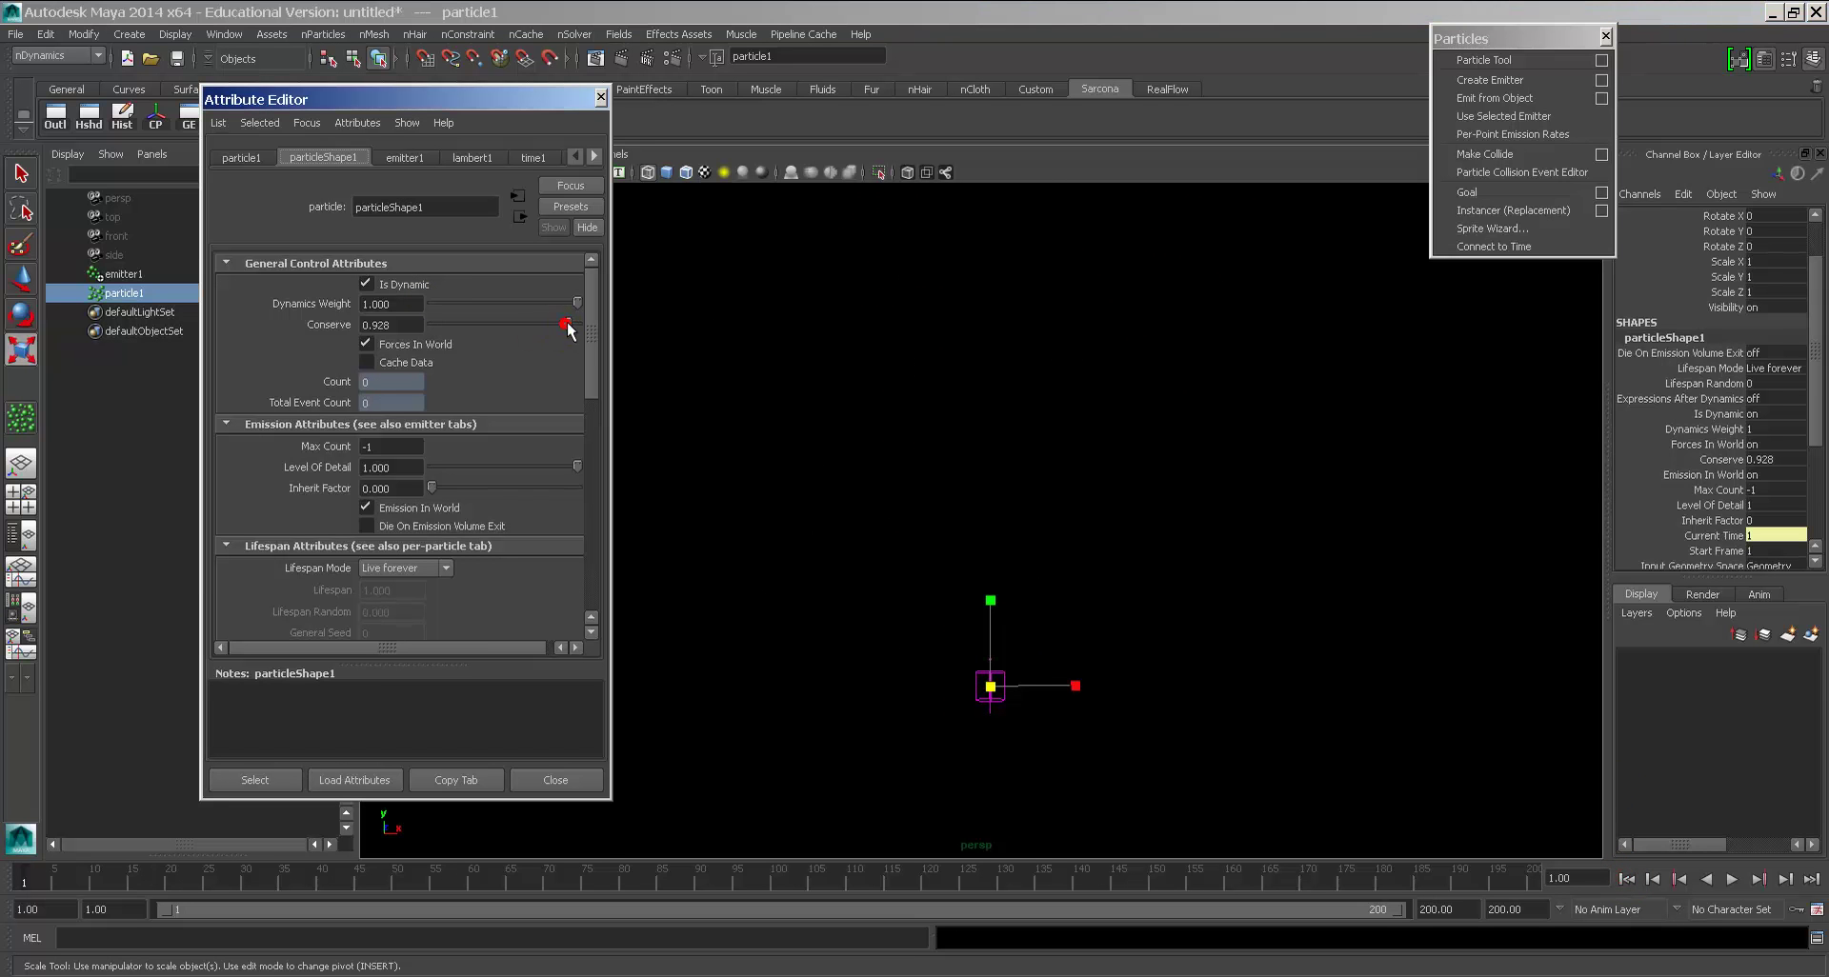
{"action": "key", "text": "alt+v"}
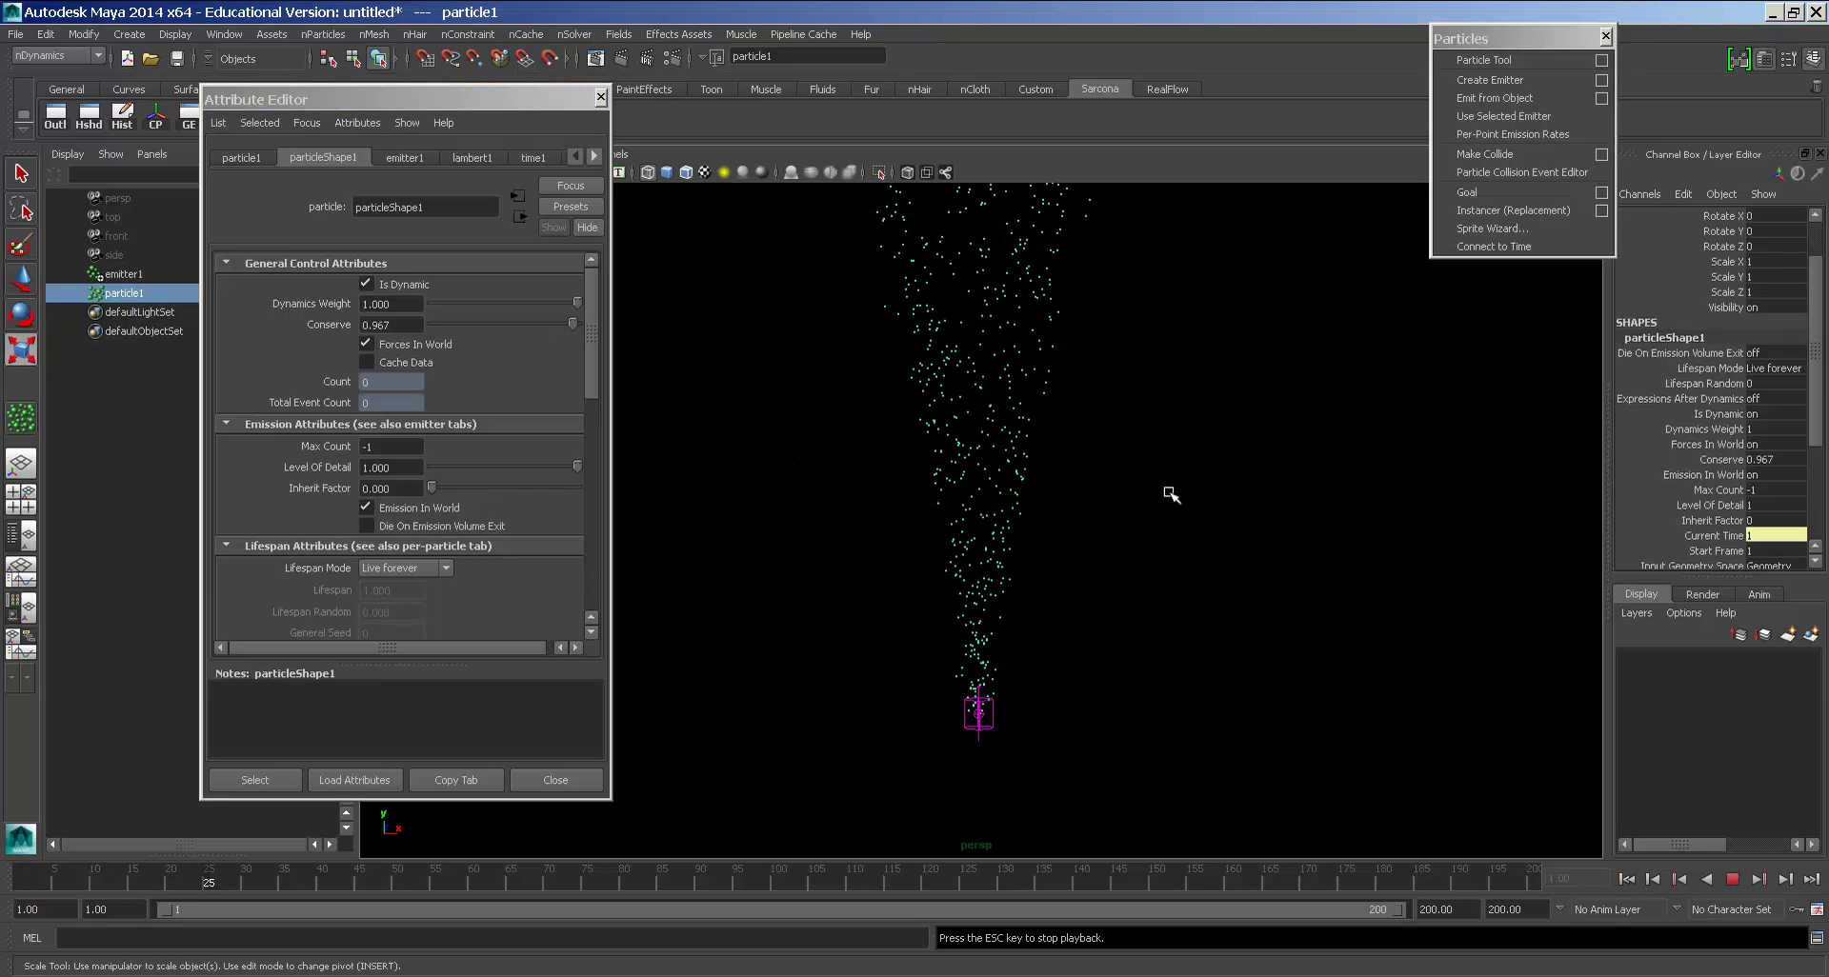
{"action": "right_click_drag", "start_coordinate": [1167, 495], "coordinate": [649, 376], "text": "alt"}
{"action": "middle_click_drag", "start_coordinate": [649, 375], "coordinate": [656, 508], "text": "alt"}
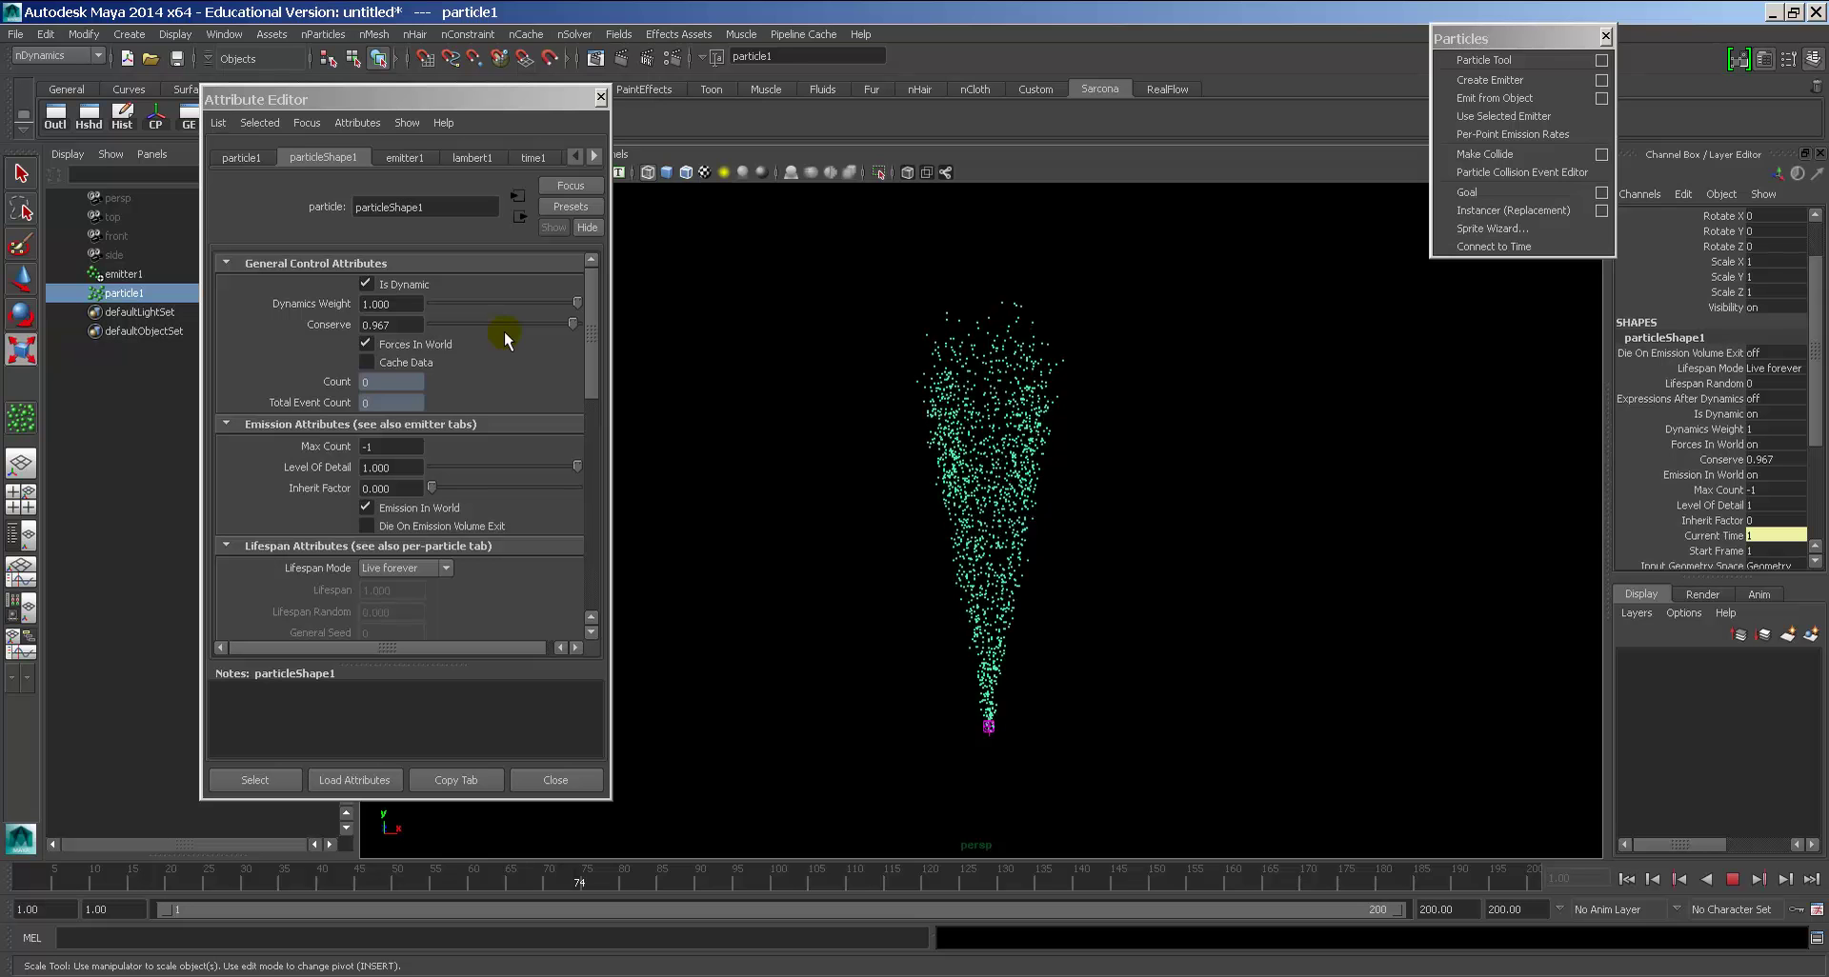
{"action": "key", "text": "alt+v"}
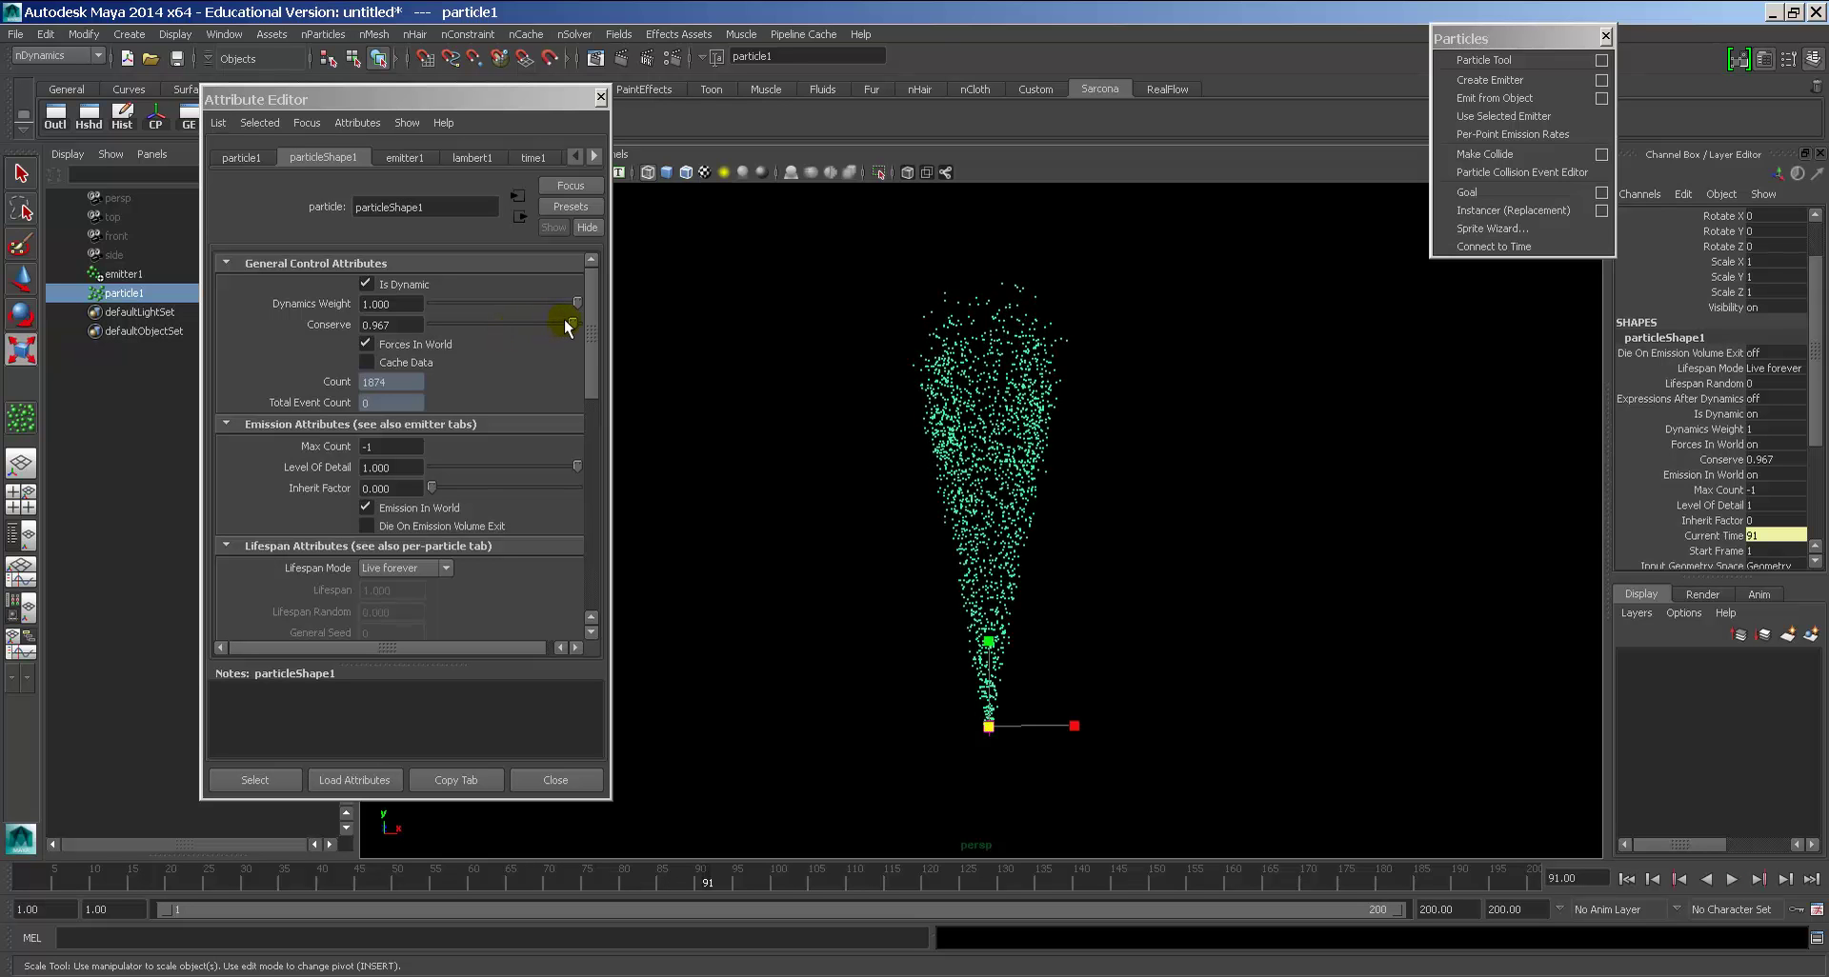
Step: Lower the particle shape's Conserve to 0.222 and play a short stretch from the first frame
{"action": "left_click_drag", "start_coordinate": [570, 325], "coordinate": [464, 324]}
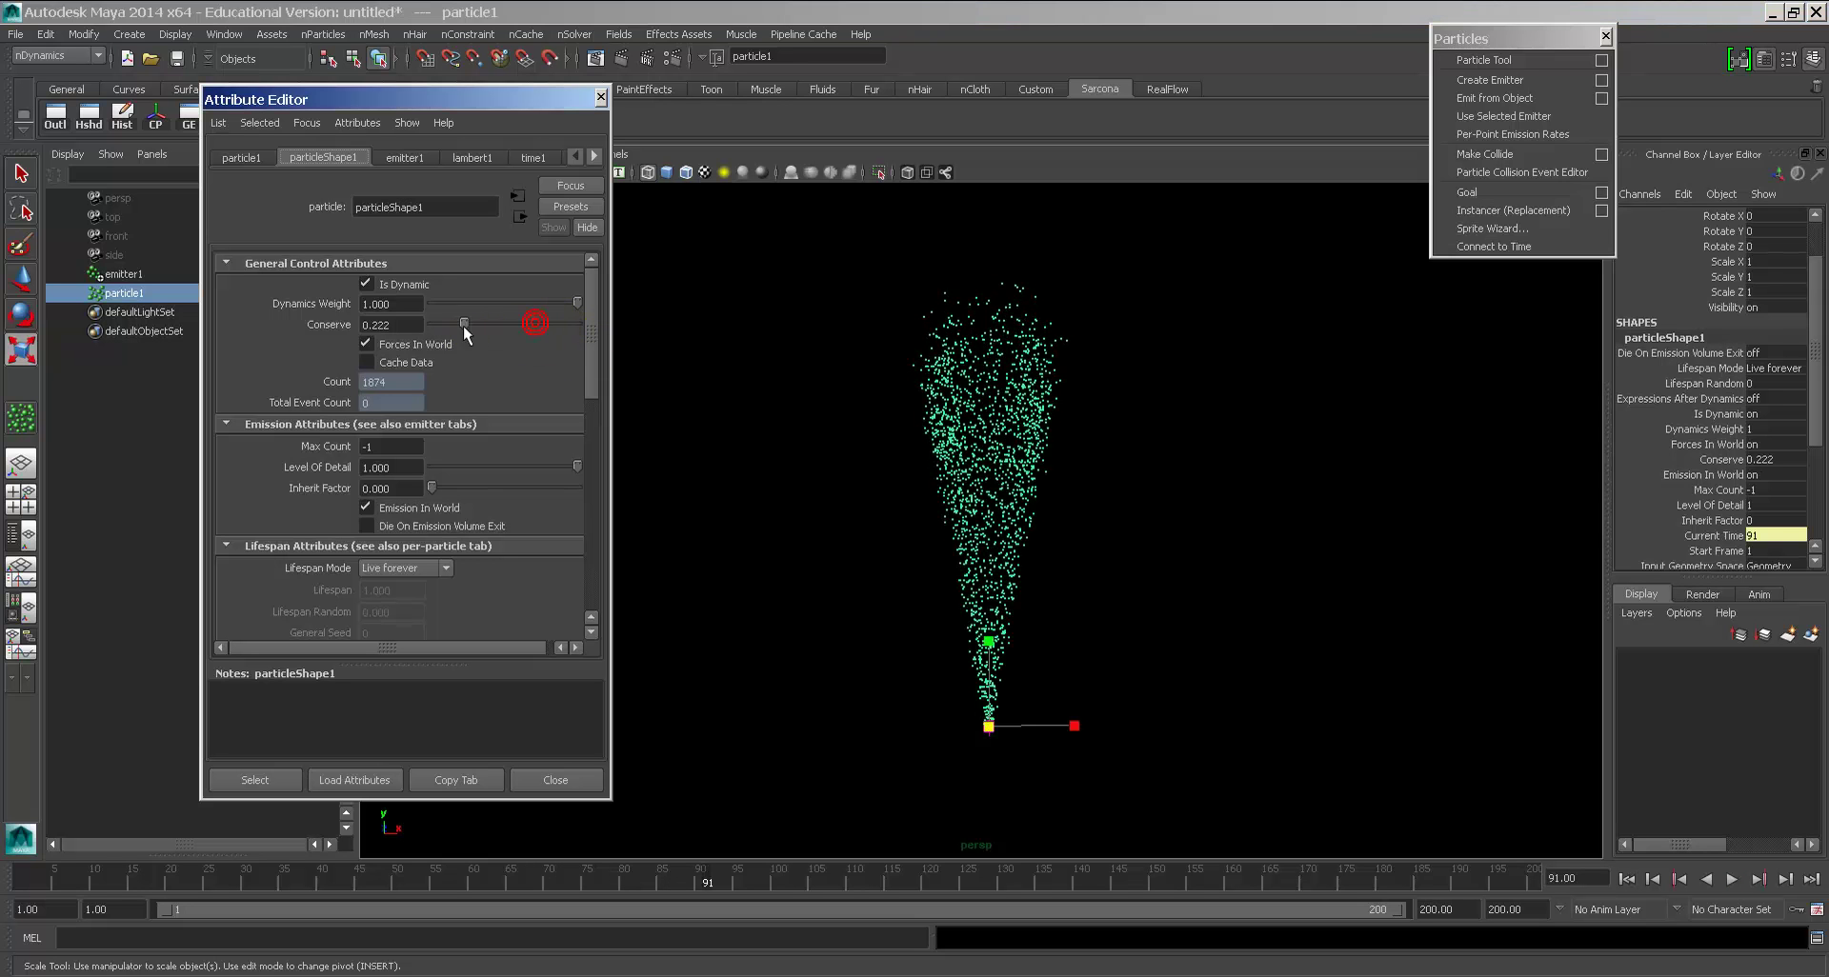
{"action": "key", "text": "alt+comma"}
{"action": "left_click", "coordinate": [1640, 883]}
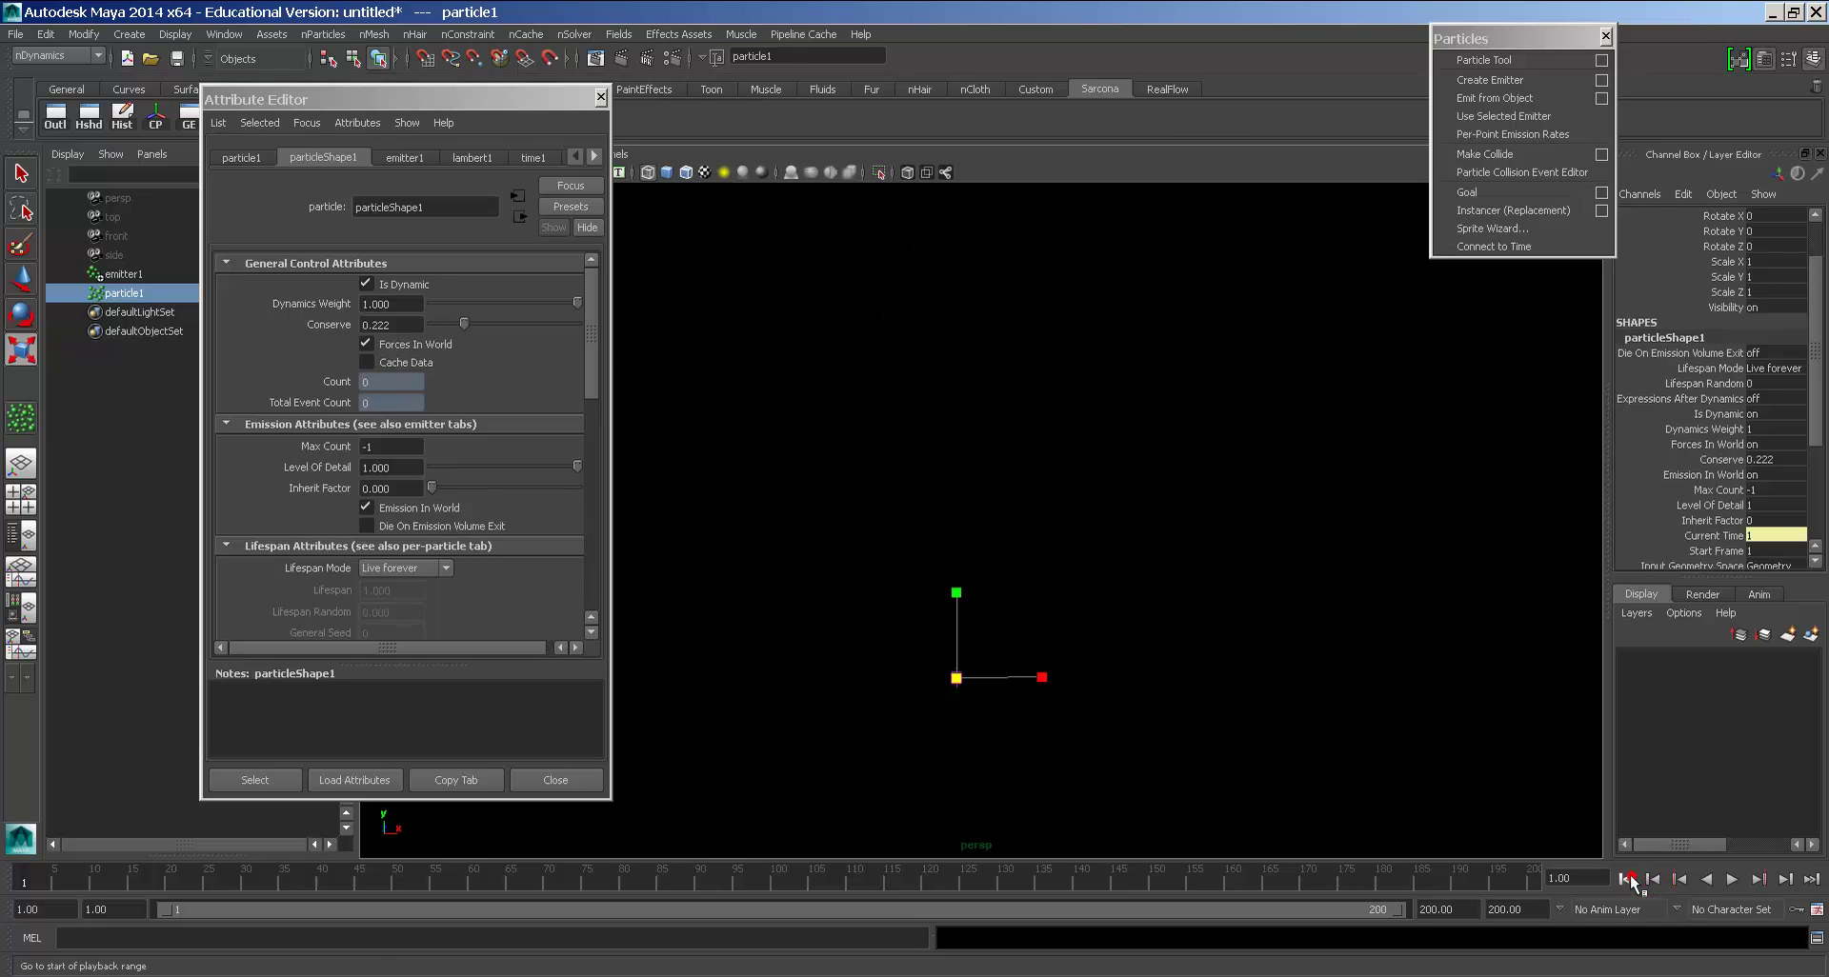
{"action": "key", "text": "alt+v"}
{"action": "key", "text": "alt+v"}
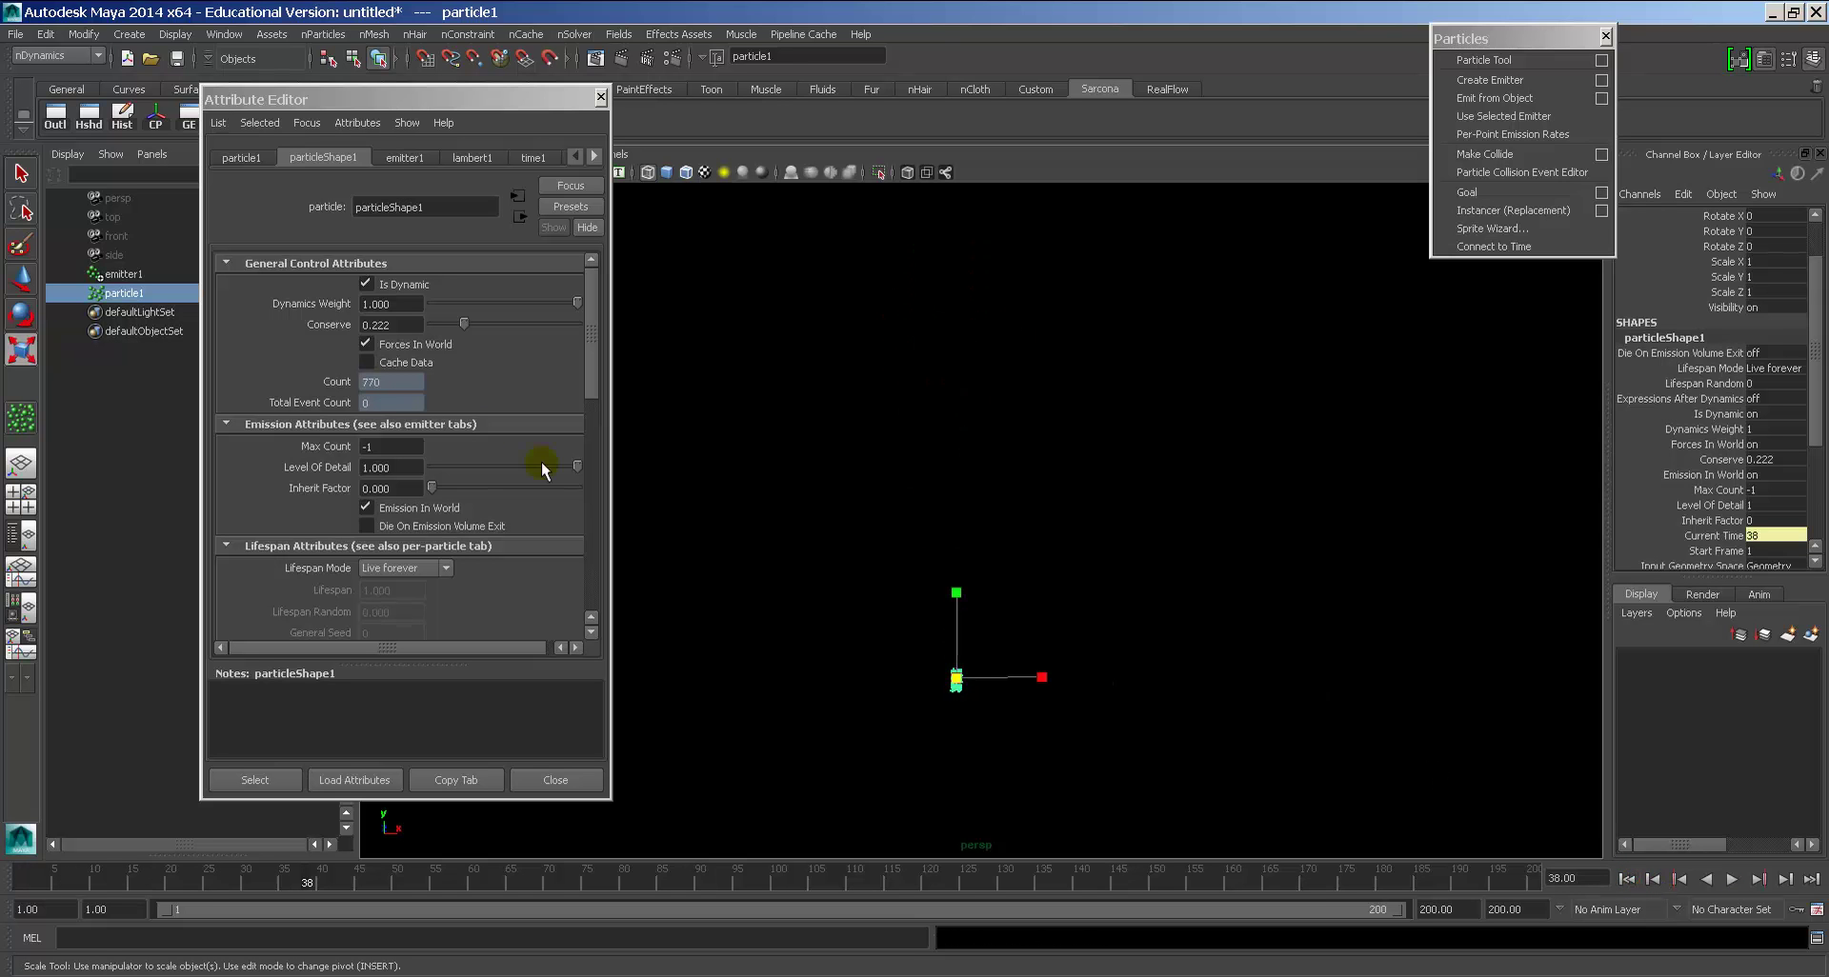
Step: Raise the particle shape's Conserve to 0.987, play the emission, and return to the first frame
{"action": "left_click", "coordinate": [569, 325]}
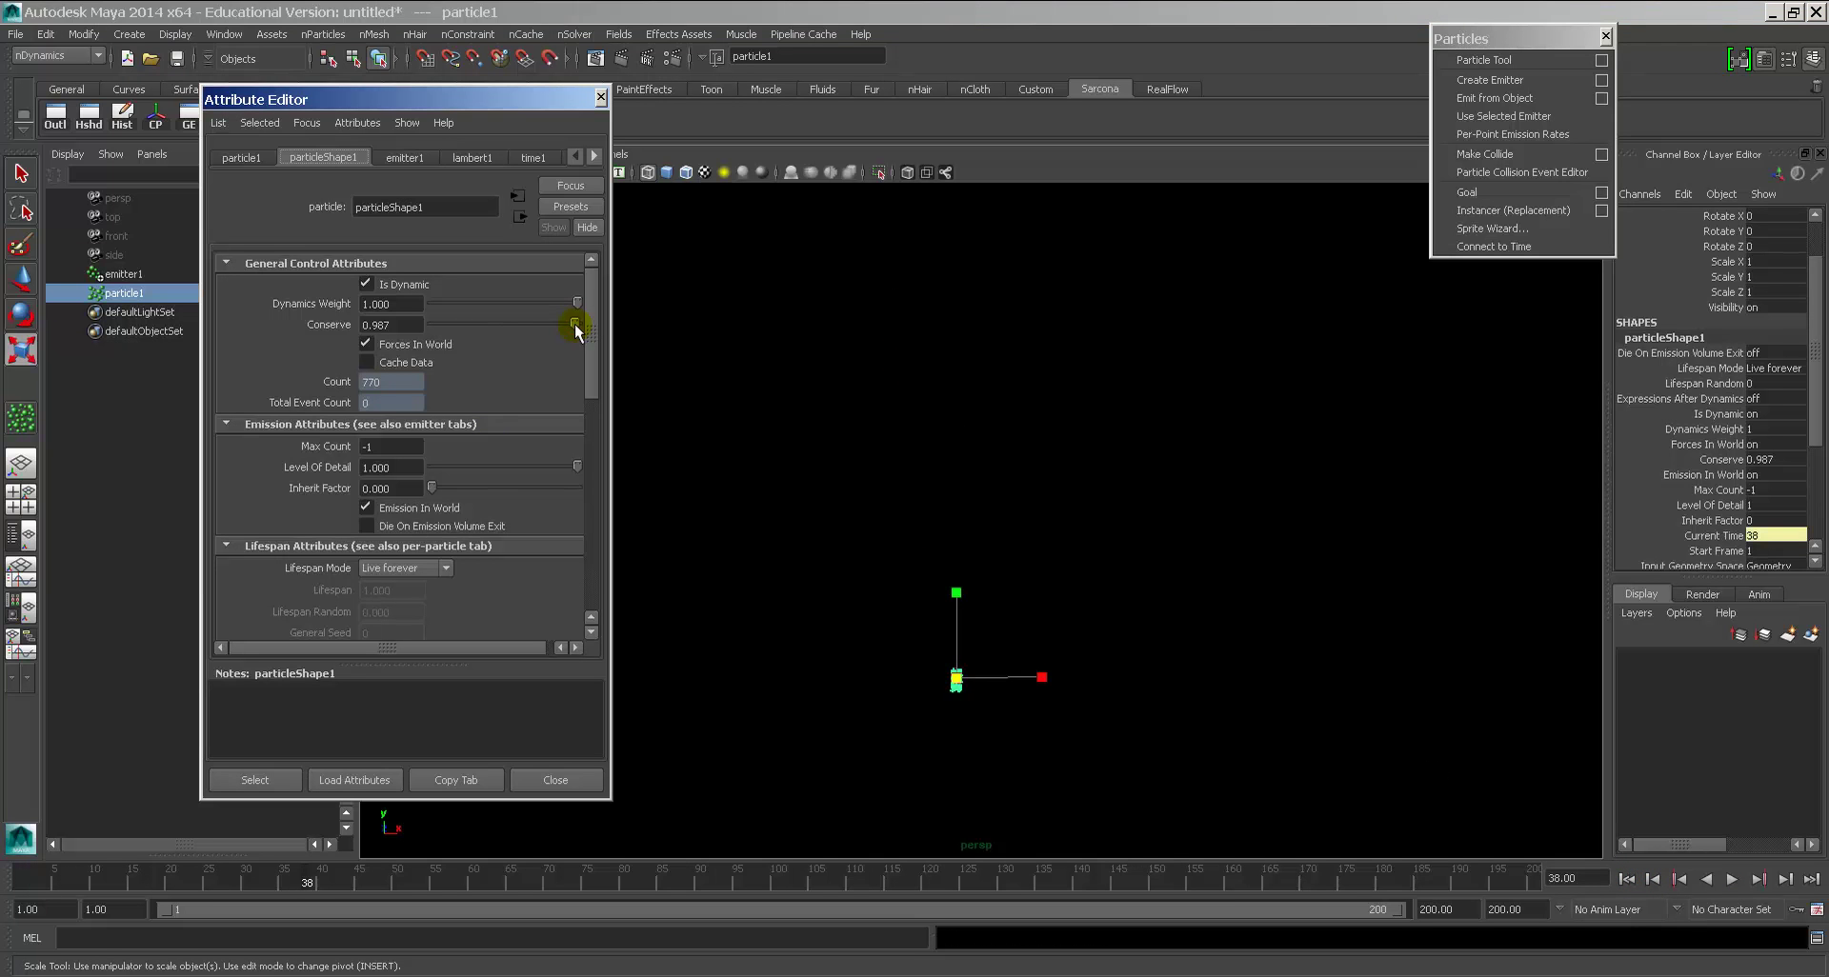
{"action": "key", "text": "alt+v"}
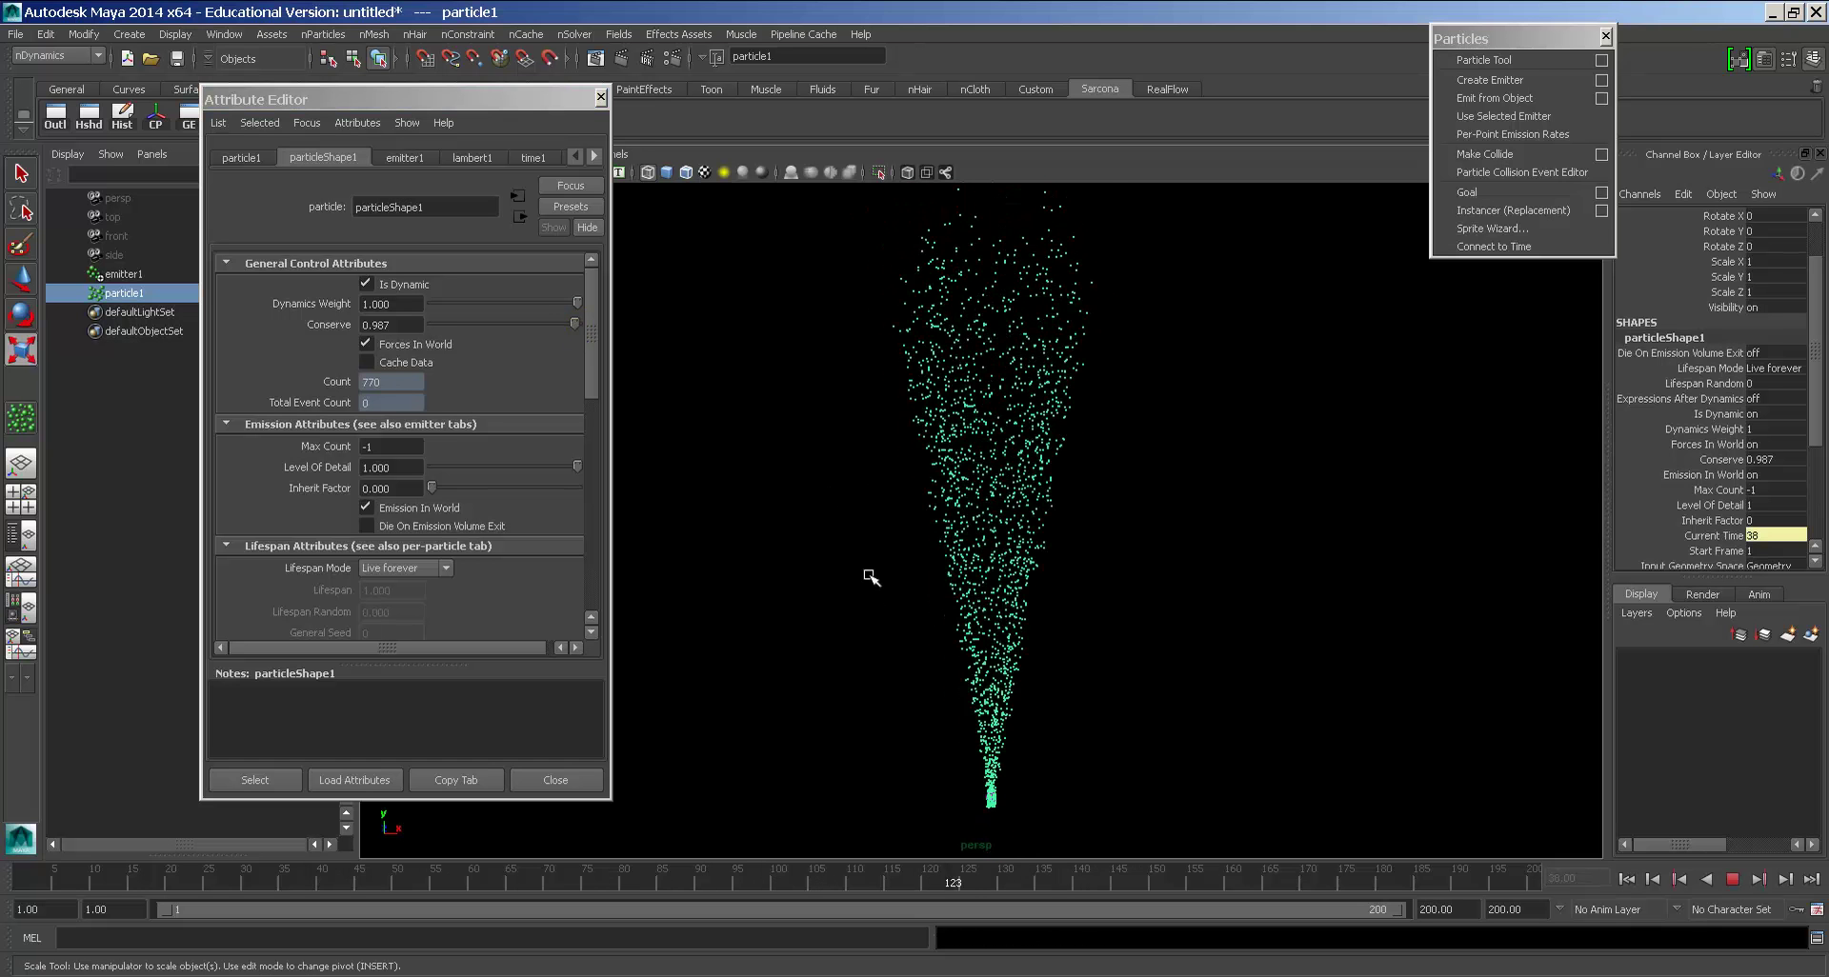
{"action": "key", "text": "Escape"}
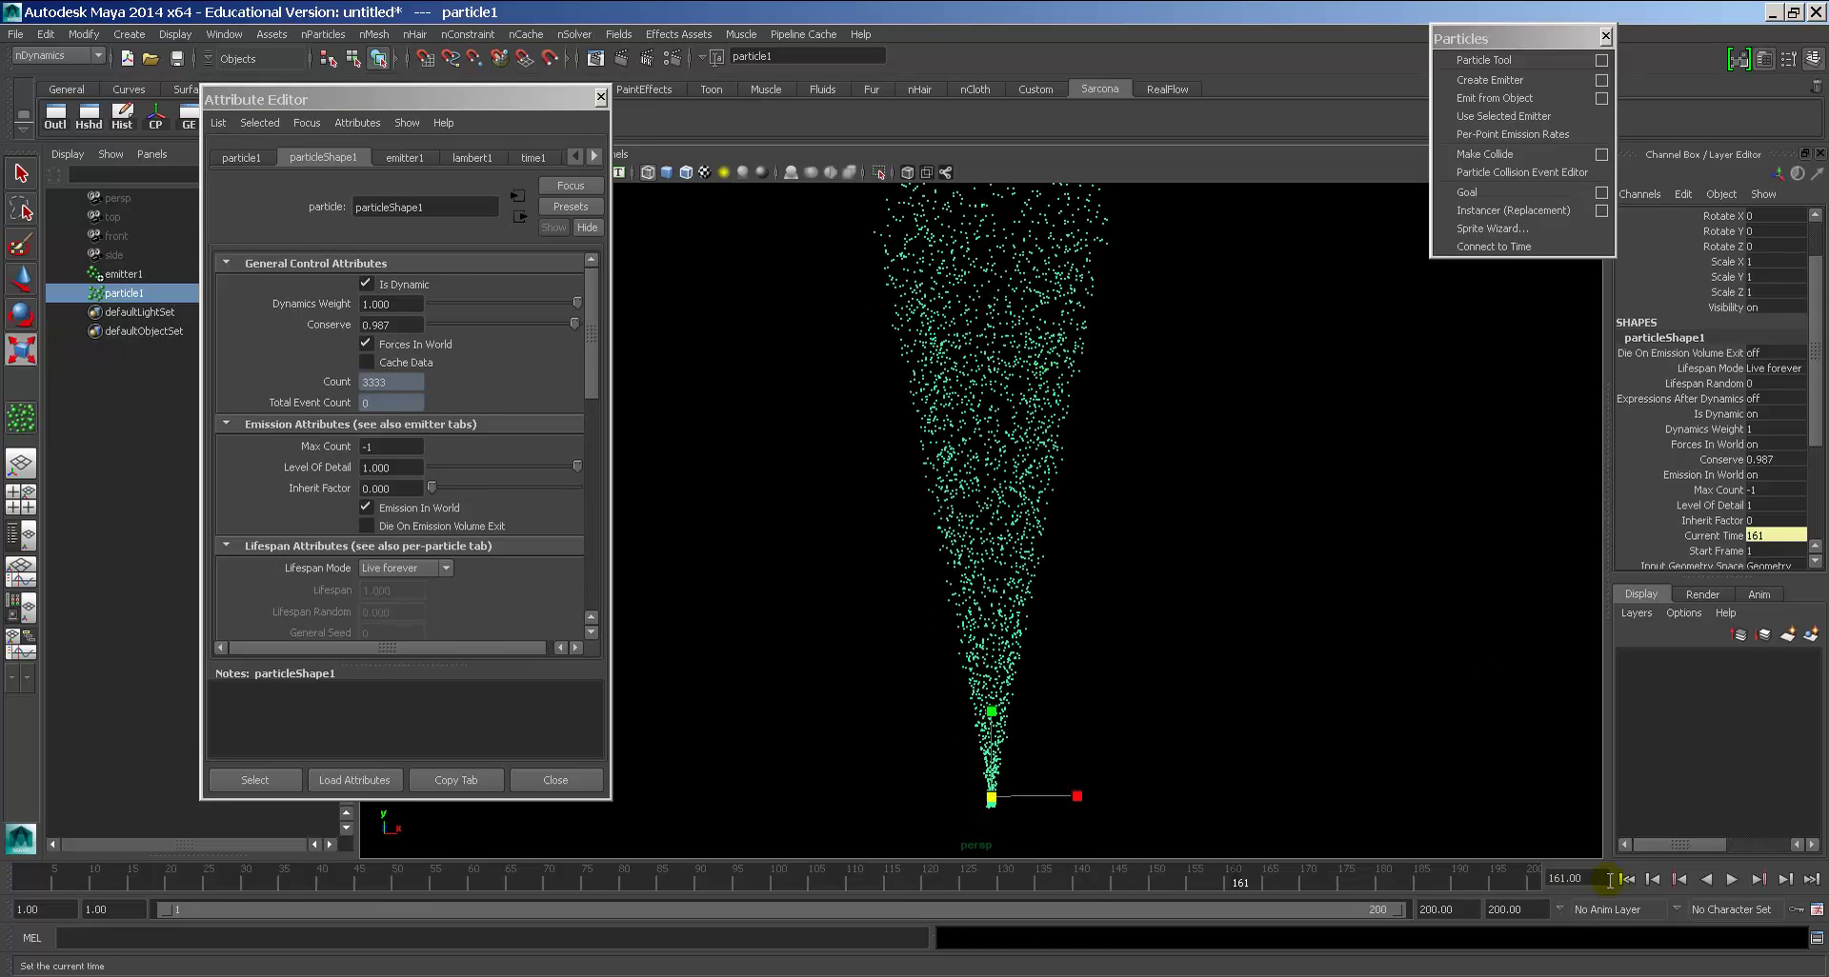
{"action": "key", "text": "shift+alt+v"}
{"action": "key", "text": "alt+v"}
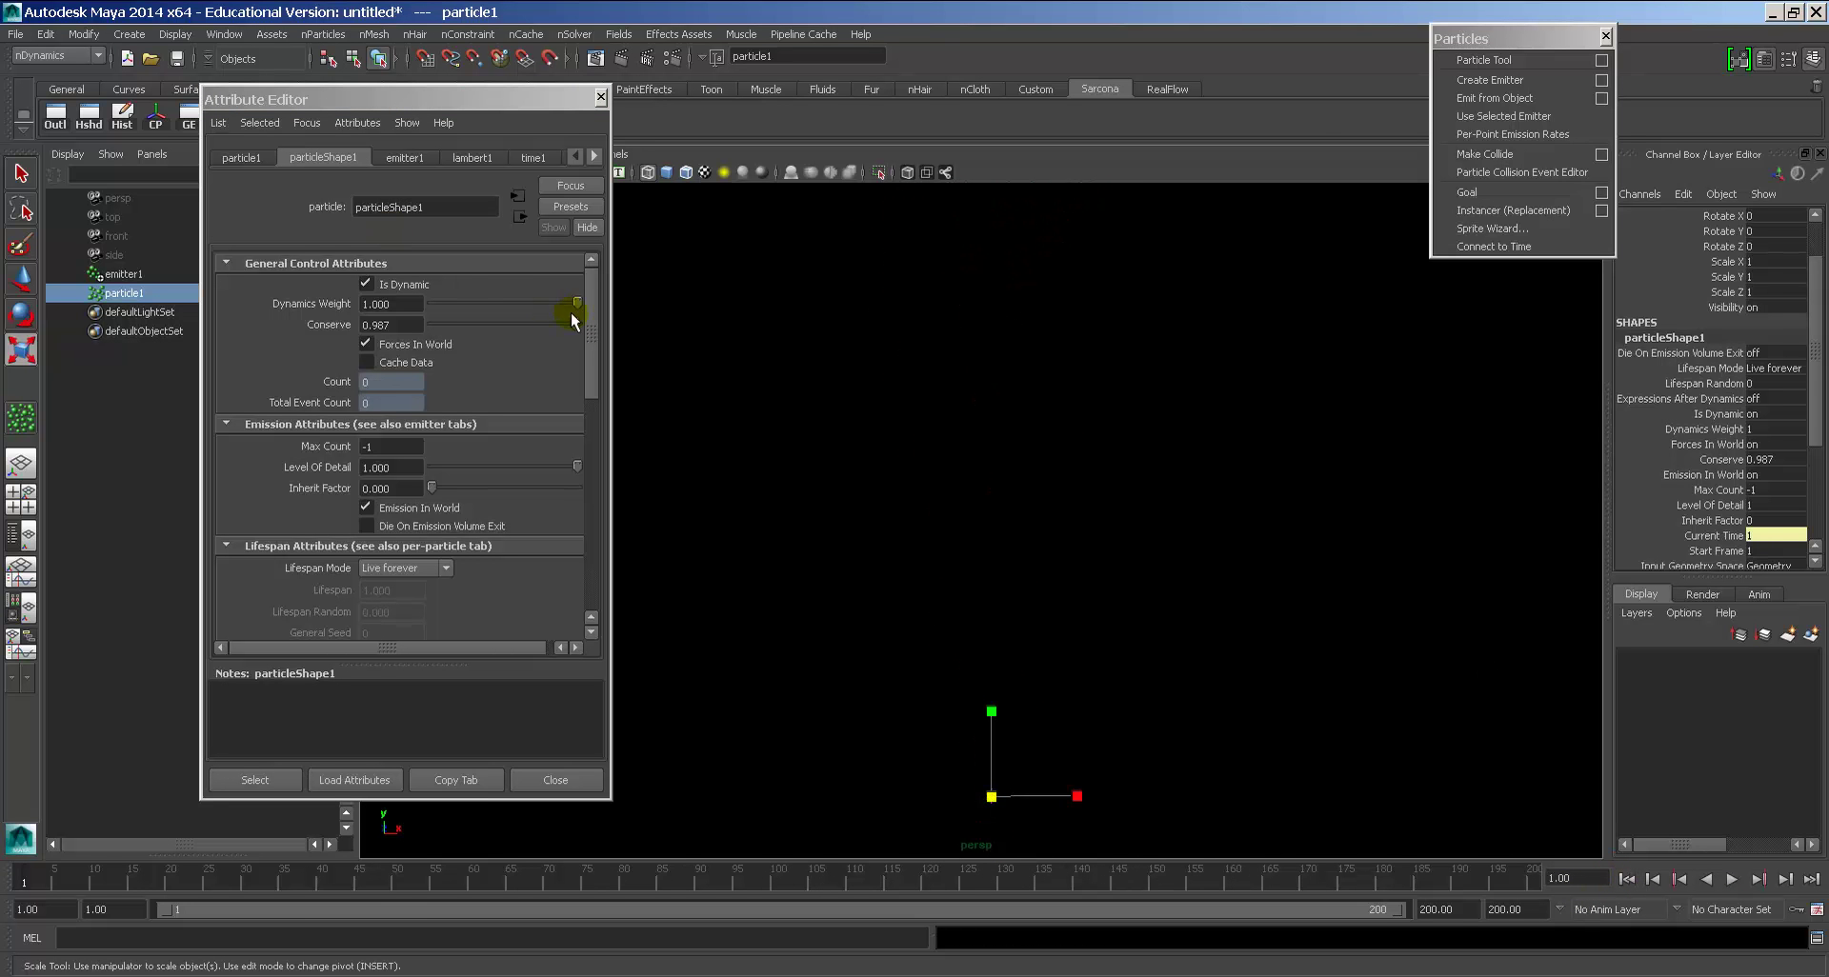
Step: Set the particle shape's Conserve to 1.000 and review its emission attributes, Level Of Detail and Inherit Factor
{"action": "left_click_drag", "start_coordinate": [573, 320], "coordinate": [653, 319]}
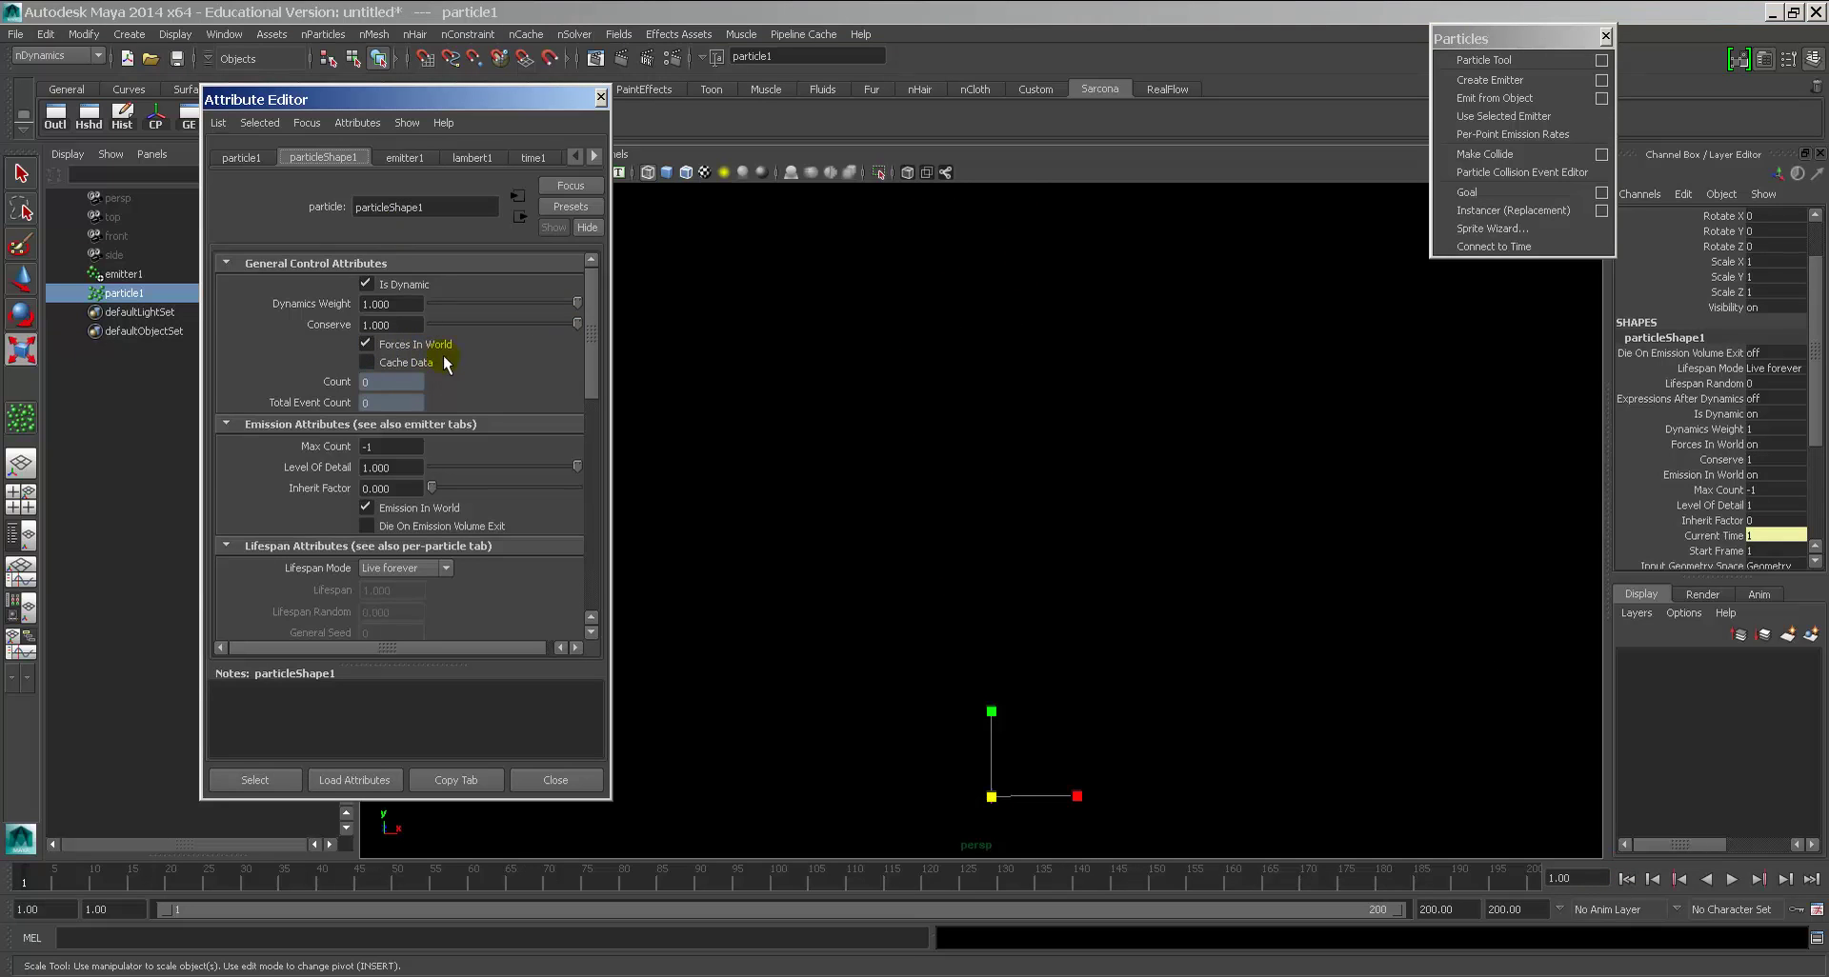
{"action": "scroll", "coordinate": [443, 354], "scroll_direction": "down", "scroll_amount": 2}
{"action": "left_click", "coordinate": [400, 410]}
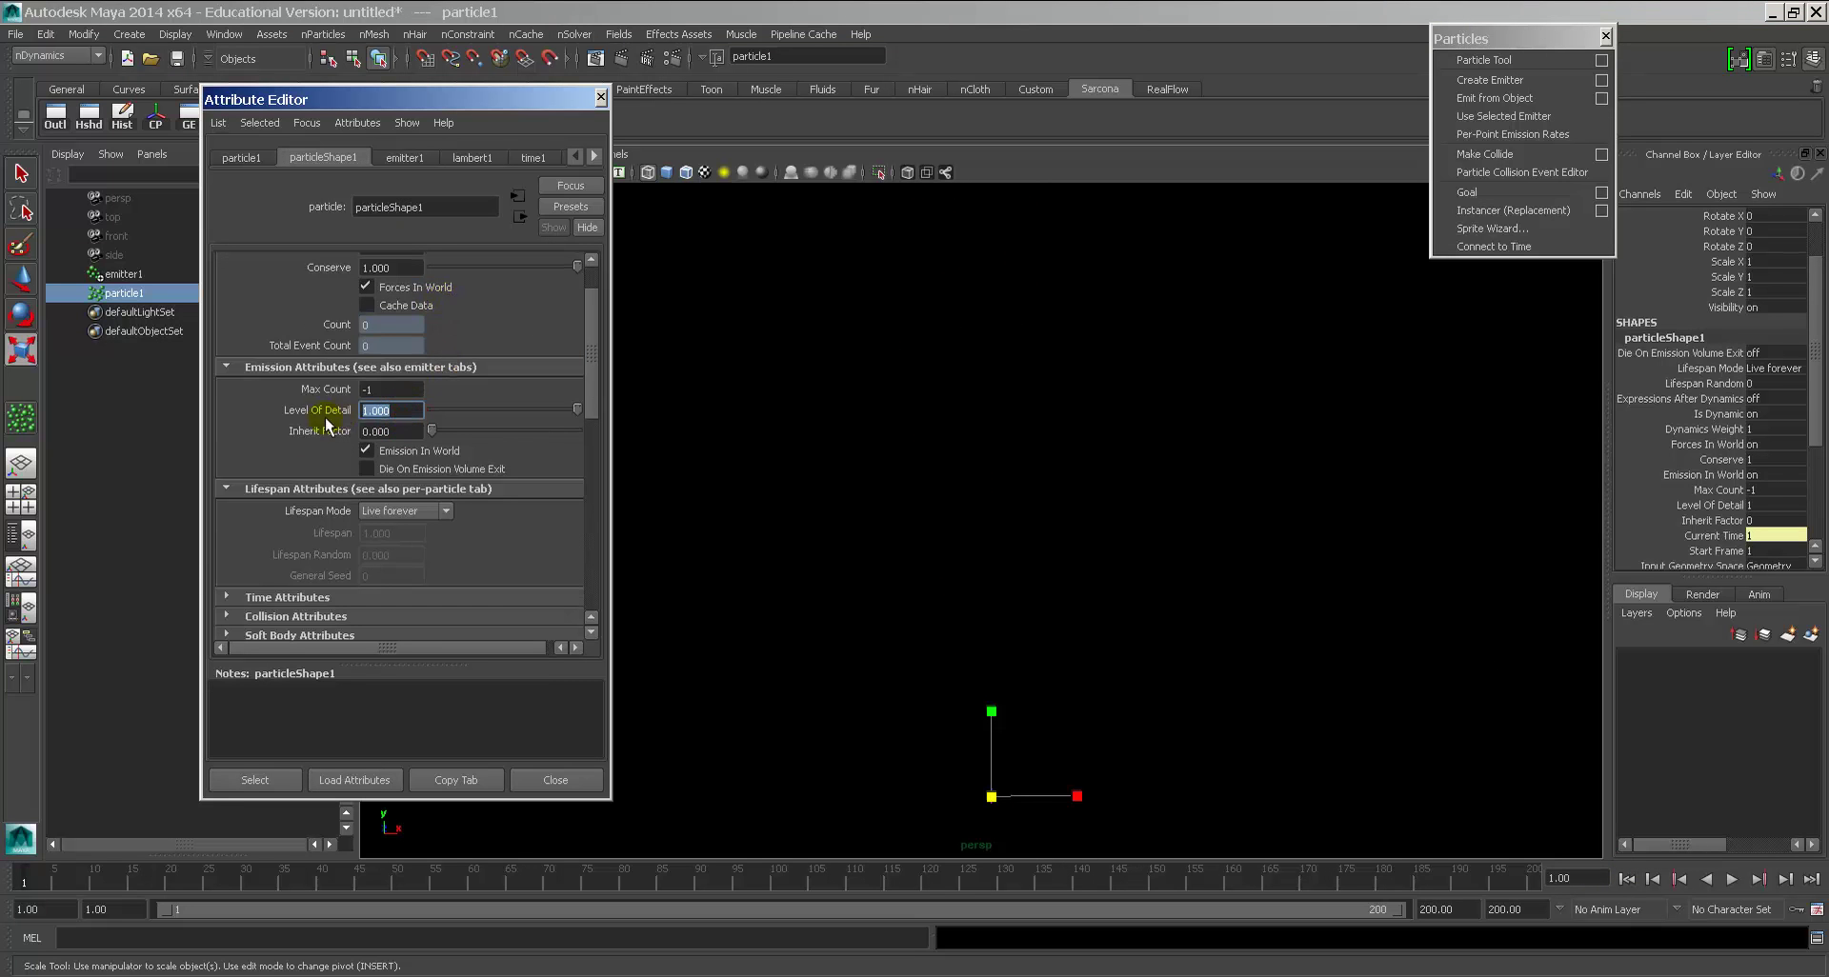
{"action": "left_click", "coordinate": [391, 431]}
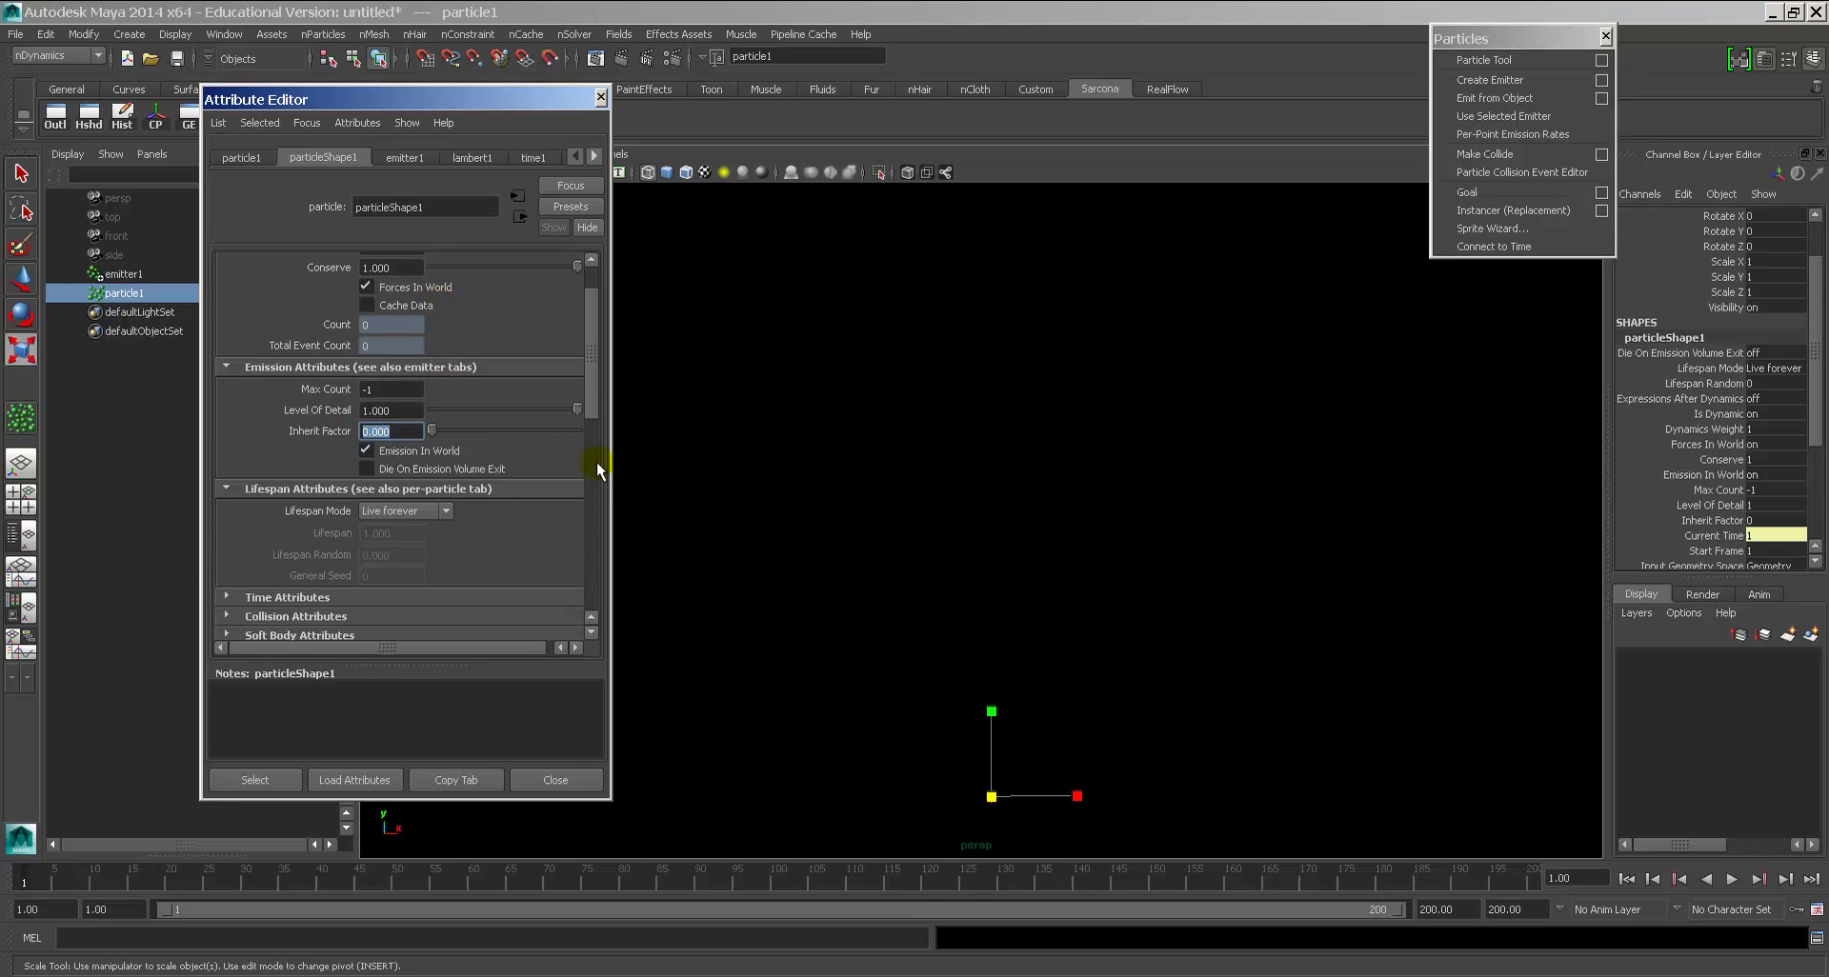
{"action": "scroll", "coordinate": [423, 430], "scroll_direction": "down", "scroll_amount": 2}
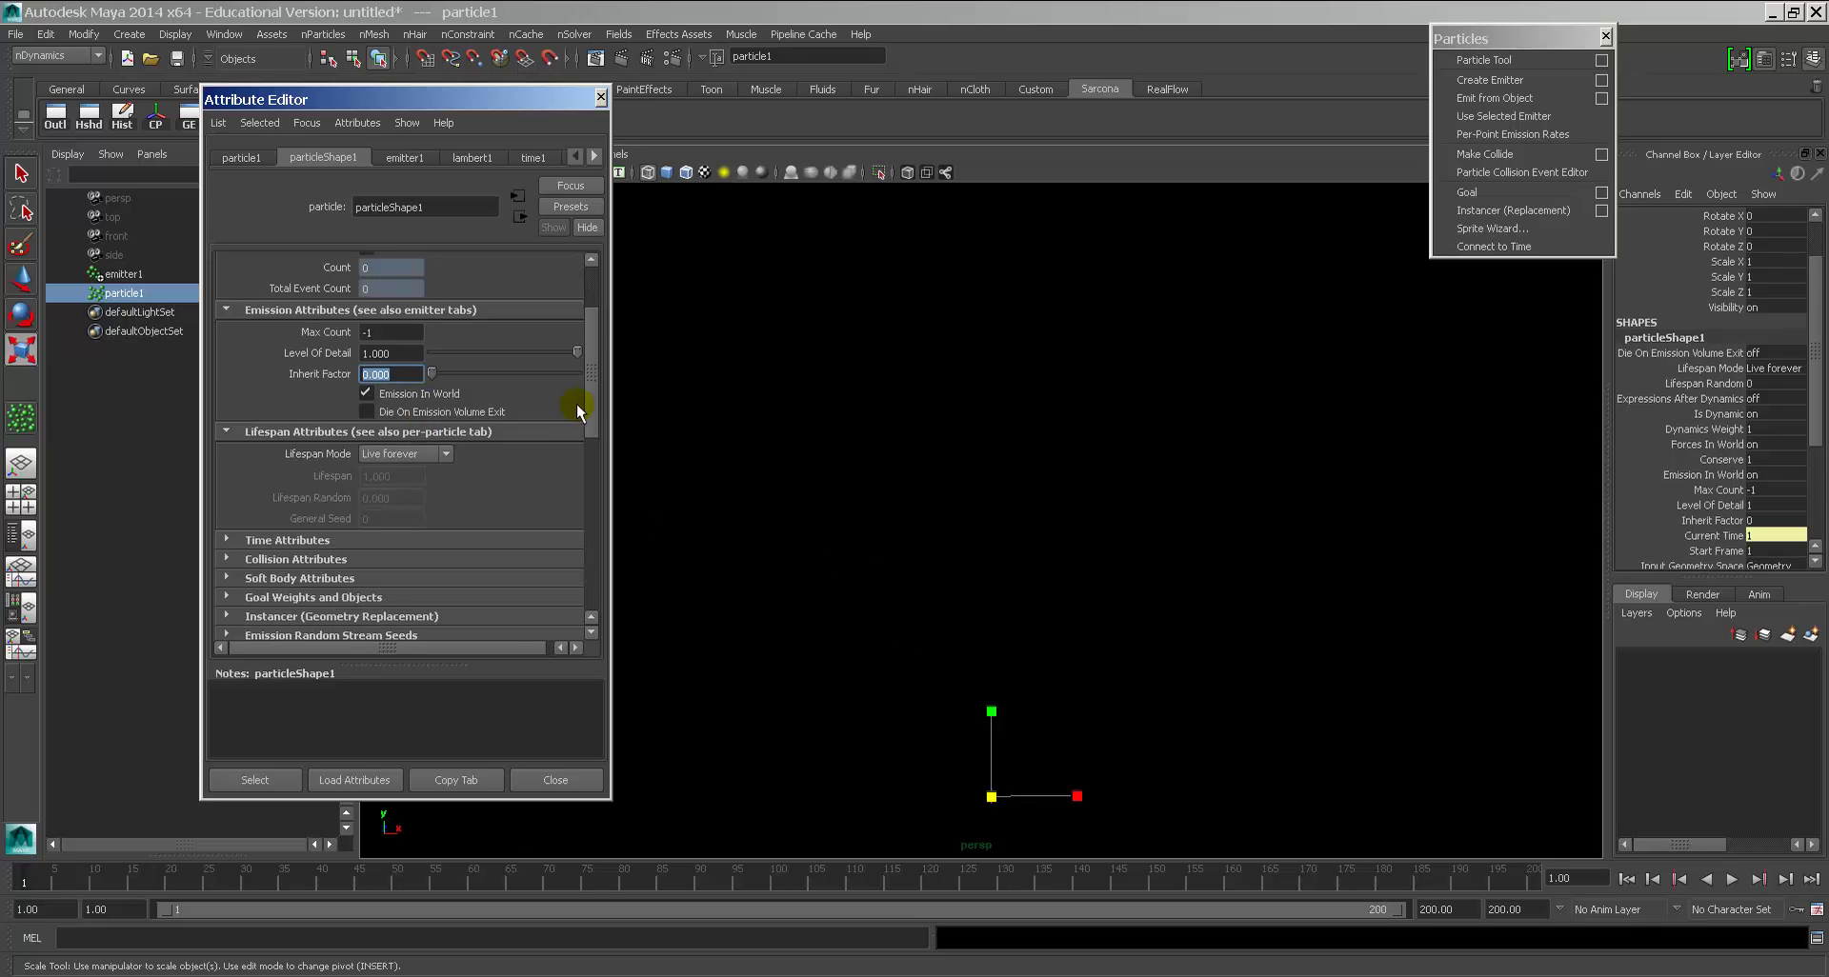
{"action": "scroll", "coordinate": [585, 435], "scroll_direction": "down", "scroll_amount": 3}
Step: Play the emission and change the particle shape's Lifespan Mode to Constant
{"action": "key", "text": "alt+v"}
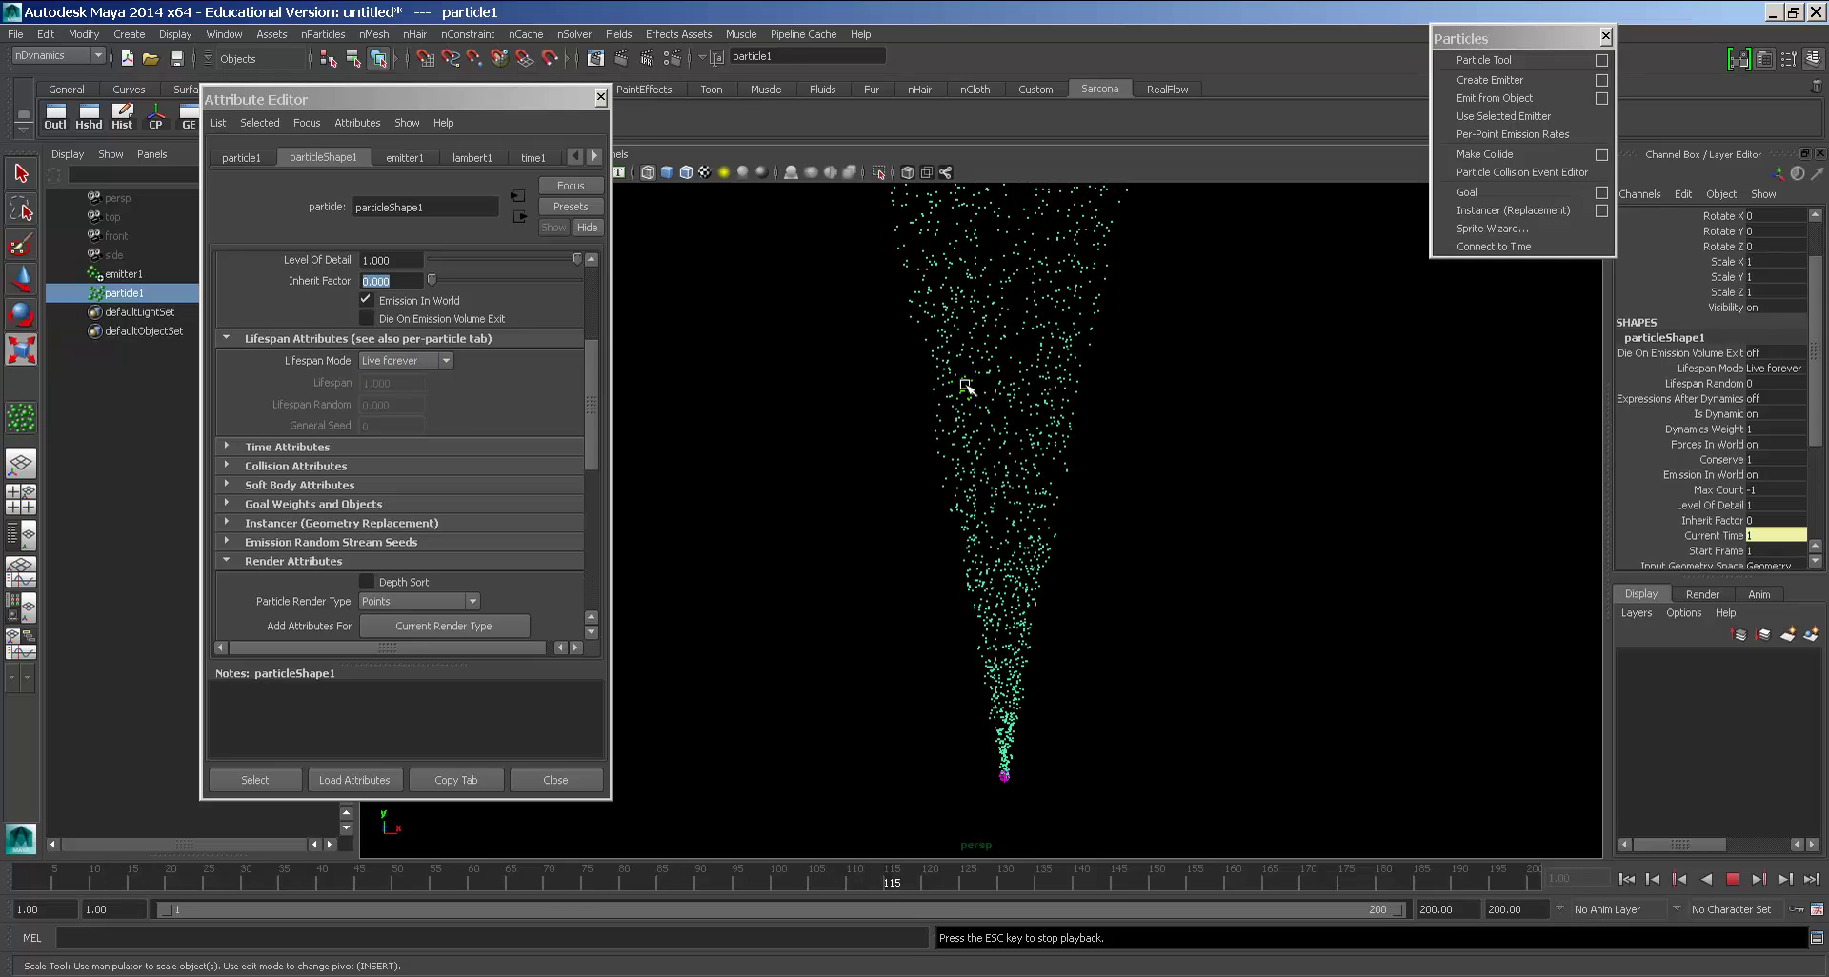
{"action": "left_click", "coordinate": [410, 360]}
{"action": "left_click", "coordinate": [405, 393]}
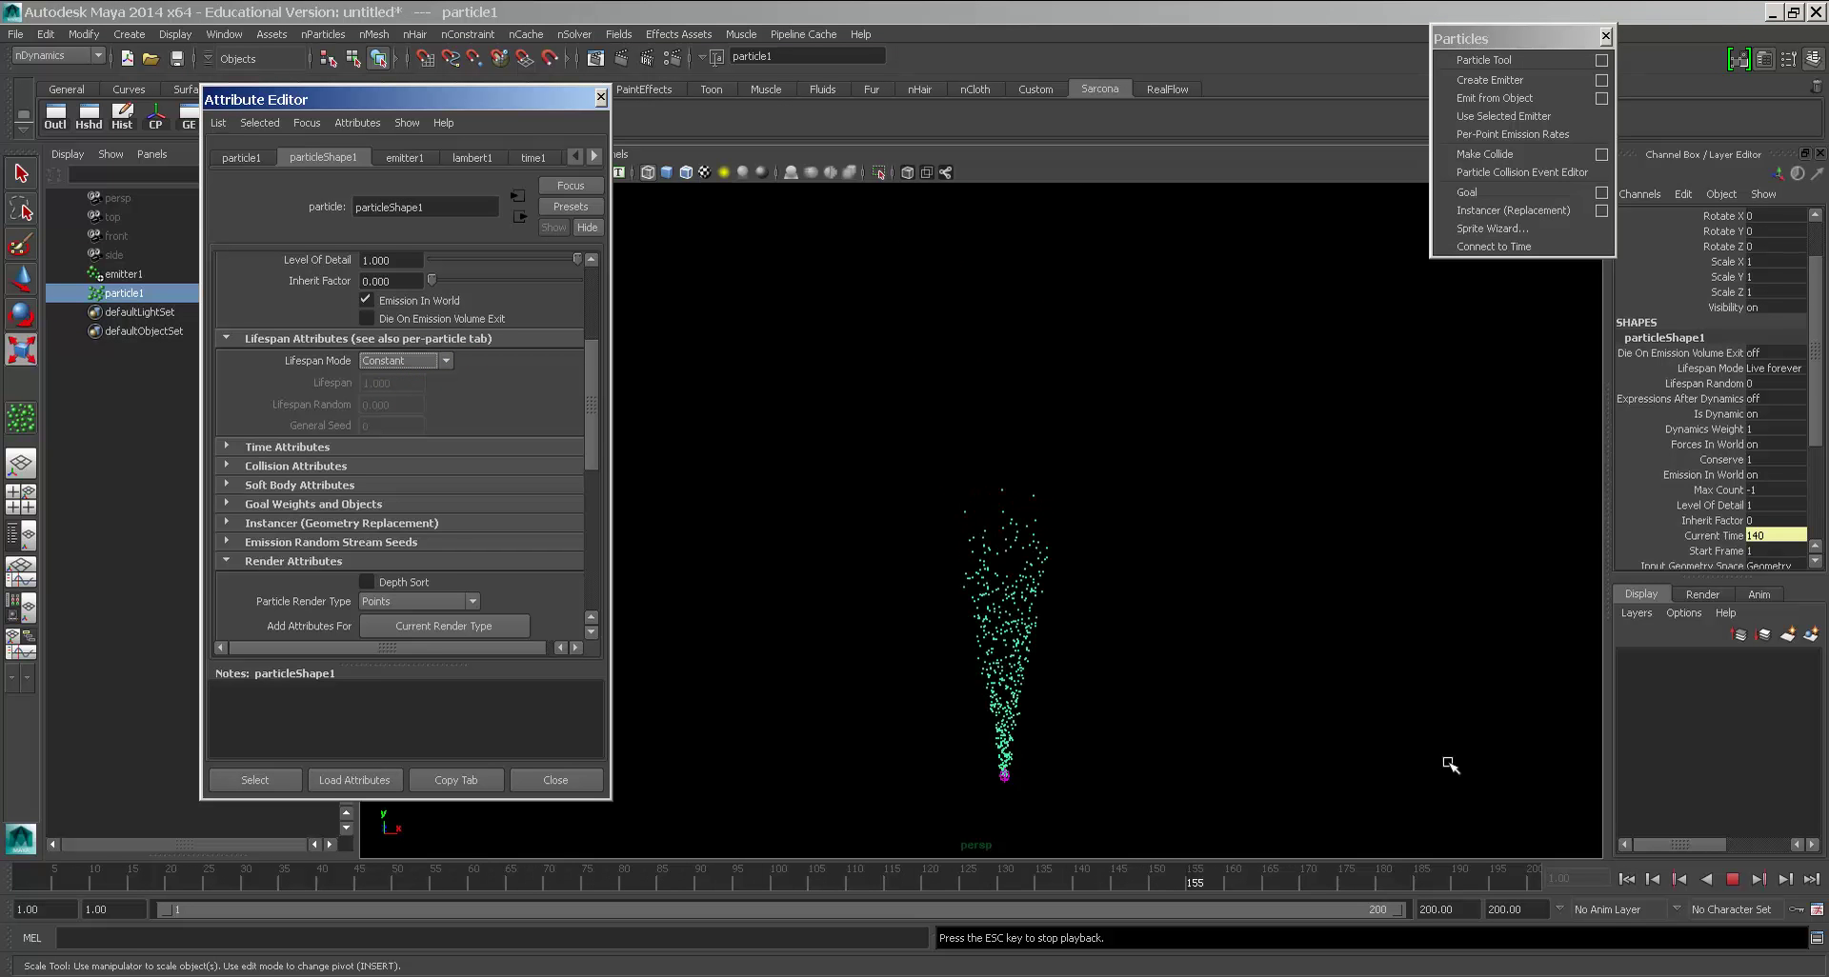
Step: Check the maximum playback speed in the Time Slider preferences, cancel without changes, and restart the playback
{"action": "left_click", "coordinate": [1816, 910]}
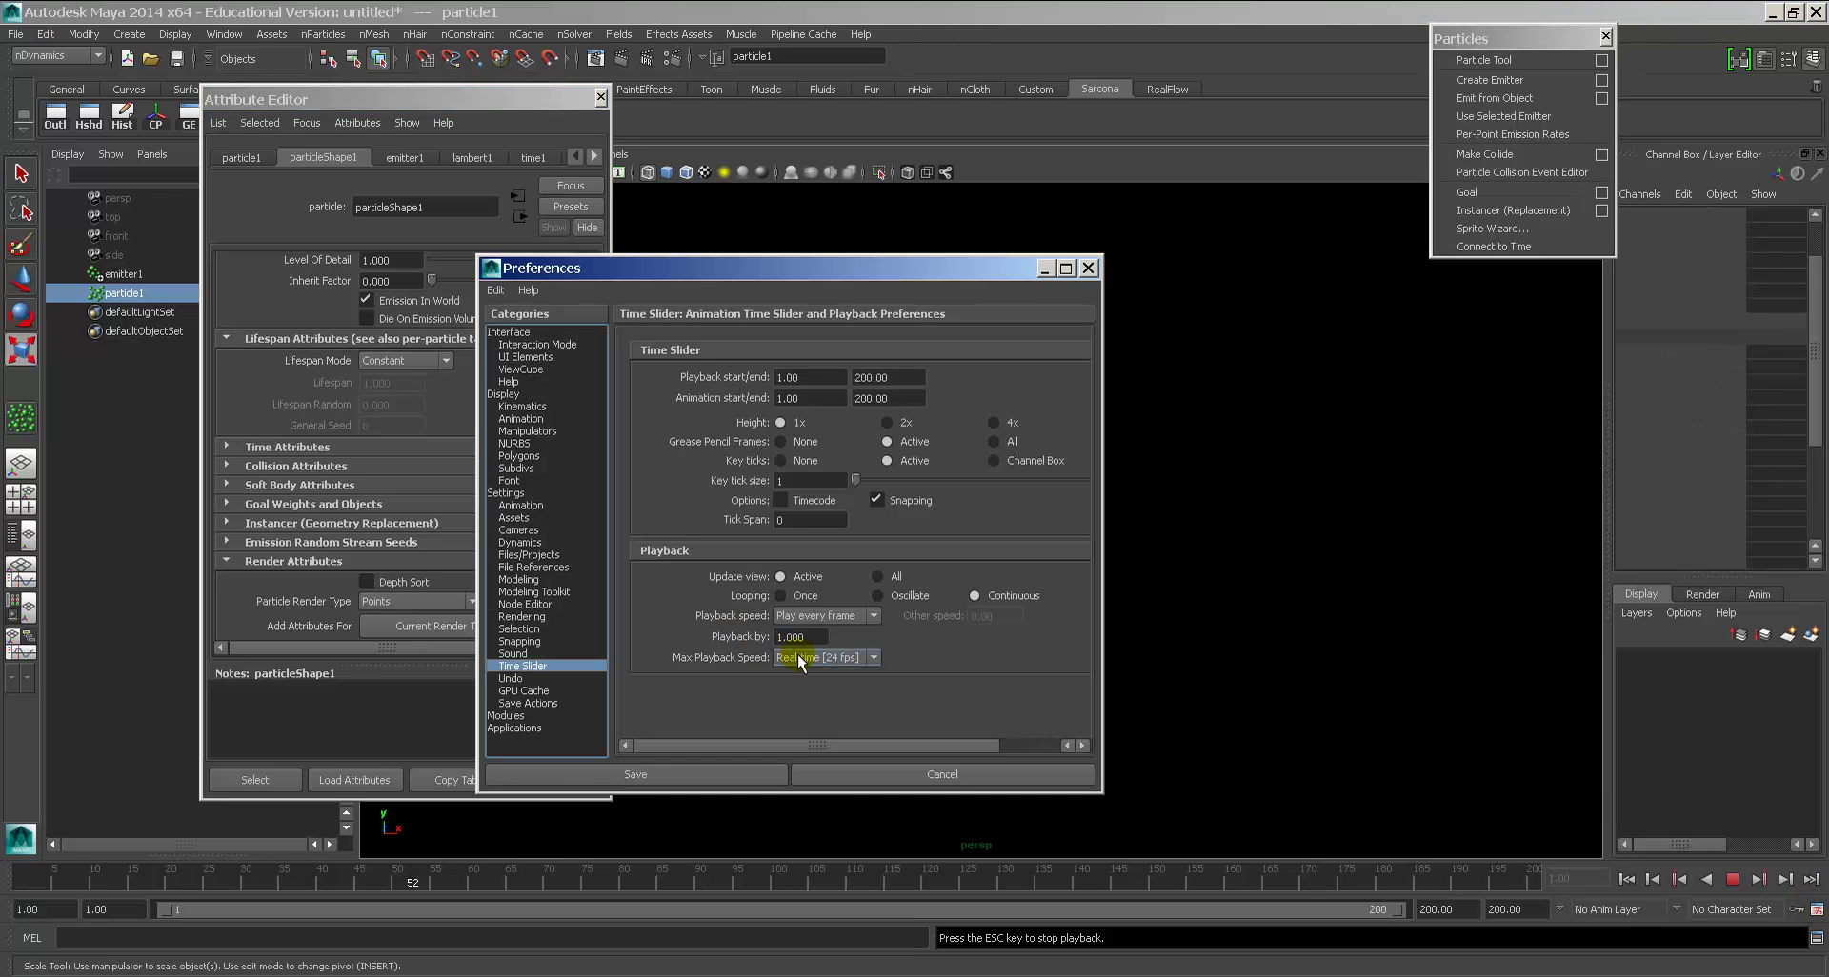
{"action": "left_click", "coordinate": [888, 769]}
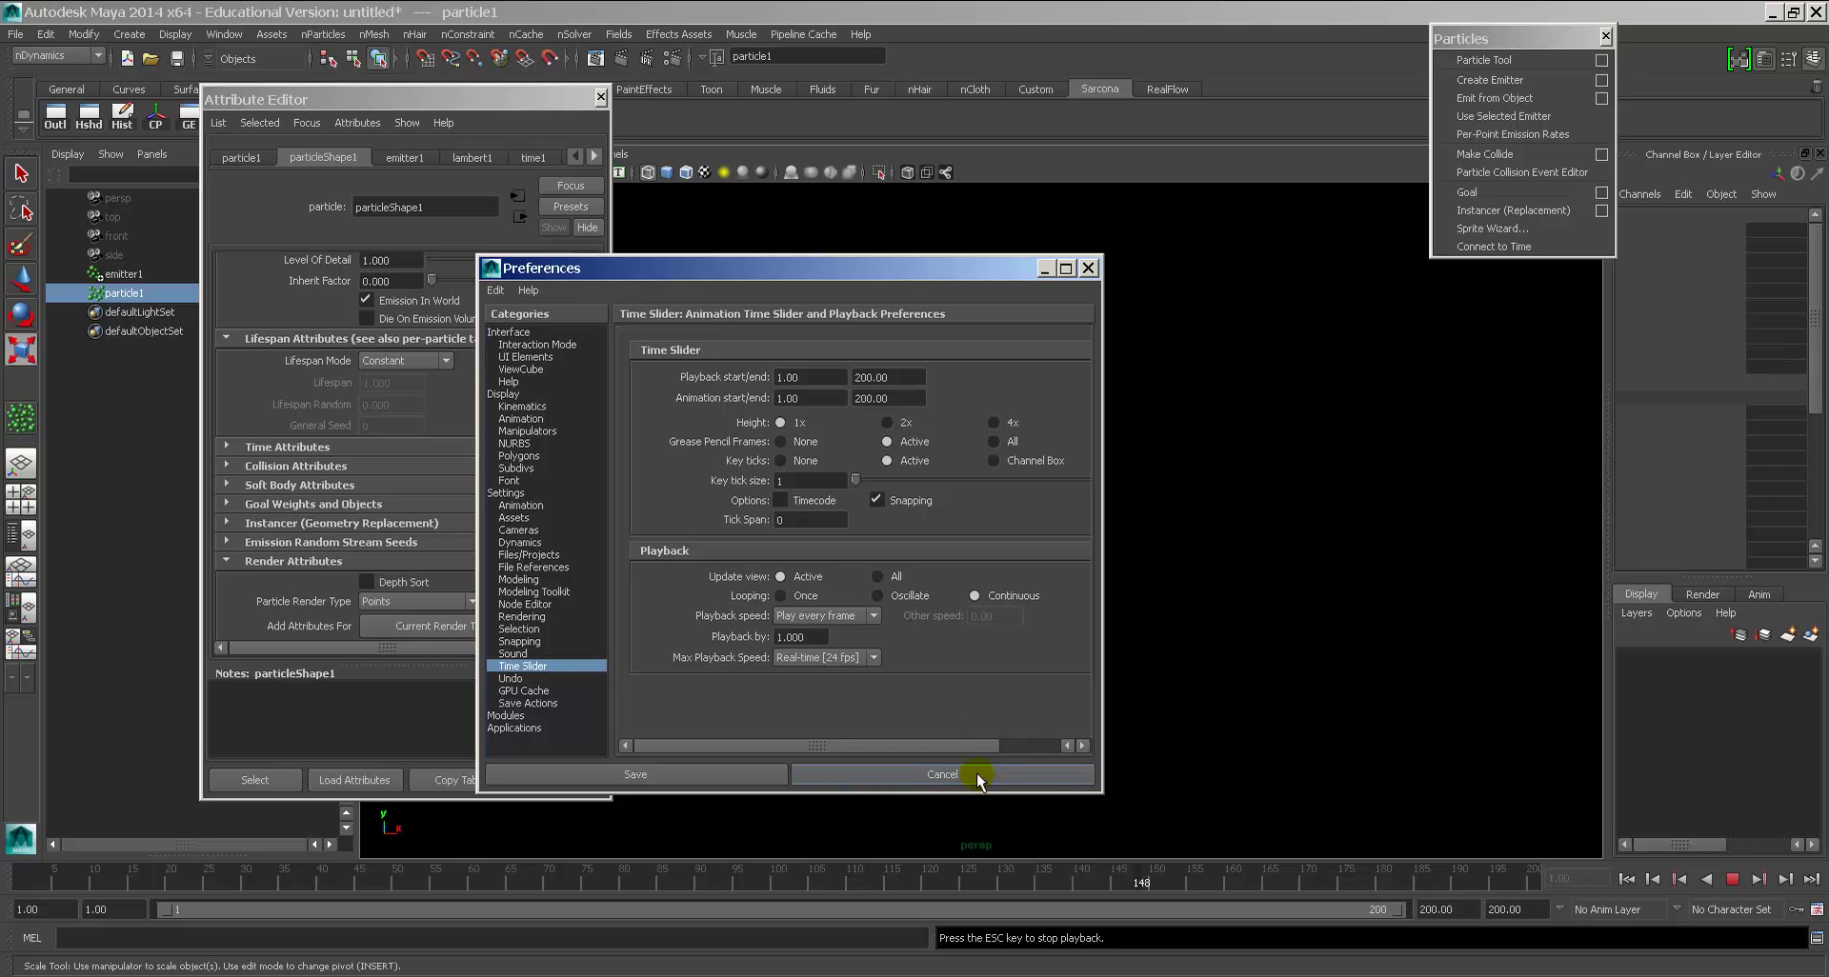
{"action": "left_click", "coordinate": [939, 773]}
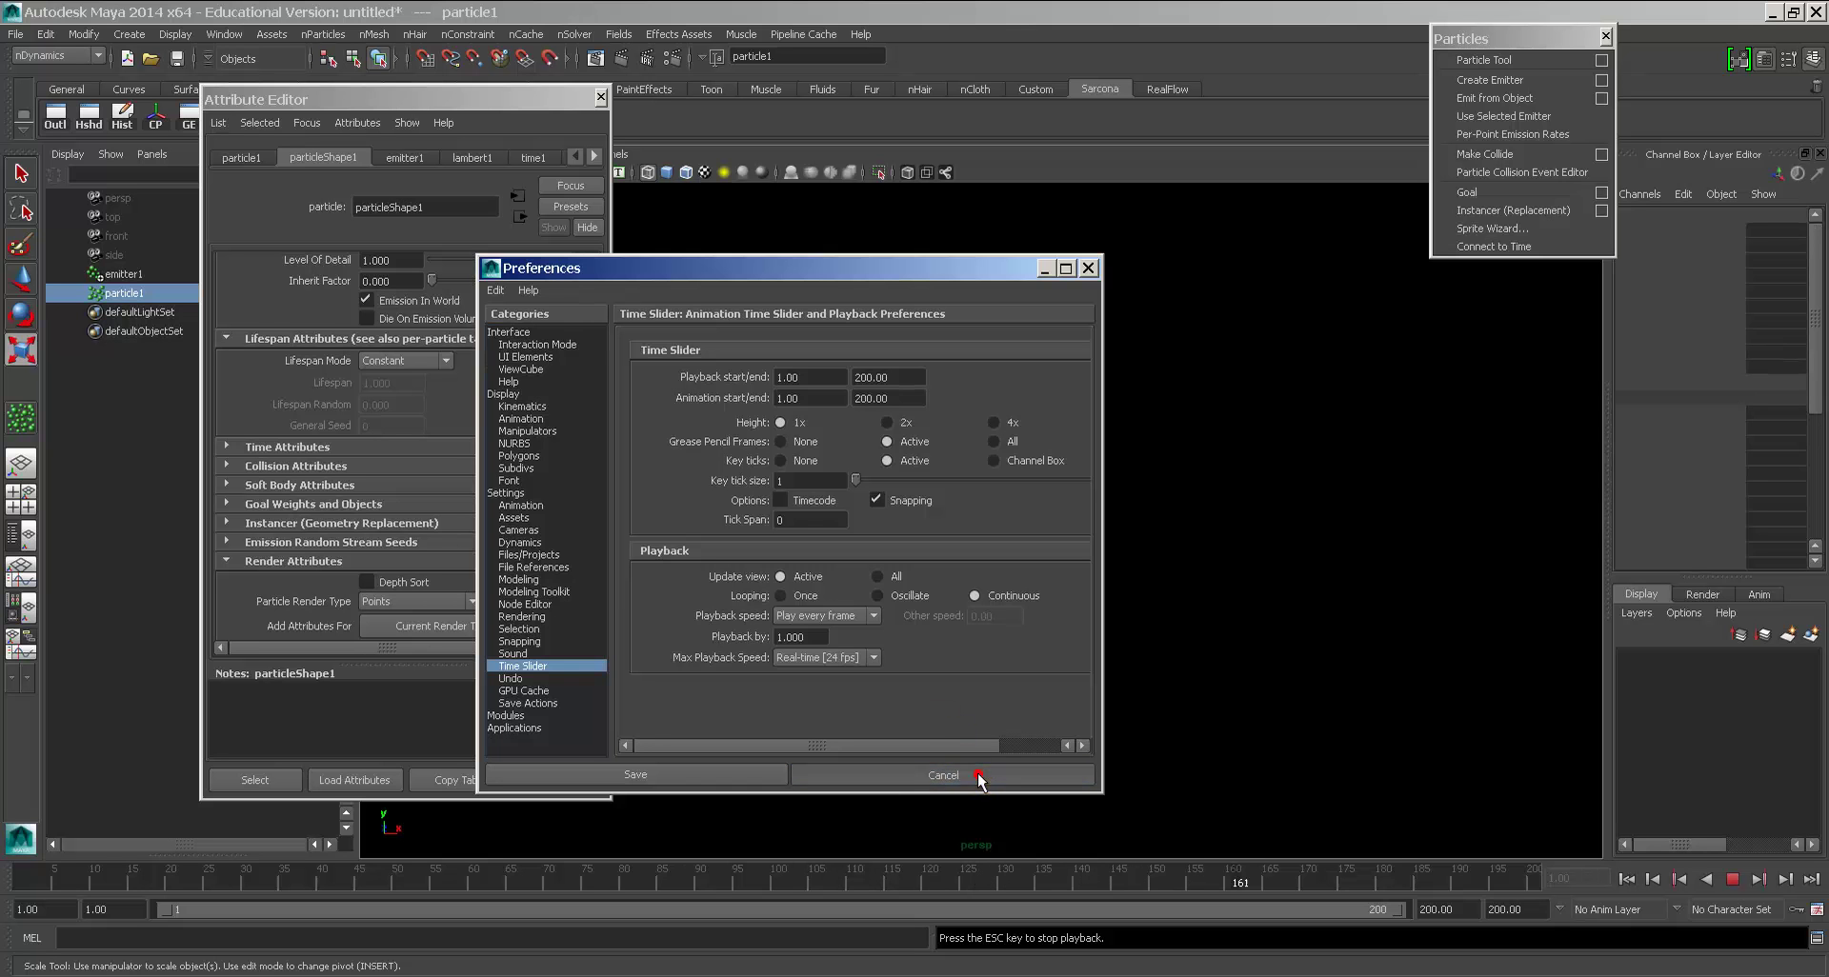
{"action": "left_click", "coordinate": [1732, 878]}
{"action": "left_click", "coordinate": [1732, 878]}
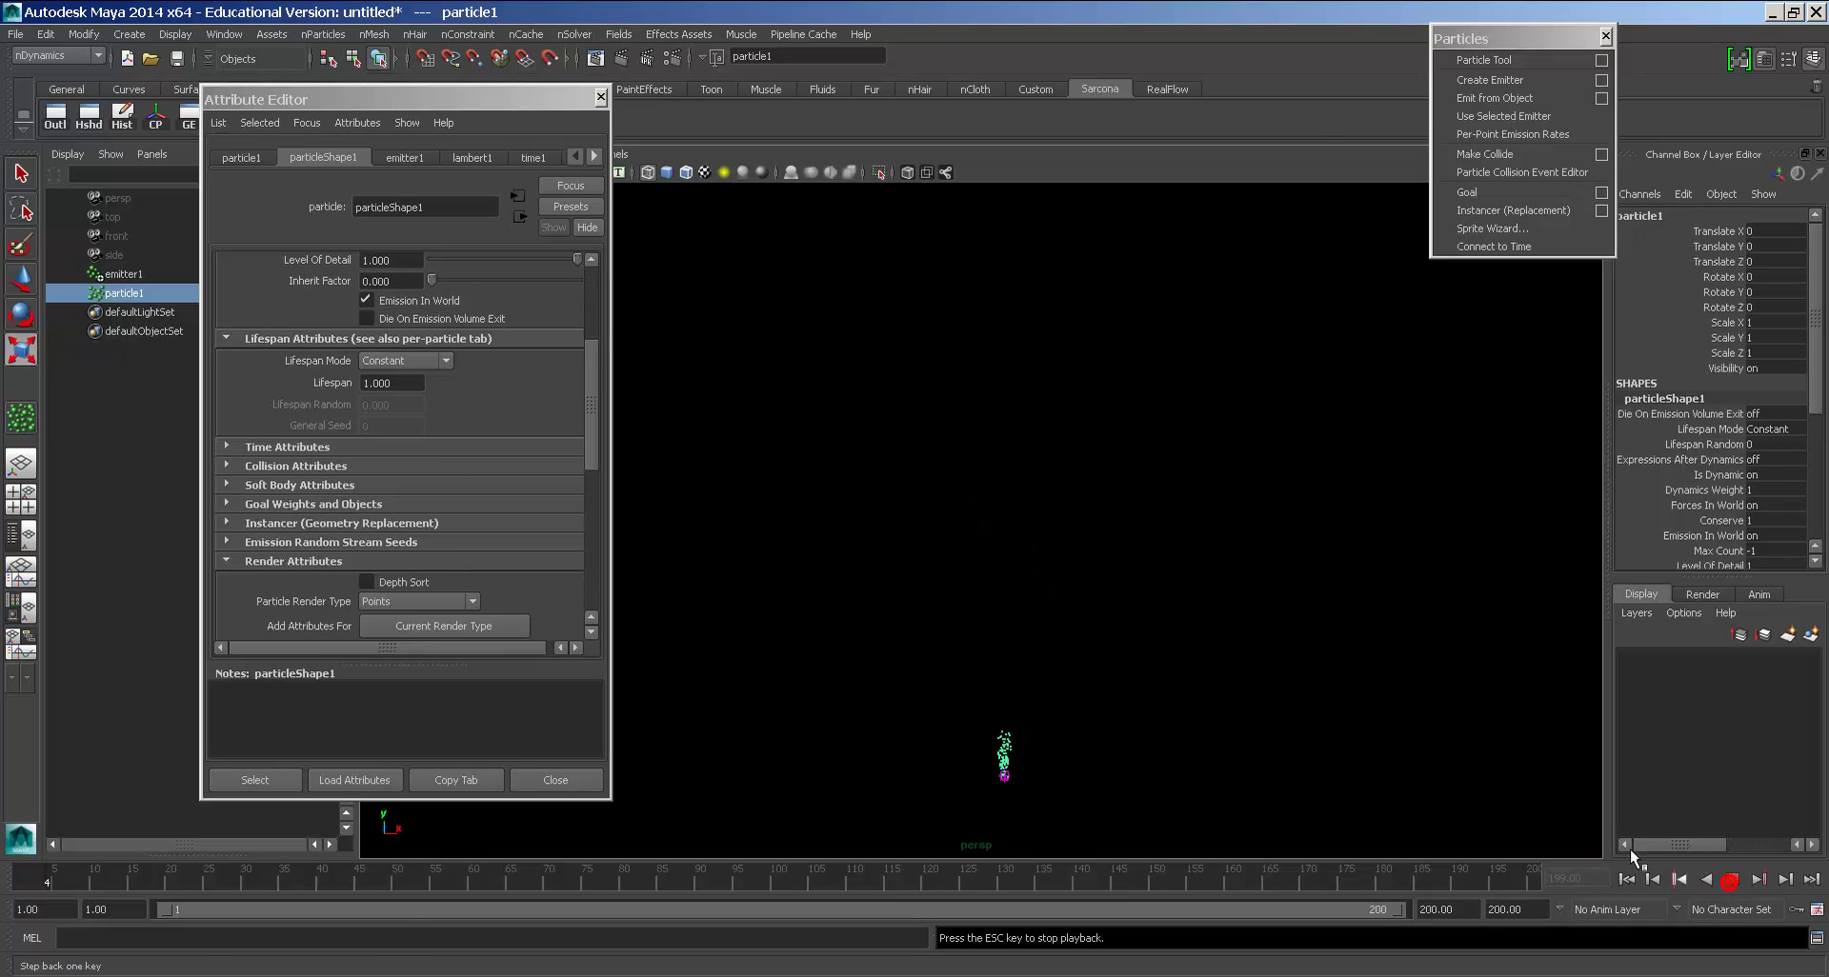
Step: Switch the particle shape's Lifespan Mode to Random range and restart the playback
{"action": "left_click", "coordinate": [401, 360]}
{"action": "left_click", "coordinate": [408, 375]}
{"action": "left_click", "coordinate": [1000, 604]}
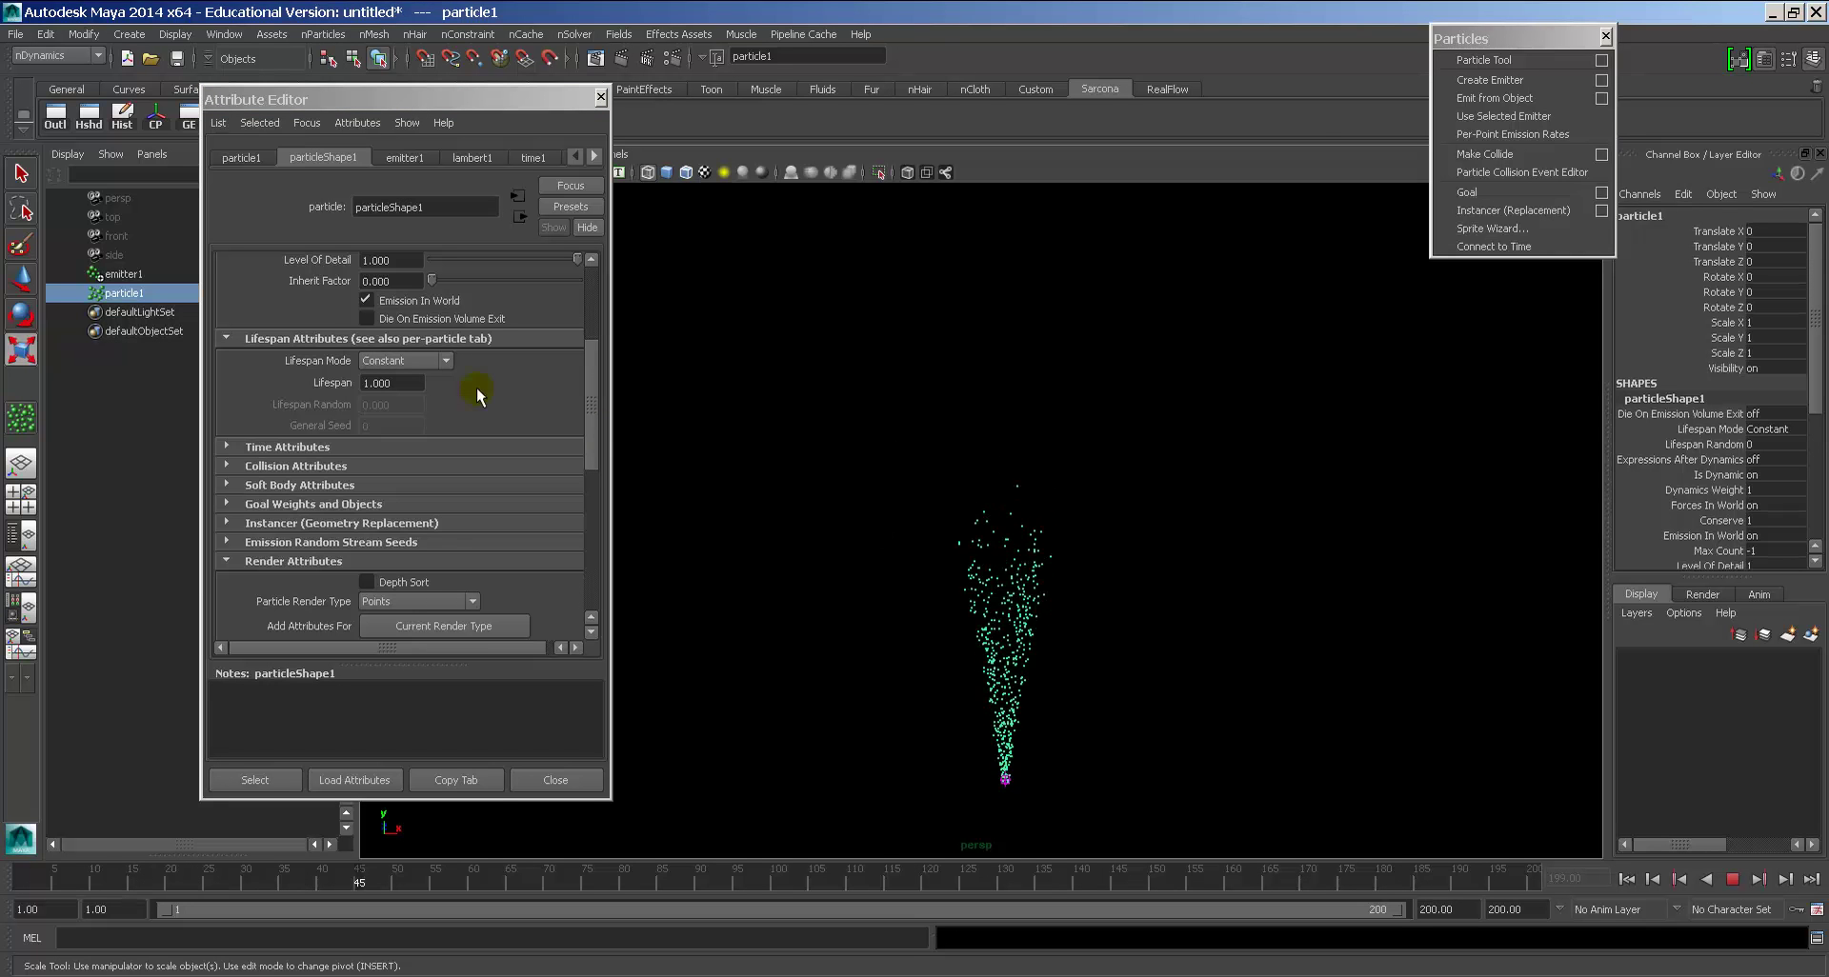
{"action": "left_click", "coordinate": [390, 361]}
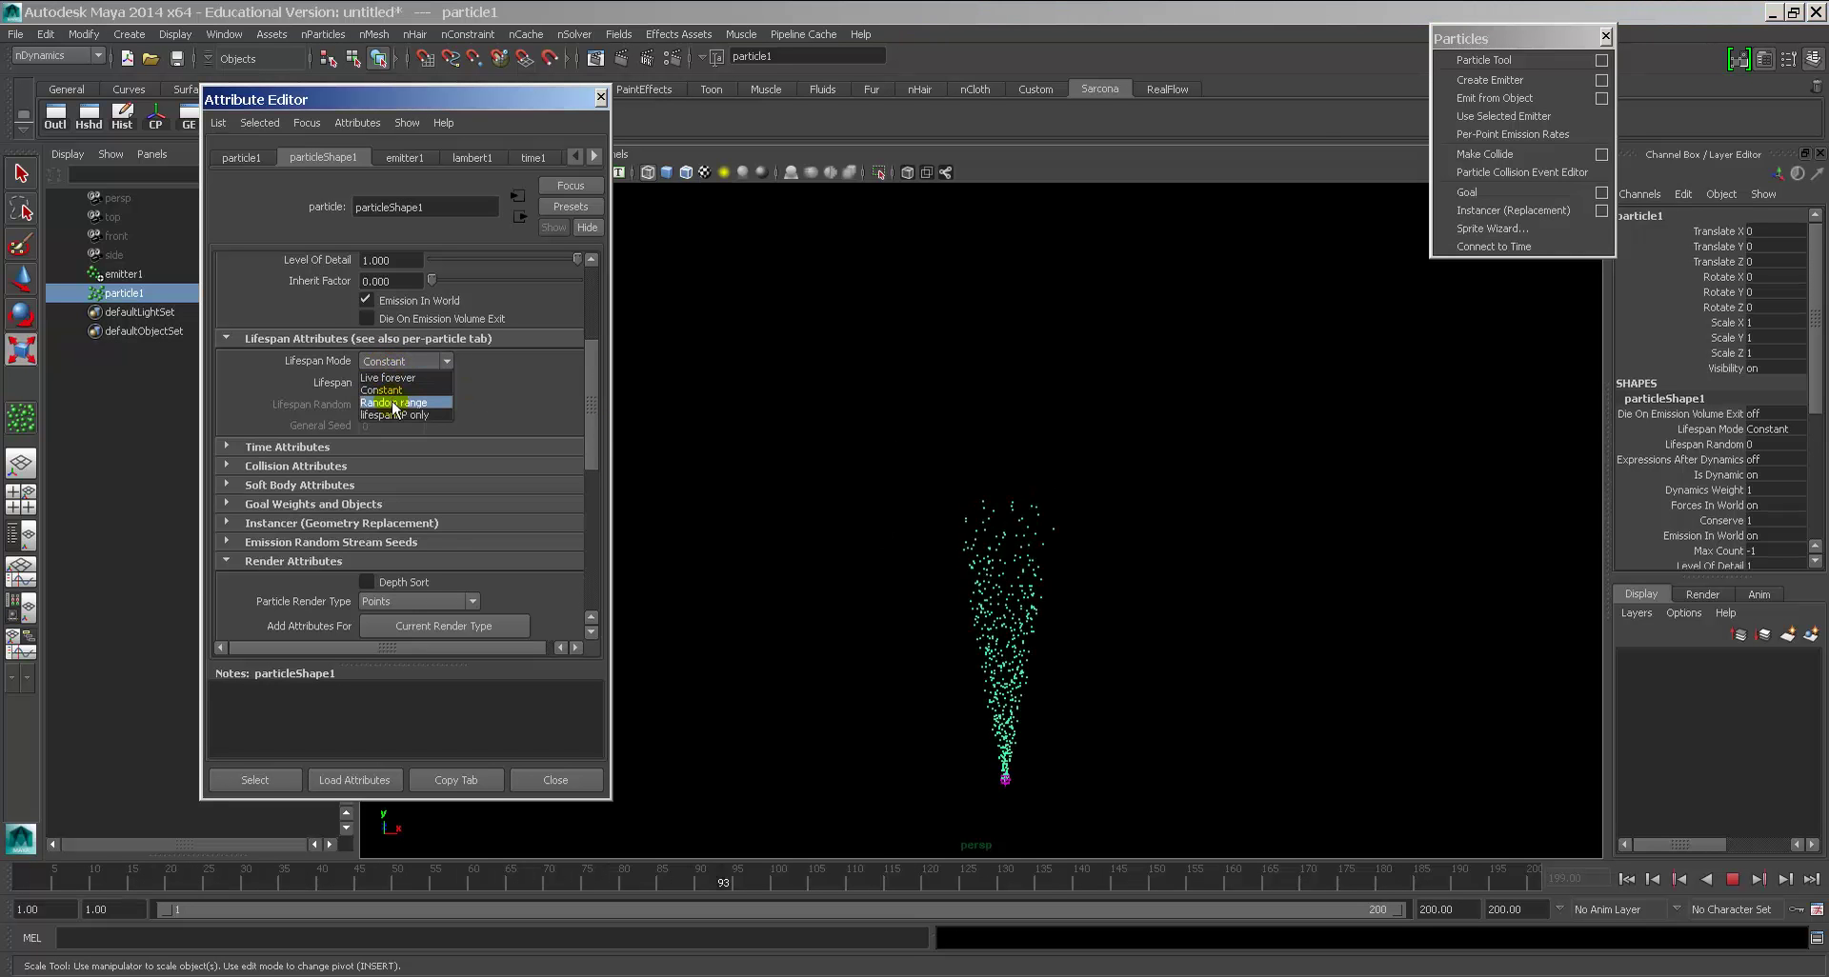
{"action": "left_click", "coordinate": [394, 403]}
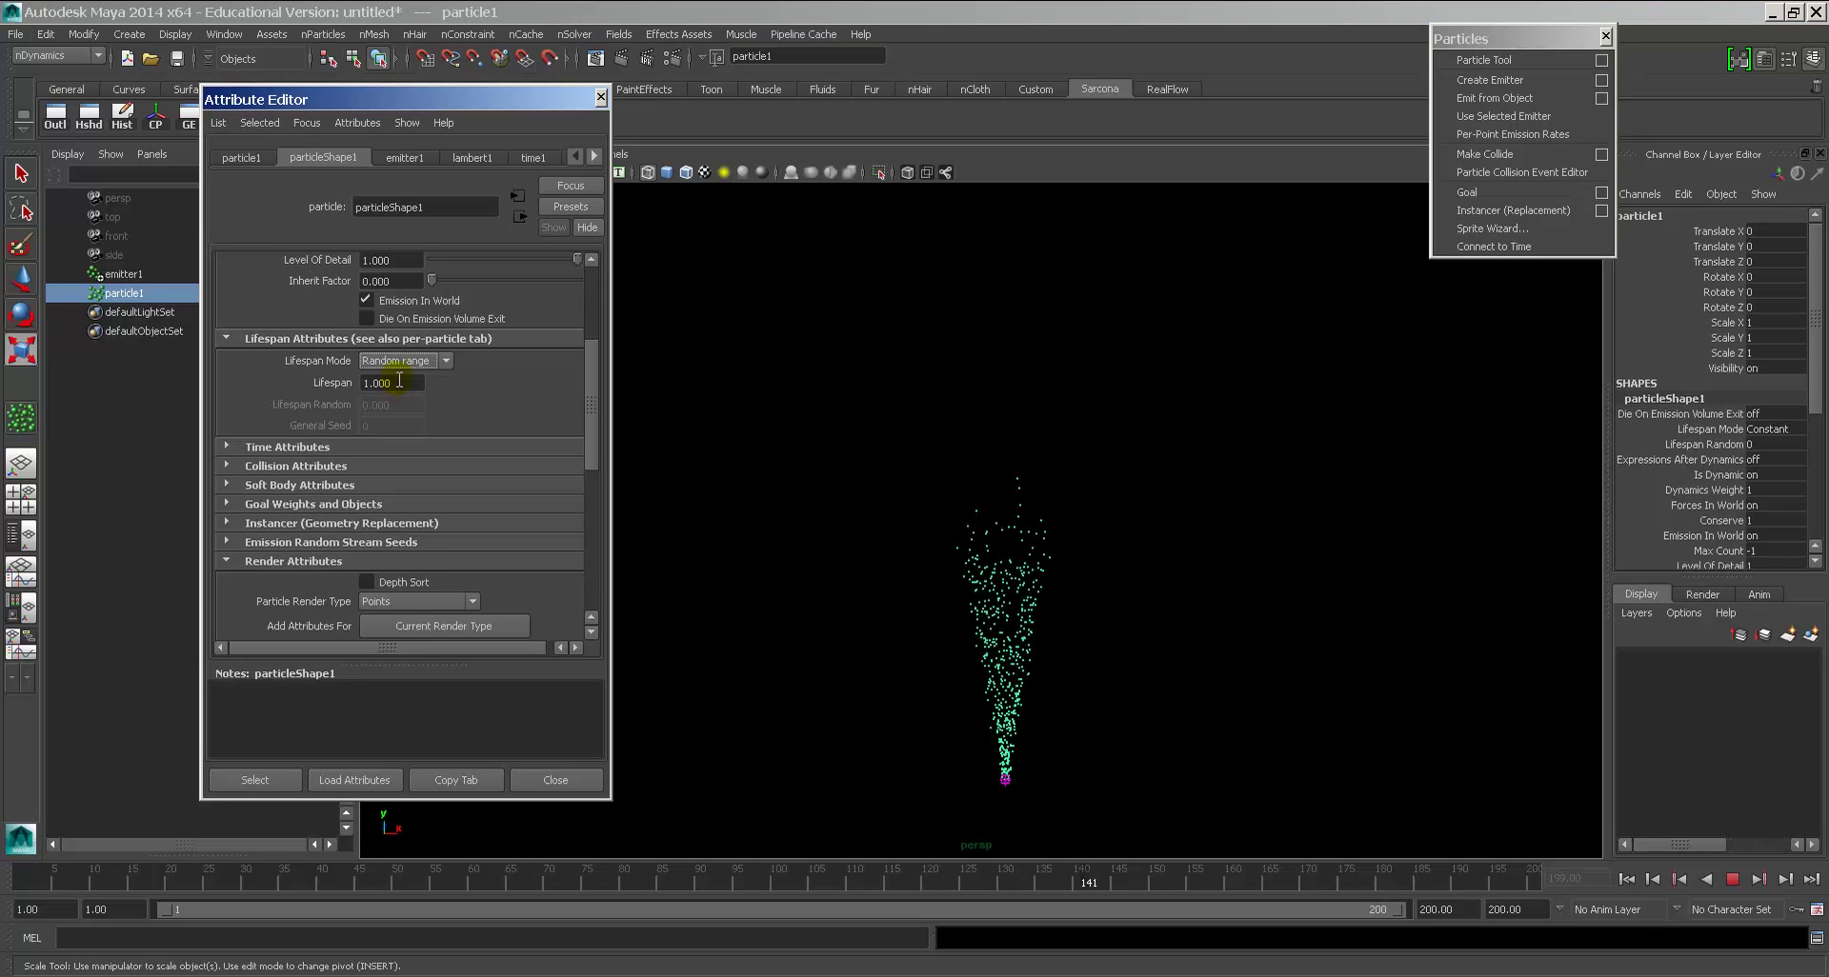
{"action": "left_click", "coordinate": [1733, 879]}
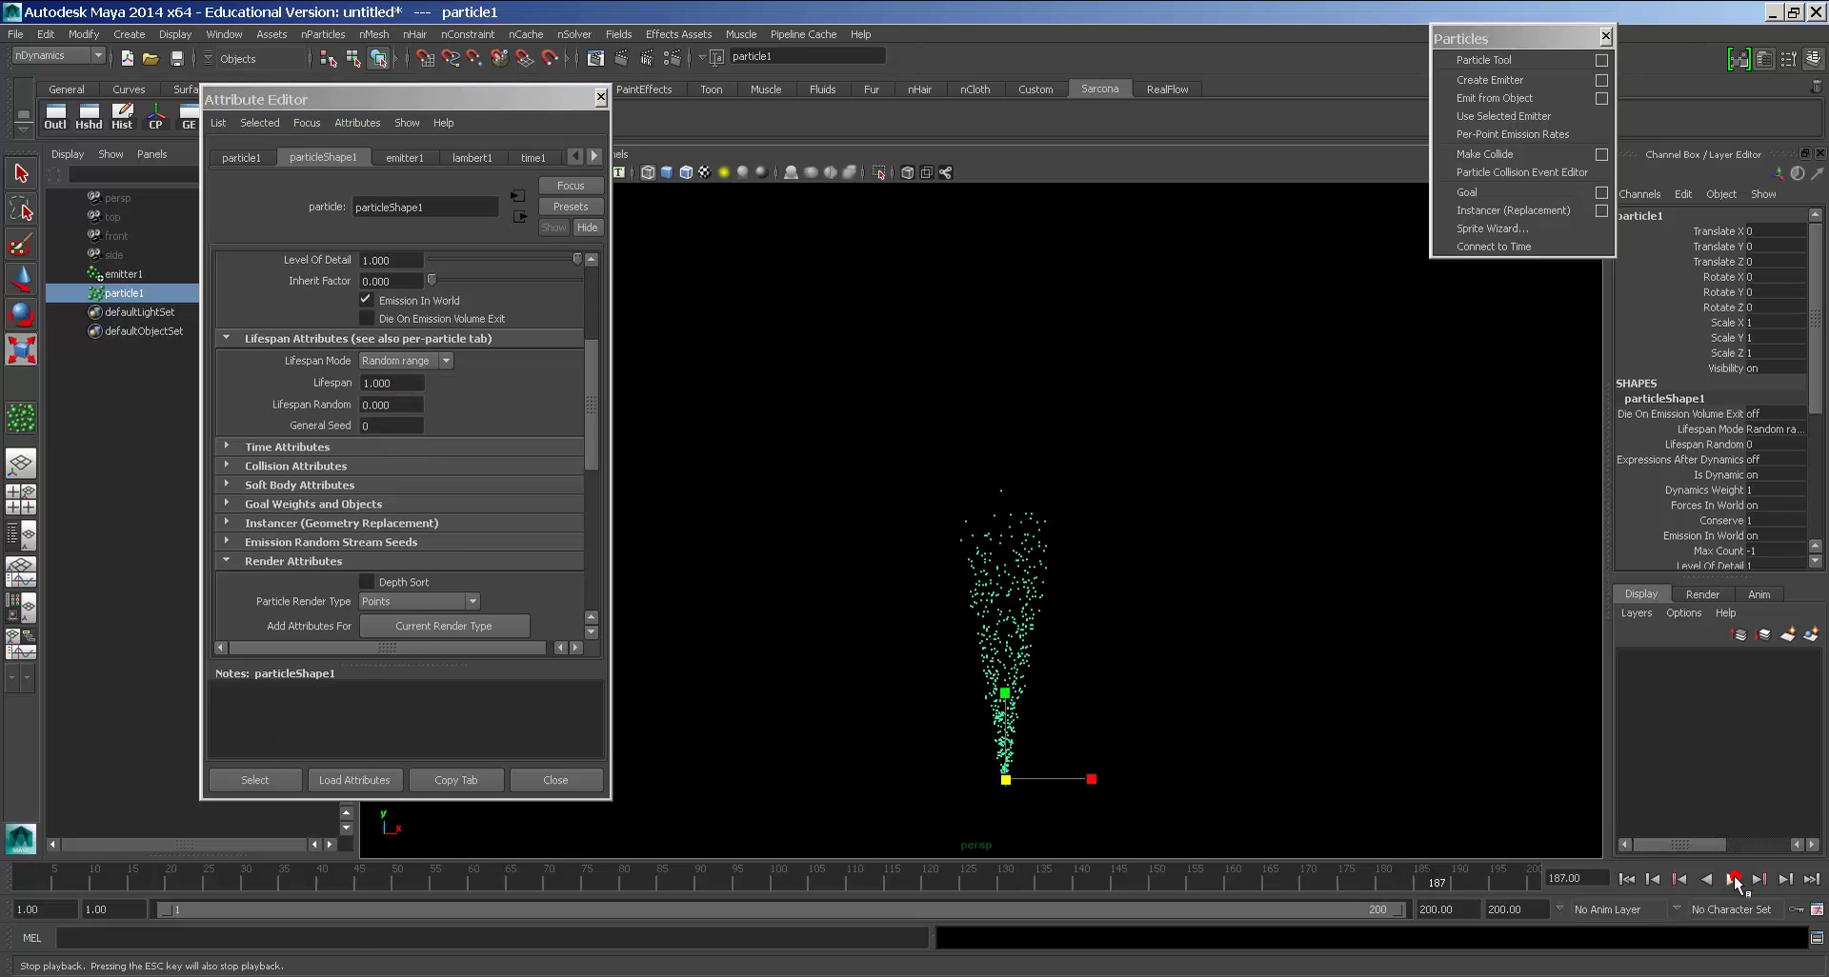
{"action": "left_click", "coordinate": [1734, 879]}
Step: Try a Lifespan Random of 1 during playback, then lower it to 0.5
{"action": "left_click_drag", "start_coordinate": [413, 404], "coordinate": [346, 404]}
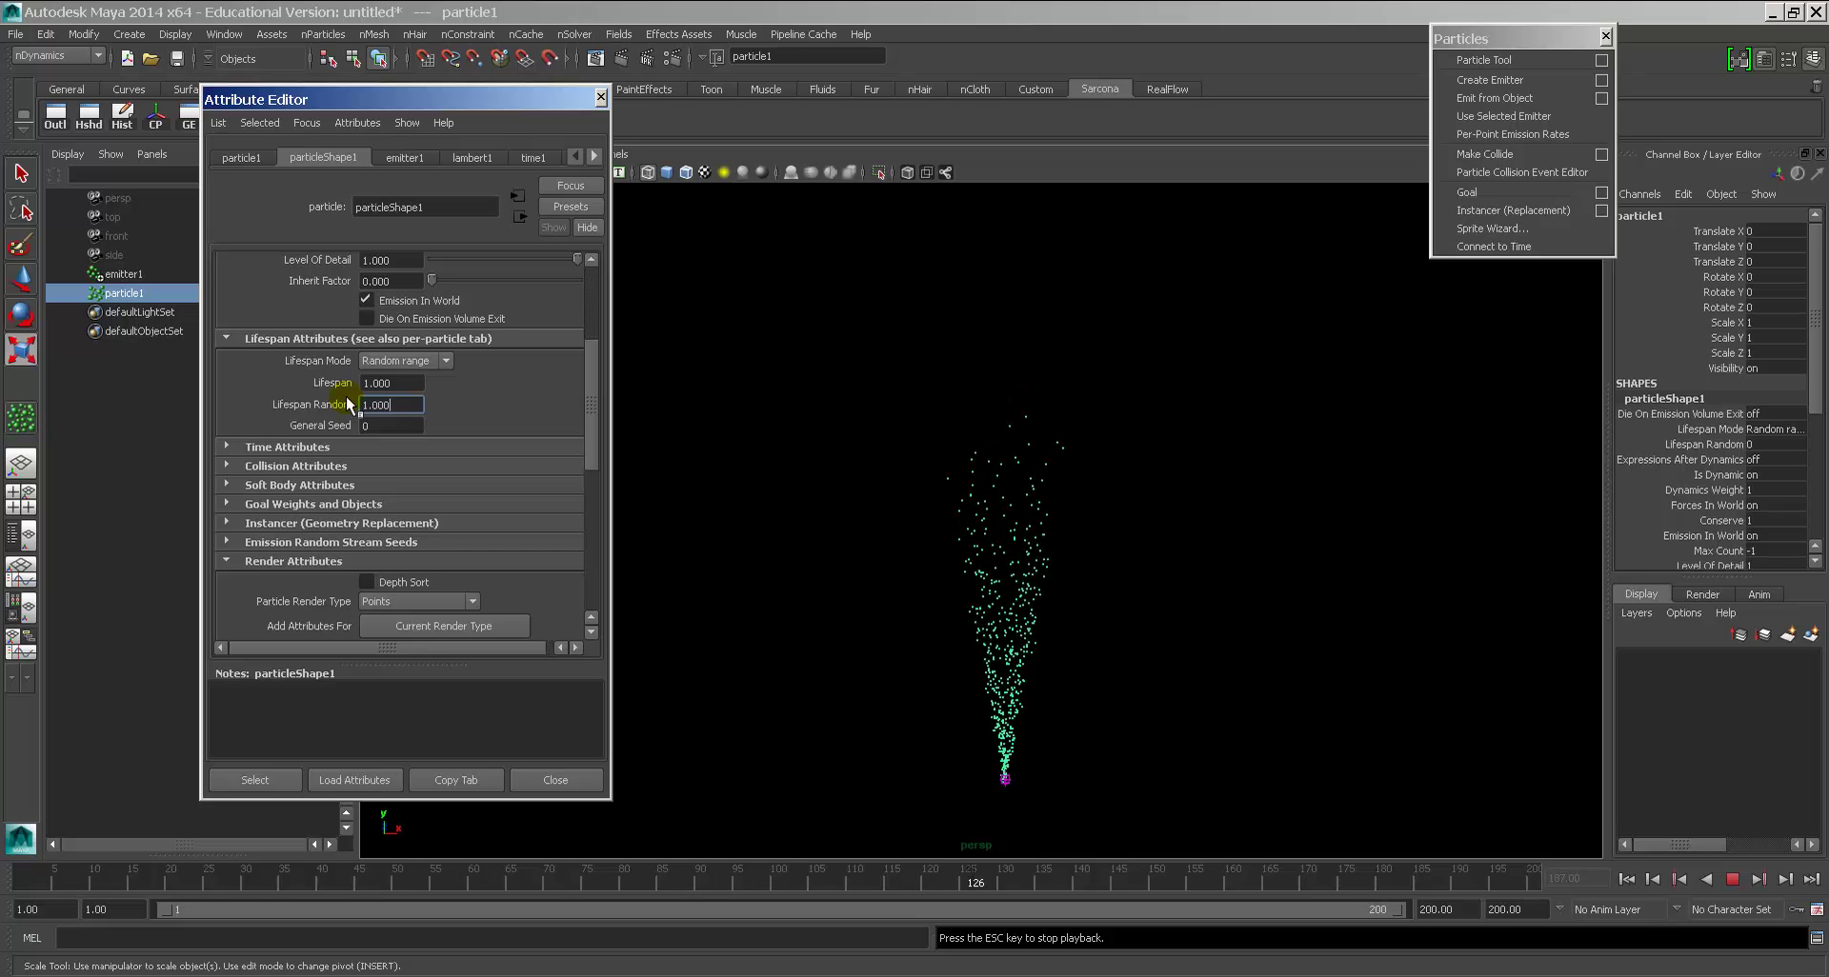
{"action": "left_click_drag", "start_coordinate": [419, 384], "coordinate": [320, 406]}
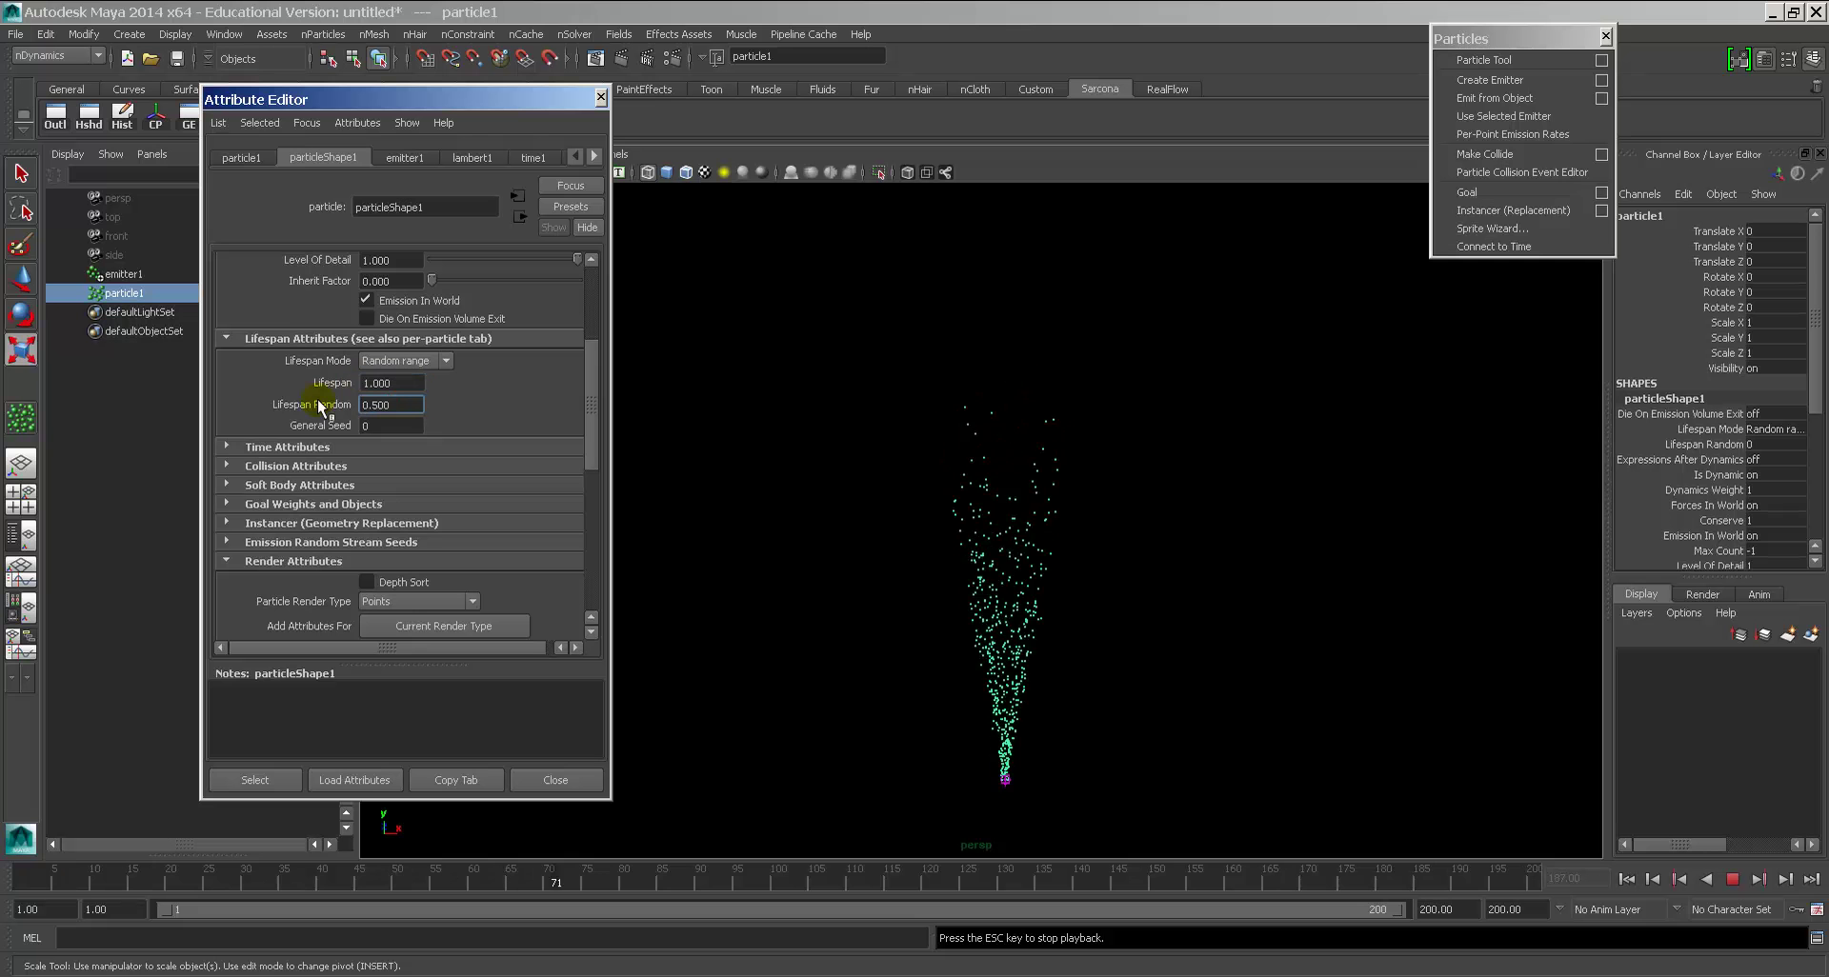
Step: Set the particle shape's Lifespan to 3 and its Lifespan Random to 2 while the emission plays
{"action": "left_click_drag", "start_coordinate": [368, 386], "coordinate": [331, 381]}
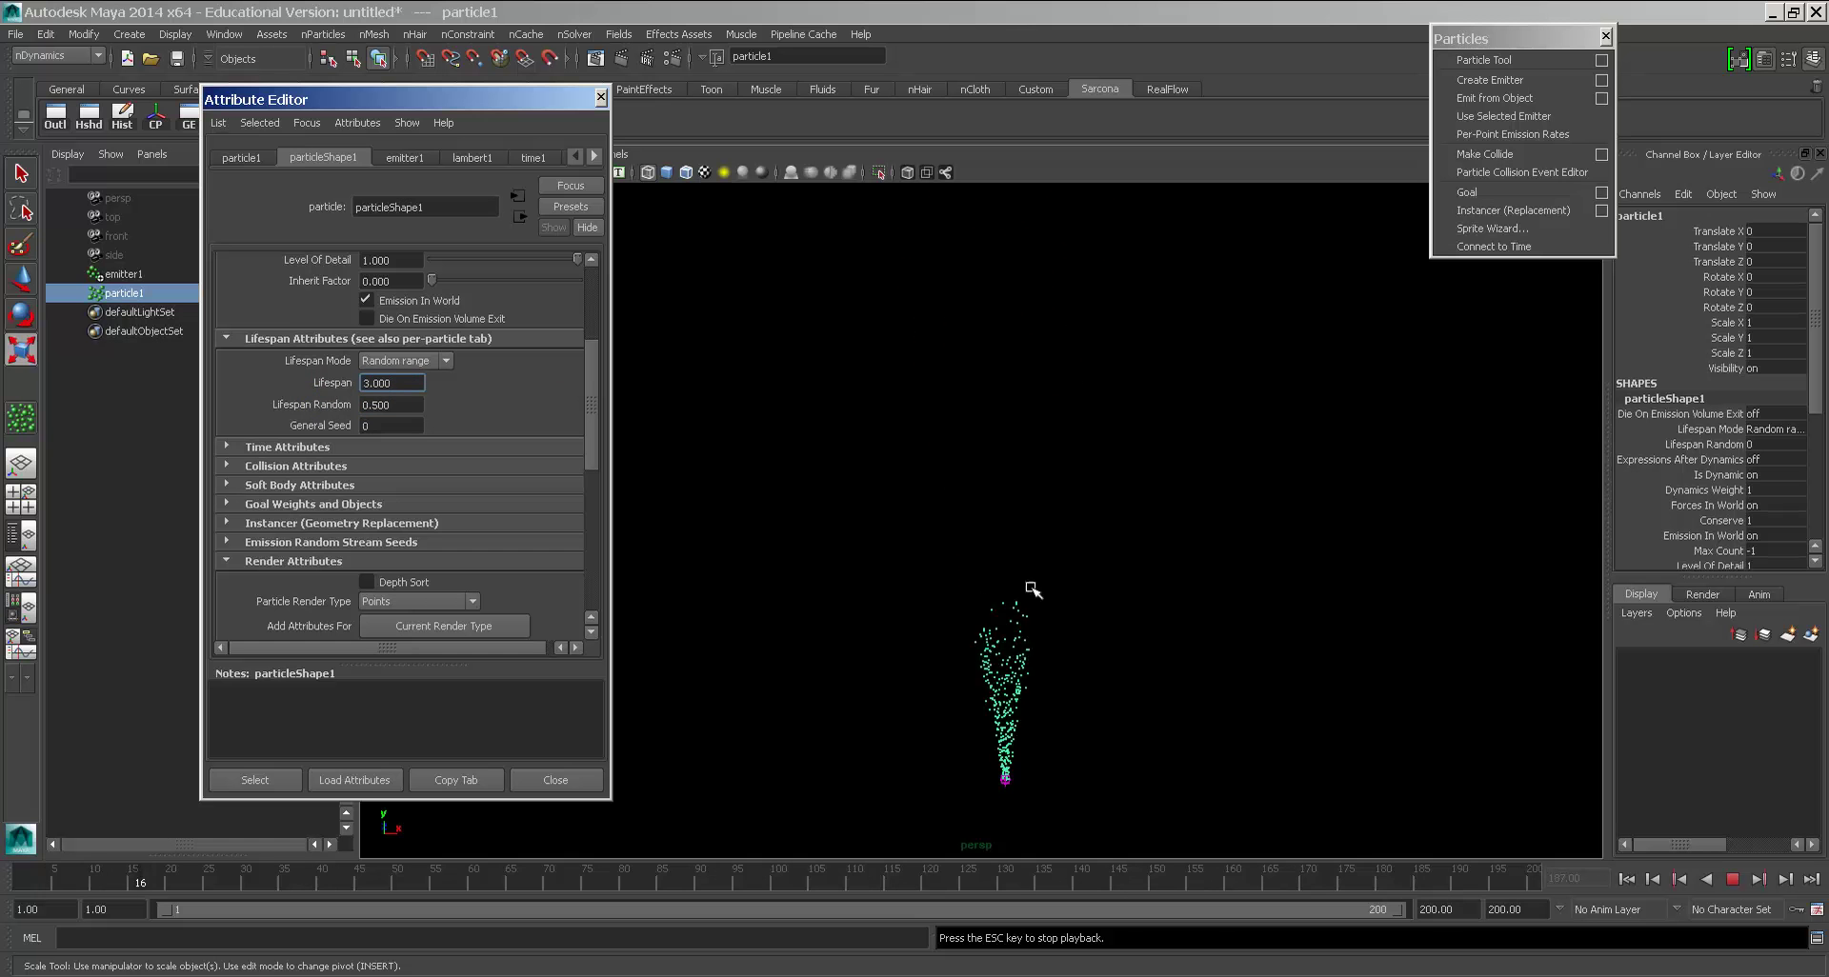
{"action": "left_click", "coordinate": [1124, 548]}
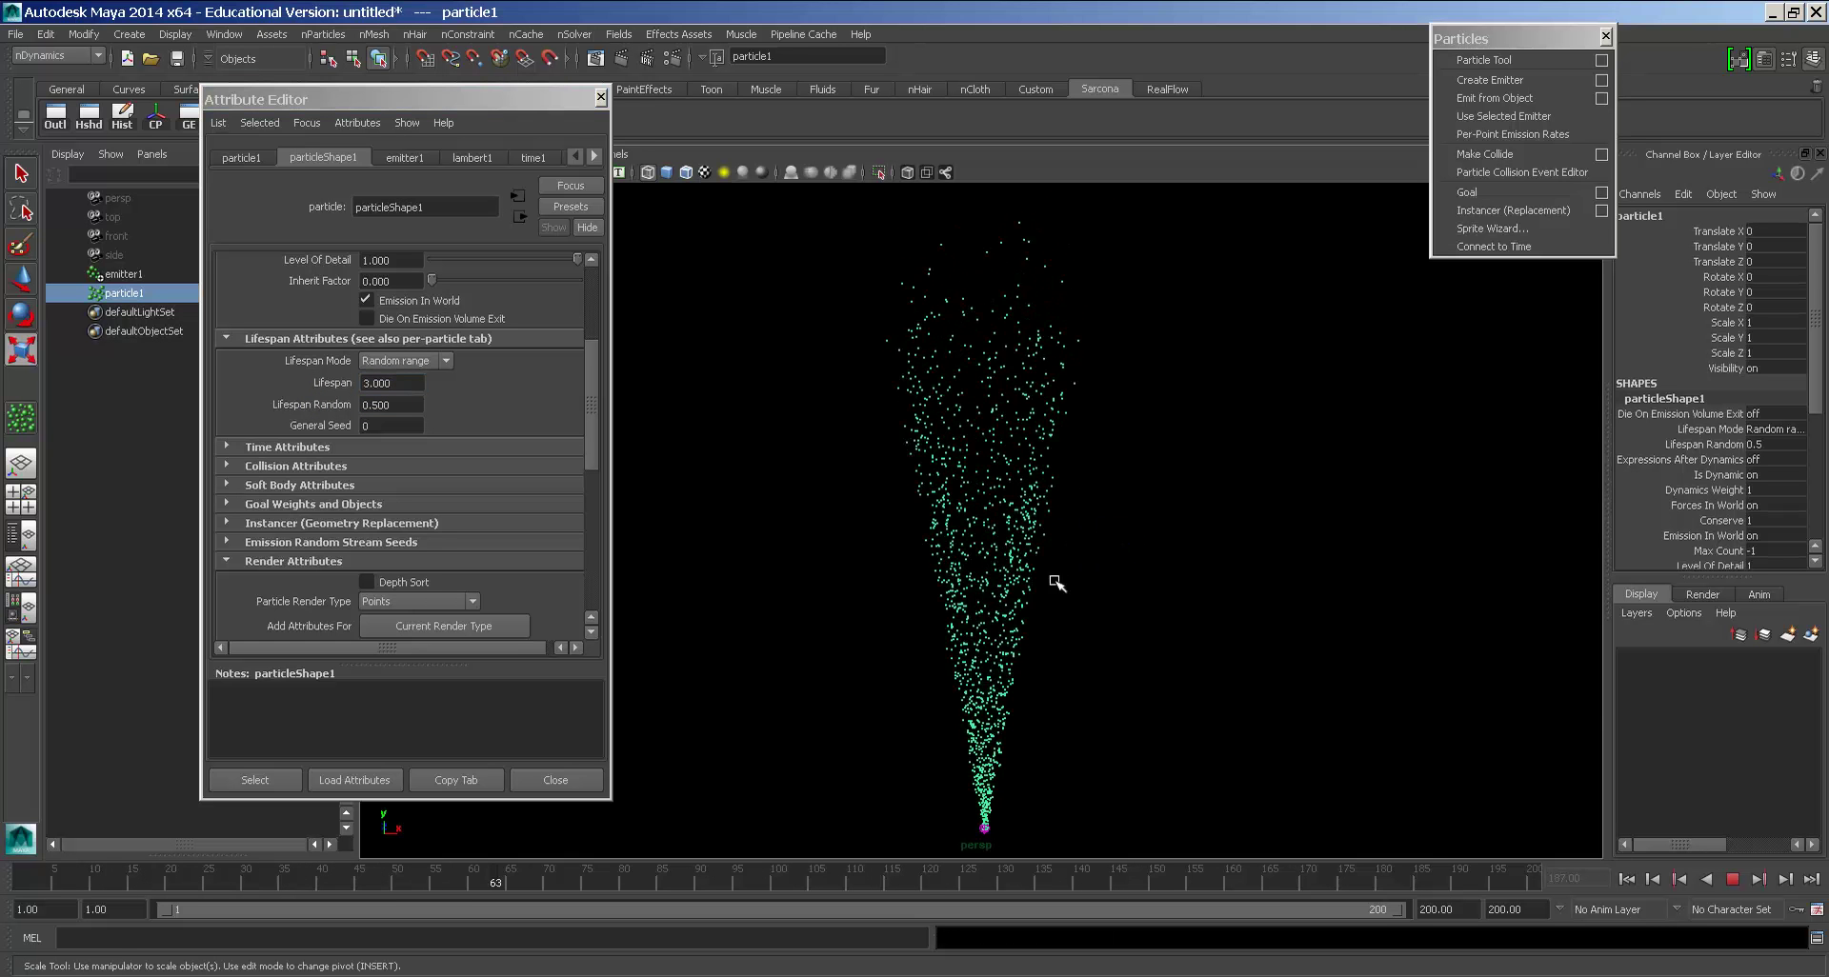
{"action": "double_click", "coordinate": [384, 405]}
{"action": "type", "text": "2"}
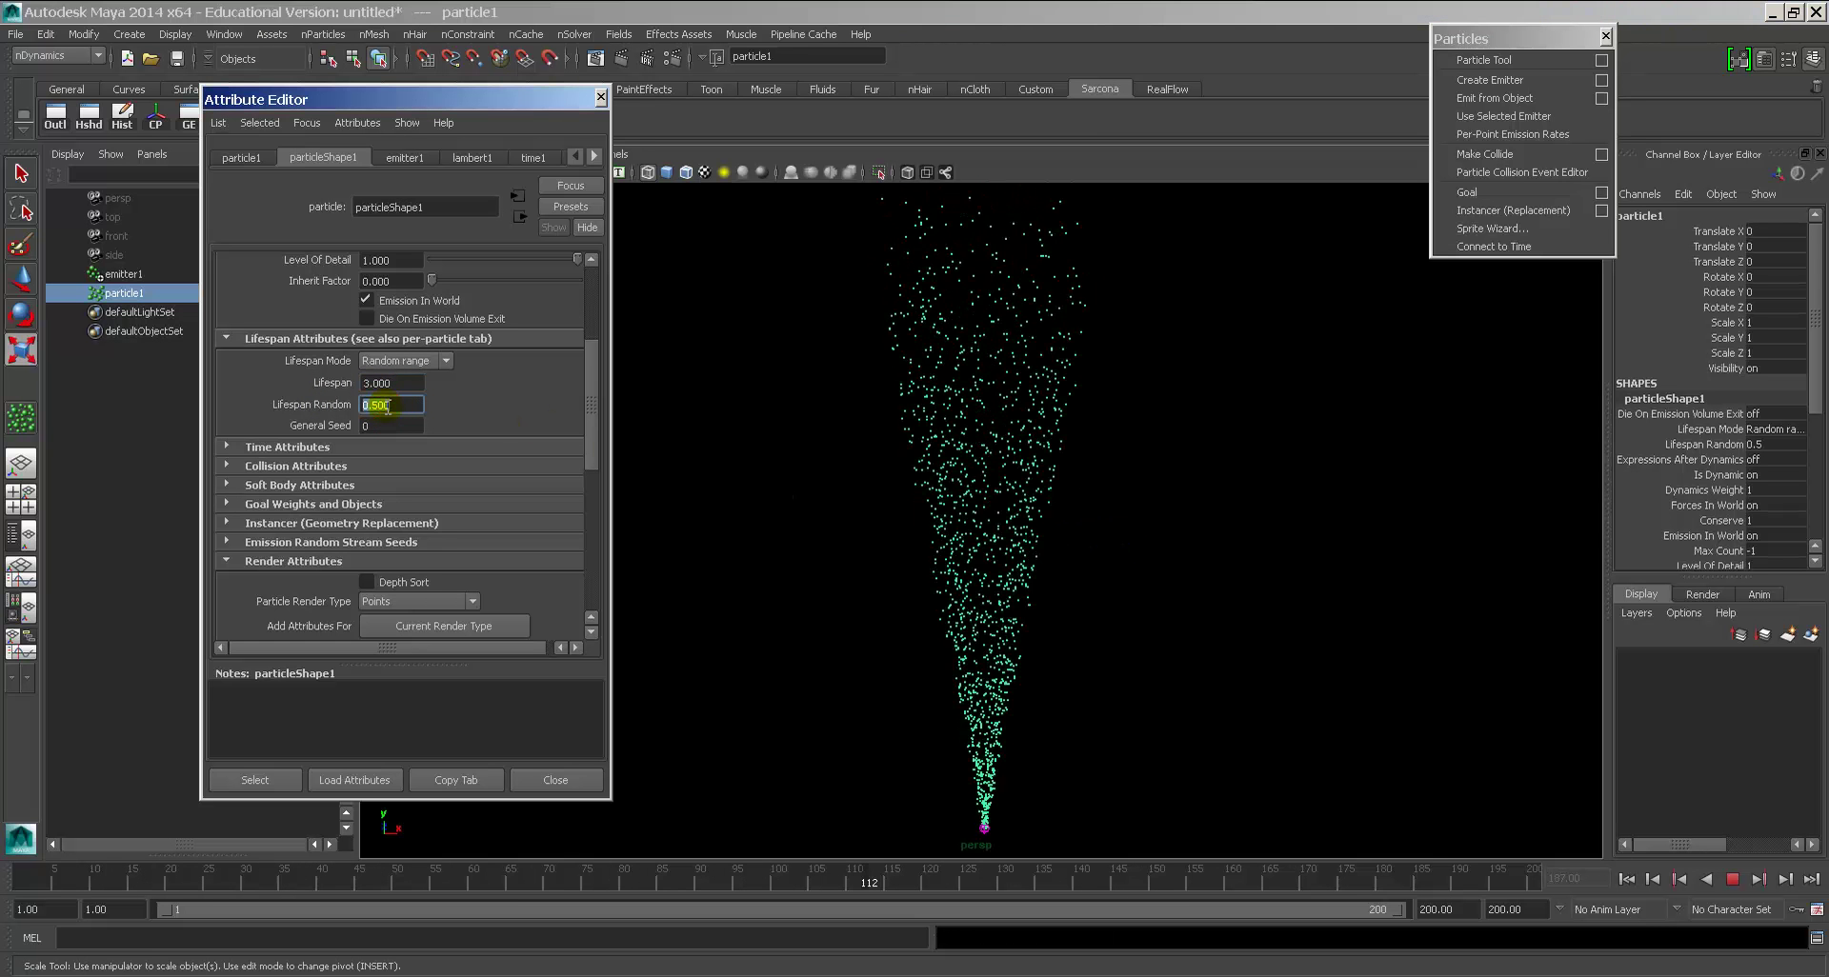
{"action": "key", "text": "Return"}
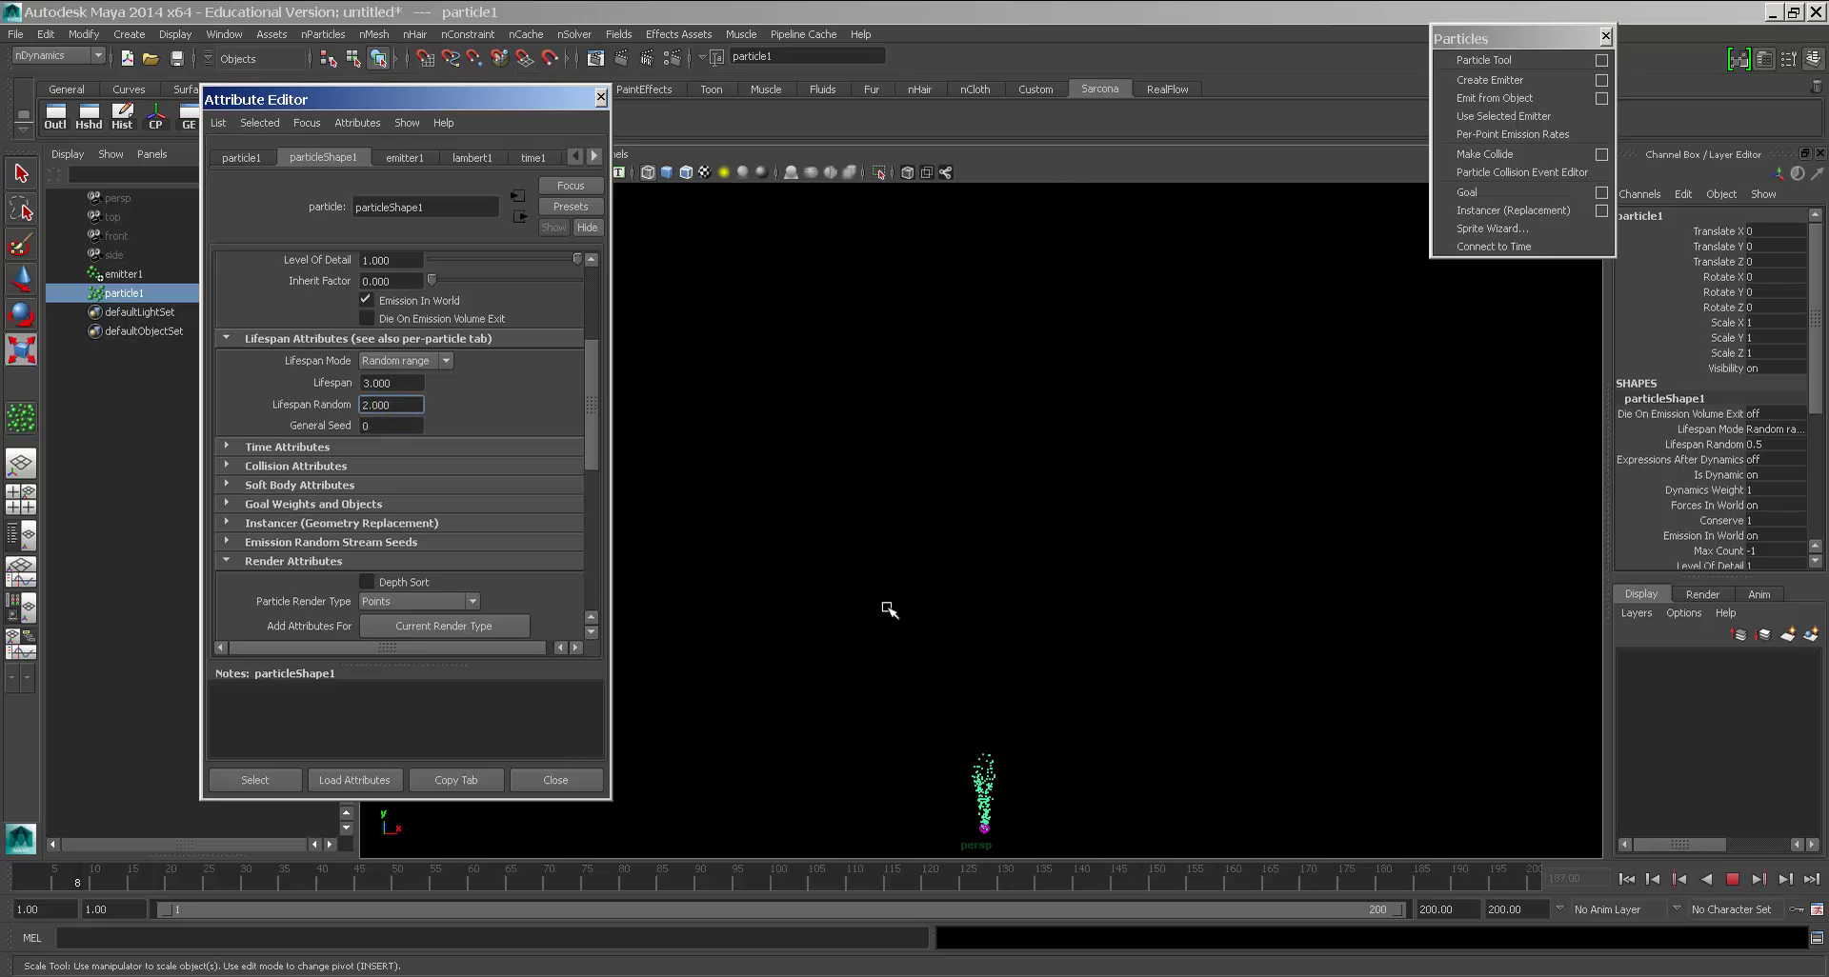
Step: Inspect the emission from other angles with the new lifespan range, then stop the playback
{"action": "right_click_drag", "start_coordinate": [1007, 635], "coordinate": [921, 627], "text": "alt"}
{"action": "middle_click_drag", "start_coordinate": [921, 626], "coordinate": [893, 588], "text": "alt"}
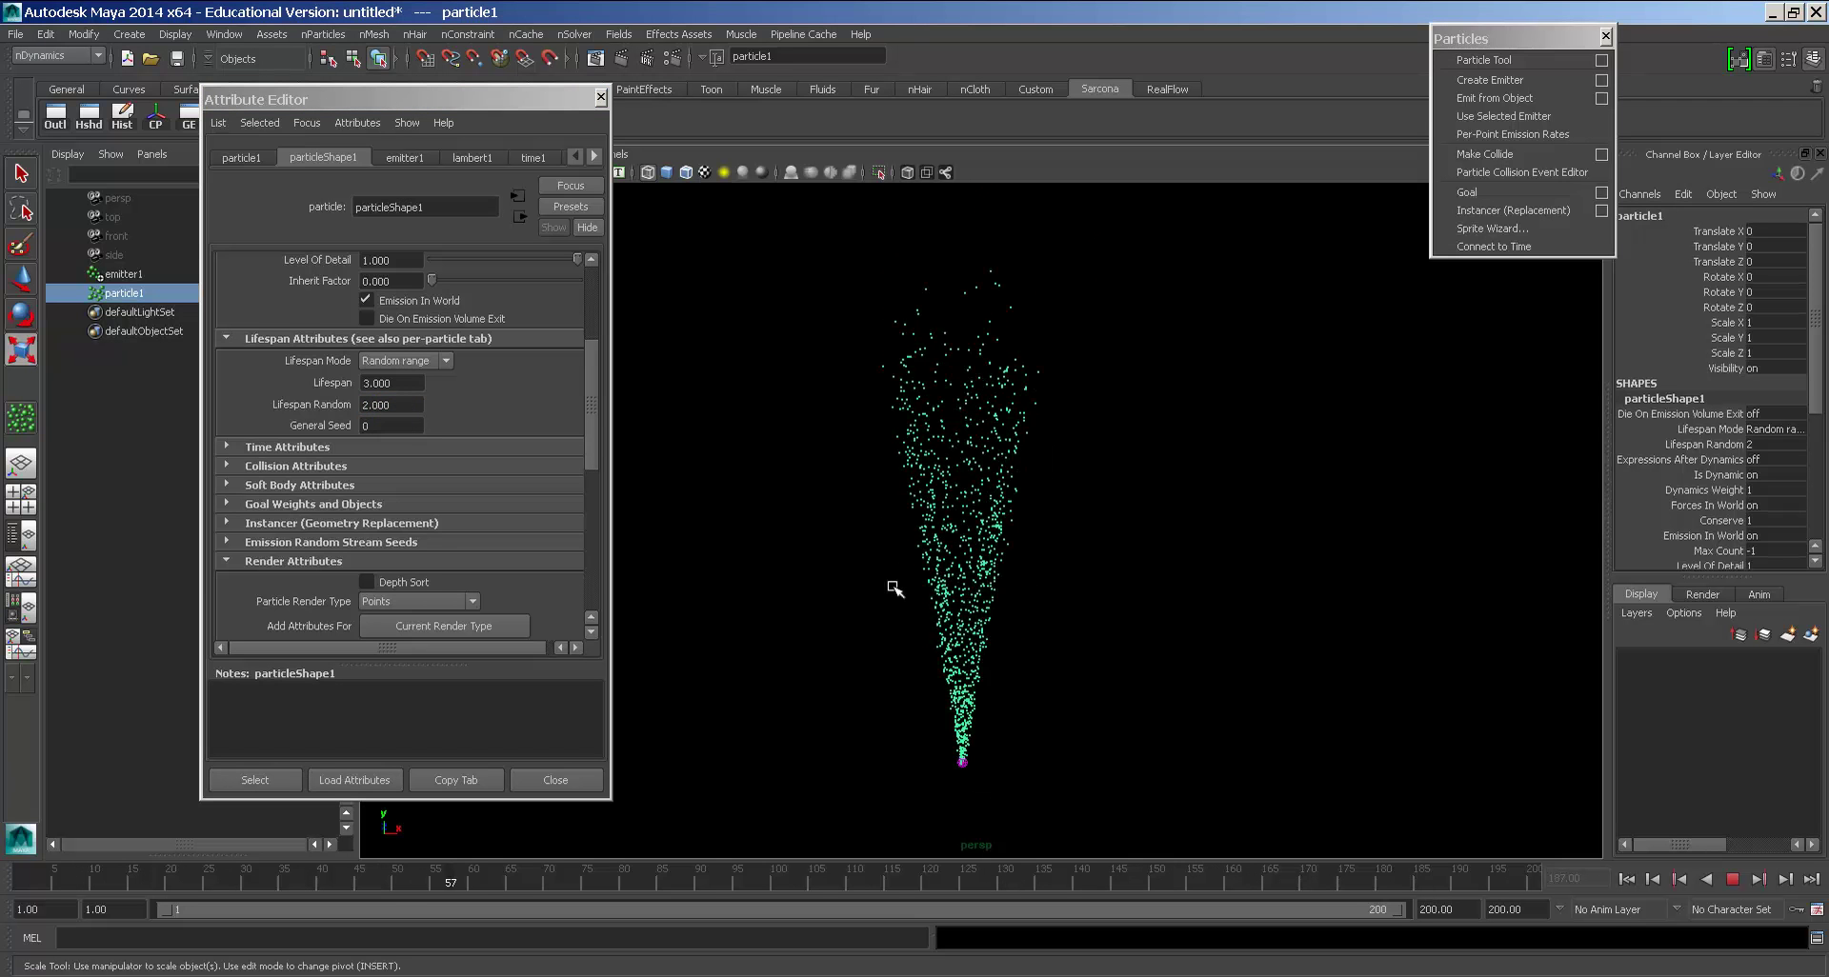
{"action": "key", "text": "Escape"}
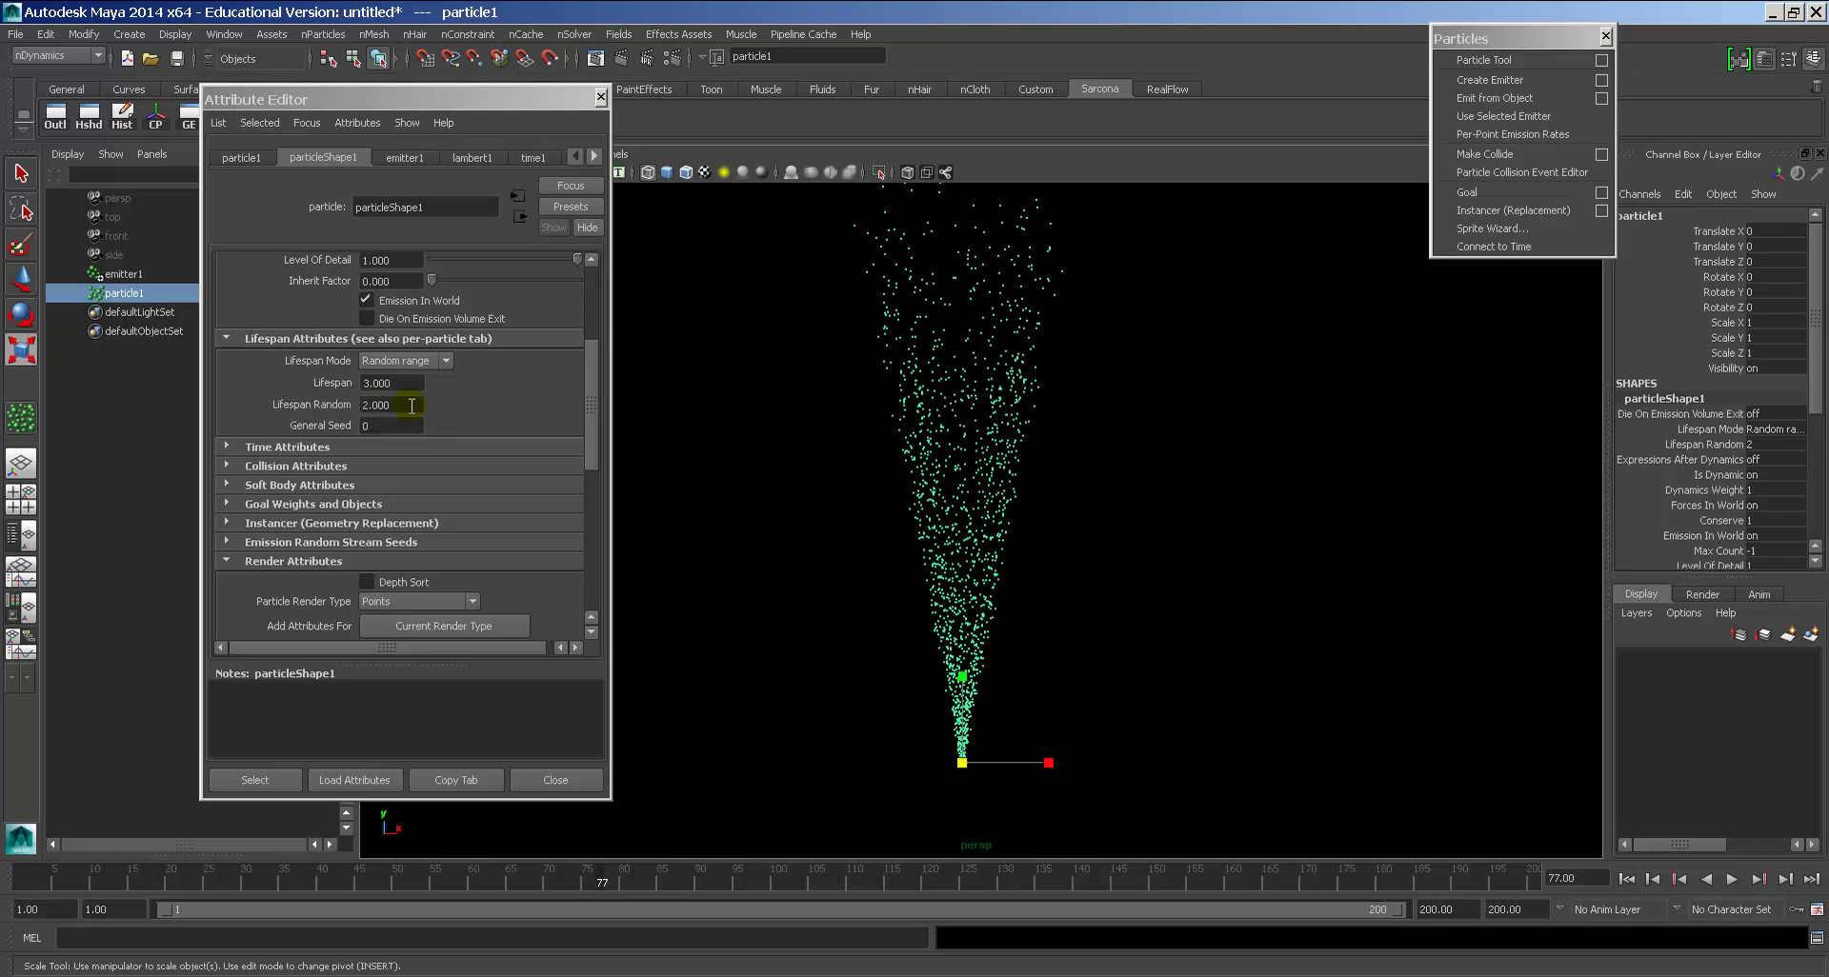
Step: Try the Live forever Lifespan Mode on the particle shape, then return it to Random range
{"action": "left_click", "coordinate": [400, 362]}
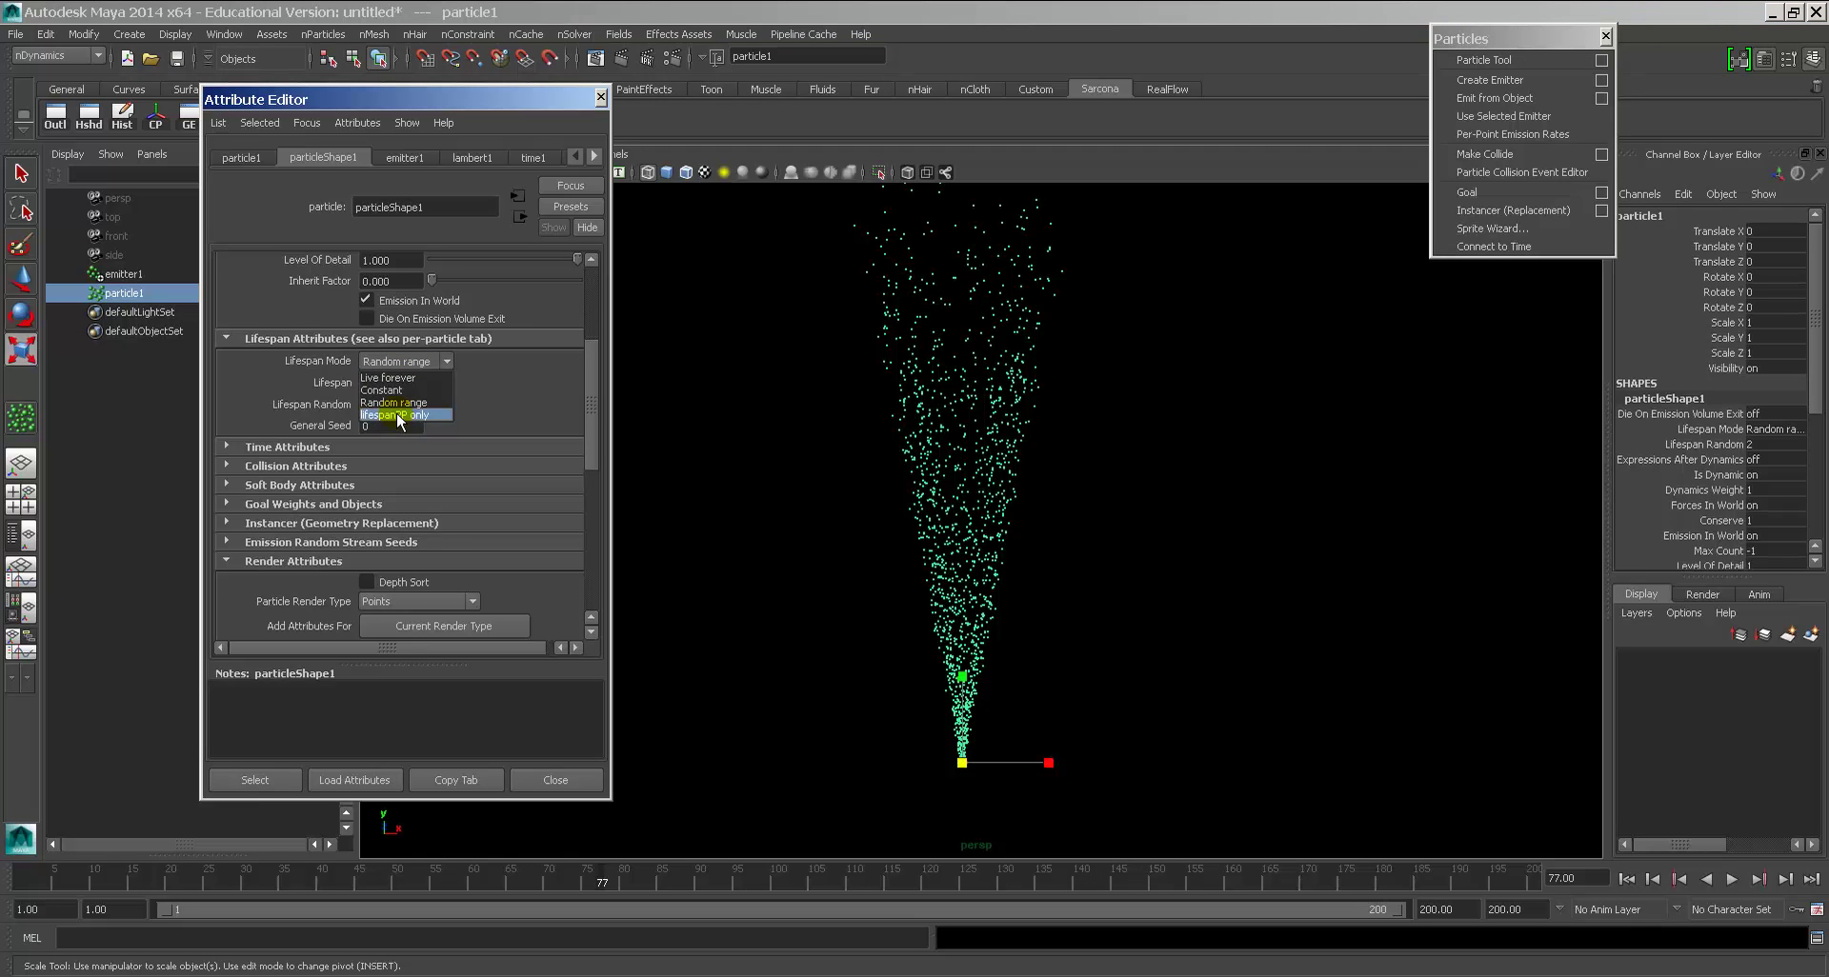
{"action": "left_click", "coordinate": [403, 379]}
{"action": "left_click", "coordinate": [414, 362]}
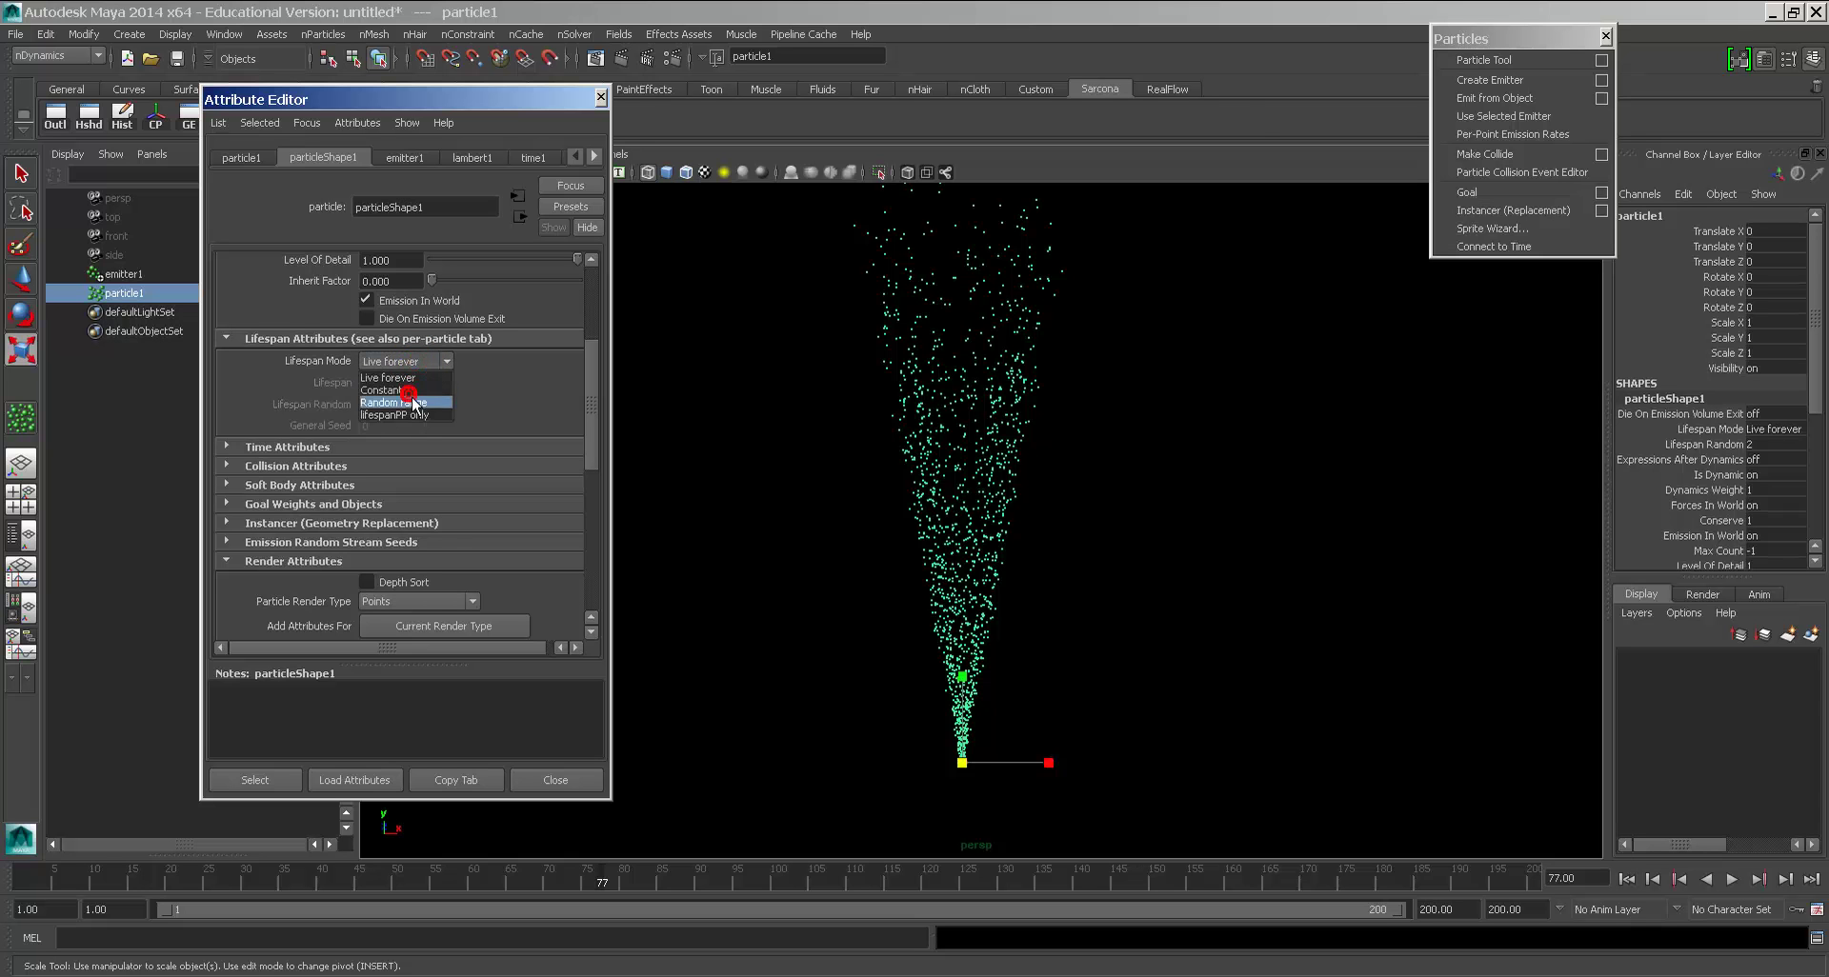
{"action": "left_click", "coordinate": [413, 403]}
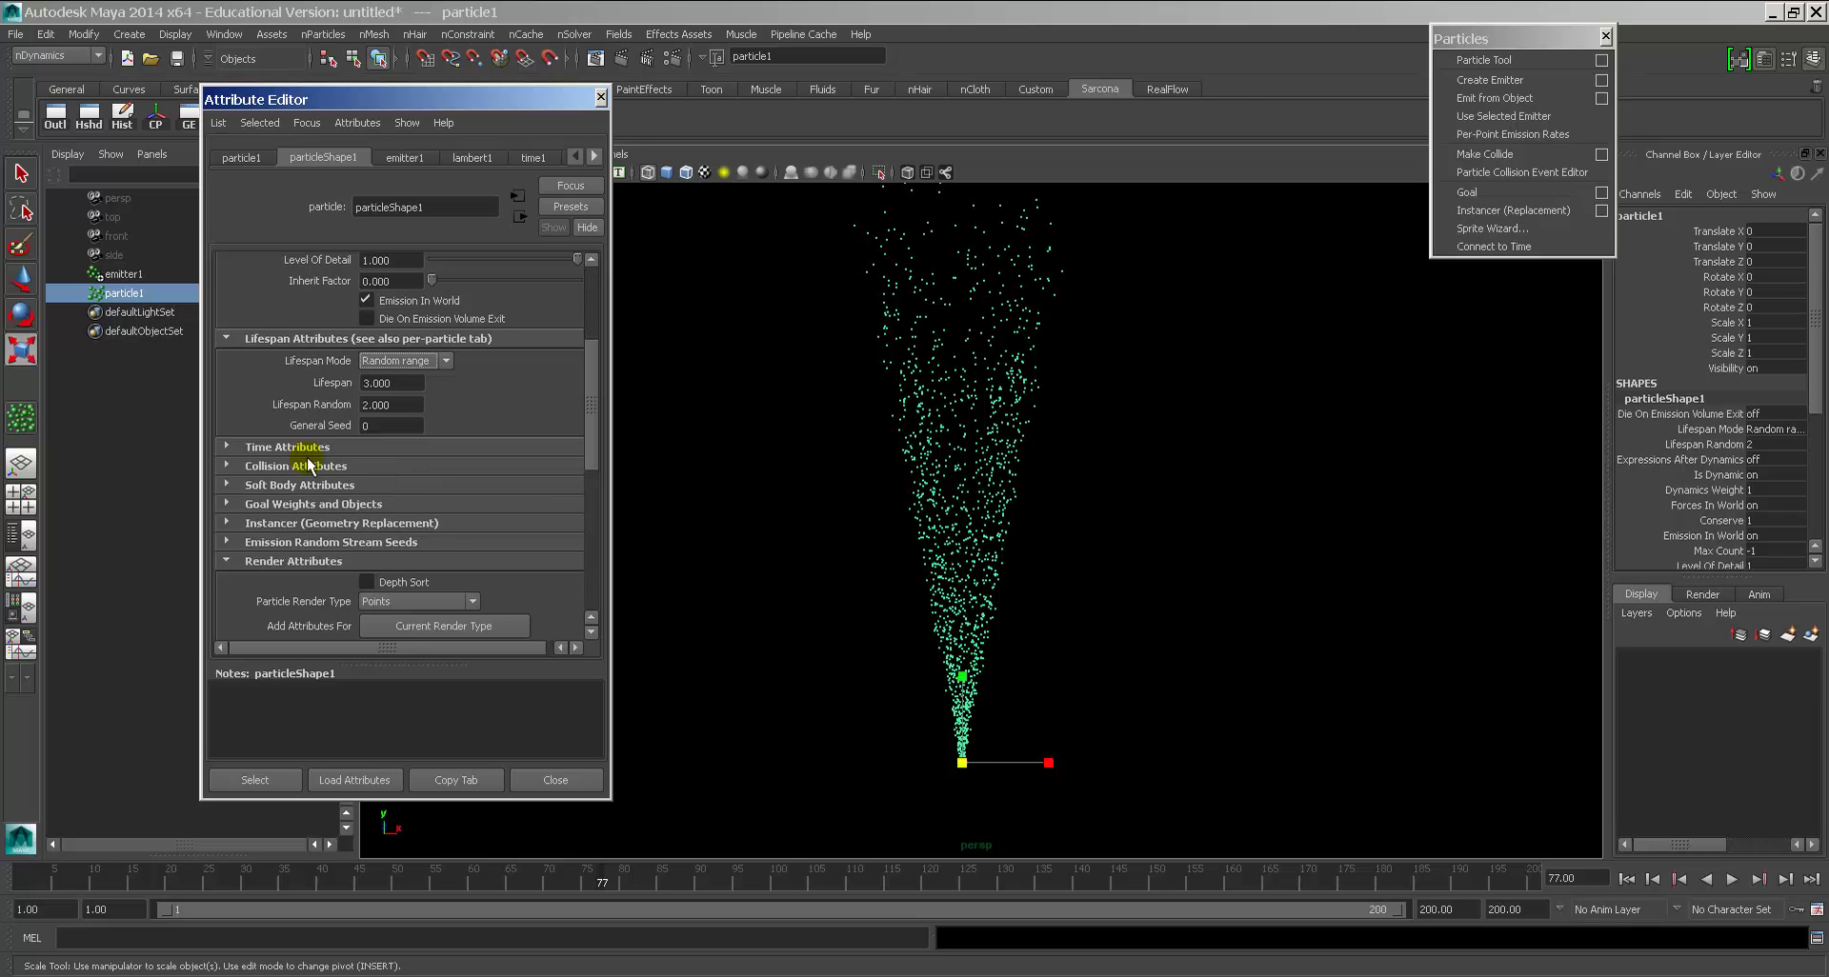
Step: Examine the particle shape's Time, Collision, Soft Body, and Goal Weights and Objects attributes, collapsing each section again
{"action": "left_click", "coordinate": [287, 447]}
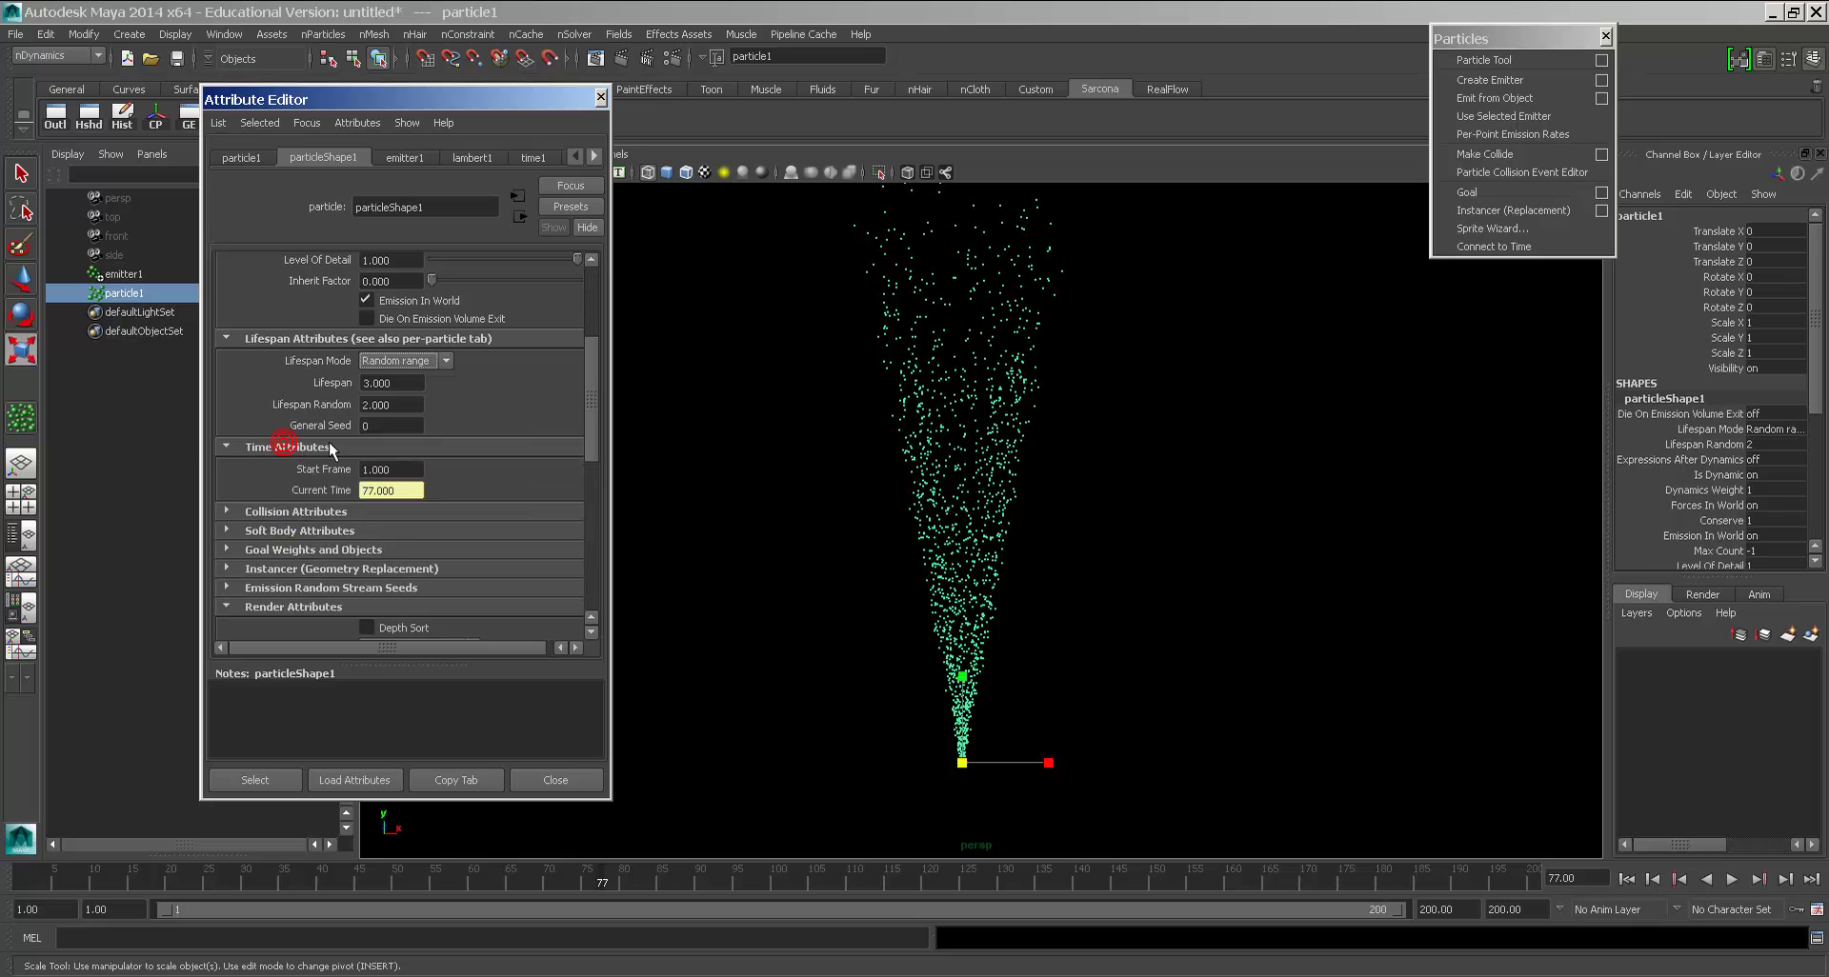
{"action": "left_click", "coordinate": [290, 446]}
{"action": "left_click", "coordinate": [291, 465]}
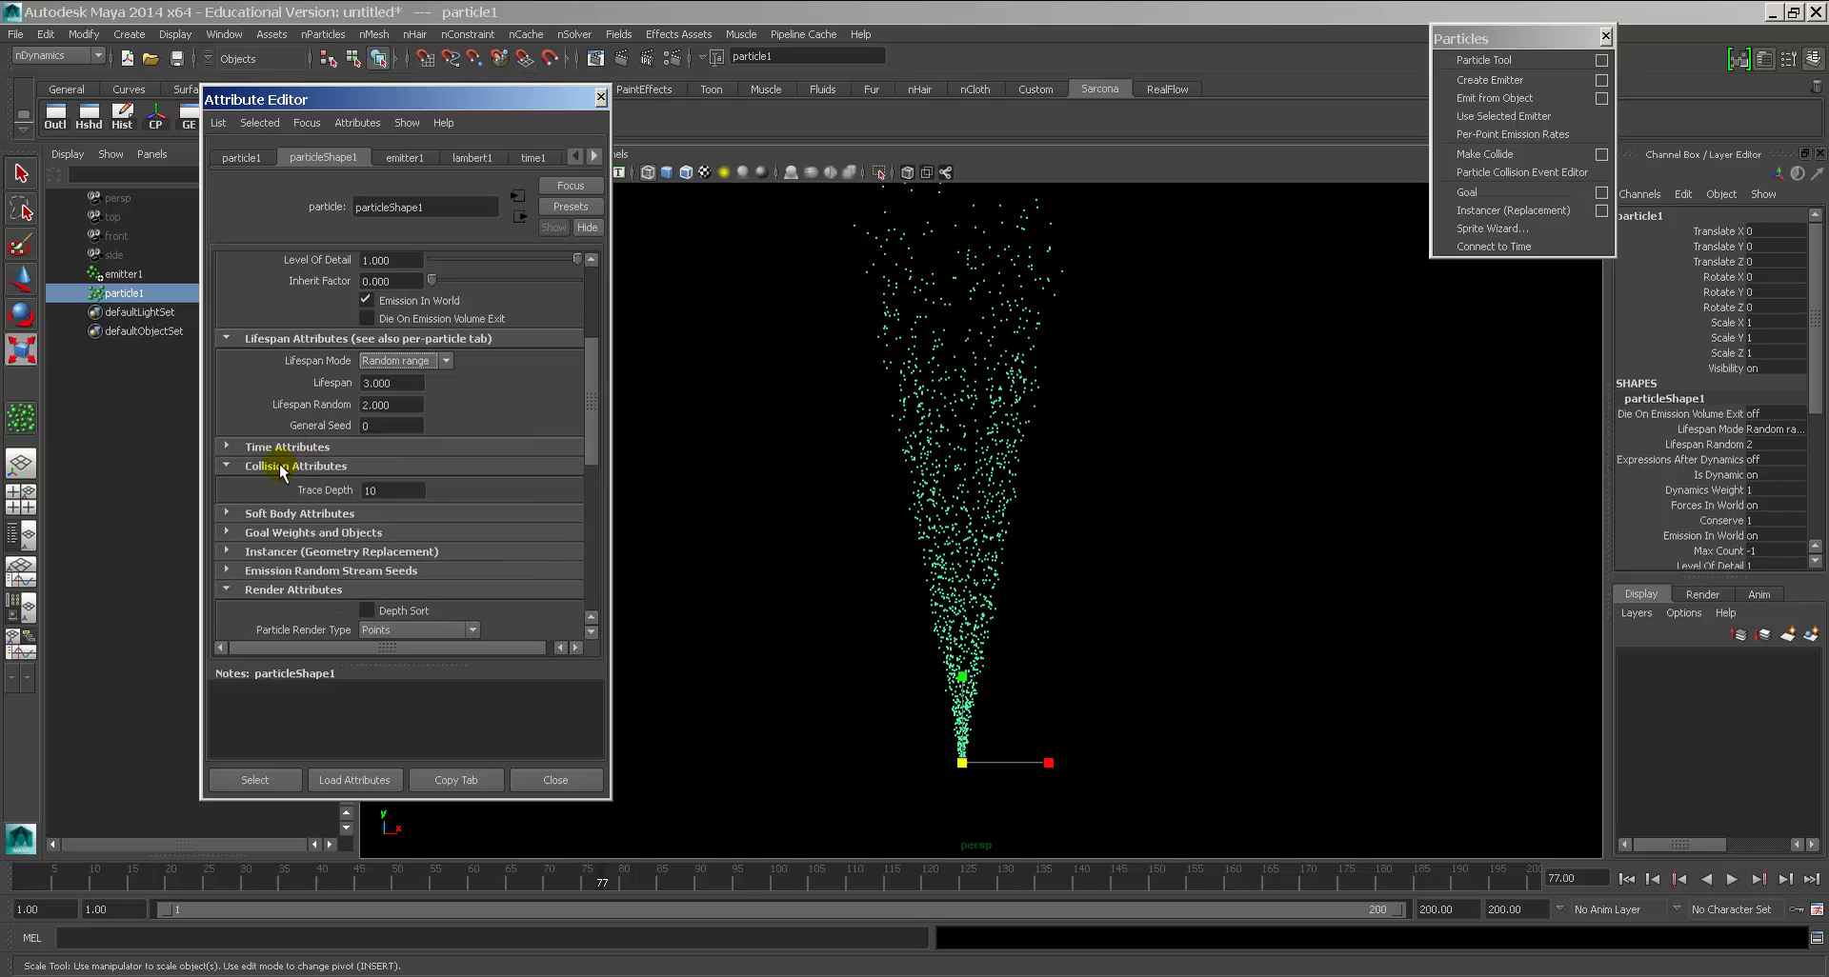
{"action": "left_click", "coordinate": [292, 465]}
{"action": "left_click", "coordinate": [283, 485]}
{"action": "left_click", "coordinate": [283, 485]}
{"action": "left_click", "coordinate": [285, 504]}
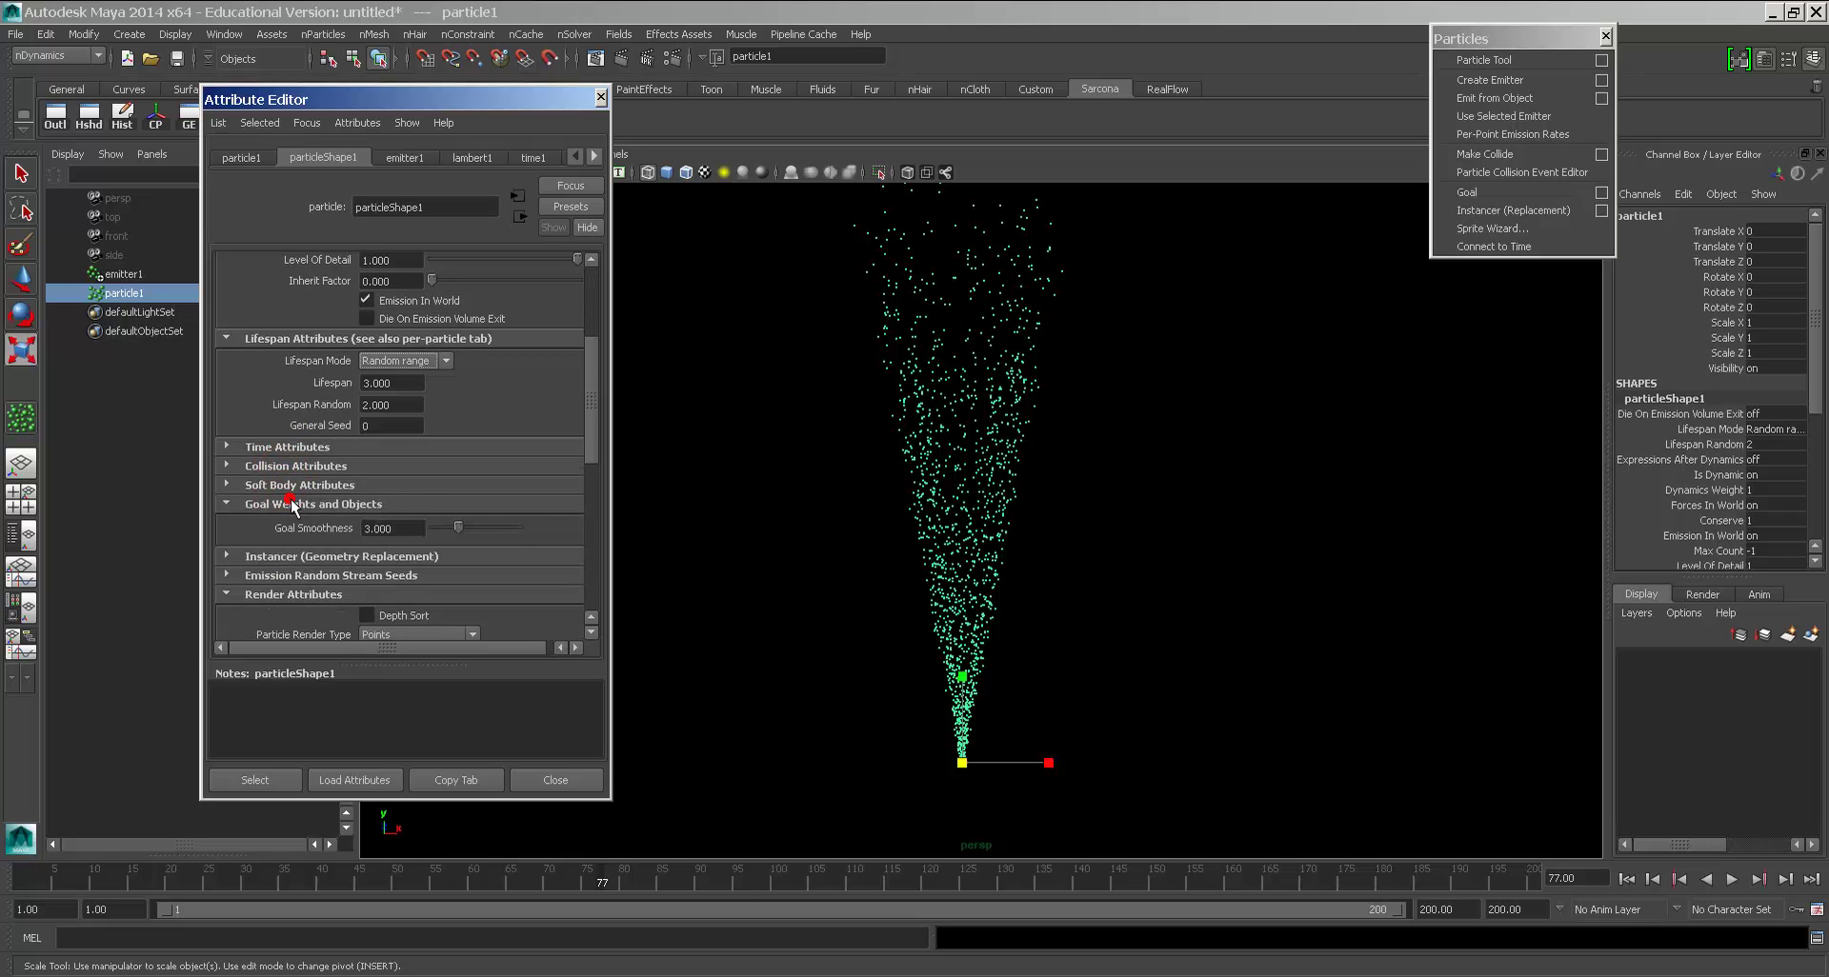
{"action": "left_click", "coordinate": [286, 504]}
Step: Examine the Instancer and Emission Random Stream Seeds sections, collapsing each again, and leave the Render Attributes expanded
{"action": "scroll", "coordinate": [284, 486], "scroll_direction": "down", "scroll_amount": 2}
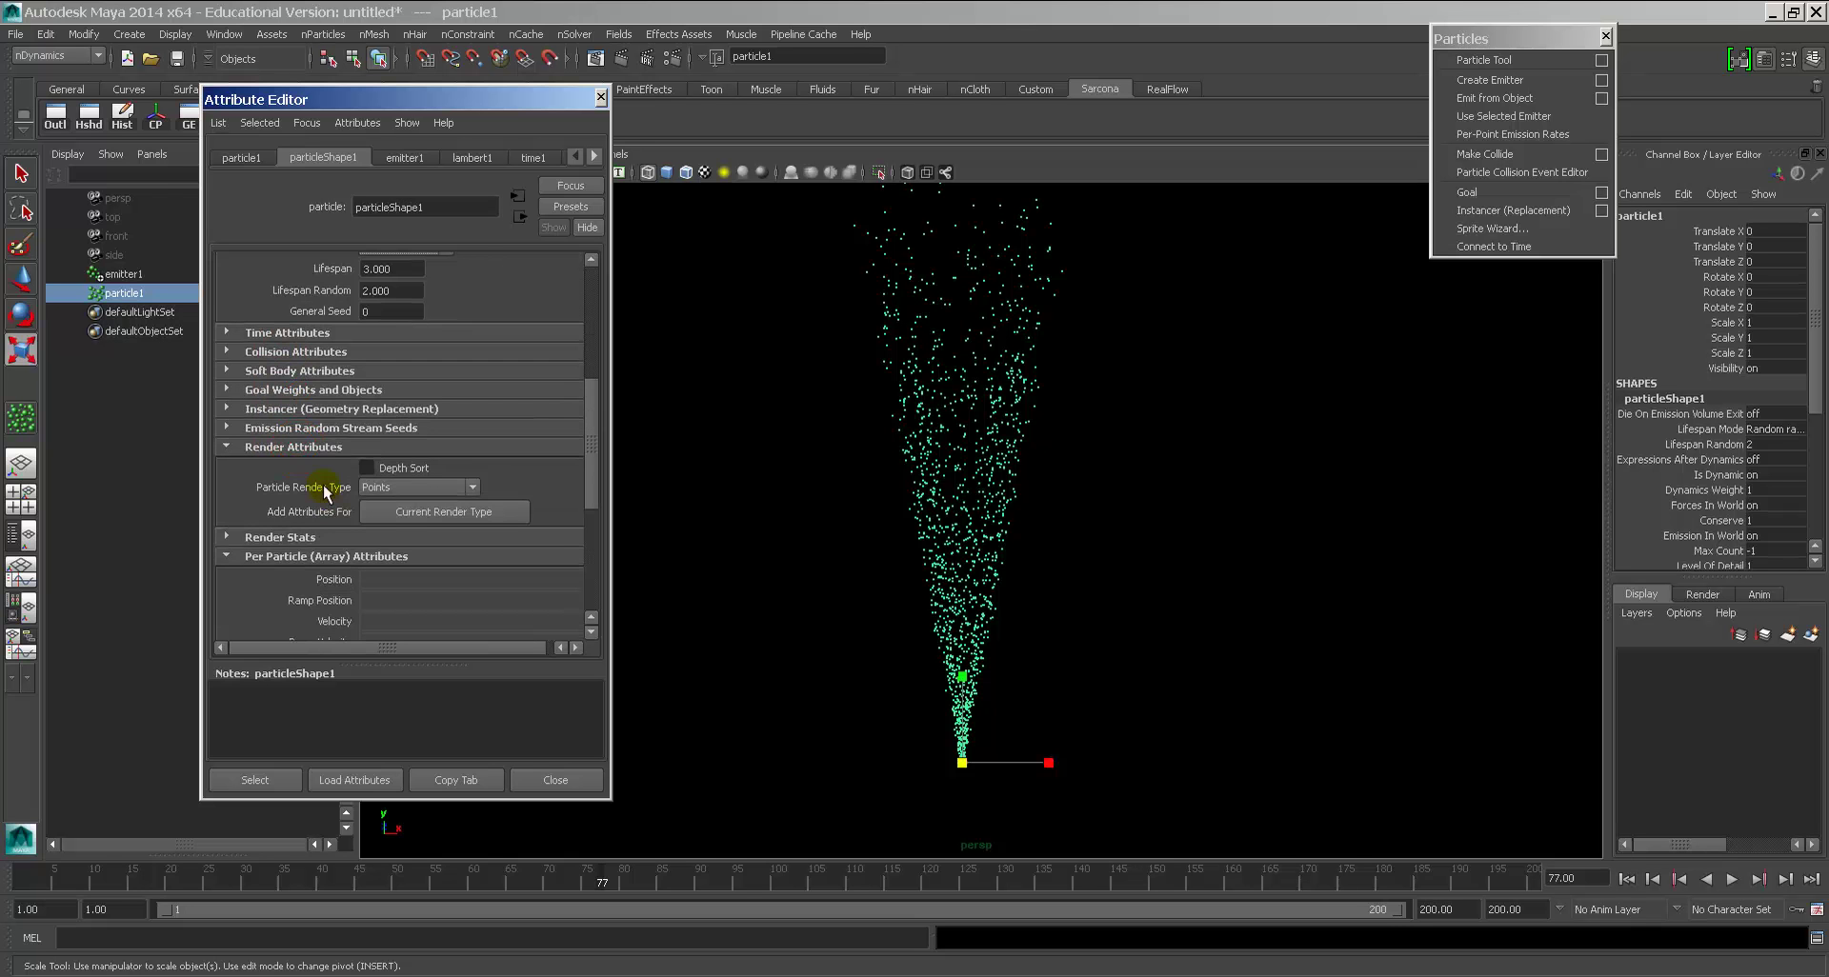
{"action": "left_click", "coordinate": [287, 415]}
{"action": "left_click", "coordinate": [284, 416]}
{"action": "left_click", "coordinate": [285, 431]}
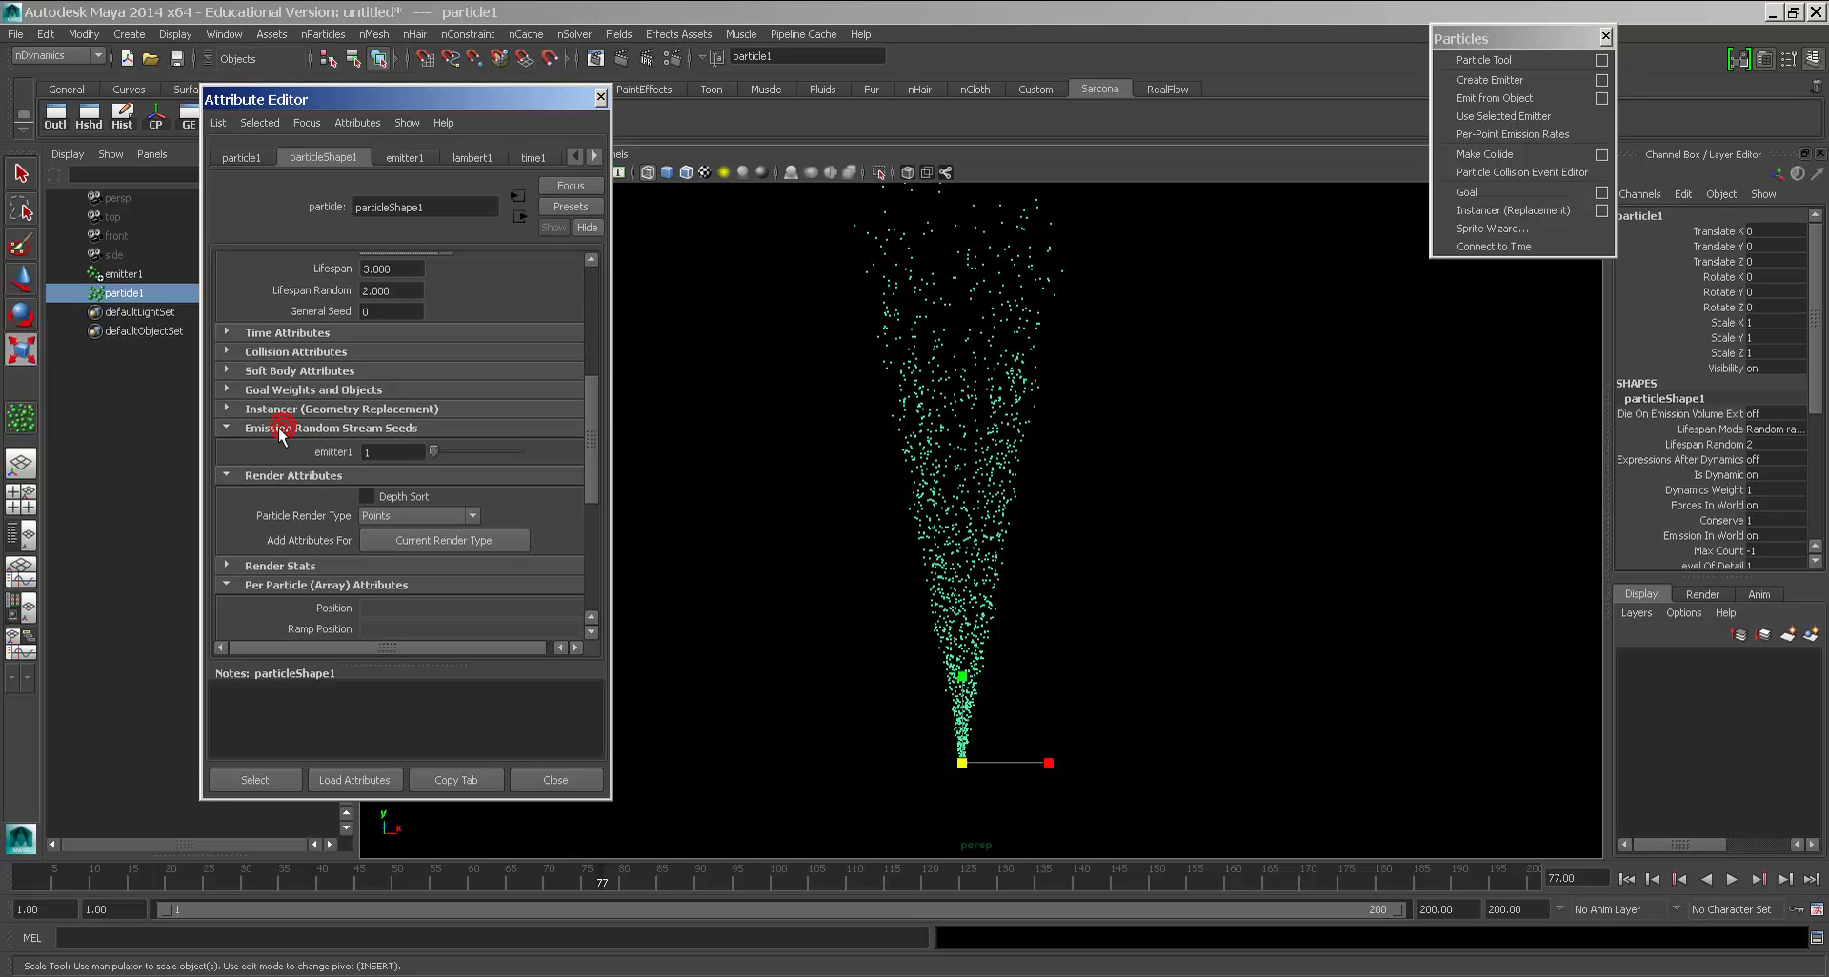
{"action": "left_click", "coordinate": [400, 428]}
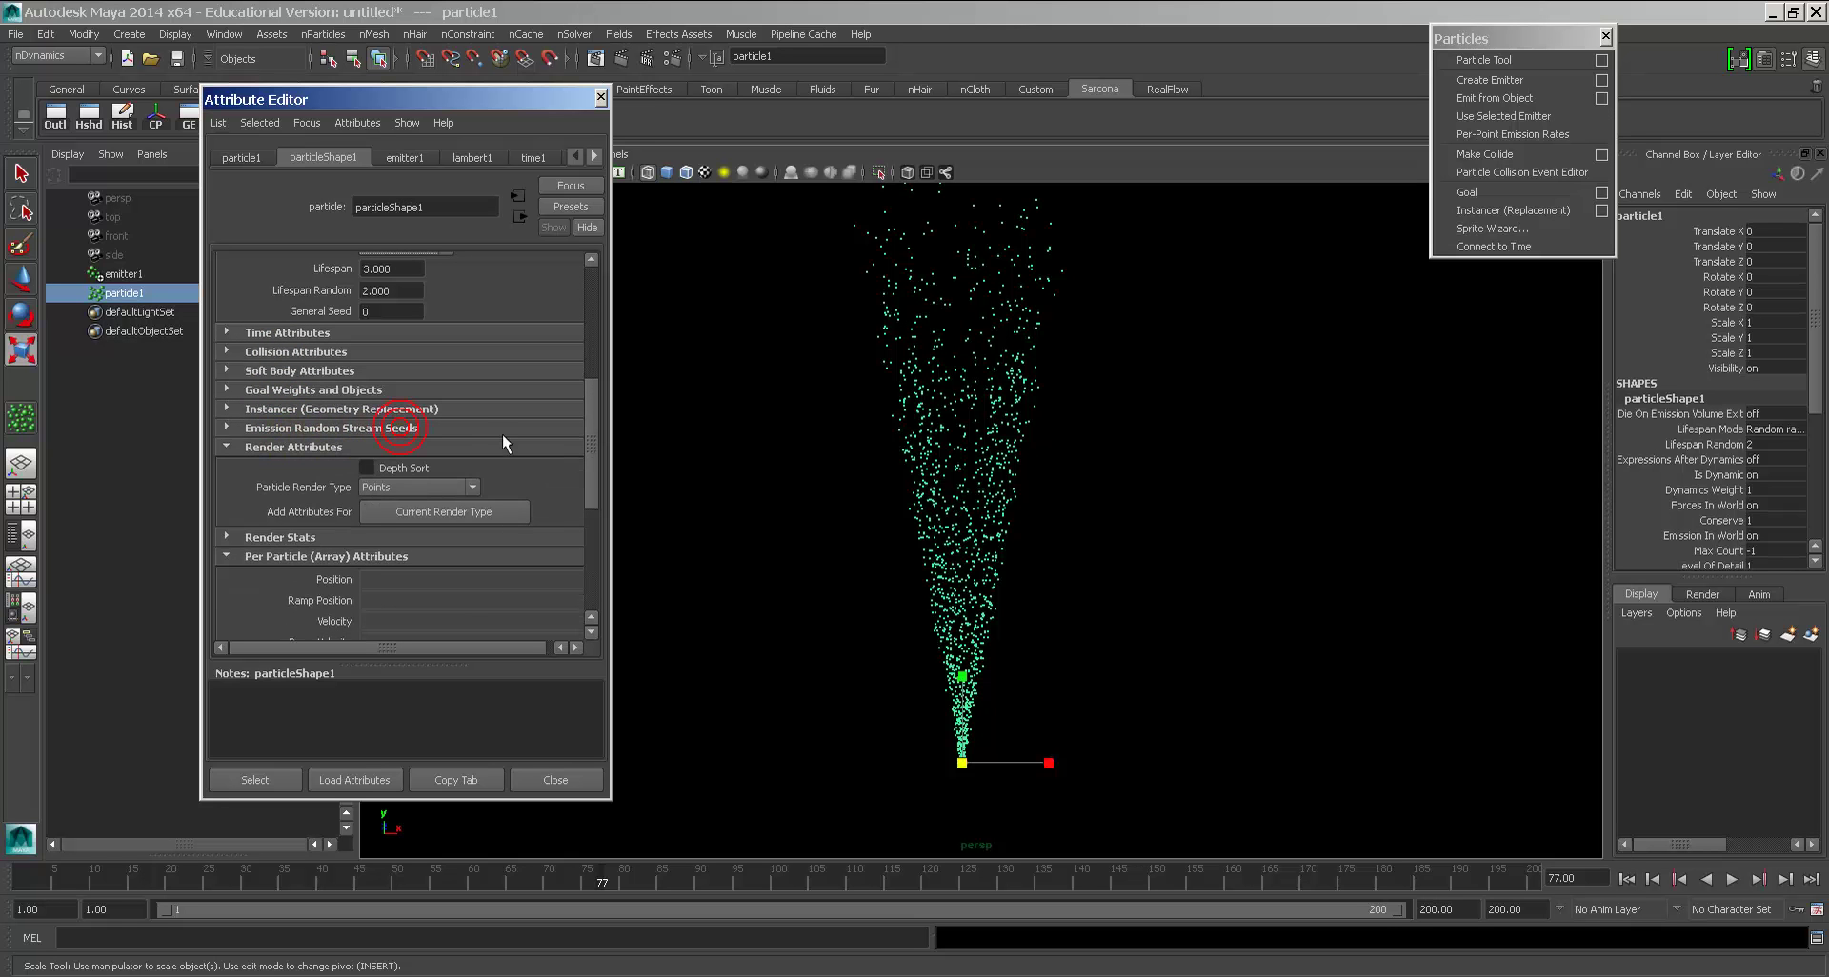
{"action": "left_click", "coordinate": [278, 447]}
{"action": "left_click", "coordinate": [276, 446]}
Step: Set the Particle Render Type to MultiPoint and inspect the particle clusters up close
{"action": "left_click", "coordinate": [420, 489]}
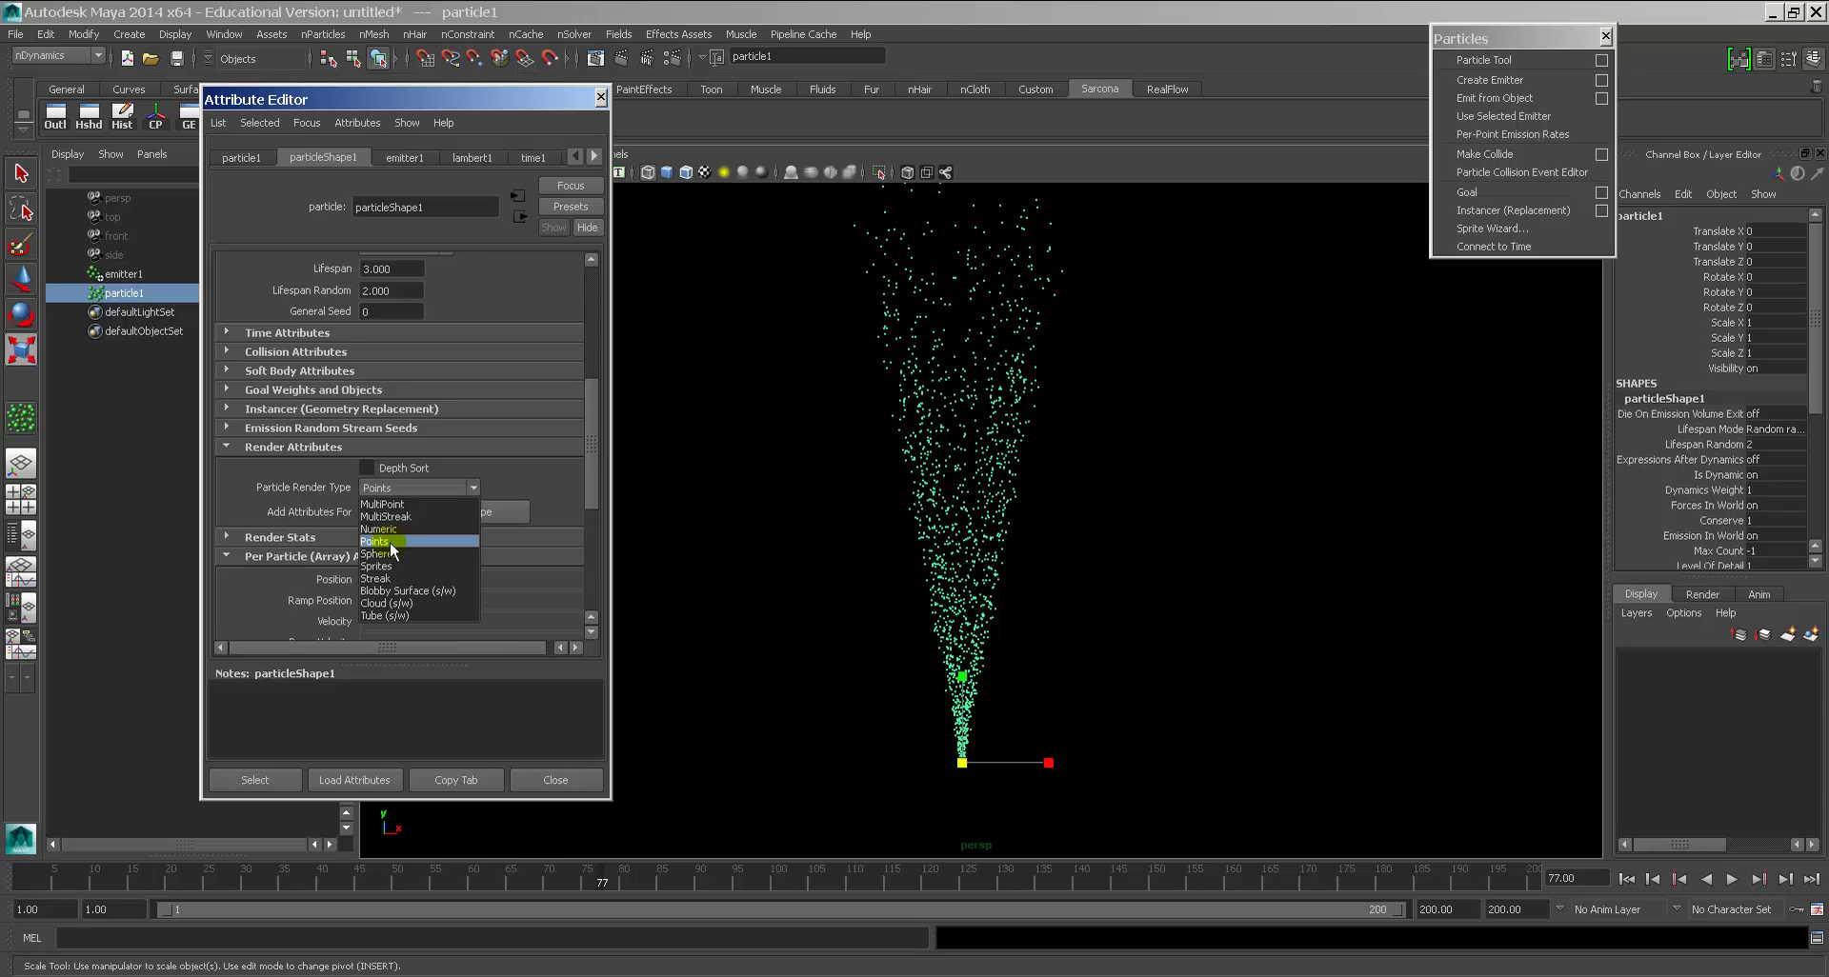
{"action": "left_click", "coordinate": [393, 506]}
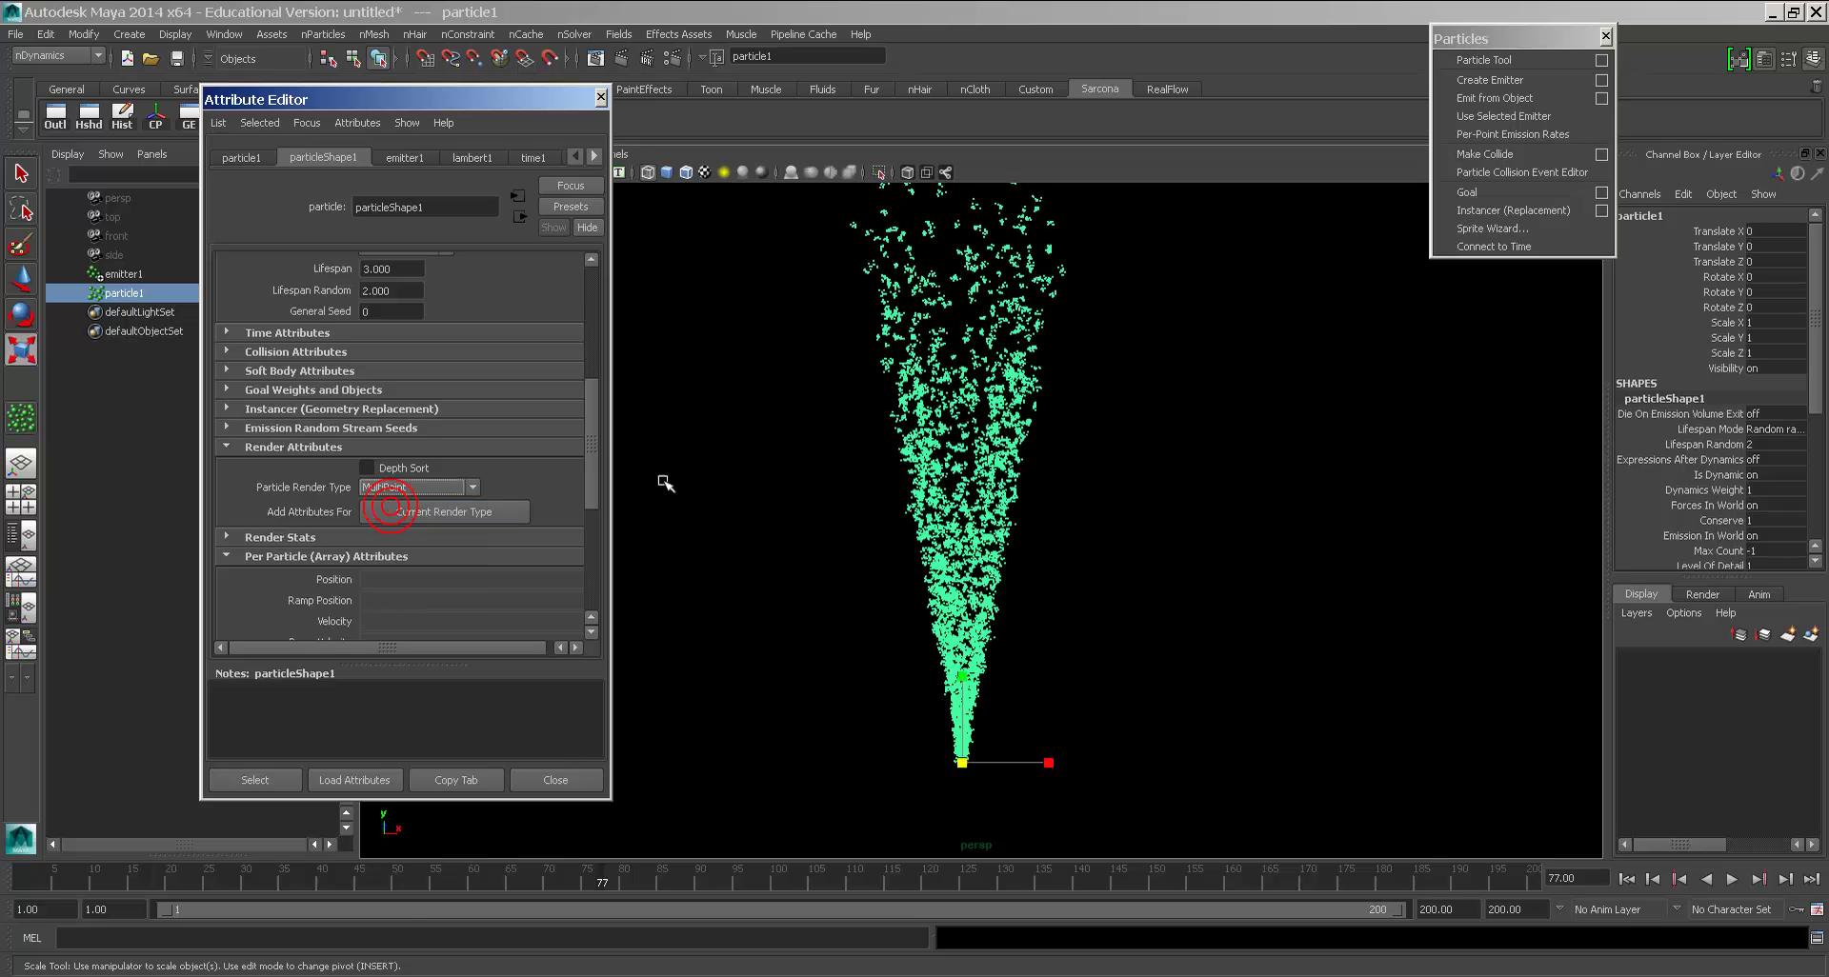
{"action": "right_click_drag", "start_coordinate": [751, 559], "coordinate": [1181, 619], "text": "alt"}
{"action": "left_click_drag", "start_coordinate": [986, 550], "coordinate": [1154, 579], "text": "alt"}
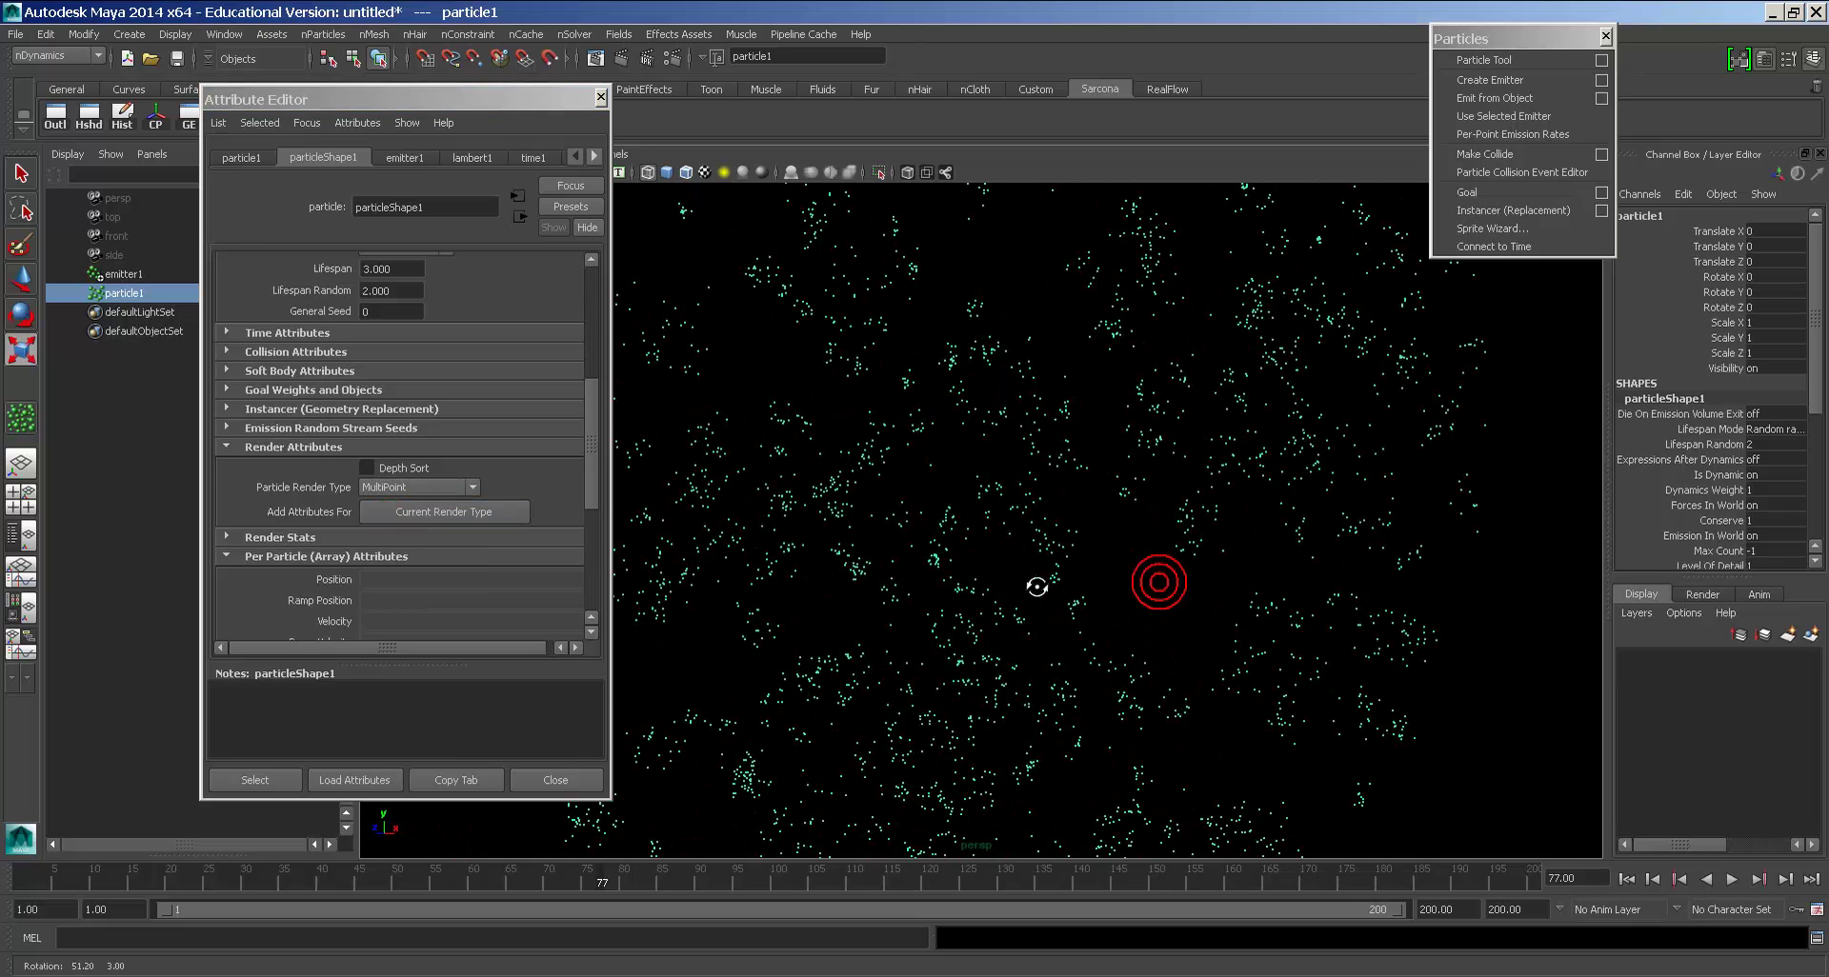
{"action": "scroll", "coordinate": [1082, 580], "scroll_direction": "down", "scroll_amount": 10}
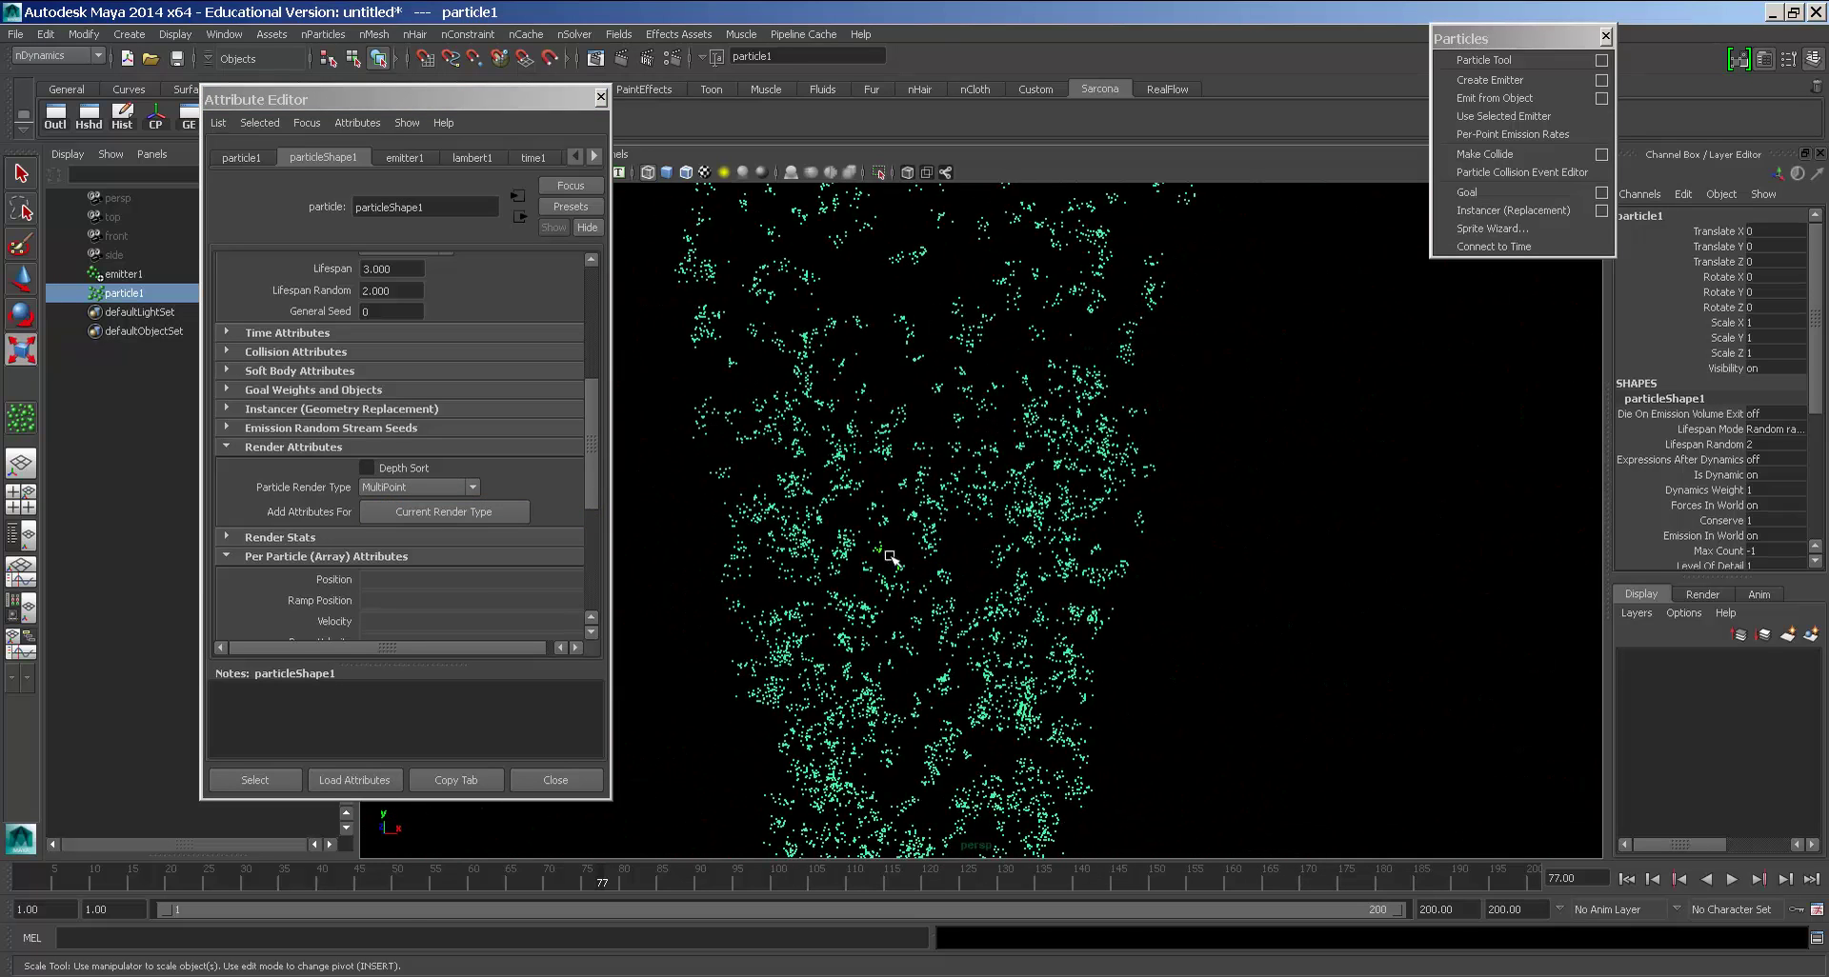
Step: Change the Particle Render Type to MultiStreak and view the streaked particles in the emission
{"action": "left_click", "coordinate": [462, 487]}
{"action": "left_click", "coordinate": [433, 505]}
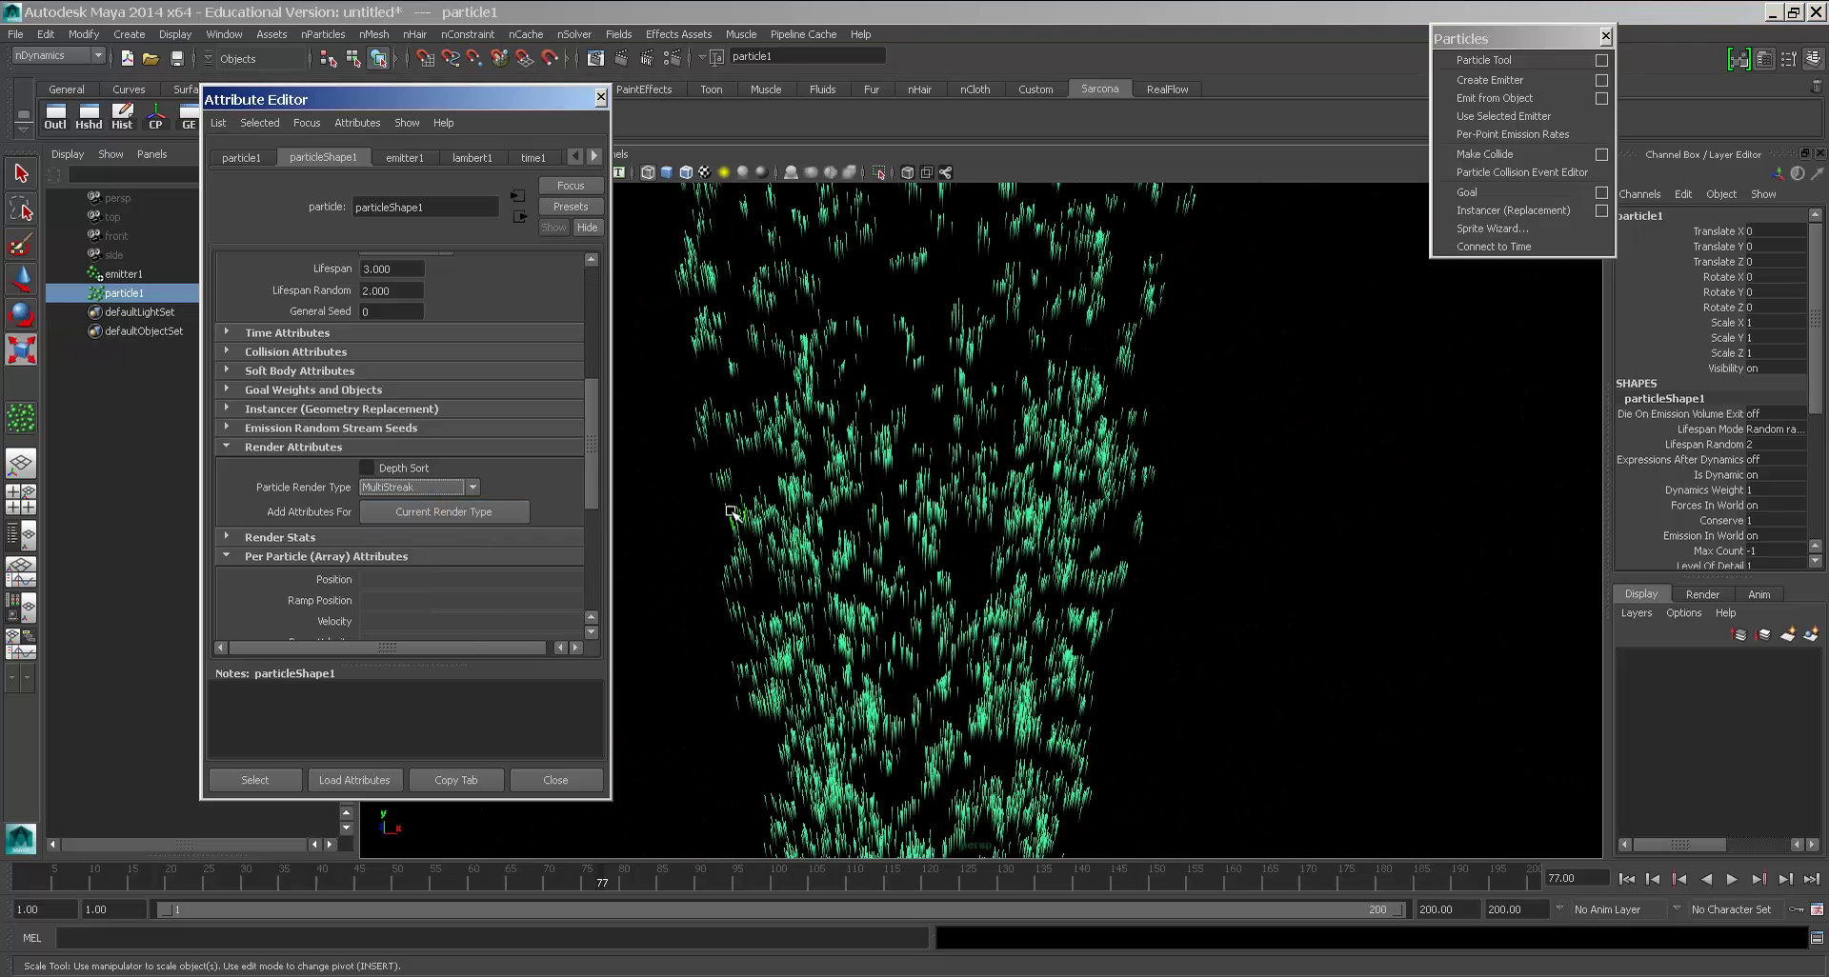
{"action": "scroll", "coordinate": [932, 573], "scroll_direction": "down", "scroll_amount": 4}
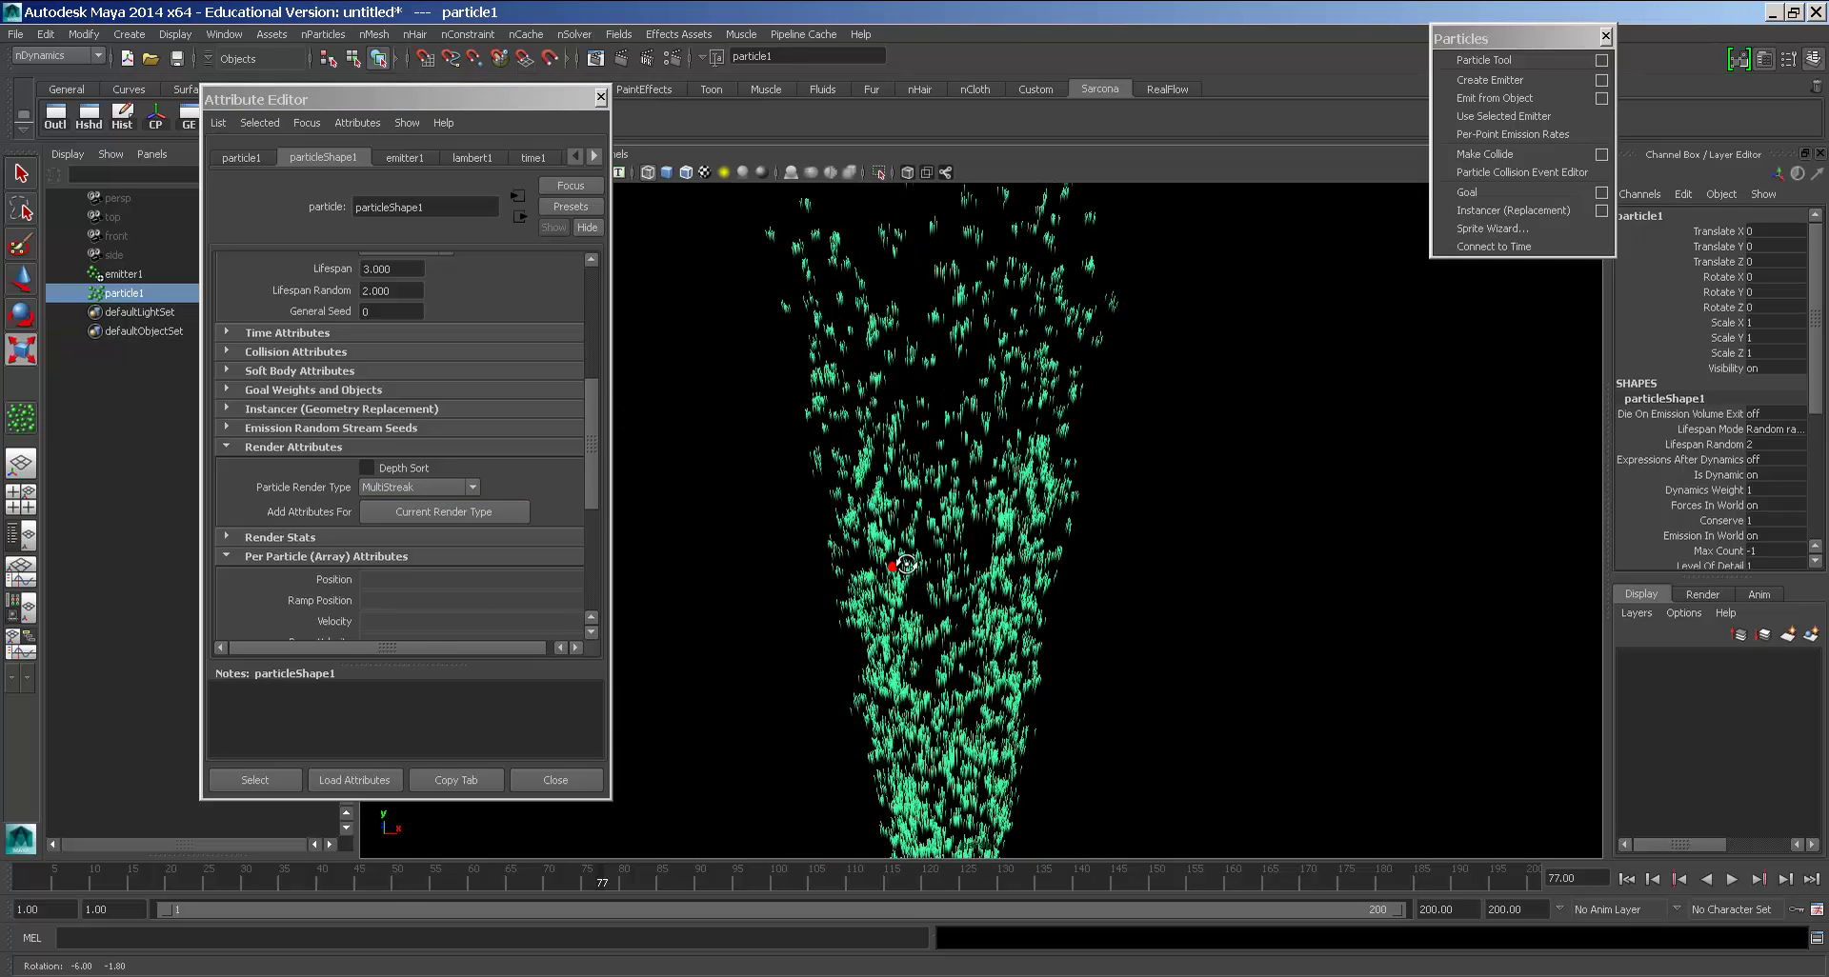
Step: Switch the Particle Render Type to Numeric and examine the individual particle numbers up close
{"action": "left_click", "coordinate": [441, 492]}
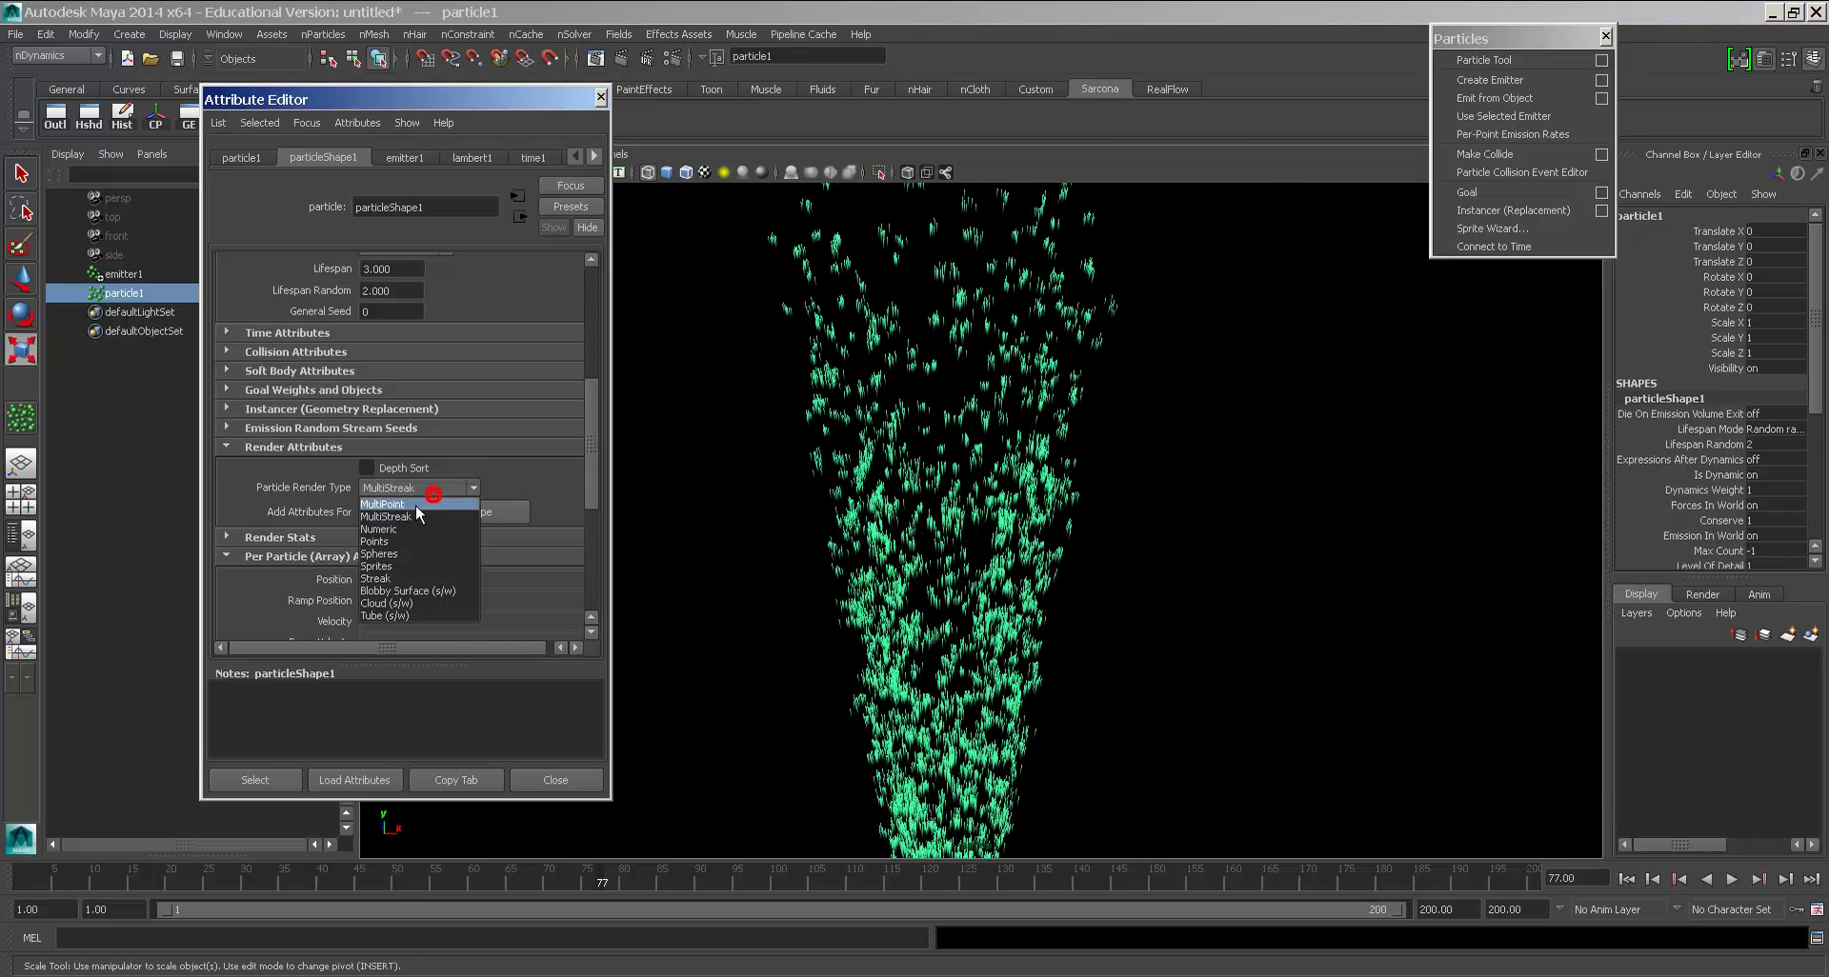
{"action": "left_click", "coordinate": [398, 529]}
{"action": "middle_click_drag", "start_coordinate": [848, 460], "coordinate": [876, 636], "text": "alt"}
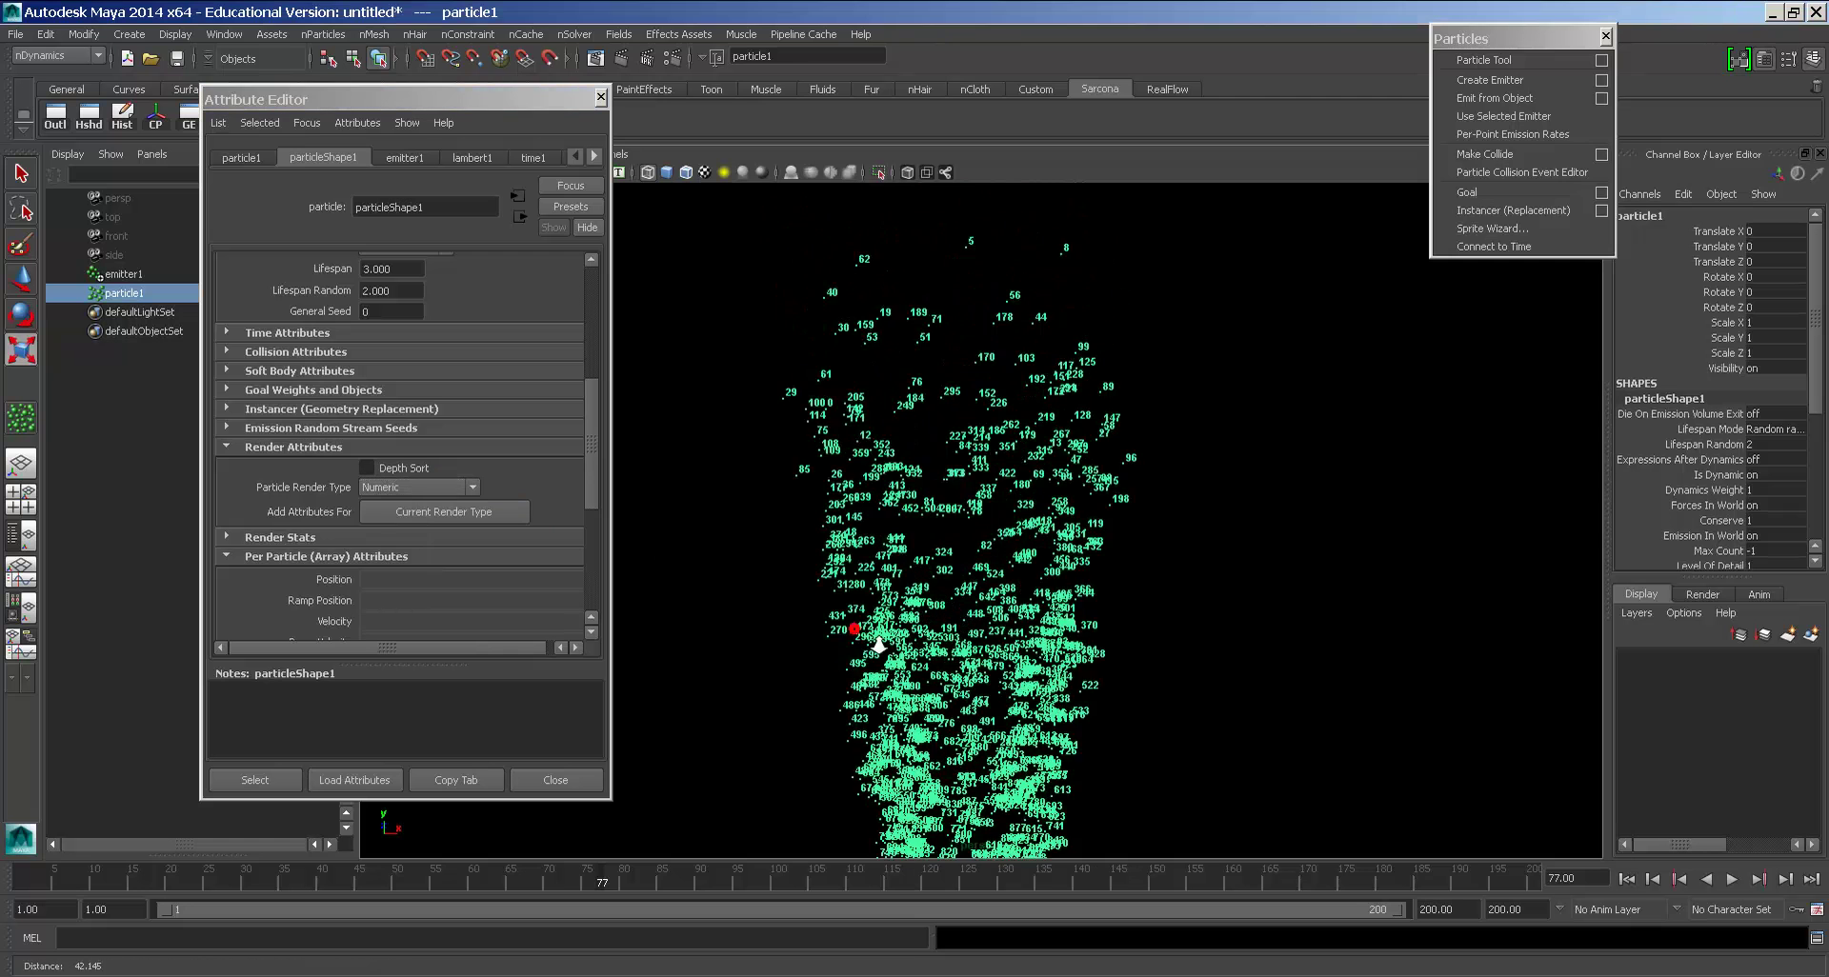
{"action": "scroll", "coordinate": [1102, 572], "scroll_direction": "up", "scroll_amount": 10}
{"action": "mouse_move", "coordinate": [1063, 573]}
{"action": "left_mouse_down", "text": "alt"}
{"action": "mouse_move", "coordinate": [1159, 584]}
{"action": "mouse_move", "coordinate": [1087, 598]}
{"action": "left_mouse_up", "text": "alt"}
{"action": "scroll", "coordinate": [1087, 598], "scroll_direction": "up", "scroll_amount": 4}
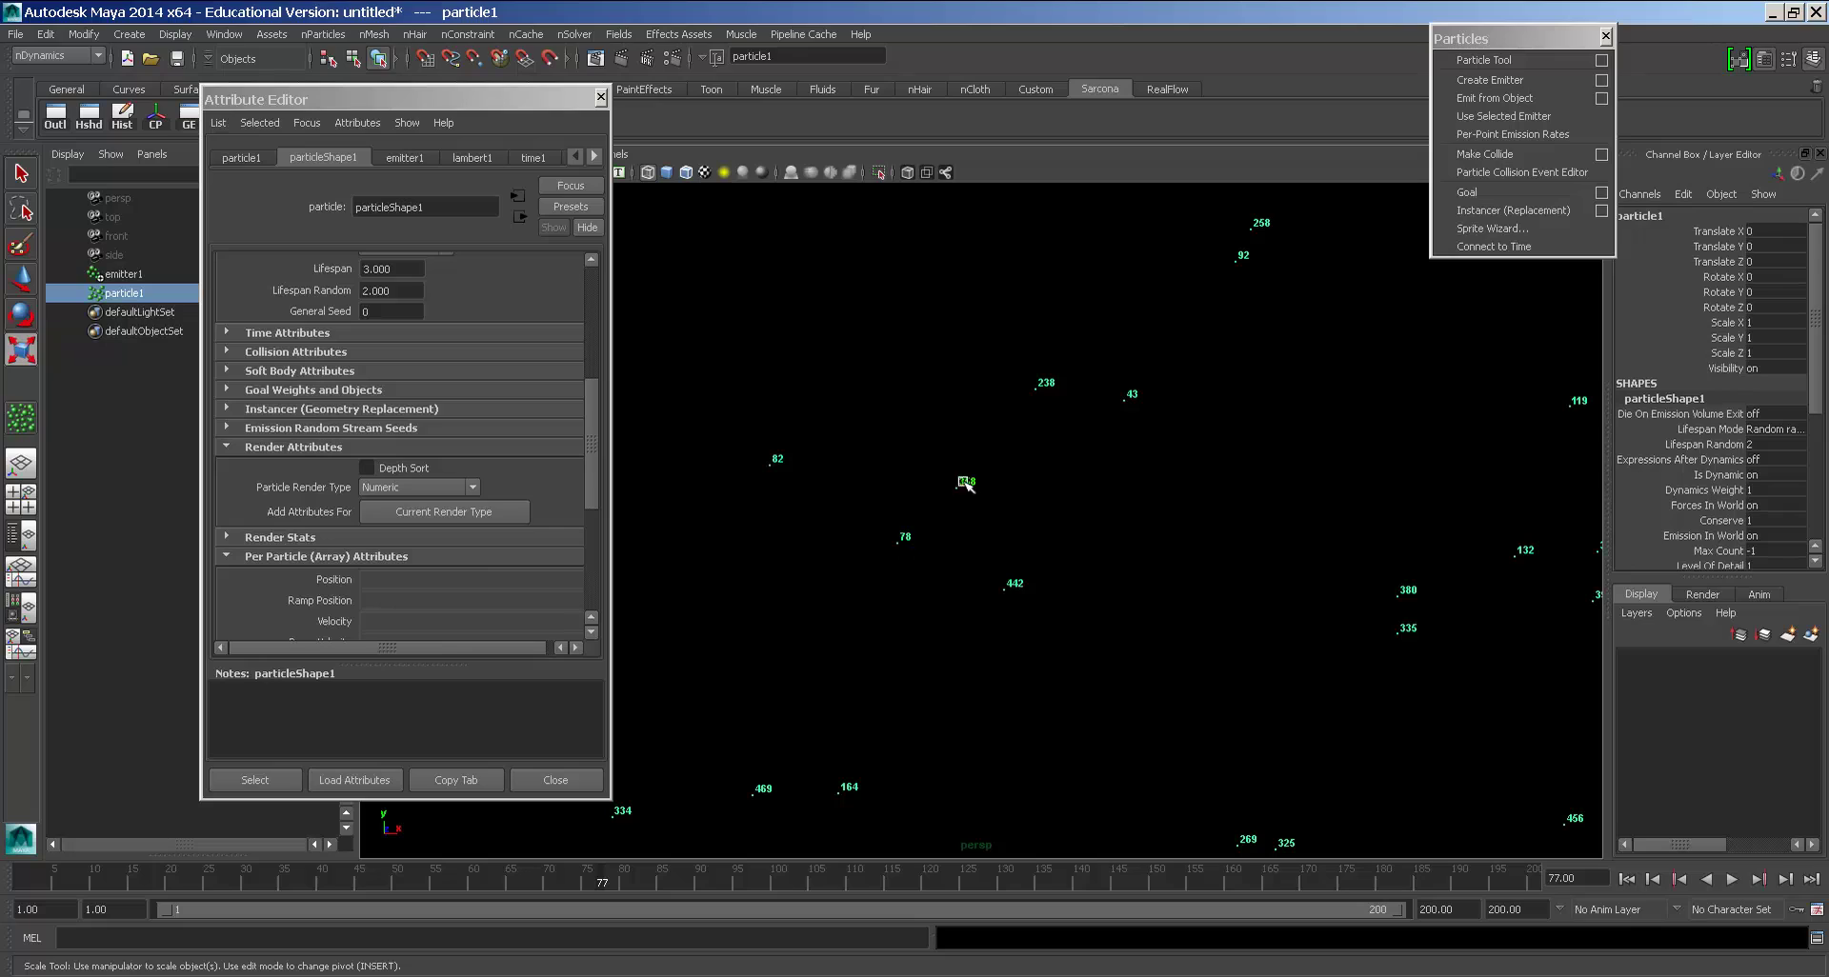
Step: Set the Particle Render Type to Spheres and turn on shaded display to view them around the emission
{"action": "left_click", "coordinate": [429, 488]}
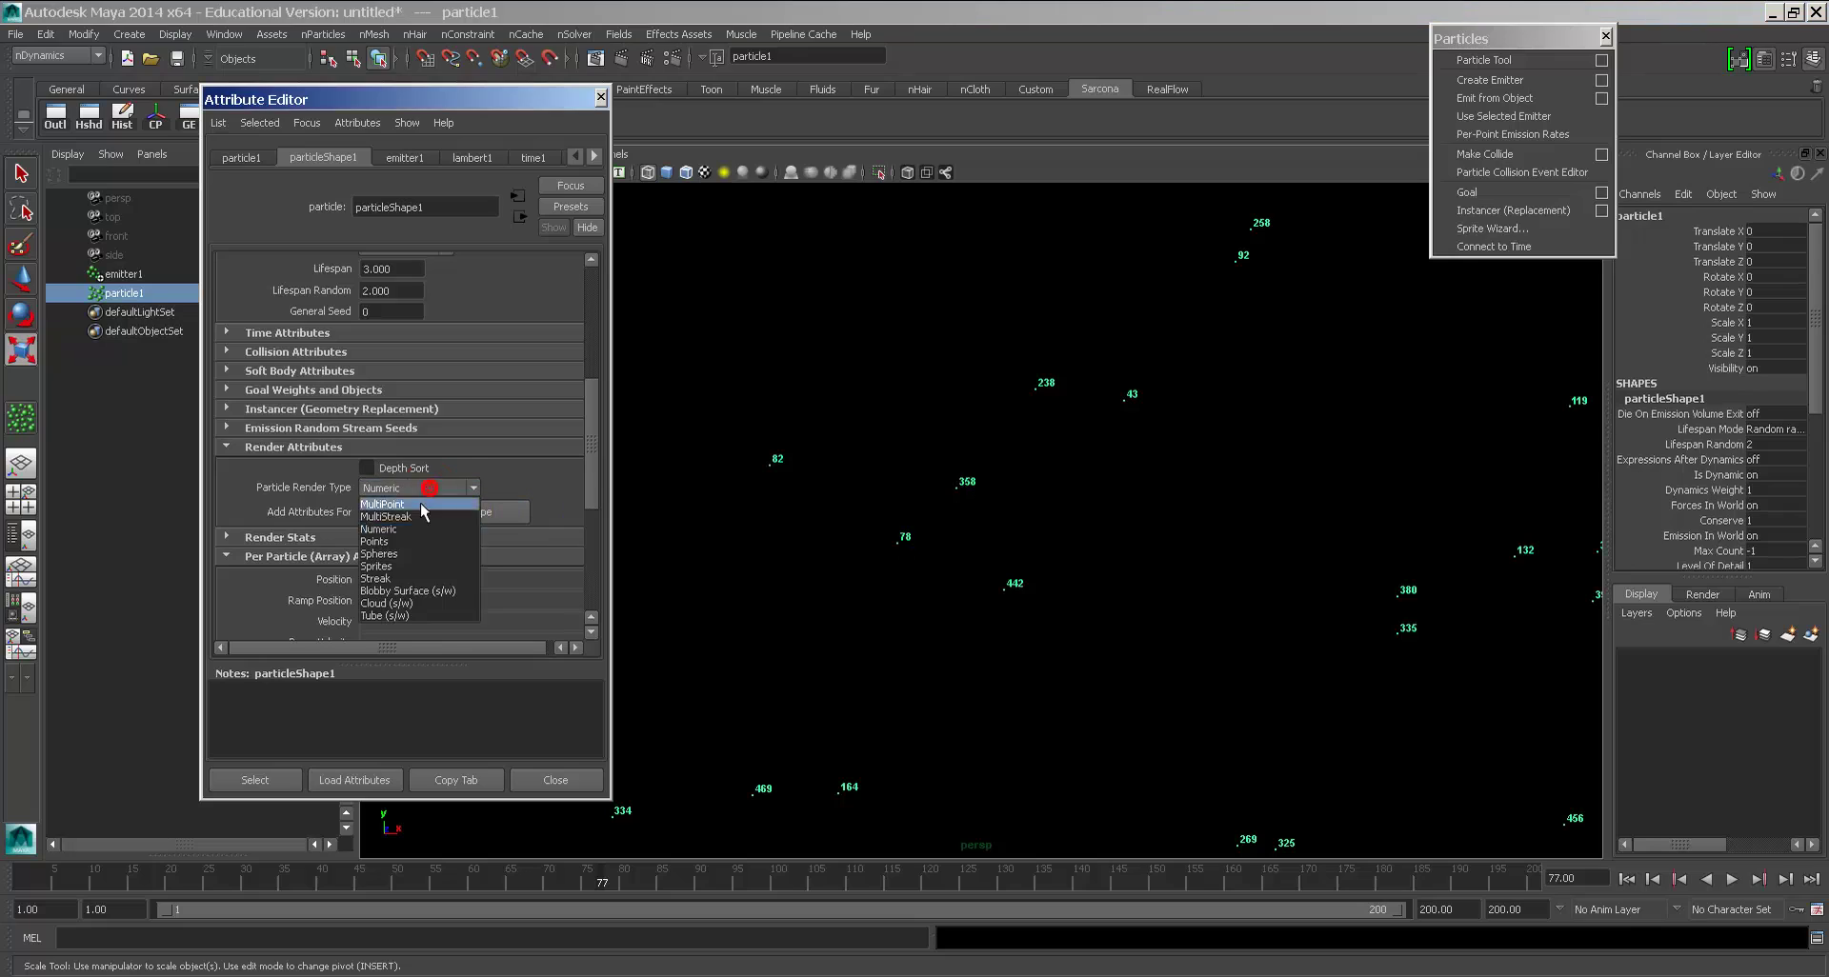
{"action": "left_click", "coordinate": [407, 553]}
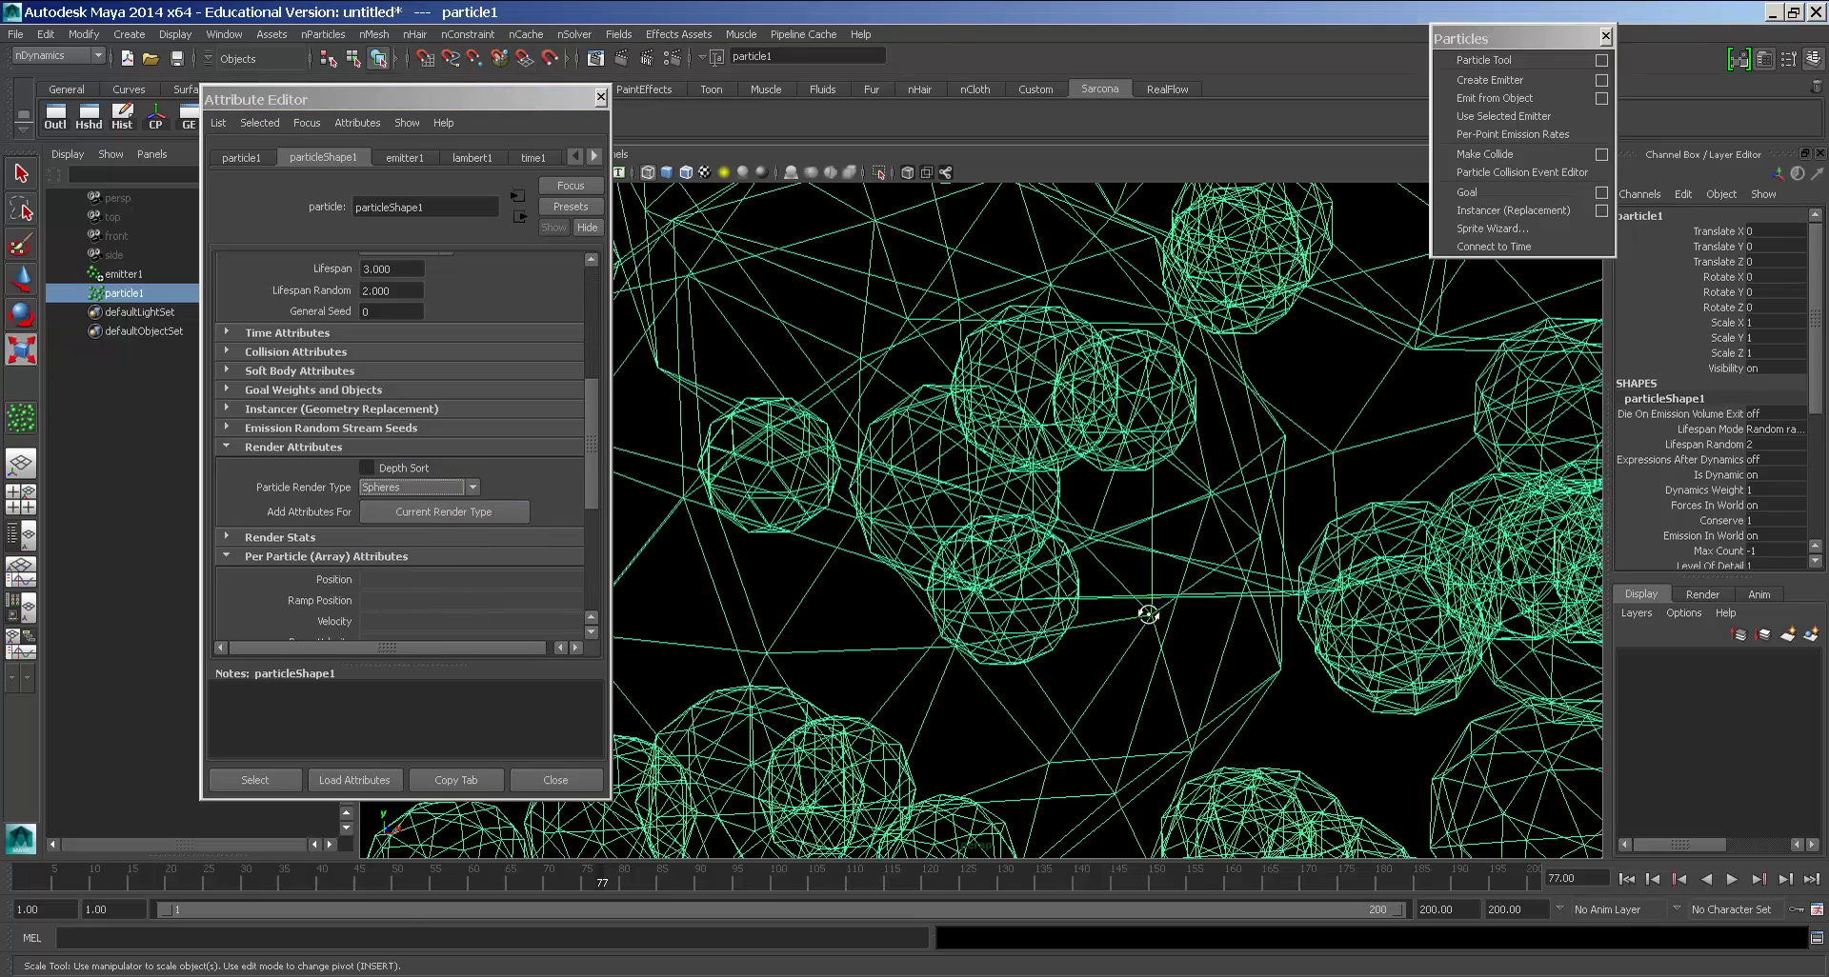
{"action": "mouse_move", "coordinate": [1143, 611]}
{"action": "right_mouse_down", "text": "alt"}
{"action": "mouse_move", "coordinate": [1121, 557]}
{"action": "mouse_move", "coordinate": [767, 505]}
{"action": "right_mouse_up", "text": "alt"}
{"action": "key", "text": "5"}
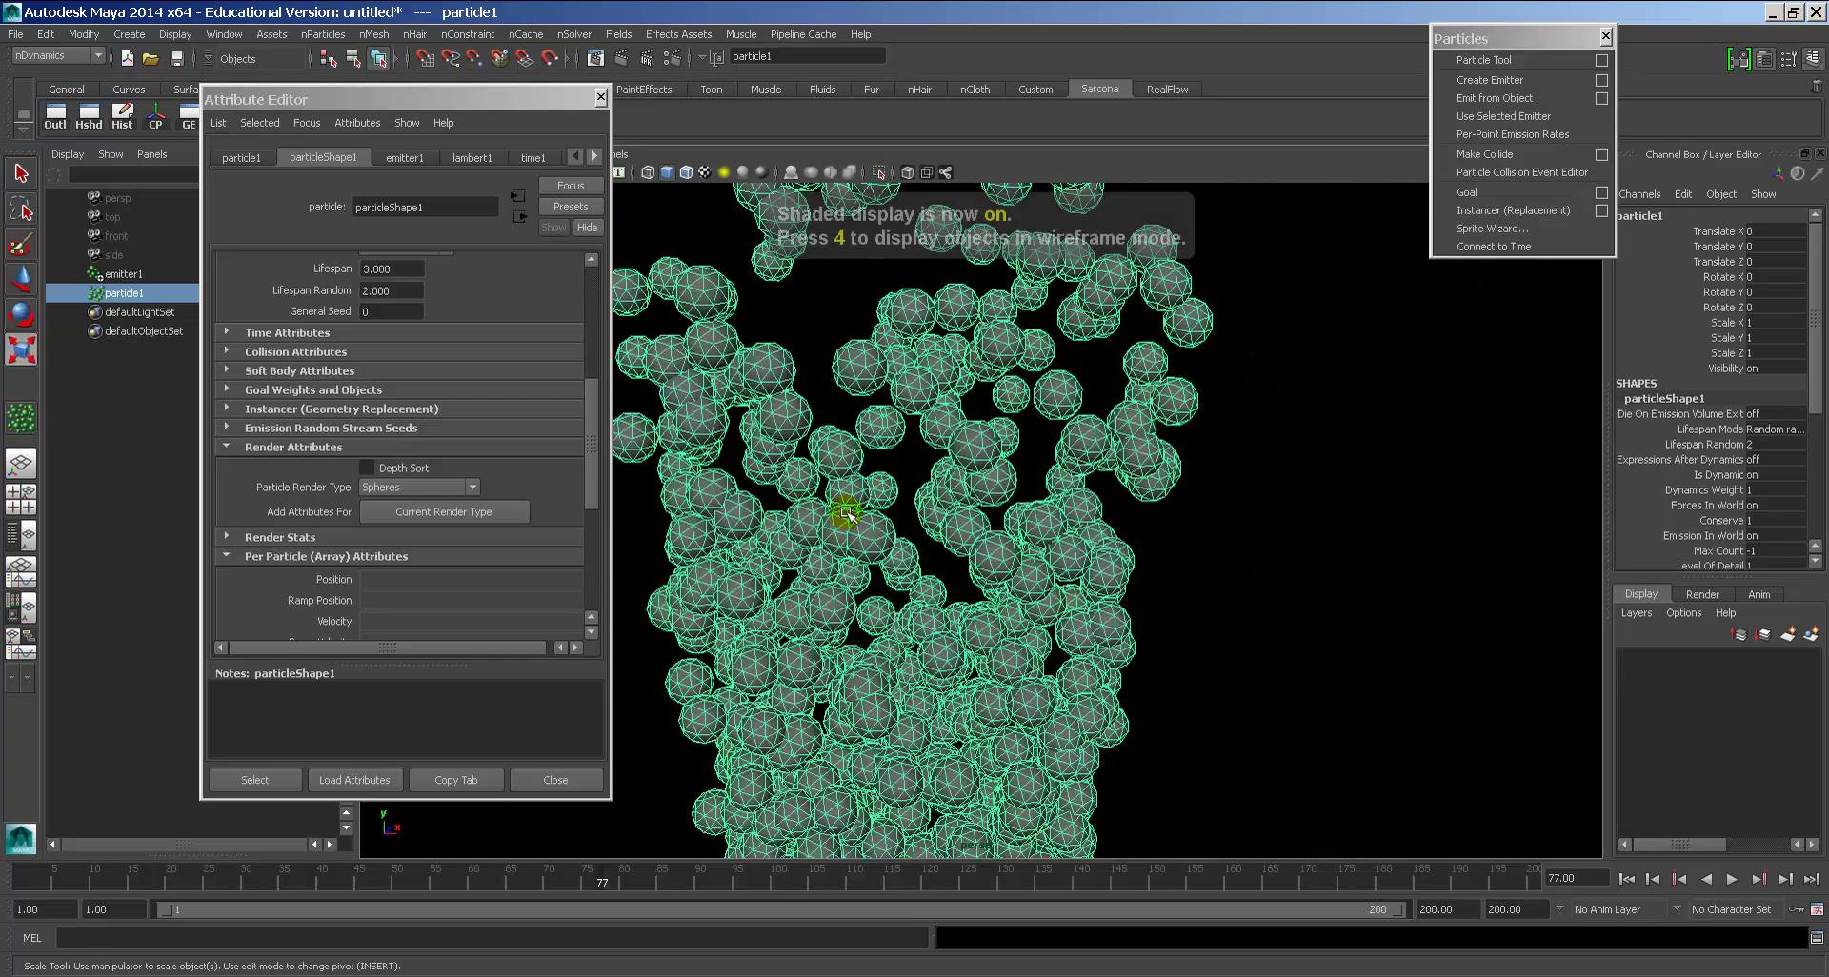
{"action": "right_click_drag", "start_coordinate": [1100, 529], "coordinate": [972, 524], "text": "alt"}
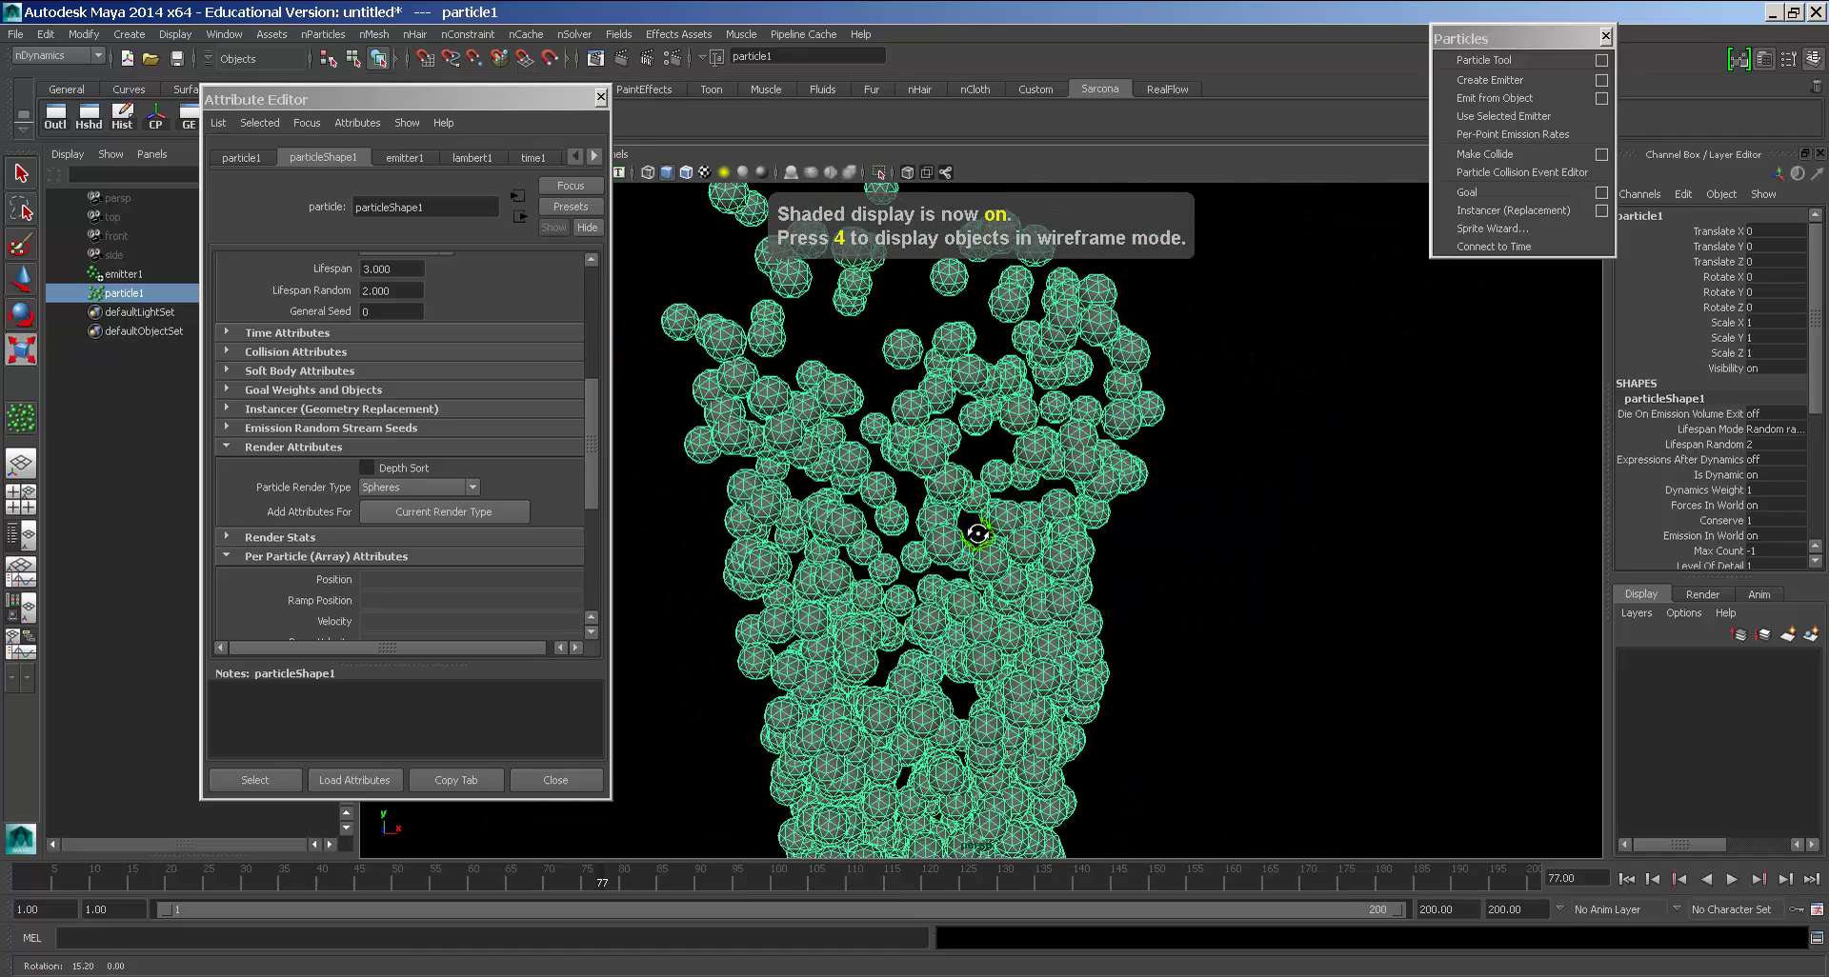
Step: Change the Particle Render Type to Sprites and inspect the sprite planes from several angles and distances
{"action": "left_click", "coordinate": [440, 490]}
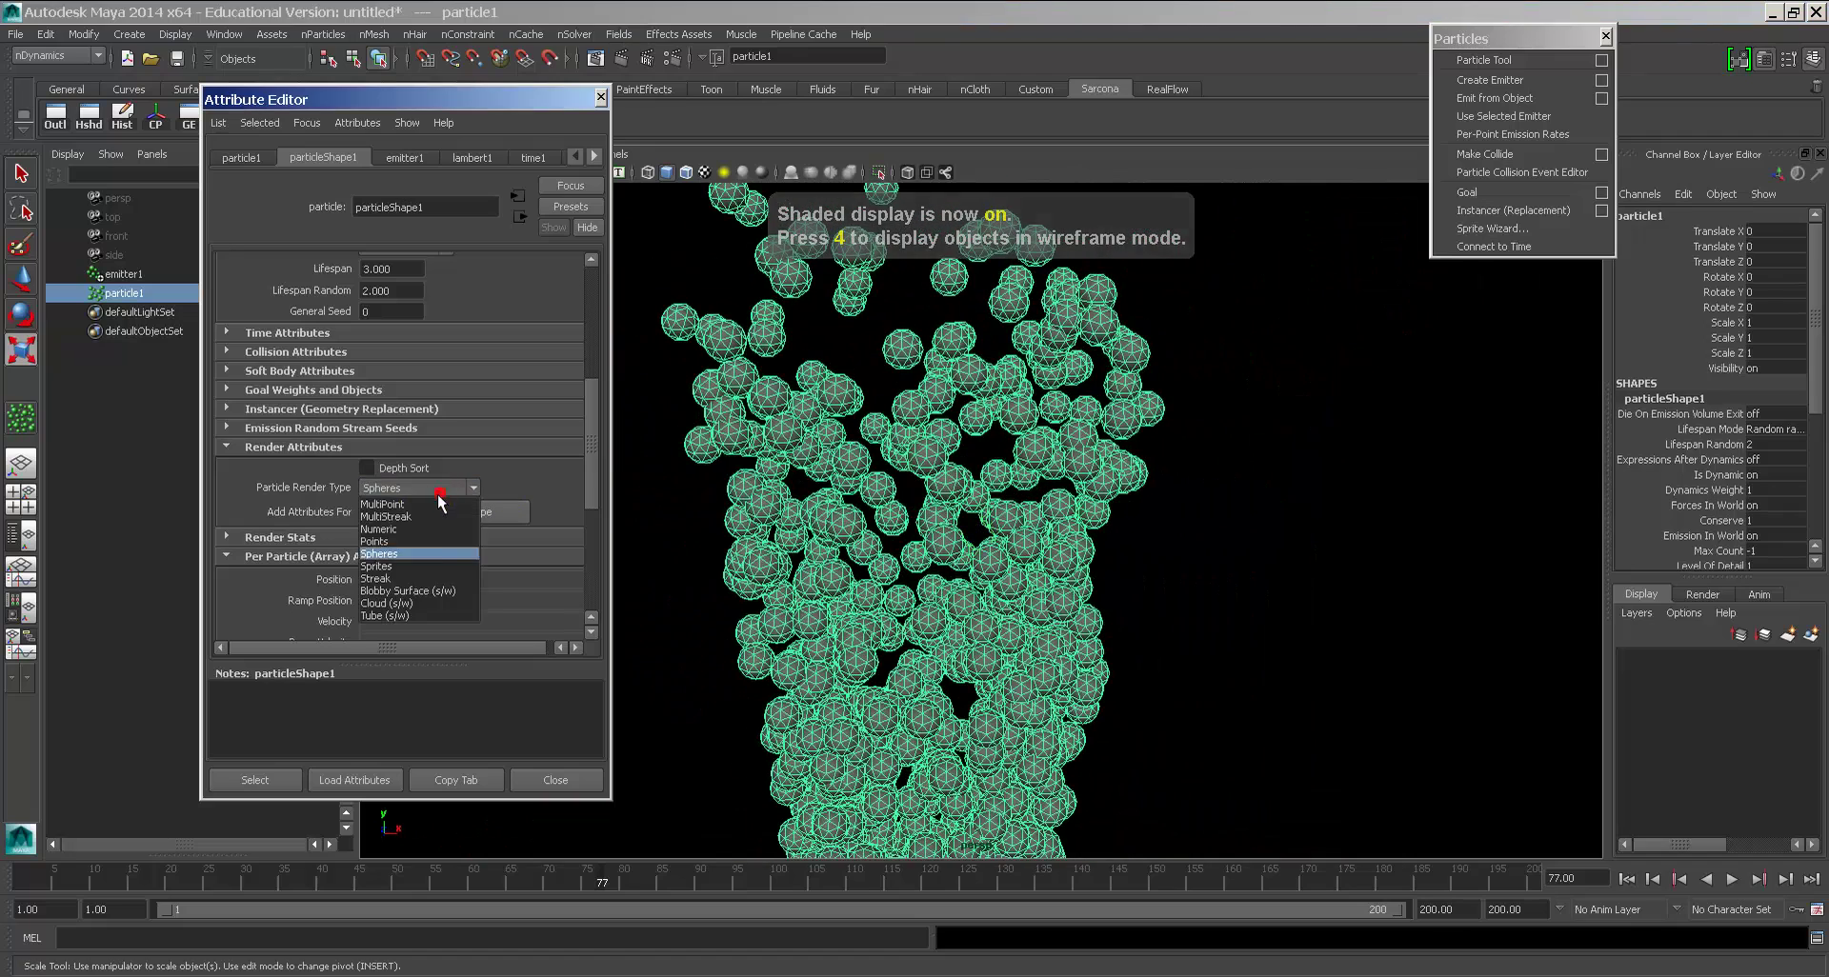
{"action": "left_click", "coordinate": [411, 566]}
{"action": "left_click_drag", "start_coordinate": [850, 526], "coordinate": [959, 512], "text": "alt"}
{"action": "middle_click_drag", "start_coordinate": [959, 512], "coordinate": [1181, 443], "text": "alt"}
{"action": "right_click_drag", "start_coordinate": [1181, 443], "coordinate": [1004, 502], "text": "alt"}
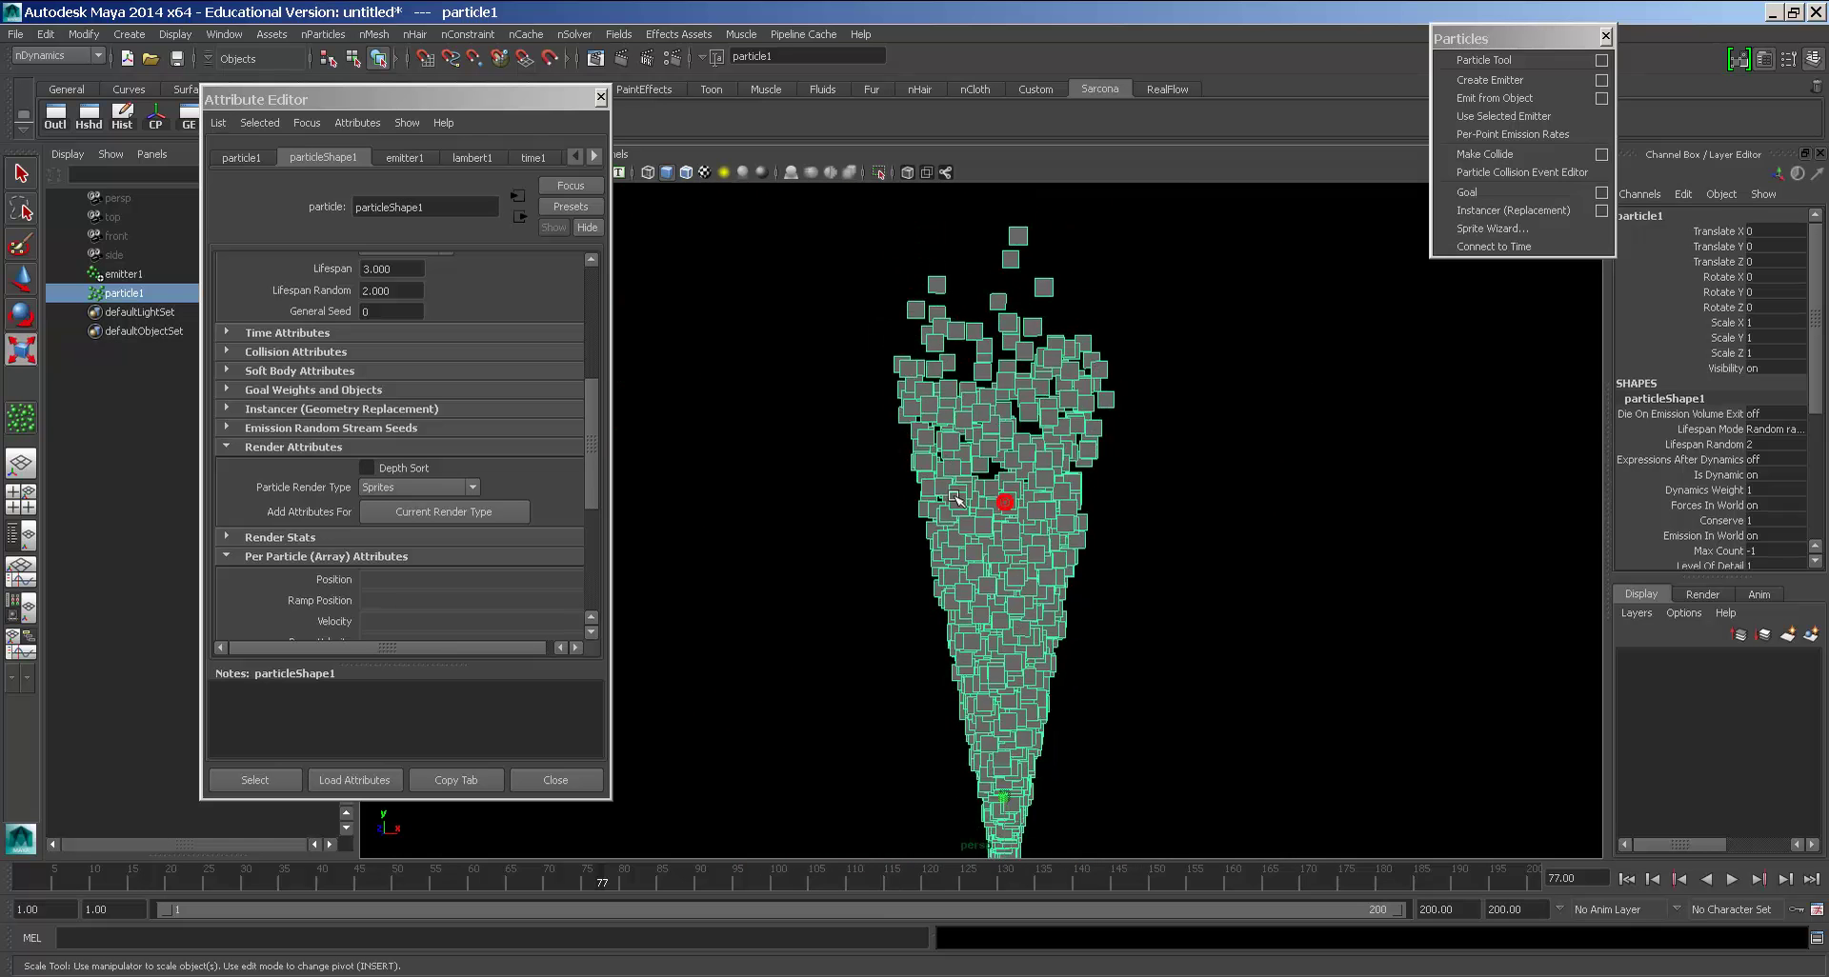
{"action": "middle_click_drag", "start_coordinate": [1004, 502], "coordinate": [963, 620], "text": "alt"}
{"action": "right_click_drag", "start_coordinate": [963, 620], "coordinate": [1077, 610], "text": "alt"}
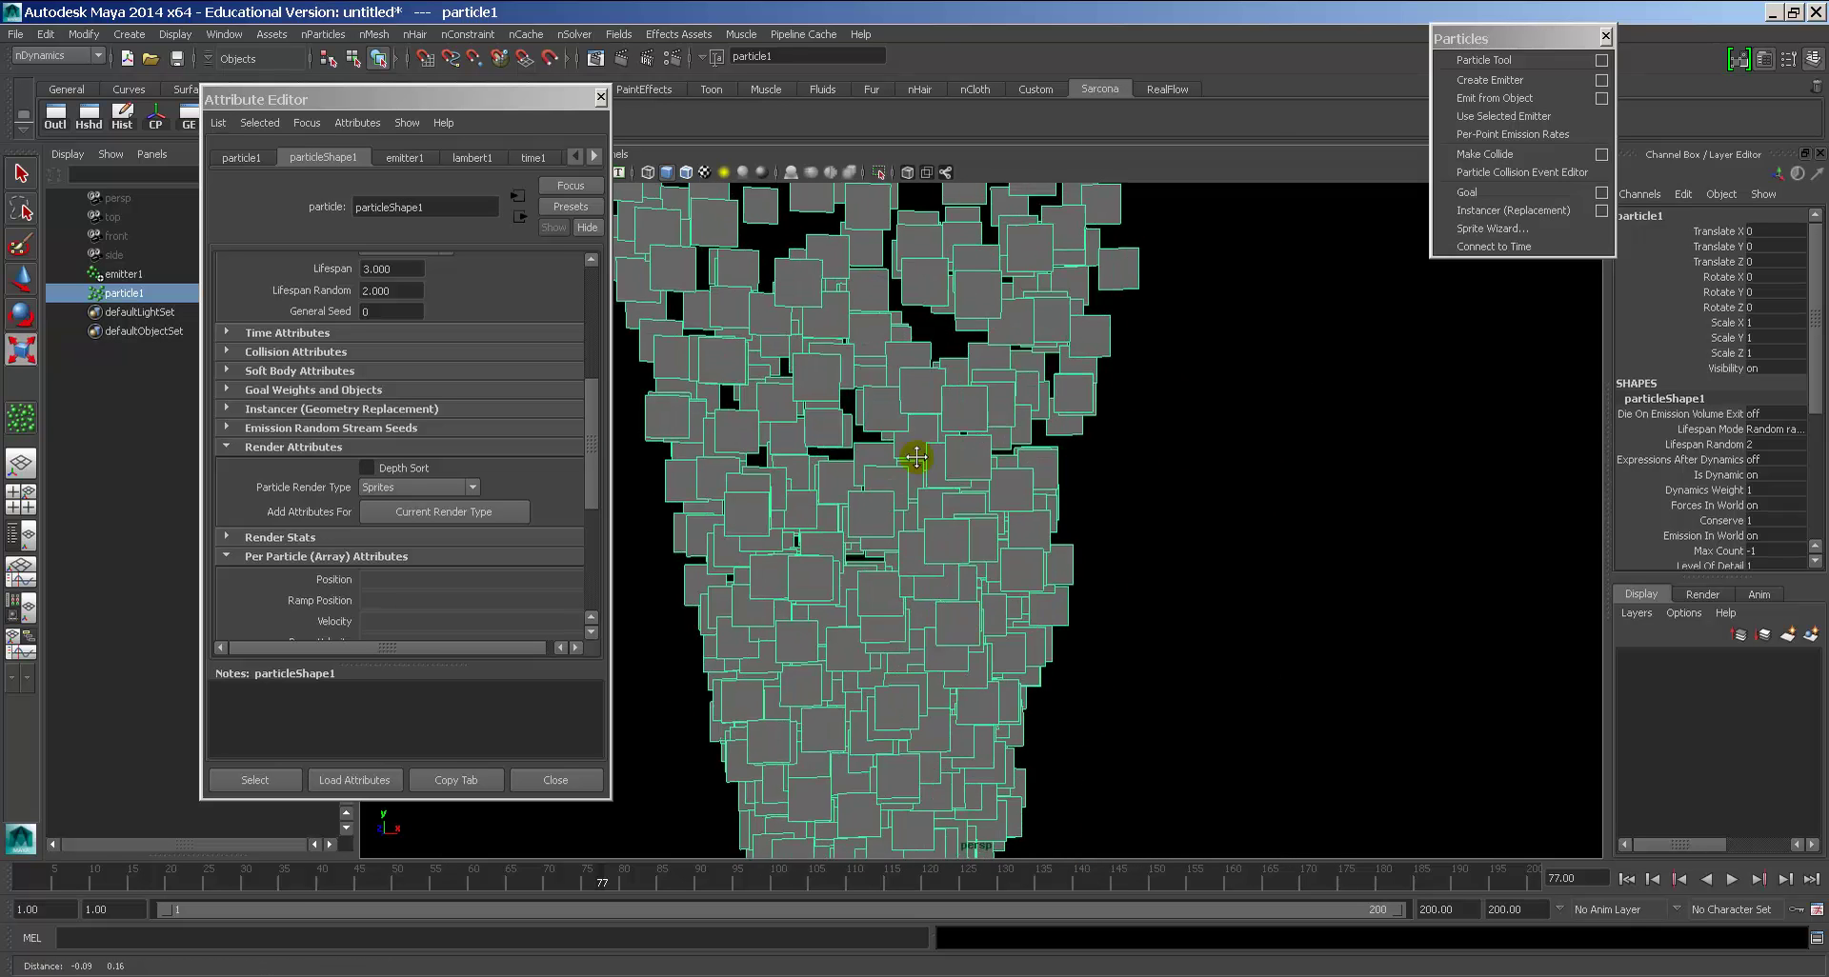
{"action": "middle_click_drag", "start_coordinate": [915, 457], "coordinate": [990, 476], "text": "alt"}
{"action": "right_click_drag", "start_coordinate": [990, 476], "coordinate": [1034, 548], "text": "alt"}
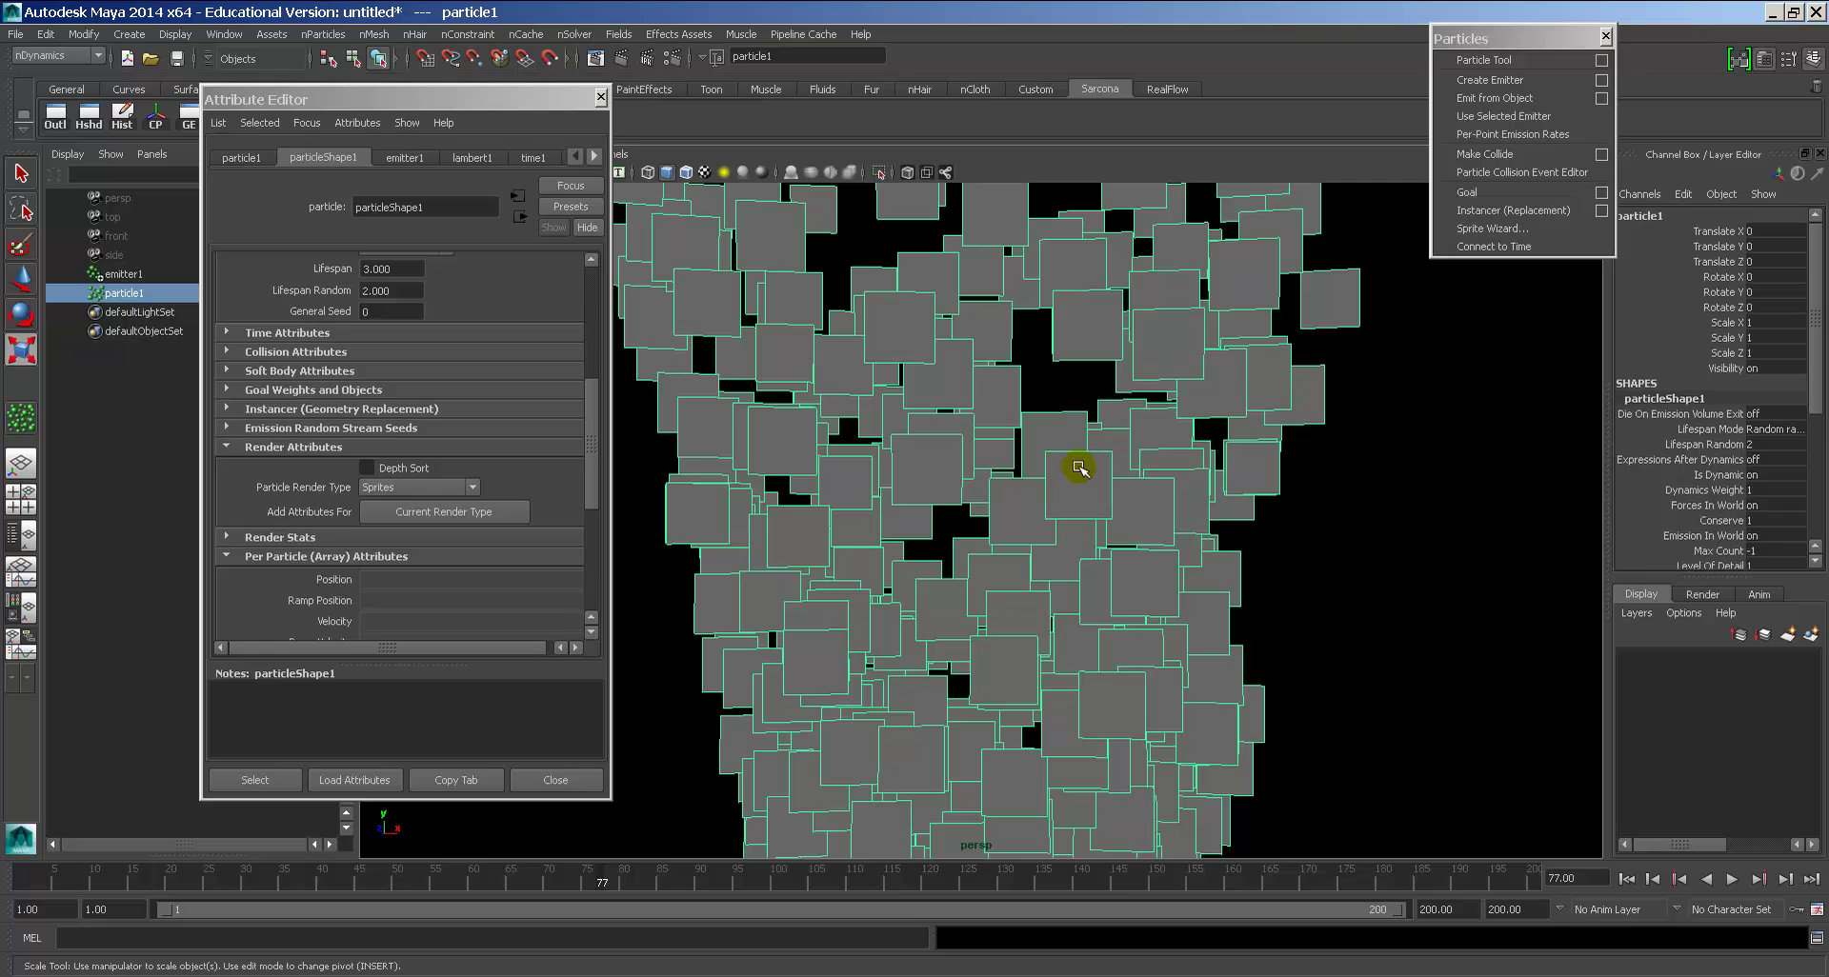
Step: Try the Streak render type on the particle shape, followed by Blobby Surface (s/w)
{"action": "left_click", "coordinate": [473, 489]}
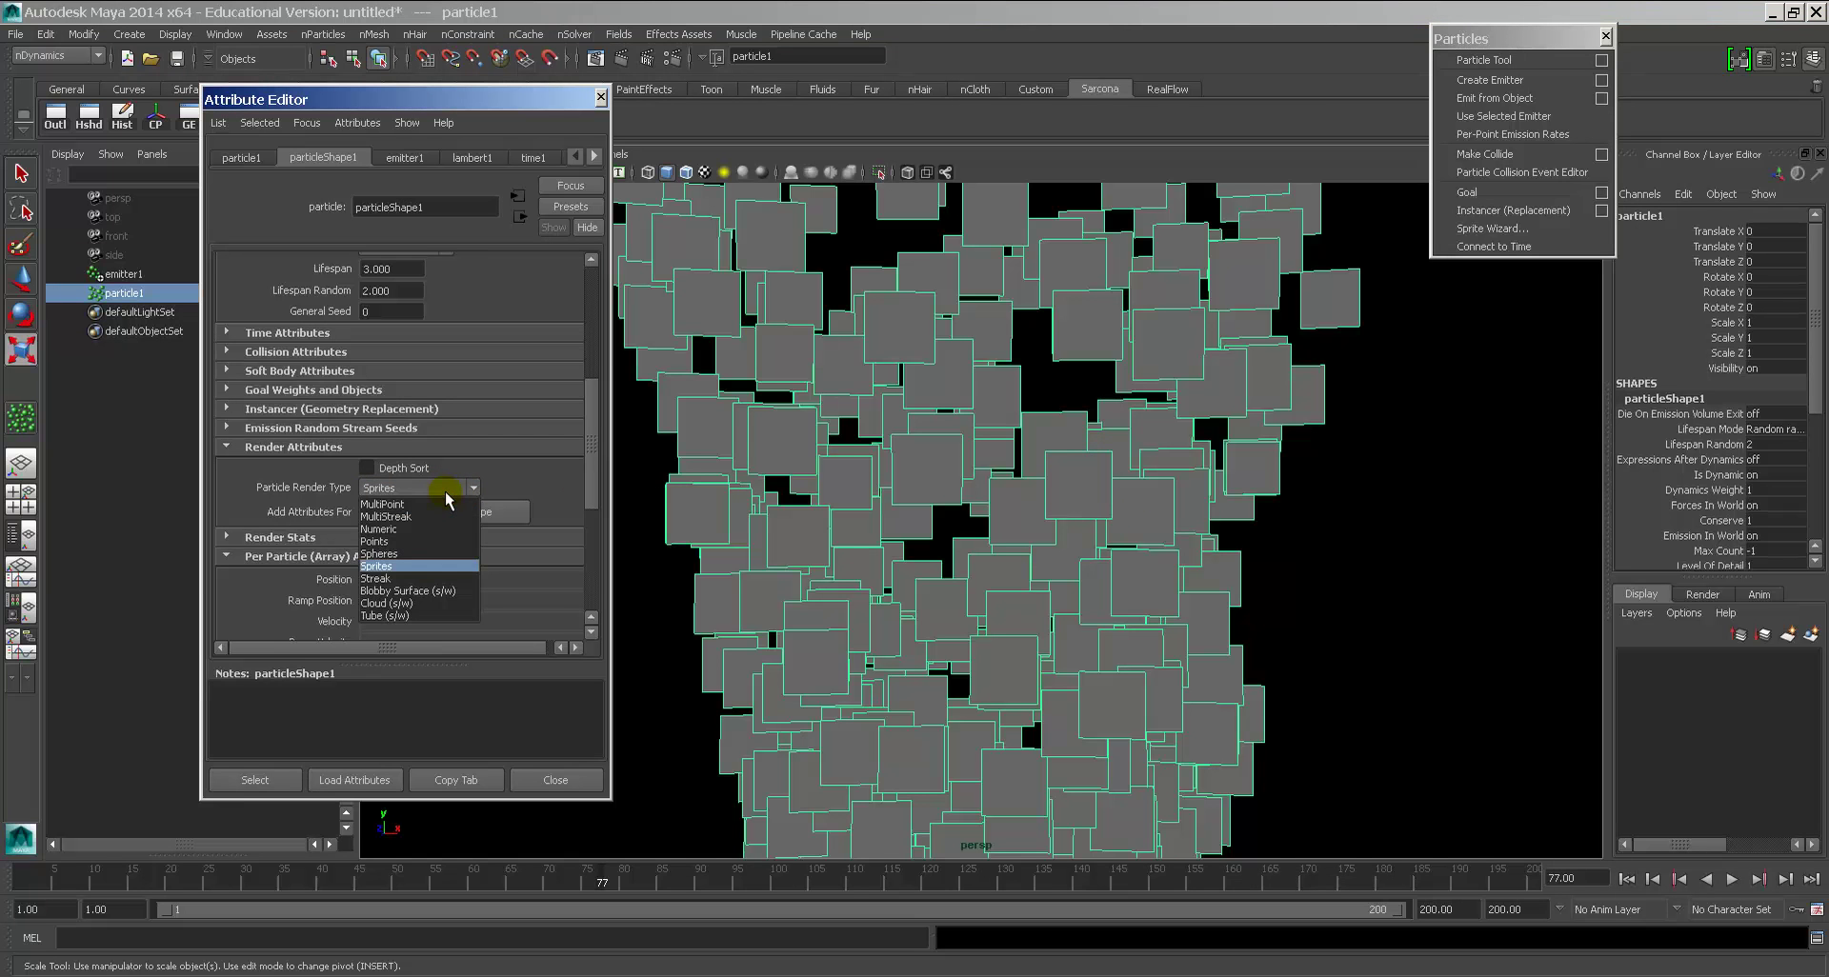
{"action": "left_click", "coordinate": [406, 580]}
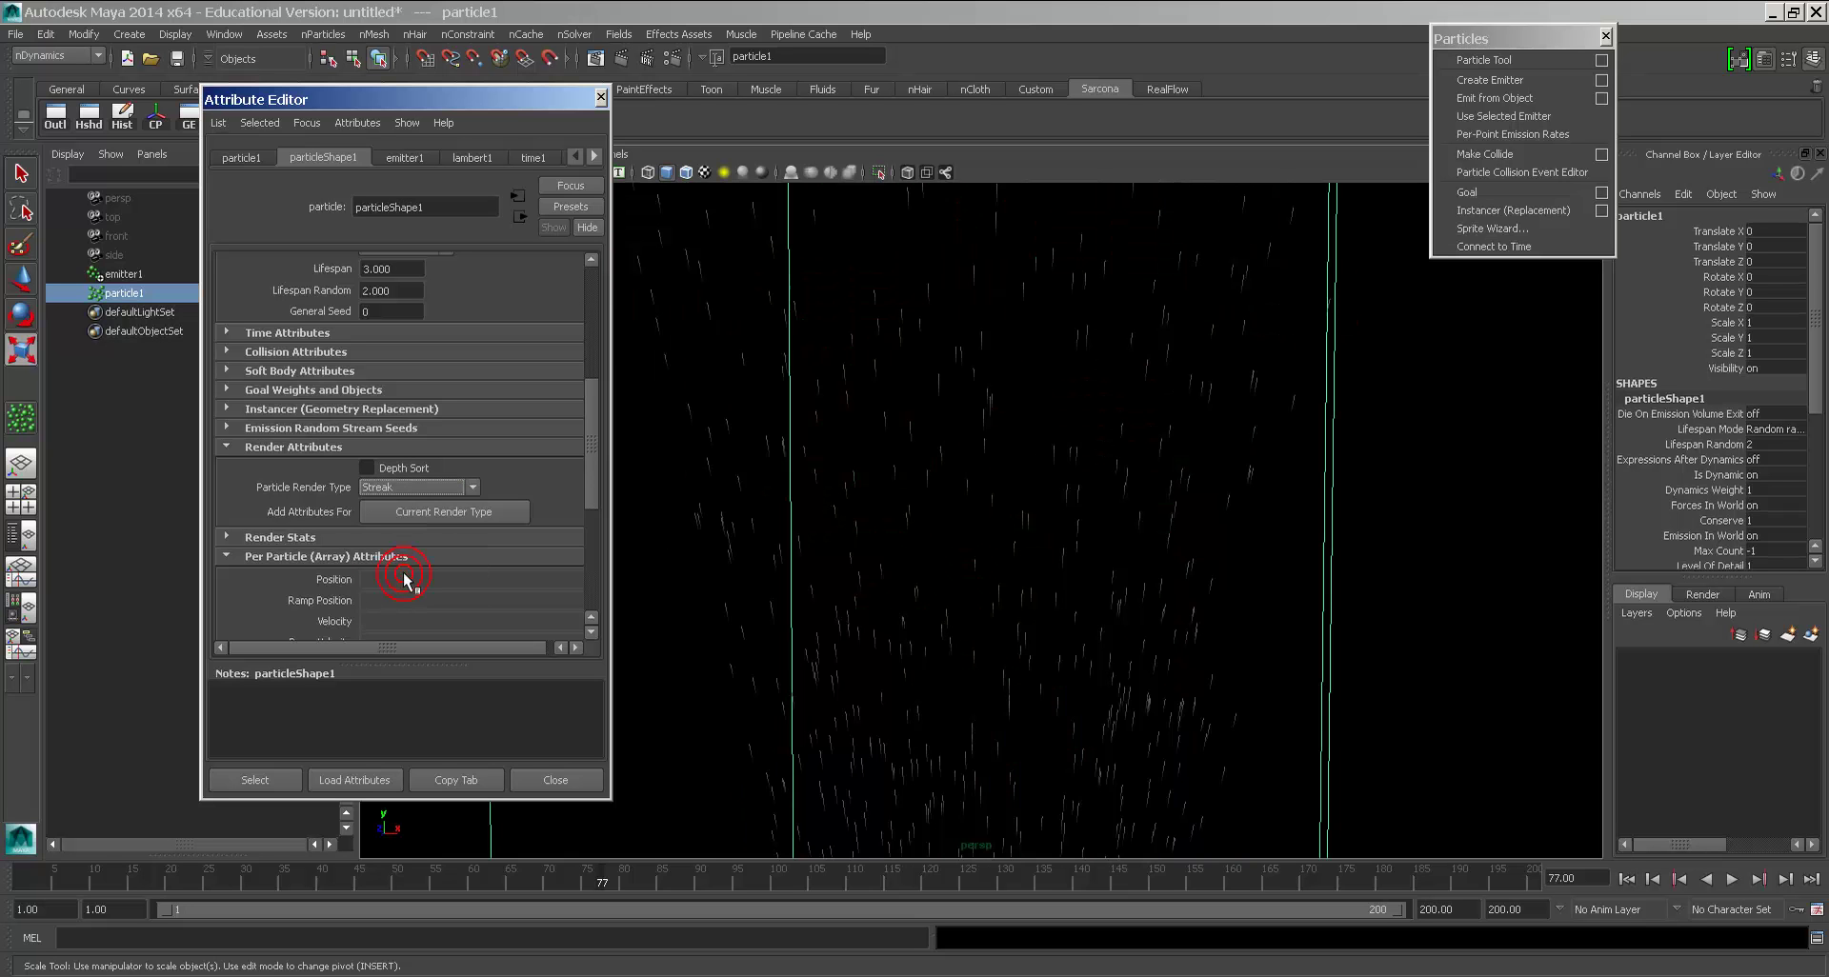
{"action": "left_click", "coordinate": [419, 488]}
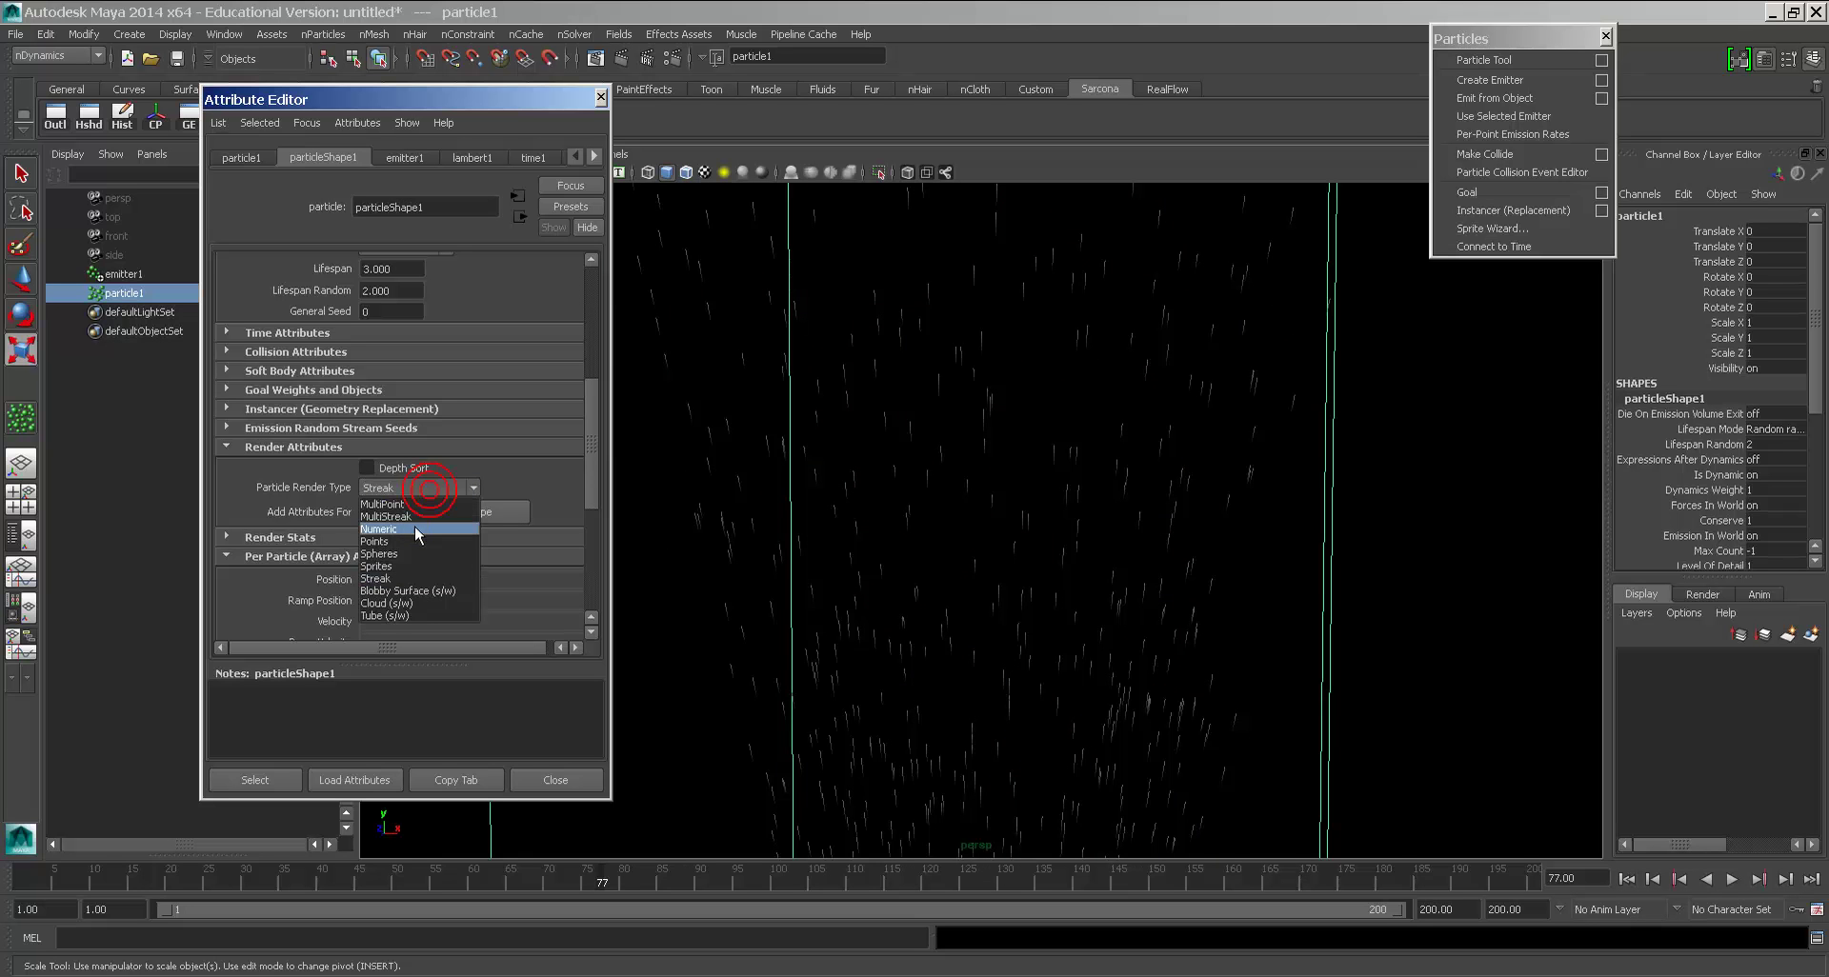
{"action": "left_click", "coordinate": [408, 590]}
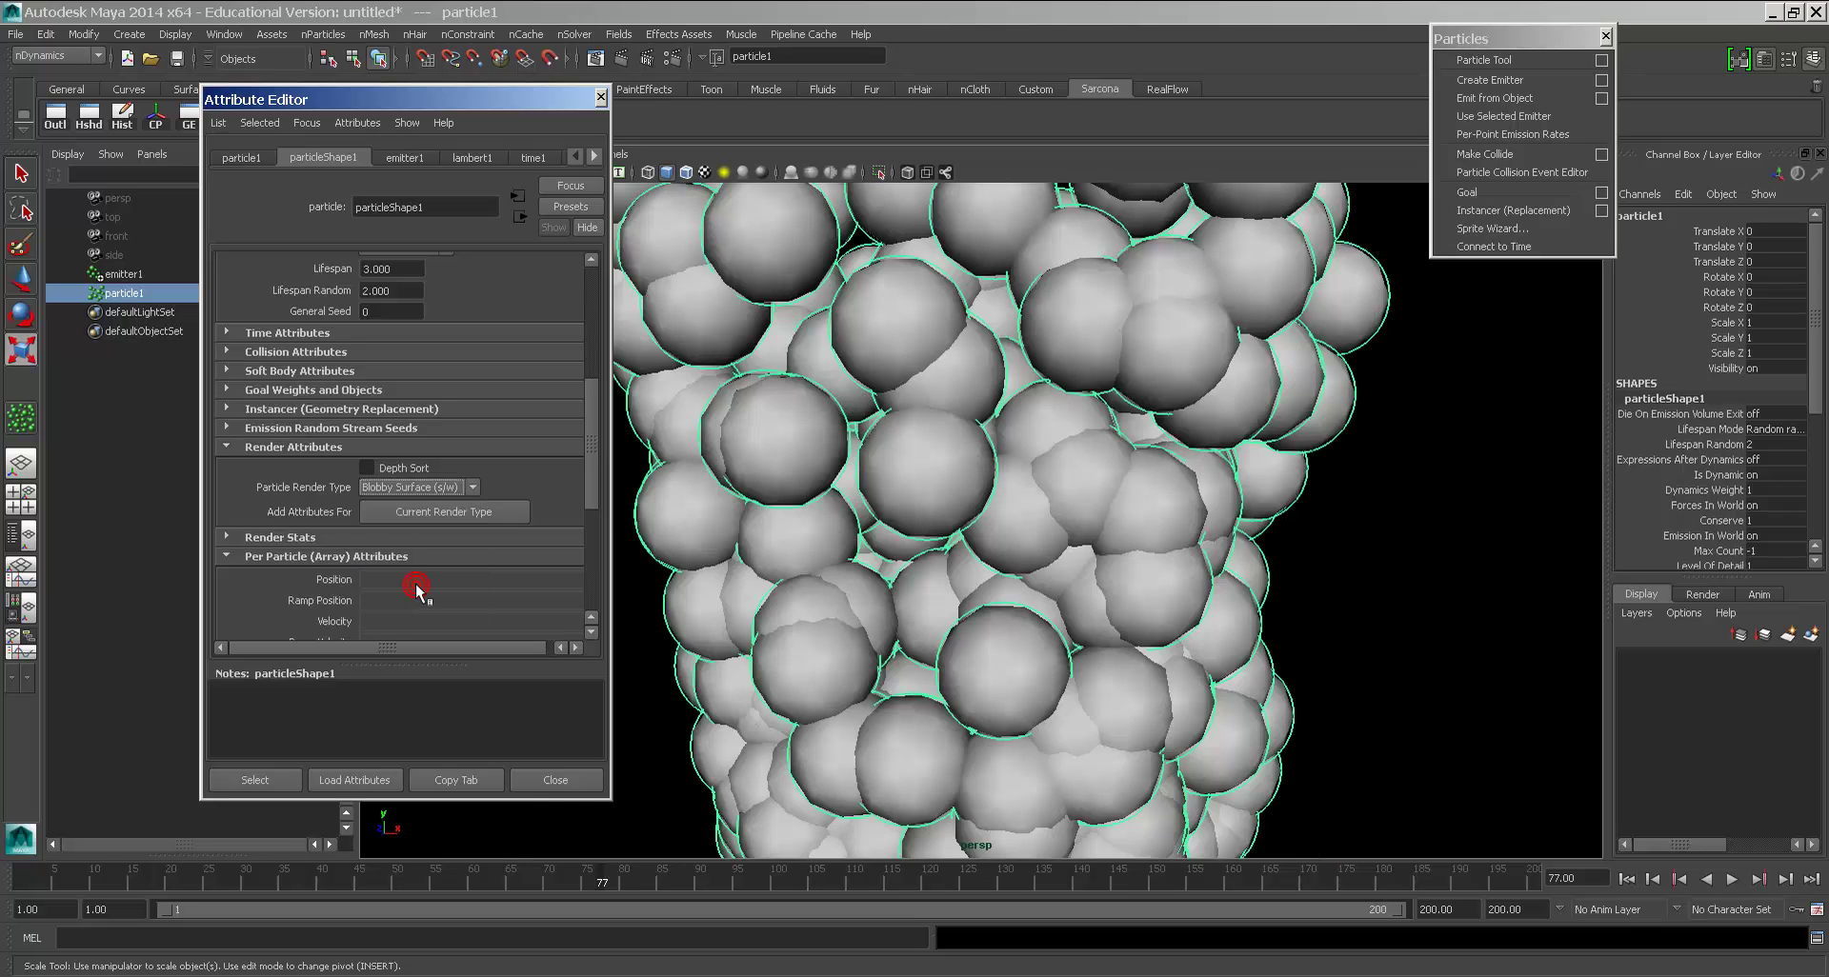
Step: Preview the Cloud (s/w) render type on the particles, then set the Particle Render Type to Tube (s/w)
{"action": "left_click", "coordinate": [419, 488]}
{"action": "left_click", "coordinate": [416, 599]}
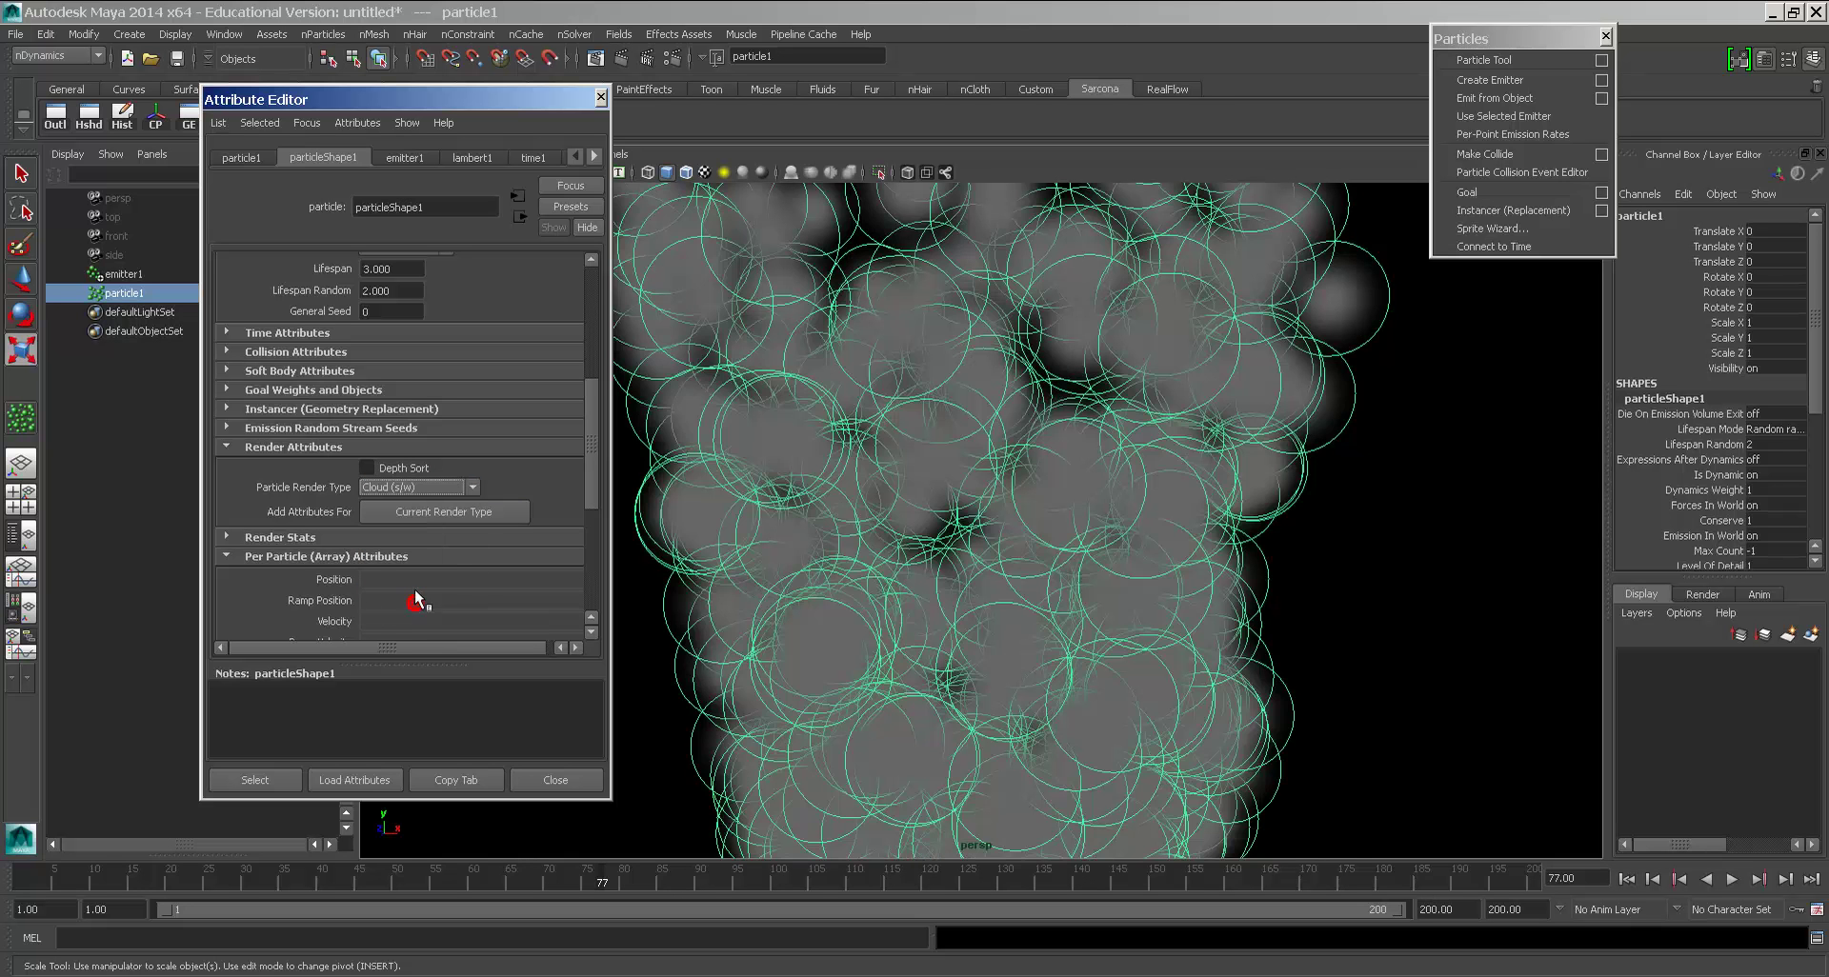
{"action": "left_click", "coordinate": [421, 490]}
{"action": "left_click", "coordinate": [413, 614]}
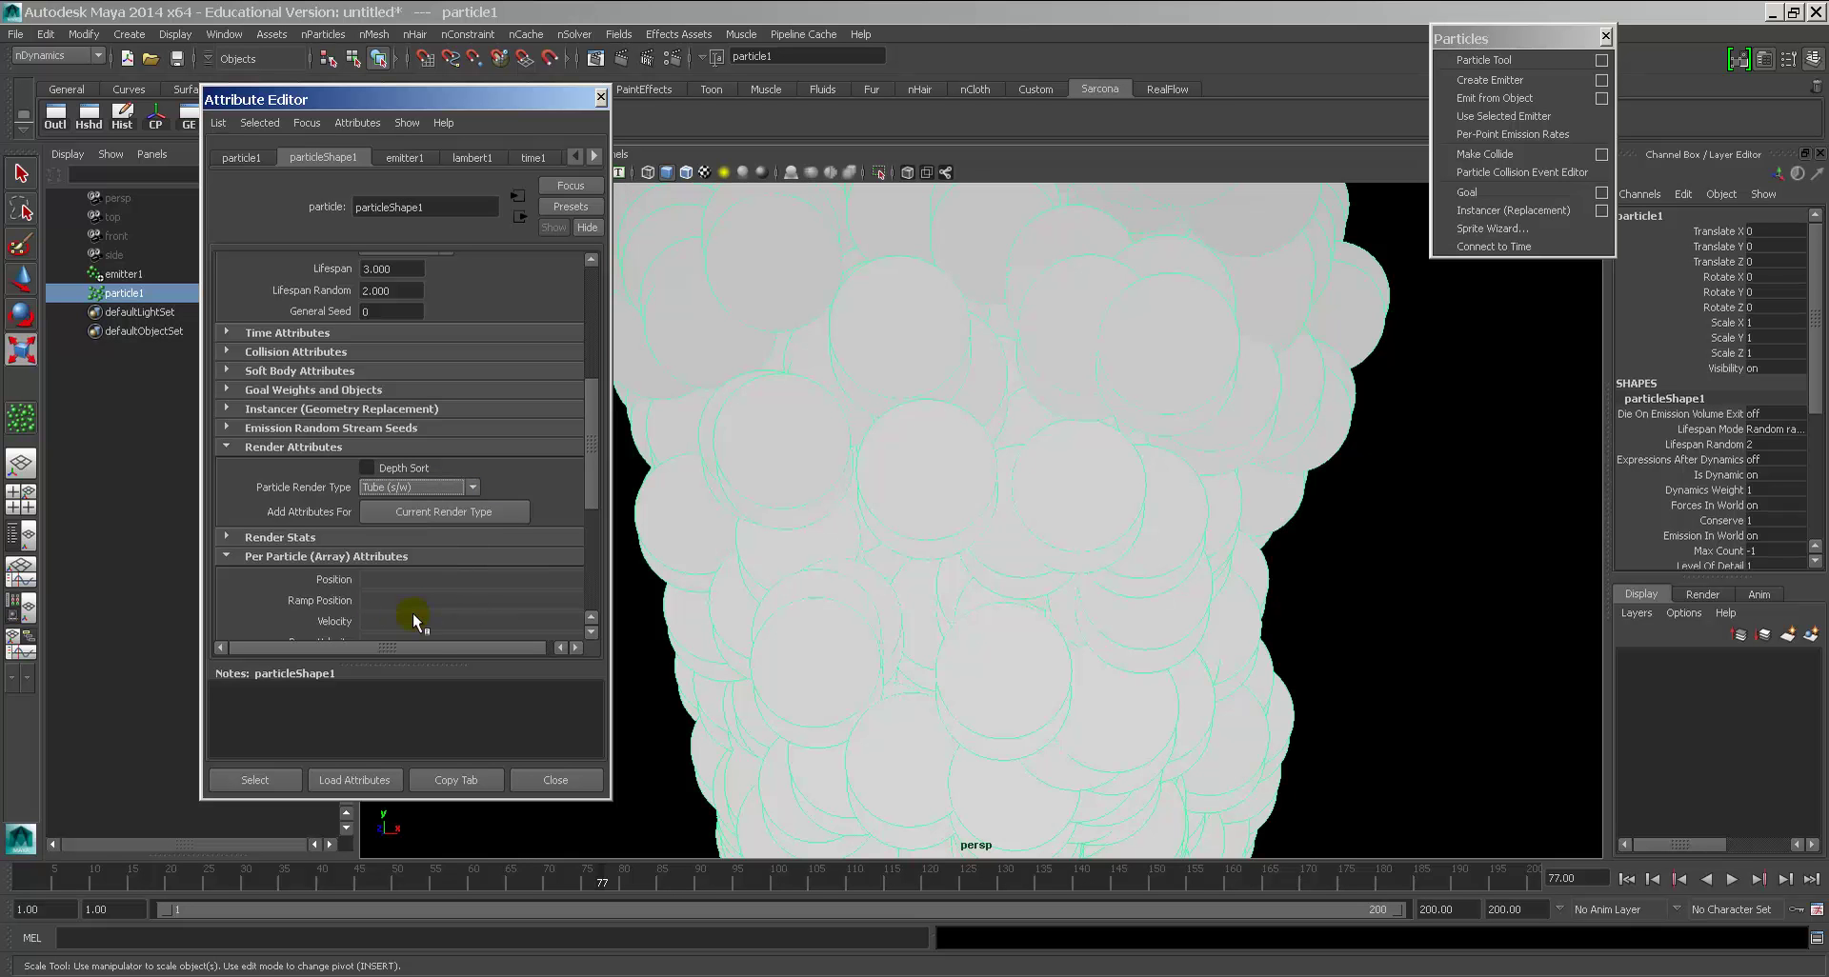
Step: Render the current frame with the Tube (s/w) particles, and render it again with the Particle Render Type set to Blobby Surface (s/w)
{"action": "left_click", "coordinate": [464, 487]}
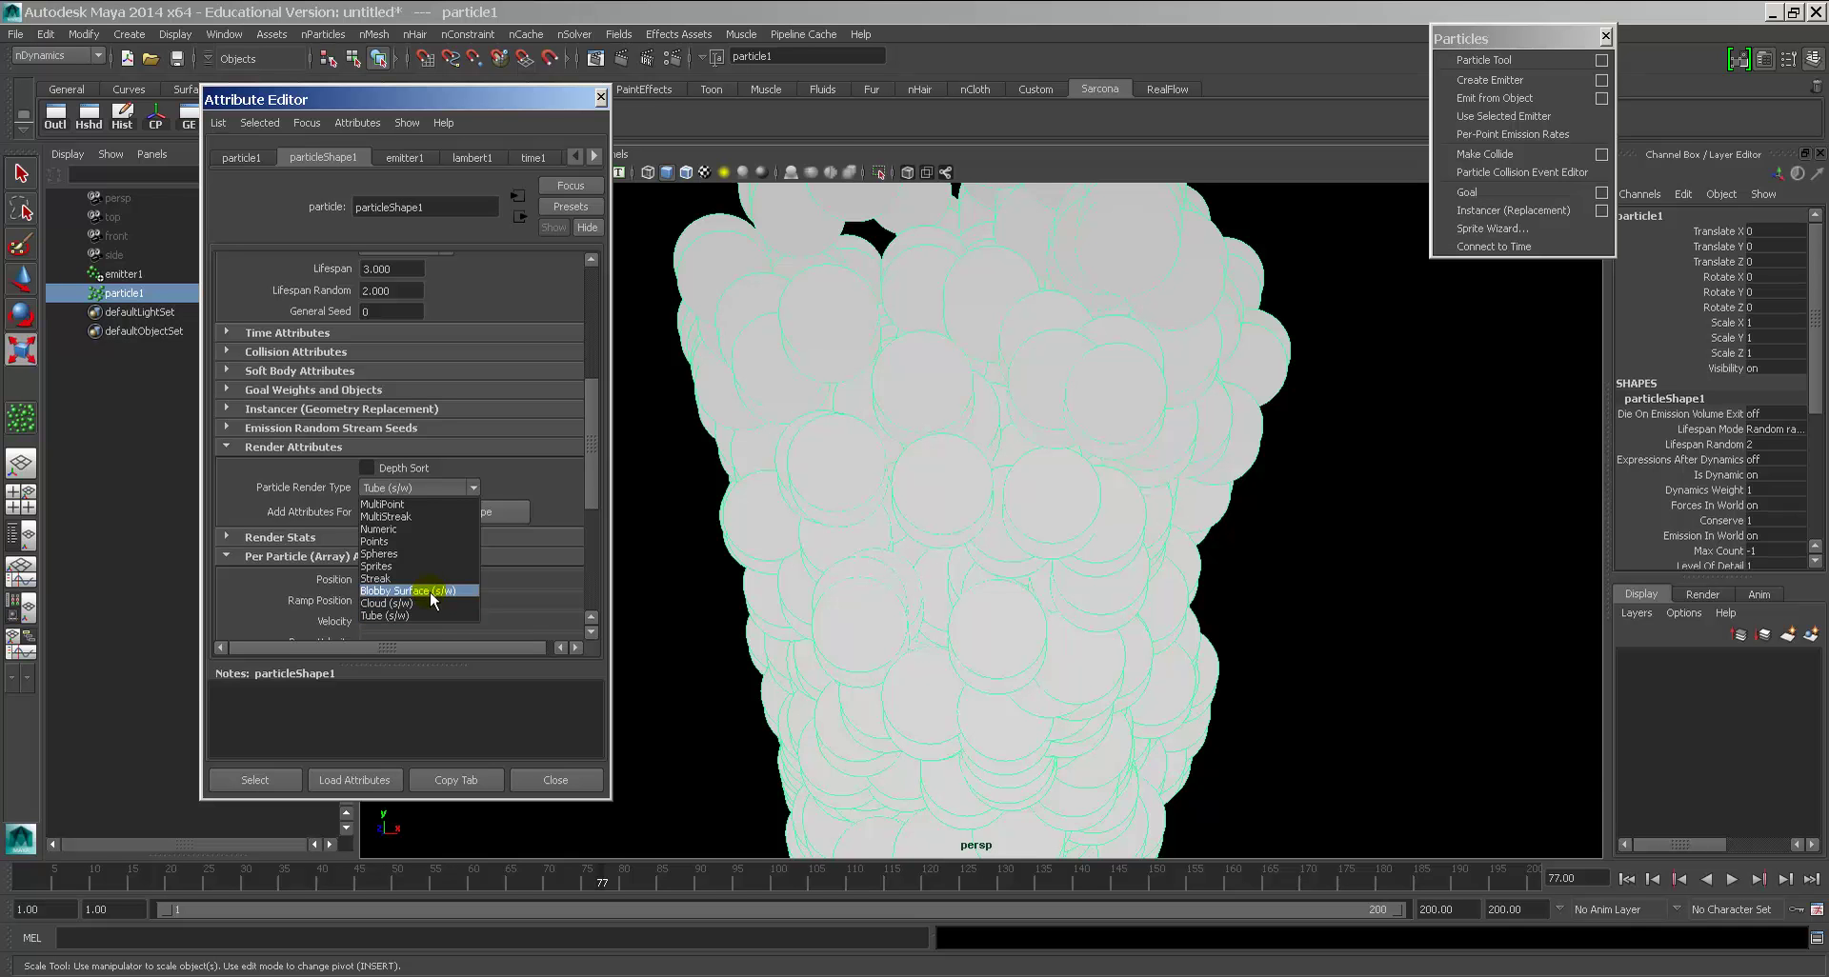
{"action": "left_click", "coordinate": [621, 58]}
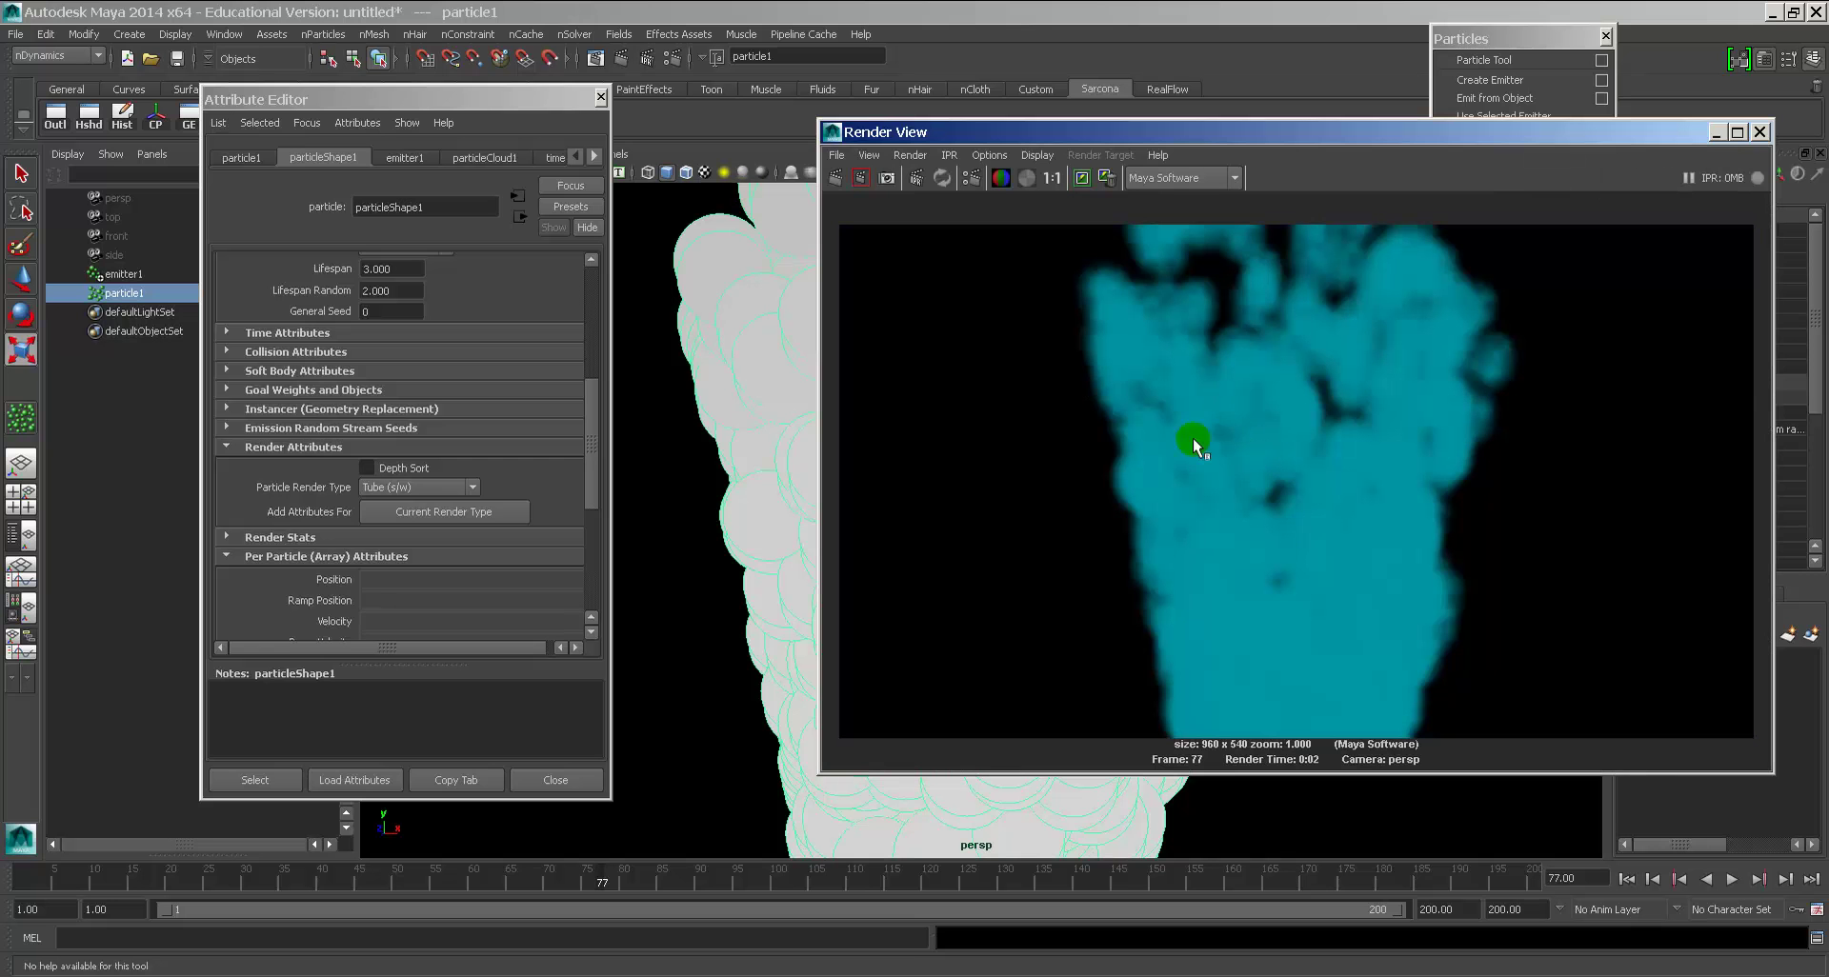
{"action": "left_click", "coordinate": [470, 486]}
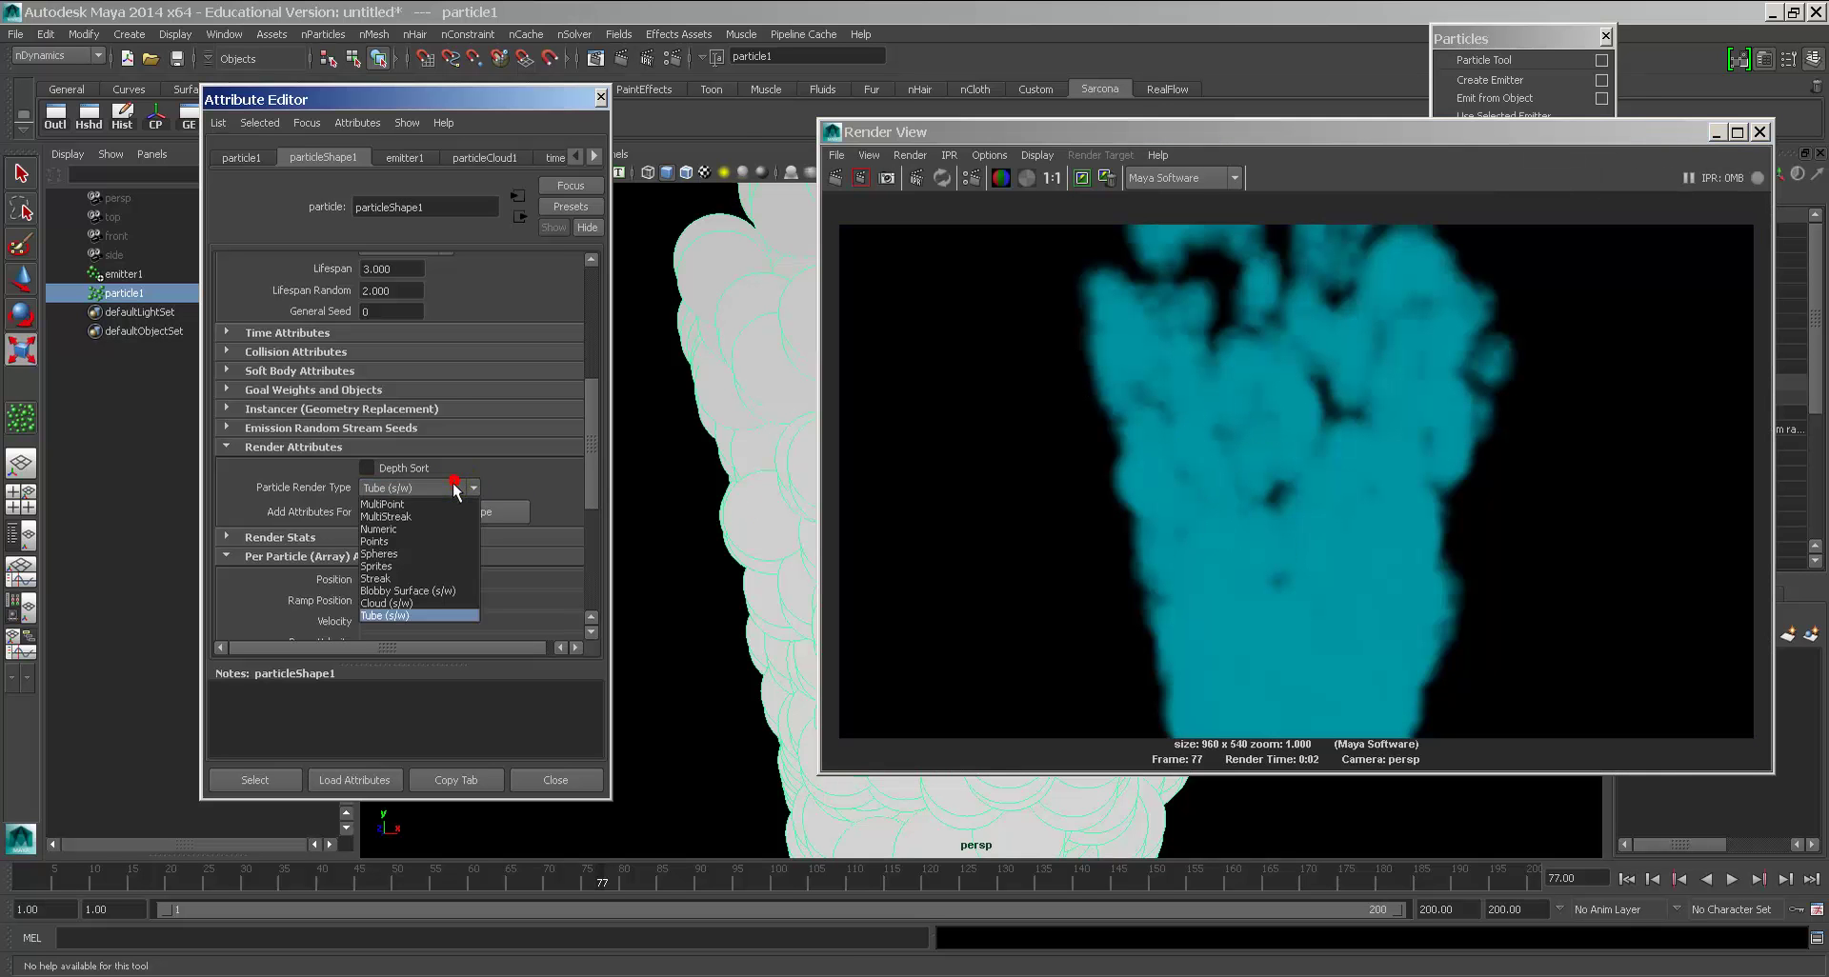
{"action": "left_click", "coordinate": [441, 595]}
{"action": "left_click", "coordinate": [836, 178]}
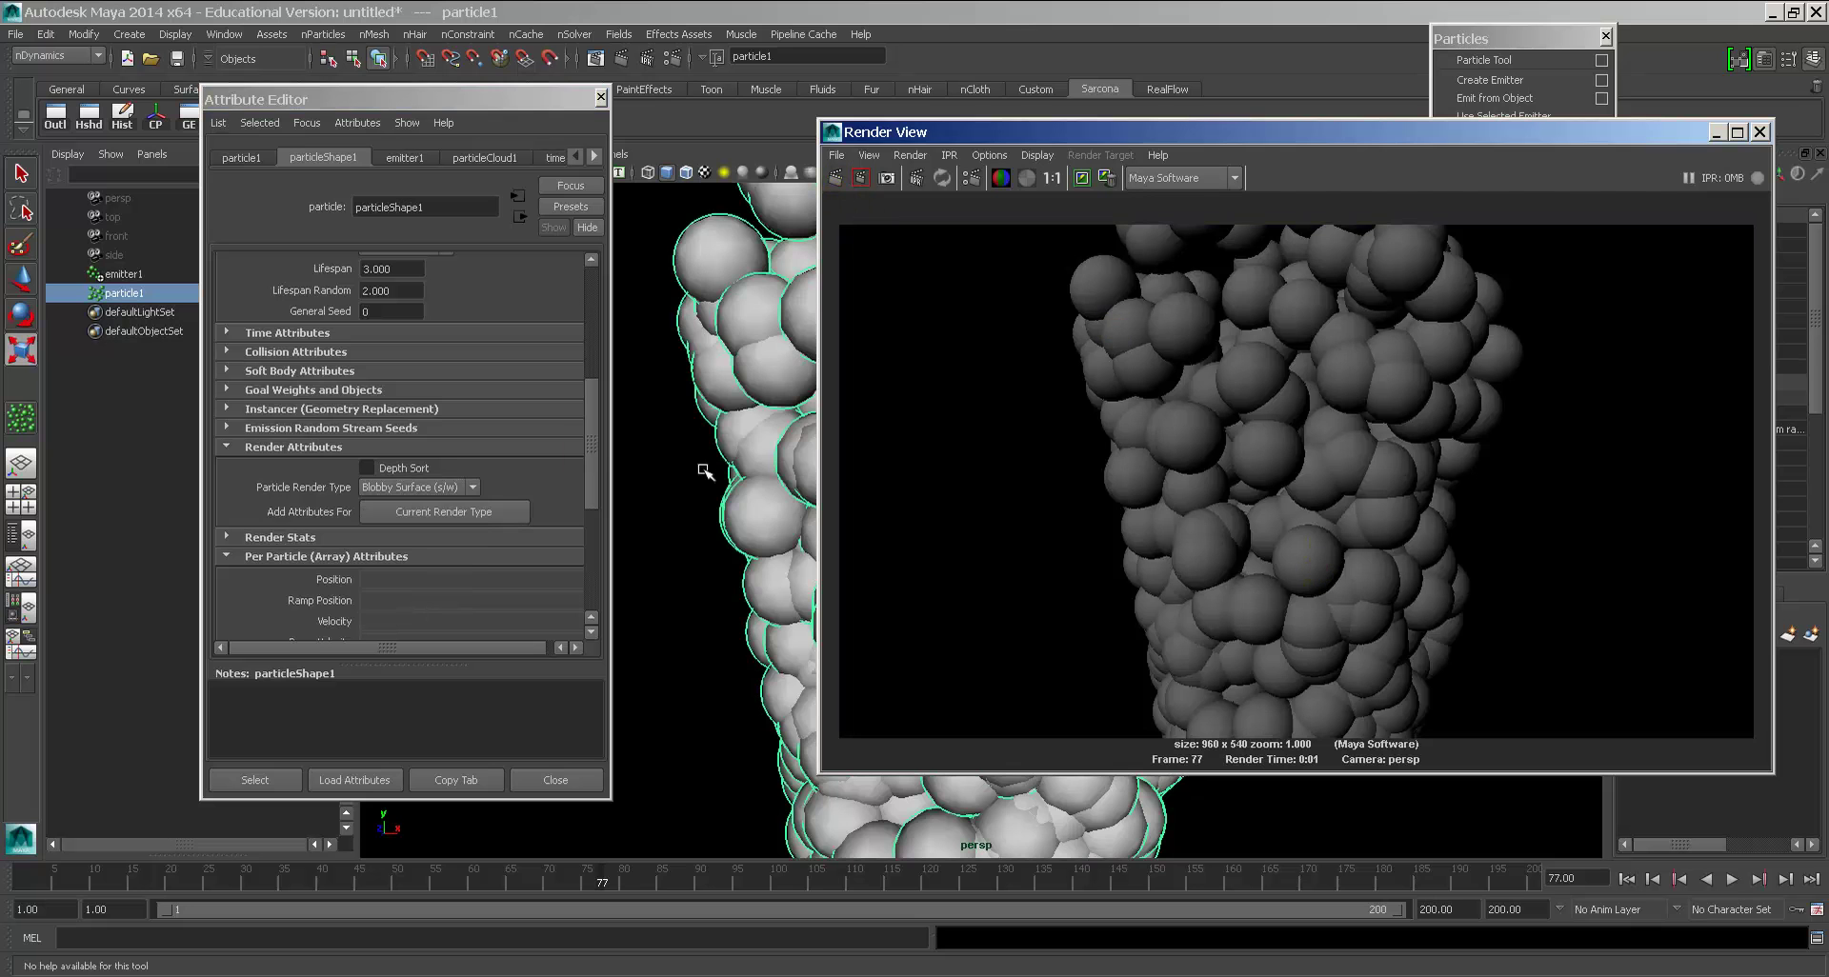
Step: Set the Particle Render Type to MultiPoint and render the frame again with Maya Software
{"action": "left_click", "coordinate": [419, 486]}
{"action": "left_click", "coordinate": [415, 507]}
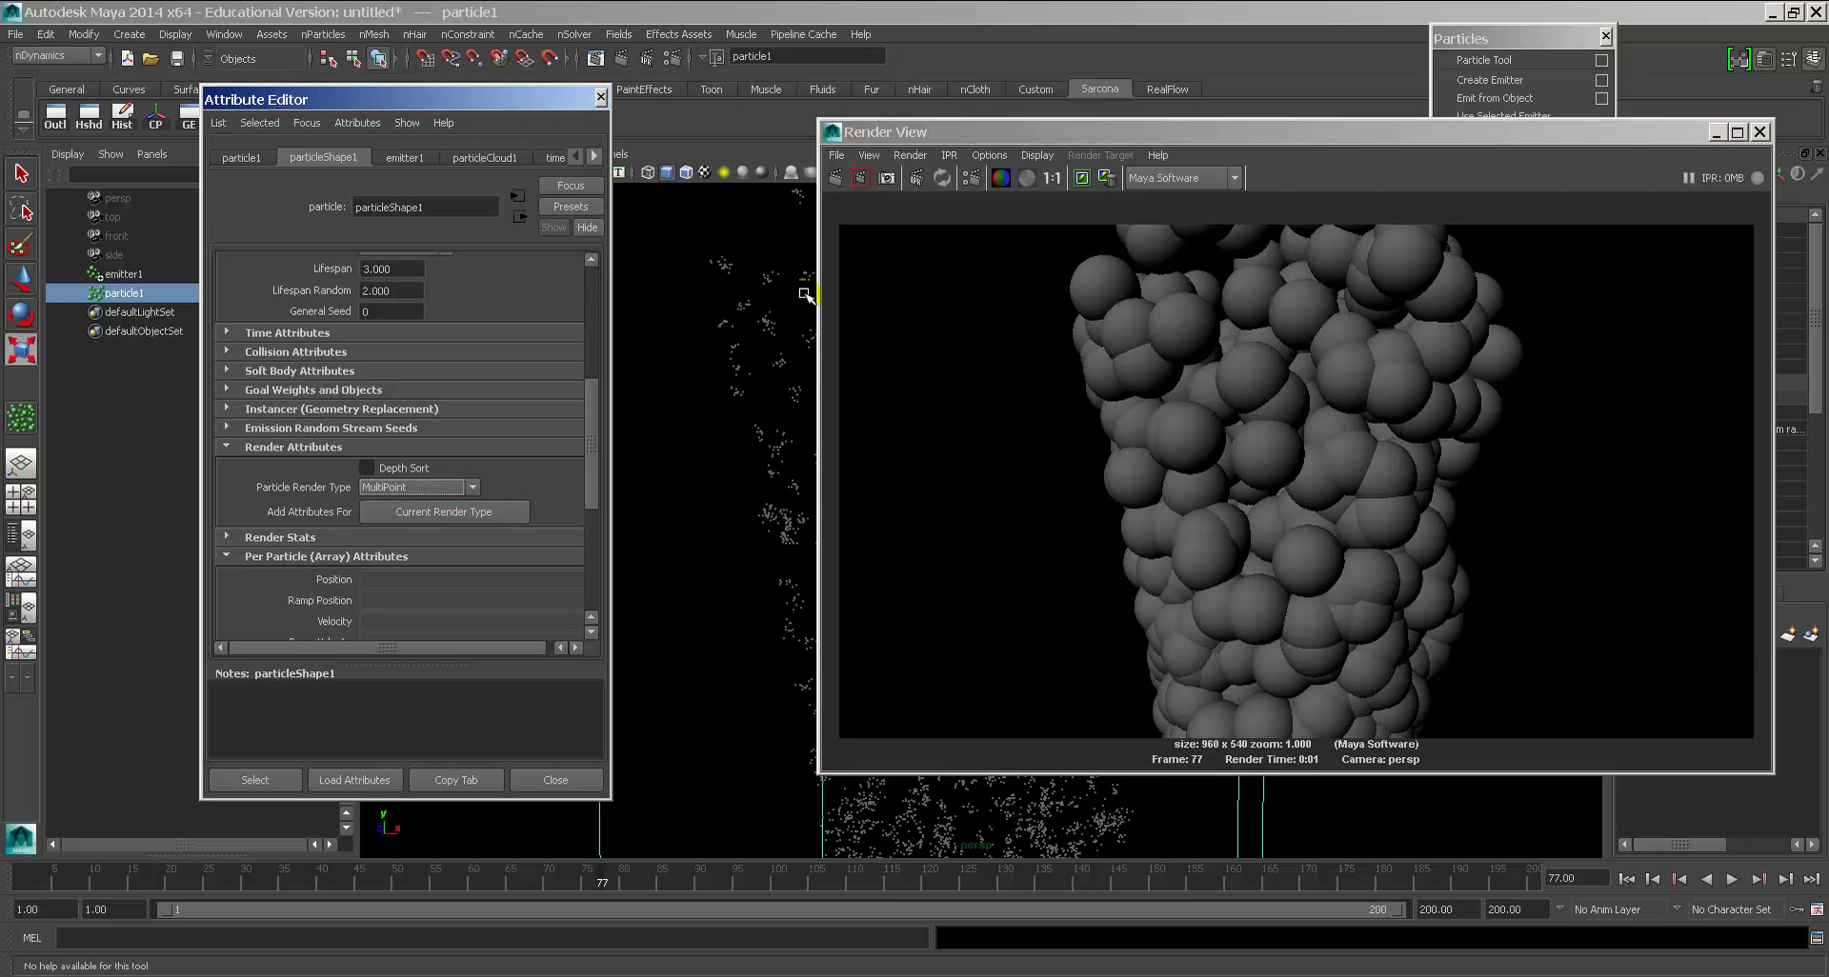
{"action": "left_click", "coordinate": [837, 177]}
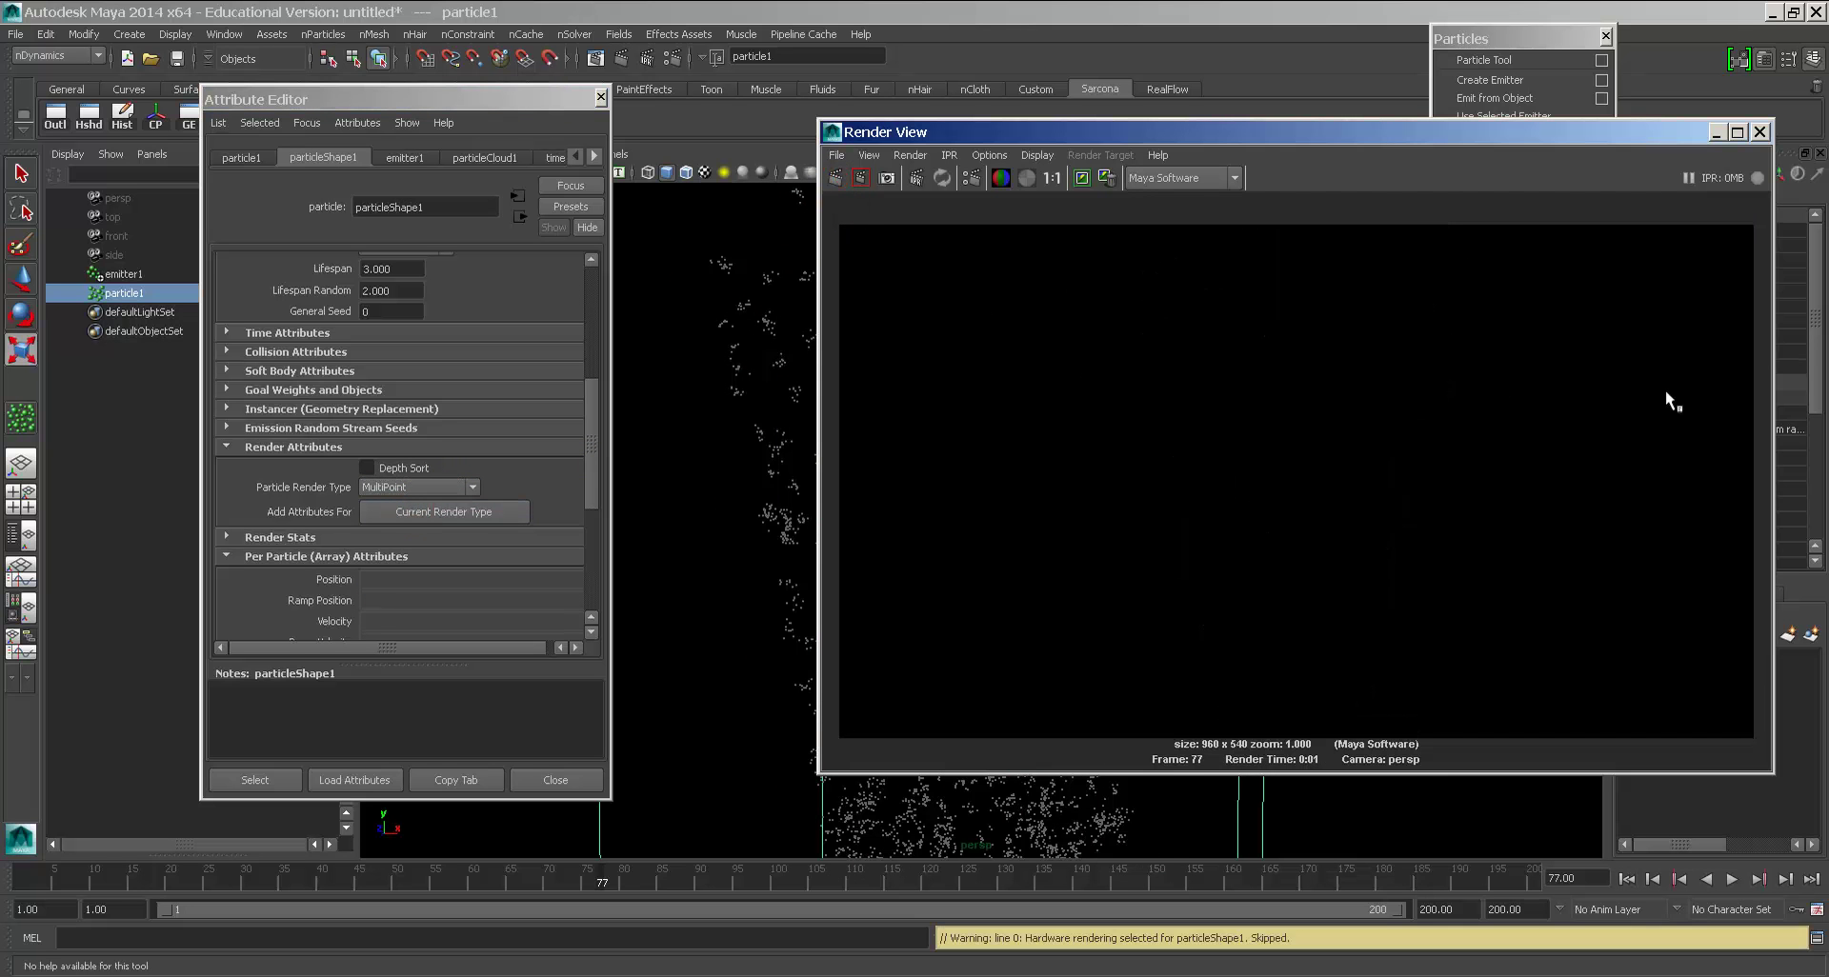
Step: Switch the renderer to mental ray and re-render the frame with the MultiPoint particles
{"action": "left_click", "coordinate": [1187, 179]}
{"action": "left_click", "coordinate": [1175, 238]}
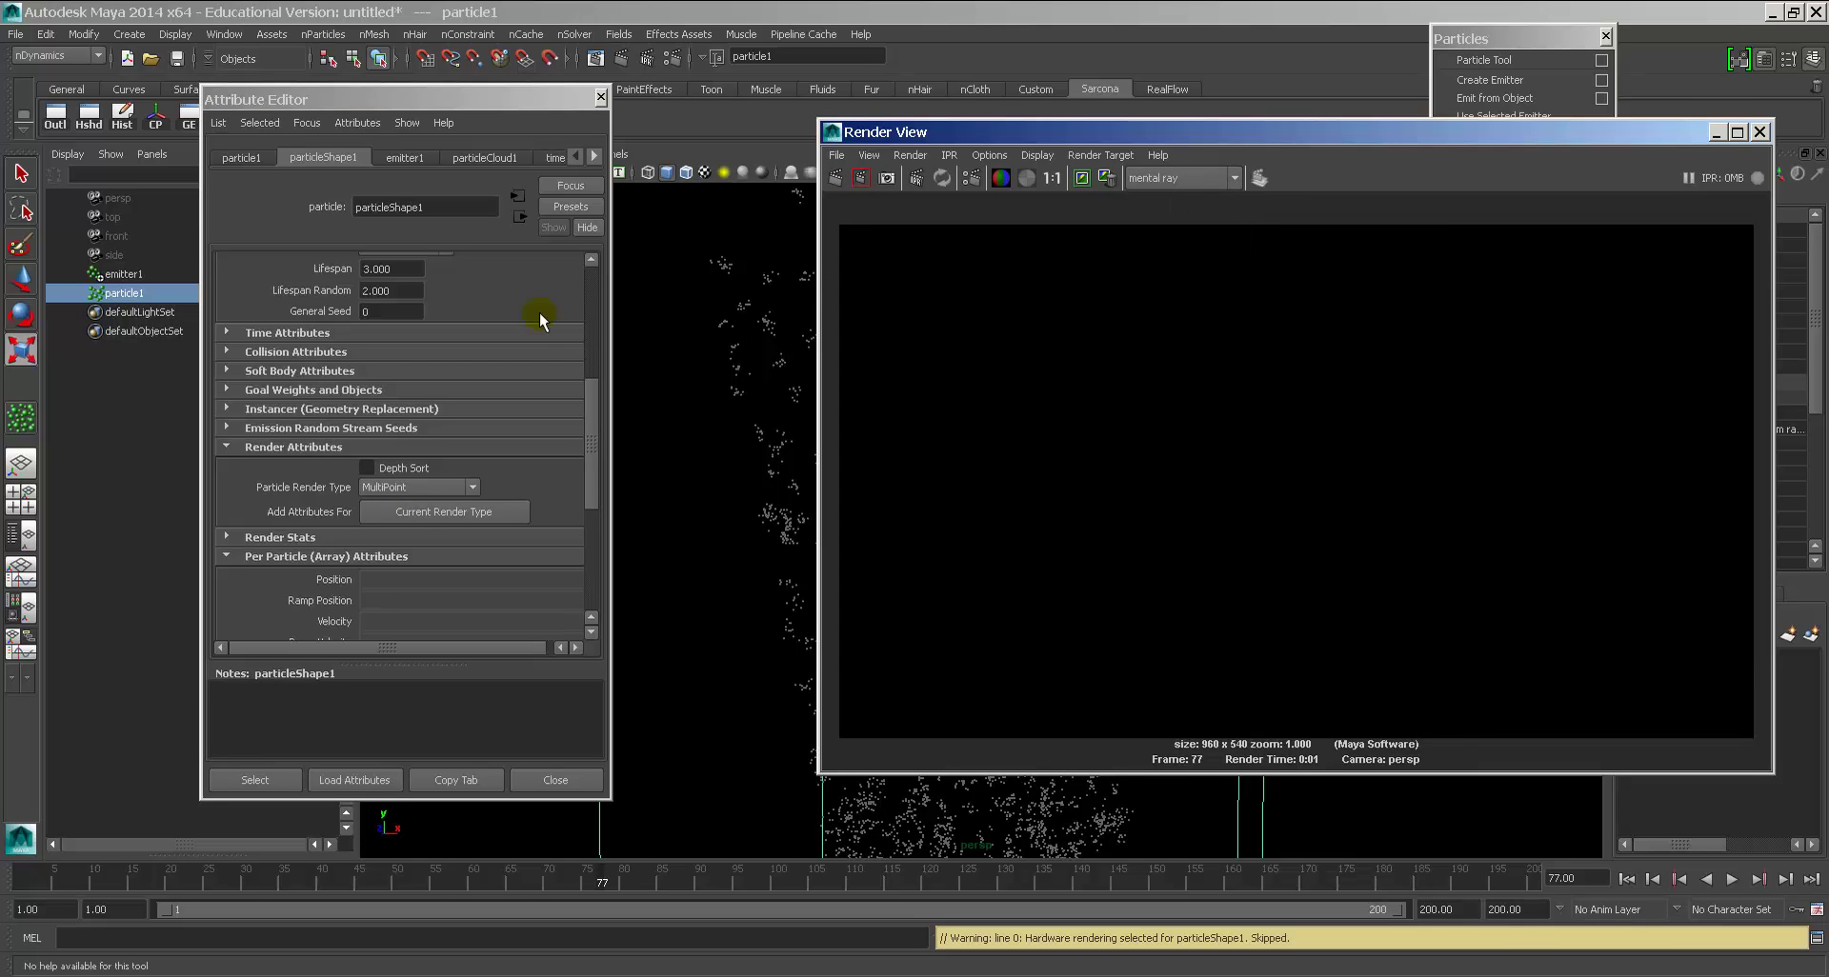
{"action": "left_click", "coordinate": [833, 177]}
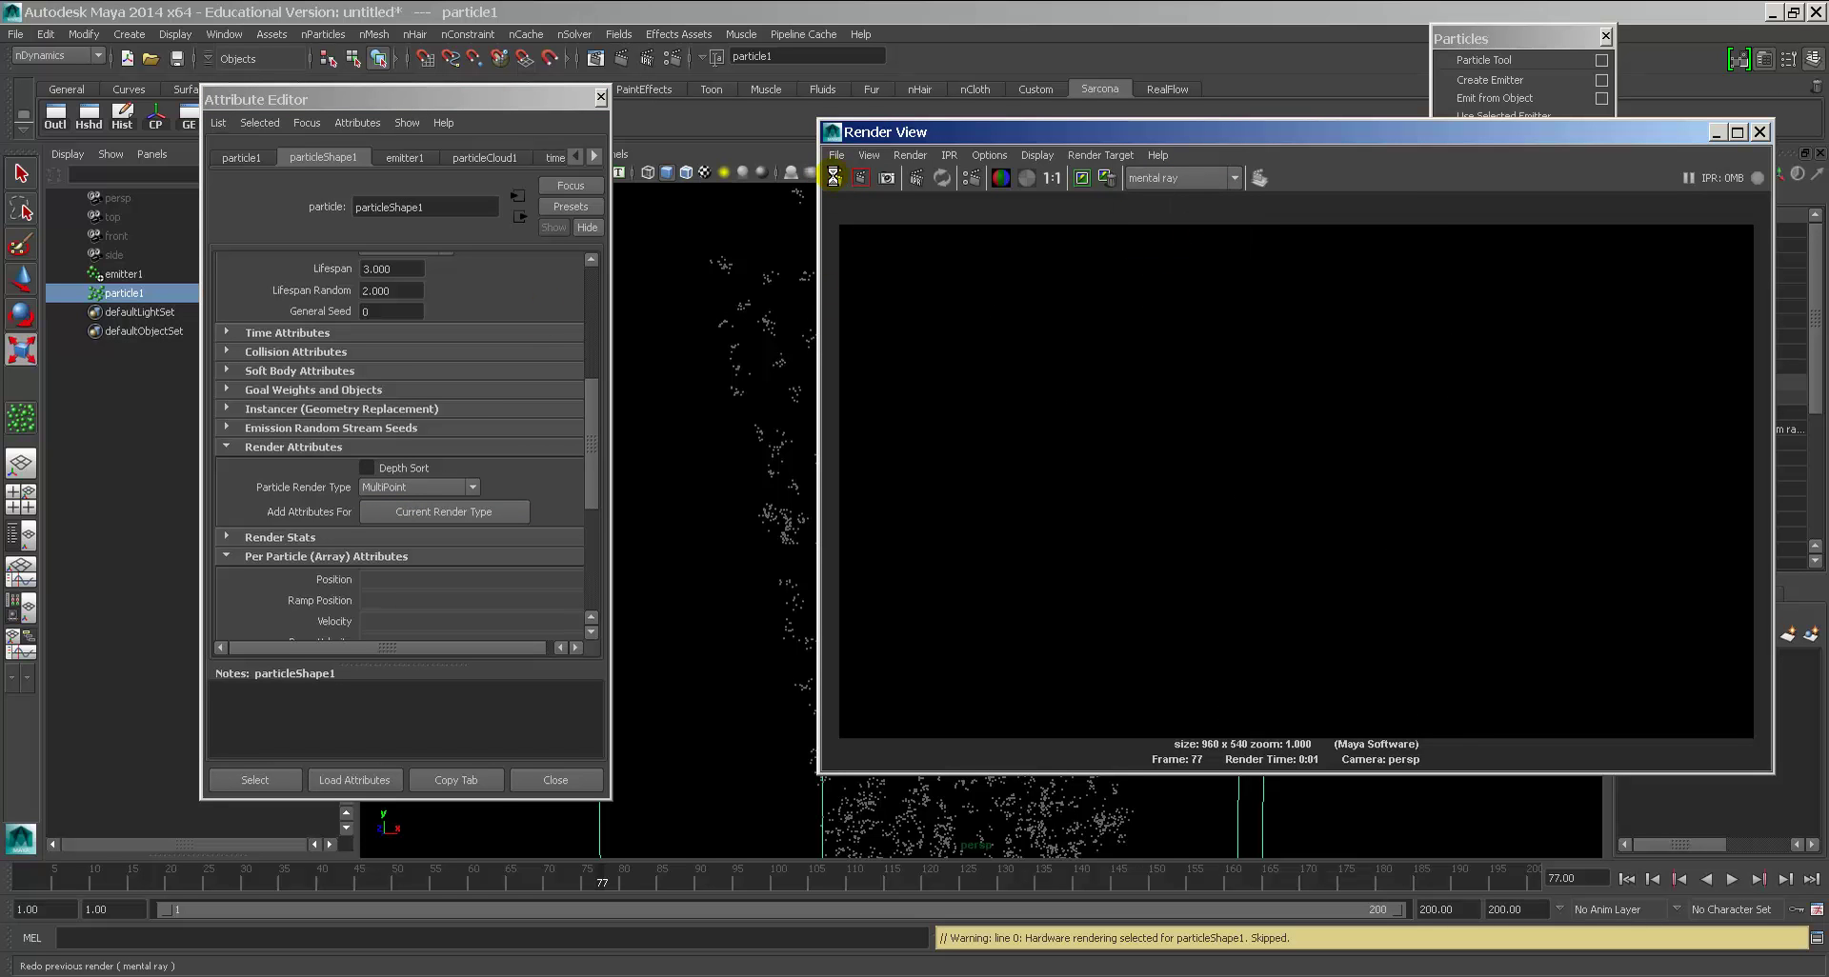
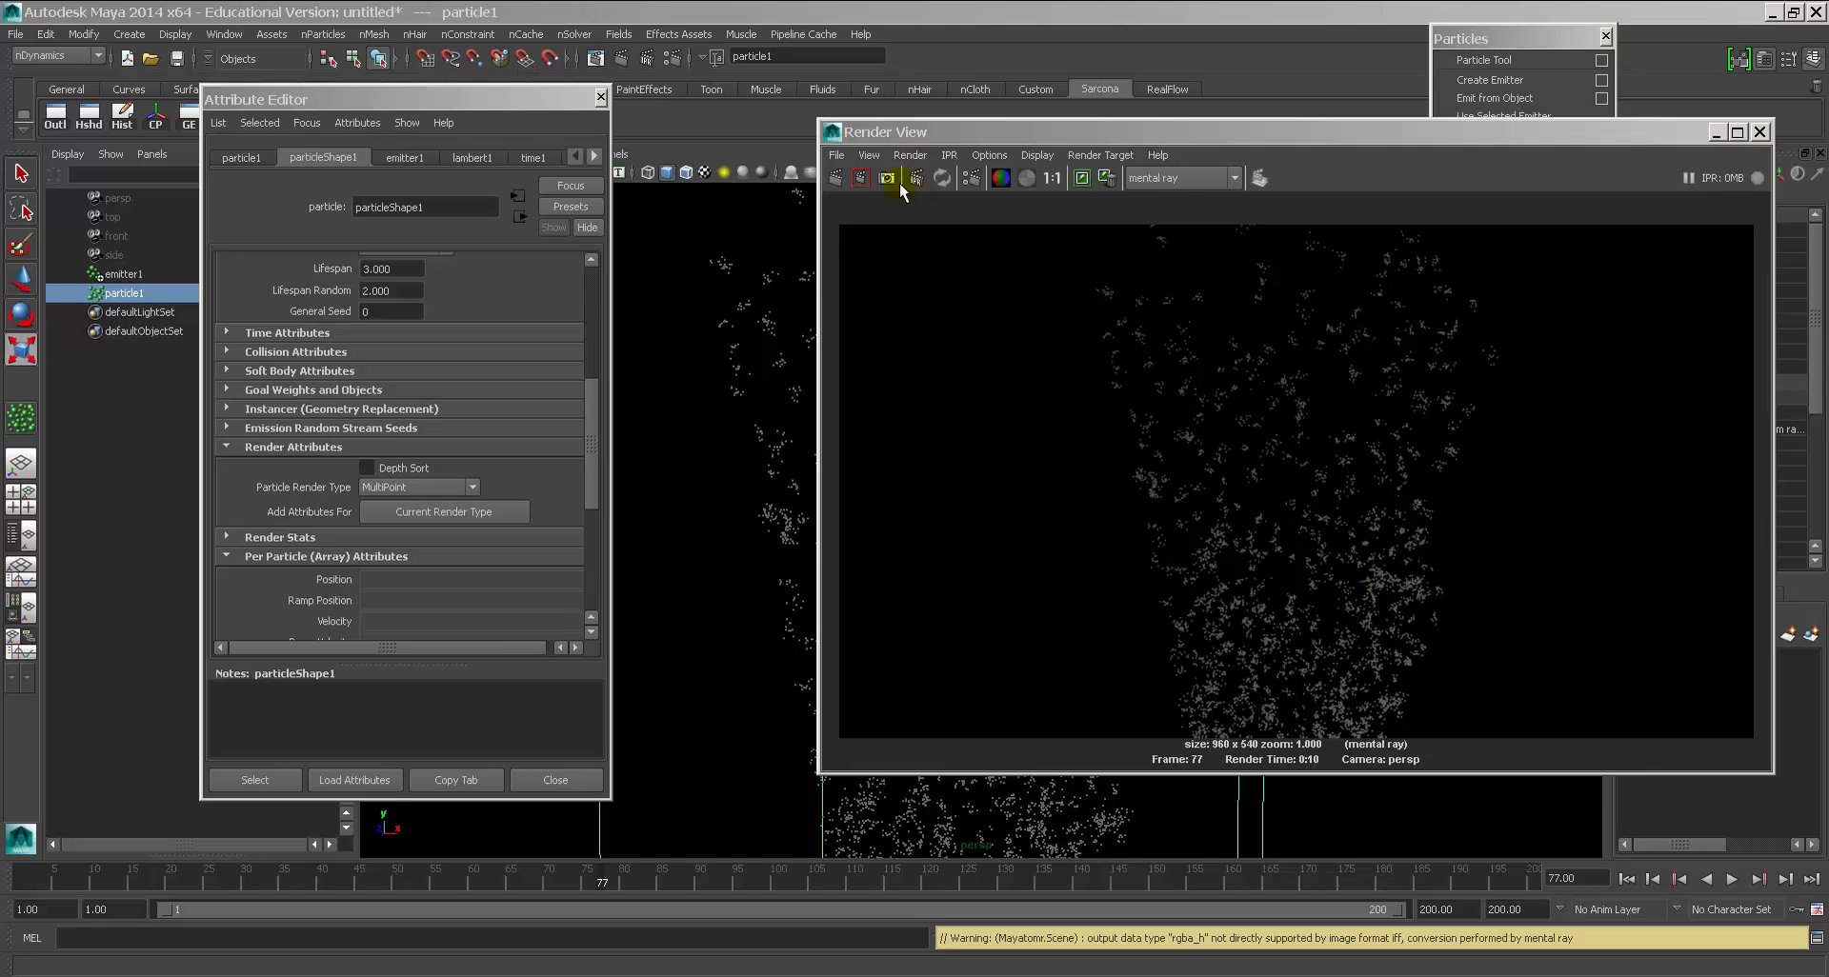
Step: Switch the renderer back to Maya Software and close the render window
{"action": "left_click", "coordinate": [1184, 179]}
{"action": "left_click", "coordinate": [1181, 199]}
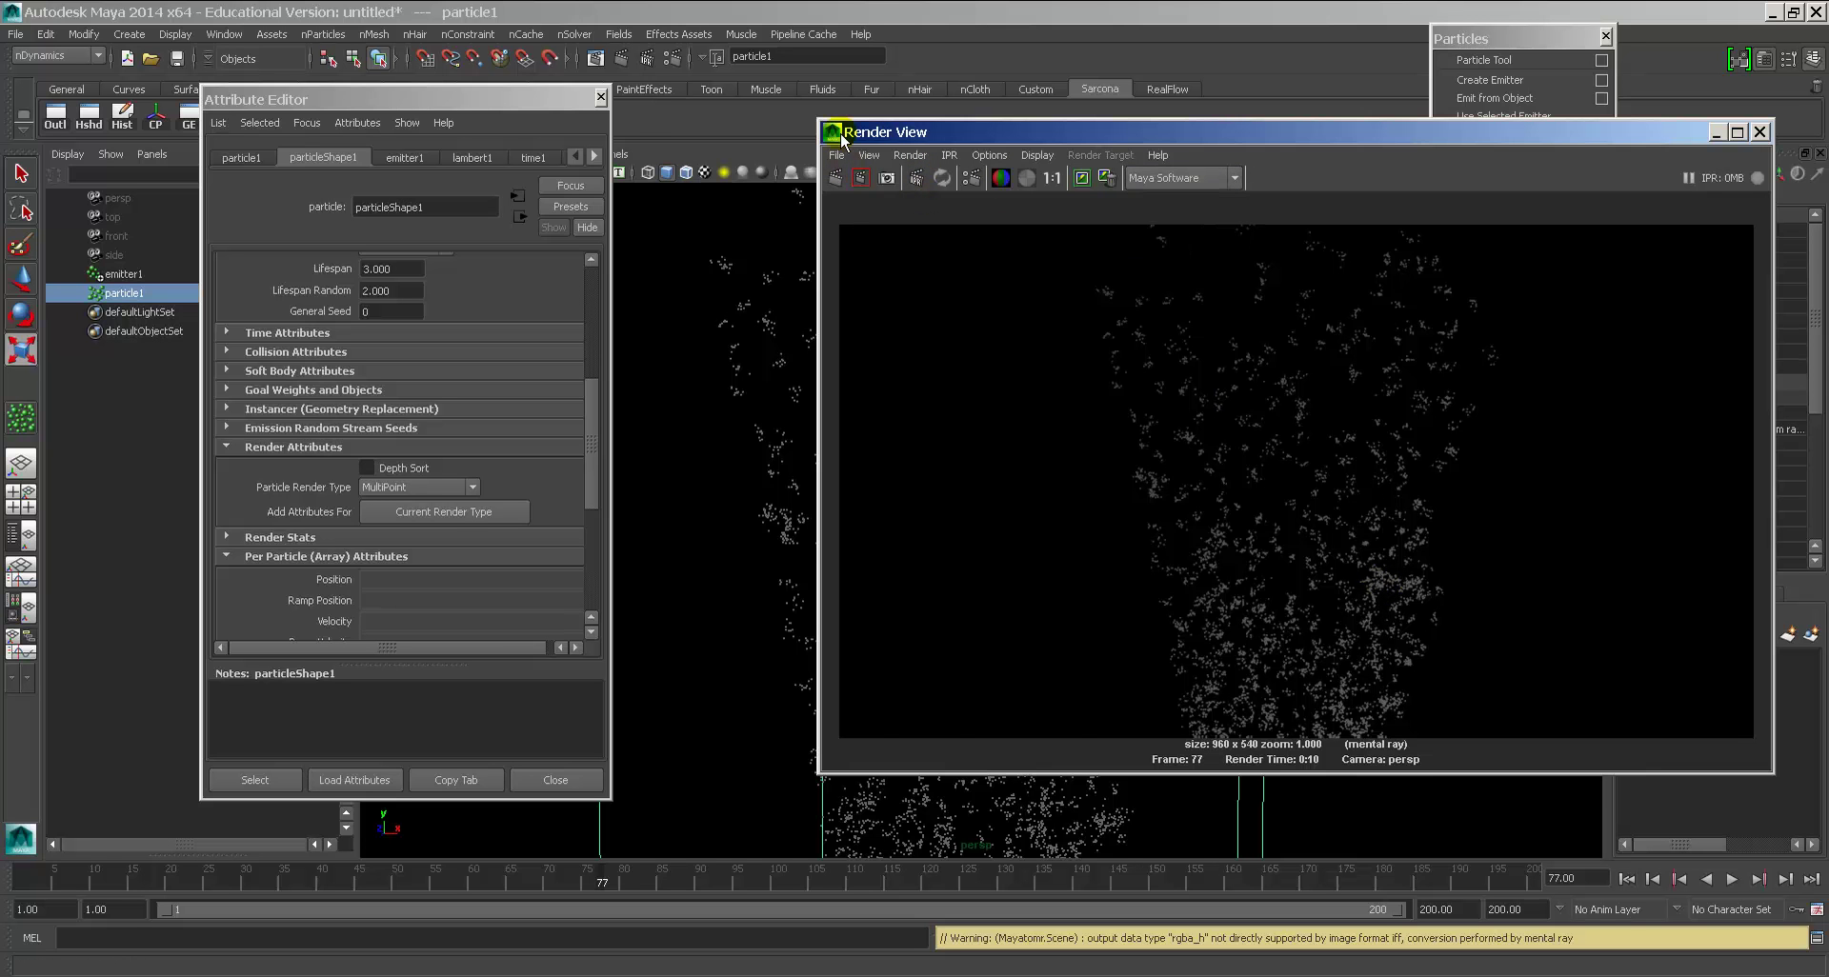
{"action": "double_click", "coordinate": [830, 132]}
{"action": "left_click_drag", "start_coordinate": [959, 471], "coordinate": [739, 423], "text": "alt"}
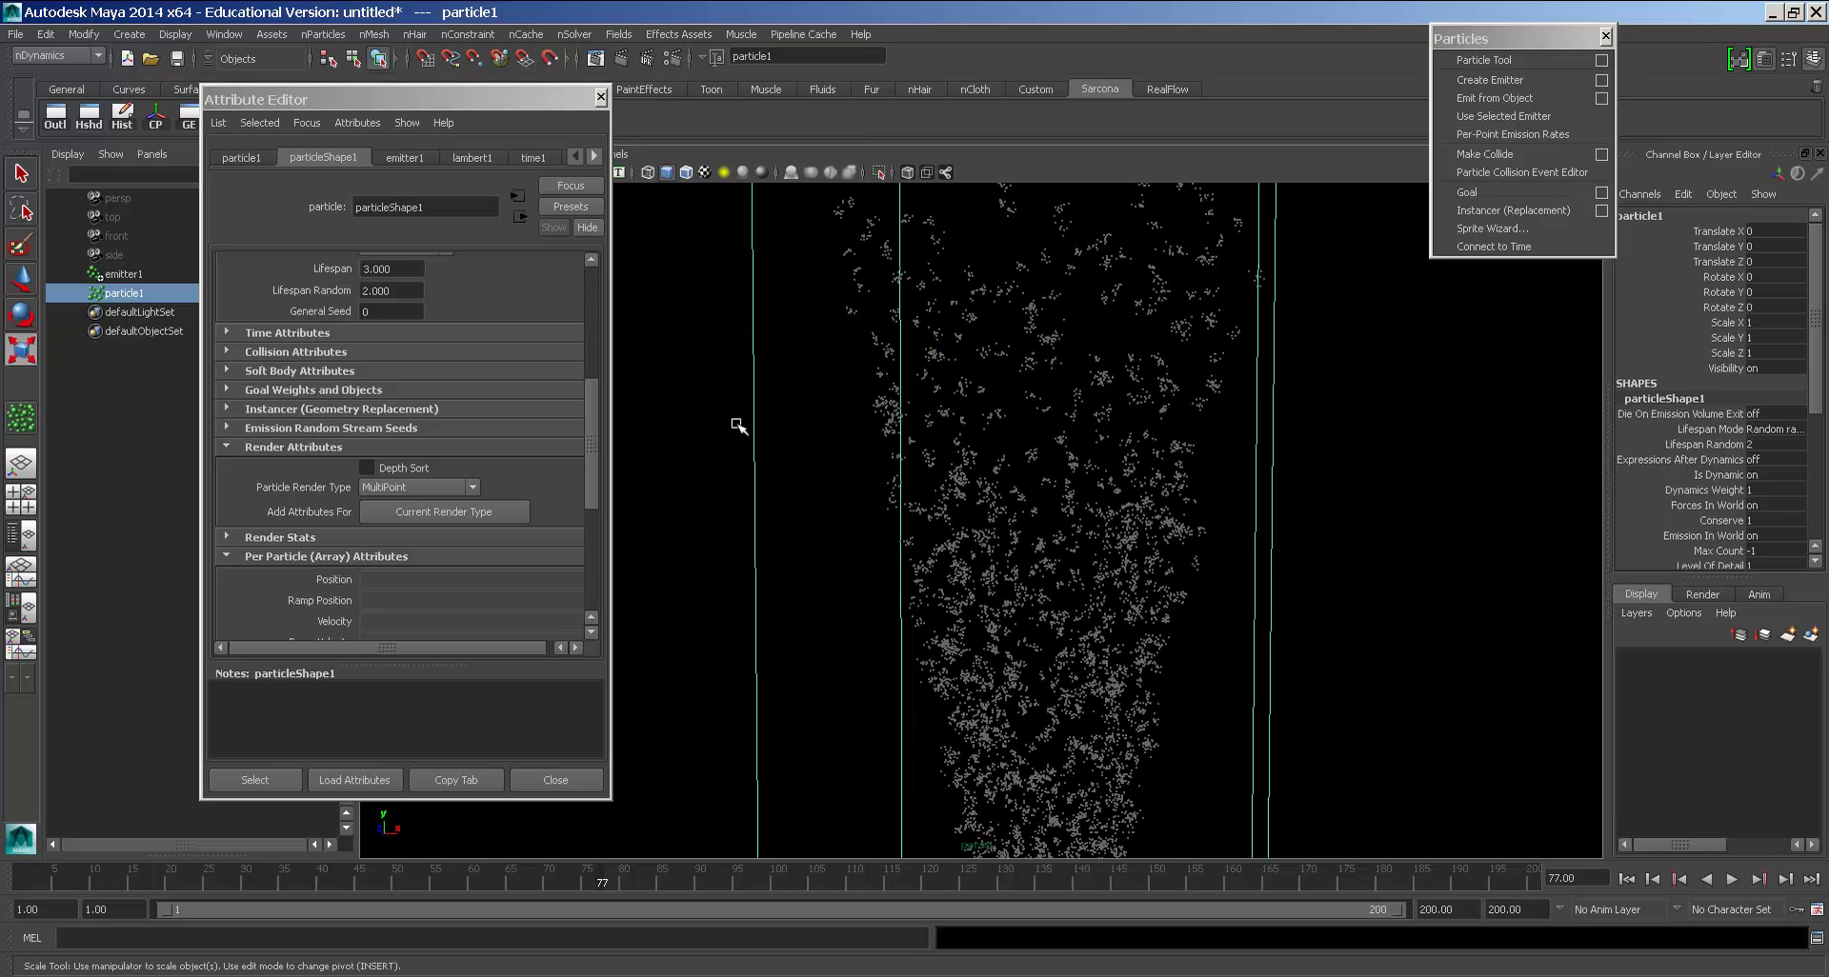
Step: Preview the Sprites render type on the particles, then return the Particle Render Type to MultiPoint
{"action": "left_click", "coordinate": [430, 487]}
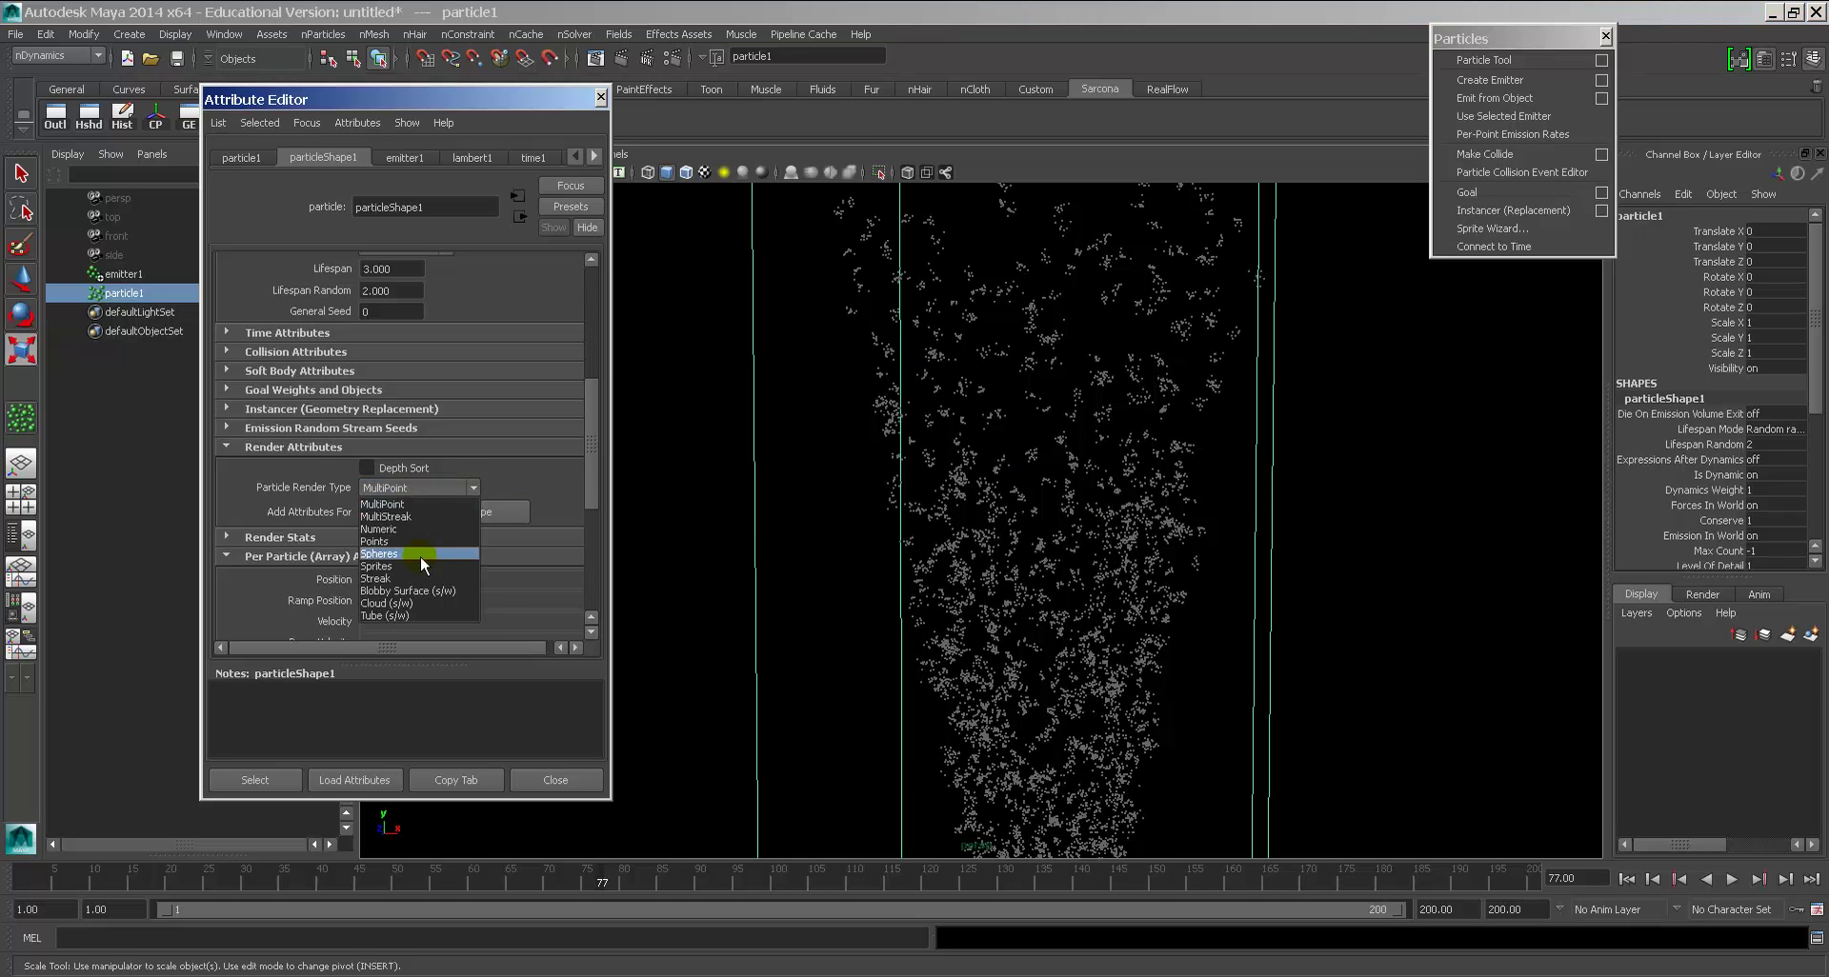
{"action": "left_click", "coordinate": [416, 507]}
{"action": "left_click", "coordinate": [417, 488]}
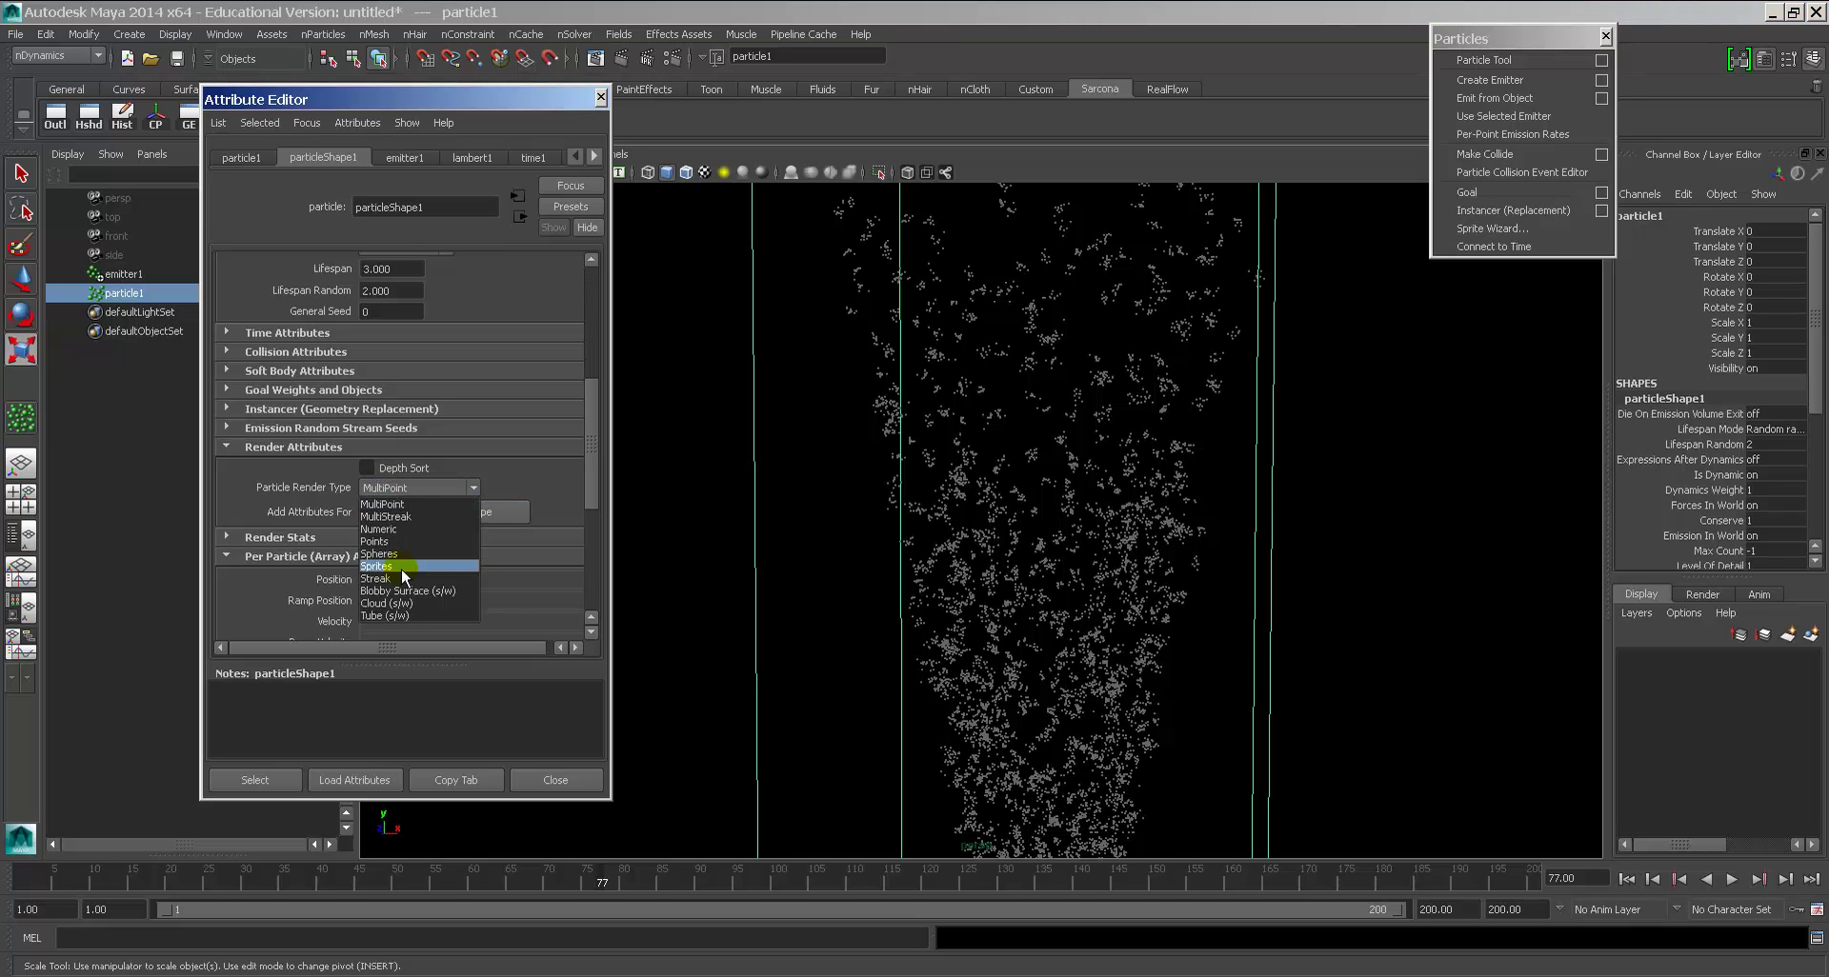
{"action": "left_click", "coordinate": [410, 566]}
{"action": "left_click", "coordinate": [415, 489]}
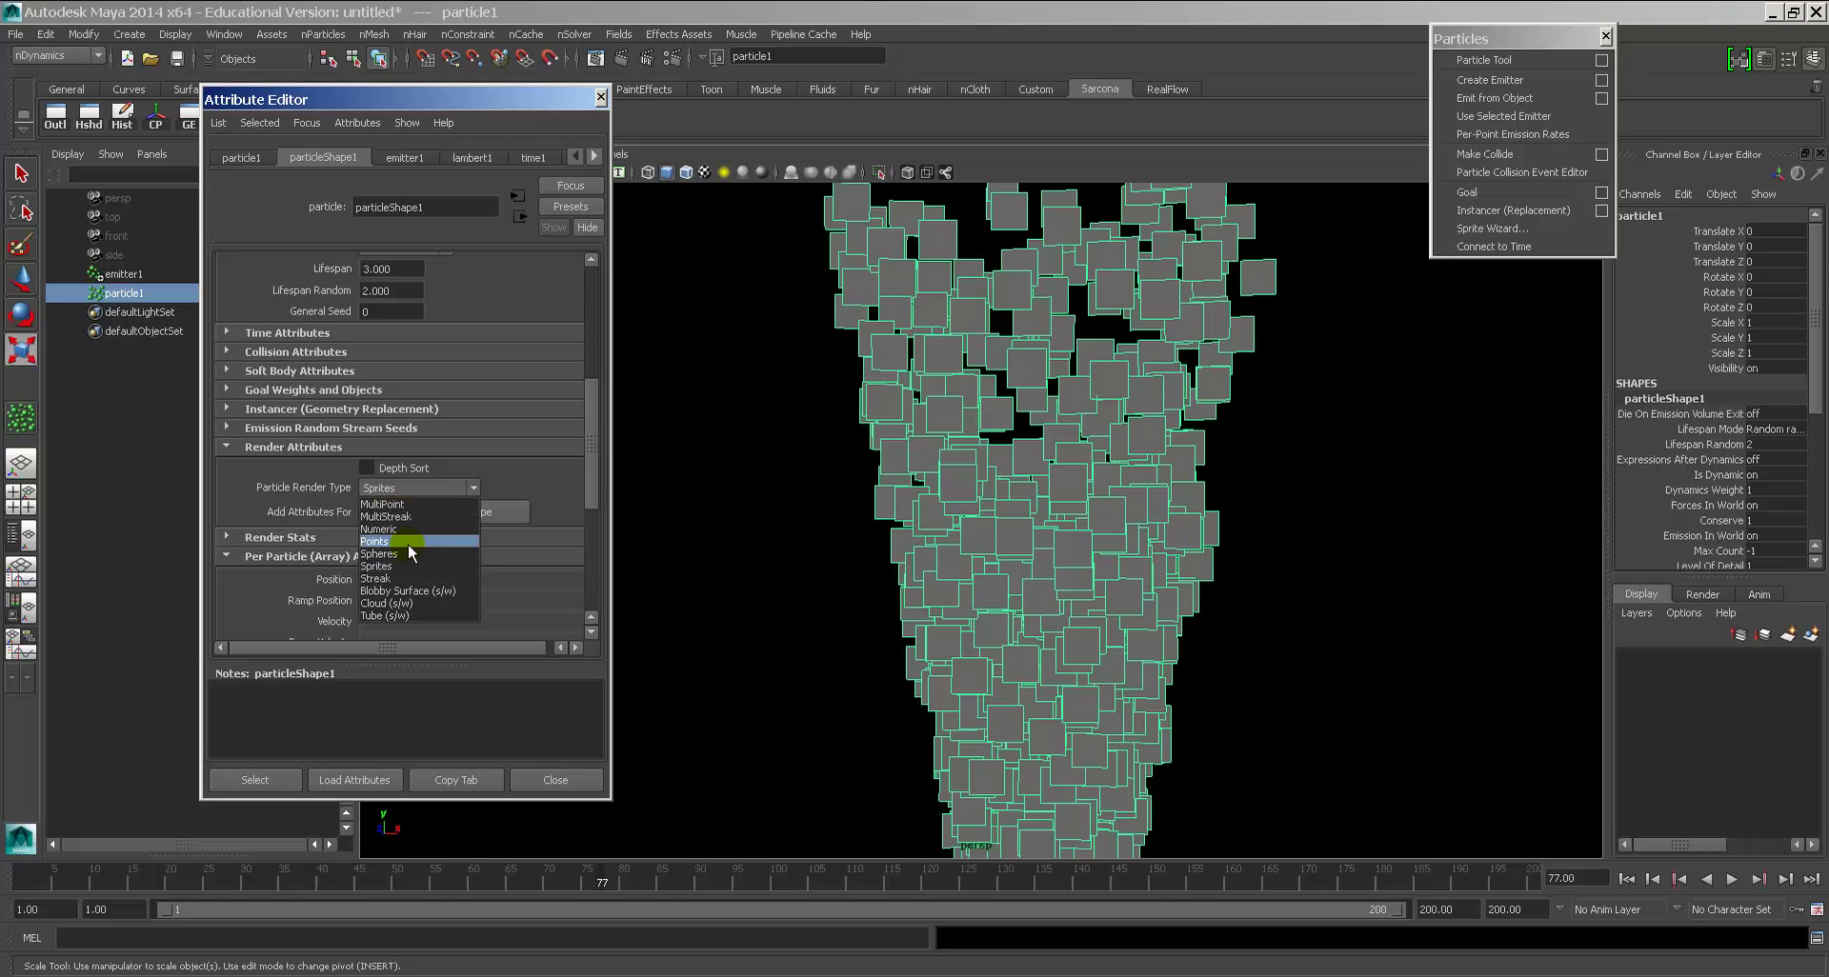
{"action": "left_click", "coordinate": [415, 504]}
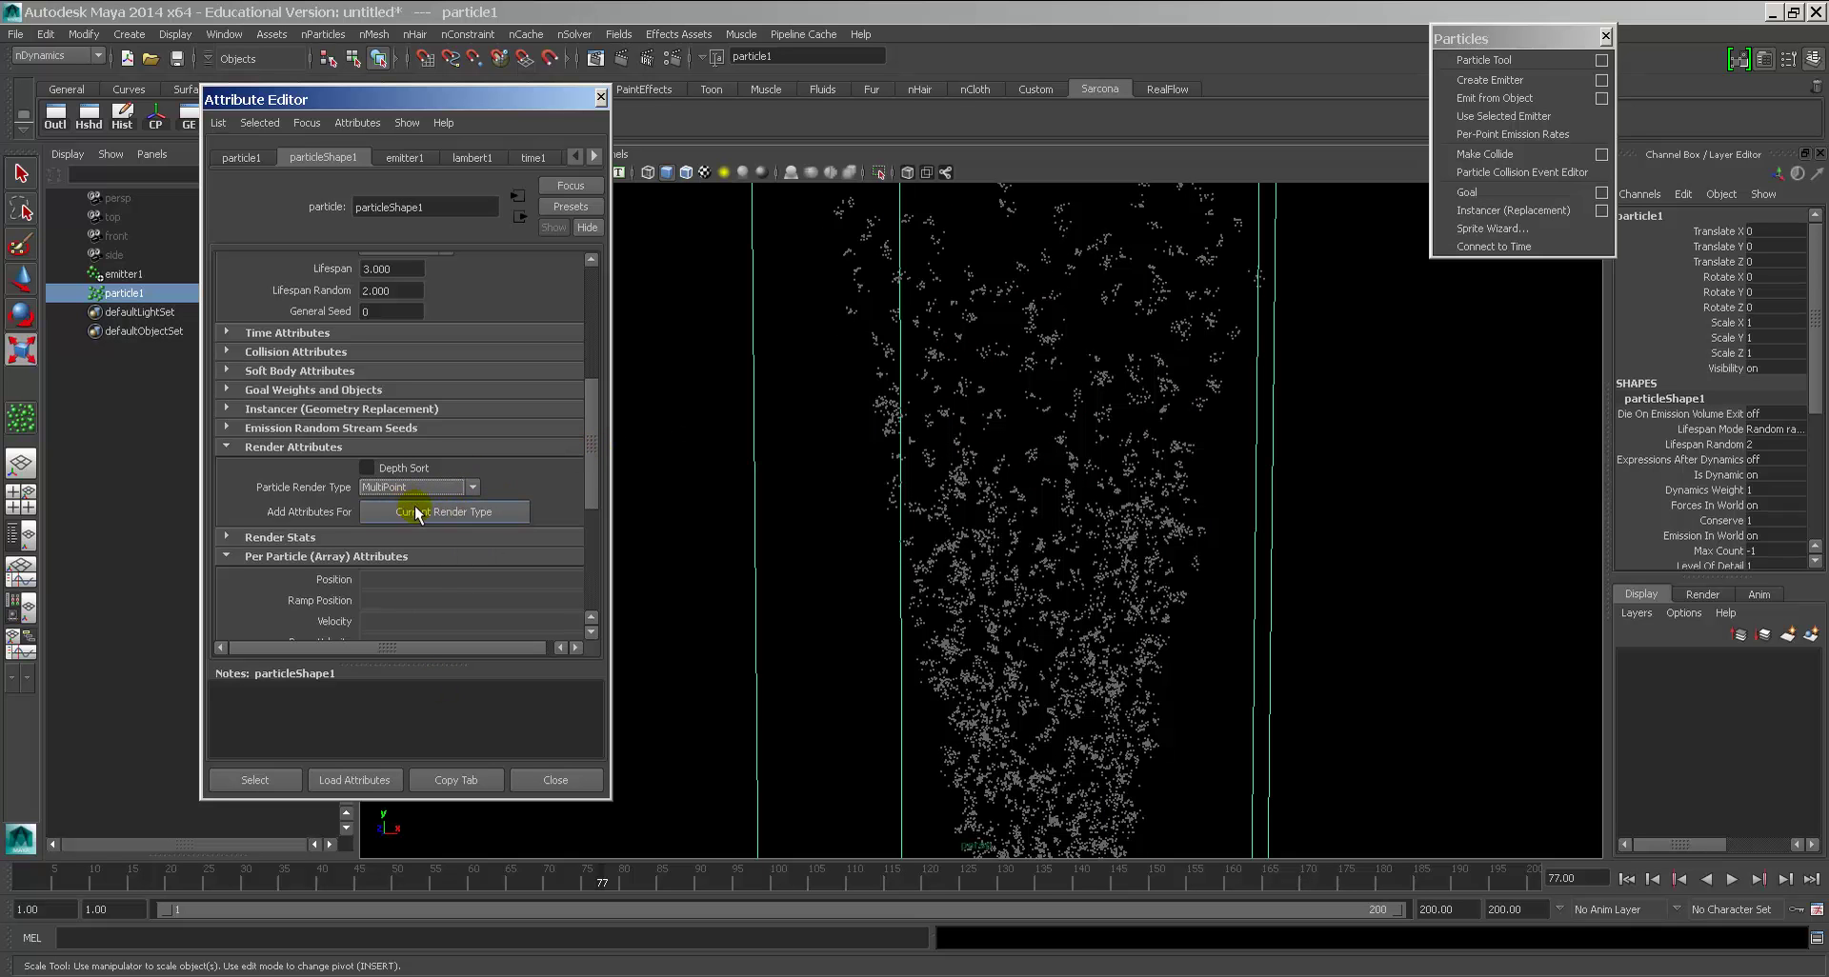
Step: Set the Particle Render Type to MultiStreak and add the attributes for that render type
{"action": "left_click", "coordinate": [421, 487]}
{"action": "left_click", "coordinate": [433, 516]}
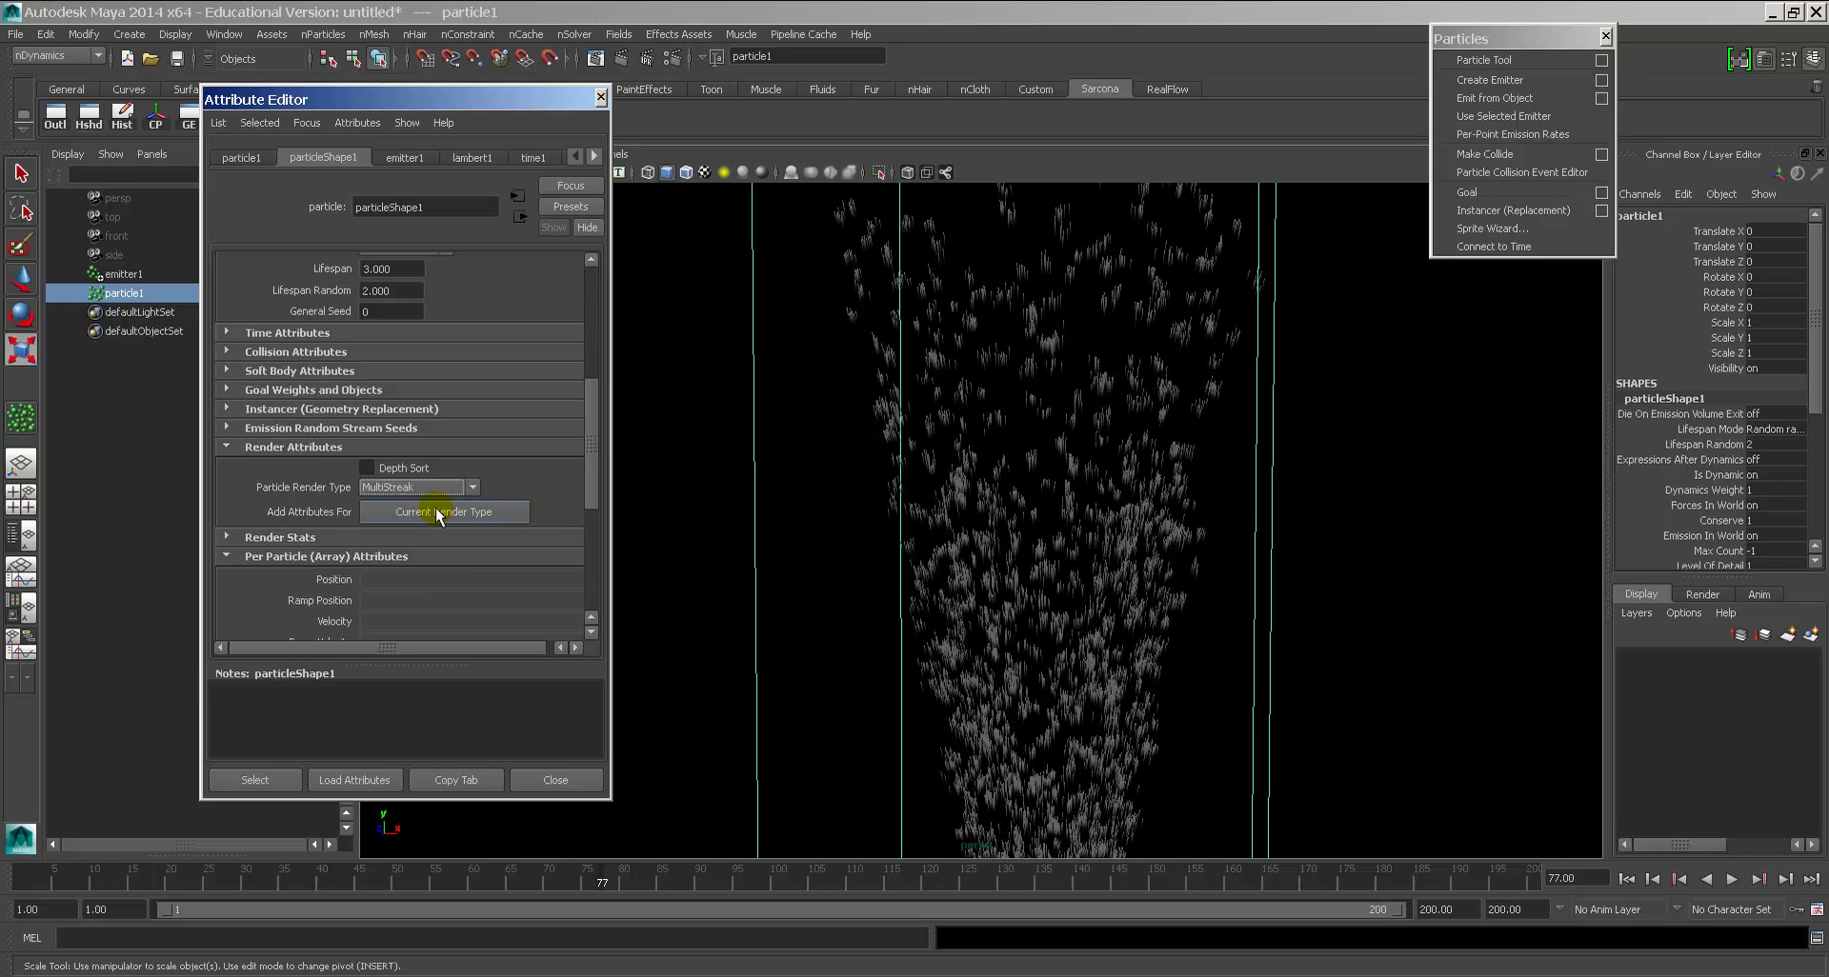
{"action": "left_click", "coordinate": [437, 512]}
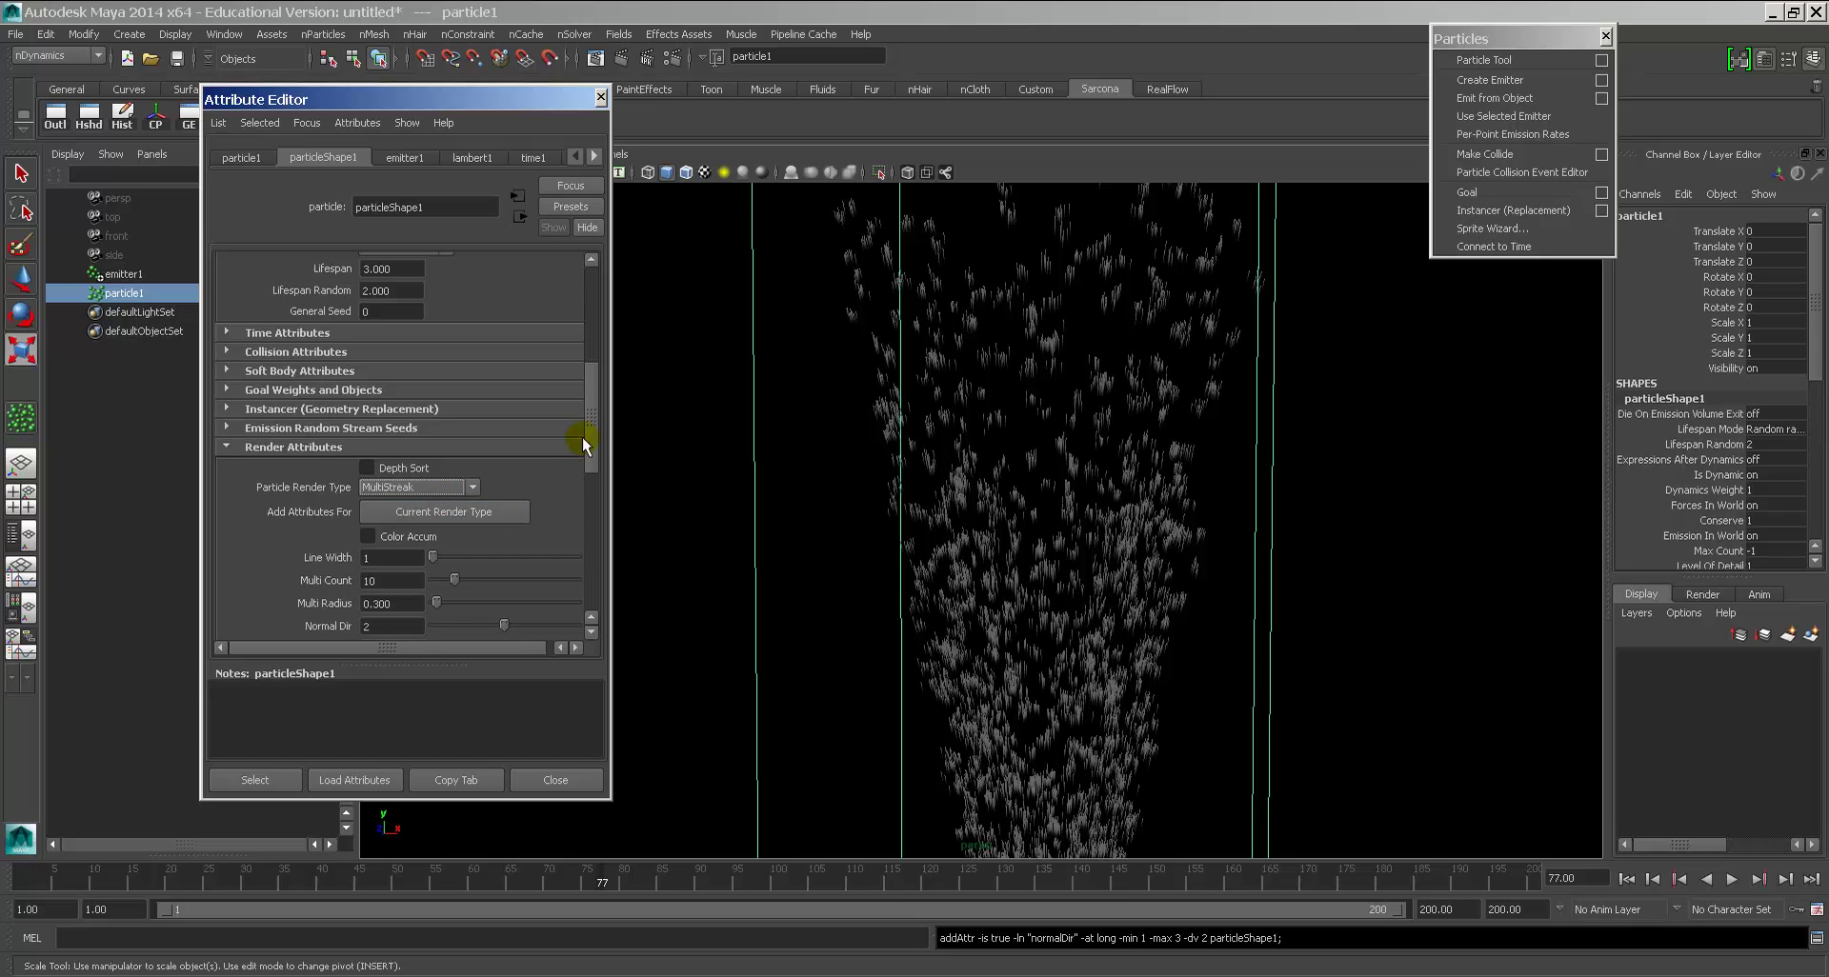
Step: Raise the streaks' Multi Count to 19, Multi Radius to 1.391 and Tail Size to 1.987
{"action": "left_click_drag", "start_coordinate": [582, 439], "coordinate": [579, 488]}
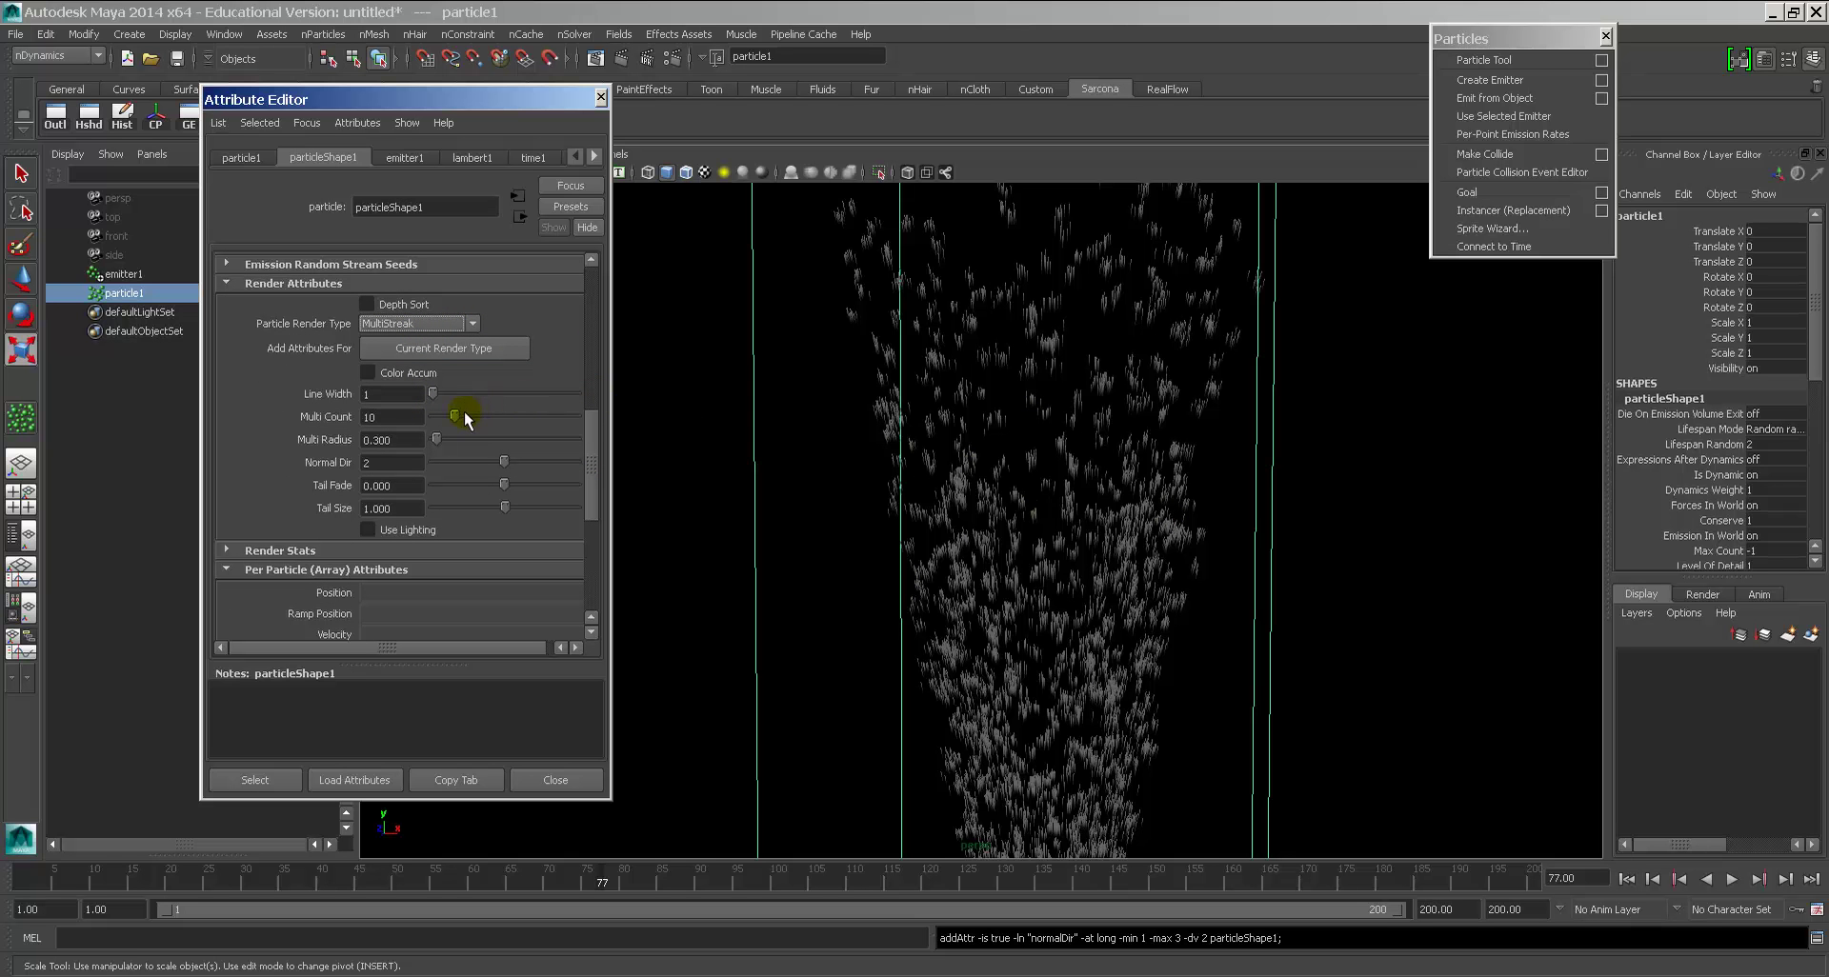
{"action": "mouse_move", "coordinate": [465, 415]}
{"action": "left_mouse_down"}
{"action": "mouse_move", "coordinate": [568, 417]}
{"action": "mouse_move", "coordinate": [419, 418]}
{"action": "mouse_move", "coordinate": [476, 417]}
{"action": "mouse_move", "coordinate": [453, 443]}
{"action": "left_mouse_up"}
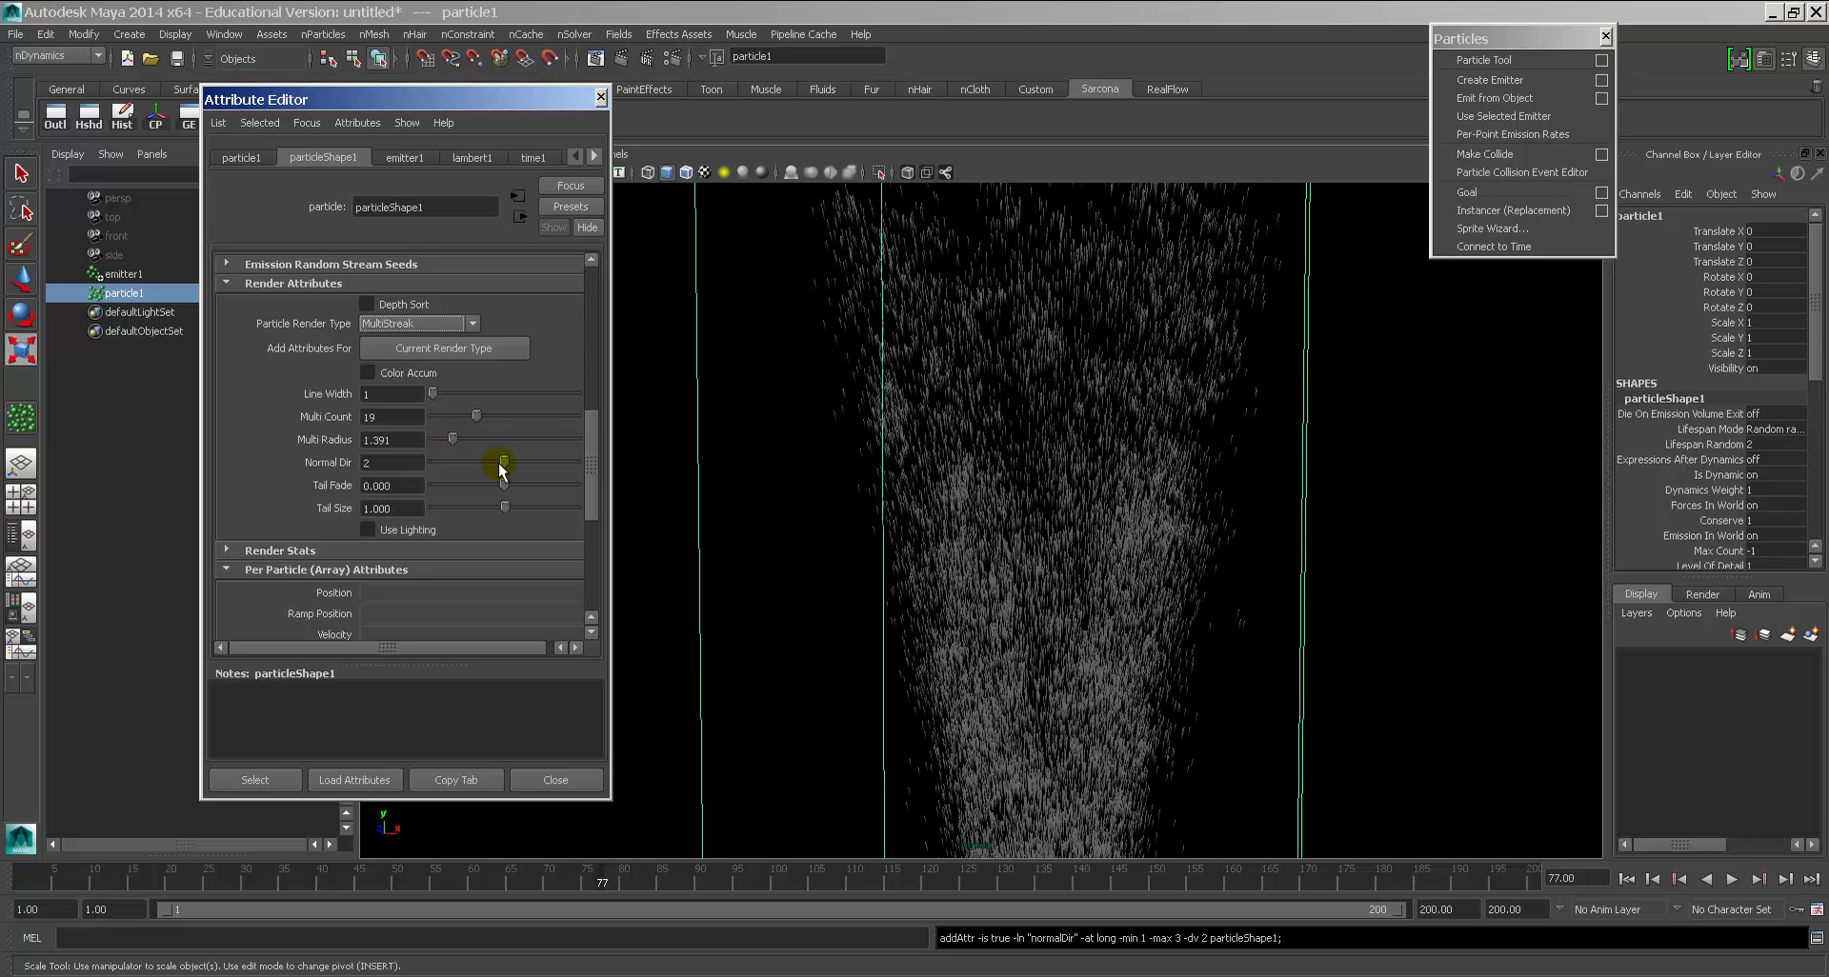
{"action": "mouse_move", "coordinate": [453, 464]}
{"action": "left_mouse_down"}
{"action": "mouse_move", "coordinate": [499, 464]}
{"action": "mouse_move", "coordinate": [506, 512]}
{"action": "left_mouse_up"}
Step: Enable Use Lighting and Color Accum for the MultiStreak particles and inspect the streaks up close
{"action": "left_click", "coordinate": [407, 531]}
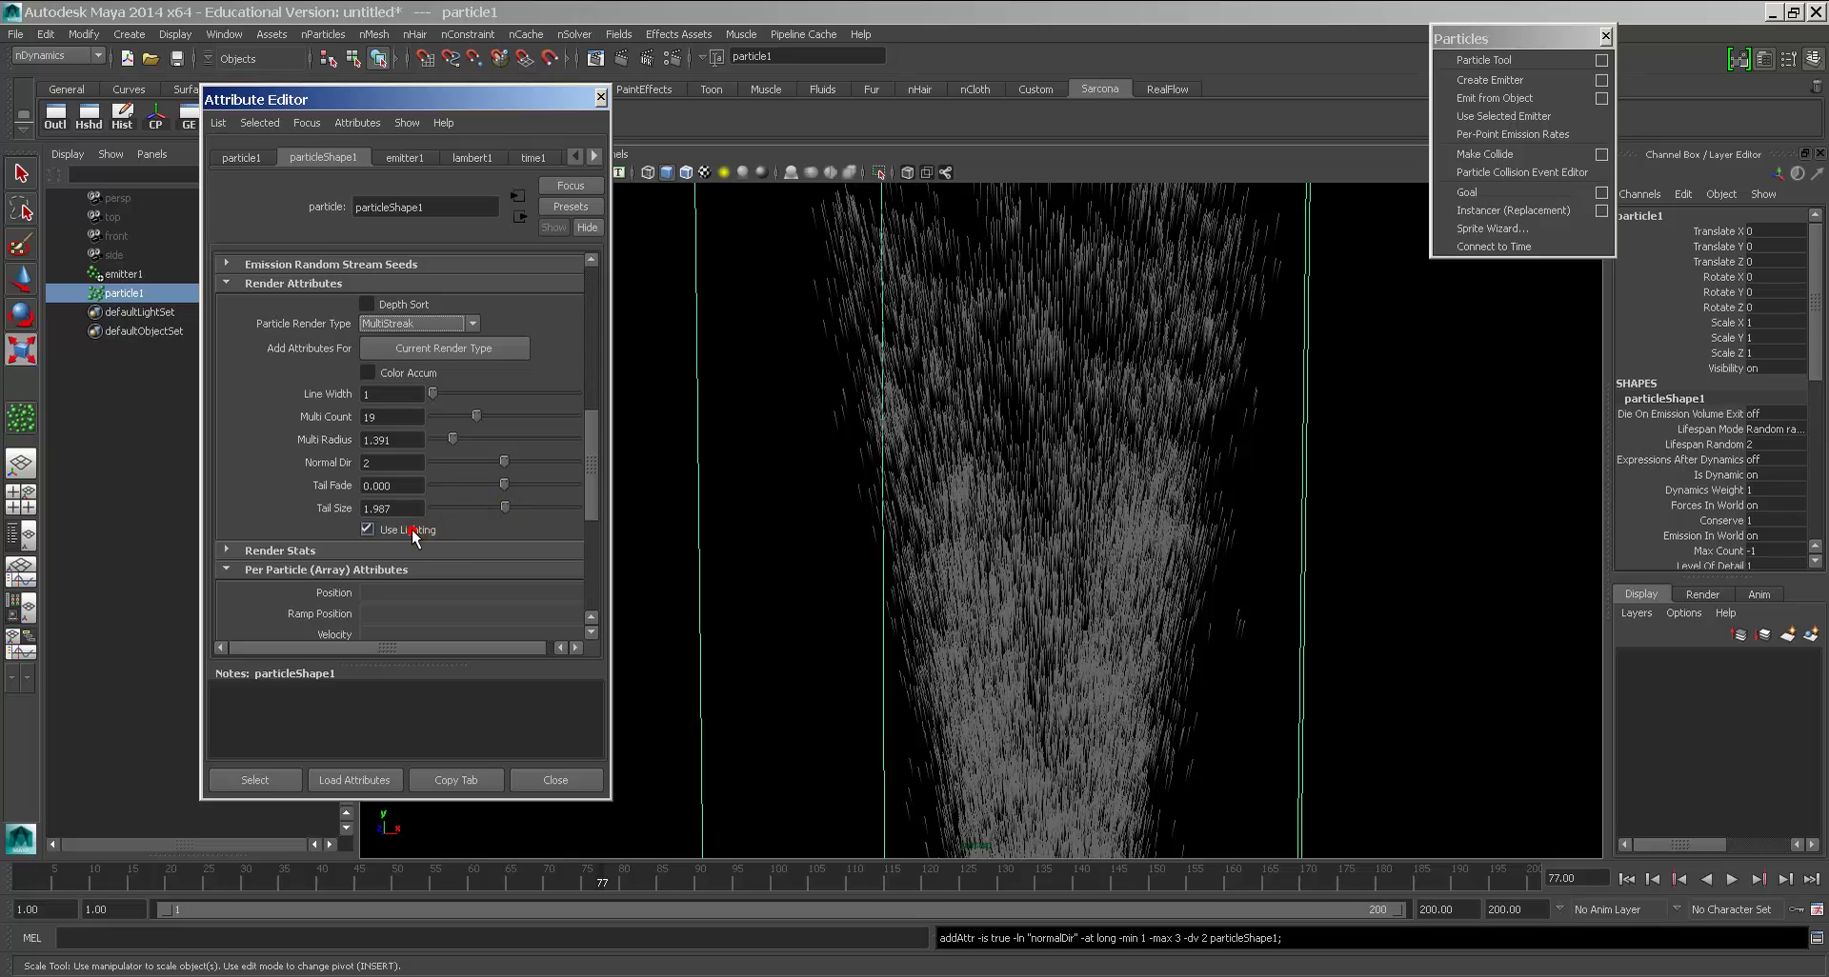
{"action": "left_click", "coordinate": [423, 375]}
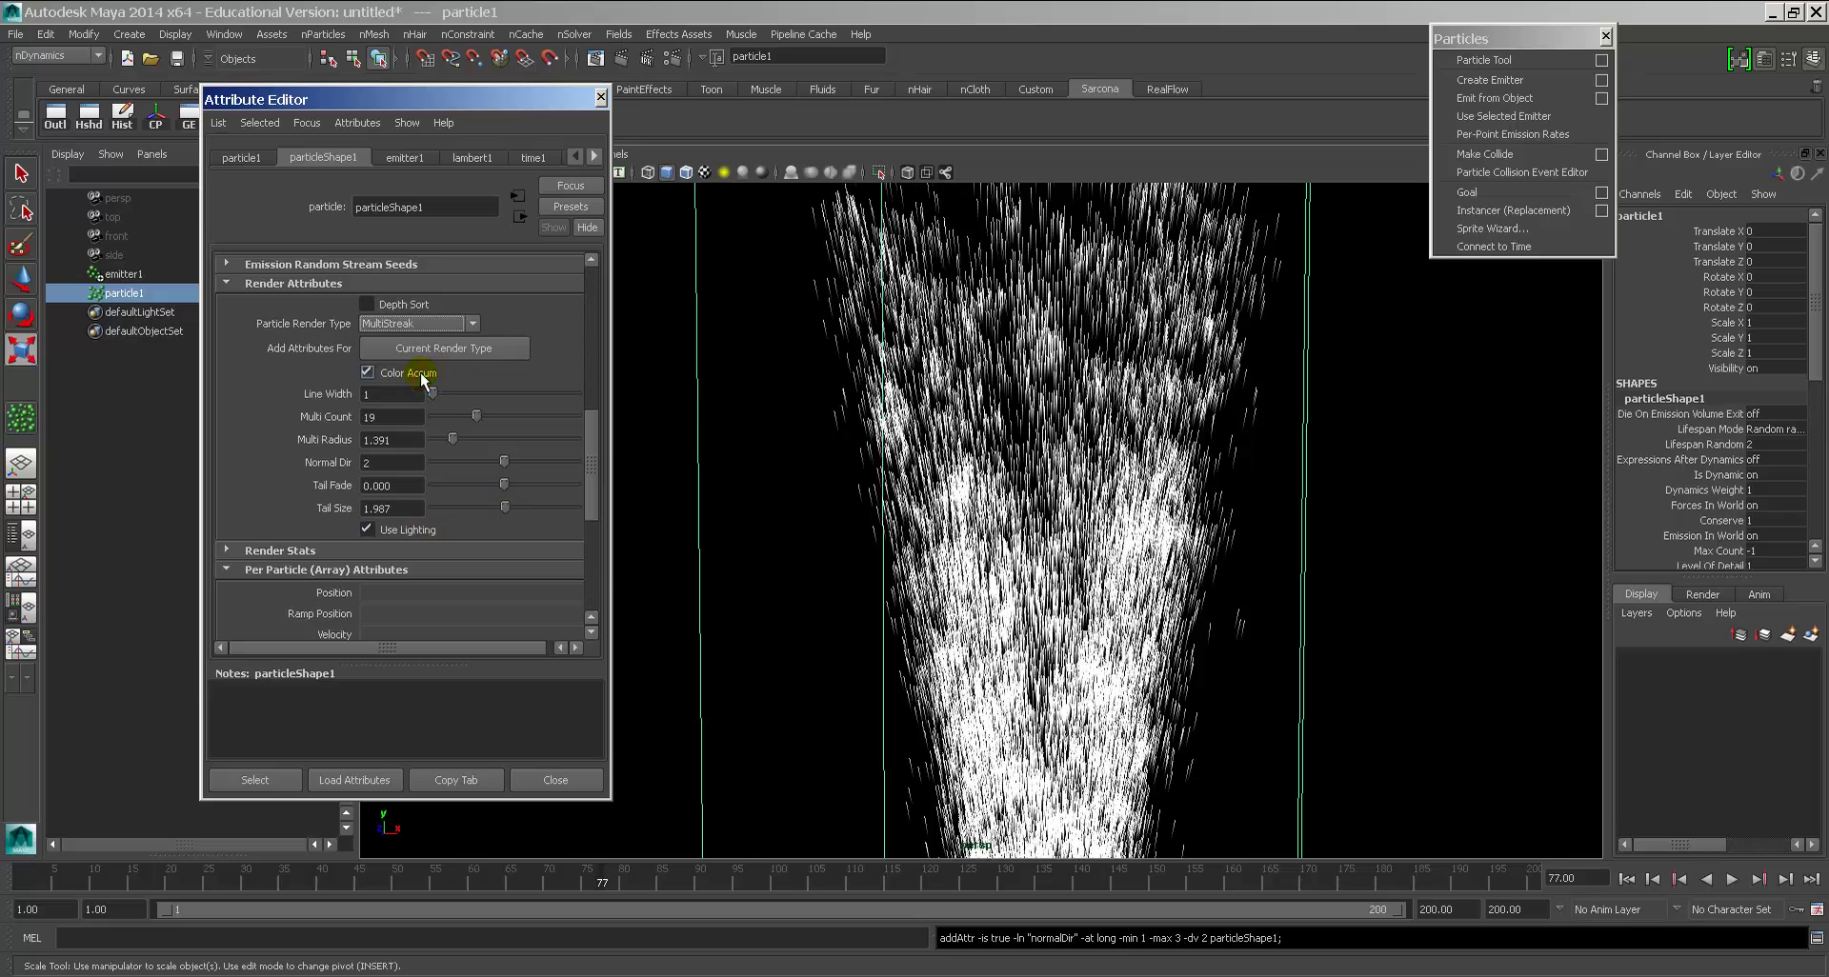
{"action": "left_click_drag", "start_coordinate": [958, 551], "coordinate": [1007, 544], "text": "alt"}
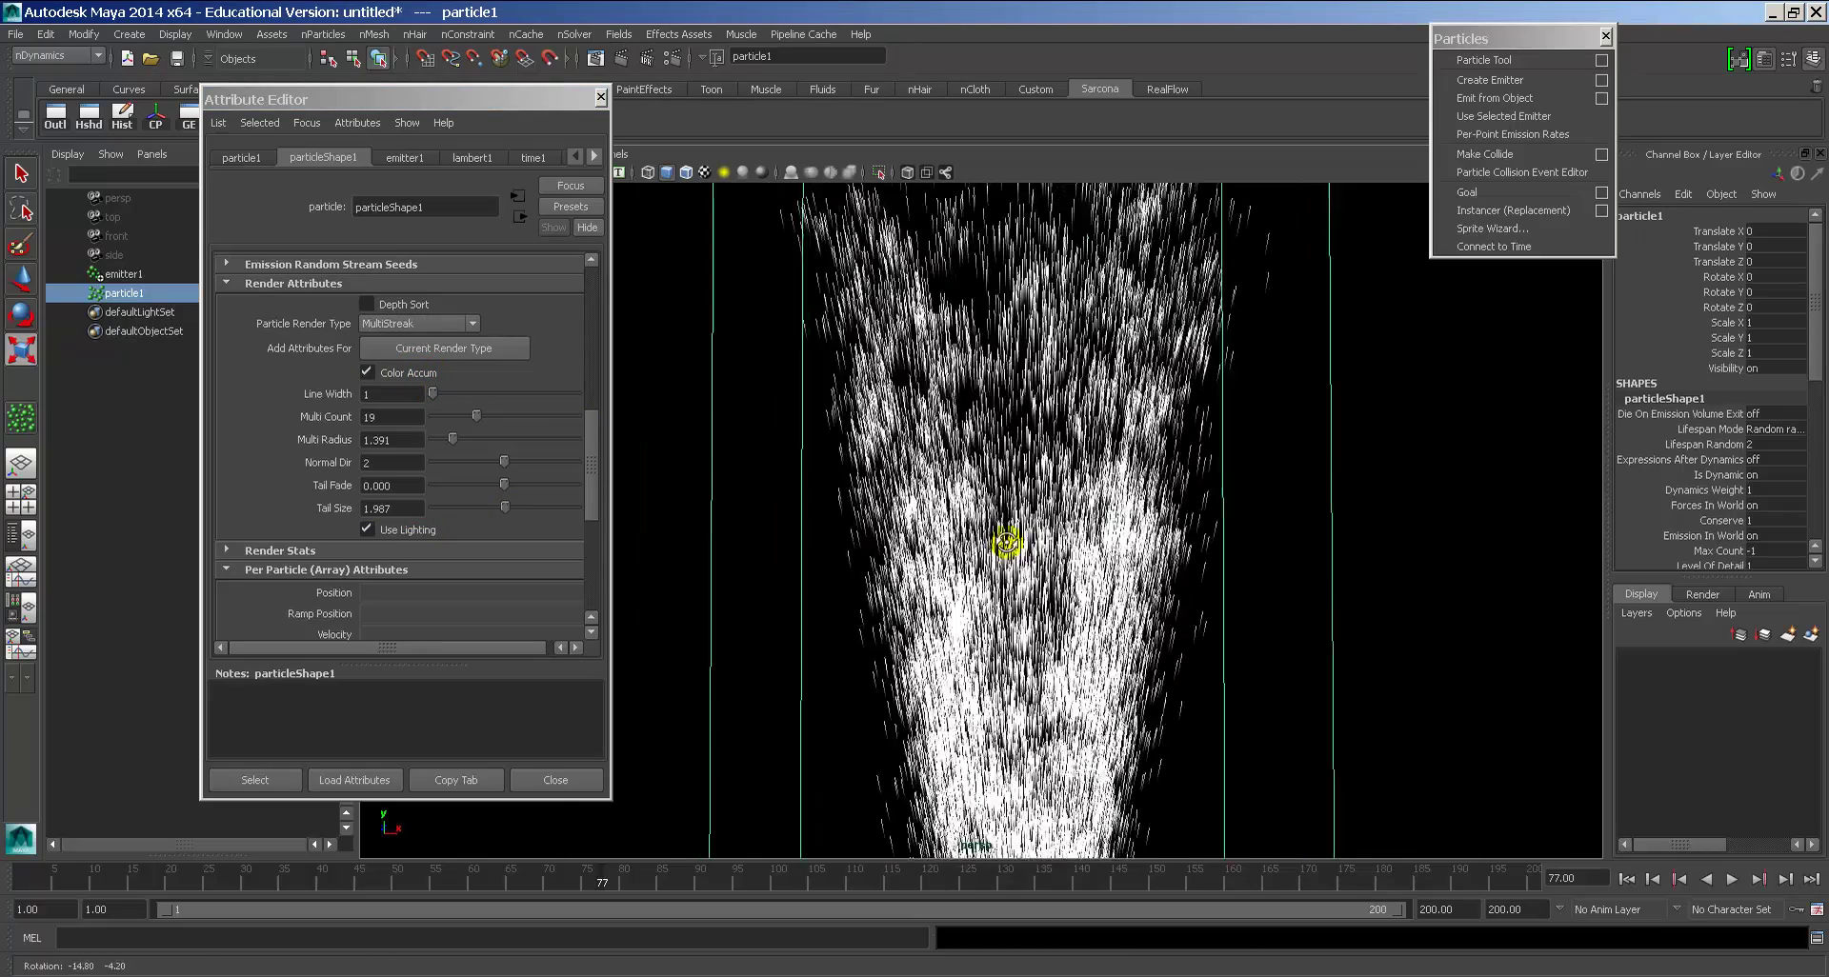
{"action": "right_click_drag", "start_coordinate": [1007, 544], "coordinate": [1473, 625], "text": "alt"}
{"action": "left_click_drag", "start_coordinate": [1227, 583], "coordinate": [1041, 502], "text": "alt"}
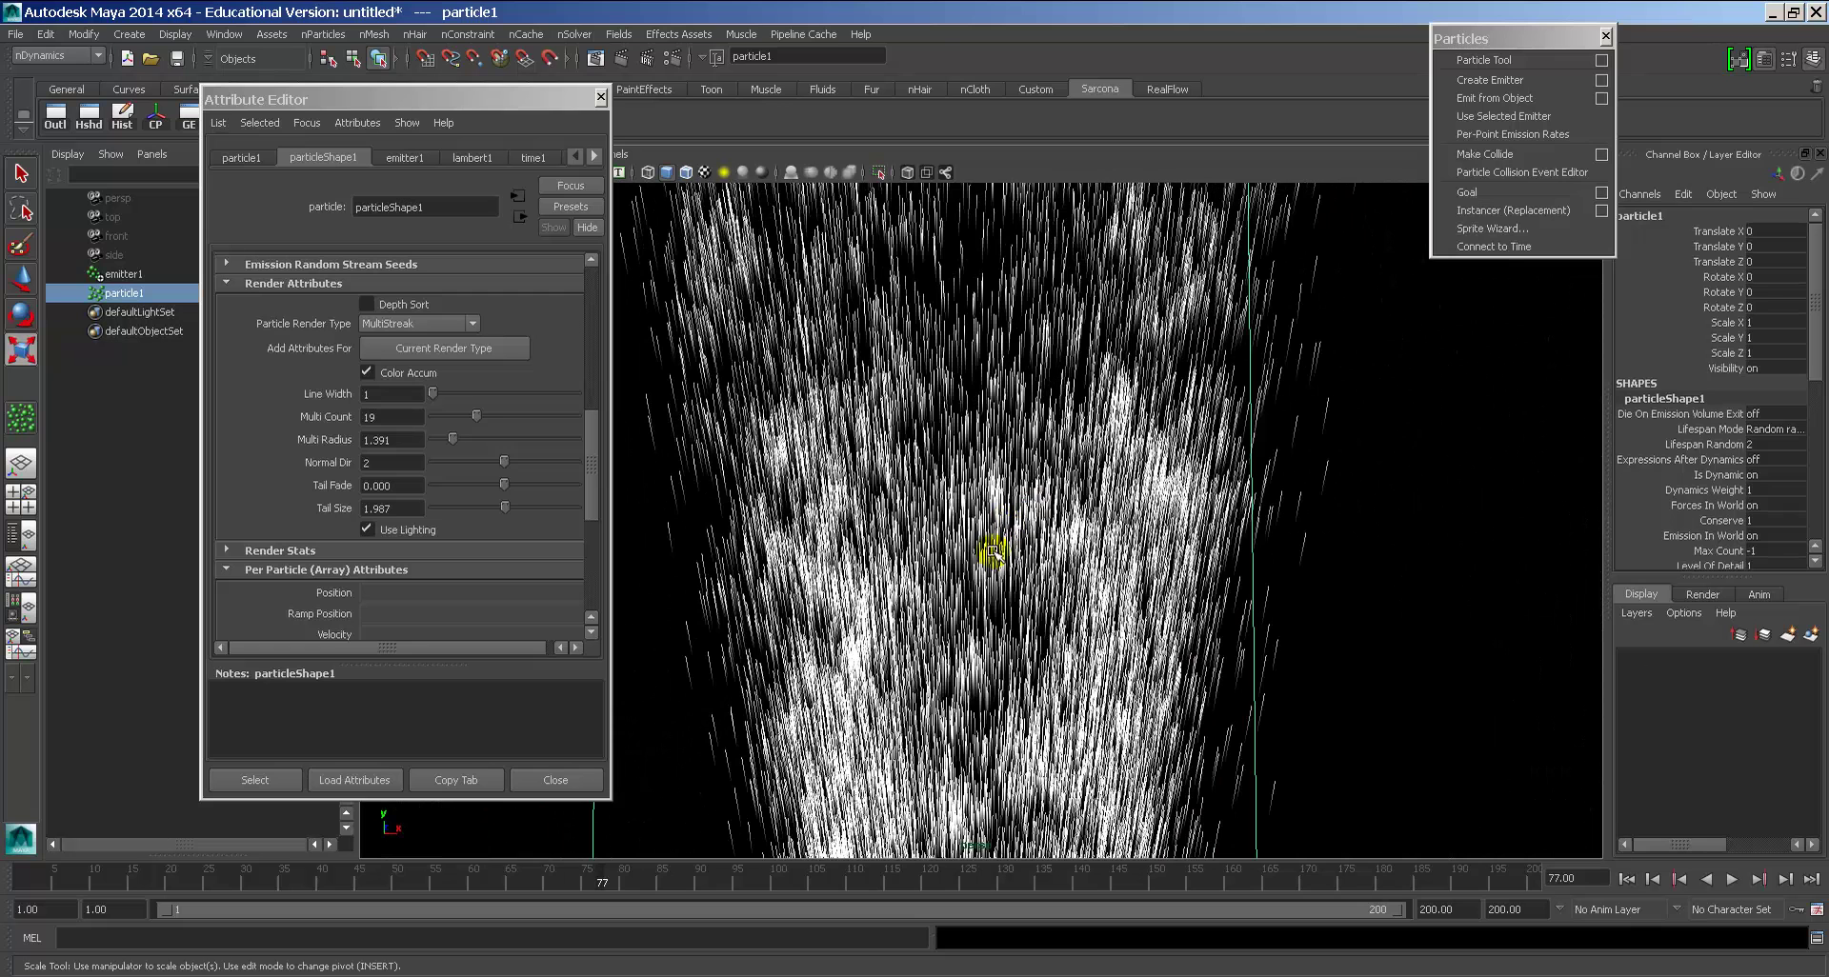
{"action": "right_click_drag", "start_coordinate": [768, 498], "coordinate": [890, 540], "text": "alt"}
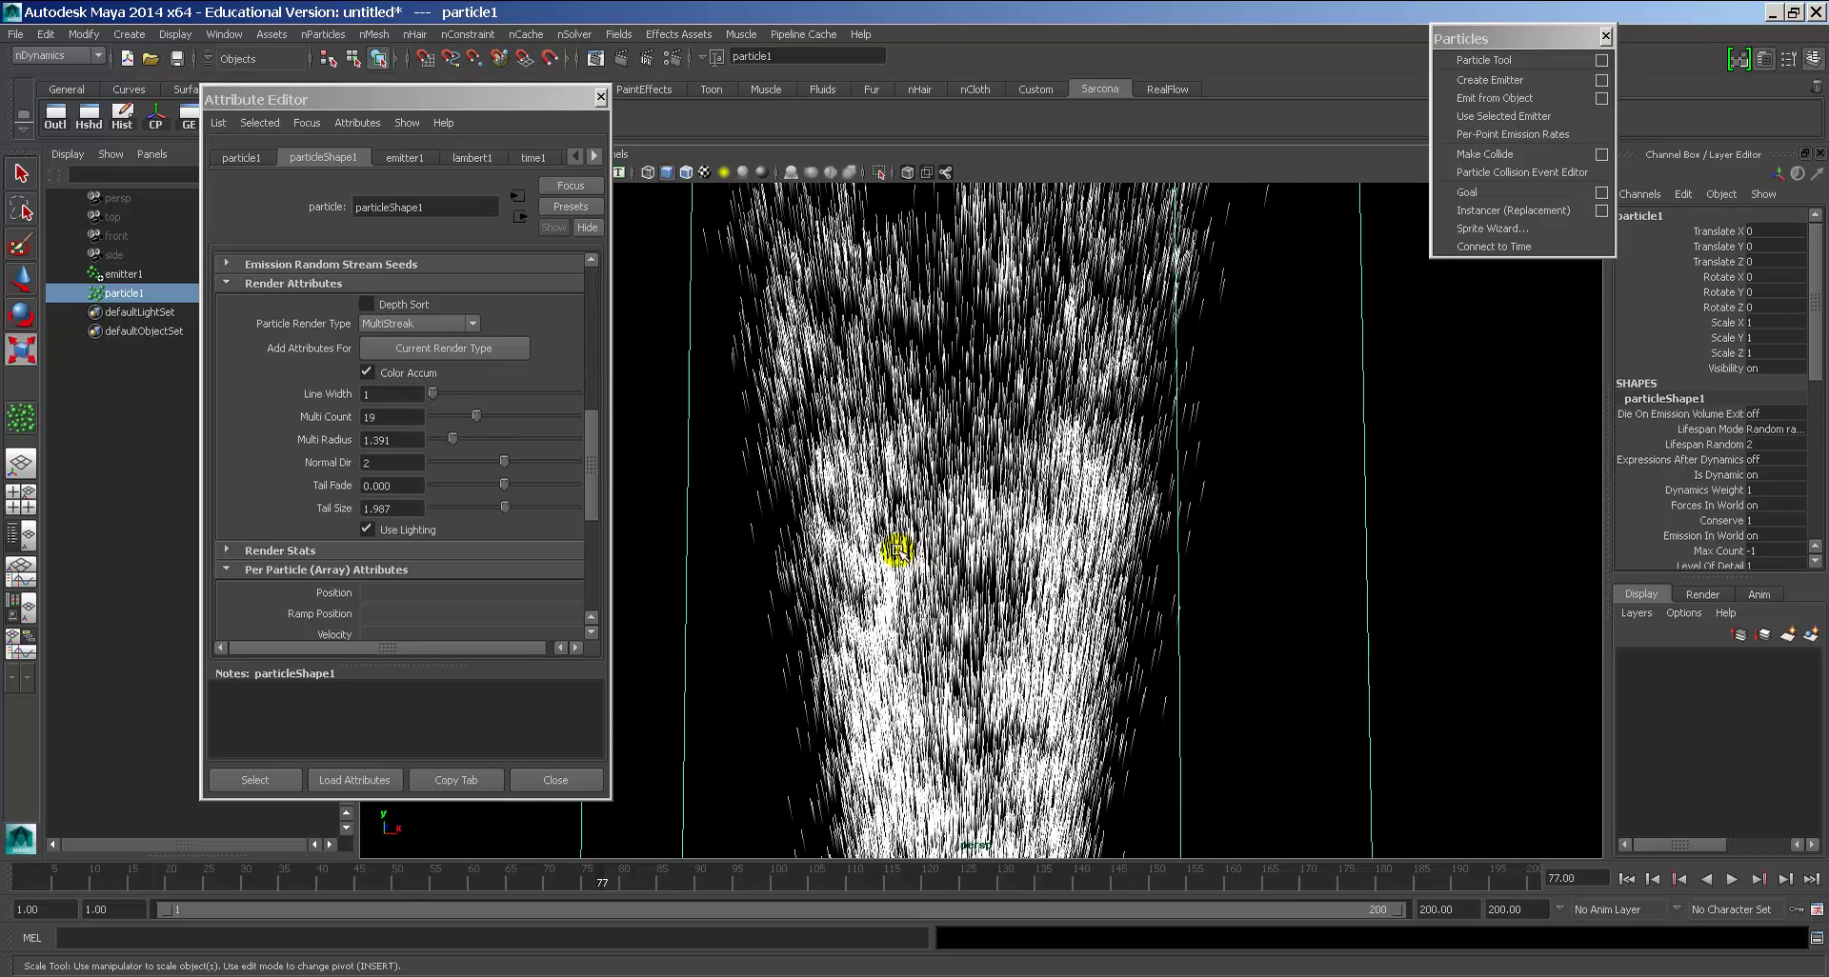
Step: Set the Particle Render Type to MultiPoint, add its render attributes and set the Point Size to 1
{"action": "left_click", "coordinate": [429, 324]}
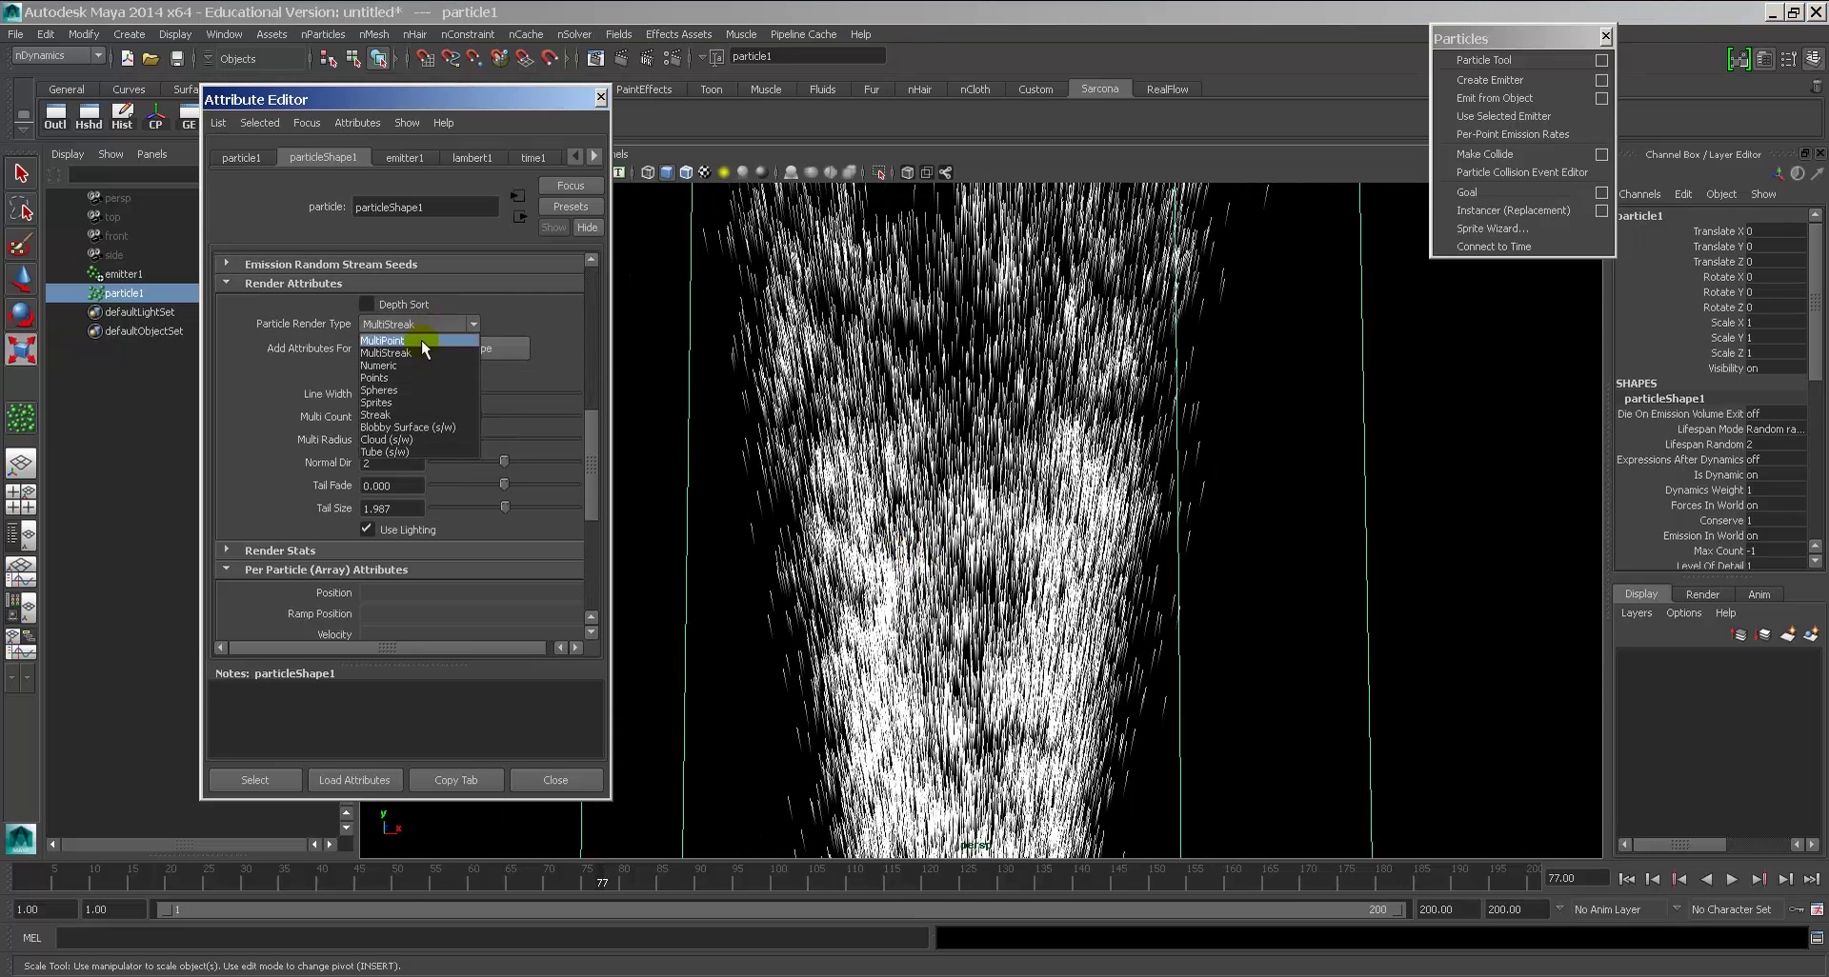
{"action": "left_click", "coordinate": [421, 341]}
{"action": "left_click", "coordinate": [422, 351]}
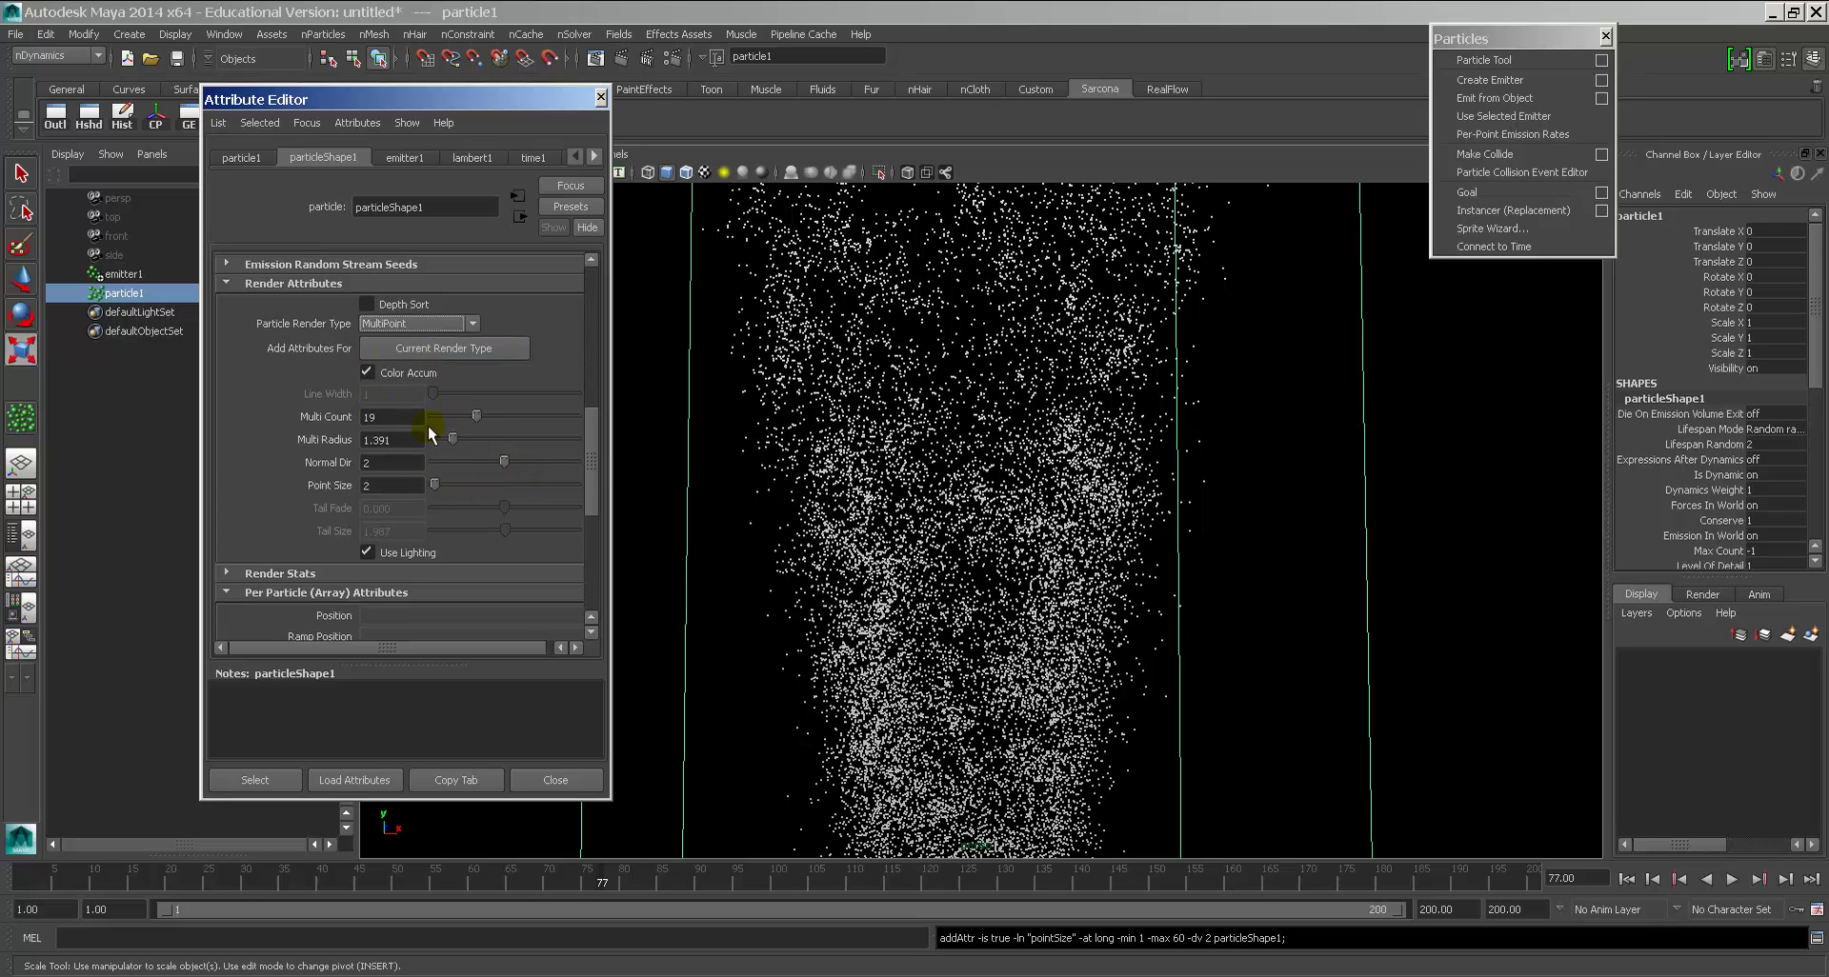
{"action": "double_click", "coordinate": [388, 418]}
{"action": "double_click", "coordinate": [406, 439]}
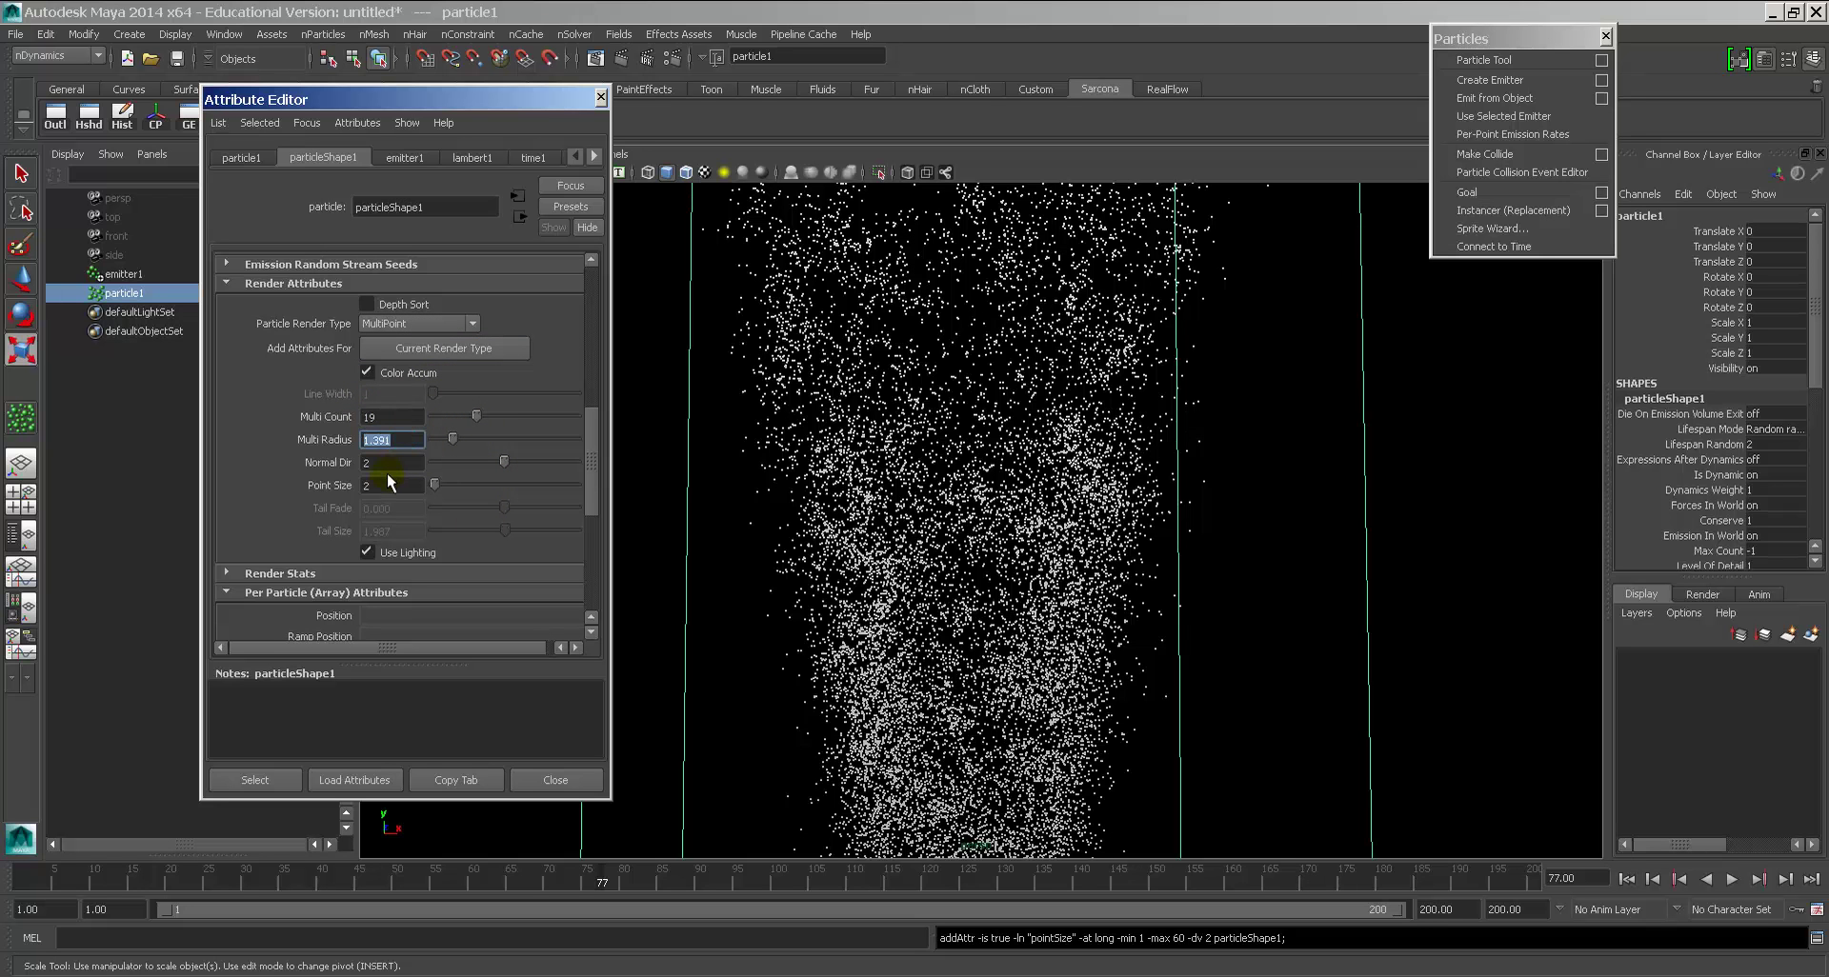
{"action": "left_click", "coordinate": [432, 485]}
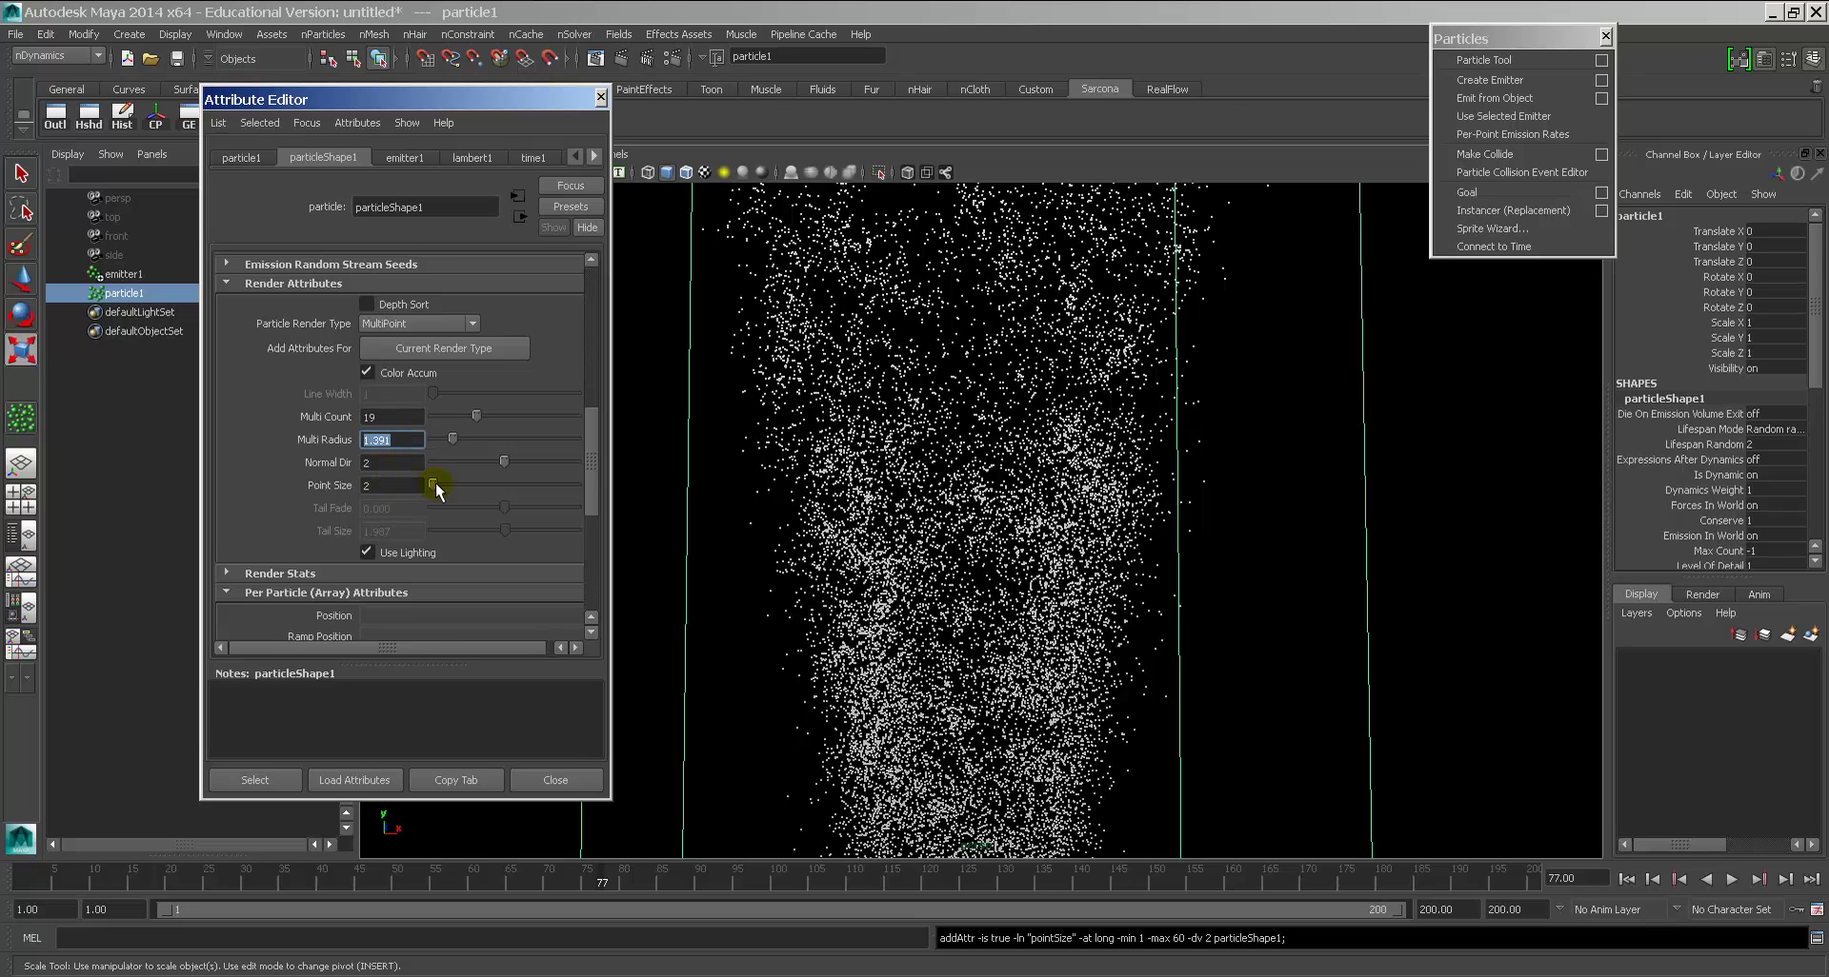
{"action": "mouse_move", "coordinate": [433, 485]}
{"action": "left_mouse_down"}
{"action": "mouse_move", "coordinate": [477, 484]}
{"action": "mouse_move", "coordinate": [431, 484]}
{"action": "left_mouse_up"}
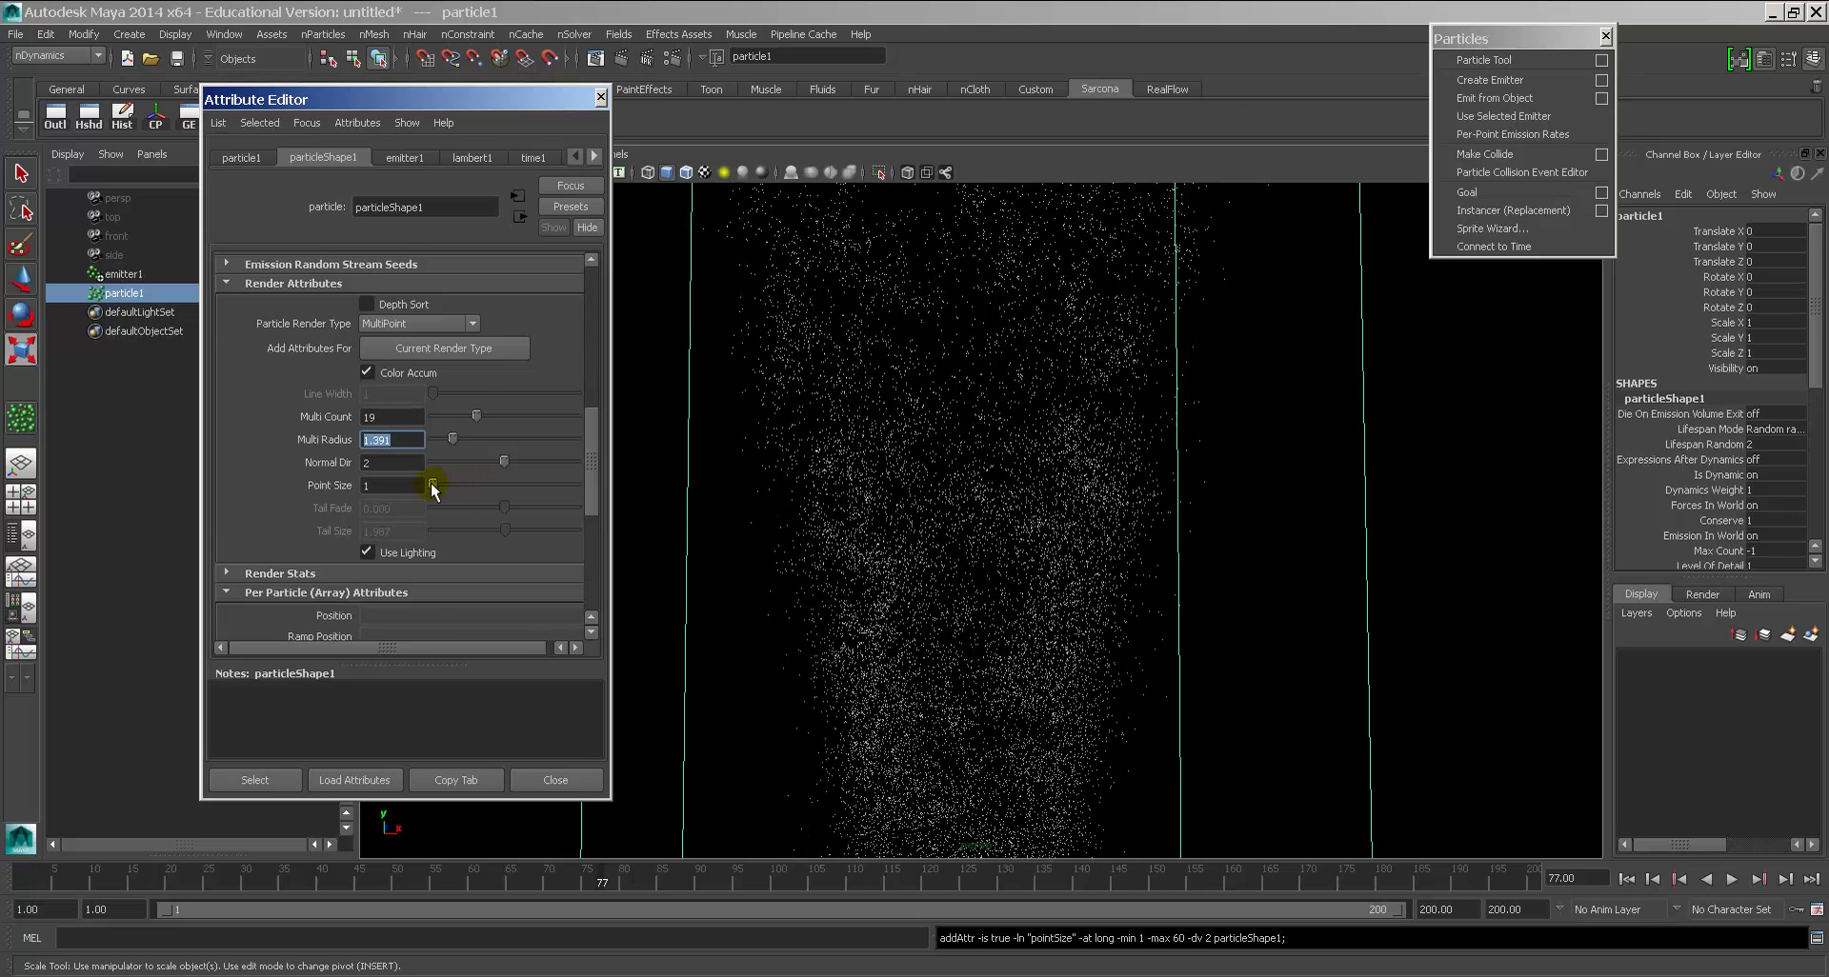
Step: Set the Particle Render Type to Blobby Surface (s/w) and add the attributes for that render type
{"action": "left_click", "coordinate": [443, 324]}
{"action": "left_click", "coordinate": [419, 427]}
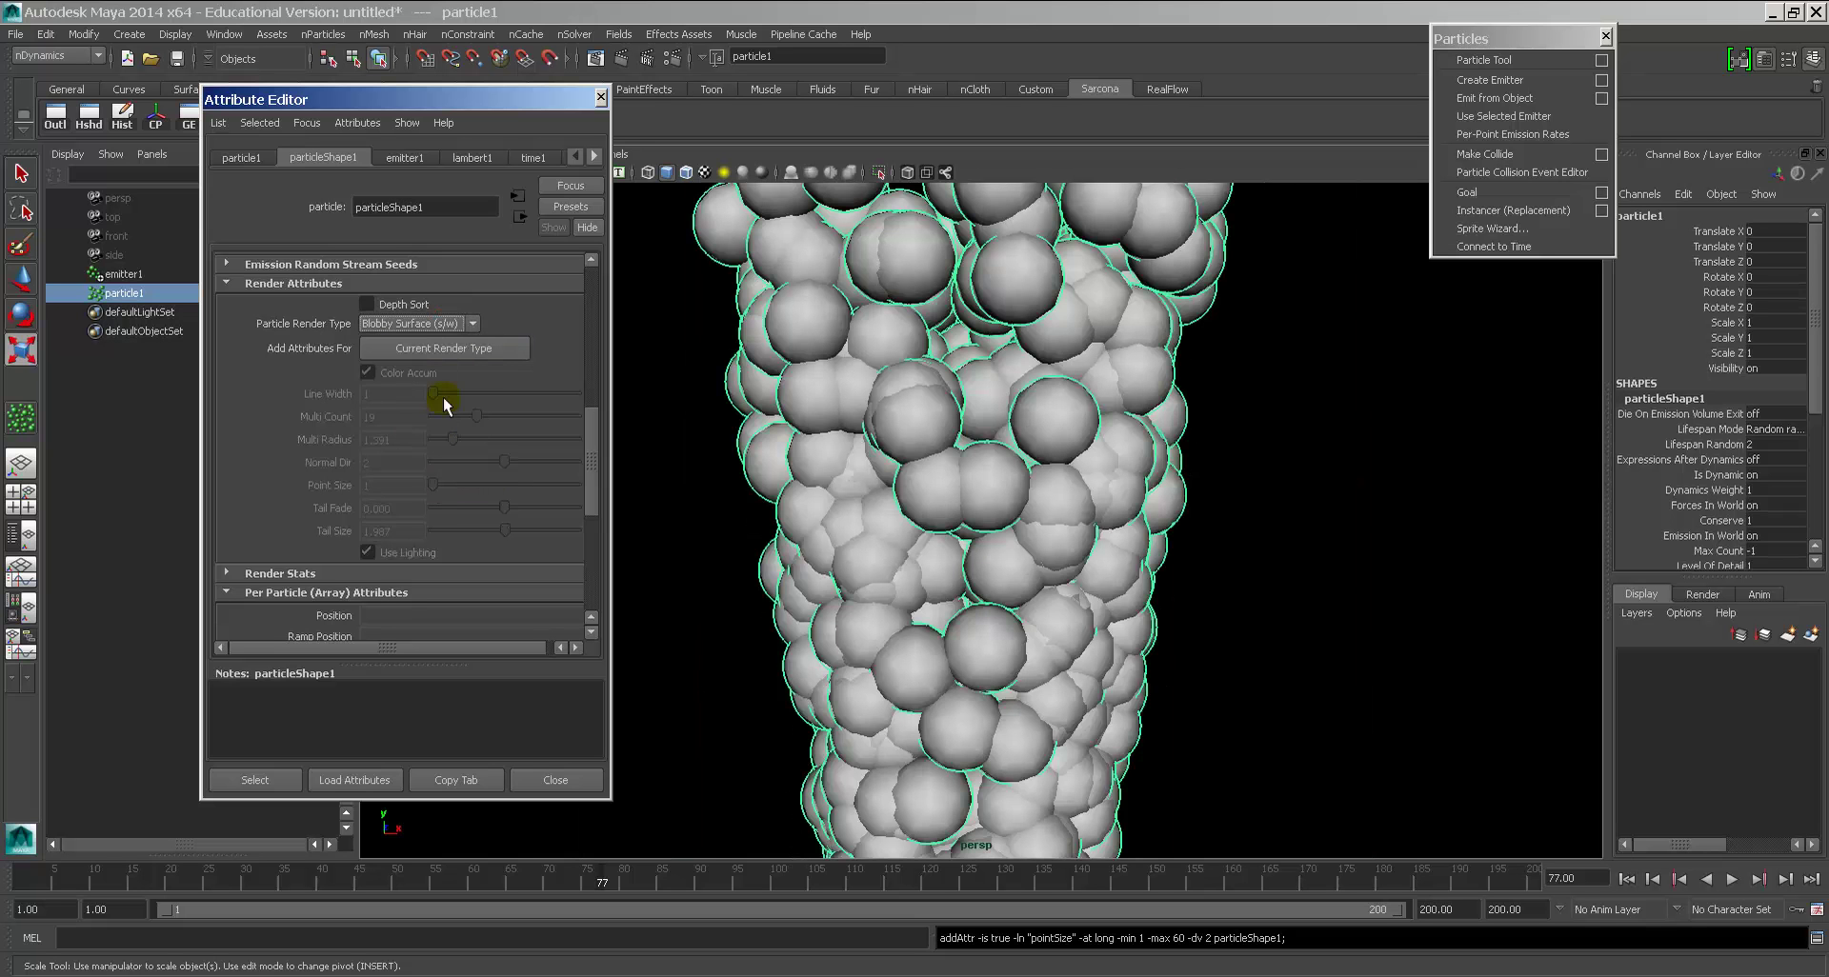
{"action": "left_click", "coordinate": [429, 349]}
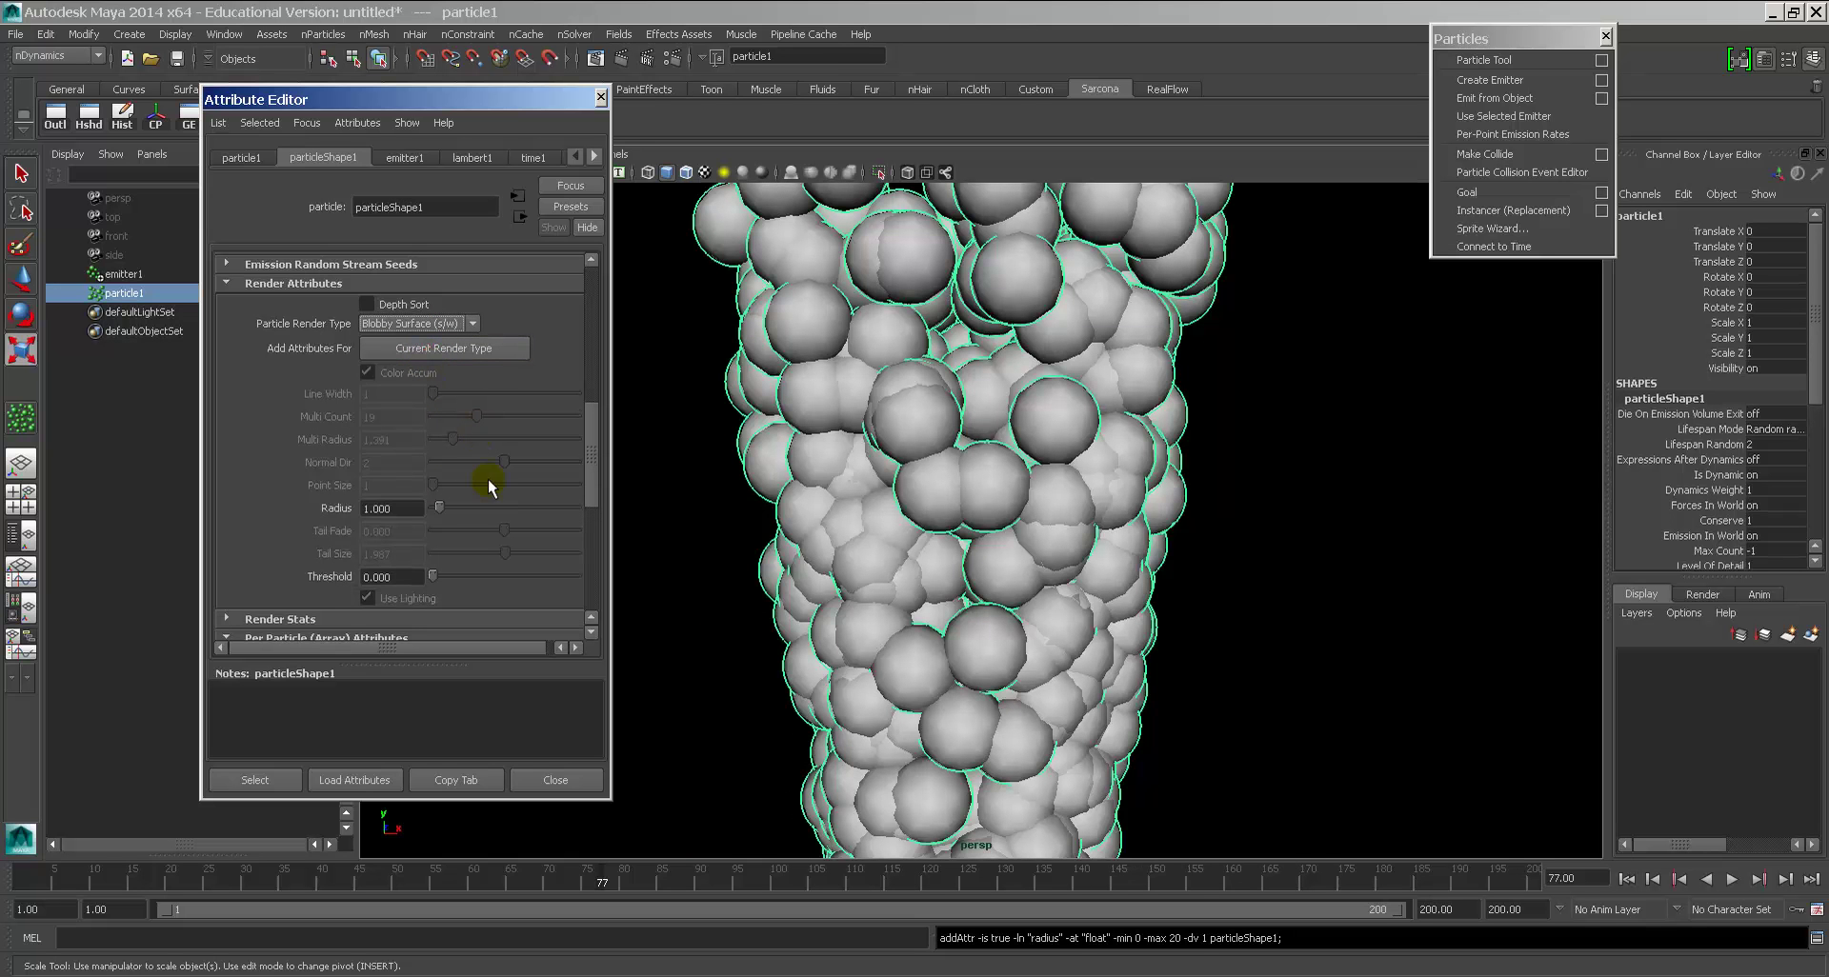
Step: Set the blobby surface Threshold to 1 and render the current frame
{"action": "left_click", "coordinate": [416, 576]}
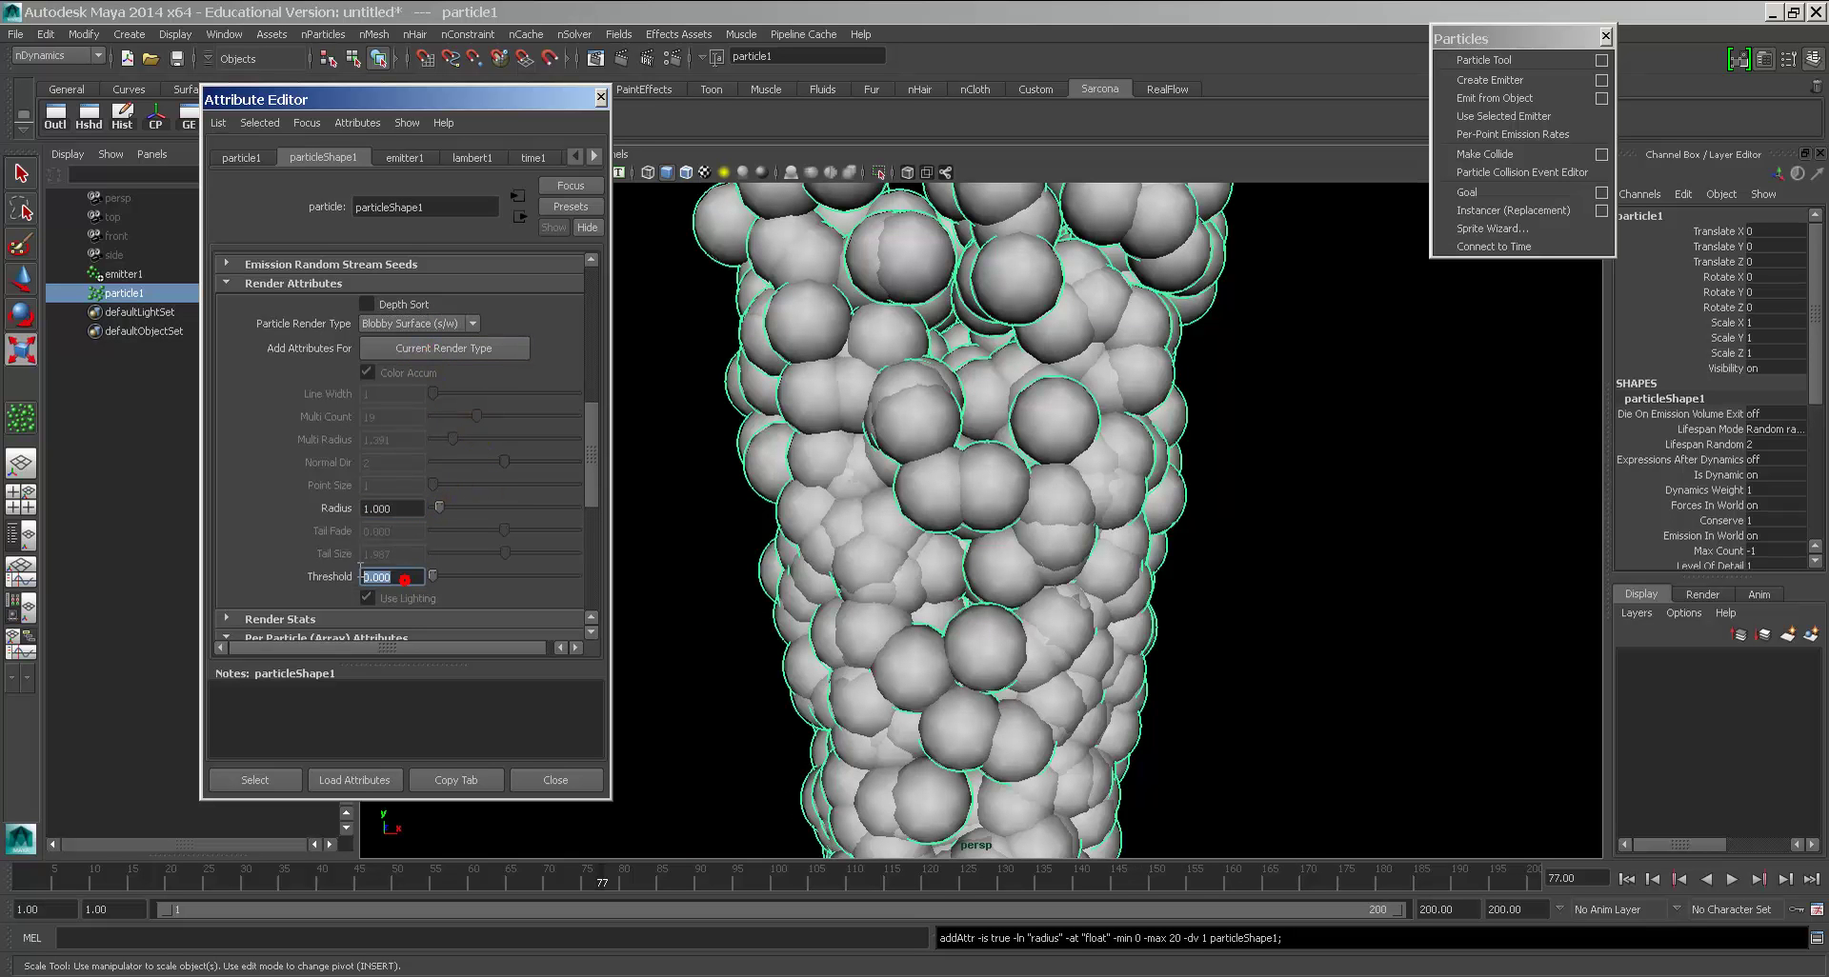
{"action": "type", "text": "1"}
{"action": "key", "text": "Return"}
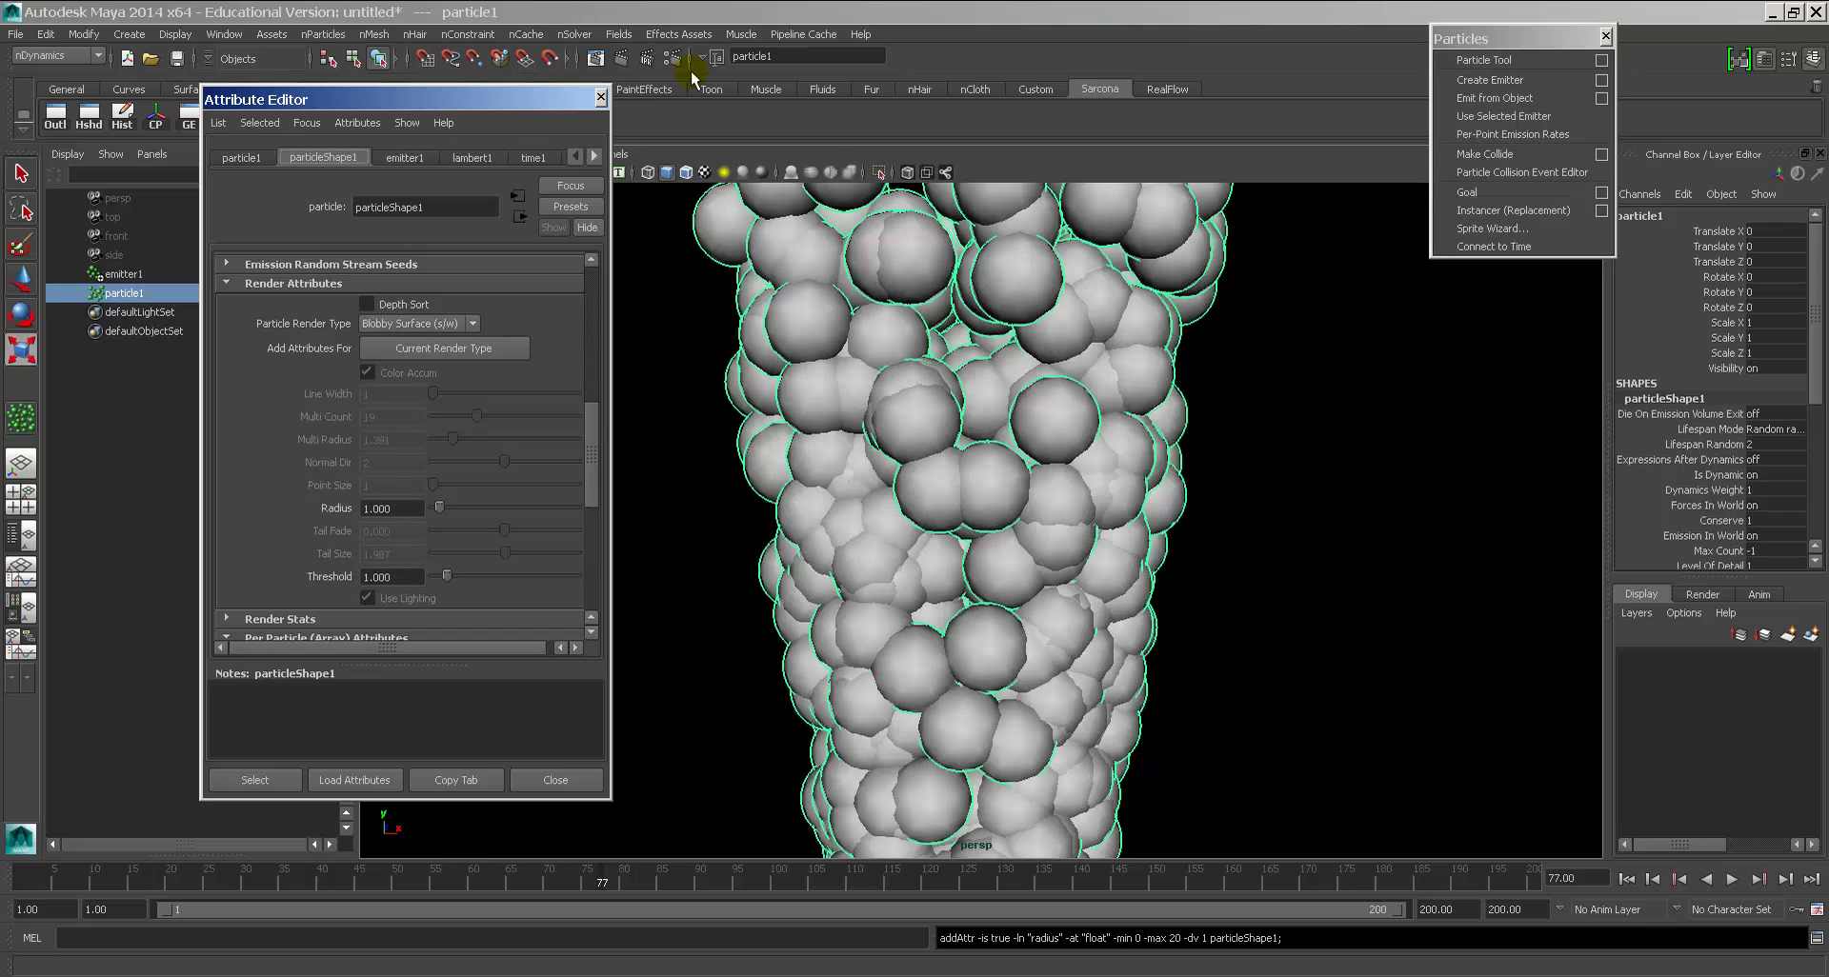
{"action": "left_click", "coordinate": [621, 57]}
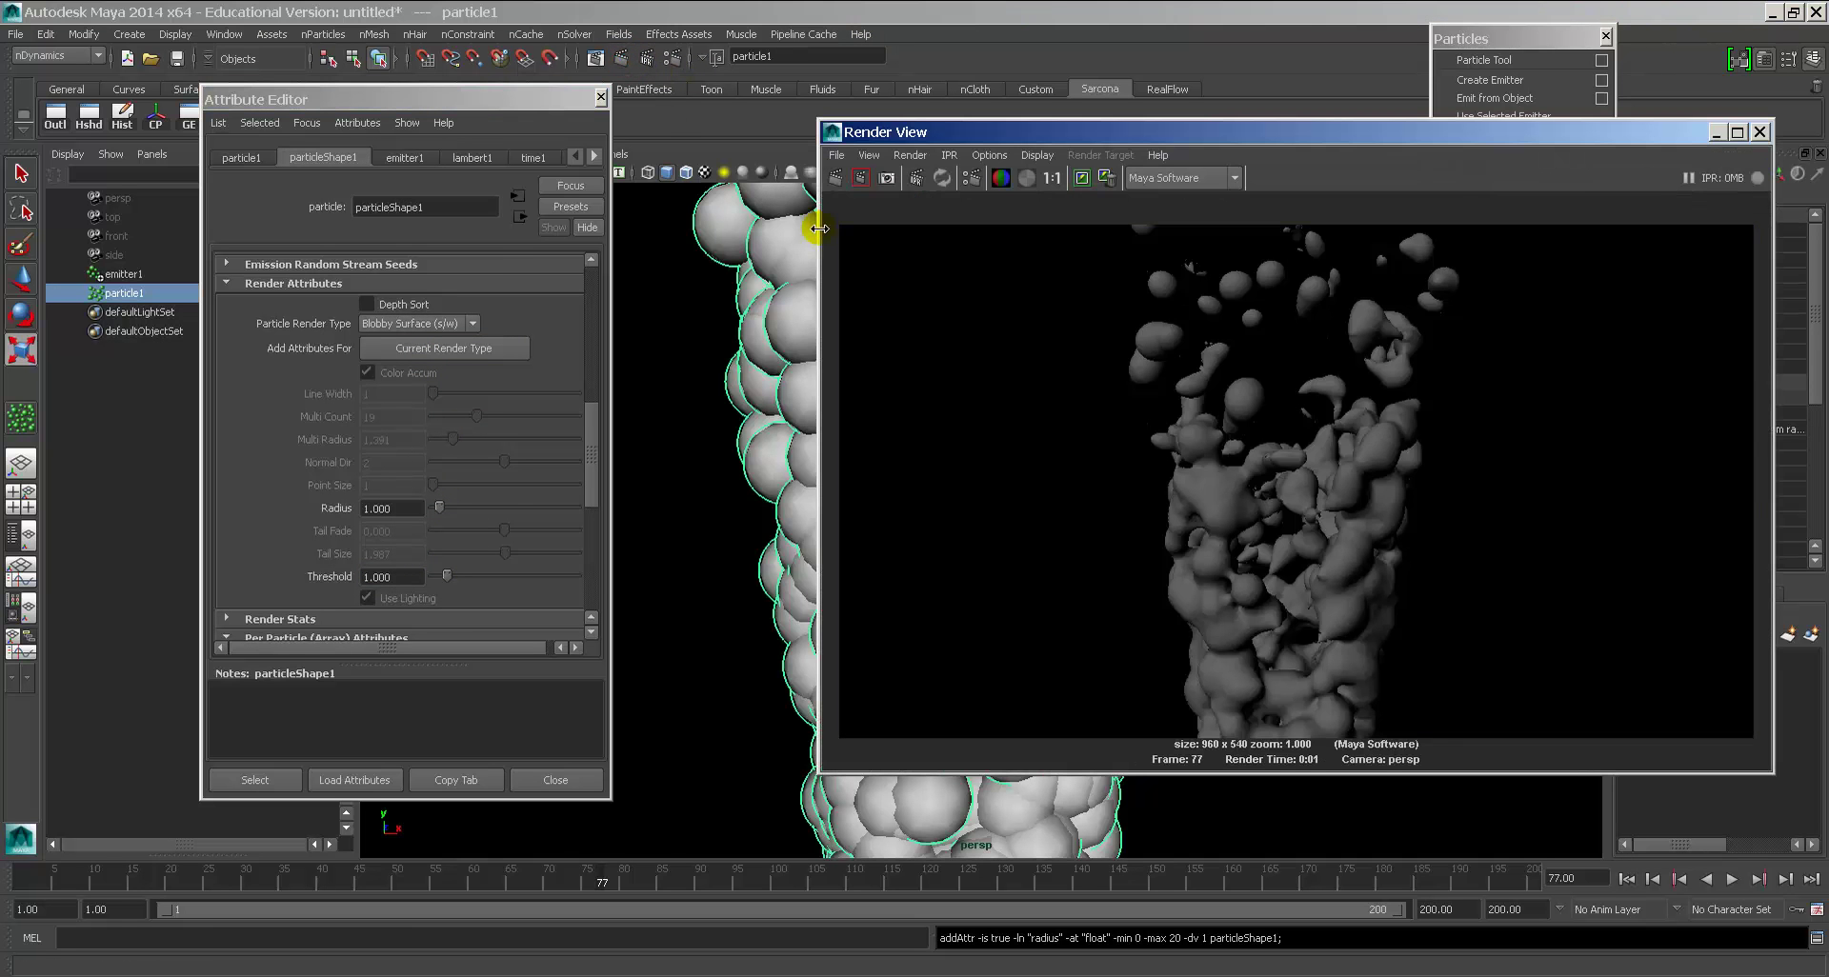
Step: Set the blobby surface Threshold to 0.5 and re-render the whole image area as a region
{"action": "left_click", "coordinate": [395, 576]}
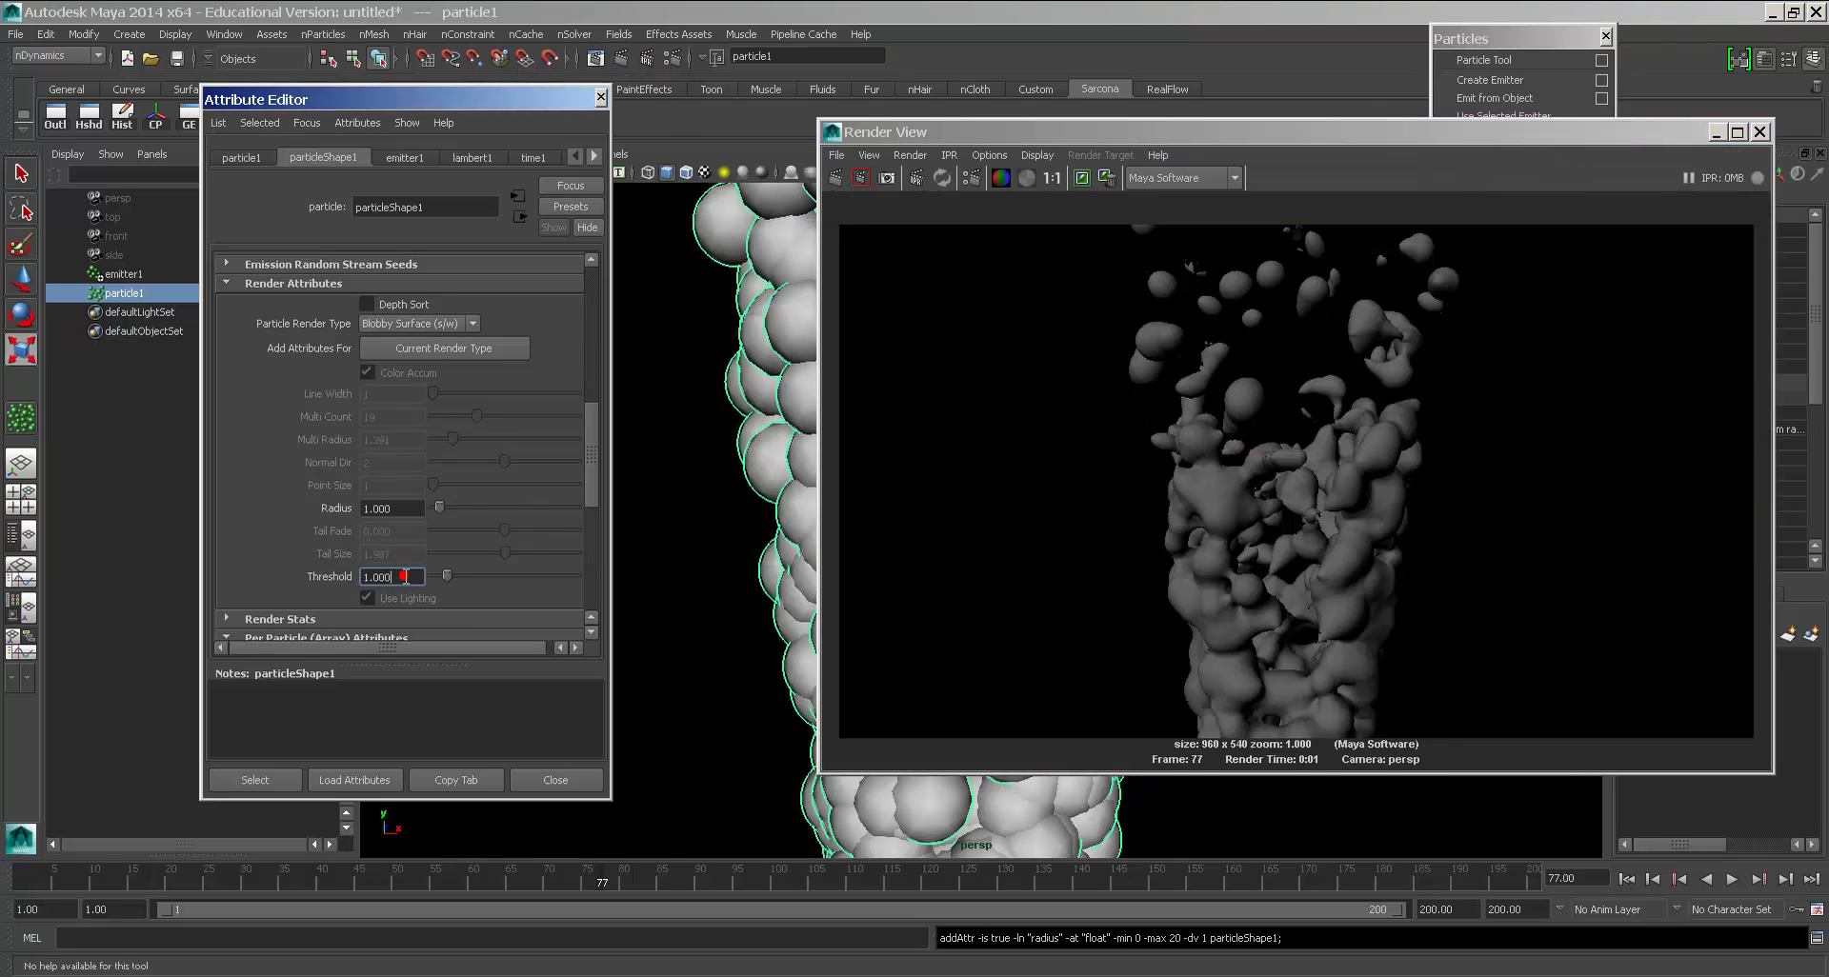
{"action": "type", "text": "0.5"}
{"action": "key", "text": "Return"}
{"action": "left_click", "coordinate": [860, 177]}
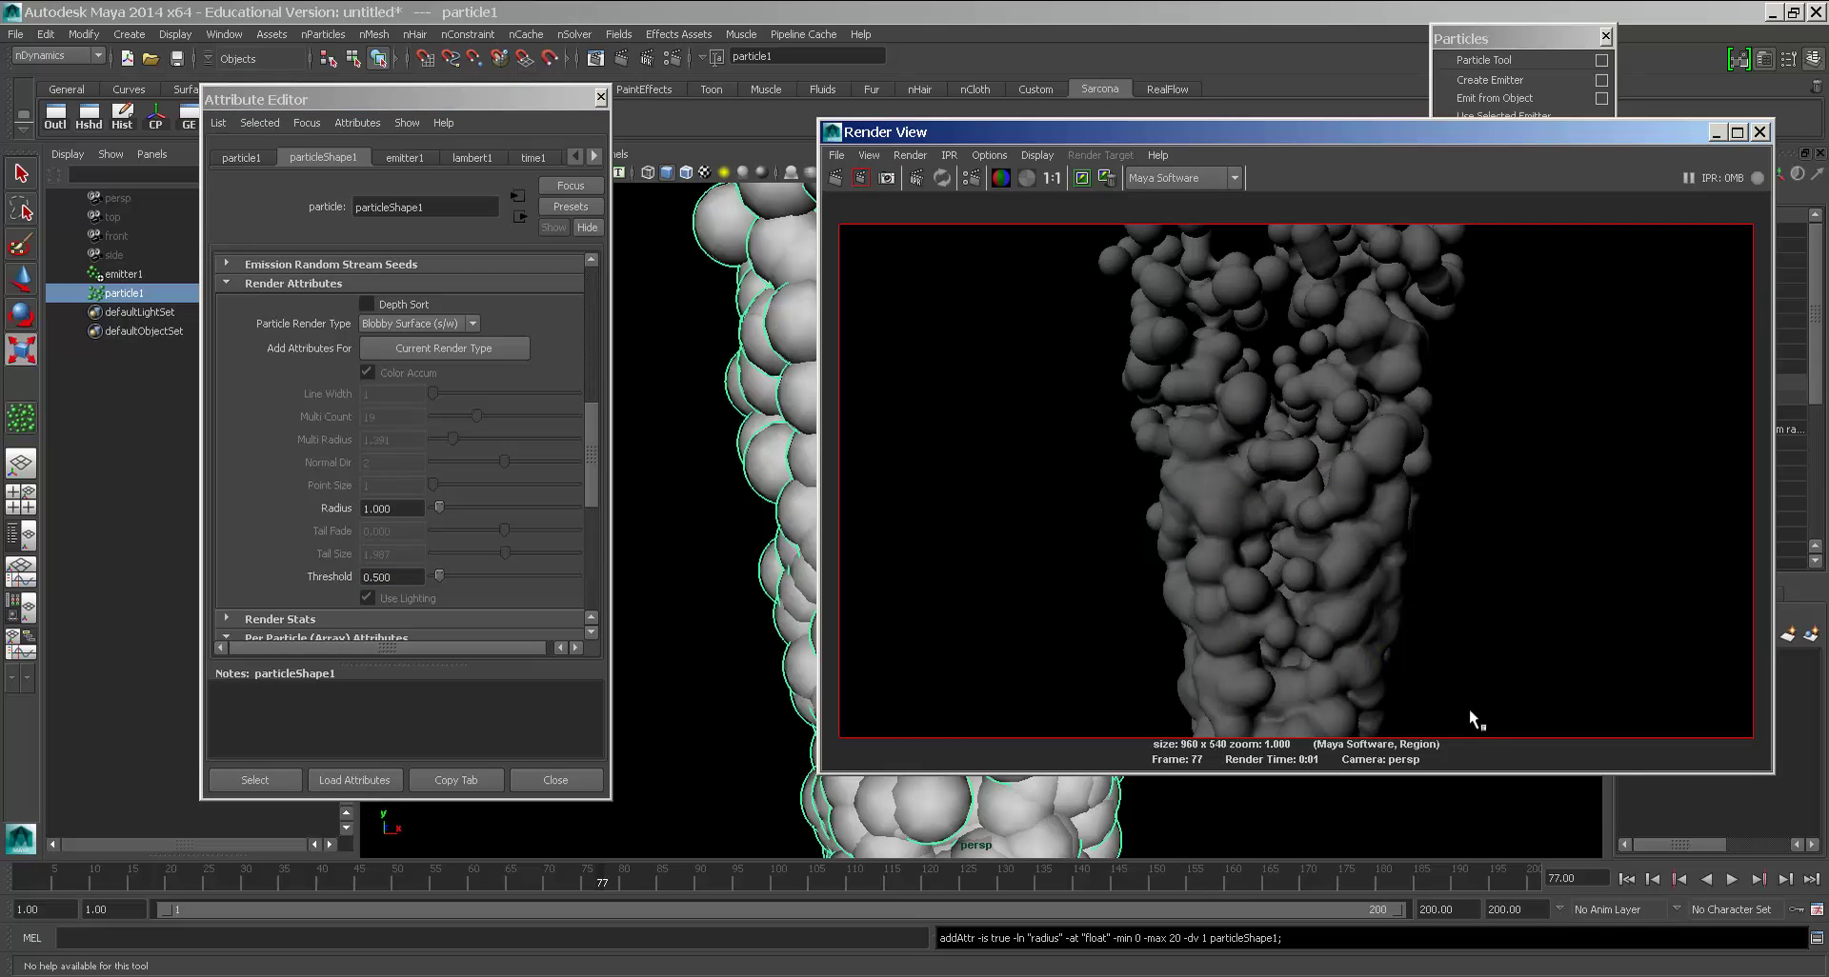
Step: Set the blobby surface Threshold to 0.7, render the full frame again and close the render window
{"action": "left_click", "coordinate": [393, 575]}
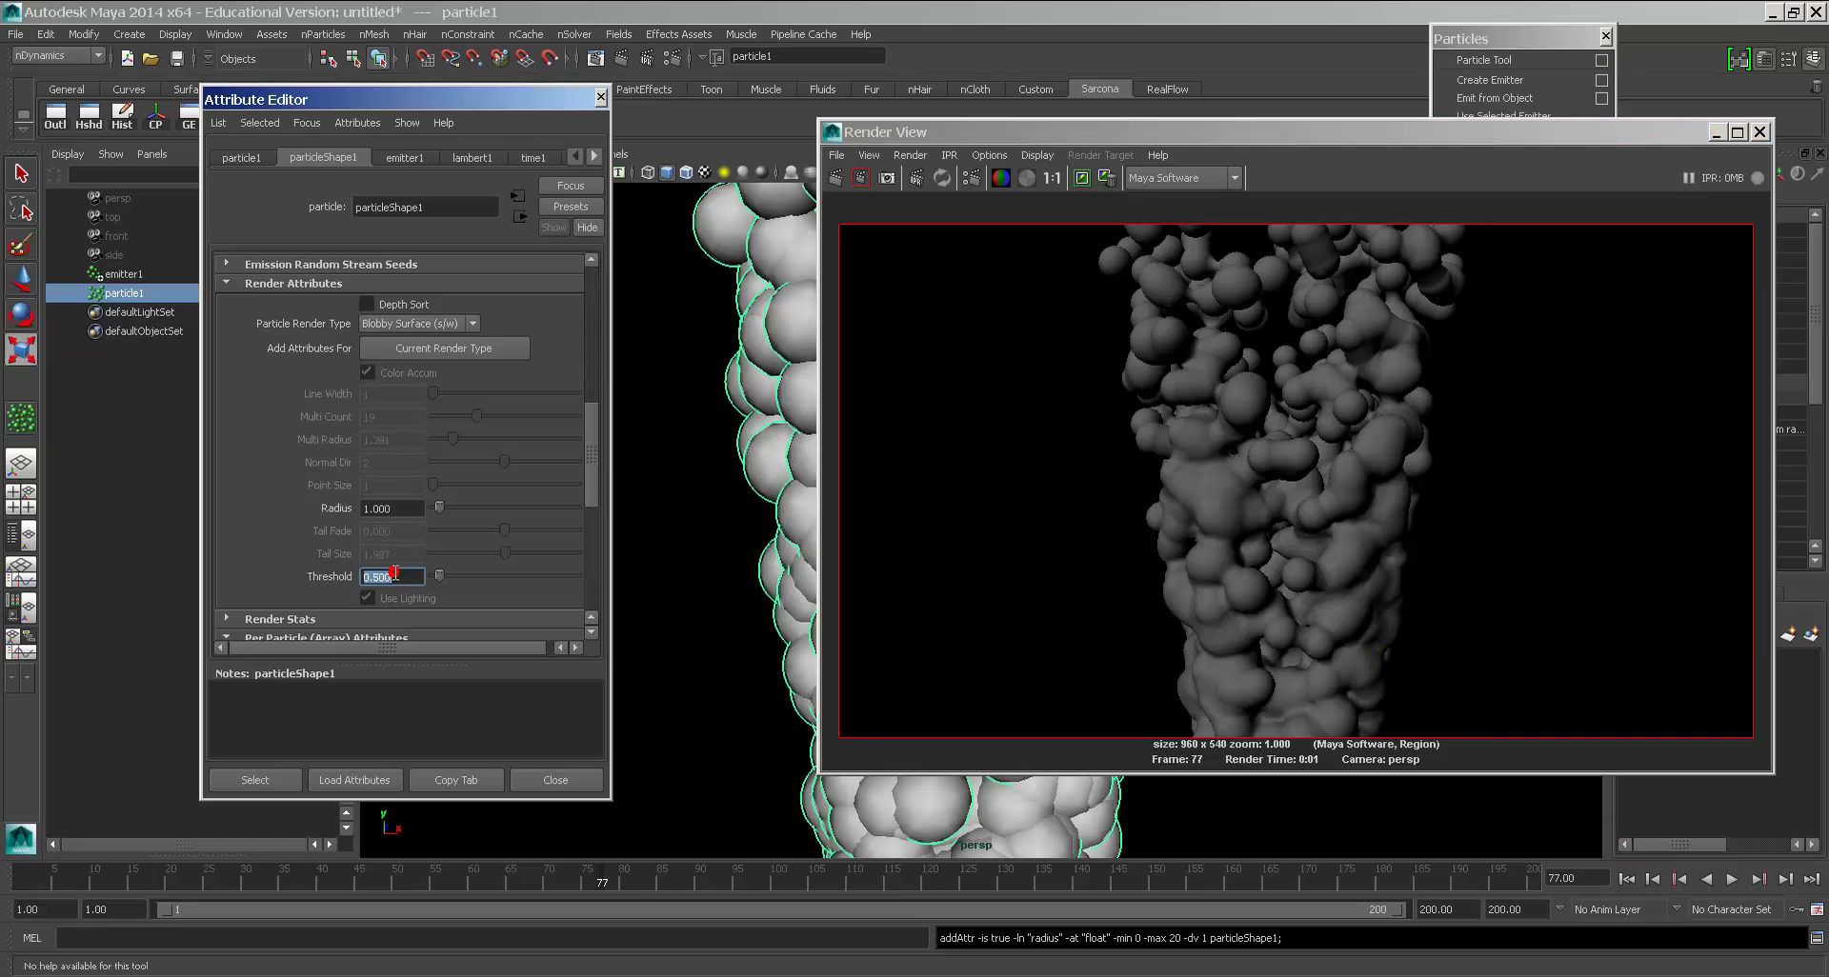
{"action": "type", "text": "0.7"}
{"action": "key", "text": "Return"}
{"action": "left_click", "coordinate": [836, 178]}
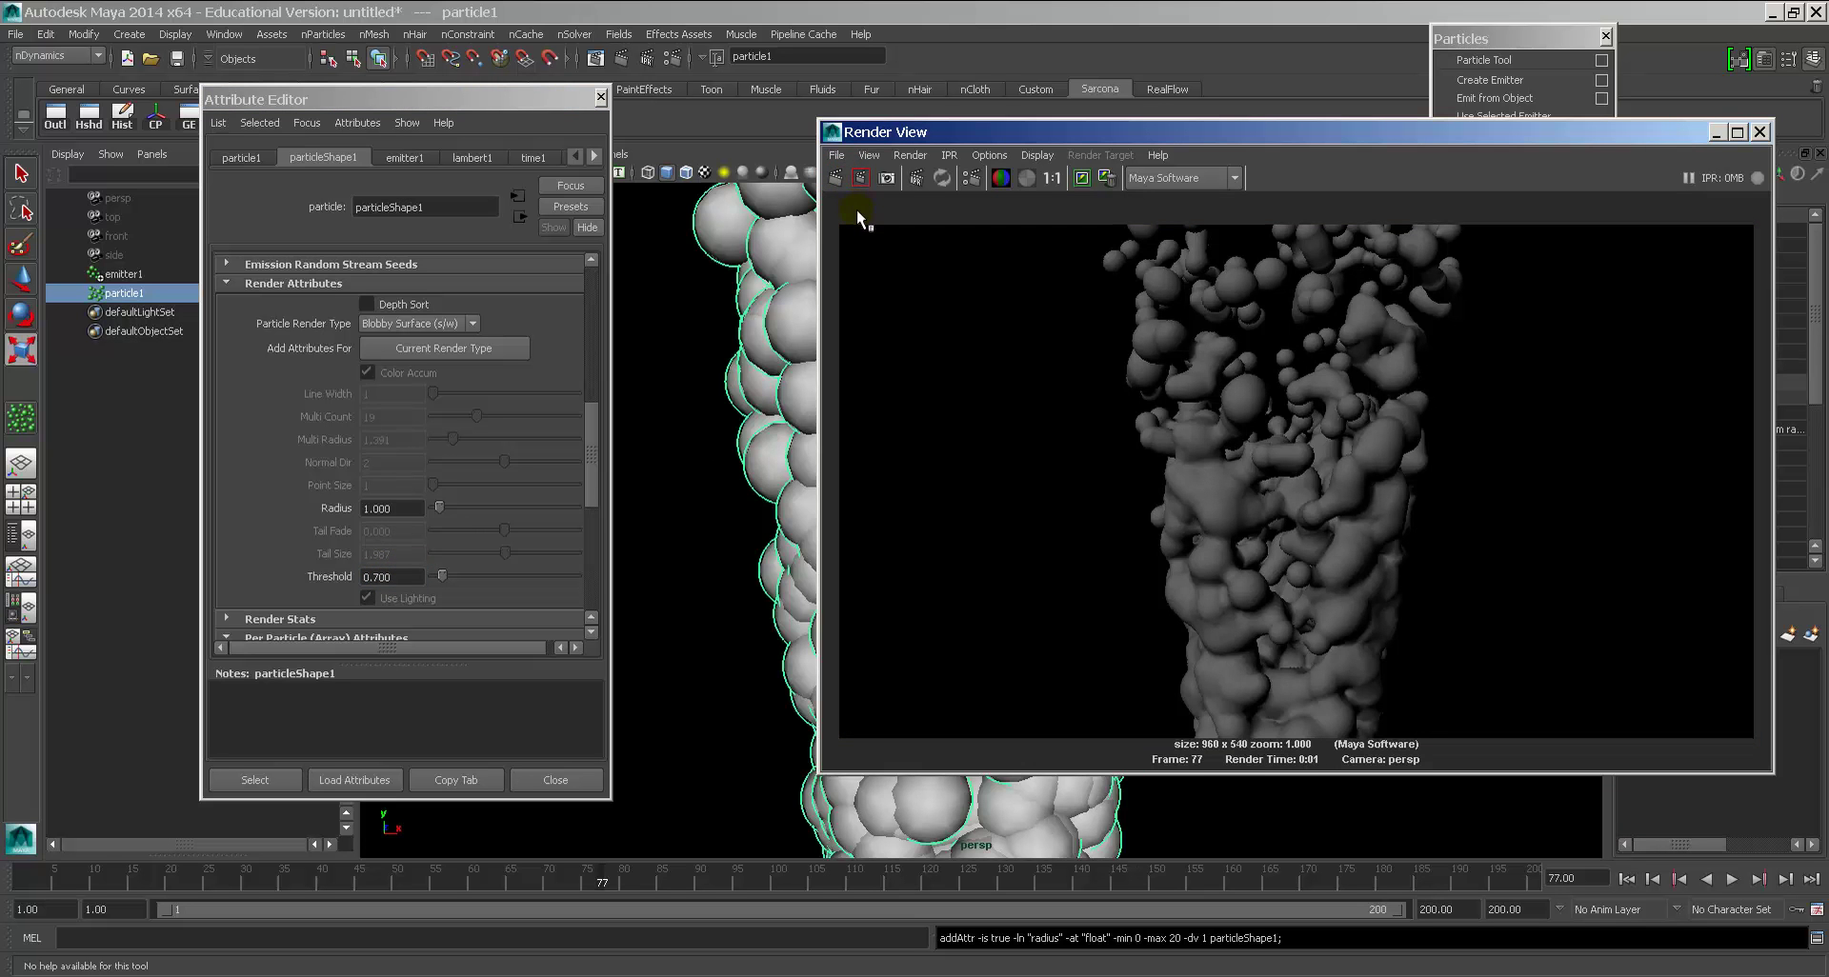
{"action": "double_click", "coordinate": [833, 134]}
Step: Select emitter1 and set its Rate (Particles/Sec) to 1200
{"action": "right_click_drag", "start_coordinate": [1333, 787], "coordinate": [1195, 746], "text": "alt"}
{"action": "scroll", "coordinate": [935, 664], "scroll_direction": "down", "scroll_amount": 5}
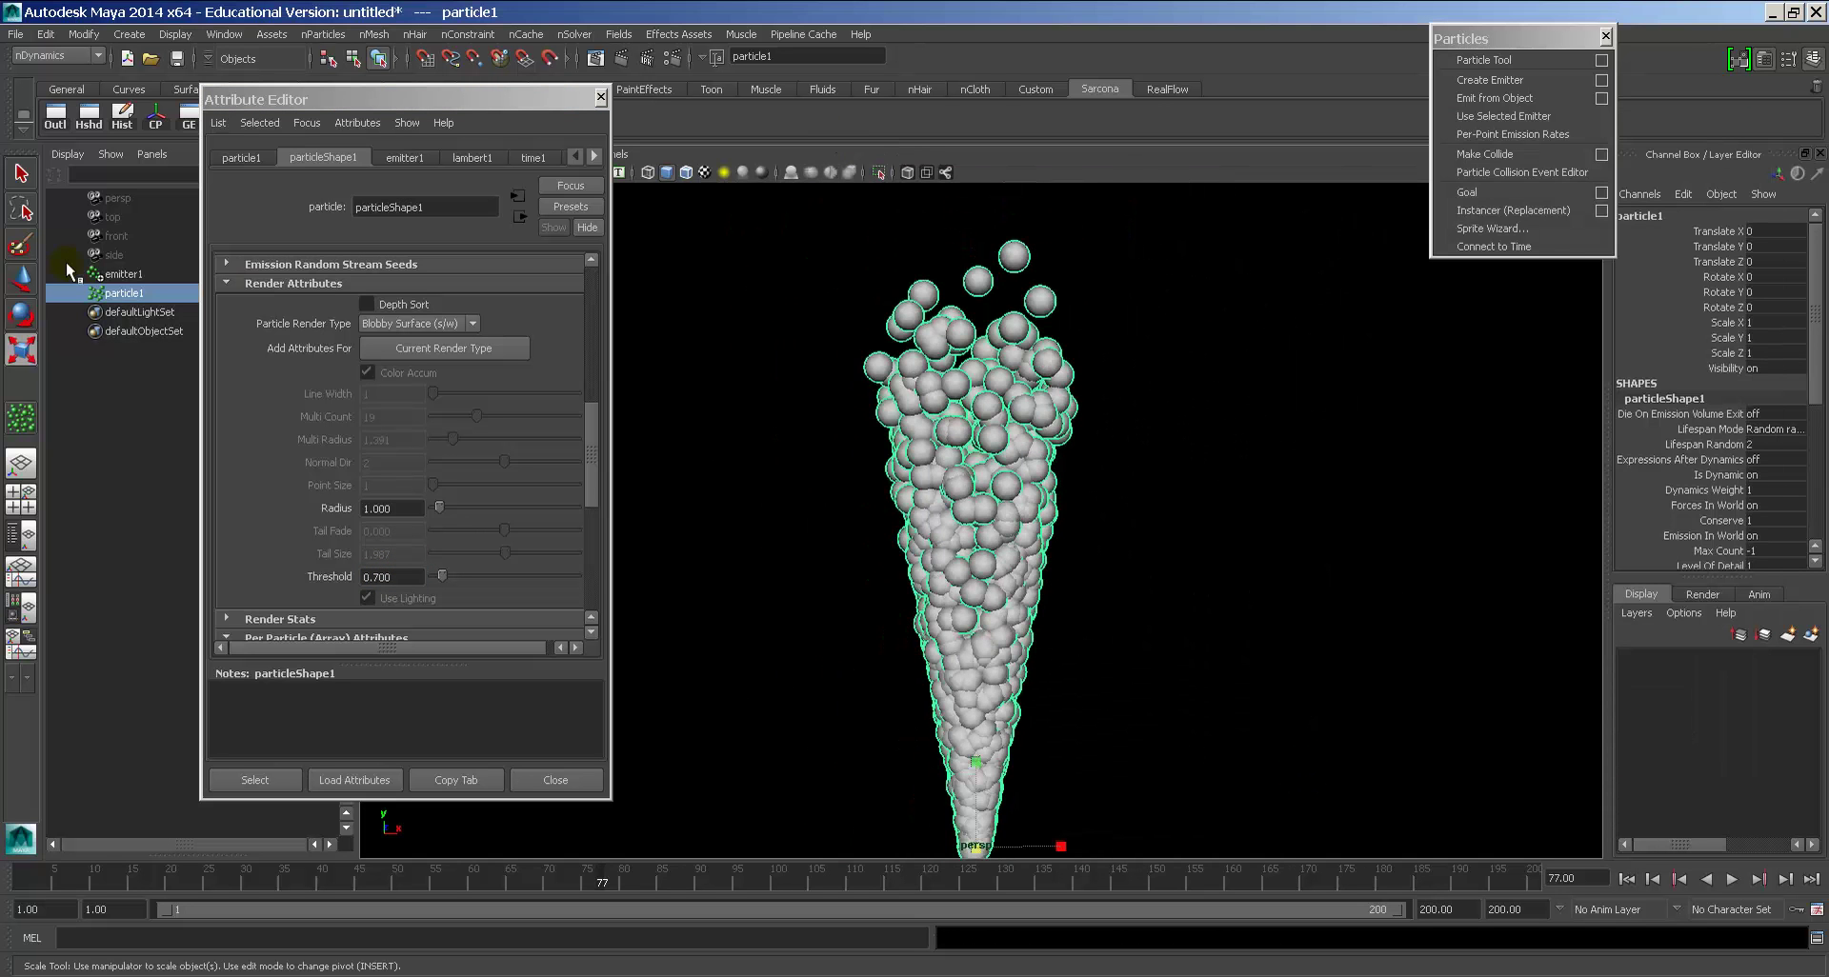
{"action": "left_click", "coordinate": [123, 274]}
{"action": "key", "text": "r"}
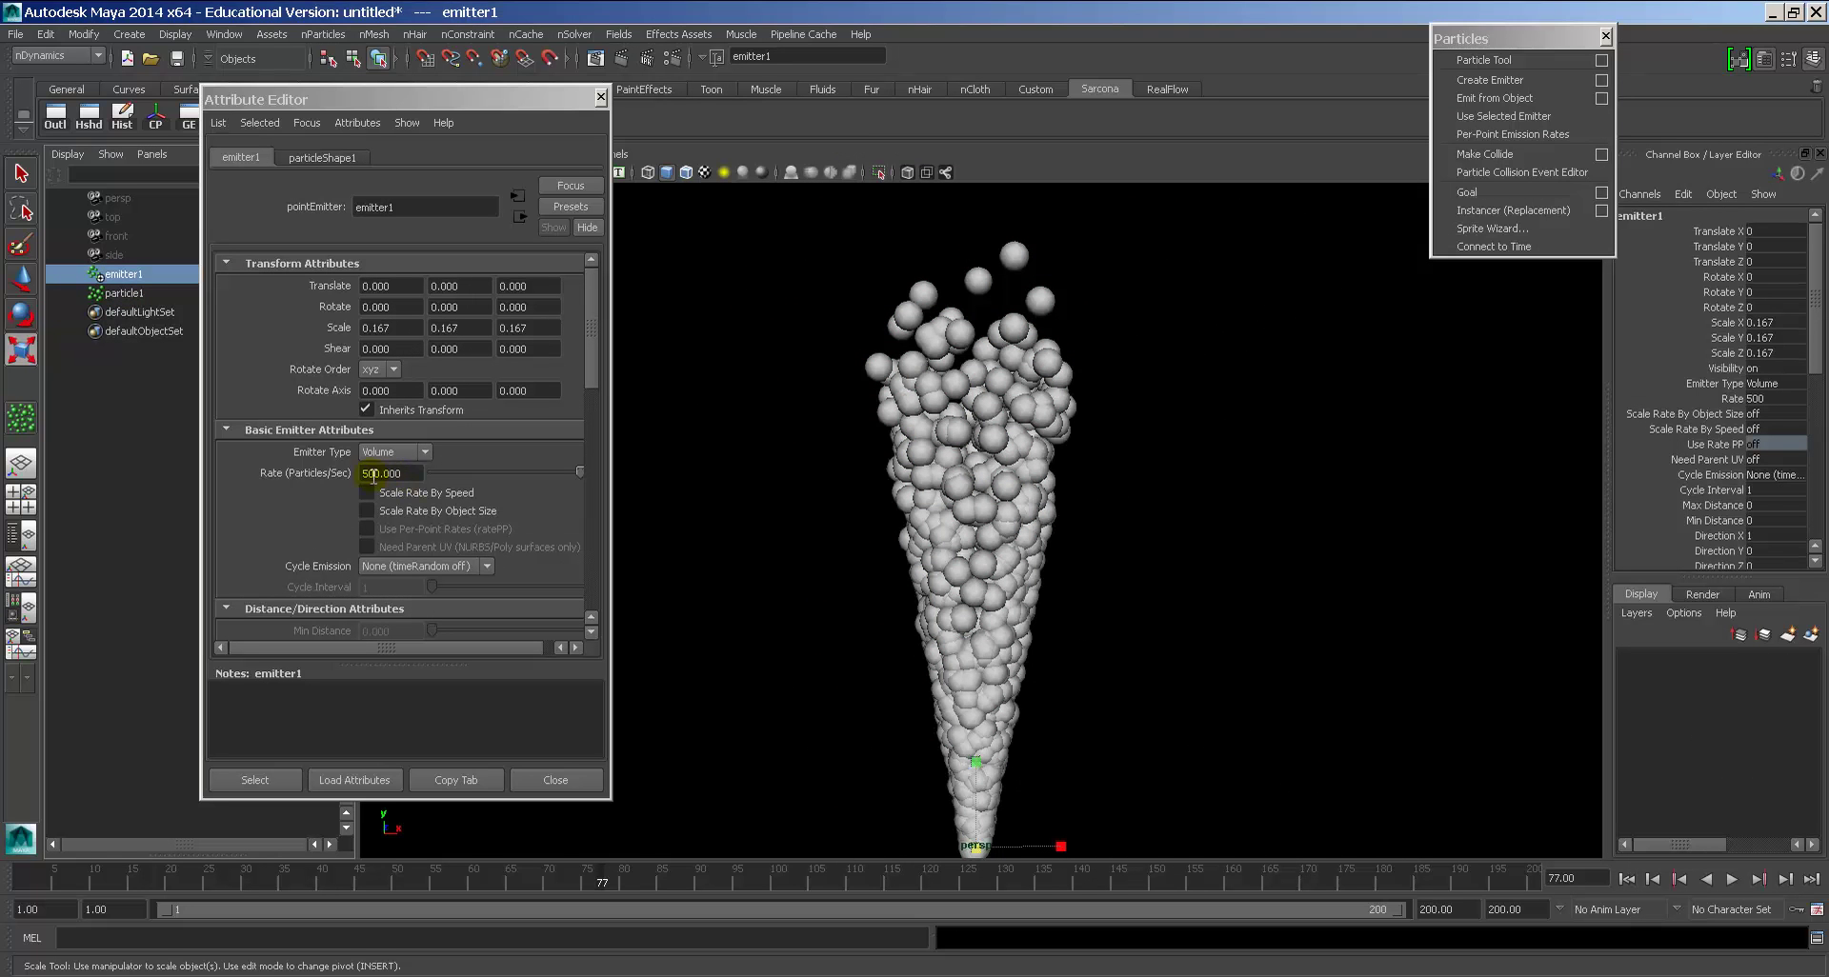
{"action": "double_click", "coordinate": [373, 474]}
{"action": "type", "text": "1200"}
{"action": "key", "text": "Return"}
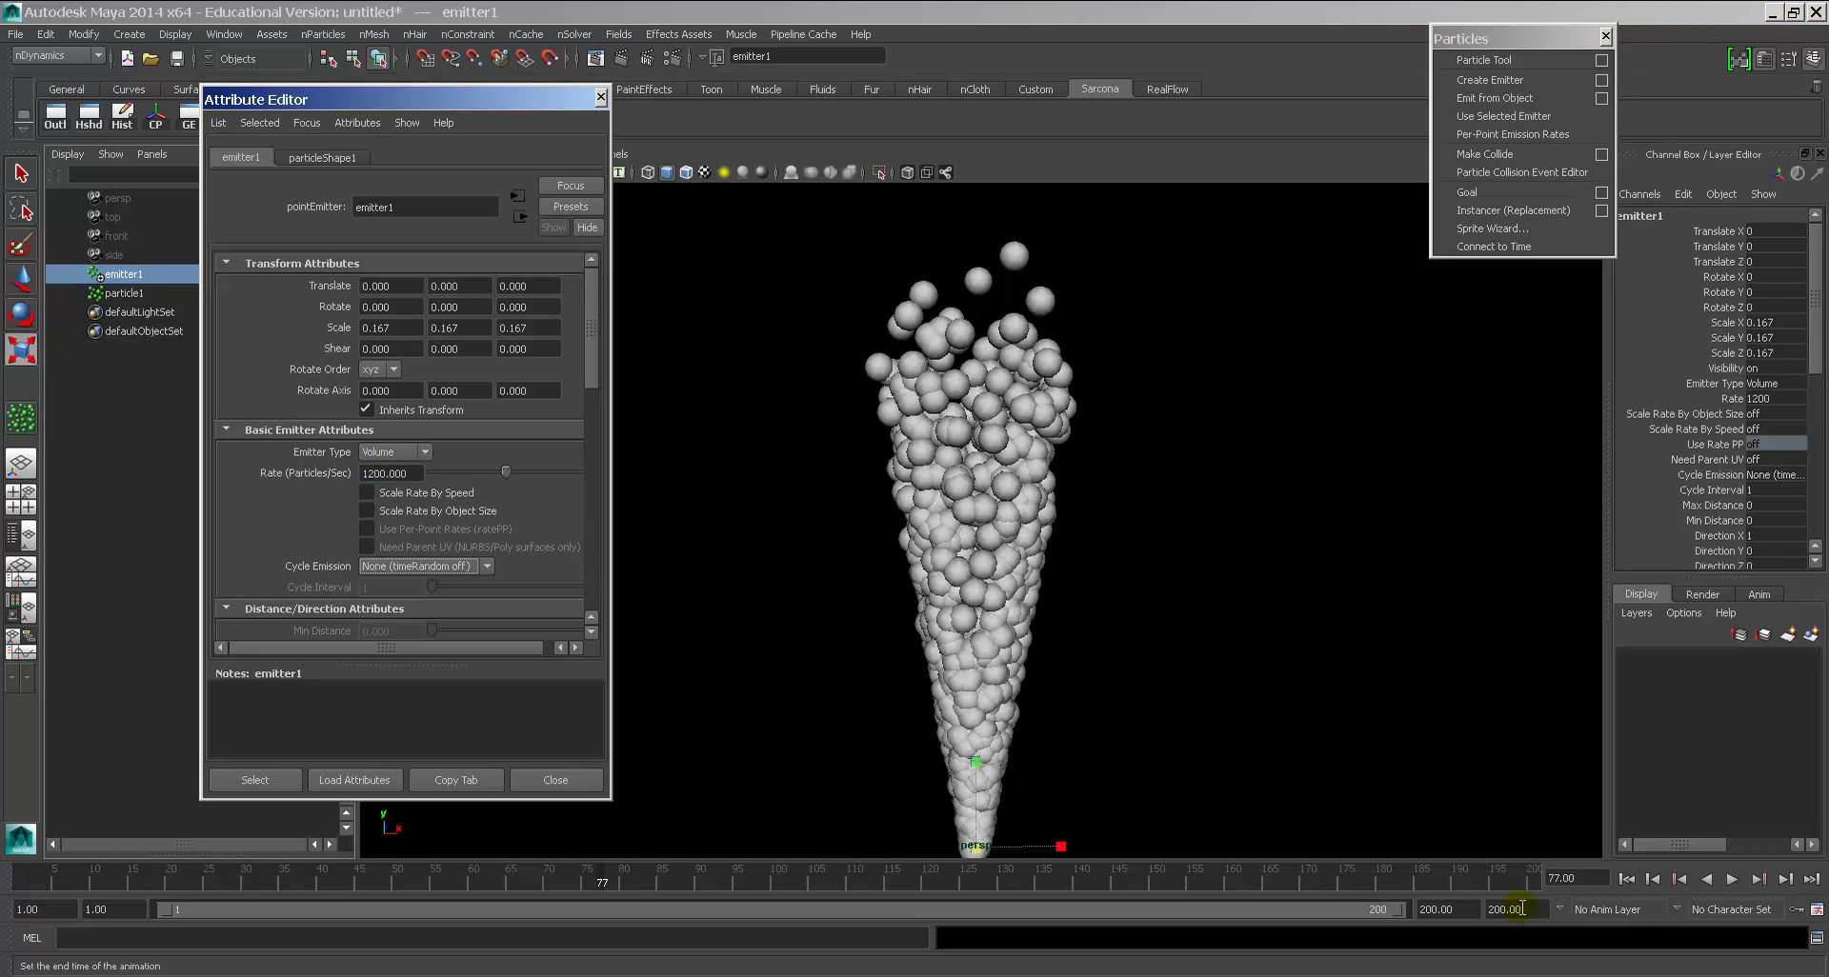
Step: Replay the simulation from the first frame, stop it at frame 70 and render a close view of the particles
{"action": "left_click", "coordinate": [1626, 878]}
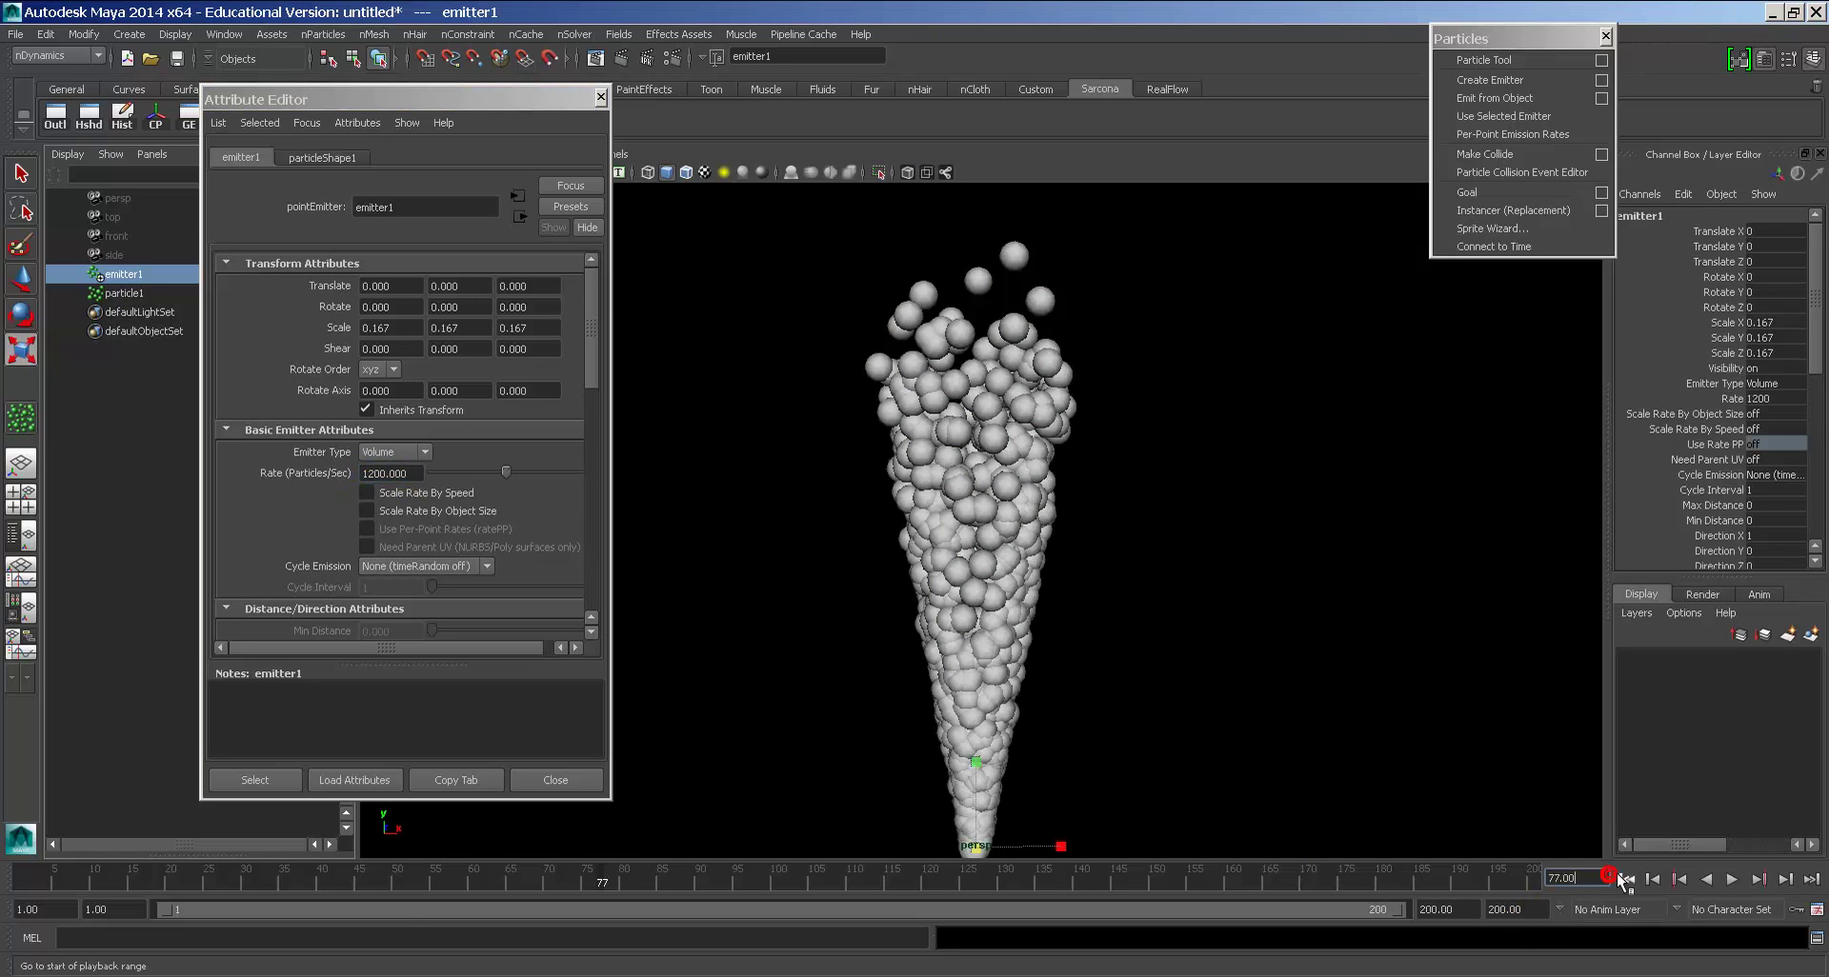
{"action": "left_click", "coordinate": [1734, 879]}
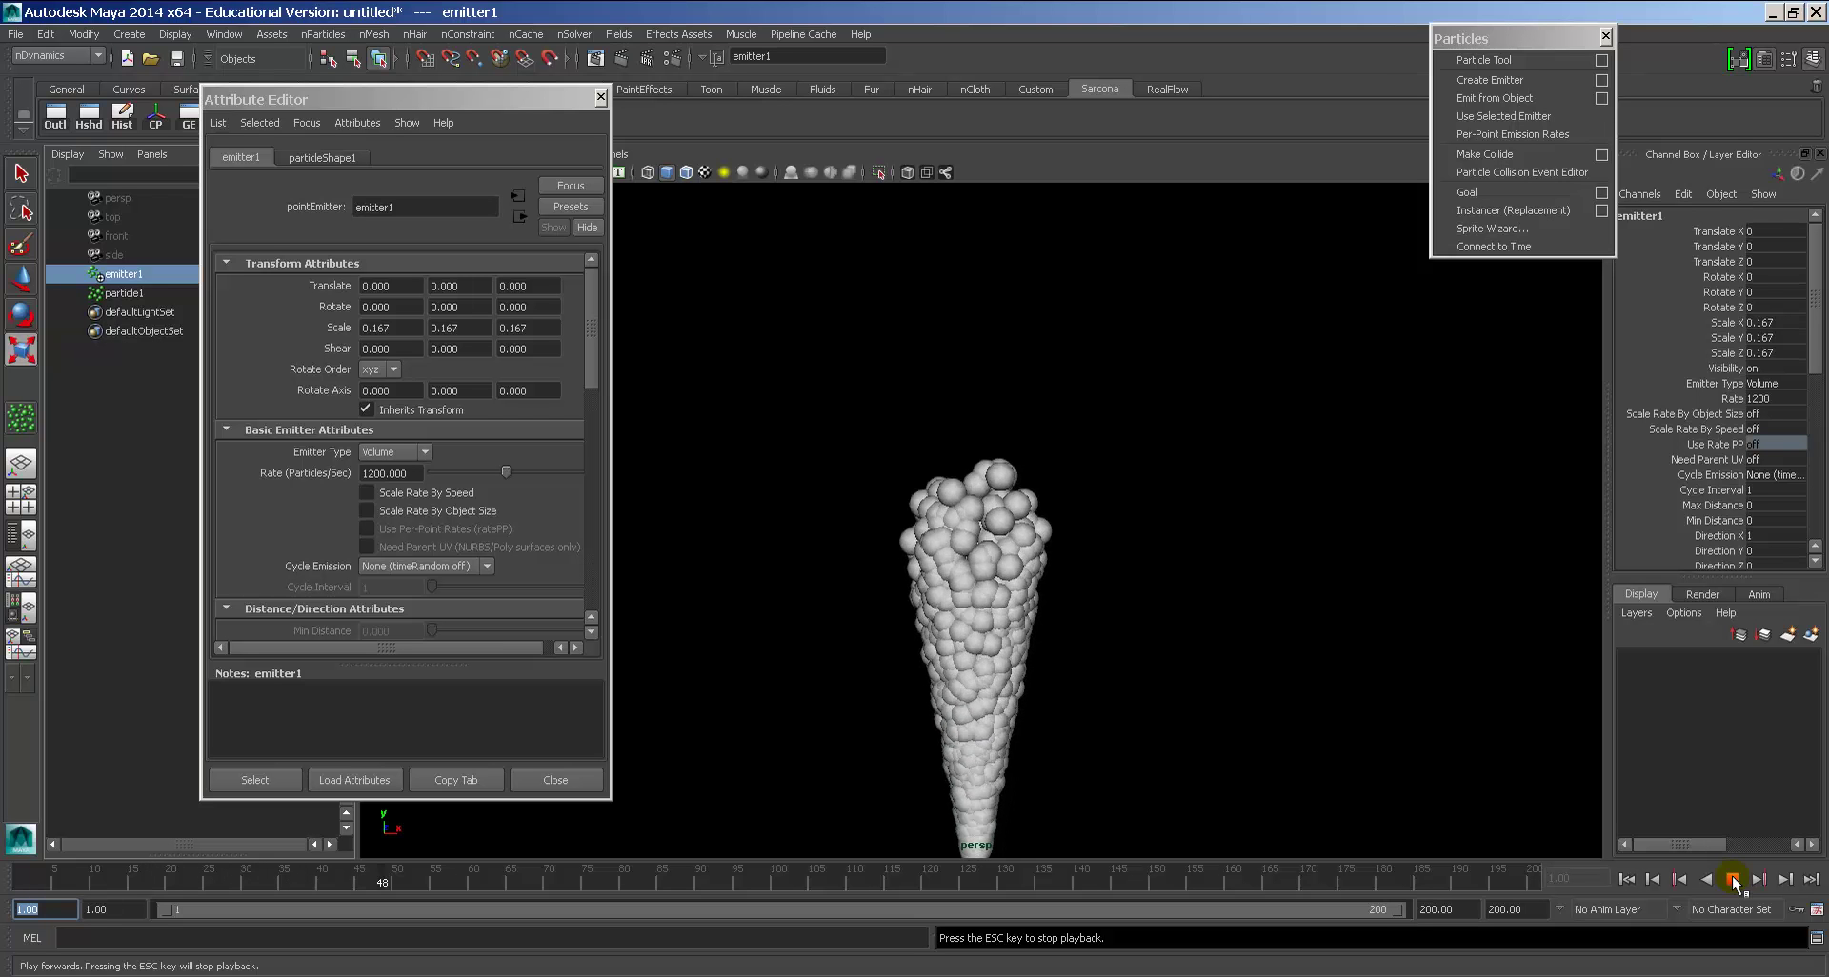
{"action": "left_click", "coordinate": [1733, 881]}
{"action": "right_click_drag", "start_coordinate": [1095, 624], "coordinate": [1028, 438], "text": "alt"}
{"action": "left_click", "coordinate": [621, 55]}
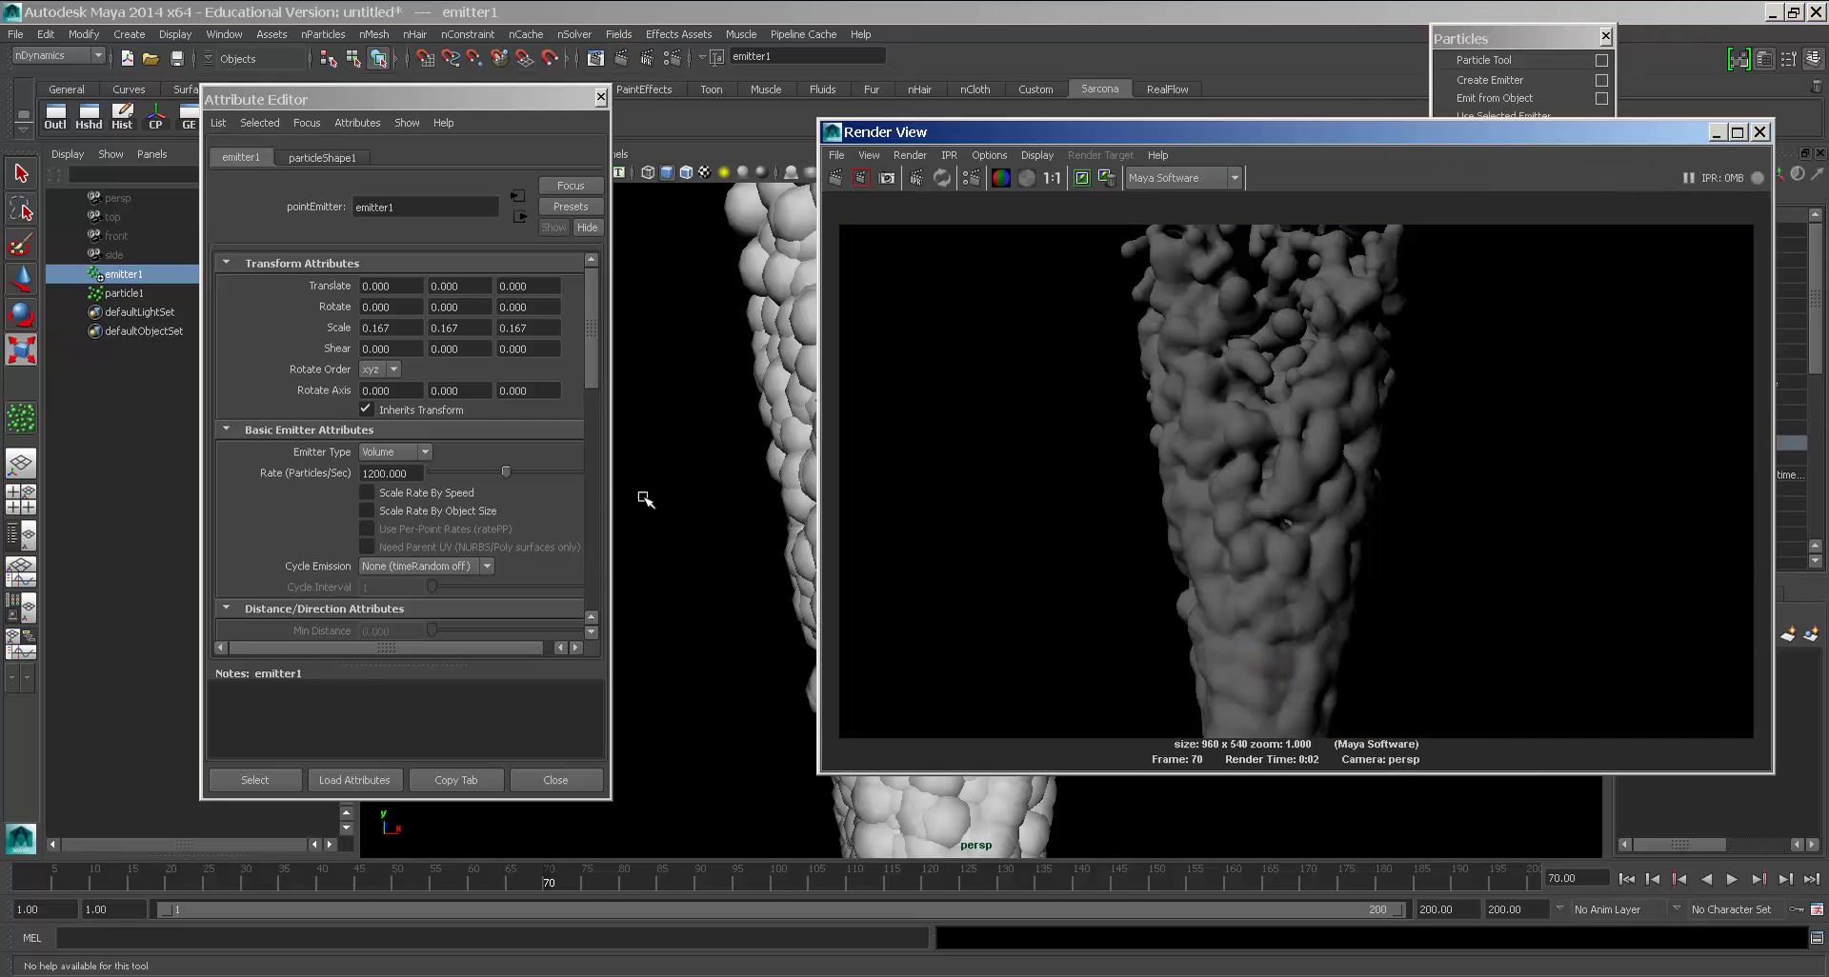
Step: Select the particles, set the blobby surface Threshold to 0 and render the frame again
{"action": "left_click", "coordinate": [776, 387]}
{"action": "left_click", "coordinate": [400, 576]}
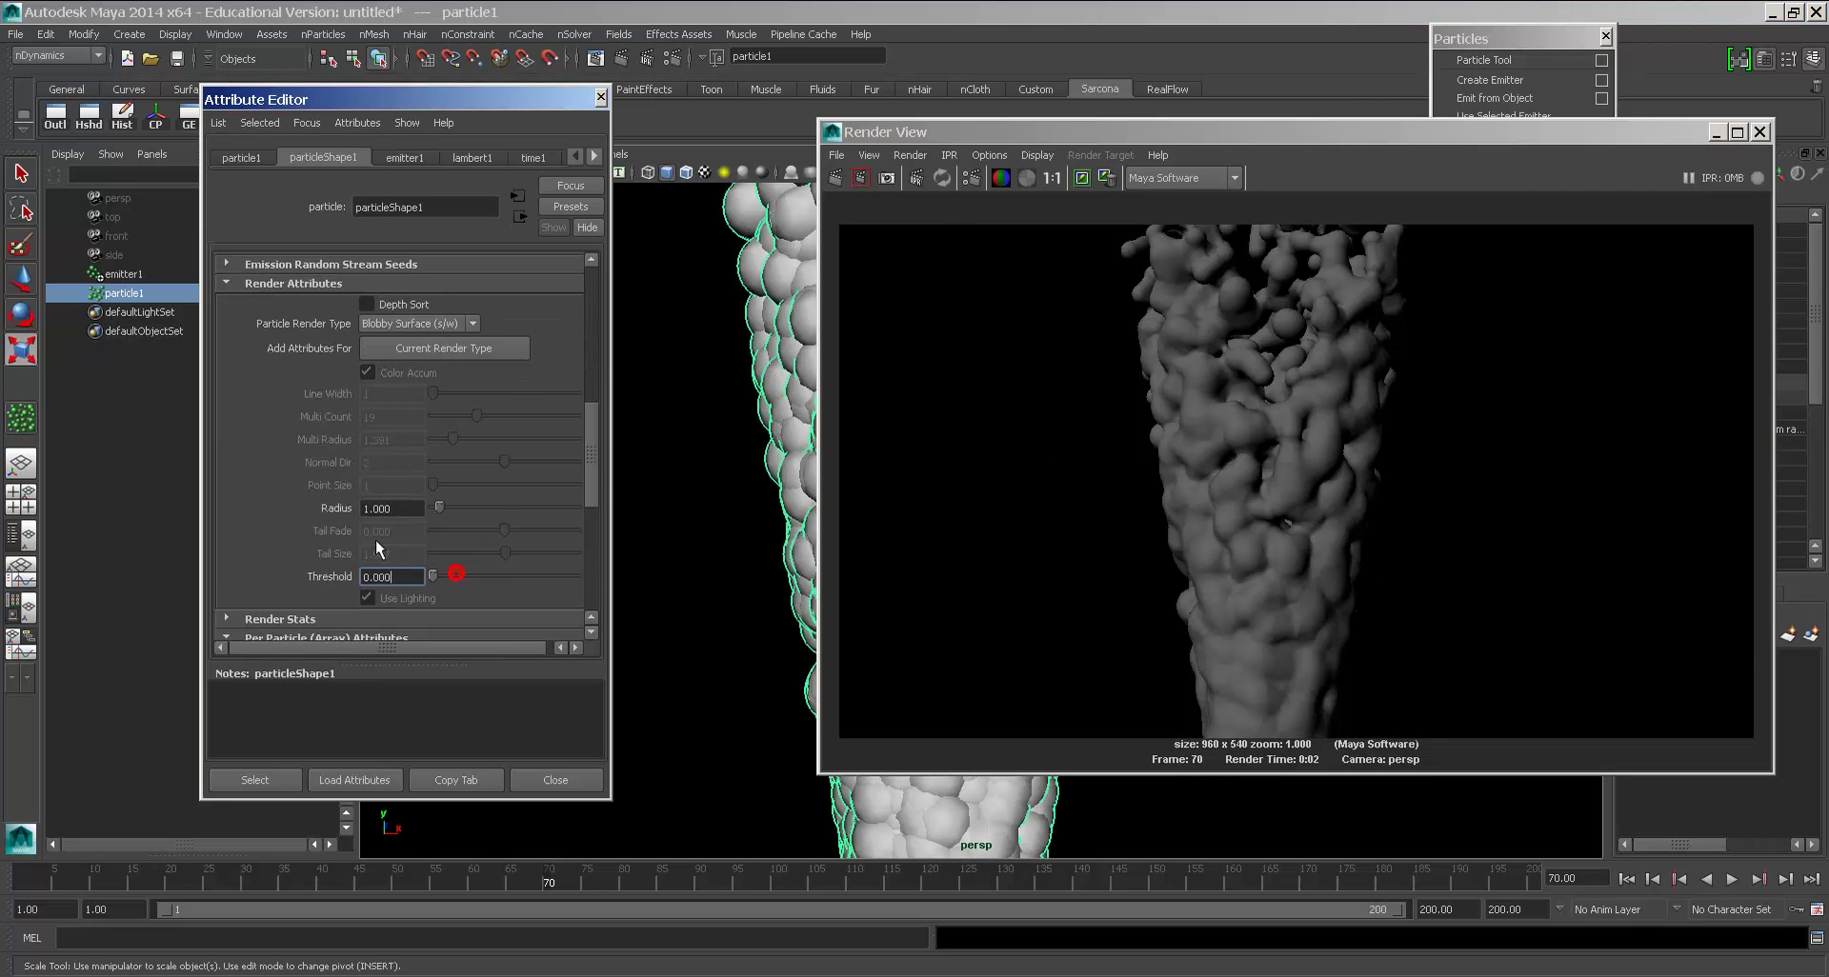
{"action": "left_click", "coordinate": [840, 179]}
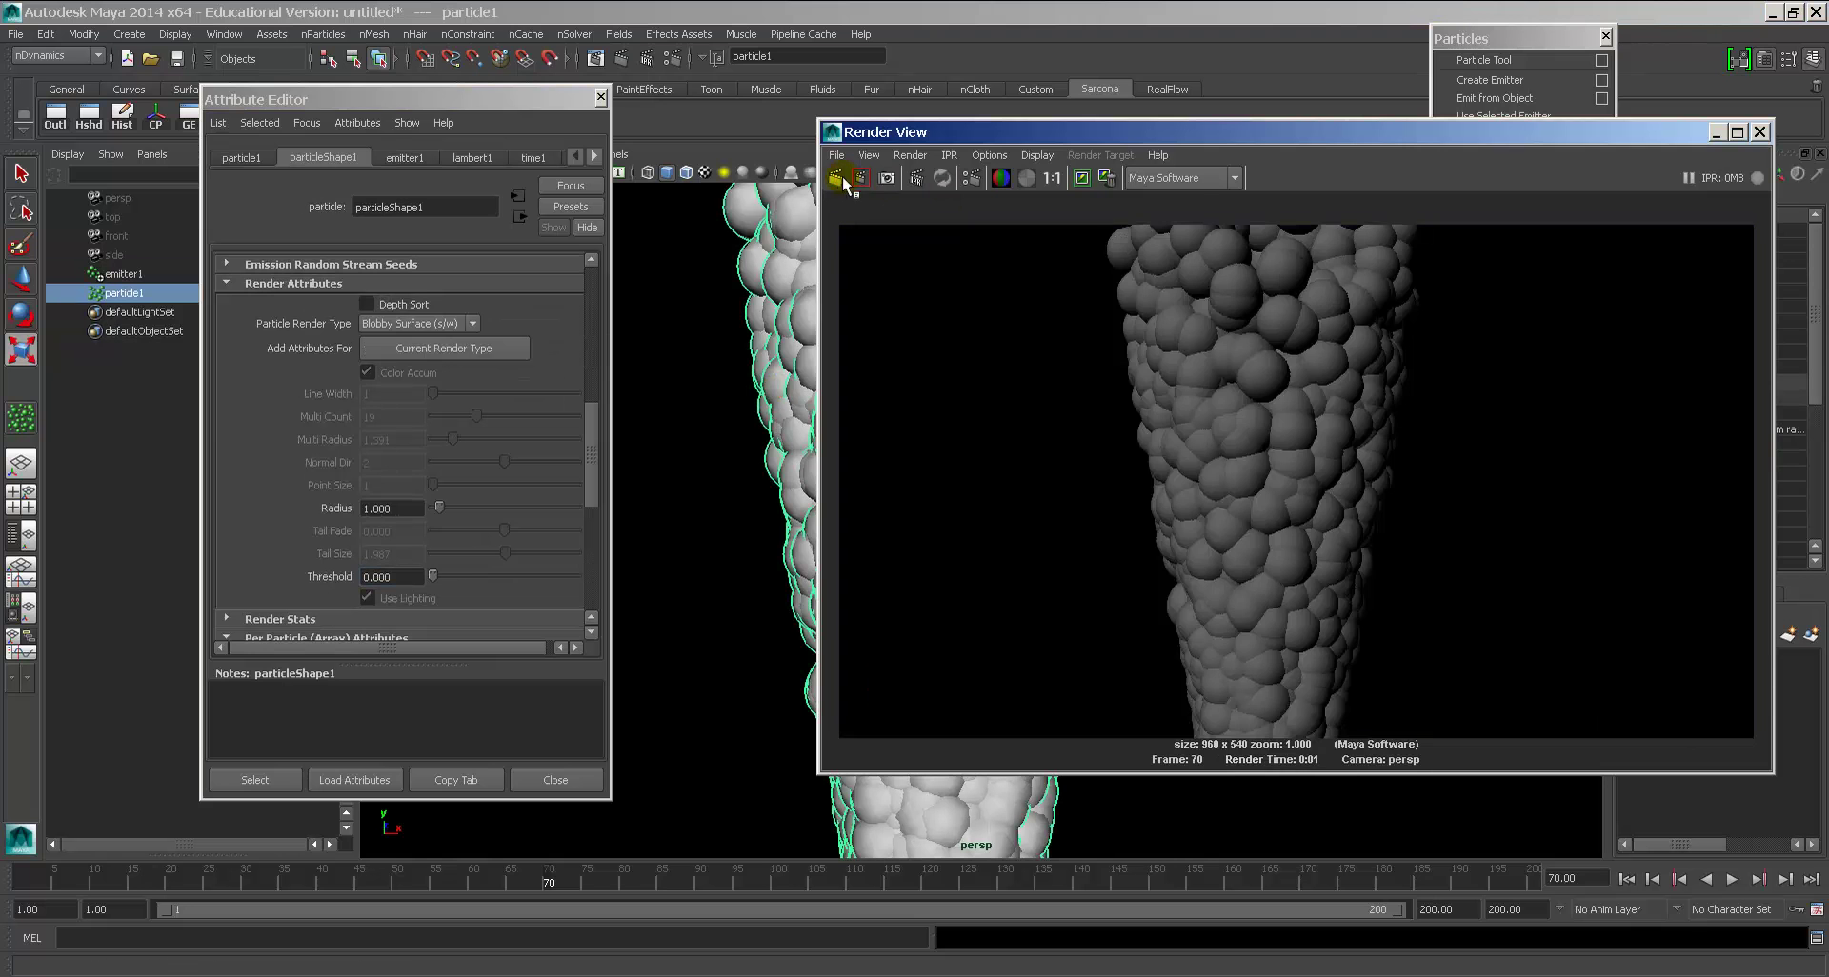
Step: Try a blobby surface Threshold of 10 and one of 4.636, rendering the frame after each change
{"action": "left_click_drag", "start_coordinate": [448, 576], "coordinate": [665, 572]}
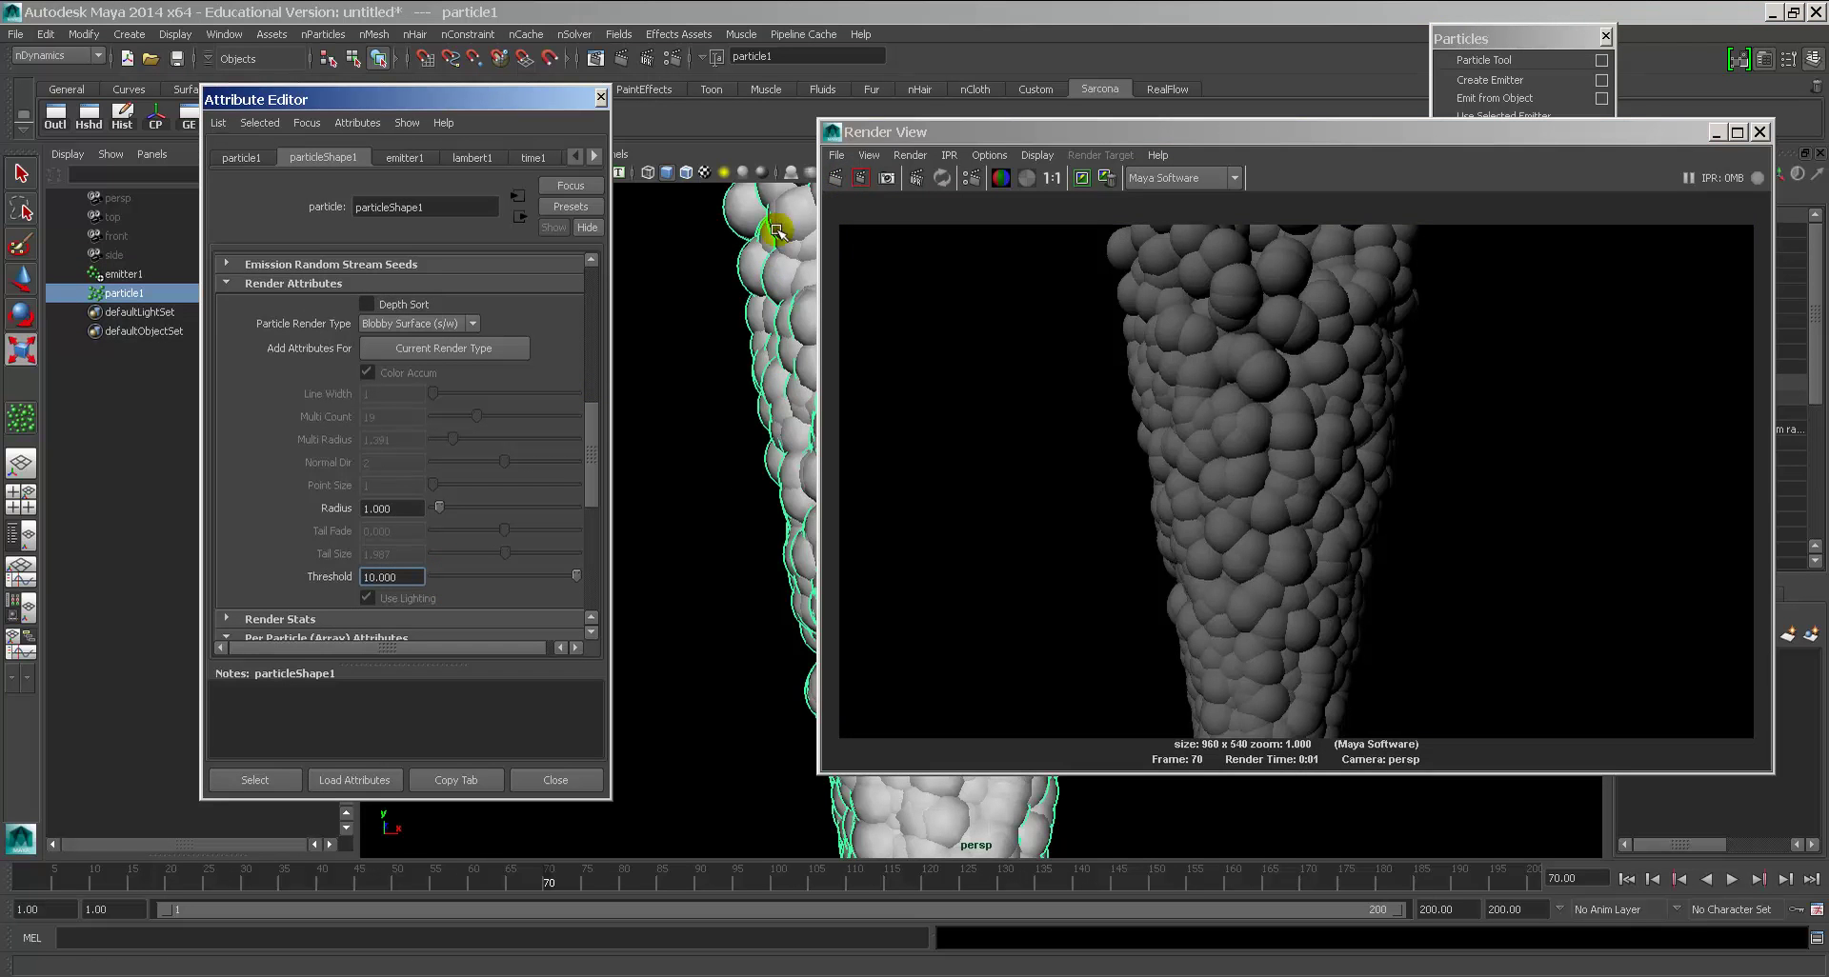
{"action": "left_click", "coordinate": [835, 181]}
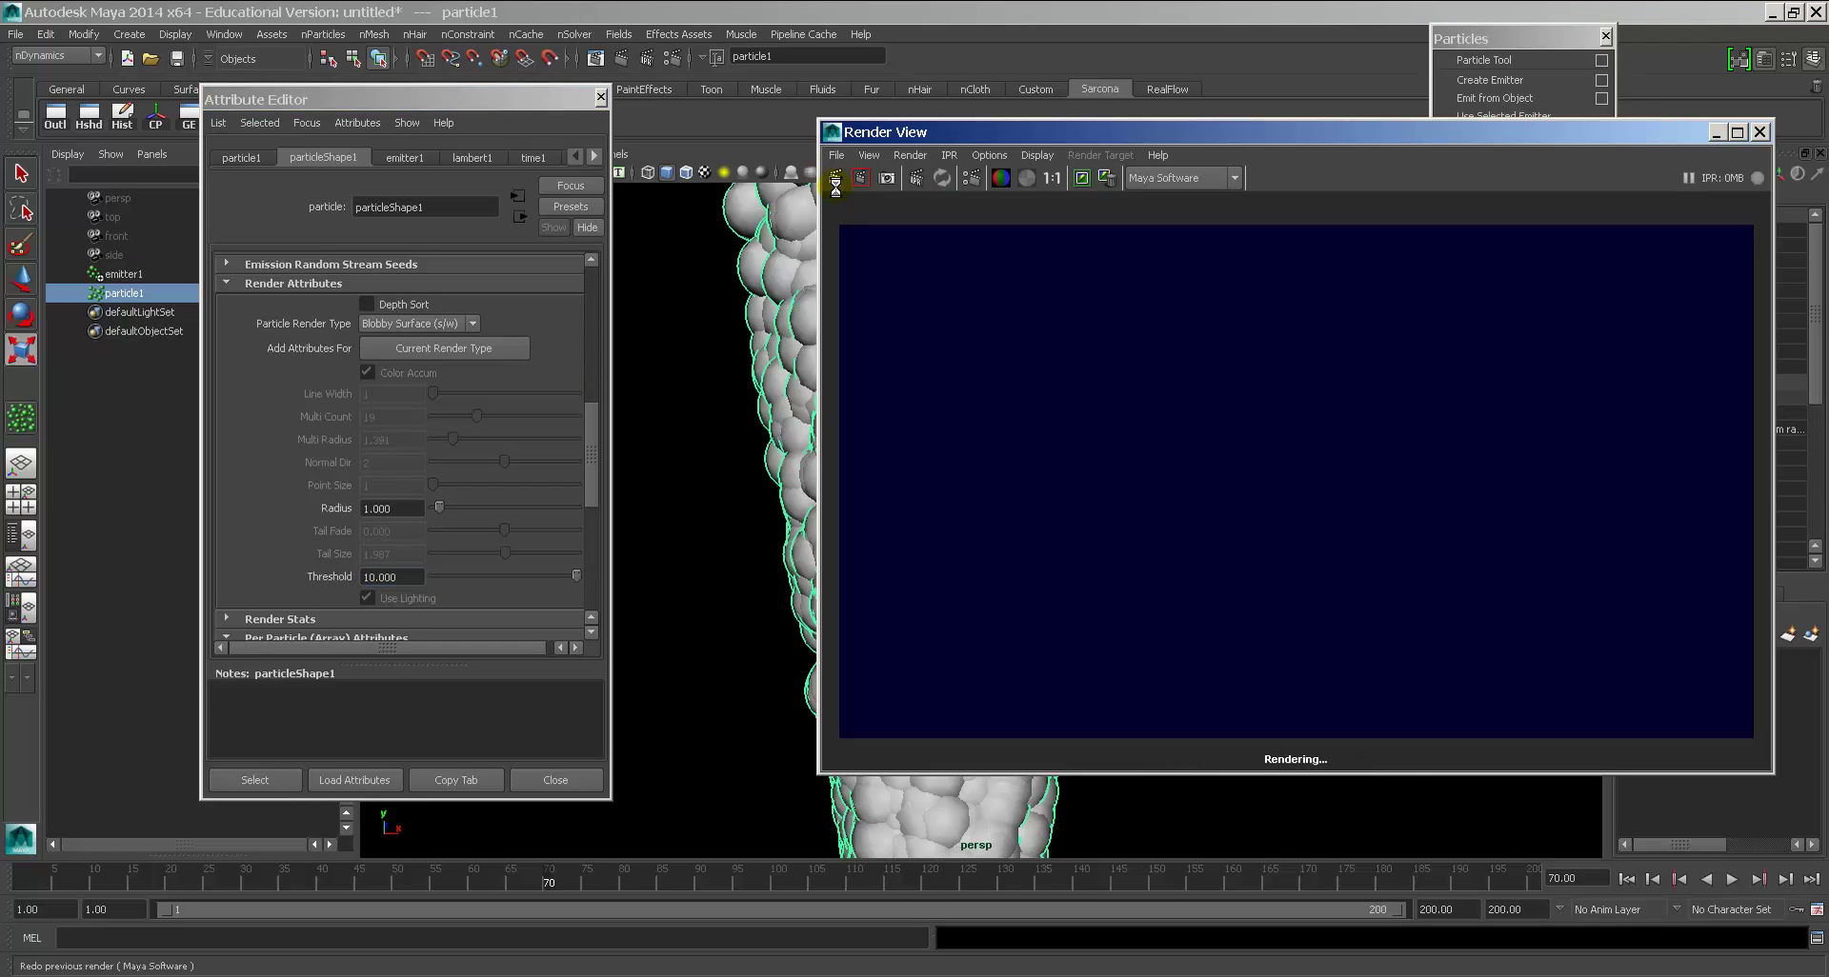
{"action": "left_click_drag", "start_coordinate": [505, 573], "coordinate": [499, 575]}
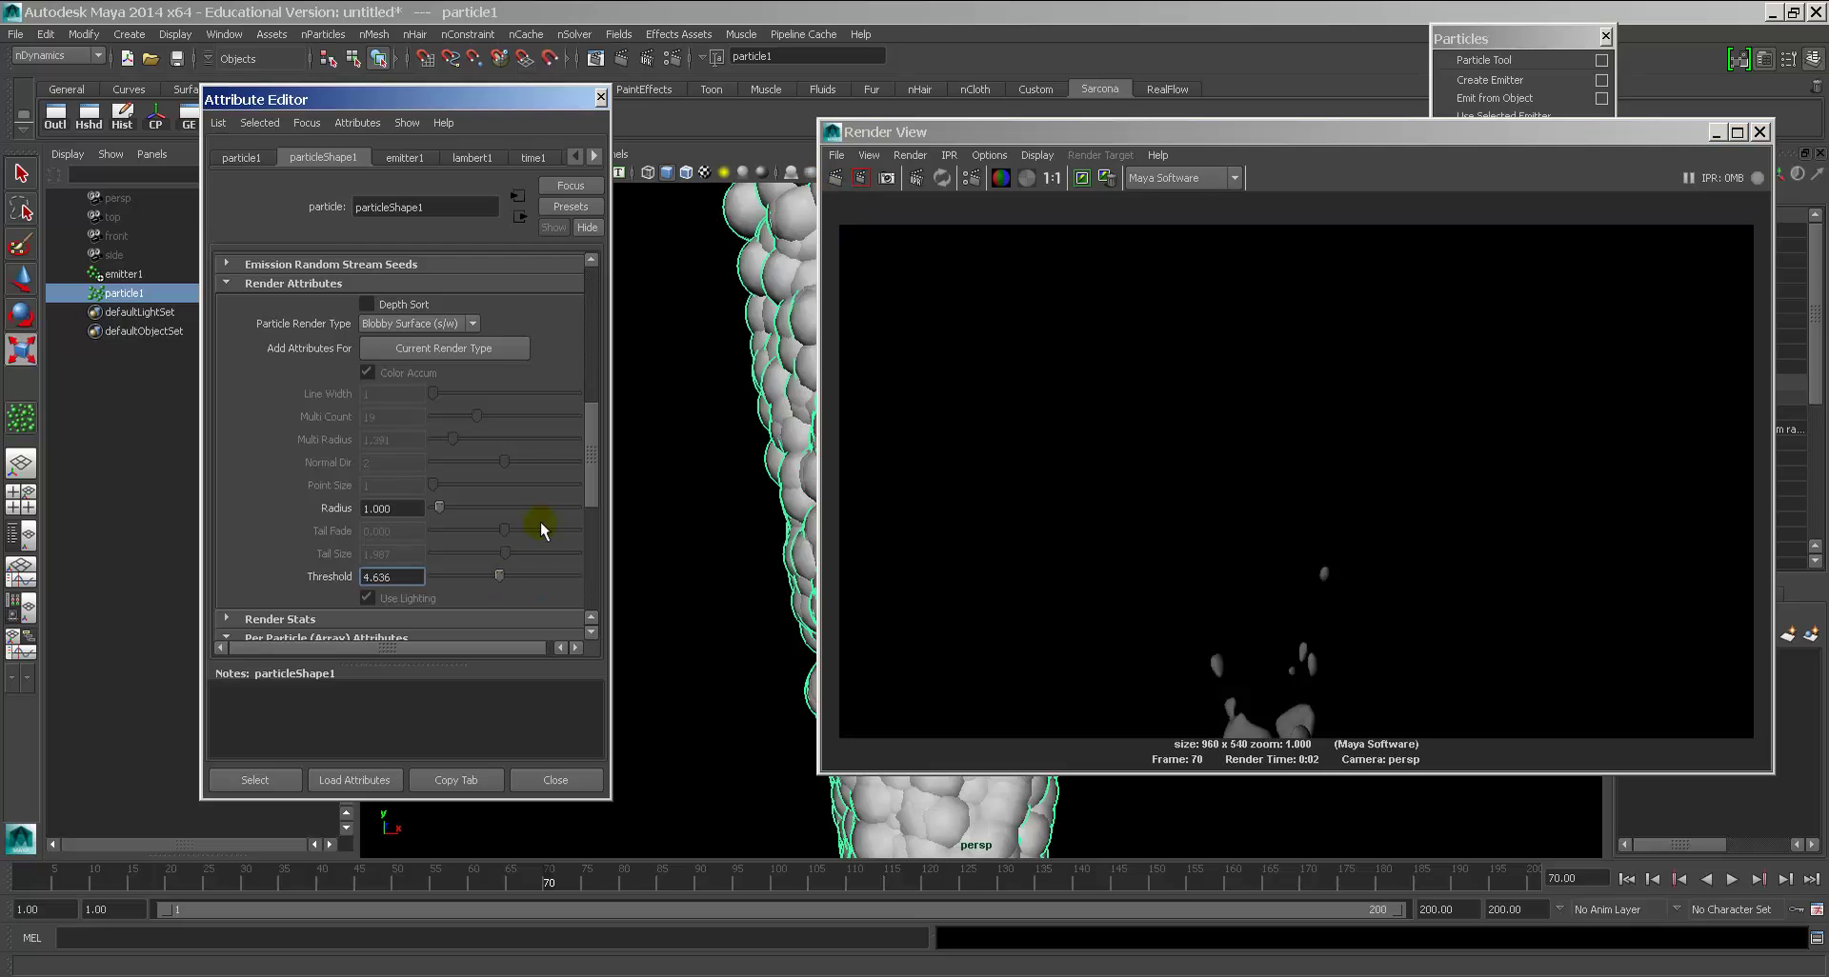
{"action": "left_click", "coordinate": [834, 179]}
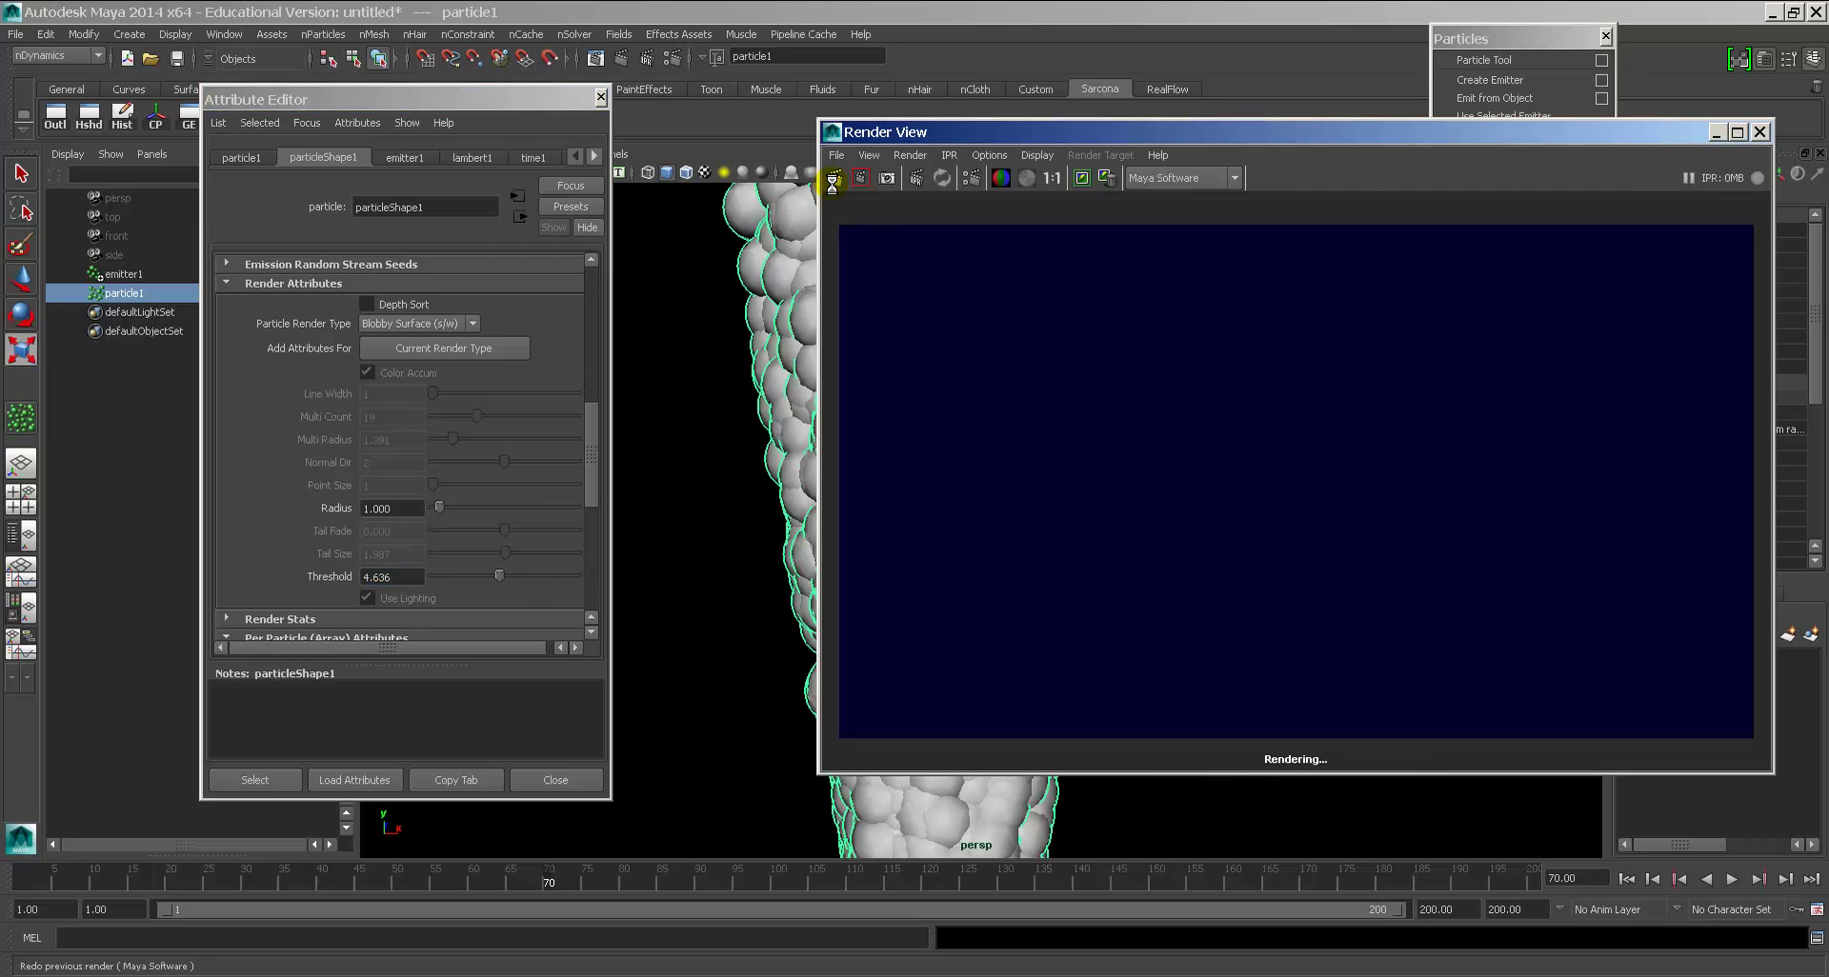
Step: Lower the blobby surface Threshold to 2.848 and to 0.927, rendering after each change, and put the render window away
{"action": "left_click_drag", "start_coordinate": [499, 575], "coordinate": [473, 576]}
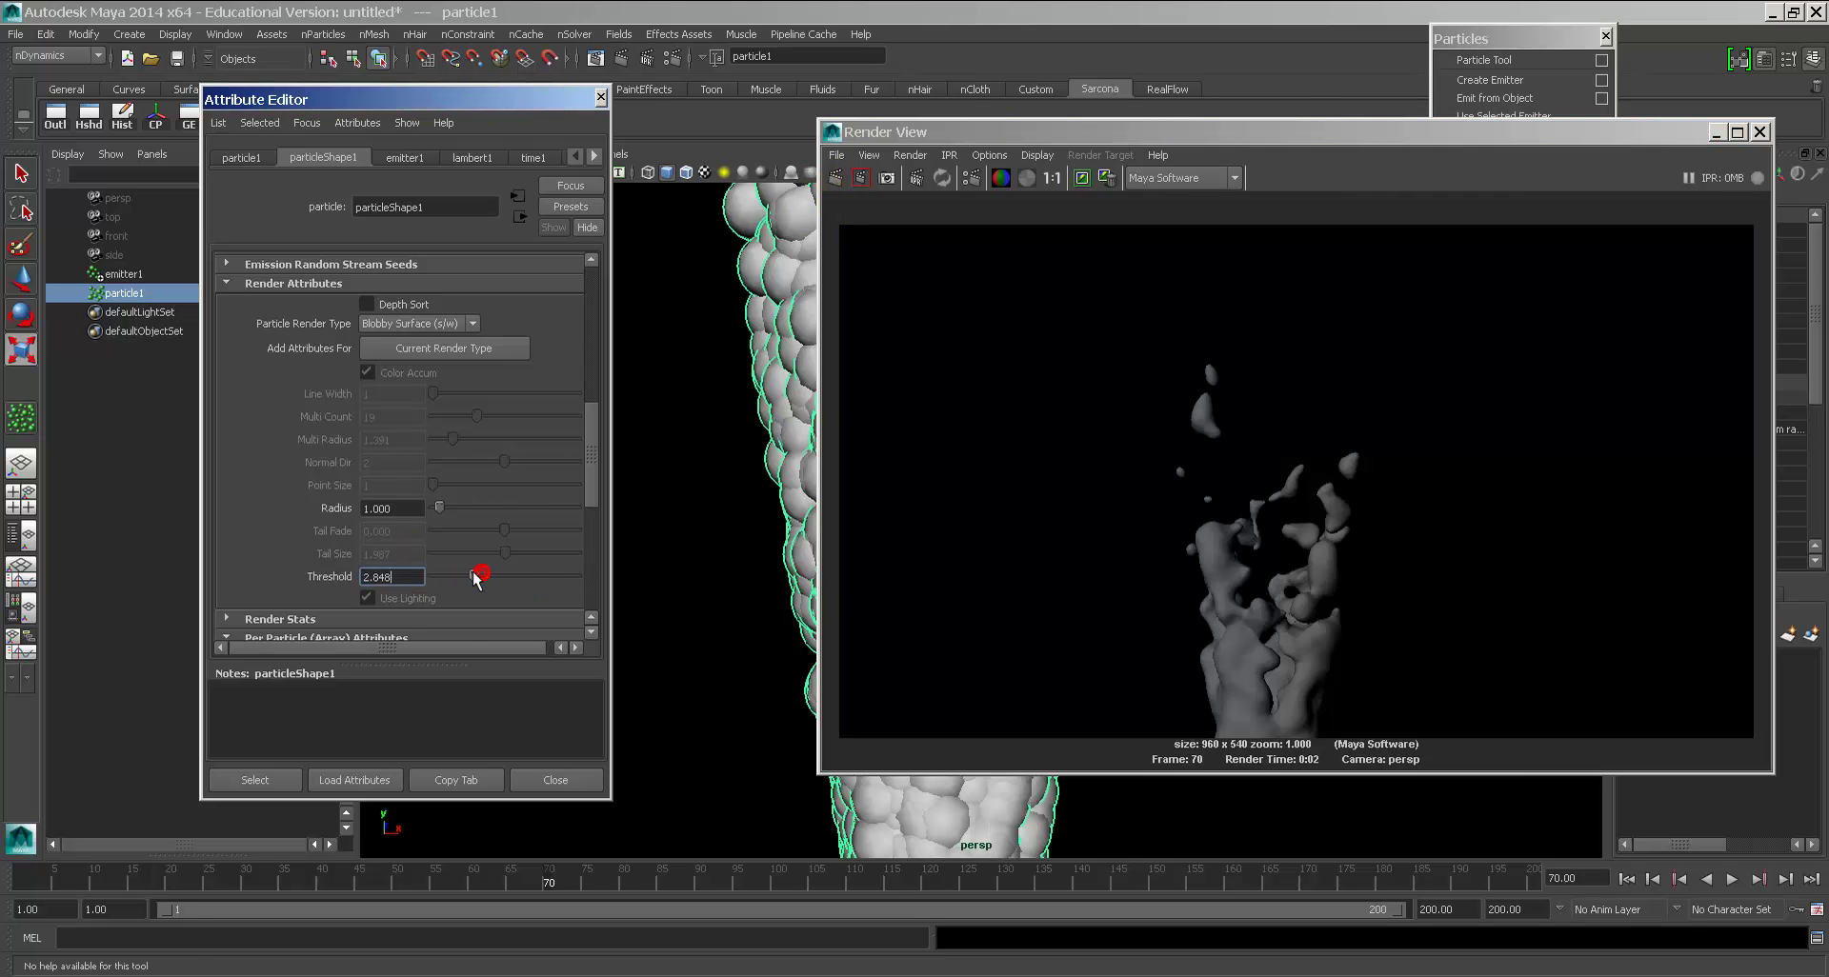
{"action": "left_click", "coordinate": [834, 179]}
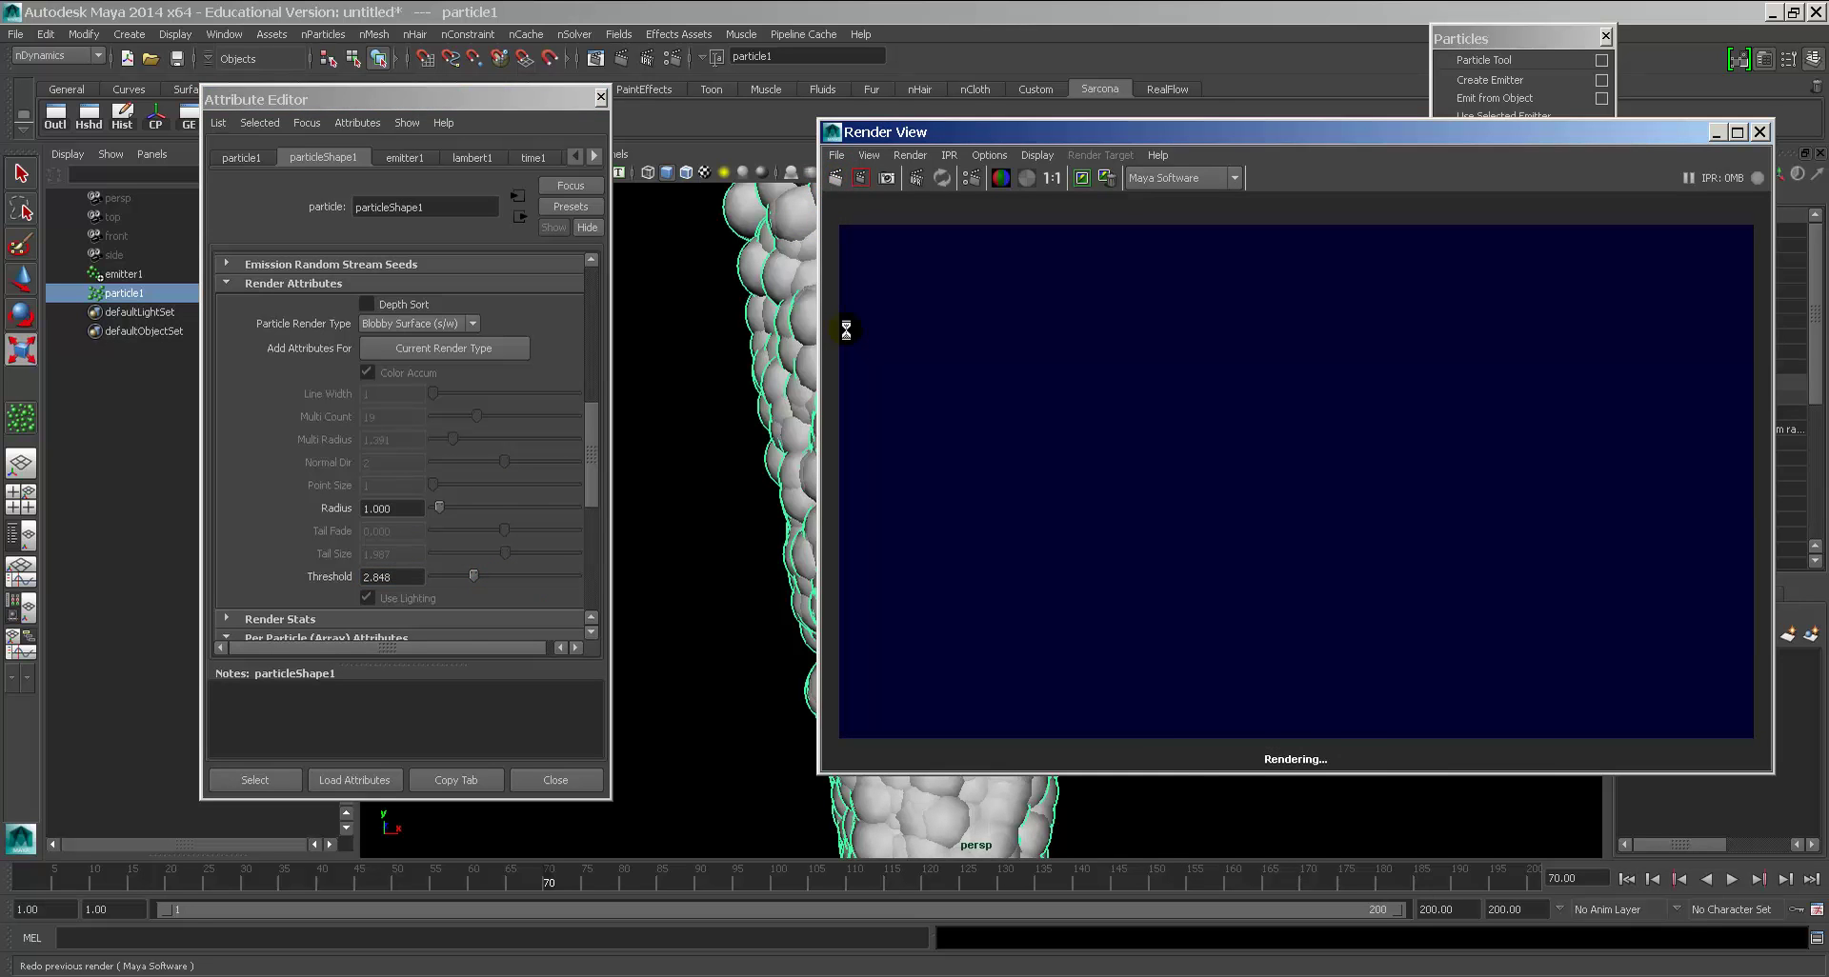
{"action": "left_click_drag", "start_coordinate": [474, 576], "coordinate": [445, 576]}
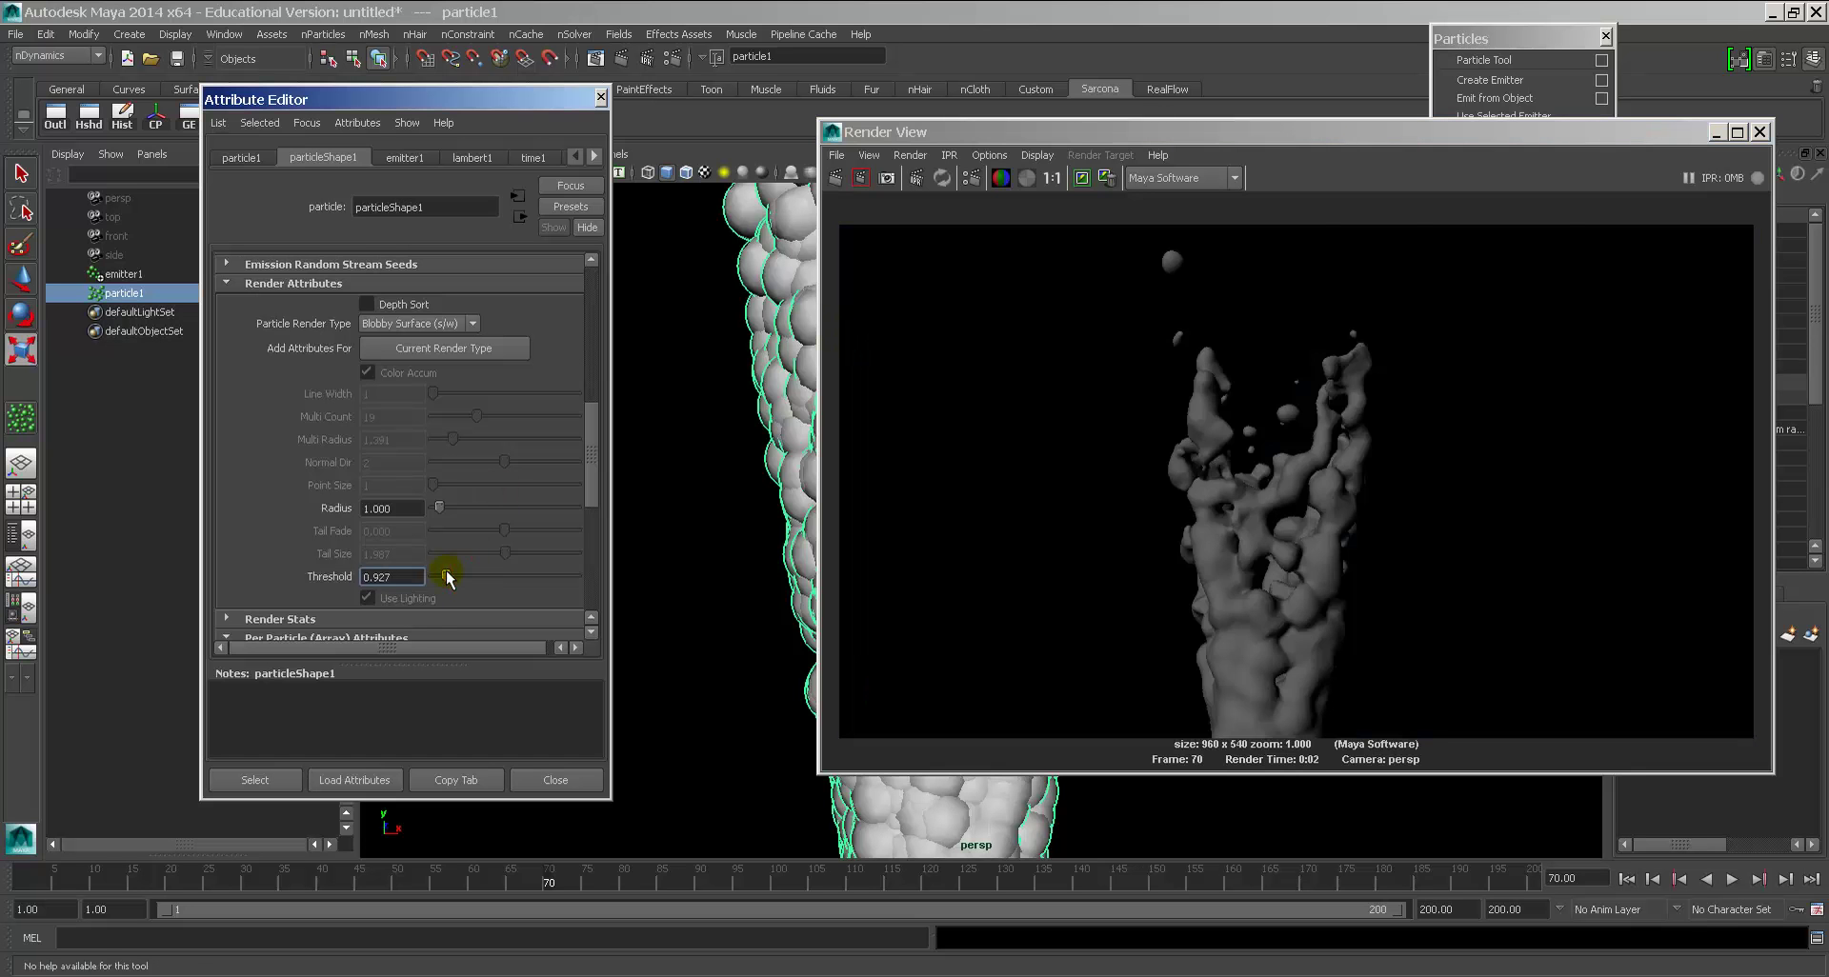
{"action": "left_click", "coordinate": [835, 178]}
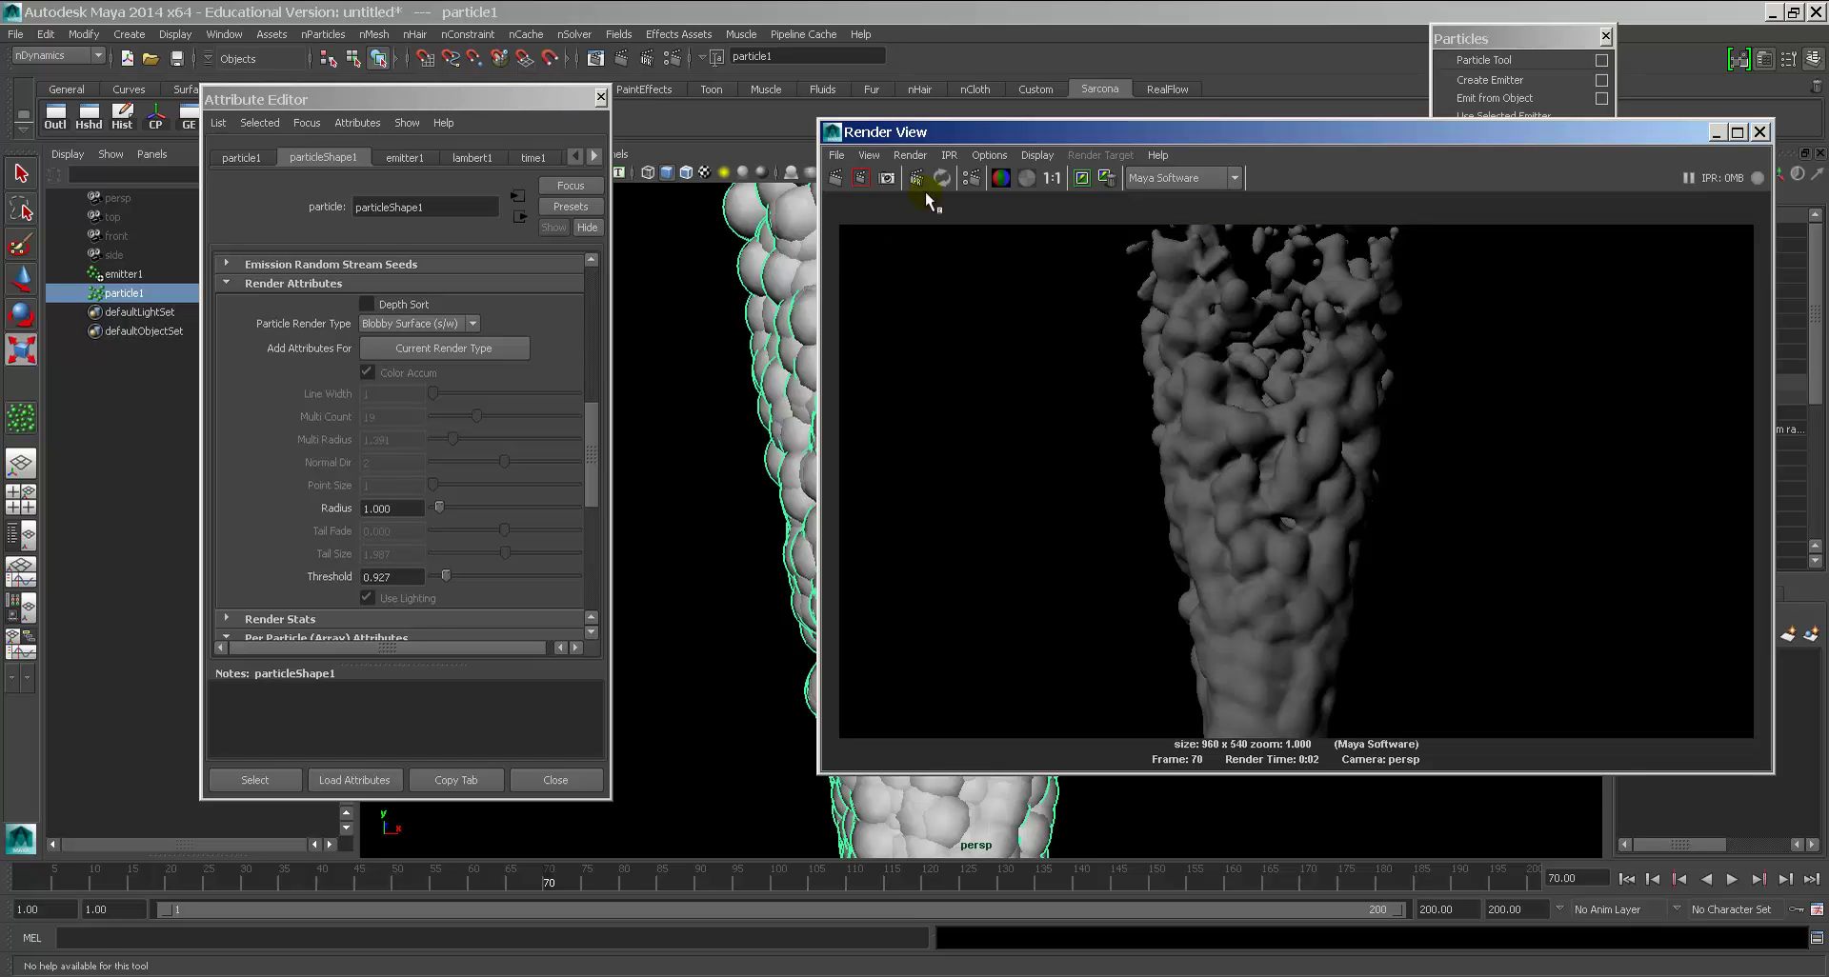
{"action": "double_click", "coordinate": [837, 136]}
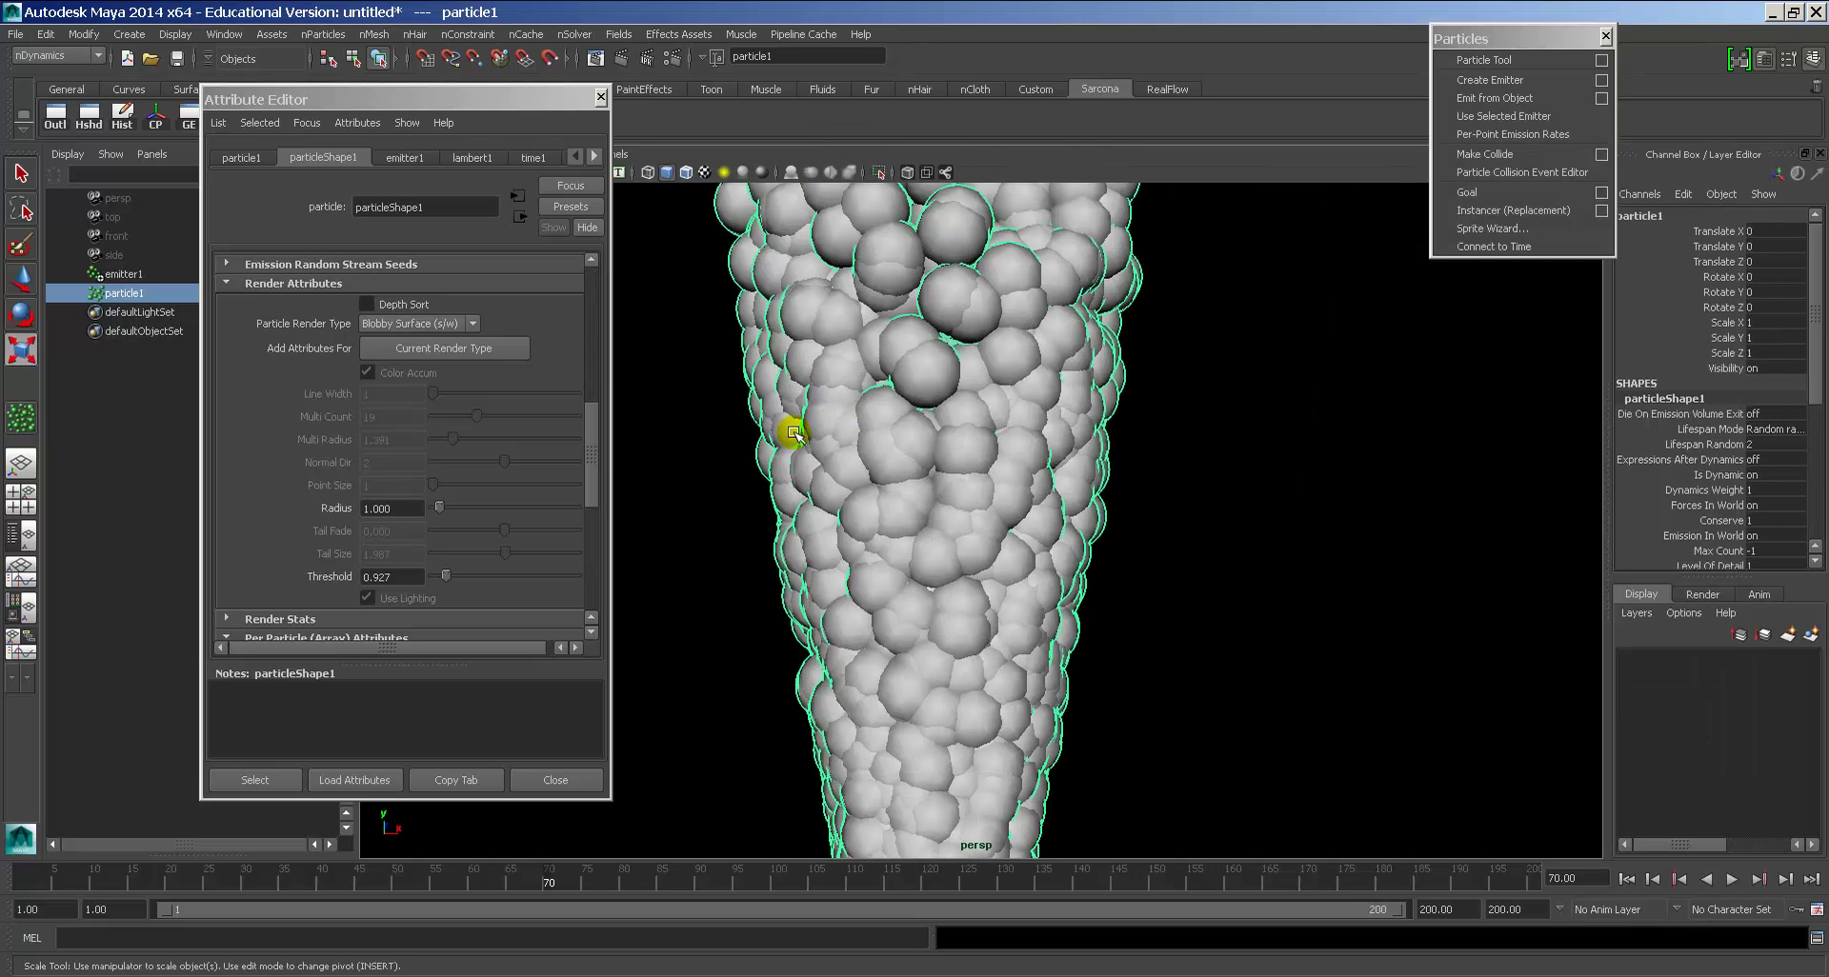
Step: Expand the Render Stats of particleShape1 and review its visibility and shadow options and the per-particle attributes
{"action": "left_click_drag", "start_coordinate": [597, 478], "coordinate": [596, 545]}
{"action": "scroll", "coordinate": [443, 450], "scroll_direction": "down", "scroll_amount": 1}
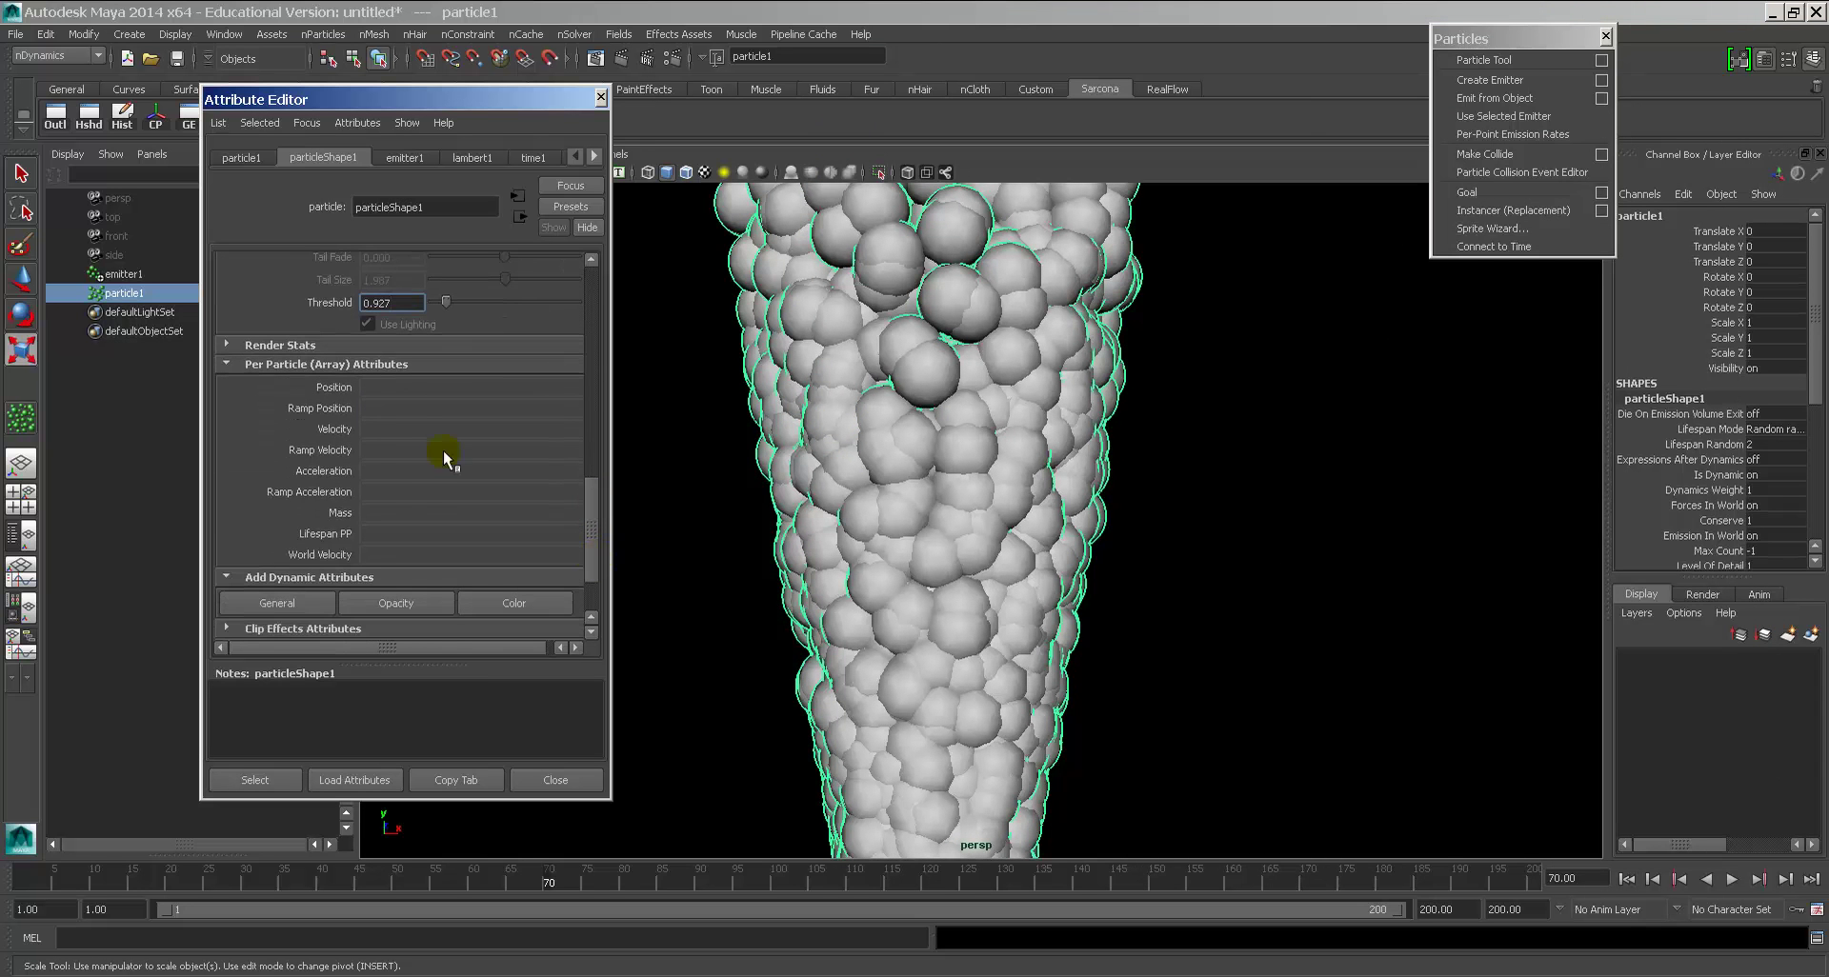
{"action": "left_click", "coordinate": [286, 346]}
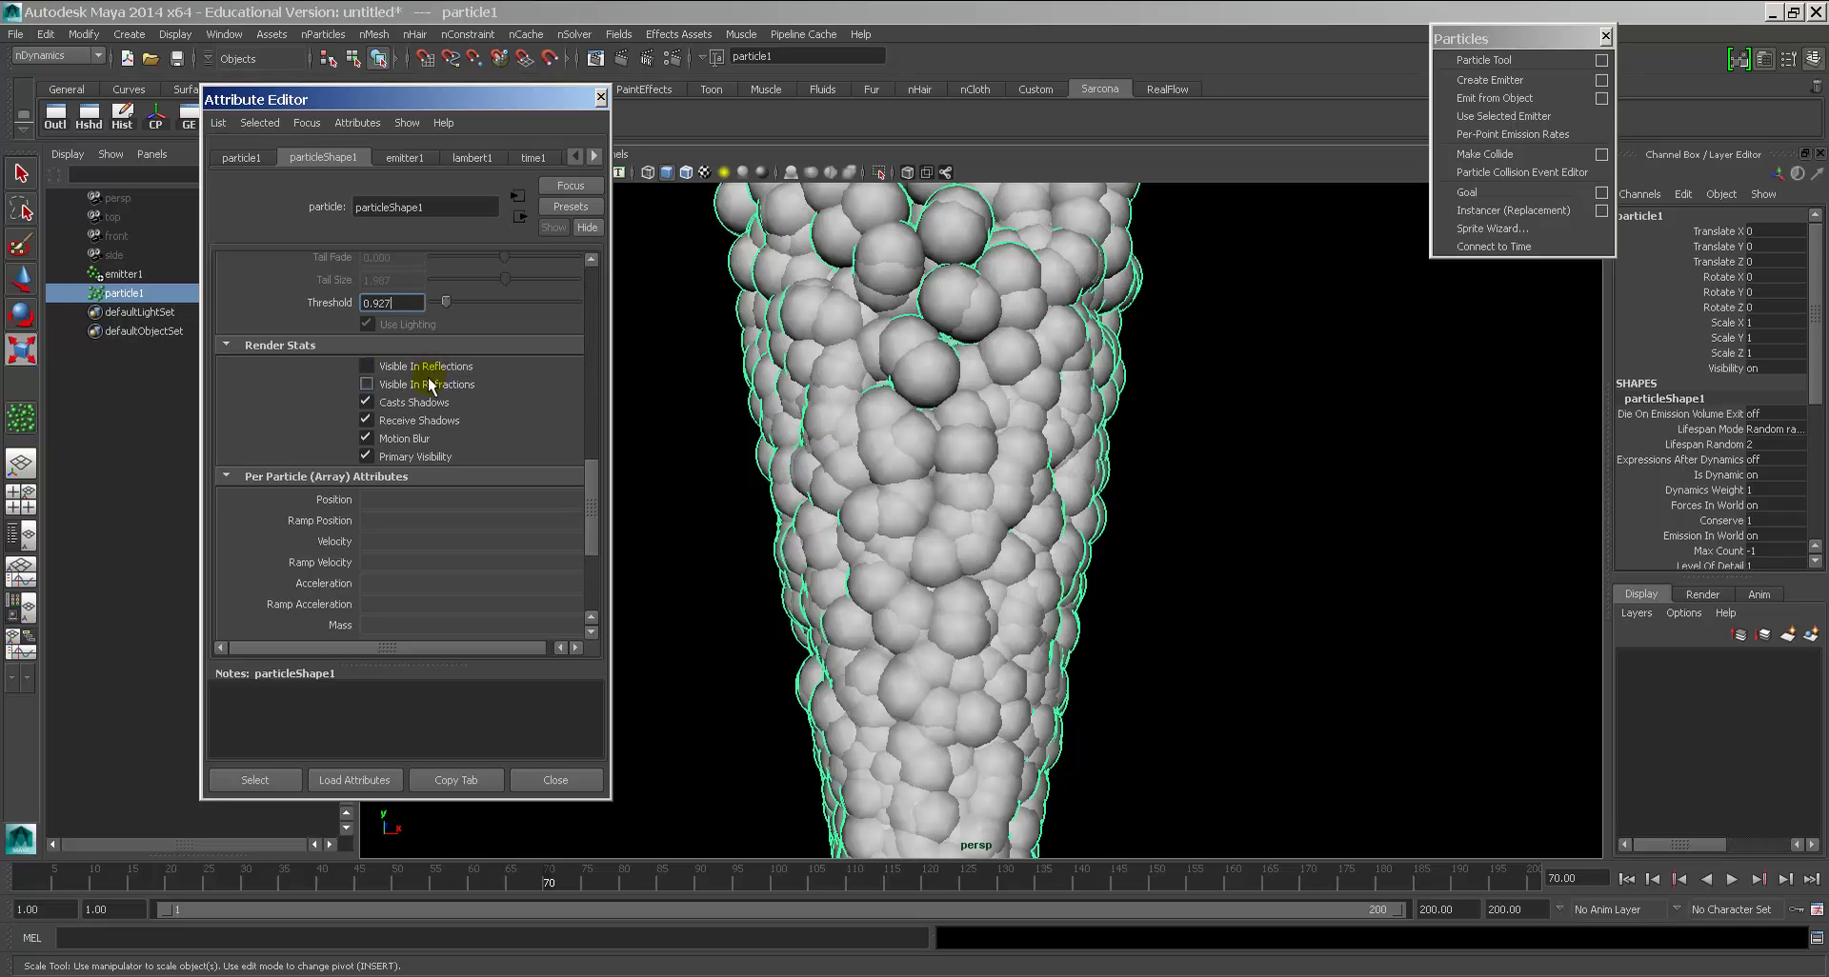
{"action": "scroll", "coordinate": [579, 495], "scroll_direction": "down", "scroll_amount": 5}
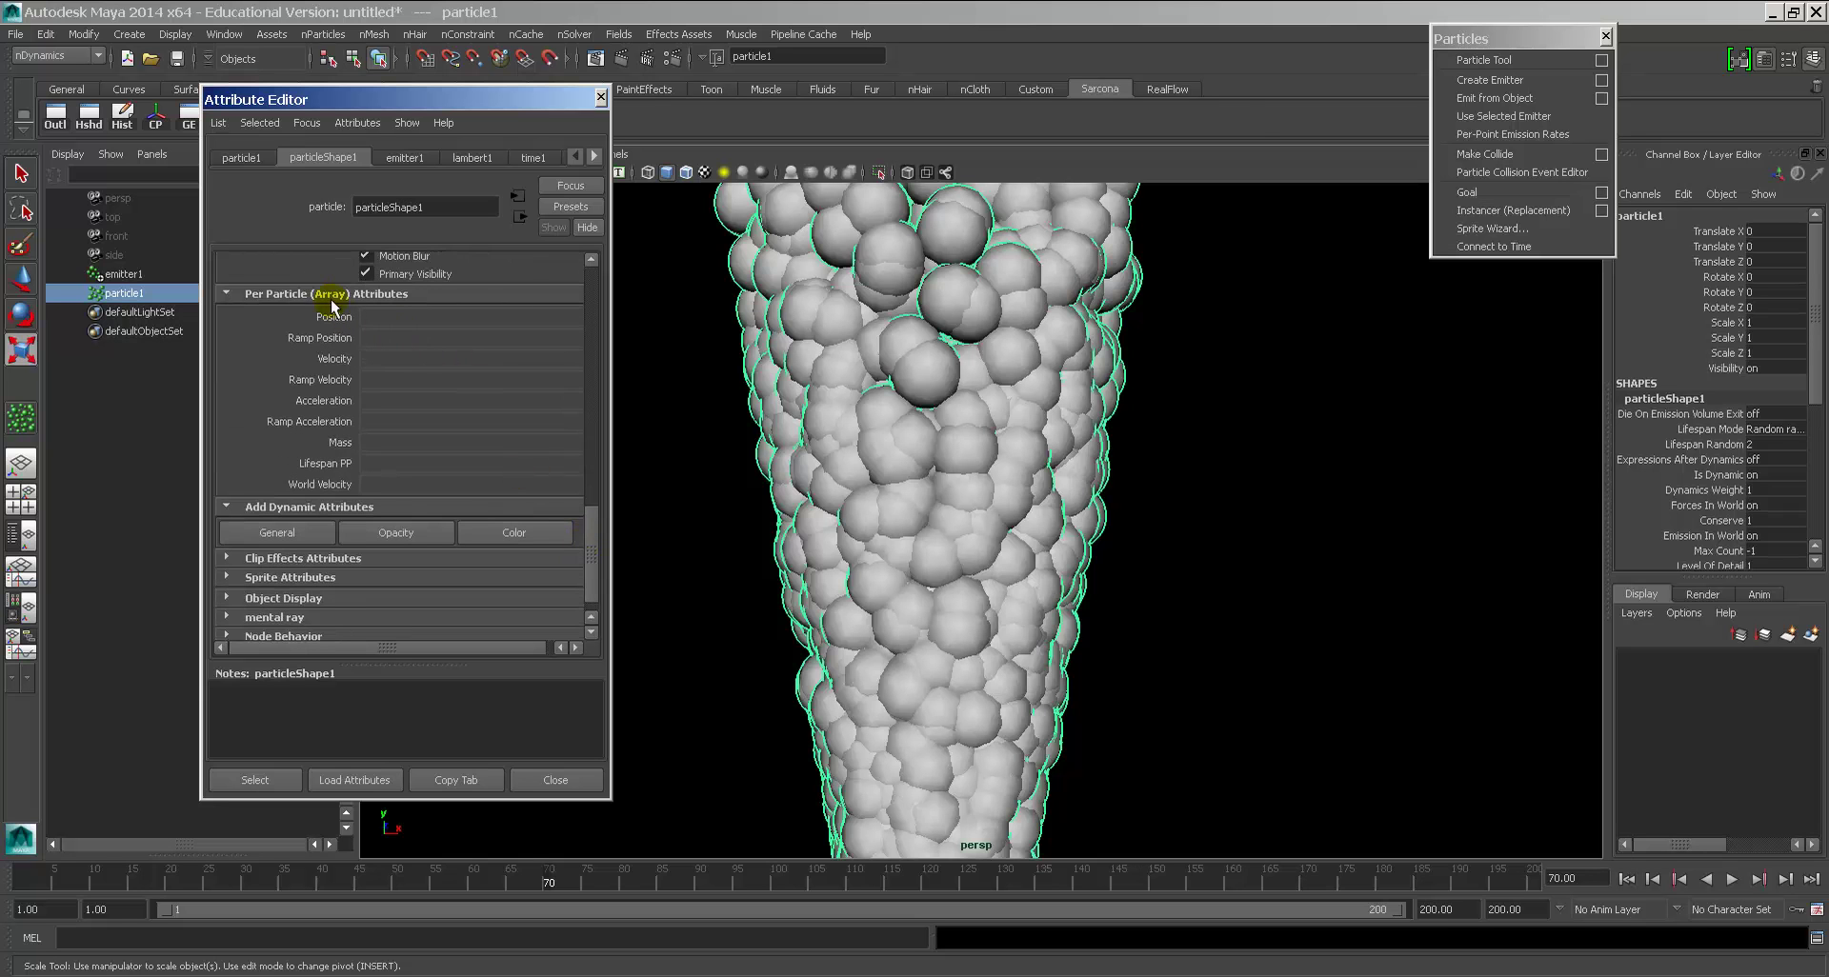
Step: Add a per-particle color attribute to particleShape1 and map RGB PP to a new ramp with Input V set to Particle's Age
{"action": "left_click_drag", "start_coordinate": [590, 550], "coordinate": [592, 590]}
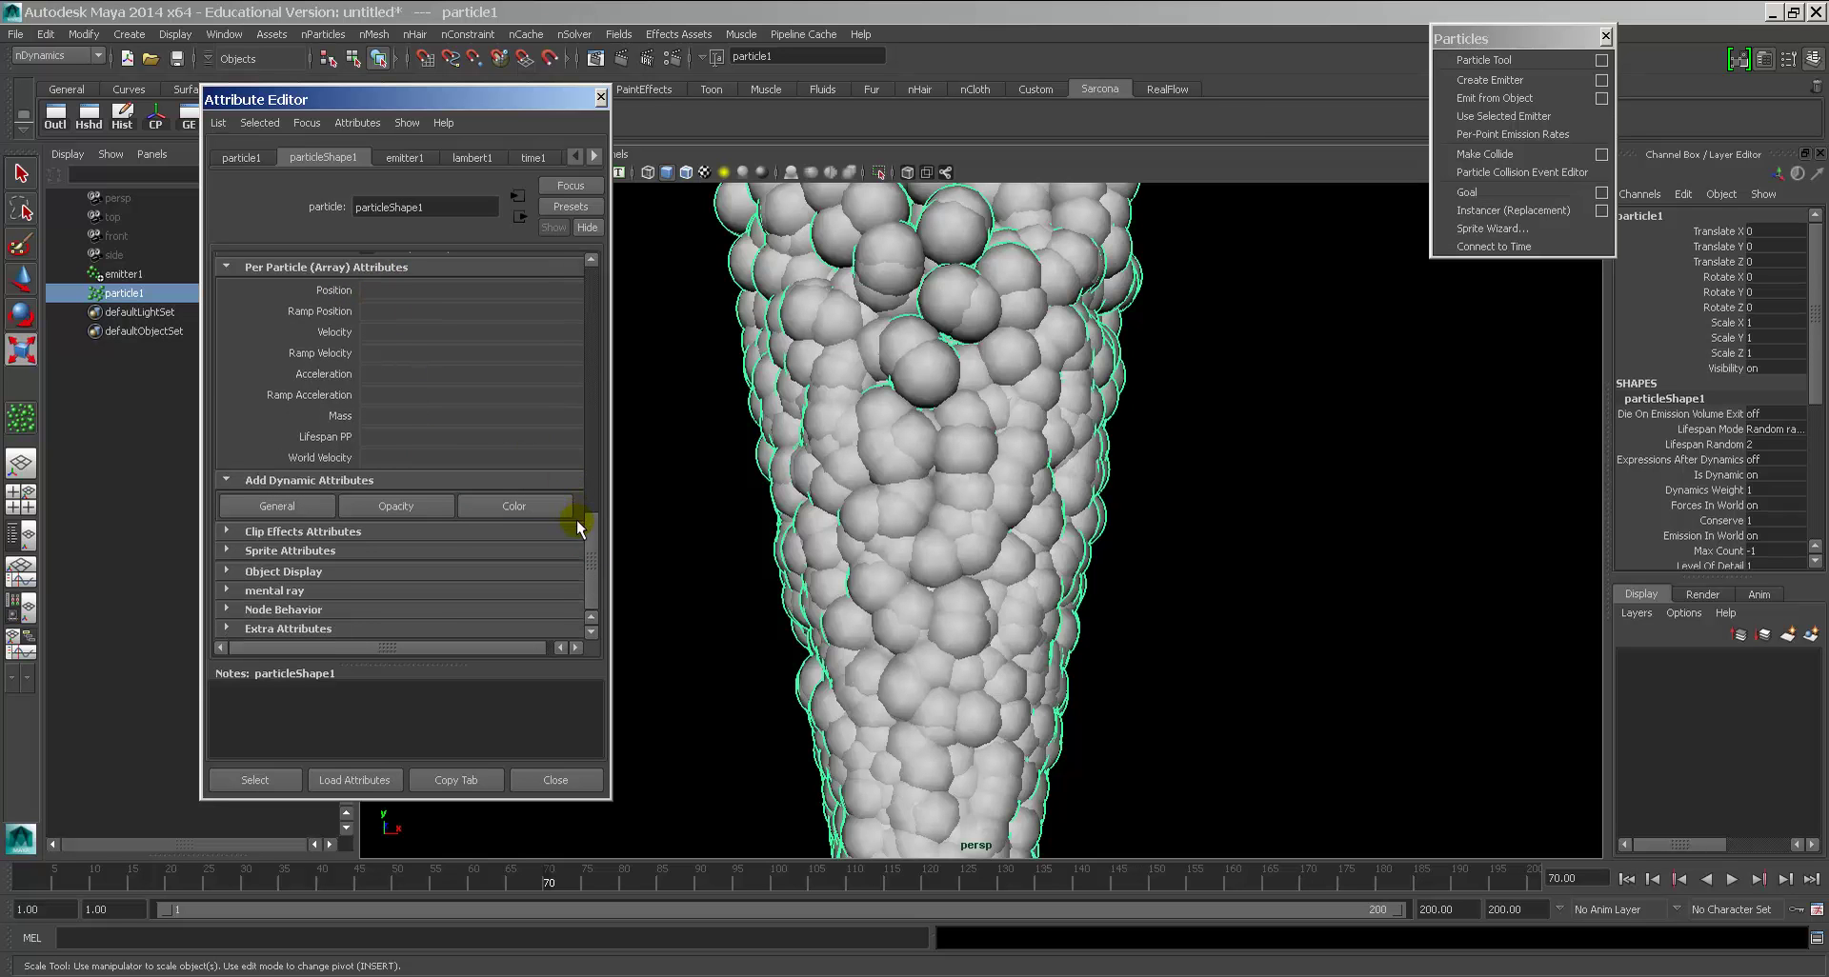
{"action": "left_click", "coordinate": [498, 506]}
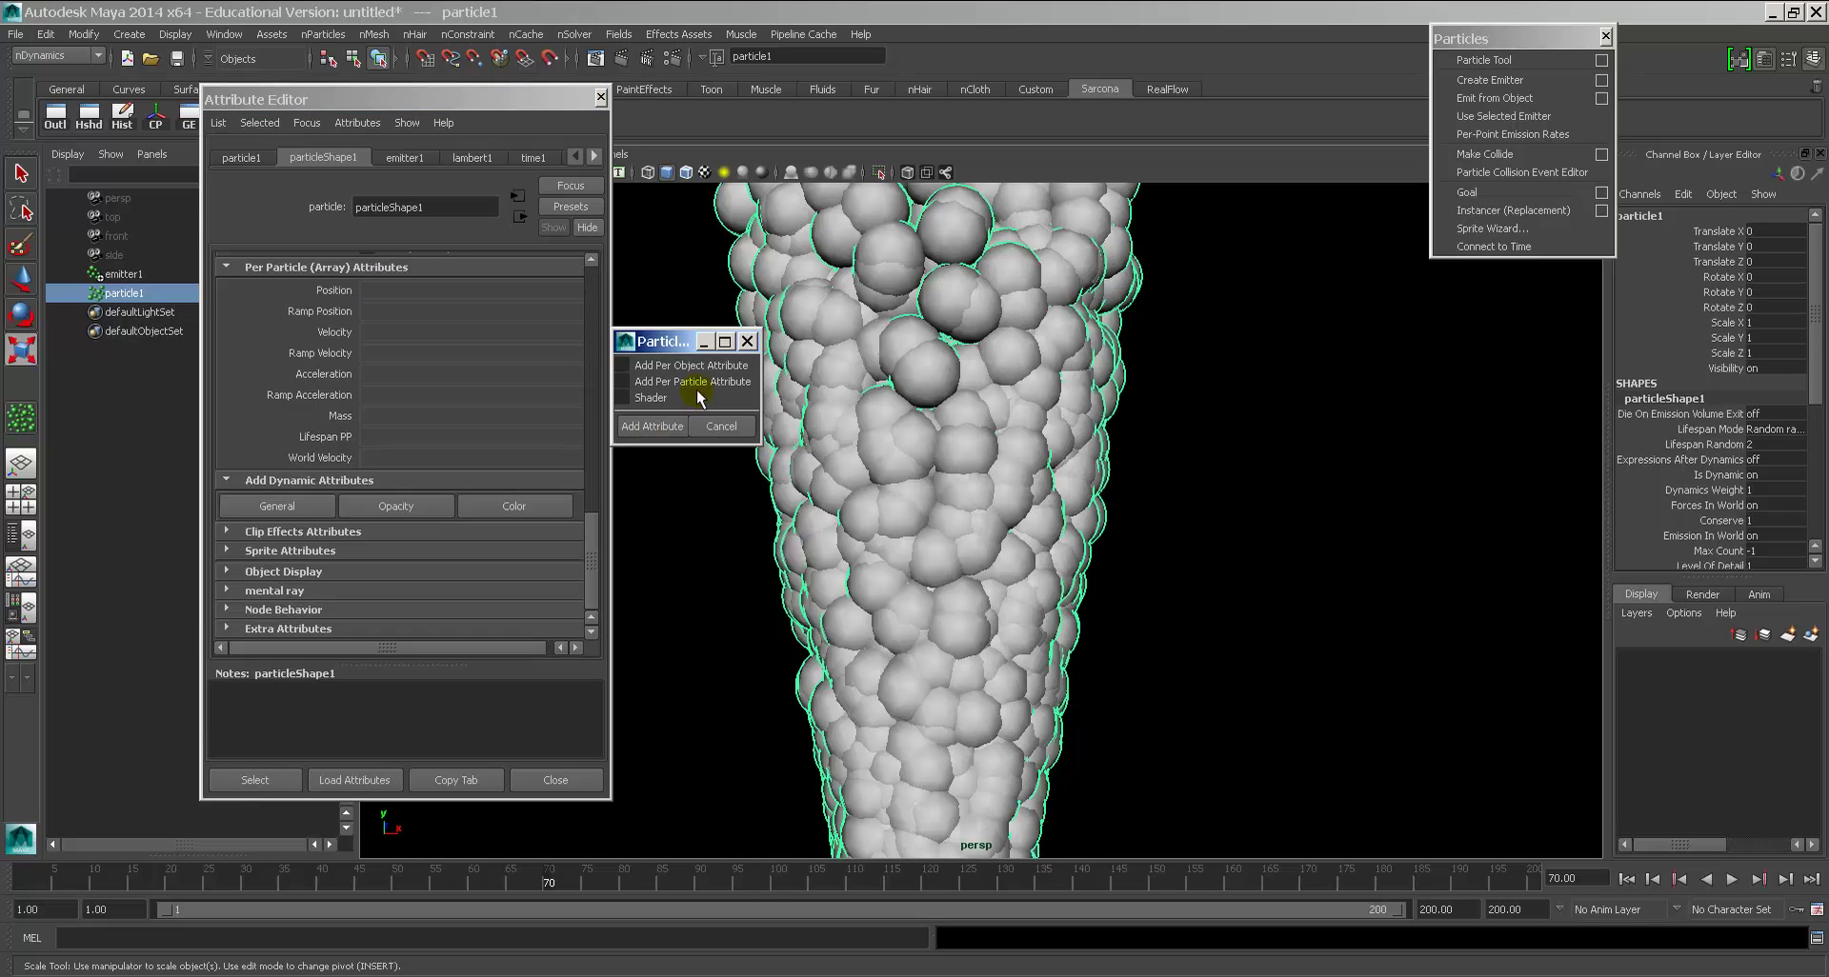
{"action": "left_click", "coordinate": [651, 426]}
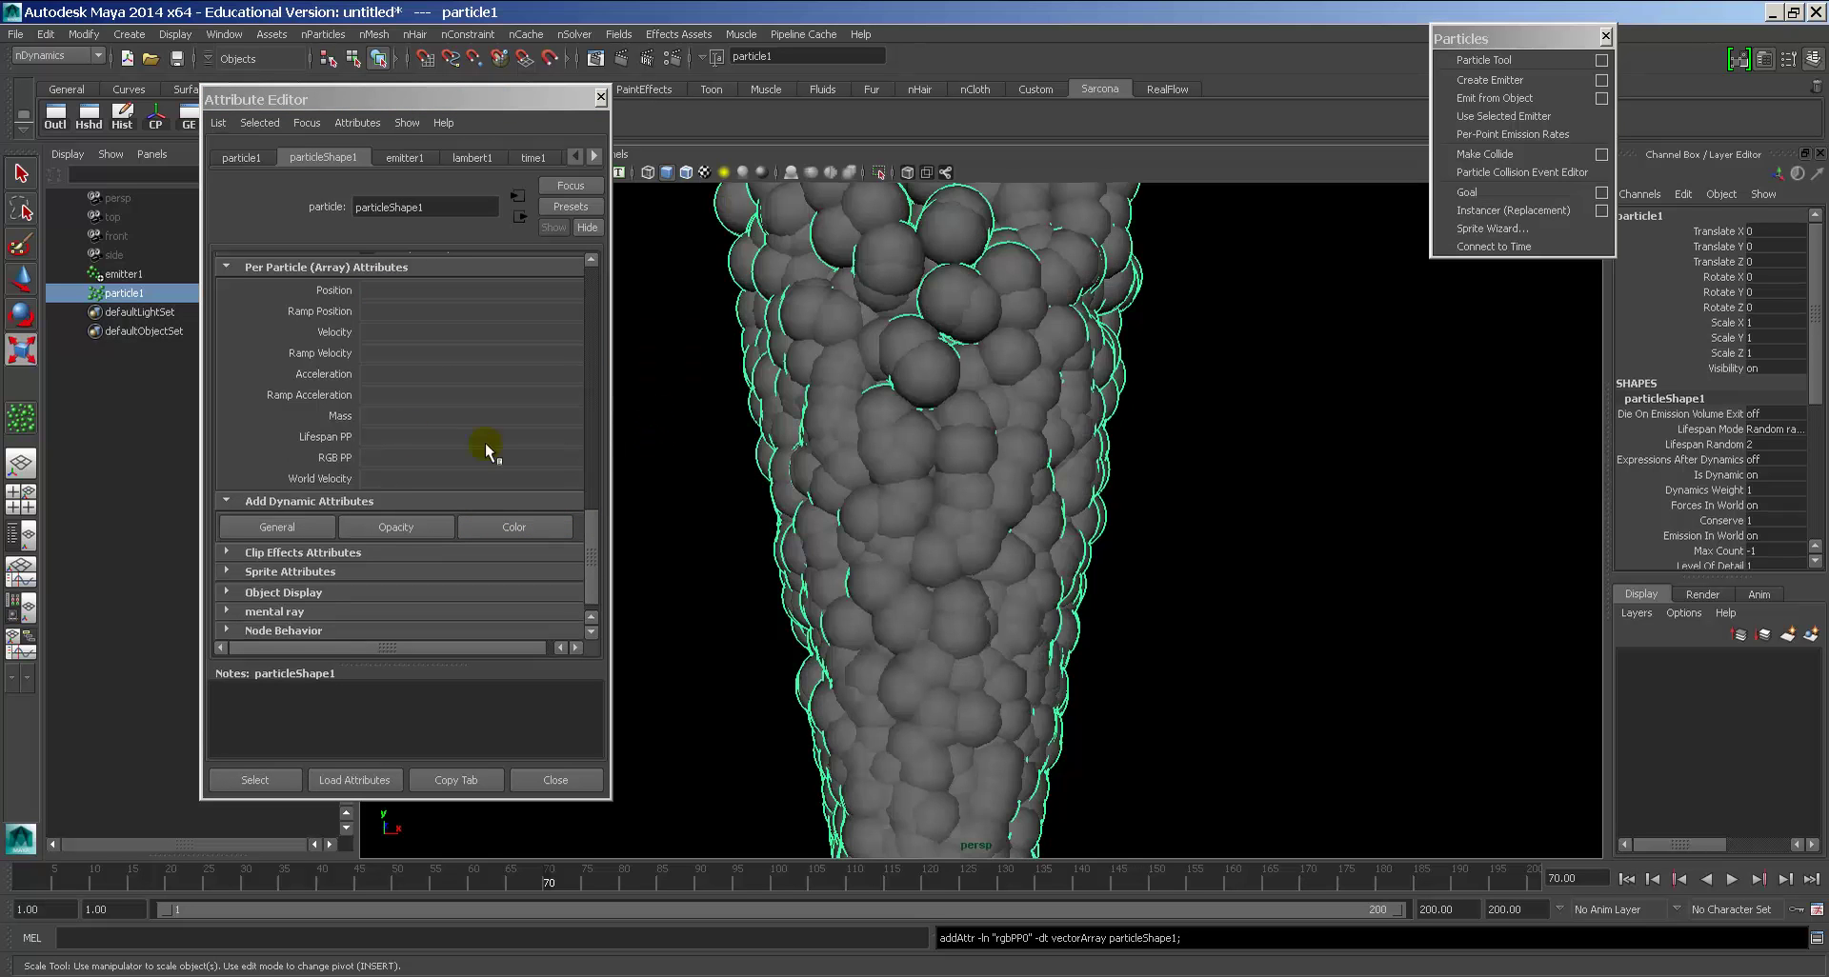
{"action": "right_click", "coordinate": [369, 459]}
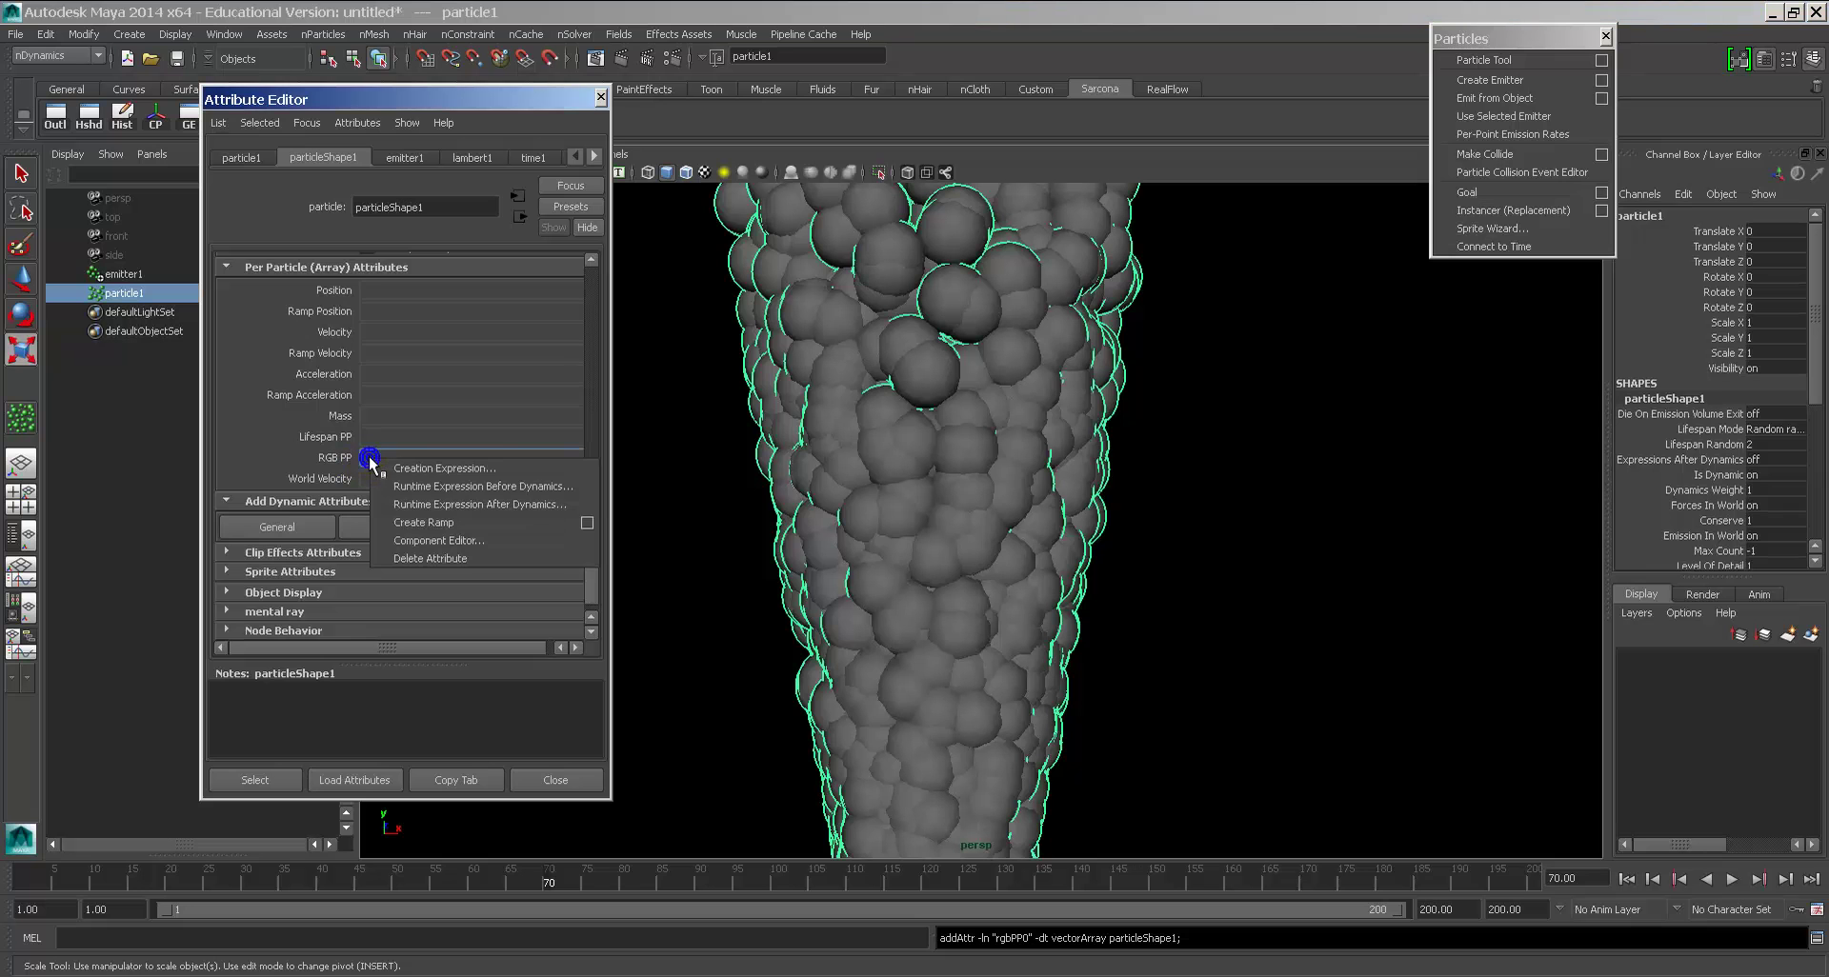
{"action": "left_click", "coordinate": [586, 523]}
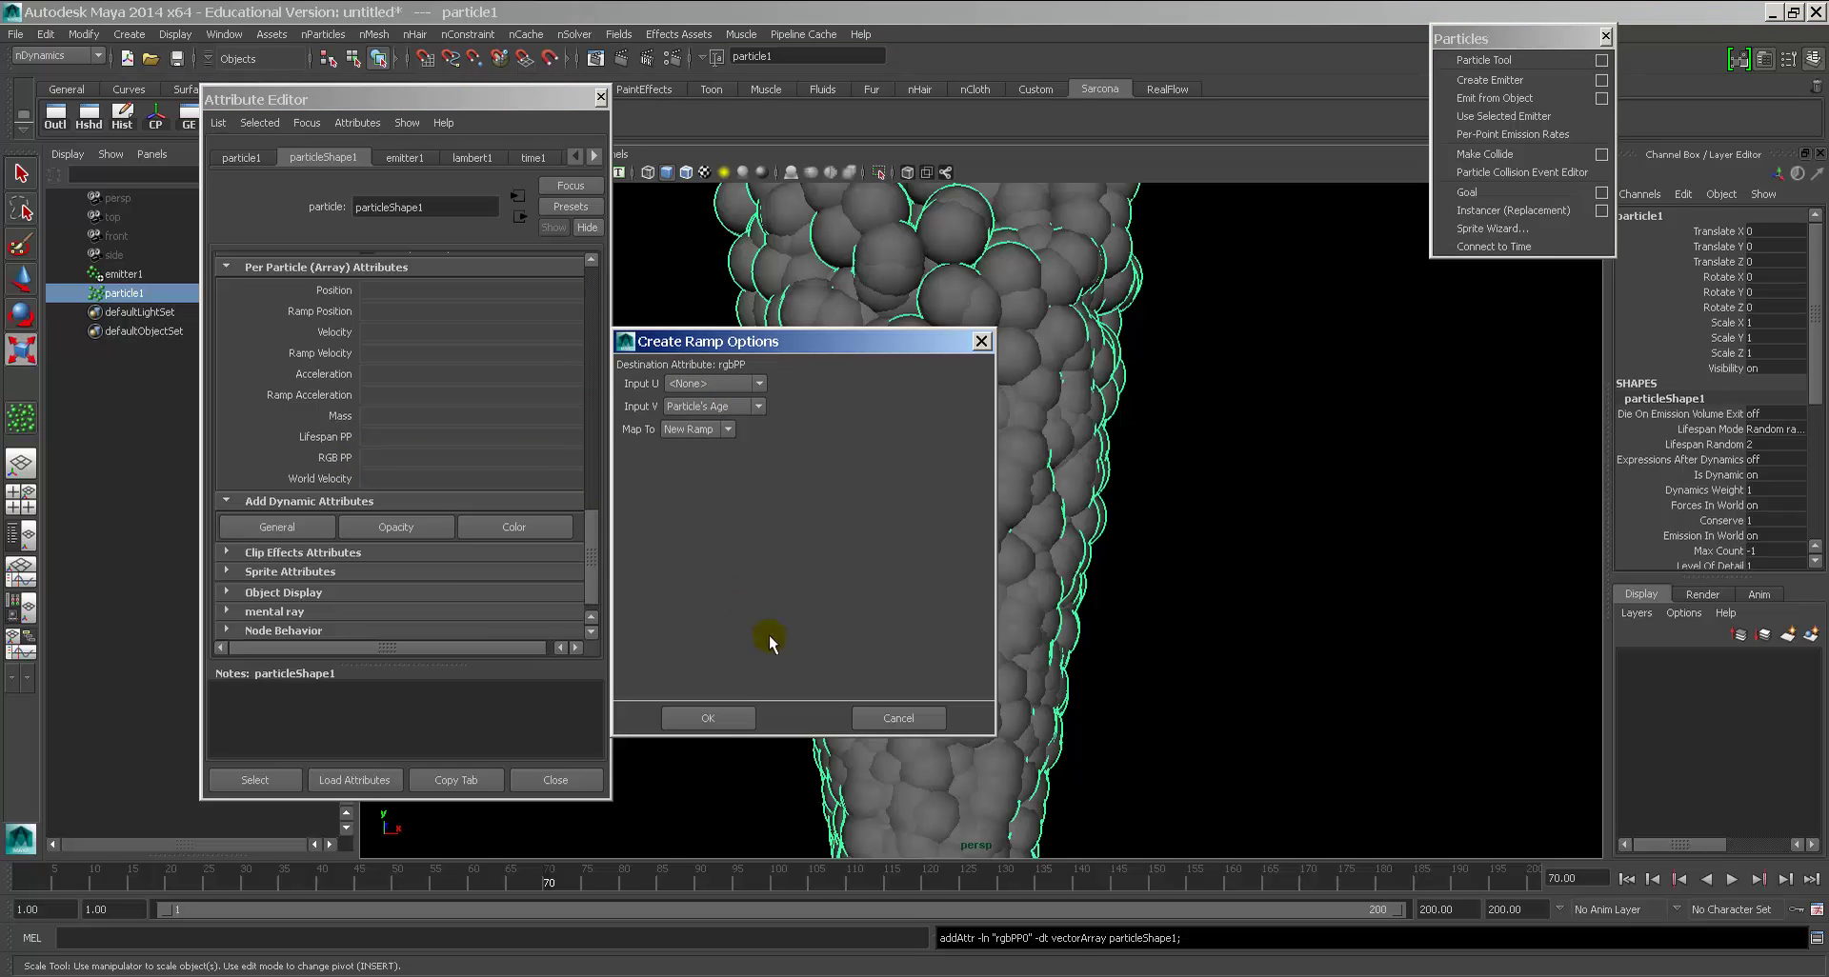
{"action": "left_click", "coordinate": [726, 725]}
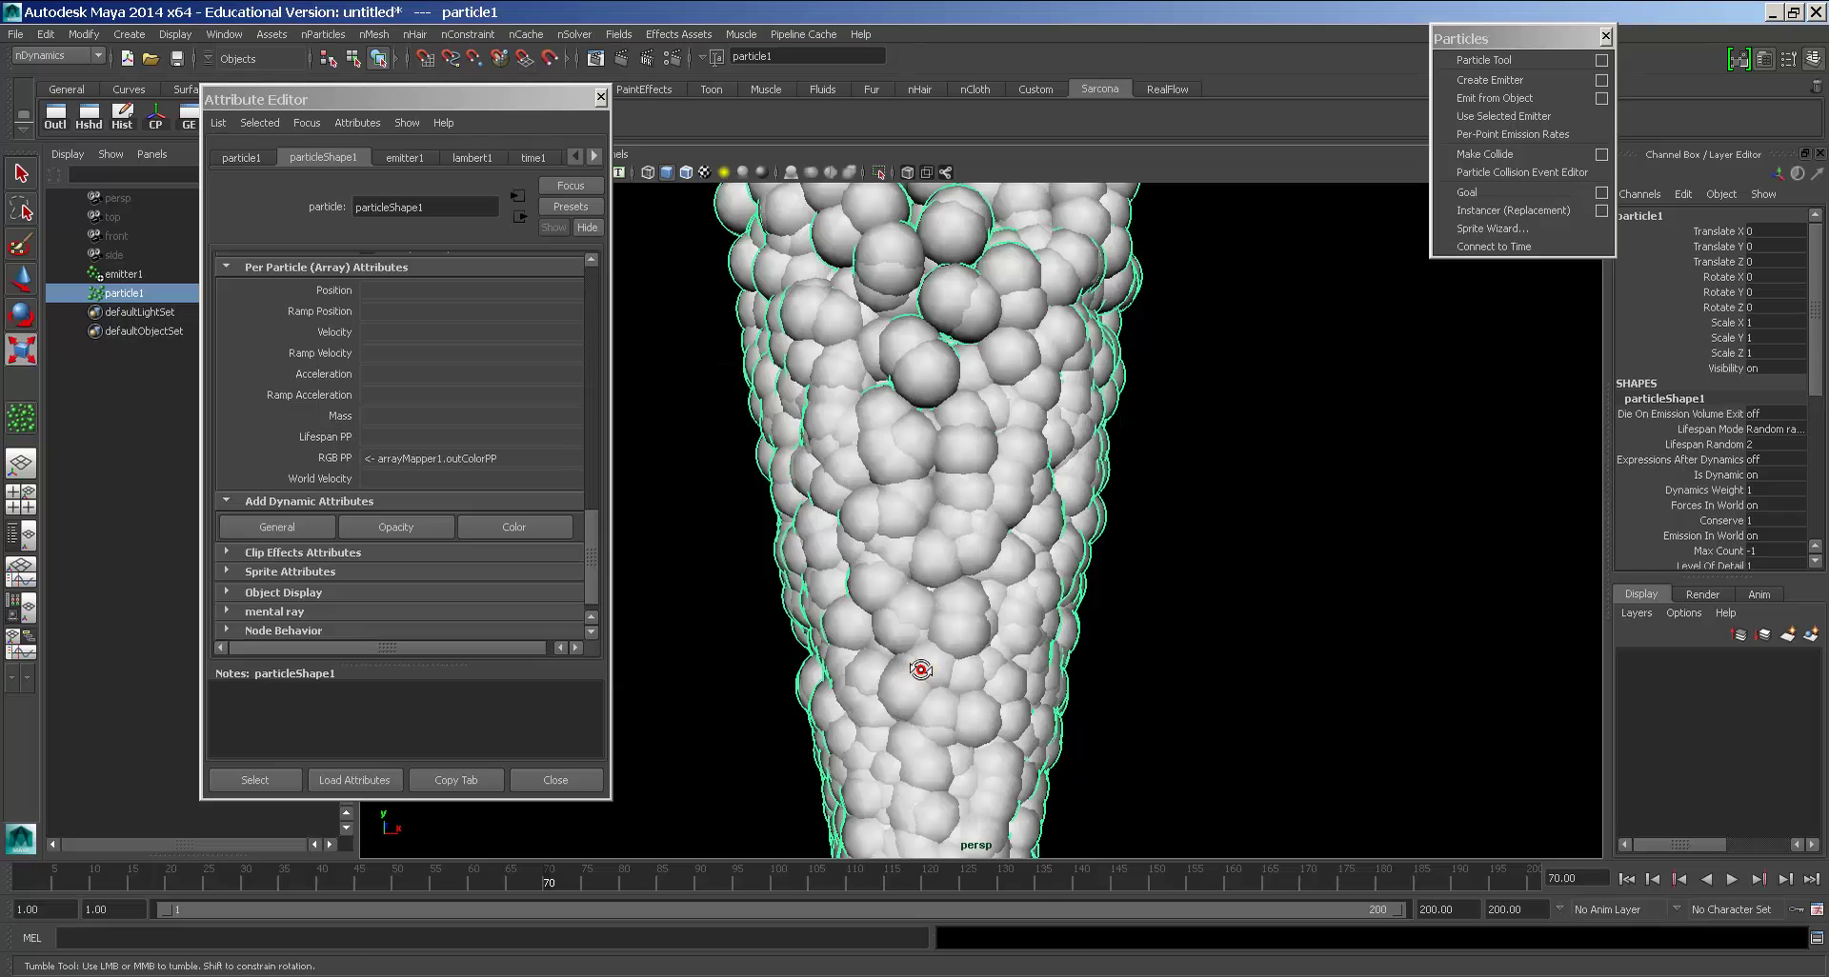
Step: Replay the simulation from the first frame and stop it at frame 77 to check the ramp colors on the particles
{"action": "left_click_drag", "start_coordinate": [920, 661], "coordinate": [990, 624], "text": "alt"}
{"action": "left_click_drag", "start_coordinate": [1401, 870], "coordinate": [1285, 848]}
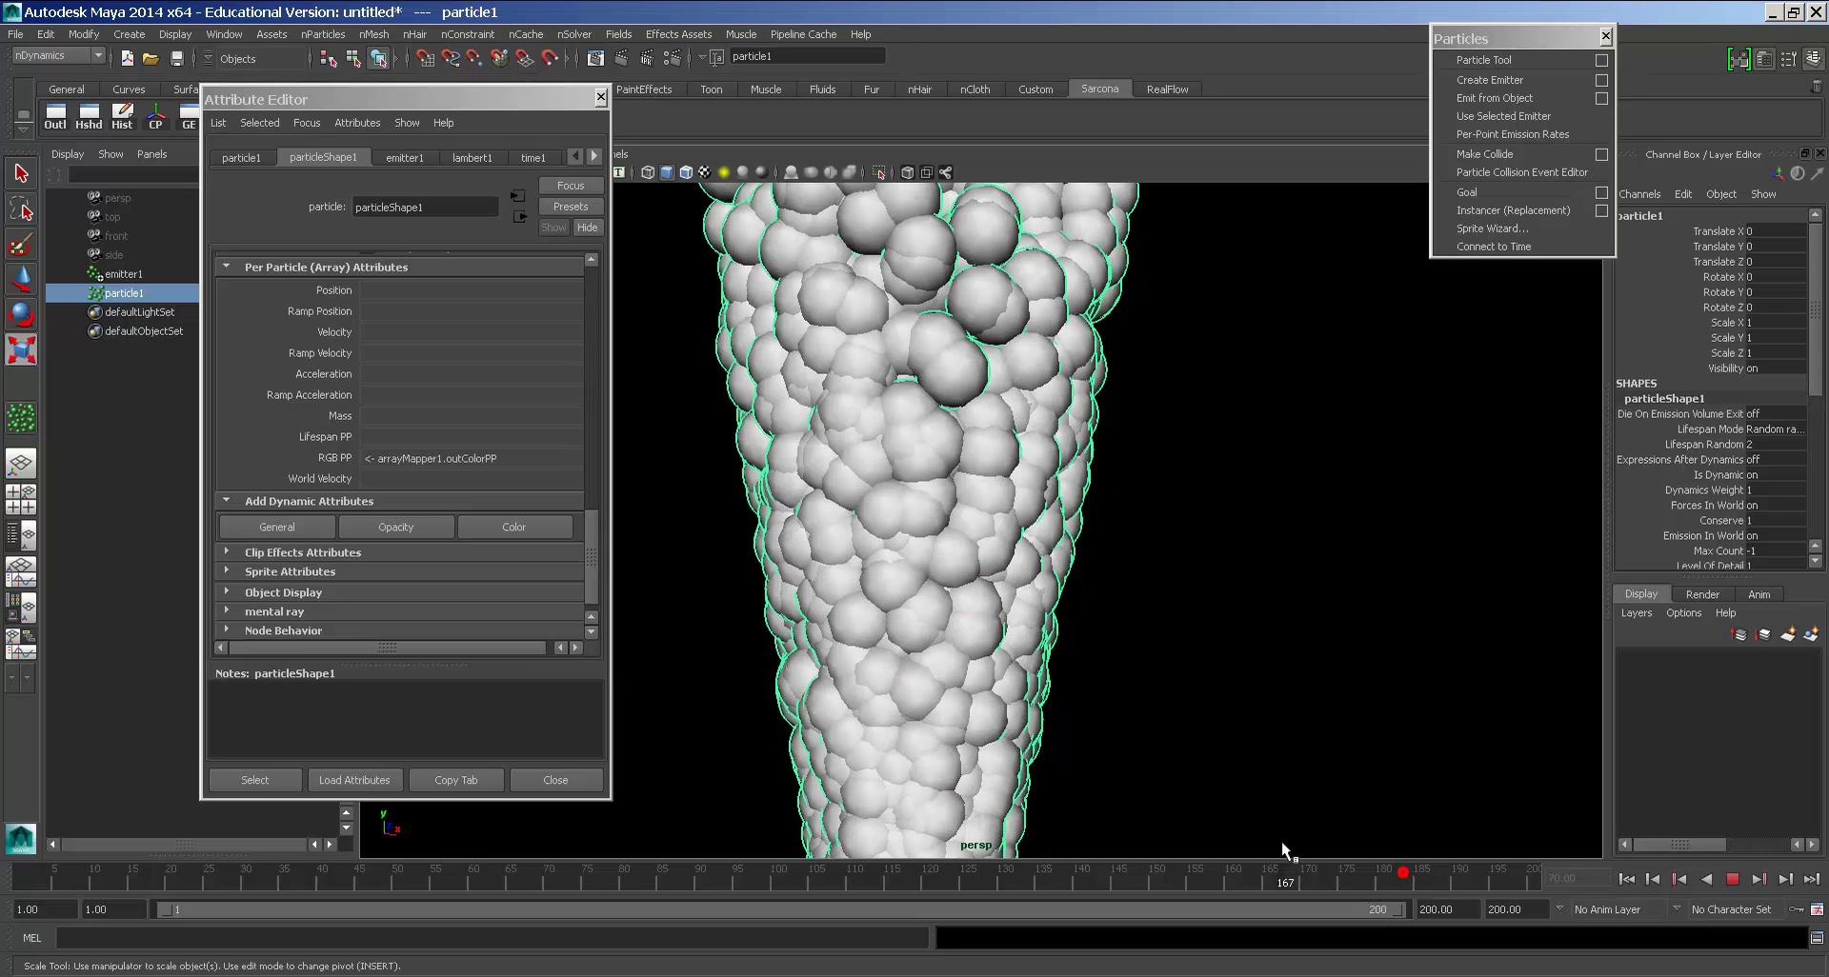
{"action": "left_click", "coordinate": [1626, 879]}
{"action": "key", "text": "alt+v"}
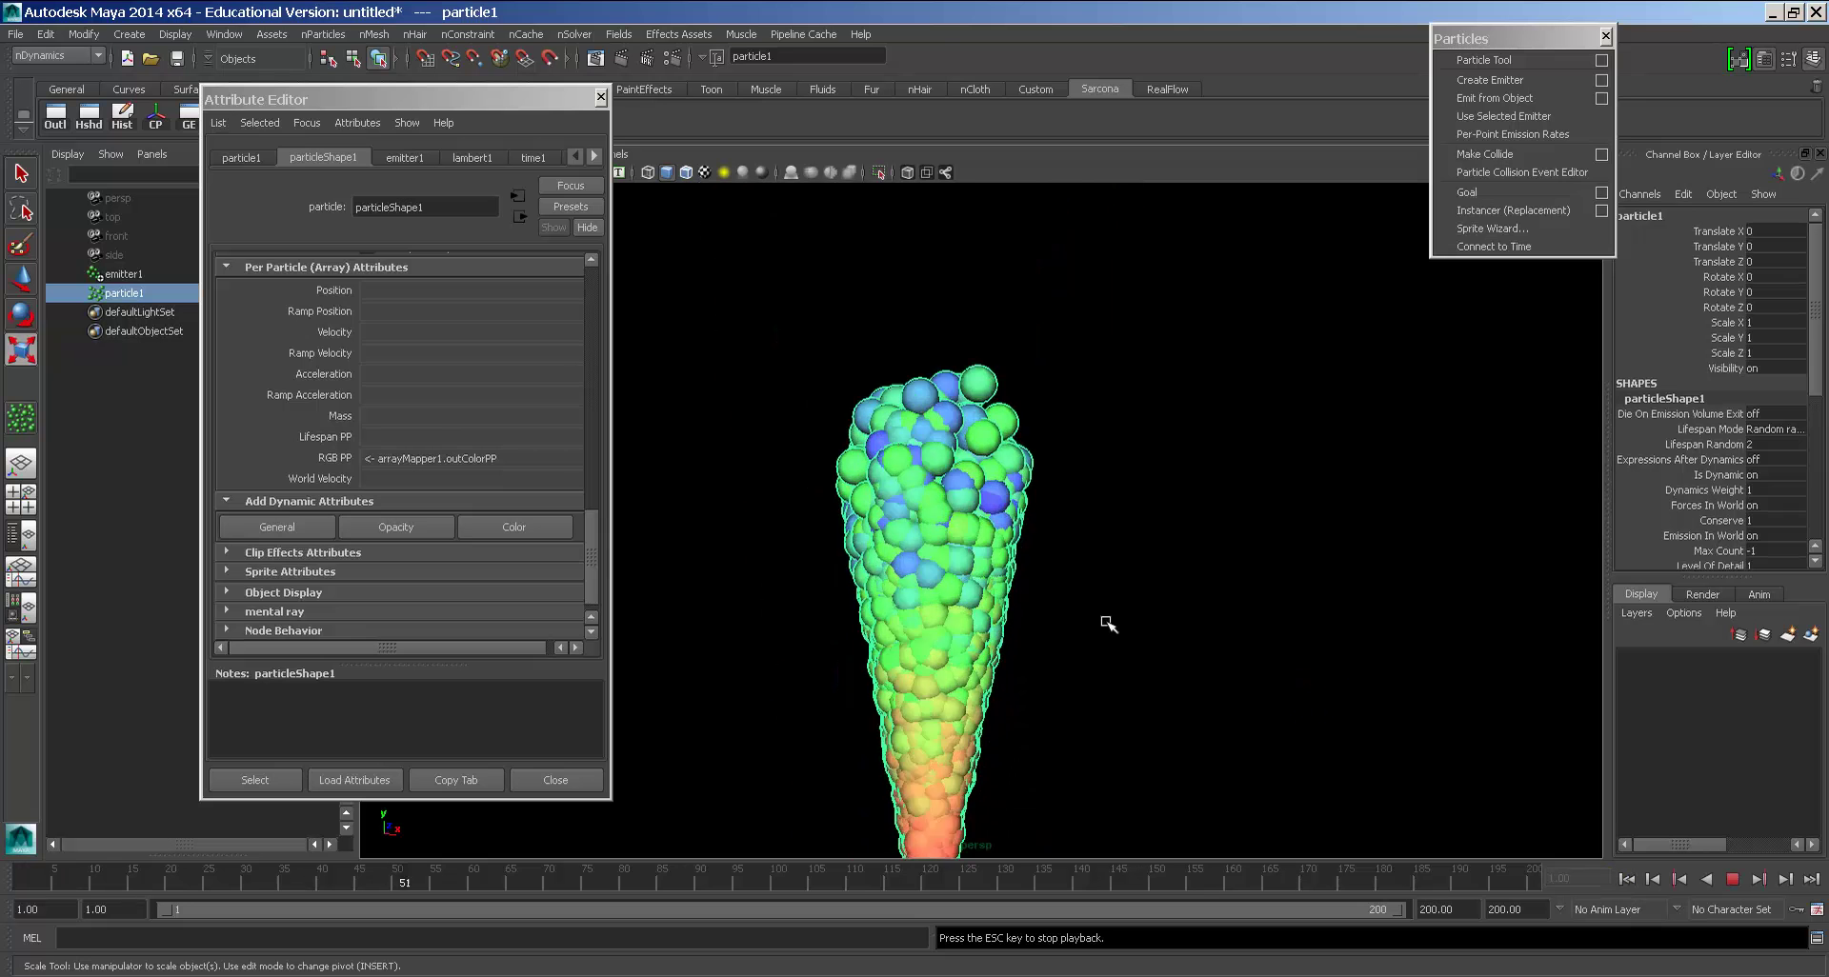
{"action": "key", "text": "alt+v"}
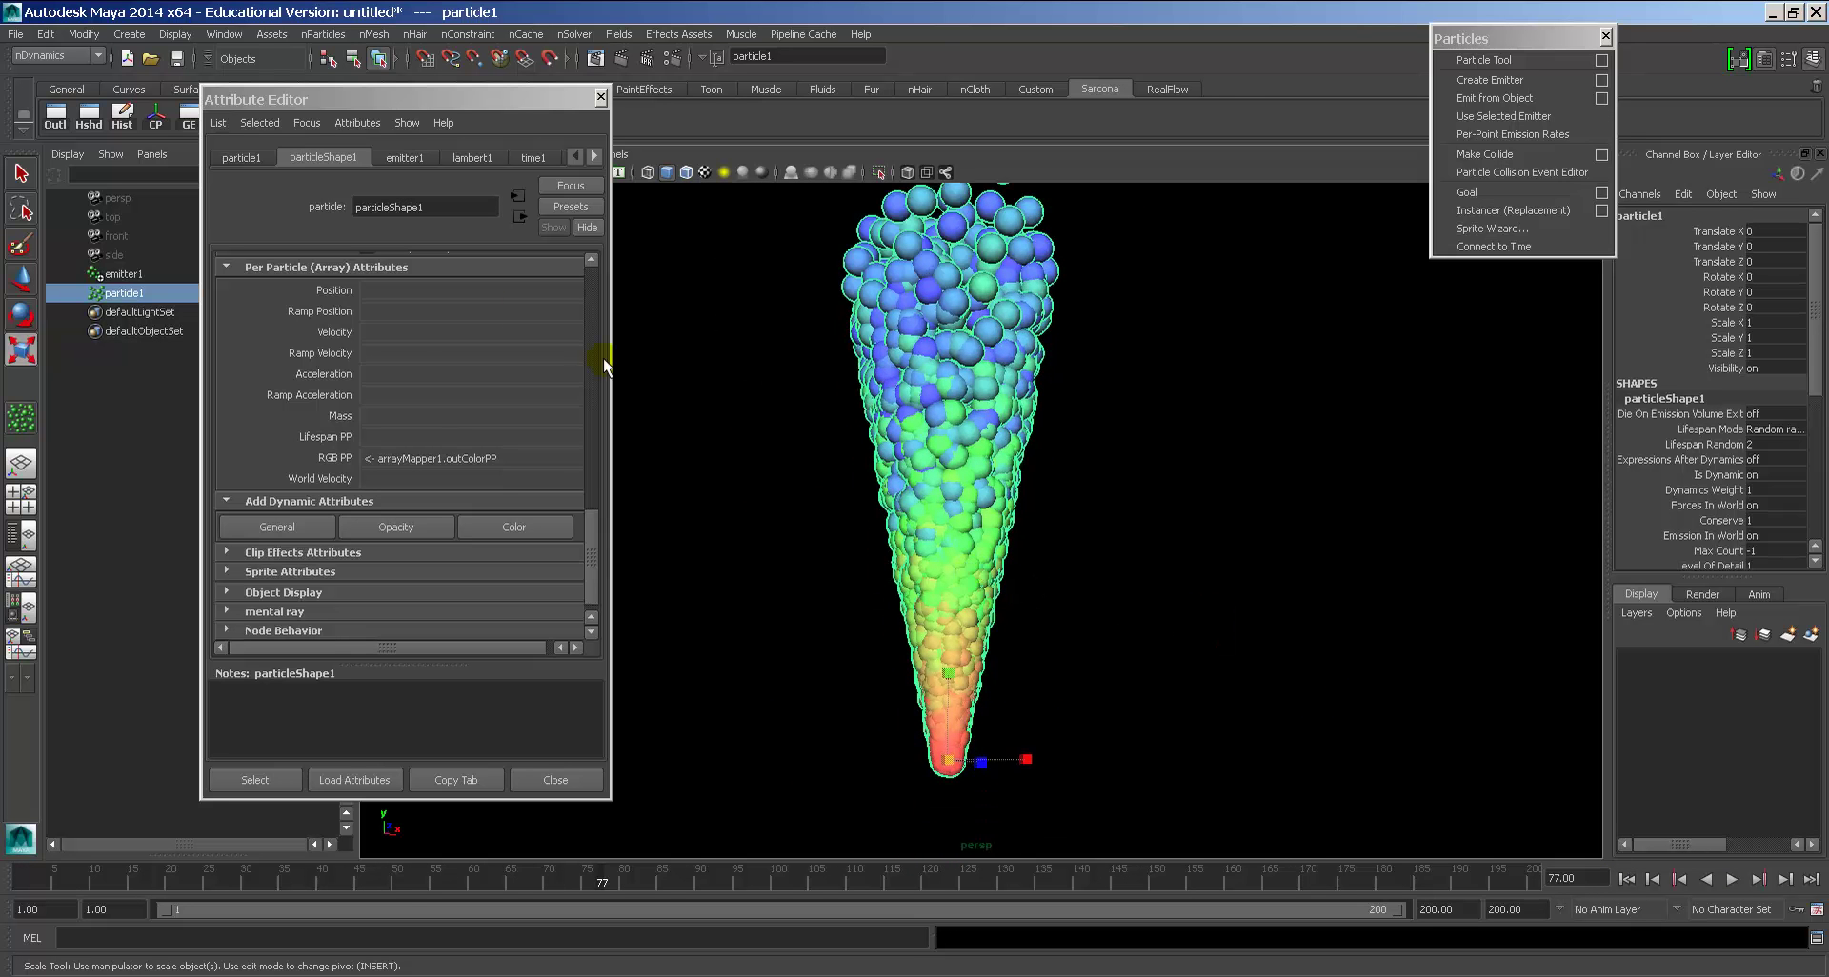
Step: Edit the ramp connected to RGB PP and move its green color entry up to position 0.795
{"action": "right_click", "coordinate": [428, 458]}
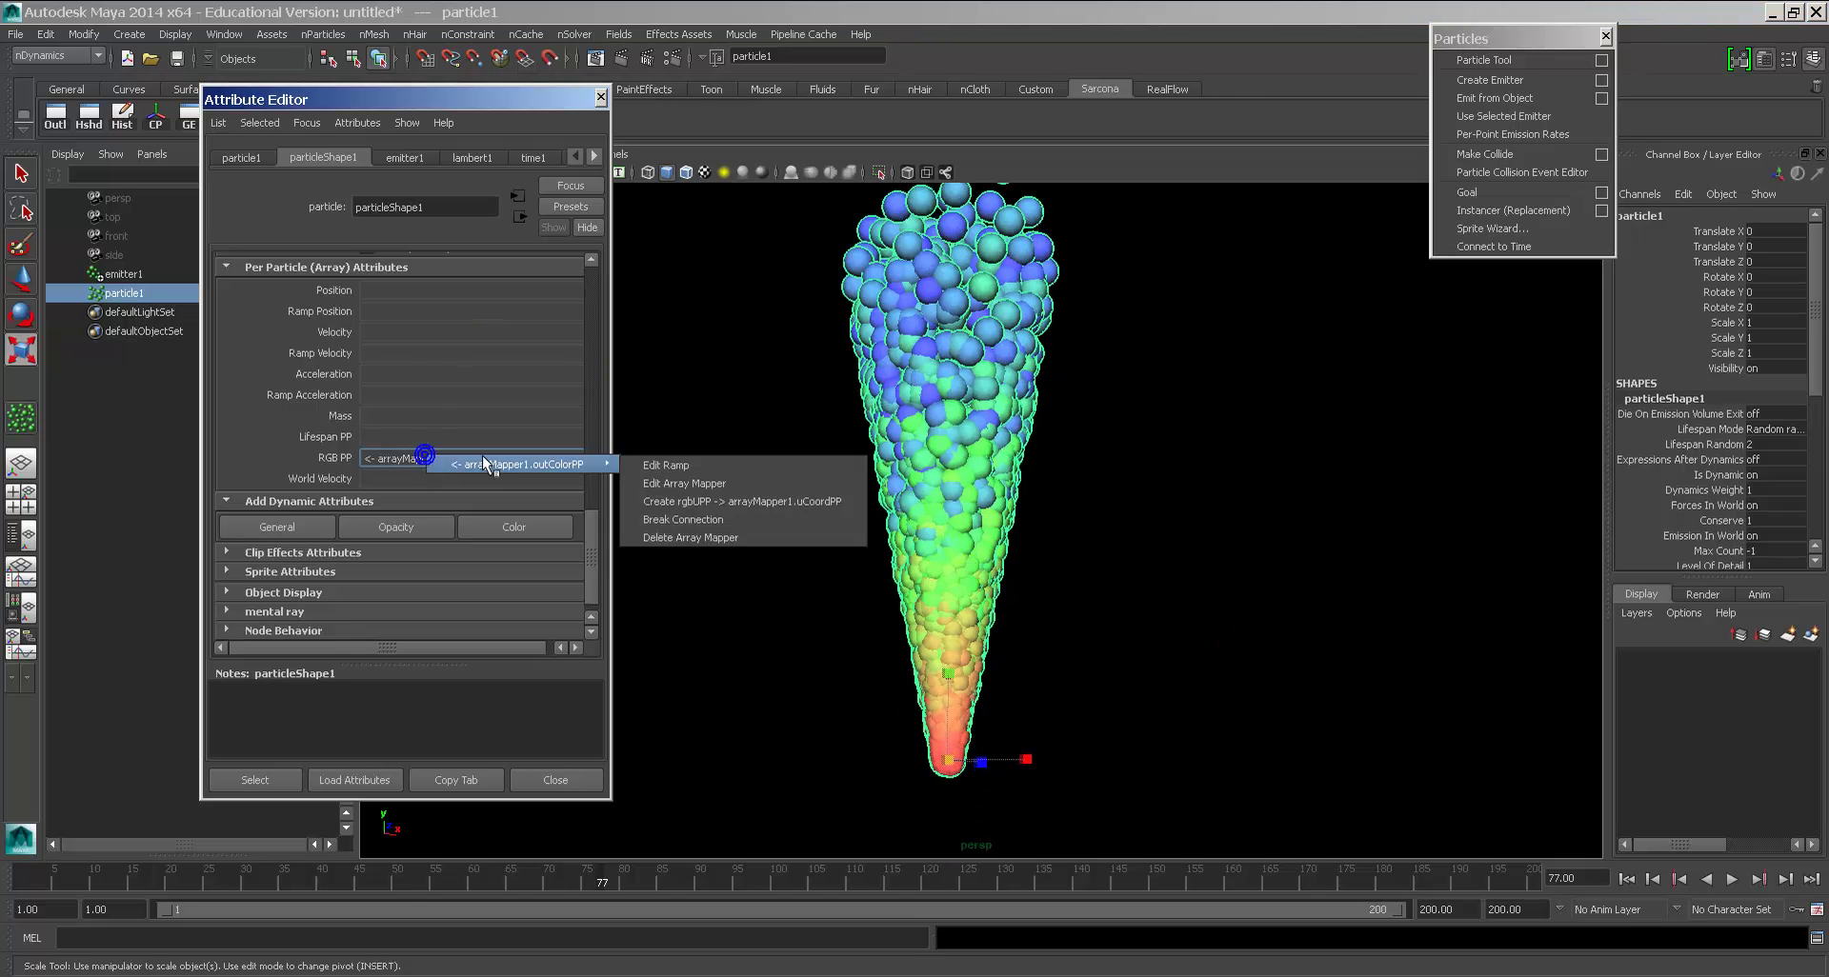
{"action": "left_click", "coordinate": [671, 465]}
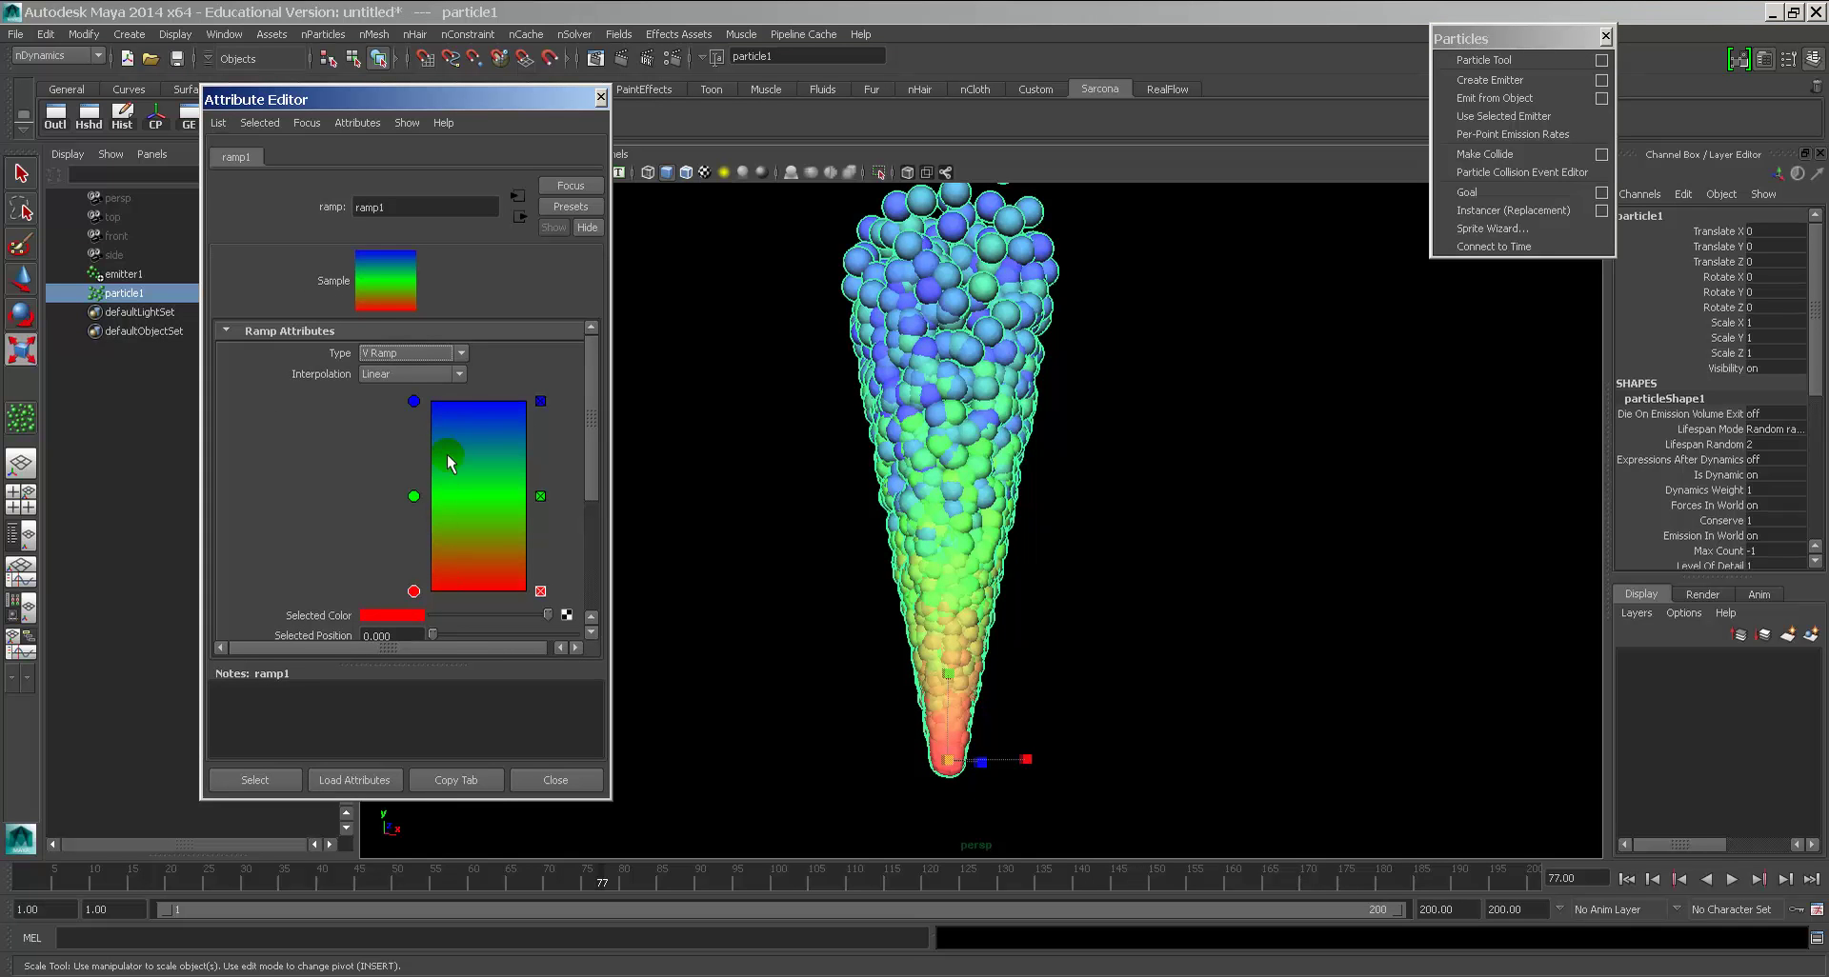
{"action": "left_click_drag", "start_coordinate": [418, 501], "coordinate": [423, 447]}
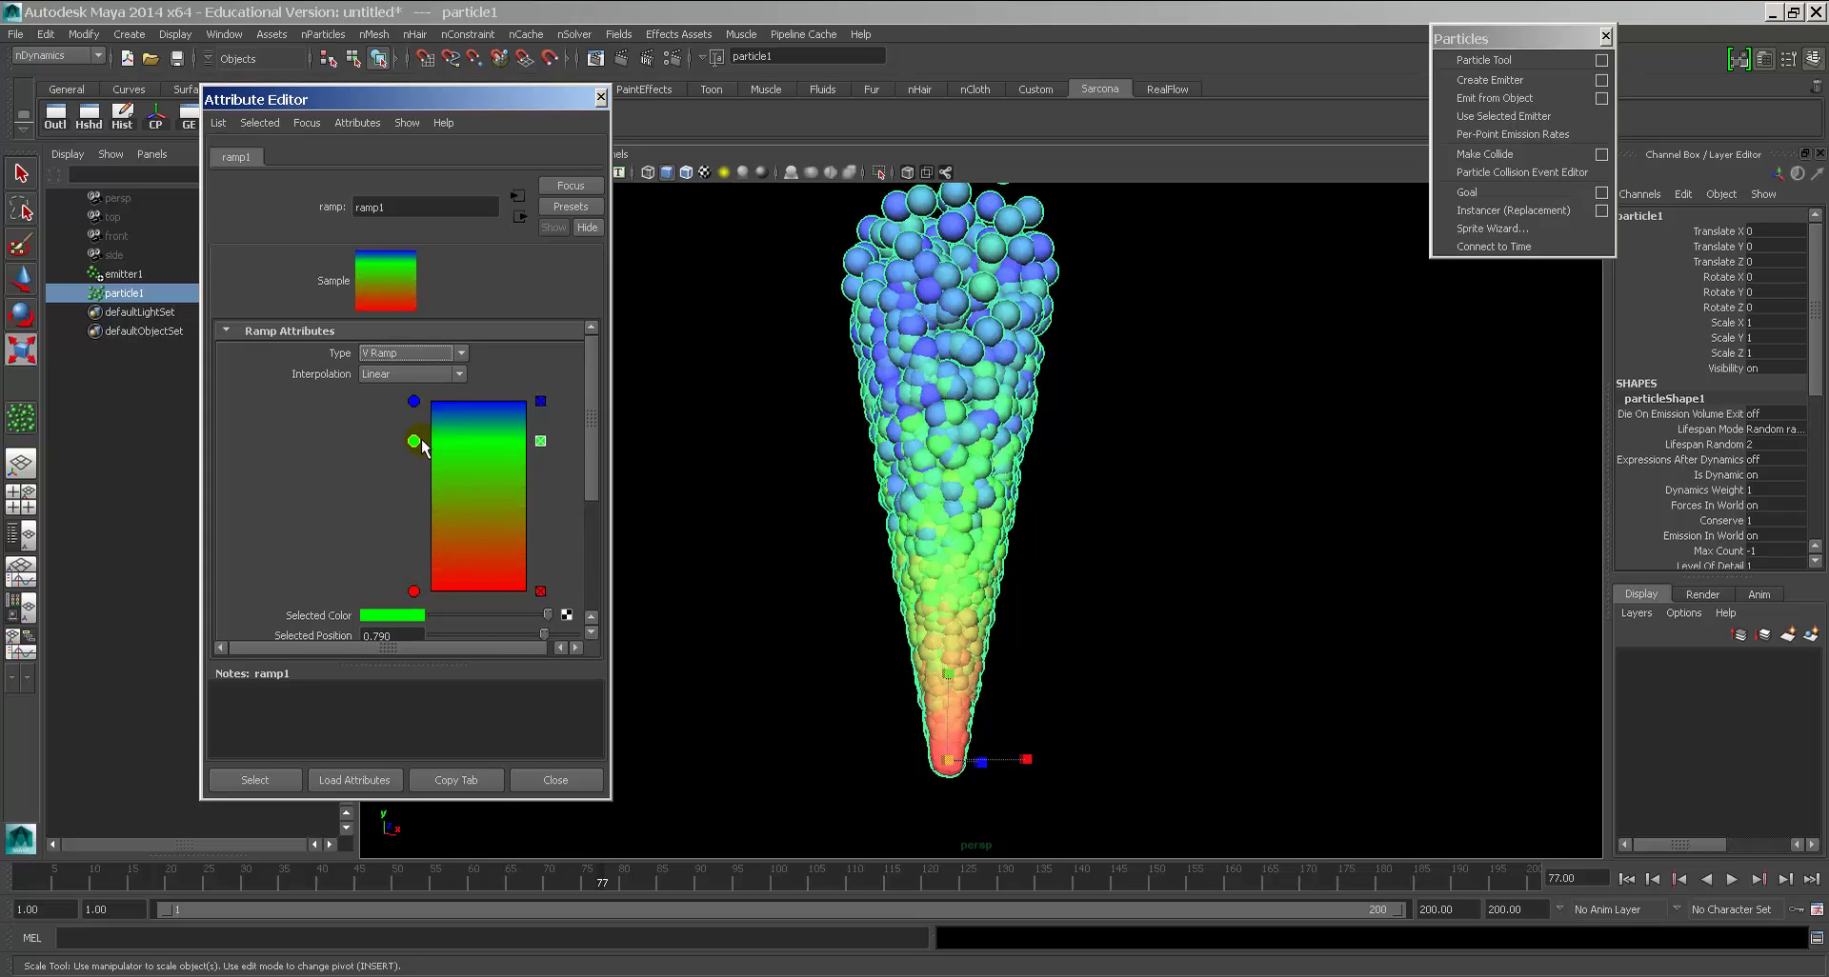
Step: Play the simulation from the start with the edited ramp and stop it at frame 99
{"action": "left_click", "coordinate": [1626, 879]}
{"action": "left_click", "coordinate": [1732, 878]}
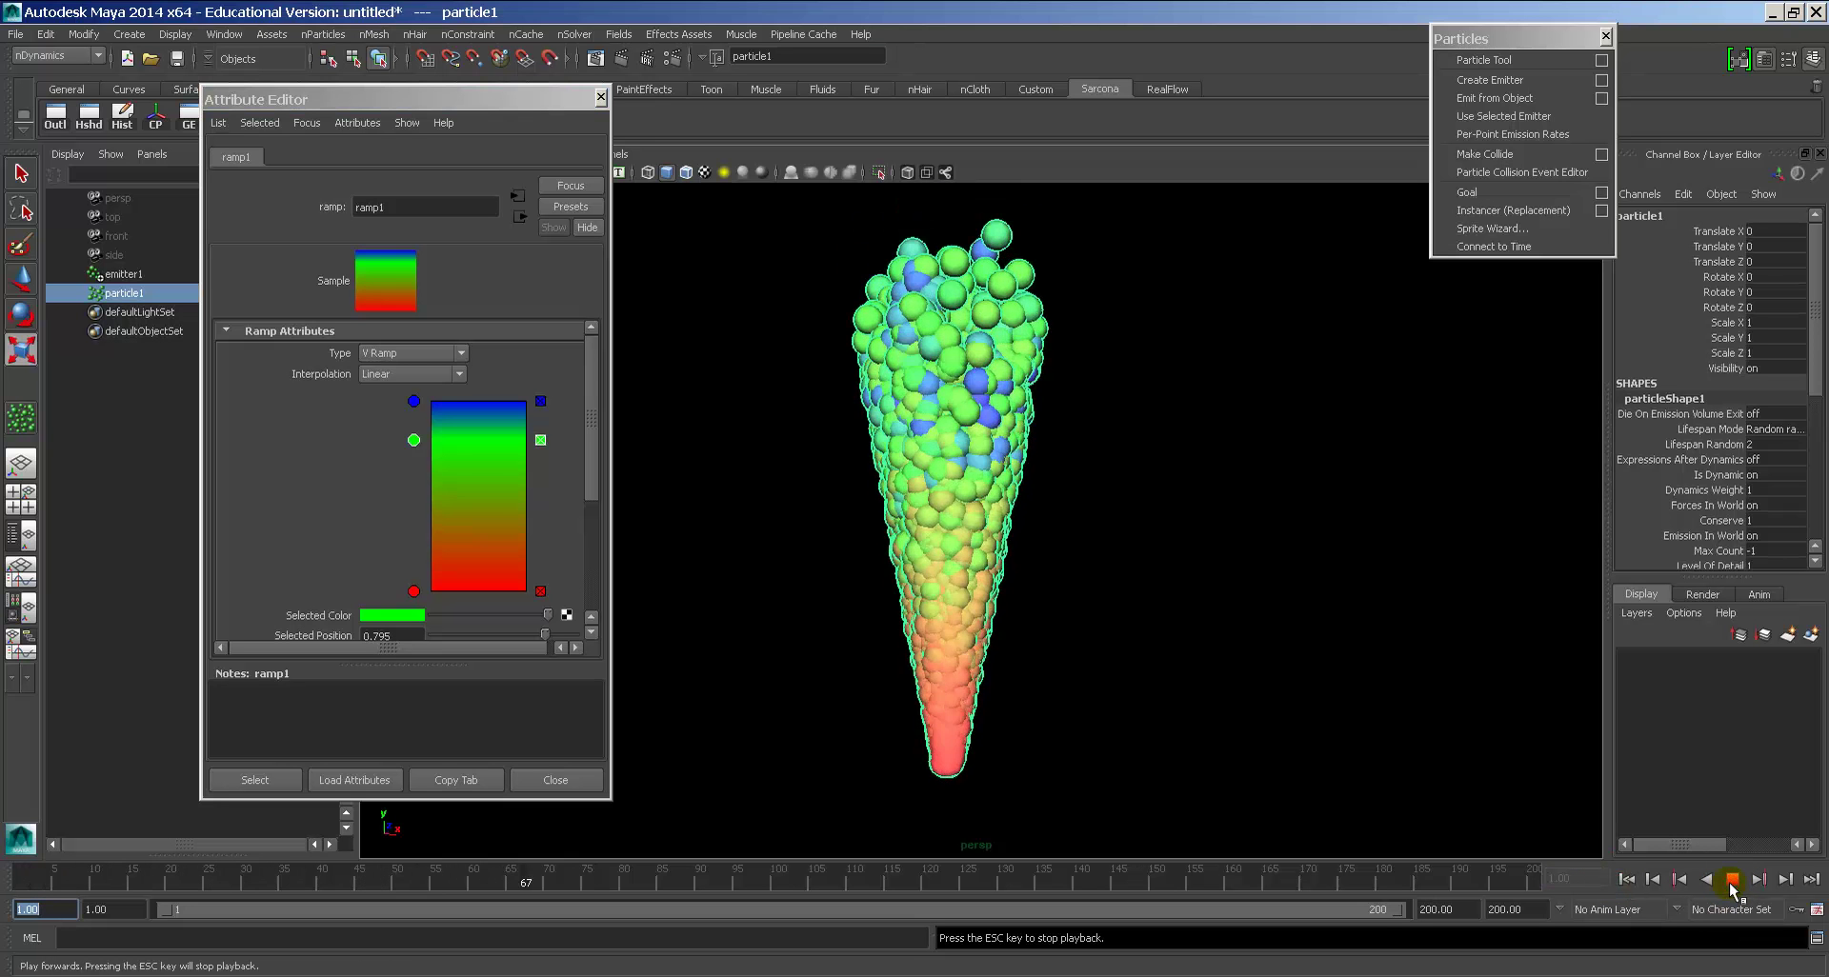
{"action": "left_click", "coordinate": [1732, 879]}
{"action": "key", "text": "r"}
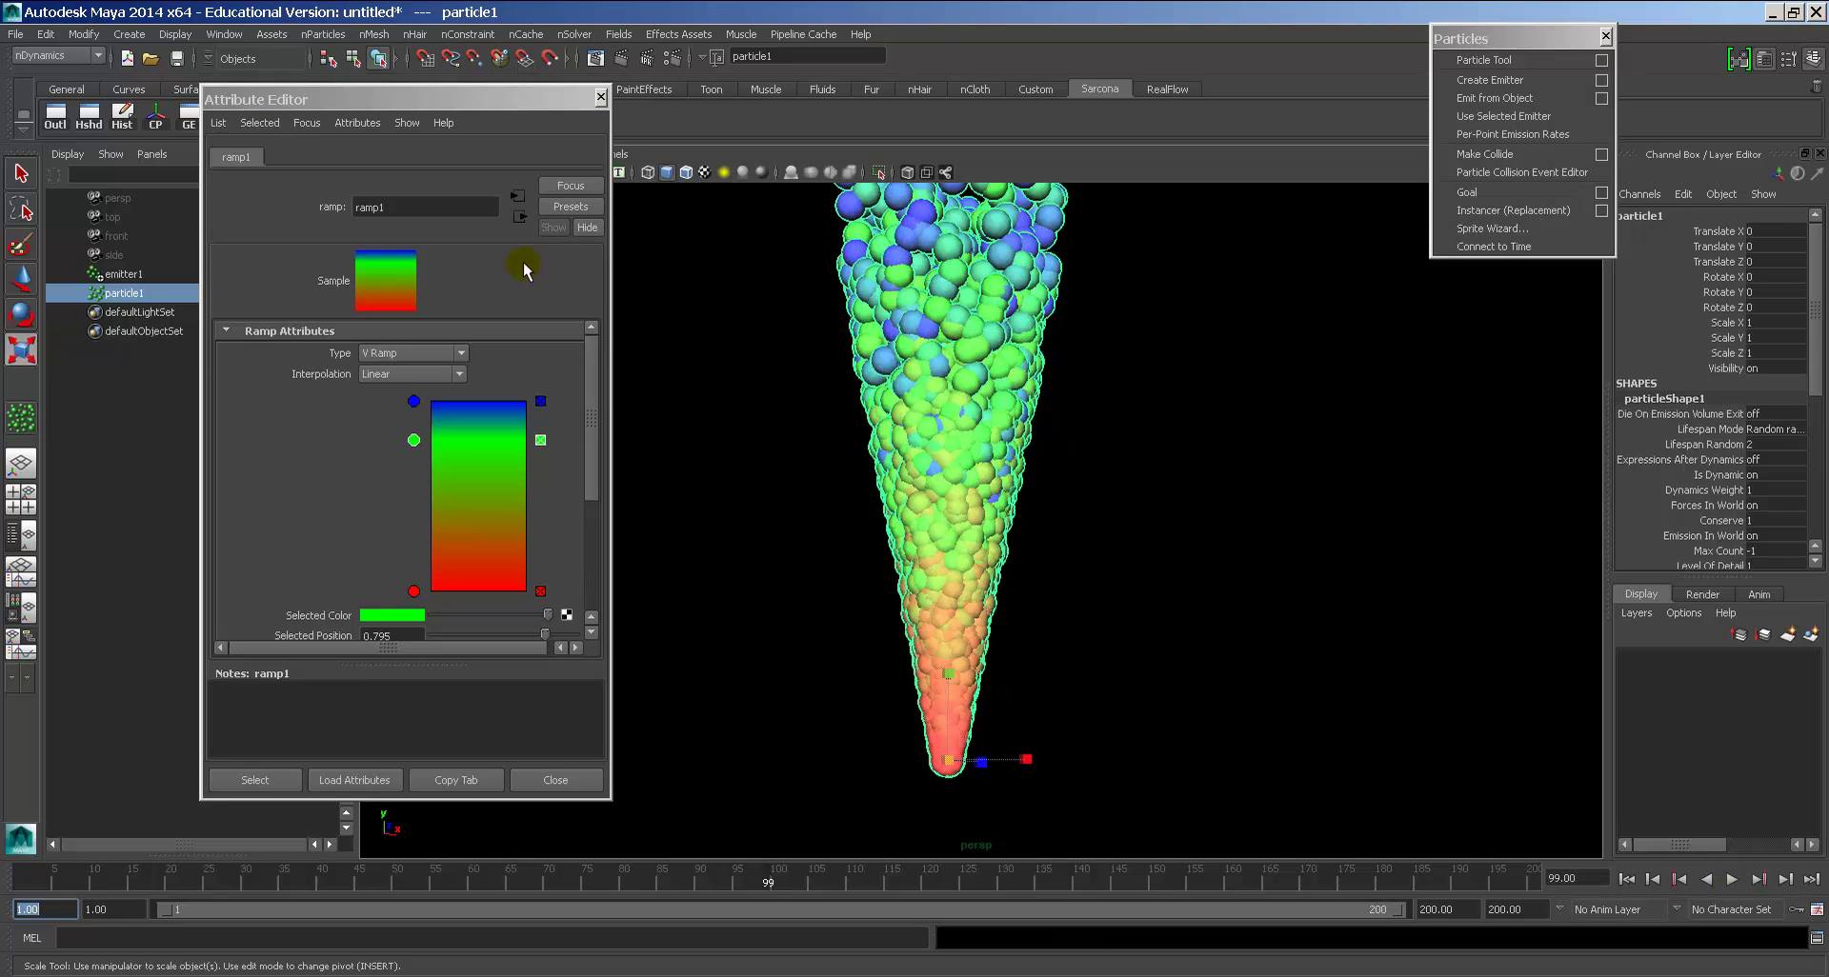
Step: Return to particleShape1, review its render type, expand the Clip Effects and Sprite Attributes sections, and close the Attribute Editor
{"action": "left_click", "coordinate": [519, 216]}
{"action": "left_click", "coordinate": [857, 422]}
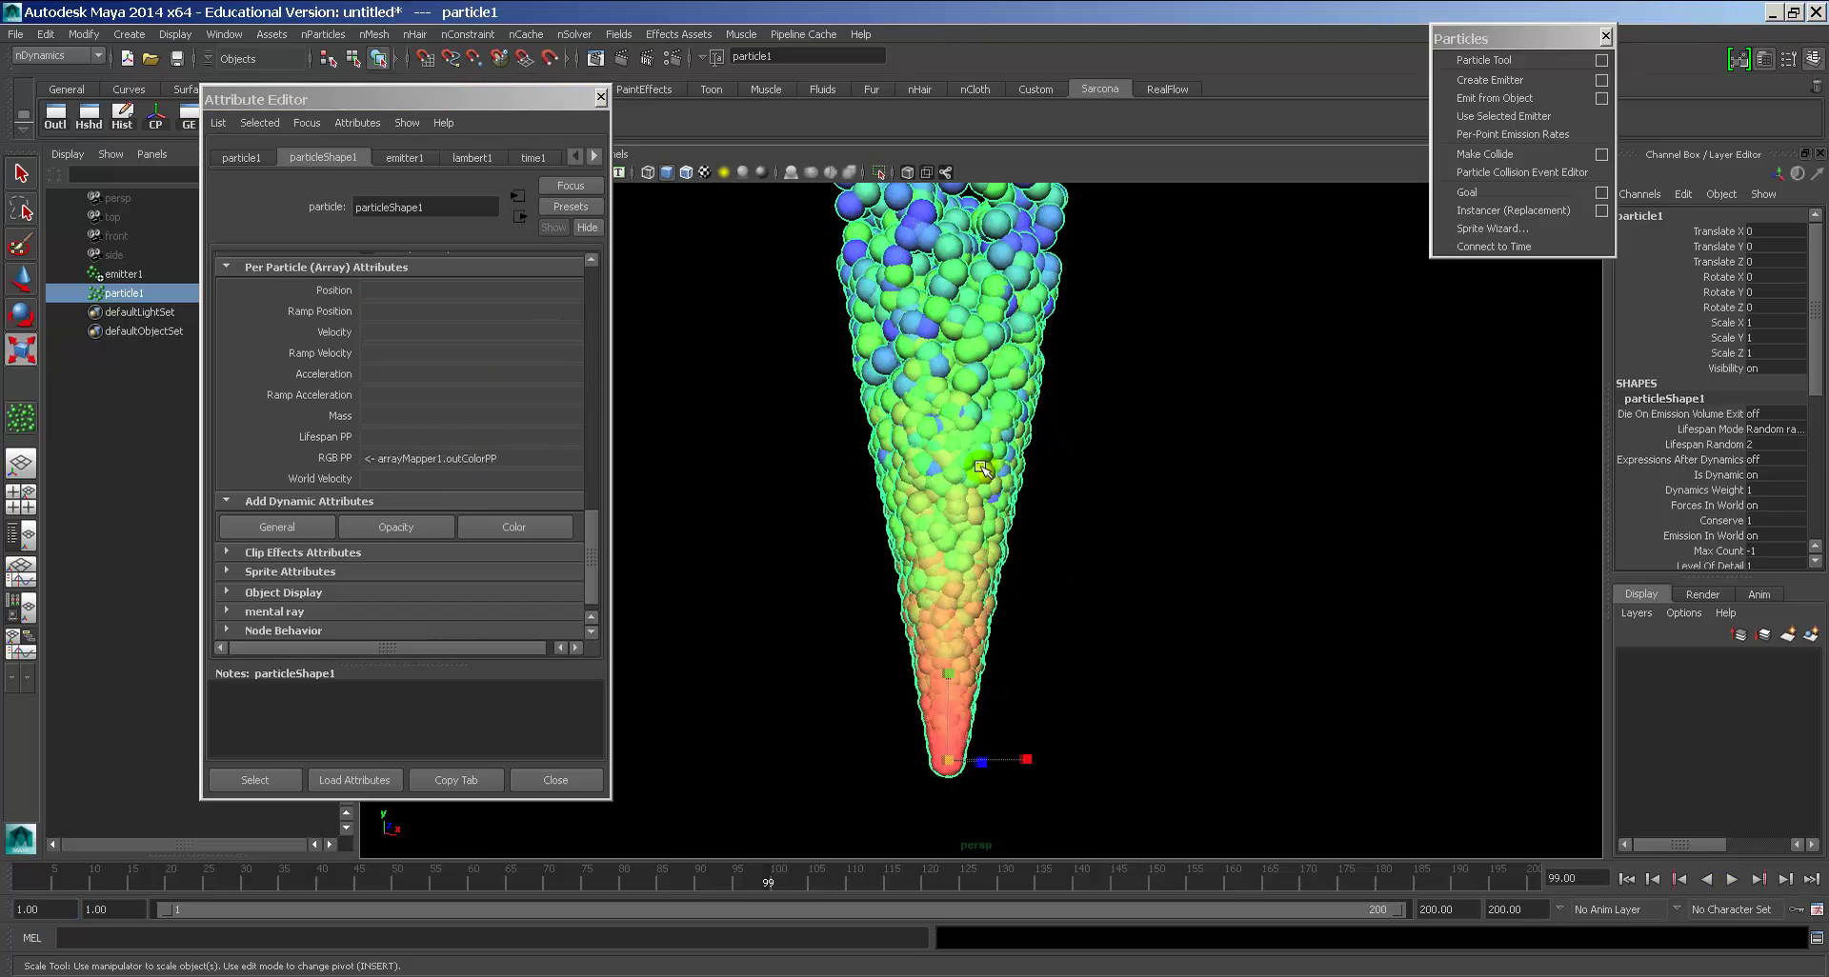
{"action": "scroll", "coordinate": [380, 436], "scroll_direction": "up", "scroll_amount": 10}
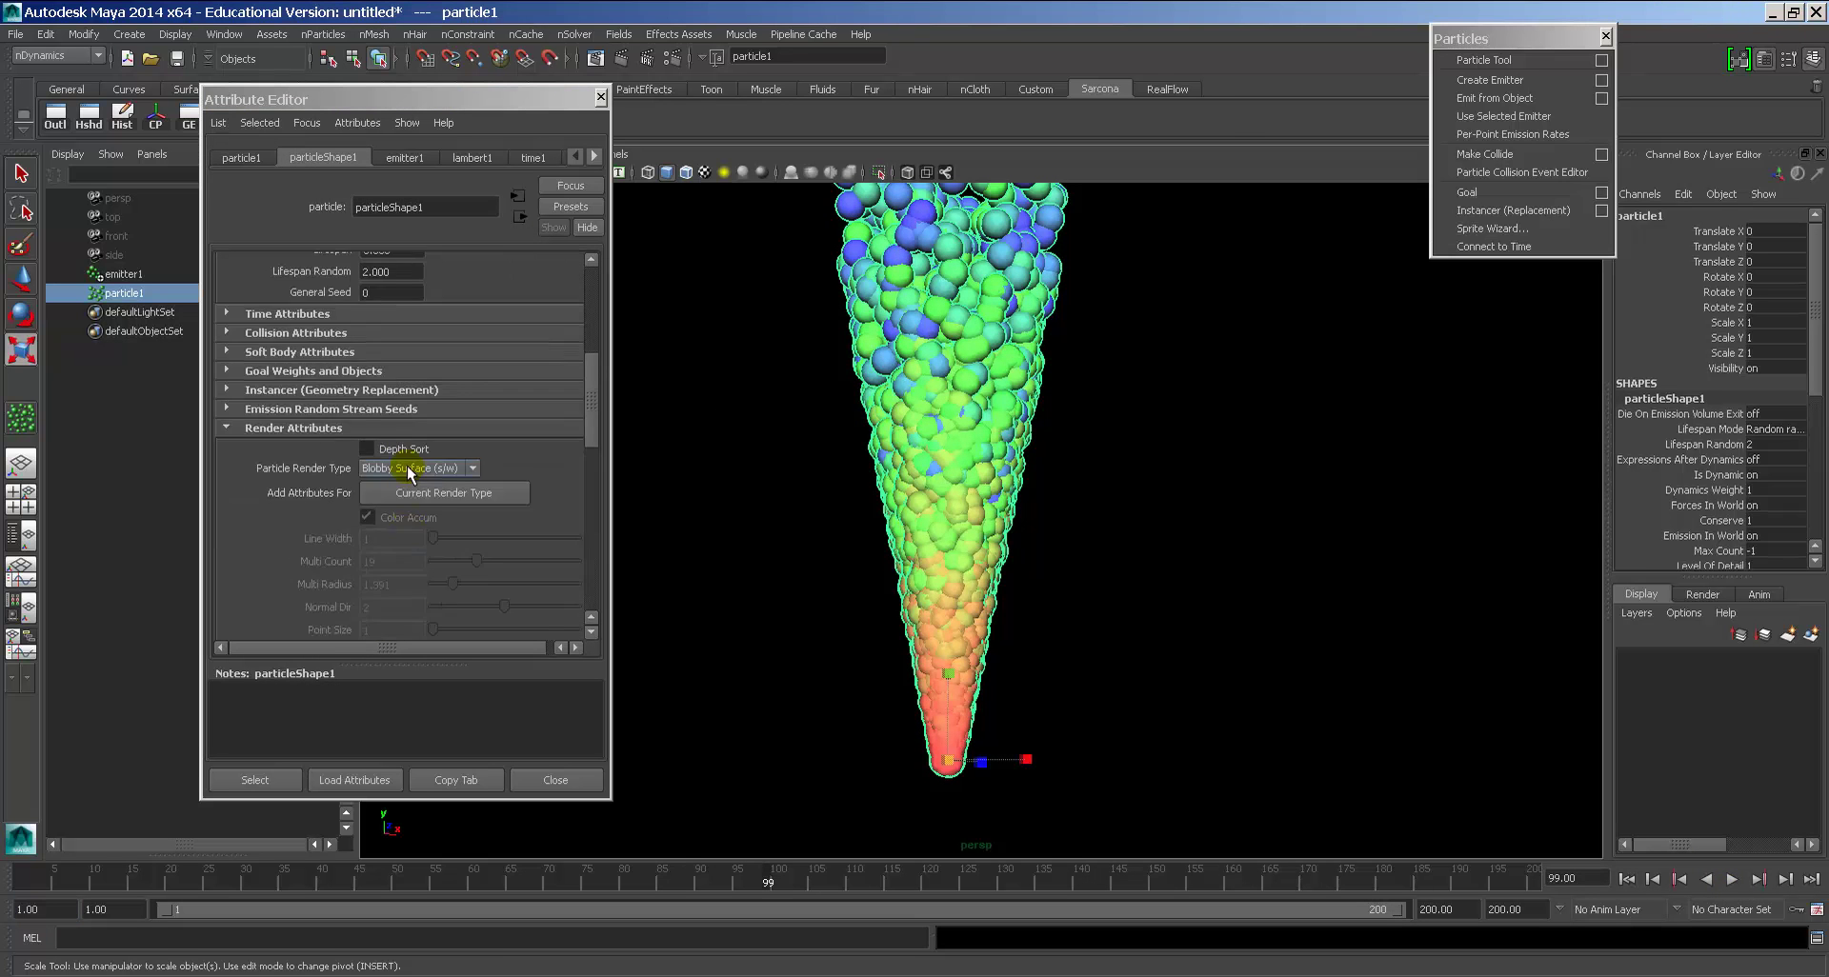
{"action": "scroll", "coordinate": [409, 471], "scroll_direction": "down", "scroll_amount": 8}
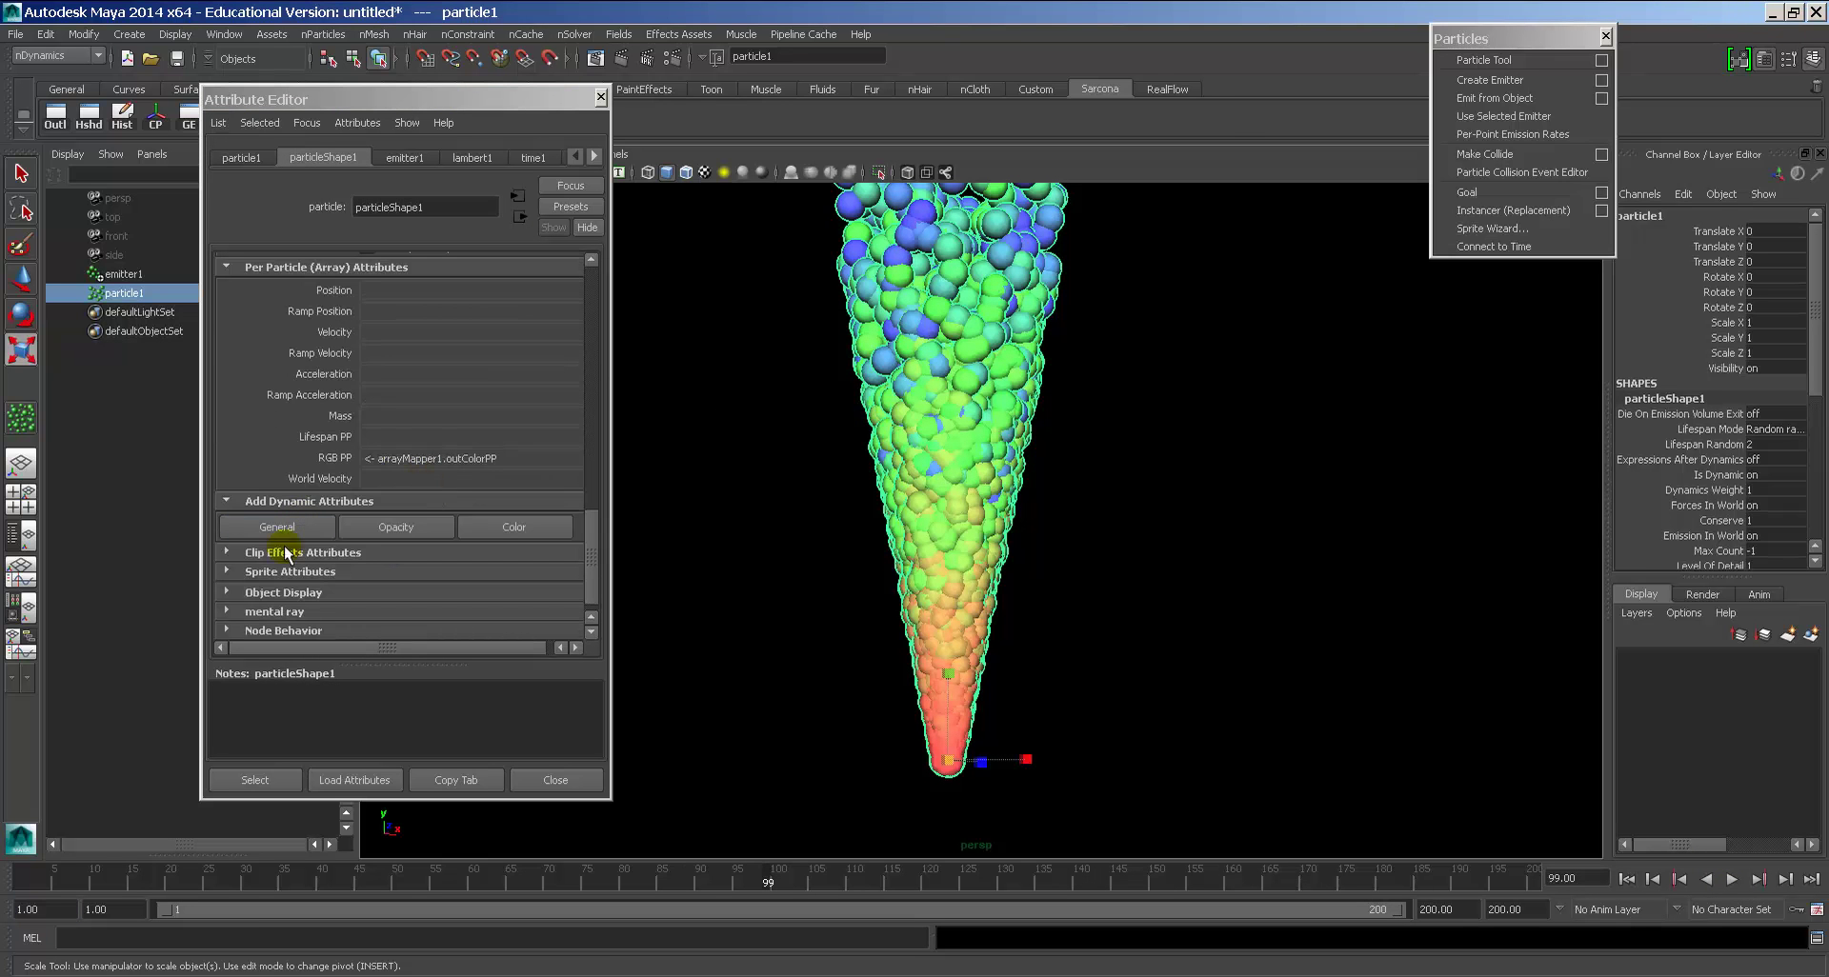
{"action": "left_click", "coordinate": [286, 553]}
{"action": "left_click", "coordinate": [295, 578]}
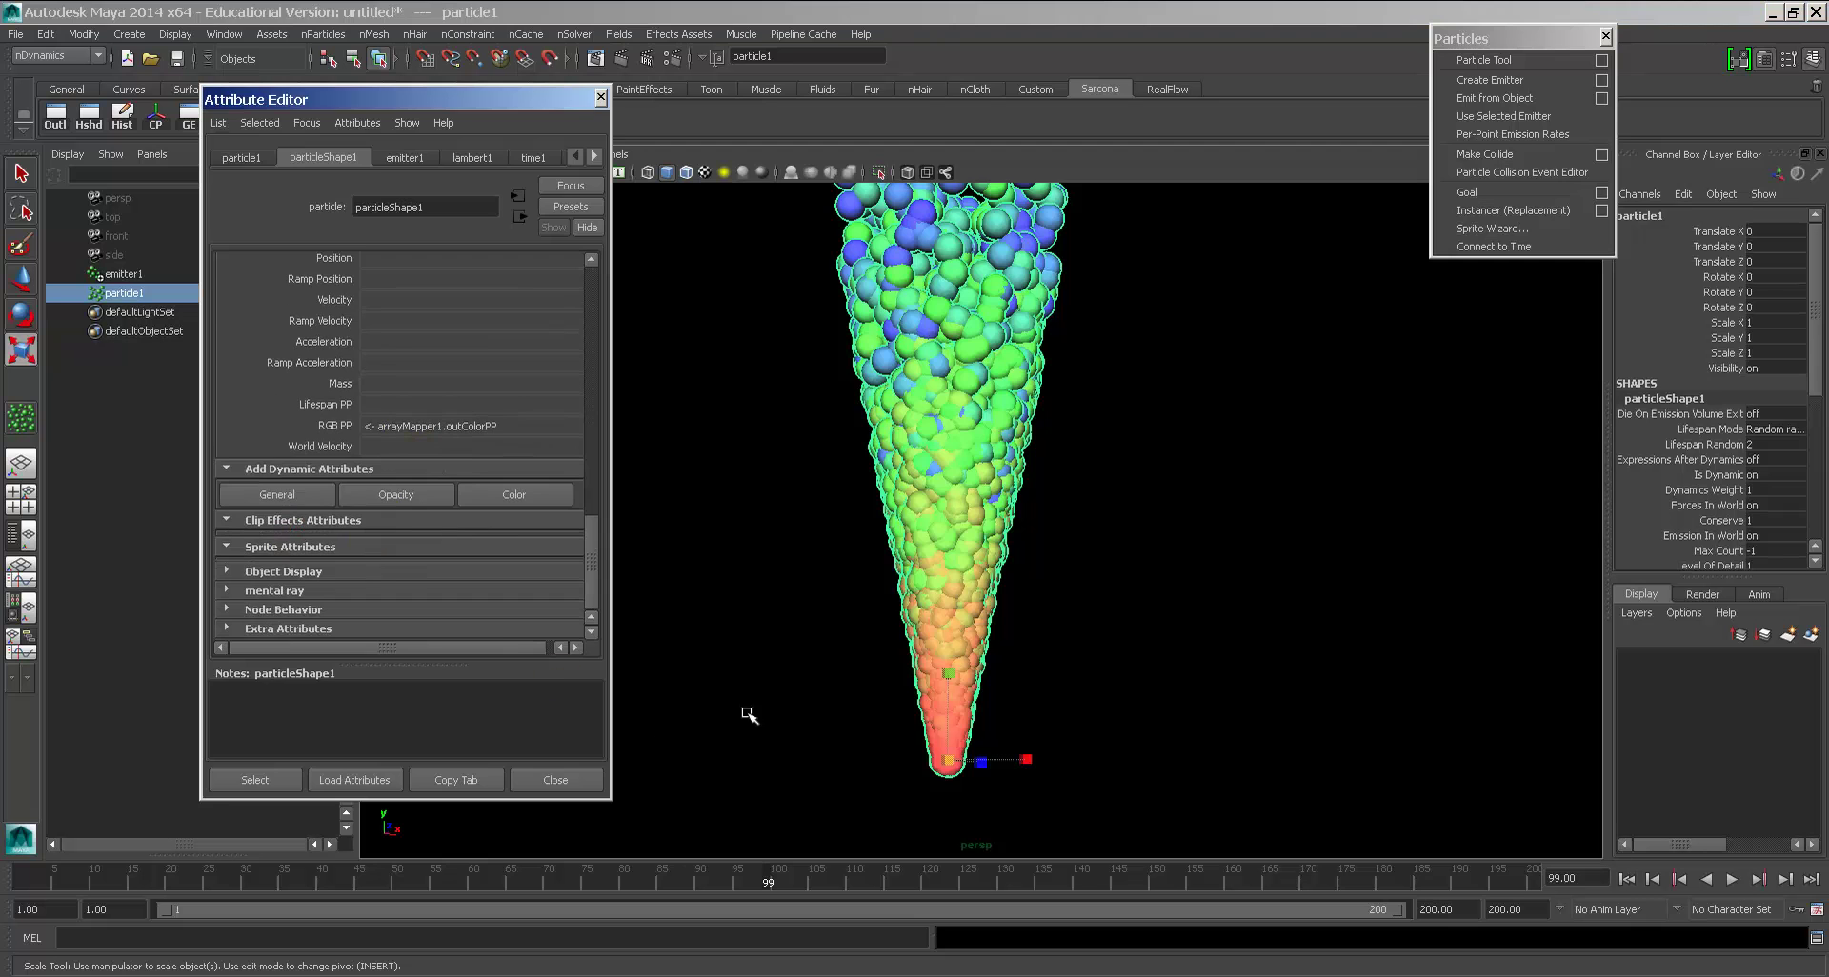
{"action": "left_click", "coordinate": [553, 782]}
Step: Start a new empty scene in place of the current particle scene
{"action": "right_click_drag", "start_coordinate": [808, 641], "coordinate": [519, 538], "text": "alt"}
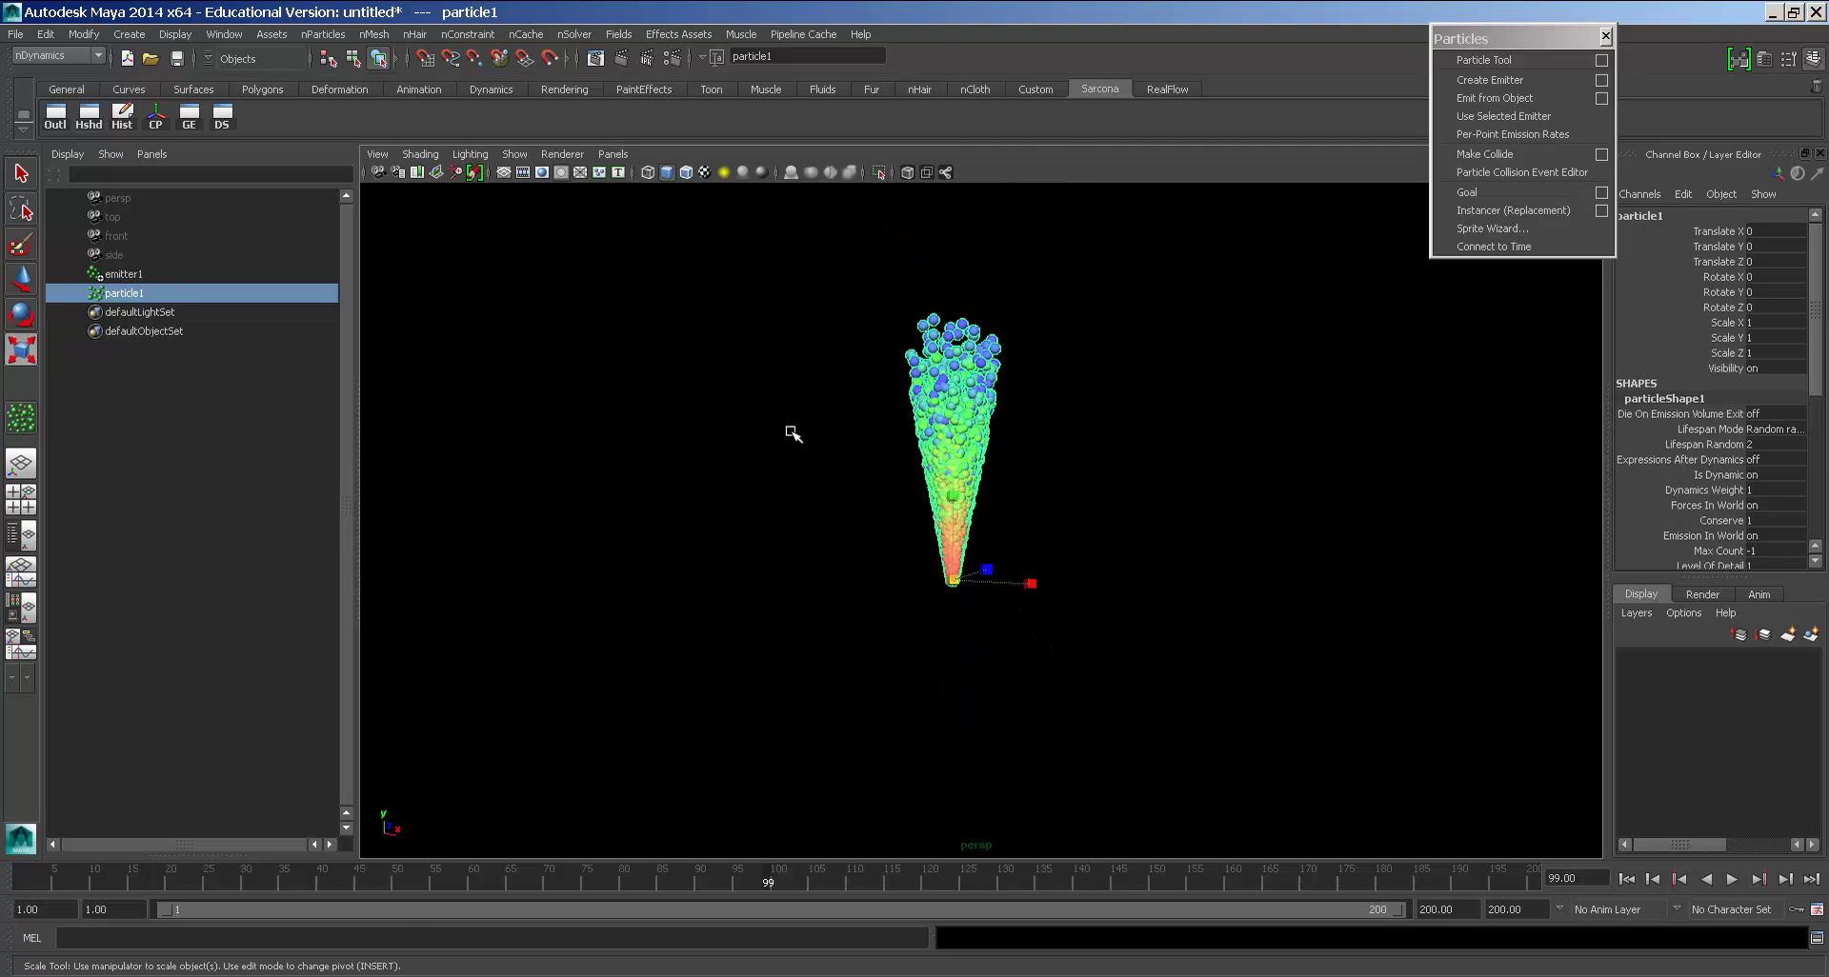
{"action": "key", "text": "ctrl+n"}
{"action": "left_click", "coordinate": [914, 503]}
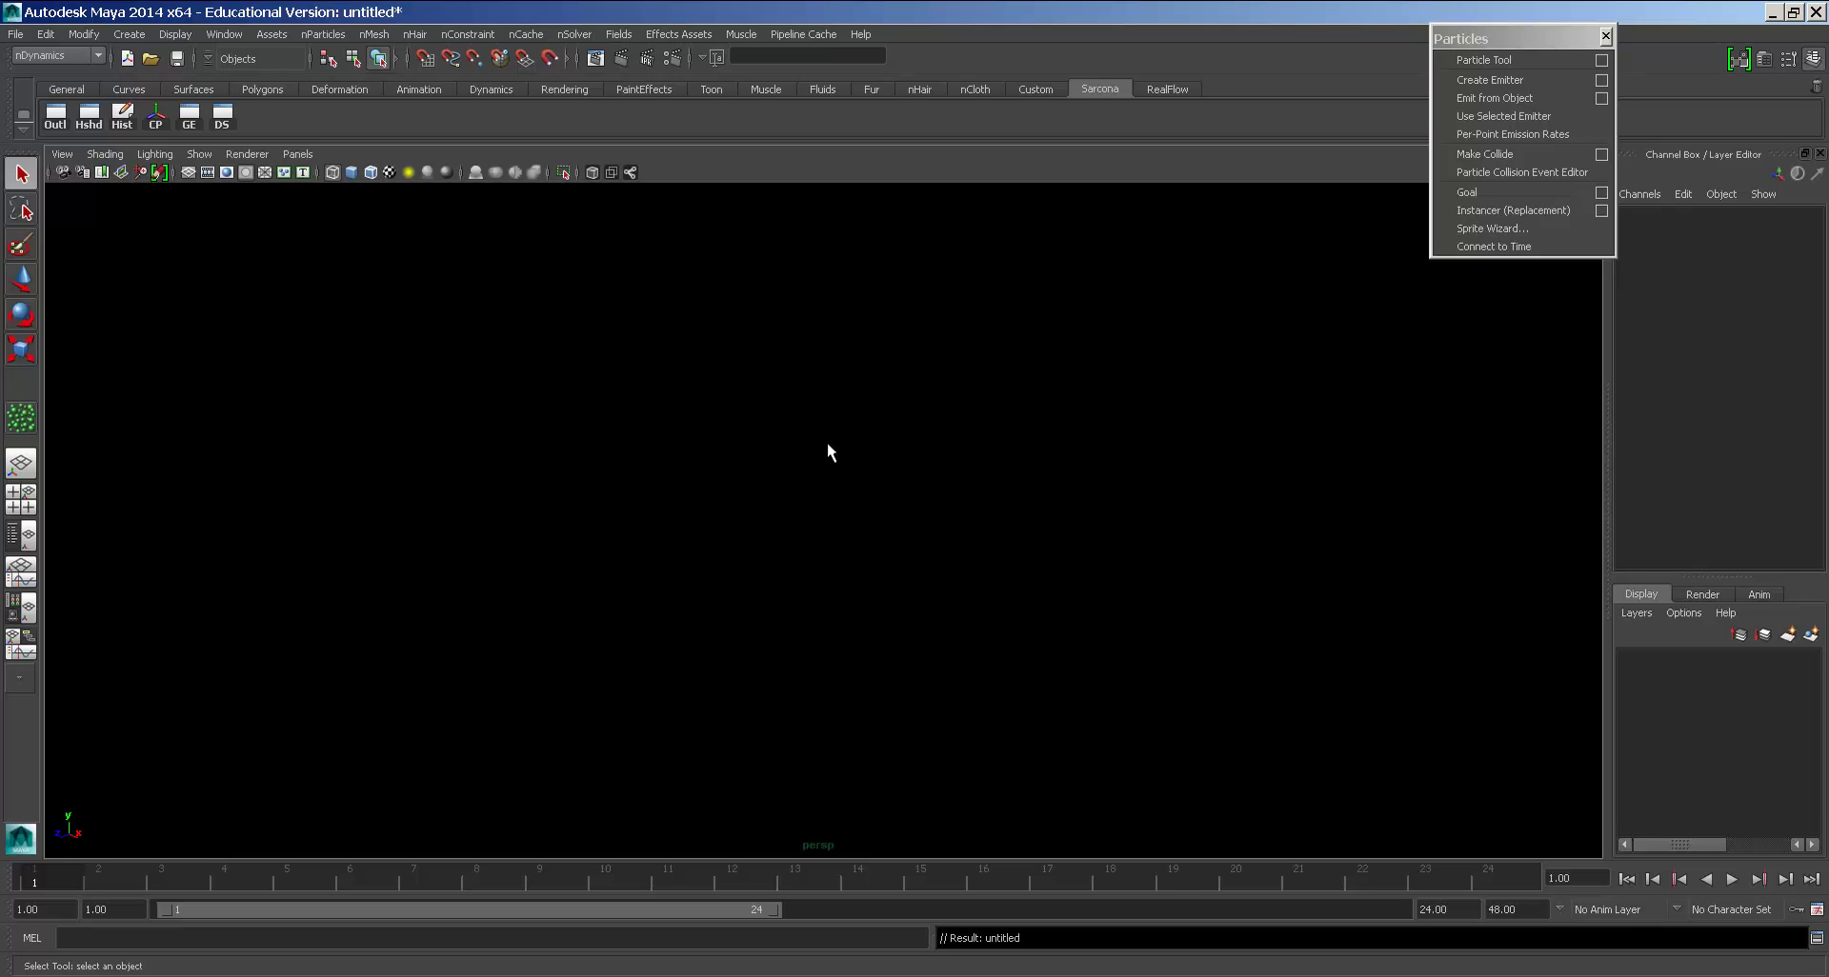
Step: Create the letter S as text curves in the Arial font, using the Bevel type
{"action": "left_click", "coordinate": [138, 37]}
{"action": "mouse_move", "coordinate": [201, 85]}
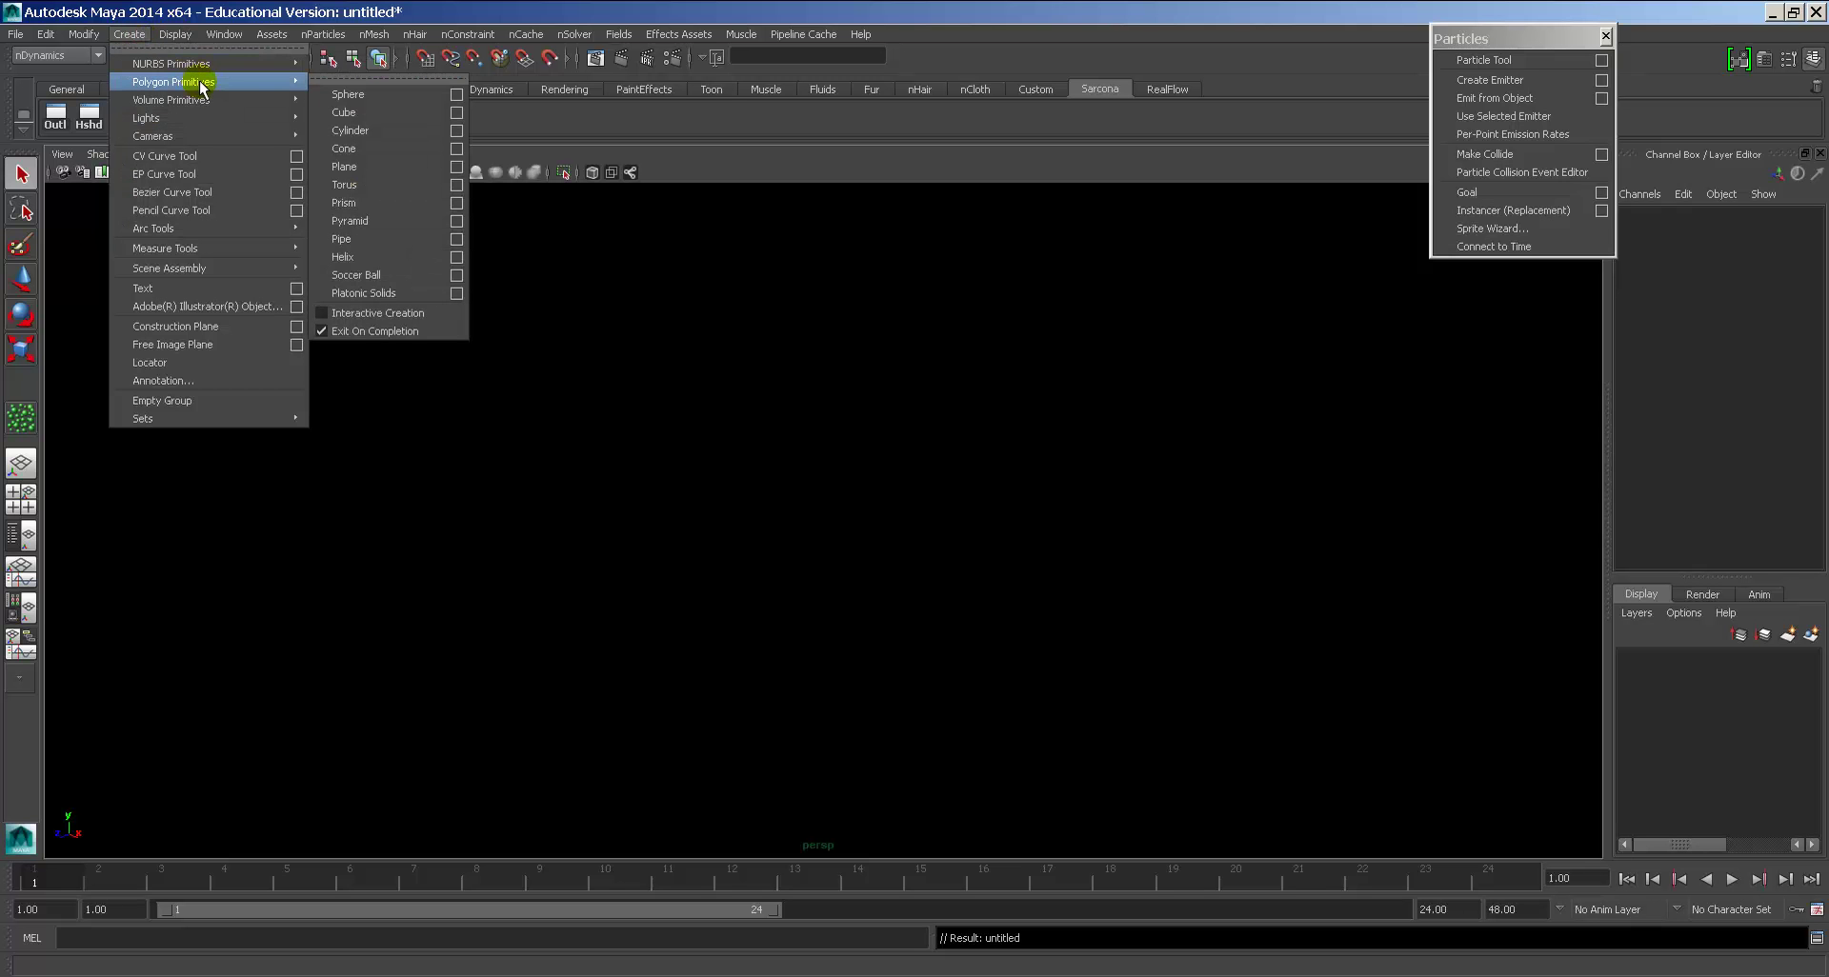
{"action": "left_click", "coordinate": [298, 288]}
{"action": "left_click_drag", "start_coordinate": [1441, 305], "coordinate": [907, 373]}
{"action": "type", "text": "S"}
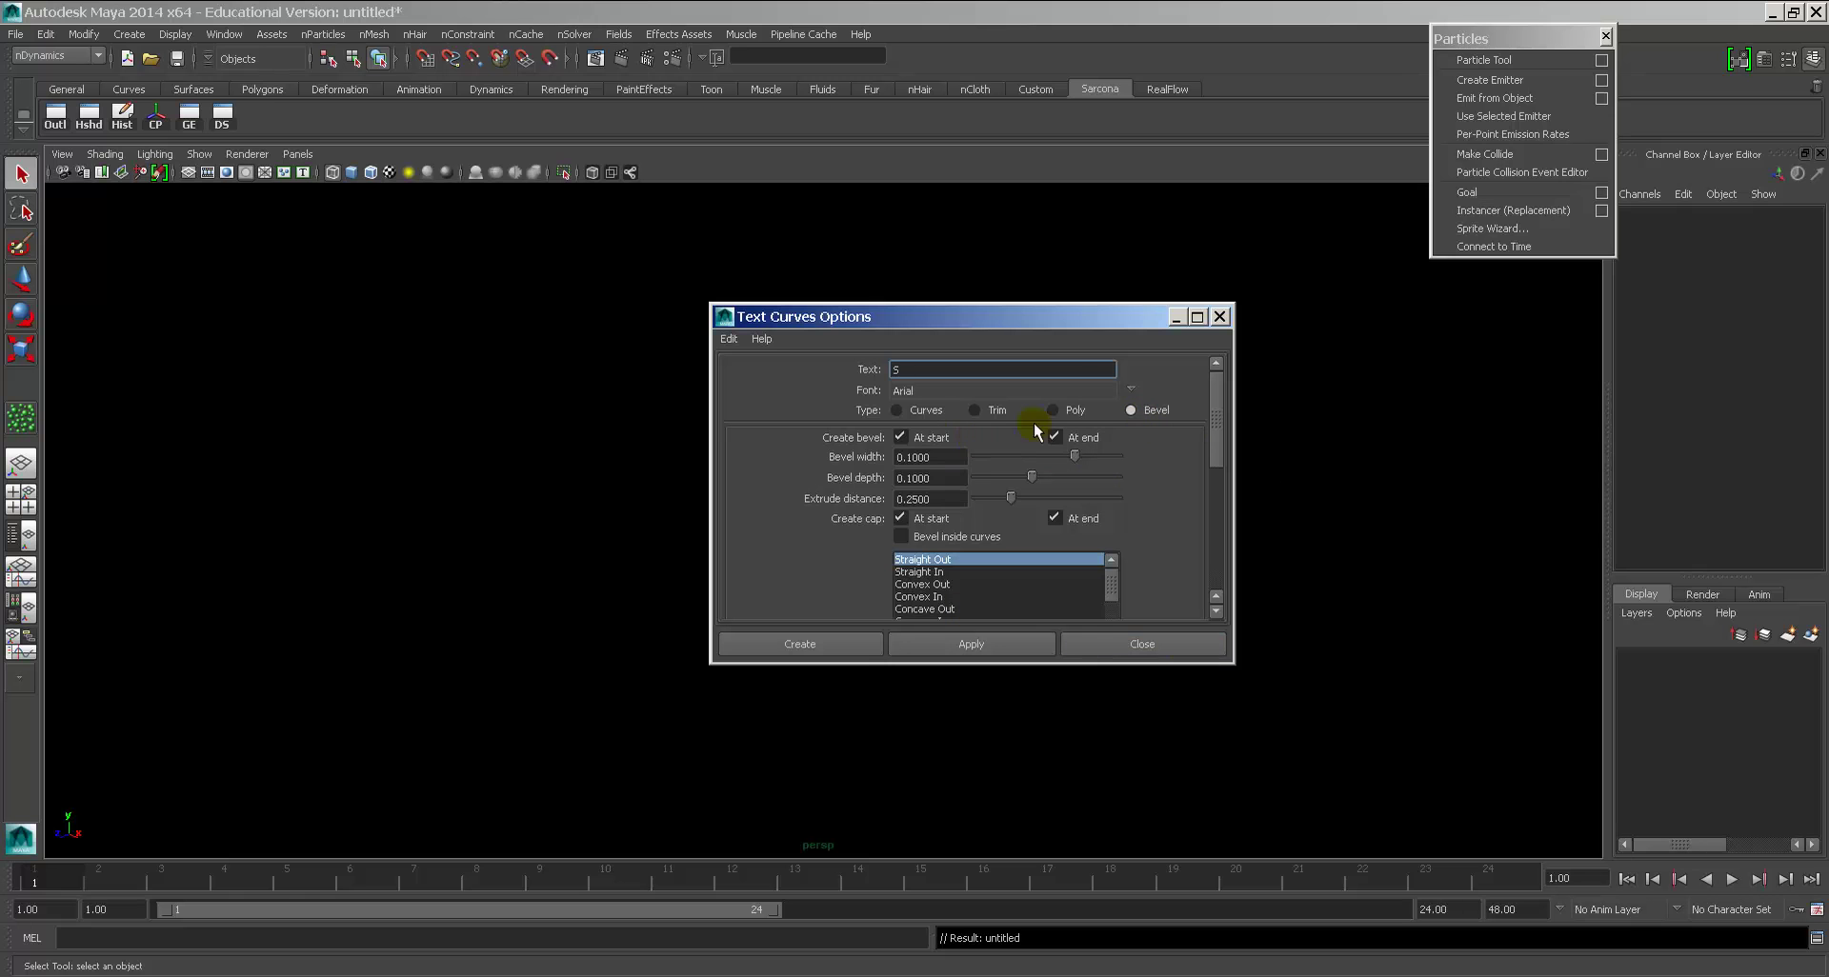
{"action": "left_click", "coordinate": [840, 646]}
Step: Display the letter in shaded mode, frame it in the perspective view and deselect it
{"action": "left_click", "coordinate": [837, 509]}
{"action": "key", "text": "5"}
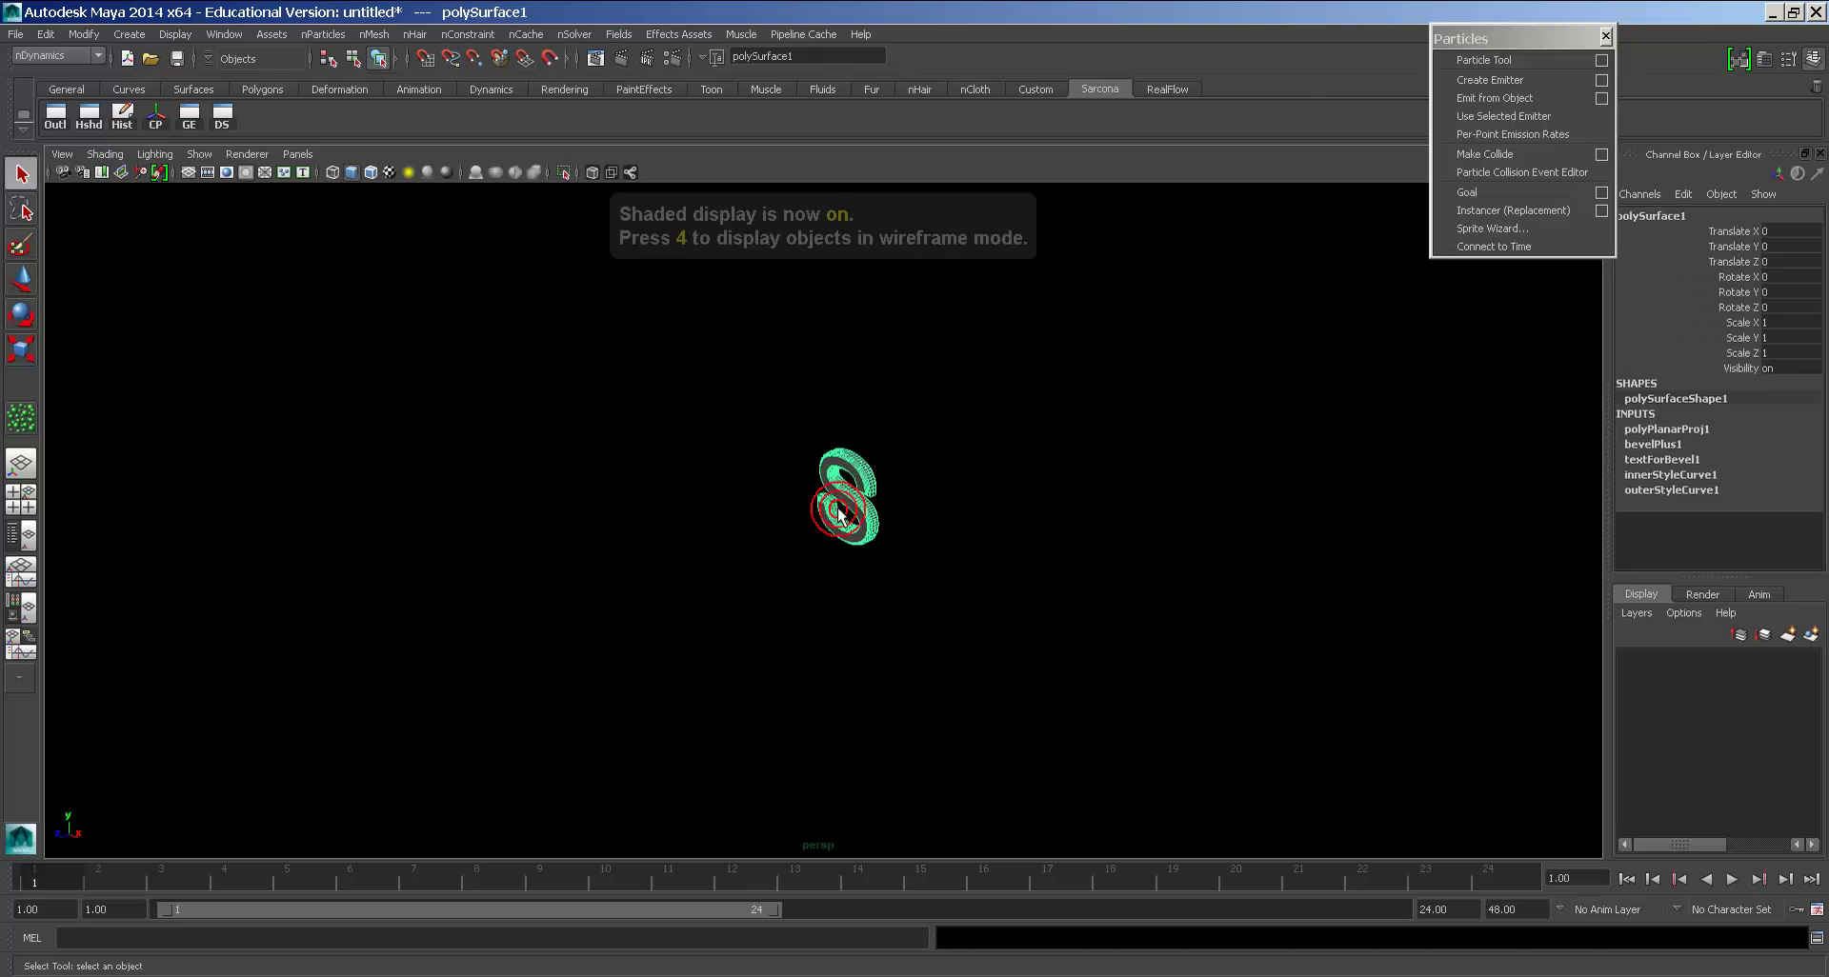
{"action": "key", "text": "f"}
{"action": "mouse_move", "coordinate": [814, 520]}
{"action": "left_mouse_down", "text": "alt"}
{"action": "mouse_move", "coordinate": [1045, 475]}
{"action": "mouse_move", "coordinate": [804, 502]}
{"action": "mouse_move", "coordinate": [924, 481]}
{"action": "mouse_move", "coordinate": [1001, 527]}
{"action": "mouse_move", "coordinate": [1085, 530]}
{"action": "mouse_move", "coordinate": [886, 523]}
{"action": "left_mouse_up", "text": "alt"}
{"action": "left_click", "coordinate": [1031, 492]}
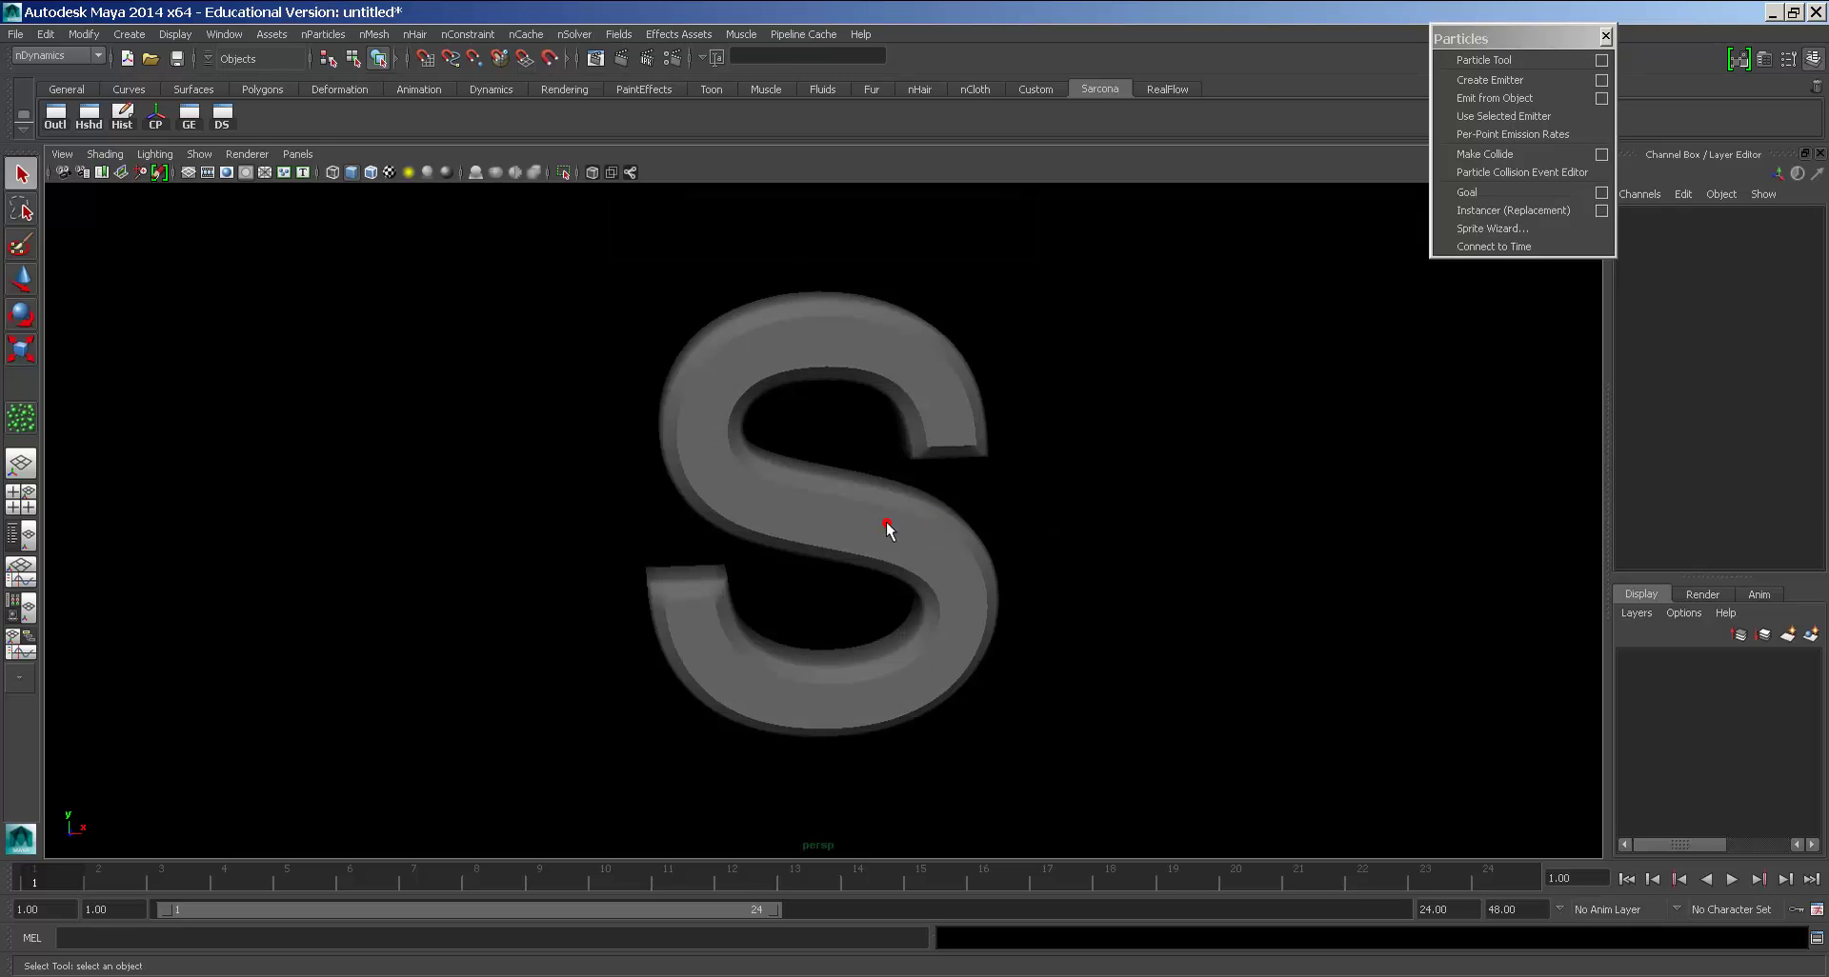
Step: Open the outer style curve from the letter's bevelPlus1 attributes and set its style to Straight In
{"action": "left_click", "coordinate": [991, 522]}
{"action": "key", "text": "ctrl+a"}
{"action": "left_click", "coordinate": [541, 158]}
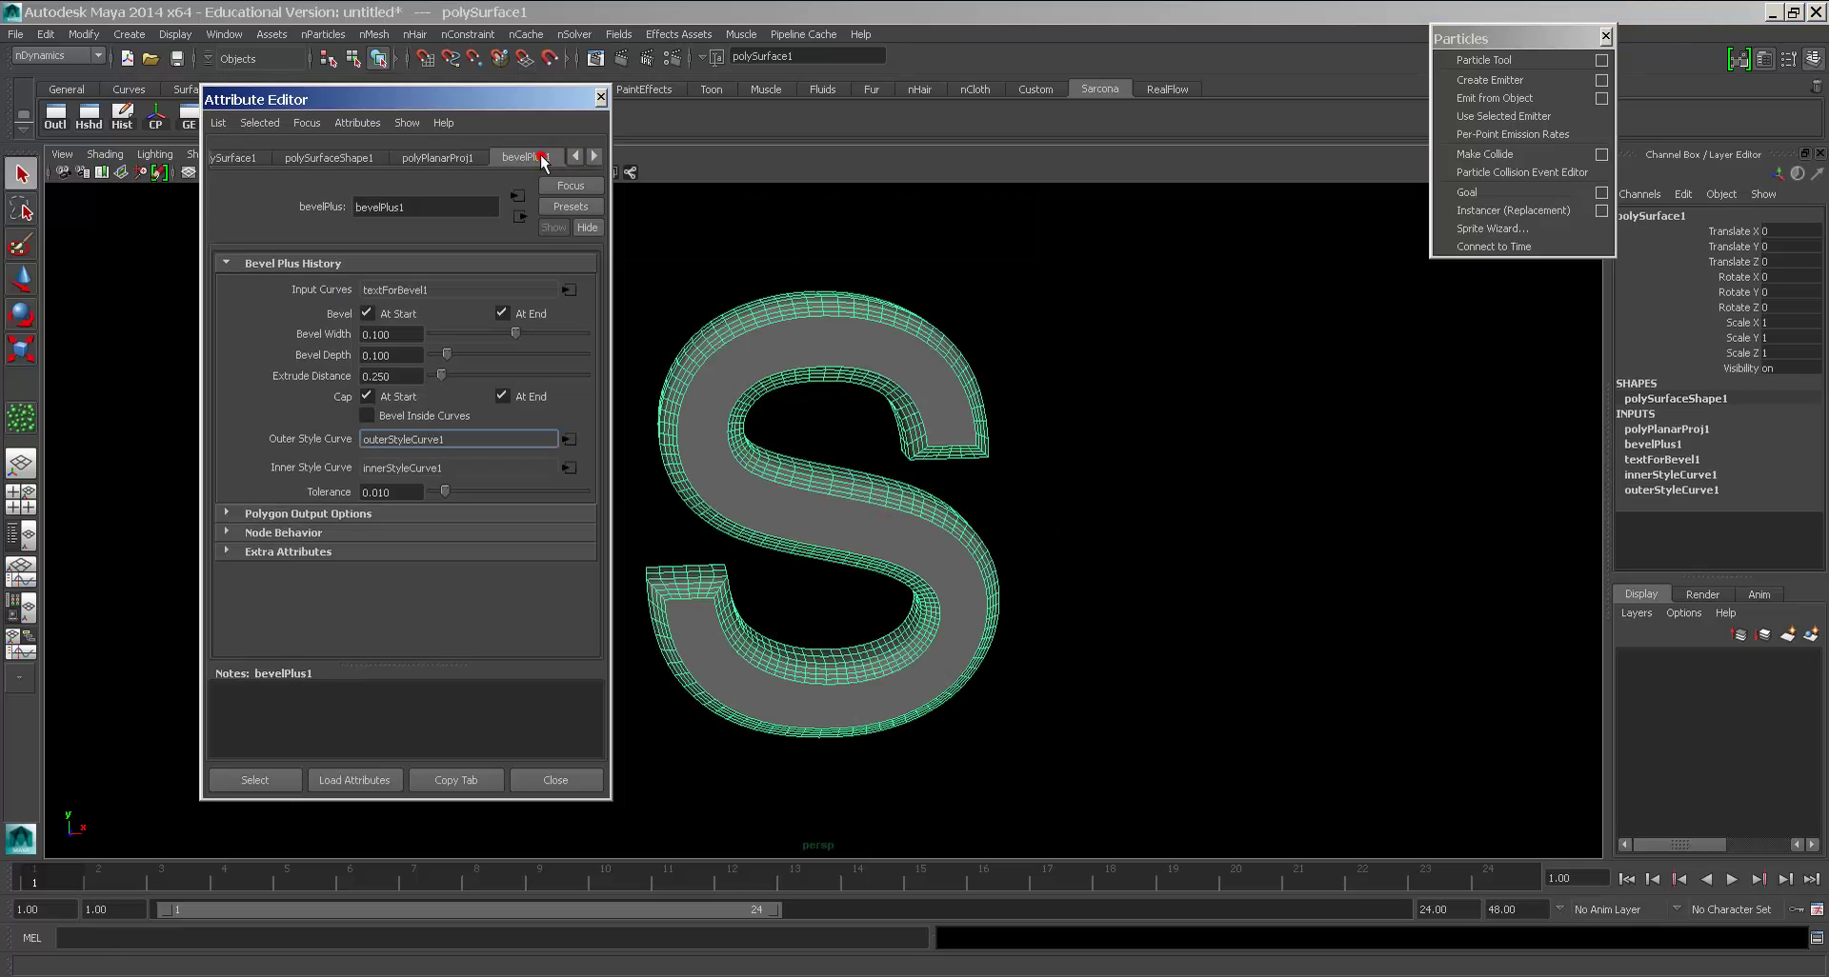
{"action": "left_click", "coordinate": [569, 440]}
{"action": "left_click", "coordinate": [430, 284]}
{"action": "left_click", "coordinate": [429, 285]}
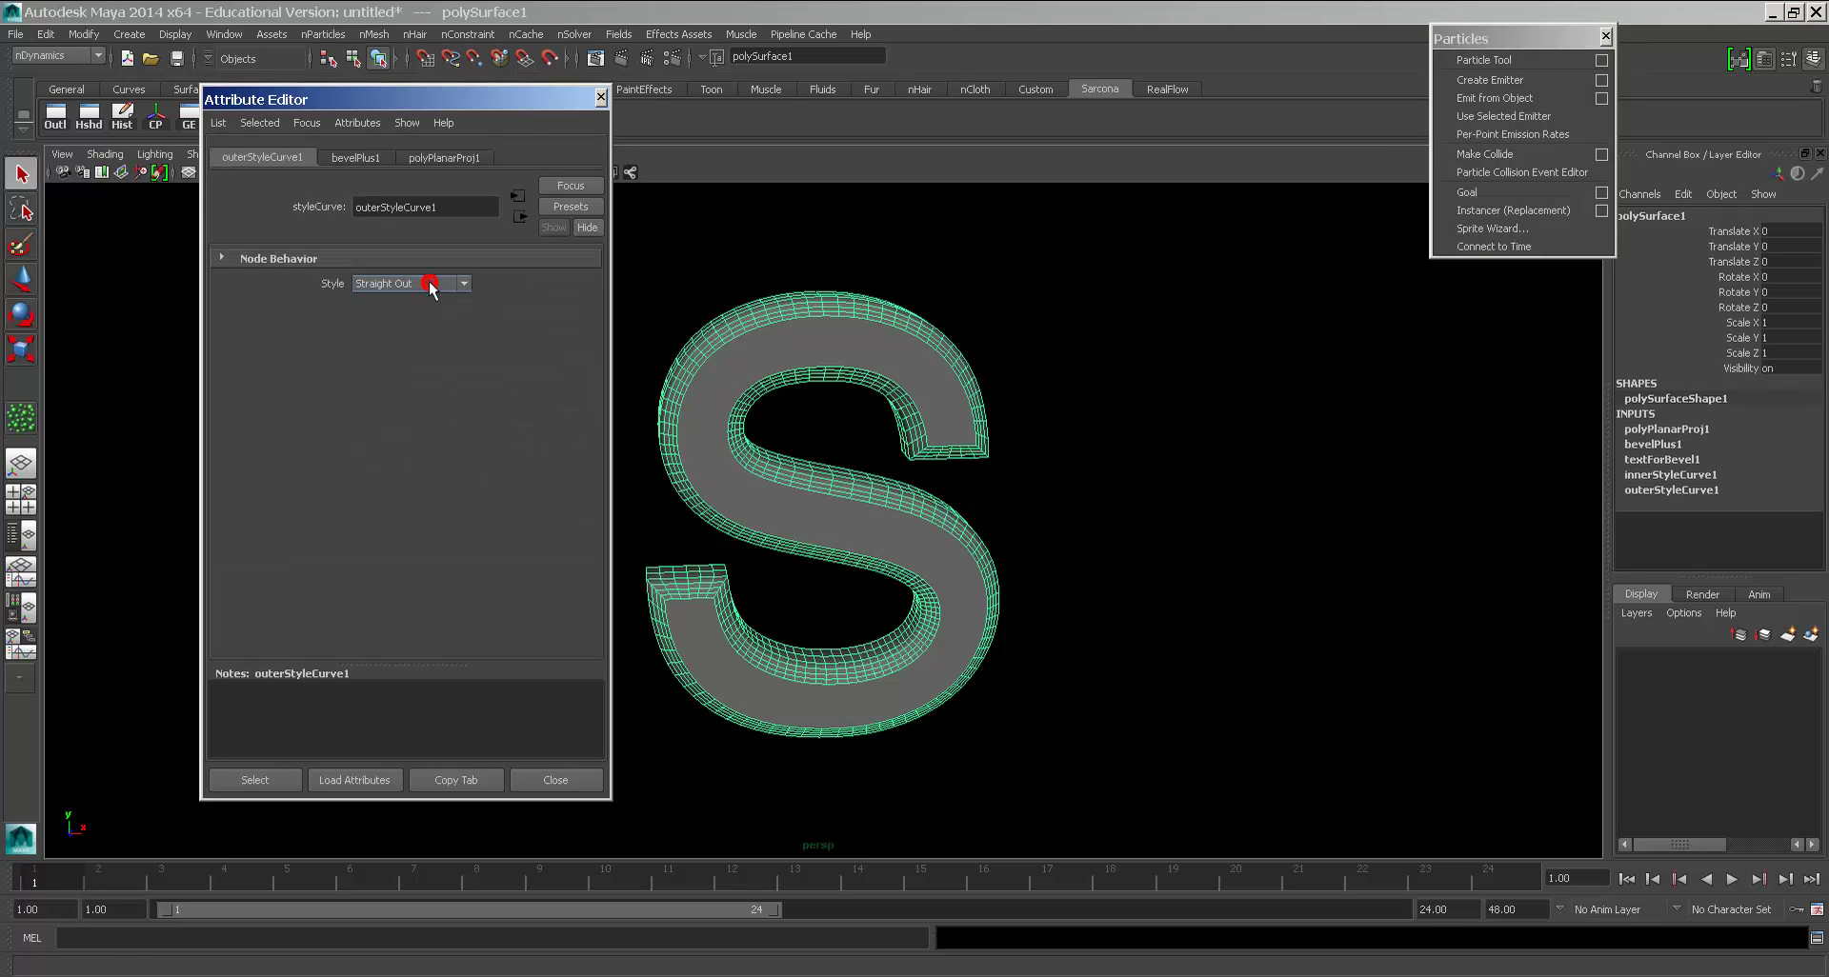
{"action": "key", "text": "Down"}
{"action": "left_click_drag", "start_coordinate": [755, 315], "coordinate": [861, 338], "text": "alt"}
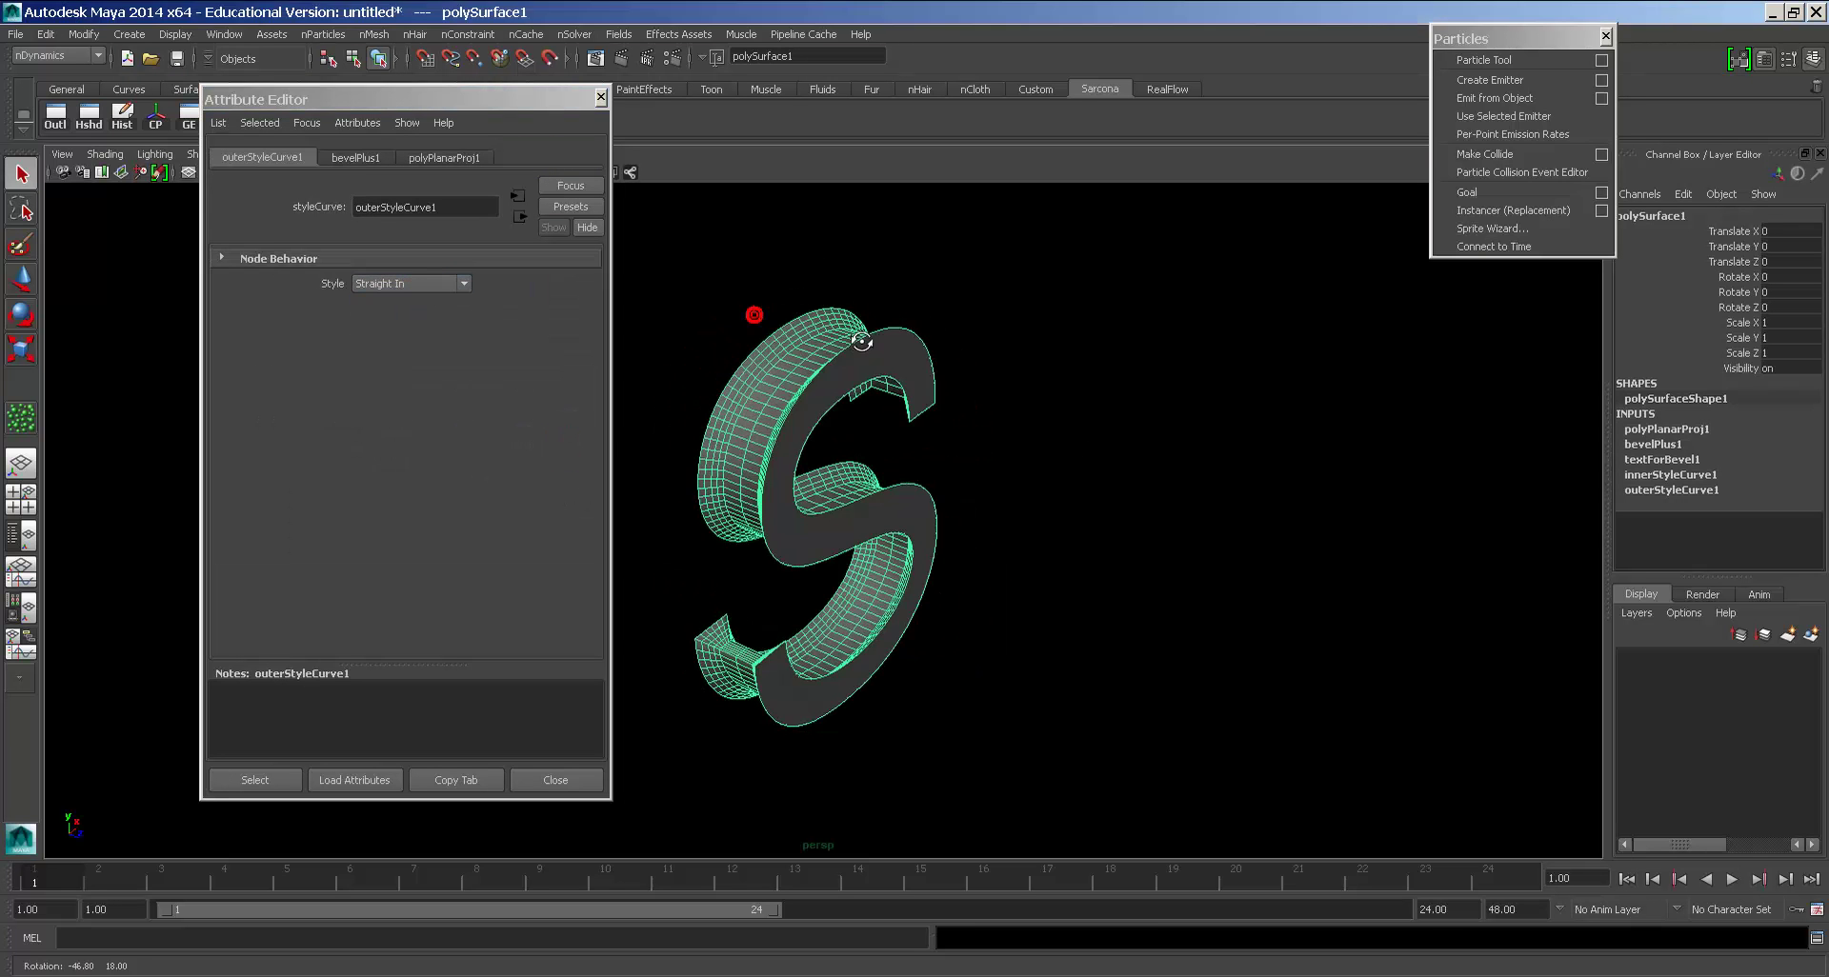
{"action": "right_click_drag", "start_coordinate": [862, 342], "coordinate": [1033, 364], "text": "alt"}
{"action": "middle_click_drag", "start_coordinate": [1032, 363], "coordinate": [1009, 449], "text": "alt"}
{"action": "right_click_drag", "start_coordinate": [1009, 450], "coordinate": [1169, 475], "text": "alt"}
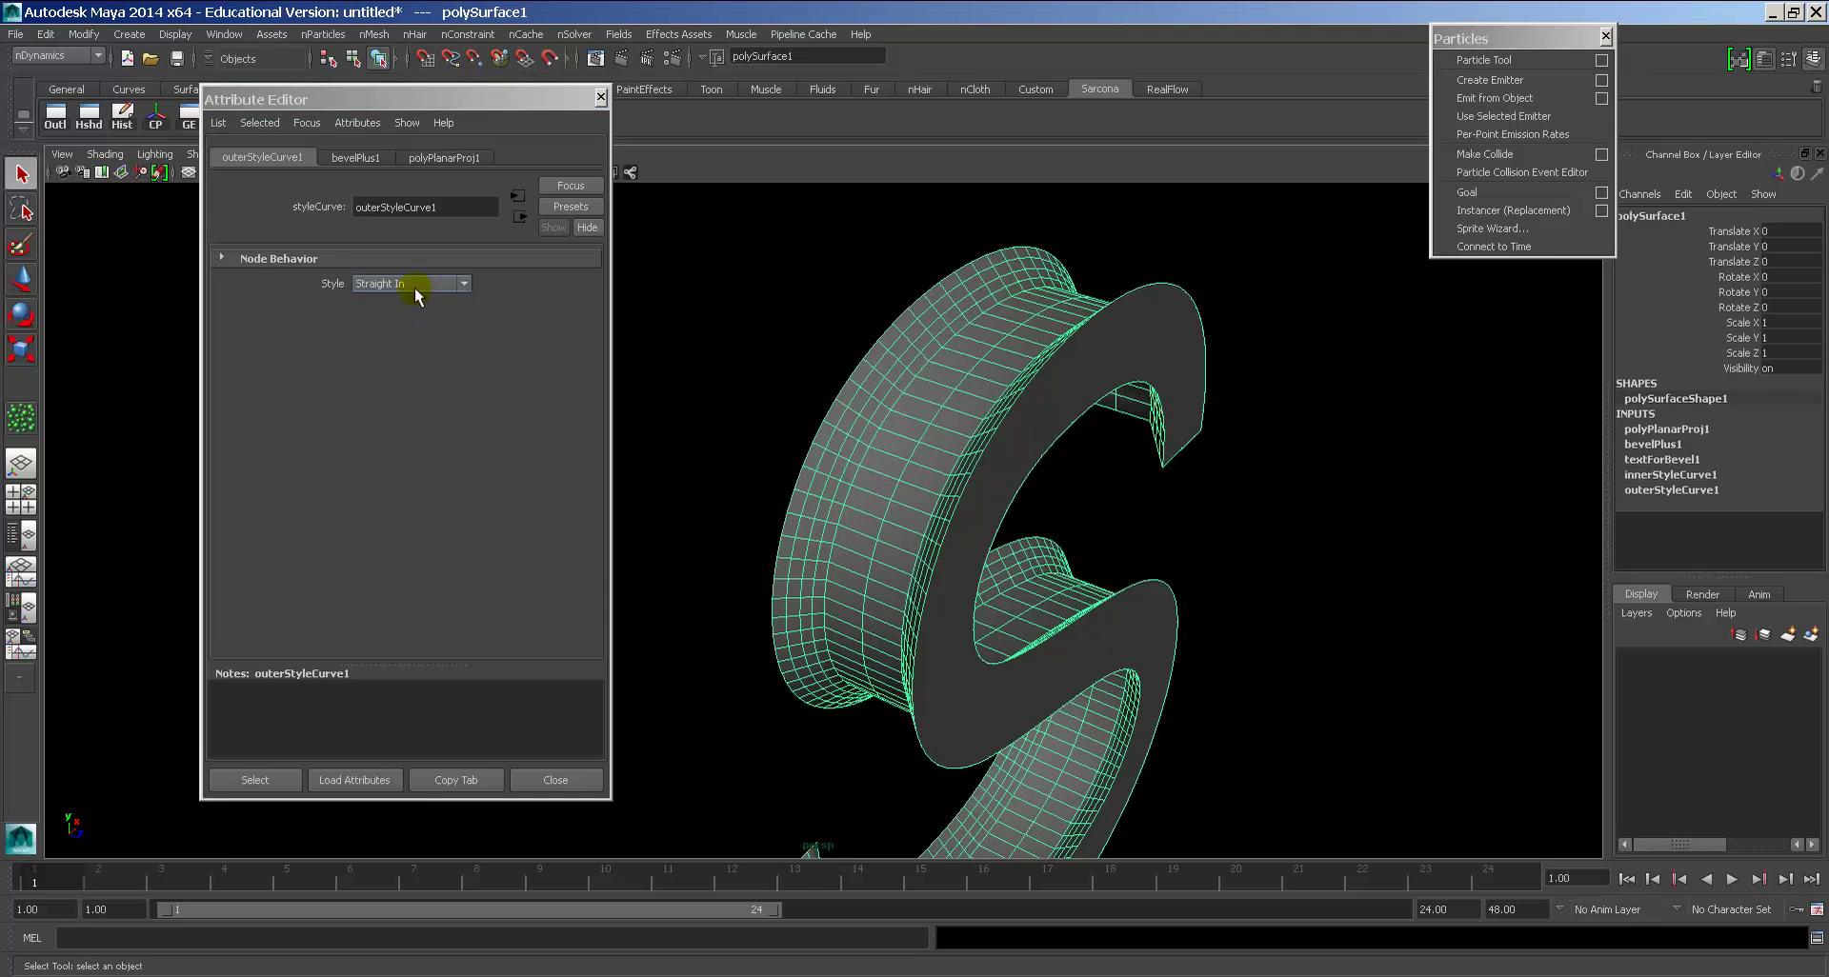
Step: Change the outer style curve to Convex Out and check the resulting bevel on the letter
{"action": "scroll", "coordinate": [414, 288], "scroll_direction": "down", "scroll_amount": 1}
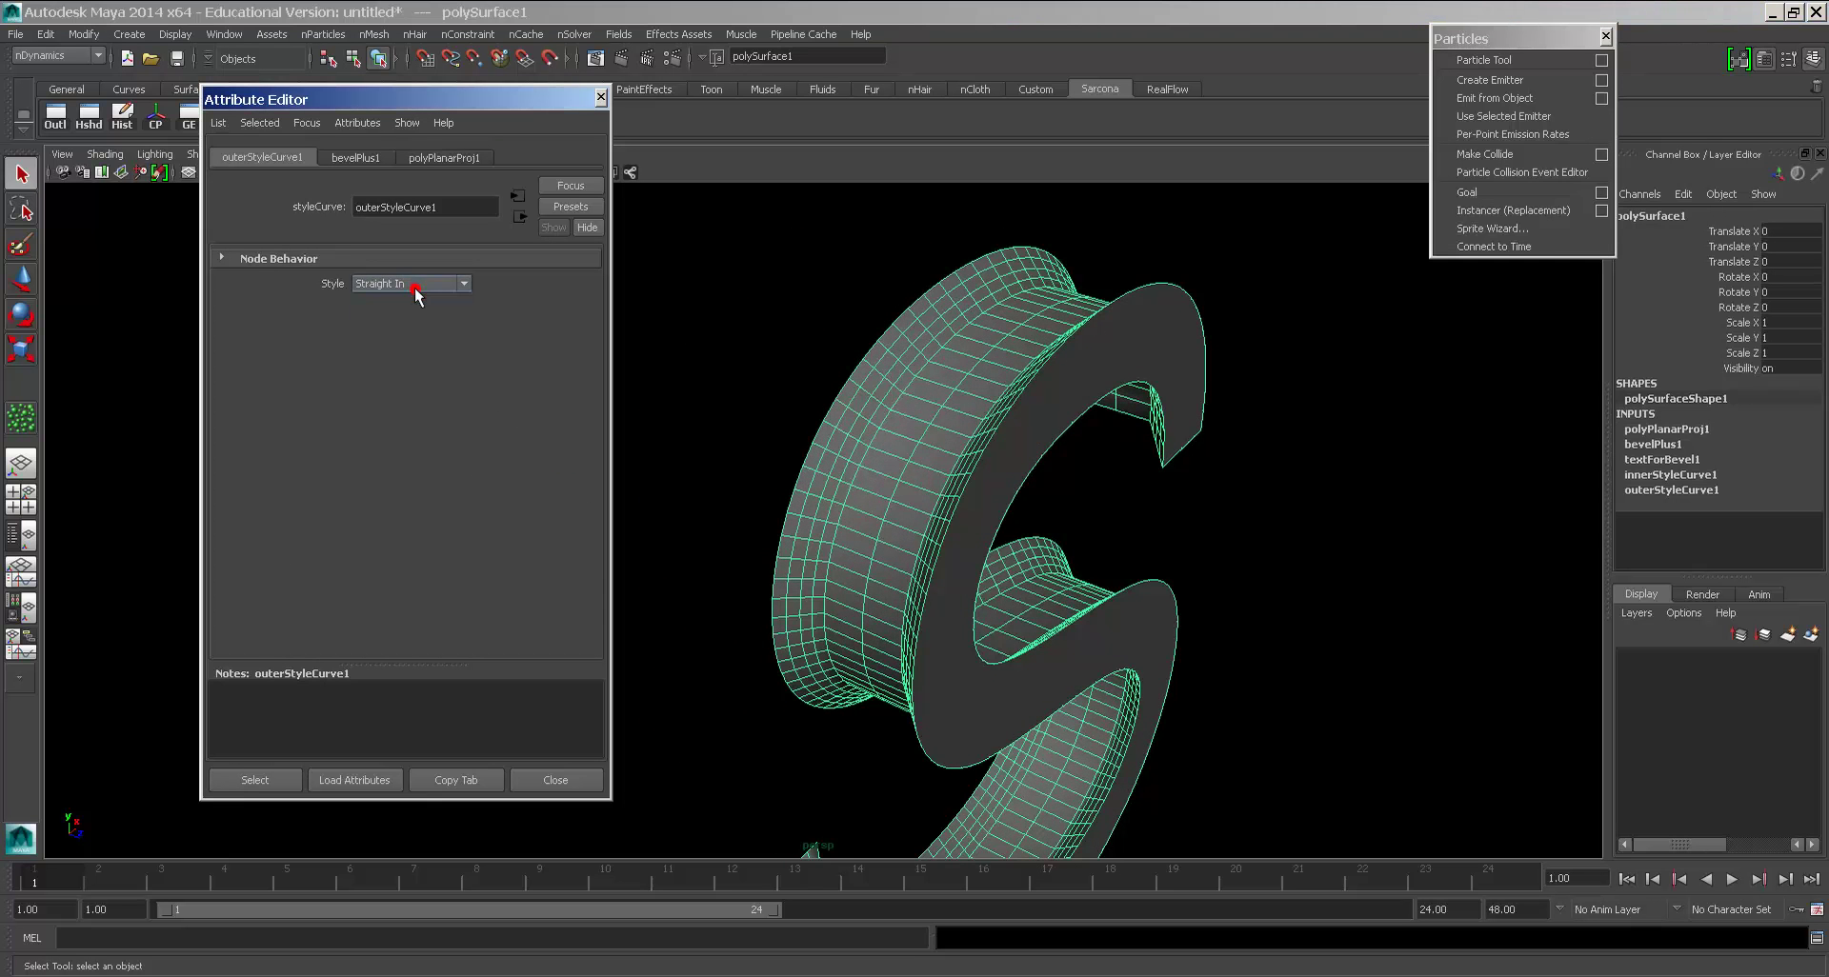
{"action": "left_click", "coordinate": [1224, 503]}
{"action": "left_click_drag", "start_coordinate": [1156, 482], "coordinate": [1094, 428], "text": "alt"}
Step: Reopen the letter's outer style curve, set its style to Concave Out and inspect the bevel without the selection wireframe
{"action": "left_click", "coordinate": [1096, 422]}
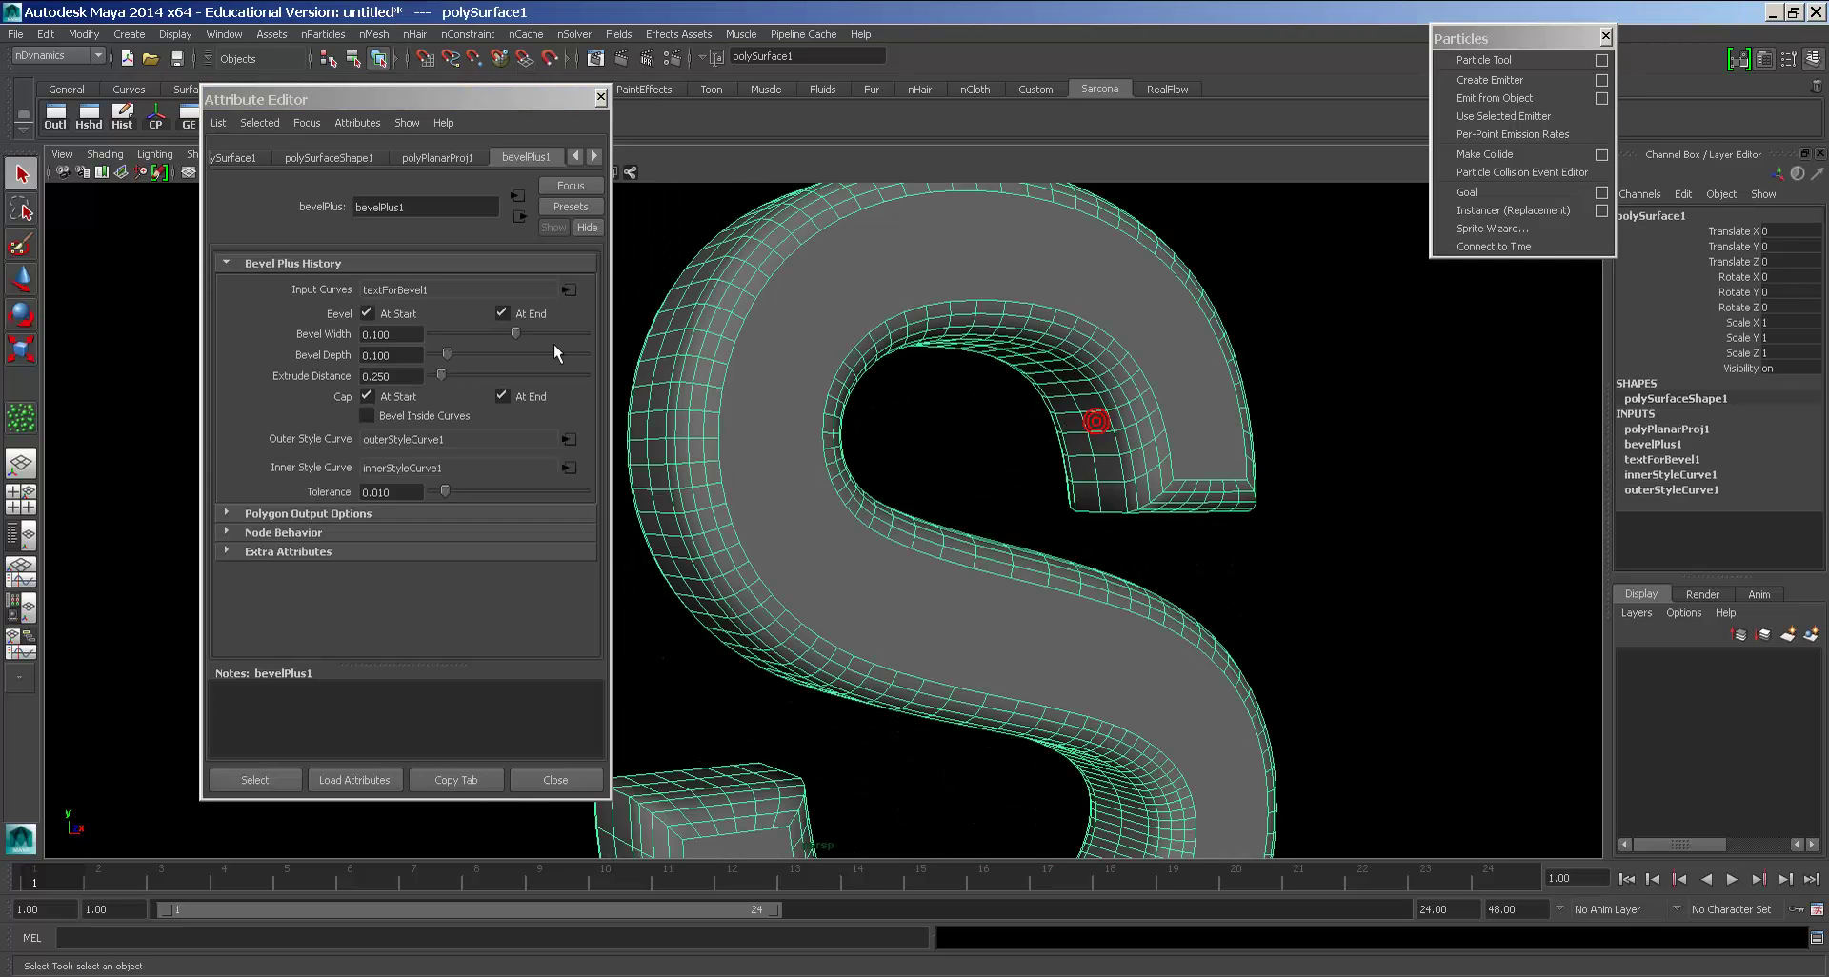
{"action": "left_click", "coordinate": [569, 439]}
{"action": "left_click", "coordinate": [421, 285]}
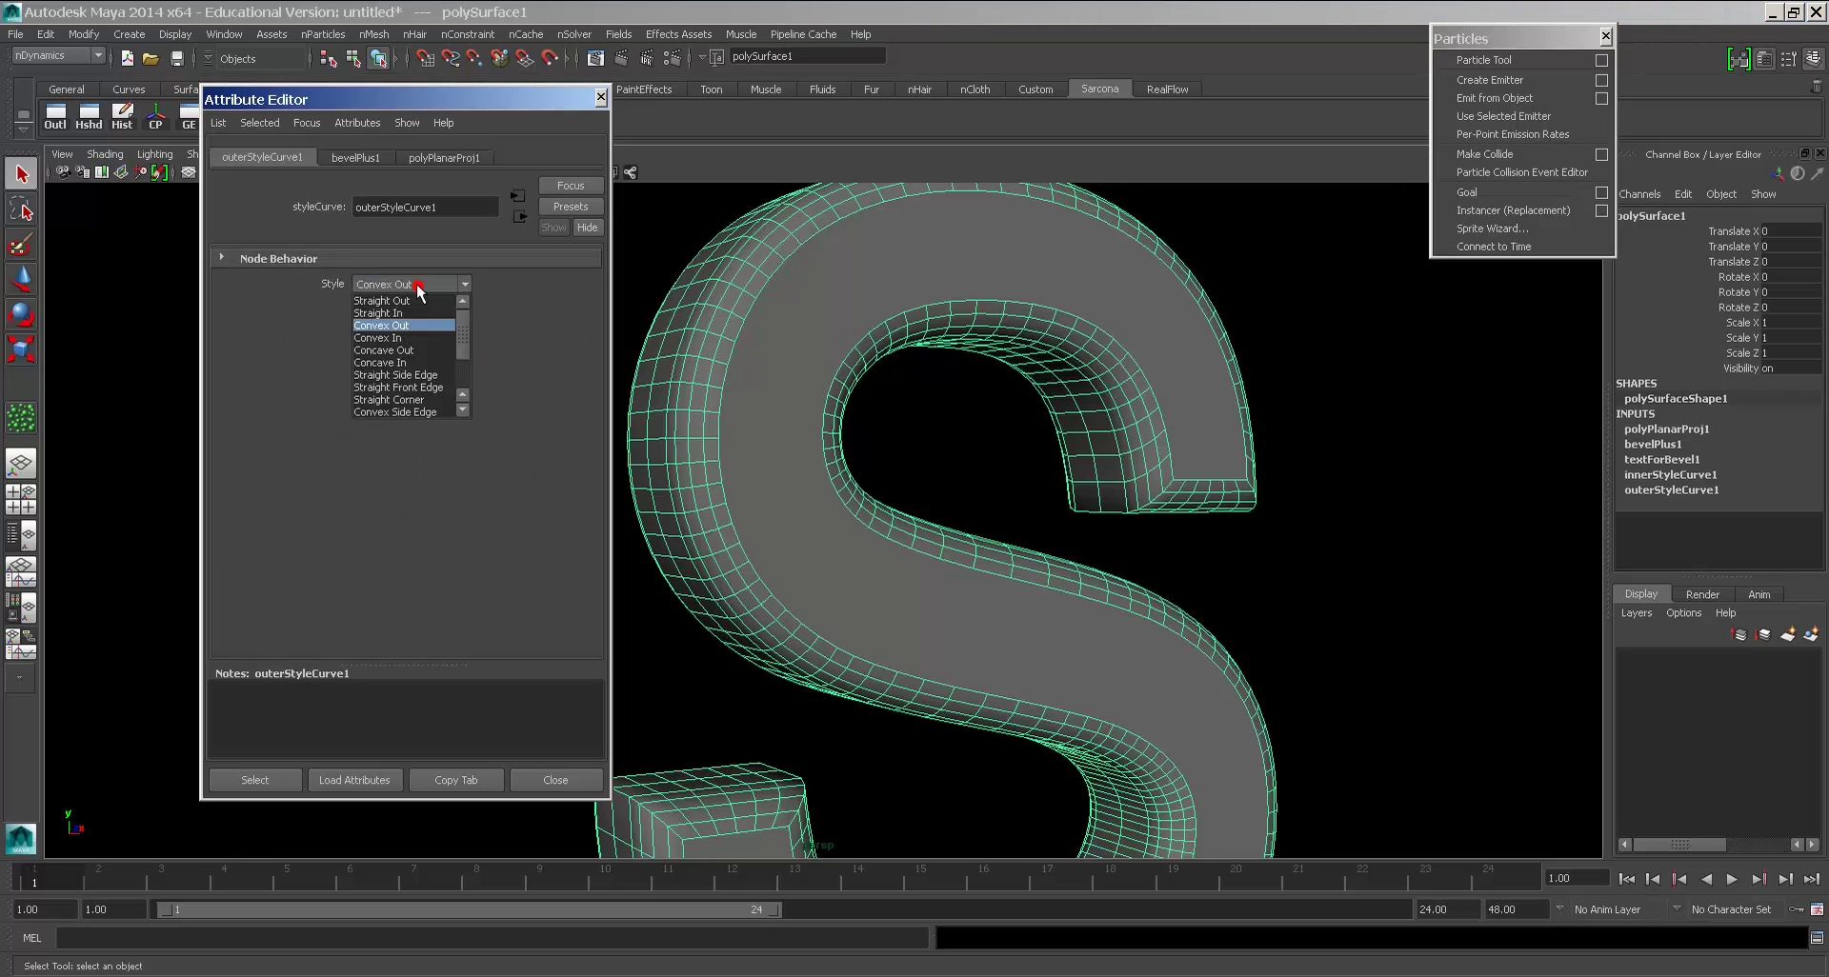
{"action": "left_click", "coordinate": [417, 284]}
{"action": "scroll", "coordinate": [415, 283], "scroll_direction": "down", "scroll_amount": 3}
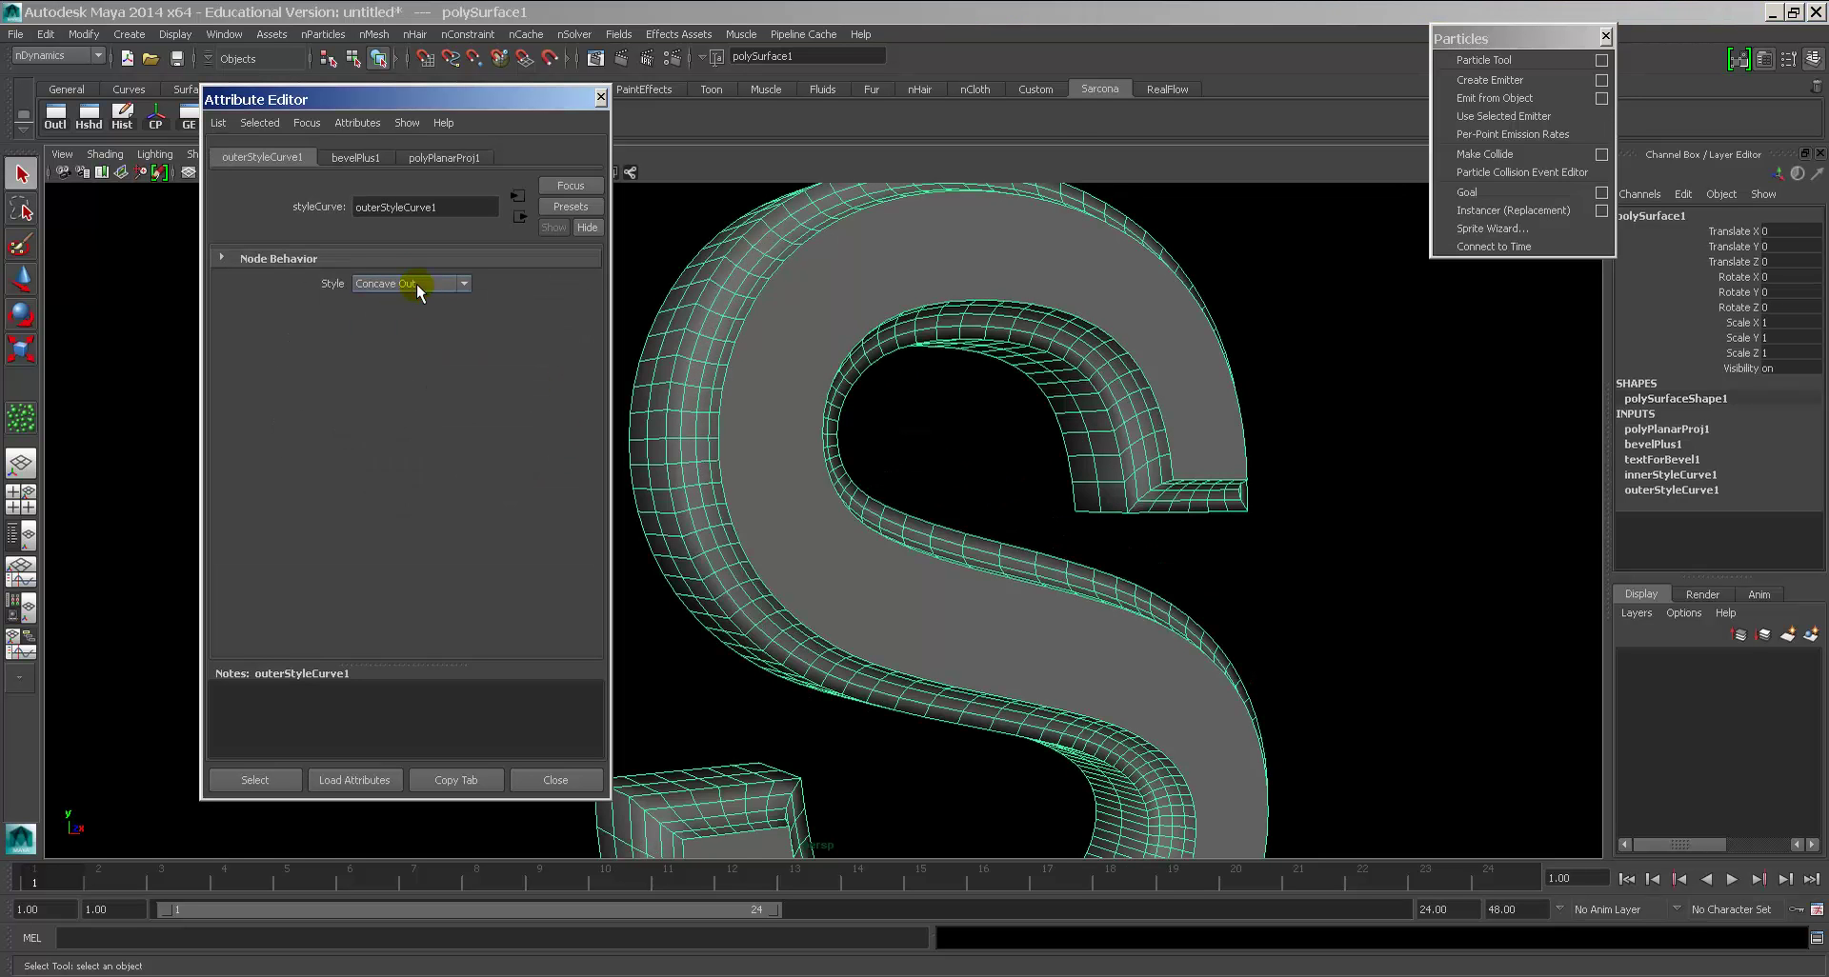
{"action": "left_click", "coordinate": [938, 381]}
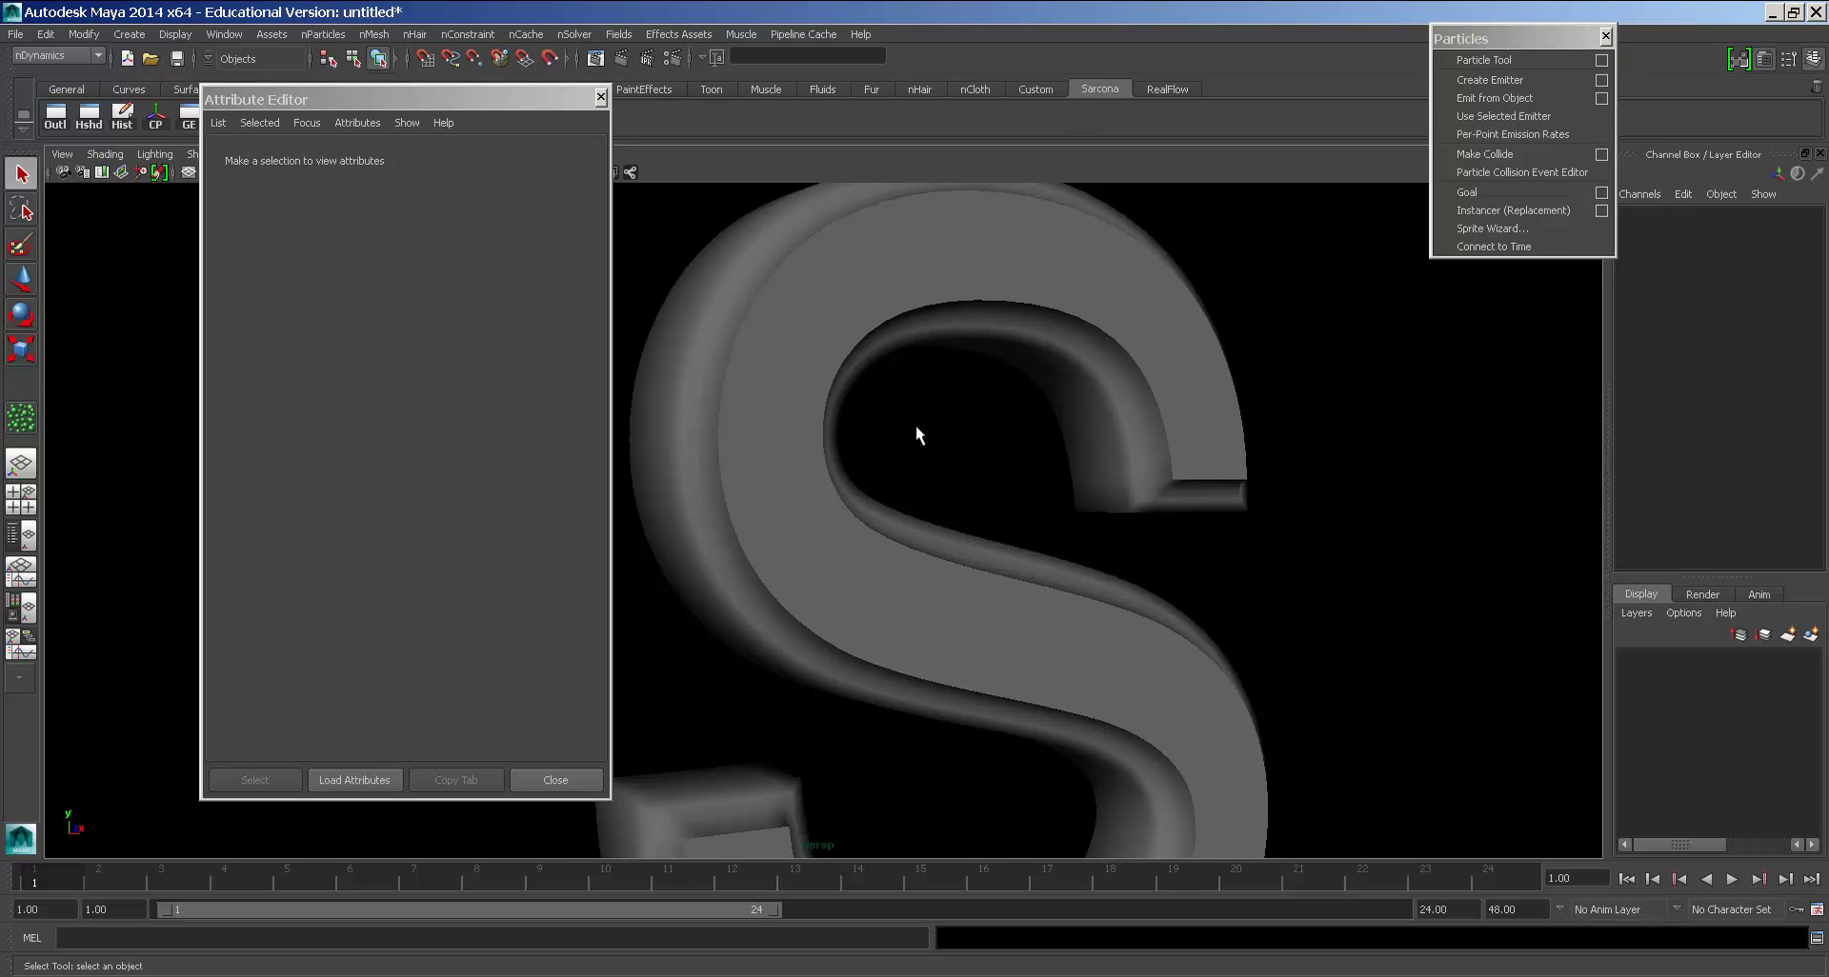
{"action": "left_click_drag", "start_coordinate": [969, 460], "coordinate": [950, 505], "text": "alt"}
Step: Cycle the letter's outer style curve past Concave In to a rounded-edge profile with a recessed side, and inspect it
{"action": "left_click", "coordinate": [810, 360]}
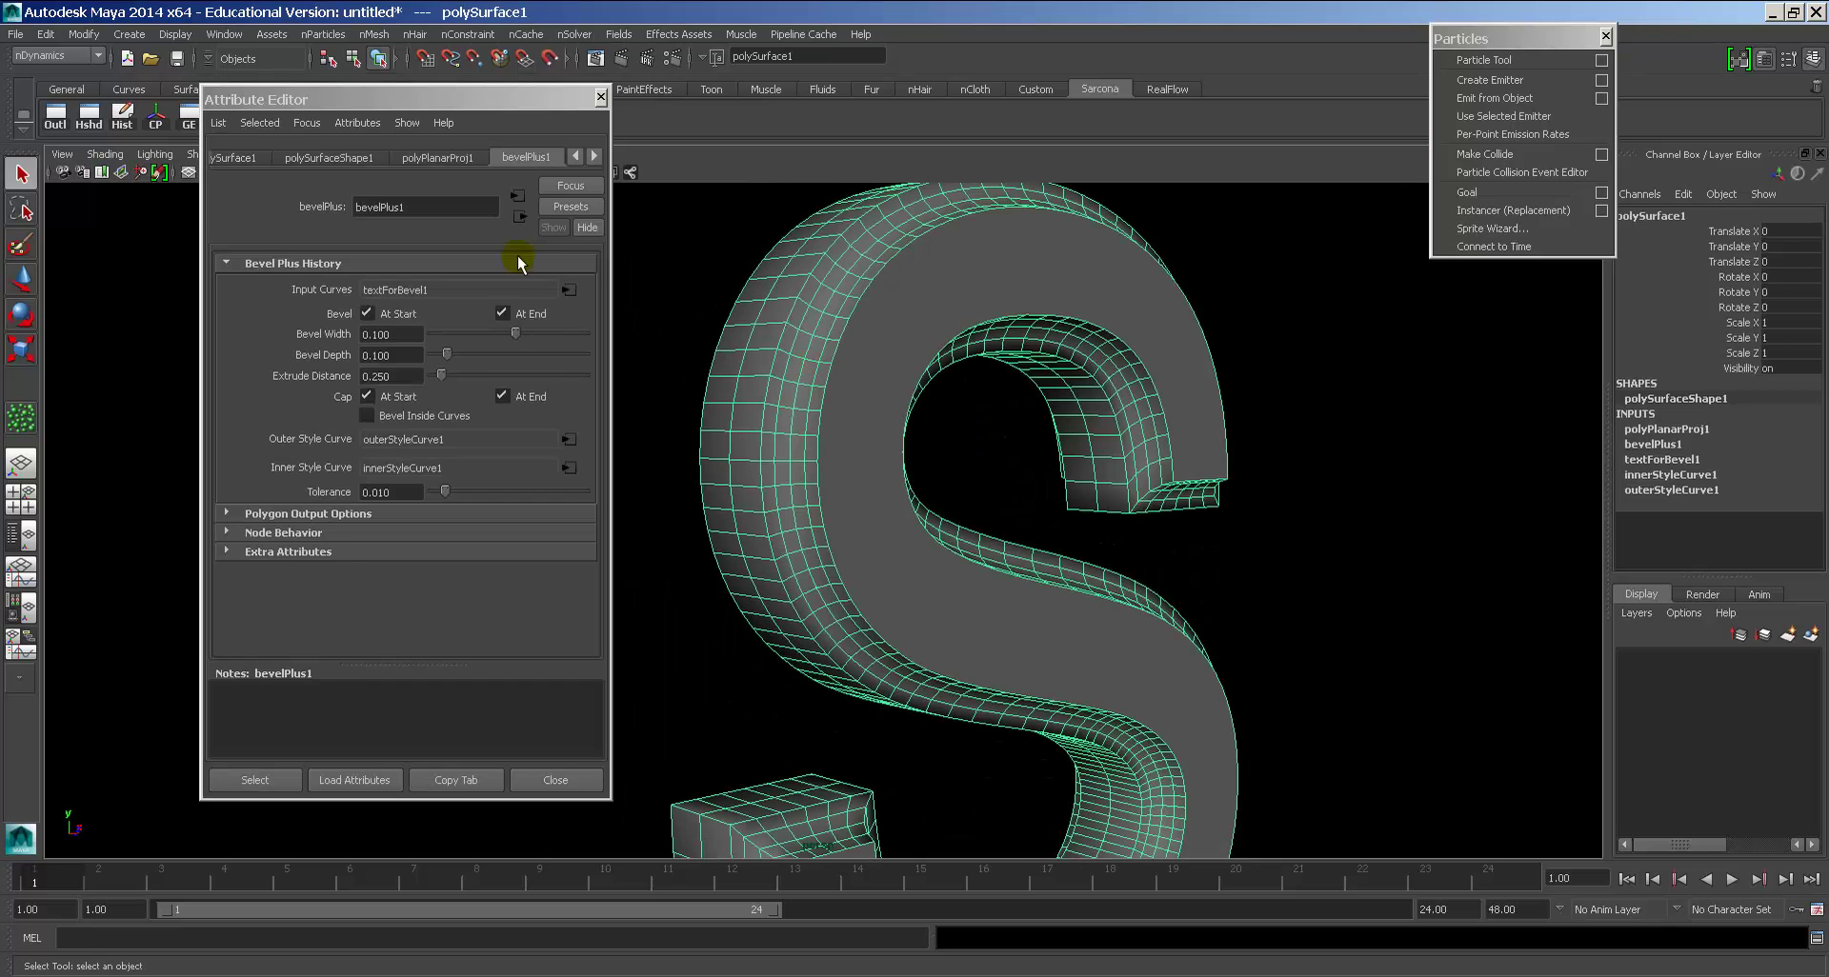
{"action": "left_click", "coordinate": [569, 439]}
{"action": "left_click", "coordinate": [436, 285]}
{"action": "left_click", "coordinate": [436, 284]}
{"action": "scroll", "coordinate": [436, 285], "scroll_direction": "down", "scroll_amount": 1}
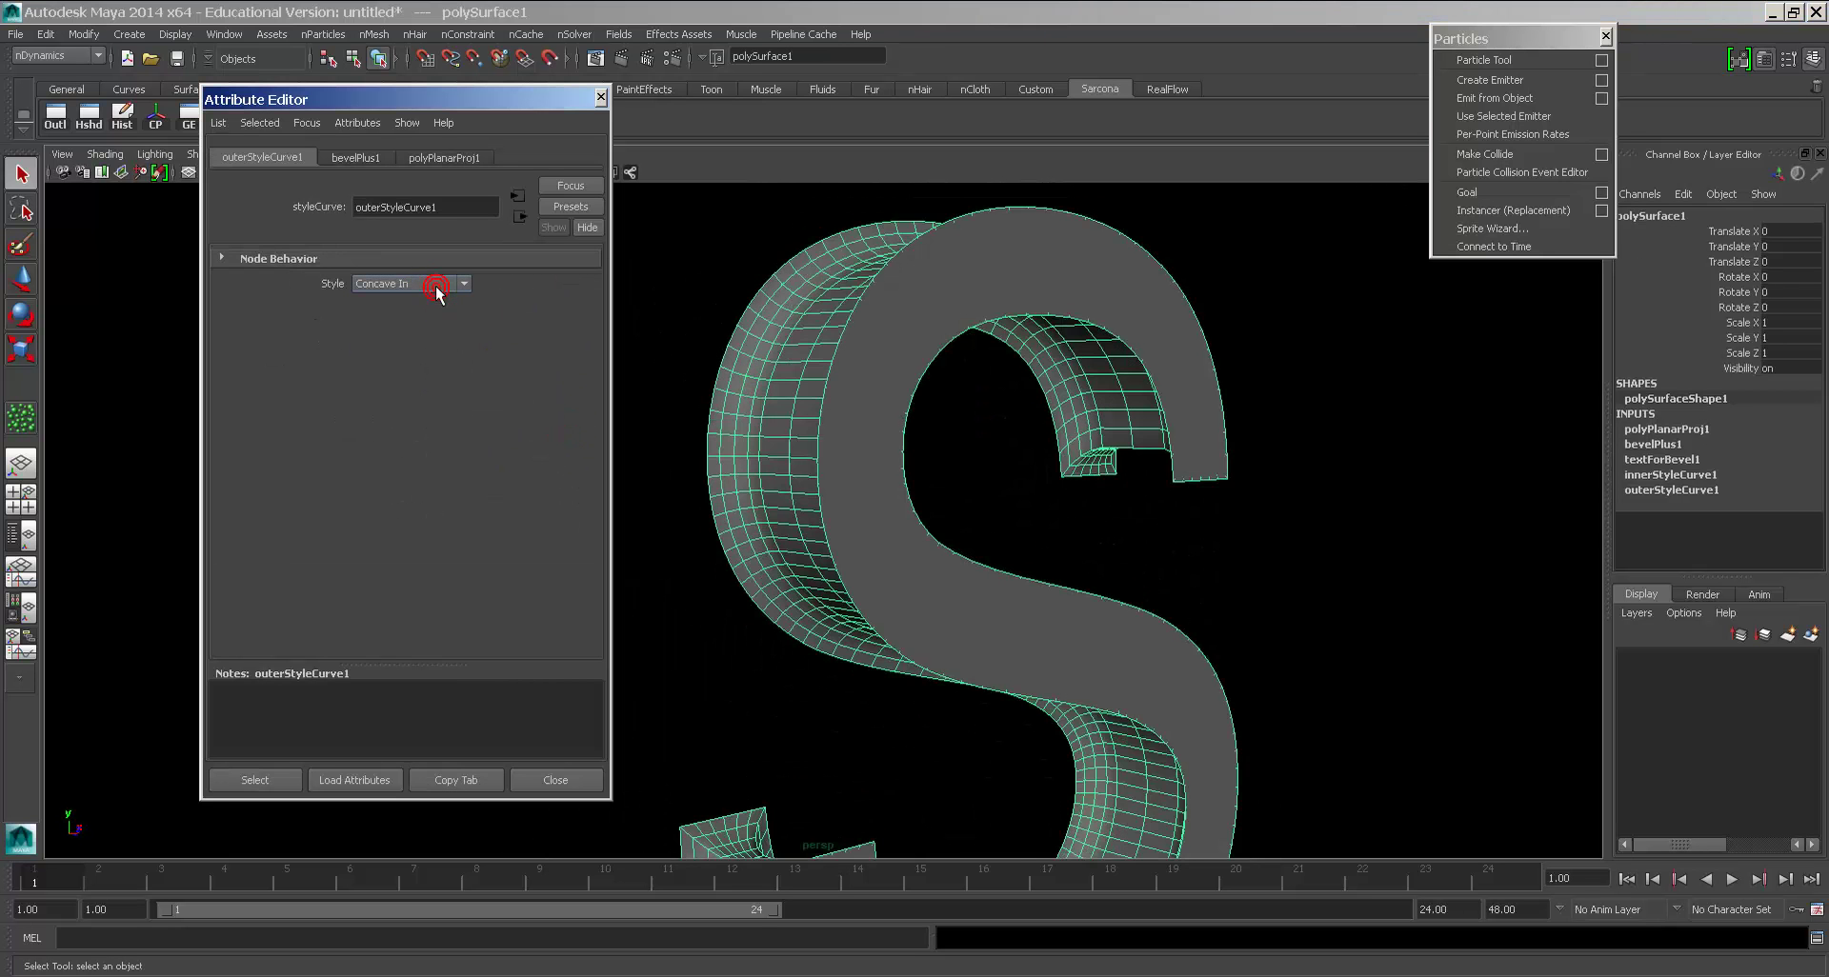
{"action": "left_click", "coordinate": [1297, 484]}
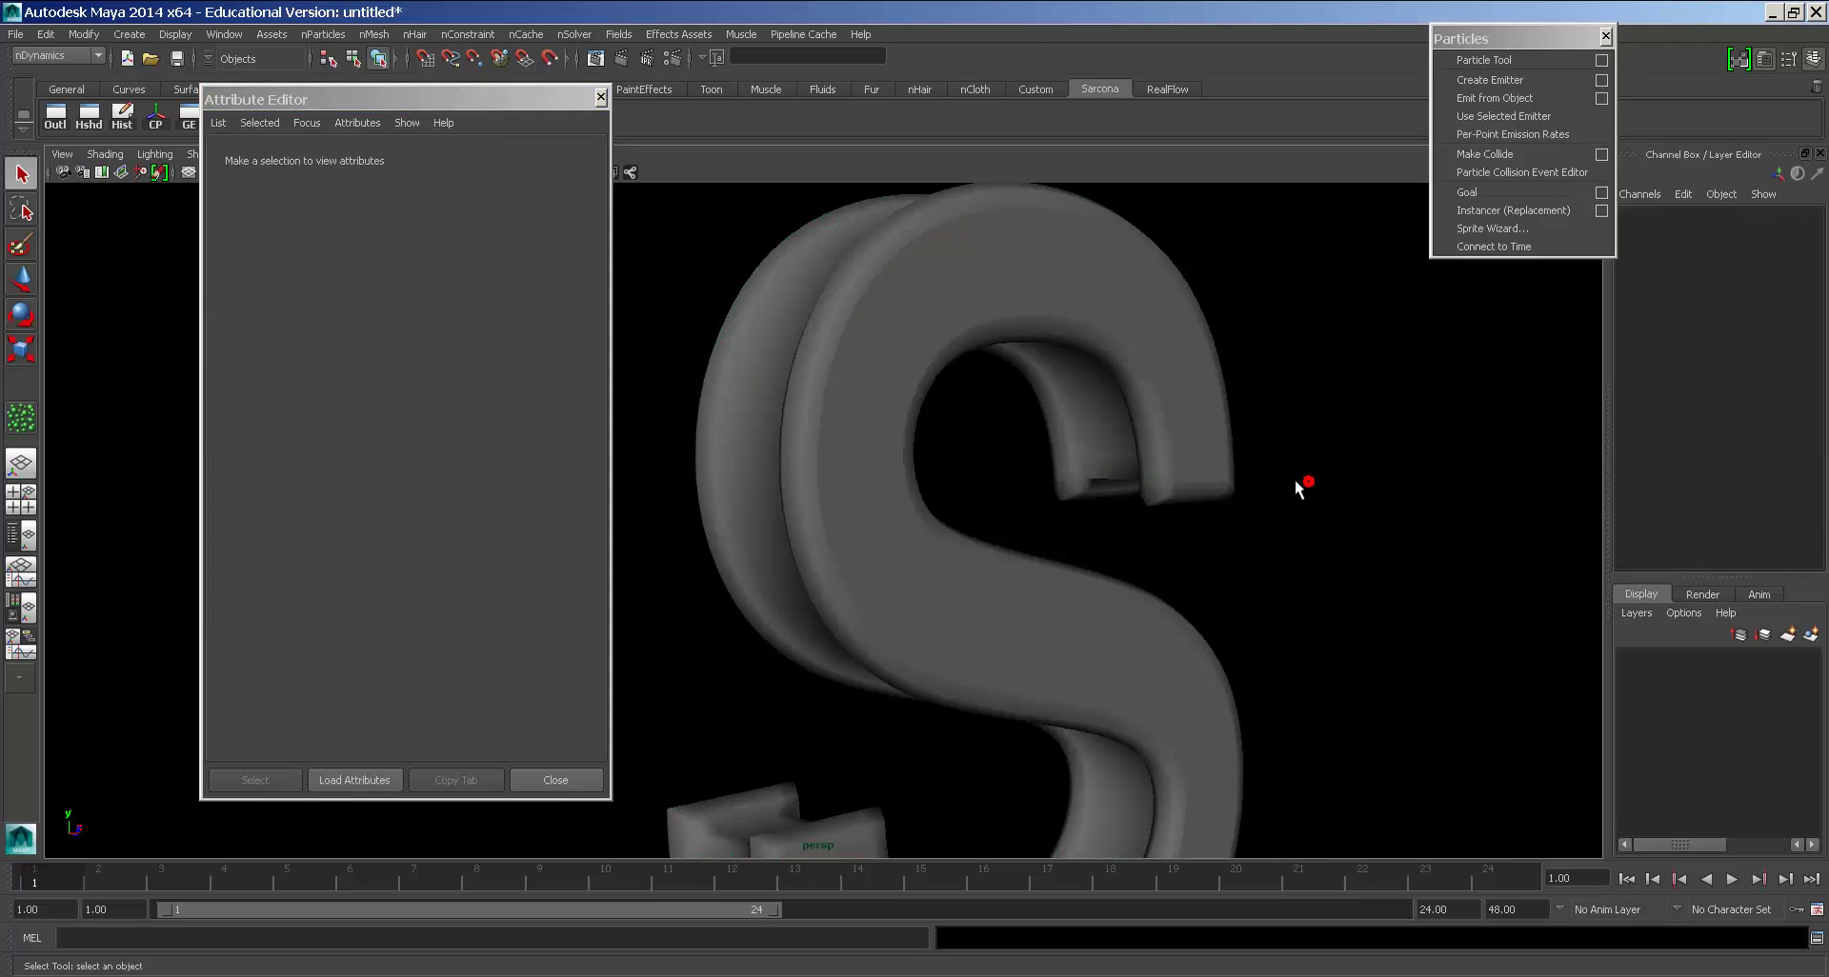
{"action": "left_click_drag", "start_coordinate": [1211, 504], "coordinate": [1285, 499], "text": "alt"}
{"action": "right_click_drag", "start_coordinate": [1290, 498], "coordinate": [1065, 492], "text": "alt"}
{"action": "middle_click_drag", "start_coordinate": [1069, 495], "coordinate": [1056, 416], "text": "alt"}
Step: Close the Attribute Editor and leave the letter S deselected
{"action": "left_click", "coordinate": [758, 436]}
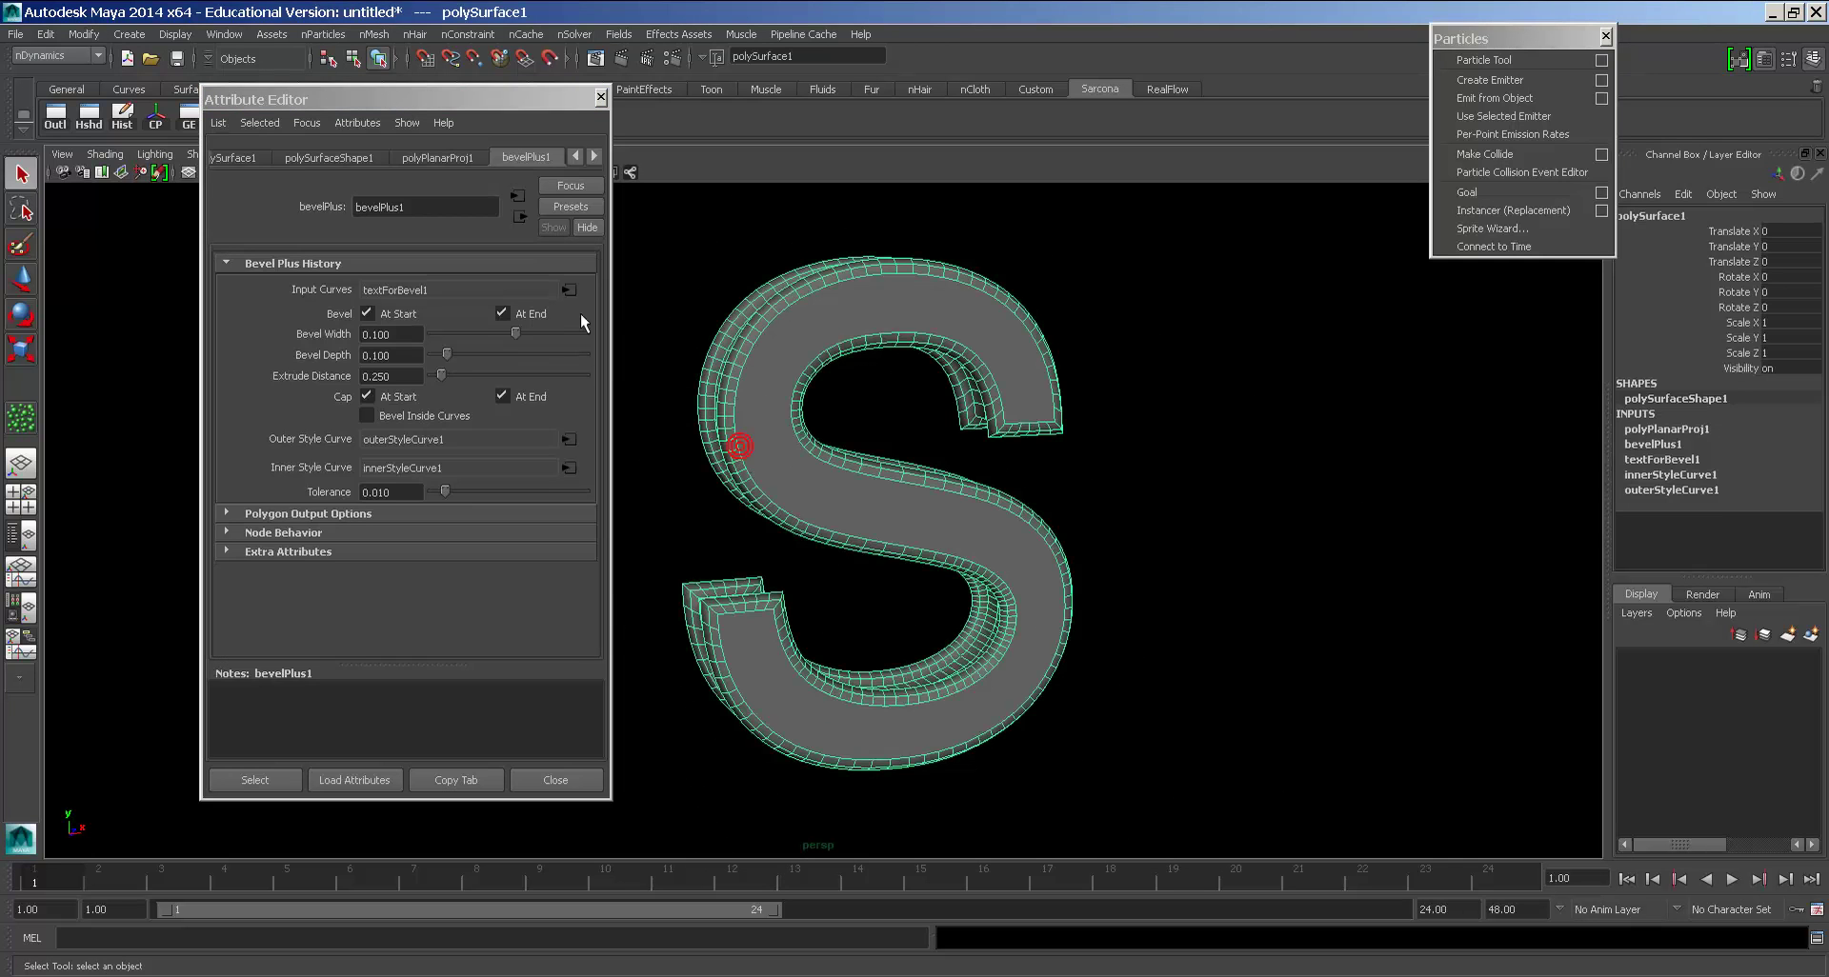
{"action": "left_click", "coordinate": [600, 97]}
{"action": "left_click", "coordinate": [603, 352]}
{"action": "left_click_drag", "start_coordinate": [909, 642], "coordinate": [877, 623], "text": "alt"}
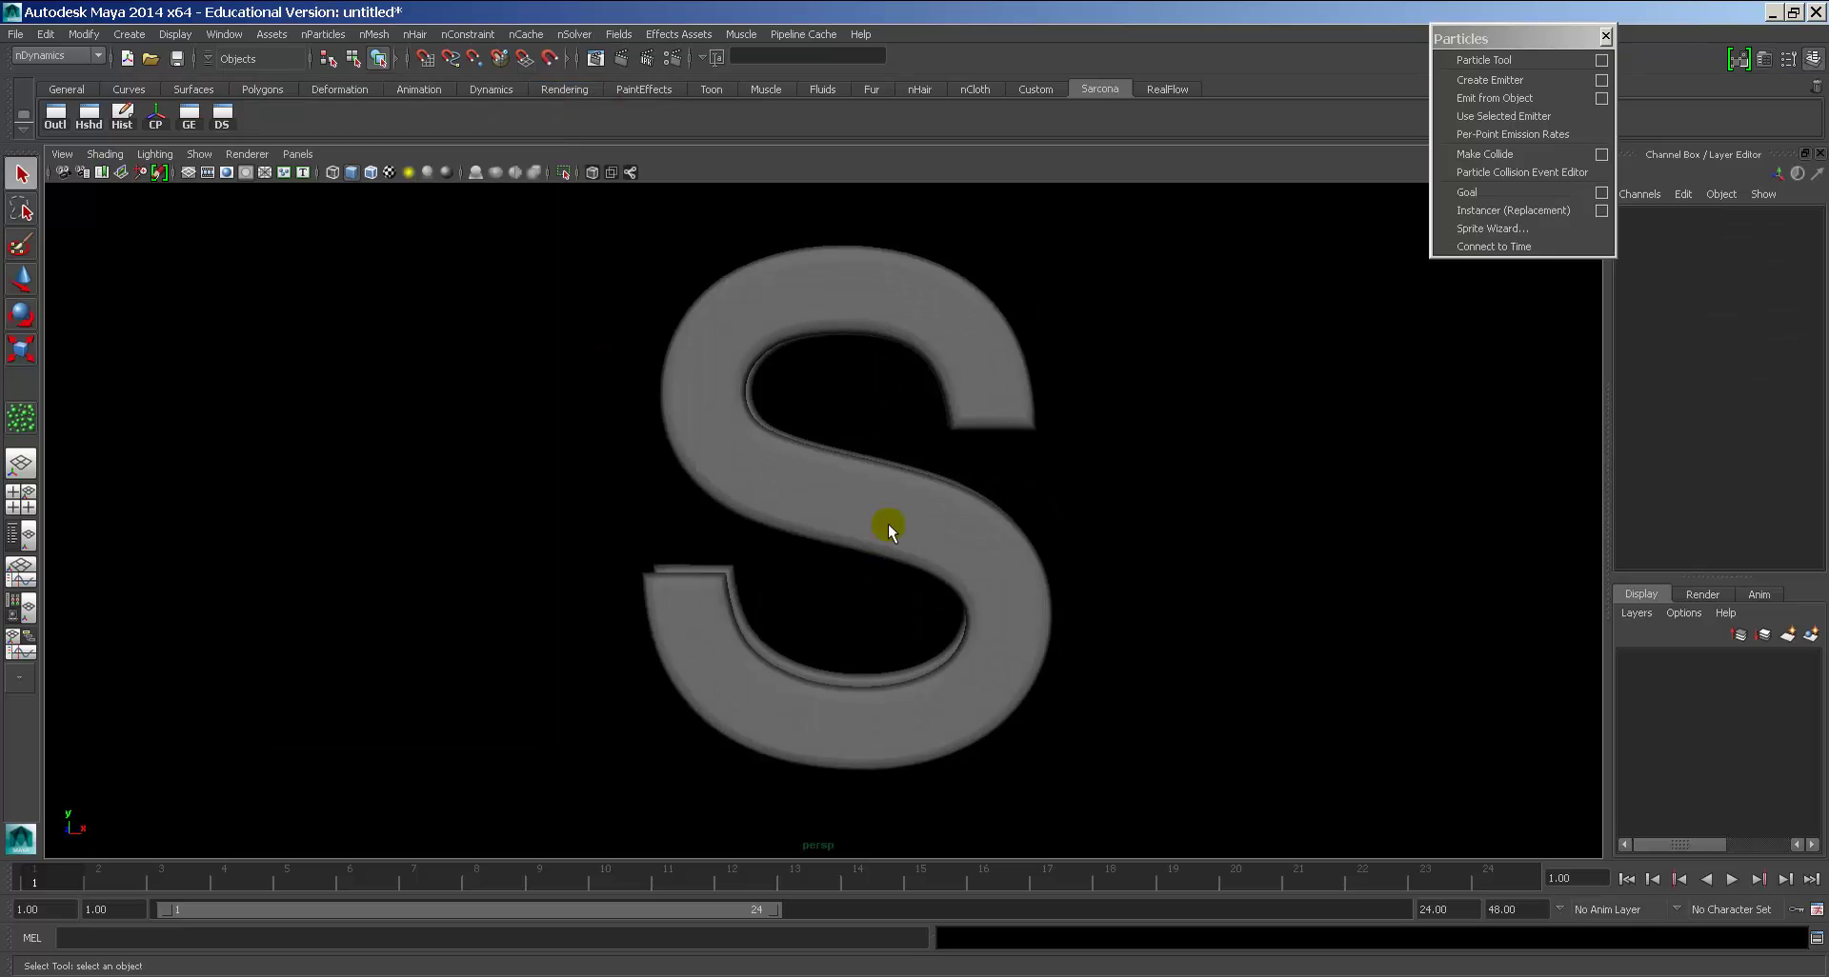
{"action": "left_click_drag", "start_coordinate": [888, 523], "coordinate": [776, 569], "text": "alt"}
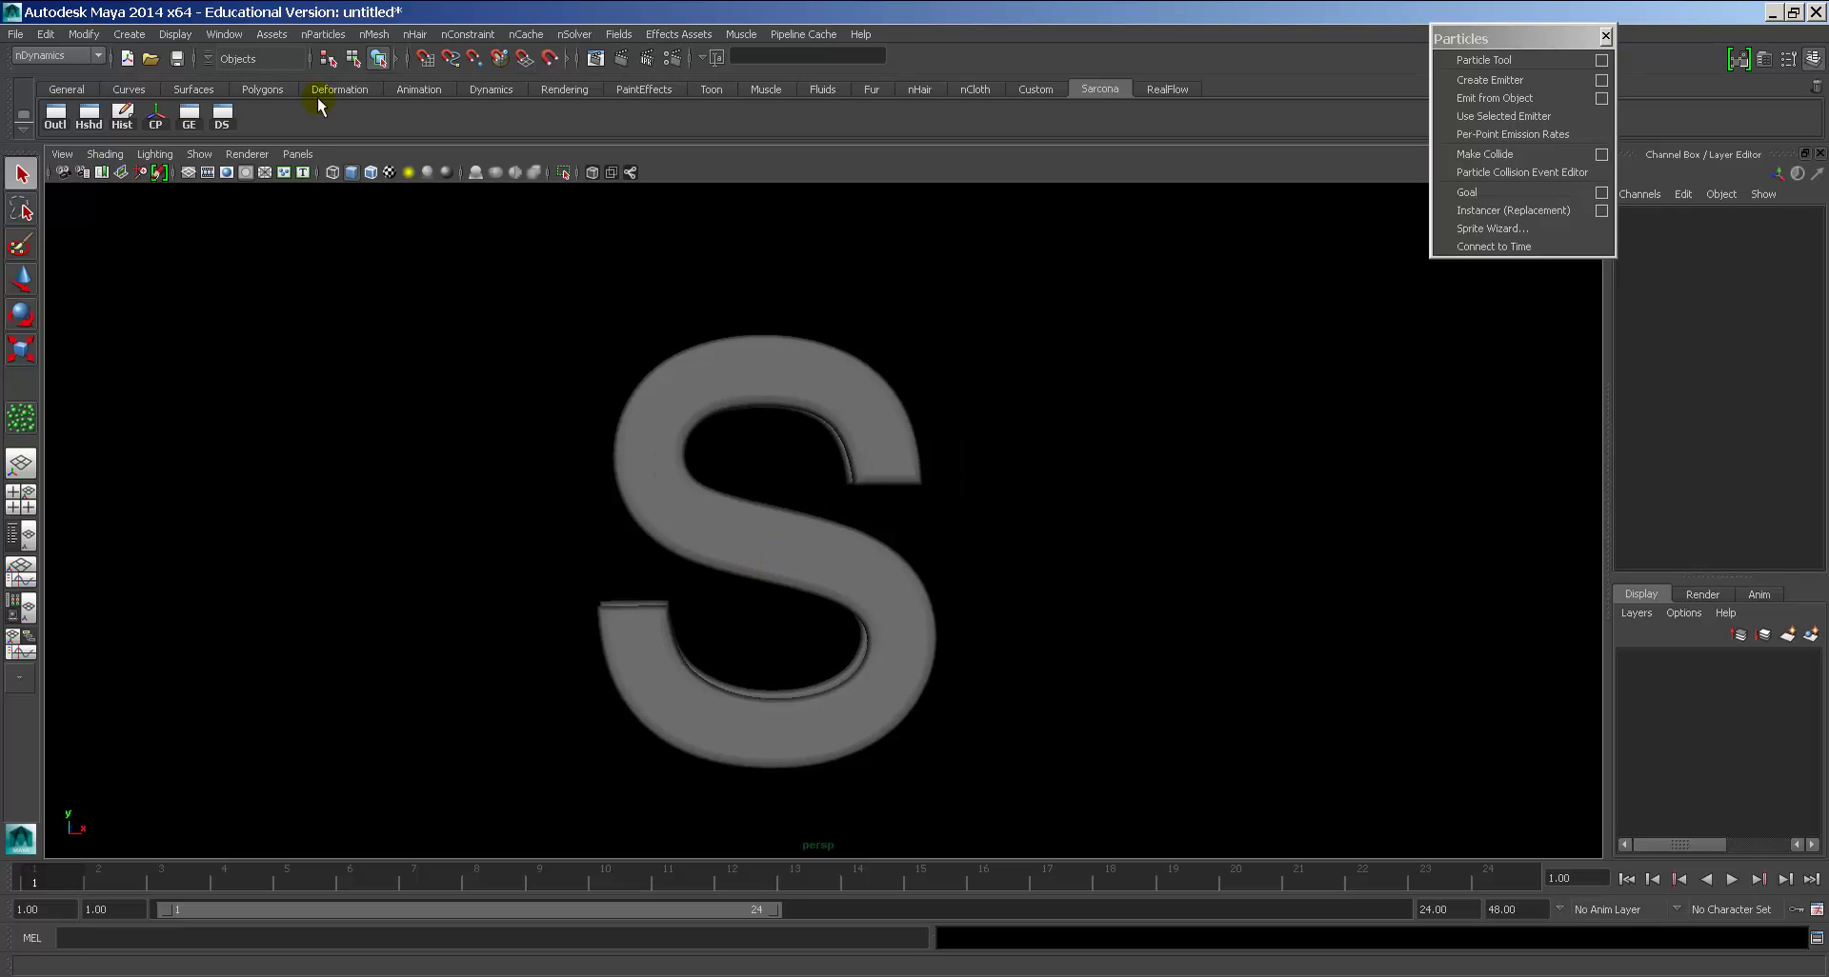
Step: Activate the CV Curve Tool and switch to a four-view layout with the S enlarged in the top and front views
{"action": "left_click", "coordinate": [130, 35]}
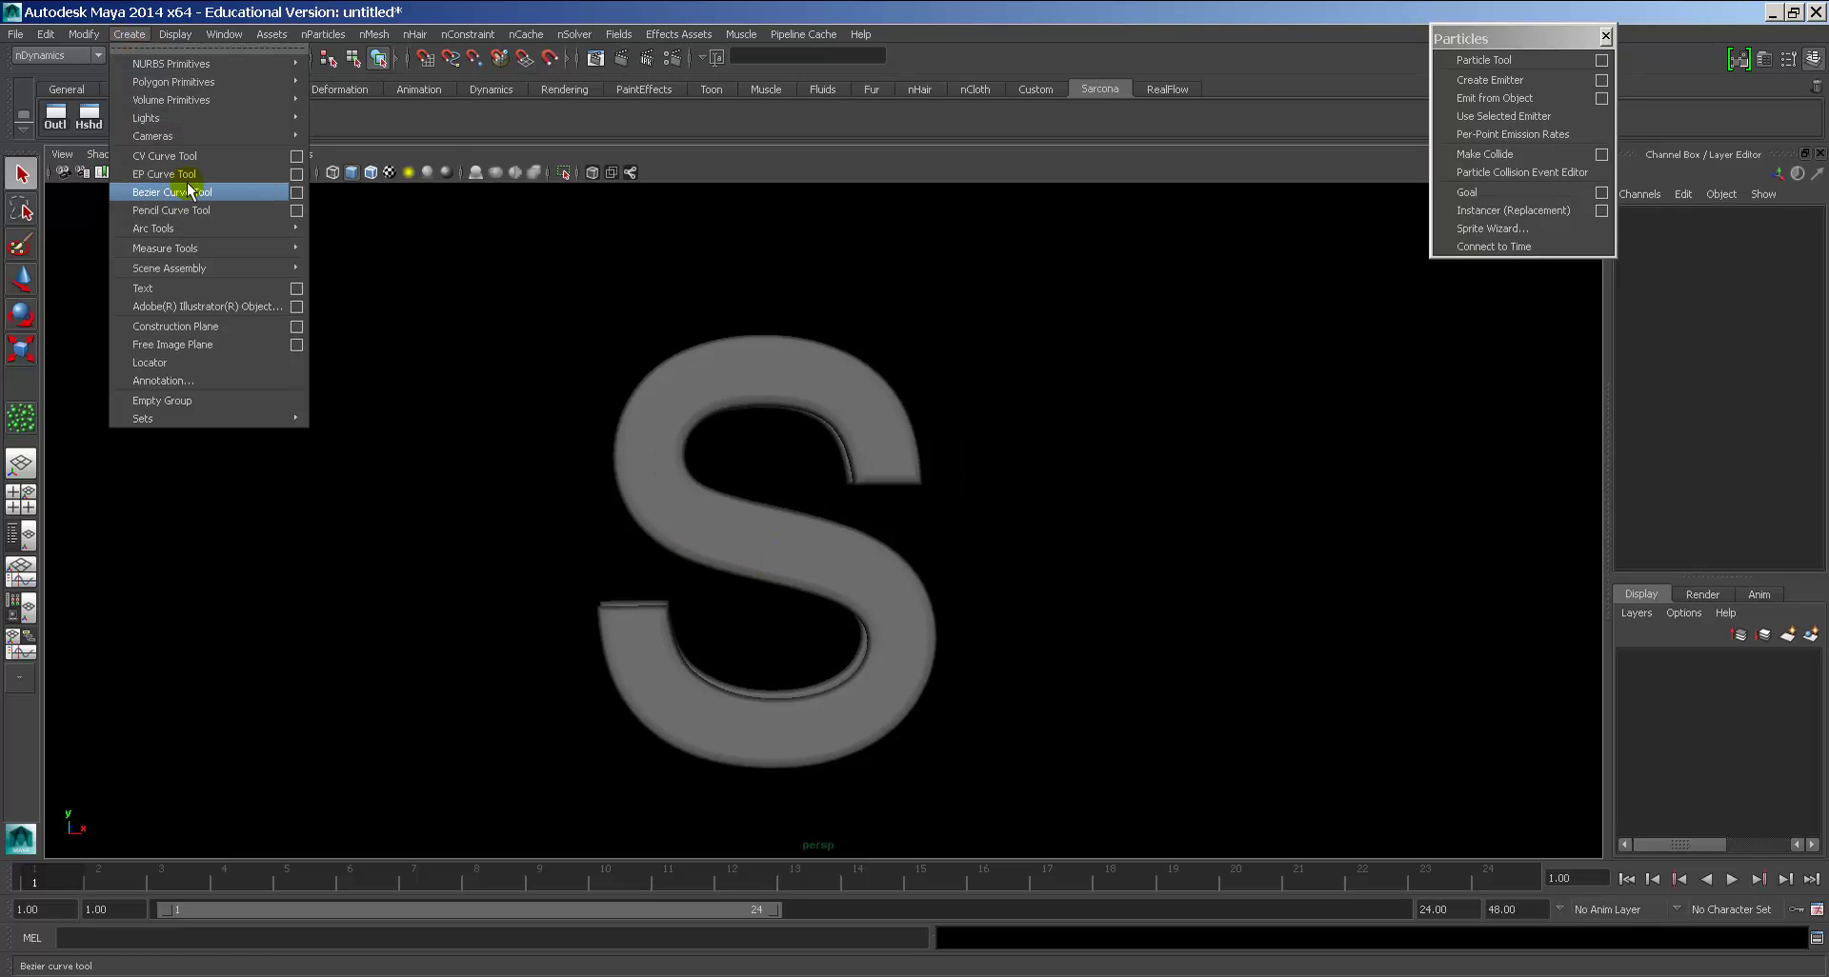
{"action": "mouse_move", "coordinate": [225, 82]}
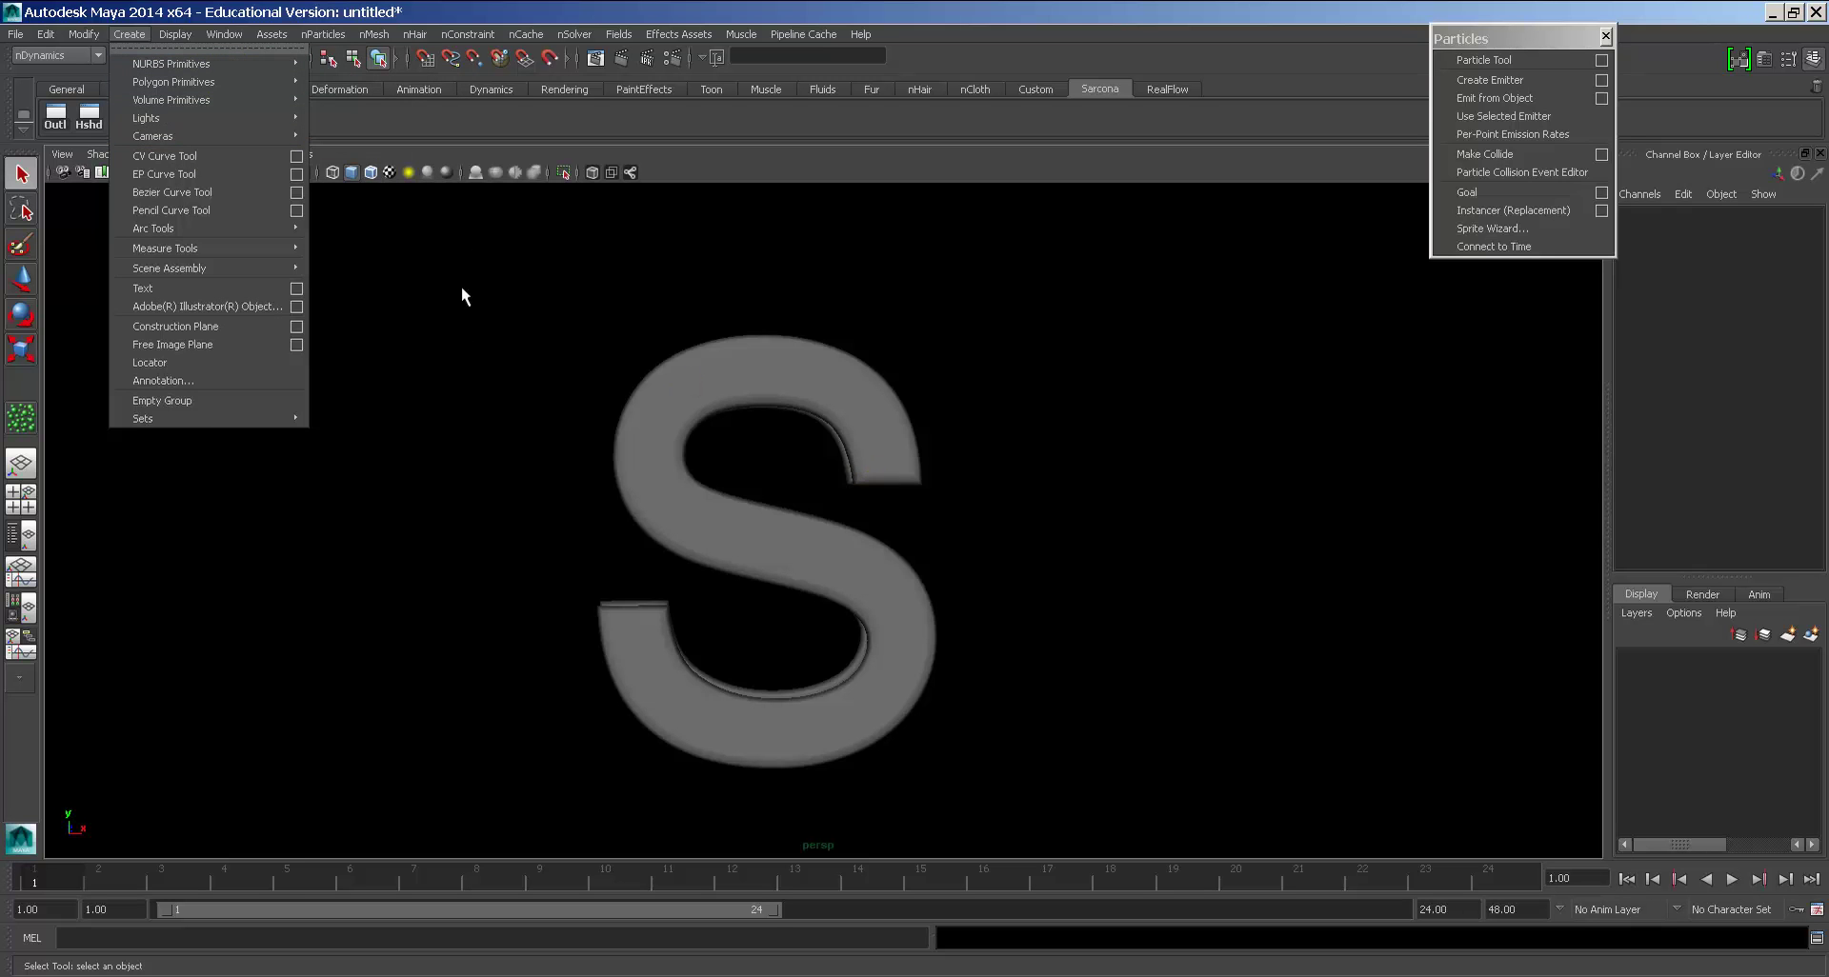
{"action": "left_click", "coordinate": [244, 157]}
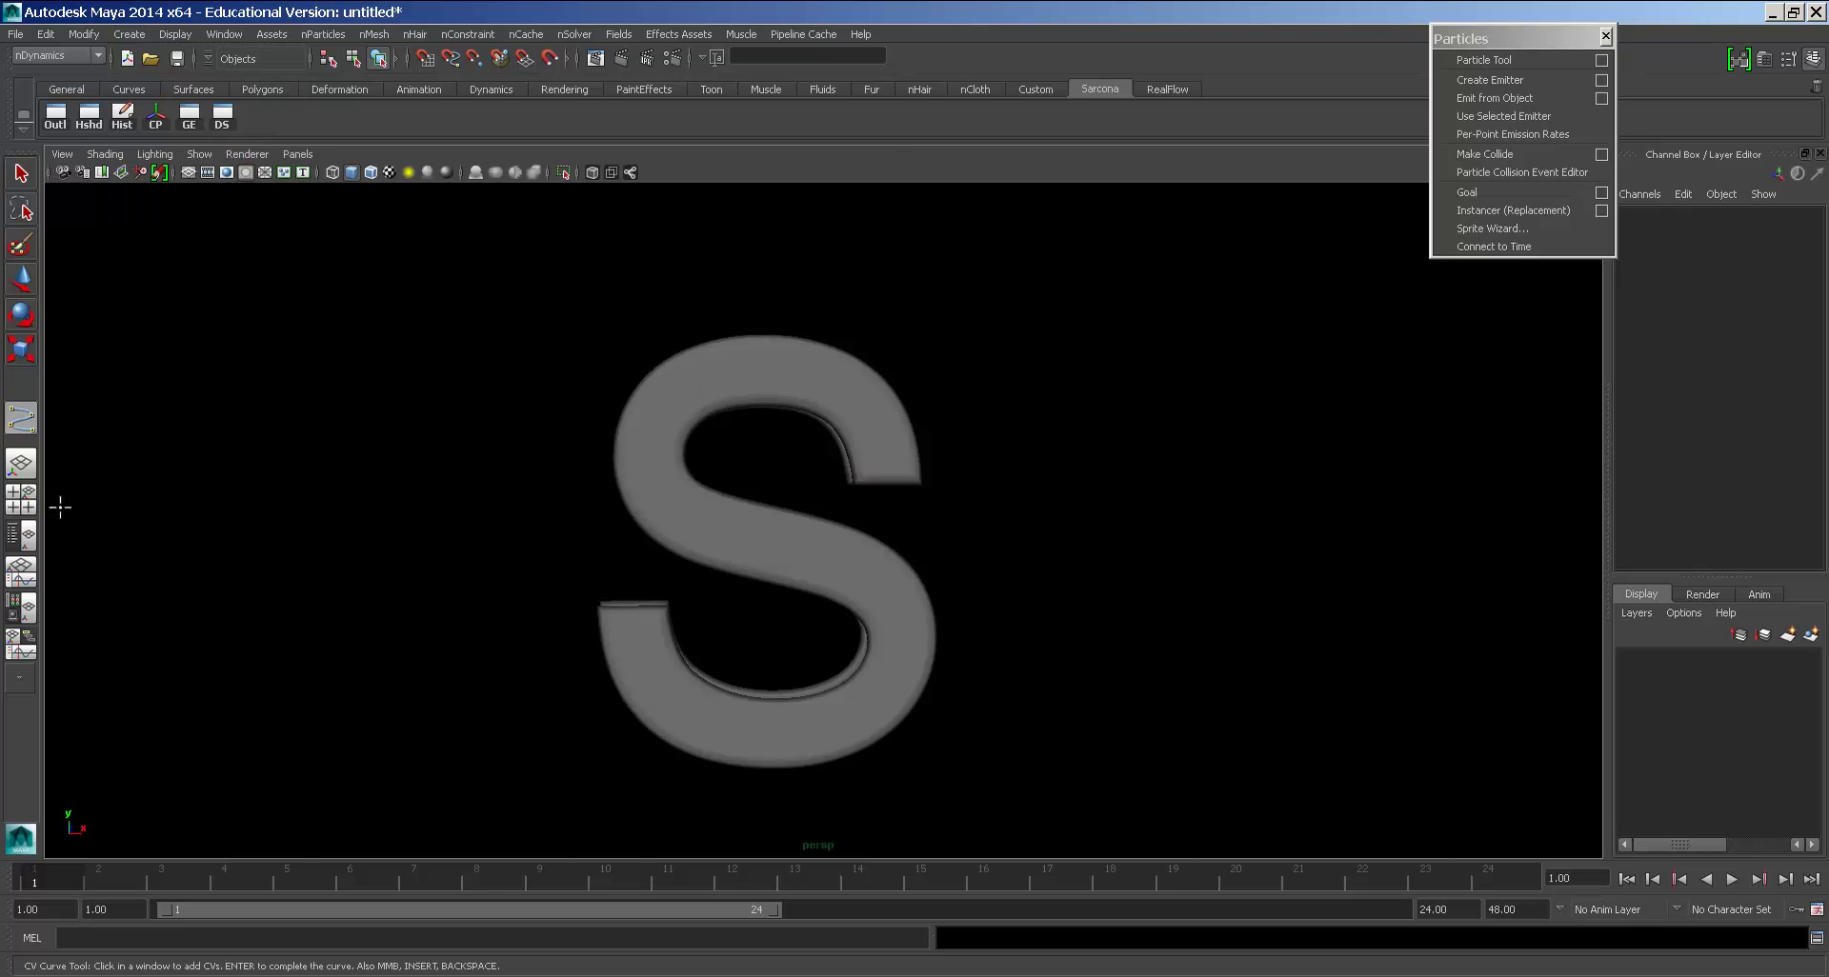
{"action": "left_click", "coordinate": [22, 500]}
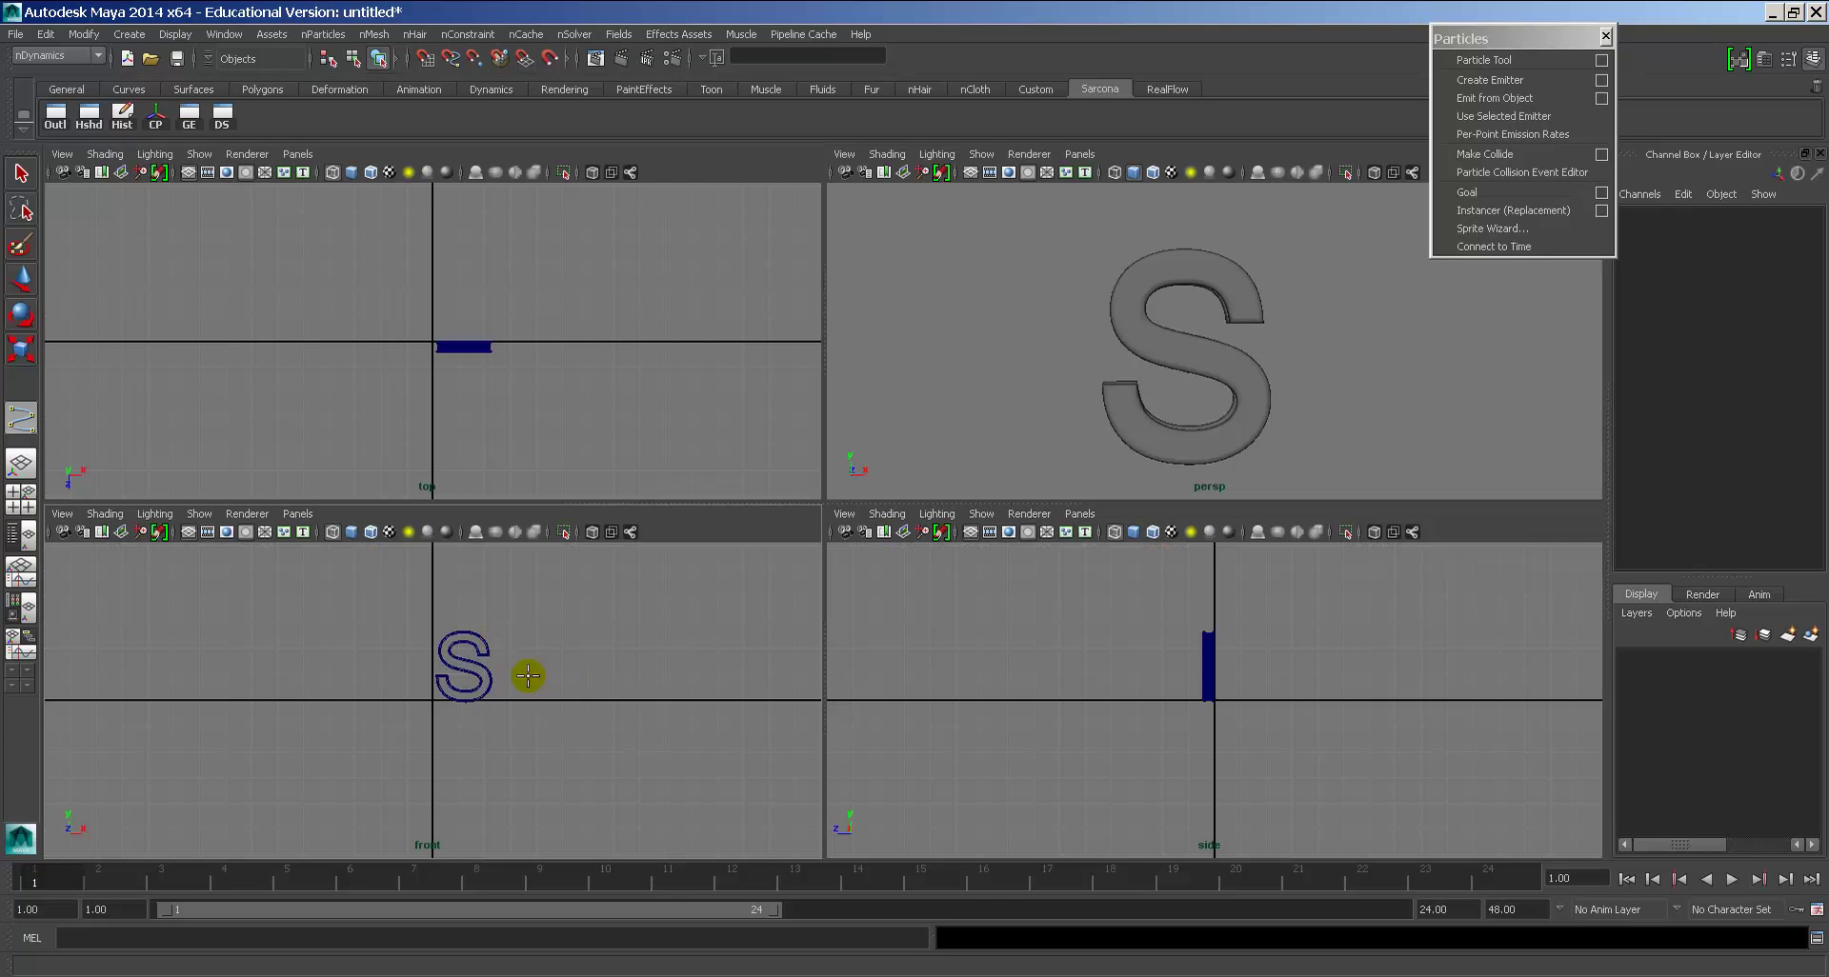
{"action": "right_click_drag", "start_coordinate": [396, 672], "coordinate": [562, 657], "text": "alt"}
{"action": "middle_click_drag", "start_coordinate": [543, 637], "coordinate": [486, 730], "text": "alt"}
{"action": "right_click_drag", "start_coordinate": [470, 432], "coordinate": [1036, 524], "text": "alt"}
{"action": "middle_click_drag", "start_coordinate": [618, 364], "coordinate": [477, 339], "text": "alt"}
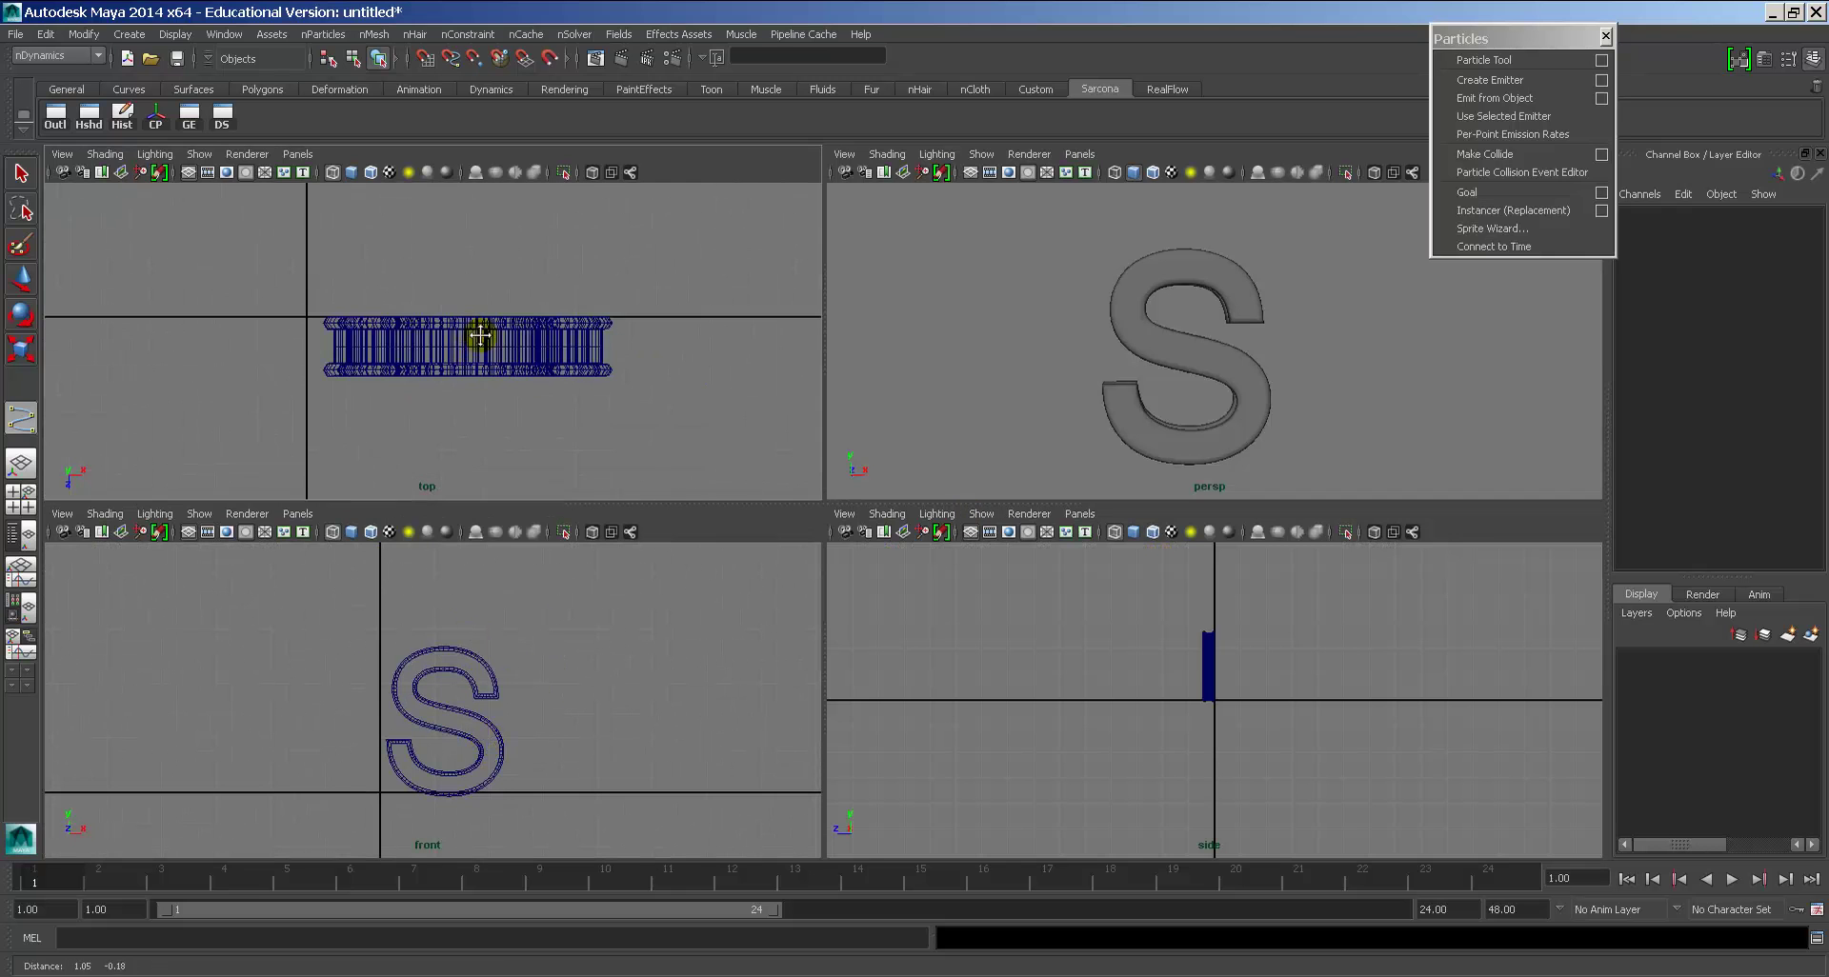
Step: Place the curve's first five control points around the front of the S in the top view, and raise the fifth
{"action": "left_click", "coordinate": [347, 233]}
{"action": "left_click", "coordinate": [279, 313]}
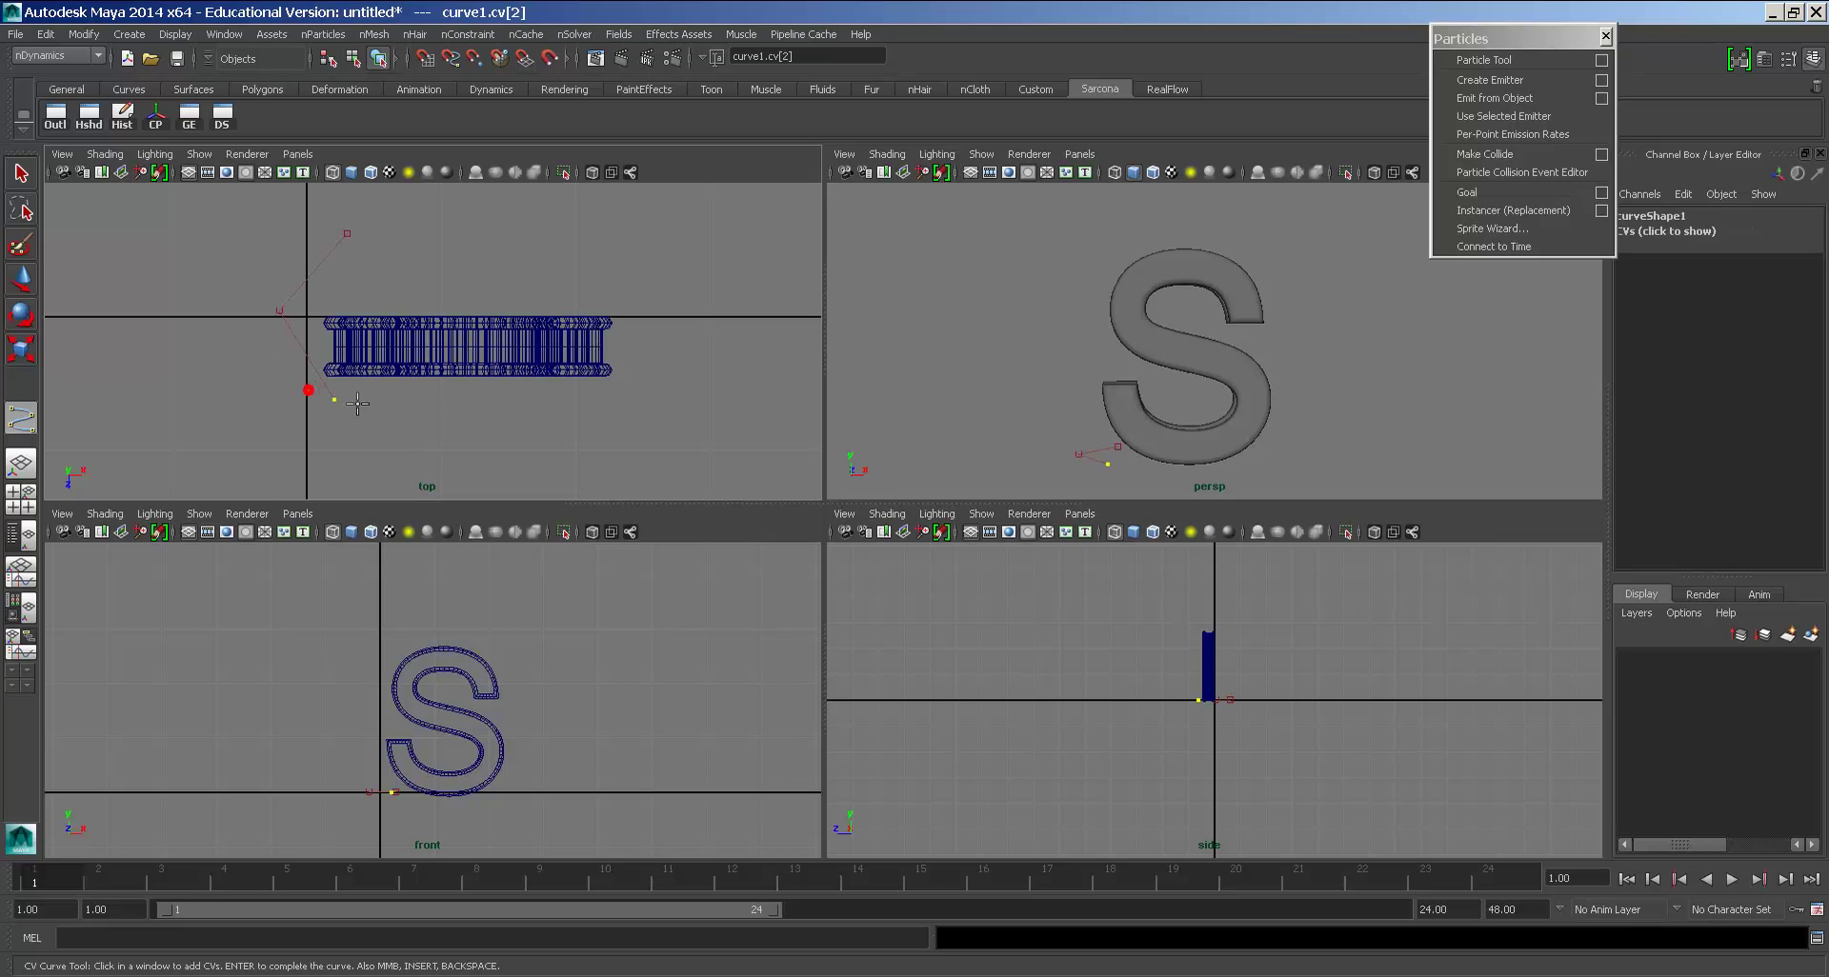
{"action": "left_click", "coordinate": [600, 444]}
{"action": "left_click", "coordinate": [704, 333]}
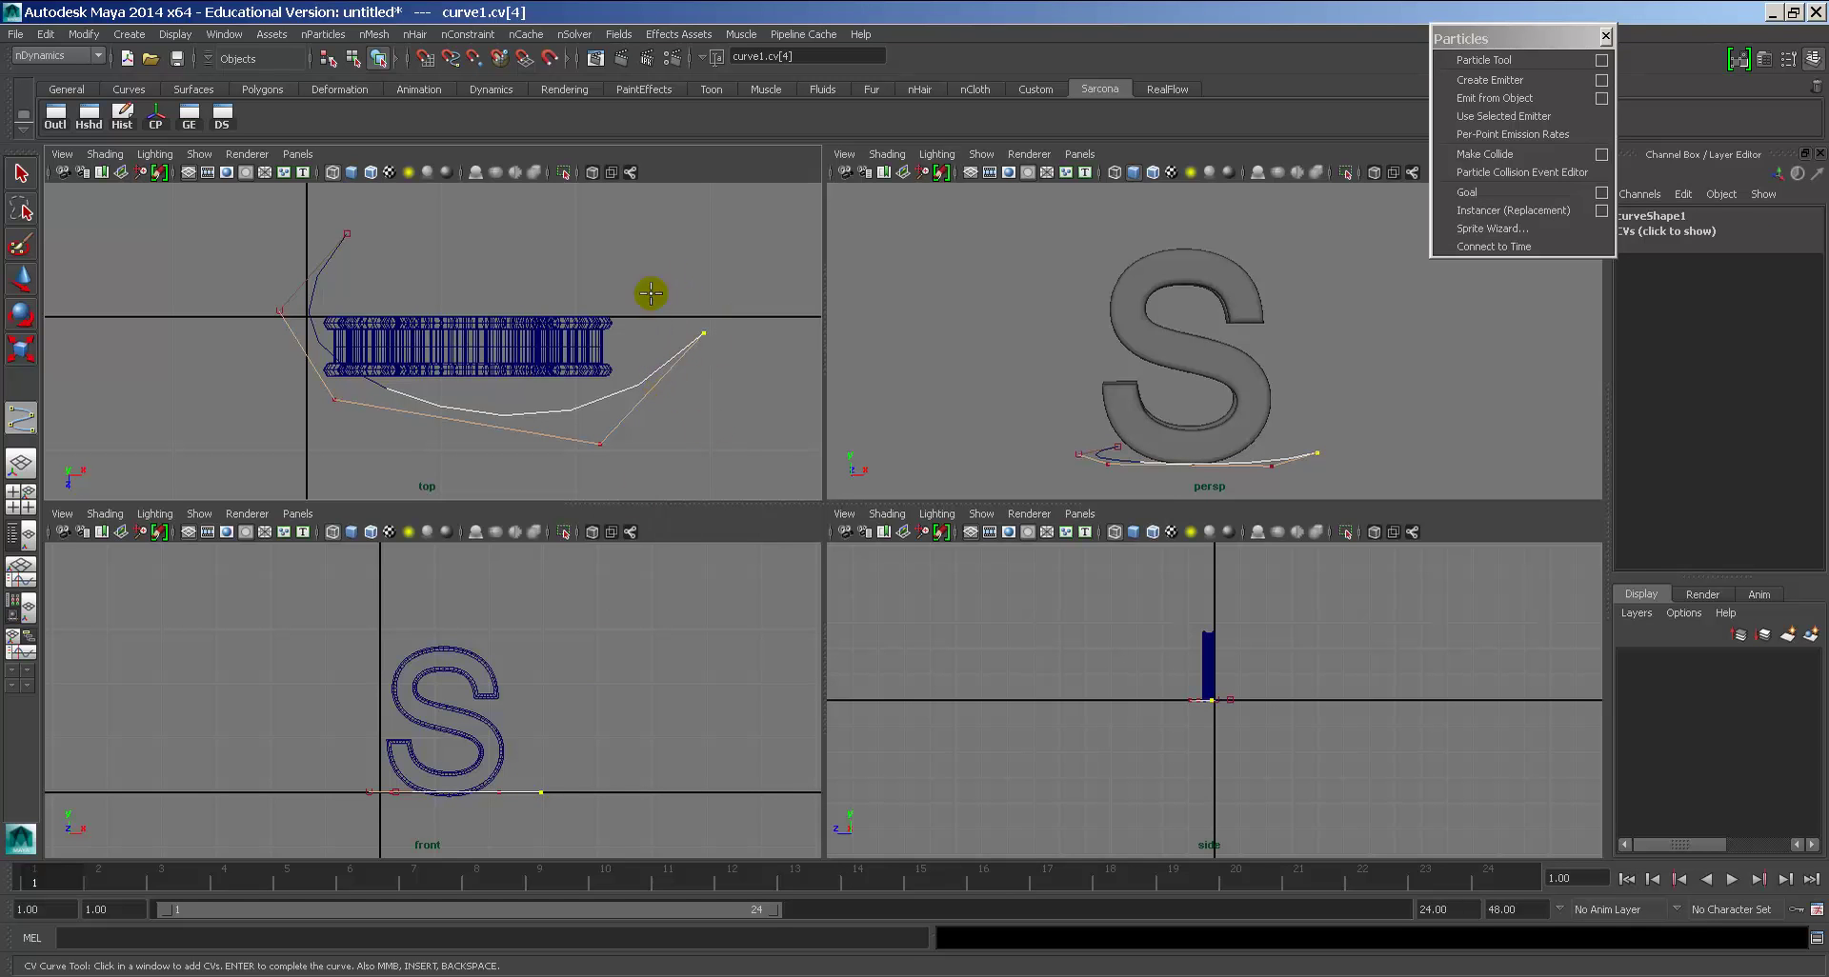
{"action": "middle_click_drag", "start_coordinate": [543, 769], "coordinate": [535, 736]}
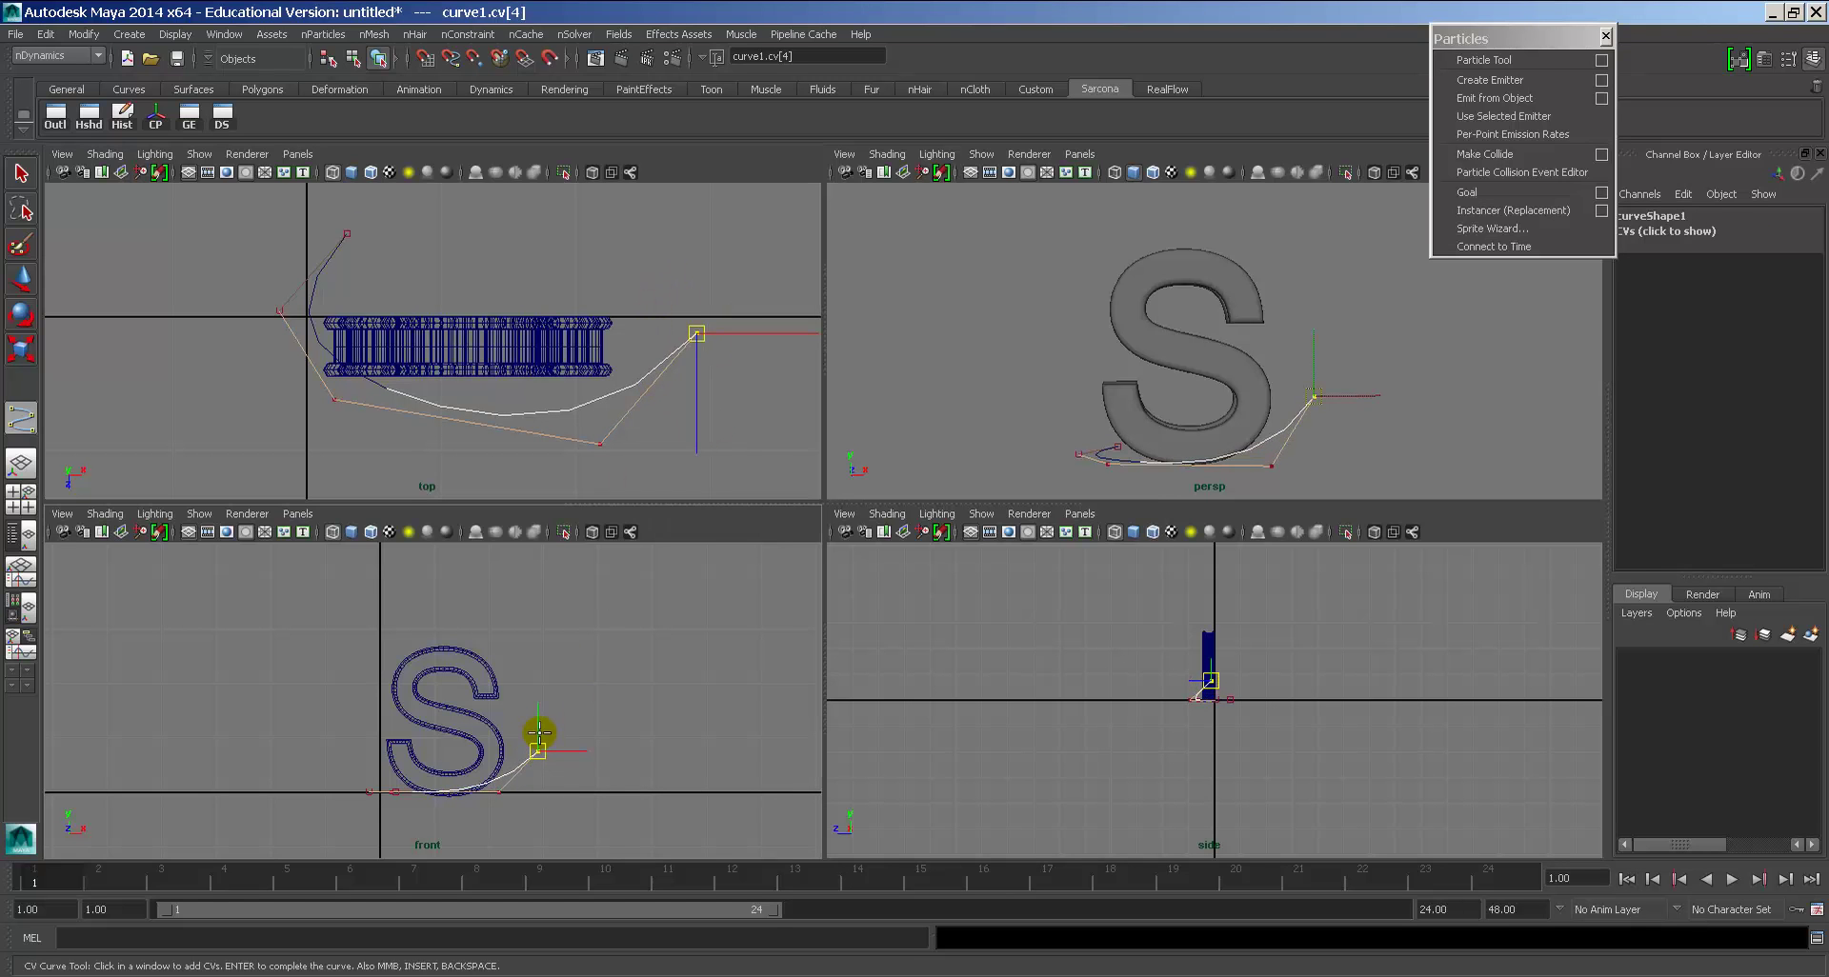
Step: Add four control points around the back of the S to its left side, and raise the last one
{"action": "left_click", "coordinate": [669, 265]}
{"action": "left_click", "coordinate": [514, 236]}
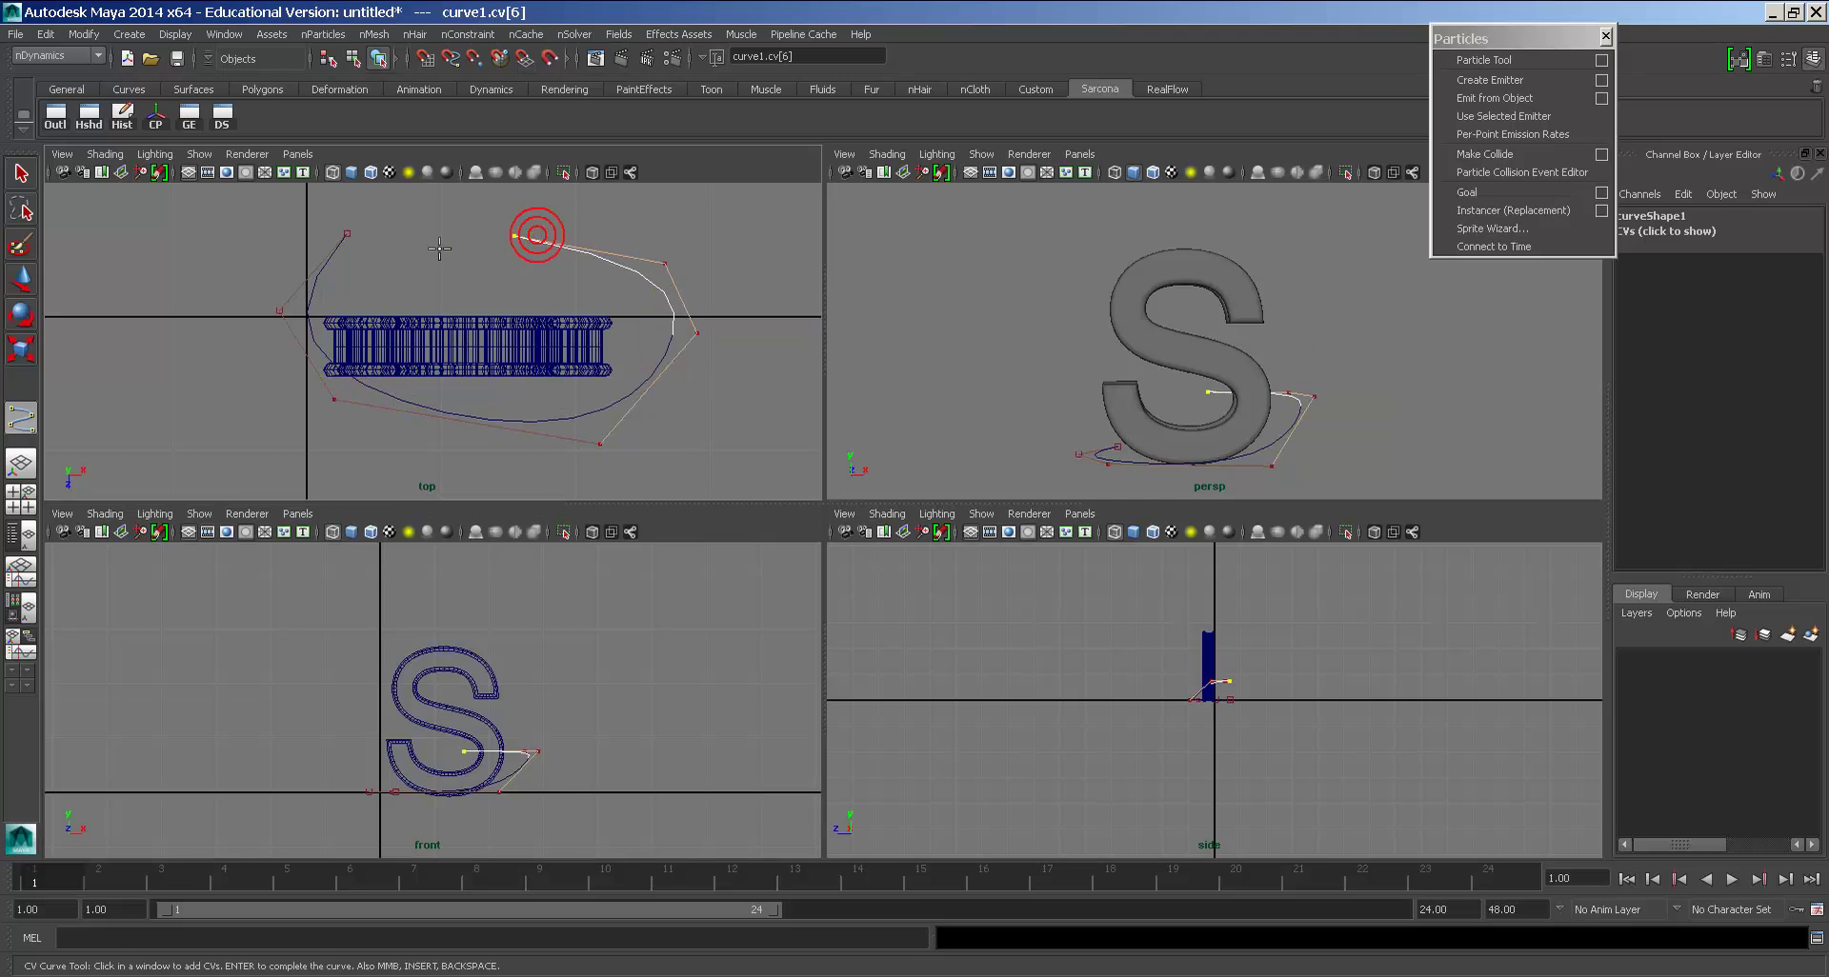
{"action": "left_click", "coordinate": [419, 250]}
{"action": "left_click", "coordinate": [324, 312]}
{"action": "mouse_move", "coordinate": [390, 602]}
{"action": "middle_mouse_down"}
{"action": "mouse_move", "coordinate": [409, 680]}
{"action": "mouse_move", "coordinate": [408, 632]}
{"action": "middle_mouse_up"}
Step: Continue the curve around the front of the S to its right side with four control points, and raise the last one
{"action": "left_click", "coordinate": [320, 425]}
{"action": "left_click", "coordinate": [356, 477]}
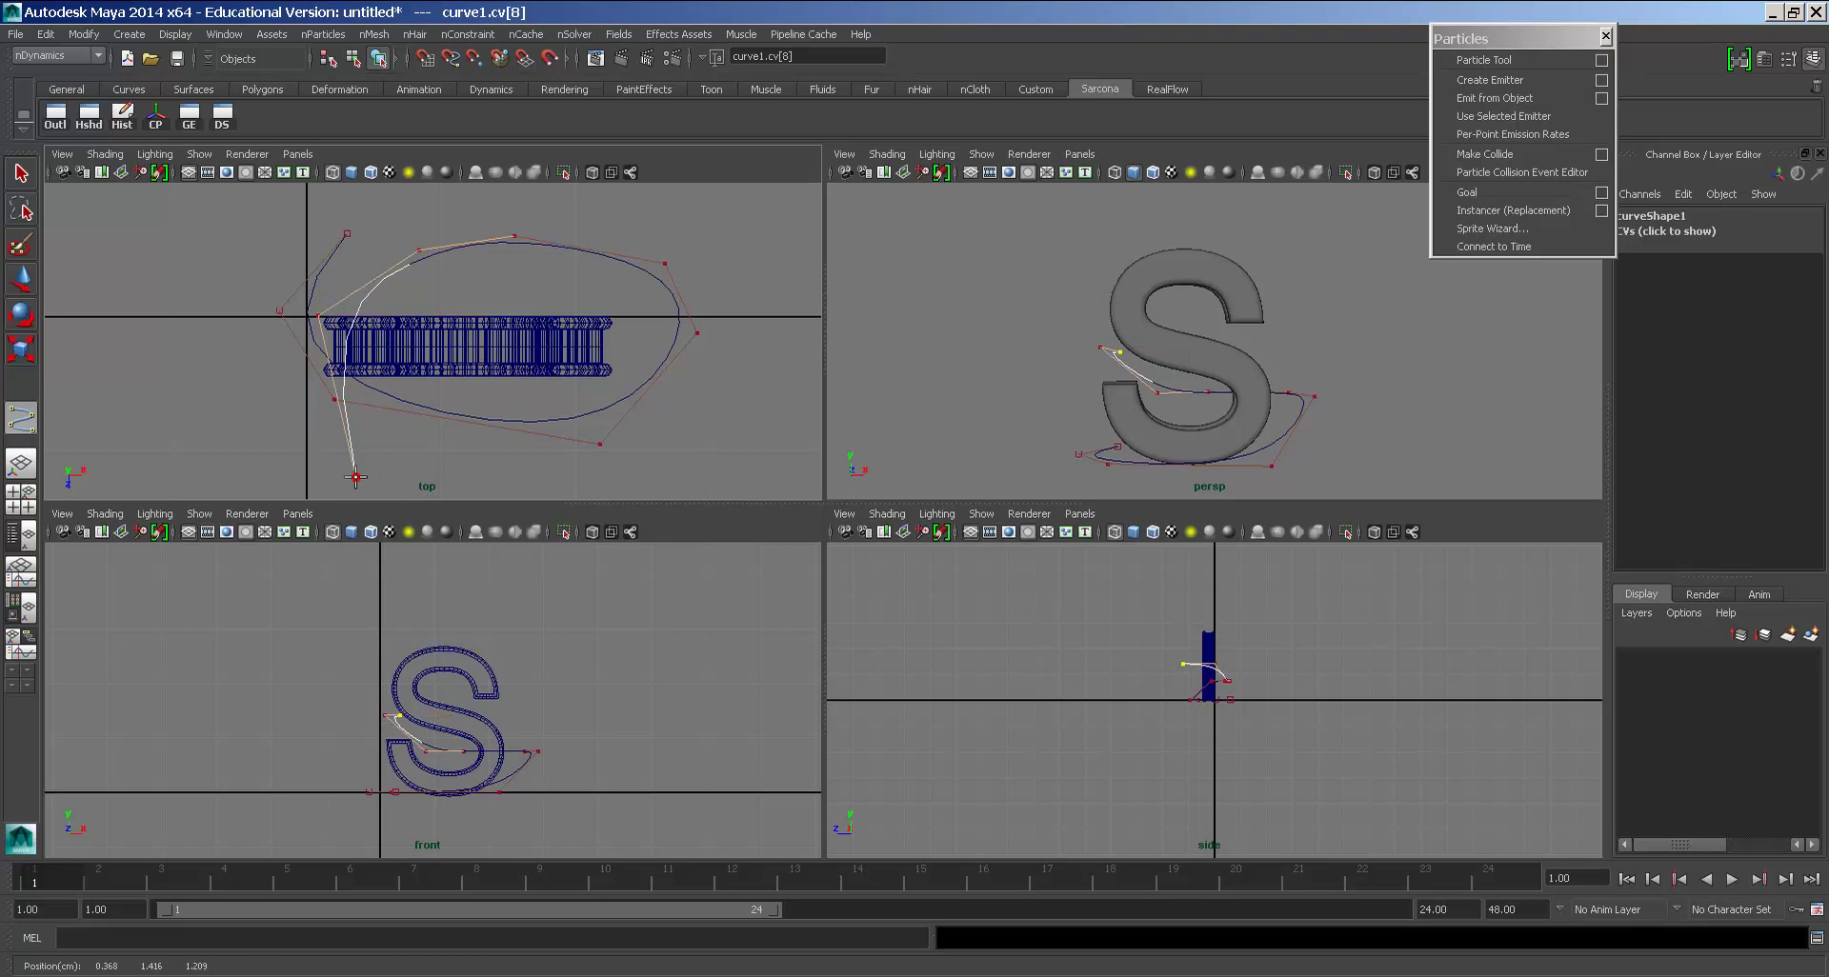
{"action": "left_click", "coordinate": [541, 461]}
{"action": "left_click", "coordinate": [653, 420]}
{"action": "left_click", "coordinate": [698, 313]}
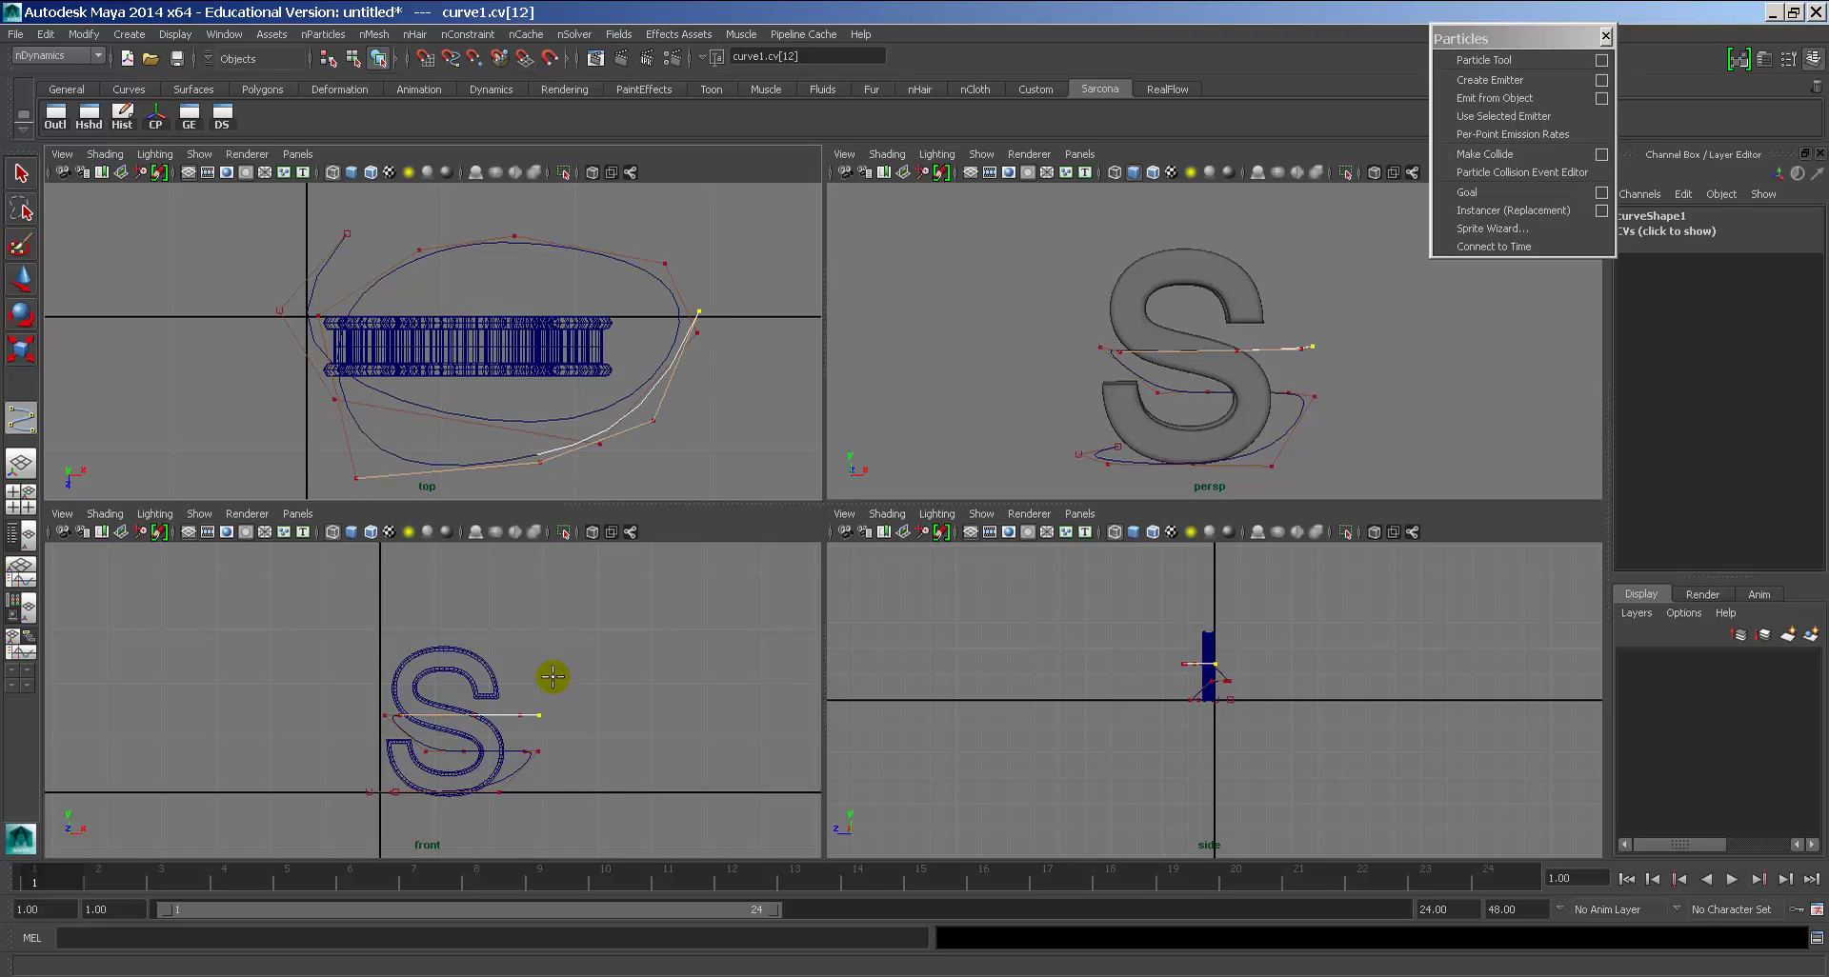
{"action": "middle_click_drag", "start_coordinate": [547, 682], "coordinate": [548, 635]}
Step: Add four control points looping behind the S and back to its front, and raise the last one above the letter
{"action": "left_click", "coordinate": [513, 237]}
{"action": "left_click", "coordinate": [333, 329]}
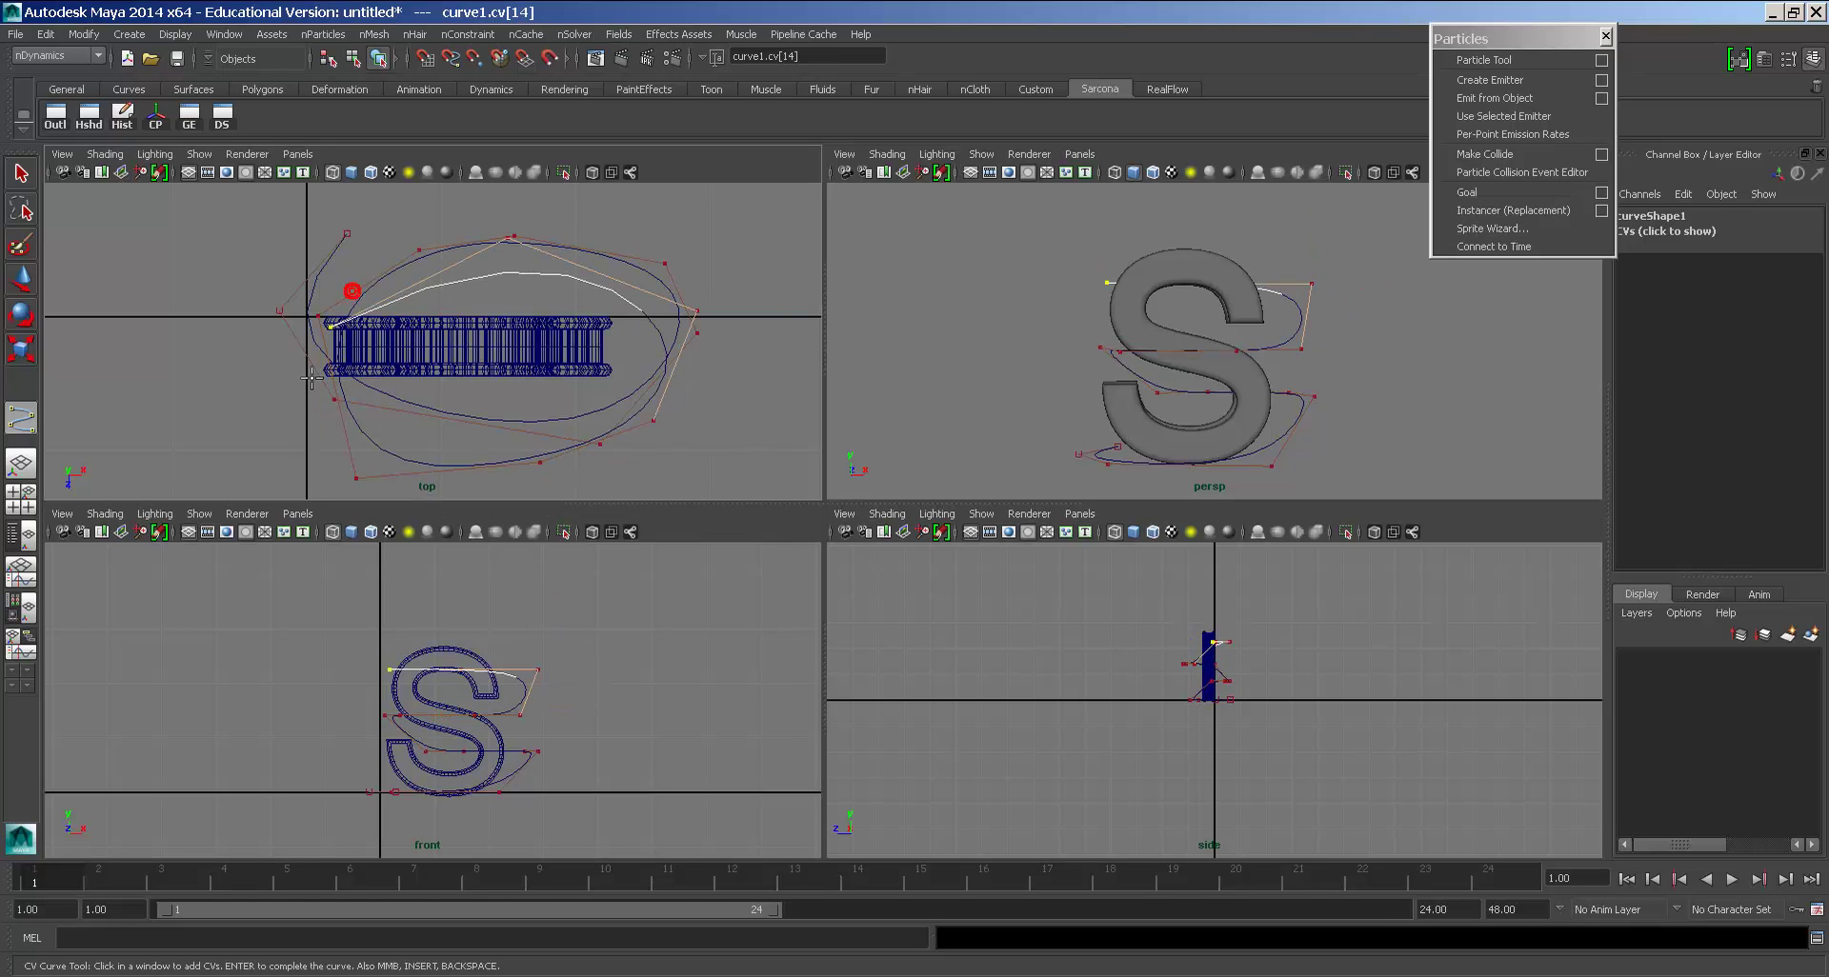
{"action": "left_click", "coordinate": [362, 427]}
{"action": "left_click", "coordinate": [538, 414]}
{"action": "middle_click_drag", "start_coordinate": [478, 634], "coordinate": [474, 605]}
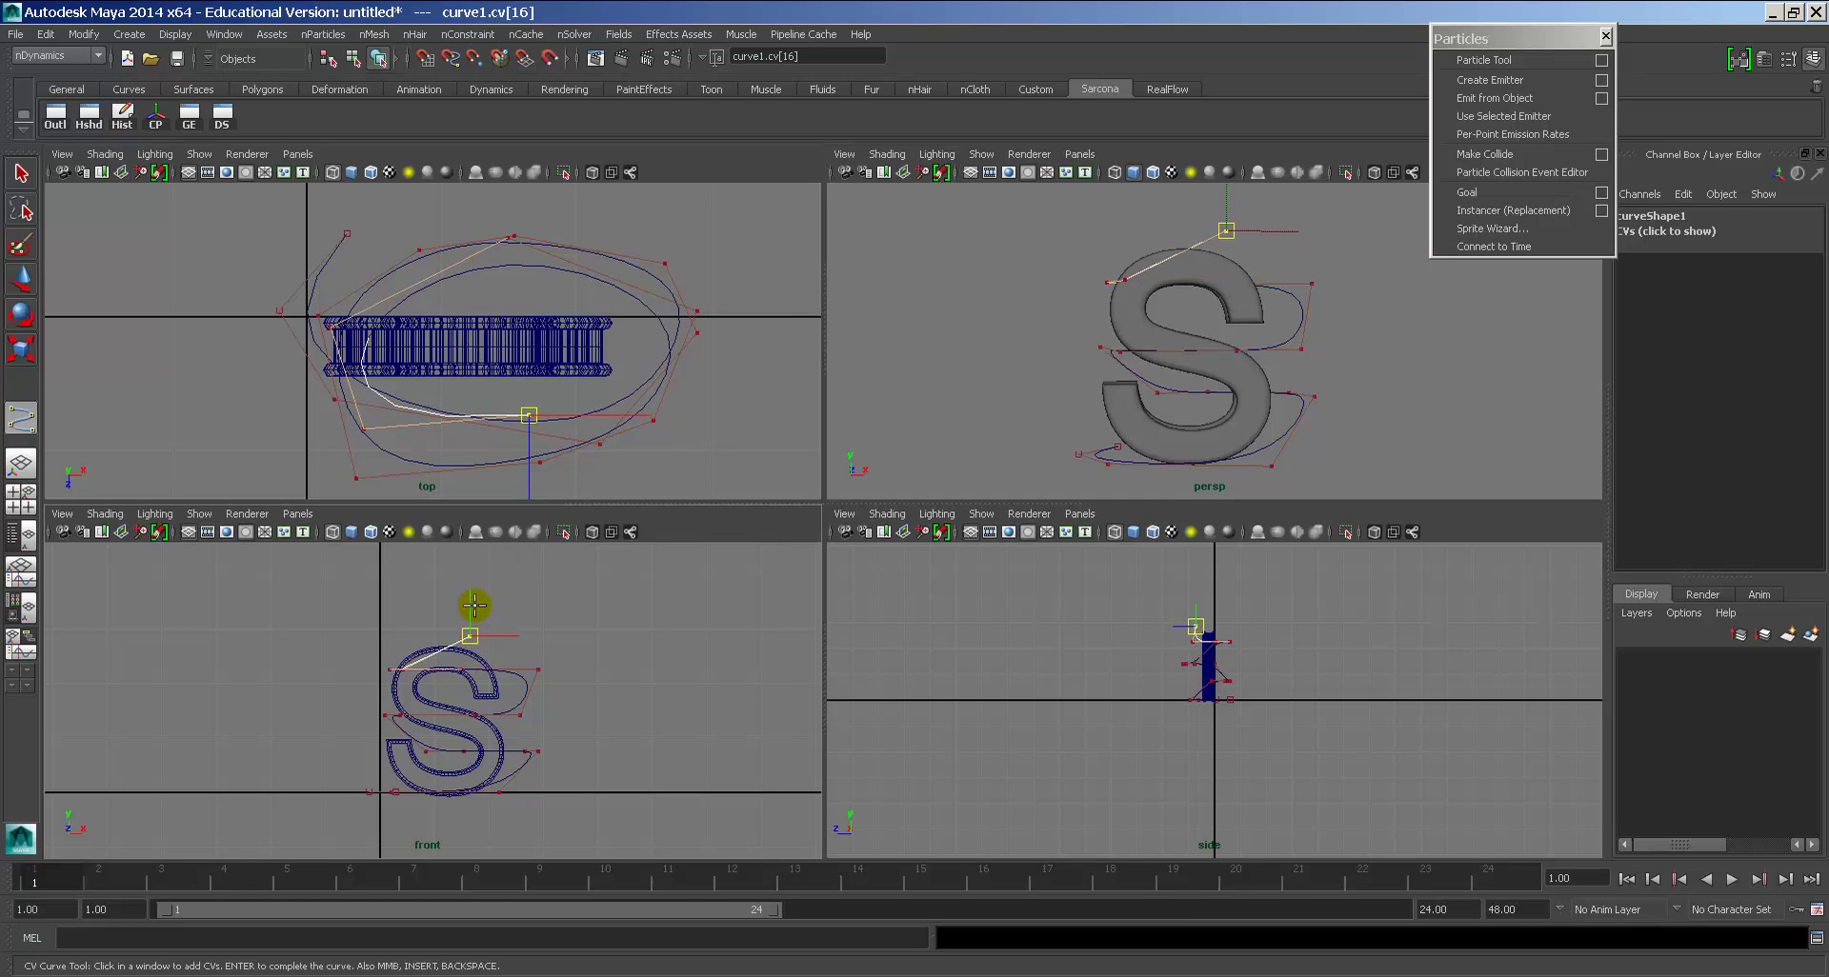
Step: Finish the curve with two control points rising above the S, and show it in a maximized perspective view
{"action": "mouse_move", "coordinate": [481, 587]}
{"action": "middle_mouse_down", "text": "alt"}
{"action": "mouse_move", "coordinate": [490, 608]}
{"action": "mouse_move", "coordinate": [484, 592]}
{"action": "middle_mouse_up", "text": "alt"}
{"action": "left_click", "coordinate": [483, 575]}
{"action": "left_click", "coordinate": [486, 591]}
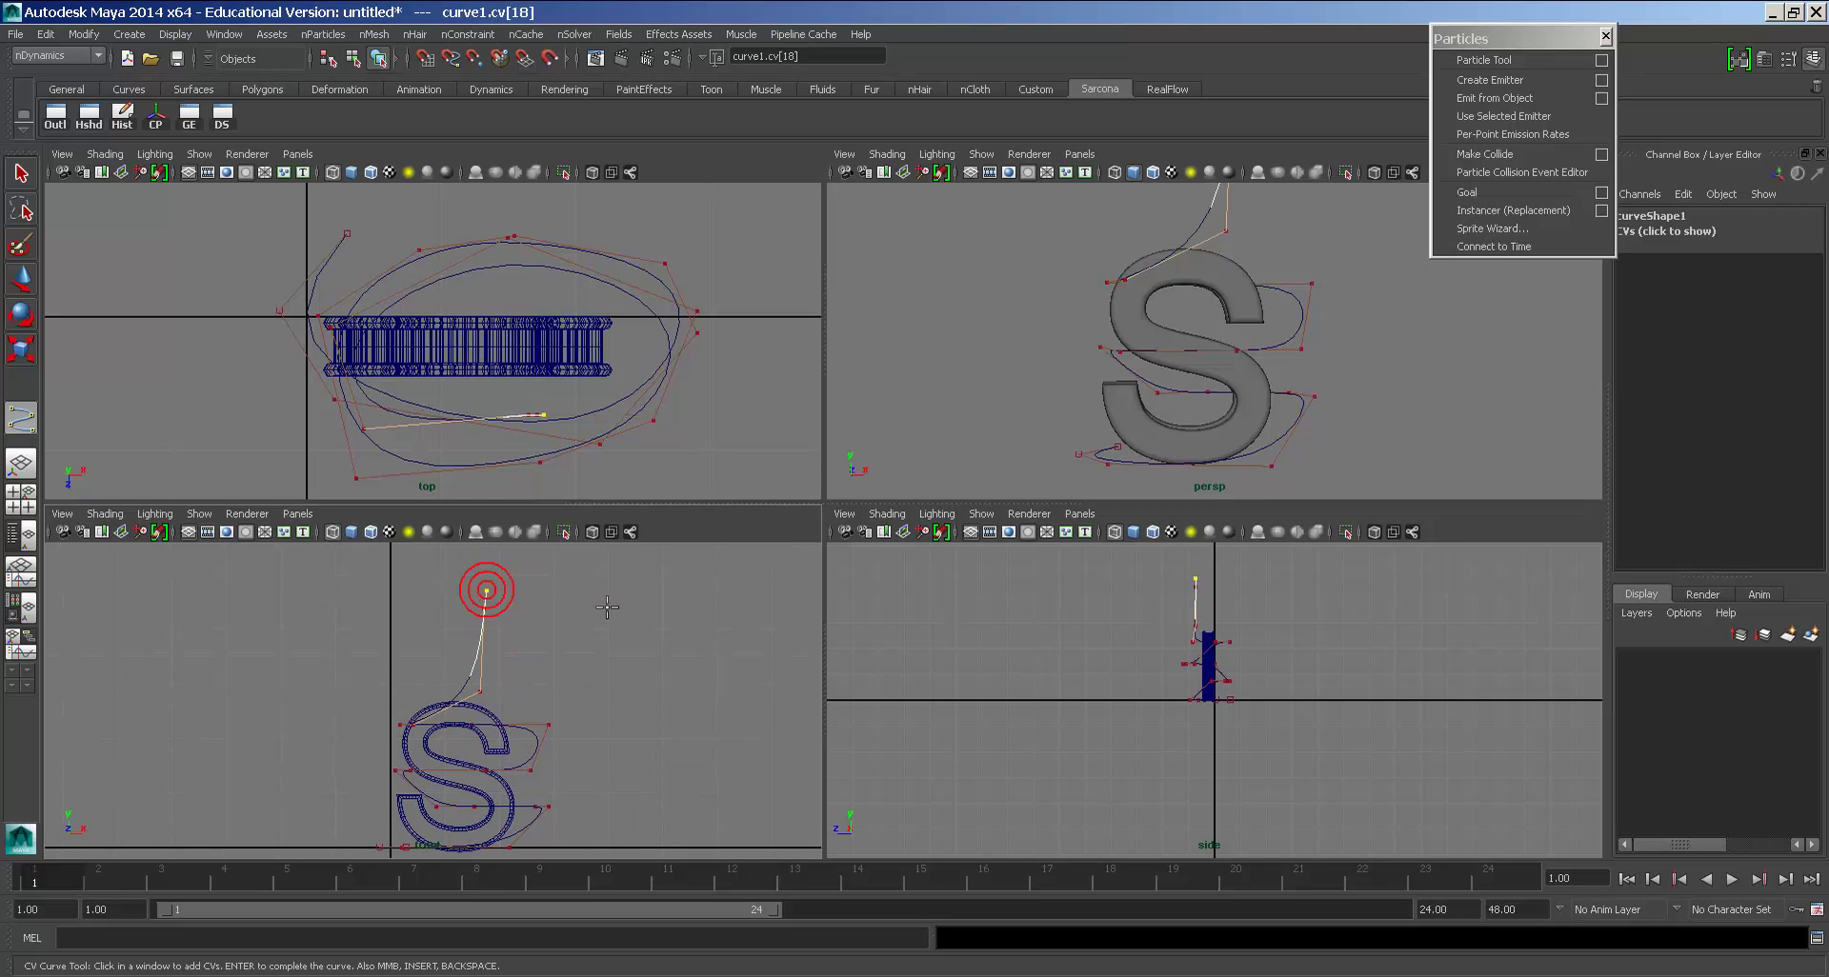
{"action": "key", "text": "Return"}
{"action": "key", "text": "space"}
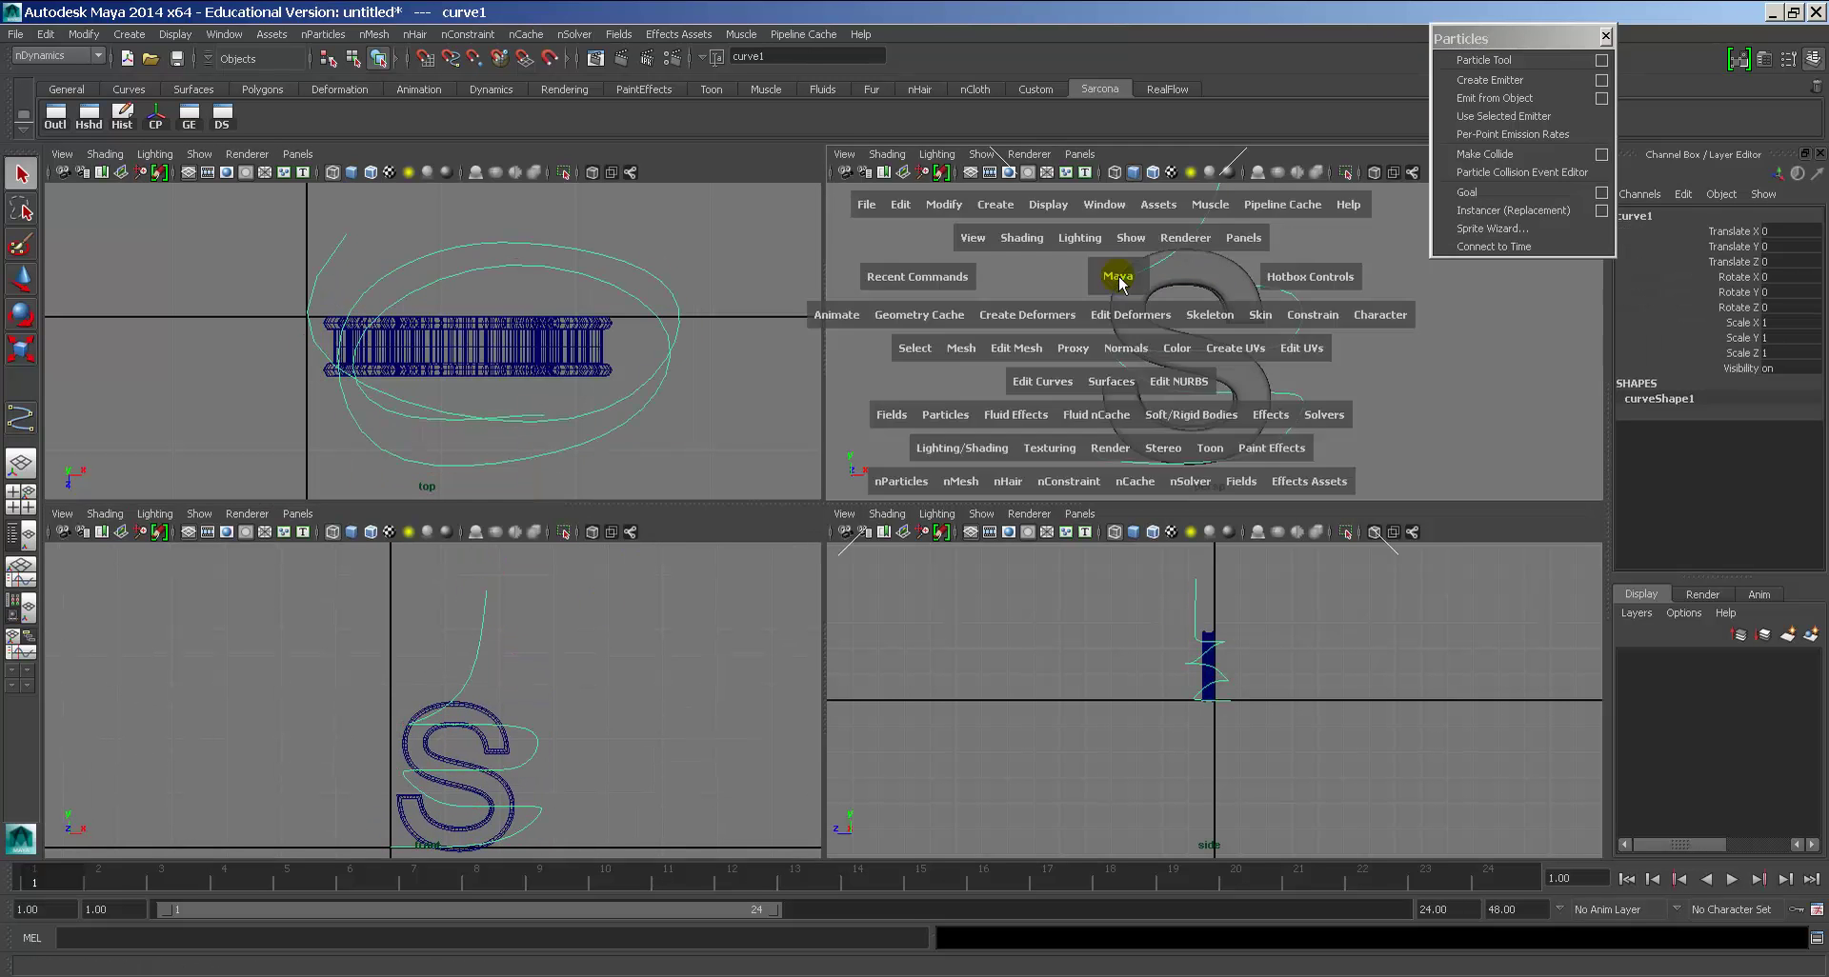
{"action": "left_click_drag", "start_coordinate": [962, 428], "coordinate": [800, 511], "text": "alt"}
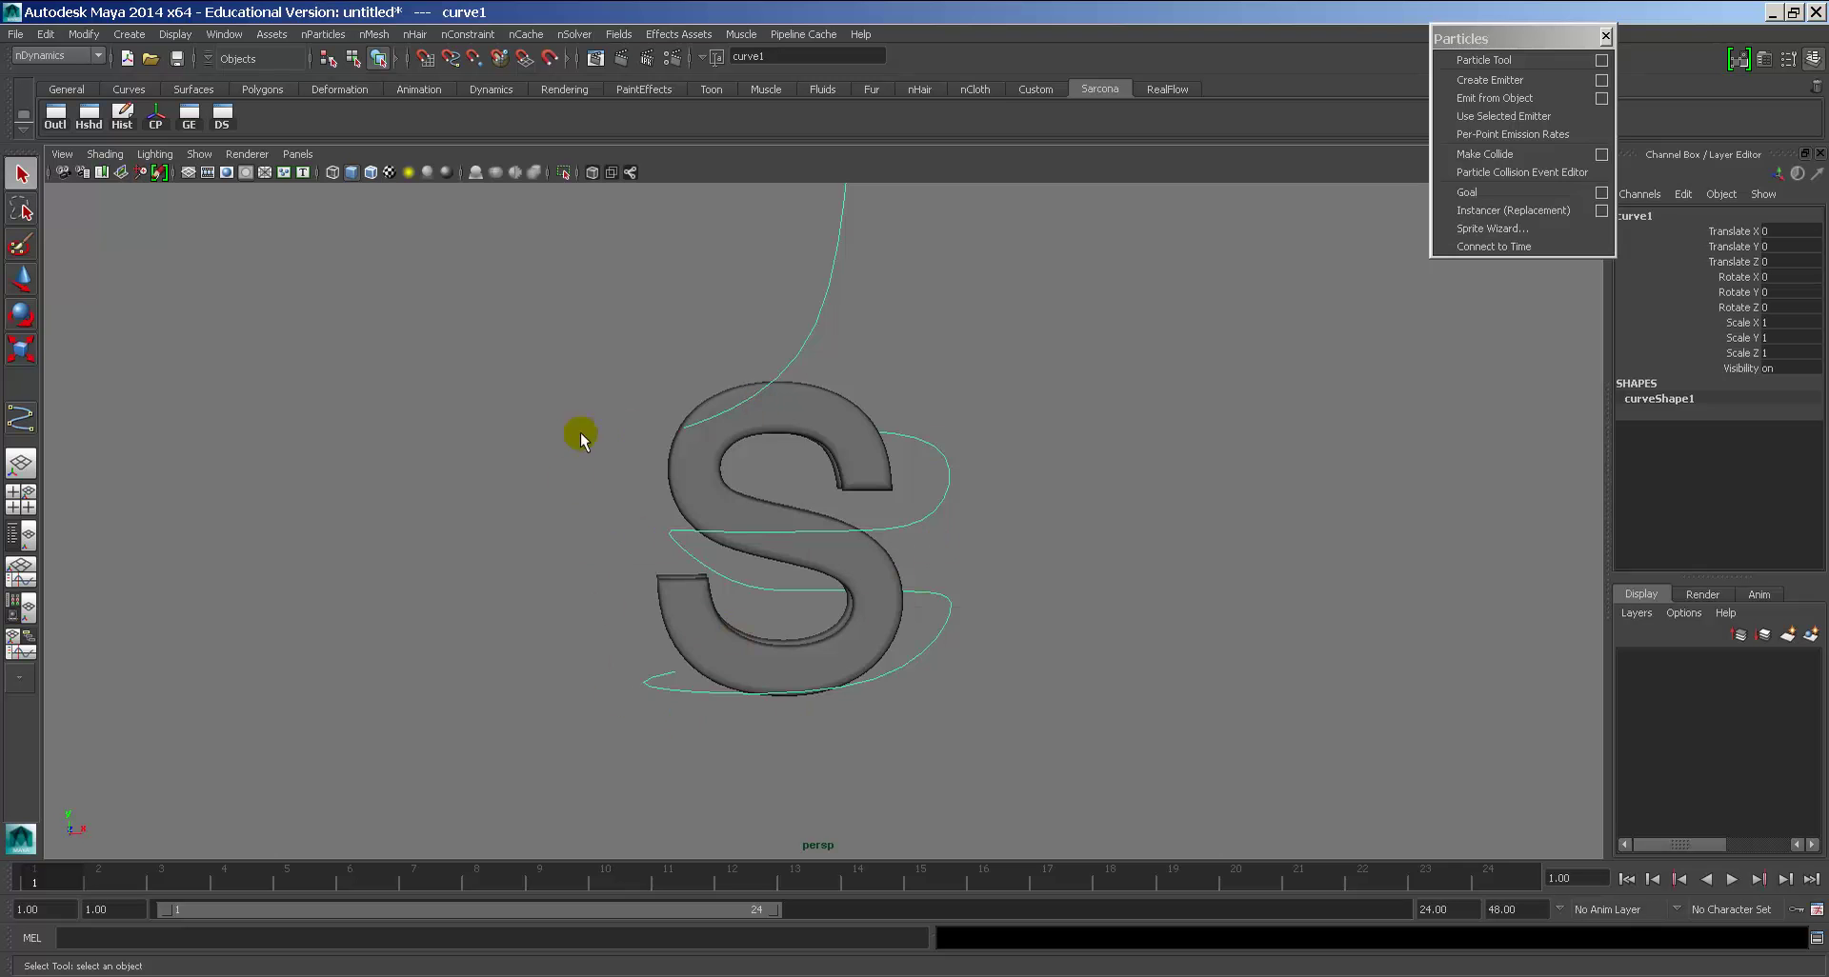
Step: Show the curve's control vertices, and move its top two points down and left, closer above the S
{"action": "left_click_drag", "start_coordinate": [772, 382], "coordinate": [841, 339], "text": "alt"}
{"action": "right_click", "coordinate": [843, 324]}
{"action": "right_click_drag", "start_coordinate": [843, 324], "coordinate": [784, 309]}
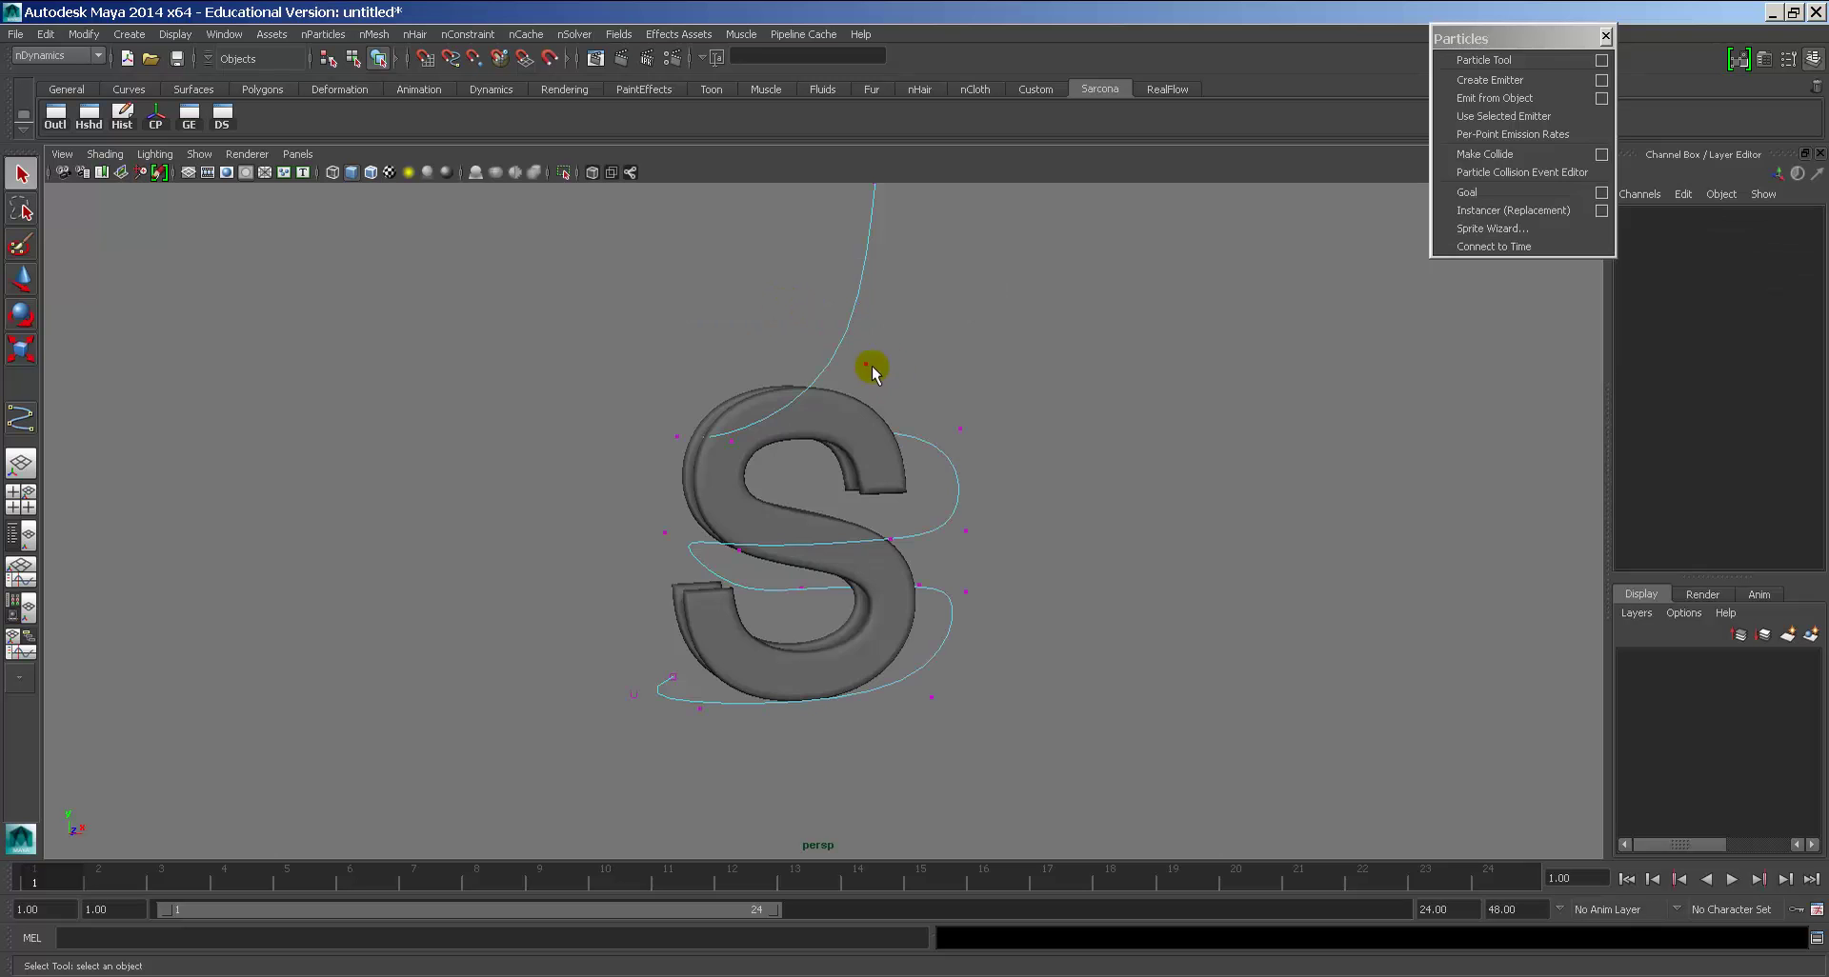
{"action": "left_click", "coordinate": [867, 357]}
{"action": "key", "text": "w"}
{"action": "key", "text": "f"}
{"action": "left_click_drag", "start_coordinate": [833, 305], "coordinate": [920, 400]}
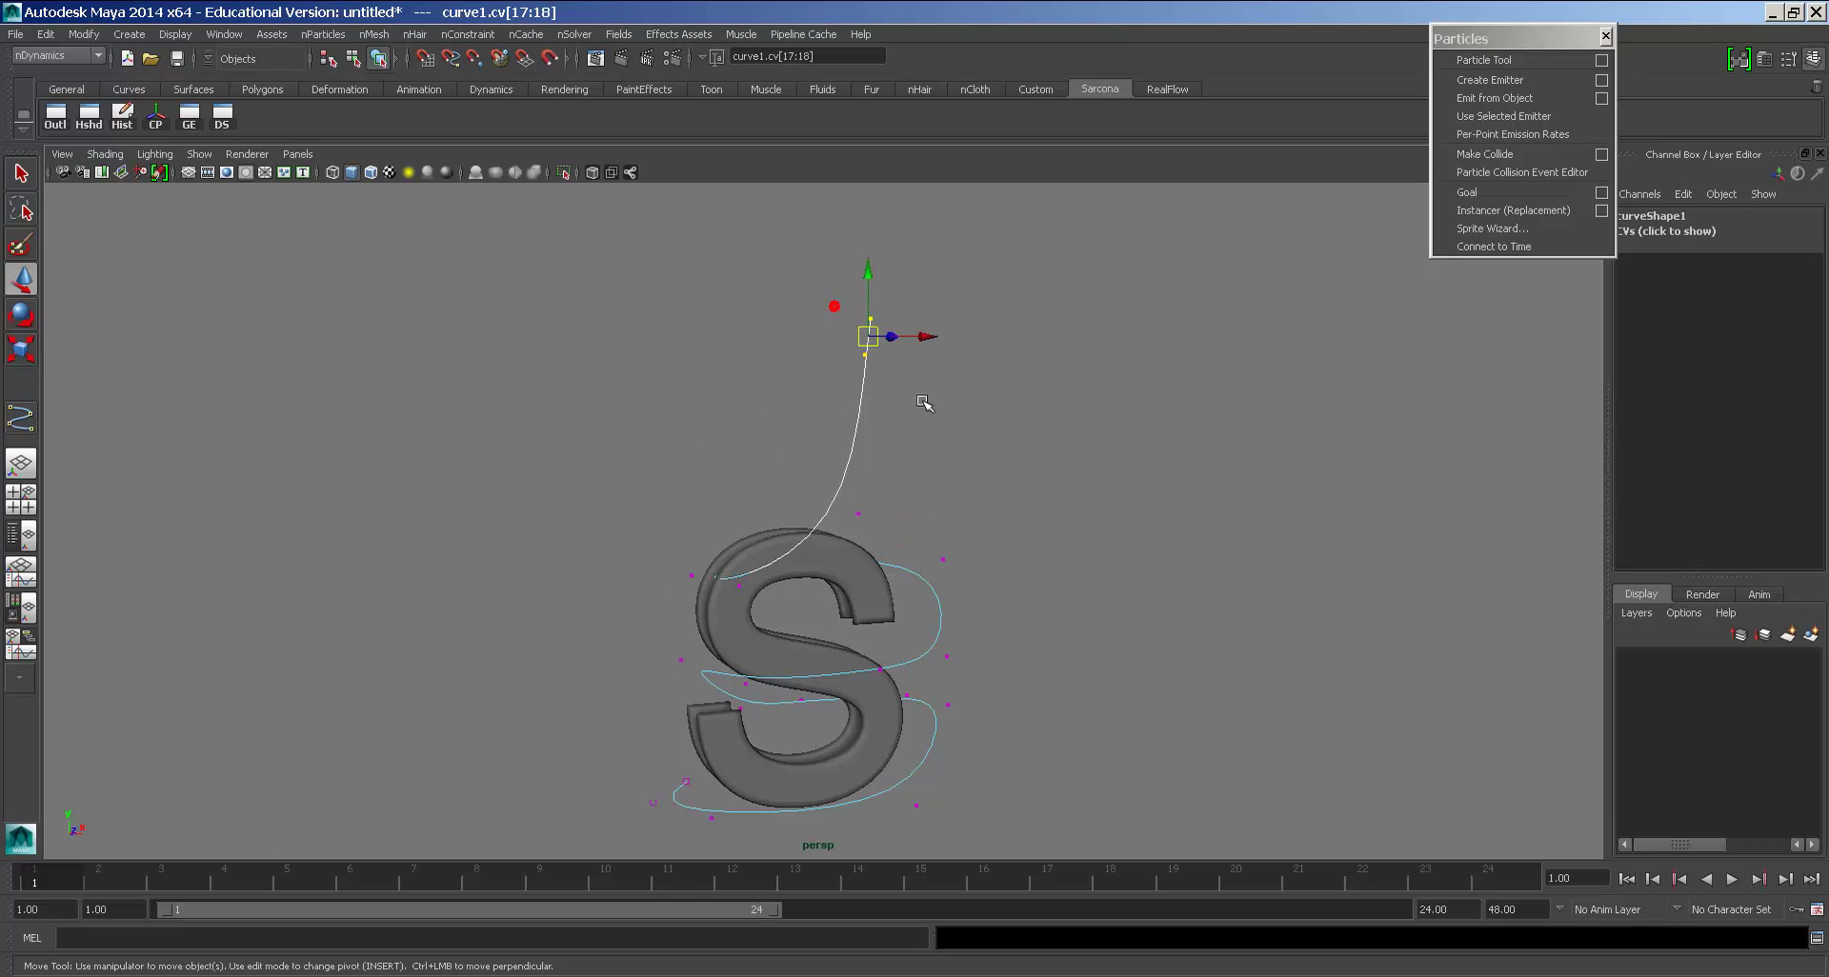
{"action": "left_click_drag", "start_coordinate": [869, 277], "coordinate": [870, 356]}
{"action": "left_click_drag", "start_coordinate": [922, 412], "coordinate": [882, 411]}
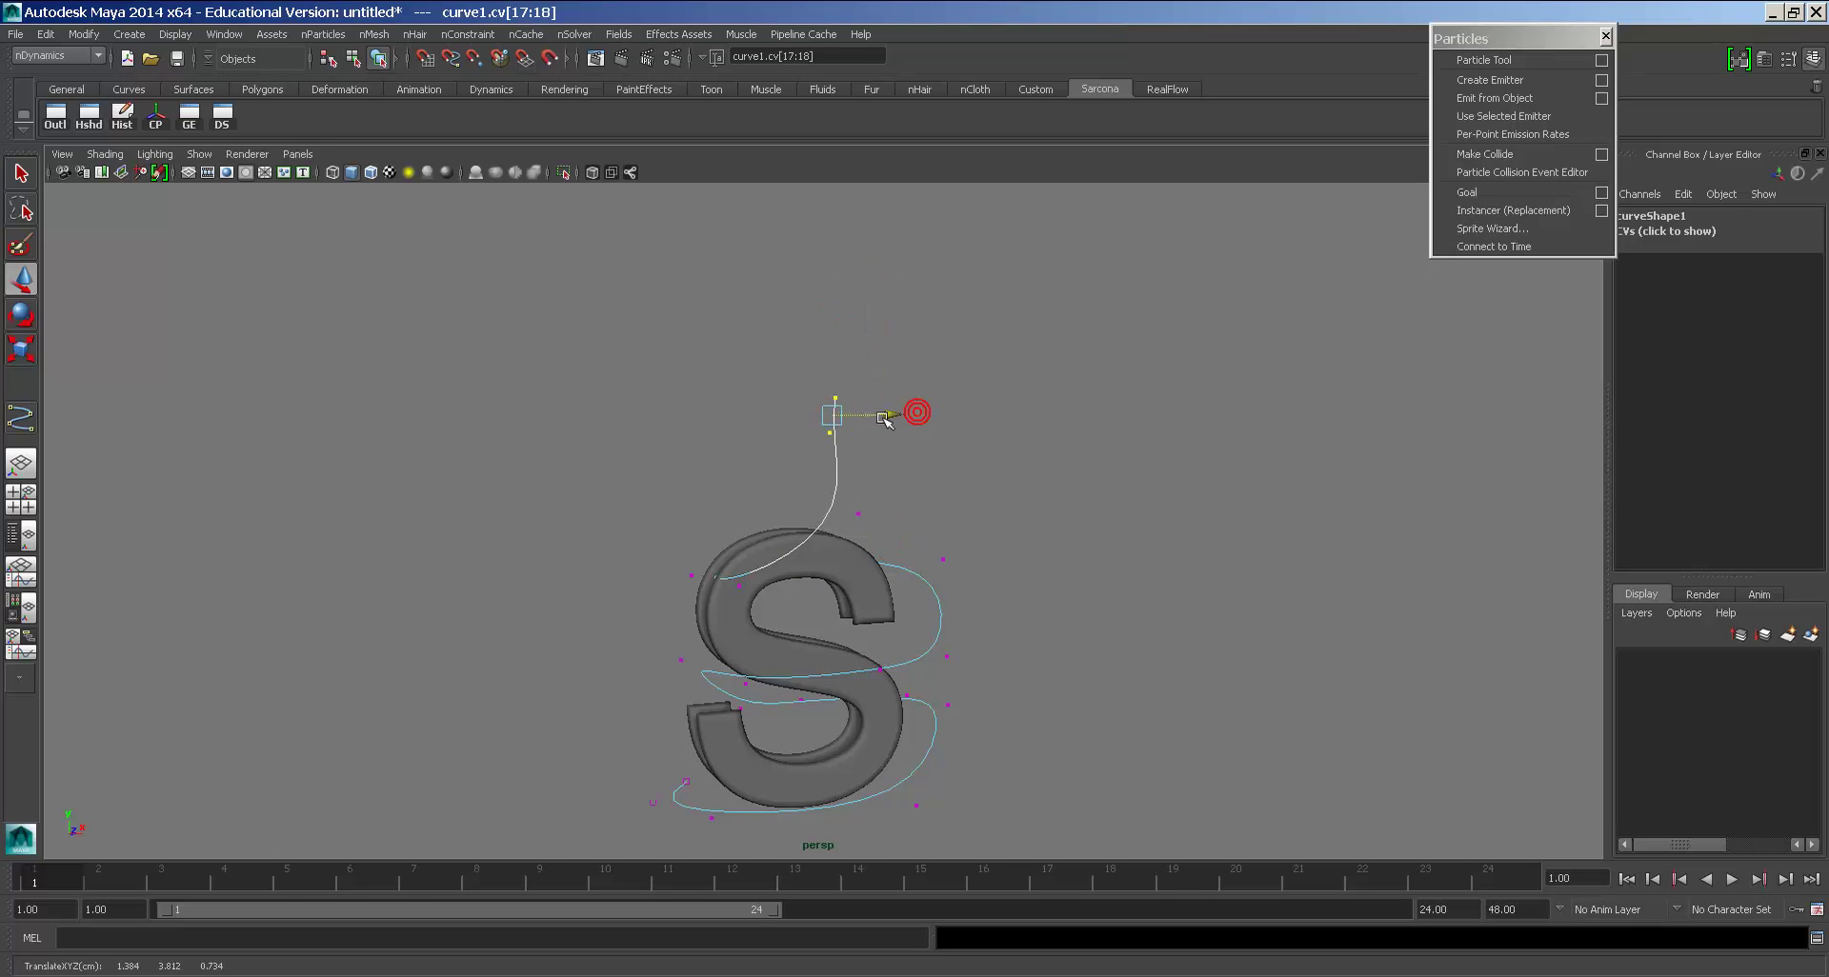
Step: Rotate the curve's top two control points slightly and lower them further toward the S
{"action": "key", "text": "e"}
{"action": "key", "text": "w"}
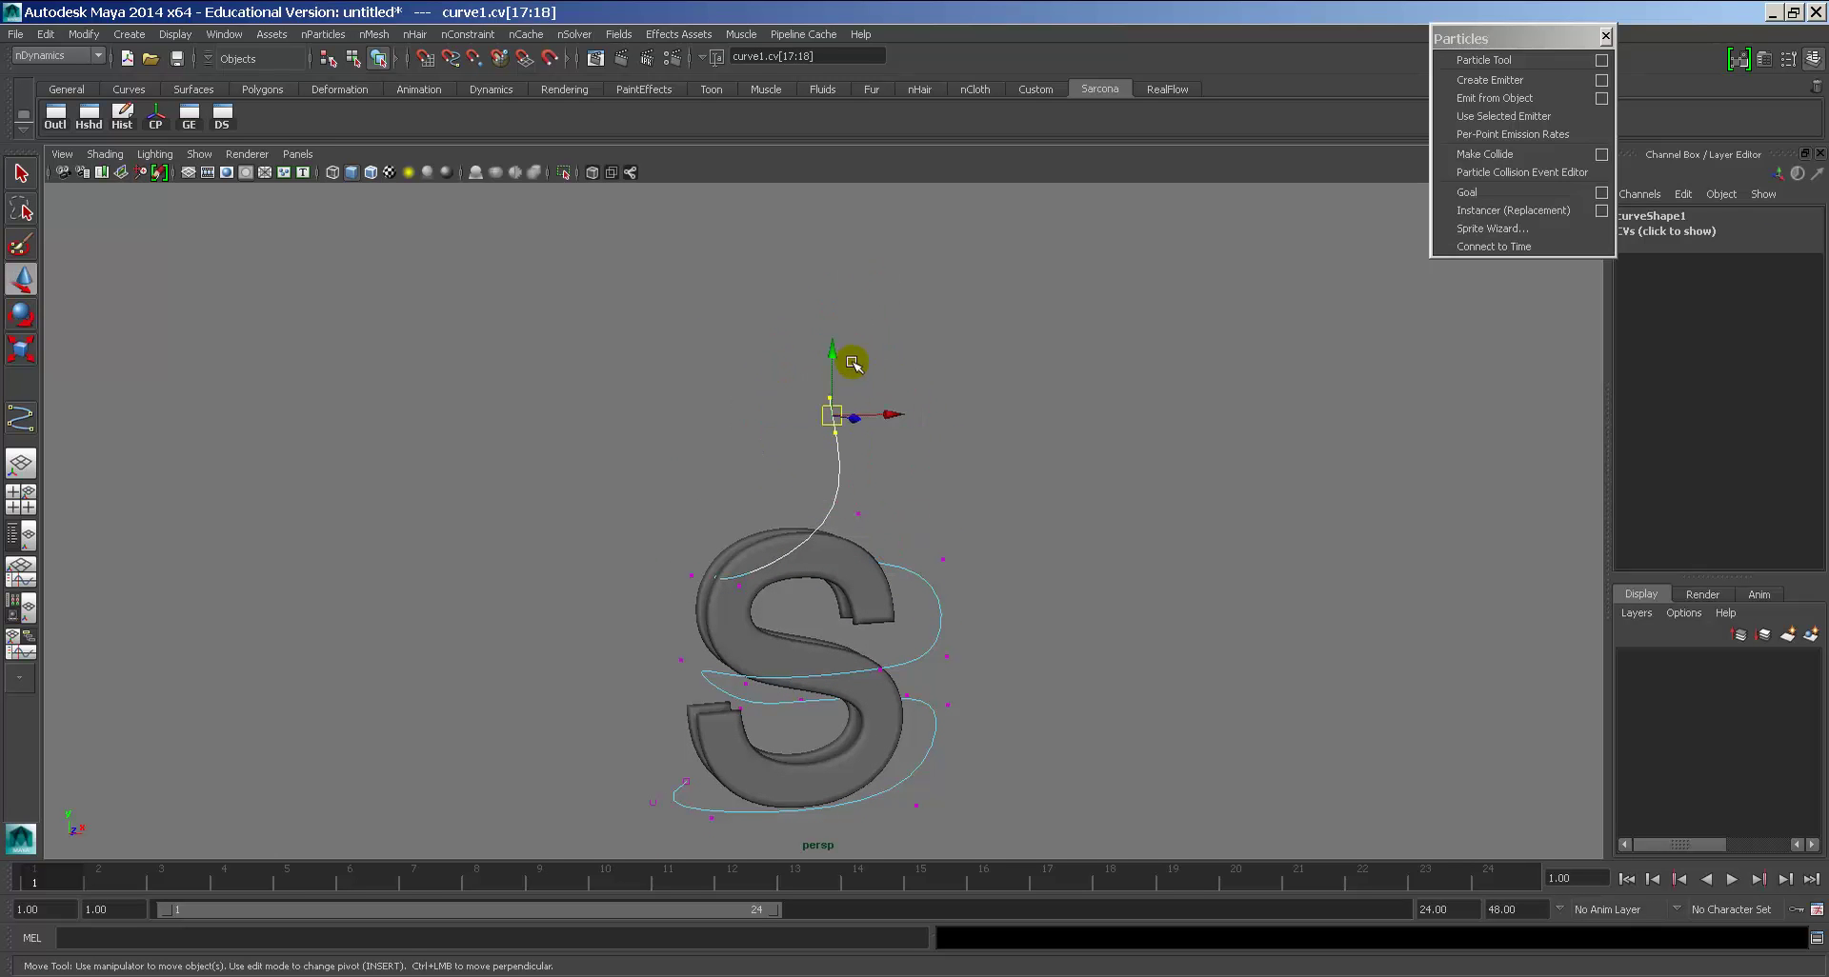
{"action": "left_click_drag", "start_coordinate": [837, 352], "coordinate": [837, 386]}
Step: Move the control point beside the upper left of the S sideways, farther out from the letter
{"action": "left_click_drag", "start_coordinate": [898, 436], "coordinate": [885, 440], "text": "alt"}
{"action": "right_click_drag", "start_coordinate": [886, 440], "coordinate": [1066, 472], "text": "alt"}
{"action": "left_click_drag", "start_coordinate": [1064, 471], "coordinate": [943, 483], "text": "alt"}
{"action": "left_click", "coordinate": [937, 486]}
{"action": "left_click_drag", "start_coordinate": [1024, 534], "coordinate": [957, 614], "text": "alt"}
{"action": "left_click", "coordinate": [797, 632]}
{"action": "key", "text": "ctrl+z"}
{"action": "left_click", "coordinate": [797, 632]}
{"action": "middle_click_drag", "start_coordinate": [784, 592], "coordinate": [739, 578], "text": "alt"}
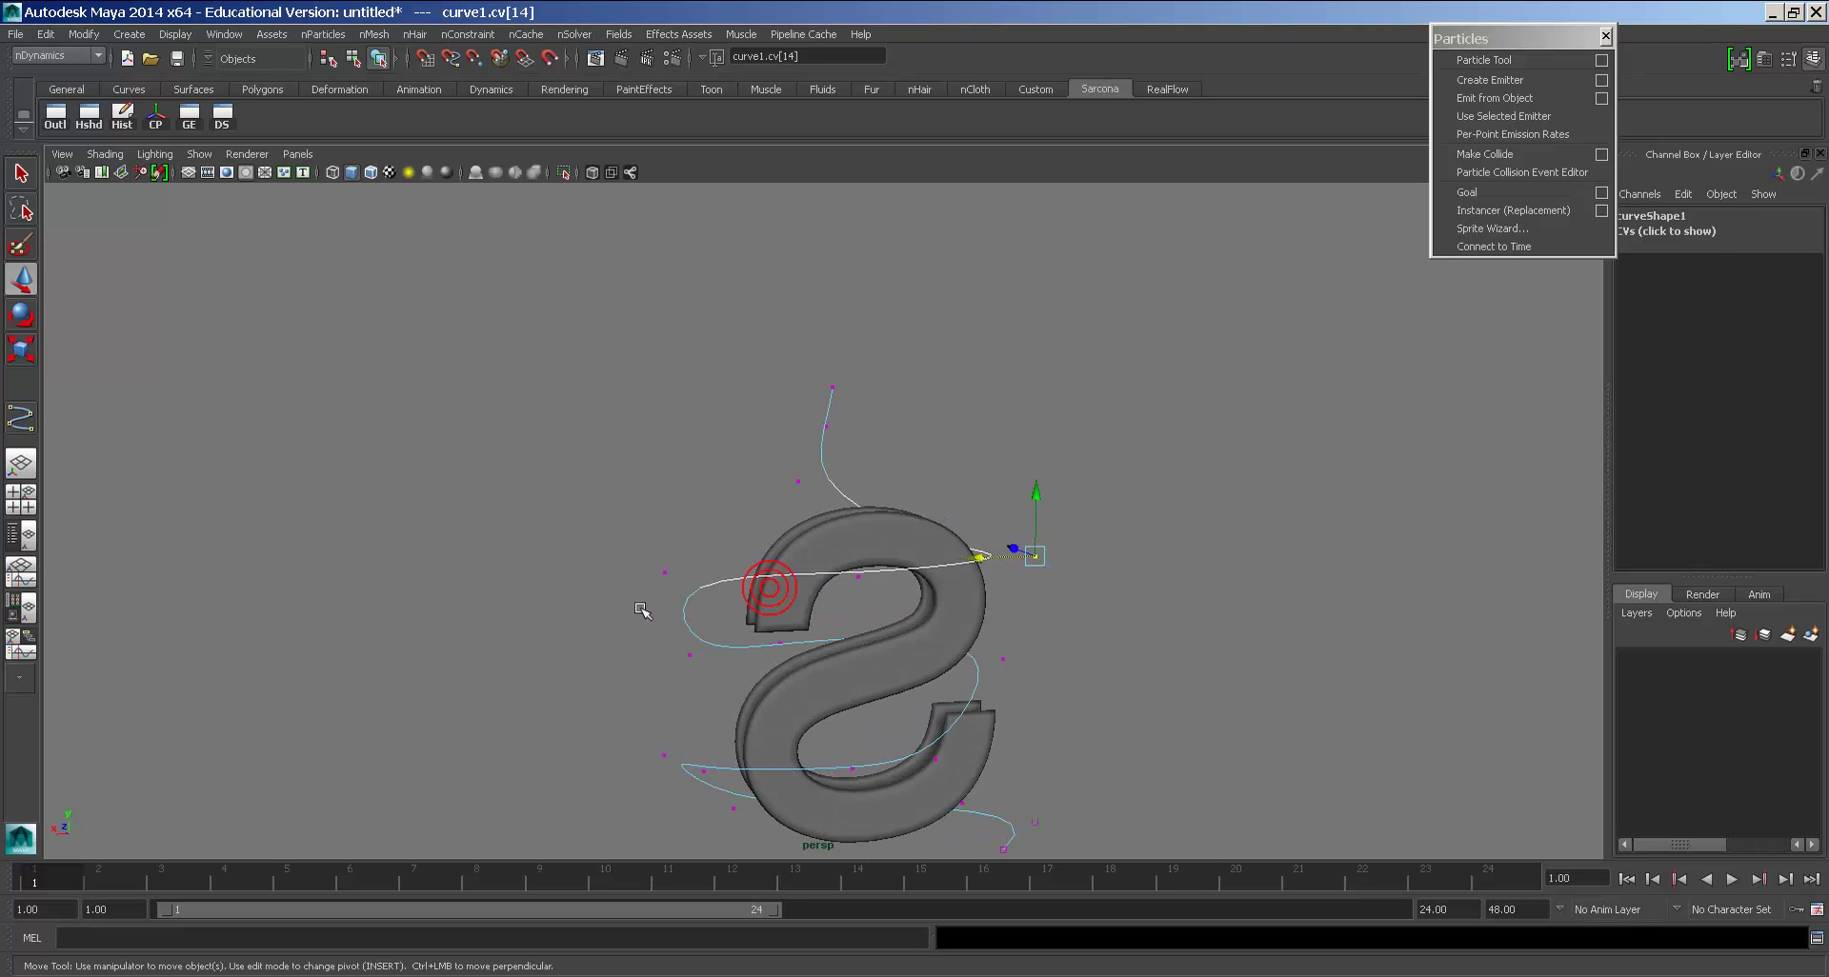
Step: Raise the control point behind the upper part of the S
{"action": "left_click_drag", "start_coordinate": [666, 643], "coordinate": [807, 643], "text": "alt"}
{"action": "left_click_drag", "start_coordinate": [875, 578], "coordinate": [854, 511]}
{"action": "middle_click_drag", "start_coordinate": [797, 600], "coordinate": [798, 599], "text": "alt"}
{"action": "left_click_drag", "start_coordinate": [798, 598], "coordinate": [794, 557], "text": "alt"}
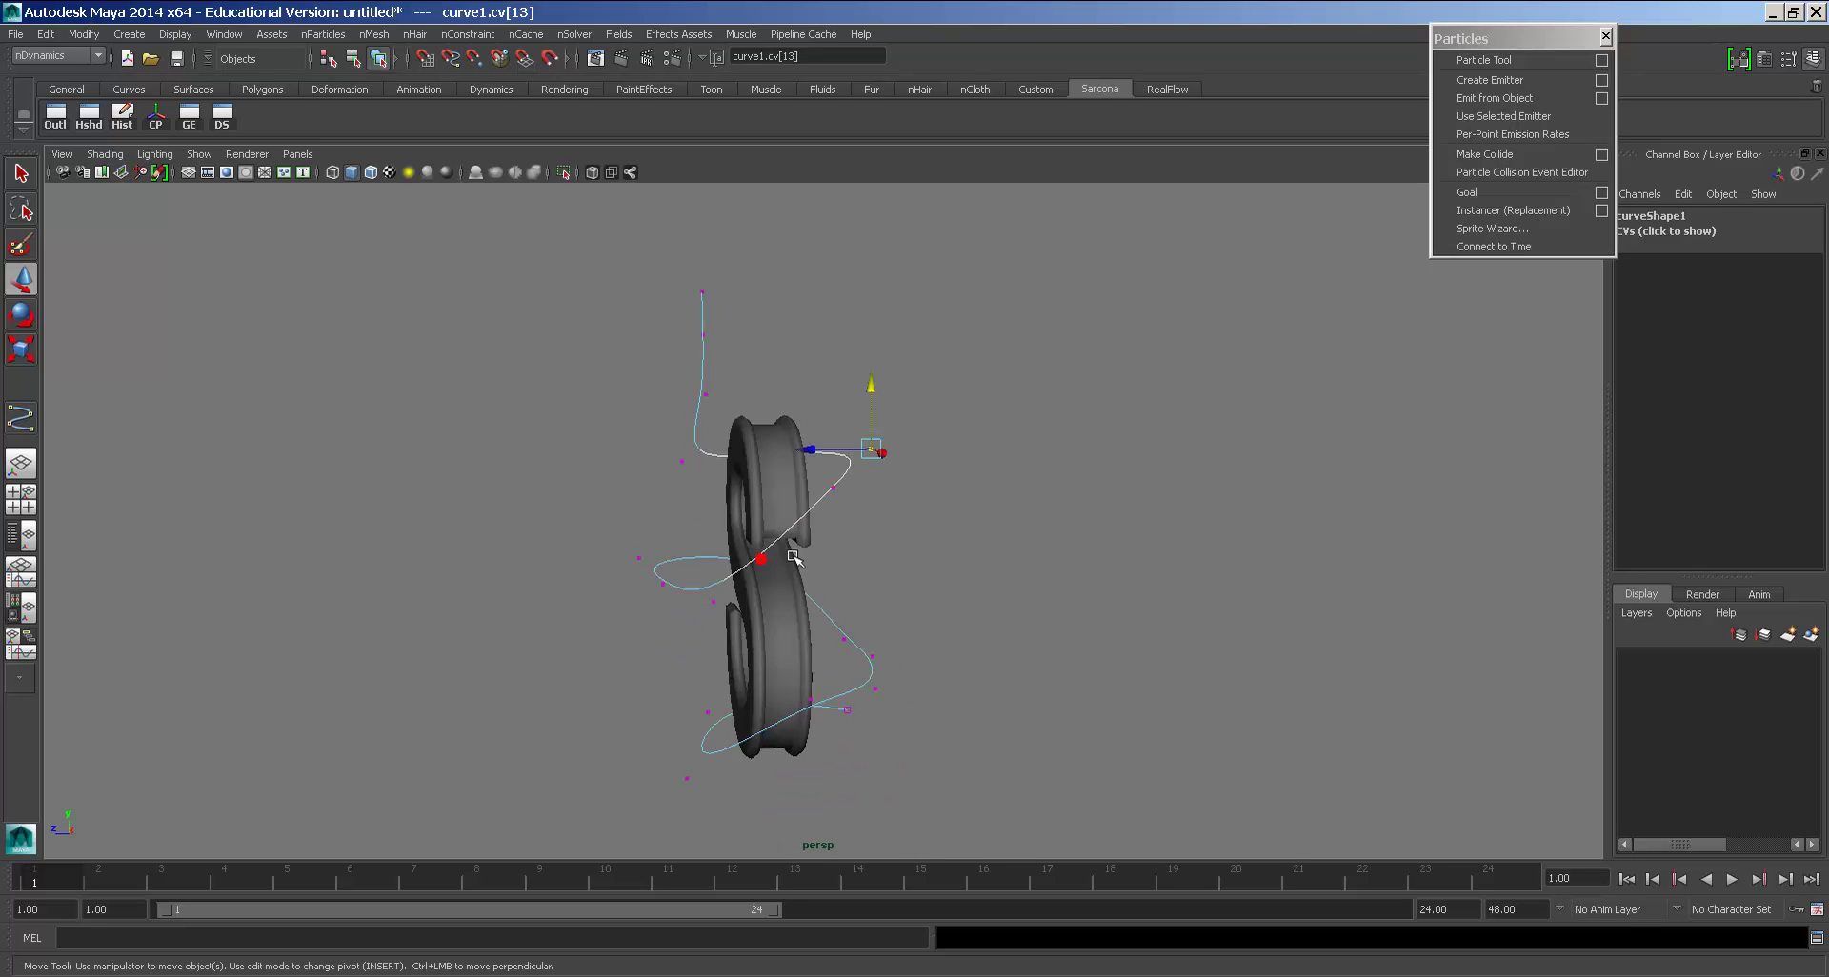
Step: Lower the control point in front of the middle of the S, and move the one at its left side sideways
{"action": "left_click_drag", "start_coordinate": [651, 572], "coordinate": [670, 598]}
{"action": "left_click_drag", "start_coordinate": [660, 529], "coordinate": [661, 590]}
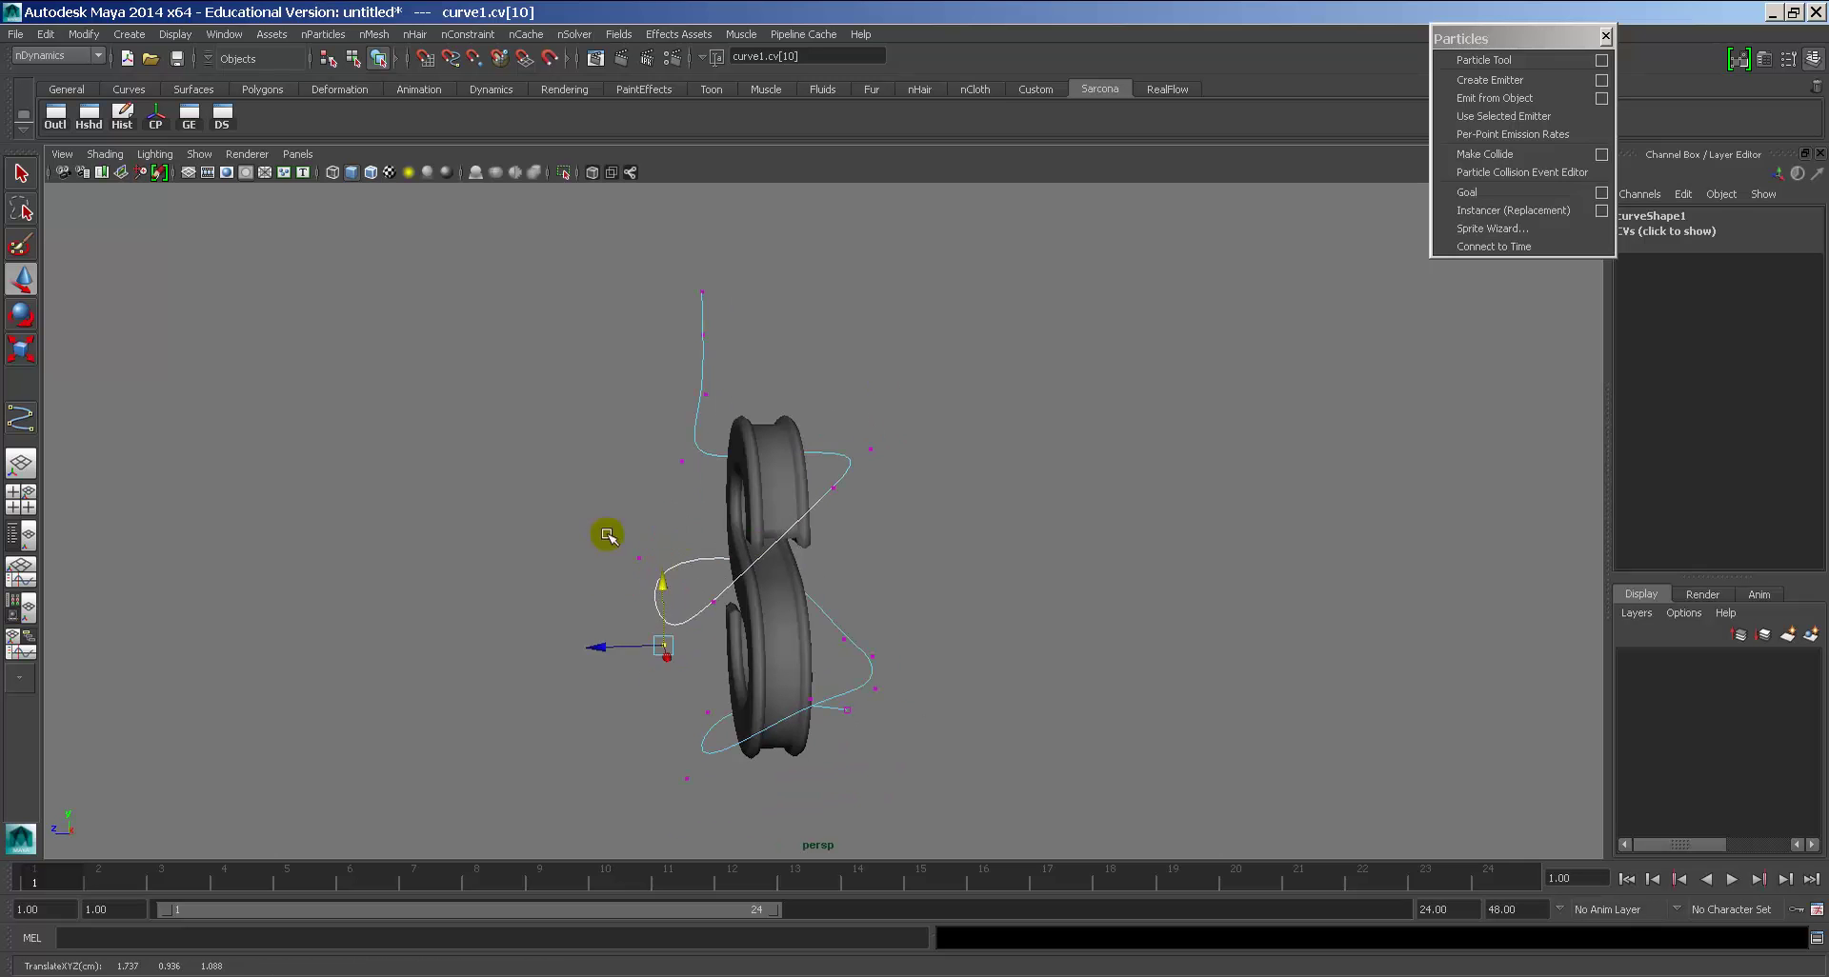
{"action": "left_click_drag", "start_coordinate": [610, 537], "coordinate": [672, 660]}
{"action": "left_click_drag", "start_coordinate": [632, 592], "coordinate": [875, 611], "text": "alt"}
{"action": "left_click_drag", "start_coordinate": [804, 612], "coordinate": [872, 621], "text": "alt"}
{"action": "left_click_drag", "start_coordinate": [675, 607], "coordinate": [653, 575]}
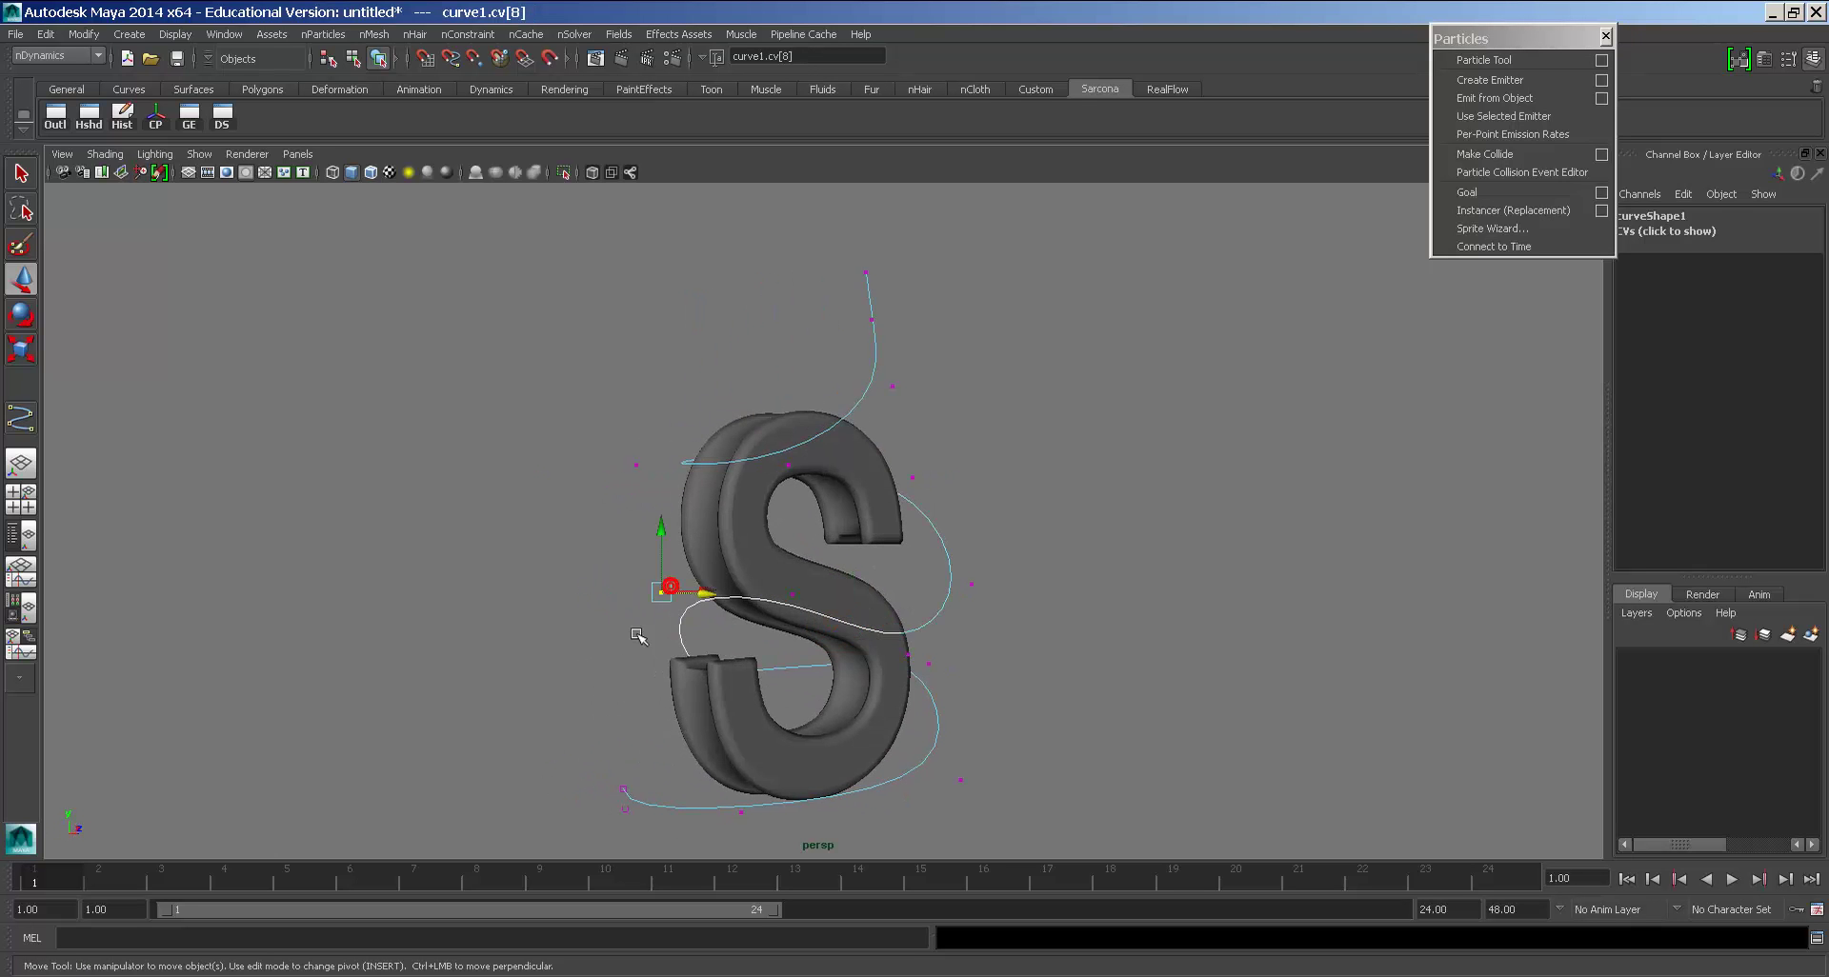
Step: Shift the control point behind the upper right of the S sideways, and move the two points at the front middle in depth
{"action": "left_click_drag", "start_coordinate": [637, 634], "coordinate": [699, 649], "text": "alt"}
{"action": "left_click_drag", "start_coordinate": [931, 604], "coordinate": [711, 631], "text": "alt"}
{"action": "left_click_drag", "start_coordinate": [737, 444], "coordinate": [666, 512]}
{"action": "left_click_drag", "start_coordinate": [666, 445], "coordinate": [1029, 511]}
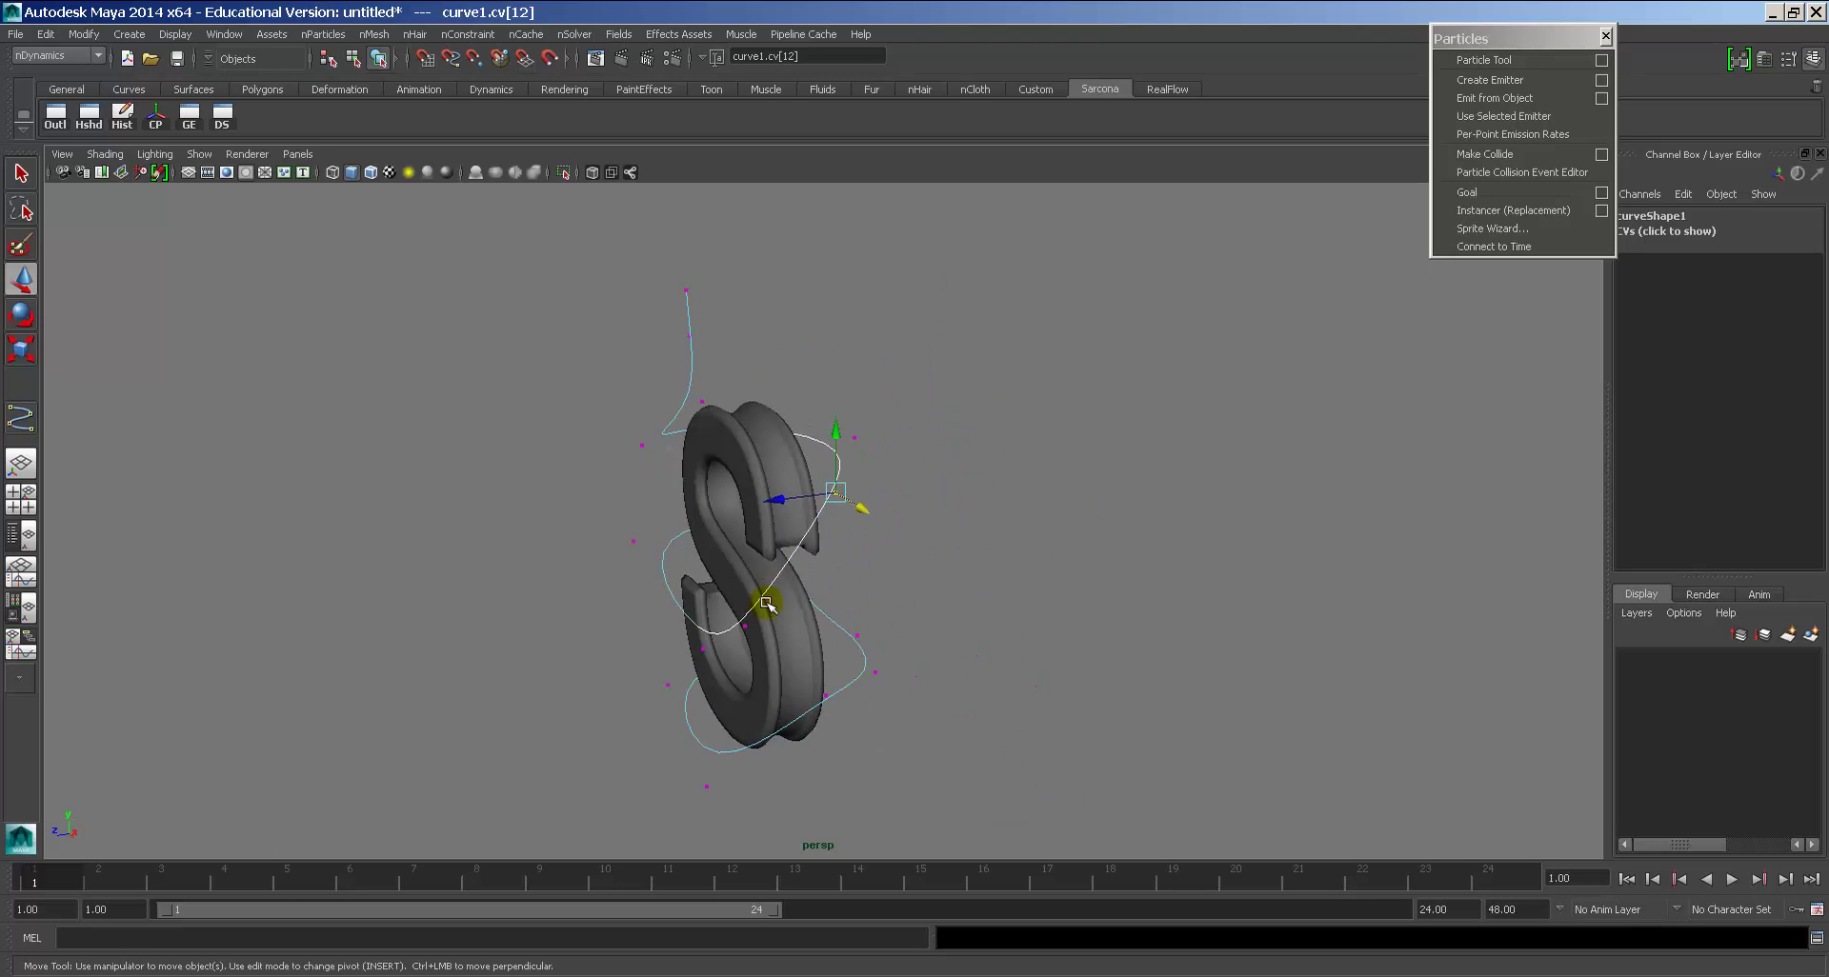
{"action": "left_click_drag", "start_coordinate": [764, 605], "coordinate": [716, 610], "text": "alt"}
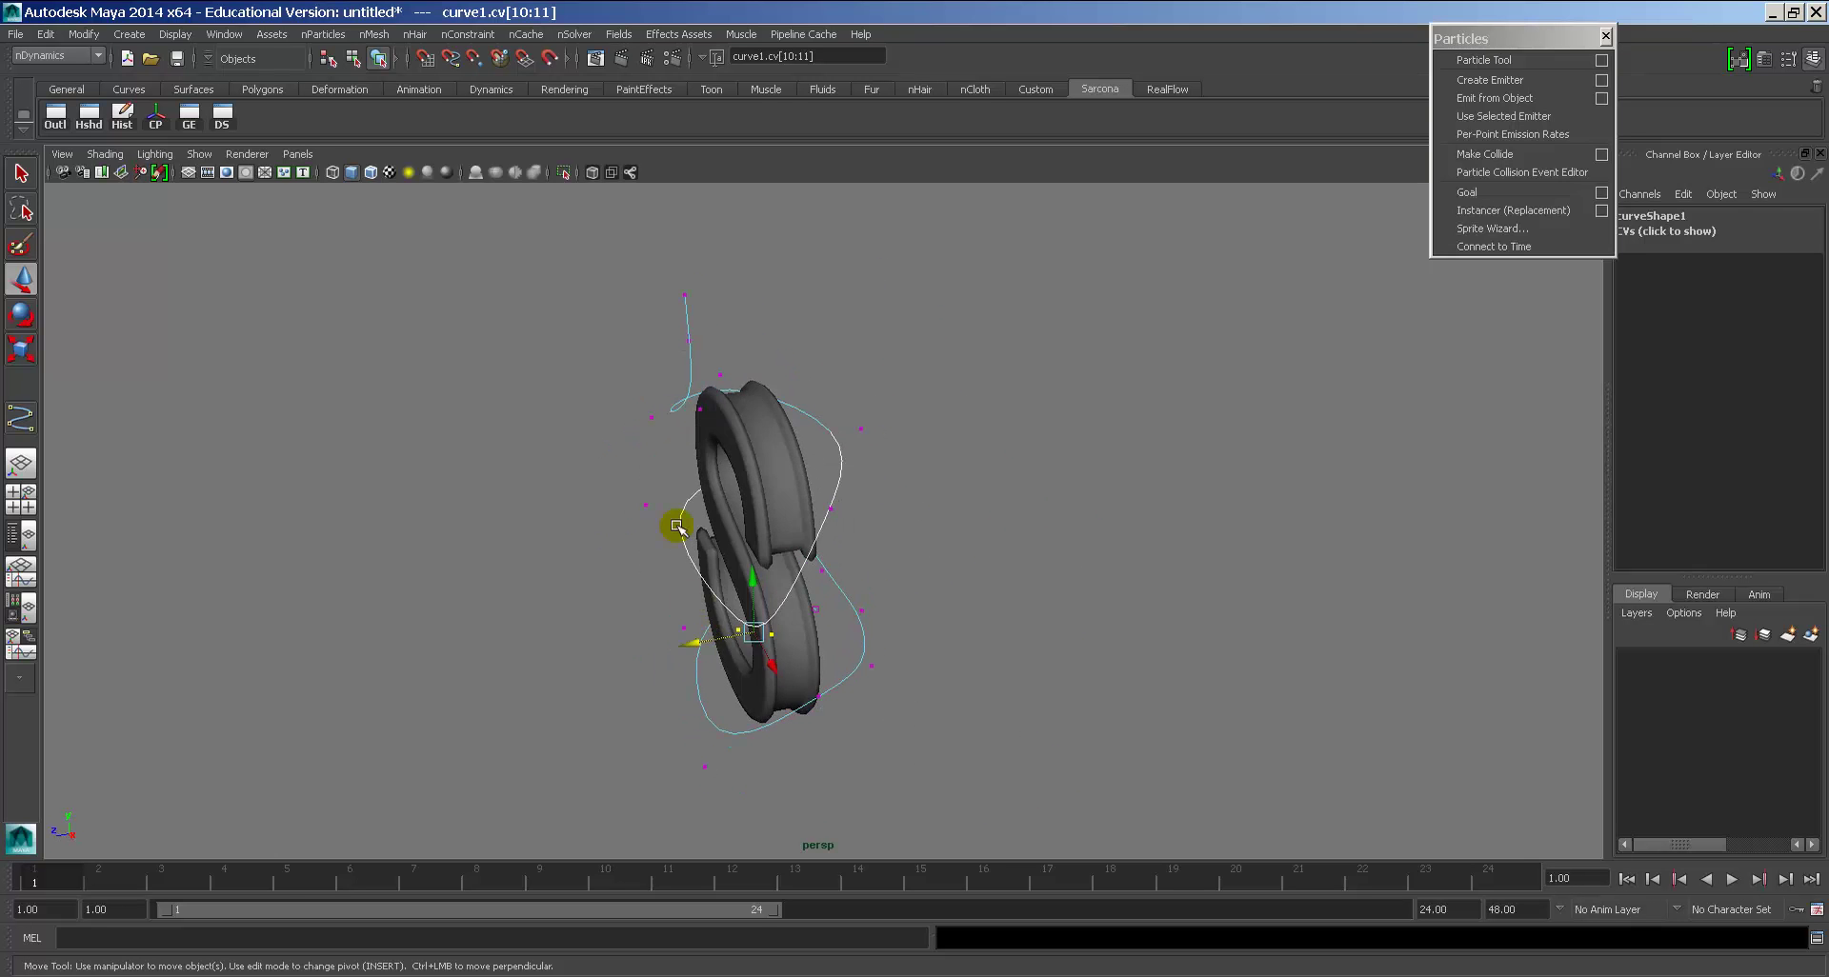
{"action": "left_click_drag", "start_coordinate": [663, 494], "coordinate": [607, 511]}
Step: Lower the two control points beside the lower right of the S and the point before them to the letter's base
{"action": "left_click_drag", "start_coordinate": [632, 618], "coordinate": [783, 591], "text": "alt"}
{"action": "left_click", "coordinate": [811, 783]}
{"action": "left_click_drag", "start_coordinate": [809, 775], "coordinate": [938, 682]}
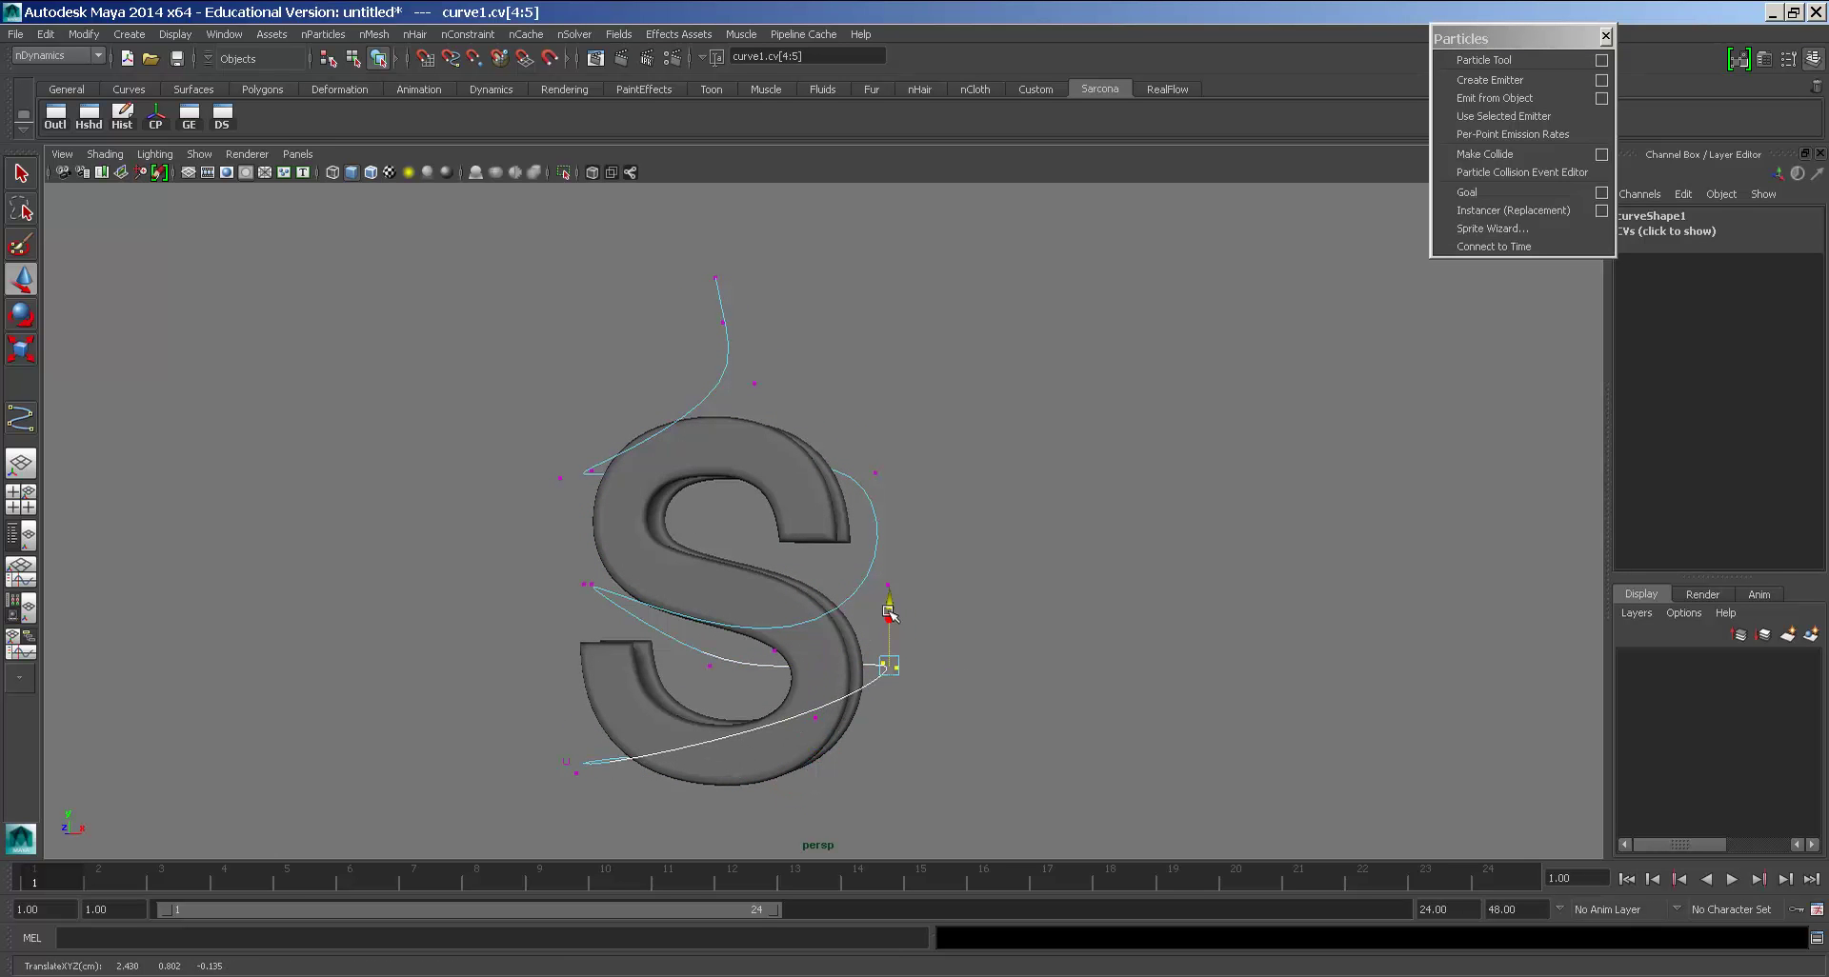
{"action": "left_click_drag", "start_coordinate": [888, 610], "coordinate": [886, 703]}
{"action": "left_click_drag", "start_coordinate": [835, 704], "coordinate": [803, 732]}
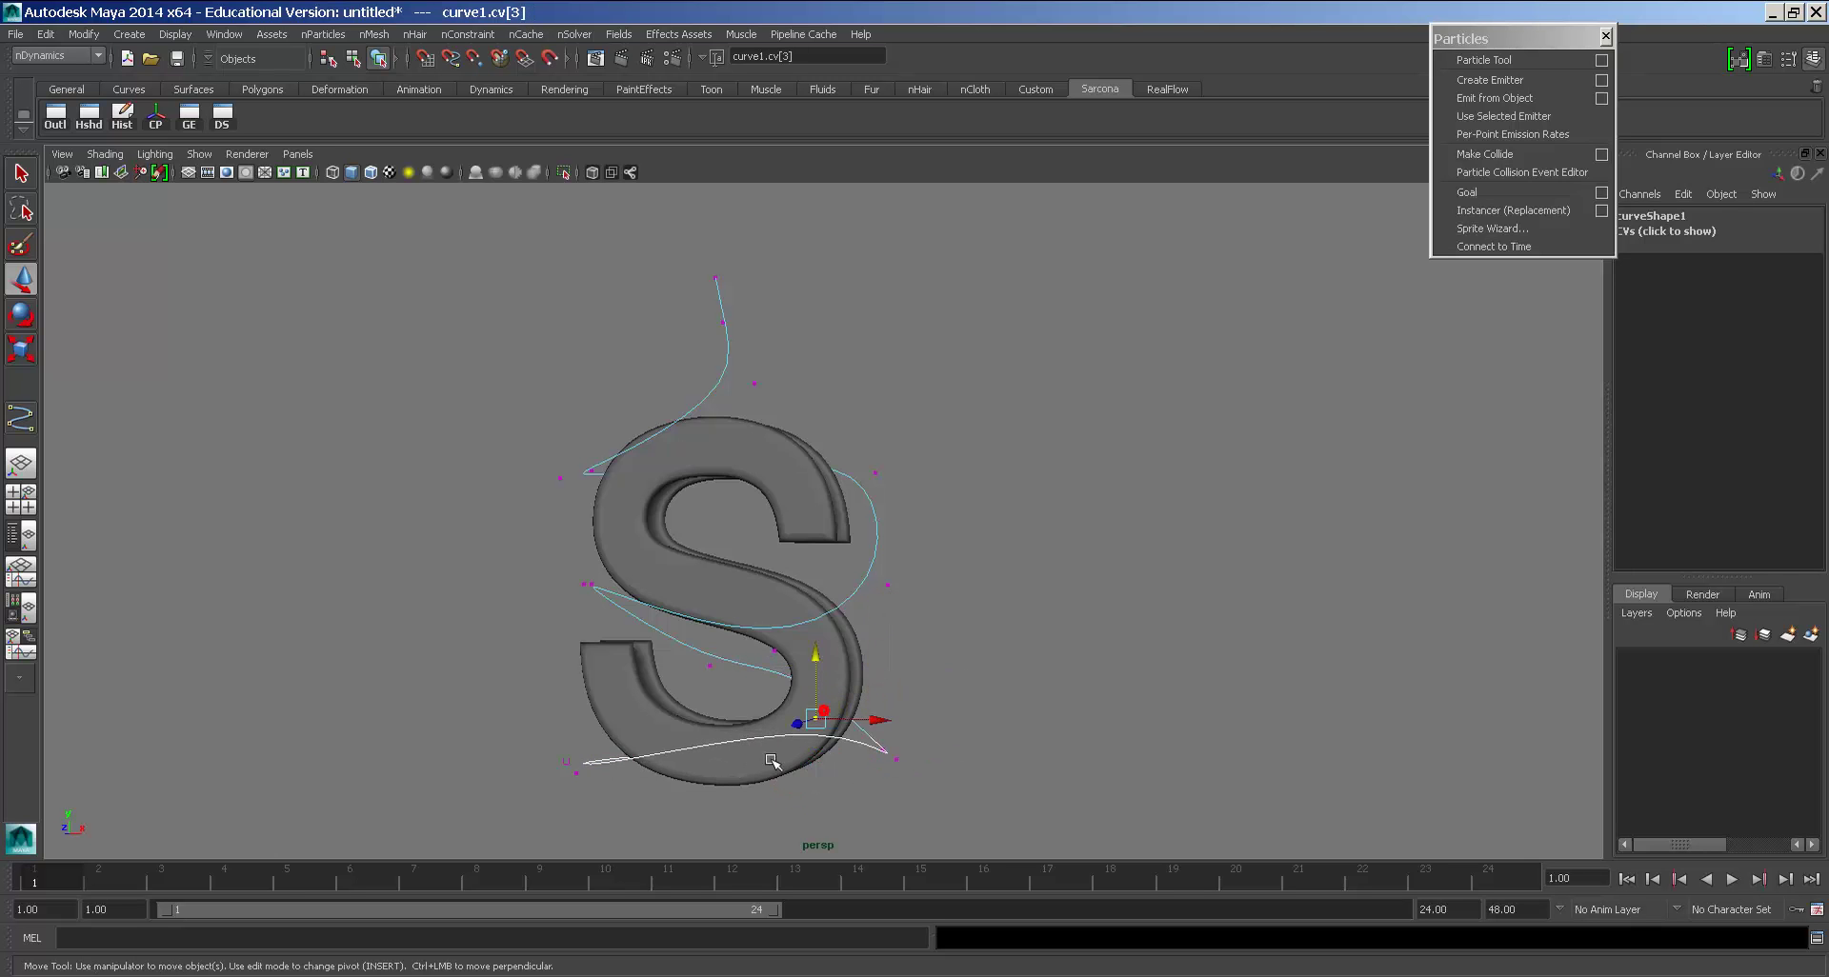
{"action": "left_click_drag", "start_coordinate": [817, 667], "coordinate": [676, 764]}
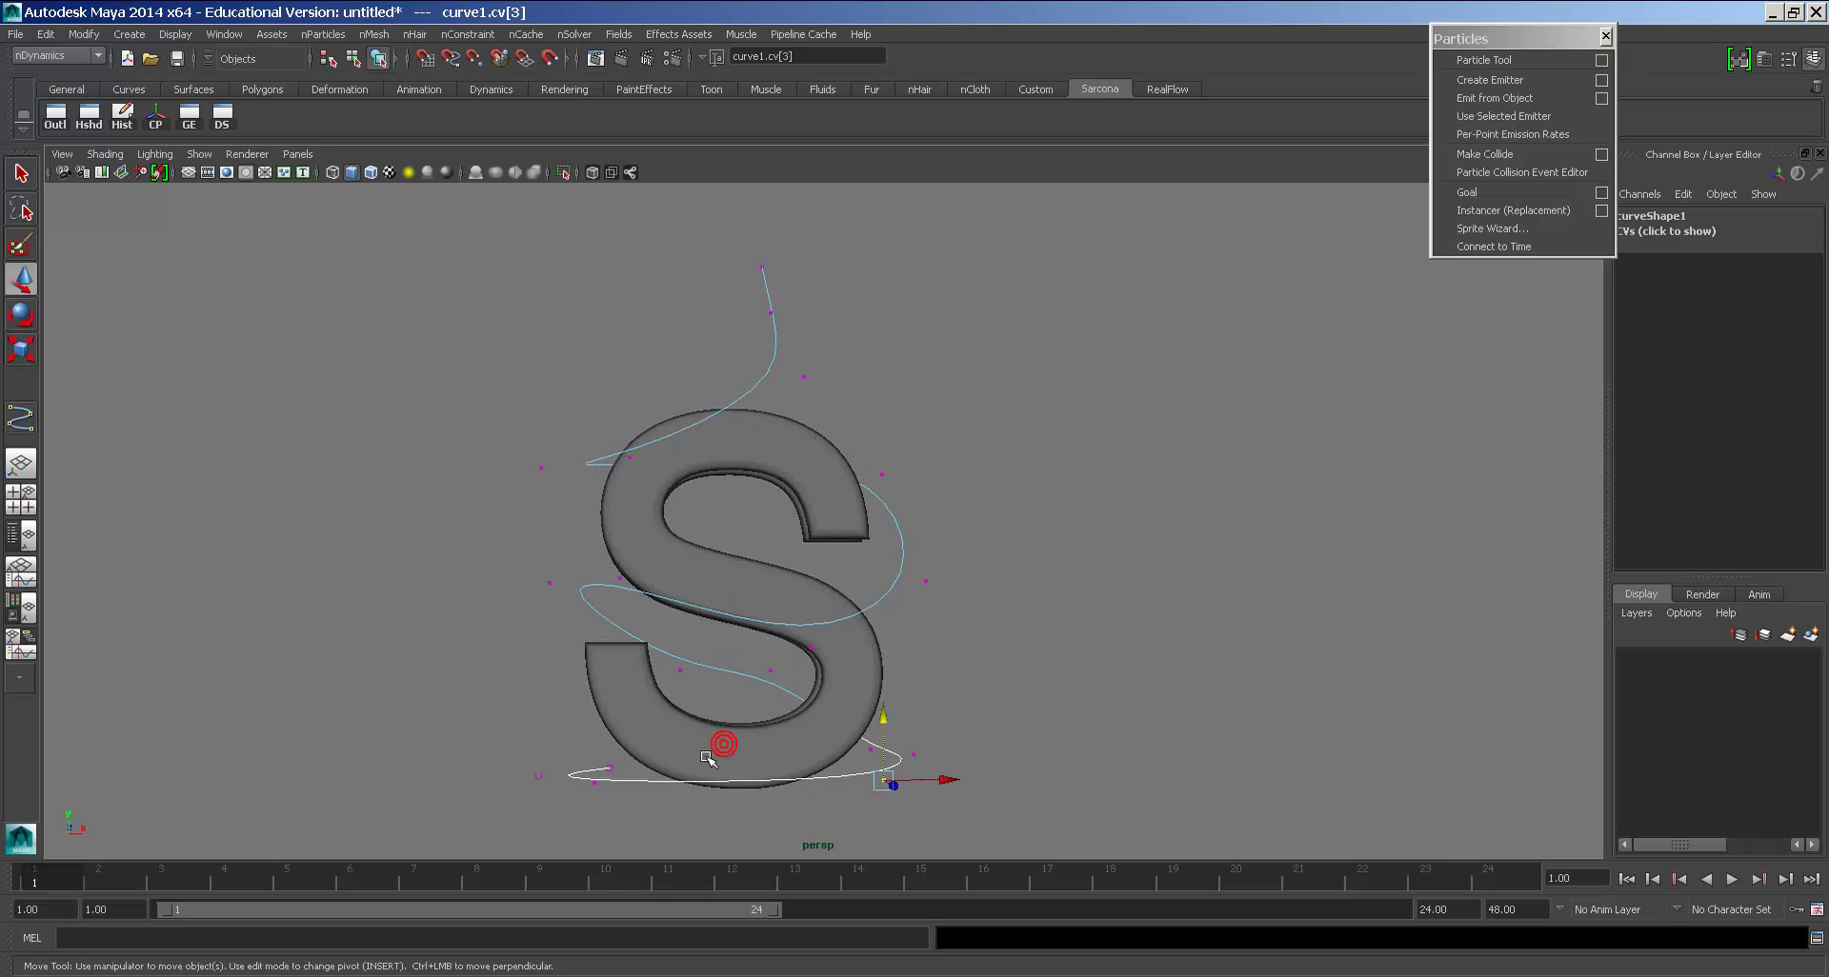
Step: Lower the control point behind the opening in the lower half of the S
{"action": "middle_click_drag", "start_coordinate": [676, 764], "coordinate": [719, 753], "text": "alt"}
{"action": "left_click_drag", "start_coordinate": [800, 648], "coordinate": [819, 675]}
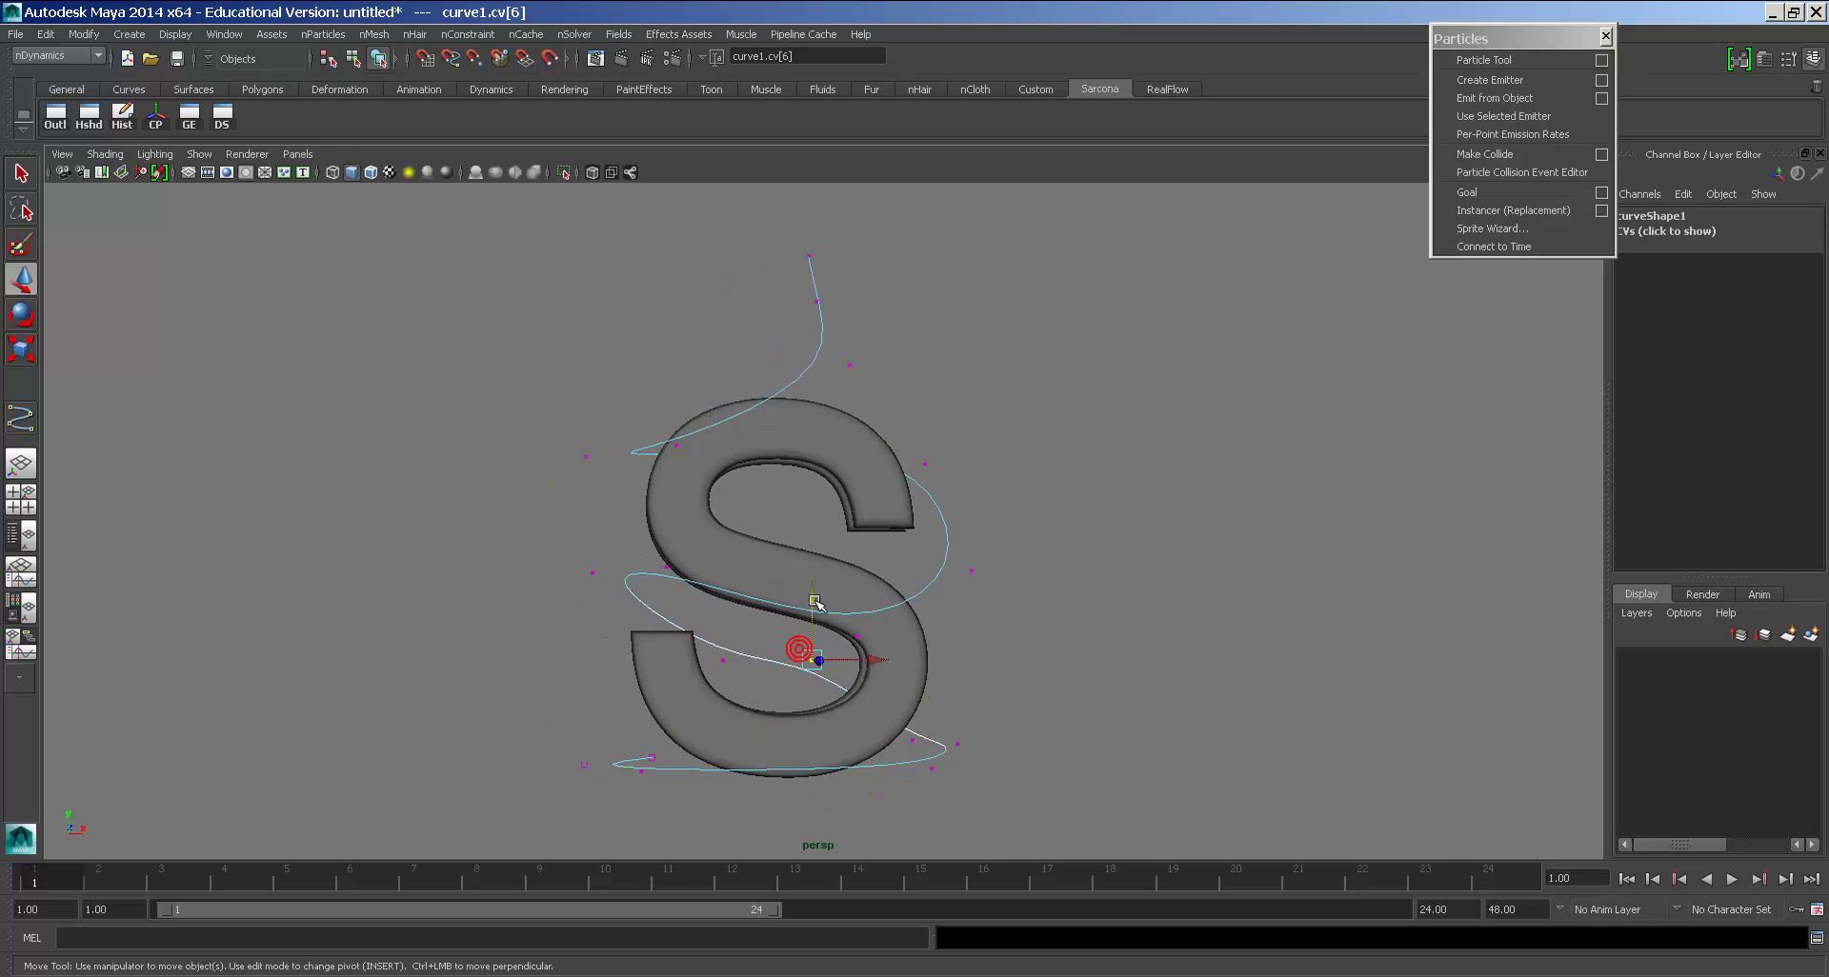
{"action": "left_click_drag", "start_coordinate": [810, 595], "coordinate": [810, 622]}
{"action": "left_click_drag", "start_coordinate": [743, 698], "coordinate": [773, 703], "text": "alt"}
Step: Raise the upper control points at the lower right of the S, and raise the next point behind it slightly
{"action": "left_click_drag", "start_coordinate": [912, 714], "coordinate": [1017, 762]}
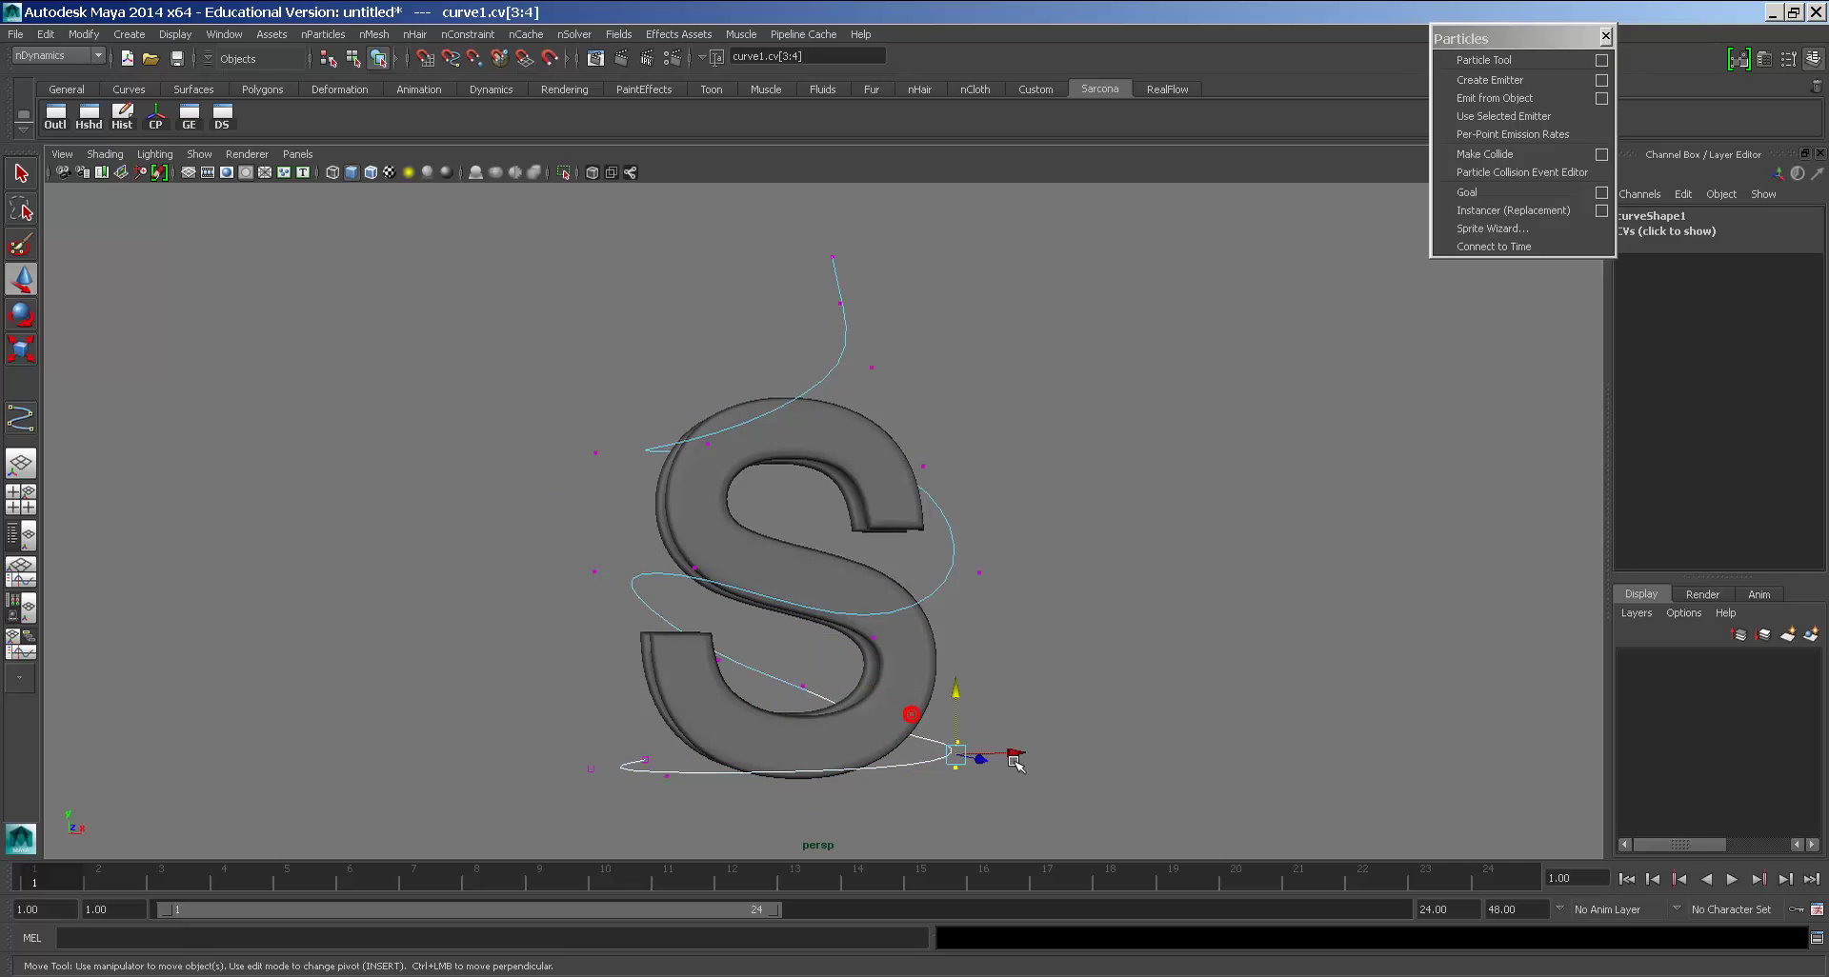
{"action": "left_click_drag", "start_coordinate": [920, 719], "coordinate": [922, 759]}
{"action": "left_click_drag", "start_coordinate": [905, 684], "coordinate": [905, 642]}
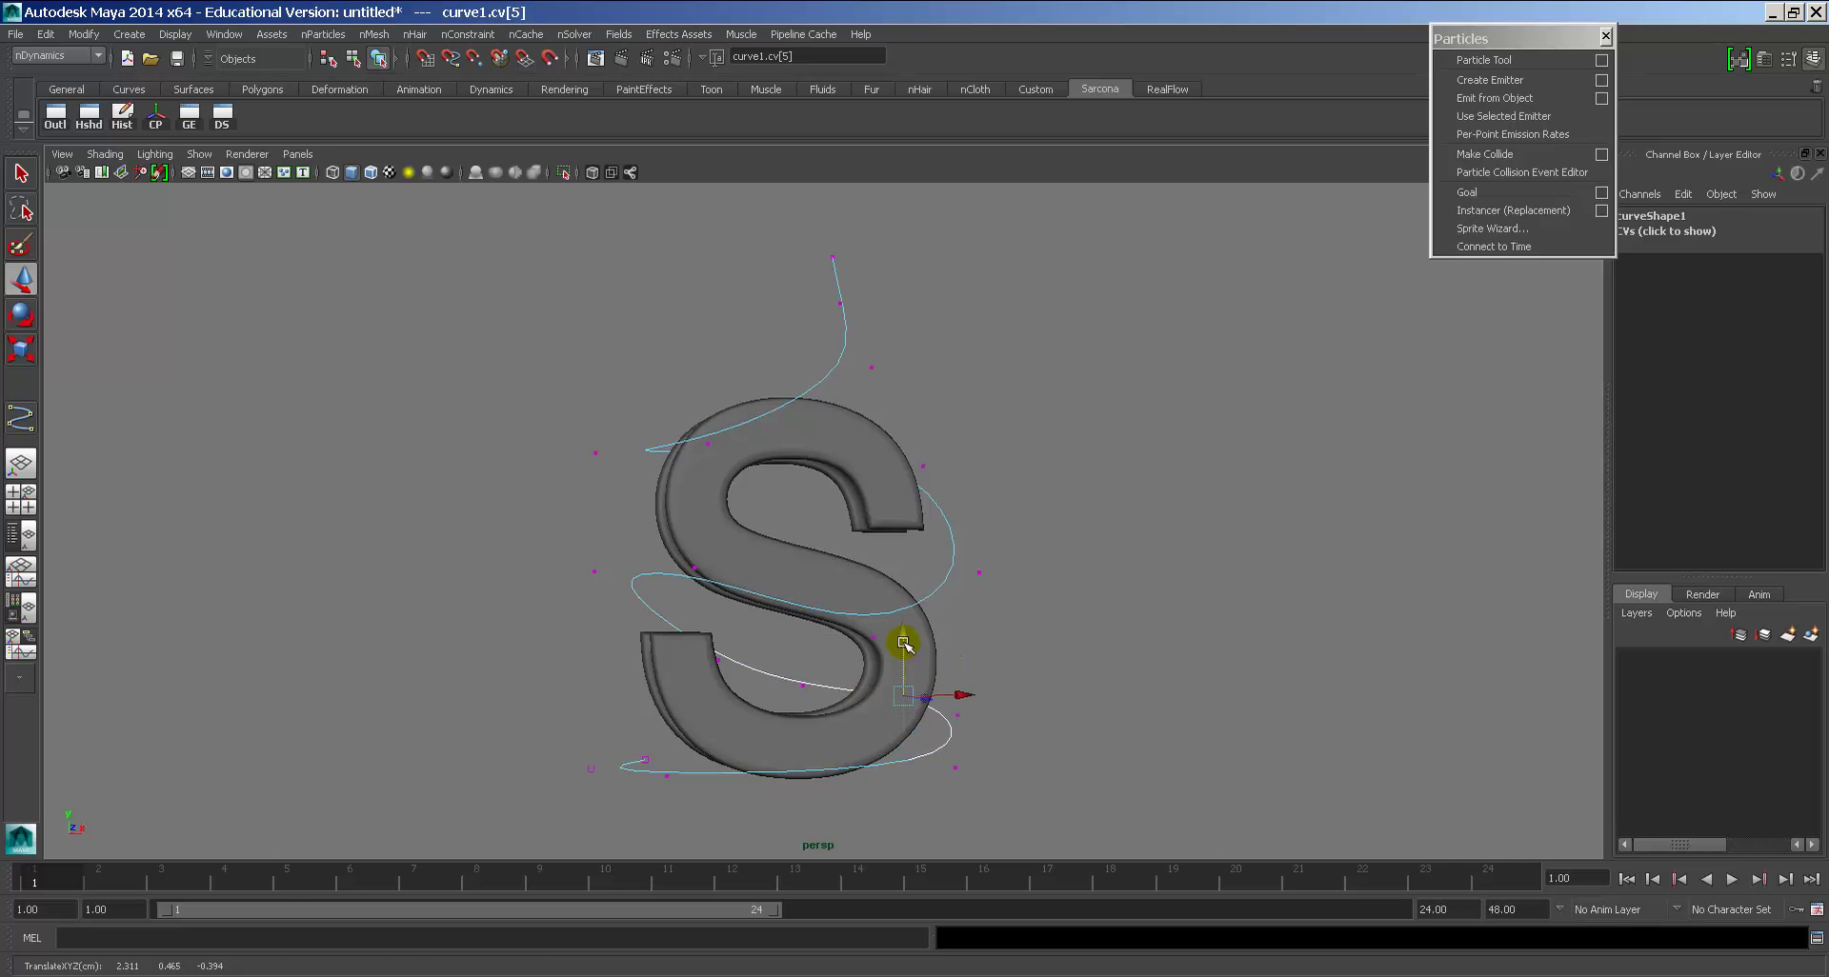
{"action": "left_click_drag", "start_coordinate": [788, 674], "coordinate": [805, 641]}
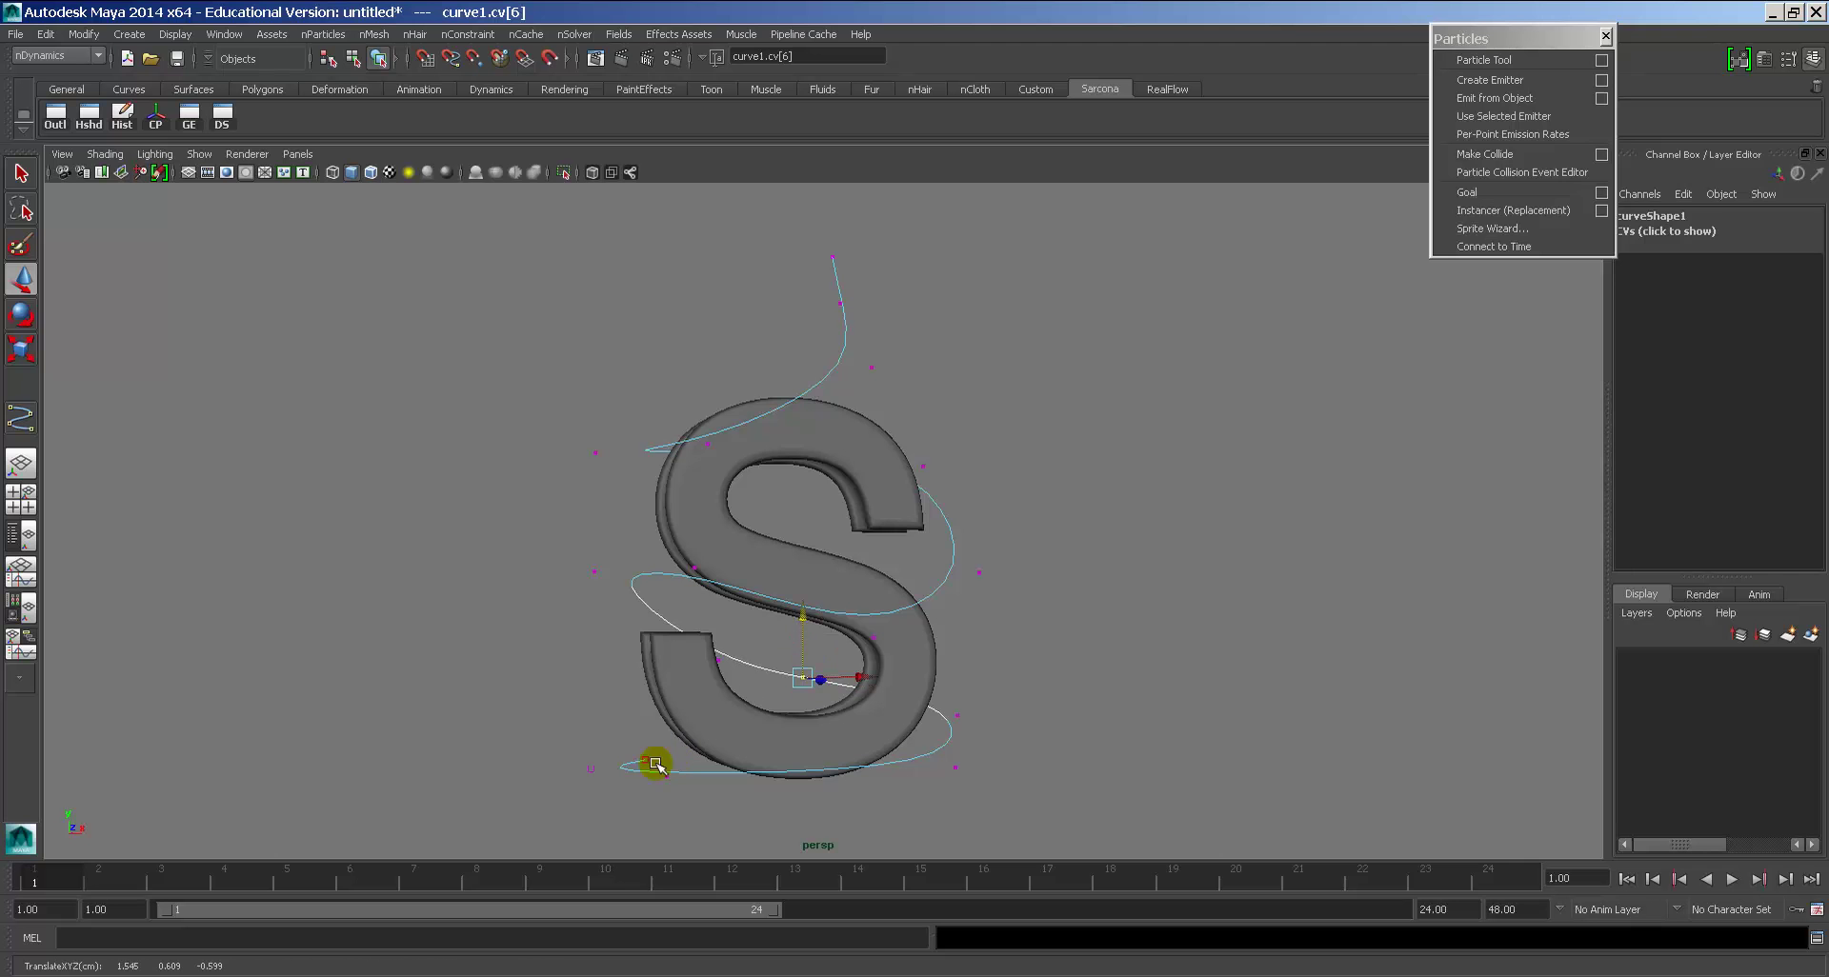
Step: Move the curve's start point behind the base of the S, and shift the point at its upper front to the right
{"action": "left_click_drag", "start_coordinate": [654, 763], "coordinate": [1021, 814]}
{"action": "left_click_drag", "start_coordinate": [941, 764], "coordinate": [602, 725]}
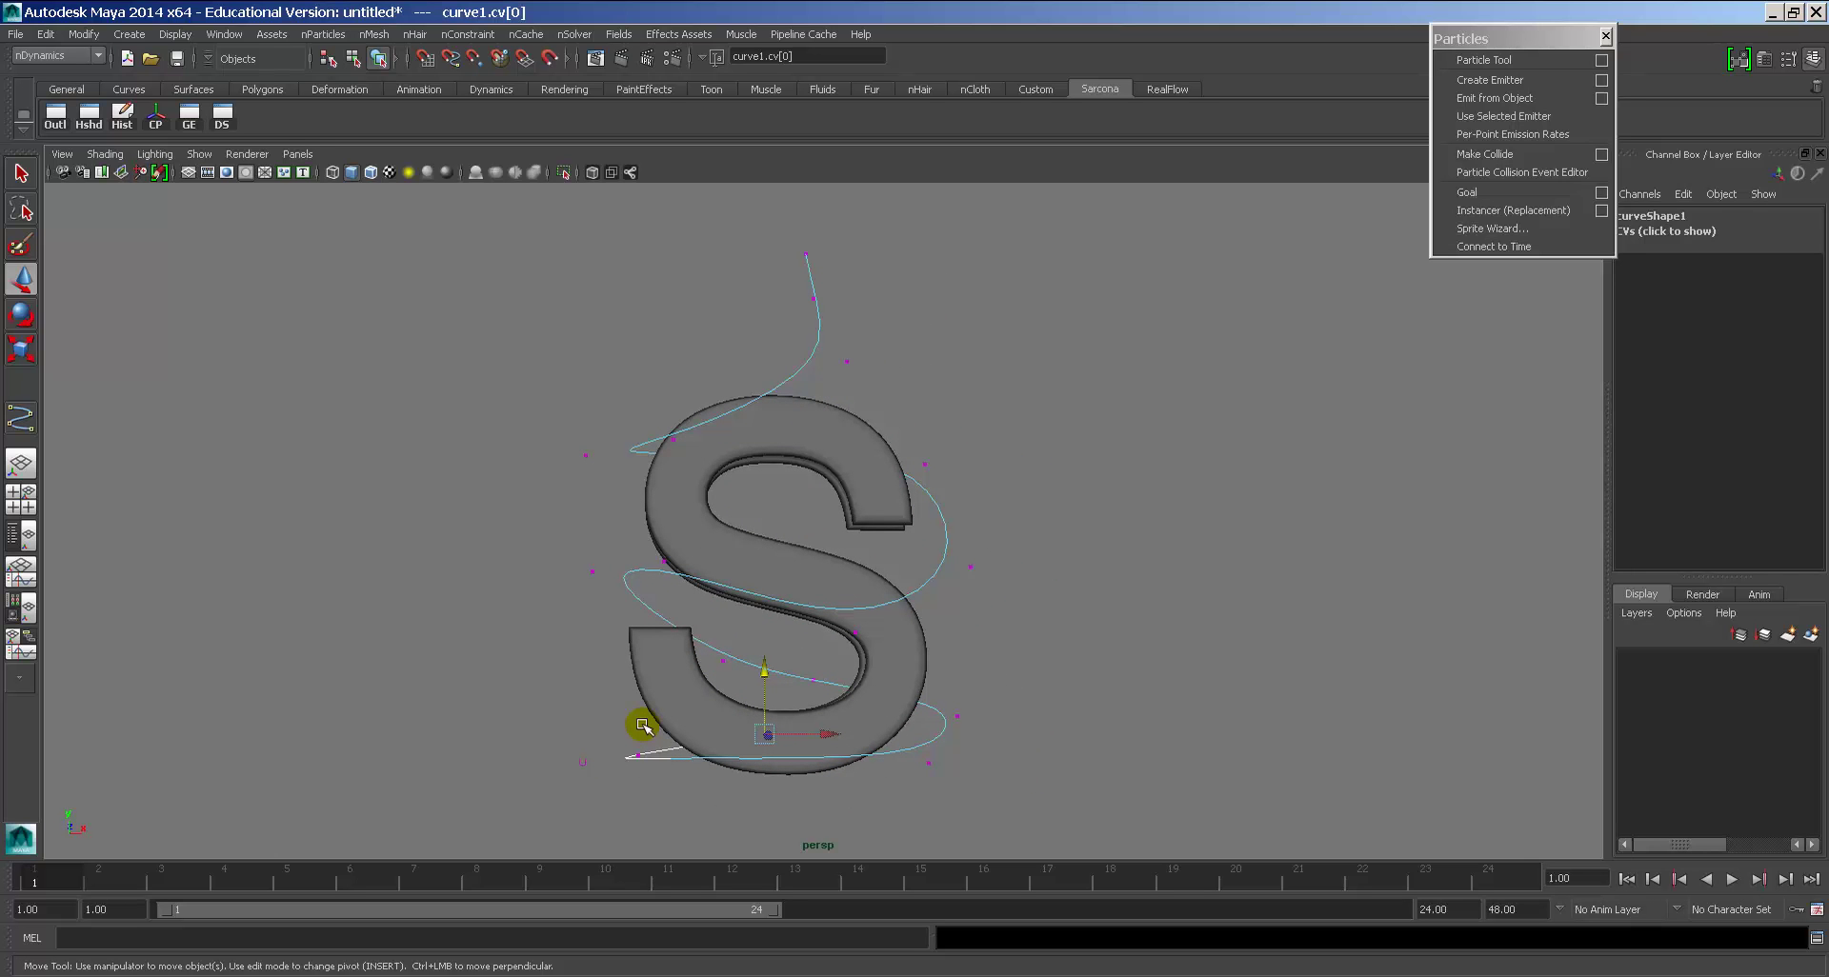
{"action": "left_click", "coordinate": [673, 439]}
{"action": "left_click_drag", "start_coordinate": [735, 440], "coordinate": [842, 446]}
Step: Move the control point at the upper left of the S farther left, widening the top loop
{"action": "left_click_drag", "start_coordinate": [740, 520], "coordinate": [833, 556], "text": "alt"}
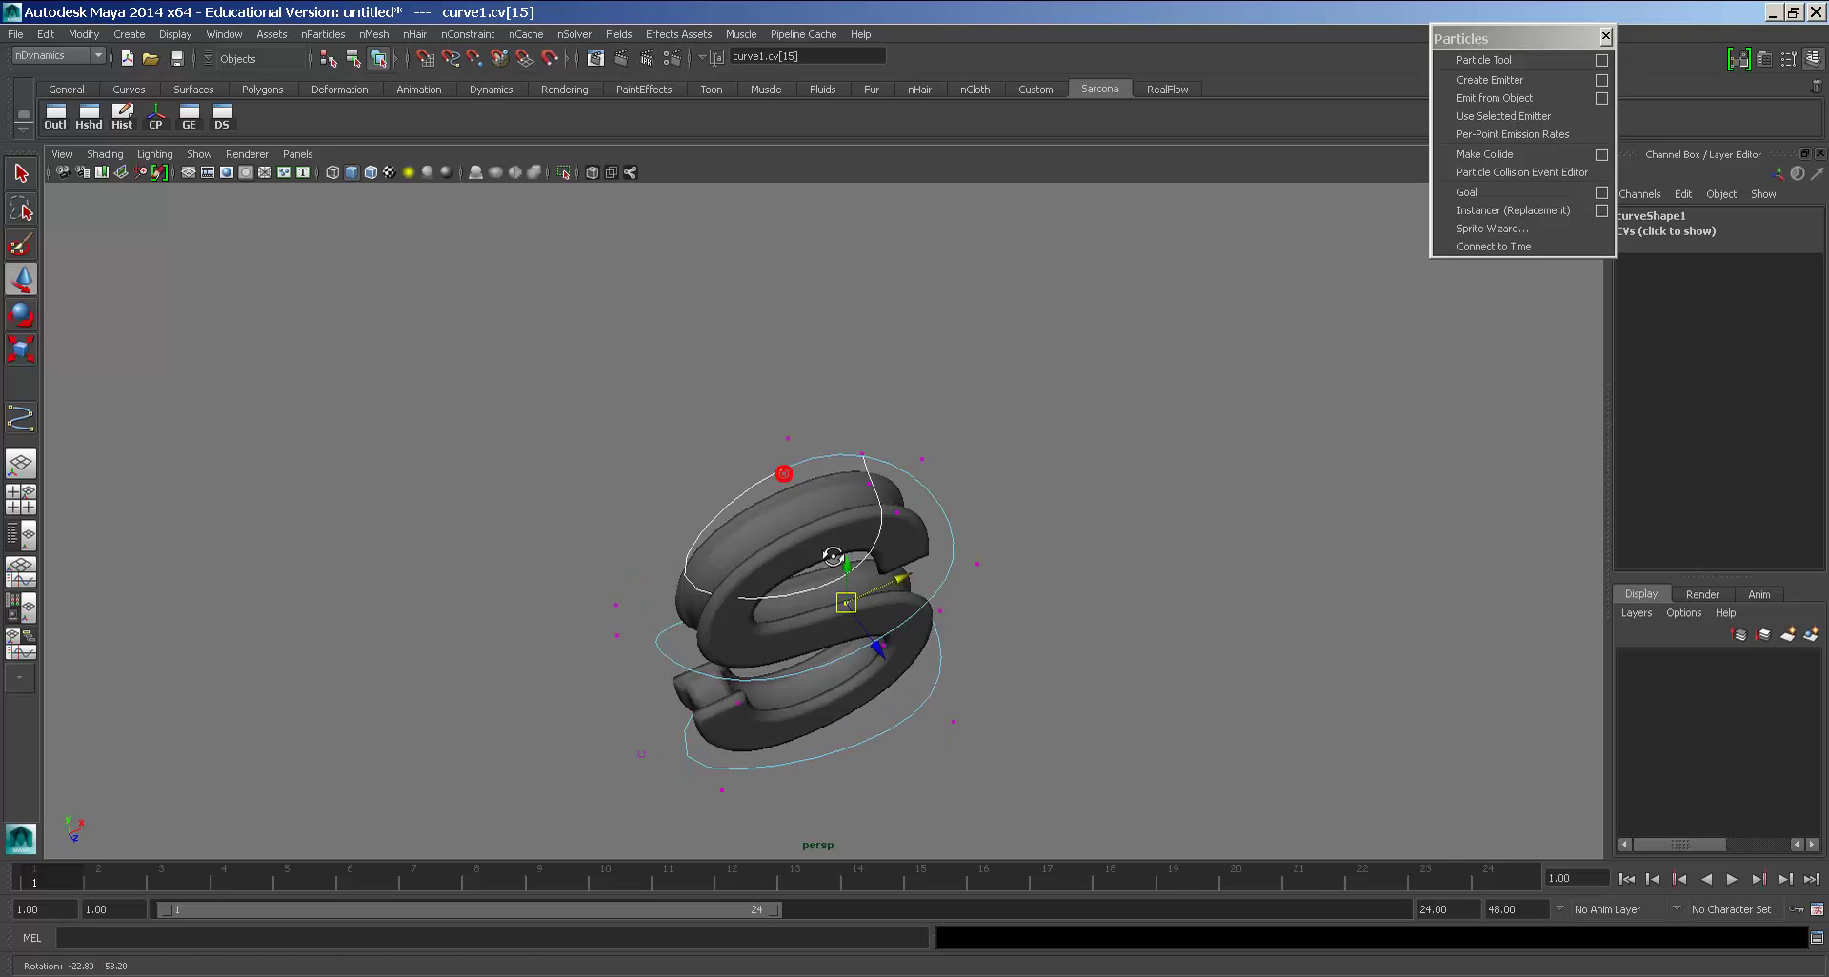
{"action": "left_click_drag", "start_coordinate": [608, 550], "coordinate": [619, 604]}
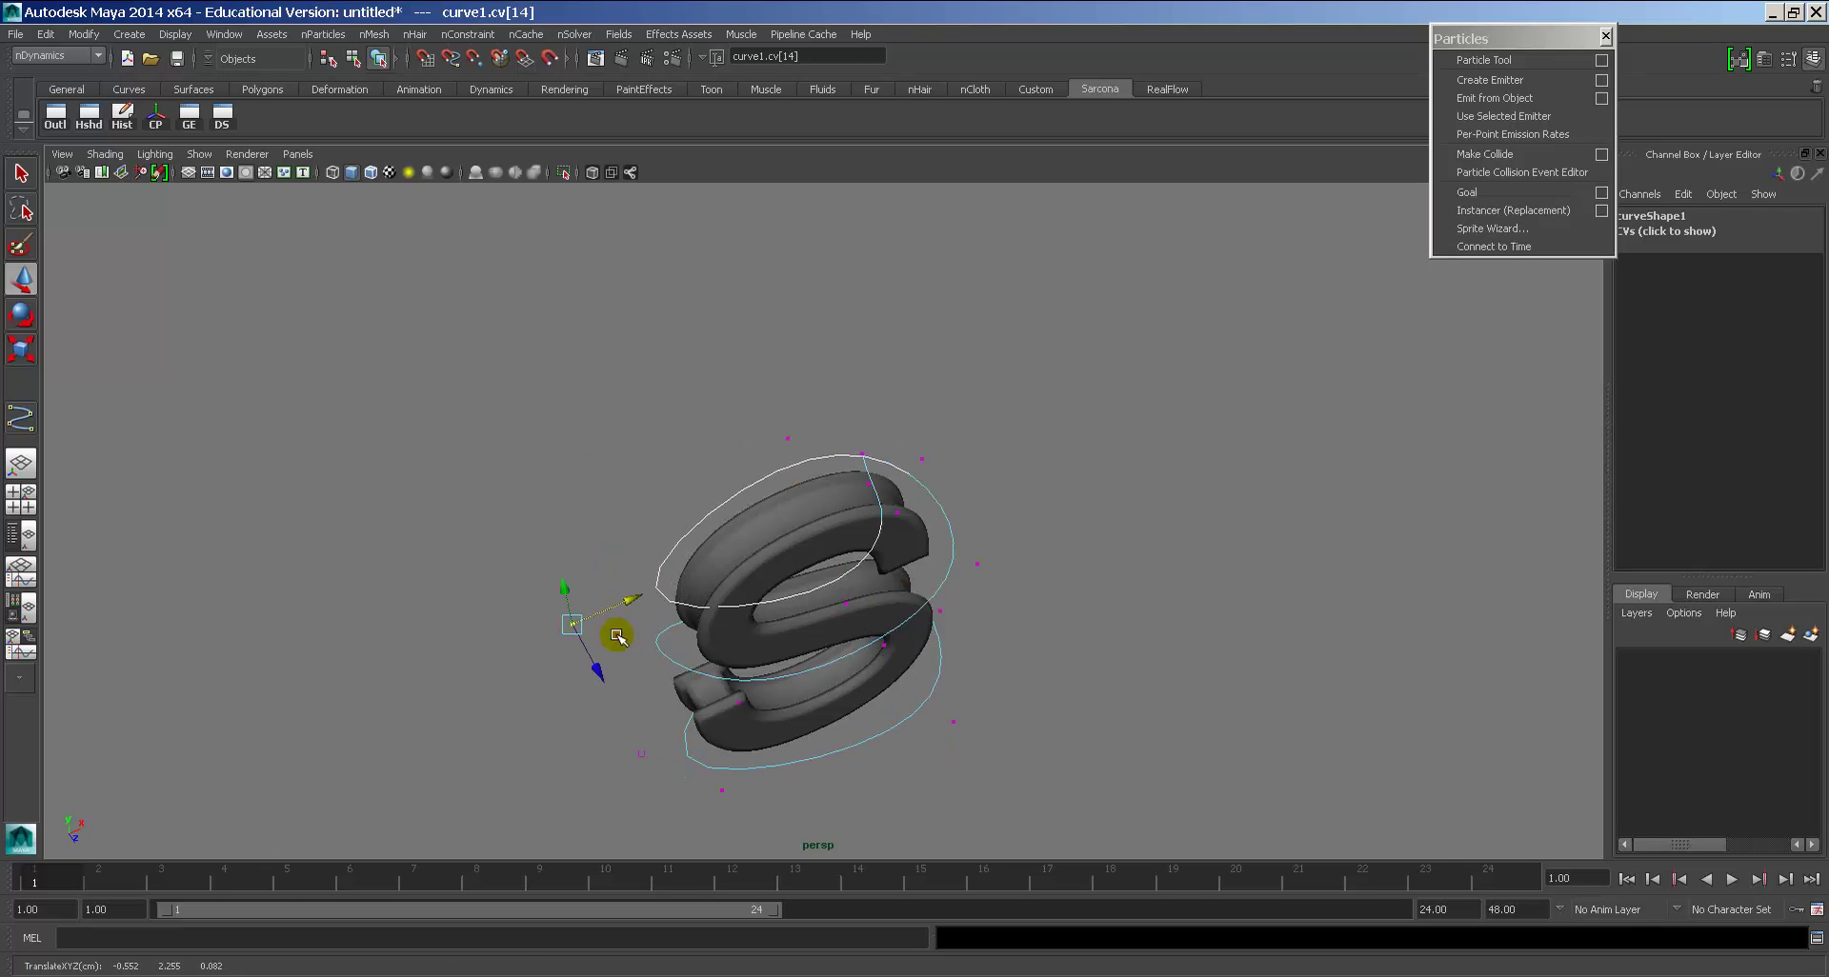
{"action": "left_click_drag", "start_coordinate": [602, 669], "coordinate": [779, 545]}
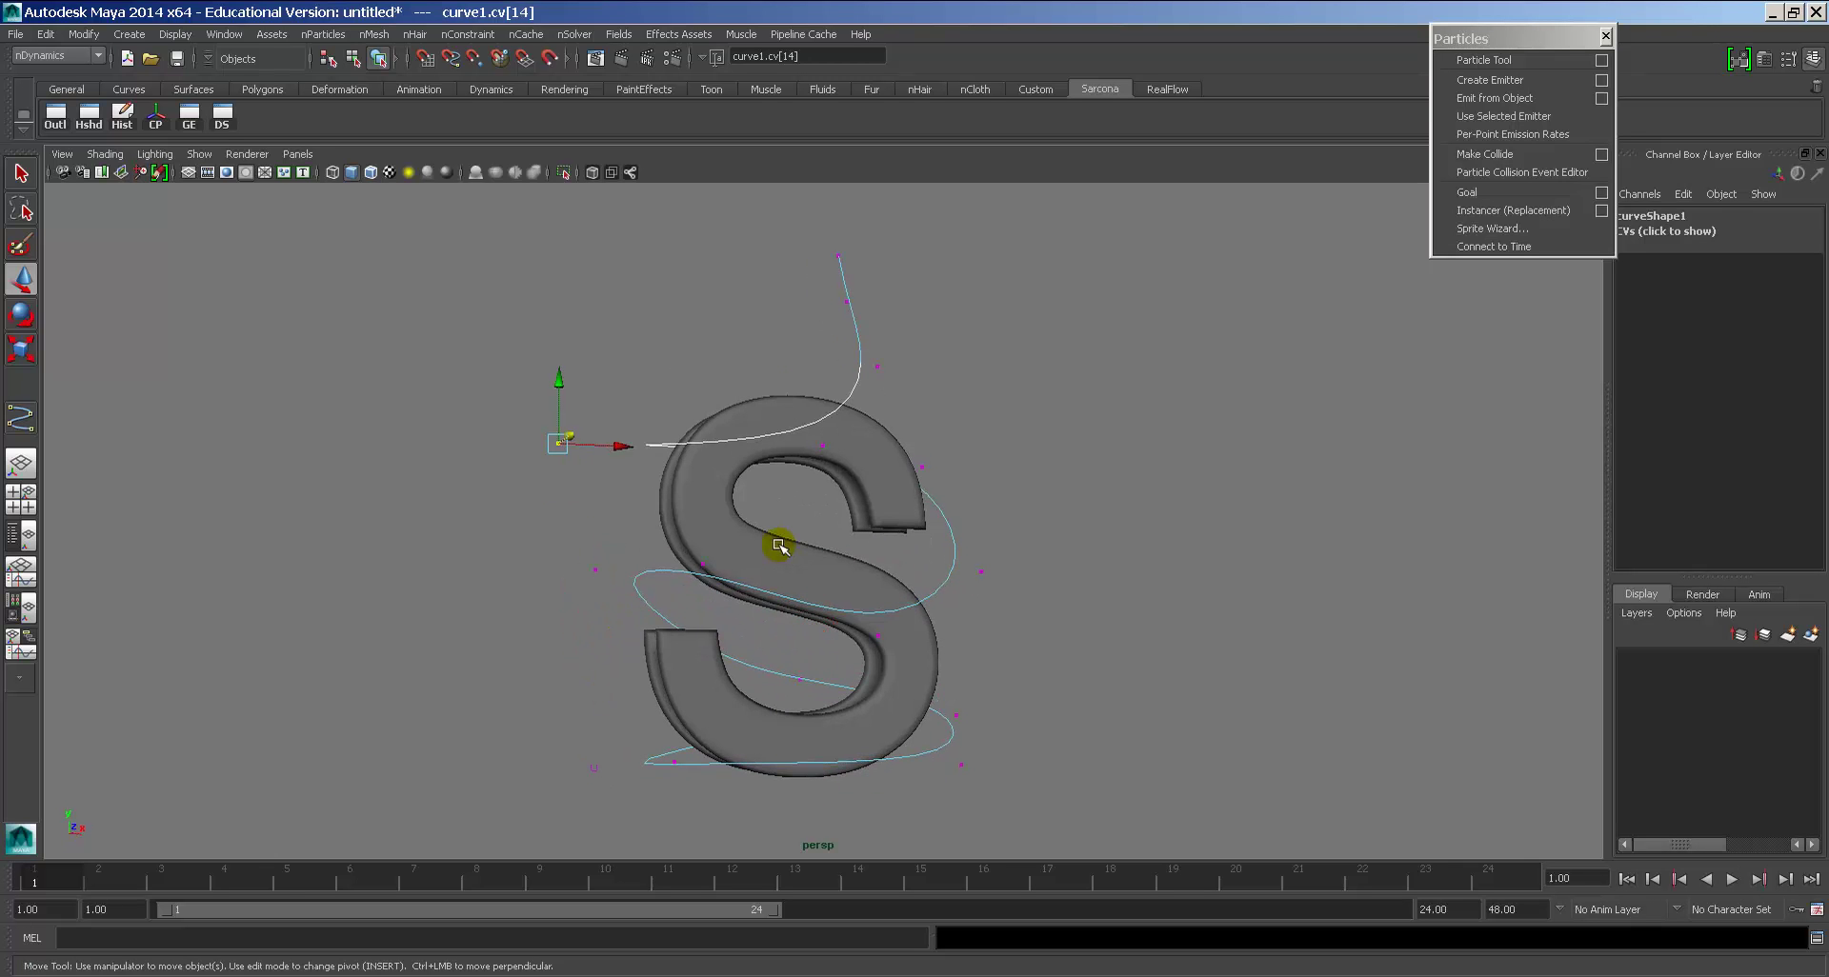
{"action": "key", "text": "F8"}
{"action": "key", "text": "F8"}
{"action": "left_click", "coordinate": [1018, 536]}
{"action": "left_click_drag", "start_coordinate": [1015, 538], "coordinate": [968, 540], "text": "alt"}
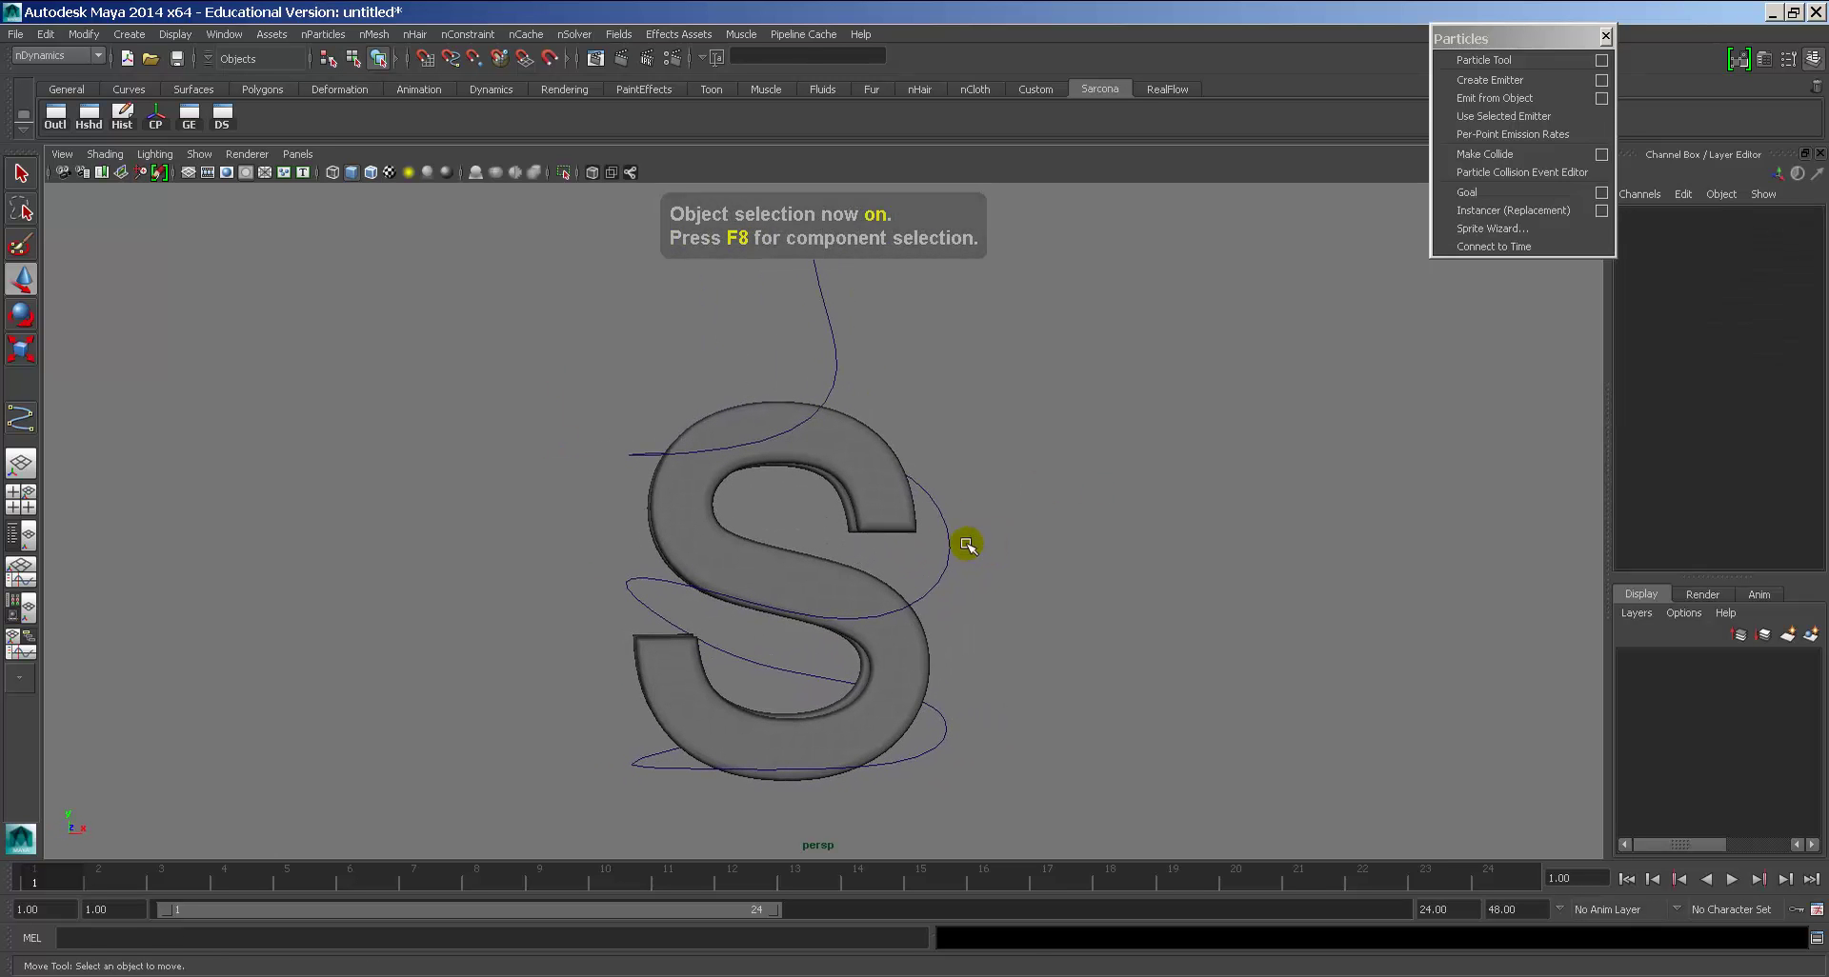
{"action": "left_click", "coordinate": [949, 536]}
{"action": "key", "text": "F8"}
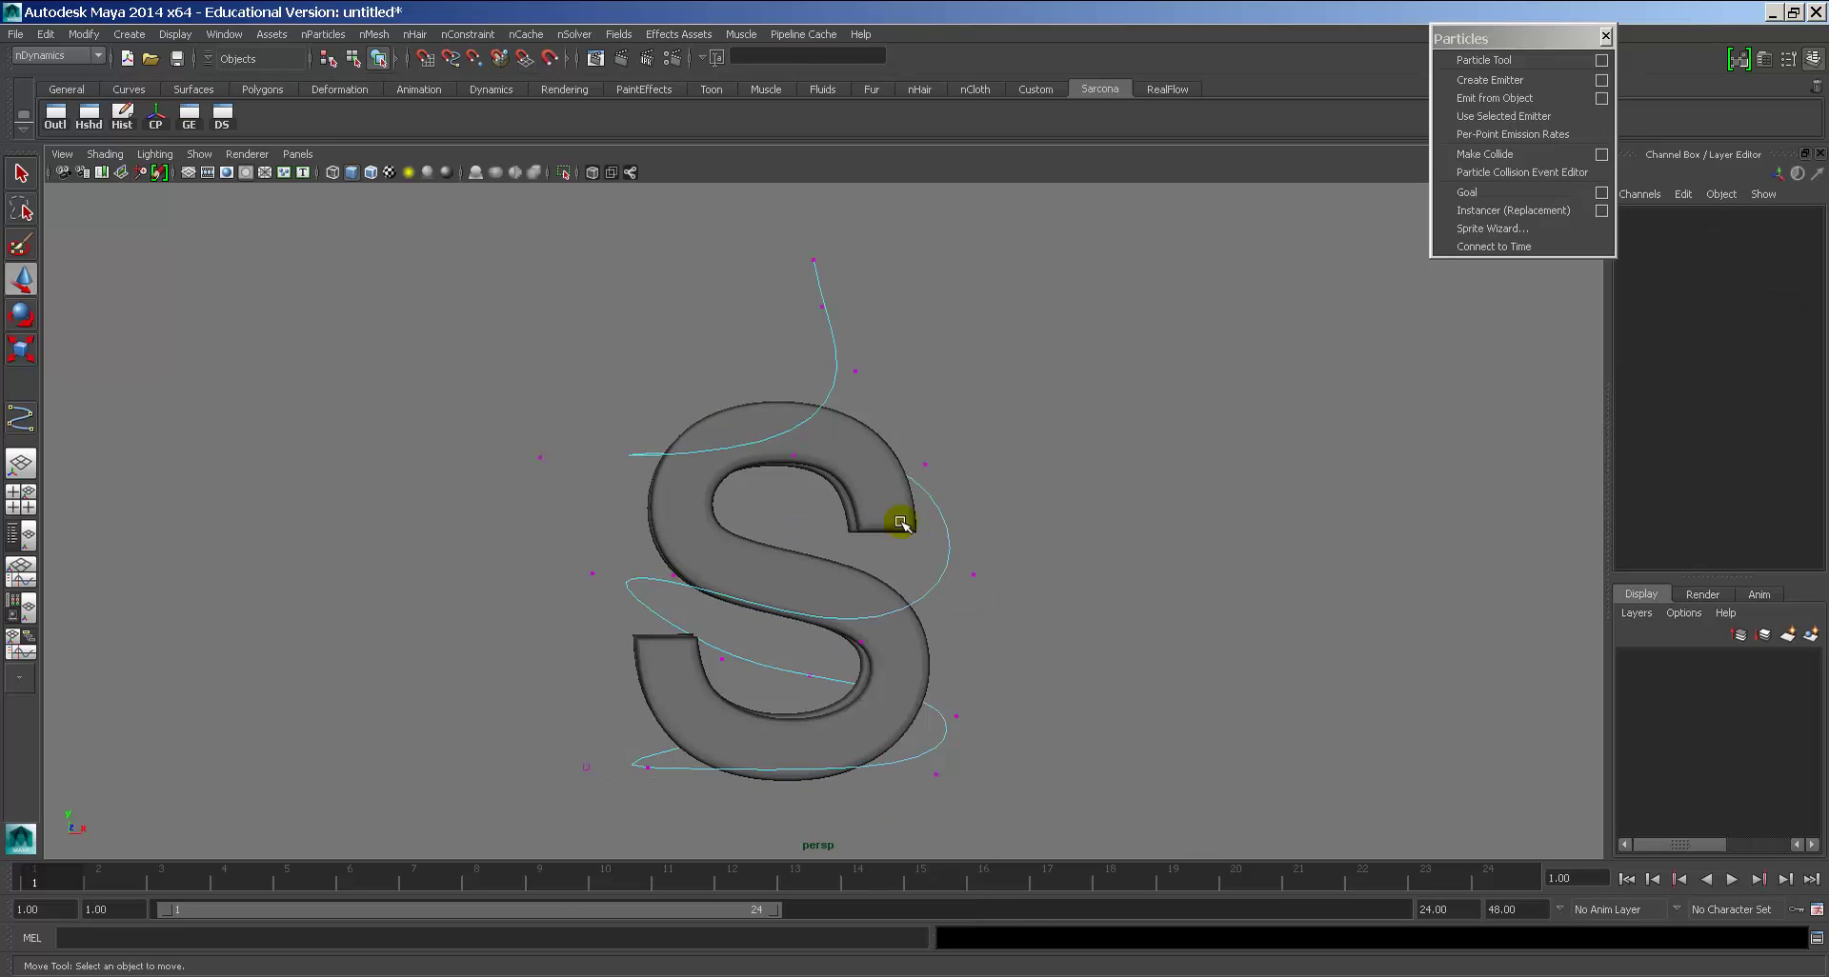
Step: In wireframe display, lower the control point hidden behind the top of the S, and restore the shaded display
{"action": "key", "text": "4"}
{"action": "left_click_drag", "start_coordinate": [836, 480], "coordinate": [822, 461], "text": "alt"}
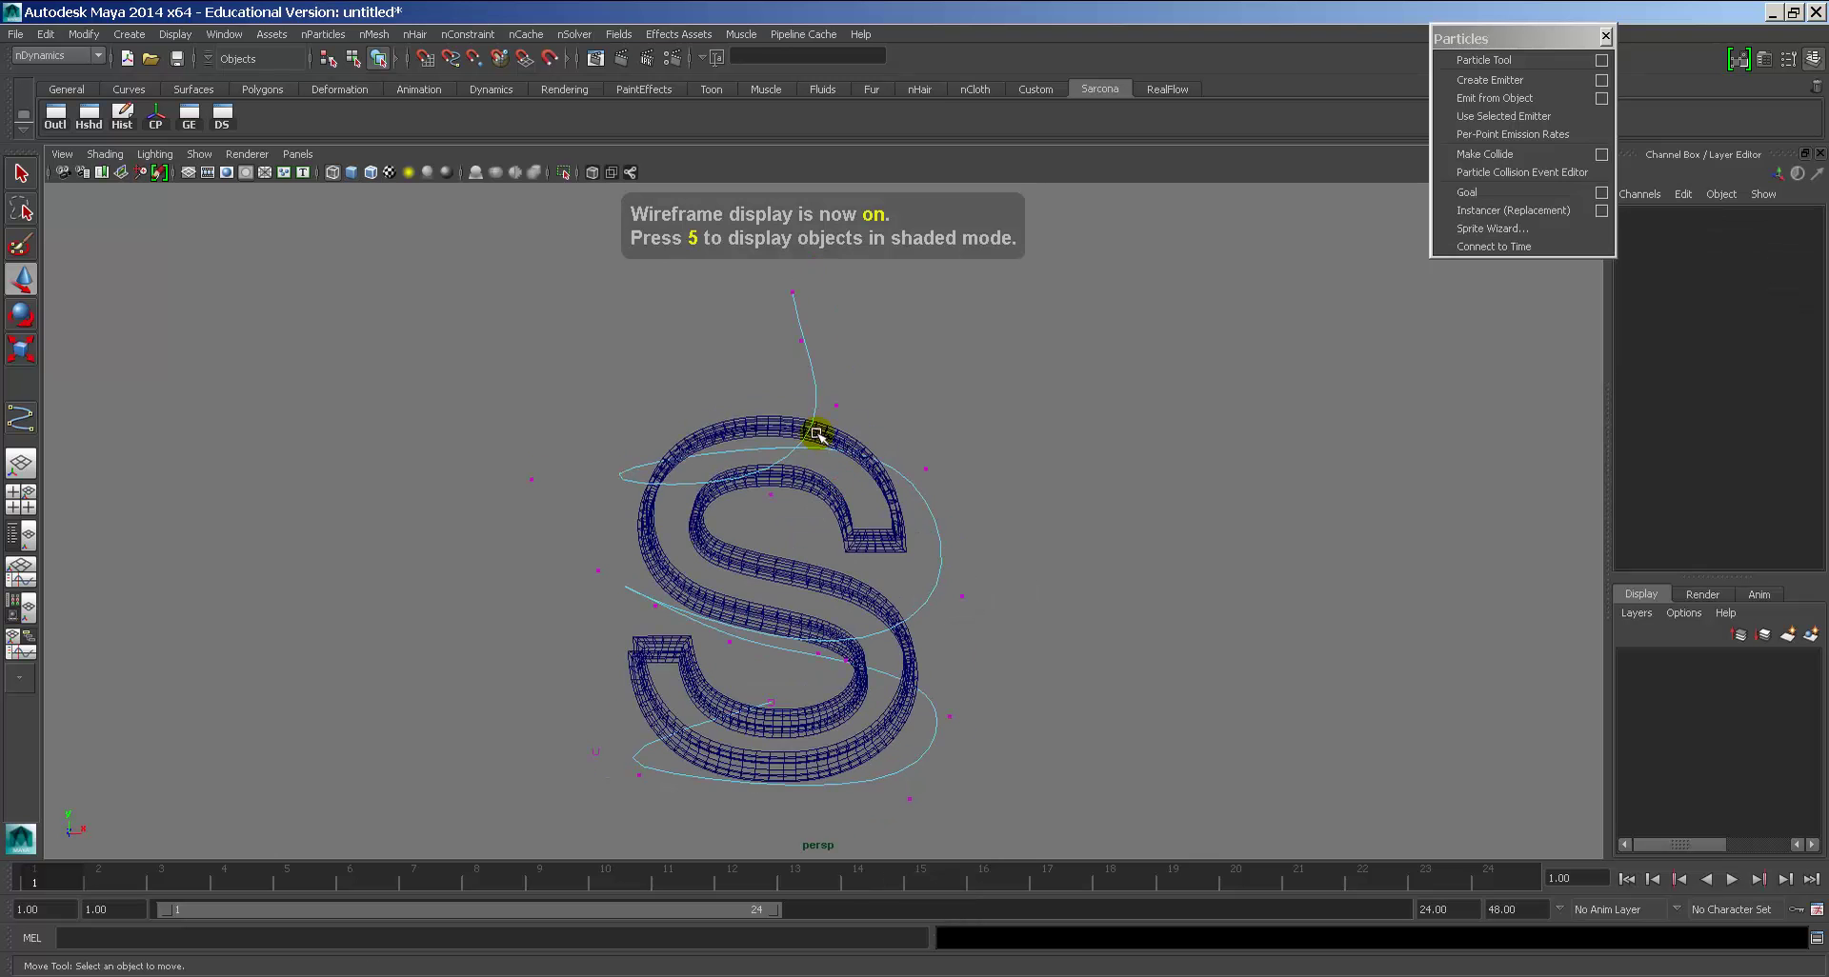
{"action": "left_click", "coordinate": [817, 434]}
{"action": "left_click_drag", "start_coordinate": [813, 380], "coordinate": [815, 449]}
{"action": "key", "text": "6"}
{"action": "left_click_drag", "start_coordinate": [819, 571], "coordinate": [829, 436], "text": "alt"}
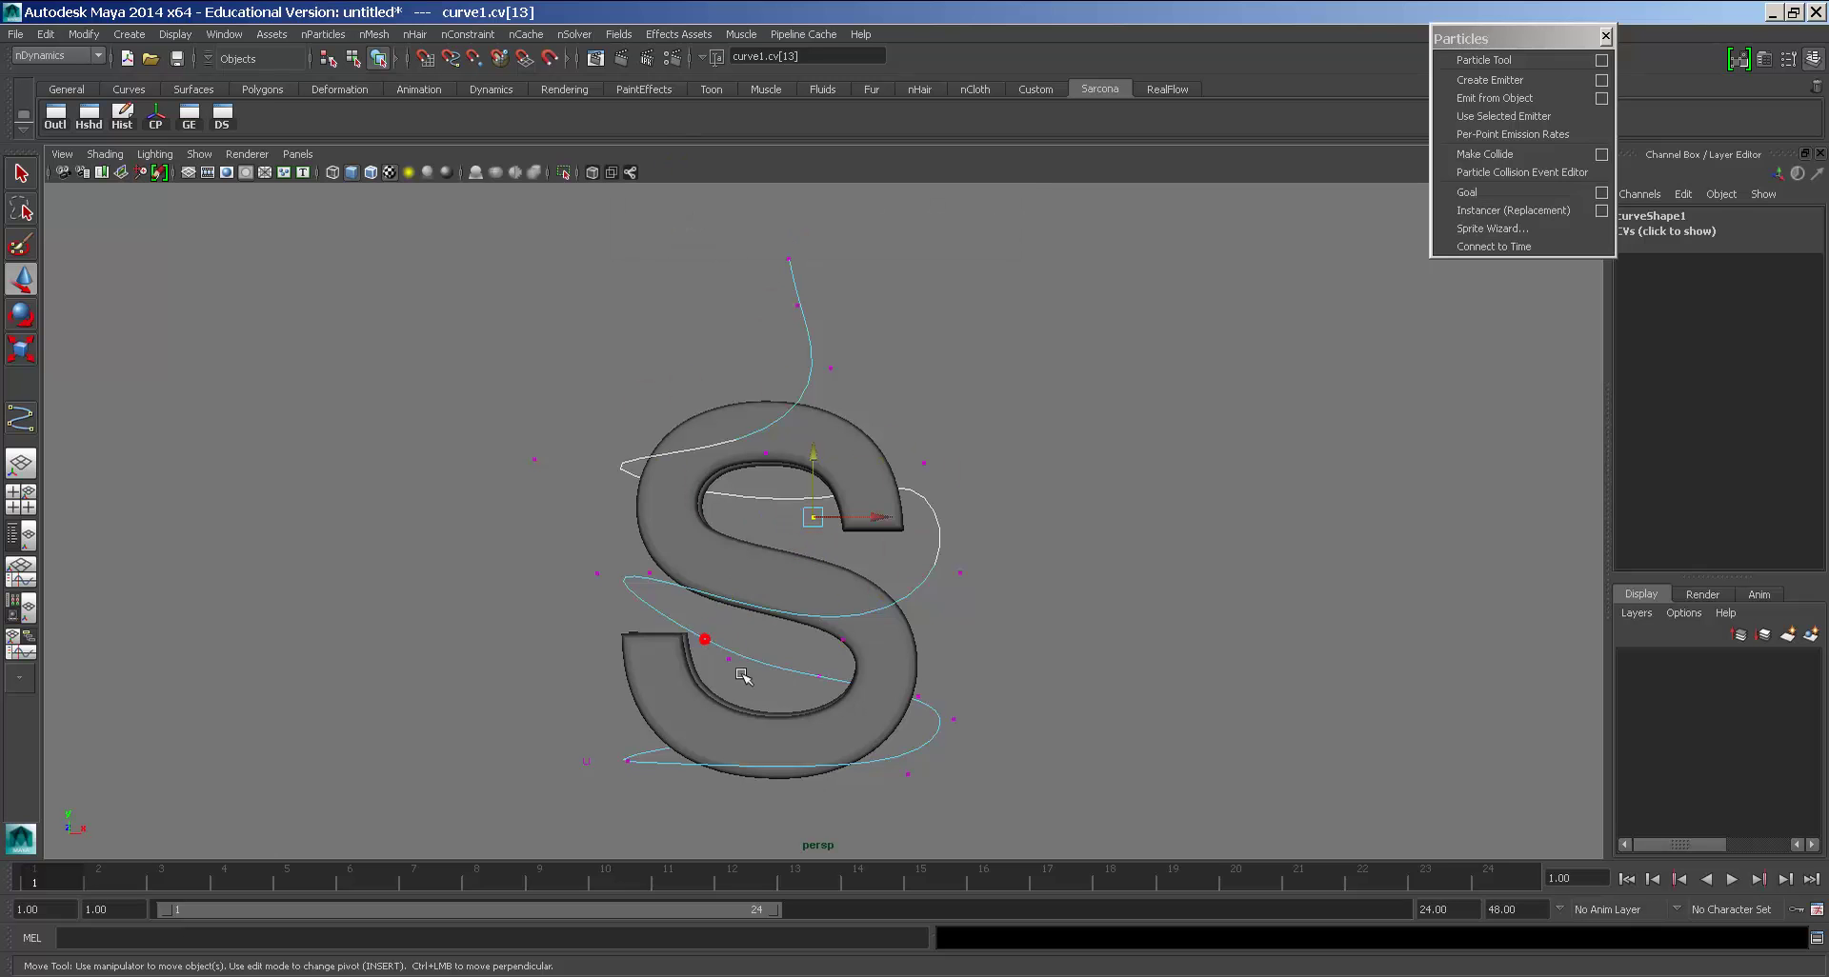
Step: Lower the three control points around the lower left of the S and the next one behind it, and return to object selection
{"action": "left_click_drag", "start_coordinate": [742, 675], "coordinate": [745, 678]}
{"action": "left_click_drag", "start_coordinate": [597, 563], "coordinate": [653, 597], "text": "shift"}
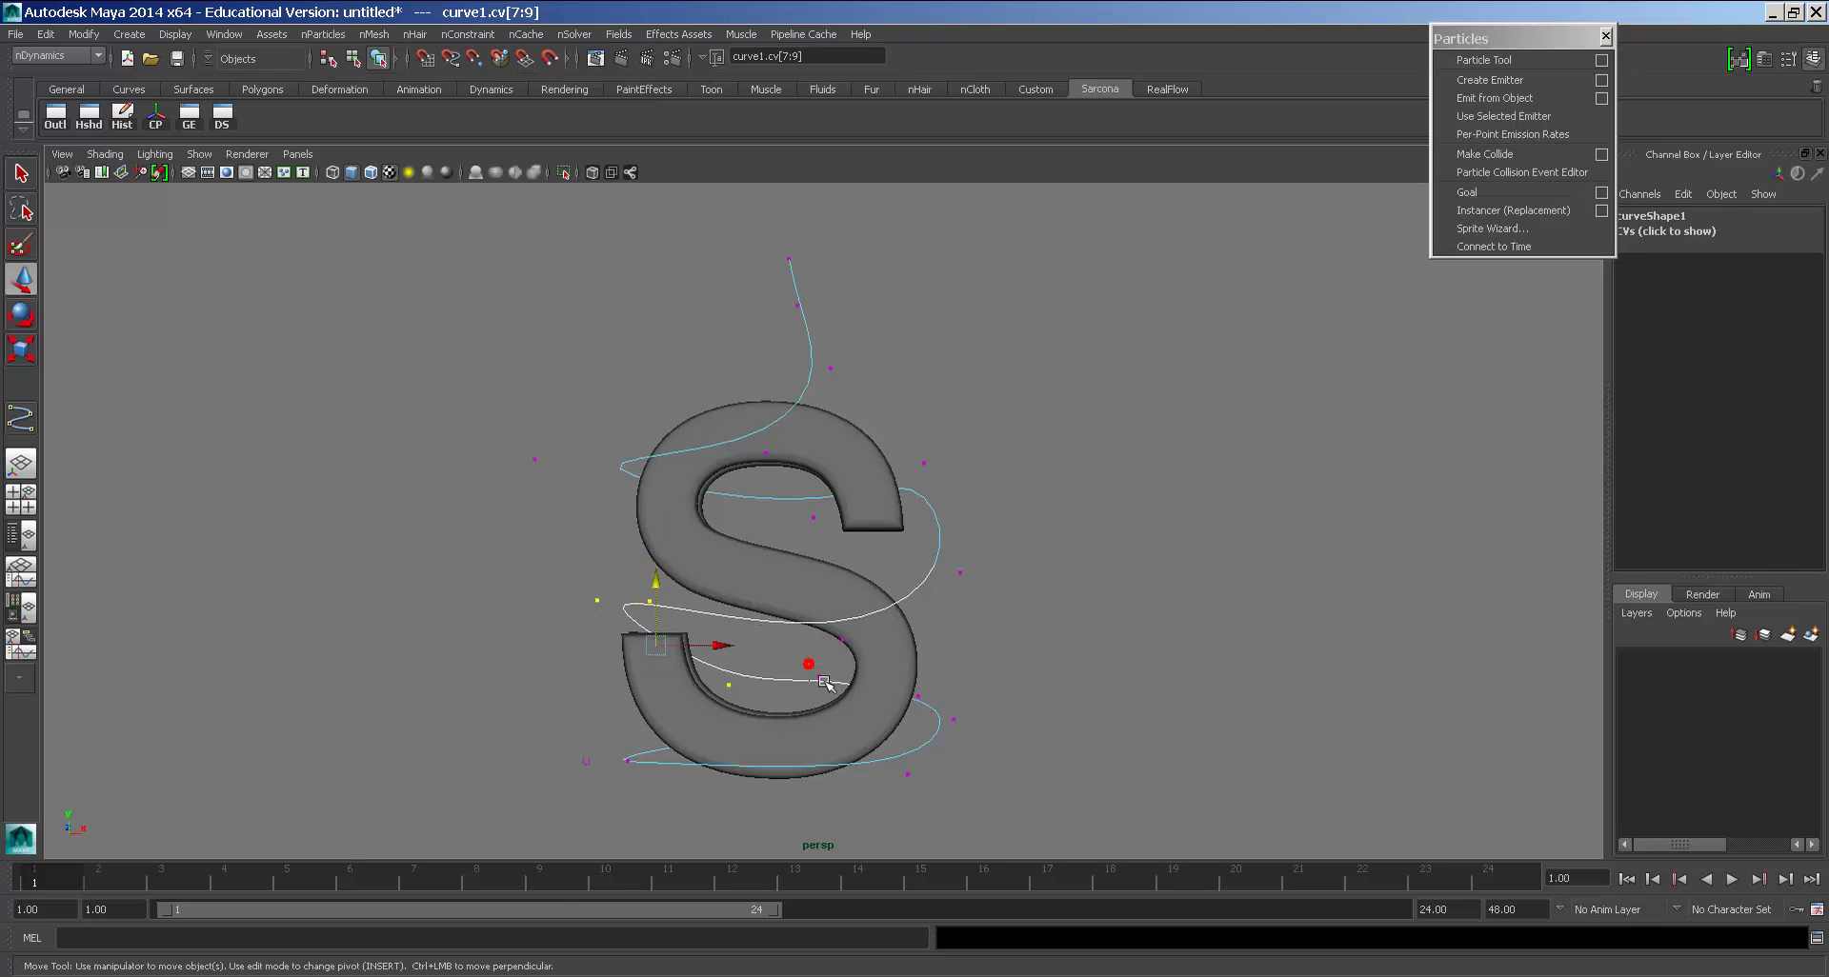
{"action": "left_click_drag", "start_coordinate": [808, 664], "coordinate": [829, 688]}
{"action": "left_click_drag", "start_coordinate": [820, 626], "coordinate": [820, 644]}
{"action": "left_click_drag", "start_coordinate": [712, 673], "coordinate": [857, 645]}
{"action": "key", "text": "F8"}
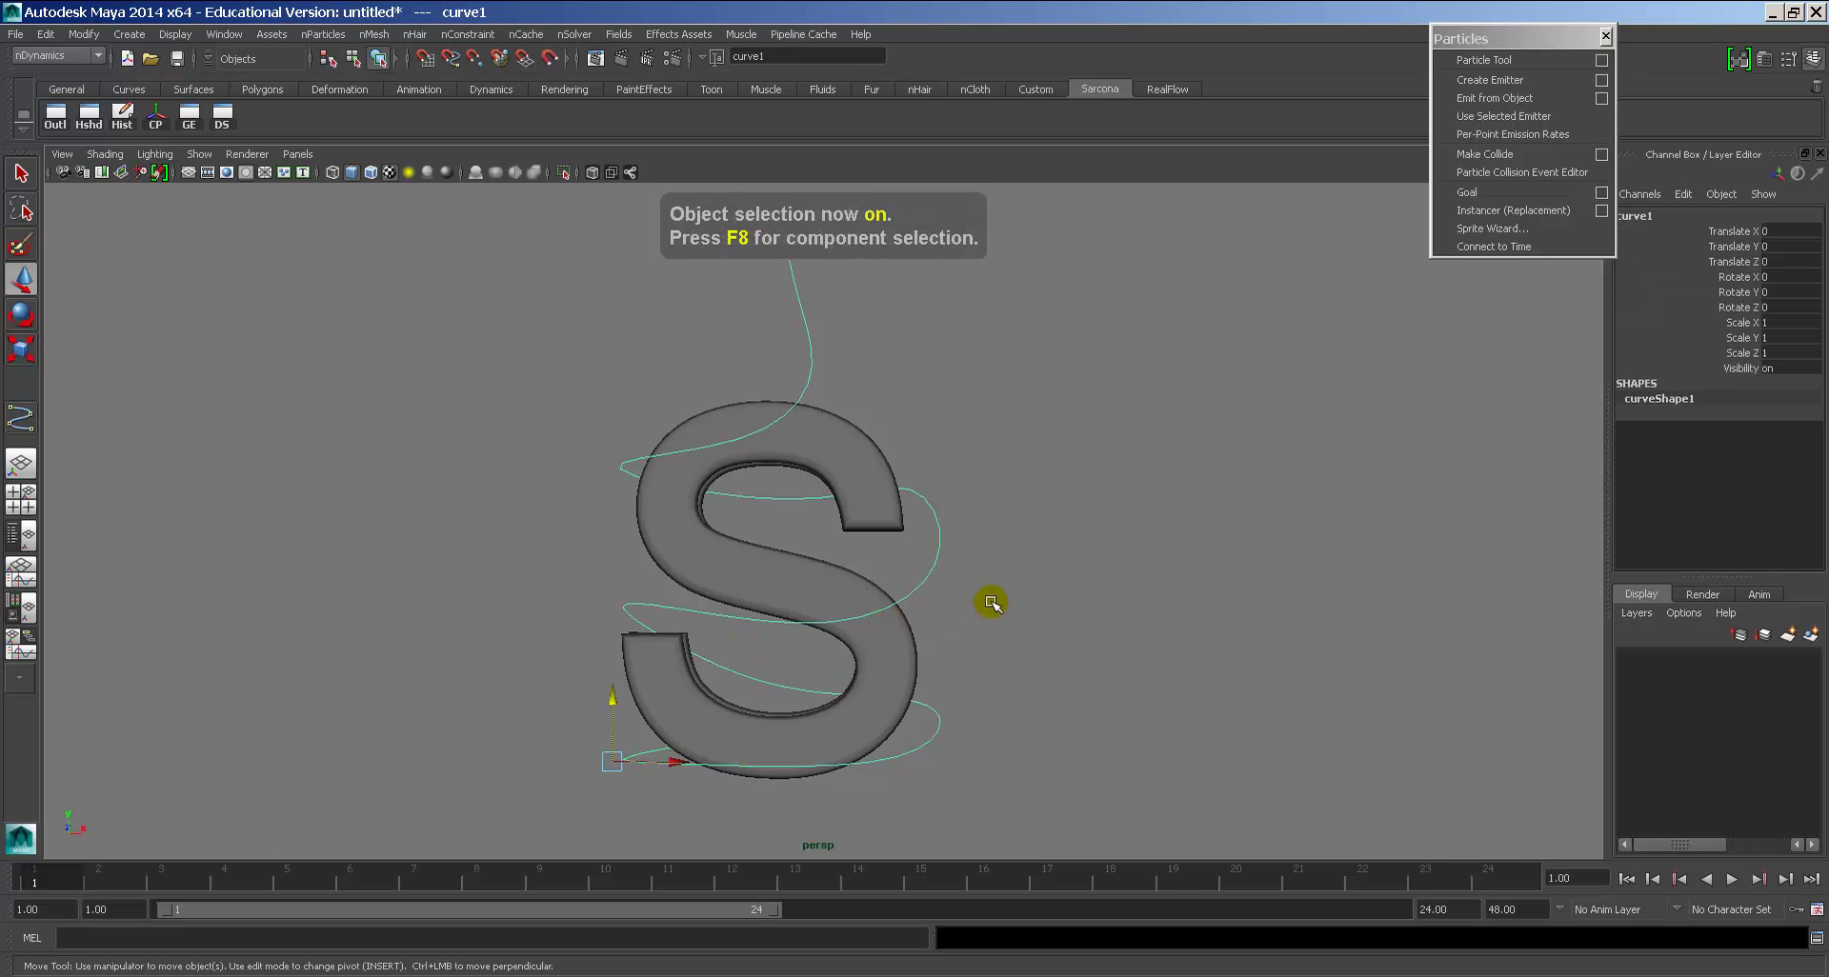
{"action": "left_click_drag", "start_coordinate": [989, 602], "coordinate": [917, 601], "text": "alt"}
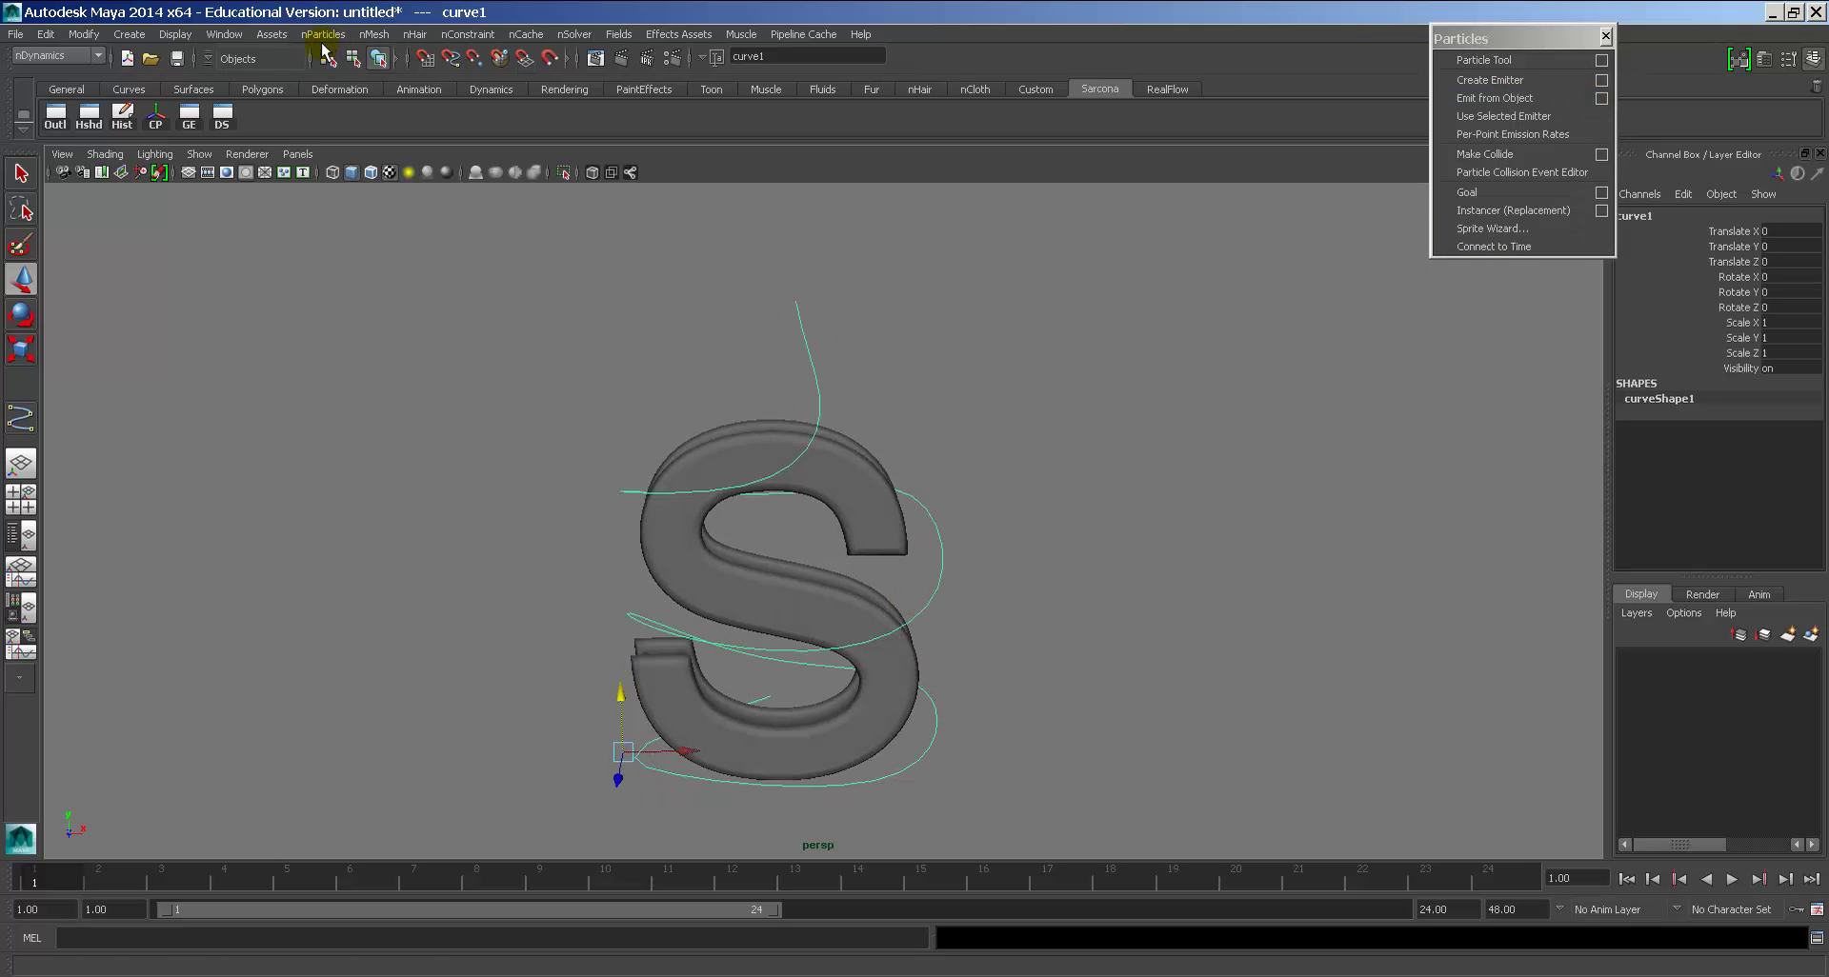
Step: Switch to the Dynamics menu set, and create an Omni emitter with a rate of 100 particles per second and speed 1
{"action": "left_click", "coordinate": [65, 56]}
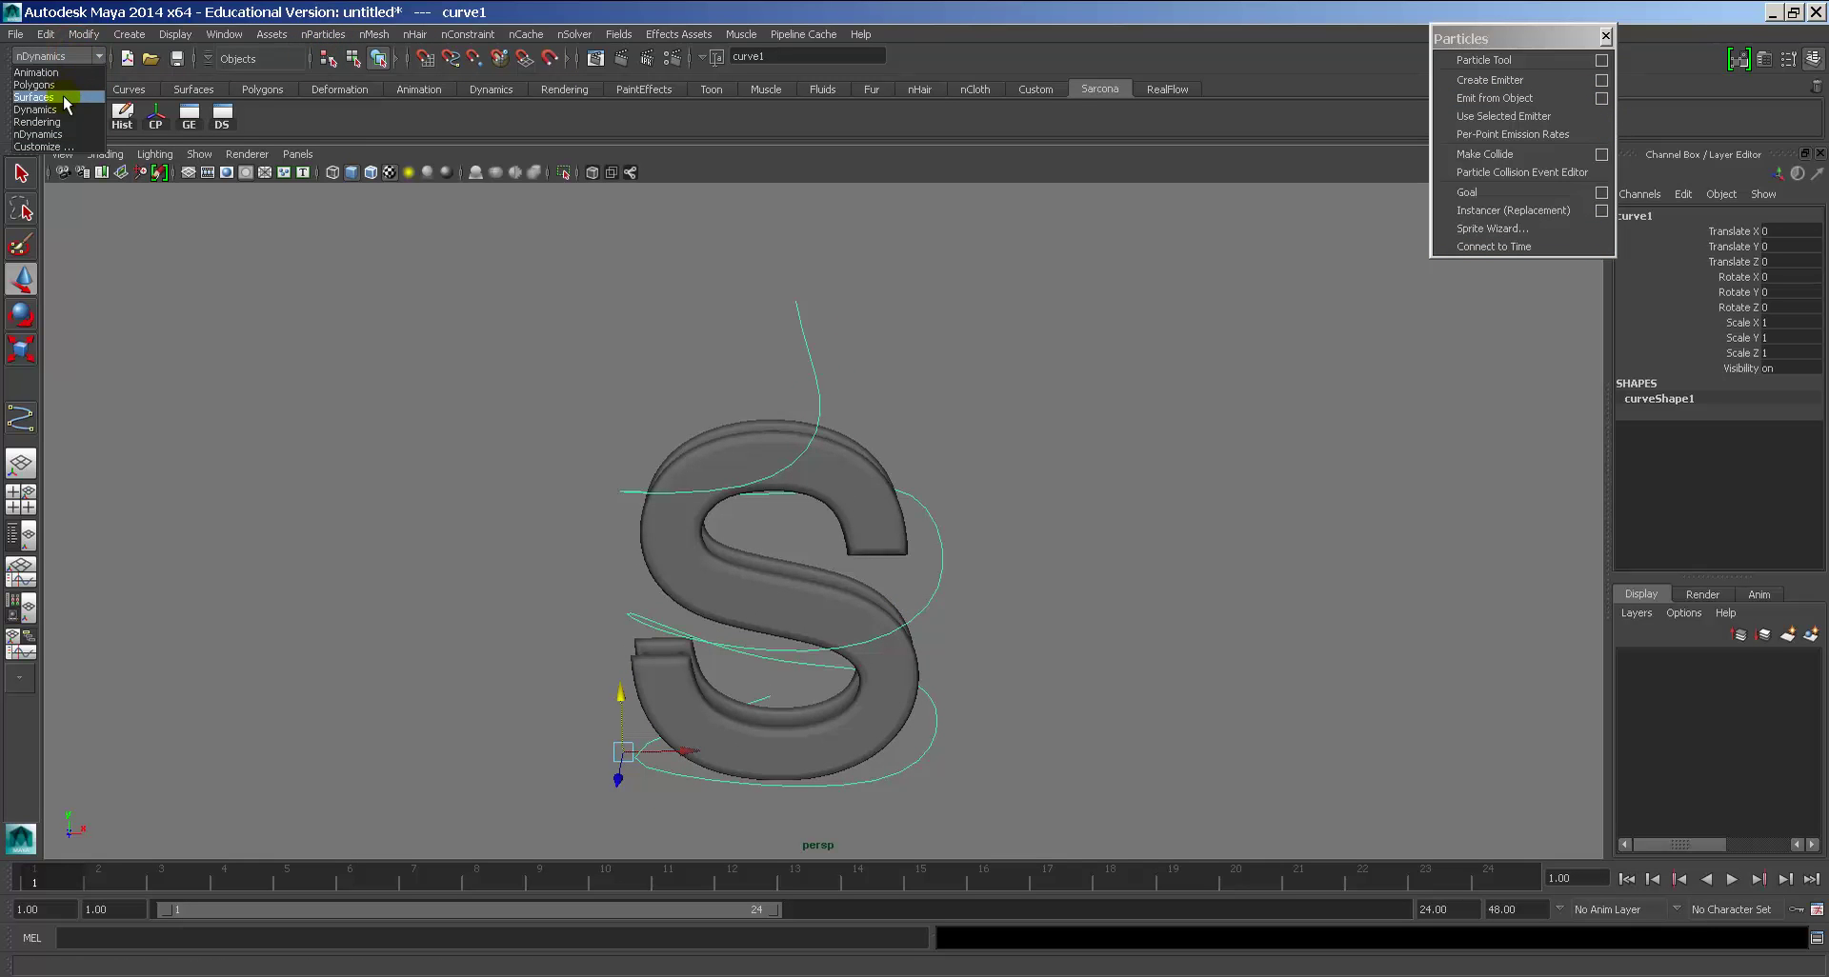
{"action": "left_click", "coordinate": [36, 109]}
{"action": "left_click", "coordinate": [317, 35]}
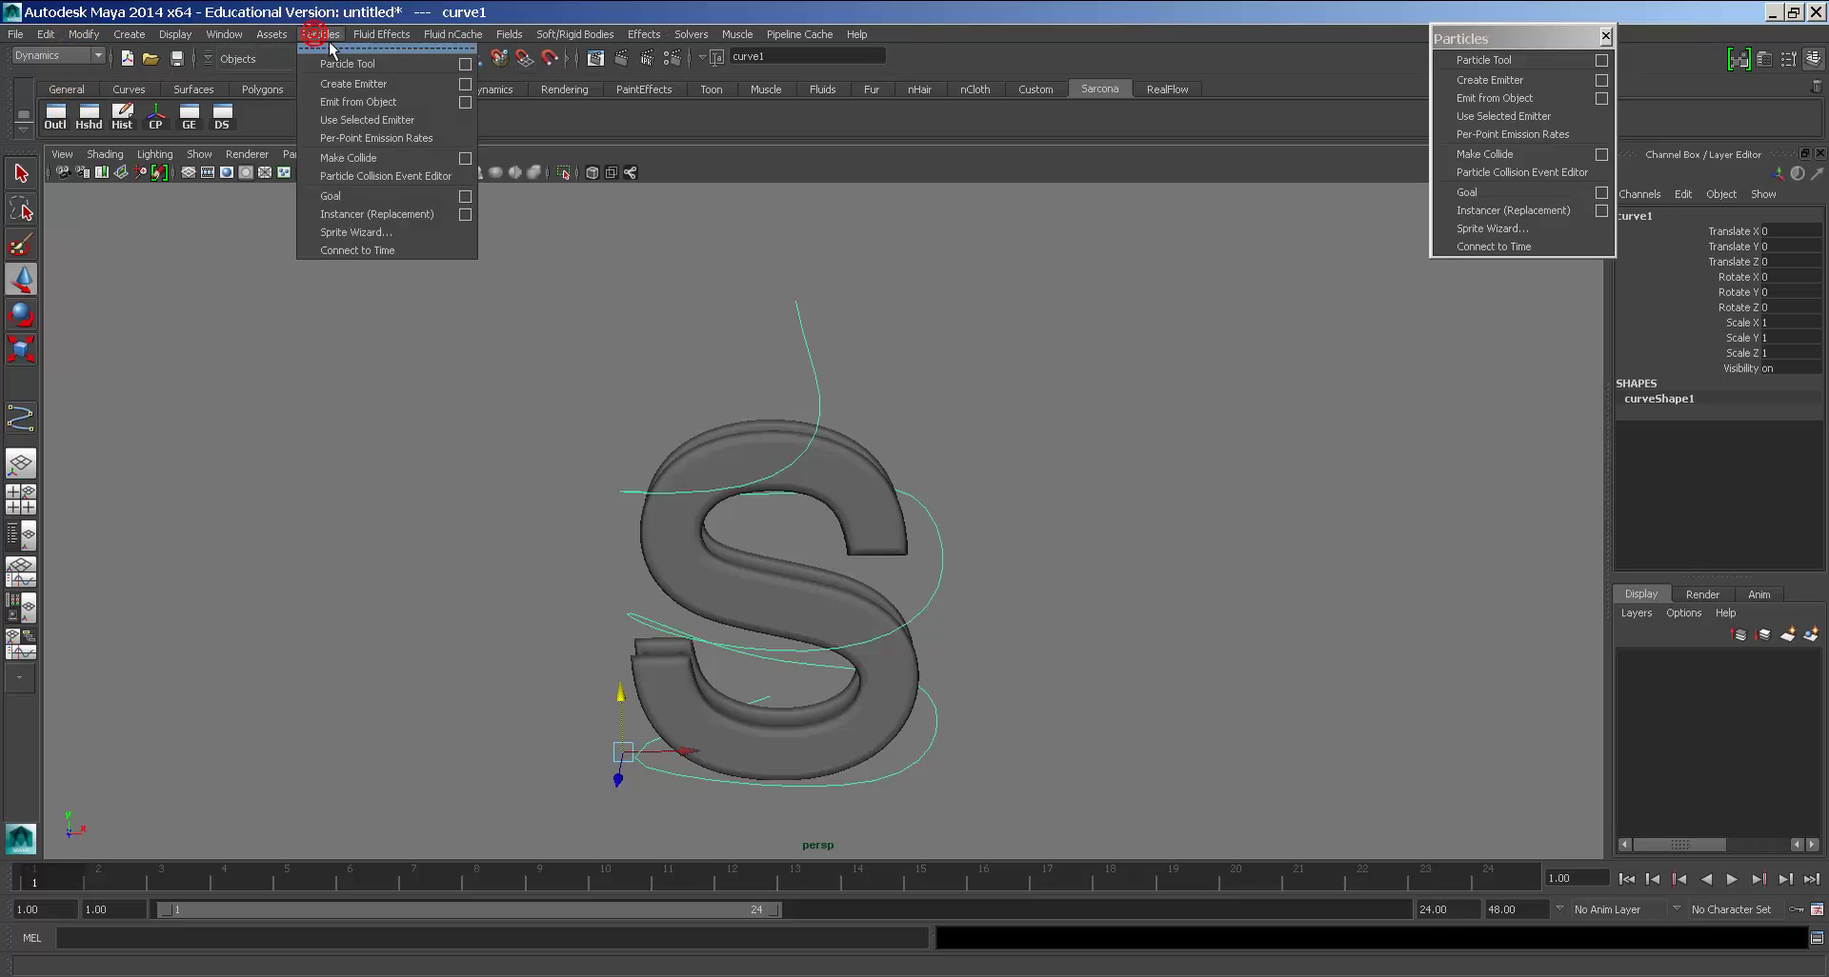
{"action": "left_click", "coordinate": [465, 85]}
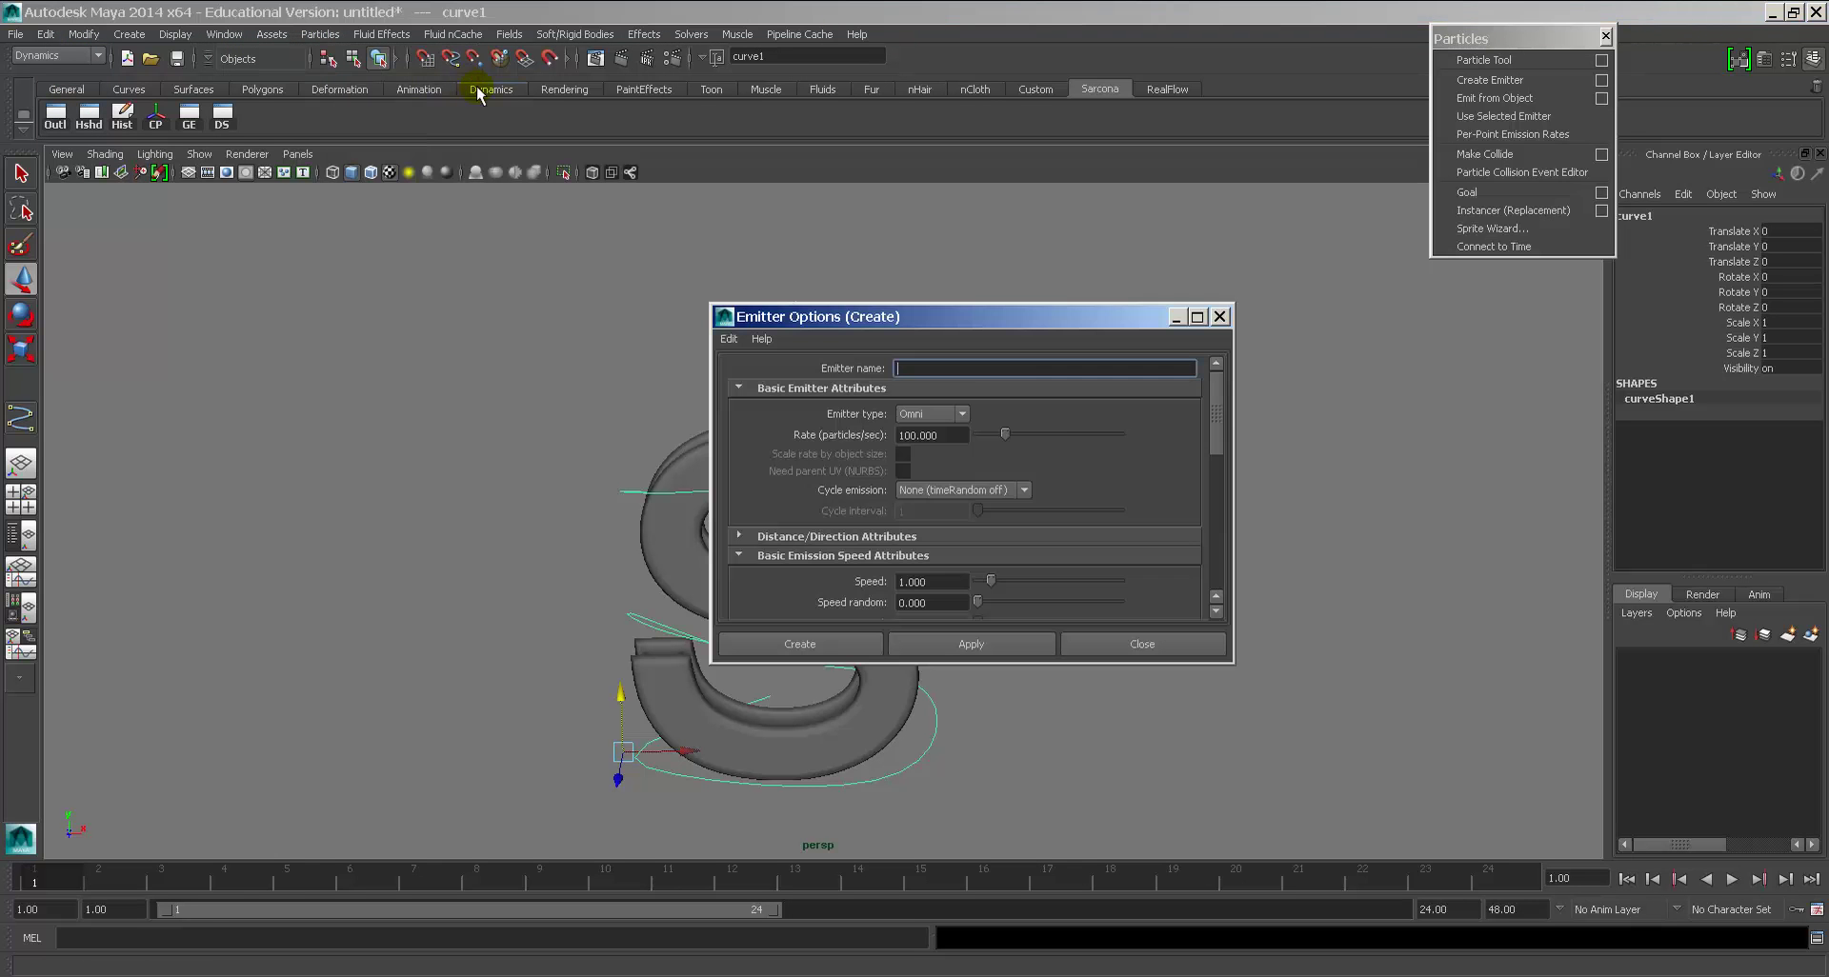
{"action": "left_click", "coordinate": [953, 413]}
{"action": "left_click", "coordinate": [958, 415]}
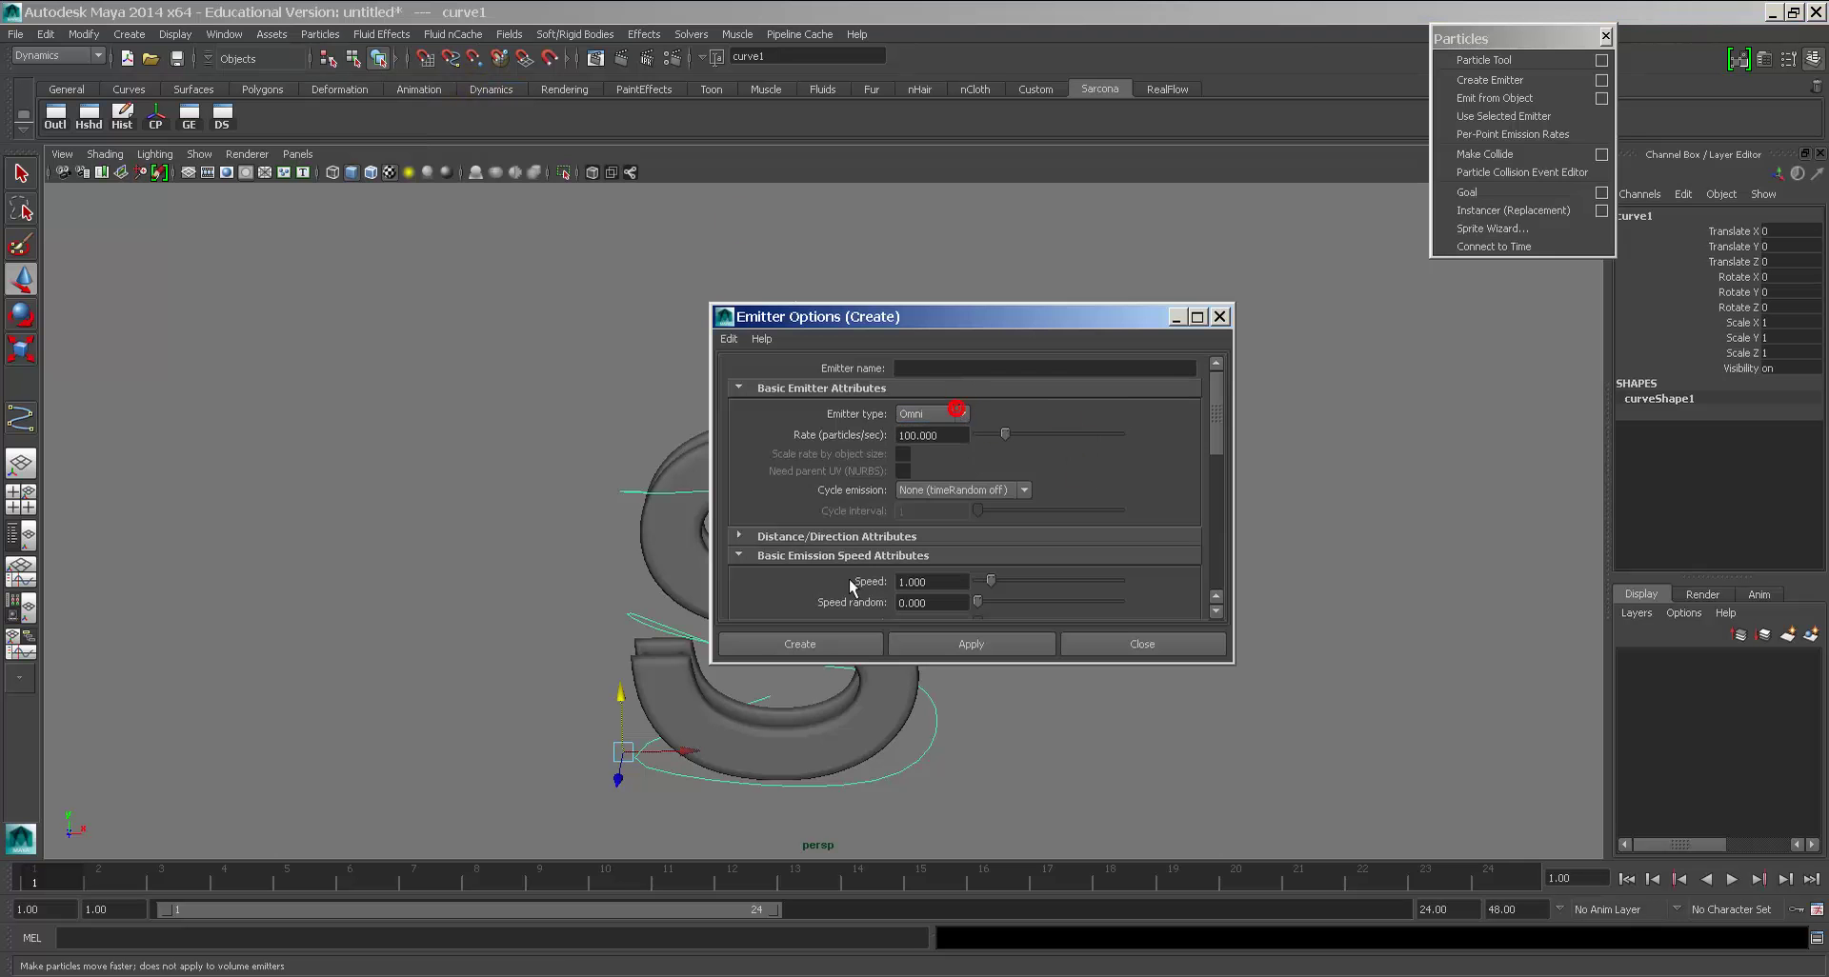
{"action": "left_click", "coordinate": [825, 649]}
Step: Add the spiral curve to the emitter selection, and switch to the Animation menu set
{"action": "left_click_drag", "start_coordinate": [645, 673], "coordinate": [943, 682], "text": "alt"}
{"action": "middle_click_drag", "start_coordinate": [892, 702], "coordinate": [714, 576], "text": "alt"}
{"action": "right_click_drag", "start_coordinate": [711, 576], "coordinate": [1049, 673], "text": "alt"}
{"action": "middle_click_drag", "start_coordinate": [988, 755], "coordinate": [1003, 560], "text": "alt"}
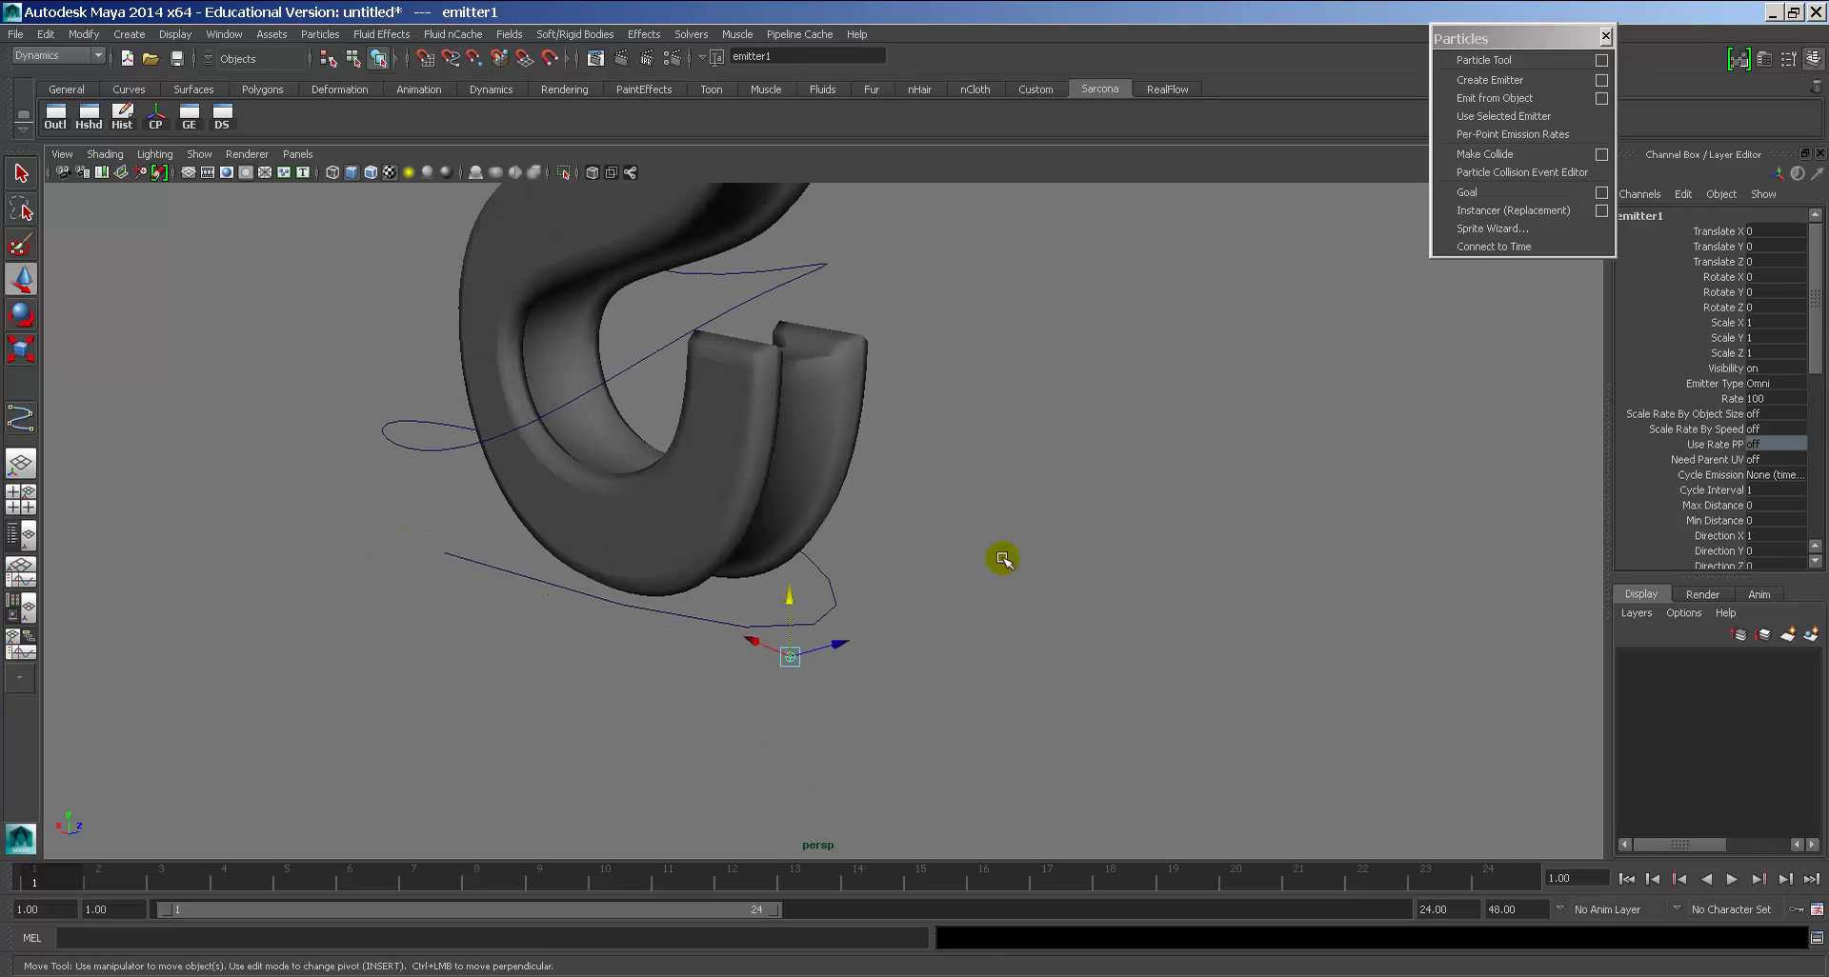
{"action": "left_click_drag", "start_coordinate": [1002, 559], "coordinate": [947, 604], "text": "alt"}
{"action": "left_click", "coordinate": [616, 596]}
{"action": "left_click_drag", "start_coordinate": [866, 665], "coordinate": [971, 726], "text": "alt"}
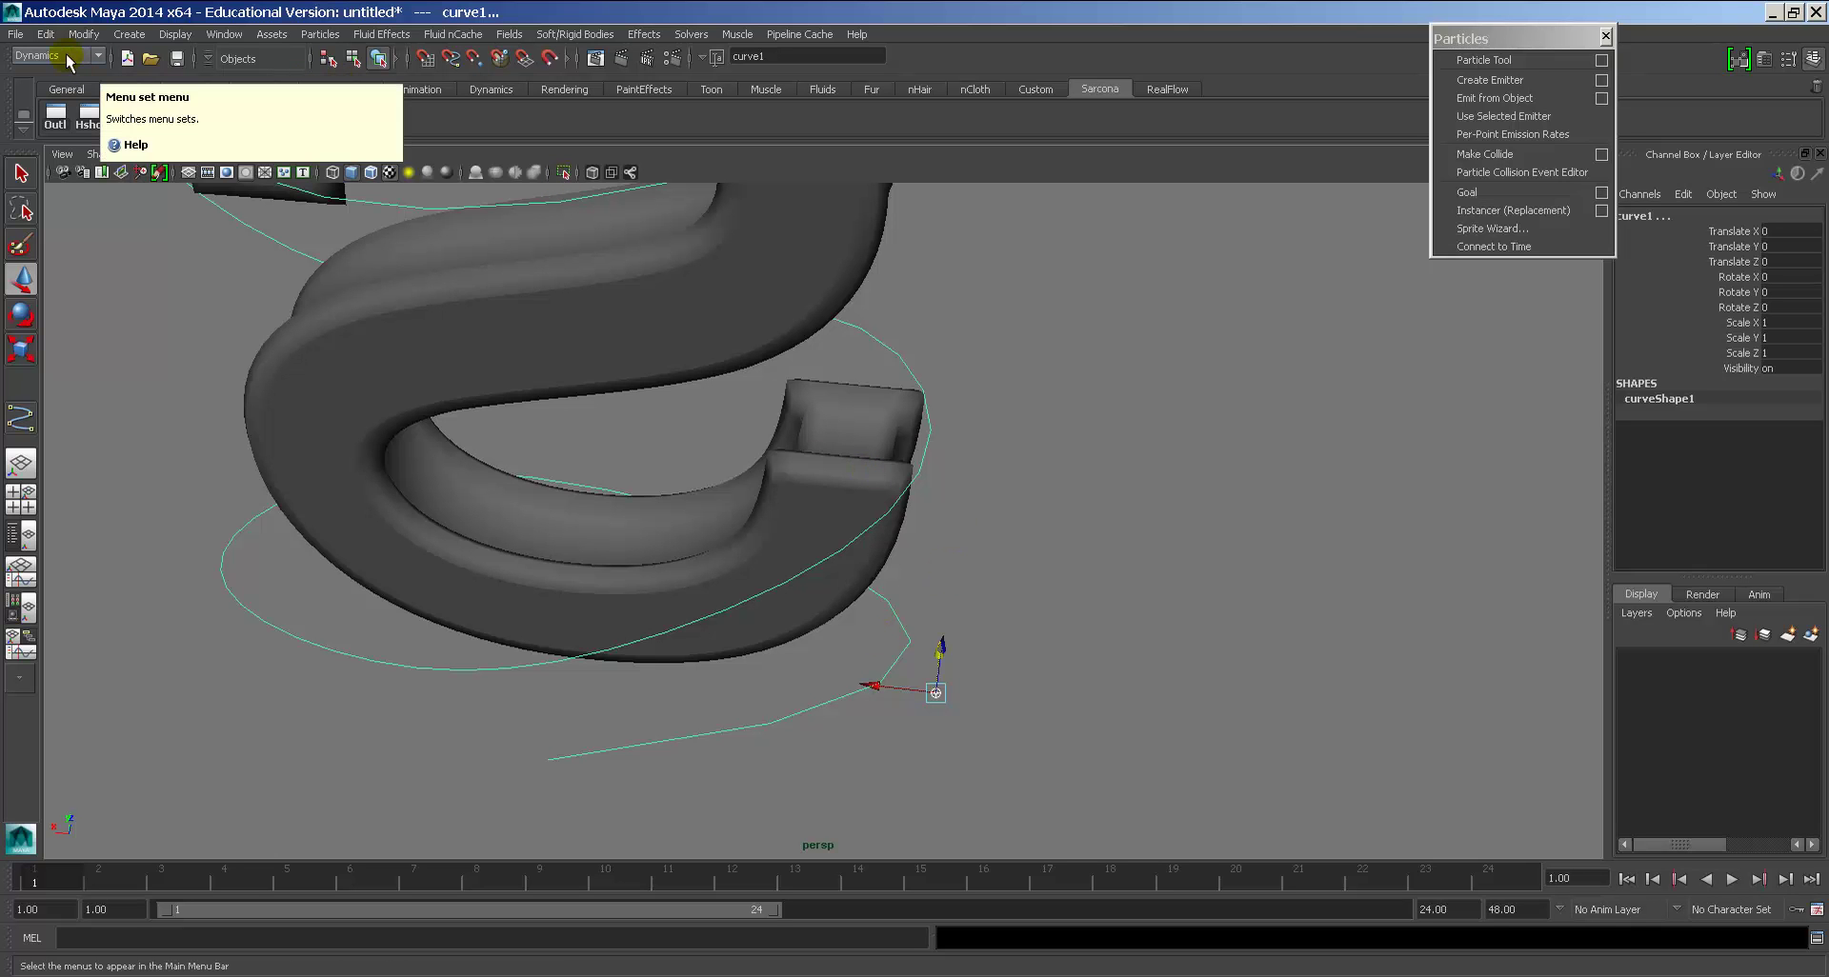
{"action": "left_click", "coordinate": [69, 55]}
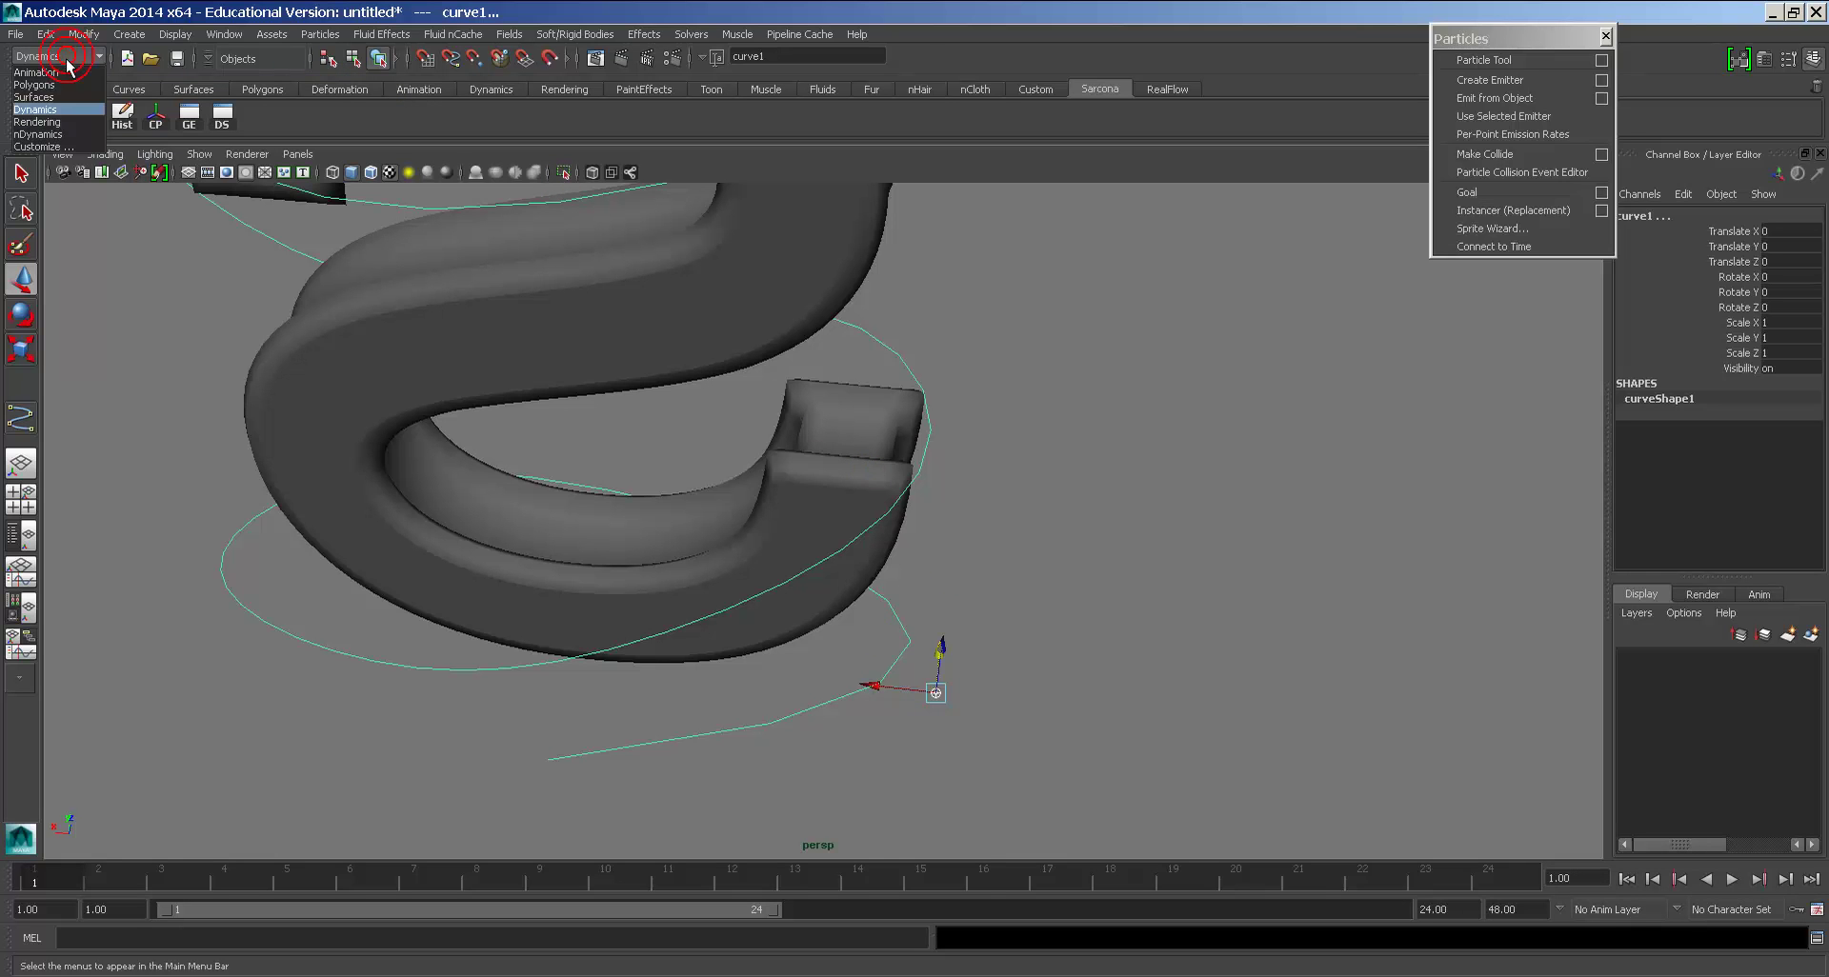
{"action": "left_click", "coordinate": [57, 72]}
Step: Open the Attach to Motion Path options for the selected emitter and curve
{"action": "left_click", "coordinate": [316, 34]}
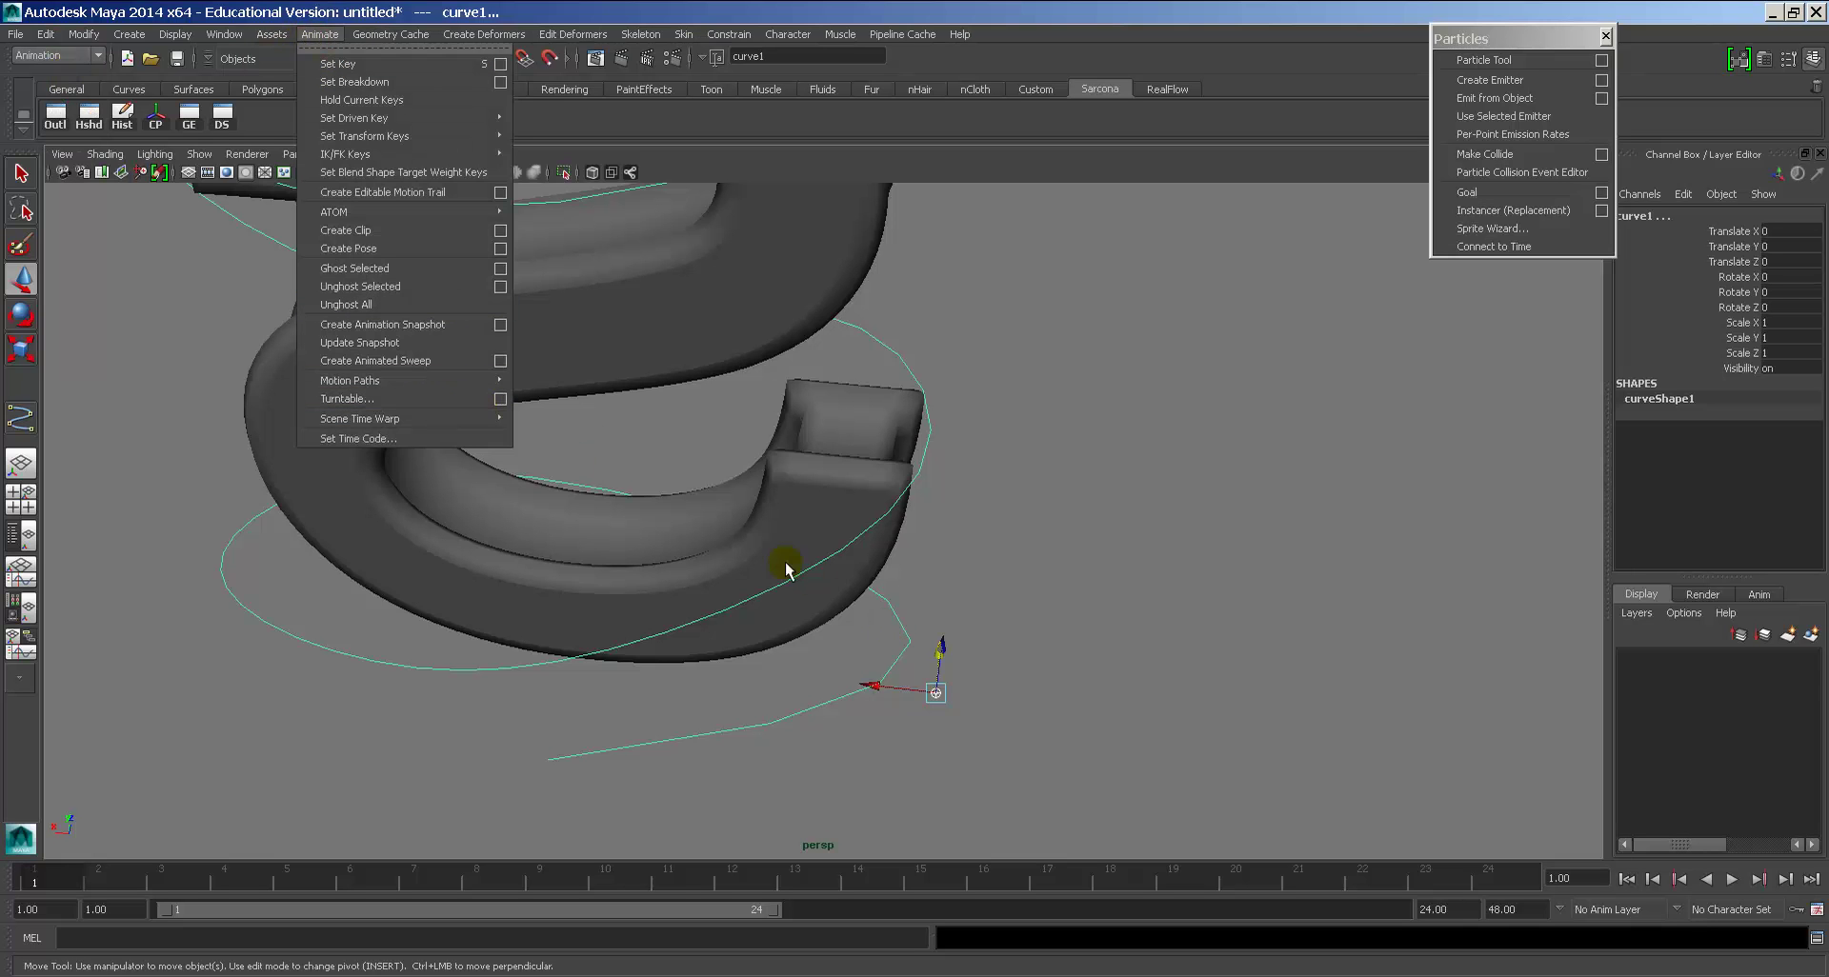
{"action": "left_click", "coordinate": [933, 681]}
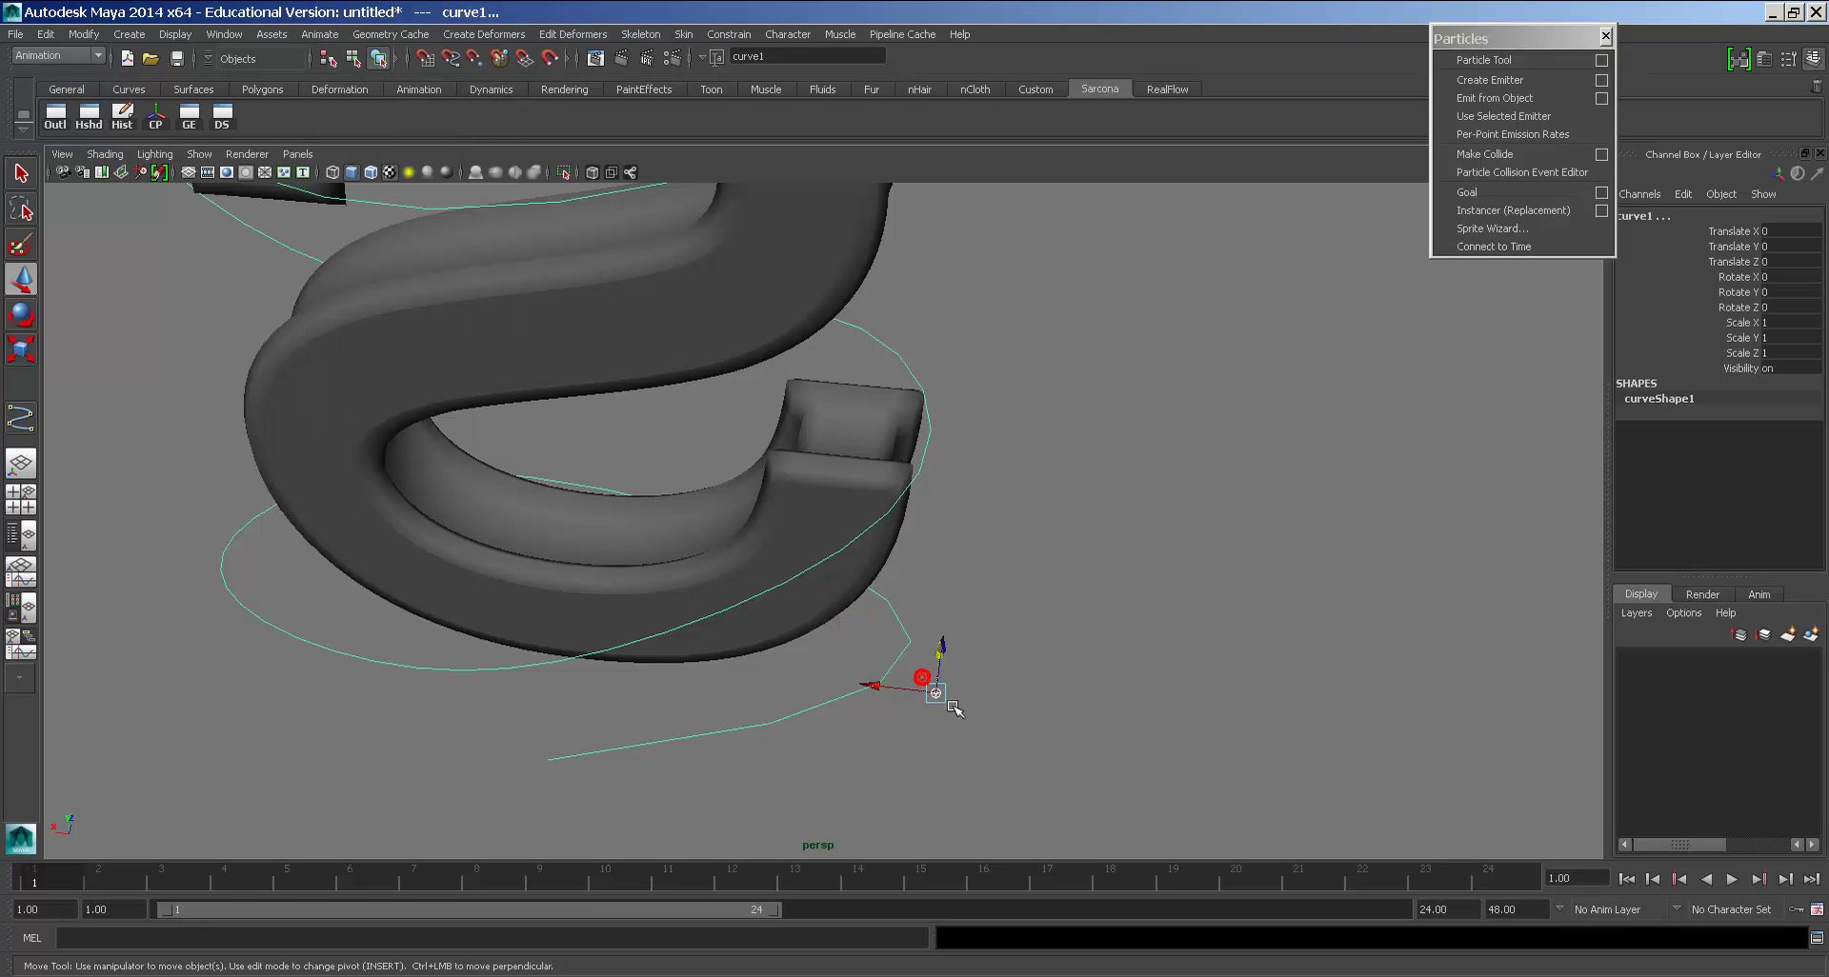
{"action": "left_click_drag", "start_coordinate": [922, 677], "coordinate": [954, 706]}
{"action": "left_click_drag", "start_coordinate": [776, 696], "coordinate": [732, 743], "text": "shift"}
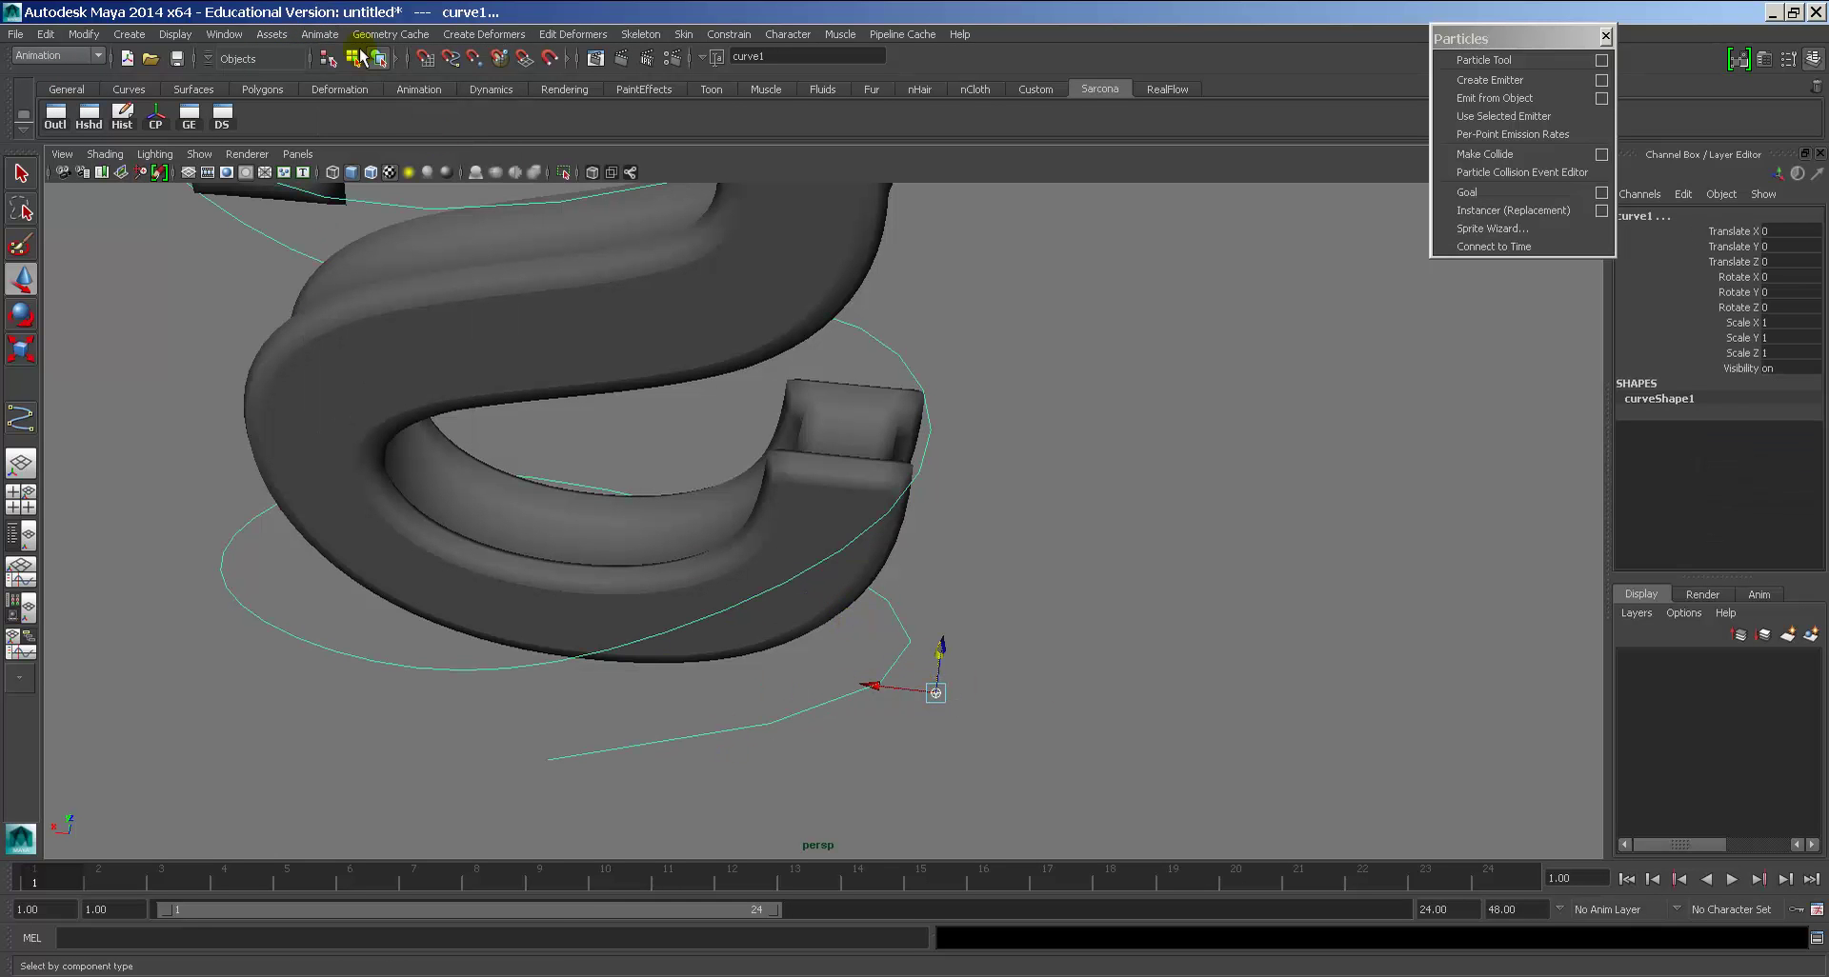
{"action": "left_click", "coordinate": [321, 34]}
{"action": "mouse_move", "coordinate": [463, 380]}
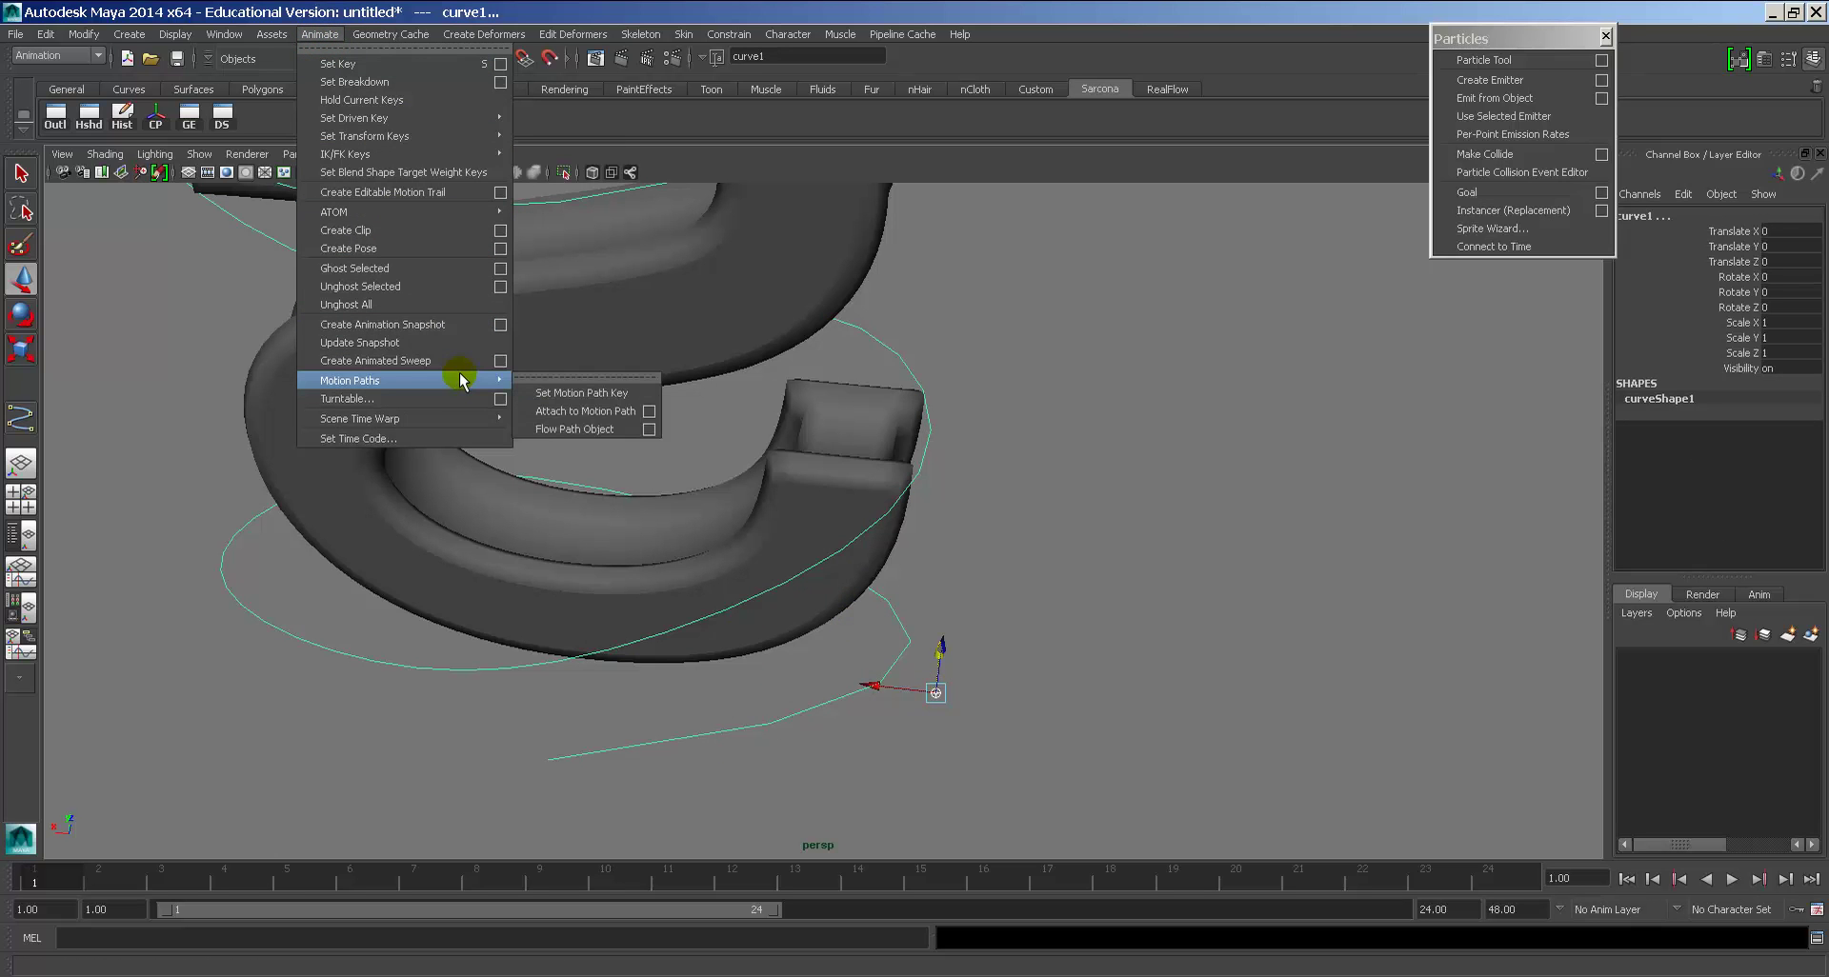
{"action": "left_click", "coordinate": [650, 411]}
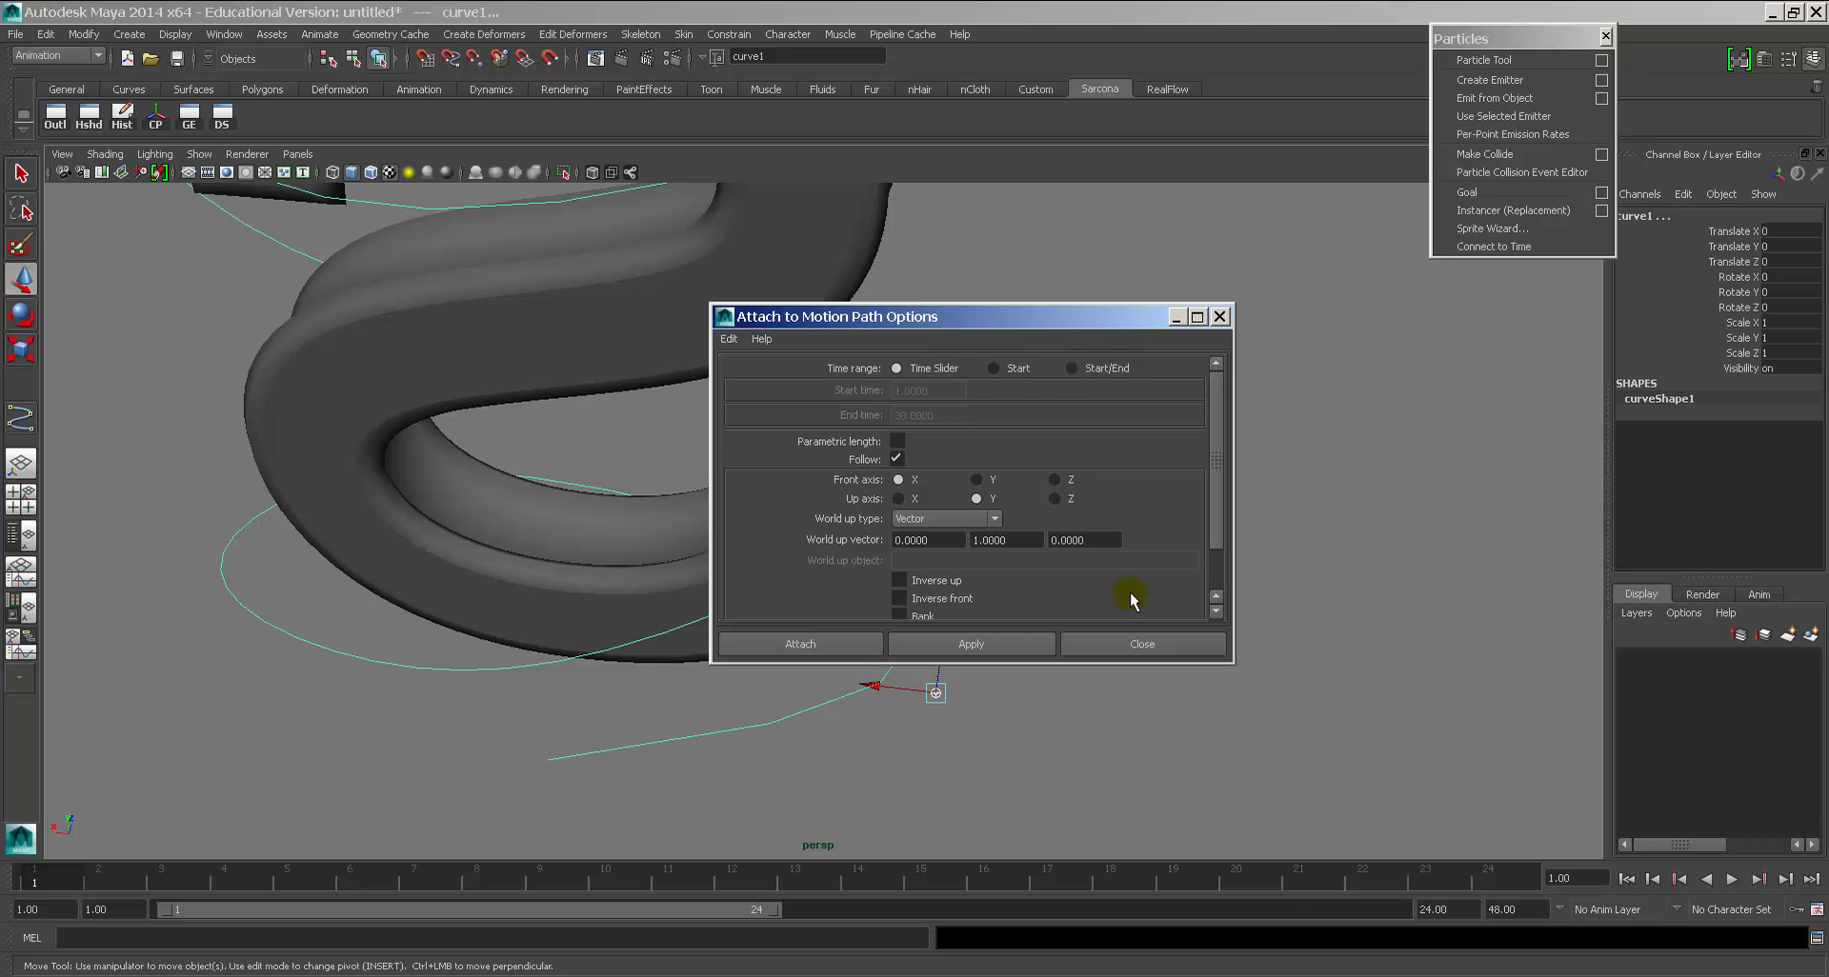
Step: Extend the playback range to frame 250, and play the timeline to check its length
{"action": "left_click", "coordinate": [1439, 909]}
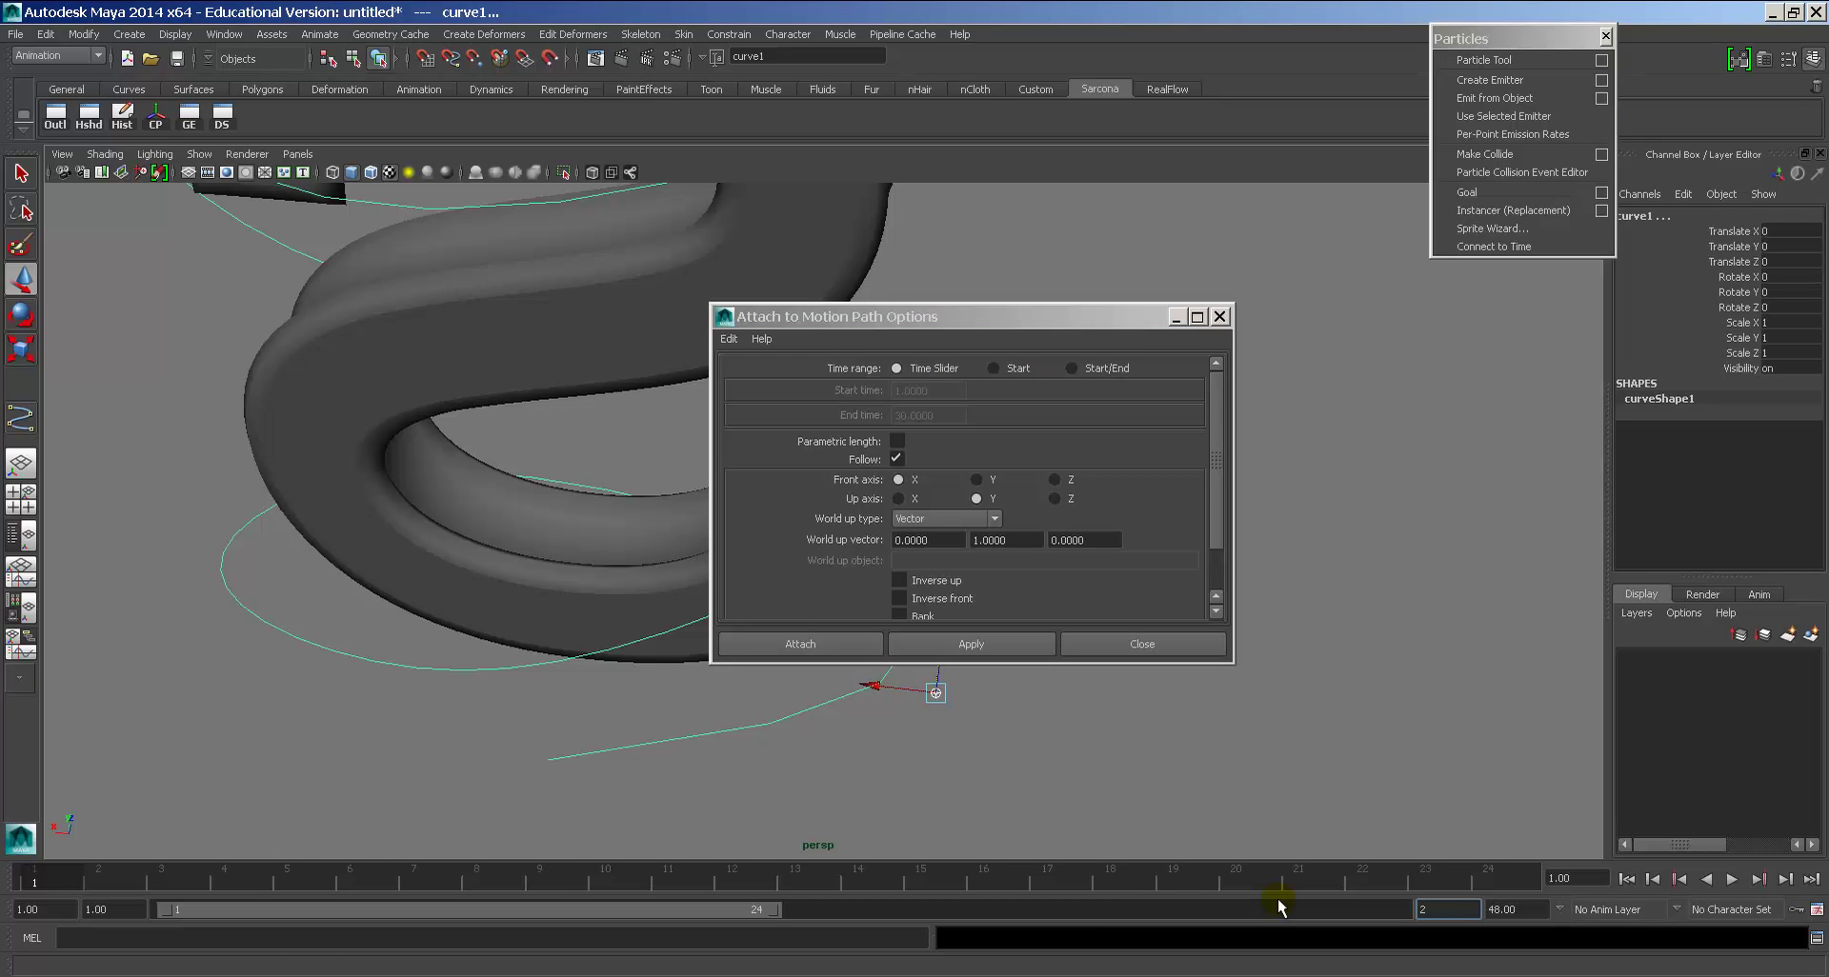
{"action": "type", "text": "250"}
{"action": "key", "text": "Return"}
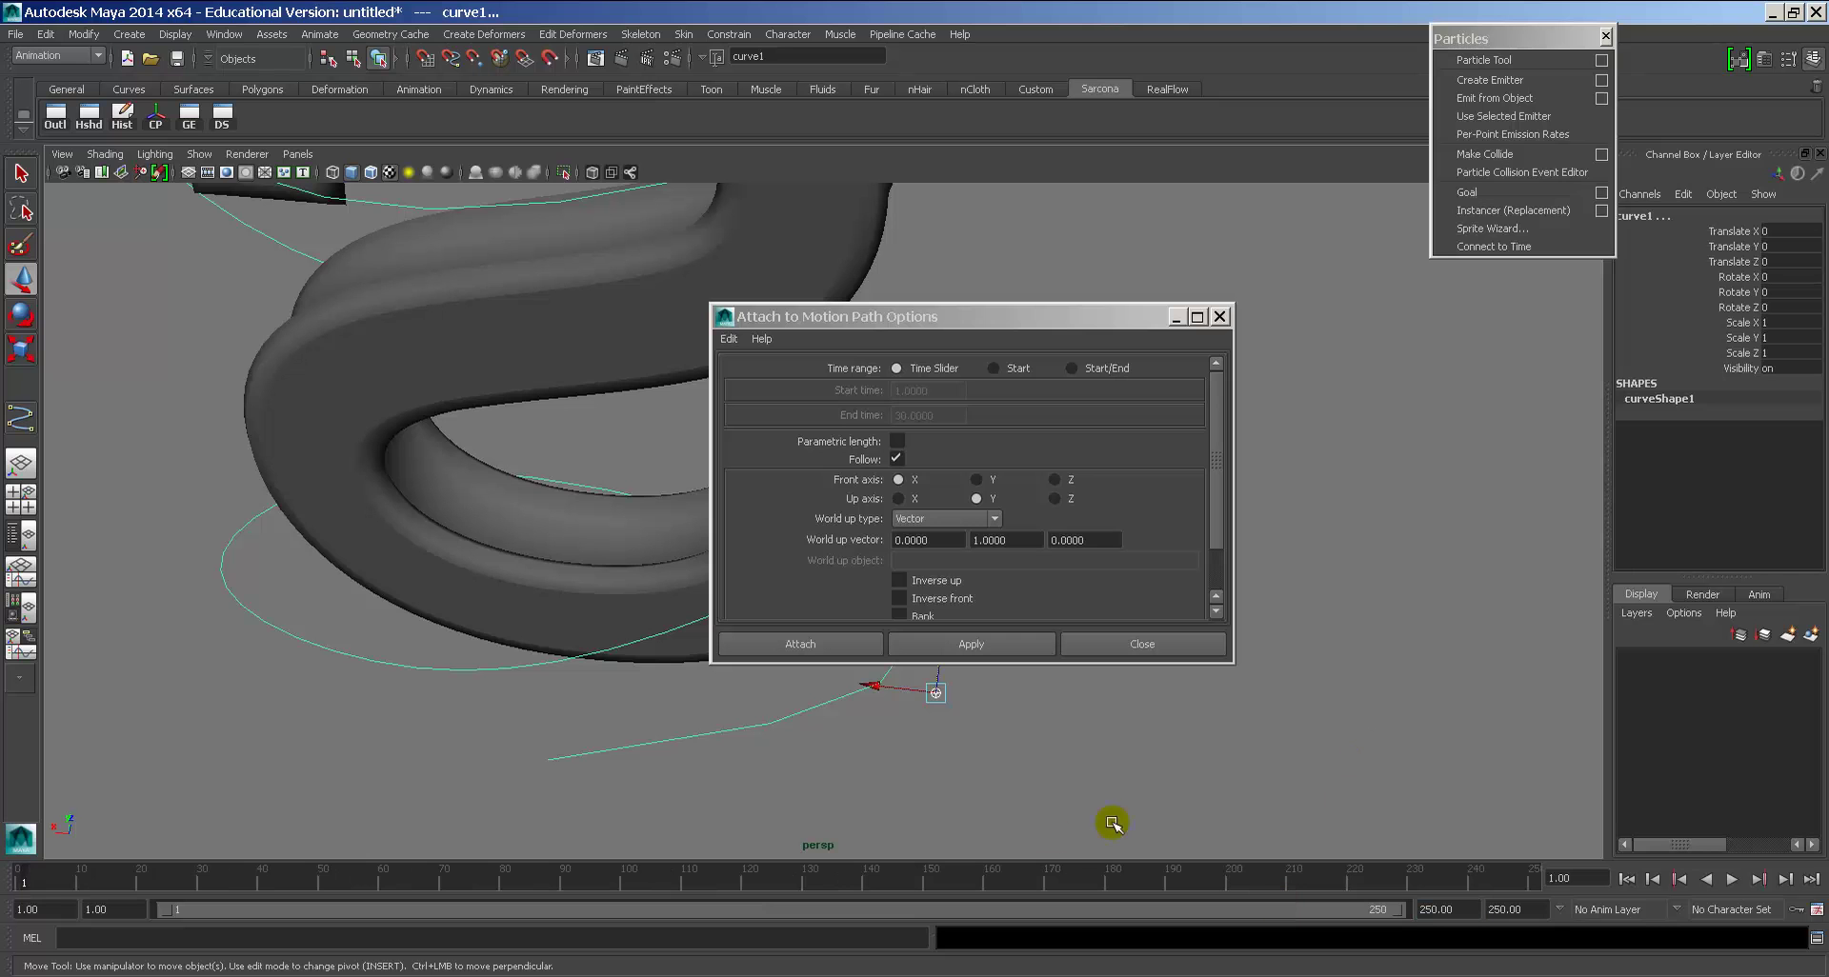
{"action": "left_click", "coordinate": [26, 881]}
{"action": "key", "text": "alt+v"}
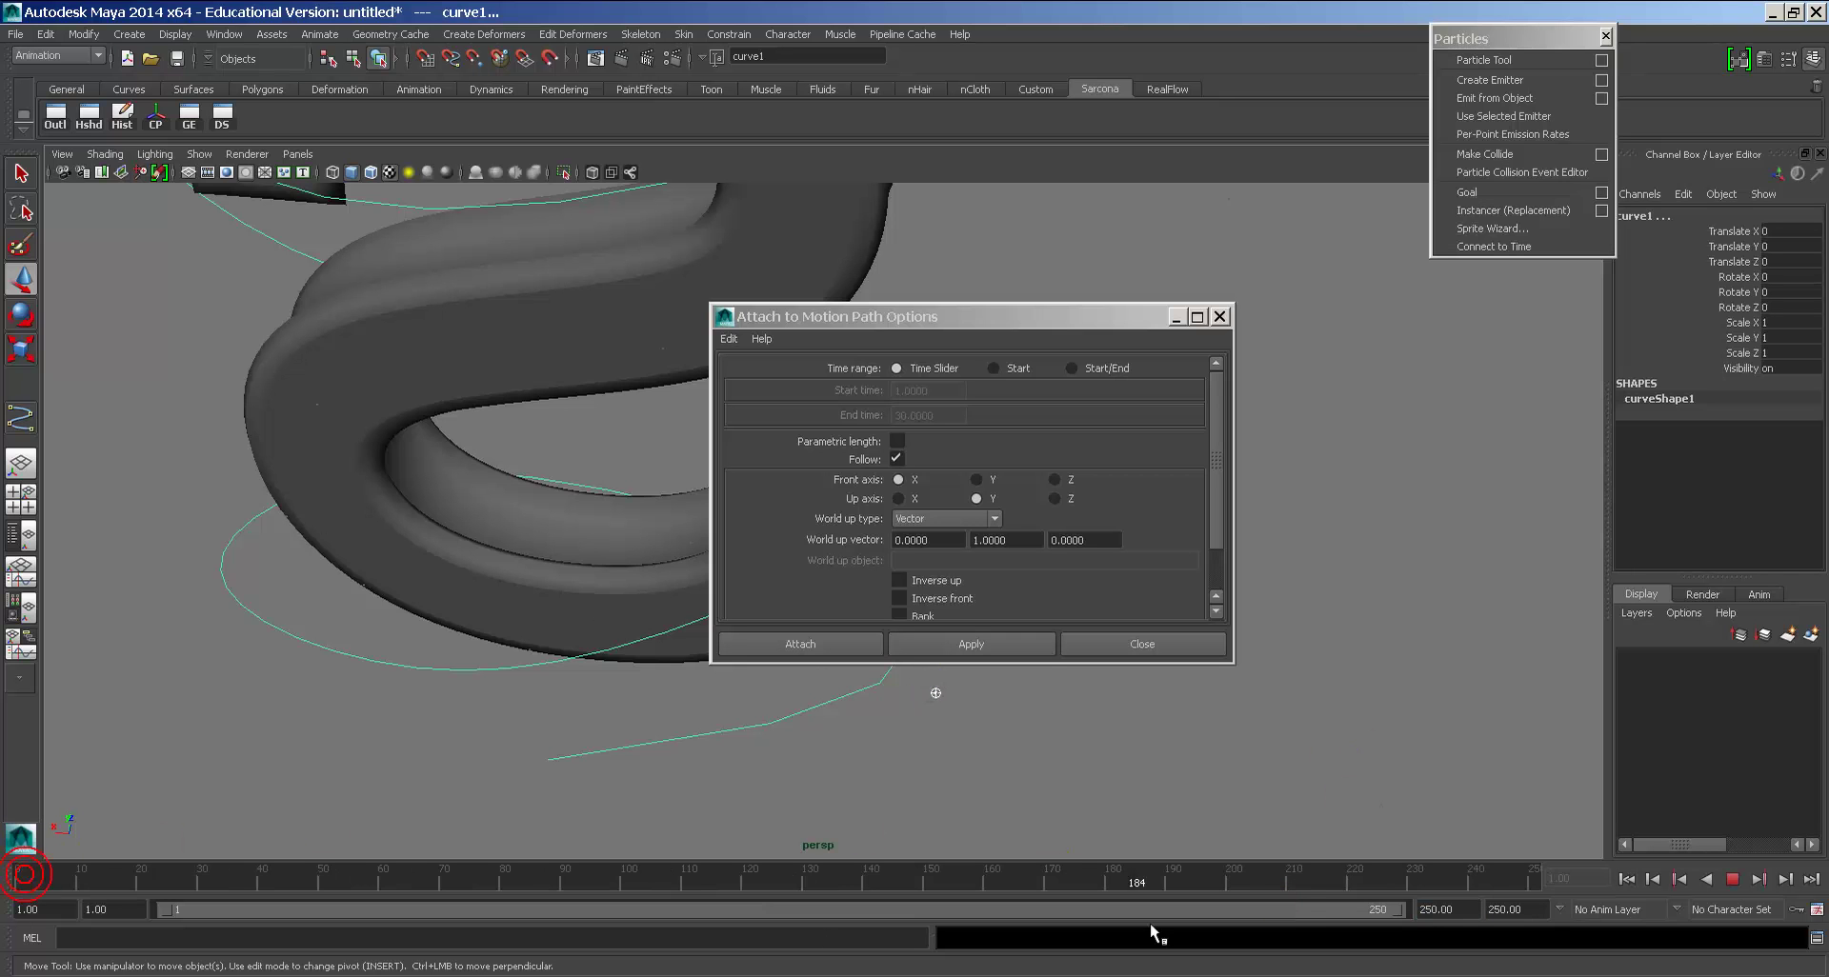
{"action": "key", "text": "Escape"}
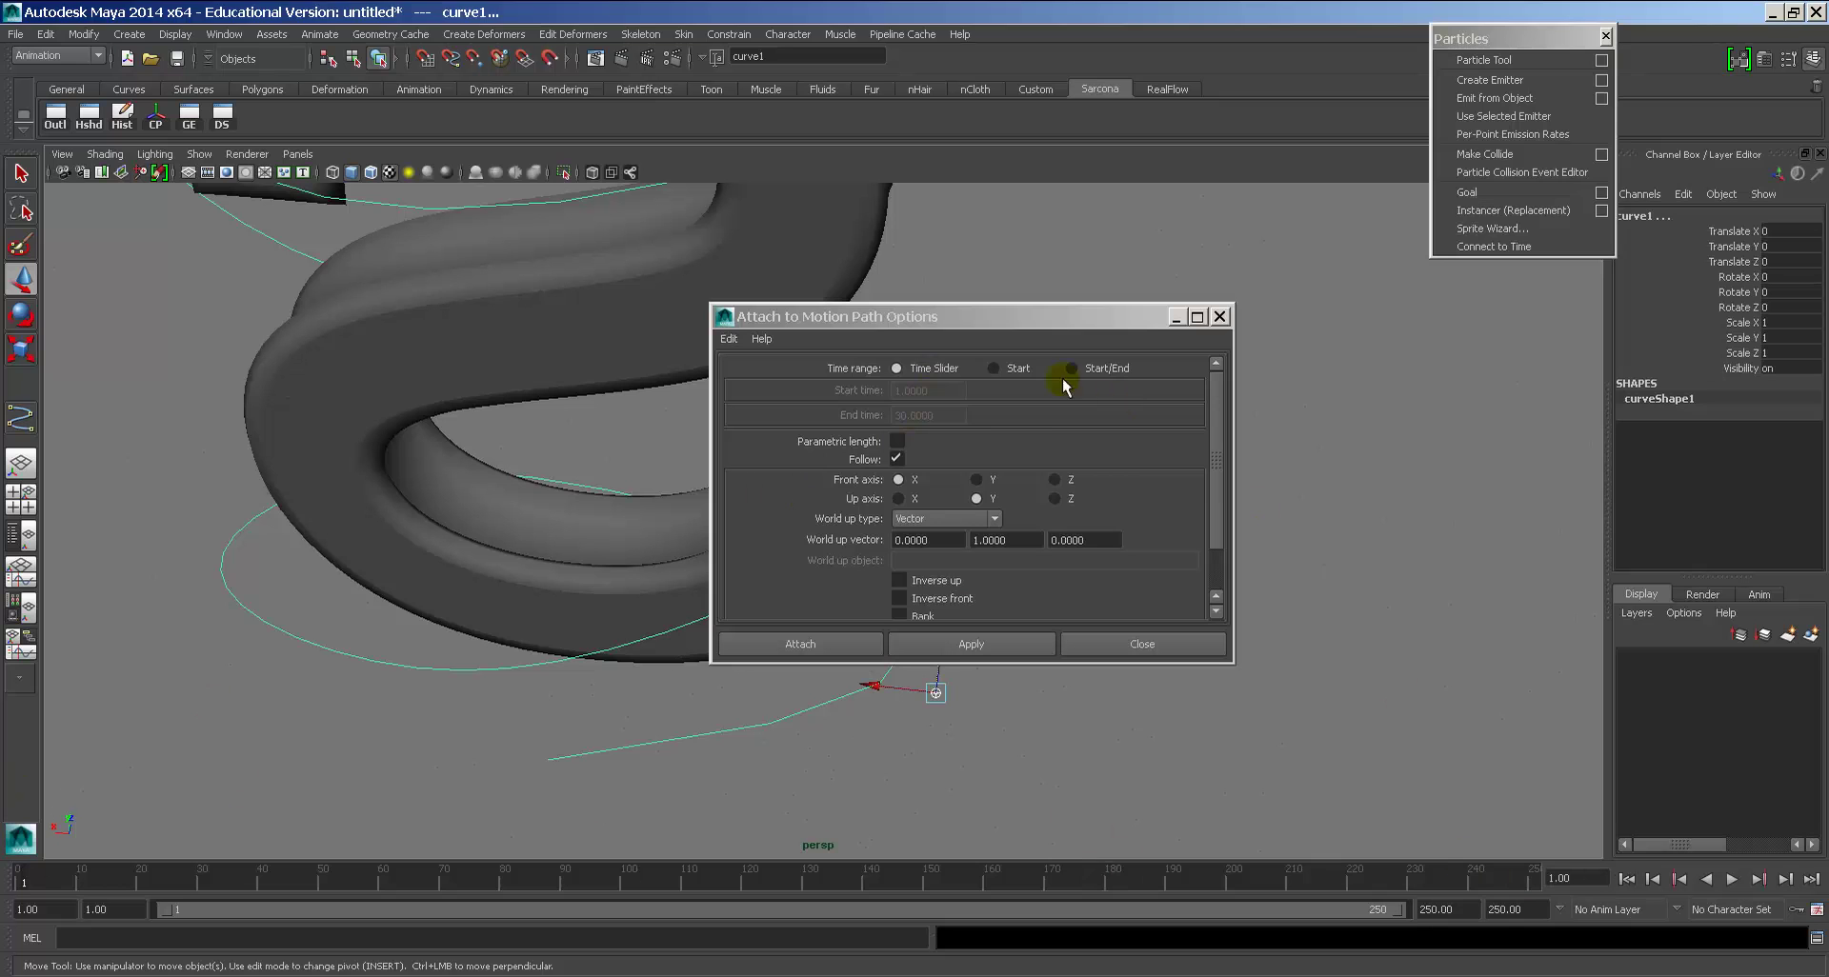
{"action": "left_click", "coordinate": [1100, 370]}
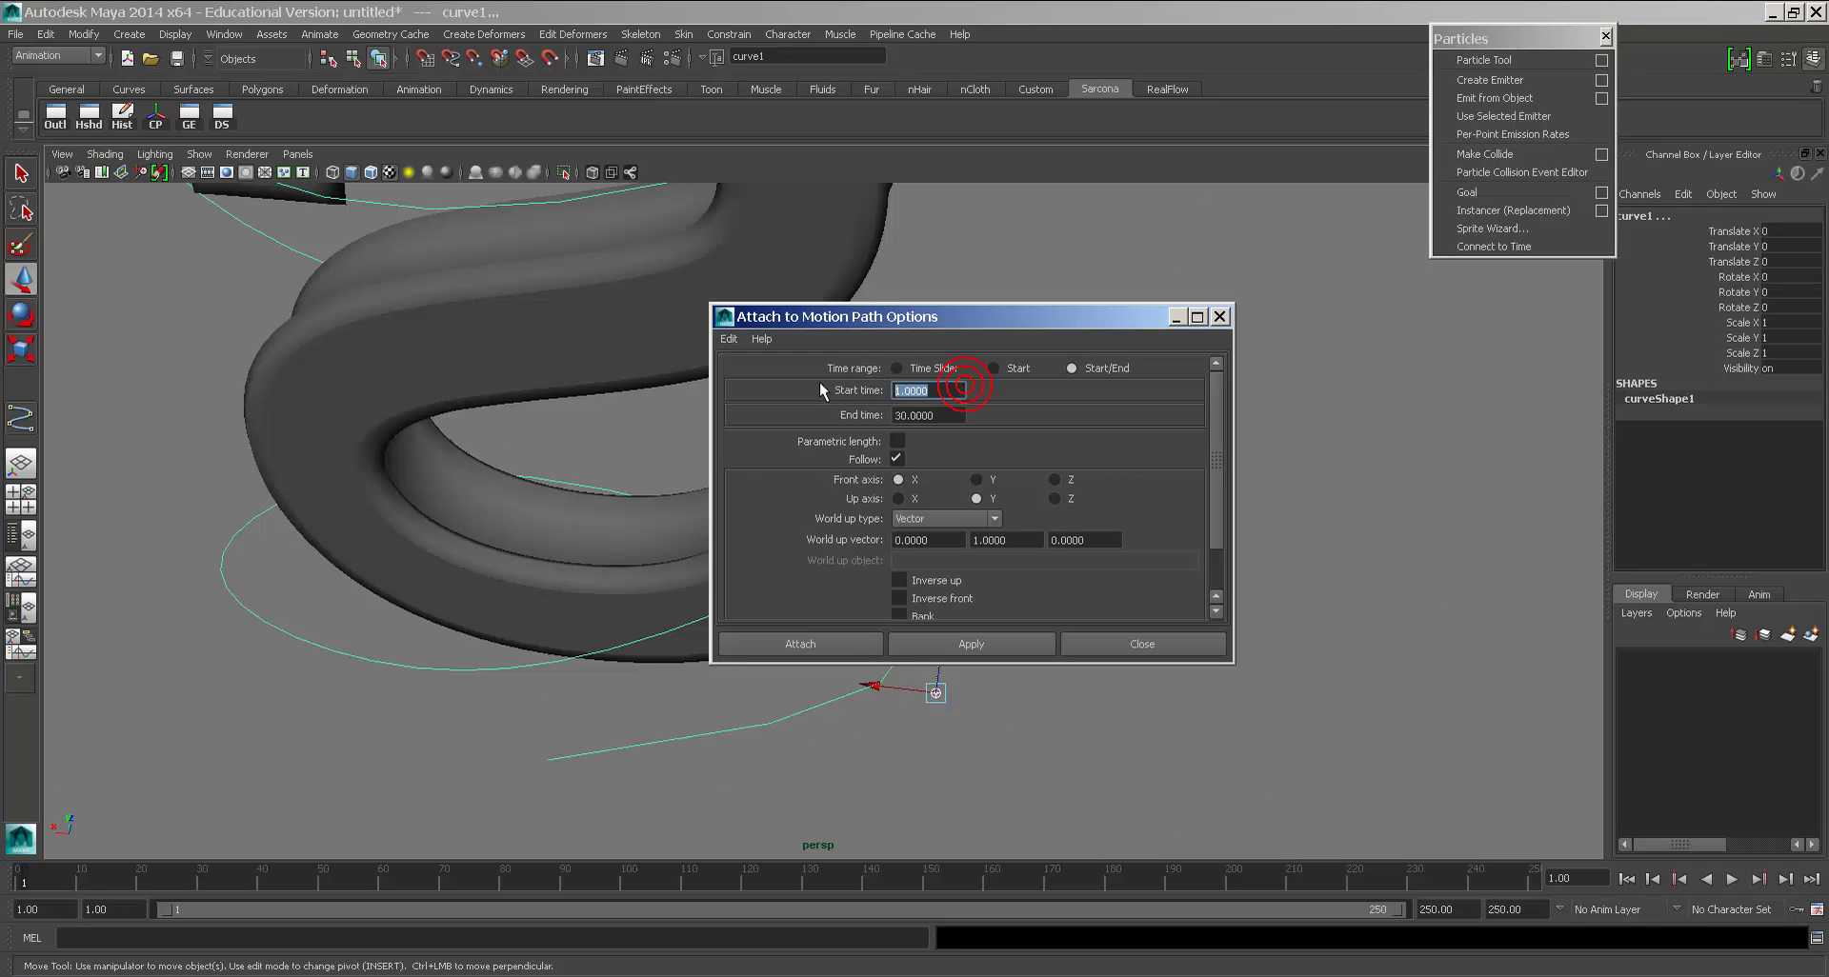
{"action": "key", "text": "Tab"}
{"action": "type", "text": "25"}
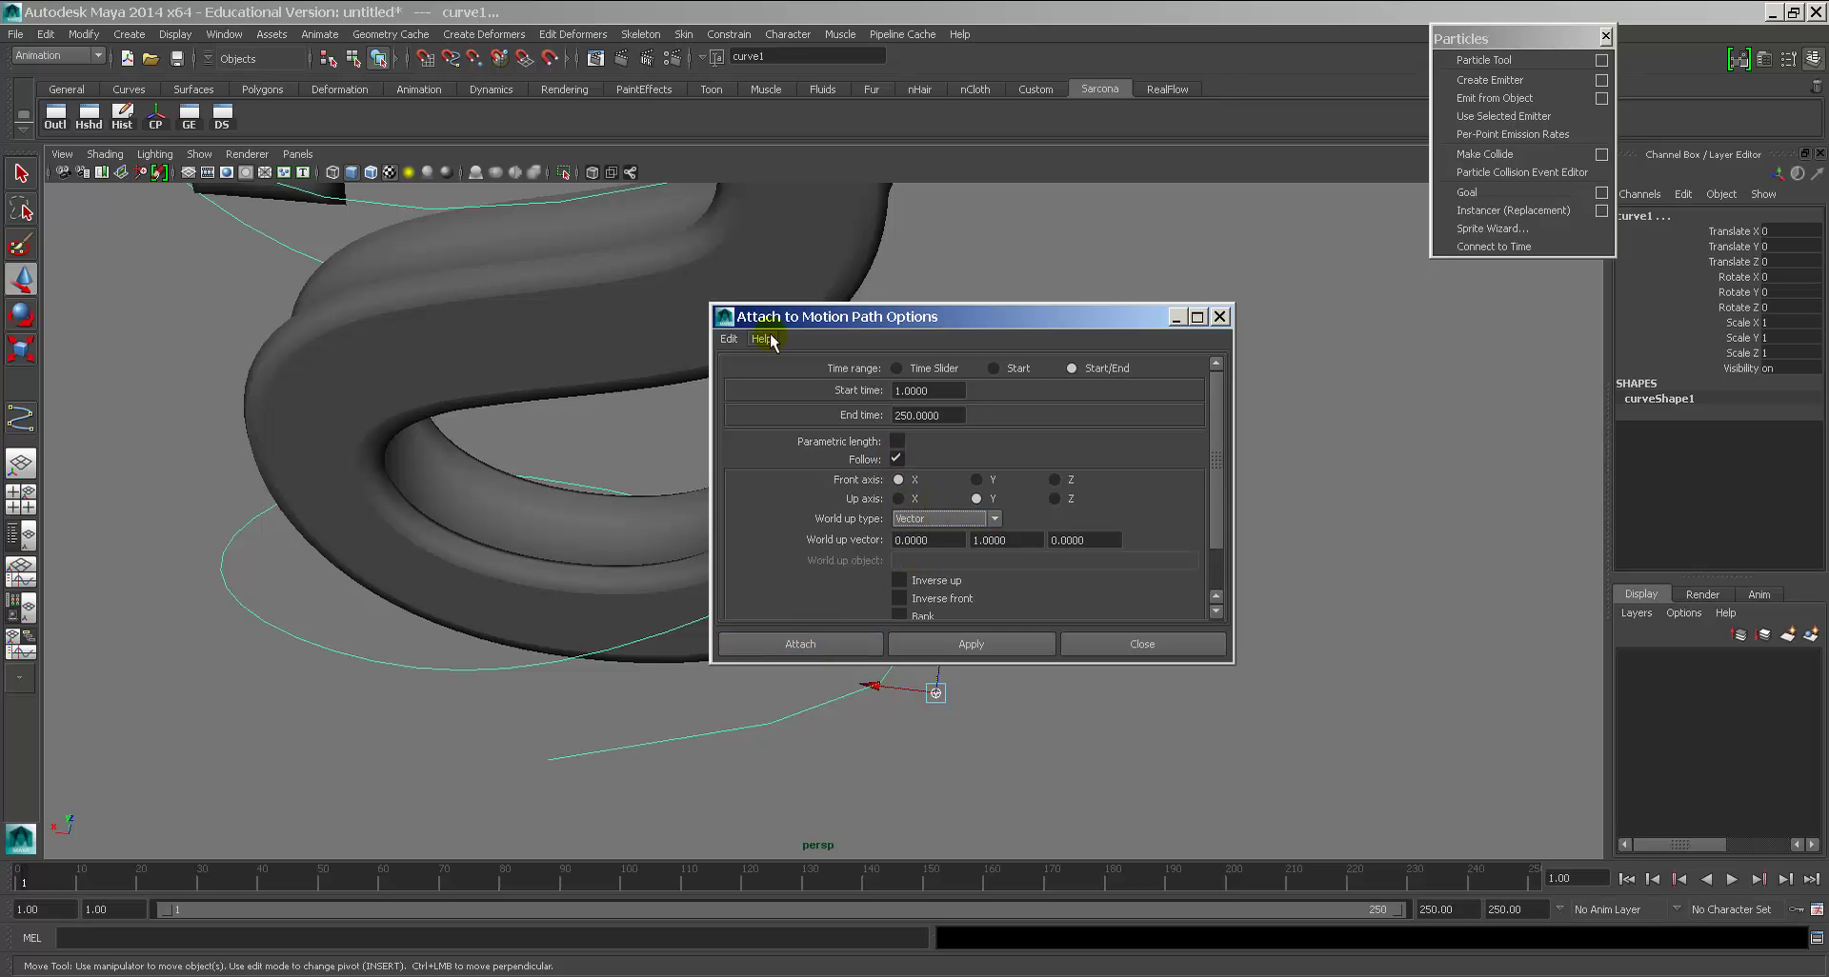
{"action": "left_click", "coordinate": [728, 339]}
{"action": "left_click", "coordinate": [734, 384]}
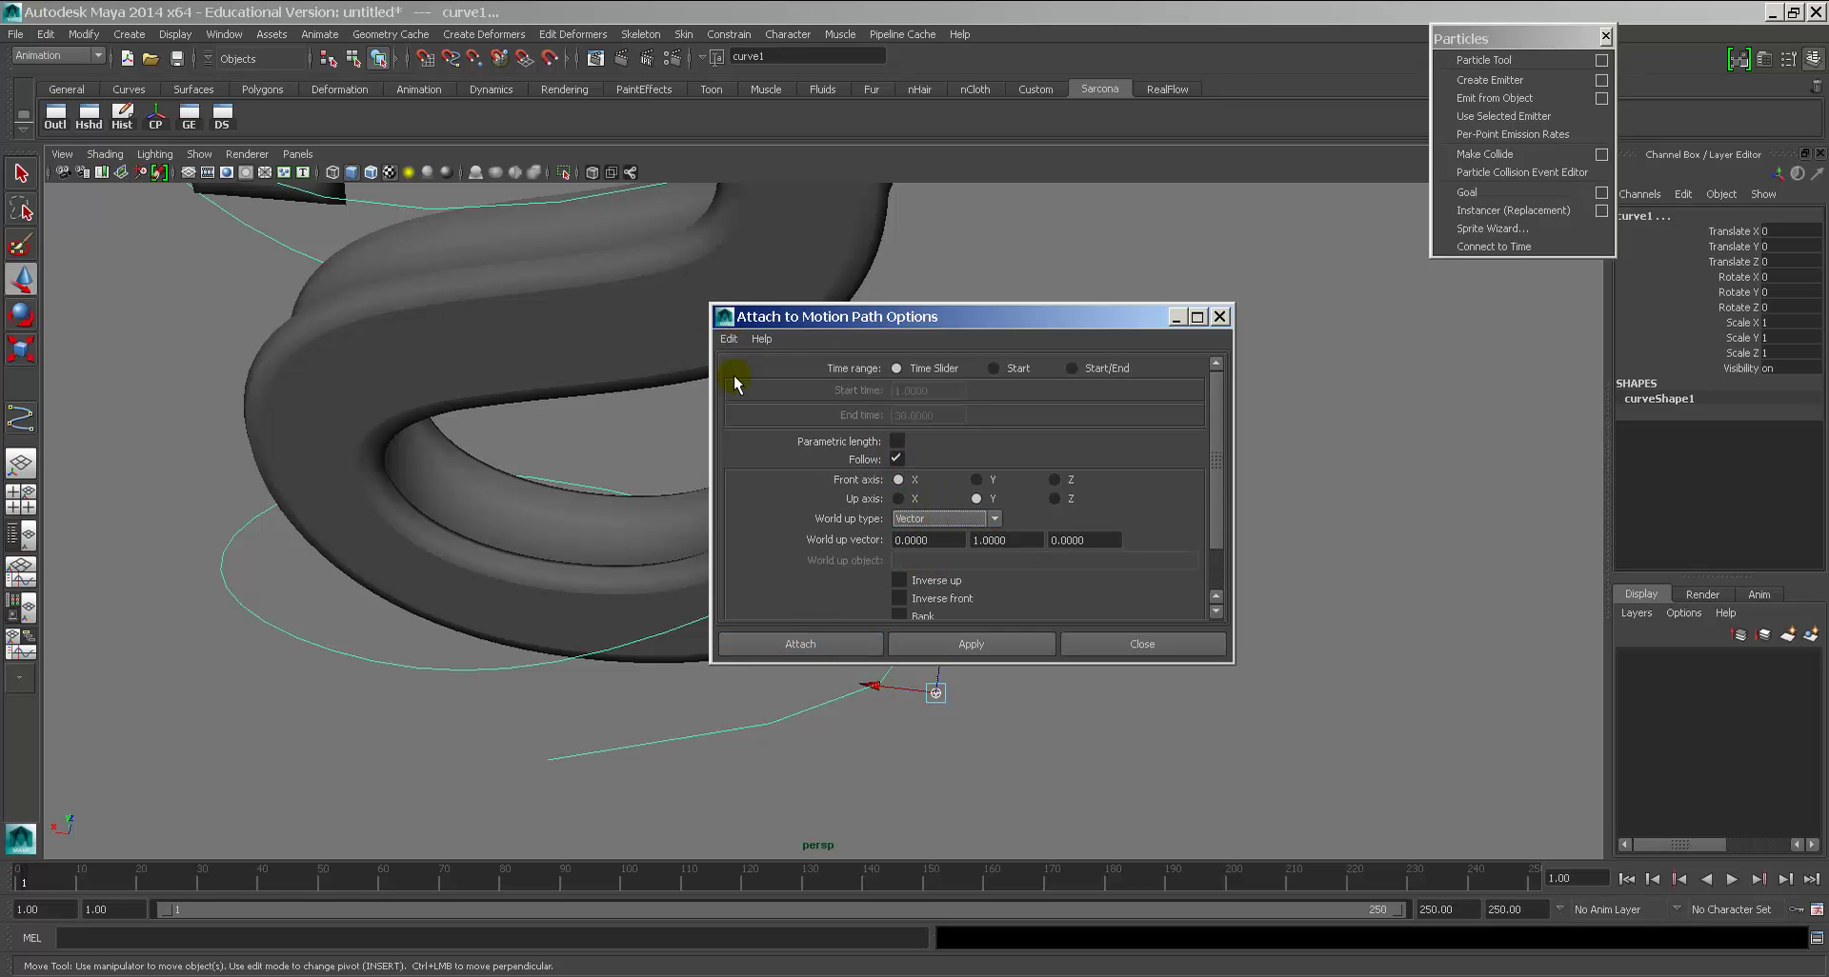
Step: Attach the emitter to the curve as a motion path, using a Start/End time range from 1 to 250
{"action": "left_click", "coordinate": [1073, 369]}
{"action": "key", "text": "Tab"}
{"action": "type", "text": "250"}
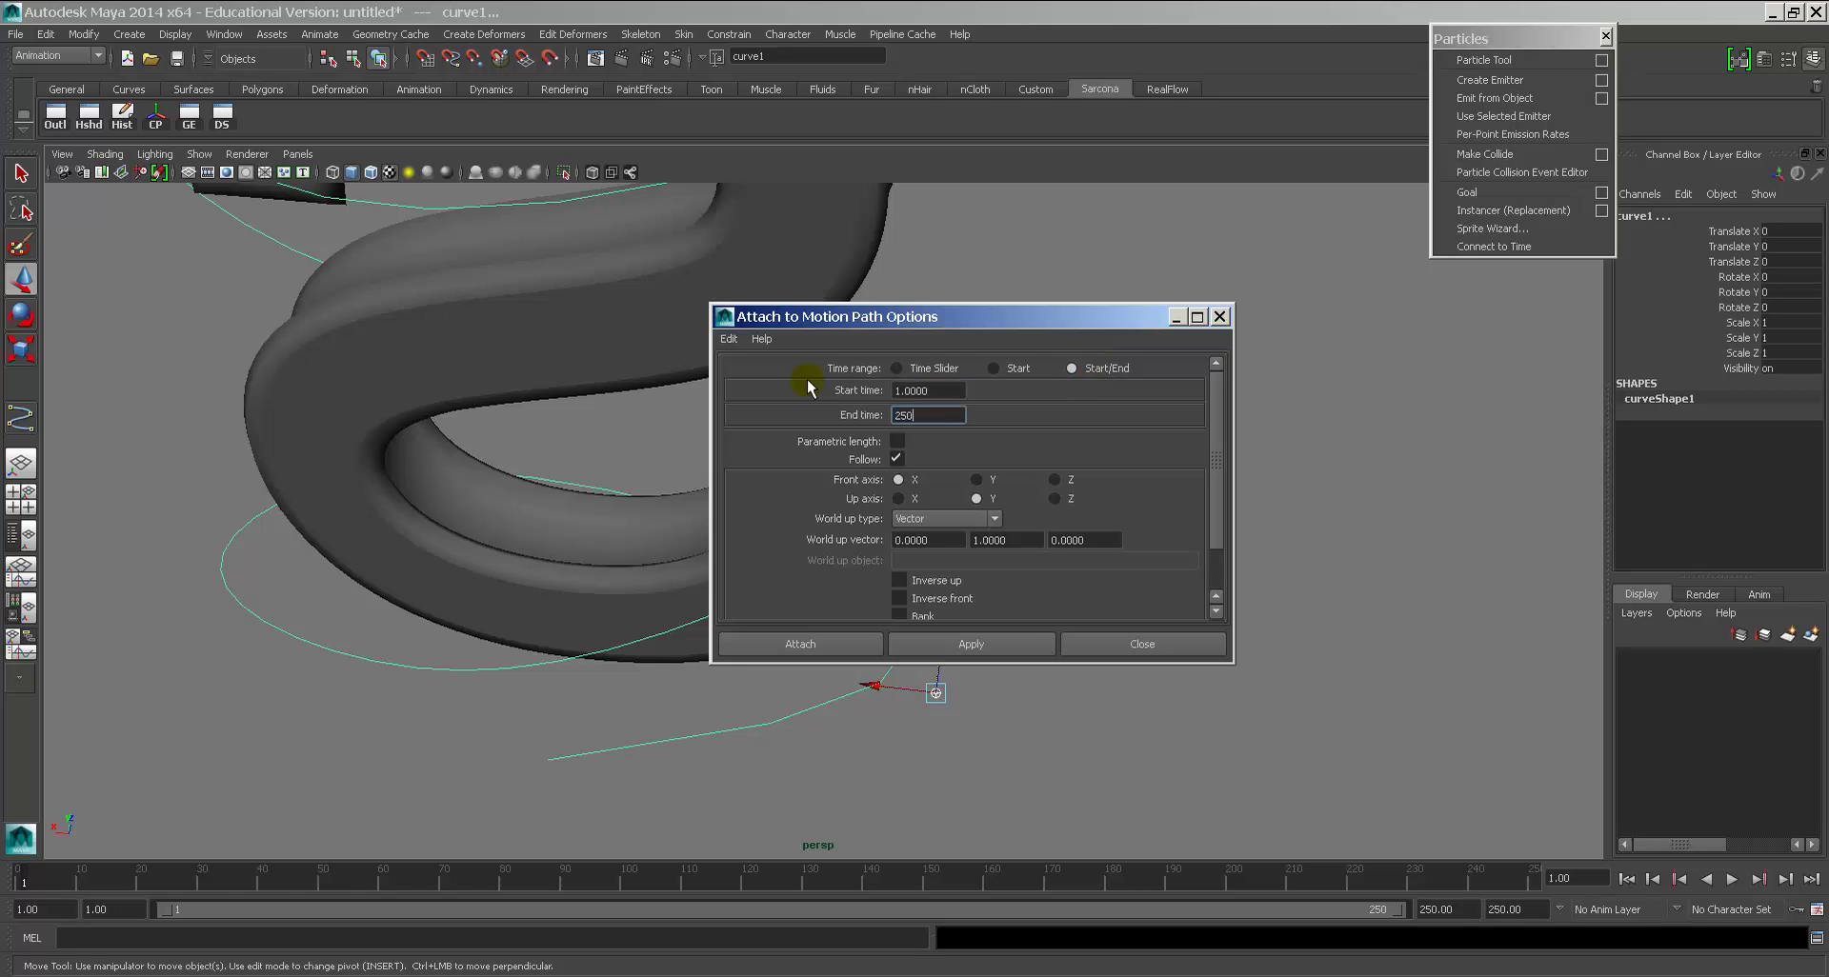
{"action": "key", "text": "Tab"}
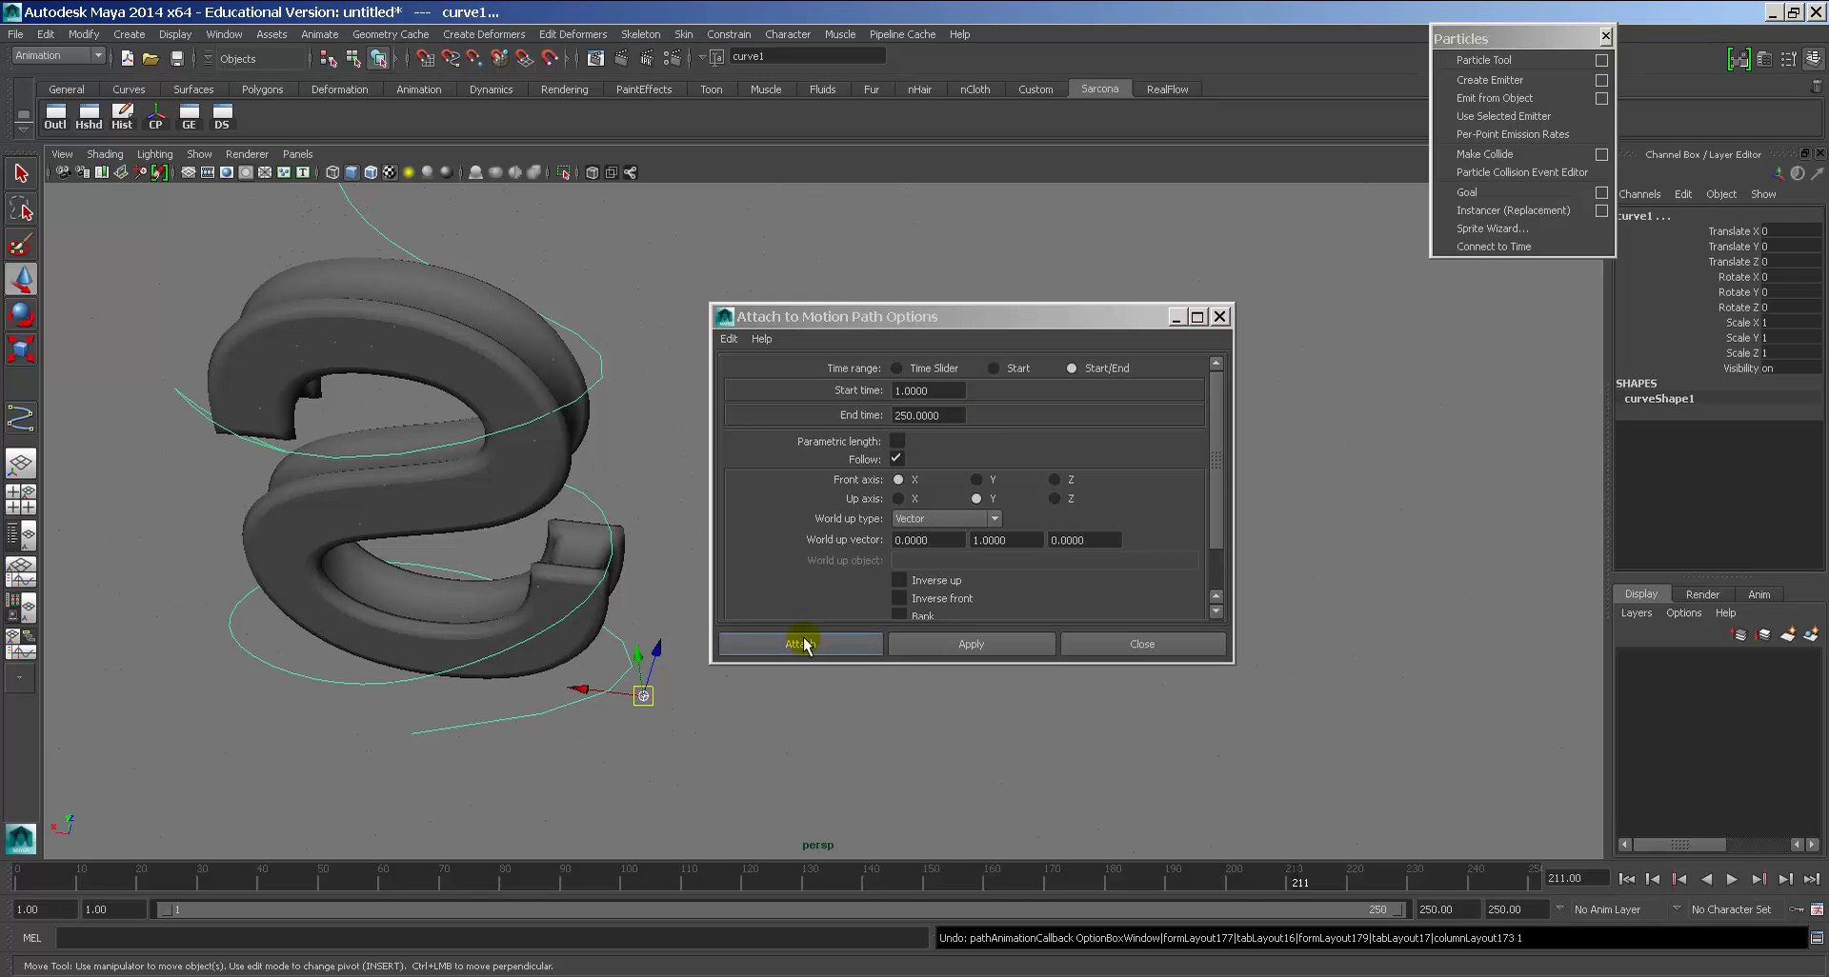
{"action": "left_click", "coordinate": [799, 645]}
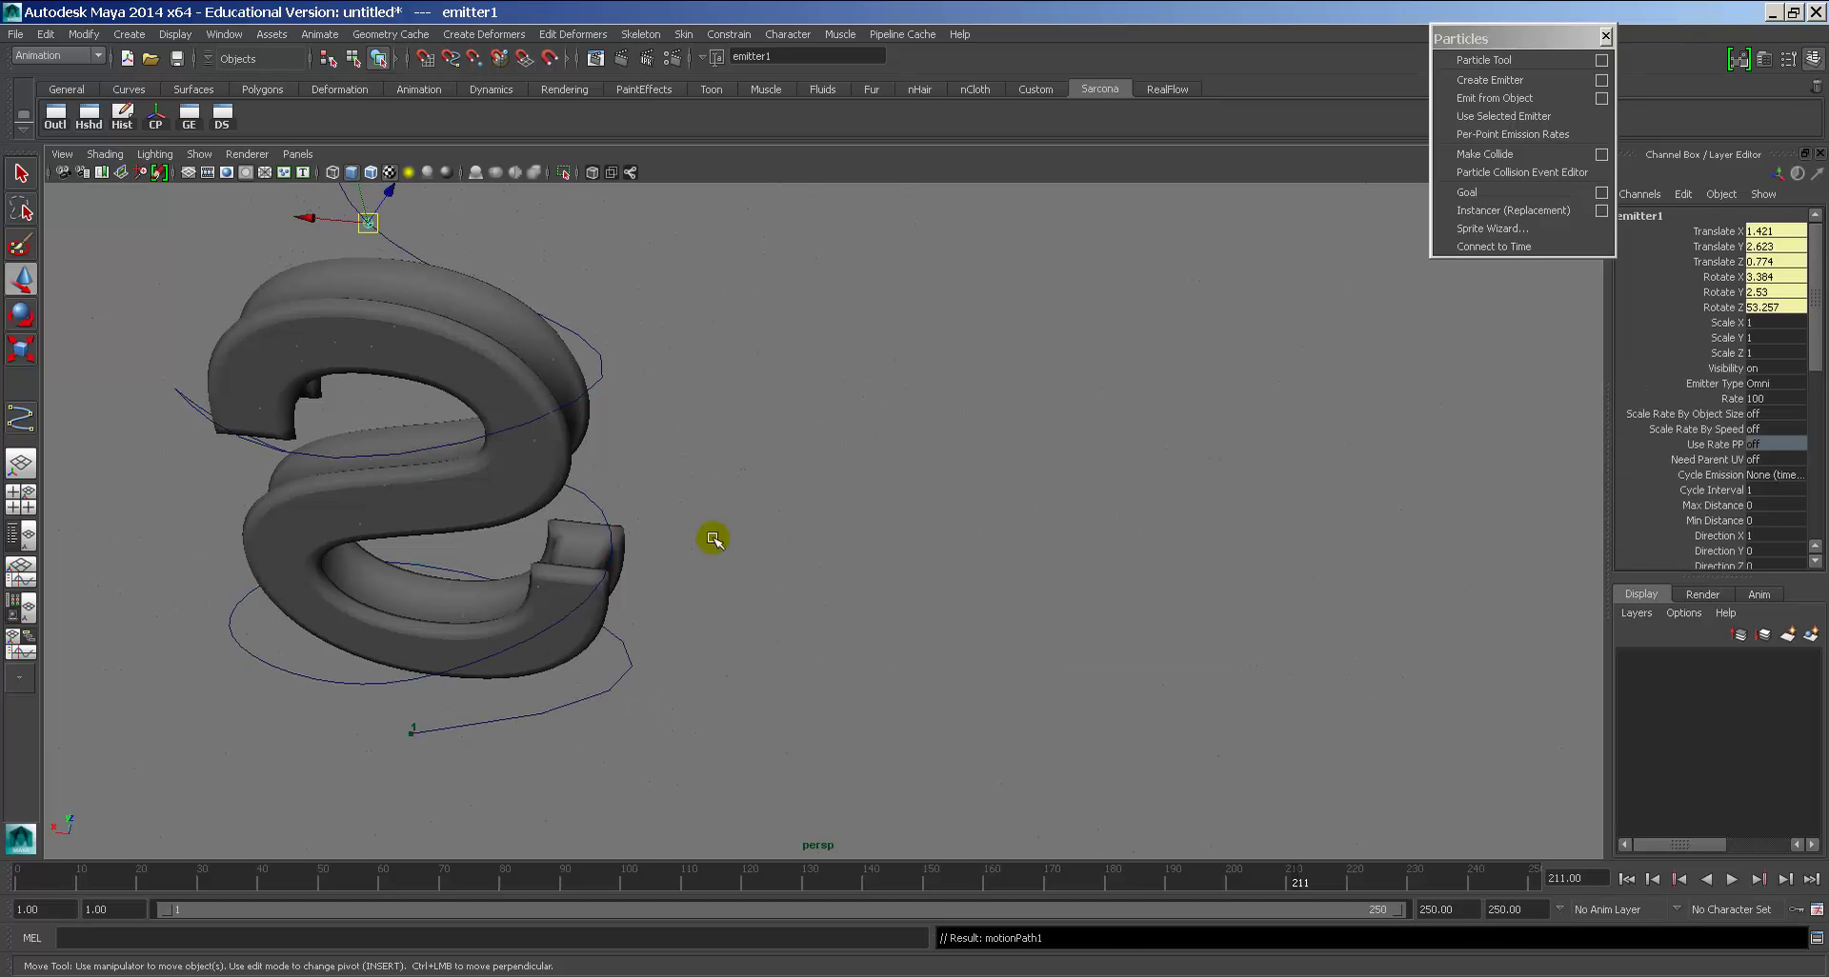
Step: Return to the first frame and examine the emitter at the start of the path under the S
{"action": "left_click_drag", "start_coordinate": [712, 538], "coordinate": [1127, 664], "text": "alt"}
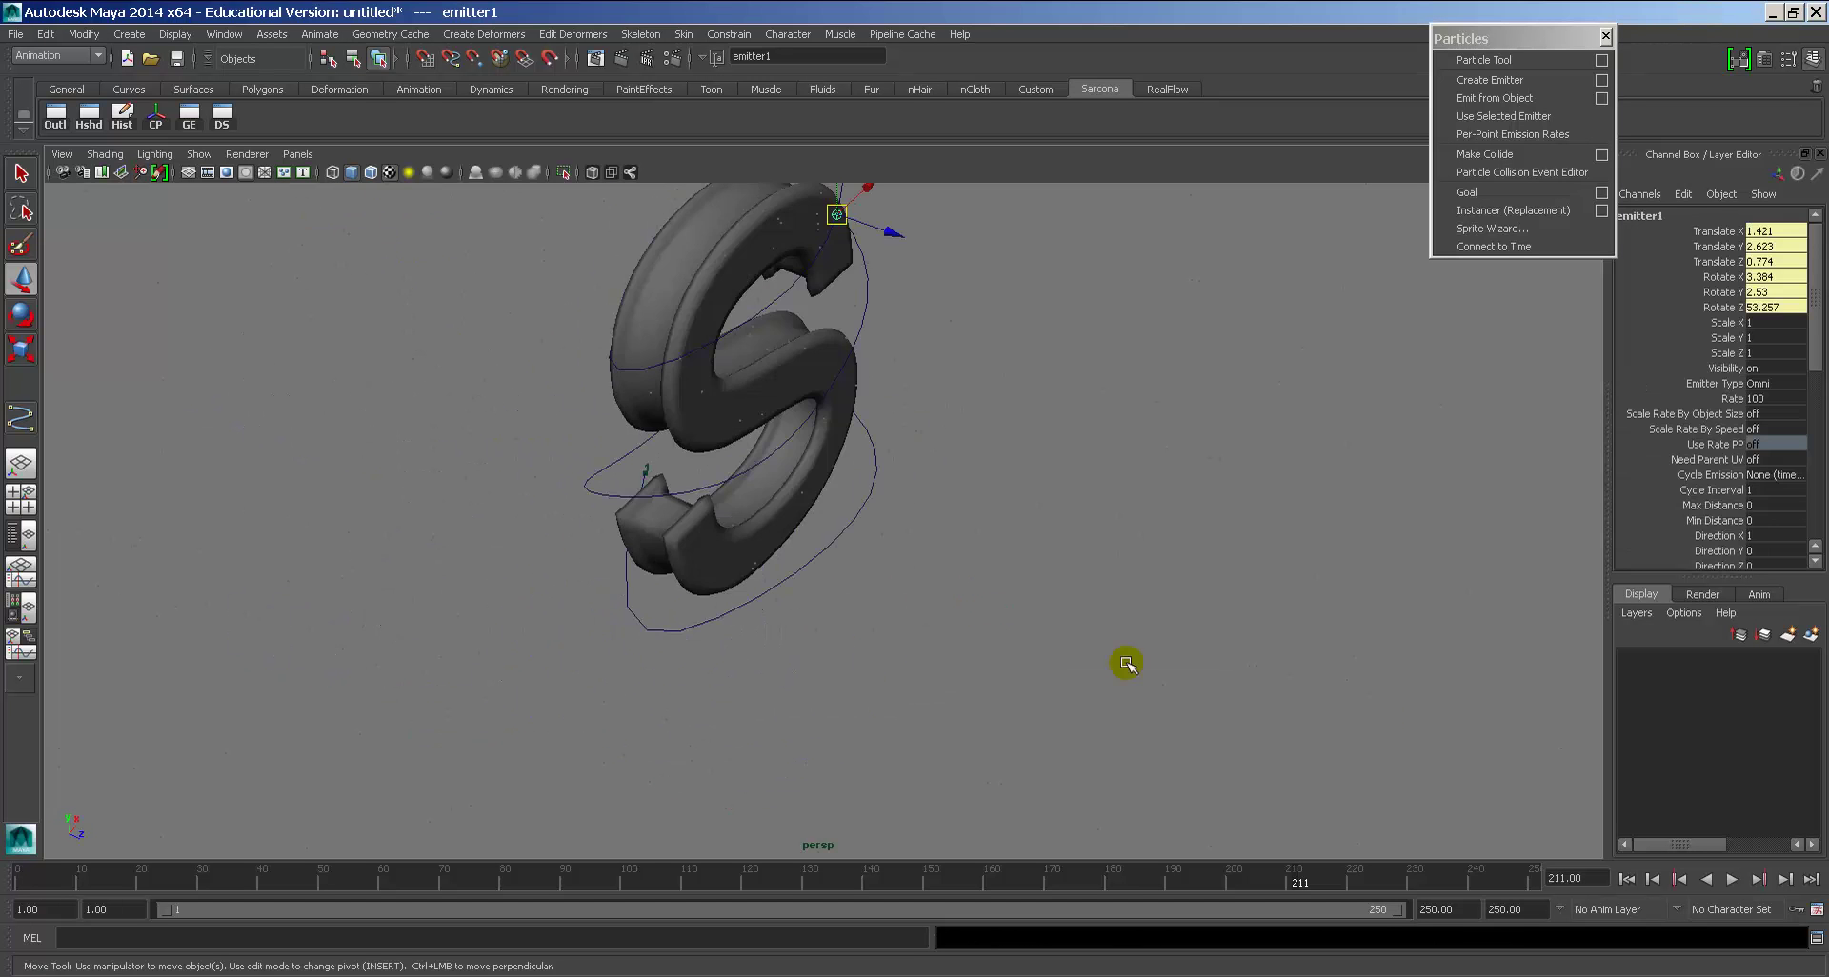
{"action": "left_click", "coordinate": [1626, 878]}
{"action": "left_click_drag", "start_coordinate": [1306, 690], "coordinate": [1139, 666], "text": "alt"}
{"action": "middle_click_drag", "start_coordinate": [1073, 669], "coordinate": [1053, 655], "text": "alt"}
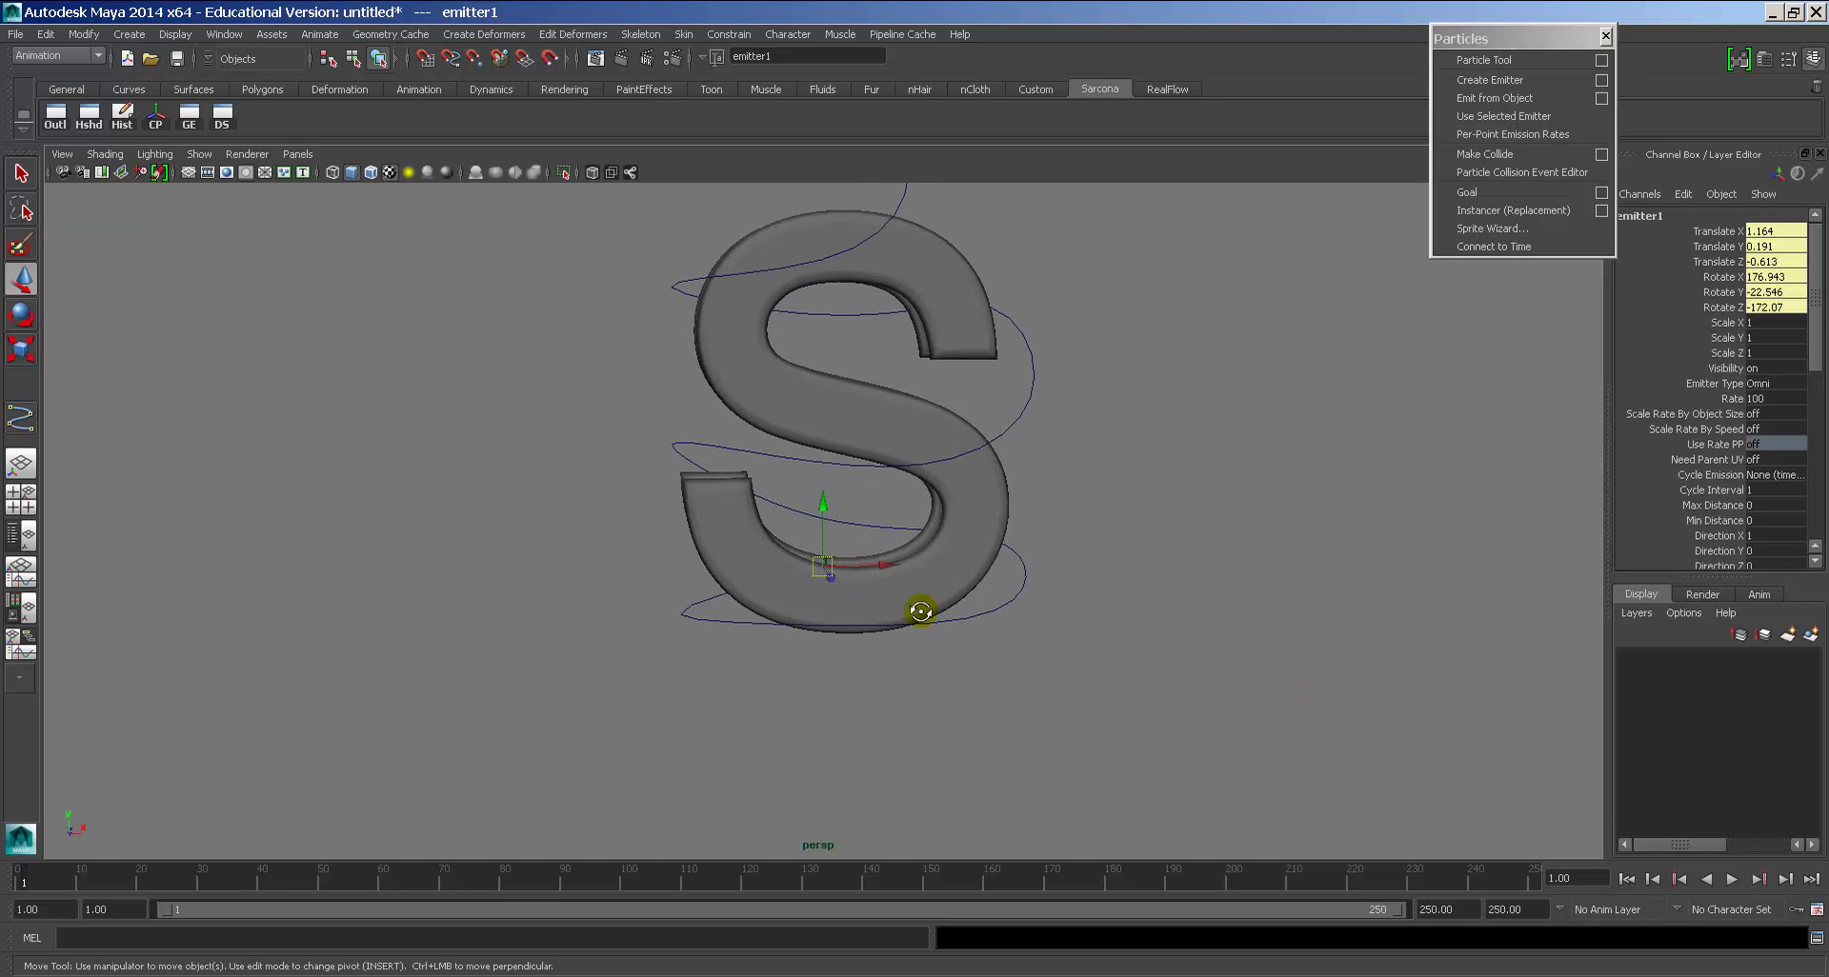
{"action": "left_click_drag", "start_coordinate": [924, 611], "coordinate": [1185, 636], "text": "alt"}
{"action": "right_click_drag", "start_coordinate": [972, 568], "coordinate": [1298, 612], "text": "alt"}
{"action": "right_click_drag", "start_coordinate": [987, 534], "coordinate": [1440, 590], "text": "alt"}
{"action": "left_click_drag", "start_coordinate": [799, 589], "coordinate": [906, 579], "text": "alt"}
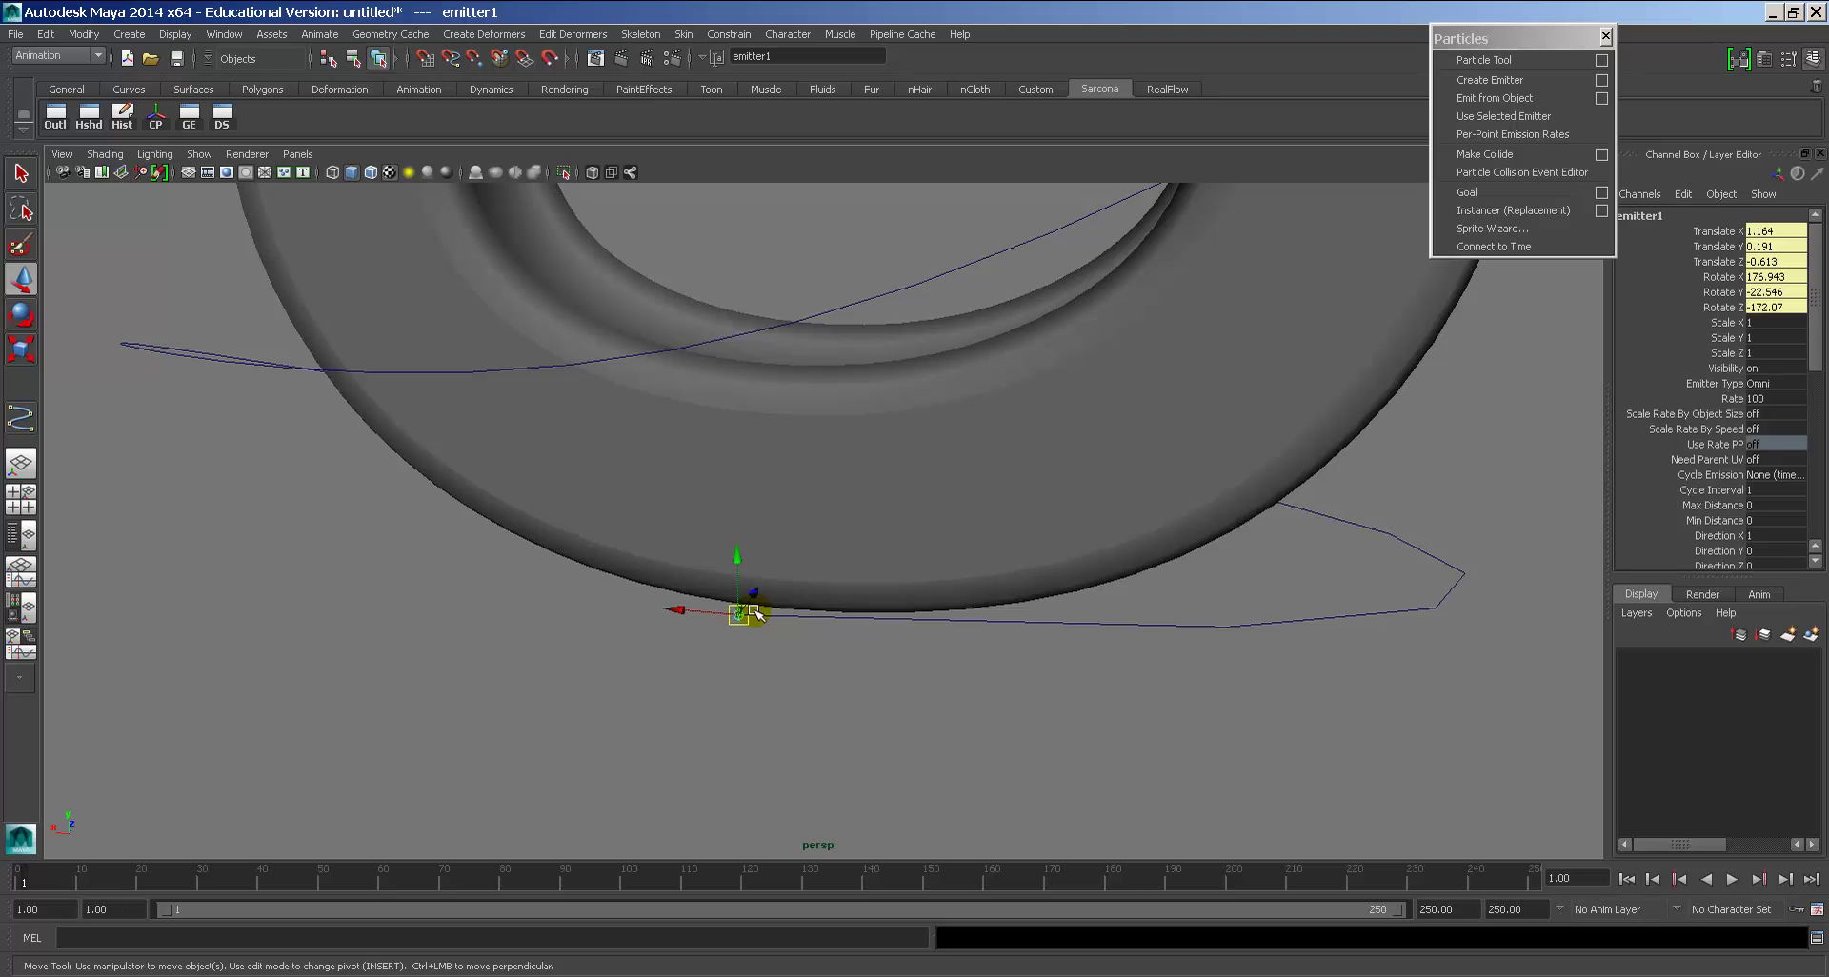
Step: Change the viewport background to black, and play the animation to review the particles emitted along the path
{"action": "mouse_move", "coordinate": [975, 629]}
{"action": "left_mouse_down", "text": "alt"}
{"action": "mouse_move", "coordinate": [1094, 636]}
{"action": "mouse_move", "coordinate": [968, 629]}
{"action": "mouse_move", "coordinate": [1114, 727]}
{"action": "mouse_move", "coordinate": [728, 621]}
{"action": "mouse_move", "coordinate": [968, 636]}
{"action": "mouse_move", "coordinate": [857, 636]}
{"action": "mouse_move", "coordinate": [955, 768]}
{"action": "mouse_move", "coordinate": [804, 633]}
{"action": "mouse_move", "coordinate": [837, 765]}
{"action": "left_mouse_up", "text": "alt"}
{"action": "key", "text": "alt+b"}
{"action": "key", "text": "alt+b"}
{"action": "key", "text": "alt+b"}
{"action": "left_click_drag", "start_coordinate": [952, 651], "coordinate": [869, 641], "text": "alt"}
{"action": "key", "text": "alt+v"}
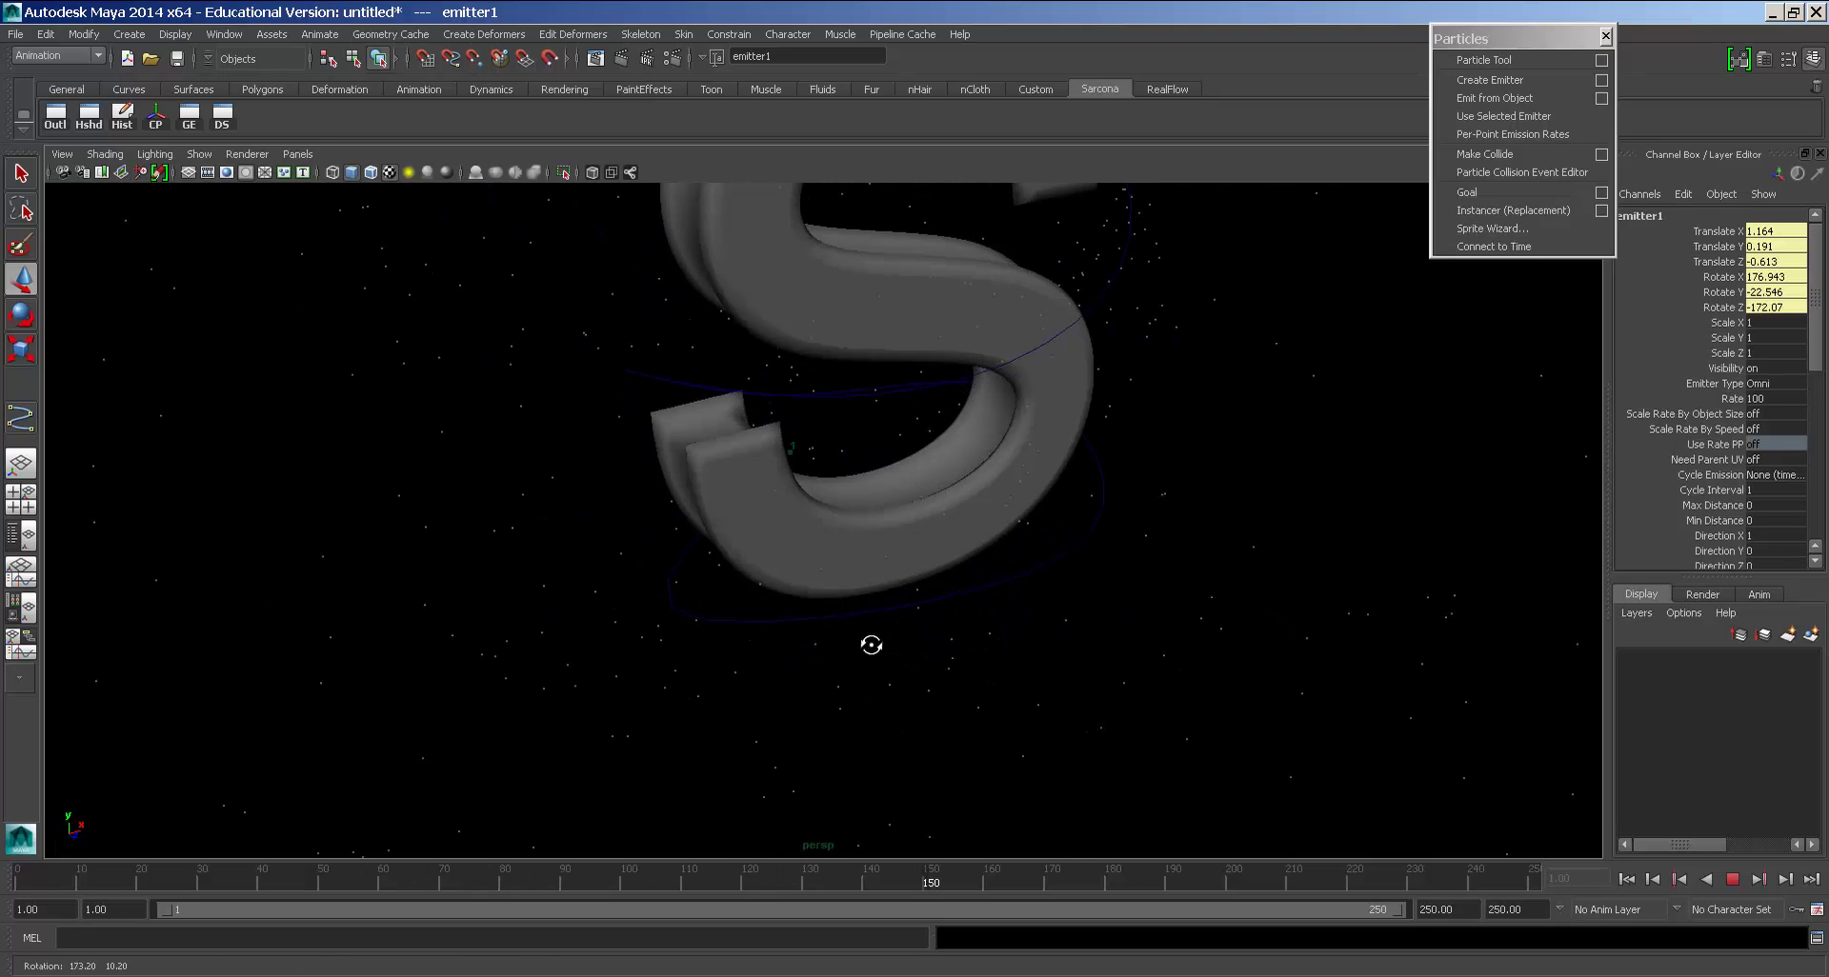
{"action": "left_click_drag", "start_coordinate": [1147, 653], "coordinate": [949, 641], "text": "alt"}
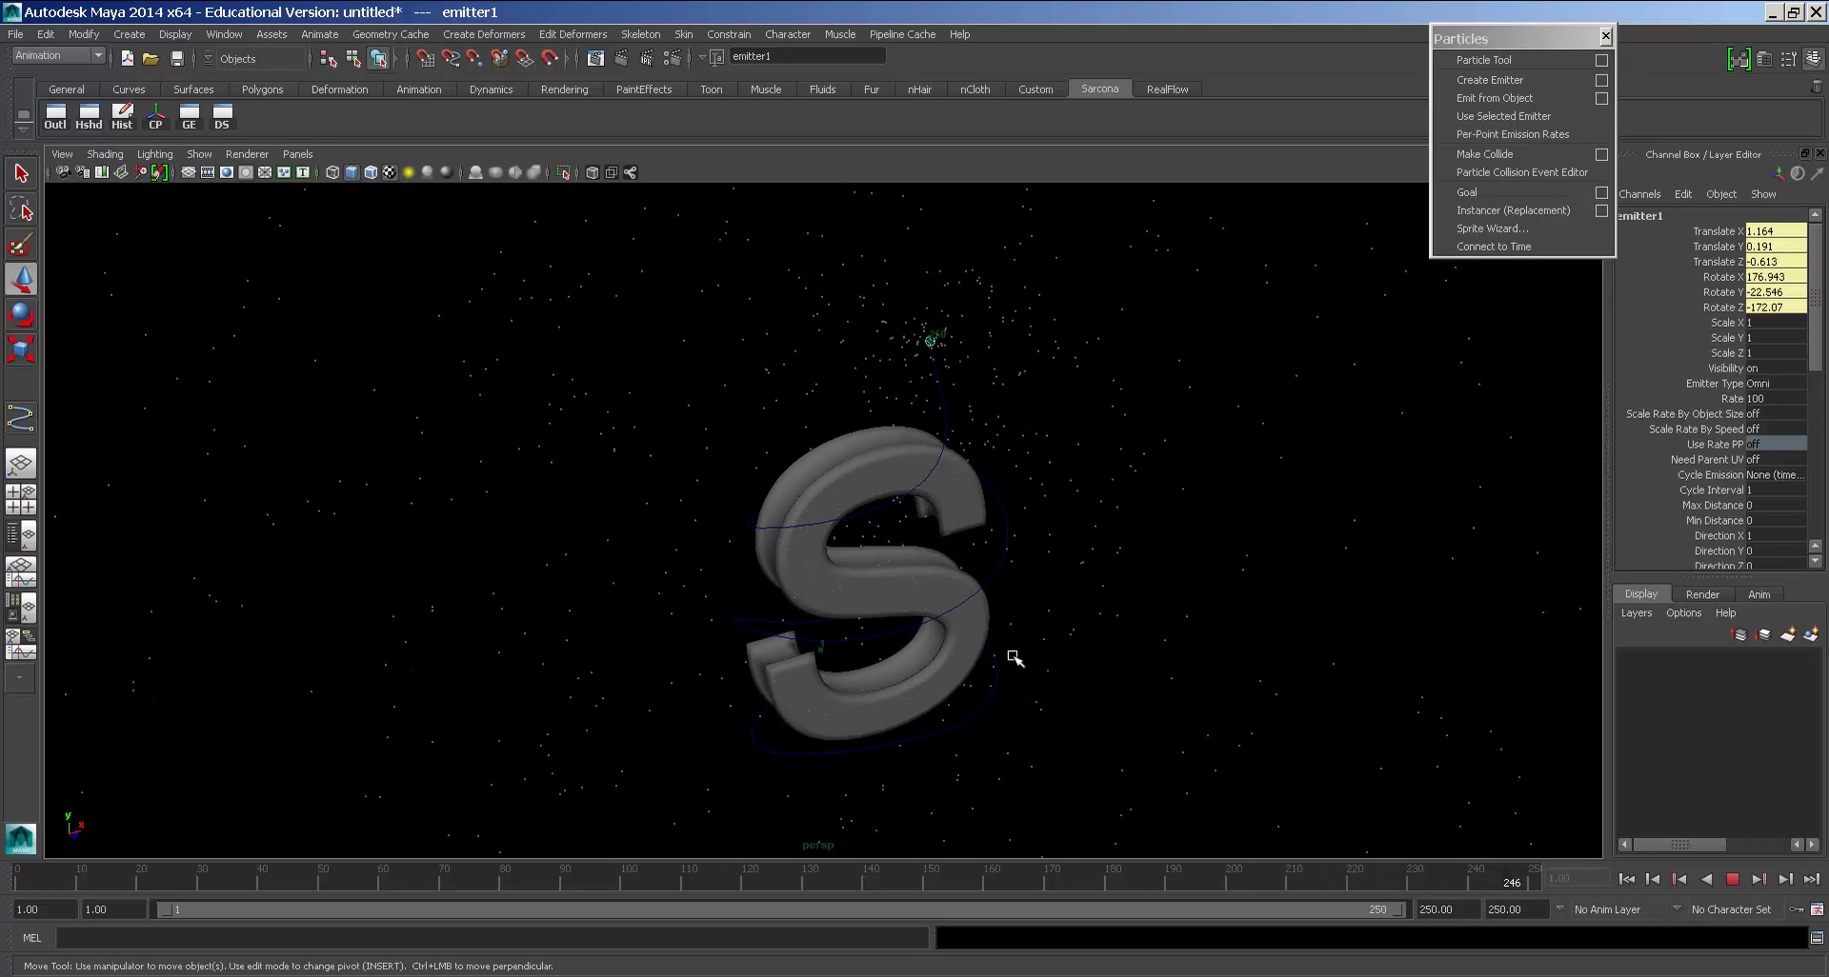
{"action": "key", "text": "Escape"}
{"action": "left_click_drag", "start_coordinate": [1158, 726], "coordinate": [1048, 627], "text": "alt"}
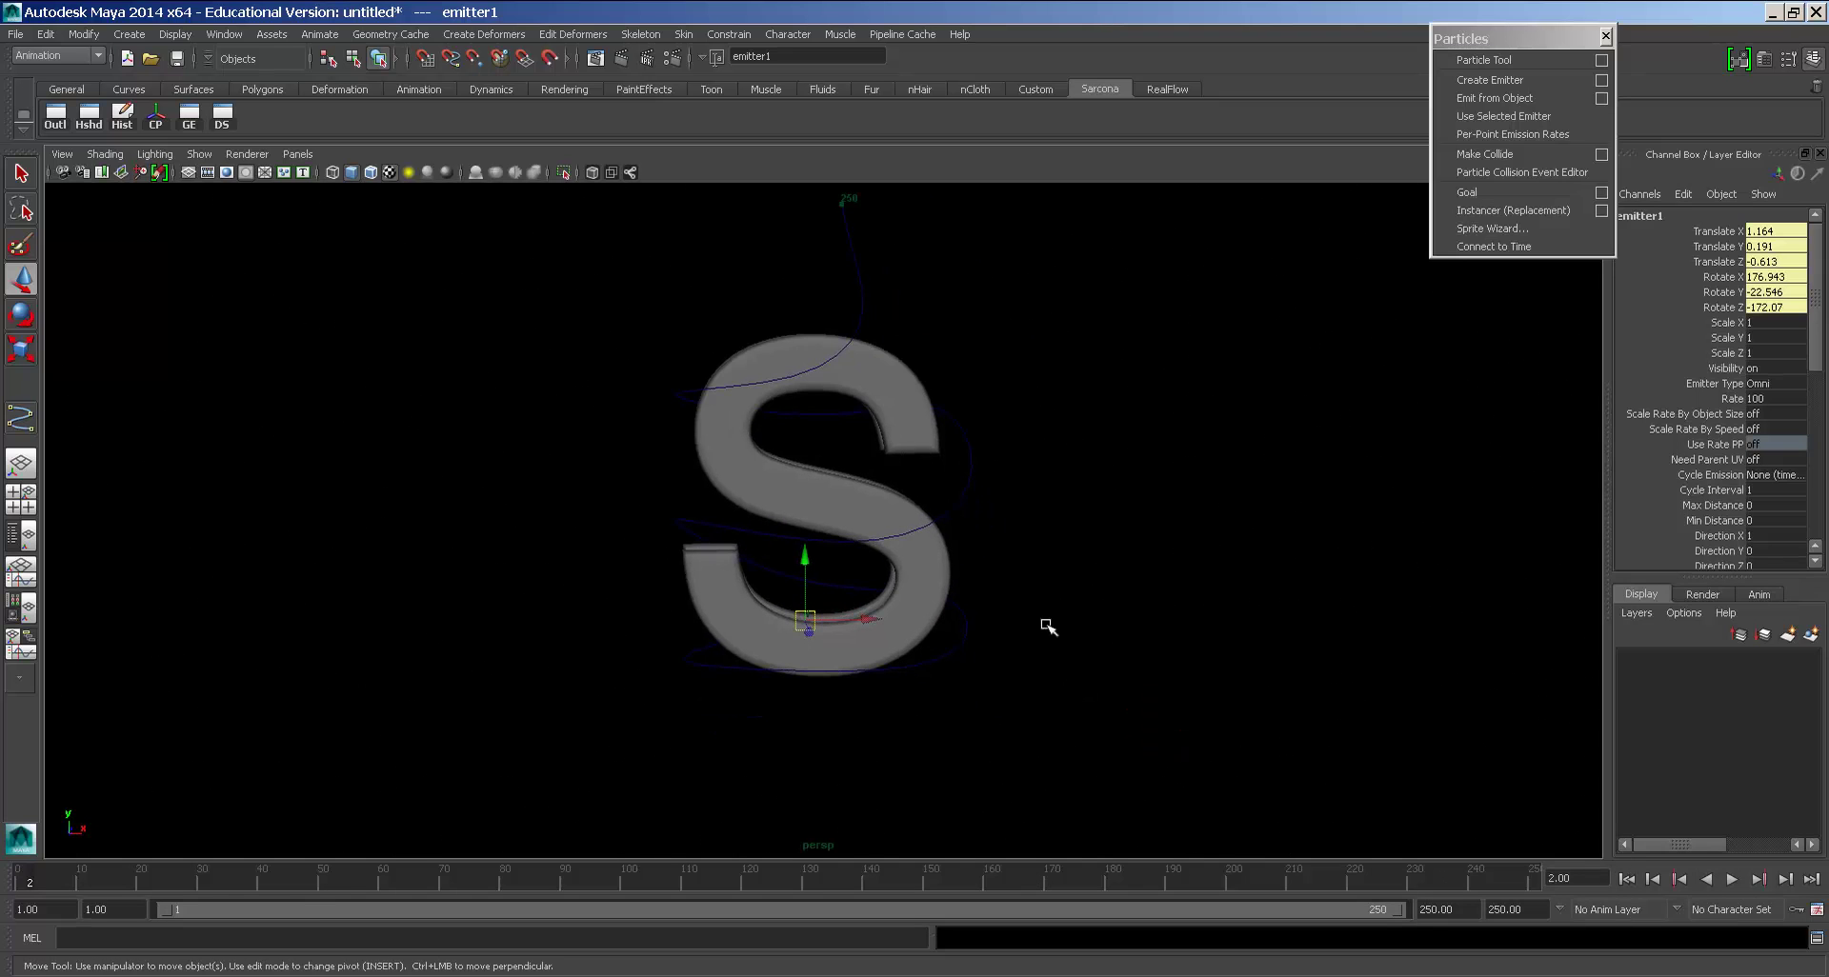
Step: Restore the gray viewport background, and play the animation from frame 1 to frame 23
{"action": "left_click", "coordinate": [1625, 884]}
{"action": "left_click_drag", "start_coordinate": [800, 689], "coordinate": [1033, 592], "text": "alt"}
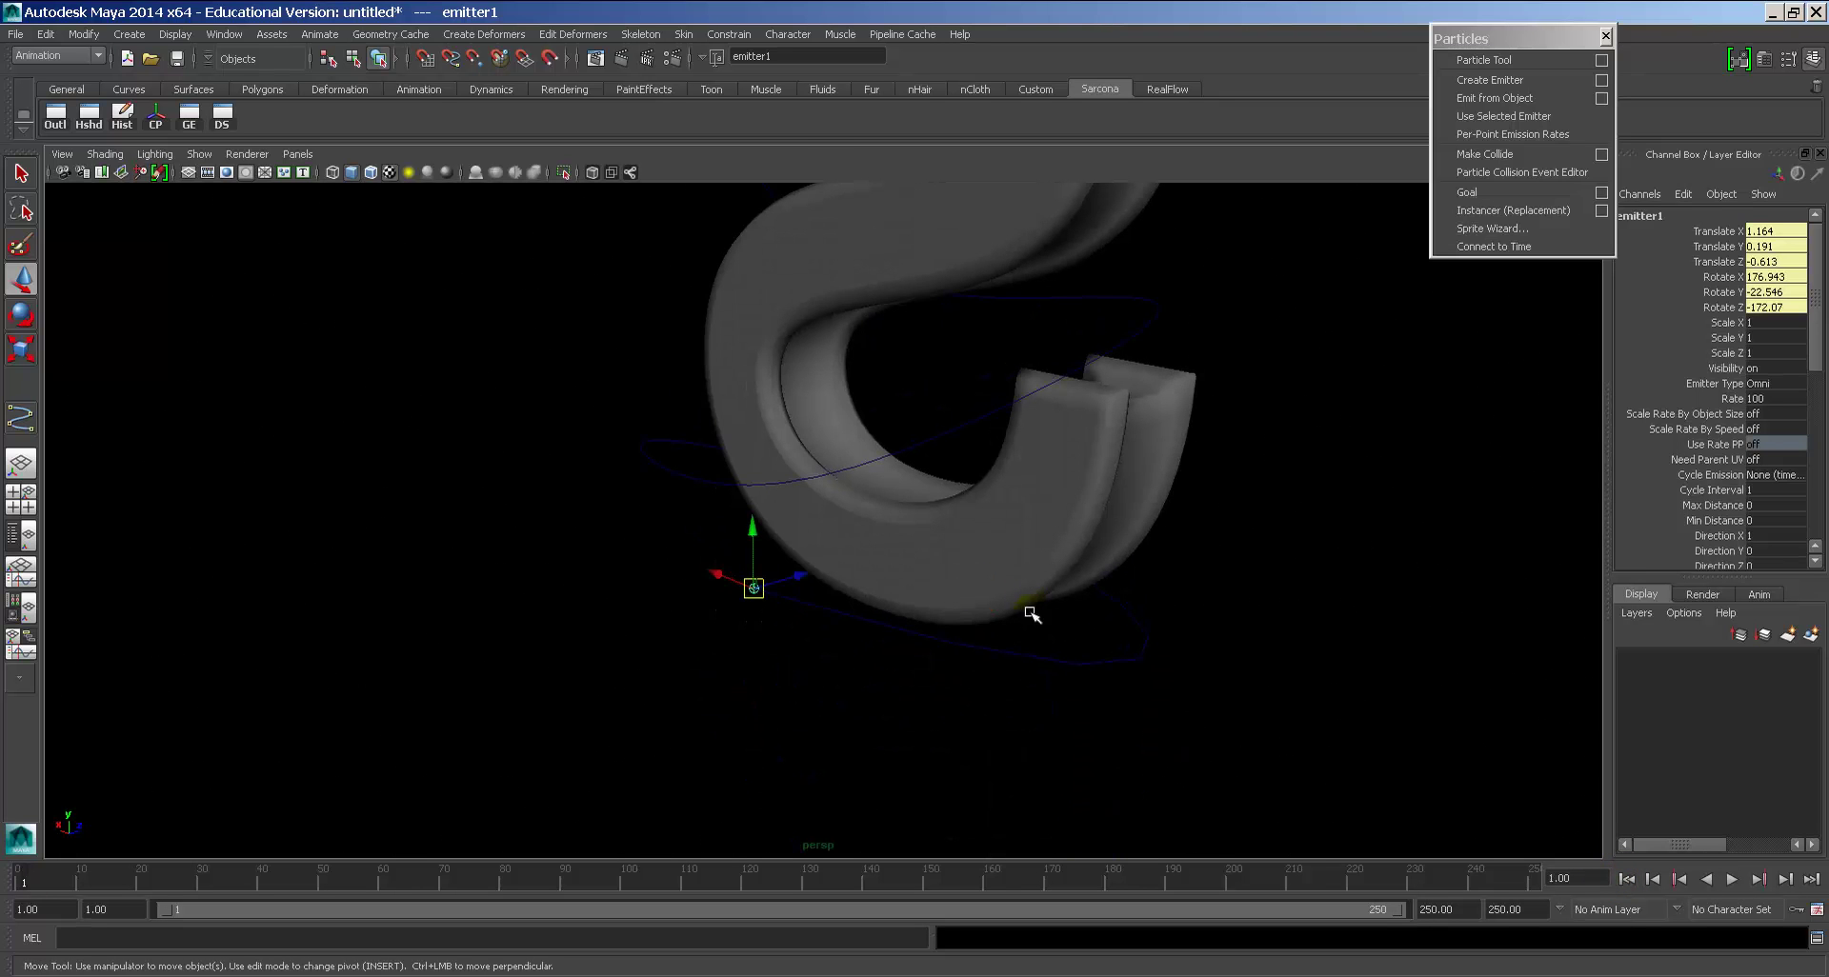
{"action": "key", "text": "alt+b"}
{"action": "left_click", "coordinate": [1095, 647]}
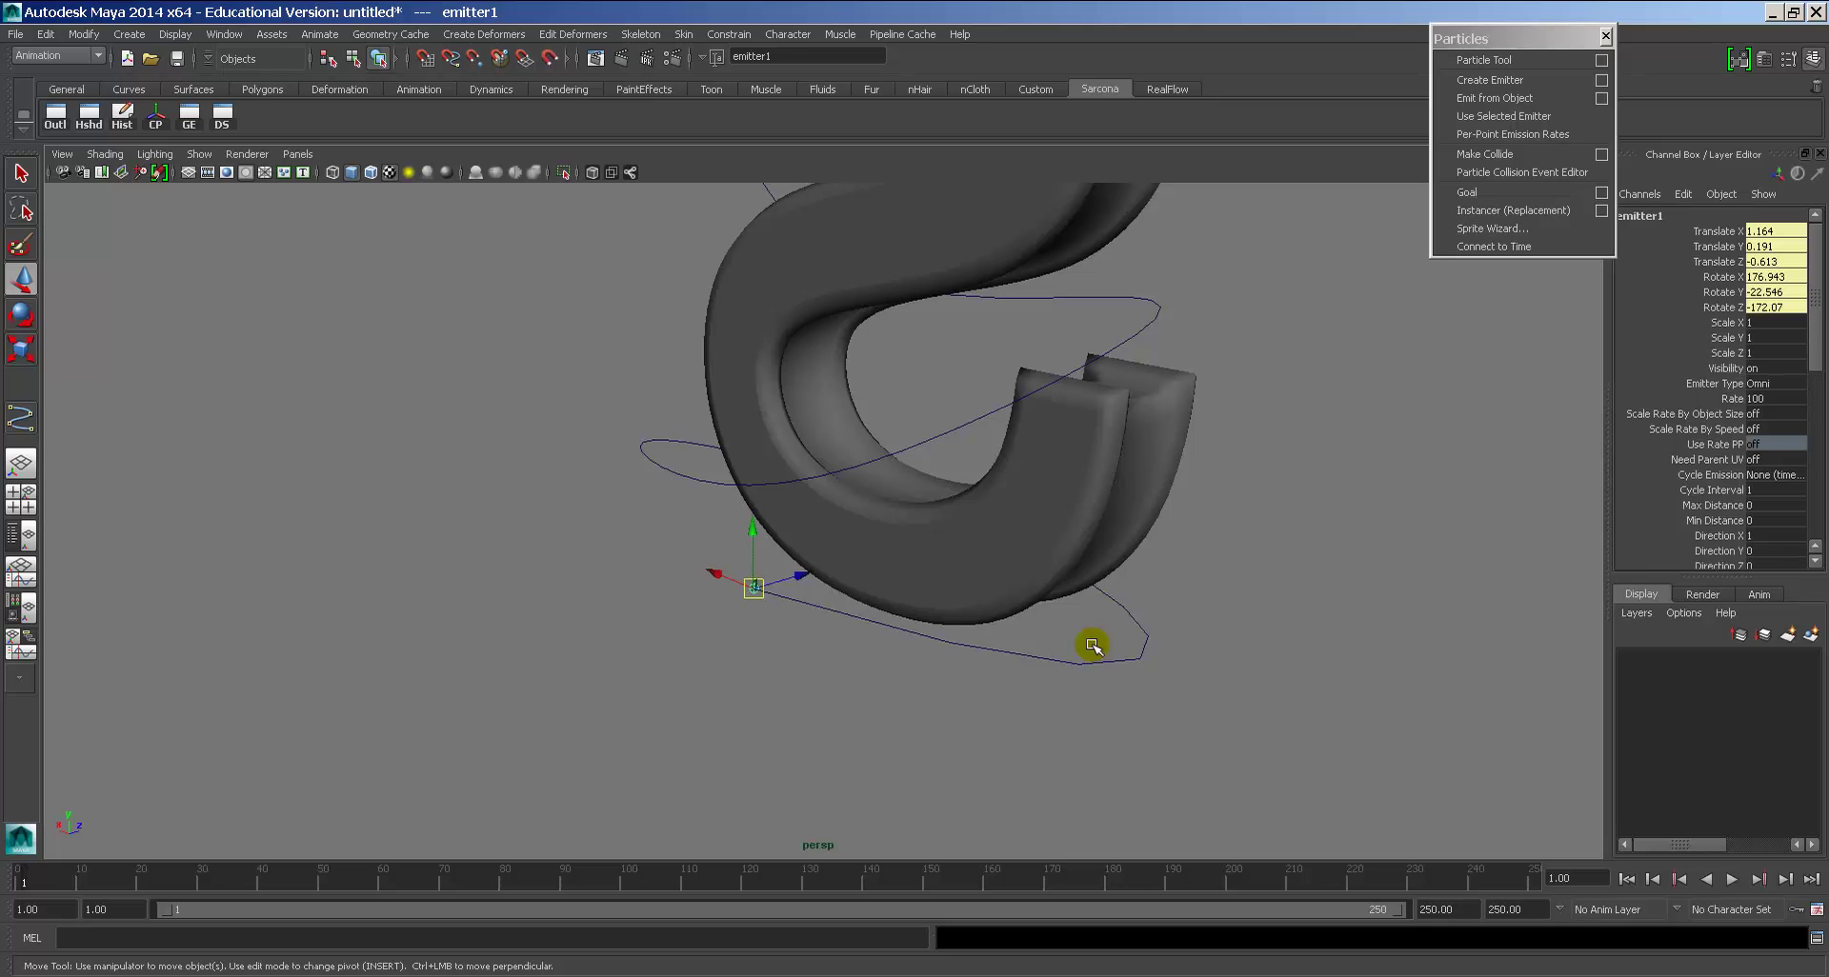
{"action": "key", "text": "alt+v"}
{"action": "key", "text": "alt+v"}
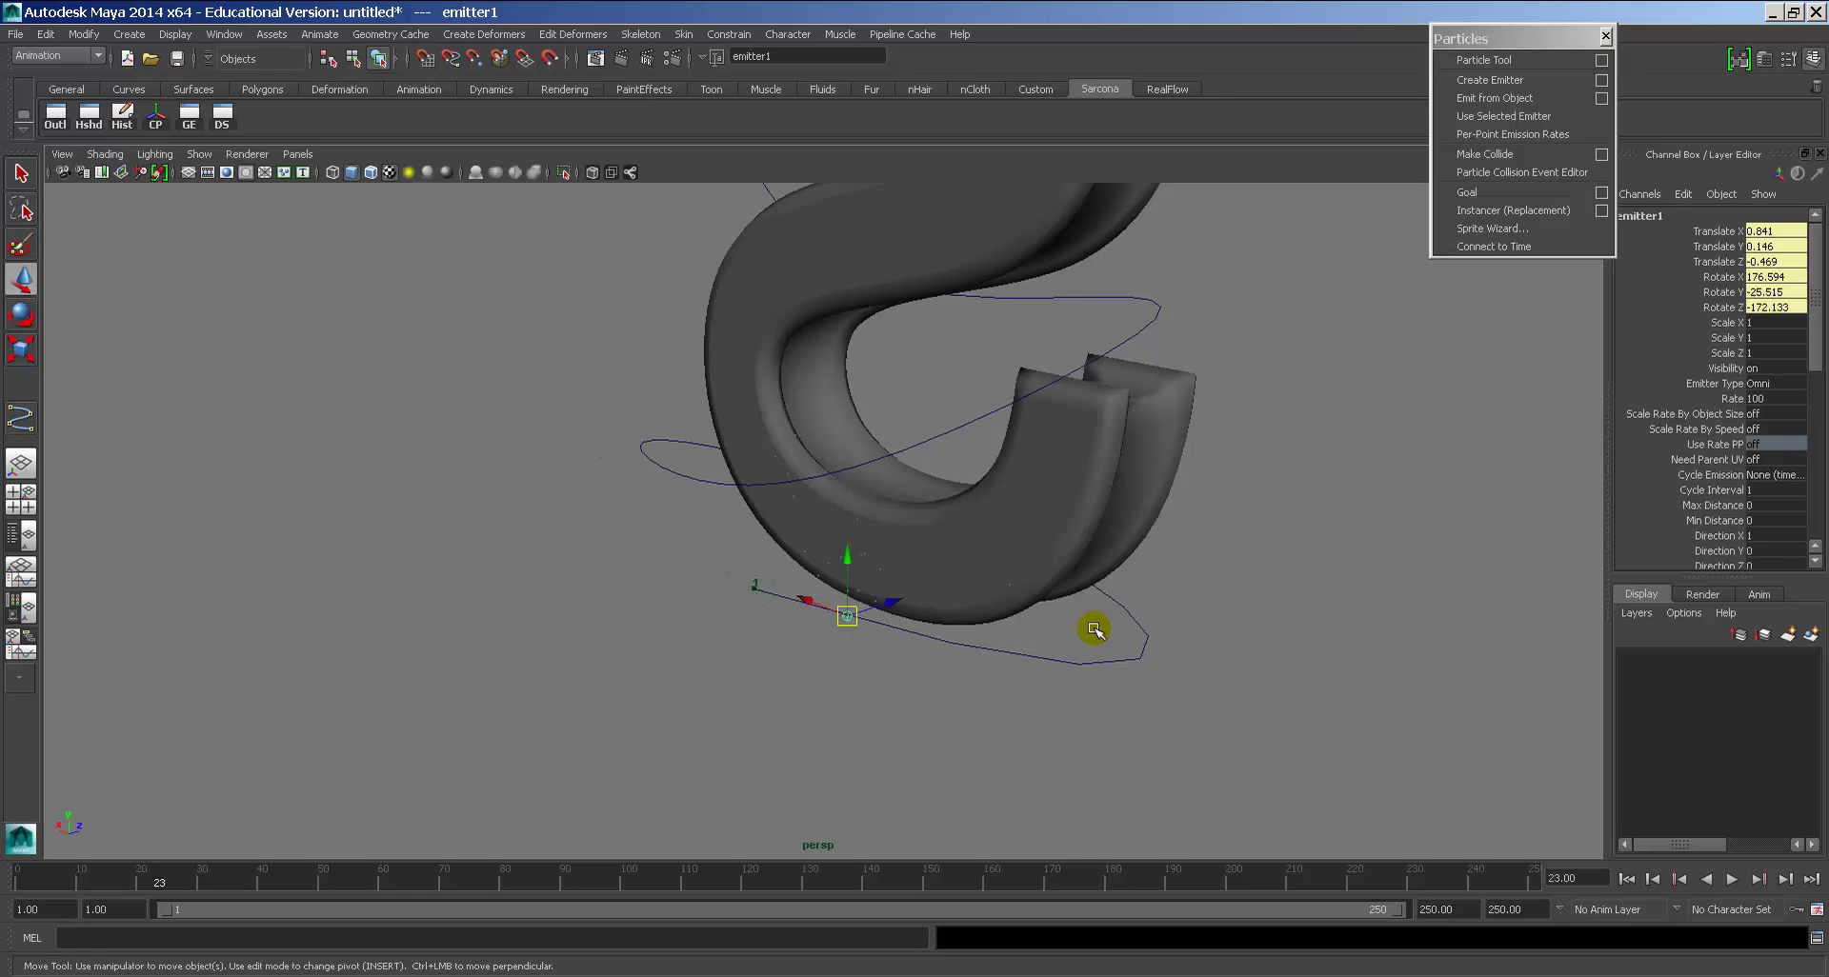
Step: Select the emitted particles and set their Particle Render Type to Spheres
{"action": "left_click", "coordinate": [751, 631]}
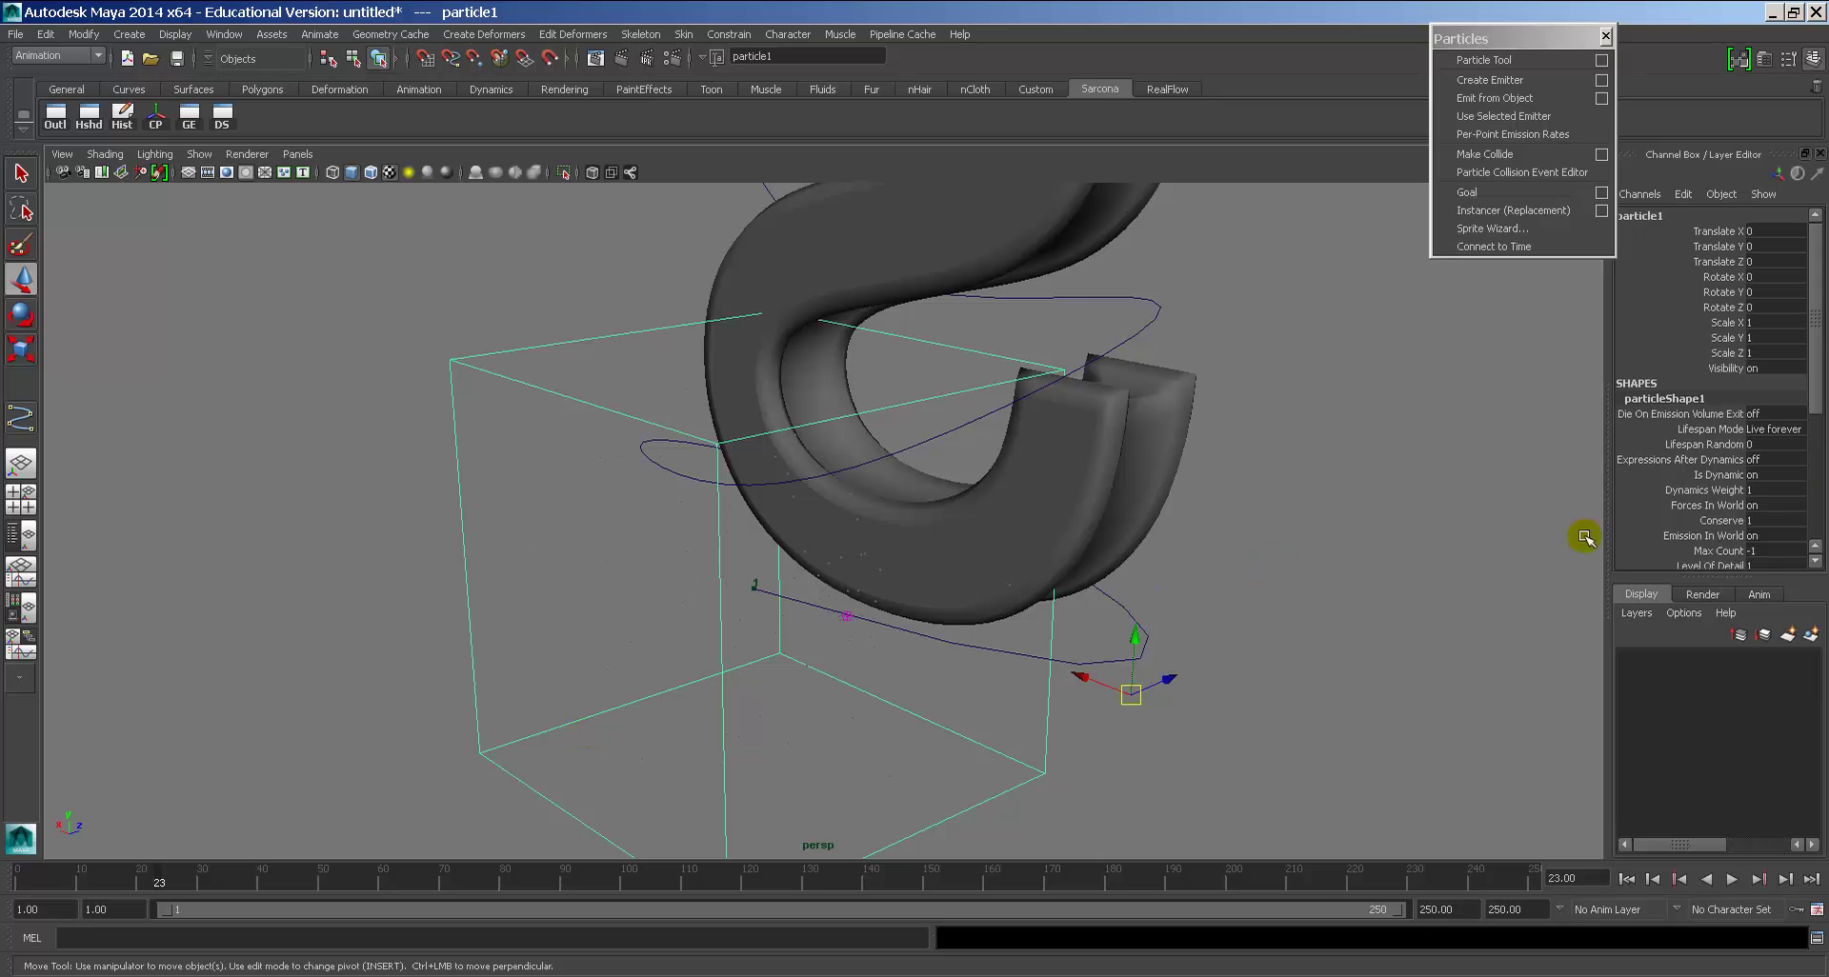
{"action": "left_click", "coordinate": [1818, 482]}
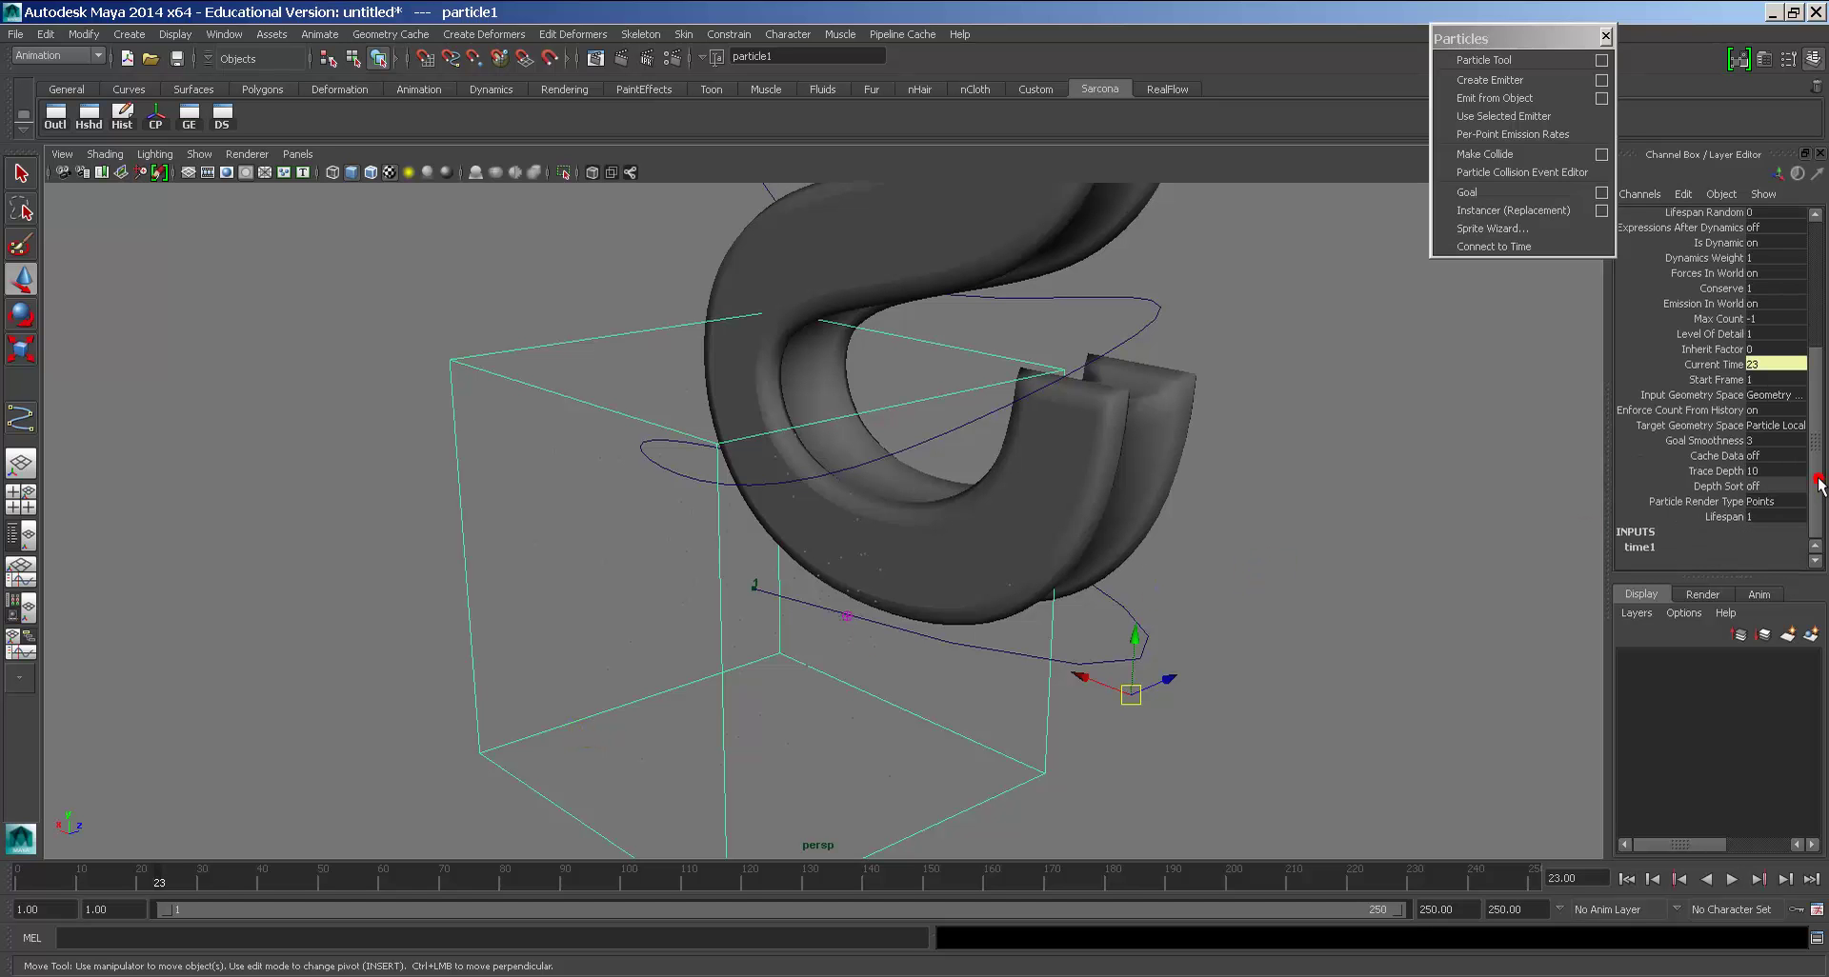
{"action": "left_click", "coordinate": [1776, 503]}
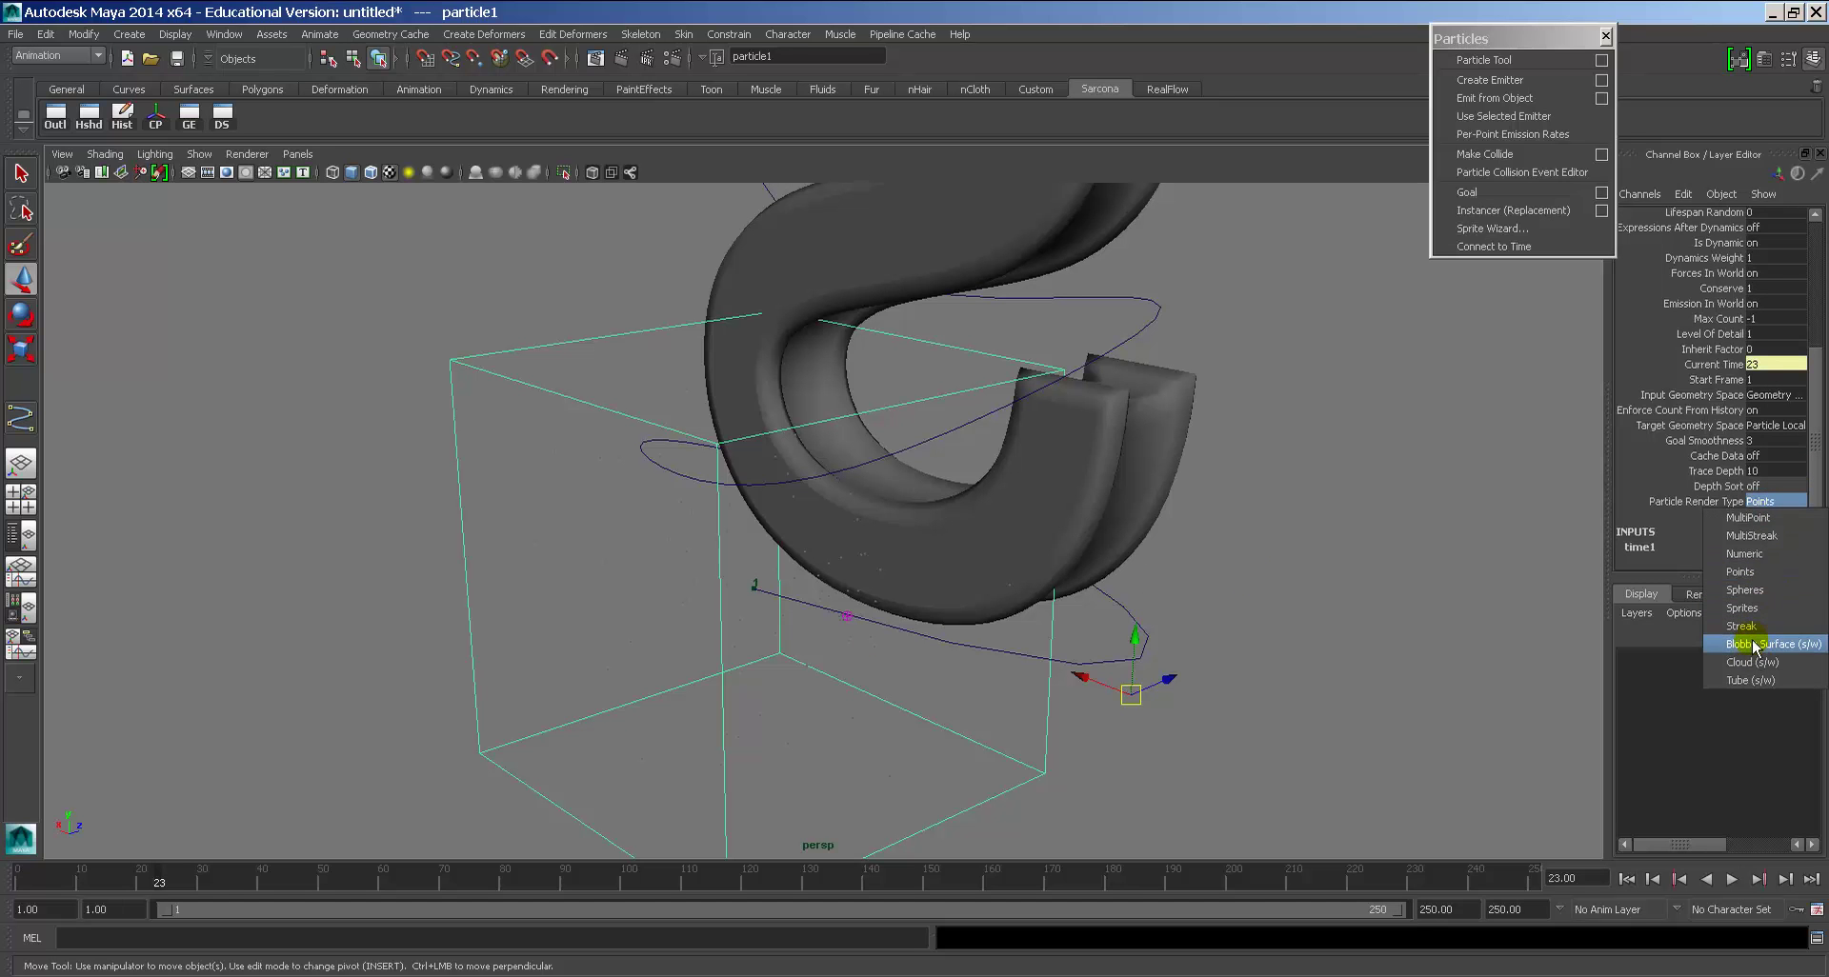
{"action": "left_click", "coordinate": [1760, 590]}
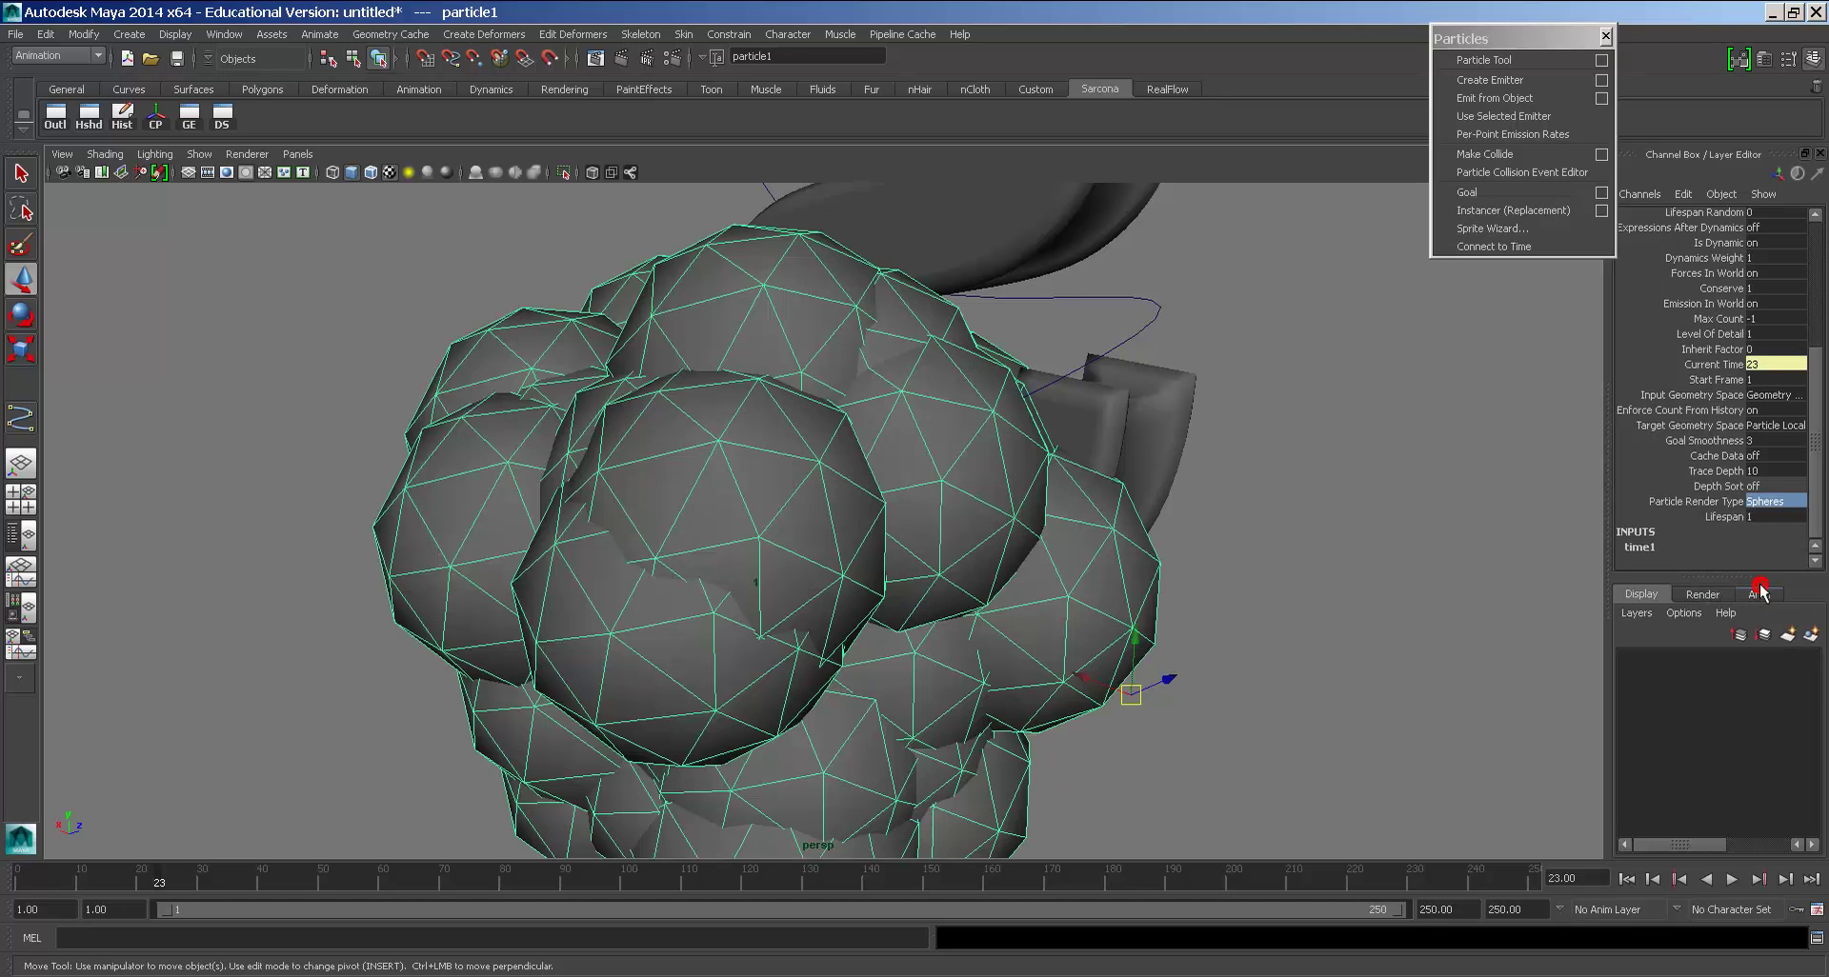
Step: Display the particle shape's attributes, and add the attributes for the current Spheres render type
{"action": "key", "text": "ctrl+a"}
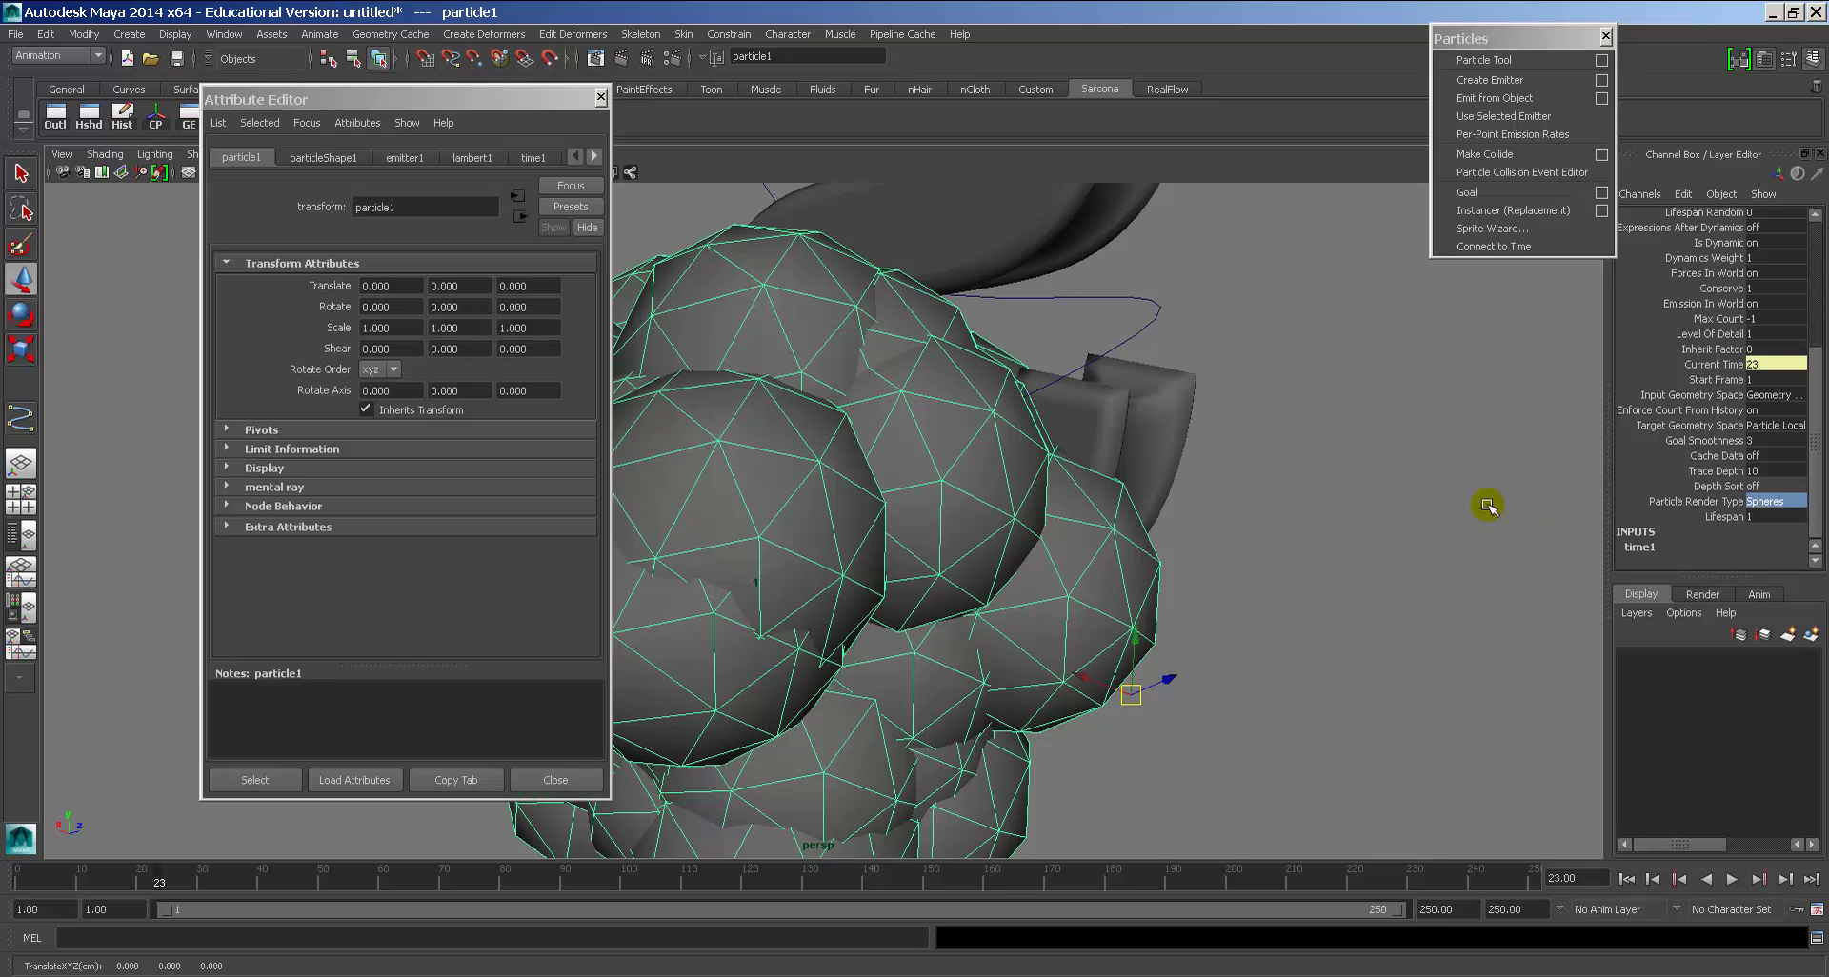
{"action": "left_click", "coordinate": [323, 158]}
{"action": "scroll", "coordinate": [335, 592], "scroll_direction": "down", "scroll_amount": 5}
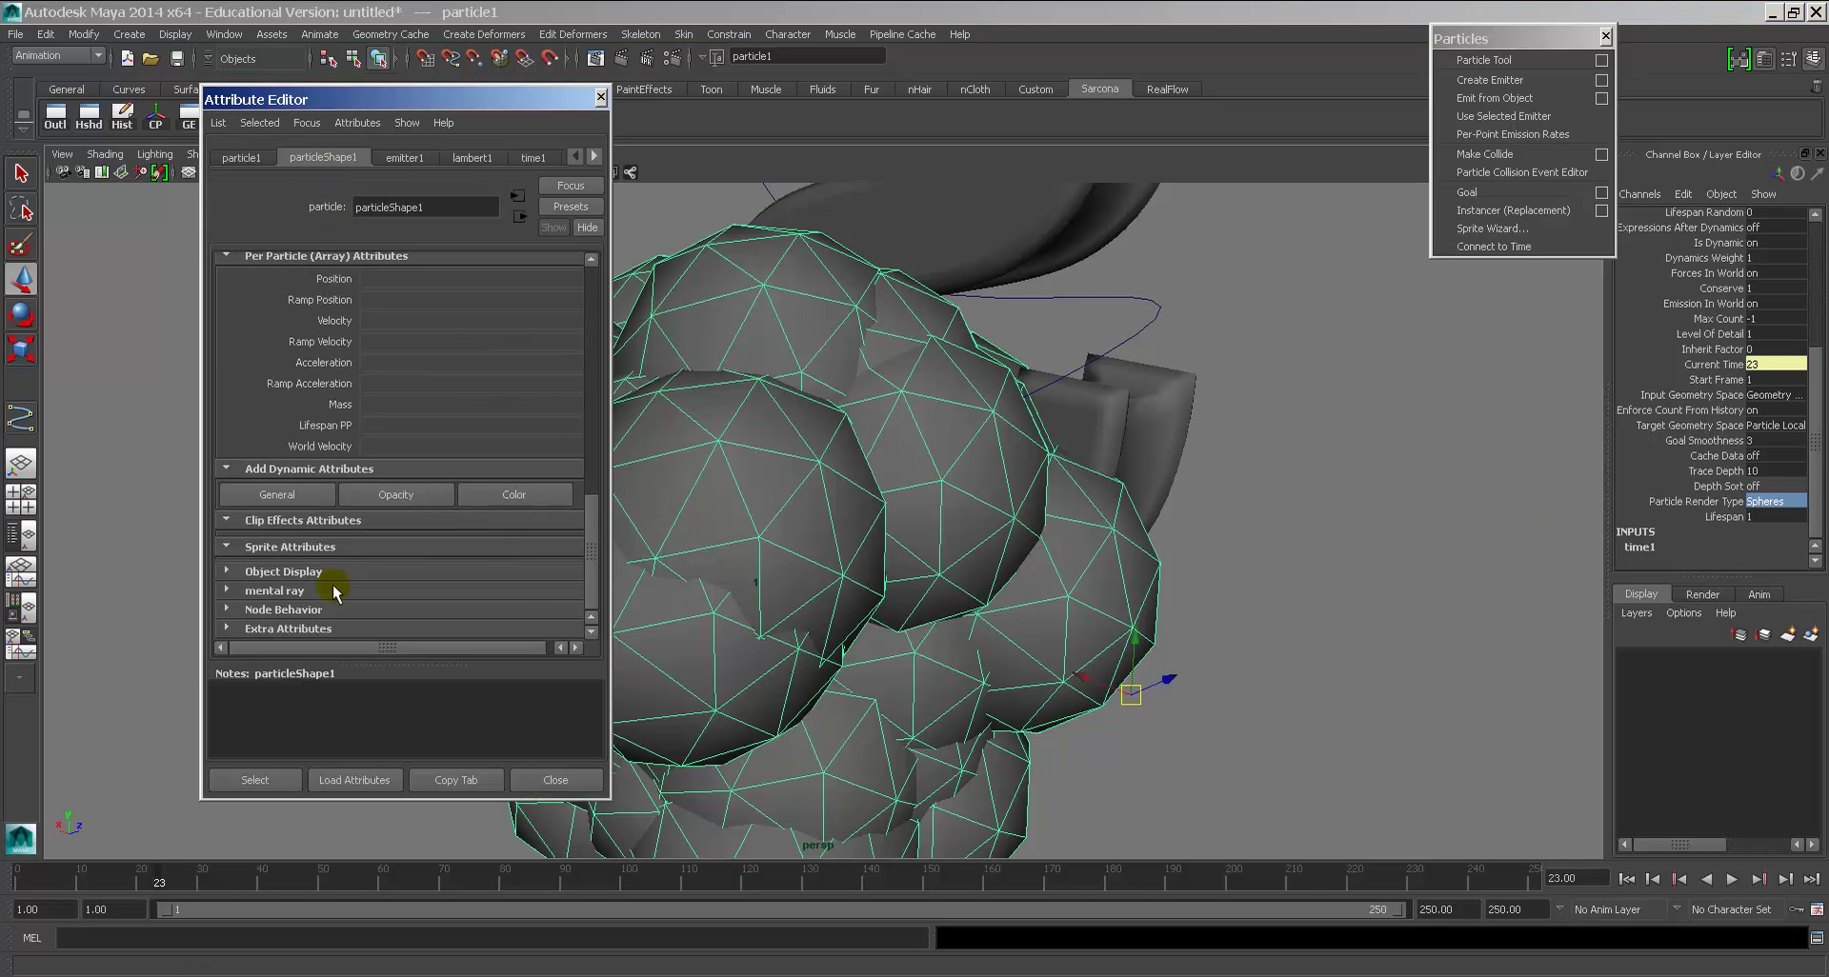
{"action": "scroll", "coordinate": [310, 497], "scroll_direction": "up", "scroll_amount": 4}
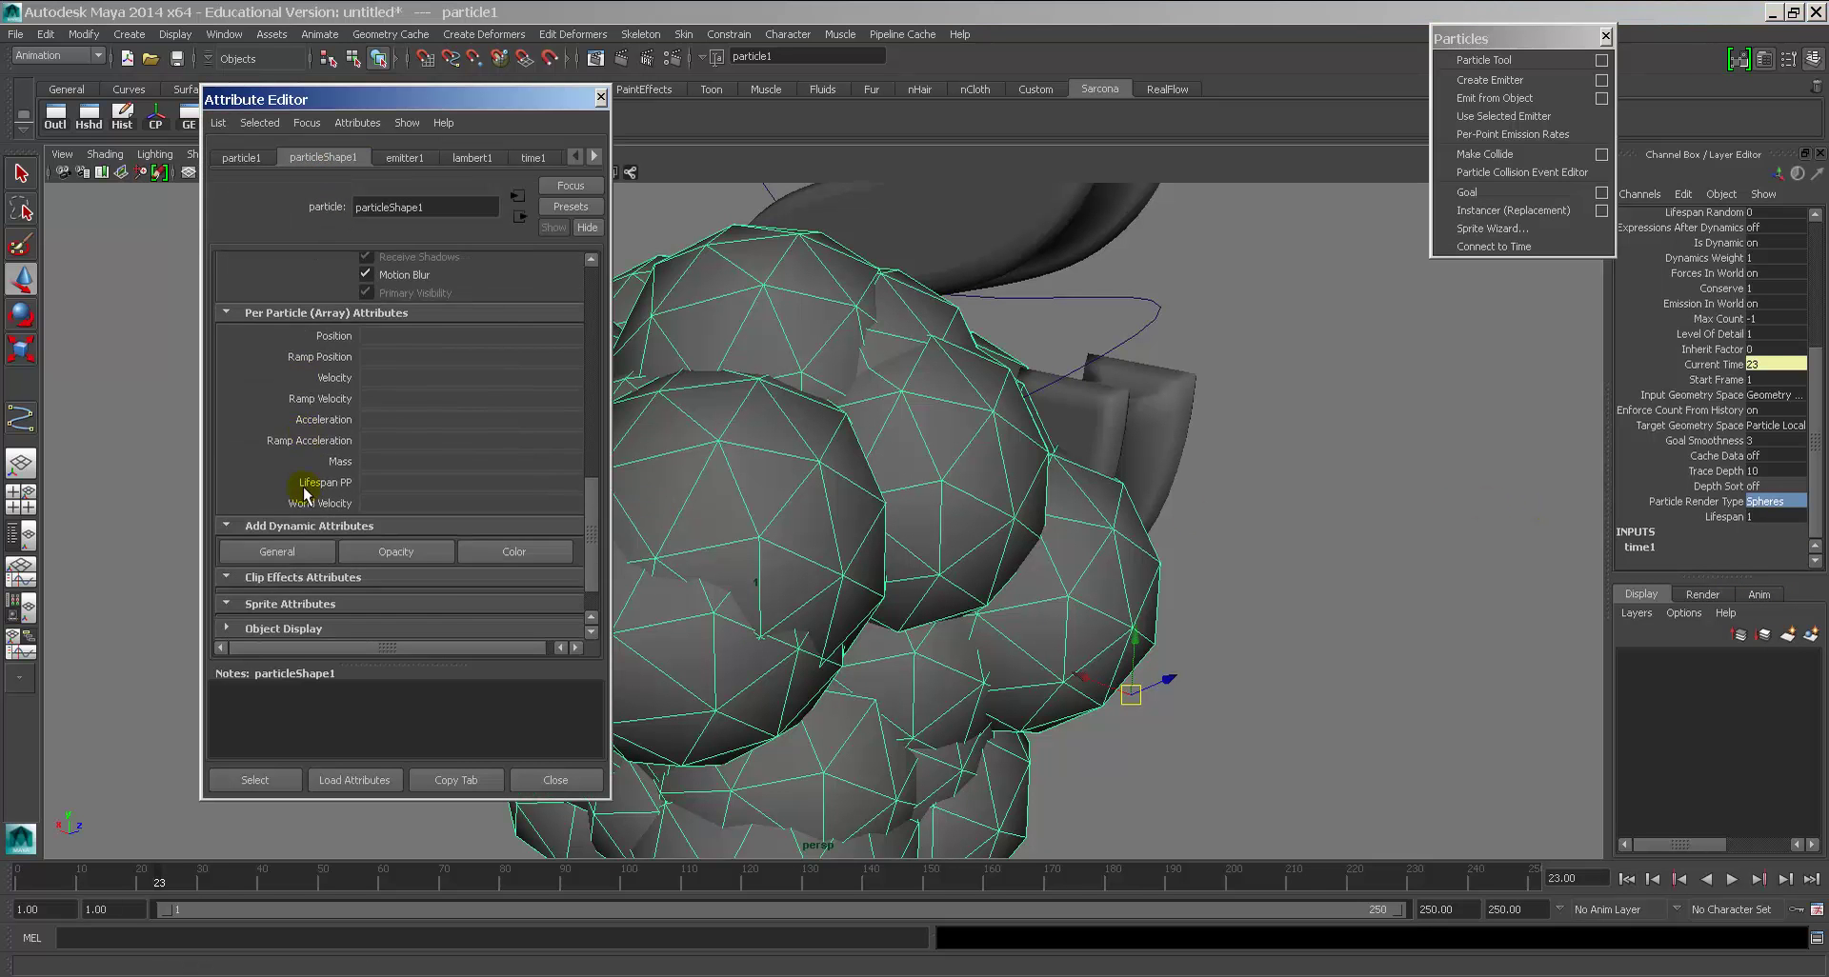
{"action": "left_click", "coordinate": [440, 309]}
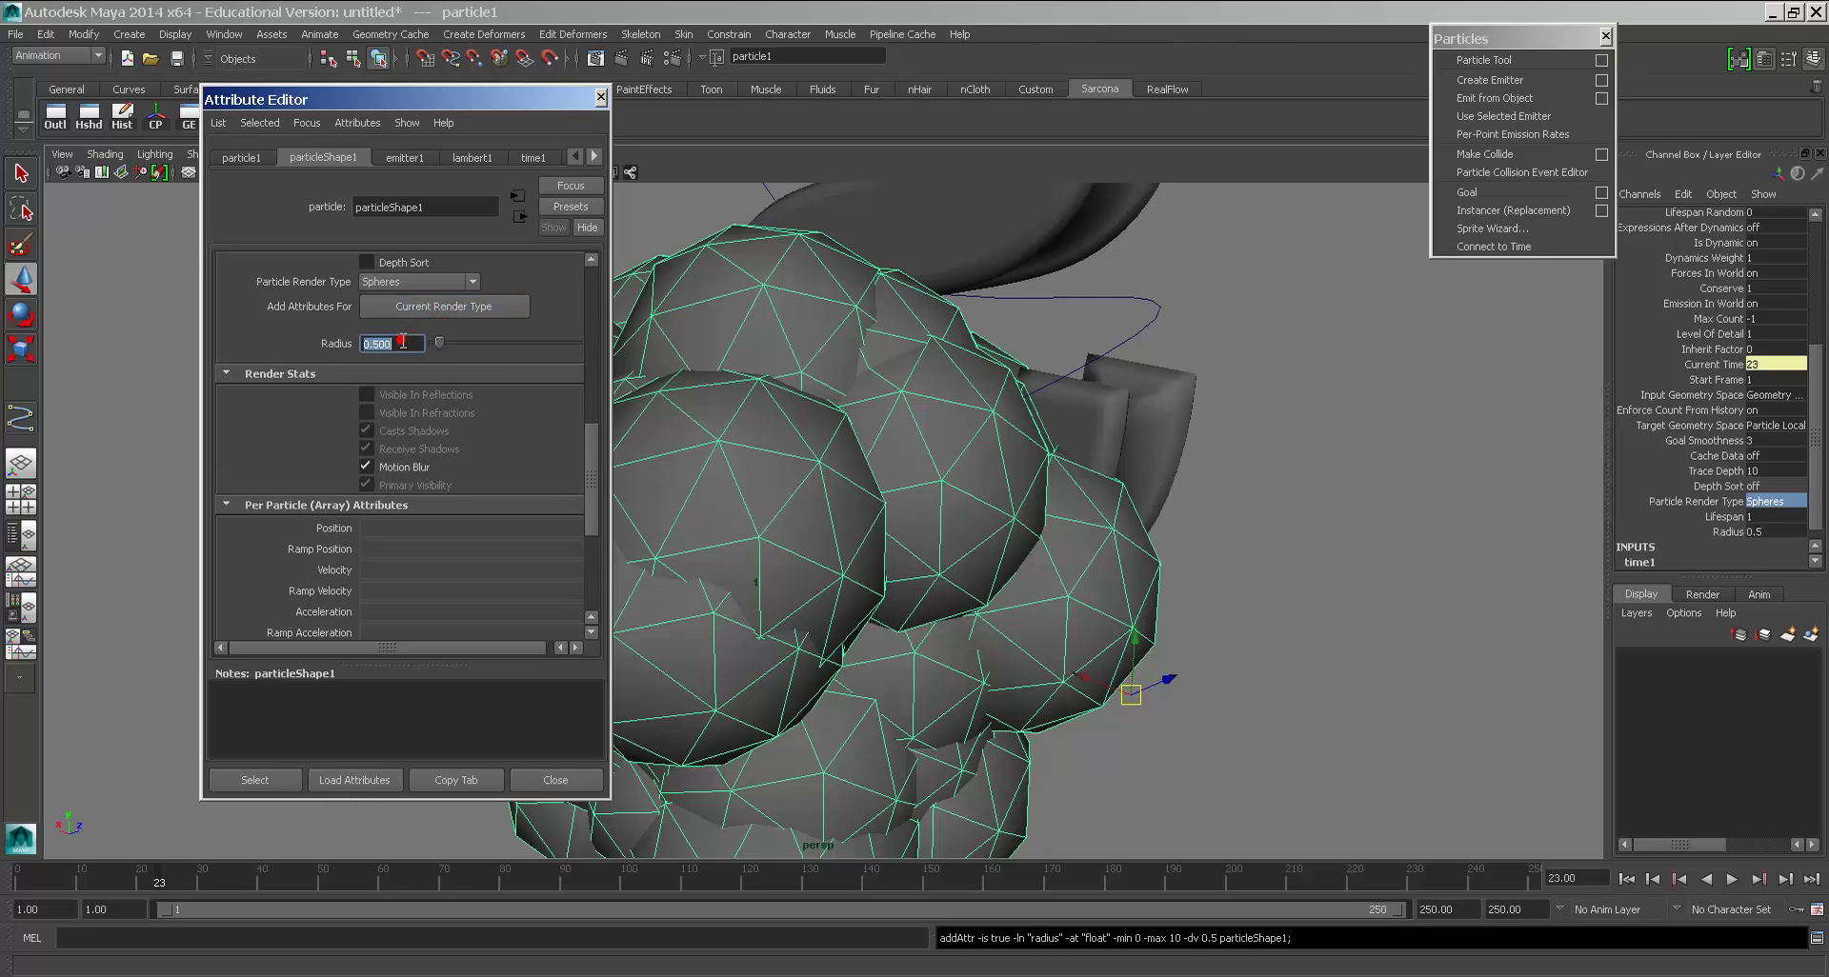
Step: Set the sphere particles' Radius to 0.02, deselect them, and close the Attribute Editor
{"action": "left_click", "coordinate": [402, 343]}
{"action": "type", "text": ".01"}
{"action": "key", "text": "Return"}
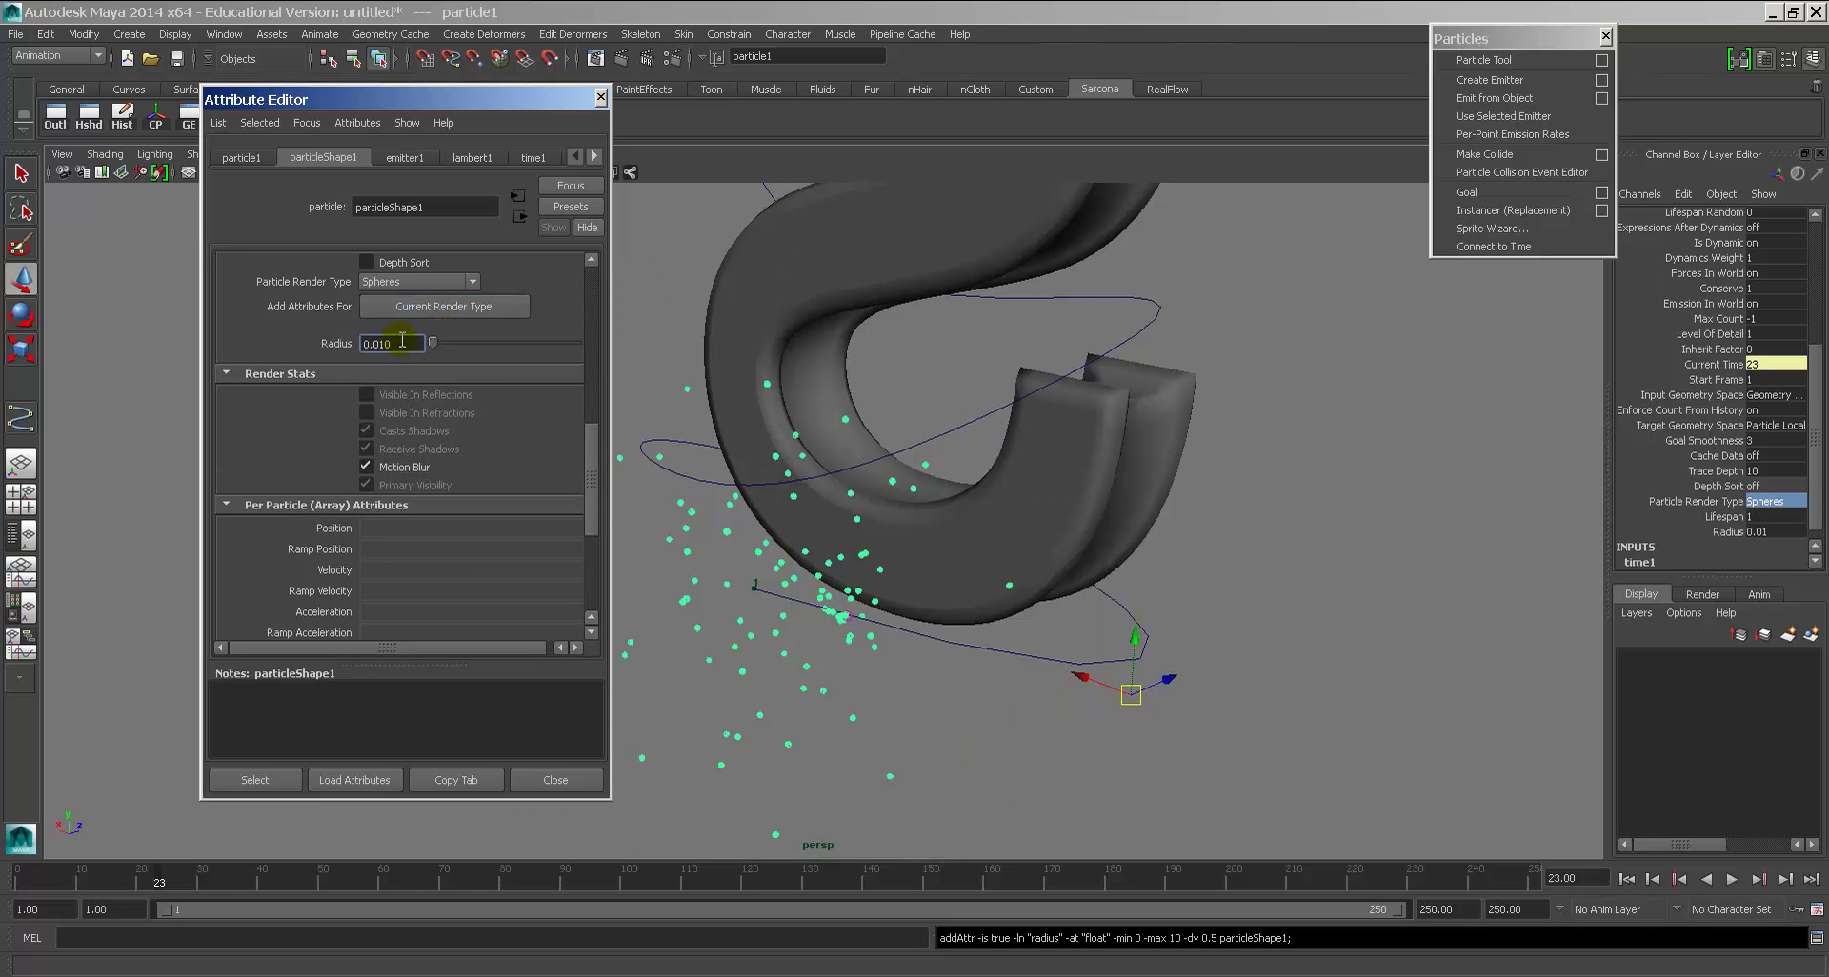
{"action": "type", "text": "20"}
{"action": "key", "text": "Return"}
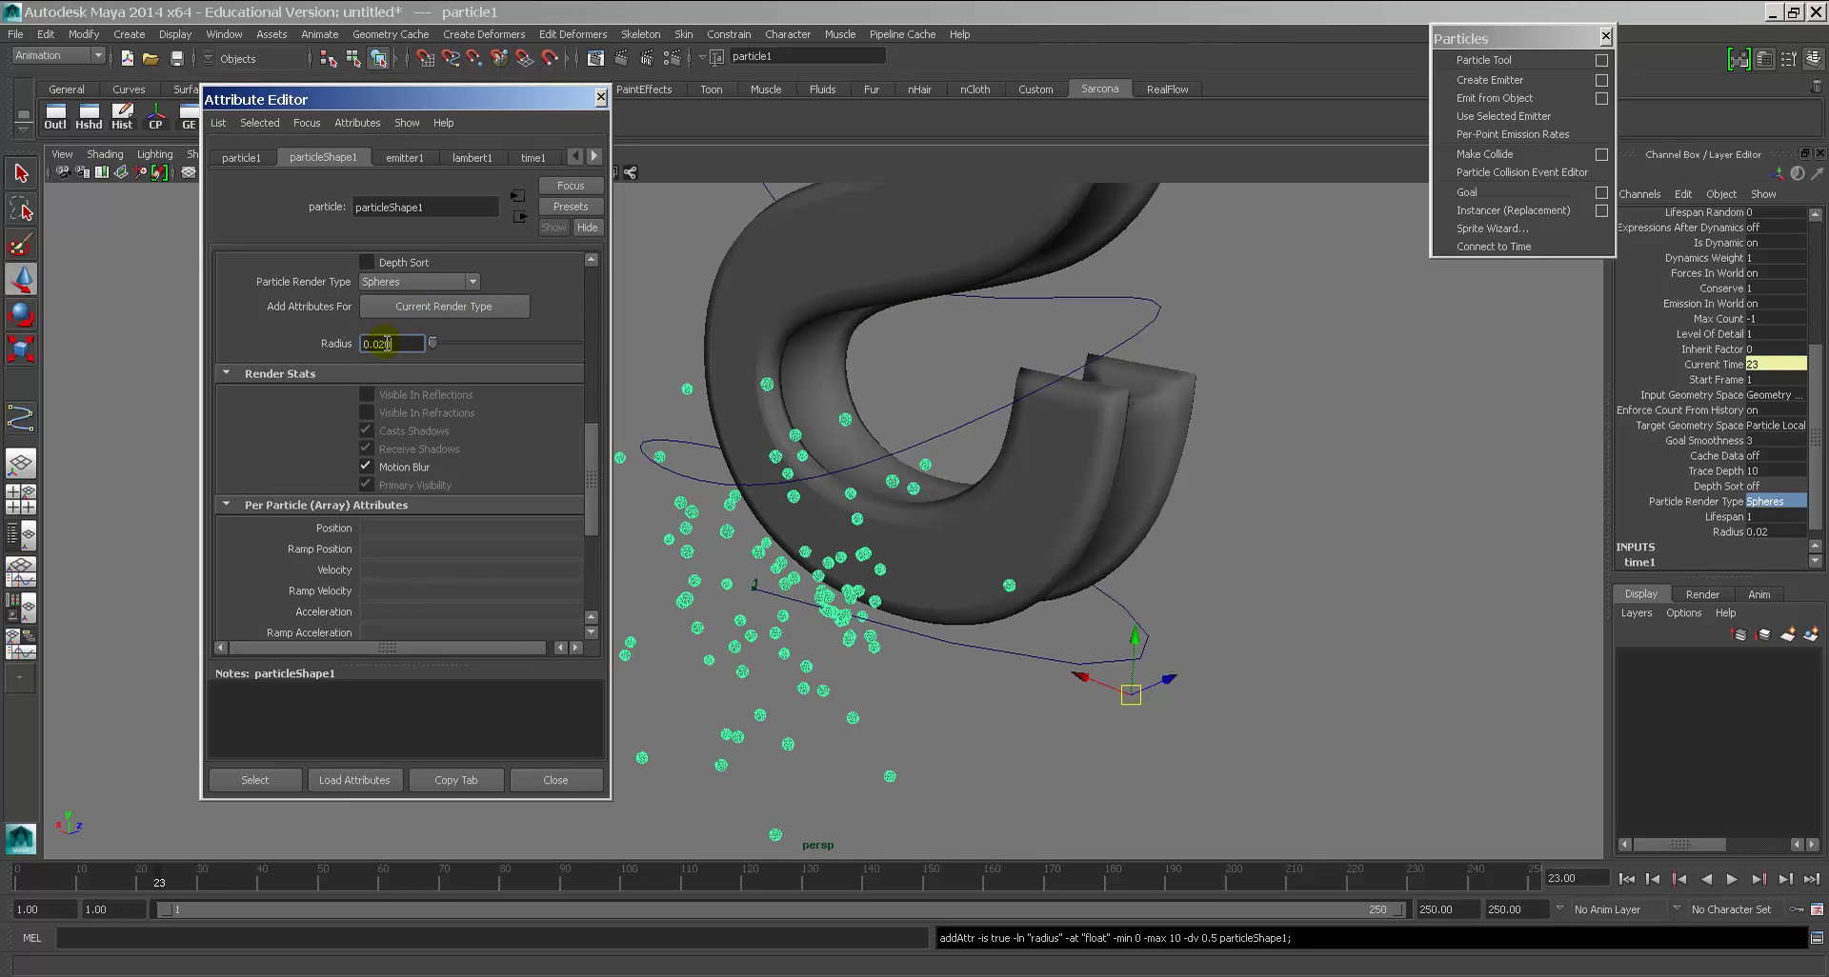
{"action": "left_click", "coordinate": [645, 378]}
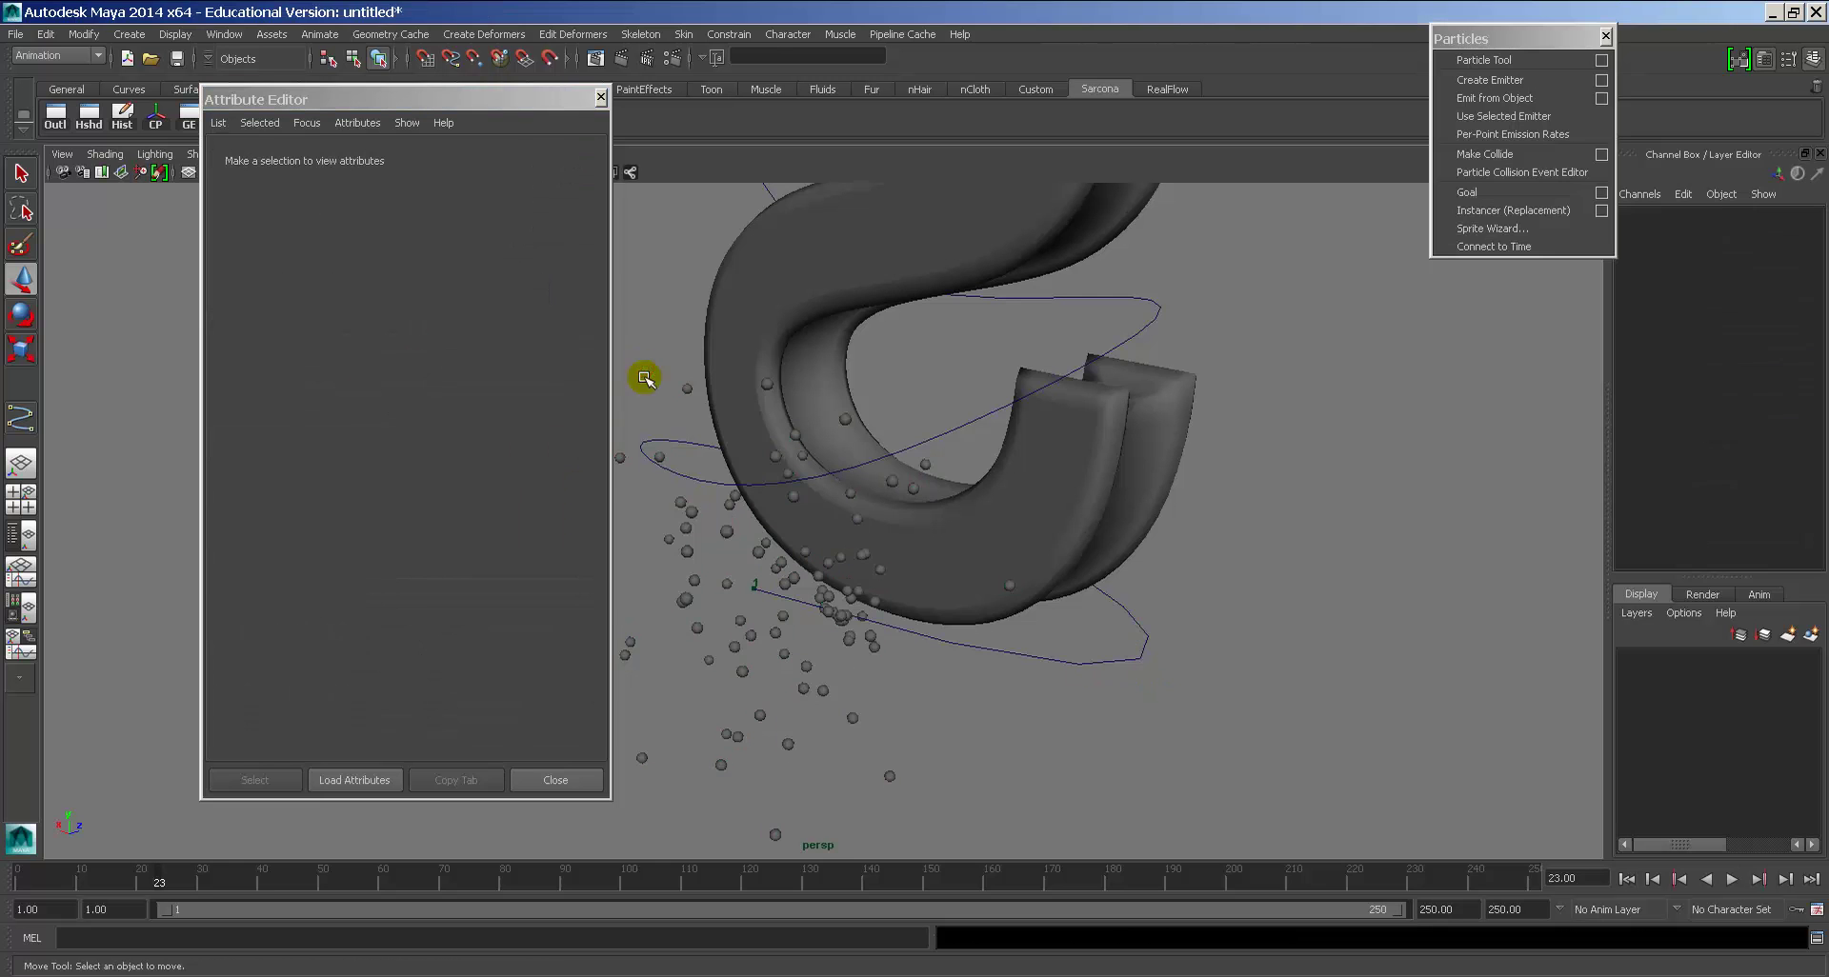
{"action": "left_click_drag", "start_coordinate": [952, 641], "coordinate": [770, 641], "text": "alt"}
{"action": "left_click", "coordinate": [600, 97]}
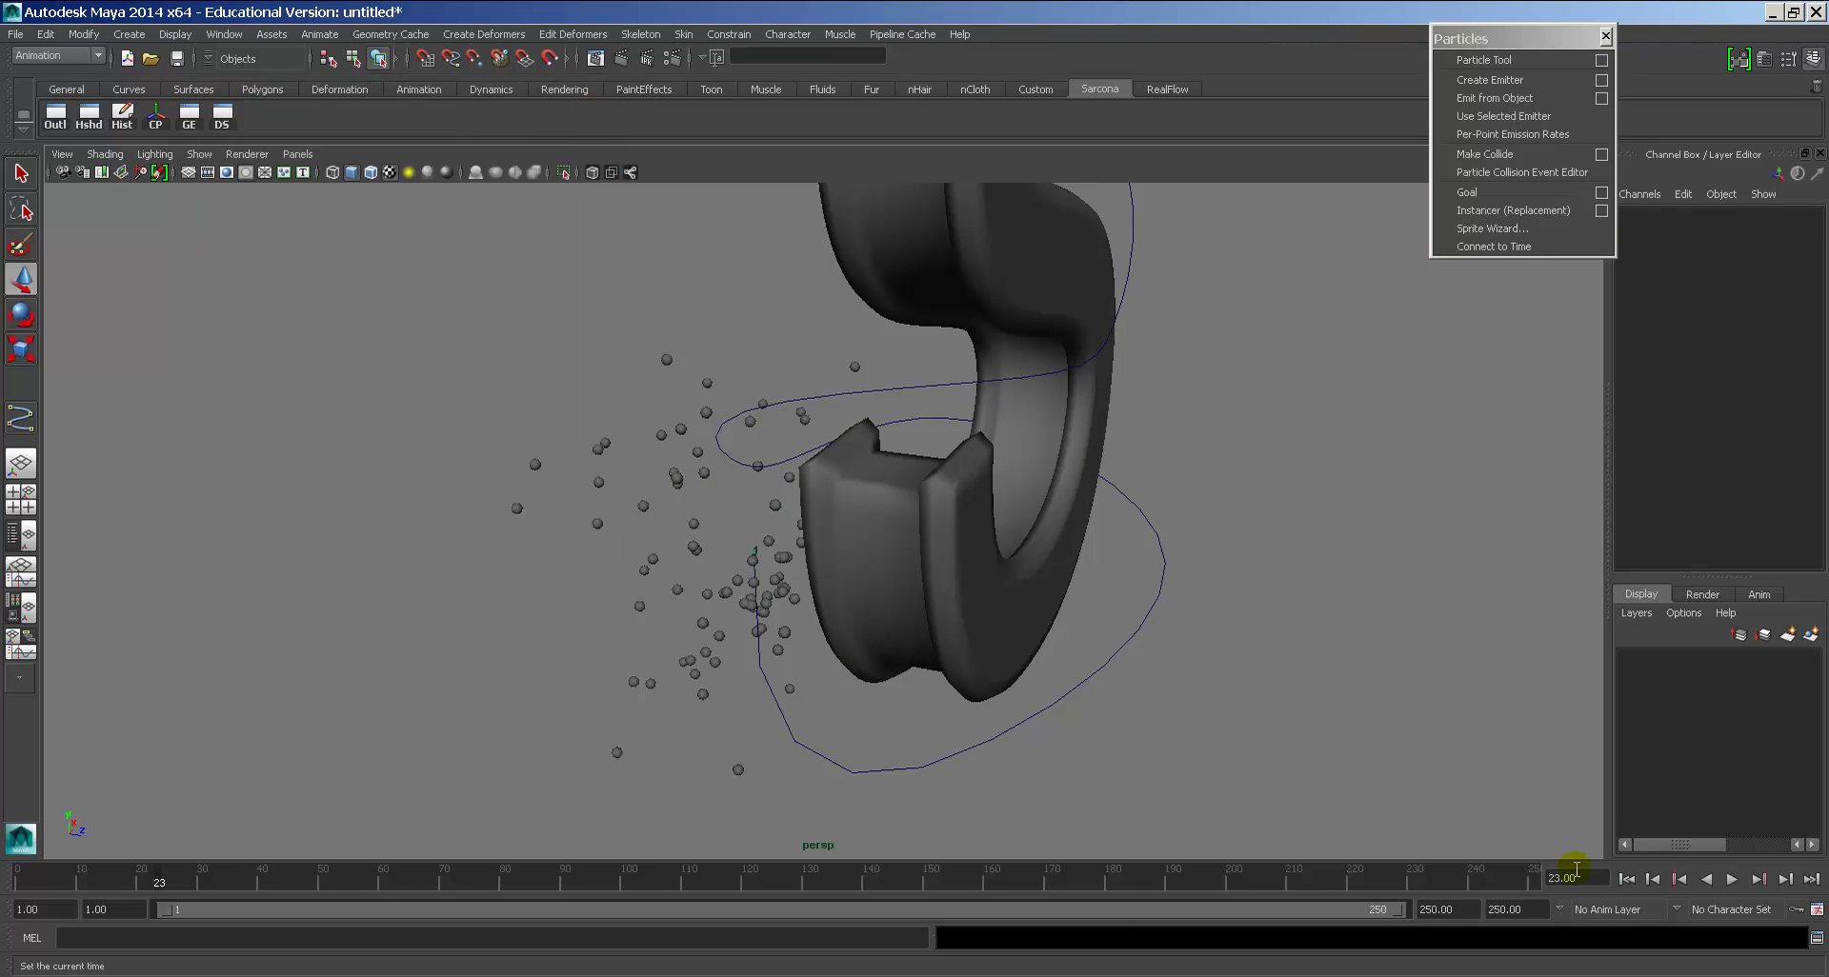
Step: Select the emitter and play the animation from frame 1 to frame 85 to review the small spheres
{"action": "left_click", "coordinate": [1626, 878]}
{"action": "left_click_drag", "start_coordinate": [971, 724], "coordinate": [696, 669], "text": "alt"}
{"action": "left_click", "coordinate": [783, 602]}
{"action": "key", "text": "alt+v"}
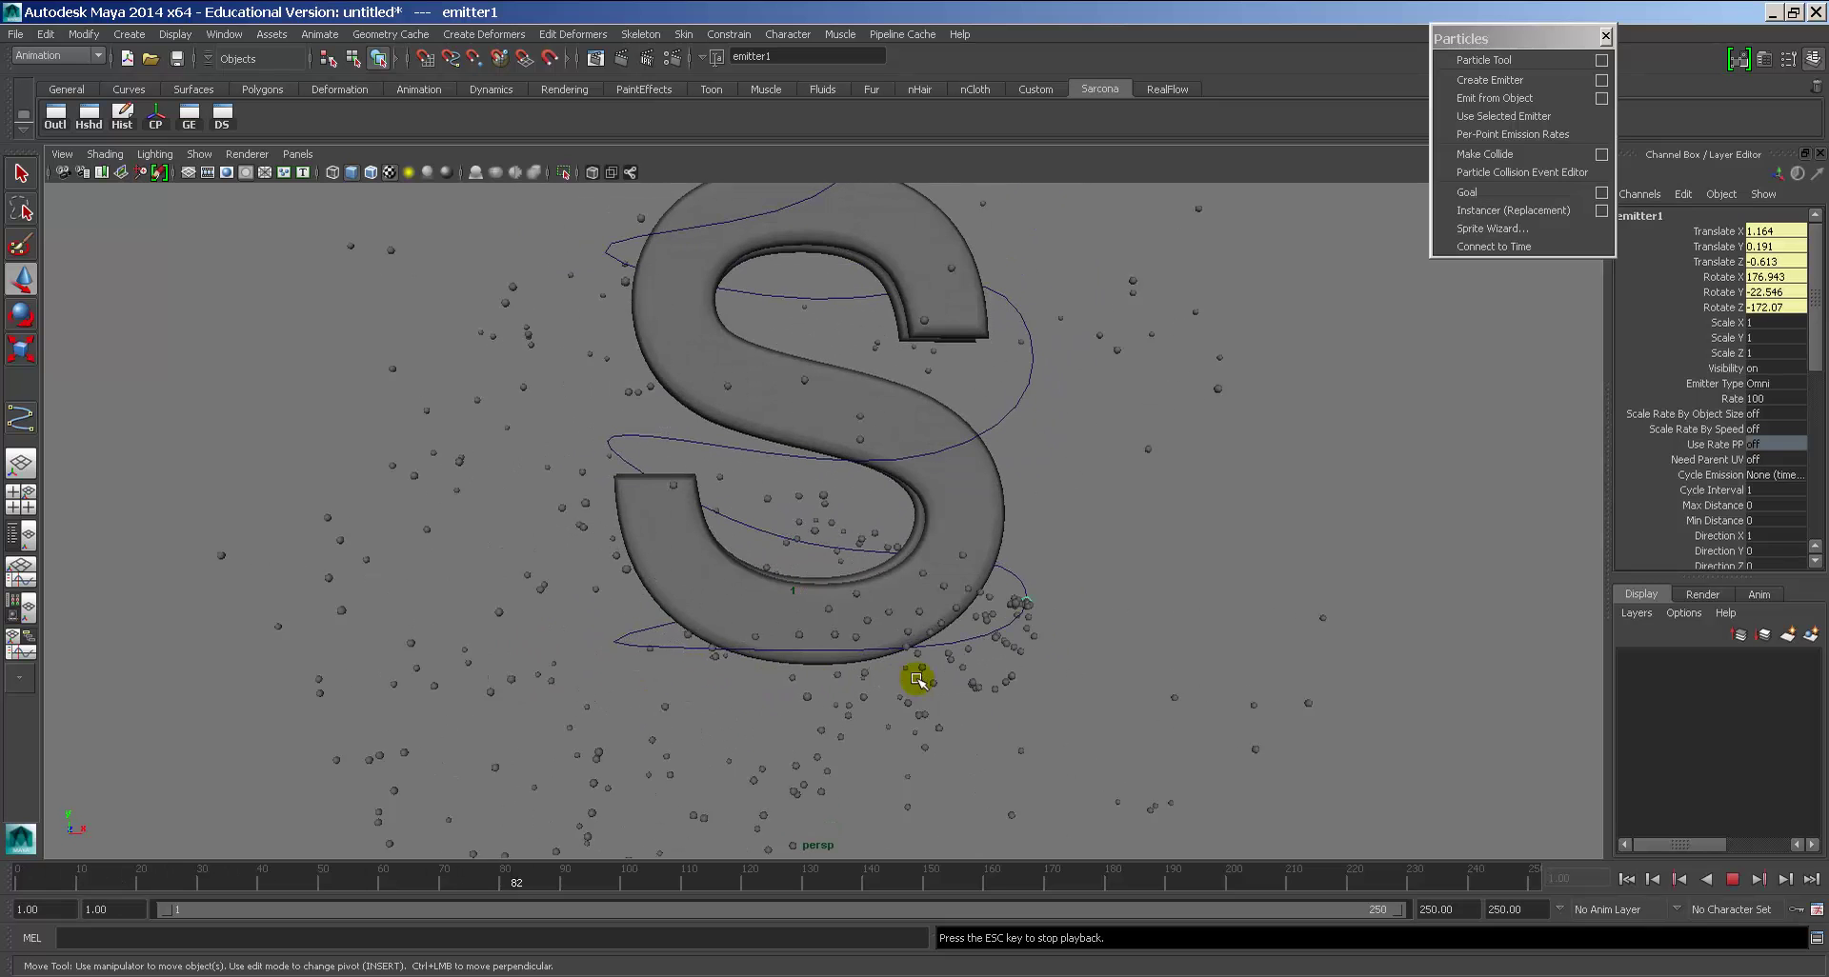
{"action": "key", "text": "Escape"}
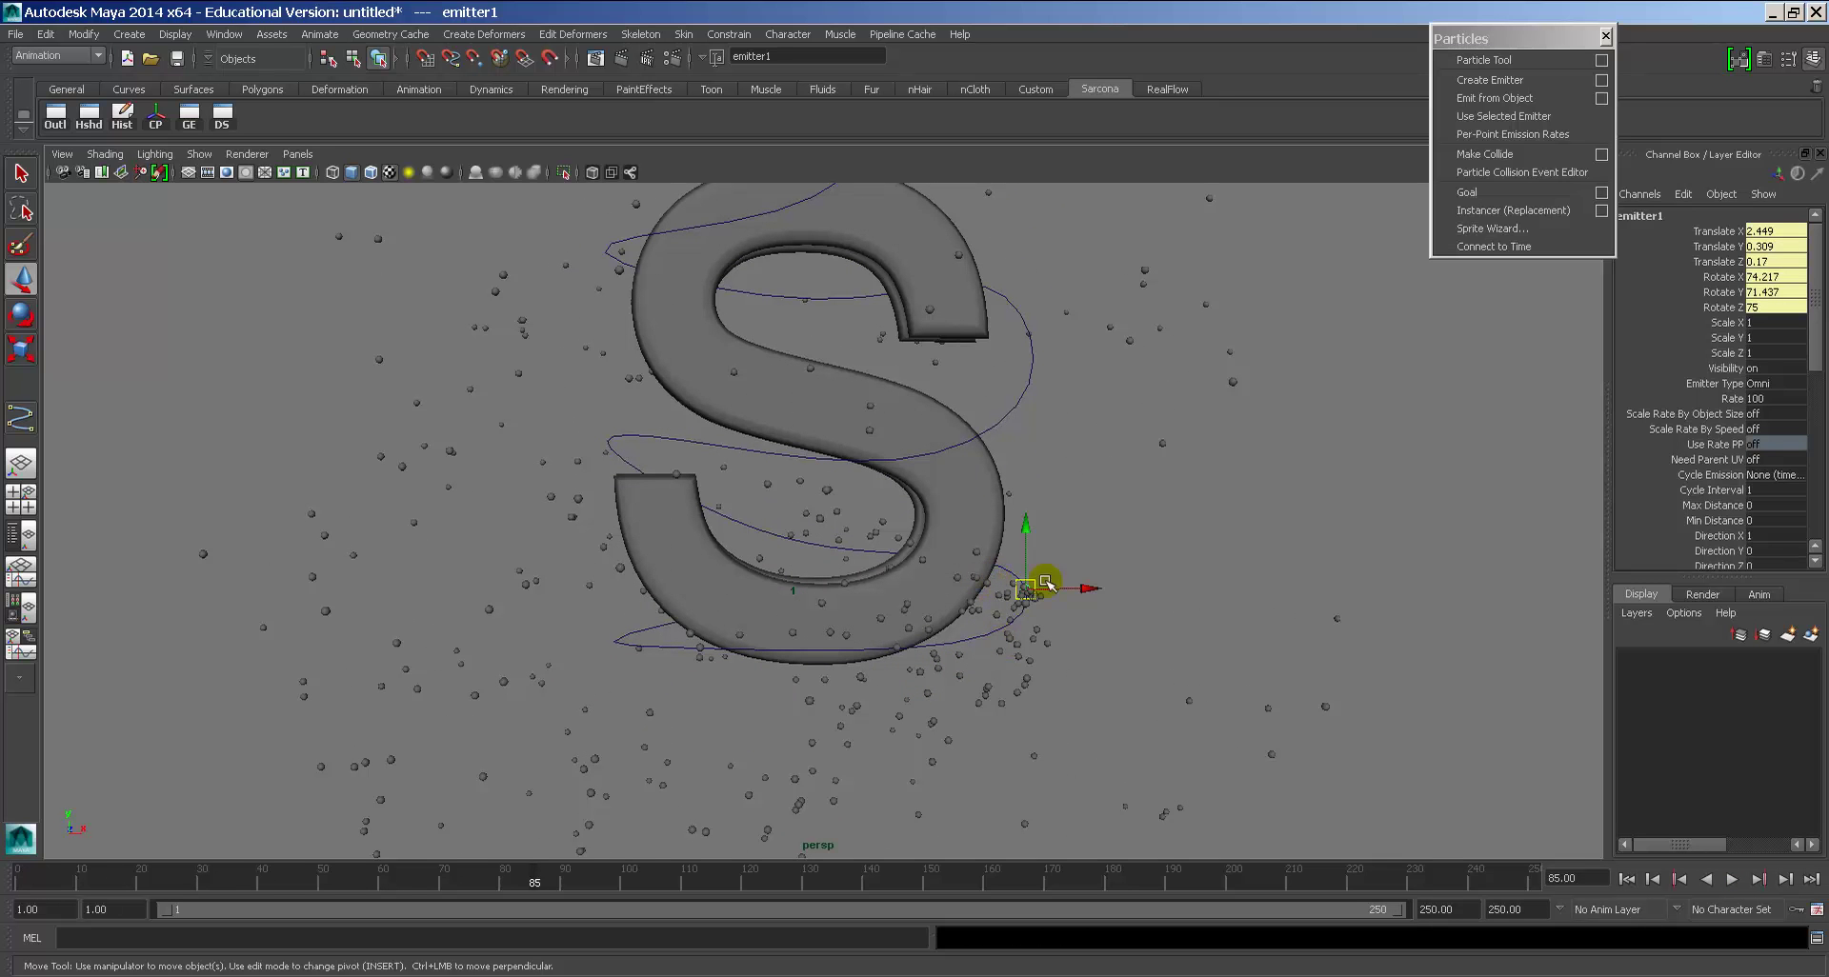
Step: Set the emitter's Speed to 0.25, and play the animation from the first frame to check the particle spread
{"action": "scroll", "coordinate": [1724, 457], "scroll_direction": "down", "scroll_amount": 4}
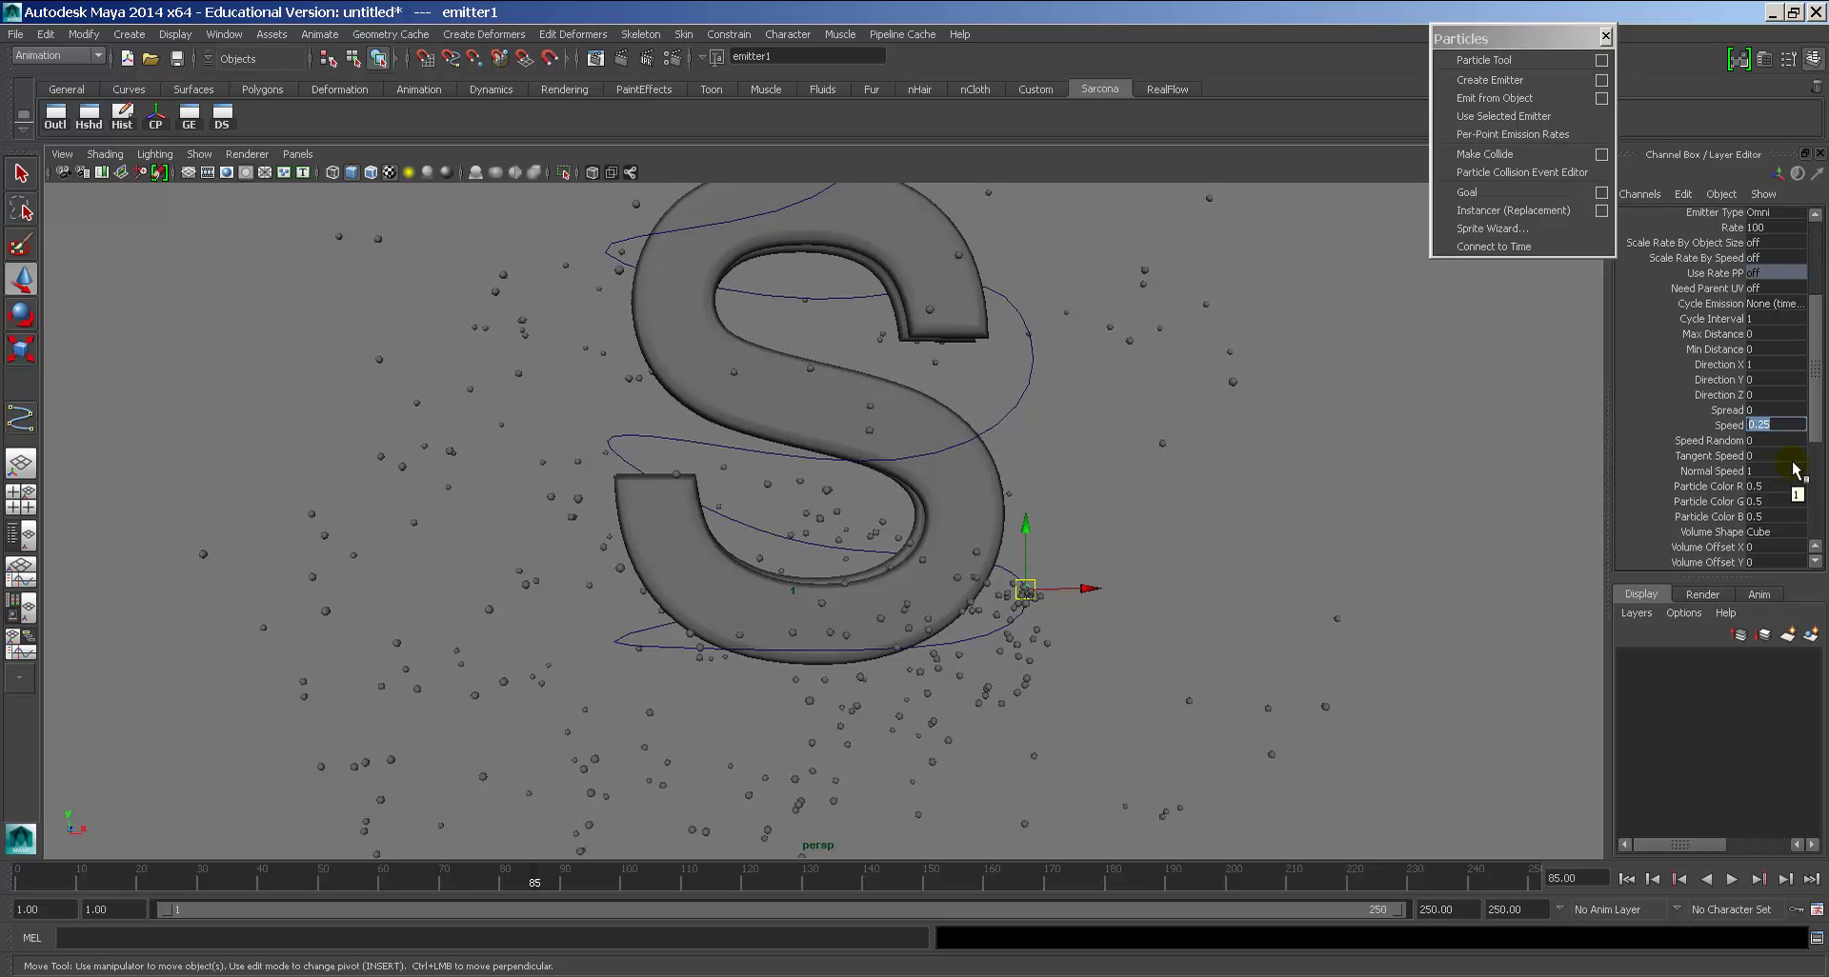
{"action": "left_click", "coordinate": [1626, 879]}
{"action": "middle_click_drag", "start_coordinate": [1319, 703], "coordinate": [1273, 712], "text": "alt"}
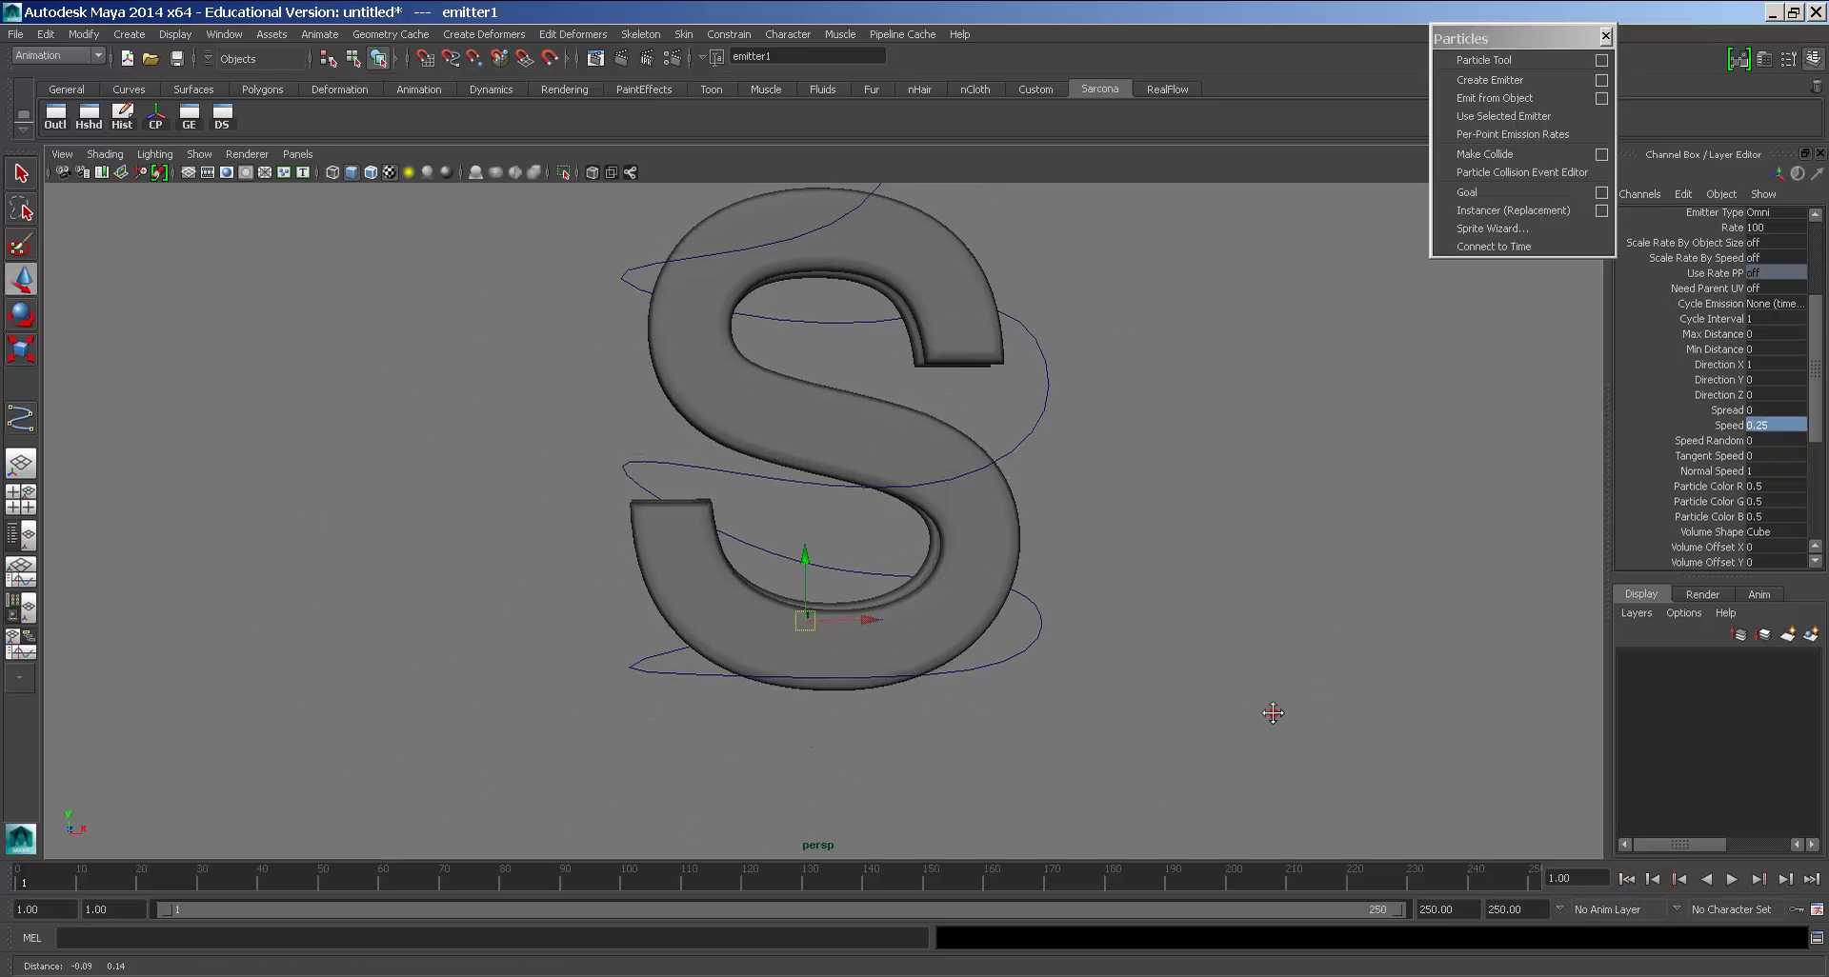
{"action": "left_click_drag", "start_coordinate": [1273, 712], "coordinate": [1215, 730], "text": "alt"}
{"action": "key", "text": "alt+v"}
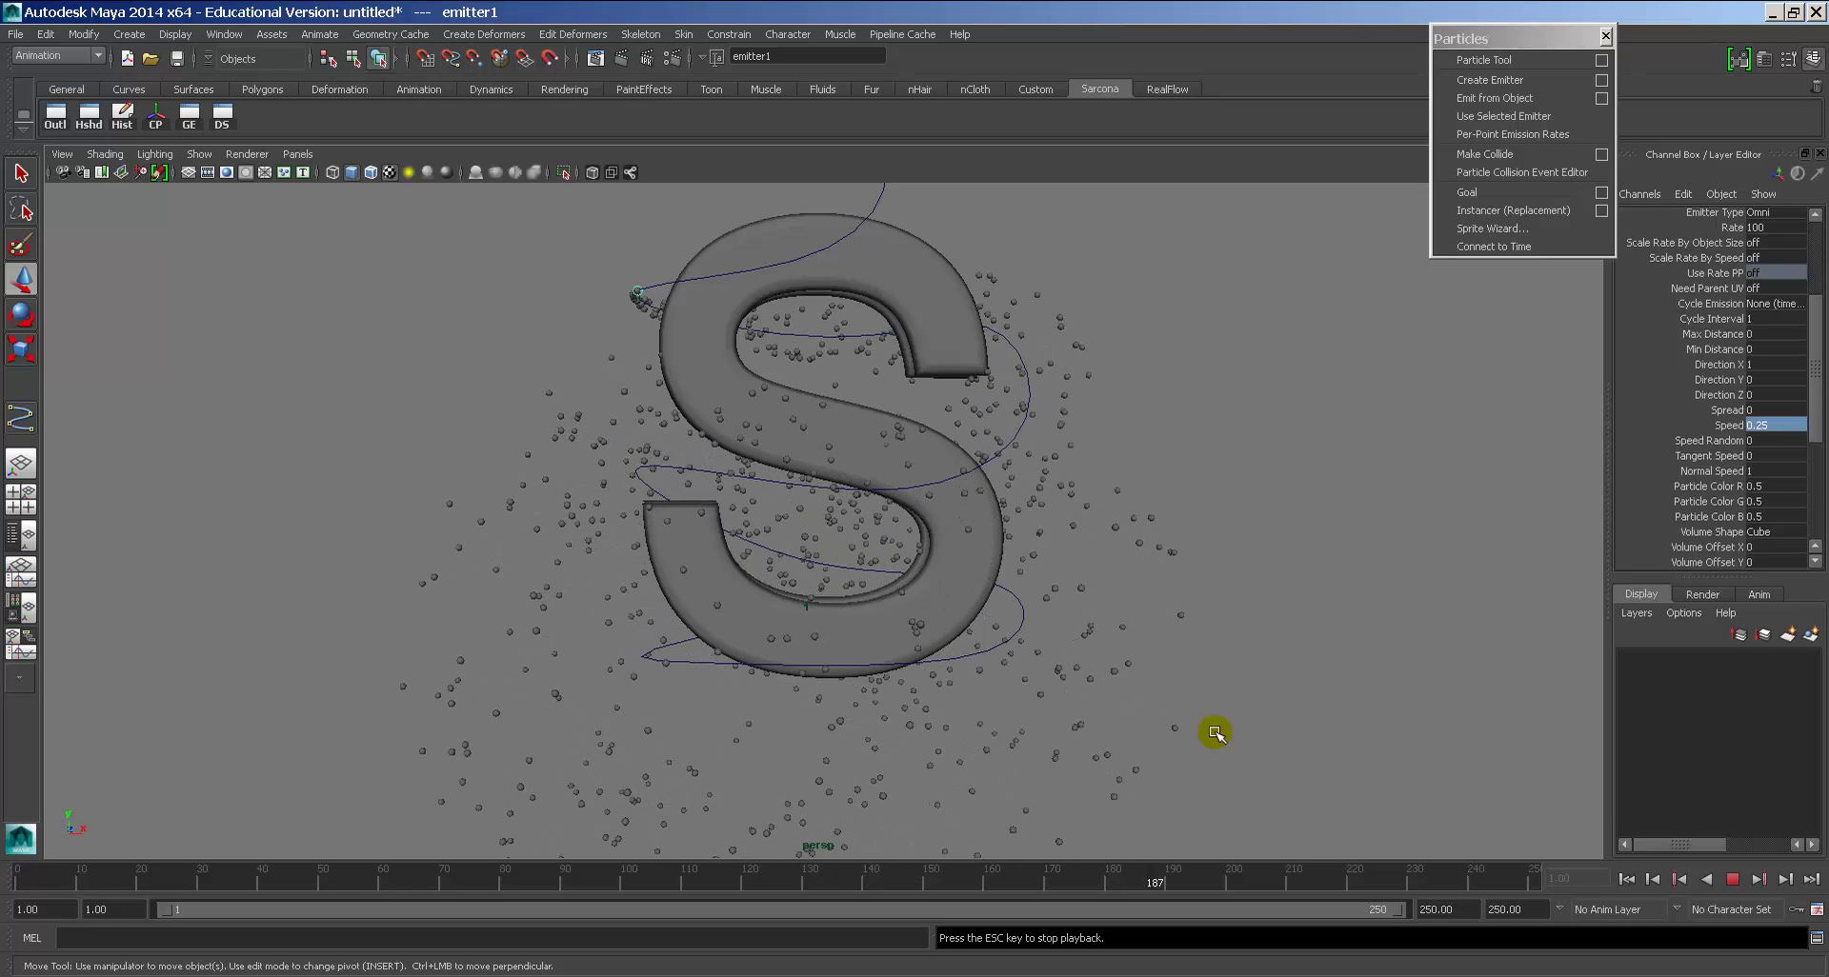
{"action": "middle_click_drag", "start_coordinate": [1196, 530], "coordinate": [1168, 651], "text": "alt"}
{"action": "right_click_drag", "start_coordinate": [1169, 651], "coordinate": [1004, 621], "text": "alt"}
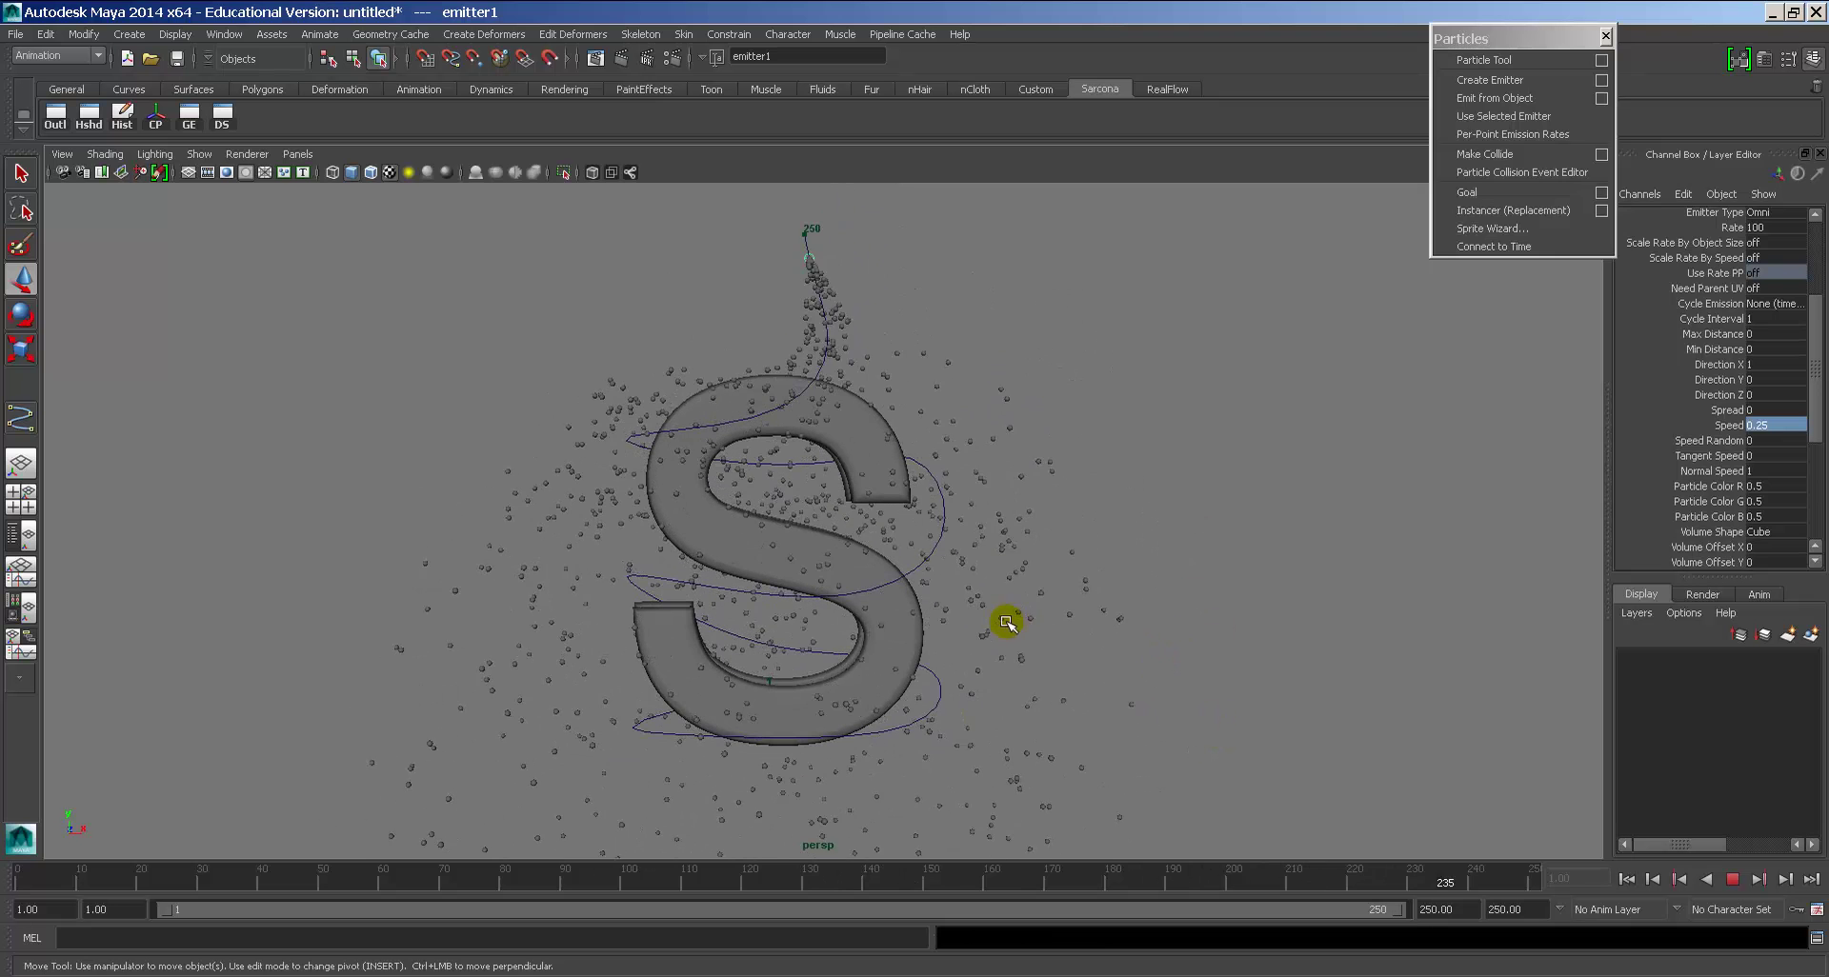
{"action": "key", "text": "Escape"}
Step: Set the emitter's Speed Random to 0.125, and play the animation from frame 1 to frame 96
{"action": "left_click", "coordinate": [1626, 879]}
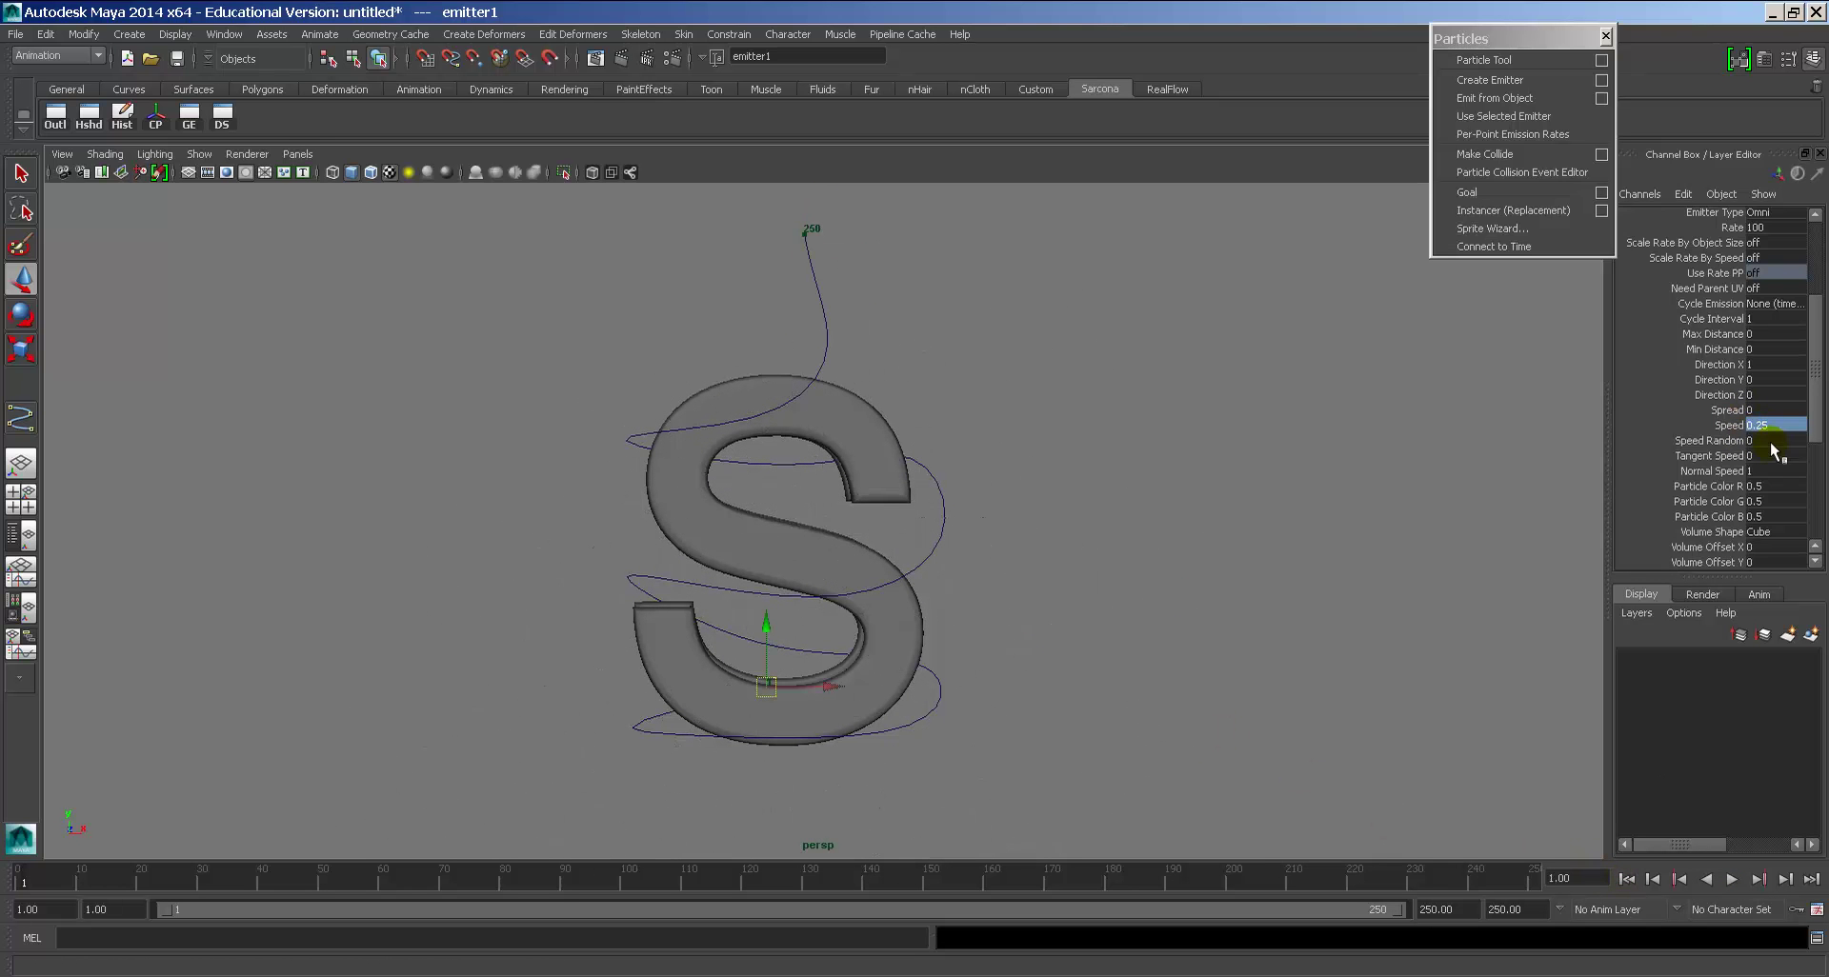
{"action": "left_click", "coordinate": [1770, 440]}
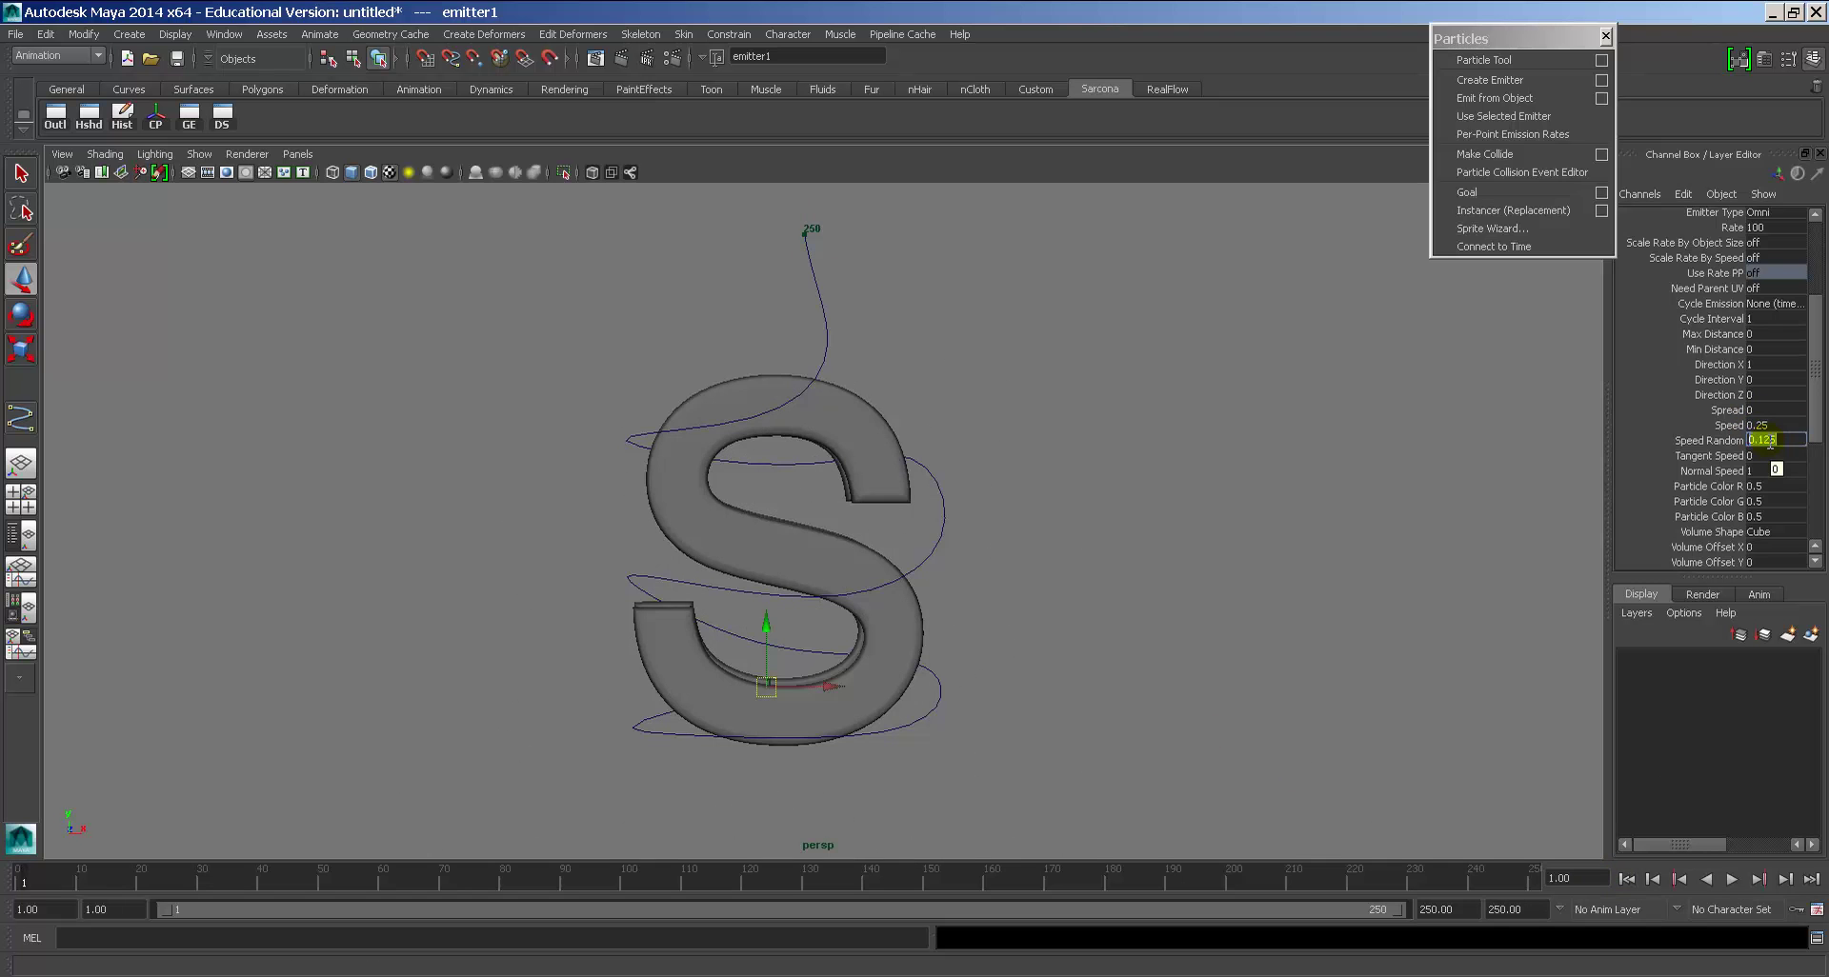
{"action": "key", "text": "Return"}
{"action": "key", "text": "alt+v"}
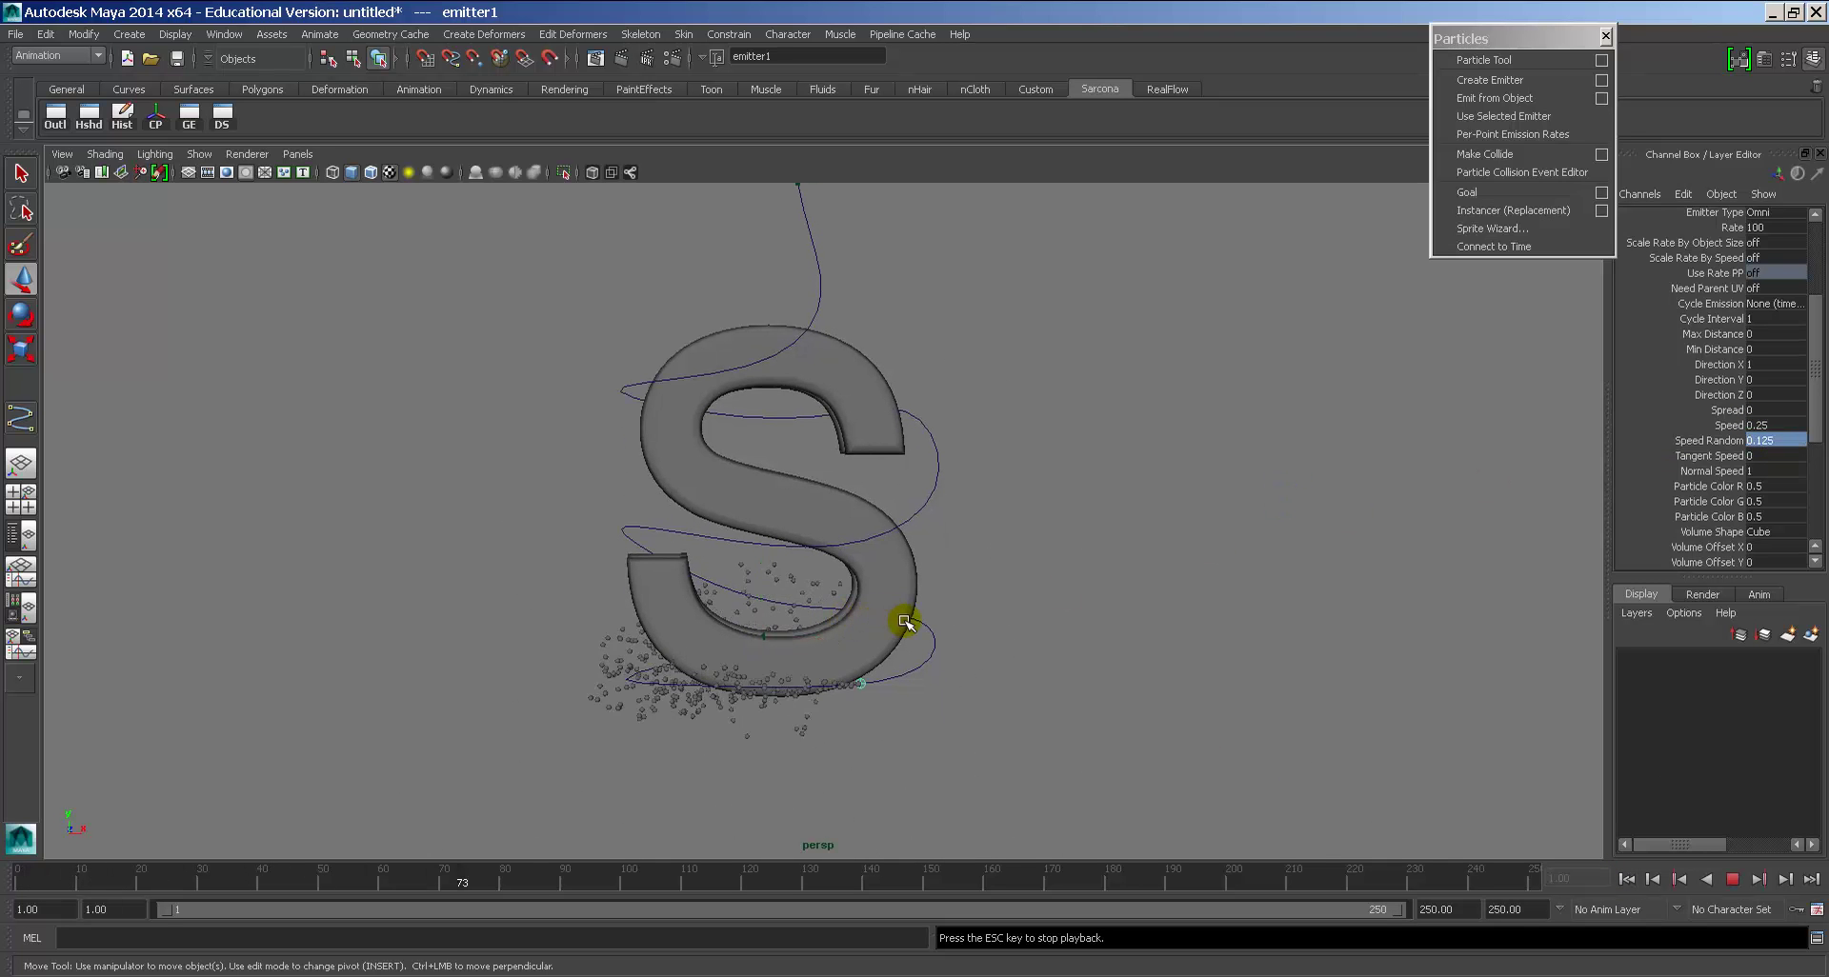
{"action": "key", "text": "Escape"}
{"action": "left_click_drag", "start_coordinate": [709, 657], "coordinate": [887, 547], "text": "alt"}
{"action": "right_click_drag", "start_coordinate": [888, 547], "coordinate": [1119, 577], "text": "alt"}
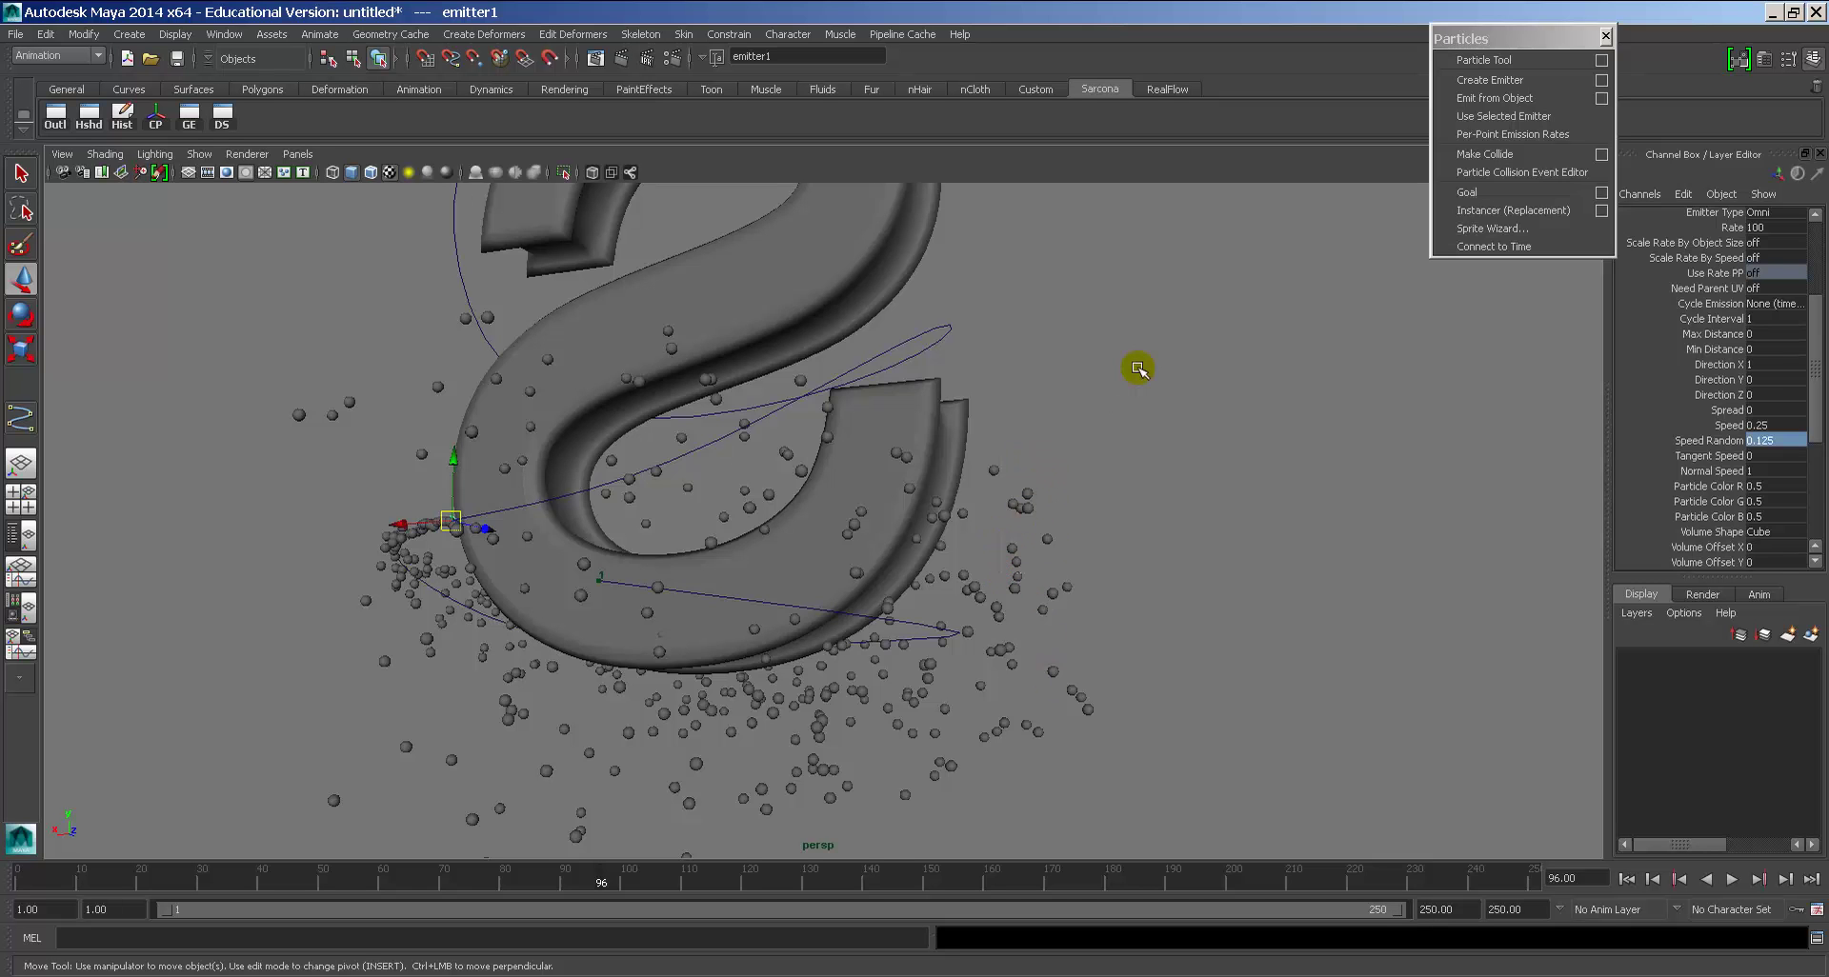
{"action": "left_click_drag", "start_coordinate": [1138, 369], "coordinate": [1140, 373]}
Step: Add a Gravity field to the emitted particles, and move it along X to -1.105, beside the letter S
{"action": "left_click_drag", "start_coordinate": [1124, 446], "coordinate": [766, 476], "text": "alt"}
{"action": "key", "text": "space"}
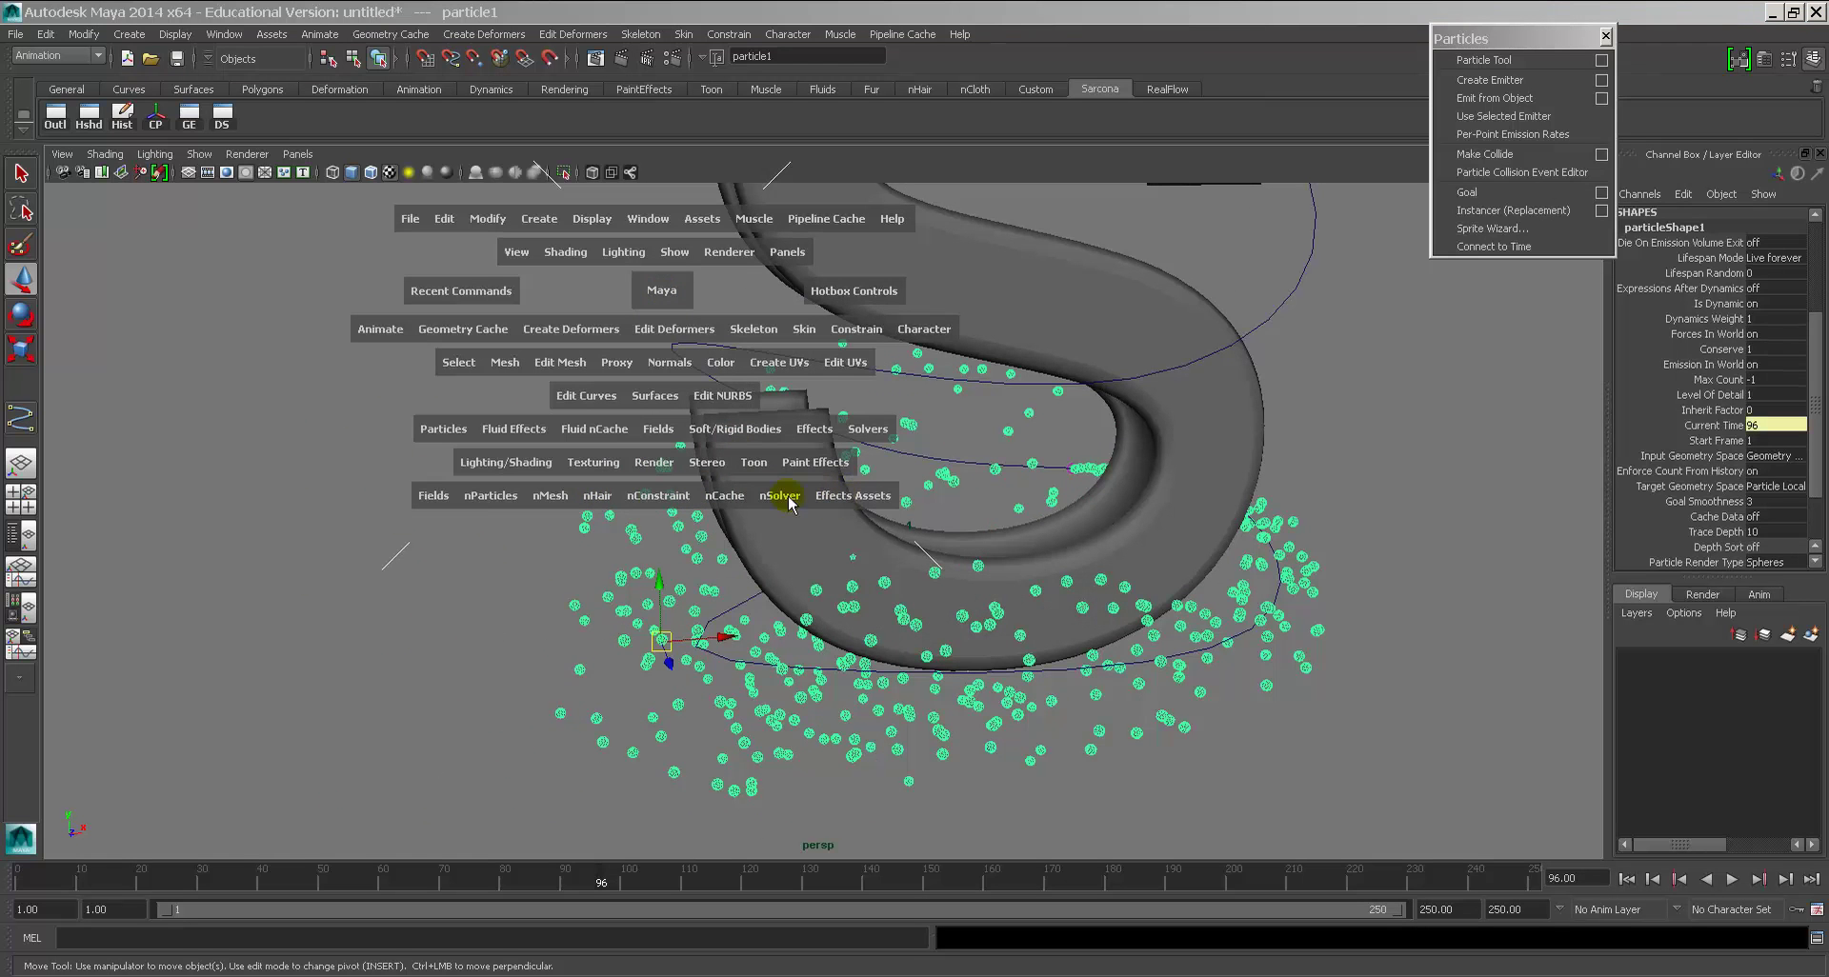
{"action": "left_click", "coordinate": [433, 499]}
{"action": "left_click", "coordinate": [432, 499]}
{"action": "left_click", "coordinate": [653, 430]}
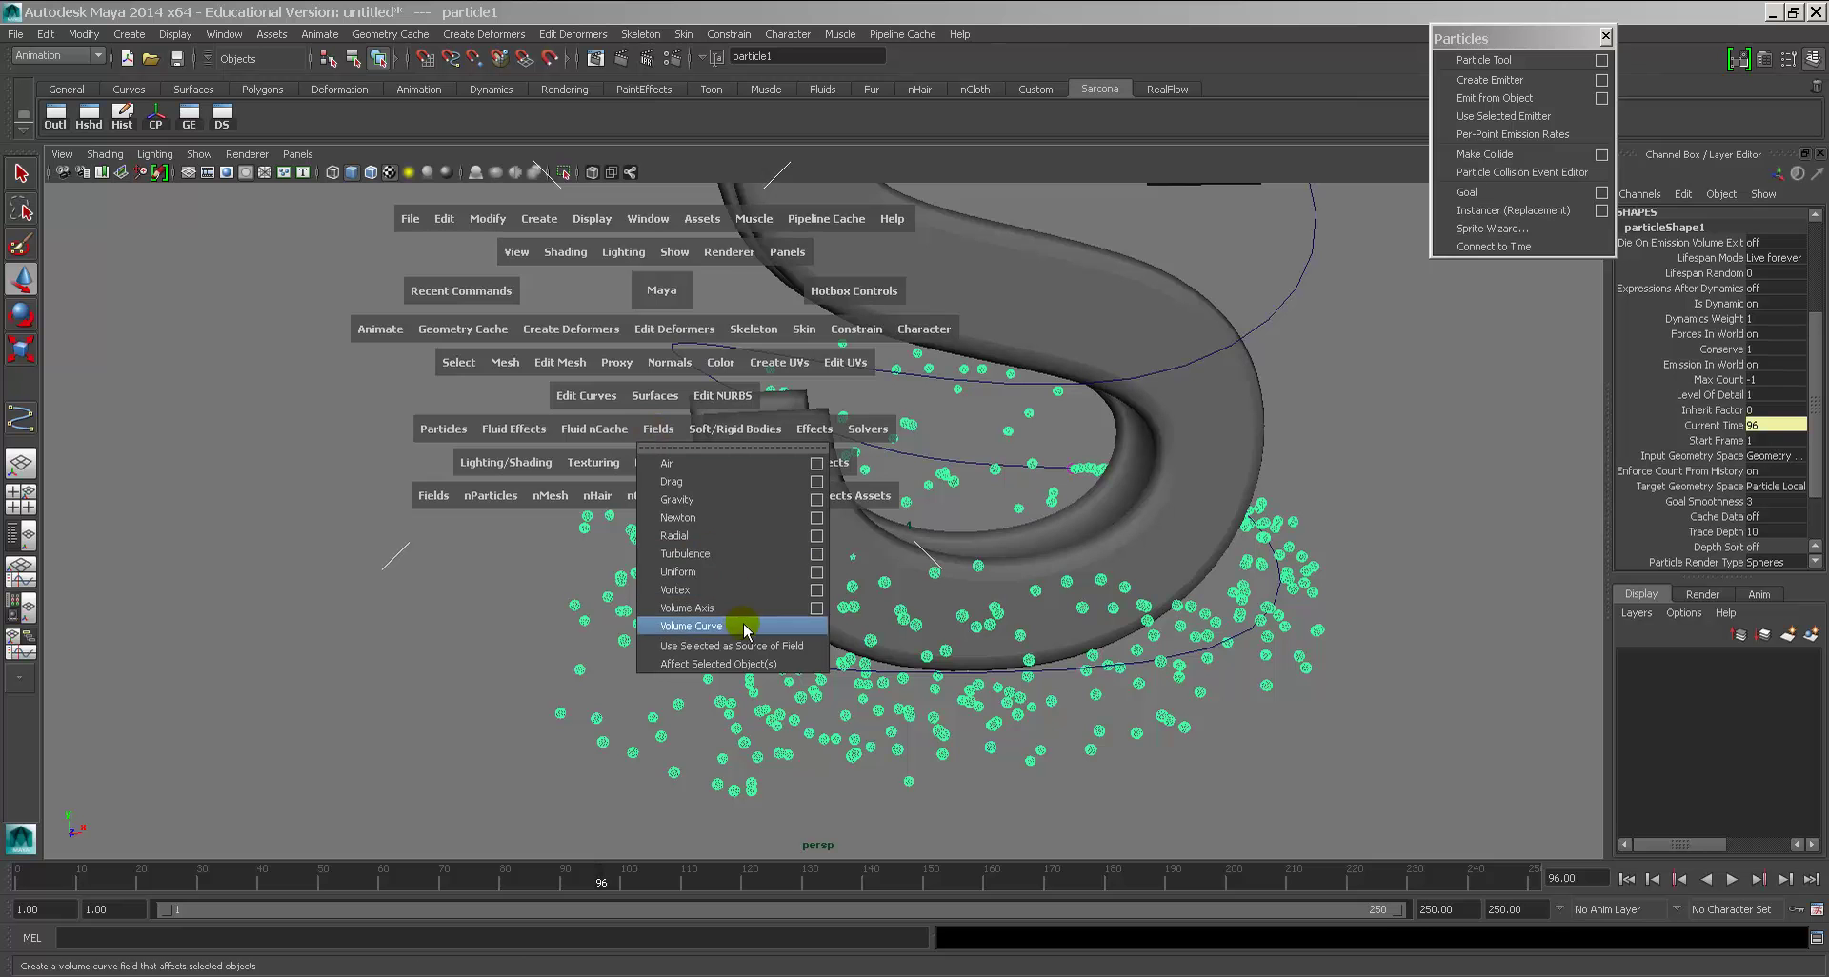
{"action": "left_click", "coordinate": [798, 504]}
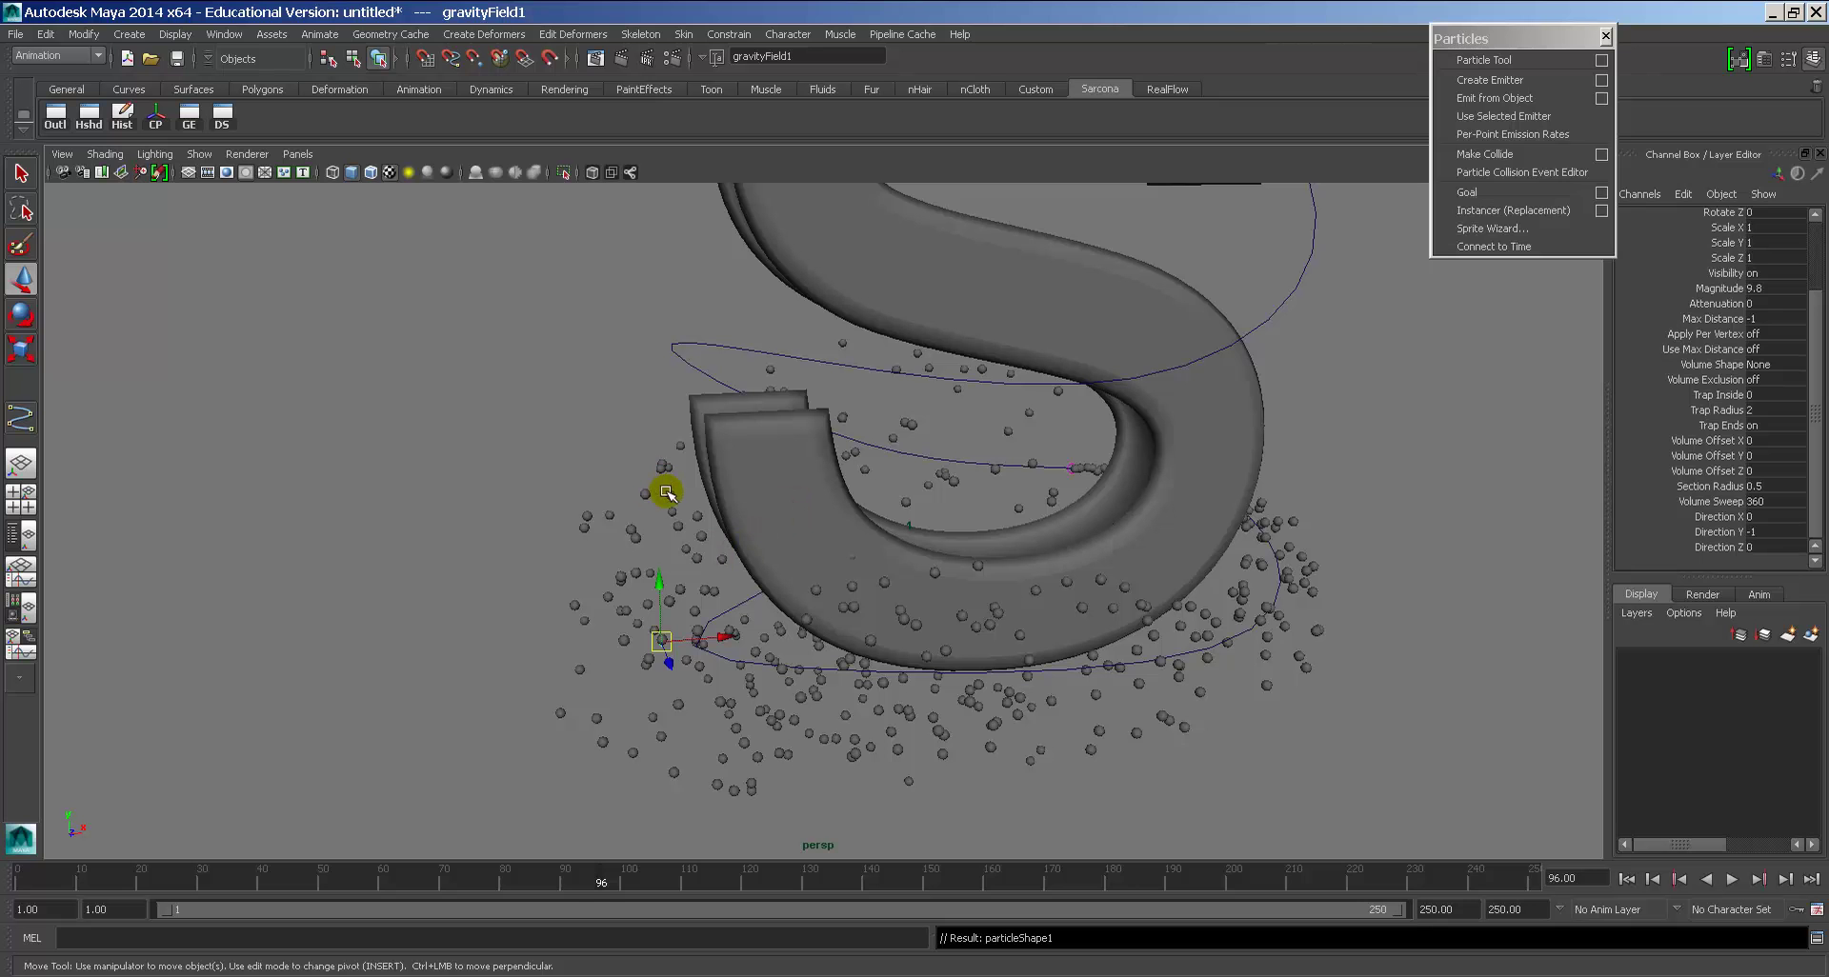
{"action": "left_click_drag", "start_coordinate": [719, 638], "coordinate": [422, 648]}
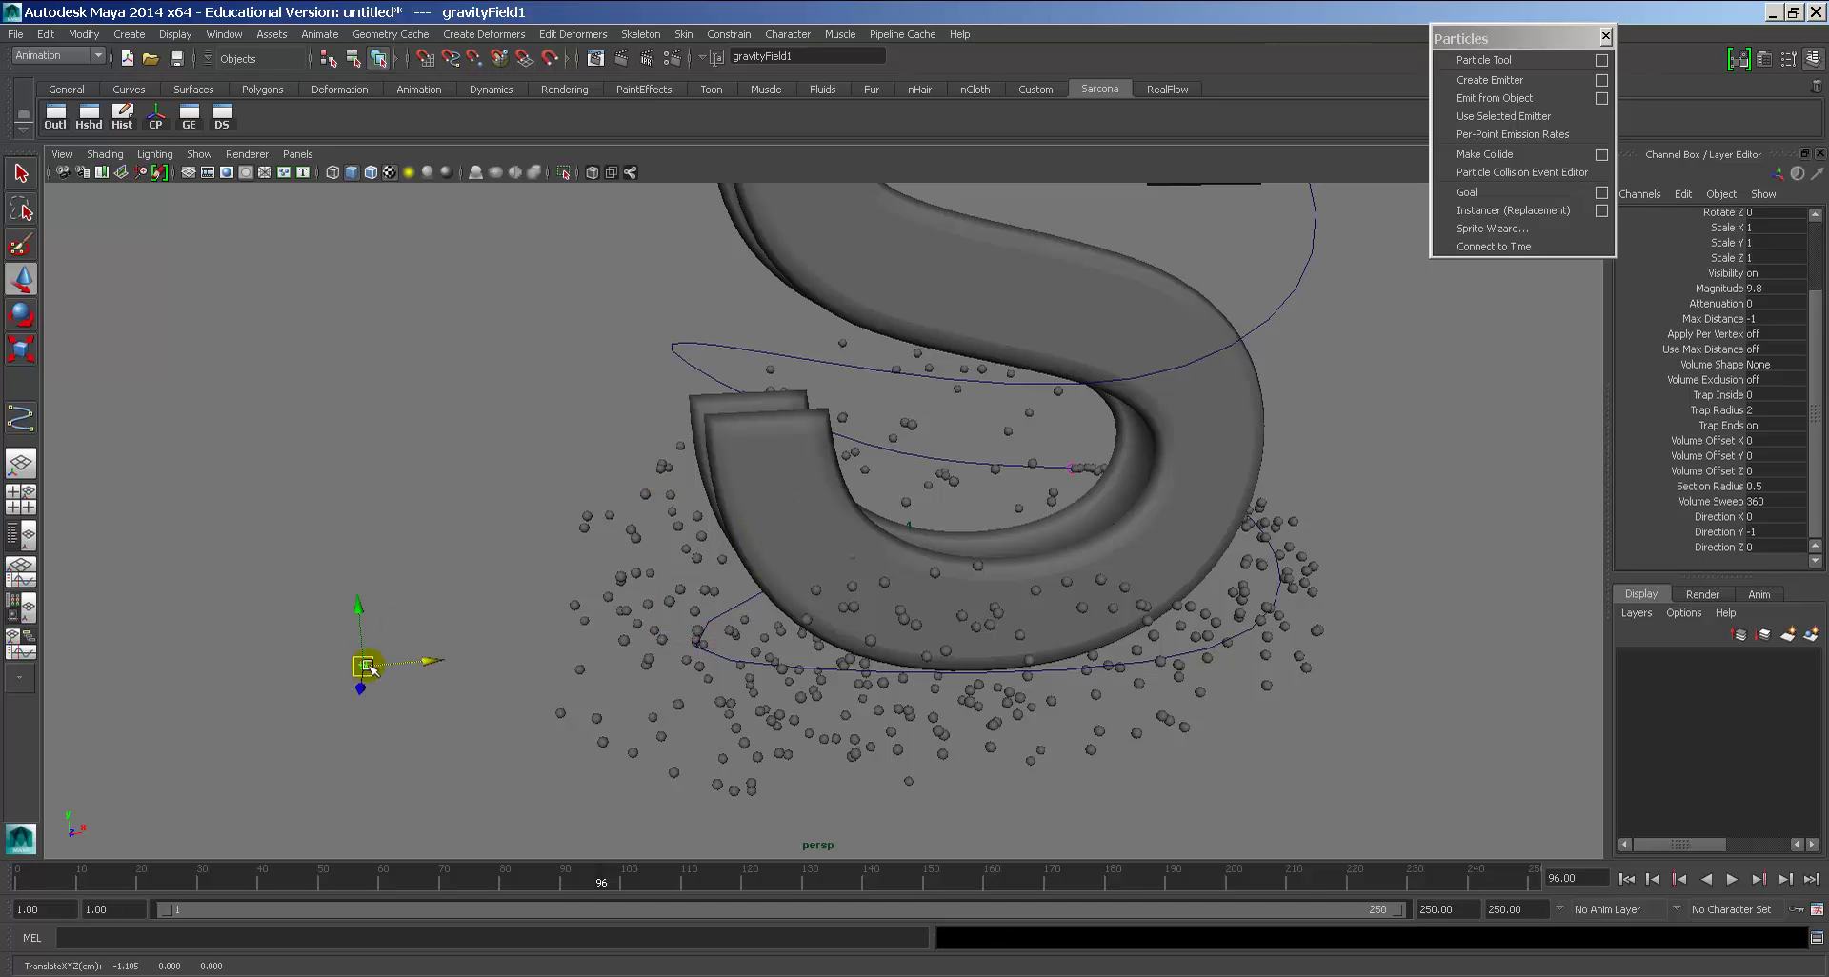
{"action": "left_click", "coordinate": [404, 613]}
Step: Play the animation from frame 1 to frame 71 to review how gravity affects the particles
{"action": "mouse_move", "coordinate": [720, 619]}
{"action": "left_mouse_down", "text": "alt"}
{"action": "mouse_move", "coordinate": [899, 620]}
{"action": "mouse_move", "coordinate": [686, 580]}
{"action": "mouse_move", "coordinate": [747, 600]}
{"action": "left_mouse_up", "text": "alt"}
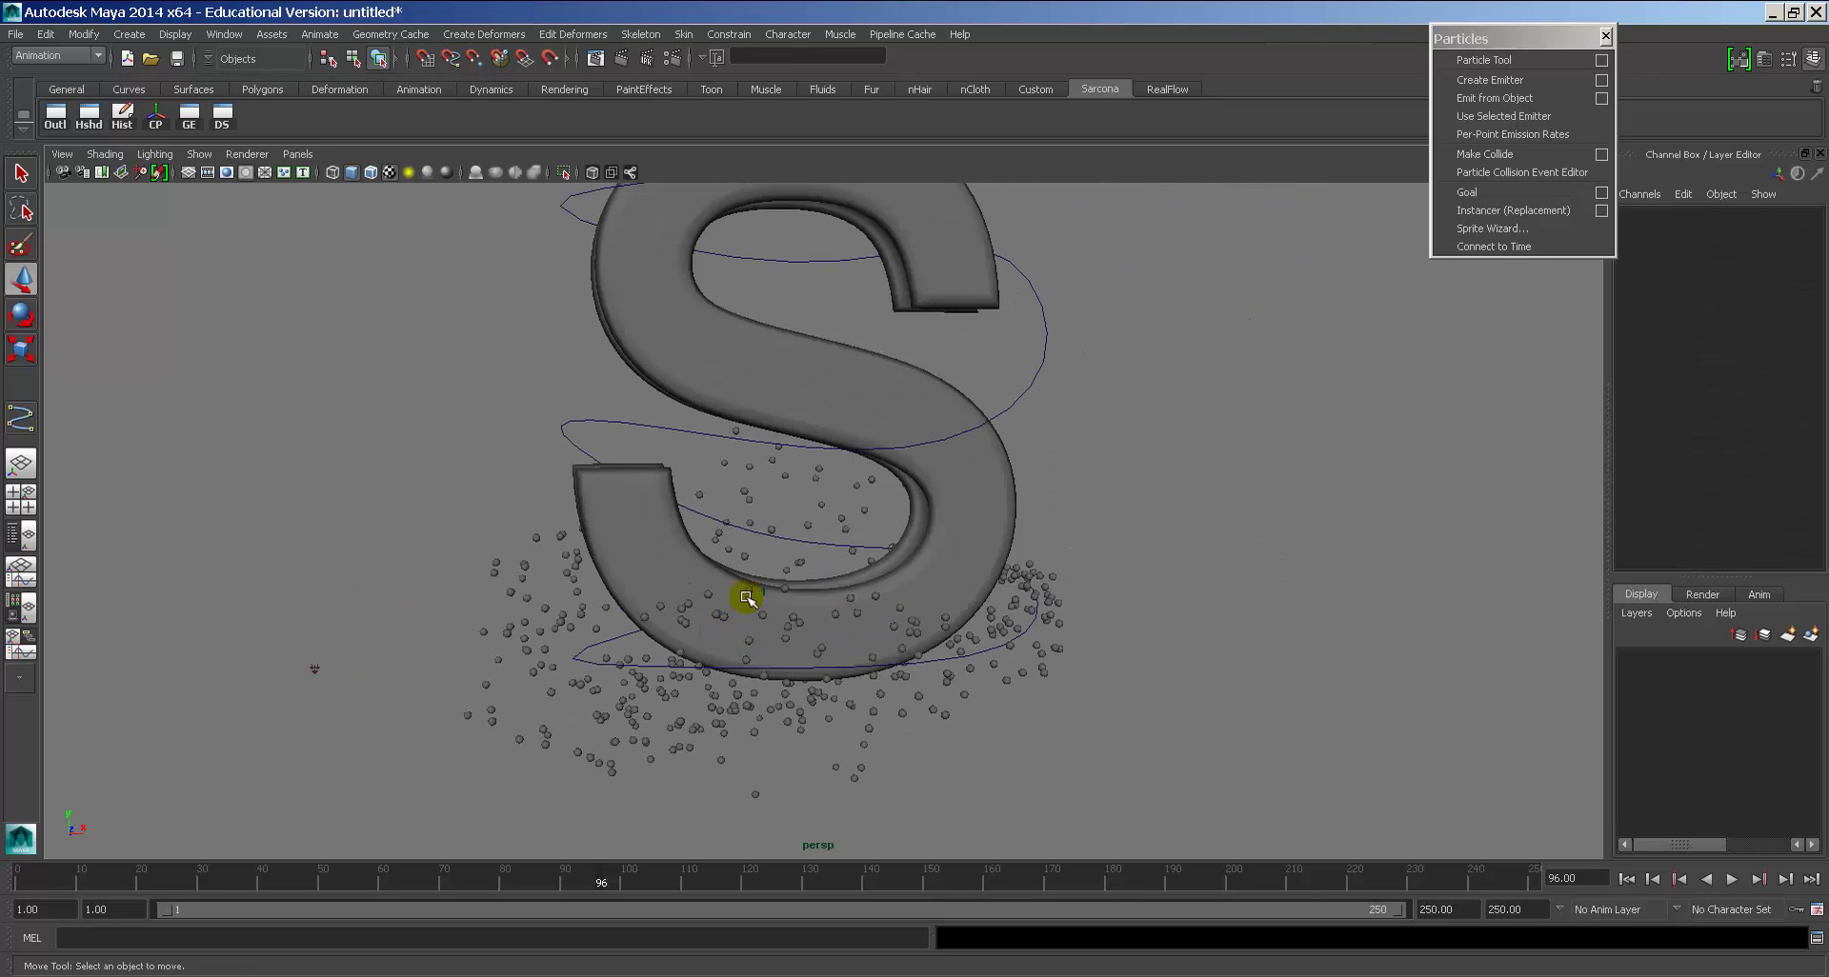
{"action": "left_click", "coordinate": [1626, 882]}
{"action": "middle_click_drag", "start_coordinate": [1266, 627], "coordinate": [1311, 703], "text": "alt"}
{"action": "right_click_drag", "start_coordinate": [1311, 703], "coordinate": [1064, 678], "text": "alt"}
{"action": "middle_click_drag", "start_coordinate": [1064, 678], "coordinate": [1038, 592], "text": "alt"}
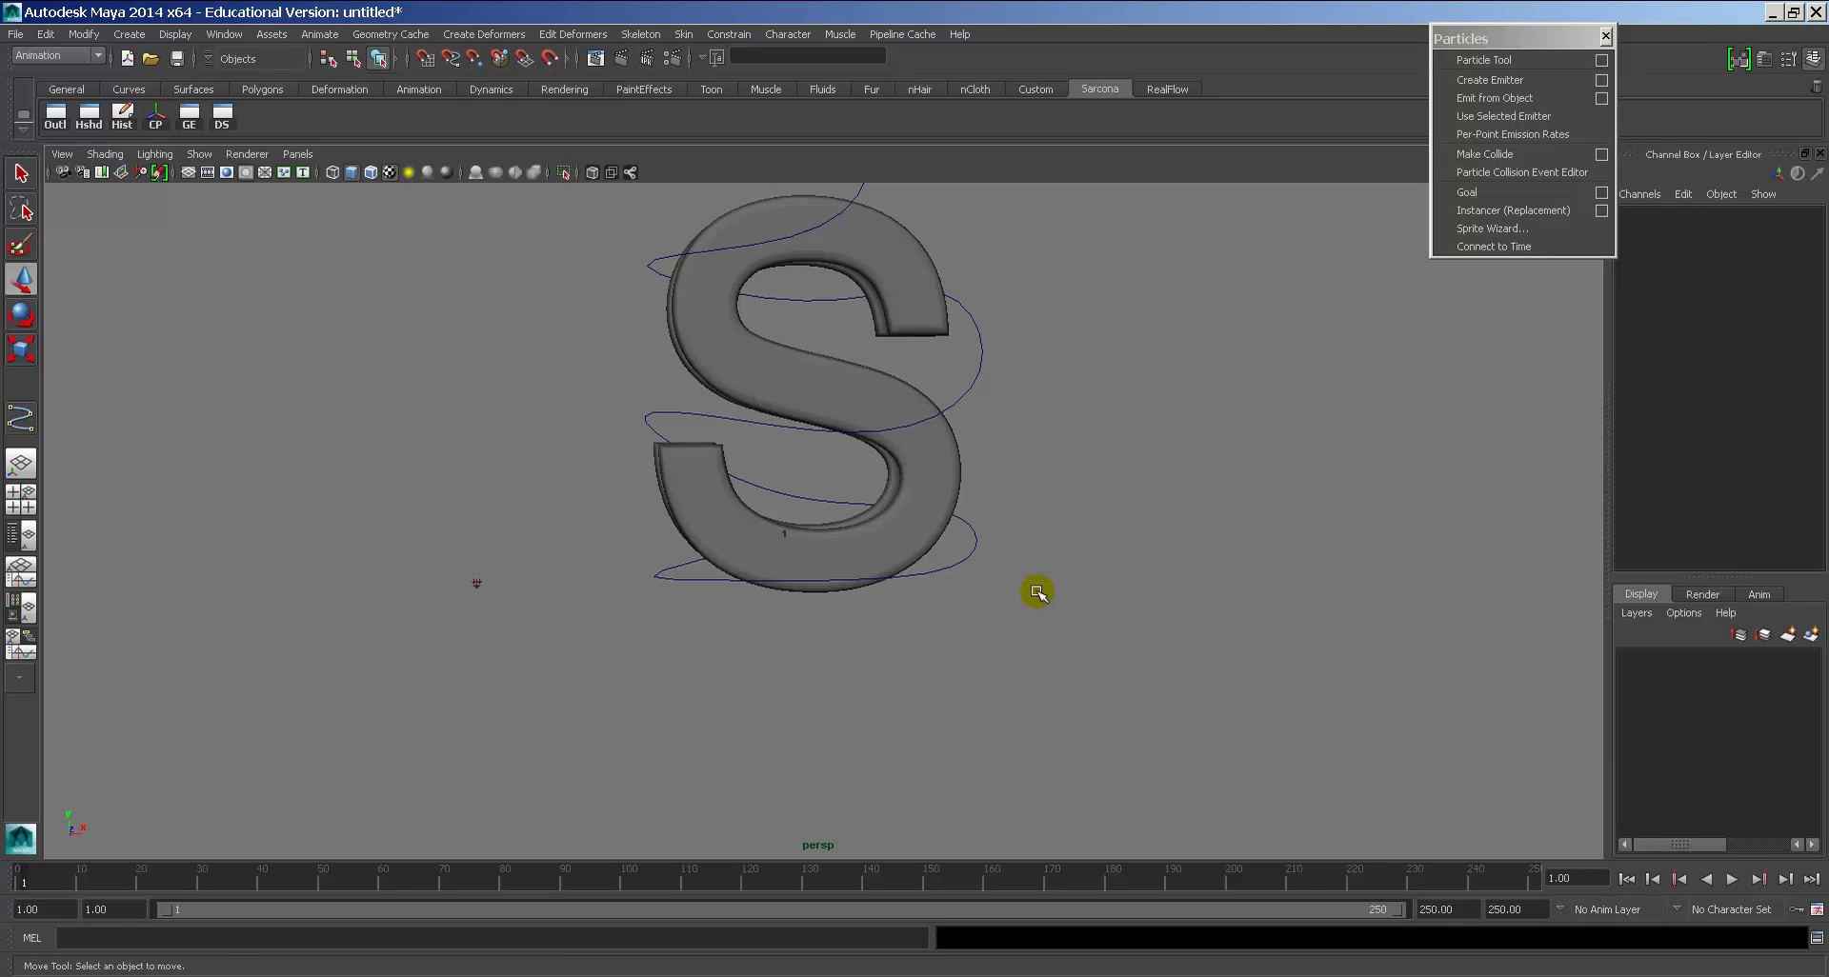
{"action": "left_click_drag", "start_coordinate": [1038, 592], "coordinate": [1015, 580], "text": "alt"}
{"action": "key", "text": "alt+v"}
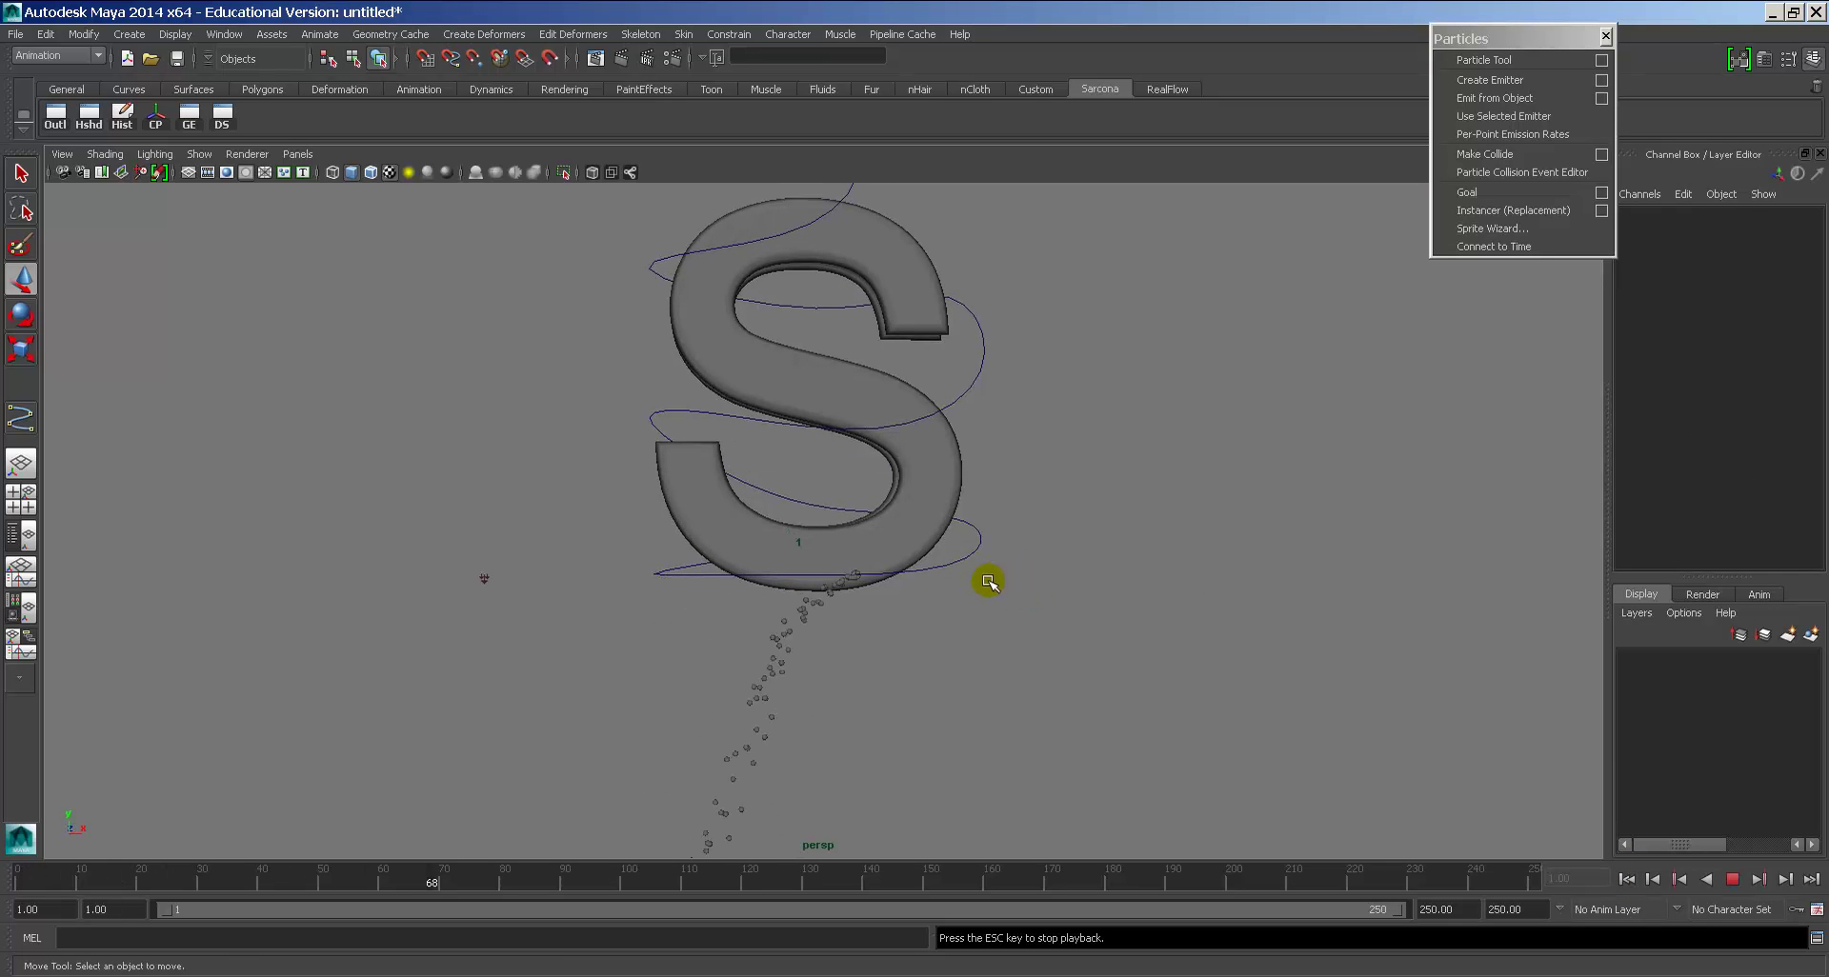
{"action": "key", "text": "Escape"}
Step: Set the gravity field's Magnitude to 2, and play the animation from frame 1 to frame 50
{"action": "left_click", "coordinate": [484, 577]}
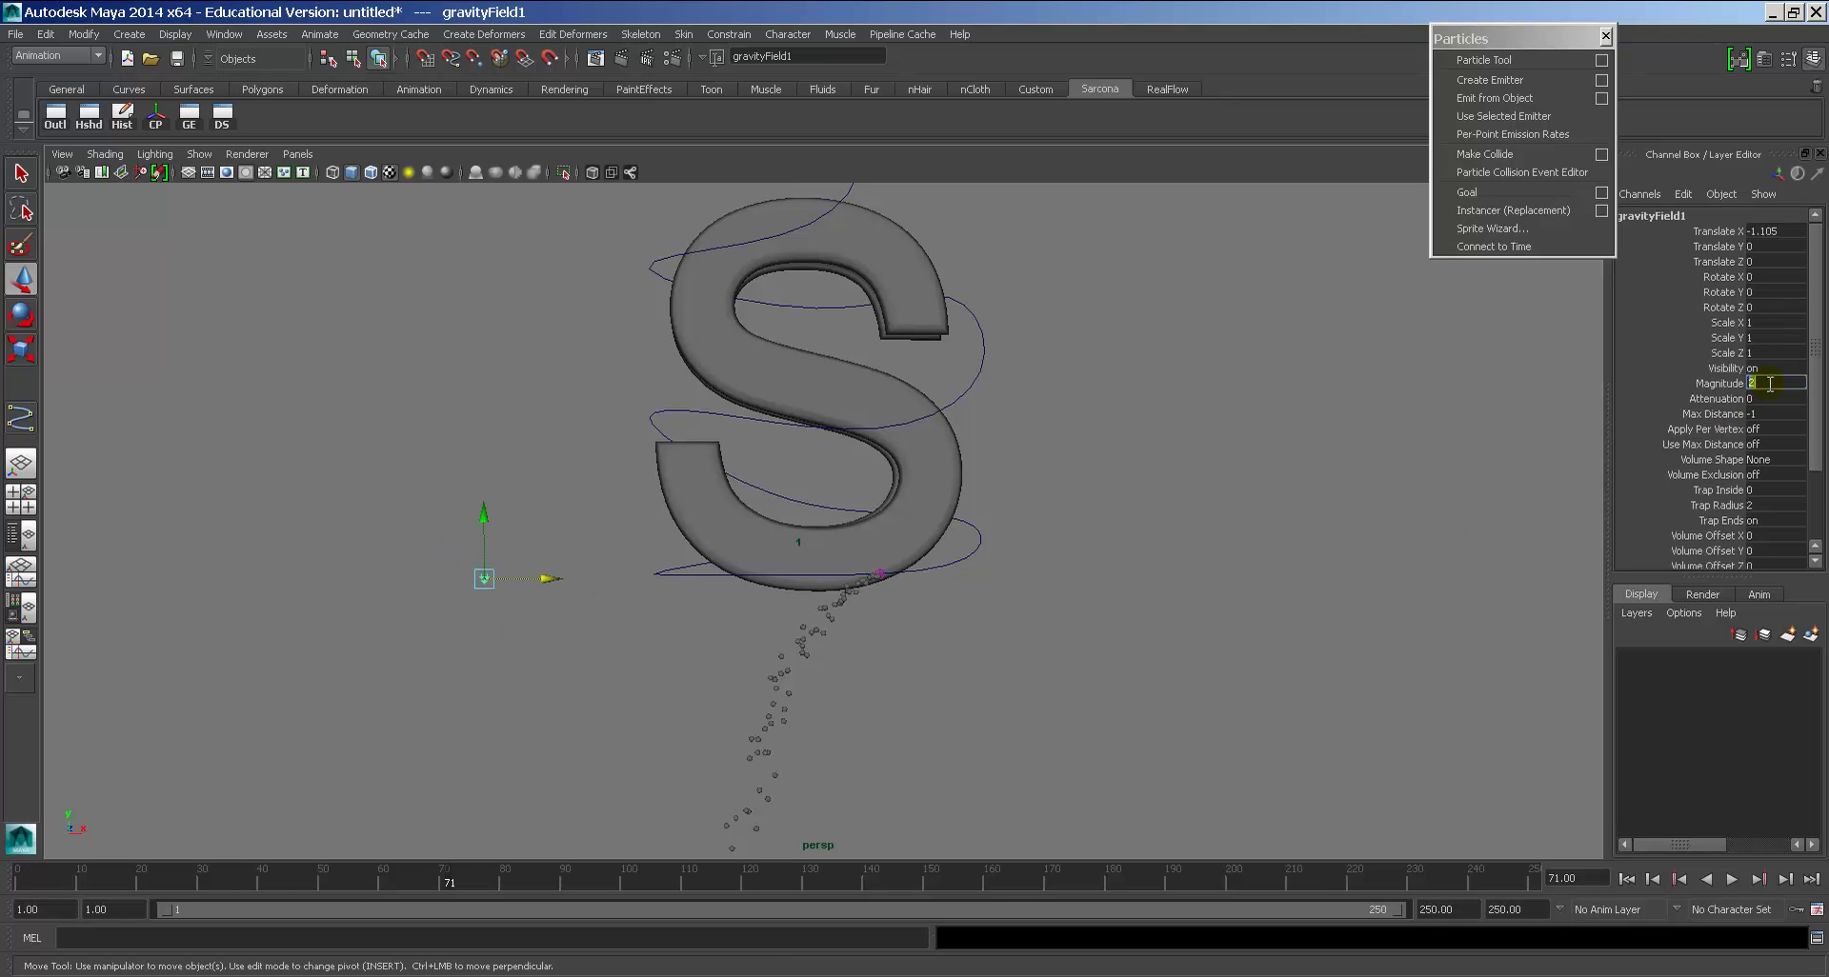
{"action": "left_click", "coordinate": [1626, 878]}
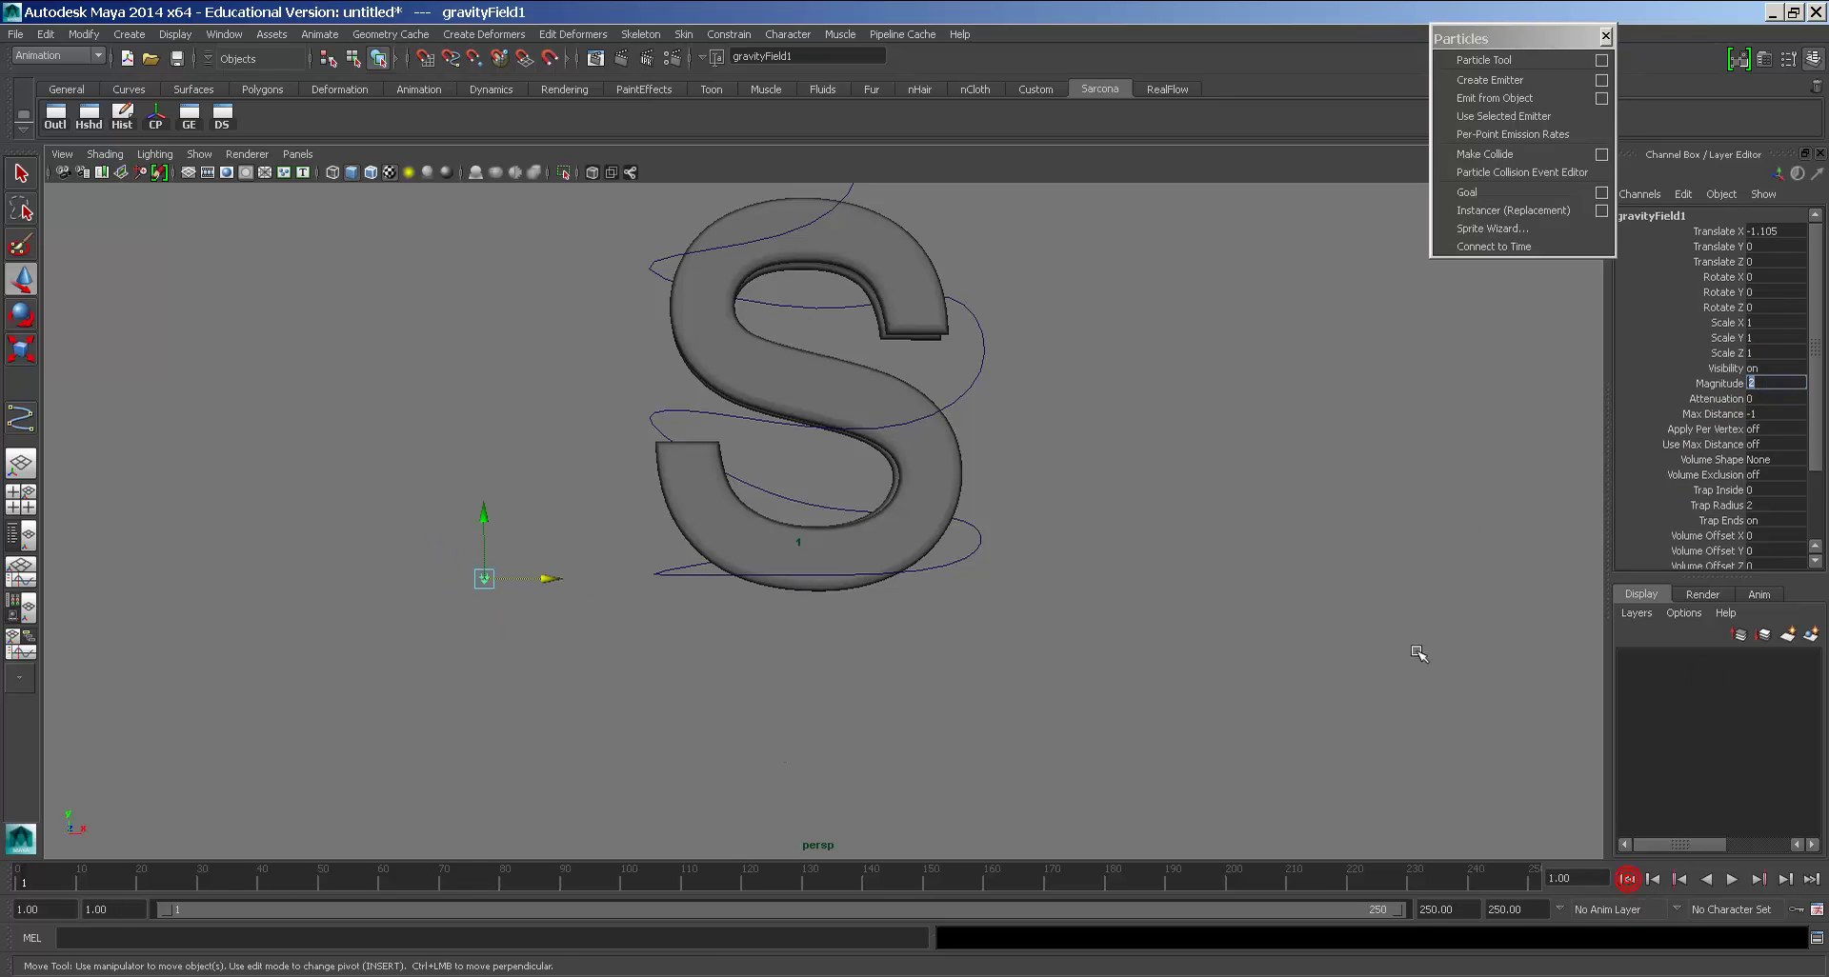
{"action": "left_click_drag", "start_coordinate": [1341, 572], "coordinate": [1333, 513], "text": "alt"}
{"action": "key", "text": "alt+v"}
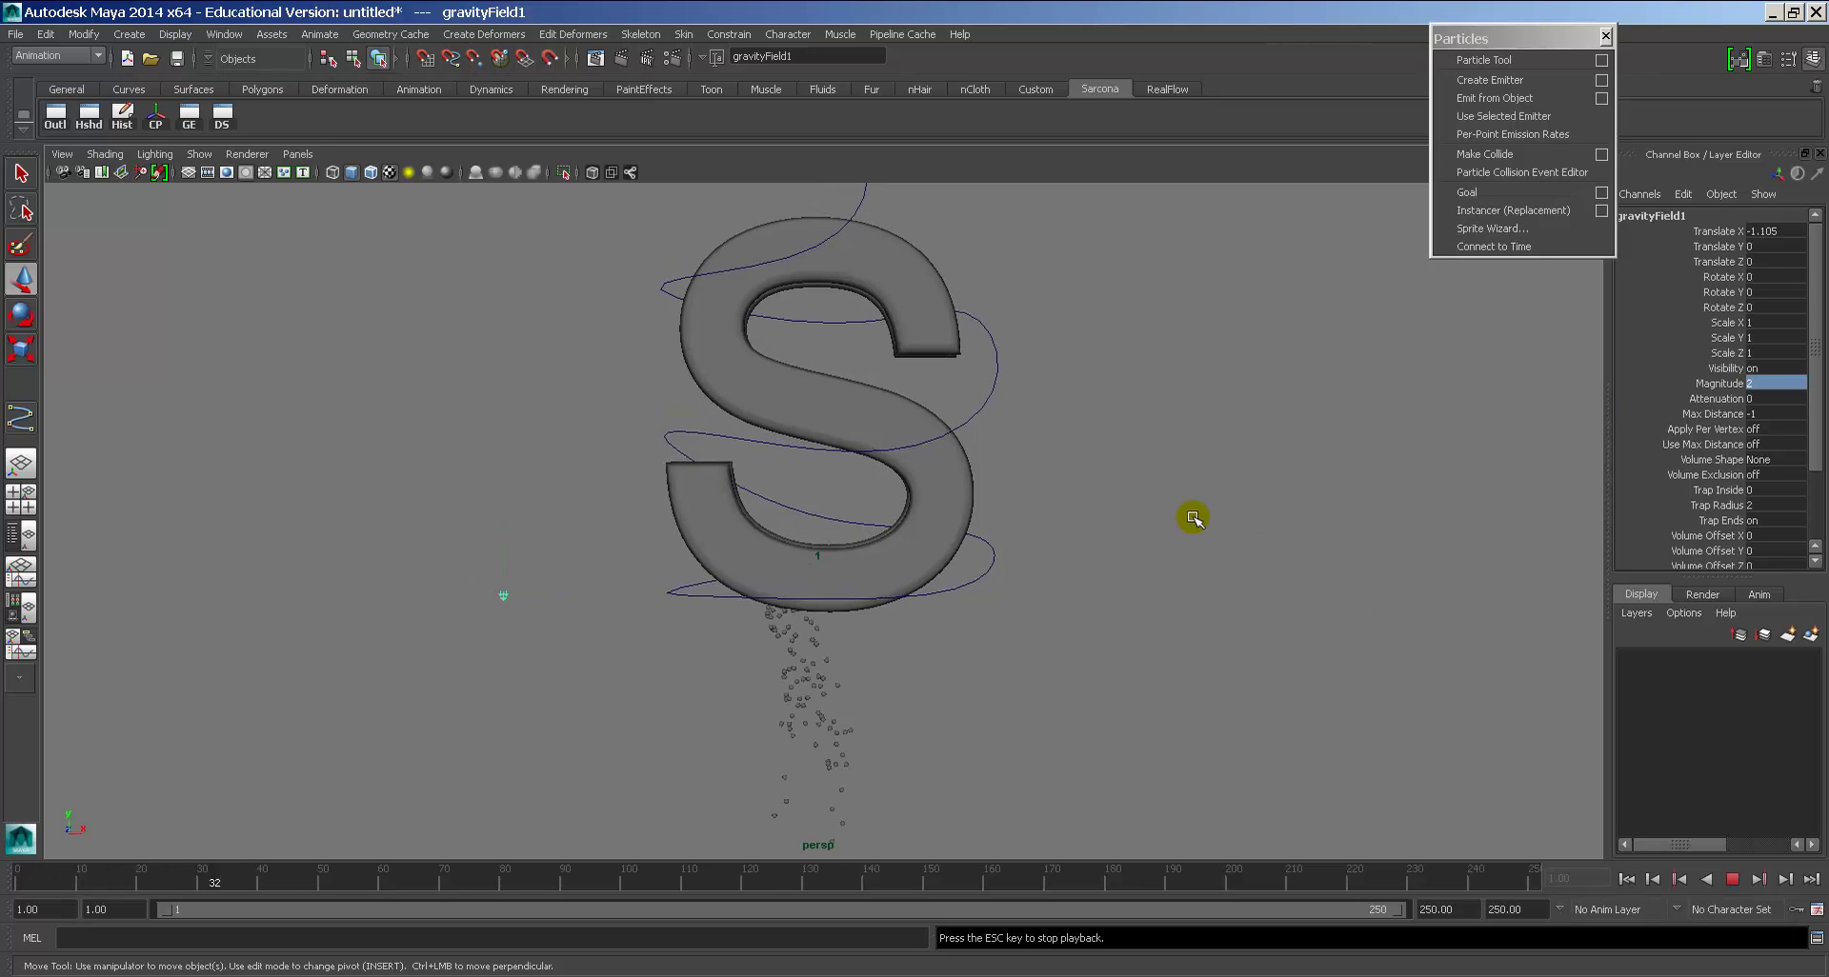
{"action": "key", "text": "Escape"}
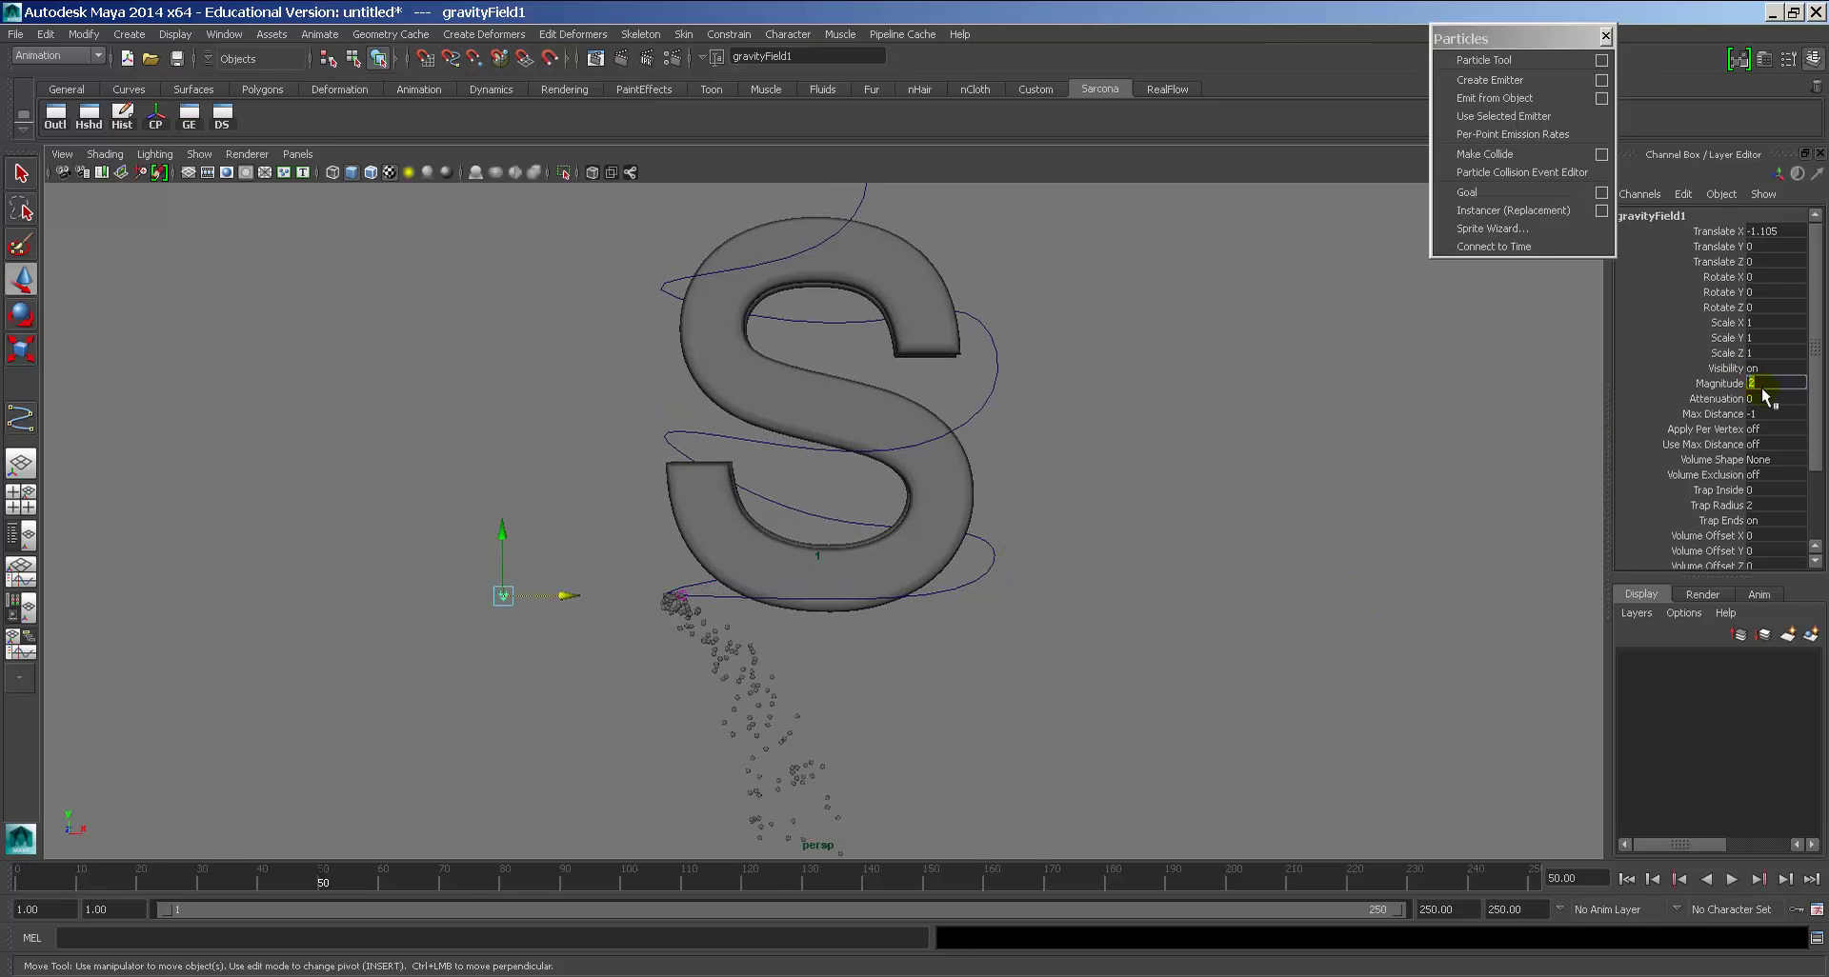
Step: Set the gravity field's Magnitude to 1, and play the animation from frame 1 to frame 86
{"action": "left_click", "coordinate": [1624, 880]}
{"action": "key", "text": "alt+v"}
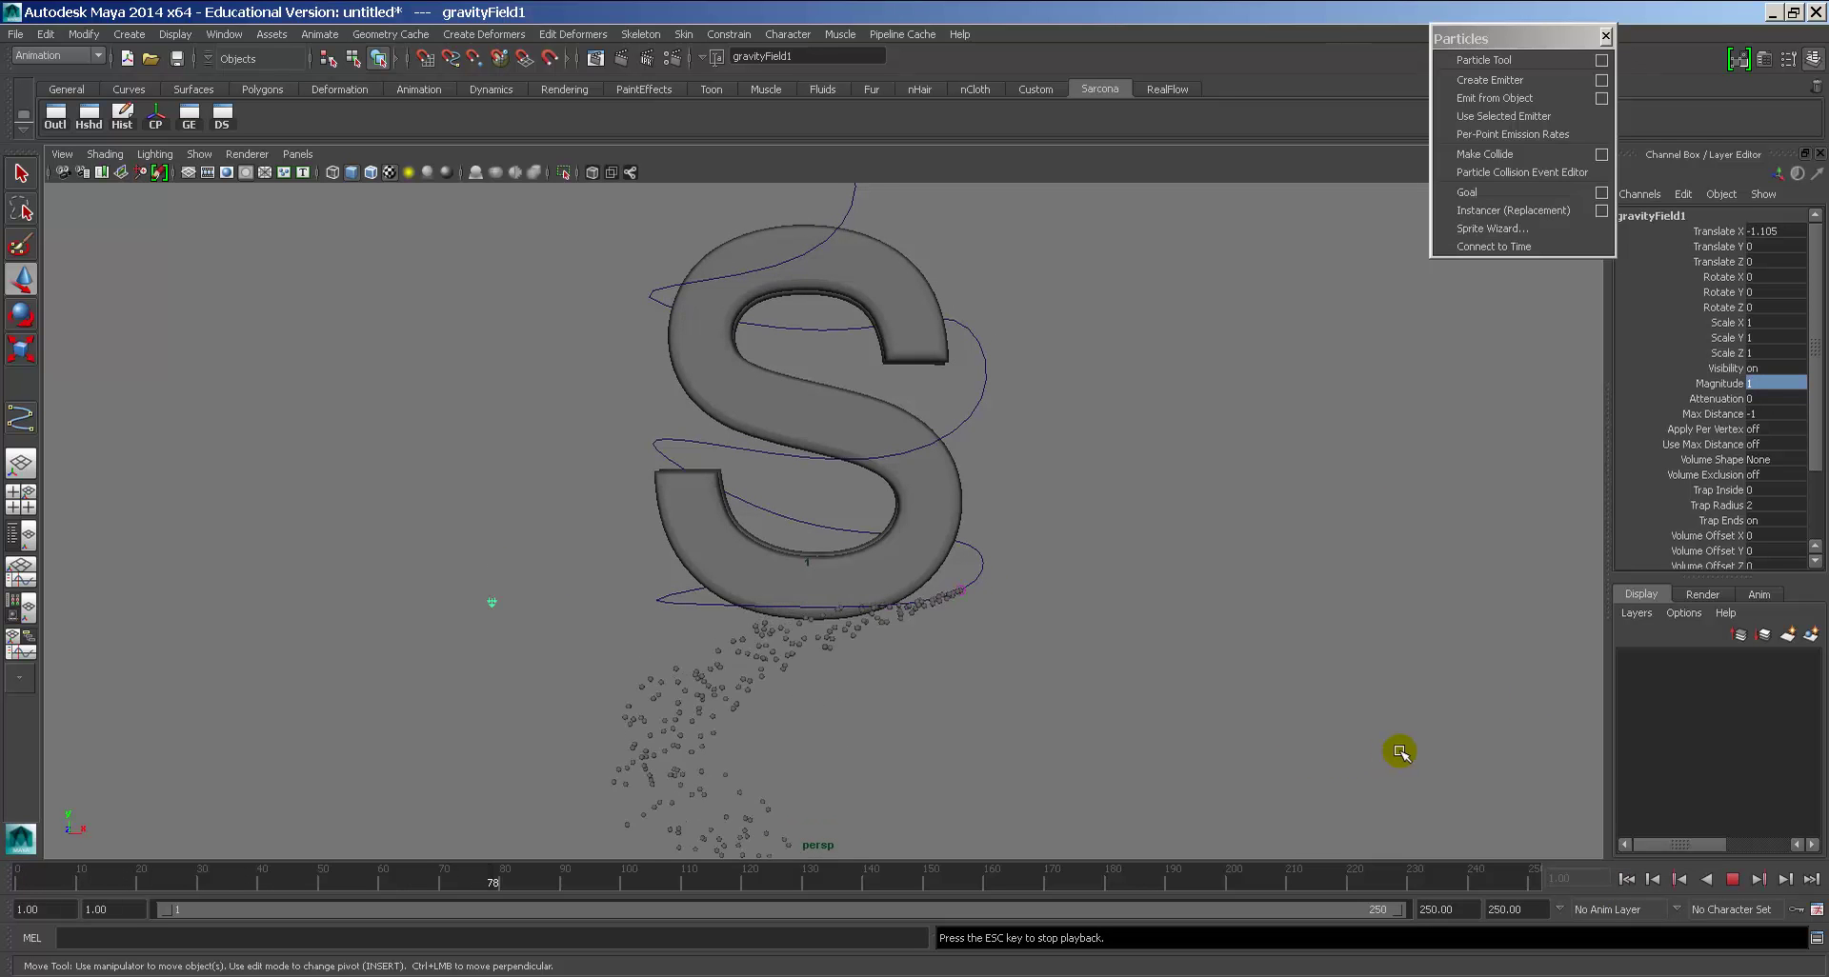
{"action": "key", "text": "Escape"}
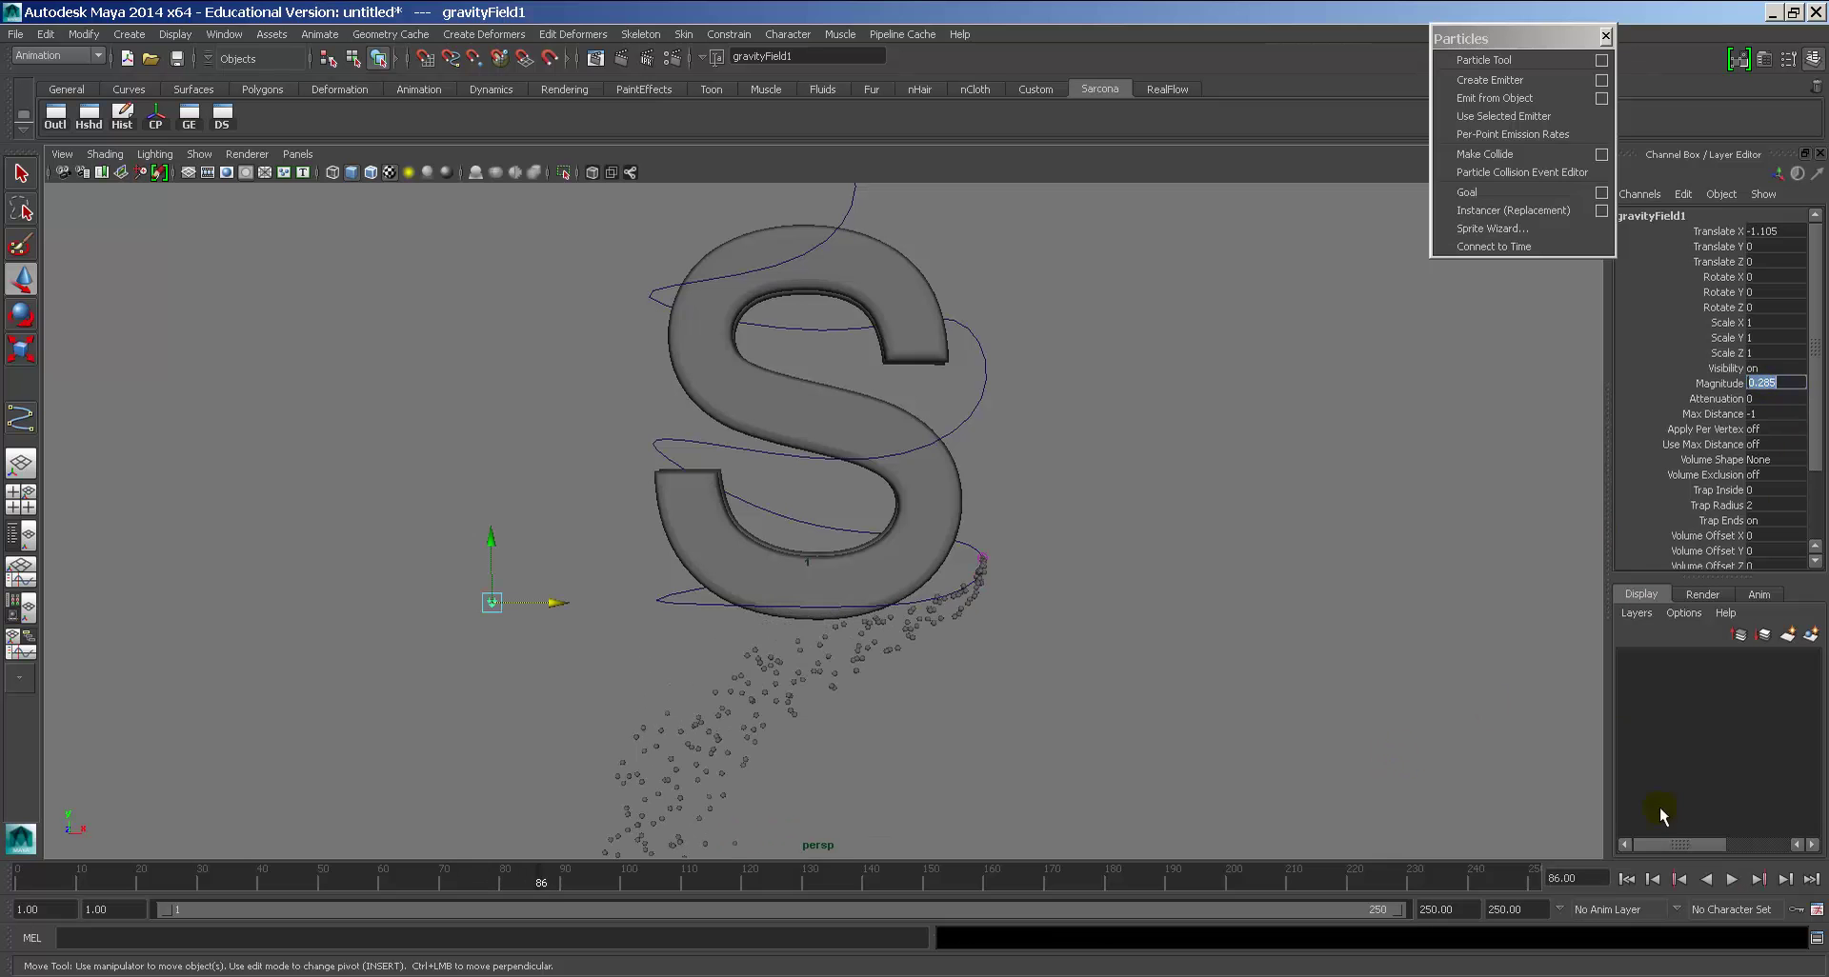
Step: Set the gravity field's Magnitude to 0.285, and play the animation through frame 250
{"action": "left_click", "coordinate": [1626, 879]}
{"action": "left_click", "coordinate": [1731, 879]}
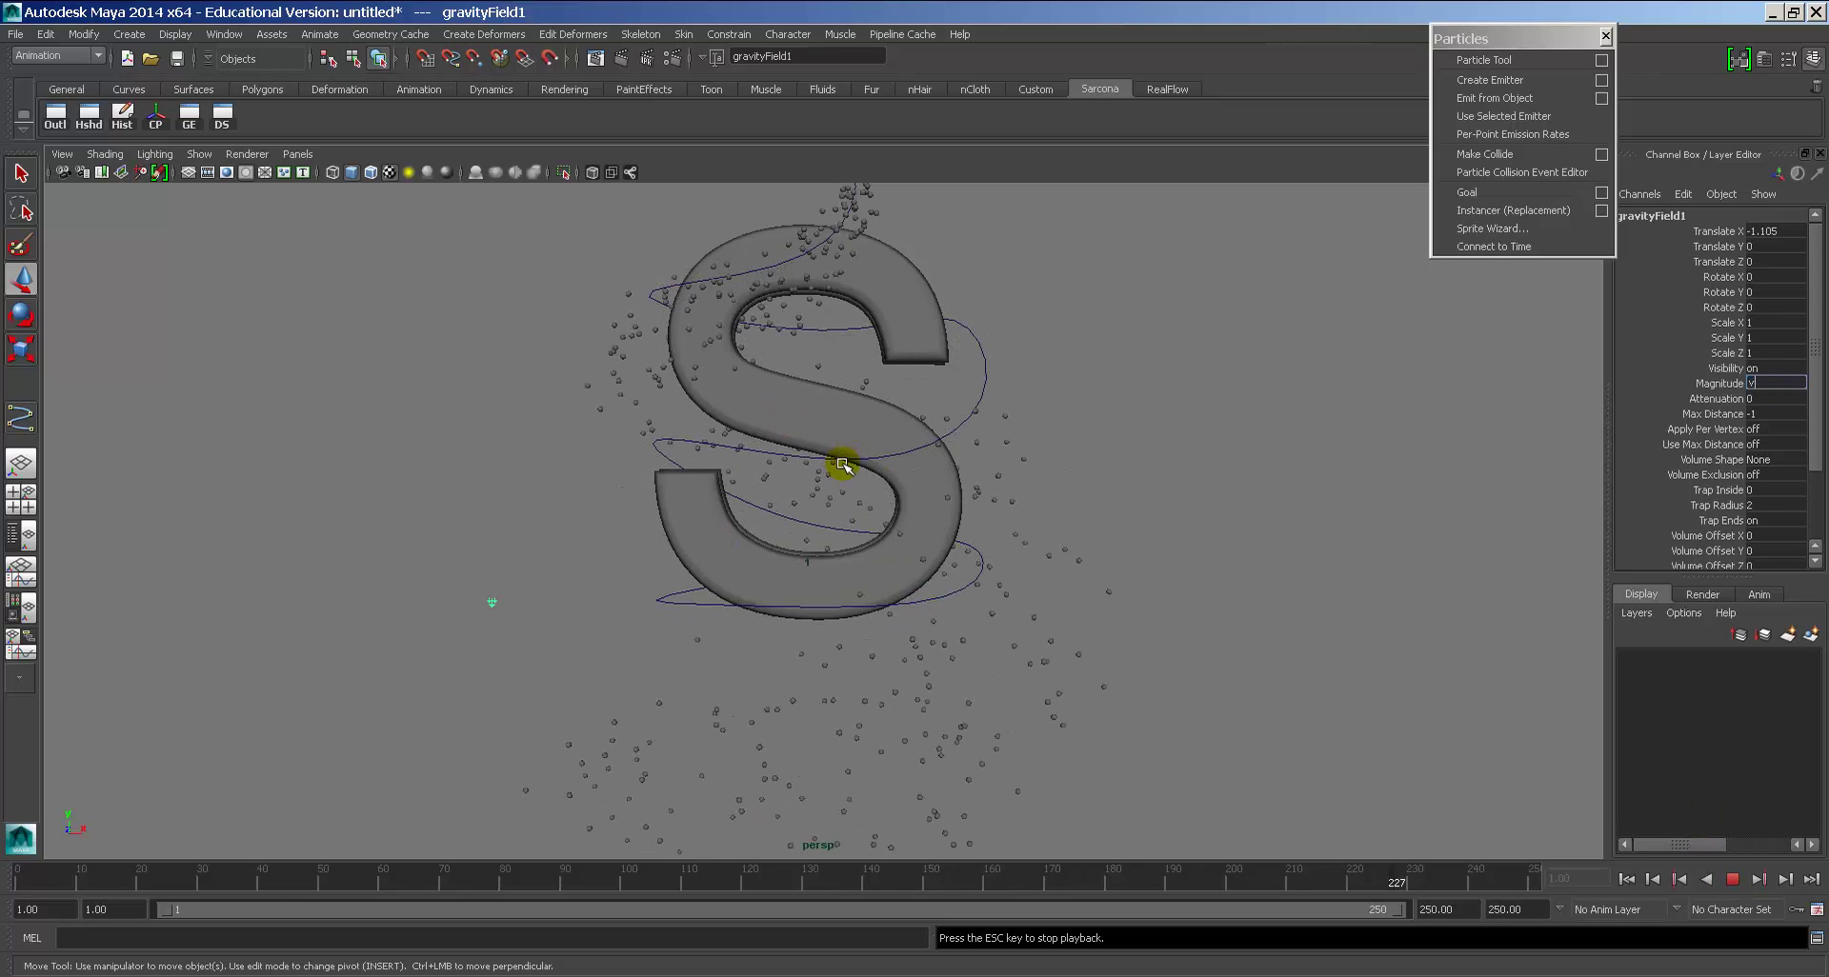
{"action": "left_click_drag", "start_coordinate": [931, 482], "coordinate": [900, 548], "text": "alt"}
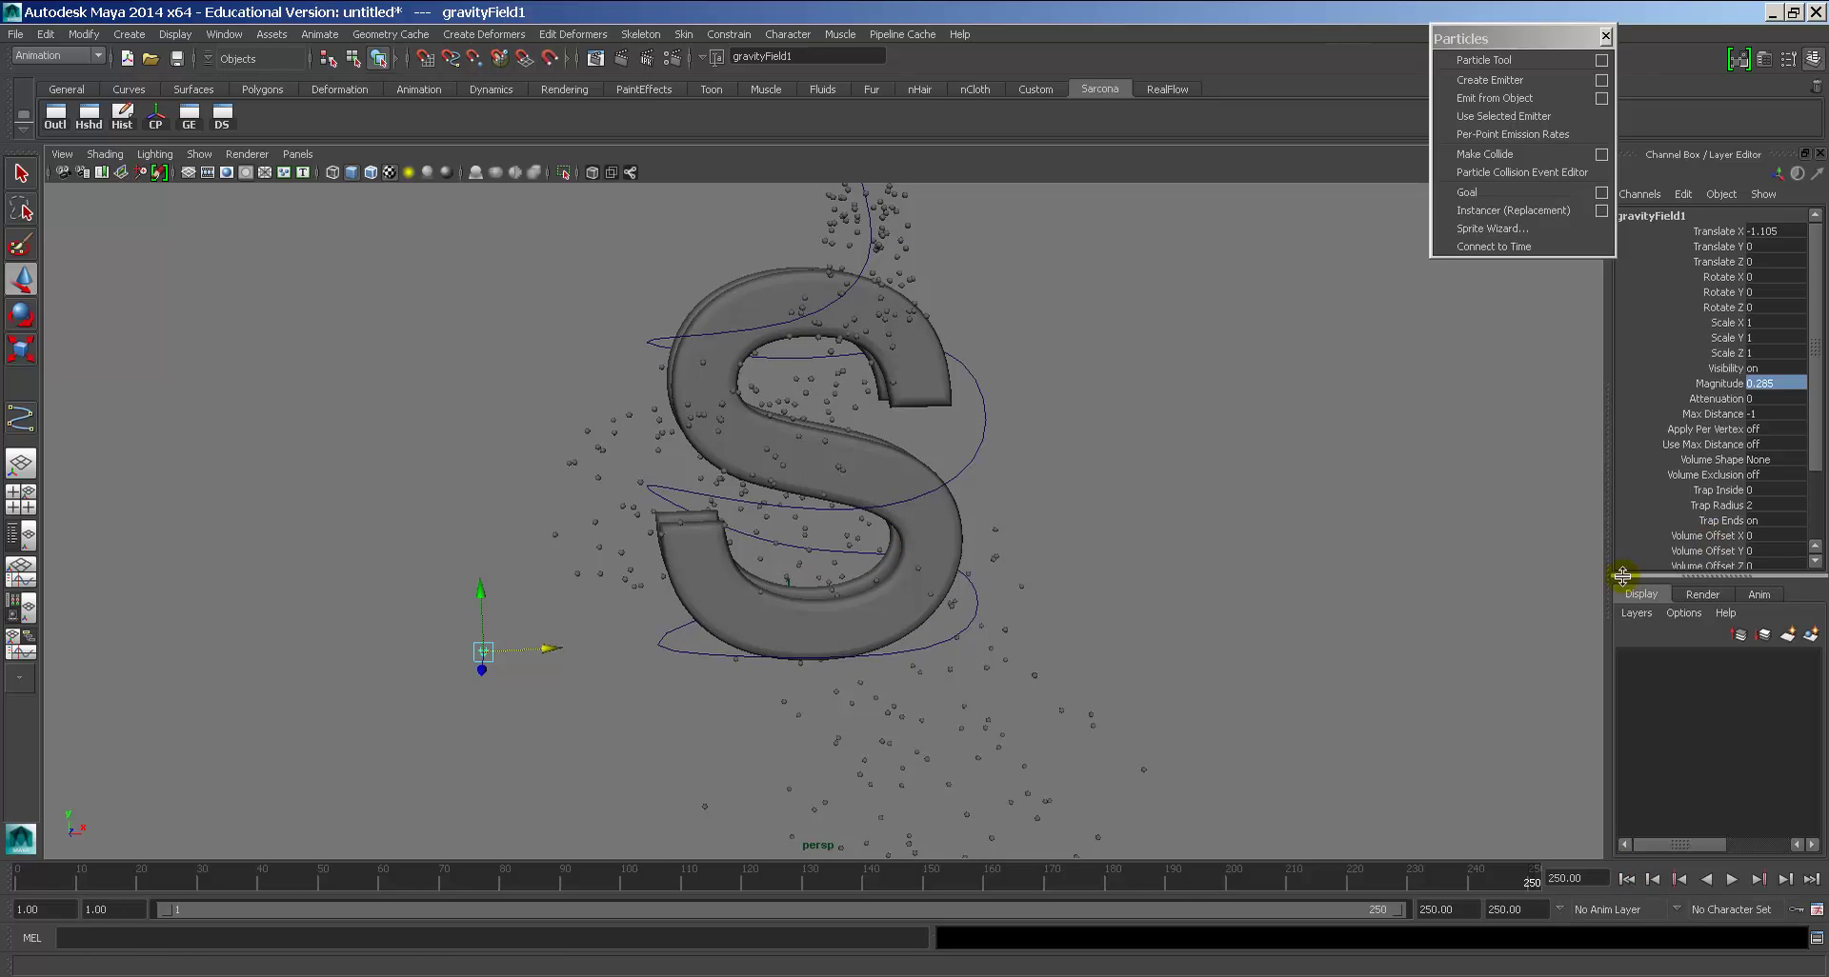
Step: Replay the animation from frame 1 to frame 176 to examine the falling particles around the letter from different angles
{"action": "left_click", "coordinate": [1627, 878]}
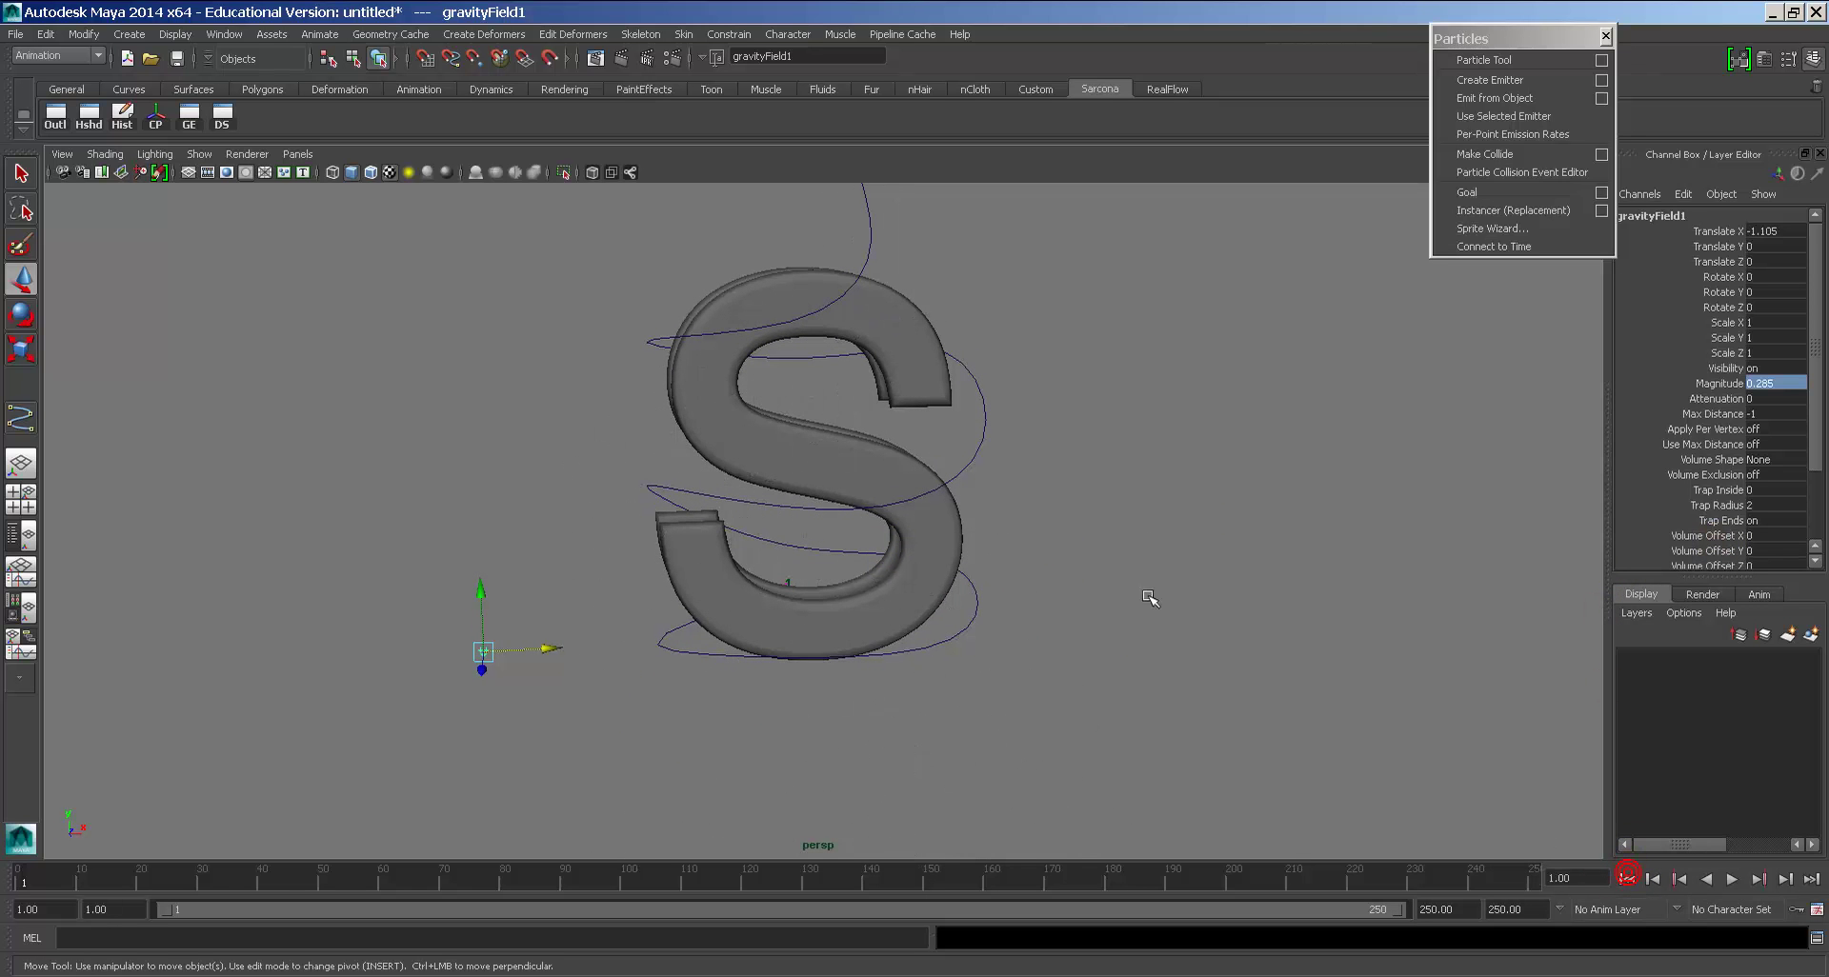
{"action": "key", "text": "alt+v"}
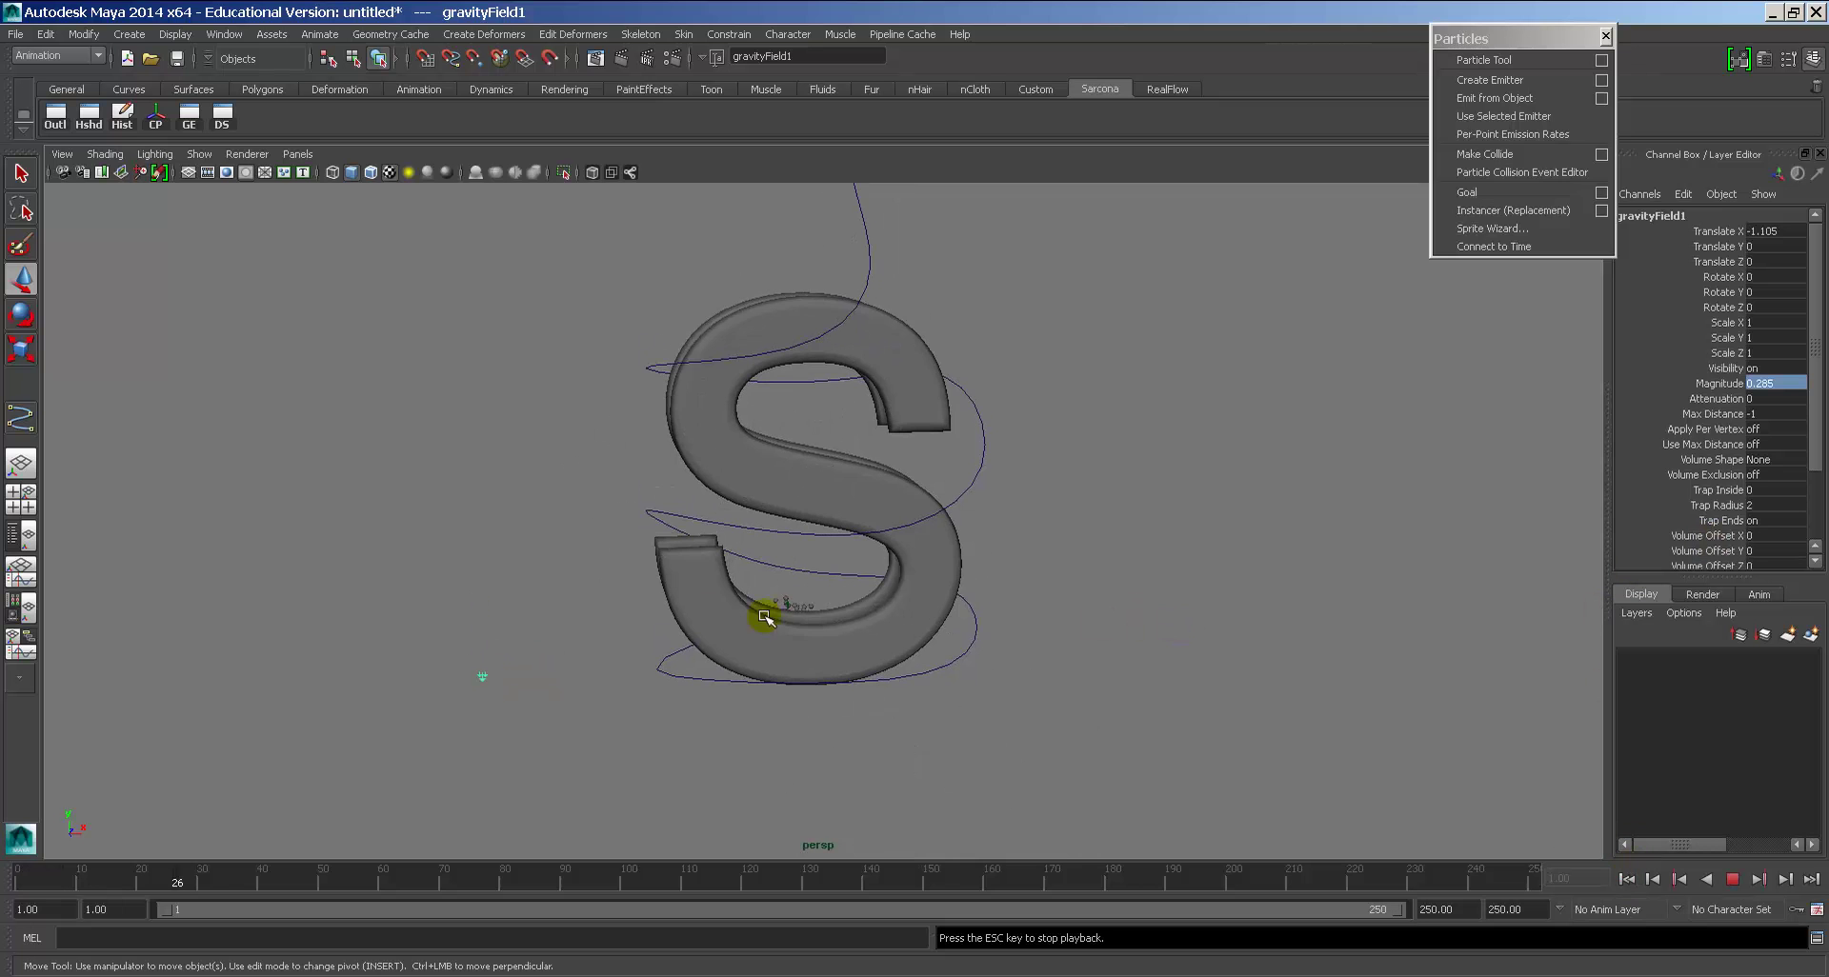
{"action": "left_click_drag", "start_coordinate": [765, 617], "coordinate": [715, 605], "text": "alt"}
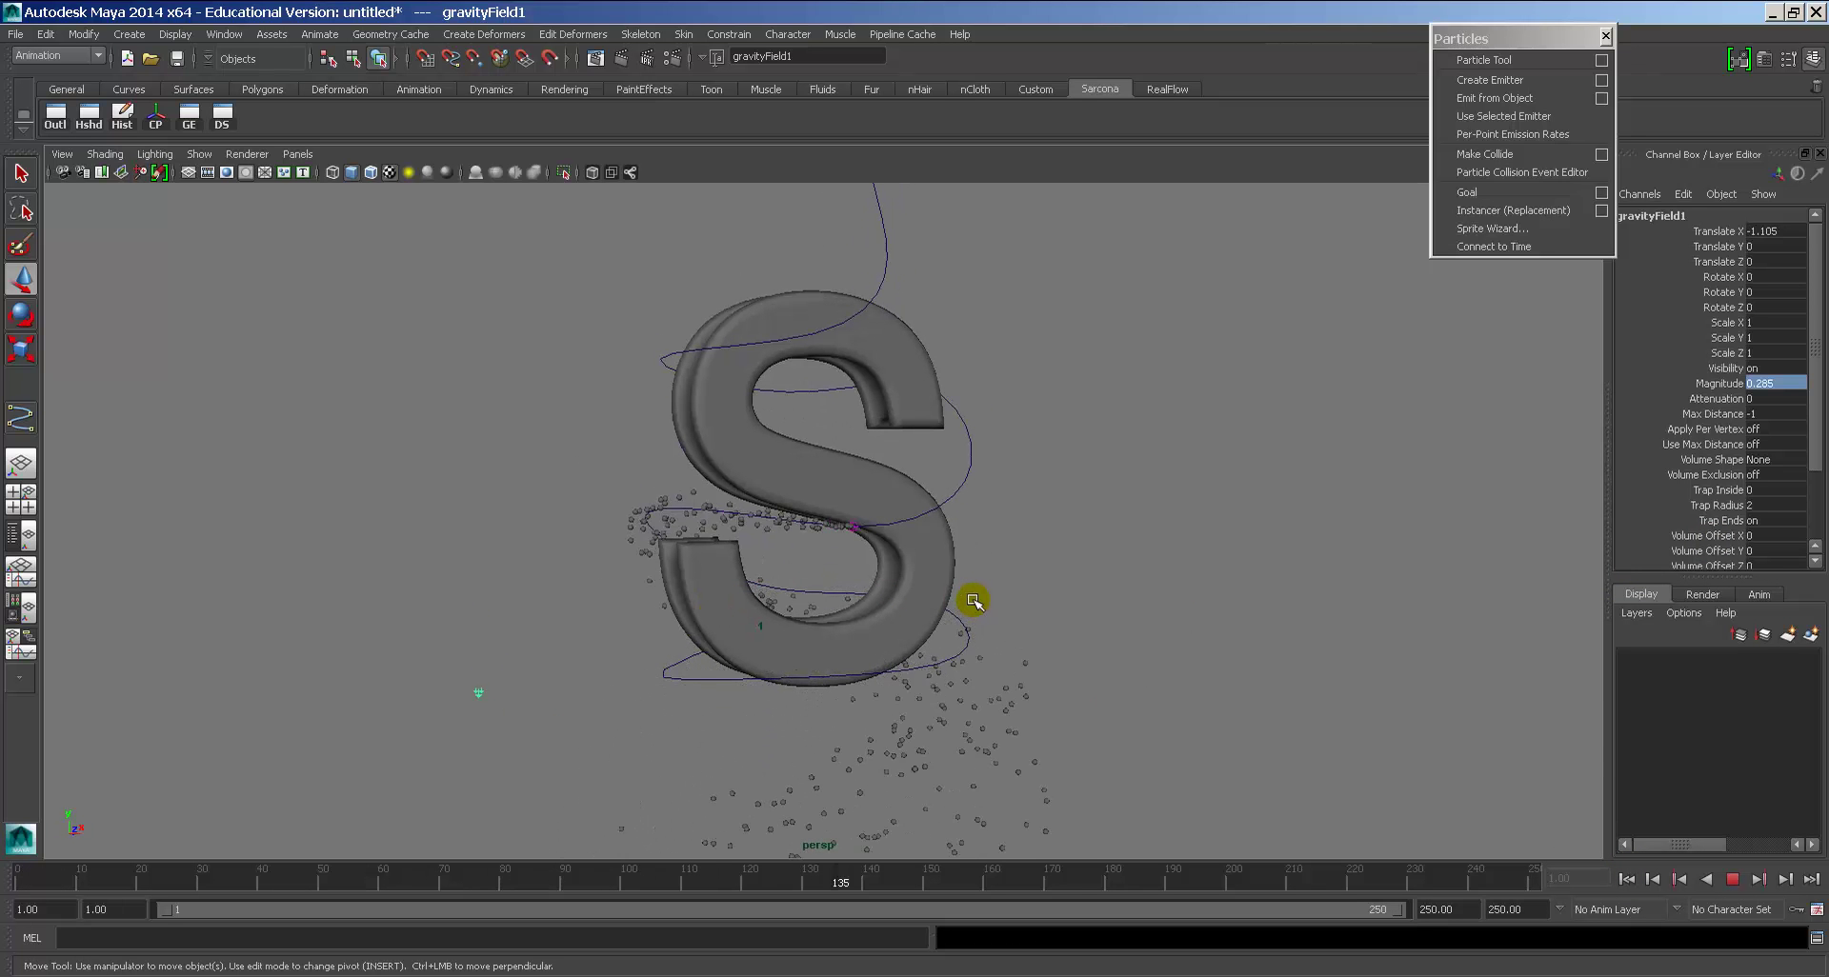
{"action": "key", "text": "Escape"}
{"action": "left_click_drag", "start_coordinate": [972, 600], "coordinate": [939, 699], "text": "alt"}
{"action": "key", "text": "alt+v"}
{"action": "key", "text": "alt+v"}
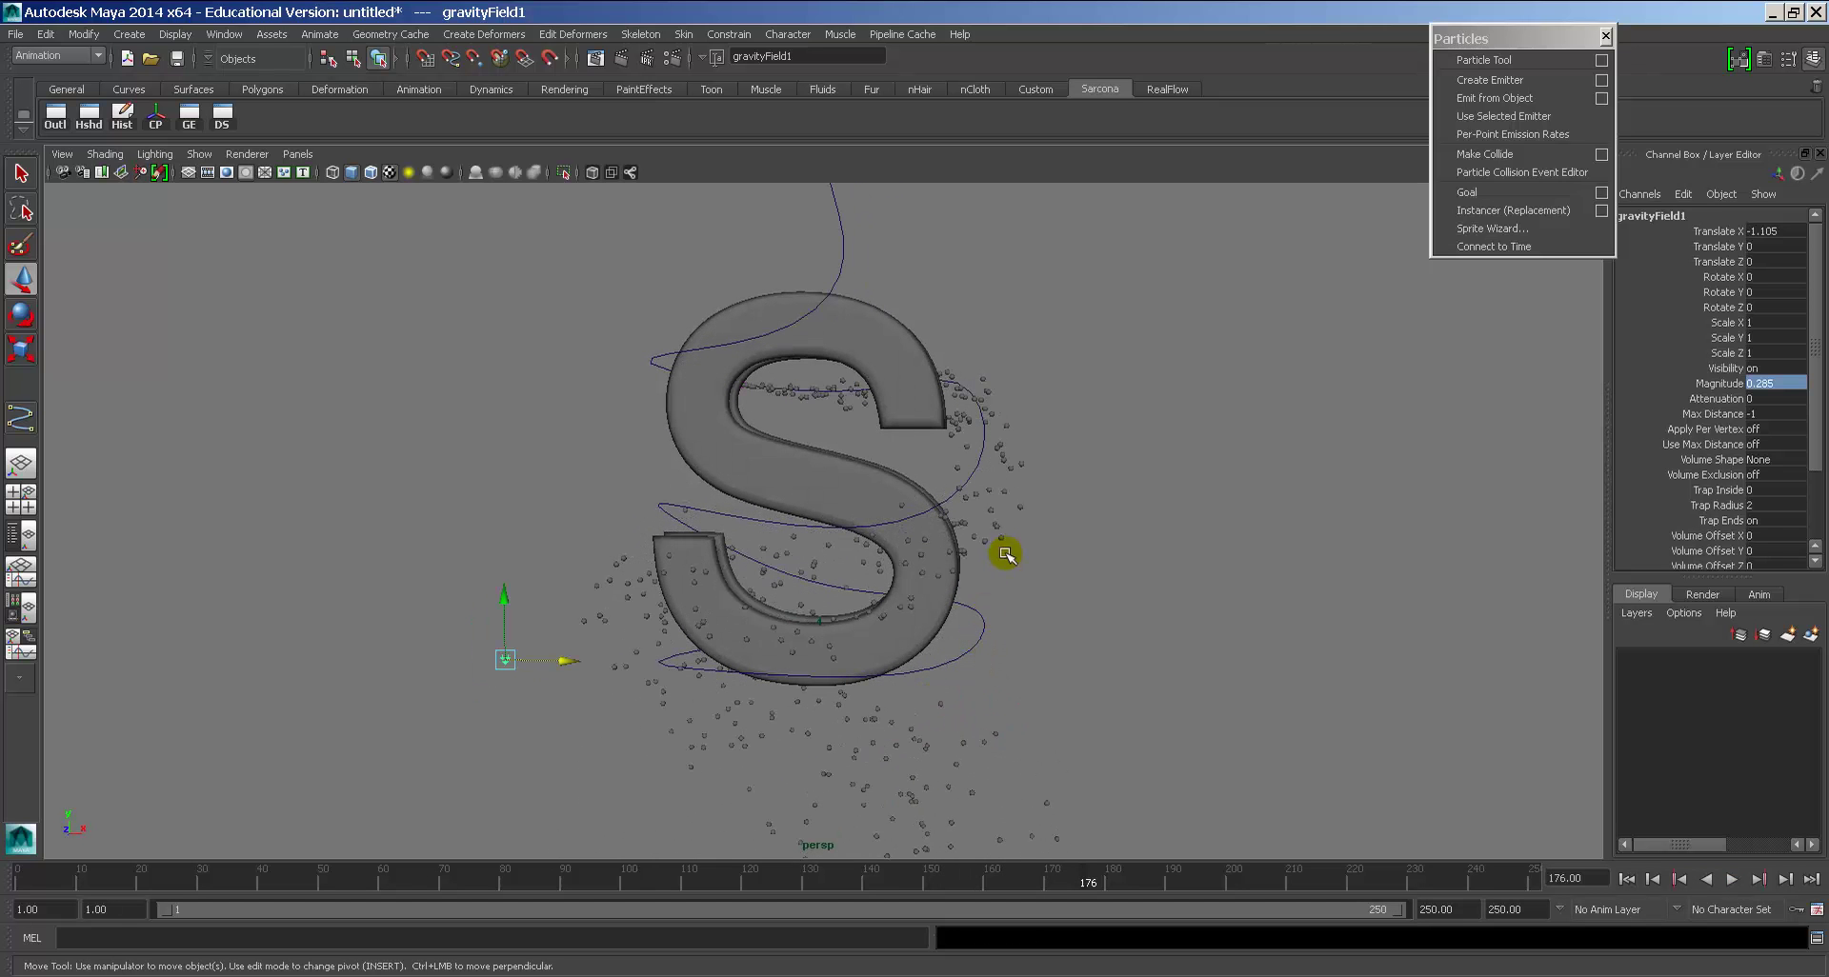
Step: Select the emitted particles, set their Lifespan Mode to Random range, and display their lifespan attributes in the Attribute Editor
{"action": "left_click", "coordinate": [979, 517]}
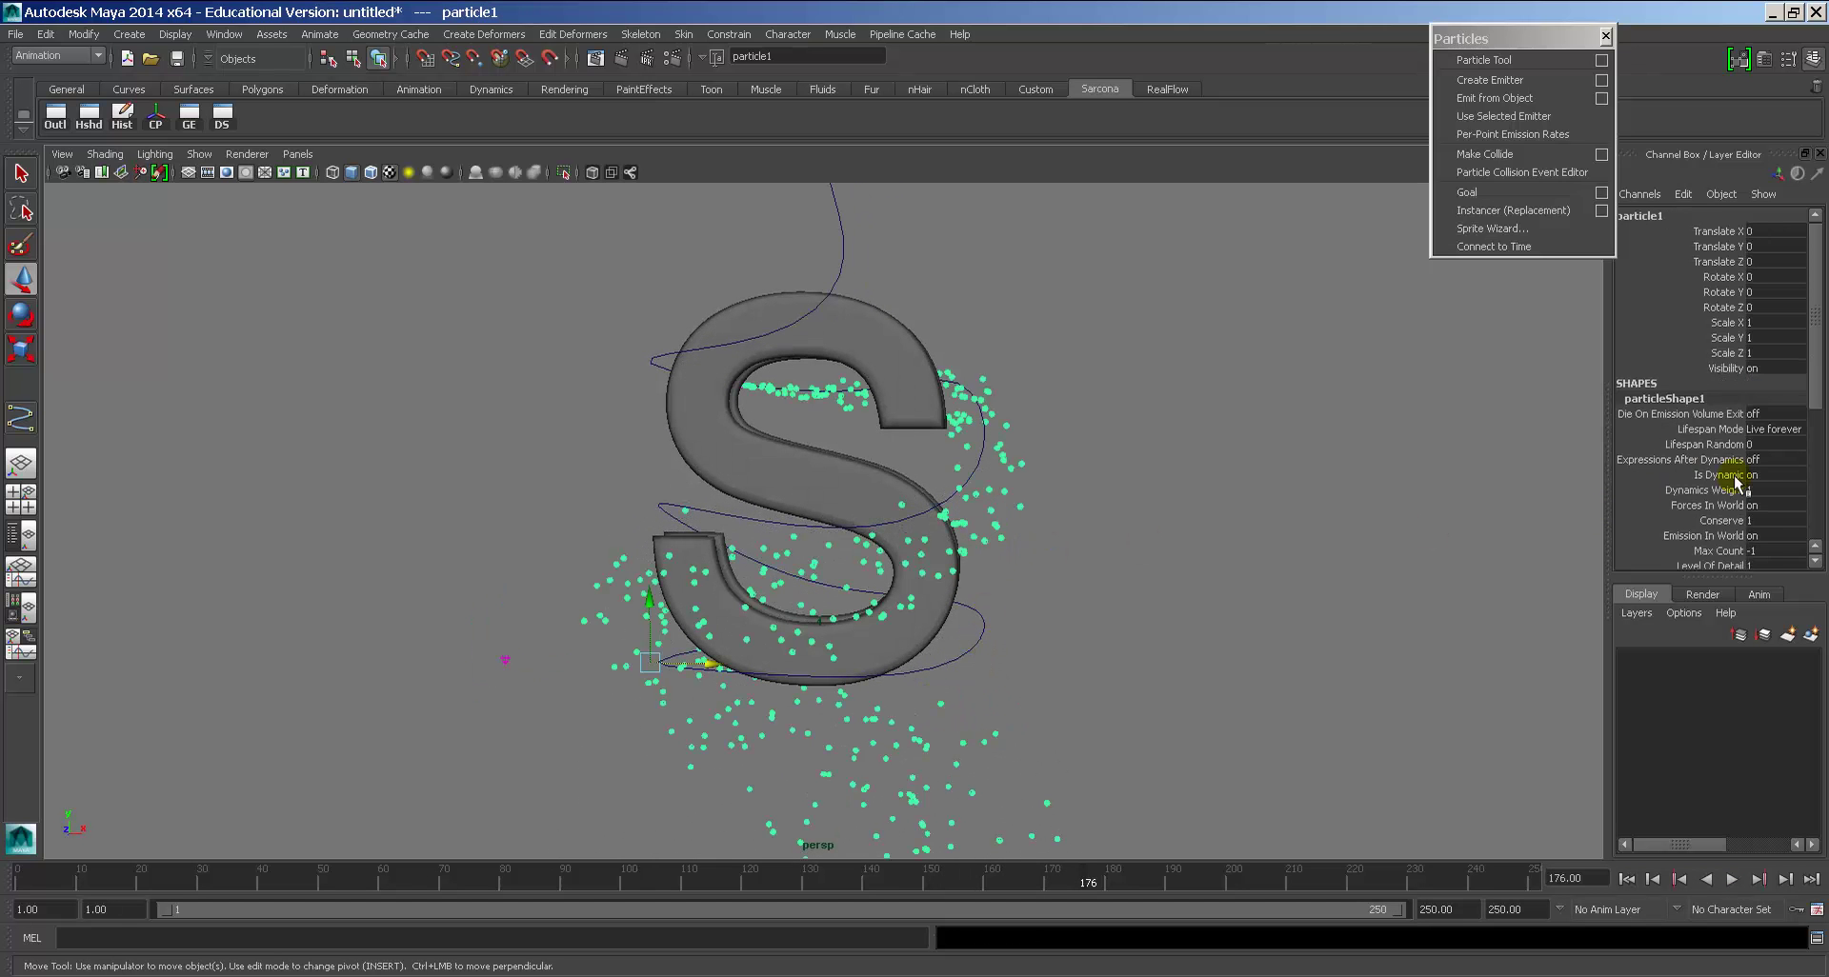
{"action": "right_click_drag", "start_coordinate": [1382, 621], "coordinate": [620, 531], "text": "alt"}
{"action": "mouse_move", "coordinate": [861, 665]}
{"action": "middle_mouse_down", "text": "alt"}
{"action": "mouse_move", "coordinate": [870, 408]}
{"action": "mouse_move", "coordinate": [849, 576]}
{"action": "mouse_move", "coordinate": [861, 664]}
{"action": "middle_mouse_up", "text": "alt"}
{"action": "right_click_drag", "start_coordinate": [861, 664], "coordinate": [1567, 736], "text": "alt"}
{"action": "left_click", "coordinate": [1761, 430]}
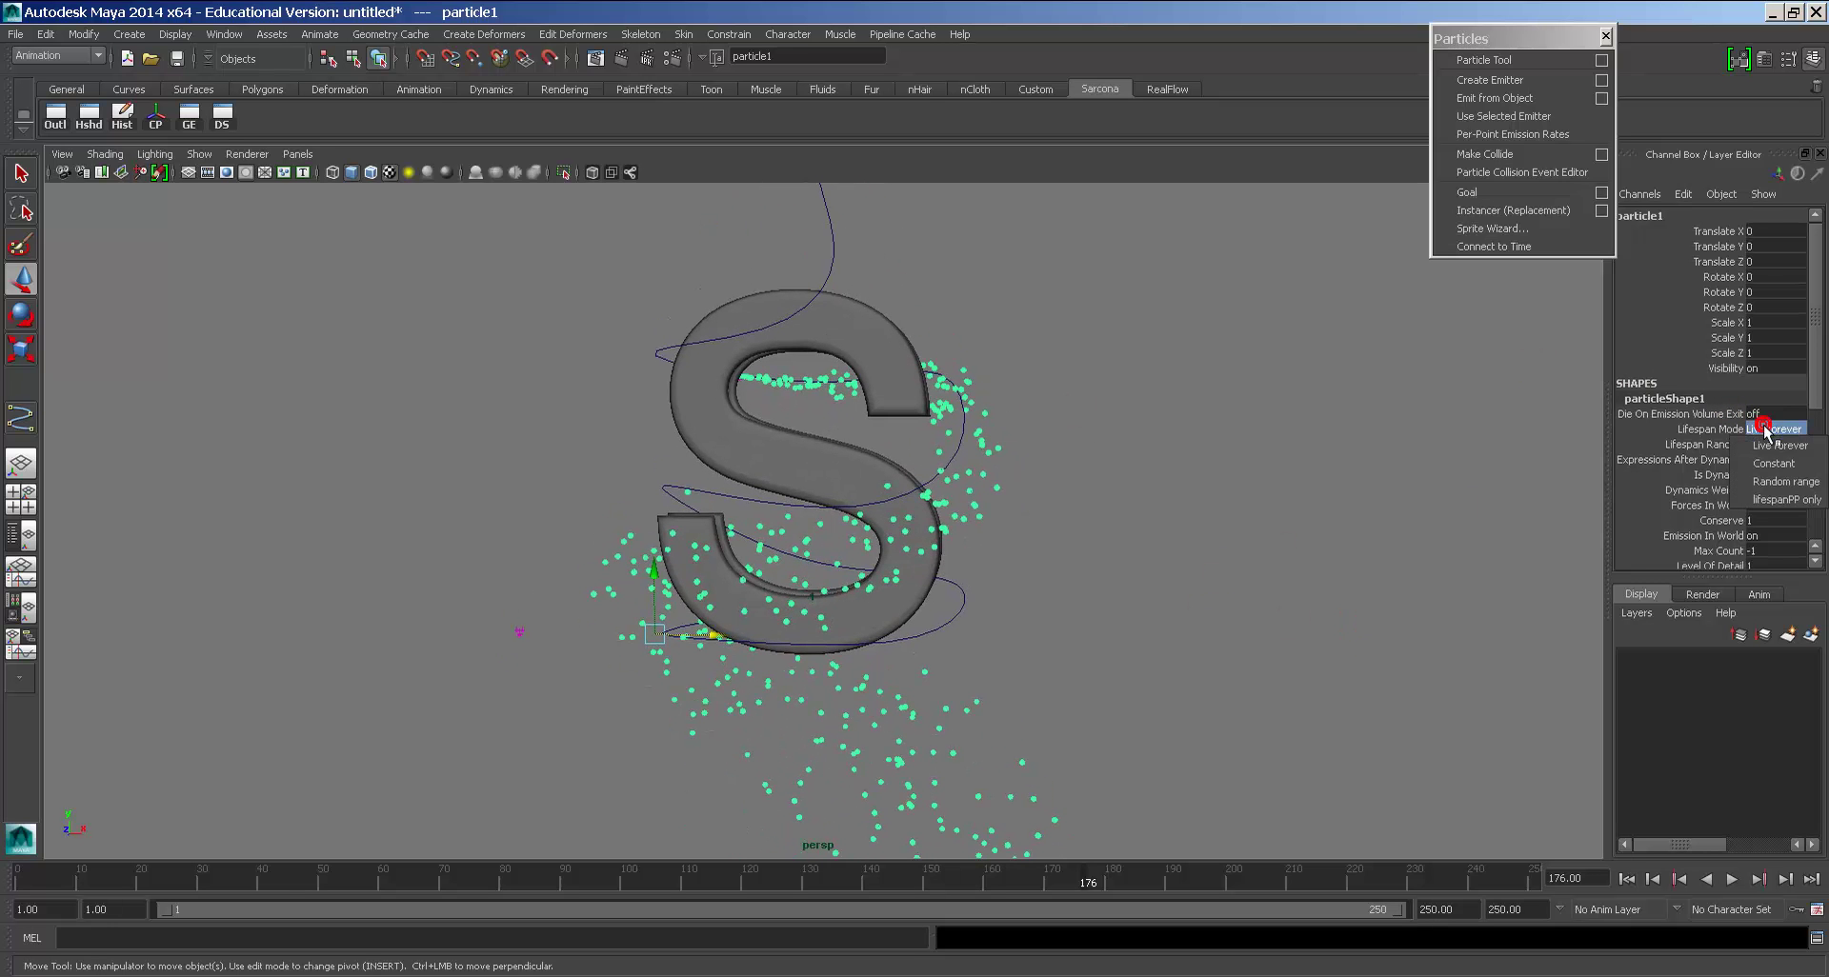
{"action": "left_click", "coordinate": [1772, 483]}
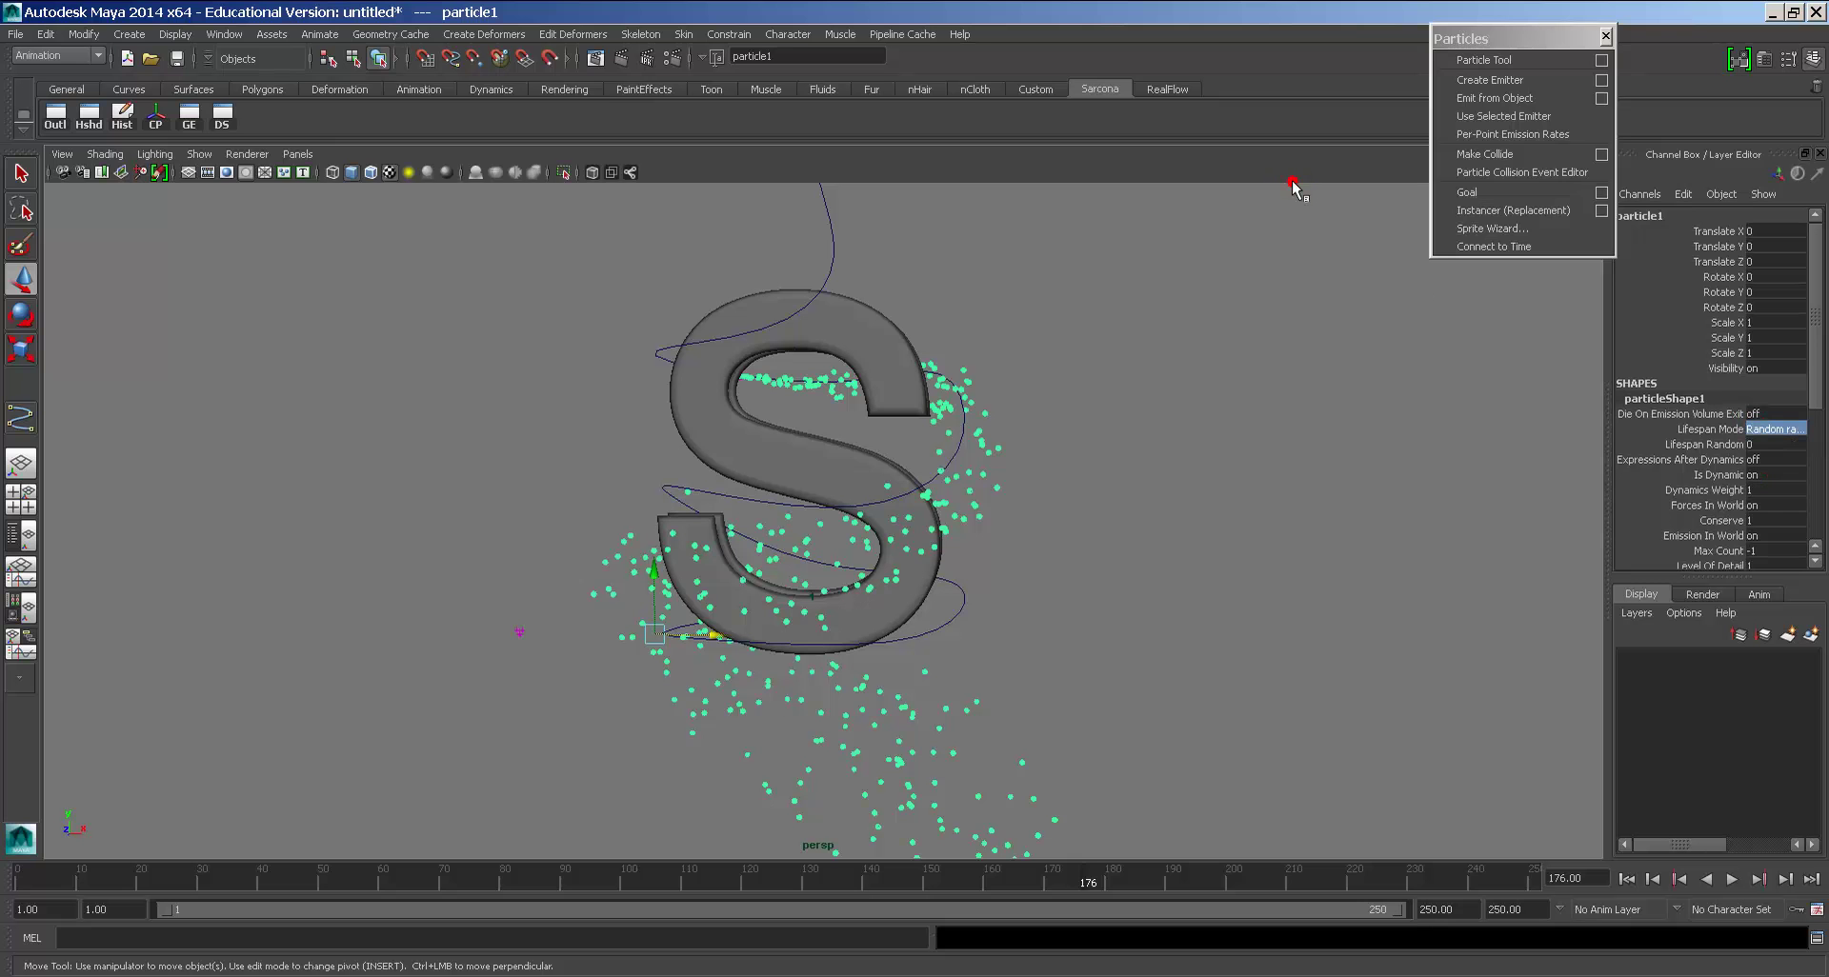
{"action": "key", "text": "ctrl+a"}
{"action": "scroll", "coordinate": [490, 347], "scroll_direction": "up", "scroll_amount": 10}
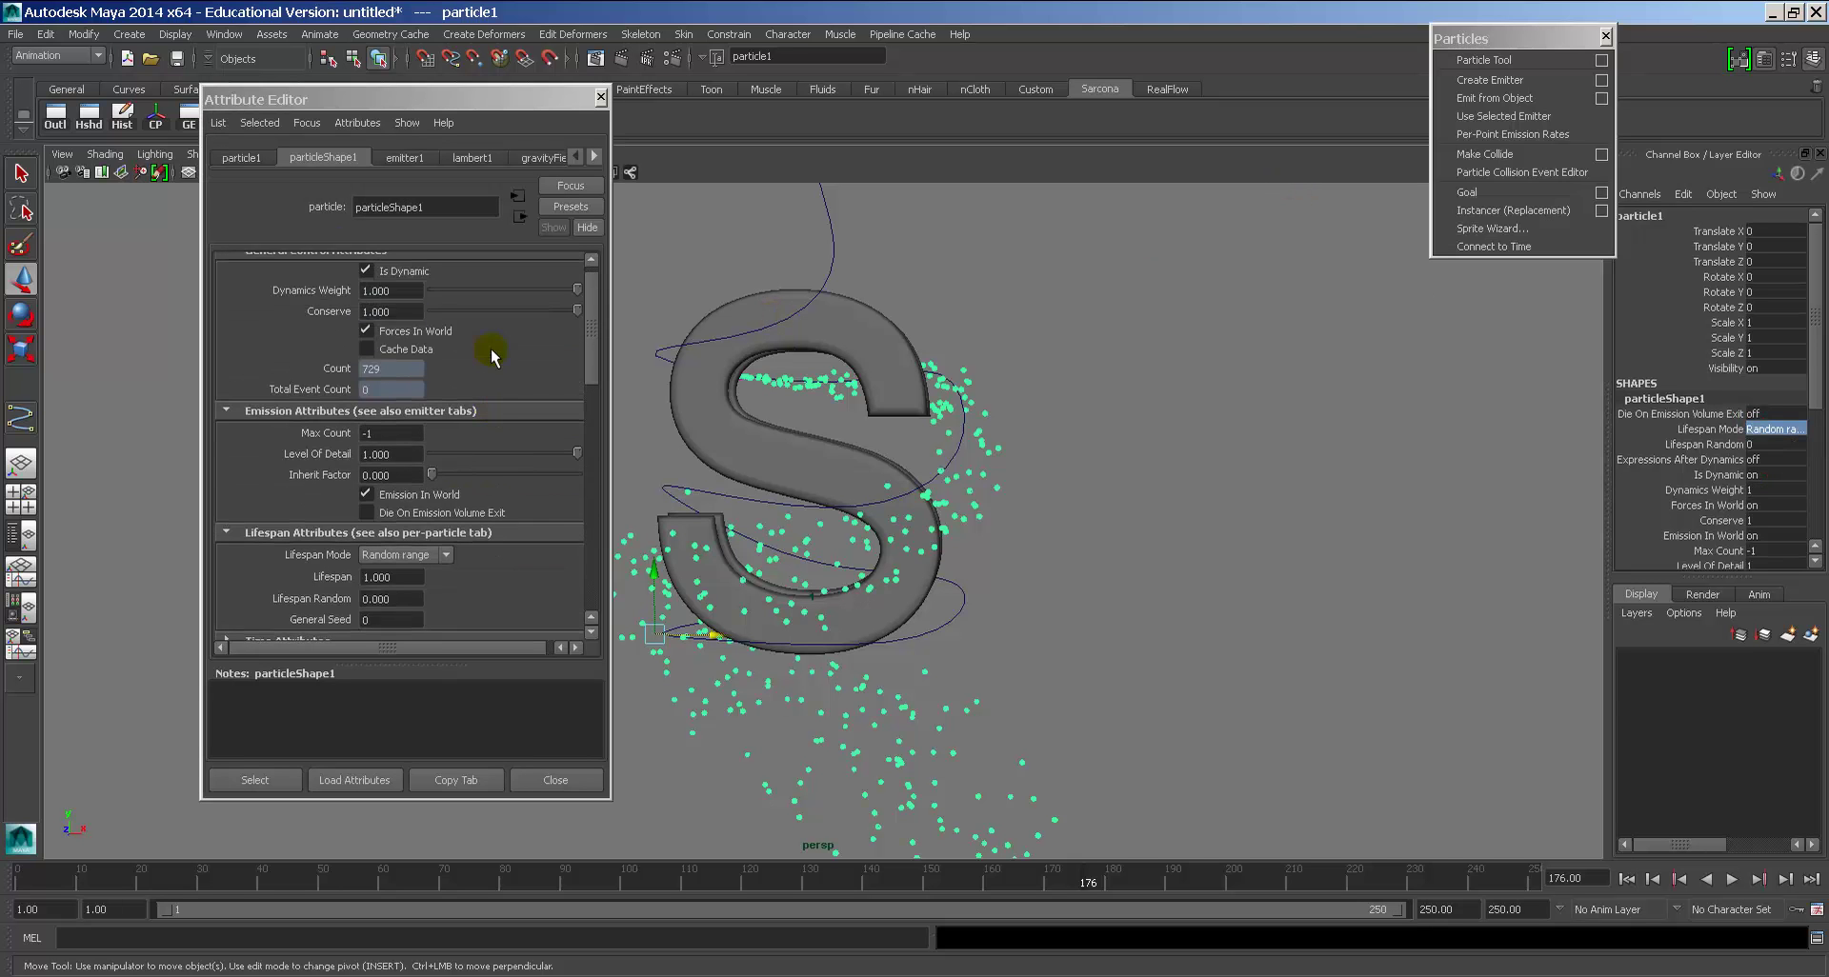
Step: Set the particles' Lifespan to 2 and Lifespan Random to 1
{"action": "scroll", "coordinate": [455, 393], "scroll_direction": "down", "scroll_amount": 3}
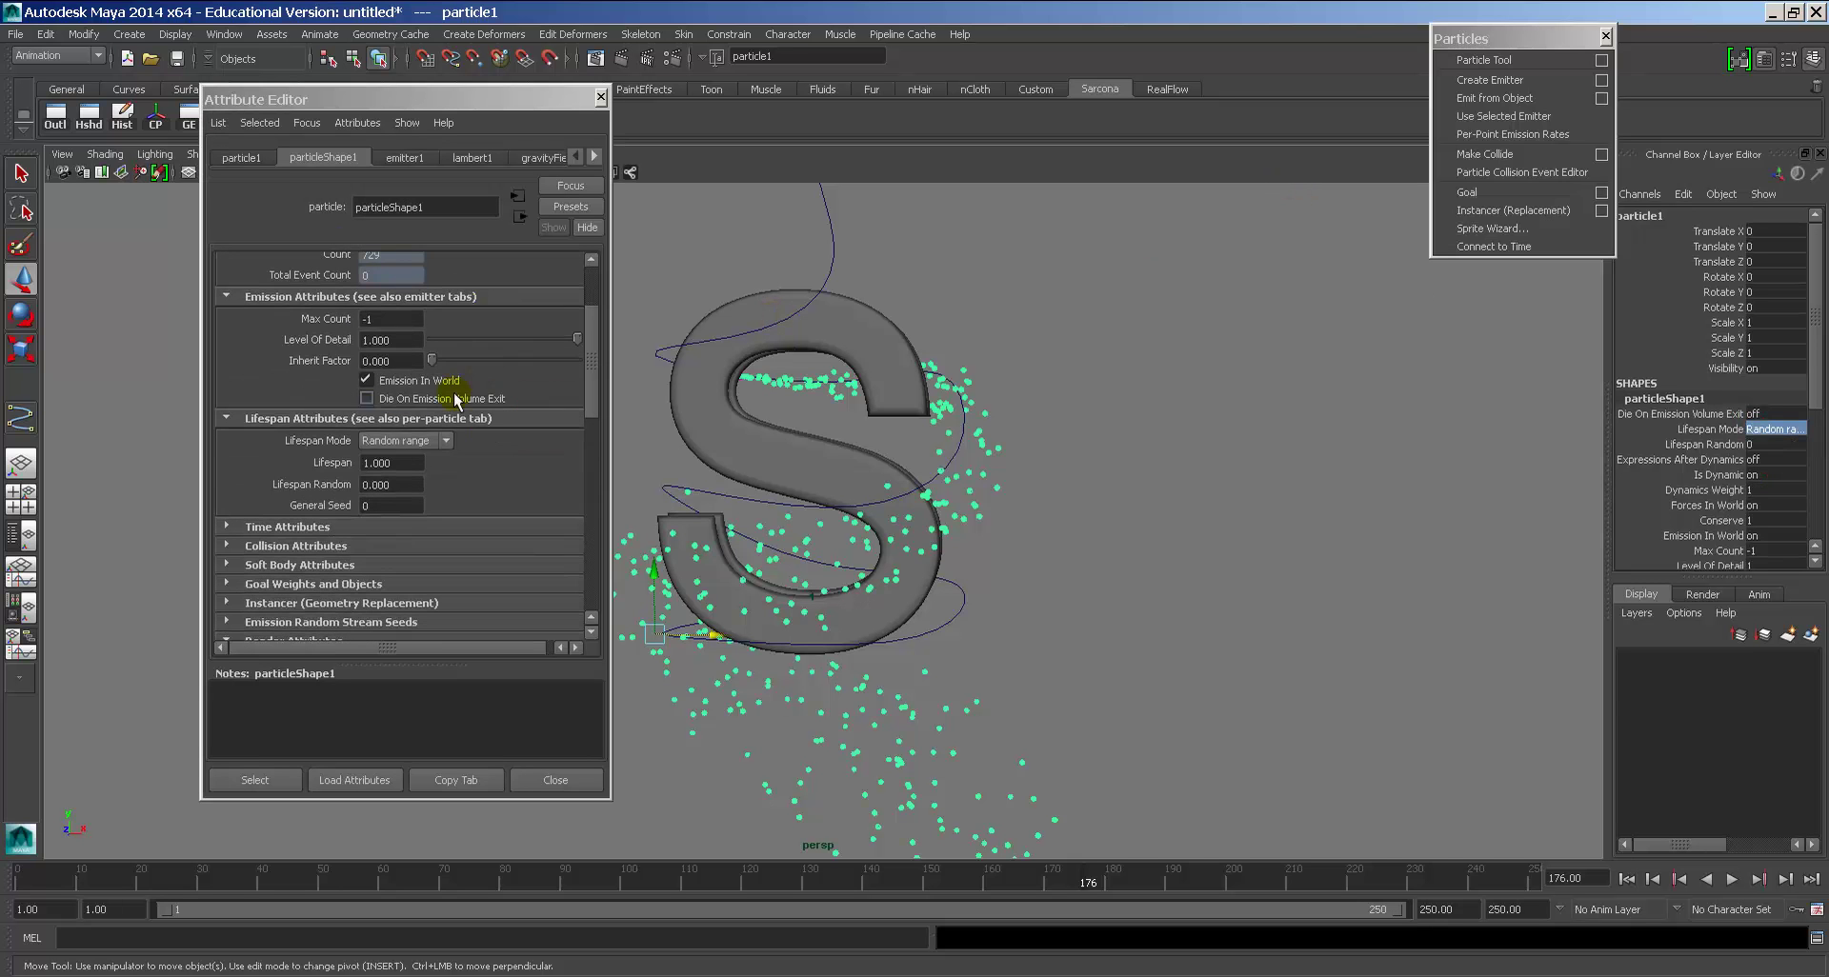
{"action": "left_click", "coordinate": [403, 463]}
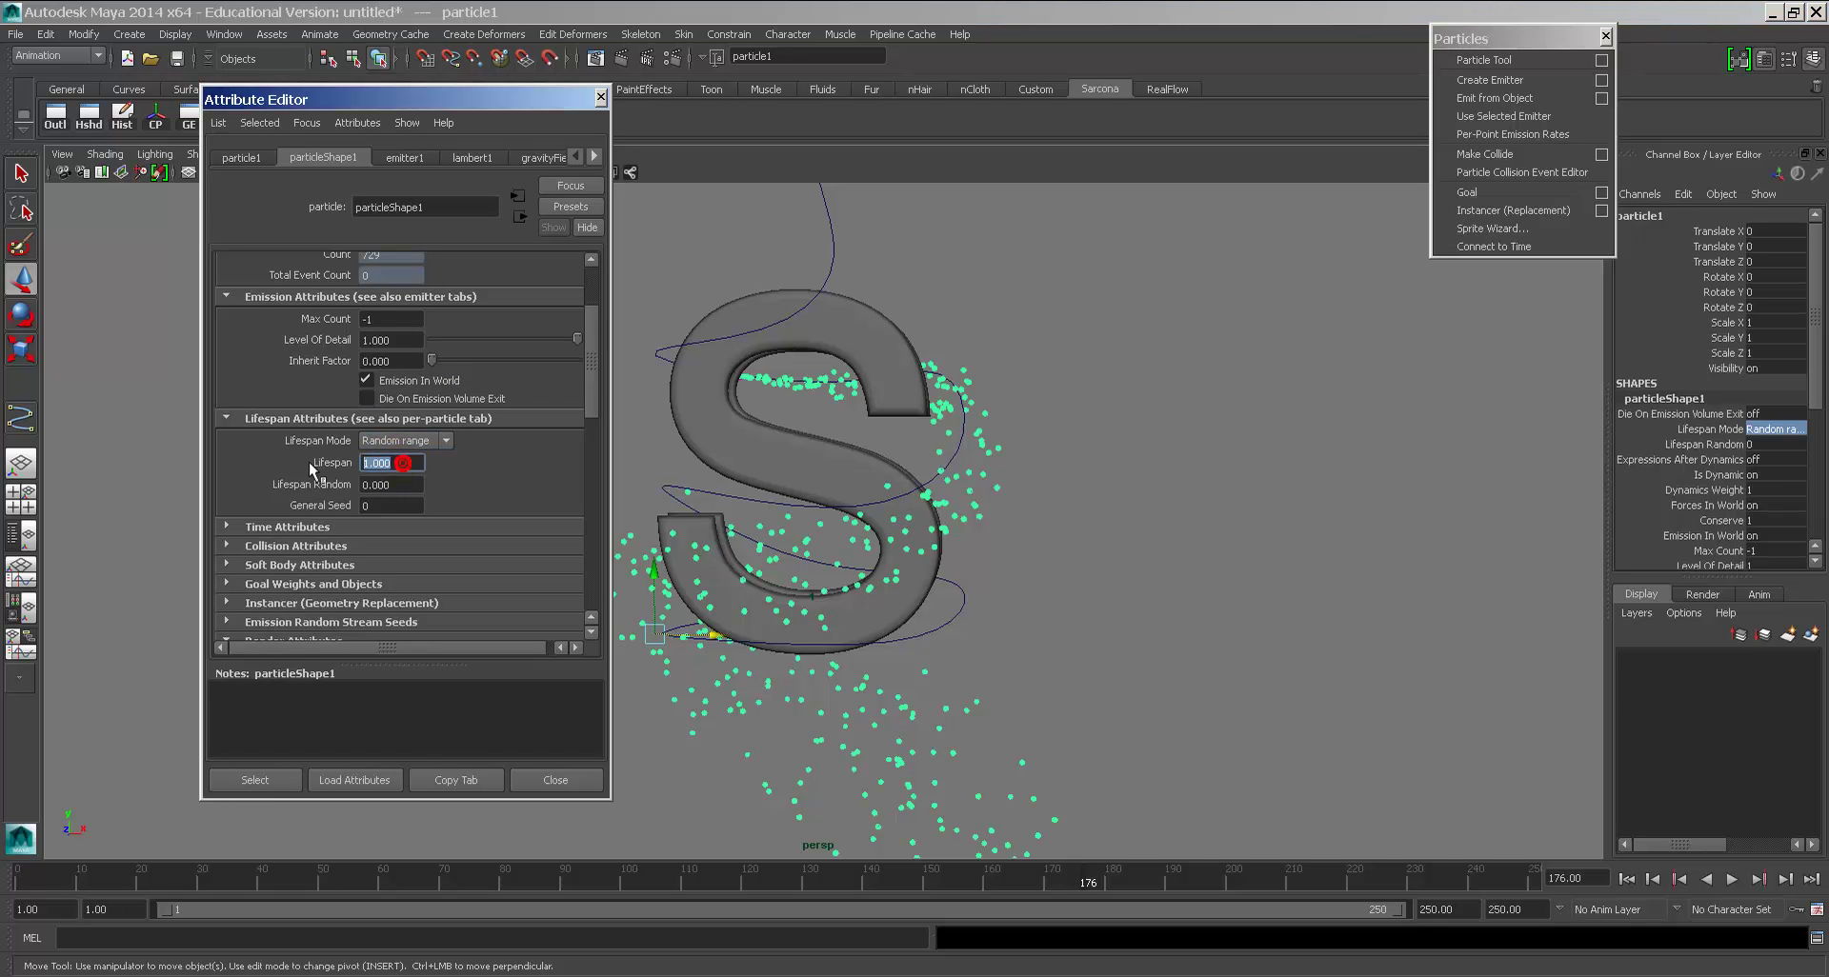
{"action": "left_click", "coordinate": [413, 482]}
{"action": "type", "text": "1"}
{"action": "left_click", "coordinate": [405, 463]}
{"action": "type", "text": "2"}
Step: Play the animation from frame 1 to frame 229 to examine how the particles die off around the letter
{"action": "left_click", "coordinate": [1626, 880]}
{"action": "middle_click_drag", "start_coordinate": [1242, 771], "coordinate": [1492, 815], "text": "alt"}
{"action": "right_click_drag", "start_coordinate": [1492, 816], "coordinate": [1384, 809], "text": "alt"}
{"action": "key", "text": "alt+v"}
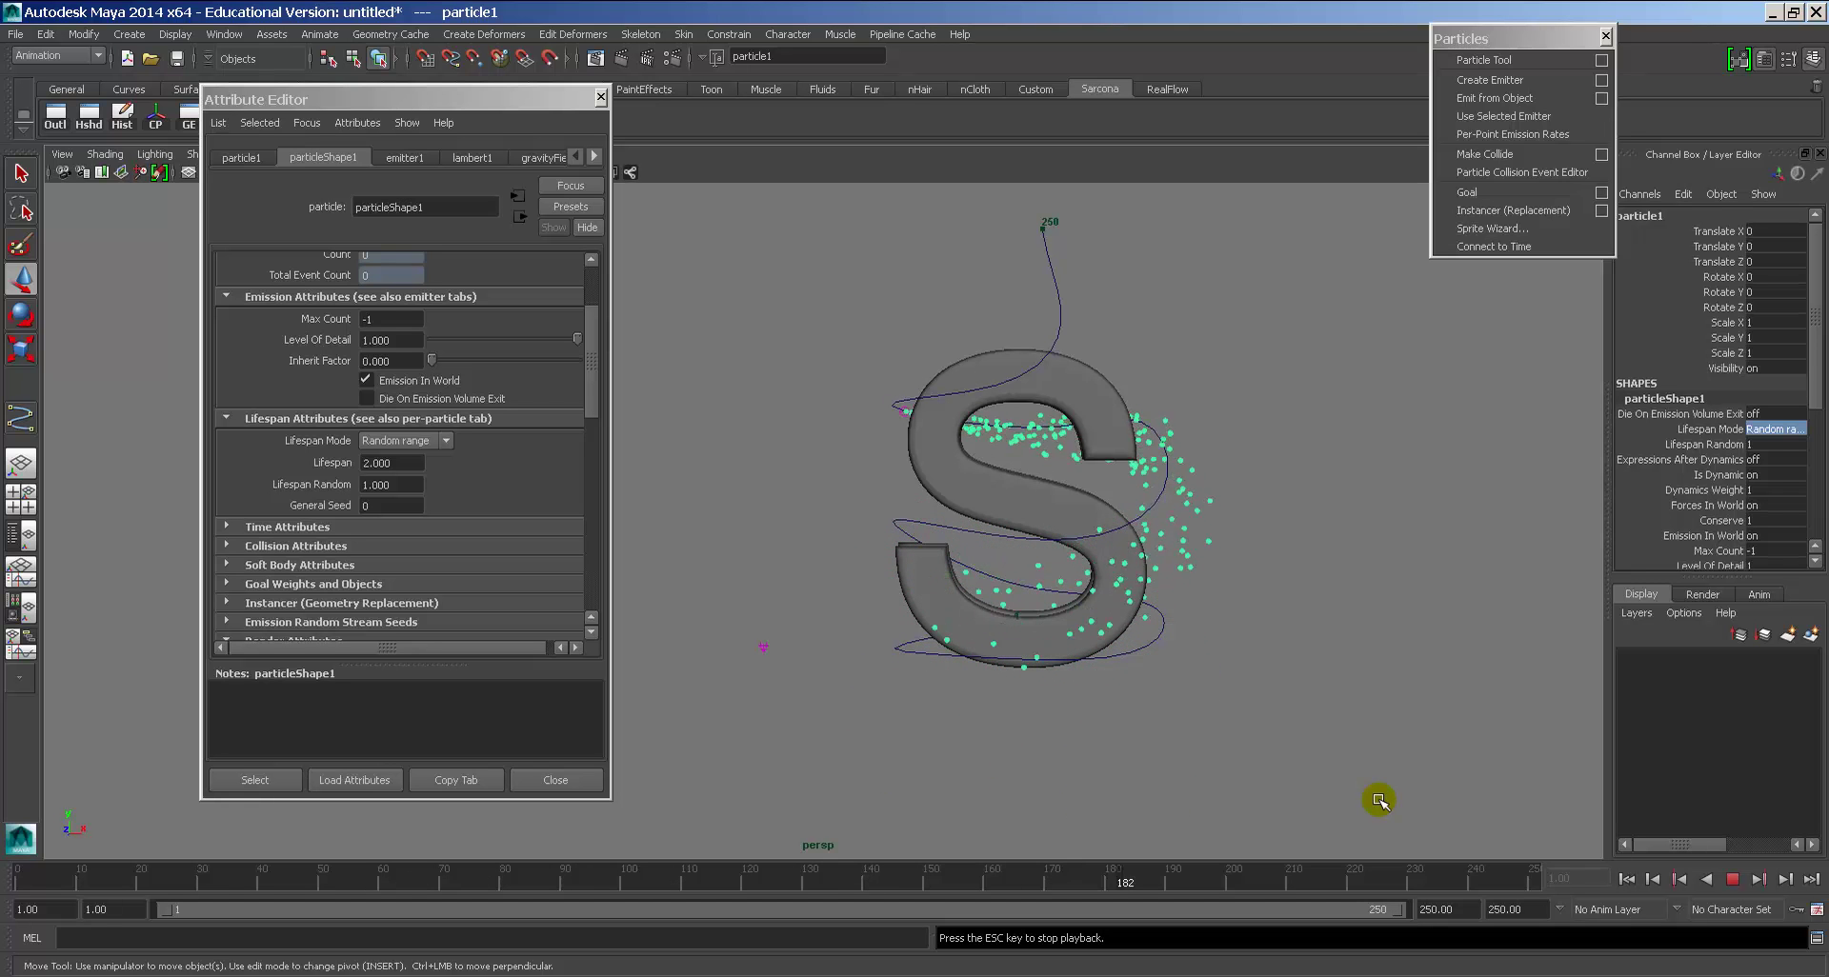
{"action": "key", "text": "Escape"}
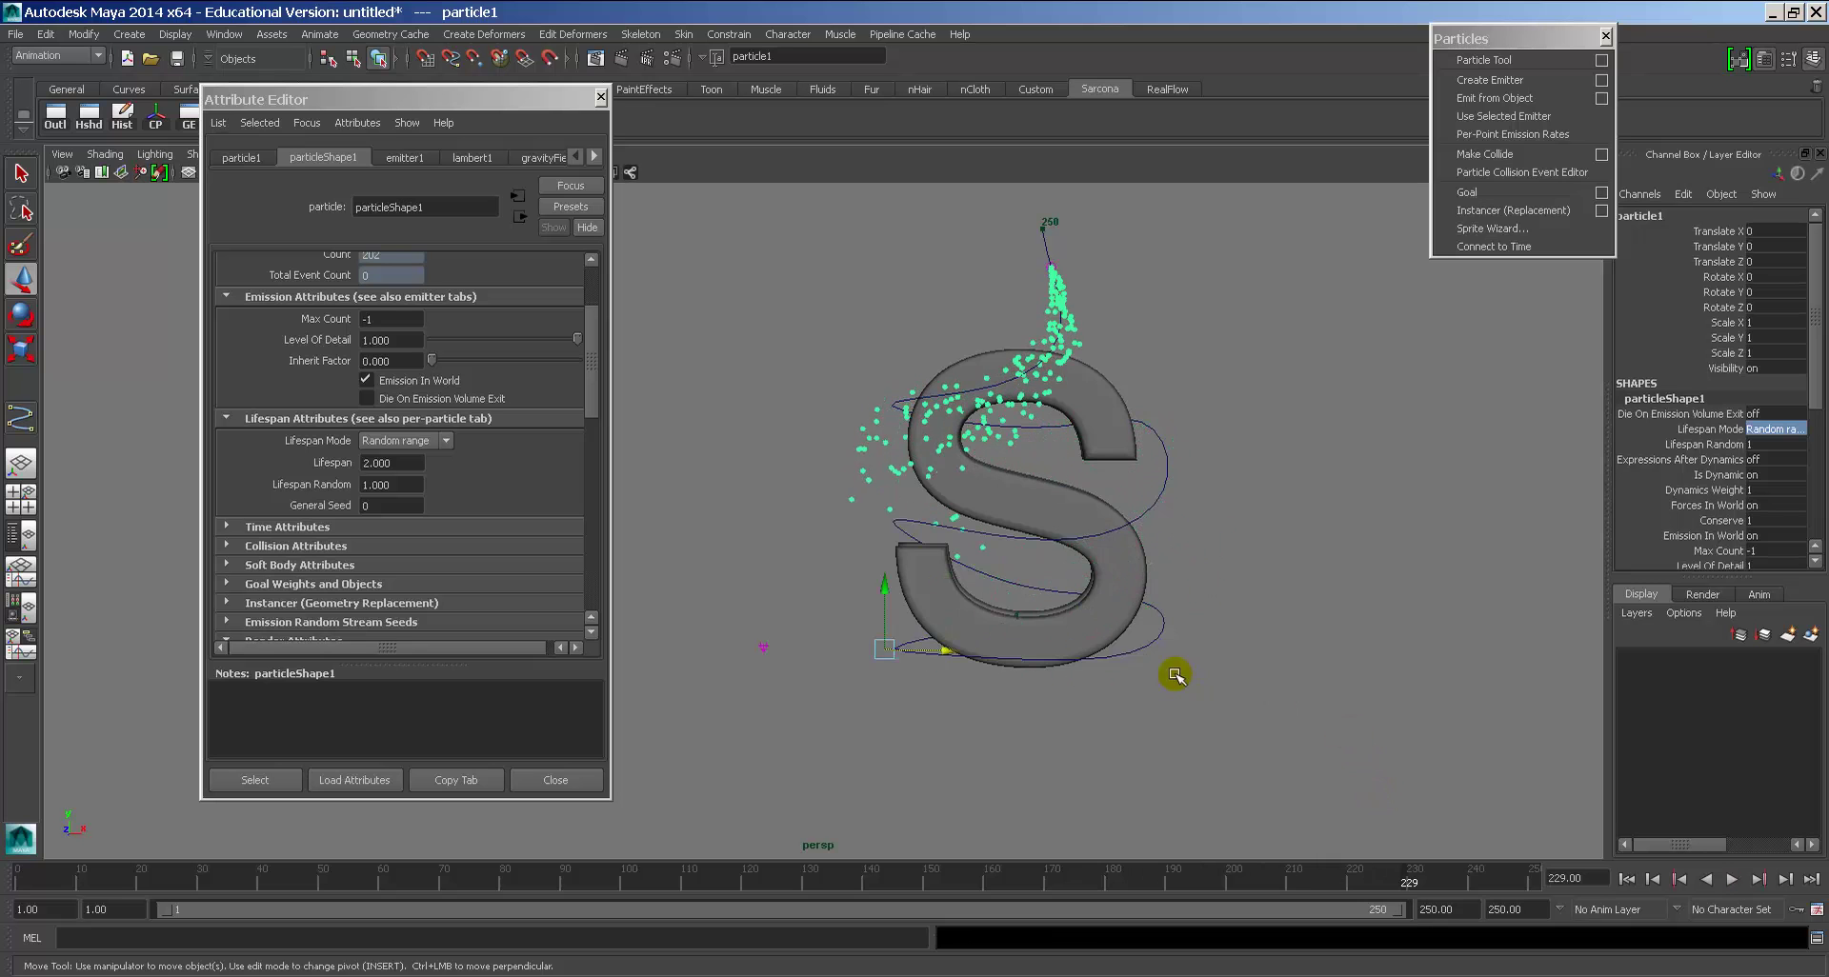
{"action": "middle_click_drag", "start_coordinate": [1175, 674], "coordinate": [1009, 655], "text": "alt"}
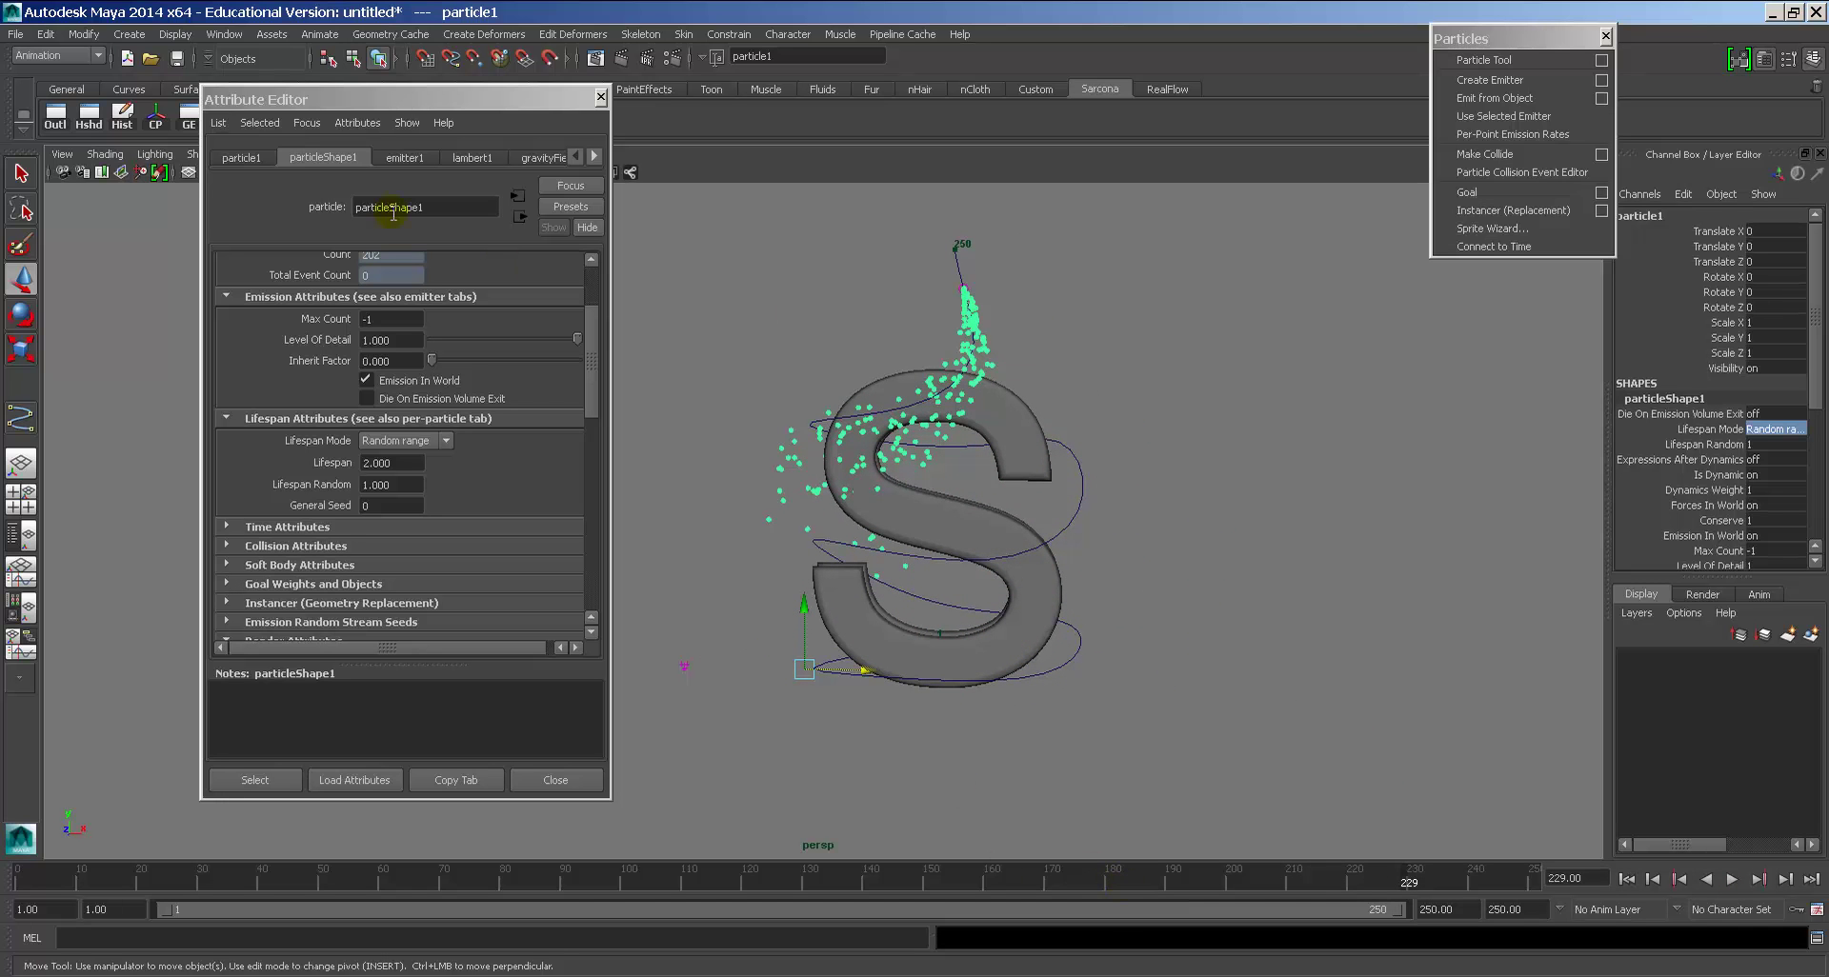
Step: Select emitter1 in the Outliner and bring its transform attributes into view in the Attribute Editor
{"action": "left_click", "coordinate": [59, 118]}
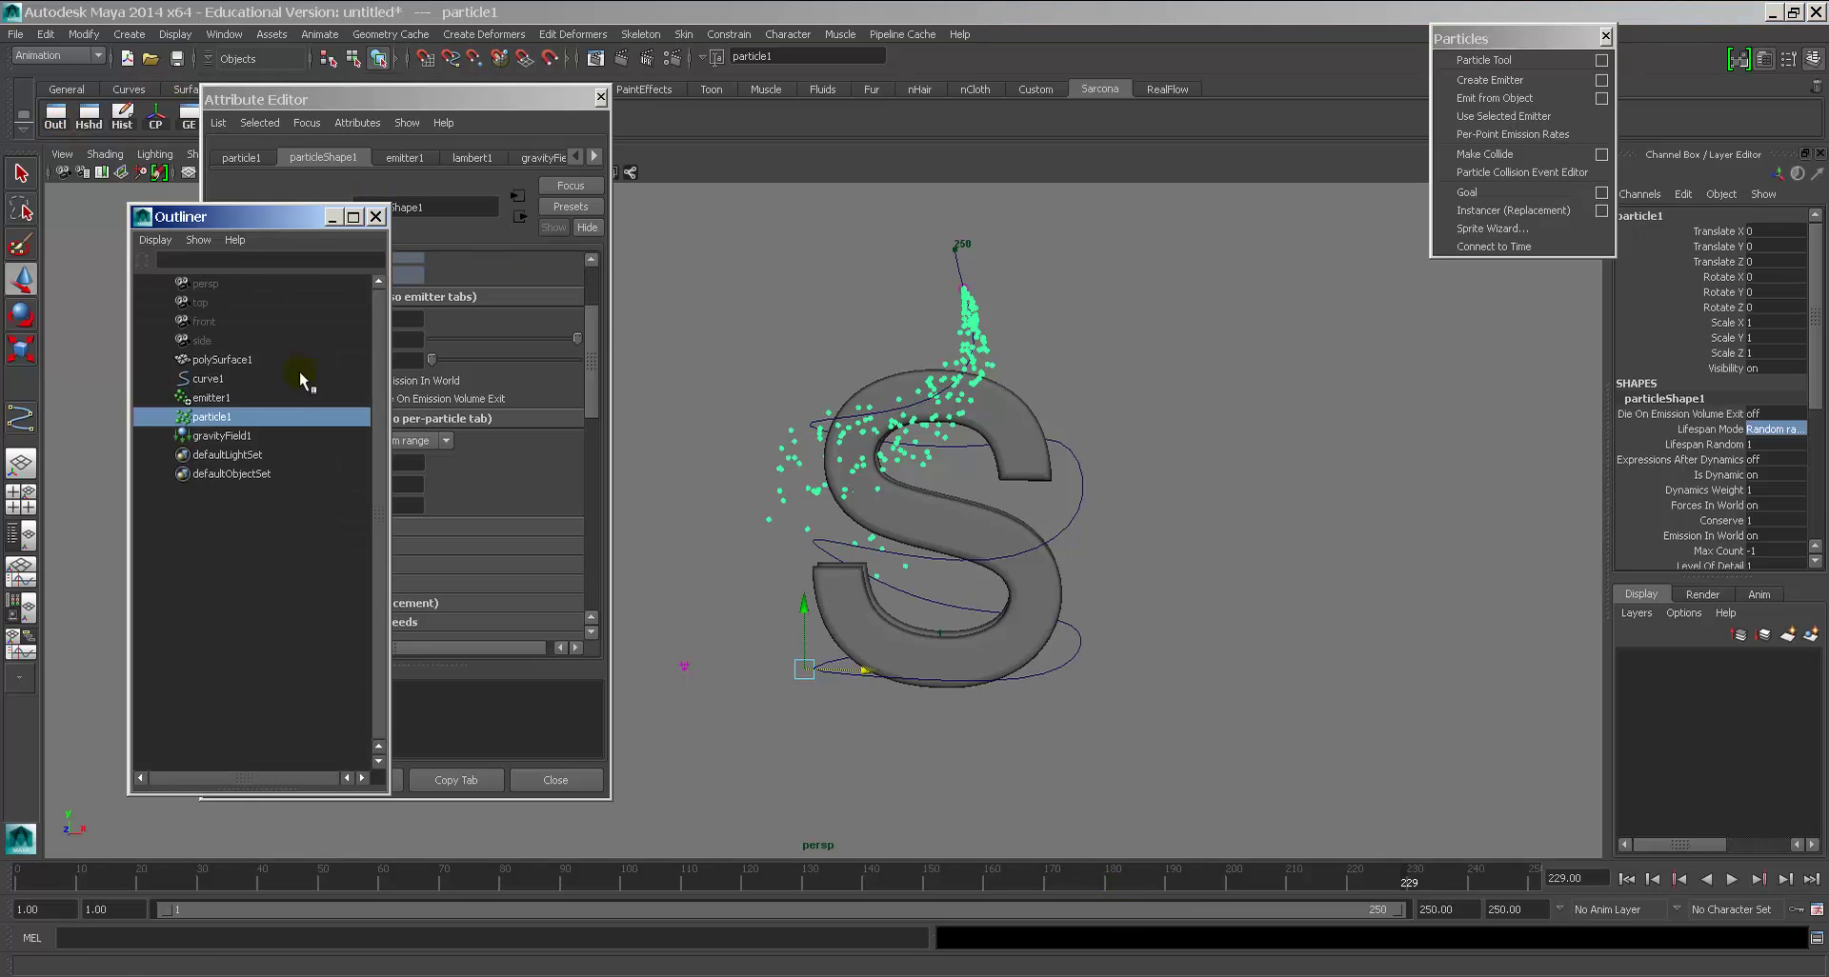
{"action": "left_click", "coordinate": [225, 398]}
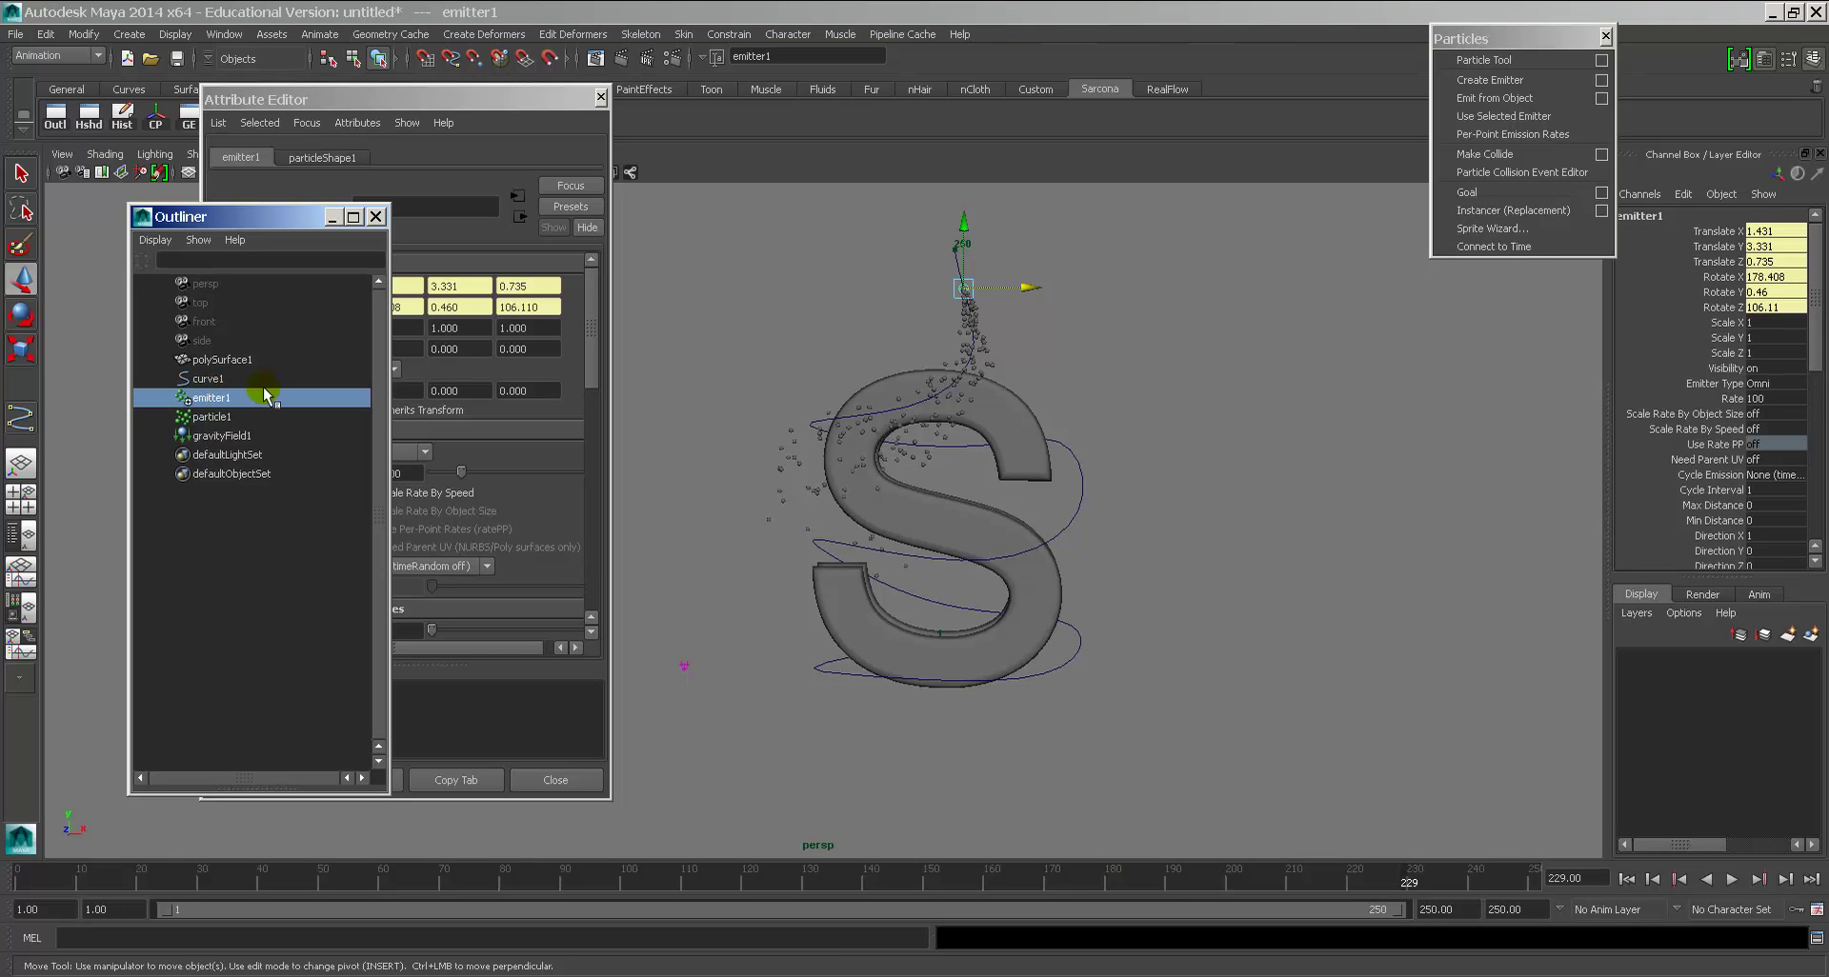
{"action": "scroll", "coordinate": [1684, 413], "scroll_direction": "down", "scroll_amount": 6}
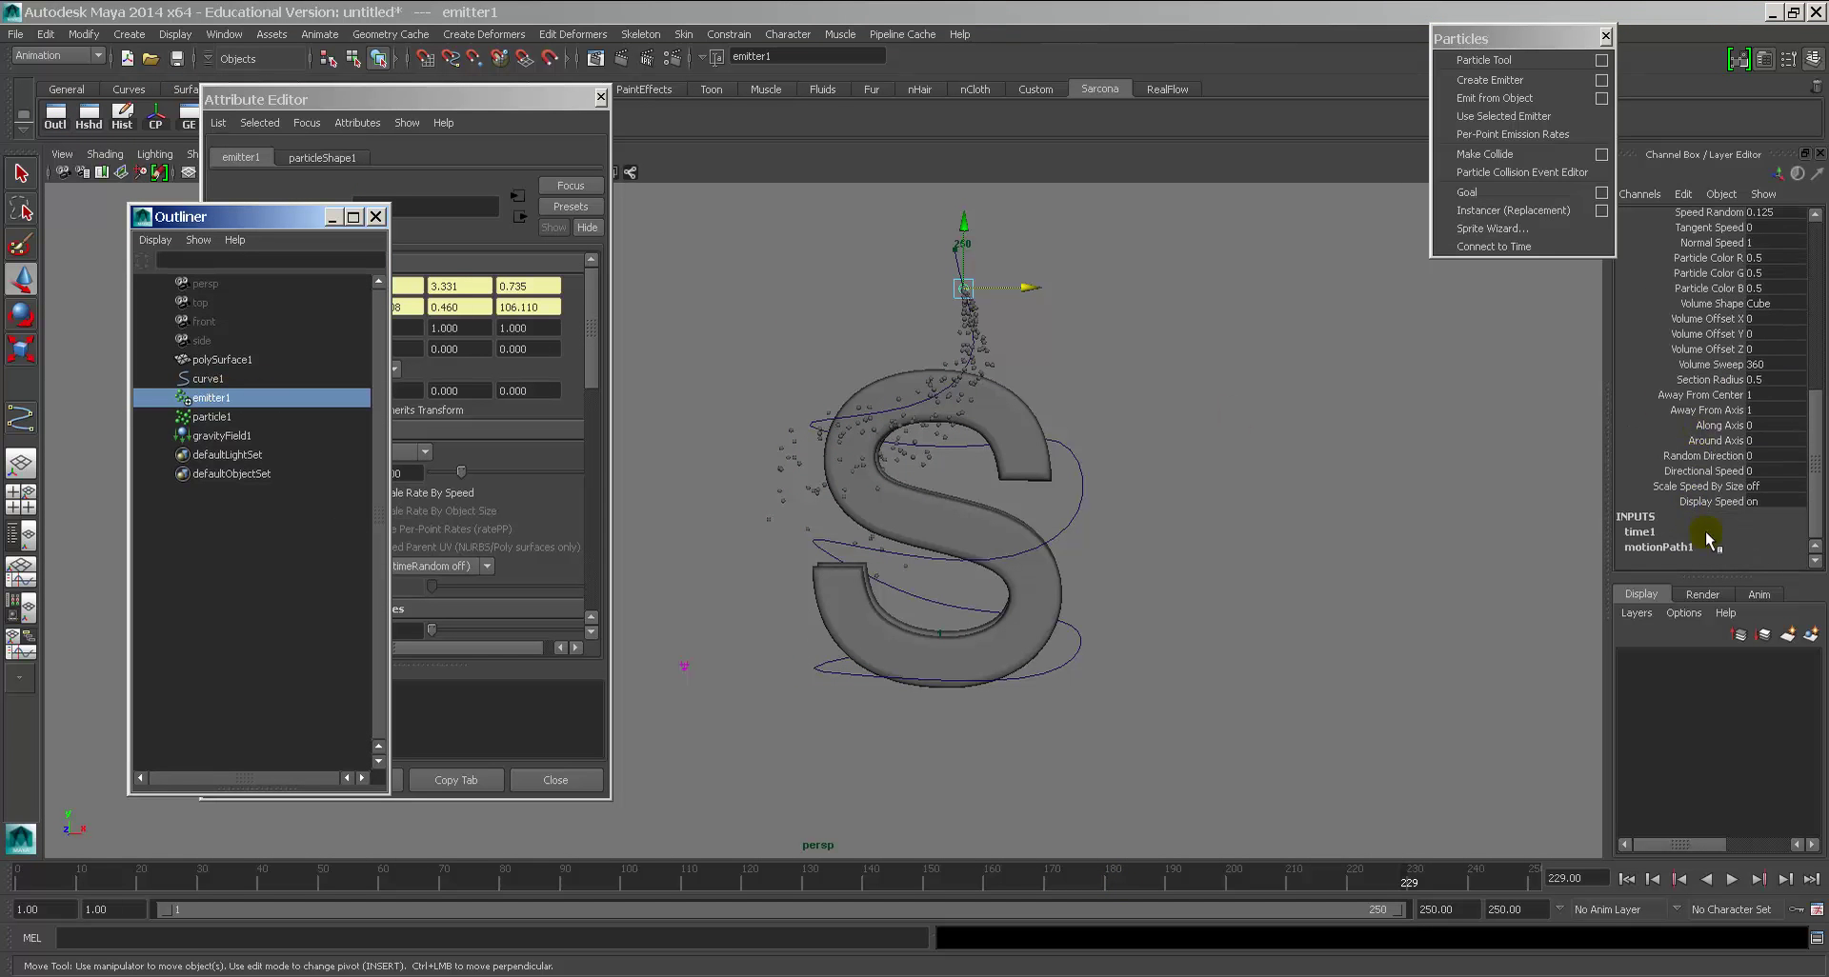
{"action": "left_click", "coordinate": [458, 100]}
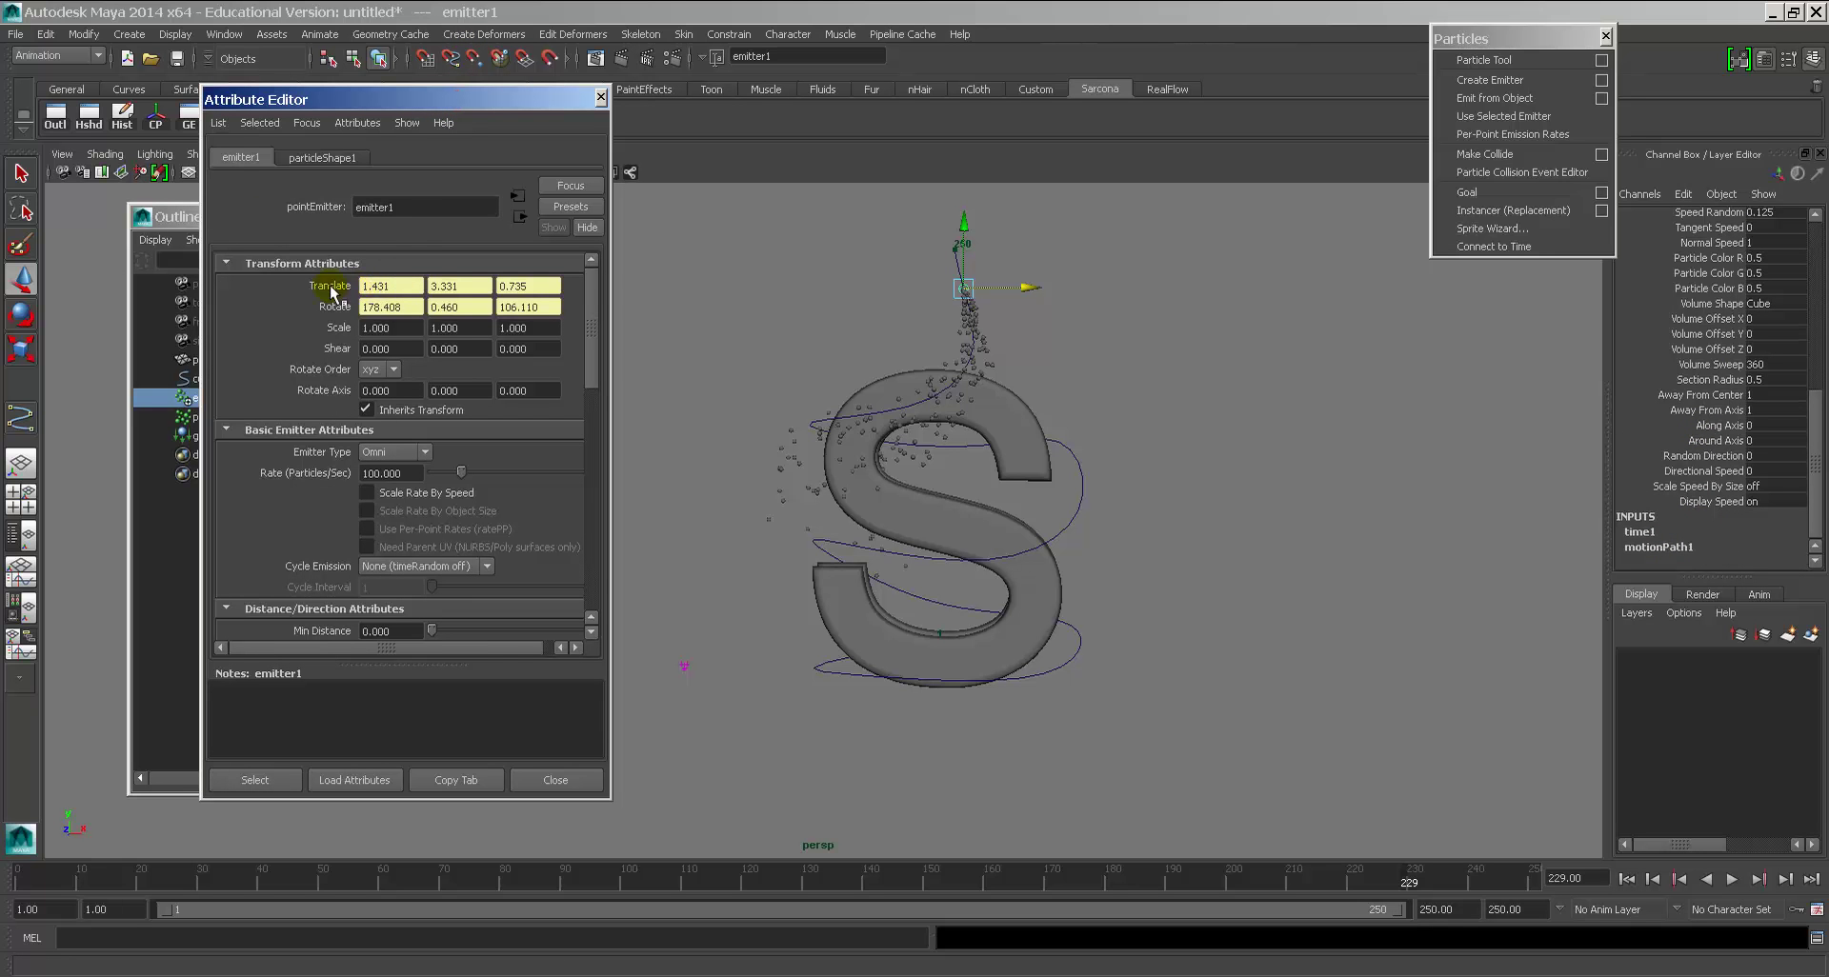
{"action": "left_click", "coordinate": [437, 286]}
{"action": "left_click", "coordinate": [517, 286]}
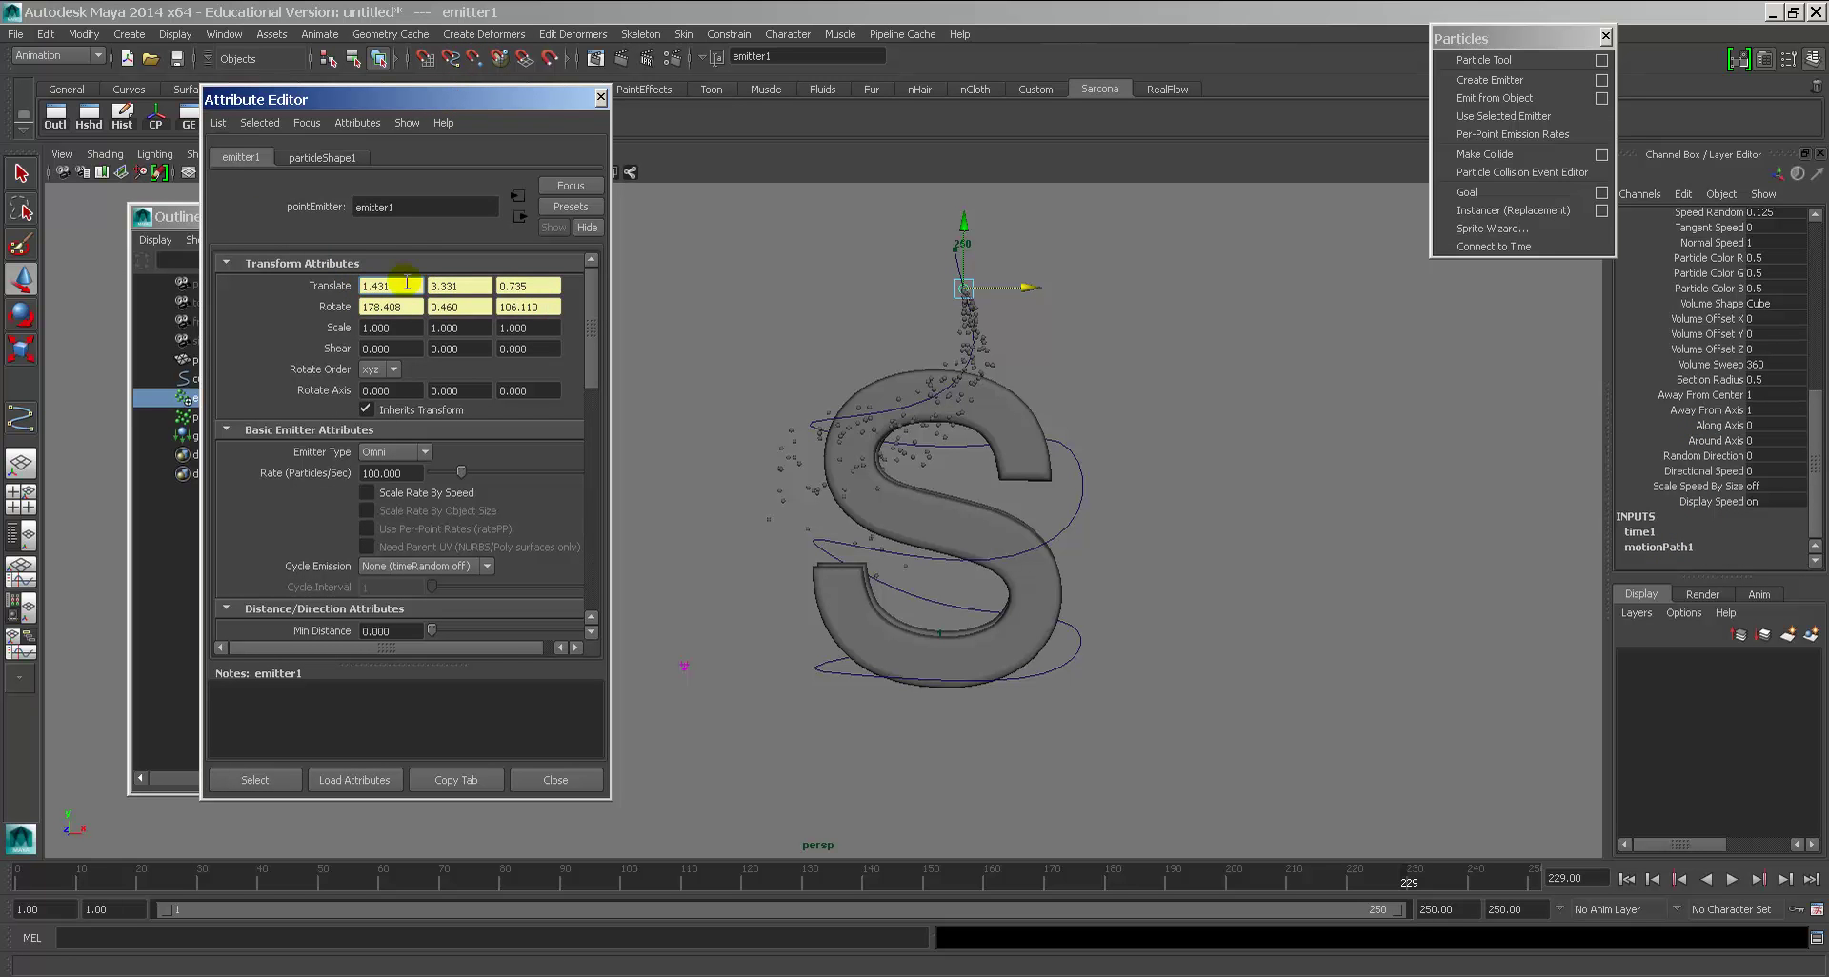
Step: Follow the emitter's Translate X connection to motionPath1's U Value curve, and move the curve's last key to frame 150
{"action": "right_click", "coordinate": [378, 286]}
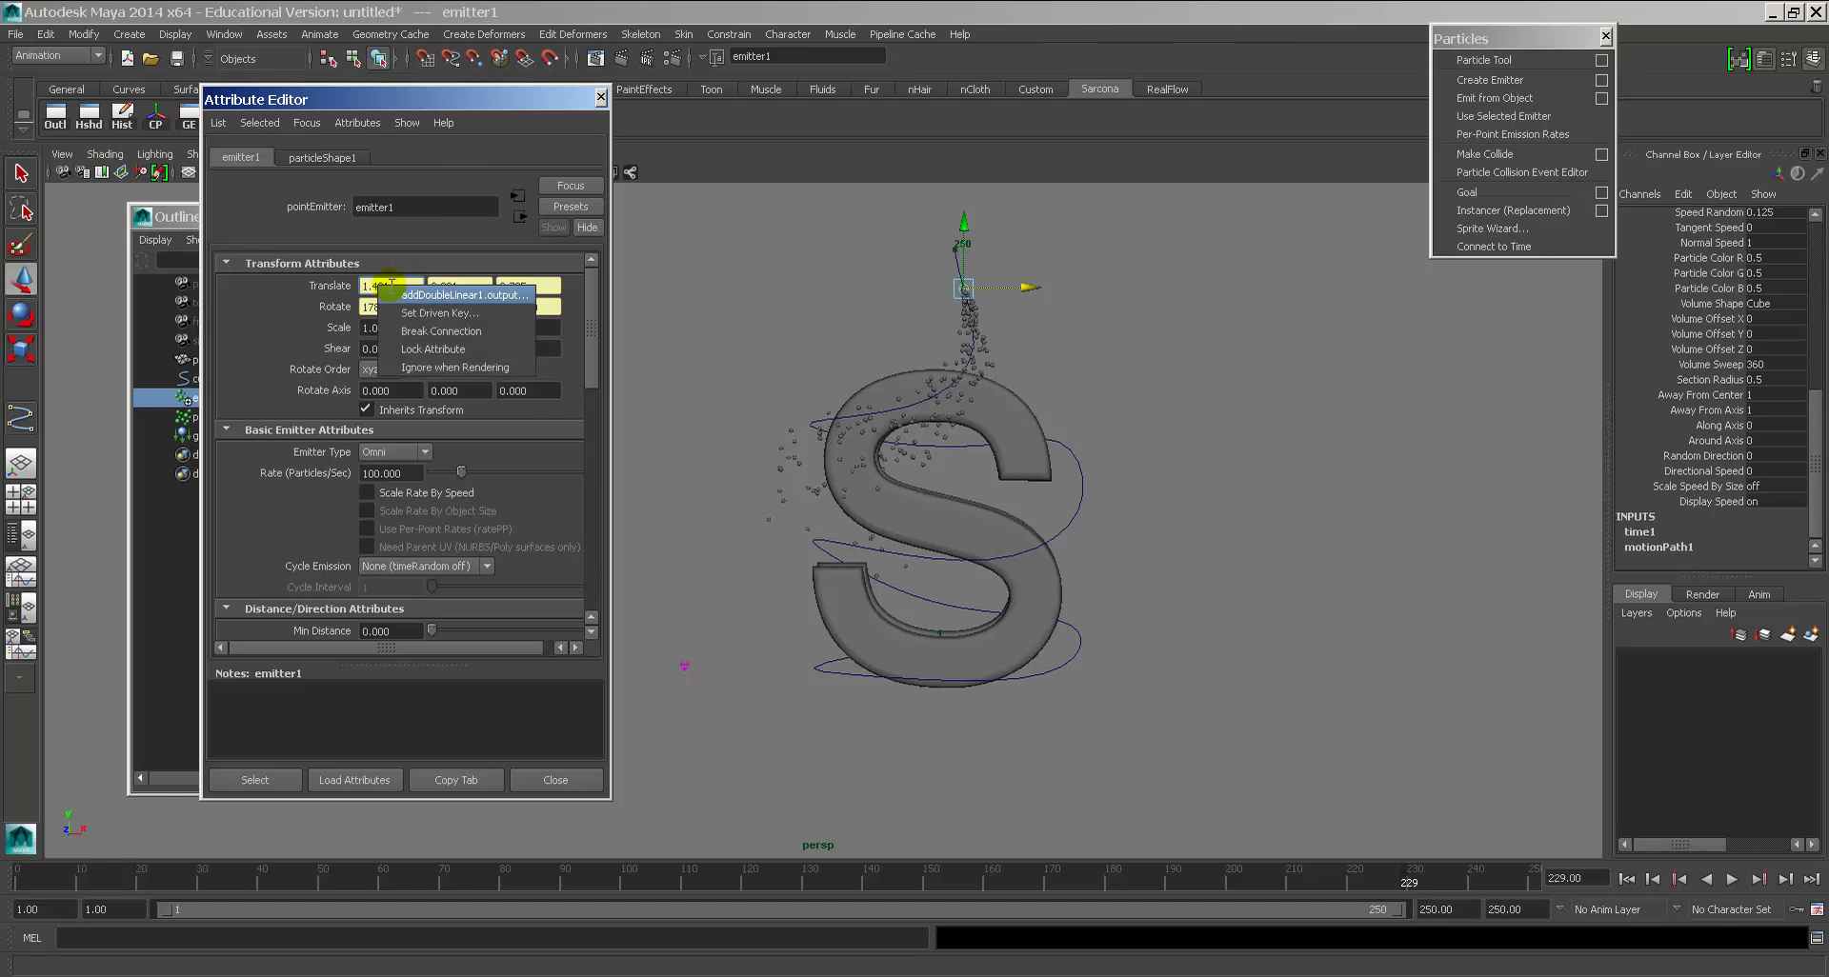
{"action": "left_click", "coordinate": [466, 294]}
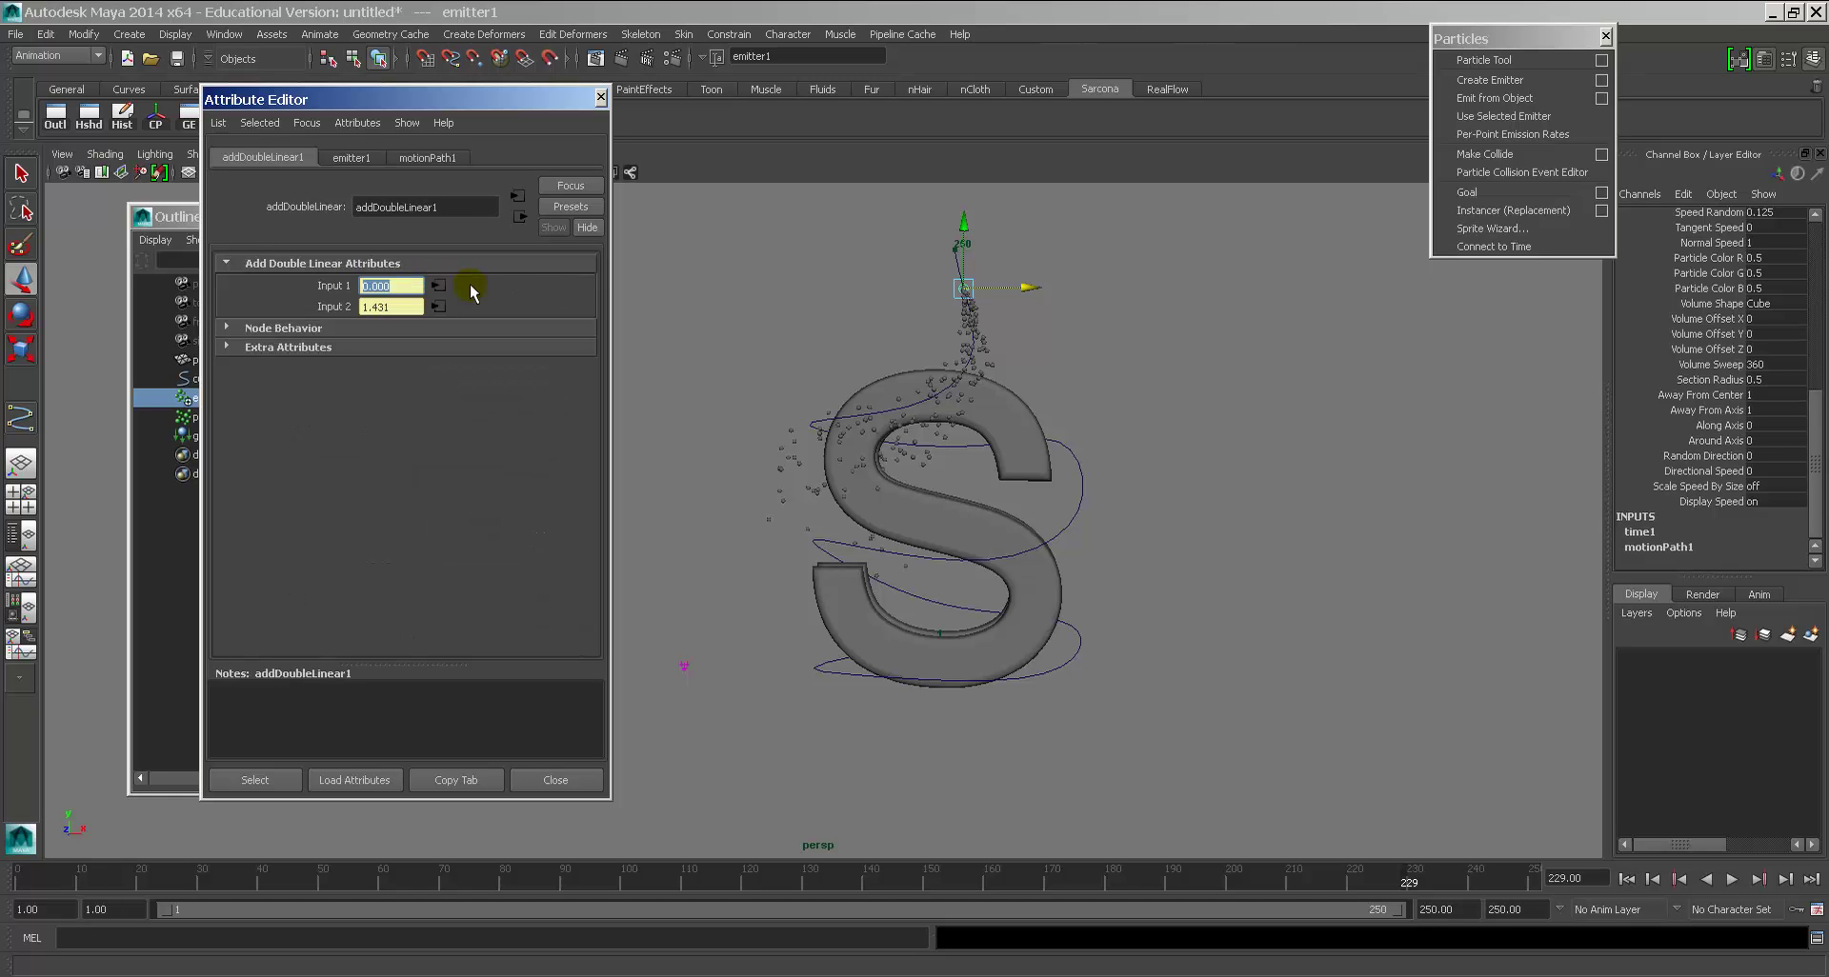
{"action": "left_click", "coordinate": [438, 158]}
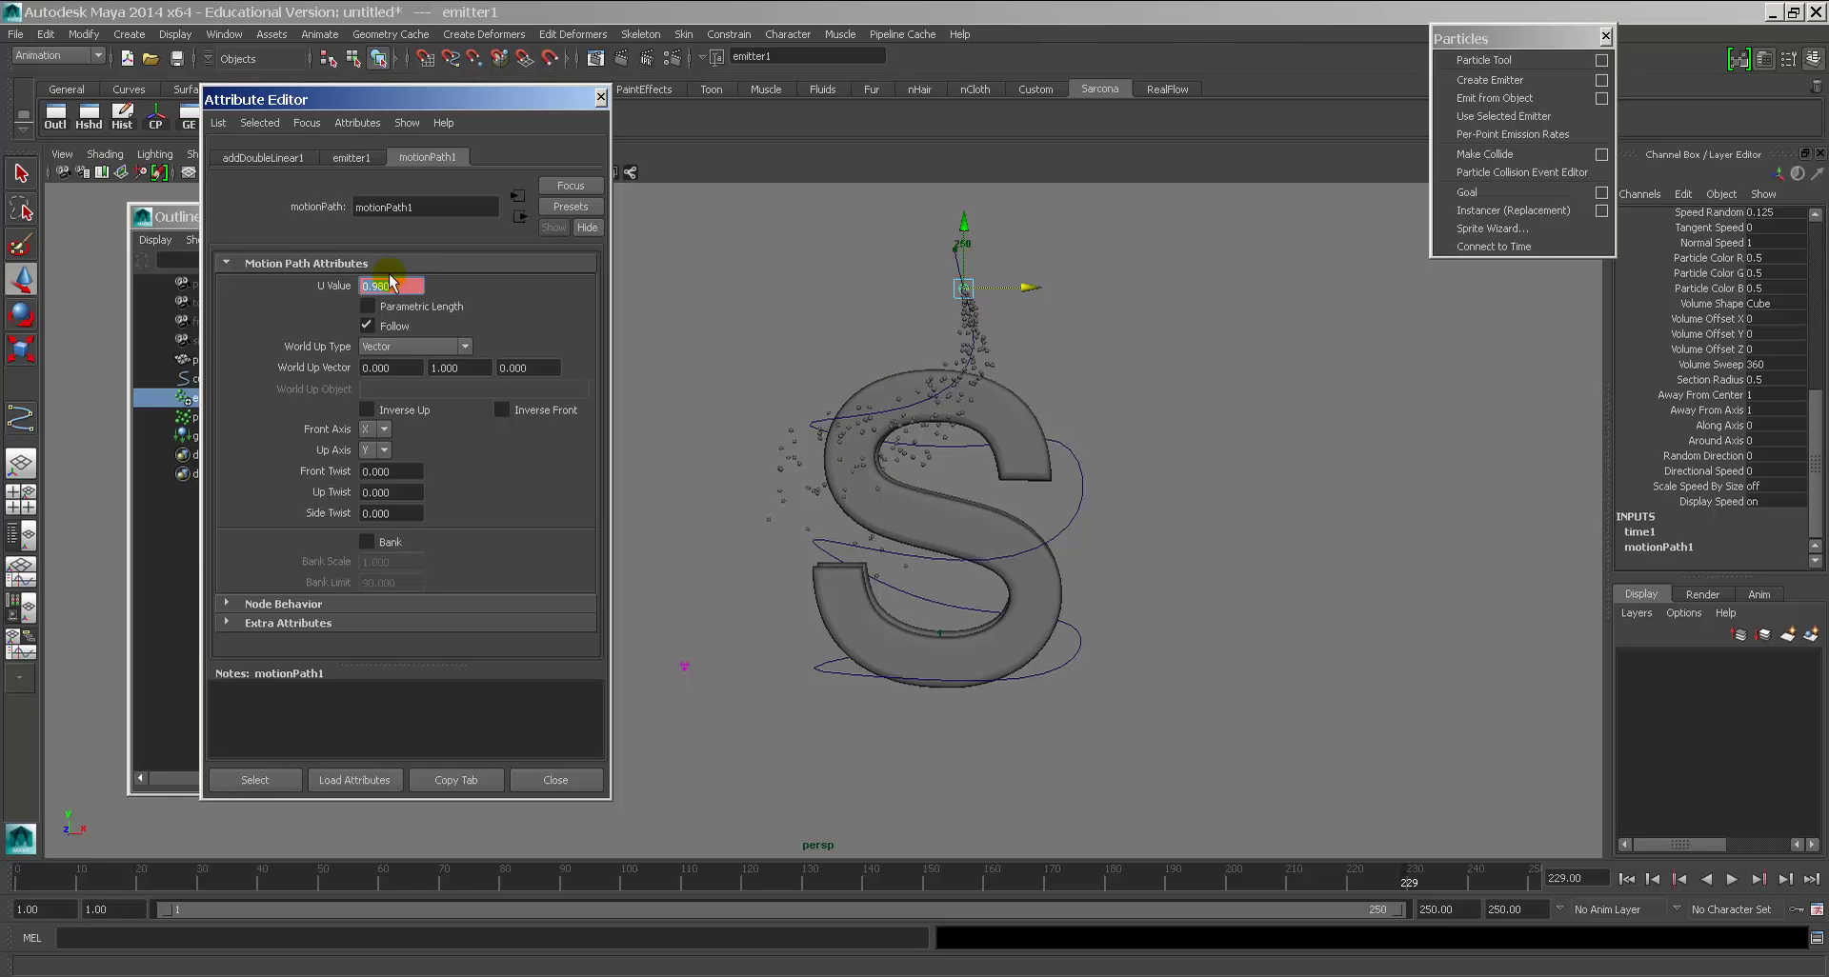
{"action": "right_click", "coordinate": [383, 285]}
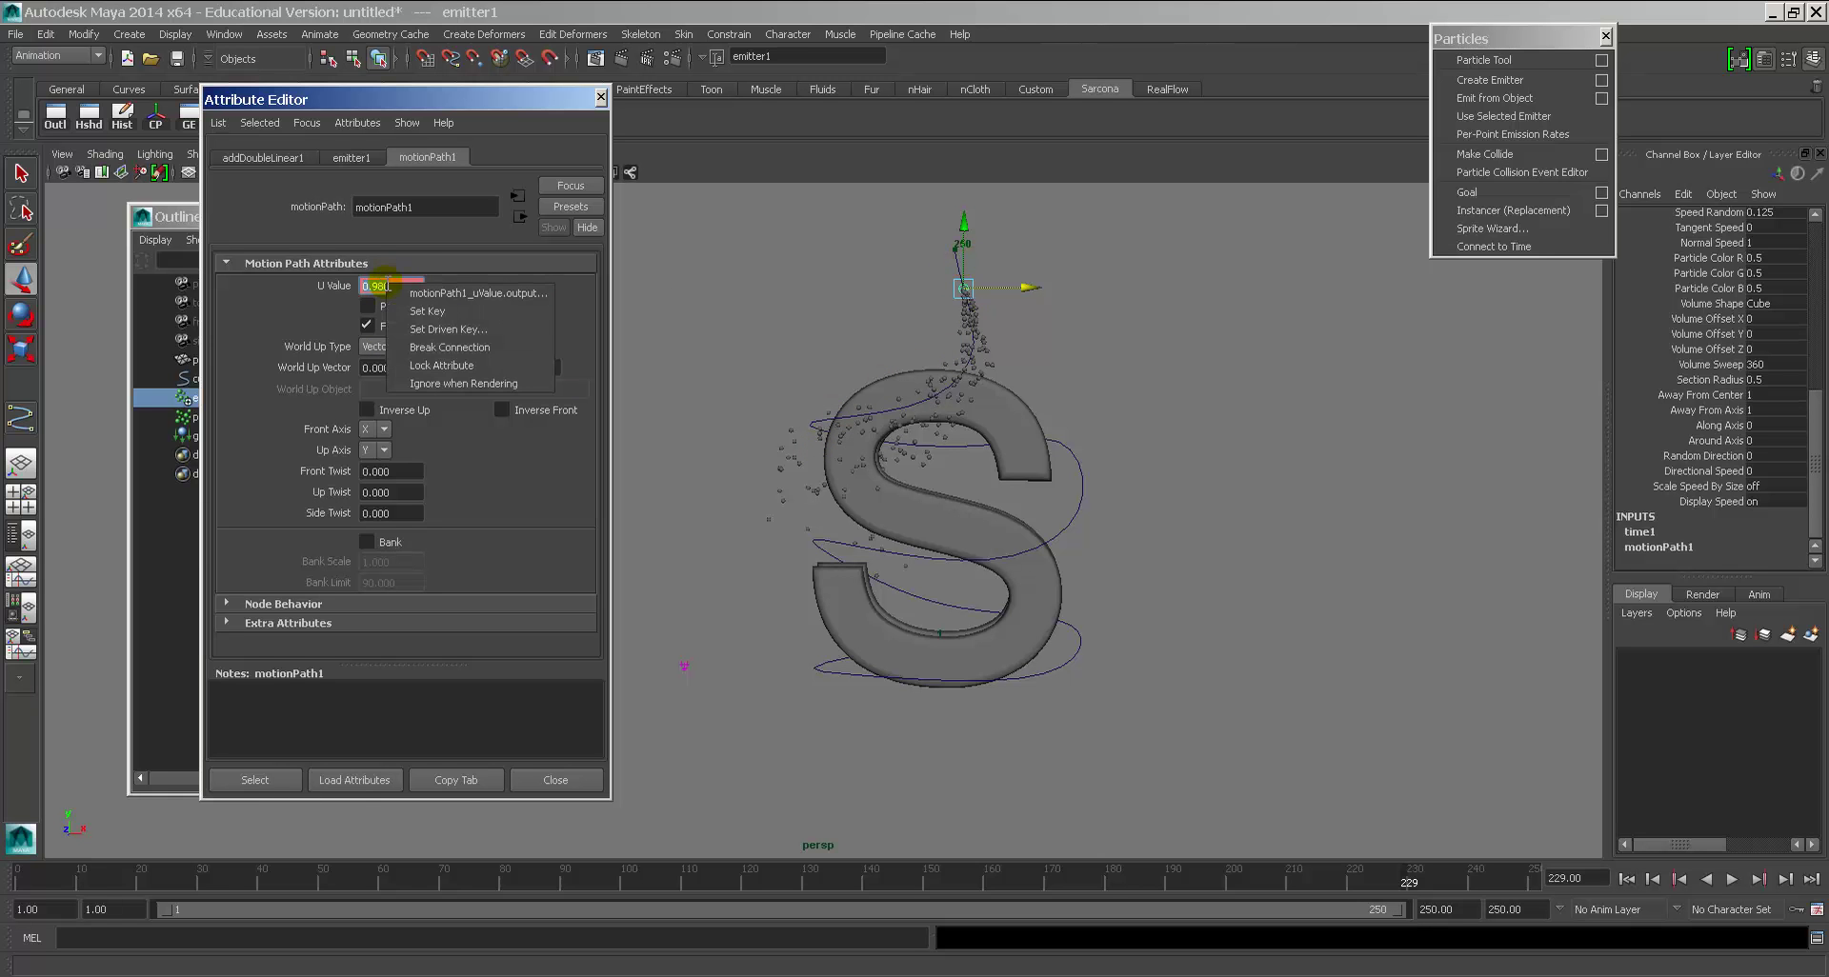
{"action": "left_click", "coordinate": [461, 292]}
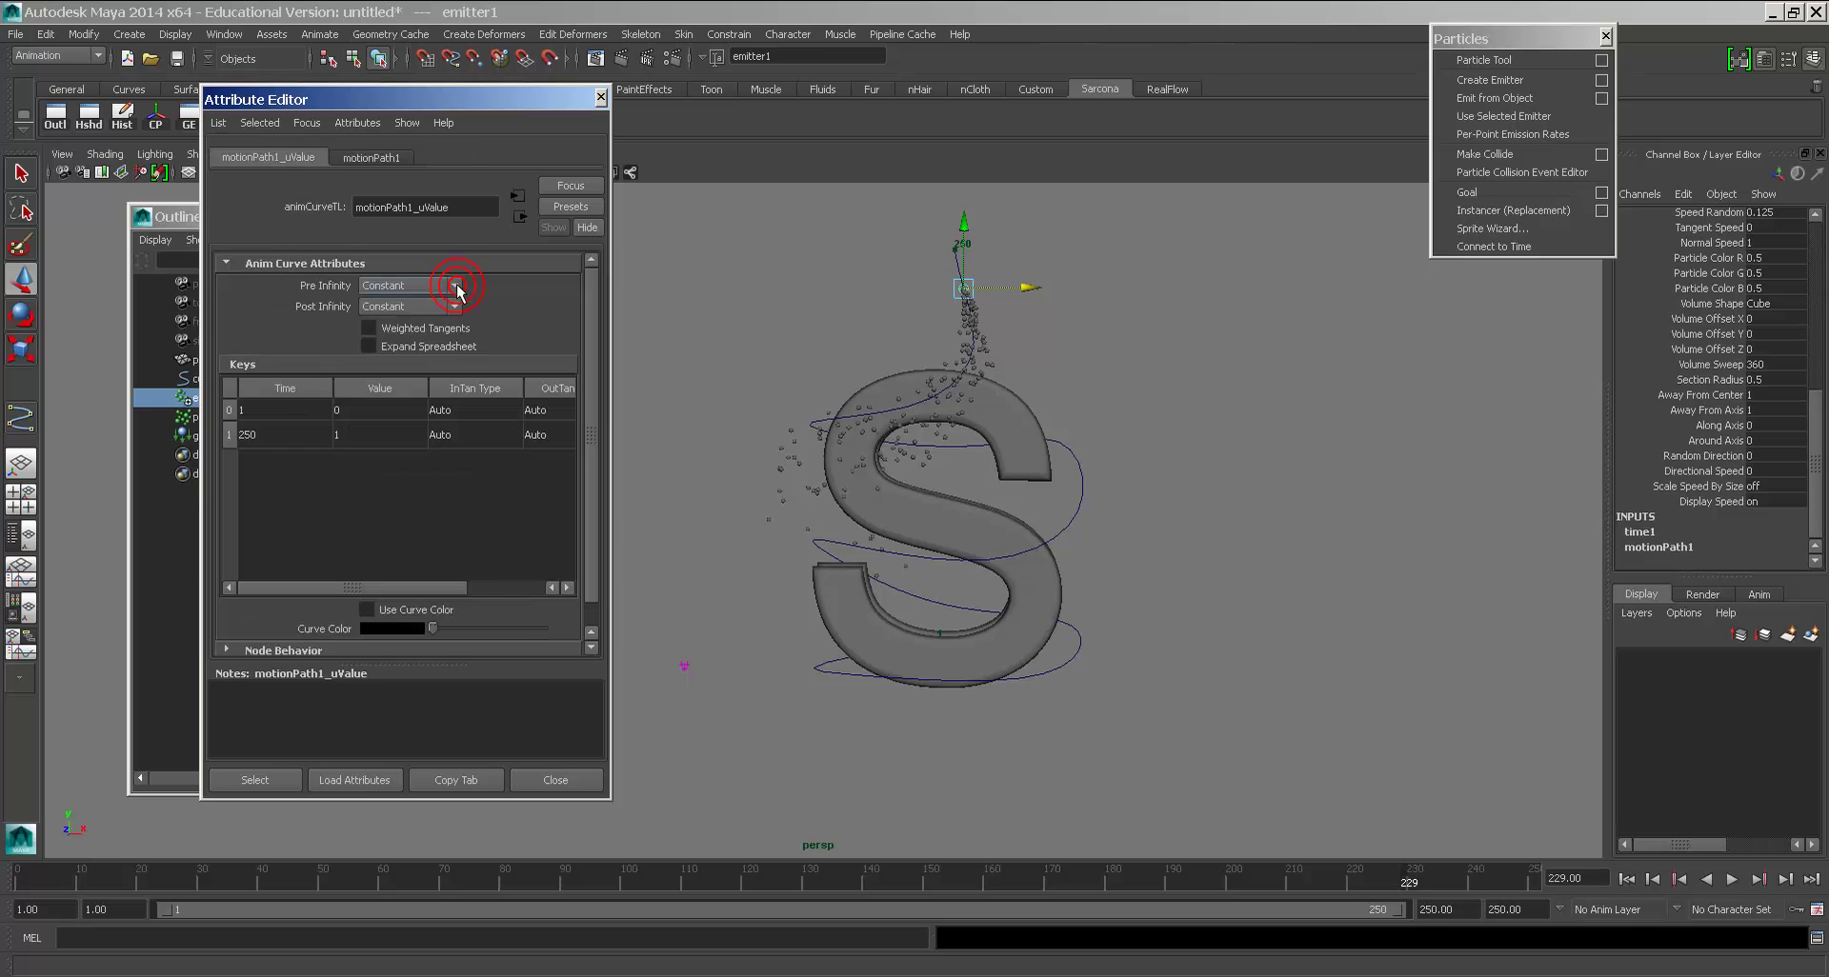
{"action": "double_click", "coordinate": [275, 434]}
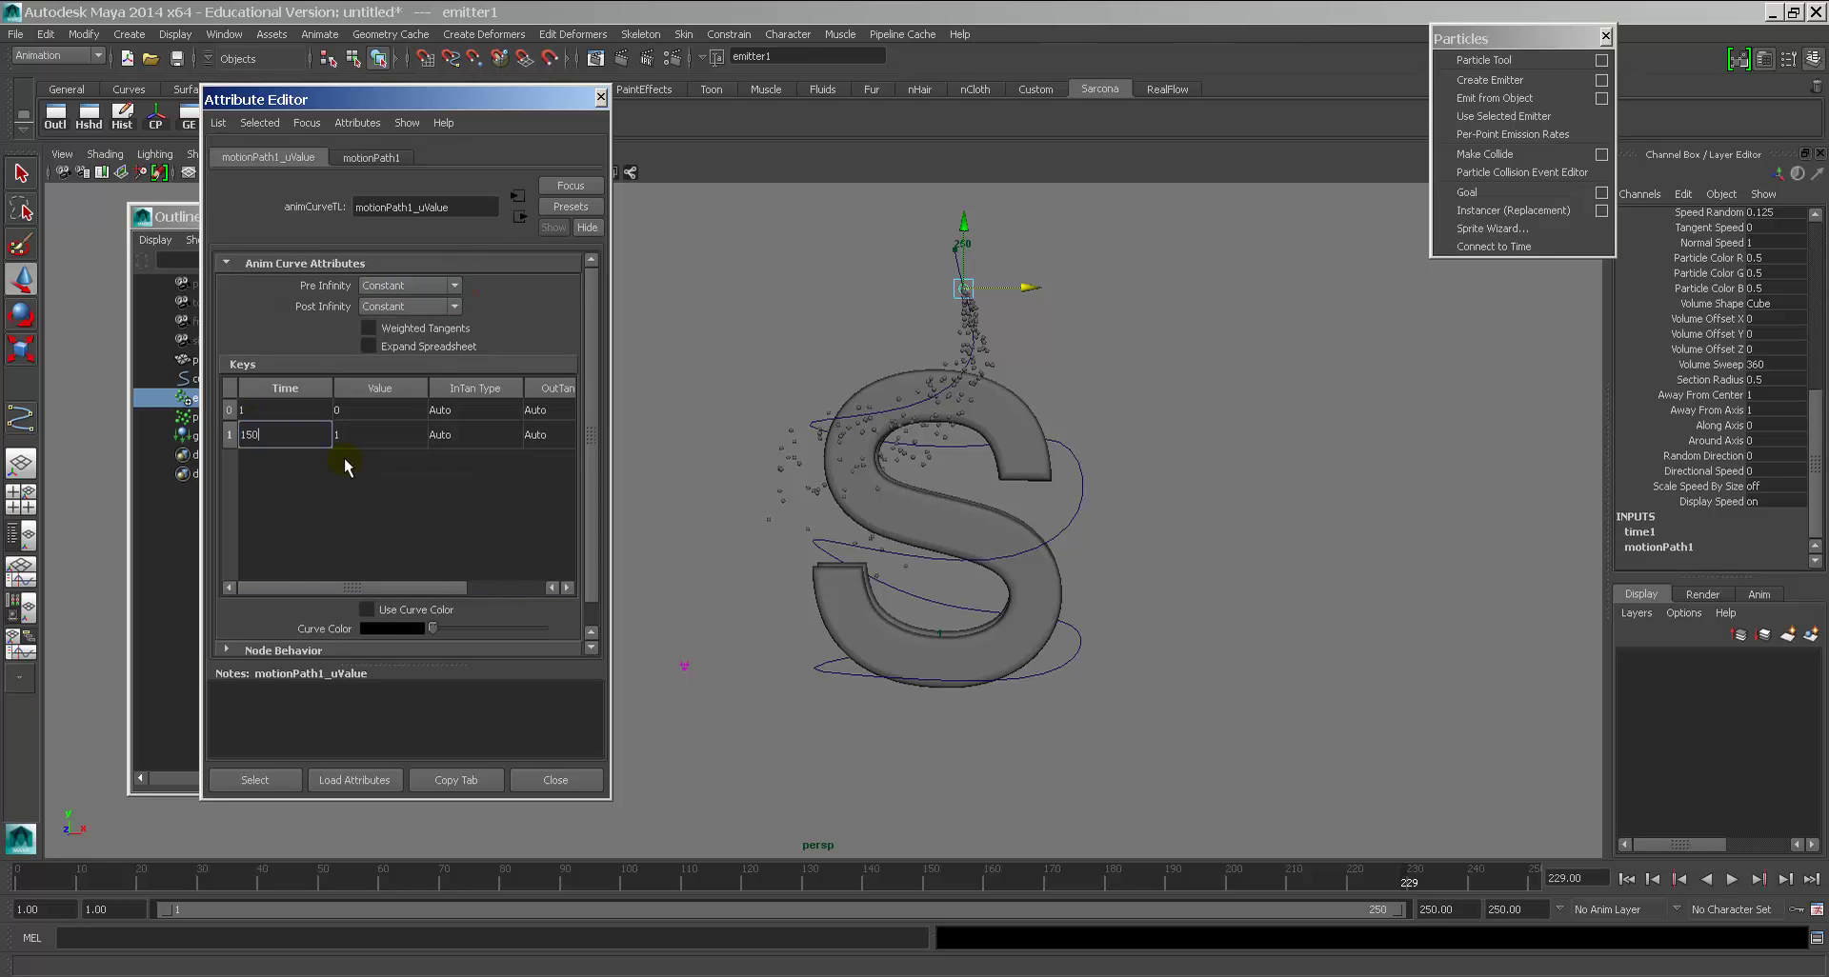
{"action": "type", "text": "150"}
{"action": "key", "text": "Return"}
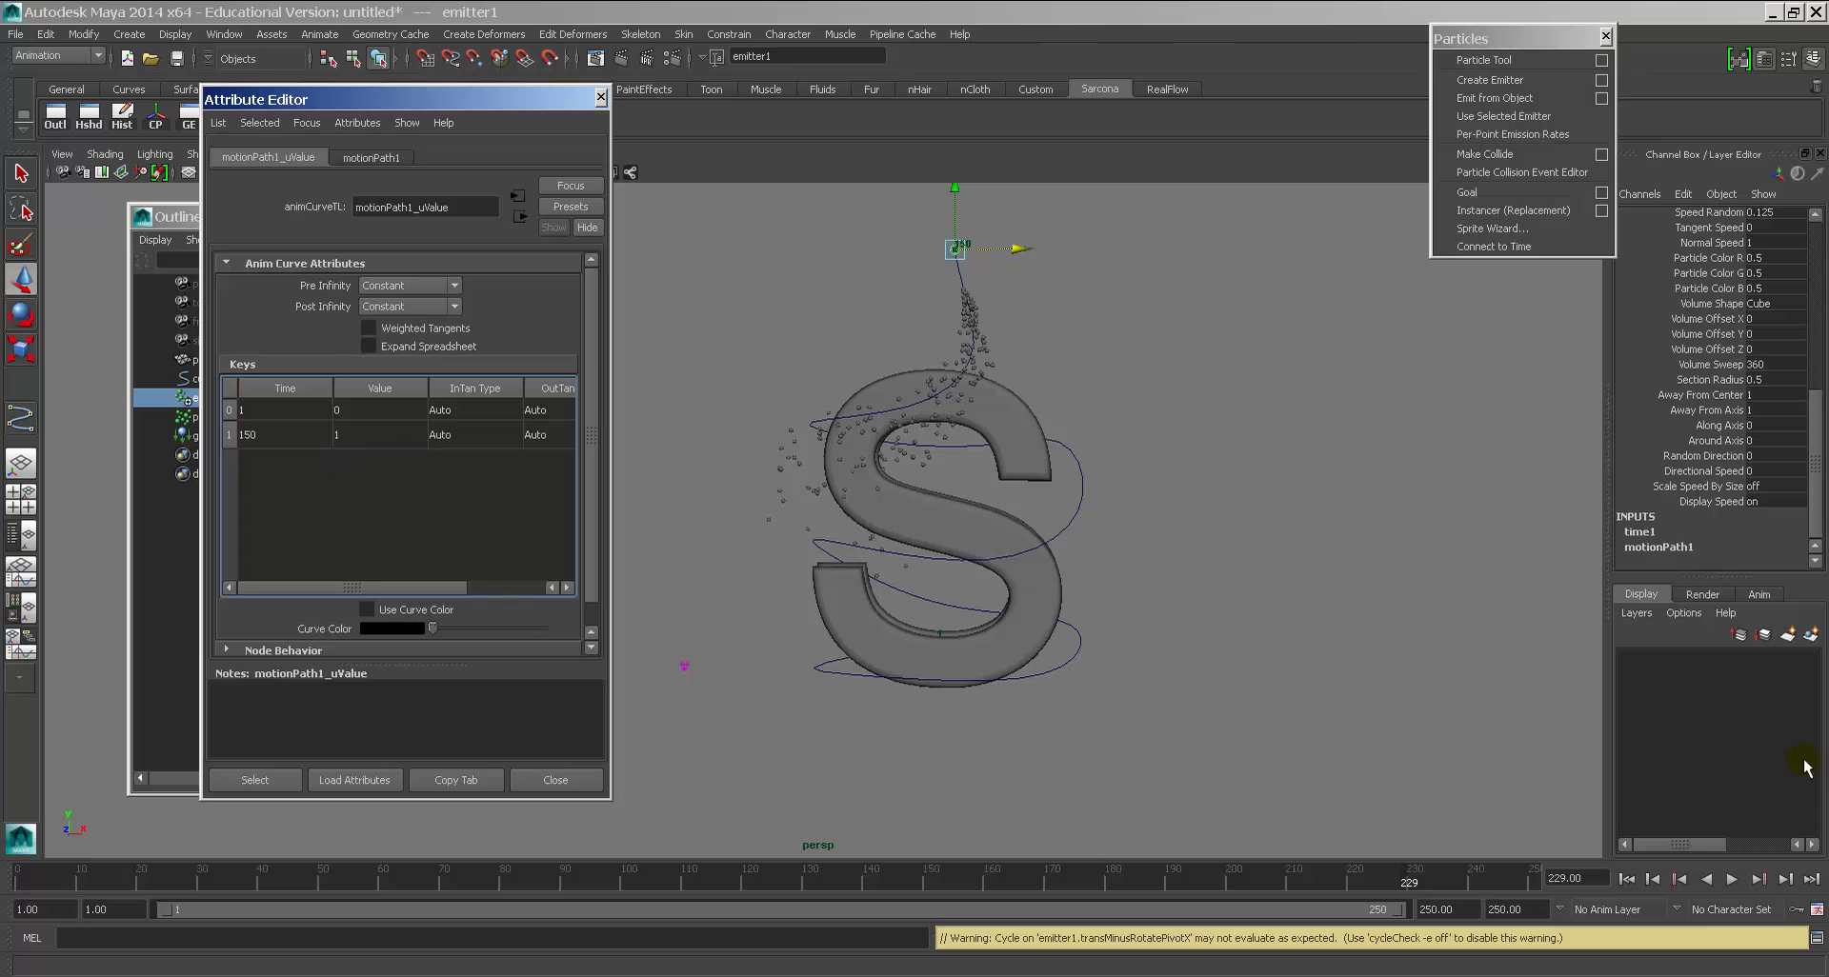
Step: Play the animation from frame 1 to frame 152 to check the emitter's faster travel along the path
{"action": "left_click", "coordinate": [1627, 879]}
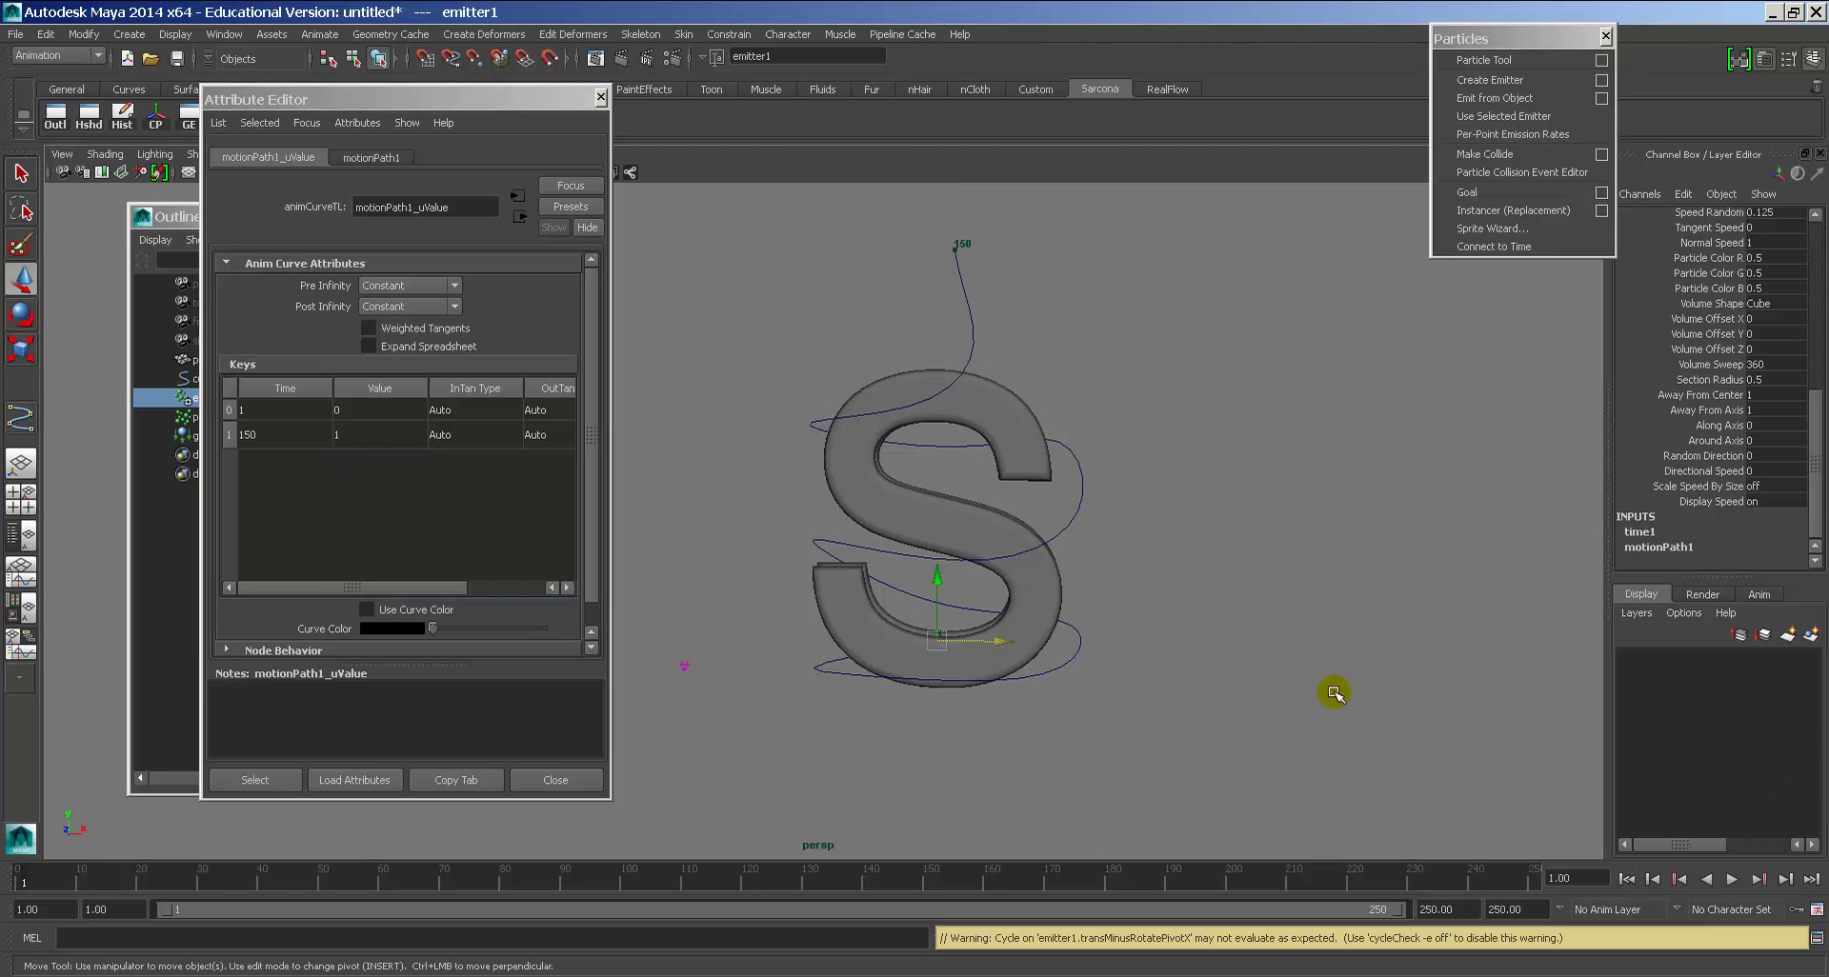
{"action": "middle_click_drag", "start_coordinate": [1342, 692], "coordinate": [1332, 706], "text": "alt"}
{"action": "key", "text": "alt+v"}
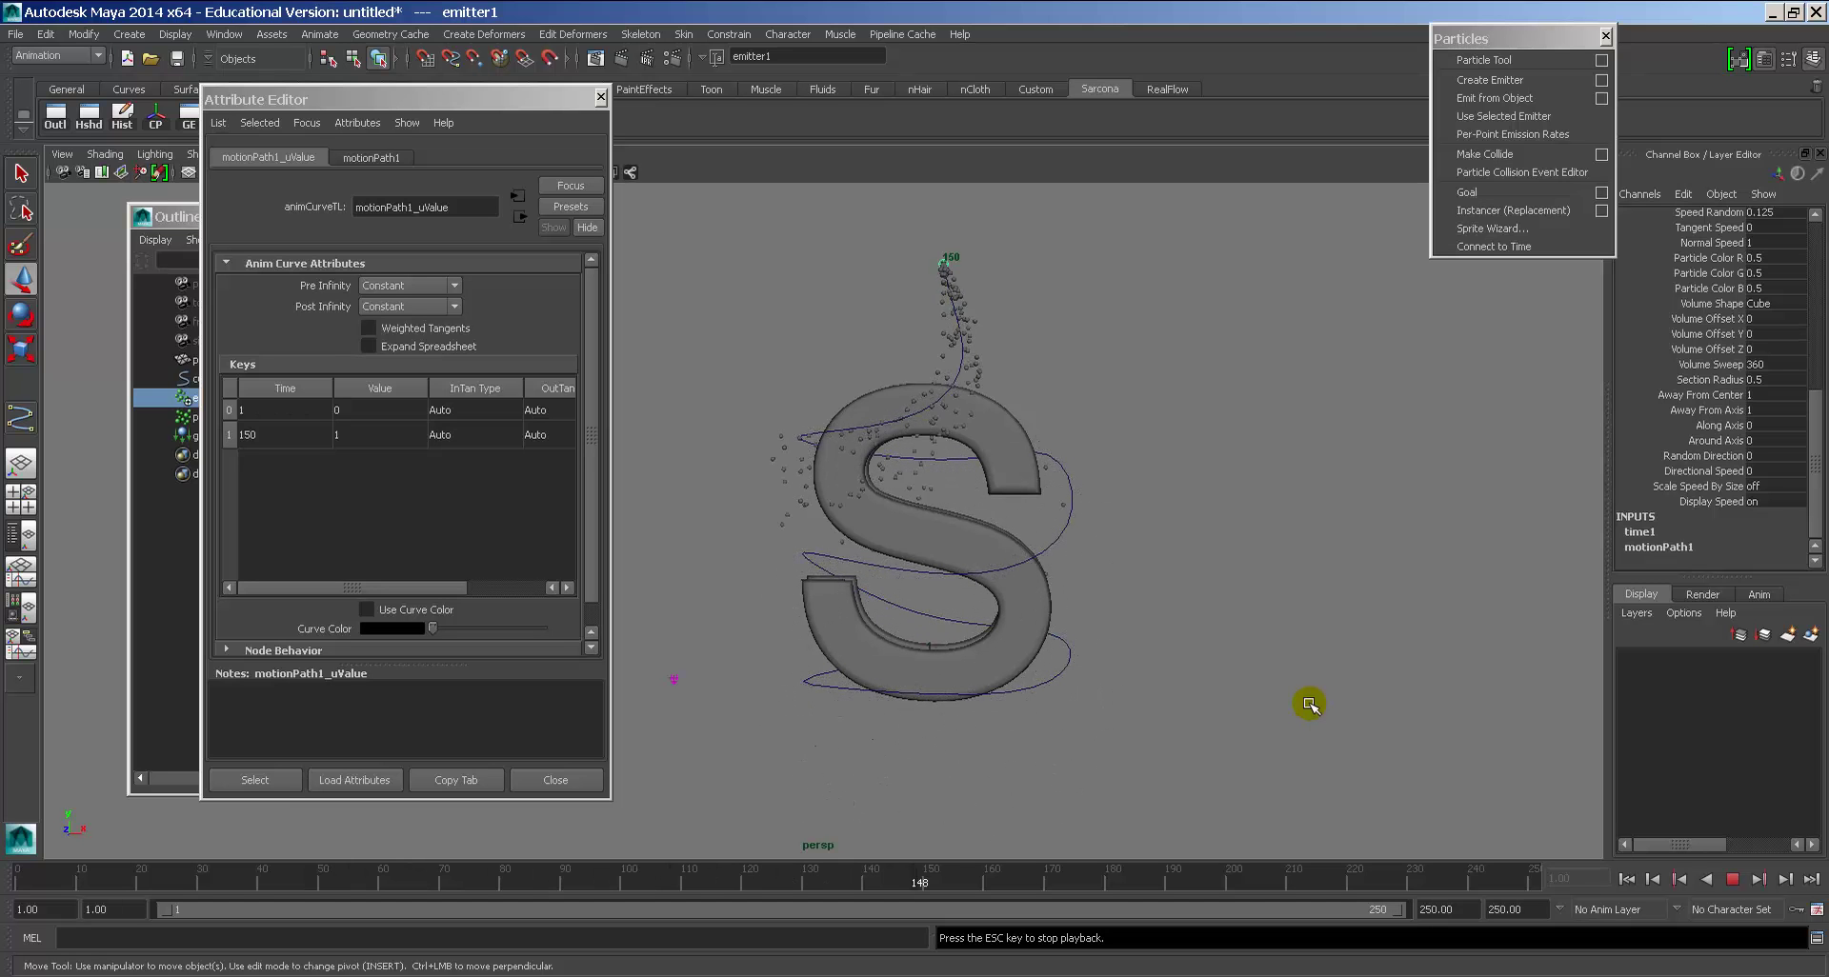
{"action": "key", "text": "Escape"}
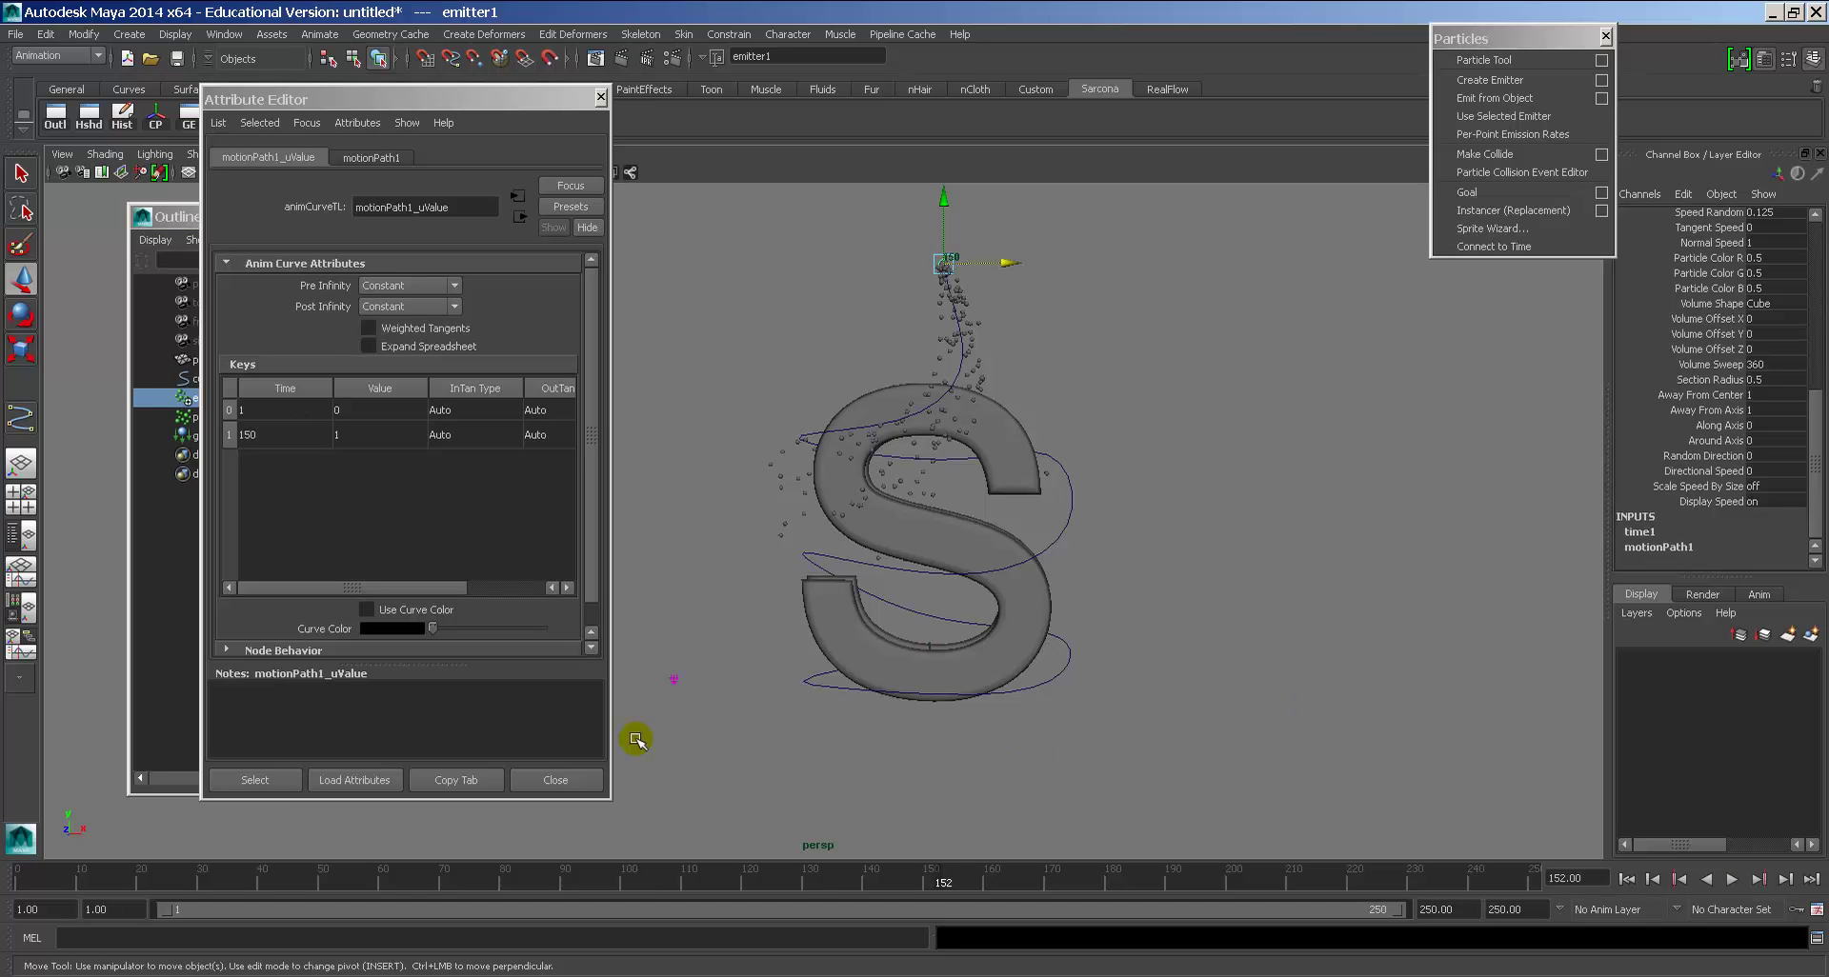
Step: Select the motionPath1_uValue curve, frame it in the Graph Editor with its keys selected, and move the editor clear of the letter
{"action": "left_click", "coordinate": [274, 783]}
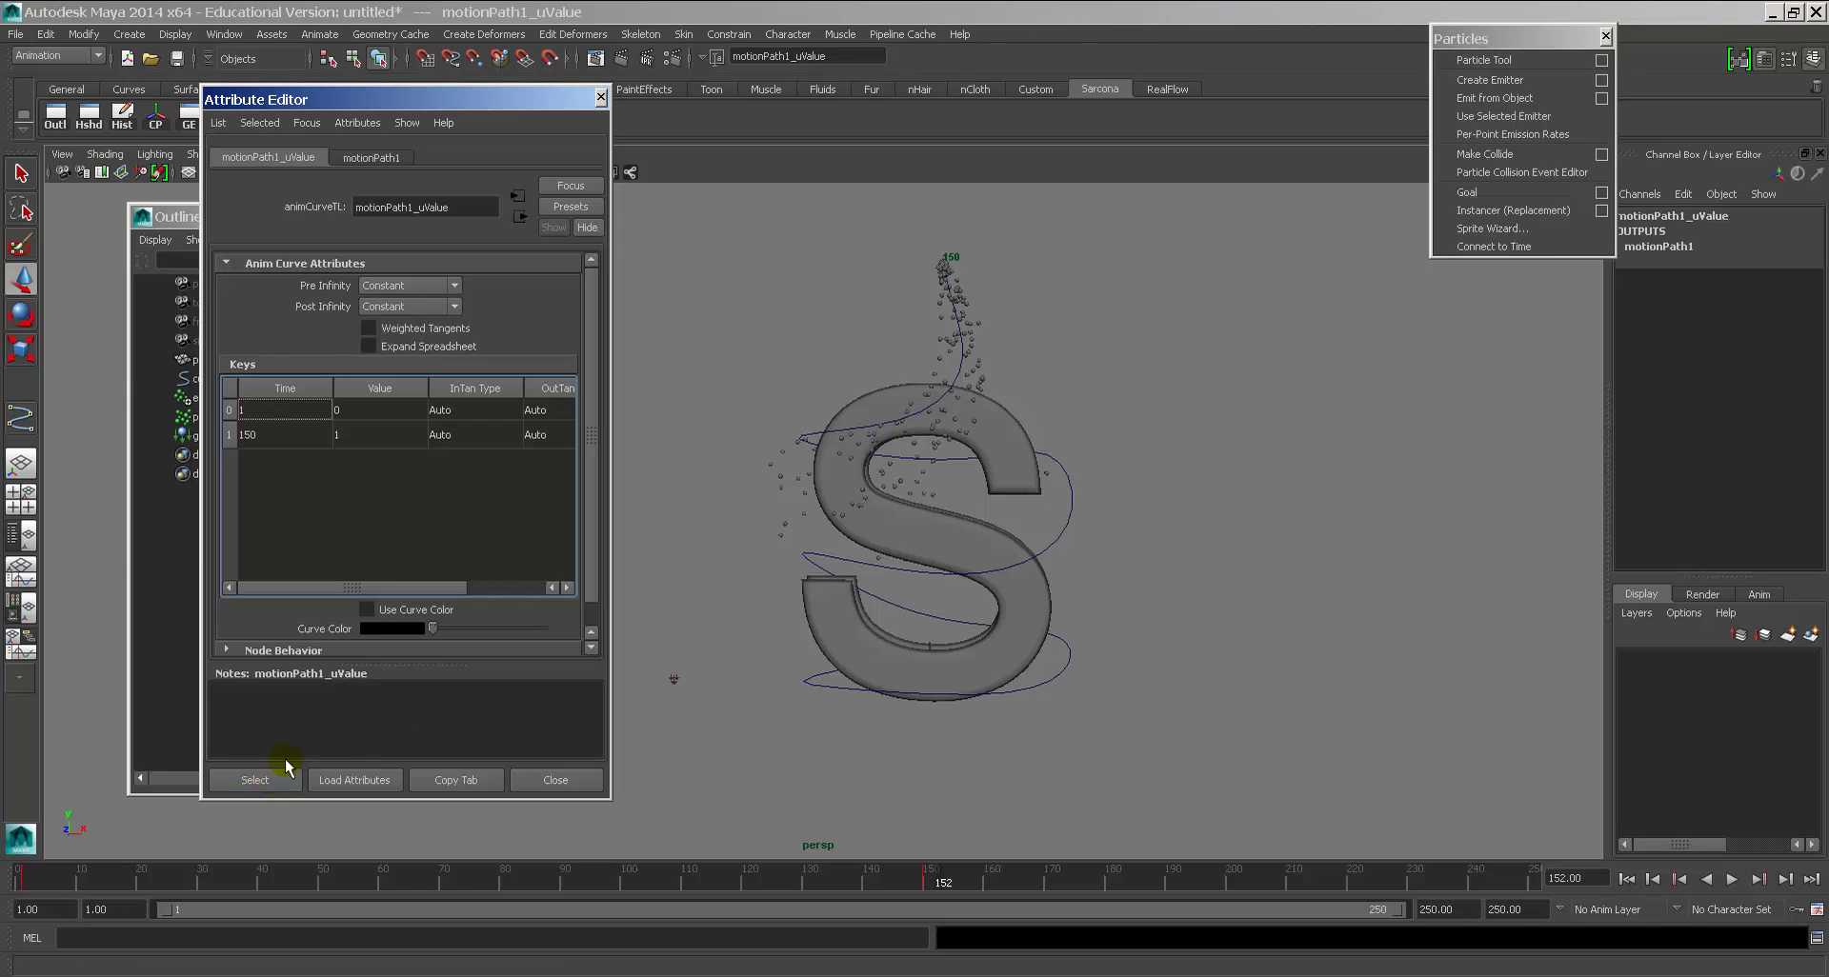
{"action": "left_click", "coordinate": [189, 117]}
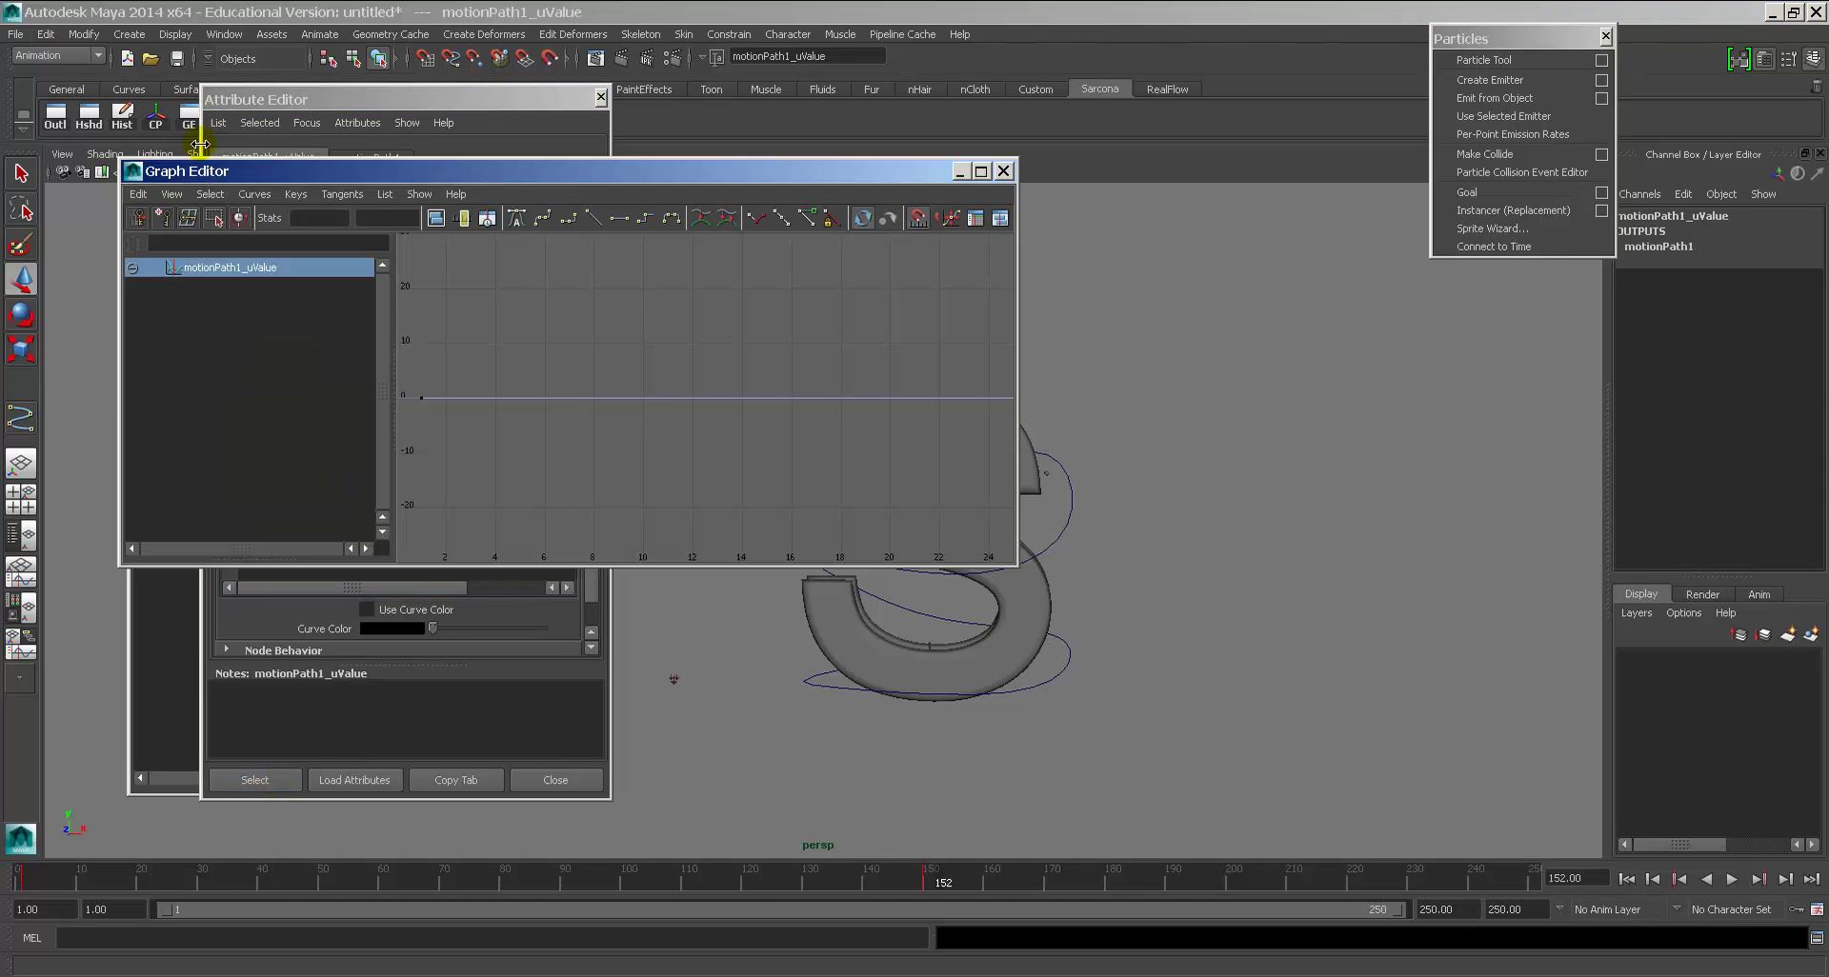
{"action": "key", "text": "f"}
{"action": "left_click_drag", "start_coordinate": [647, 358], "coordinate": [777, 438]}
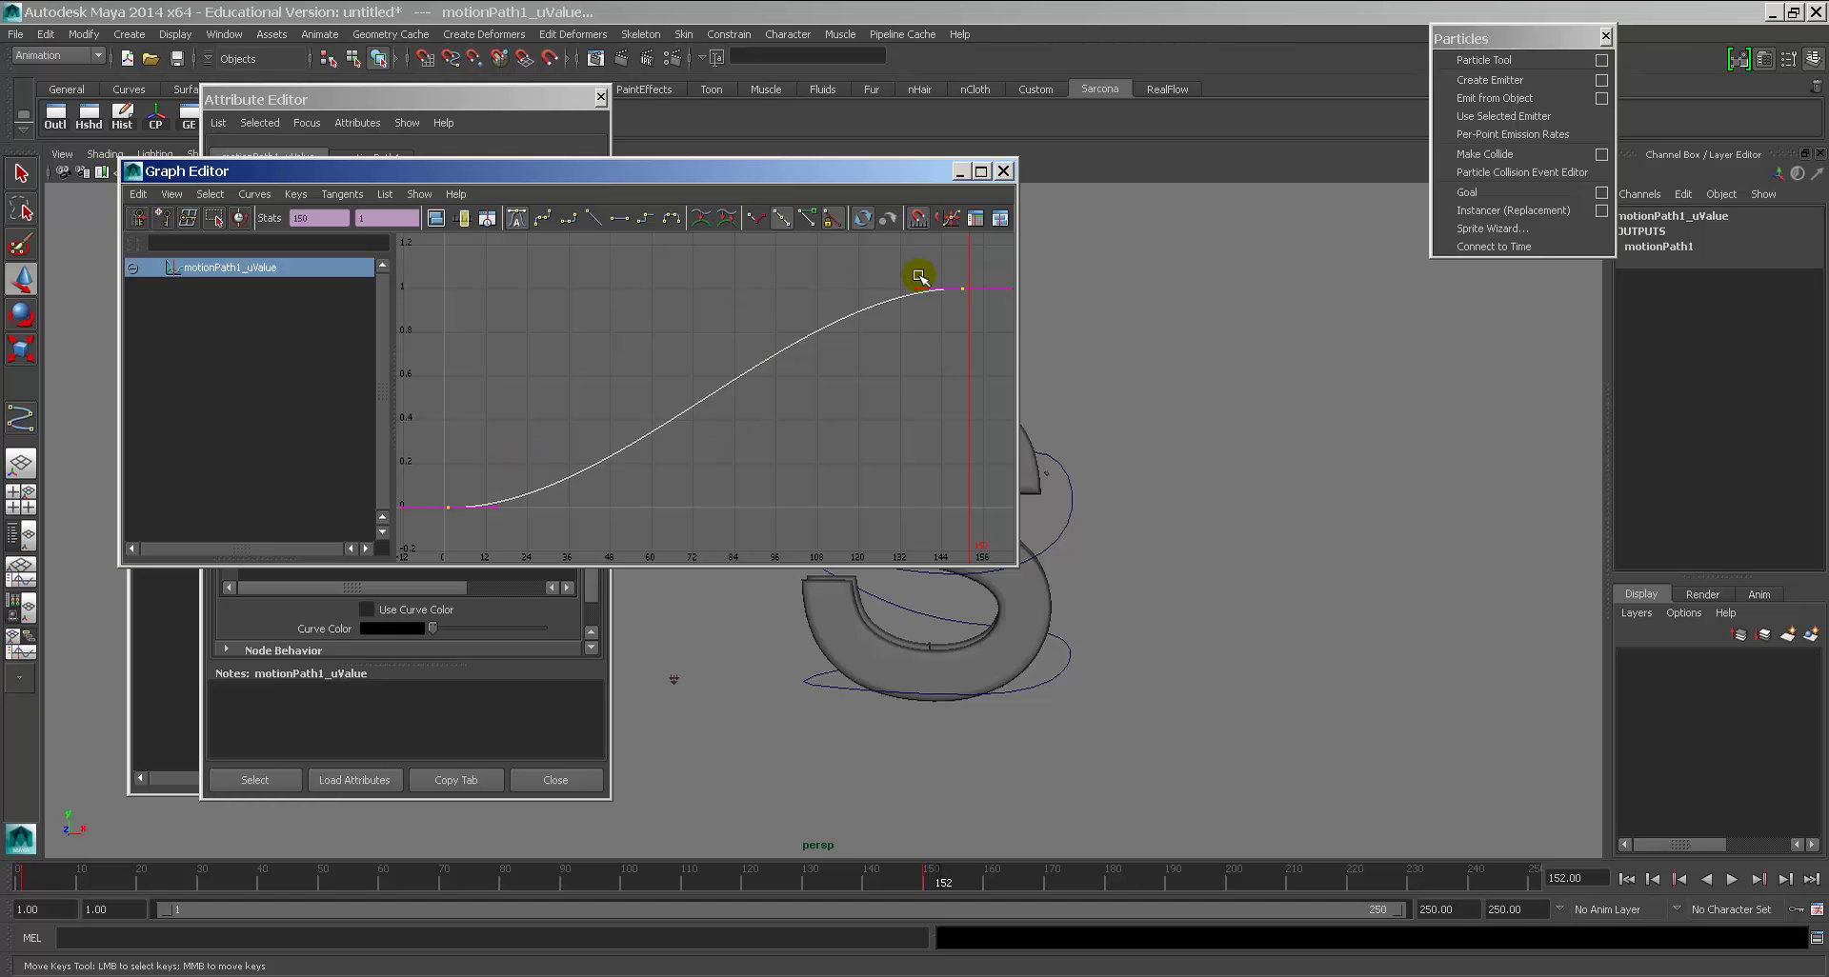
{"action": "left_click_drag", "start_coordinate": [849, 172], "coordinate": [565, 158]}
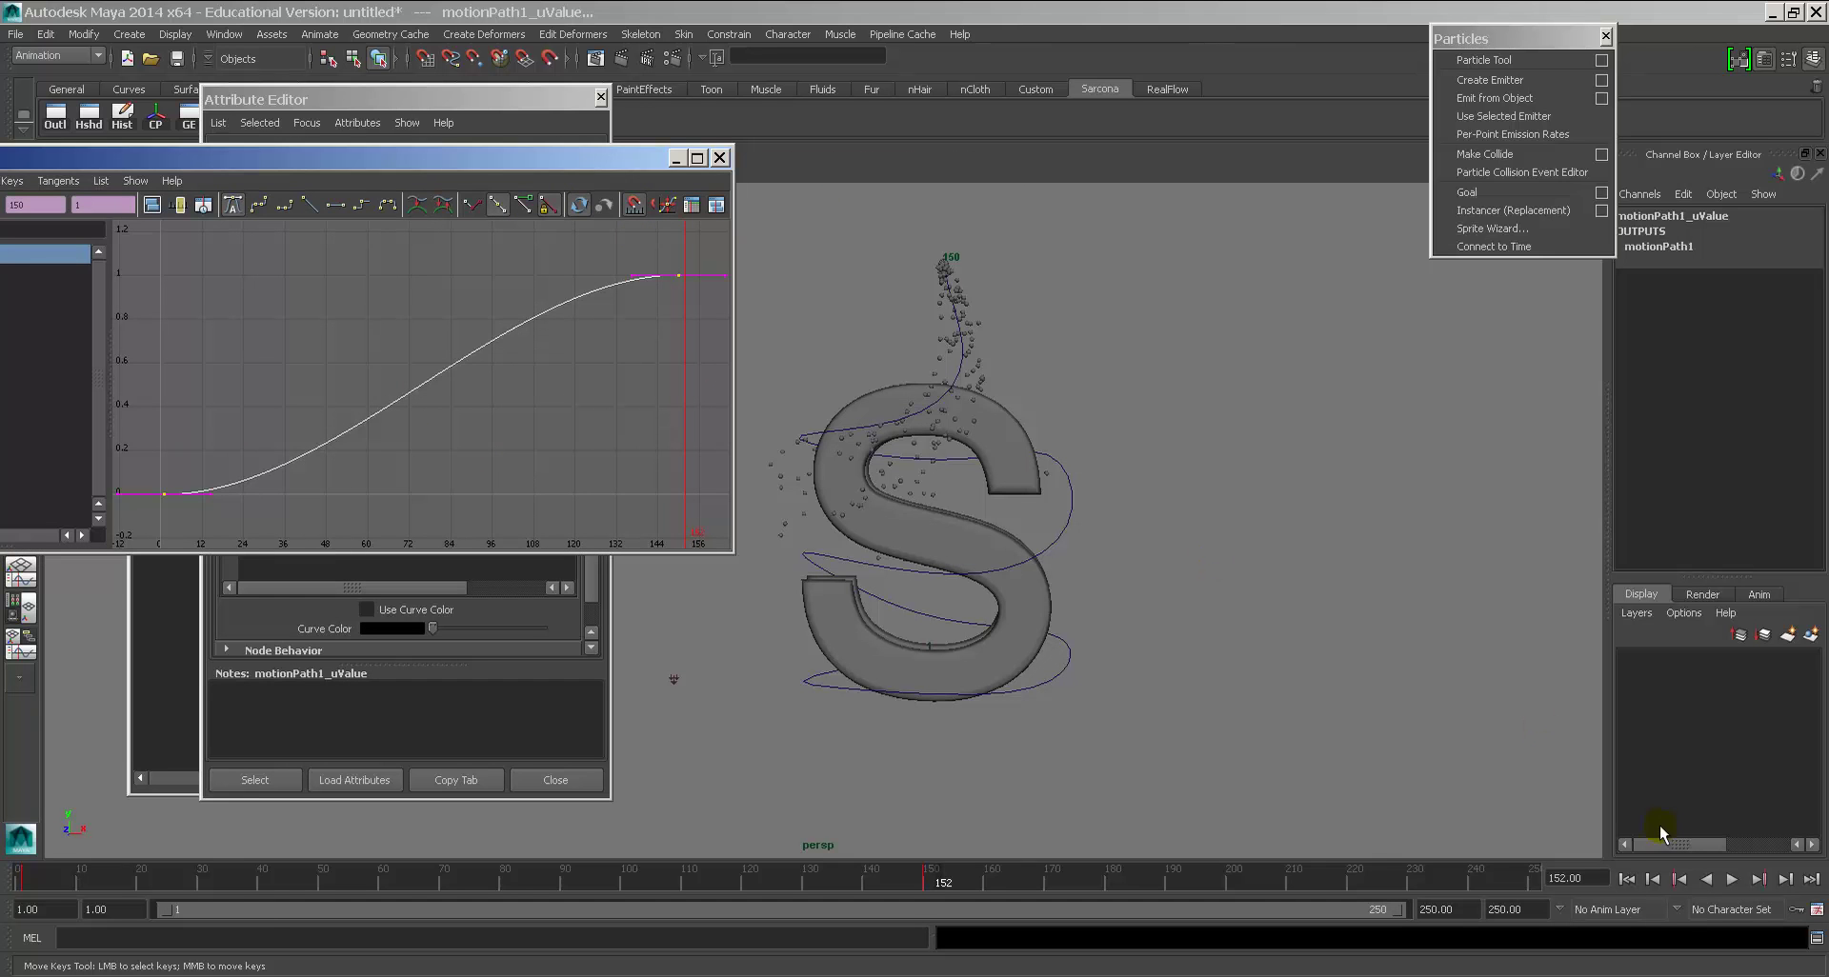
Step: Play the animation from frame 1 to frame 146 while comparing the emitter's easing with its U Value curve
{"action": "left_click", "coordinate": [1632, 878]}
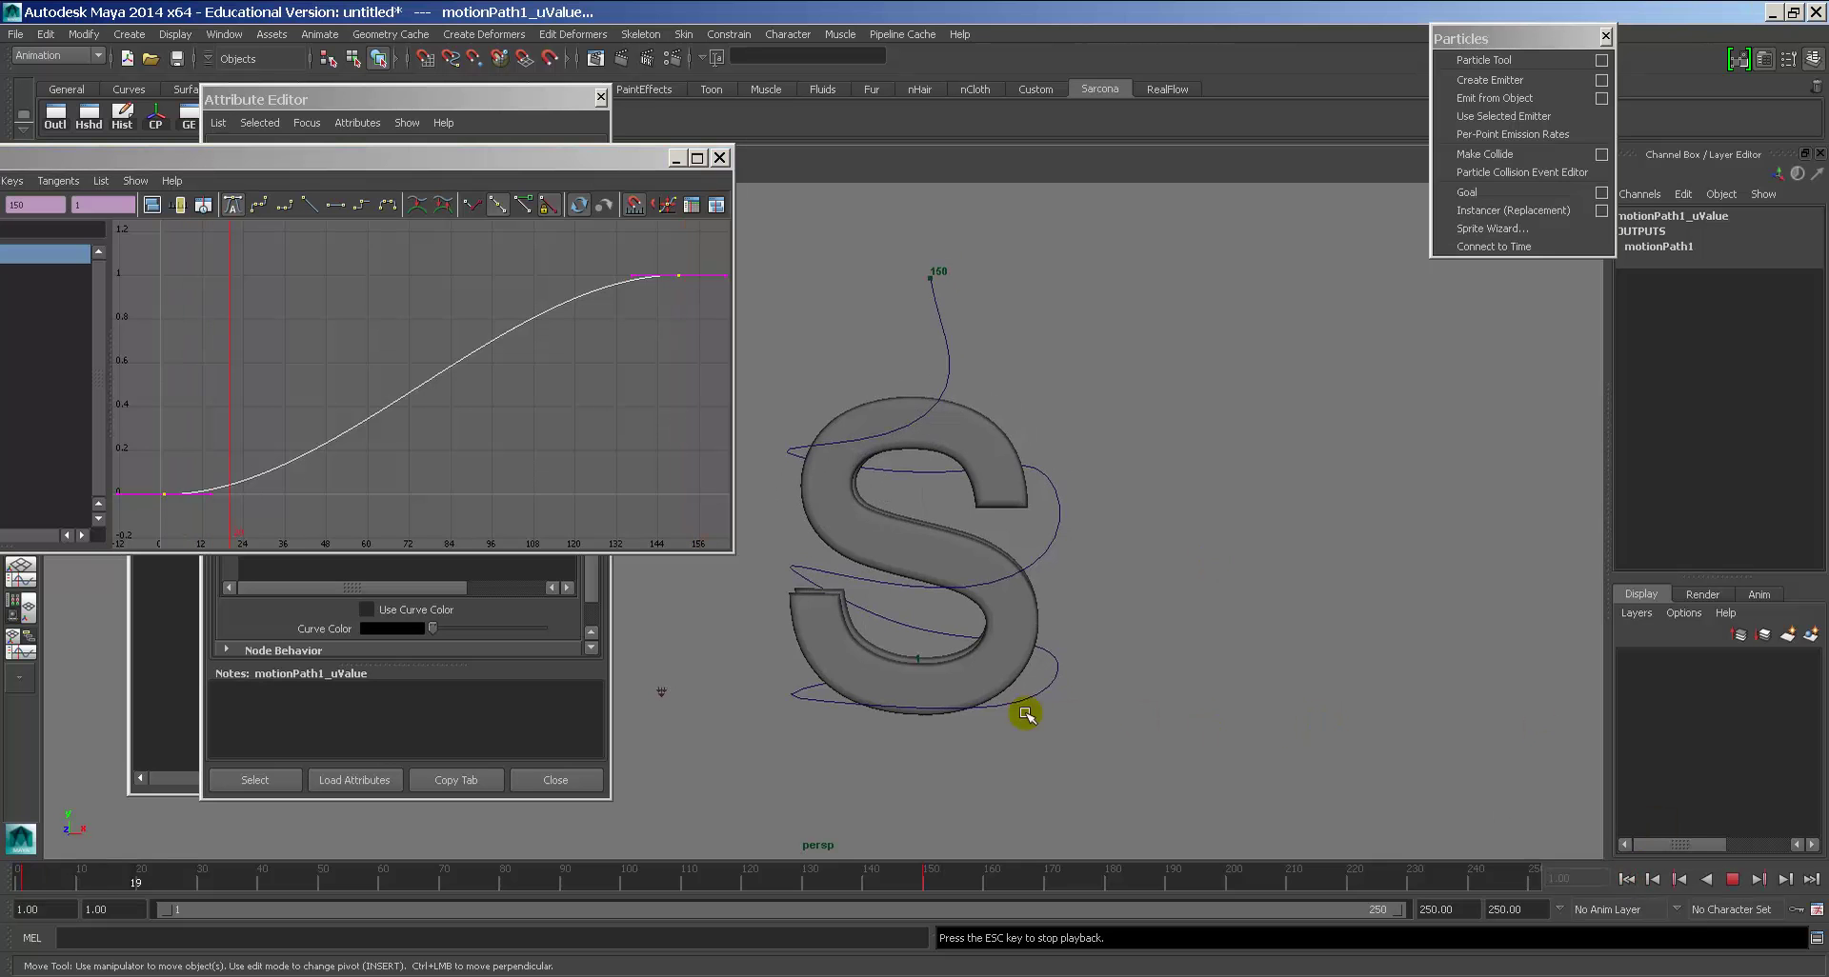
{"action": "left_click_drag", "start_coordinate": [960, 709], "coordinate": [901, 703], "text": "alt"}
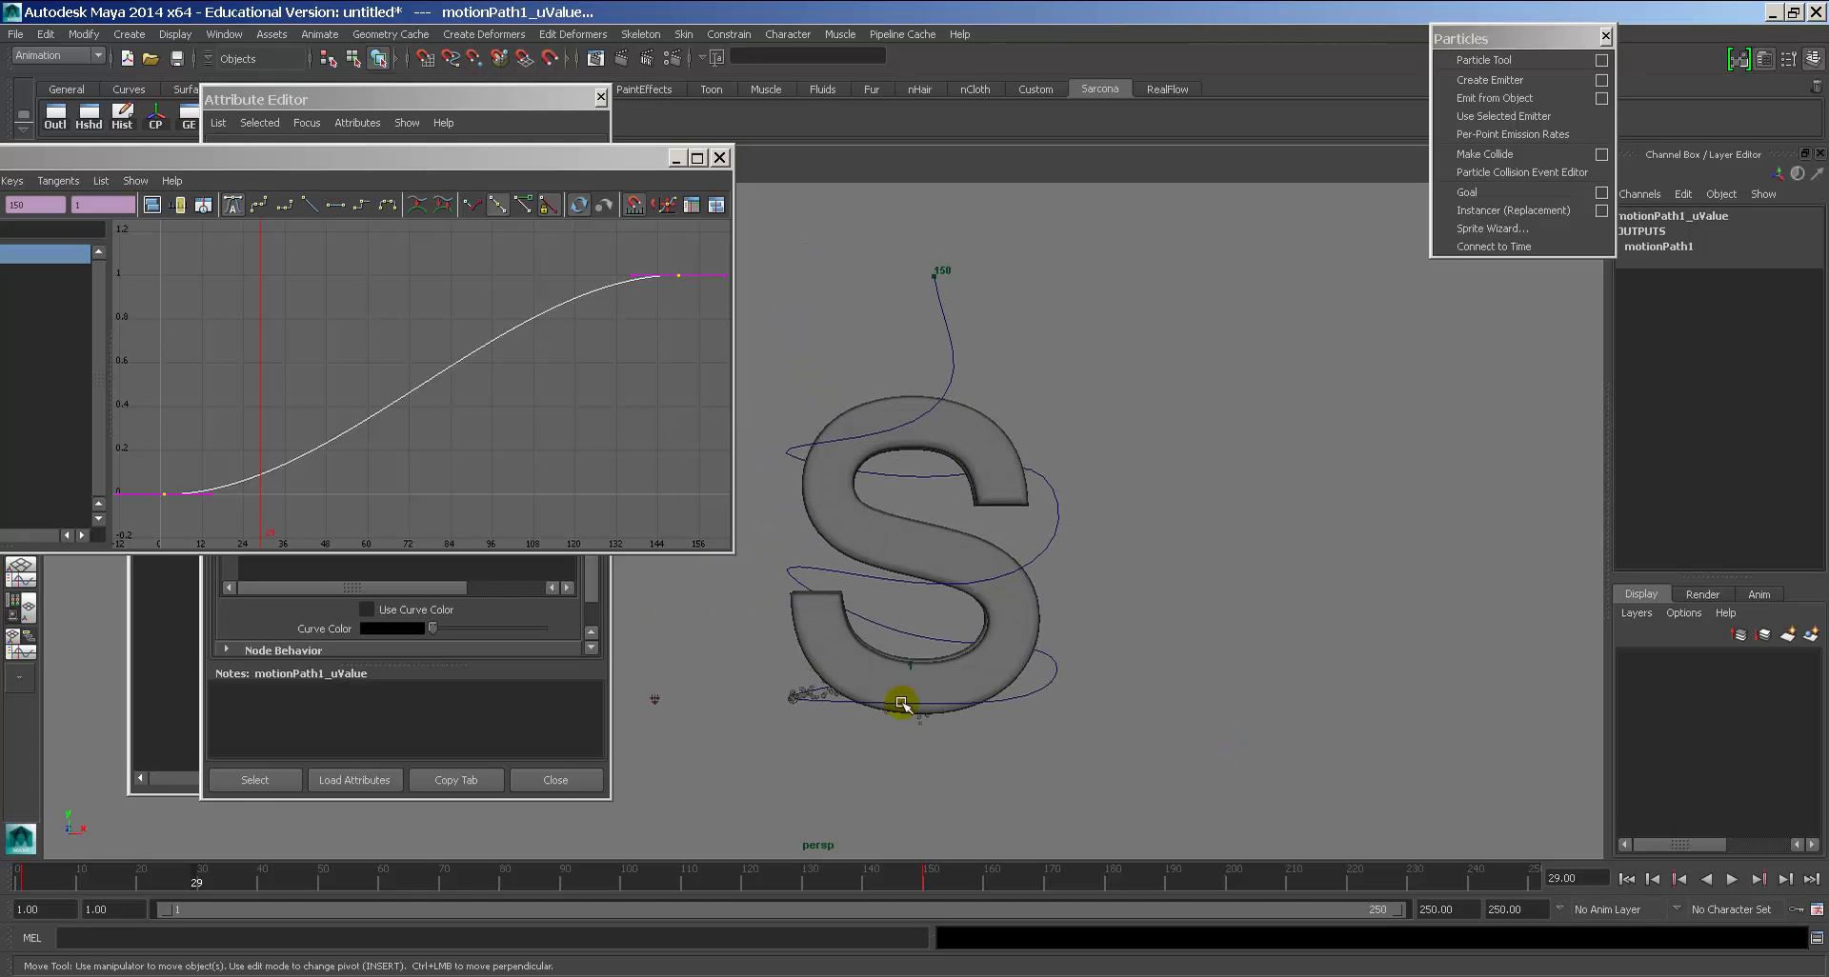
{"action": "key", "text": "alt+v"}
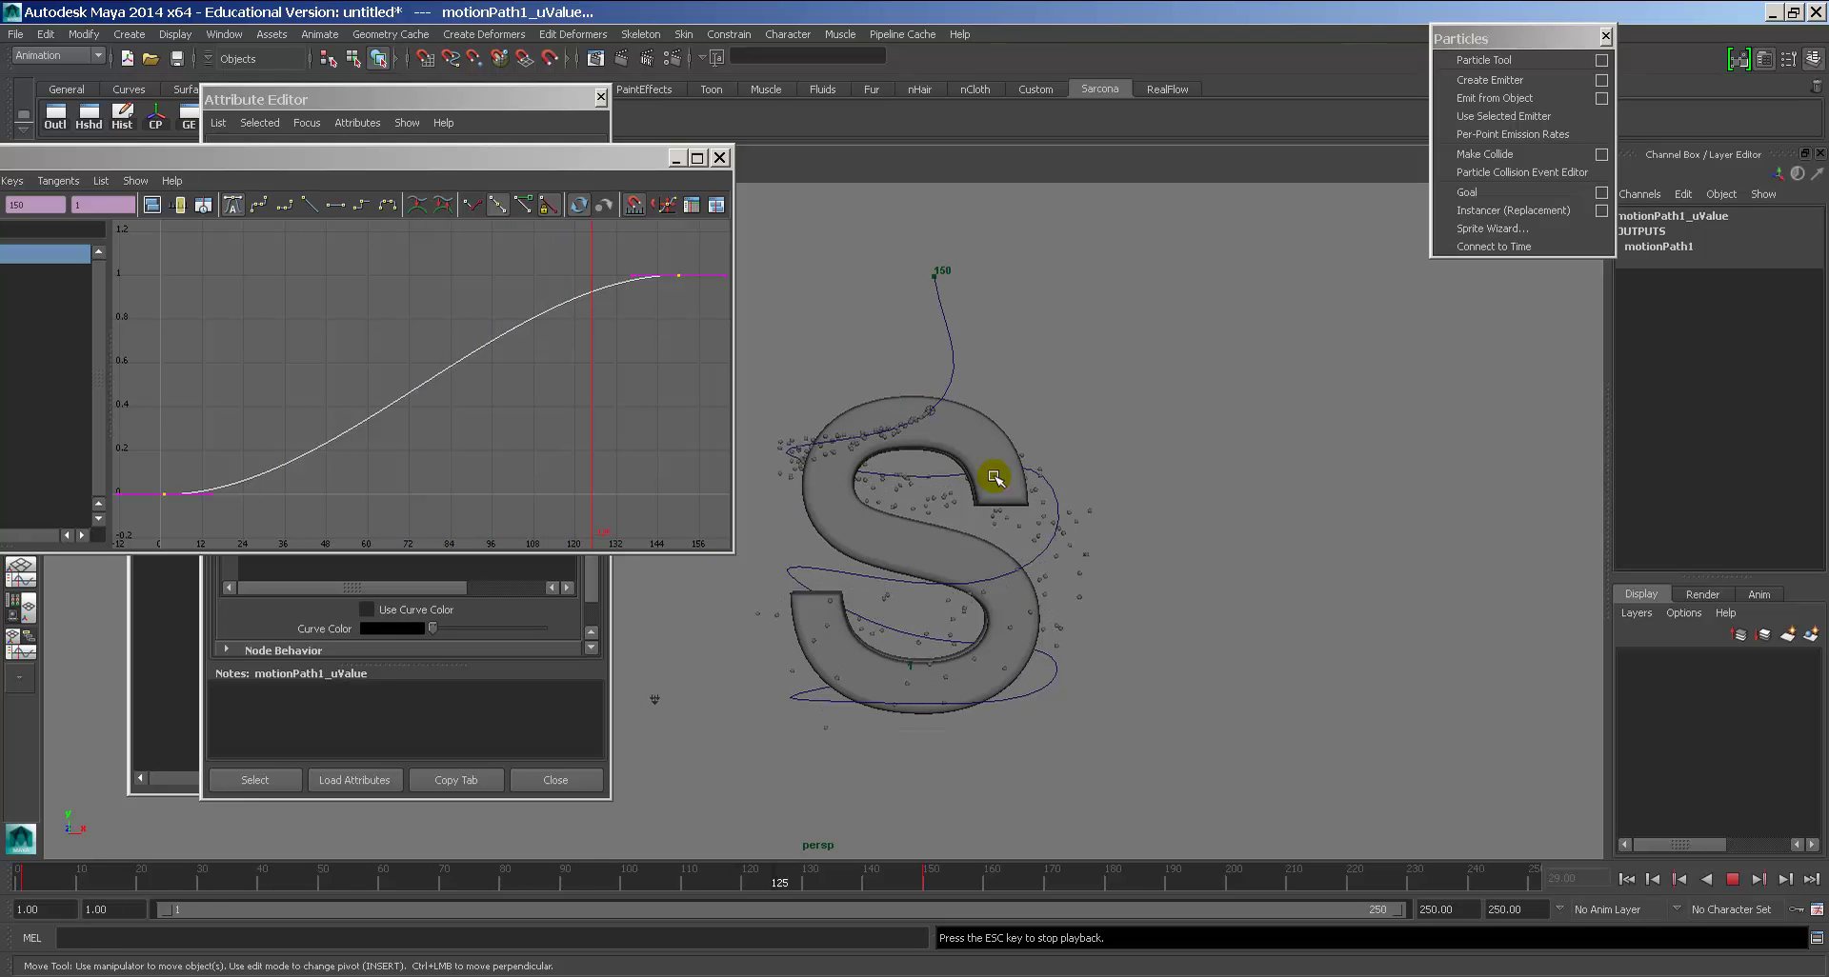
{"action": "key", "text": "Escape"}
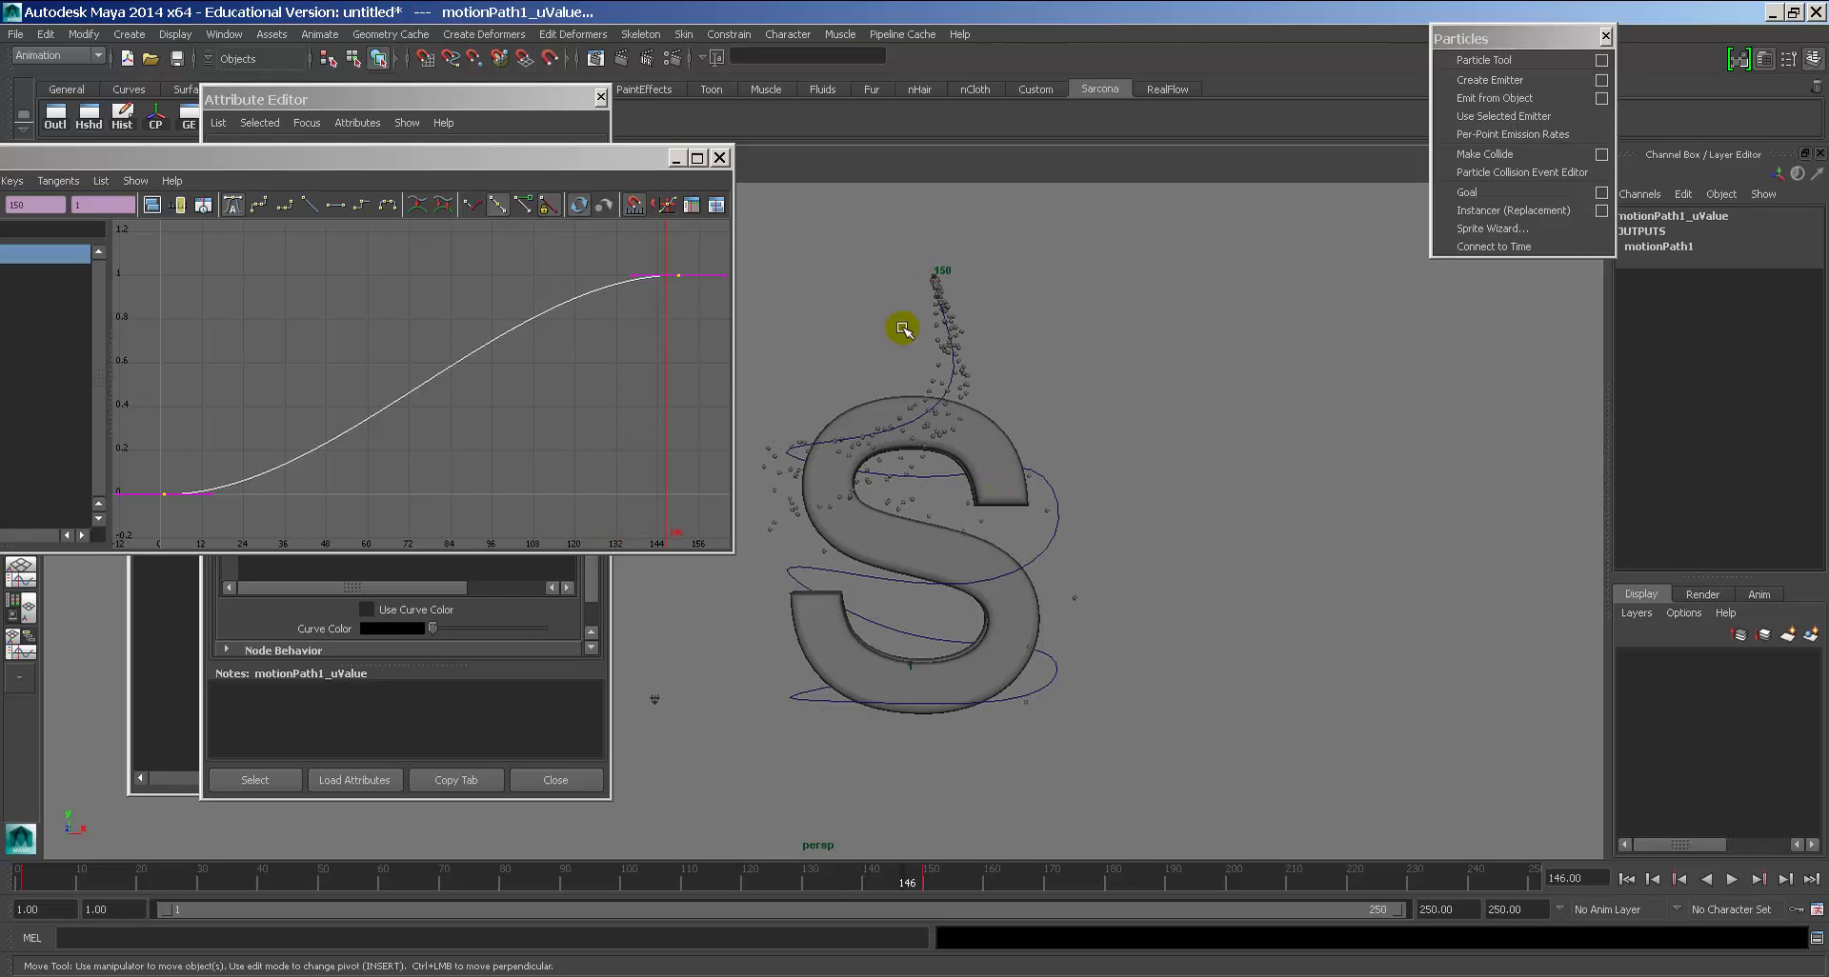
Step: Give the keys of the motion path's U Value curve linear tangents and close the Graph Editor
{"action": "left_click_drag", "start_coordinate": [396, 314], "coordinate": [425, 405]}
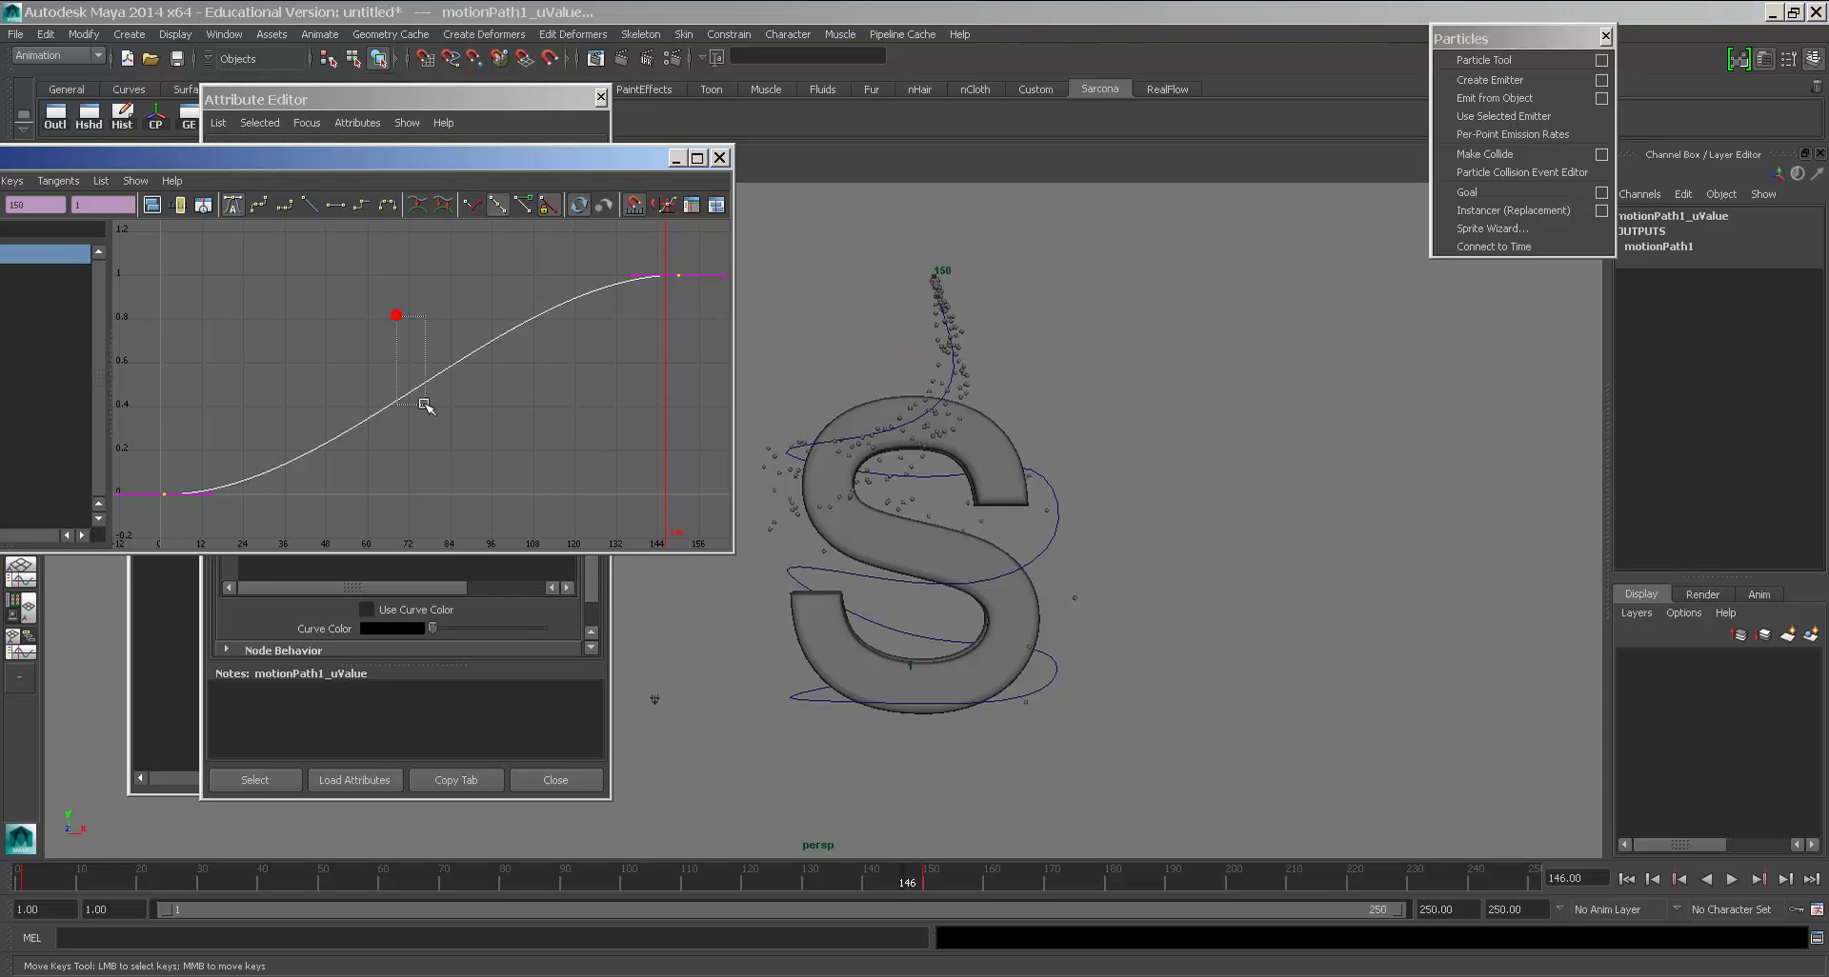
{"action": "left_click", "coordinate": [310, 205]}
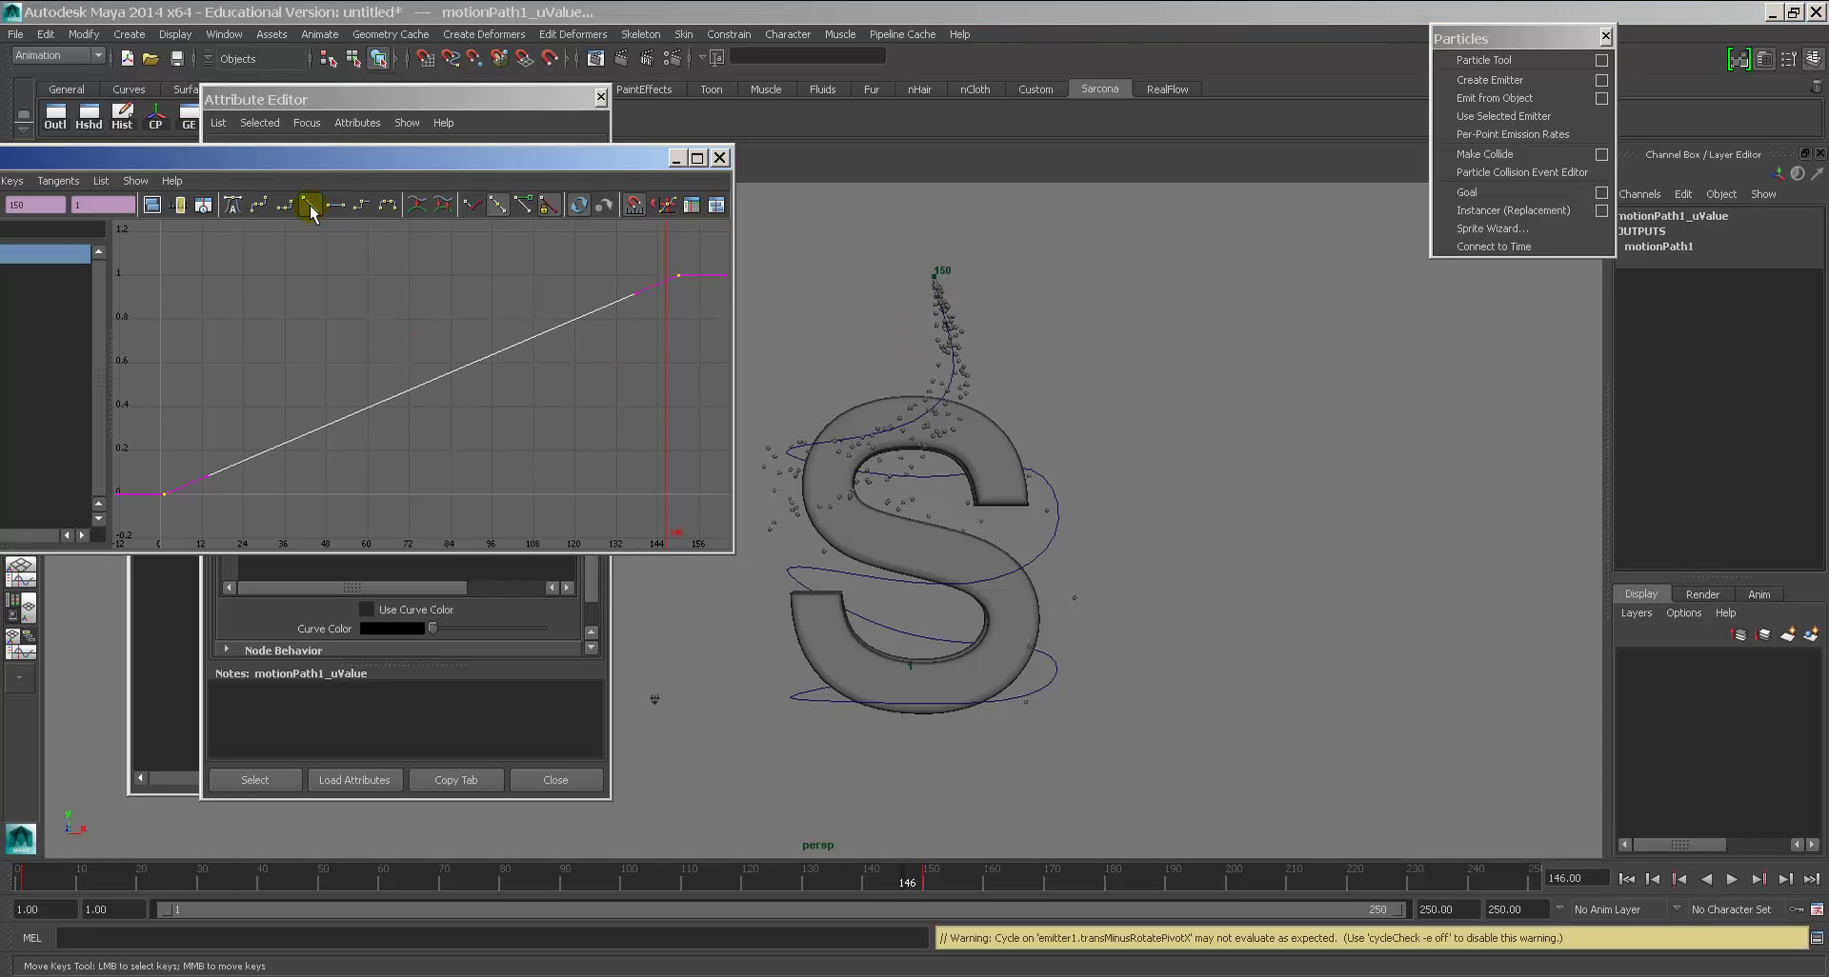
{"action": "left_click", "coordinate": [719, 158]}
Step: Replay the animation through frame 173 and again to frame 44 to examine the emitter's constant-speed motion more closely
{"action": "left_click", "coordinate": [1626, 879]}
{"action": "key", "text": "alt+v"}
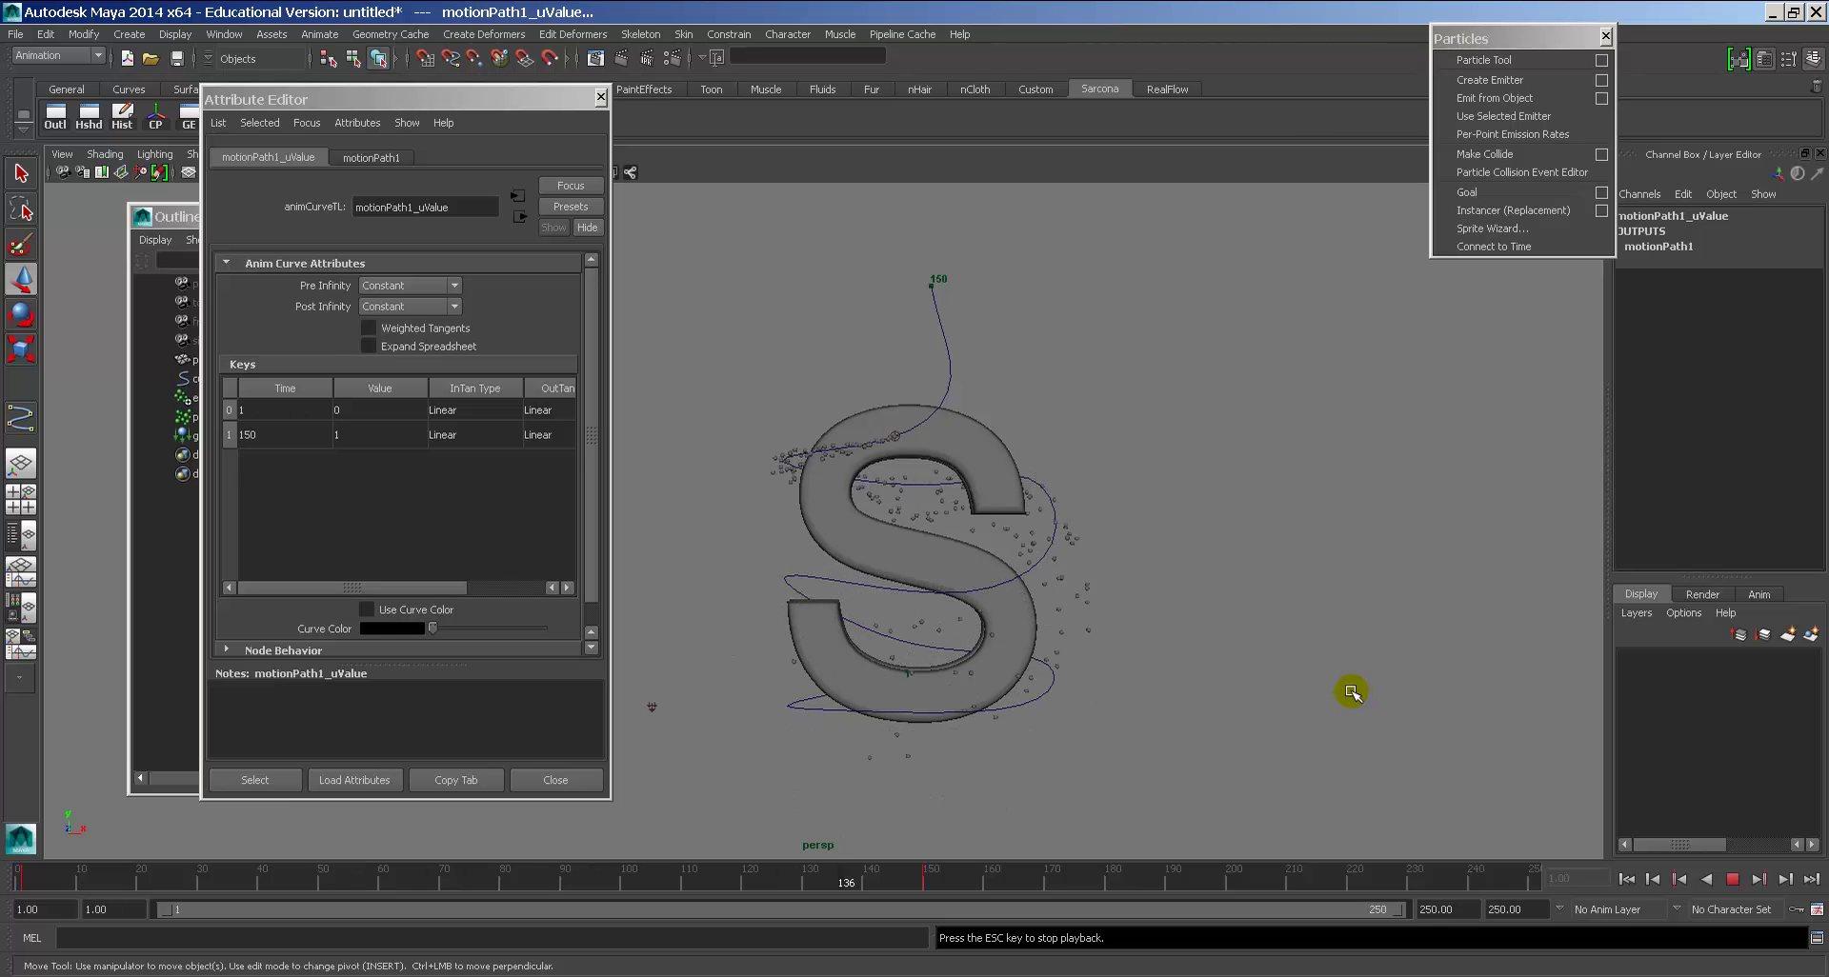
{"action": "key", "text": "Escape"}
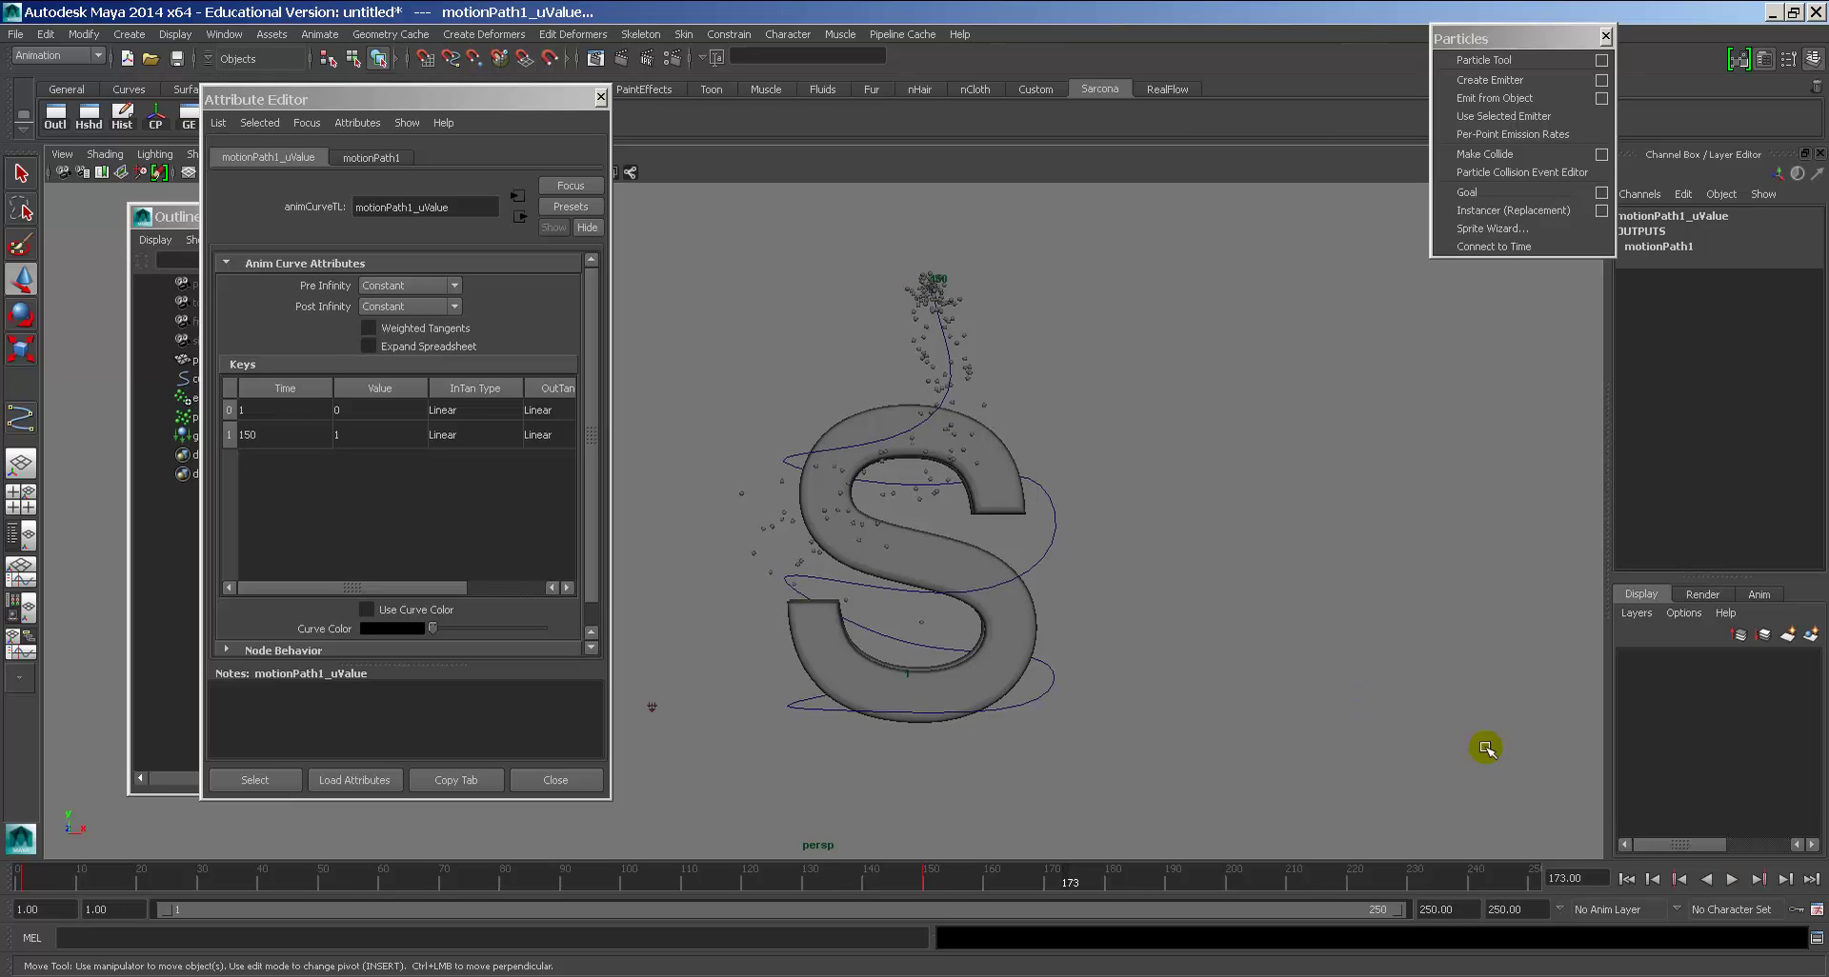
{"action": "left_click", "coordinate": [1625, 882]}
{"action": "middle_click_drag", "start_coordinate": [1186, 660], "coordinate": [1172, 667], "text": "alt"}
{"action": "right_click_drag", "start_coordinate": [1173, 667], "coordinate": [1331, 698], "text": "alt"}
{"action": "key", "text": "alt+v"}
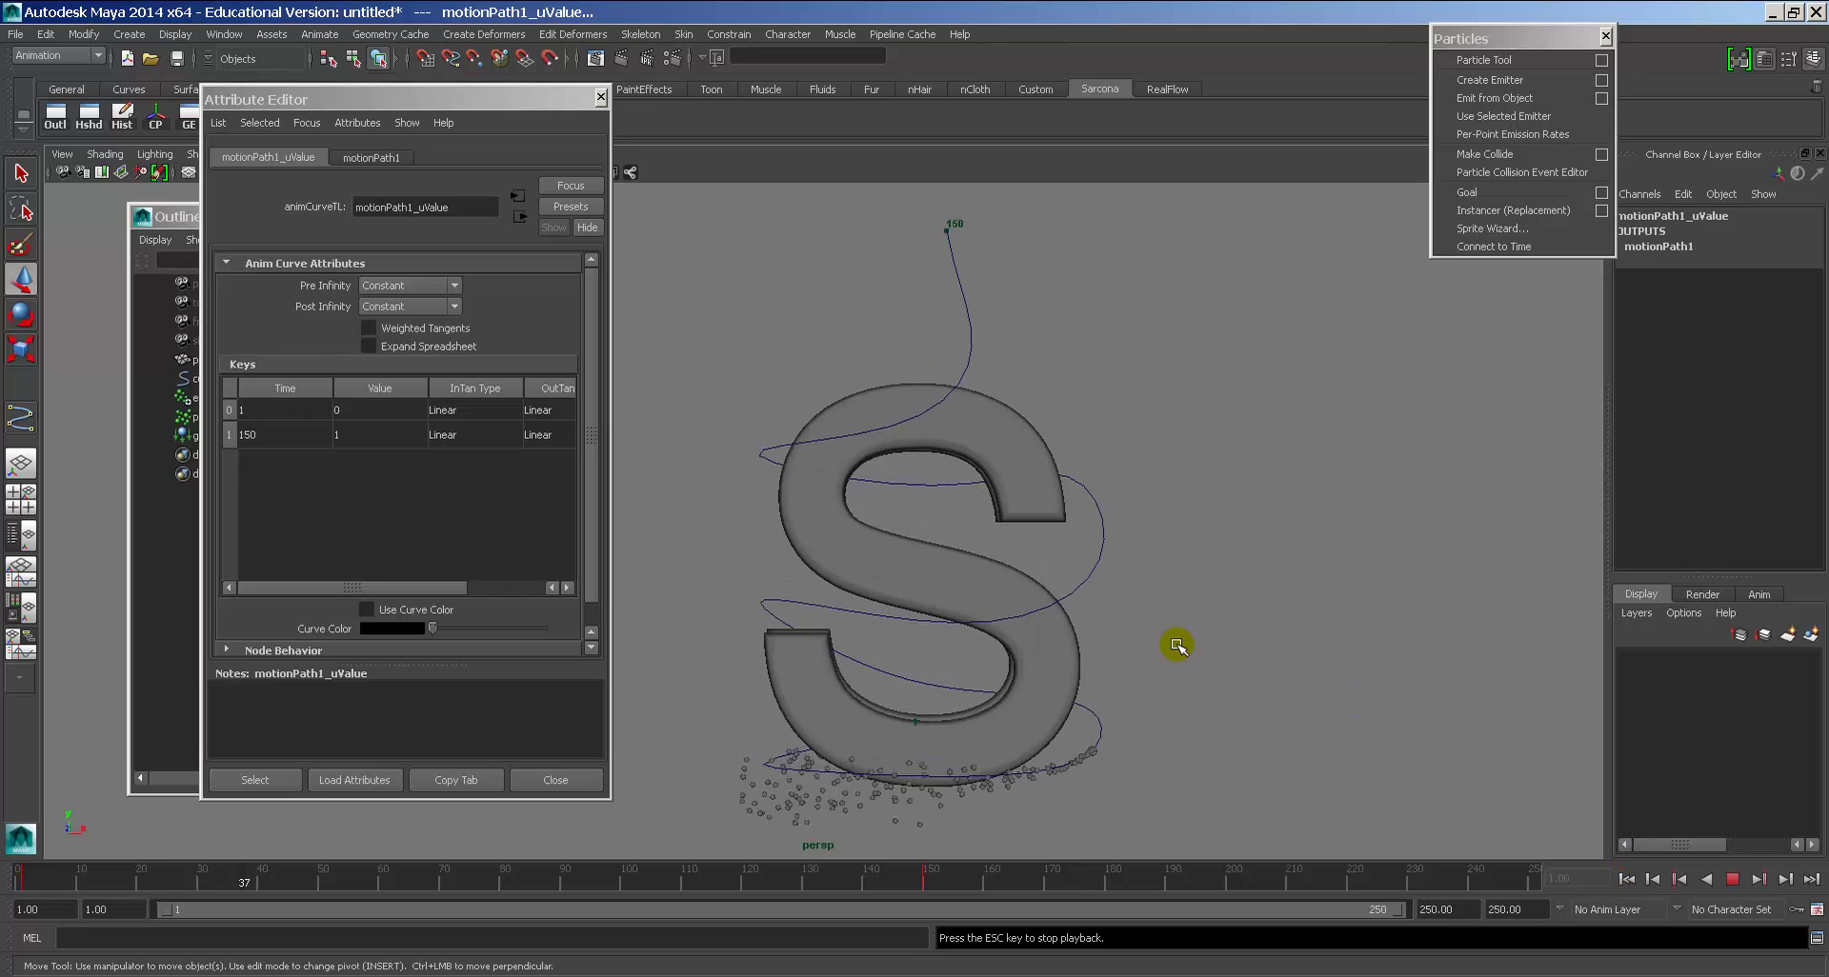
{"action": "key", "text": "Escape"}
Step: Select emitter1 in the Outliner and set its Rate to 300
{"action": "left_click", "coordinate": [181, 399]}
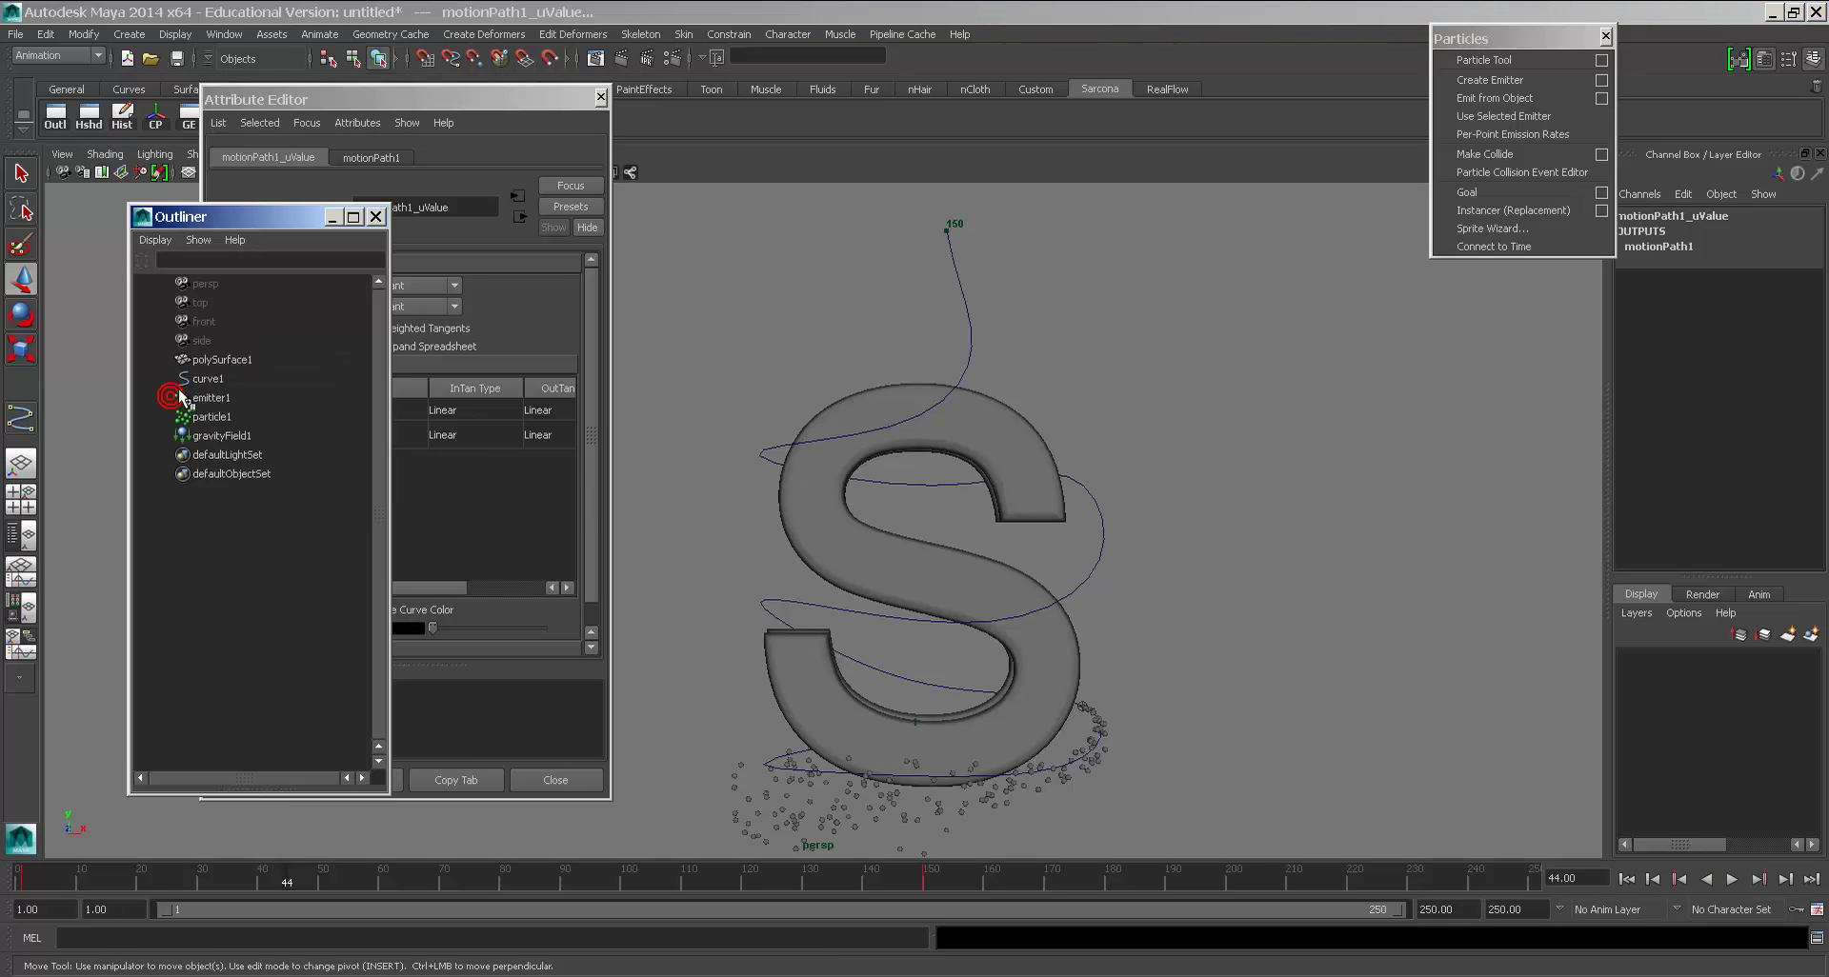
{"action": "left_click", "coordinate": [218, 399]}
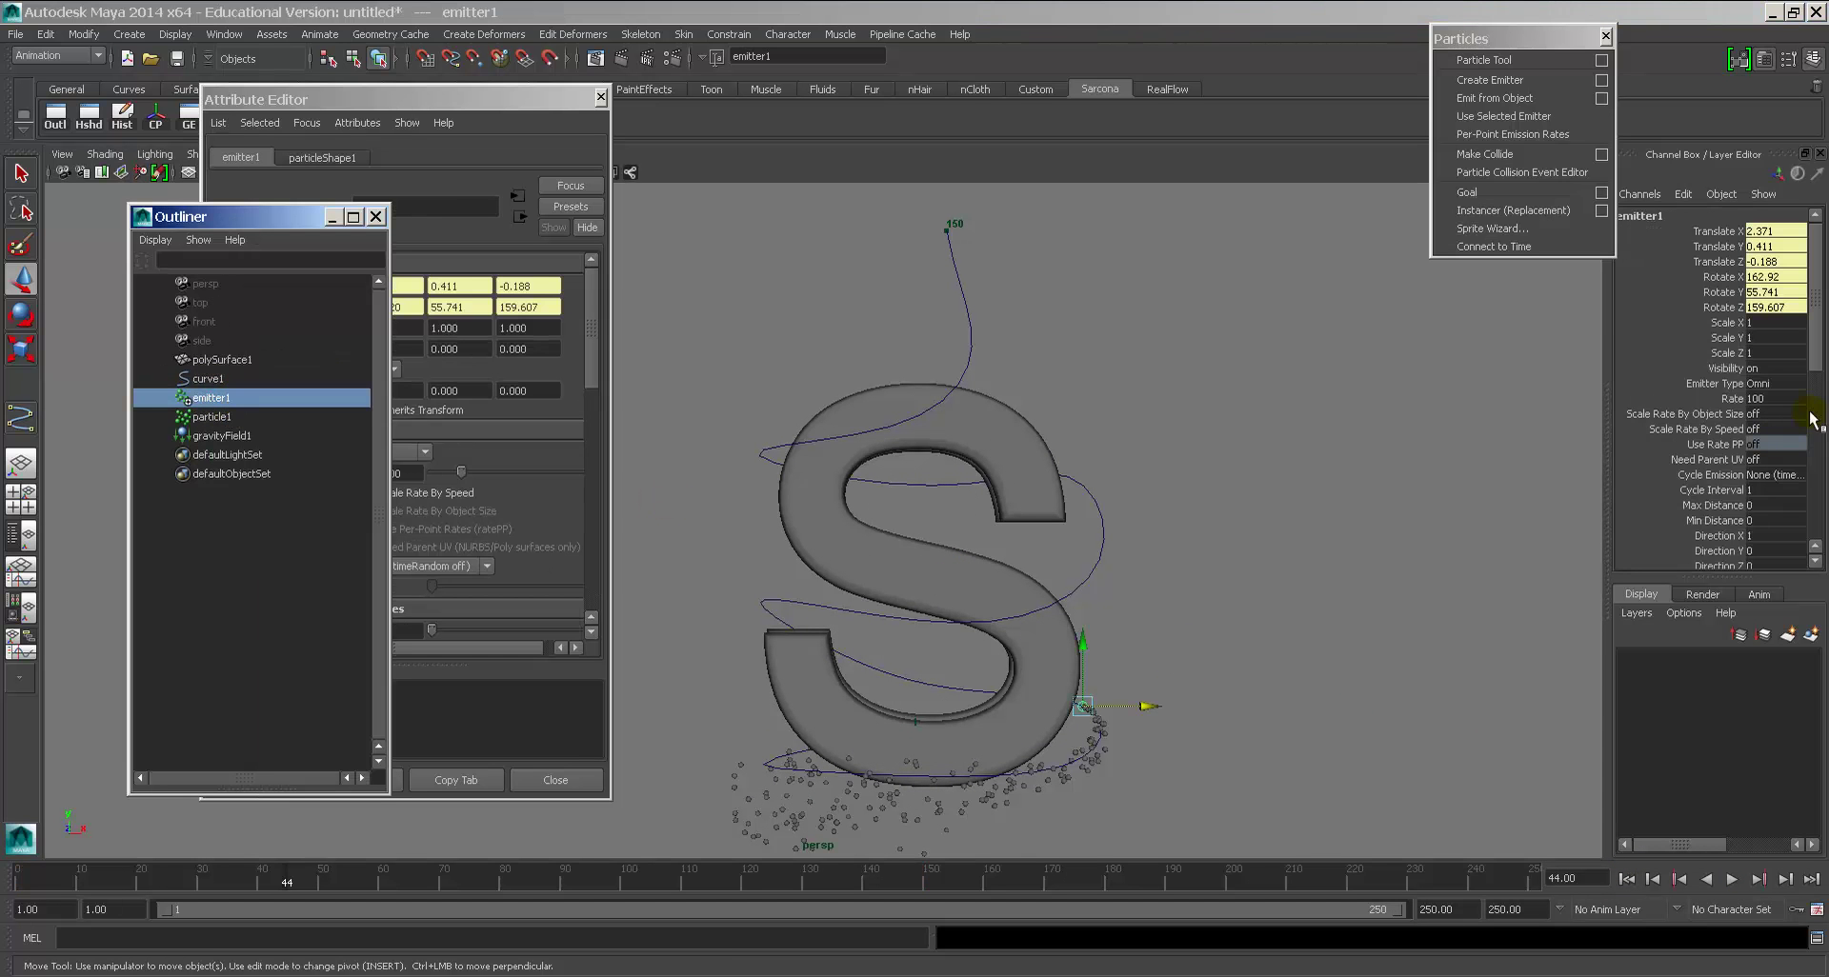
{"action": "double_click", "coordinate": [1782, 399]}
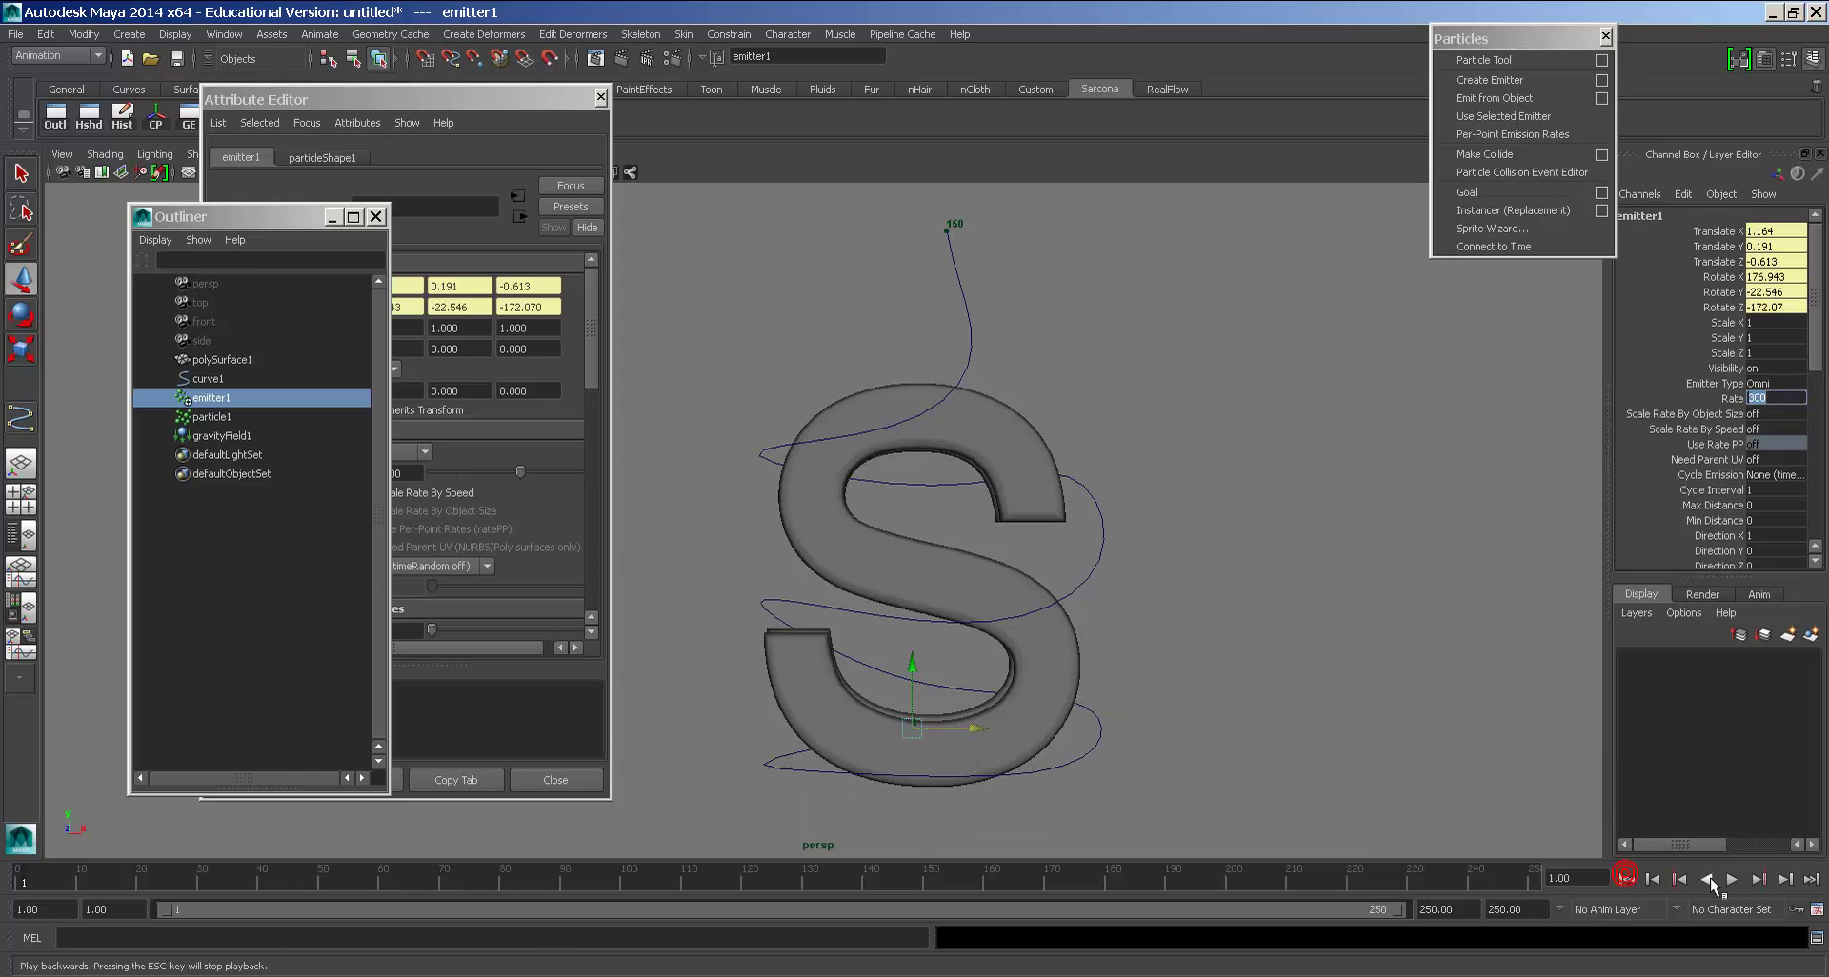
Step: Play the animation to frame 179 to check the denser emission, and select the emitted particles
{"action": "left_click", "coordinate": [1732, 880]}
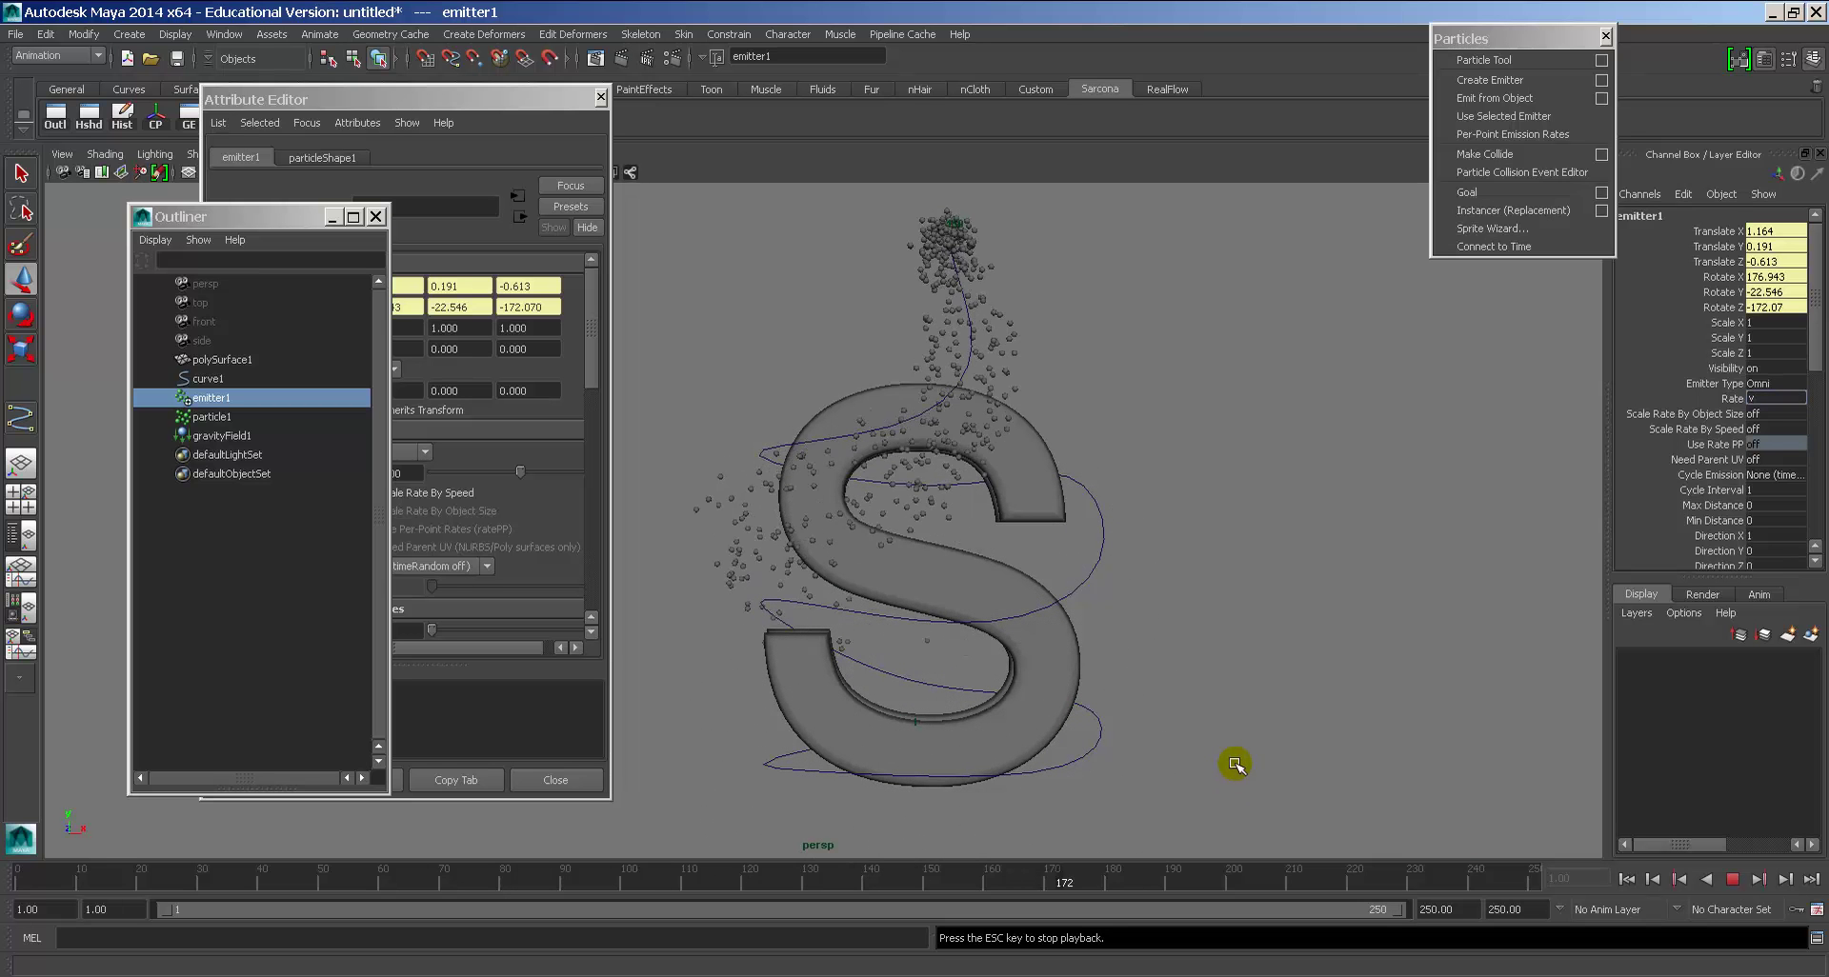
{"action": "key", "text": "Escape"}
{"action": "left_click", "coordinate": [1011, 368]}
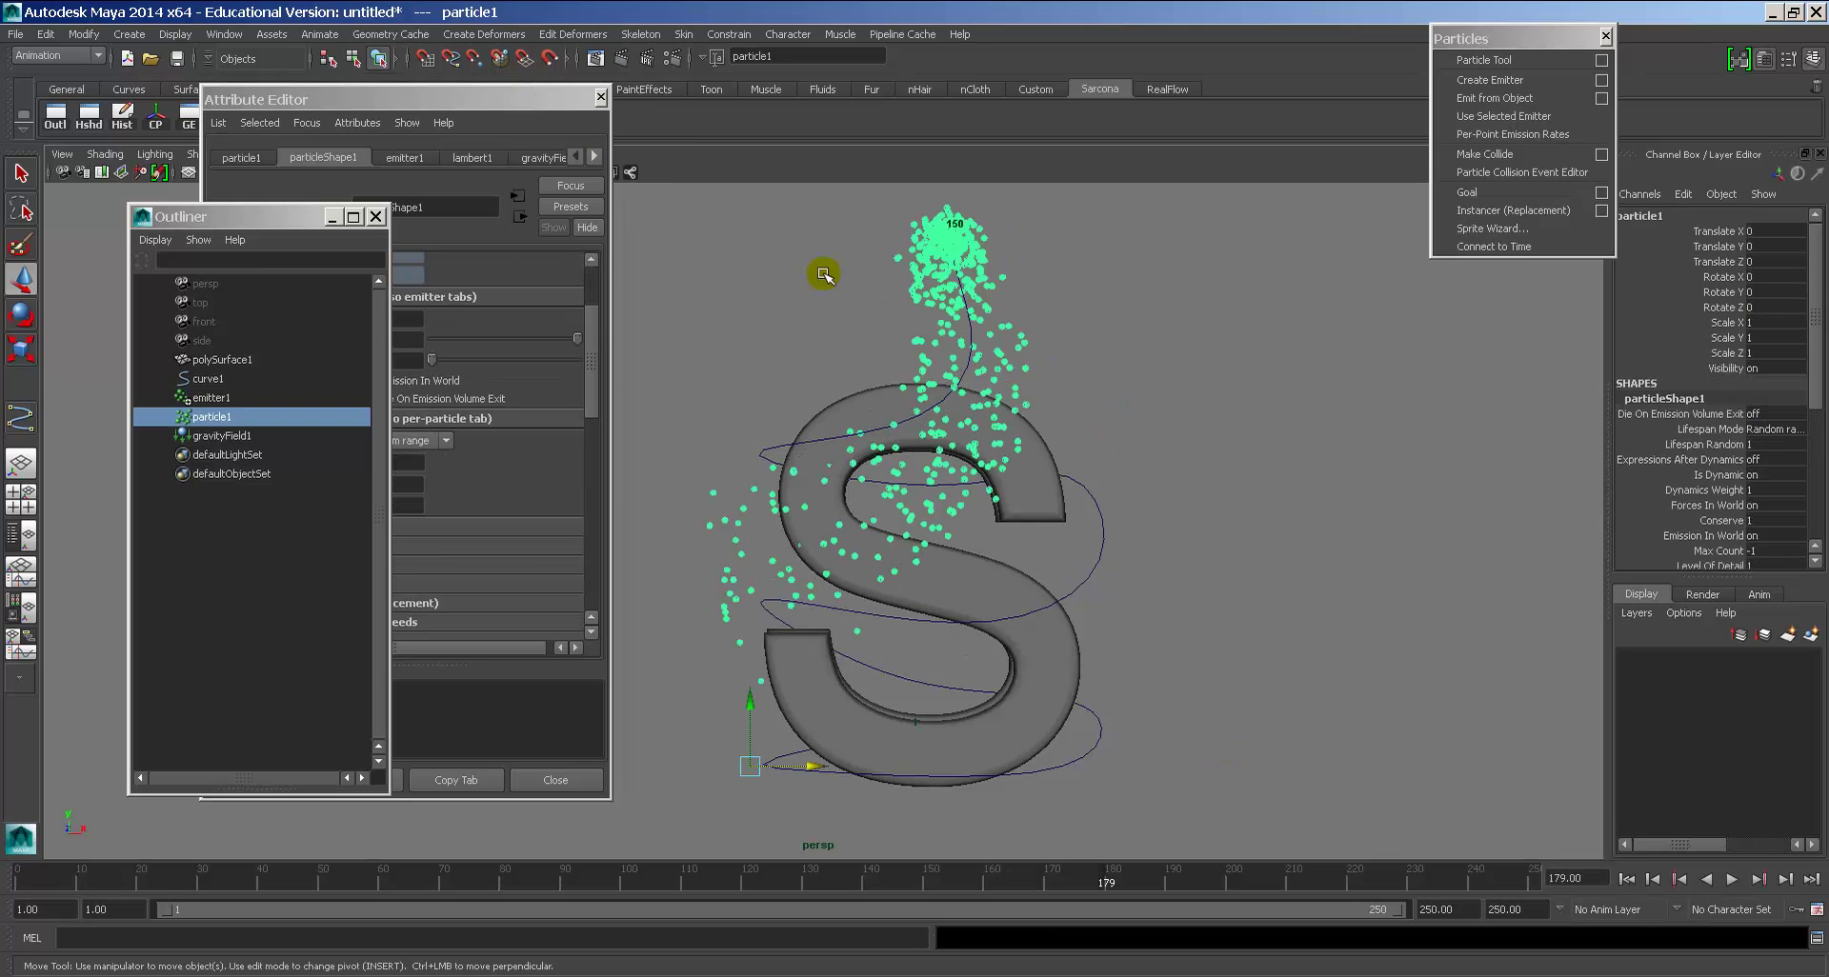
Step: Add a Turbulence field to particle1 from the Dynamics tools, move it about 4.1 units along X and set its Attenuation to 0
{"action": "key", "text": "space"}
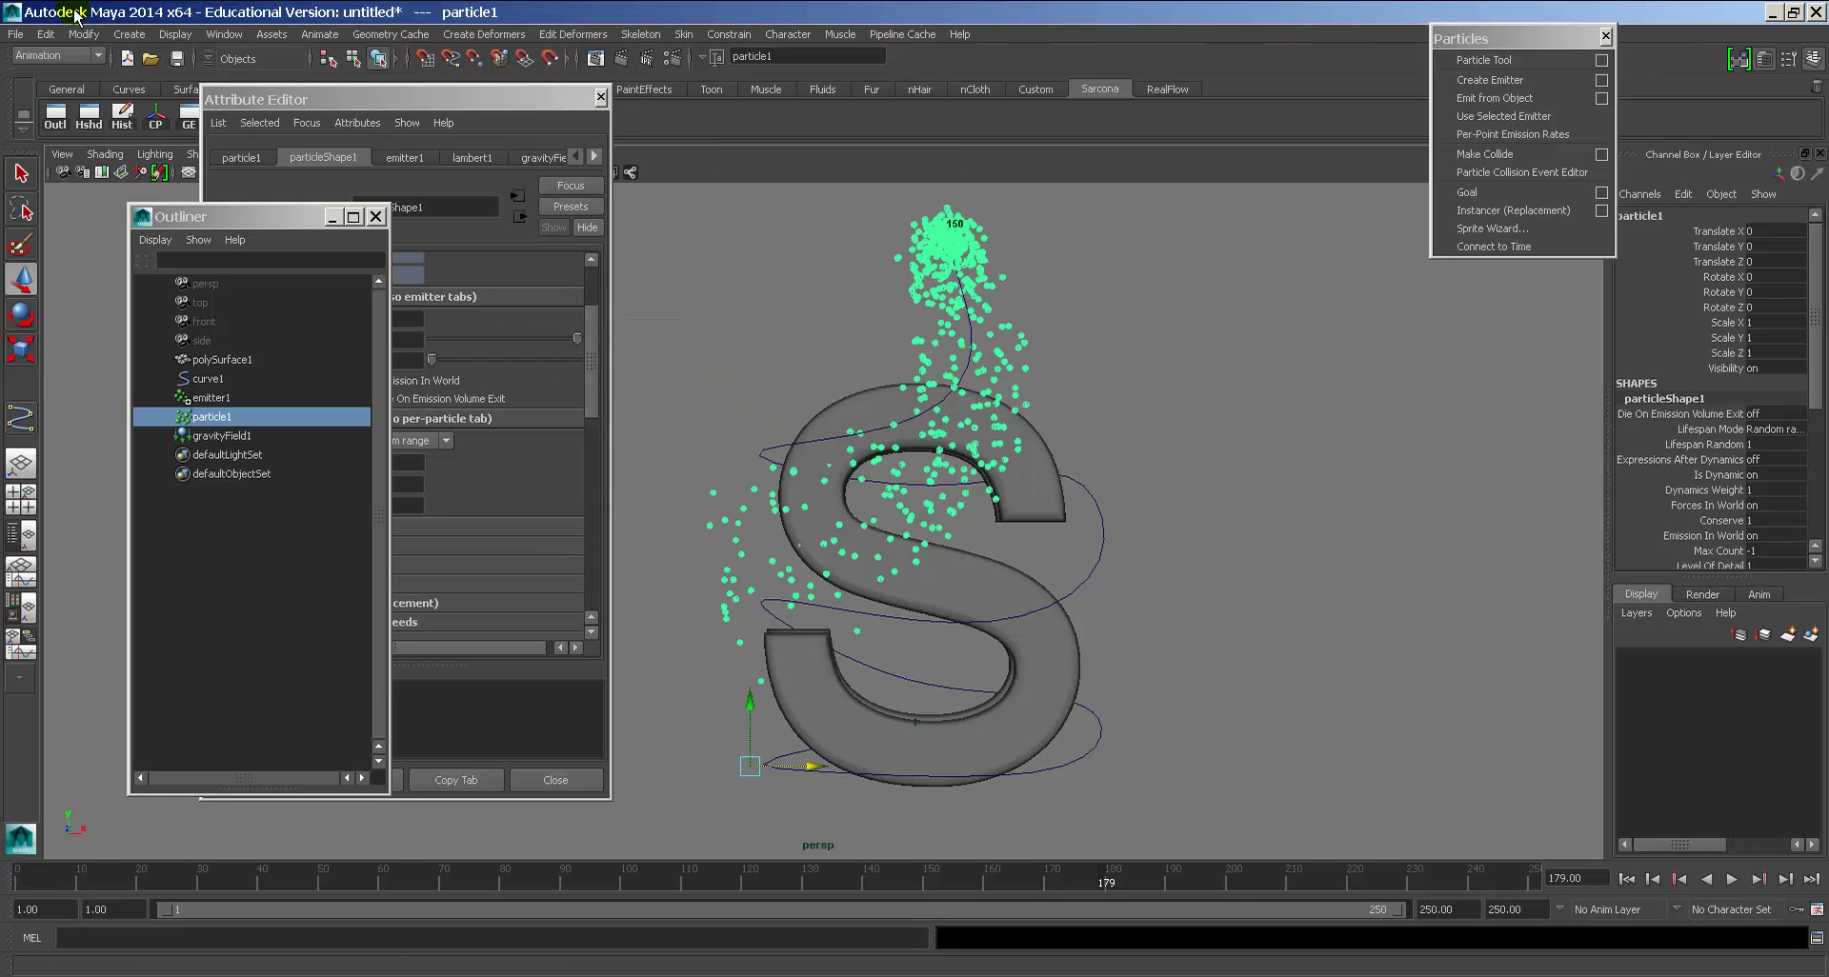
{"action": "left_click", "coordinate": [57, 55]}
{"action": "left_click", "coordinate": [36, 108]}
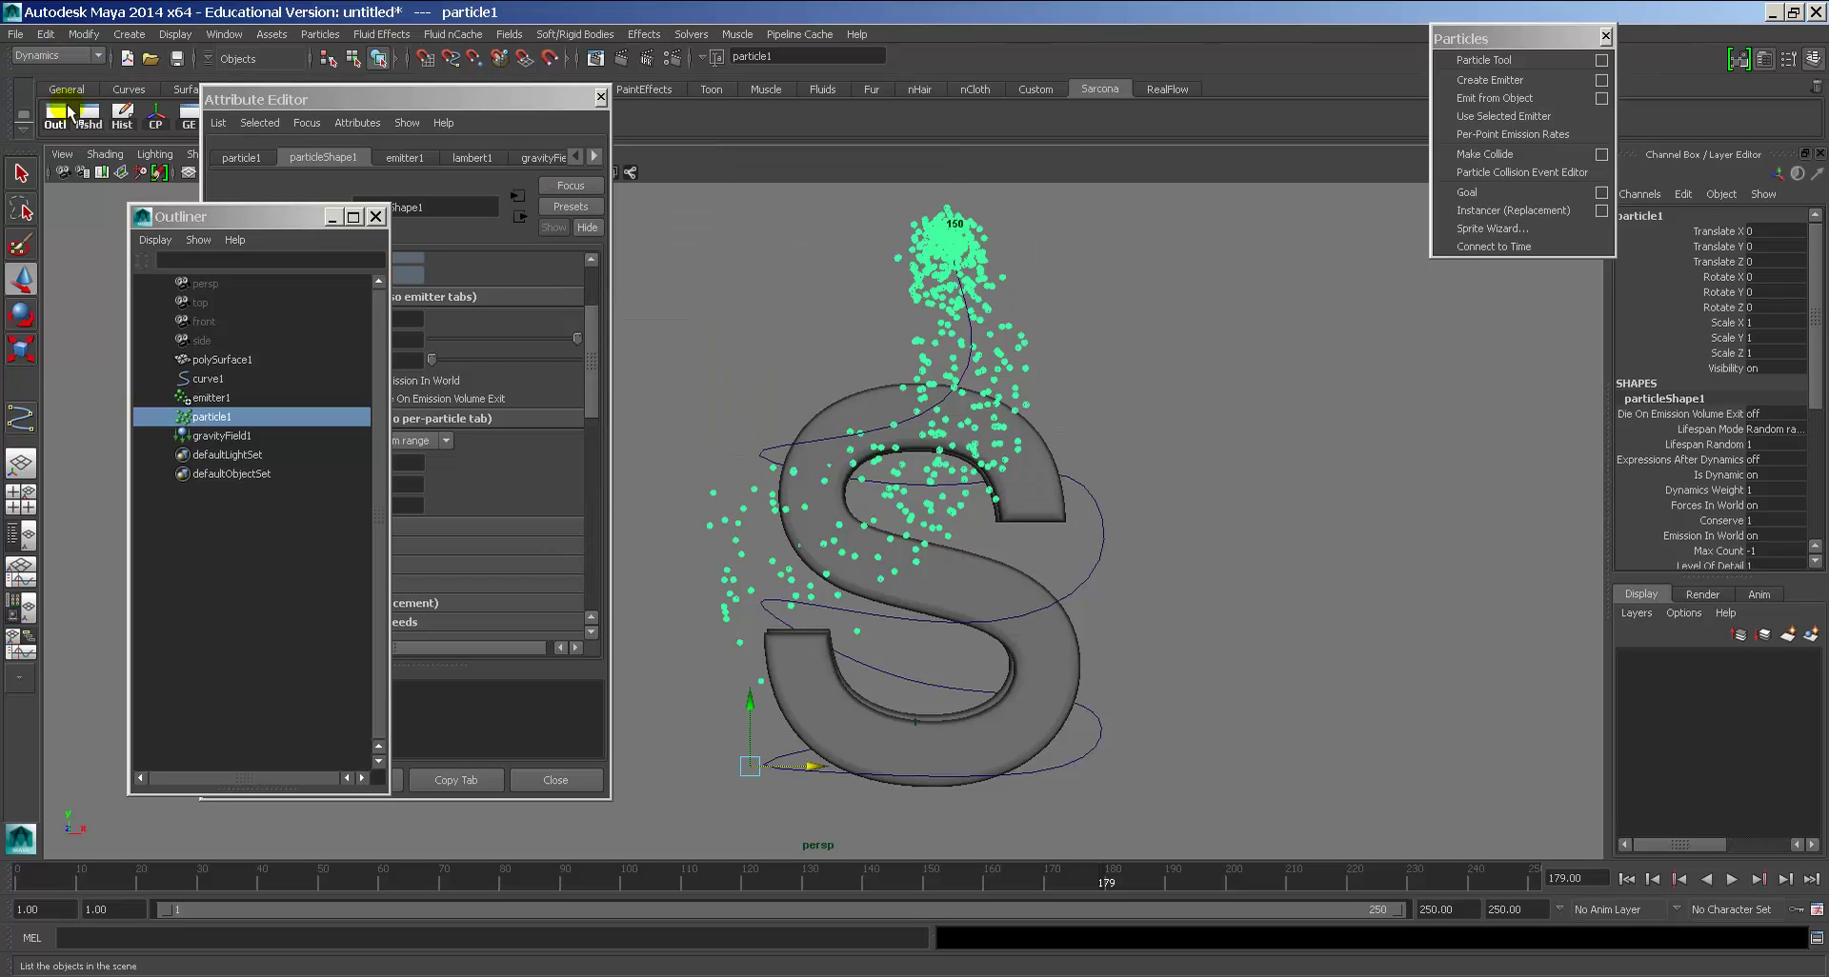
{"action": "left_click", "coordinate": [507, 34]}
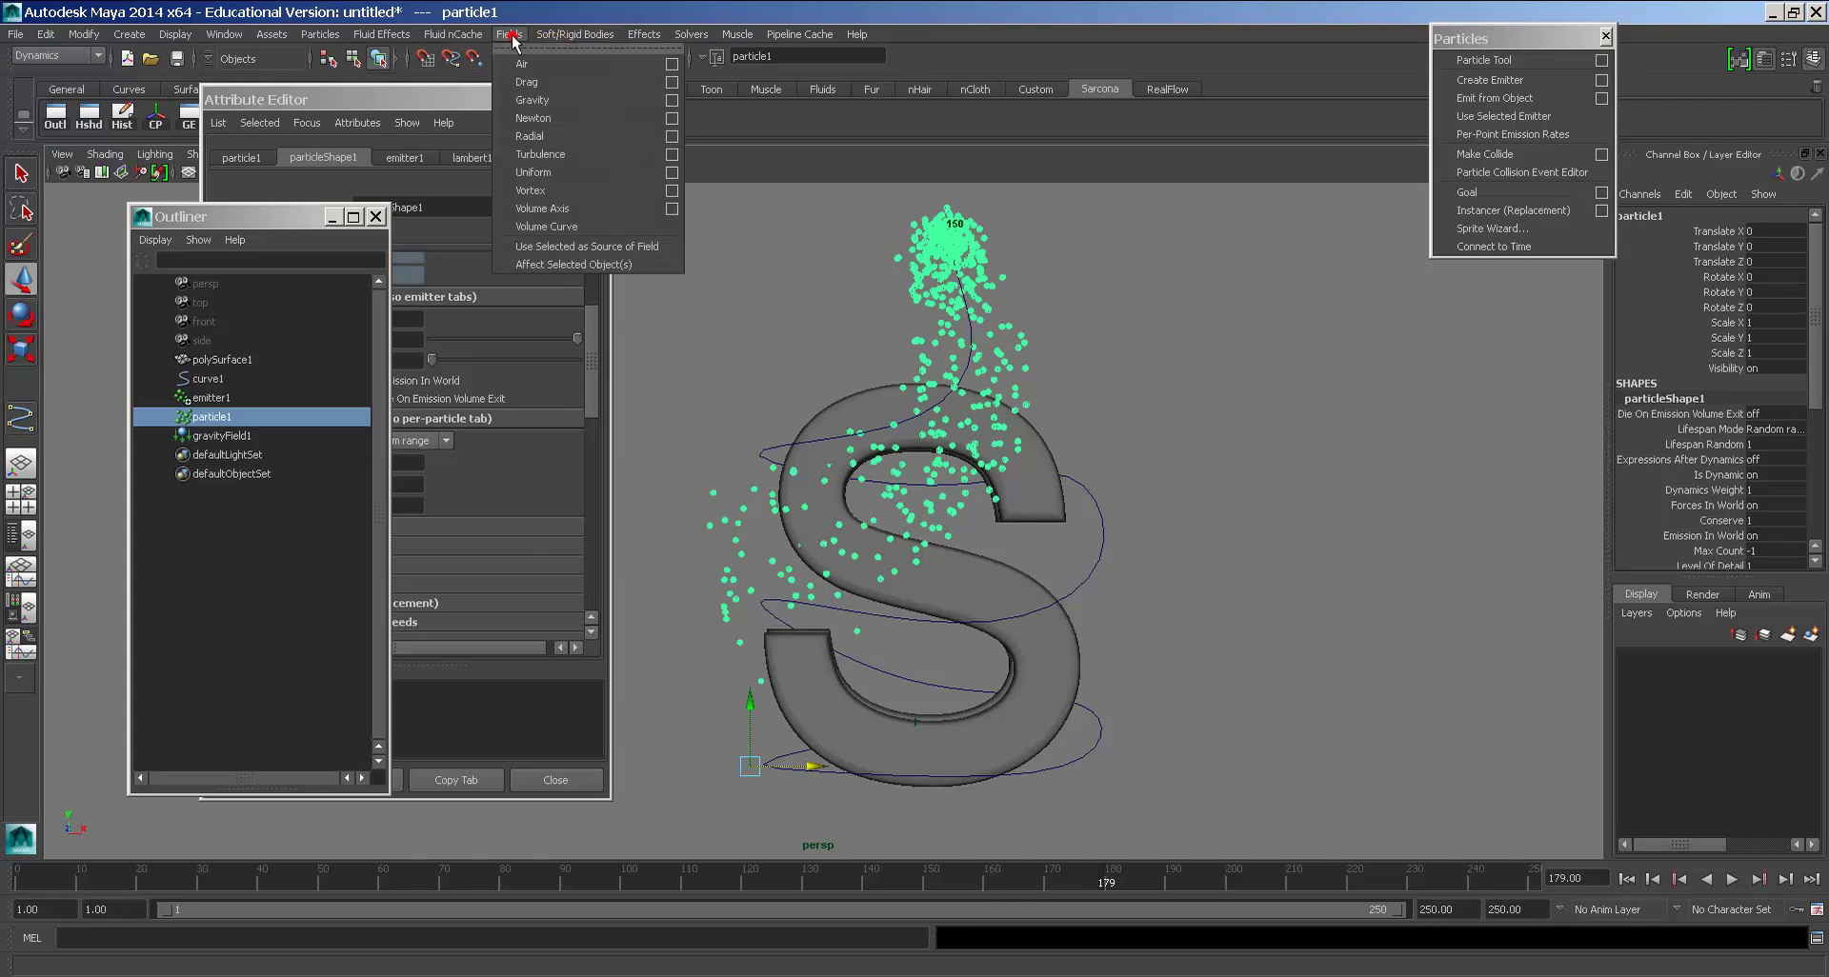
{"action": "left_click", "coordinate": [575, 168]}
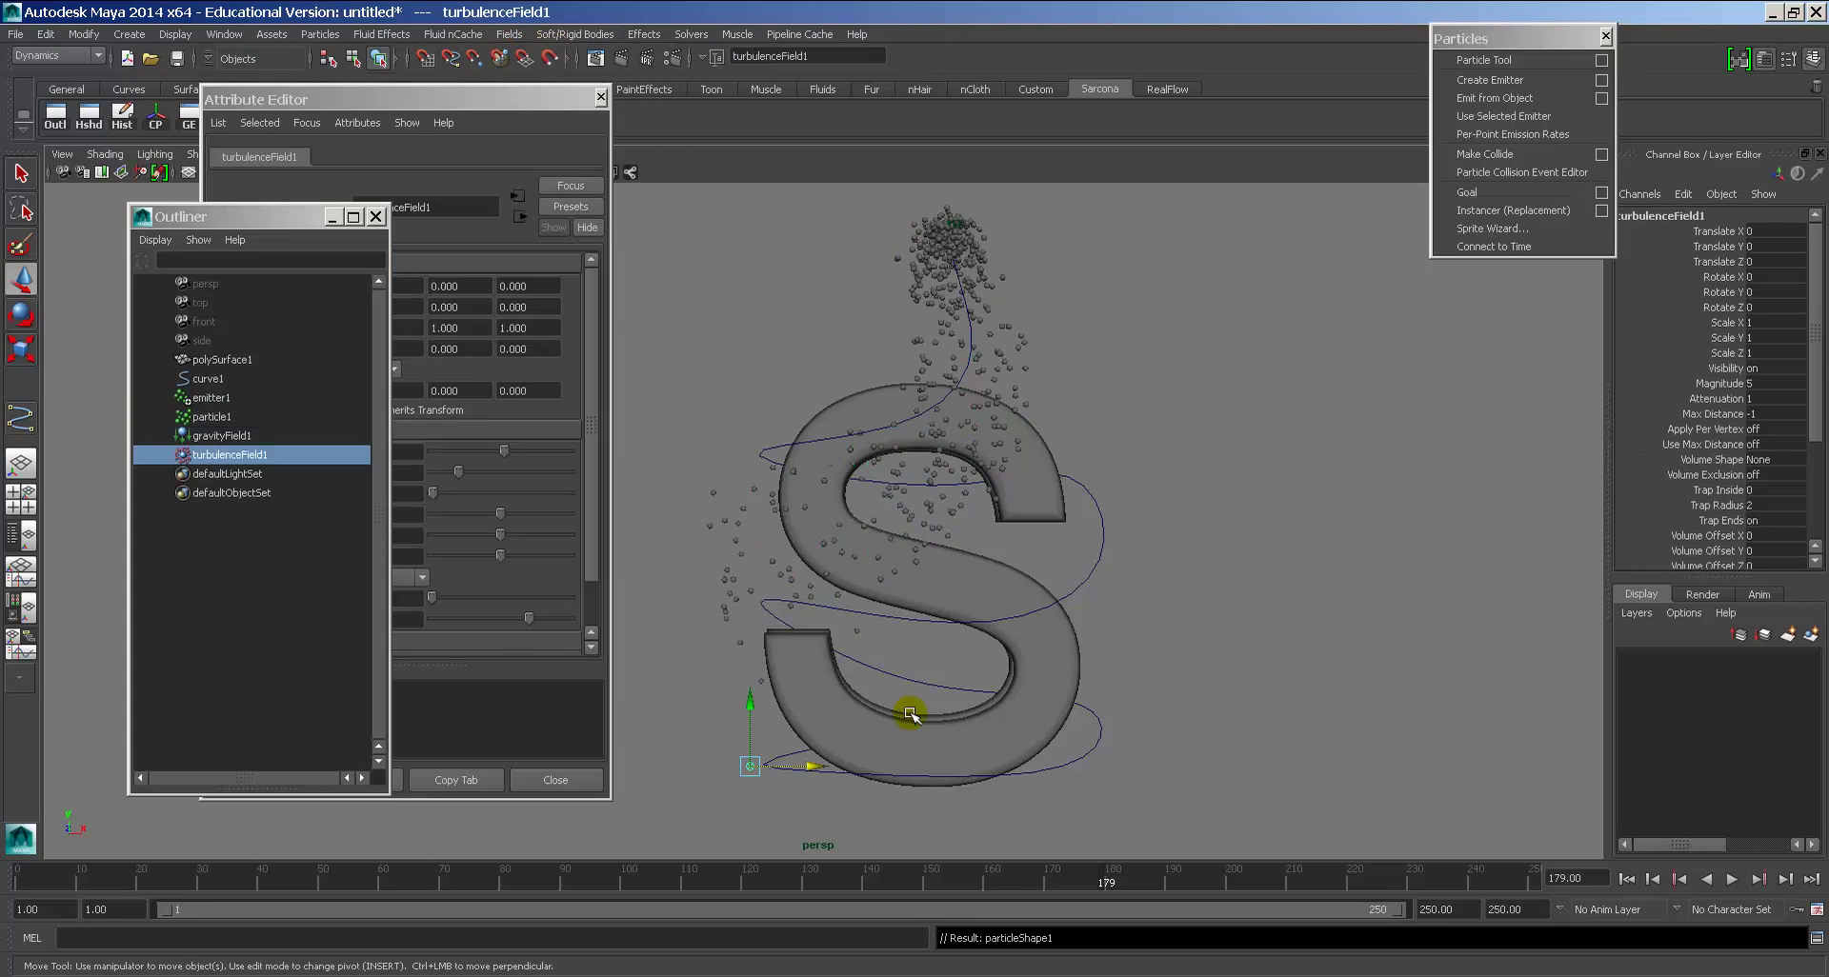
{"action": "left_click_drag", "start_coordinate": [817, 766], "coordinate": [1396, 769]}
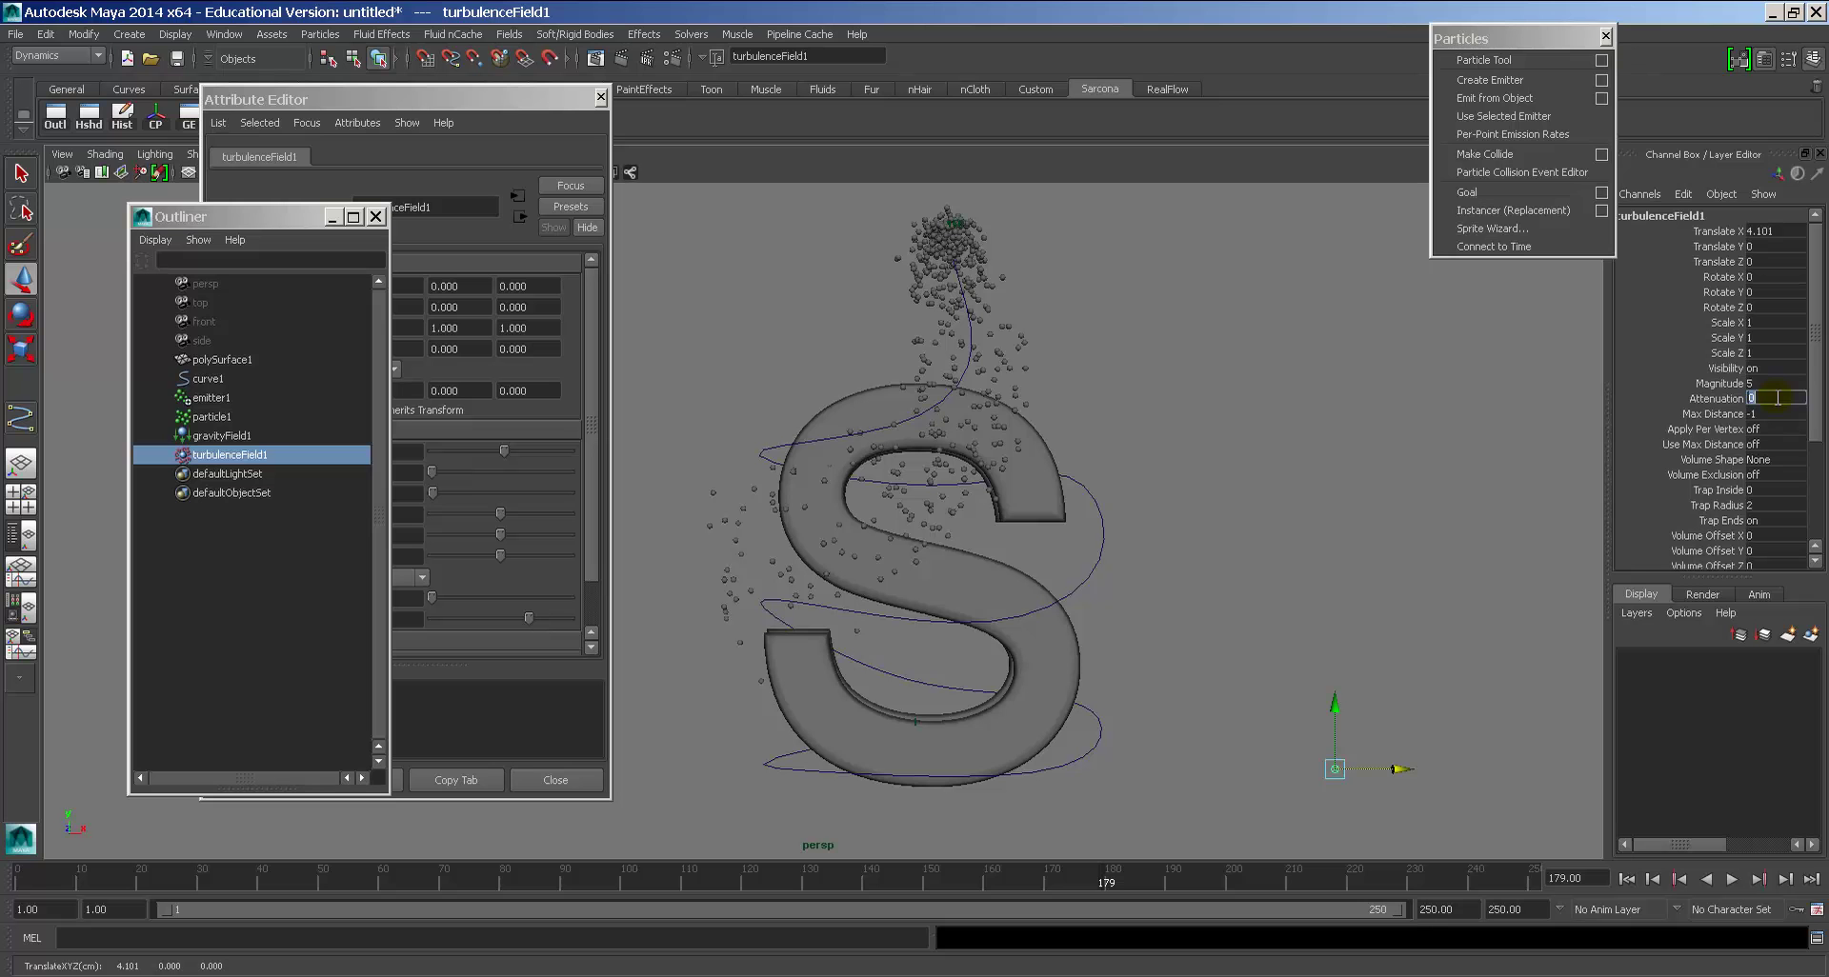
Step: Play the animation from frame 1 to frame 80 to check how the turbulence scatters the particles
{"action": "left_click", "coordinate": [1625, 878]}
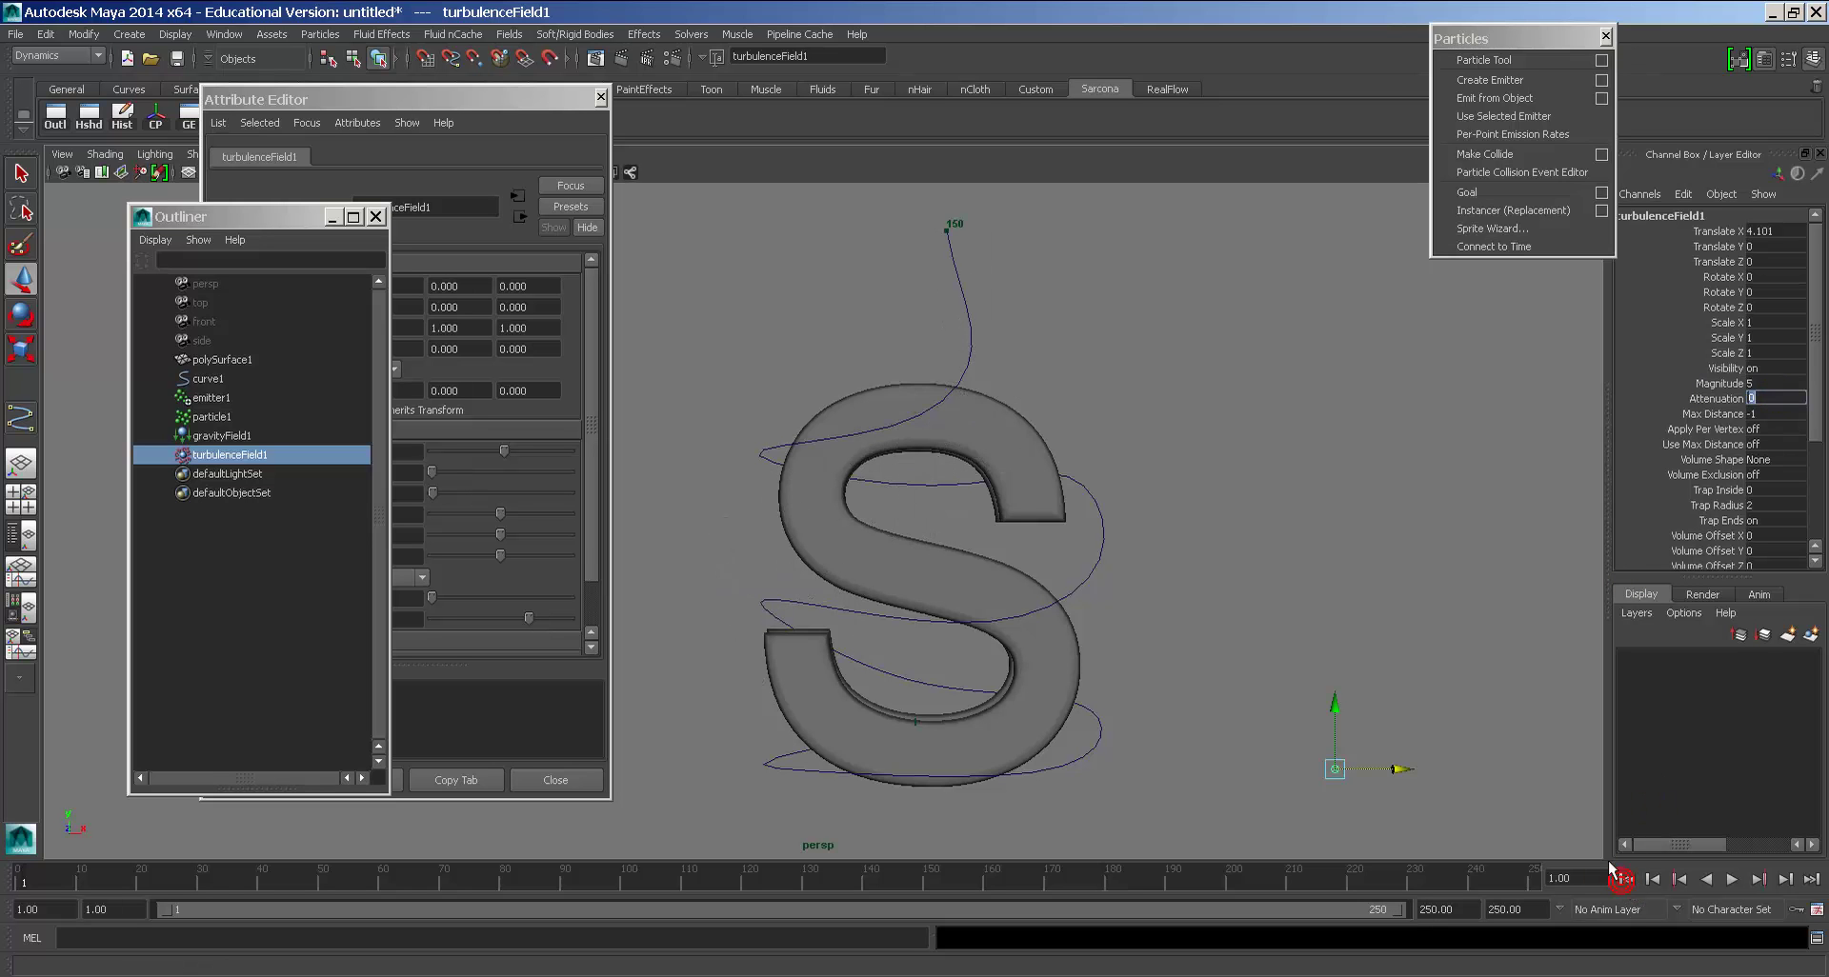
{"action": "key", "text": "alt+v"}
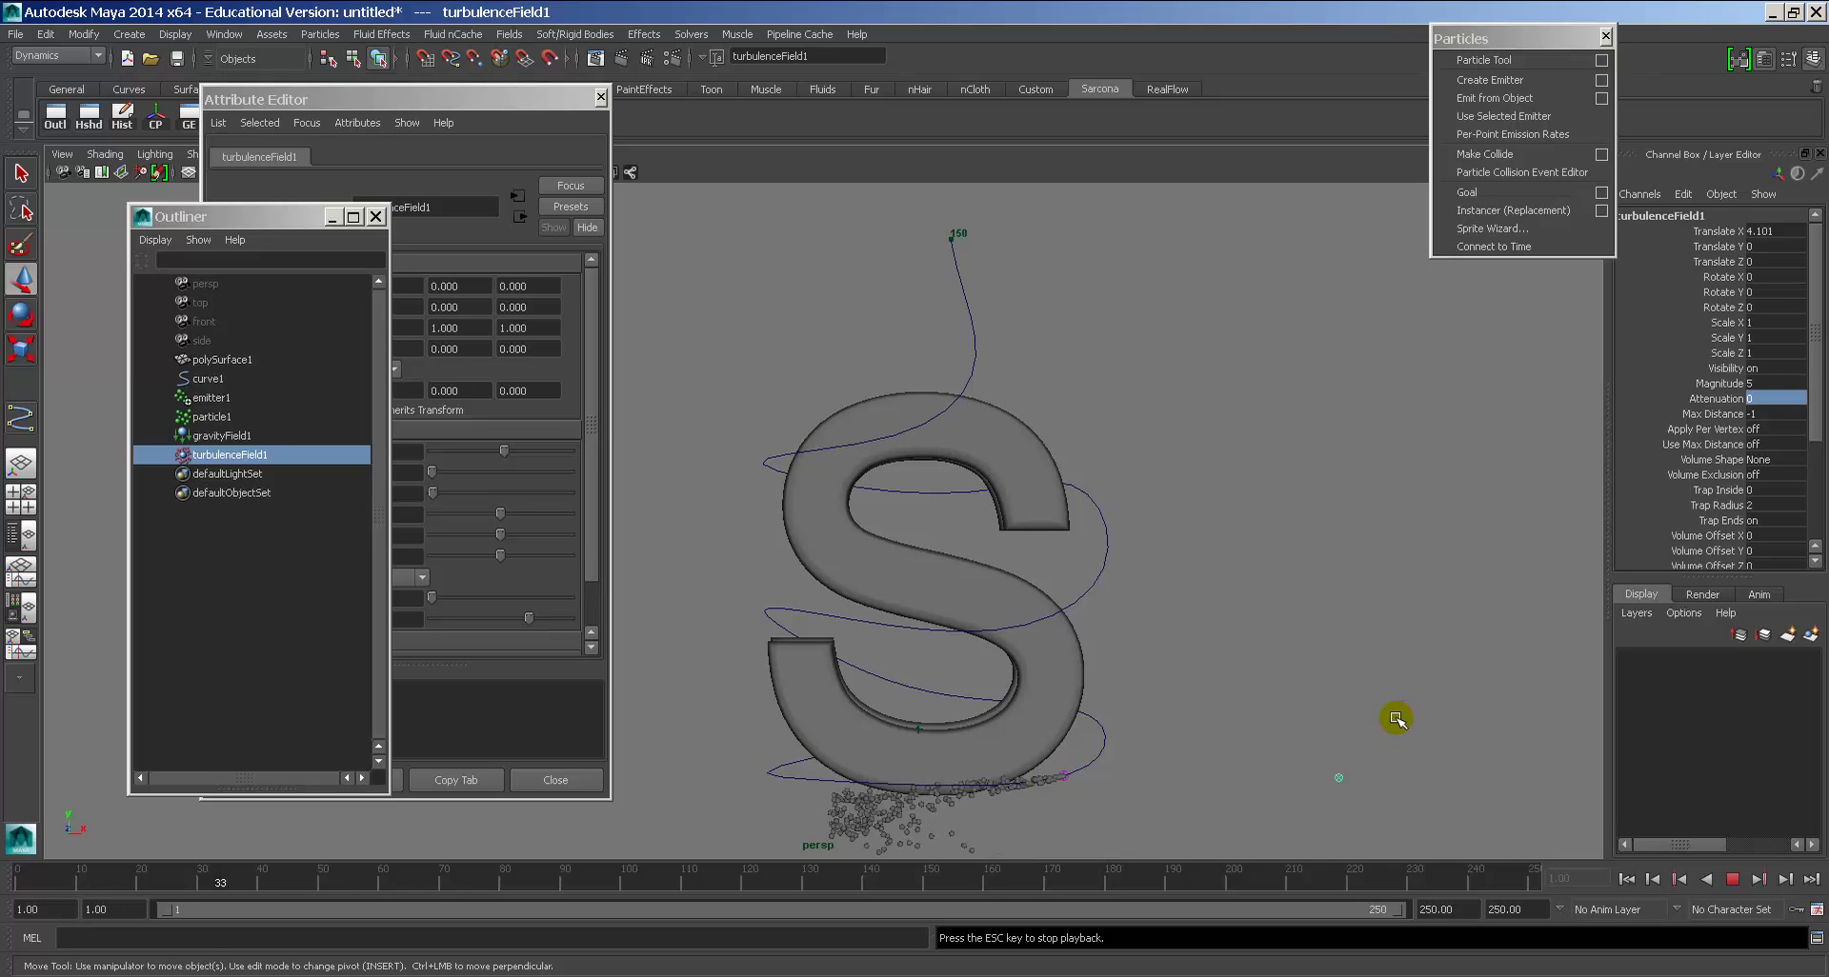
{"action": "key", "text": "Escape"}
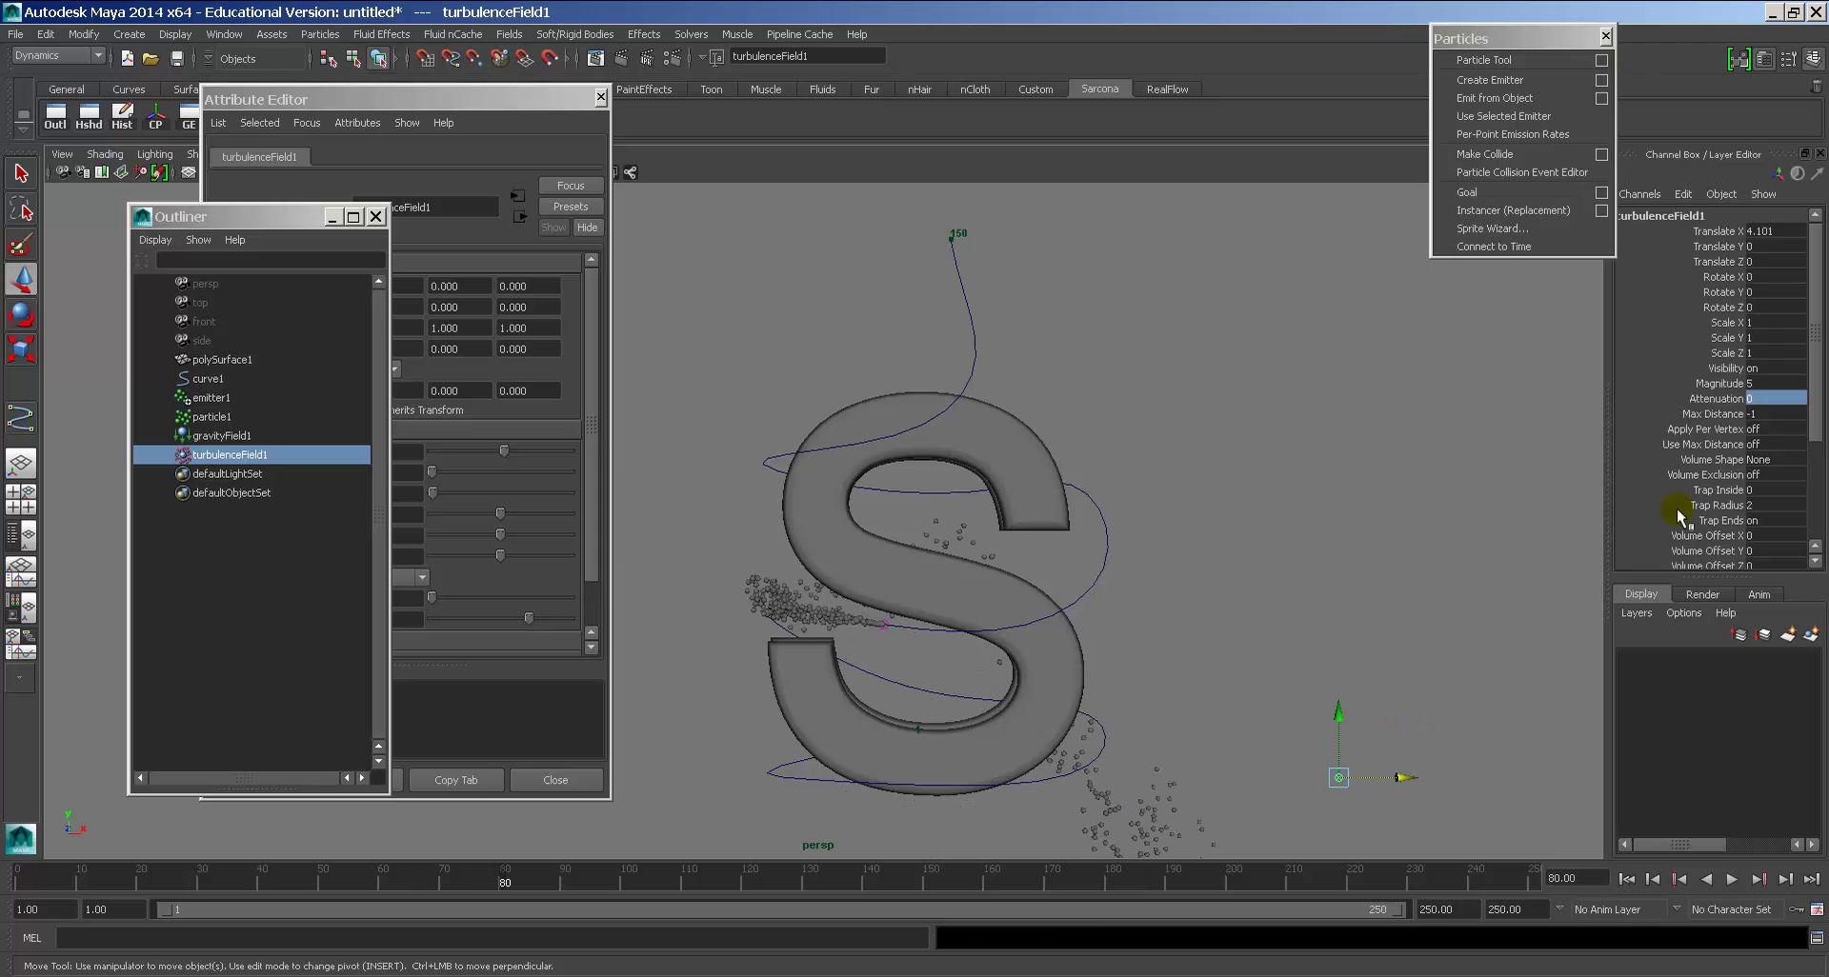
Step: Set the turbulence field's Magnitude to 1 and replay the animation to frame 154 to examine the particle trail
{"action": "left_click", "coordinate": [1768, 382]}
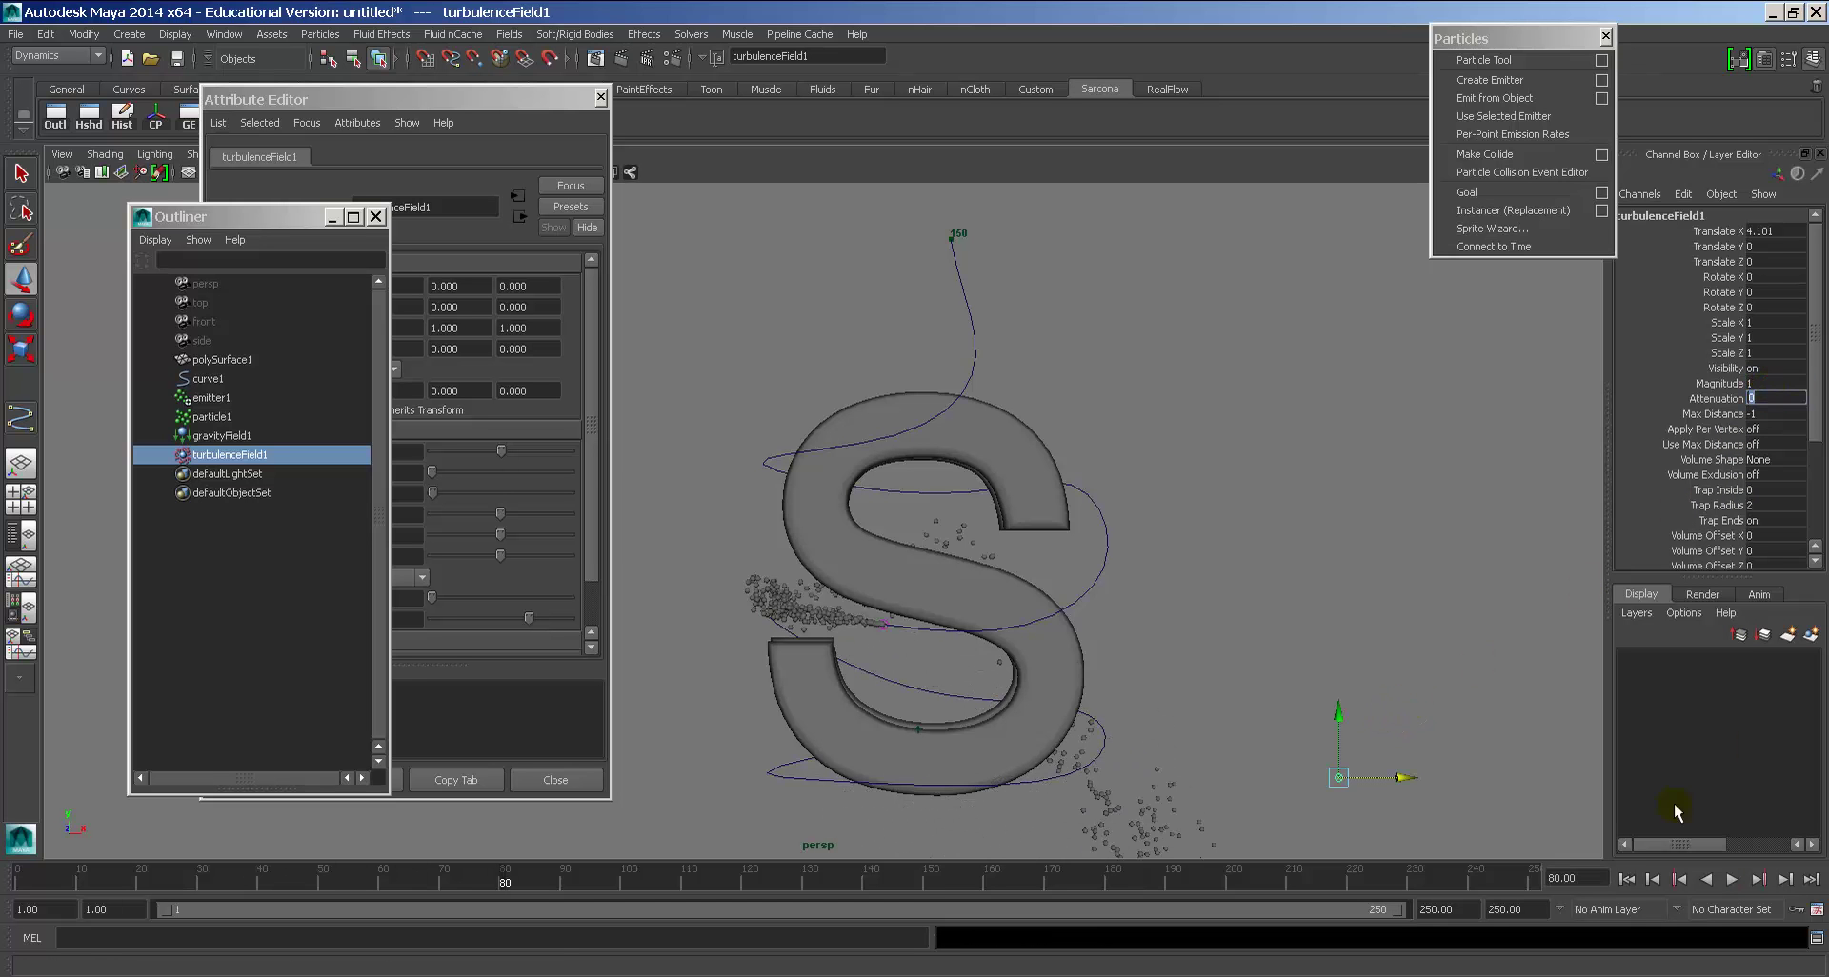
{"action": "left_click", "coordinate": [1626, 878]}
{"action": "right_click_drag", "start_coordinate": [1408, 735], "coordinate": [1279, 655], "text": "alt"}
{"action": "key", "text": "alt+v"}
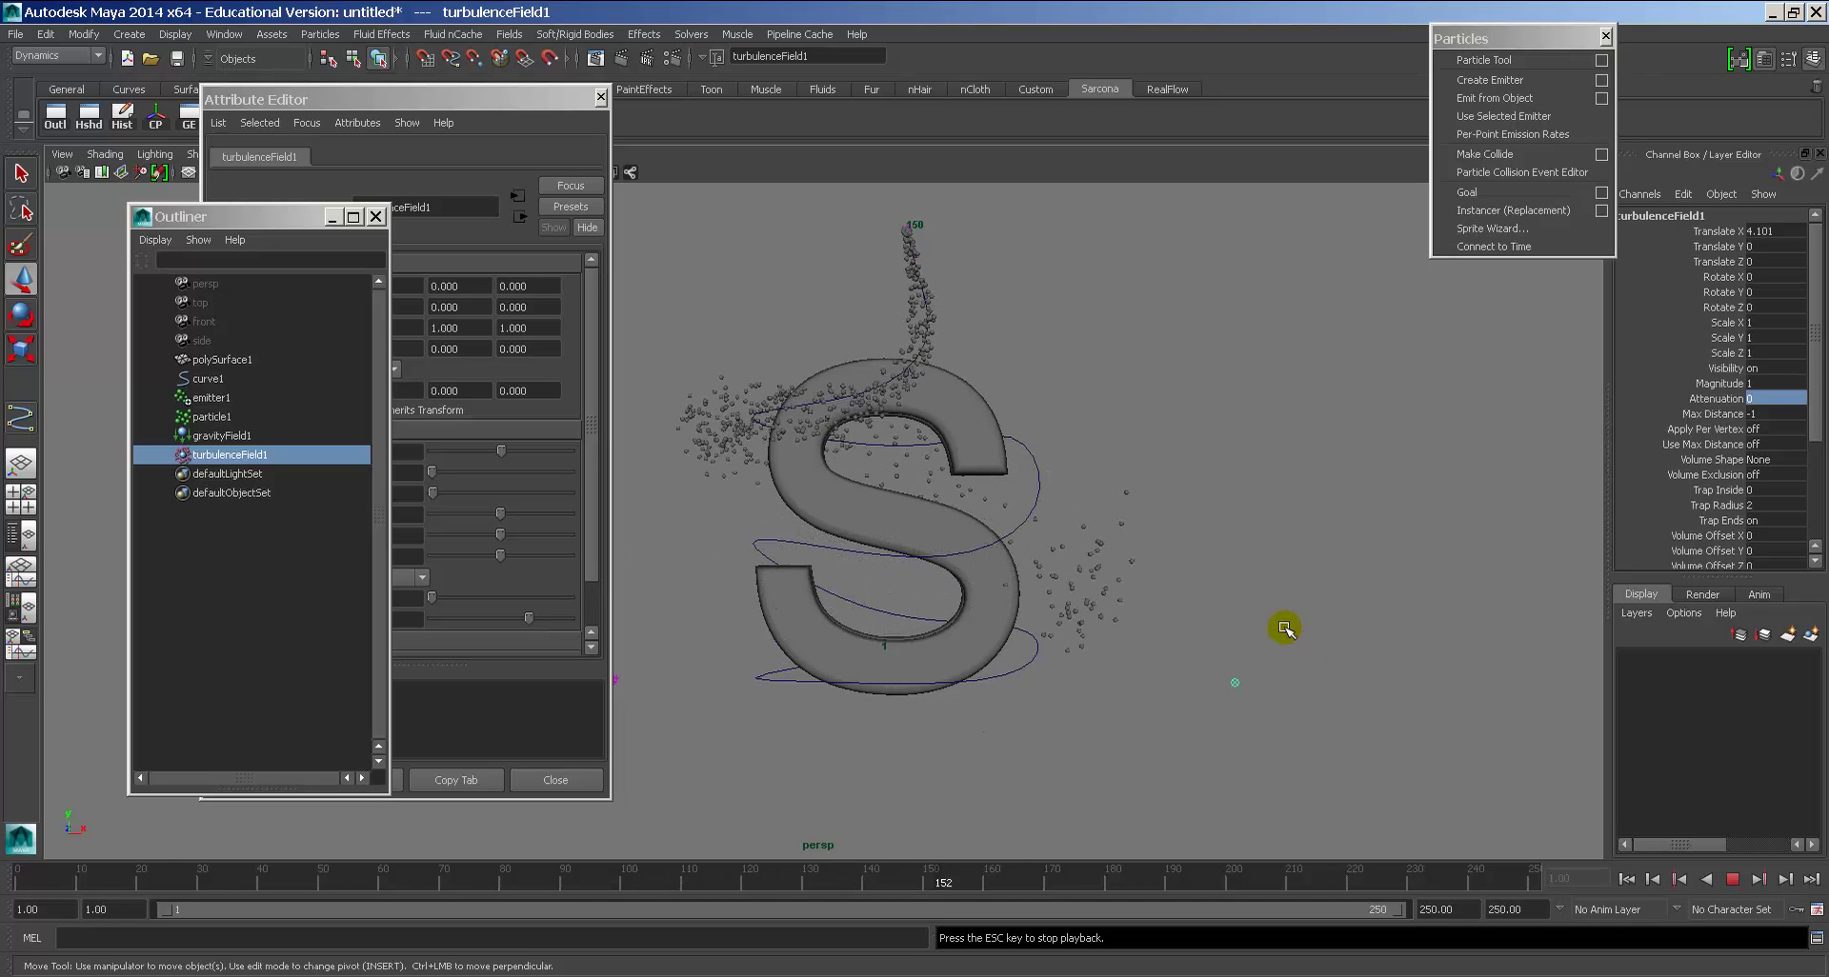
{"action": "key", "text": "Escape"}
{"action": "left_click_drag", "start_coordinate": [1284, 628], "coordinate": [1117, 620], "text": "alt"}
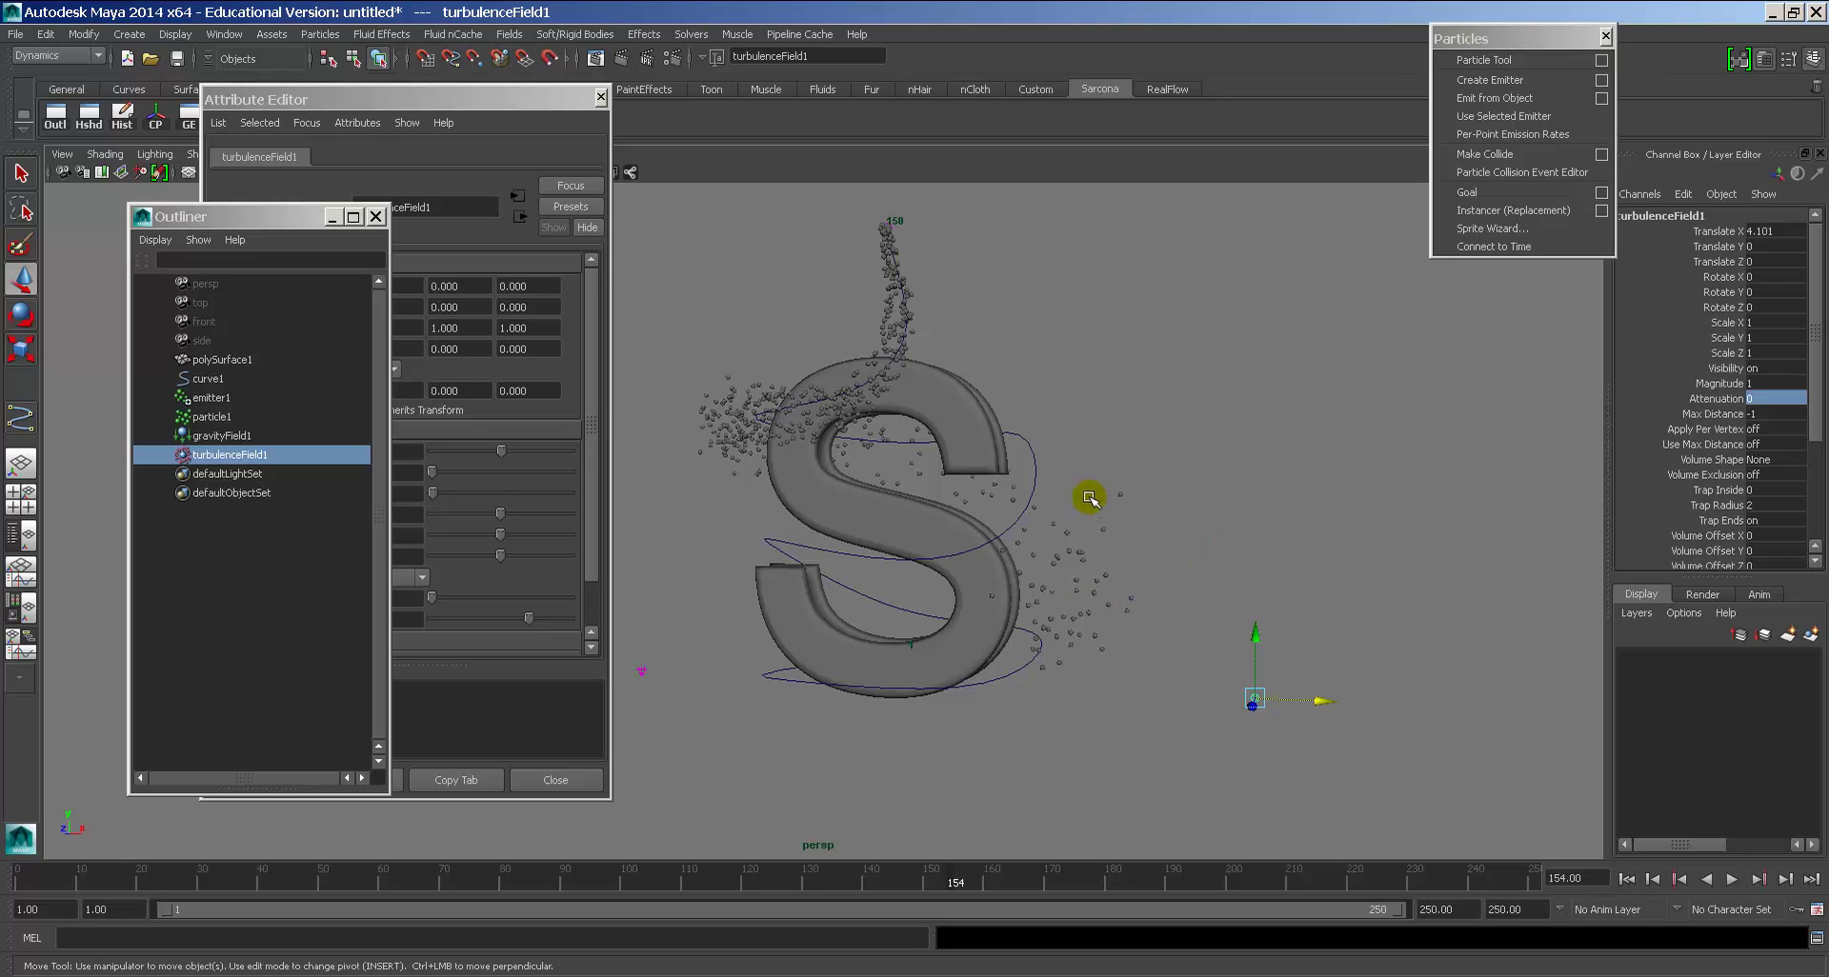
{"action": "left_click_drag", "start_coordinate": [1029, 645], "coordinate": [1134, 683], "text": "alt"}
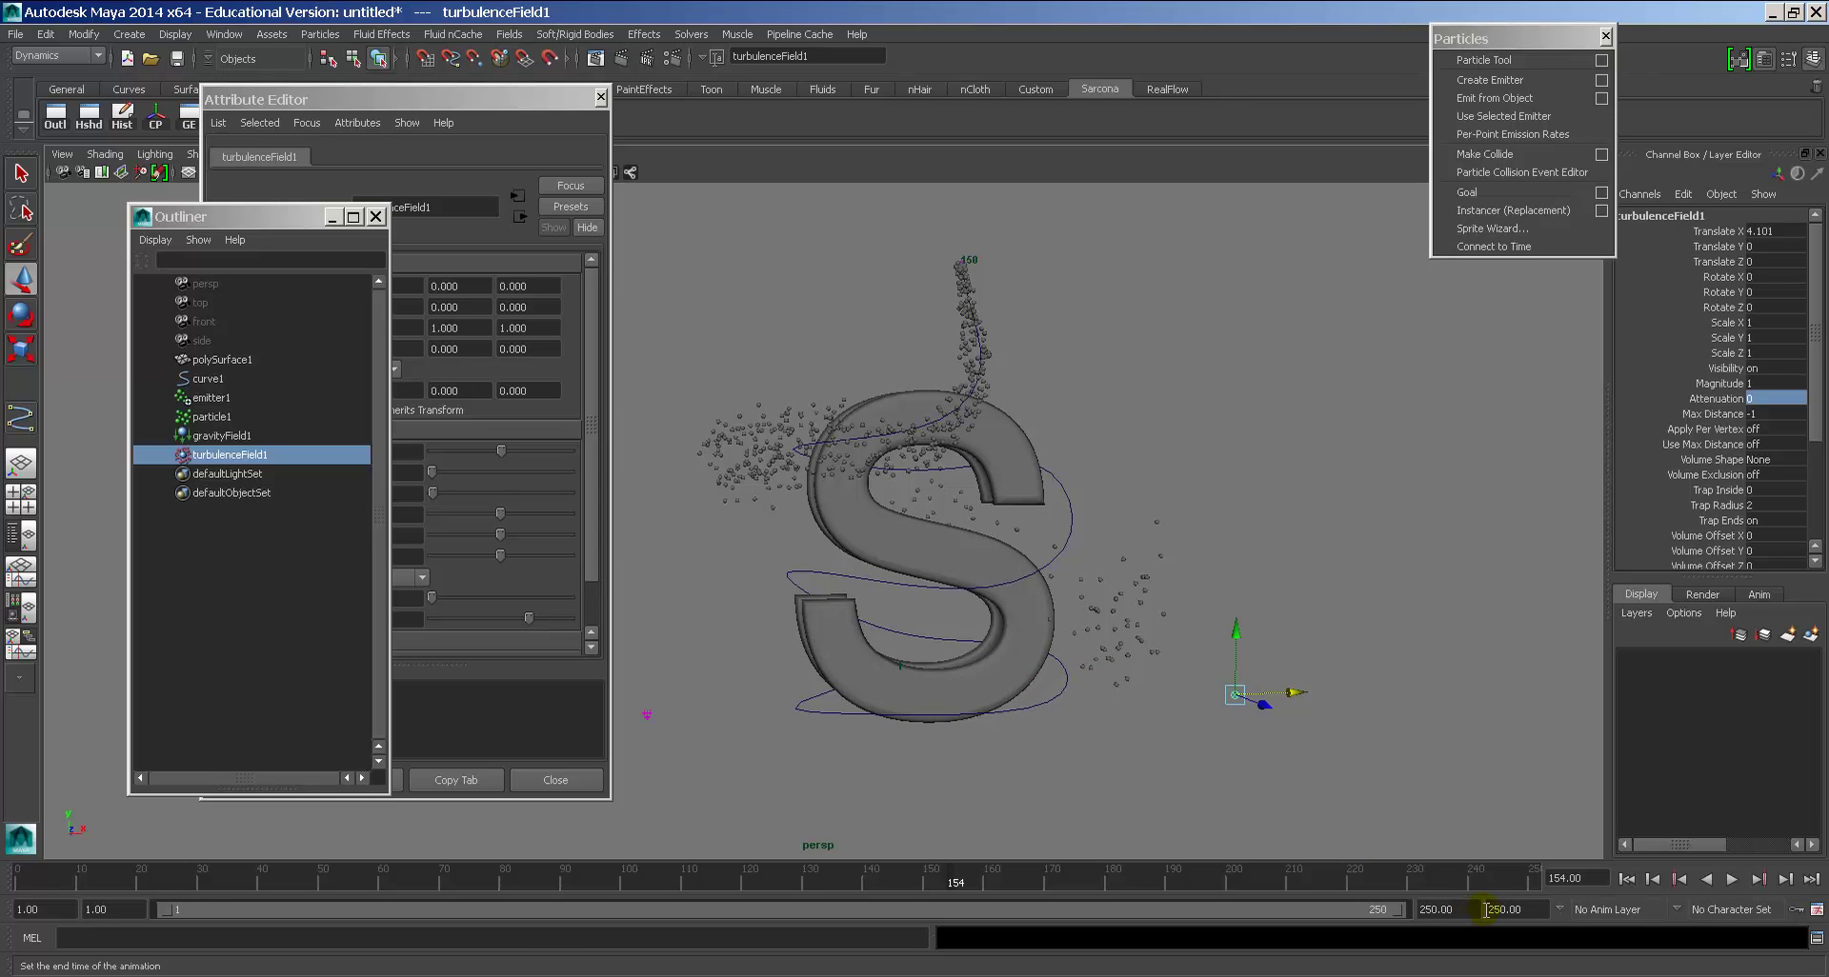
Step: Set the playback range's end frame to 200 and replay the animation to frame 45, viewing the trail from several angles
{"action": "left_click_drag", "start_coordinate": [1464, 909], "coordinate": [1314, 910]}
{"action": "type", "text": "200"}
{"action": "key", "text": "Return"}
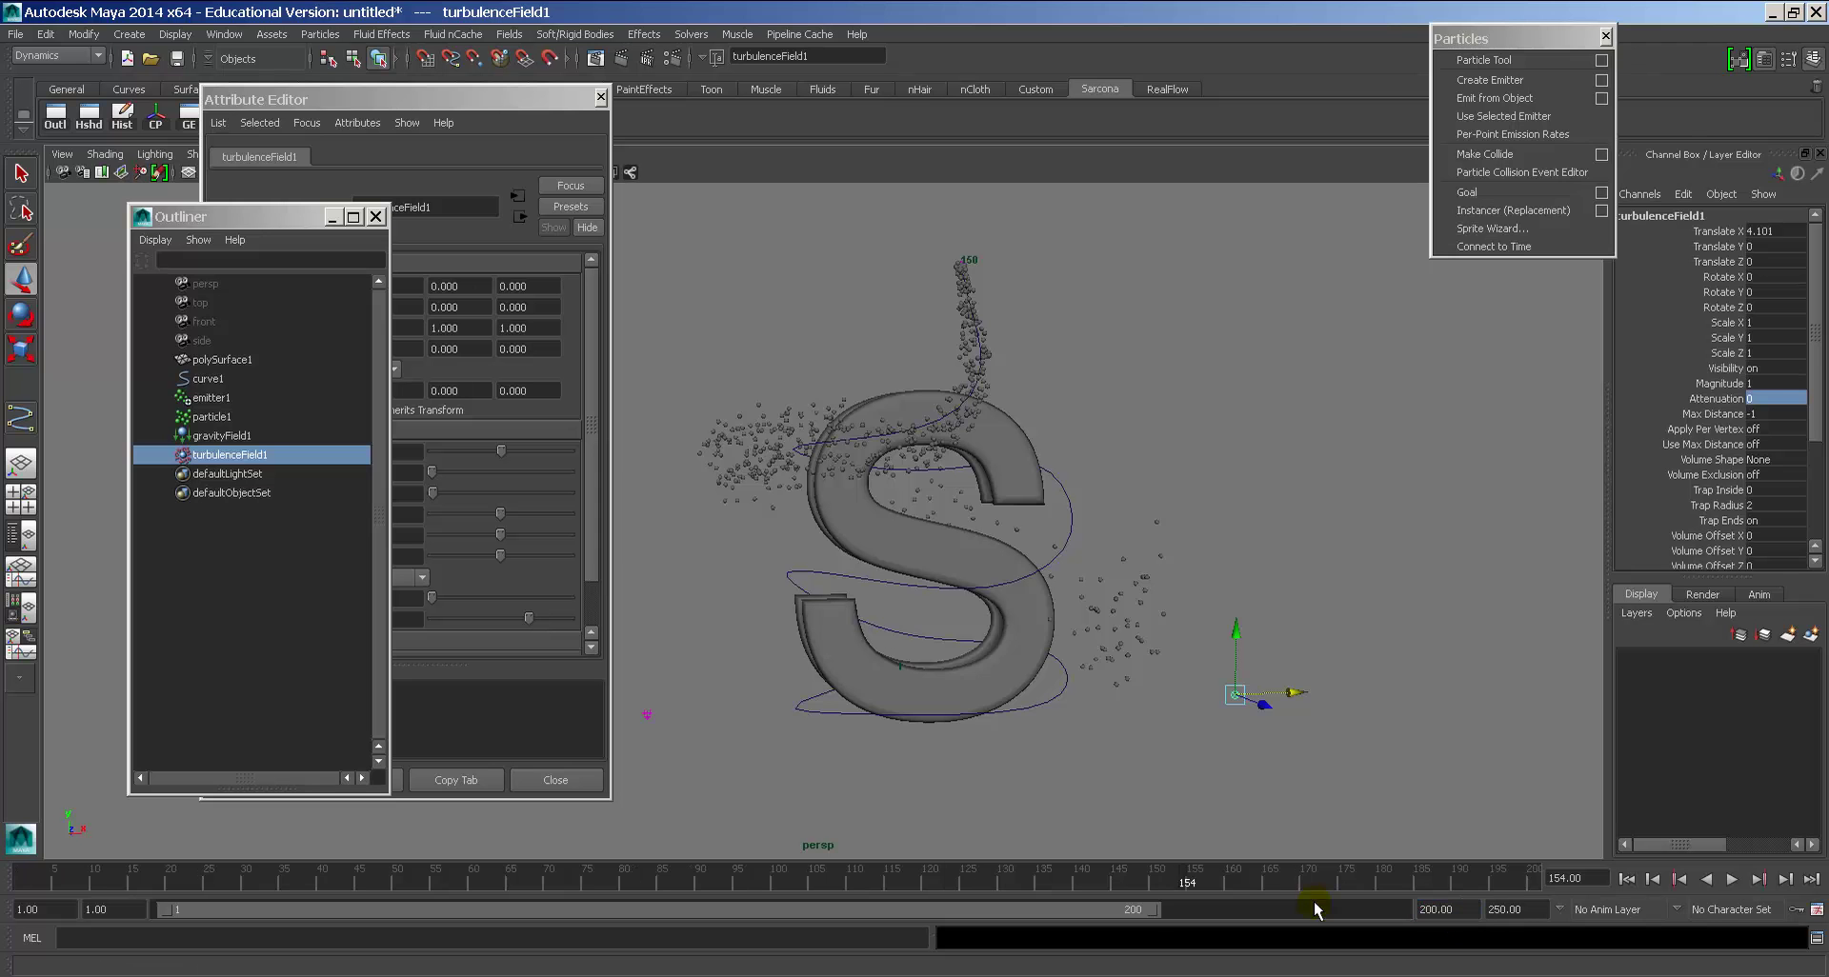
{"action": "key", "text": "alt+v"}
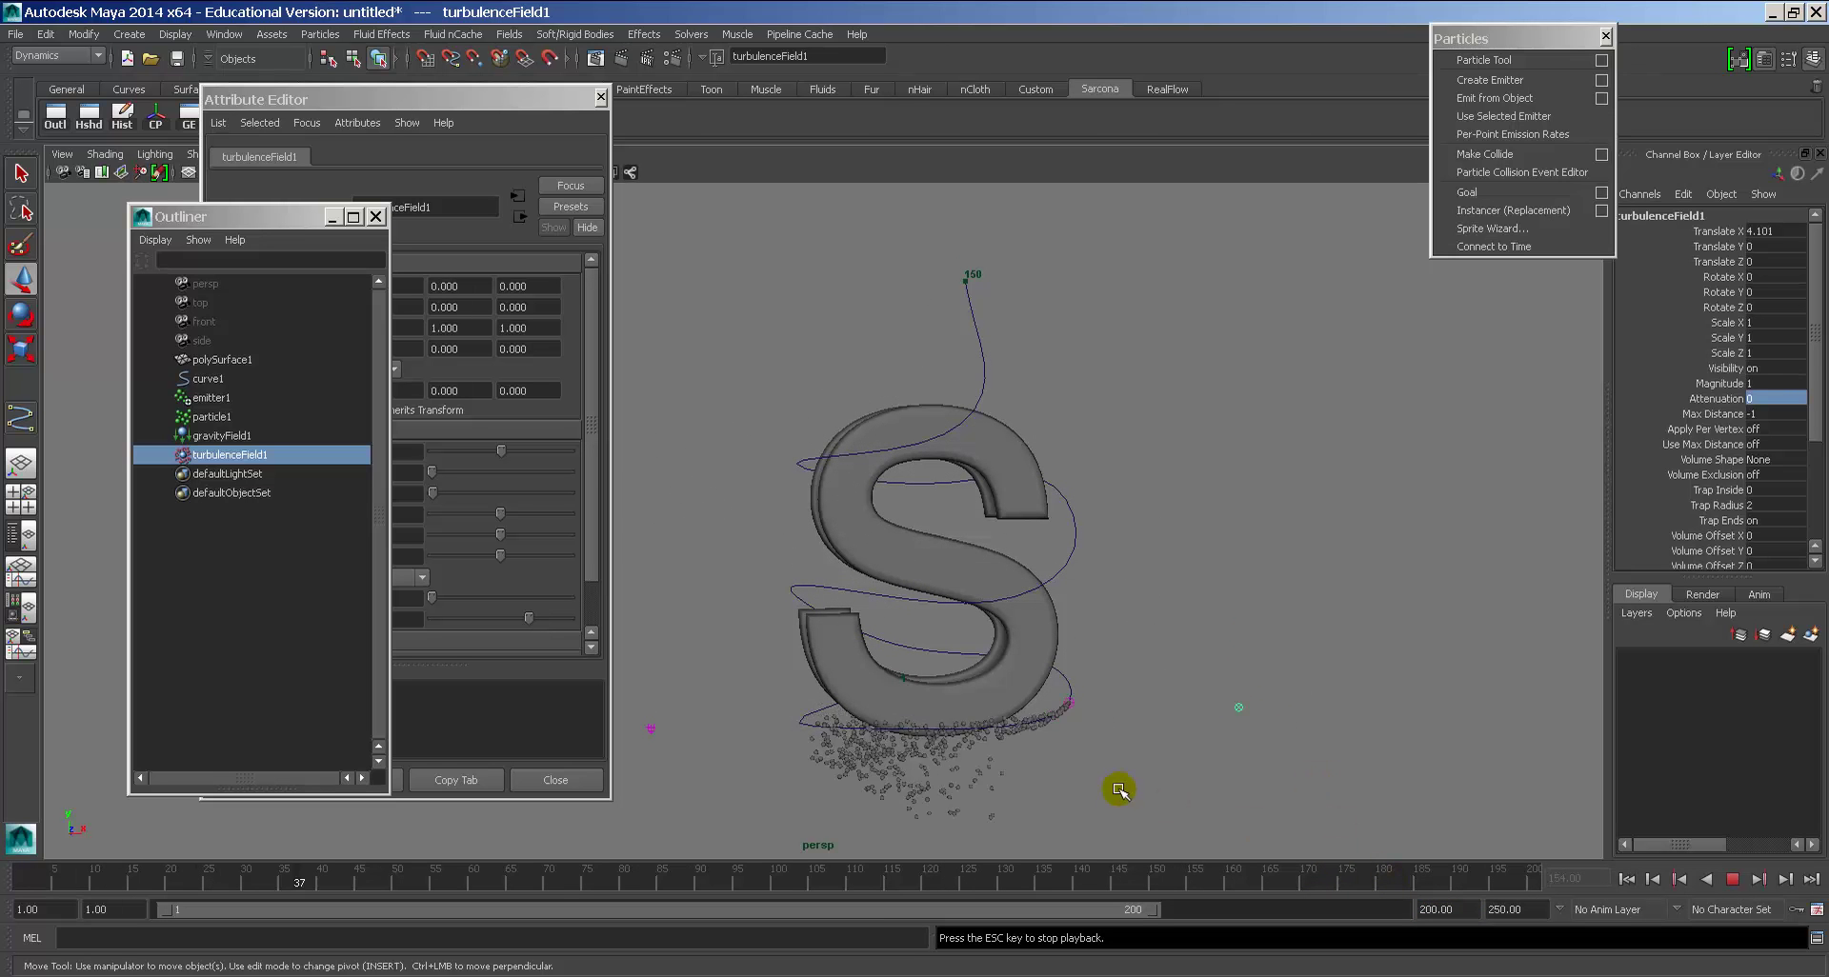
{"action": "key", "text": "Escape"}
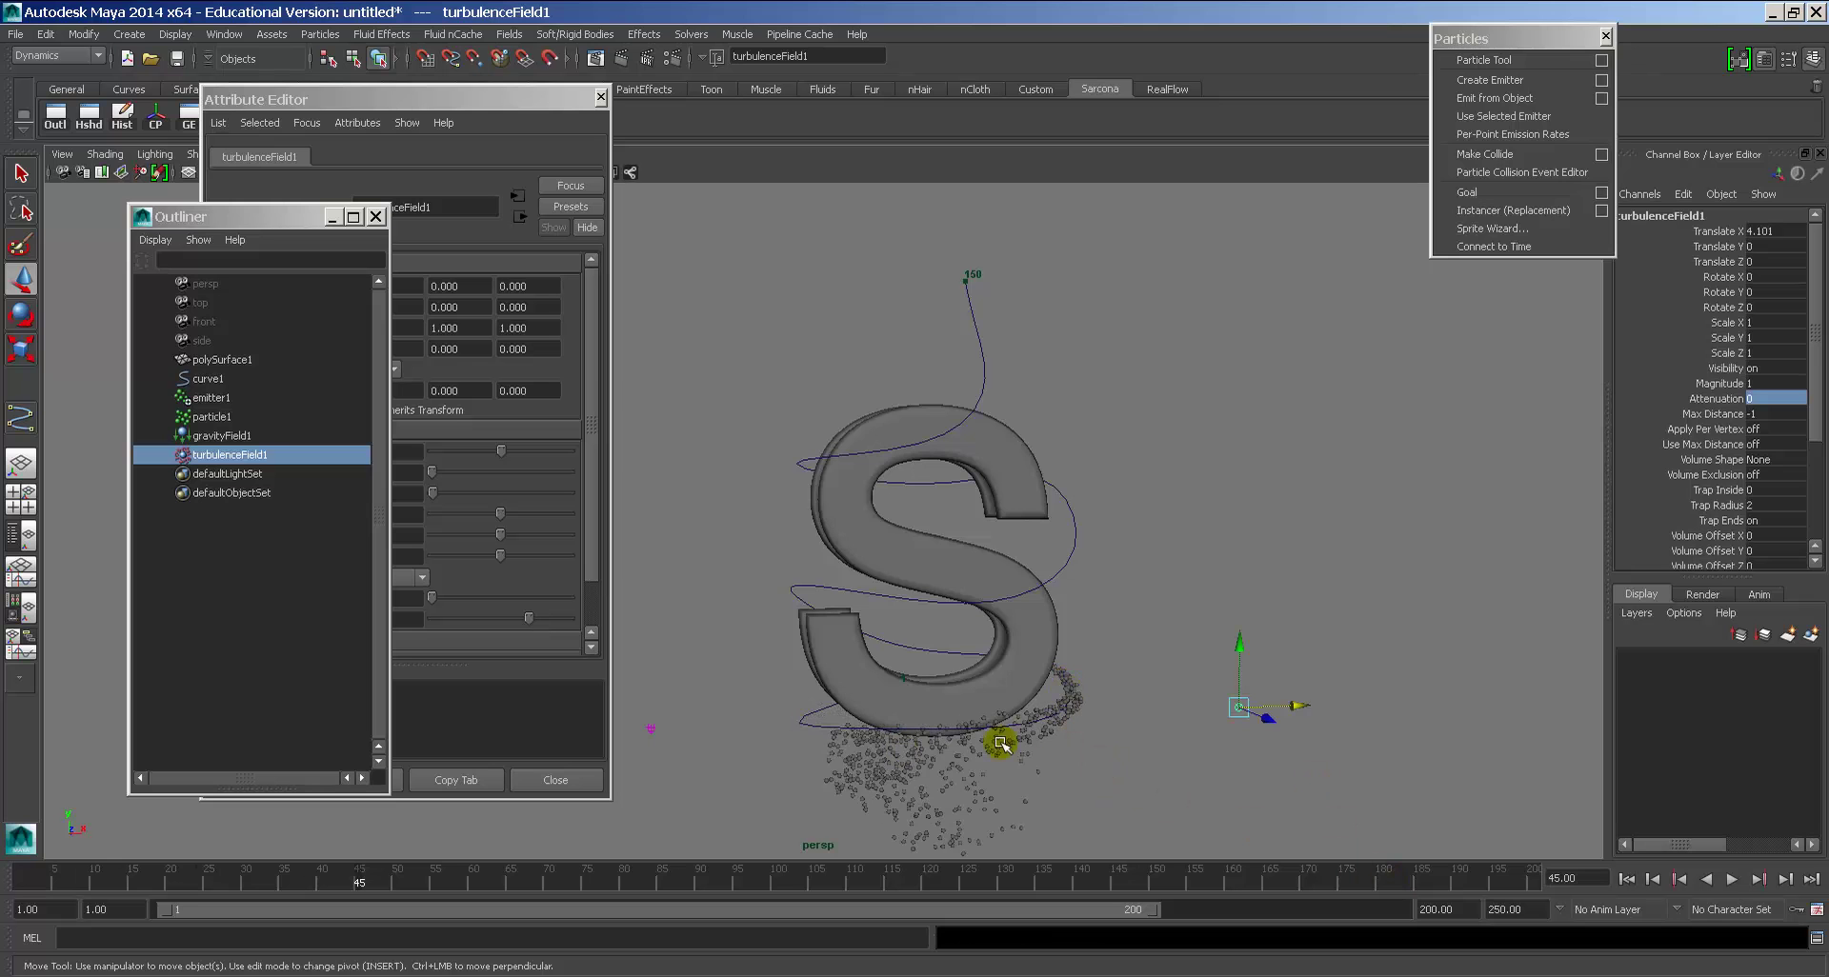
{"action": "left_click_drag", "start_coordinate": [1083, 719], "coordinate": [838, 707], "text": "alt"}
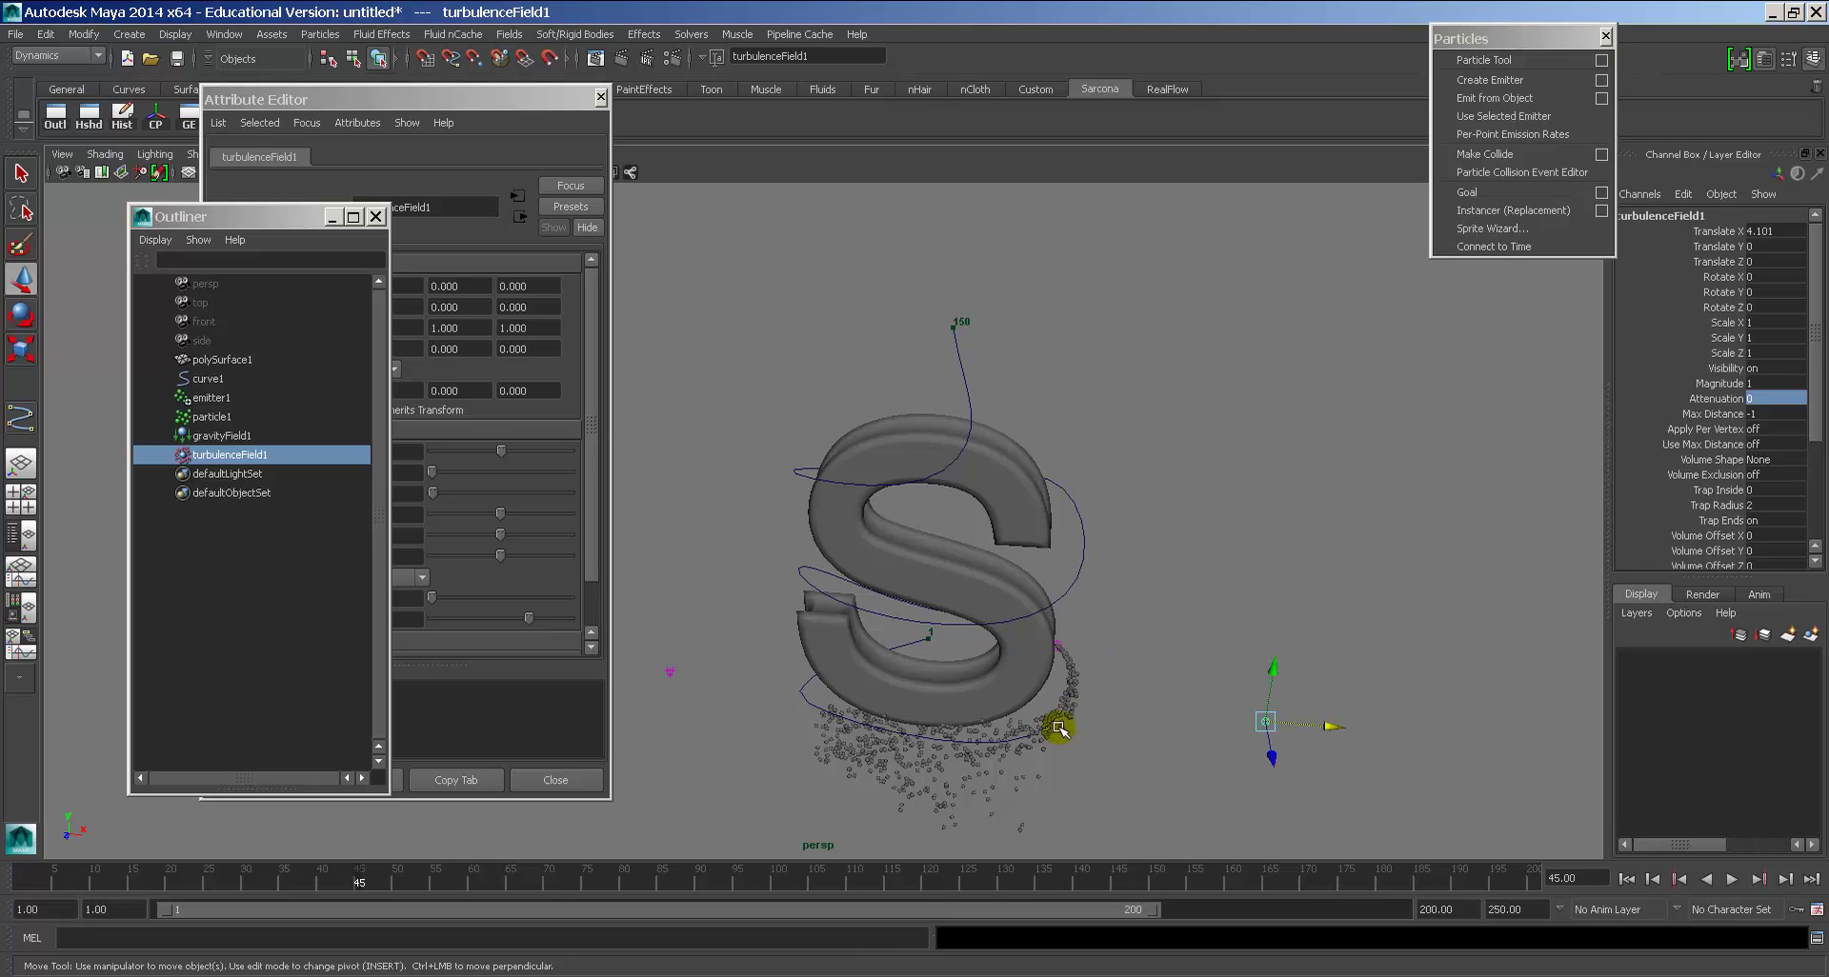
{"action": "left_click_drag", "start_coordinate": [1059, 727], "coordinate": [1067, 652], "text": "alt"}
Step: Select the particles, set particleShape1's Inherit Factor to 1 and replay the animation to frame 155
{"action": "left_click", "coordinate": [965, 758]}
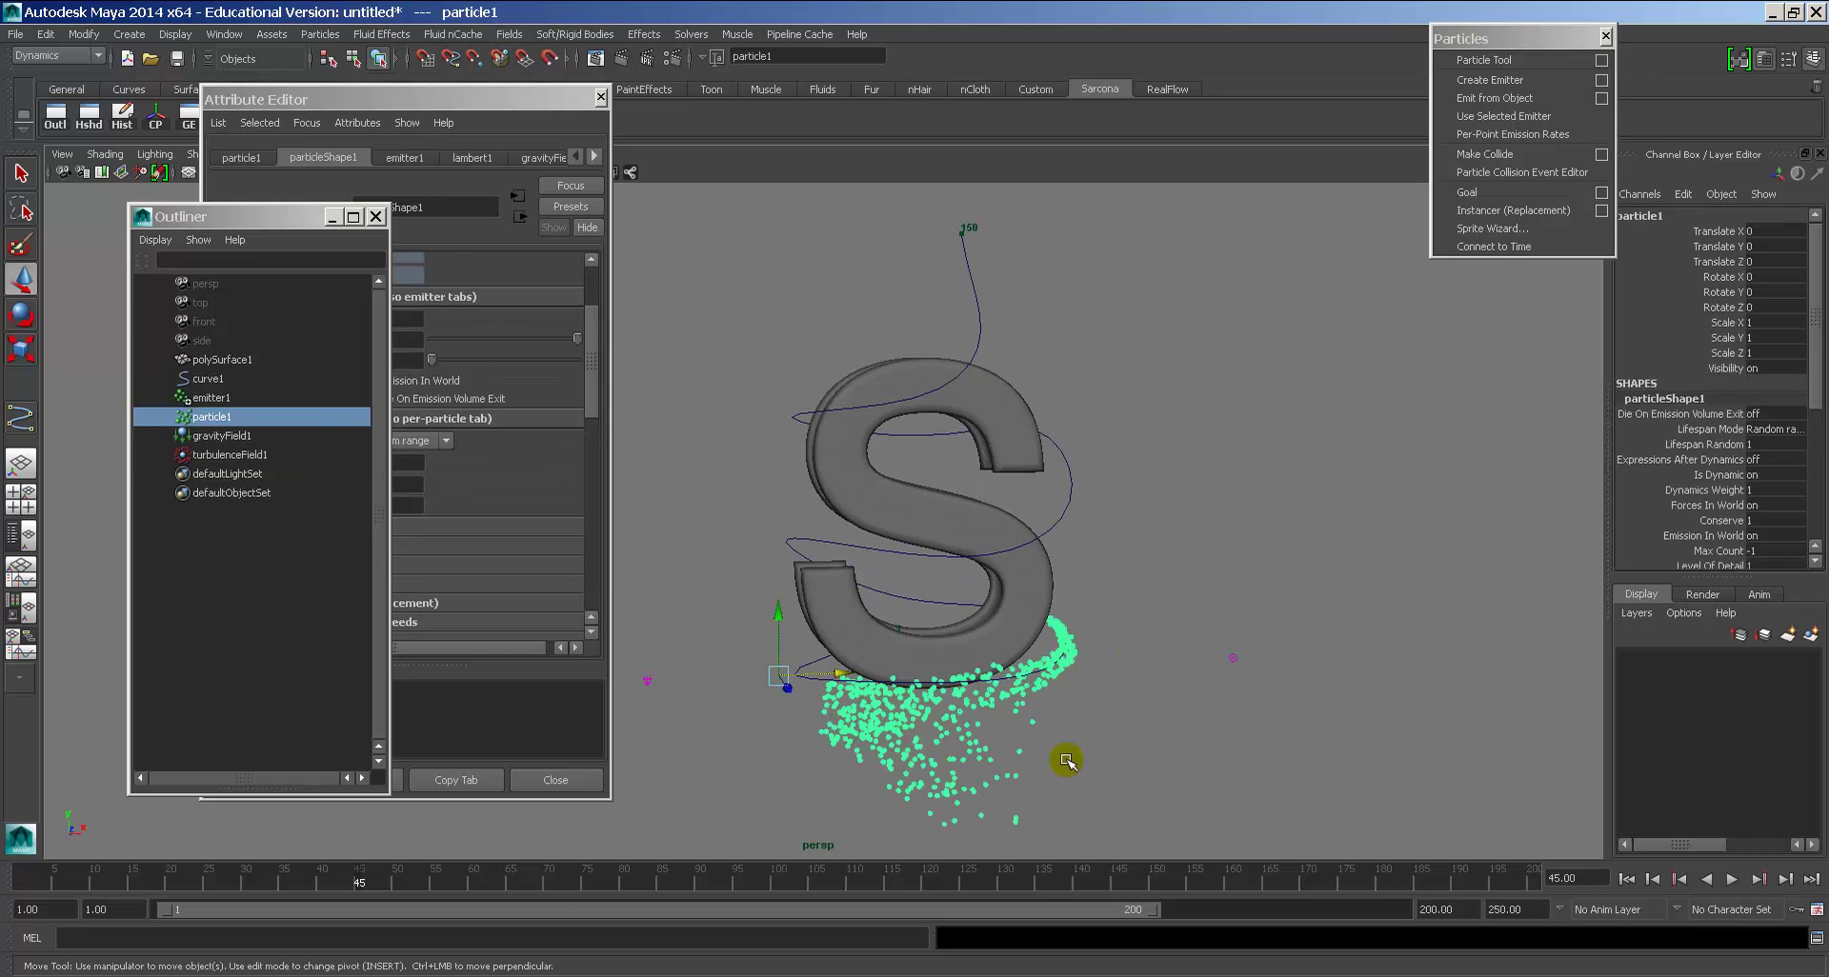
{"action": "left_click", "coordinate": [591, 369]}
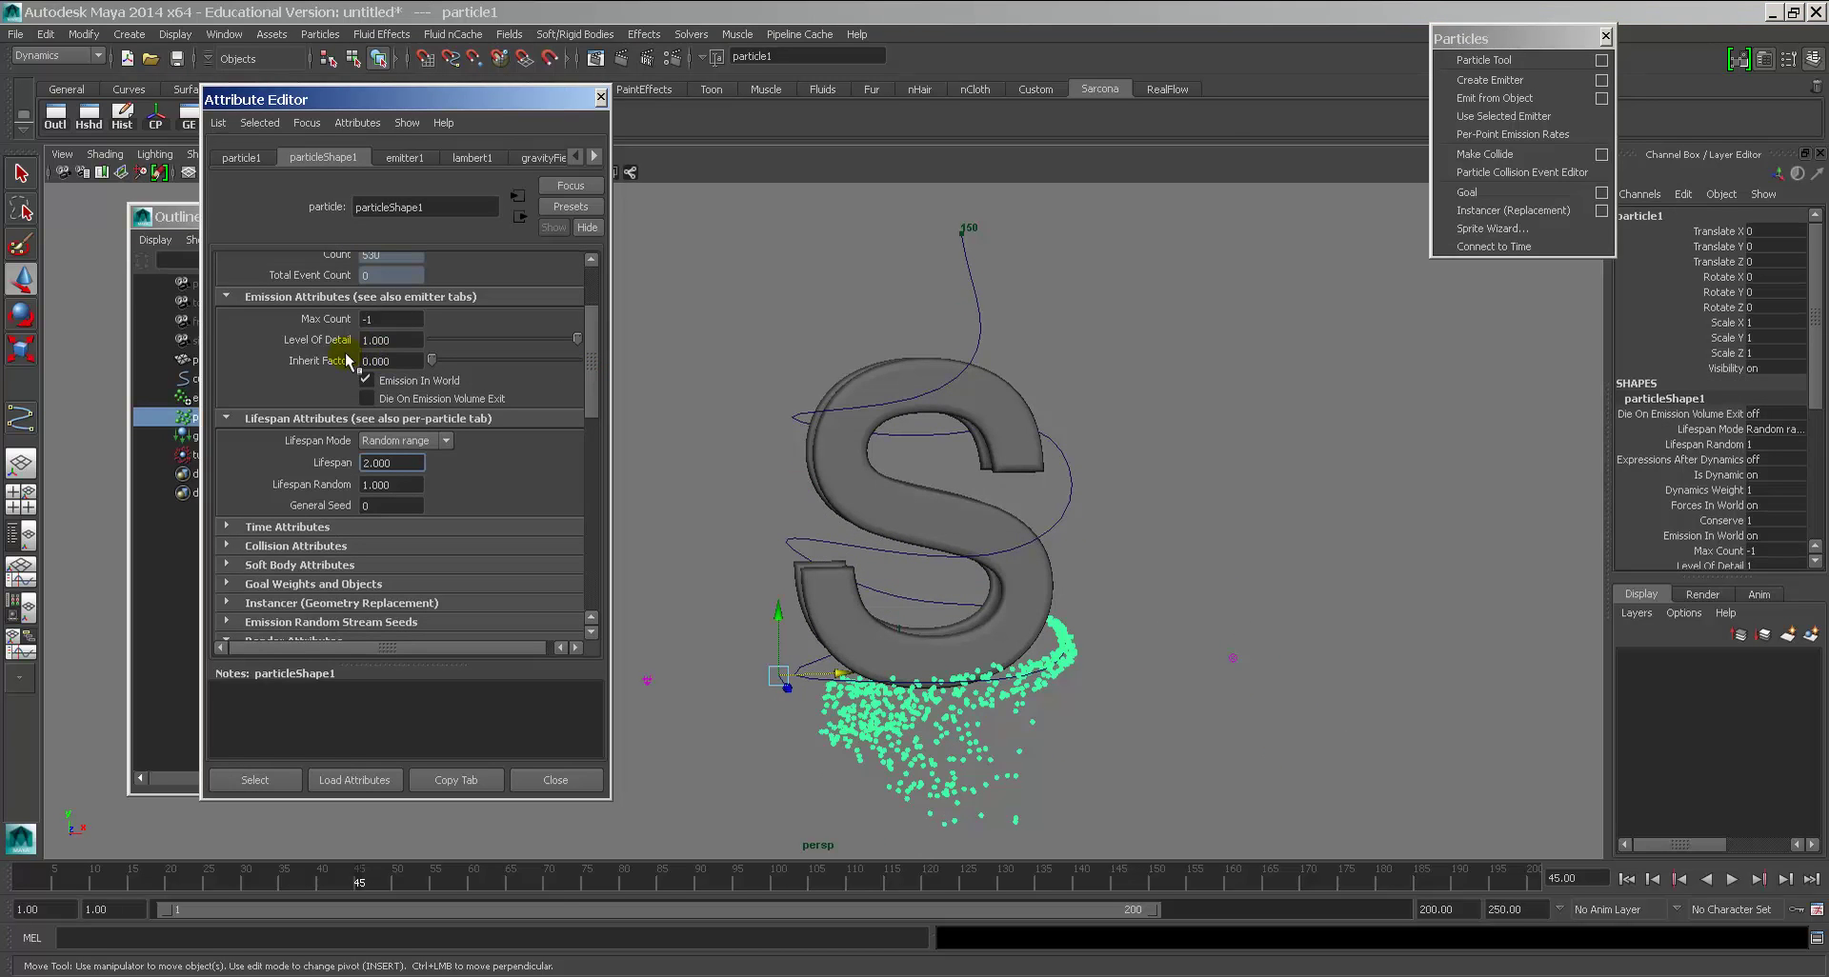
{"action": "double_click", "coordinate": [389, 362]}
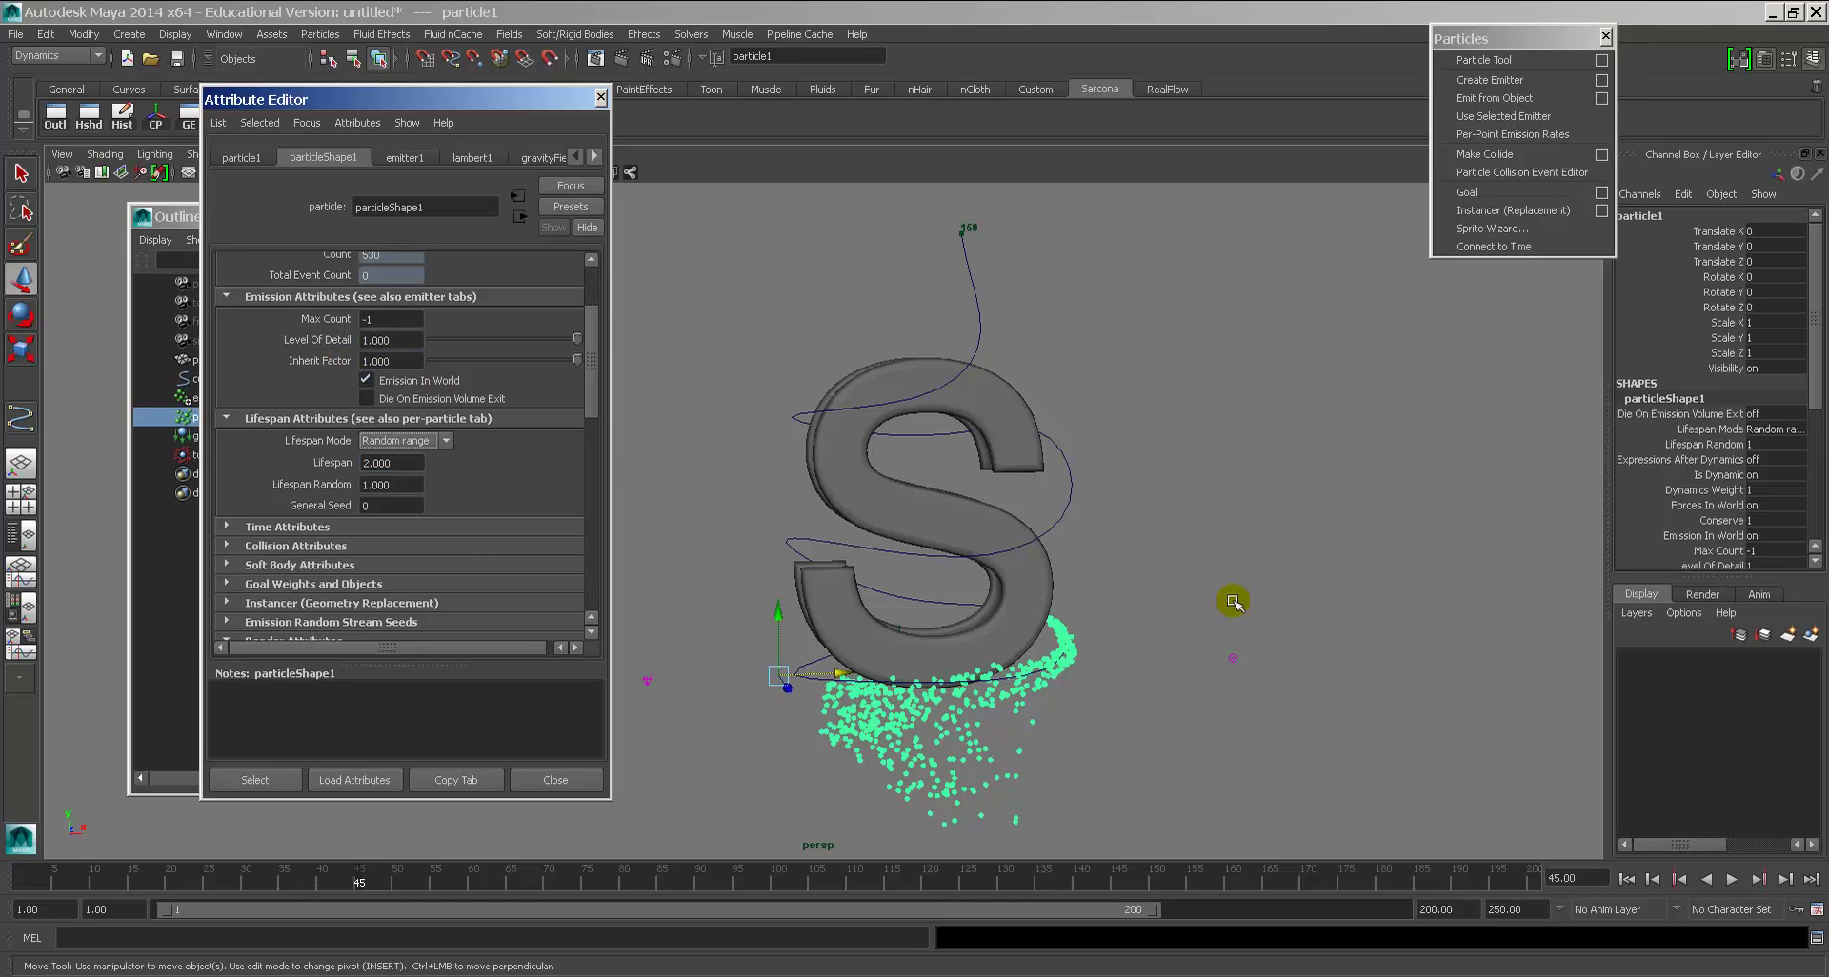
{"action": "left_click", "coordinate": [1629, 881]}
{"action": "middle_click_drag", "start_coordinate": [1364, 721], "coordinate": [1400, 761], "text": "alt"}
{"action": "right_click_drag", "start_coordinate": [1401, 762], "coordinate": [1352, 763], "text": "alt"}
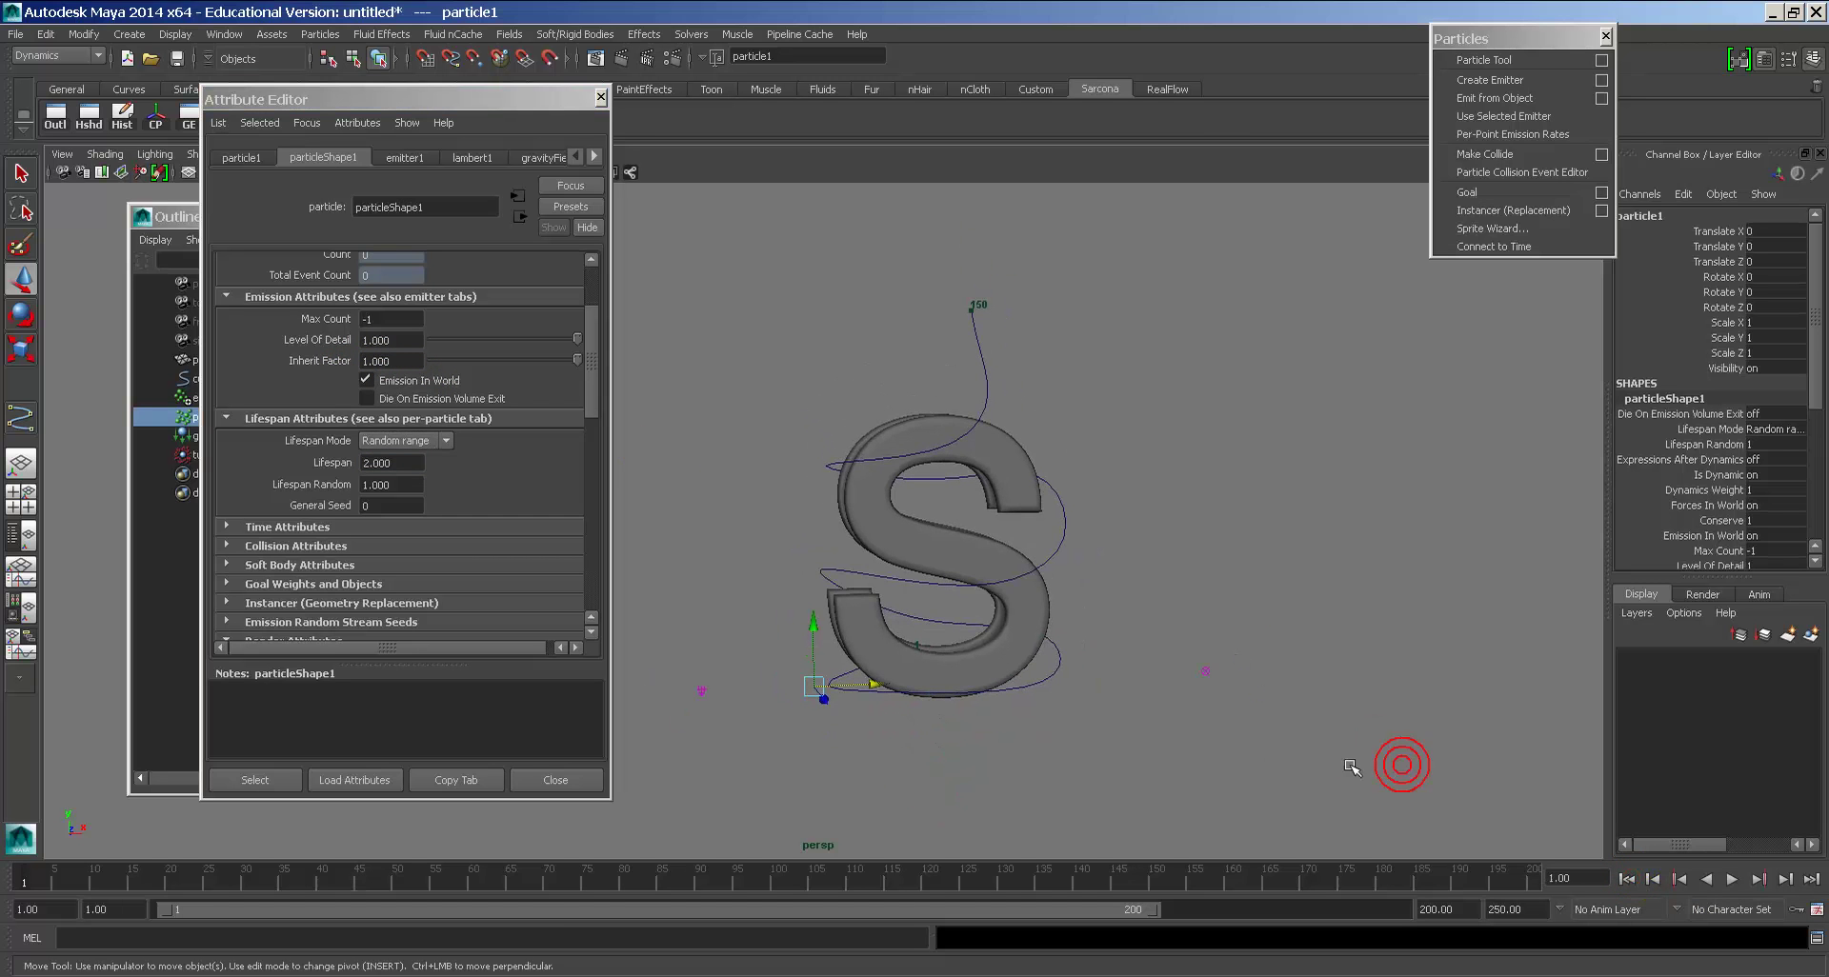
{"action": "key", "text": "alt+v"}
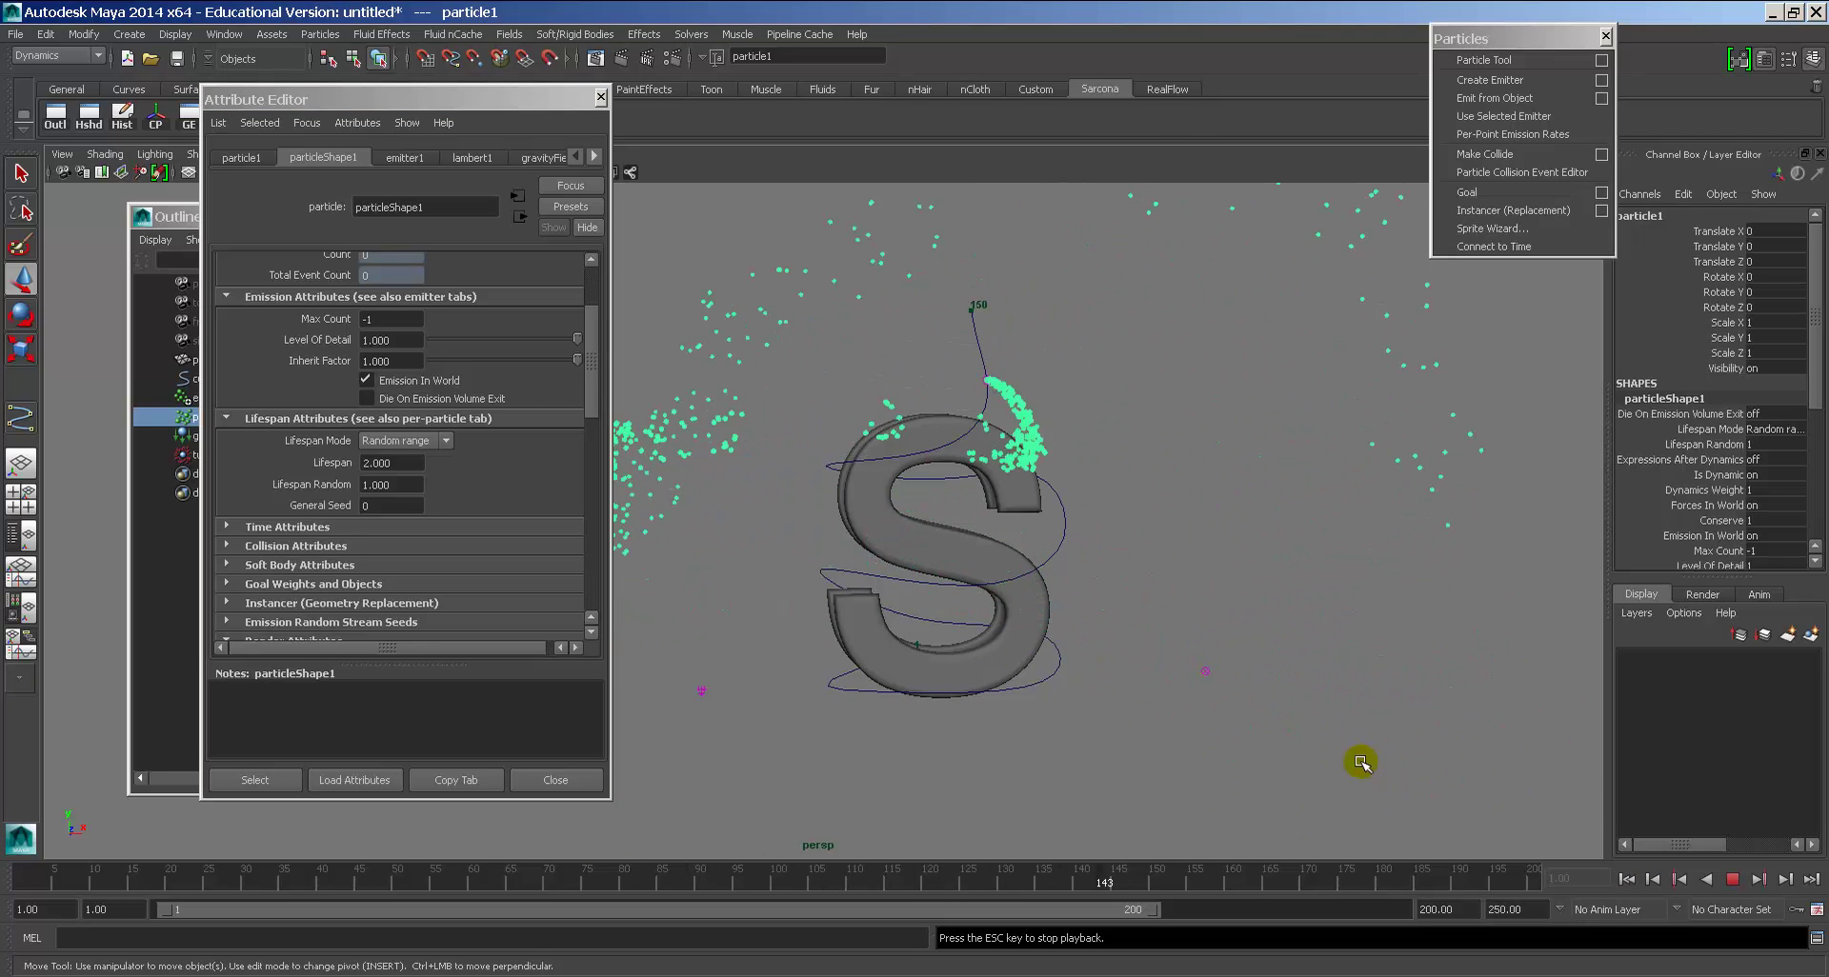
{"action": "key", "text": "alt+v"}
Step: Set particleShape1's Inherit Factor to 0.2 and replay the animation to frame 144 to inspect the trail around the S
{"action": "left_click", "coordinate": [416, 360]}
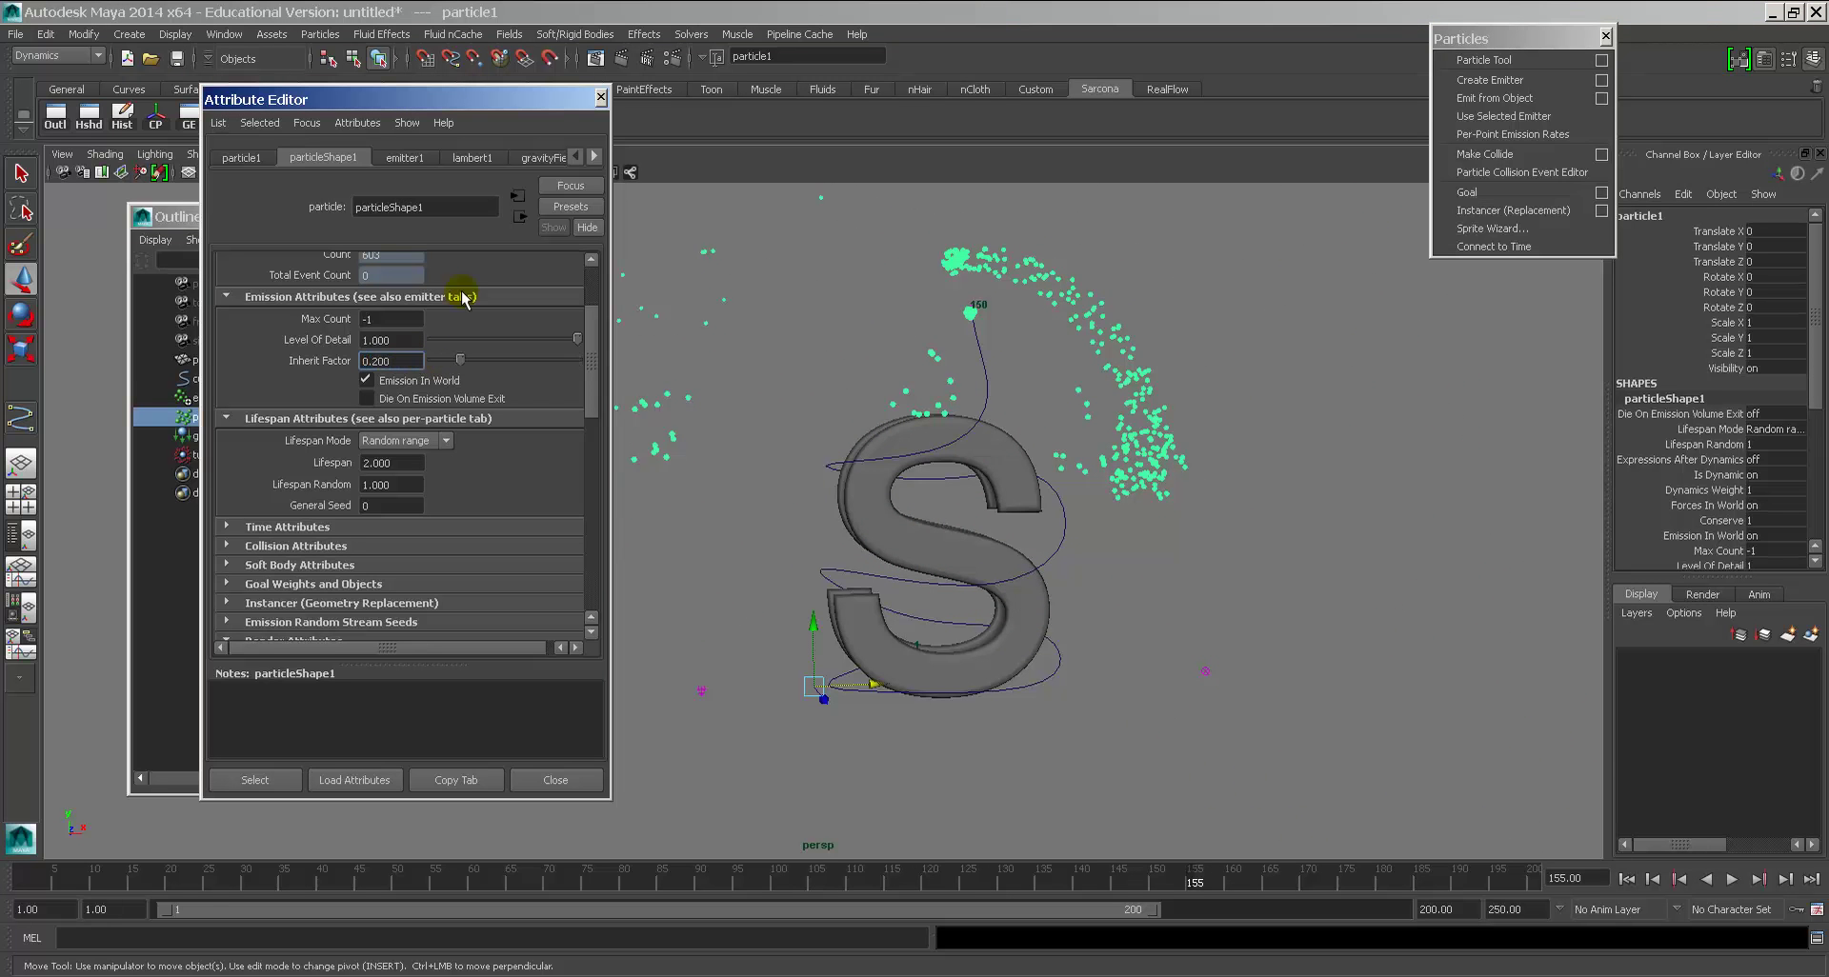
{"action": "left_click", "coordinate": [1627, 879]}
{"action": "left_click", "coordinate": [1731, 881]}
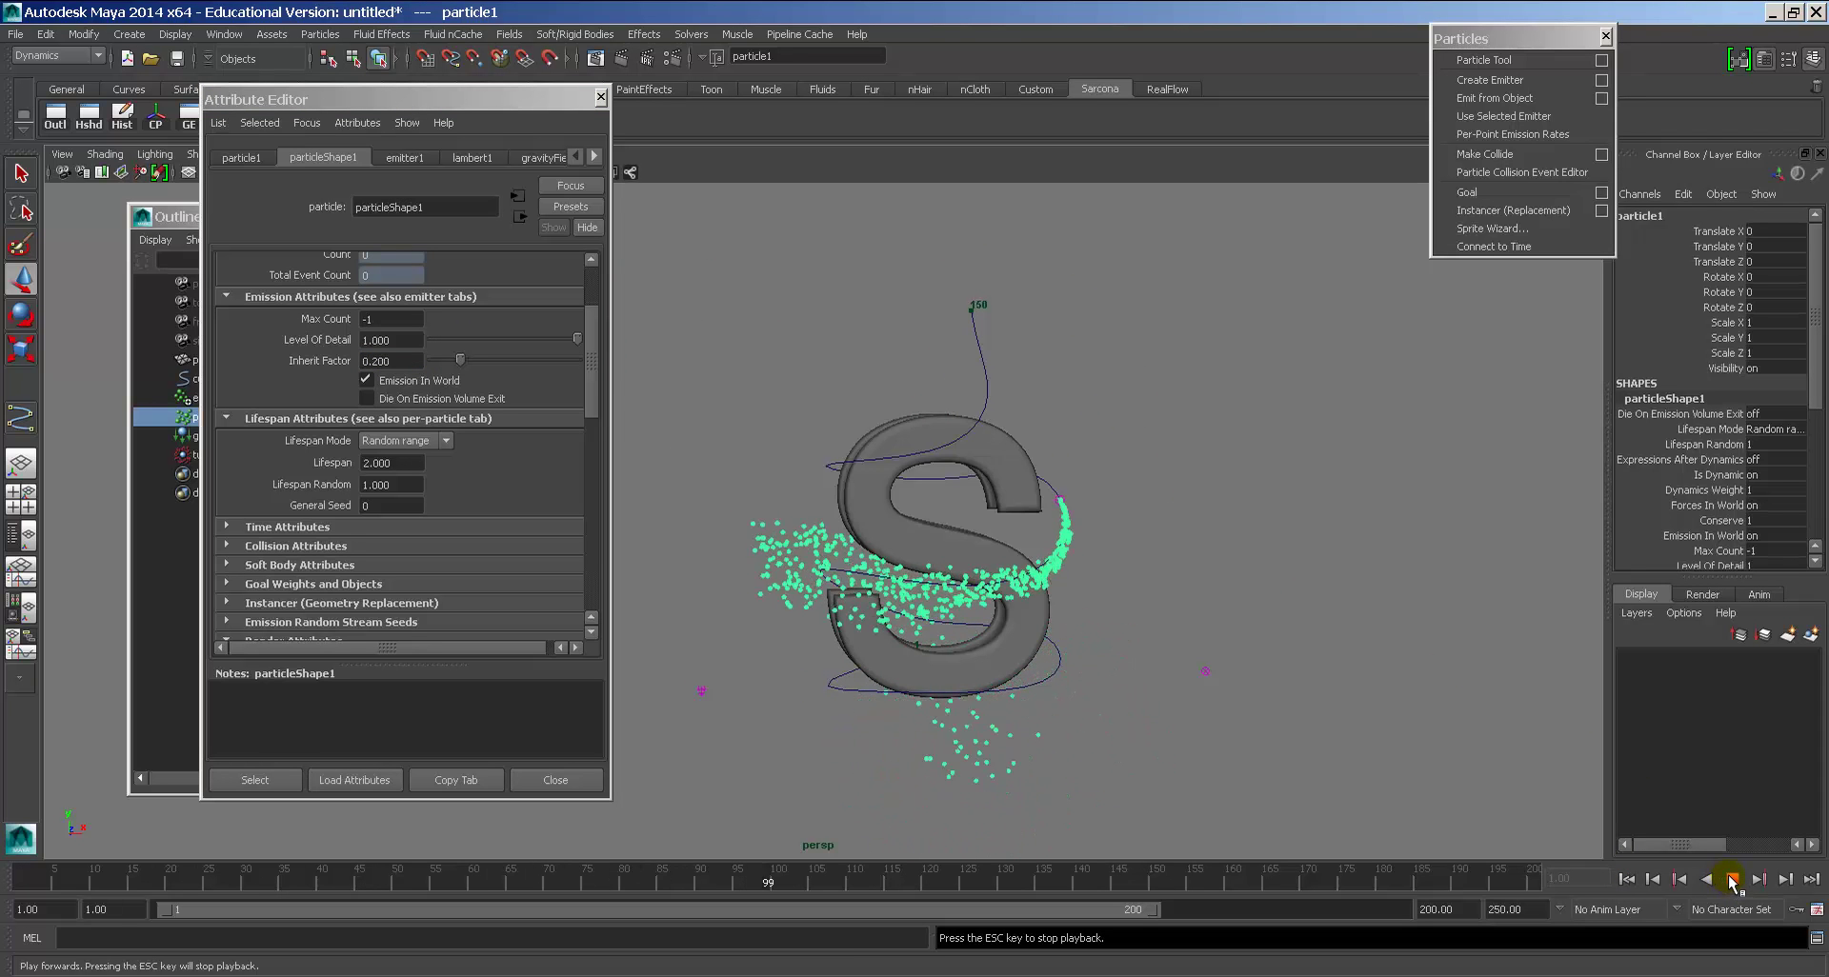
{"action": "left_click", "coordinate": [1732, 879]}
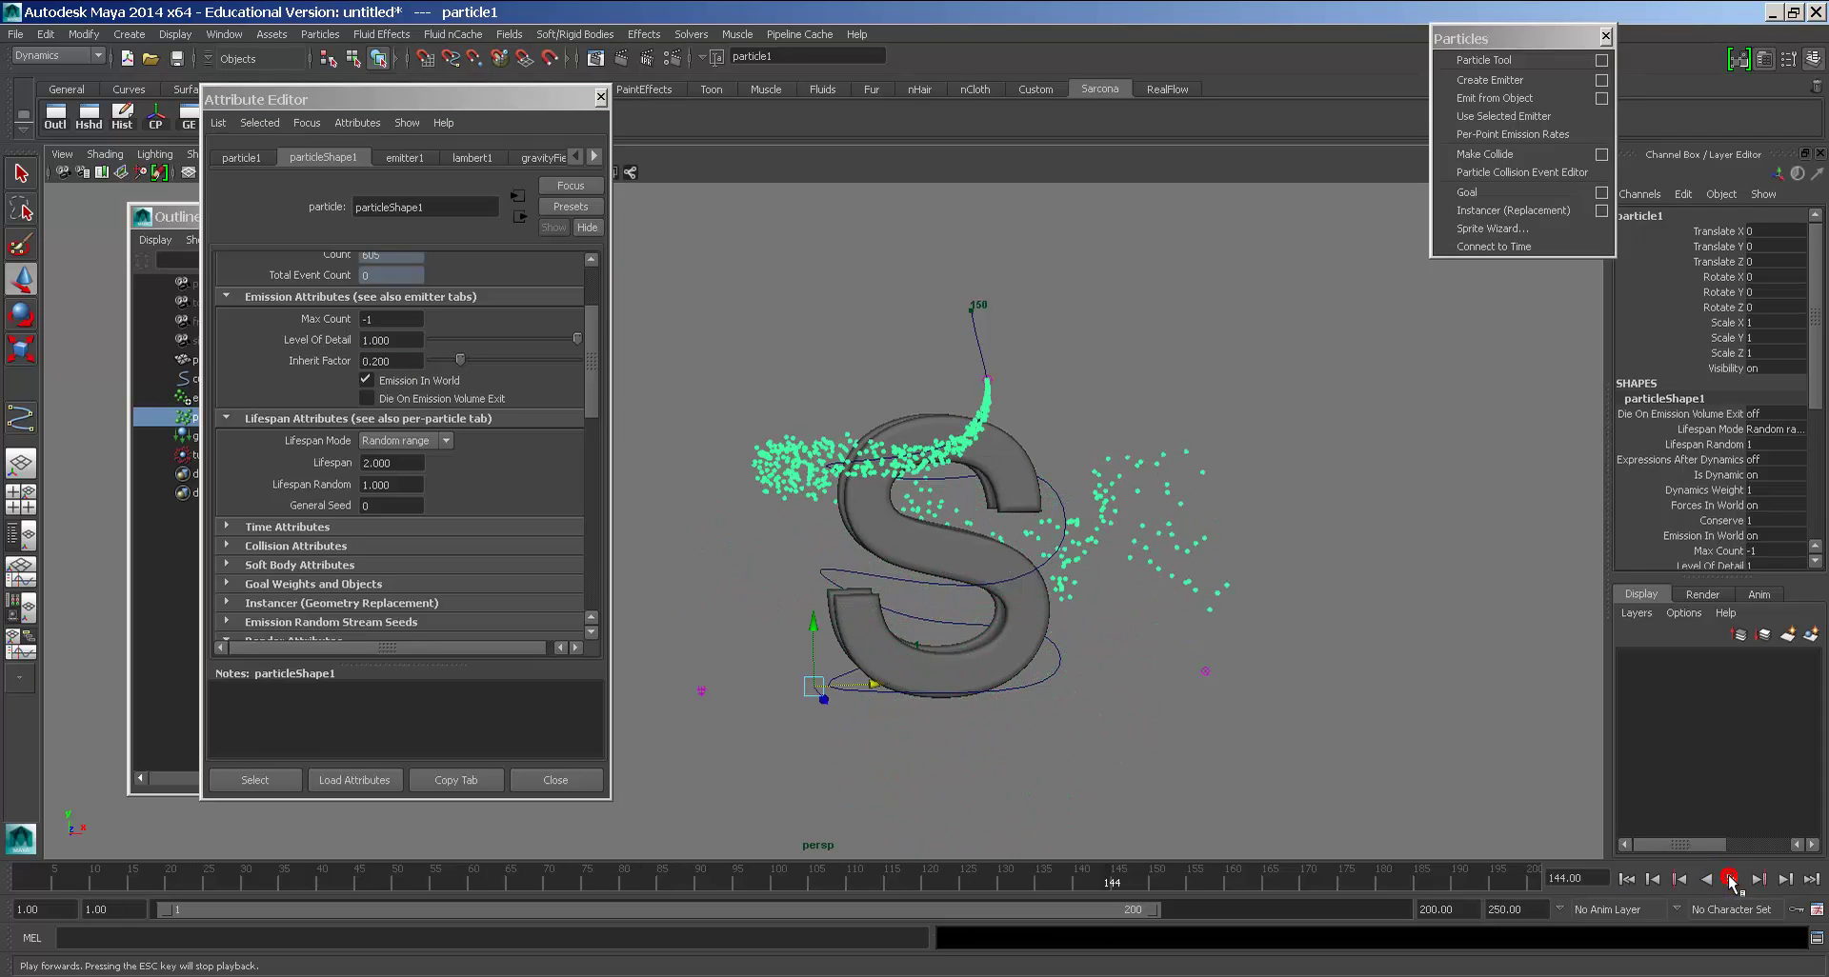
{"action": "left_click", "coordinate": [901, 453]}
{"action": "mouse_move", "coordinate": [901, 453]}
{"action": "left_mouse_down", "text": "alt"}
{"action": "mouse_move", "coordinate": [869, 463]}
{"action": "mouse_move", "coordinate": [900, 576]}
{"action": "mouse_move", "coordinate": [862, 524]}
{"action": "mouse_move", "coordinate": [894, 455]}
{"action": "mouse_move", "coordinate": [877, 438]}
{"action": "left_mouse_up", "text": "alt"}
{"action": "middle_click_drag", "start_coordinate": [945, 401], "coordinate": [916, 494], "text": "alt"}
{"action": "right_click_drag", "start_coordinate": [917, 493], "coordinate": [1248, 522], "text": "alt"}
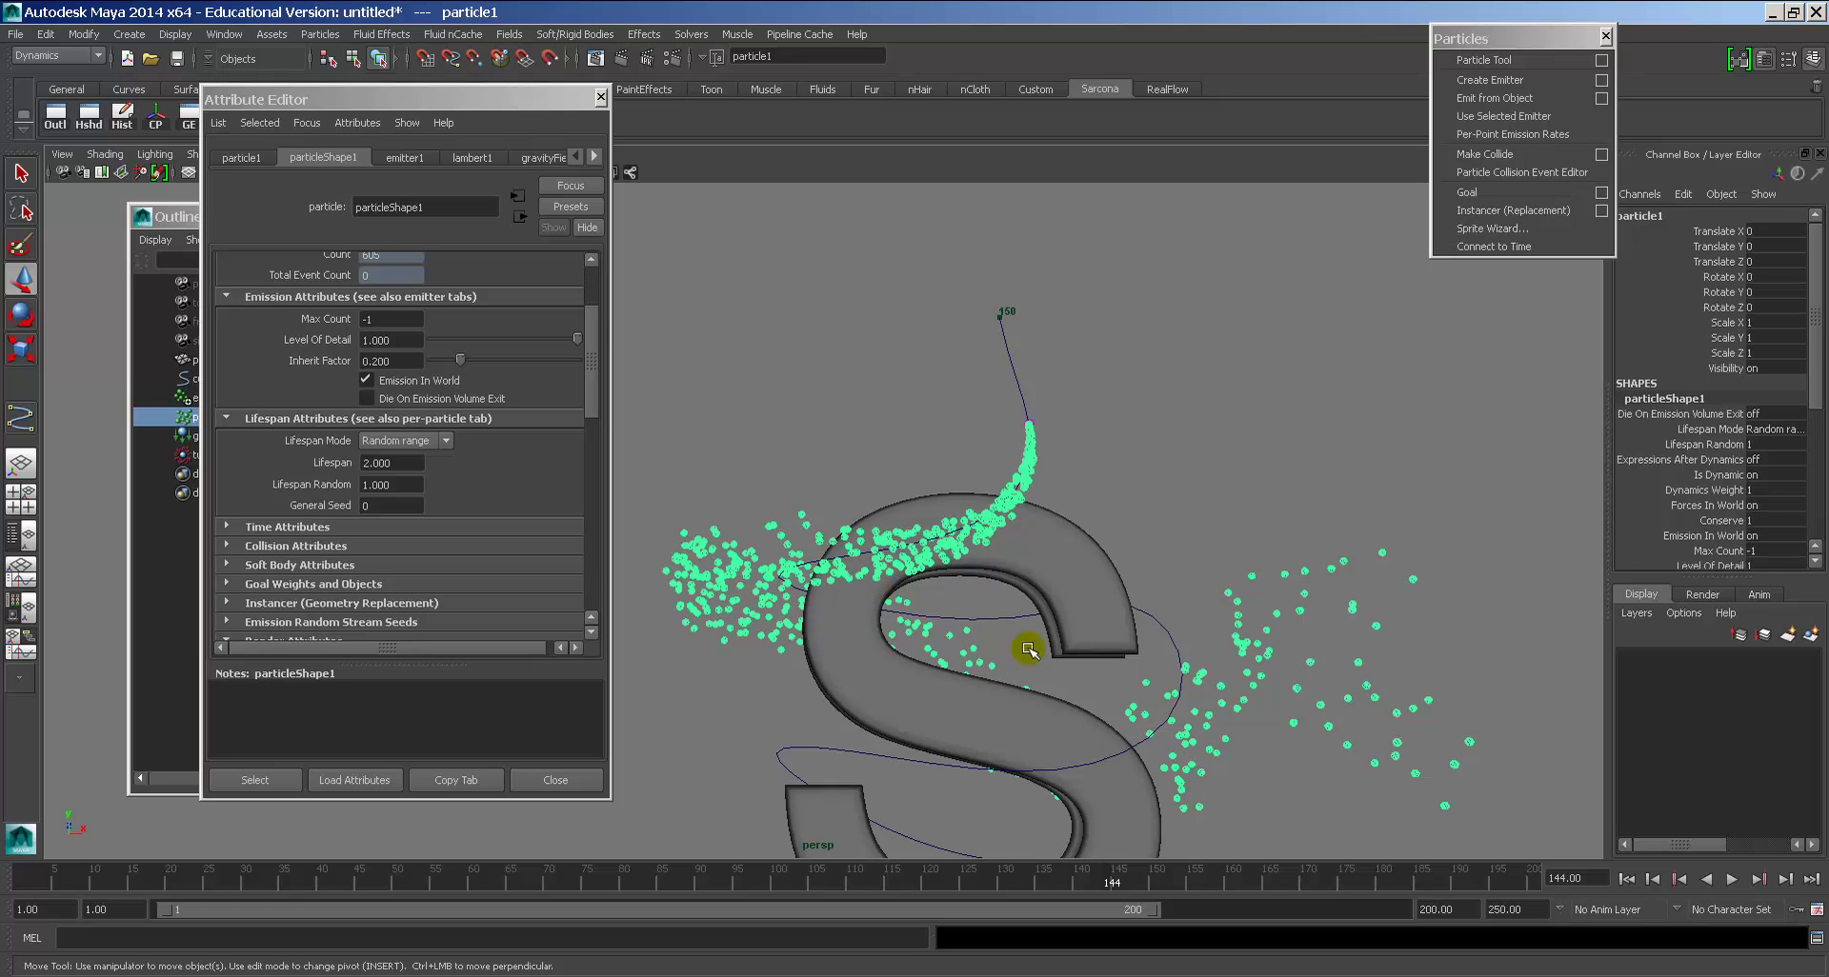
Step: Select emitter1 in the Outliner and key its Rate of 300 at frame 149
{"action": "left_click", "coordinate": [176, 227]}
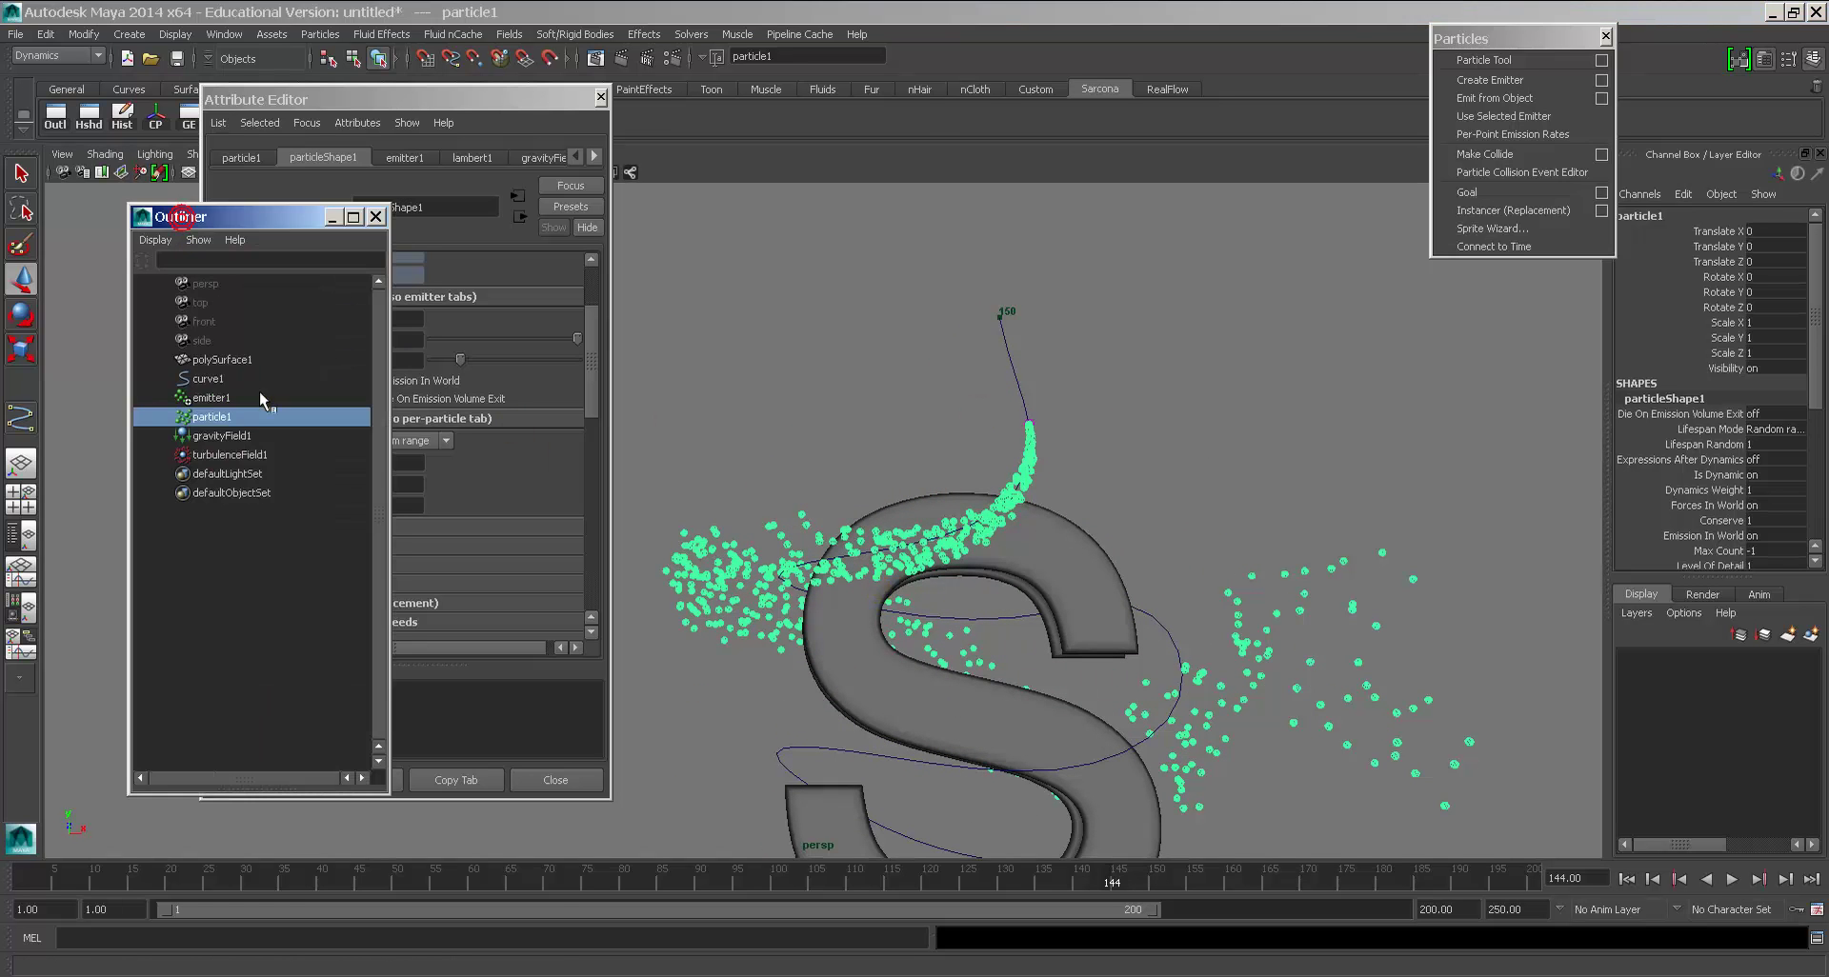
{"action": "left_click", "coordinate": [252, 395]}
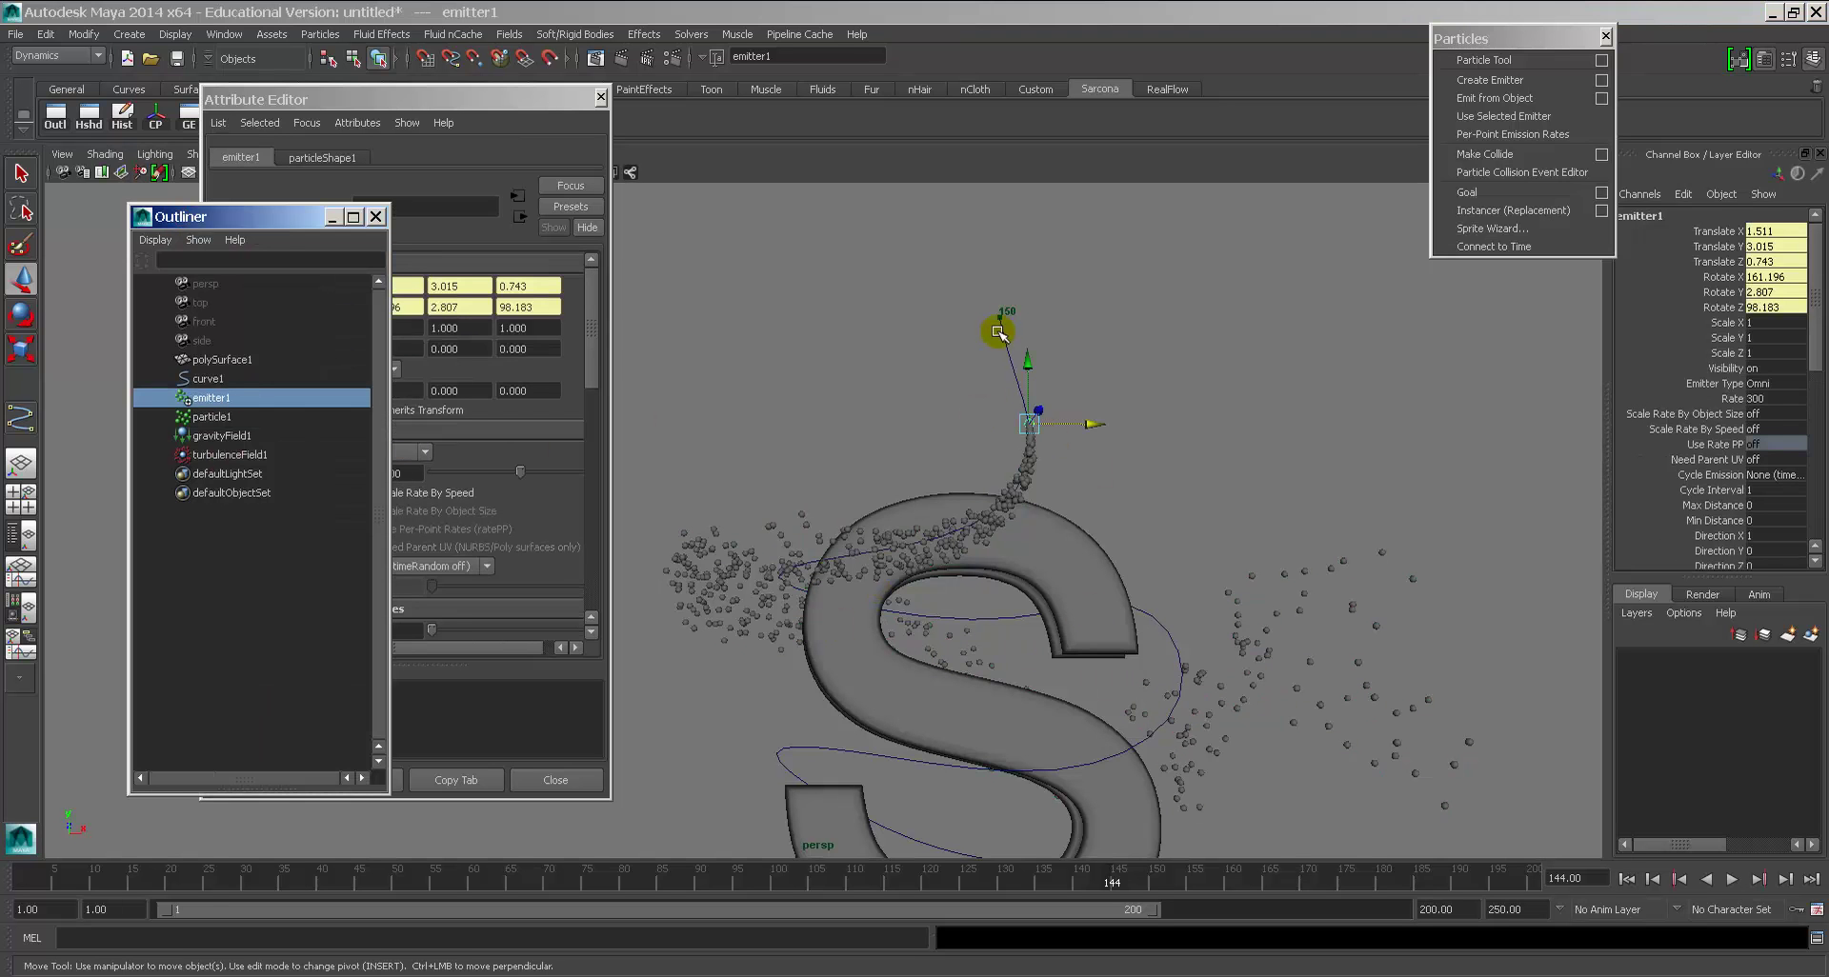
{"action": "left_click", "coordinate": [1146, 889]}
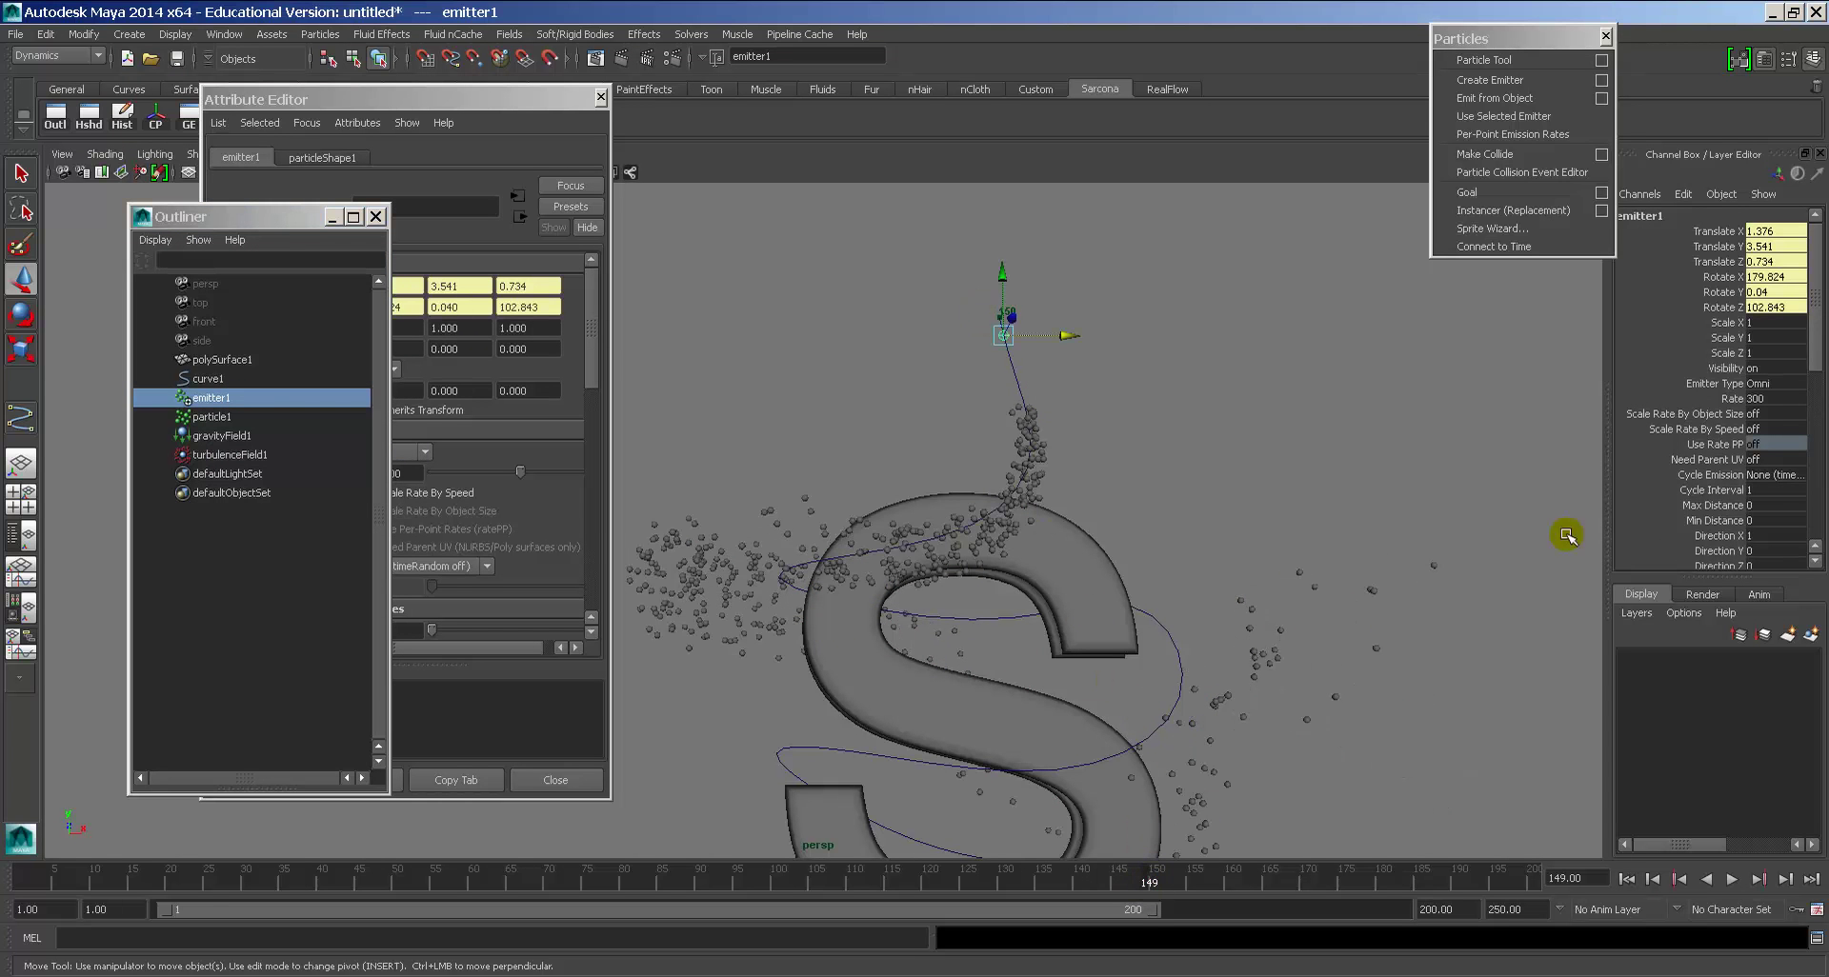
{"action": "left_click", "coordinate": [1731, 399]}
{"action": "right_click", "coordinate": [1737, 400]}
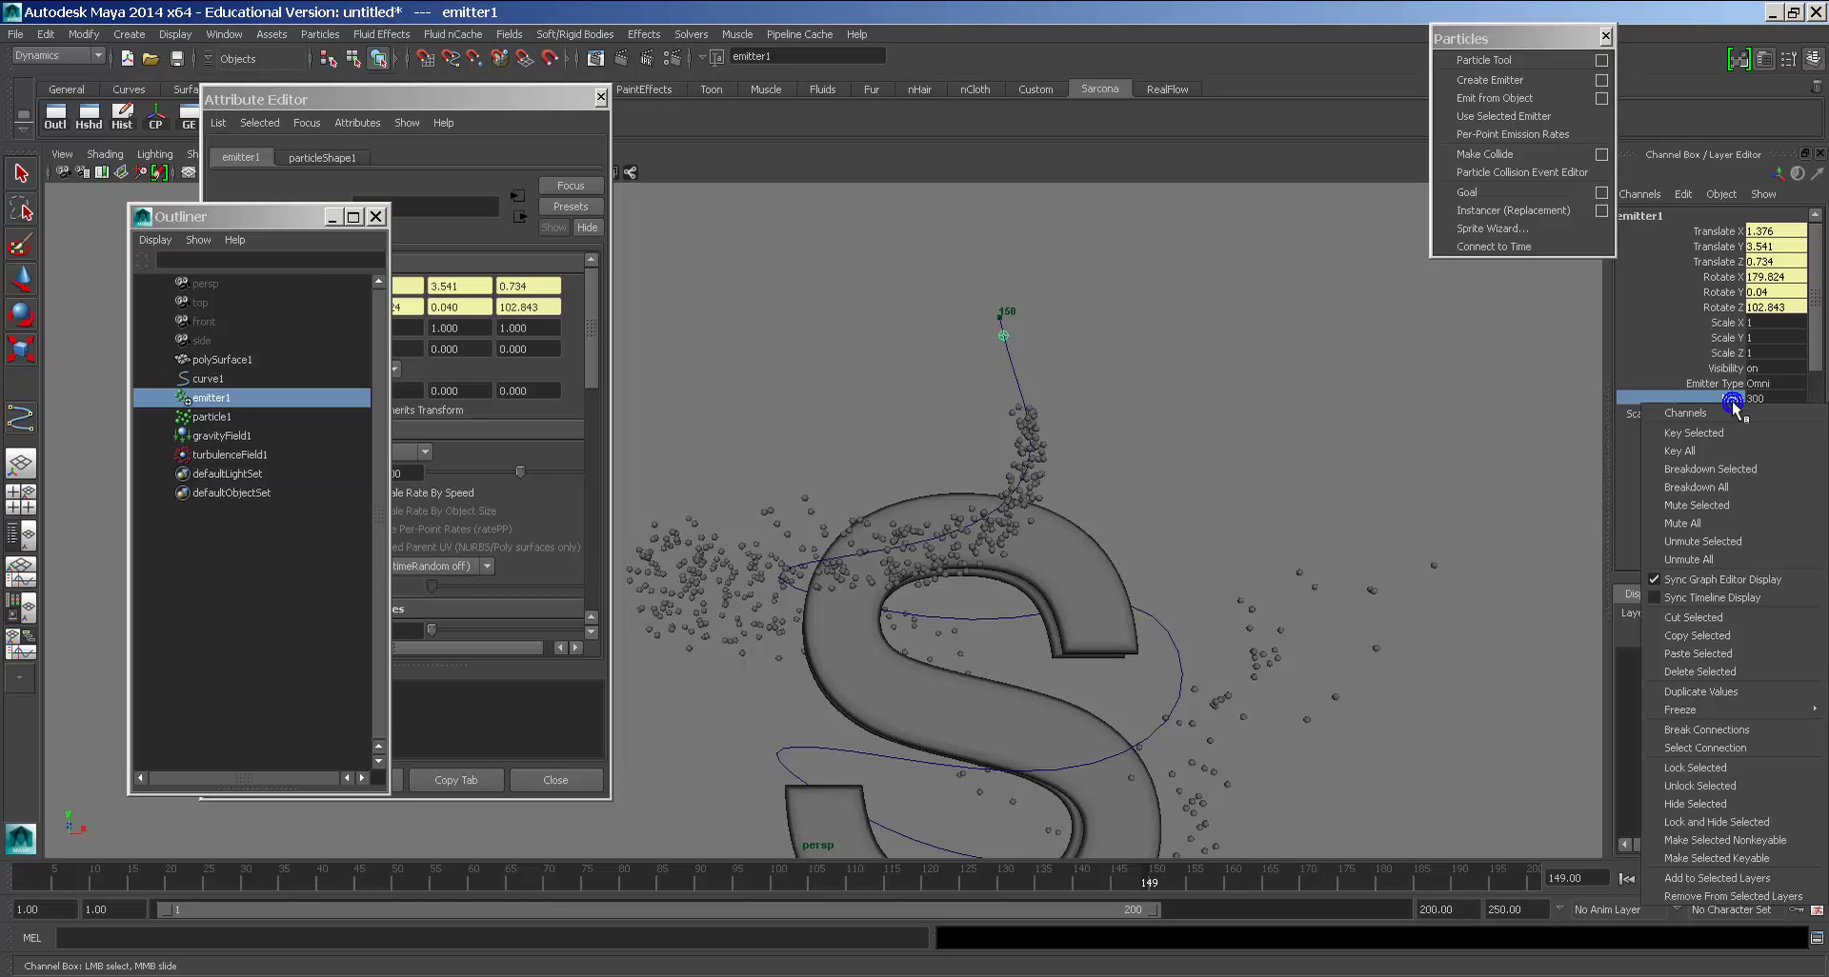
{"action": "left_click", "coordinate": [1735, 437]}
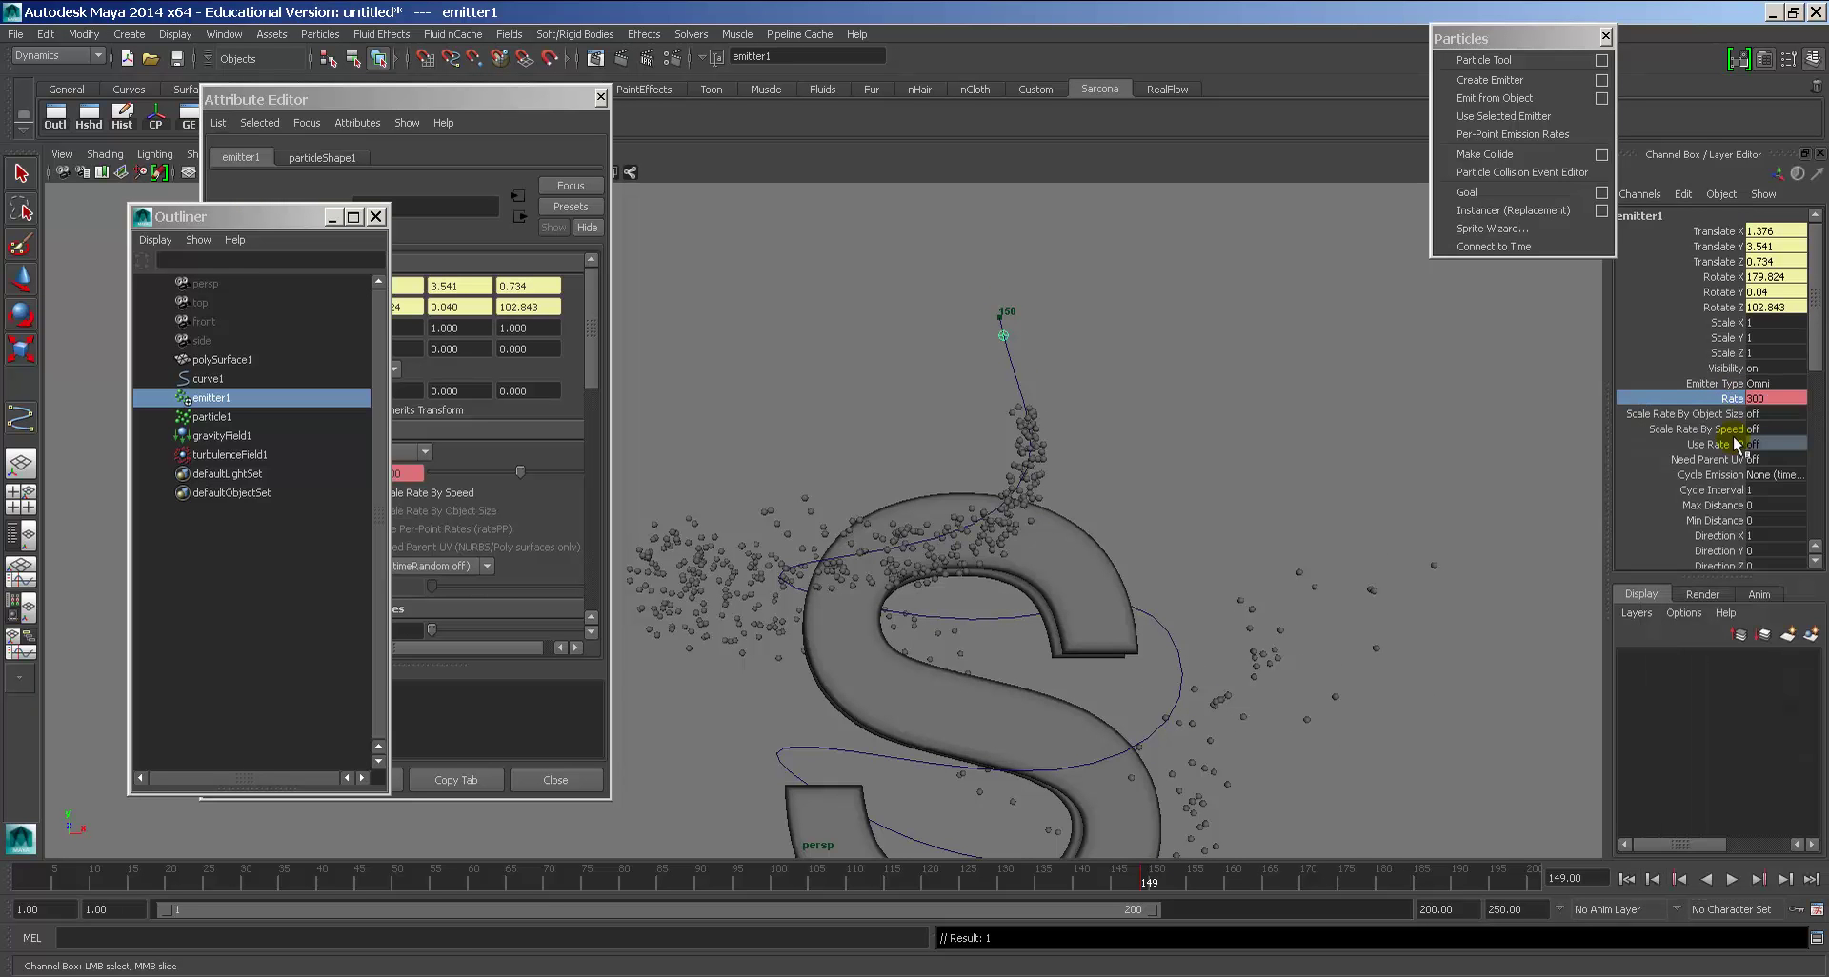
Step: Set emitter1's Rate to 0 at frame 150 and key it to stop the emission
{"action": "left_click", "coordinate": [1152, 885]}
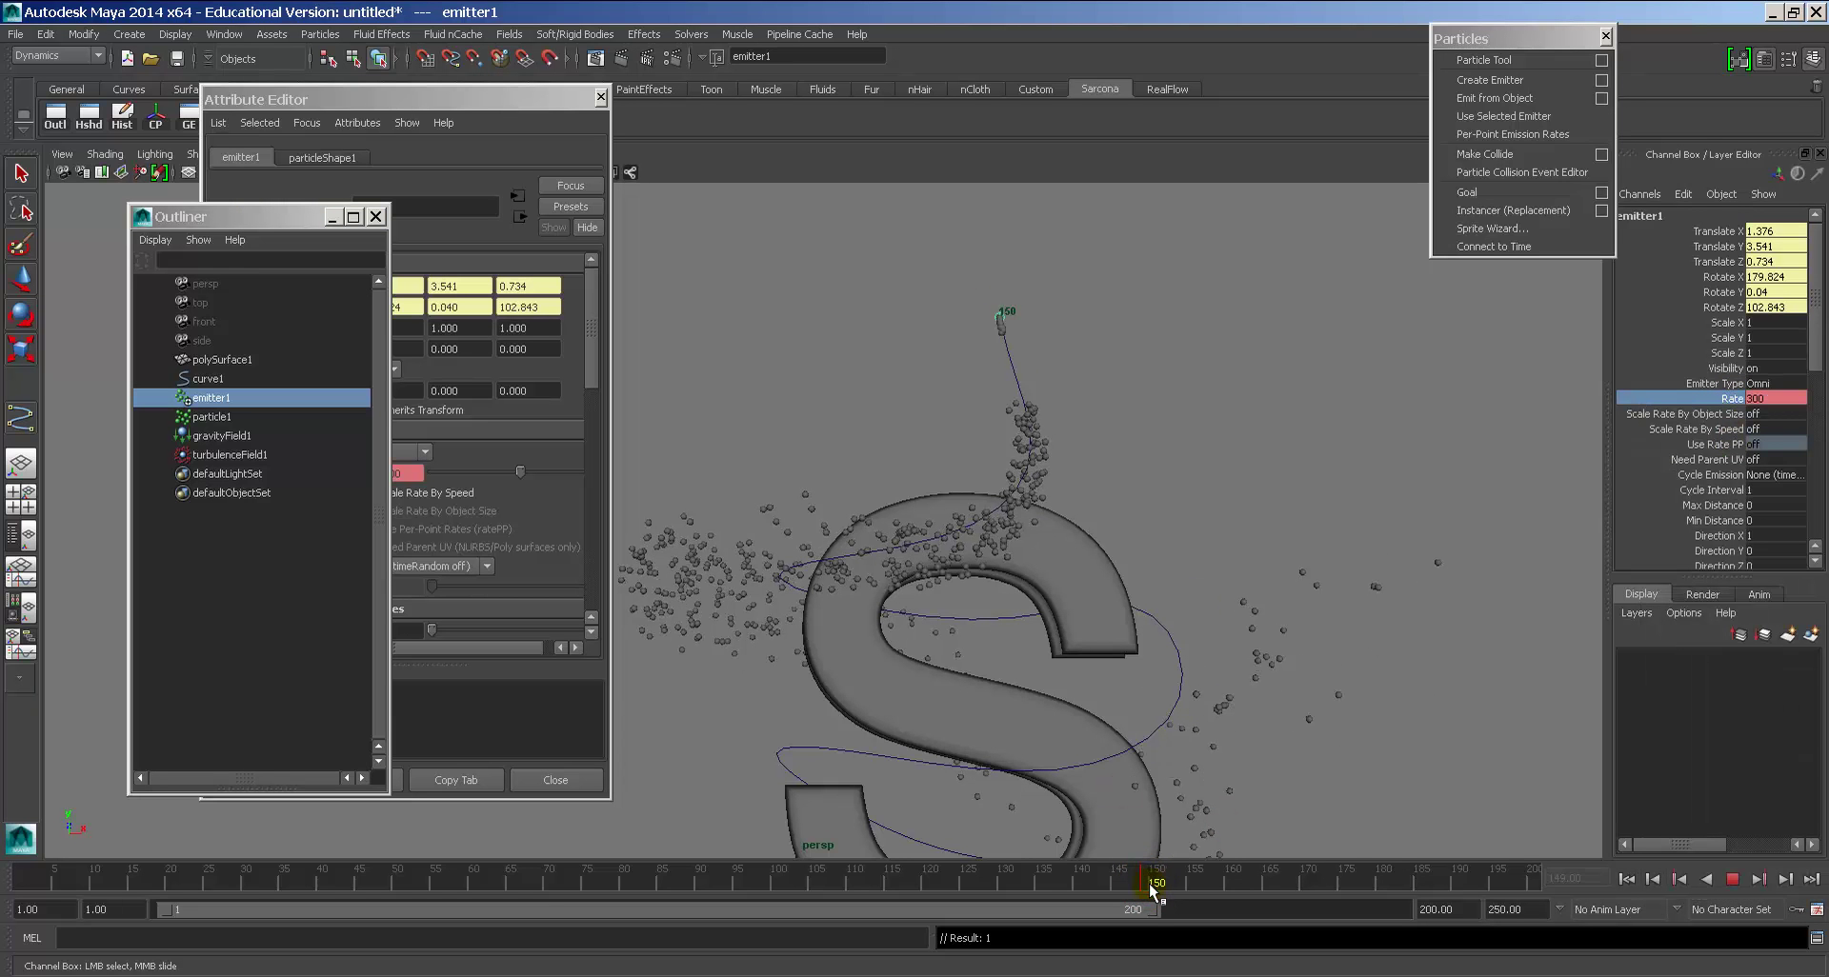
{"action": "double_click", "coordinate": [1777, 398]}
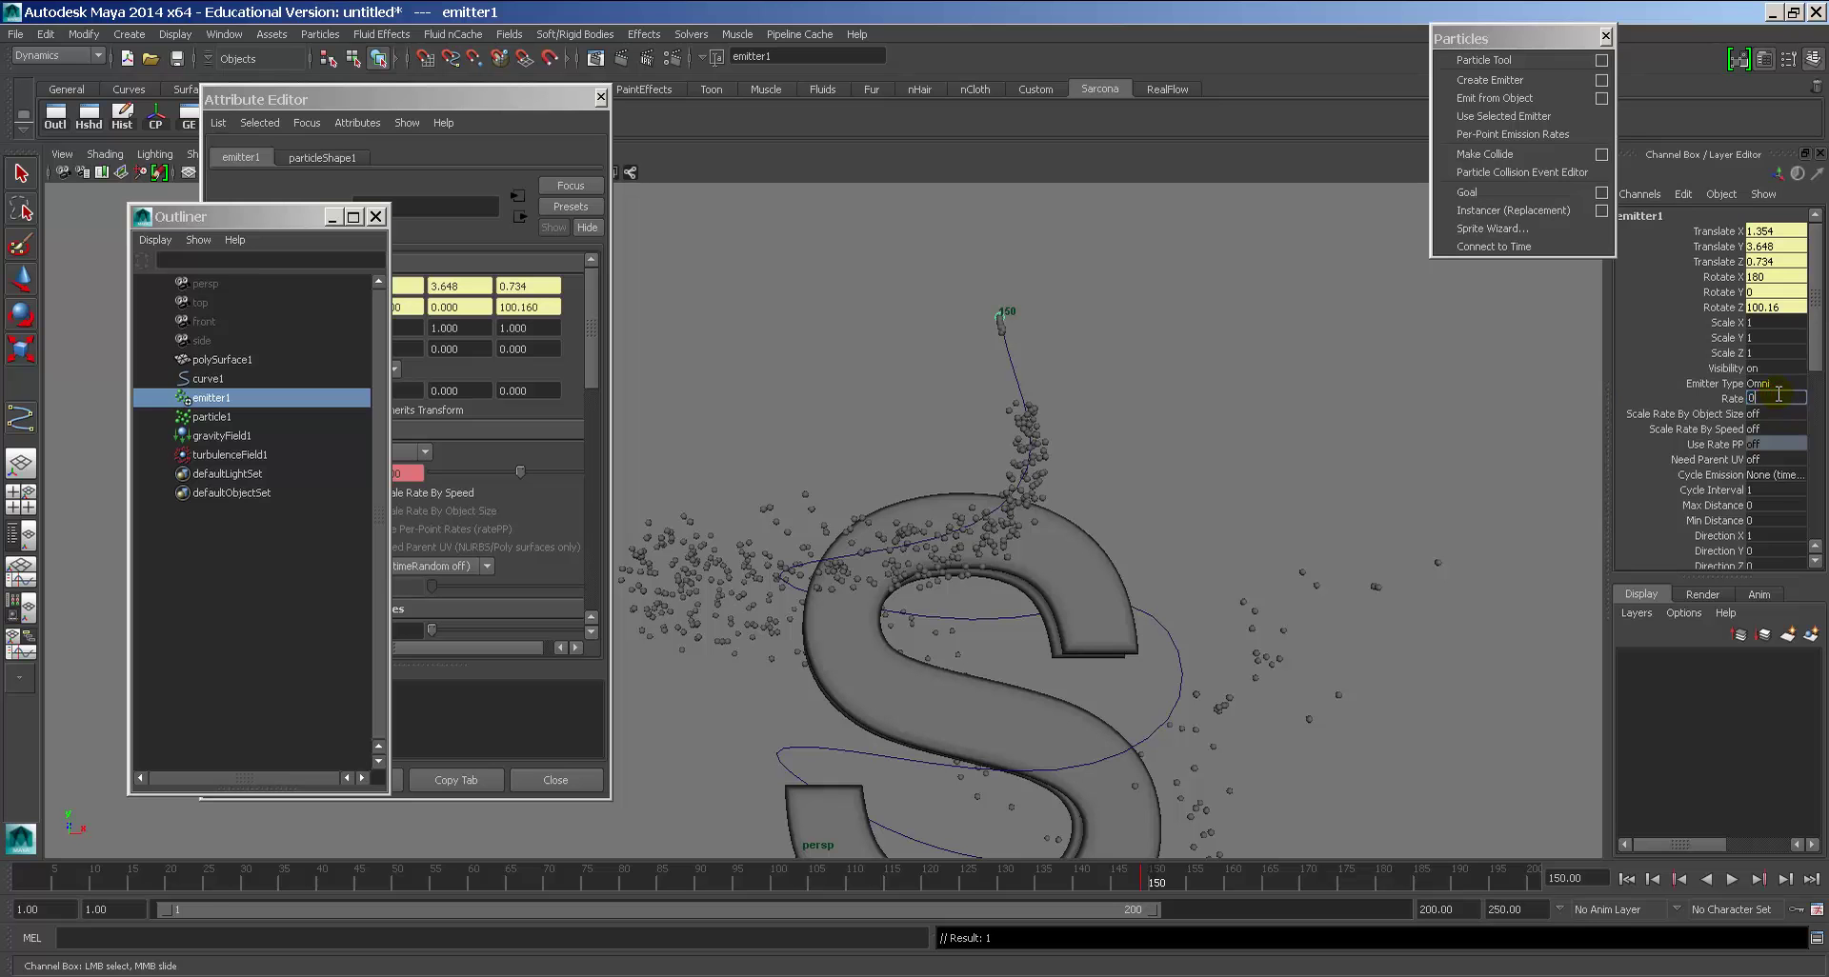
{"action": "left_click", "coordinate": [1746, 398]}
{"action": "right_click", "coordinate": [1734, 403]}
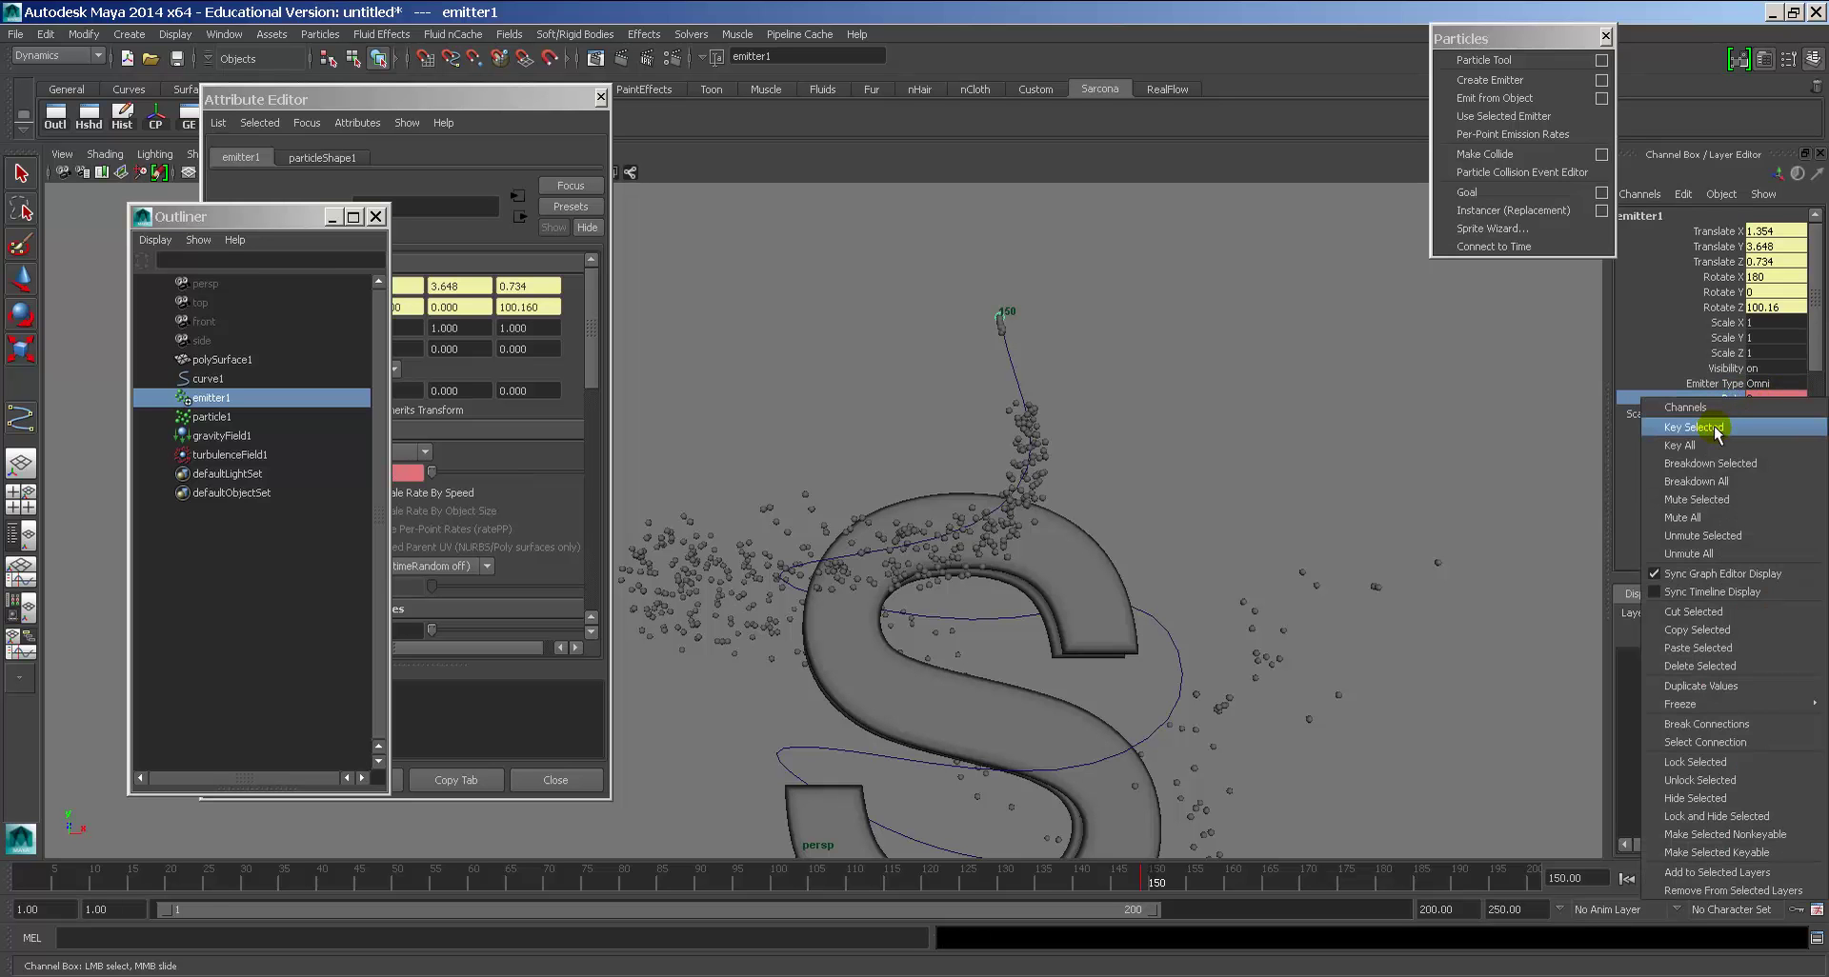
{"action": "left_click", "coordinate": [1715, 428]}
Step: Return to frame 1, frame the whole S and replay the animation to check the keyed emission cutoff
{"action": "left_click", "coordinate": [1654, 877]}
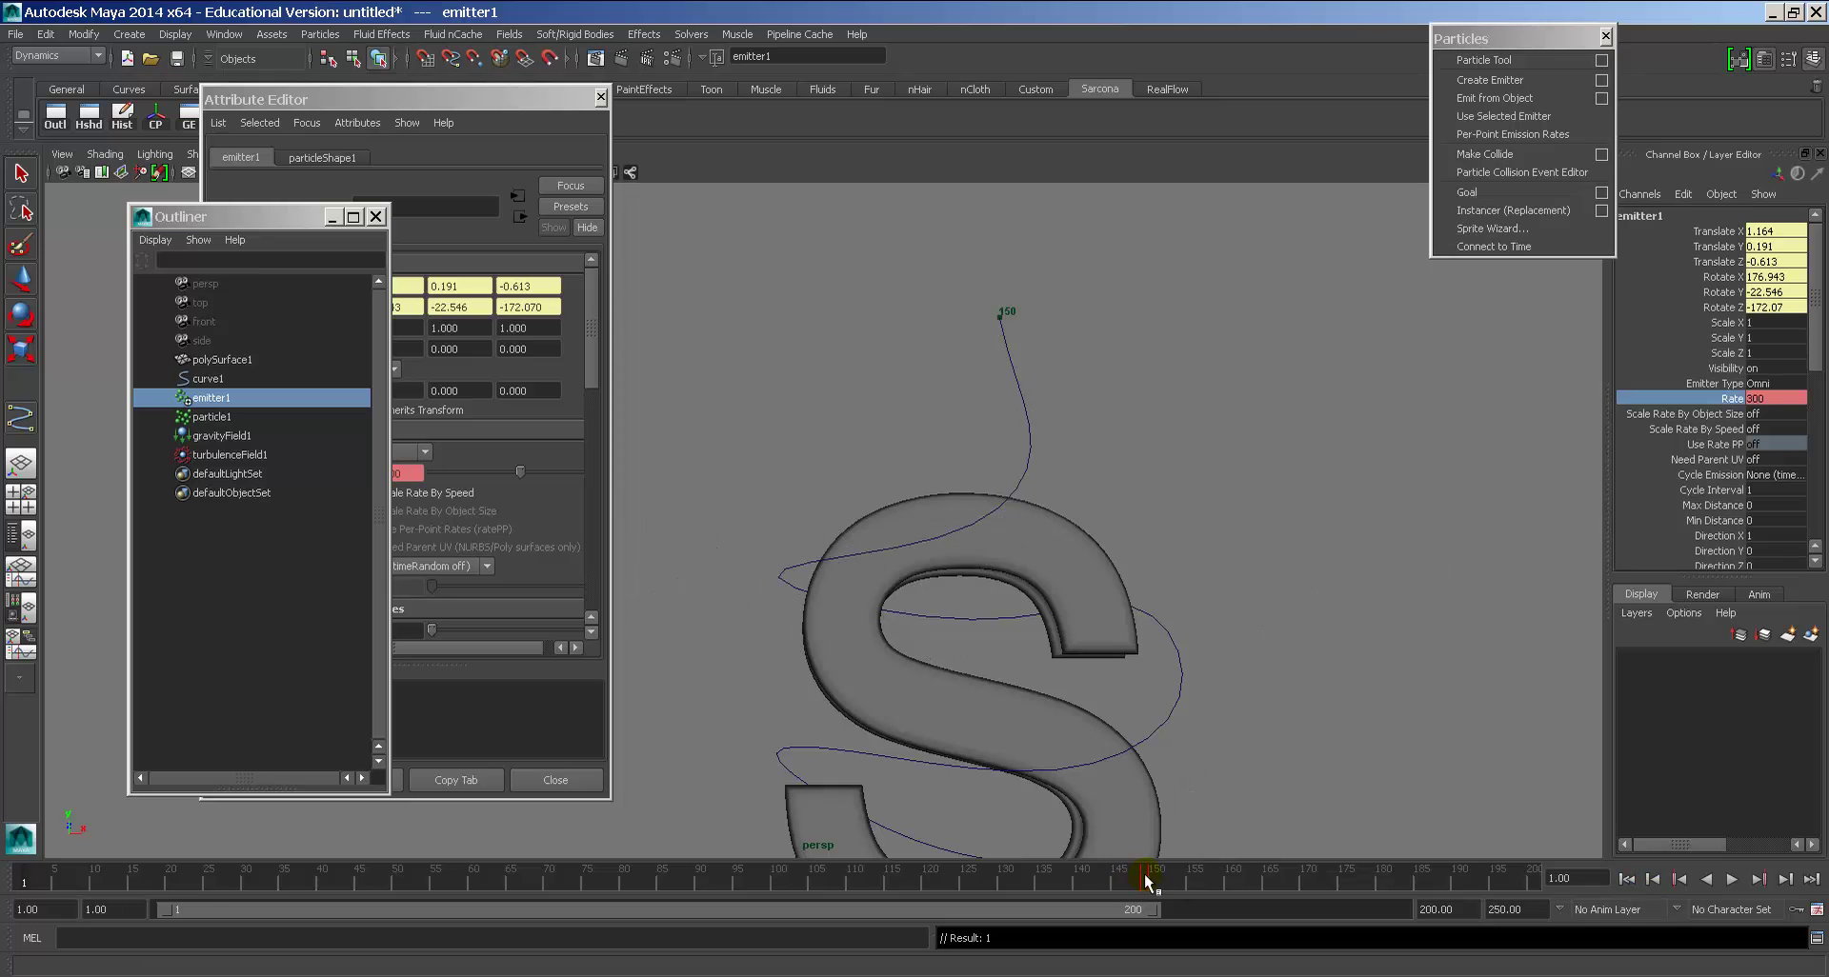
{"action": "right_click_drag", "start_coordinate": [1343, 714], "coordinate": [981, 646], "text": "alt"}
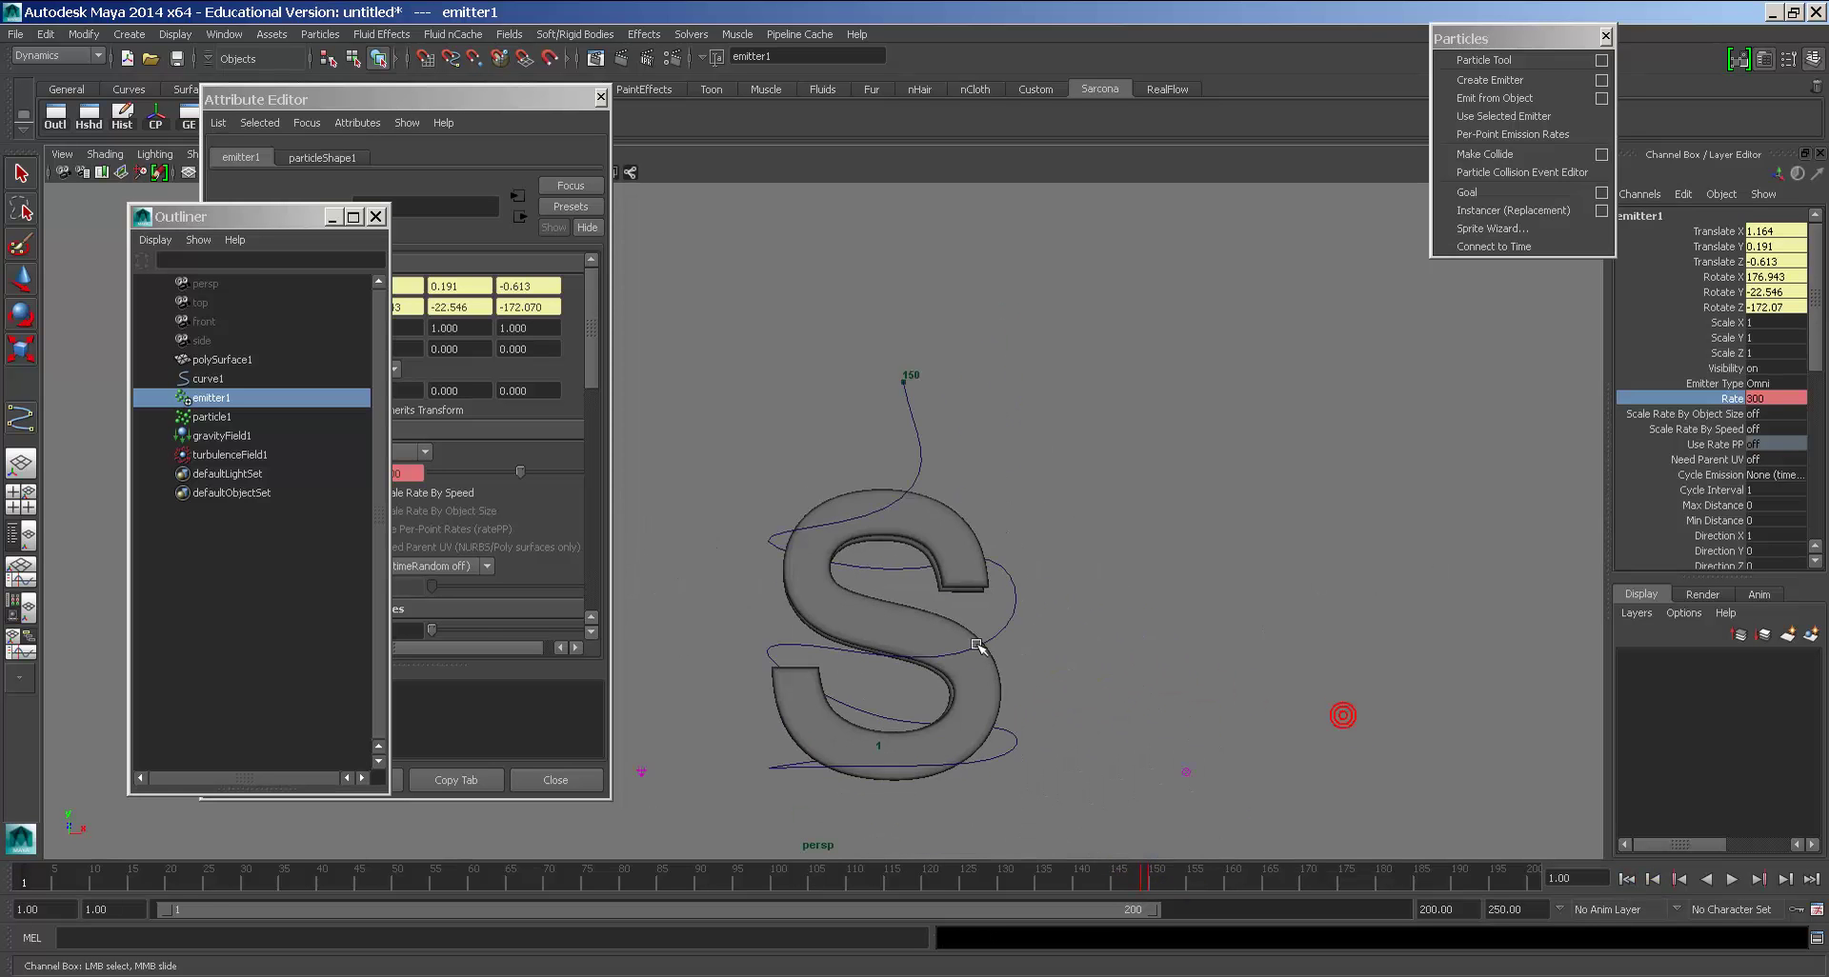
{"action": "left_click_drag", "start_coordinate": [1066, 658], "coordinate": [1086, 693], "text": "alt"}
{"action": "right_click_drag", "start_coordinate": [1086, 694], "coordinate": [1010, 678], "text": "alt"}
{"action": "key", "text": "alt+v"}
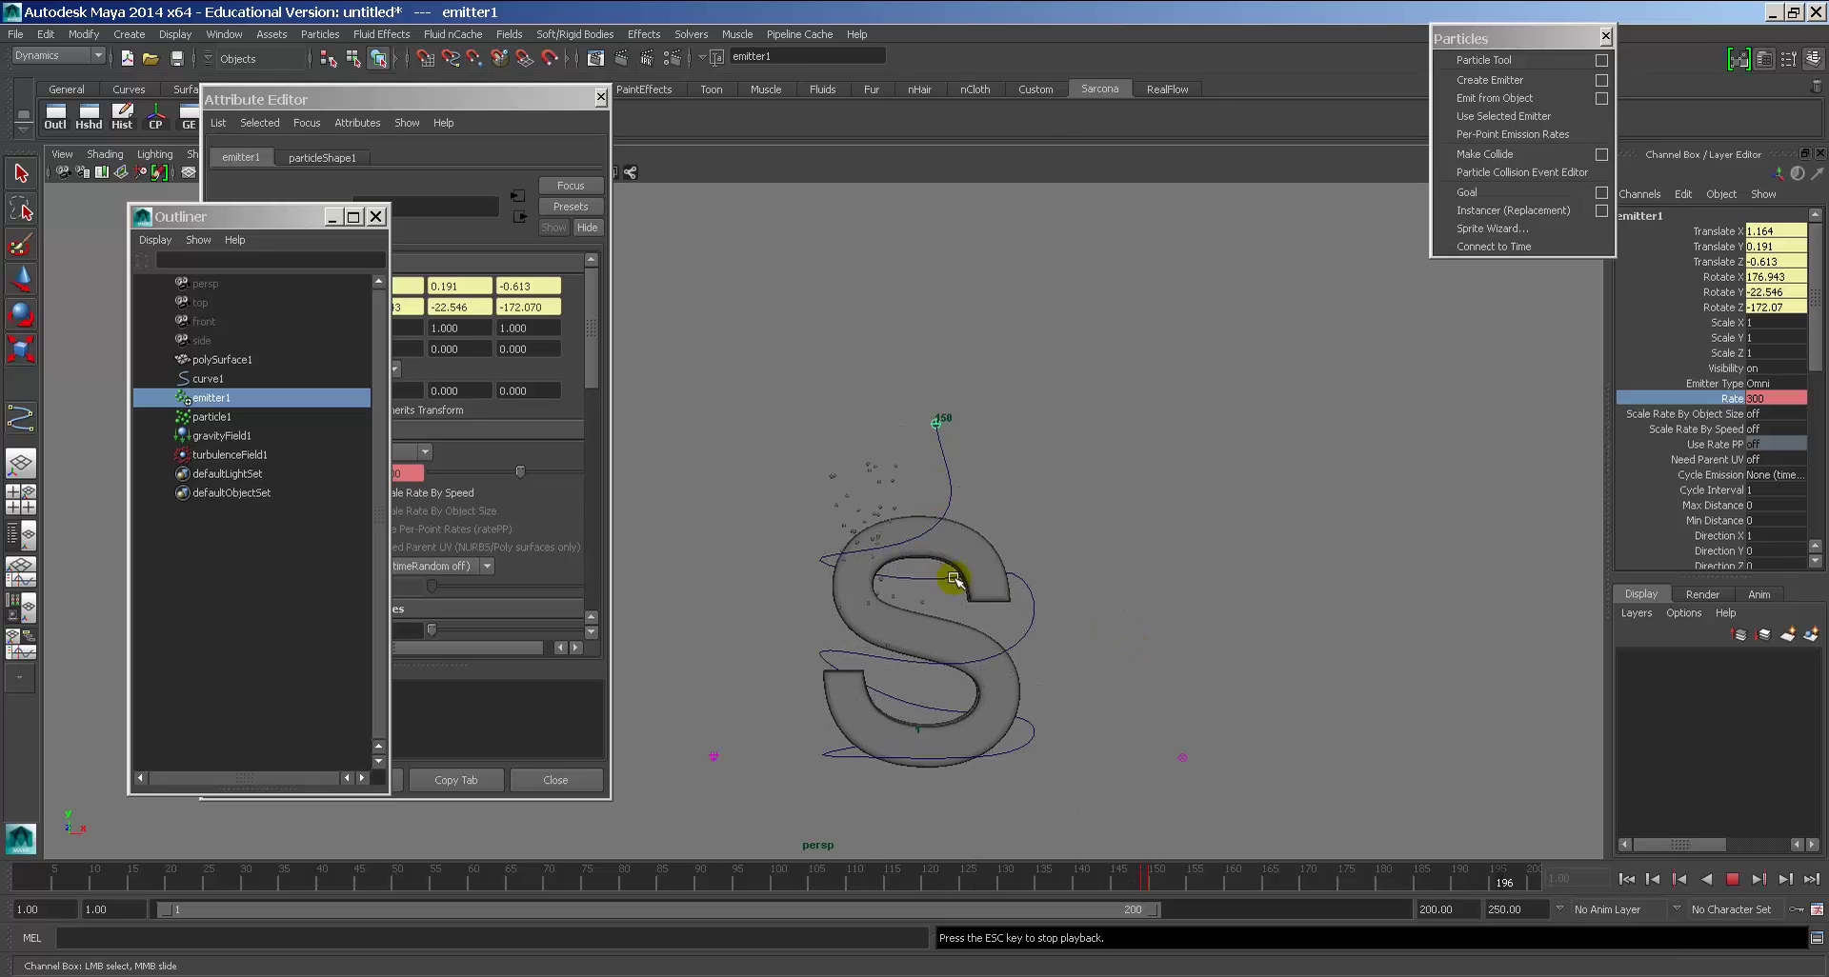
Step: Select particle1, set particleShape1's Inherit Factor to 0.3 and replay the animation from frame 1 to check the trail
{"action": "key", "text": "Escape"}
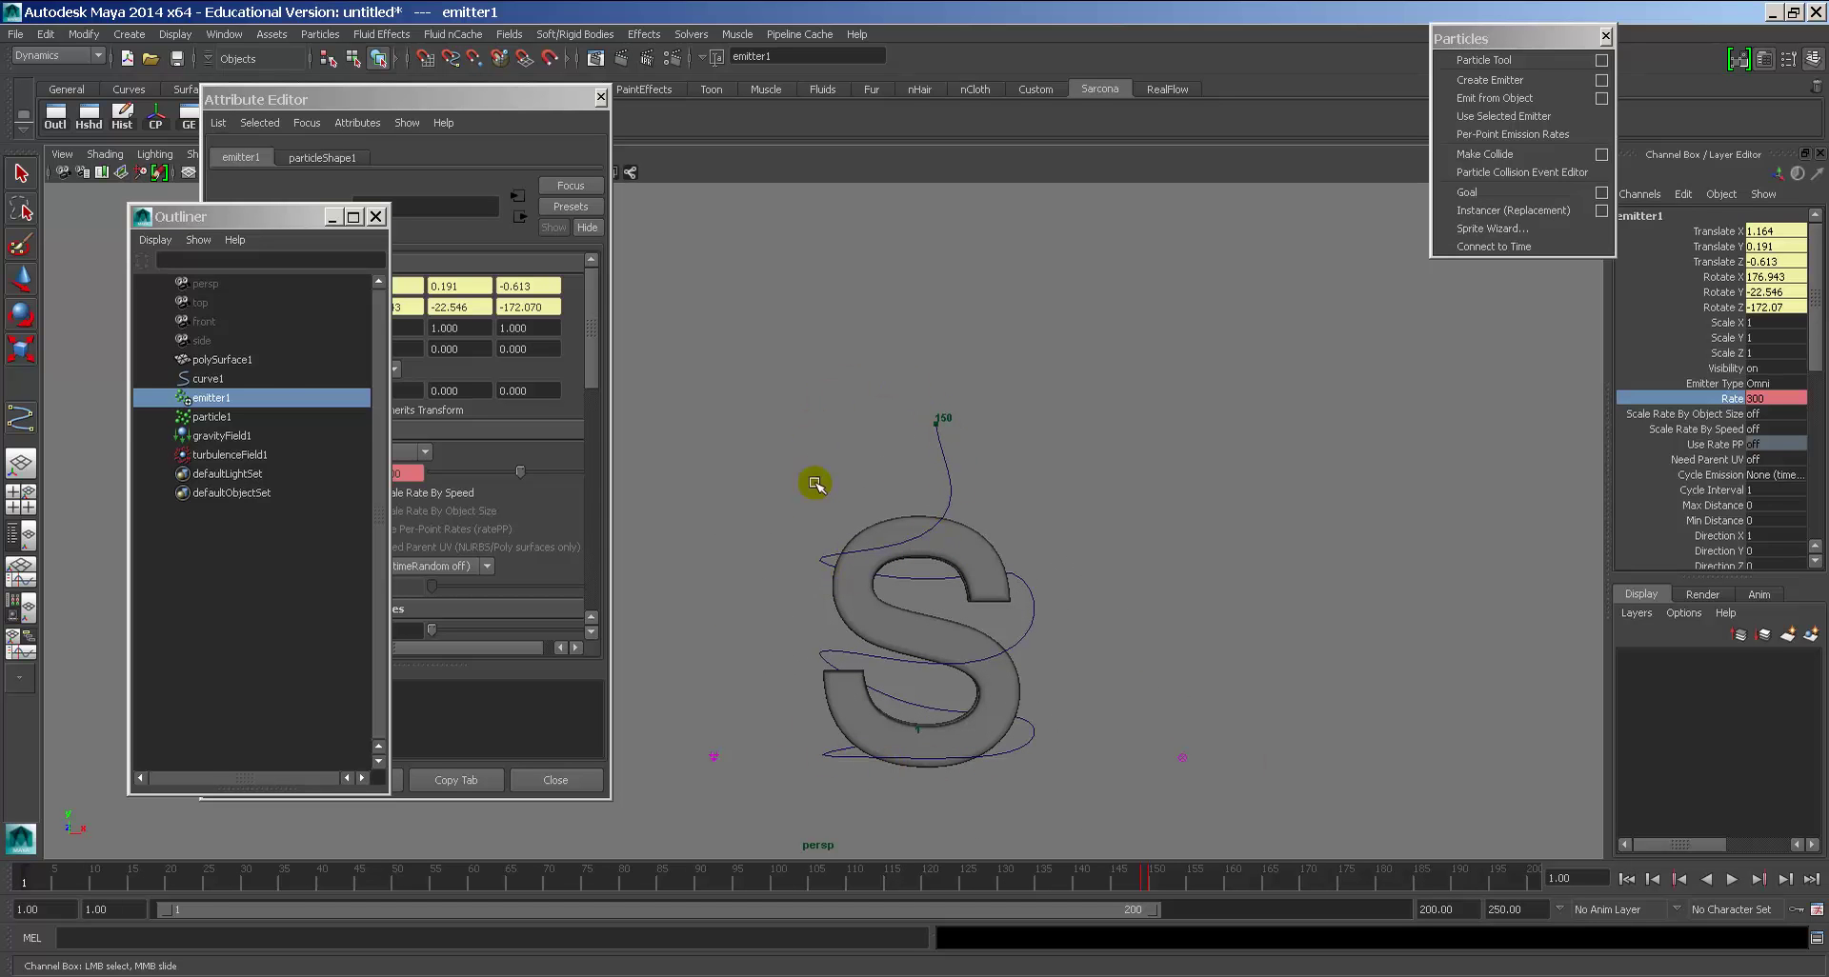
{"action": "left_click", "coordinate": [253, 416]}
{"action": "key", "text": "w"}
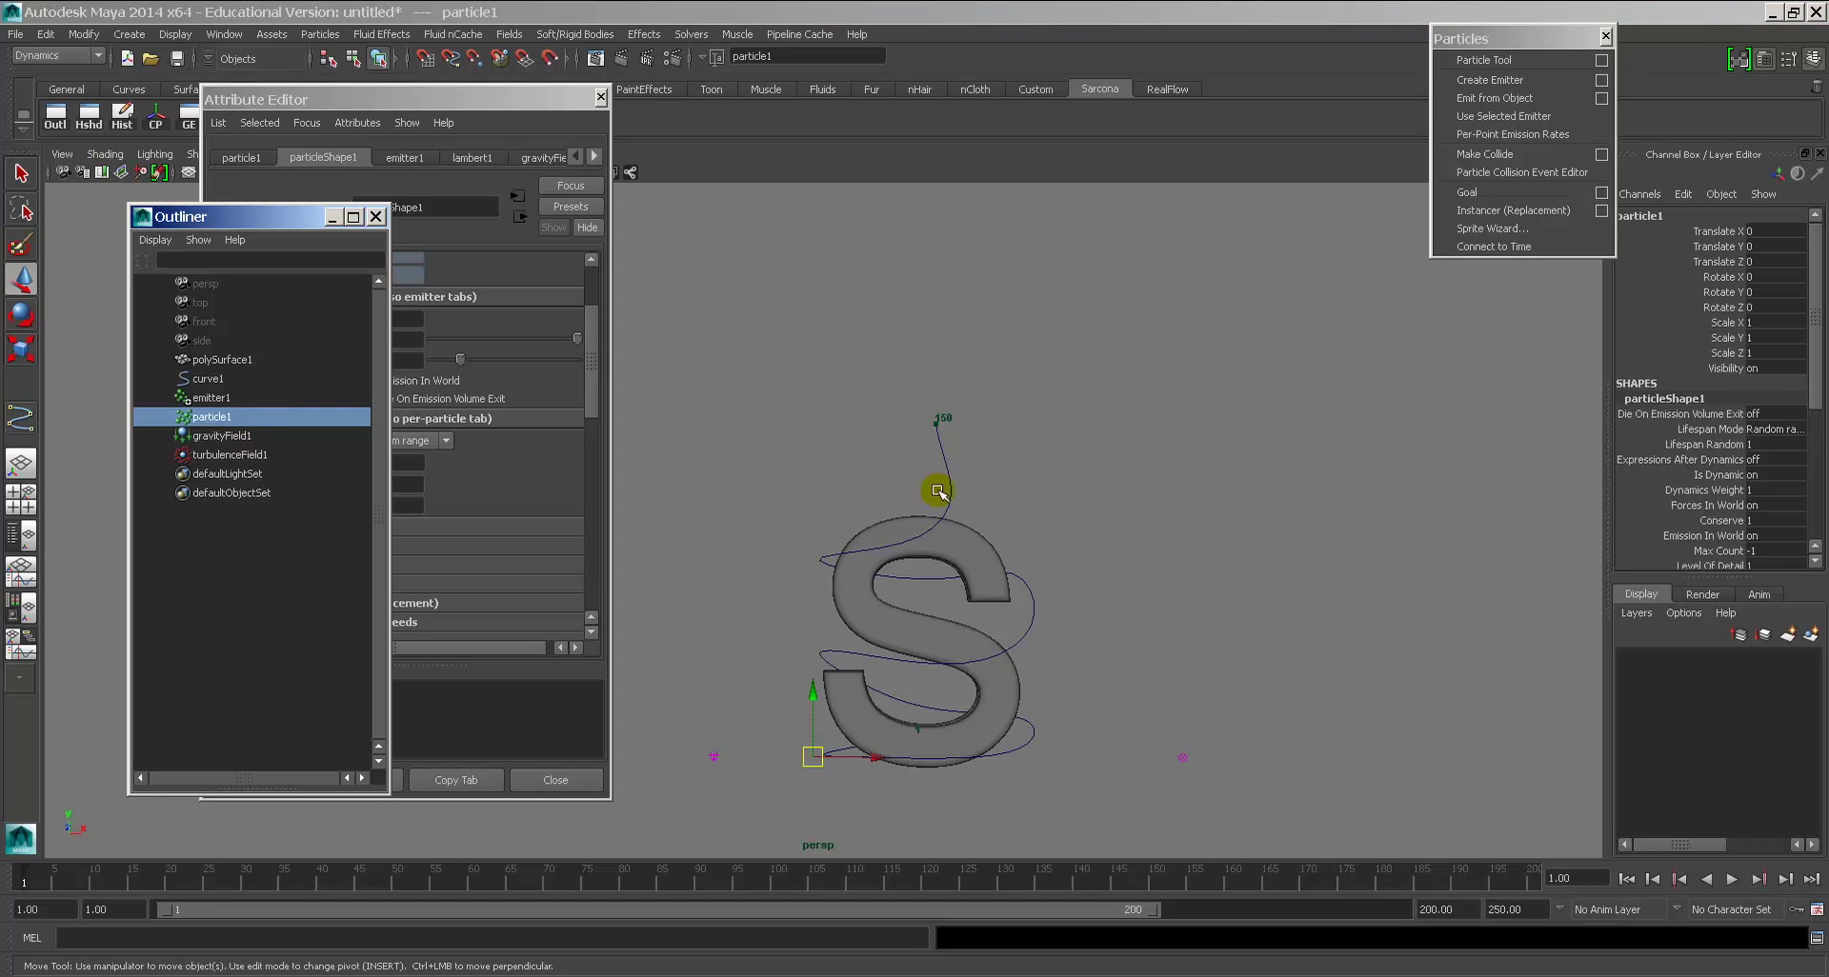
{"action": "left_click", "coordinate": [595, 351]}
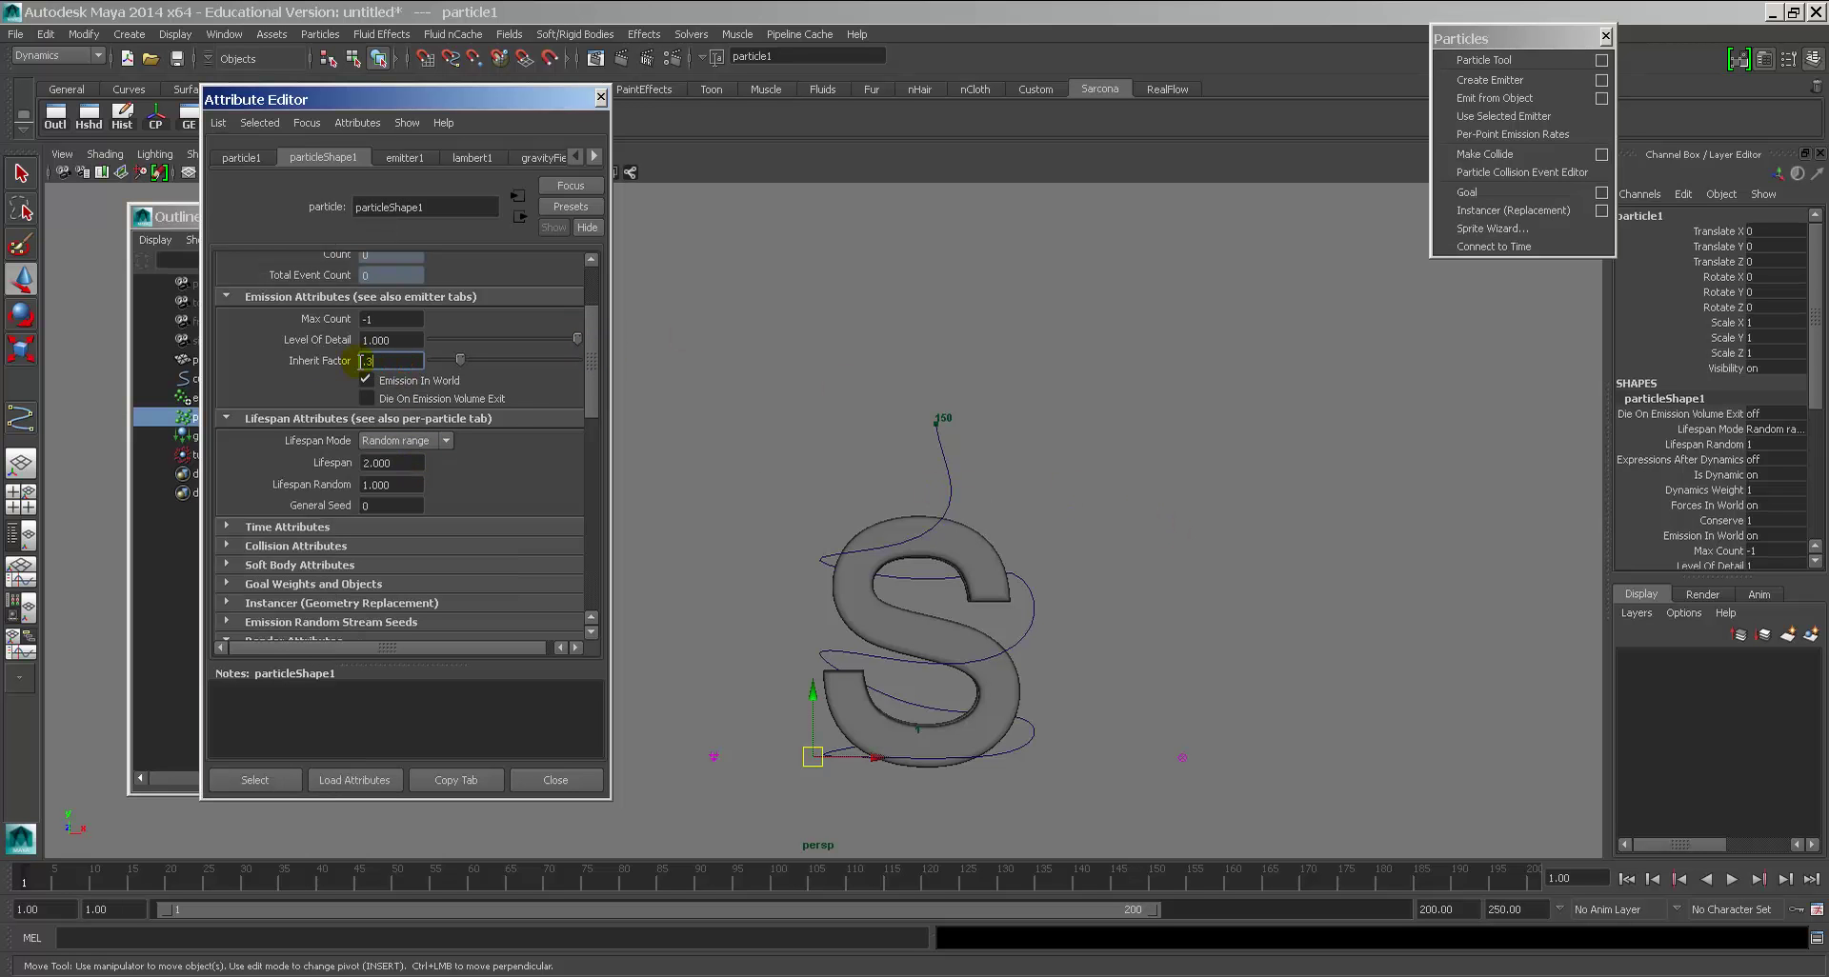
{"action": "left_click", "coordinate": [1628, 874]}
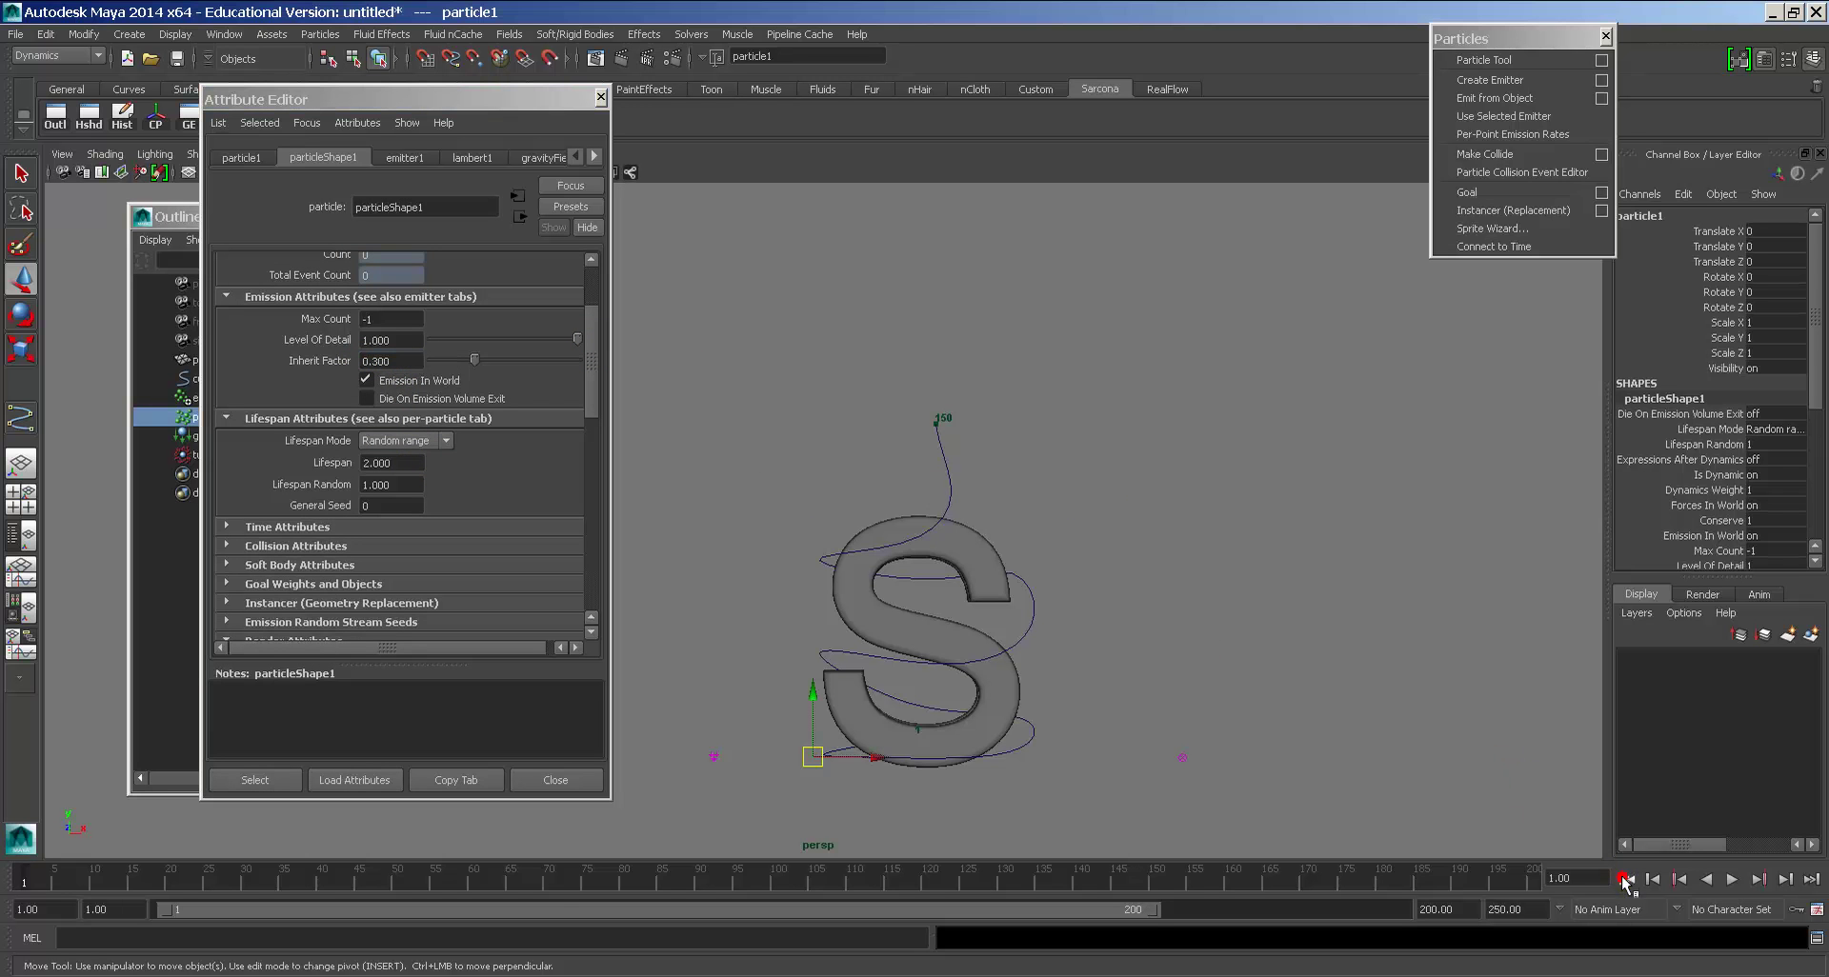
{"action": "left_click", "coordinate": [1729, 878]}
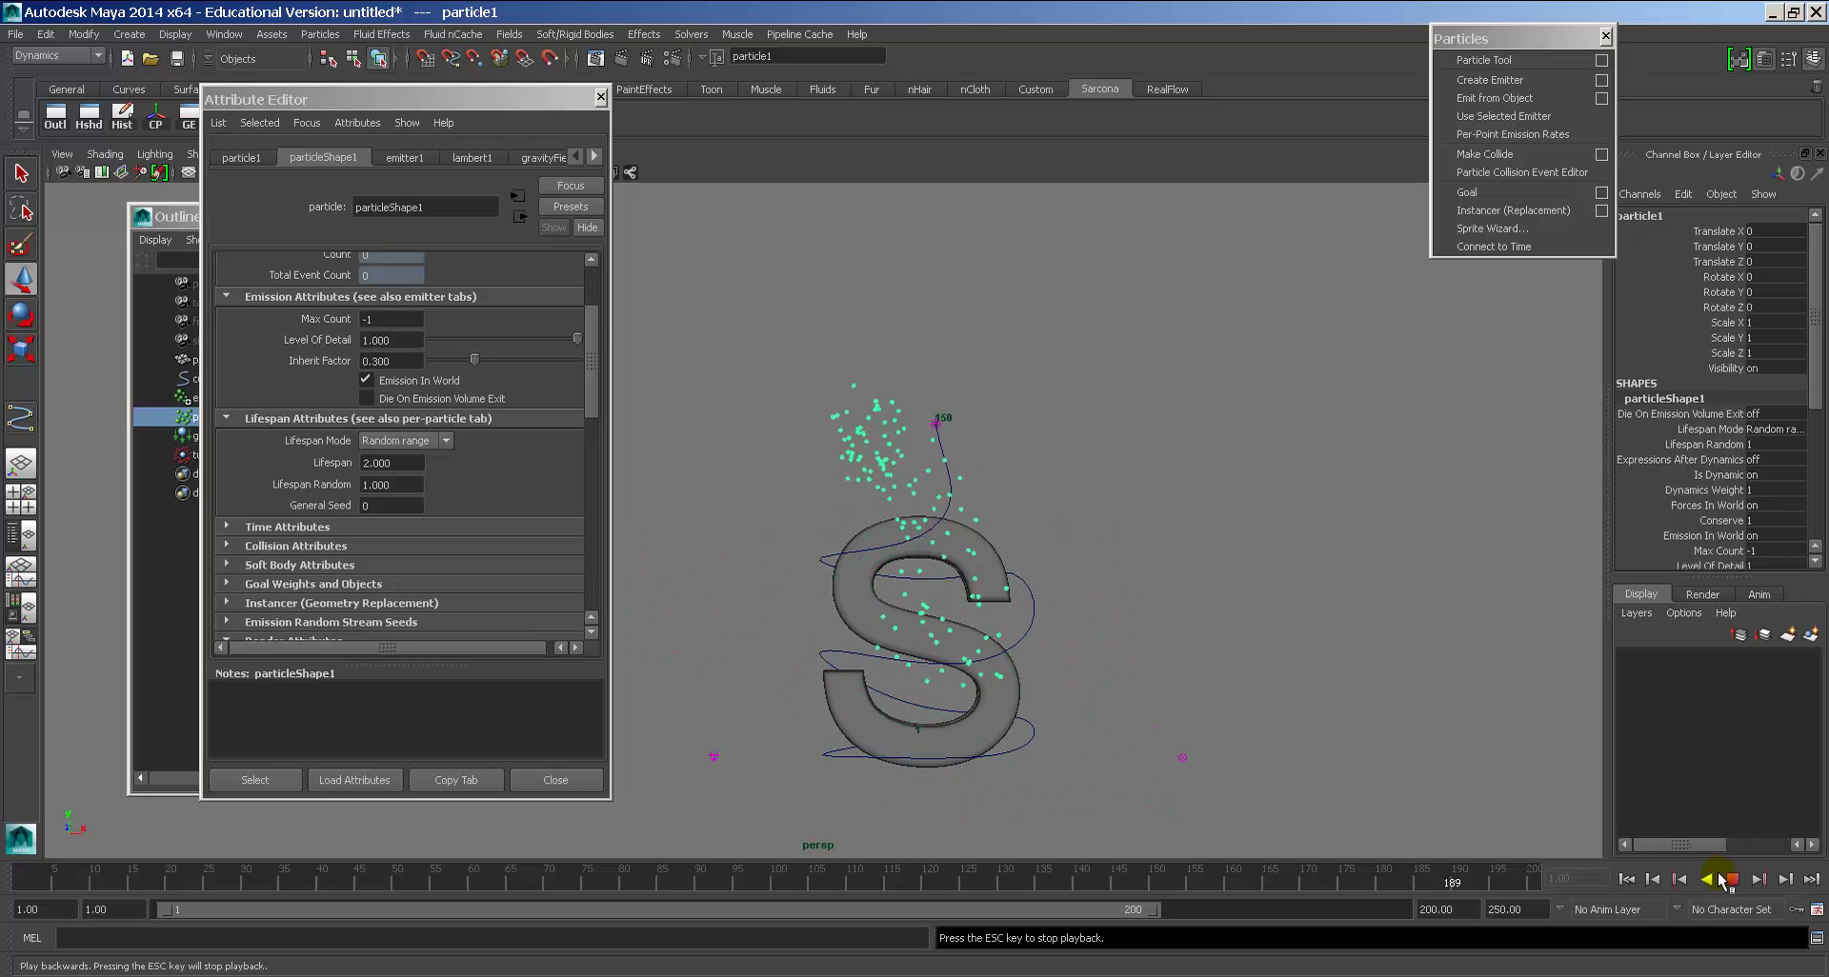
{"action": "left_click", "coordinate": [1726, 879]}
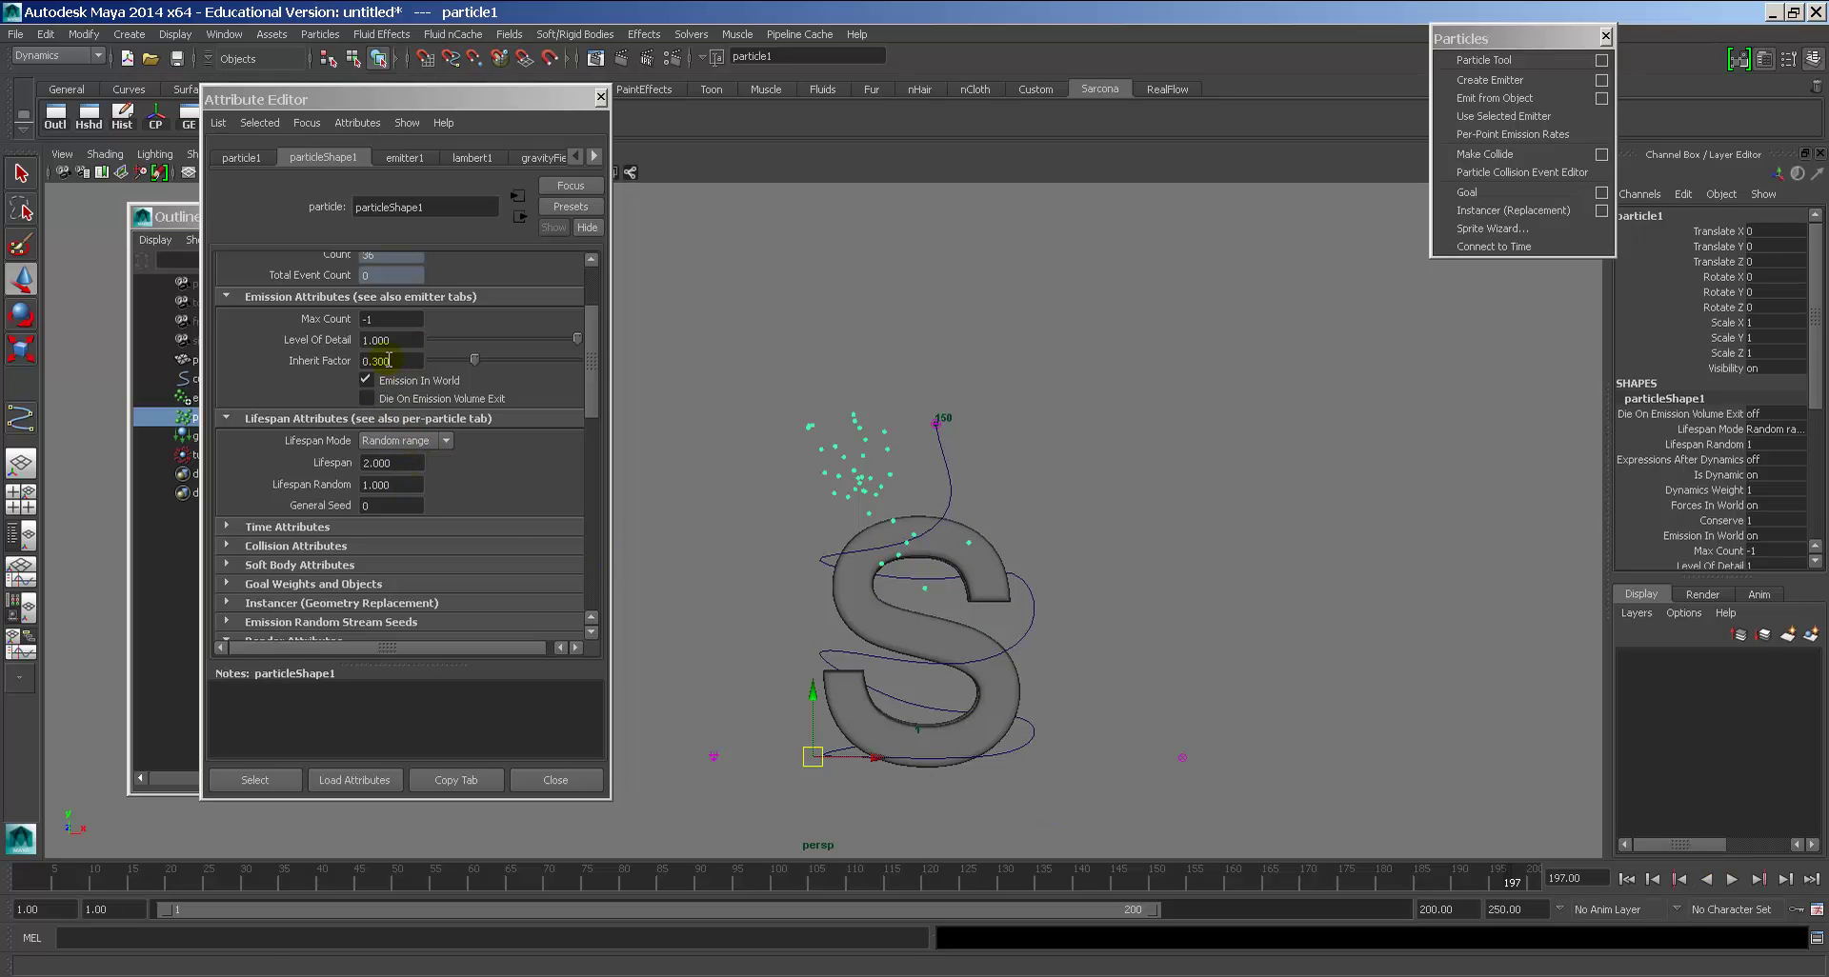
Step: Set particleShape1's Conserve to 0.98 and replay the animation from frame 1 to frame 173
{"action": "scroll", "coordinate": [398, 392], "scroll_direction": "up", "scroll_amount": 3}
{"action": "left_click", "coordinate": [410, 310]}
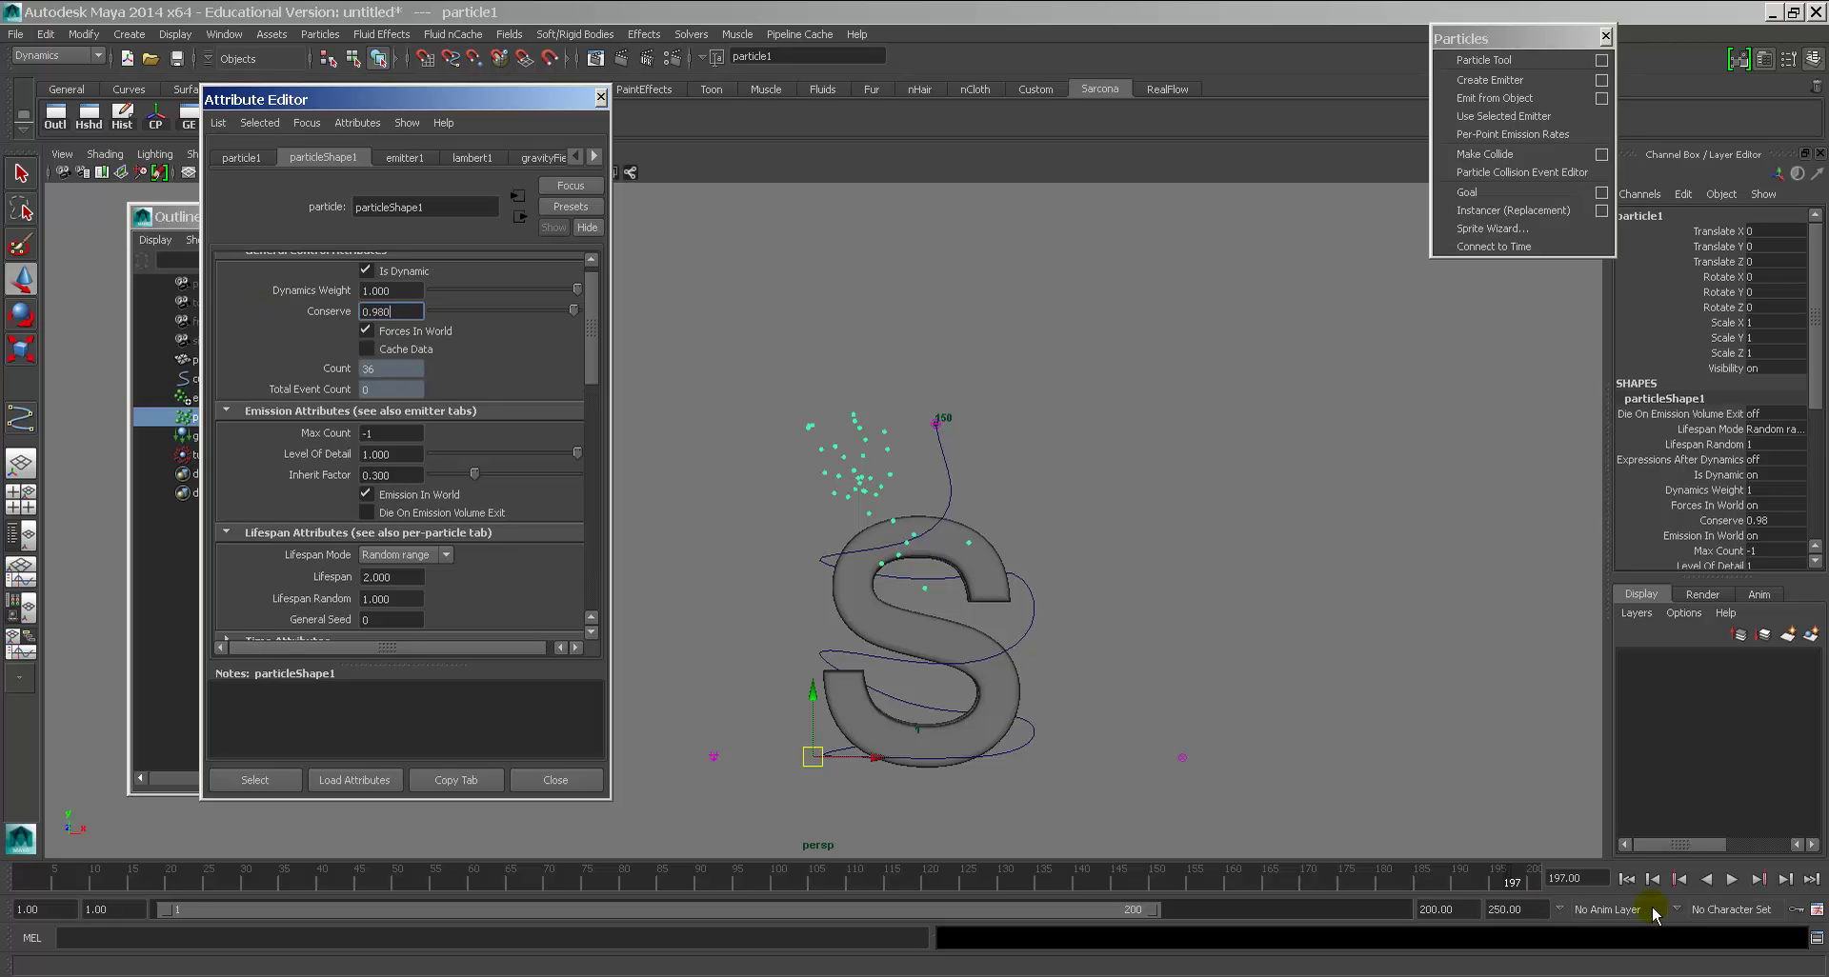
{"action": "left_click", "coordinate": [1626, 879]}
{"action": "left_click", "coordinate": [1731, 880]}
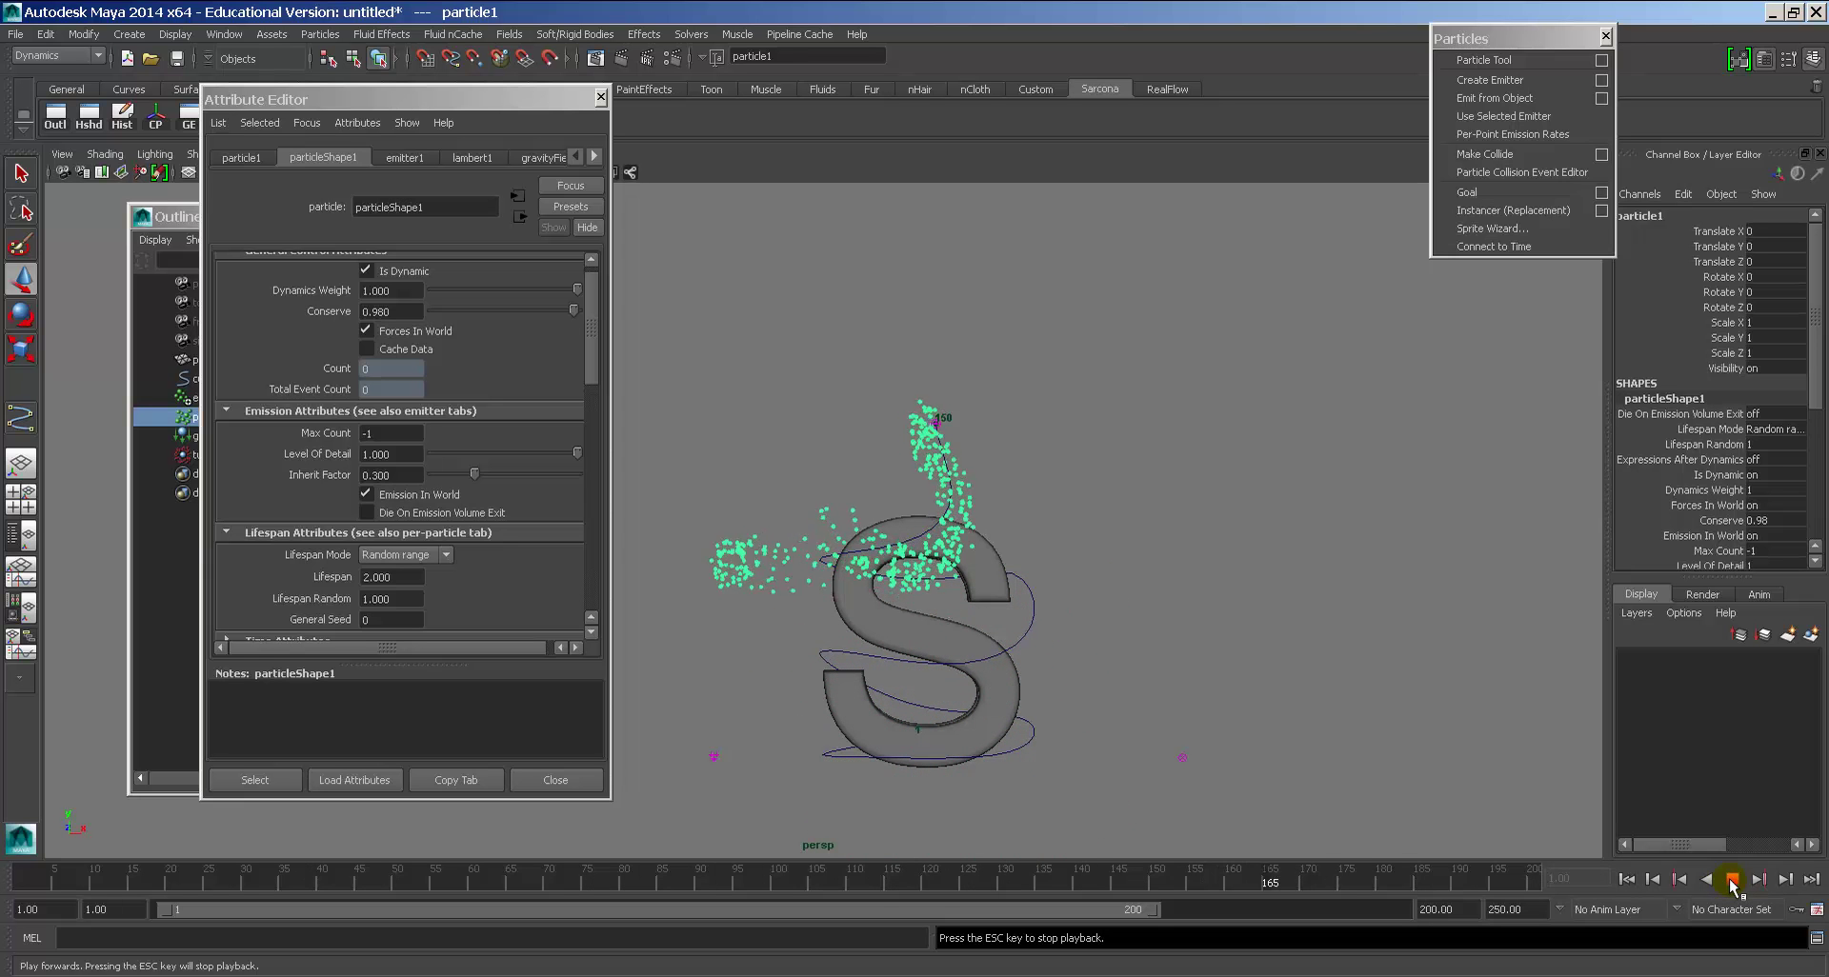
{"action": "left_click", "coordinate": [1732, 881]}
Step: Set particleShape1's Inherit Factor to 0.4 and replay the animation to check the trail from slightly different angles
{"action": "left_click", "coordinate": [403, 476]}
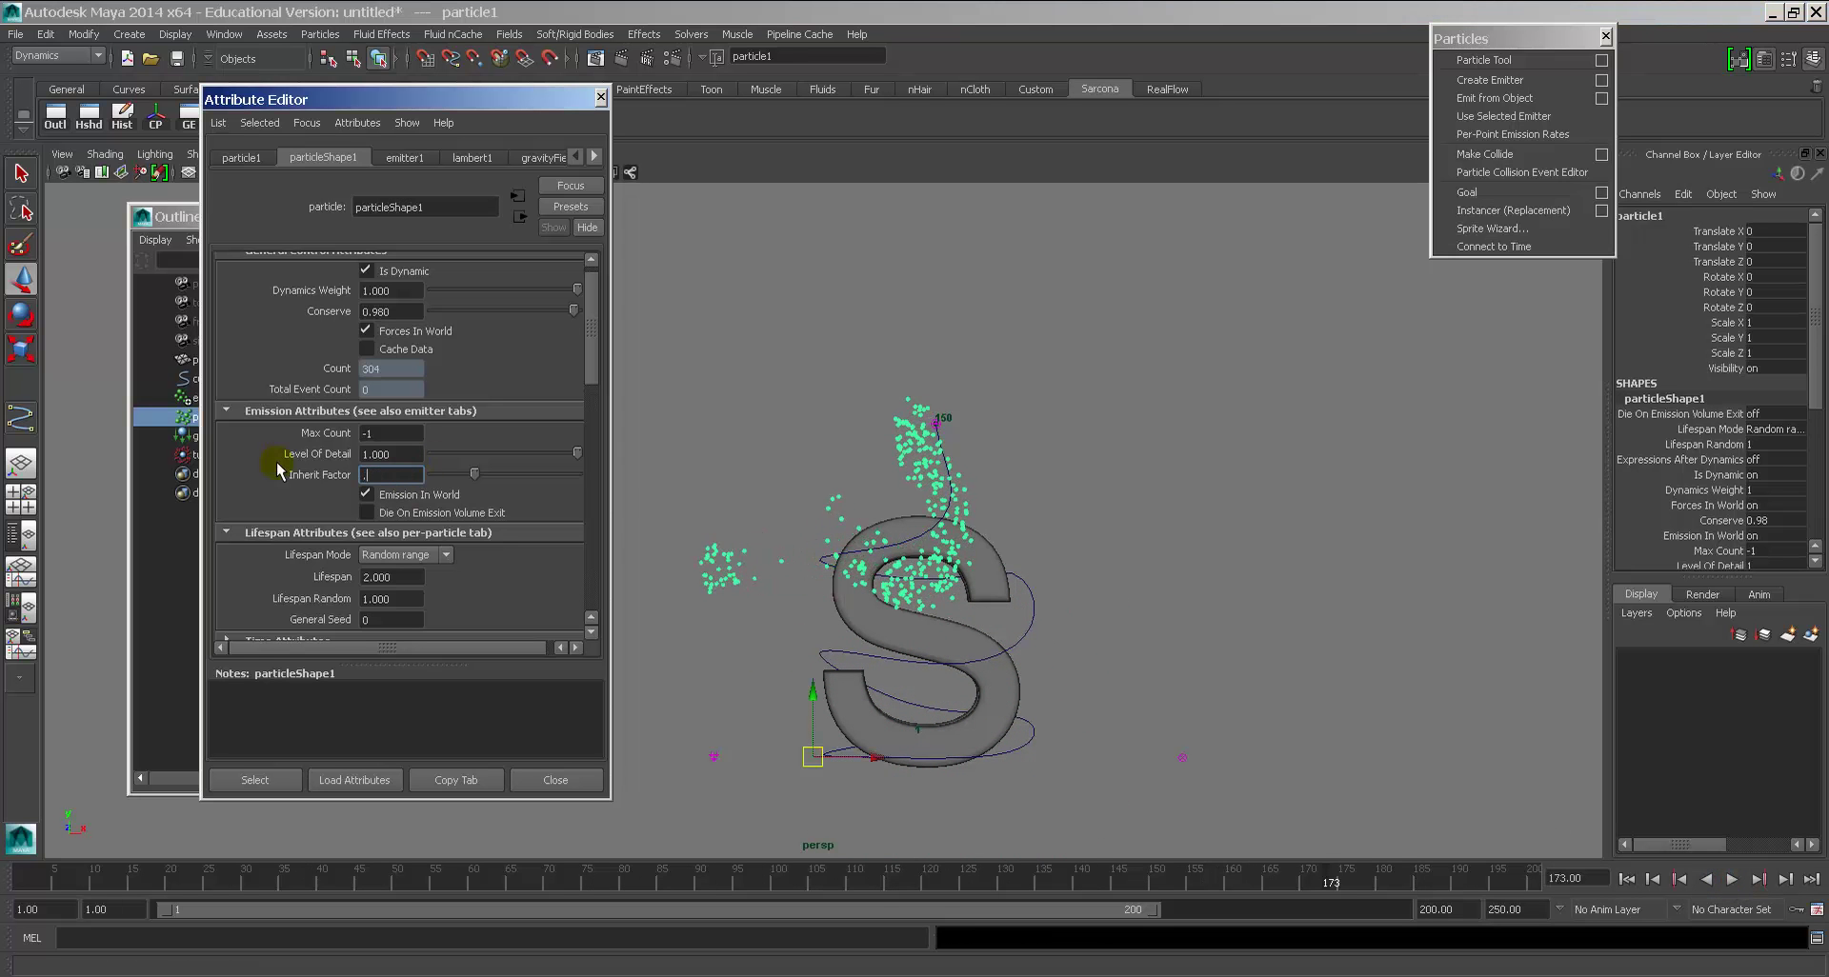
{"action": "left_click", "coordinate": [1626, 878]}
{"action": "left_click", "coordinate": [1732, 881]}
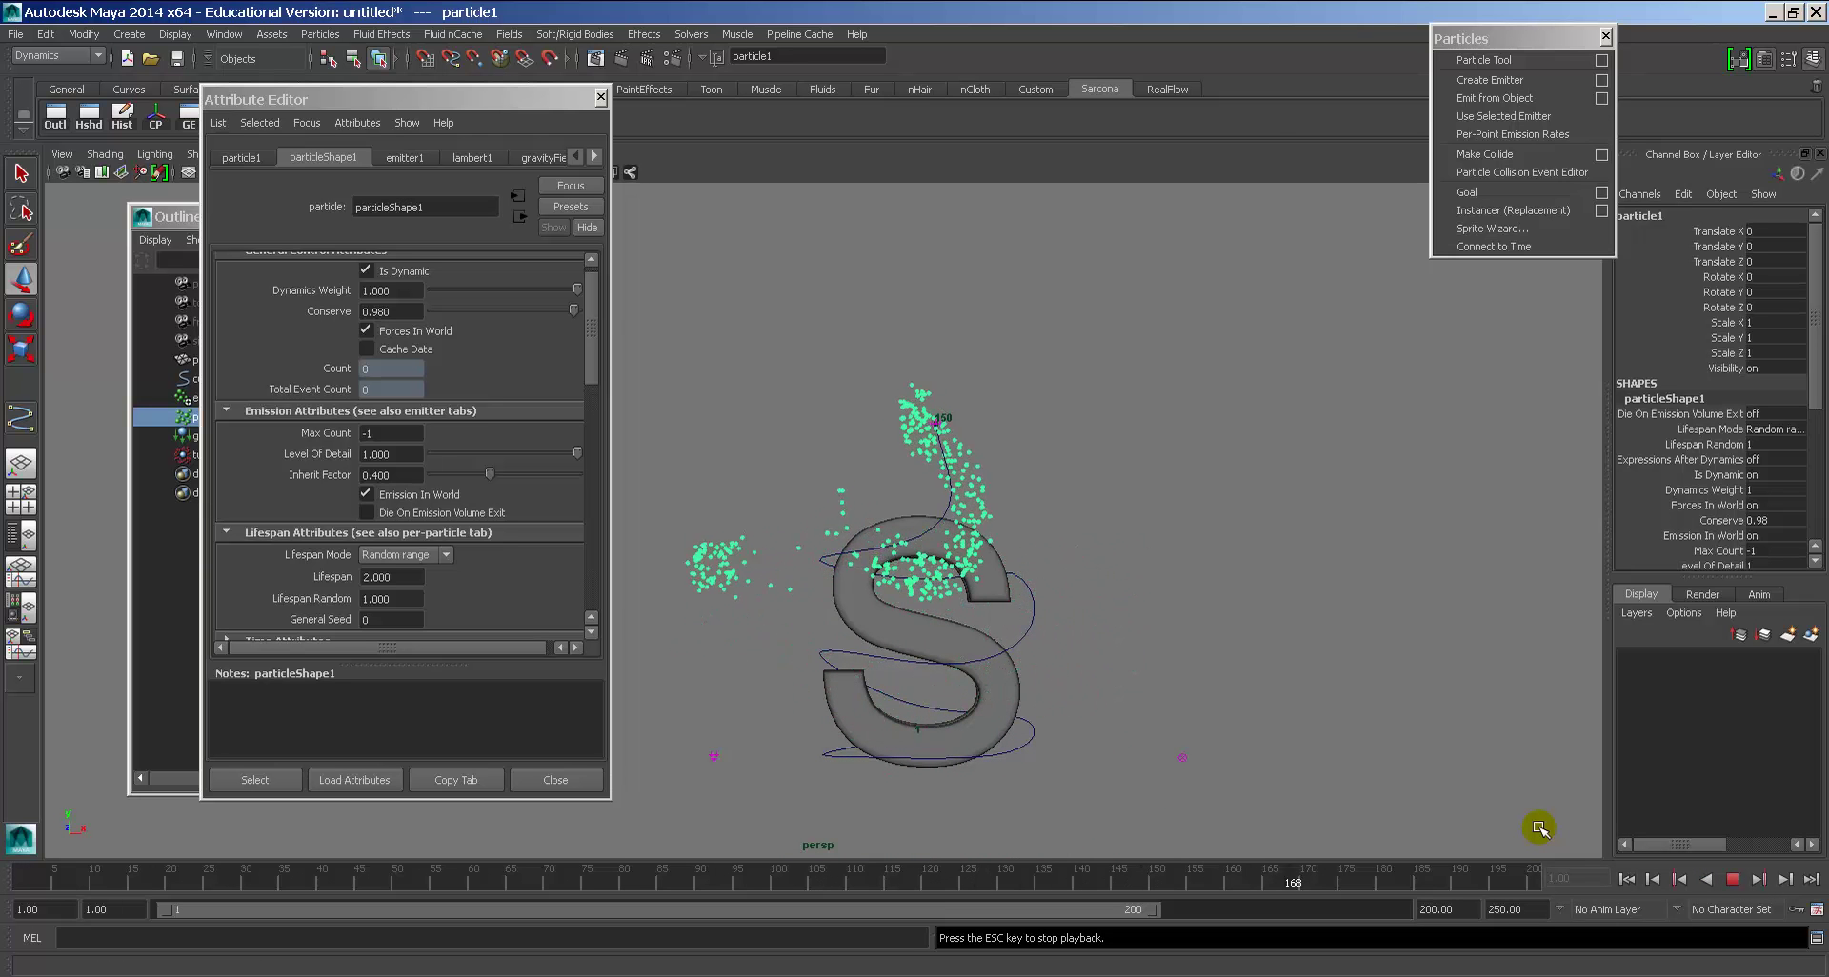
{"action": "key", "text": "Escape"}
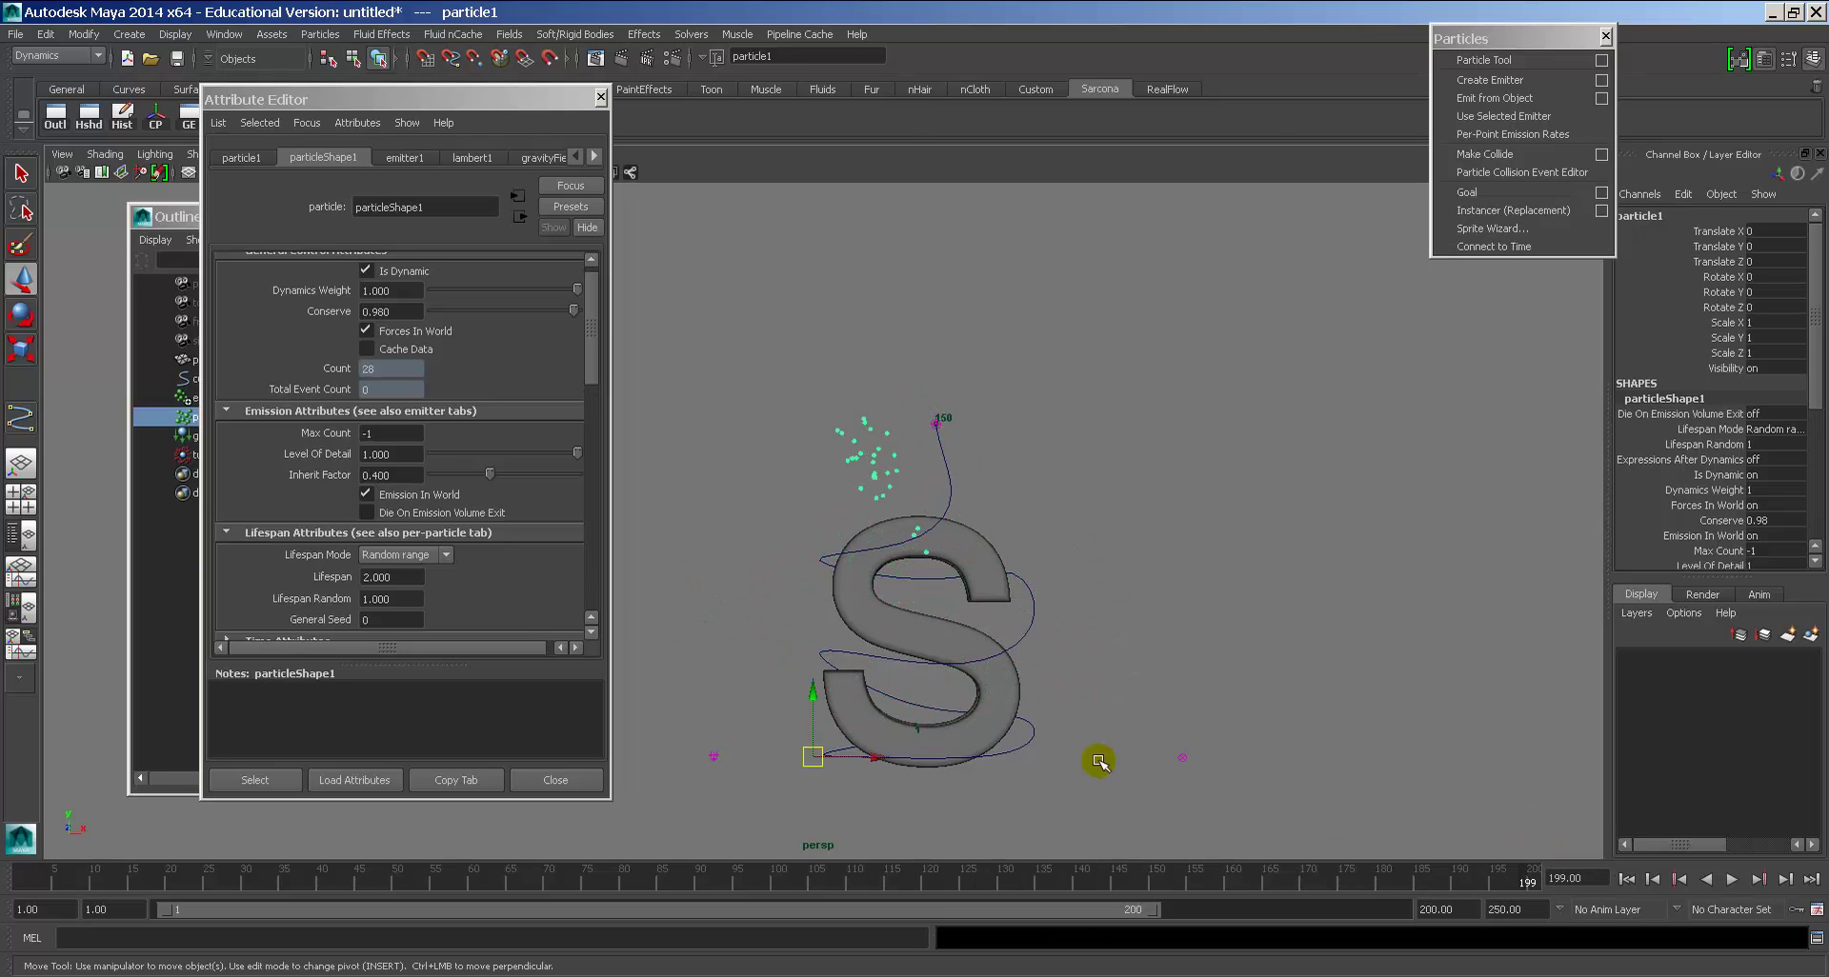
{"action": "left_click_drag", "start_coordinate": [1099, 759], "coordinate": [1000, 736], "text": "alt"}
{"action": "key", "text": "alt+v"}
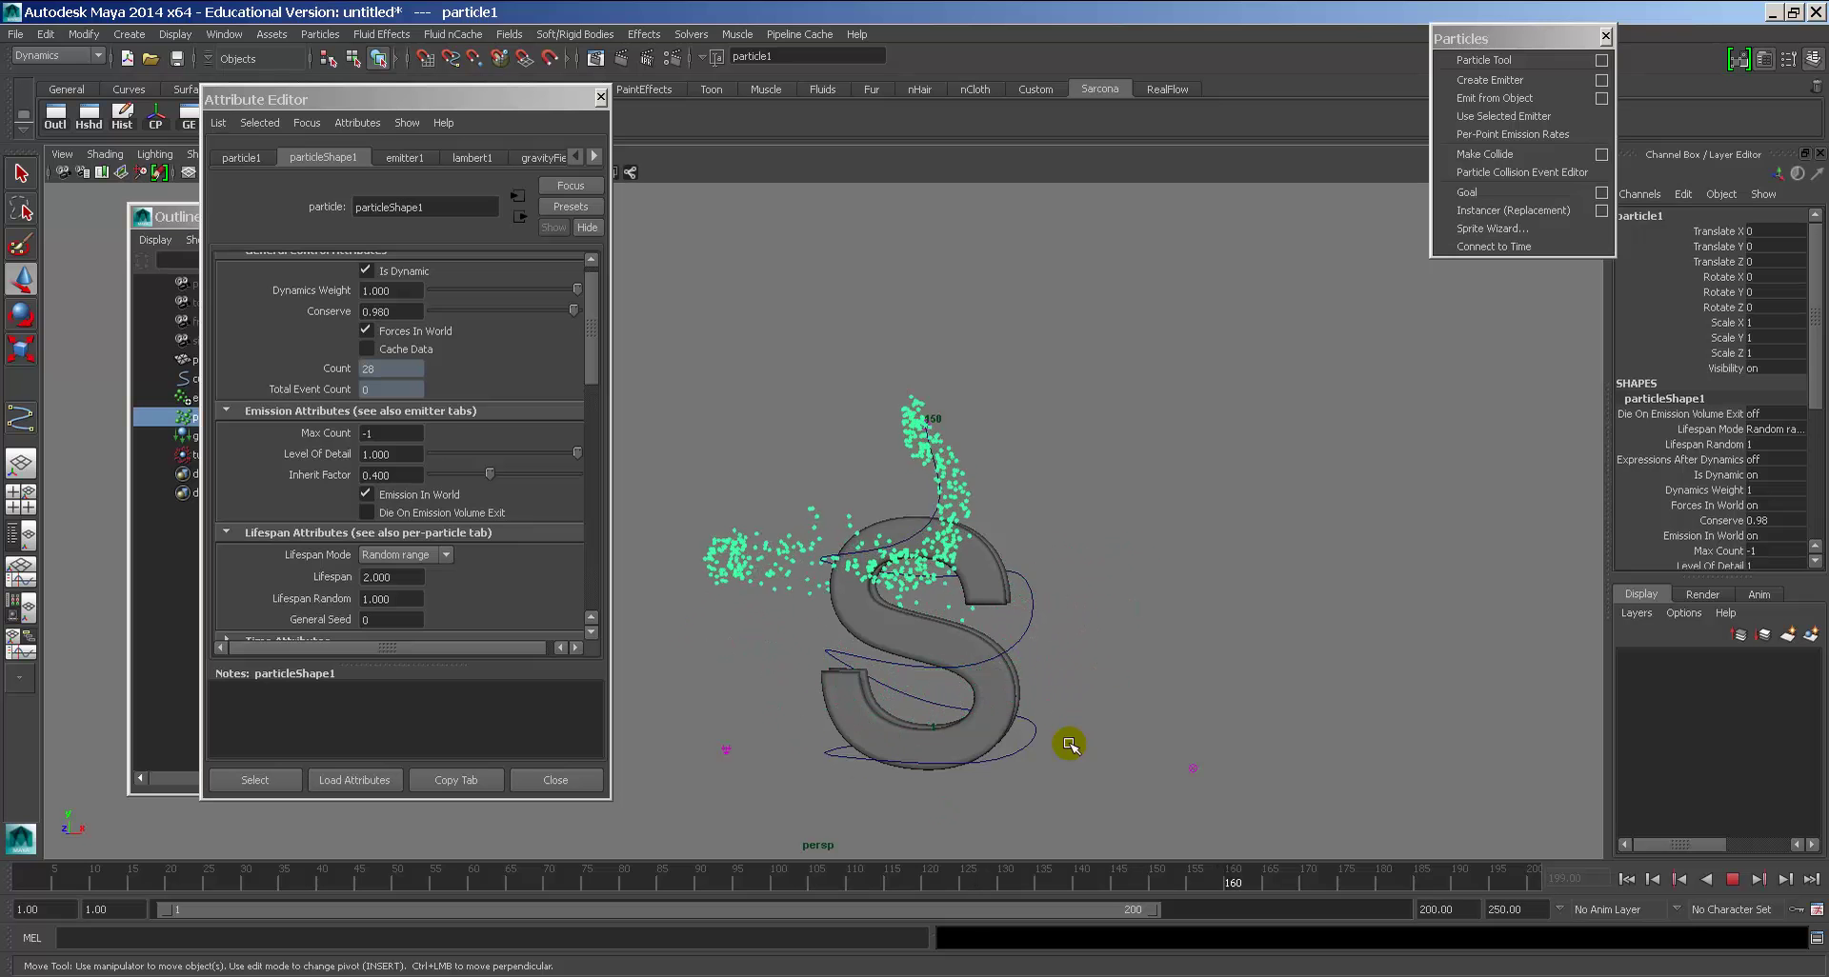
{"action": "key", "text": "Escape"}
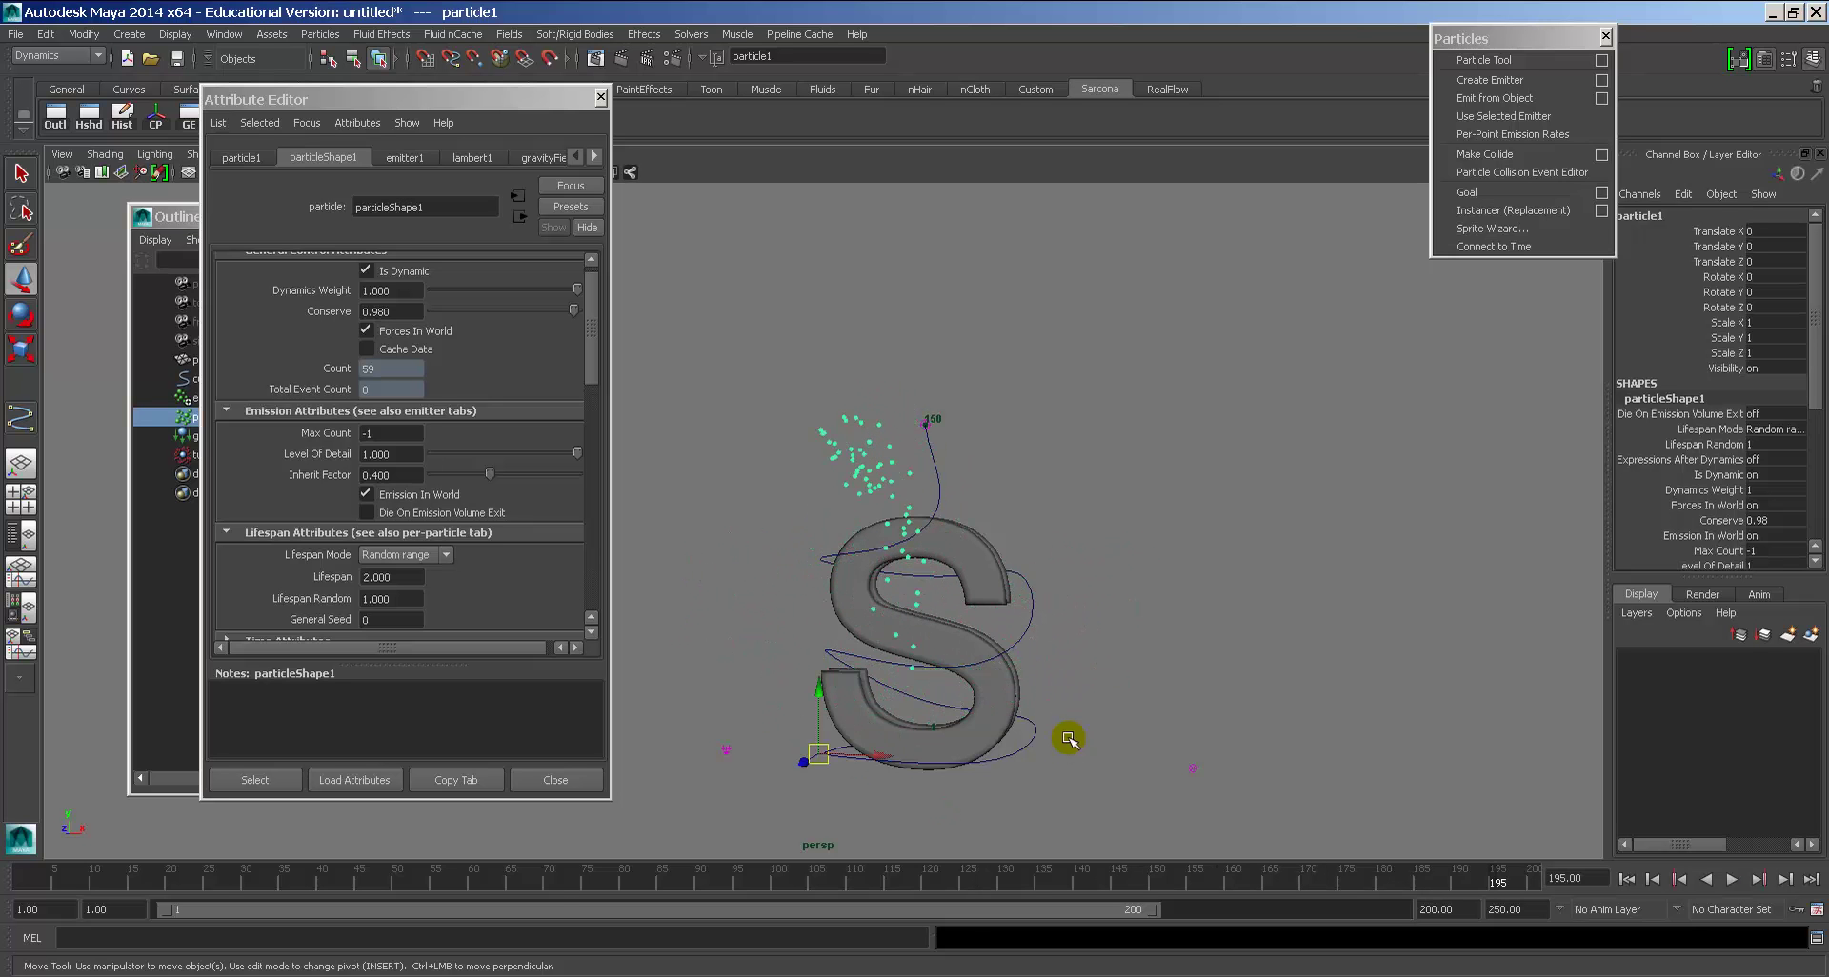
{"action": "left_click_drag", "start_coordinate": [1068, 739], "coordinate": [1030, 721], "text": "alt"}
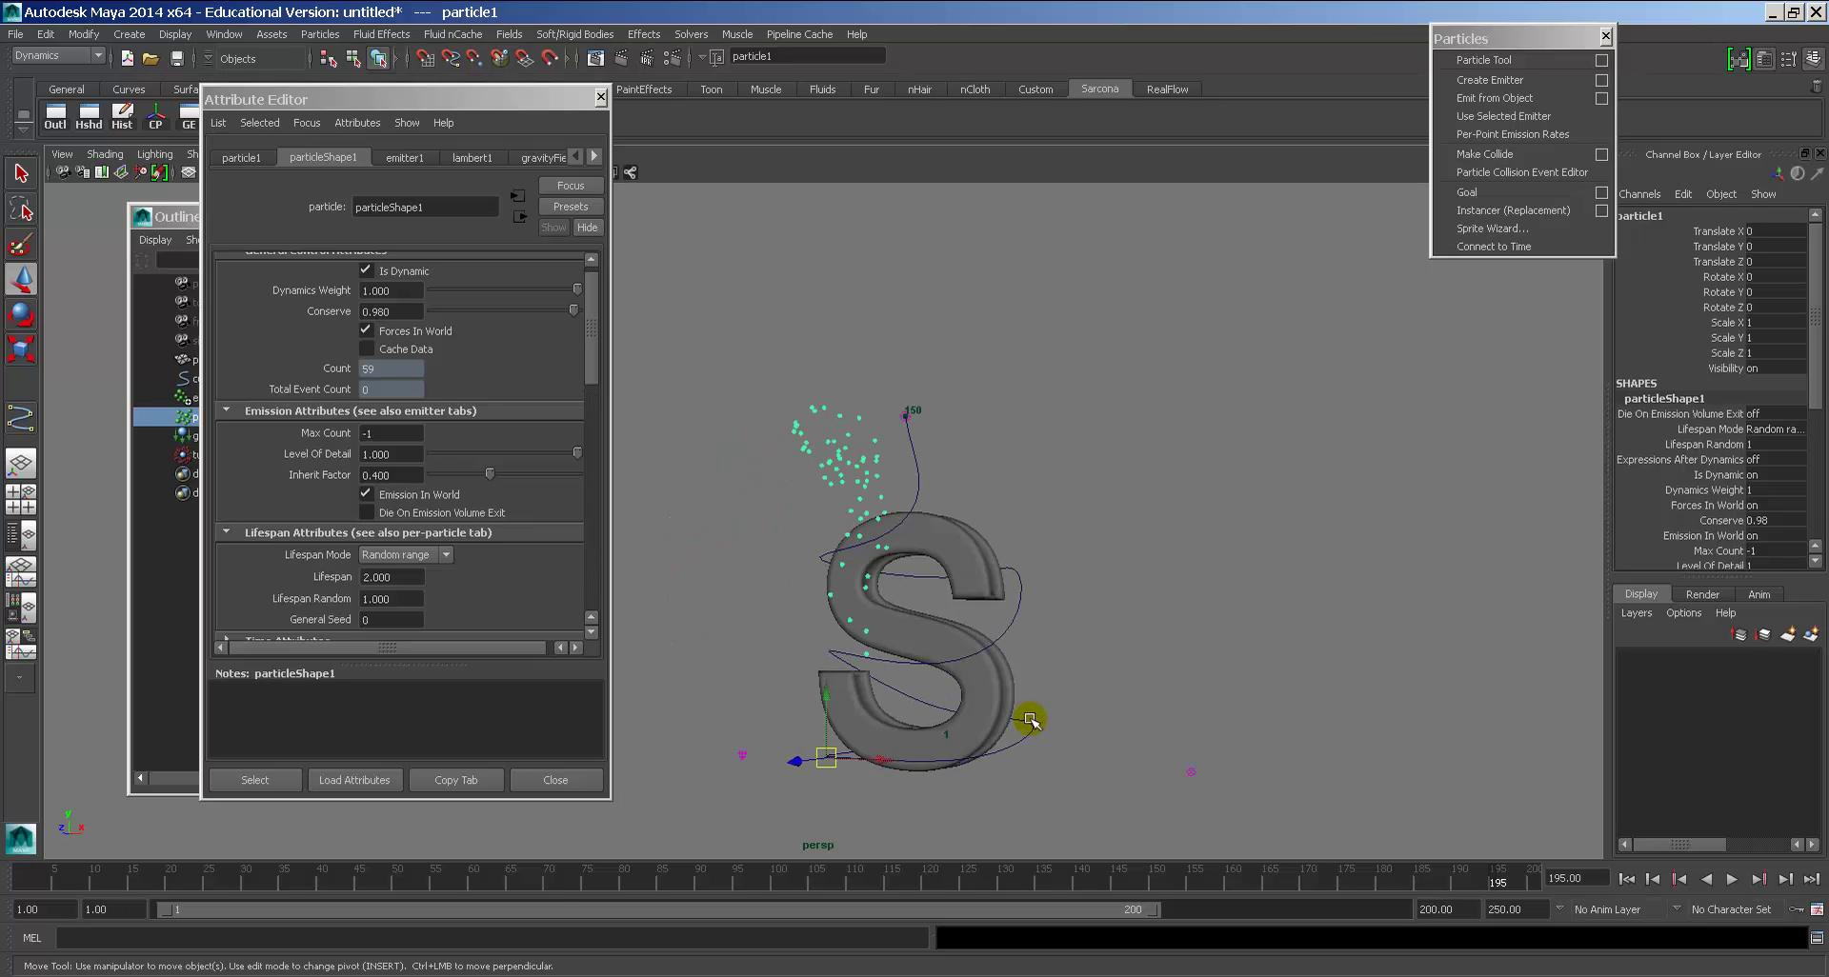
Step: Close the Attribute Editor, inspect the particles above the S up close, and close the floating Particles menu
{"action": "left_click", "coordinate": [562, 780]}
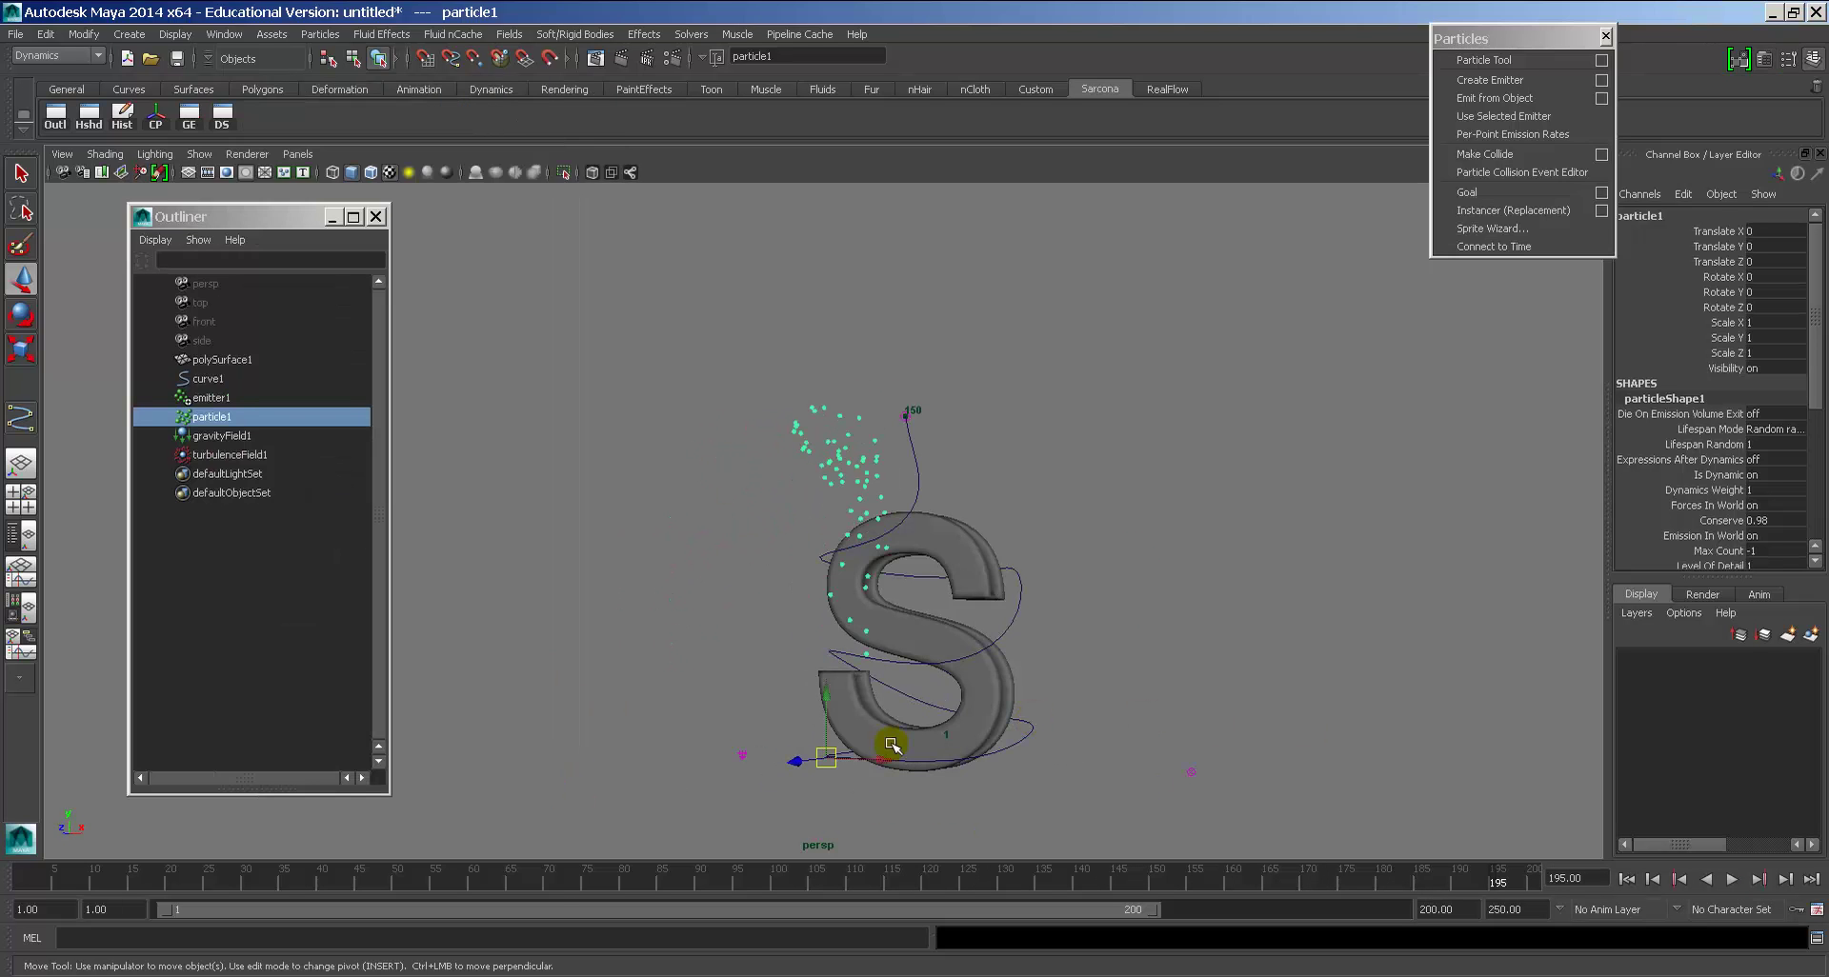
{"action": "middle_click_drag", "start_coordinate": [868, 721], "coordinate": [832, 650], "text": "alt"}
{"action": "scroll", "coordinate": [833, 651], "scroll_direction": "up", "scroll_amount": 5}
{"action": "middle_click_drag", "start_coordinate": [981, 527], "coordinate": [1015, 640], "text": "alt"}
{"action": "scroll", "coordinate": [1016, 640], "scroll_direction": "up", "scroll_amount": 1}
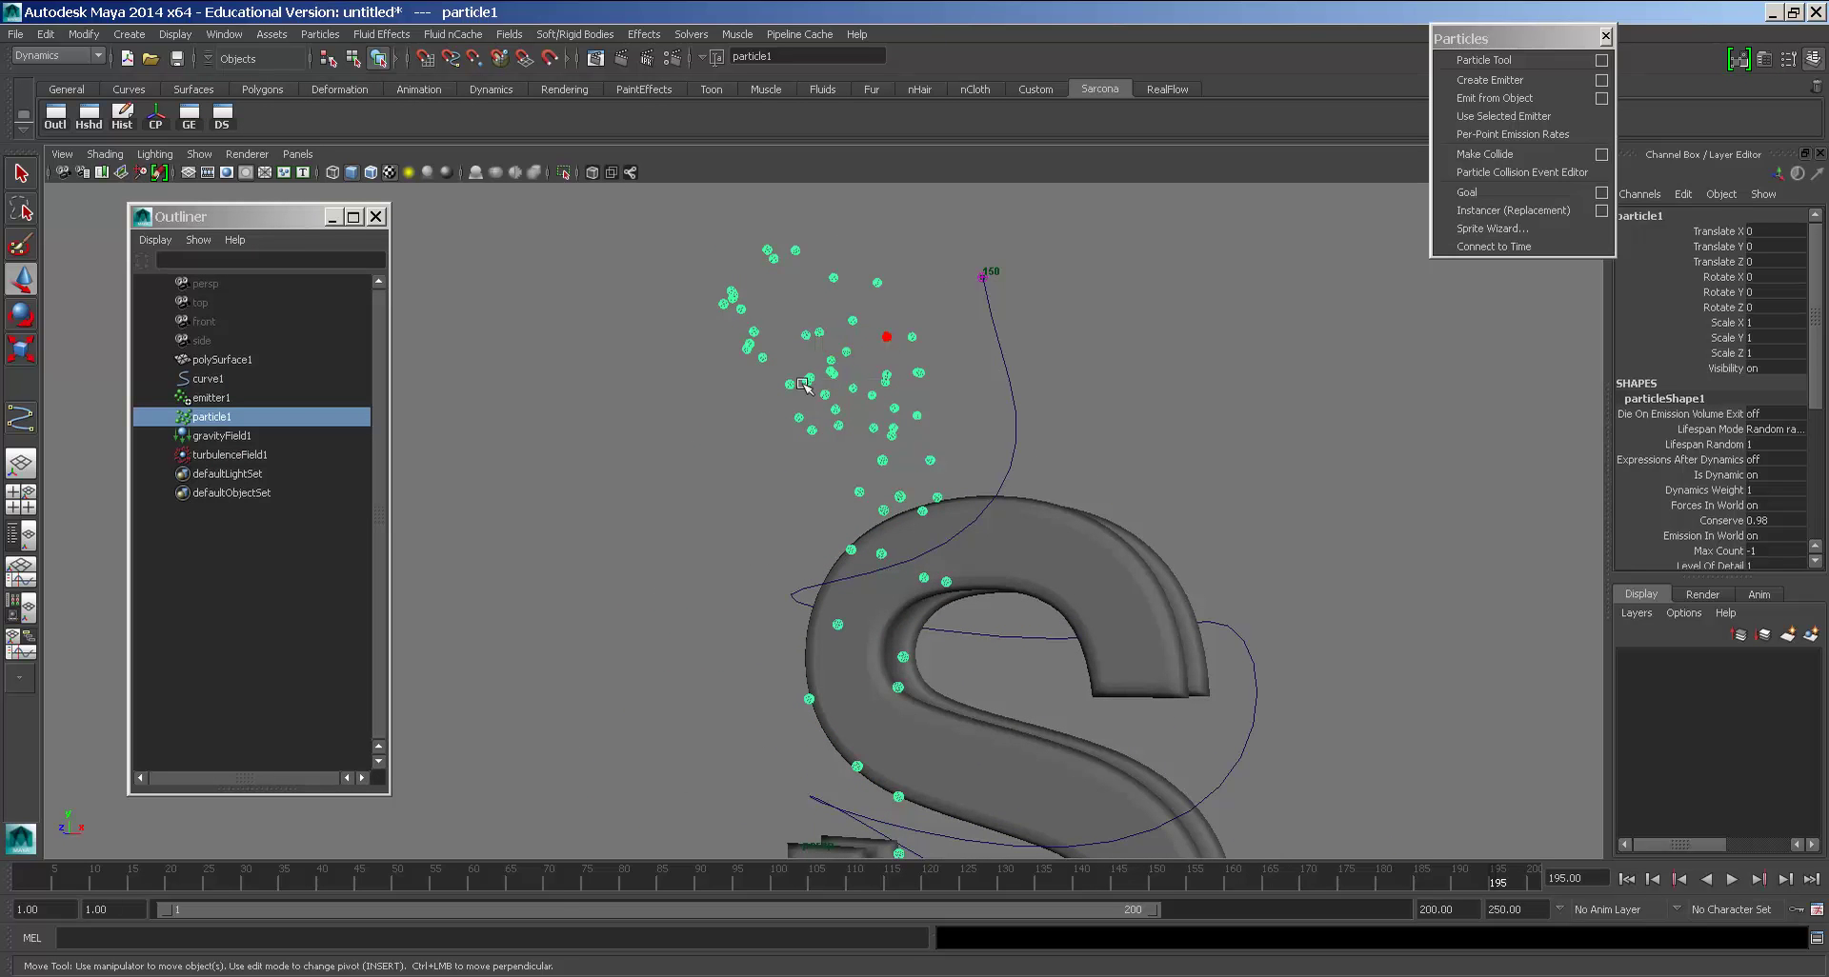
{"action": "left_click_drag", "start_coordinate": [770, 400], "coordinate": [984, 408], "text": "alt"}
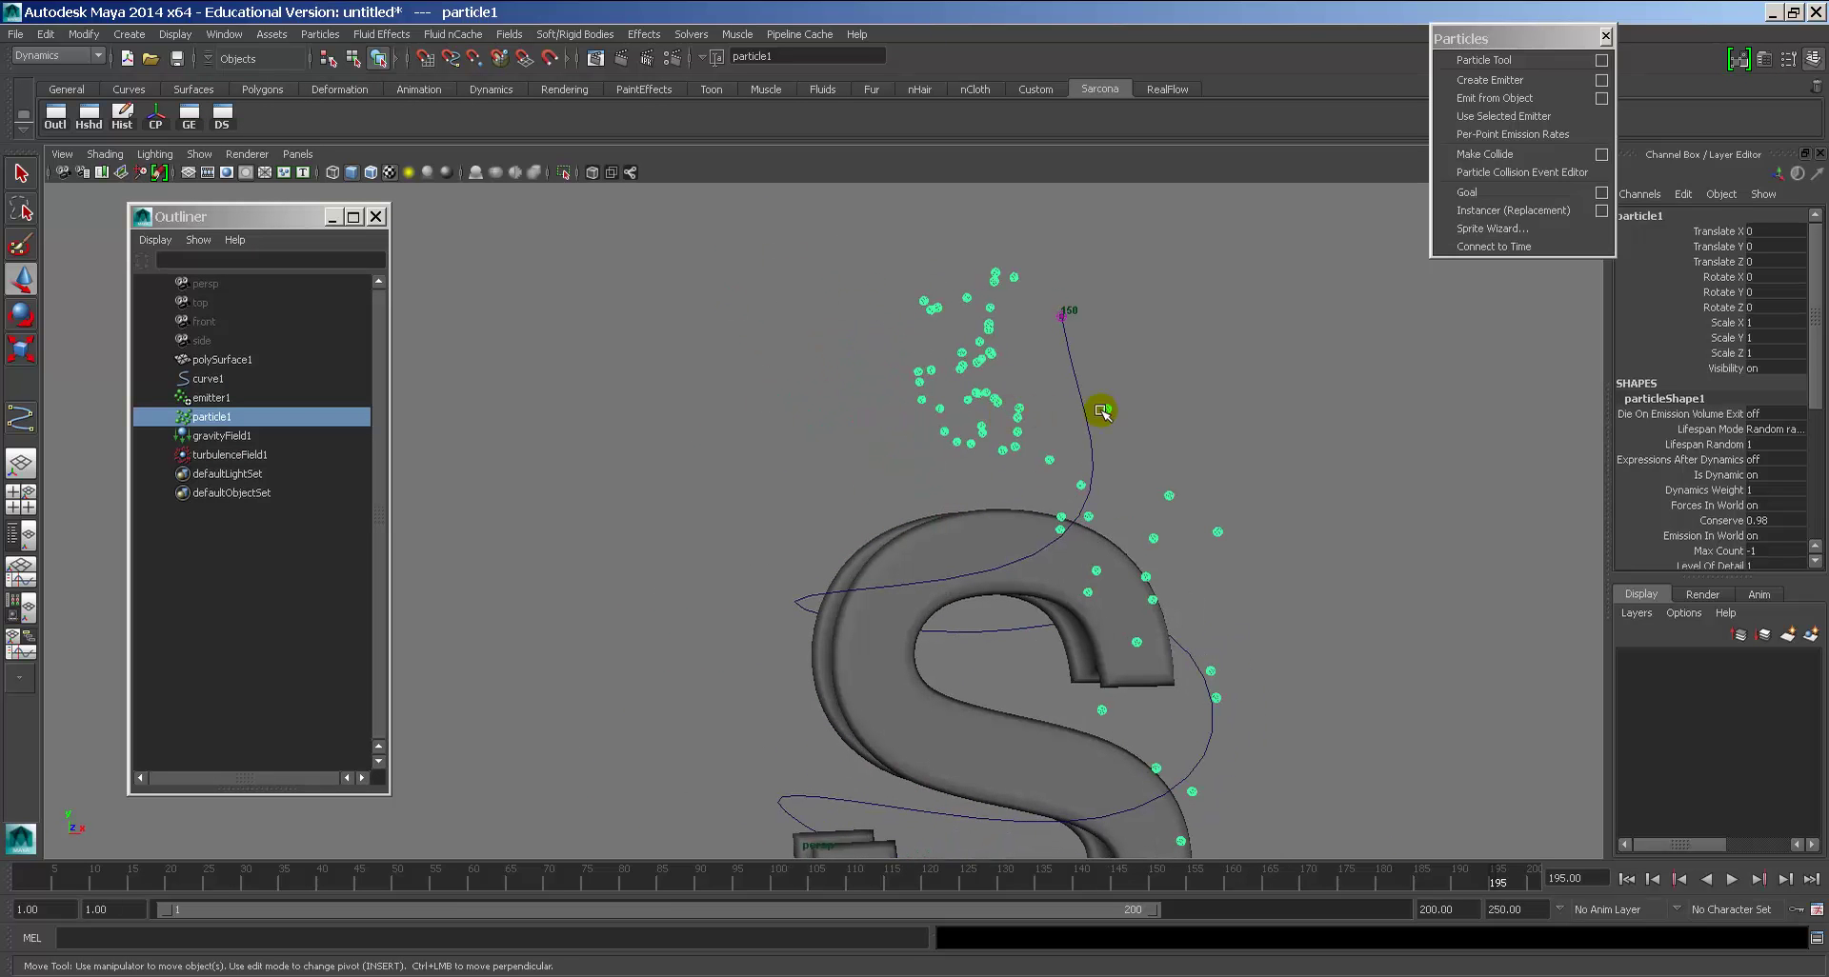
{"action": "left_click", "coordinate": [1605, 36]}
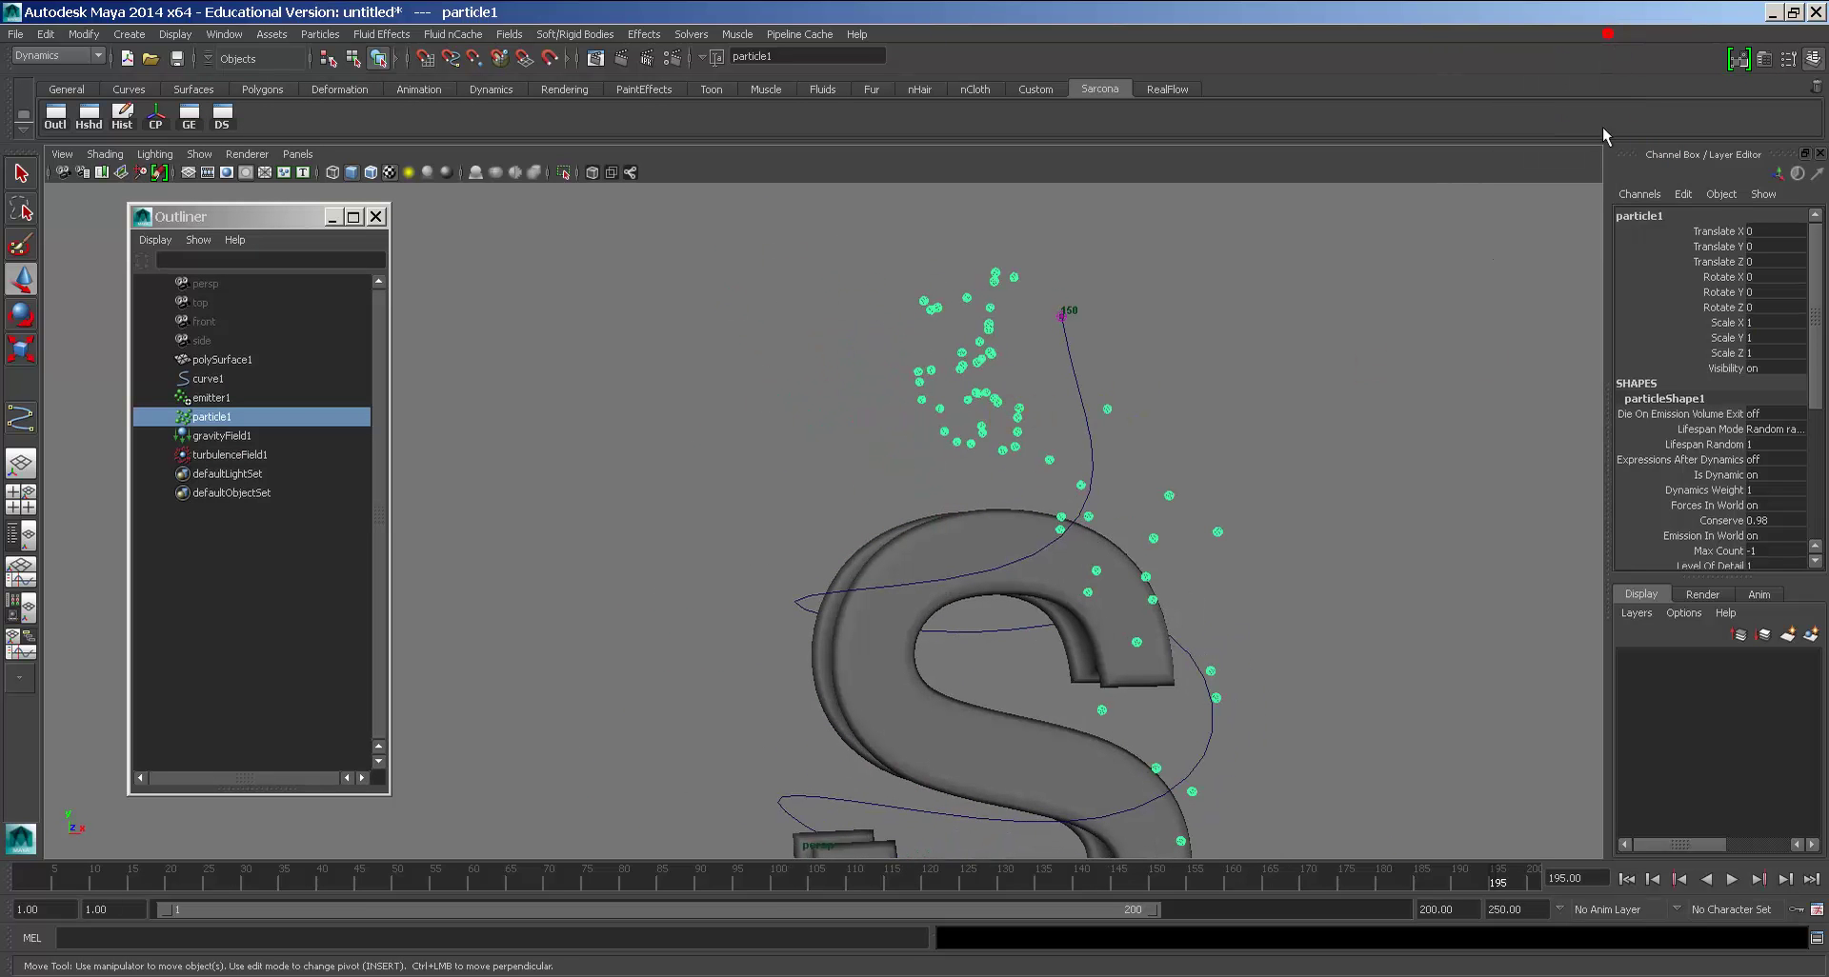
Step: Review the path curve, particles, gravity and turbulence fields in turn, then examine emitter1's full attribute list
{"action": "left_click", "coordinate": [1053, 343]}
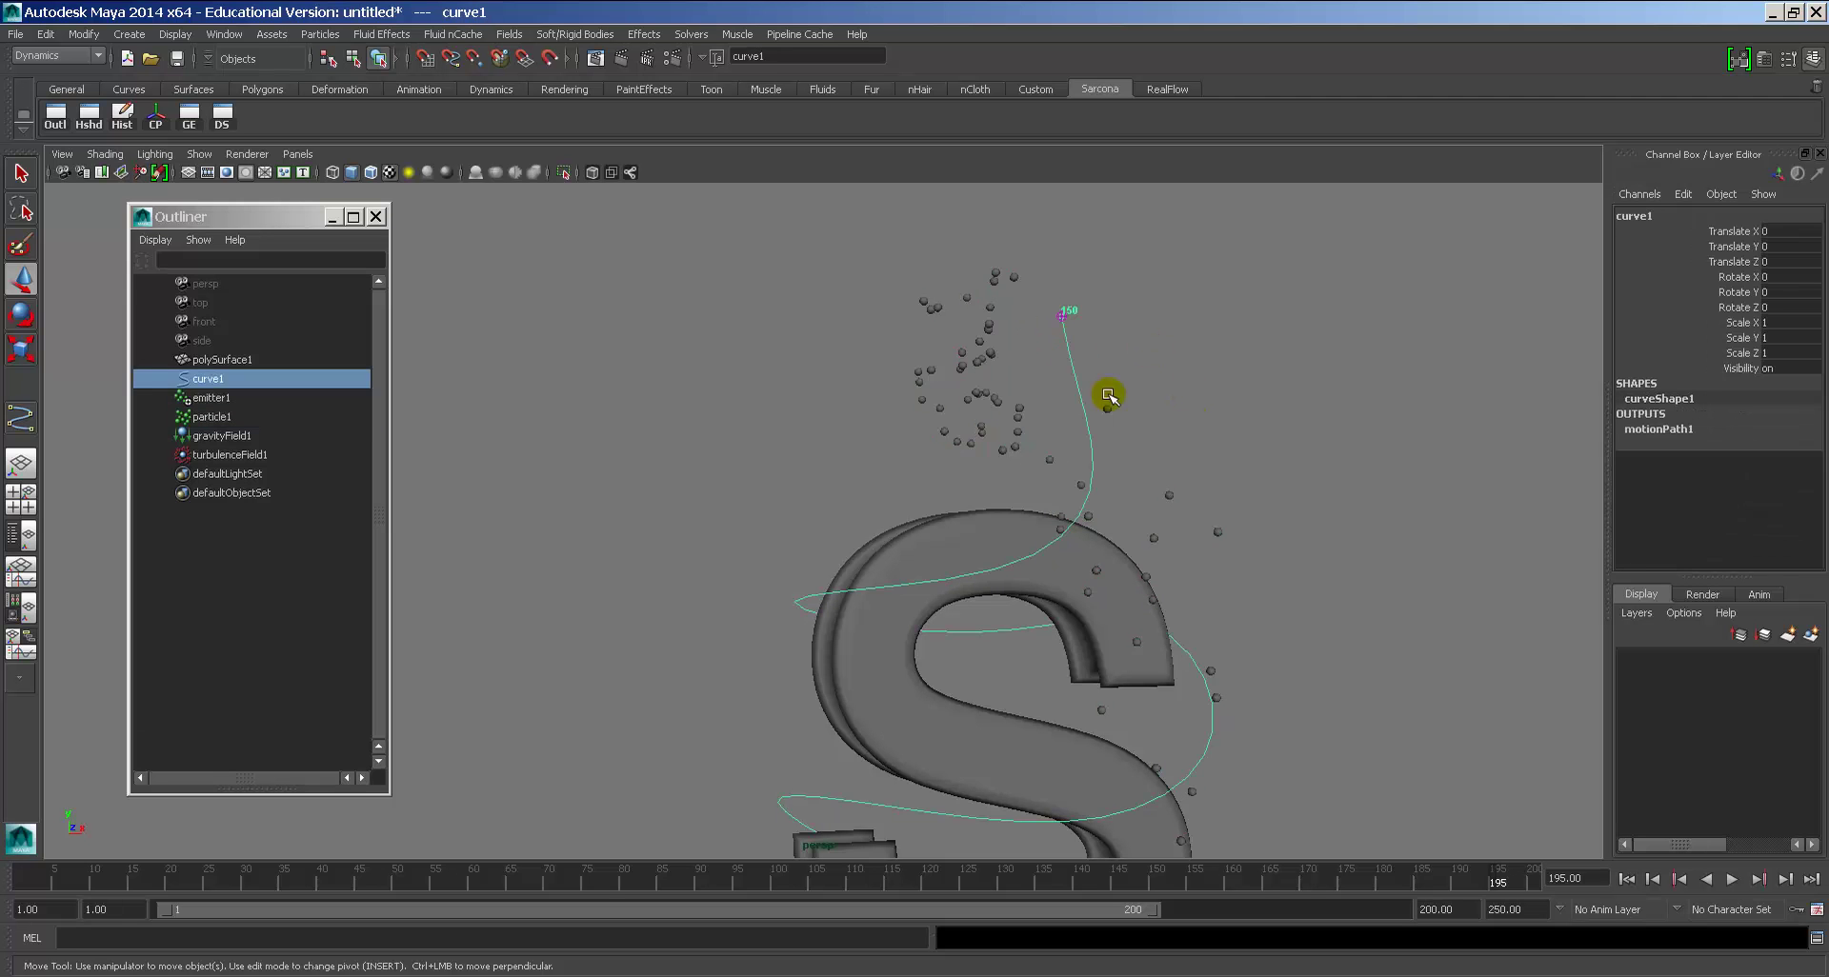
{"action": "left_click", "coordinate": [1009, 362]}
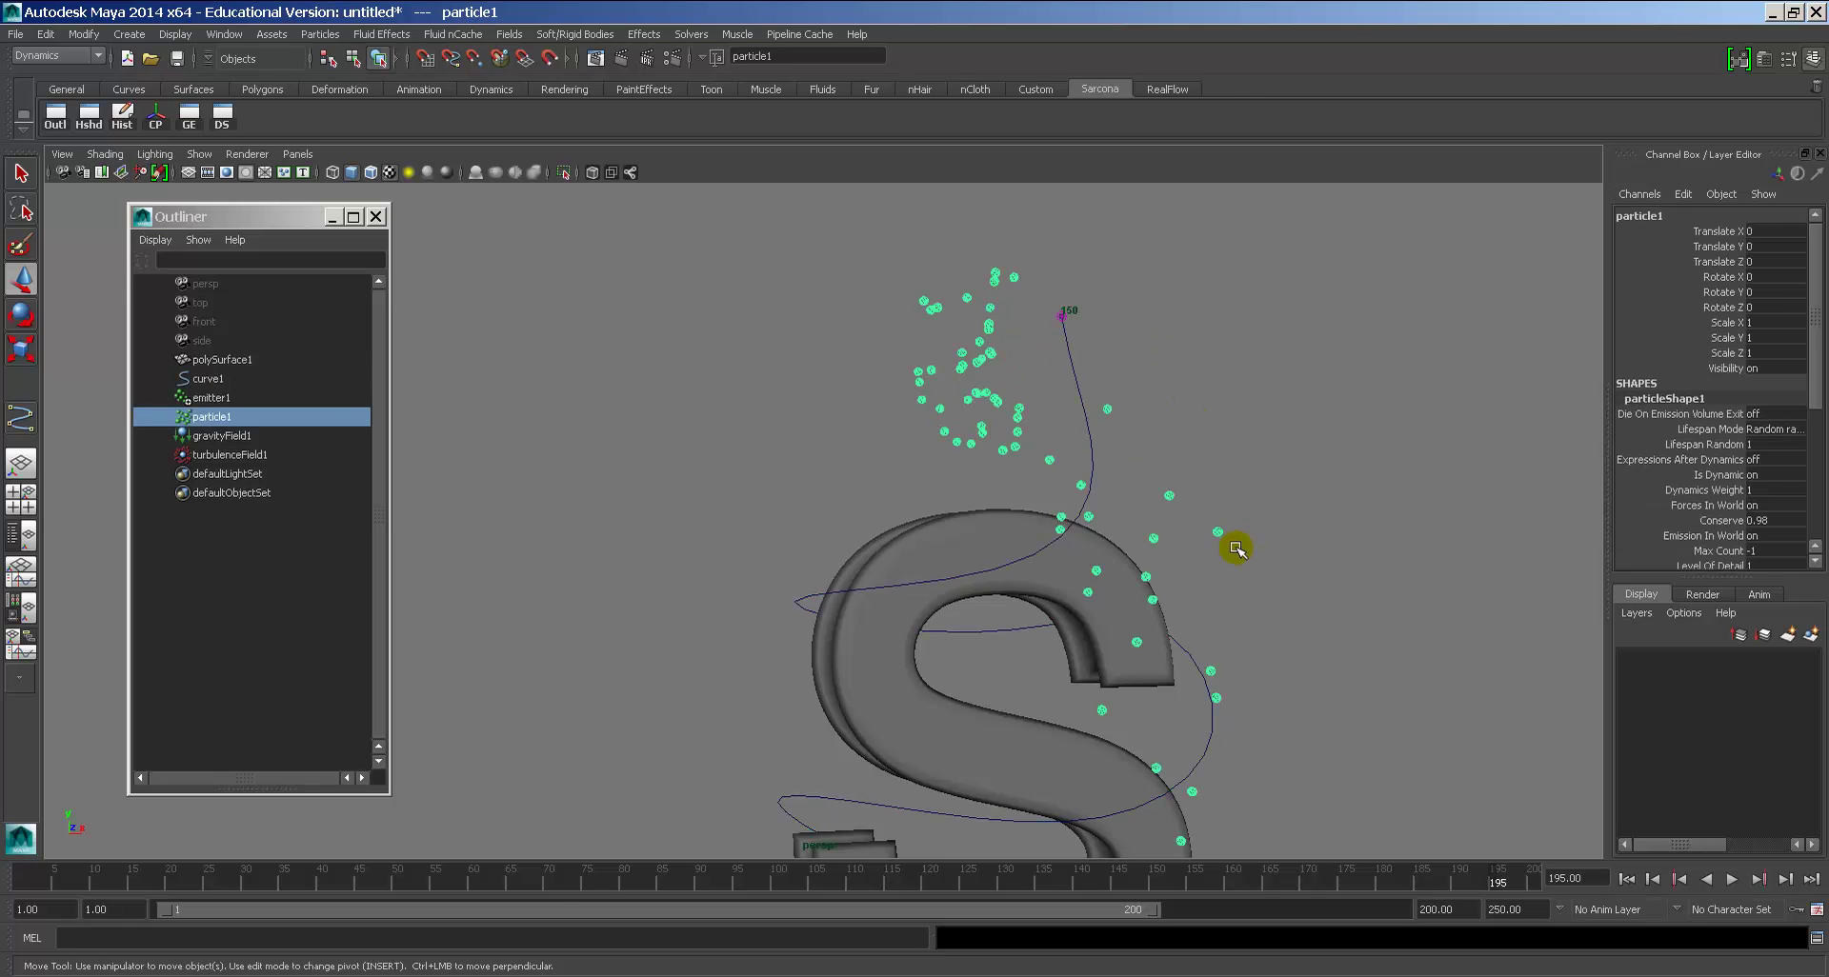
{"action": "middle_click_drag", "start_coordinate": [1299, 637], "coordinate": [1093, 524], "text": "alt"}
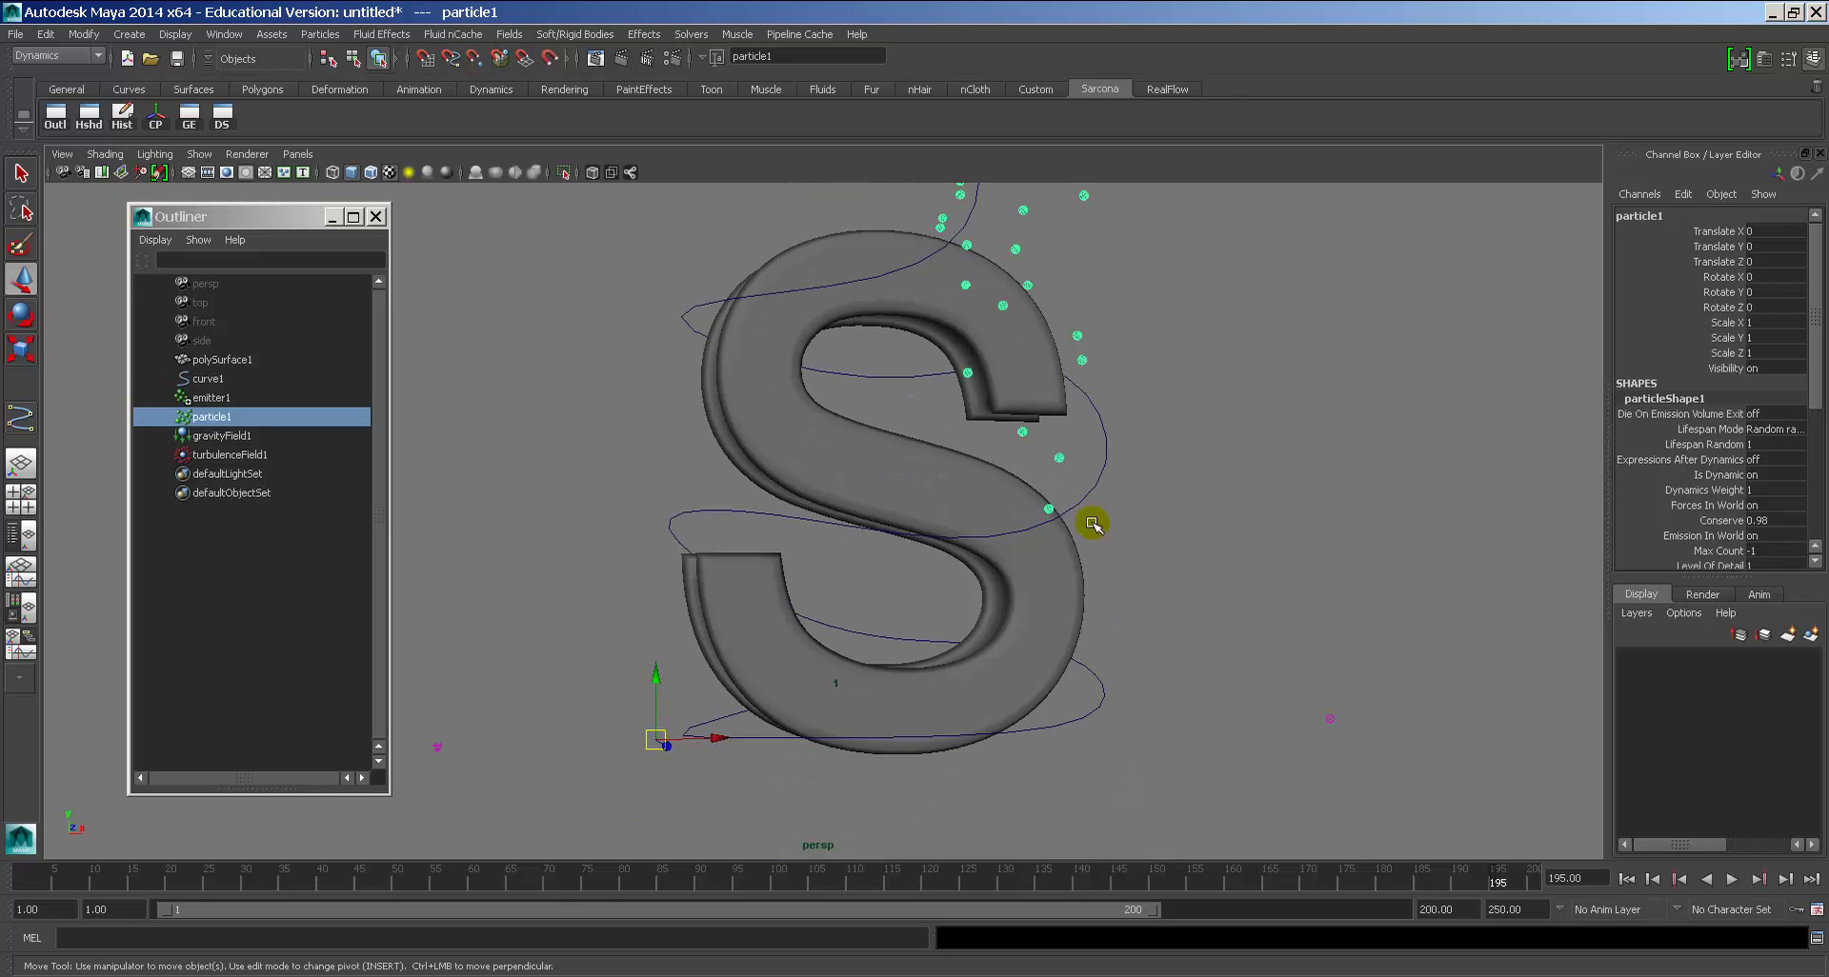
{"action": "left_click", "coordinate": [225, 436]}
{"action": "left_click", "coordinate": [231, 456]}
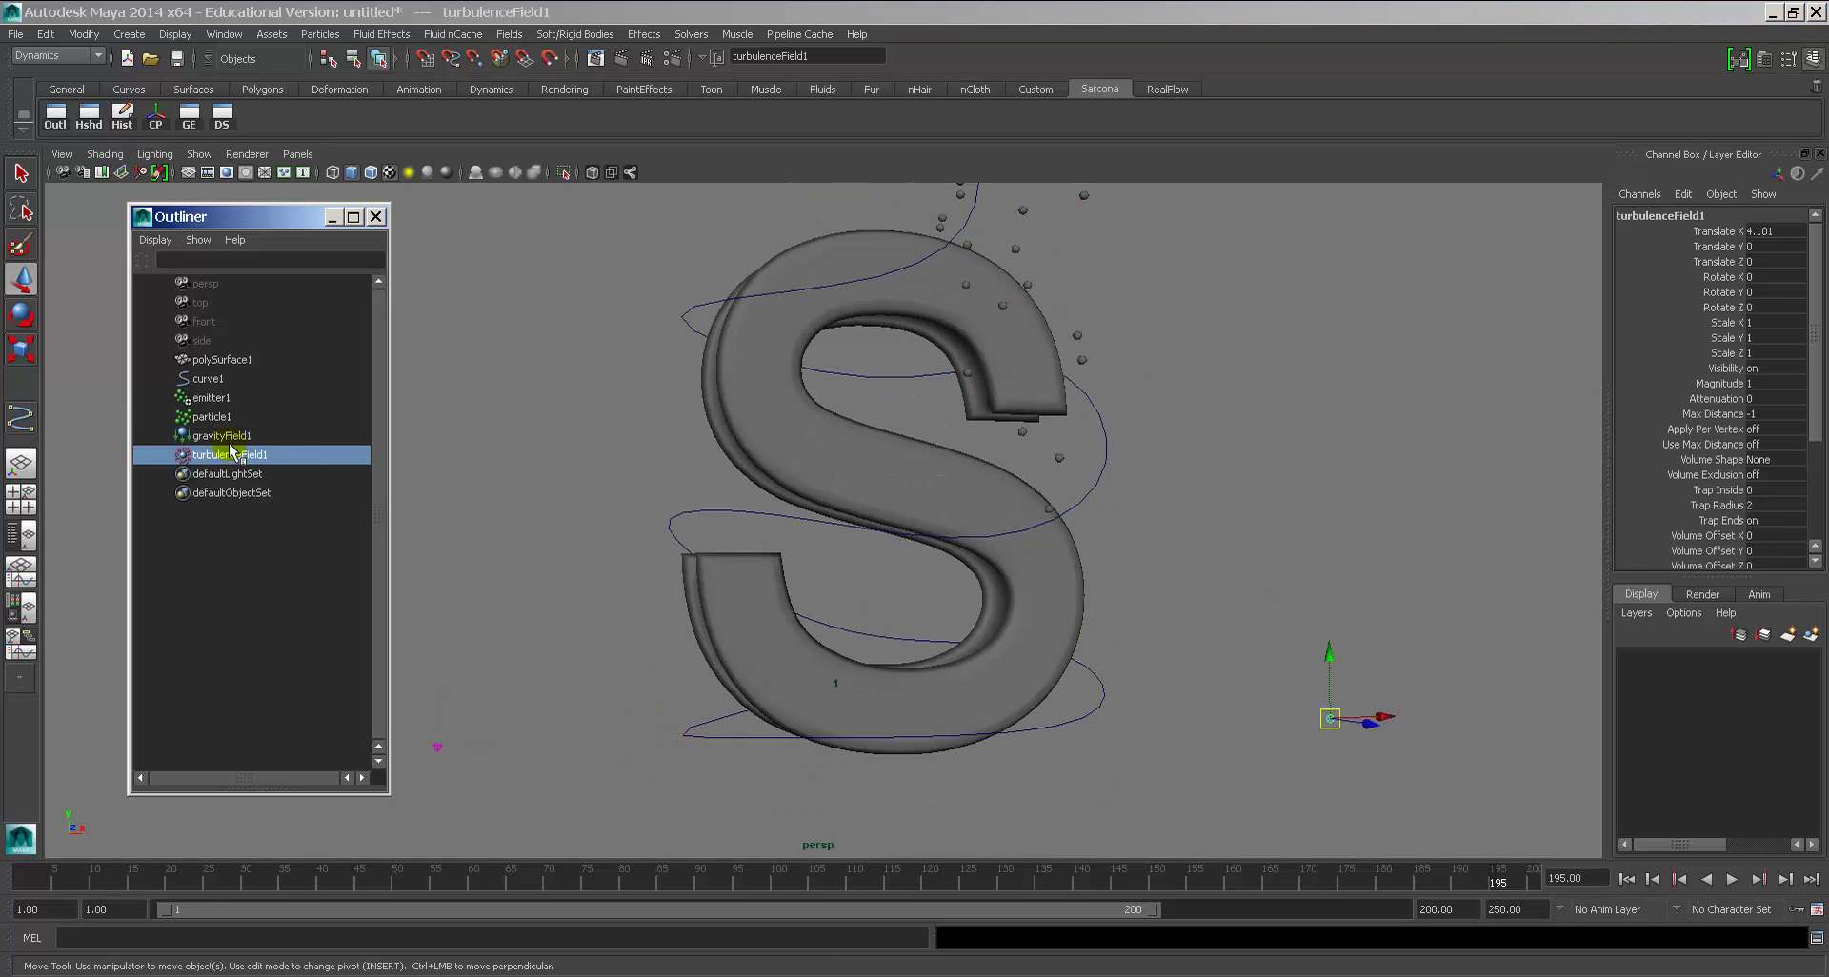
{"action": "left_click", "coordinate": [211, 398]}
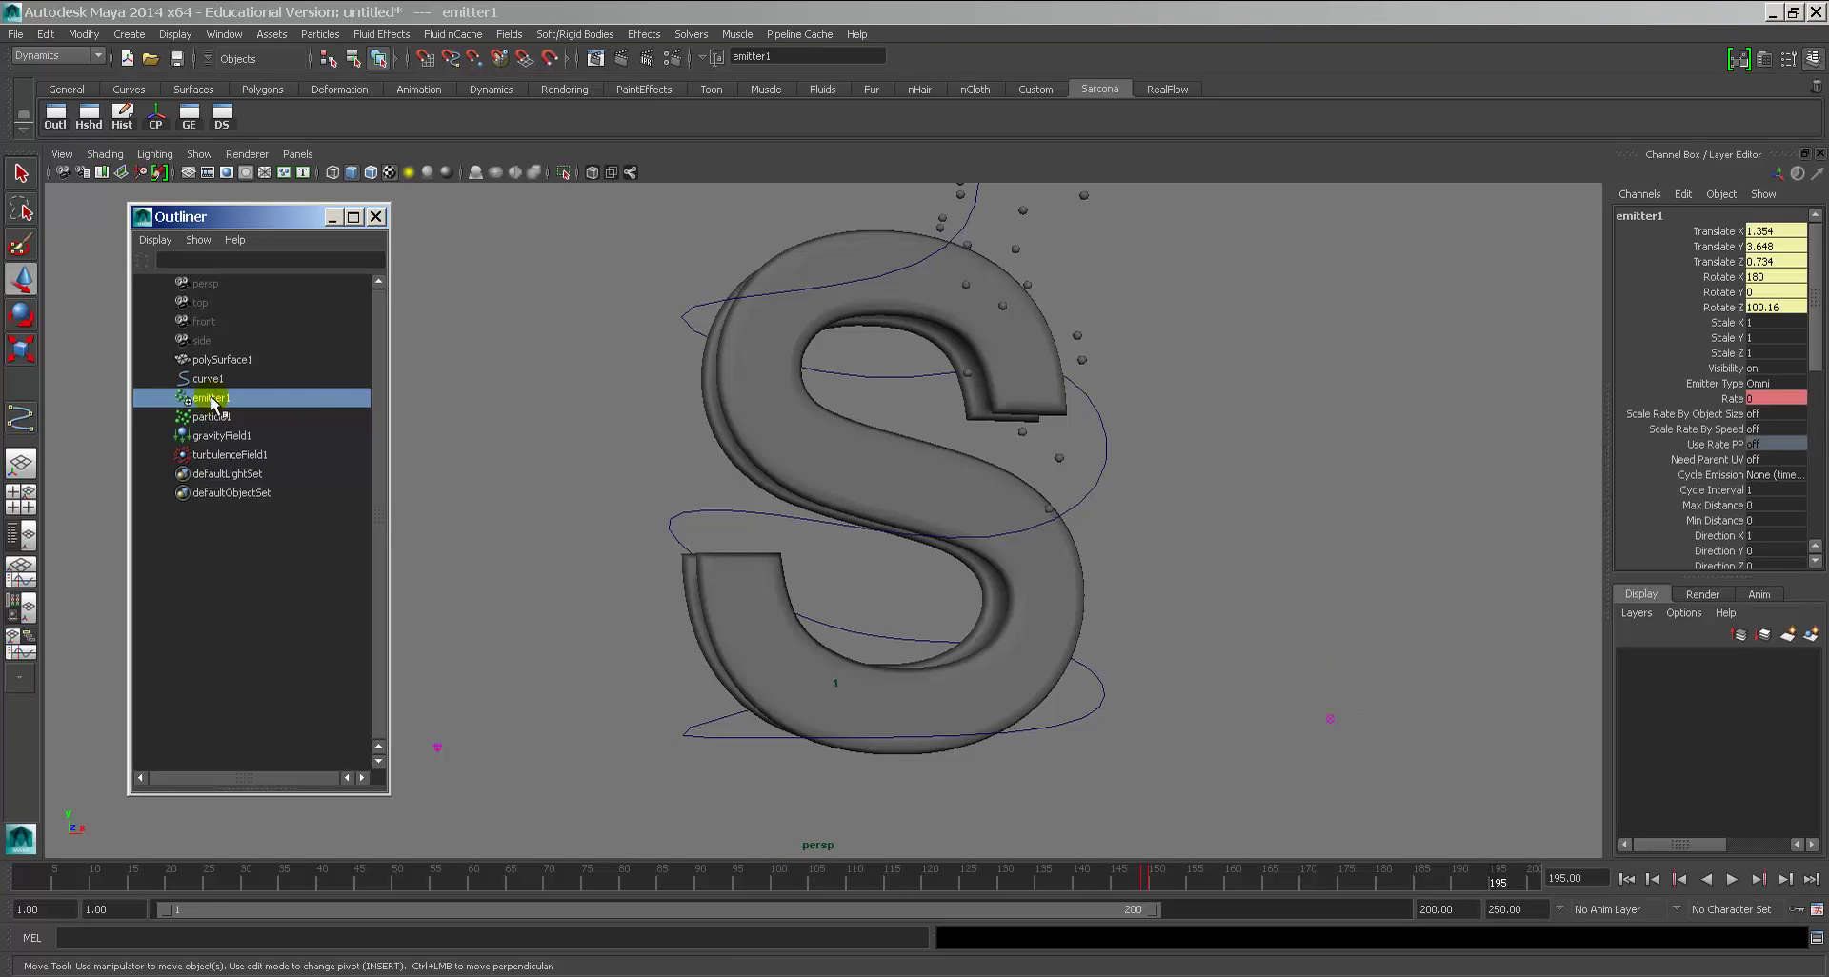
{"action": "scroll", "coordinate": [1711, 478], "scroll_direction": "down", "scroll_amount": 4}
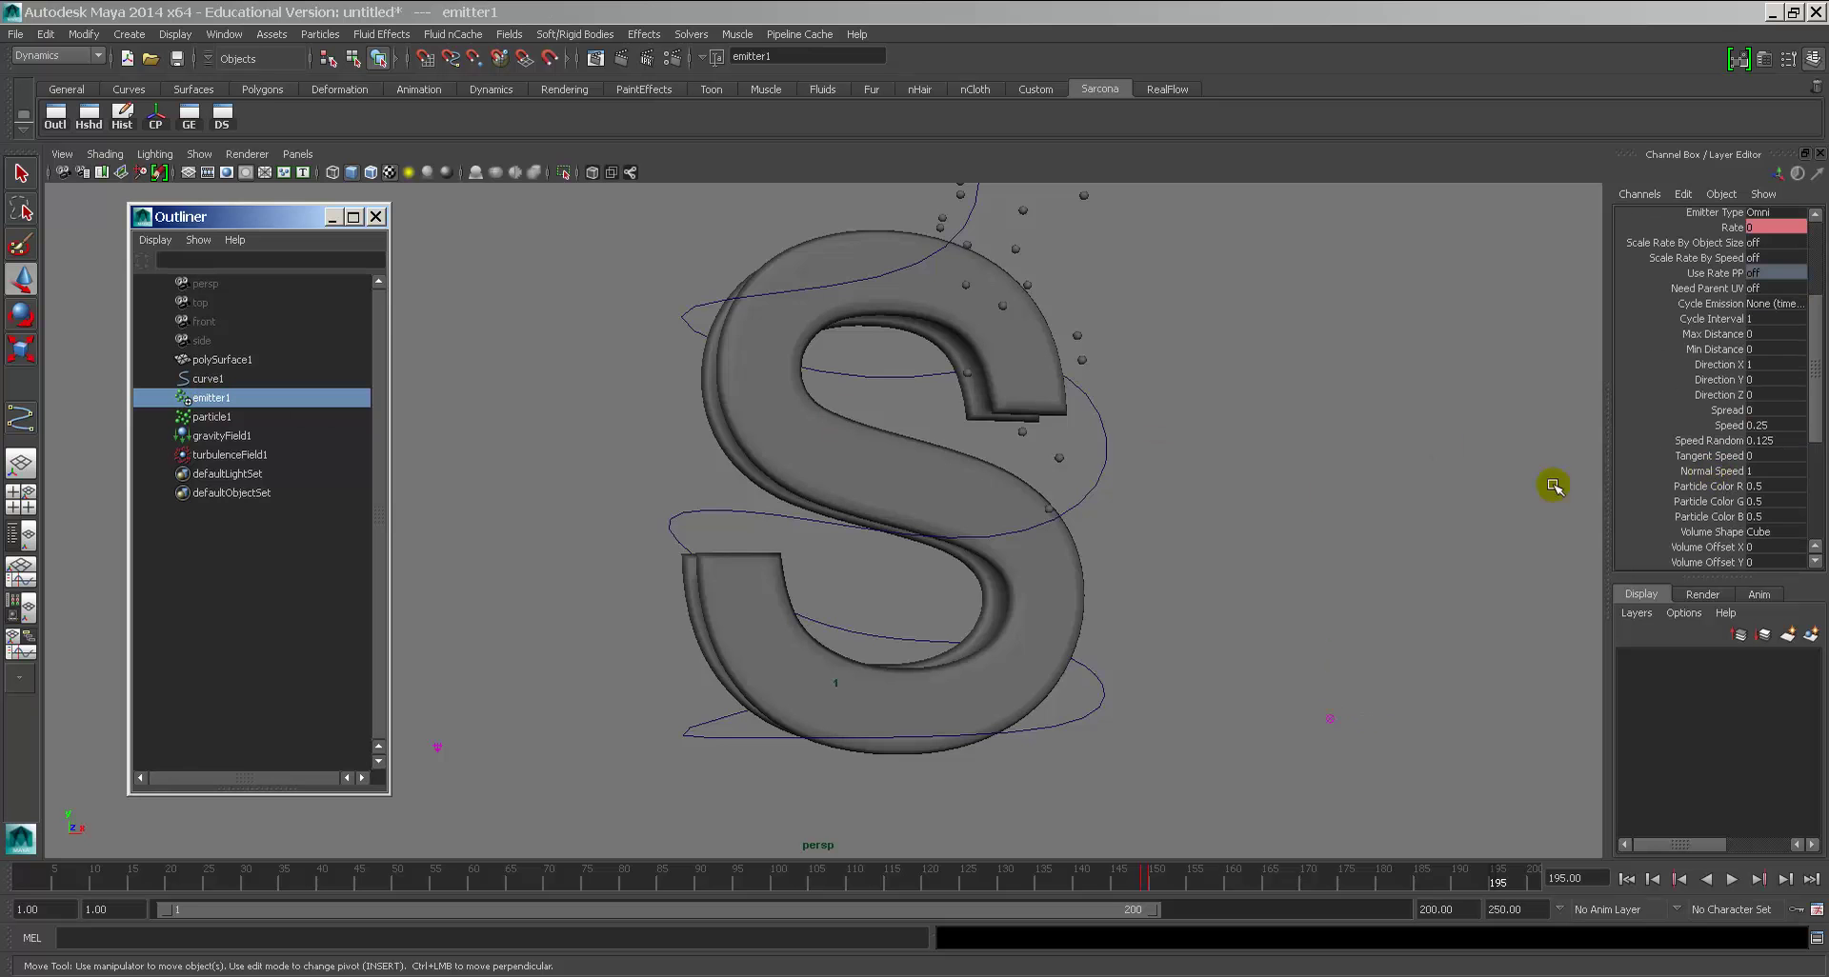
{"action": "scroll", "coordinate": [1065, 552], "scroll_direction": "down", "scroll_amount": 2}
{"action": "scroll", "coordinate": [1757, 486], "scroll_direction": "down", "scroll_amount": 5}
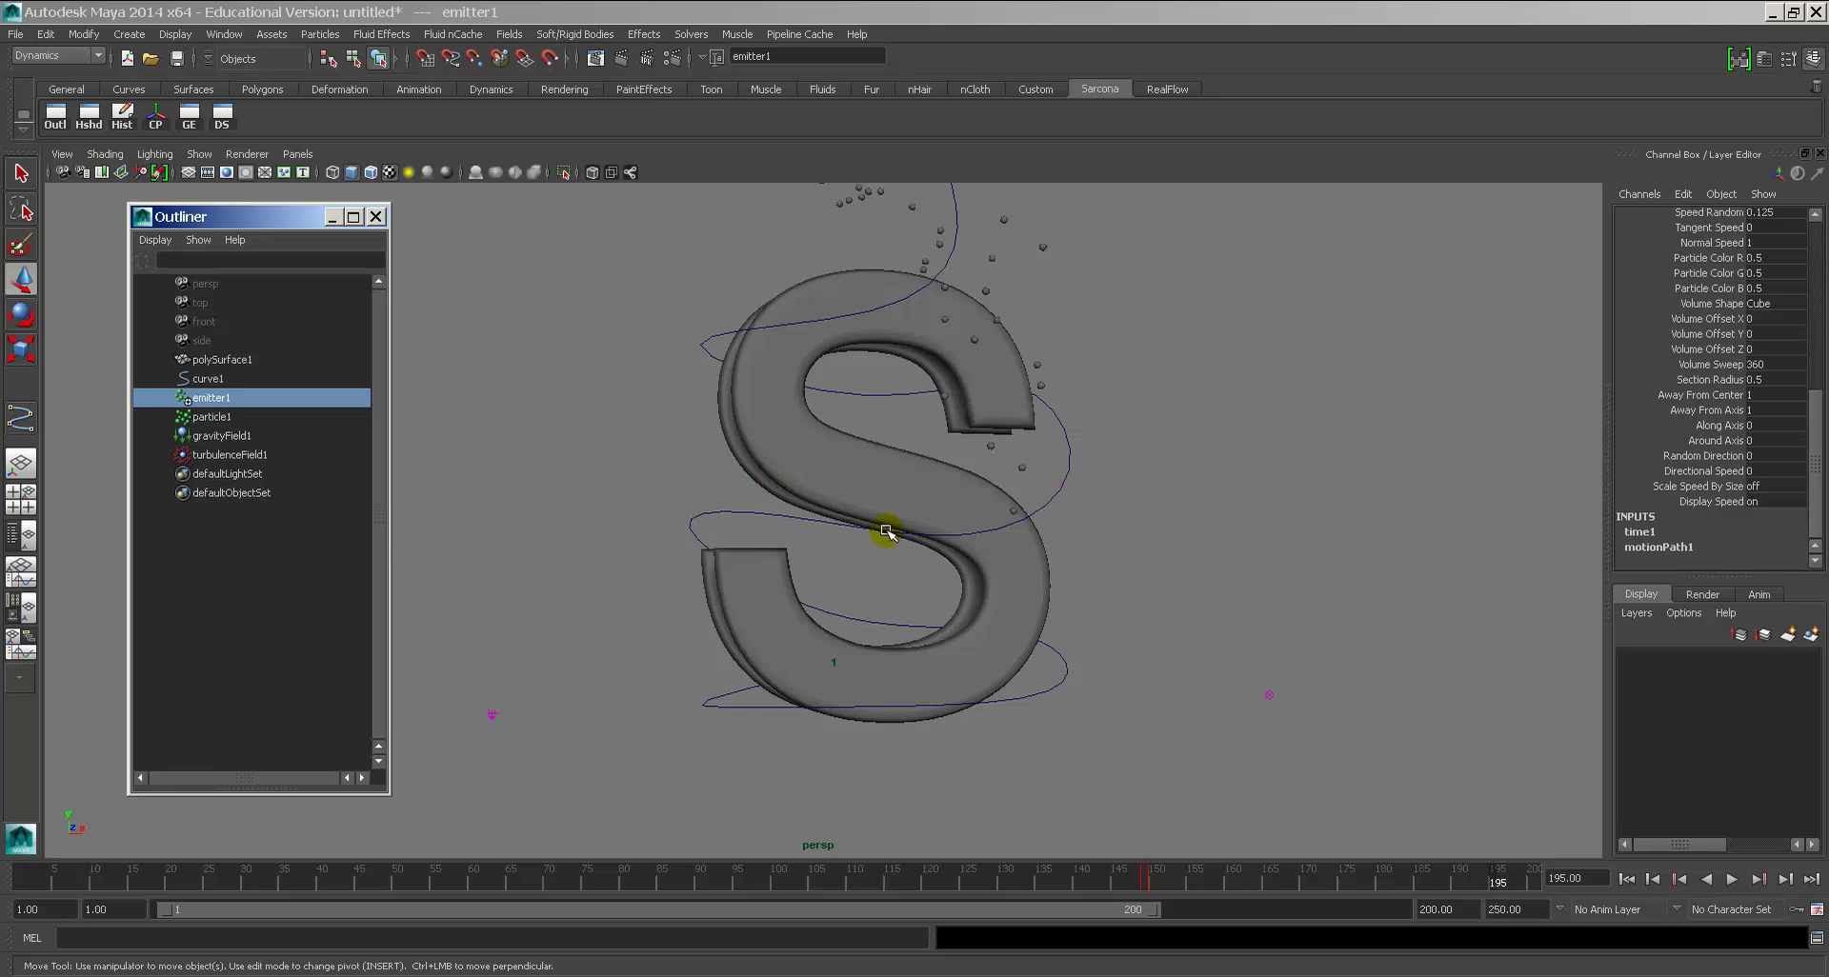
Step: Return to frame 1 with the whole S in view and play the animation up to frame 41
{"action": "left_click_drag", "start_coordinate": [891, 536], "coordinate": [872, 606], "text": "alt"}
{"action": "middle_click_drag", "start_coordinate": [870, 606], "coordinate": [894, 645], "text": "alt"}
{"action": "key", "text": "alt+v"}
{"action": "key", "text": "alt+v"}
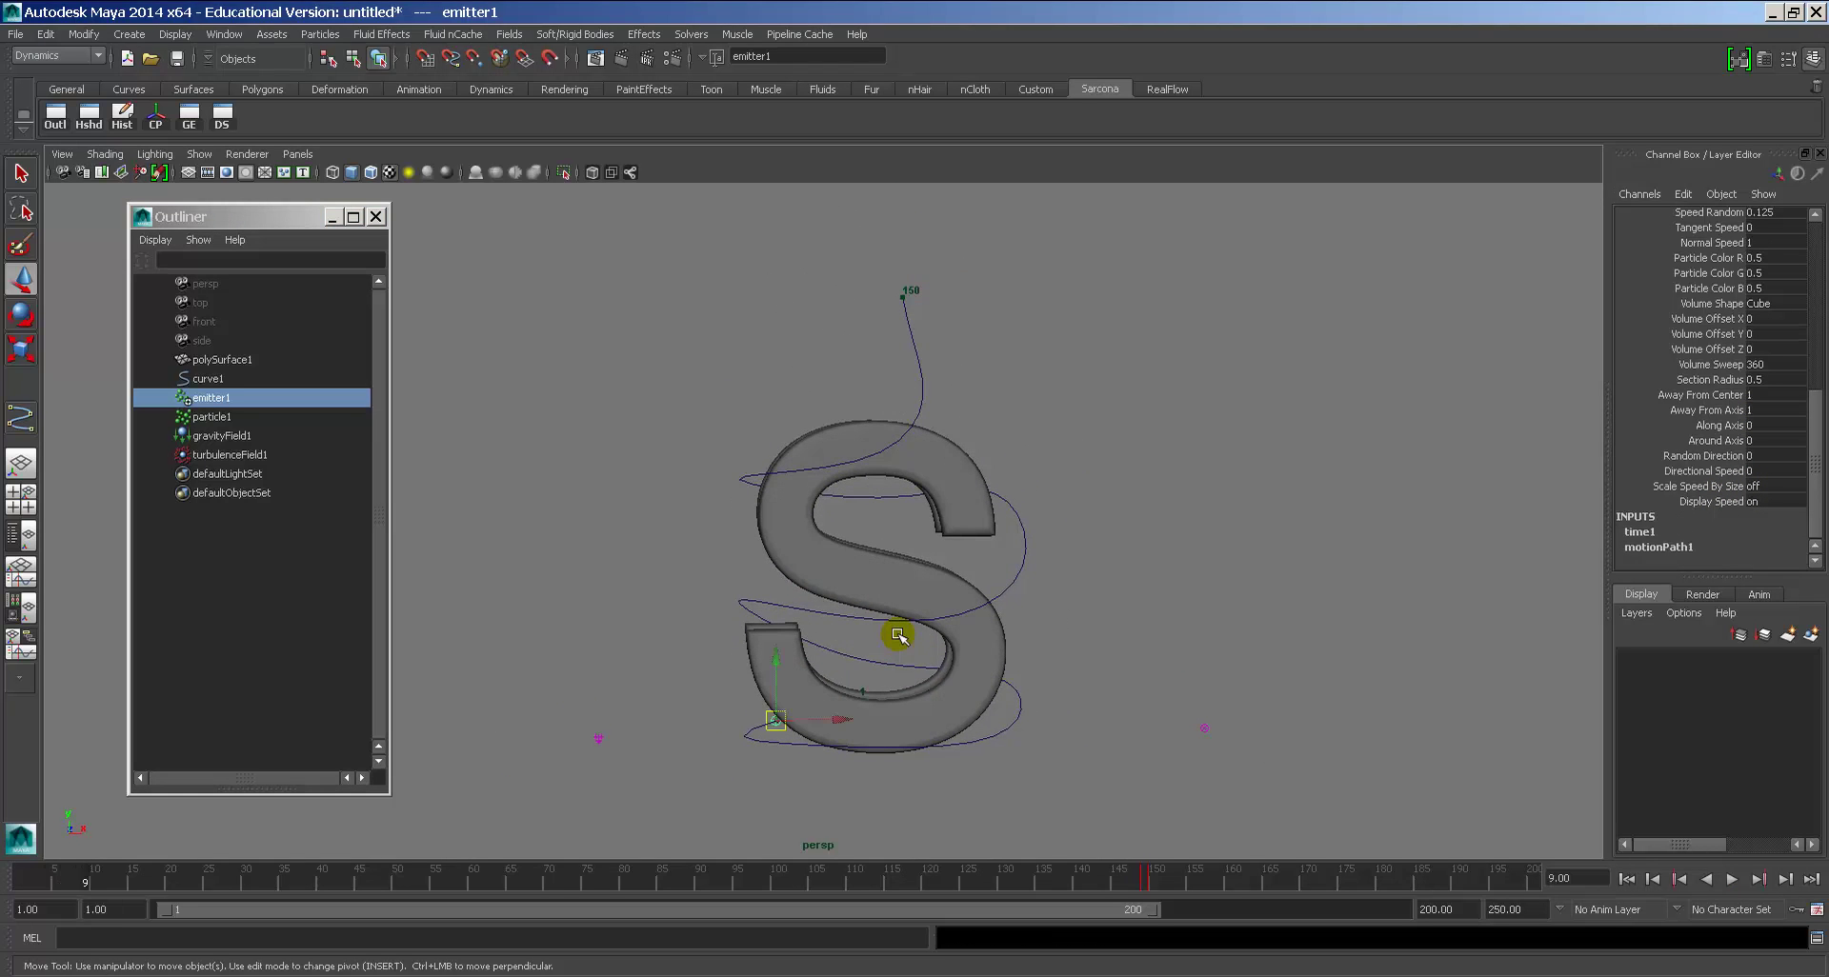
{"action": "left_click_drag", "start_coordinate": [81, 889], "coordinate": [5, 889]}
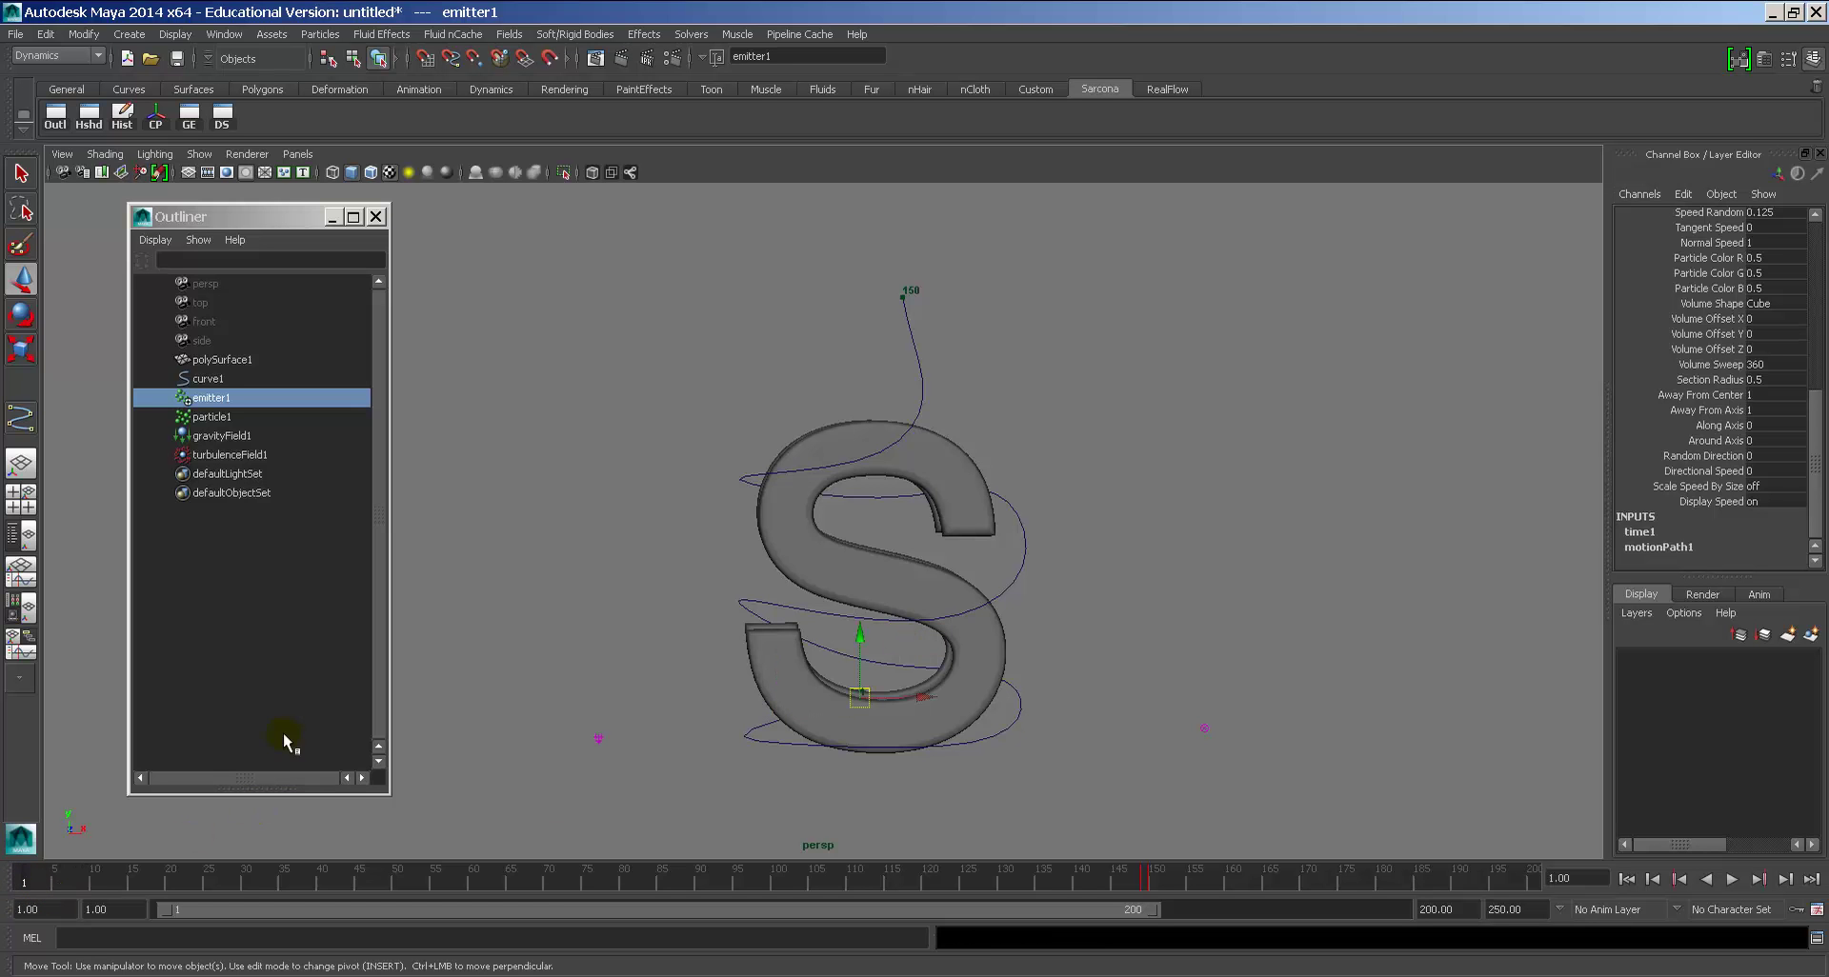
{"action": "key", "text": "alt+v"}
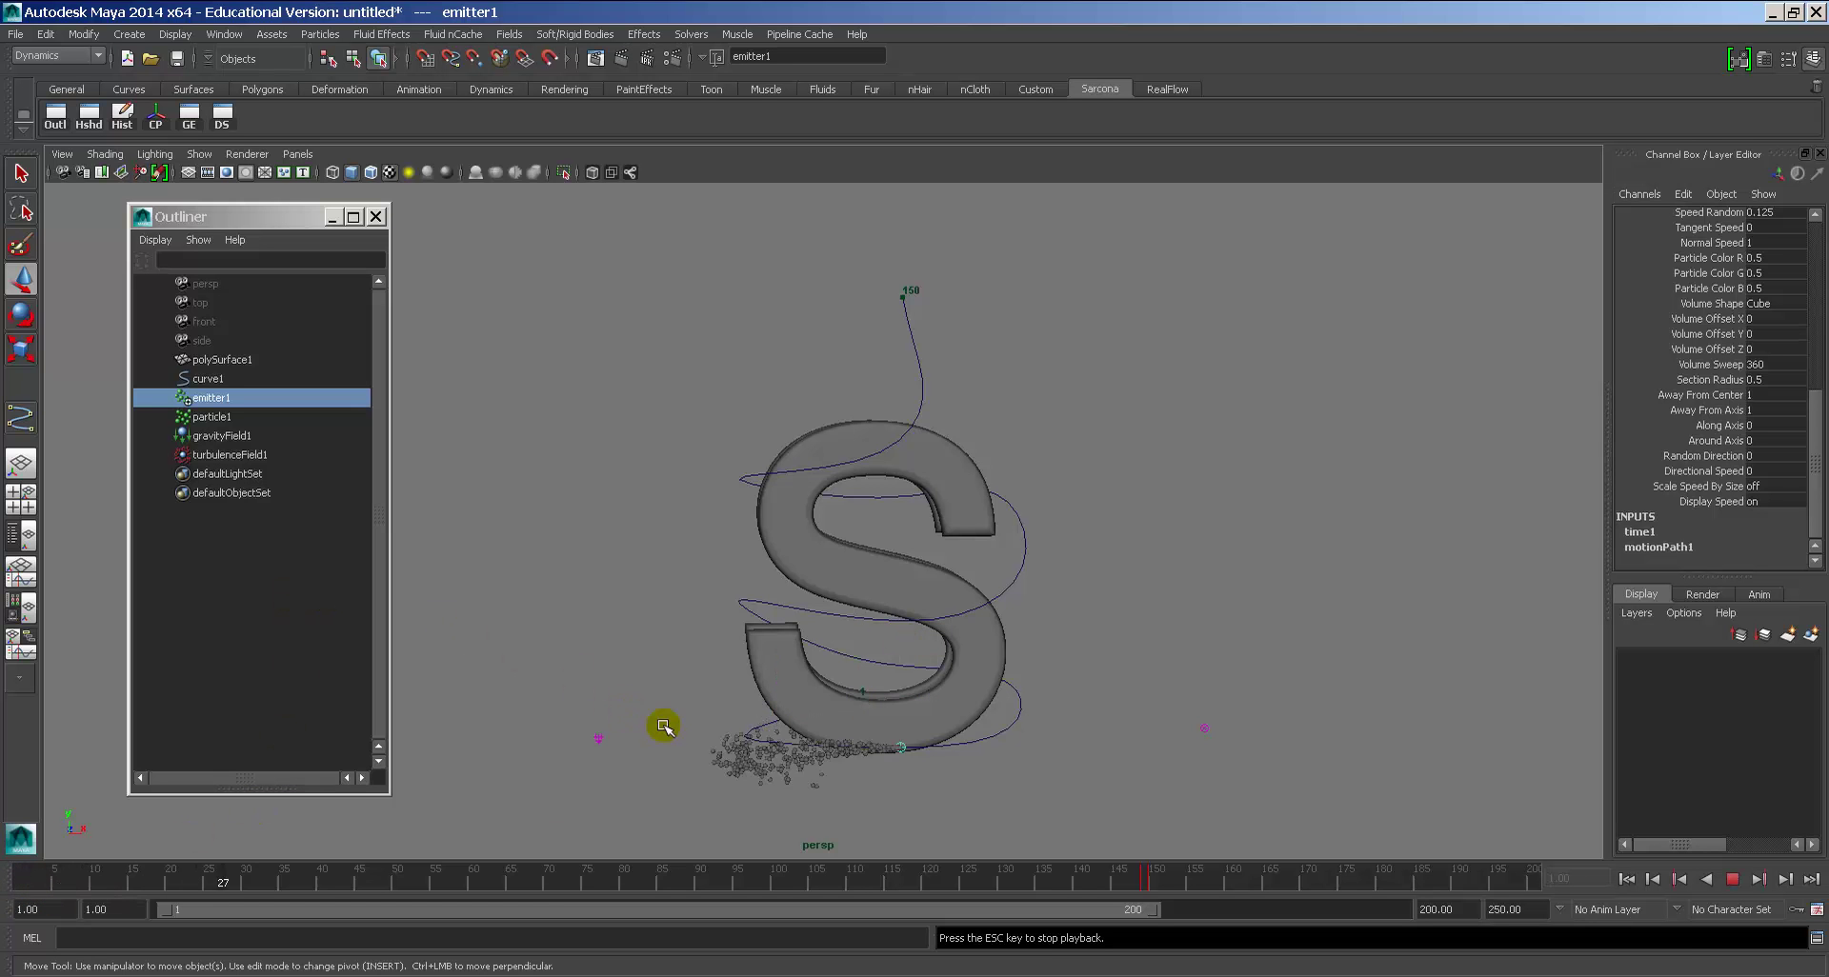
{"action": "key", "text": "alt+v"}
Step: Select the particles around the base of the S and set particleShape1's Particle Render Type to Sprites
{"action": "middle_click_drag", "start_coordinate": [833, 804], "coordinate": [853, 638], "text": "alt"}
{"action": "right_click_drag", "start_coordinate": [853, 638], "coordinate": [910, 637], "text": "alt"}
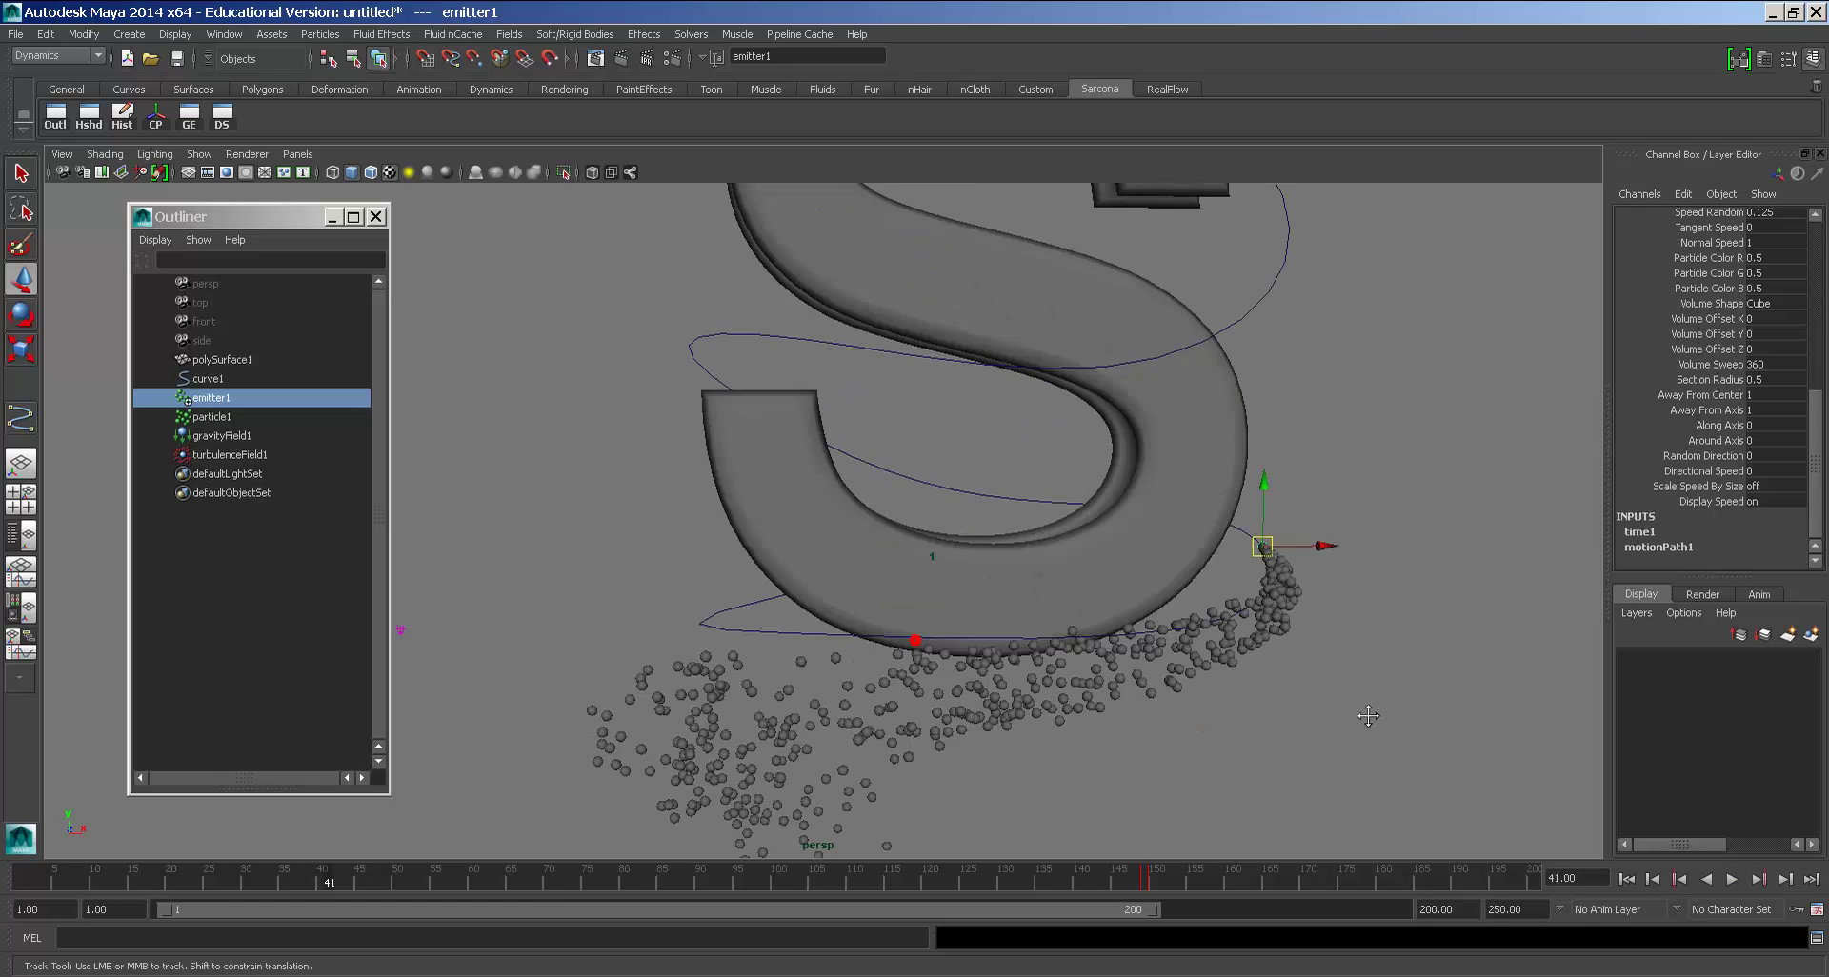
{"action": "middle_click_drag", "start_coordinate": [961, 700], "coordinate": [975, 638], "text": "alt"}
{"action": "right_click_drag", "start_coordinate": [976, 638], "coordinate": [997, 714], "text": "alt"}
{"action": "left_click", "coordinate": [819, 779]}
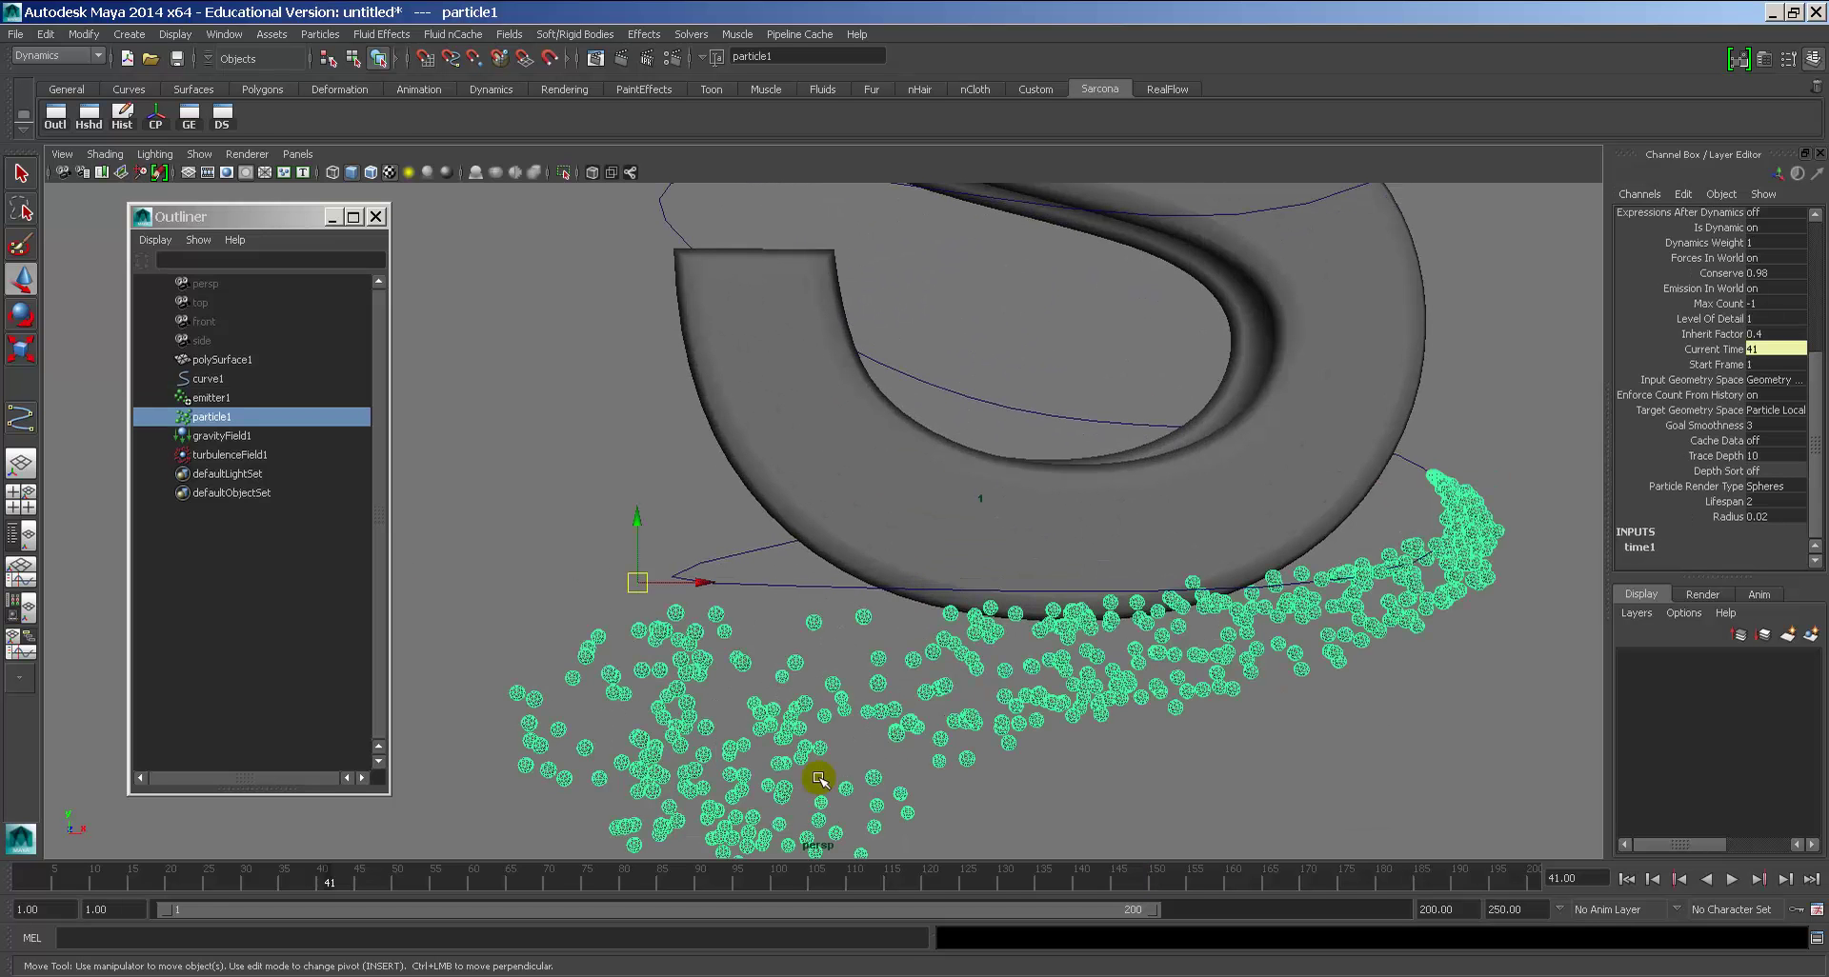
{"action": "key", "text": "ctrl+a"}
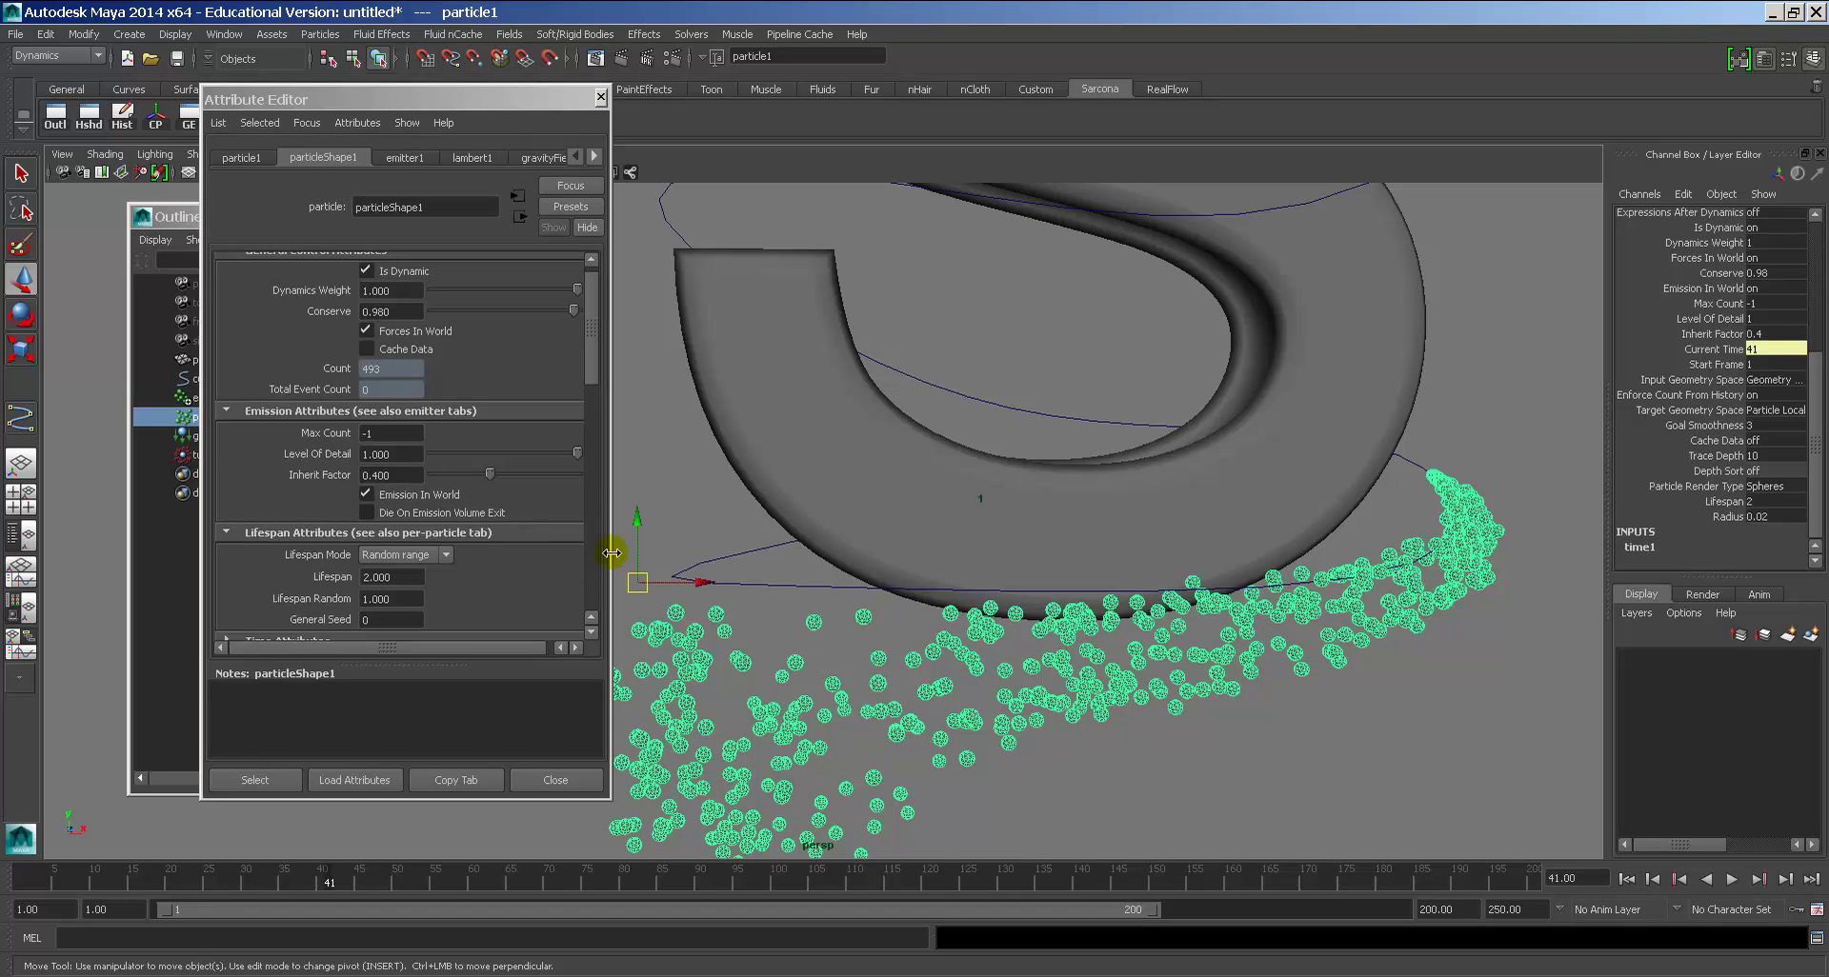
{"action": "scroll", "coordinate": [435, 526], "scroll_direction": "down", "scroll_amount": 5}
{"action": "left_click", "coordinate": [401, 449]}
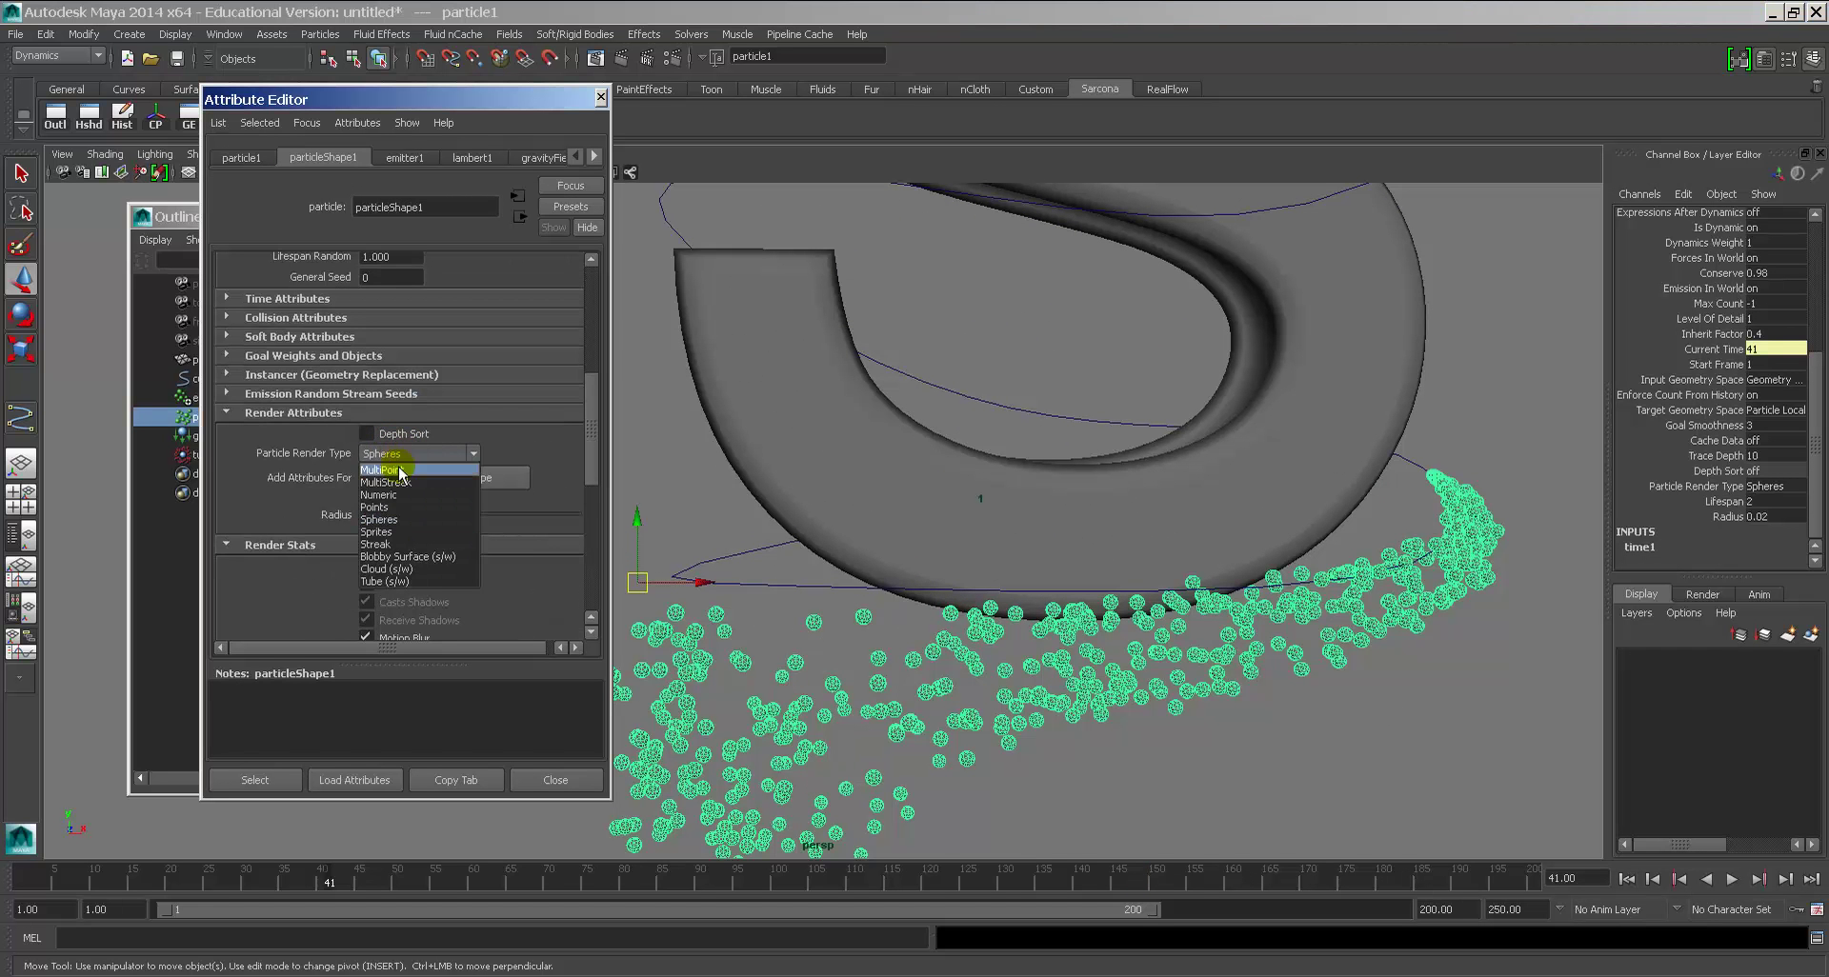
{"action": "left_click", "coordinate": [396, 533]}
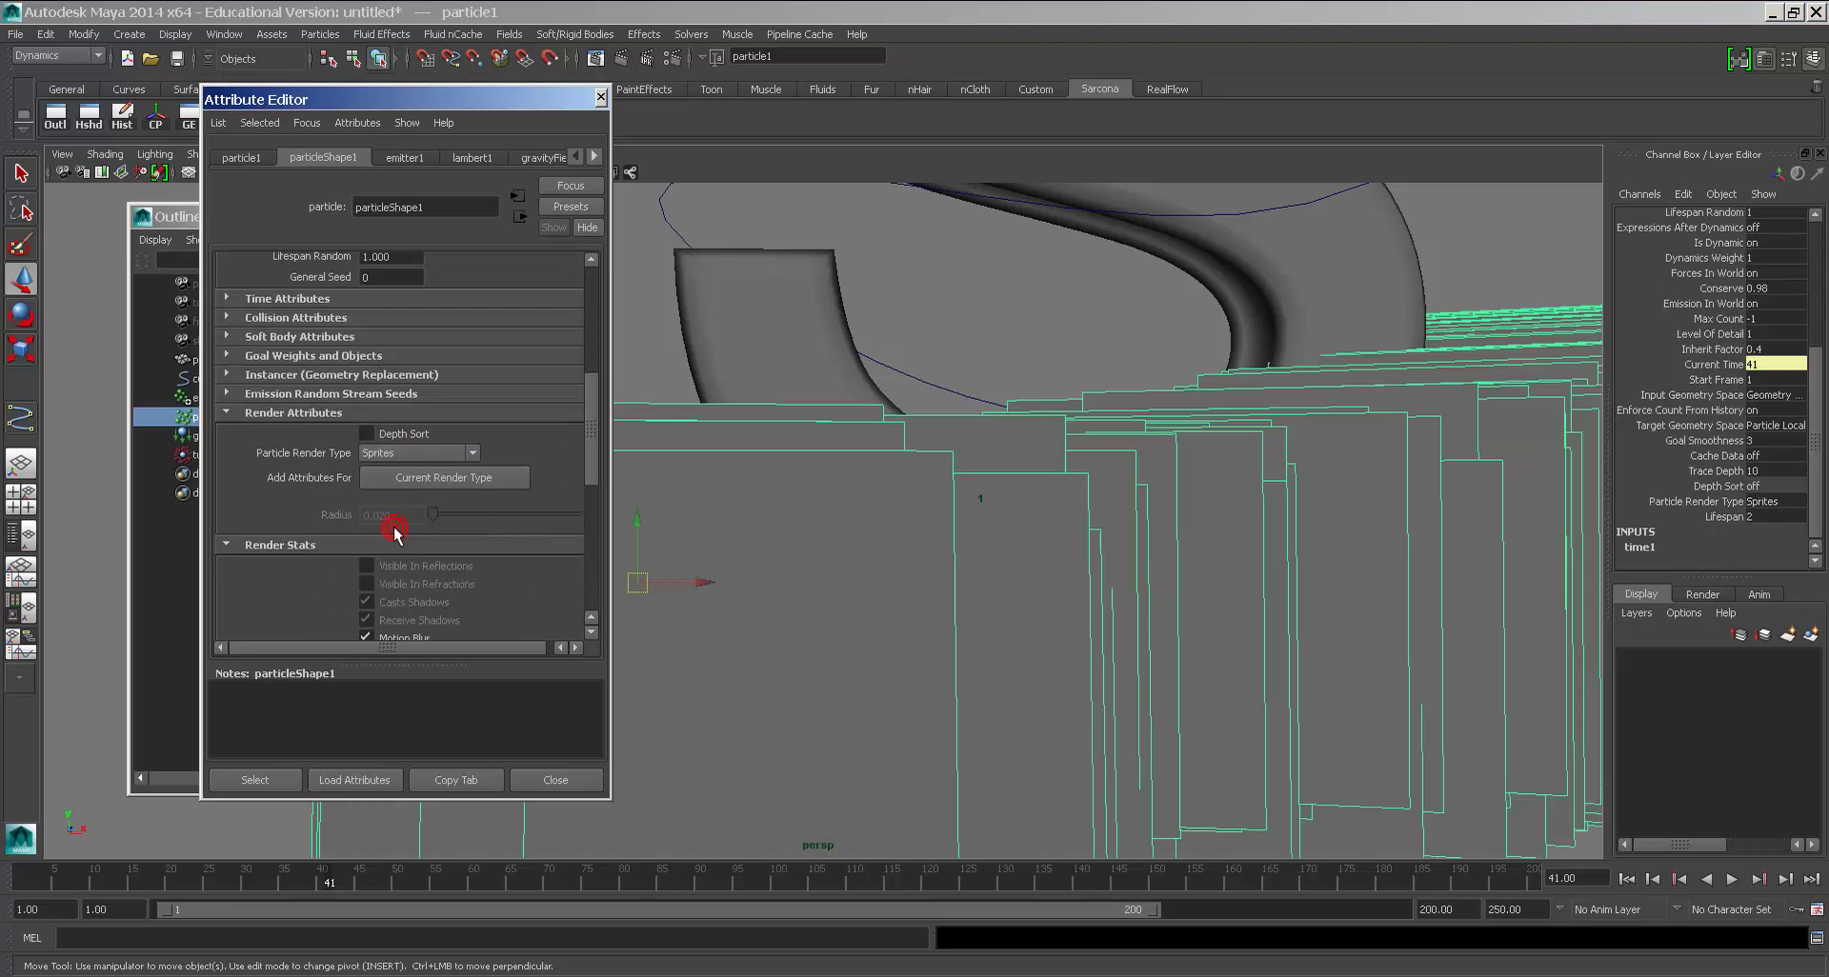
Step: Add the current render type's attributes to particleShape1 to expose its sprite number, scale and twist settings
{"action": "left_click_drag", "start_coordinate": [1172, 536], "coordinate": [905, 515], "text": "alt"}
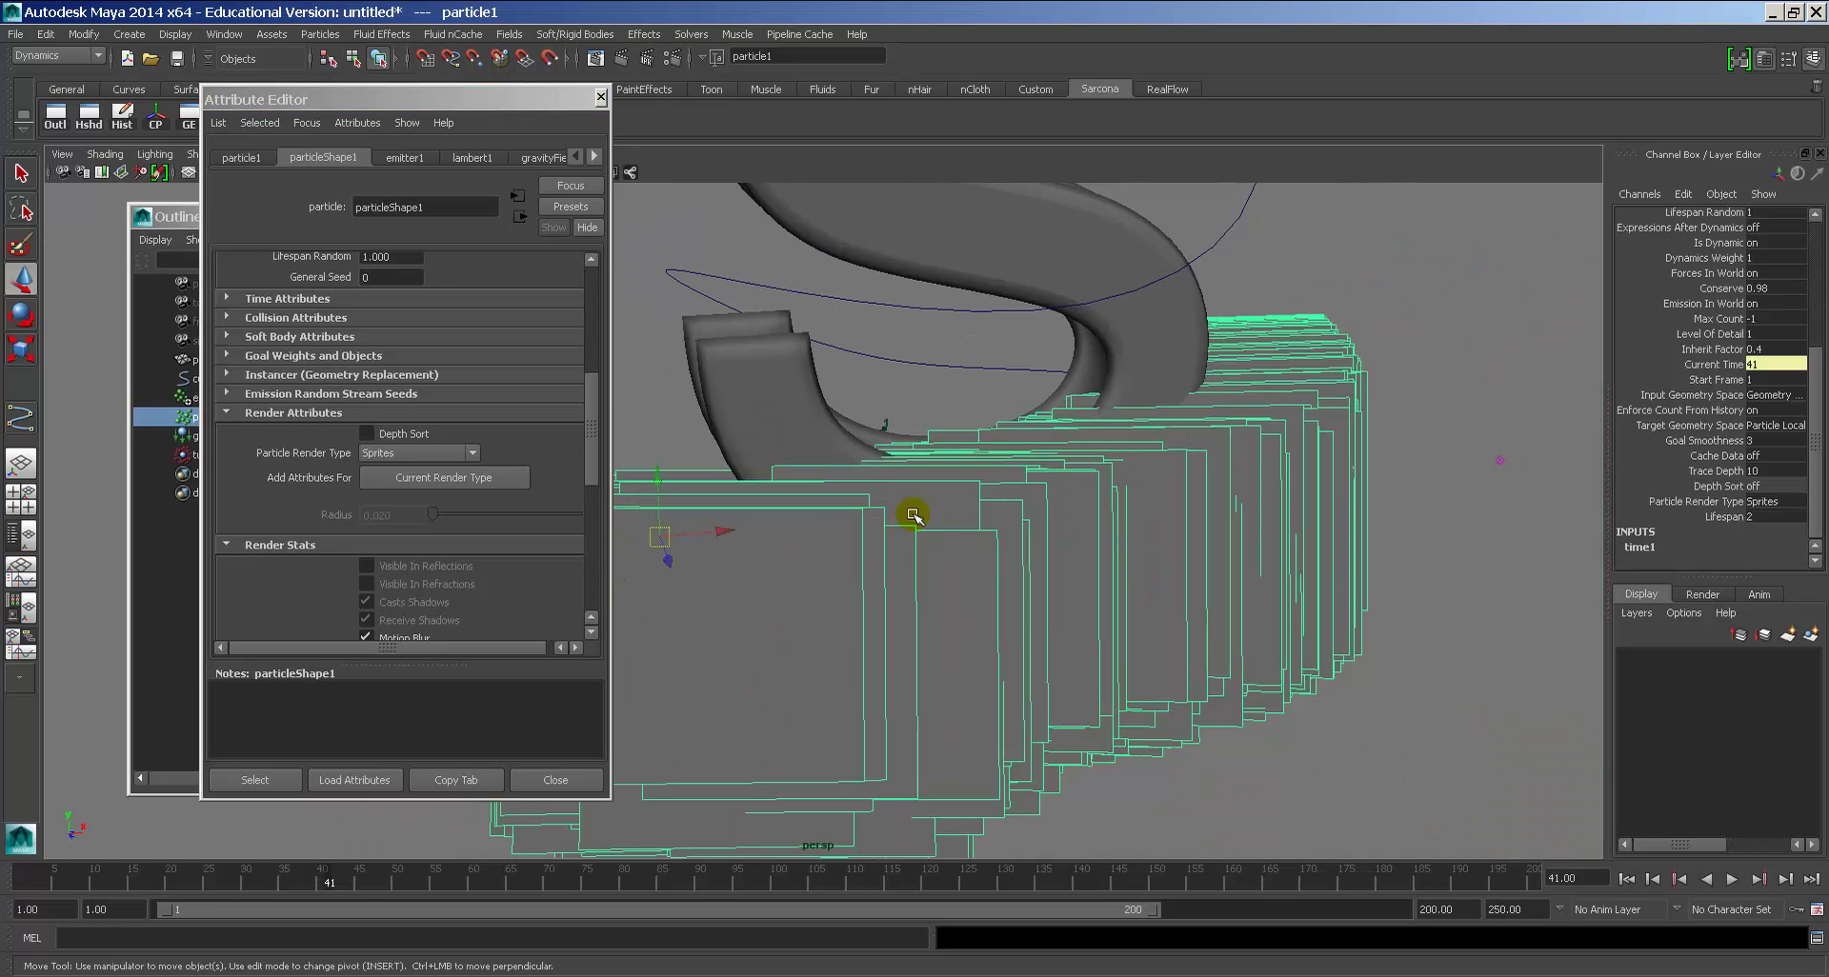
{"action": "left_click", "coordinate": [439, 481]}
{"action": "scroll", "coordinate": [575, 444], "scroll_direction": "down", "scroll_amount": 5}
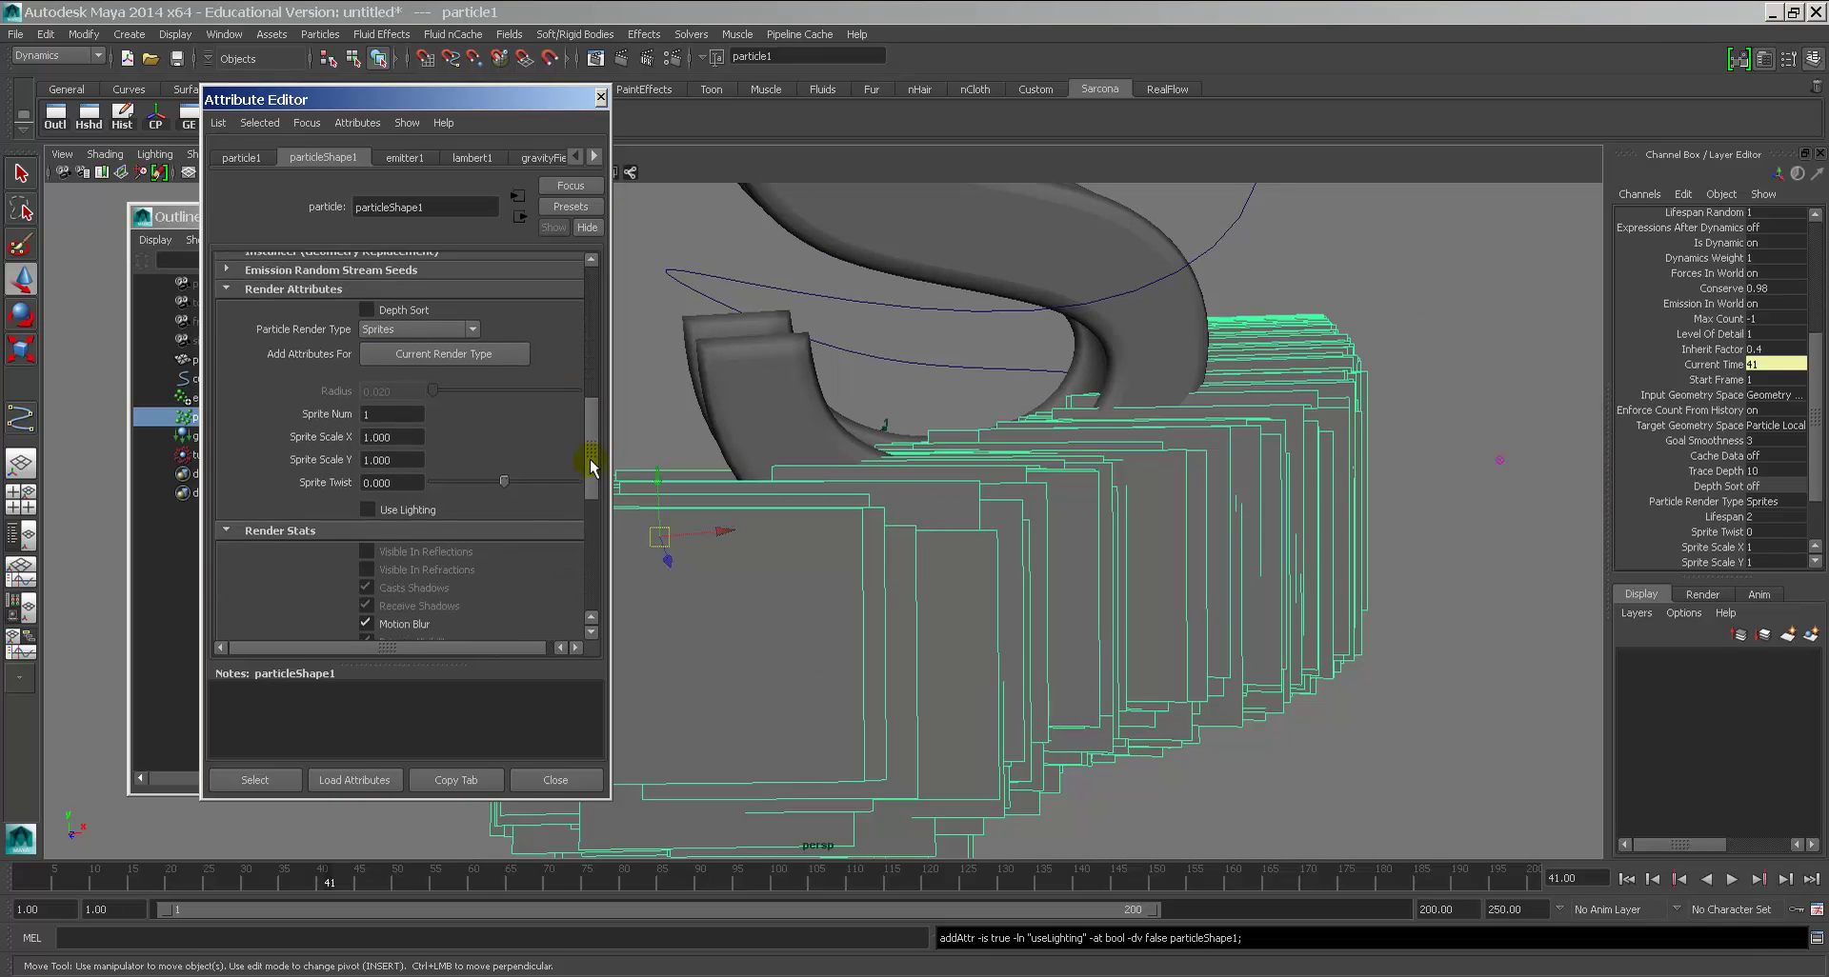
Step: Set particleShape1's Sprite Scale X and Sprite Scale Y to 0.1, with the whole sprite trail in view
{"action": "left_click_drag", "start_coordinate": [875, 508], "coordinate": [578, 446], "text": "alt"}
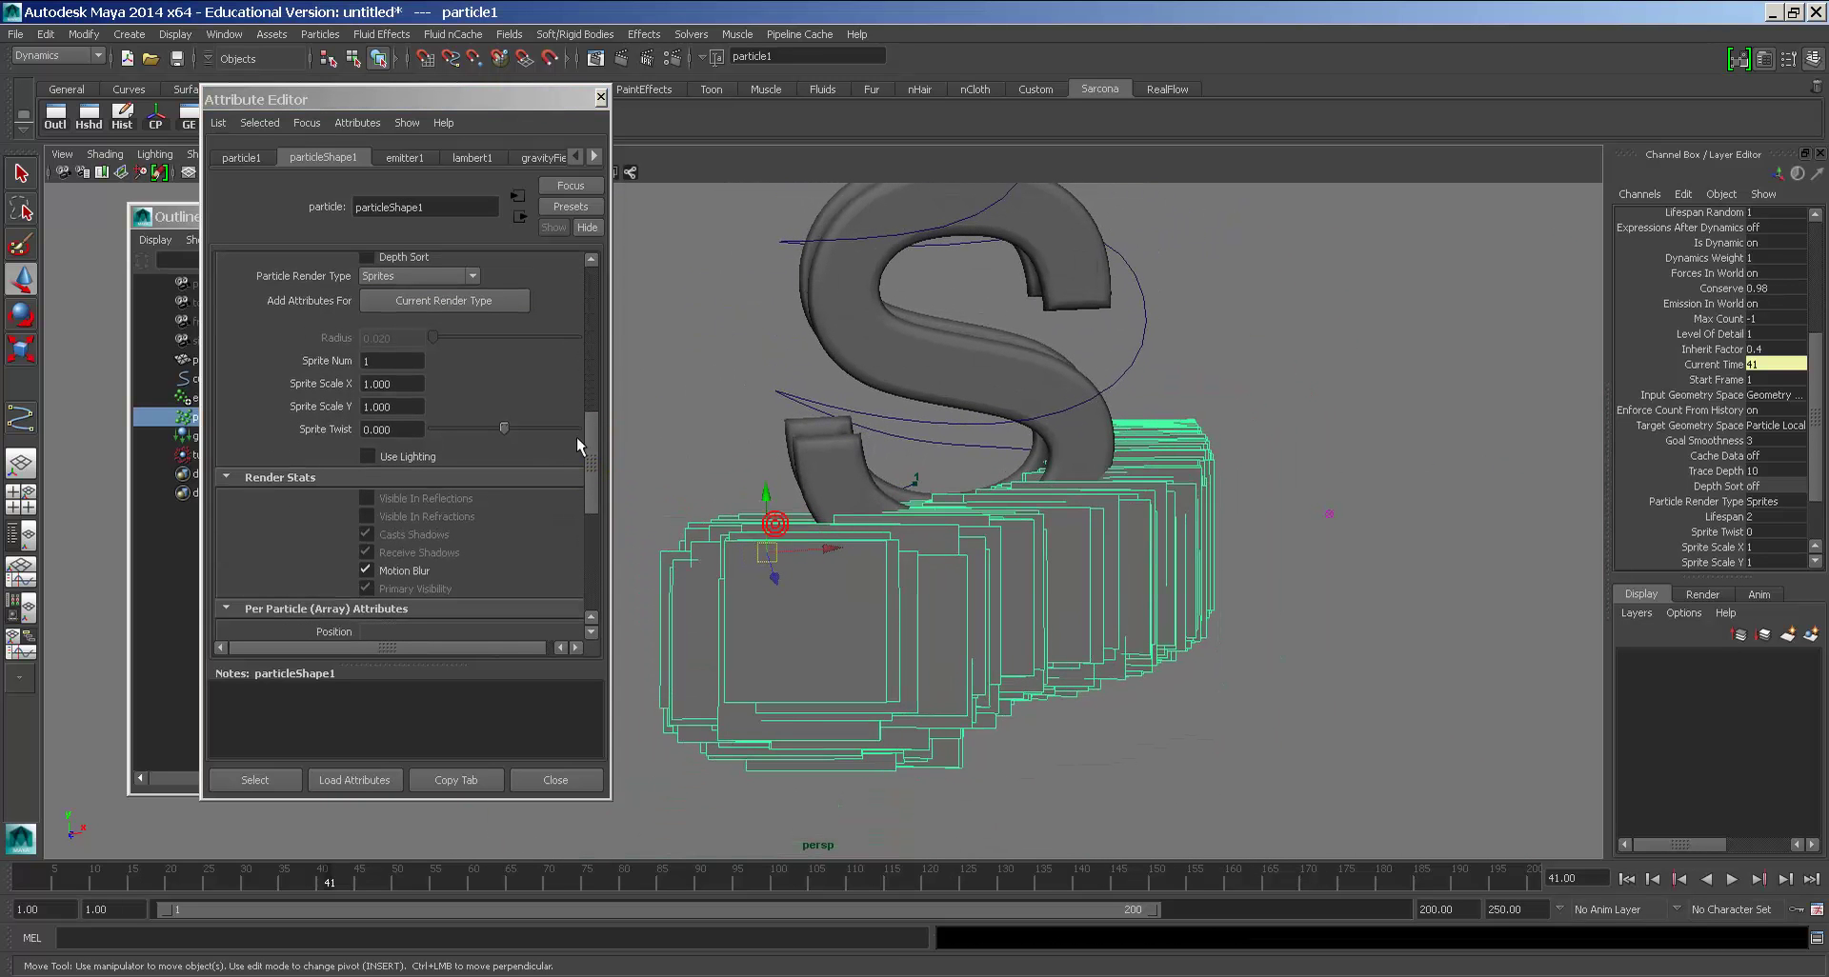
{"action": "left_click_drag", "start_coordinate": [403, 383], "coordinate": [290, 383]}
{"action": "type", "text": "0.1"}
{"action": "key", "text": "Tab"}
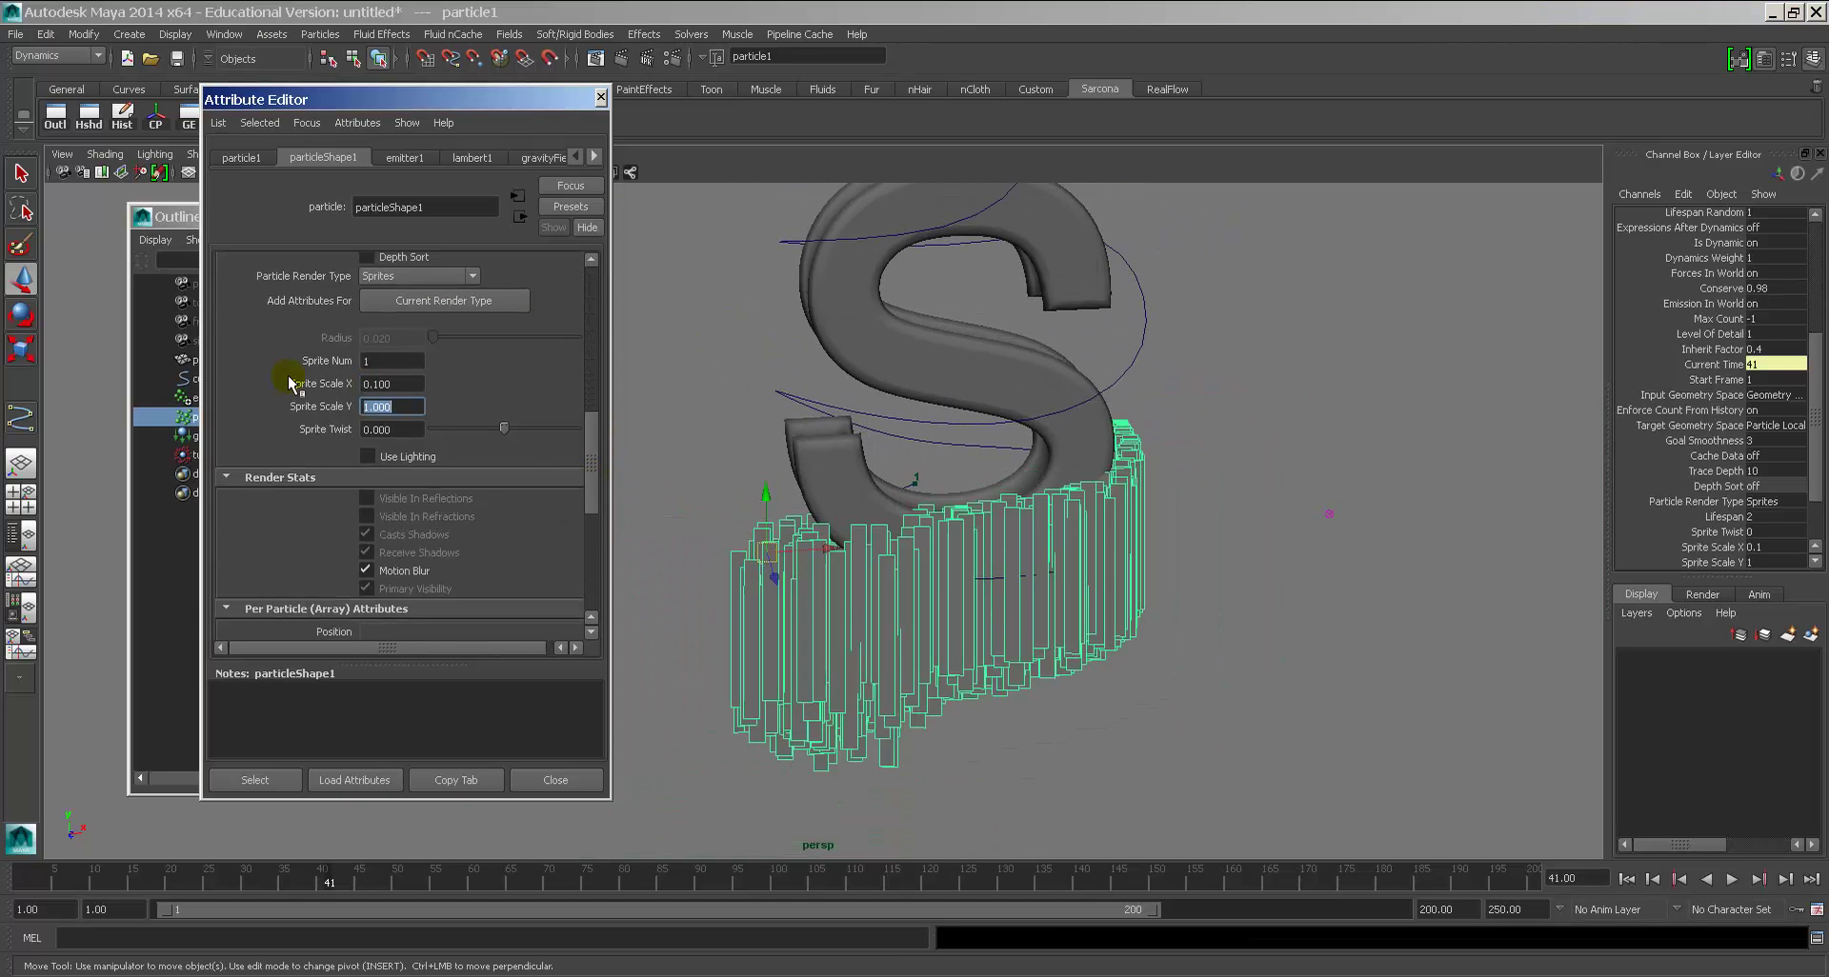
{"action": "type", "text": ".1"}
{"action": "key", "text": "Return"}
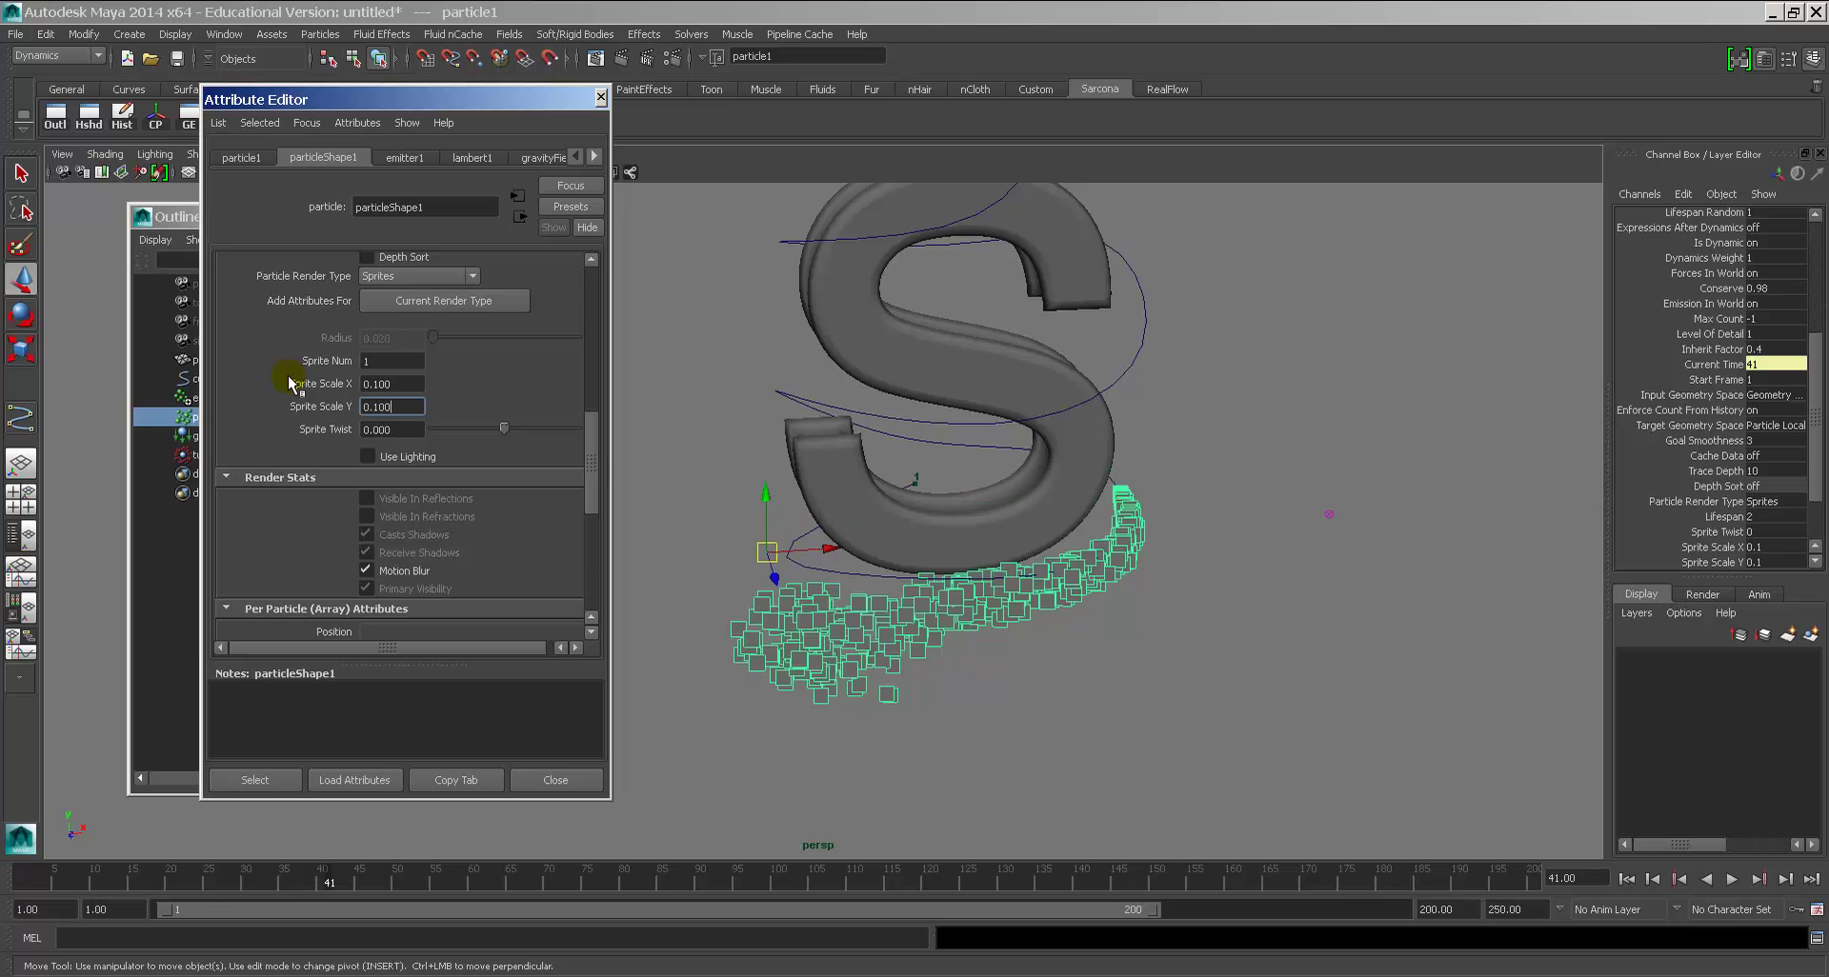
Step: Set particleShape1's Sprite Scale X and Sprite Scale Y to 0.2
{"action": "type", "text": ".2"}
{"action": "key", "text": "Tab"}
{"action": "type", "text": ".2"}
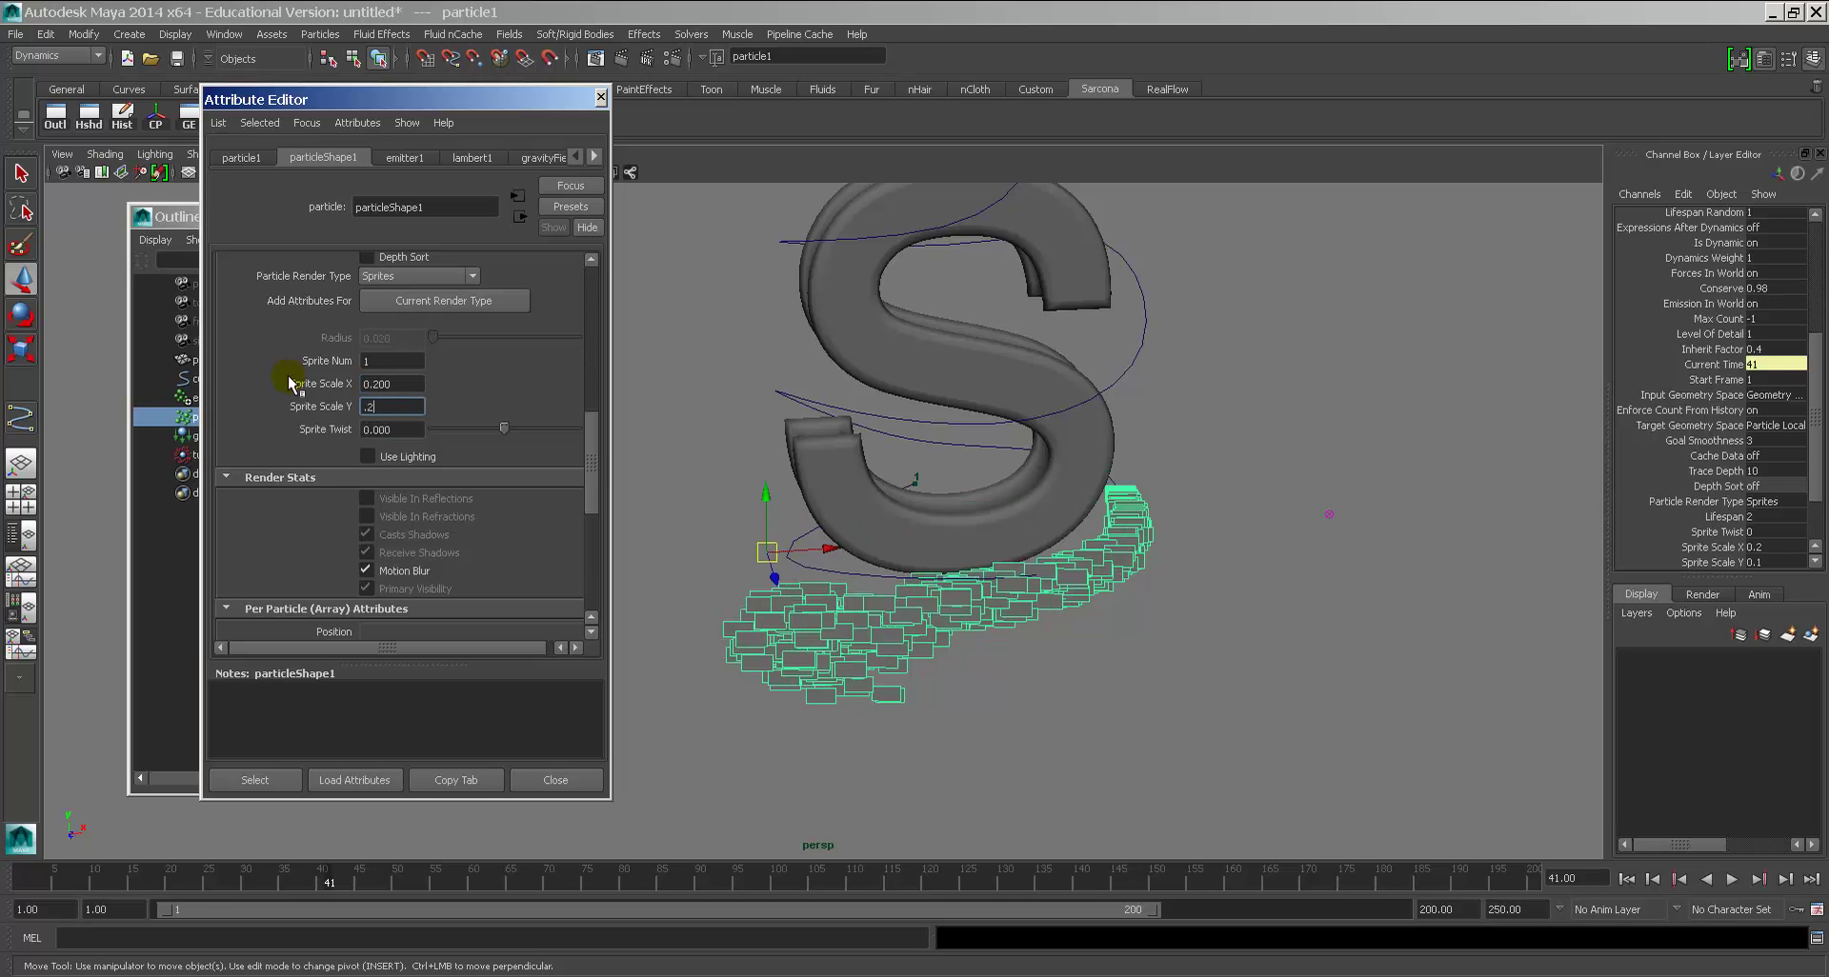
{"action": "key", "text": "Tab"}
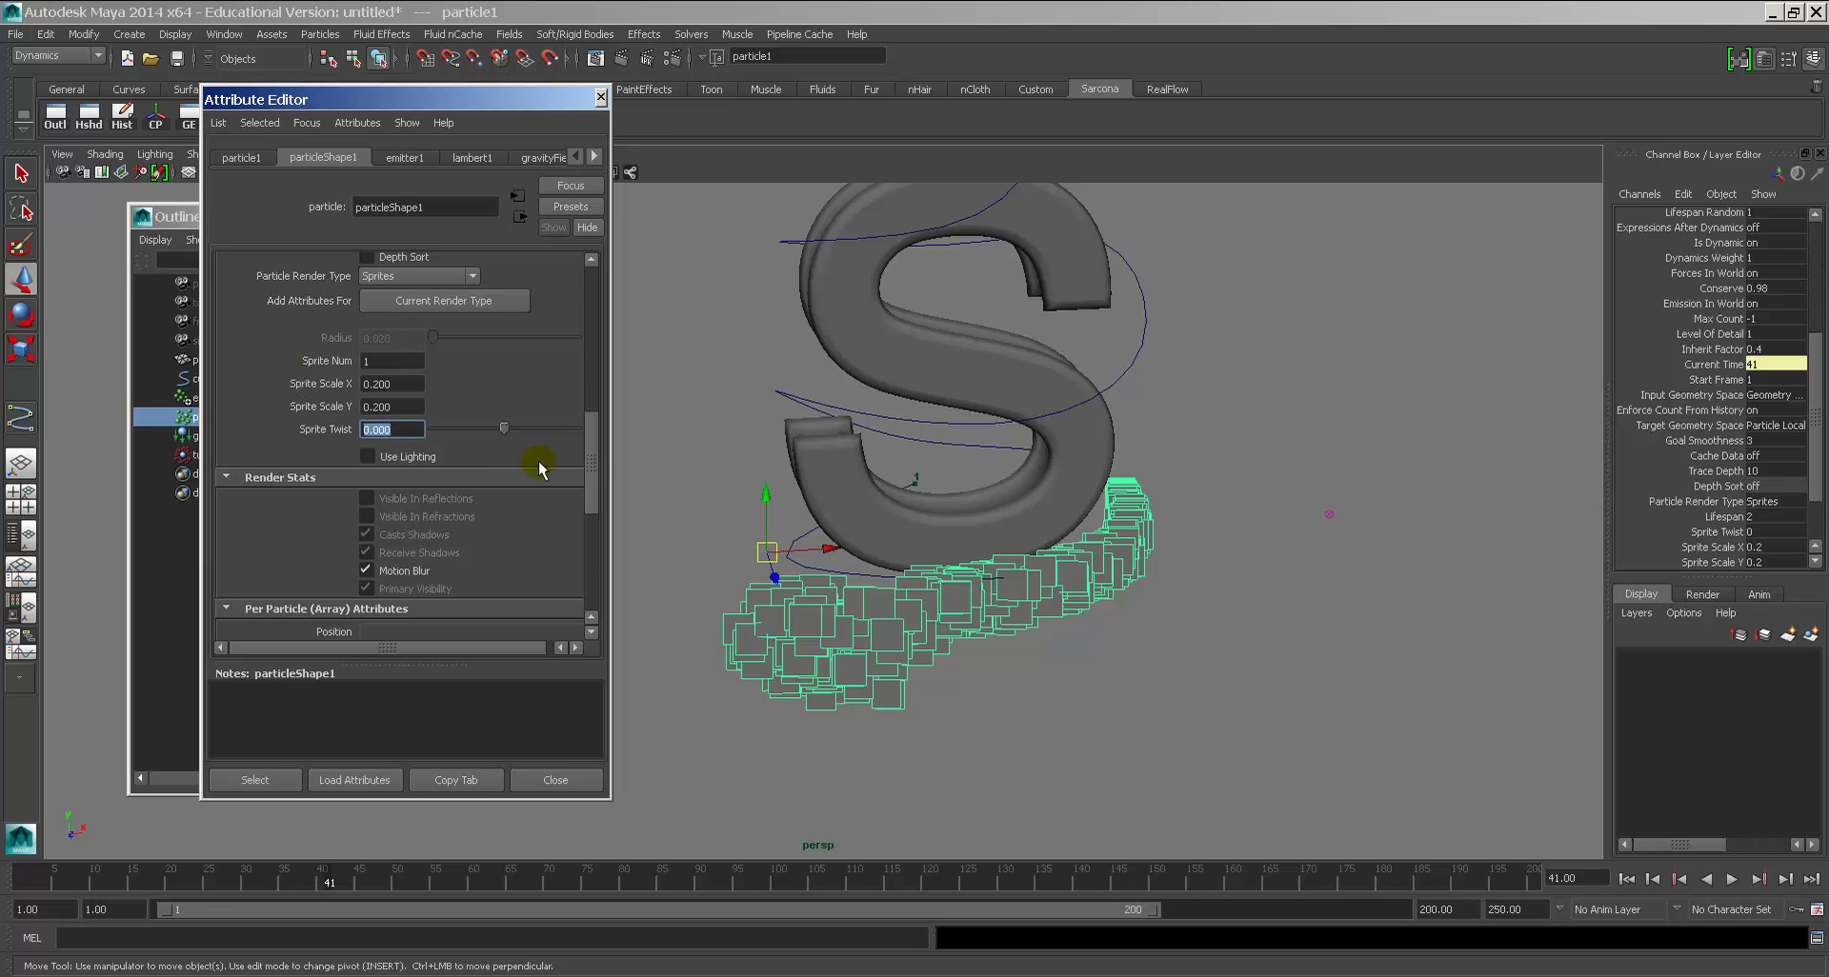
Step: Try a Sprite Twist of about 63 on the particles and reset it to 0
{"action": "left_click_drag", "start_coordinate": [504, 428], "coordinate": [529, 428]}
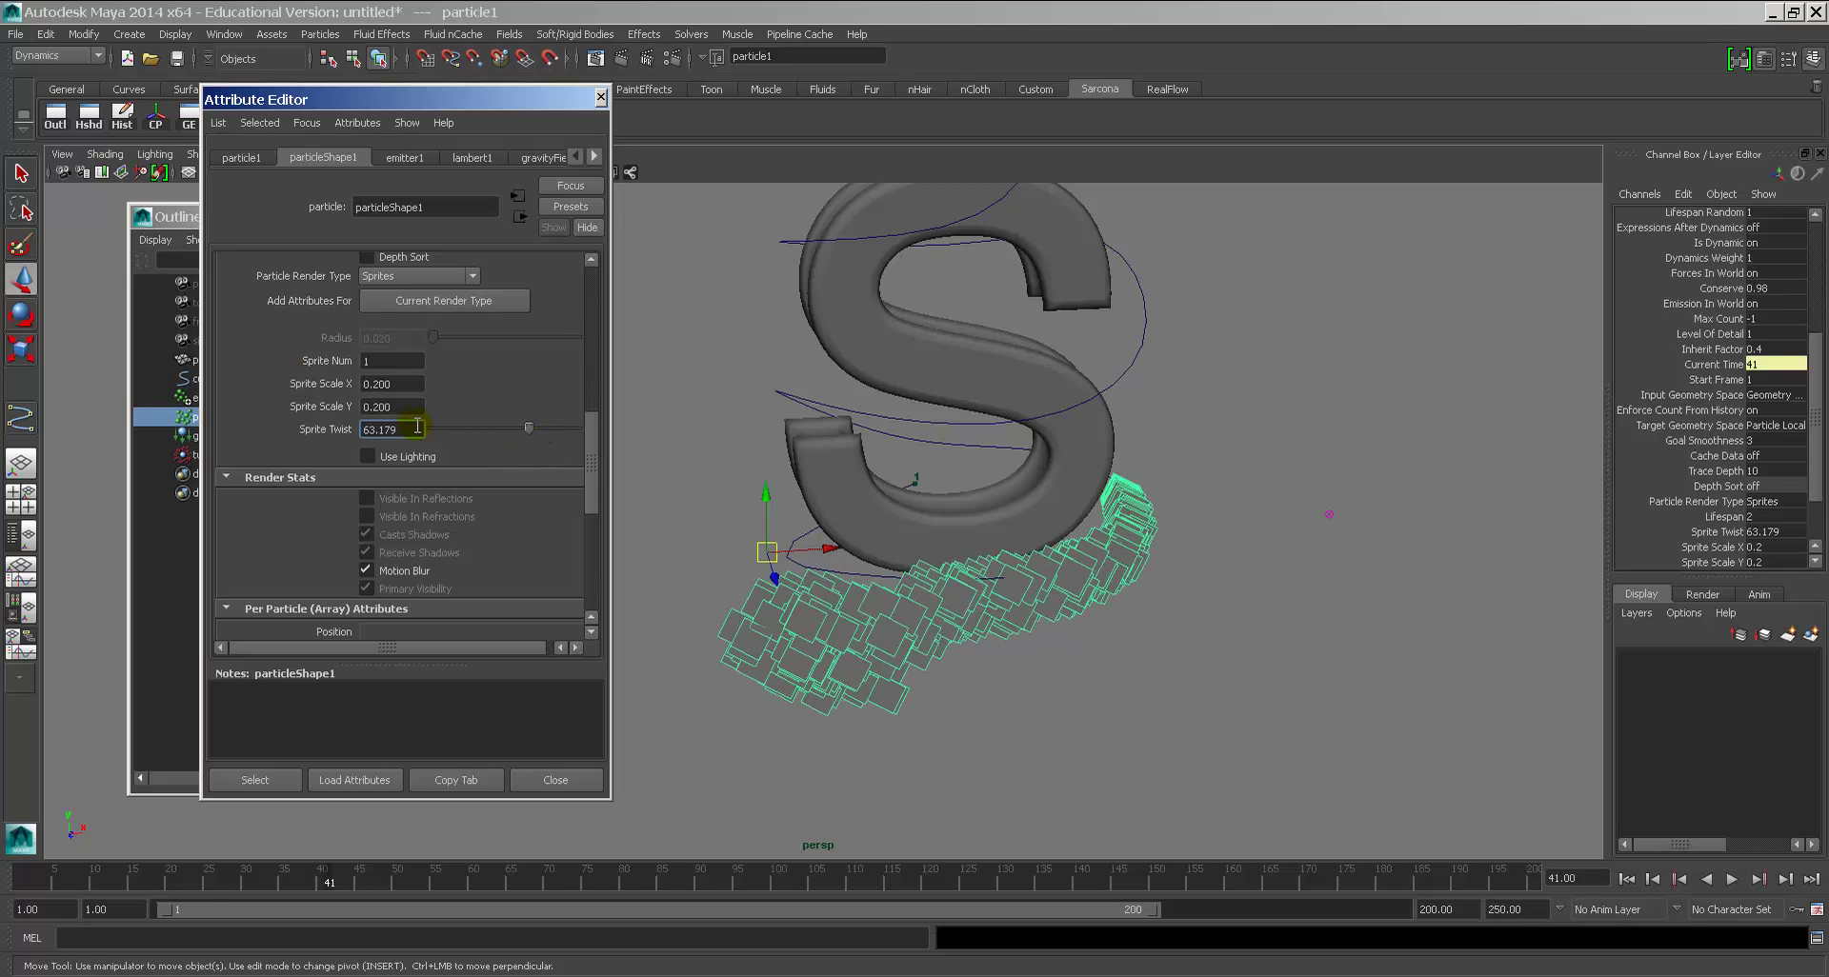
{"action": "double_click", "coordinate": [417, 427]}
{"action": "type", "text": "0"}
{"action": "key", "text": "Return"}
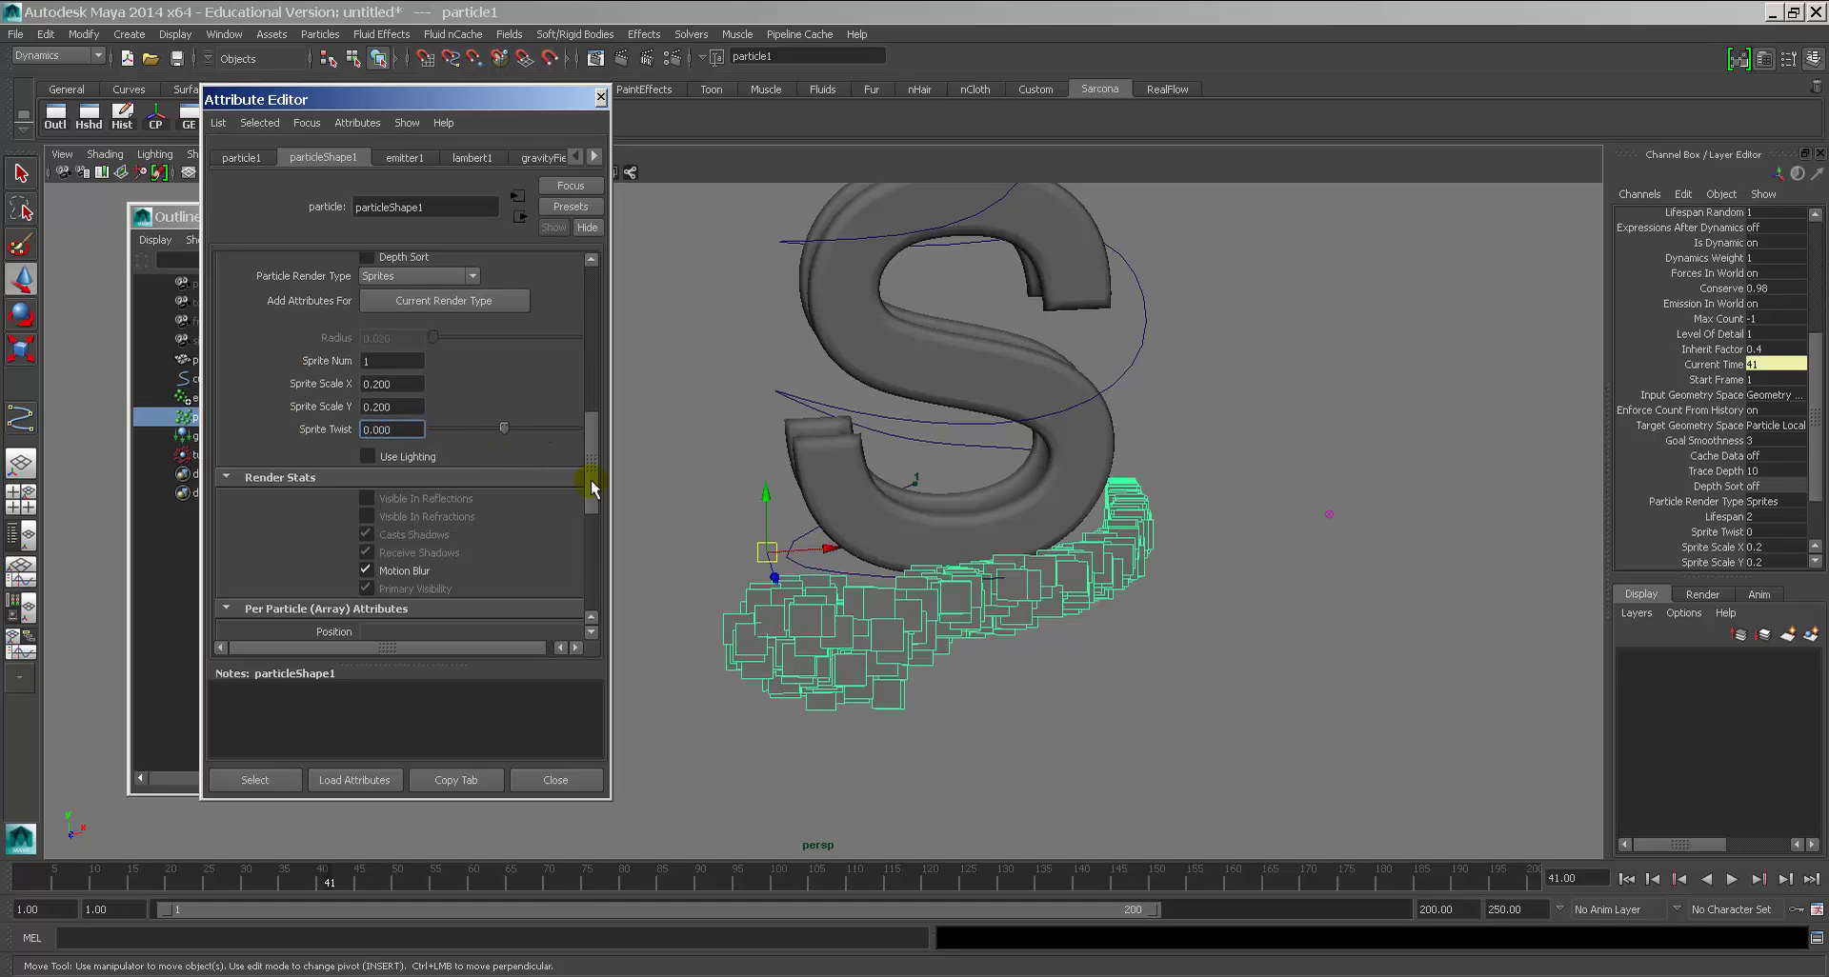
Step: Examine the sprite squares beneath the letter S up close from several viewing angles
{"action": "left_click_drag", "start_coordinate": [833, 601], "coordinate": [842, 619], "text": "alt"}
{"action": "right_click_drag", "start_coordinate": [842, 619], "coordinate": [1013, 654], "text": "alt"}
{"action": "middle_click_drag", "start_coordinate": [1012, 654], "coordinate": [995, 576], "text": "alt"}
{"action": "right_click_drag", "start_coordinate": [994, 576], "coordinate": [1111, 608], "text": "alt"}
{"action": "left_click_drag", "start_coordinate": [1024, 617], "coordinate": [927, 636], "text": "alt"}
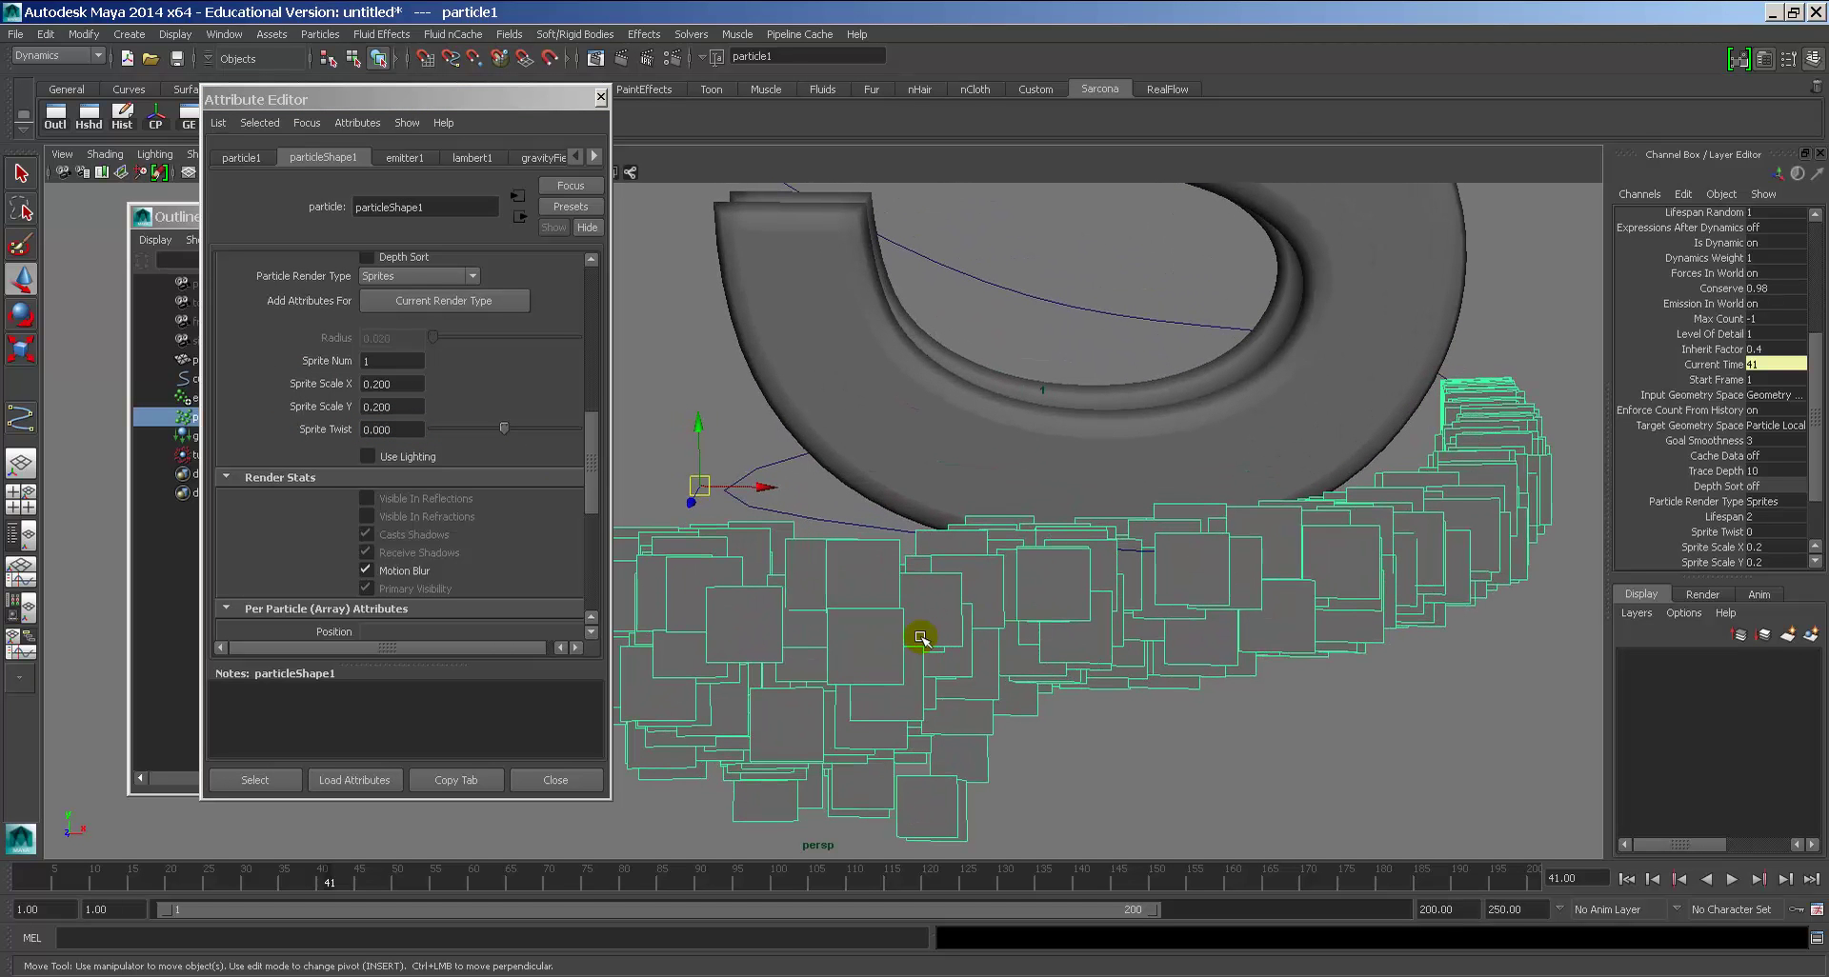
{"action": "mouse_move", "coordinate": [1070, 695]}
{"action": "left_mouse_down", "text": "alt"}
{"action": "mouse_move", "coordinate": [1090, 703]}
{"action": "mouse_move", "coordinate": [1155, 642]}
{"action": "mouse_move", "coordinate": [1091, 564]}
{"action": "mouse_move", "coordinate": [1110, 699]}
{"action": "mouse_move", "coordinate": [984, 691]}
{"action": "mouse_move", "coordinate": [1134, 670]}
{"action": "mouse_move", "coordinate": [1075, 678]}
{"action": "left_mouse_up", "text": "alt"}
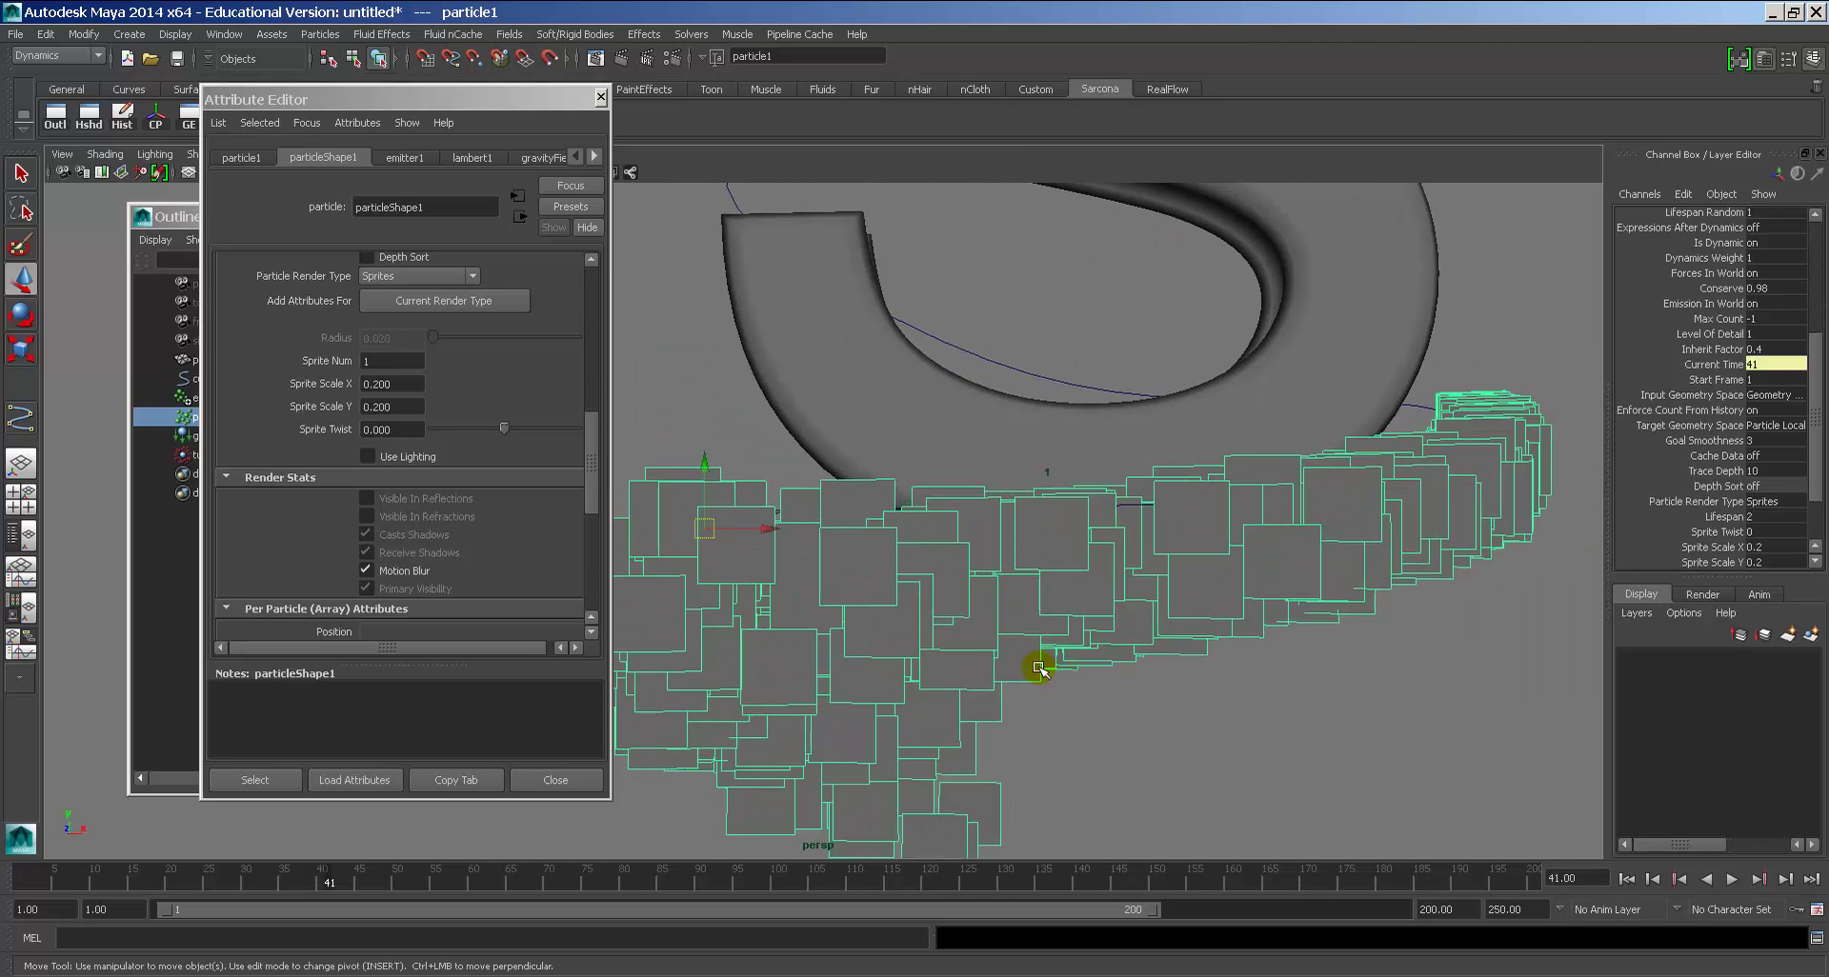
Step: Save the scene as a Maya Binary file in the project's scenes folder, named spritesAnimation with the author's surname and V01
{"action": "left_click", "coordinate": [14, 34]}
{"action": "left_click", "coordinate": [67, 120]}
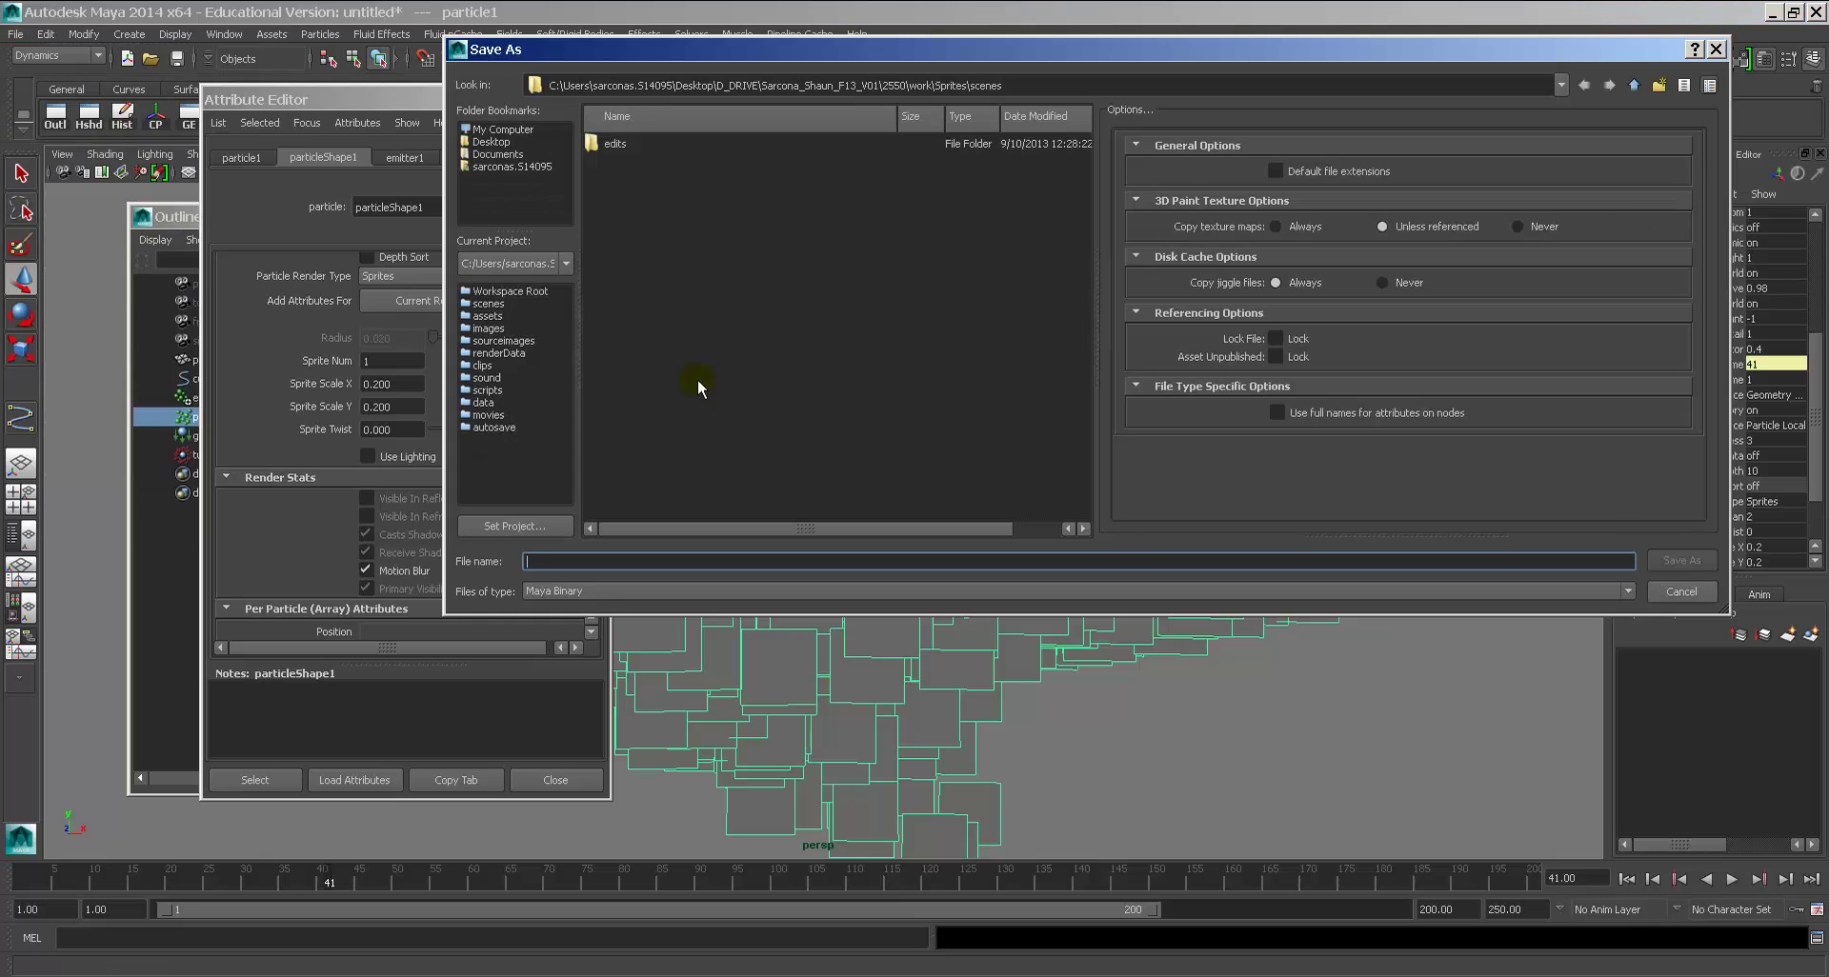
{"action": "type", "text": "spritesAnimation_Sarcona_V01"}
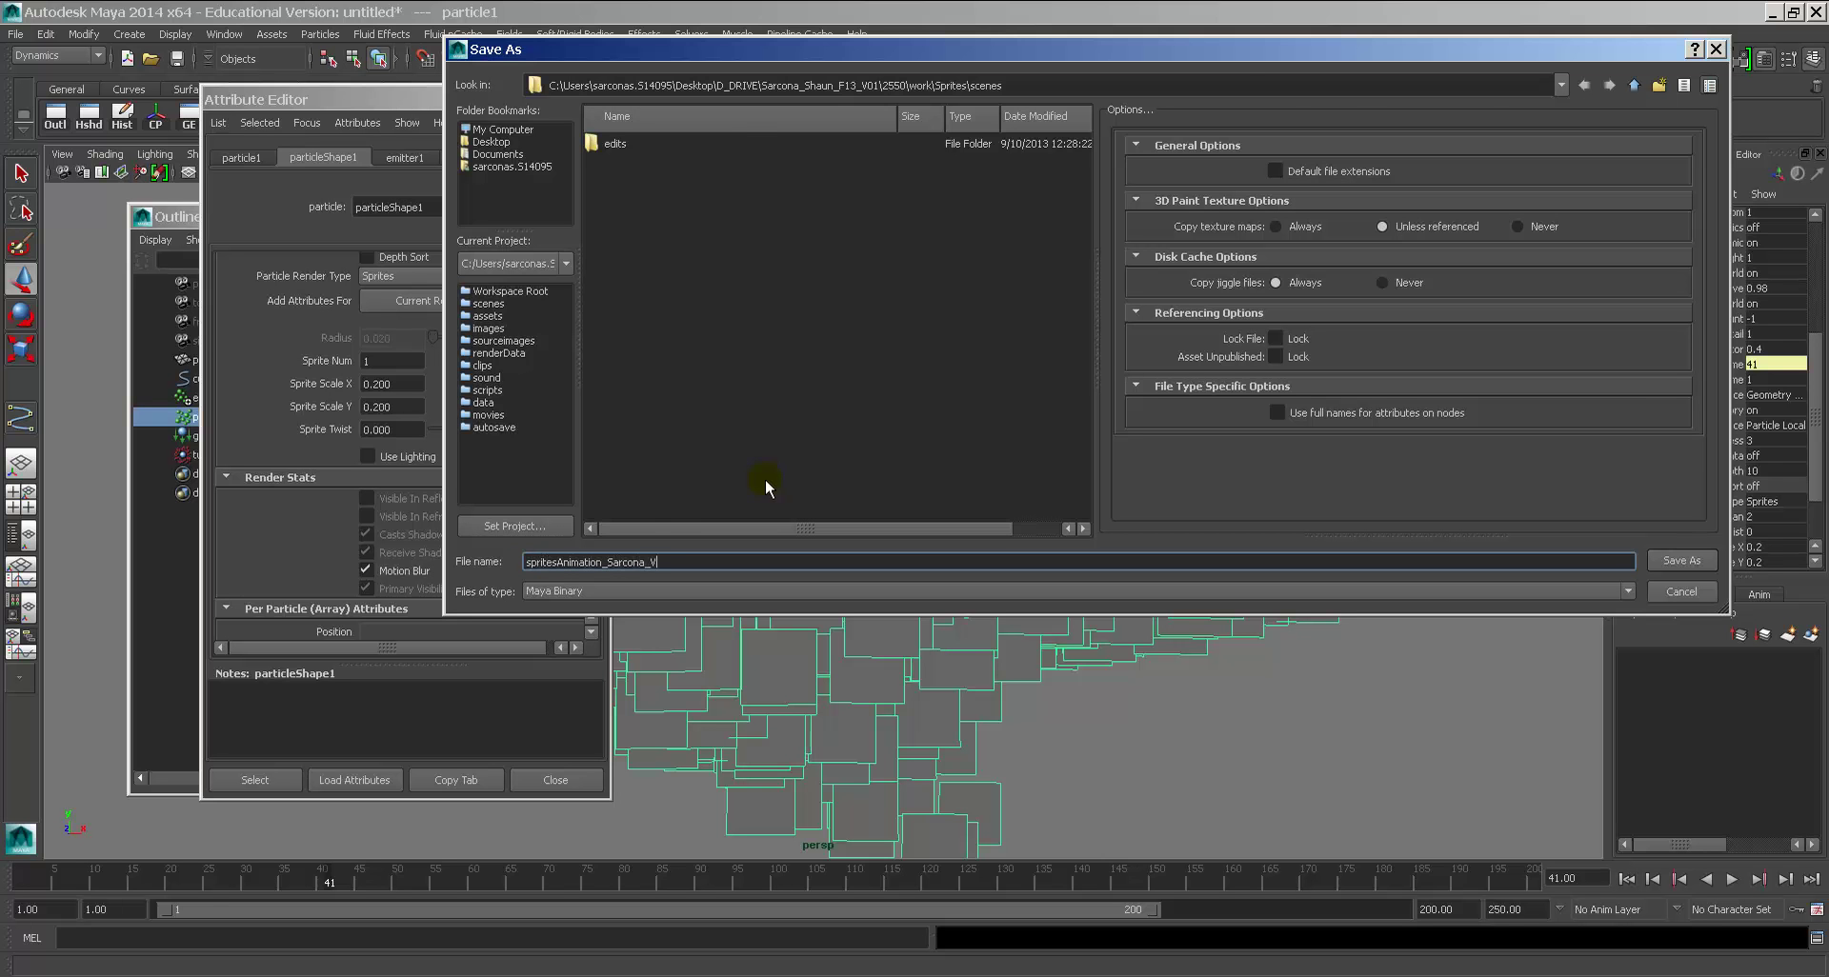
{"action": "key", "text": "Return"}
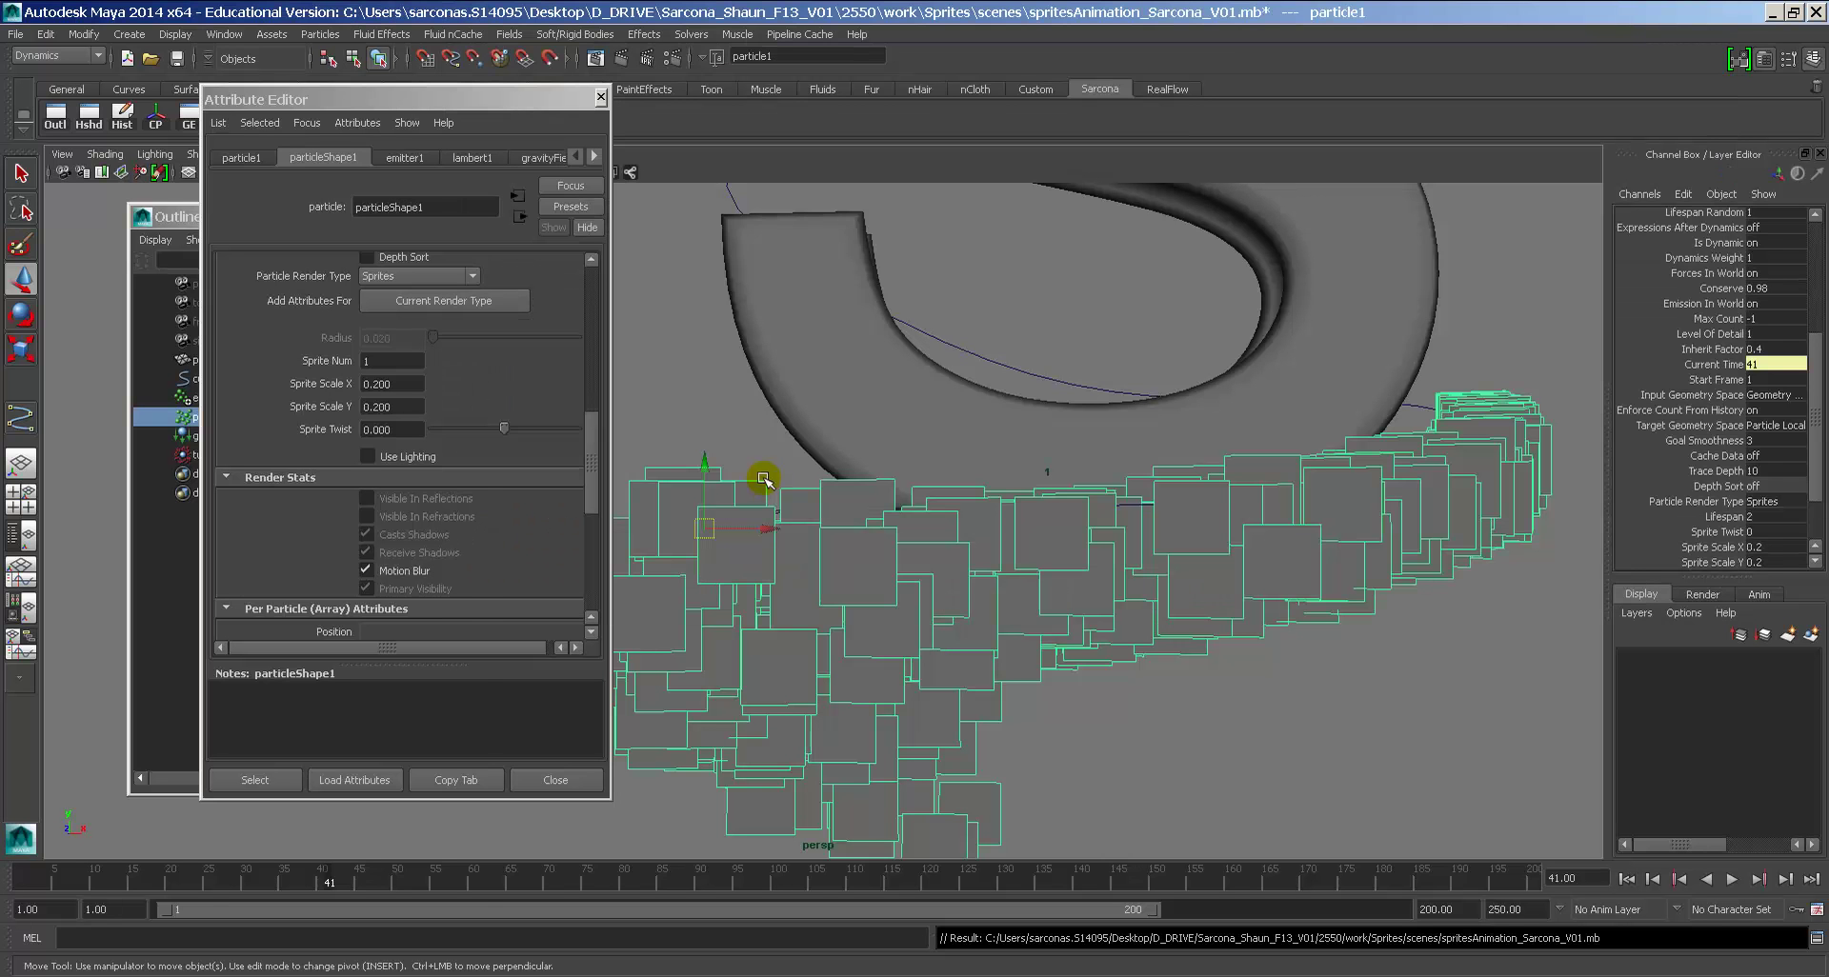
Step: Switch to Adobe Photoshop CS6 (64 Bit) and start a new document
{"action": "key", "text": "super"}
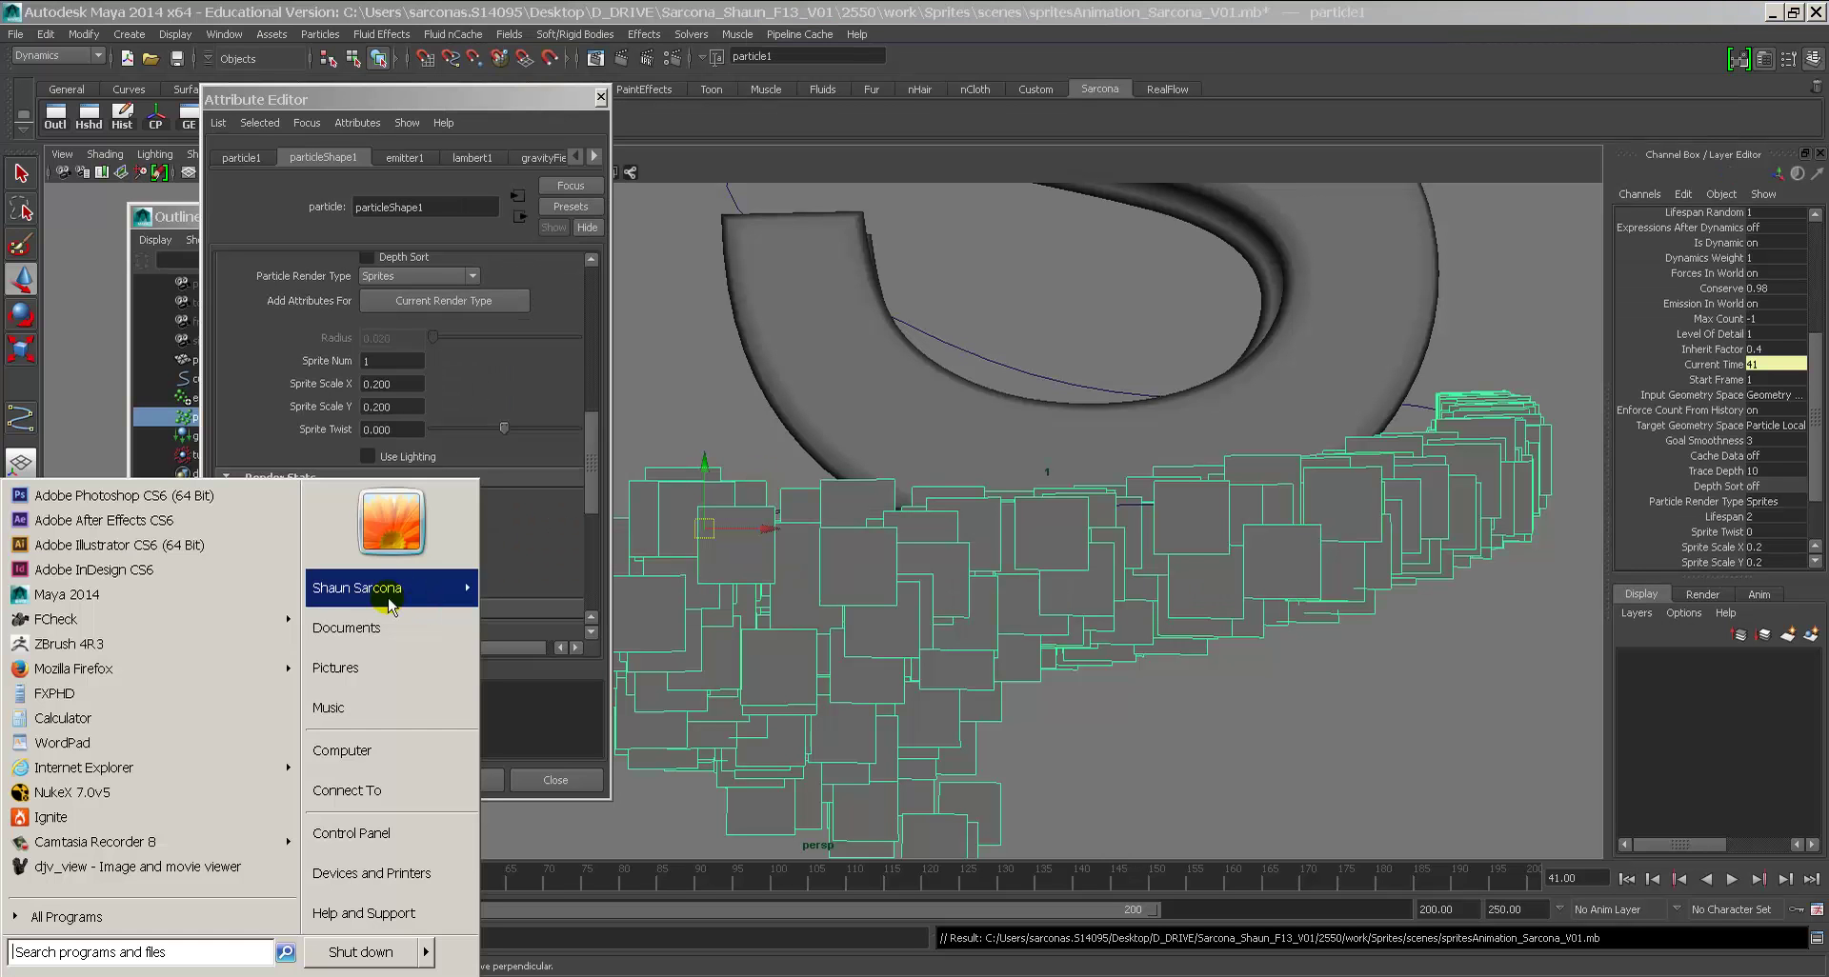
{"action": "left_click", "coordinate": [171, 497]}
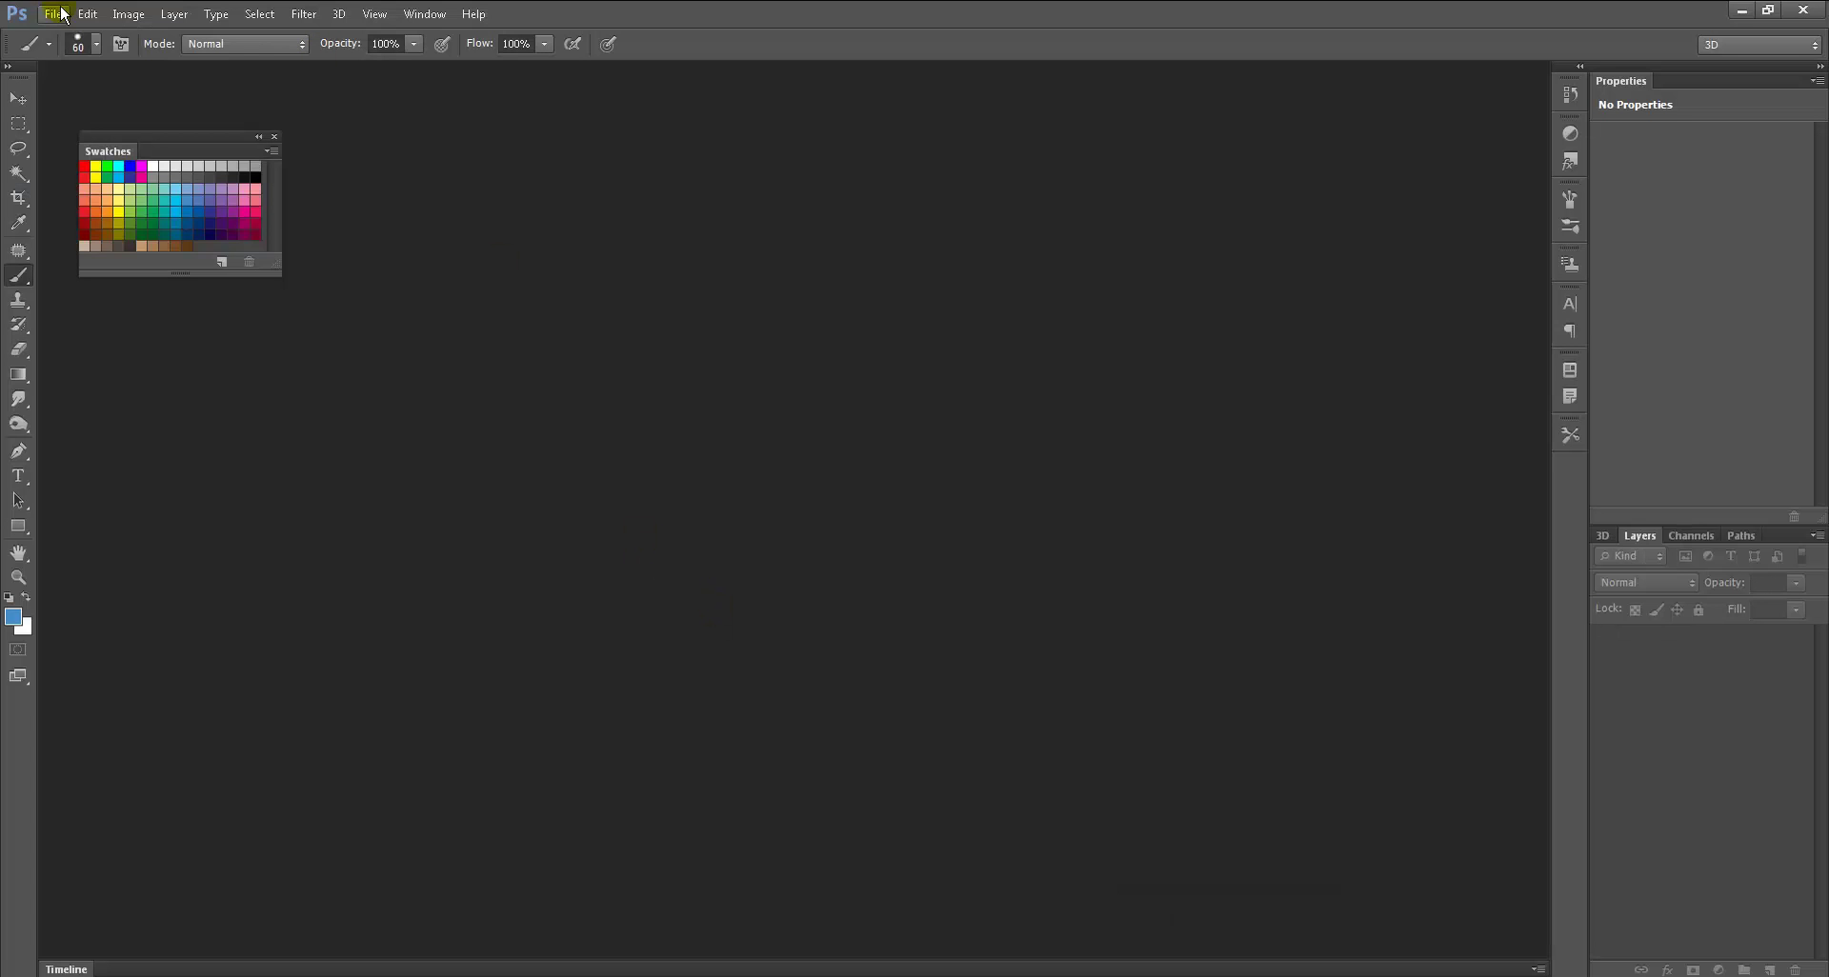
{"action": "left_click", "coordinate": [61, 14]}
{"action": "left_click", "coordinate": [57, 35]}
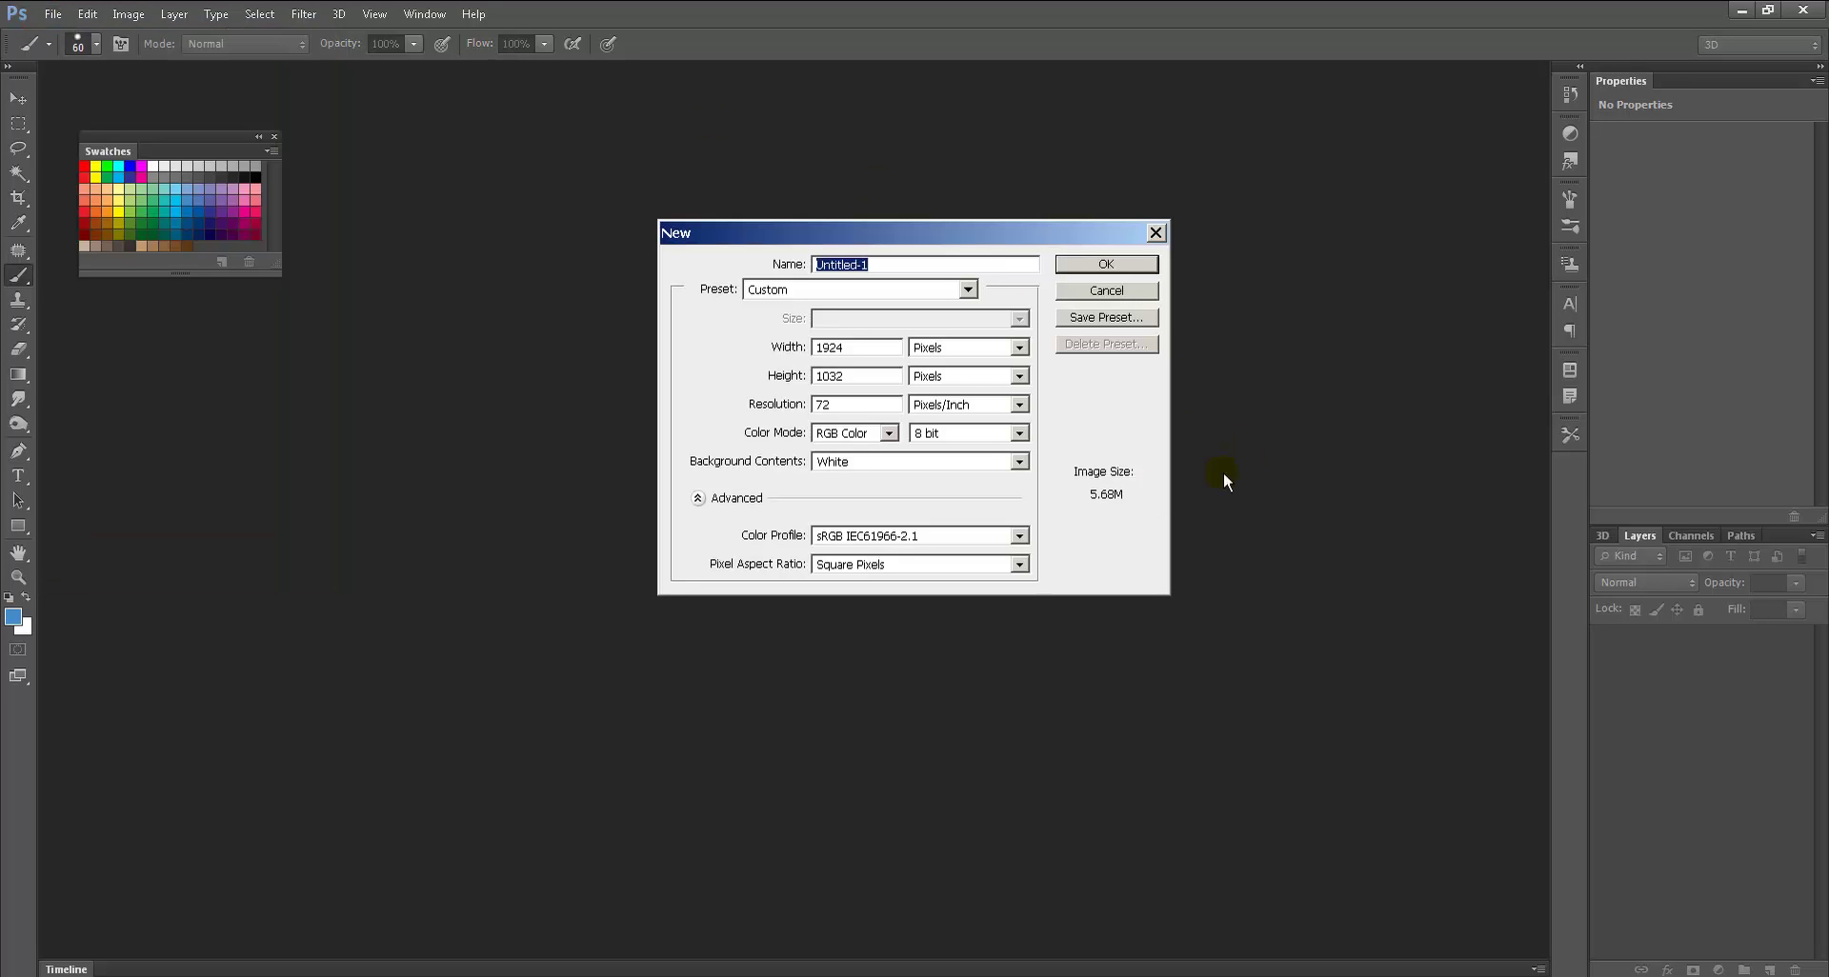
Step: Set the new document's width and height to 1024 pixels each
{"action": "double_click", "coordinate": [878, 347]}
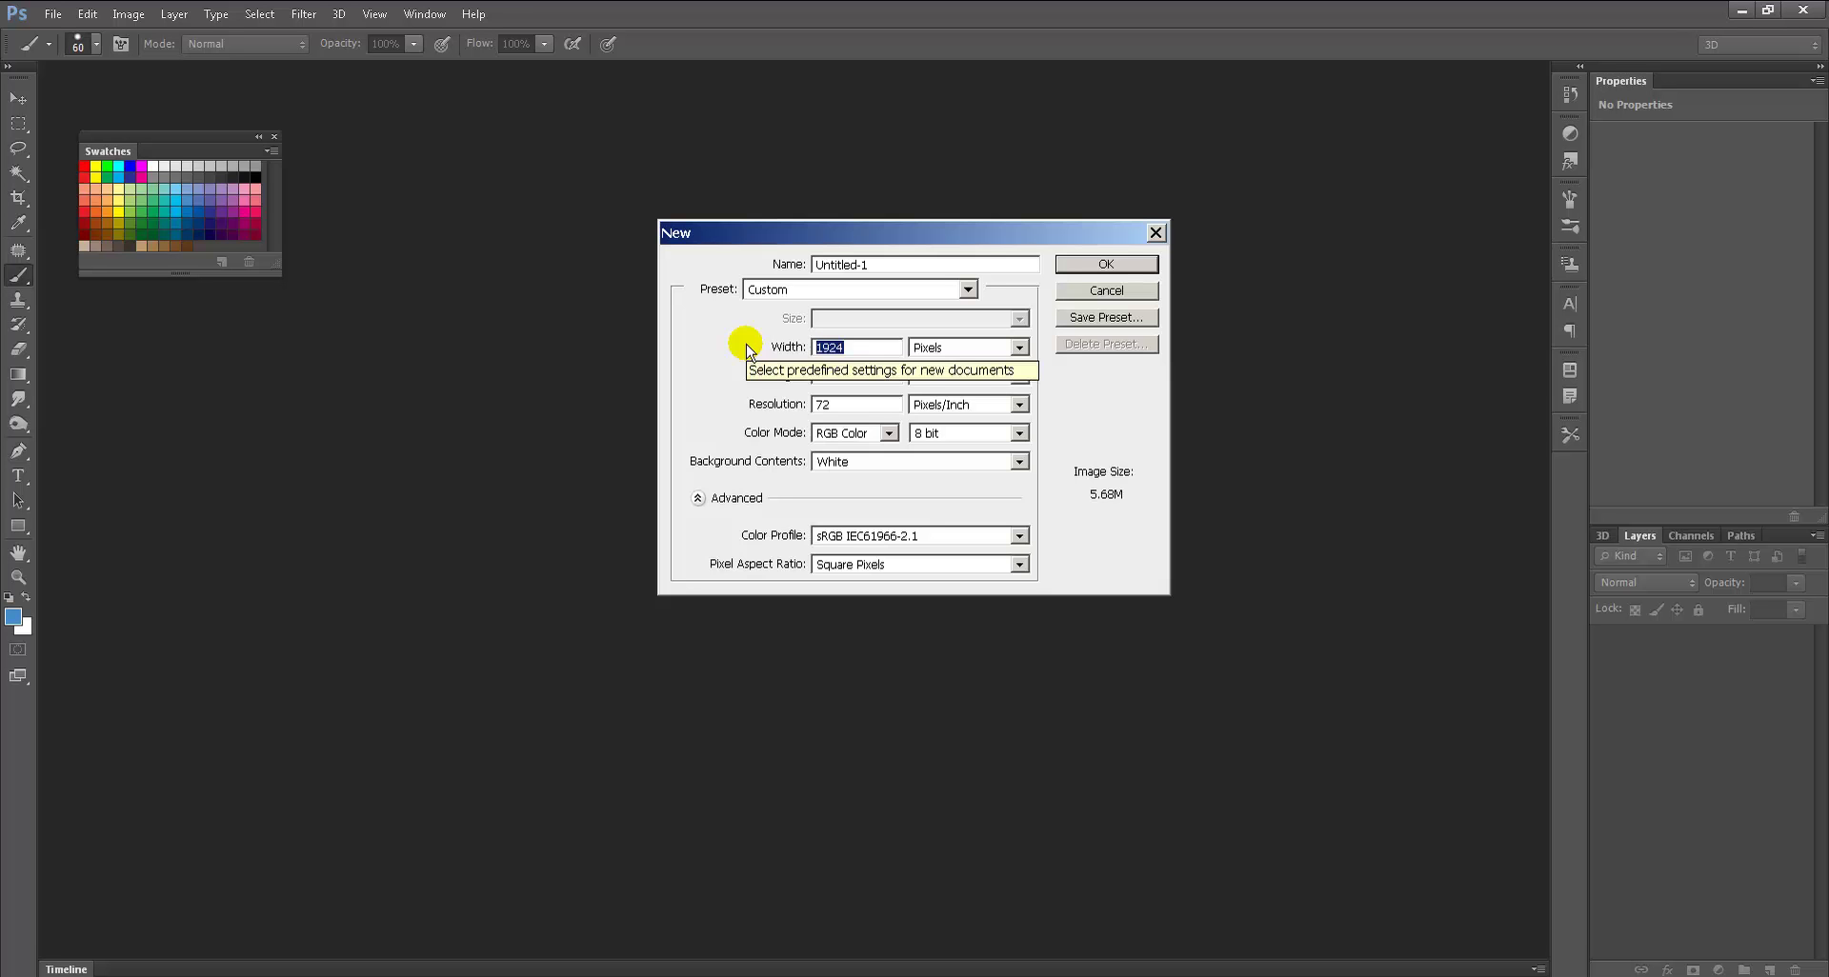
{"action": "type", "text": "1024"}
{"action": "key", "text": "Tab"}
{"action": "key", "text": "Tab"}
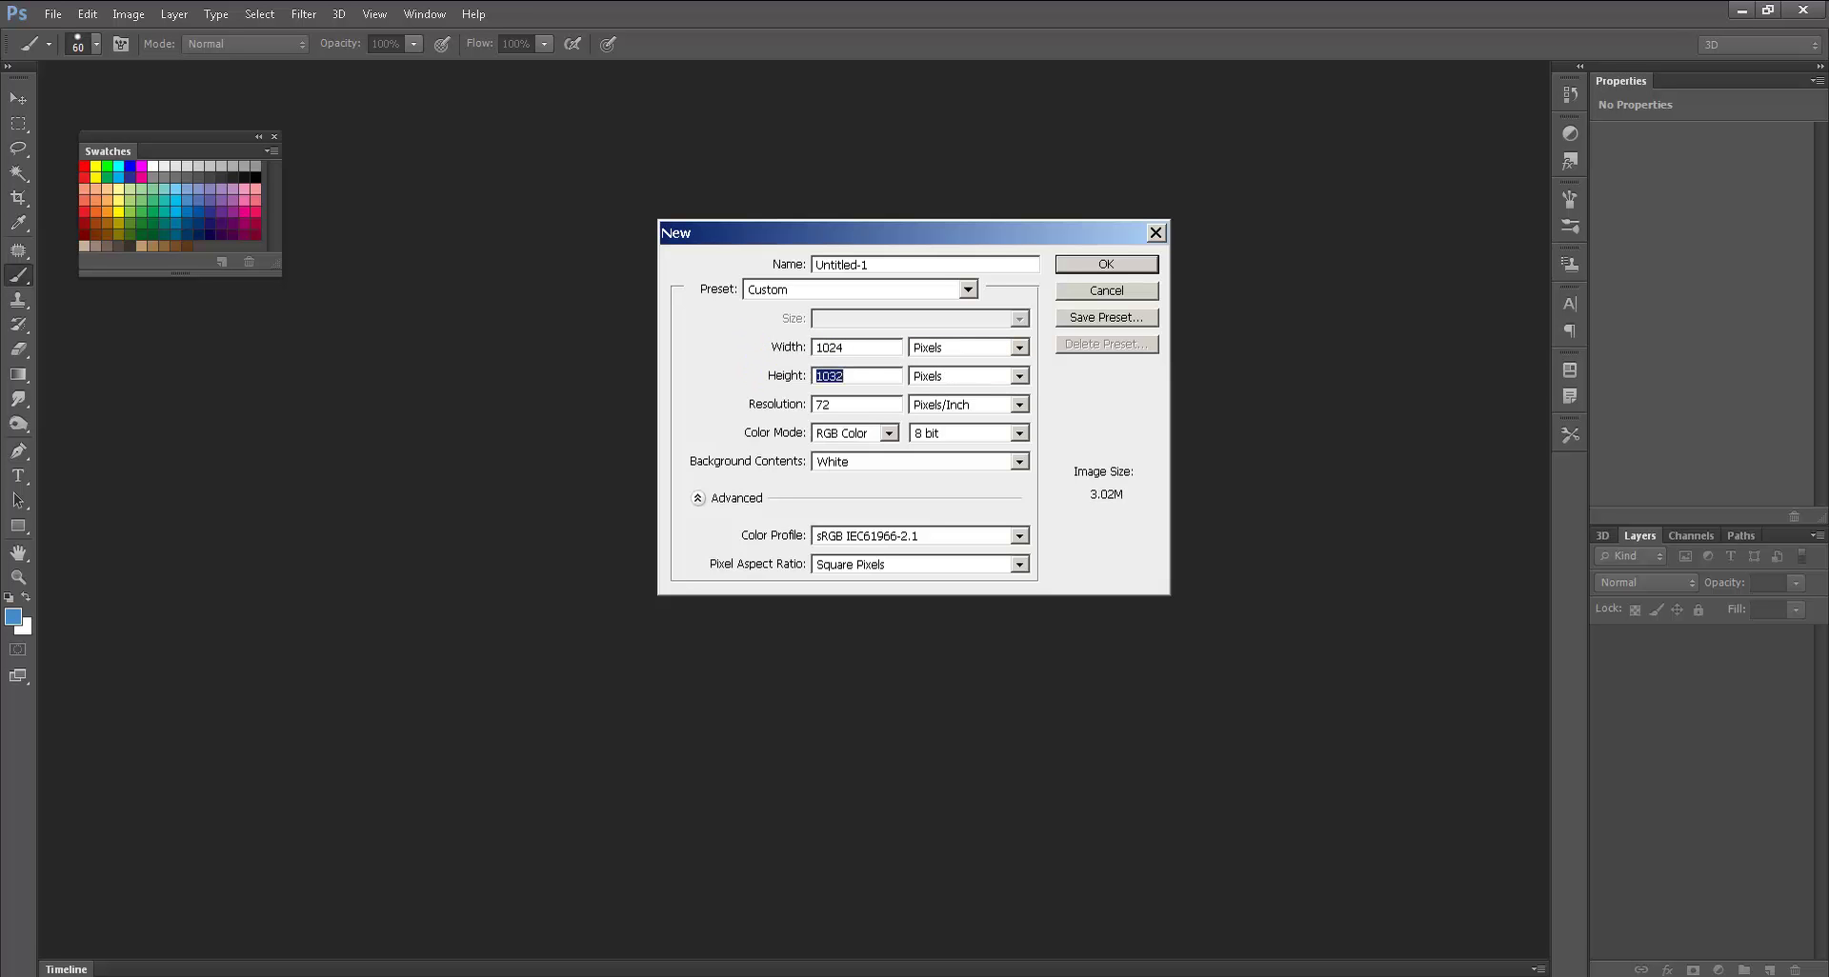
{"action": "type", "text": "1024"}
{"action": "key", "text": "shift+Tab"}
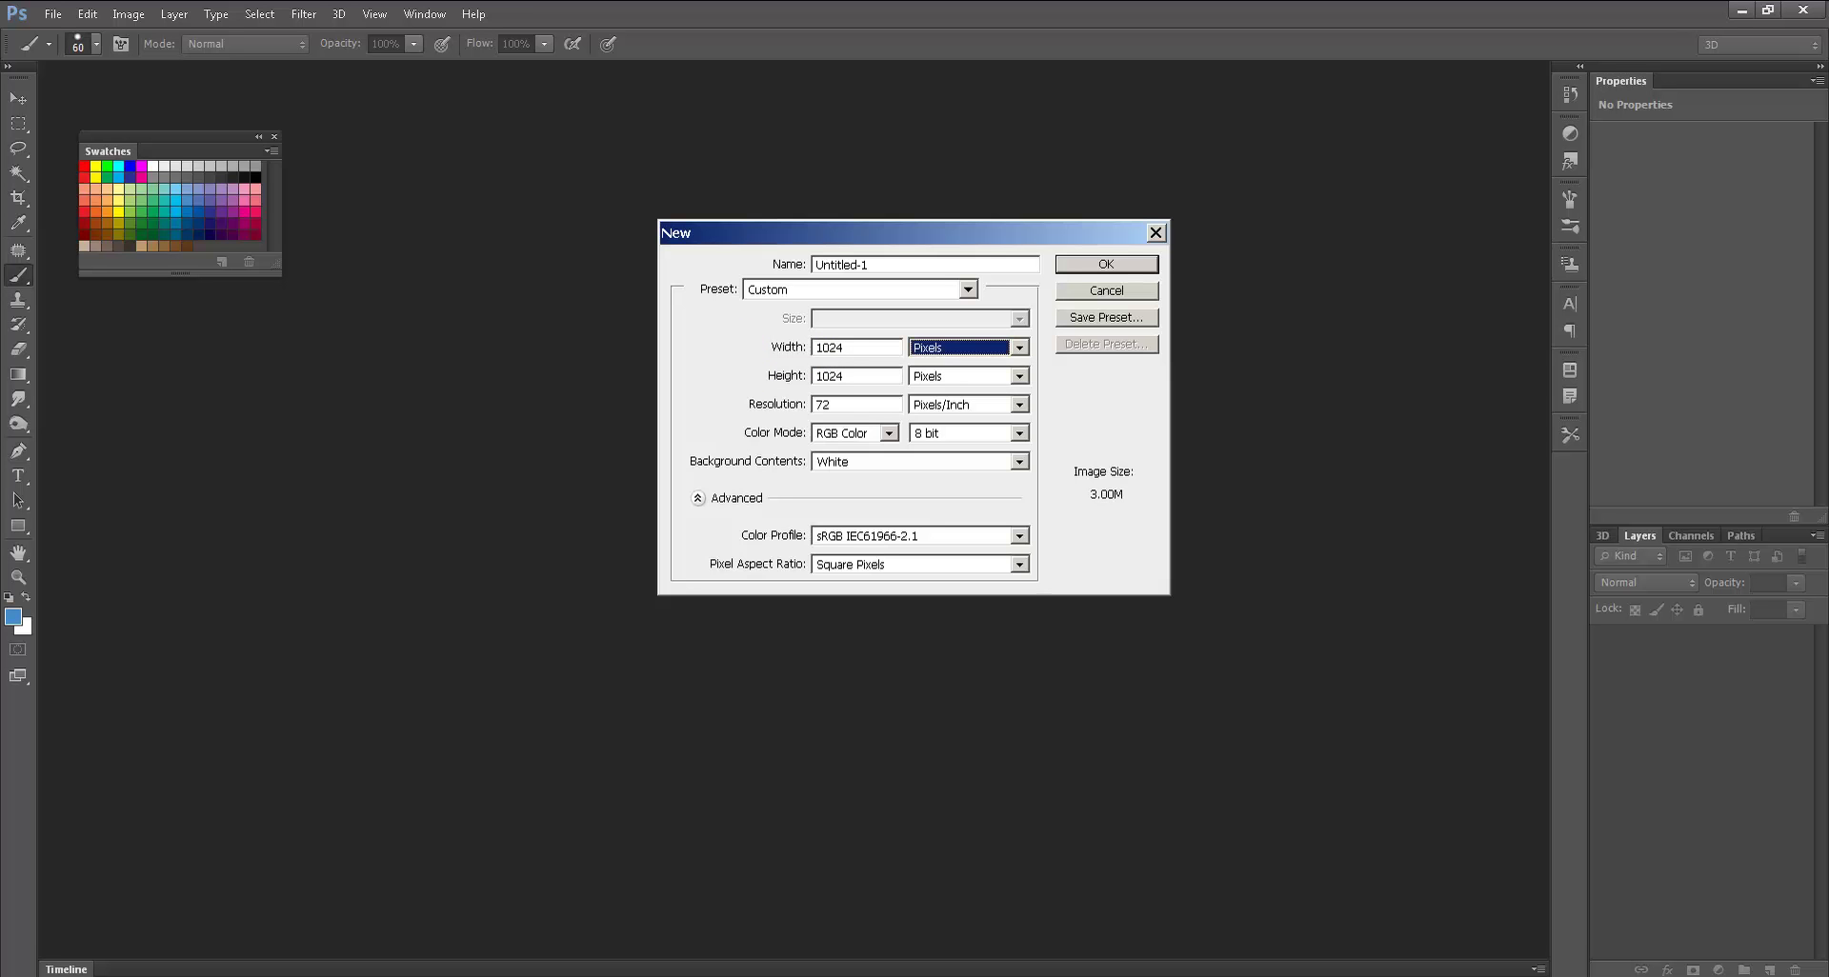
{"action": "key", "text": "shift+Tab"}
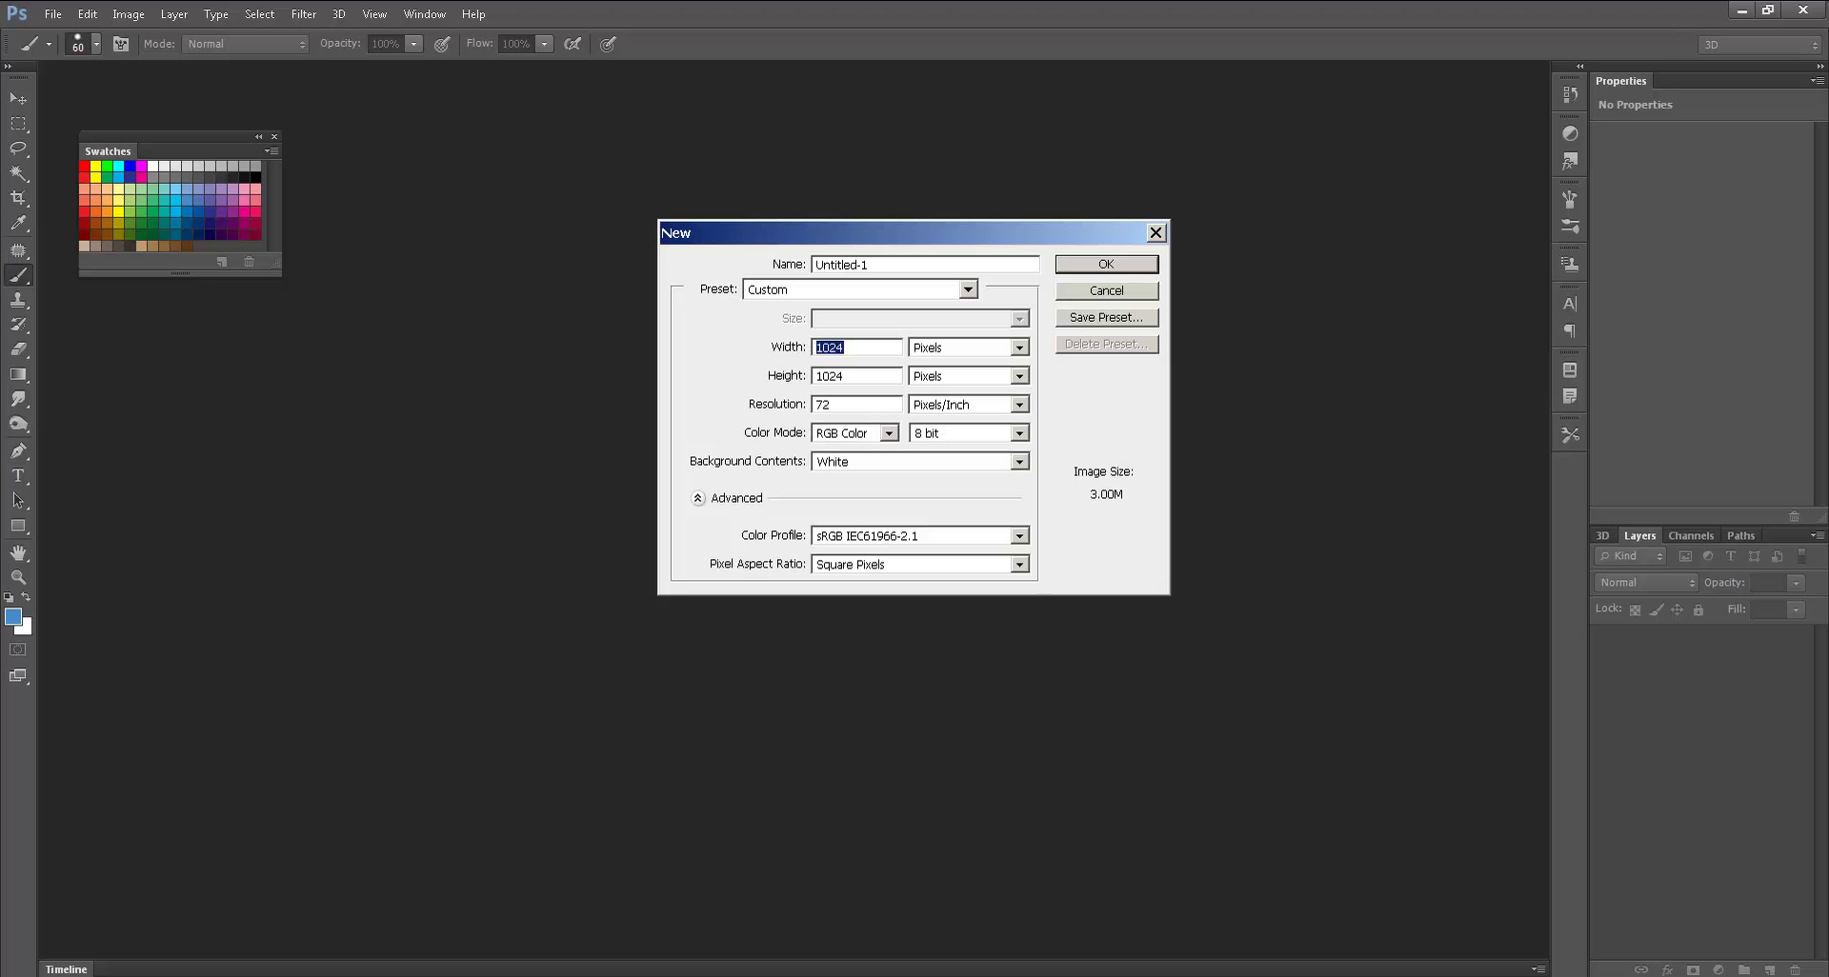
Step: Set the new document's width and height to 256 pixels each and create it with a white background
{"action": "type", "text": "128"}
{"action": "key", "text": "BackSpace"}
{"action": "key", "text": "BackSpace"}
{"action": "key", "text": "BackSpace"}
{"action": "type", "text": "256"}
{"action": "key", "text": "Tab"}
{"action": "key", "text": "Tab"}
{"action": "type", "text": "256"}
{"action": "left_click", "coordinate": [1102, 265]}
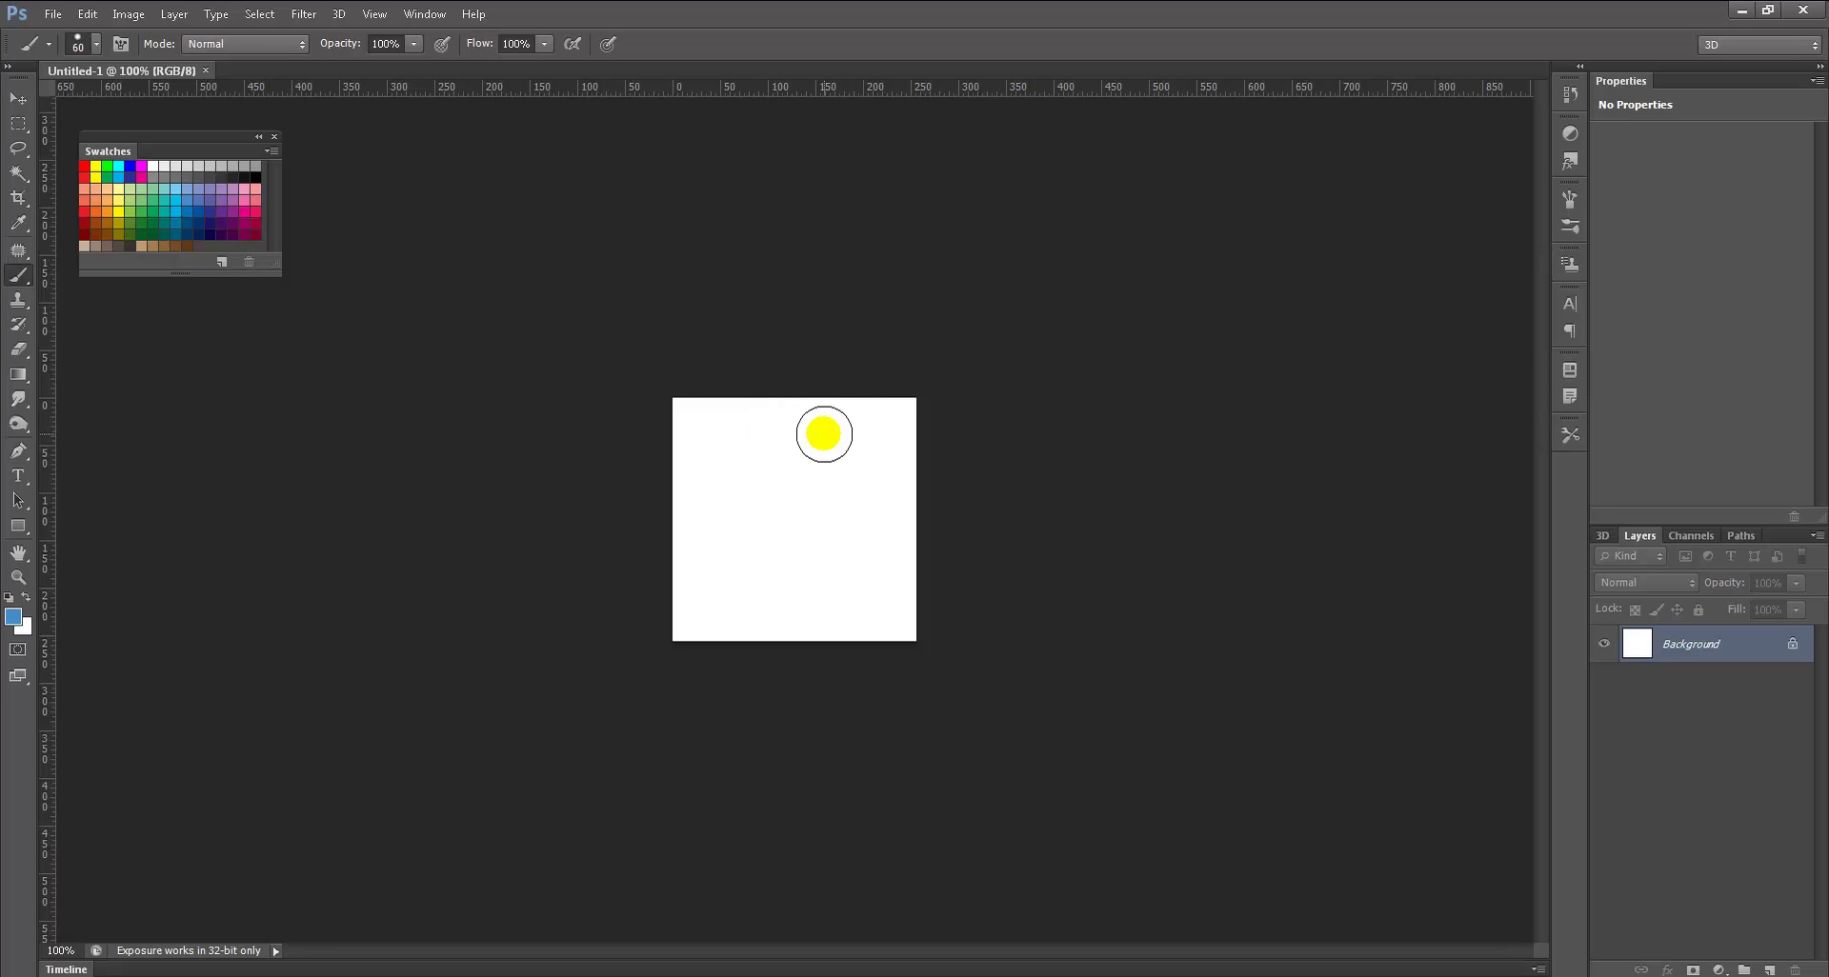
Step: Review the new document's channels, paths and layers, ending on its channels
{"action": "left_click", "coordinate": [1684, 539]}
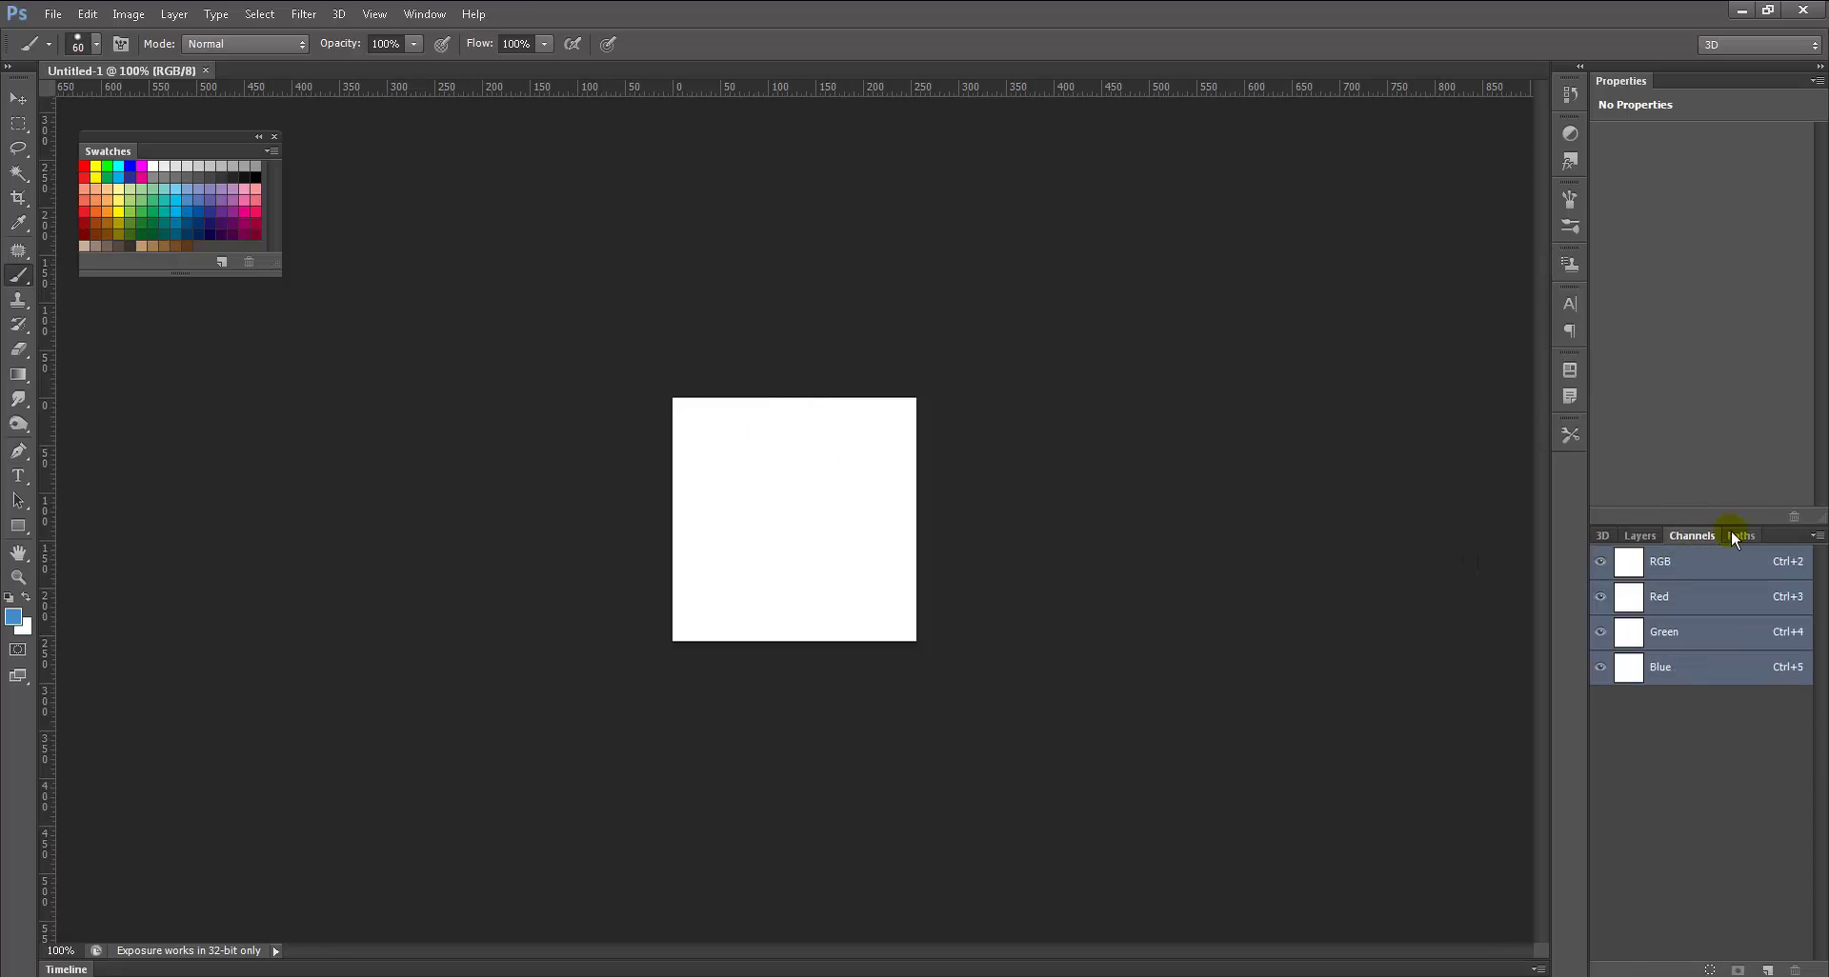
{"action": "left_click", "coordinate": [1737, 536]}
{"action": "left_click", "coordinate": [1706, 538]}
{"action": "left_click", "coordinate": [1640, 538]}
{"action": "left_click", "coordinate": [1691, 536]}
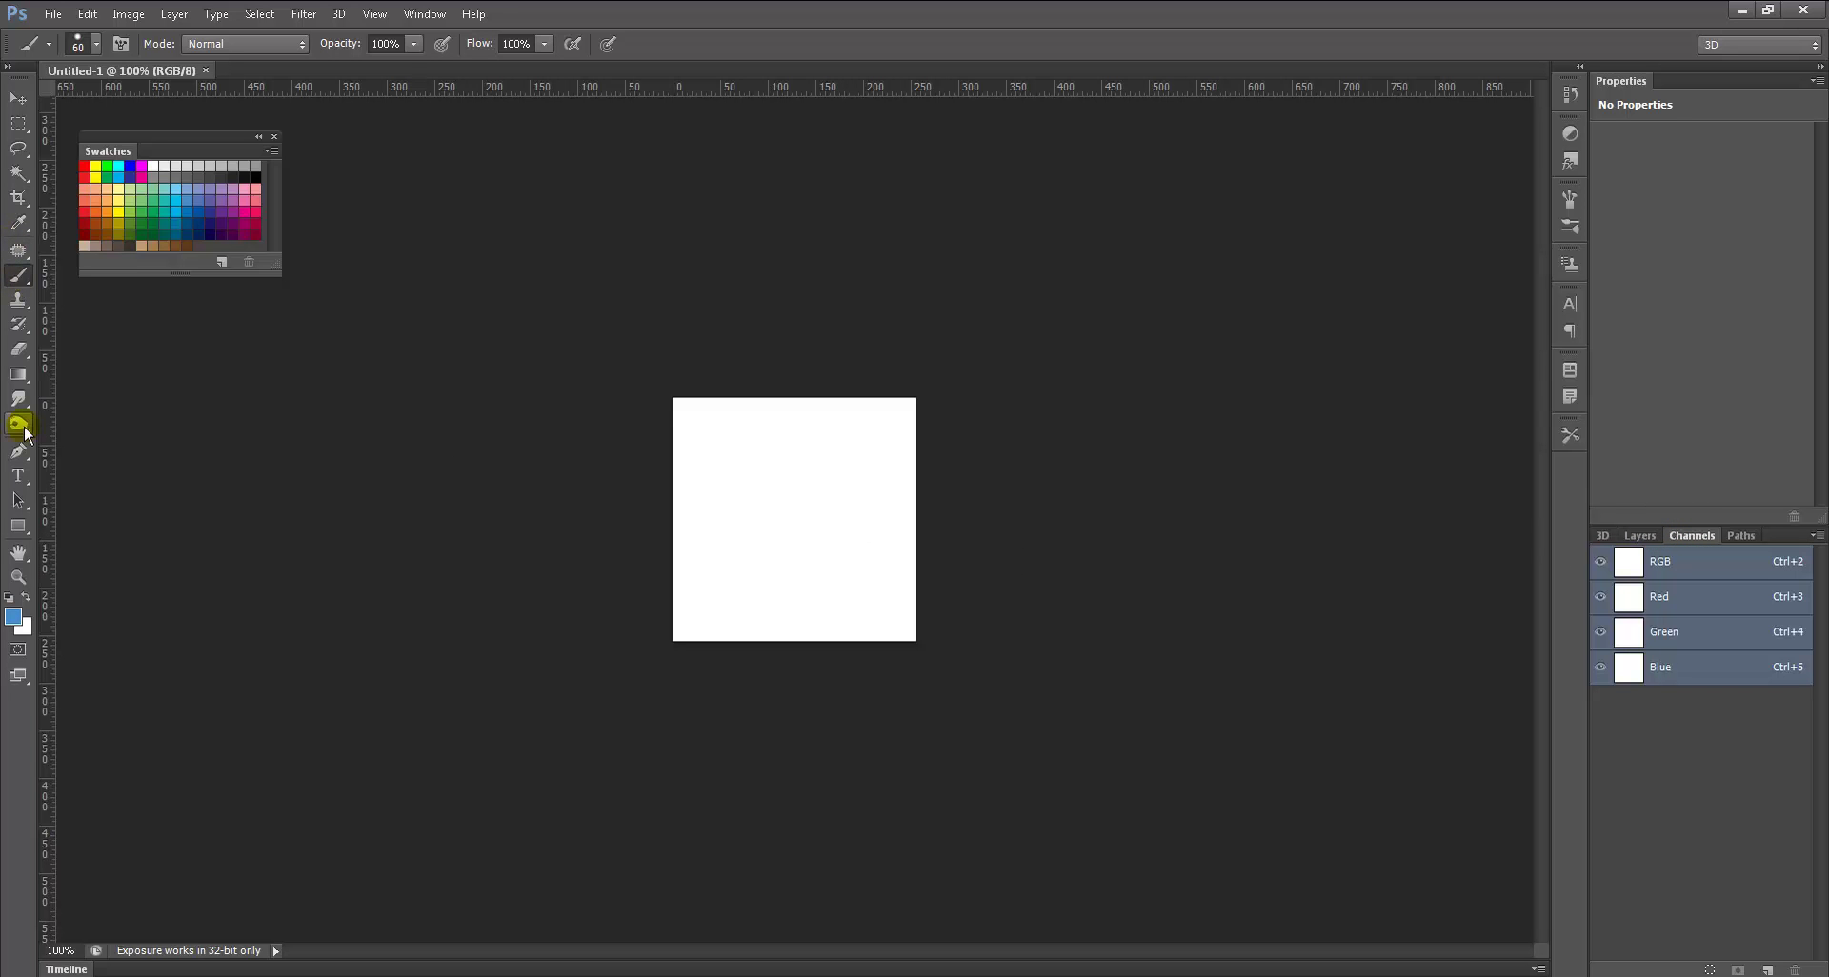
Step: Set the Gradient tool to a radial foreground-to-background gradient and change the foreground color to black
{"action": "left_click", "coordinate": [19, 374]}
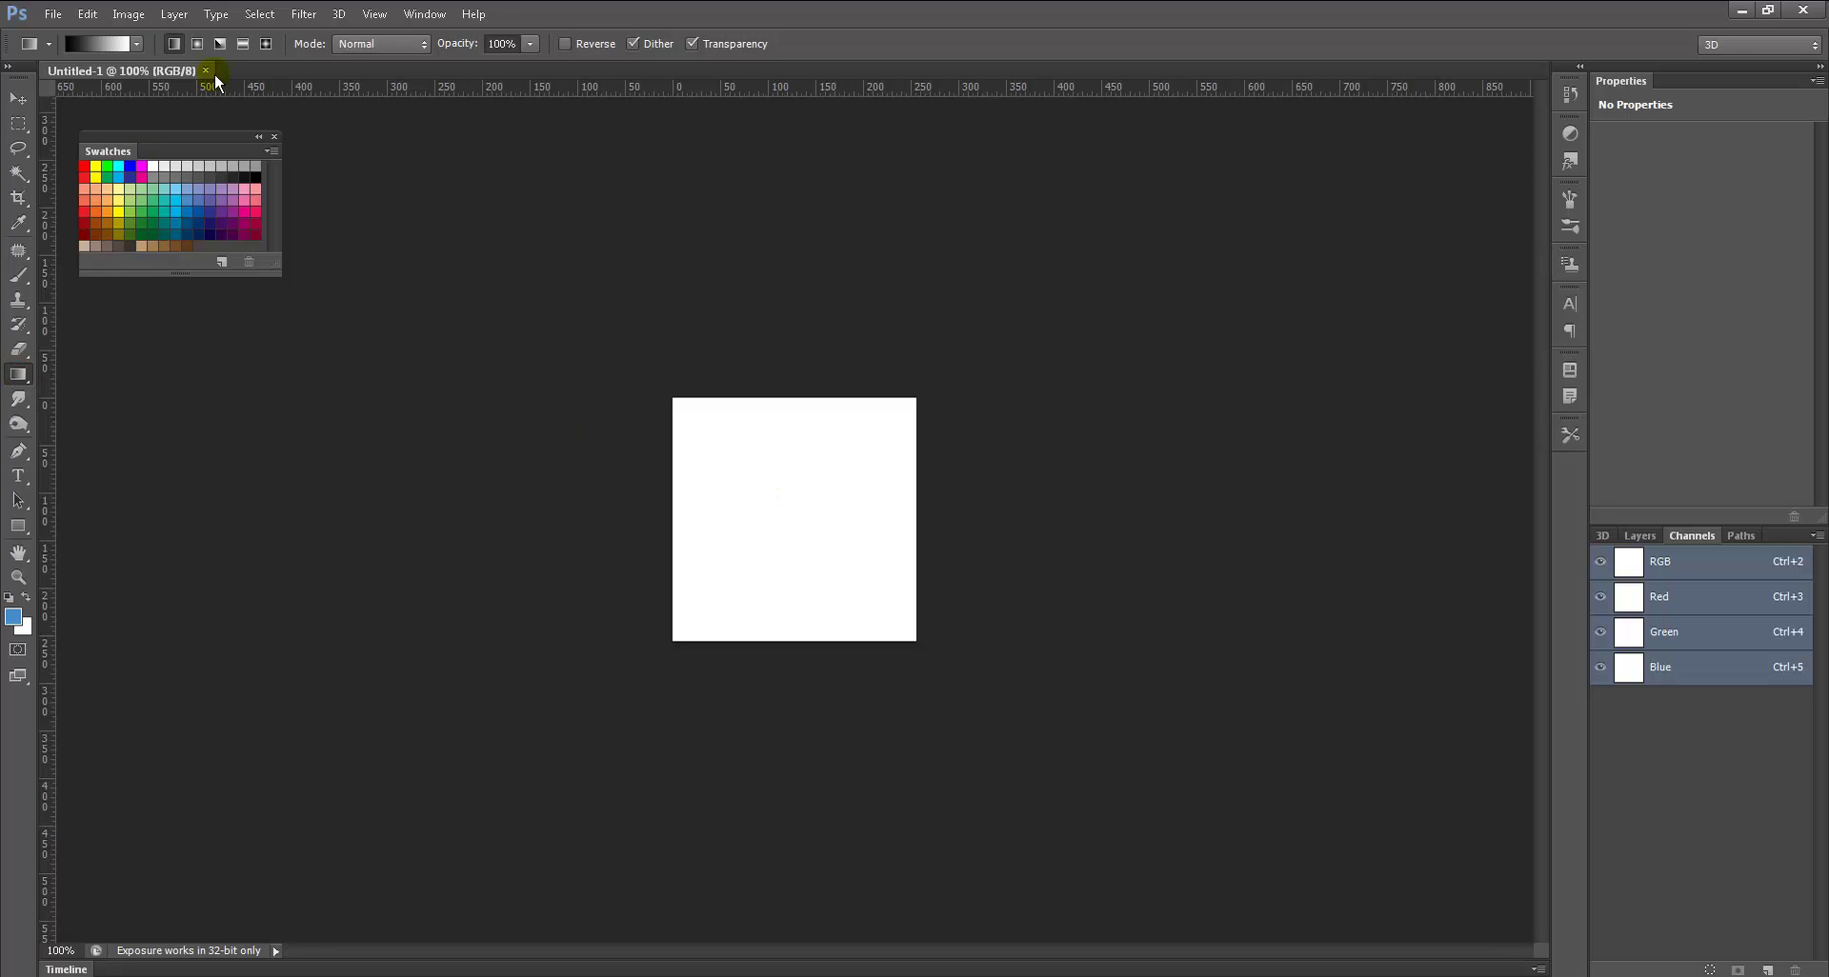
{"action": "left_click", "coordinate": [197, 43]}
{"action": "left_click", "coordinate": [137, 44]}
{"action": "left_click", "coordinate": [49, 84]}
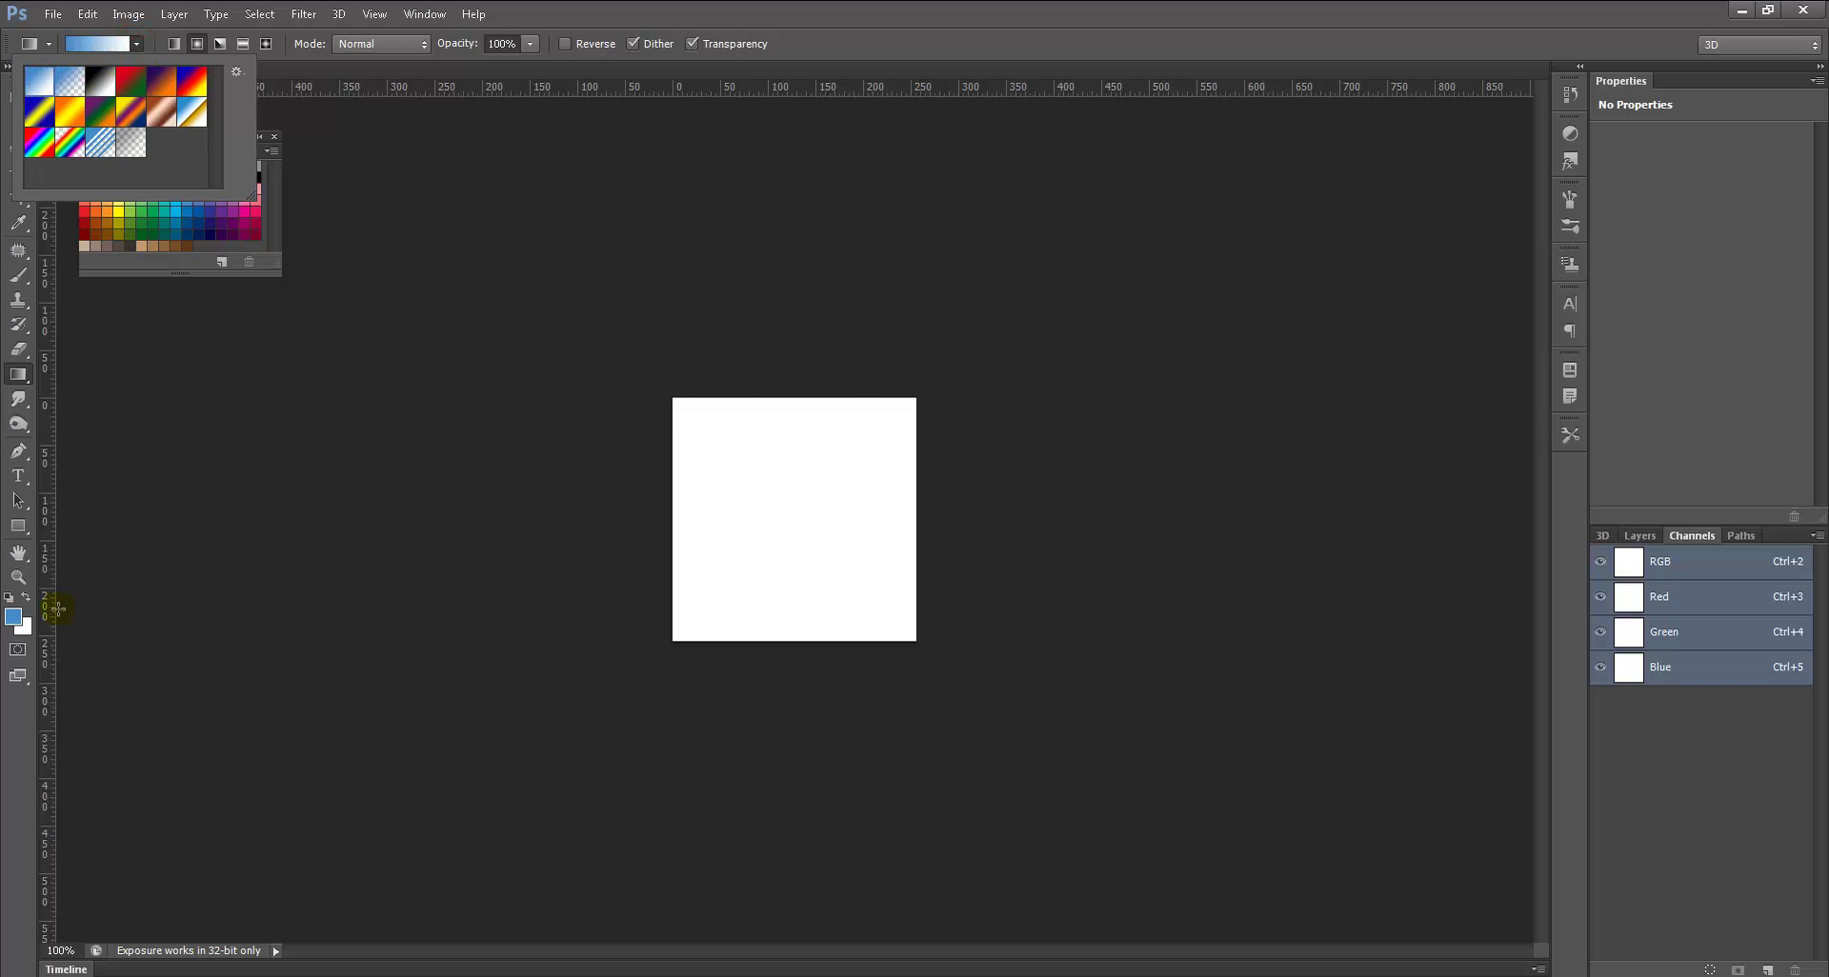
{"action": "left_click", "coordinate": [21, 616]}
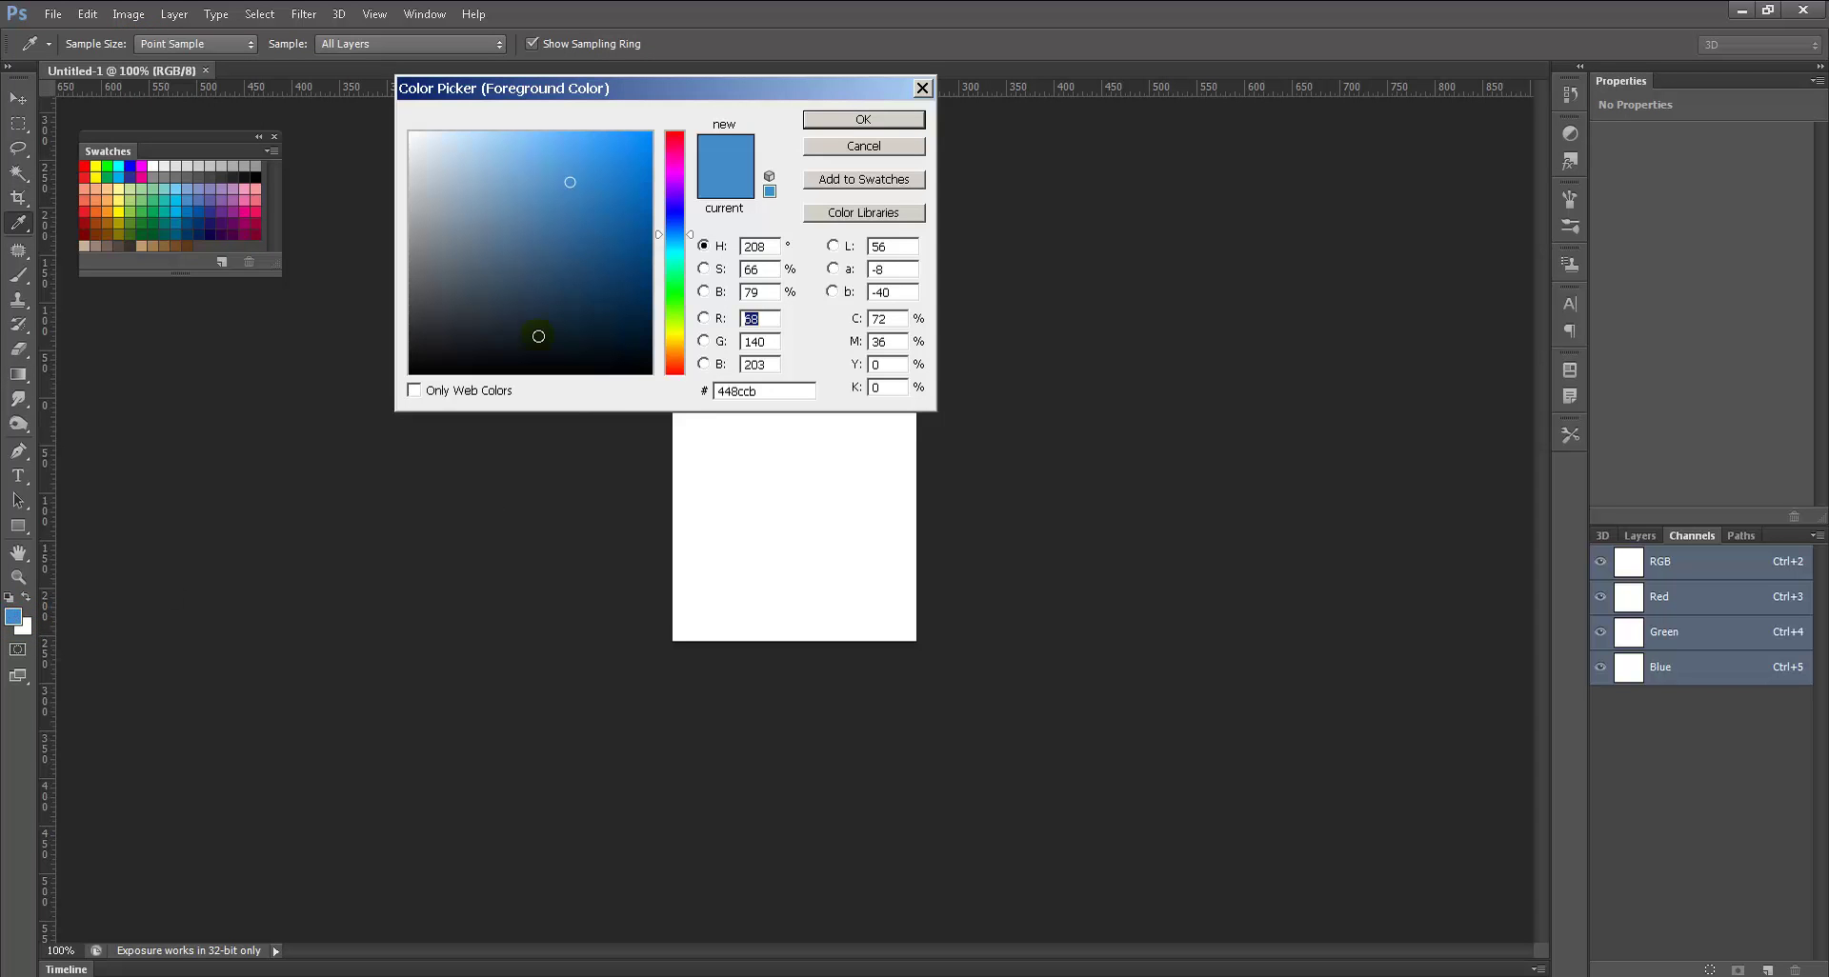
{"action": "left_click", "coordinate": [584, 262]}
{"action": "left_click", "coordinate": [862, 120]}
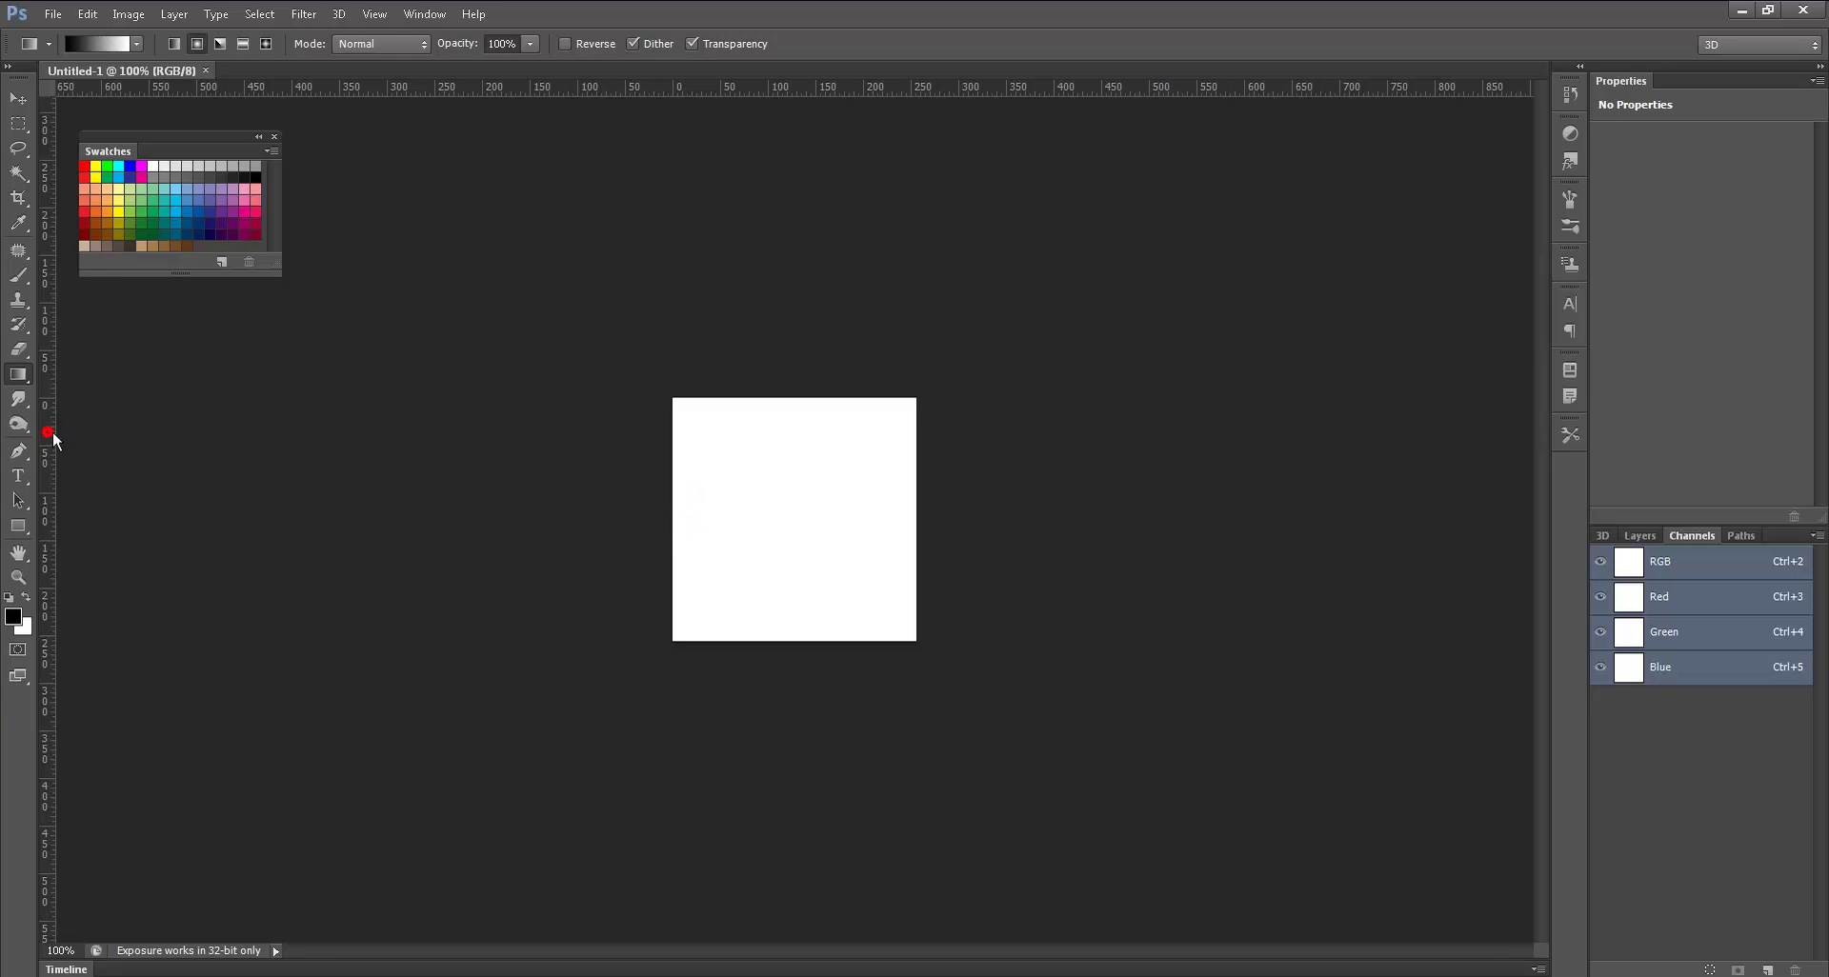
Step: Cross a vertical and a horizontal guide at the canvas center and draw the radial gradient from there almost to the canvas edge
{"action": "left_click_drag", "start_coordinate": [47, 433], "coordinate": [793, 438]}
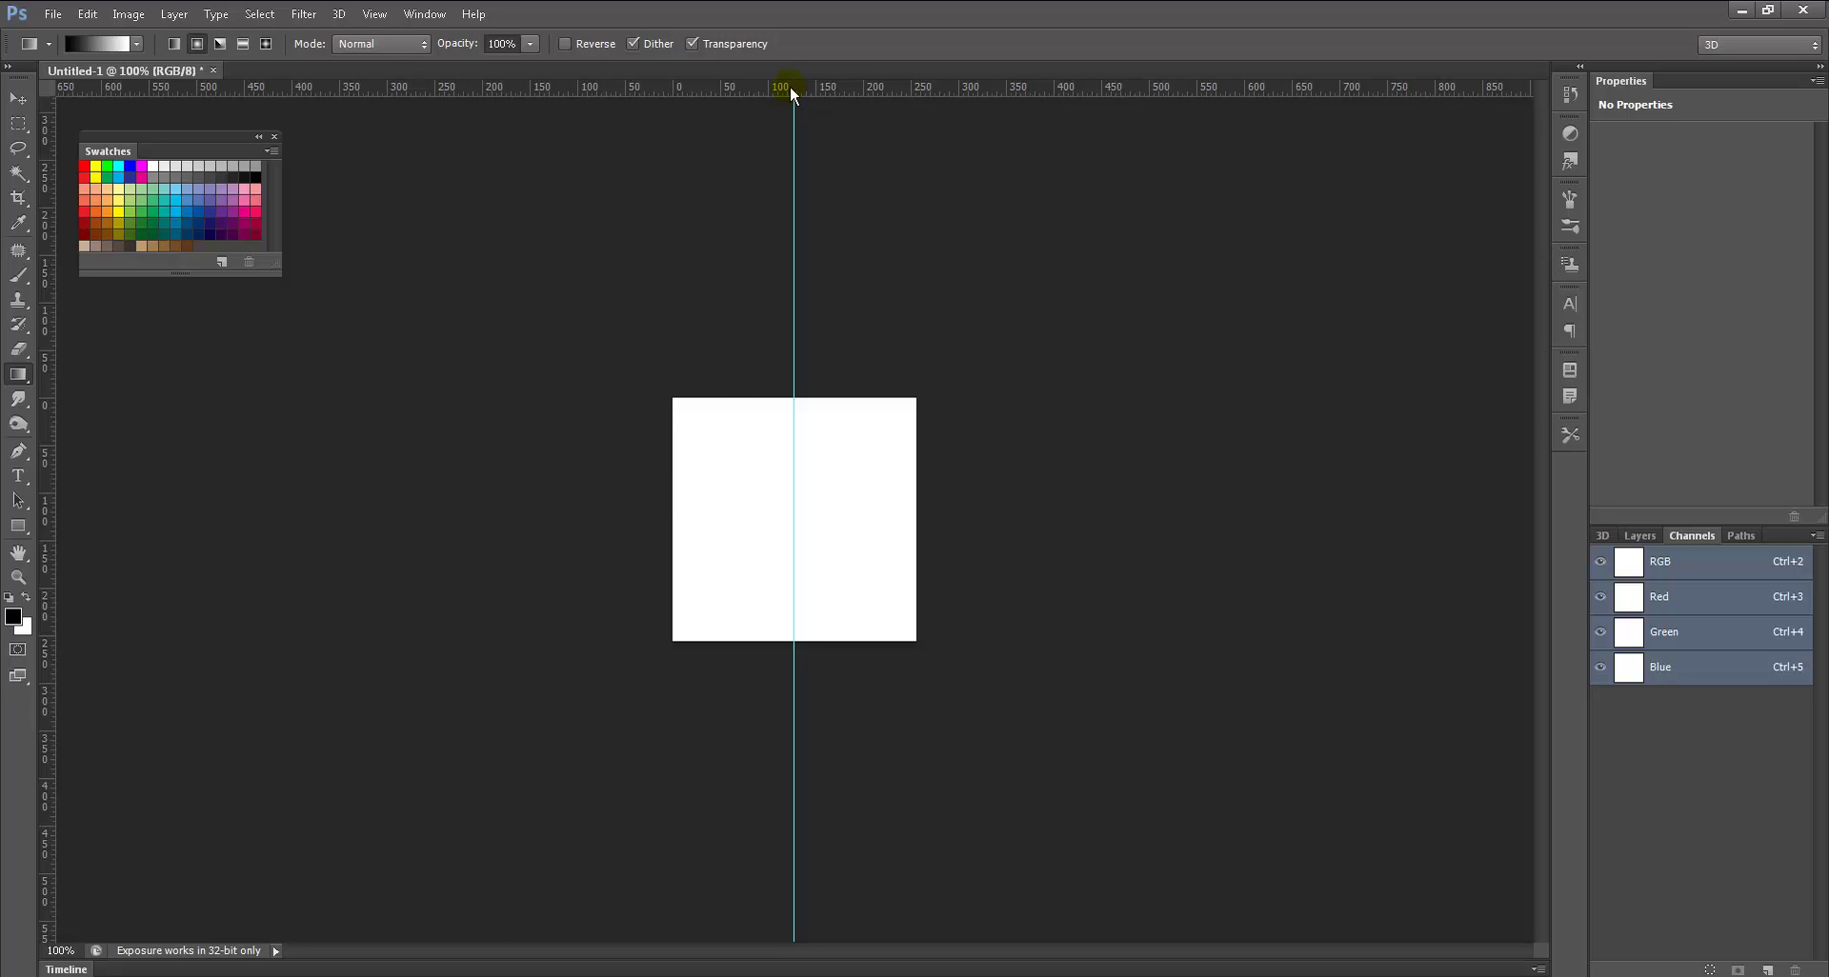
{"action": "left_click_drag", "start_coordinate": [791, 91], "coordinate": [793, 519]}
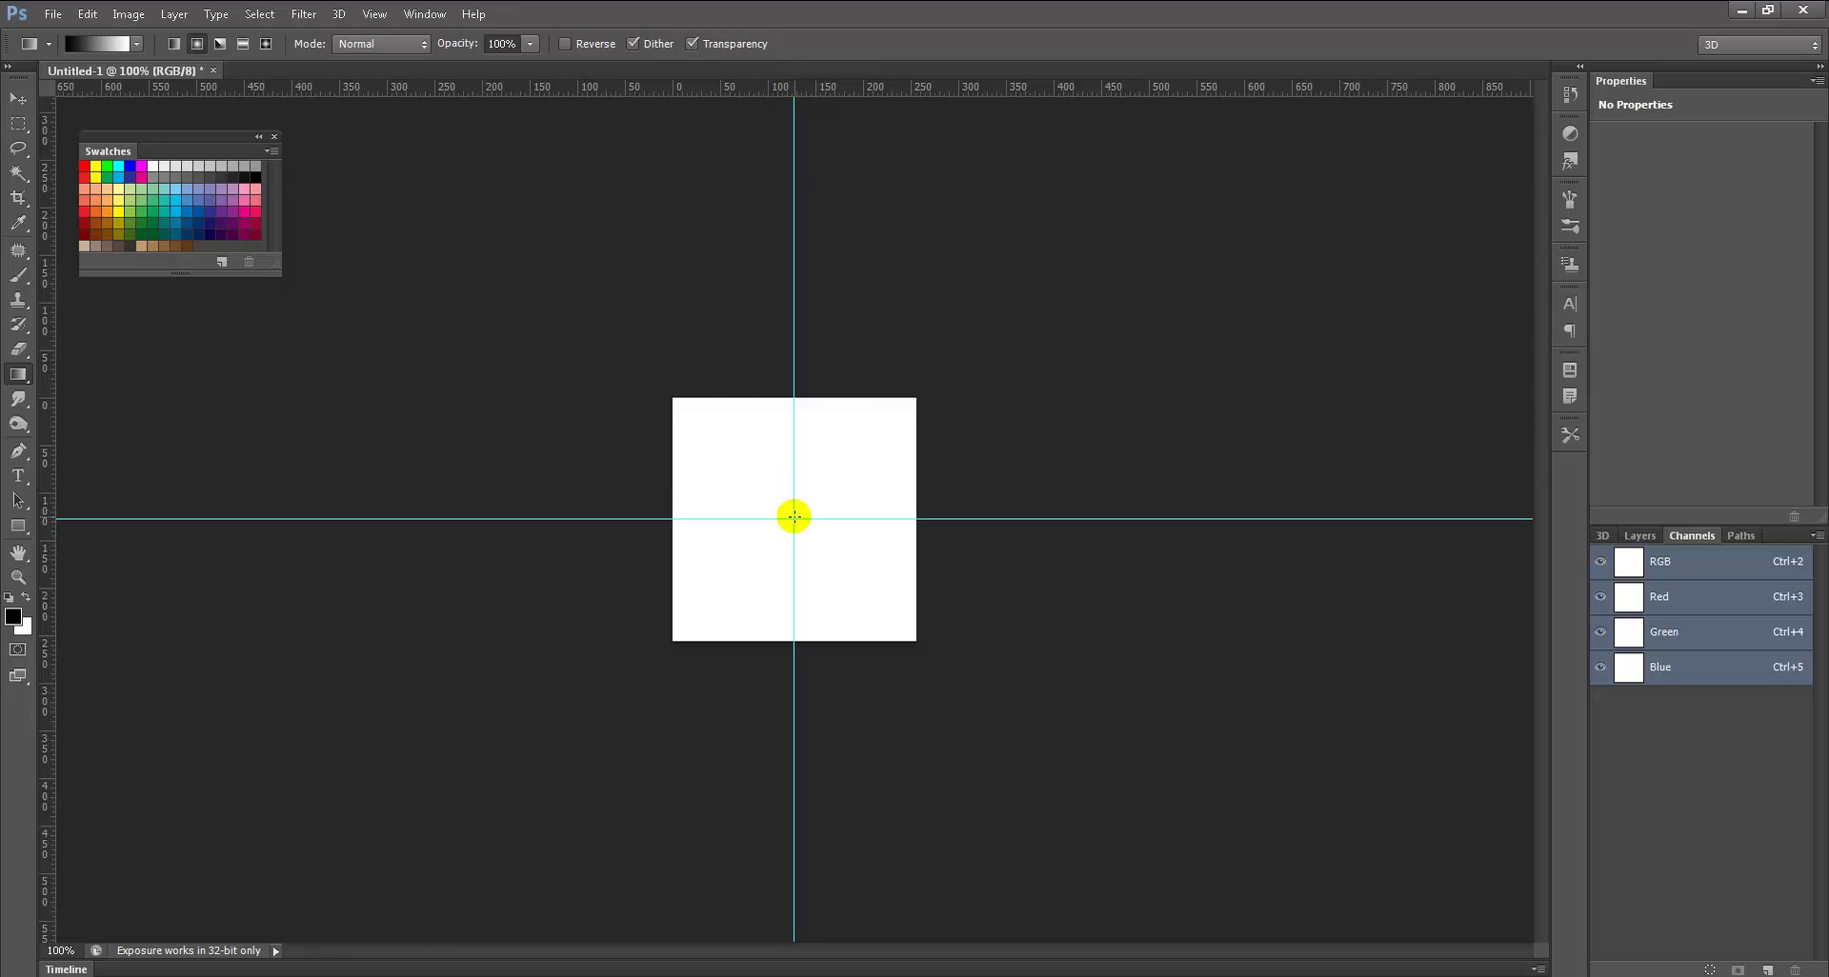
{"action": "left_click", "coordinate": [793, 517]}
{"action": "left_click_drag", "start_coordinate": [794, 517], "coordinate": [686, 553]}
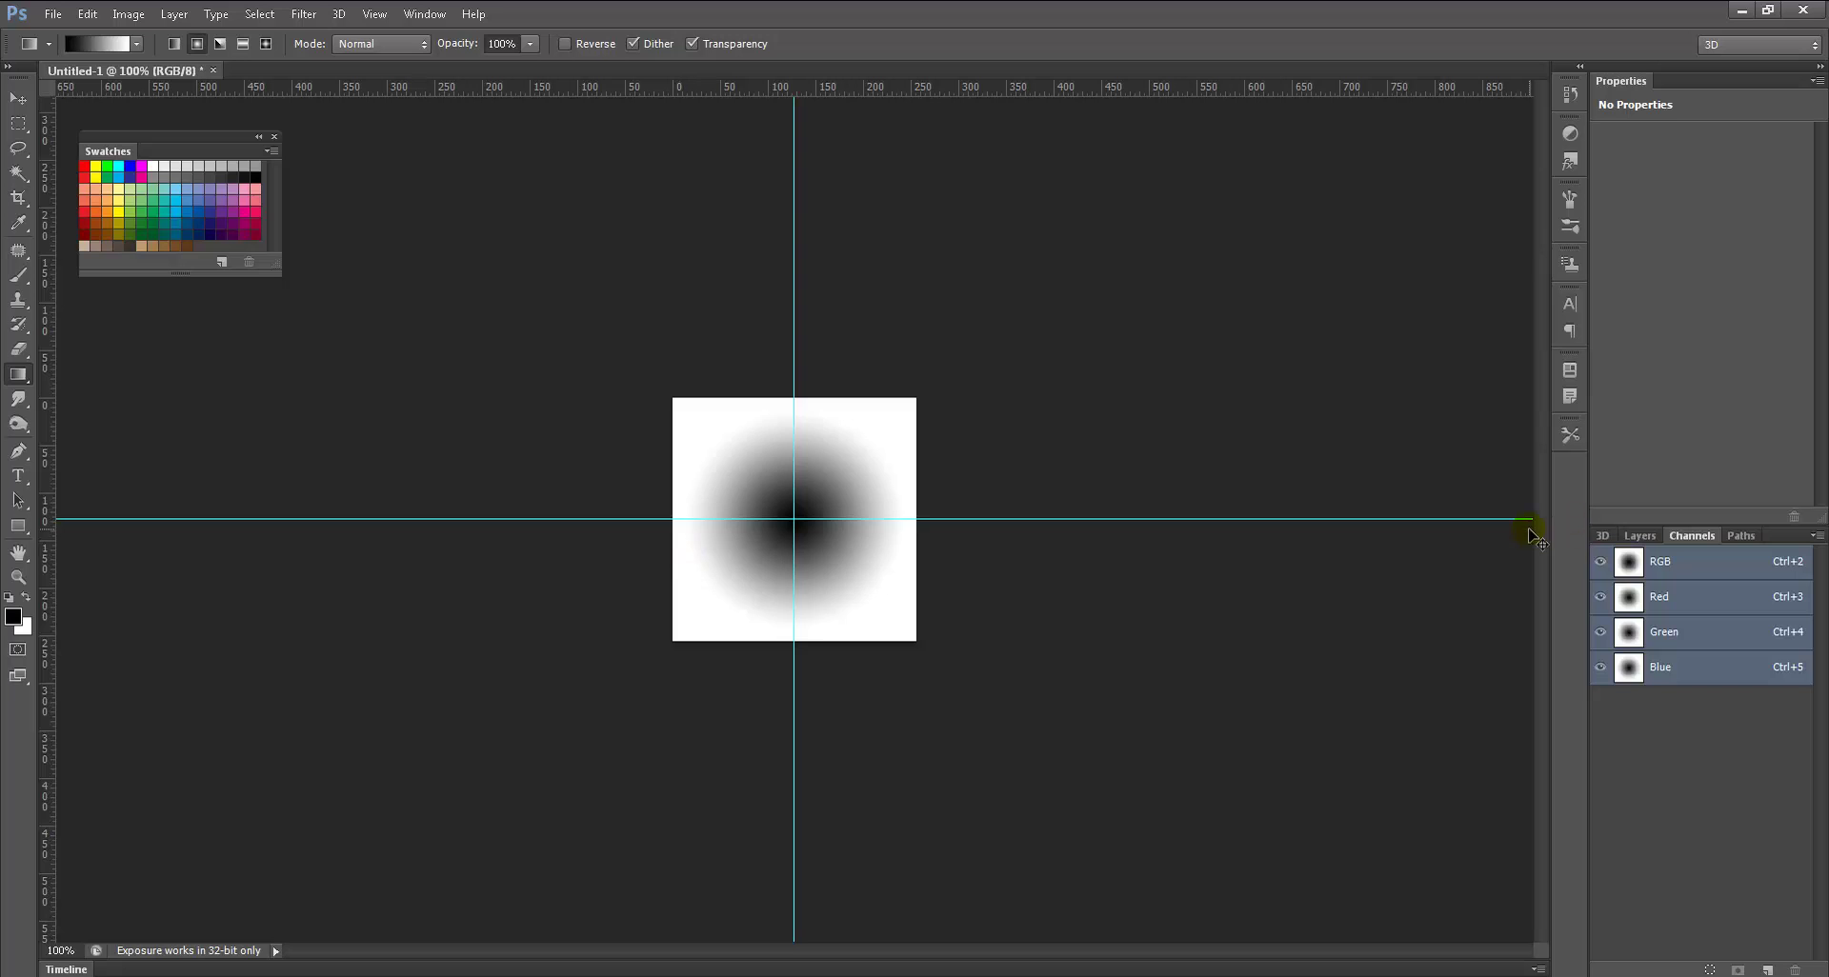
Step: Invert the gradient to a white glow on black and add a new layer above the Background
{"action": "key", "text": "ctrl+i"}
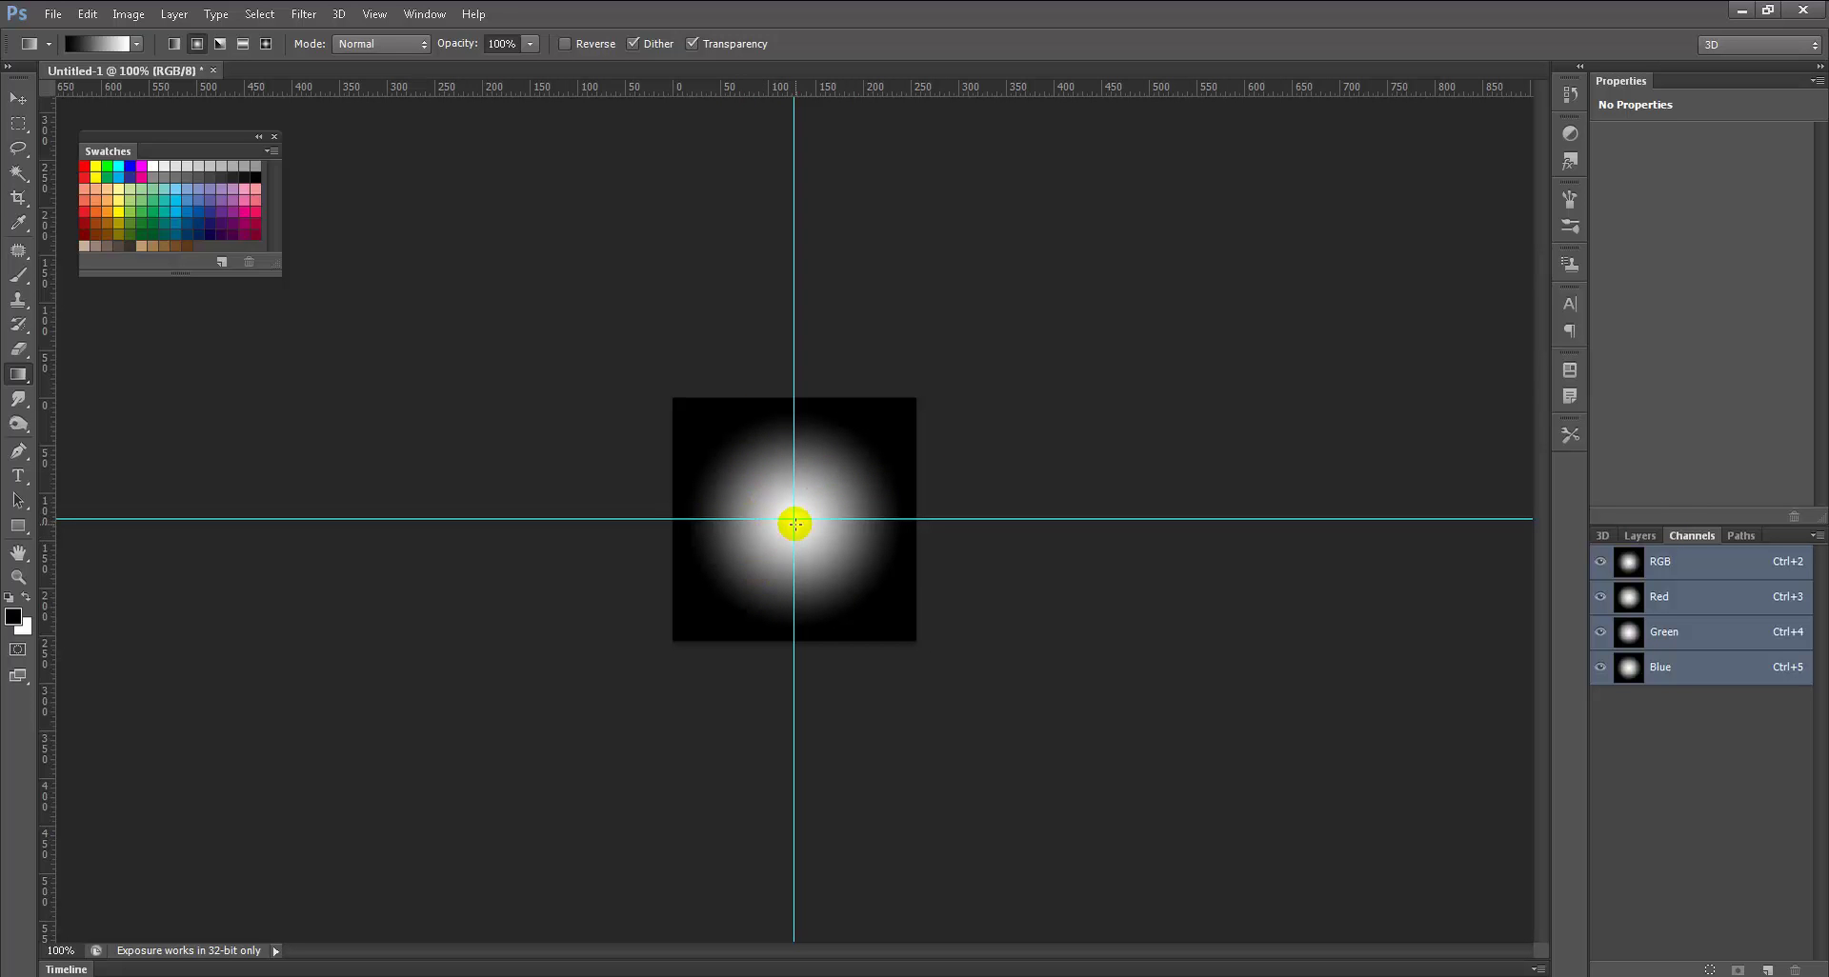
{"action": "left_click", "coordinate": [1646, 536]}
{"action": "left_click", "coordinate": [1769, 968]}
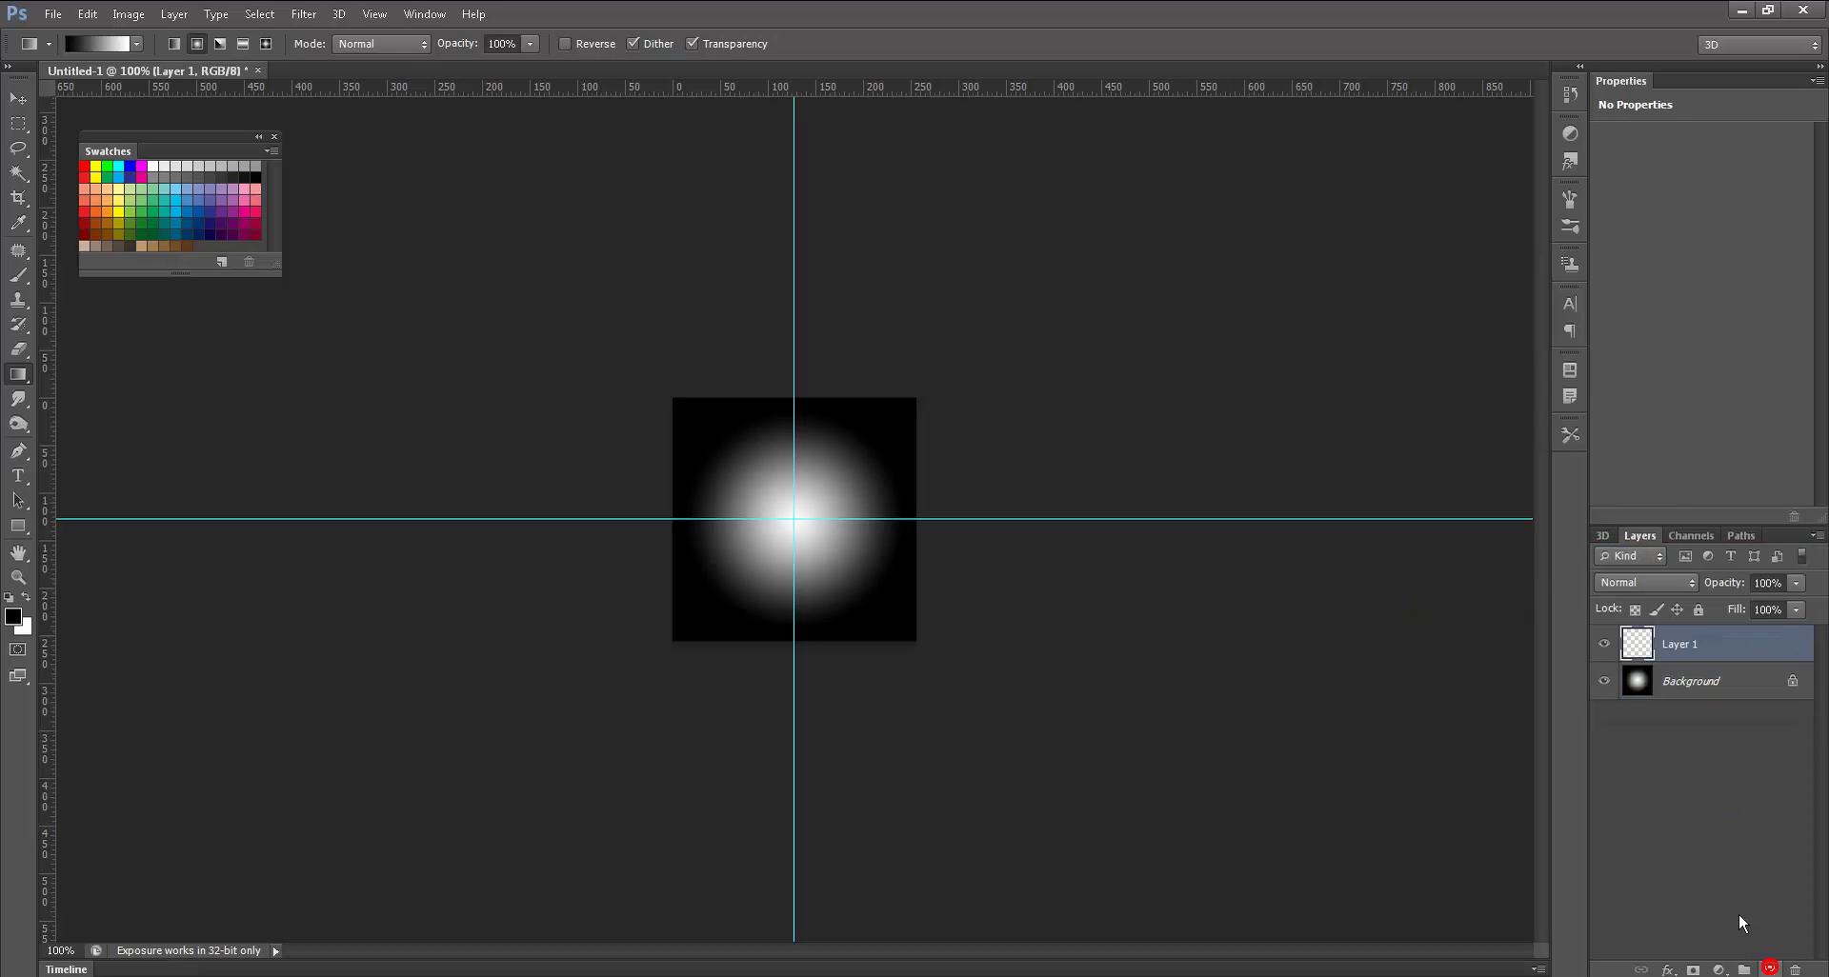
Step: Switch to the Brush tool and choose the 42 px preset brush tip
{"action": "key", "text": "b"}
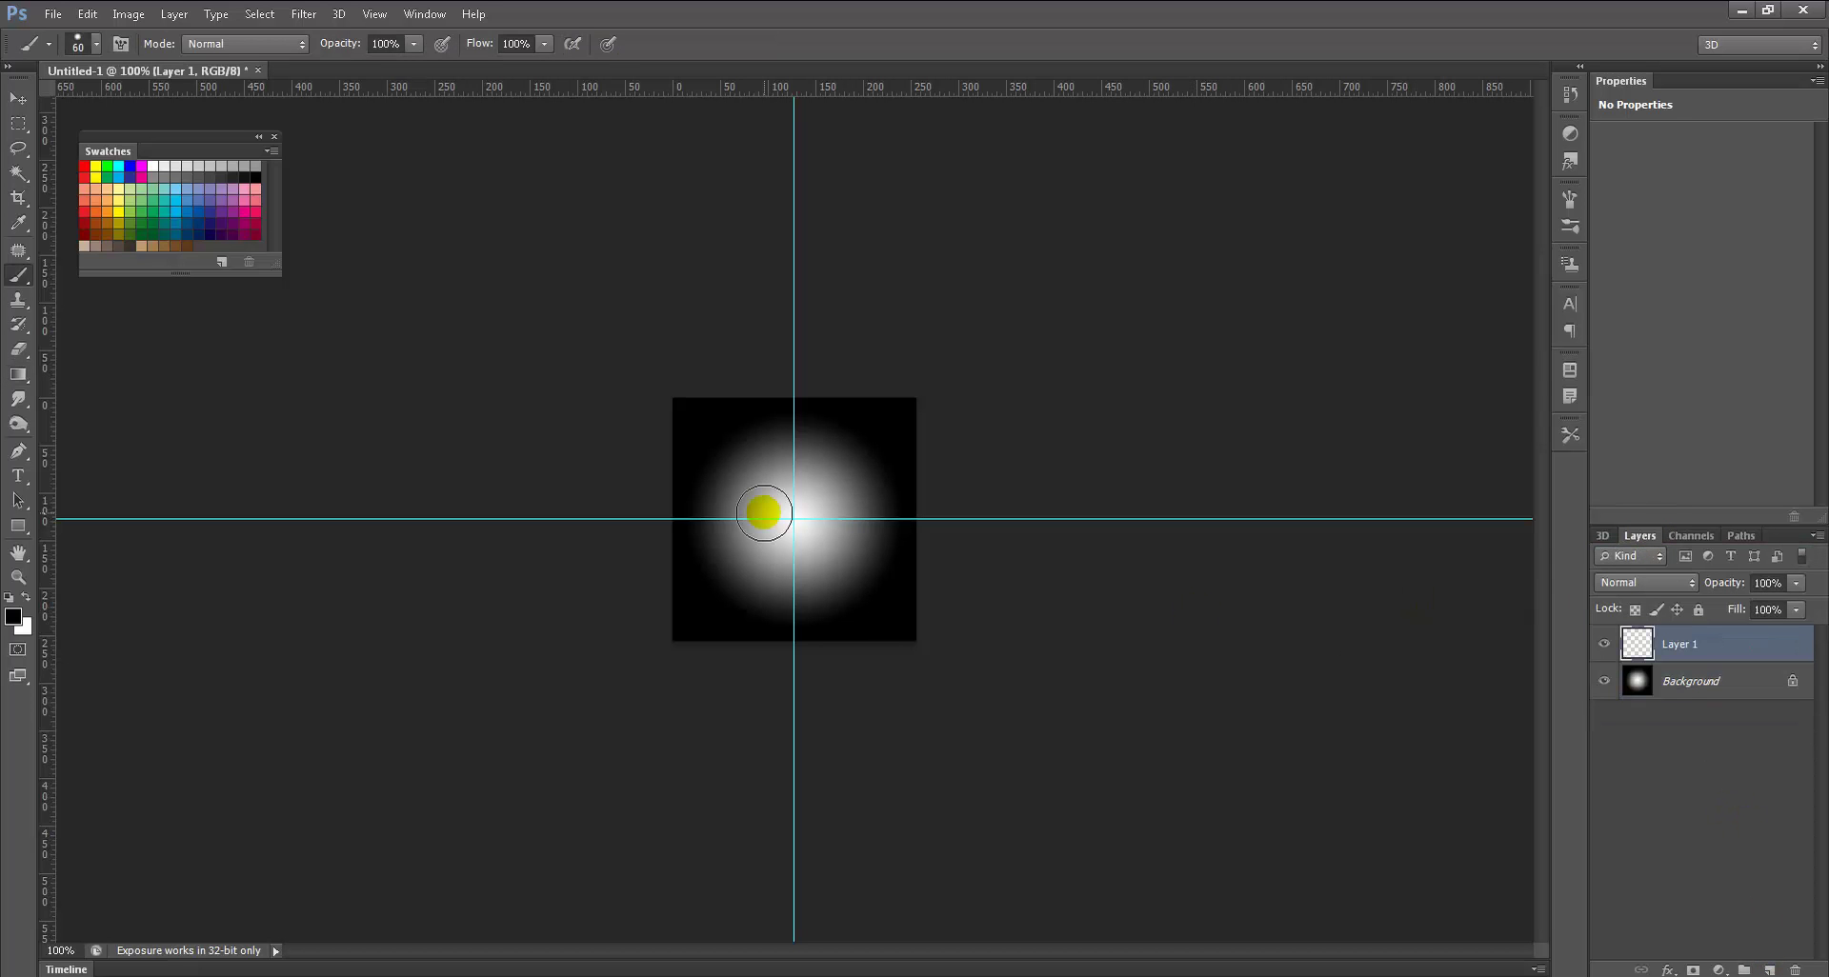
{"action": "left_click", "coordinate": [97, 46]}
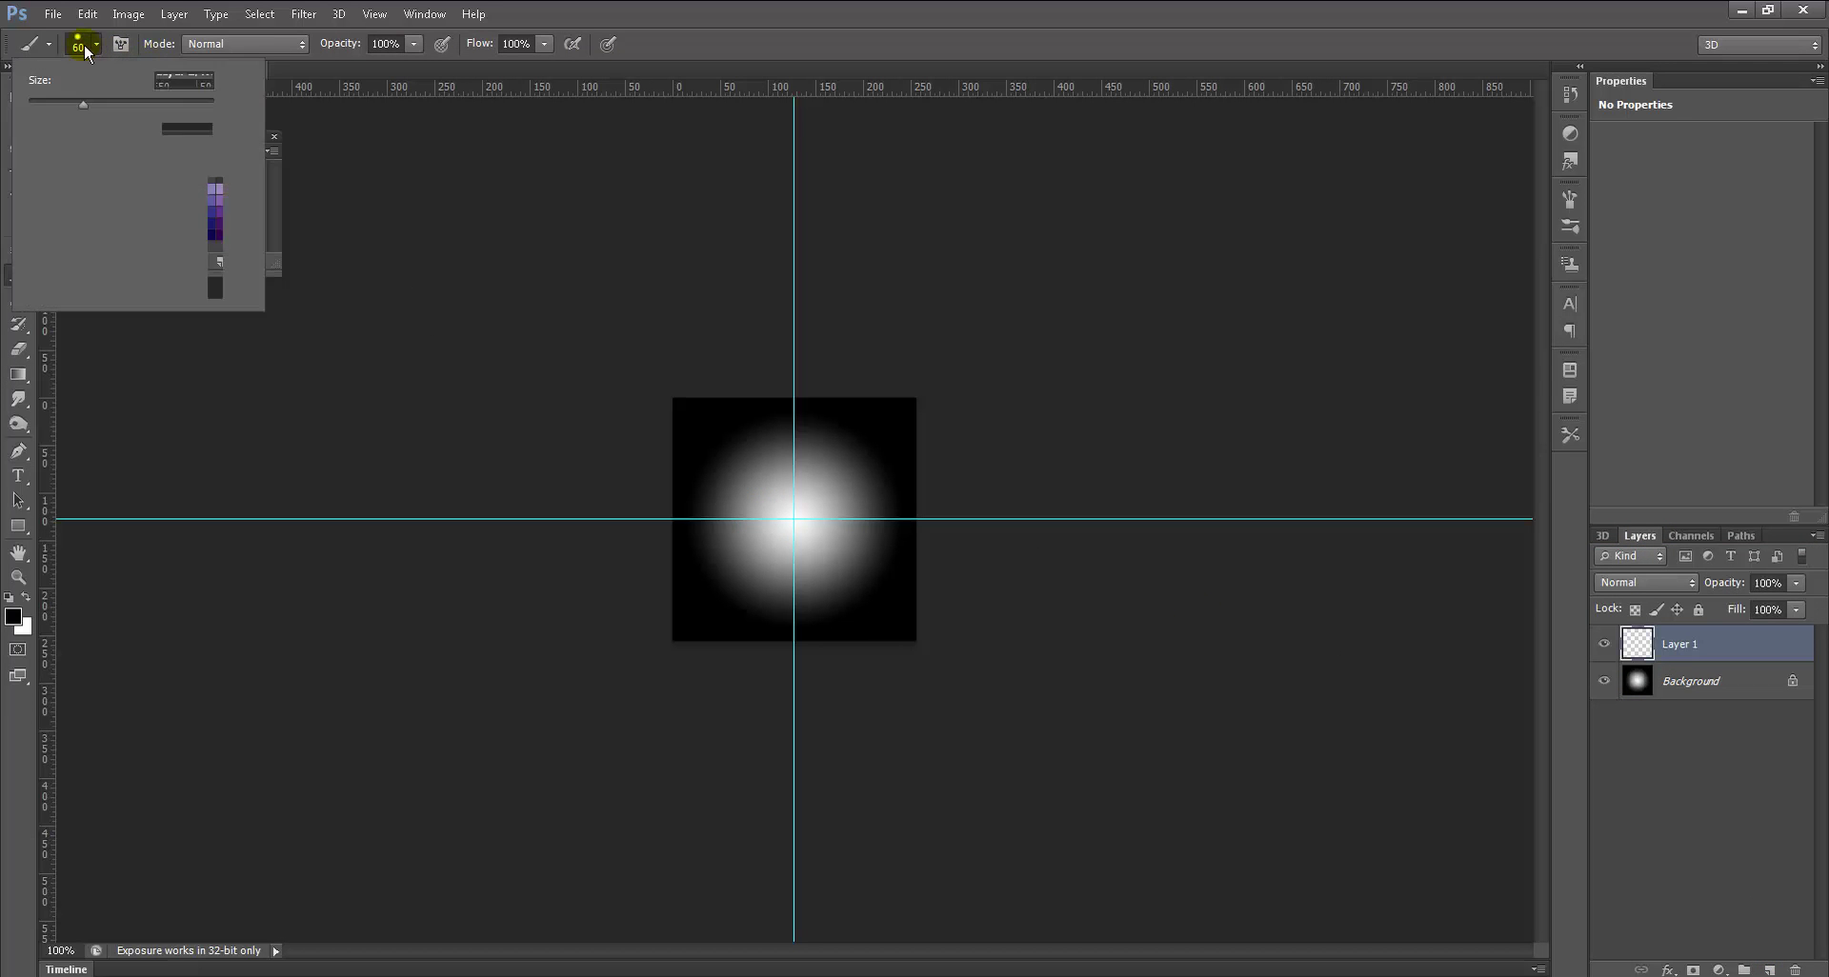
{"action": "left_click_drag", "start_coordinate": [219, 215], "coordinate": [213, 231]}
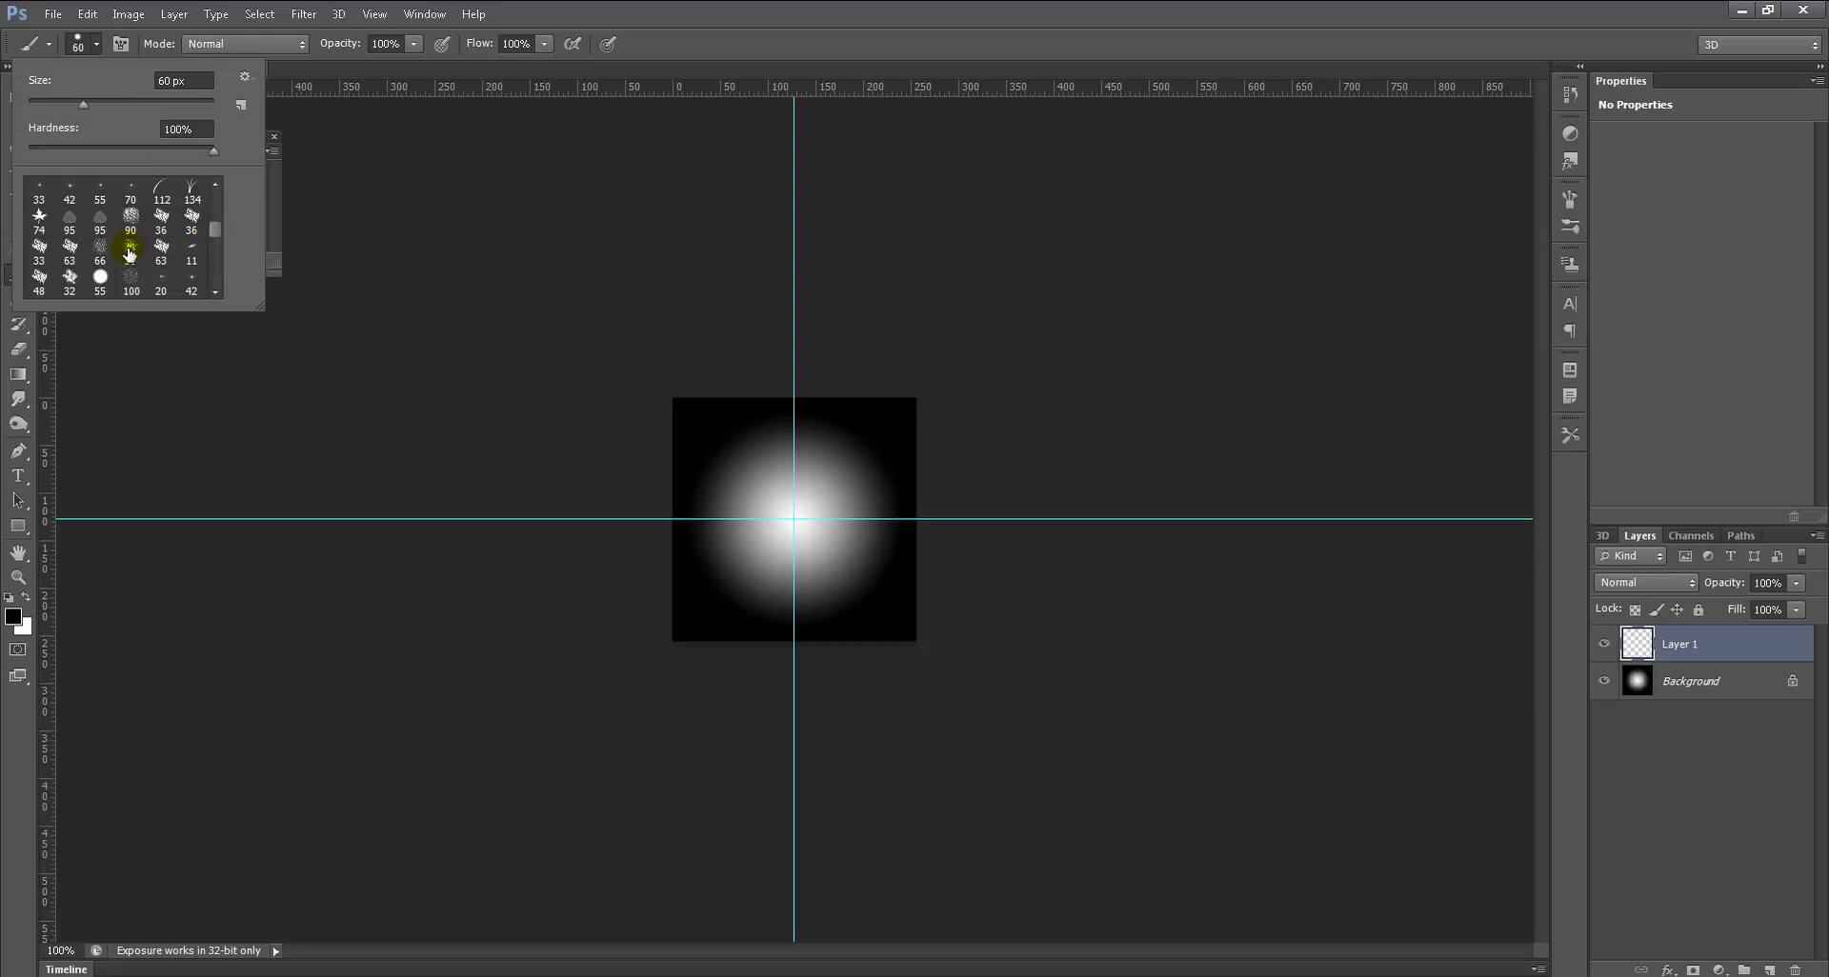
{"action": "left_click_drag", "start_coordinate": [217, 232], "coordinate": [219, 236]}
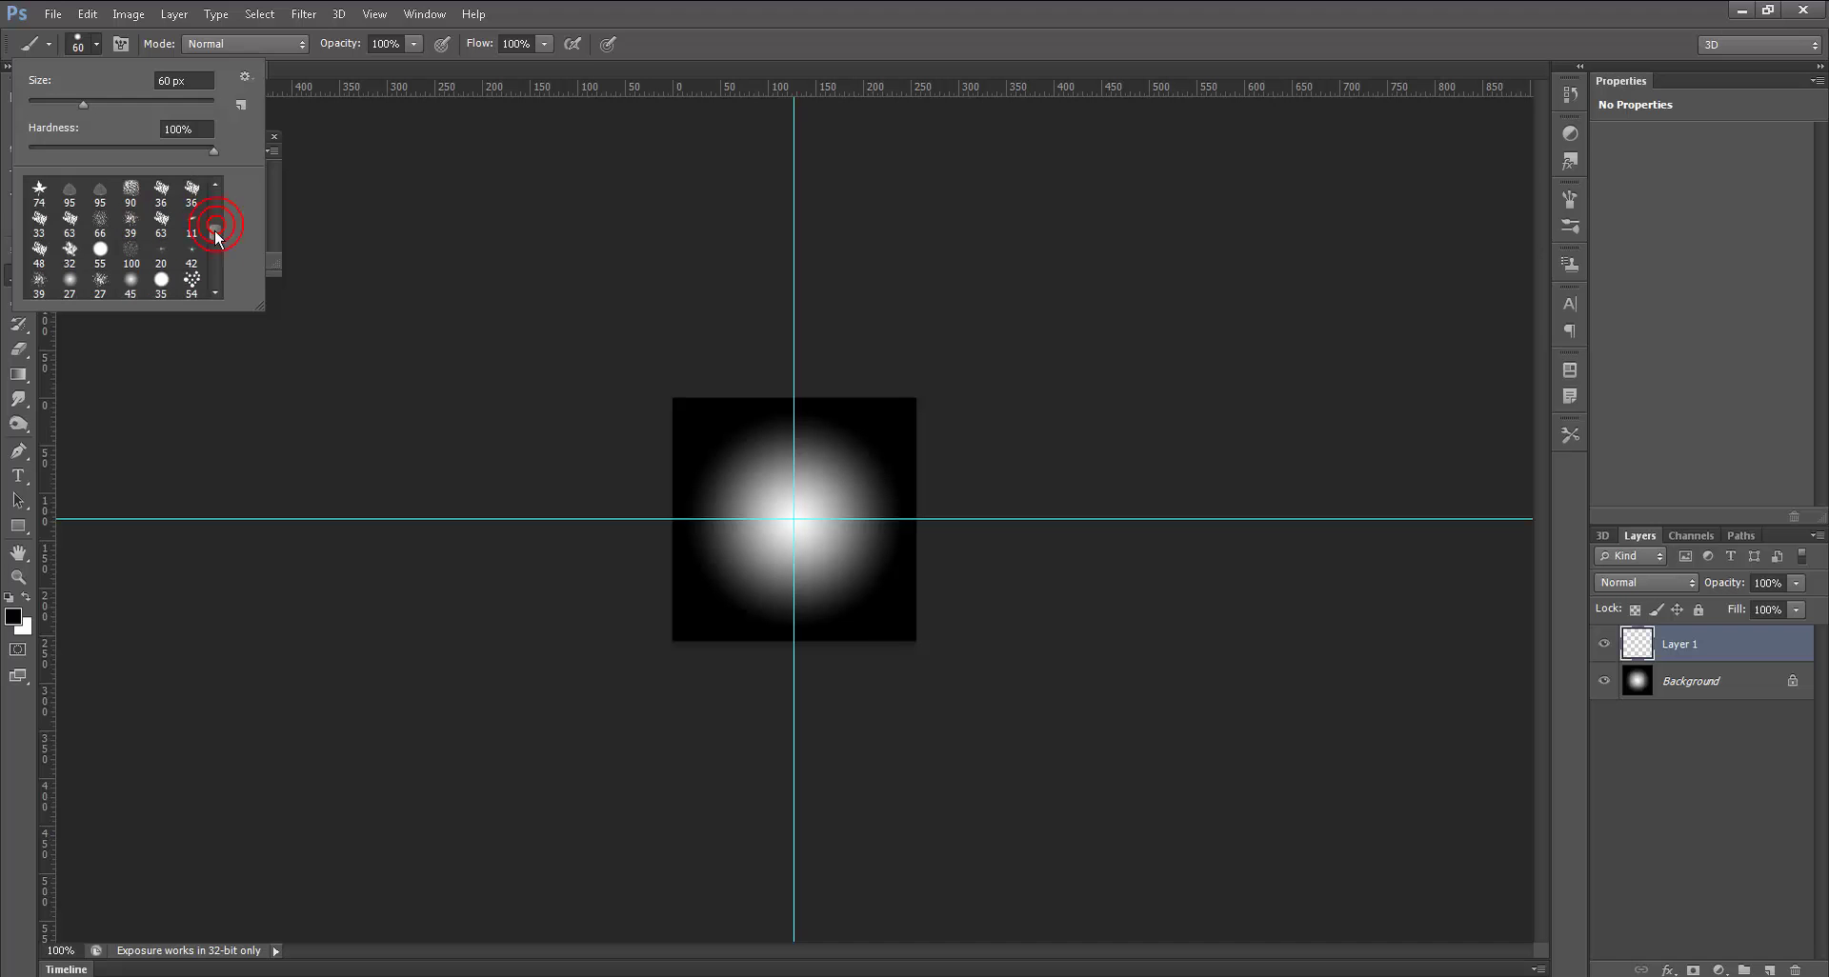
{"action": "left_click", "coordinate": [191, 251]}
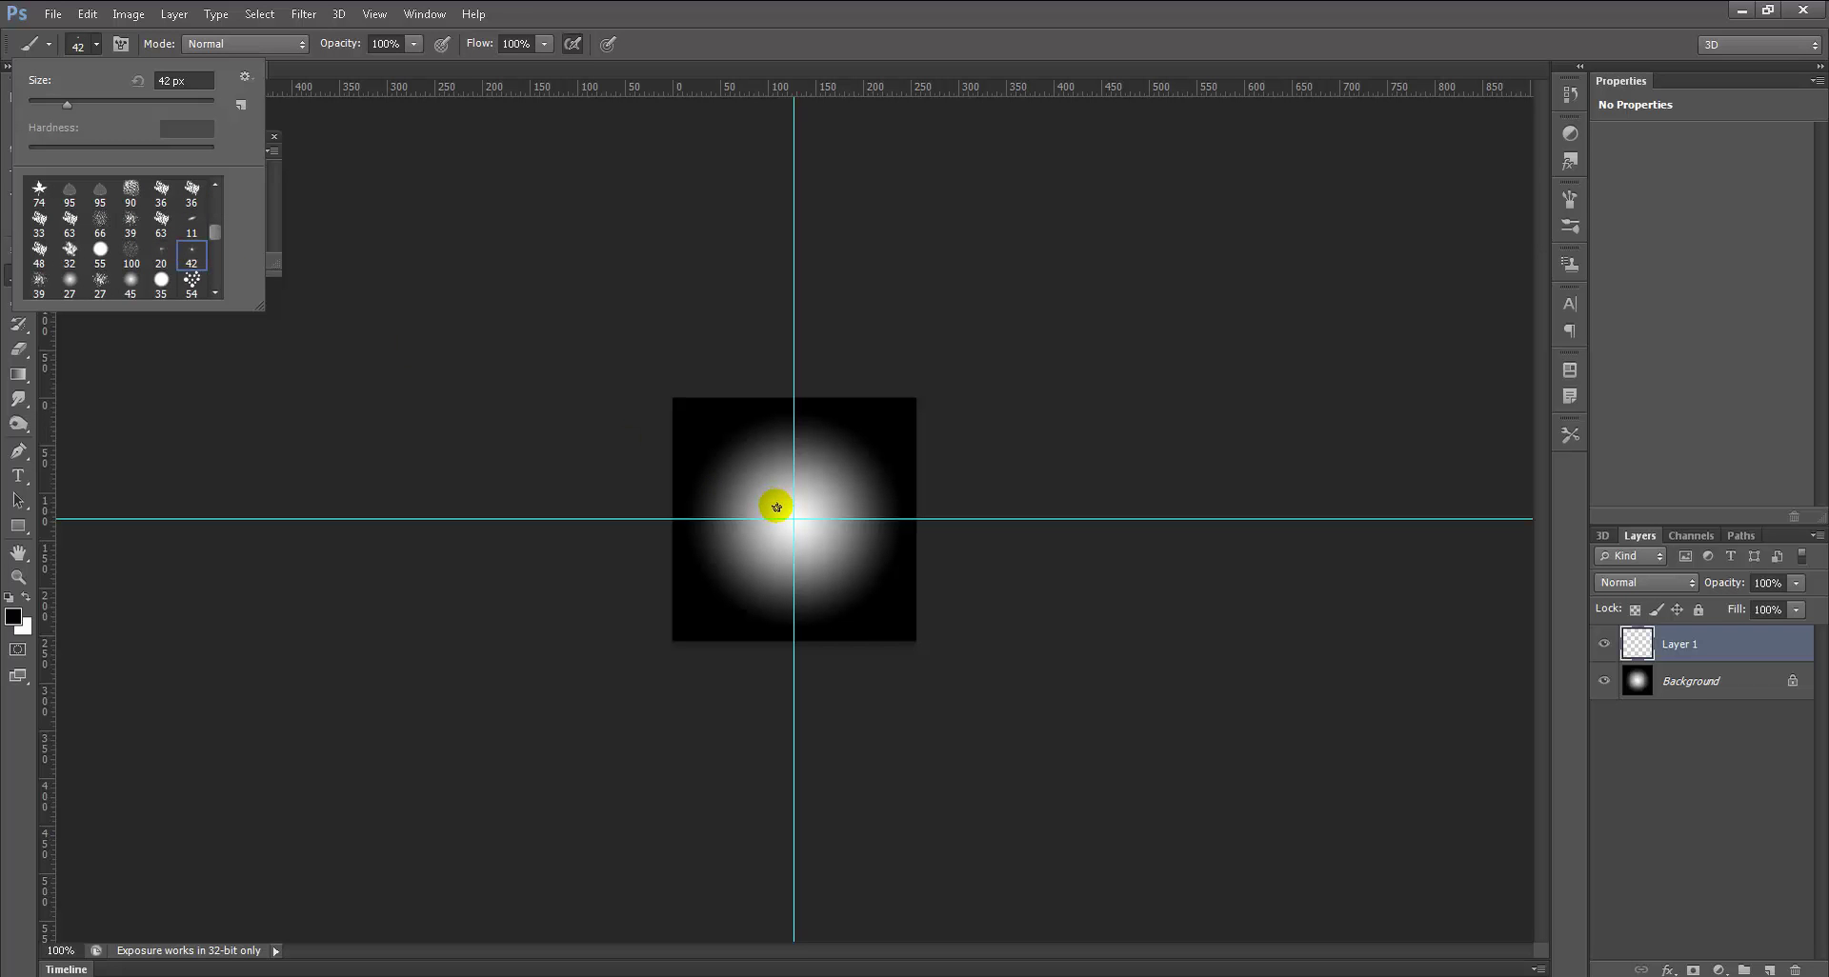
Step: Enlarge the brush to 700 px, try a black stamp over the center of the glow, and undo it
{"action": "left_click_drag", "start_coordinate": [67, 99], "coordinate": [93, 100]}
{"action": "type", "text": "]"}
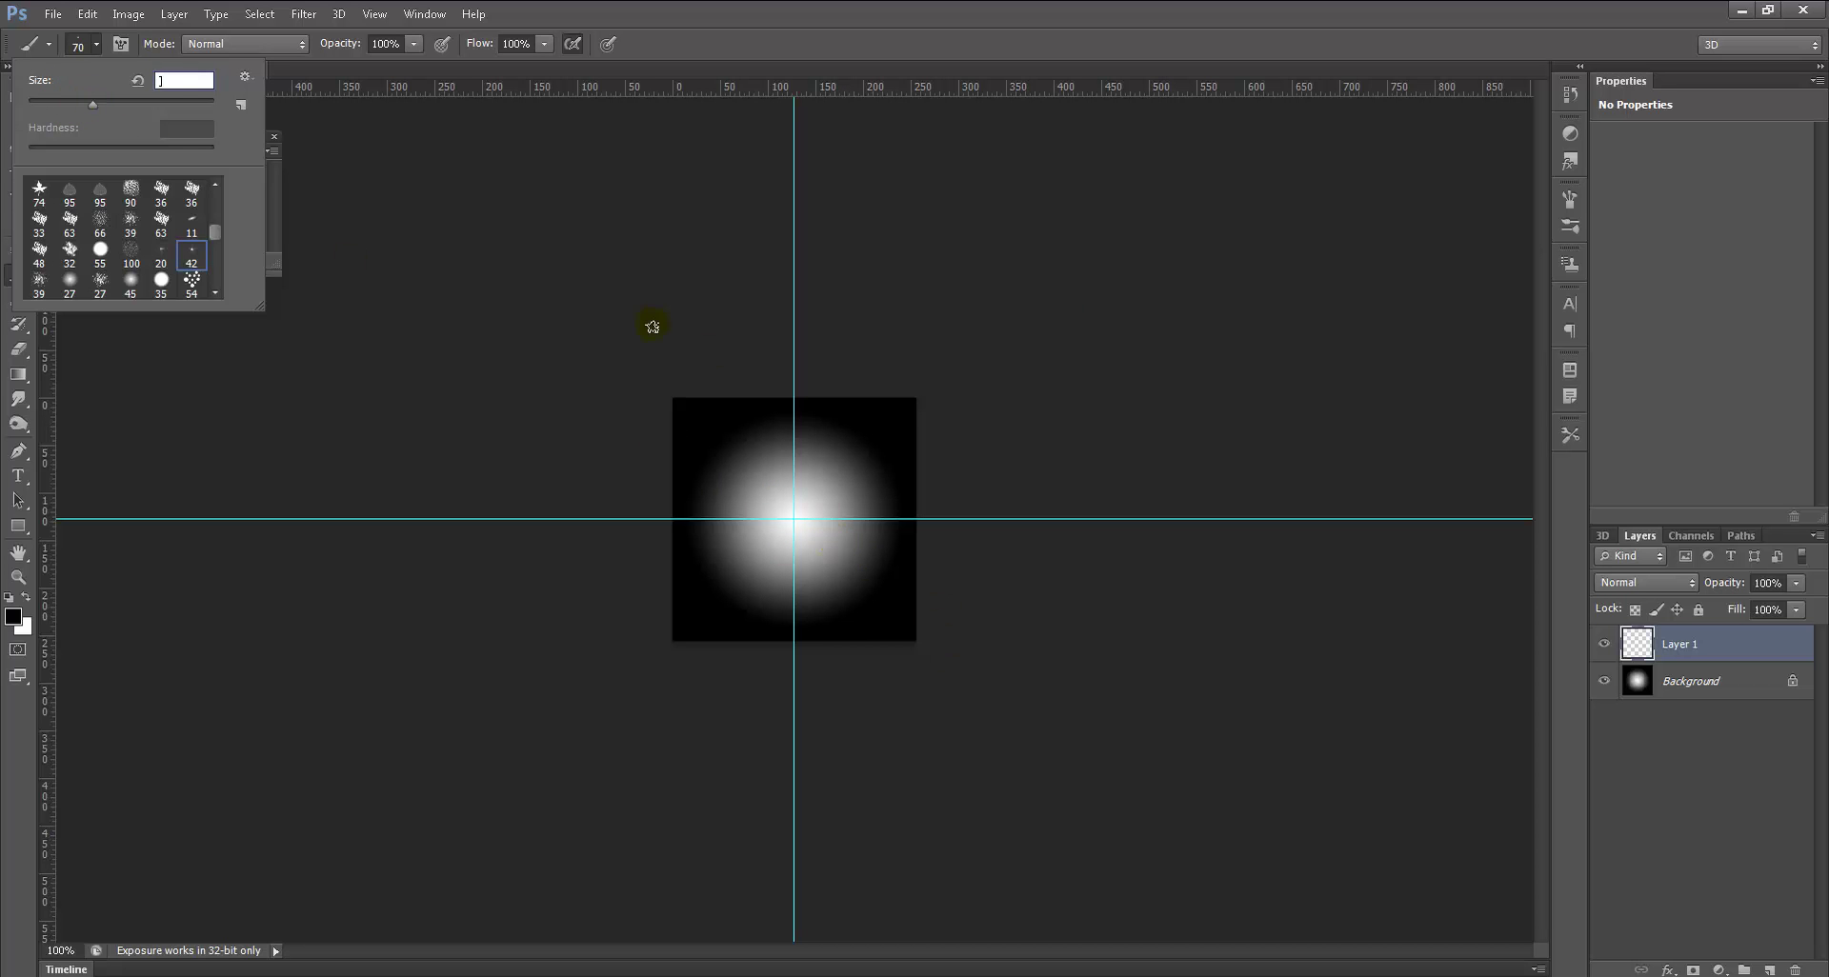
{"action": "left_click", "coordinate": [609, 305]}
{"action": "key", "text": "Return"}
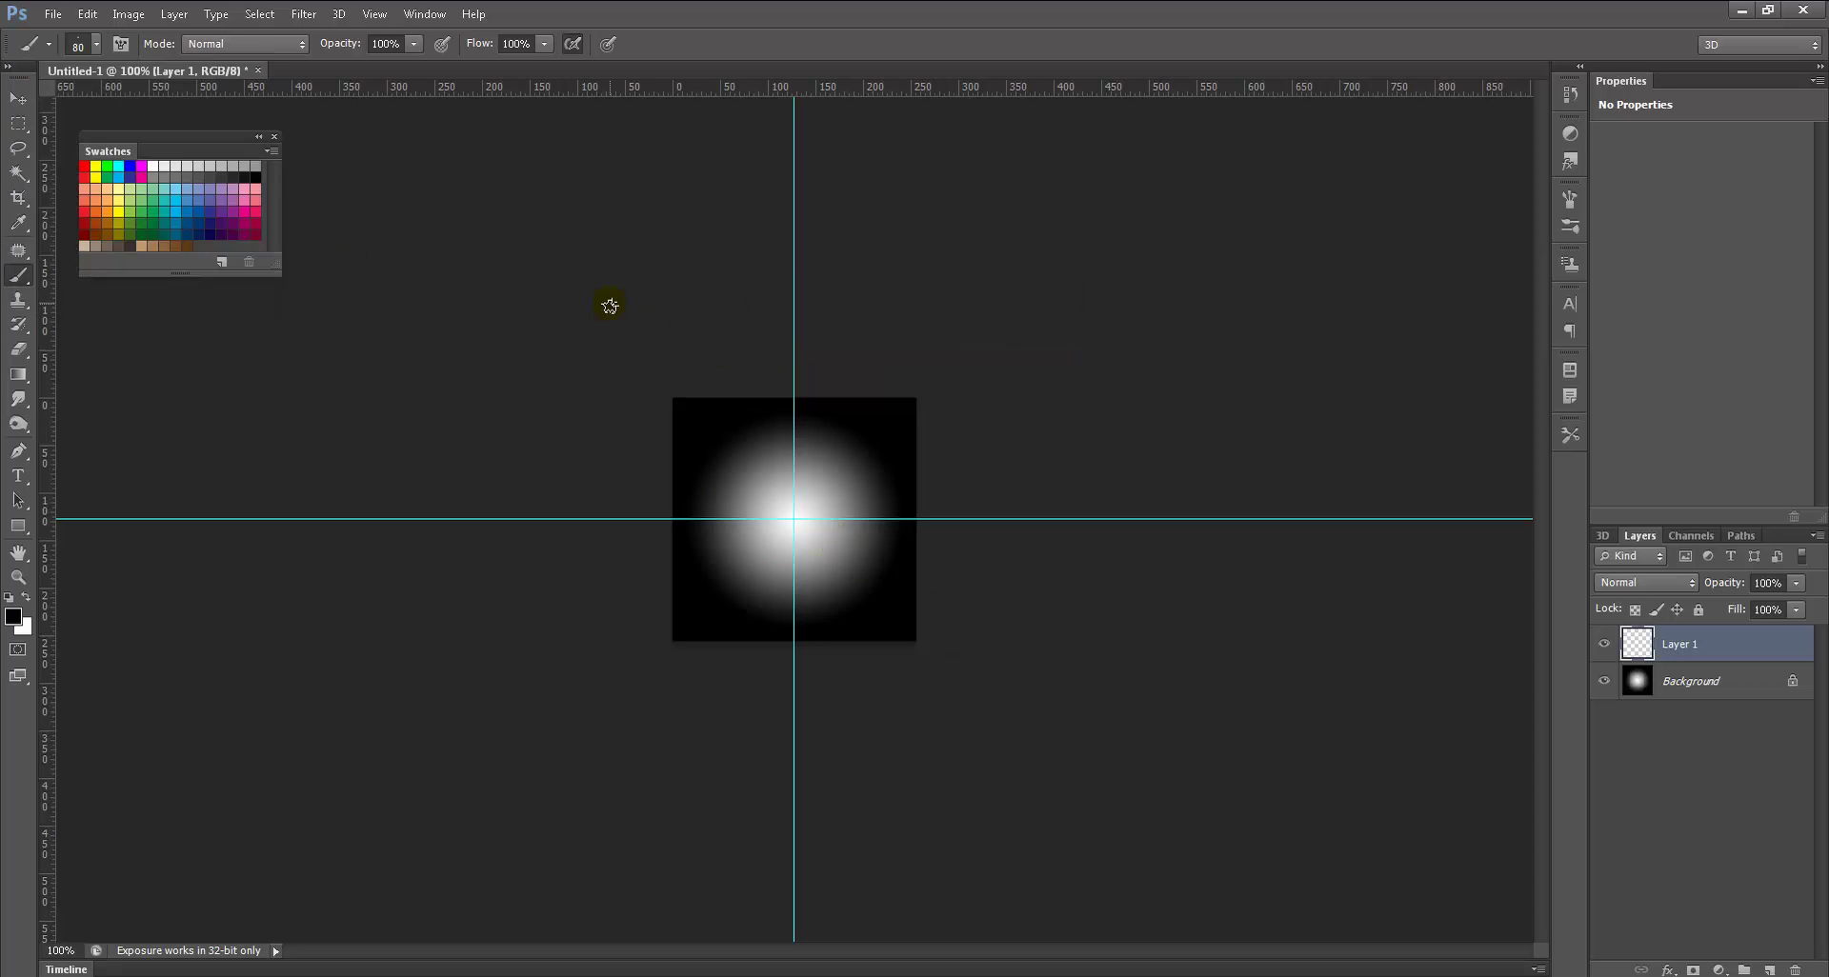
{"action": "key", "text": "bracketright"}
{"action": "key", "text": "bracketright"}
{"action": "key", "text": "bracketright"}
{"action": "key", "text": "bracketright"}
{"action": "key", "text": "bracketright"}
{"action": "key", "text": "bracketright"}
{"action": "key", "text": "bracketright"}
{"action": "key", "text": "bracketright"}
{"action": "key", "text": "bracketright"}
{"action": "key", "text": "bracketright"}
{"action": "key", "text": "bracketright"}
{"action": "key", "text": "bracketright"}
{"action": "key", "text": "bracketright"}
{"action": "key", "text": "bracketright"}
{"action": "key", "text": "bracketright"}
{"action": "key", "text": "bracketright"}
{"action": "key", "text": "bracketright"}
{"action": "key", "text": "bracketleft"}
{"action": "key", "text": "bracketleft"}
{"action": "key", "text": "bracketleft"}
{"action": "key", "text": "bracketleft"}
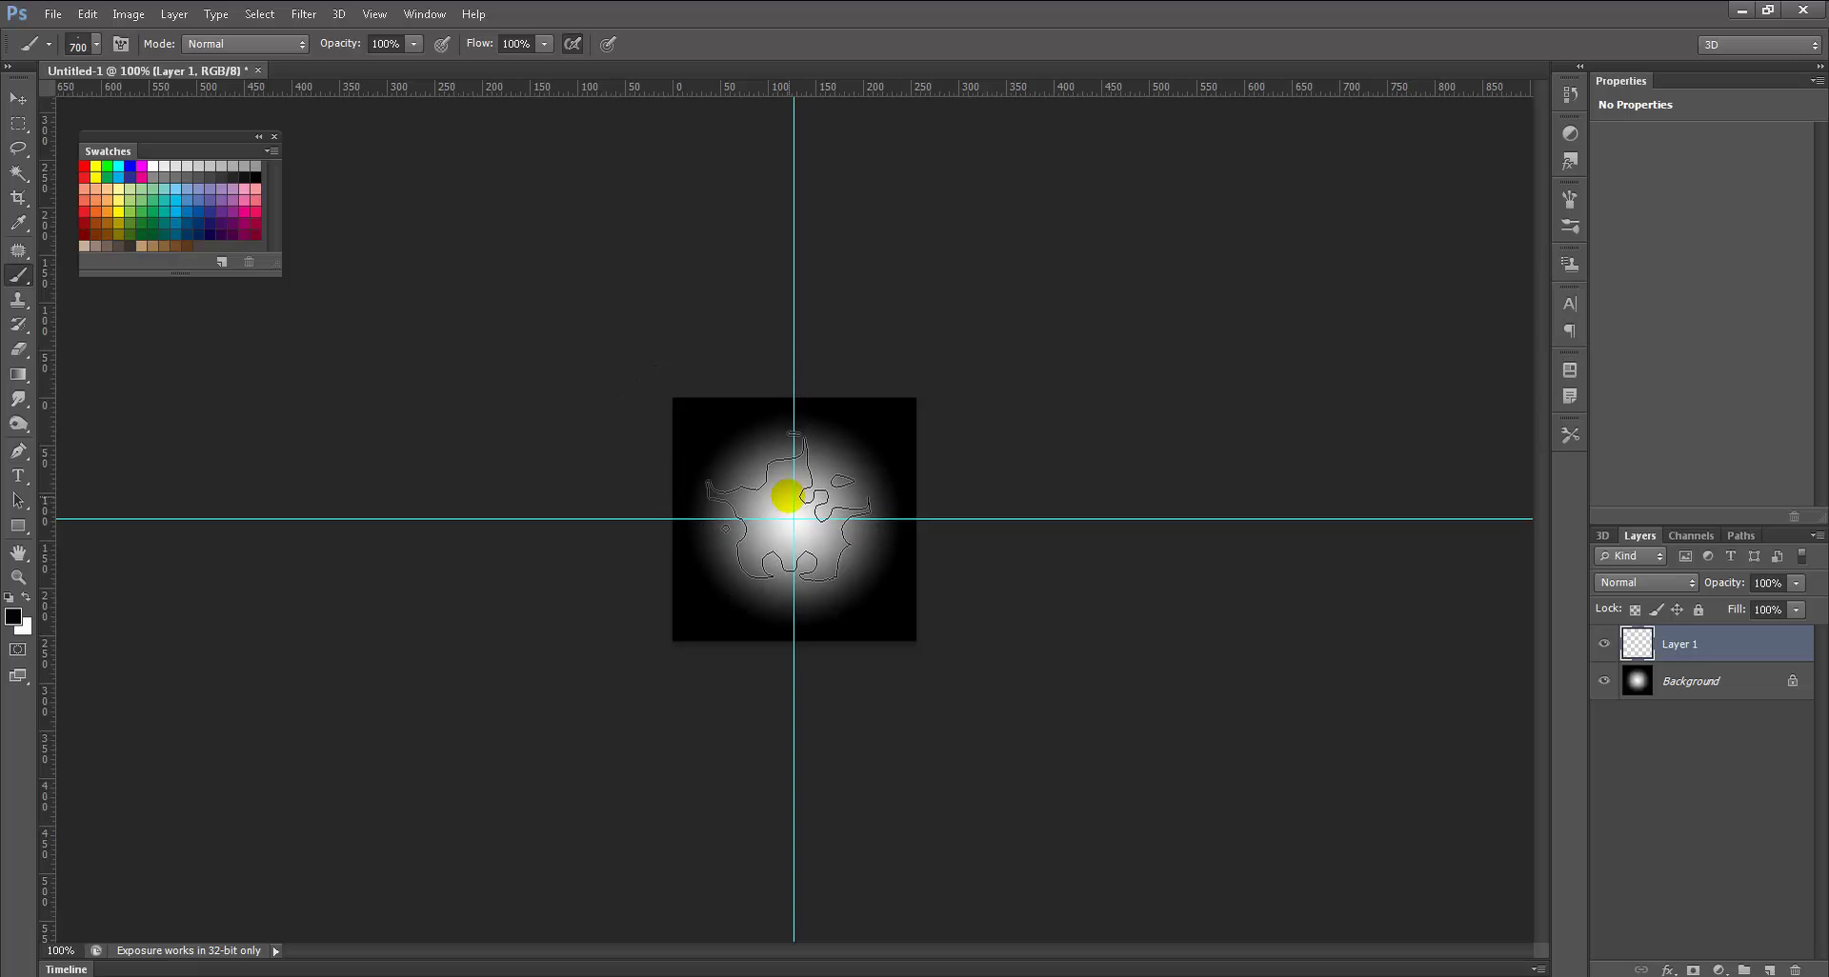
{"action": "left_click", "coordinate": [787, 495]}
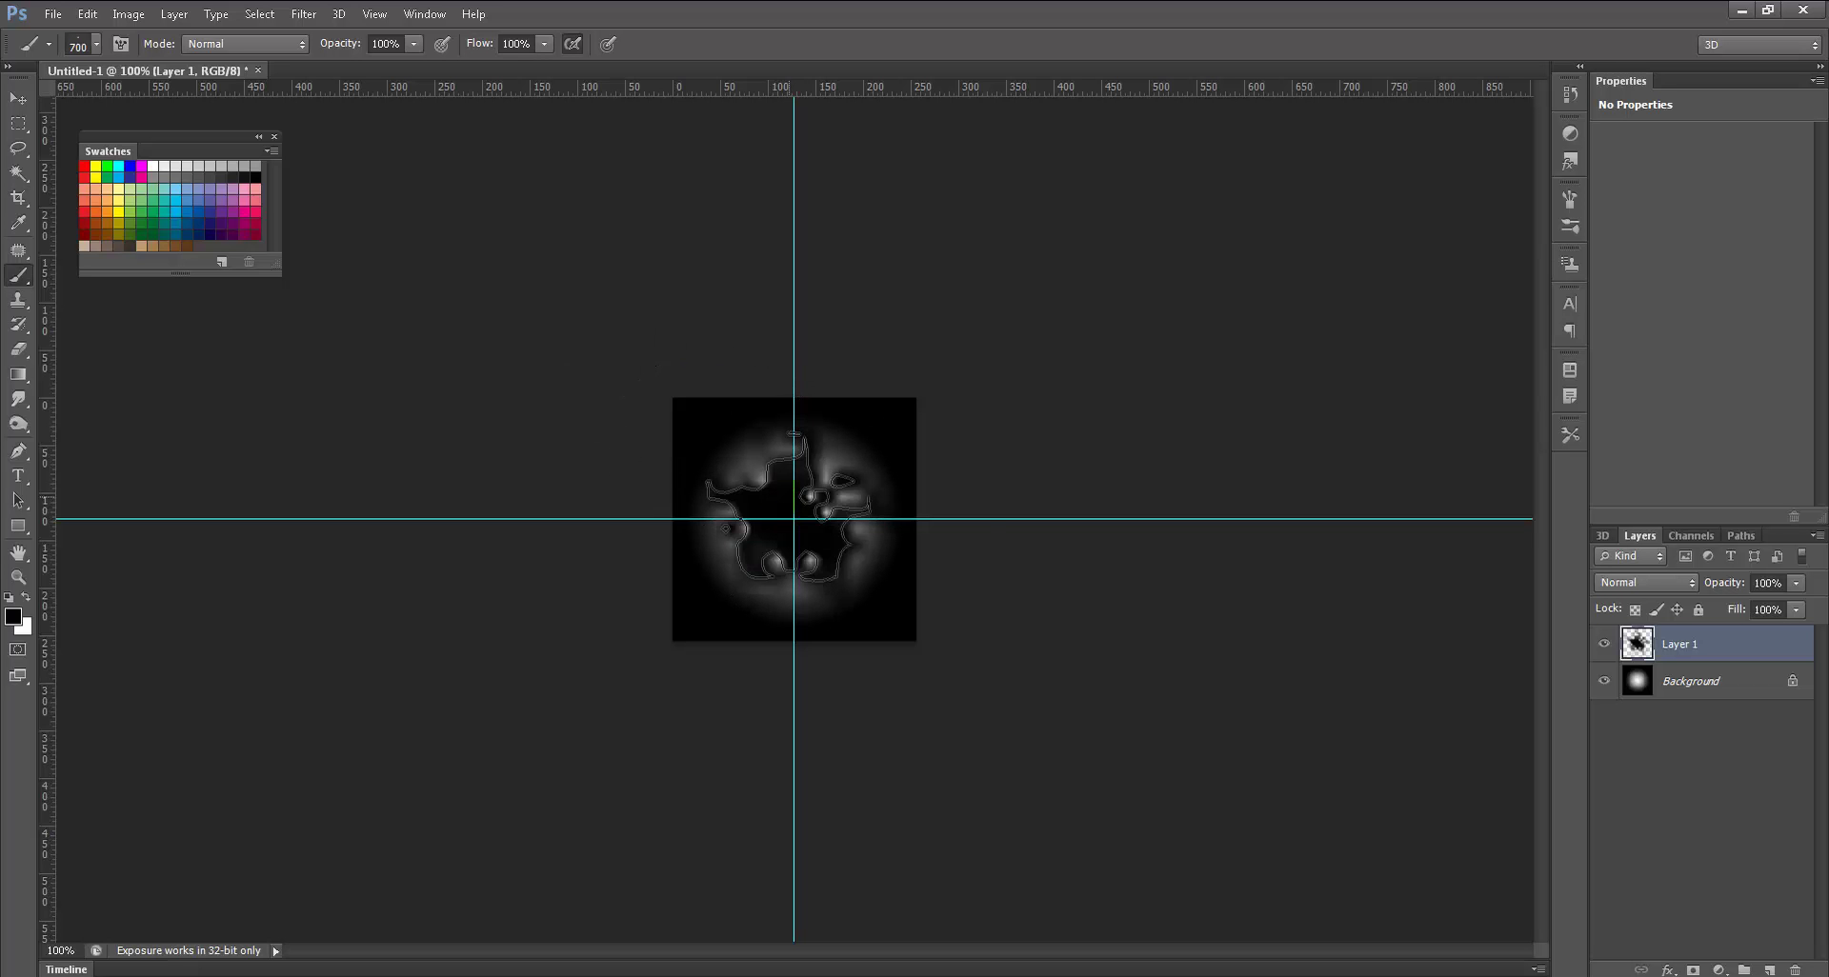
{"action": "key", "text": "ctrl+z"}
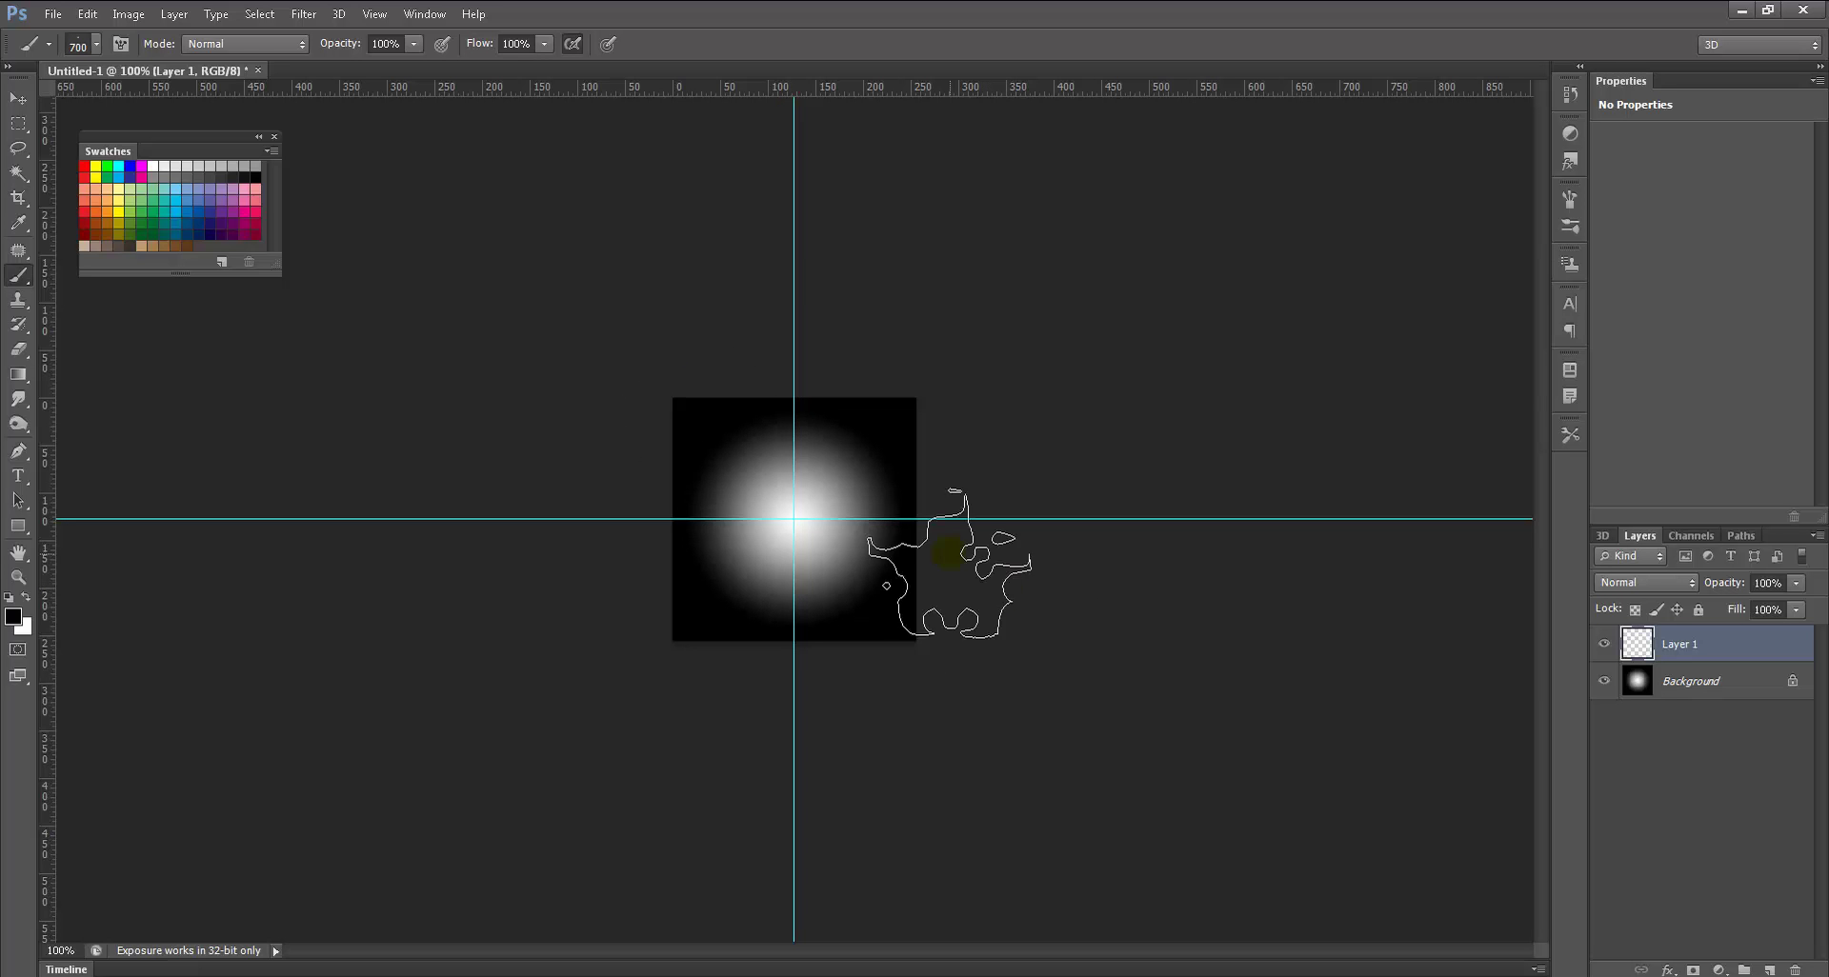
Step: Look through the remaining brush presets for a tip suited to the glow sprite
{"action": "left_click", "coordinate": [98, 42]}
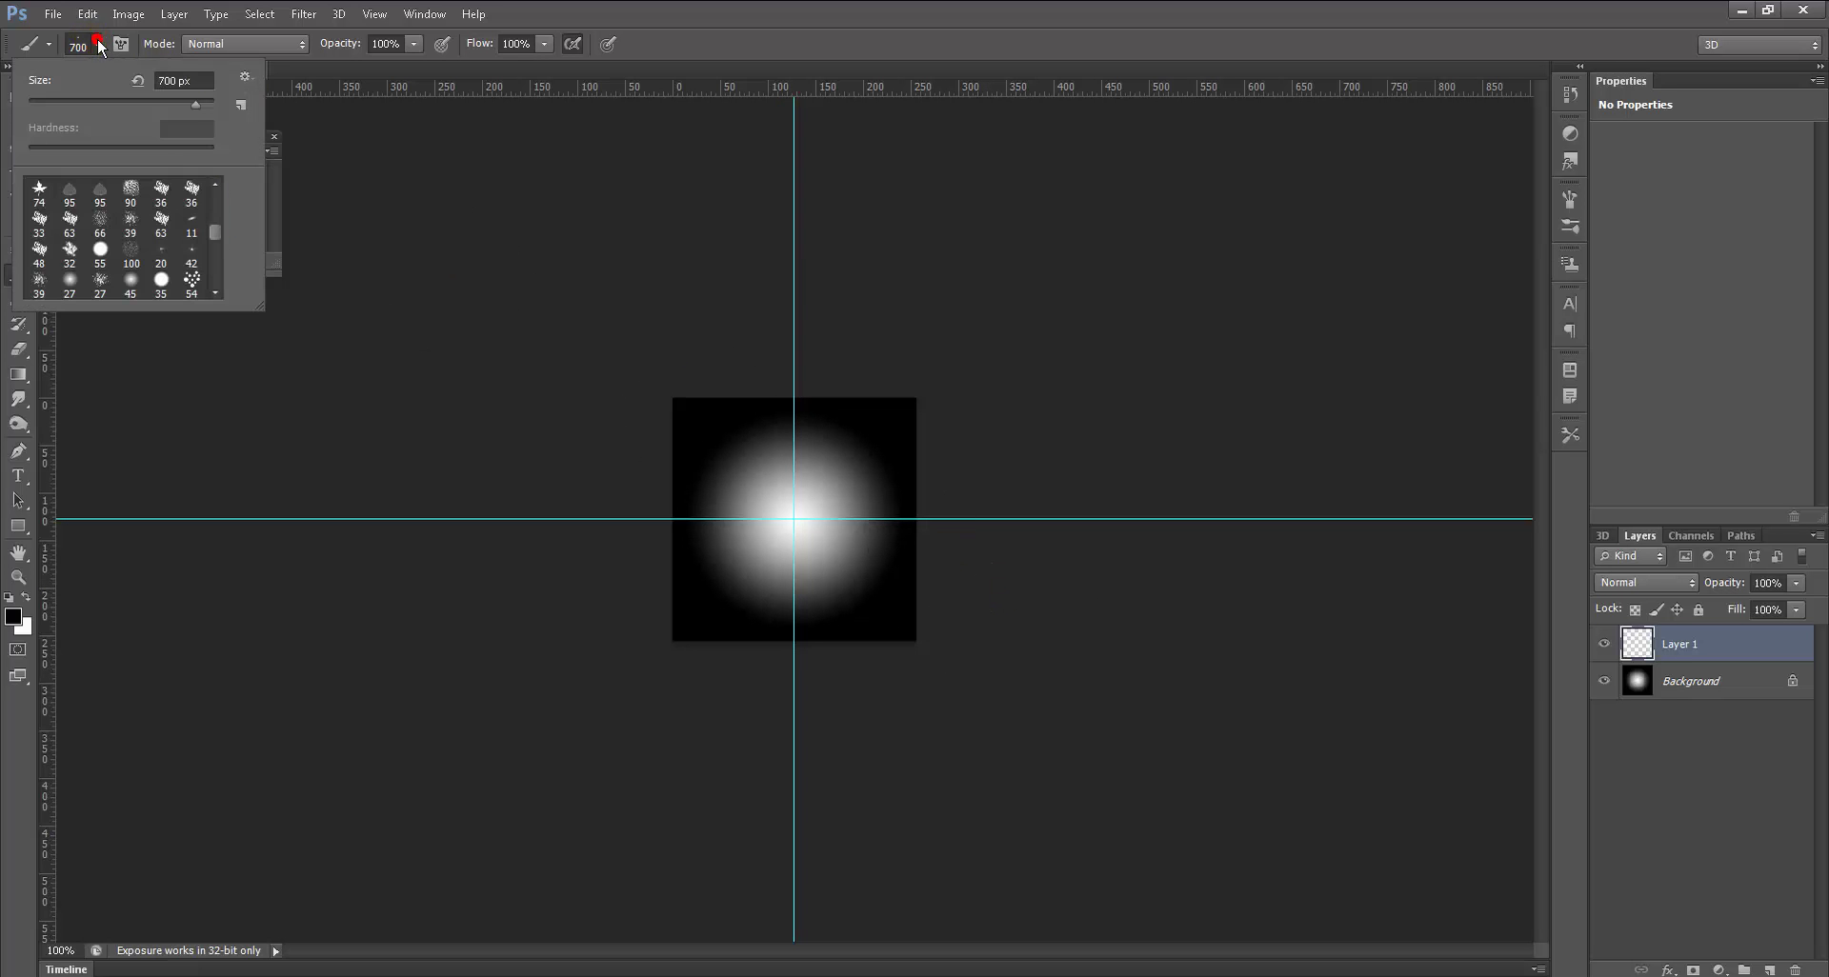
{"action": "left_click", "coordinate": [215, 293]}
{"action": "left_click", "coordinate": [215, 293]}
{"action": "left_click", "coordinate": [215, 292]}
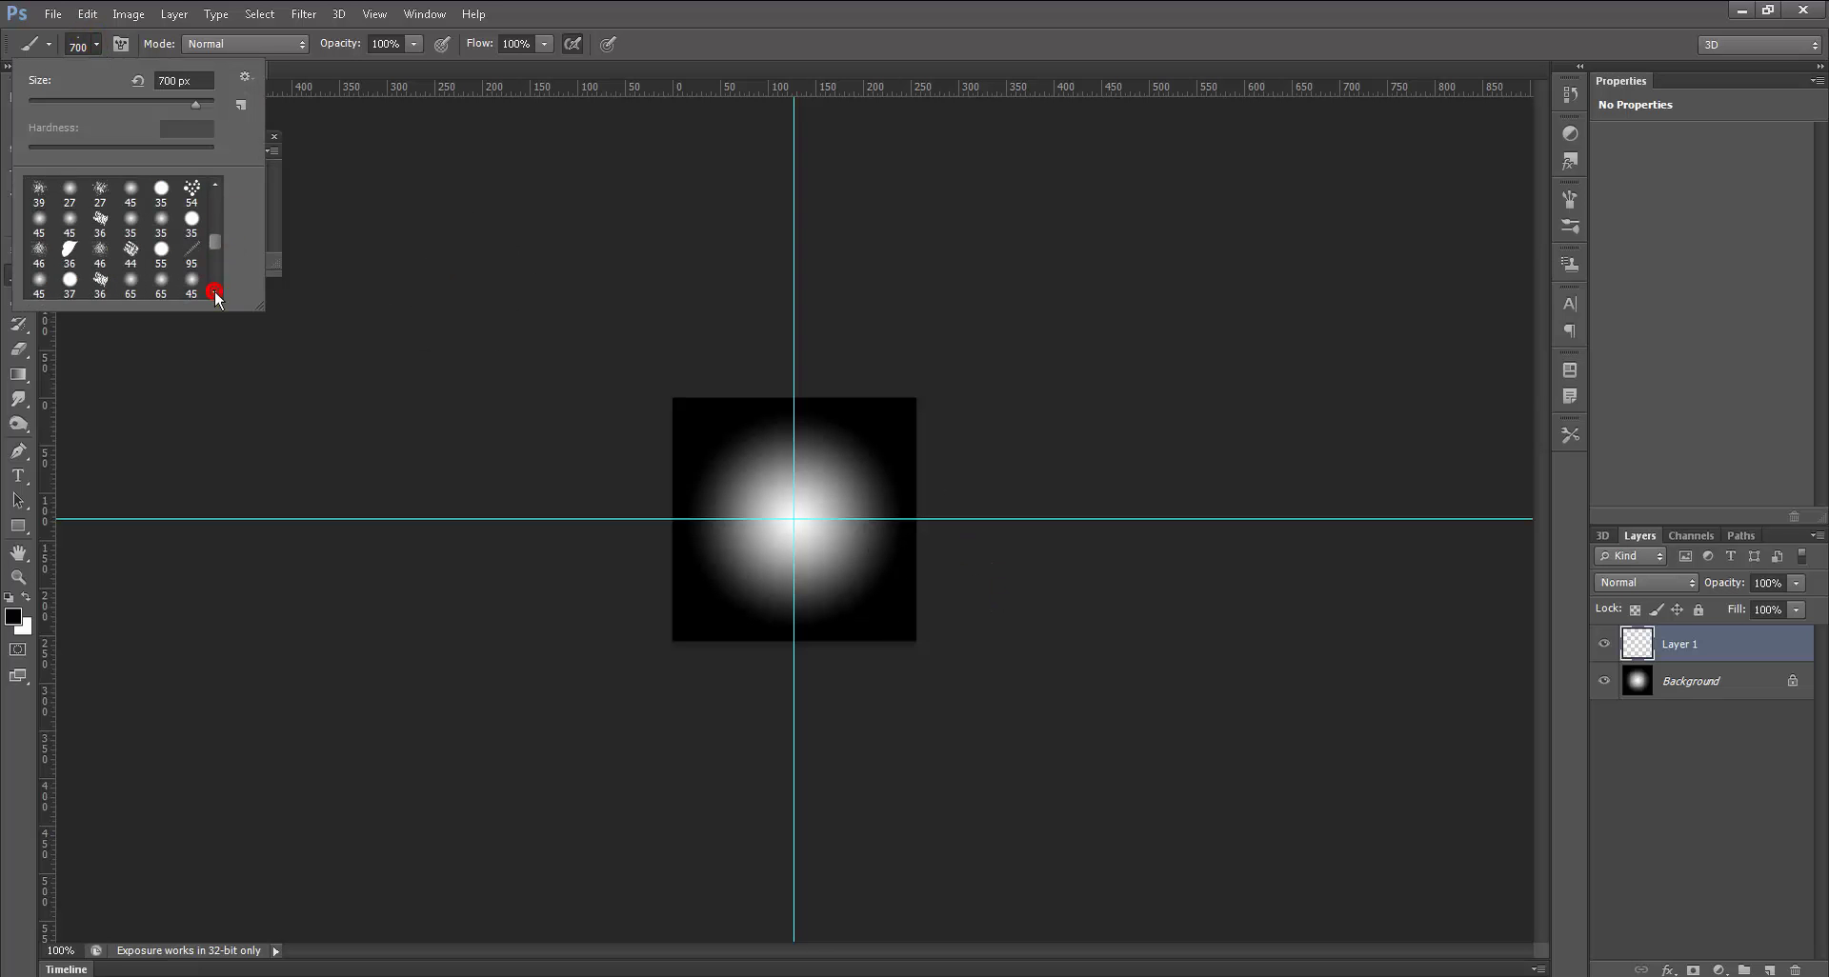
{"action": "left_click", "coordinate": [215, 292]}
{"action": "left_click", "coordinate": [216, 292]}
{"action": "left_click", "coordinate": [215, 293]}
{"action": "left_click", "coordinate": [215, 292]}
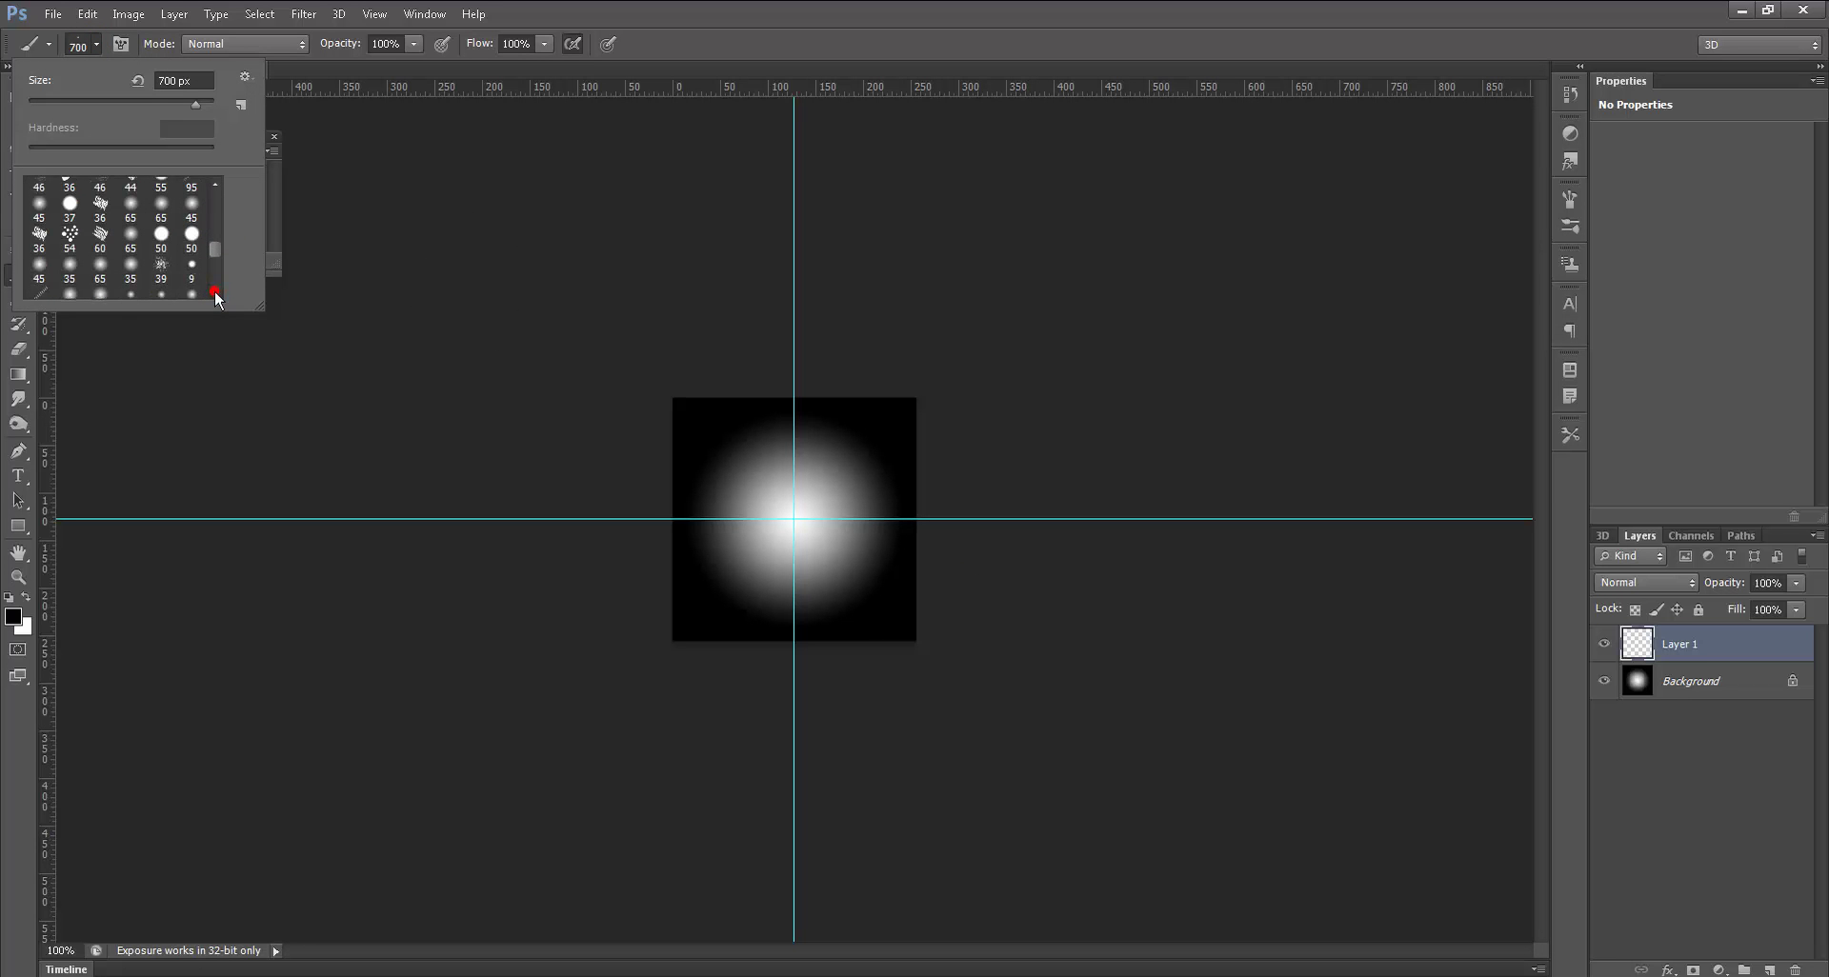
{"action": "left_click", "coordinate": [215, 293]}
{"action": "left_click", "coordinate": [216, 293]}
{"action": "left_click", "coordinate": [215, 293]}
{"action": "left_click_drag", "start_coordinate": [211, 255], "coordinate": [212, 262]}
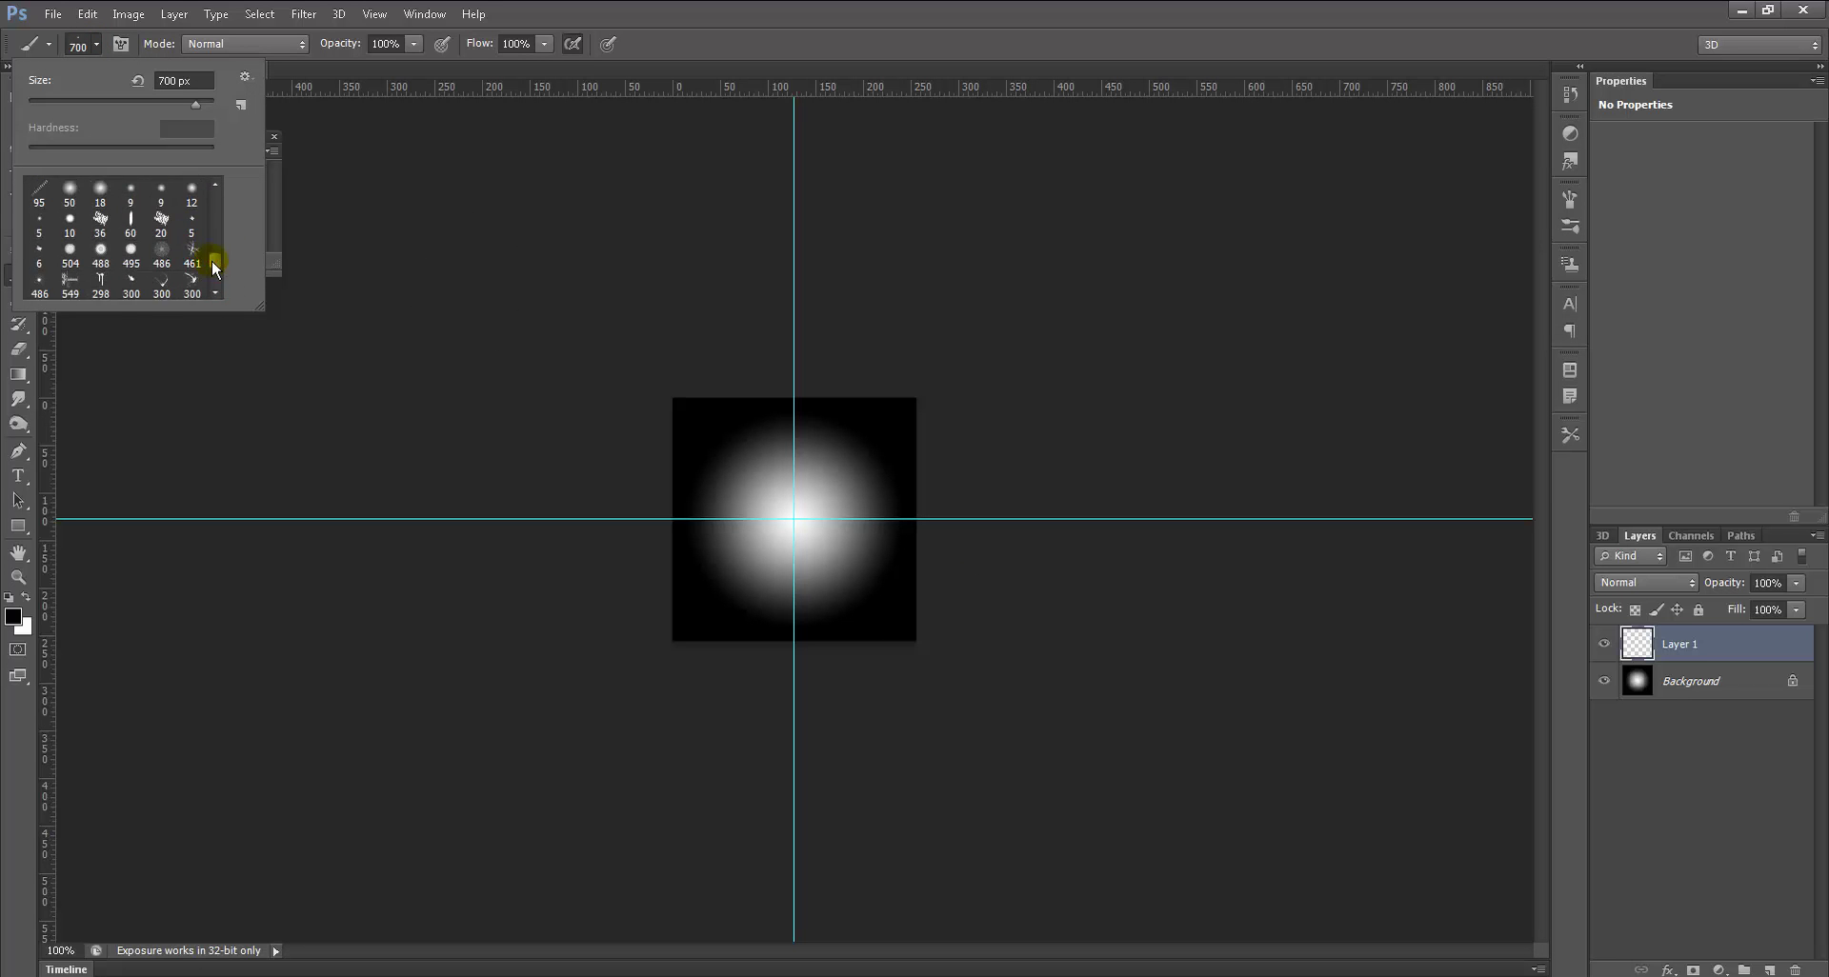
{"action": "left_click", "coordinate": [211, 259]}
{"action": "left_click", "coordinate": [211, 264]}
{"action": "left_click", "coordinate": [211, 264]}
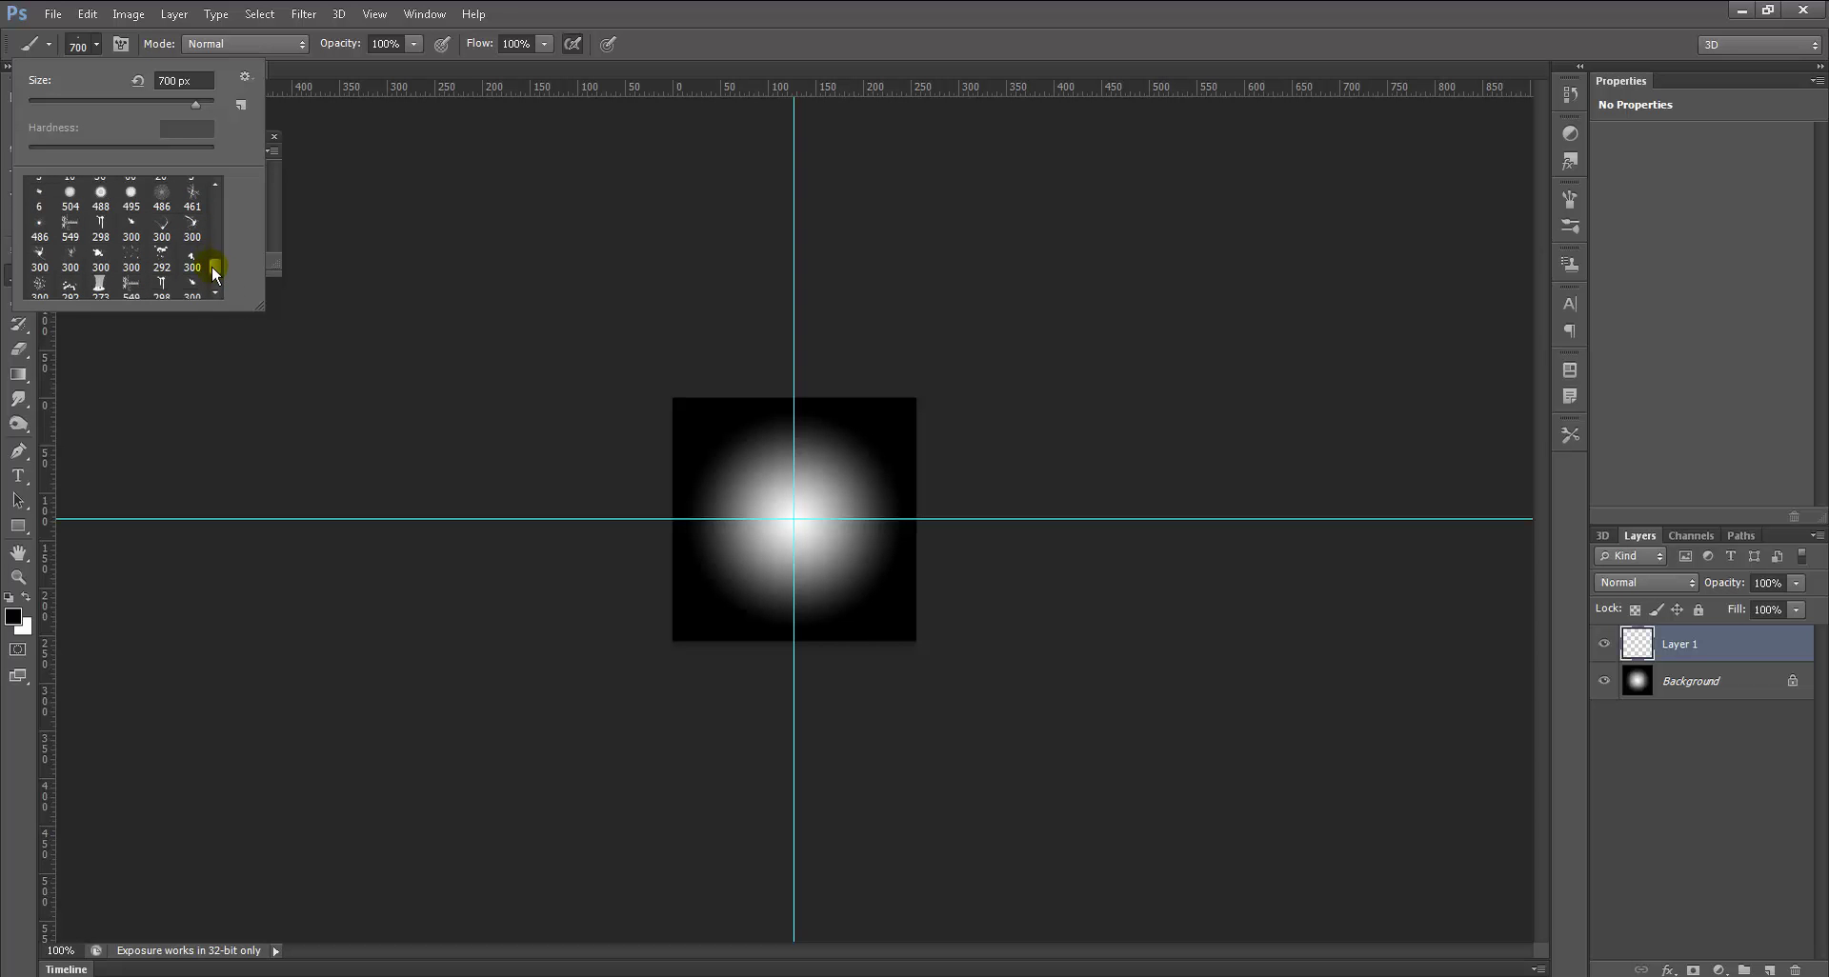
{"action": "left_click", "coordinate": [211, 265]}
{"action": "left_click", "coordinate": [211, 267]}
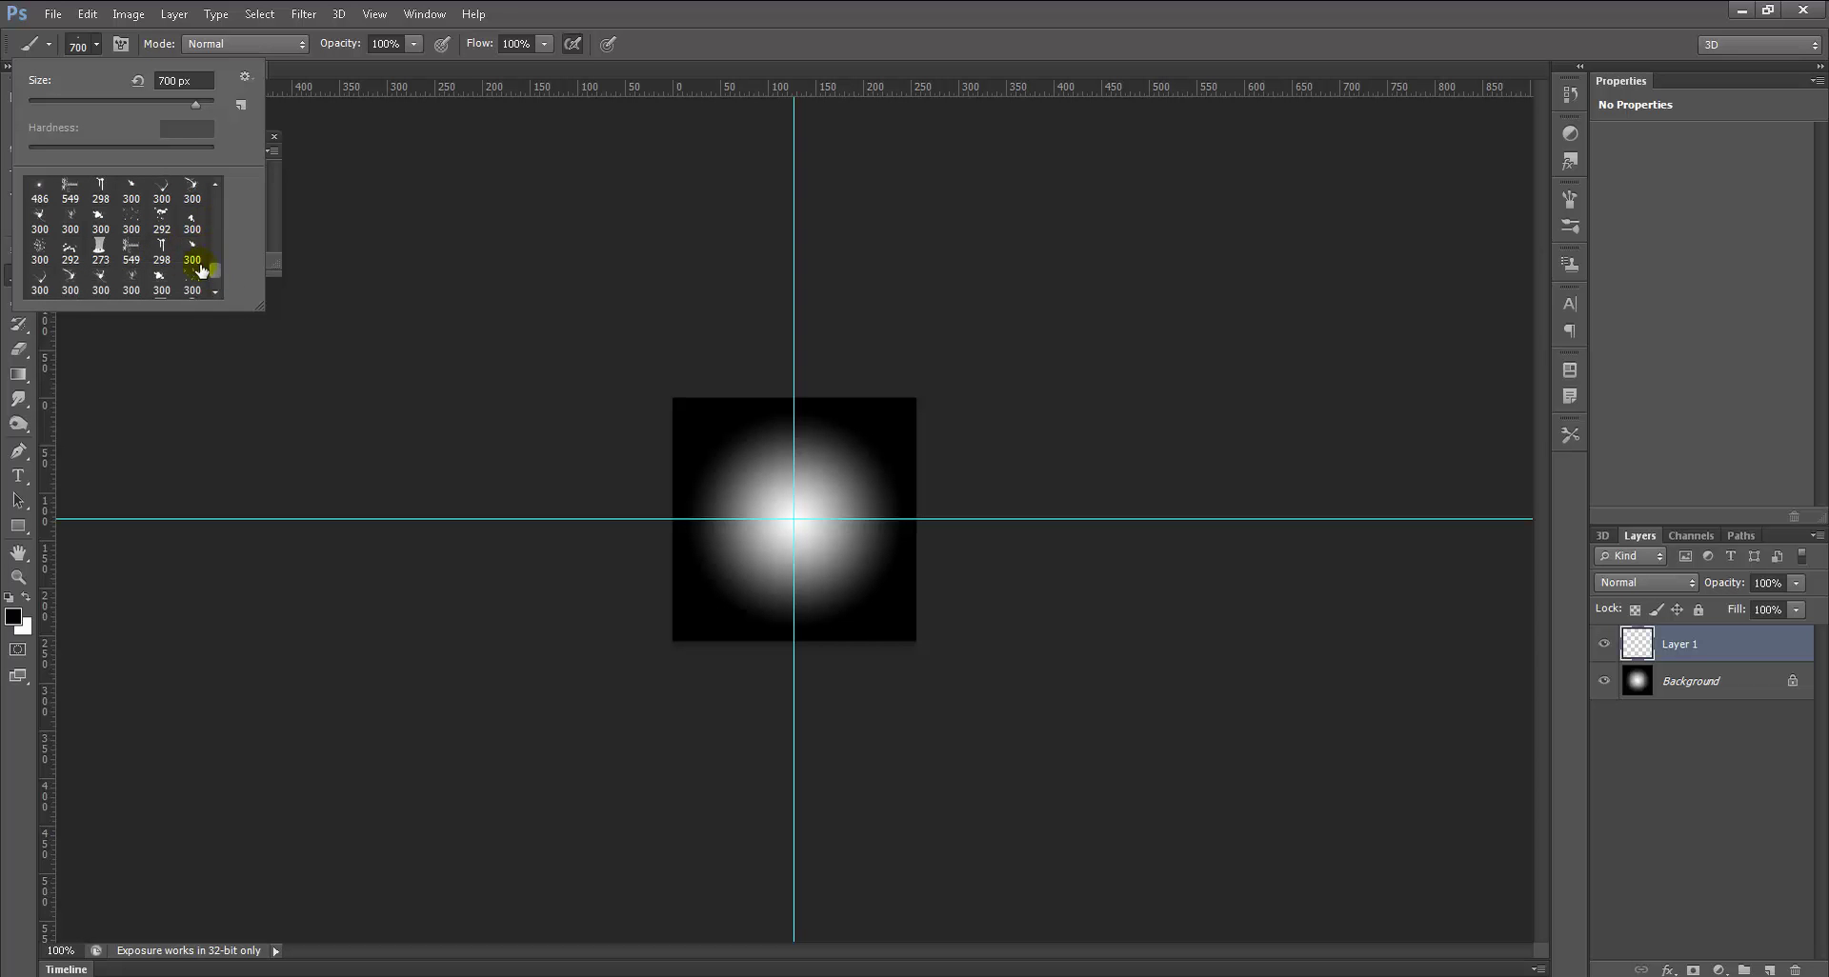
{"action": "left_click", "coordinate": [216, 274]}
{"action": "left_click", "coordinate": [215, 274]}
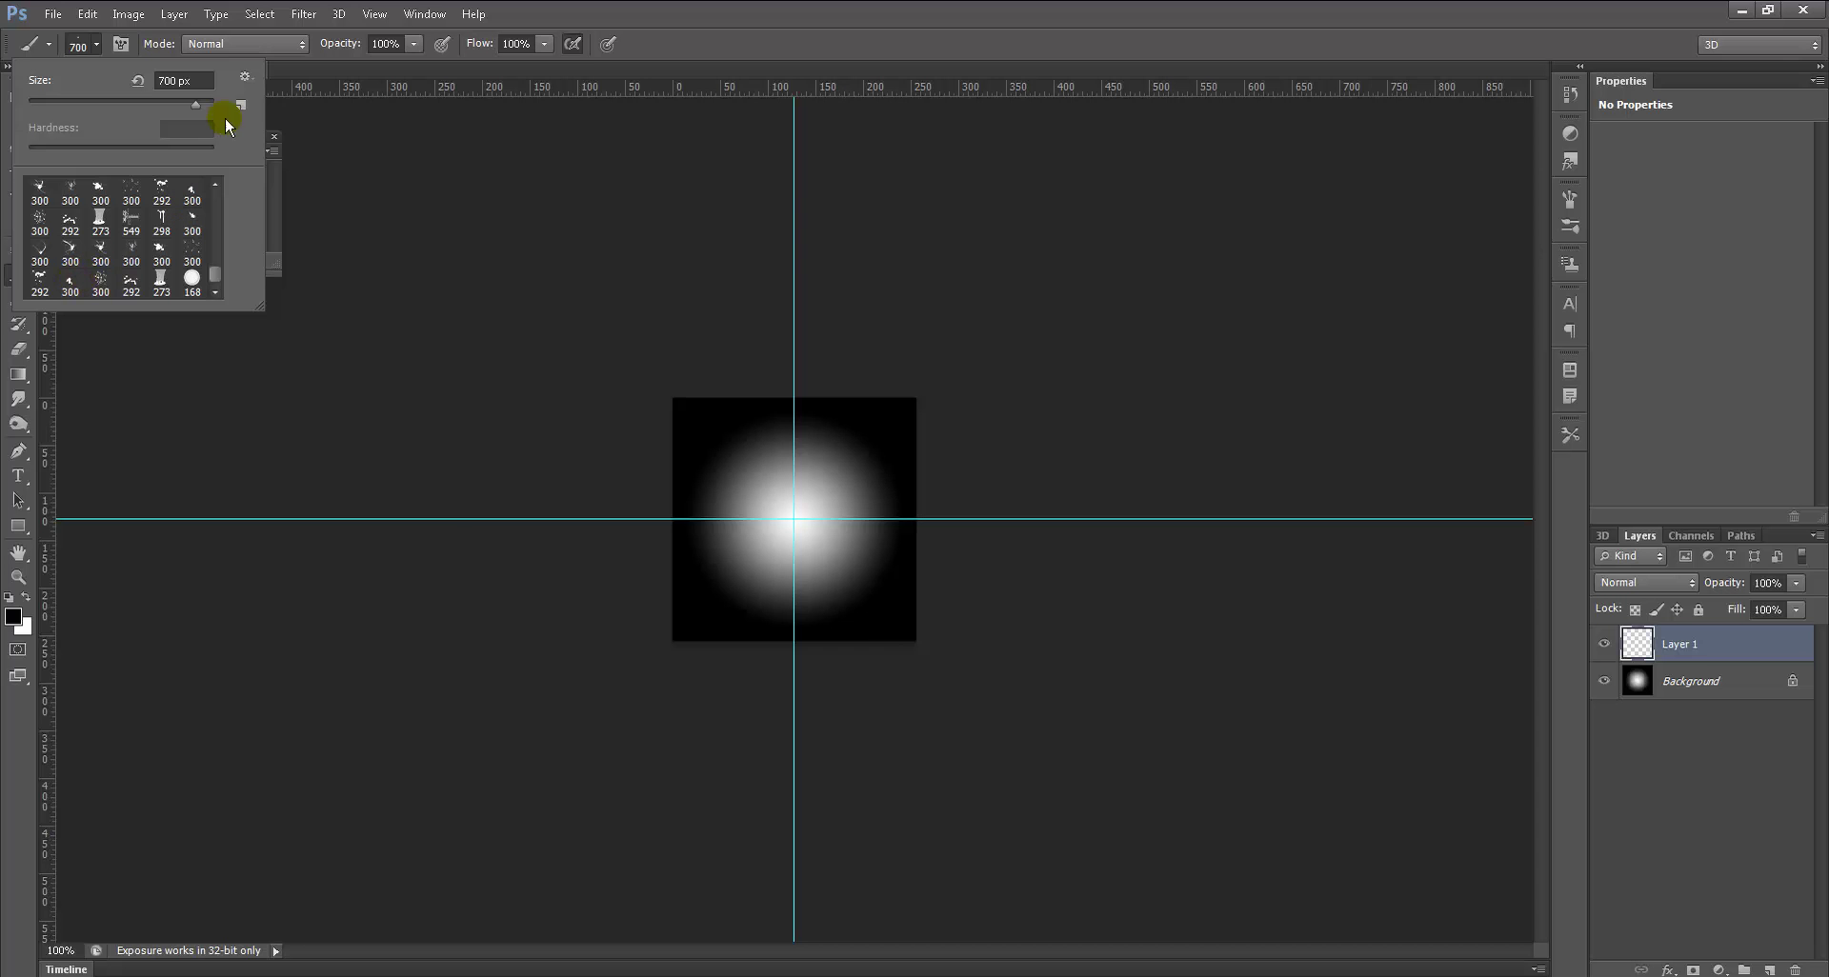
Step: Append the Special Effect Brushes set to the current presets and enlarge the brush picker
{"action": "left_click", "coordinate": [245, 78]}
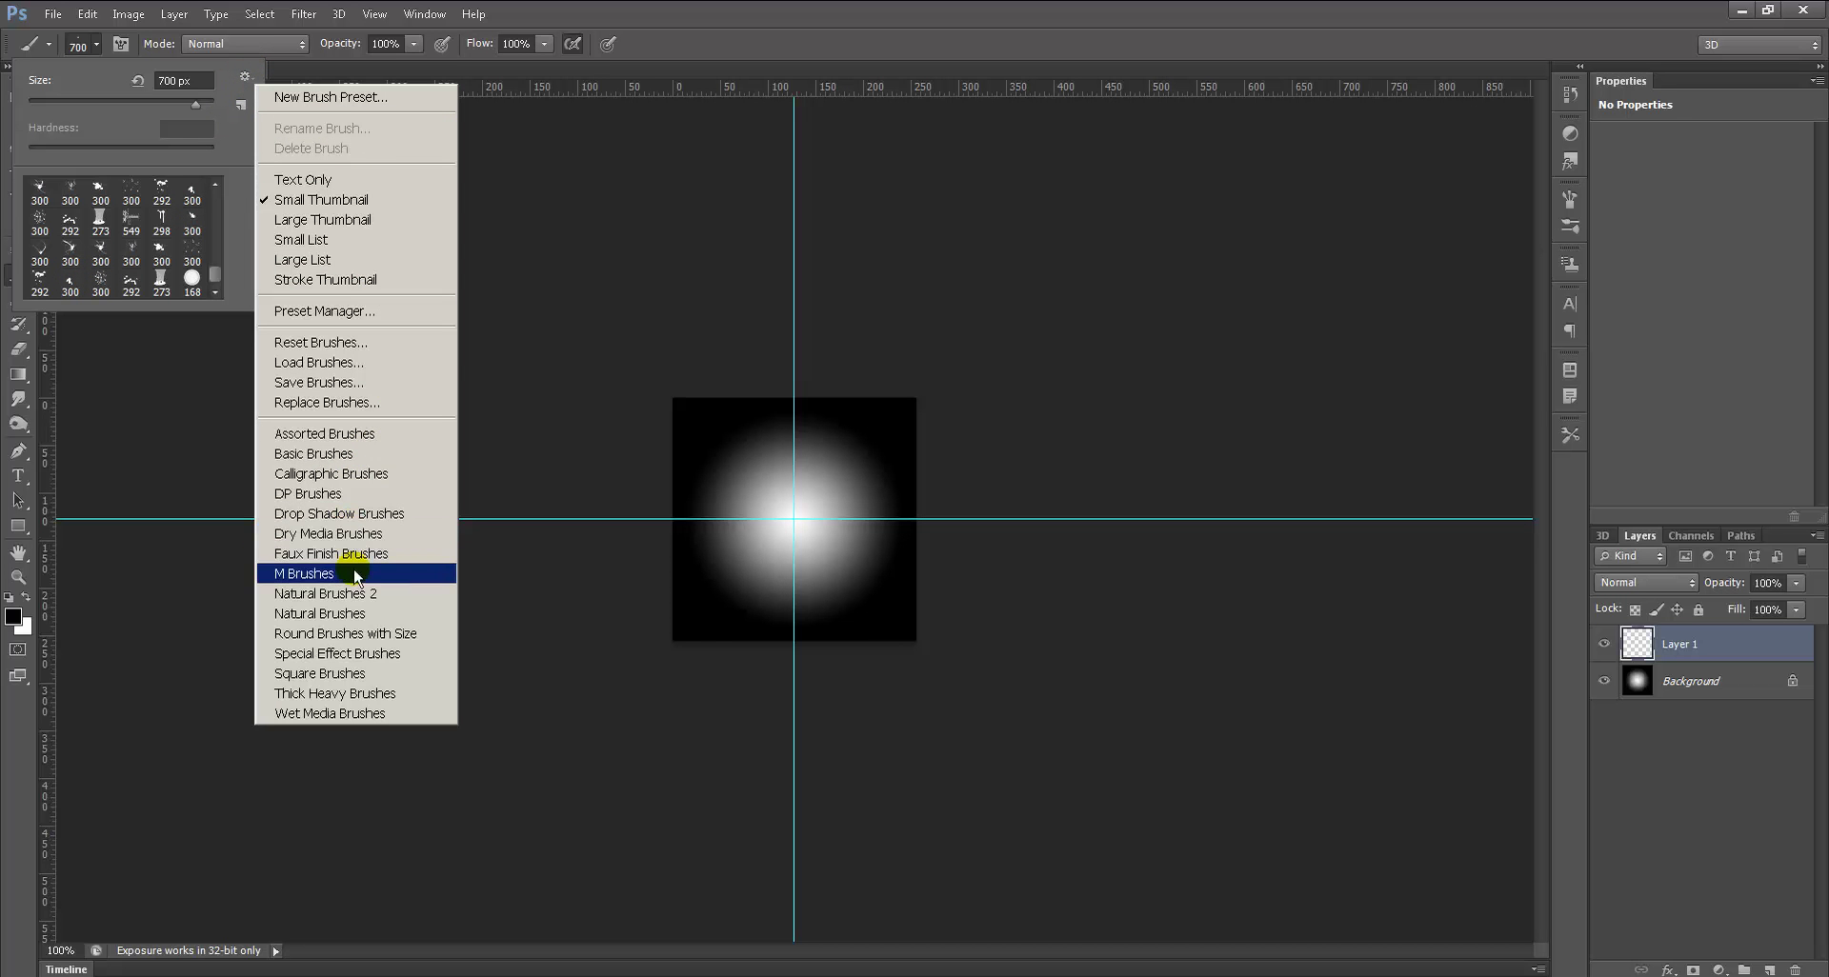
{"action": "left_click", "coordinate": [361, 653]}
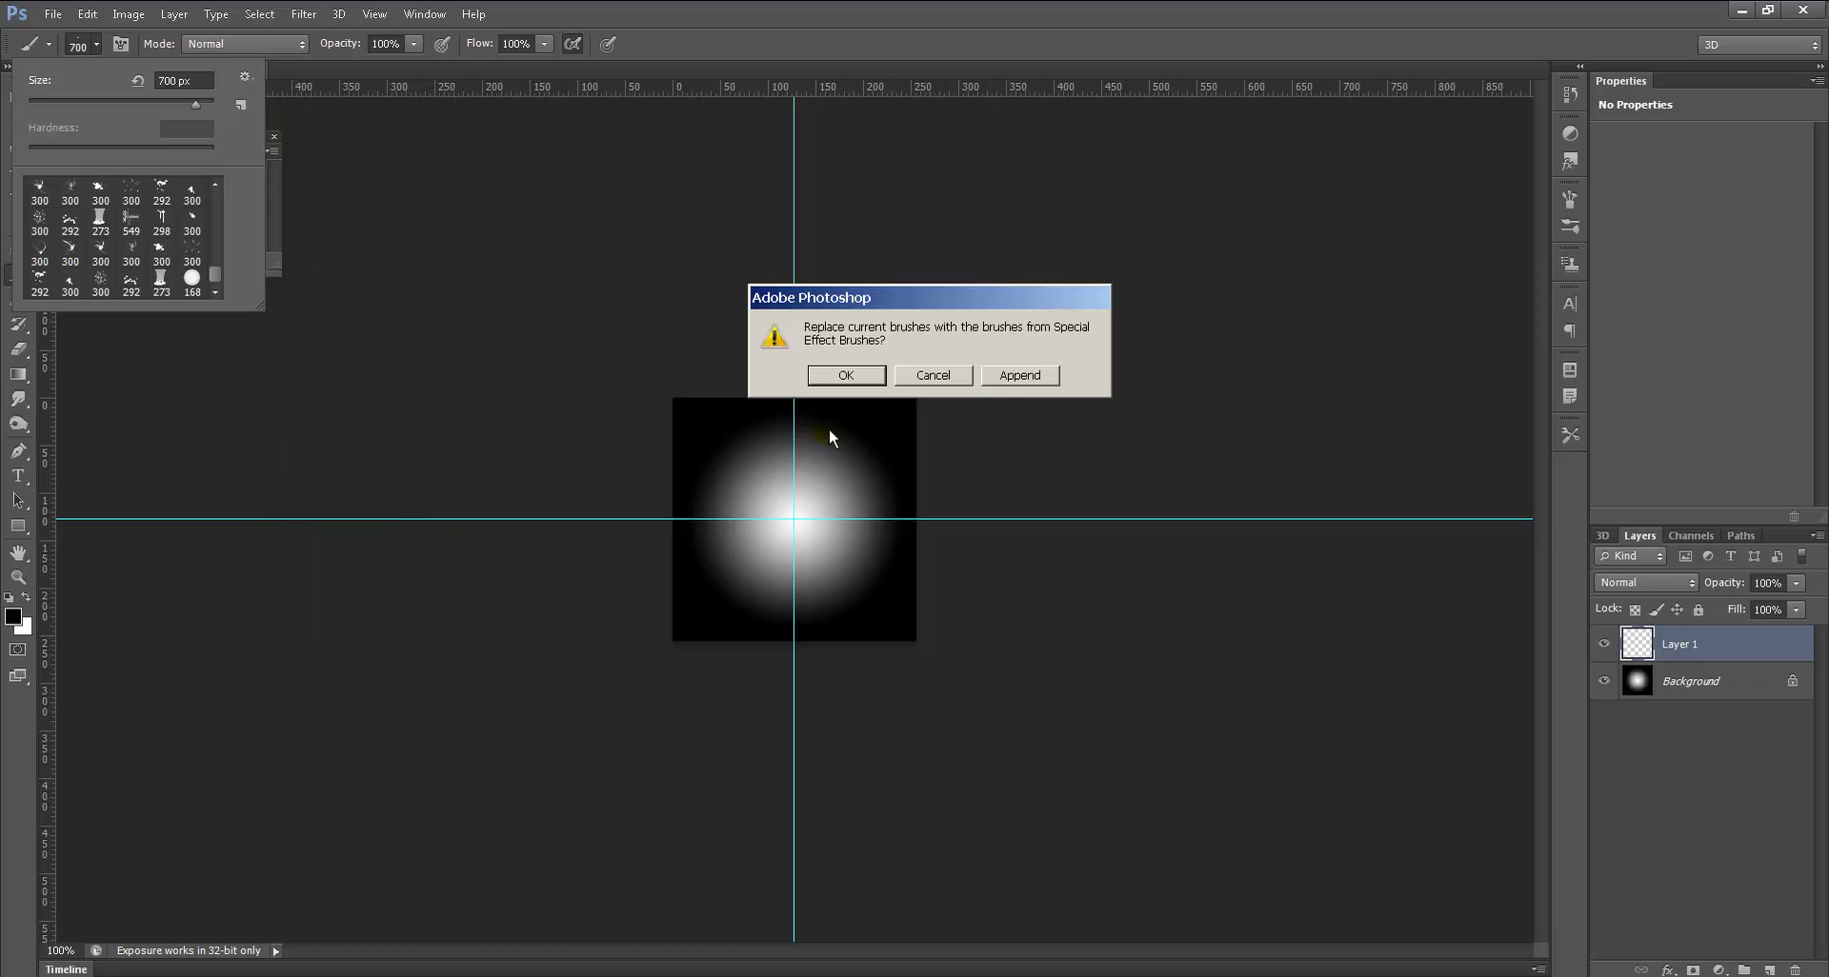
{"action": "left_click", "coordinate": [1011, 375]}
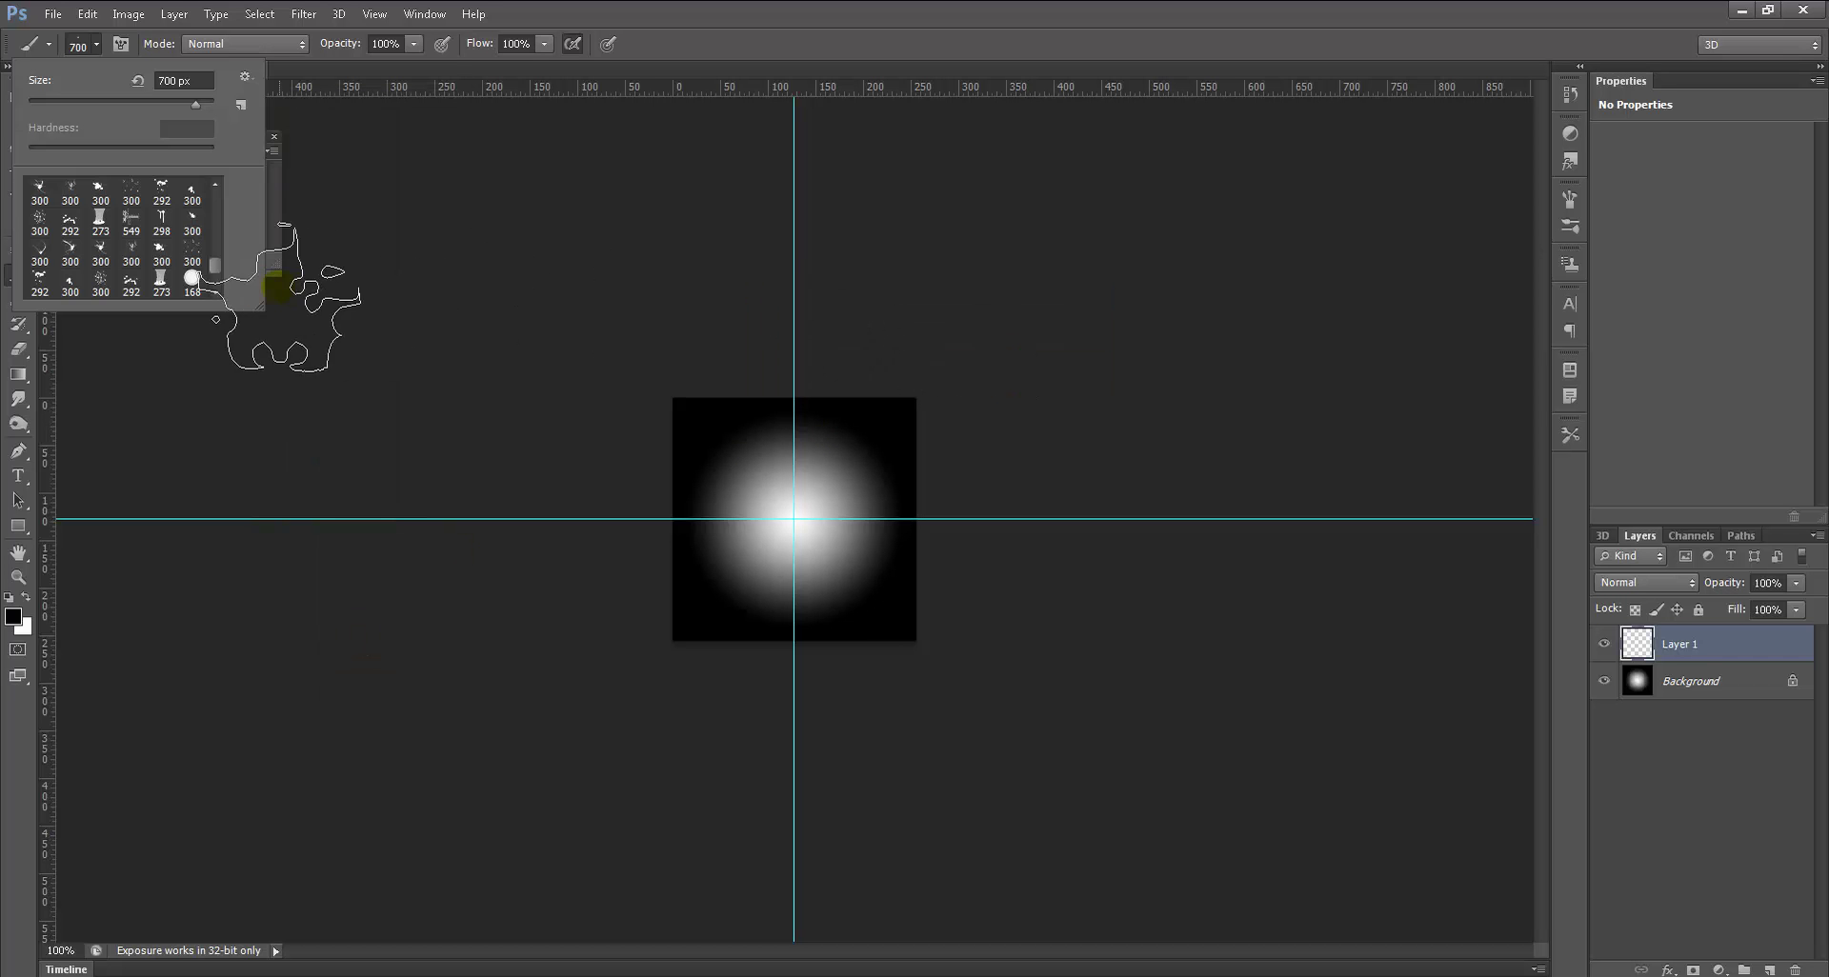
{"action": "left_click_drag", "start_coordinate": [259, 305], "coordinate": [287, 527]}
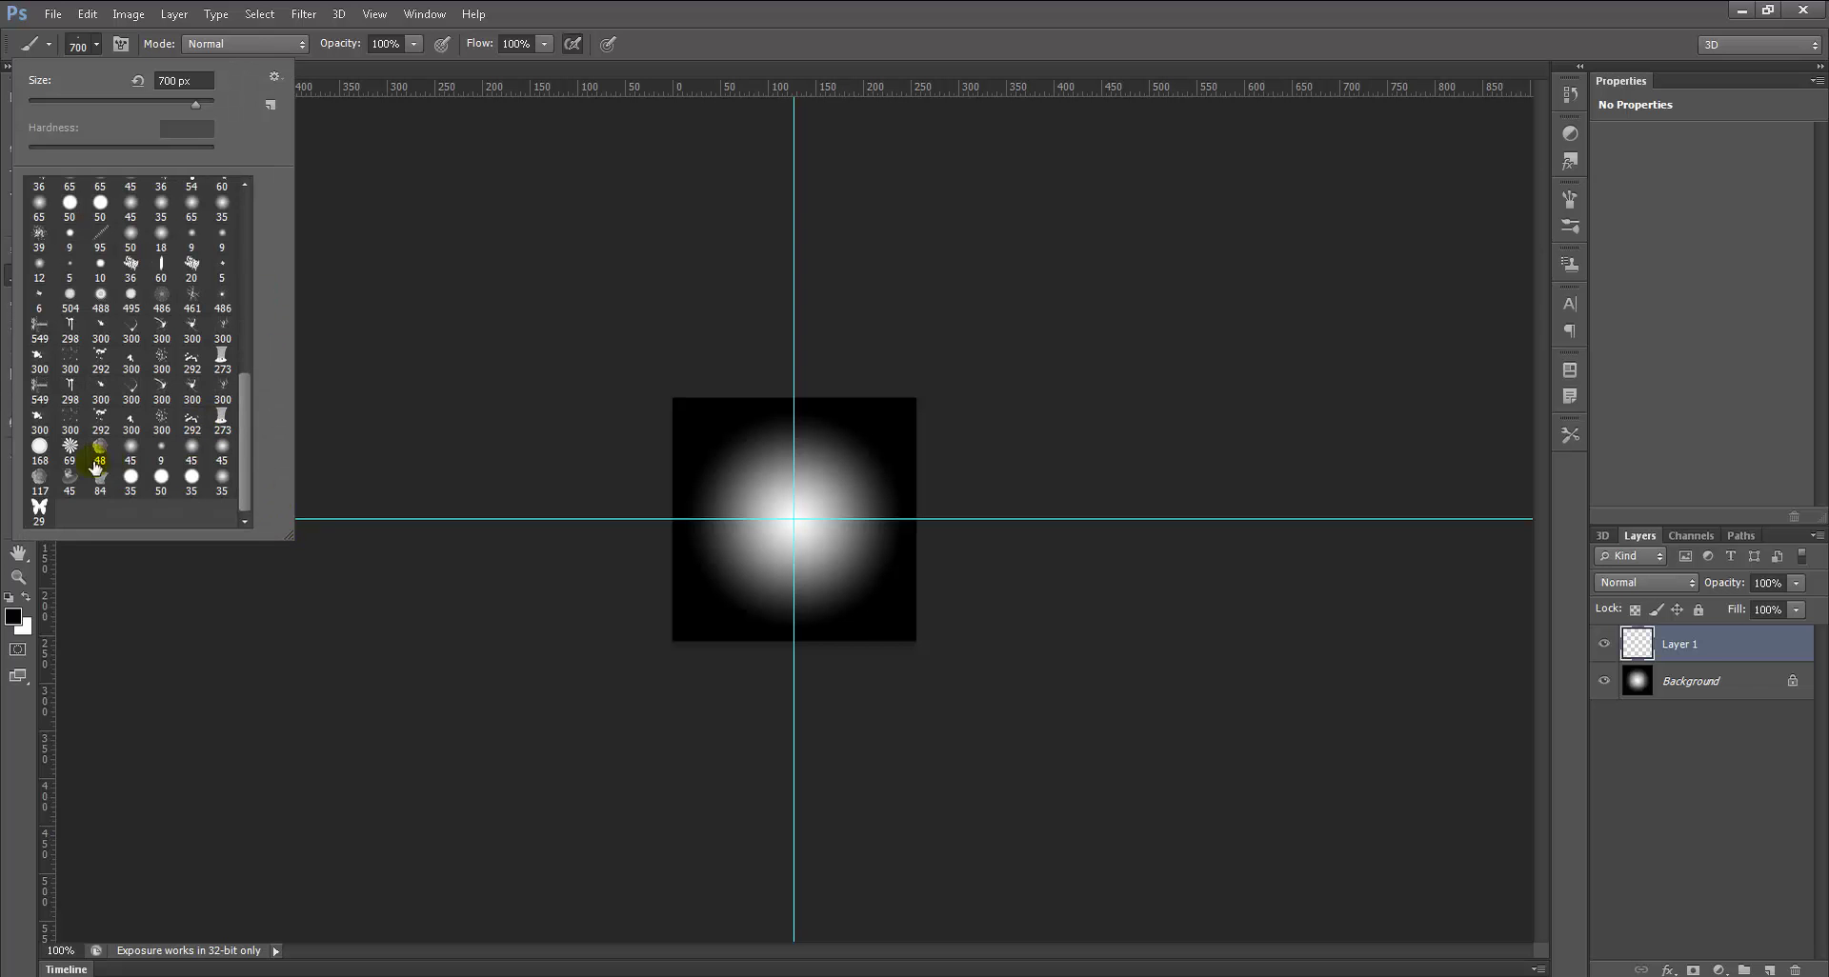
Step: Show the brush presets as large thumbnails and choose the 49 px starburst tip
{"action": "left_click", "coordinate": [273, 78]}
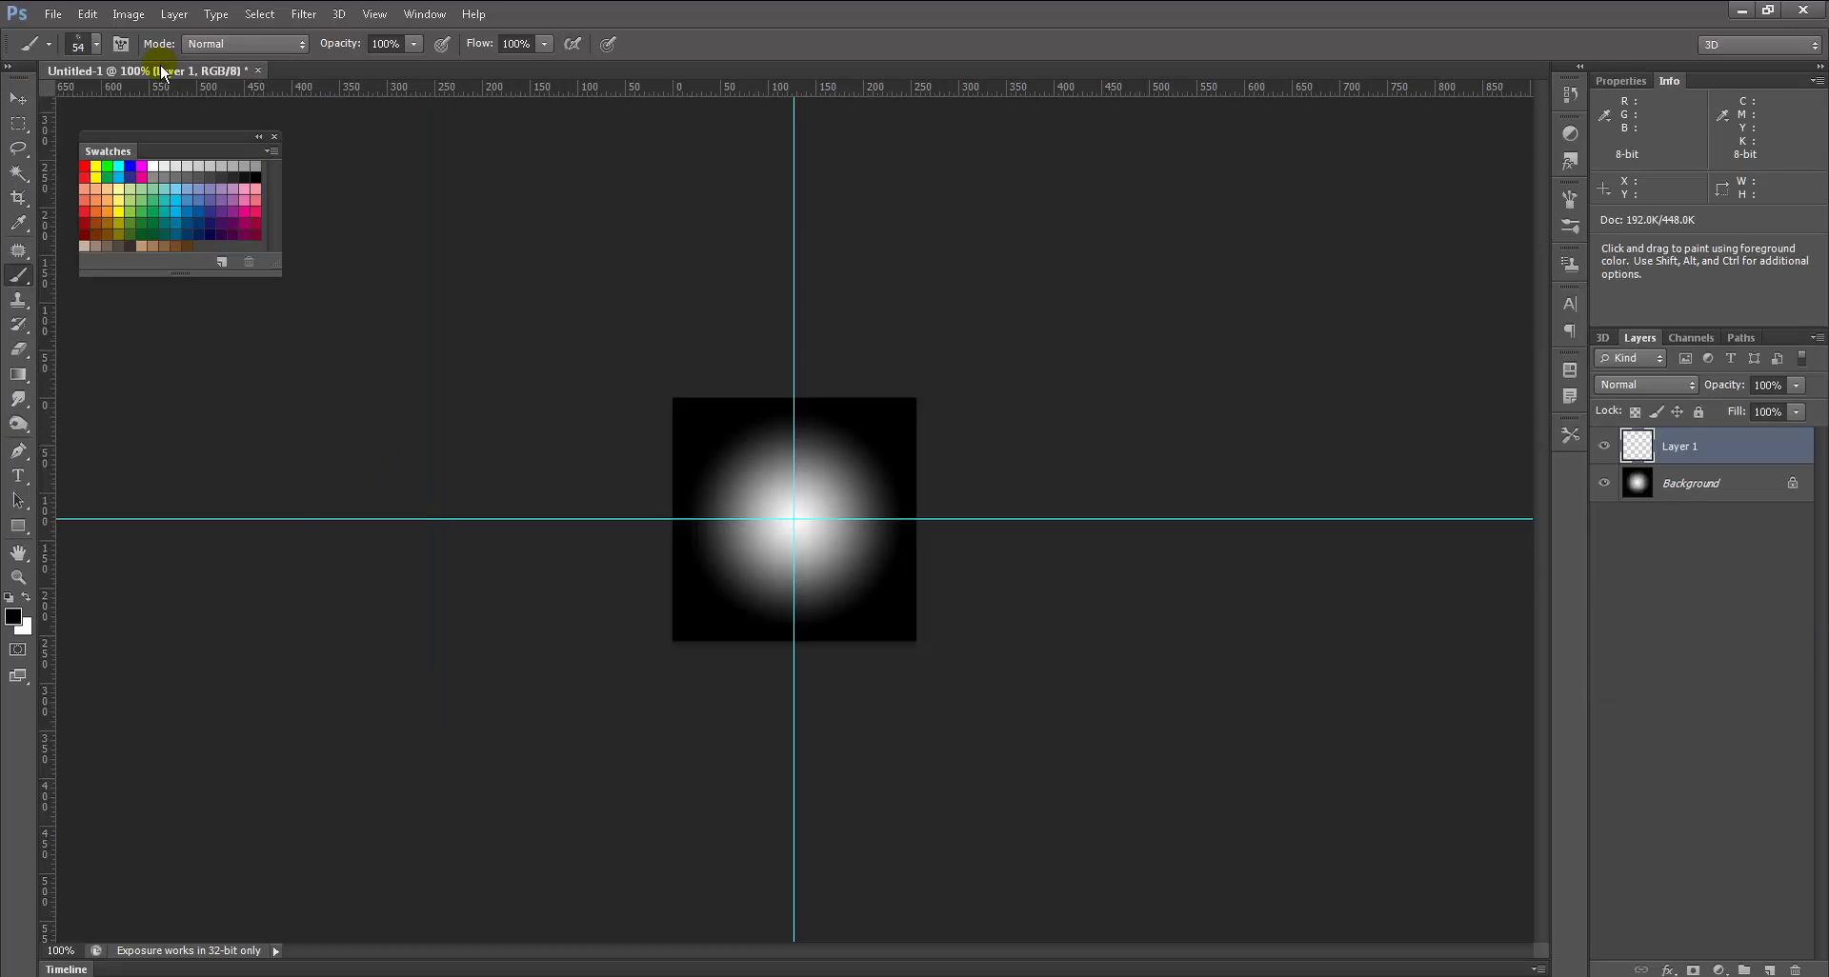
{"action": "left_click", "coordinate": [96, 45]}
{"action": "left_click", "coordinate": [68, 440]}
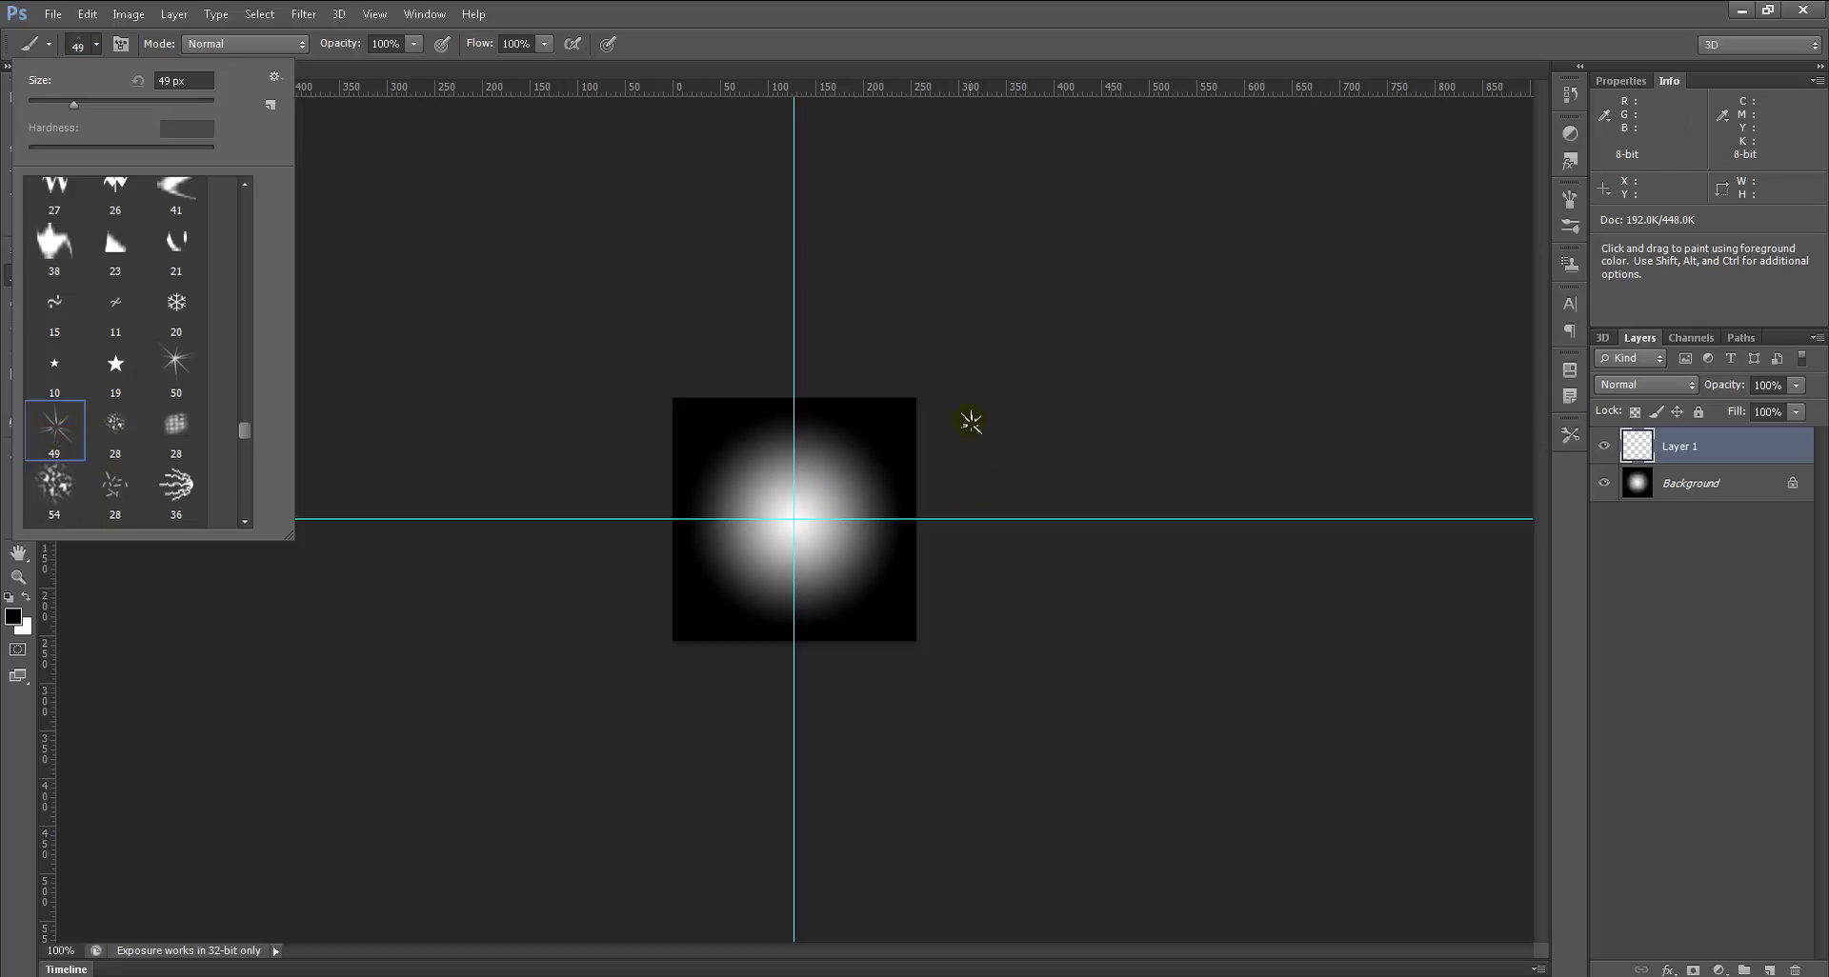
{"action": "left_click", "coordinate": [1086, 296]}
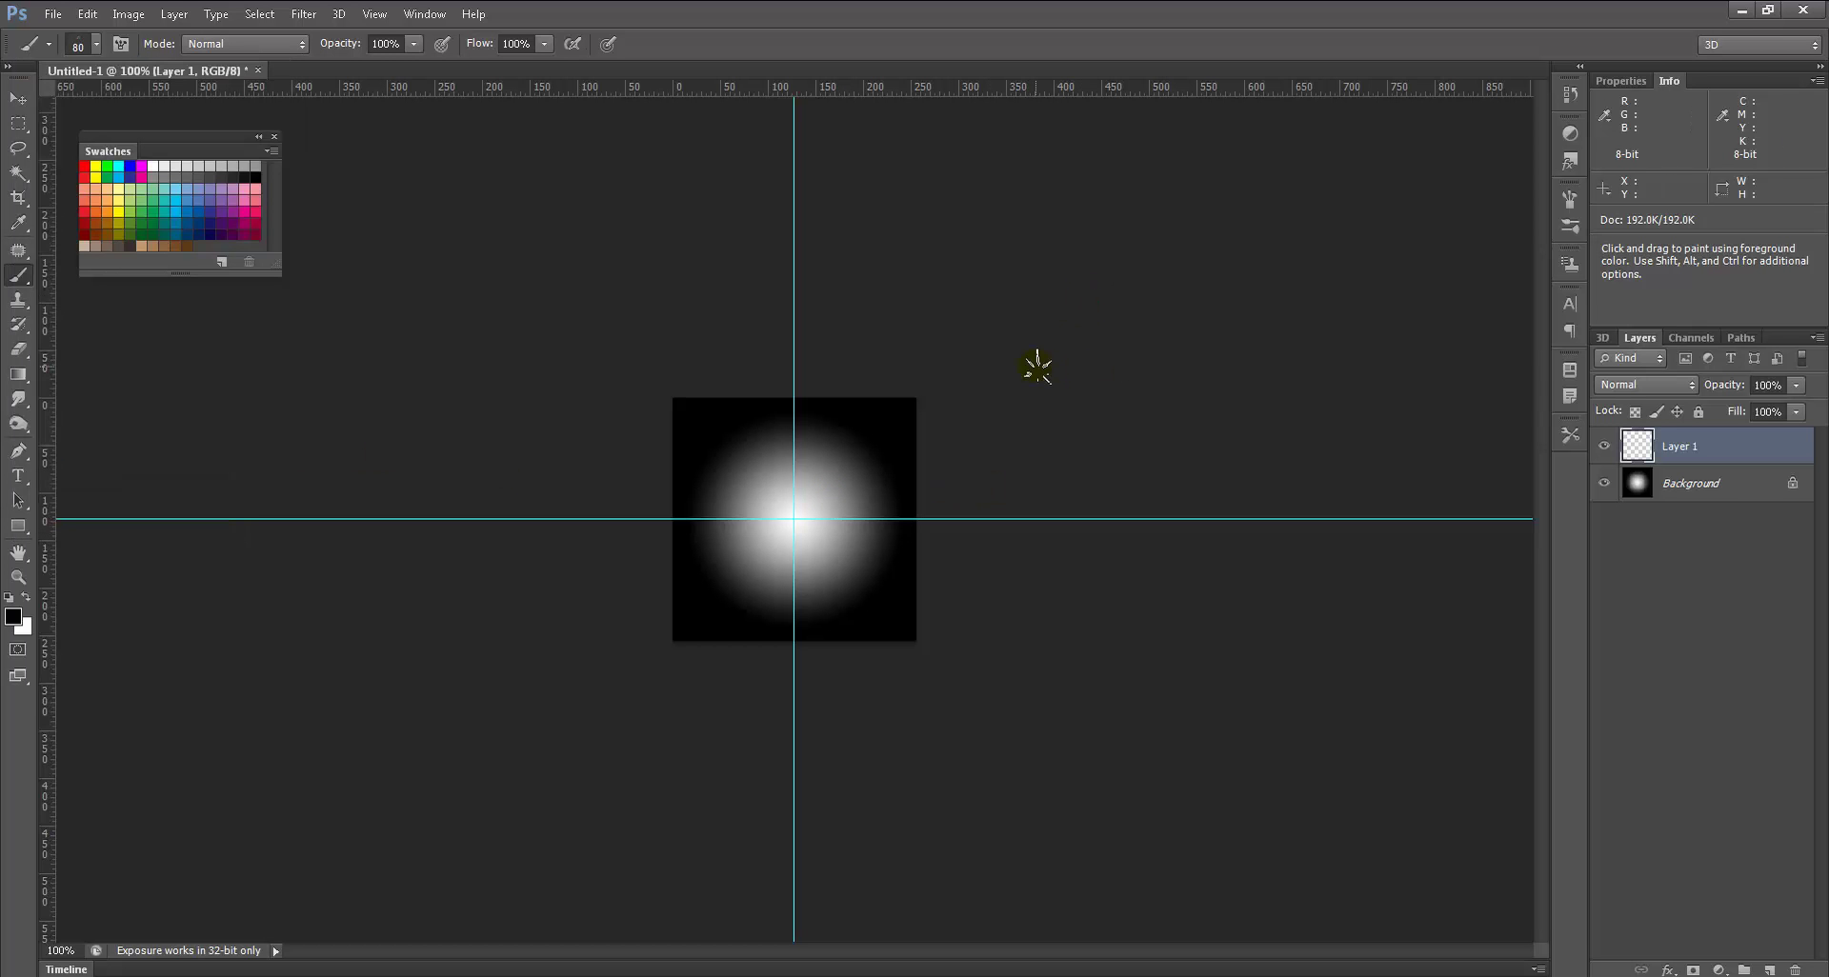
Step: Enlarge the starburst brush to 300 px and stamp it in black over the glow's center on Layer 1
{"action": "key", "text": "bracketright"}
{"action": "key", "text": "bracketright"}
{"action": "key", "text": "bracketright"}
{"action": "key", "text": "bracketright"}
{"action": "key", "text": "bracketright"}
{"action": "key", "text": "bracketright"}
{"action": "key", "text": "bracketright"}
{"action": "key", "text": "bracketright"}
{"action": "key", "text": "bracketright"}
{"action": "key", "text": "bracketright"}
{"action": "key", "text": "bracketright"}
{"action": "key", "text": "bracketright"}
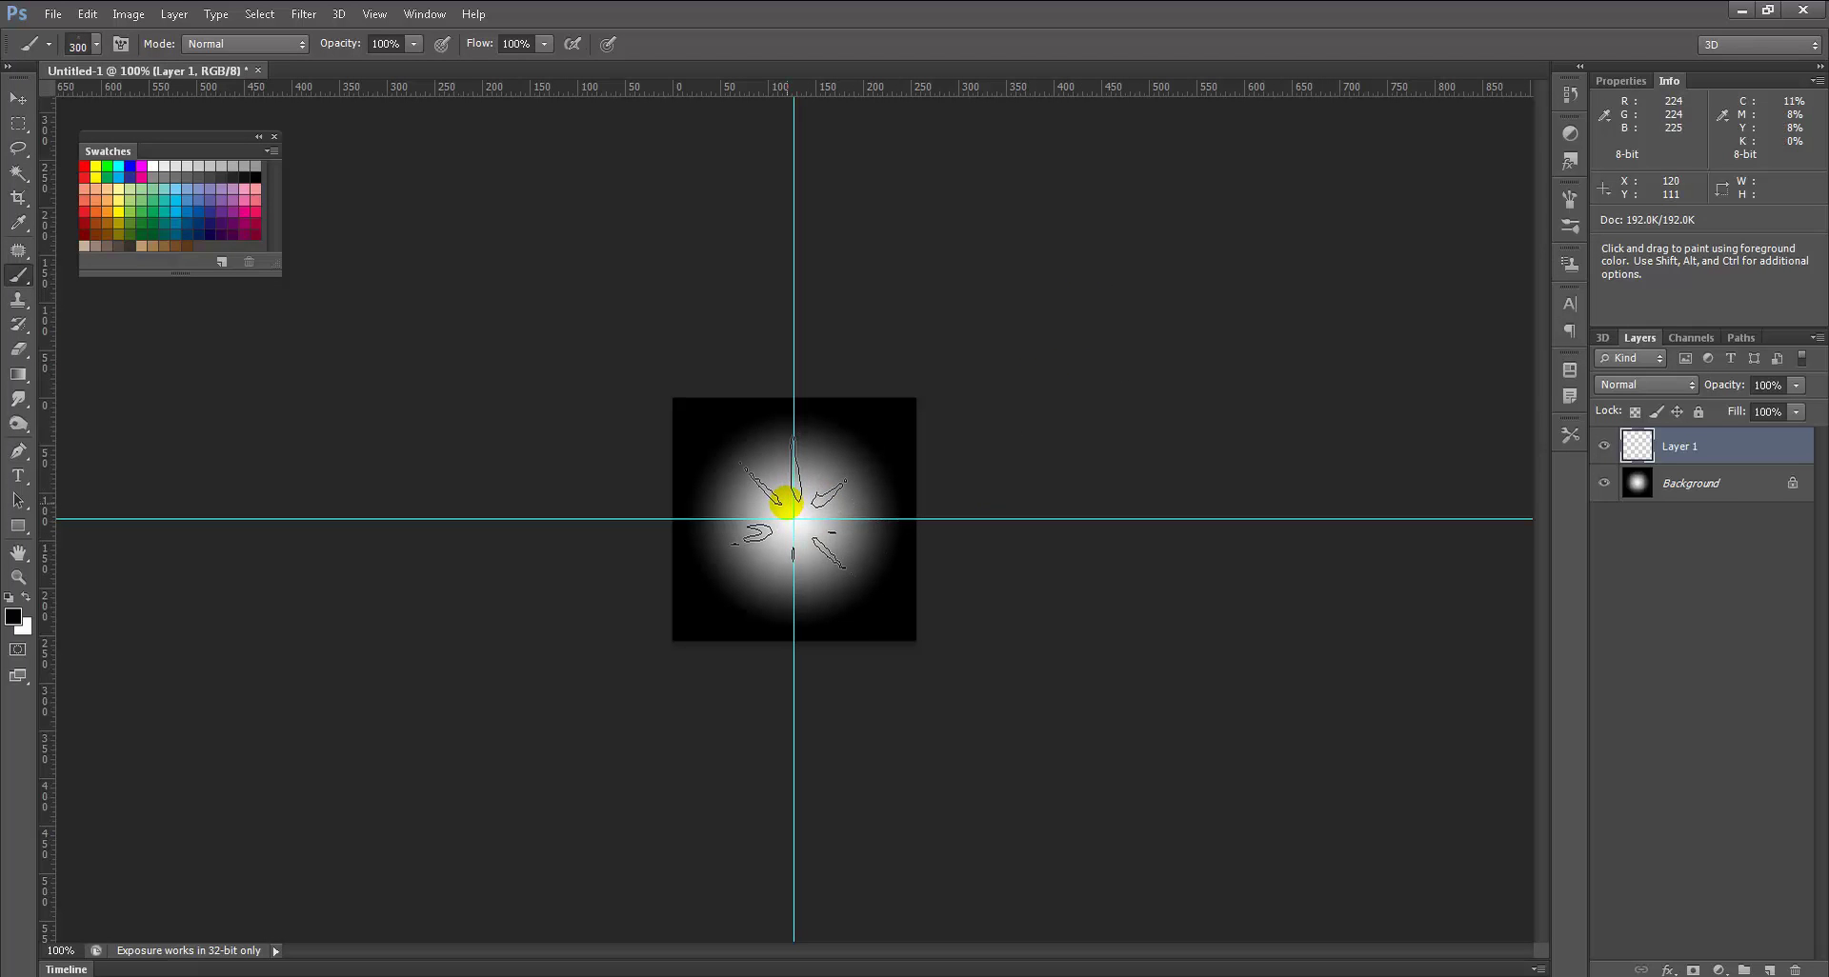
{"action": "left_click", "coordinate": [783, 505]}
{"action": "key", "text": "ctrl+z"}
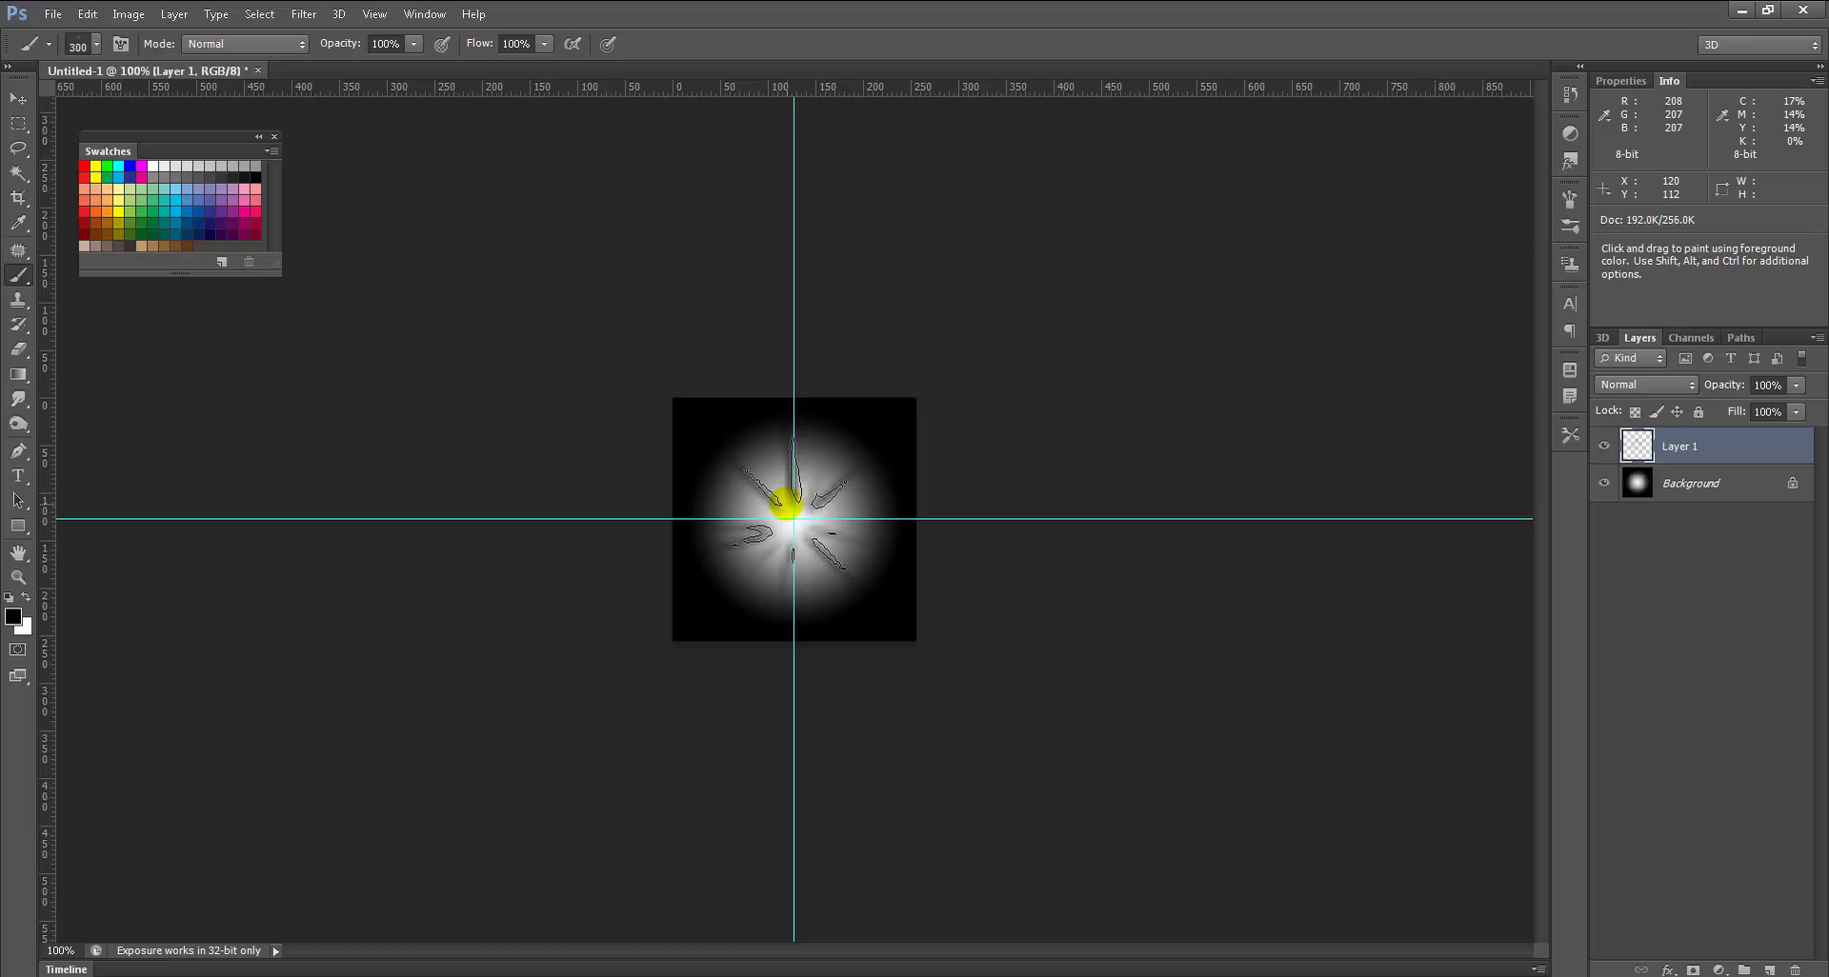
{"action": "left_click", "coordinate": [783, 503]}
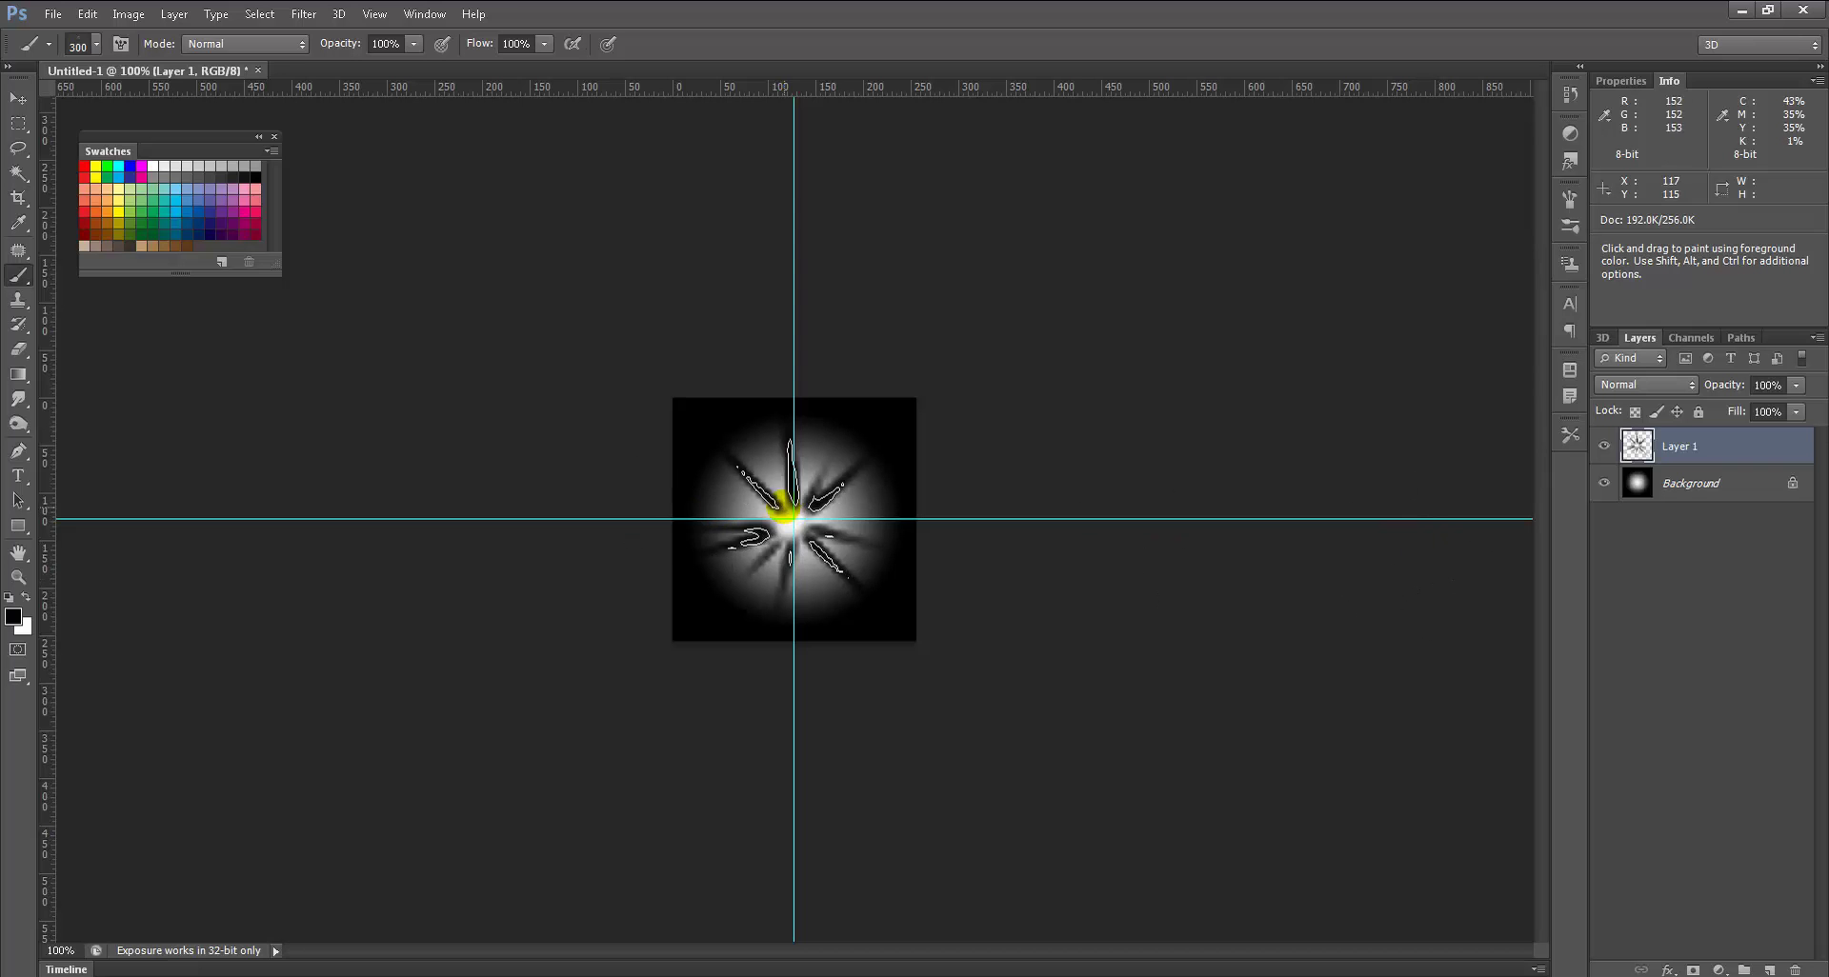
Step: Save a selection of Layer 1's starburst as a new channel, then deselect and hide the layer
{"action": "left_click", "coordinate": [1636, 445], "text": "ctrl"}
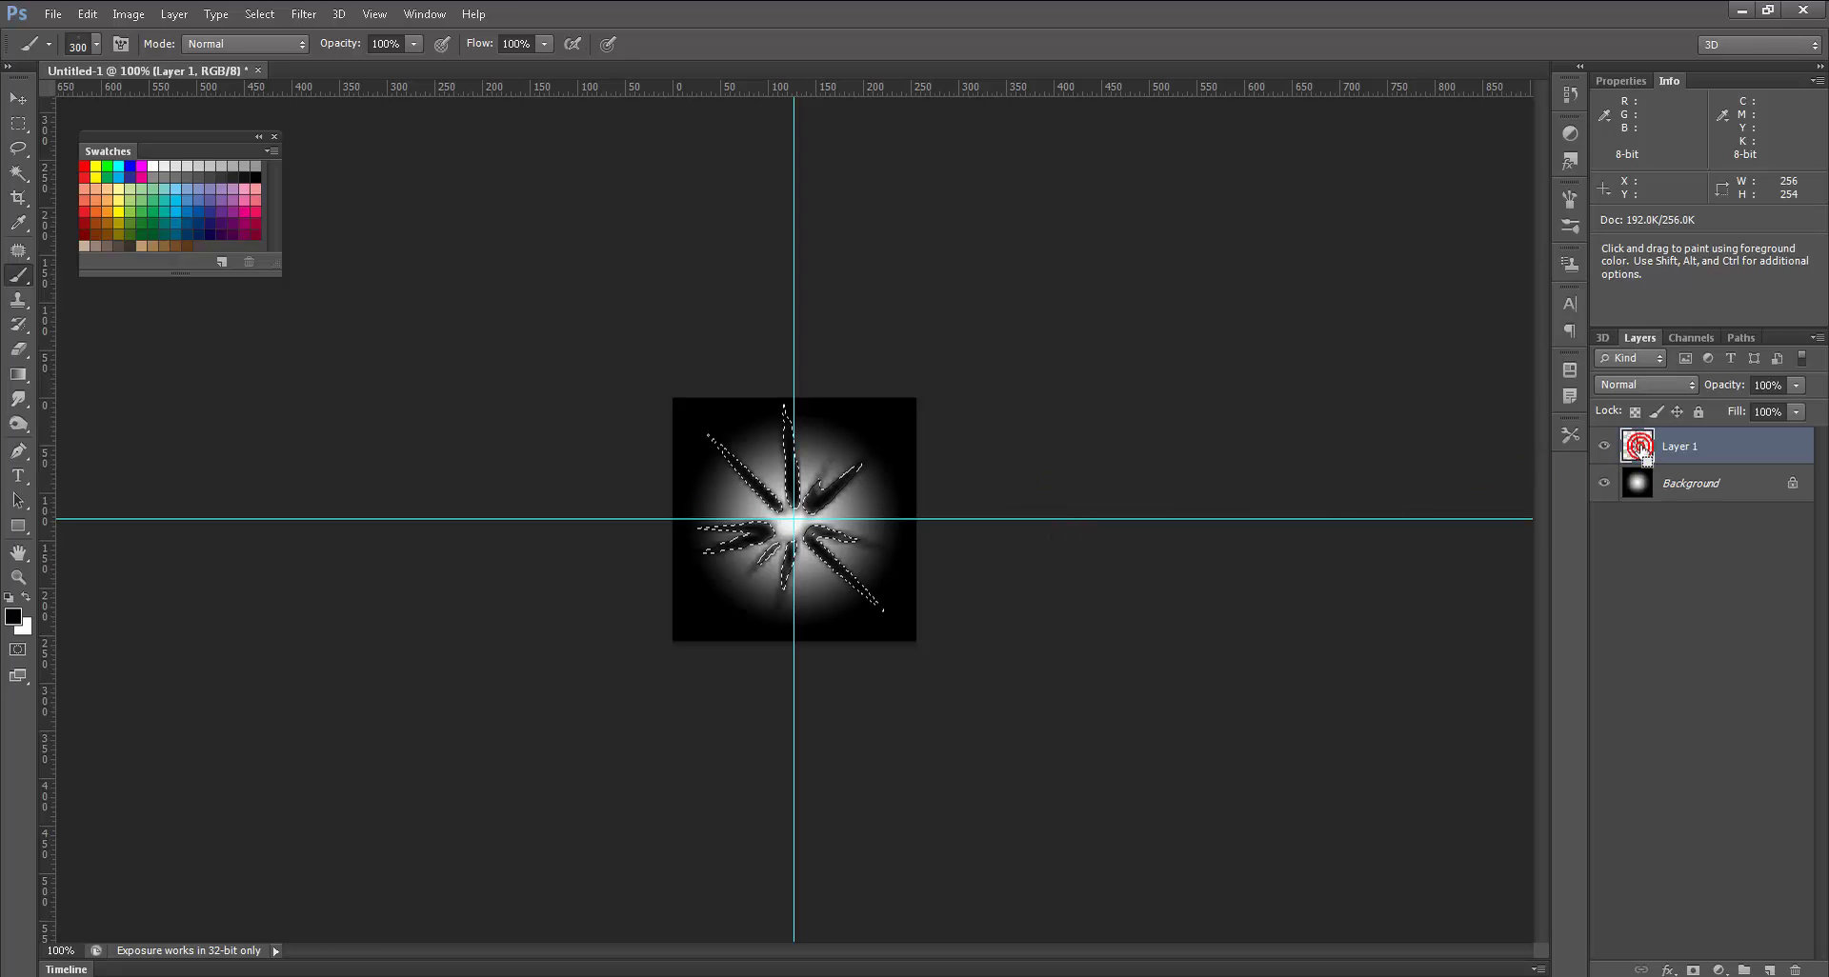
{"action": "left_click", "coordinate": [261, 13]}
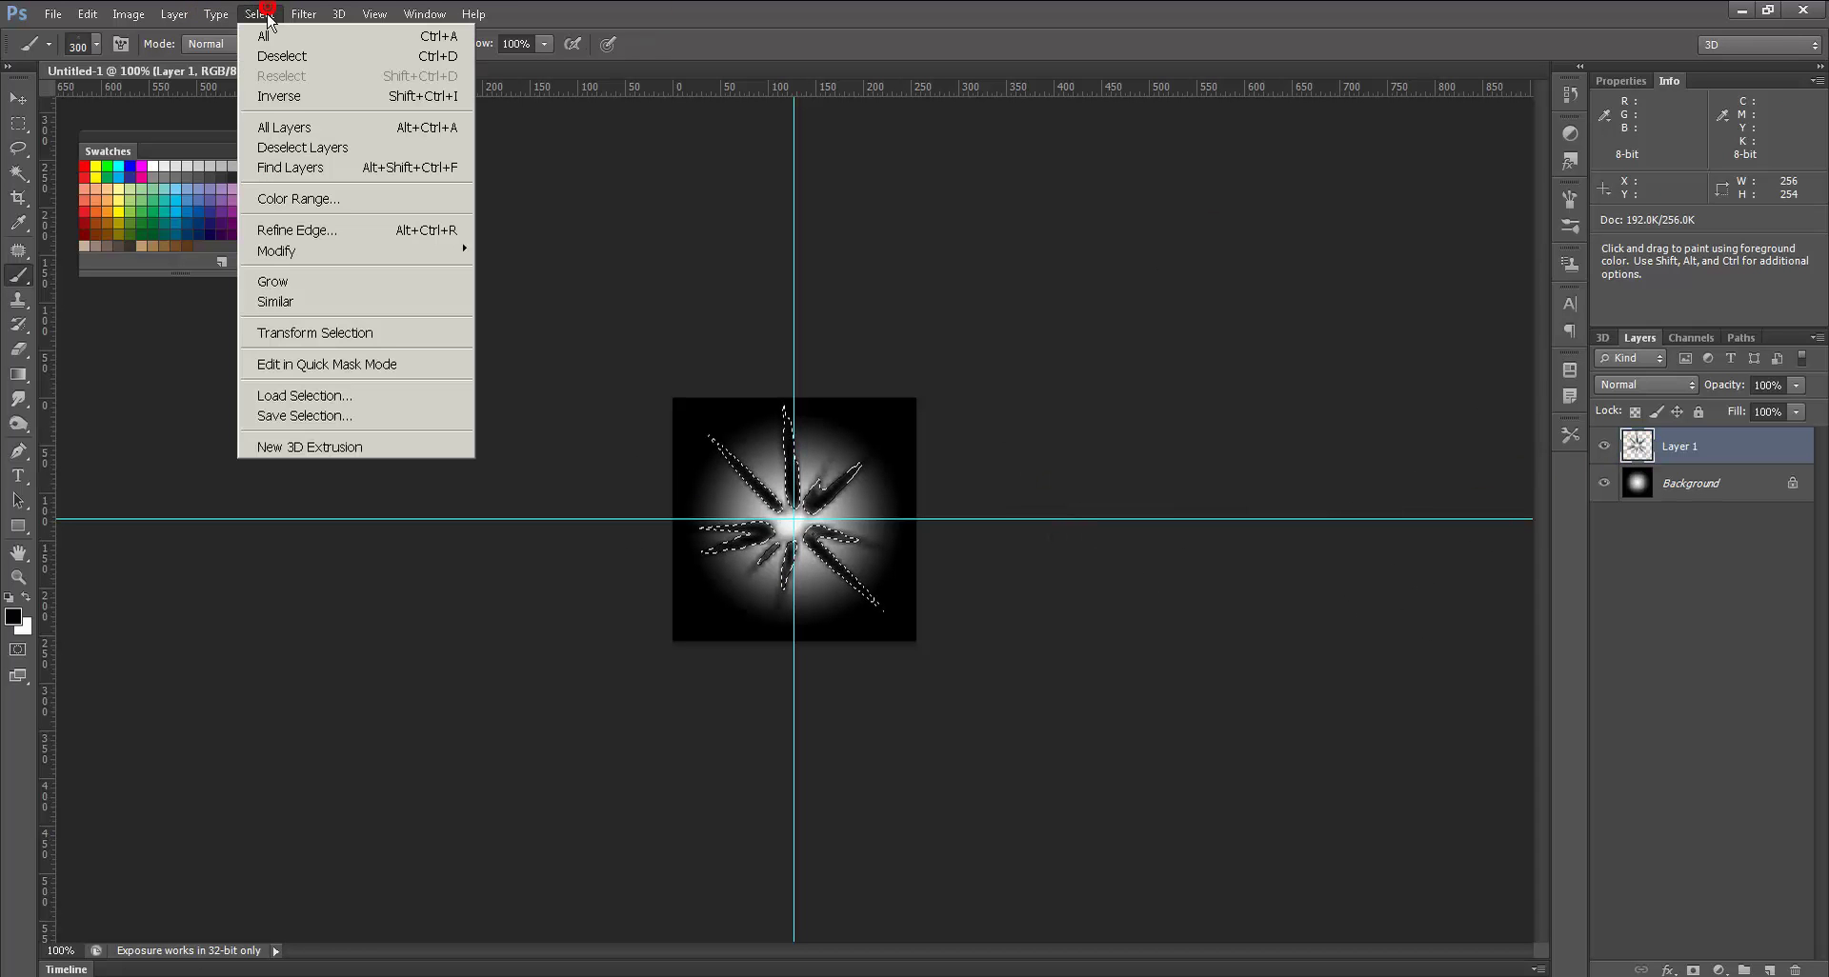
{"action": "left_click", "coordinate": [378, 406]}
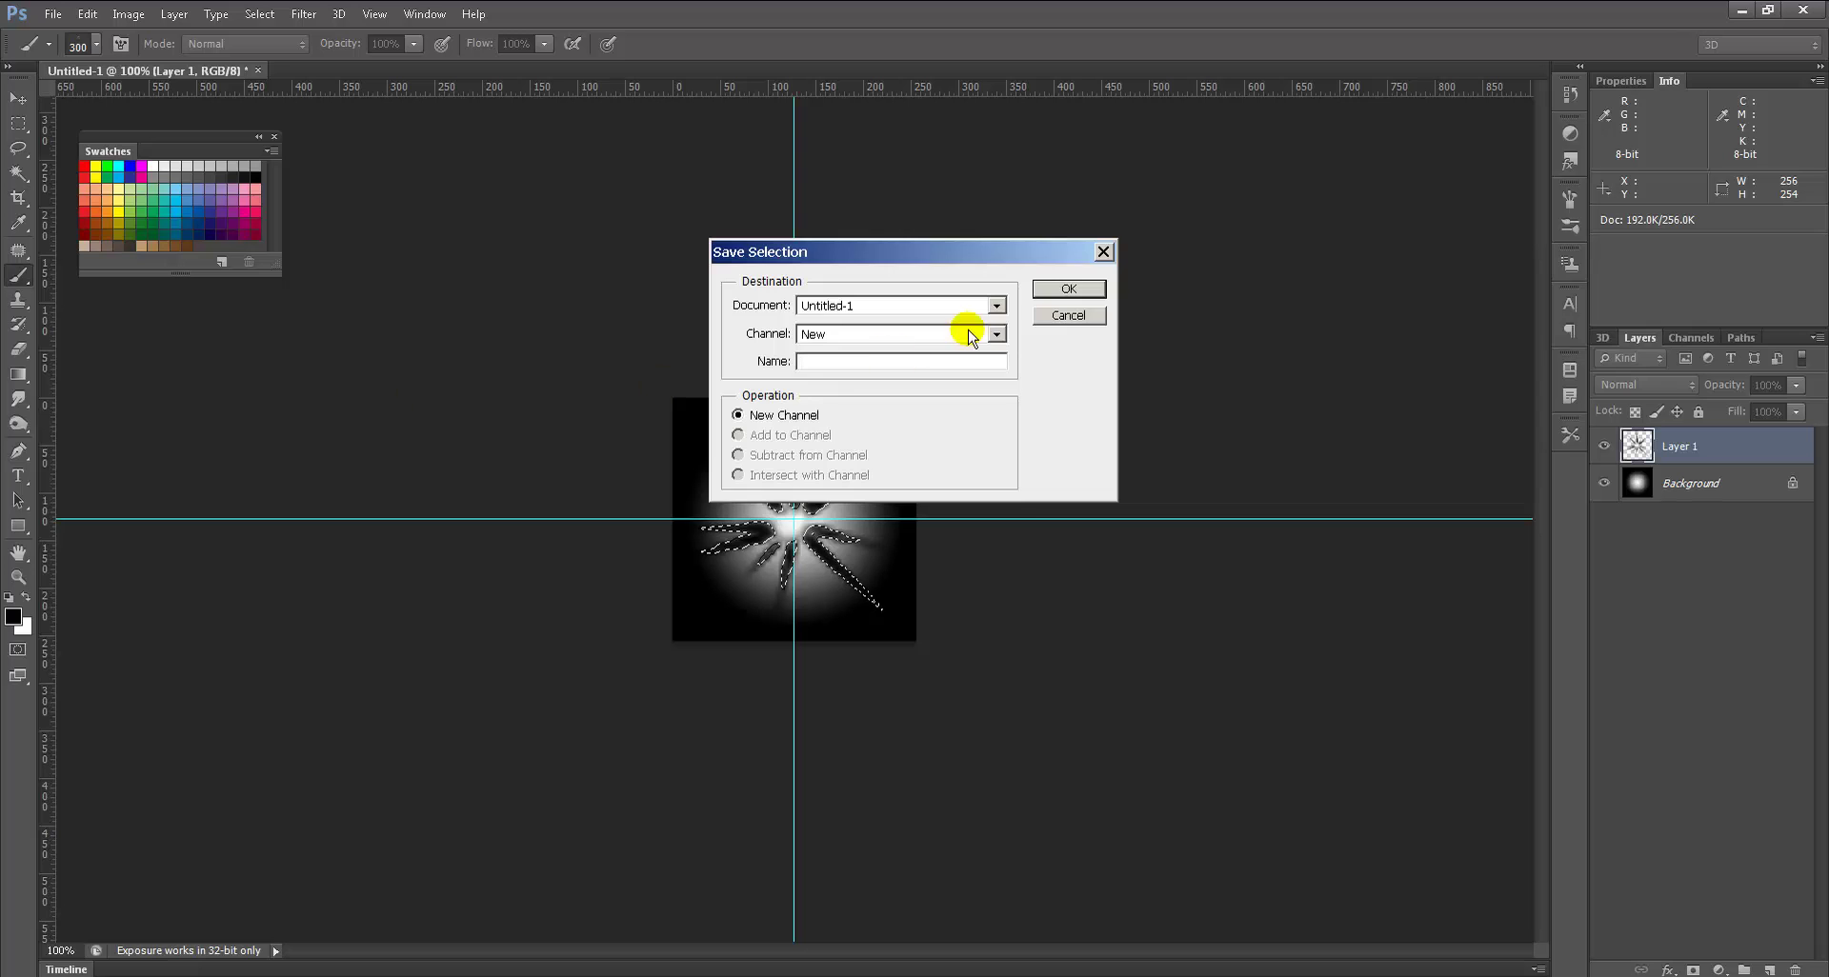
{"action": "left_click", "coordinate": [1076, 292]}
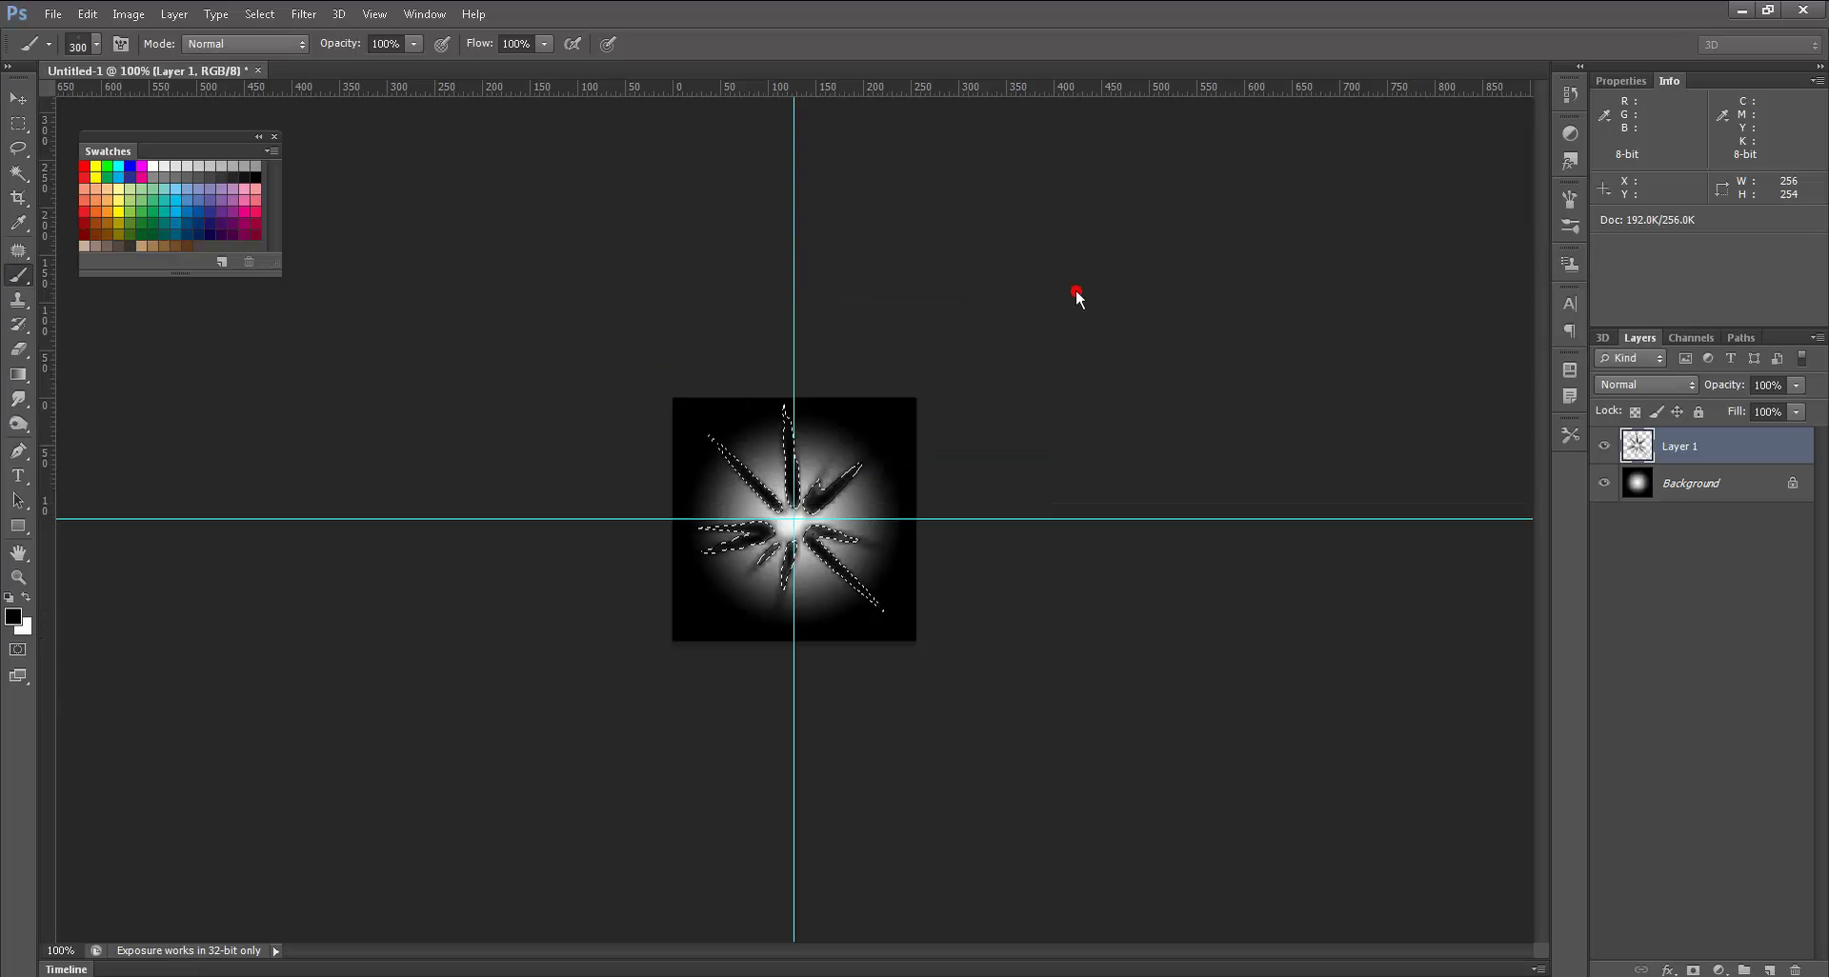
{"action": "left_click", "coordinate": [1604, 446]}
{"action": "key", "text": "ctrl+d"}
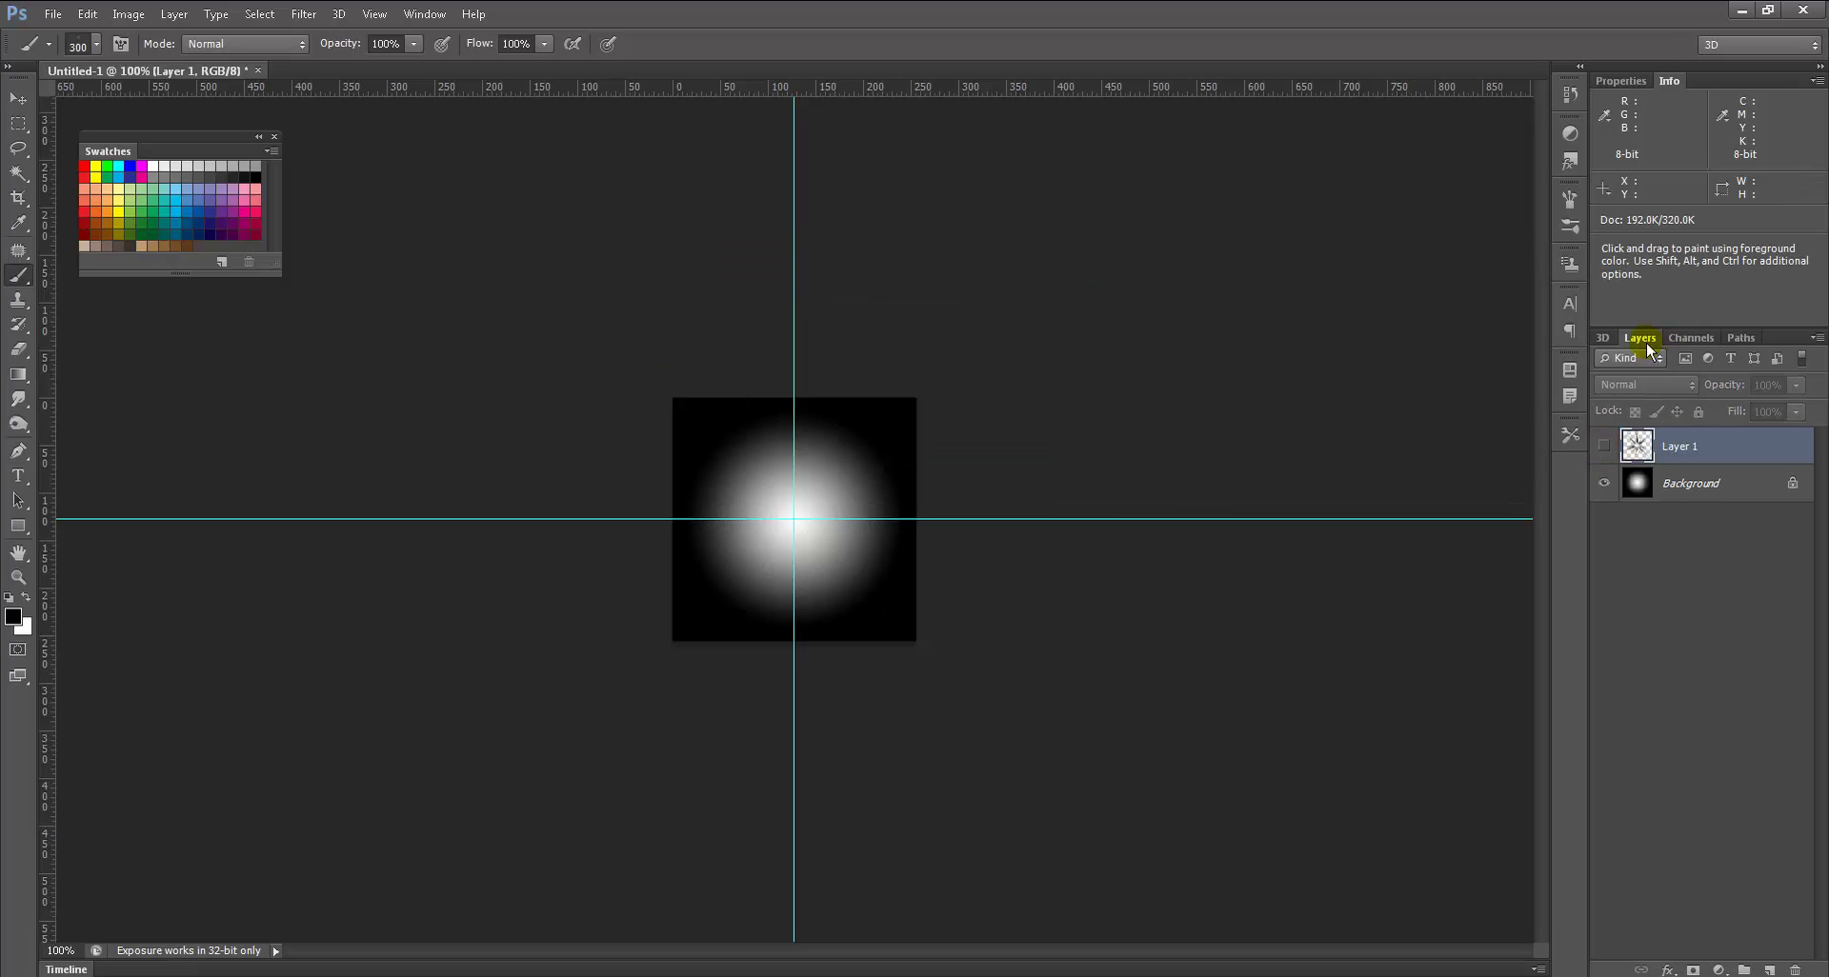
Step: Compare the starburst in the Alpha 1 channel with the glow on the Background layer
{"action": "left_click", "coordinate": [1678, 338]}
{"action": "left_click", "coordinate": [1630, 508]}
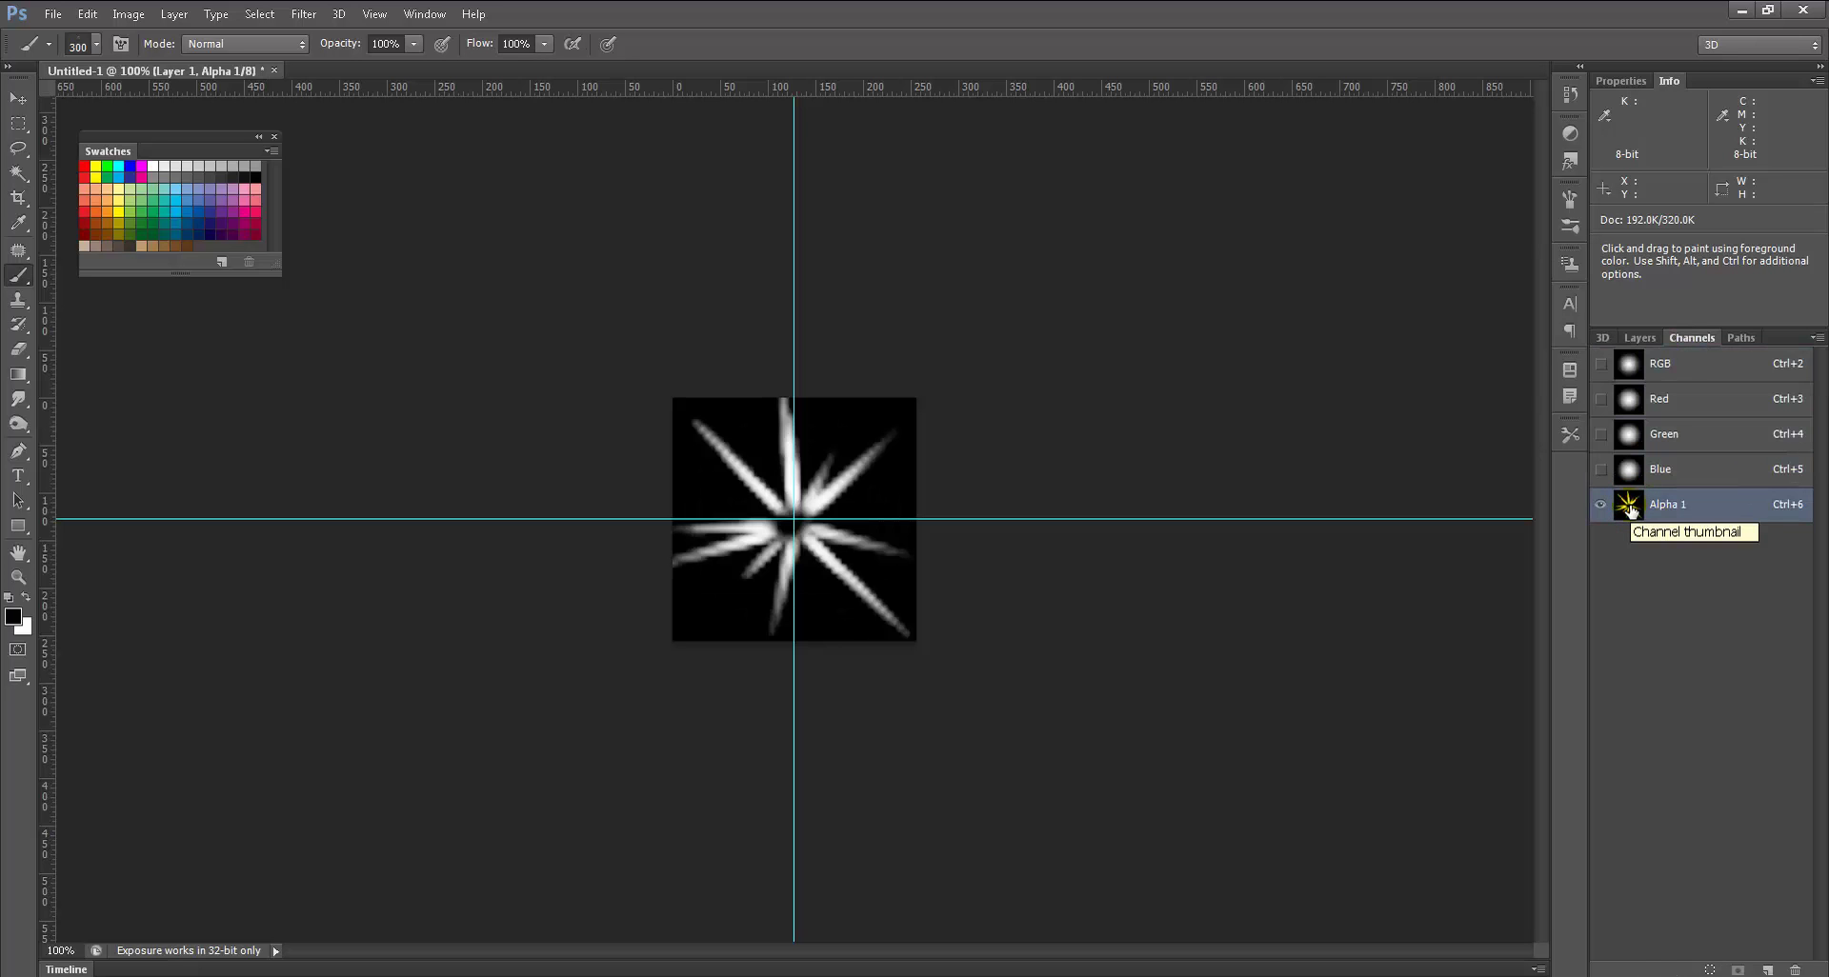
{"action": "left_click", "coordinate": [1649, 339]}
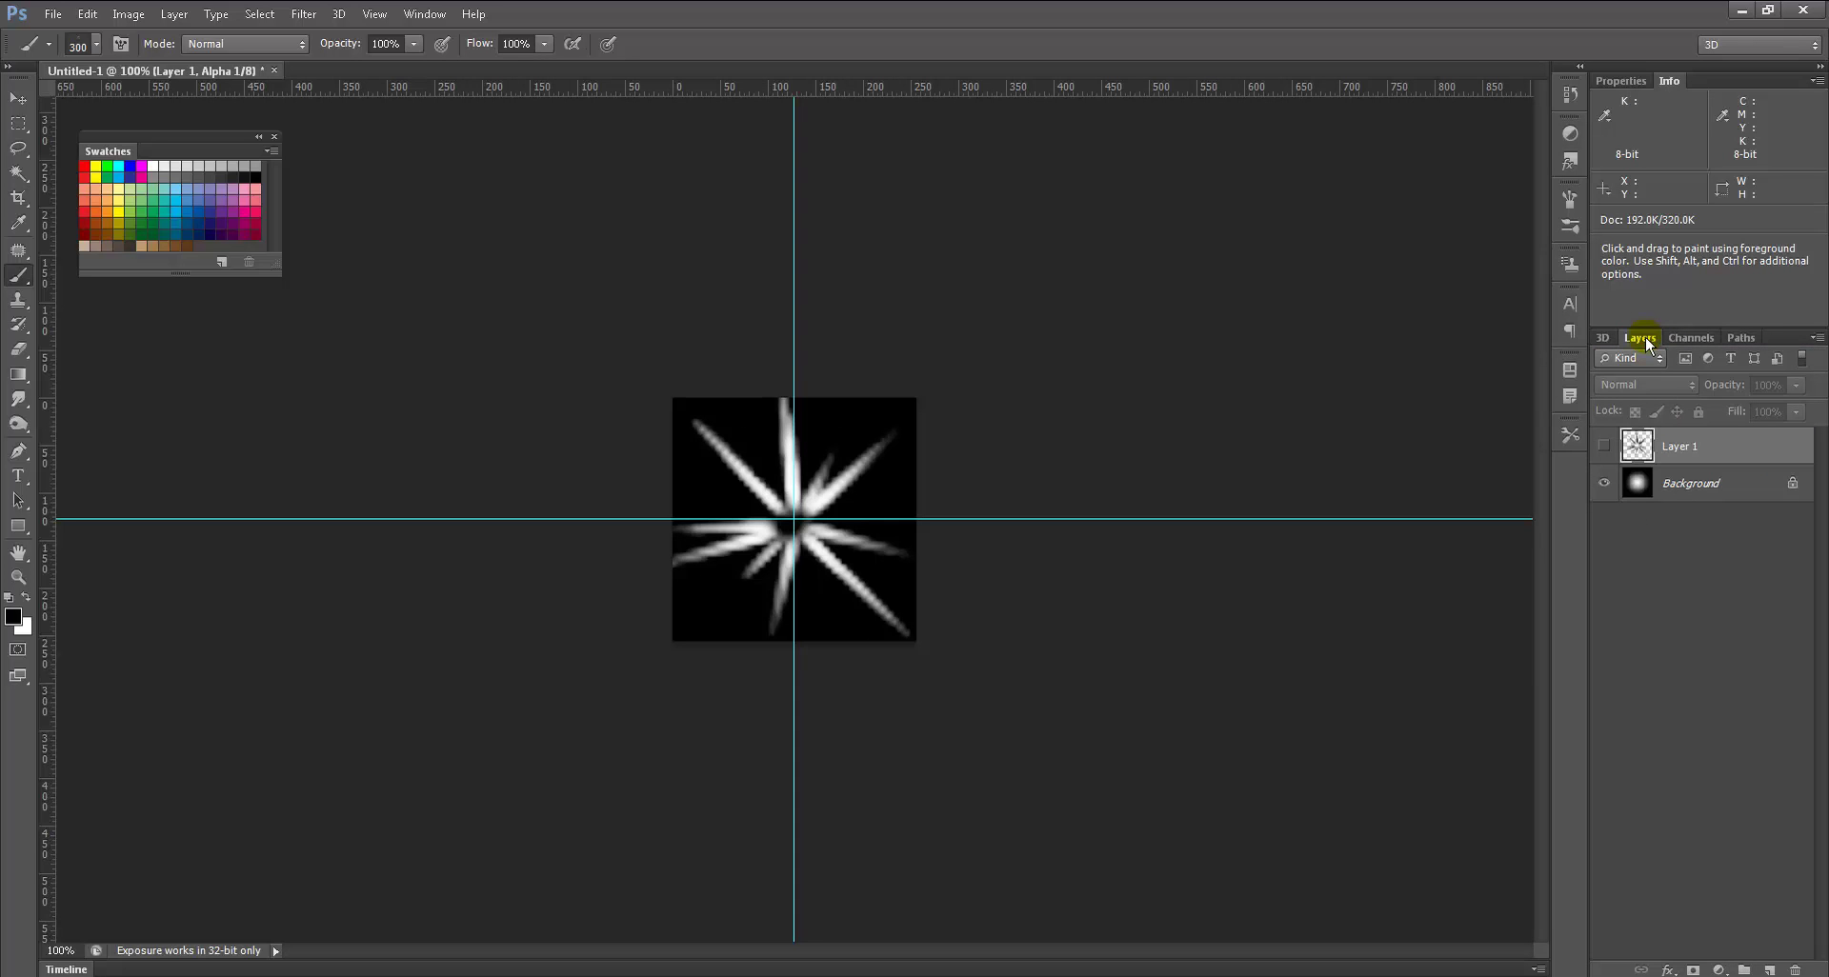
{"action": "left_click", "coordinate": [1665, 486]}
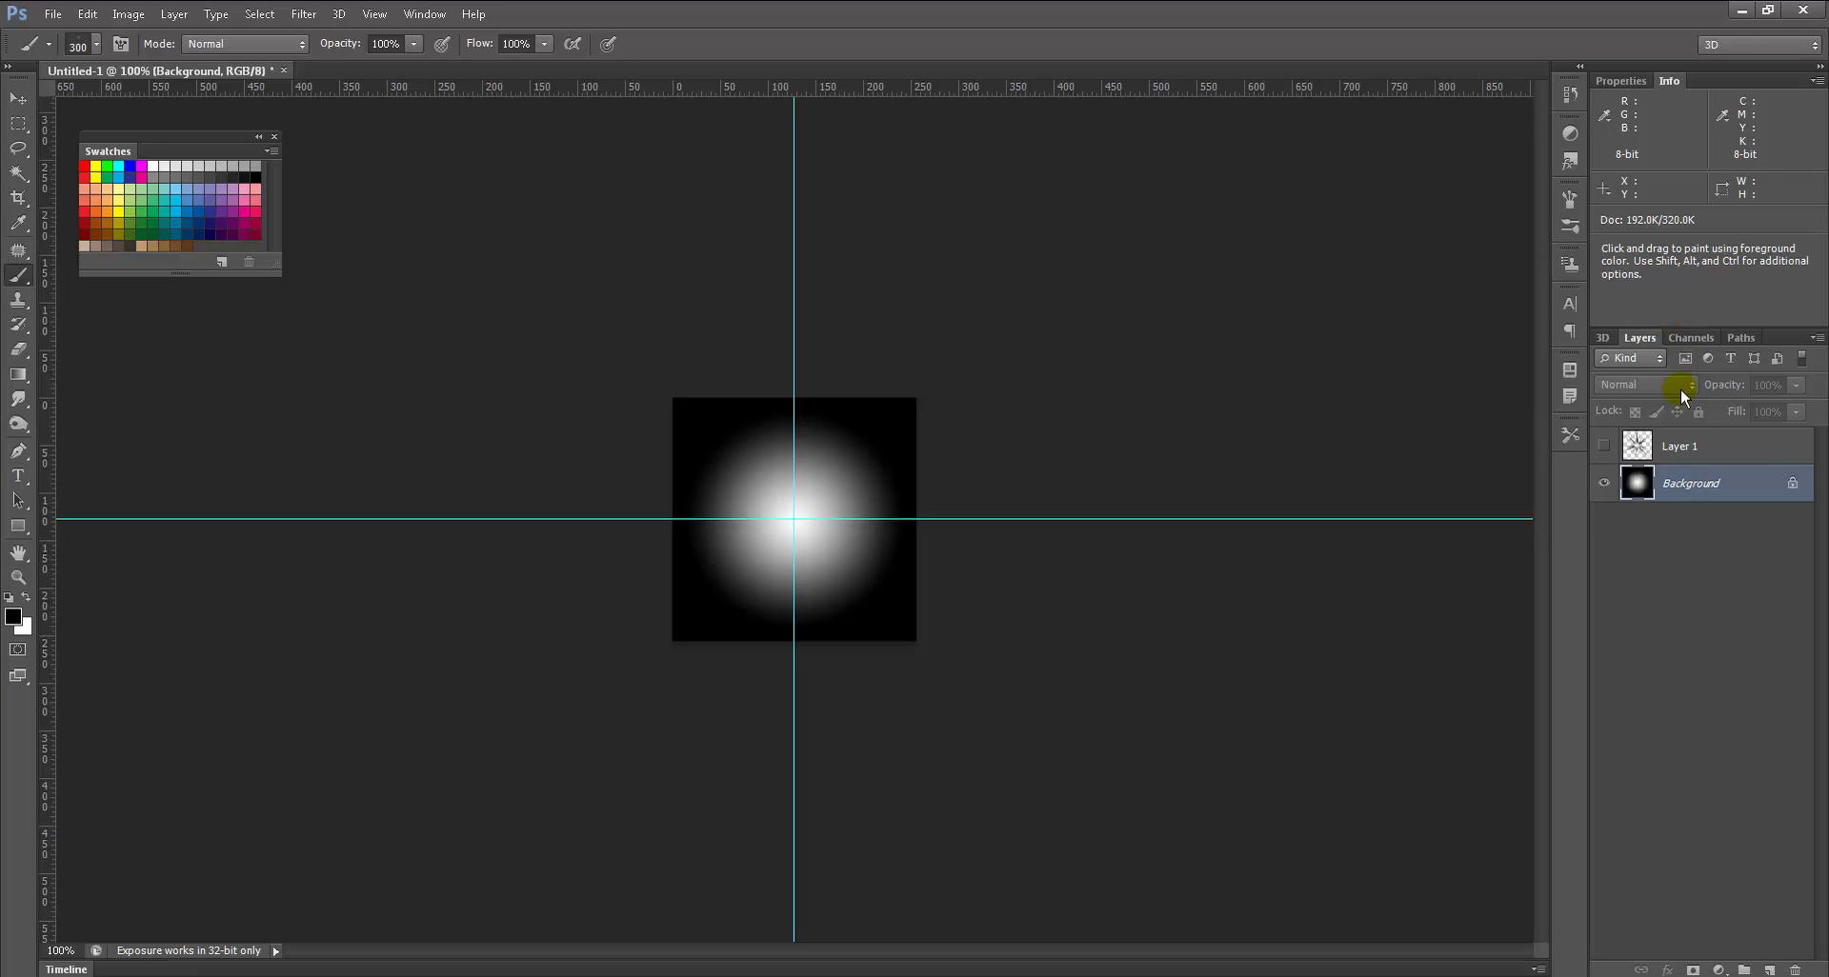
{"action": "left_click", "coordinate": [1678, 340]}
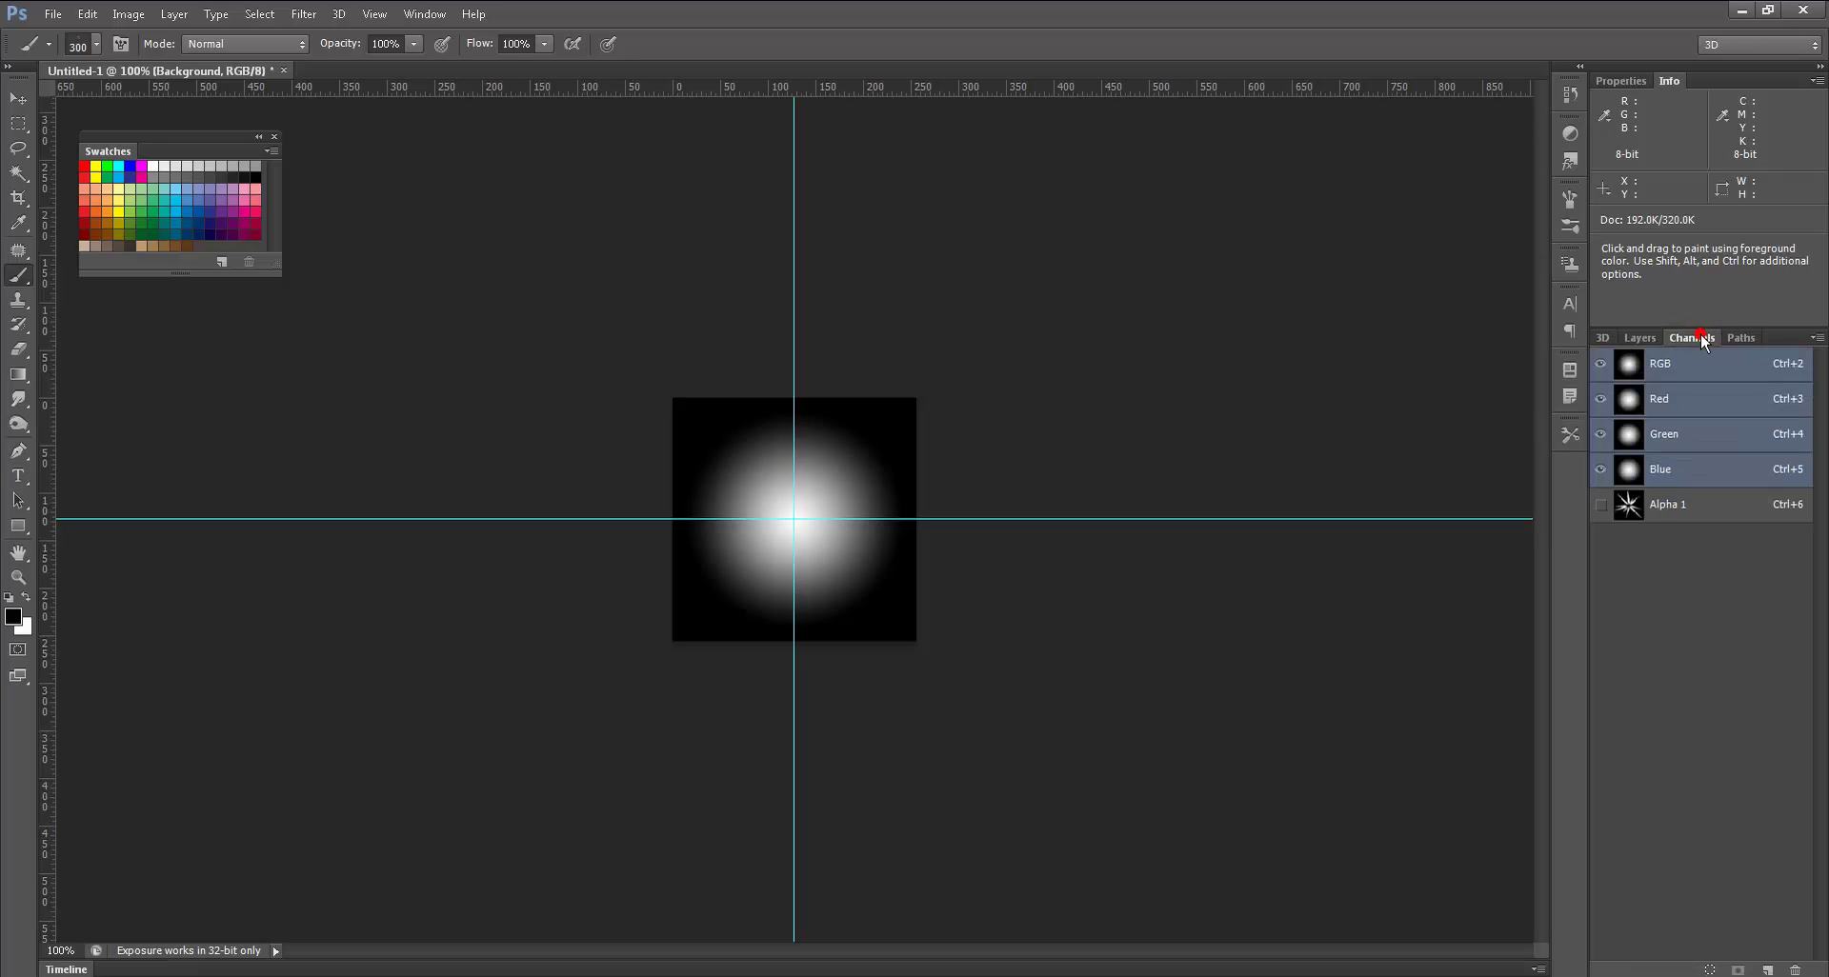
{"action": "left_click", "coordinate": [1629, 505]}
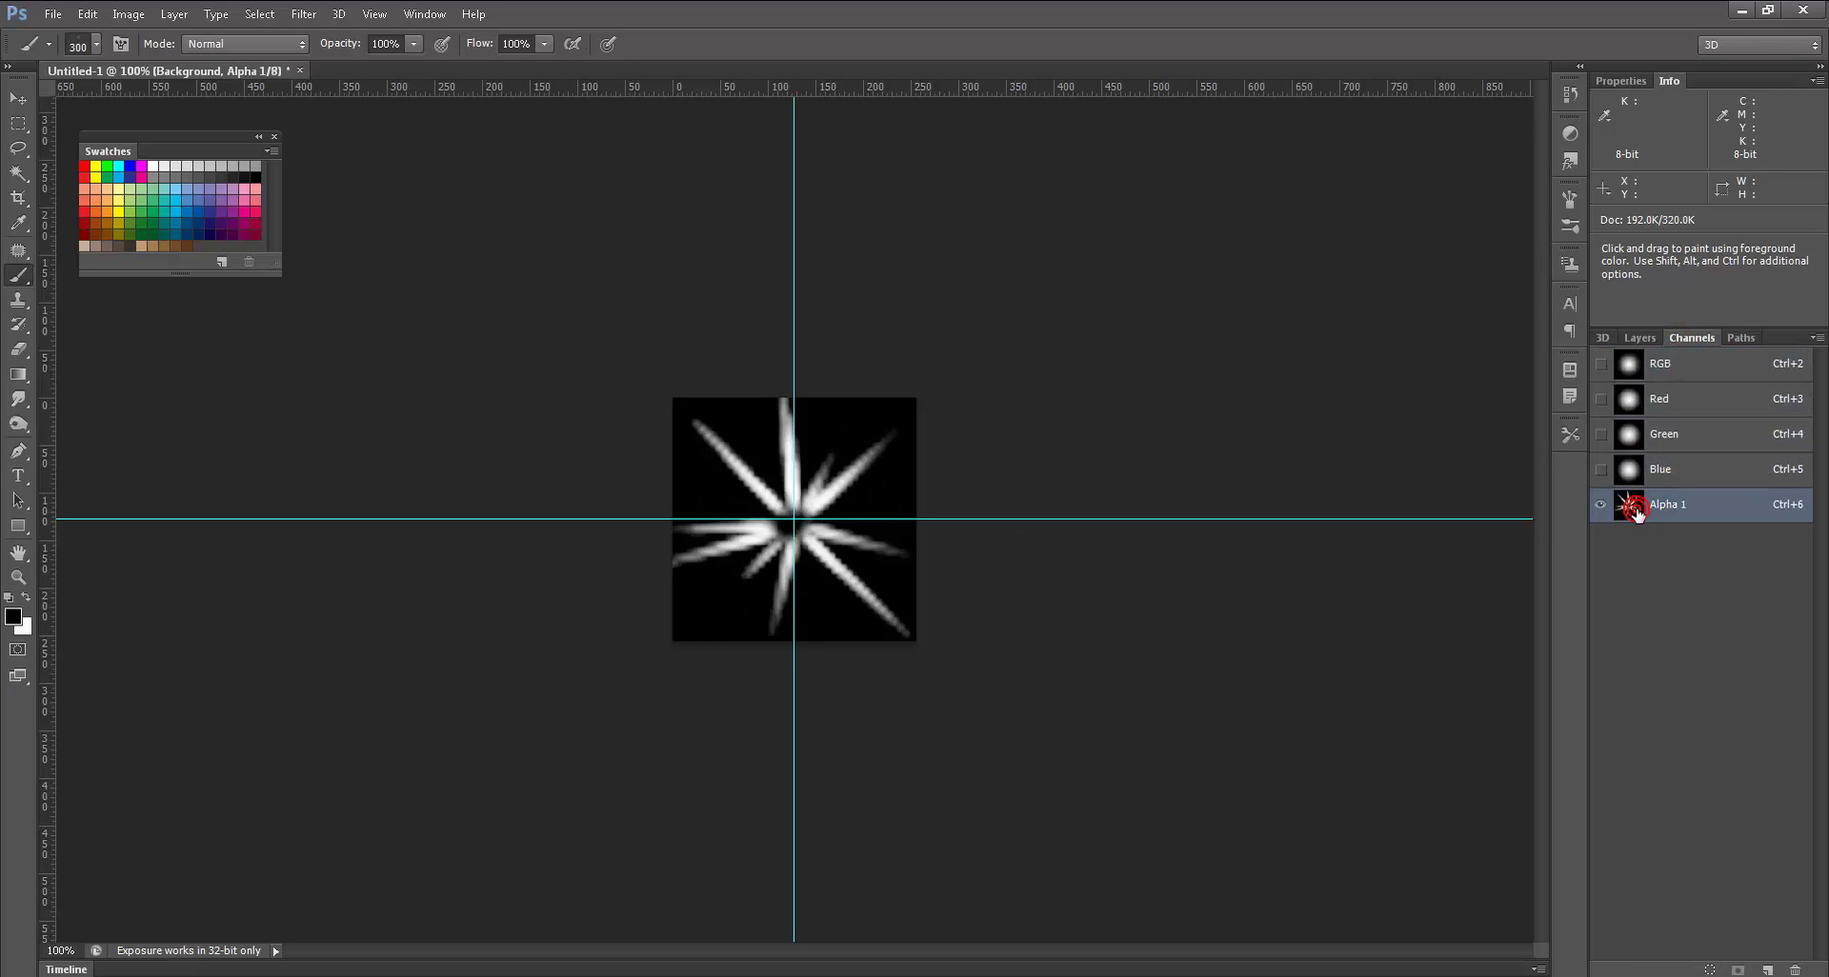
{"action": "left_click", "coordinate": [1653, 337]}
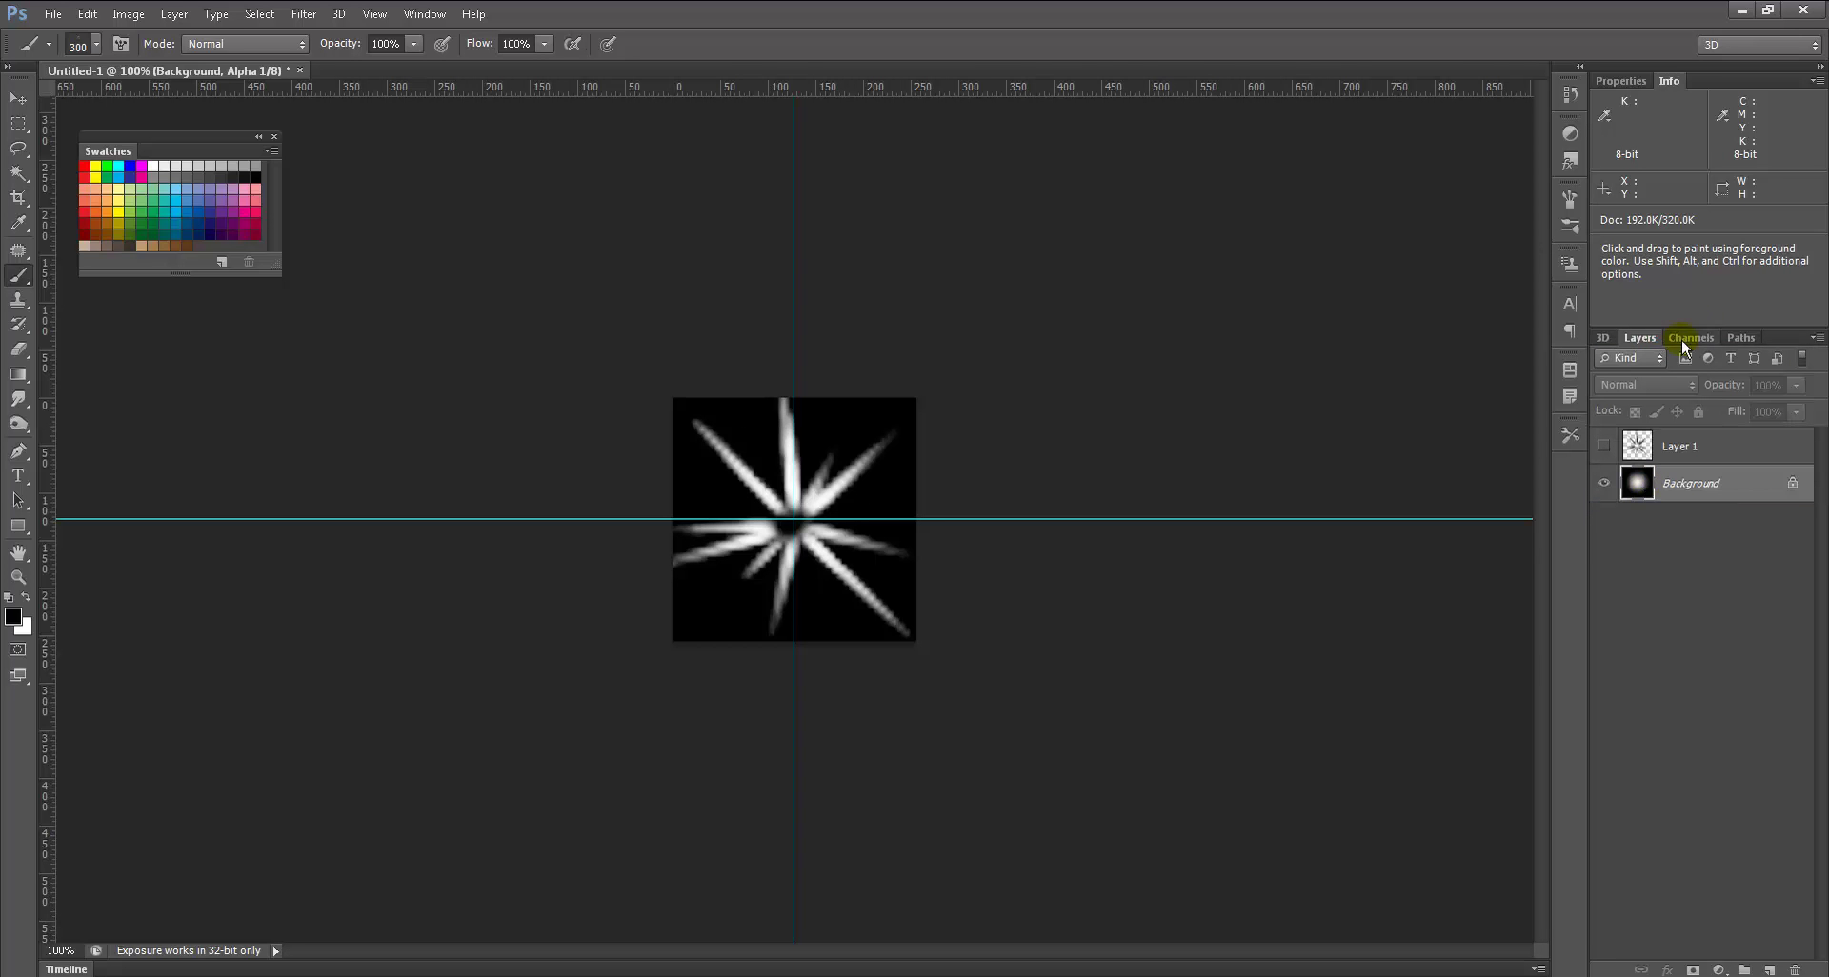
Step: Start saving a copy of the image and browse to the sourceimages folder of the 2550 work folder's Sprites project
{"action": "key", "text": "ctrl+shift+s"}
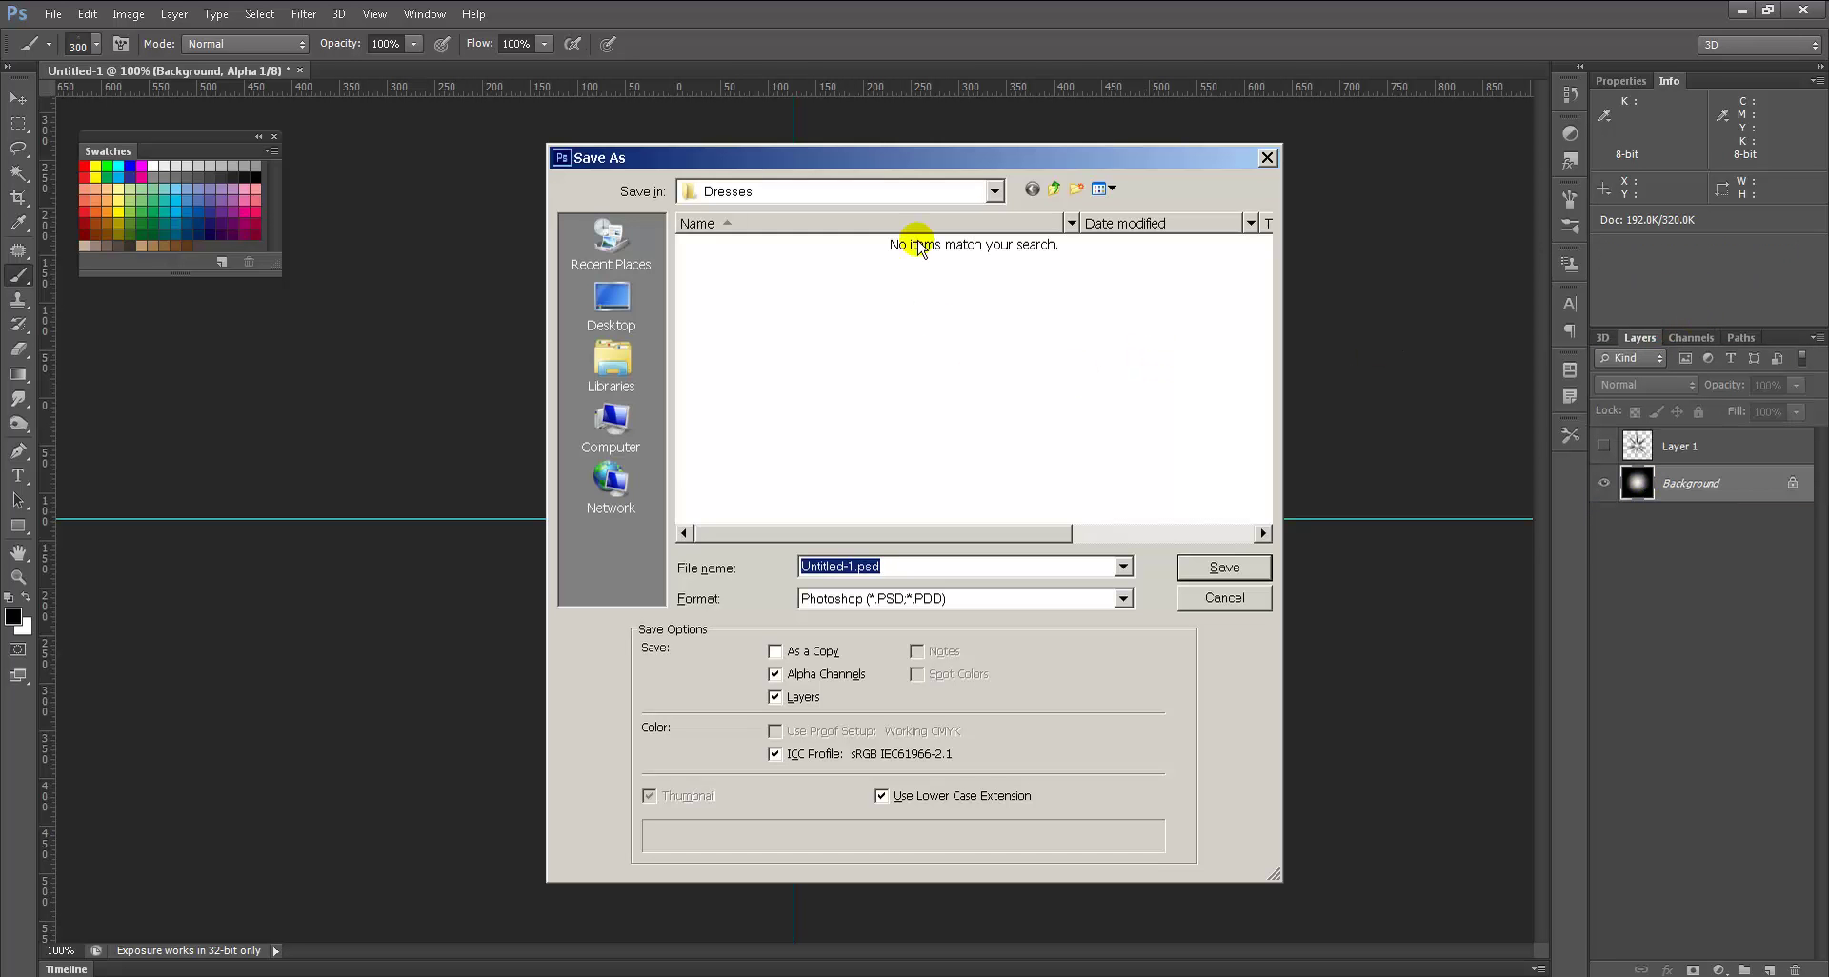
{"action": "left_click", "coordinate": [890, 193]}
{"action": "left_click", "coordinate": [722, 233]}
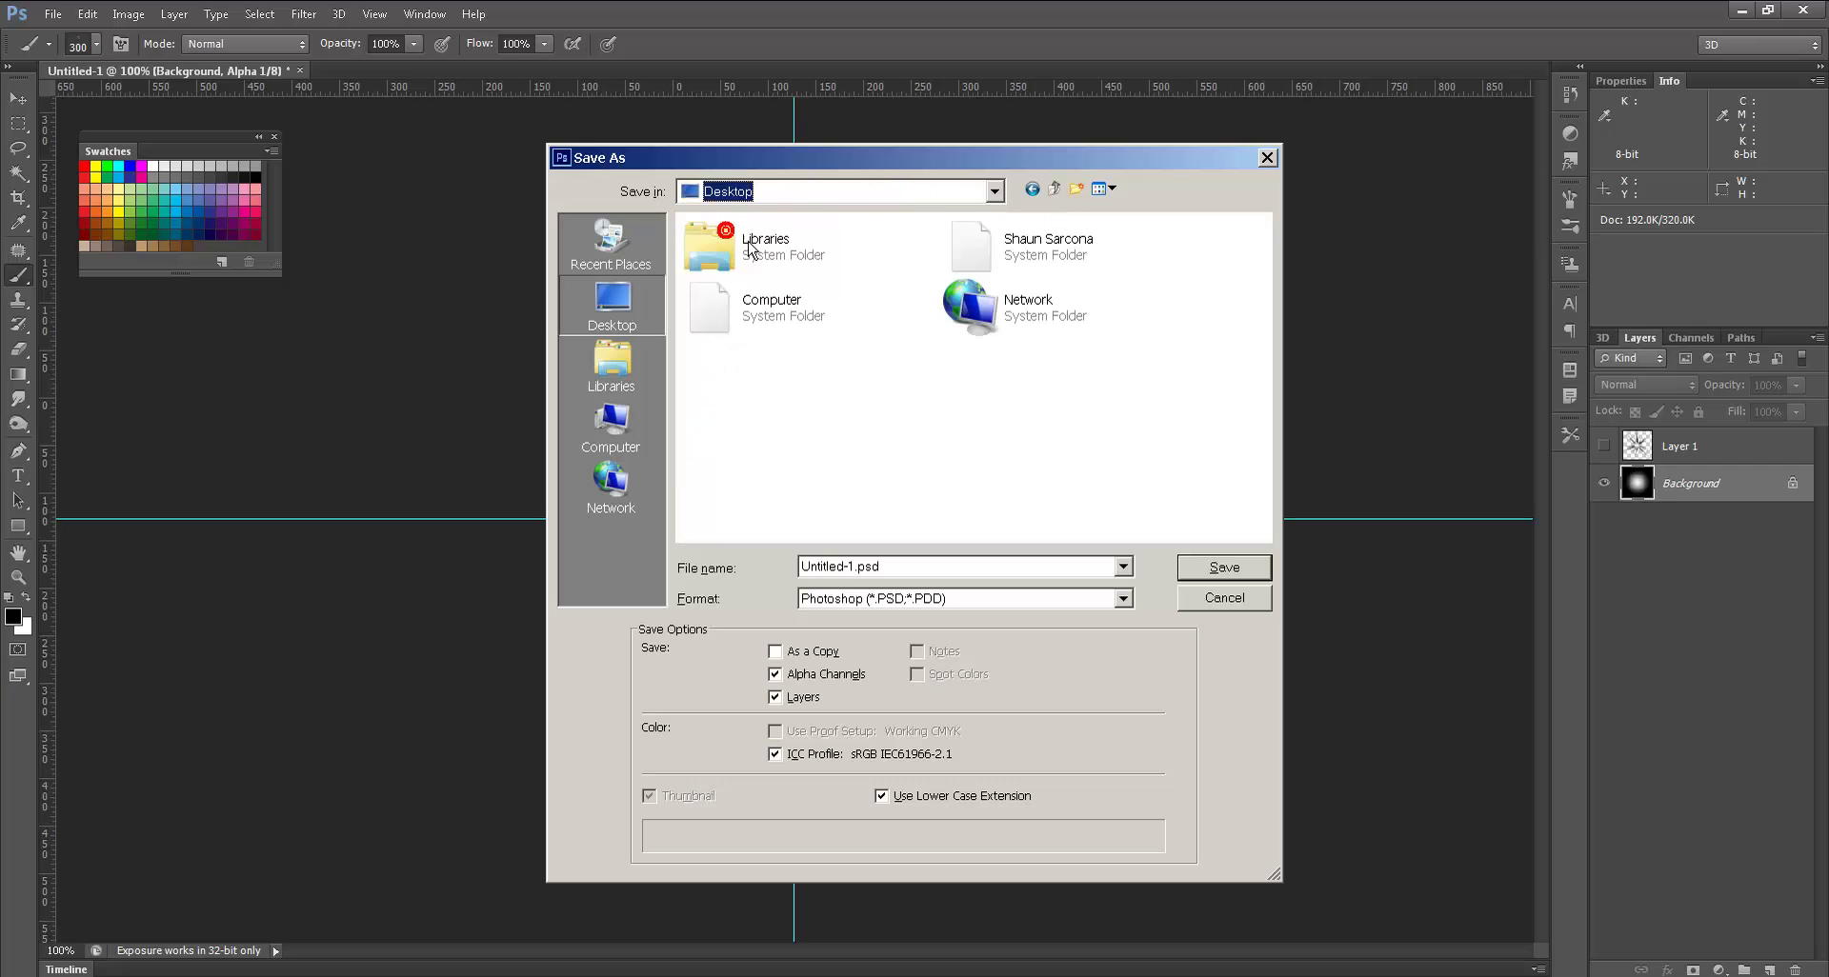
{"action": "double_click", "coordinate": [762, 362]}
{"action": "double_click", "coordinate": [768, 249]}
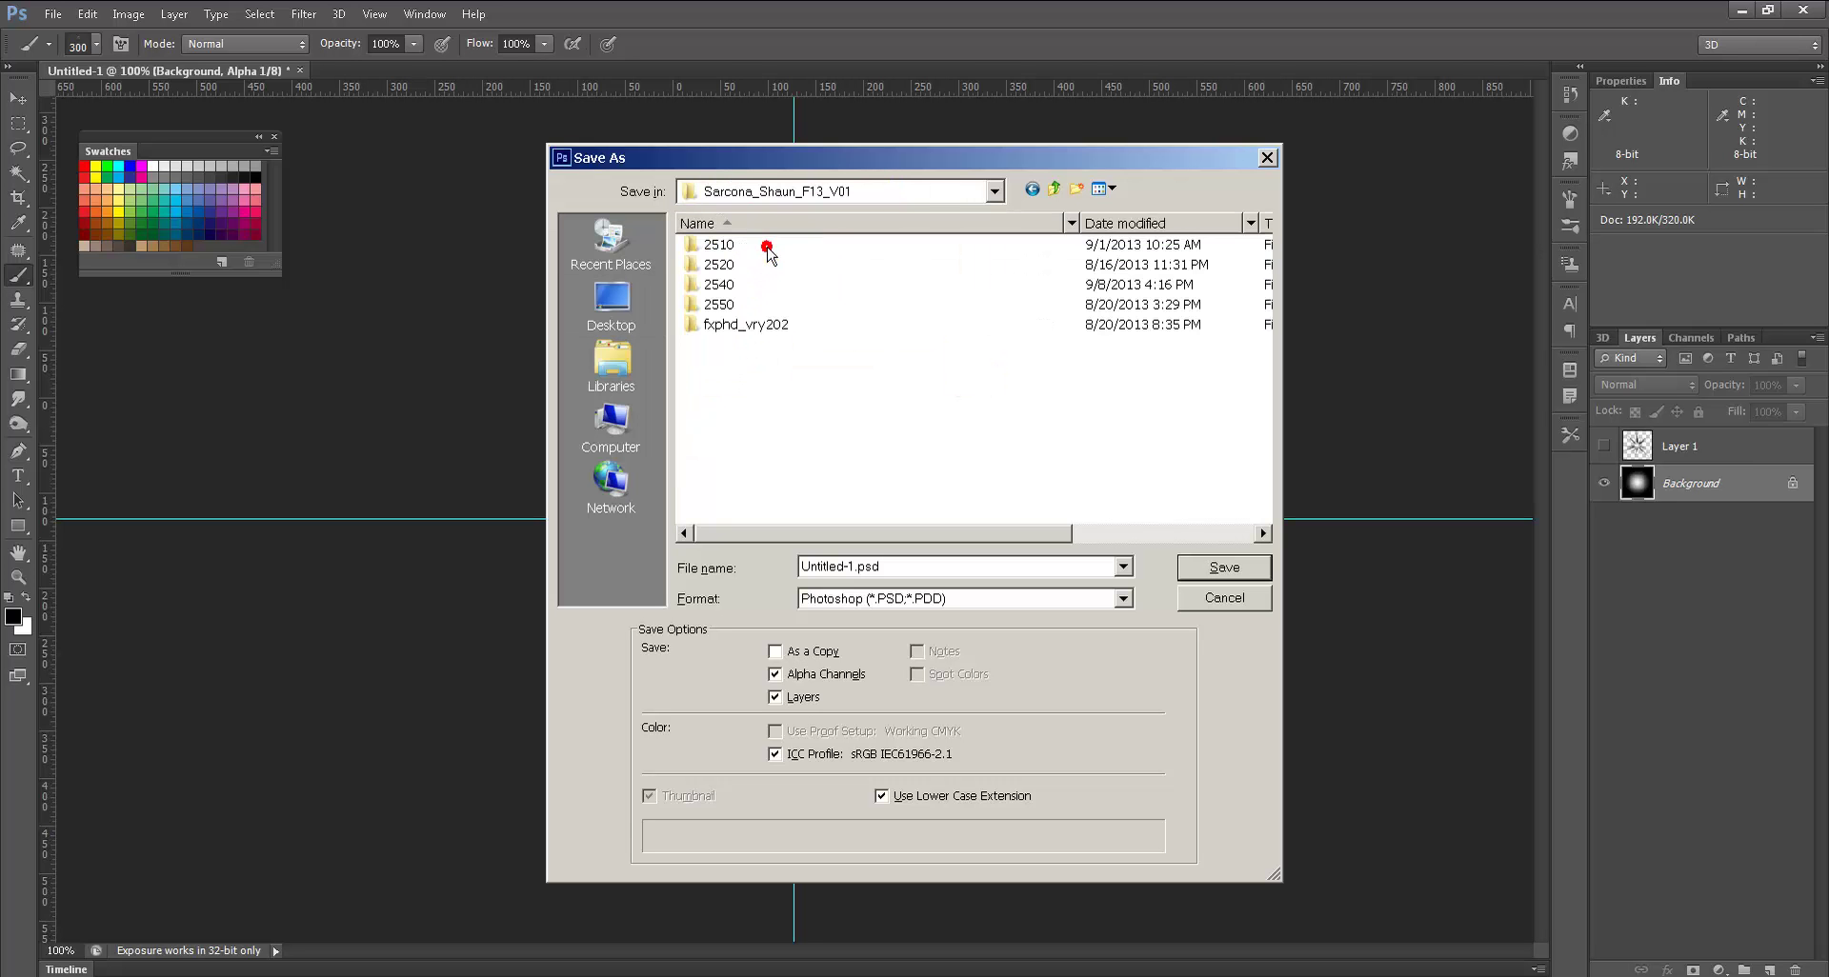
{"action": "double_click", "coordinate": [738, 305]}
{"action": "double_click", "coordinate": [726, 284]}
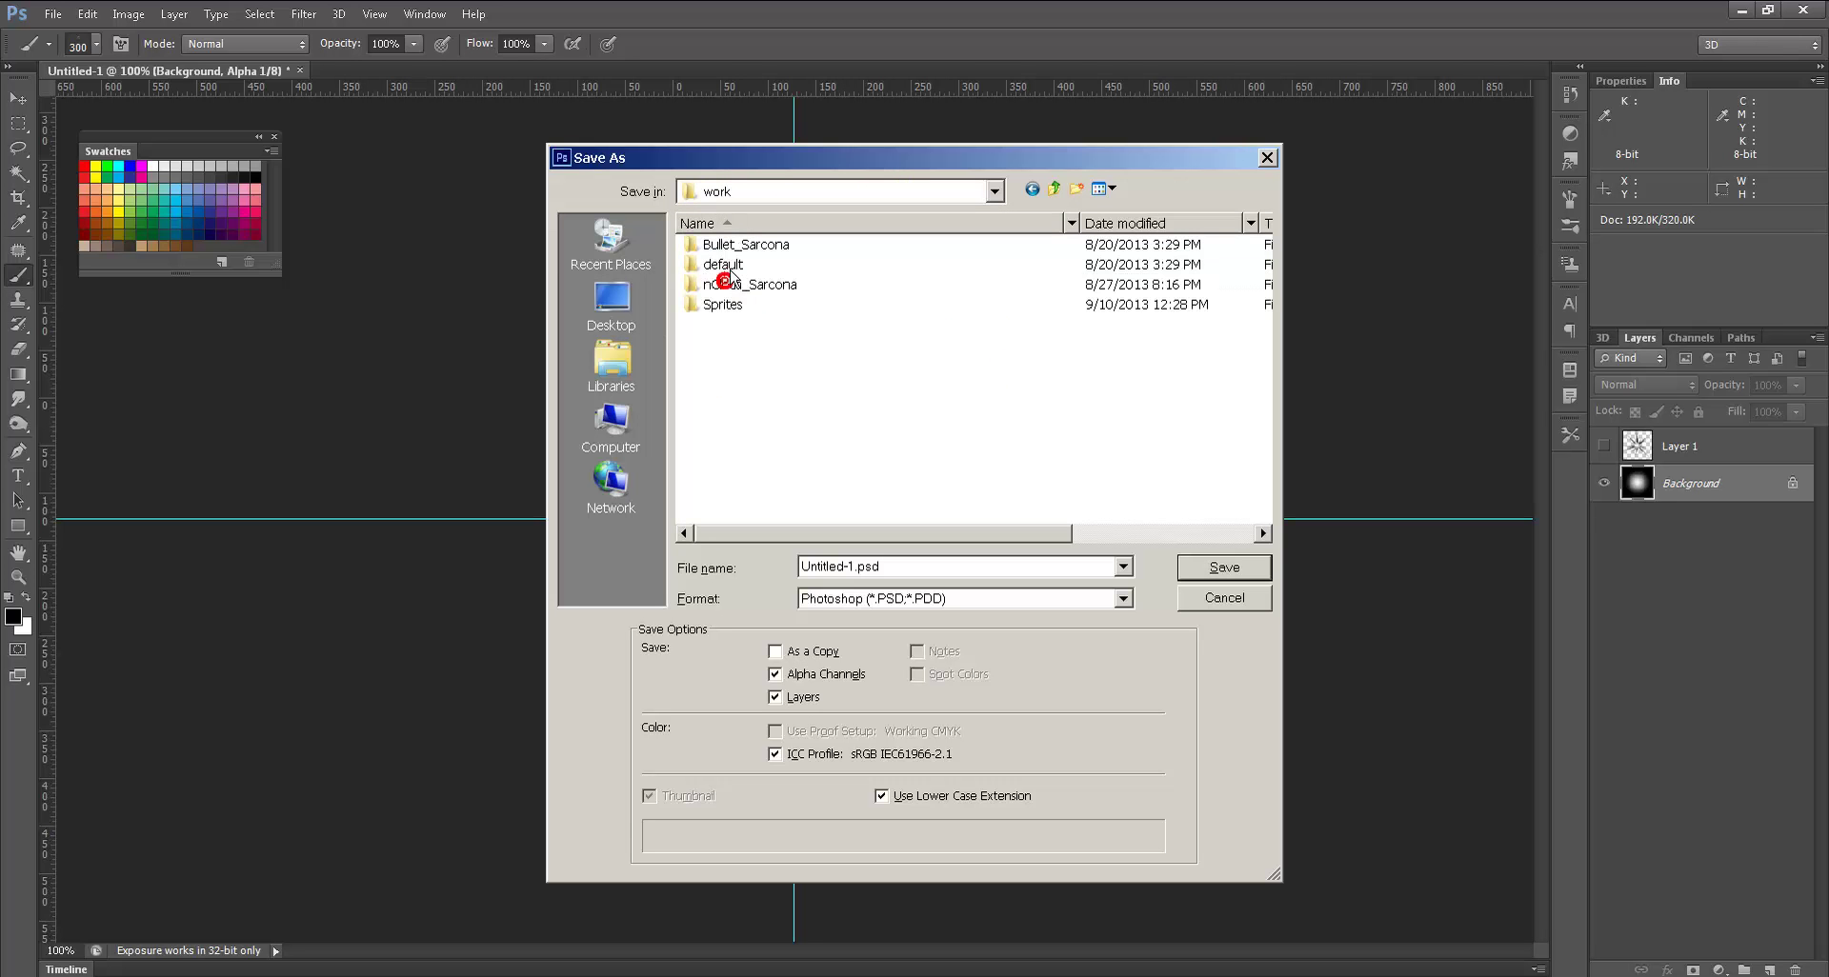
{"action": "double_click", "coordinate": [724, 304]}
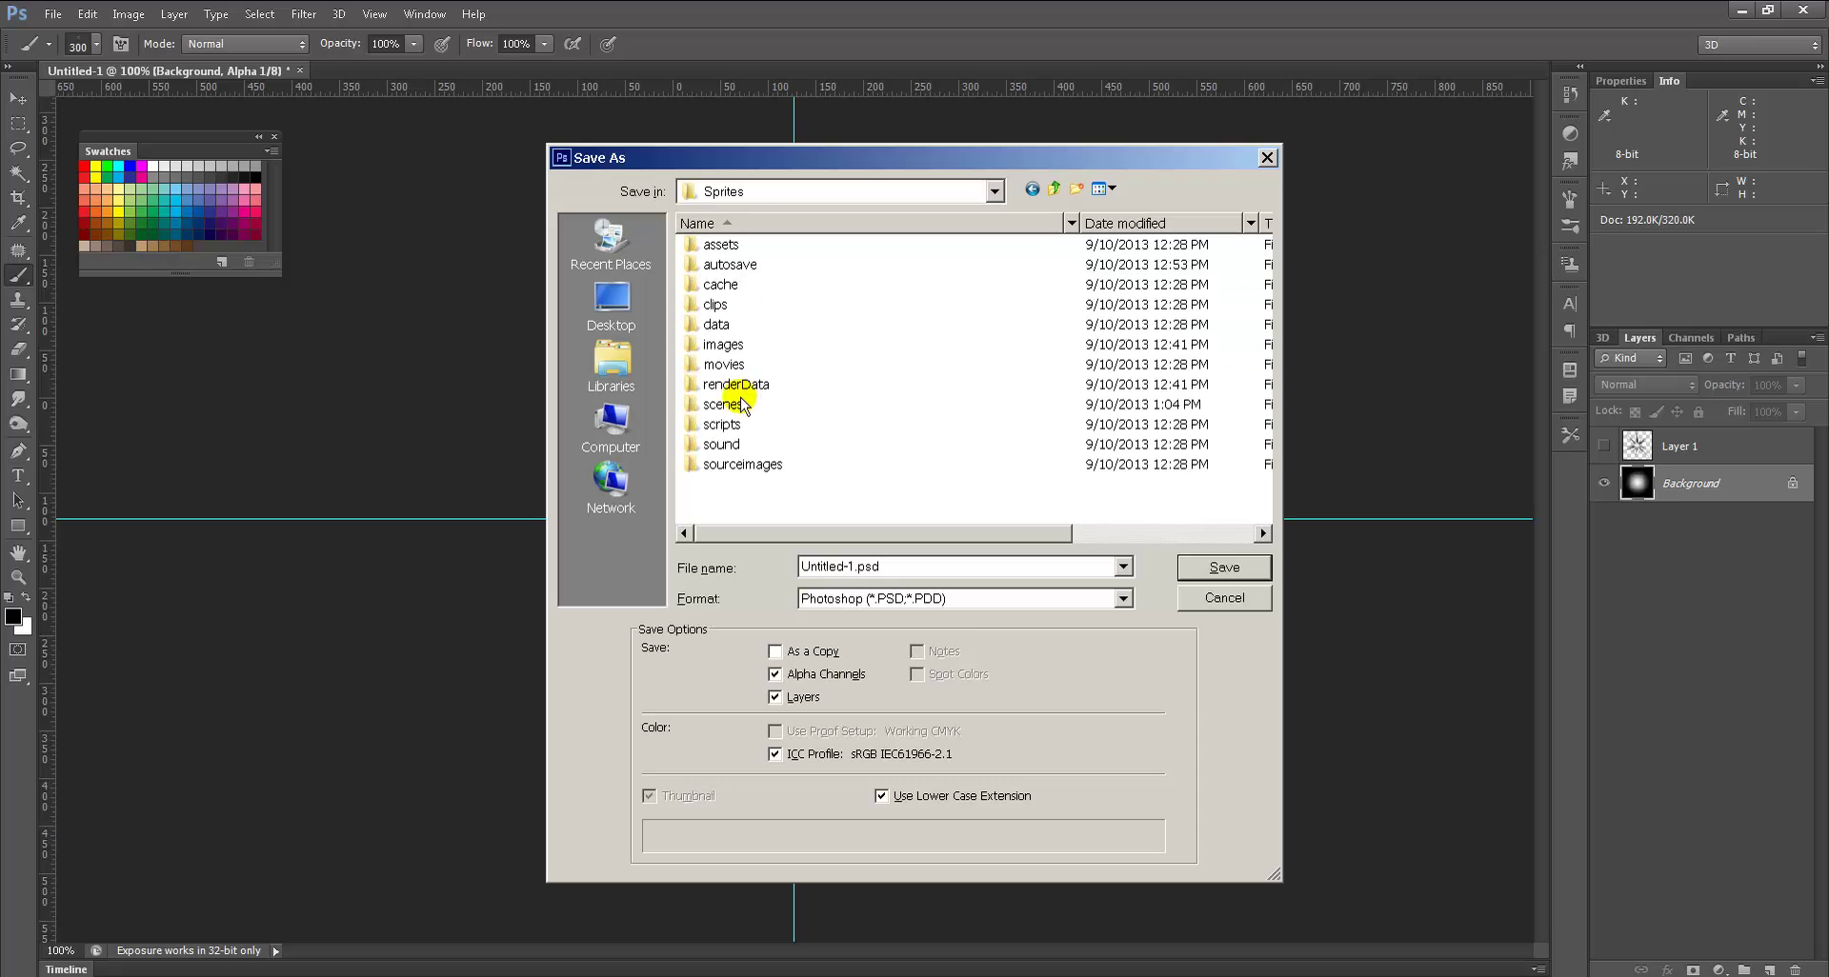
{"action": "double_click", "coordinate": [732, 462]}
Step: Save the image as SpriteImage in uncompressed TIFF format, keeping alpha channels and leaving layers out
{"action": "left_click", "coordinate": [910, 600]}
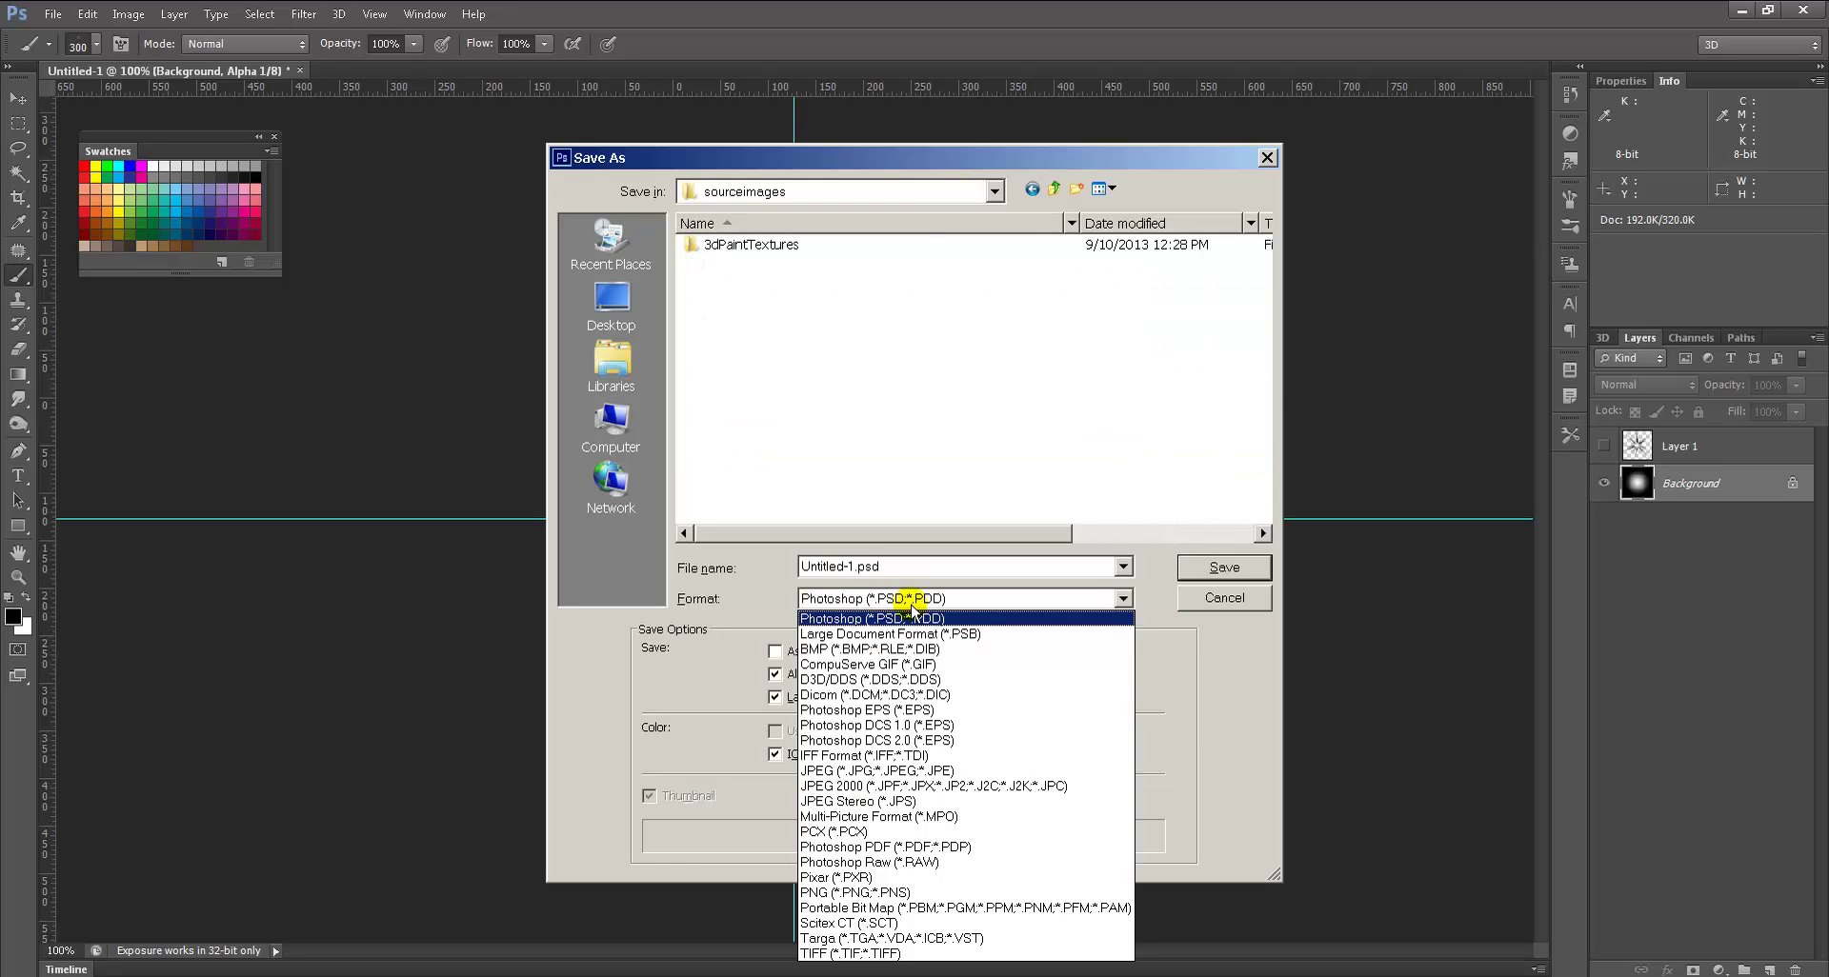
{"action": "key", "text": "i"}
{"action": "key", "text": "Return"}
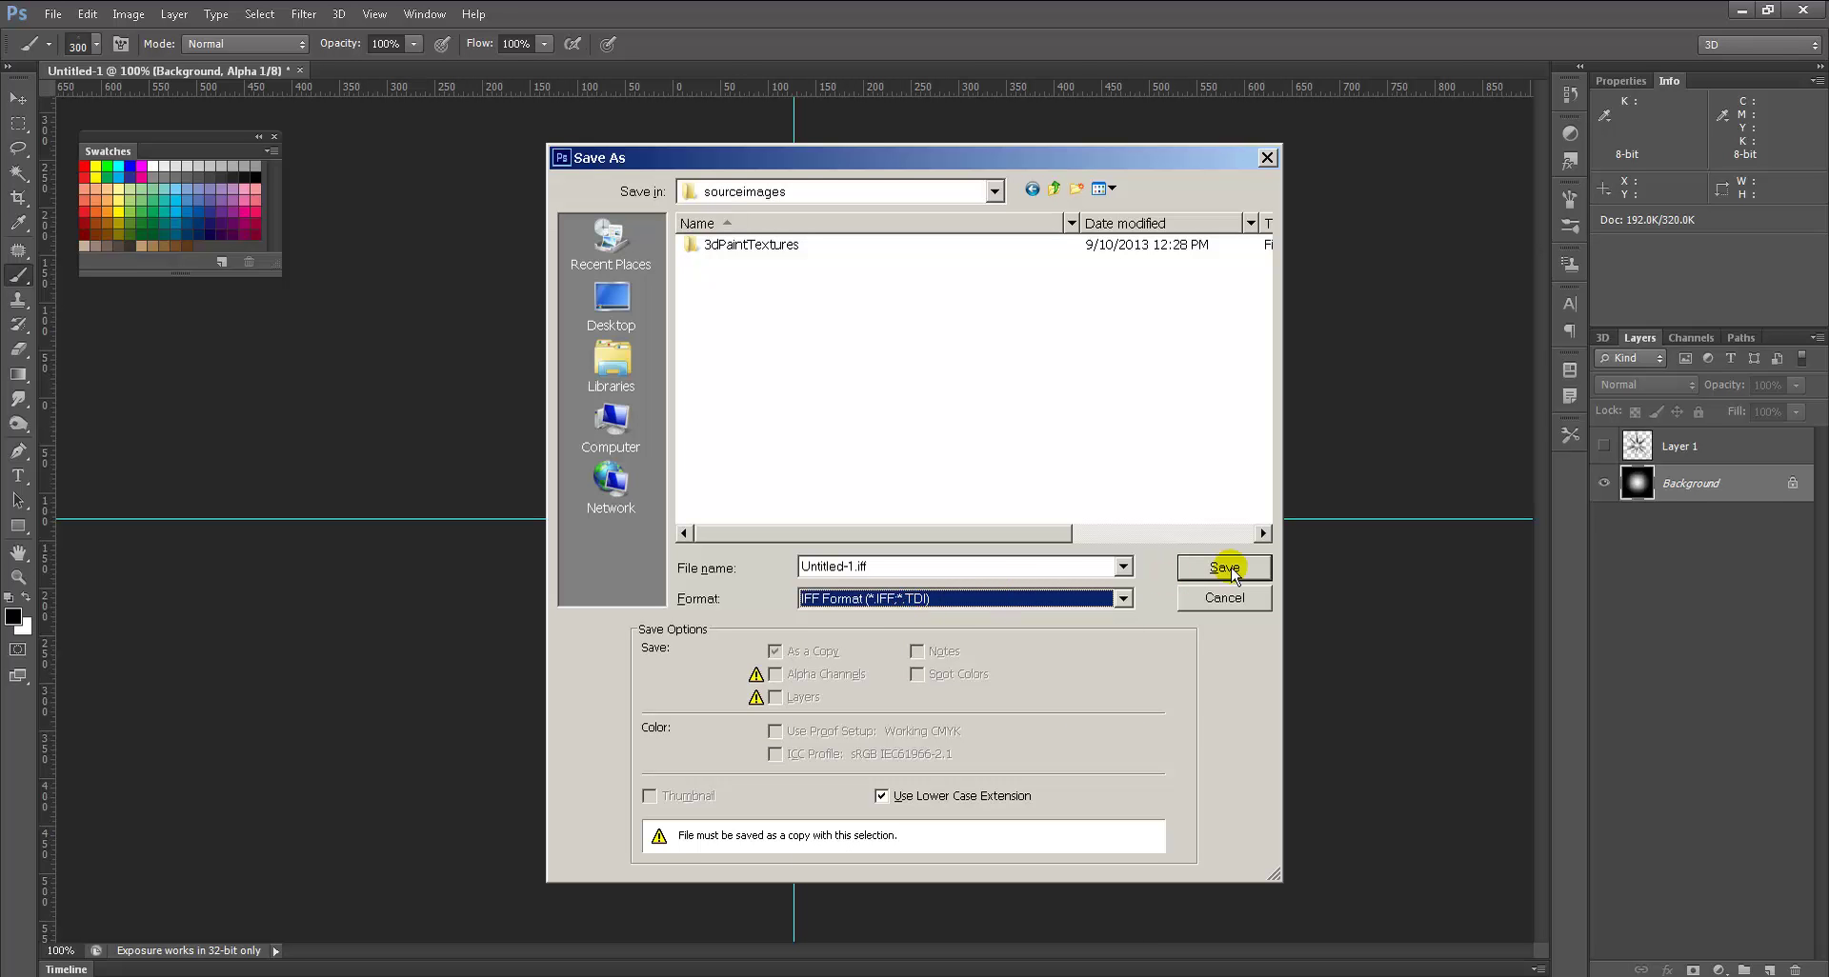
{"action": "key", "text": "t"}
{"action": "key", "text": "t"}
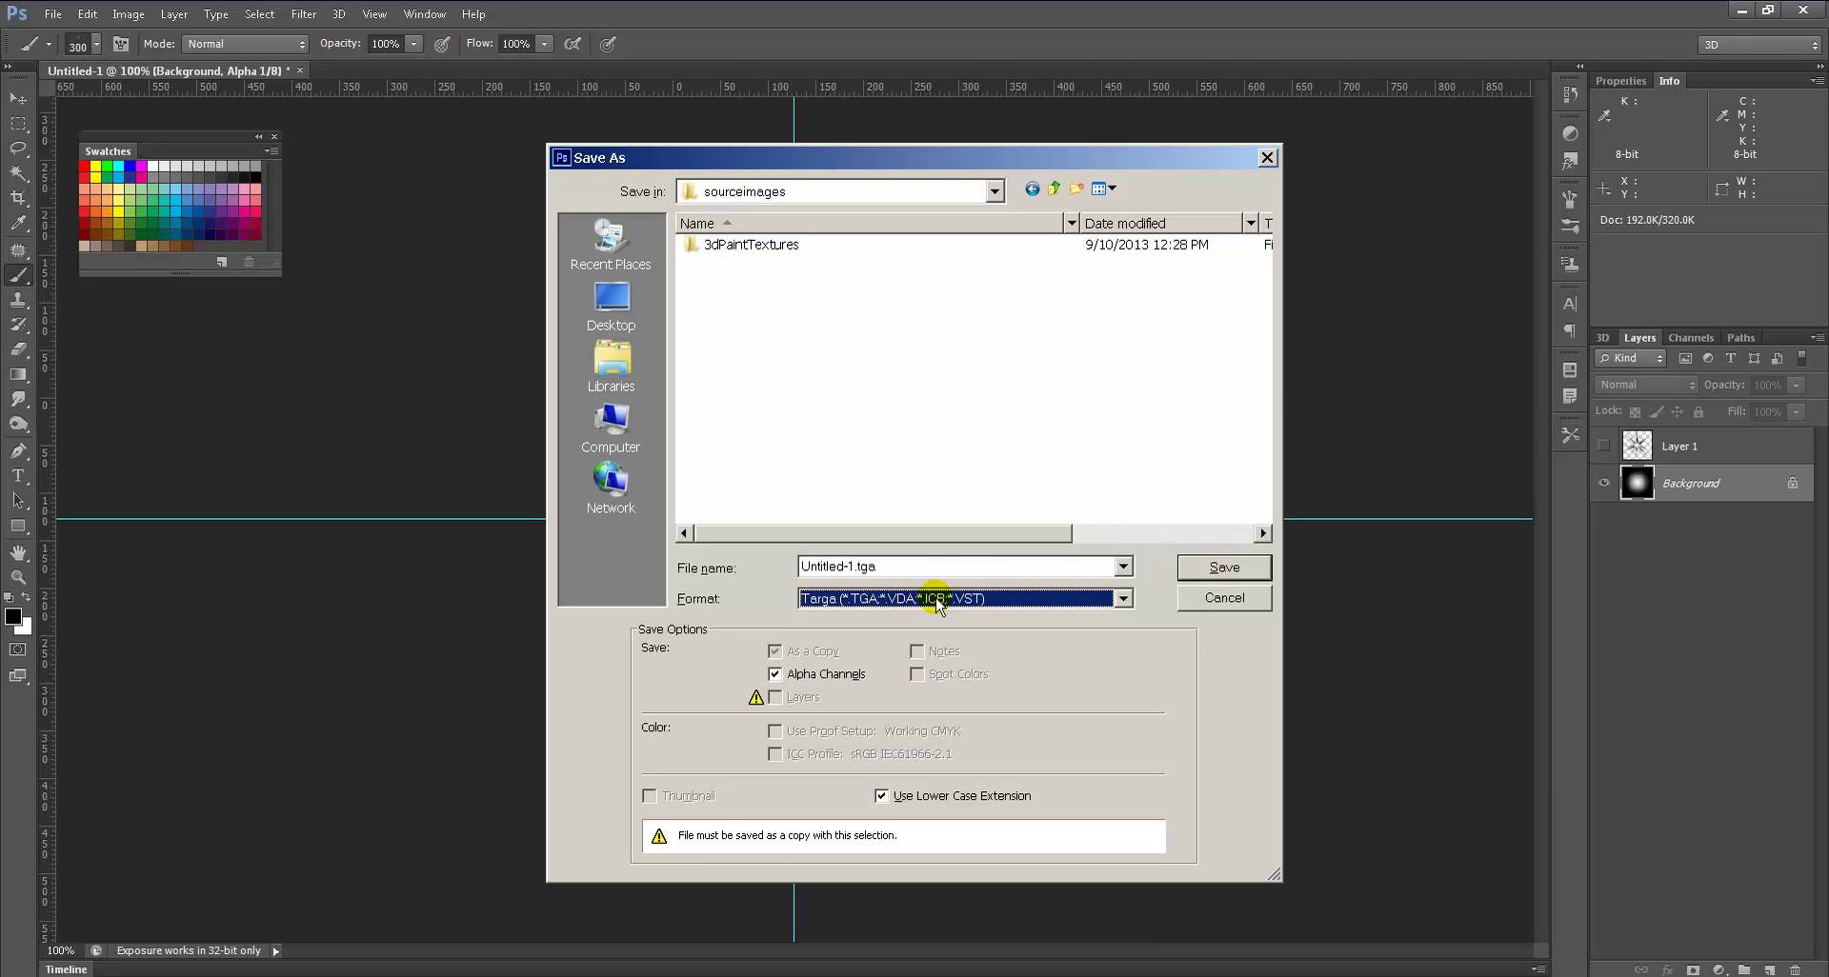
{"action": "left_click", "coordinate": [803, 698]}
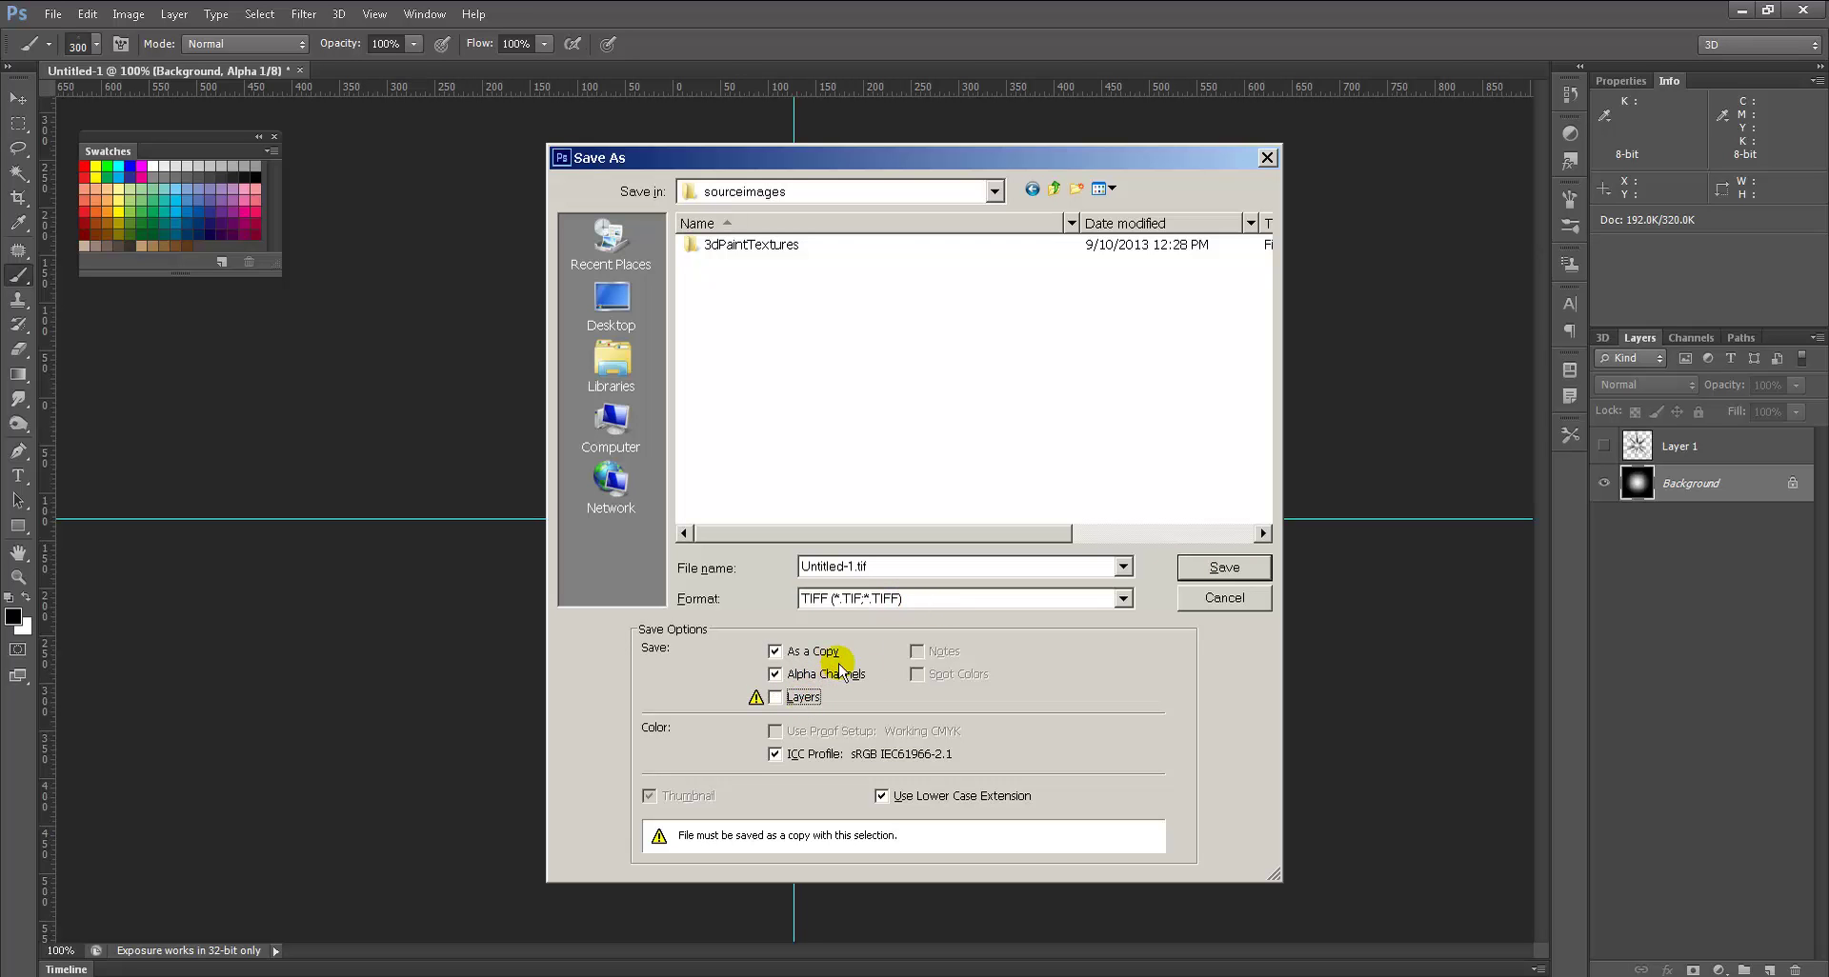
{"action": "type", "text": "SpriteImage"}
{"action": "key", "text": "Return"}
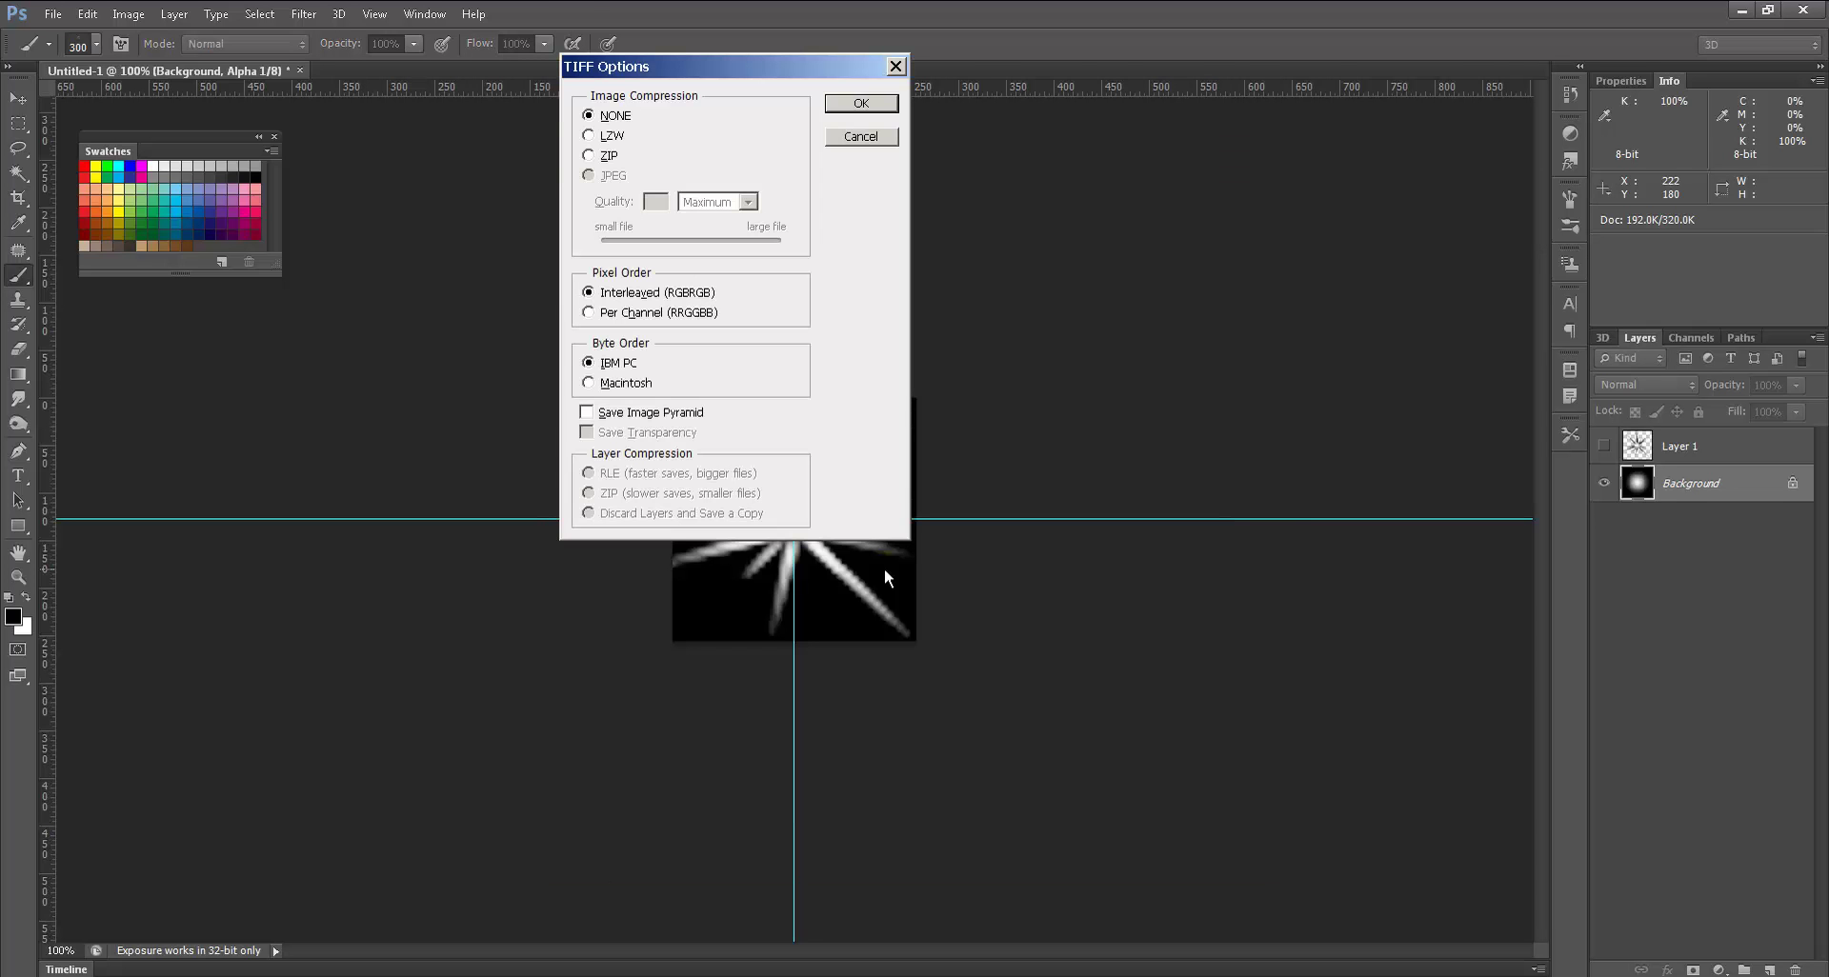
{"action": "key", "text": "Return"}
Step: Switch to Maya and assign a new Lambert material to the sprite particles
{"action": "key", "text": "alt+Tab"}
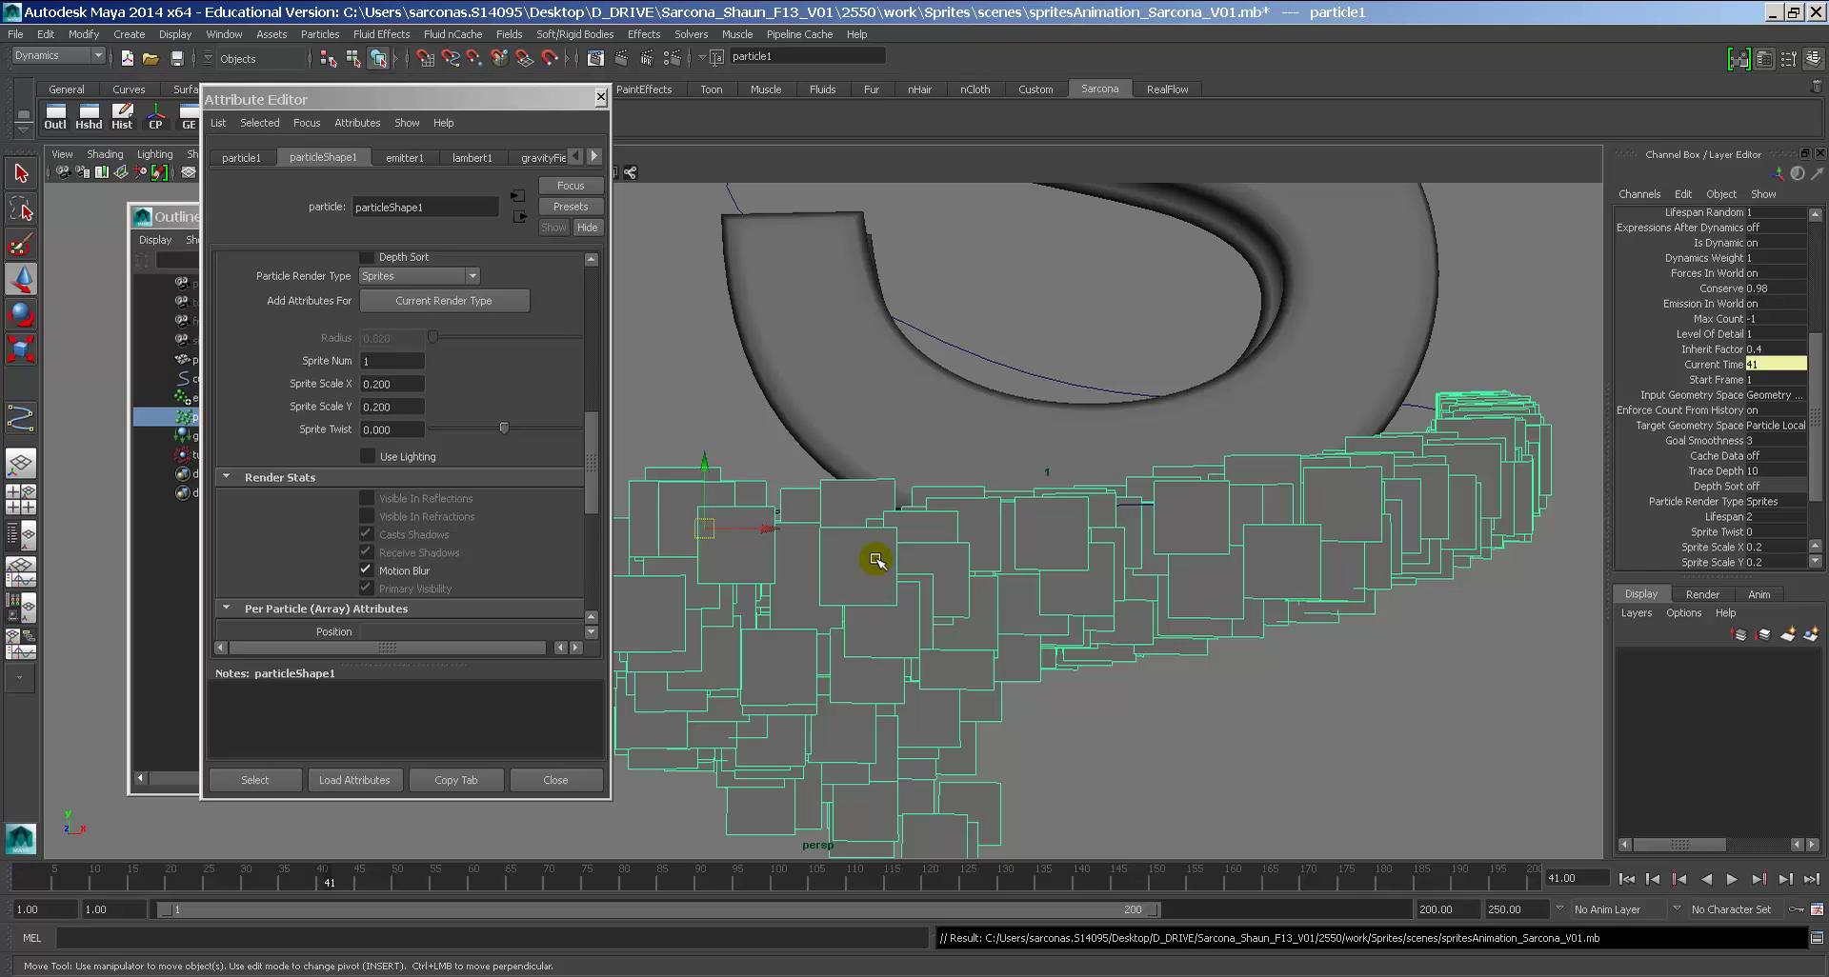
{"action": "left_click_drag", "start_coordinate": [884, 536], "coordinate": [890, 535], "text": "alt"}
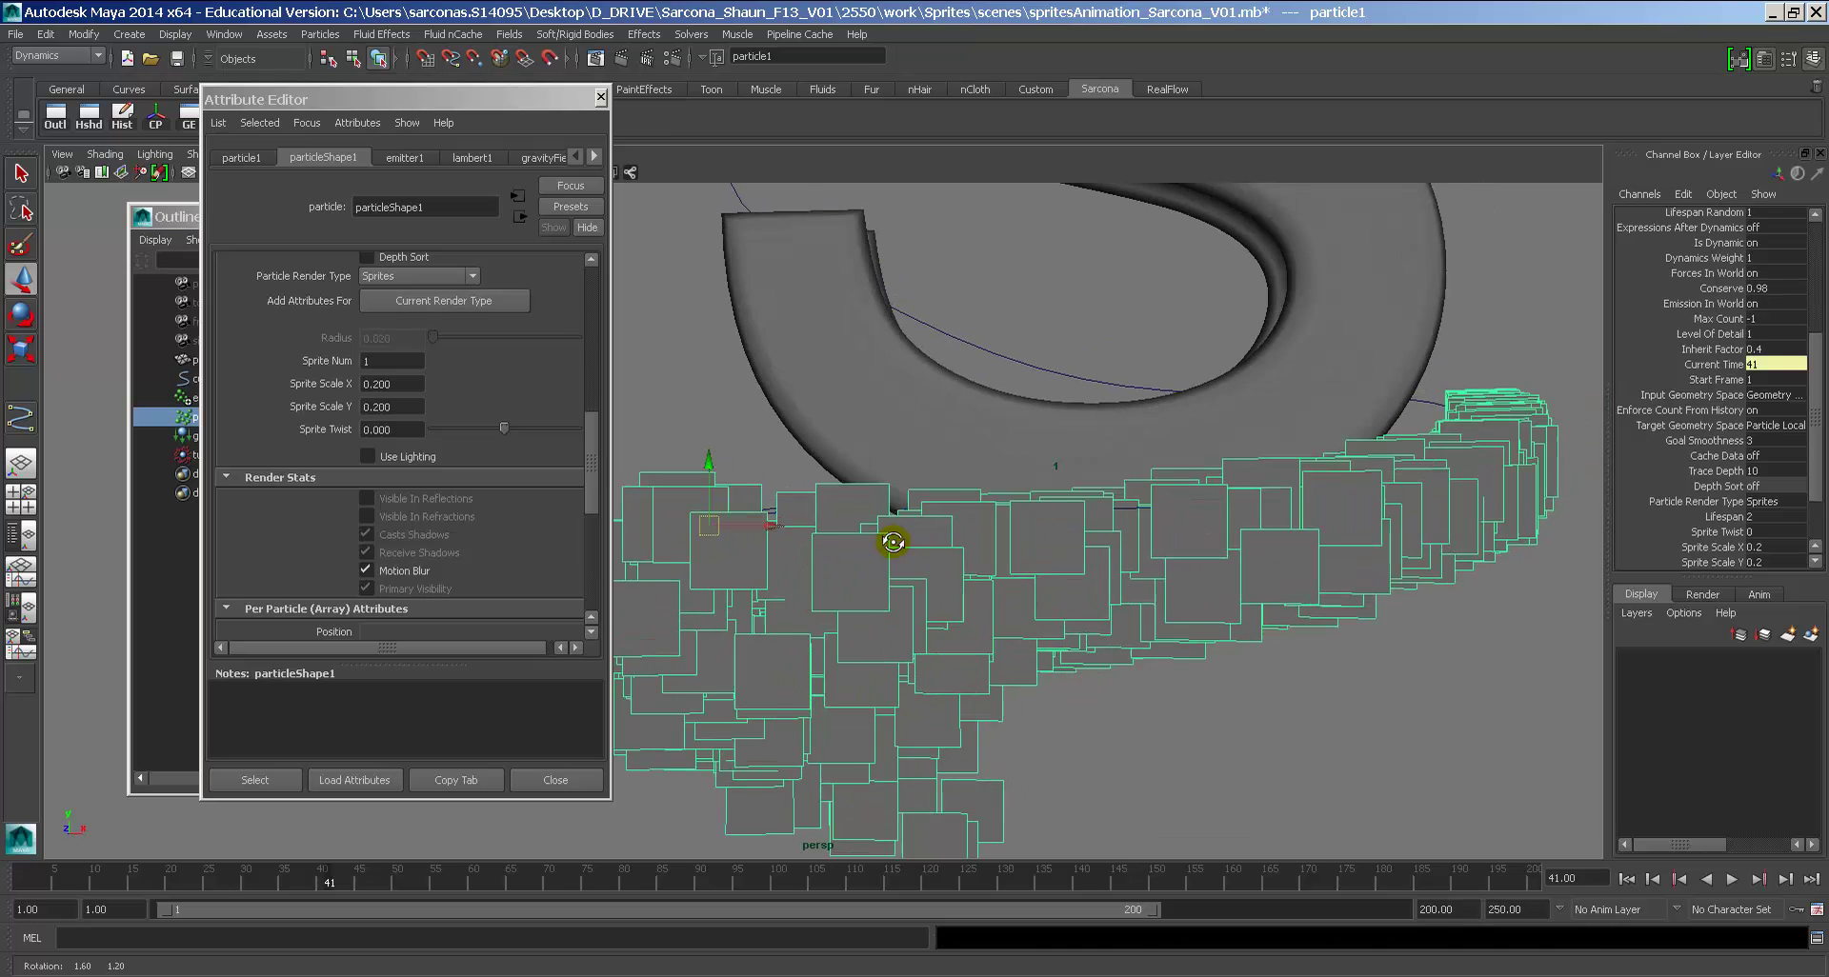
{"action": "right_click", "coordinate": [1055, 534]}
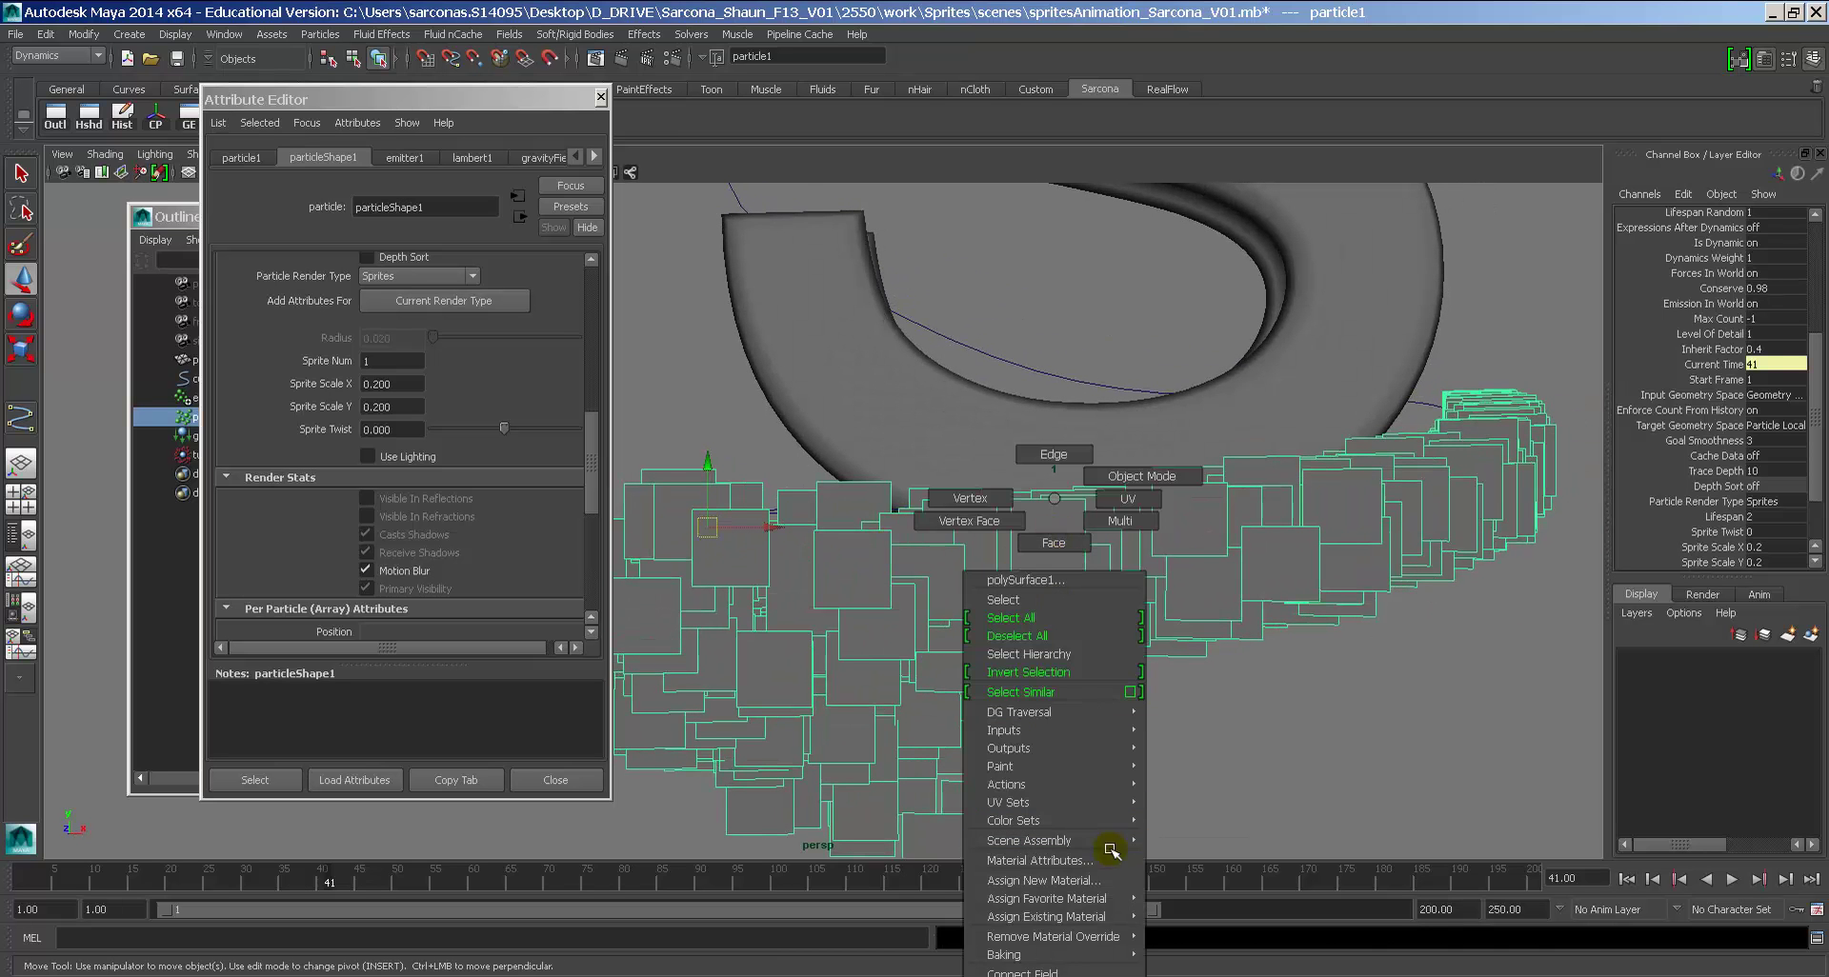
{"action": "mouse_move", "coordinate": [1115, 898]}
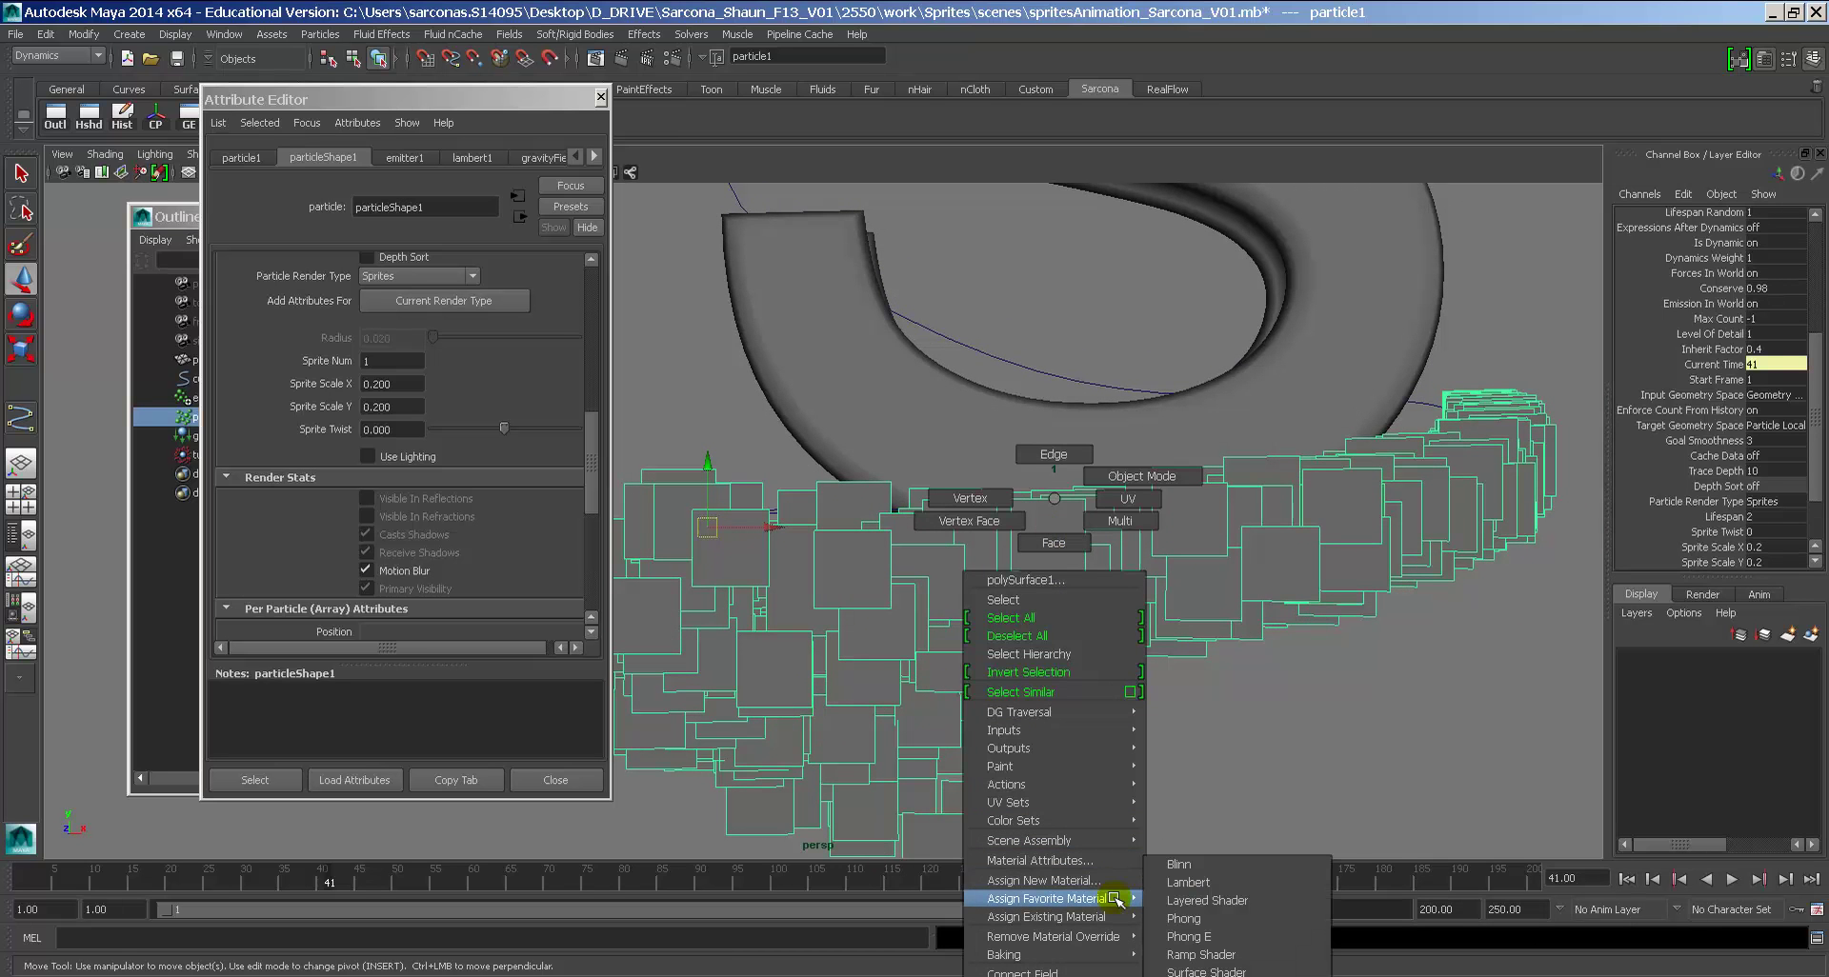
{"action": "left_click", "coordinate": [1198, 881]}
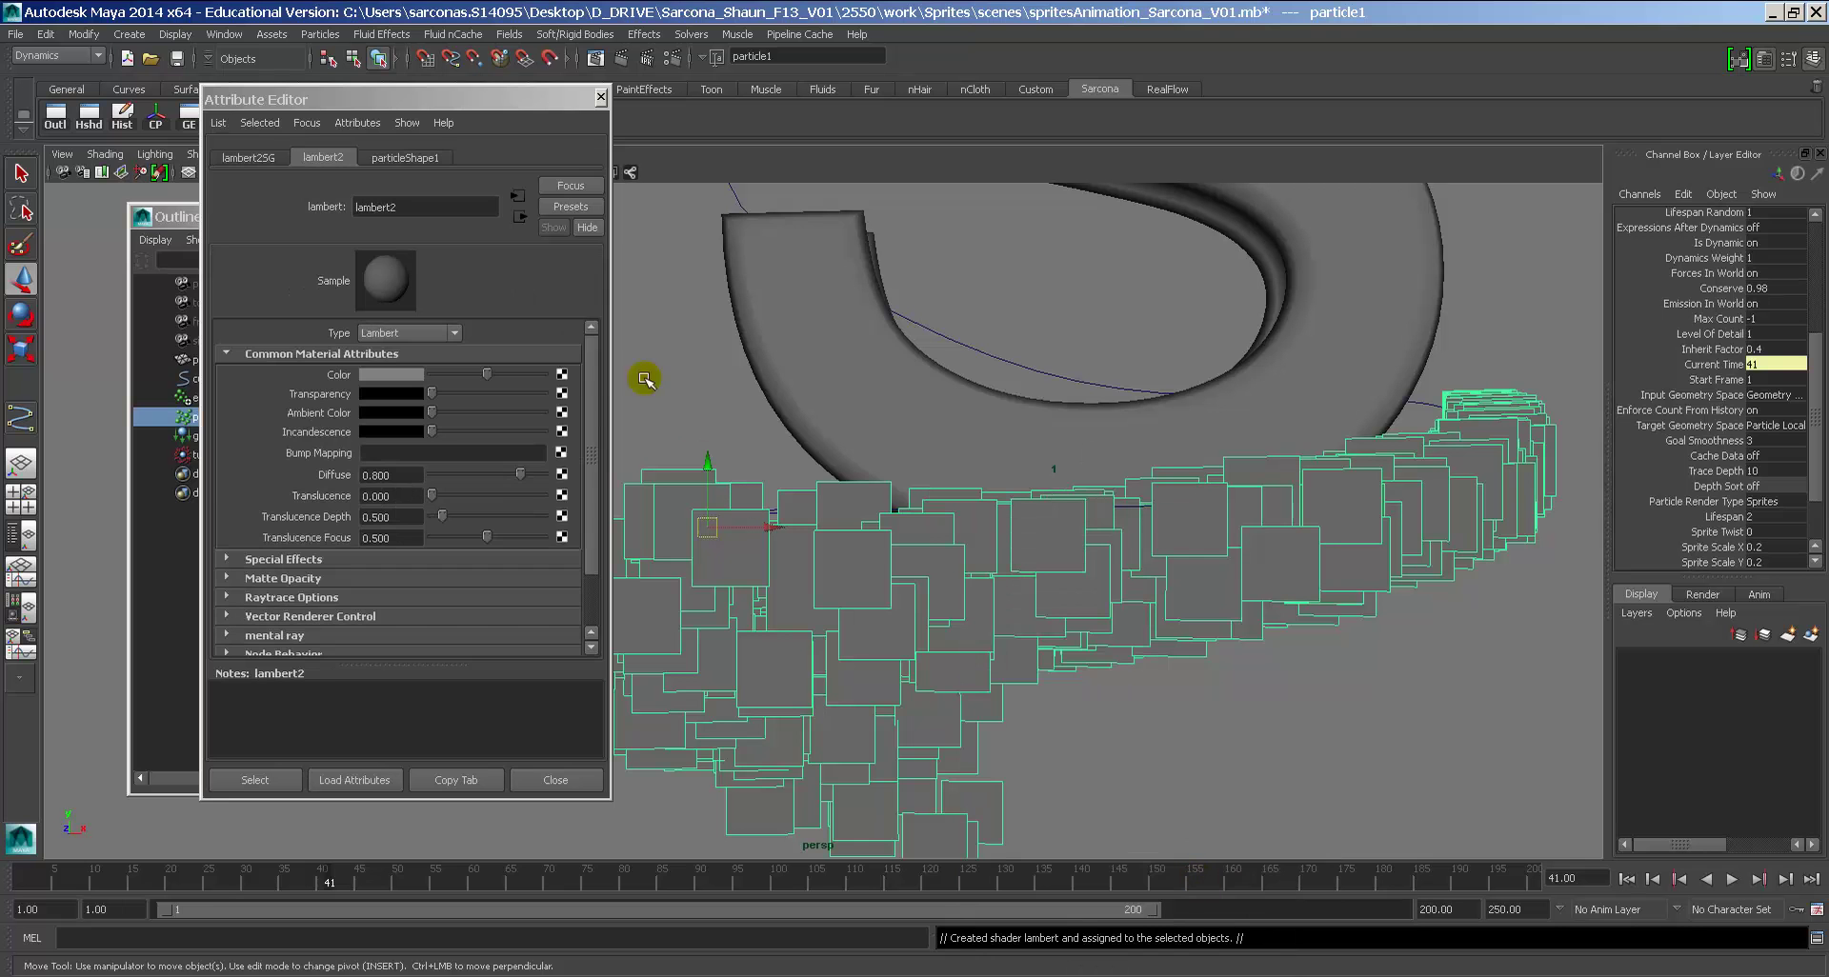
Step: Map the Lambert's color to a file texture that loads SpriteImage.tif from the sourceimages folder
{"action": "left_click", "coordinate": [562, 376]}
{"action": "left_click", "coordinate": [800, 503]}
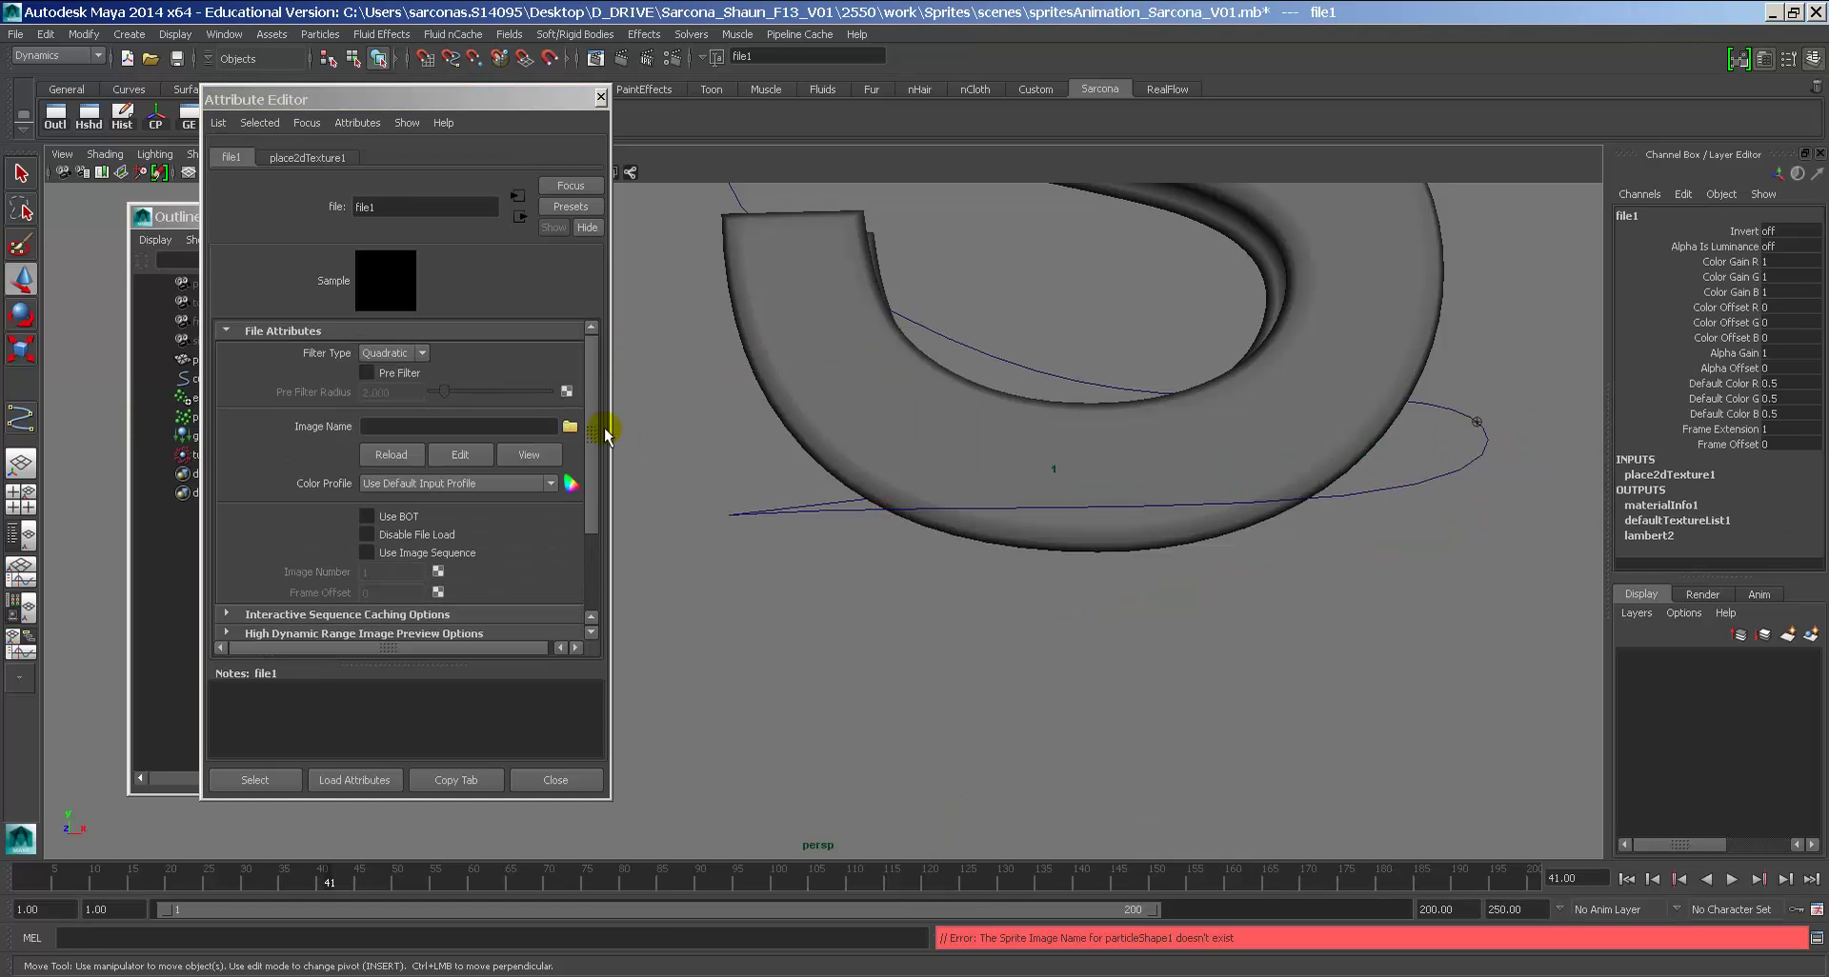
{"action": "left_click", "coordinate": [572, 427]}
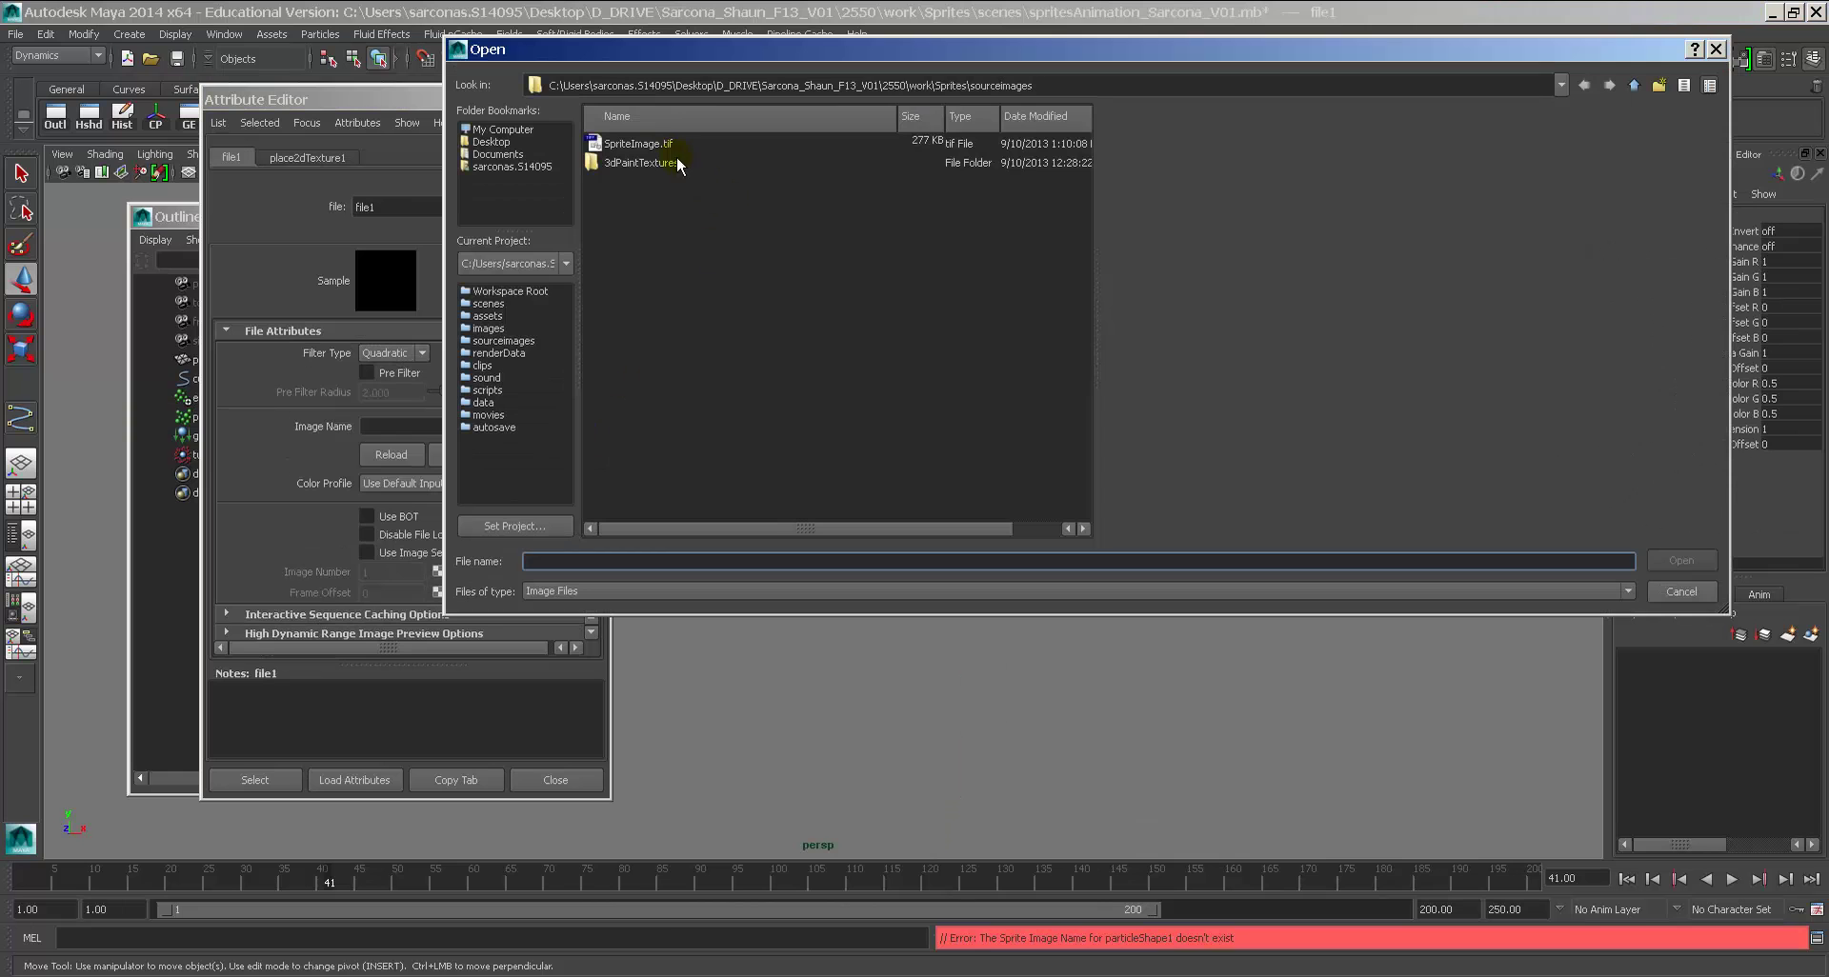
{"action": "double_click", "coordinate": [638, 144]}
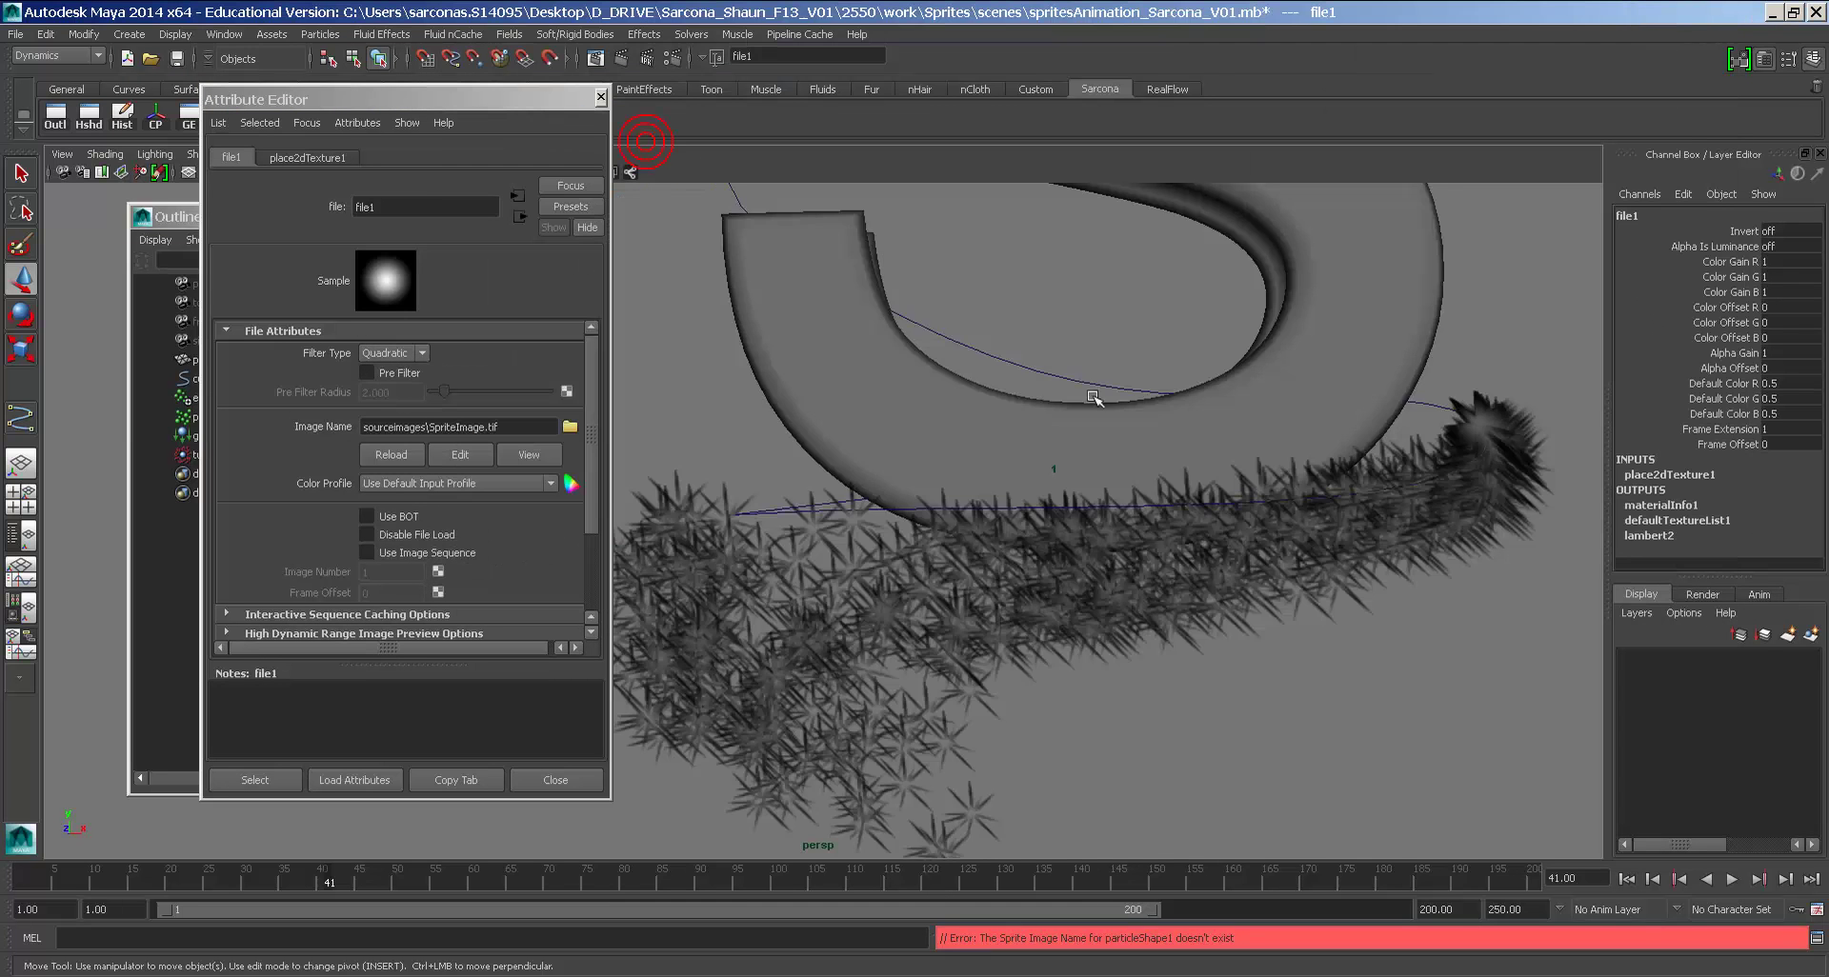
Step: Examine the textured sprites around the letter S up close, selecting the particles to check each sprite's outline
{"action": "left_click_drag", "start_coordinate": [1095, 398], "coordinate": [1094, 470], "text": "alt"}
{"action": "left_click_drag", "start_coordinate": [849, 489], "coordinate": [1037, 523], "text": "alt"}
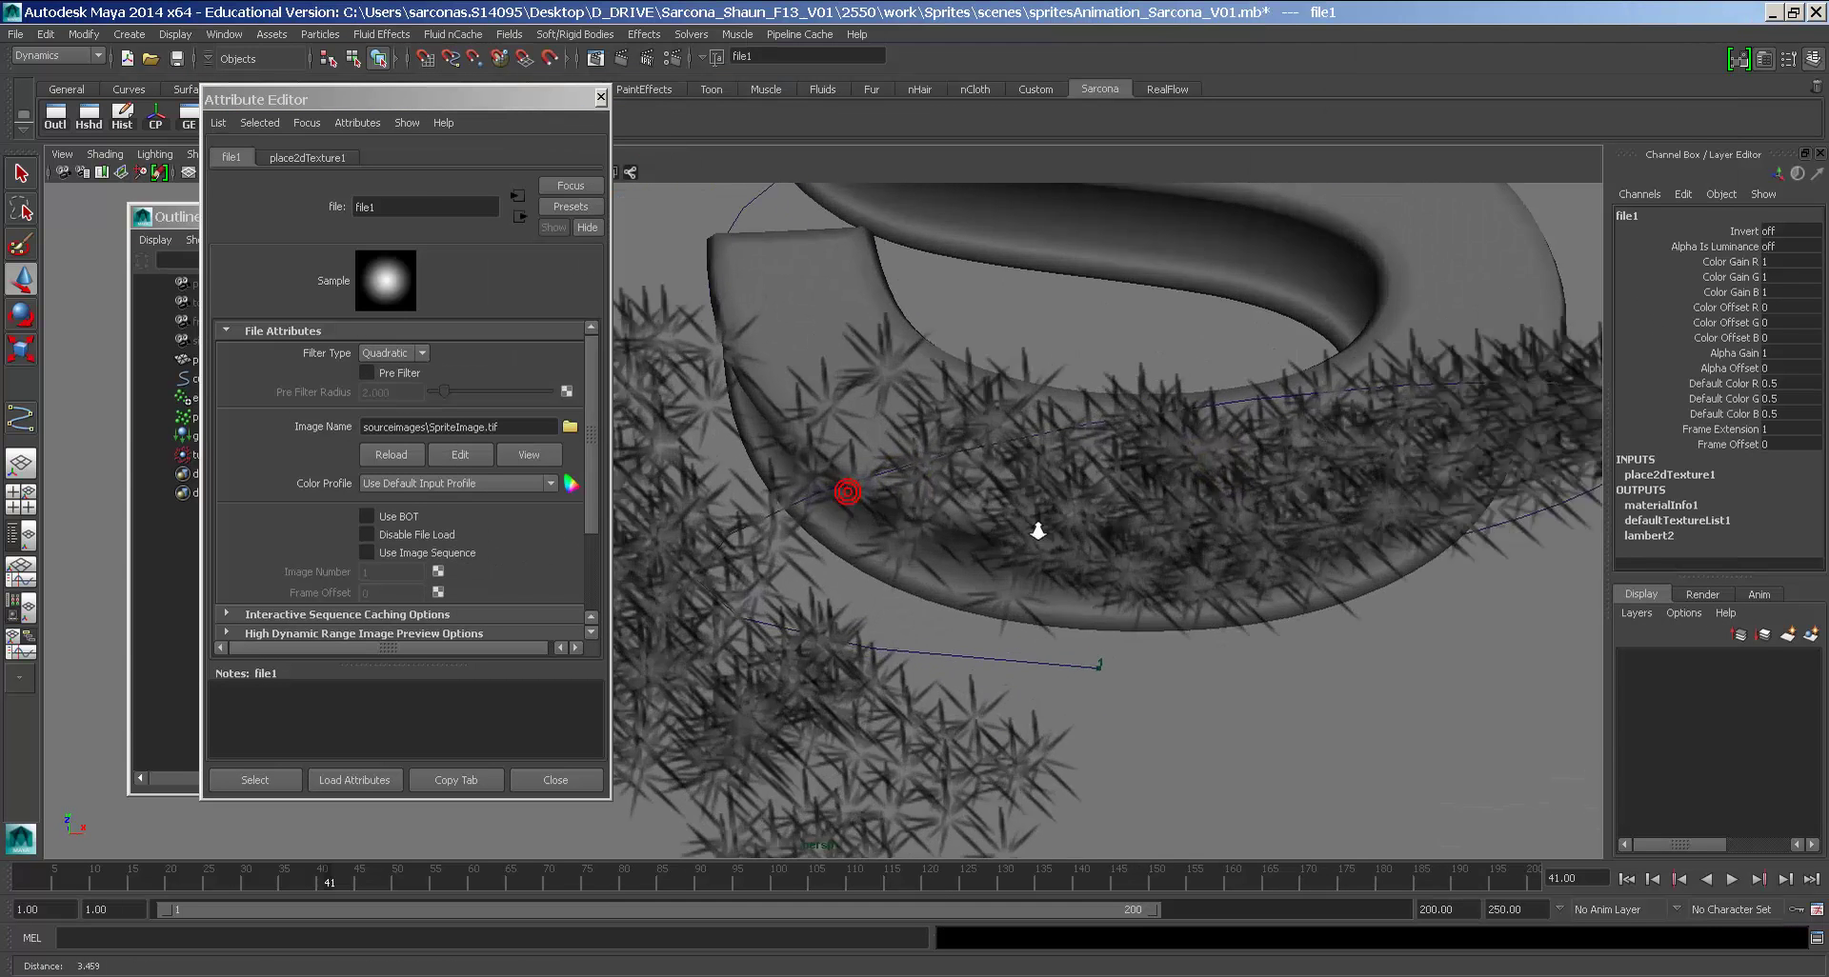
{"action": "right_click_drag", "start_coordinate": [1037, 523], "coordinate": [1077, 465], "text": "alt"}
{"action": "left_click_drag", "start_coordinate": [1083, 470], "coordinate": [866, 482], "text": "alt"}
{"action": "left_click", "coordinate": [1391, 458]}
{"action": "middle_click_drag", "start_coordinate": [866, 482], "coordinate": [1282, 396], "text": "alt"}
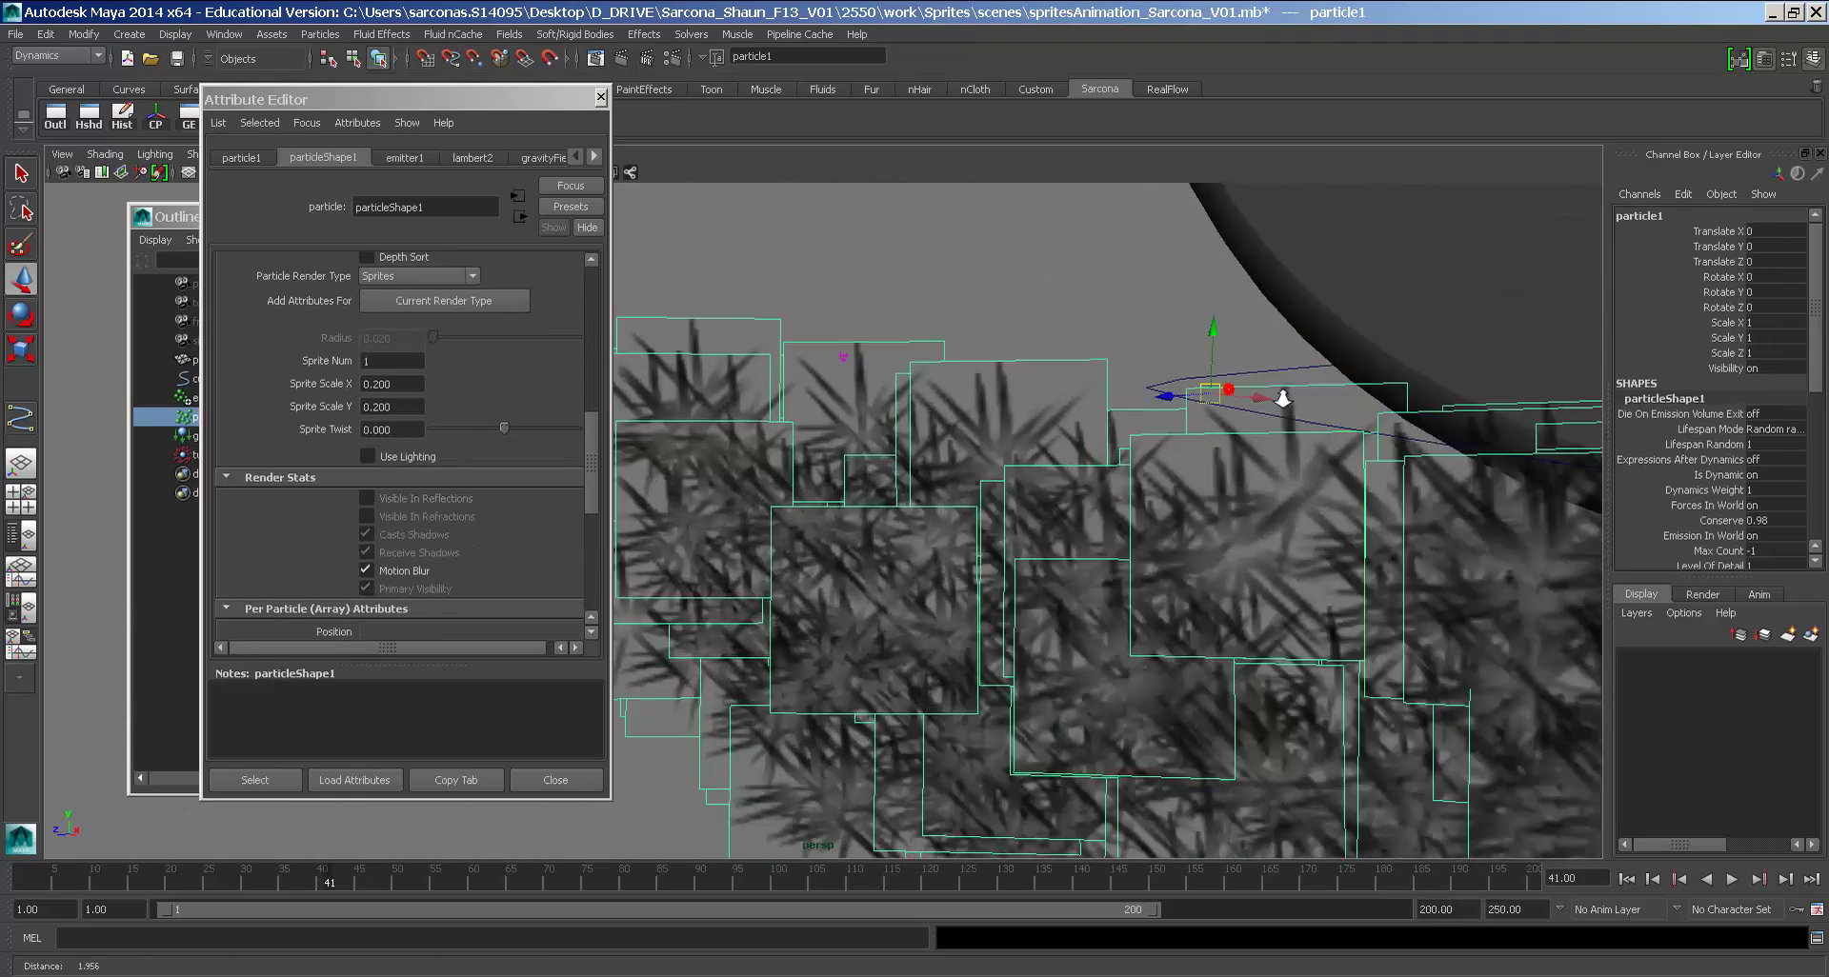
{"action": "right_click_drag", "start_coordinate": [1282, 396], "coordinate": [1568, 482], "text": "alt"}
{"action": "middle_click_drag", "start_coordinate": [1568, 482], "coordinate": [1360, 466], "text": "alt"}
{"action": "left_click_drag", "start_coordinate": [1359, 467], "coordinate": [1098, 449], "text": "alt"}
{"action": "right_click_drag", "start_coordinate": [1098, 449], "coordinate": [1314, 557], "text": "alt"}
{"action": "mouse_move", "coordinate": [1315, 557]}
{"action": "left_mouse_down", "text": "alt"}
{"action": "mouse_move", "coordinate": [1371, 560]}
{"action": "mouse_move", "coordinate": [1342, 555]}
{"action": "left_mouse_up", "text": "alt"}
Step: Switch to Photoshop, enlarge the starburst's center and list the channels with Alpha 1 active and nothing selected
{"action": "key", "text": "alt+Tab"}
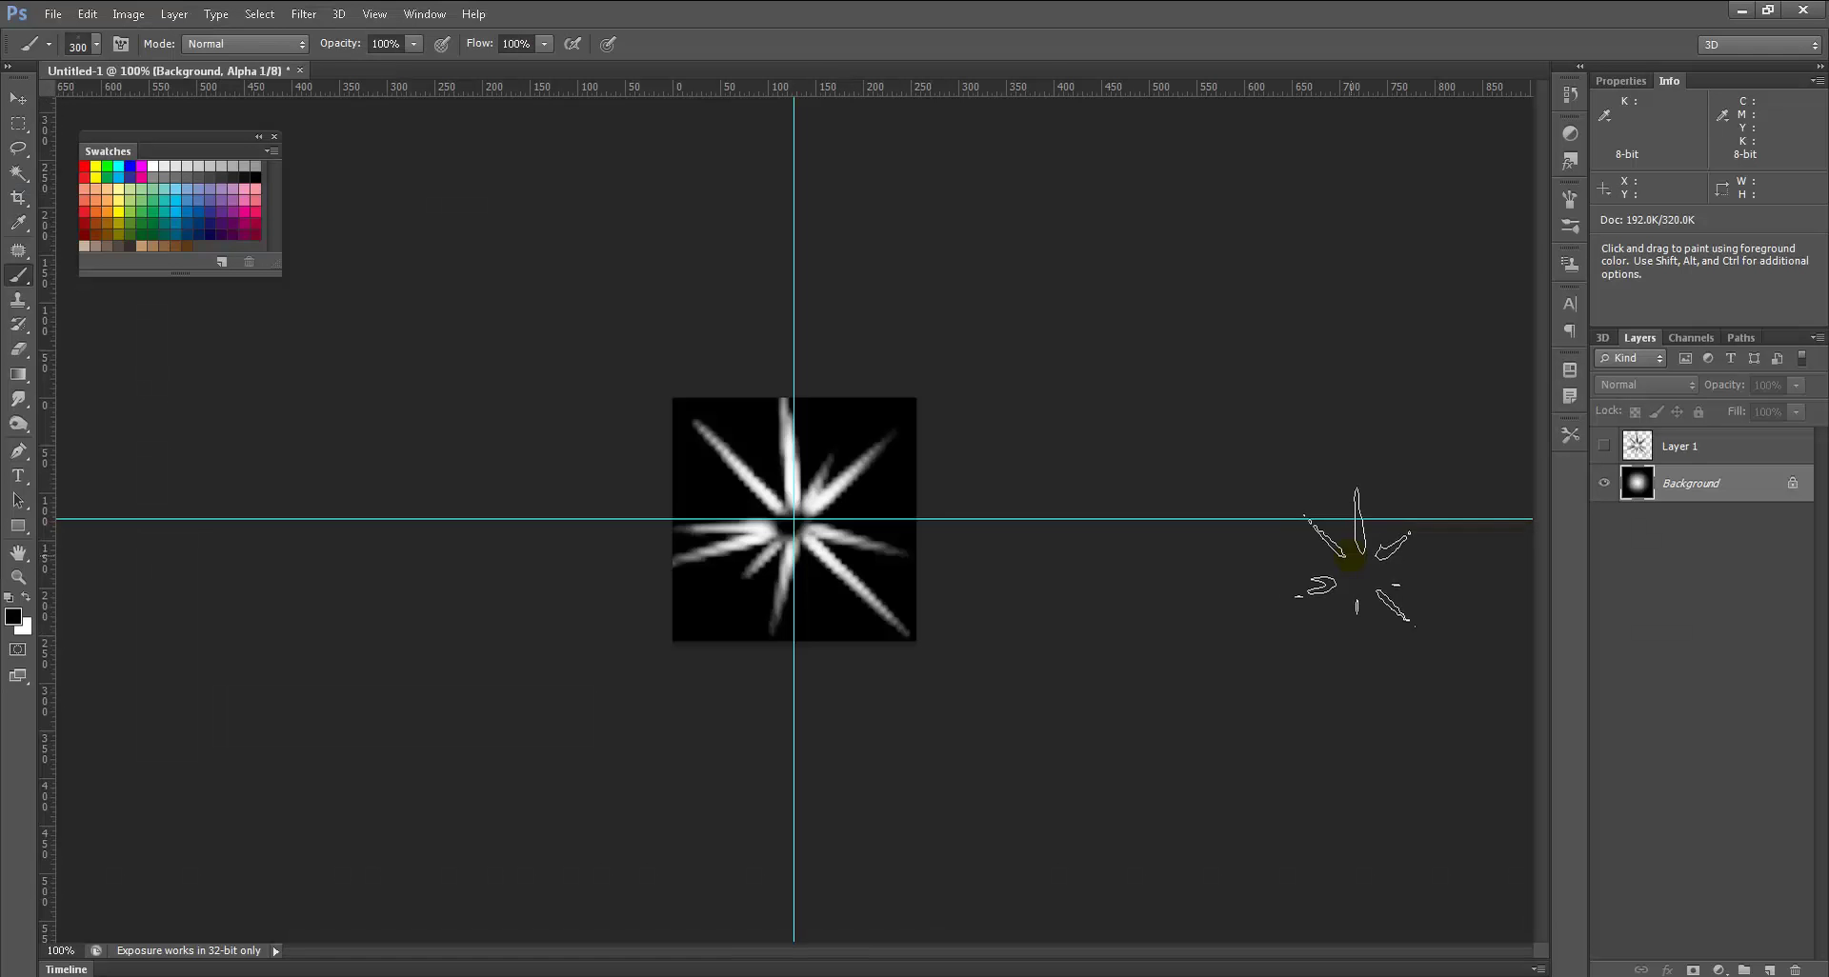
{"action": "left_click_drag", "start_coordinate": [768, 516], "coordinate": [887, 513], "text": "alt"}
{"action": "left_click", "coordinate": [1690, 337]}
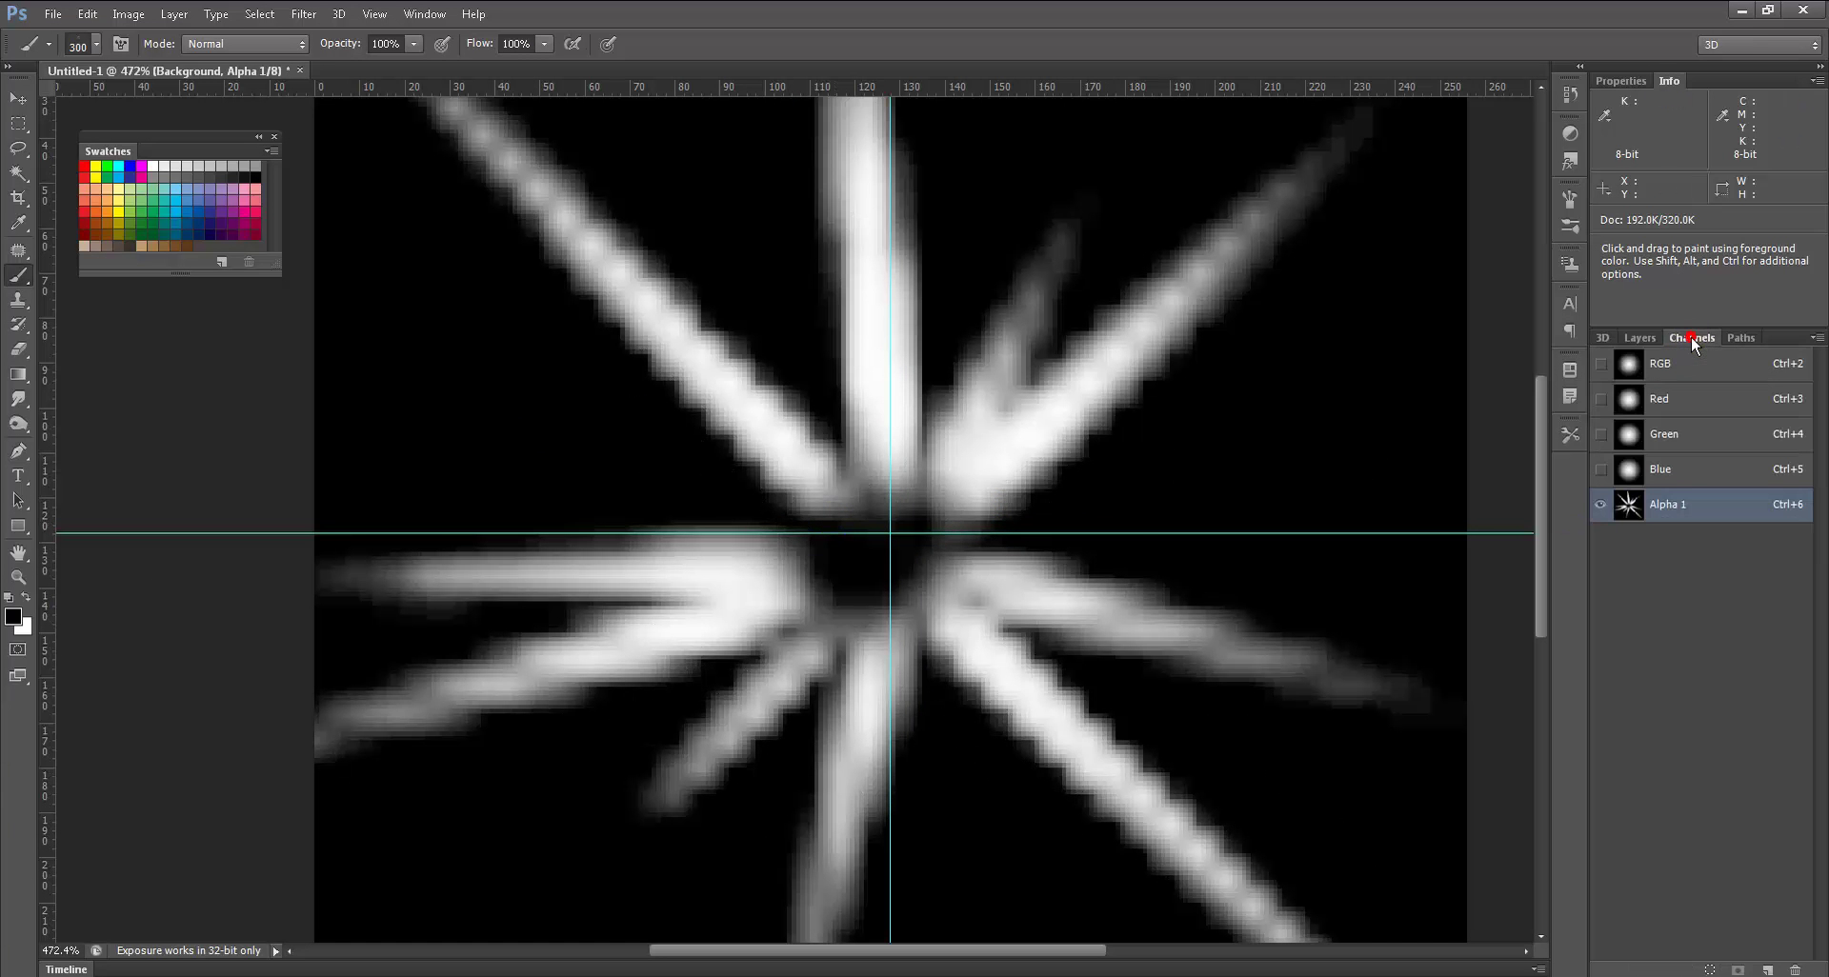
{"action": "left_click", "coordinate": [1629, 505], "text": "ctrl"}
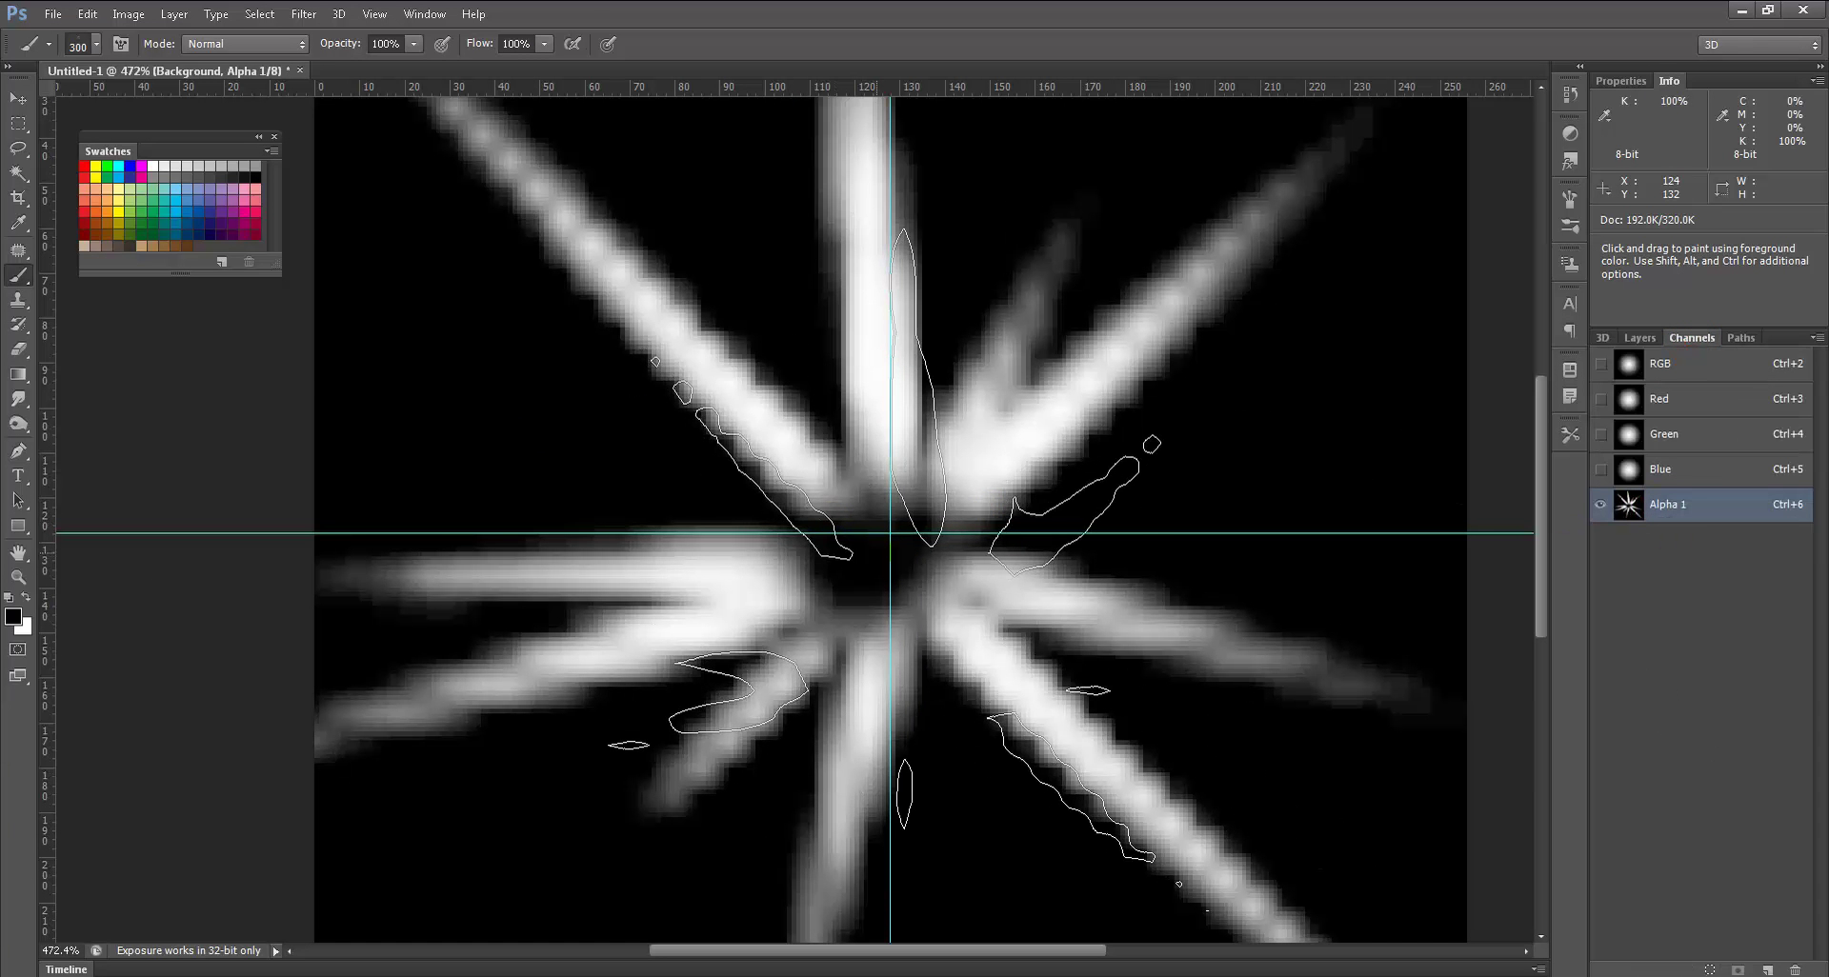
{"action": "key", "text": "ctrl+d"}
Step: Choose the hard round brush tip with 100% hardness and shrink it to 45 px
{"action": "left_click", "coordinate": [98, 44]}
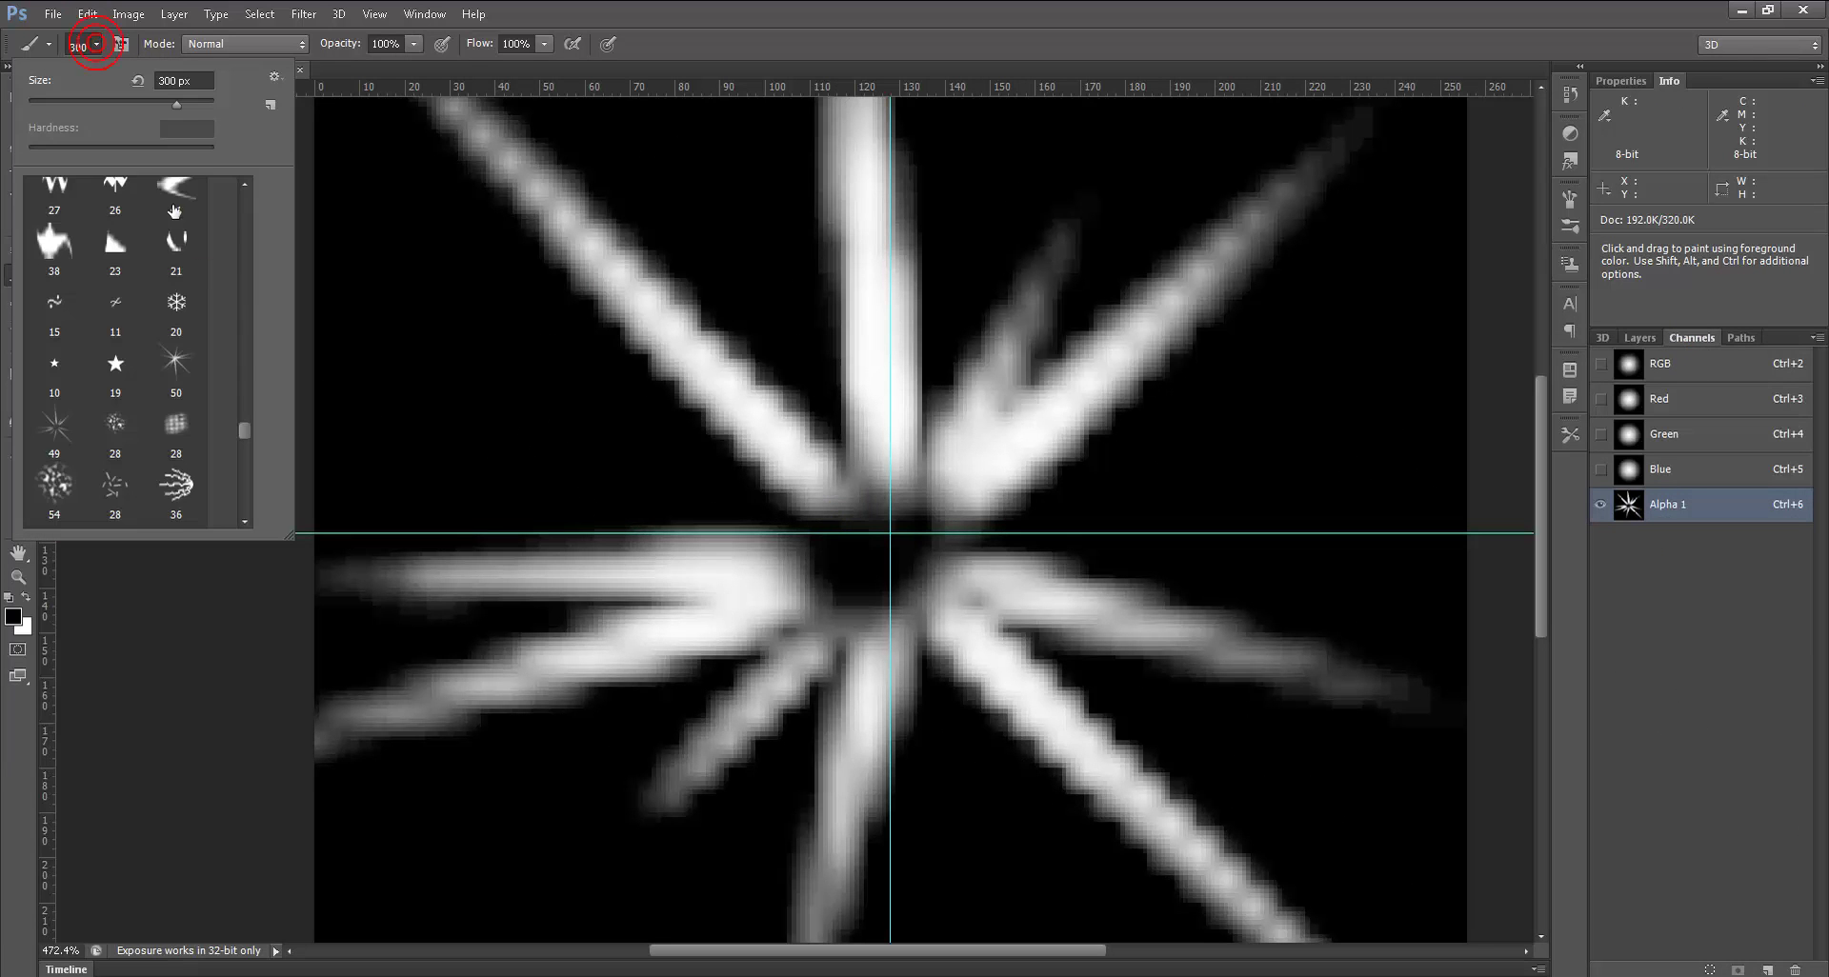
{"action": "left_click_drag", "start_coordinate": [241, 426], "coordinate": [259, 190]}
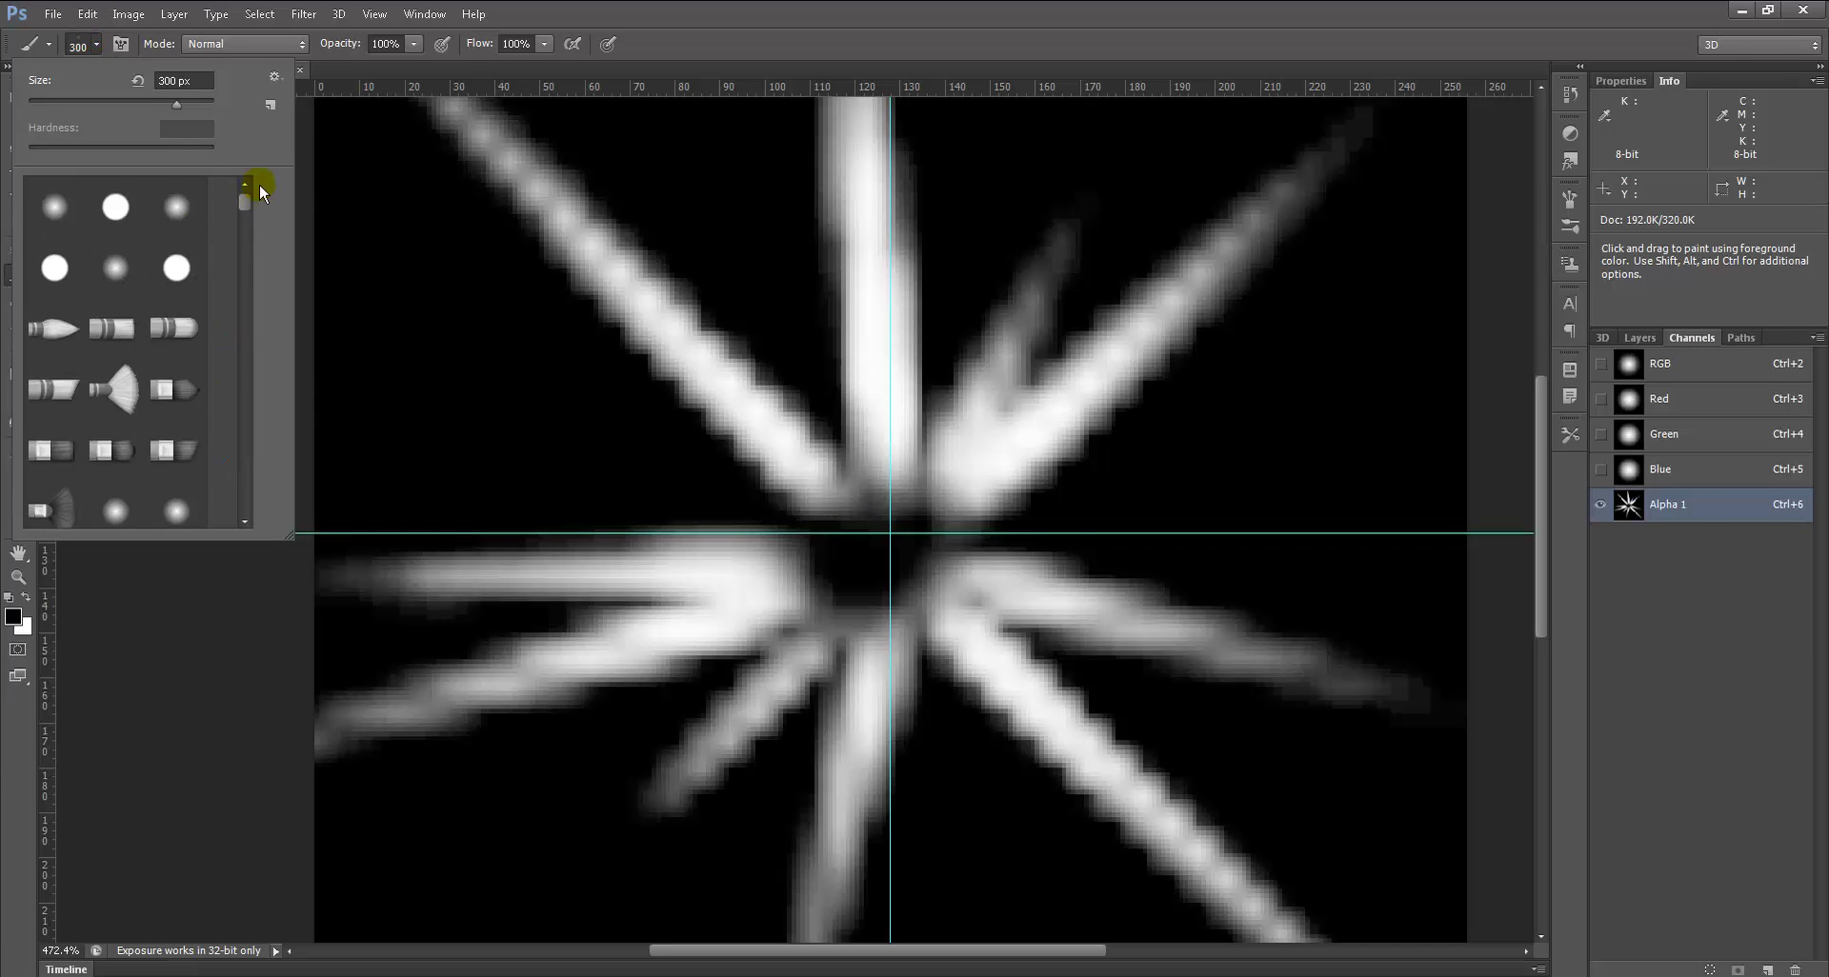
{"action": "left_click", "coordinate": [115, 207]}
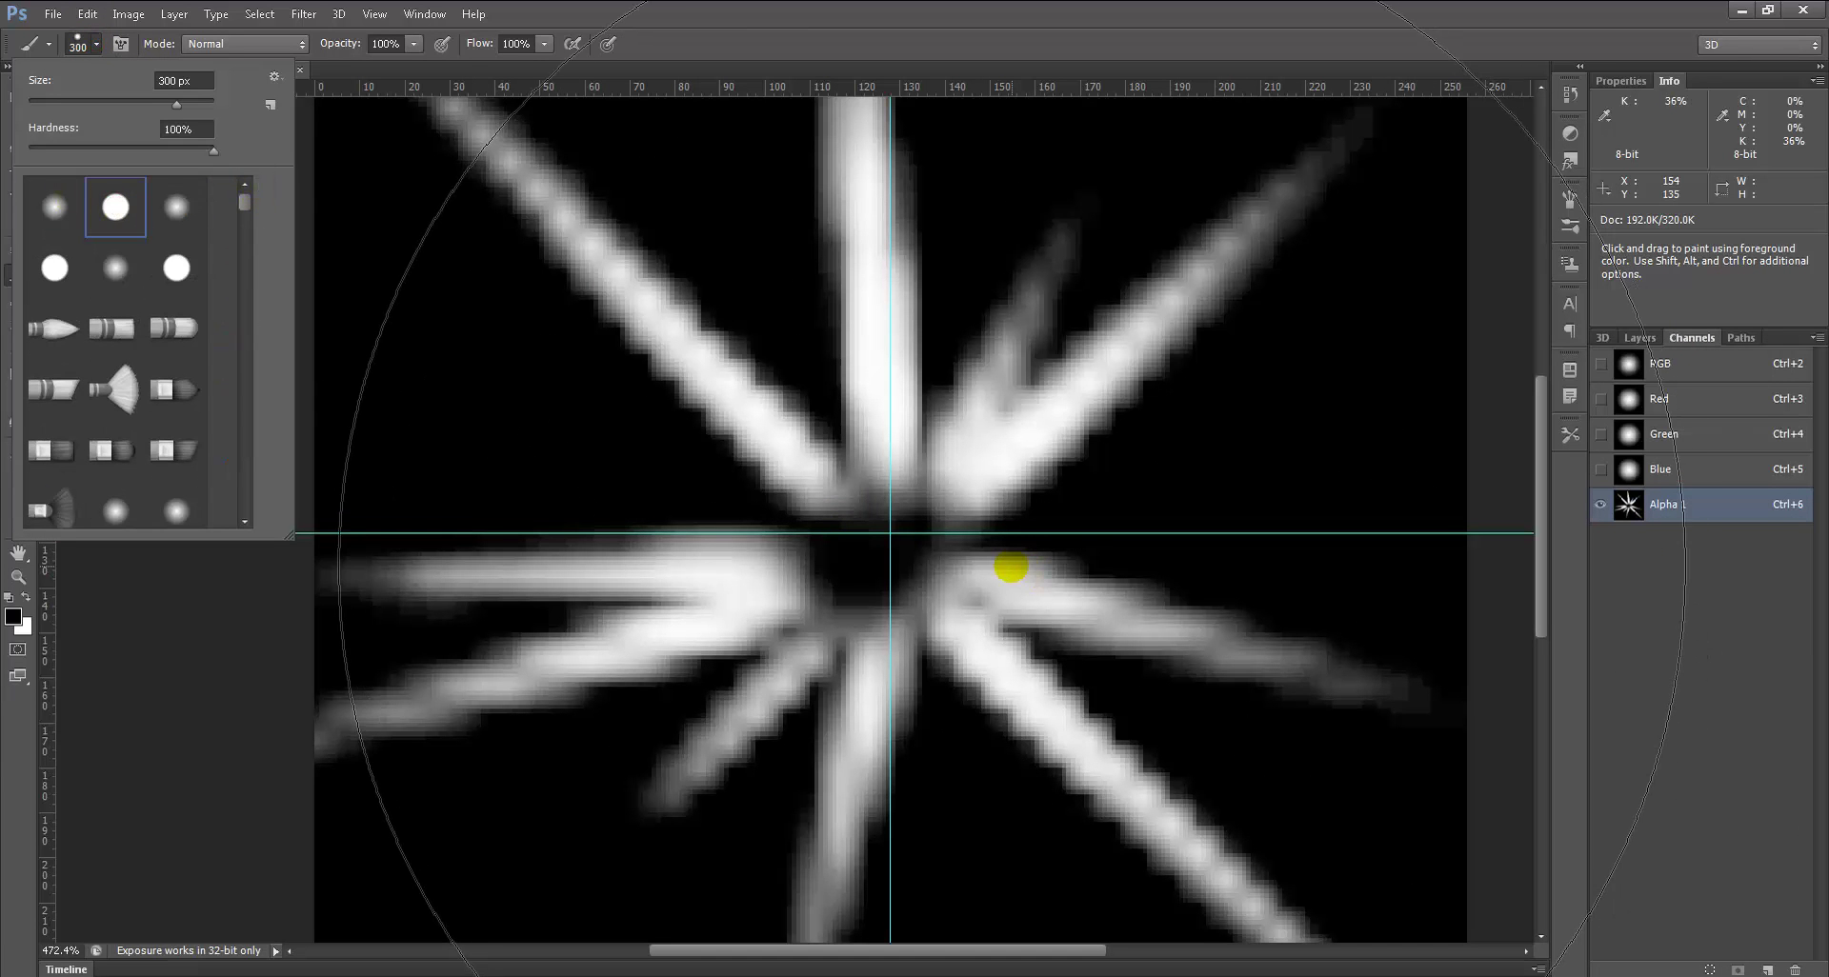
{"action": "left_click", "coordinate": [1745, 651]}
{"action": "key", "text": "bracketleft"}
{"action": "key", "text": "bracketleft"}
{"action": "key", "text": "bracketleft"}
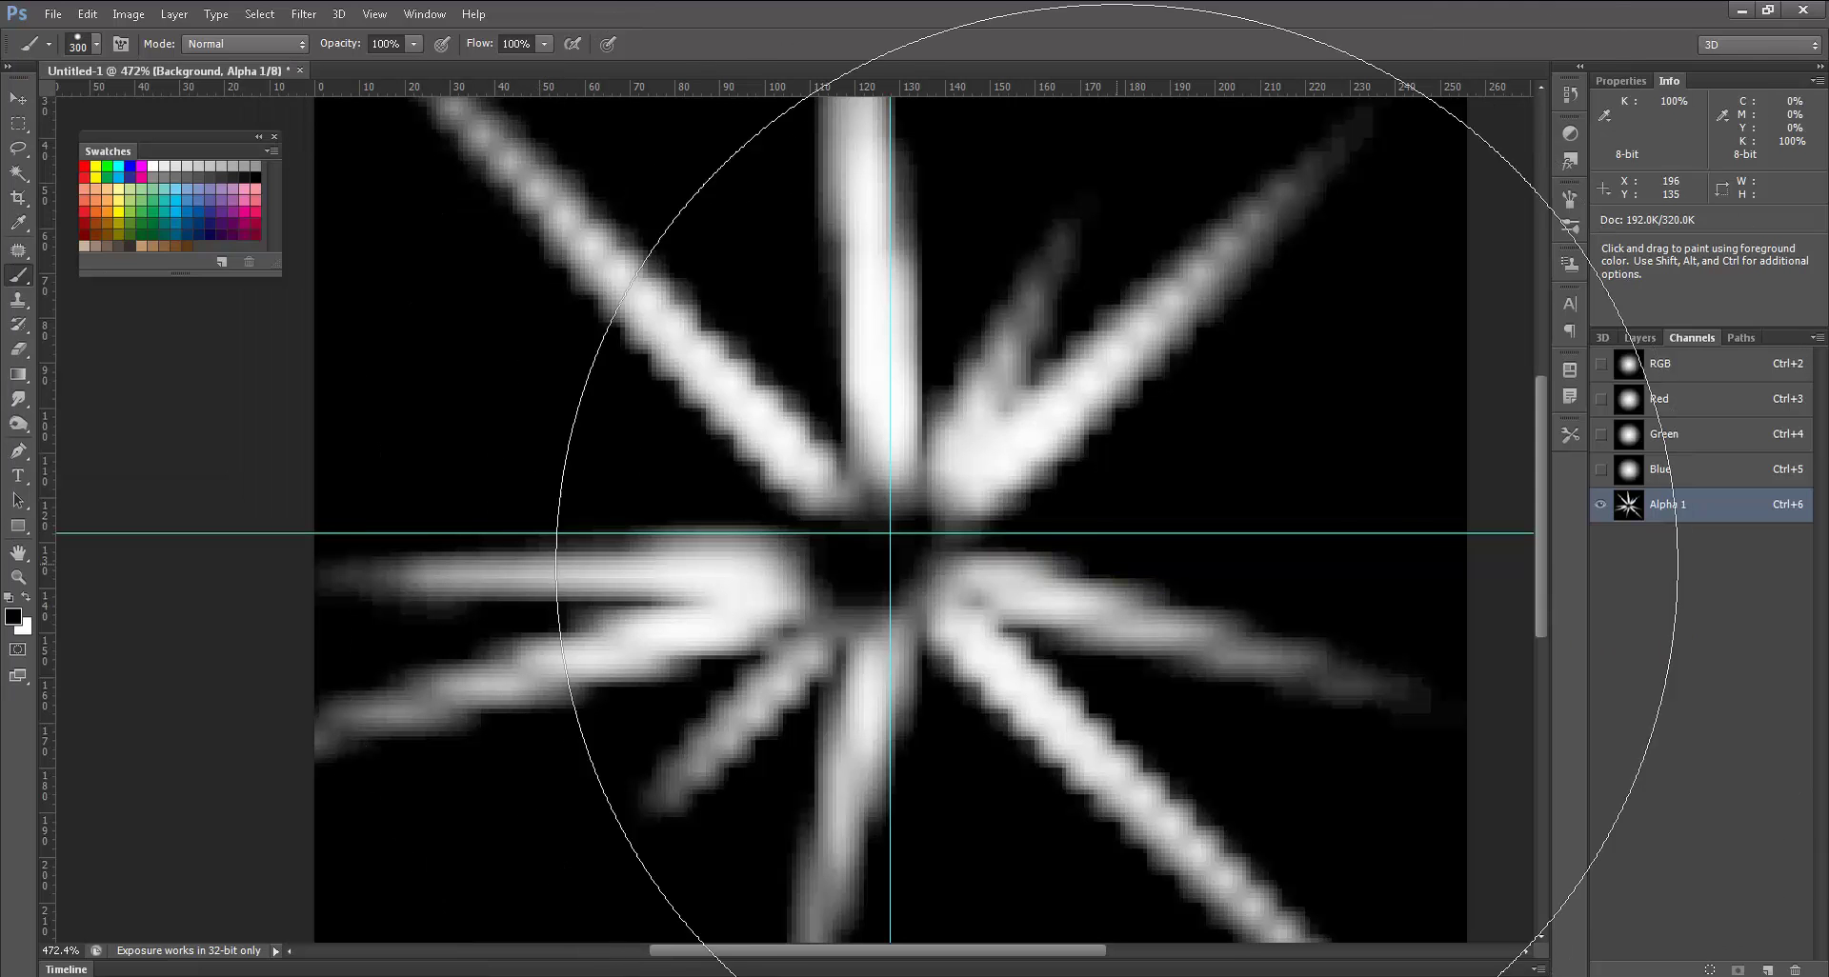
{"action": "key", "text": "bracketleft"}
{"action": "key", "text": "bracketleft"}
{"action": "key", "text": "bracketleft"}
{"action": "key", "text": "bracketleft"}
{"action": "key", "text": "bracketleft"}
{"action": "key", "text": "bracketleft"}
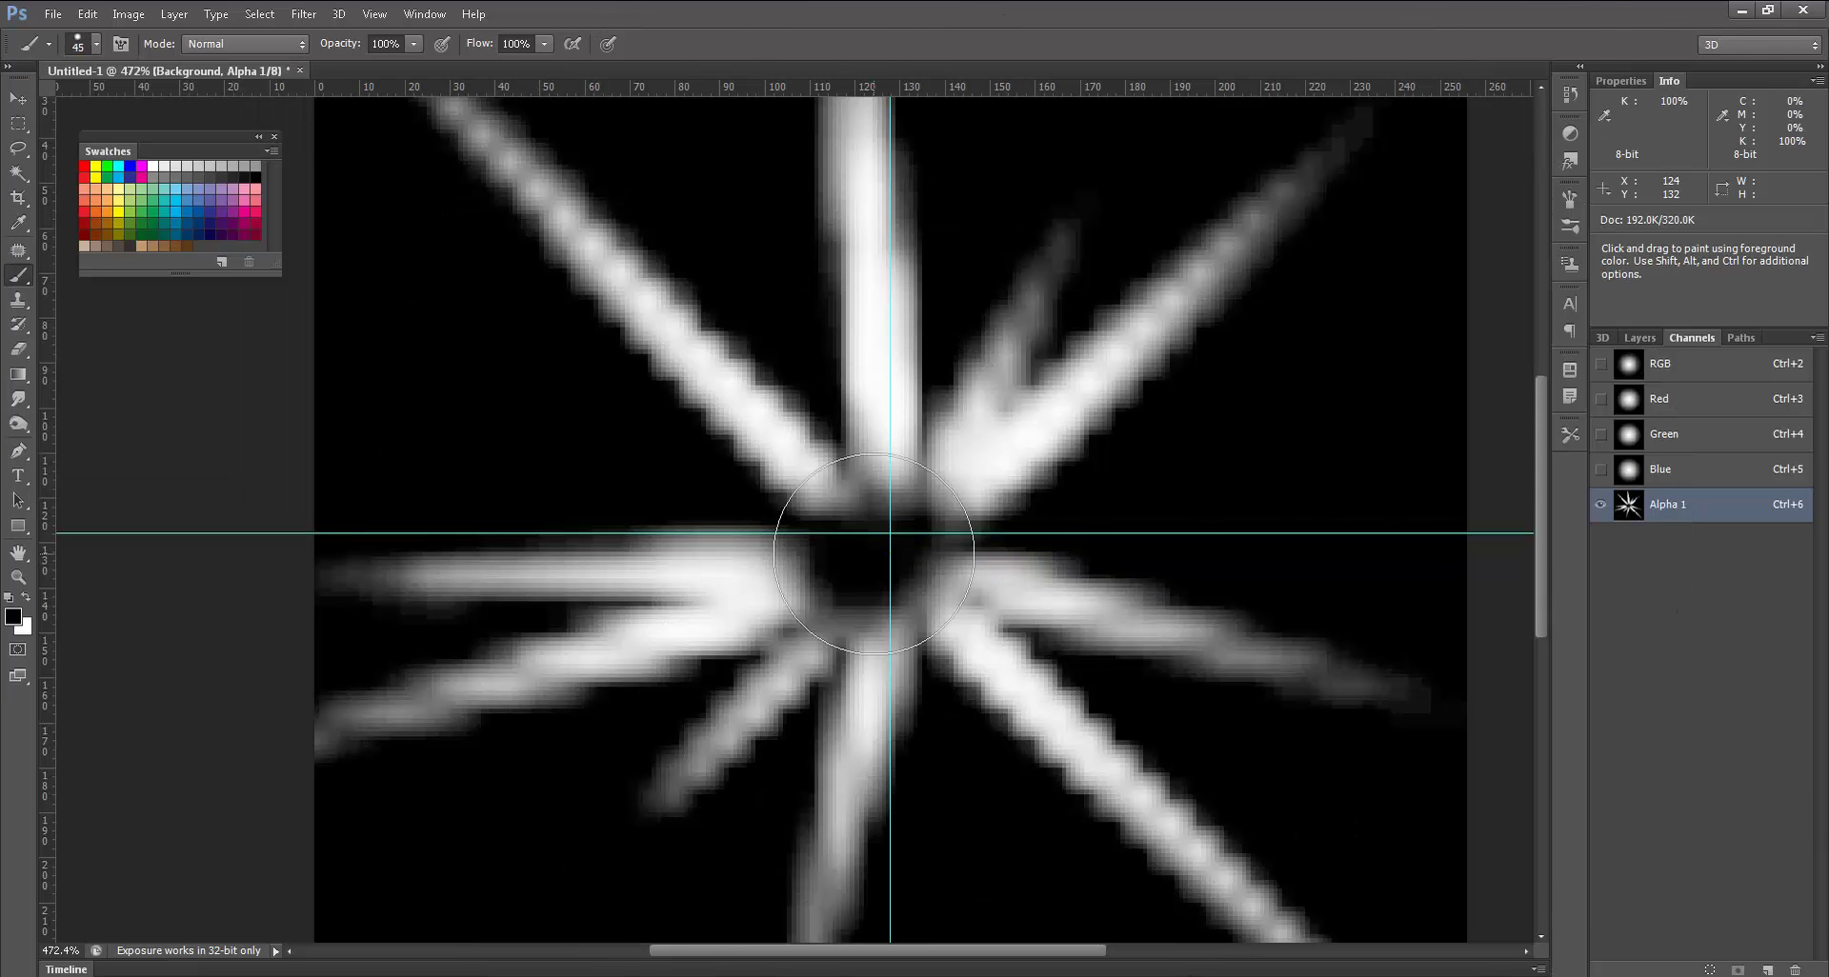
Step: Try painting the starburst's hollow center white with a 20 px brush on Alpha 1, and undo it
{"action": "key", "text": "x"}
{"action": "left_click", "coordinate": [879, 544]}
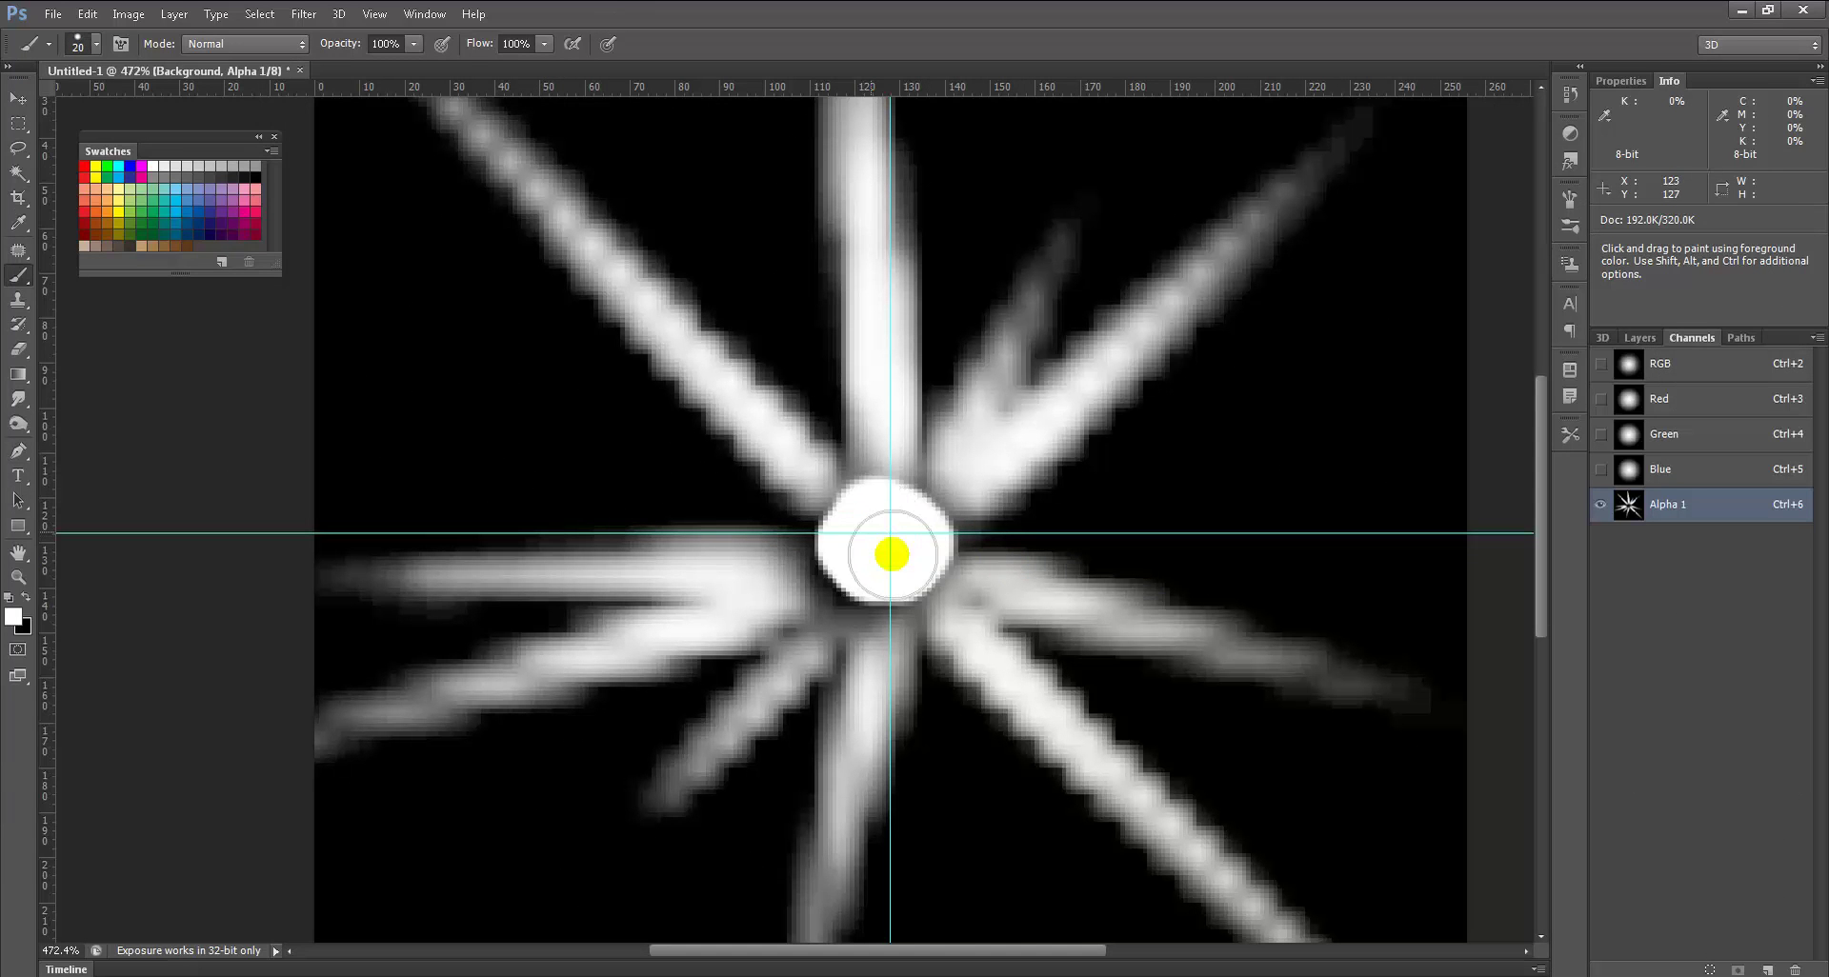
{"action": "key", "text": "bracketleft"}
{"action": "key", "text": "ctrl+z"}
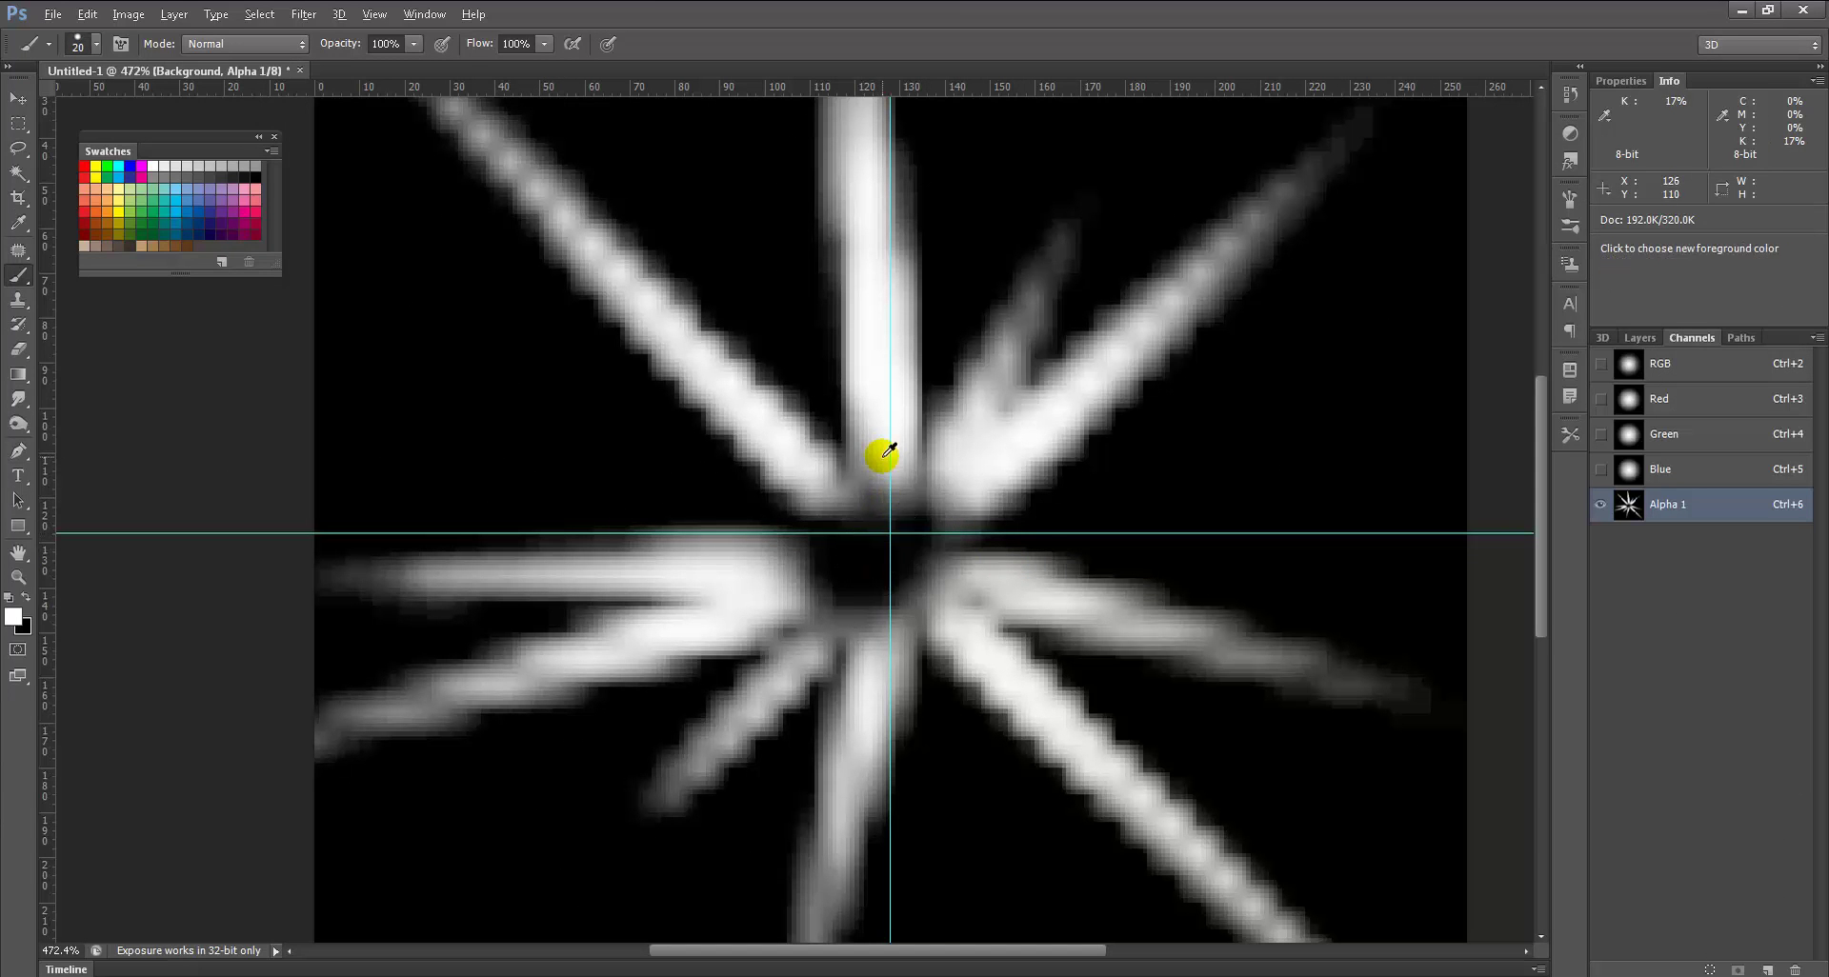
Step: Sample light gray from a starburst ray and paint a solid core over the hollow center of Alpha 1
{"action": "left_click", "coordinate": [873, 544]}
{"action": "mouse_move", "coordinate": [881, 506]}
{"action": "left_mouse_down"}
{"action": "mouse_move", "coordinate": [836, 566]}
{"action": "mouse_move", "coordinate": [885, 572]}
{"action": "mouse_move", "coordinate": [885, 495]}
{"action": "mouse_move", "coordinate": [837, 511]}
{"action": "mouse_move", "coordinate": [828, 599]}
{"action": "mouse_move", "coordinate": [911, 584]}
{"action": "mouse_move", "coordinate": [935, 543]}
{"action": "mouse_move", "coordinate": [889, 514]}
{"action": "mouse_move", "coordinate": [781, 554]}
{"action": "left_mouse_up"}
{"action": "left_click", "coordinate": [967, 479], "text": "alt"}
Step: Apply a Gaussian Blur with a 1.9-pixel radius to the Alpha 1 channel
{"action": "left_click", "coordinate": [304, 13]}
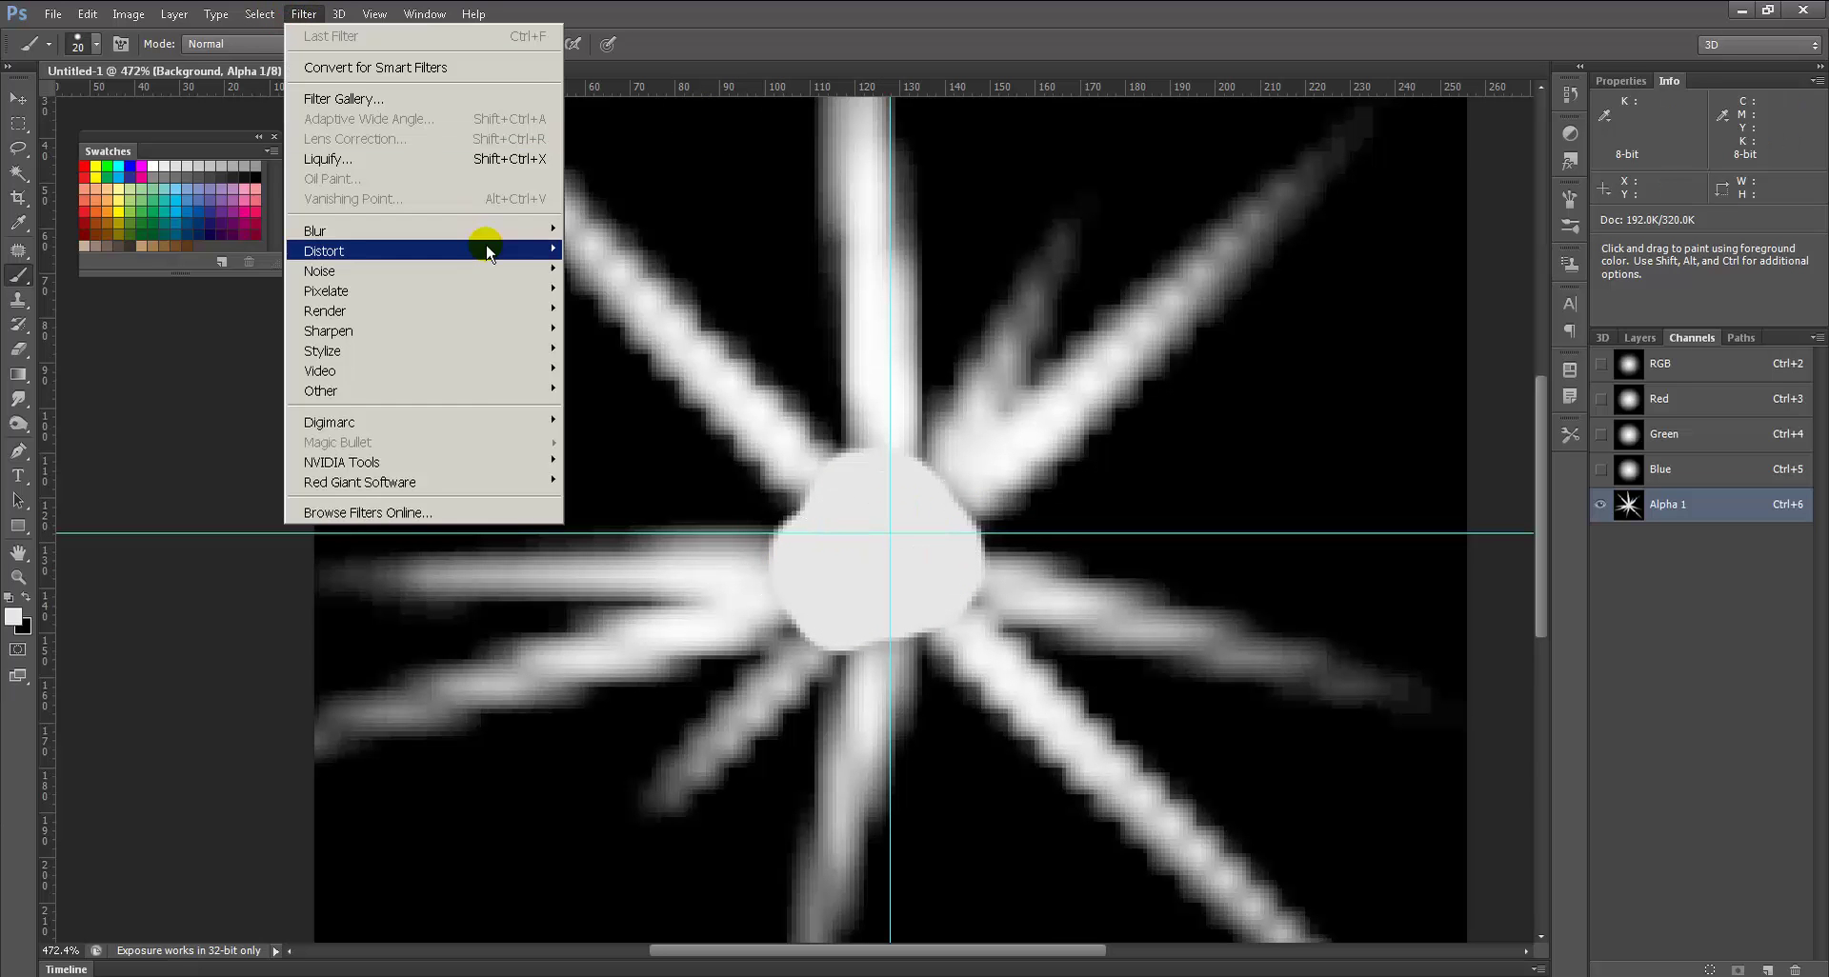
{"action": "mouse_move", "coordinate": [496, 232]}
{"action": "left_click", "coordinate": [649, 377]}
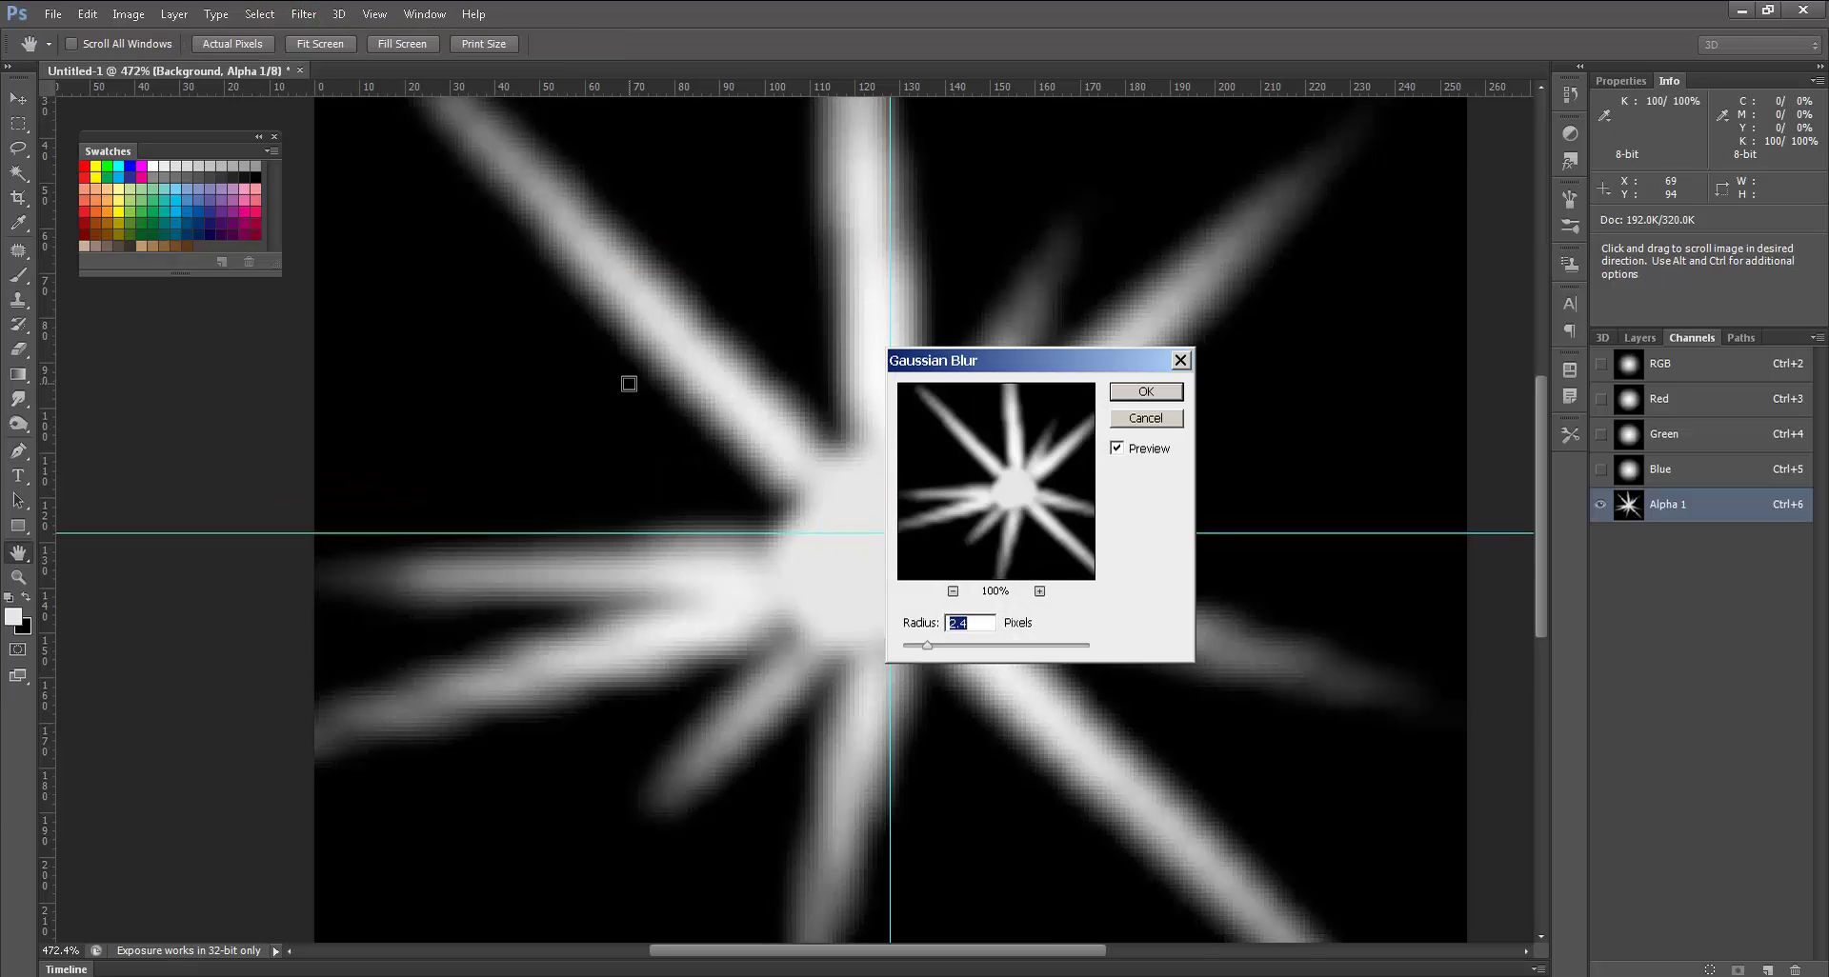
{"action": "left_click_drag", "start_coordinate": [923, 651], "coordinate": [921, 652]}
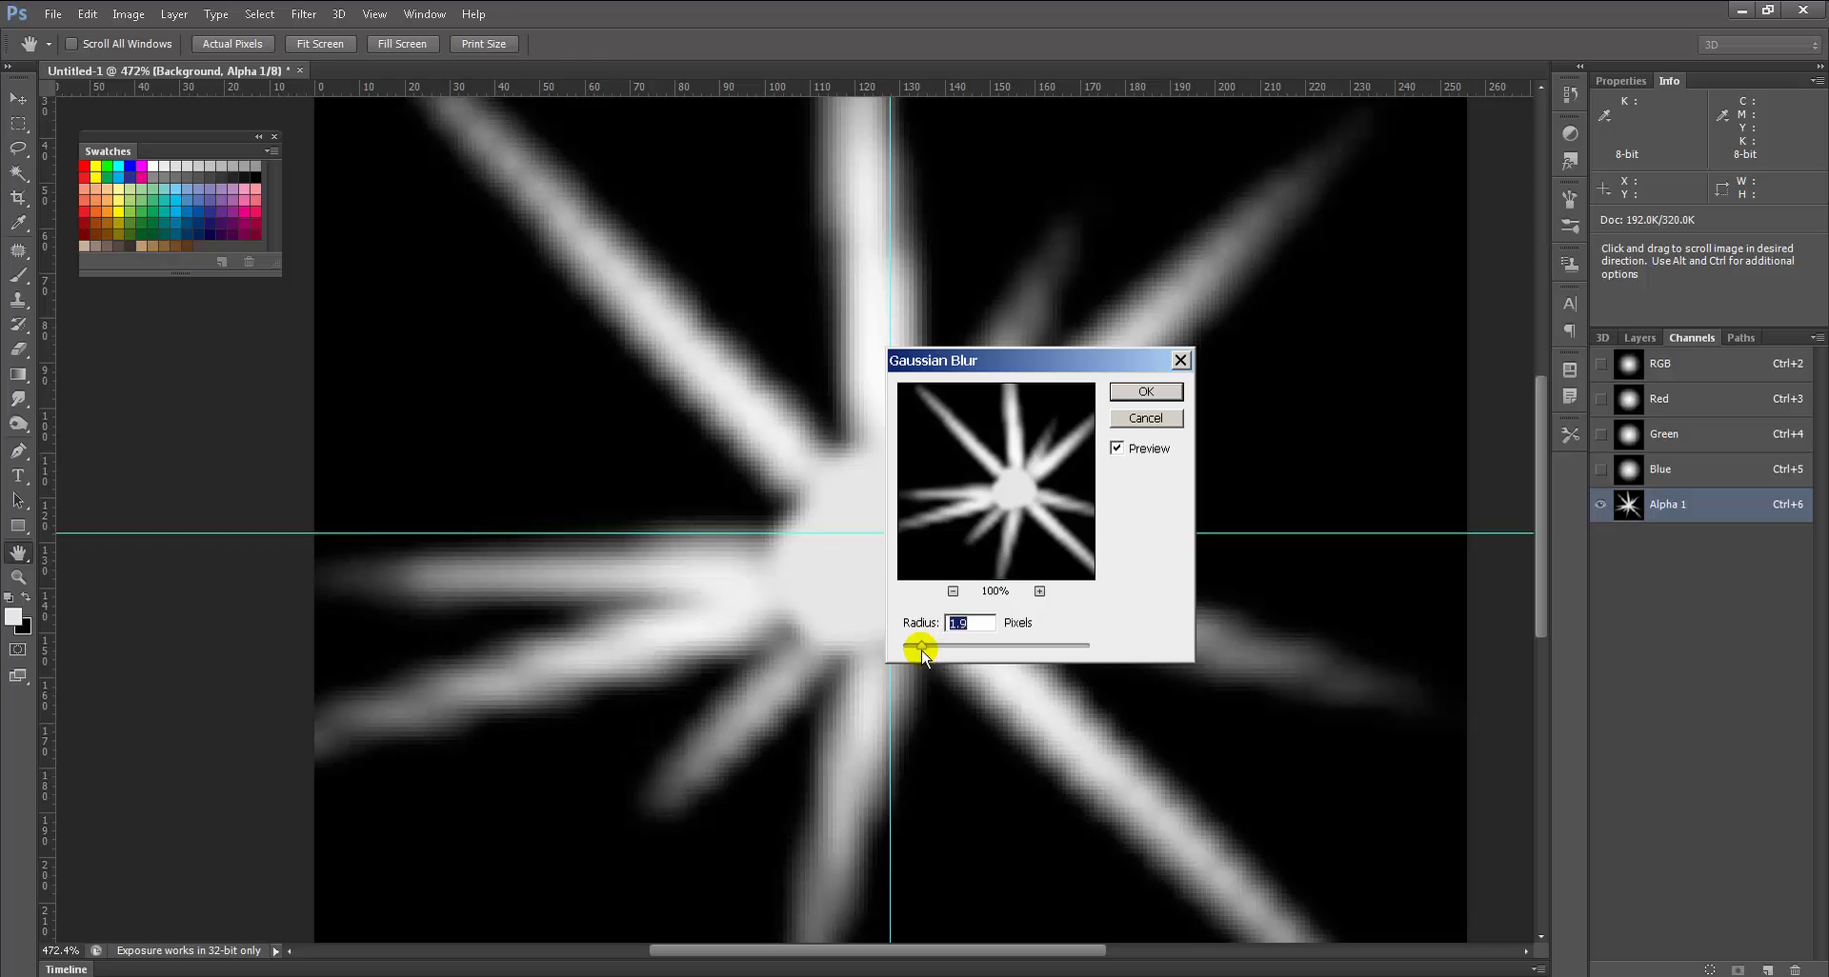
{"action": "left_click", "coordinate": [1146, 392]}
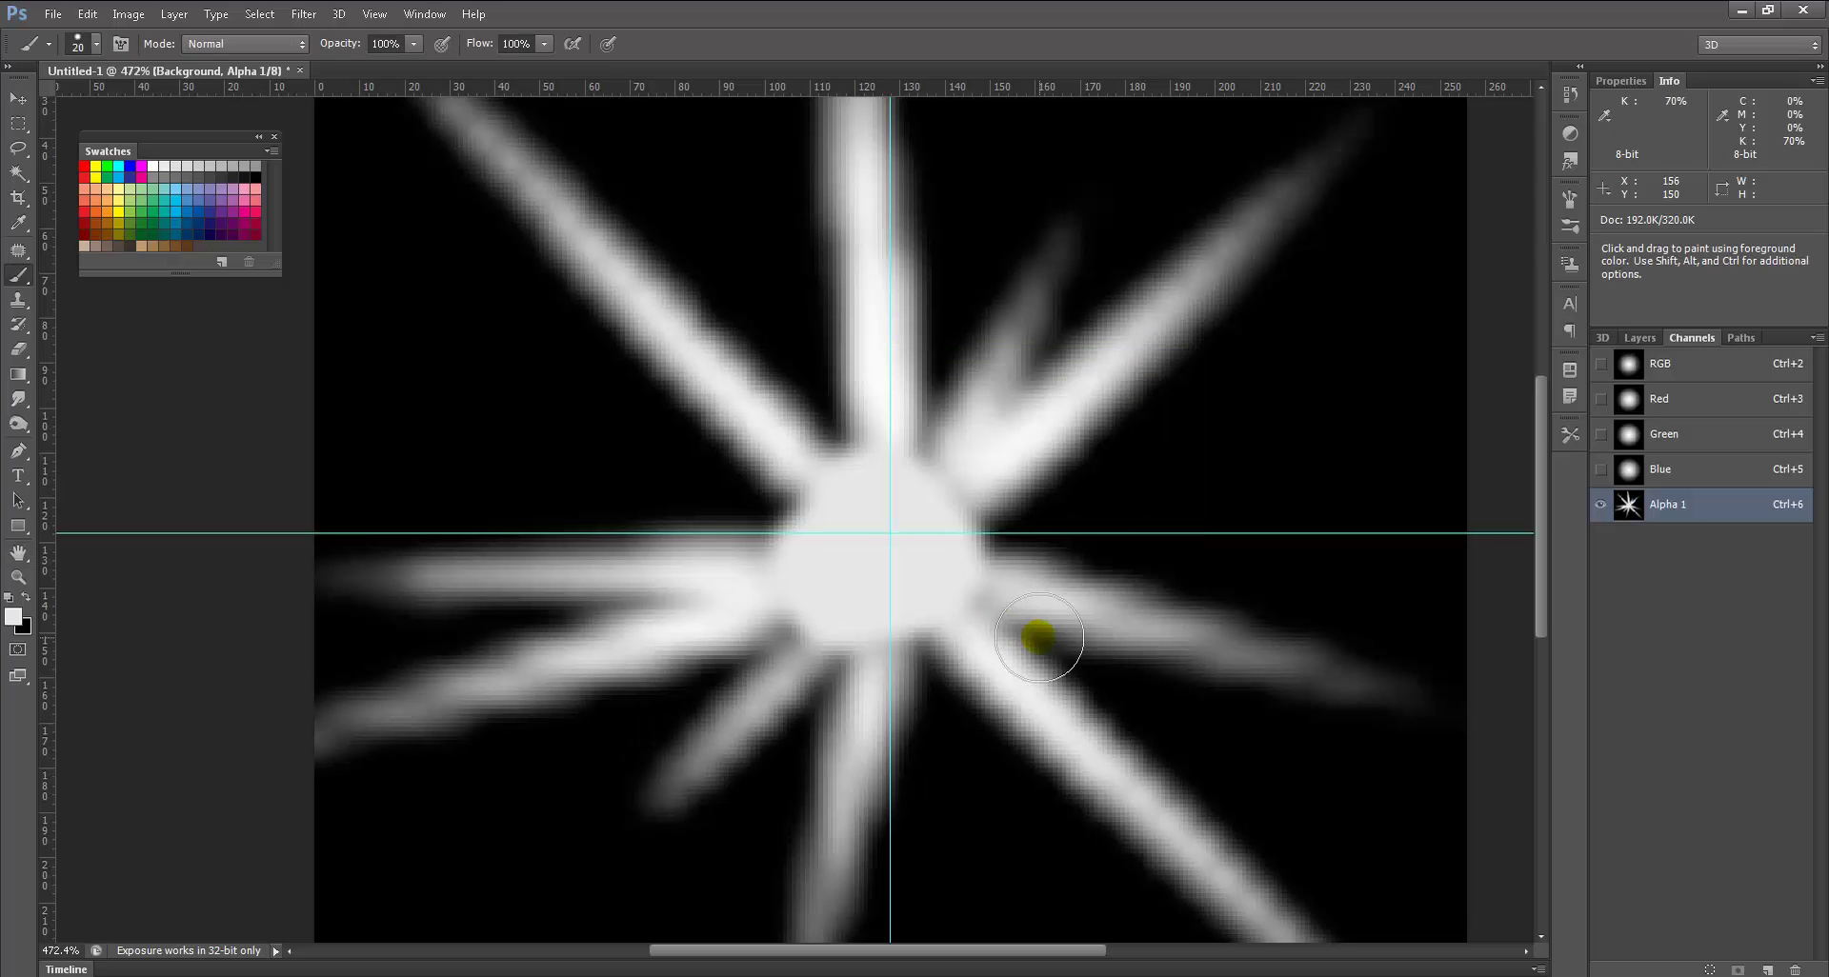
{"action": "scroll", "coordinate": [1038, 636], "scroll_direction": "down", "scroll_amount": 3, "text": "alt"}
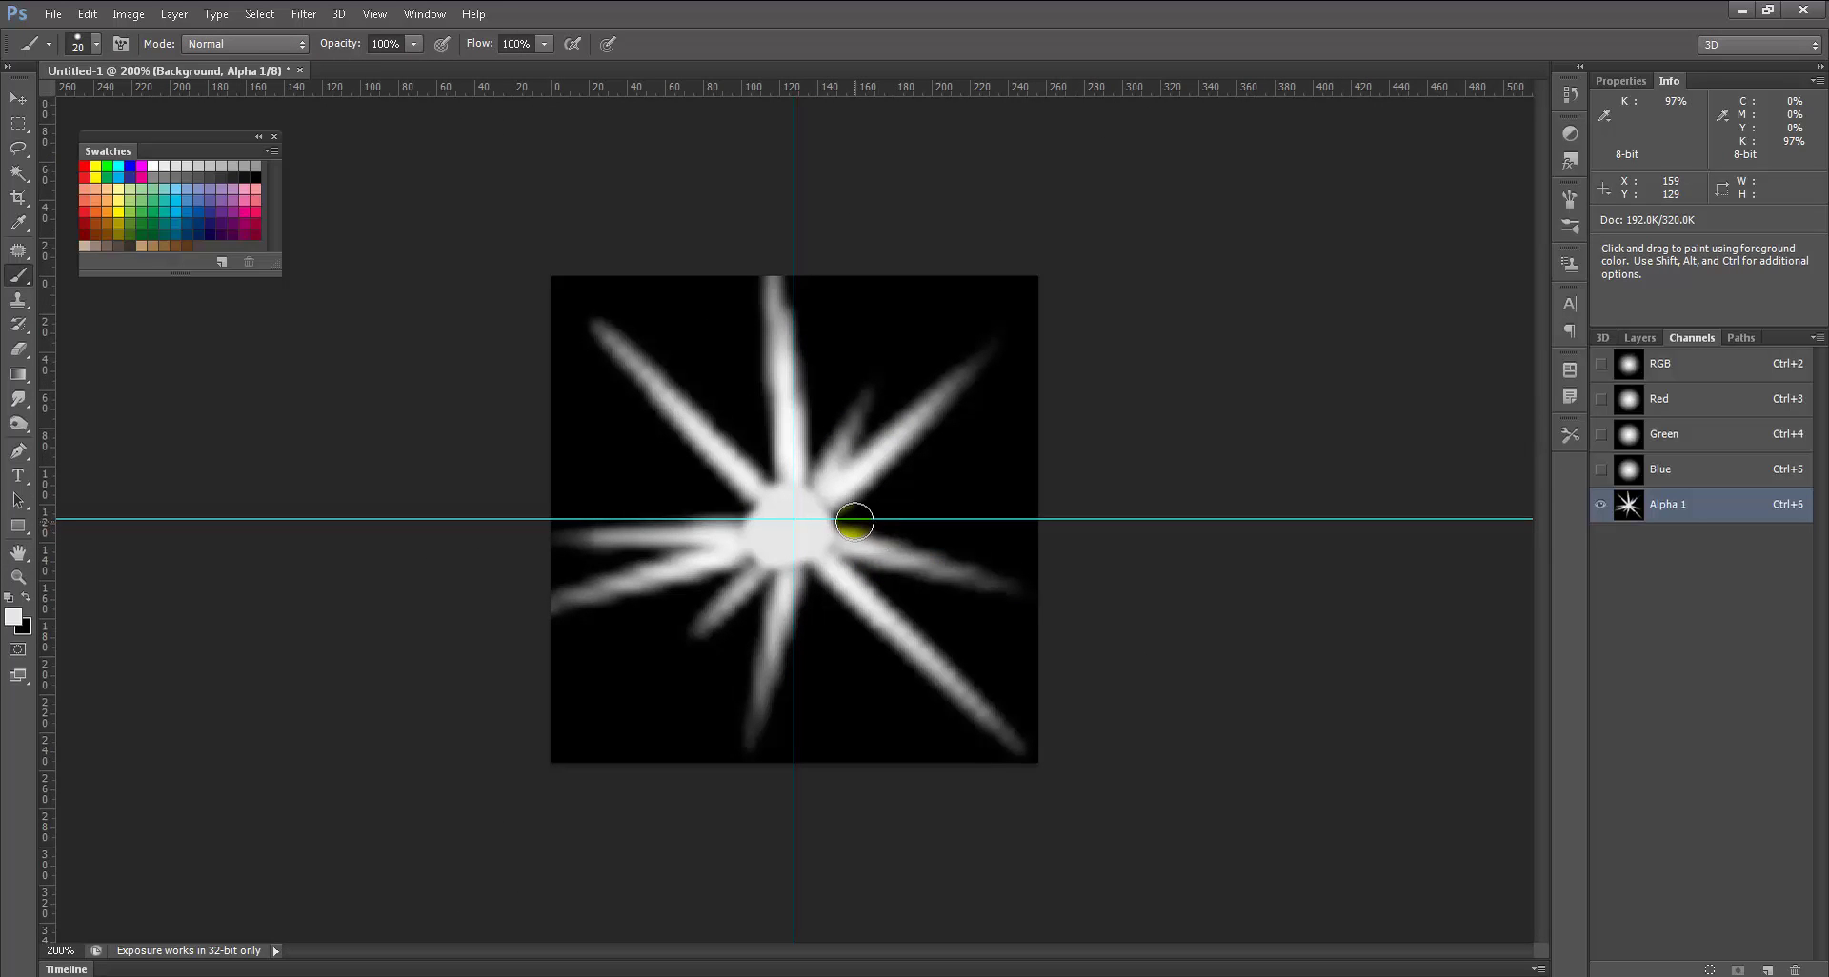
Step: Switch the foreground color to black and set up a soft round 60 px brush with low hardness
{"action": "key", "text": "x"}
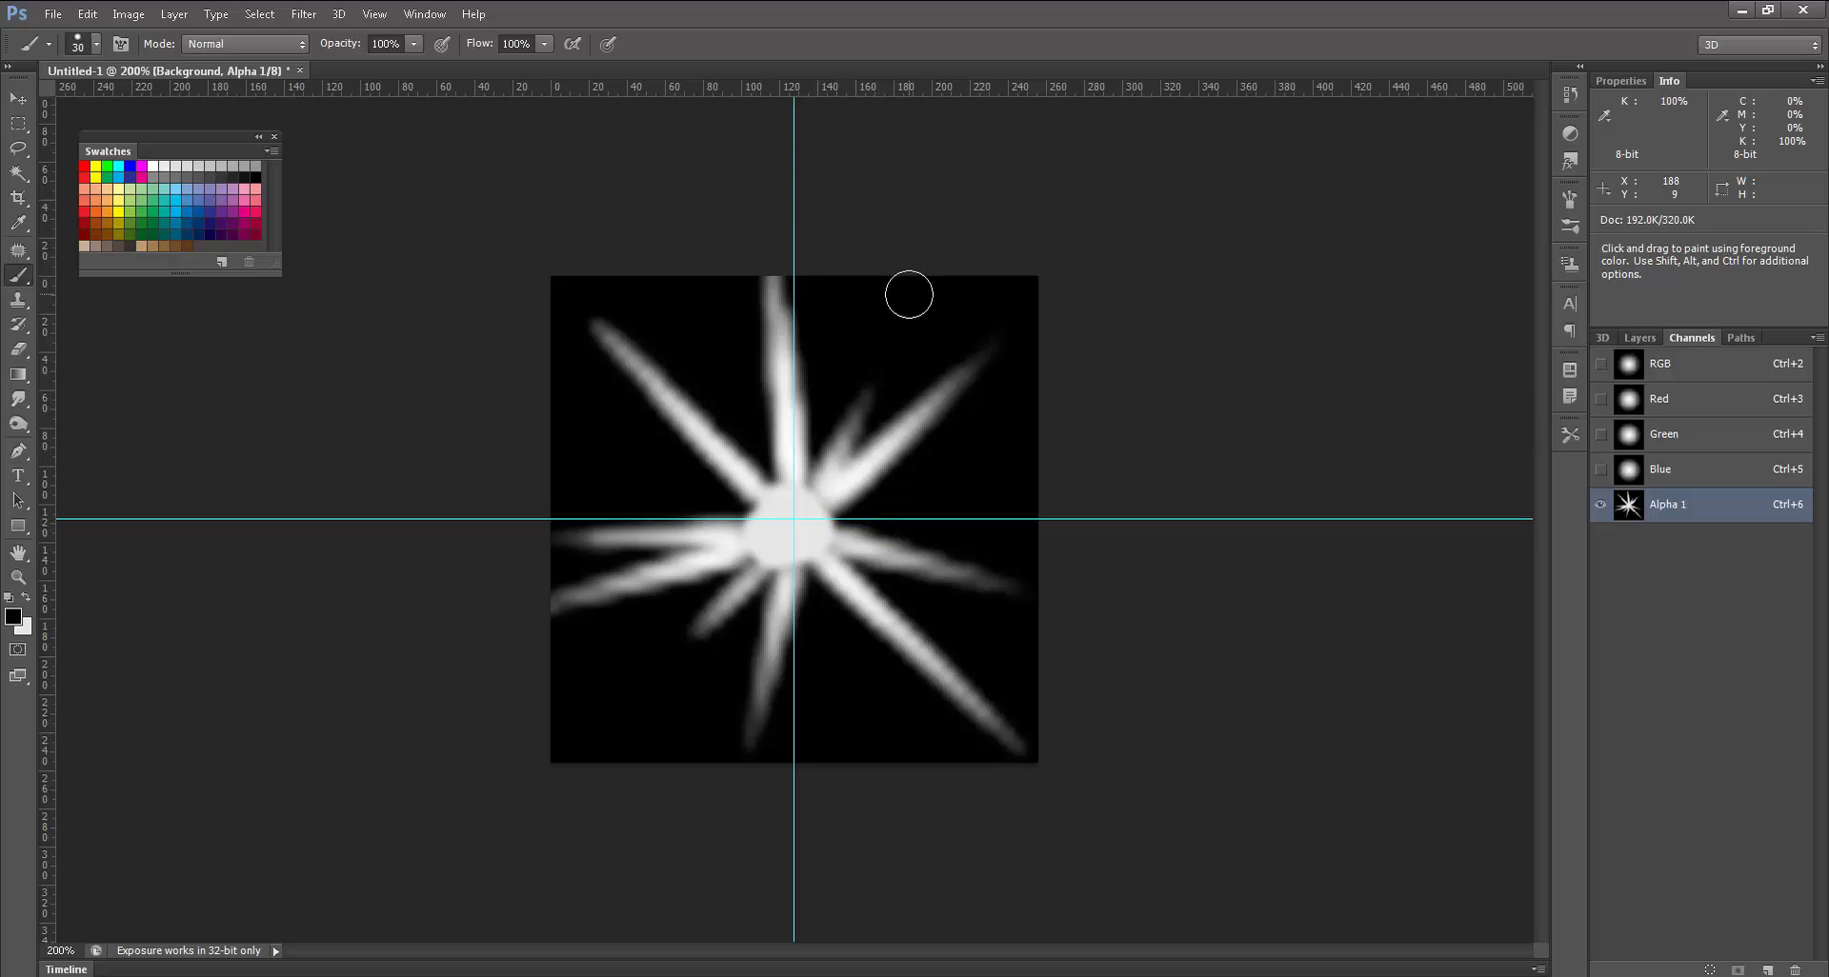
{"action": "key", "text": "bracketright"}
{"action": "key", "text": "bracketright"}
{"action": "key", "text": "bracketright"}
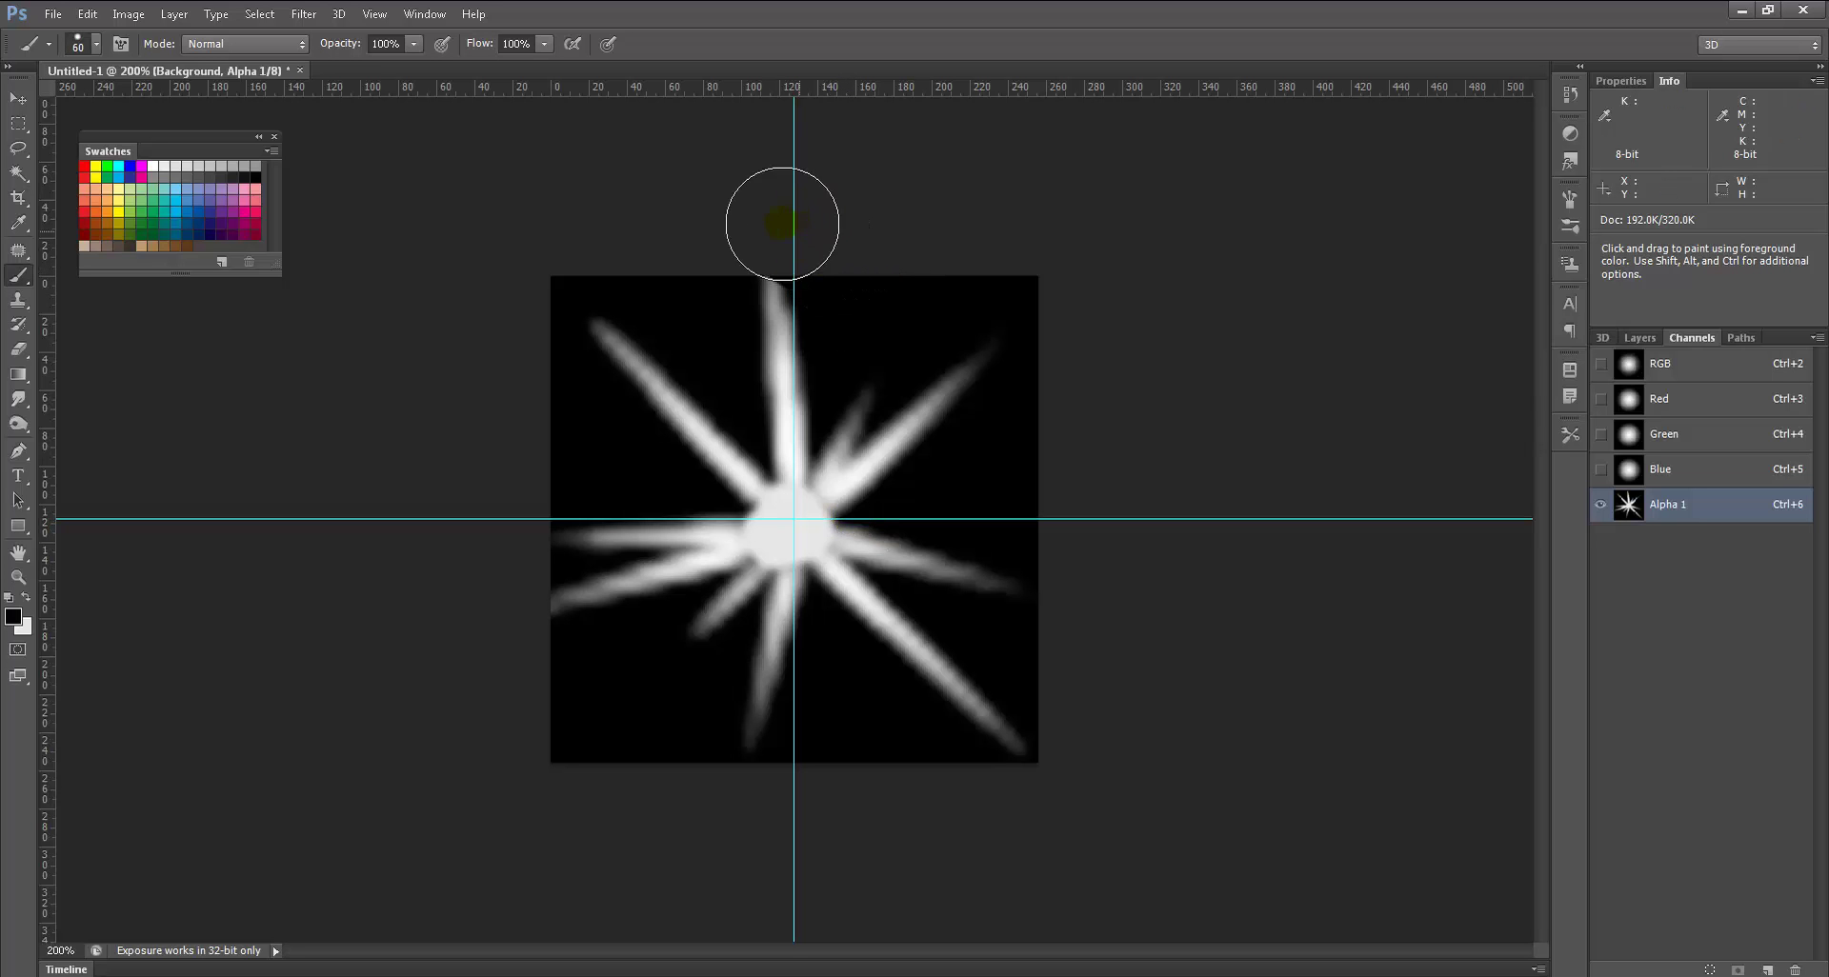
{"action": "right_click", "coordinate": [886, 314]}
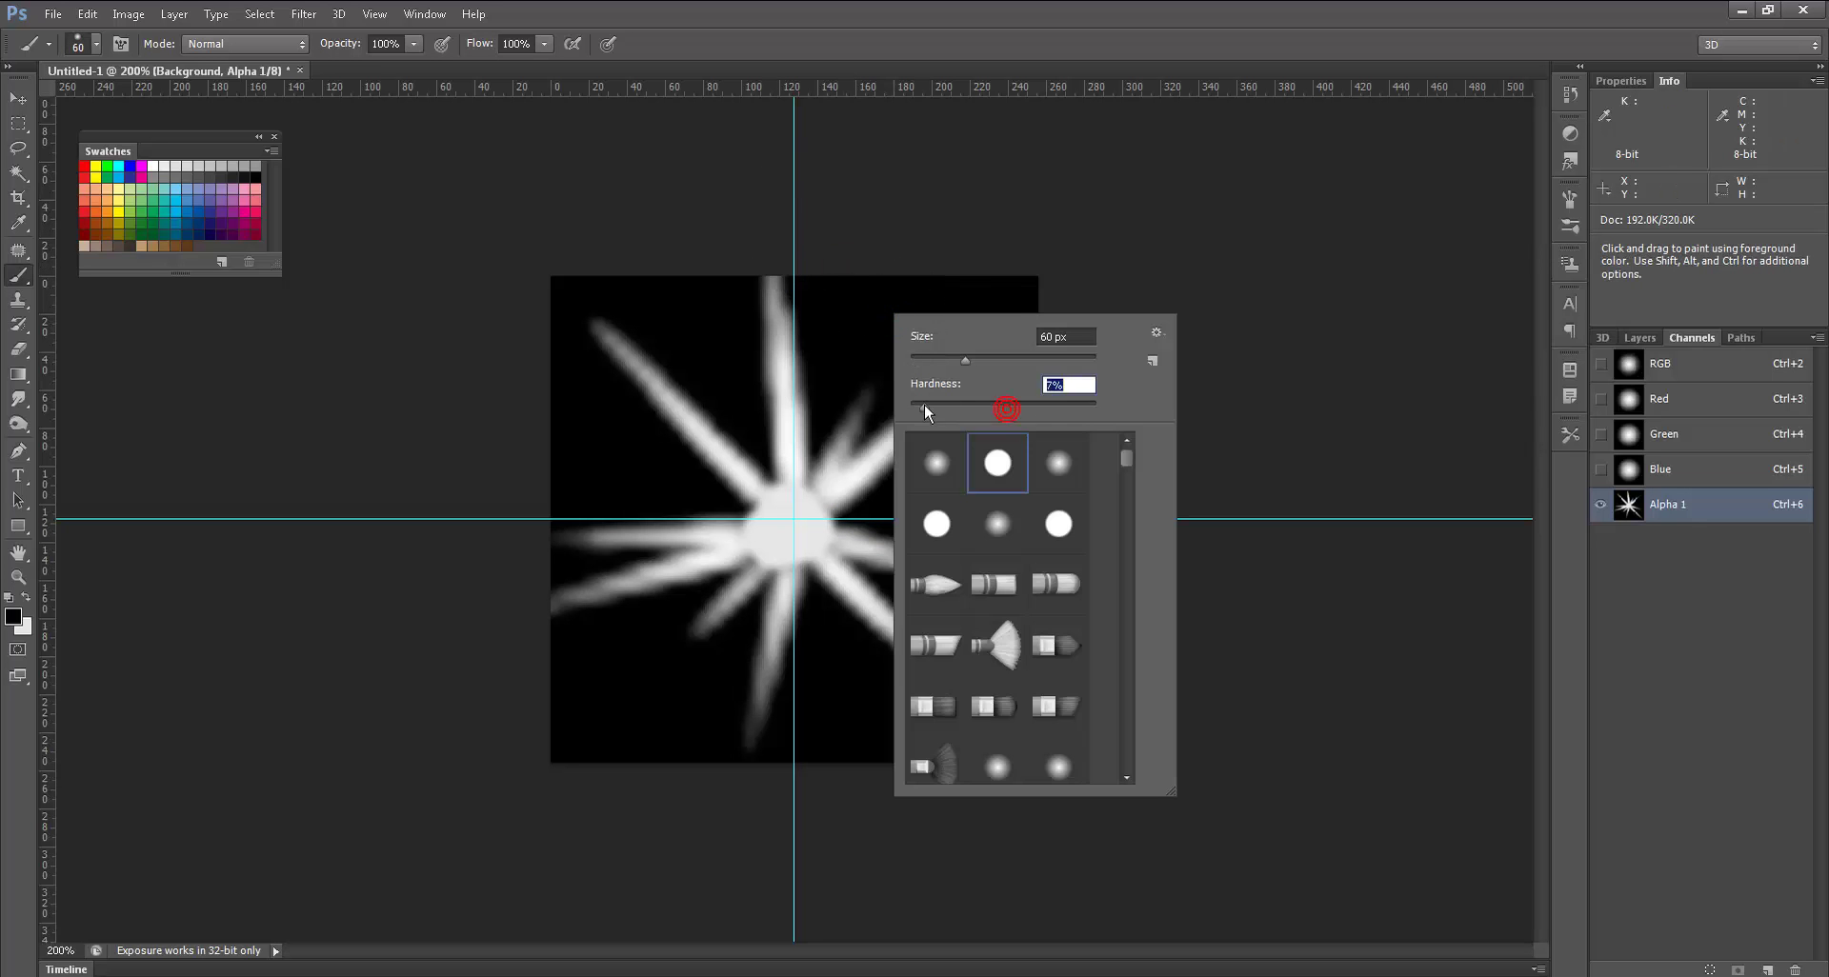
{"action": "left_click", "coordinate": [1322, 311]}
Step: Paint black over the ray tips that reach the canvas edges on Alpha 1 so the starburst fades out inside the image
{"action": "mouse_move", "coordinate": [832, 298]}
{"action": "left_mouse_down"}
{"action": "mouse_move", "coordinate": [809, 261]}
{"action": "mouse_move", "coordinate": [831, 297]}
{"action": "mouse_move", "coordinate": [776, 263]}
{"action": "left_mouse_up"}
{"action": "left_click", "coordinate": [822, 287]}
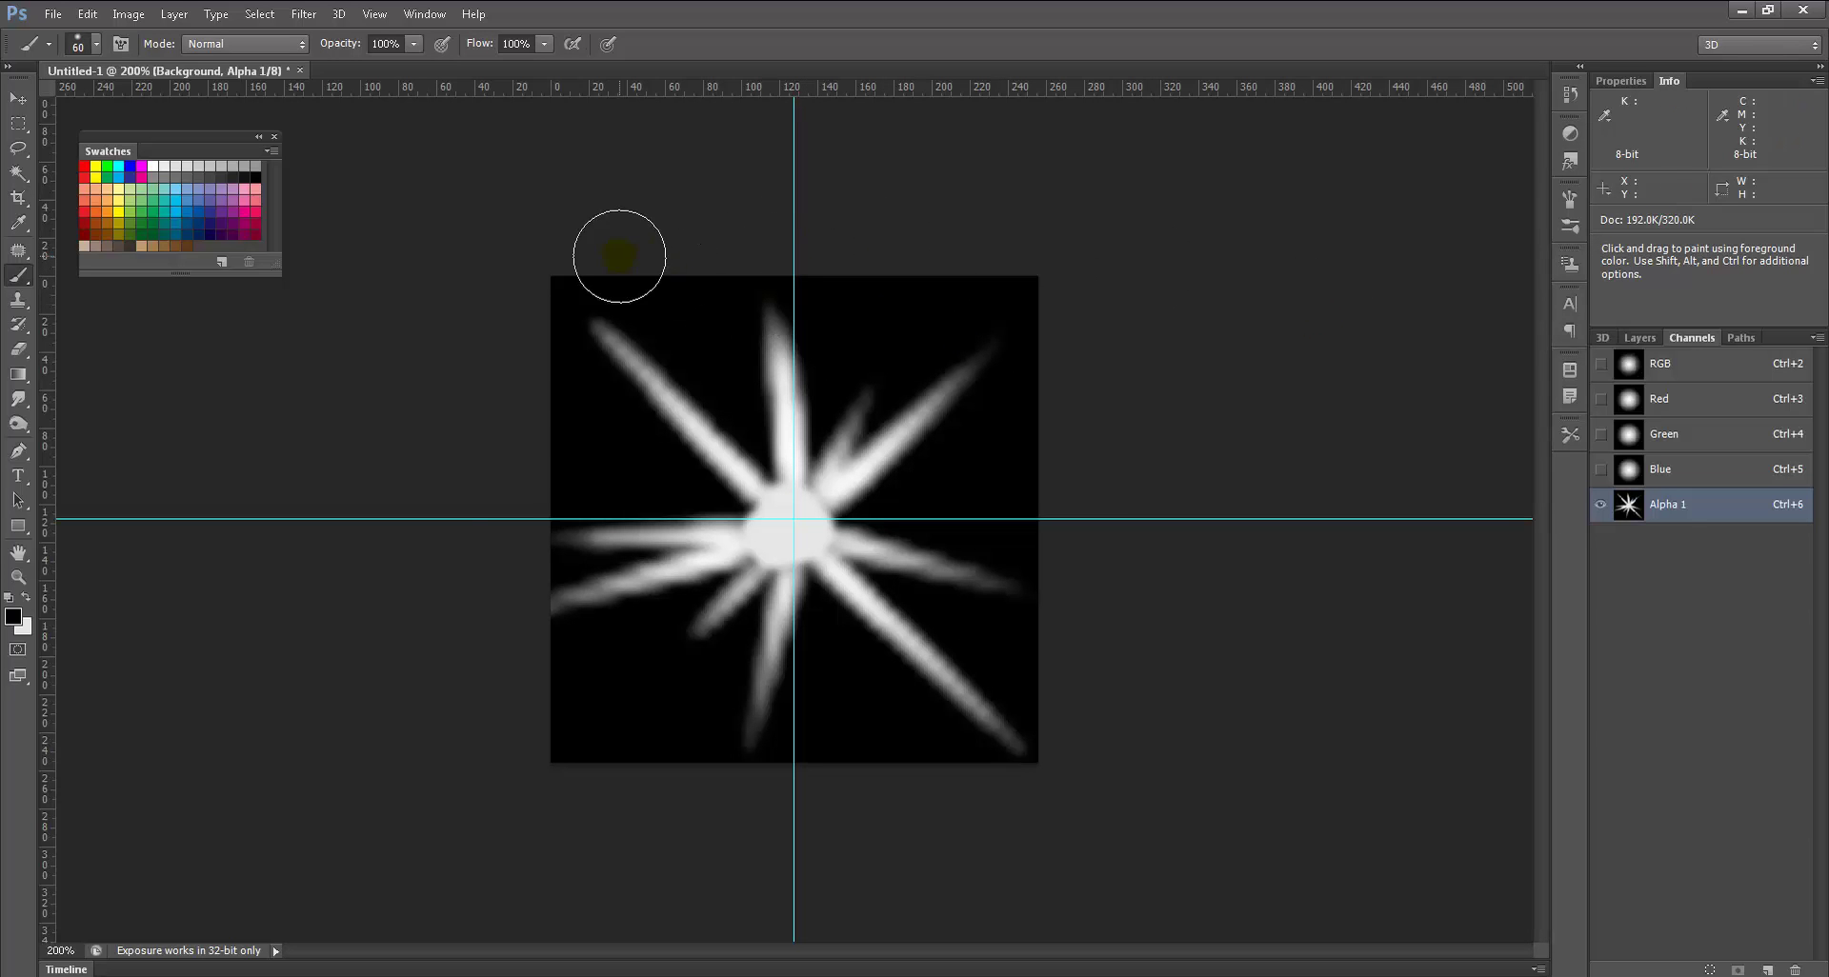
{"action": "mouse_move", "coordinate": [514, 532]}
{"action": "left_mouse_down"}
{"action": "mouse_move", "coordinate": [483, 630]}
{"action": "mouse_move", "coordinate": [569, 647]}
{"action": "mouse_move", "coordinate": [534, 654]}
{"action": "left_mouse_up"}
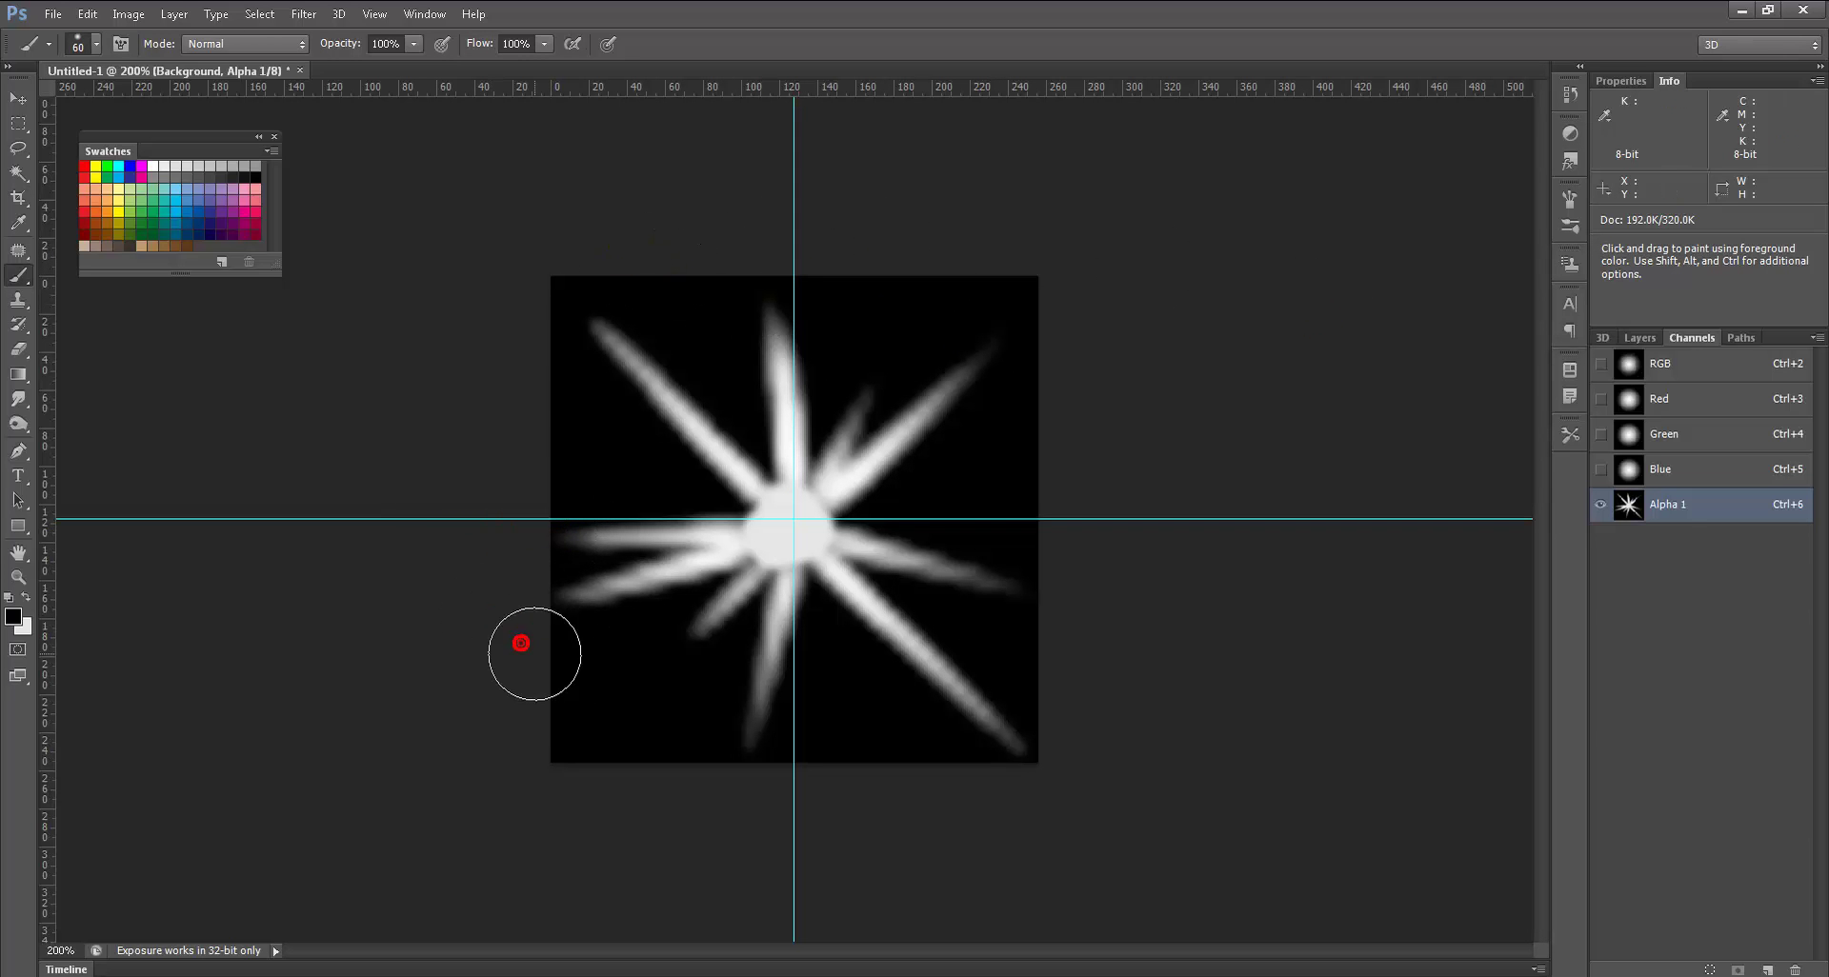
{"action": "left_click", "coordinate": [1065, 721]}
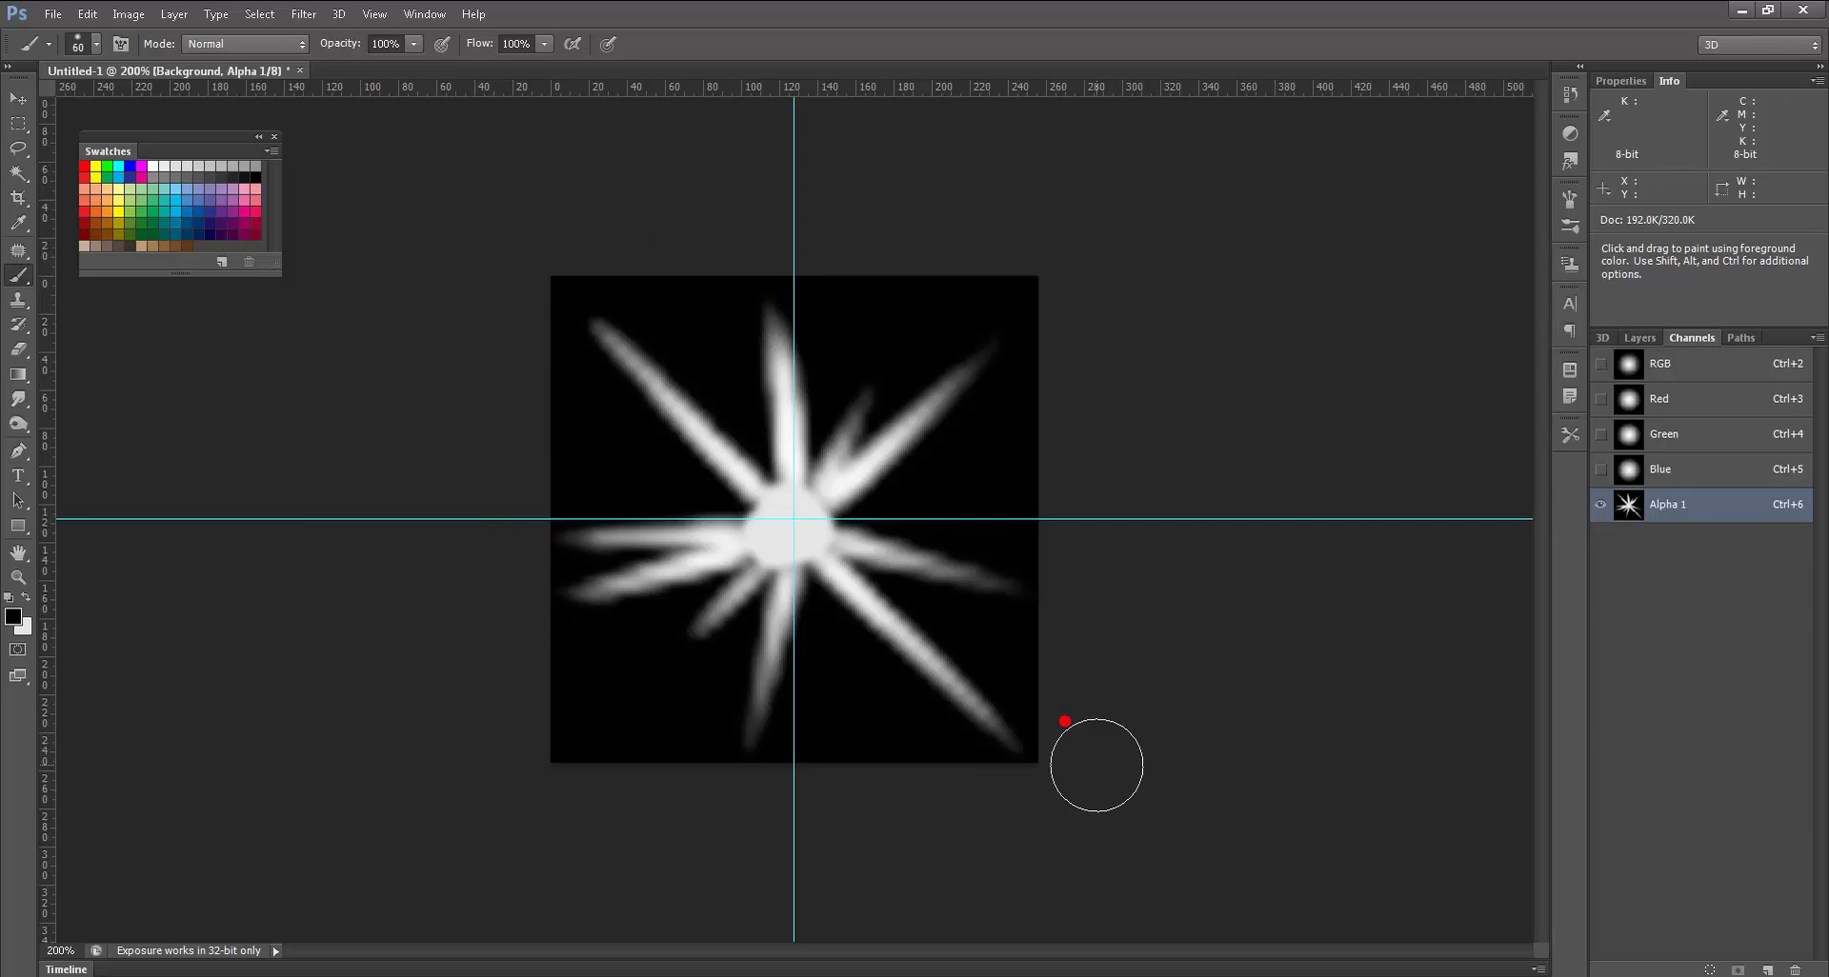
{"action": "left_click", "coordinate": [962, 758]}
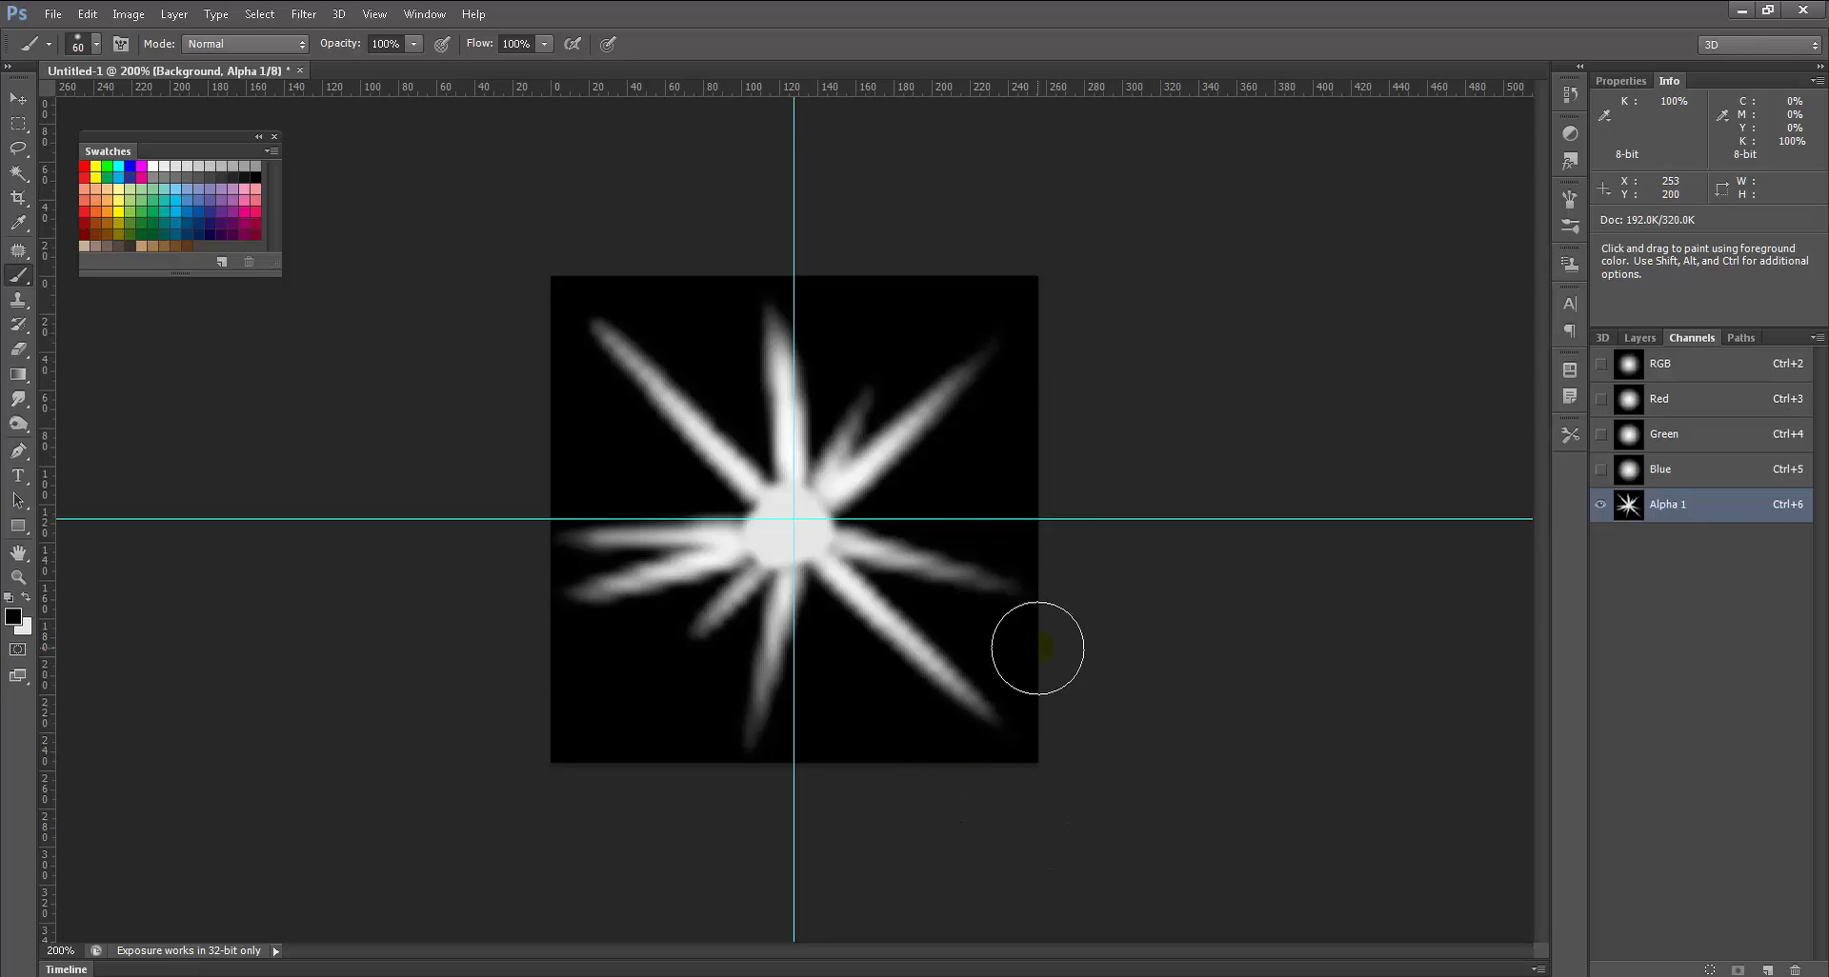
{"action": "left_click", "coordinate": [607, 638]}
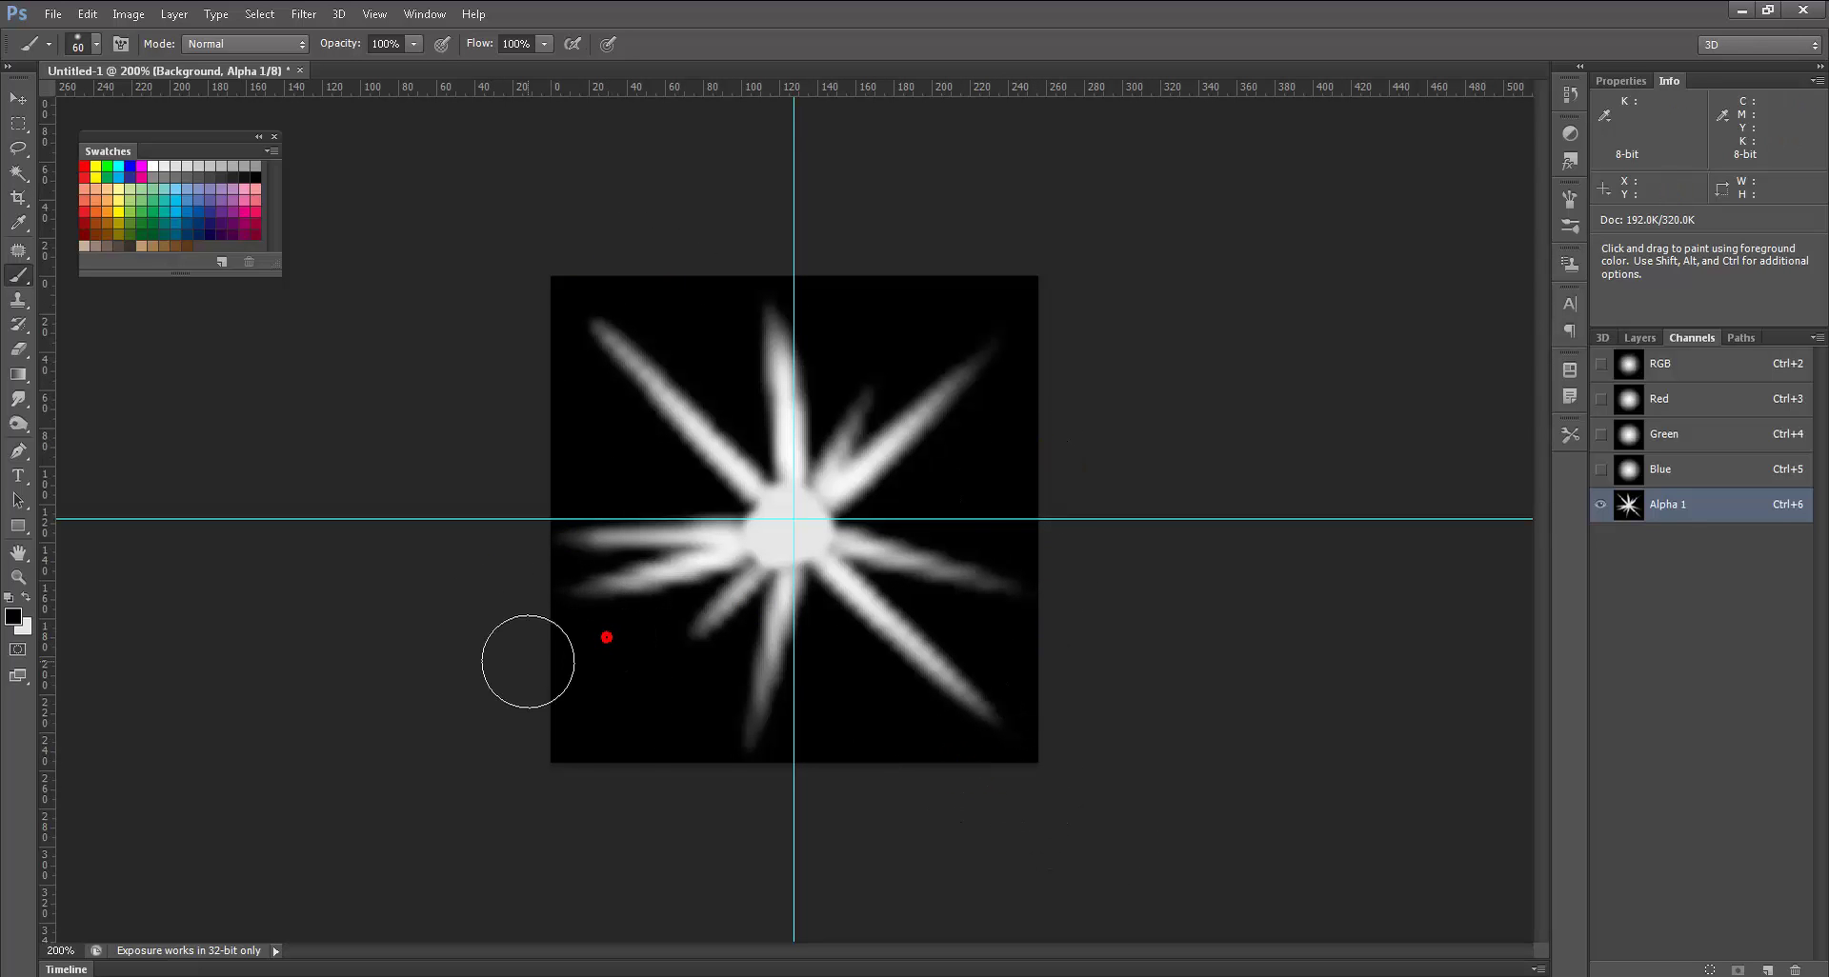
{"action": "left_click_drag", "start_coordinate": [604, 643], "coordinate": [497, 702]}
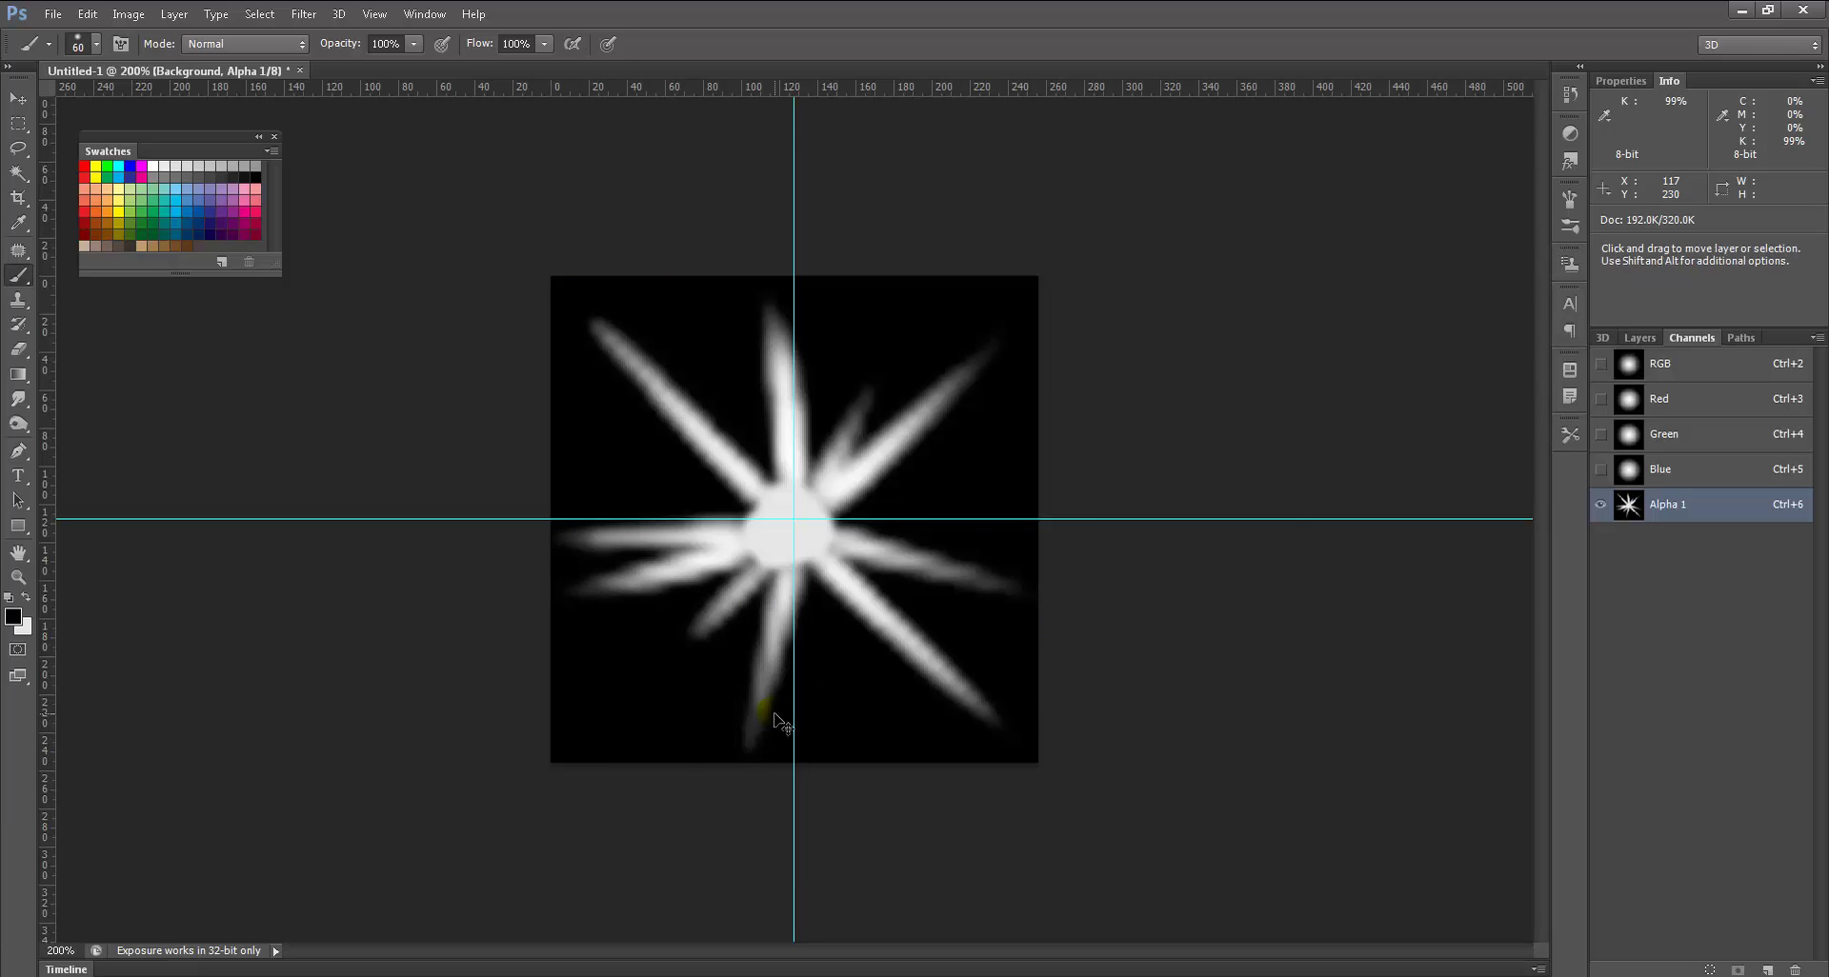
Step: Save a TIFF copy over SpriteImage.tif in sourceimages, keeping alpha channels, leaving out layers, and using no image compression
{"action": "key", "text": "ctrl+shift+s"}
{"action": "left_click", "coordinate": [912, 598]}
{"action": "key", "text": "t"}
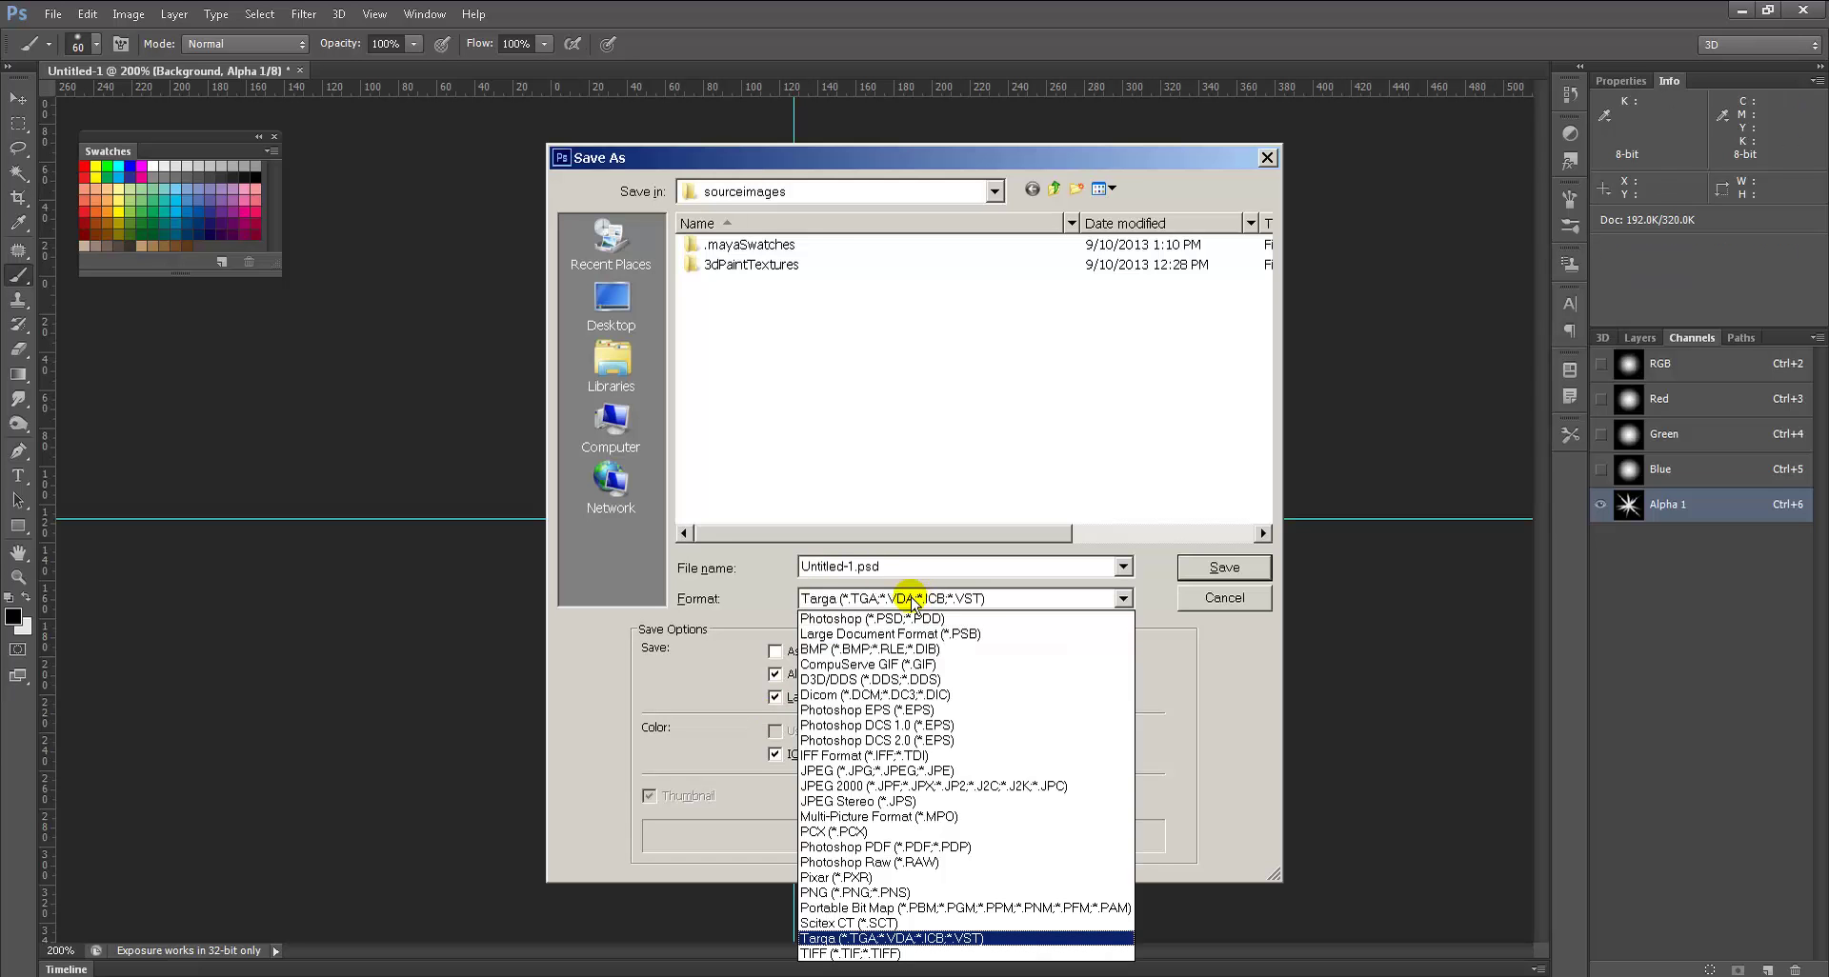
{"action": "left_click", "coordinate": [912, 598]}
{"action": "left_click", "coordinate": [911, 598]}
{"action": "key", "text": "t"}
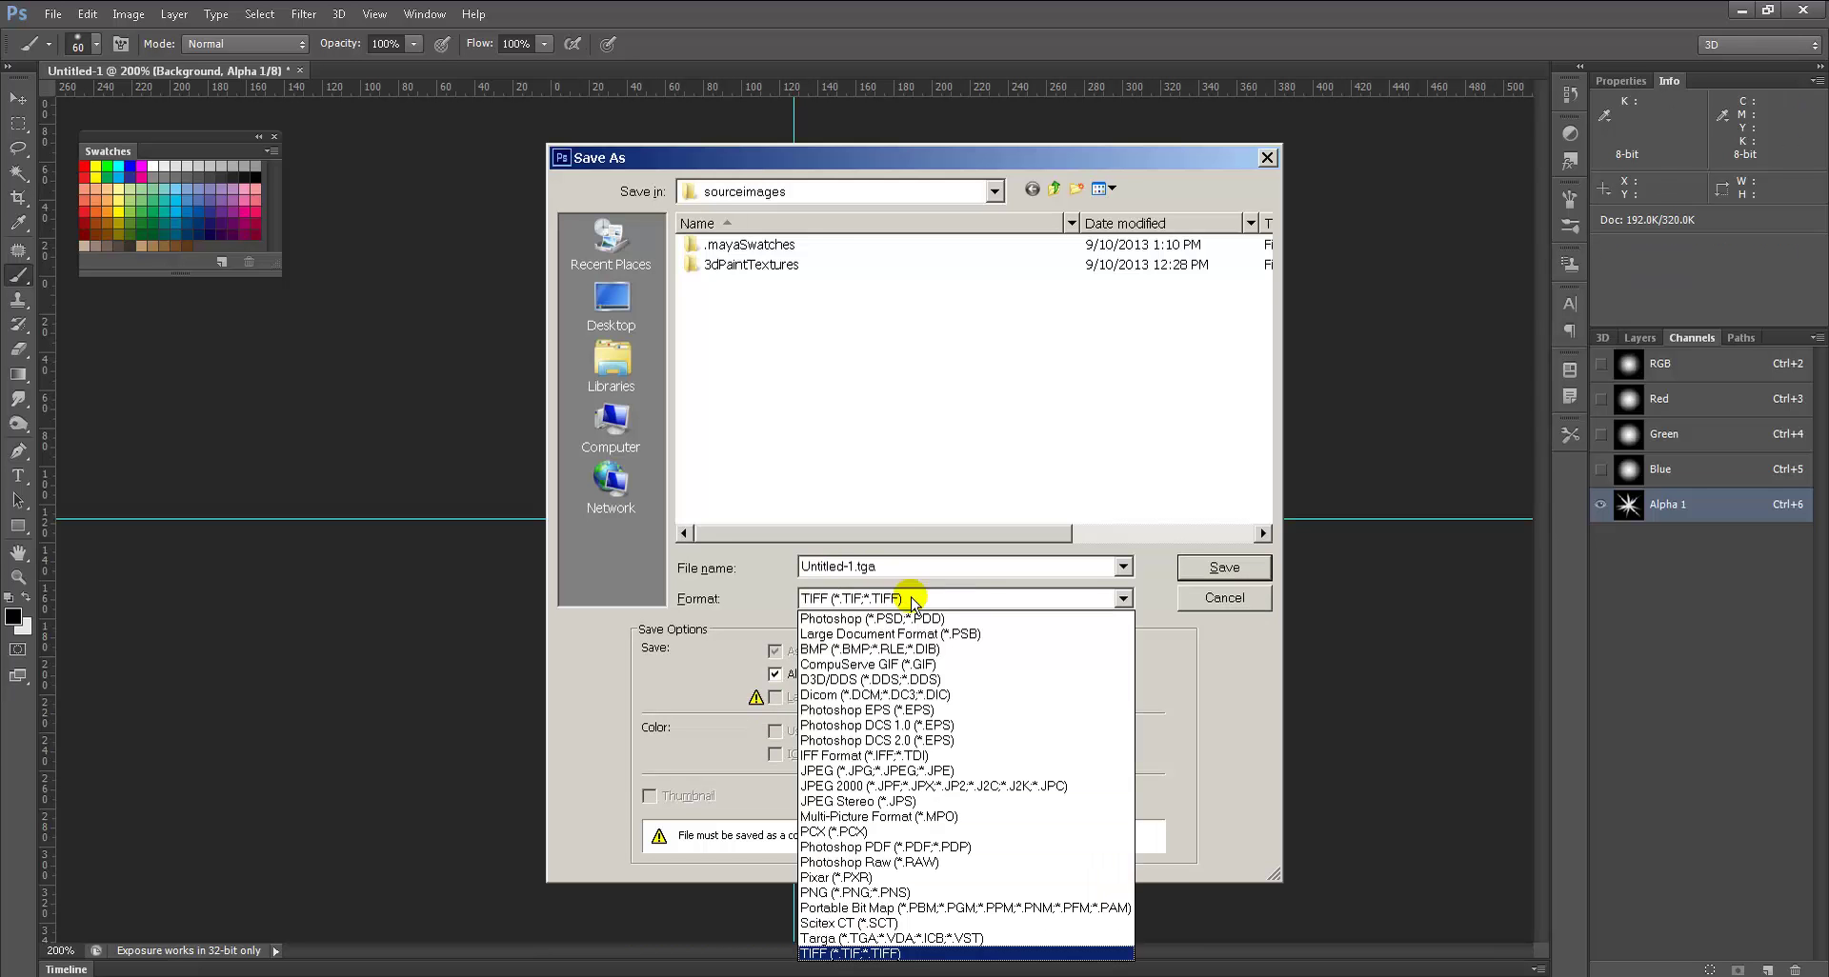
{"action": "left_click", "coordinate": [911, 598]}
{"action": "left_click", "coordinate": [748, 285]}
{"action": "left_click", "coordinate": [775, 696]}
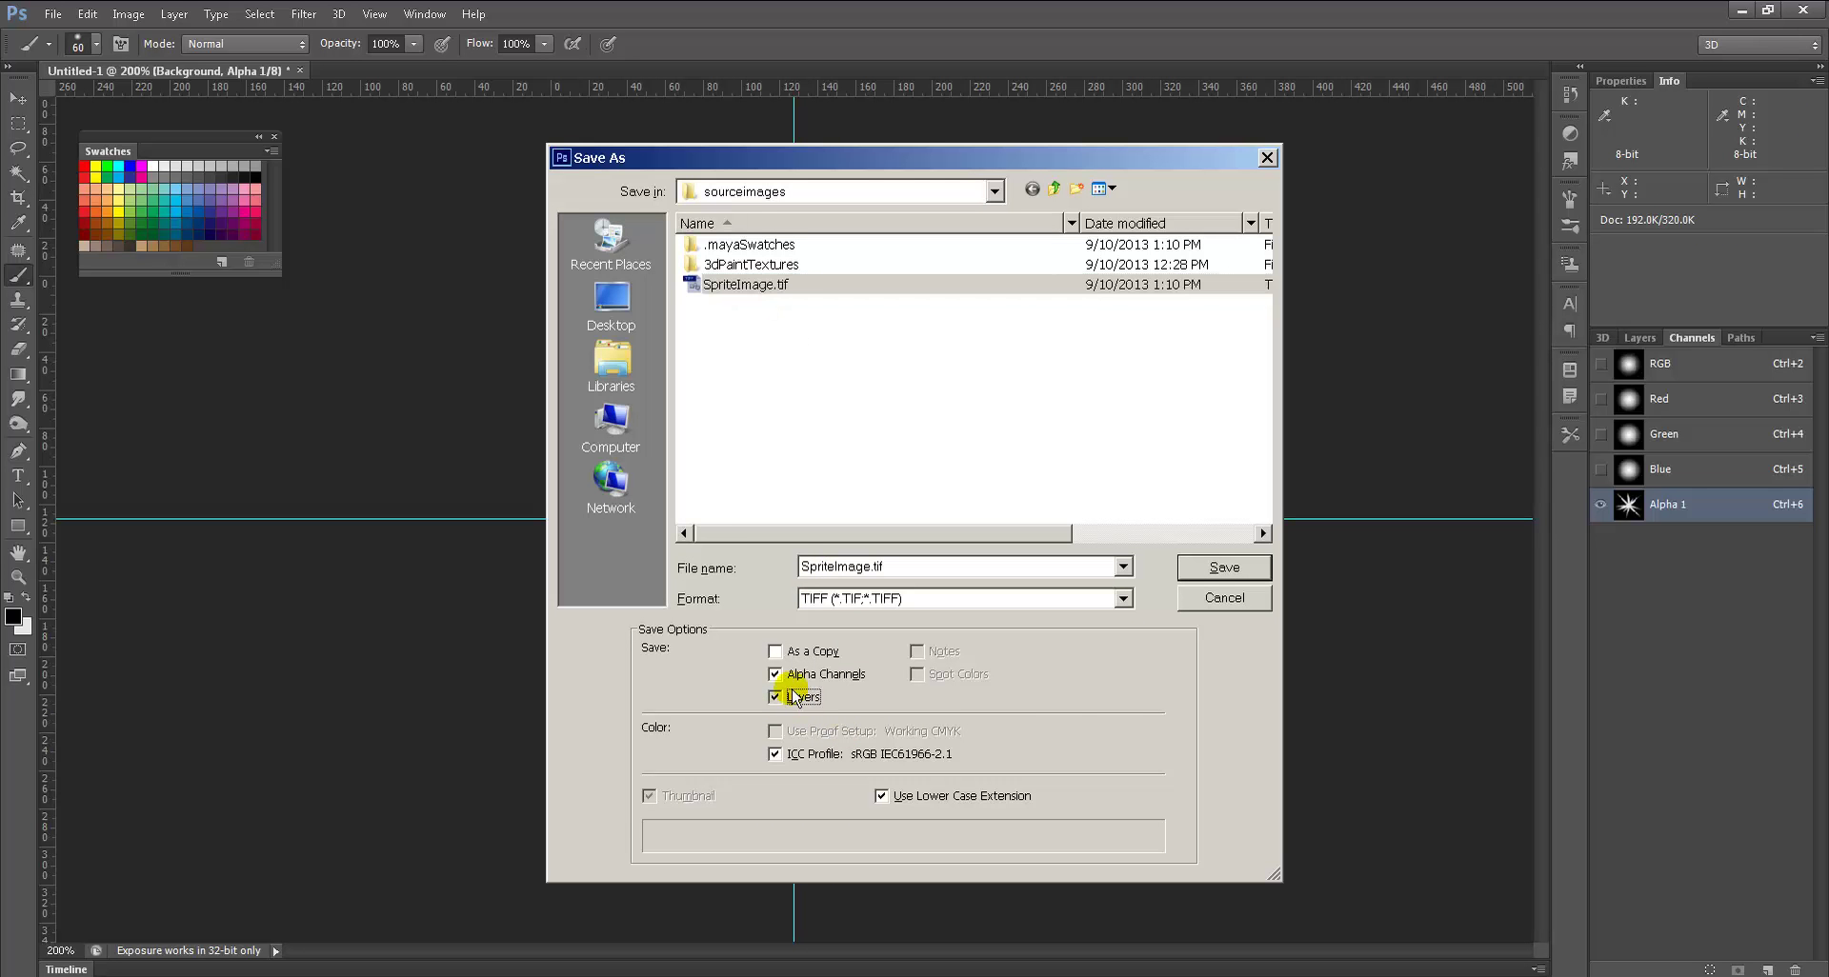
{"action": "left_click", "coordinate": [1194, 567]}
{"action": "left_click", "coordinate": [901, 376]}
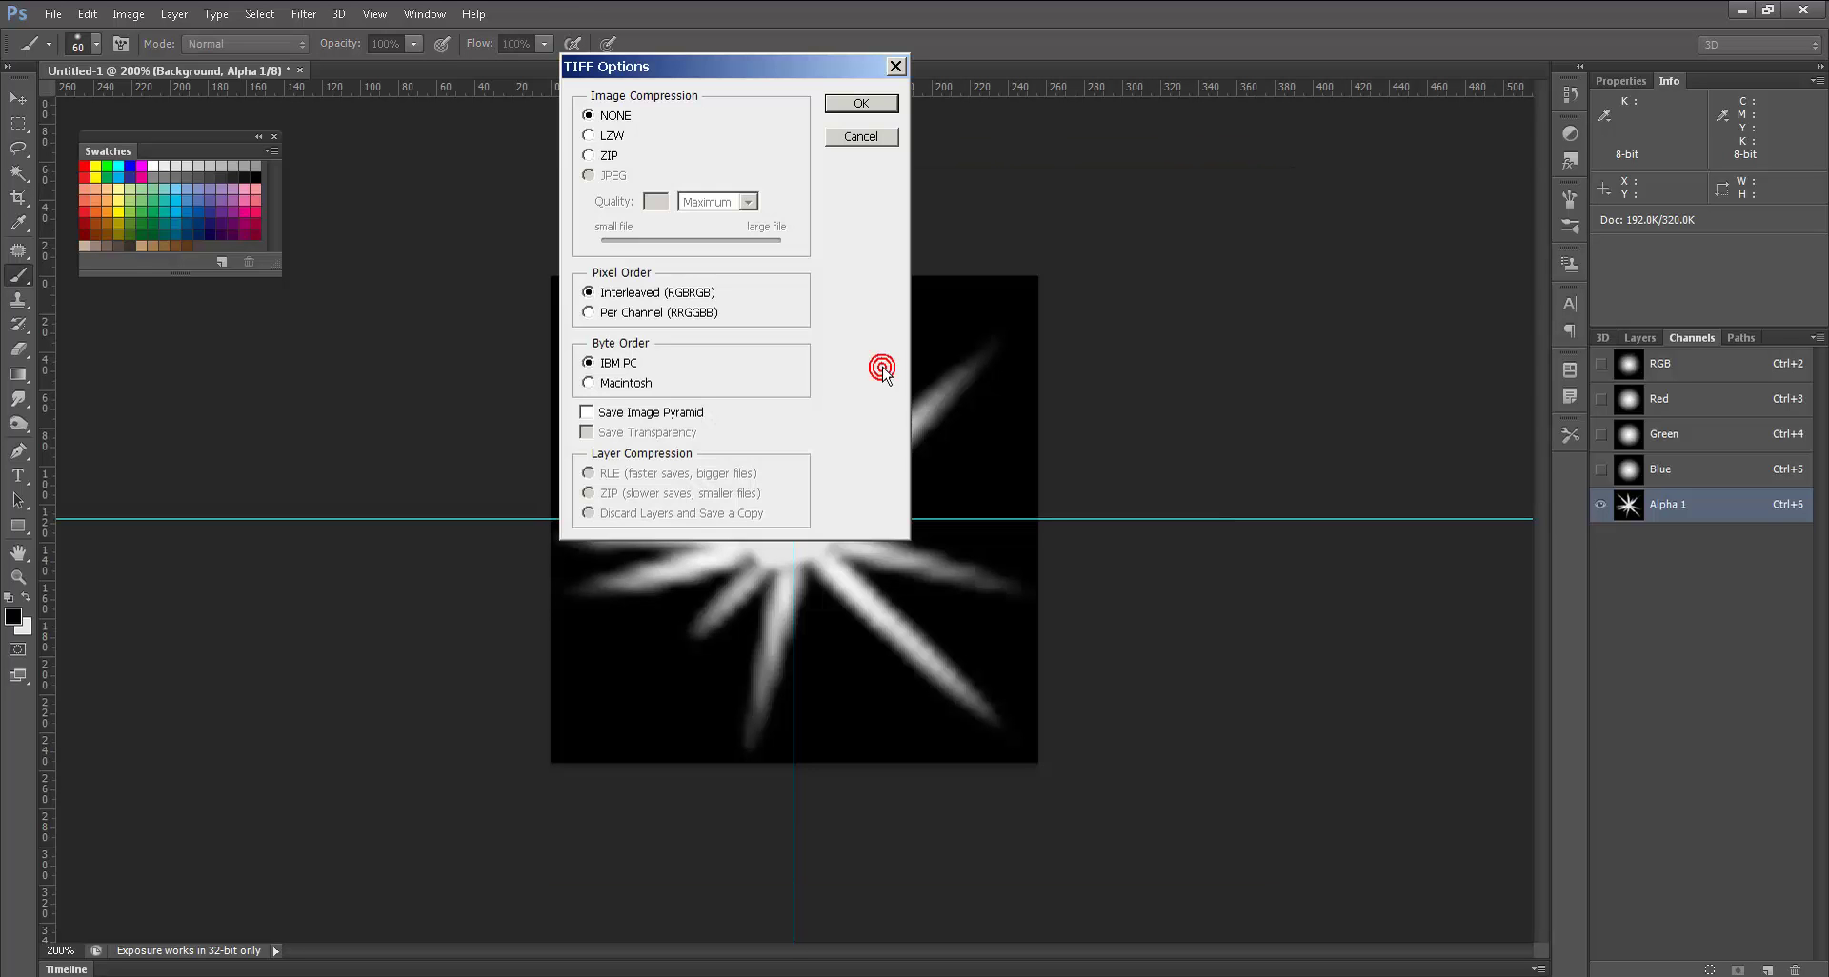
{"action": "left_click", "coordinate": [863, 105]}
Step: Switch to Maya, open the SpriteImage.tif texture on lambert2's color, and examine the sprites in the trail up close
{"action": "key", "text": "alt+Tab"}
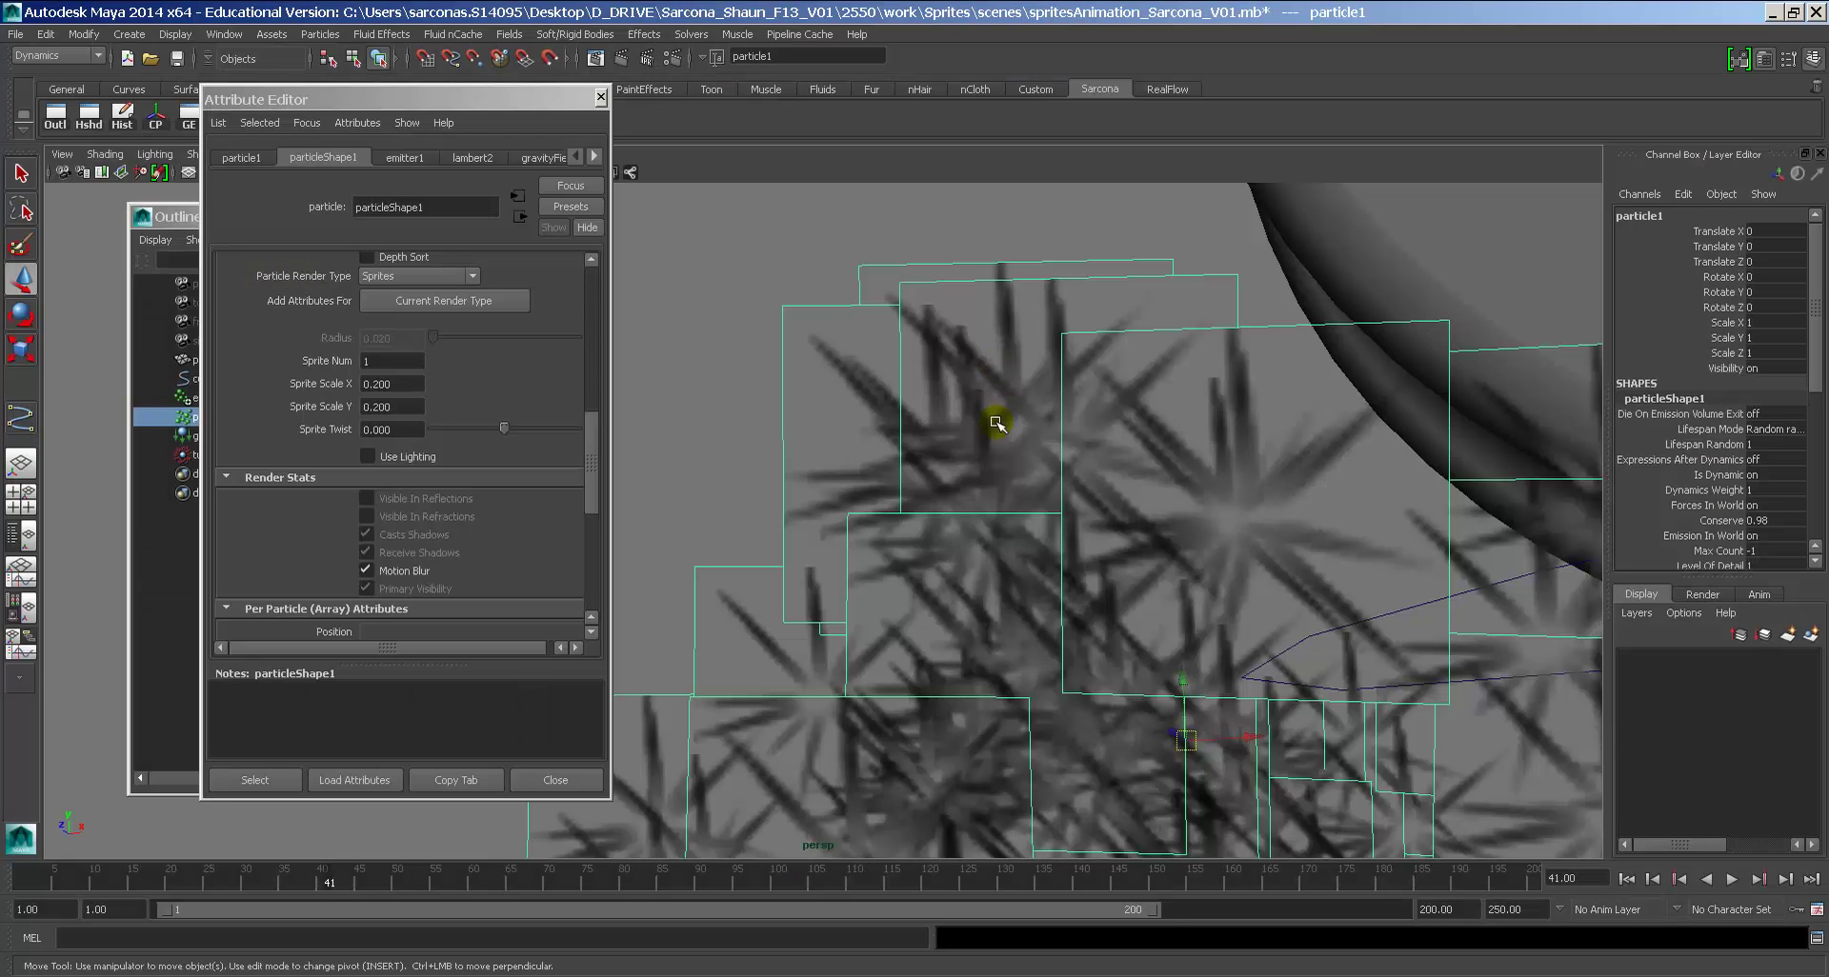
{"action": "left_click_drag", "start_coordinate": [1002, 420], "coordinate": [897, 343], "text": "alt"}
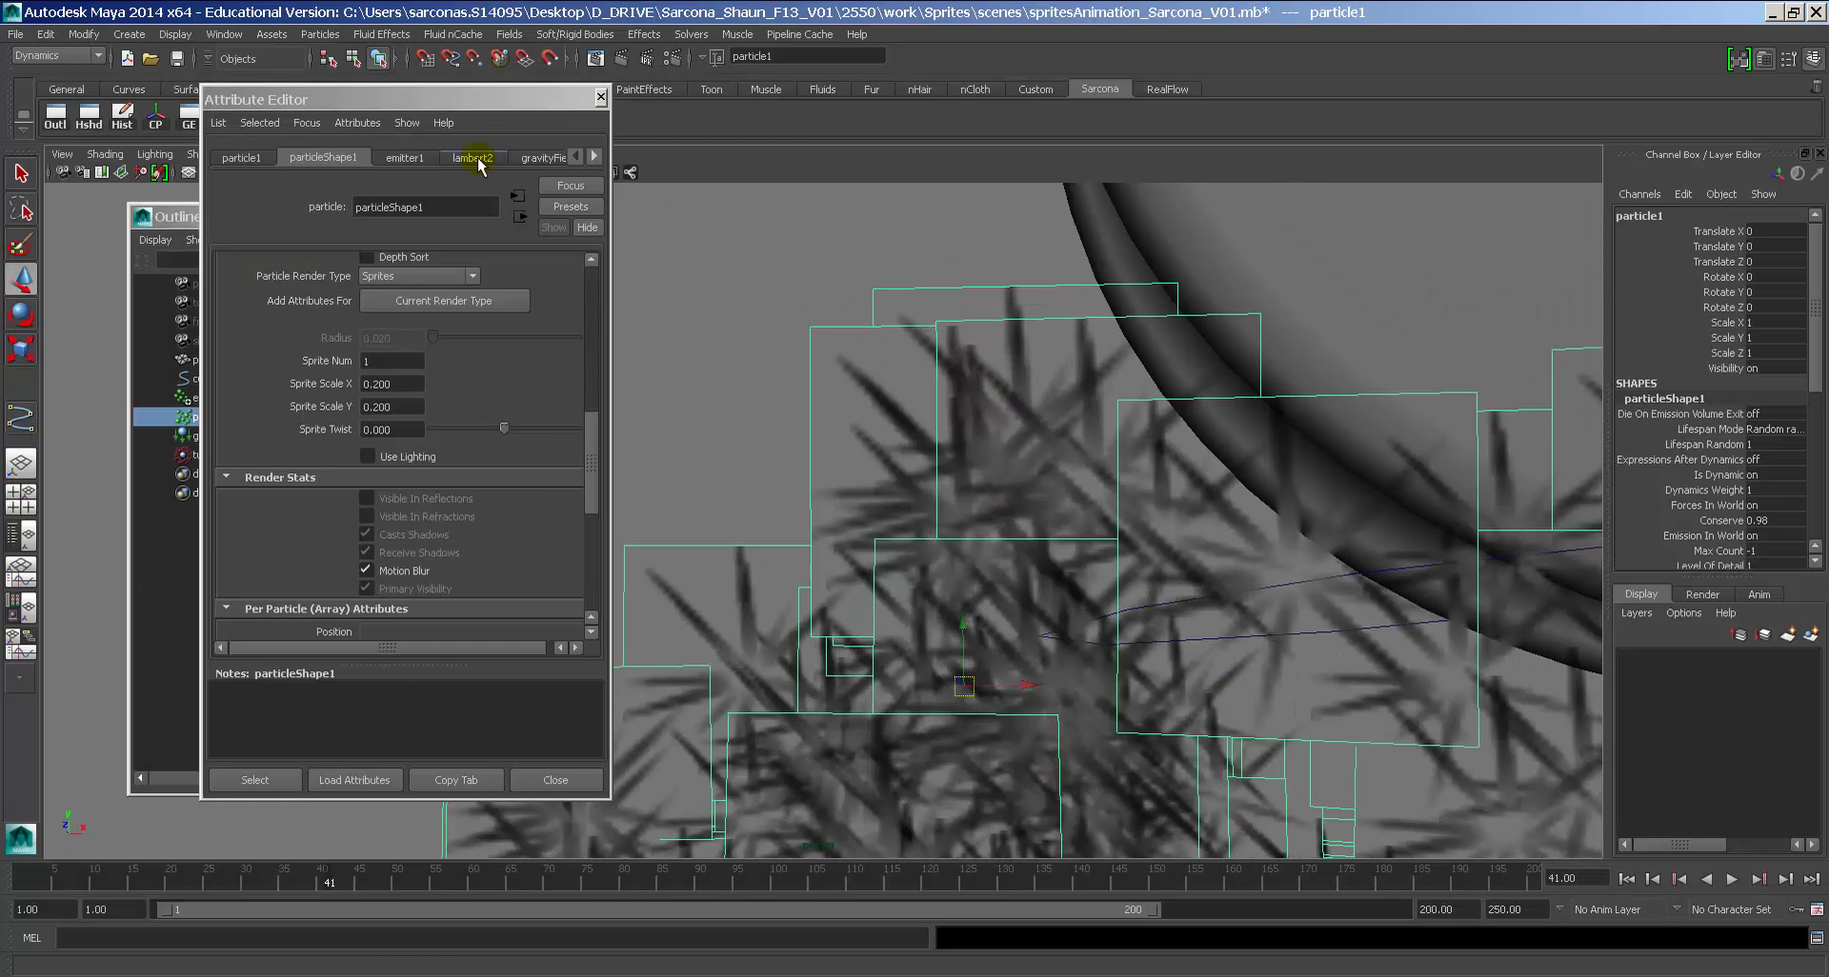
{"action": "left_click", "coordinate": [472, 158]}
{"action": "left_click", "coordinate": [561, 377]}
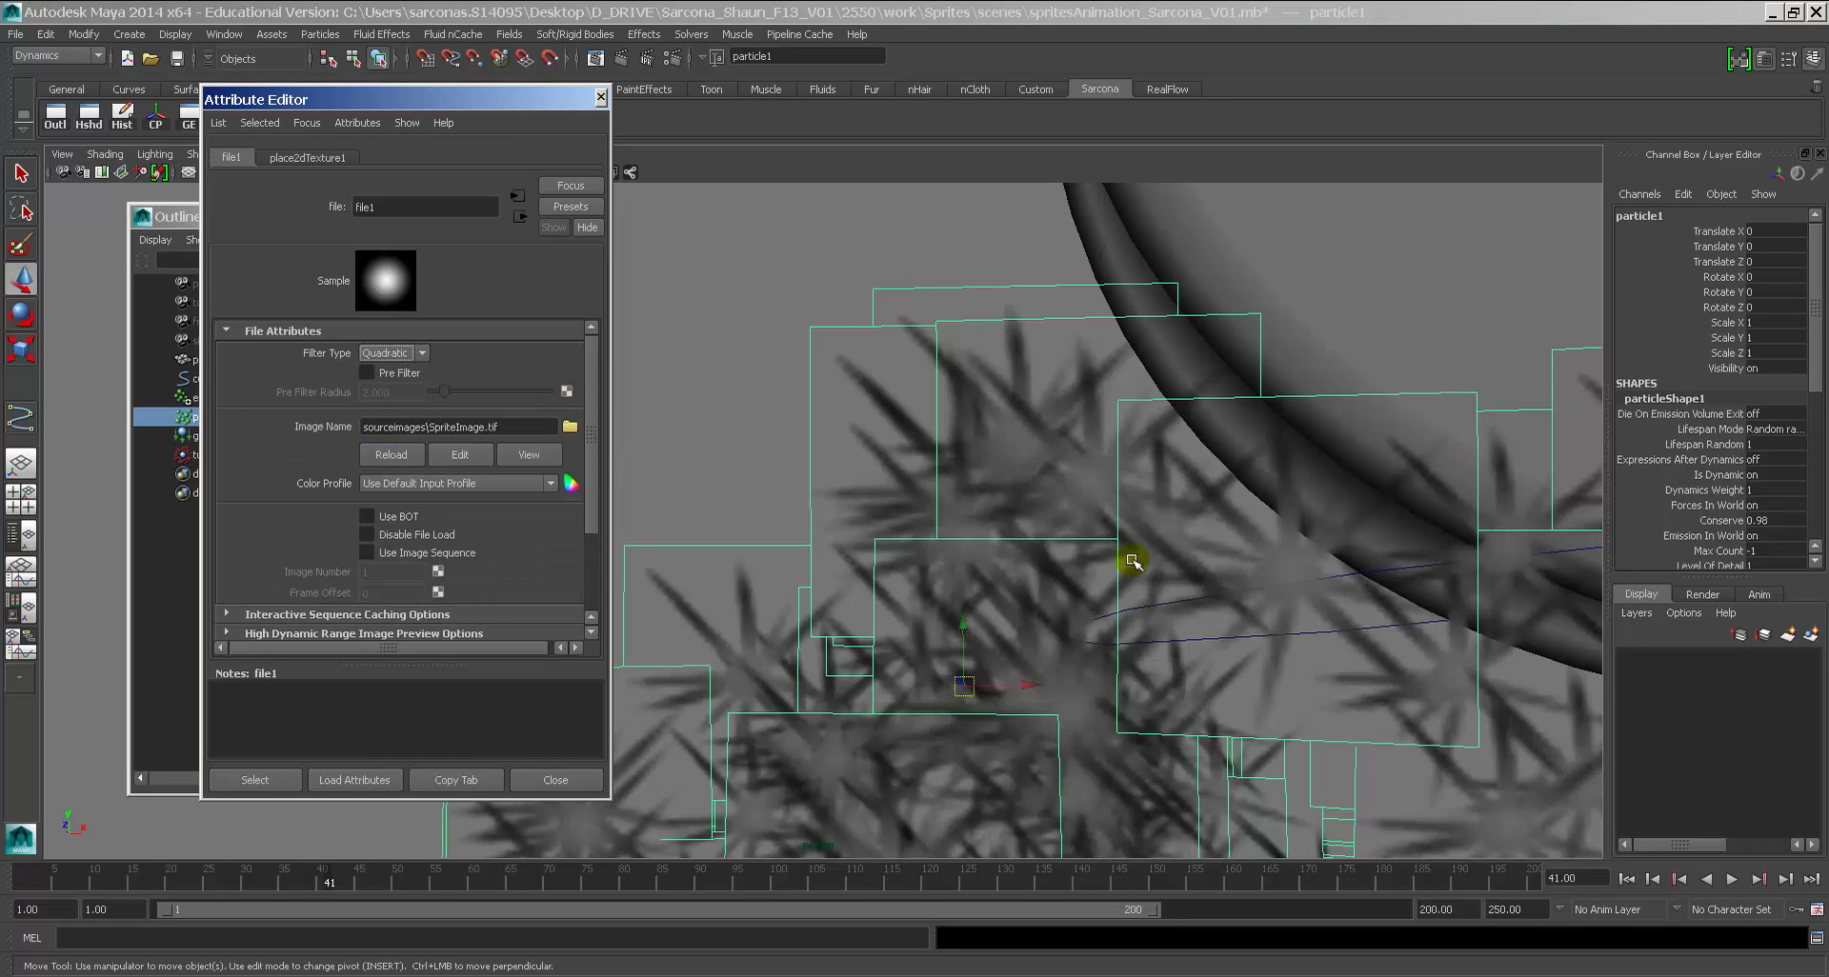
{"action": "left_click_drag", "start_coordinate": [1124, 558], "coordinate": [1029, 540], "text": "alt"}
{"action": "right_click_drag", "start_coordinate": [1282, 608], "coordinate": [962, 574], "text": "alt"}
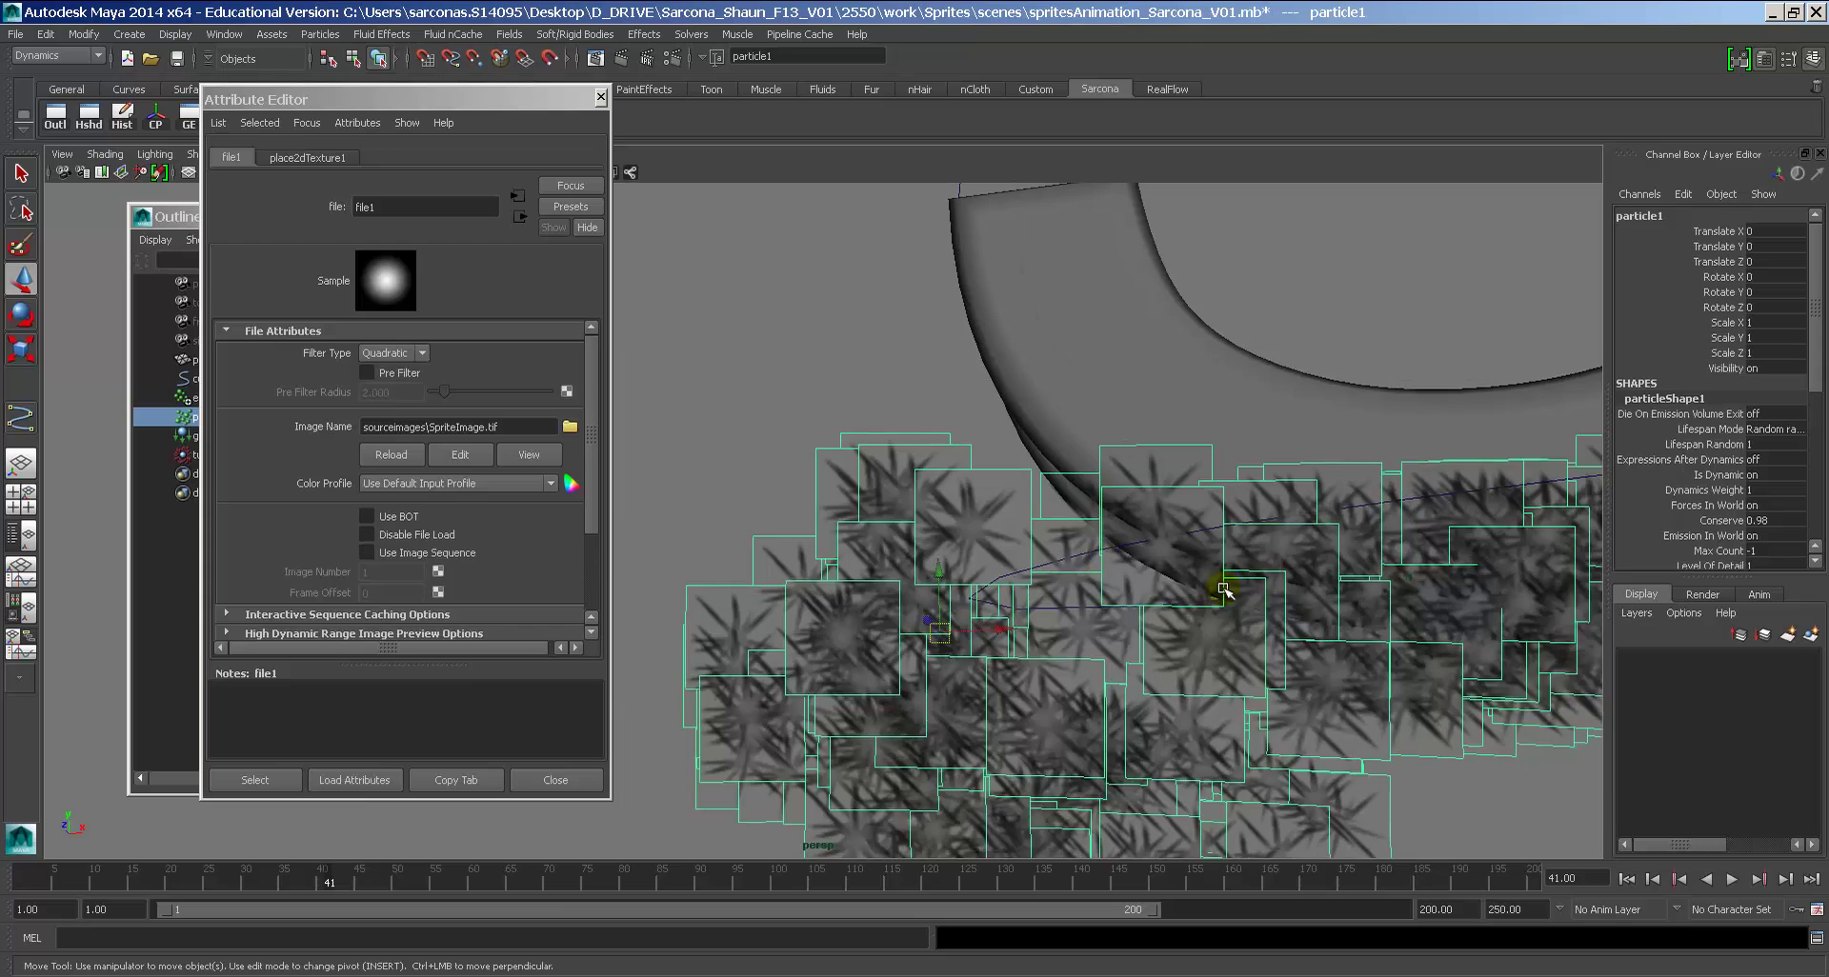
{"action": "left_click_drag", "start_coordinate": [1220, 588], "coordinate": [1108, 479], "text": "alt"}
{"action": "left_click", "coordinate": [1256, 676]}
{"action": "left_click_drag", "start_coordinate": [1089, 573], "coordinate": [763, 506], "text": "alt"}
{"action": "left_click", "coordinate": [765, 497]}
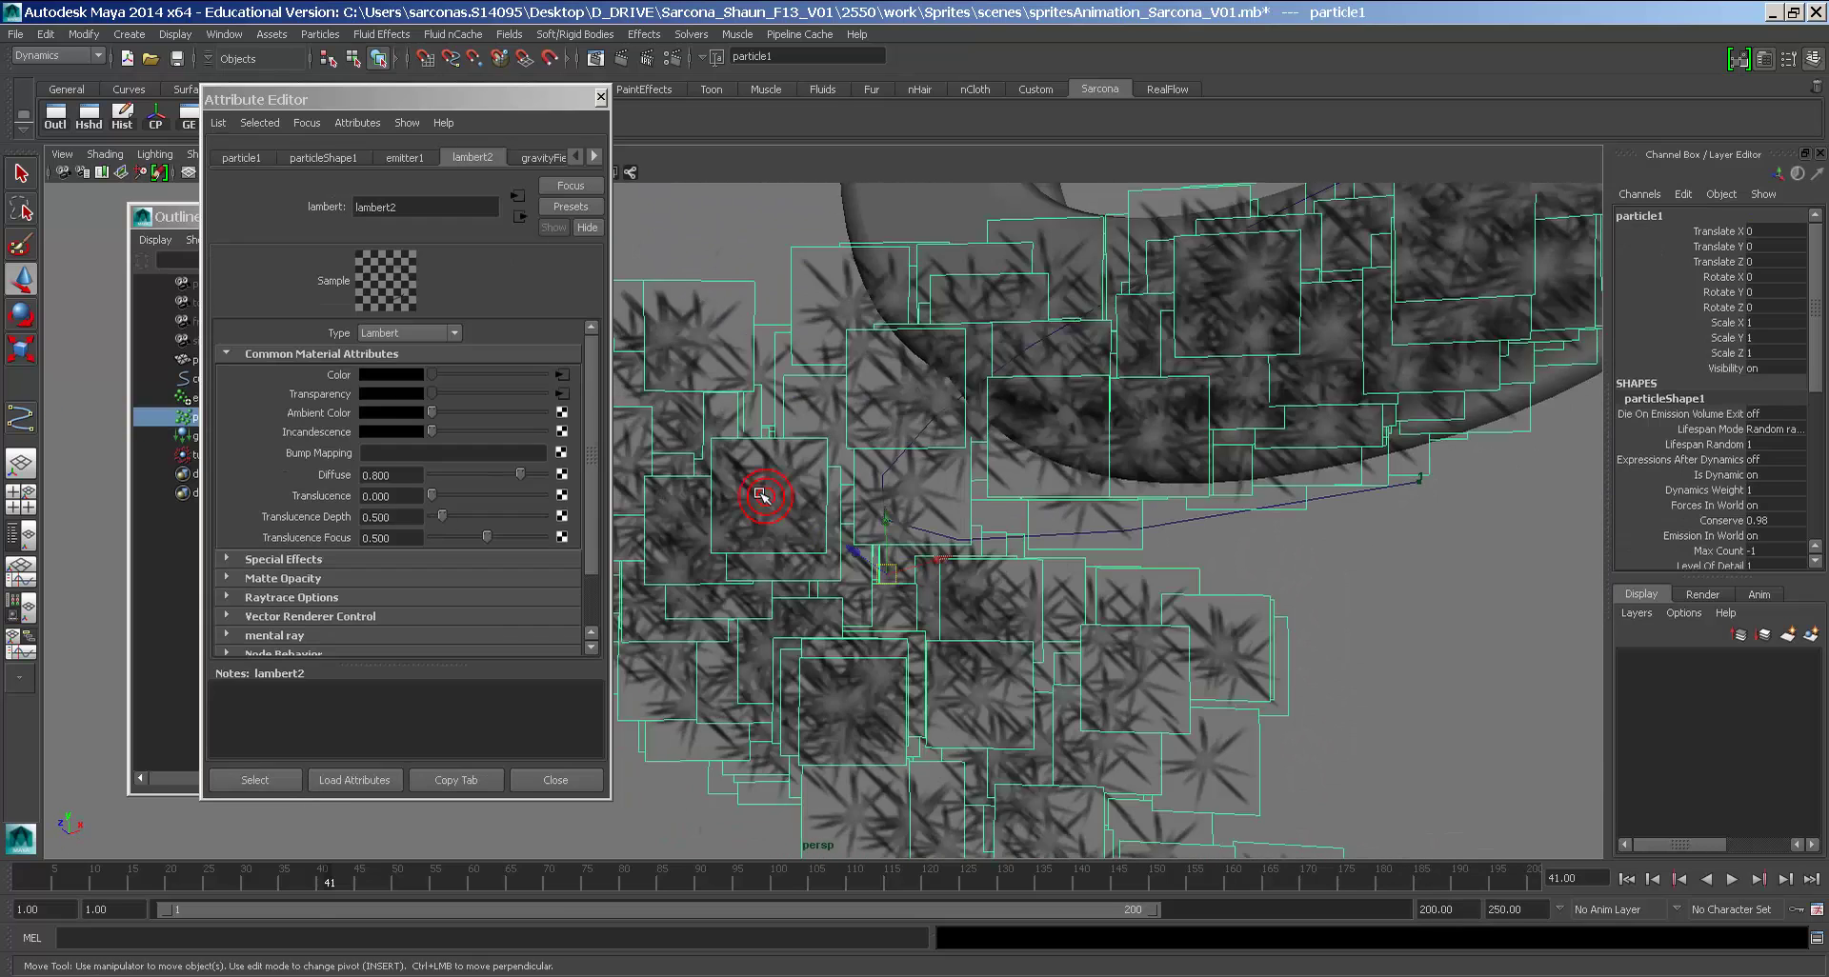
{"action": "right_click_drag", "start_coordinate": [765, 497], "coordinate": [986, 505], "text": "alt"}
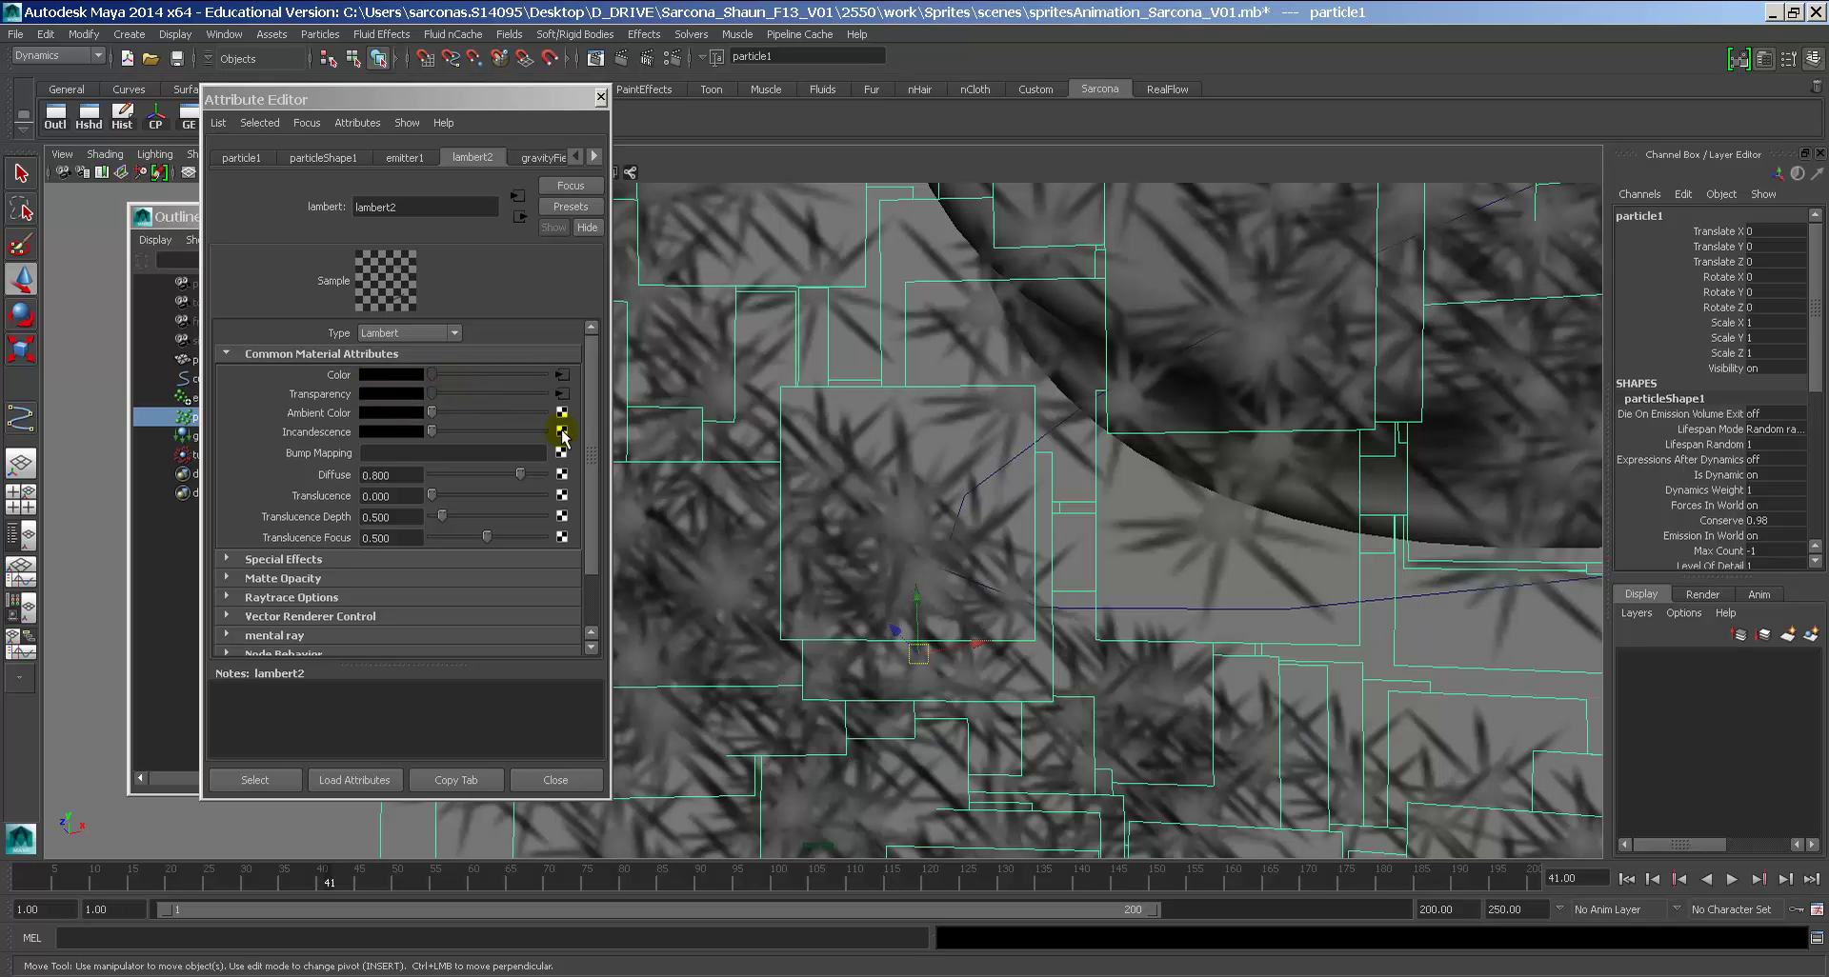
Step: Try breaking lambert2's transparency connection and mapping a new file texture with SpriteImage.tif to it
{"action": "right_click", "coordinate": [334, 398]}
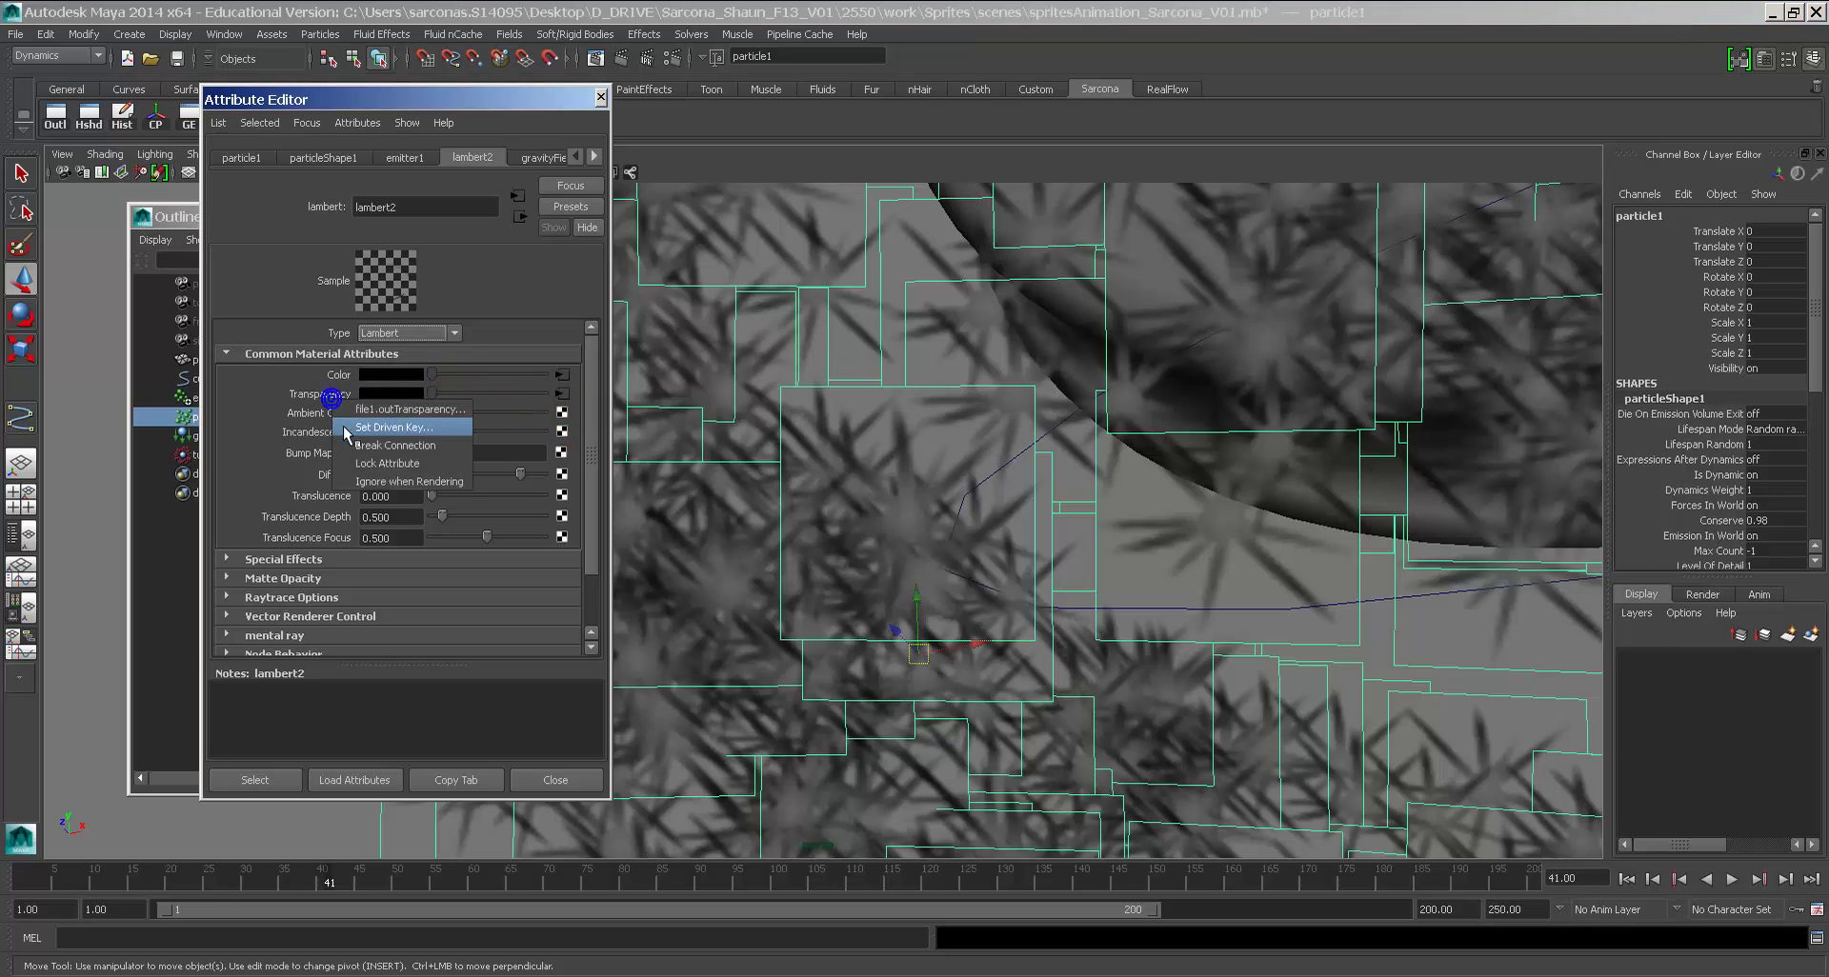
{"action": "left_click", "coordinate": [417, 430]}
{"action": "left_click", "coordinate": [561, 396]}
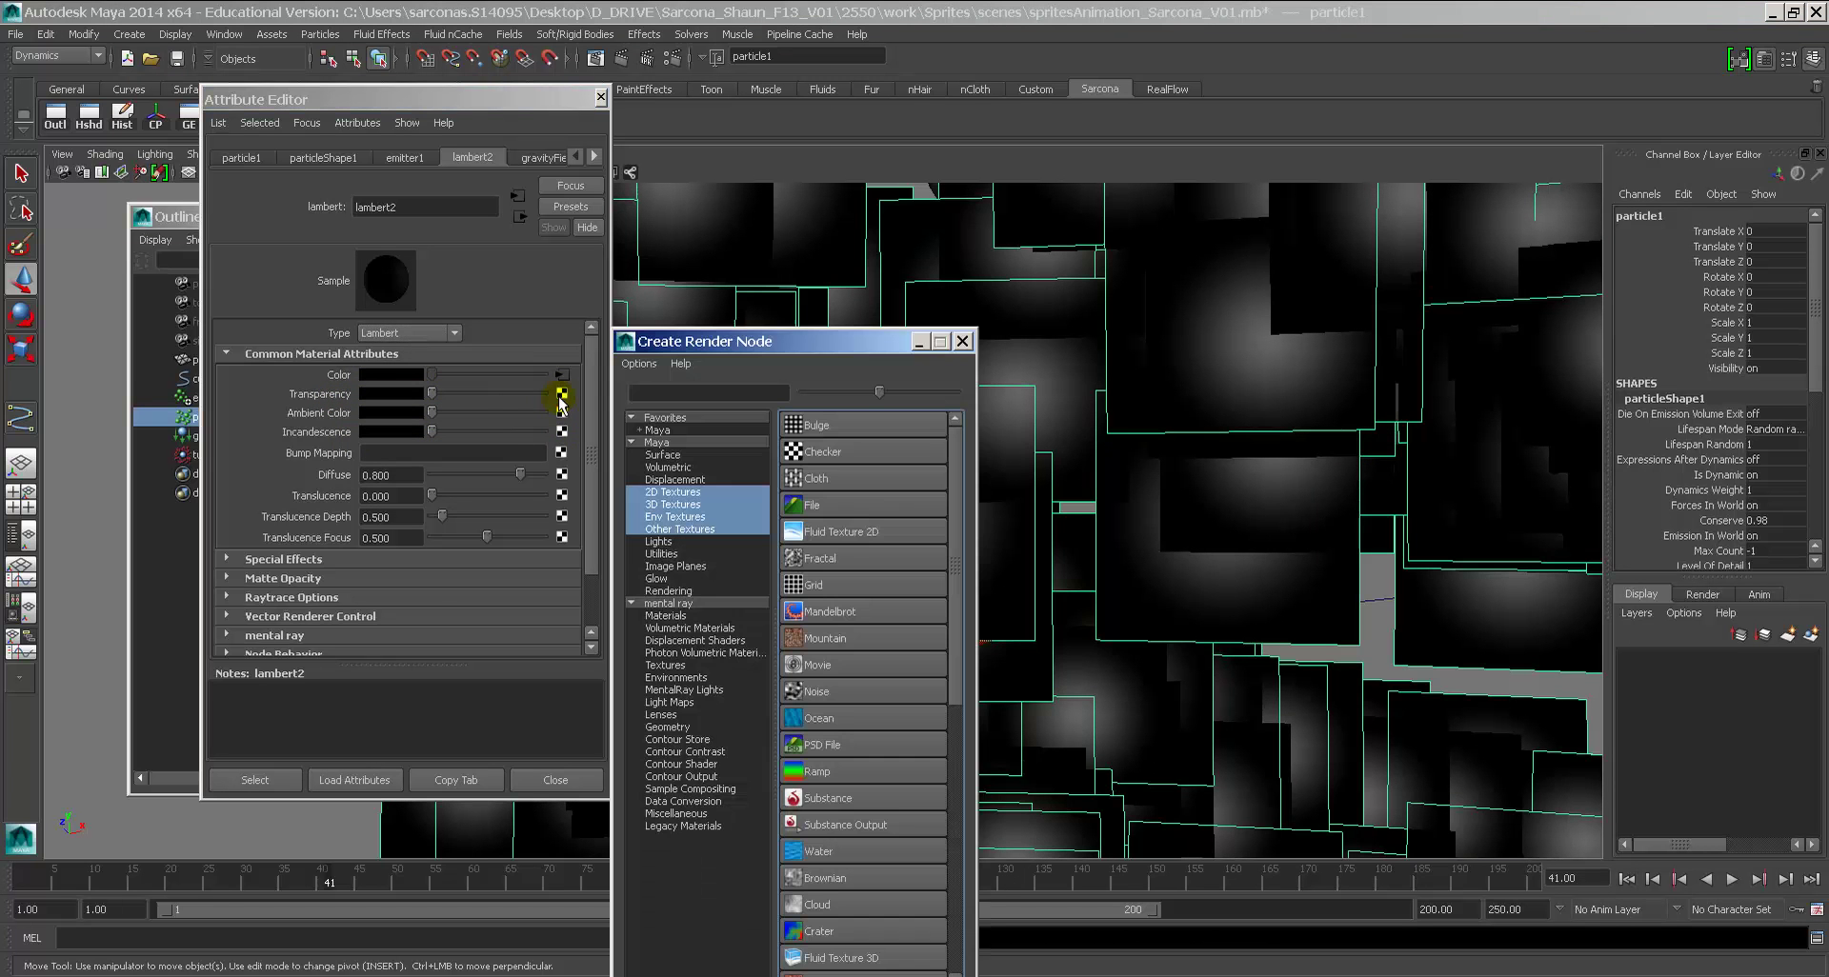
{"action": "left_click", "coordinate": [857, 505]}
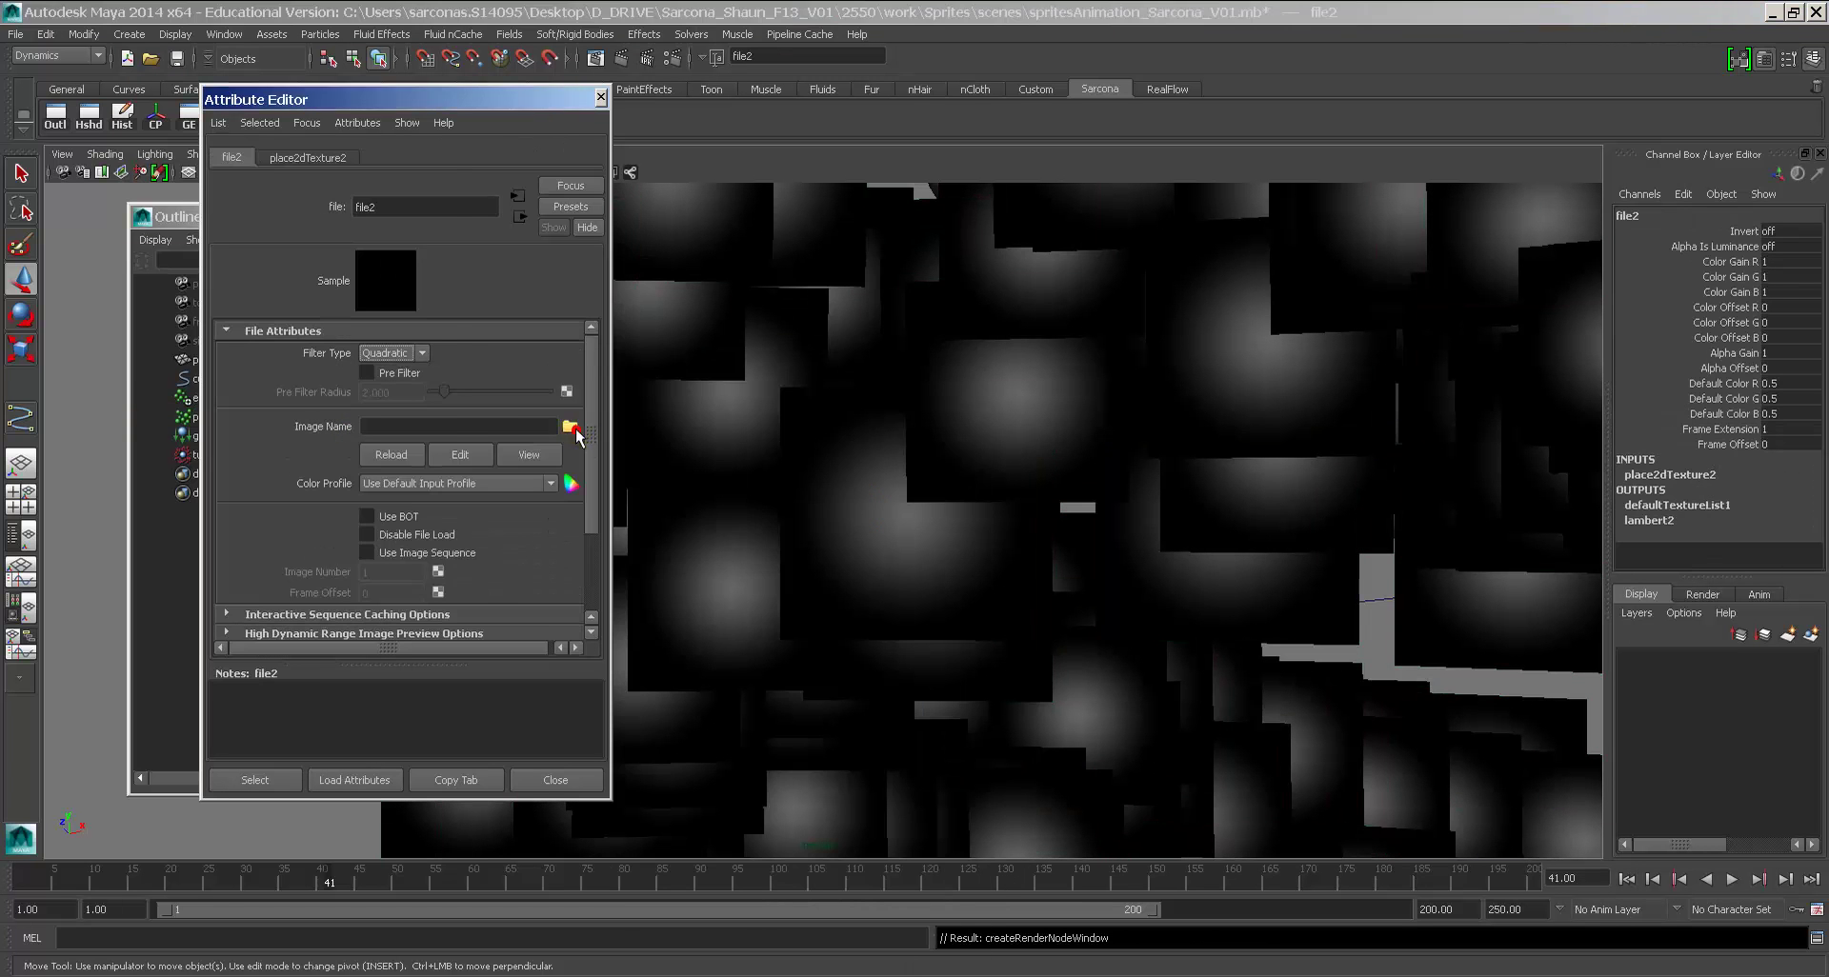
{"action": "left_click", "coordinate": [571, 426]}
{"action": "double_click", "coordinate": [645, 145]}
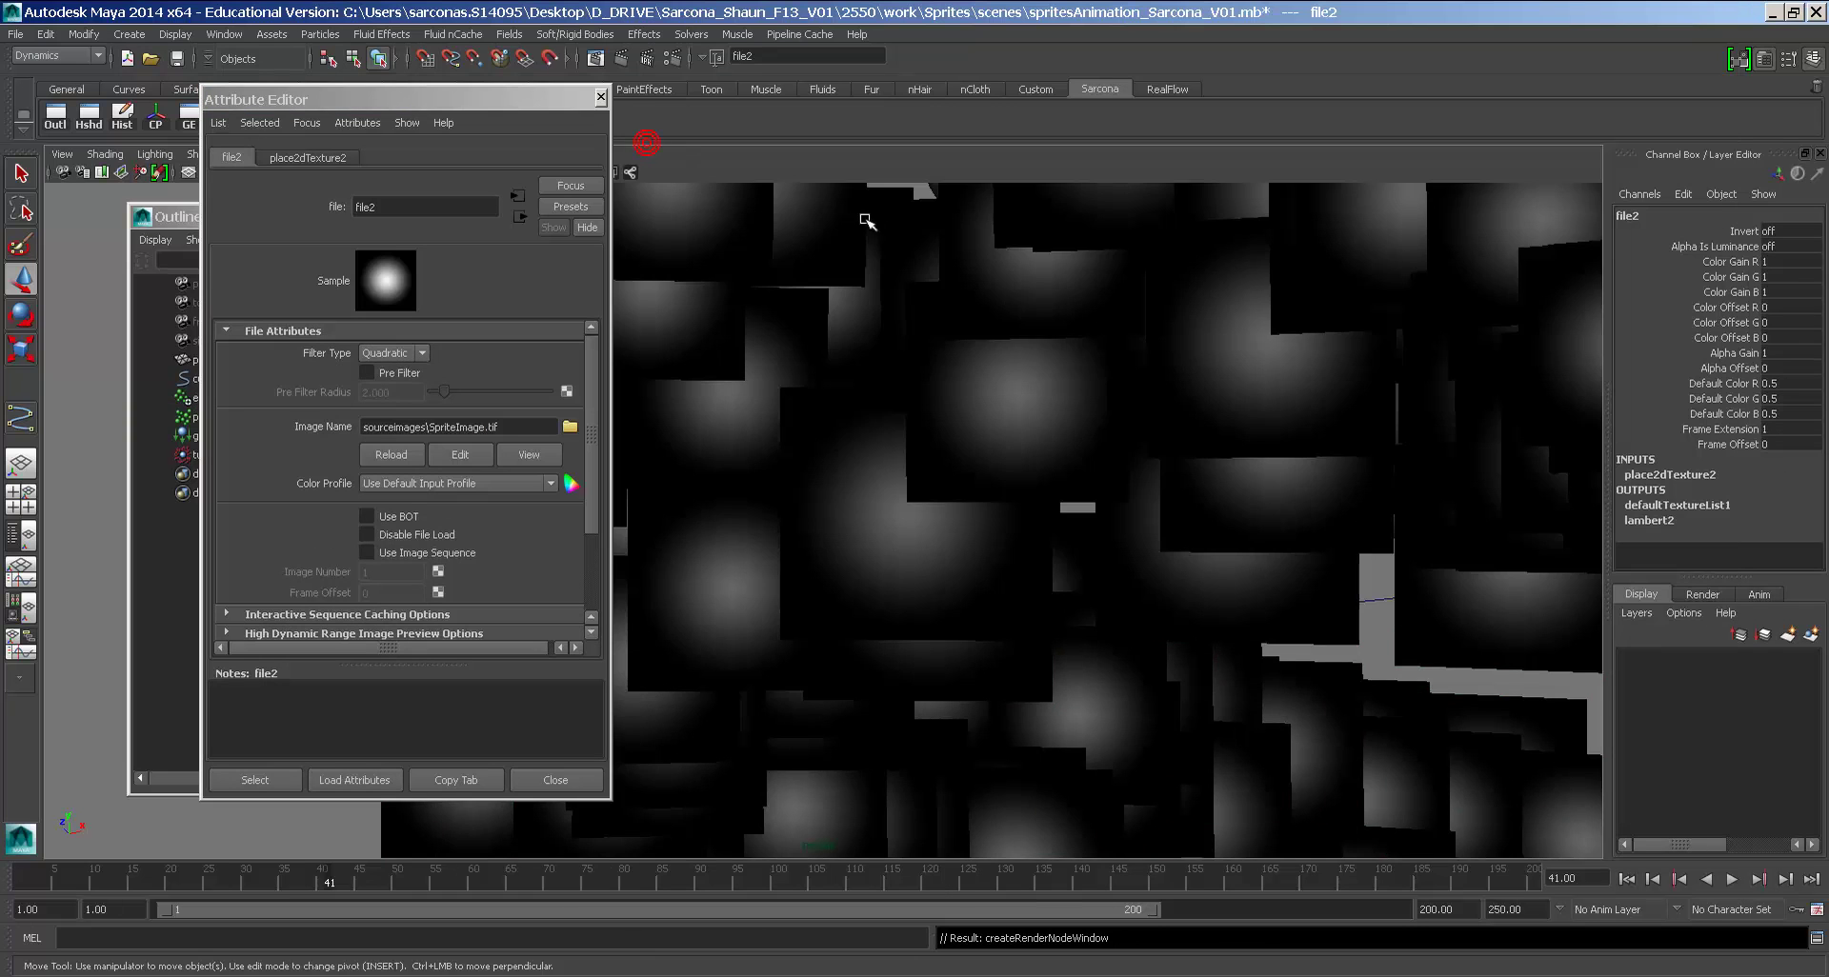
{"action": "left_click_drag", "start_coordinate": [852, 375], "coordinate": [804, 482], "text": "alt"}
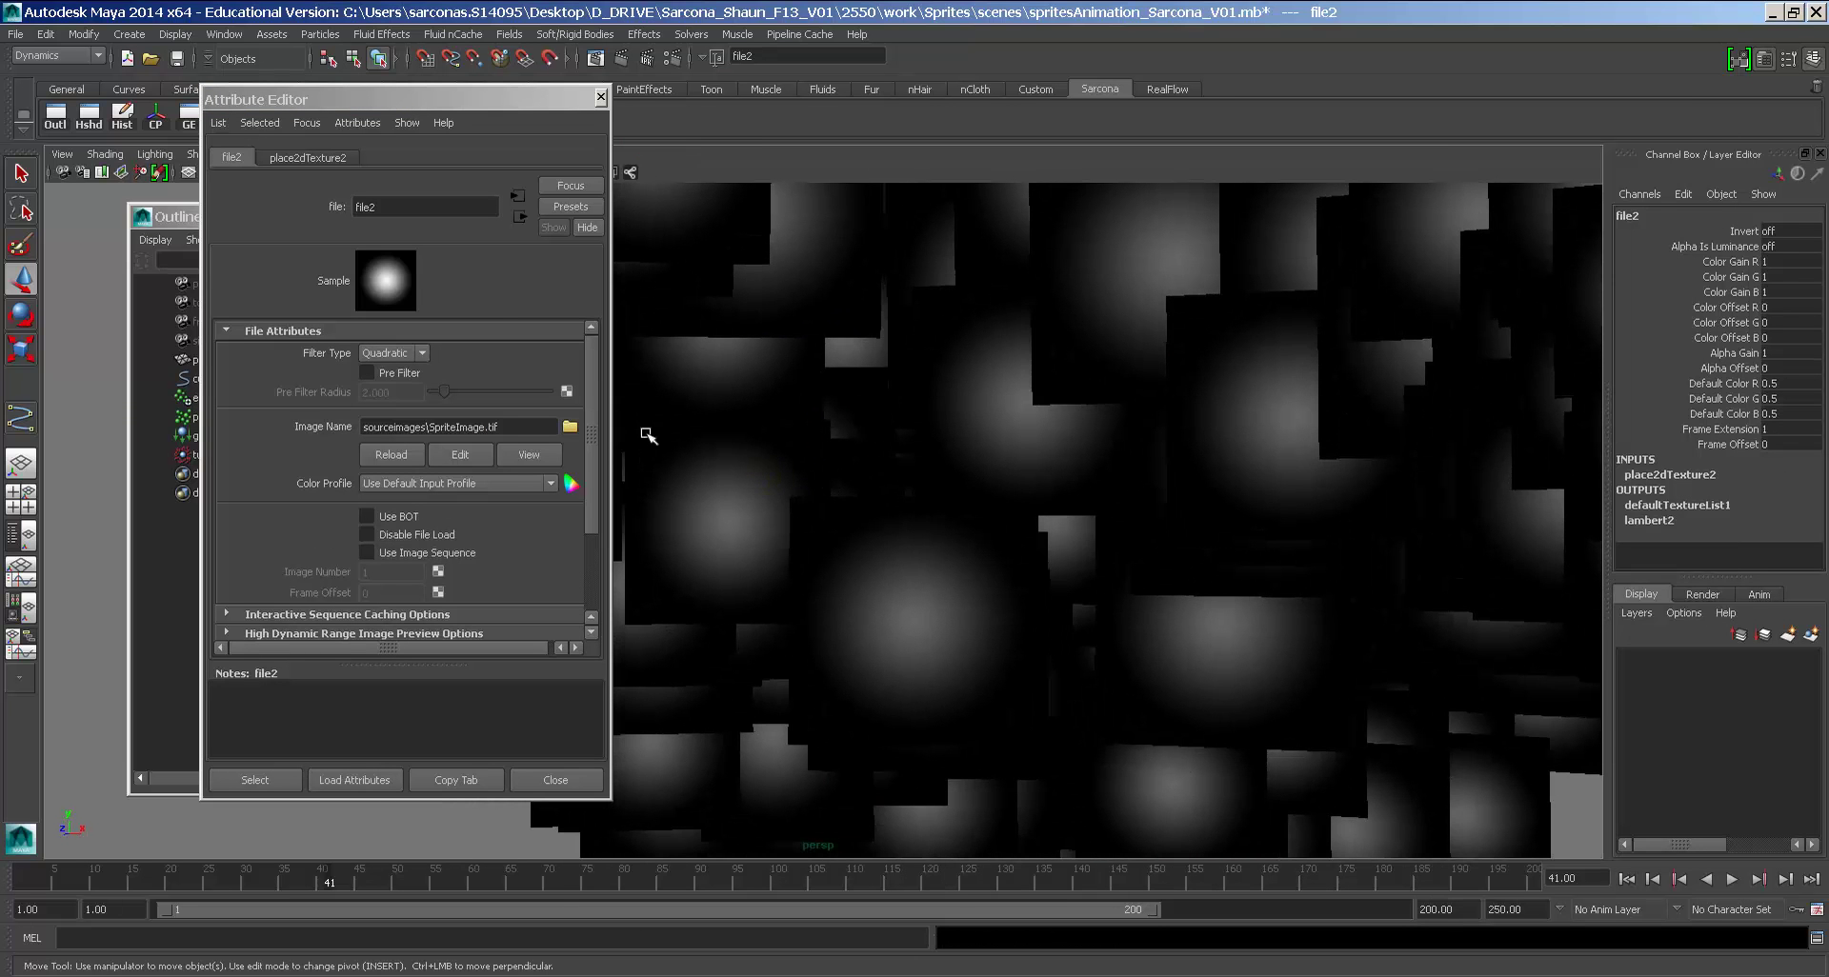
{"action": "left_click", "coordinate": [703, 440]}
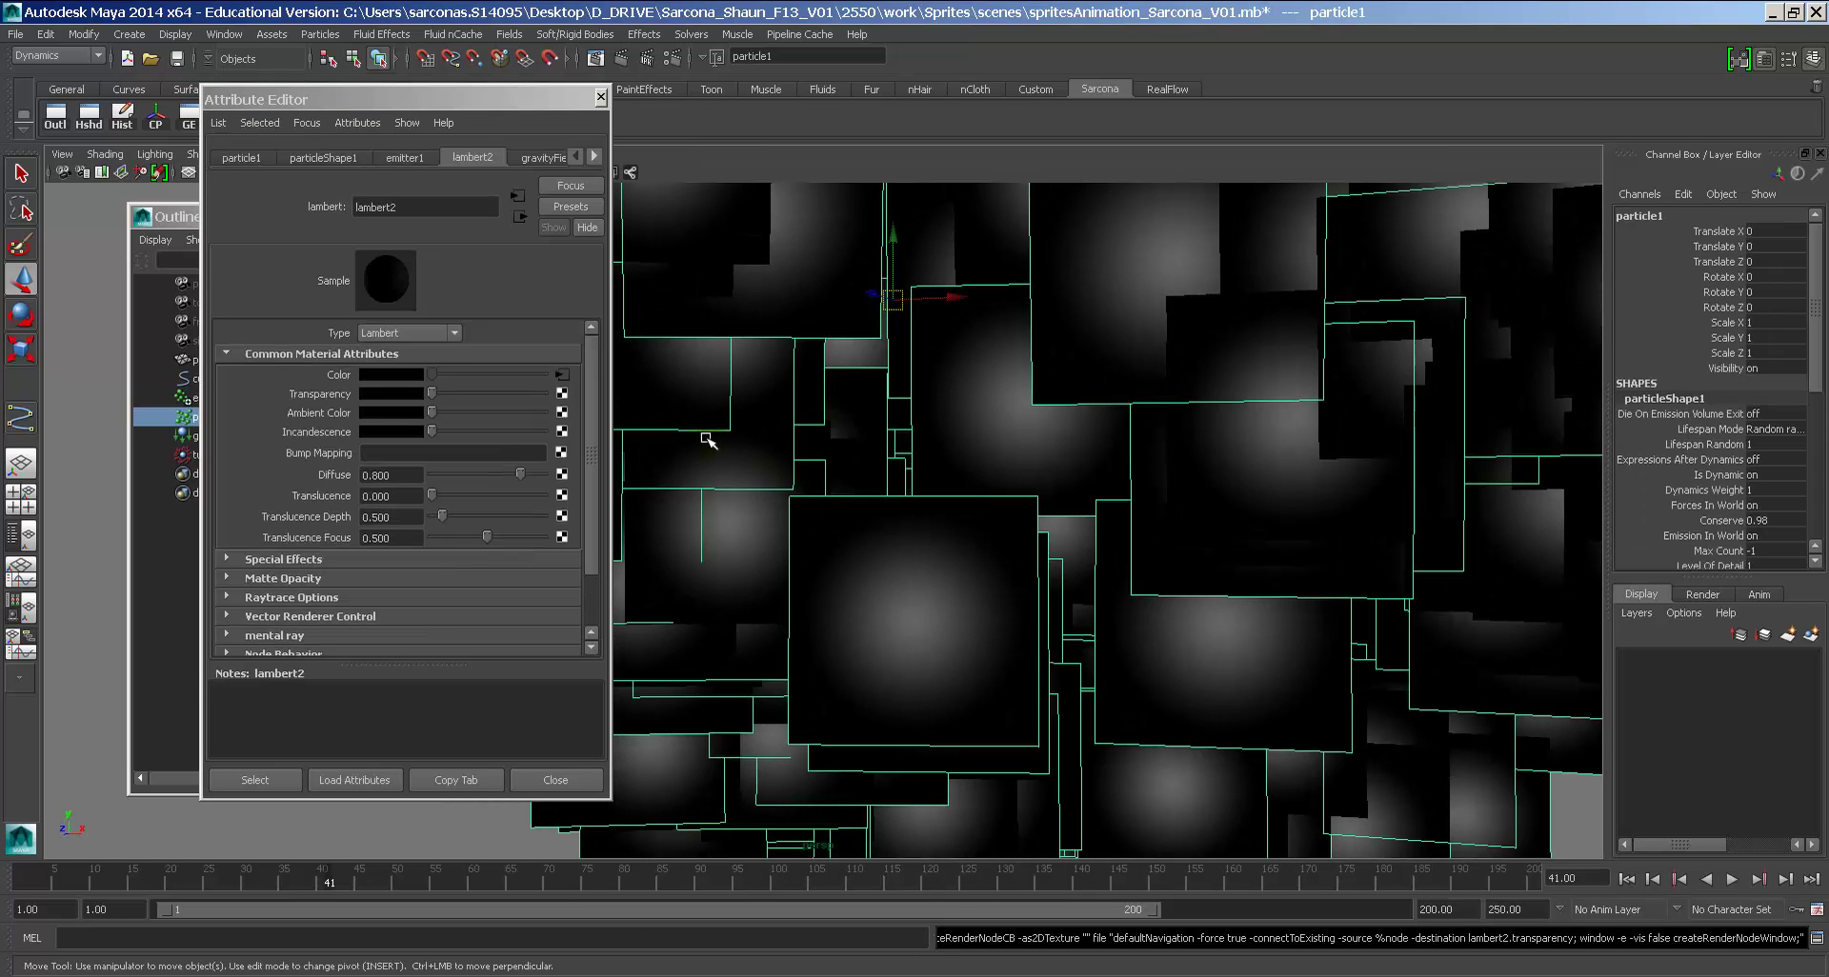
Step: Graph lambert2's network in the Hypershade, connect file1 to its transparency, and close the Hypershade
{"action": "left_click_drag", "start_coordinate": [467, 99], "coordinate": [328, 194]}
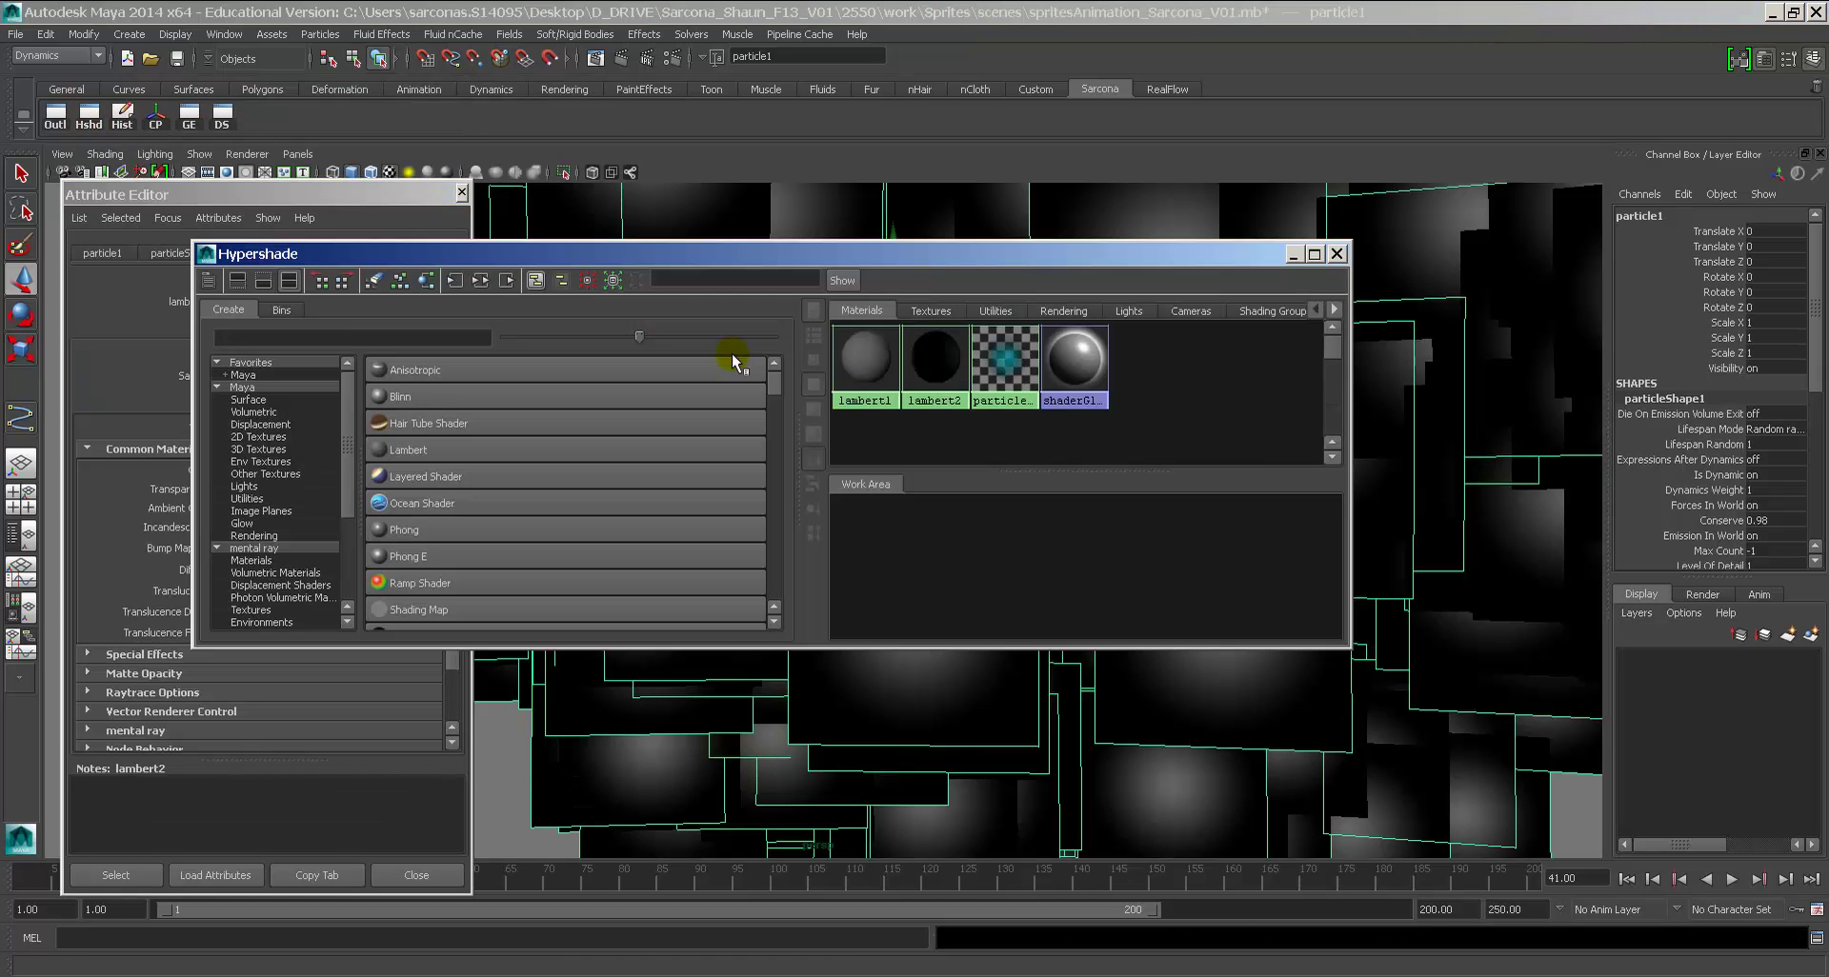
{"action": "left_click", "coordinate": [922, 362]}
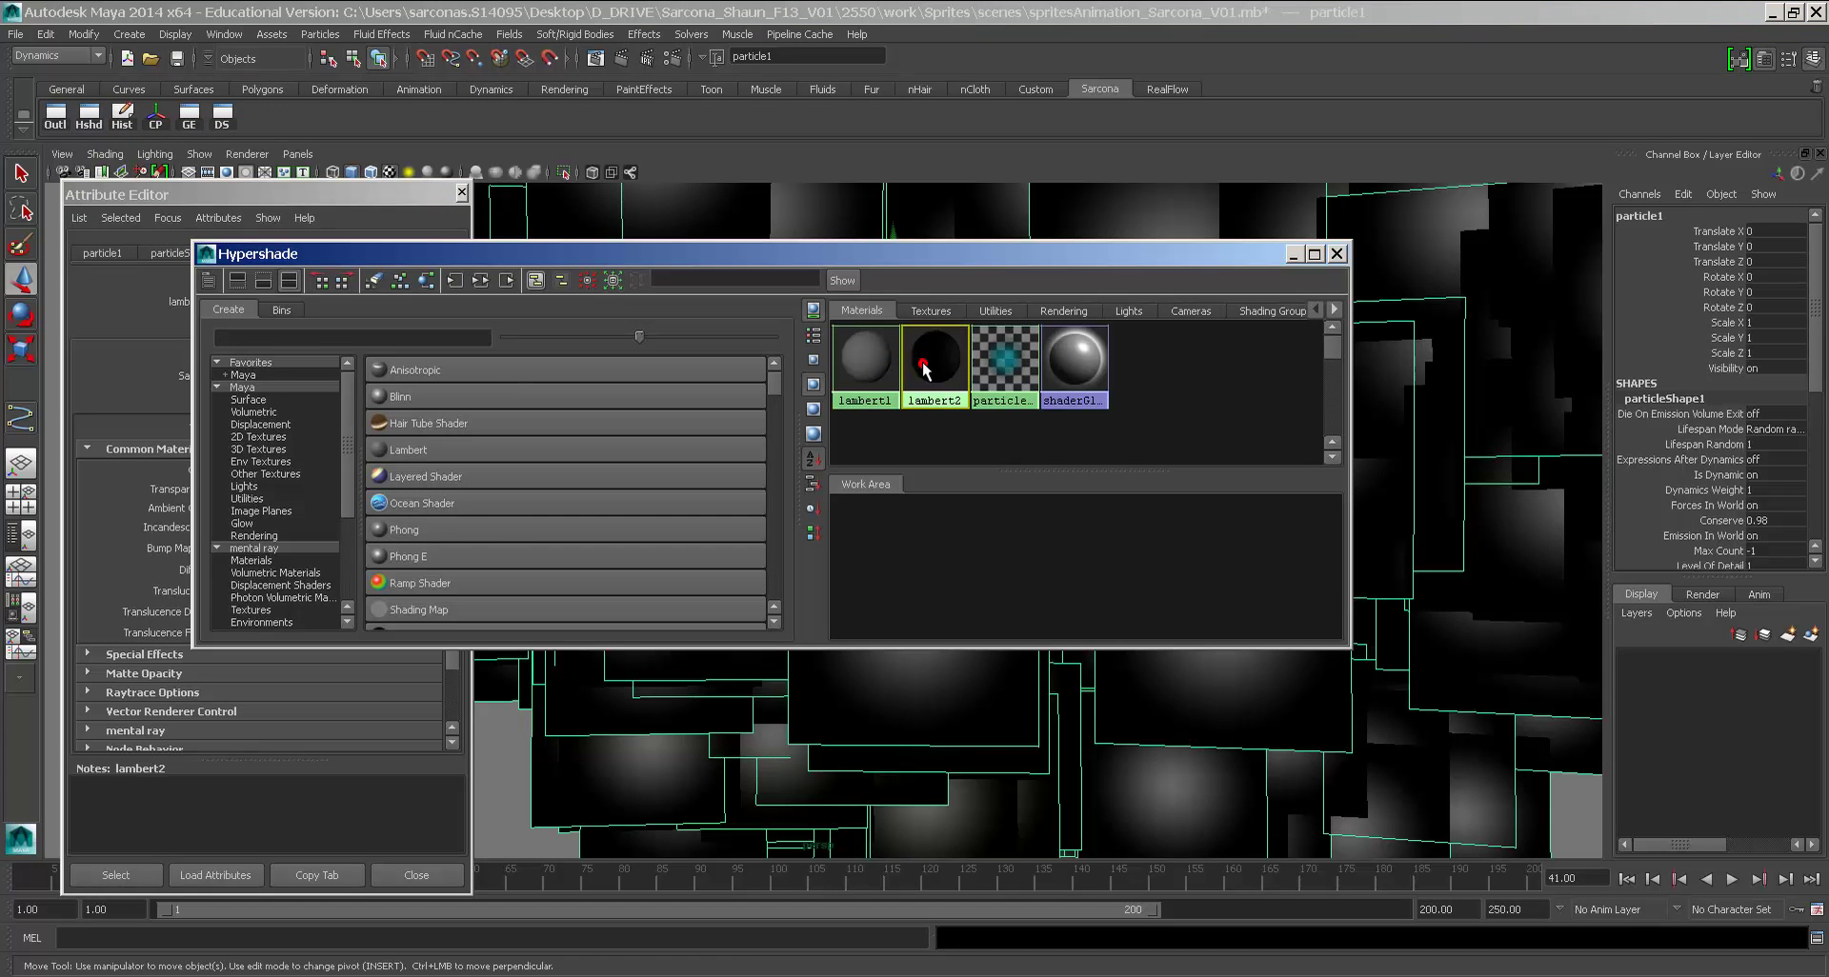
{"action": "left_click", "coordinate": [480, 281]}
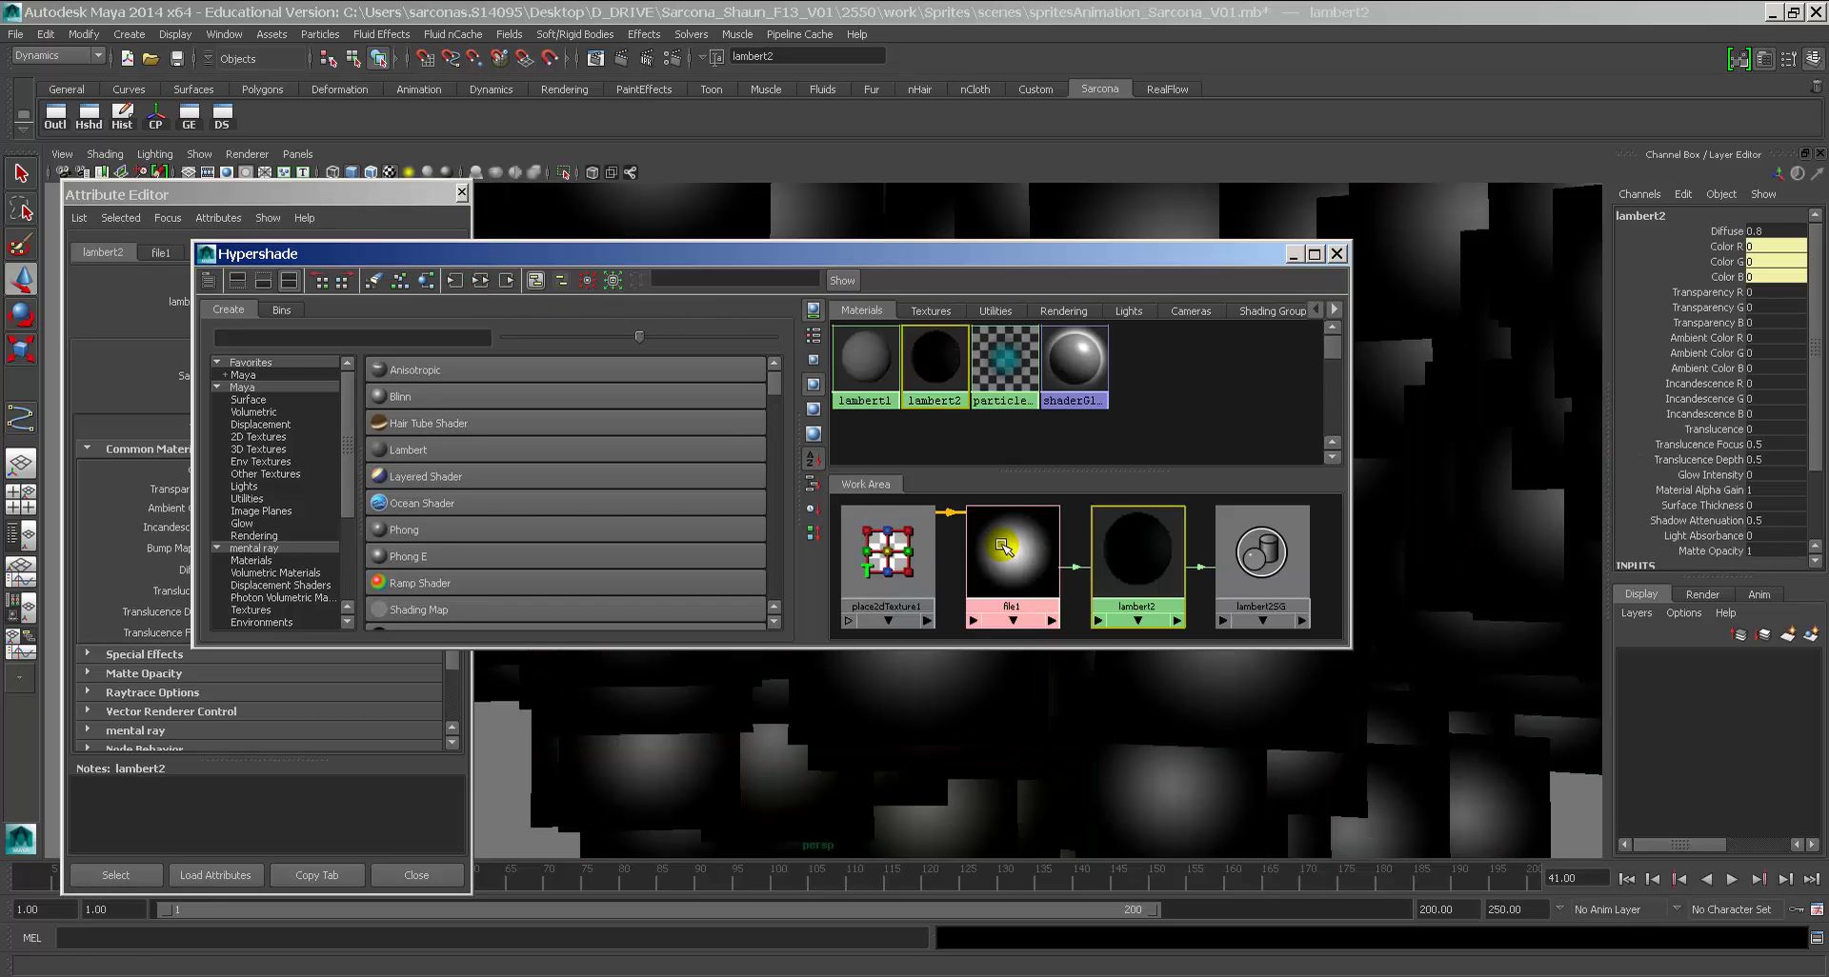
{"action": "middle_click_drag", "start_coordinate": [999, 544], "coordinate": [1117, 565]}
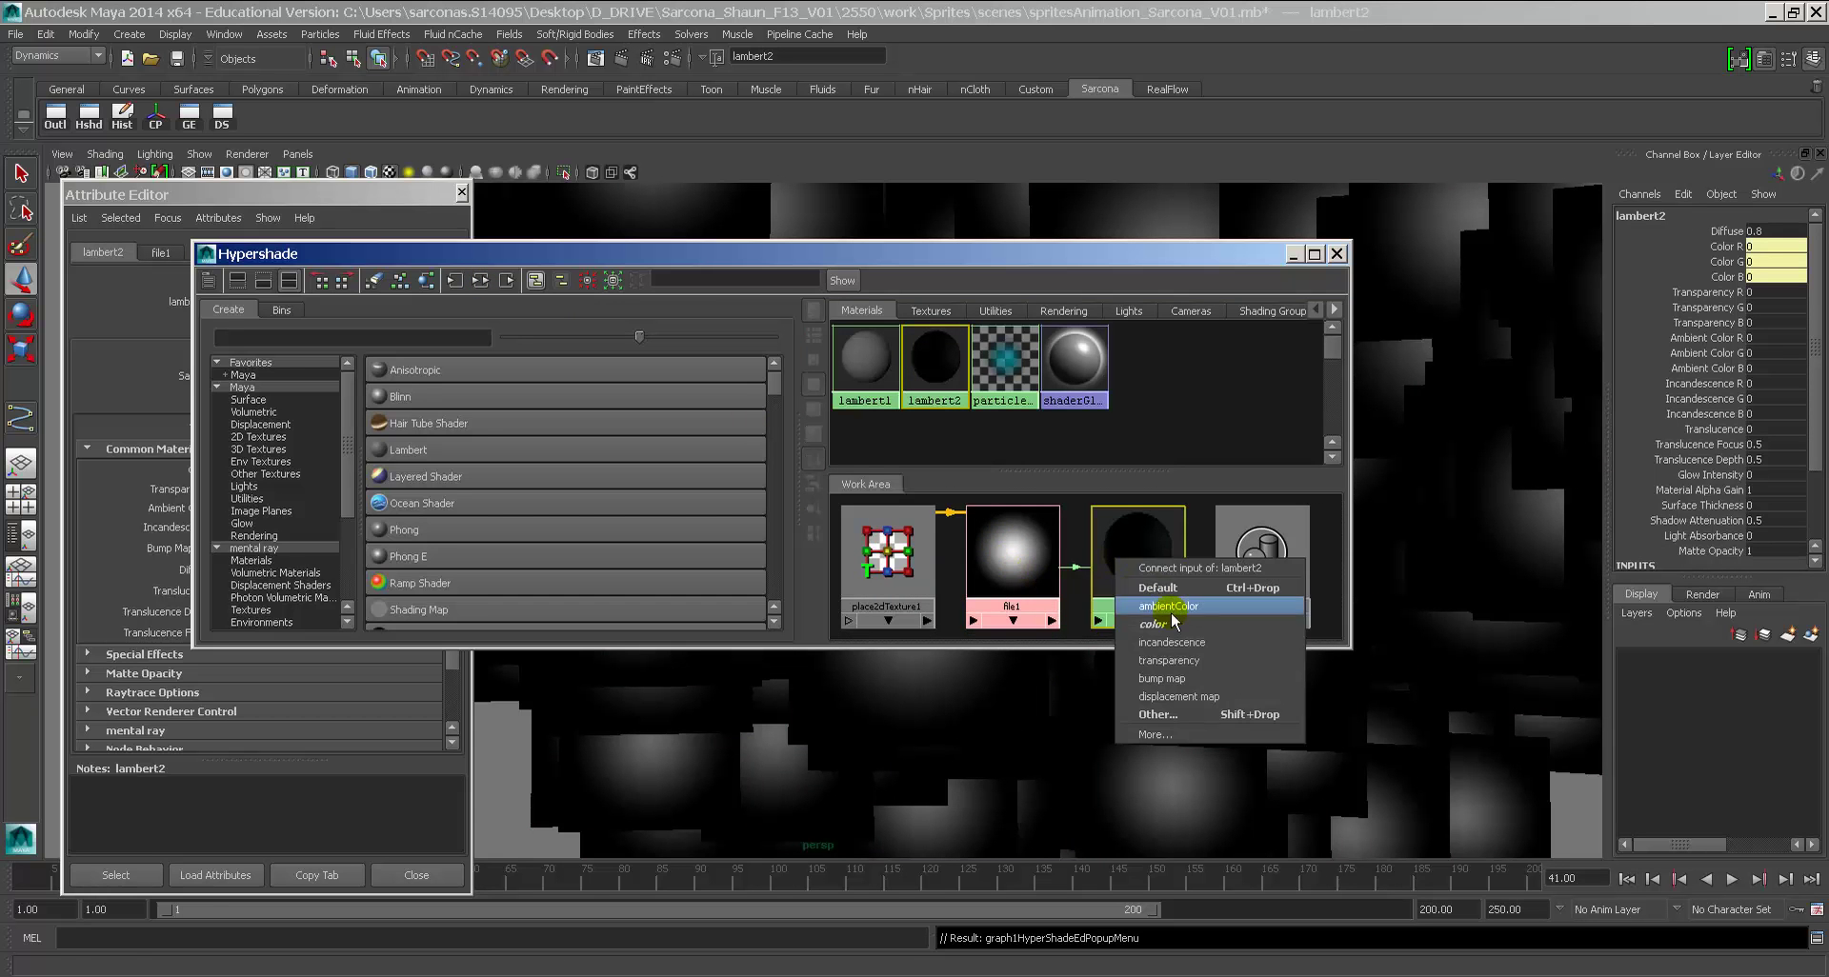
{"action": "left_click", "coordinate": [1171, 660]}
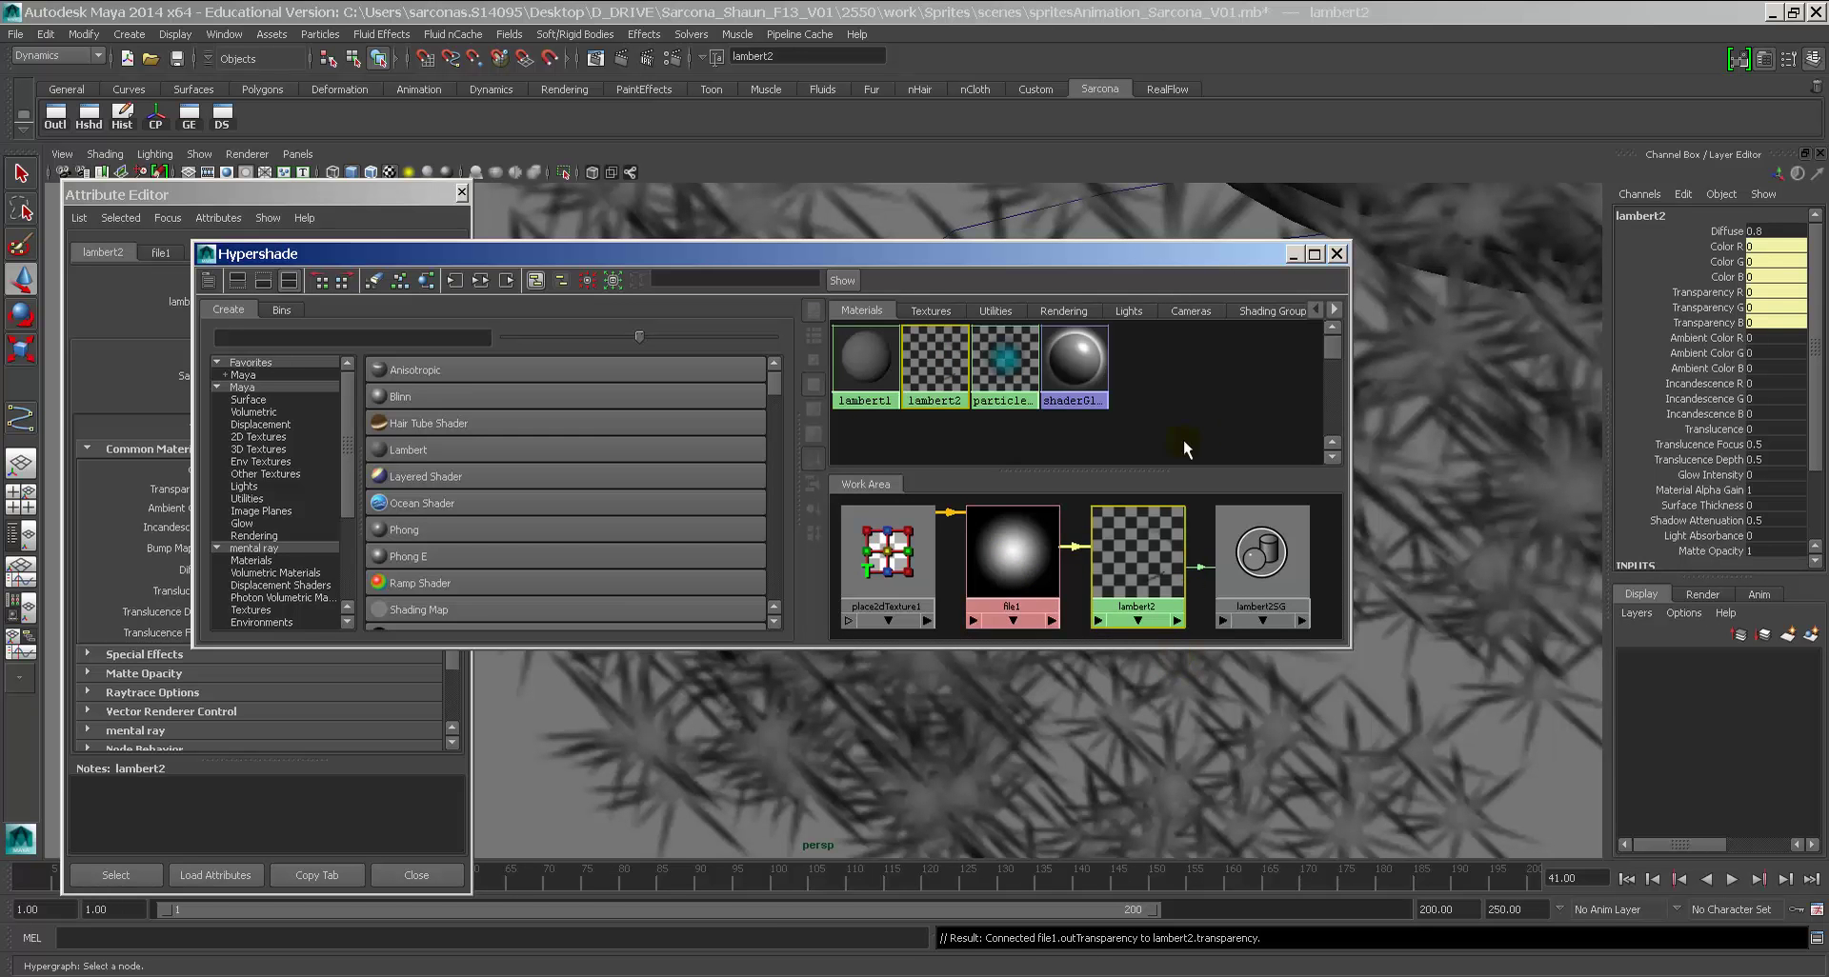
{"action": "left_click", "coordinate": [1011, 560]}
{"action": "left_click_drag", "start_coordinate": [1134, 557], "coordinate": [1151, 546]}
{"action": "left_click", "coordinate": [1336, 255]}
Step: Play the animation to review the starburst sprite trail around the lower part of the letter S
{"action": "right_click_drag", "start_coordinate": [1299, 572], "coordinate": [650, 487], "text": "alt"}
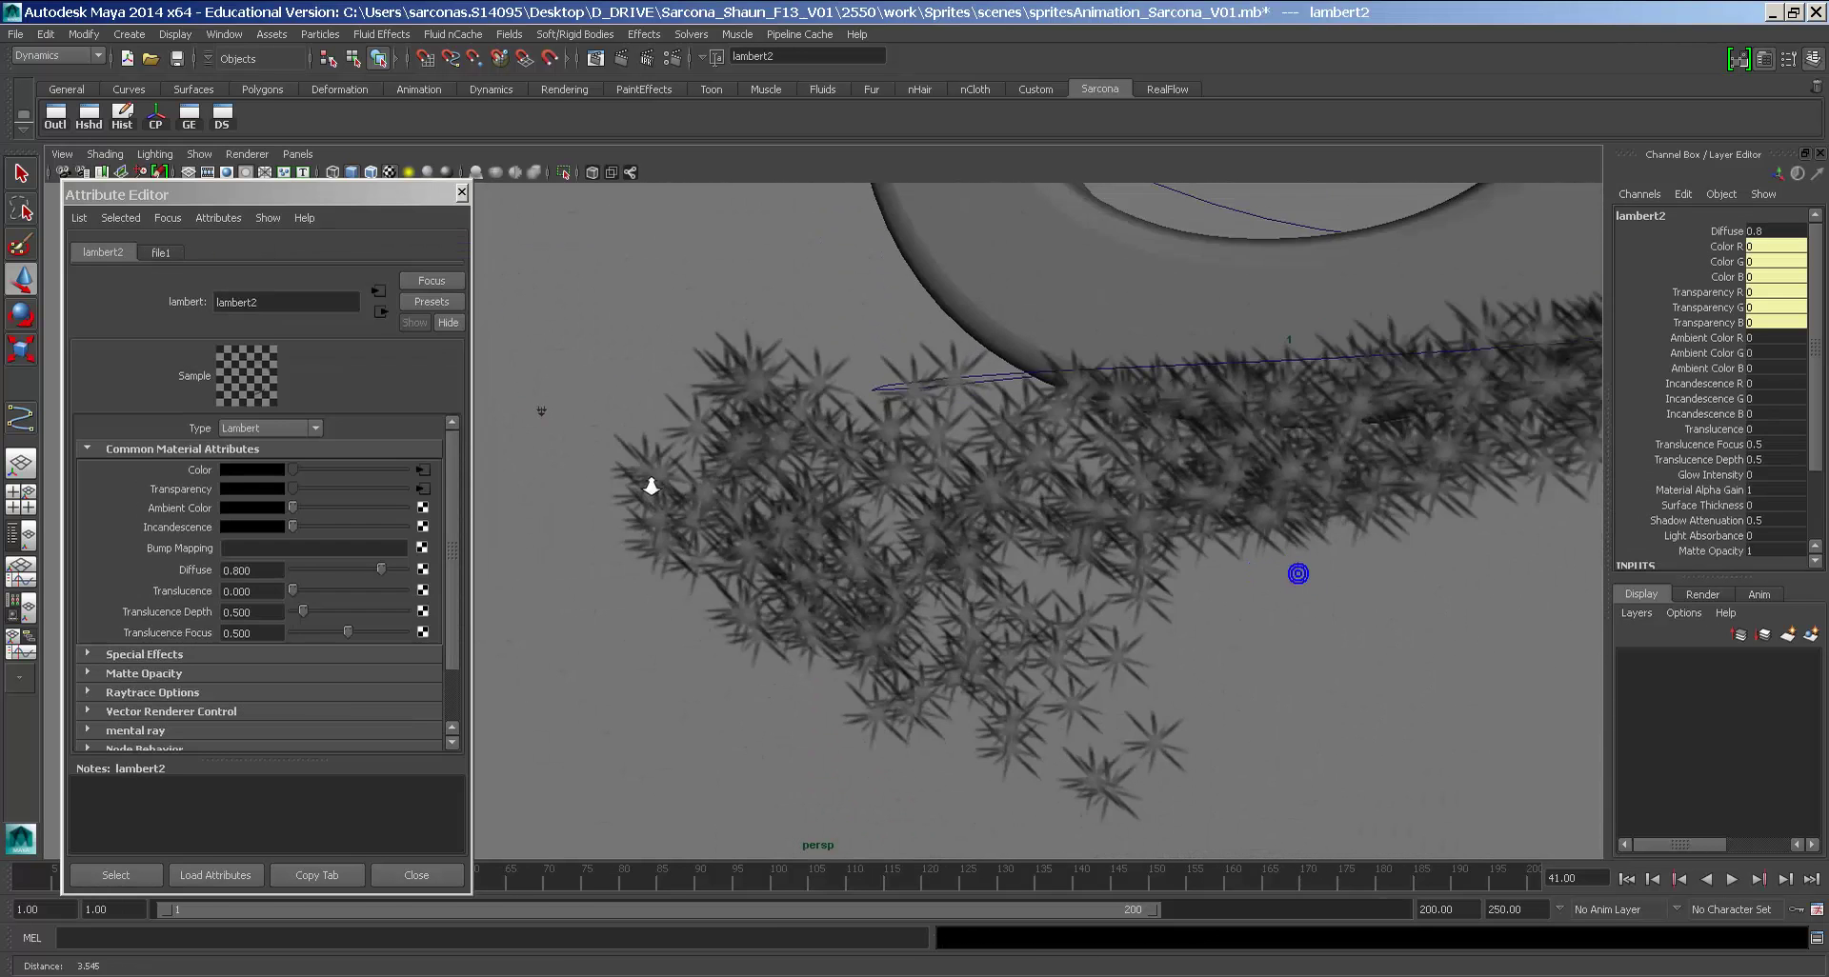
{"action": "left_click_drag", "start_coordinate": [1119, 560], "coordinate": [1190, 570], "text": "alt"}
{"action": "left_click_drag", "start_coordinate": [1366, 619], "coordinate": [1345, 620], "text": "alt"}
{"action": "right_click_drag", "start_coordinate": [1346, 620], "coordinate": [910, 601], "text": "alt"}
{"action": "left_click_drag", "start_coordinate": [910, 601], "coordinate": [1027, 661], "text": "alt"}
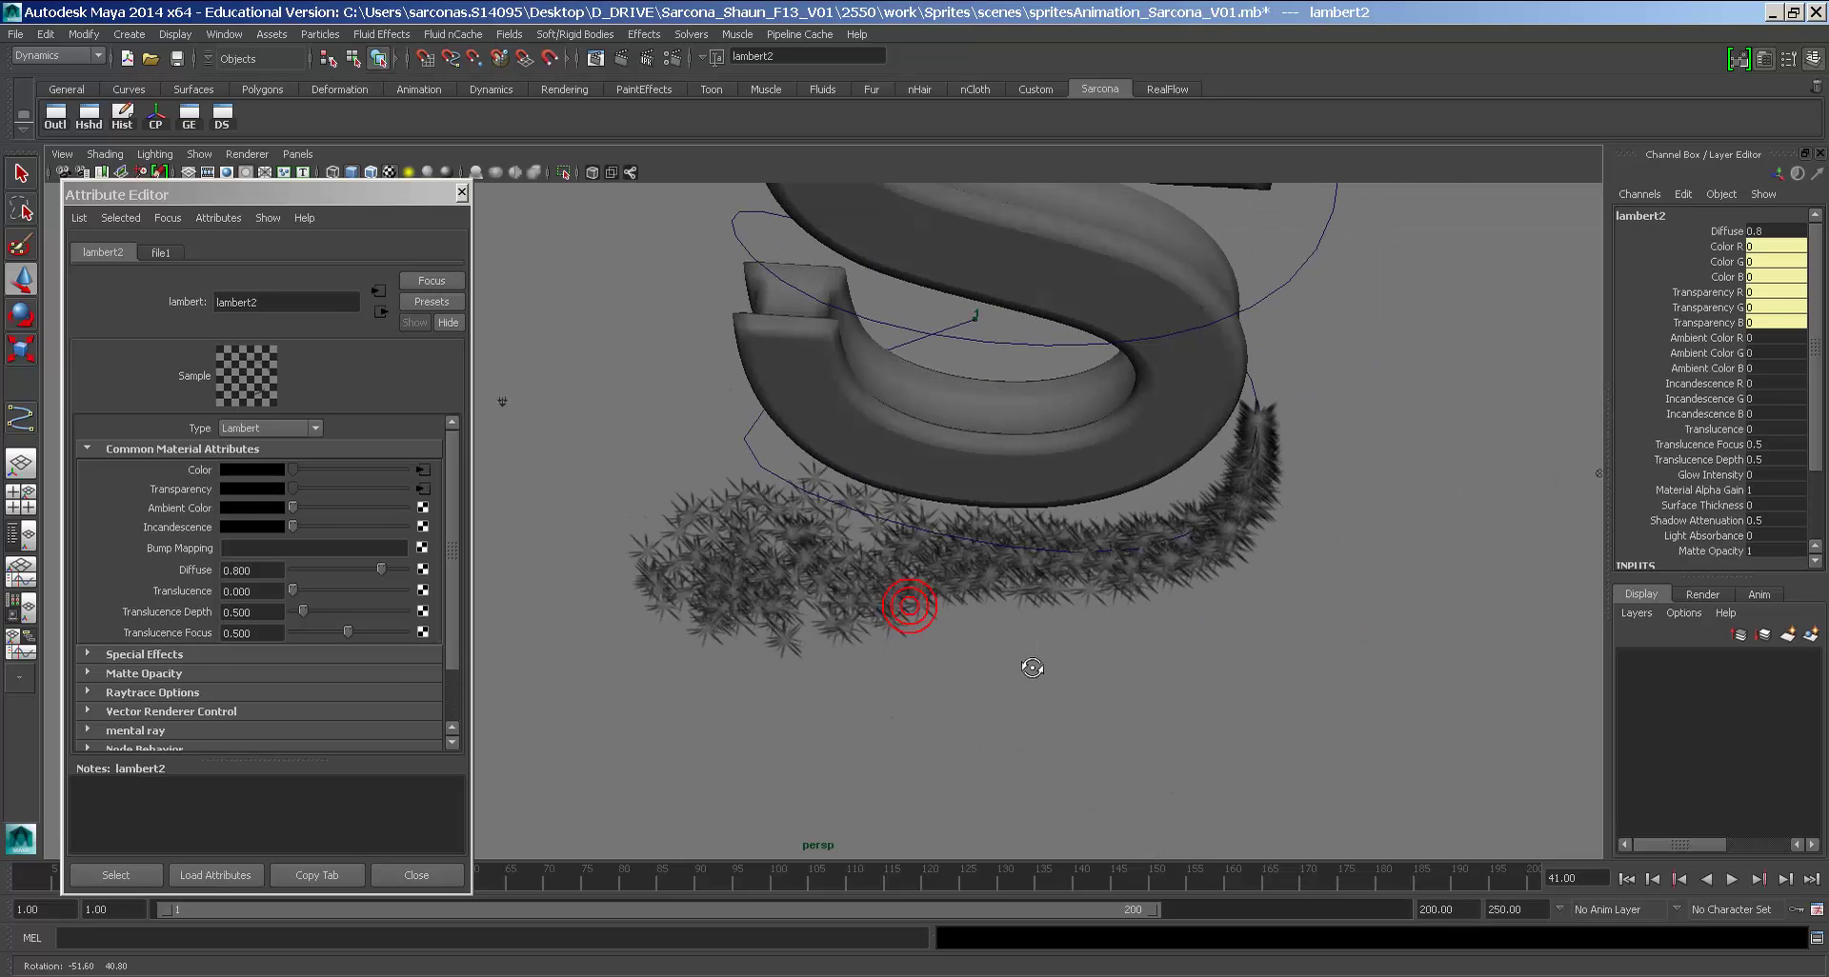
{"action": "key", "text": "alt+v"}
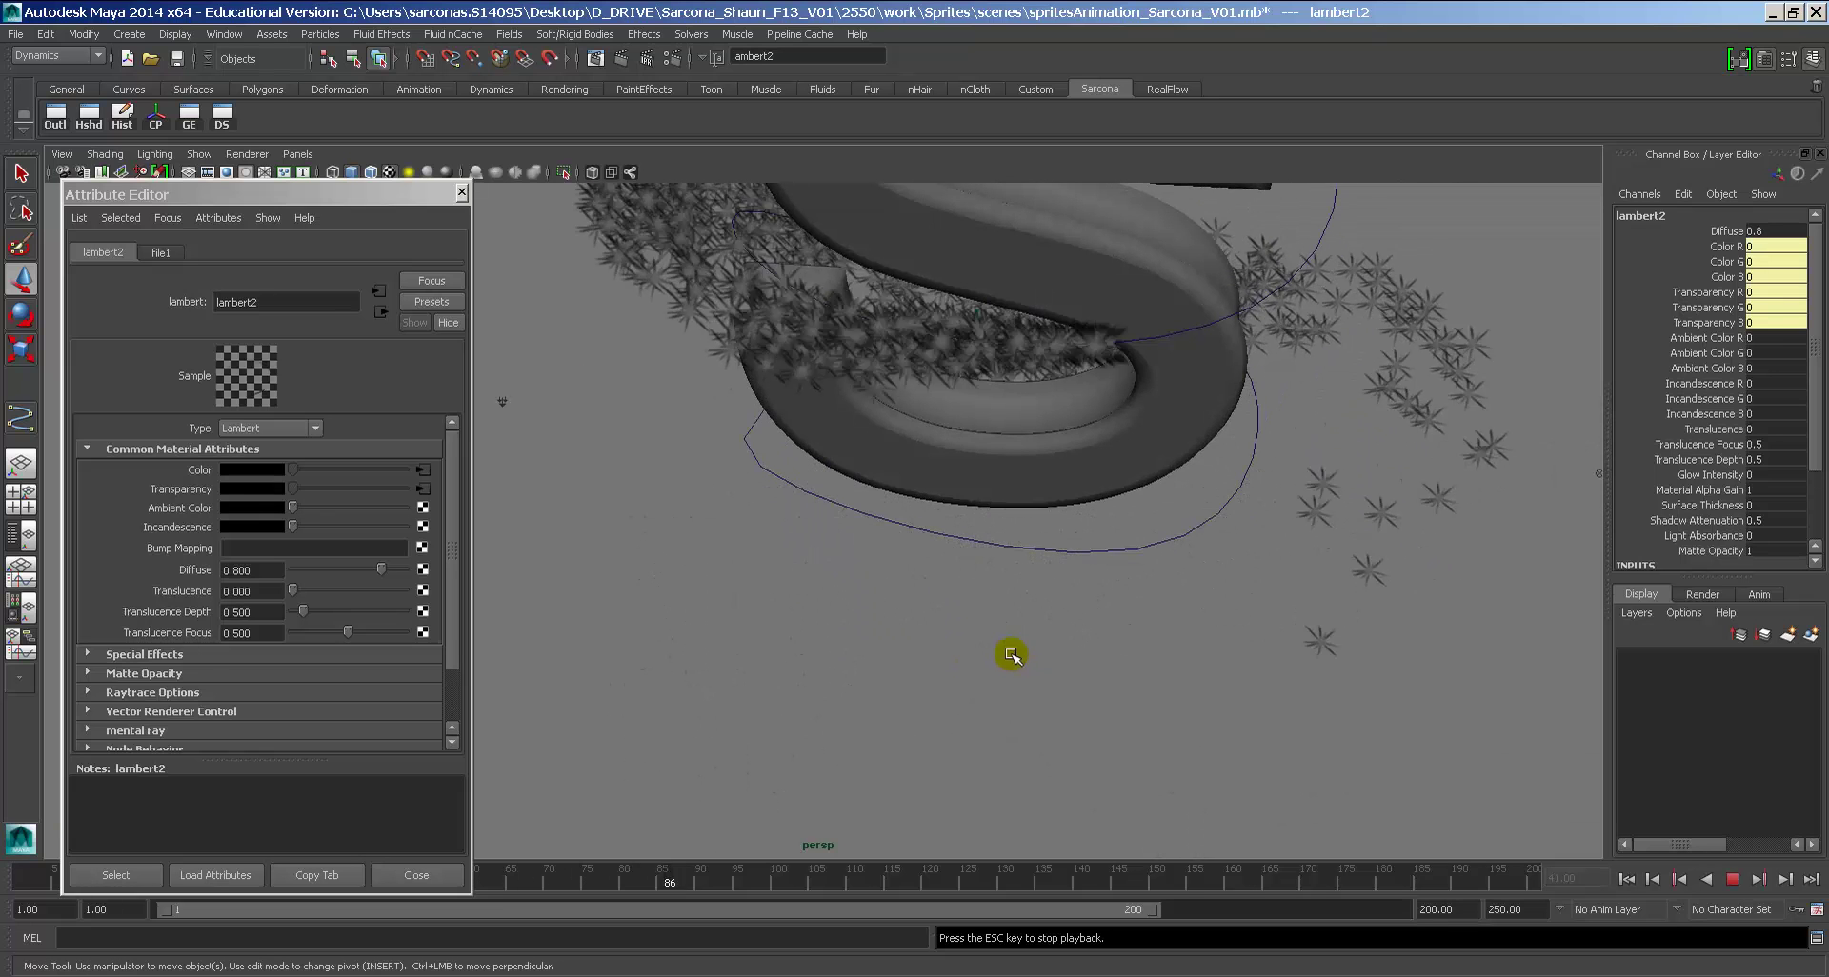
{"action": "key", "text": "alt+v"}
Step: Inspect the sprite trail around the whole letter S from several angles and play the animation on to frame 129
{"action": "middle_click_drag", "start_coordinate": [996, 567], "coordinate": [1025, 677], "text": "alt"}
{"action": "left_click_drag", "start_coordinate": [1025, 678], "coordinate": [1082, 629], "text": "alt"}
{"action": "middle_click_drag", "start_coordinate": [1082, 629], "coordinate": [1065, 759], "text": "alt"}
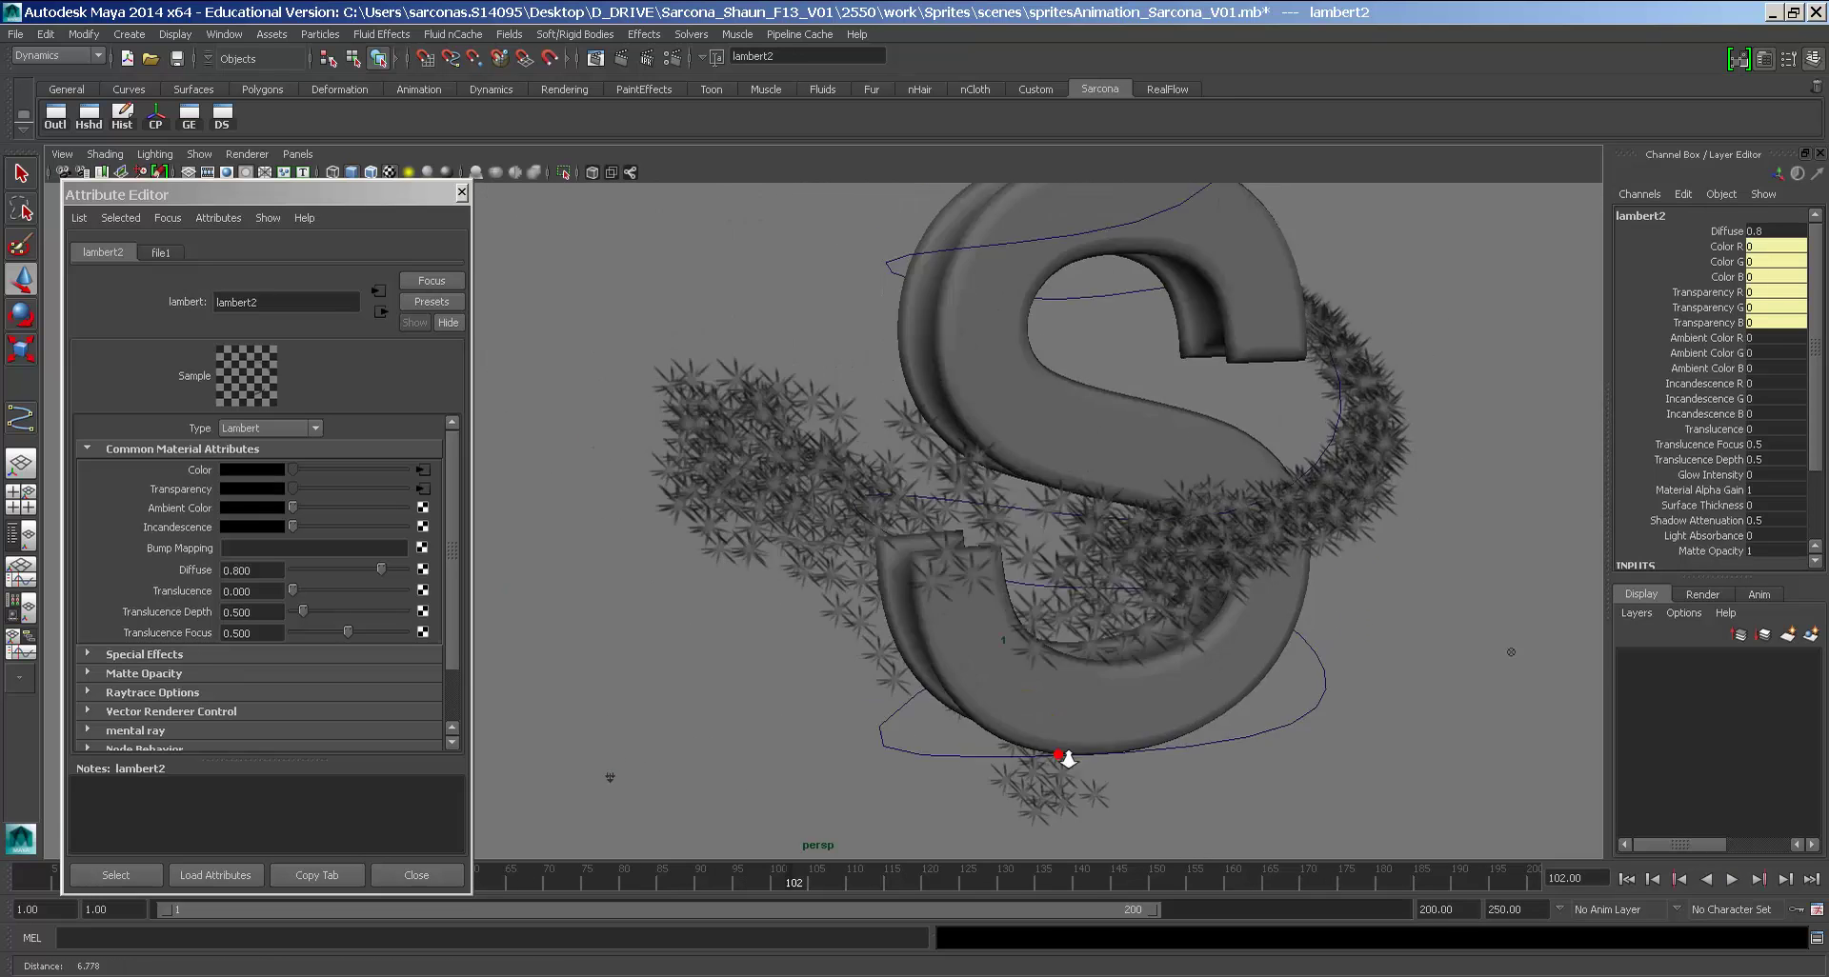
{"action": "right_click_drag", "start_coordinate": [1065, 759], "coordinate": [1208, 649], "text": "alt"}
{"action": "middle_click_drag", "start_coordinate": [1207, 648], "coordinate": [1028, 490], "text": "alt"}
{"action": "right_click_drag", "start_coordinate": [1027, 486], "coordinate": [843, 471], "text": "alt"}
{"action": "left_click_drag", "start_coordinate": [843, 472], "coordinate": [953, 533], "text": "alt"}
{"action": "key", "text": "alt+v"}
{"action": "key", "text": "Escape"}
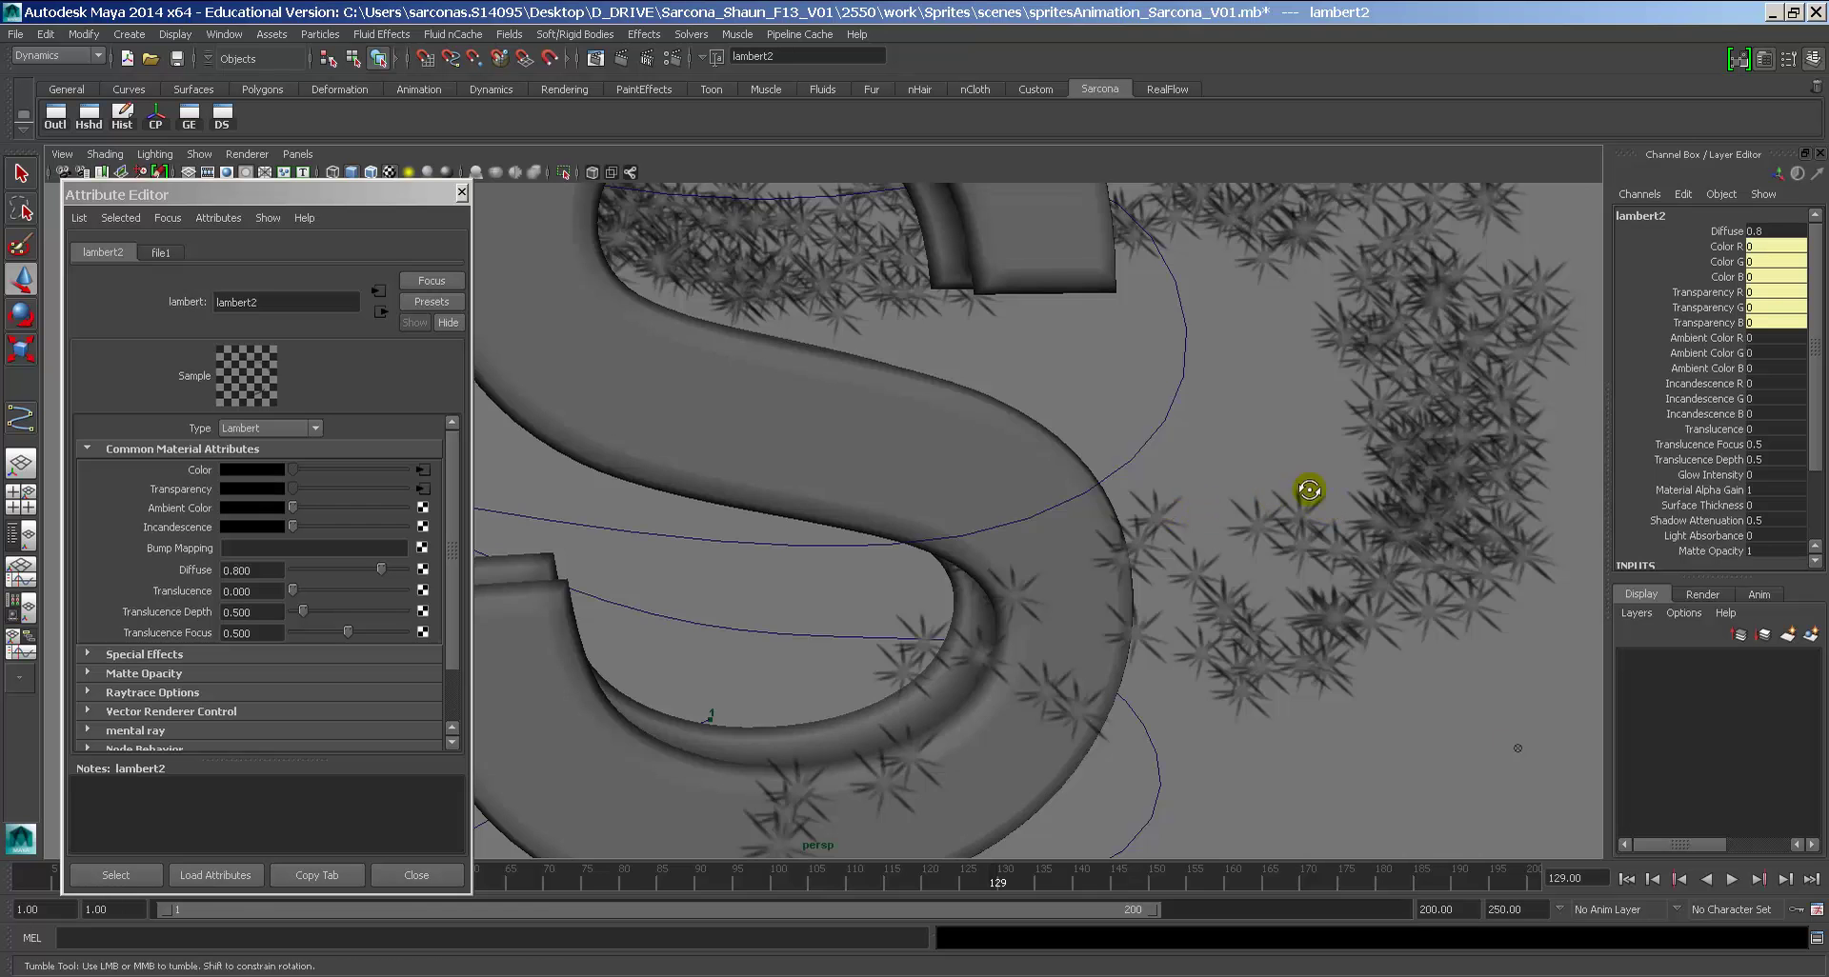
Step: View the whole letter S from the front and play the animation on to frame 150
{"action": "right_click_drag", "start_coordinate": [1303, 492], "coordinate": [1167, 495], "text": "alt"}
{"action": "mouse_move", "coordinate": [1166, 495]}
{"action": "left_mouse_down", "text": "alt"}
{"action": "mouse_move", "coordinate": [1310, 490]}
{"action": "mouse_move", "coordinate": [1162, 498]}
{"action": "left_mouse_up", "text": "alt"}
{"action": "key", "text": "alt+v"}
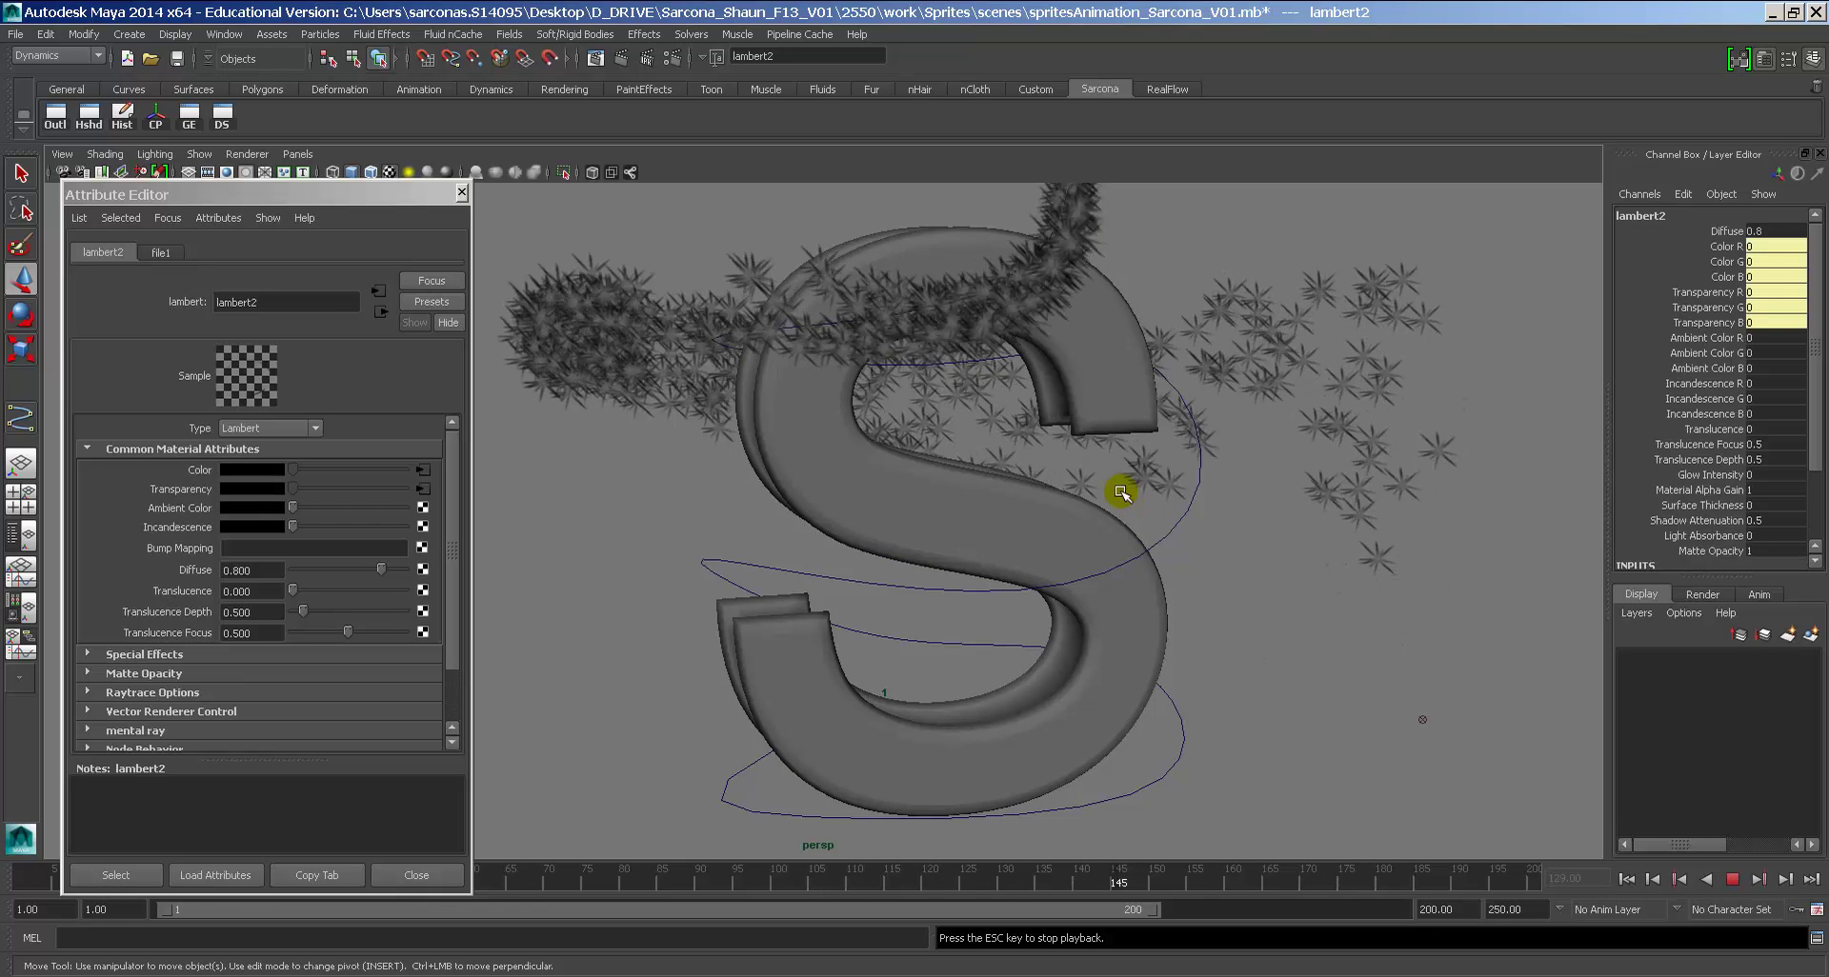
{"action": "key", "text": "Escape"}
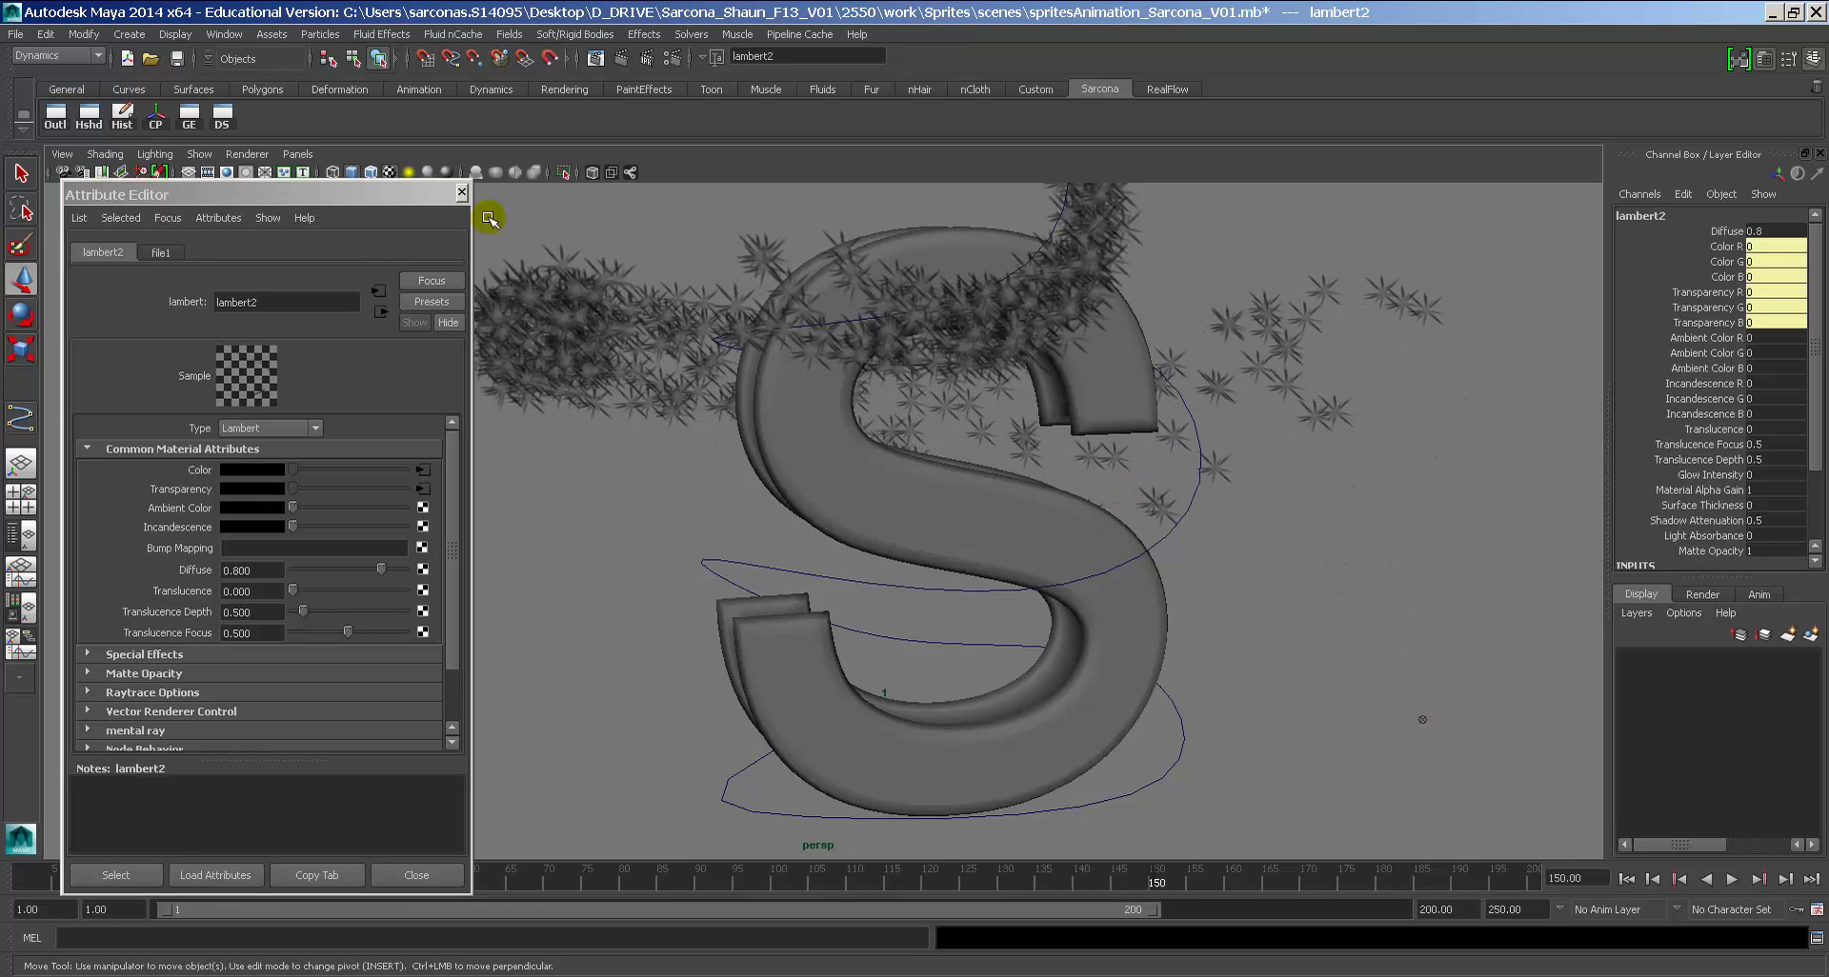
Step: Select the sprite particles around the letter S and show the particleShape1 attributes
{"action": "left_click", "coordinate": [592, 276]}
{"action": "left_click", "coordinate": [181, 252]}
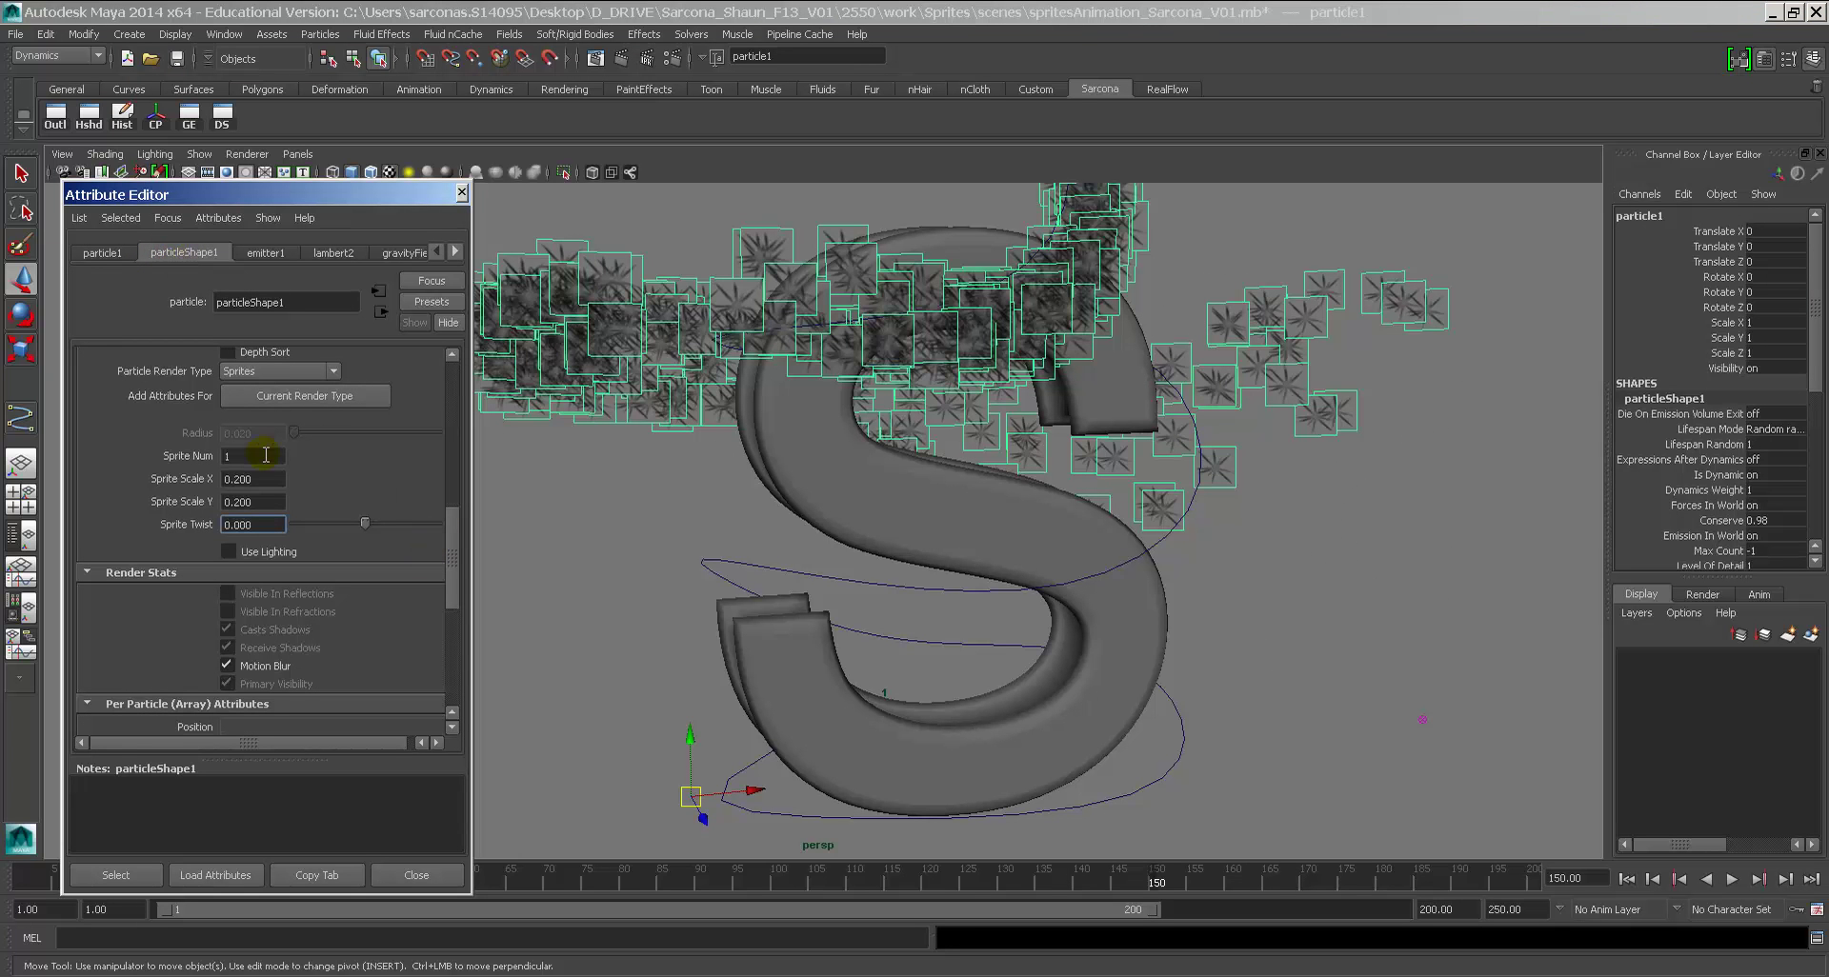
Step: Try a uniform Sprite Twist of -22.649 on particleShape1 and undo it
{"action": "left_click", "coordinate": [267, 477]}
{"action": "key", "text": "Tab"}
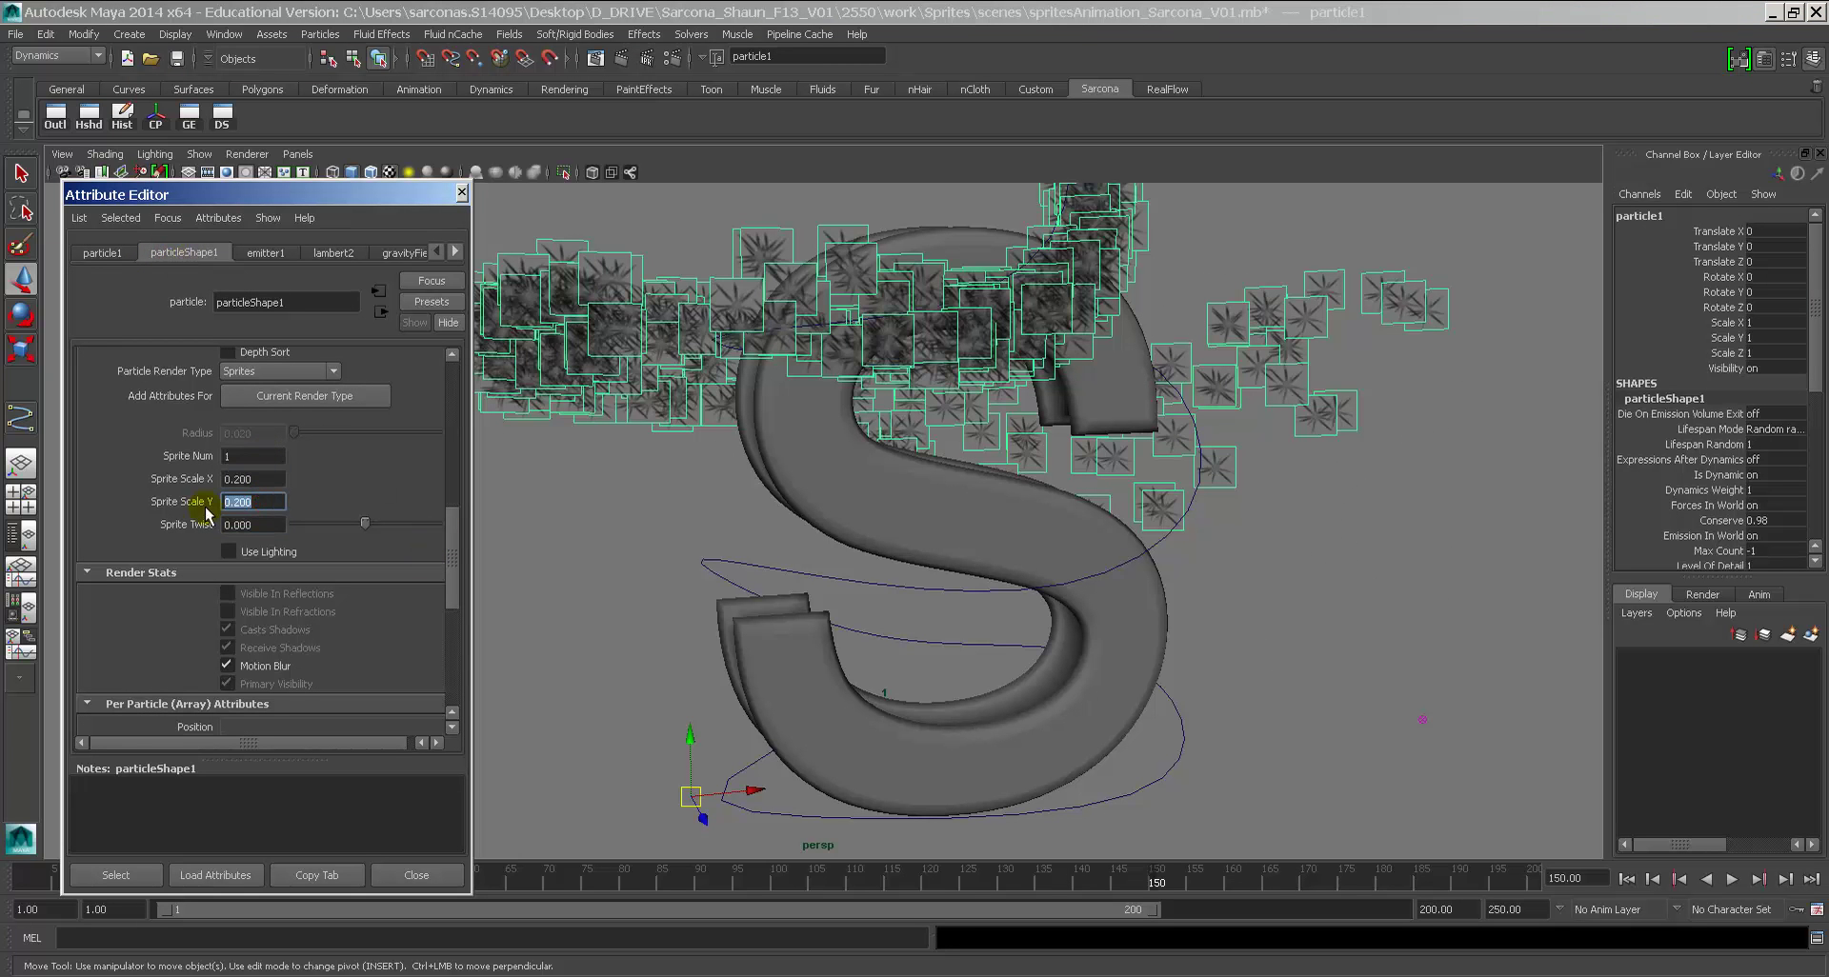
{"action": "left_click_drag", "start_coordinate": [365, 523], "coordinate": [353, 521]}
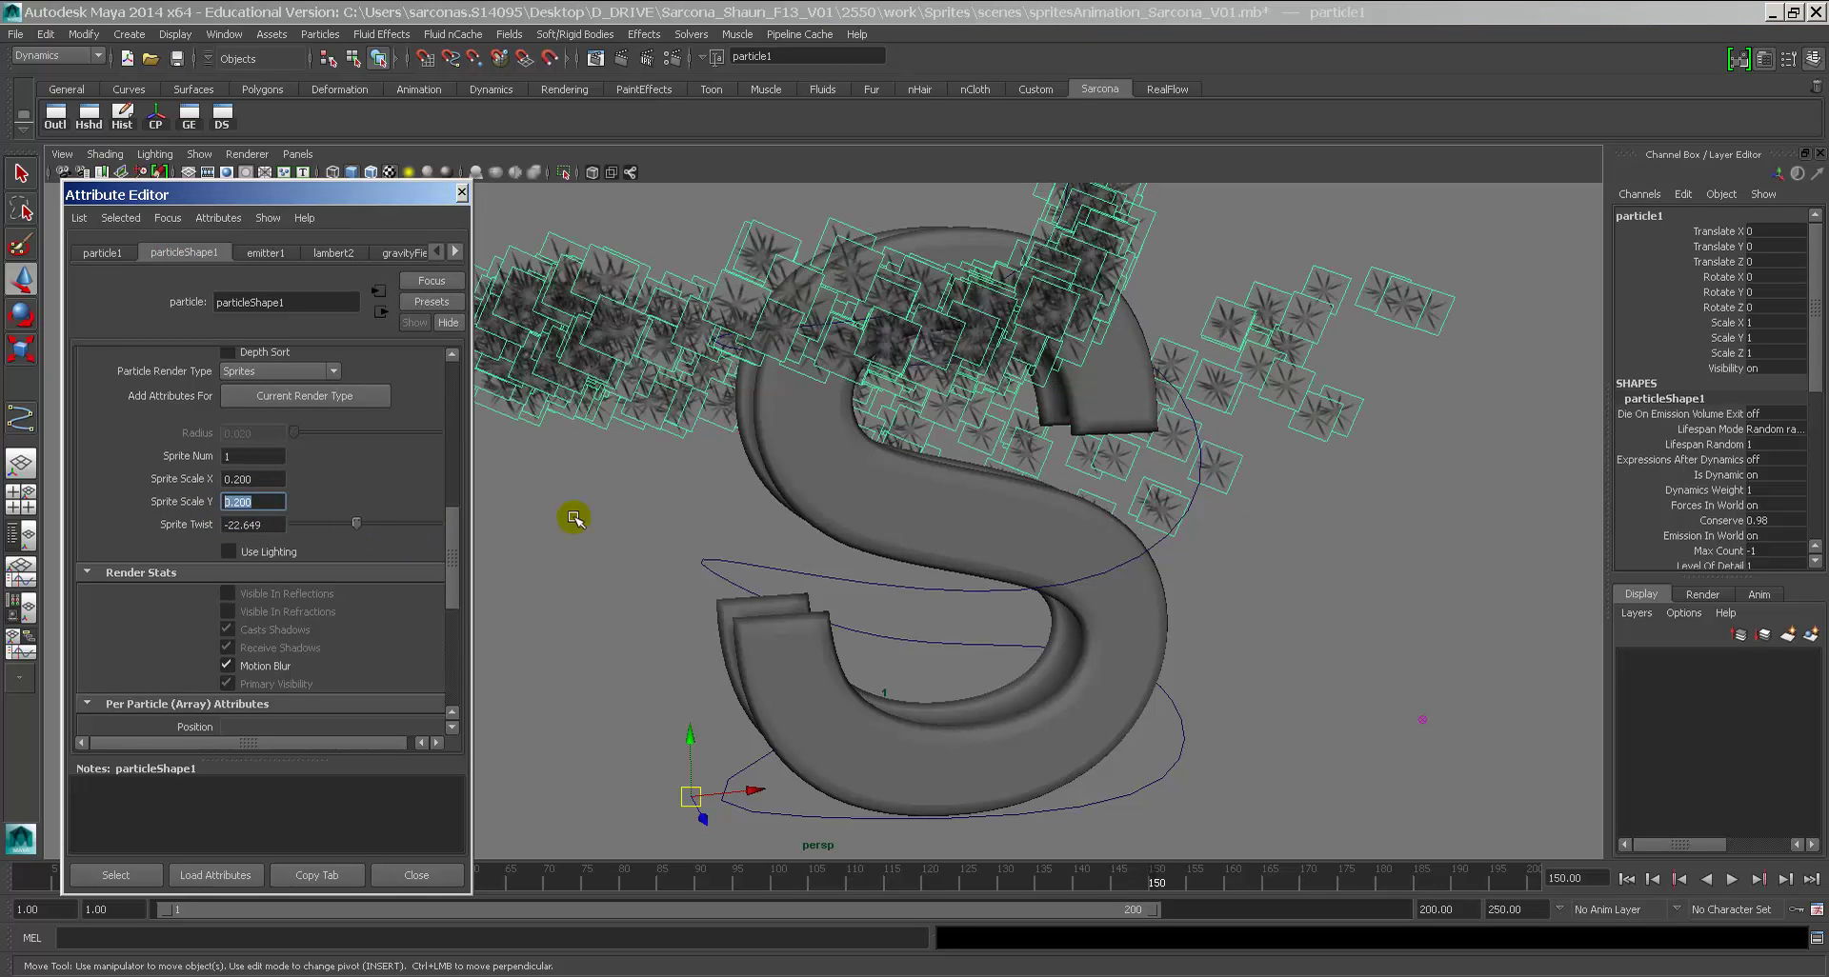
{"action": "key", "text": "ctrl+z"}
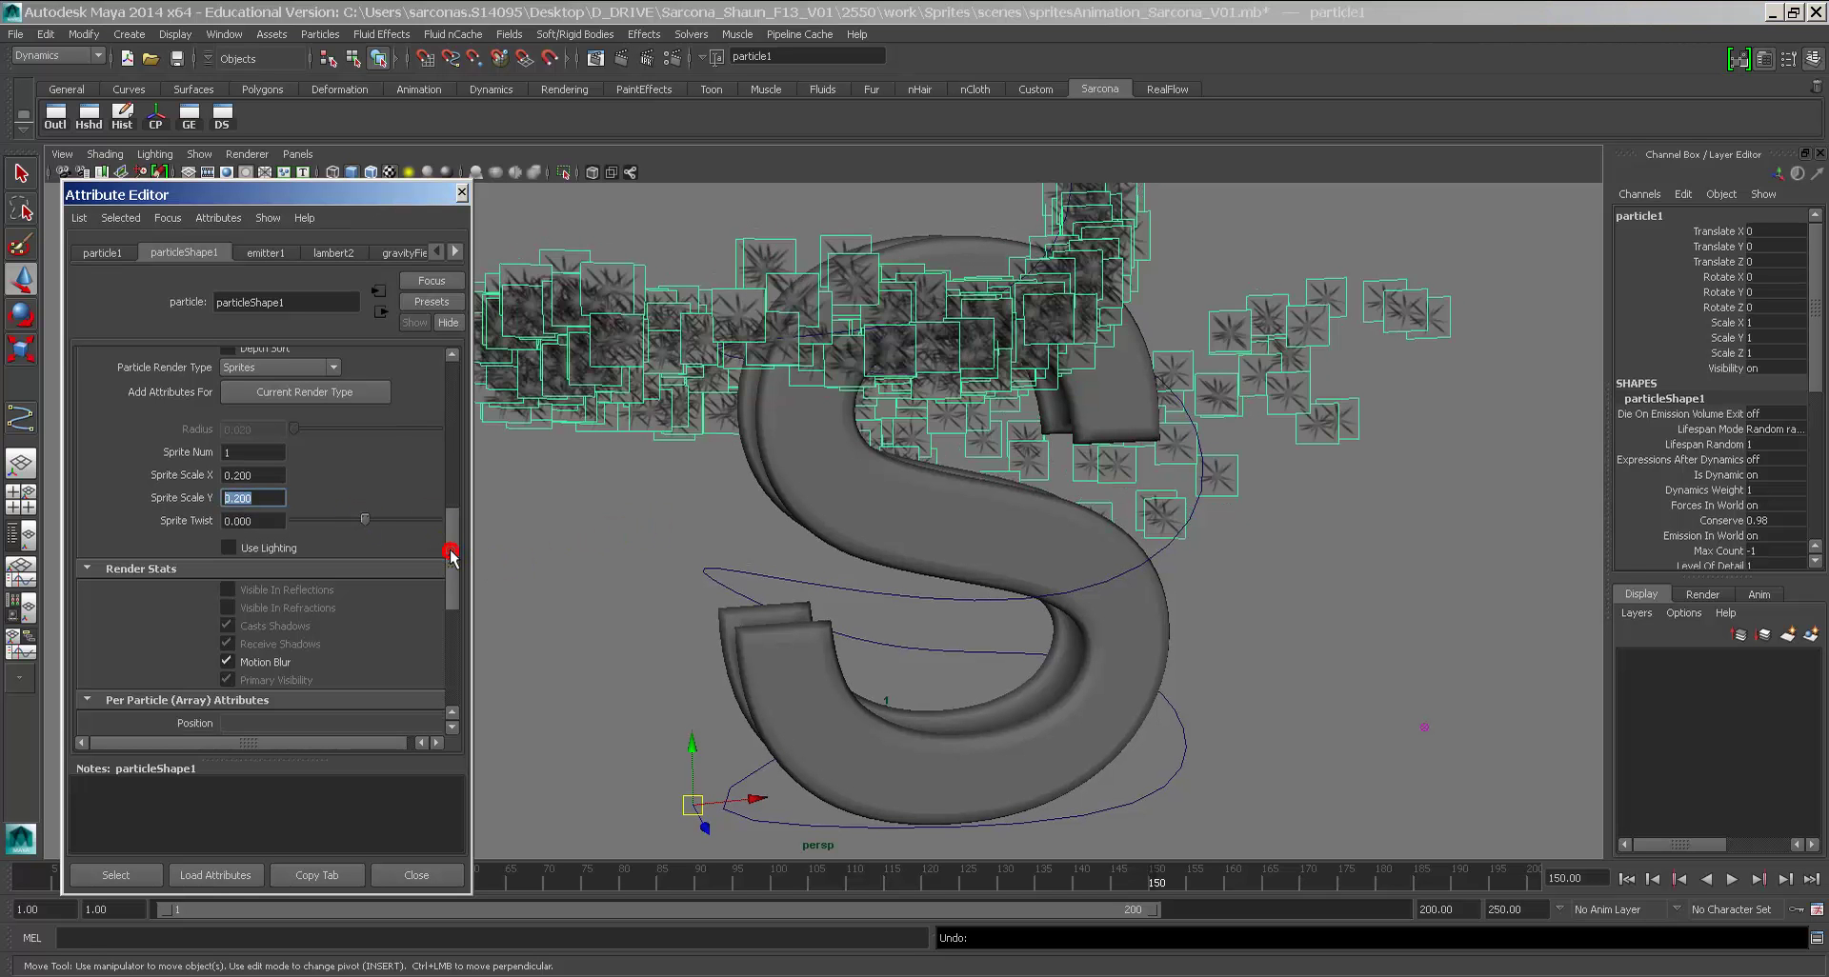
Step: Add the per-particle attributes spriteScaleXPP, spriteScaleYPP and spriteTwistPP to particleShape1
{"action": "left_click", "coordinate": [458, 552]}
{"action": "scroll", "coordinate": [461, 613], "scroll_direction": "down", "scroll_amount": 6}
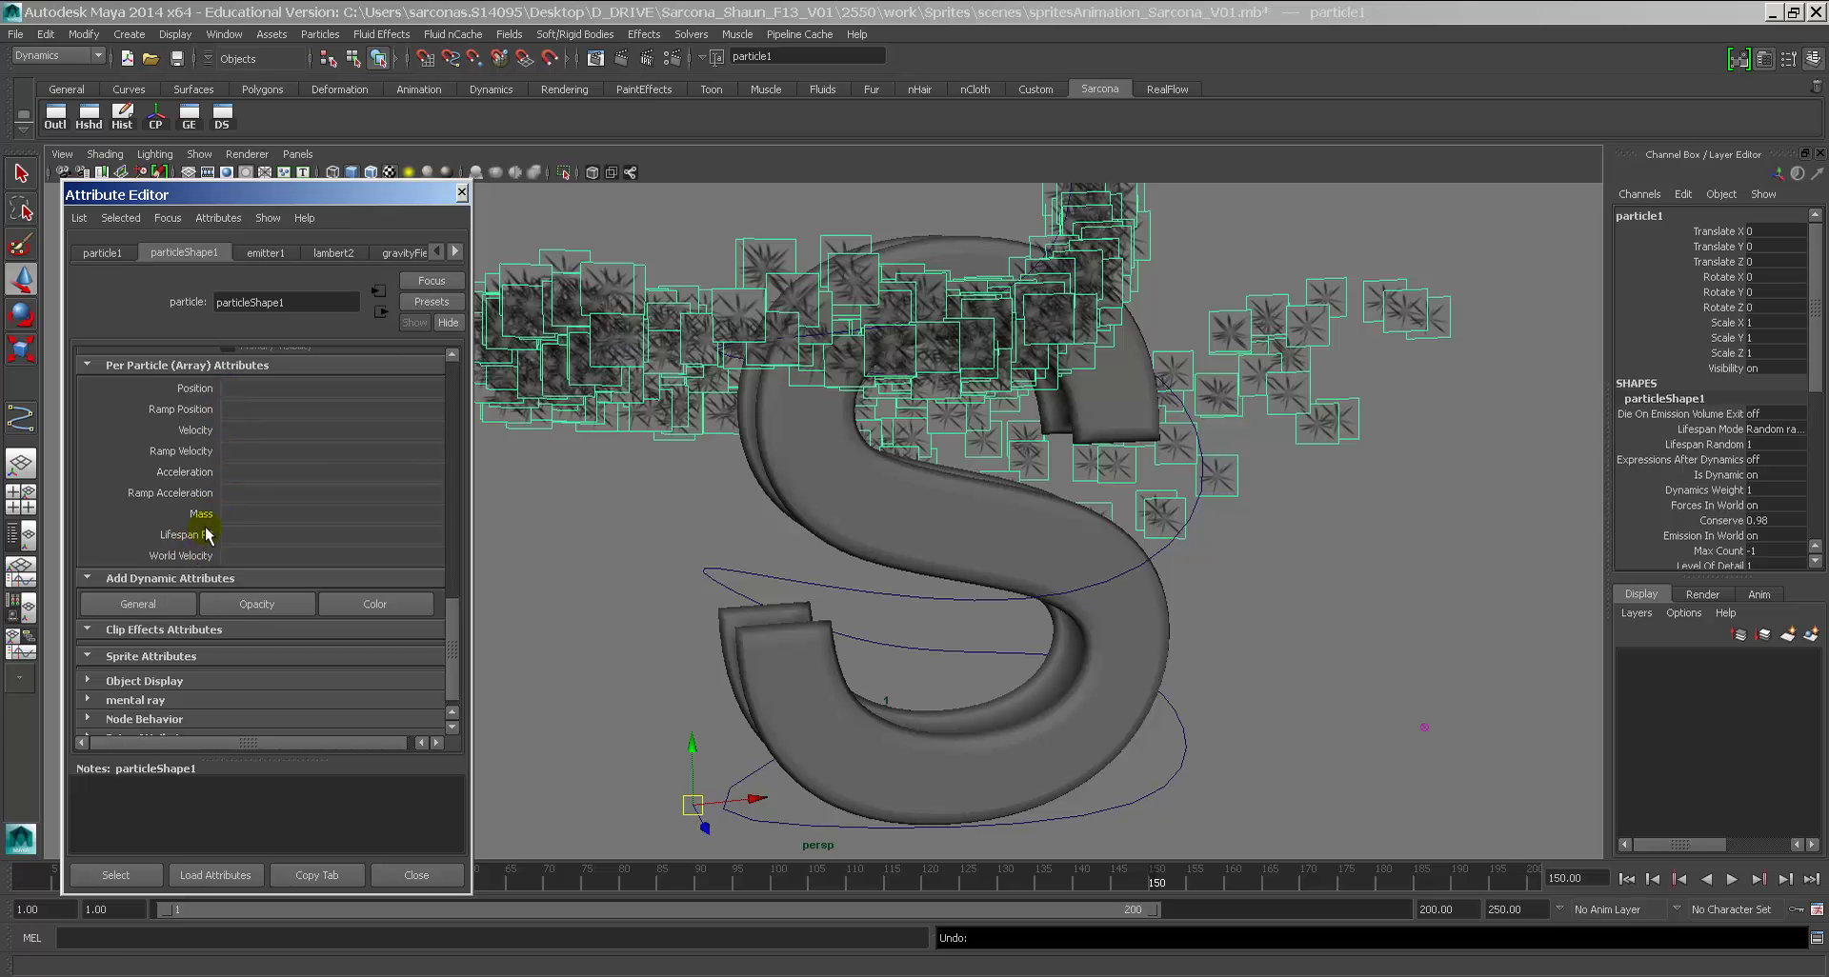
{"action": "left_click", "coordinate": [138, 605]}
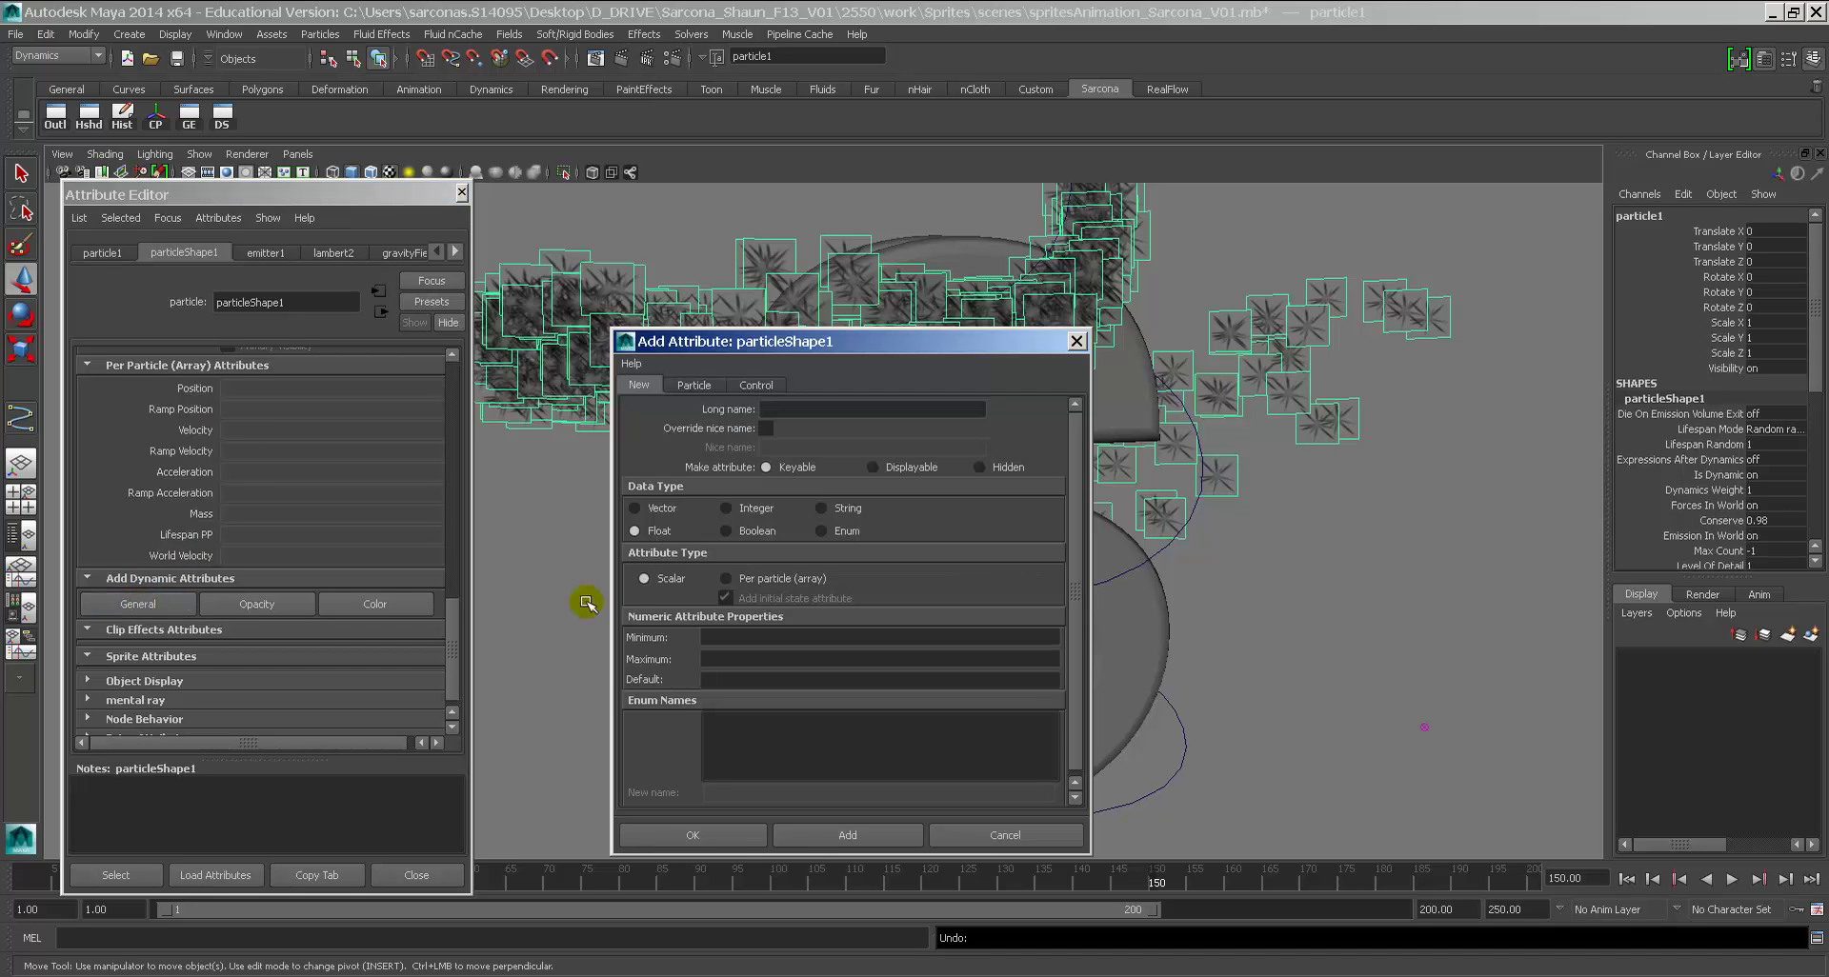
{"action": "left_click", "coordinate": [167, 578]}
{"action": "left_click", "coordinate": [171, 596]}
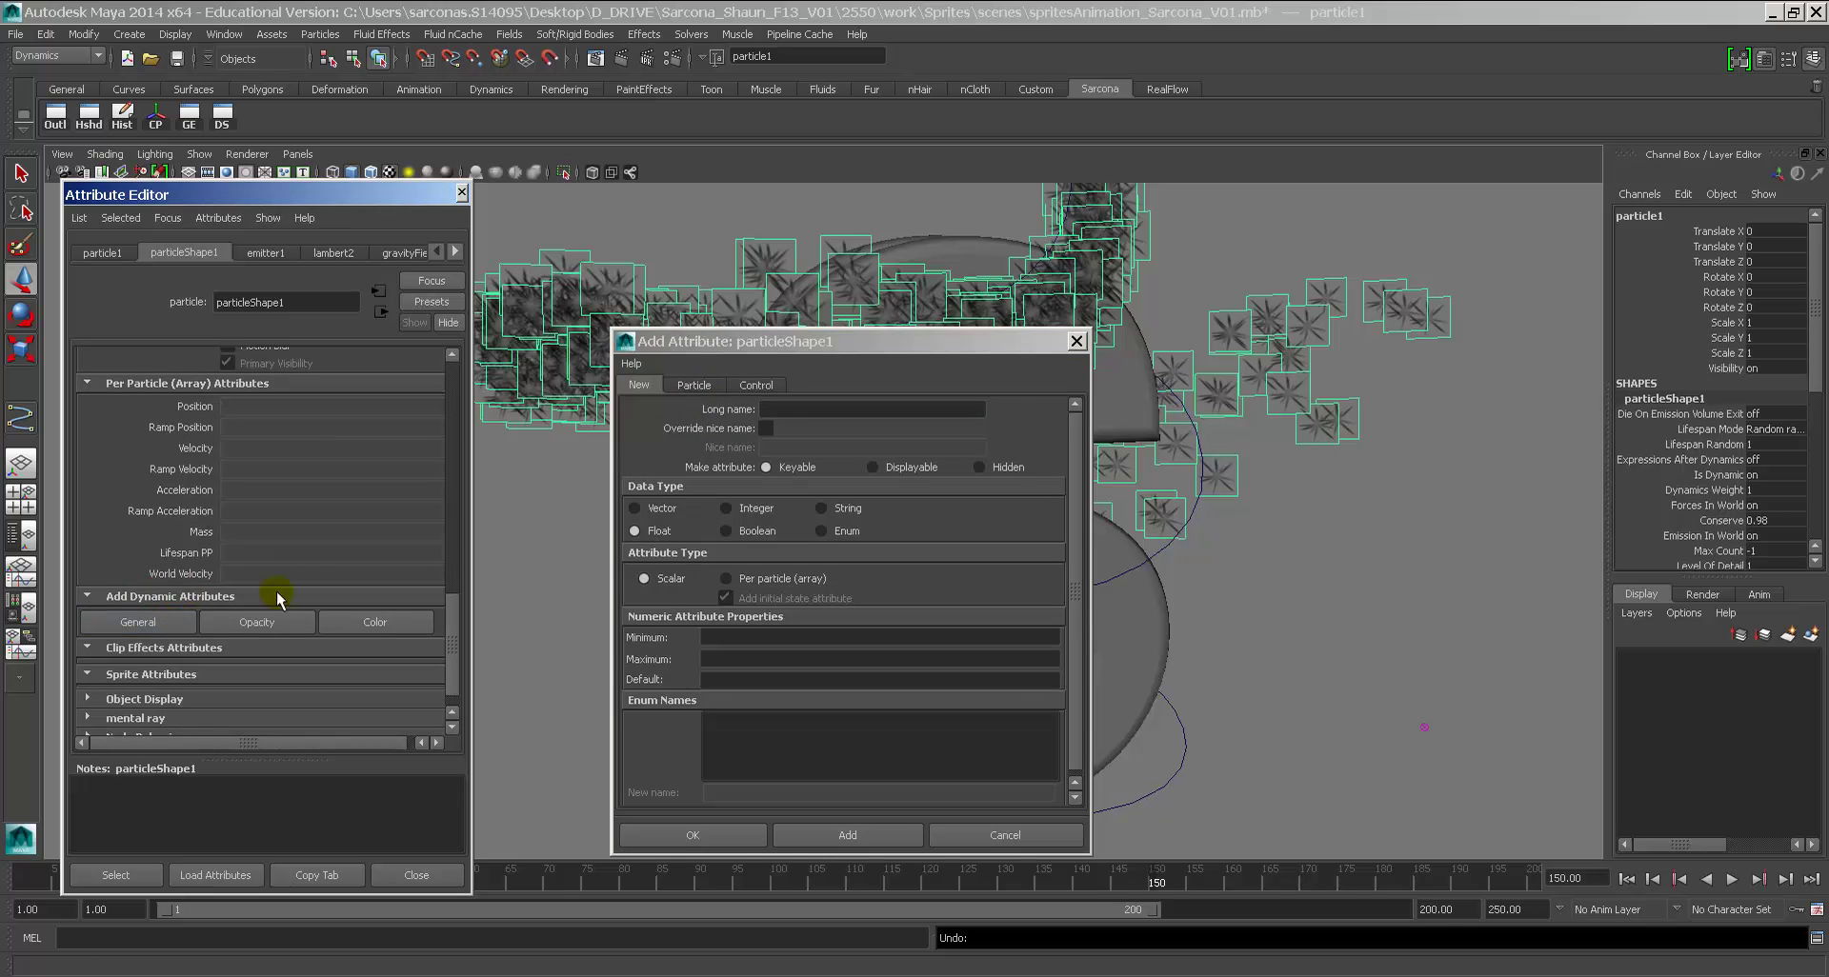
{"action": "left_click_drag", "start_coordinate": [715, 345], "coordinate": [639, 335]}
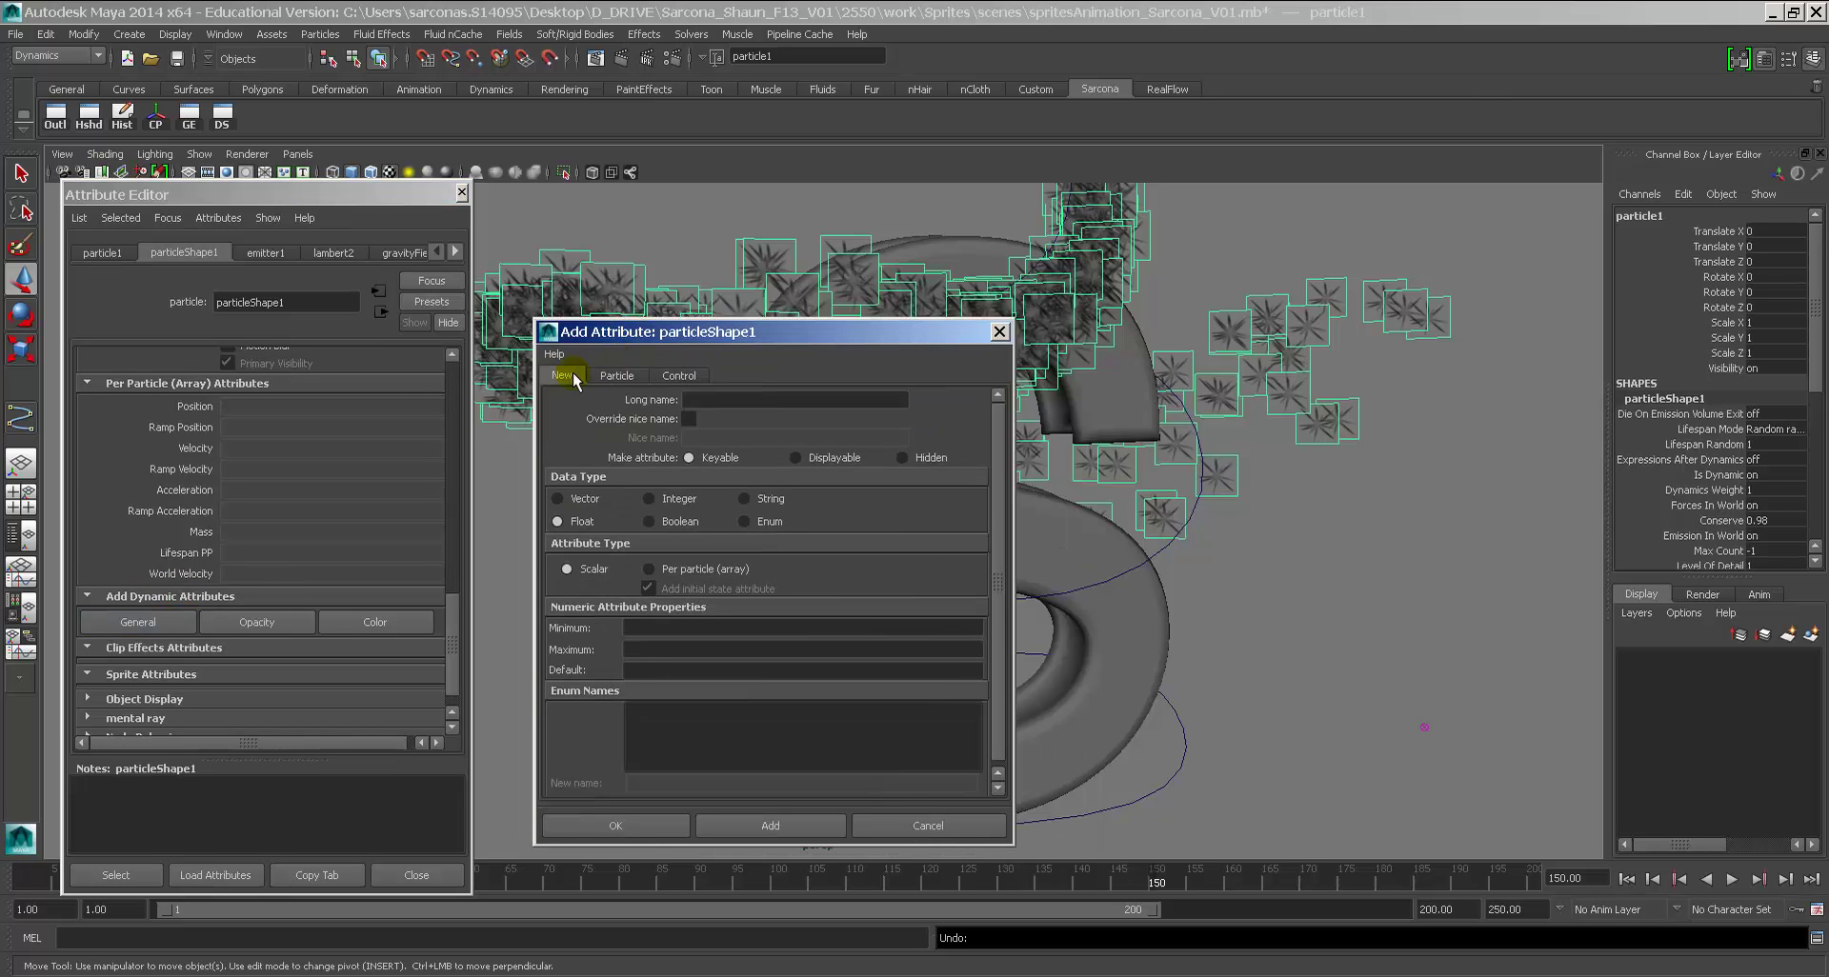
{"action": "left_click", "coordinate": [614, 375]}
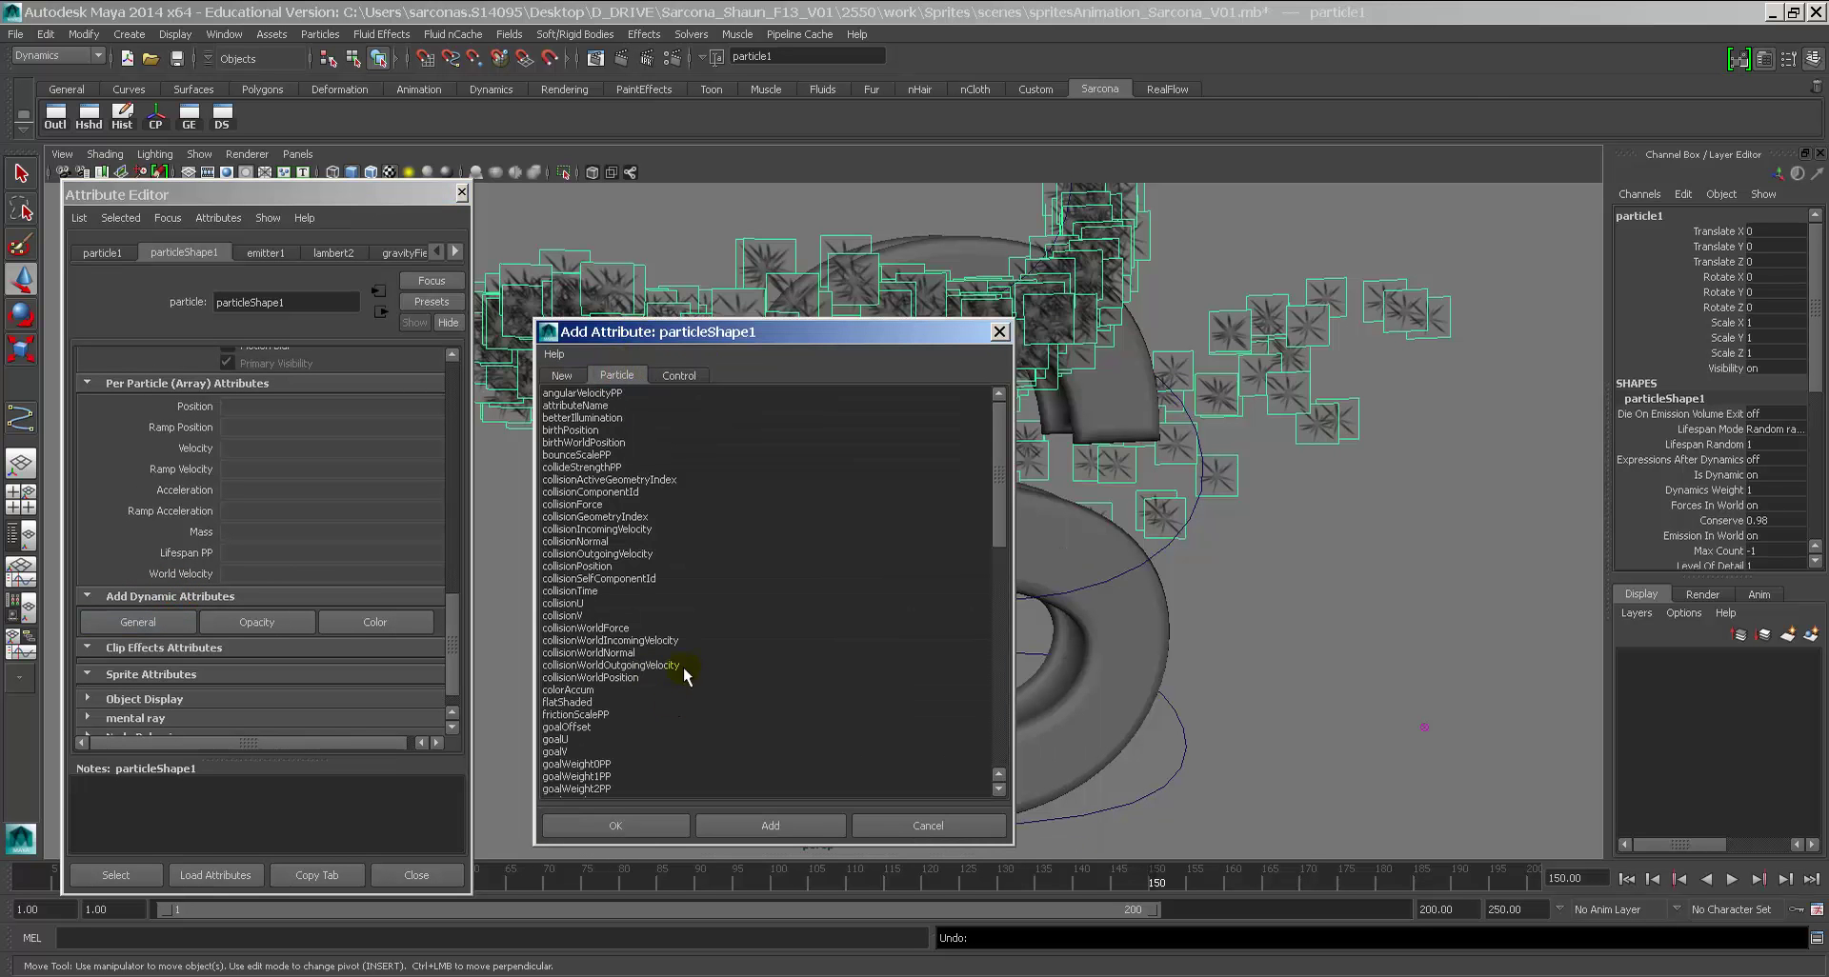
{"action": "scroll", "coordinate": [672, 659], "scroll_direction": "down", "scroll_amount": 10}
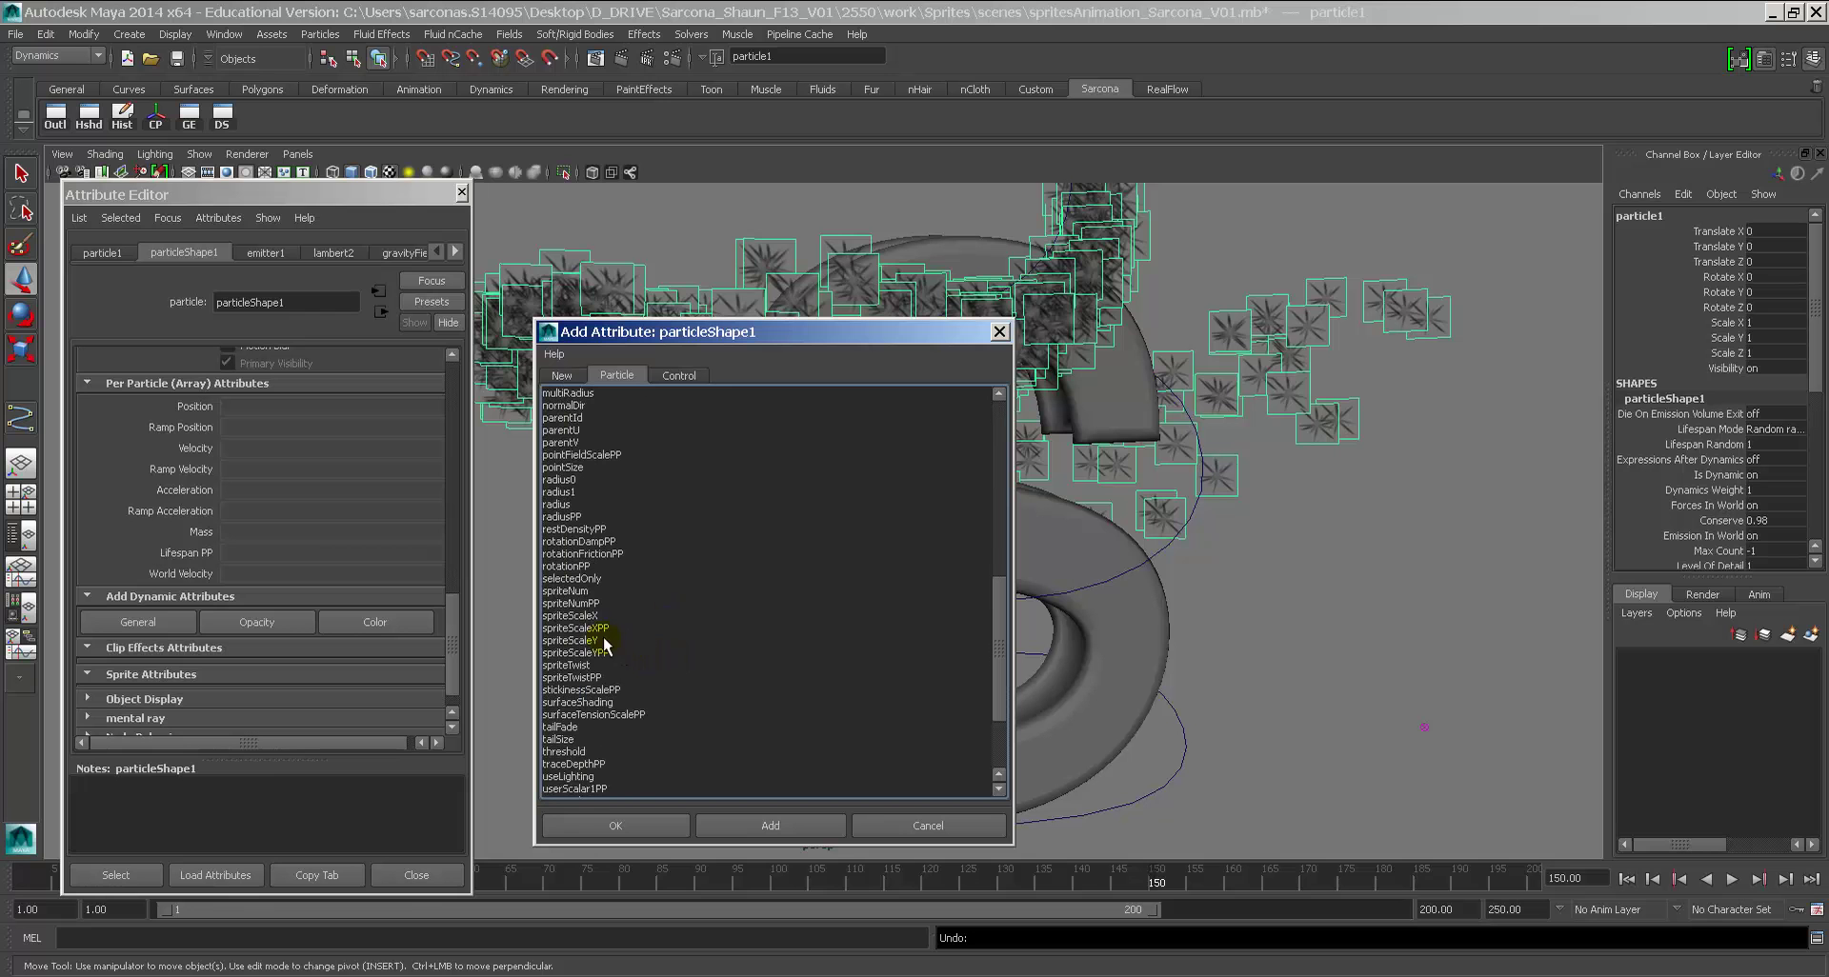
{"action": "left_click", "coordinate": [585, 629]}
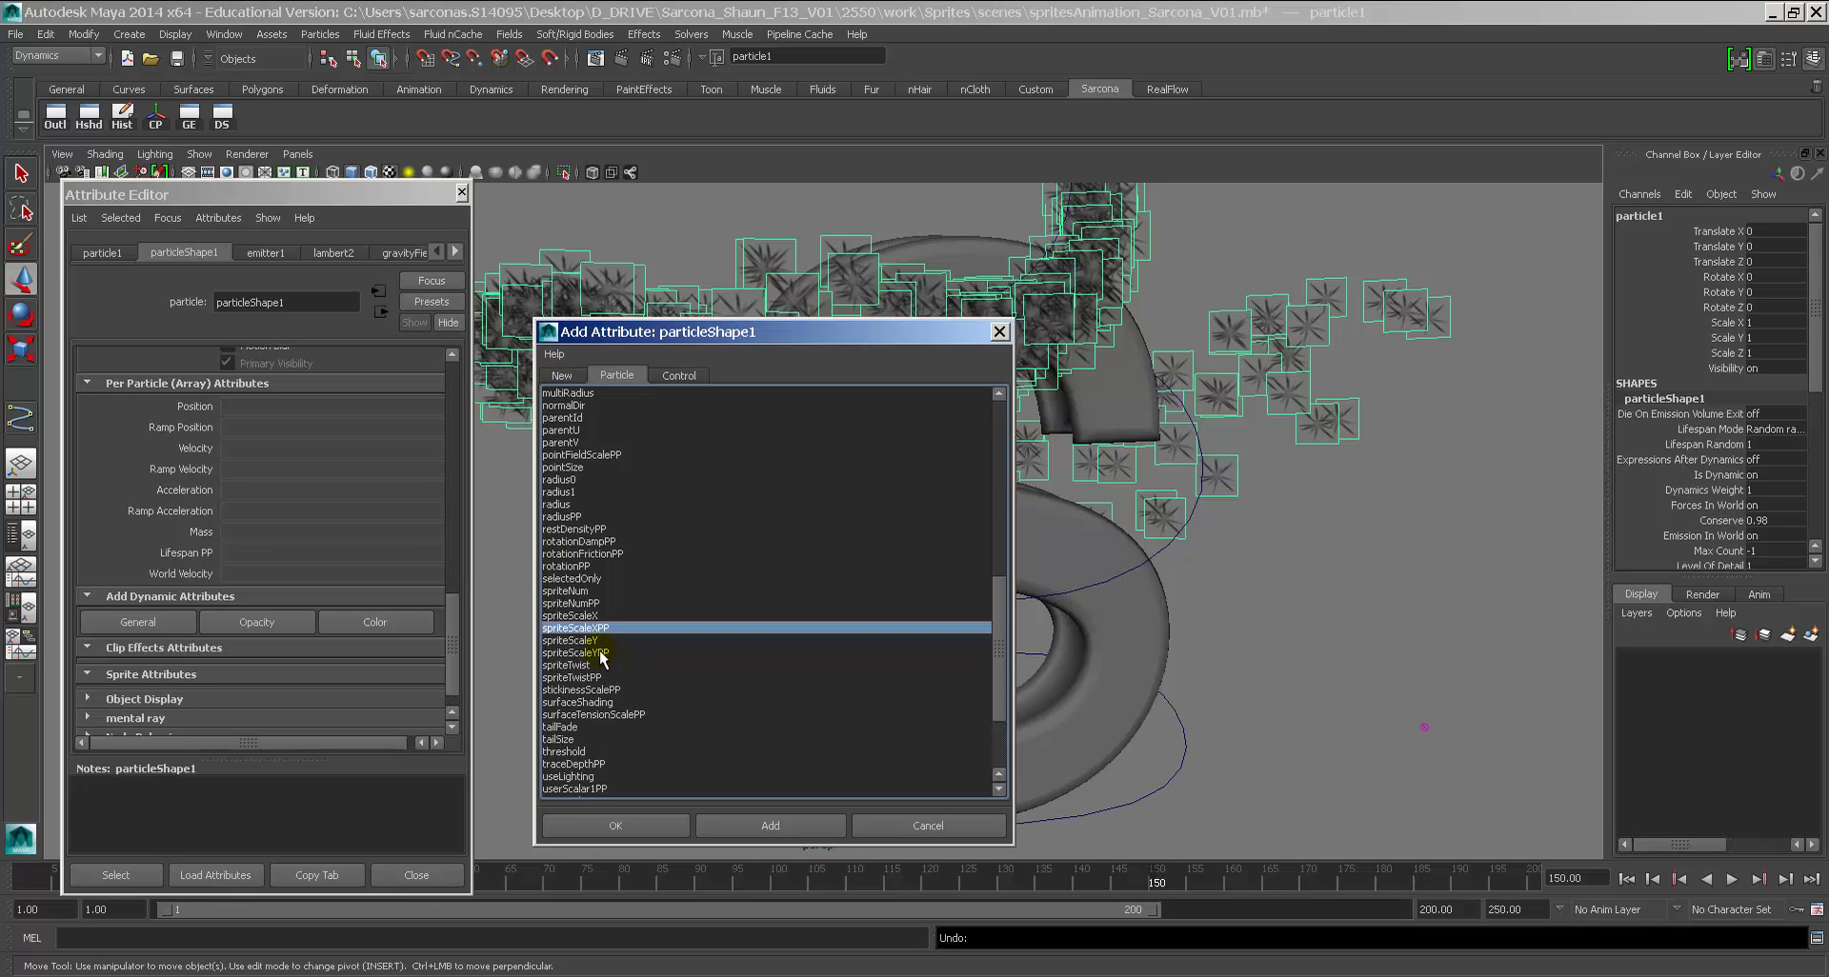
{"action": "left_click", "coordinate": [602, 653], "text": "ctrl"}
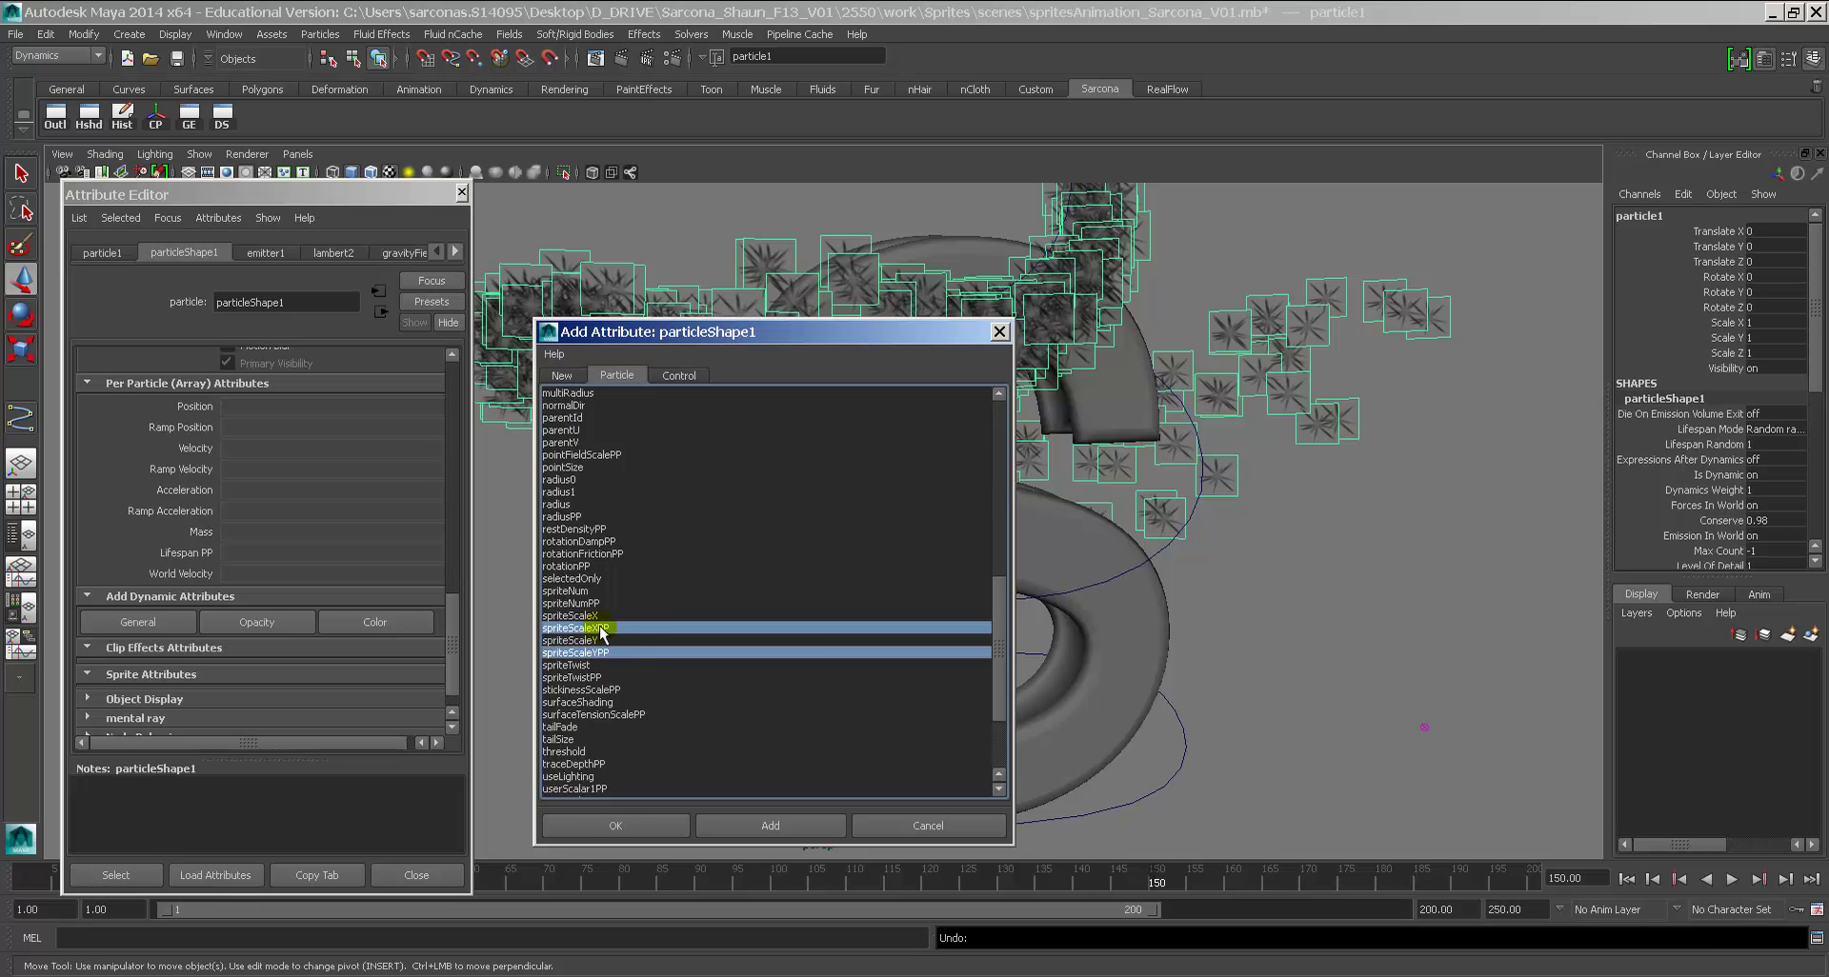
{"action": "left_click", "coordinate": [556, 679], "text": "ctrl"}
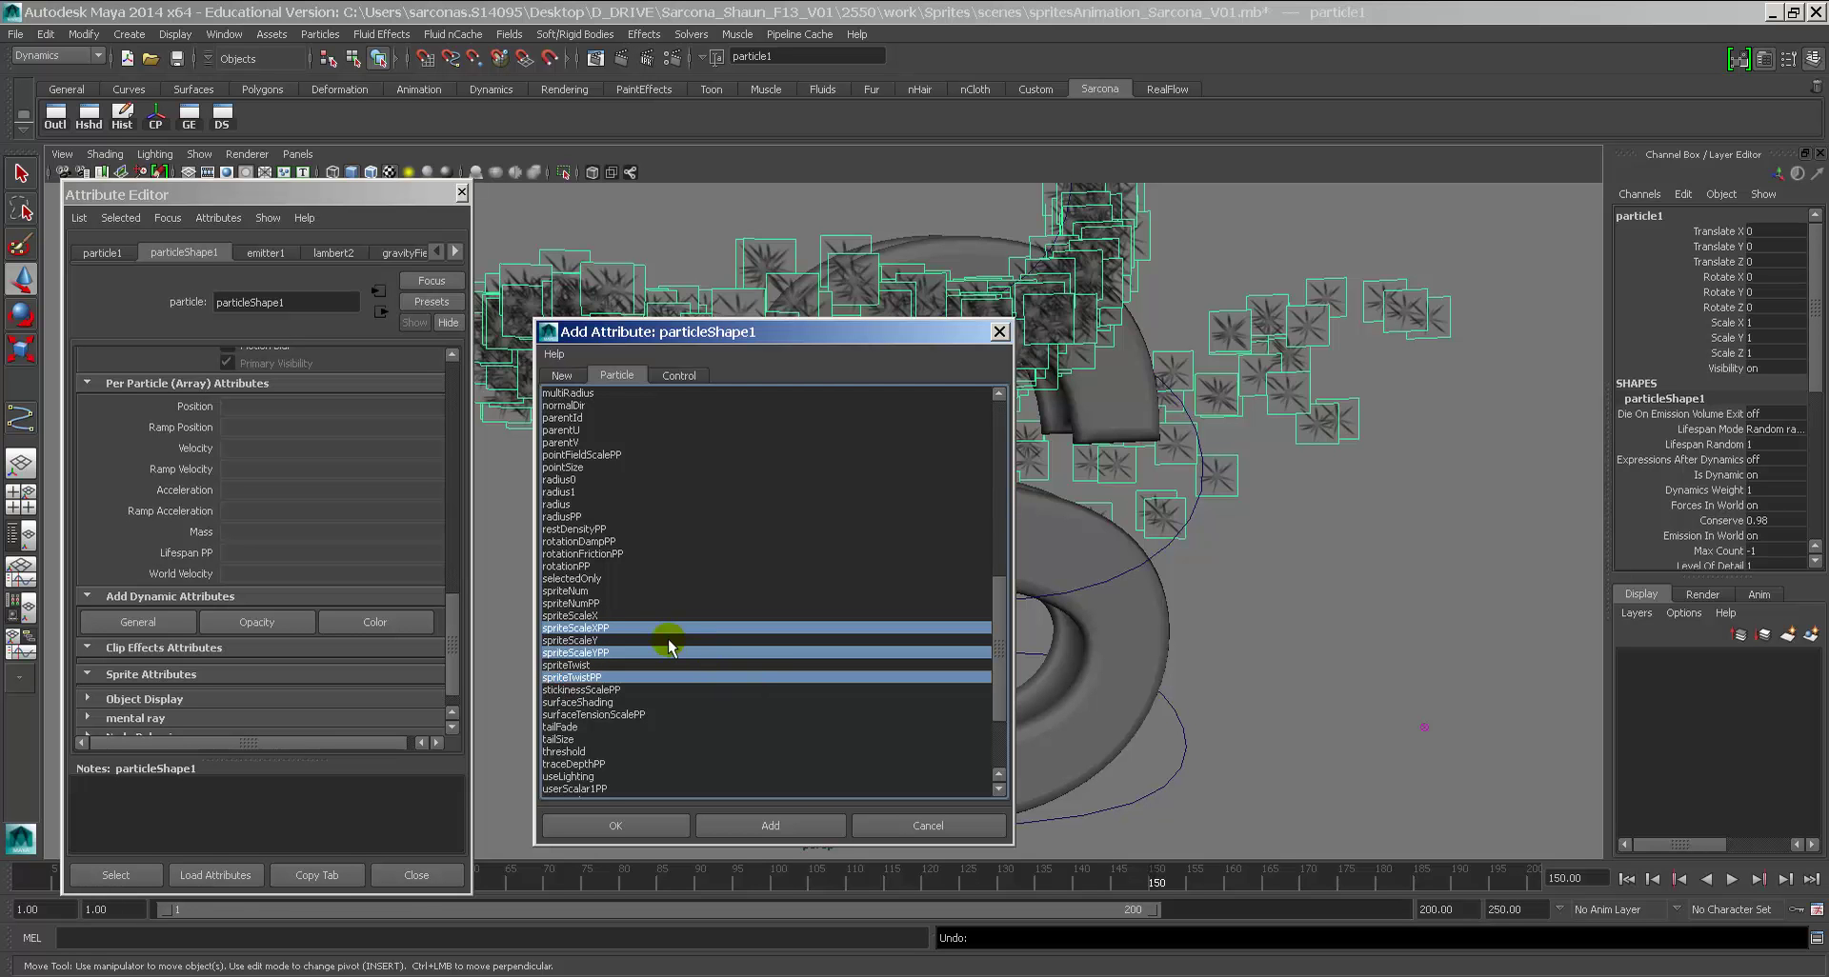
{"action": "left_click", "coordinate": [632, 825]}
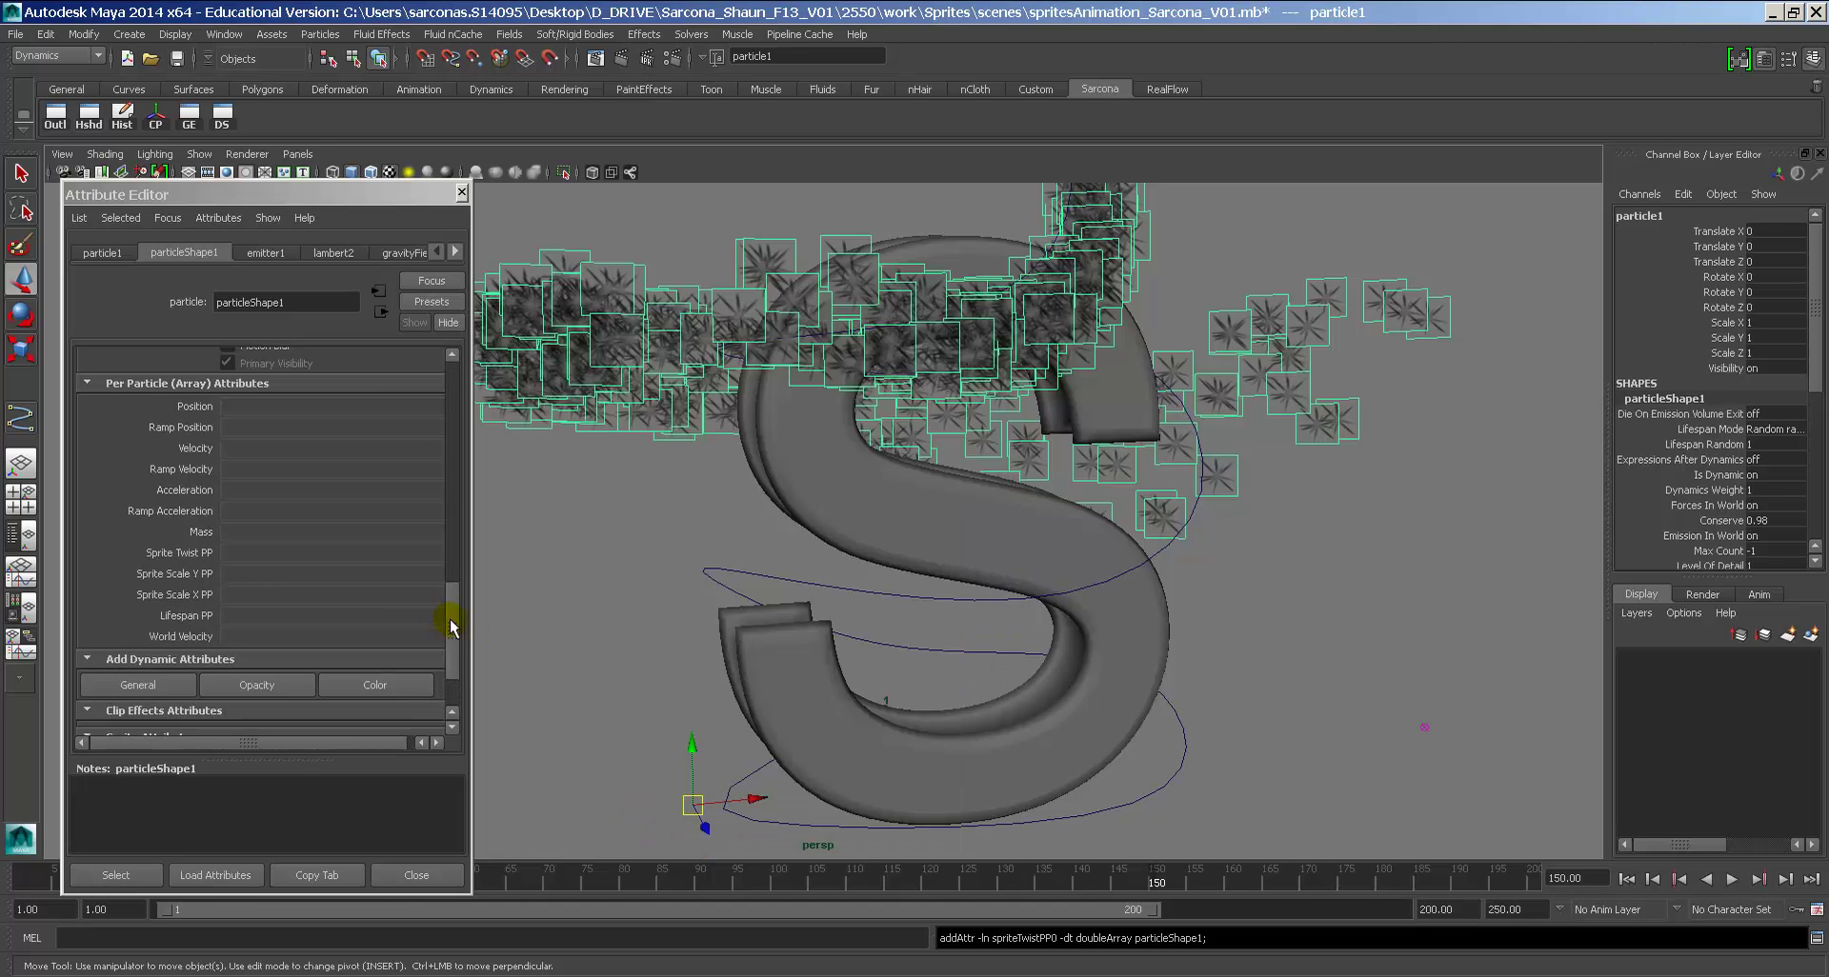
Step: Widen the Attribute Editor and open a creation expression for particleShape1's Sprite Twist PP
{"action": "scroll", "coordinate": [452, 625], "scroll_direction": "down", "scroll_amount": 1}
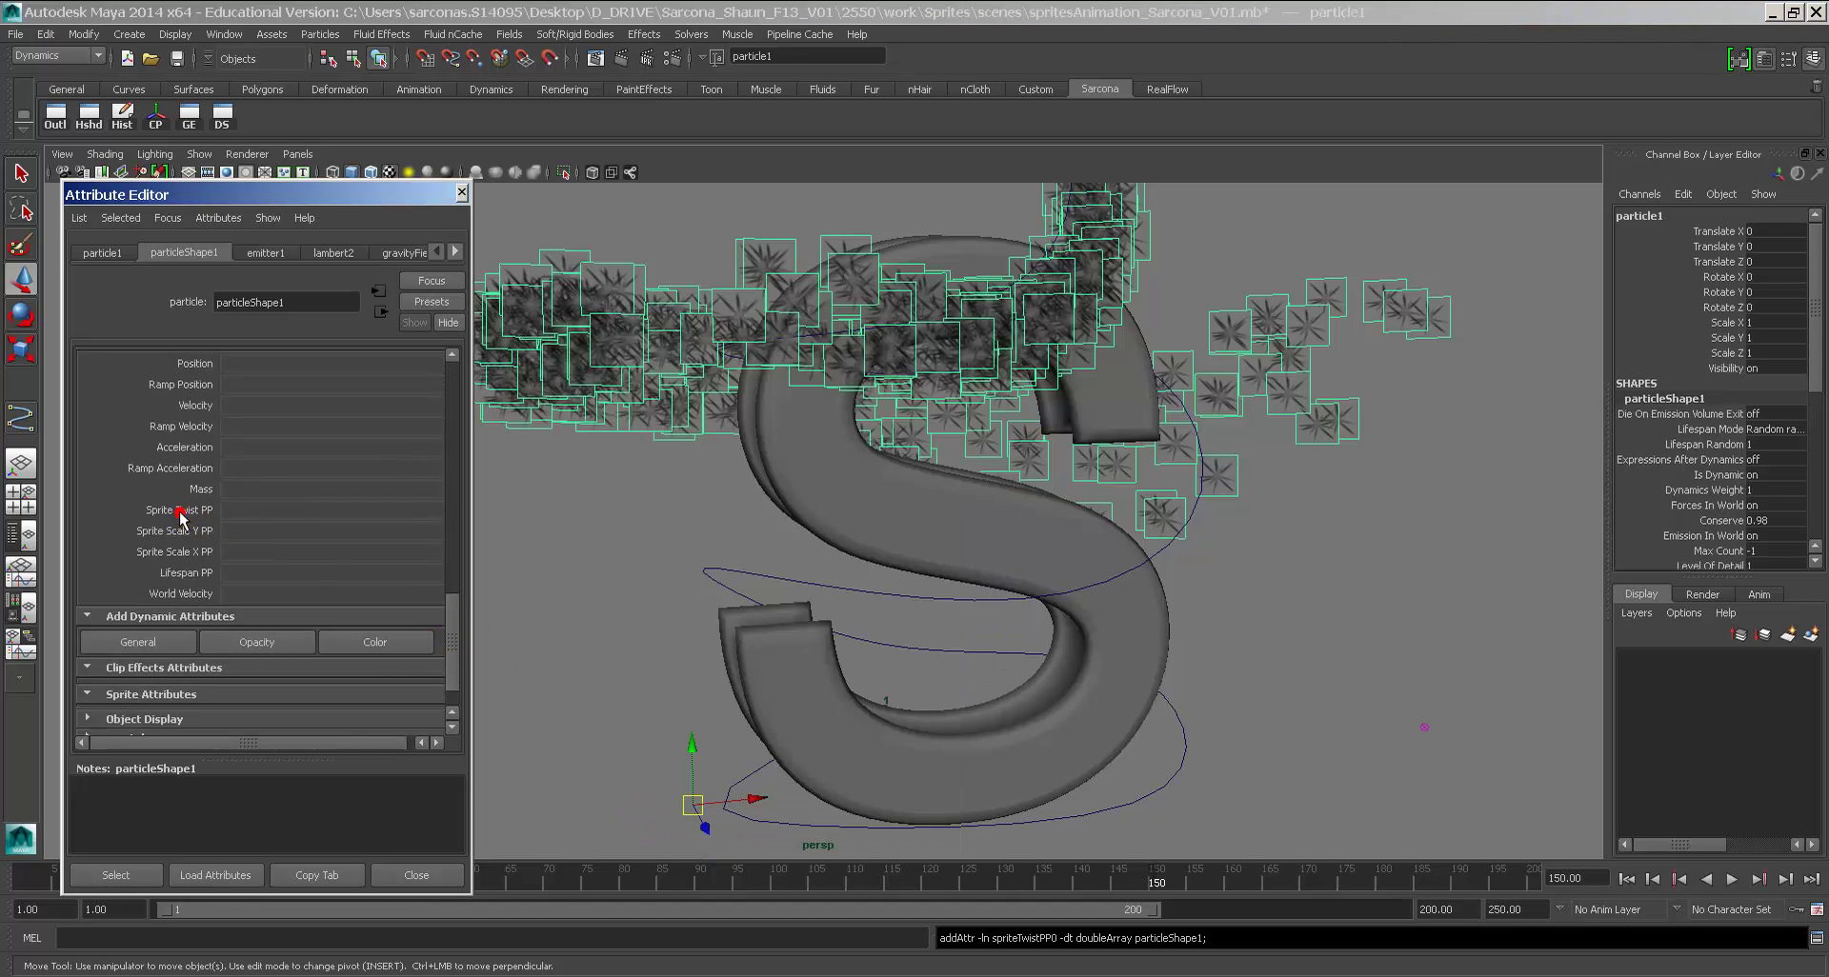
{"action": "left_click", "coordinate": [180, 530]}
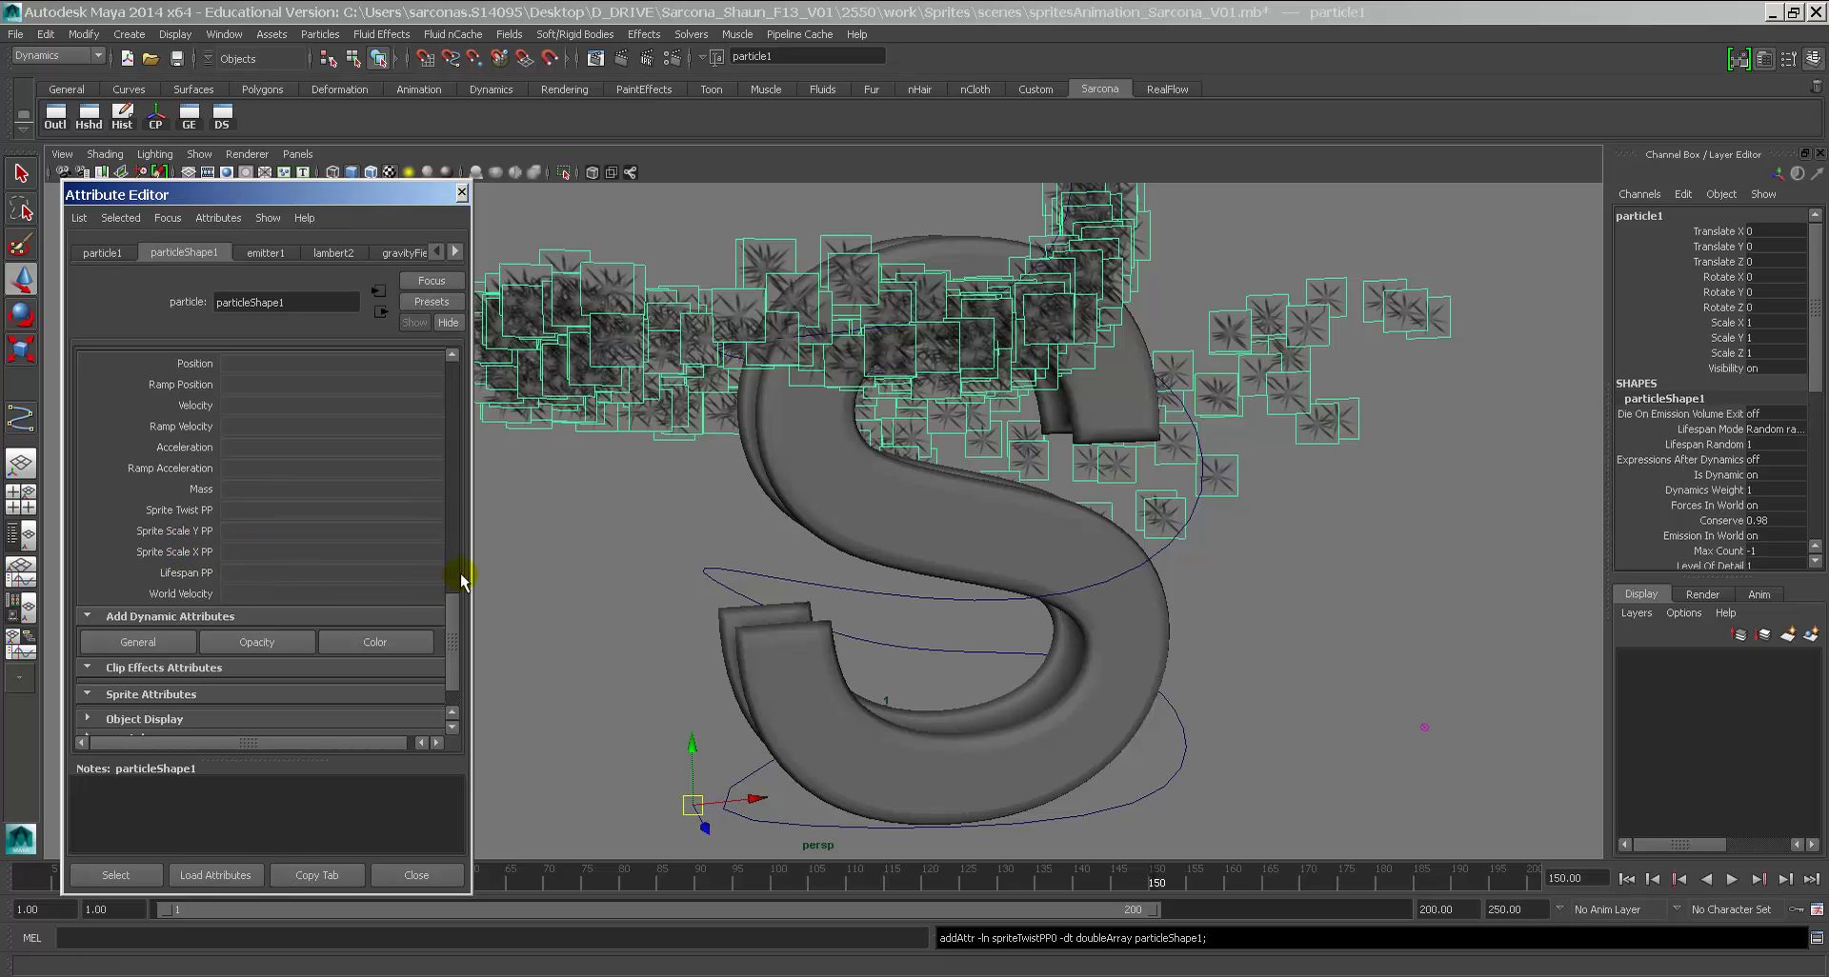
{"action": "left_click_drag", "start_coordinate": [471, 574], "coordinate": [548, 574]}
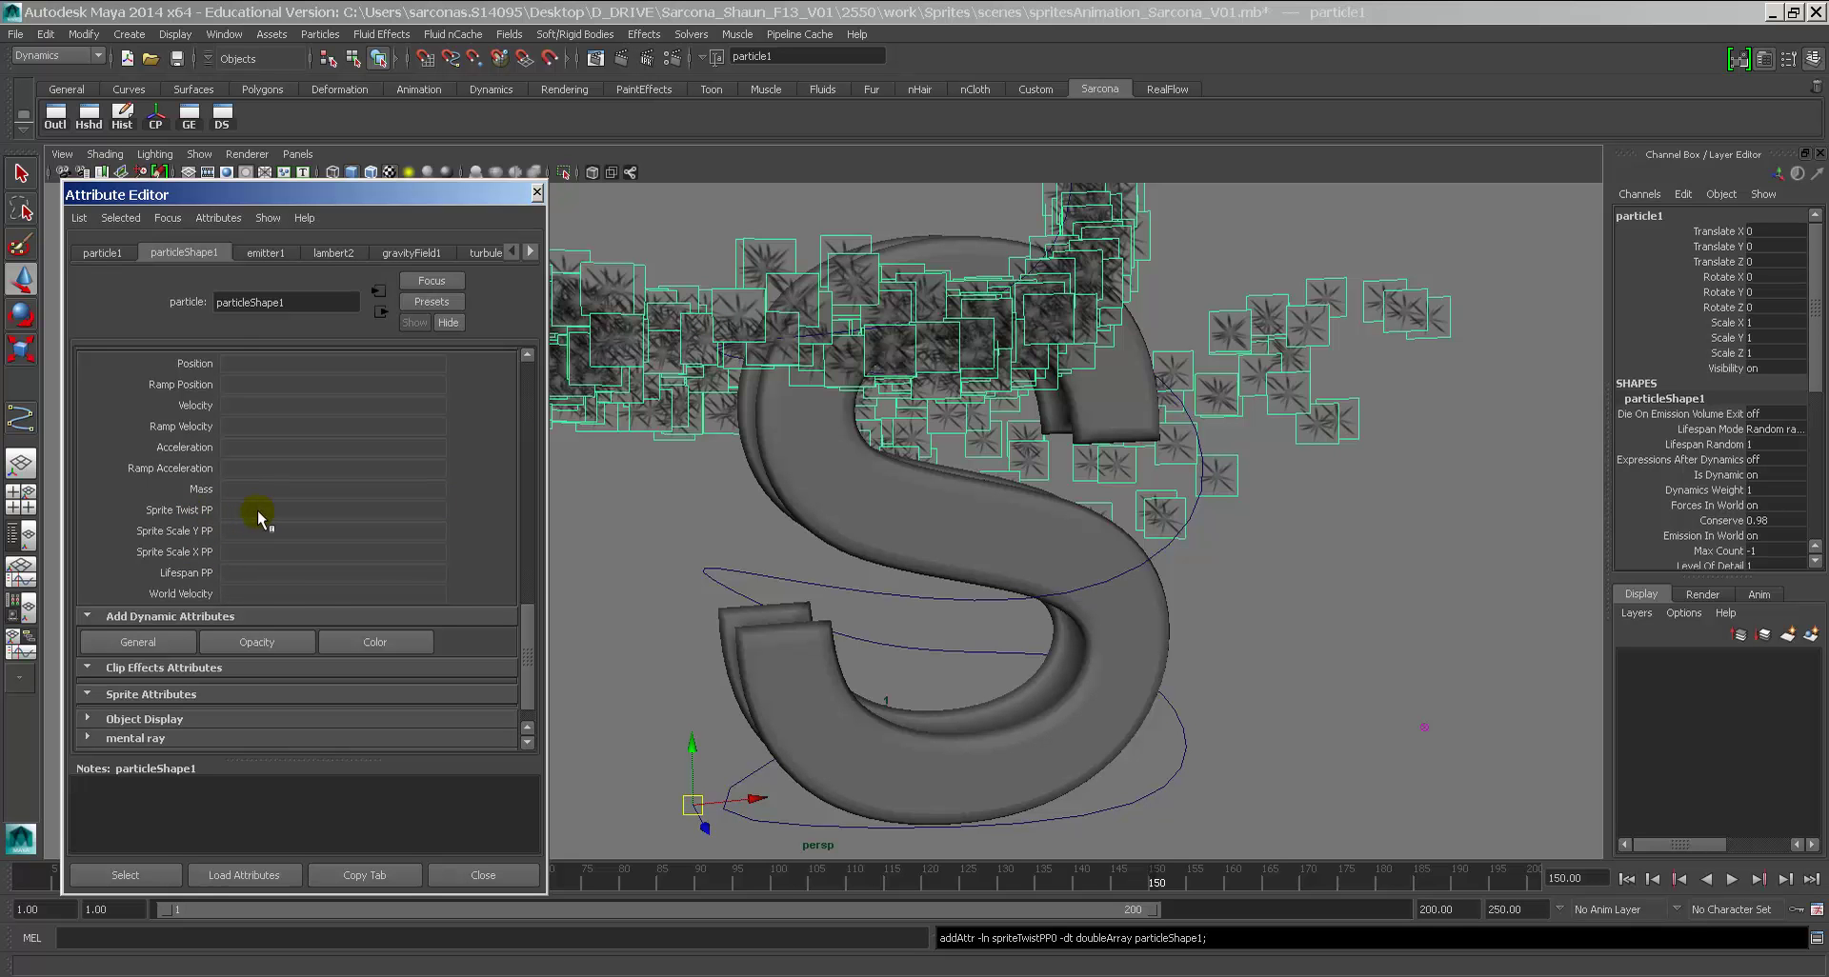
{"action": "right_click", "coordinate": [229, 513]}
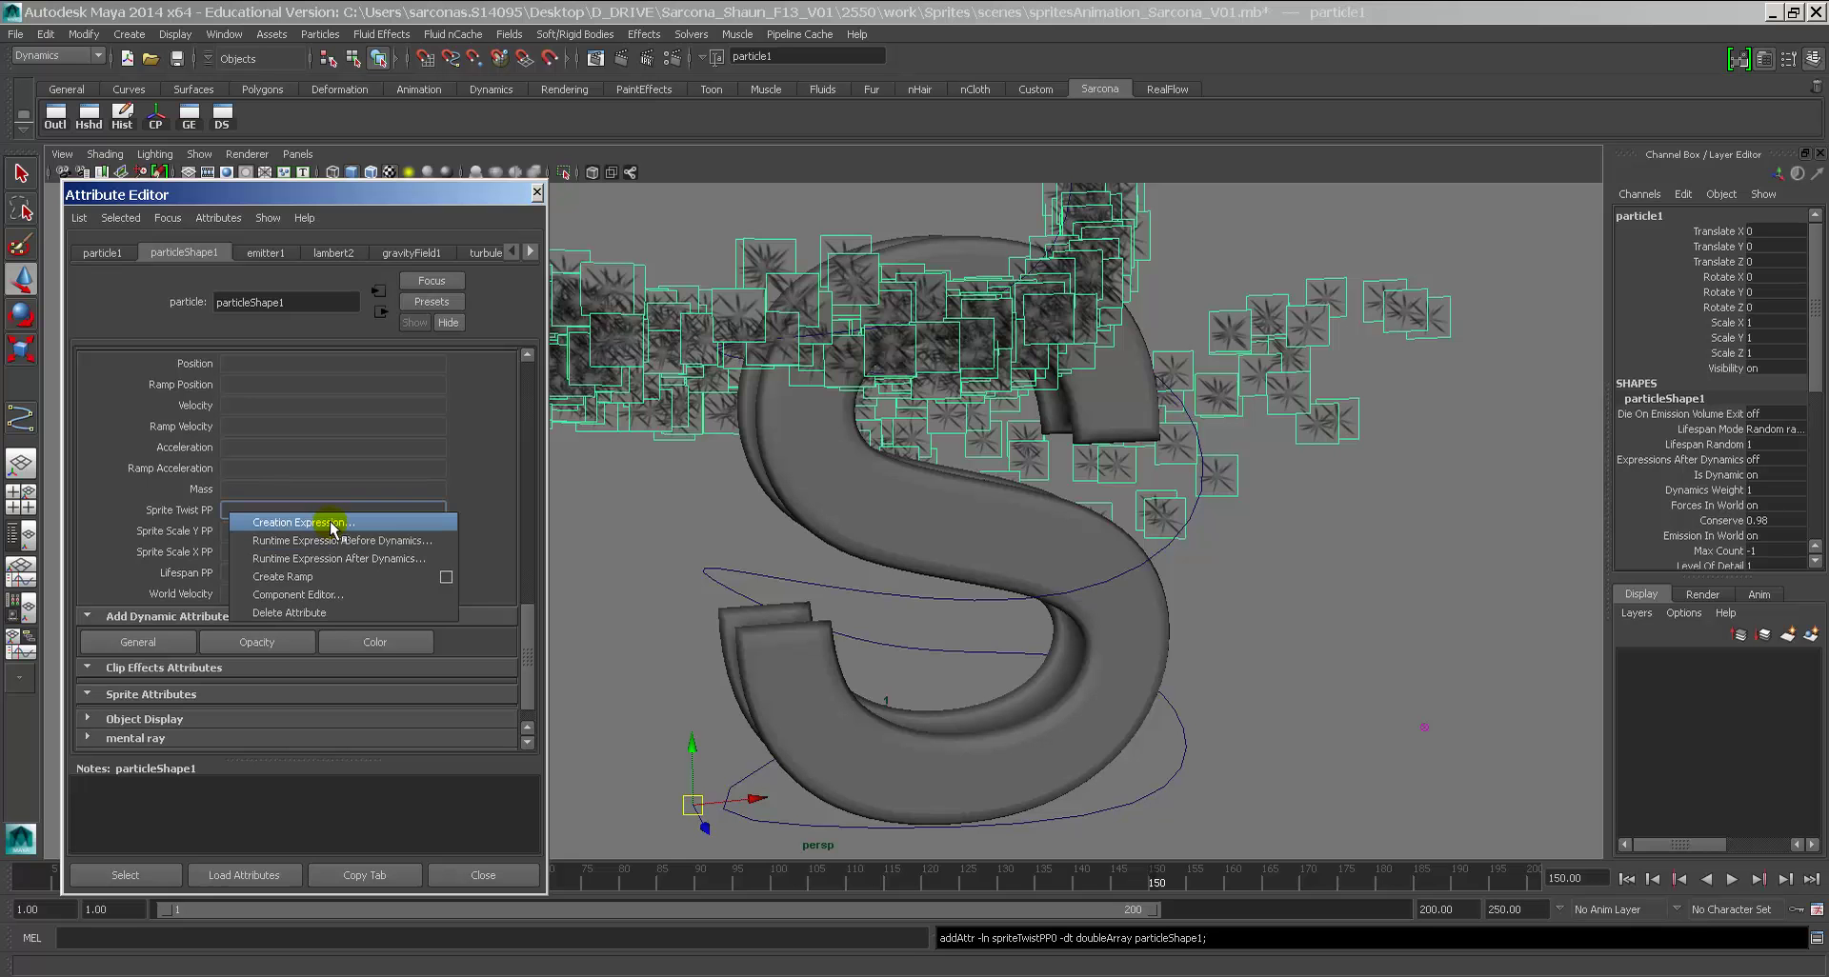
{"action": "left_click", "coordinate": [332, 524]}
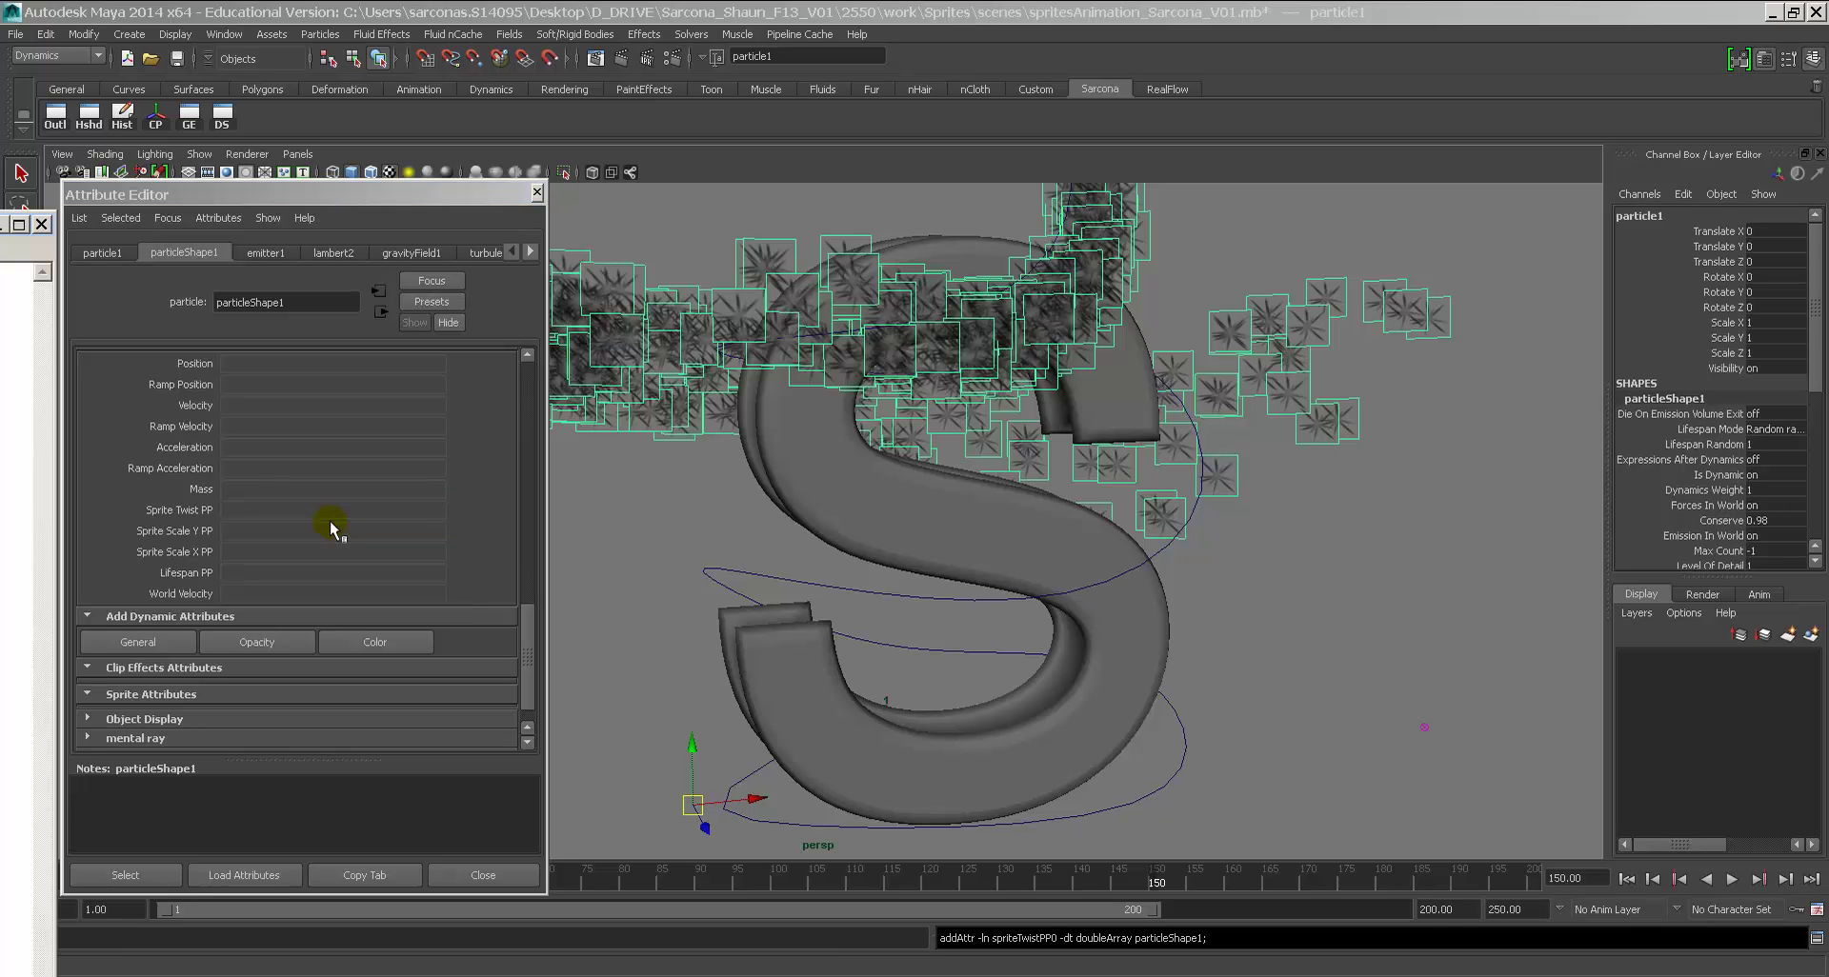
Step: Bring the off-screen particleShape1.creation.TXT Notepad window into view, and reopen Sprite Twist PP's creation expression with the particles selected again
{"action": "left_click", "coordinate": [59, 246]}
{"action": "left_click", "coordinate": [825, 974]}
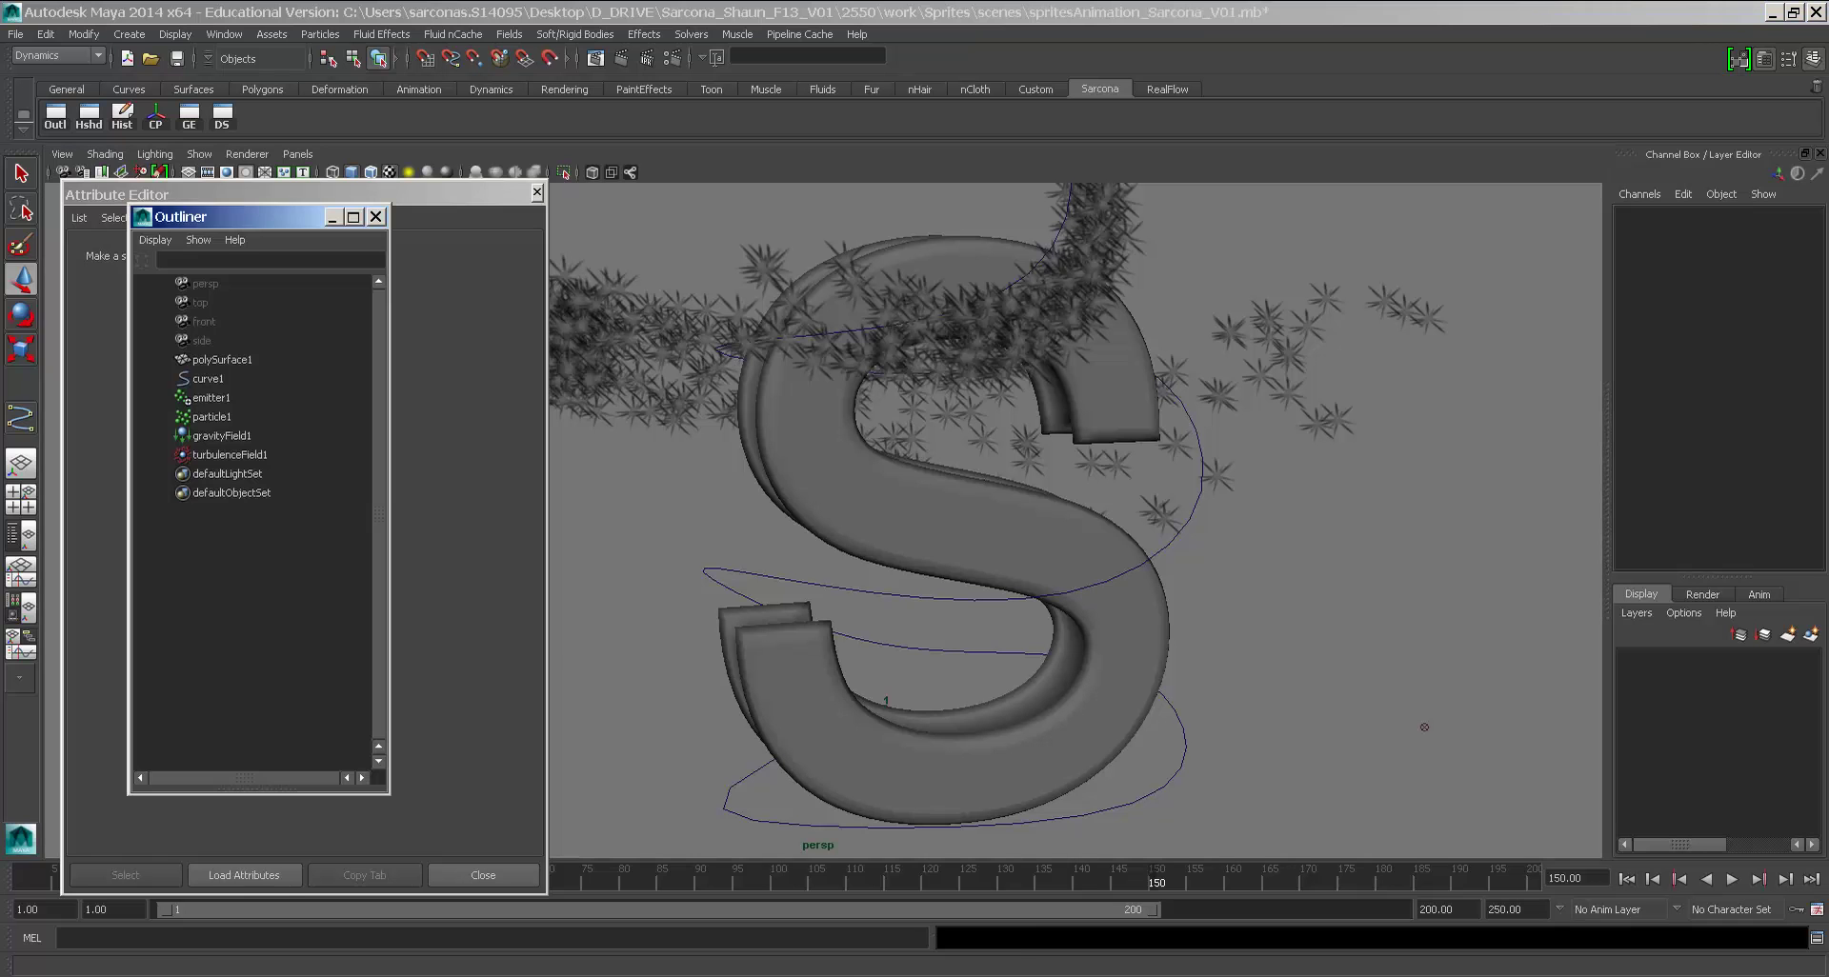
{"action": "left_click", "coordinate": [905, 975]}
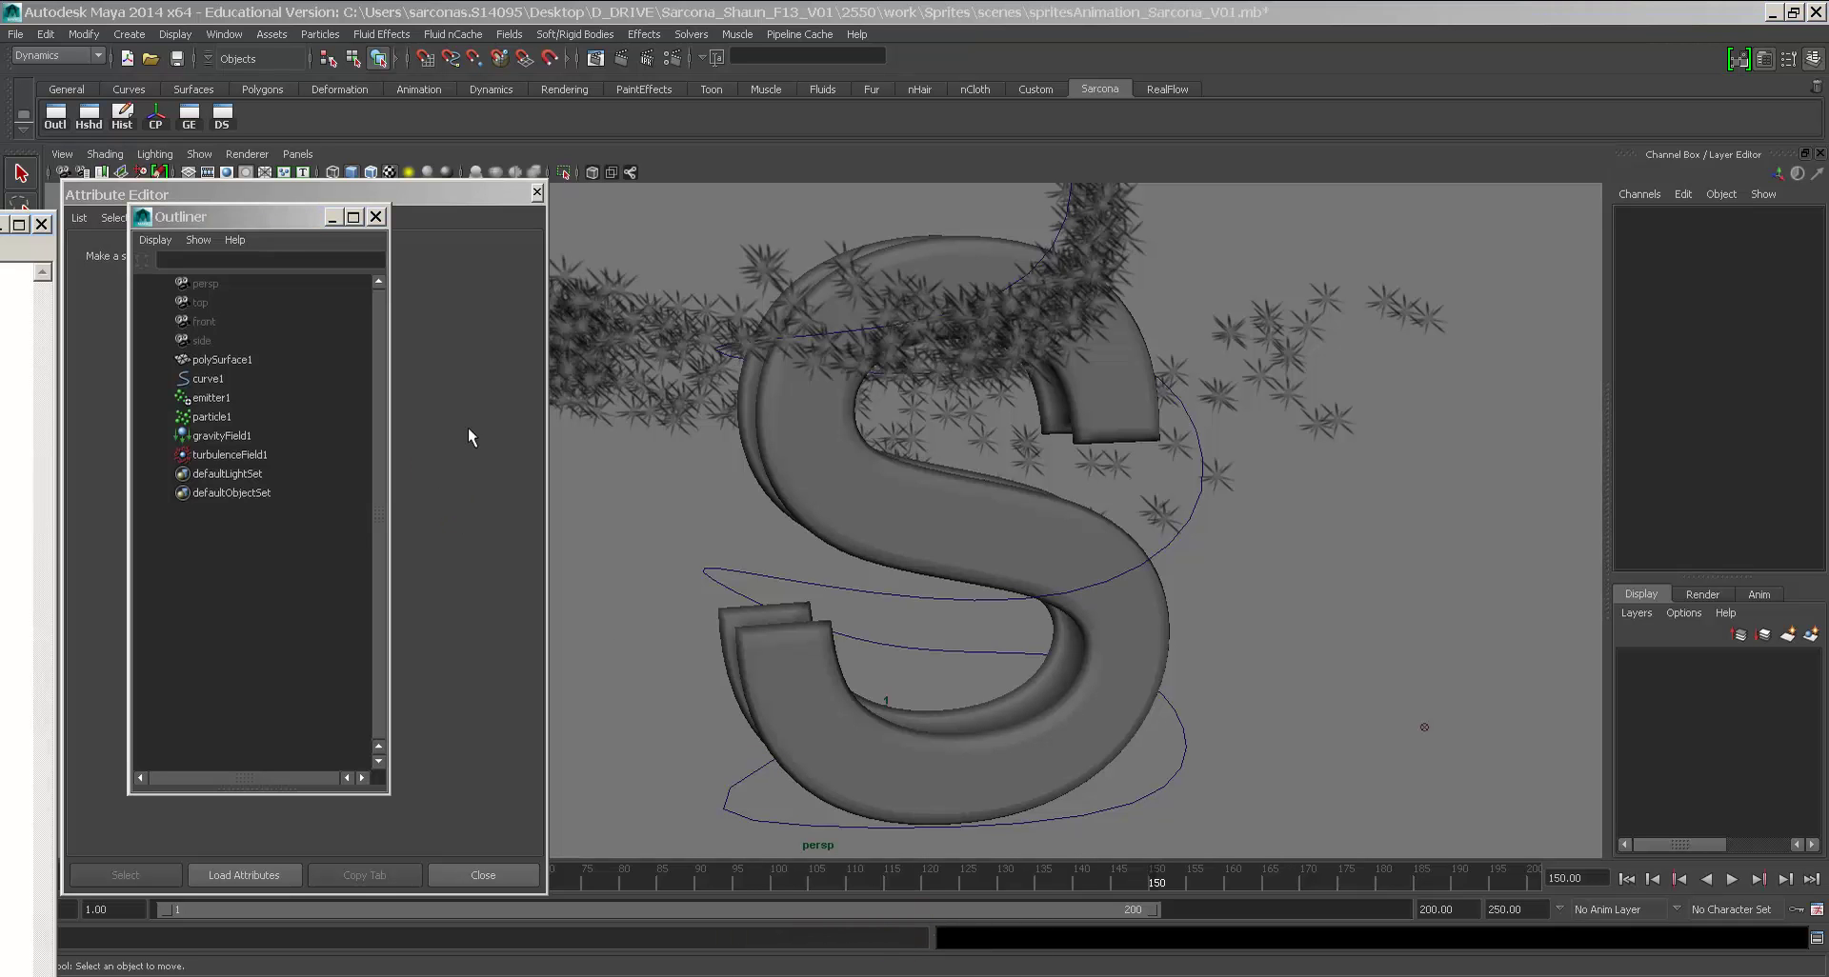
{"action": "left_click_drag", "start_coordinate": [54, 250], "coordinate": [341, 250]}
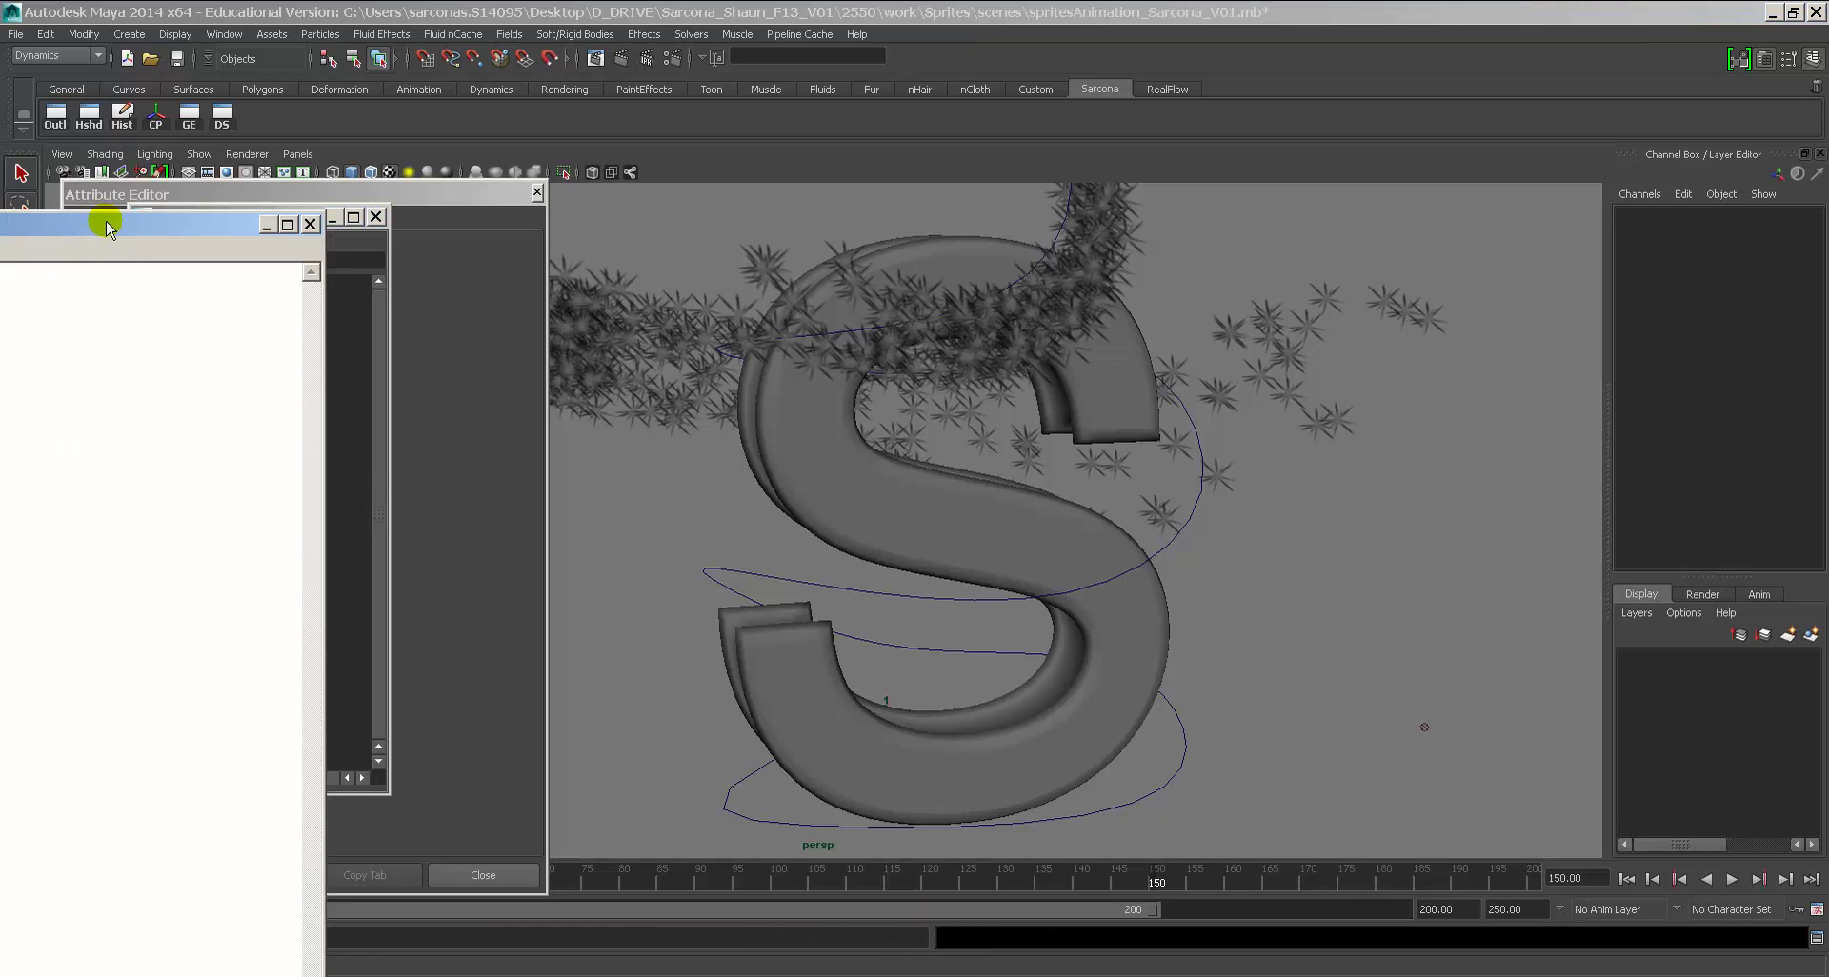
{"action": "left_click_drag", "start_coordinate": [107, 221], "coordinate": [1343, 210]}
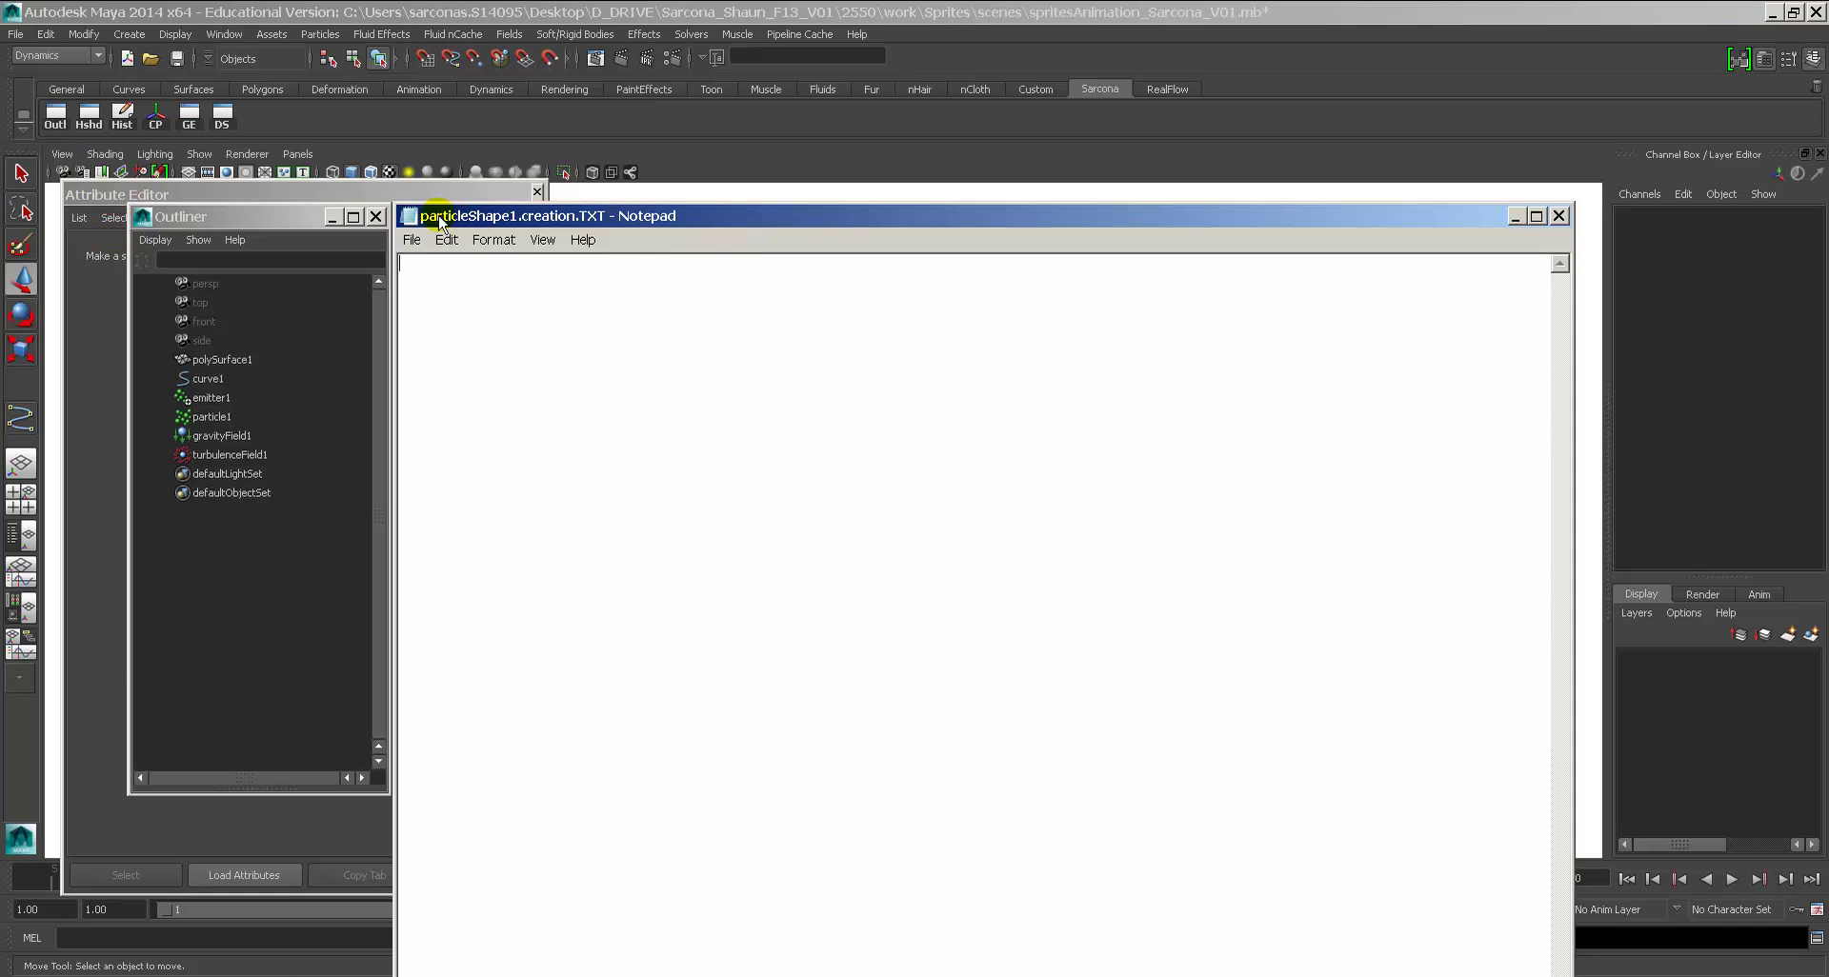
{"action": "double_click", "coordinate": [407, 216]}
{"action": "left_click", "coordinate": [415, 195]}
{"action": "left_click", "coordinate": [598, 303]}
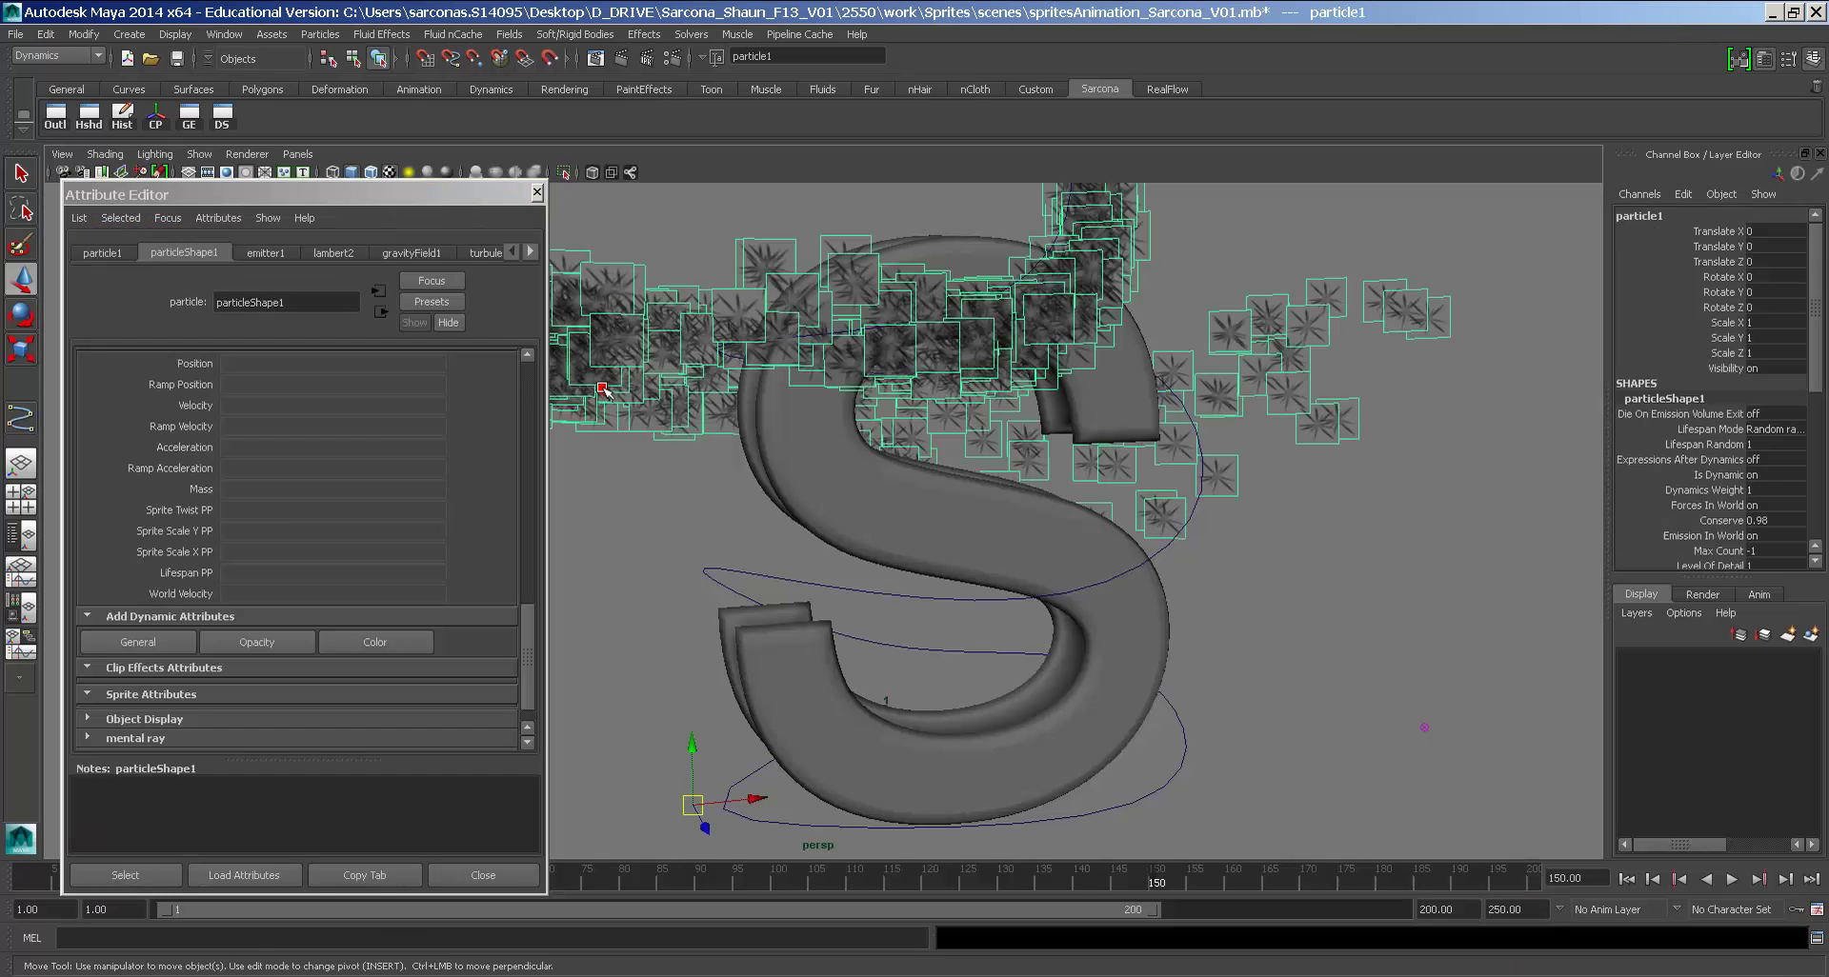
{"action": "right_click", "coordinate": [258, 519]}
{"action": "left_click", "coordinate": [327, 524]}
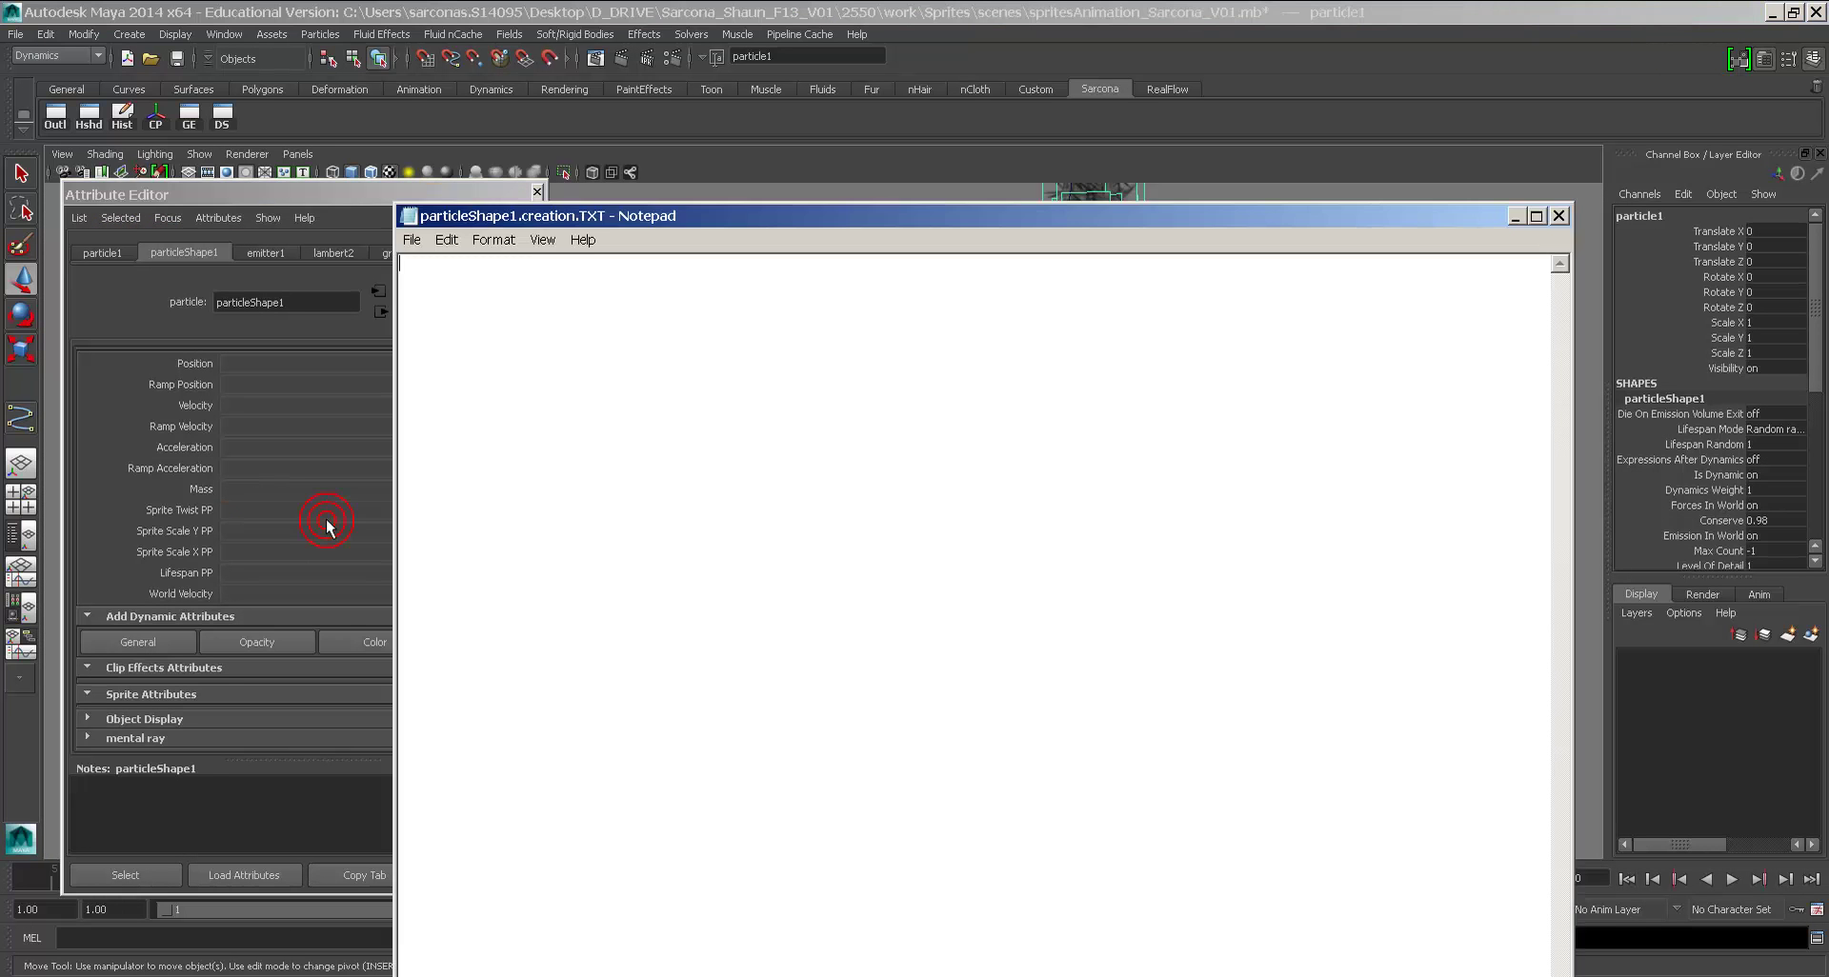
Step: Try saving the dummy text "afdasdfasdf" as the creation expression and delete that text
{"action": "type", "text": "asdfasdfasdfas"}
{"action": "left_click", "coordinate": [416, 240]}
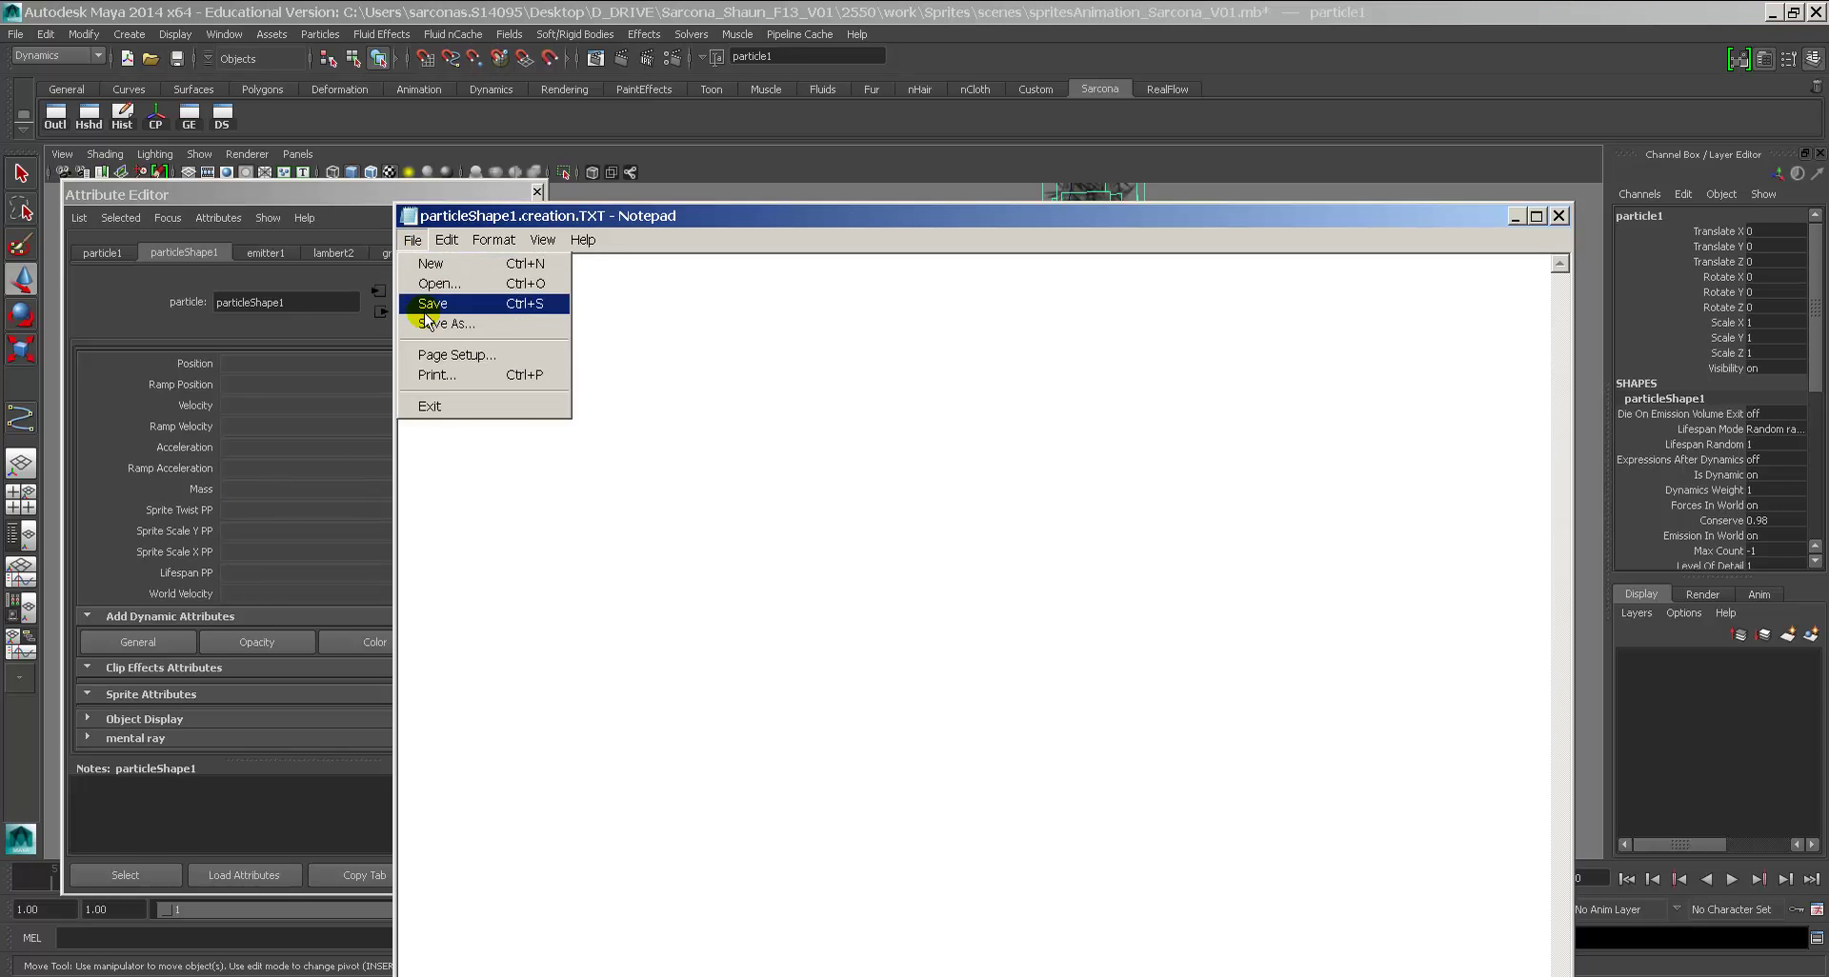
{"action": "left_click", "coordinate": [426, 312]}
{"action": "left_click_drag", "start_coordinate": [636, 212], "coordinate": [564, 66]}
{"action": "left_click_drag", "start_coordinate": [436, 118], "coordinate": [270, 111]}
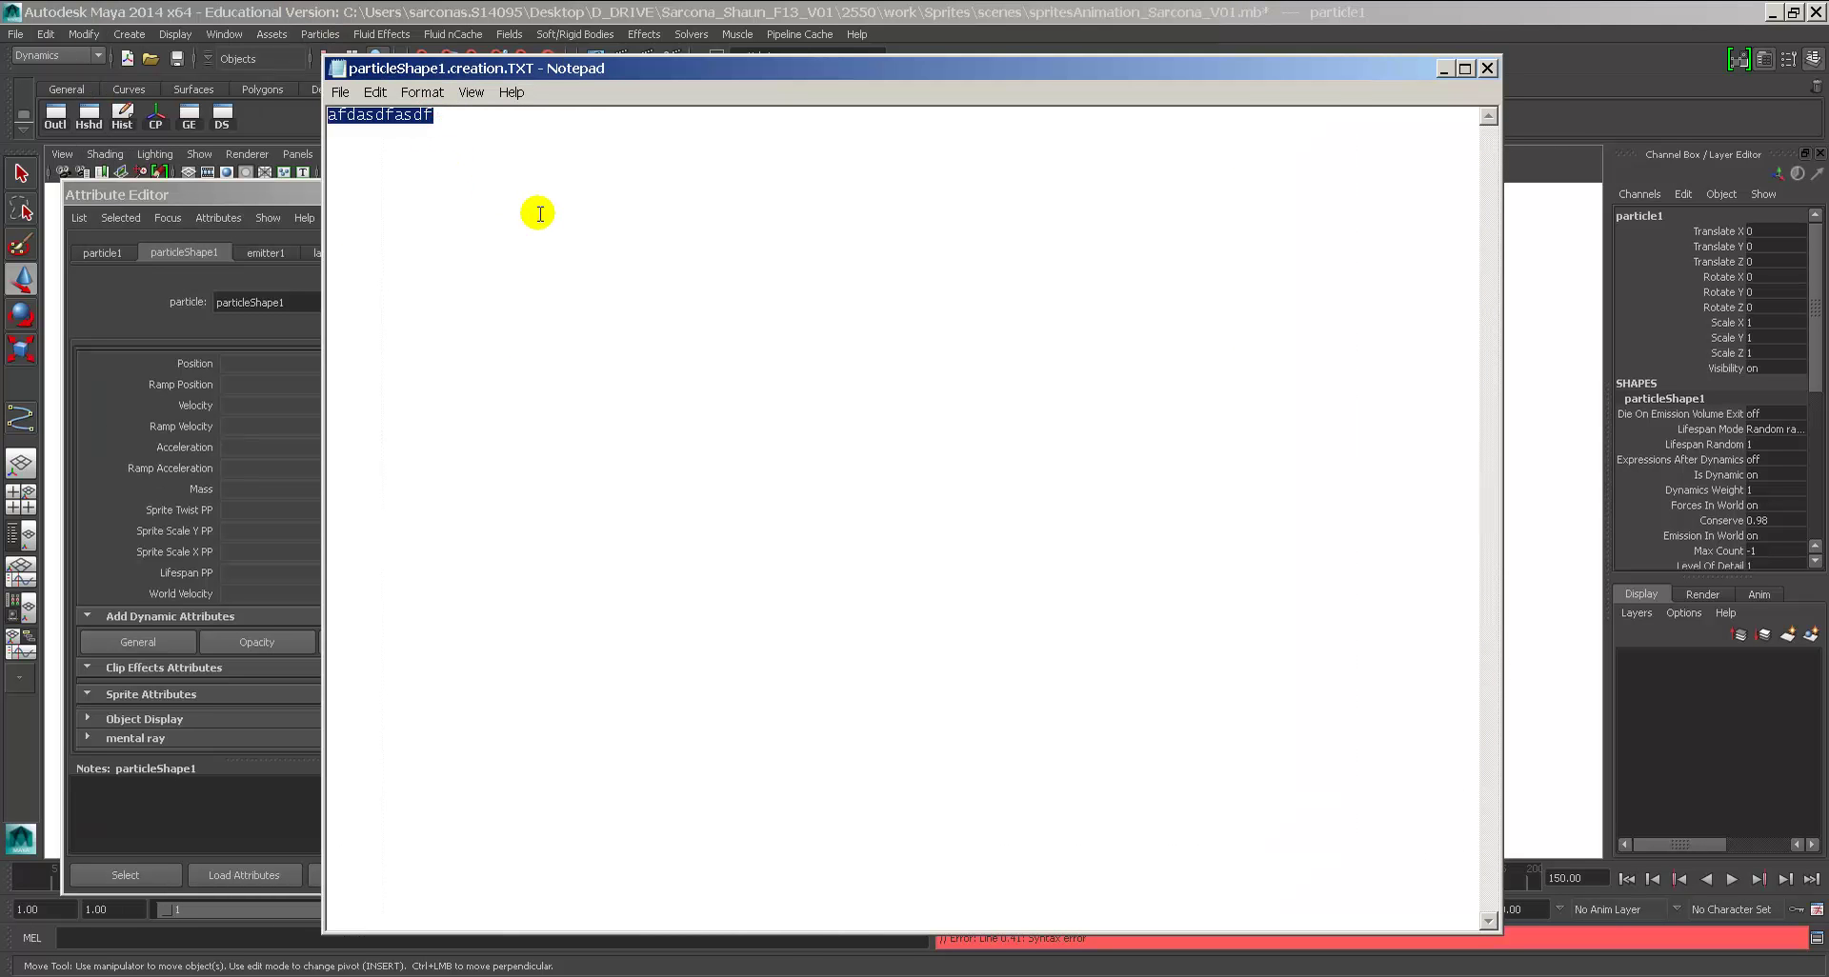
{"action": "key", "text": "BackSpace"}
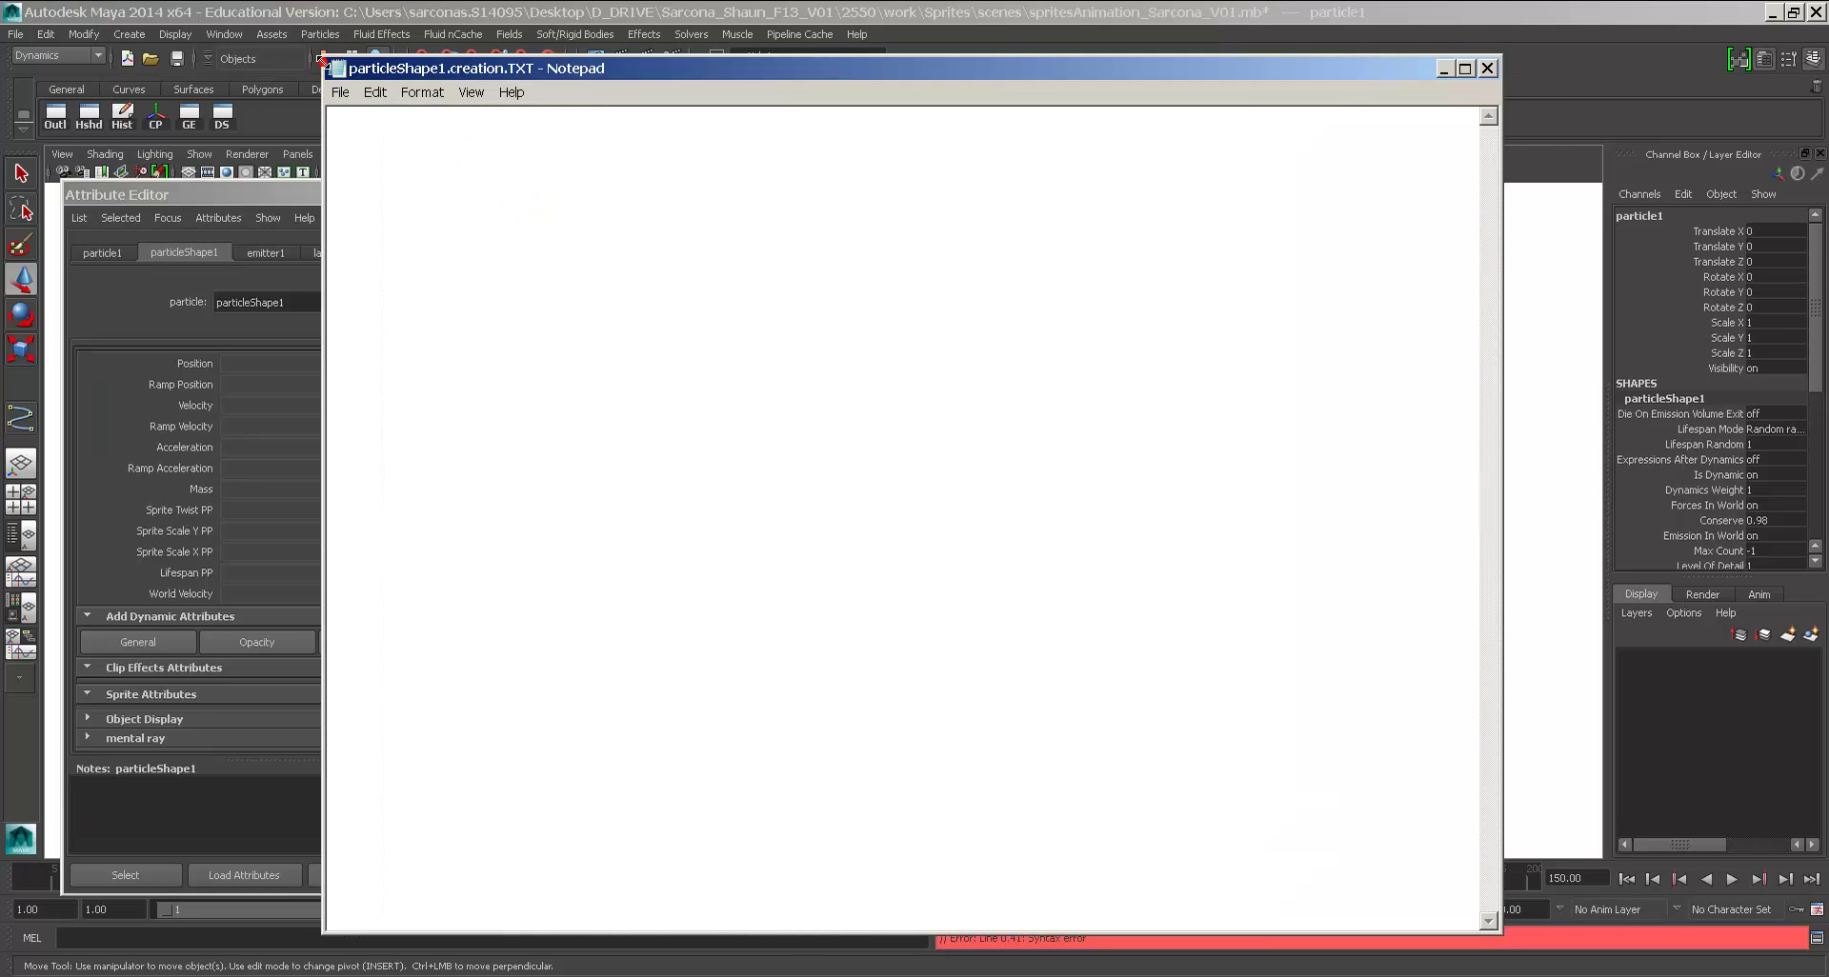
Step: Shrink the Notepad window, place it beside the Attribute Editor, and enter particleShape1.spriteTwistPP in the creation expression
{"action": "left_click_drag", "start_coordinate": [324, 57], "coordinate": [503, 391]}
{"action": "left_click_drag", "start_coordinate": [664, 400], "coordinate": [813, 325]}
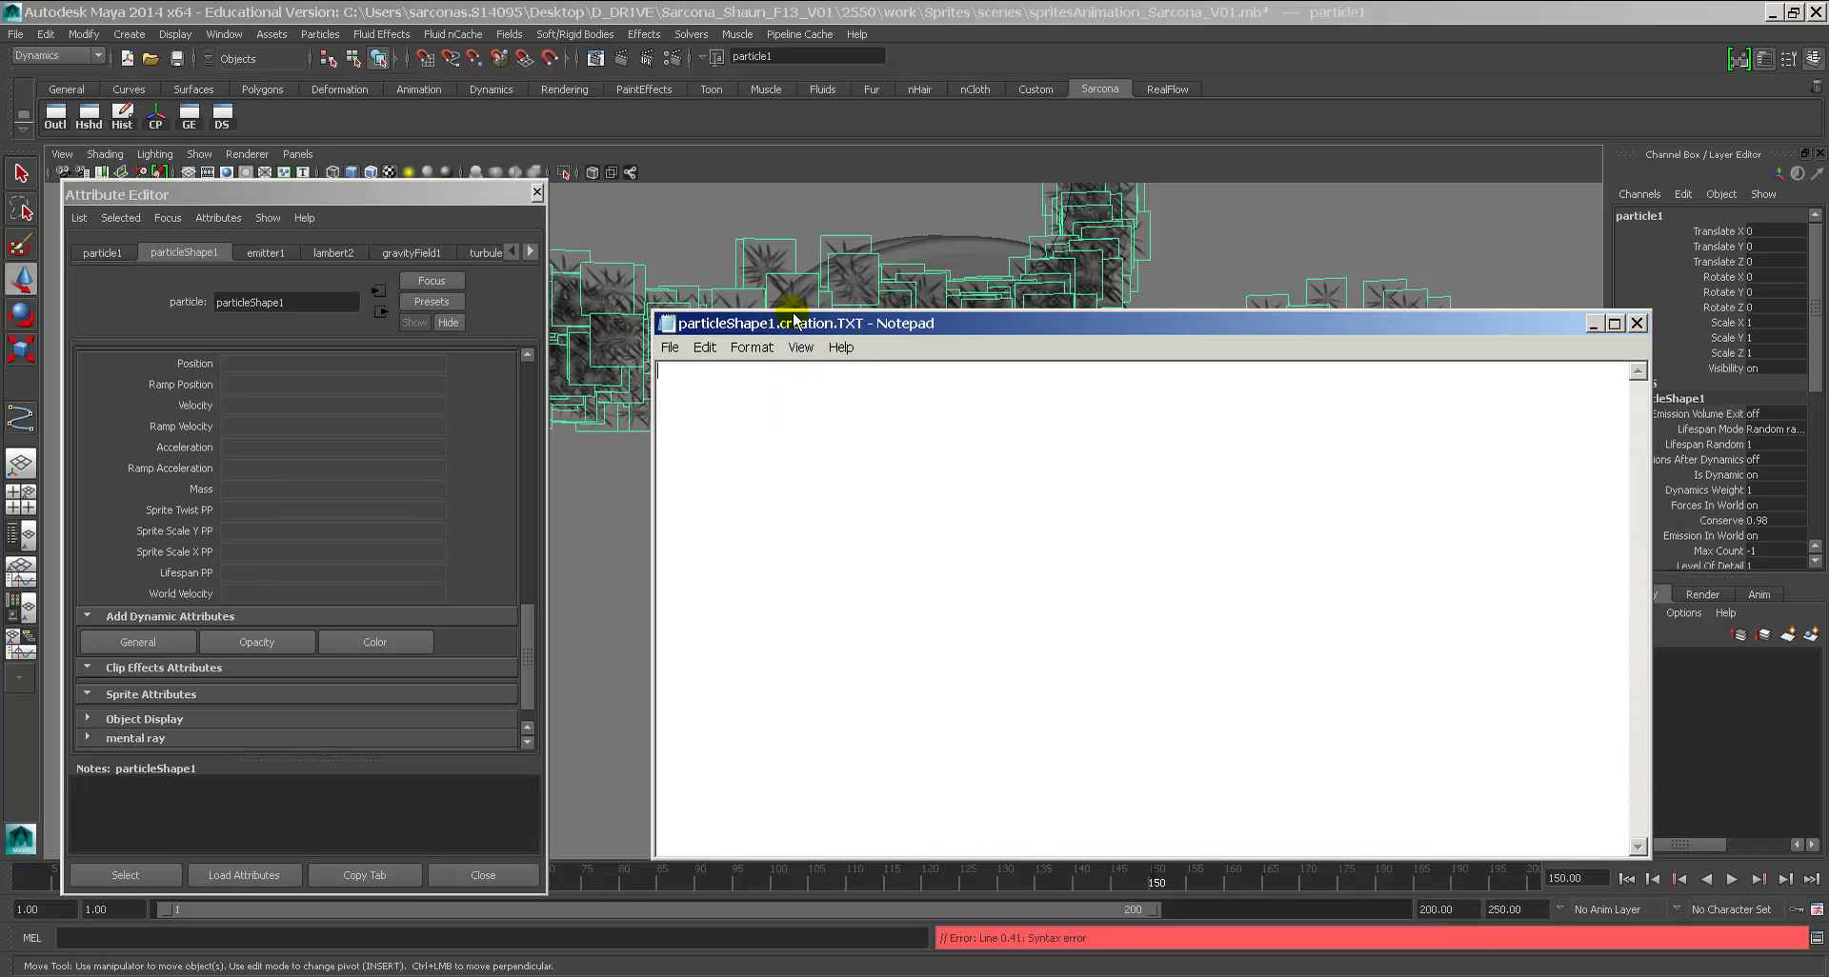
{"action": "left_click_drag", "start_coordinate": [793, 310], "coordinate": [602, 463]}
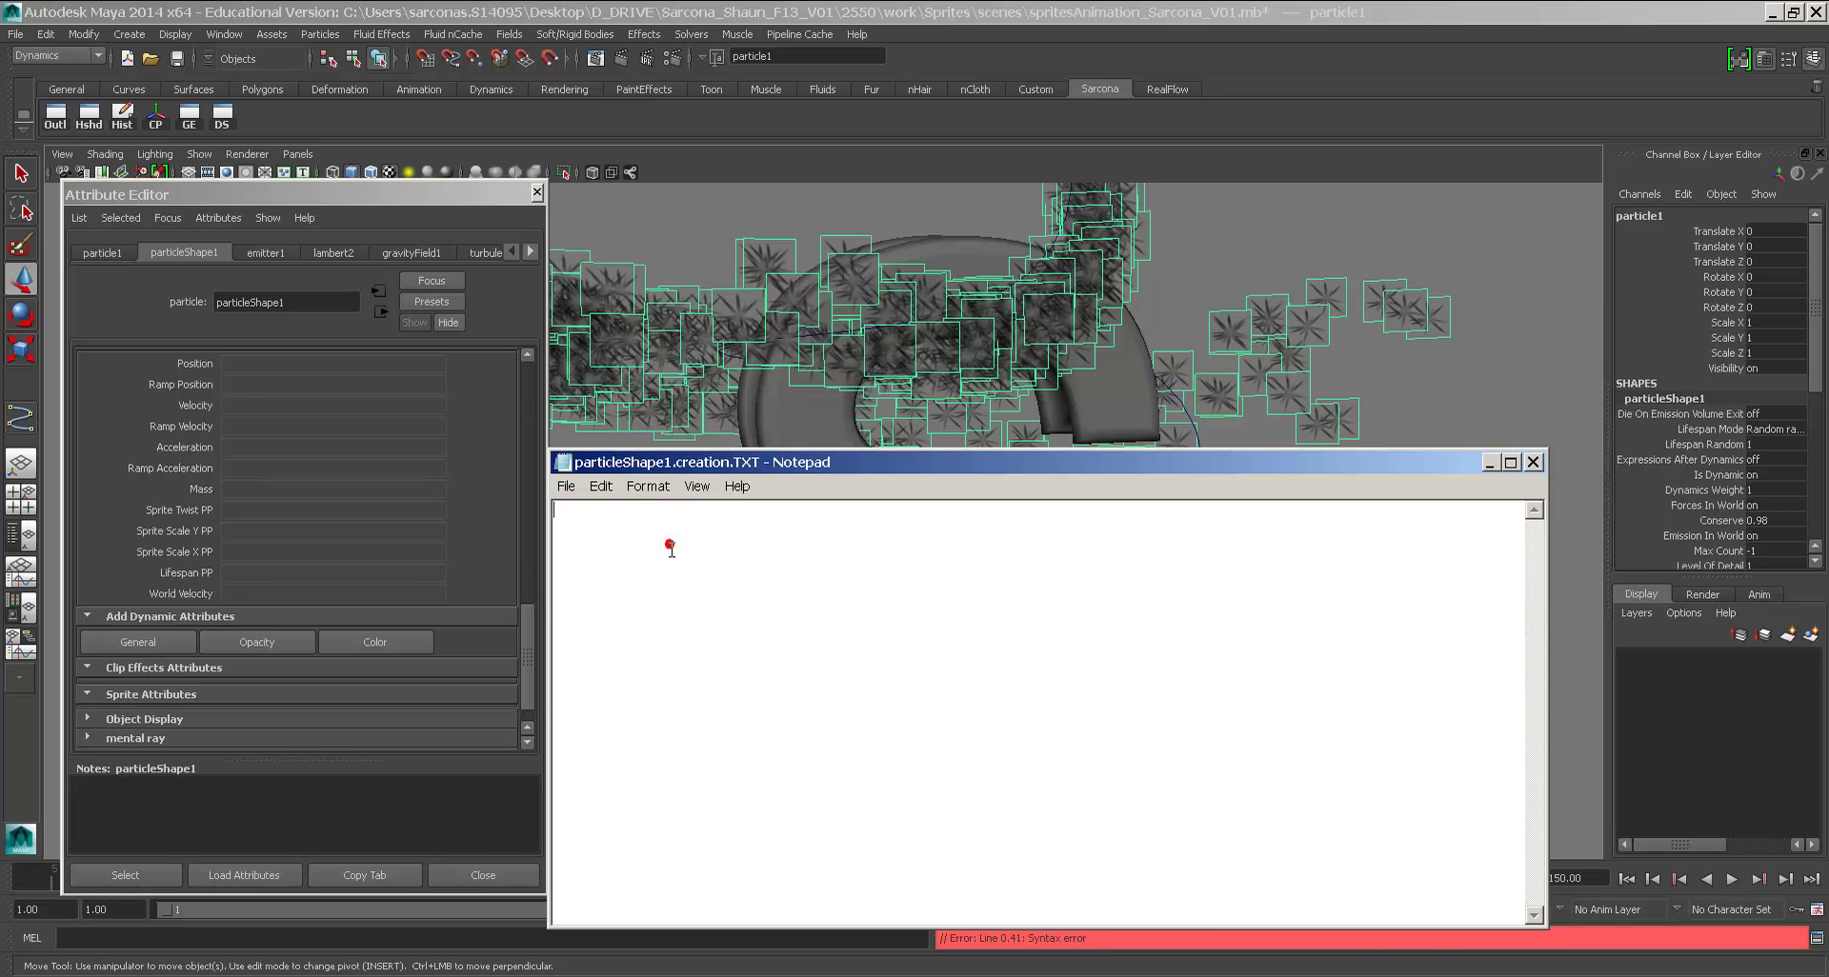
{"action": "left_click", "coordinate": [664, 555]}
{"action": "type", "text": "particleShape1.spriteTwistPP"}
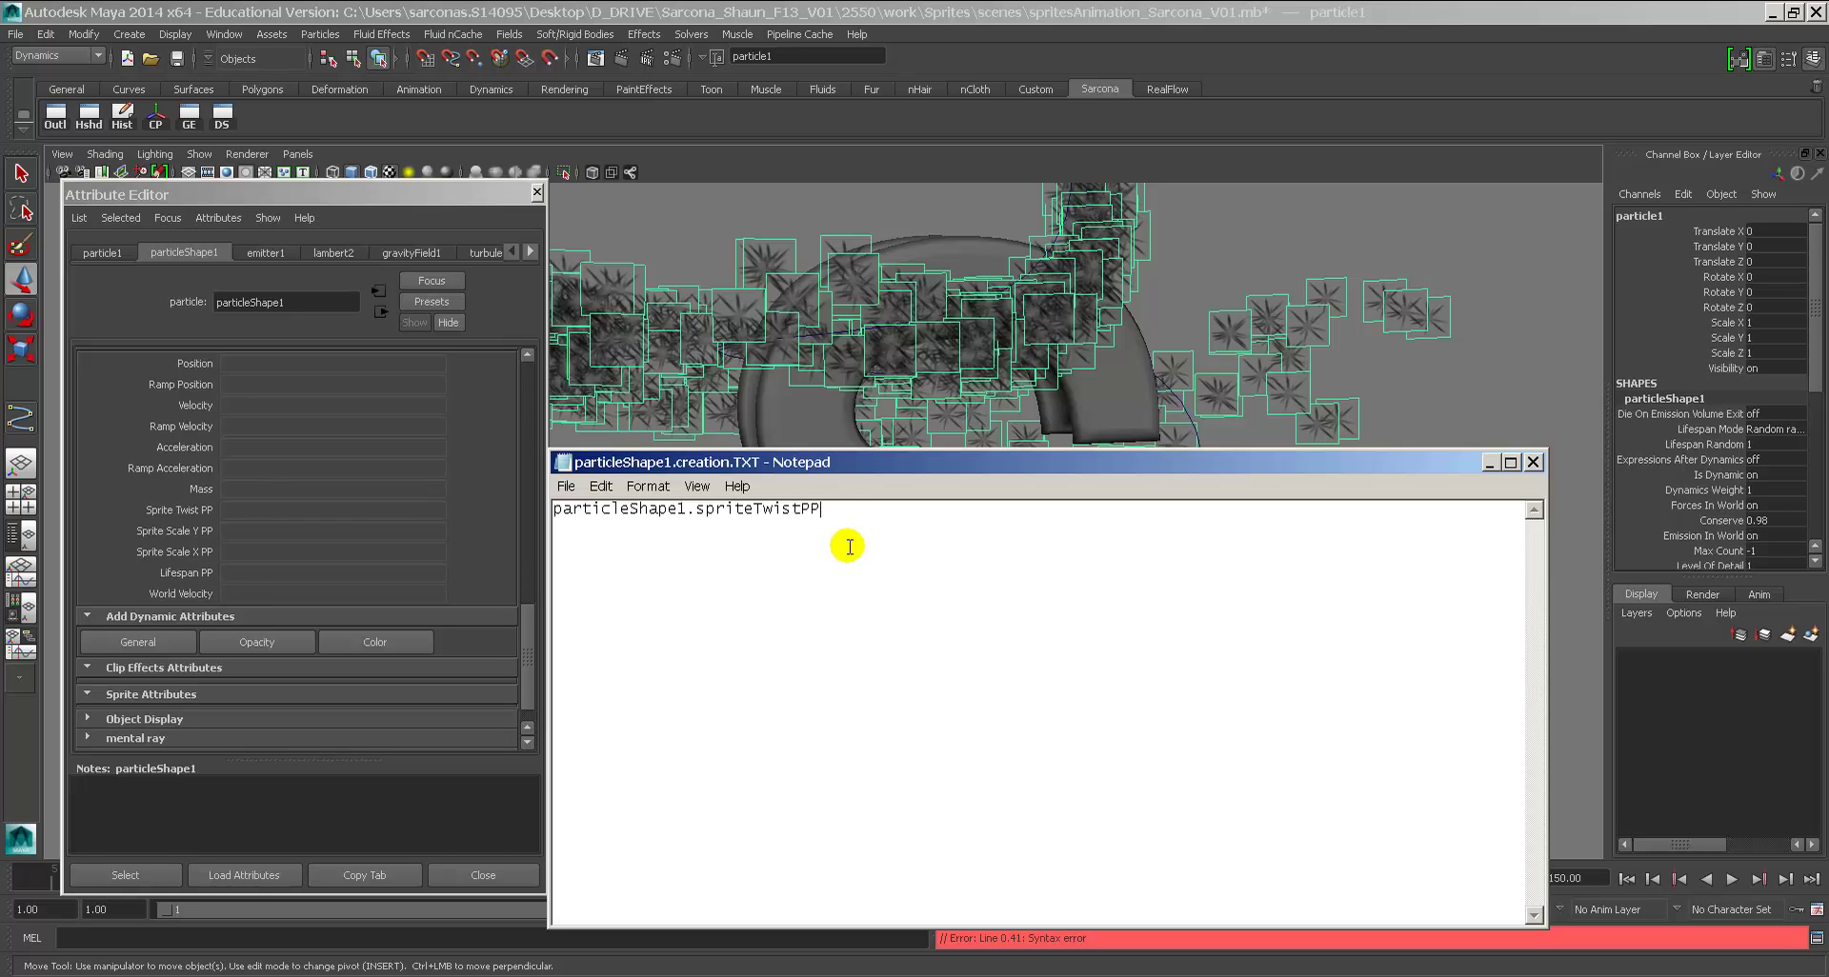
Step: Enlarge the Notepad text of the creation expression to font size 20, keeping Lucida Console Regular
{"action": "double_click", "coordinate": [828, 510]}
{"action": "left_click", "coordinate": [697, 487]}
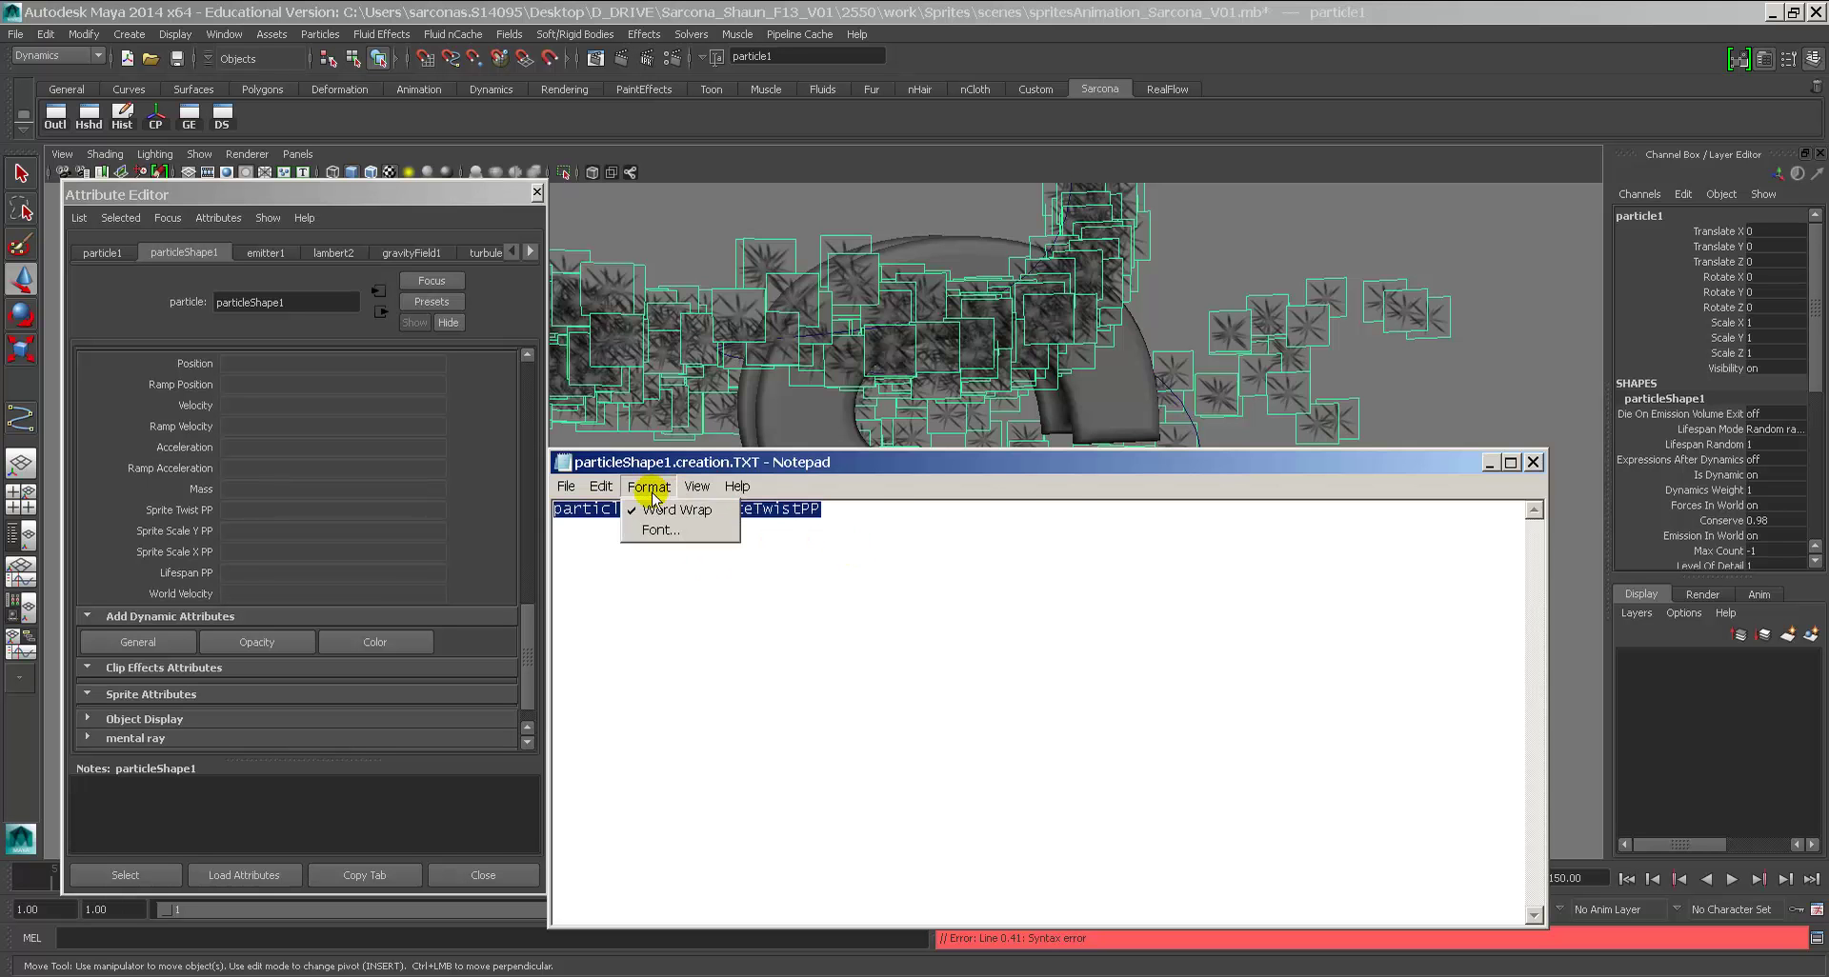
{"action": "left_click", "coordinate": [655, 530]}
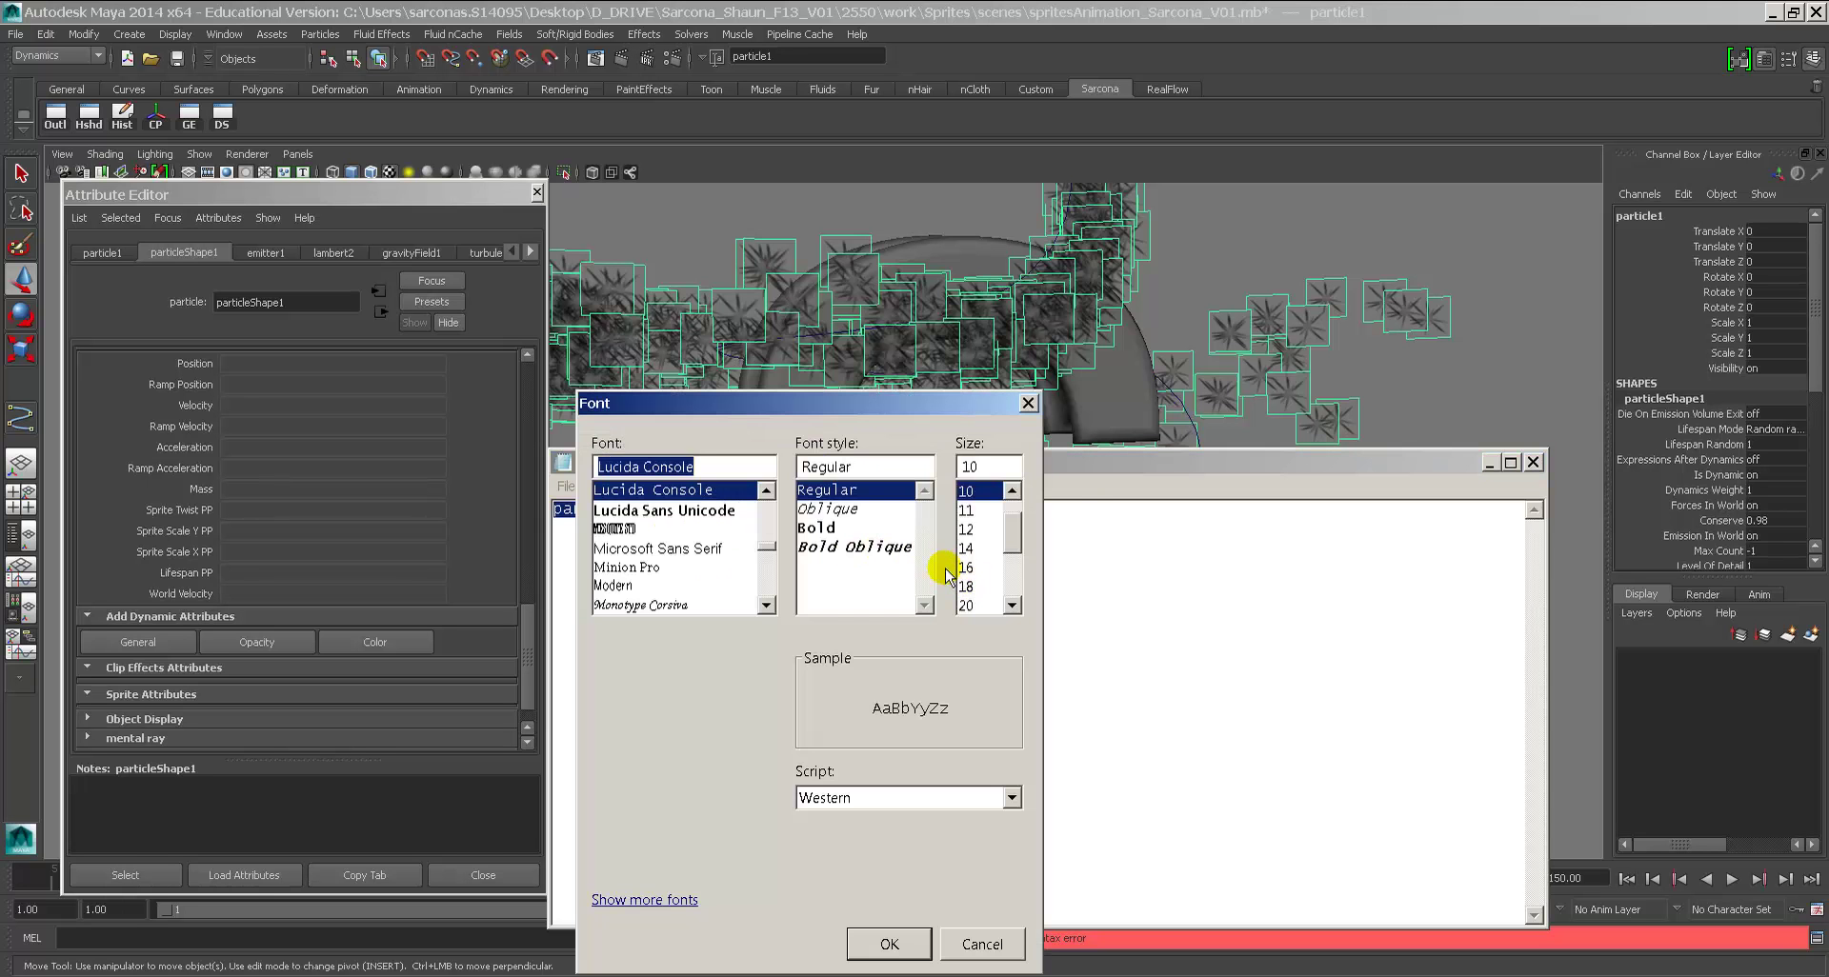
{"action": "left_click", "coordinate": [964, 605]}
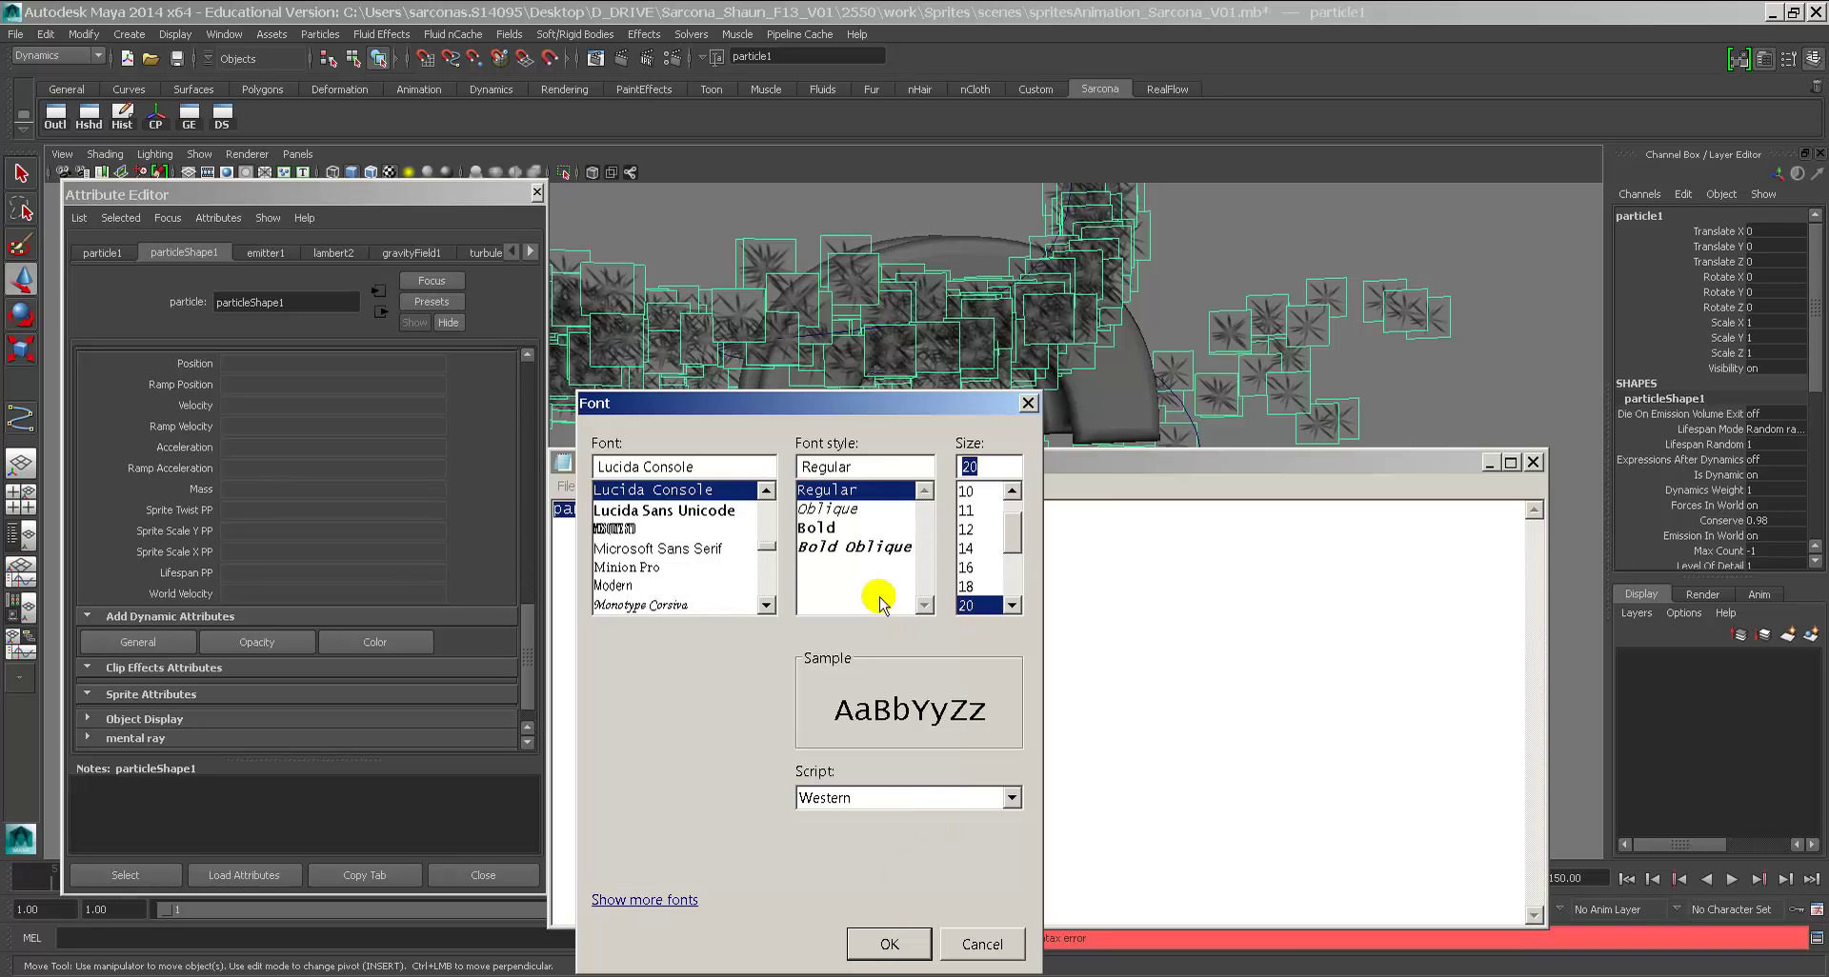
{"action": "left_click", "coordinate": [824, 526]}
{"action": "left_click", "coordinate": [889, 943]}
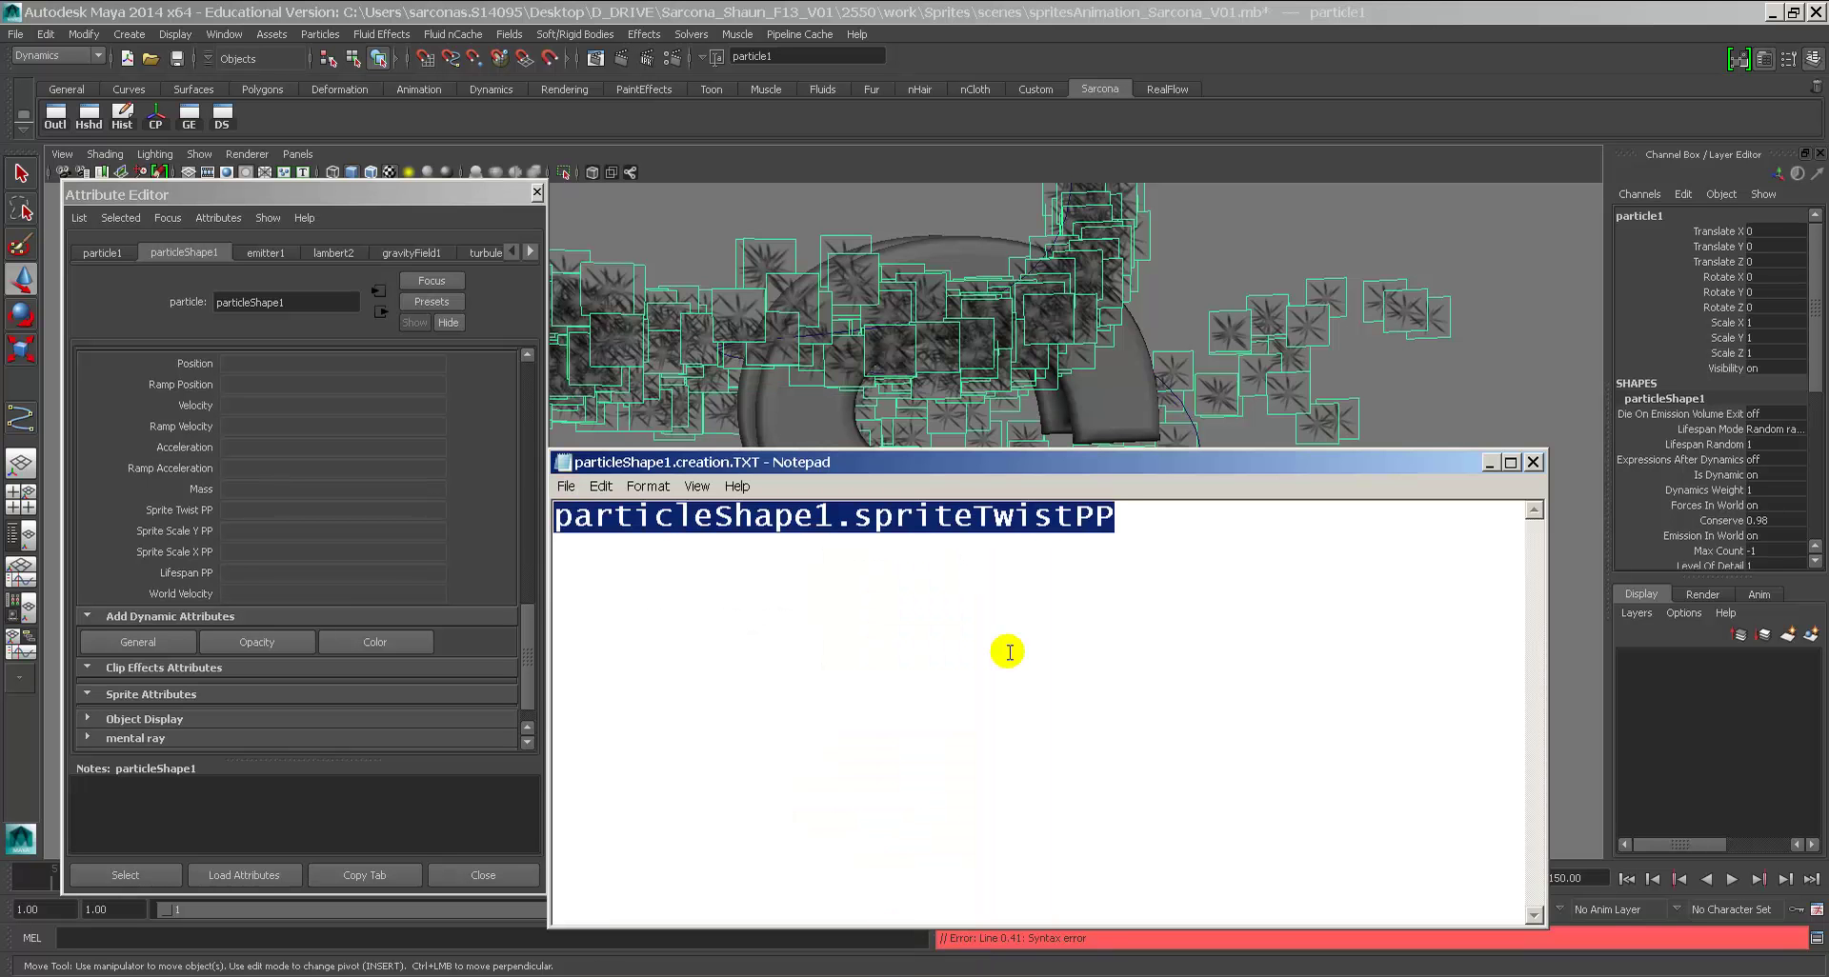
{"action": "left_click", "coordinate": [866, 589]}
Step: Check the capital letters in the attribute name and complete the creation expression as particleShape1.spriteTwistPP = 45;
{"action": "left_click_drag", "start_coordinate": [558, 519], "coordinate": [725, 510]}
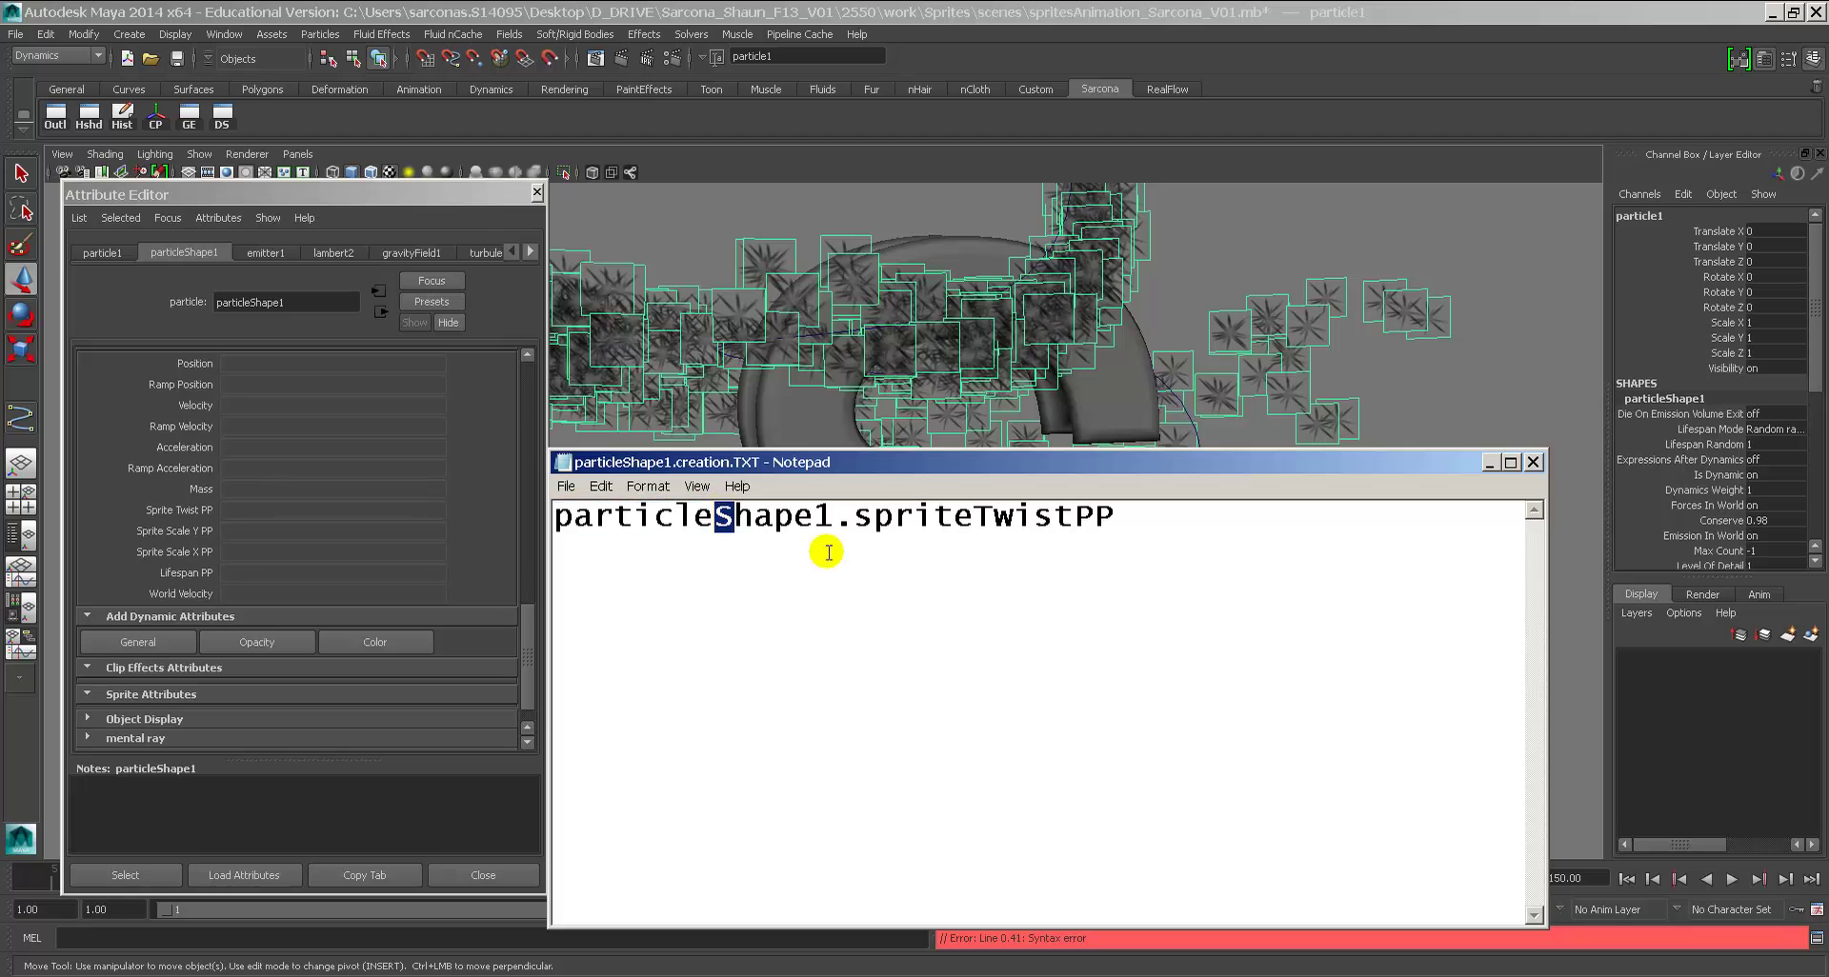
{"action": "left_click", "coordinate": [991, 520]}
{"action": "left_click_drag", "start_coordinate": [991, 519], "coordinate": [1114, 517]}
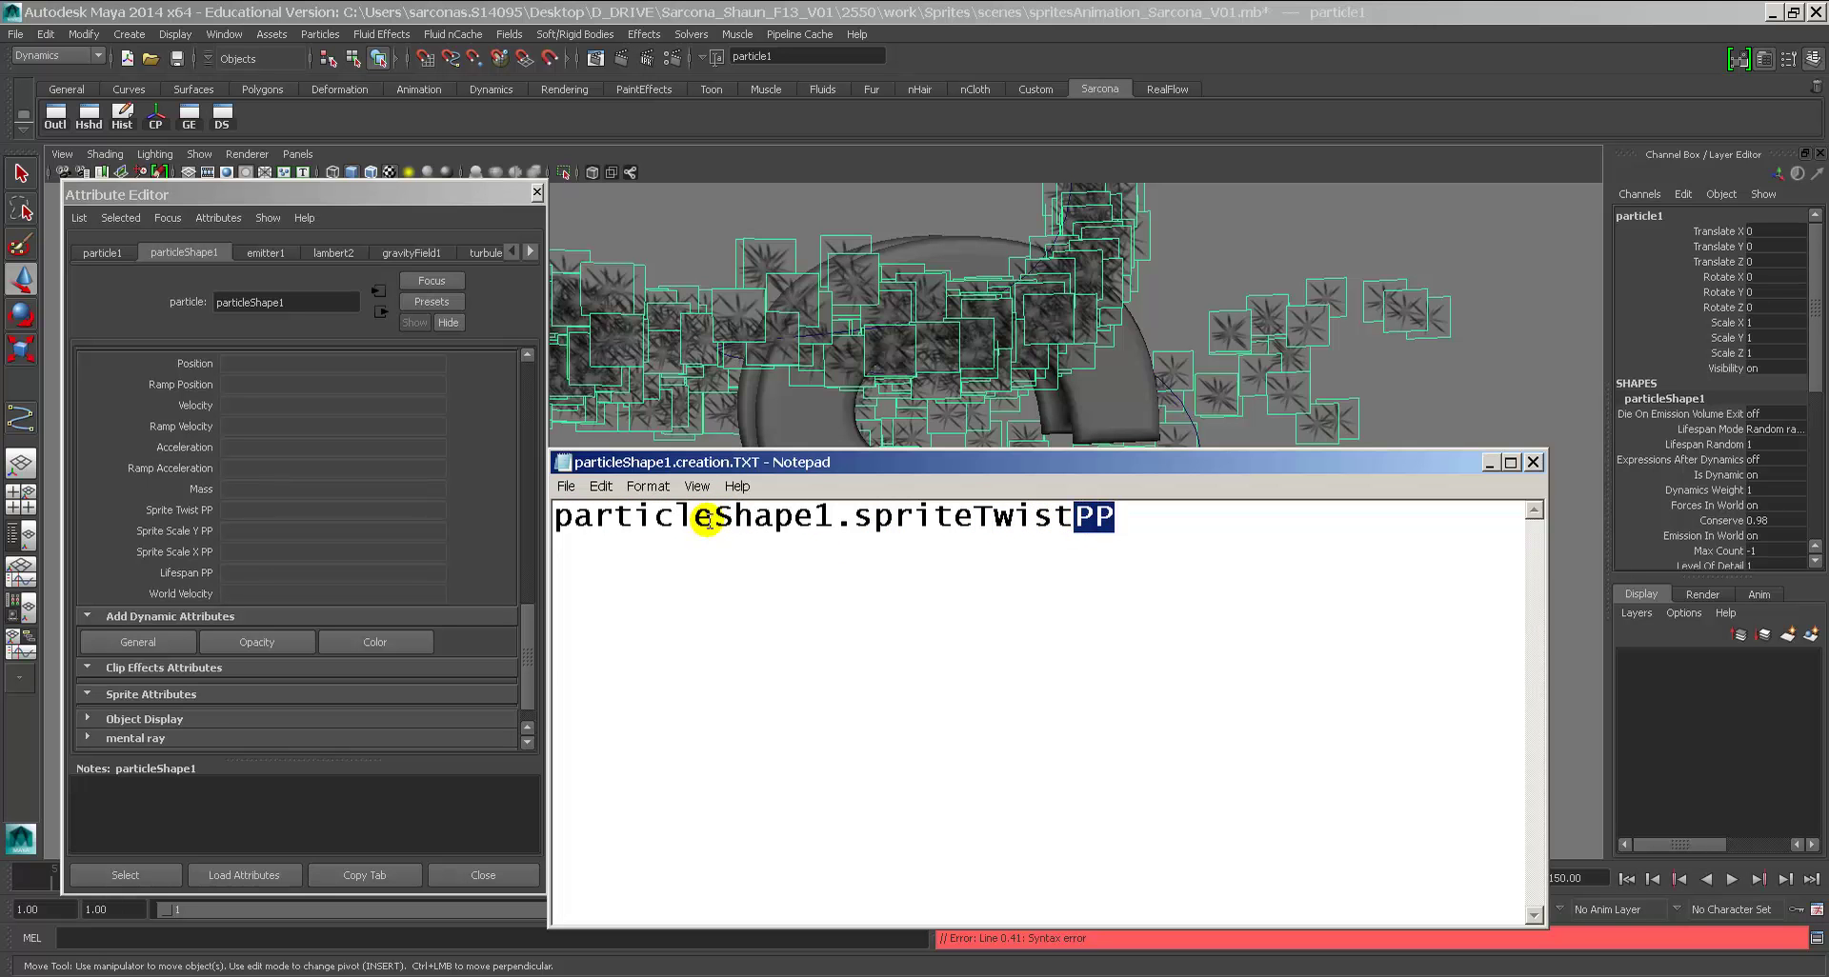
{"action": "left_click_drag", "start_coordinate": [715, 515], "coordinate": [731, 515]}
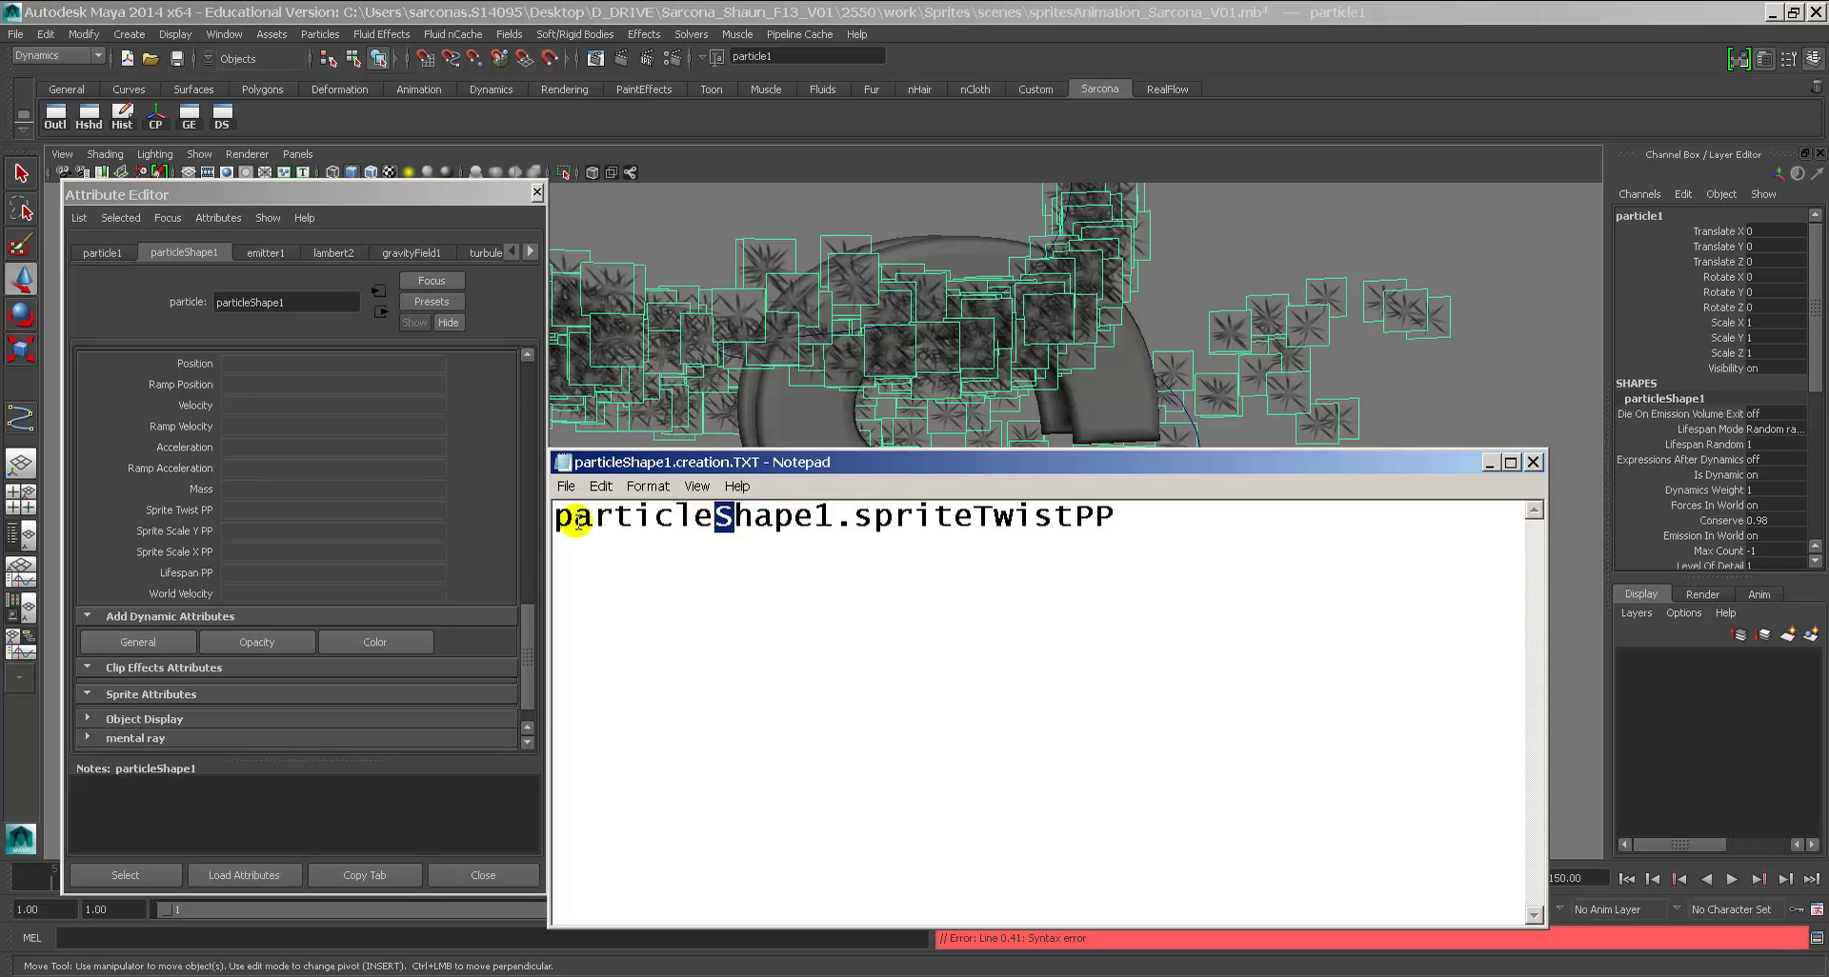
{"action": "left_click_drag", "start_coordinate": [556, 519], "coordinate": [1094, 515]}
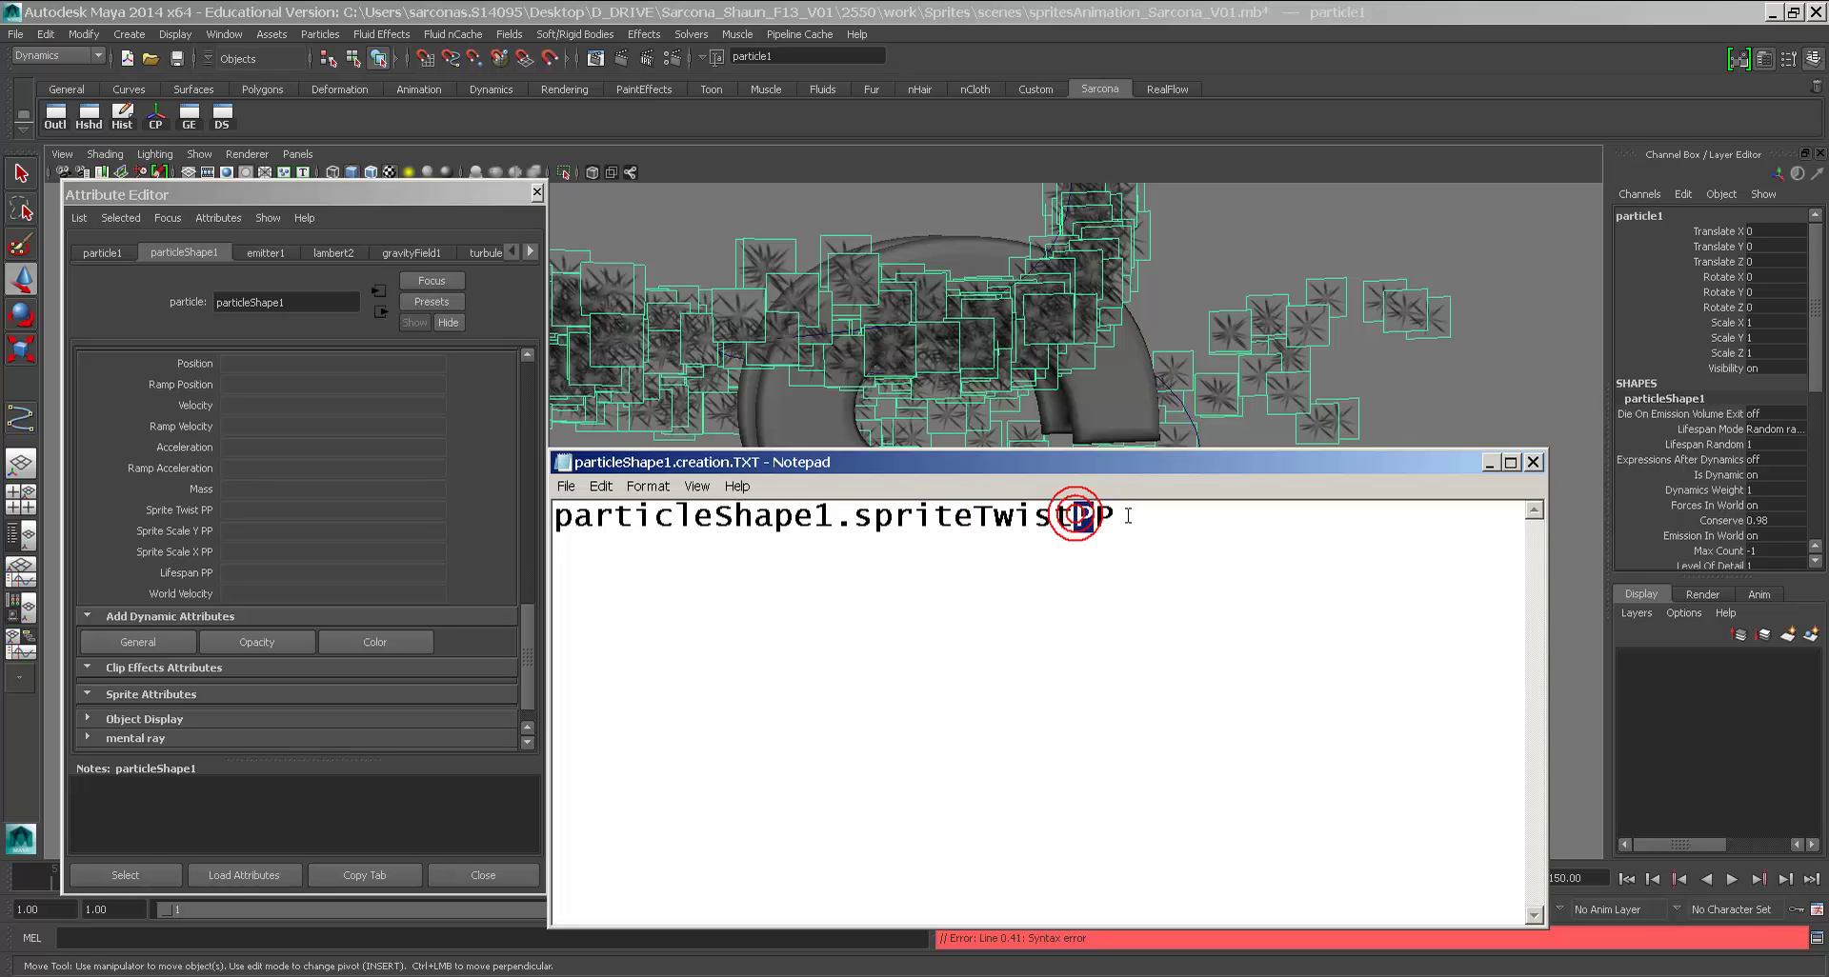
{"action": "left_click", "coordinate": [1125, 516]}
{"action": "type", "text": "="}
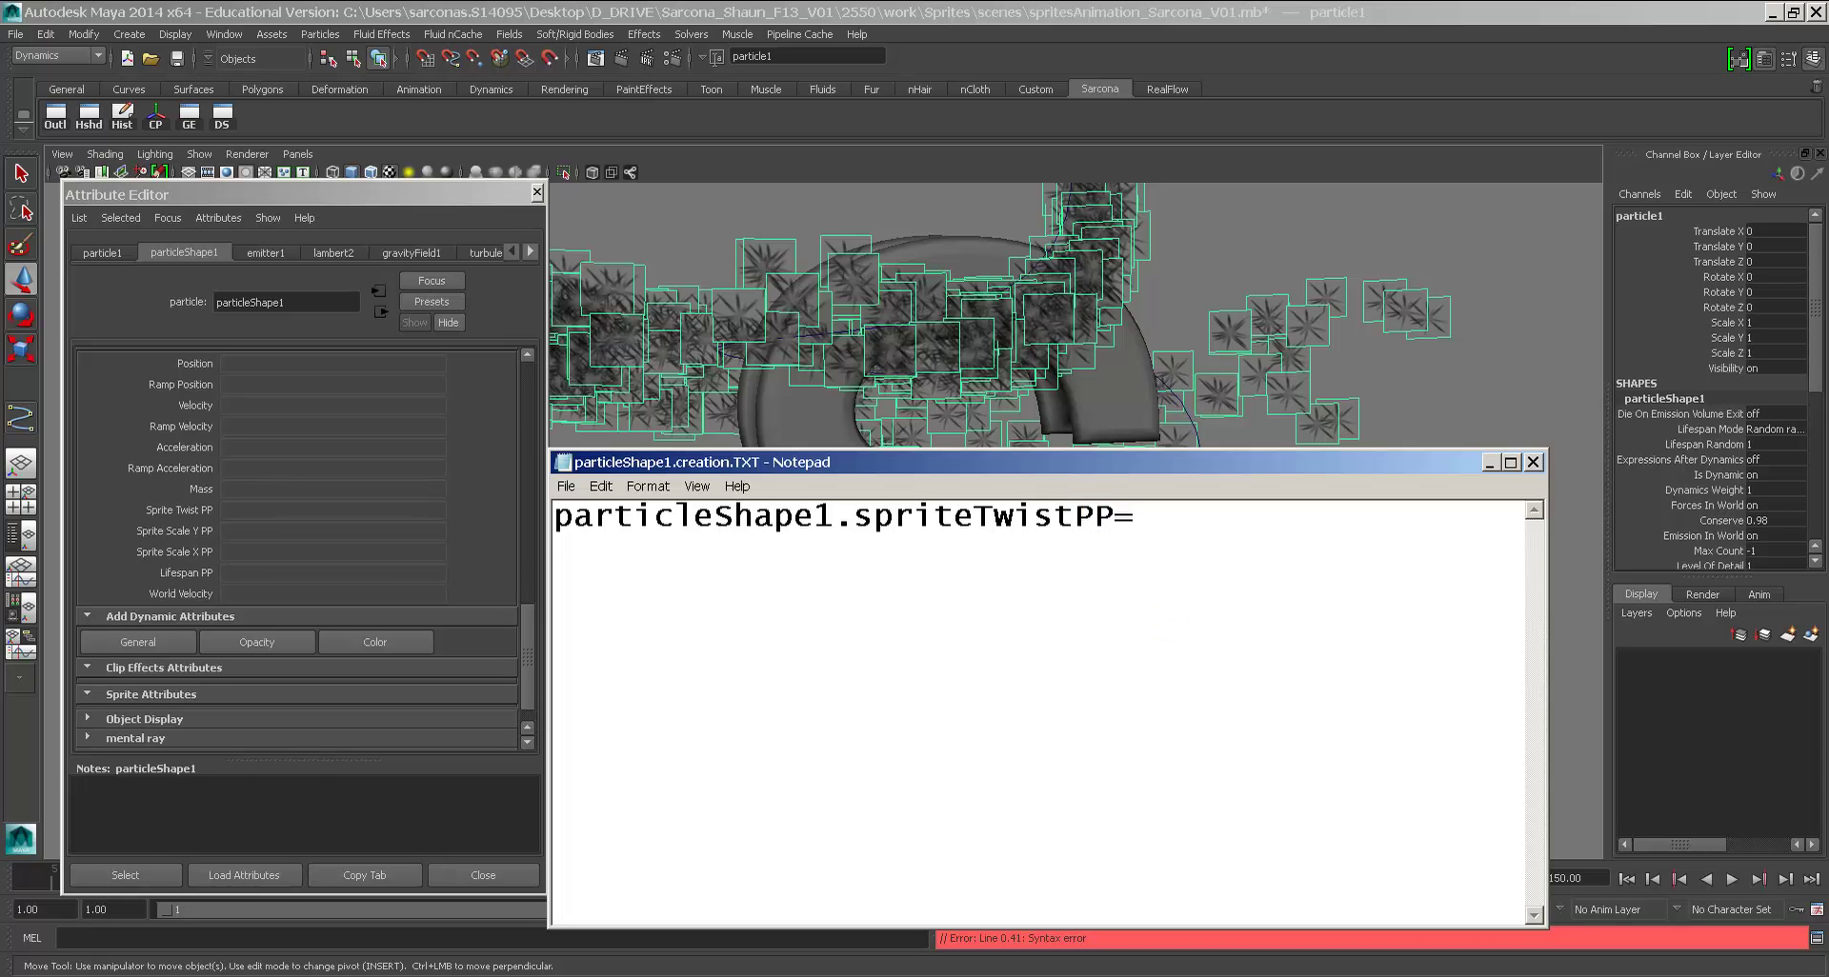
{"action": "type", "text": "45;"}
{"action": "left_click", "coordinate": [1115, 515]}
{"action": "left_click", "coordinate": [1153, 515]}
{"action": "left_click_drag", "start_coordinate": [1115, 515], "coordinate": [849, 511]}
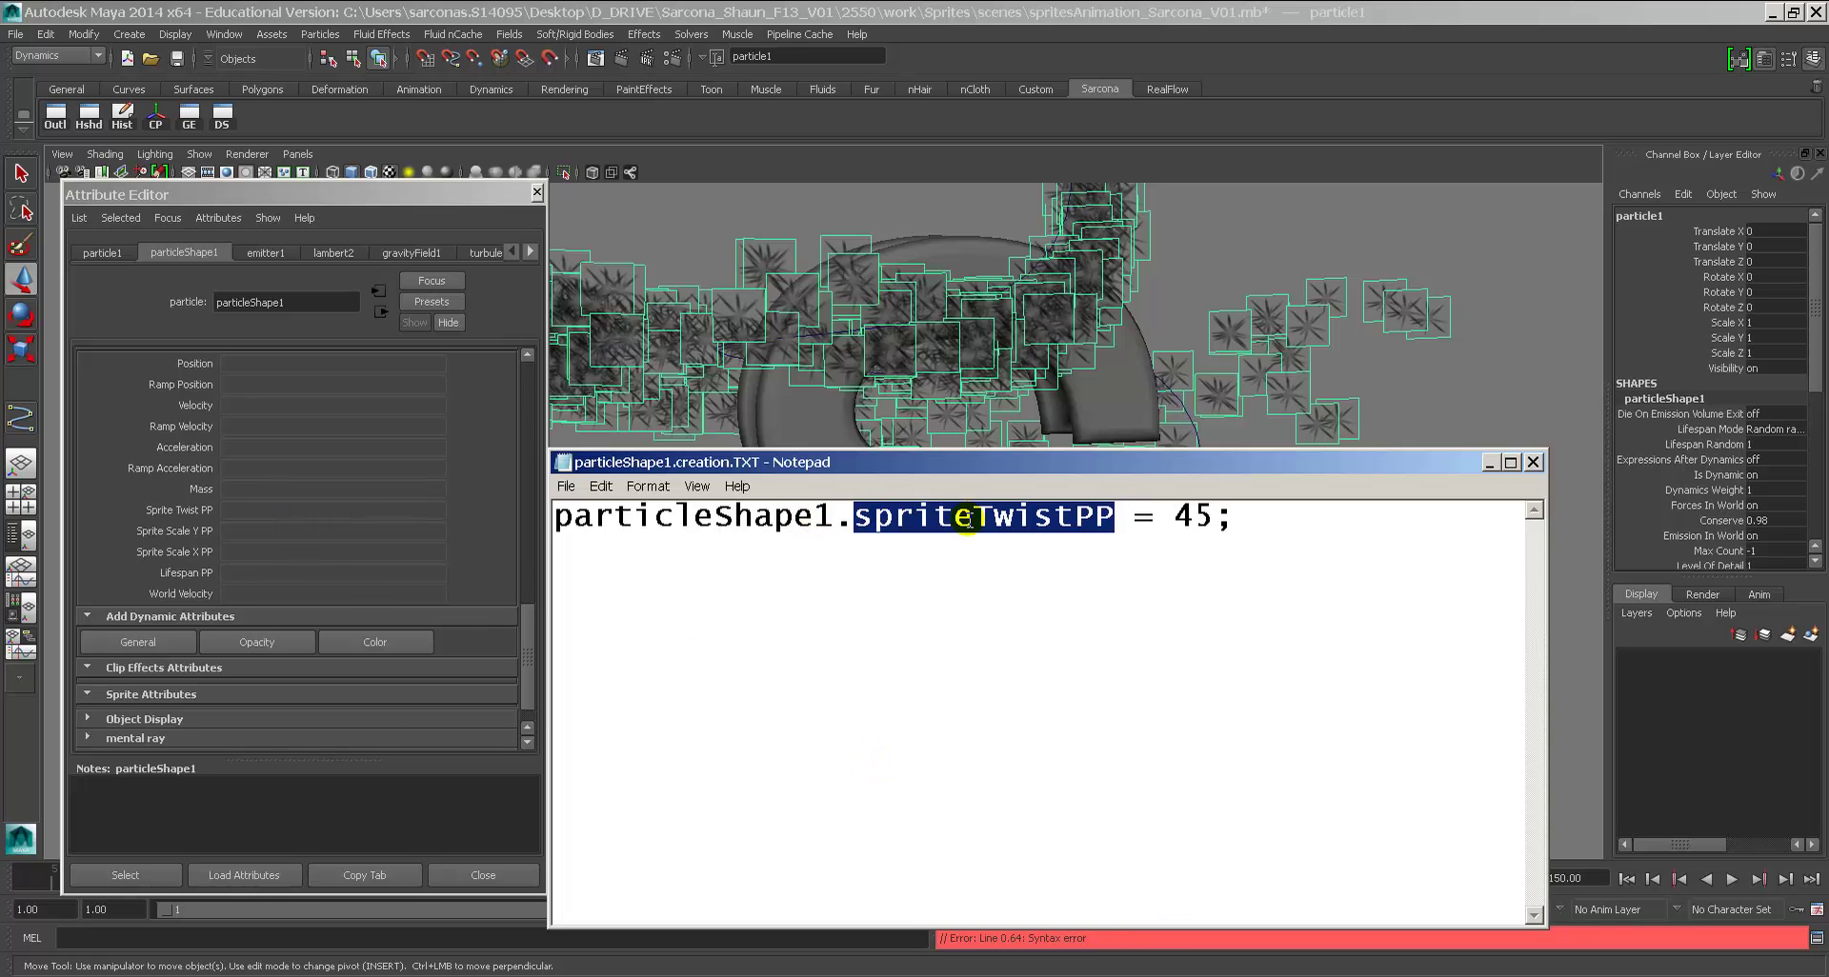
Step: Close the creation expression's Notepad file and open the Expression Editor
{"action": "double_click", "coordinate": [563, 463]}
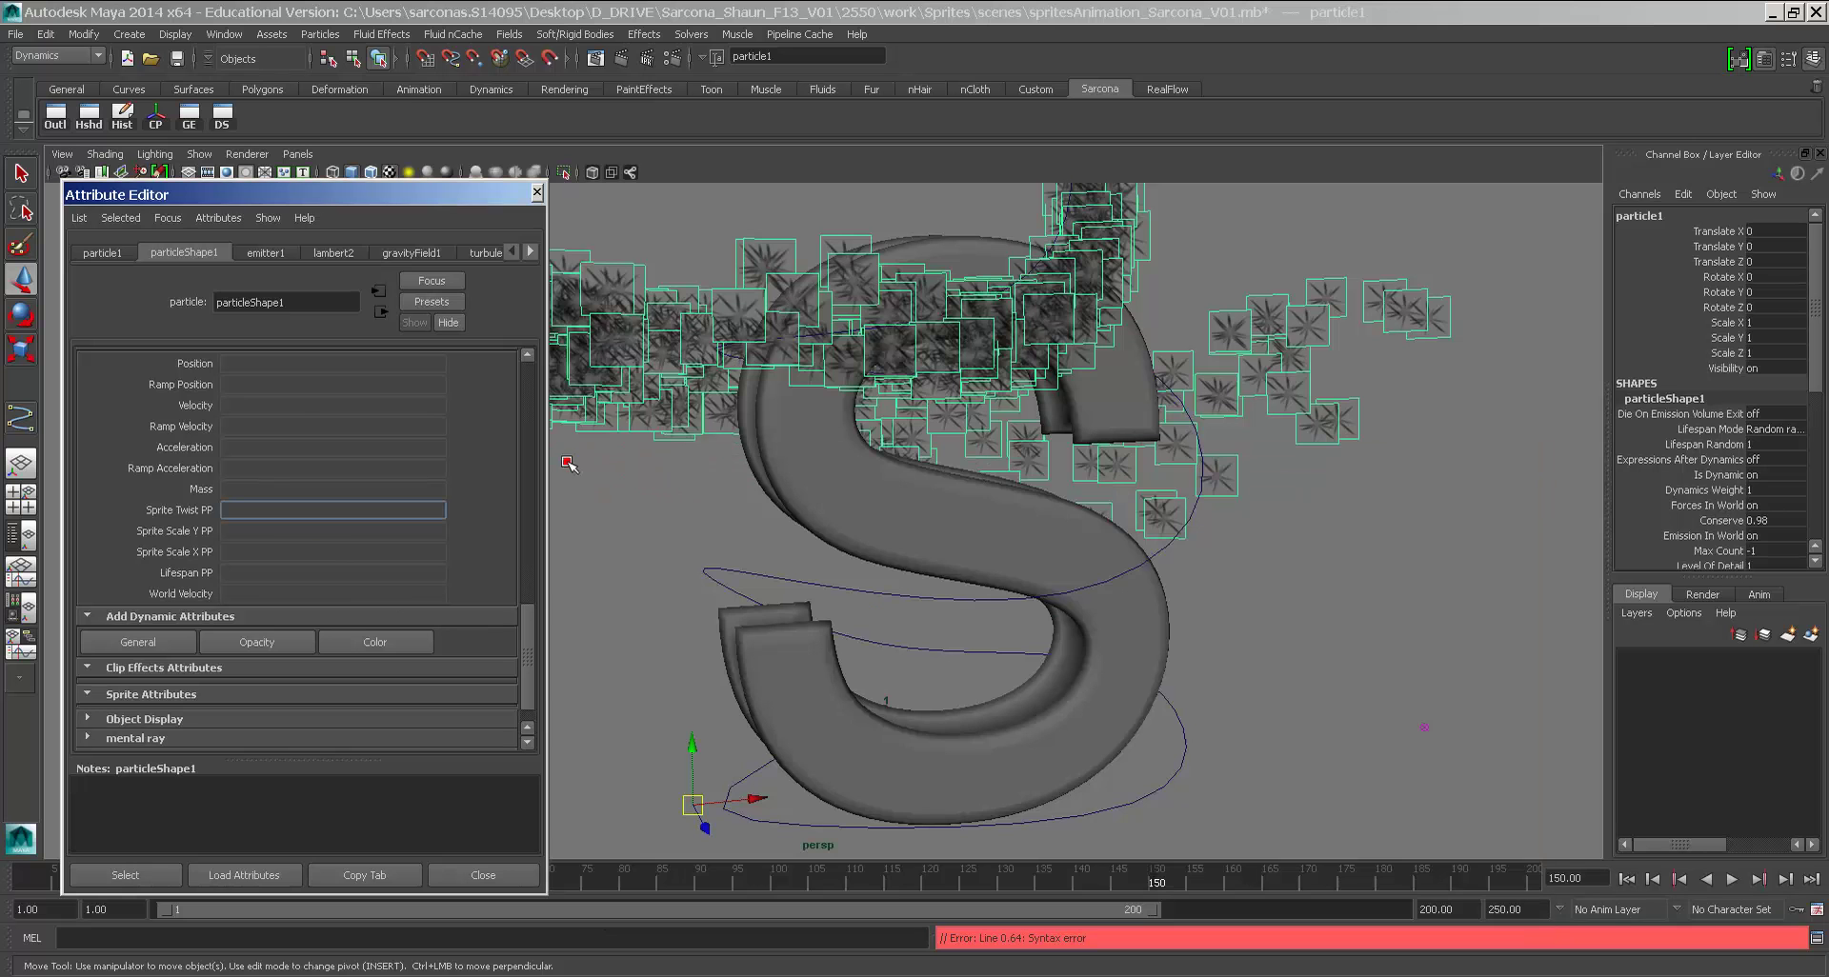
{"action": "left_click", "coordinate": [222, 34]}
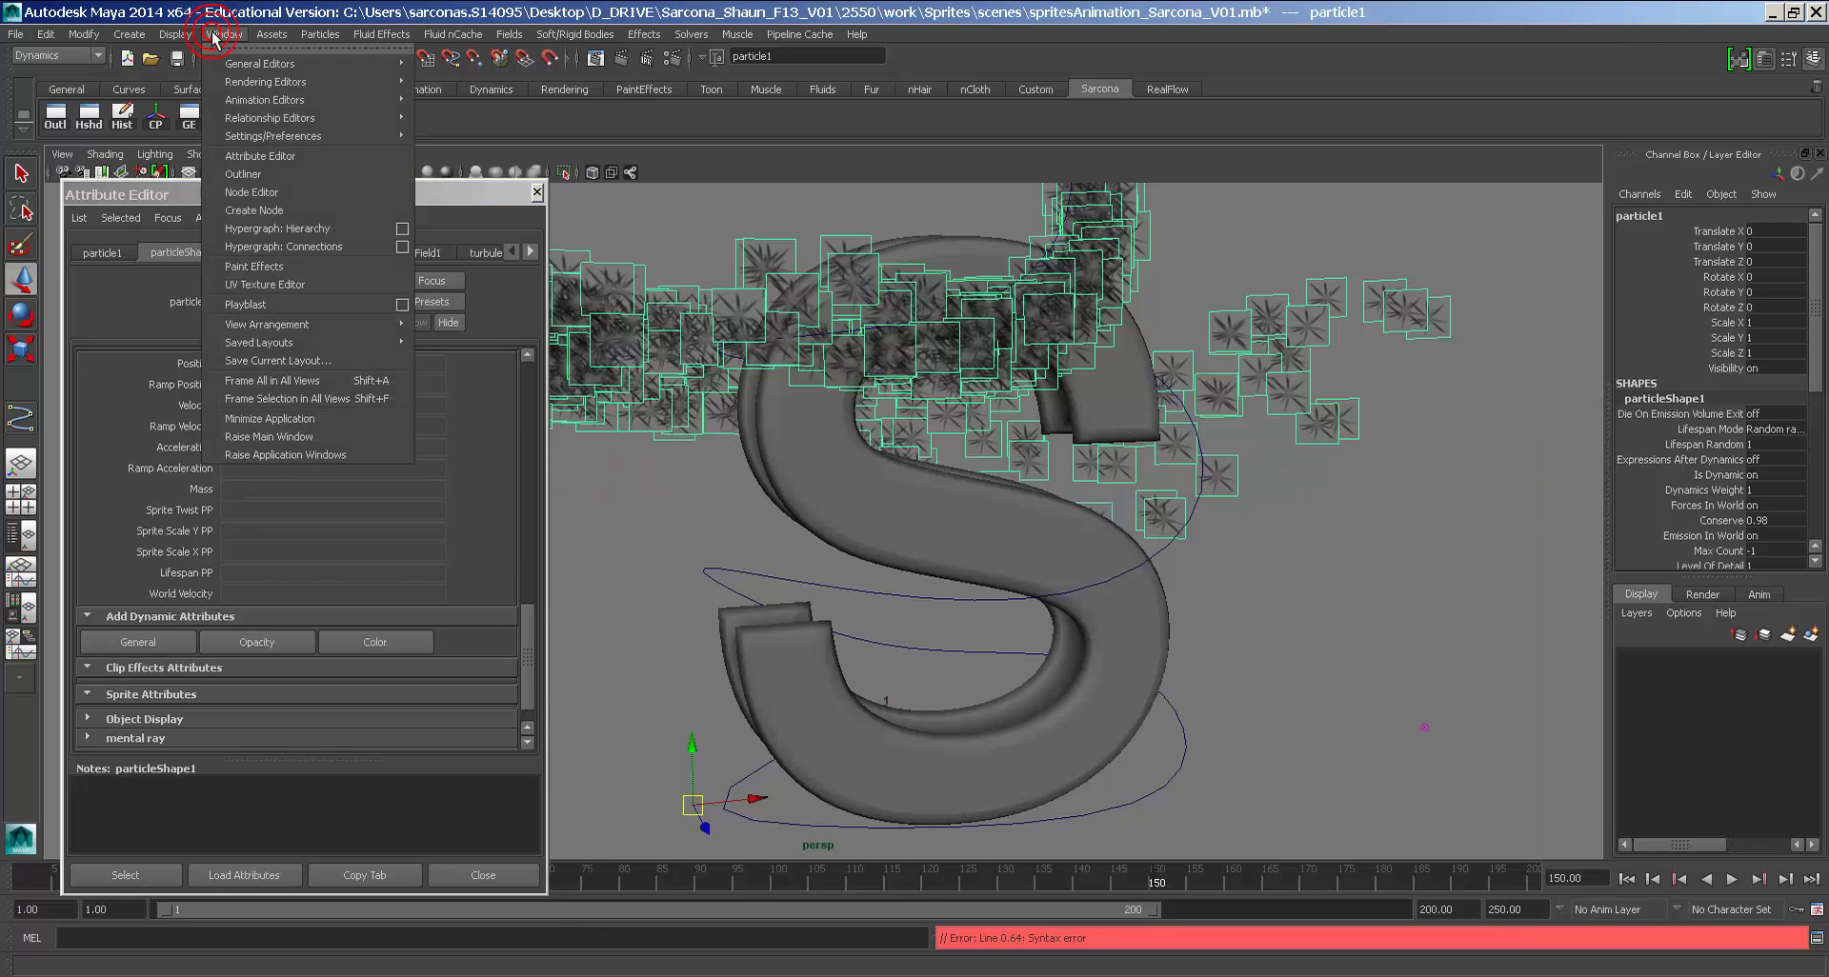
{"action": "mouse_move", "coordinate": [347, 105]}
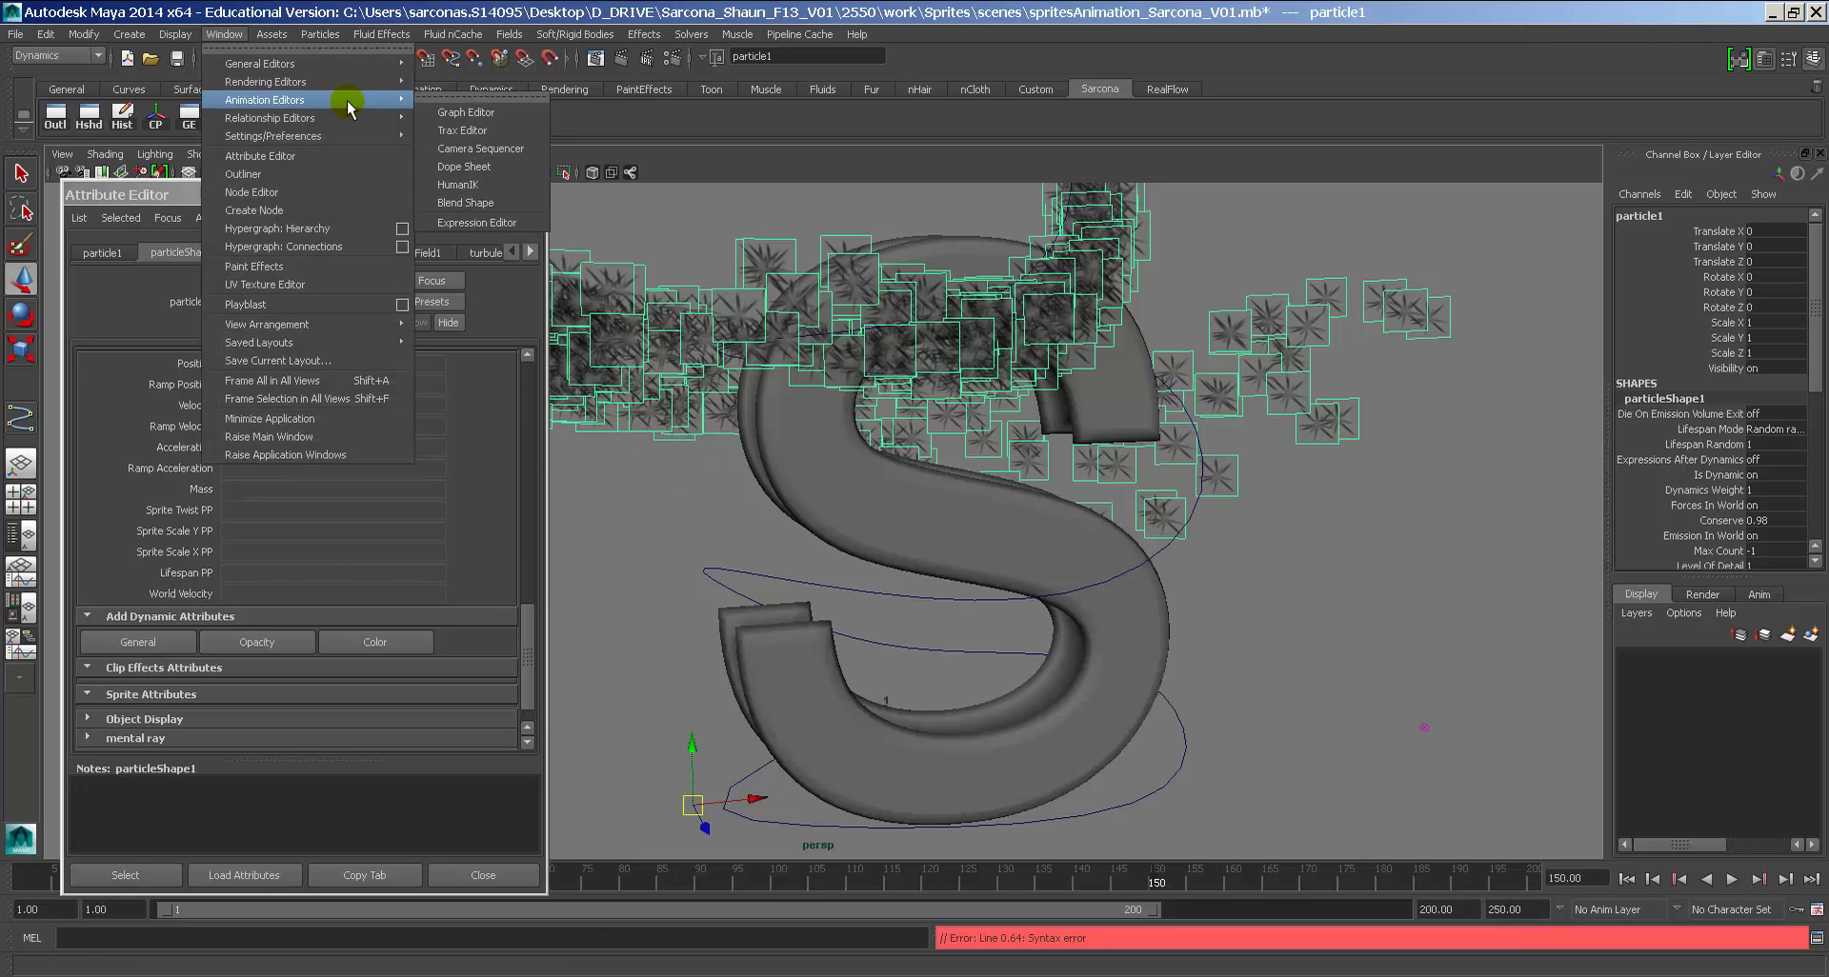
{"action": "left_click", "coordinate": [487, 224]}
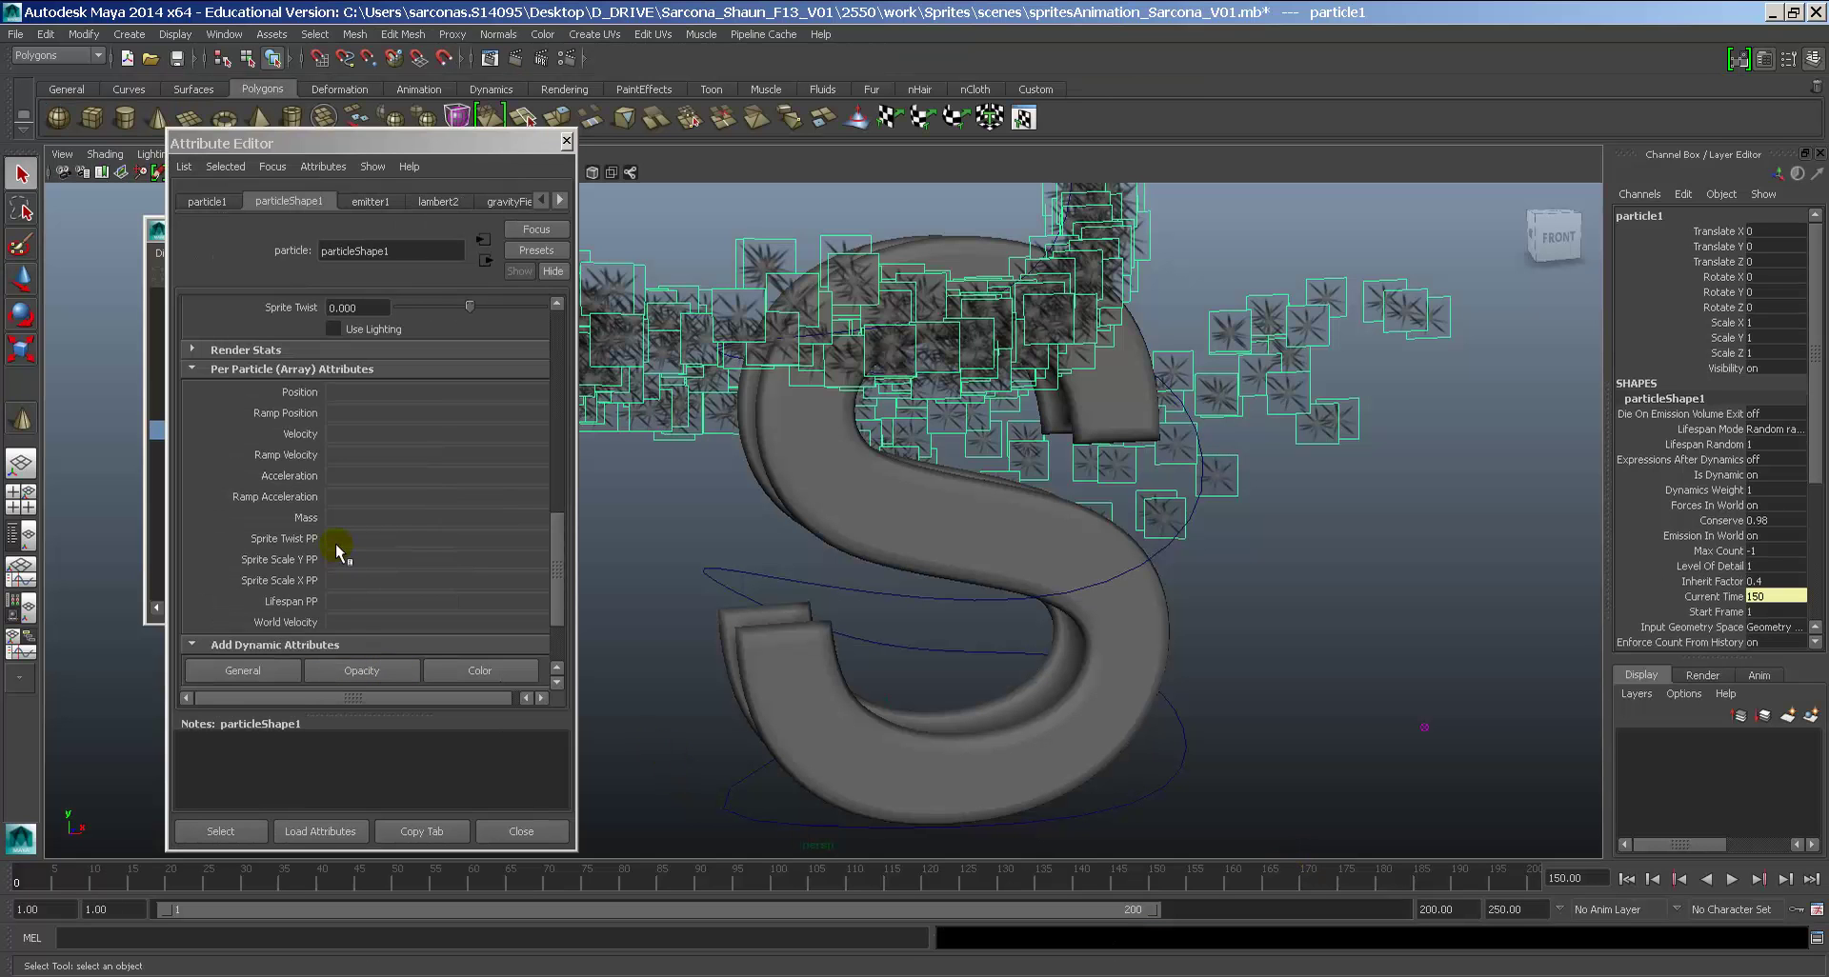
Step: Open the creation expression for the Sprite Twist PP attribute, move the Expression Editor up and make it taller
{"action": "left_click", "coordinate": [280, 541]}
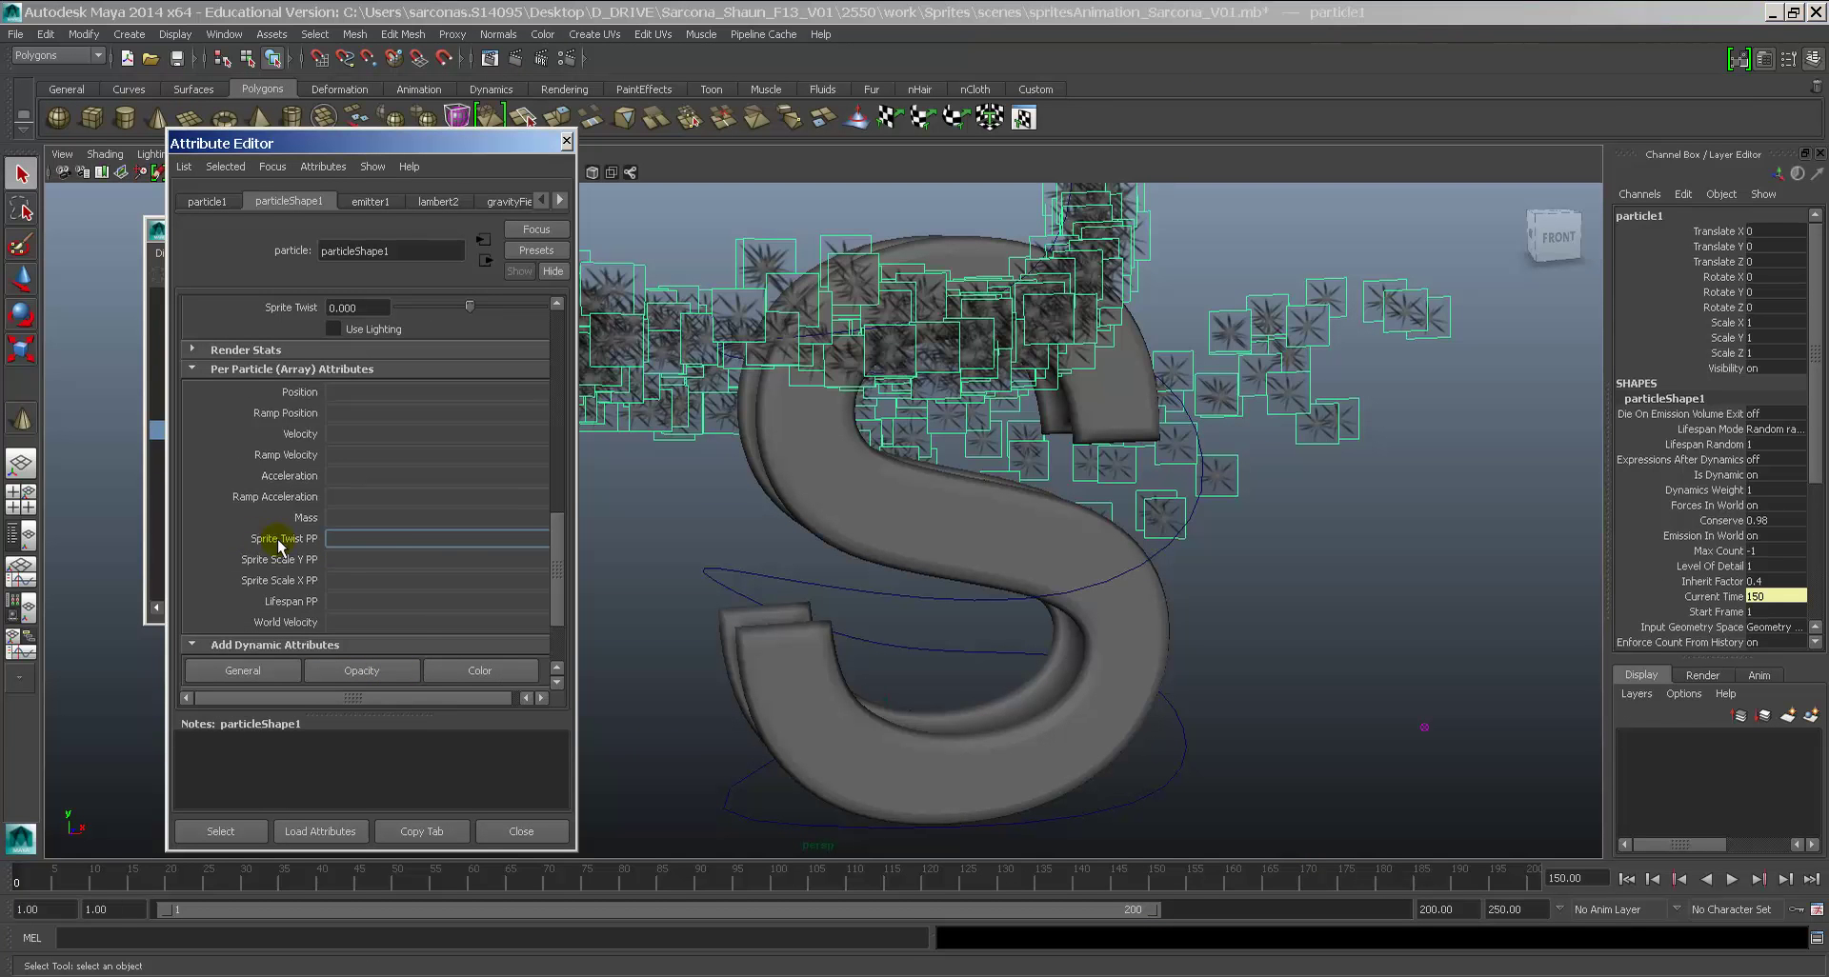
{"action": "right_click", "coordinate": [344, 544]}
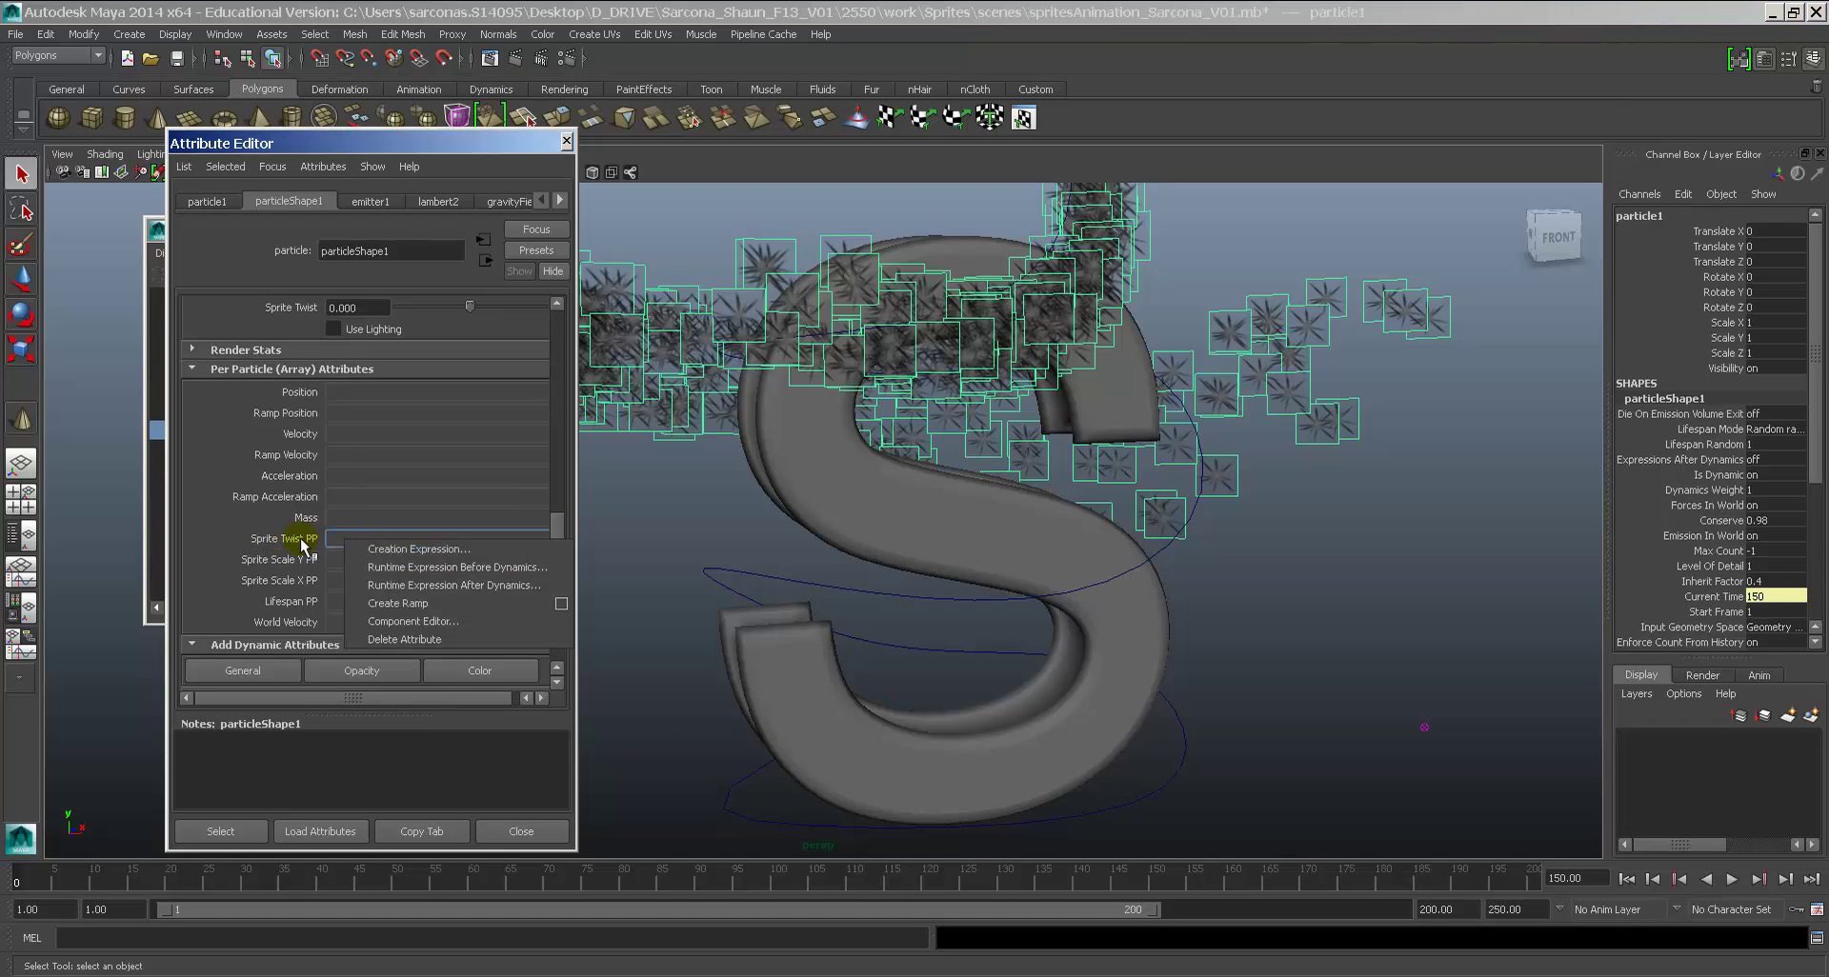
{"action": "left_click", "coordinate": [459, 550]}
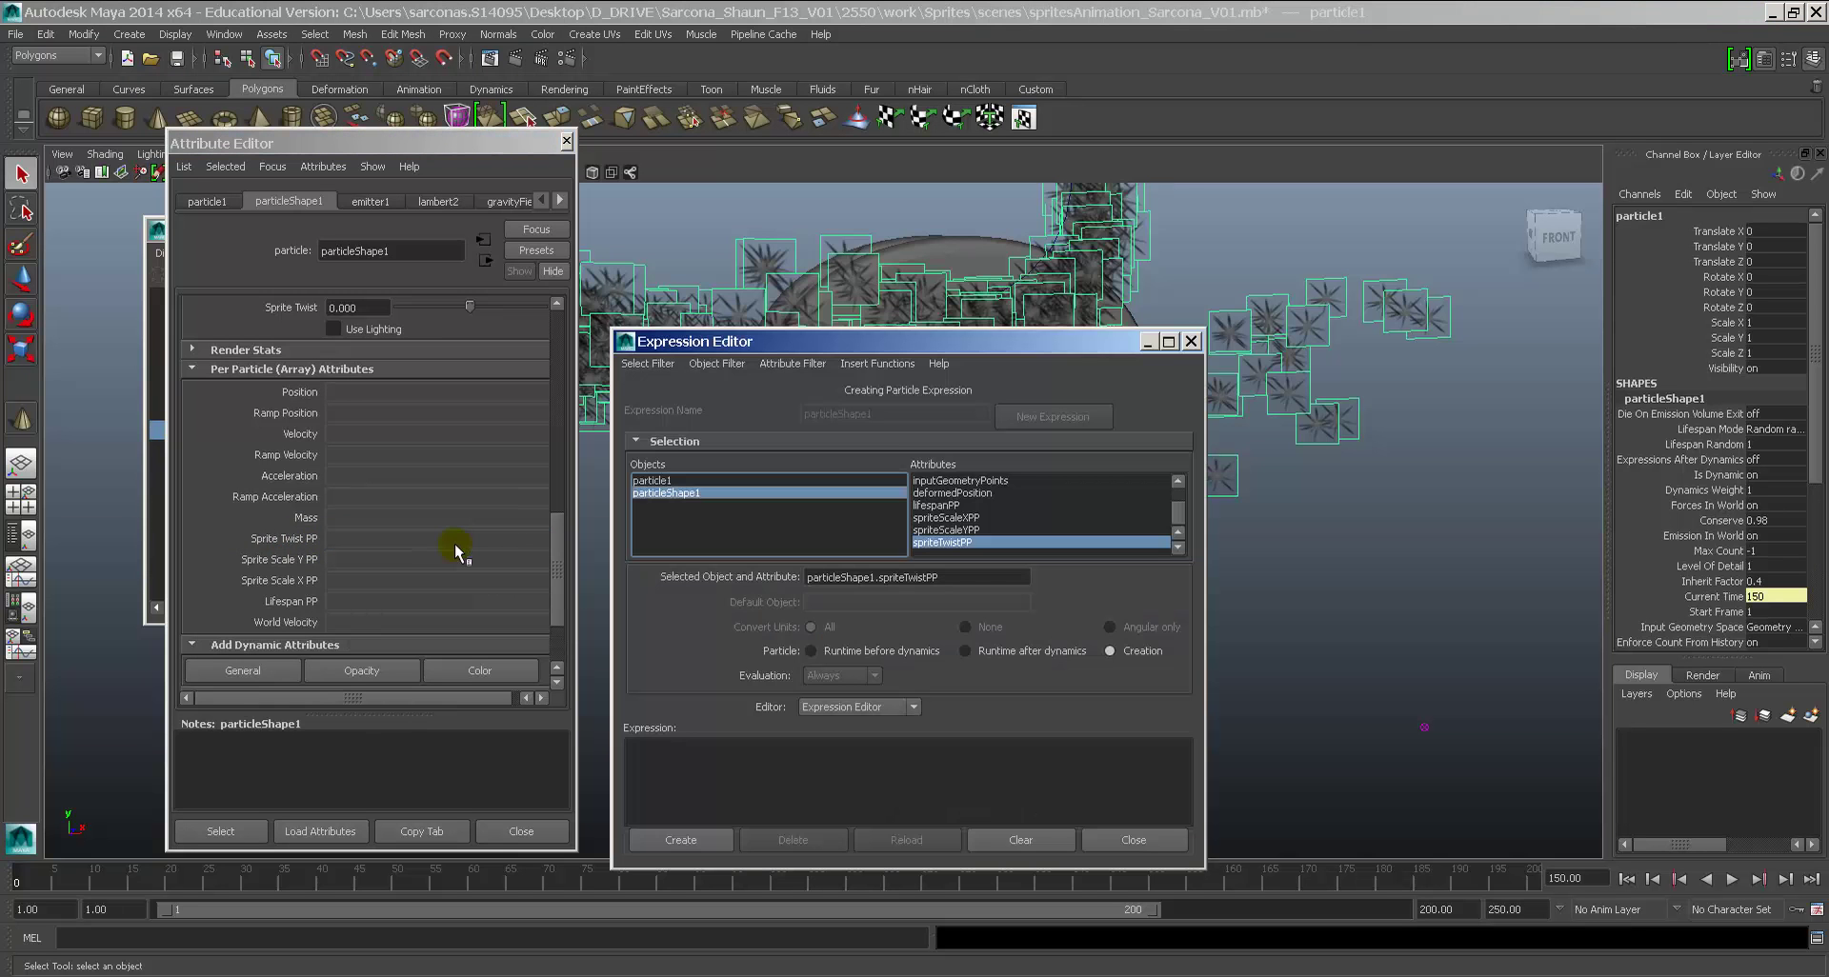
{"action": "left_click_drag", "start_coordinate": [837, 343], "coordinate": [814, 209]}
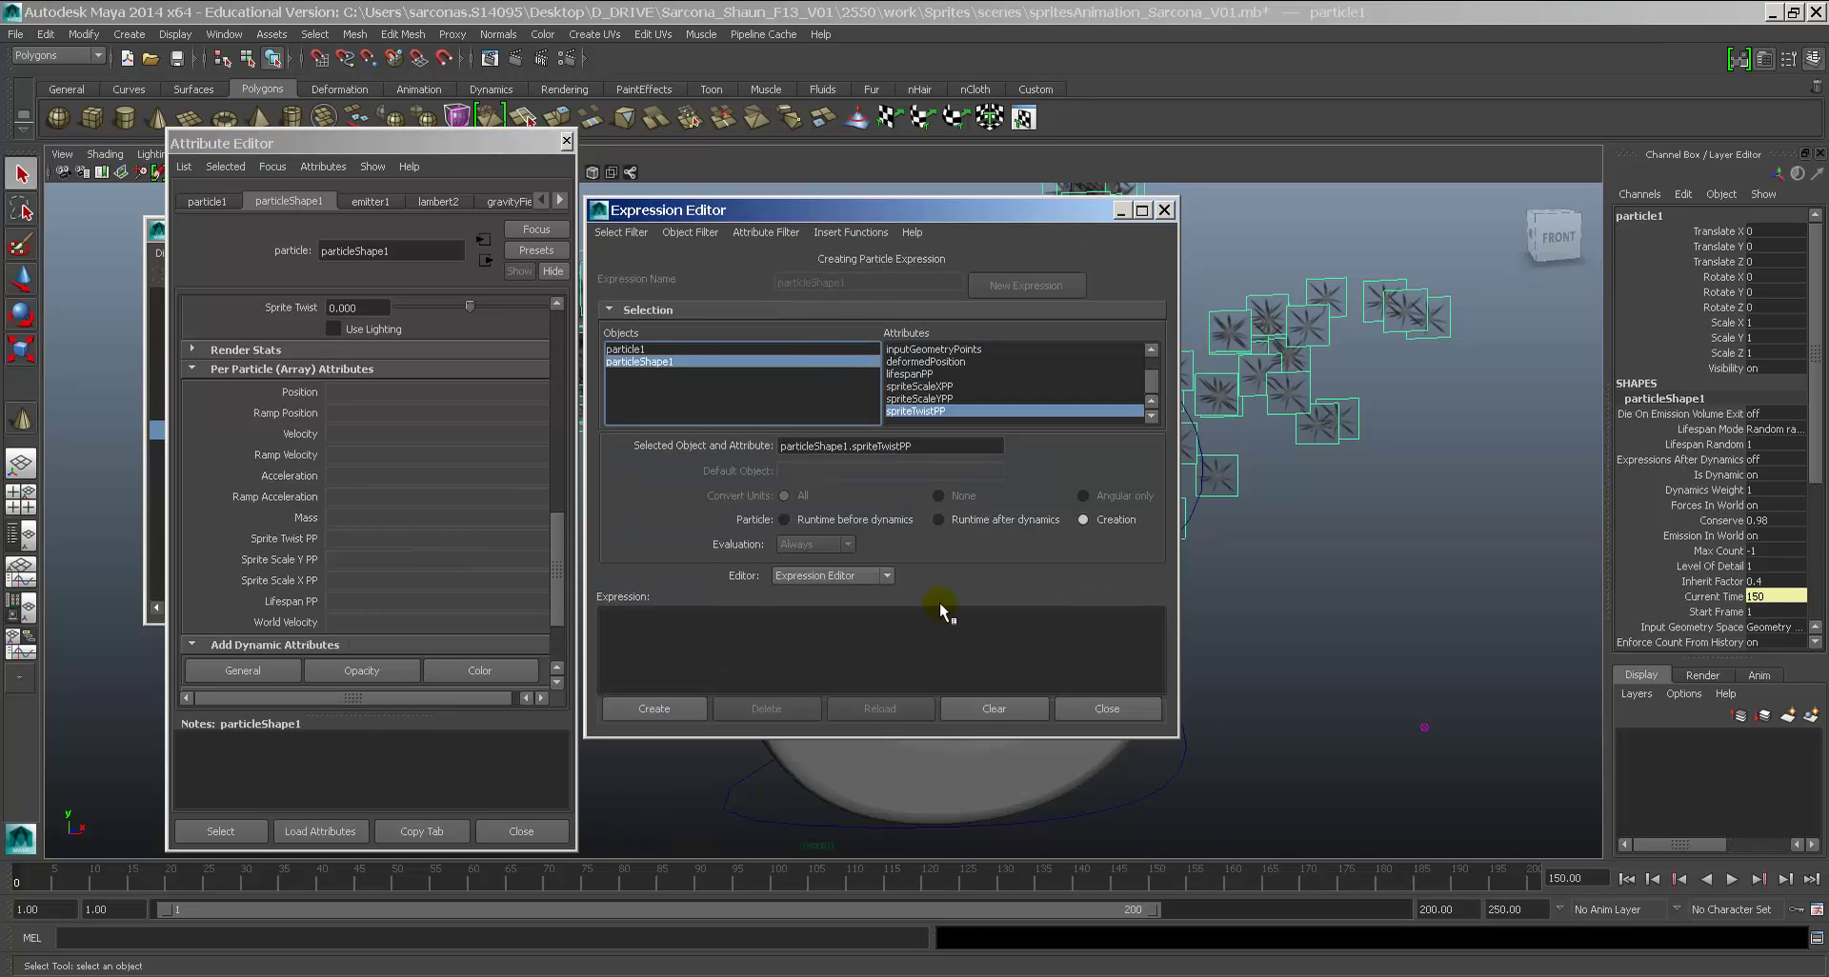
{"action": "left_click_drag", "start_coordinate": [876, 736], "coordinate": [905, 811]}
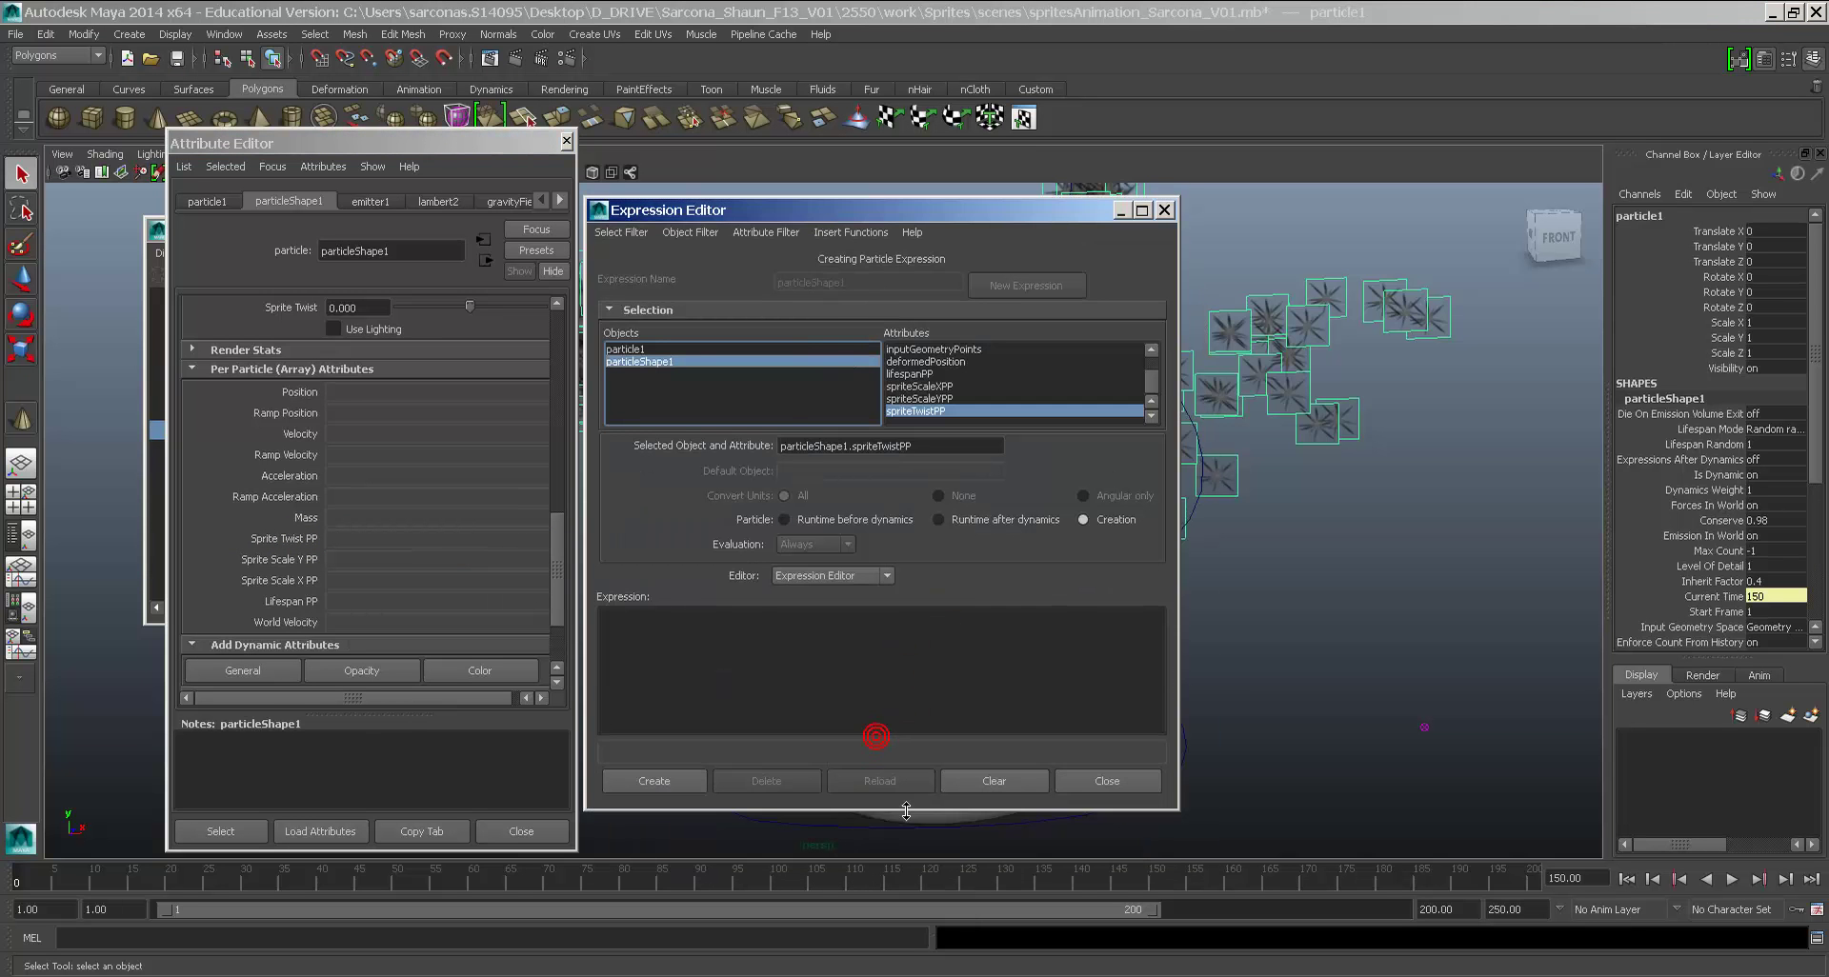
Step: Look through the Expression Editor's filter and insert-function options and choose Expression Editor as the editor type
{"action": "left_click", "coordinate": [628, 233]}
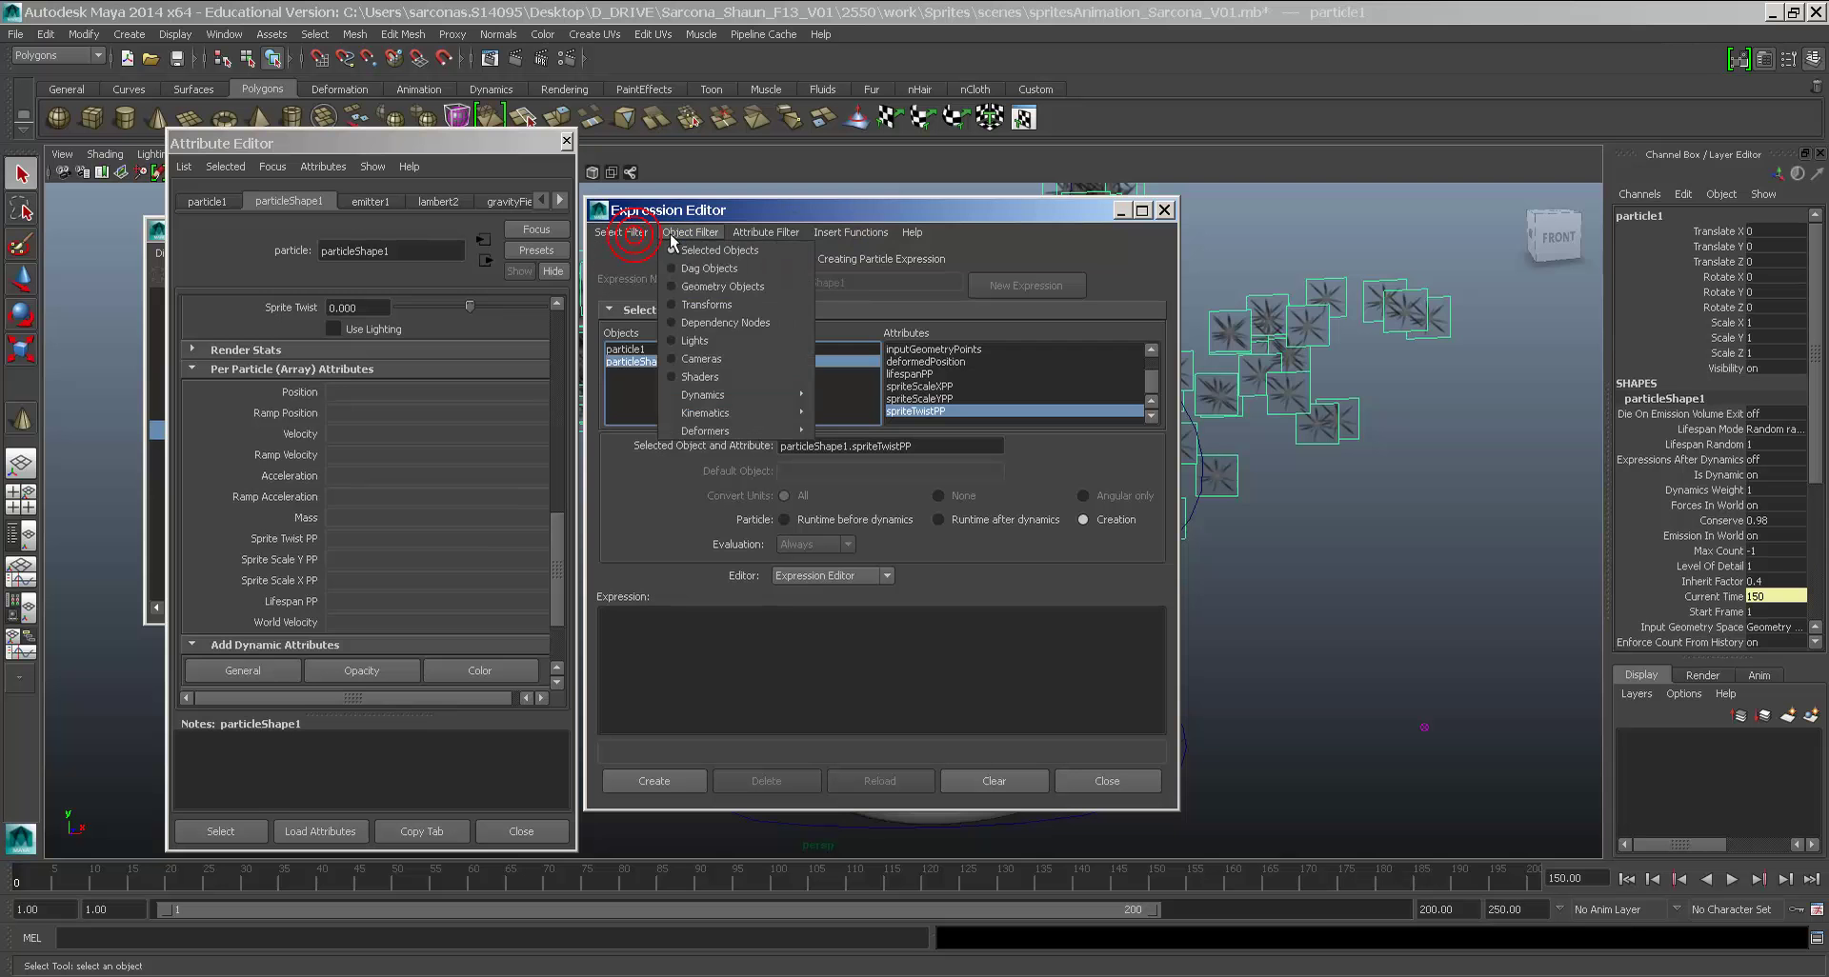
{"action": "left_click", "coordinate": [712, 233]}
{"action": "left_click", "coordinate": [831, 231]}
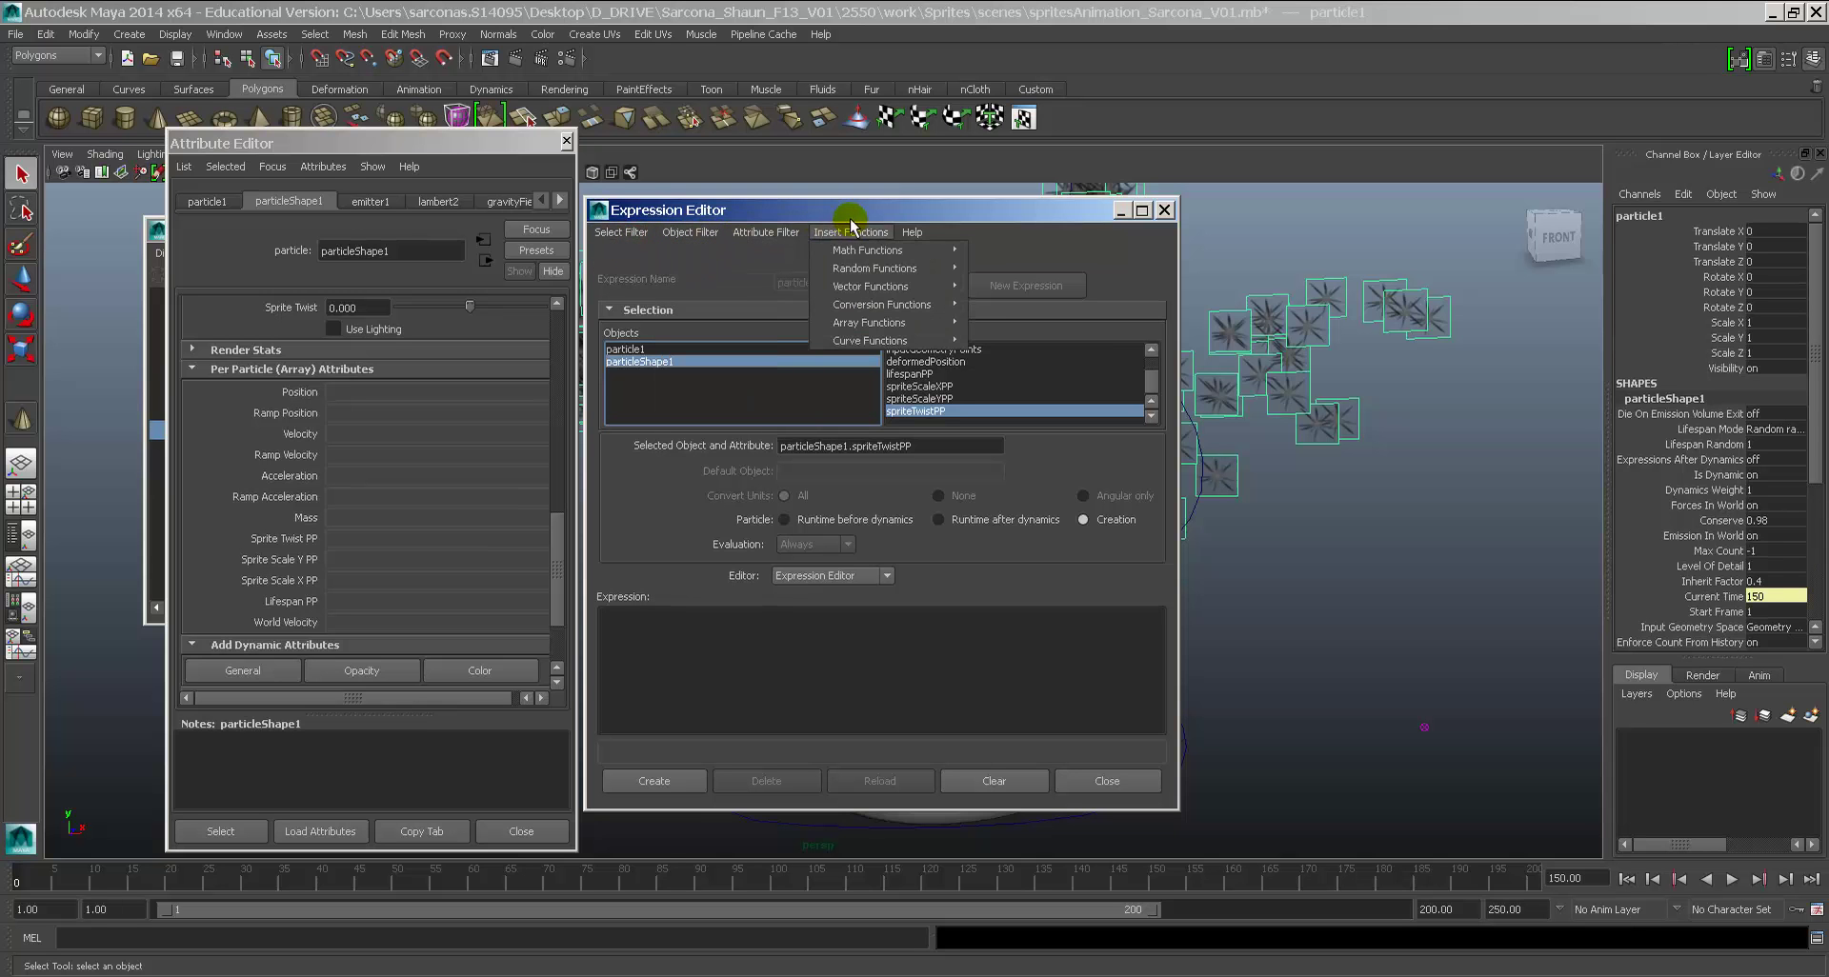
{"action": "left_click", "coordinate": [799, 636]}
{"action": "left_click", "coordinate": [796, 653]}
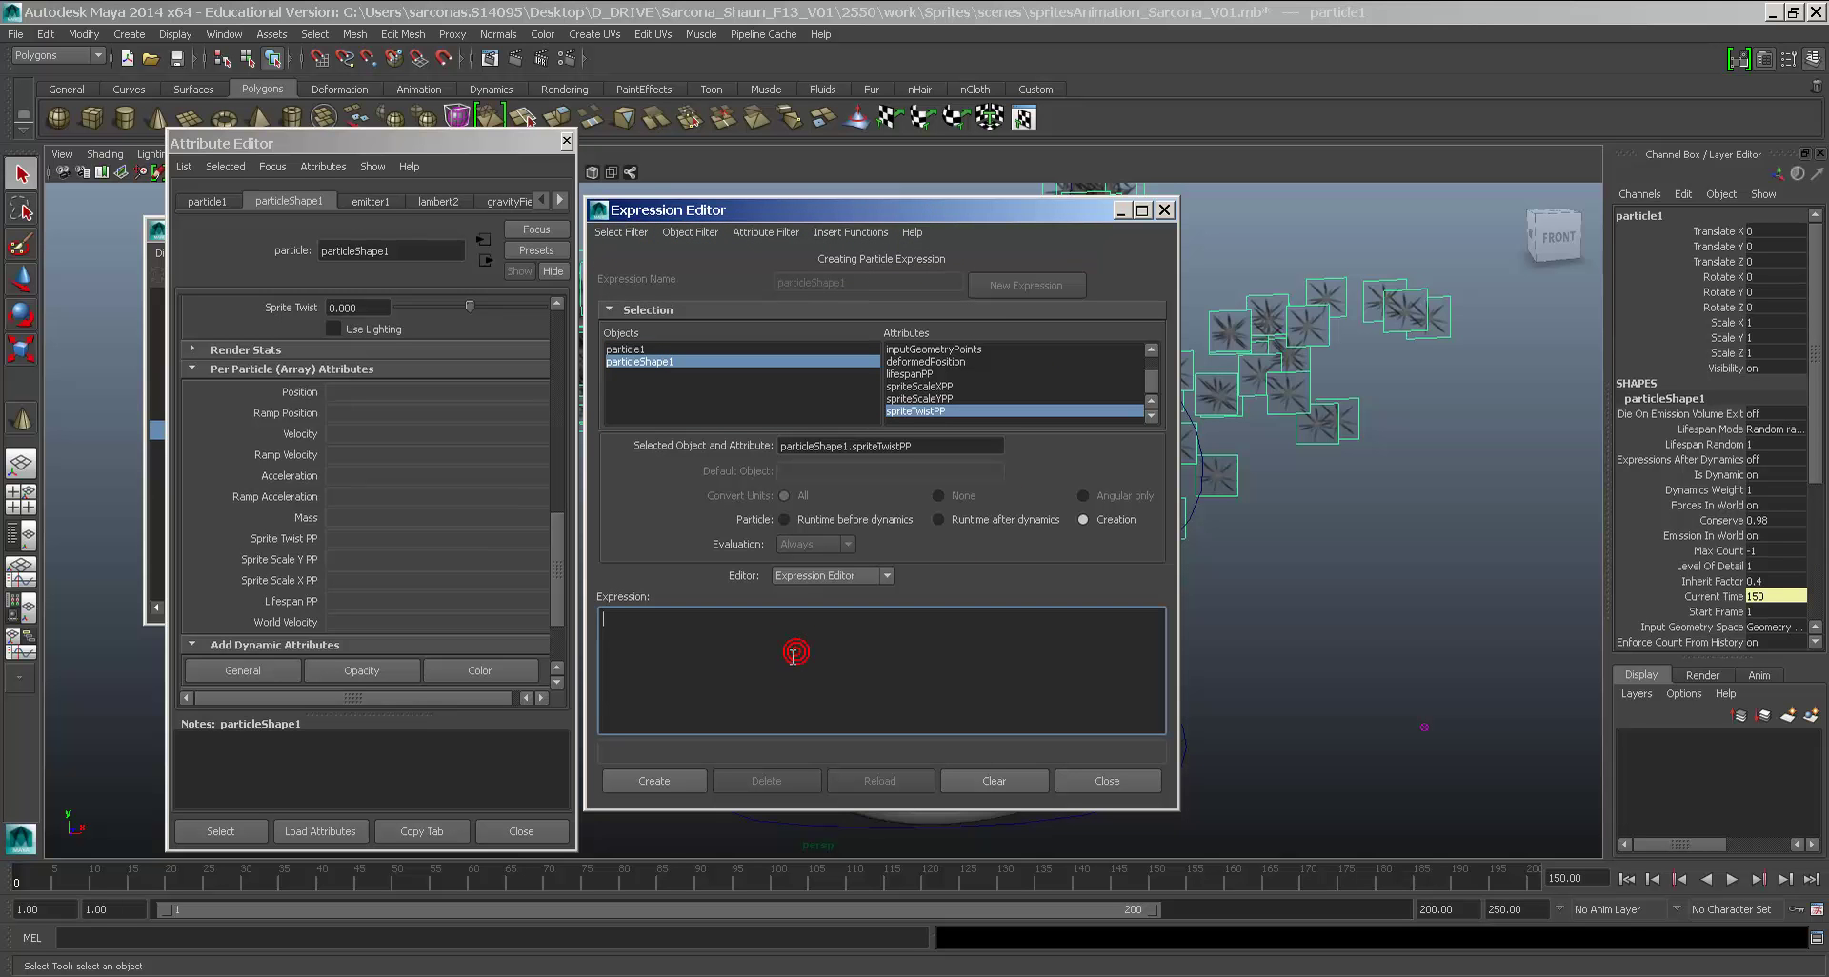
{"action": "left_click", "coordinate": [860, 577]}
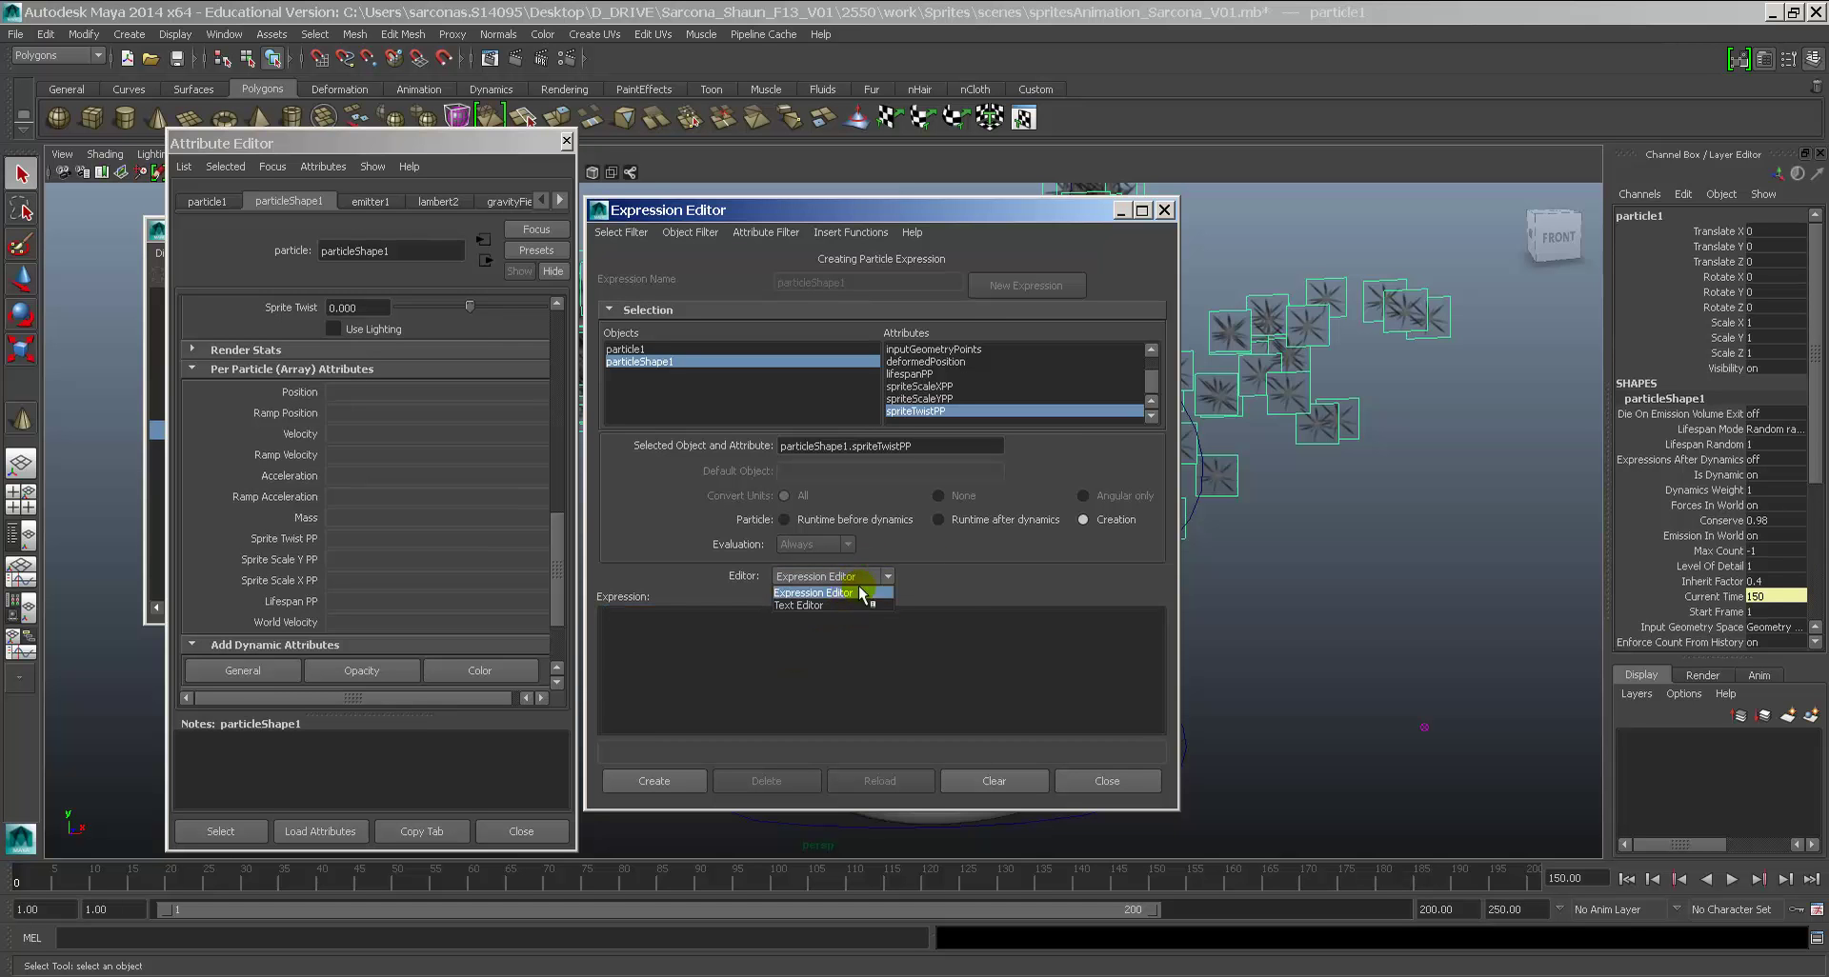
{"action": "left_click", "coordinate": [846, 594]}
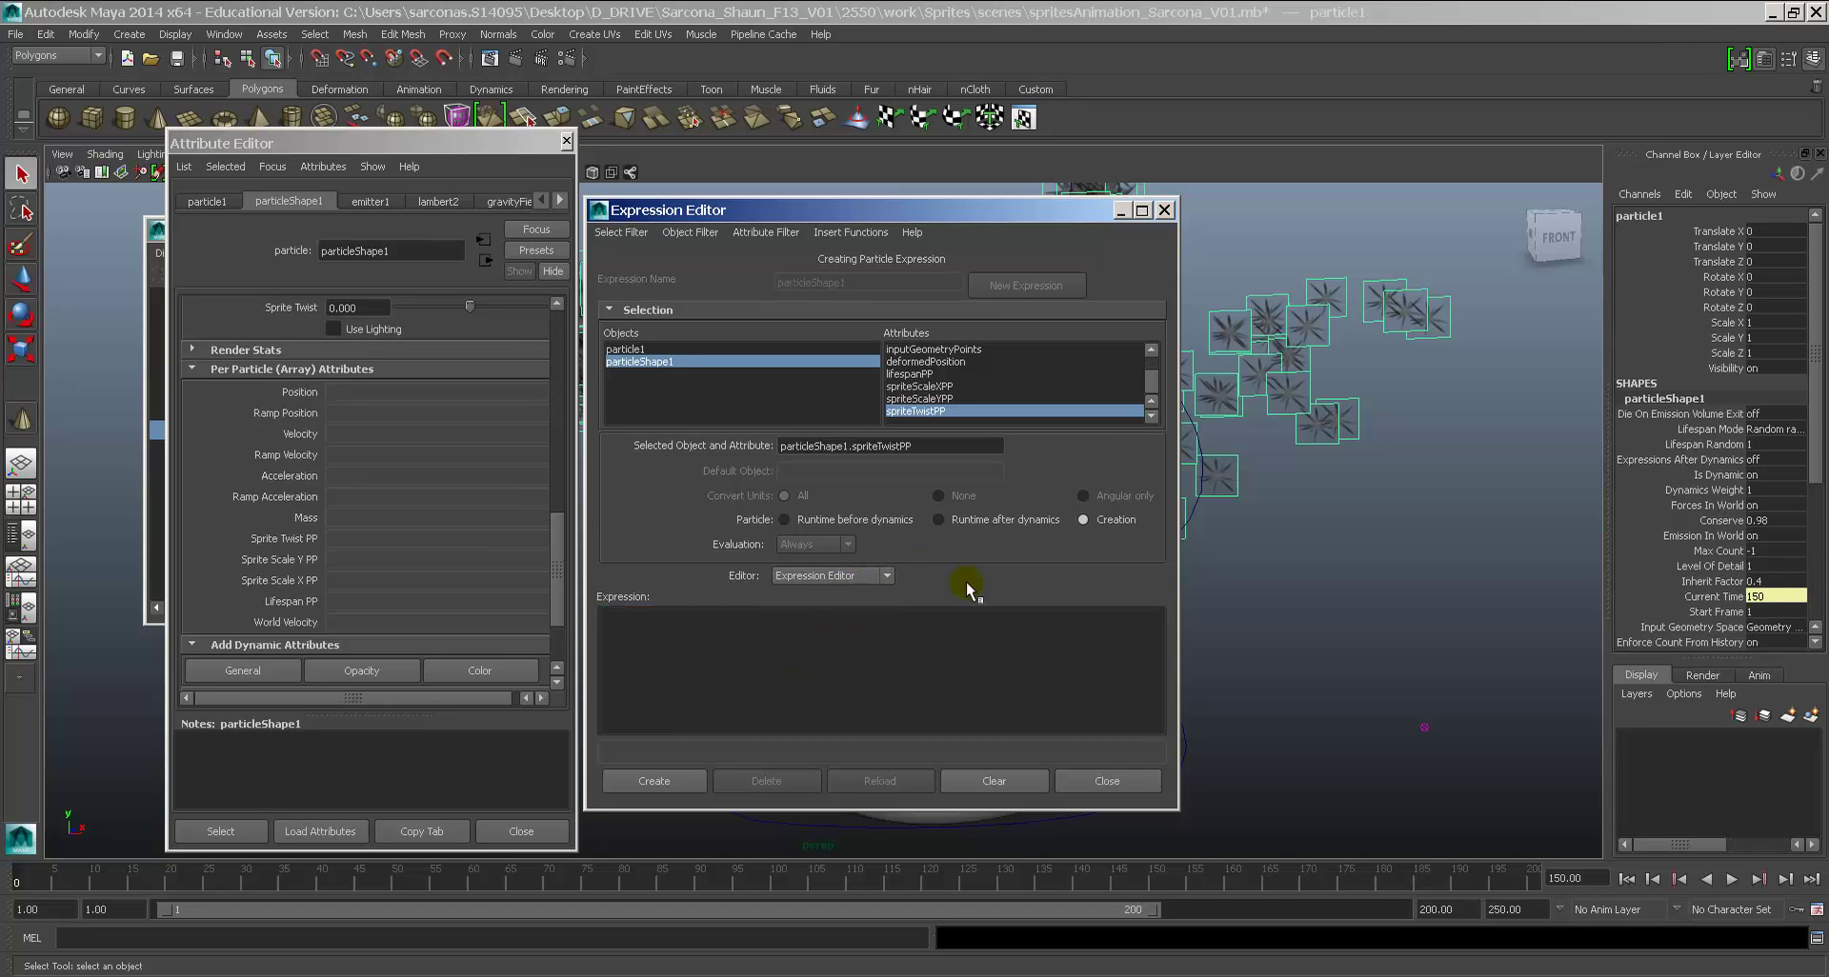
Step: Copy the selected attribute name into the expression, complete it as particleShape1.spriteTwistPP=45 and create the expression
{"action": "triple_click", "coordinate": [864, 454]}
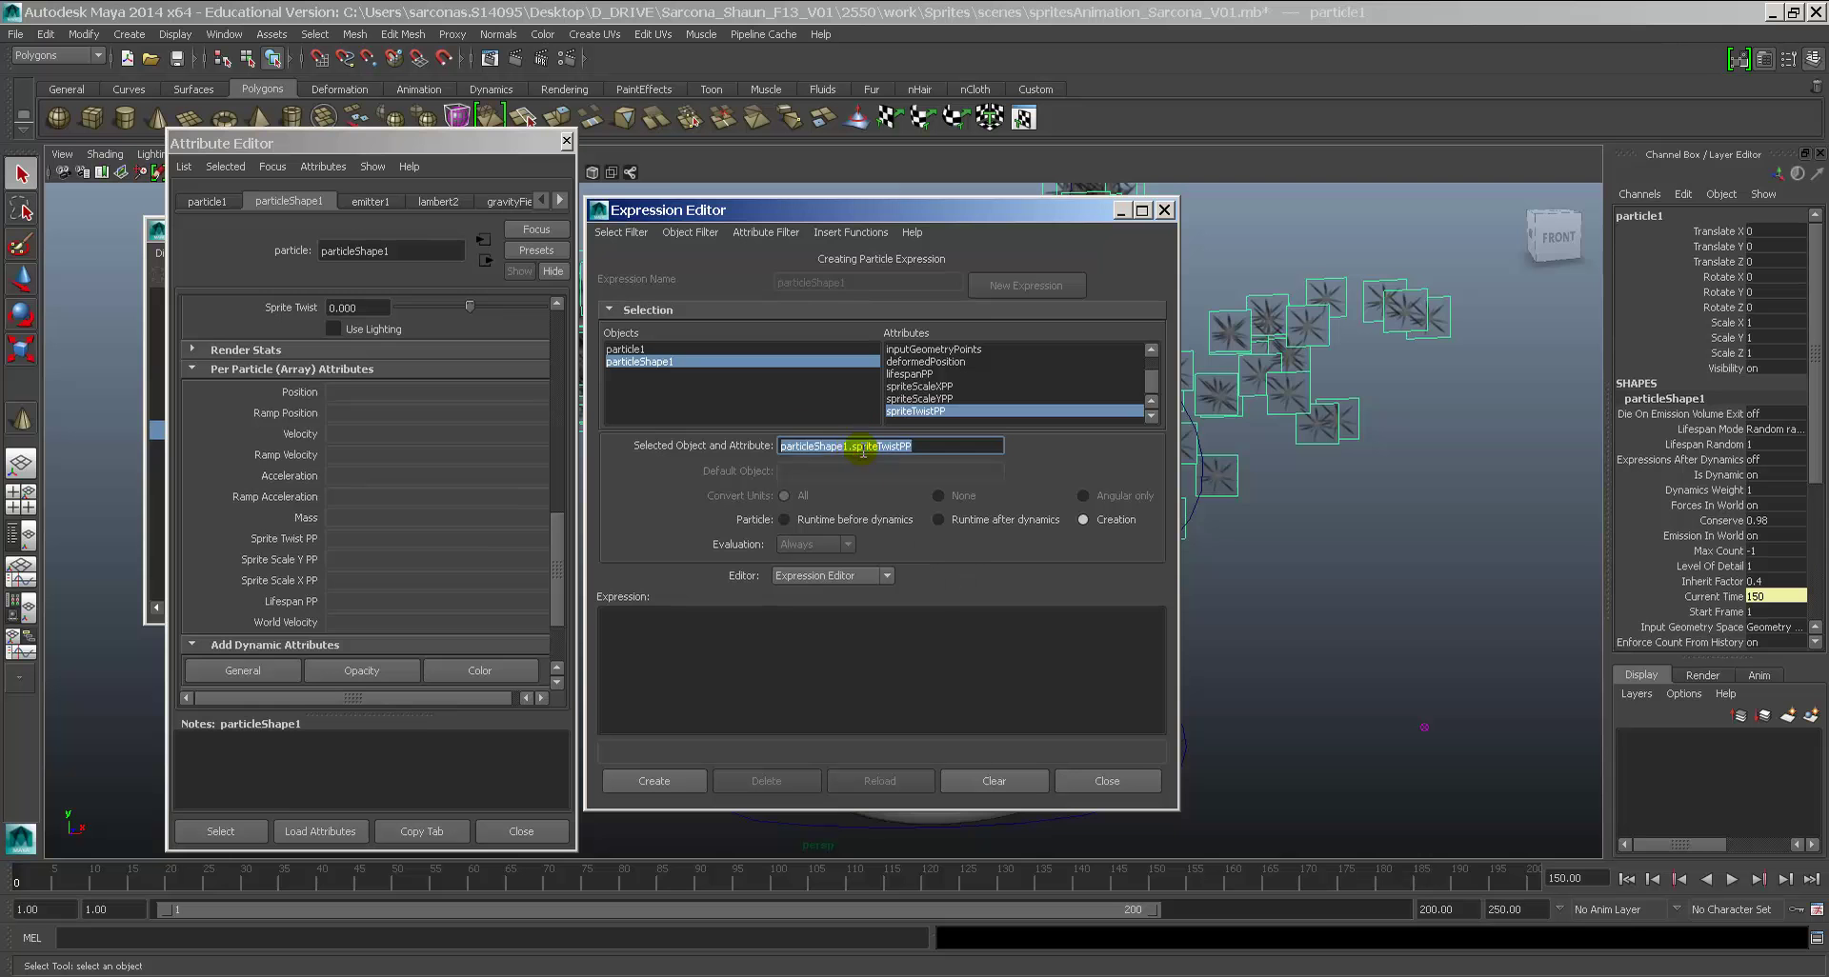
{"action": "triple_click", "coordinate": [839, 445]}
{"action": "left_click_drag", "start_coordinate": [846, 445], "coordinate": [897, 634]}
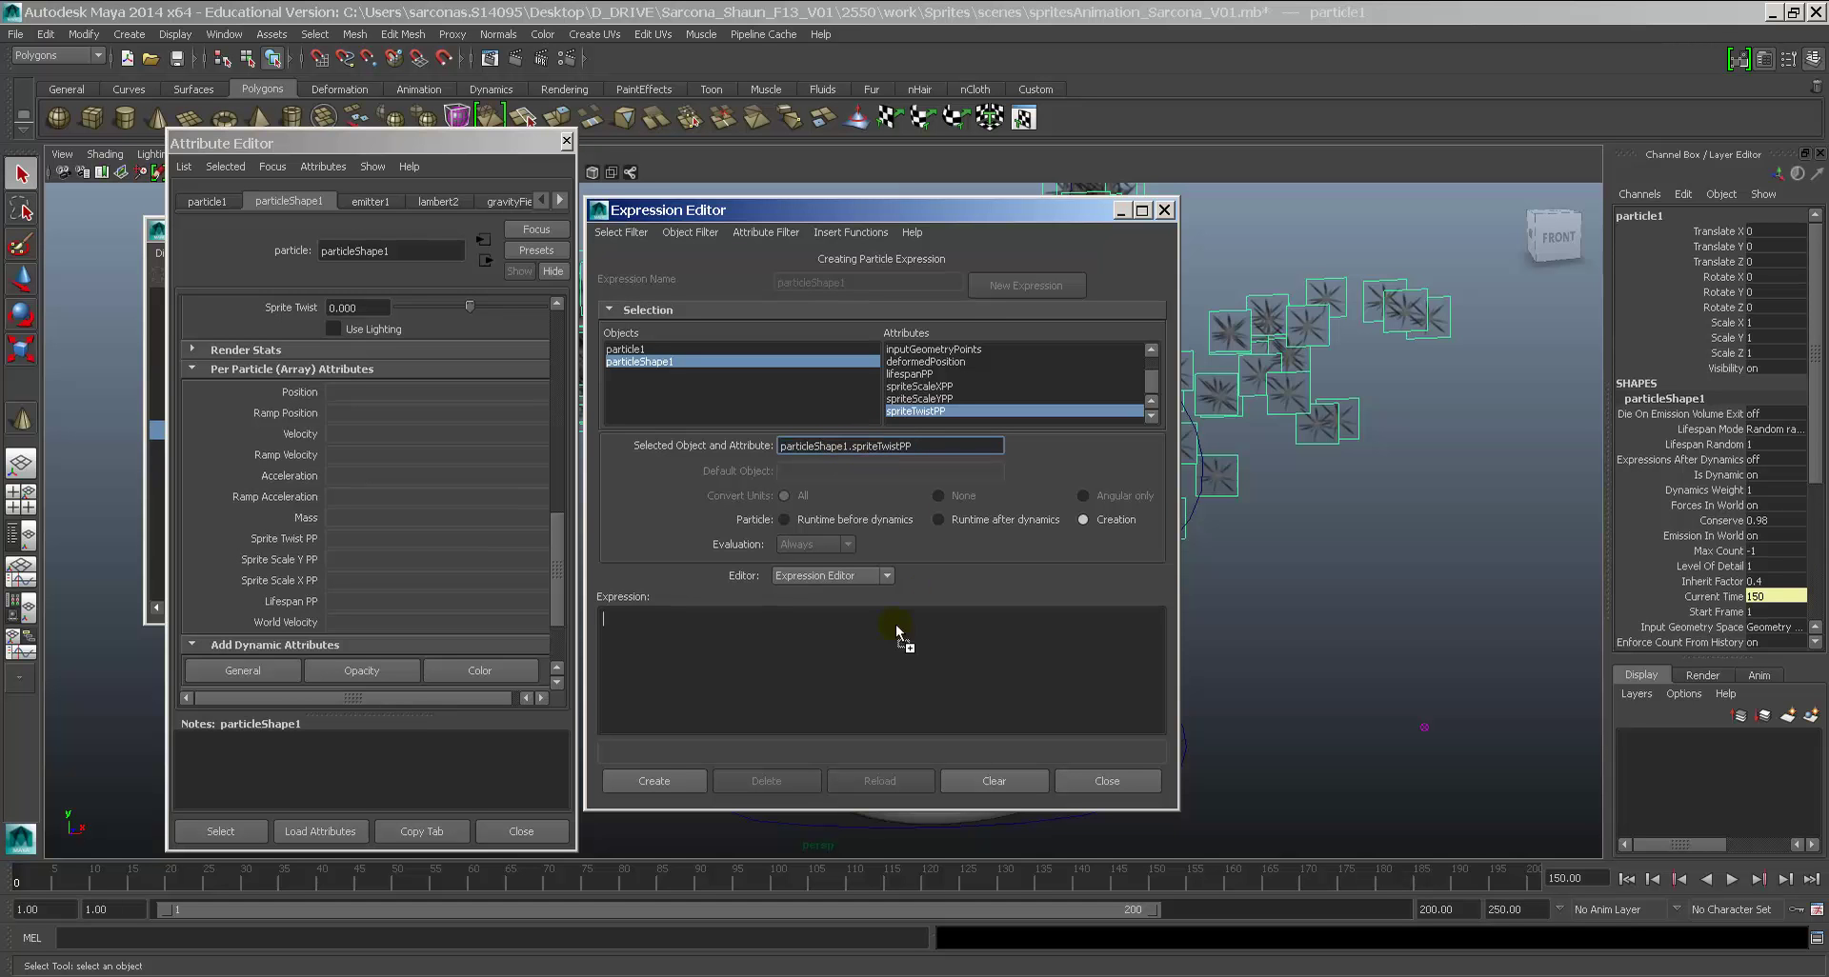
{"action": "left_click_drag", "start_coordinate": [764, 651], "coordinate": [768, 648]}
{"action": "left_click", "coordinate": [860, 613]}
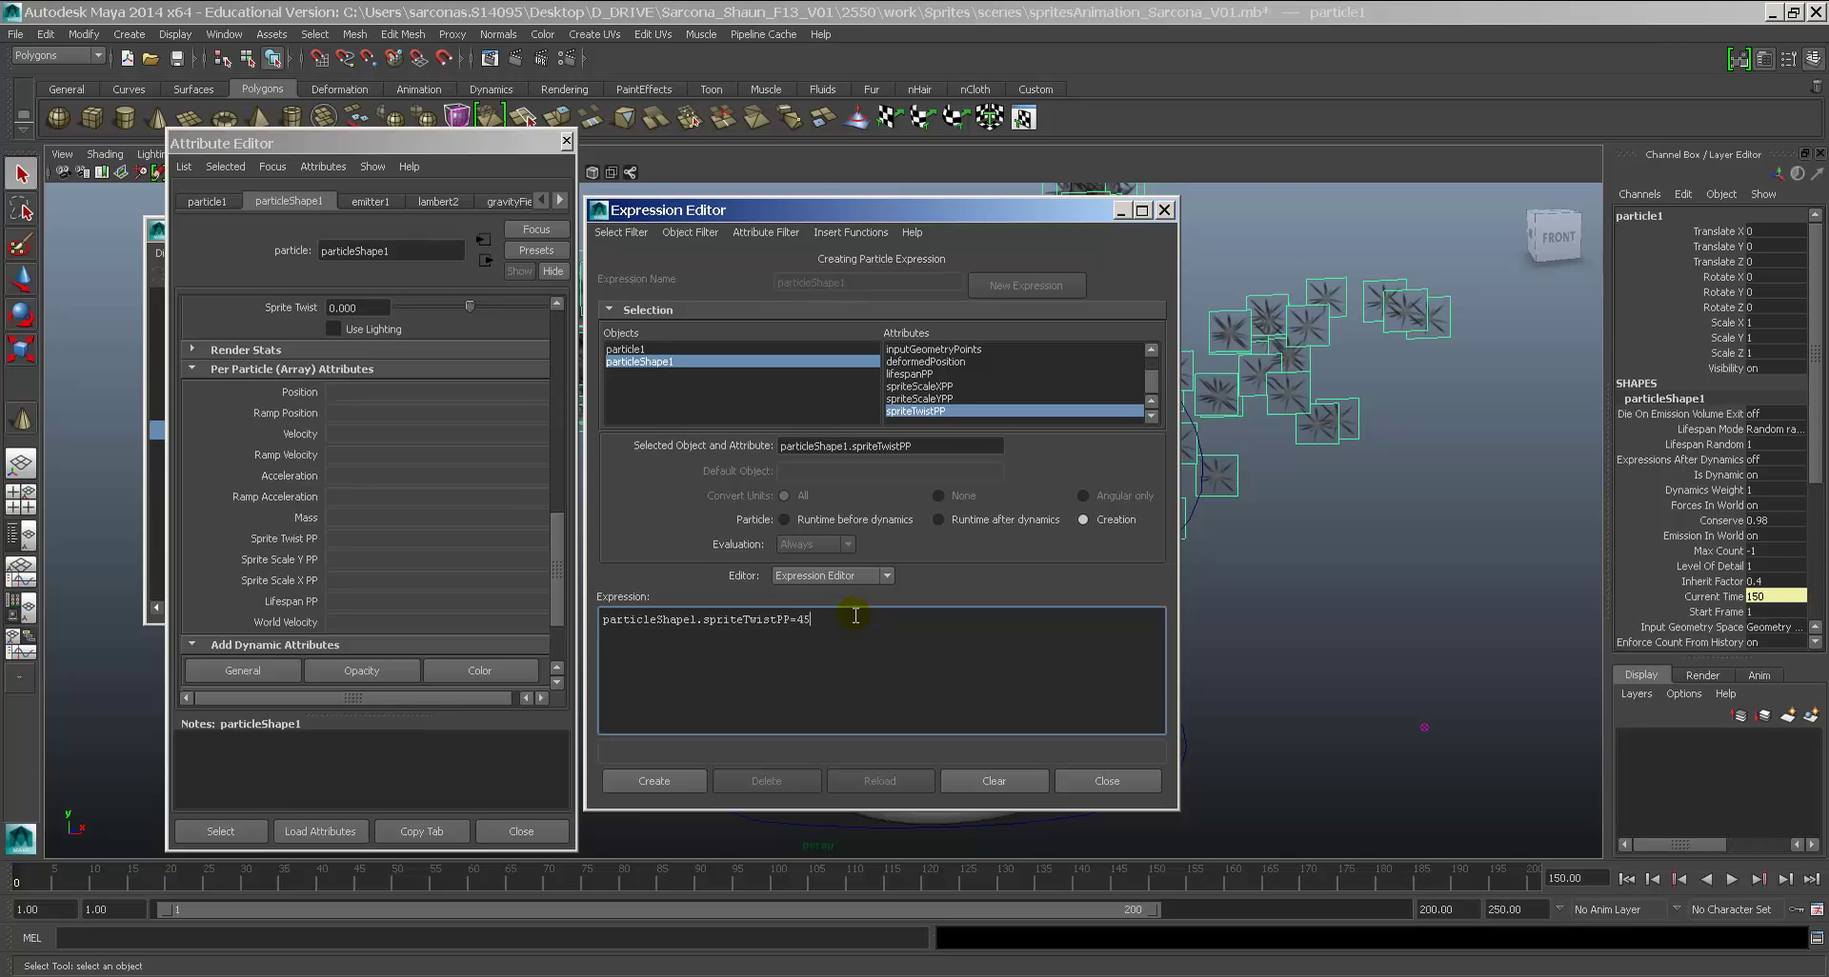
{"action": "left_click", "coordinate": [669, 781]}
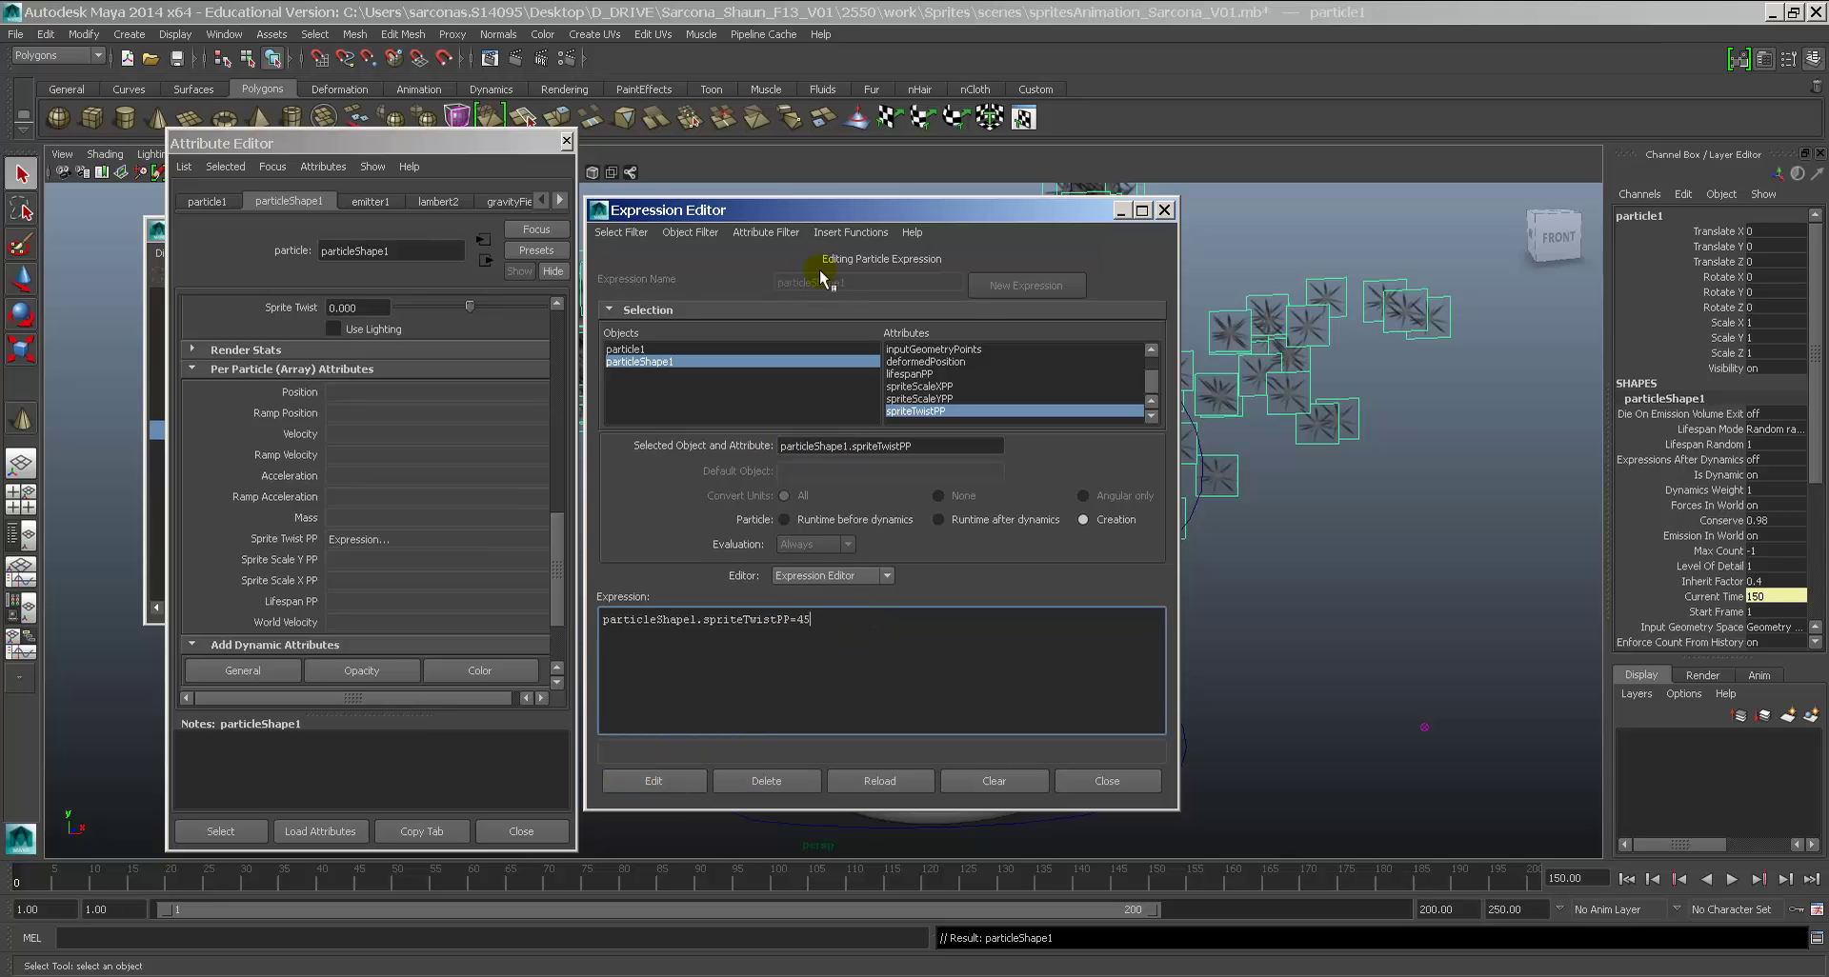
Step: Move the Expression Editor aside and play the simulation from frame 1 to about frame 128 to check the sprites' twist
{"action": "left_click_drag", "start_coordinate": [816, 215], "coordinate": [472, 185]}
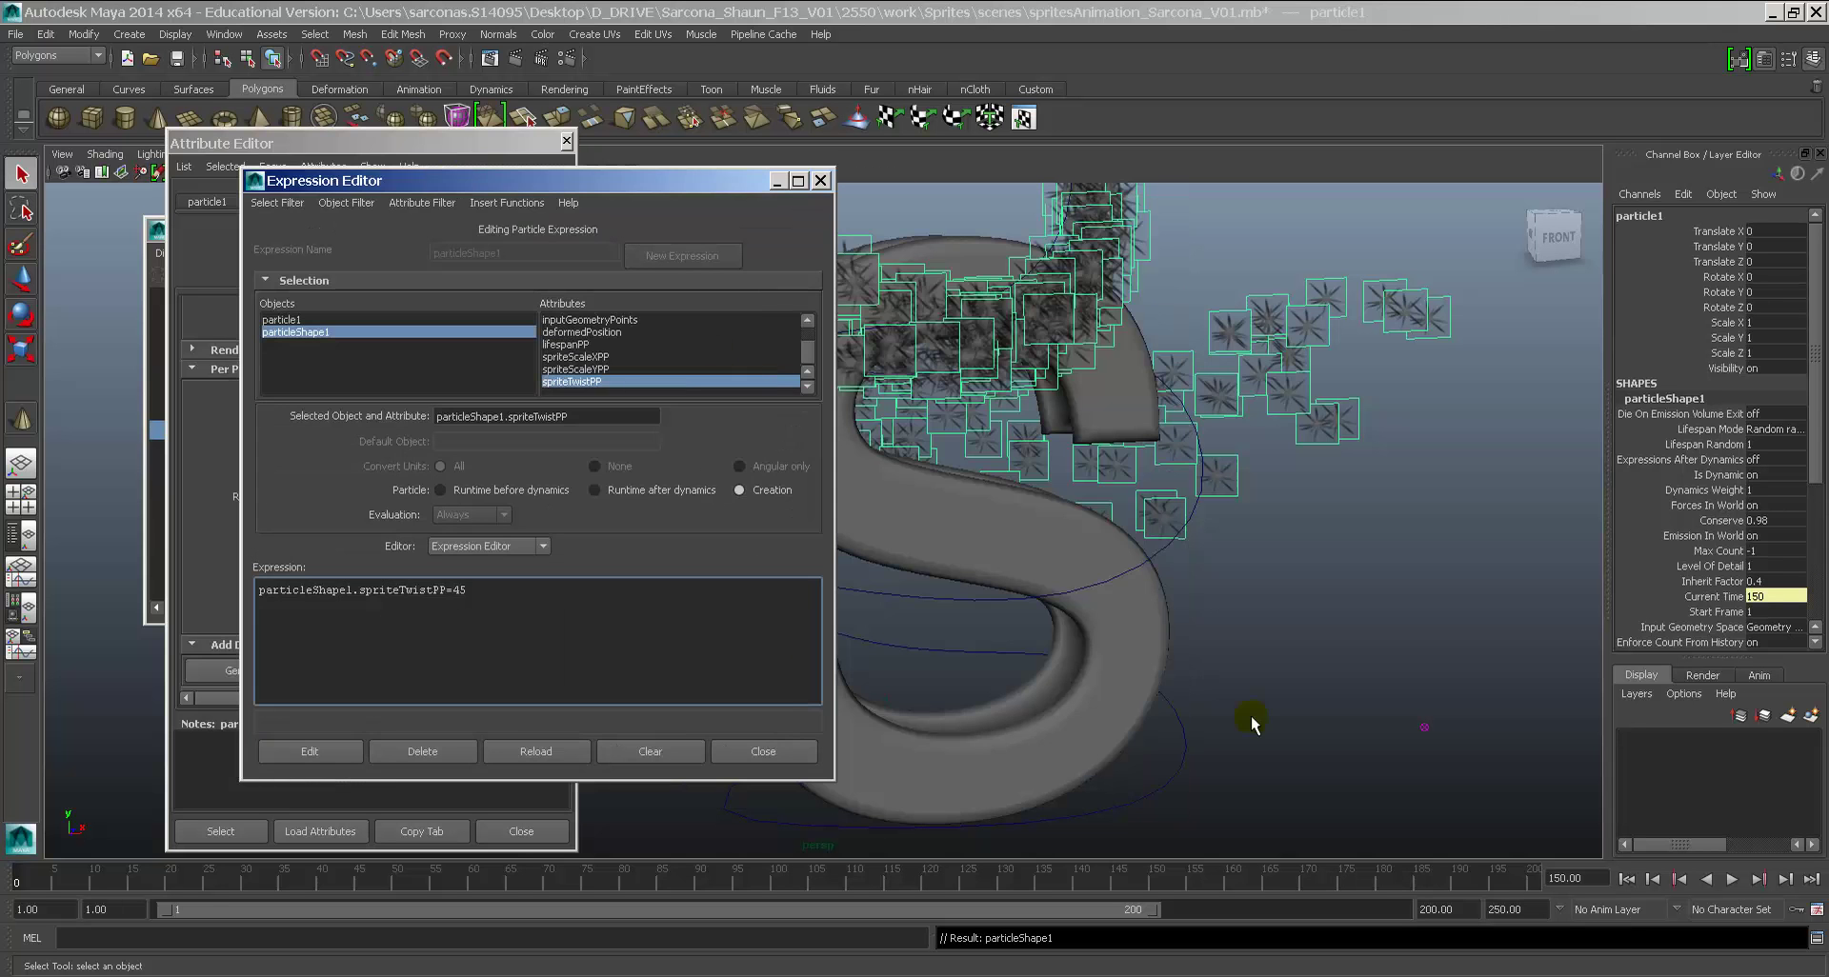
{"action": "left_click", "coordinate": [1626, 878]}
{"action": "key", "text": "alt+v"}
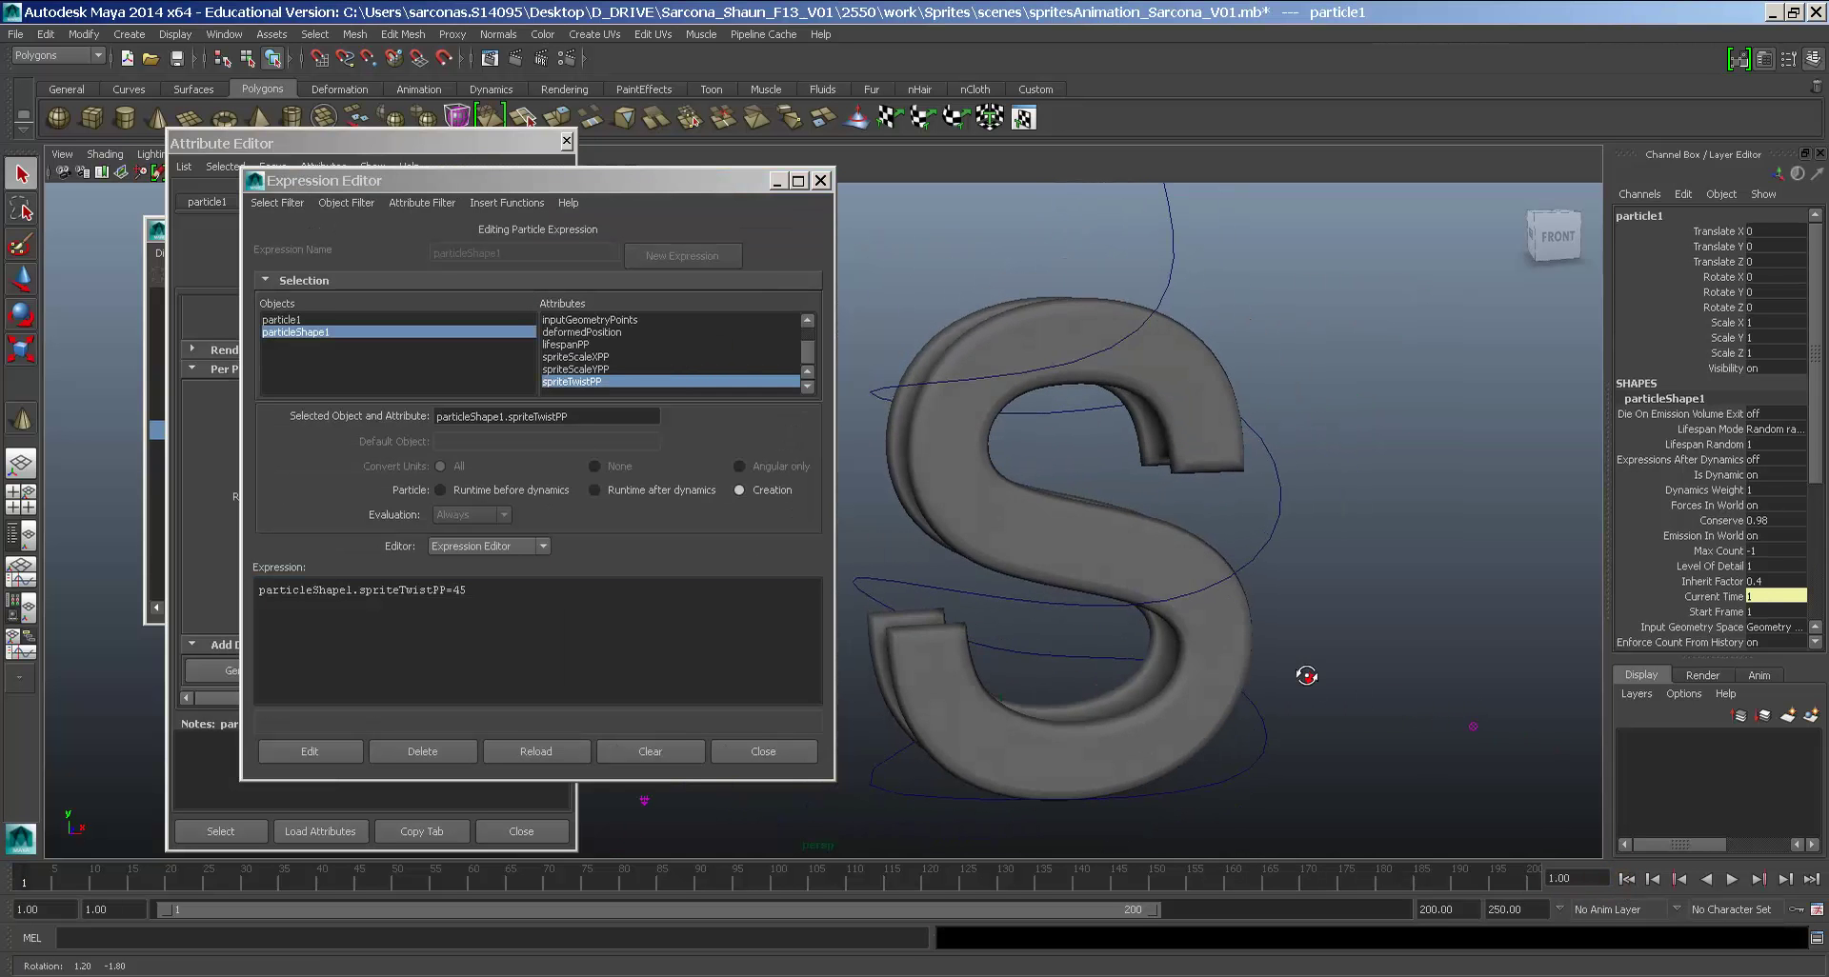
{"action": "key", "text": "Escape"}
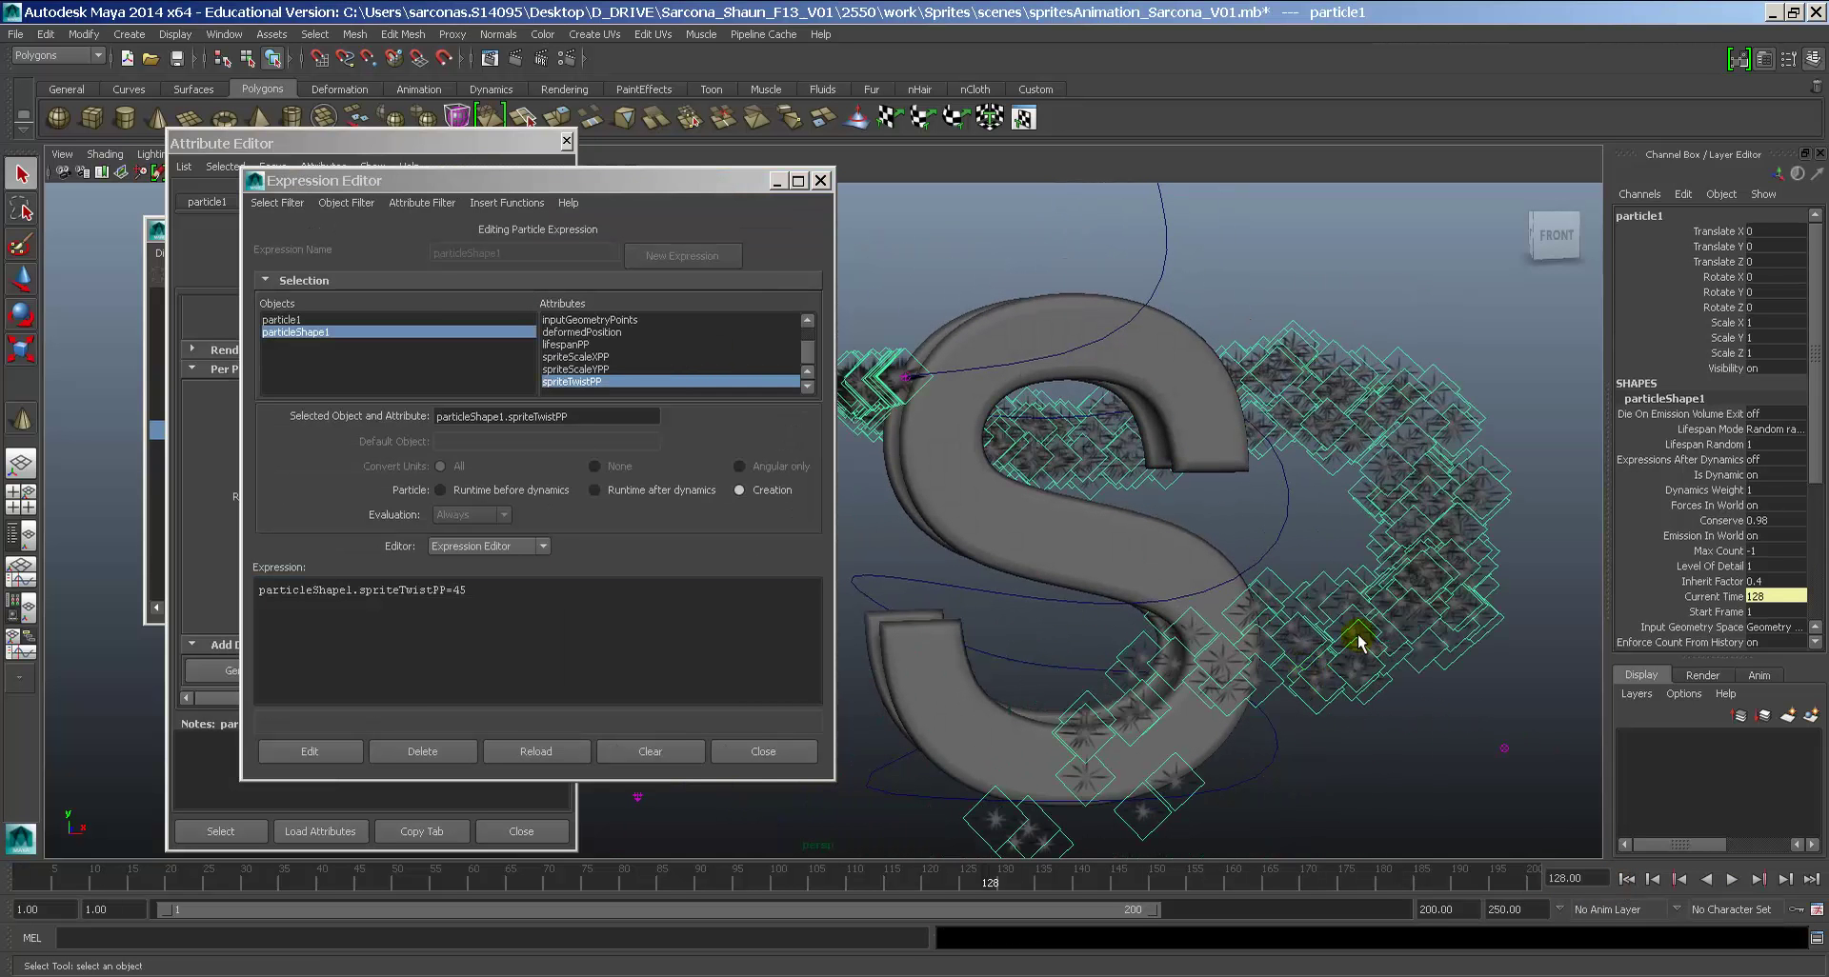
Step: Set the maximum playback speed to Real-time [24 fps] in the Time Slider preferences and save them
{"action": "left_click", "coordinate": [1816, 910]}
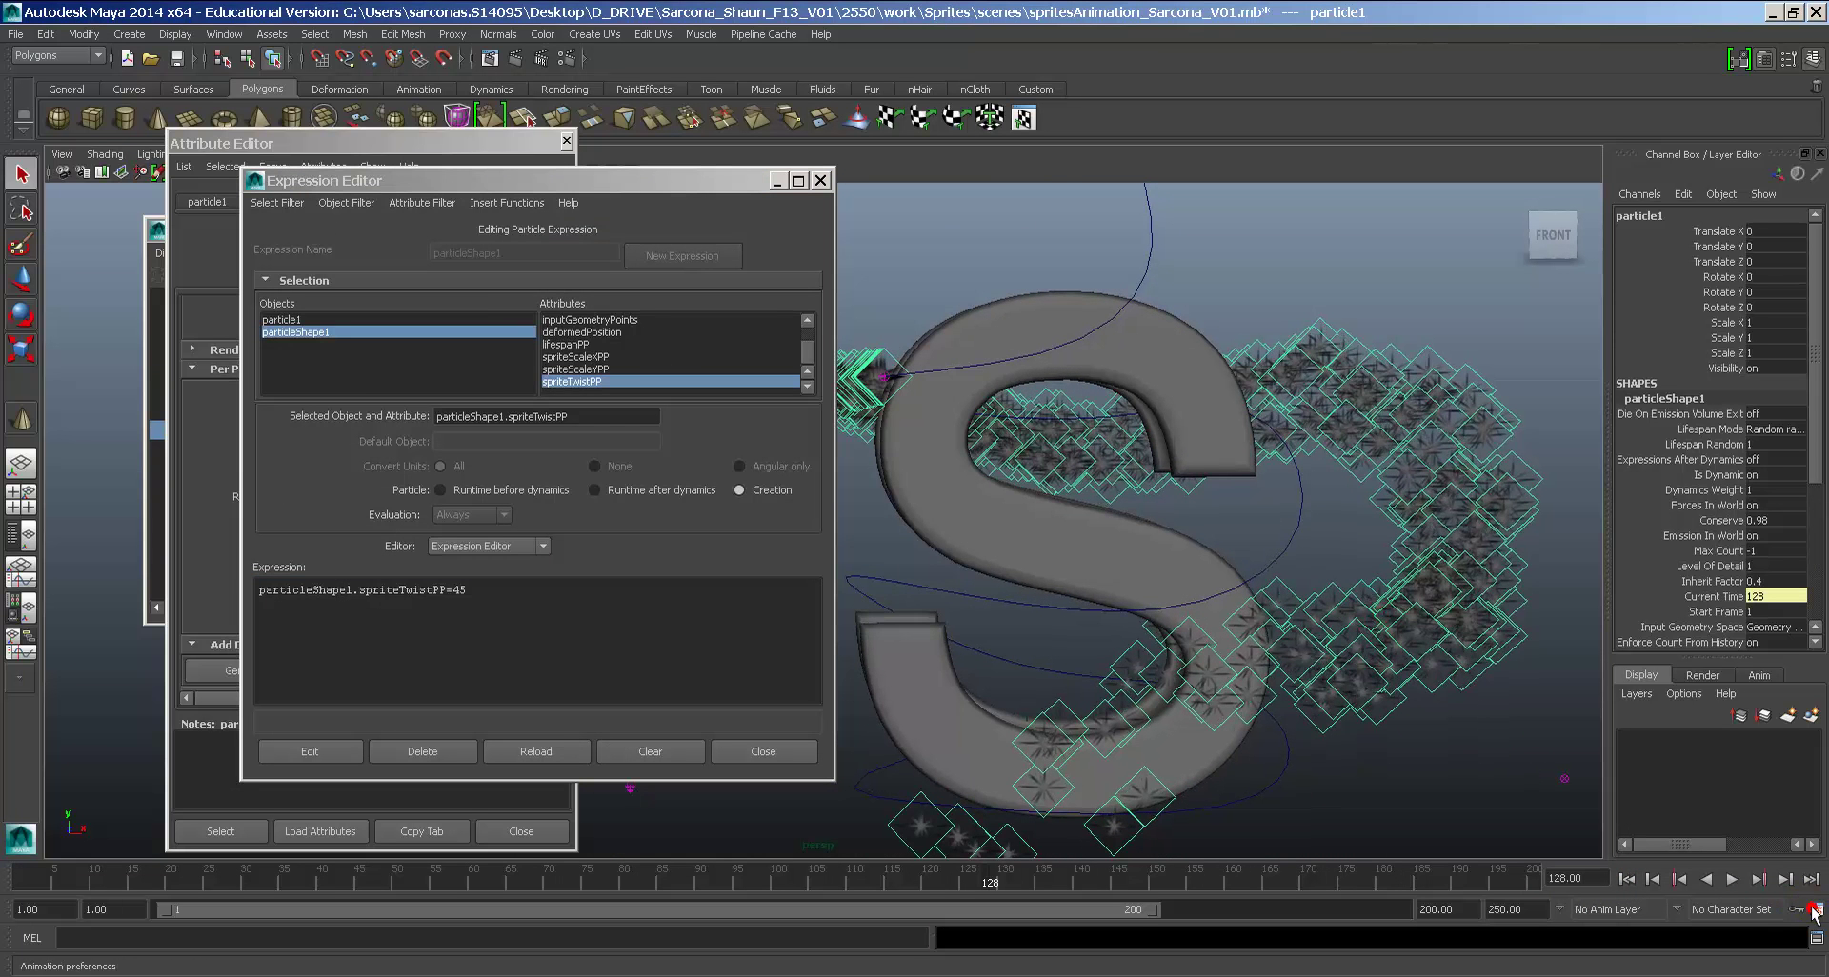
{"action": "scroll", "coordinate": [766, 555], "scroll_direction": "down", "scroll_amount": 1}
{"action": "left_click", "coordinate": [738, 574]}
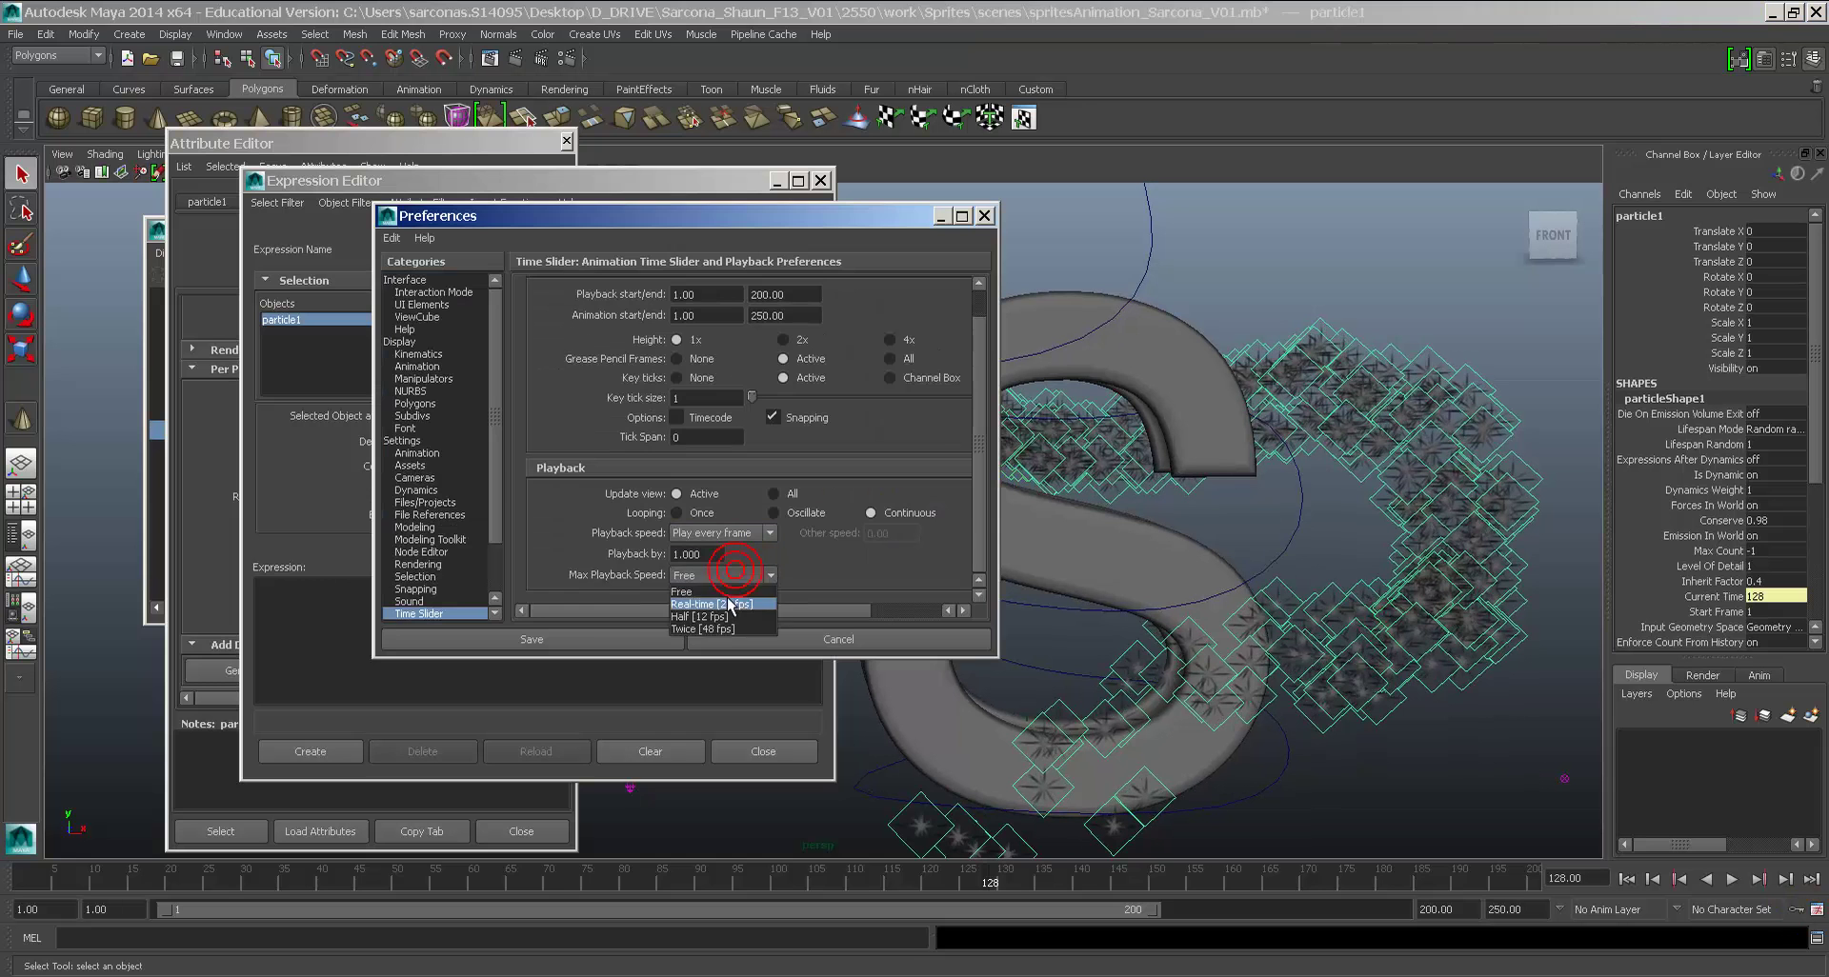
{"action": "left_click", "coordinate": [733, 600]}
{"action": "left_click", "coordinate": [636, 638]}
{"action": "scroll", "coordinate": [1248, 562], "scroll_direction": "up", "scroll_amount": 3}
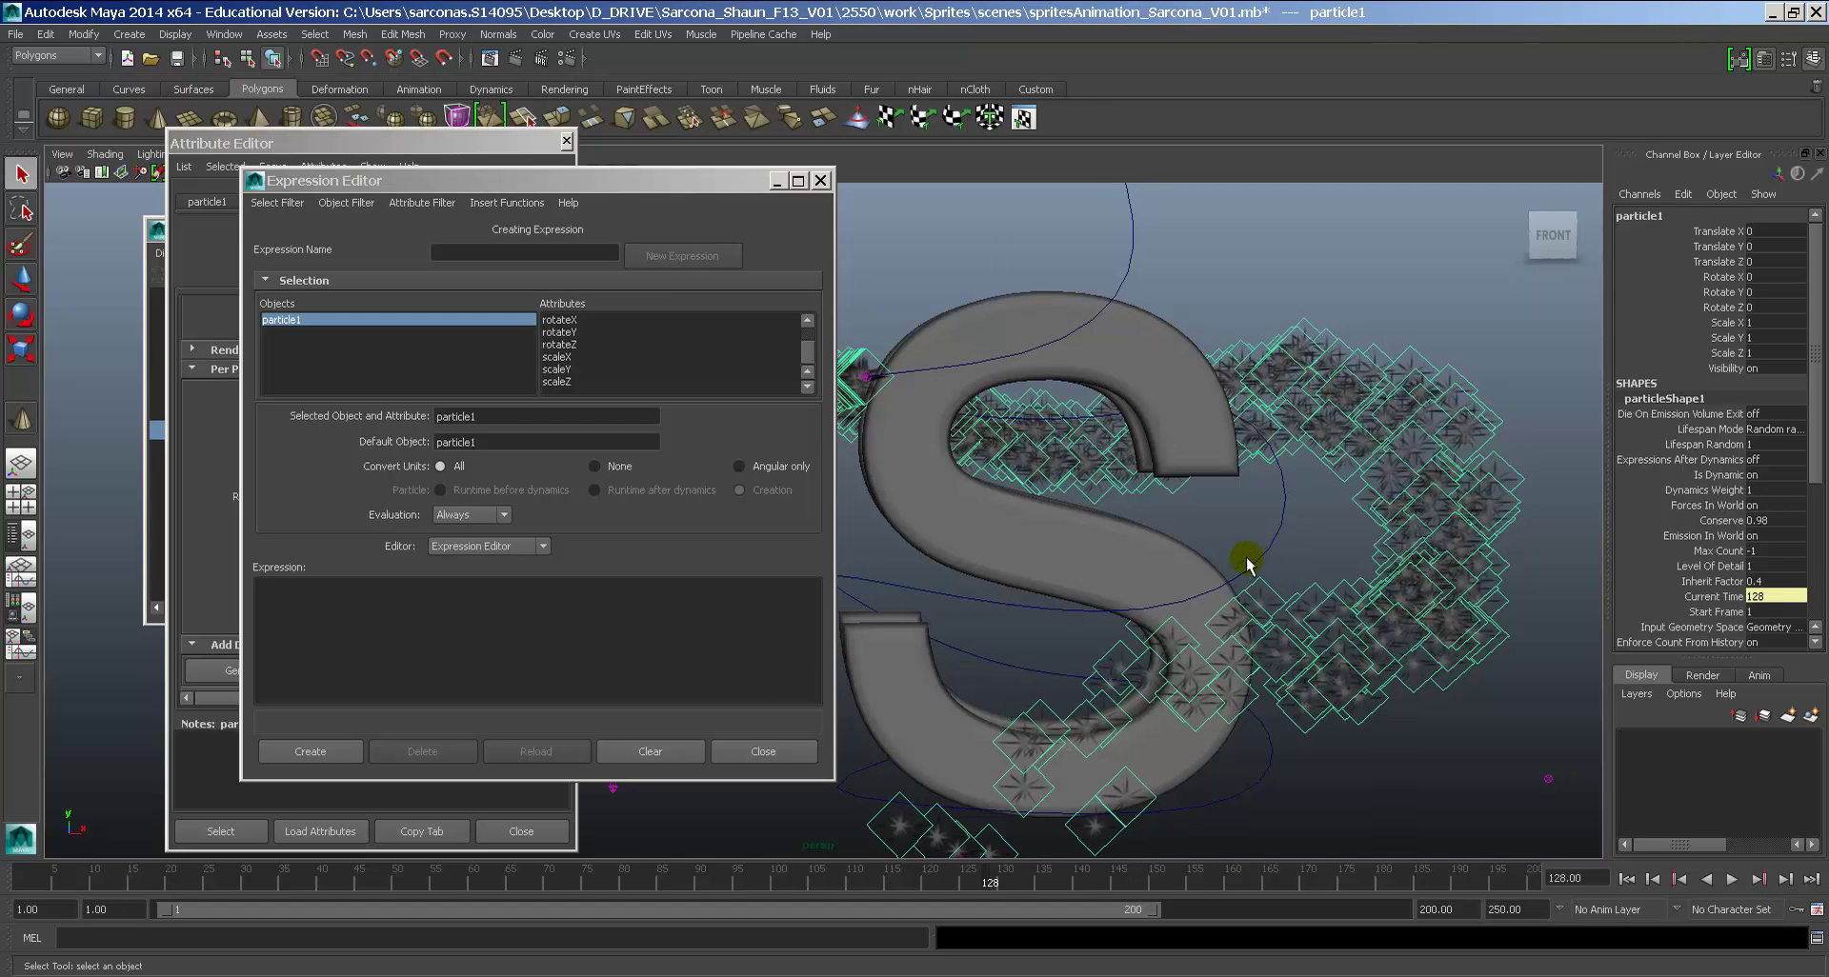
{"action": "left_click", "coordinate": [277, 202]}
{"action": "left_click", "coordinate": [291, 234]}
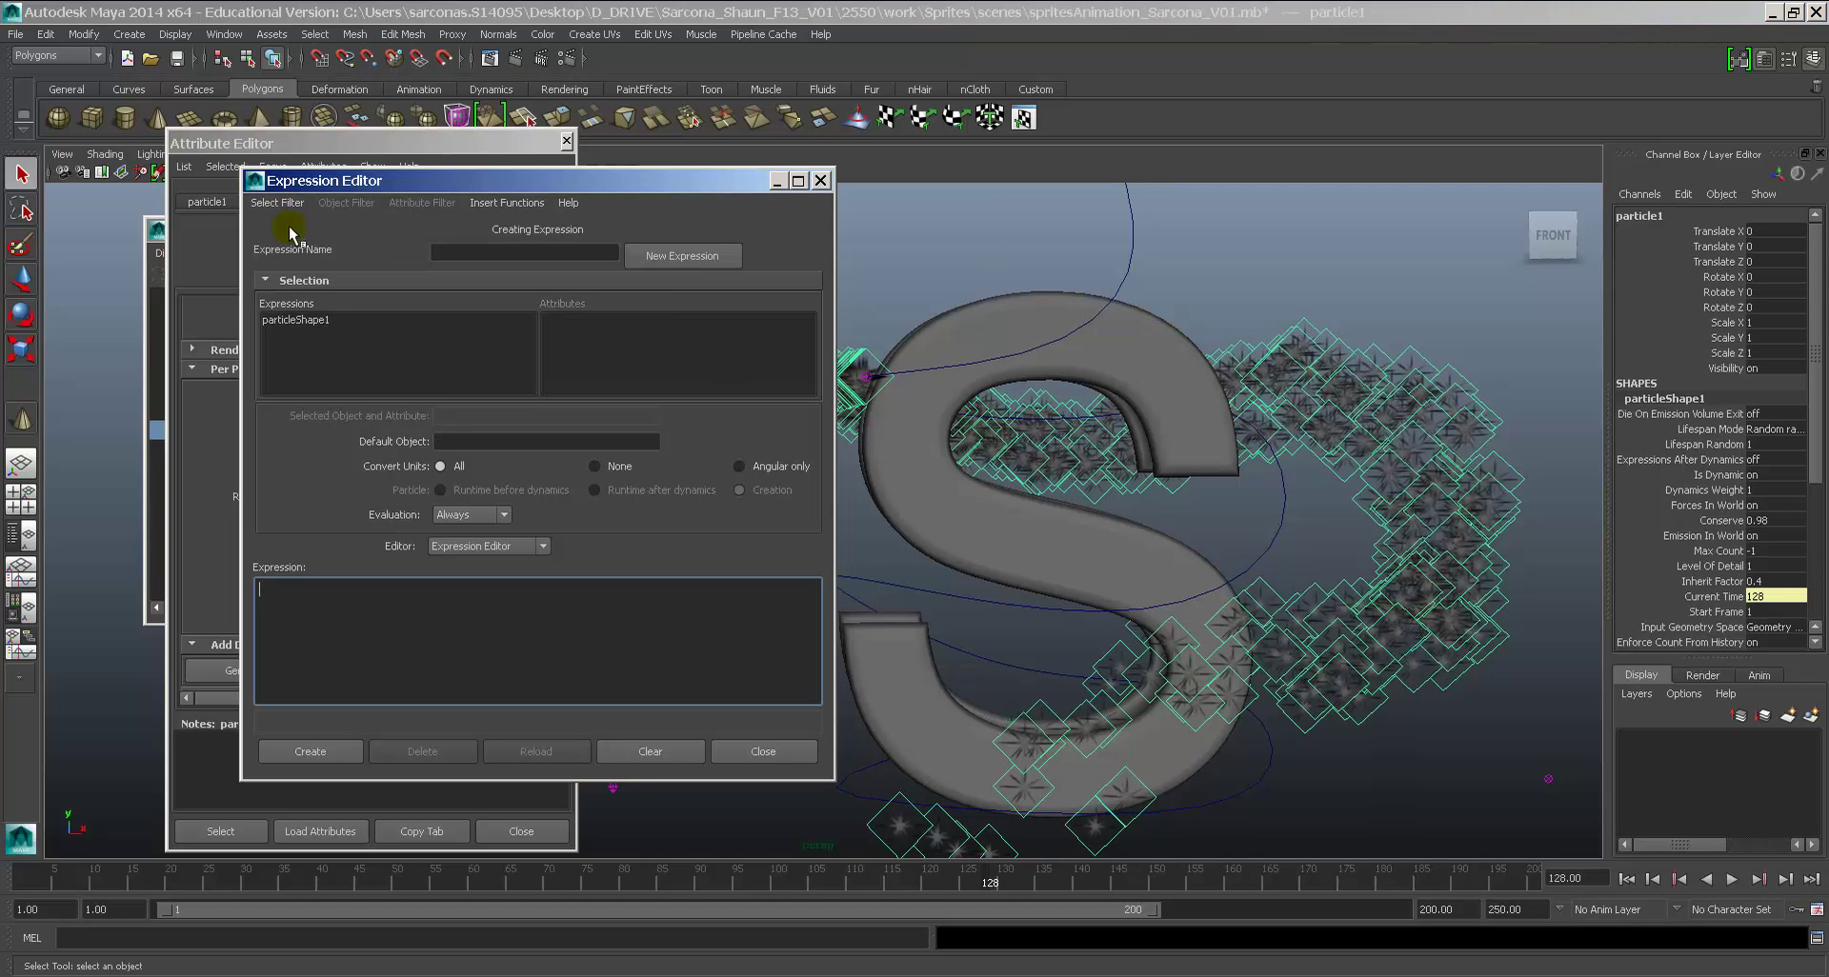
{"action": "left_click", "coordinate": [295, 320]}
{"action": "left_click", "coordinate": [818, 181]}
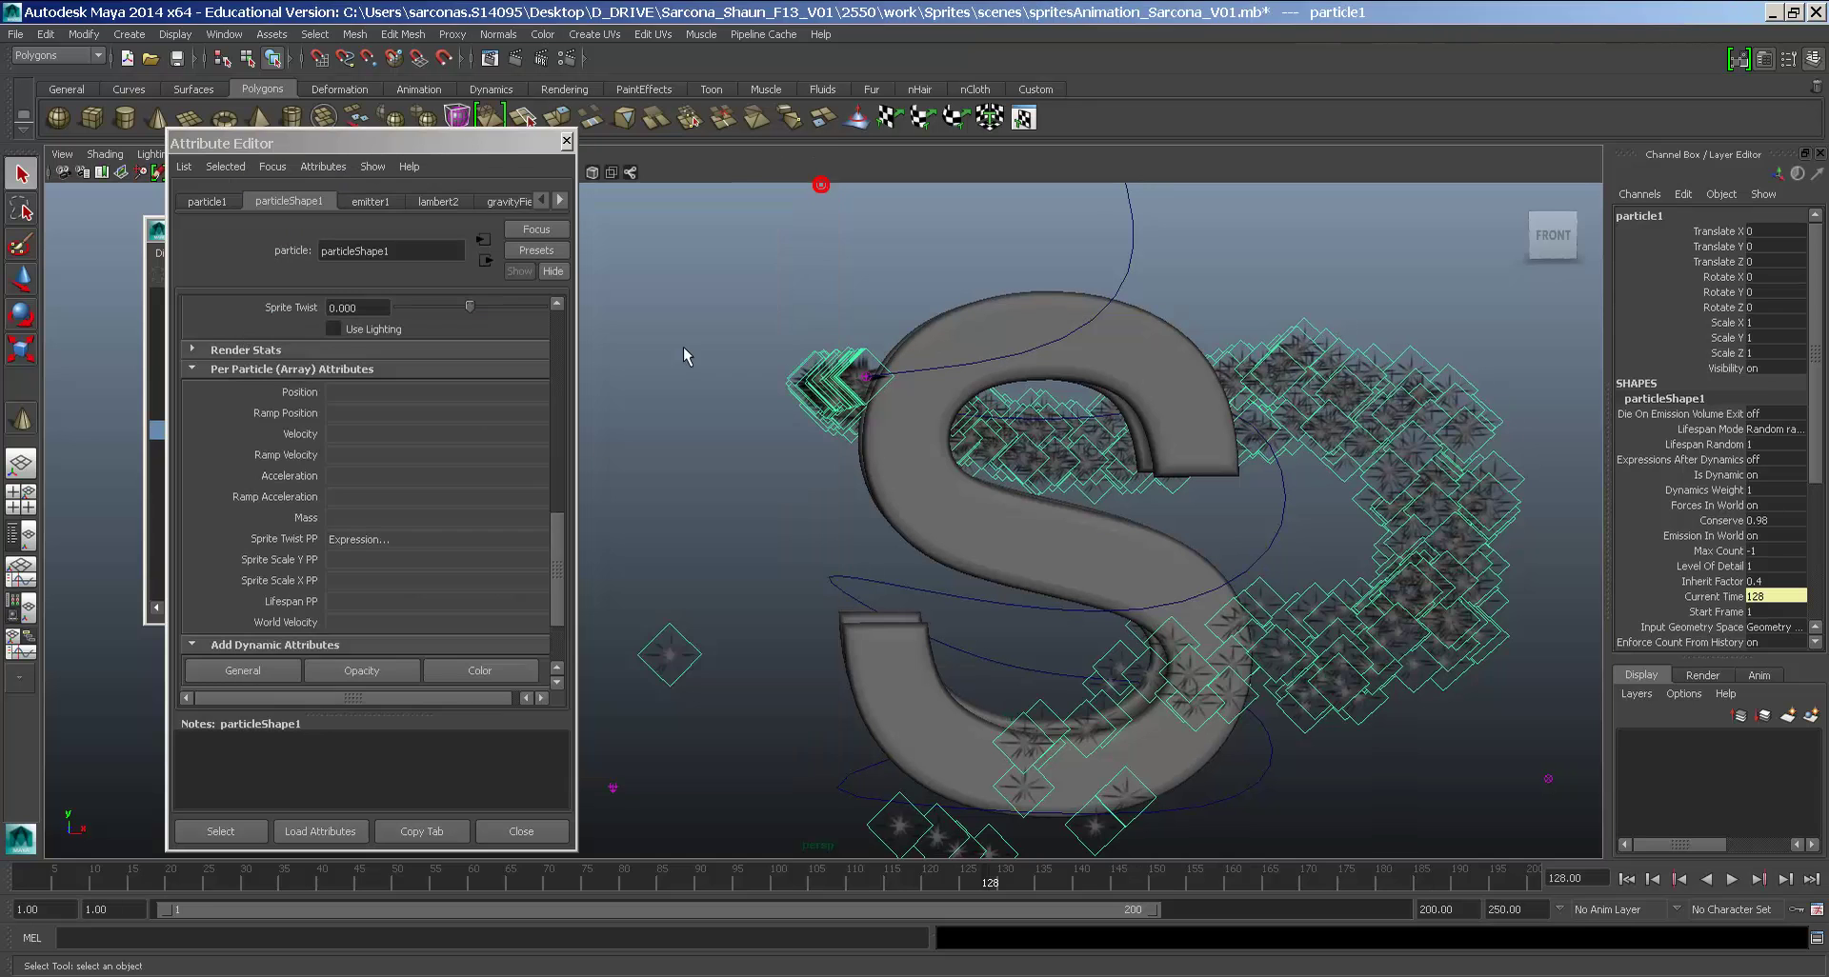
Step: Reopen the Sprite Twist PP creation expression, list expressions by name, and update particleShape1's expression to particleShape1.spriteTwistPP=45;
{"action": "right_click", "coordinate": [353, 539]}
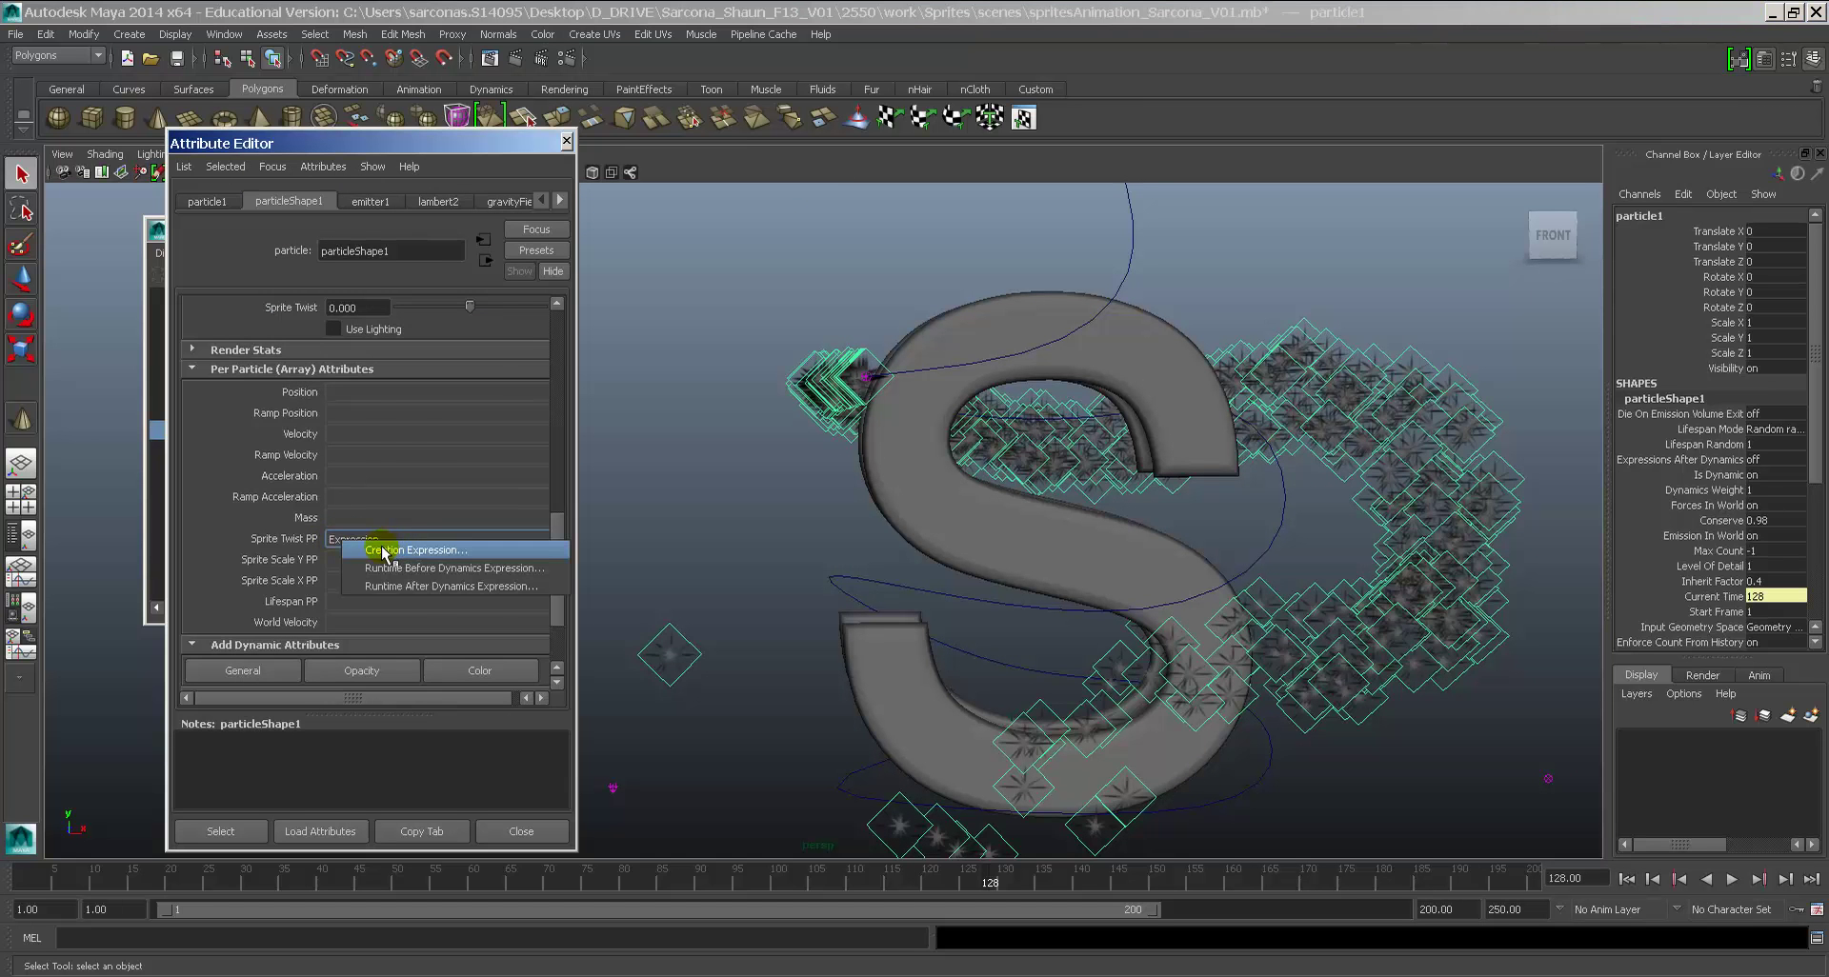
{"action": "left_click", "coordinate": [385, 549]}
{"action": "left_click", "coordinate": [277, 203]}
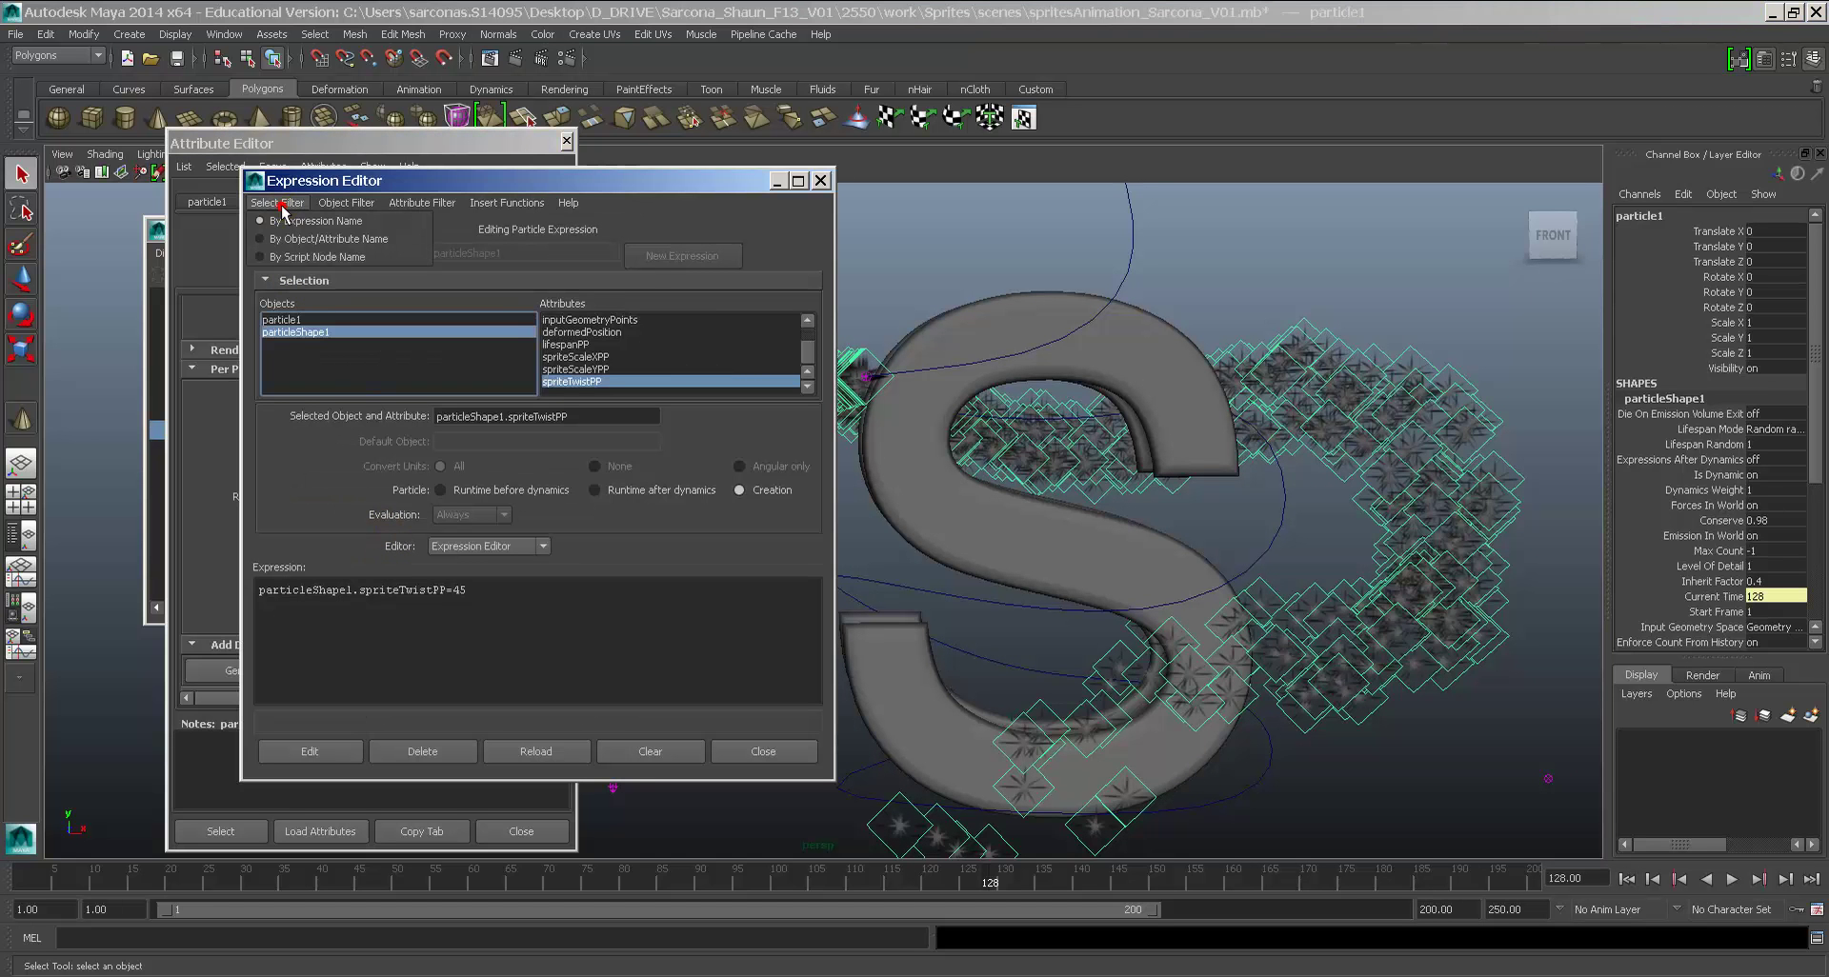
{"action": "left_click", "coordinate": [289, 223]}
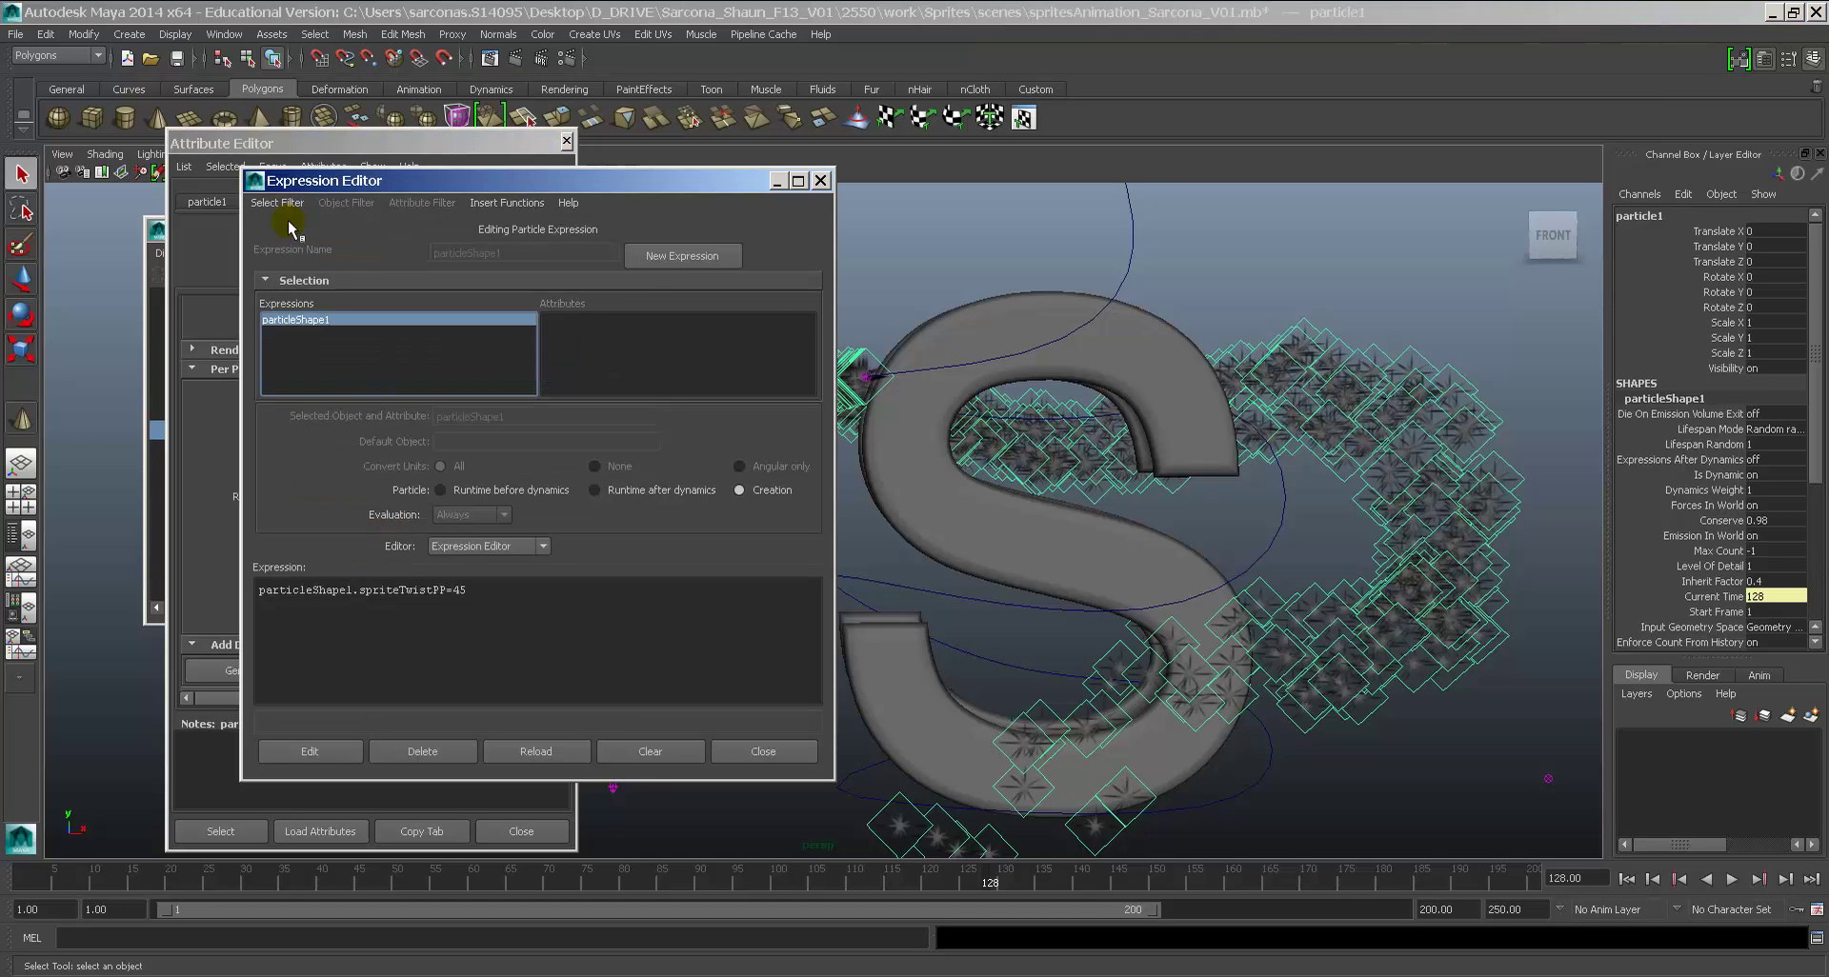
{"action": "left_click", "coordinate": [318, 321]}
{"action": "left_click", "coordinate": [498, 609]}
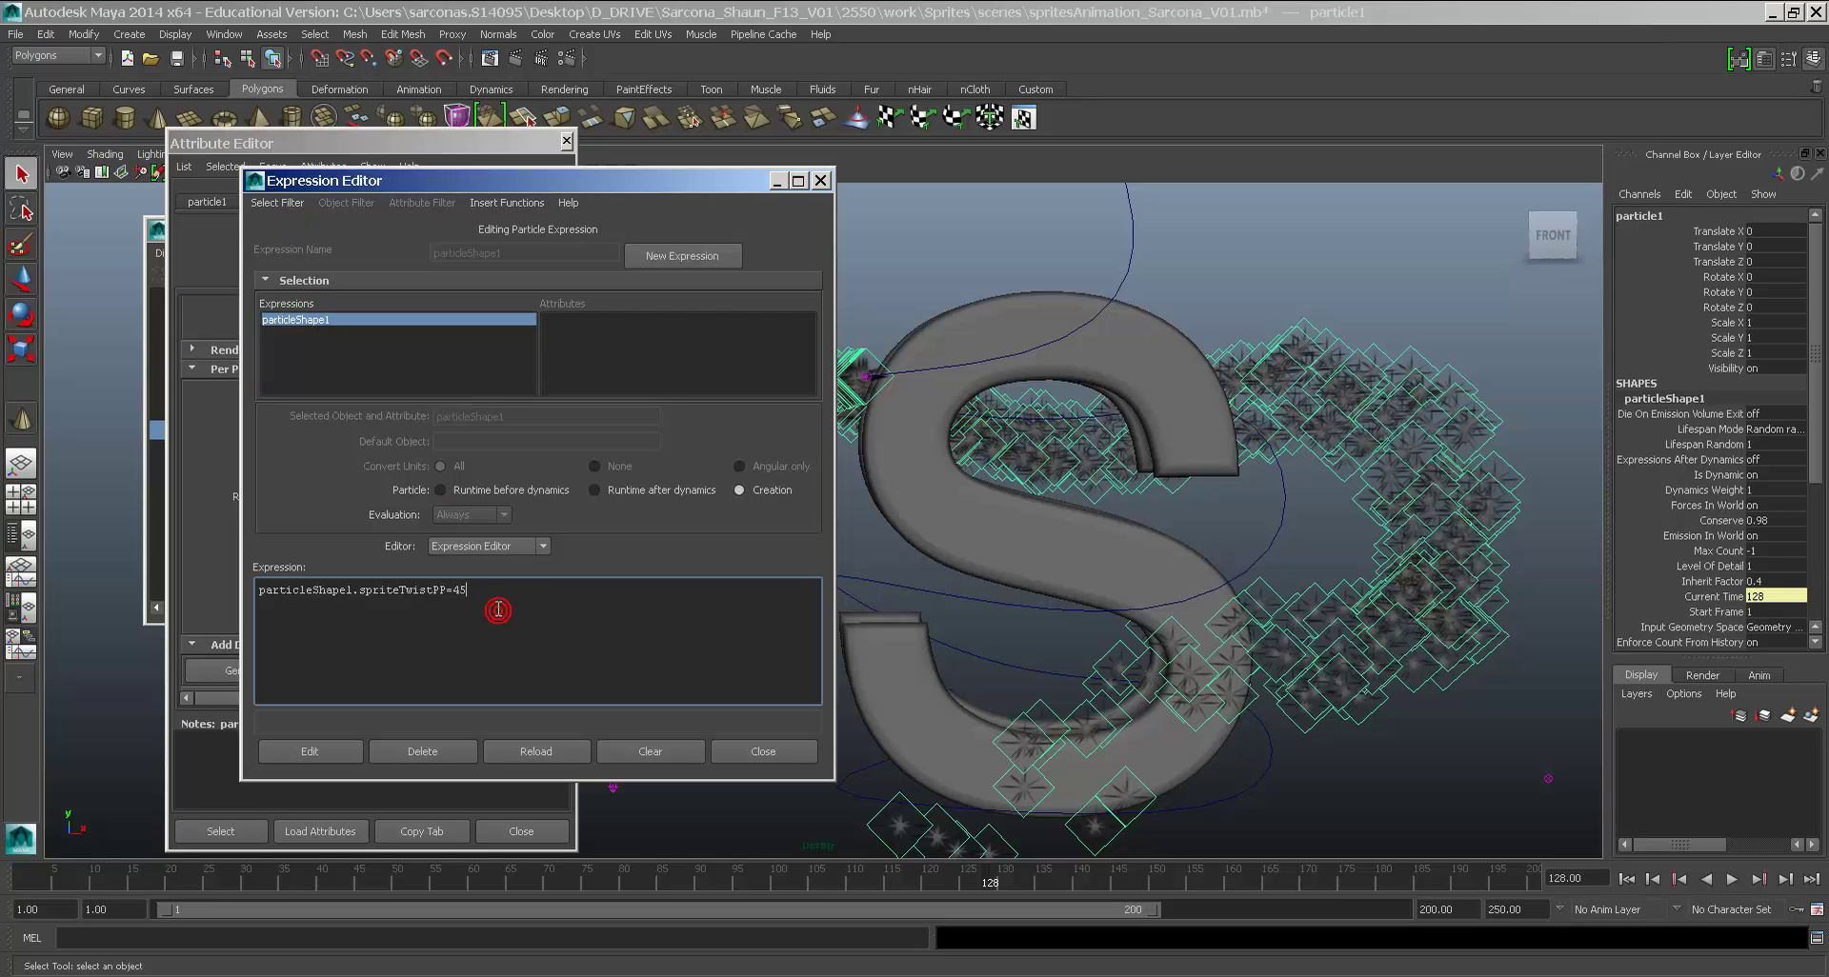
{"action": "left_click", "coordinate": [338, 752]}
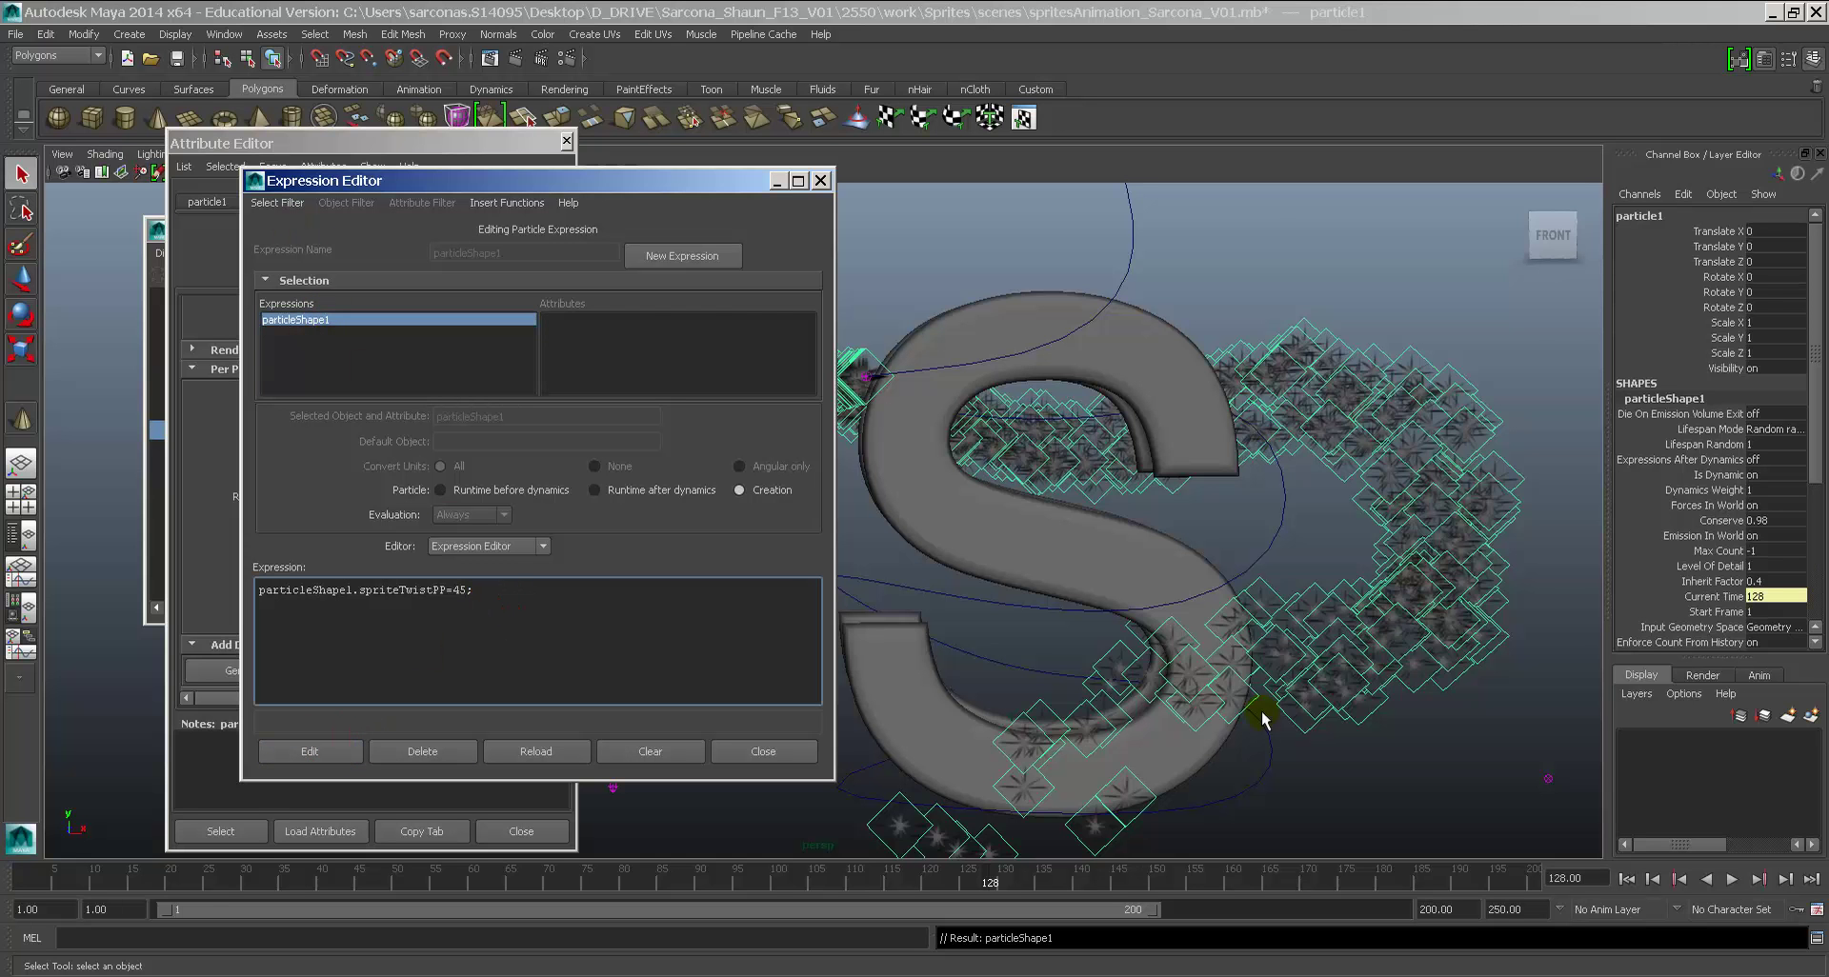
Step: Replay the simulation from frame 1 to about frame 100 to check the sprites with the edited expression
{"action": "left_click", "coordinate": [1626, 879]}
{"action": "key", "text": "alt+v"}
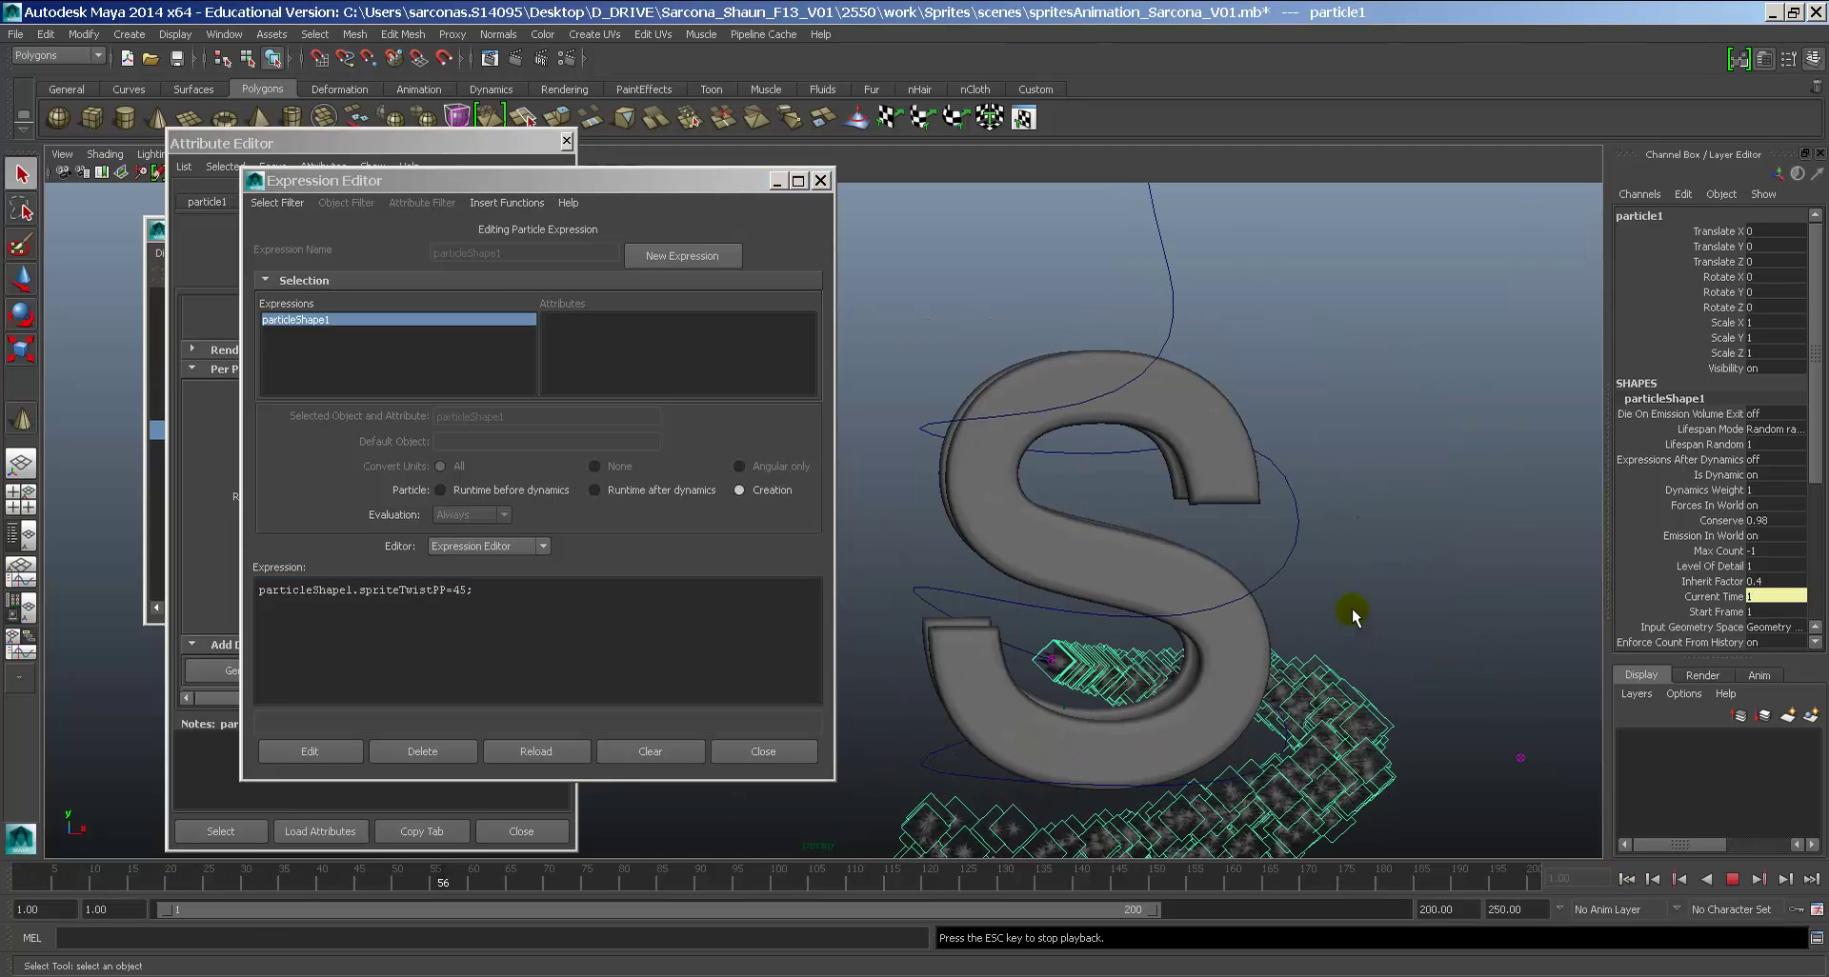
{"action": "key", "text": "Escape"}
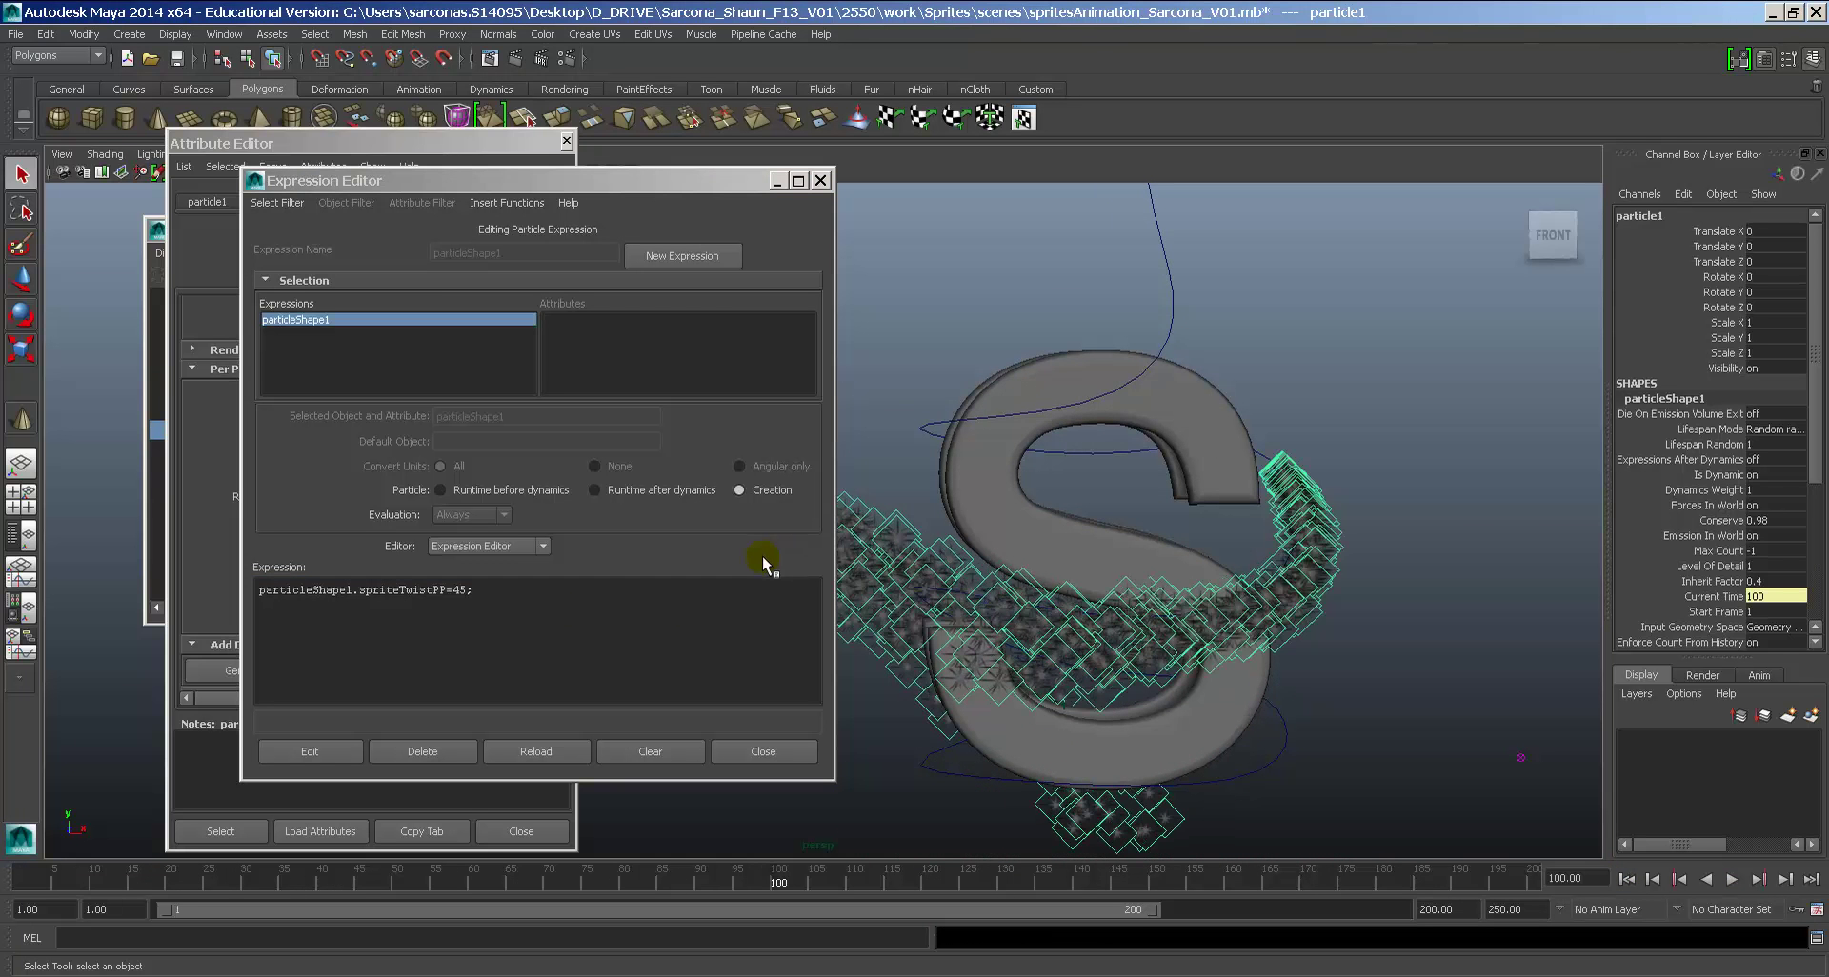
Step: Open a blank WordPad document and place it beside the Expression Editor
{"action": "left_click_drag", "start_coordinate": [467, 590], "coordinate": [456, 595]}
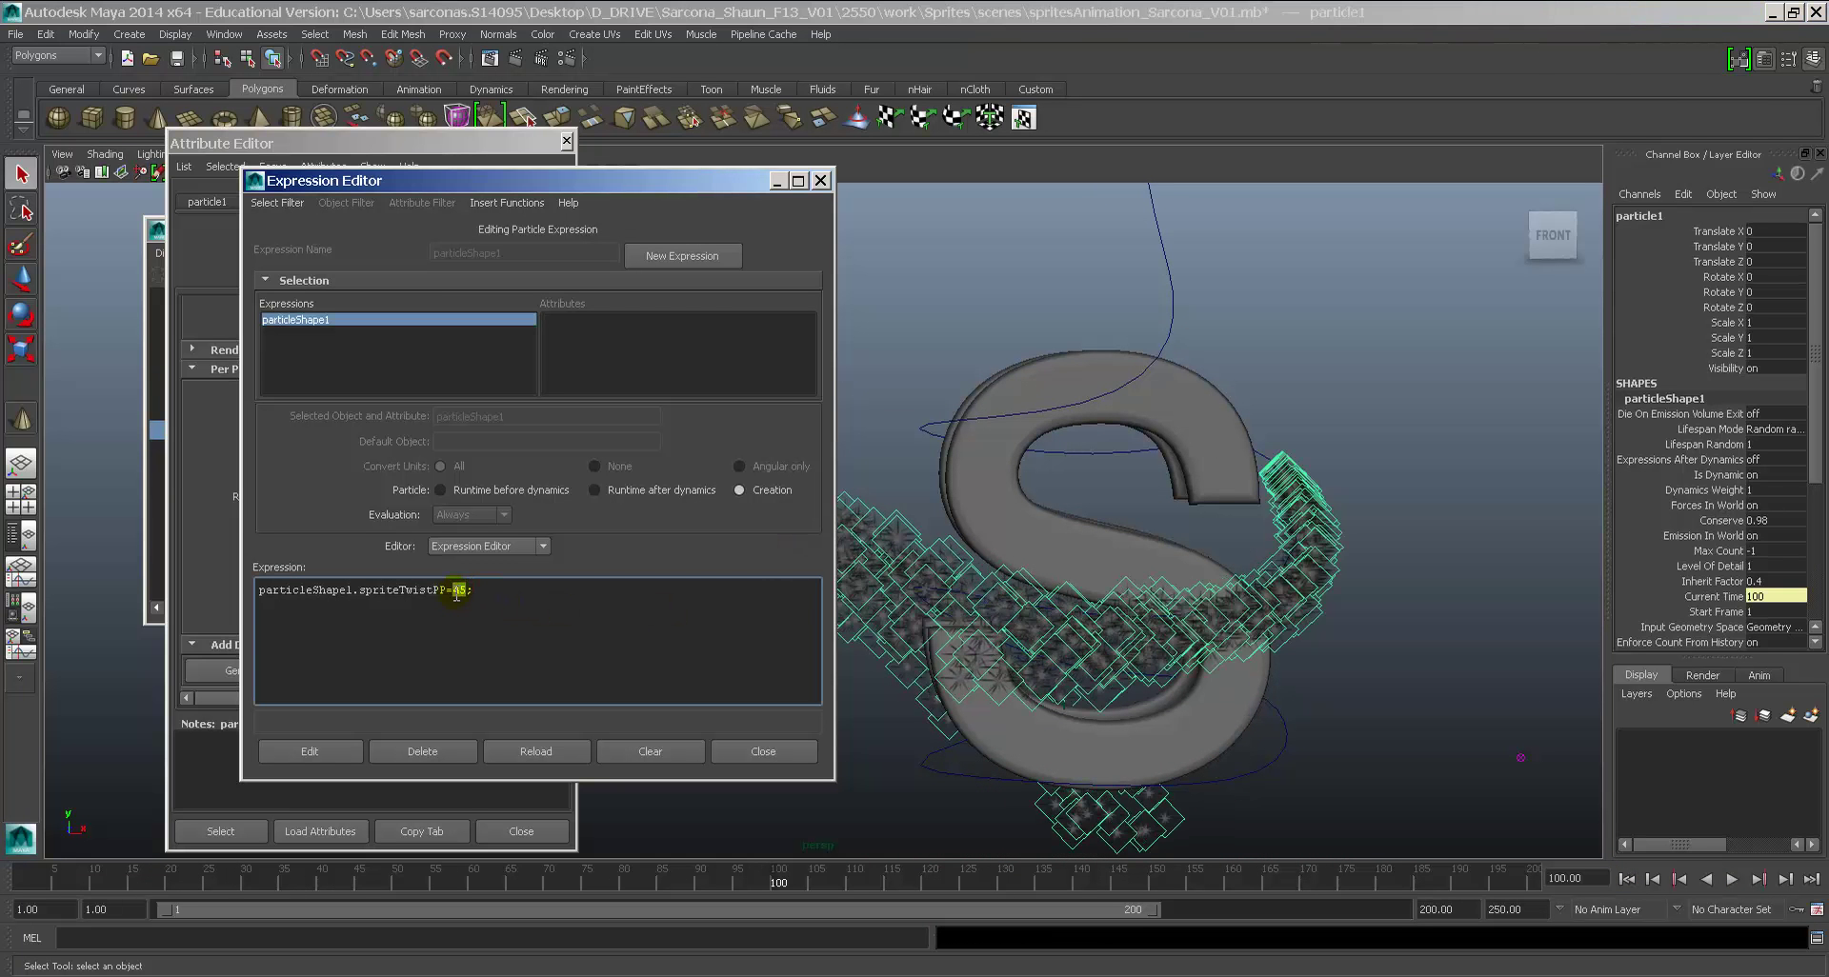
{"action": "left_click_drag", "start_coordinate": [496, 180], "coordinate": [741, 201]}
{"action": "scroll", "coordinate": [377, 405], "scroll_direction": "up", "scroll_amount": 3}
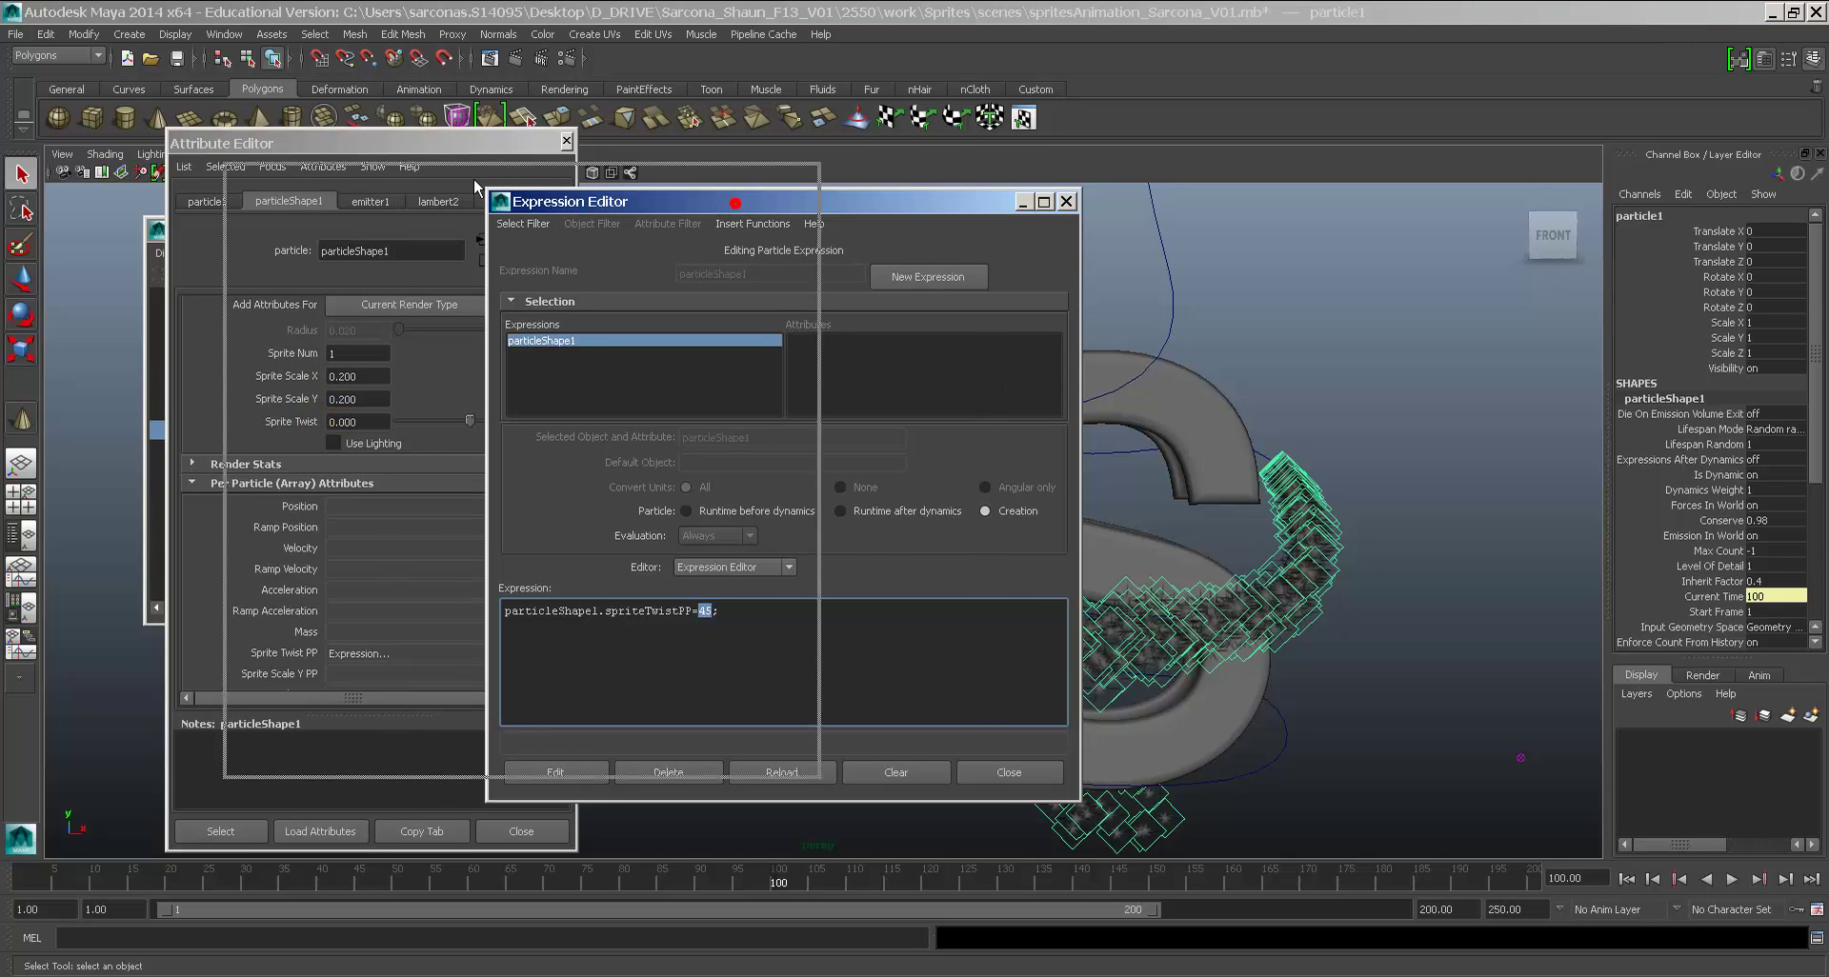
{"action": "left_click_drag", "start_coordinate": [733, 202], "coordinate": [431, 172]}
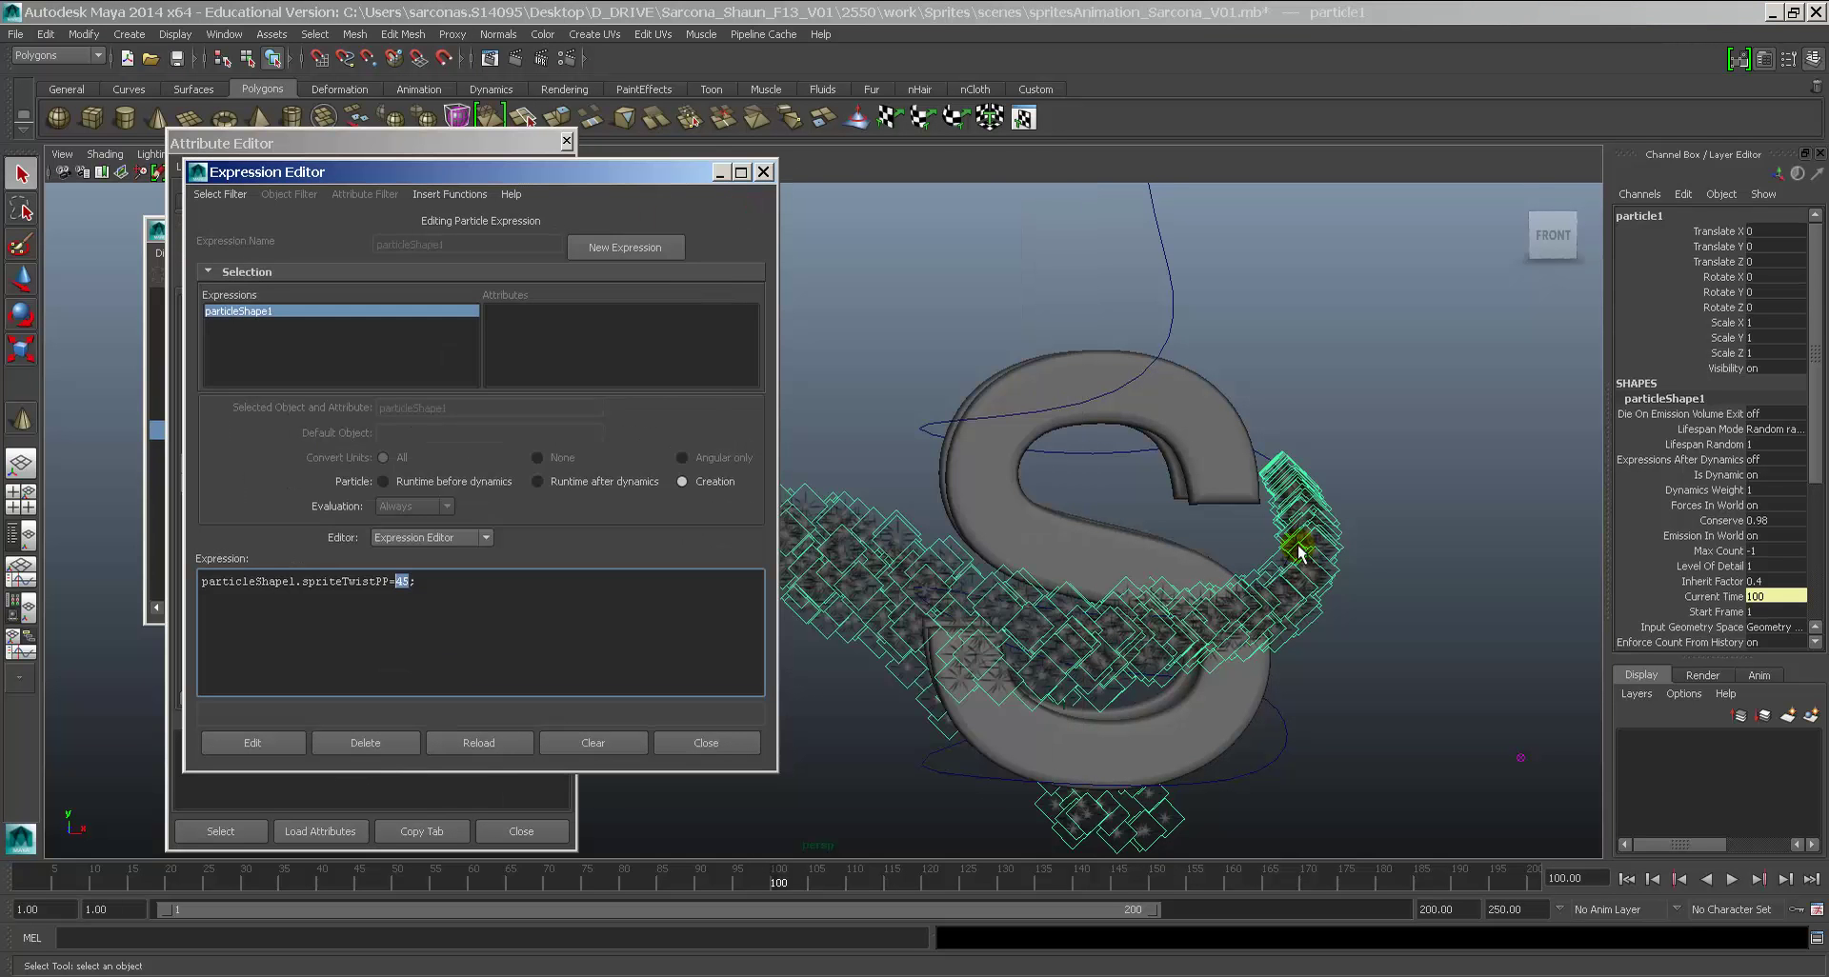
{"action": "left_click", "coordinate": [400, 581]}
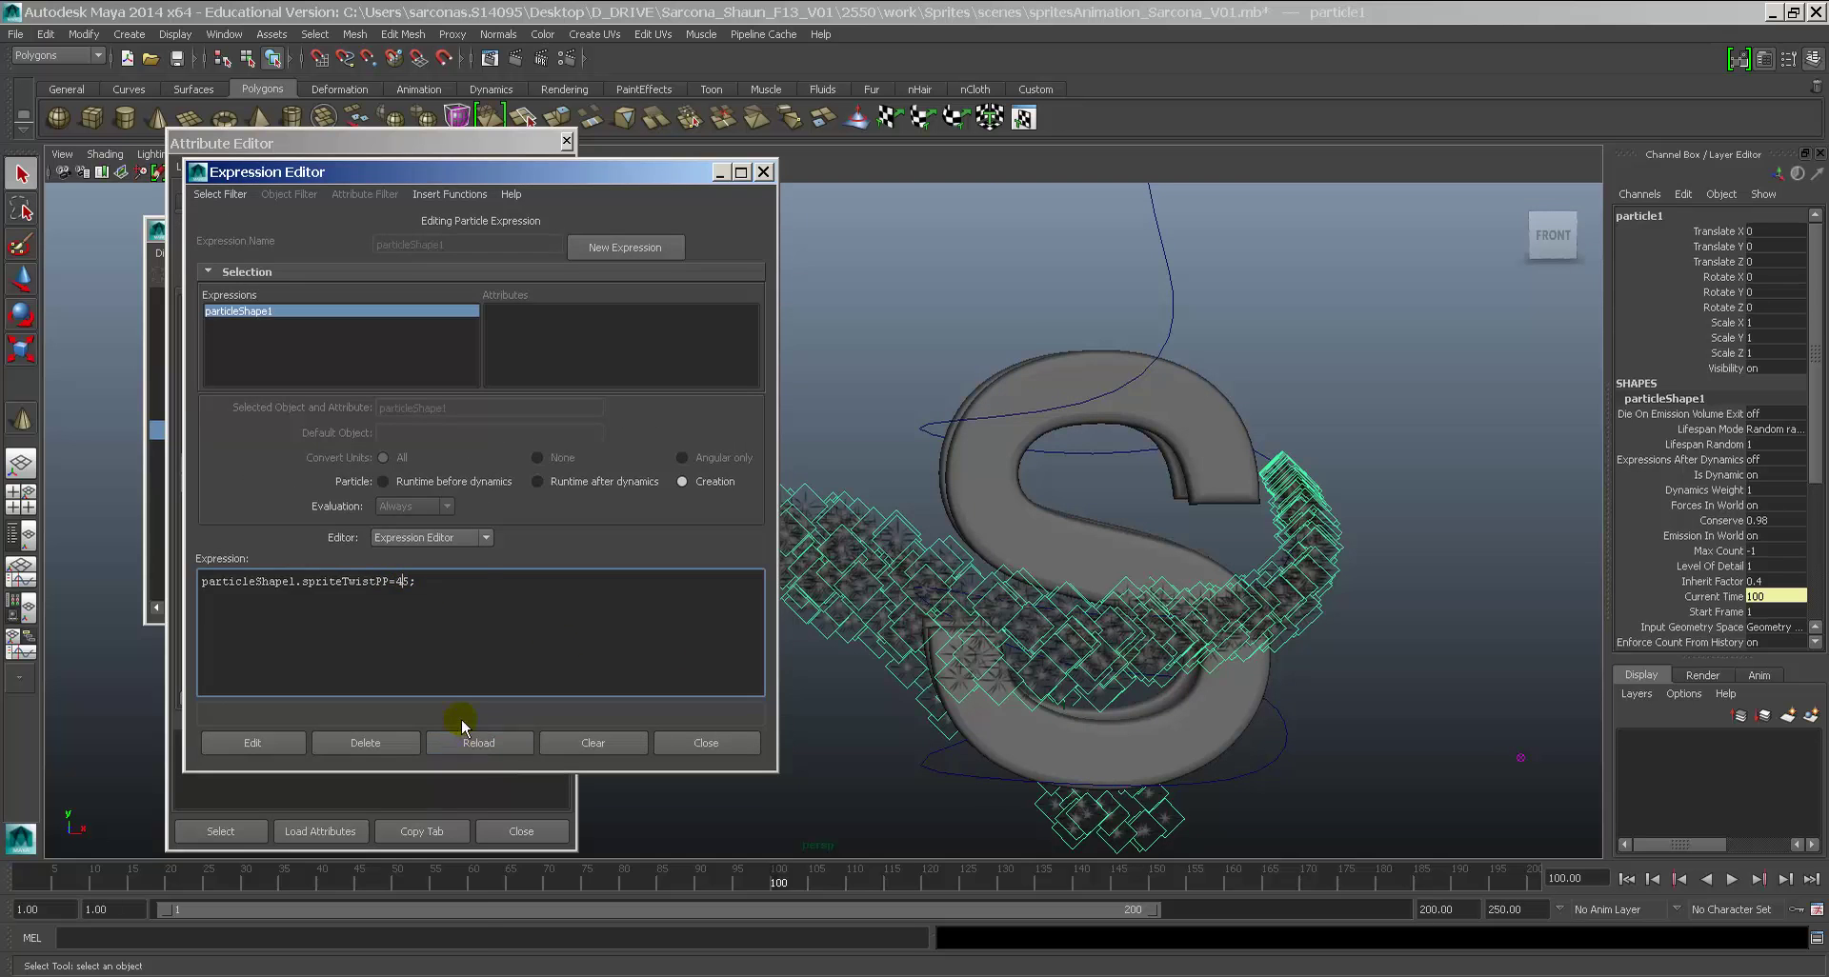
{"action": "key", "text": "super"}
{"action": "left_click", "coordinate": [129, 739]}
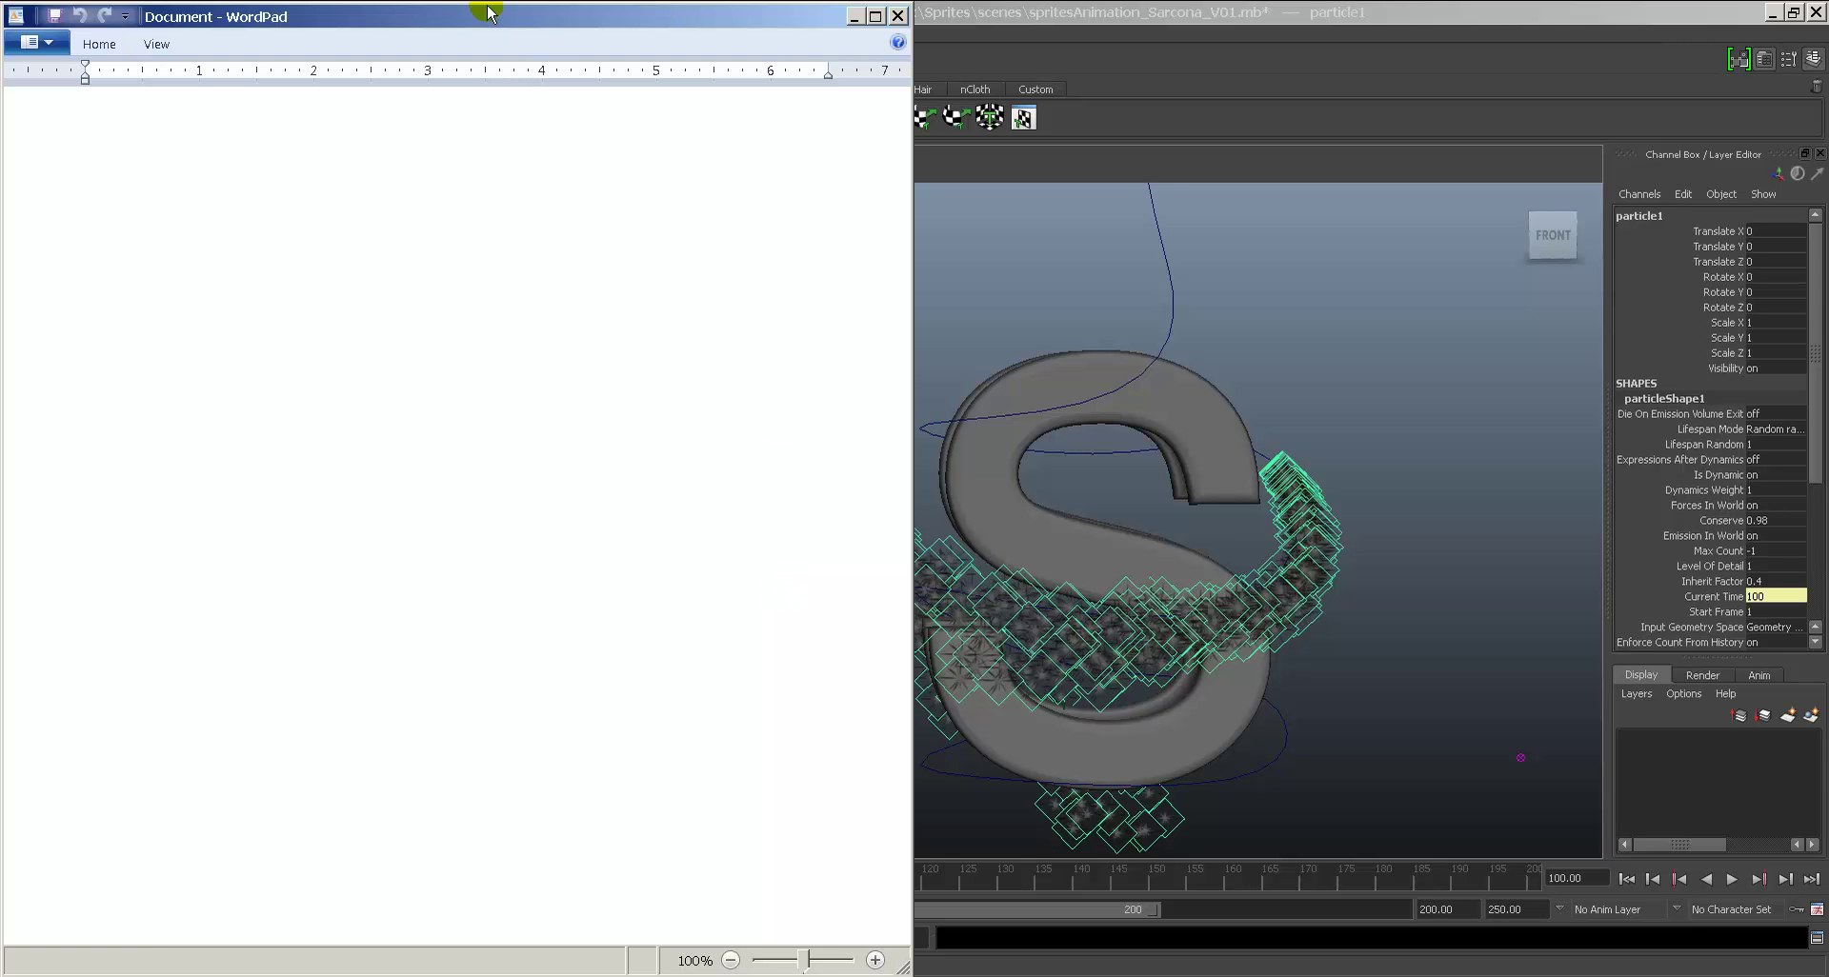
{"action": "left_click_drag", "start_coordinate": [482, 9], "coordinate": [1291, 59]}
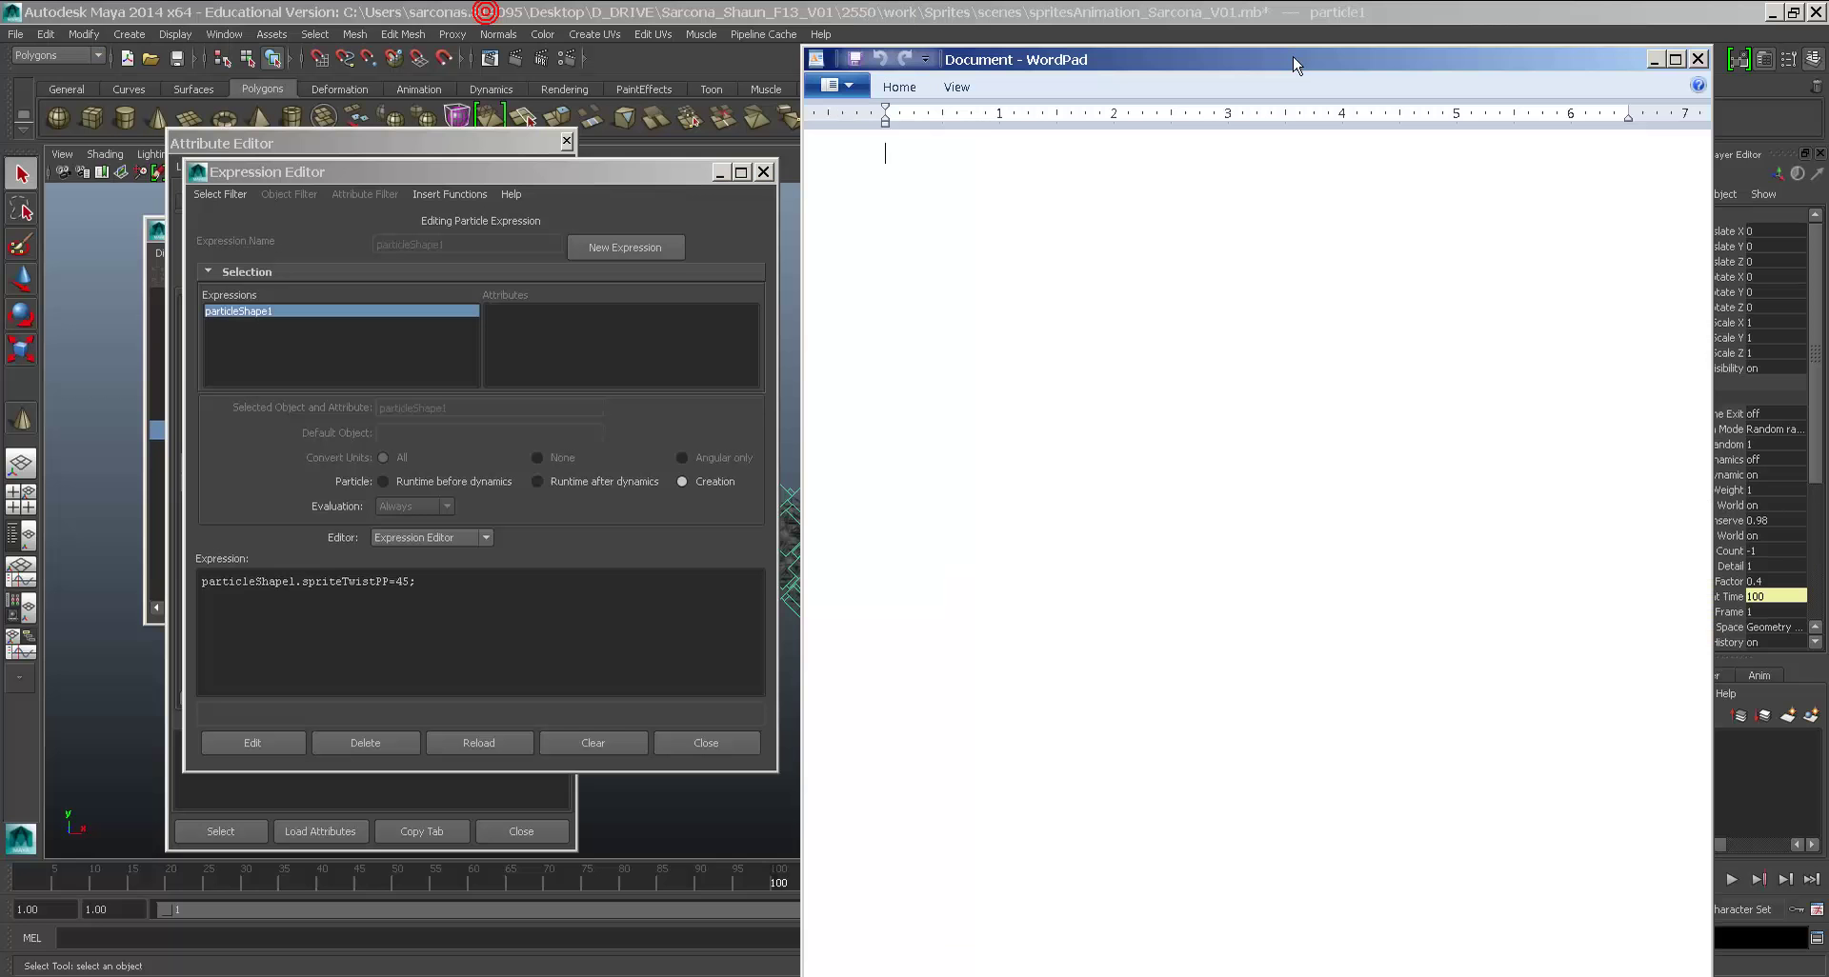
Step: Copy the line particleShape1.spriteTwistPP=45; from the Expression Editor into the WordPad document and enlarge the text view
{"action": "triple_click", "coordinate": [409, 577]}
{"action": "key", "text": "ctrl+c"}
{"action": "key", "text": "alt+Tab"}
{"action": "left_click", "coordinate": [1012, 472]}
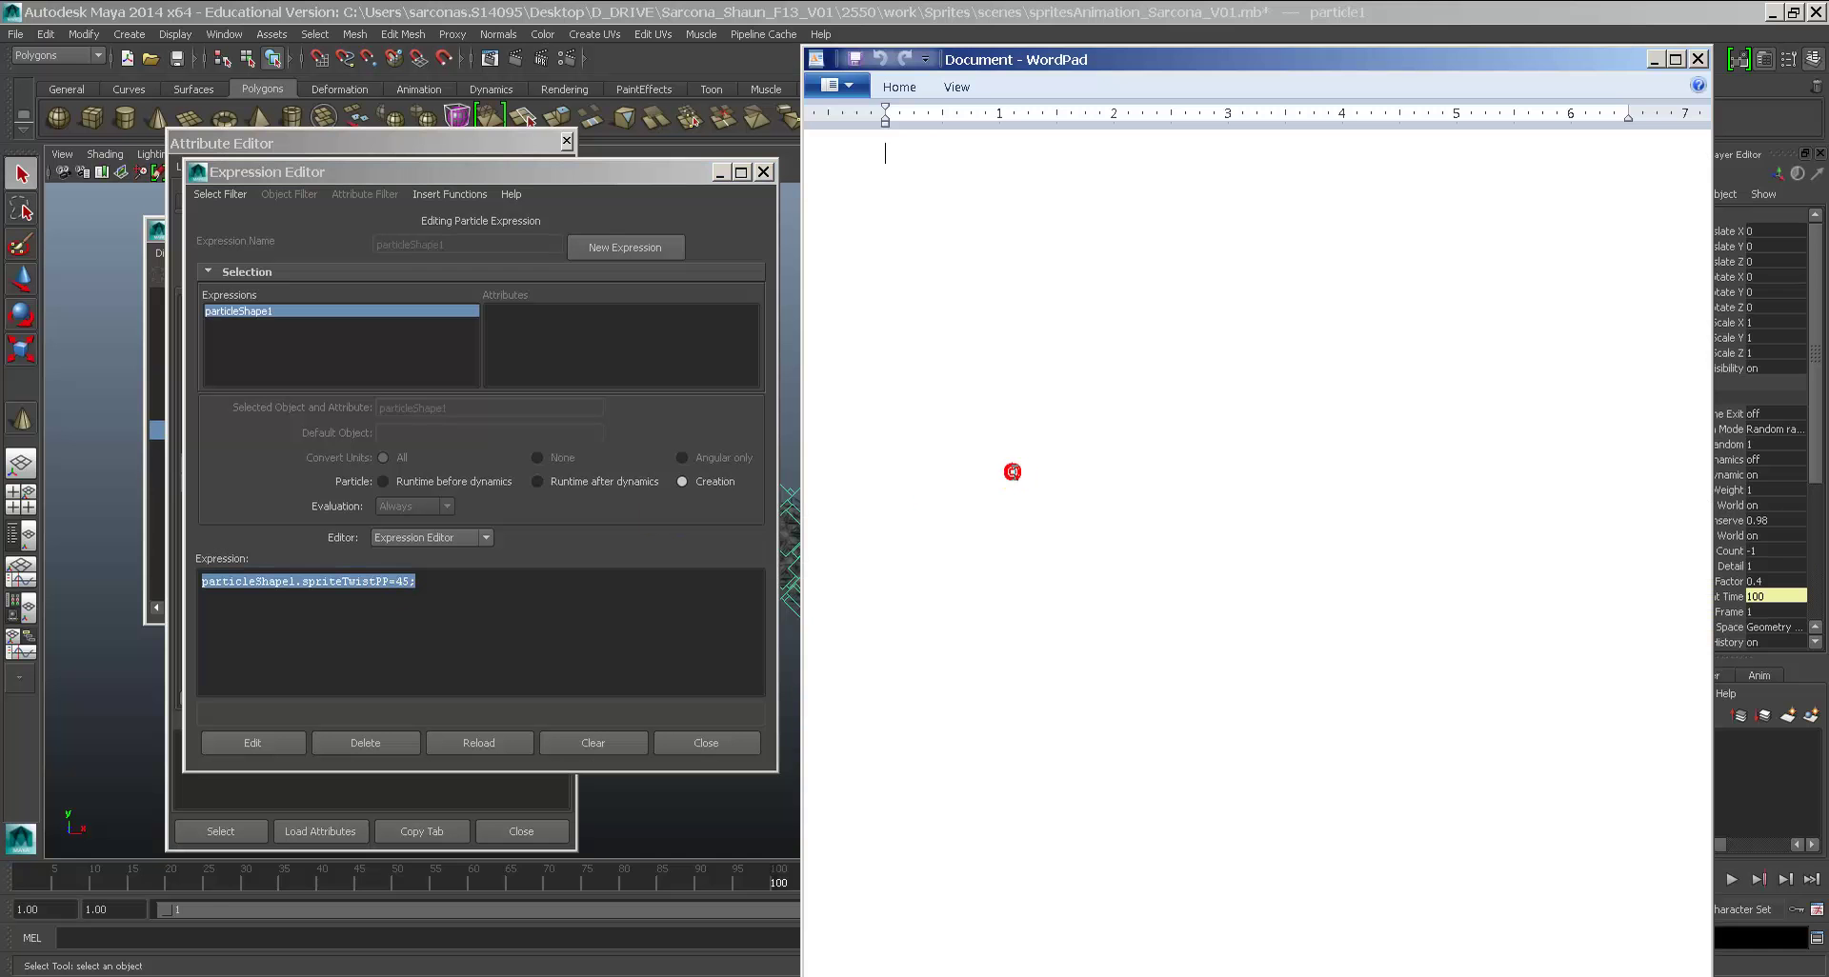
{"action": "key", "text": "ctrl+v"}
{"action": "scroll", "coordinate": [1024, 472], "scroll_direction": "up", "scroll_amount": 5, "text": "ctrl"}
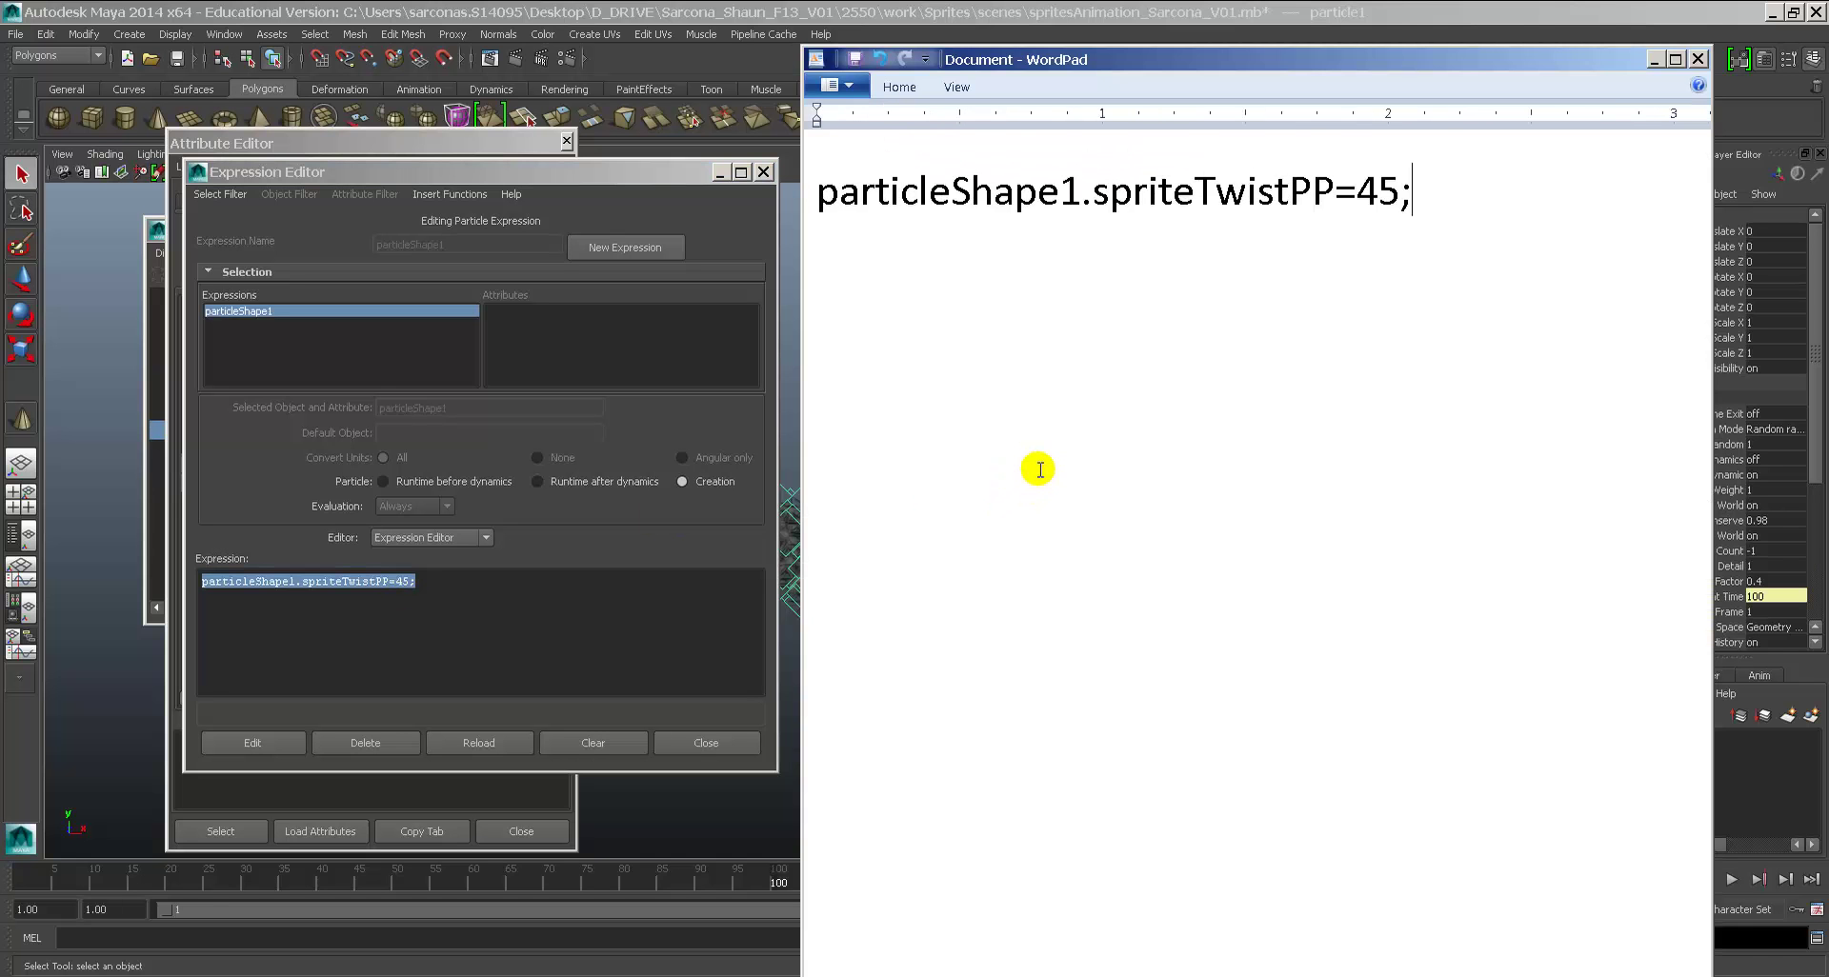
Step: Replace the value 45 in the WordPad line with rand(0,360), keeping the closing semicolon
{"action": "left_click", "coordinate": [817, 185]}
{"action": "left_click_drag", "start_coordinate": [817, 185], "coordinate": [1391, 190]}
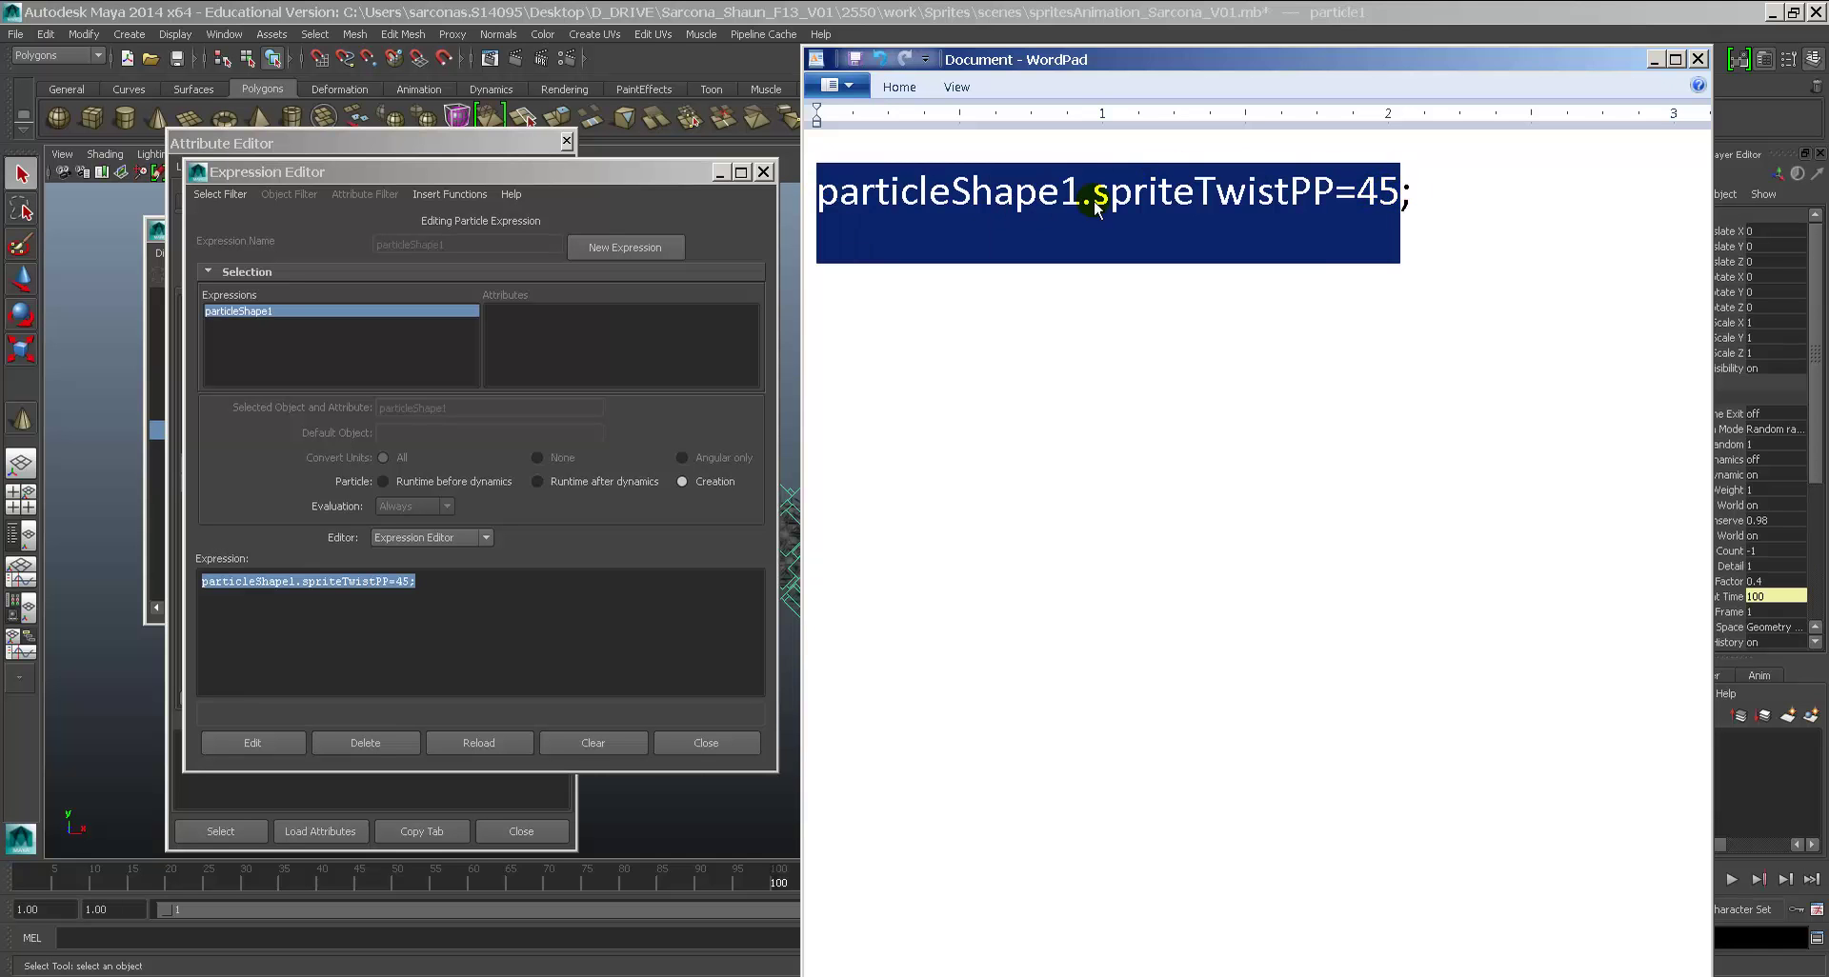
{"action": "left_click", "coordinate": [1419, 199]}
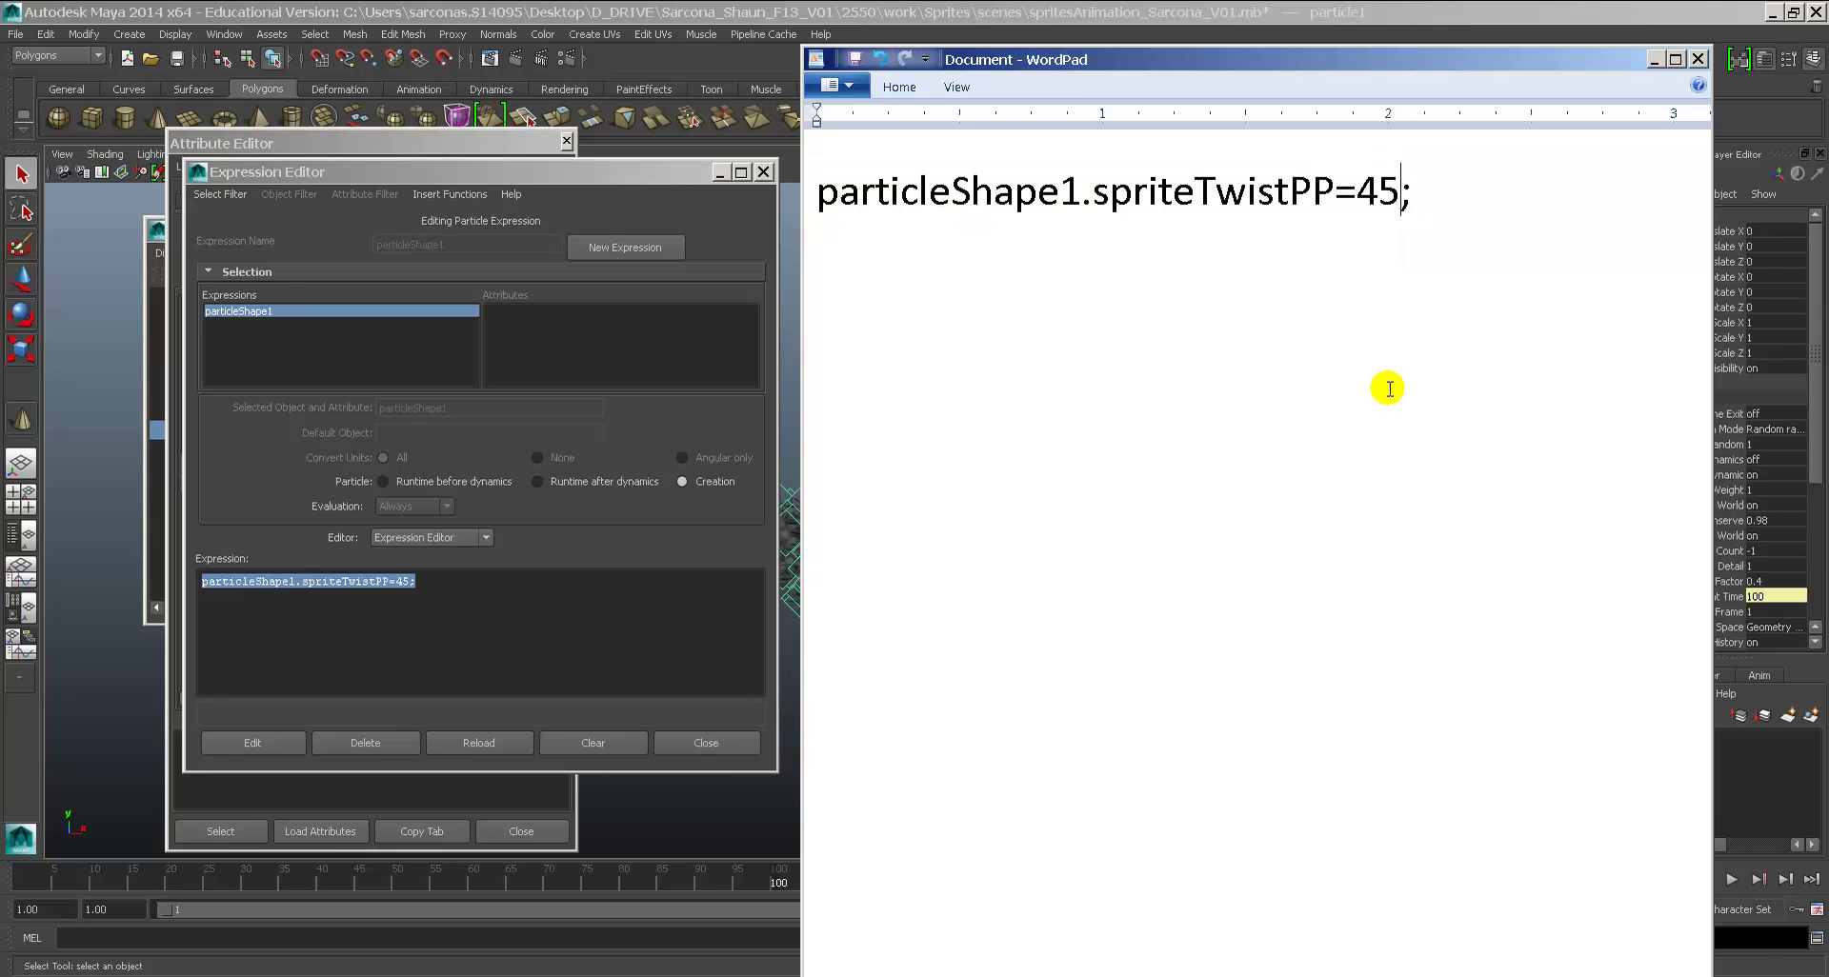
{"action": "key", "text": "shift+Left"}
{"action": "key", "text": "shift+Left"}
{"action": "type", "text": "rand"}
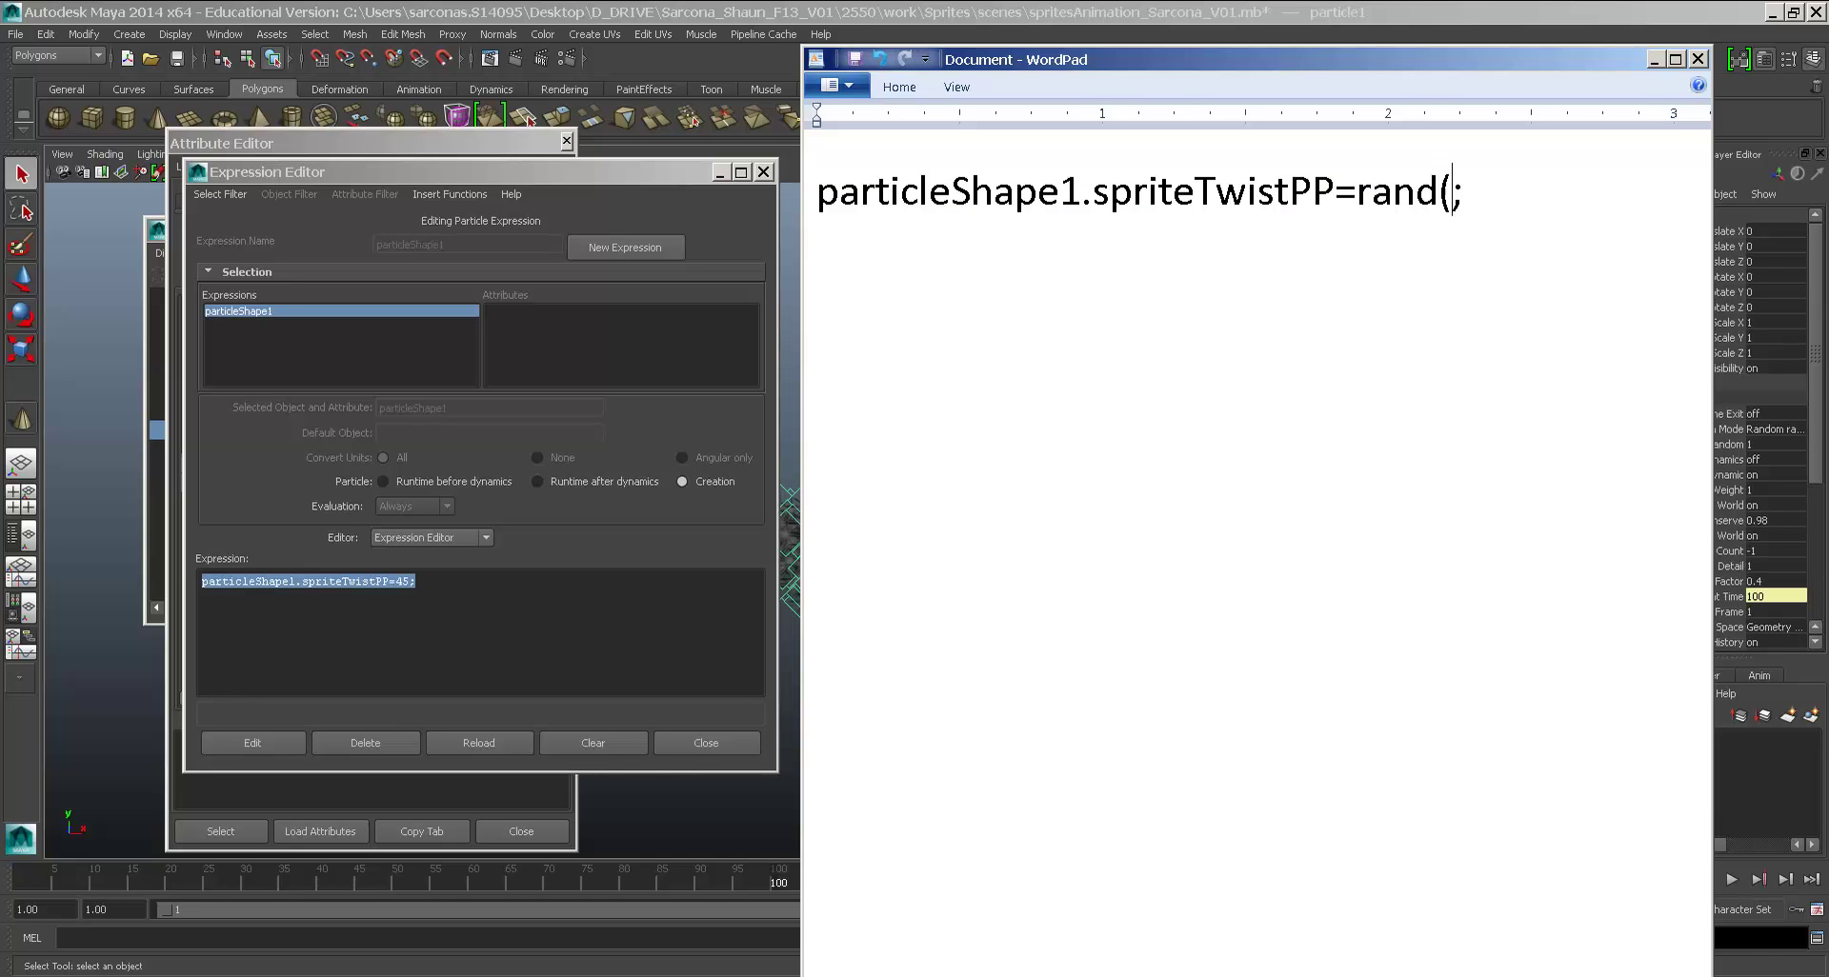
{"action": "type", "text": "(0,360"}
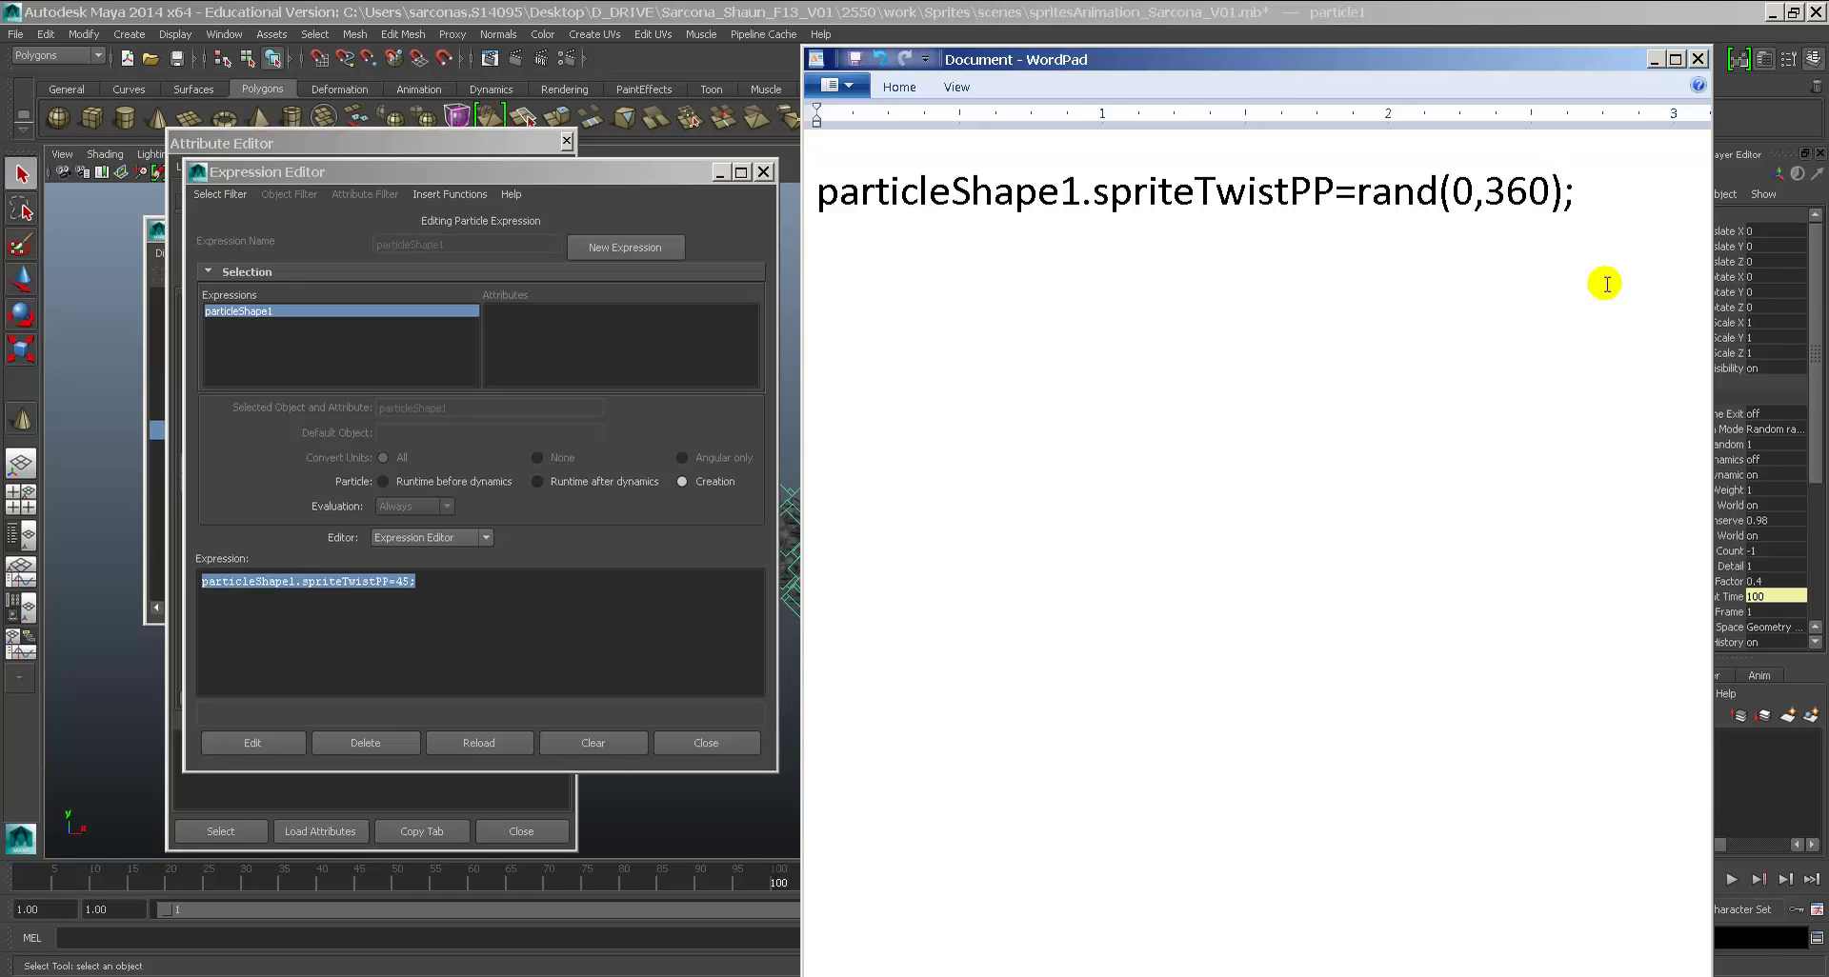
Step: Copy the WordPad line into Maya's Expression Editor and update particleShape1's creation expression to particleShape1.spriteTwistPP=rand(0,360);
{"action": "left_click_drag", "start_coordinate": [1357, 191], "coordinate": [1573, 191]}
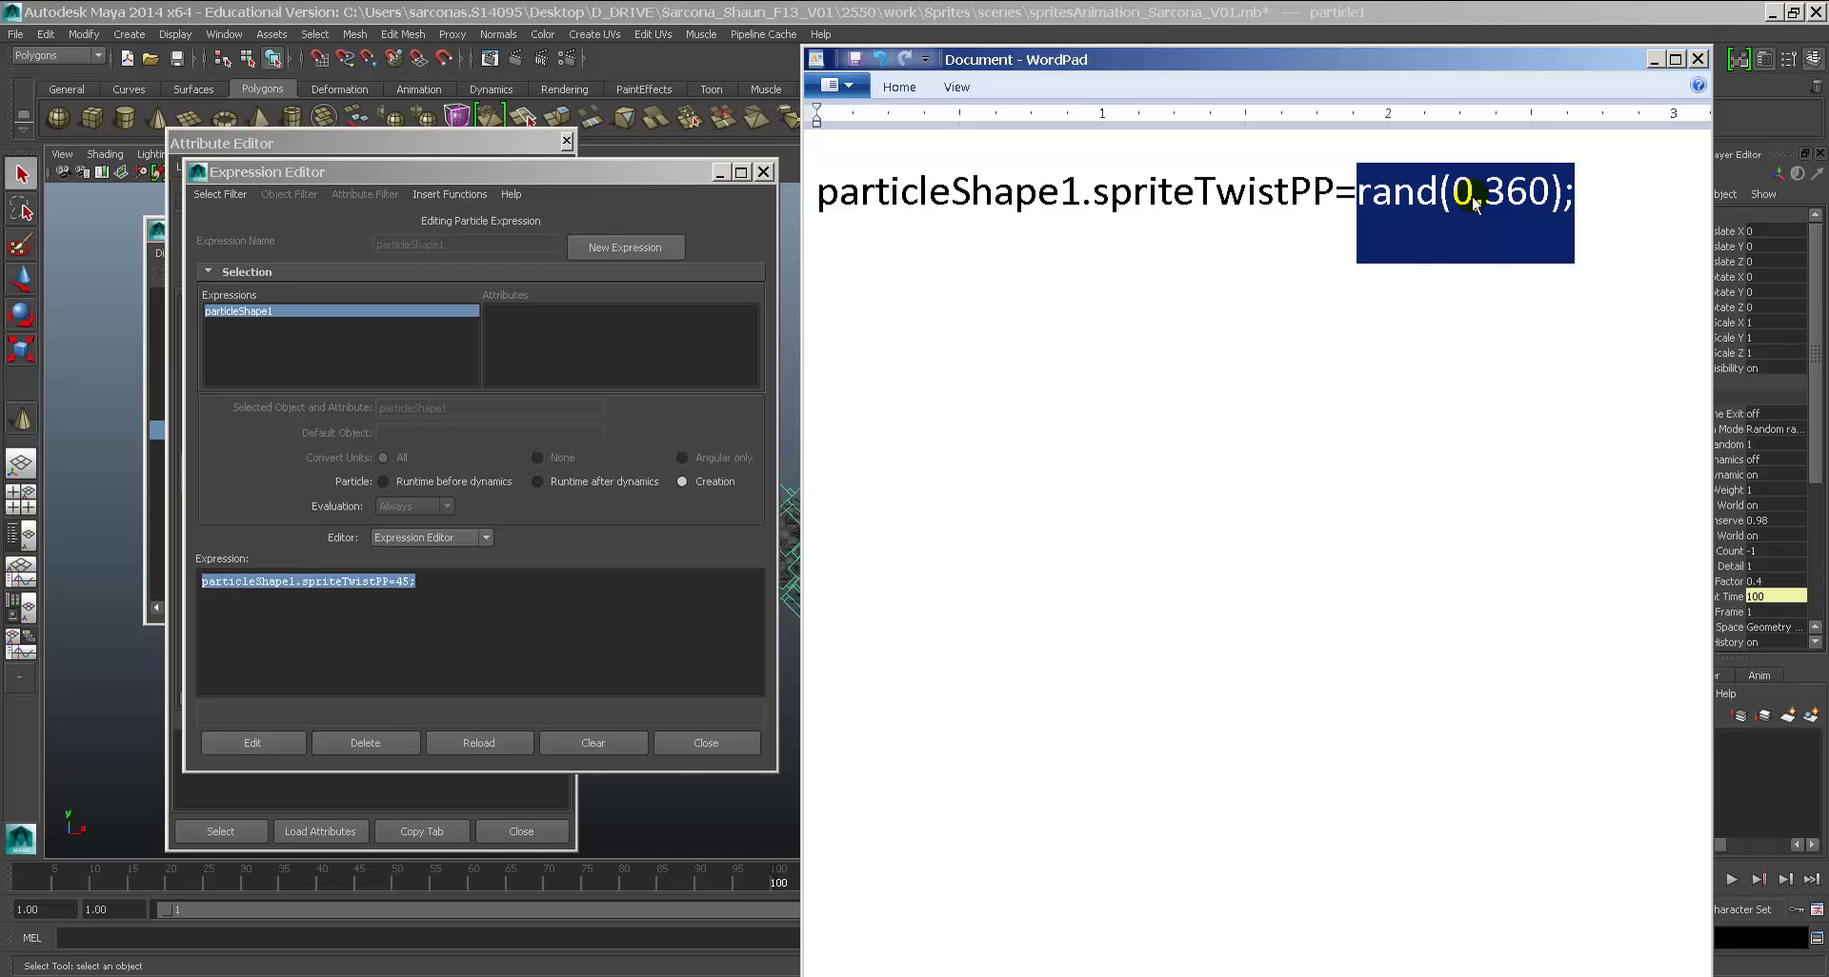
{"action": "left_click", "coordinate": [1633, 184]}
{"action": "double_click", "coordinate": [1632, 184]}
{"action": "key", "text": "ctrl+c"}
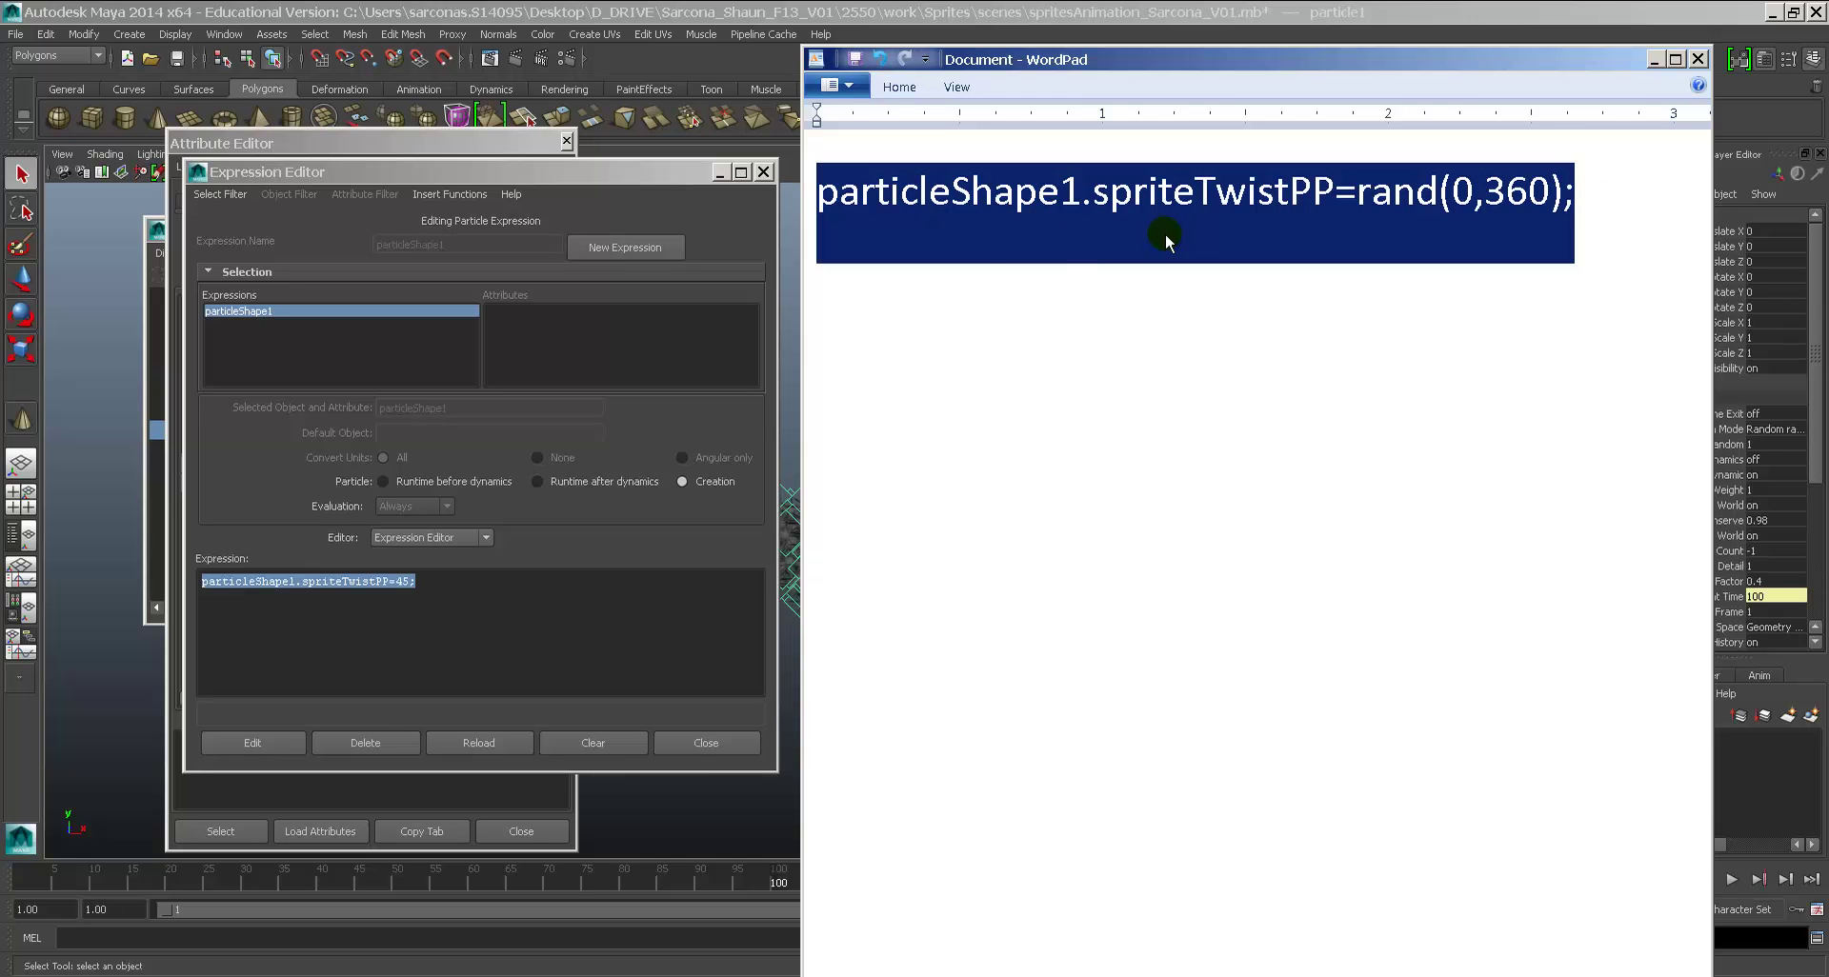
{"action": "left_click", "coordinate": [677, 572]}
{"action": "key", "text": "ctrl+v"}
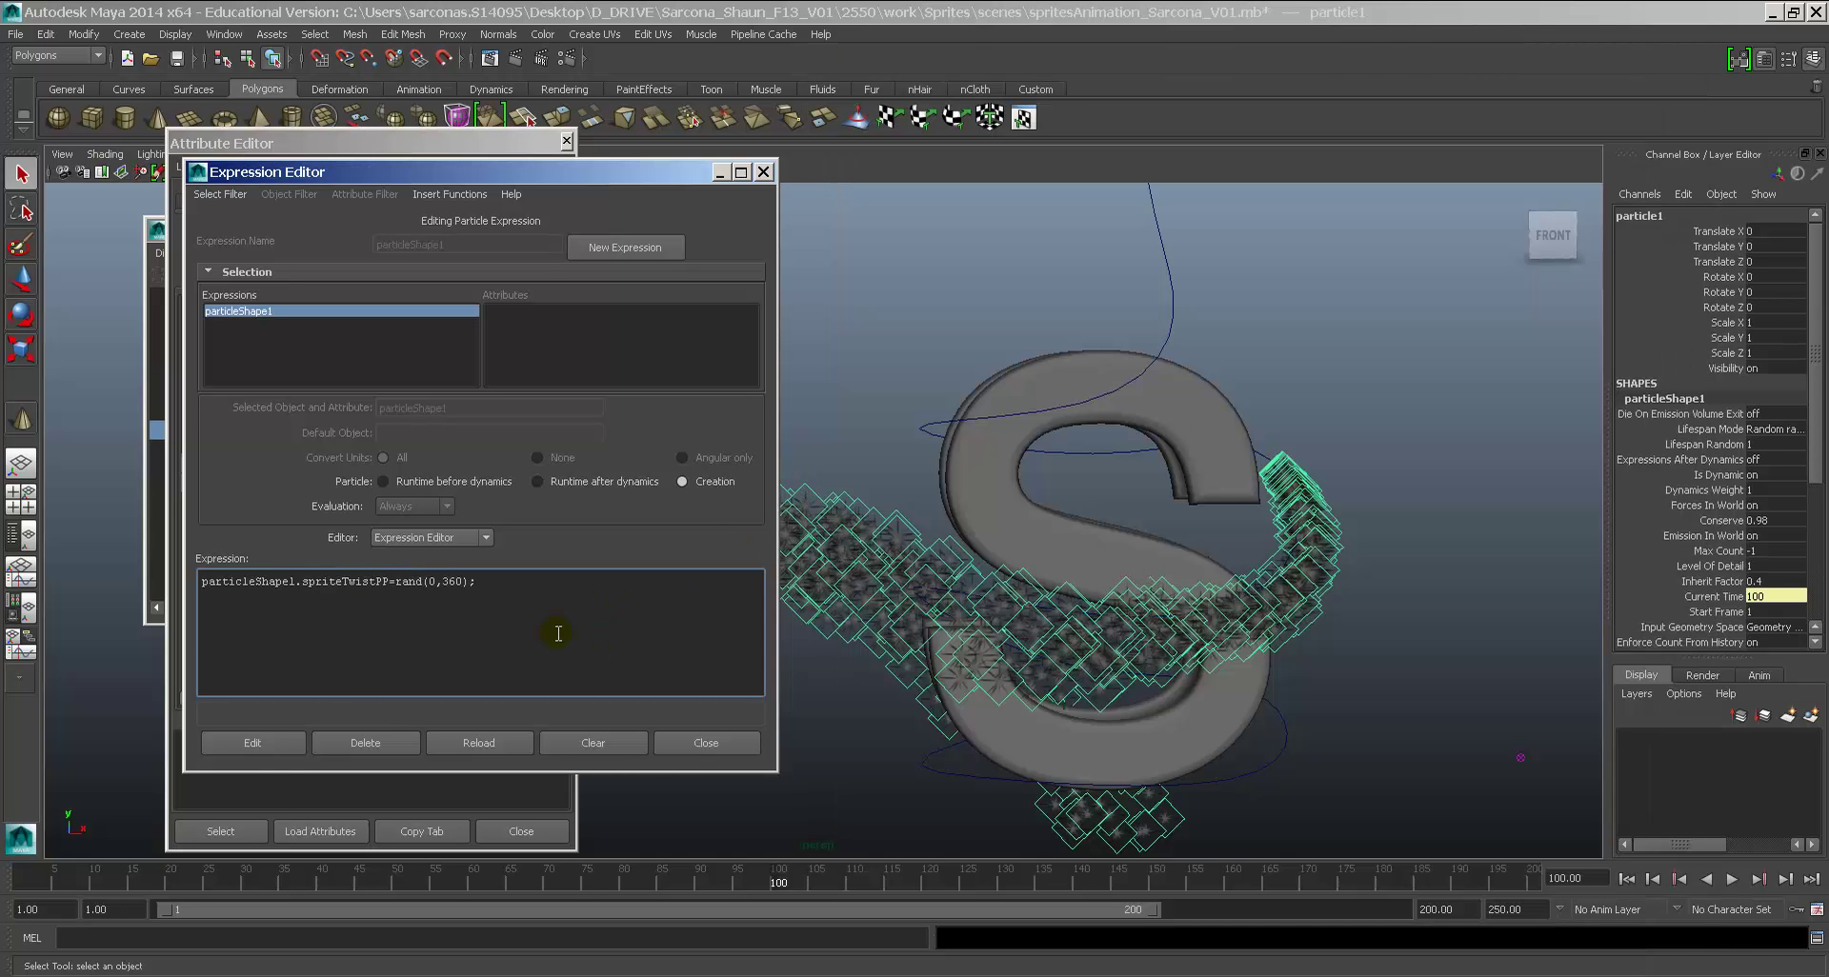
{"action": "left_click", "coordinate": [253, 744]}
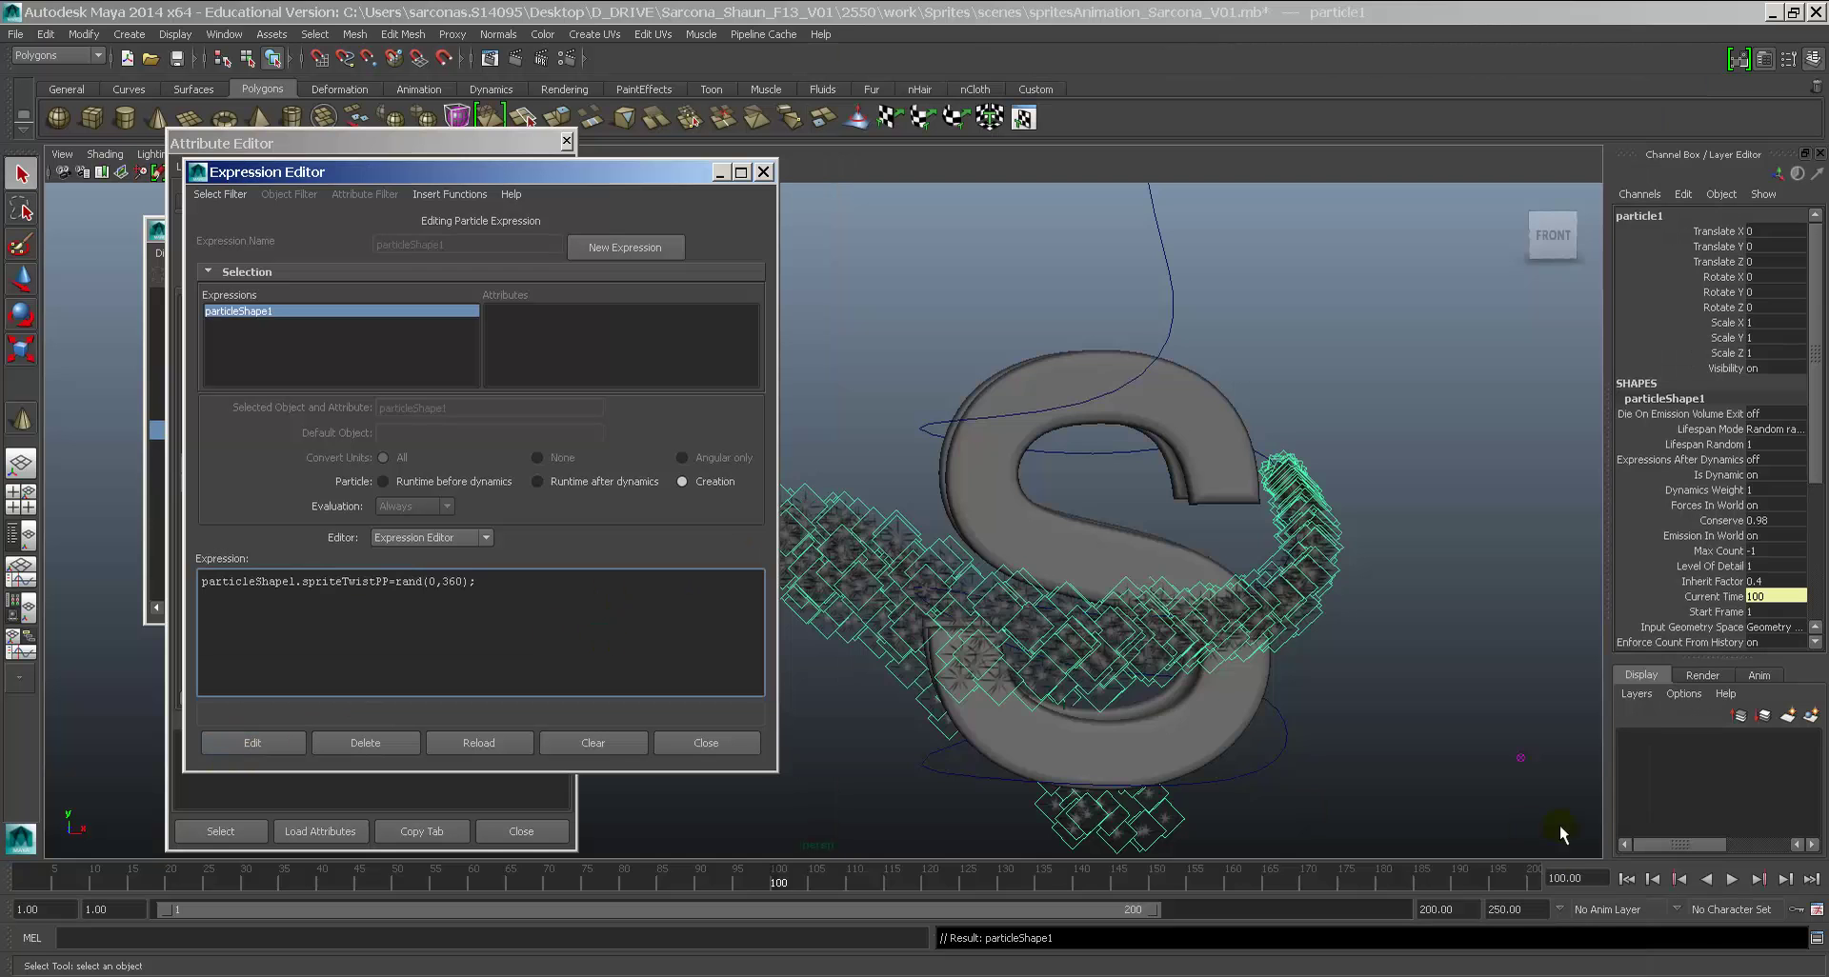
Step: Play the simulation from frame 1 to about frame 48 and examine the sprites' random twist up close
{"action": "left_click", "coordinate": [1626, 878]}
{"action": "key", "text": "alt+v"}
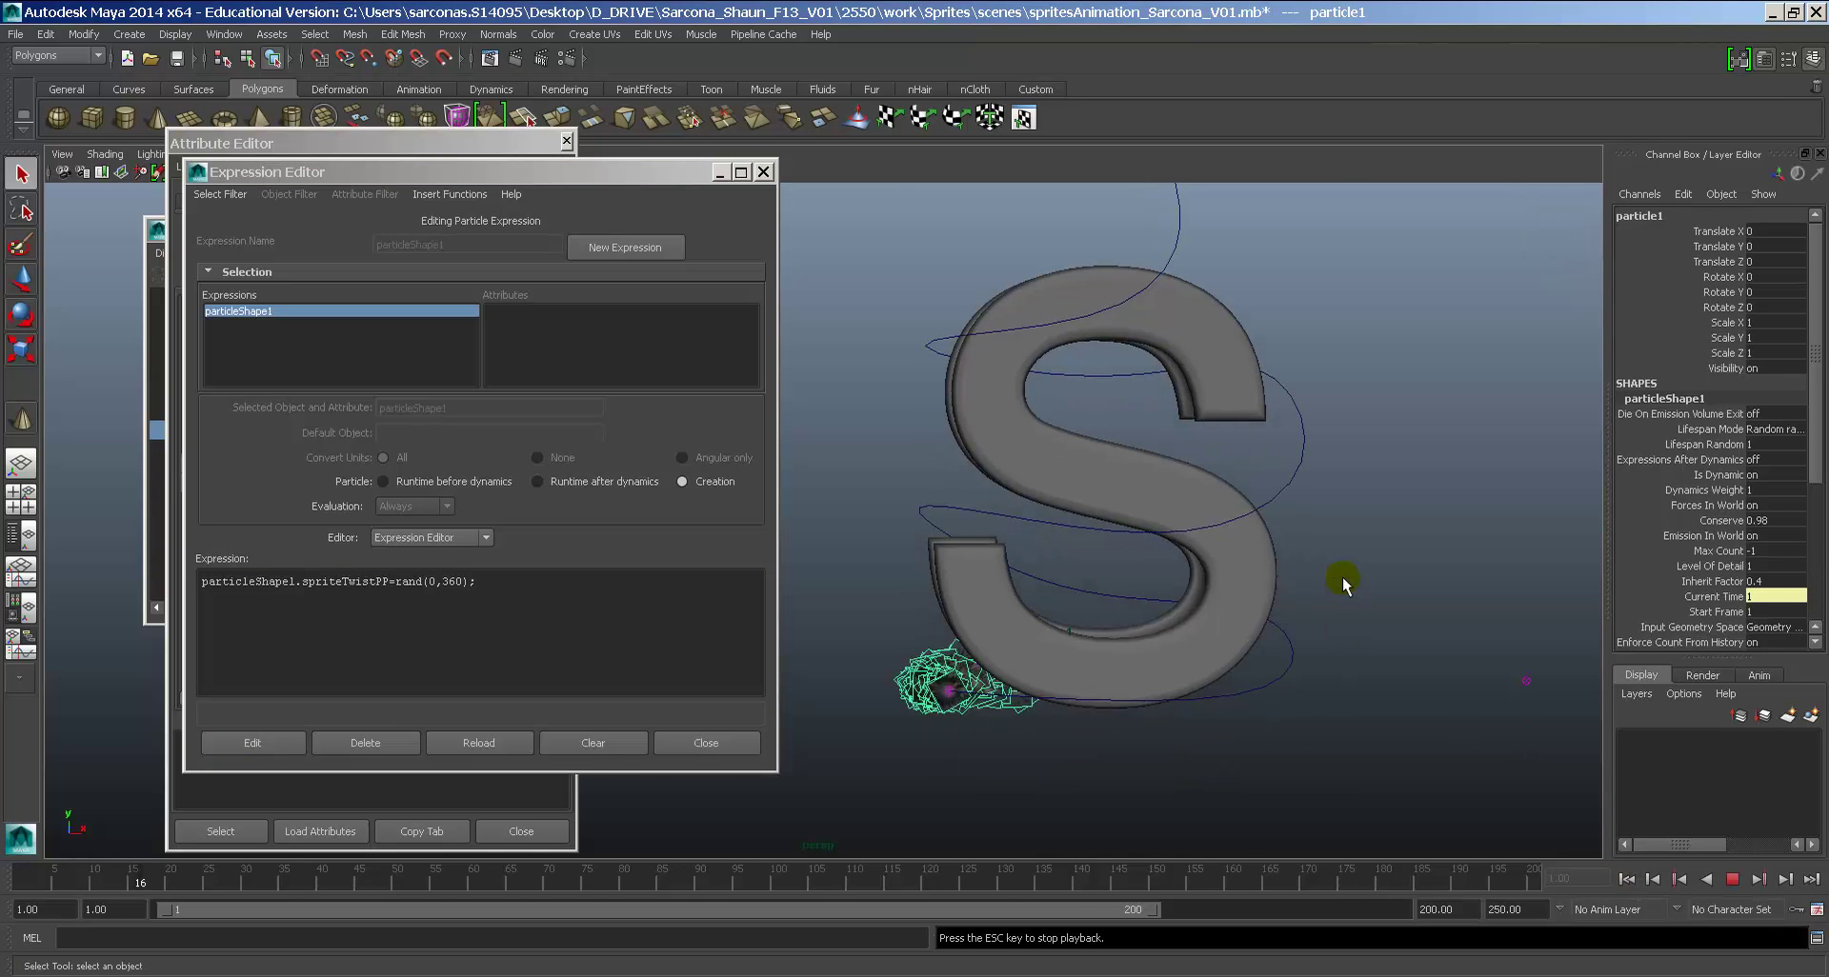
{"action": "key", "text": "Escape"}
{"action": "middle_click_drag", "start_coordinate": [1268, 667], "coordinate": [1084, 483], "text": "alt"}
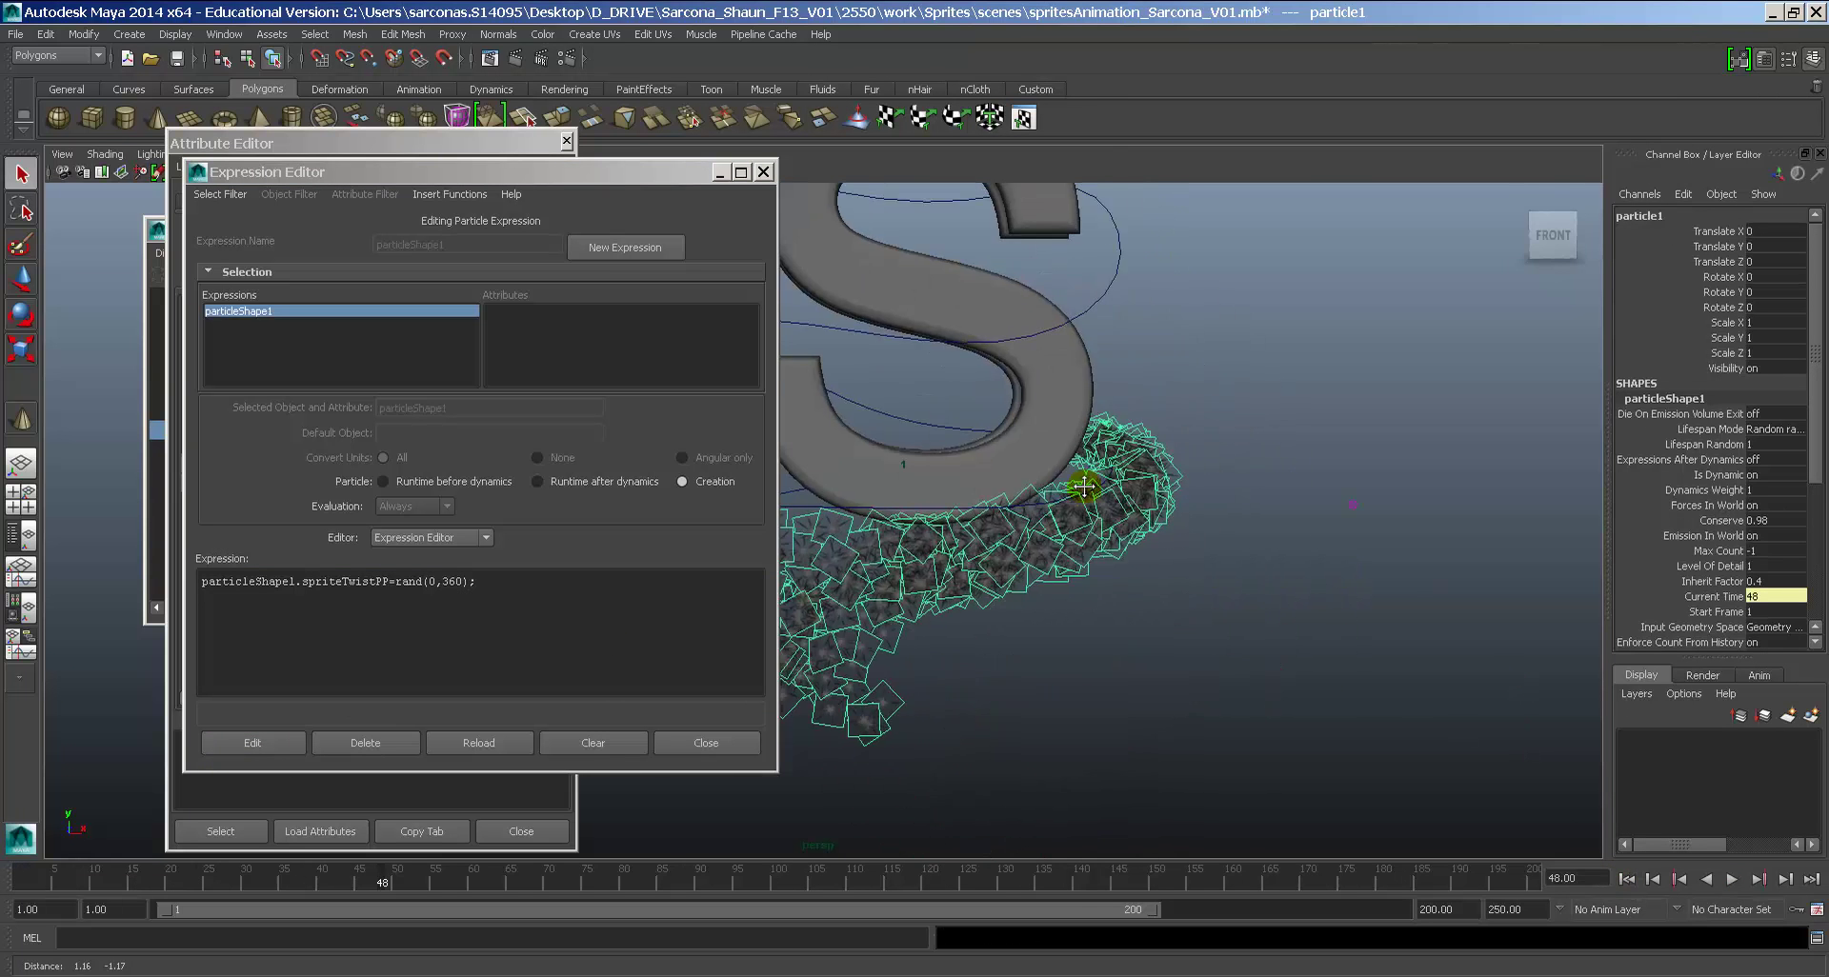
{"action": "right_click_drag", "start_coordinate": [1084, 484], "coordinate": [1433, 602], "text": "alt"}
{"action": "left_click_drag", "start_coordinate": [1431, 602], "coordinate": [991, 576], "text": "alt"}
{"action": "middle_click_drag", "start_coordinate": [991, 576], "coordinate": [980, 571], "text": "alt"}
Step: Continue the playback to about frame 96, pausing near frame 79 to examine the twisted sprites from an angle
{"action": "key", "text": "alt+v"}
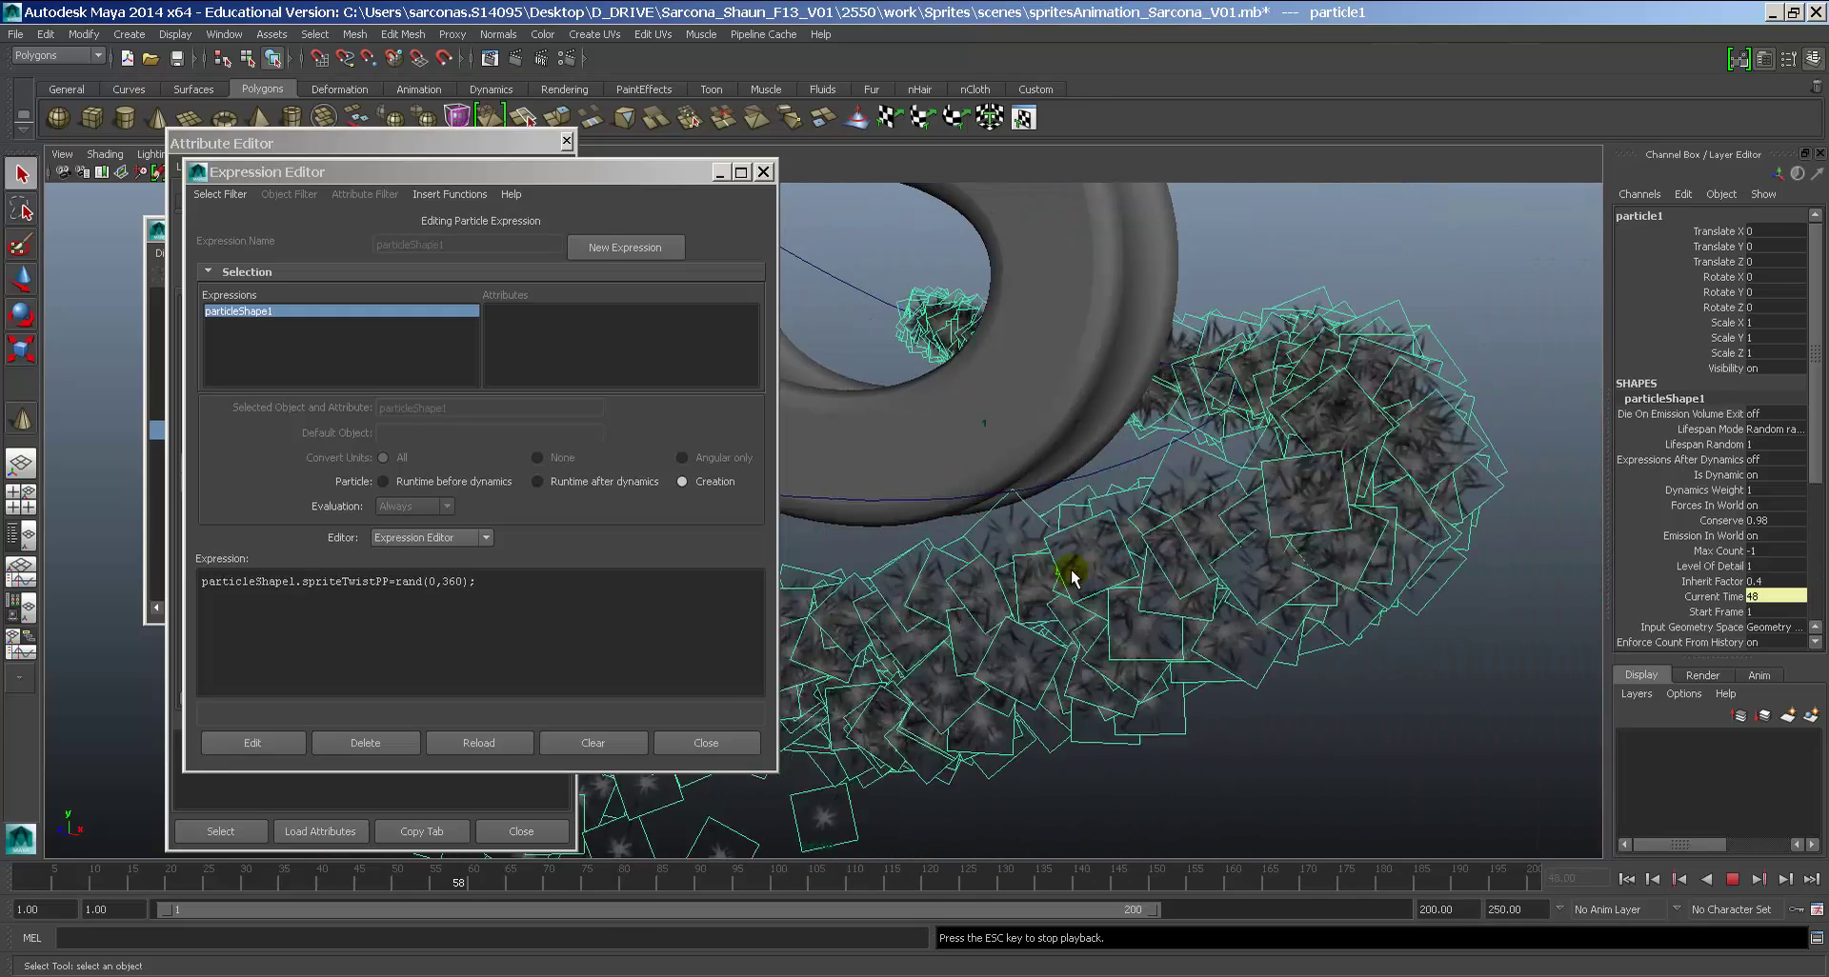
{"action": "key", "text": "alt+v"}
{"action": "middle_click_drag", "start_coordinate": [1025, 515], "coordinate": [1246, 650], "text": "alt"}
{"action": "right_click_drag", "start_coordinate": [1246, 650], "coordinate": [970, 577], "text": "alt"}
{"action": "middle_click_drag", "start_coordinate": [970, 578], "coordinate": [971, 615], "text": "alt"}
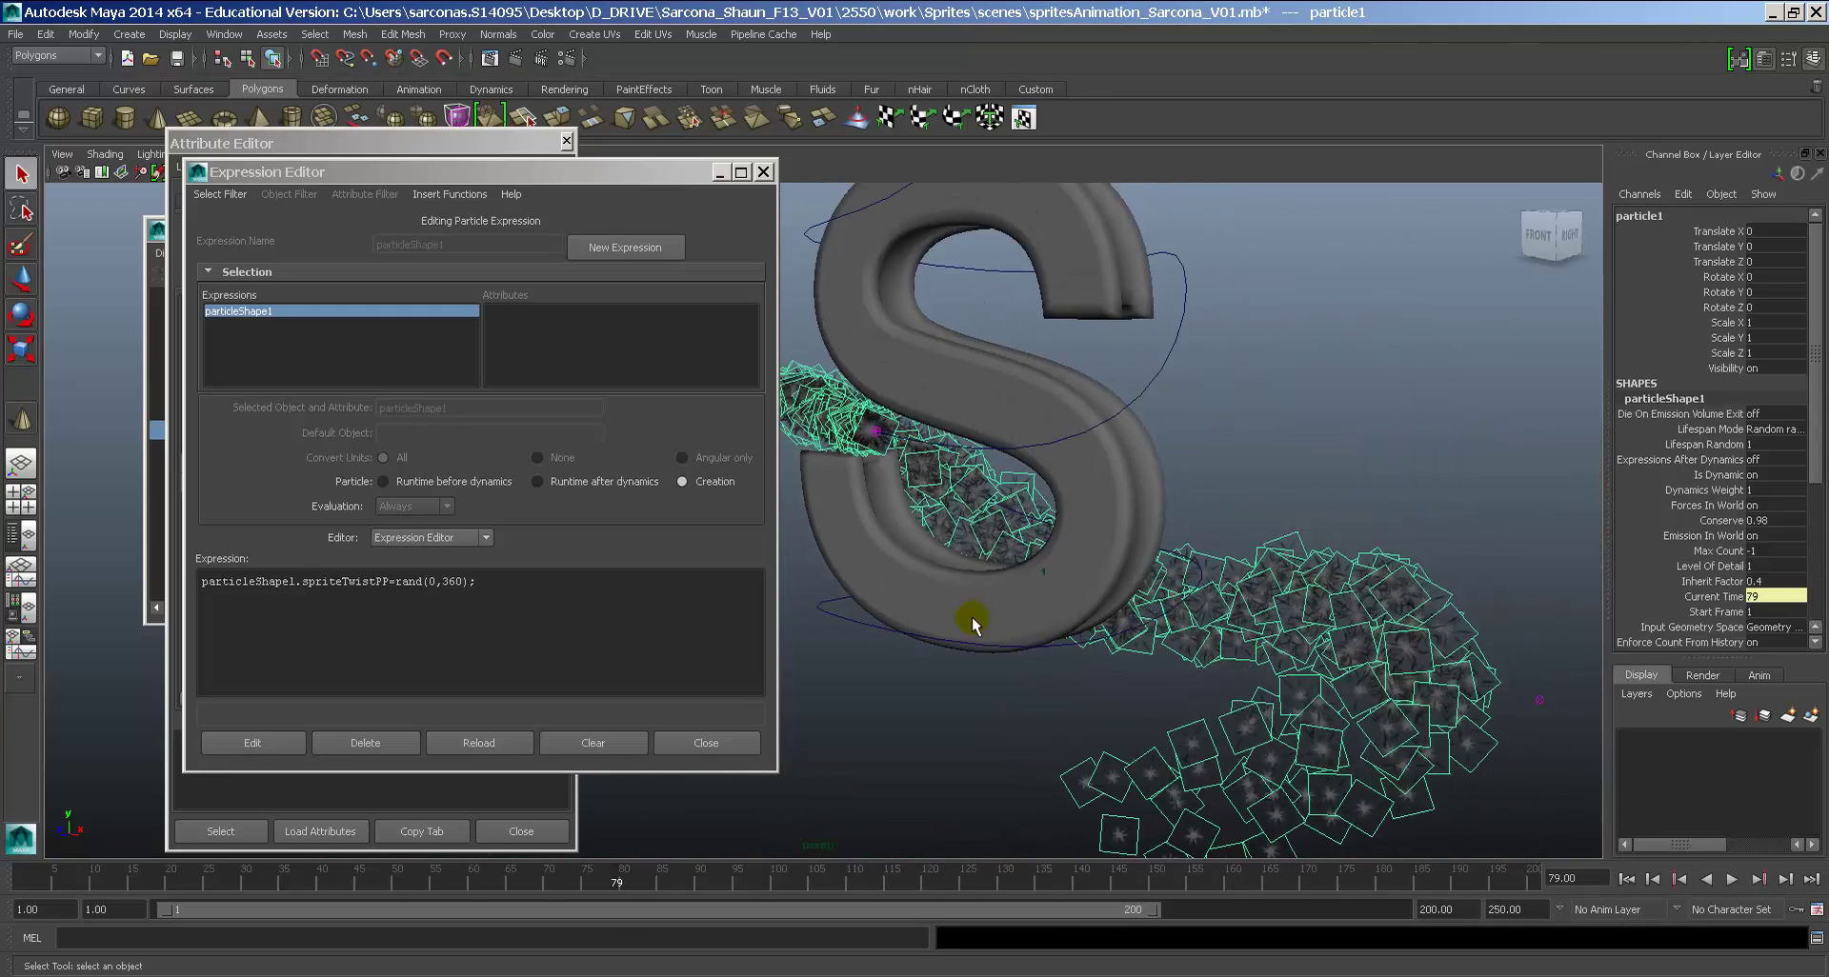
{"action": "key", "text": "alt+v"}
{"action": "key", "text": "alt+v"}
Step: Review the parts of the random twist expression in WordPad, and move its window down to uncover the viewport
{"action": "left_click", "coordinate": [526, 571]}
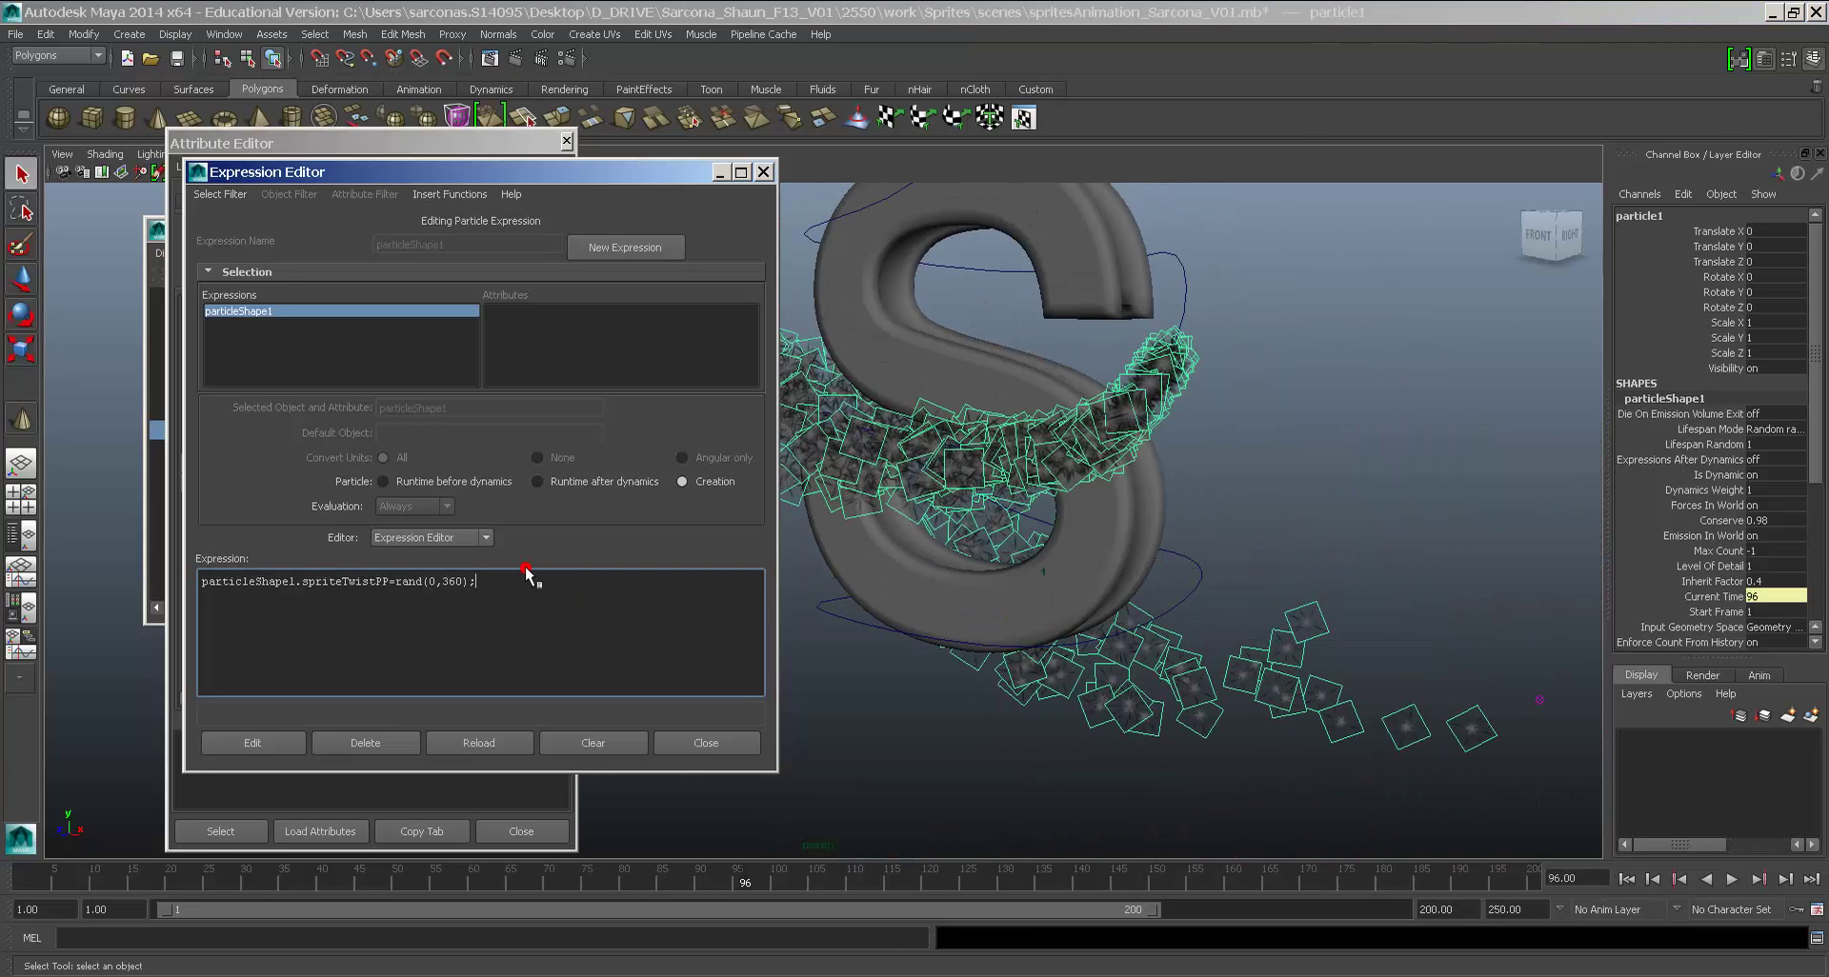
{"action": "key", "text": "alt+Tab"}
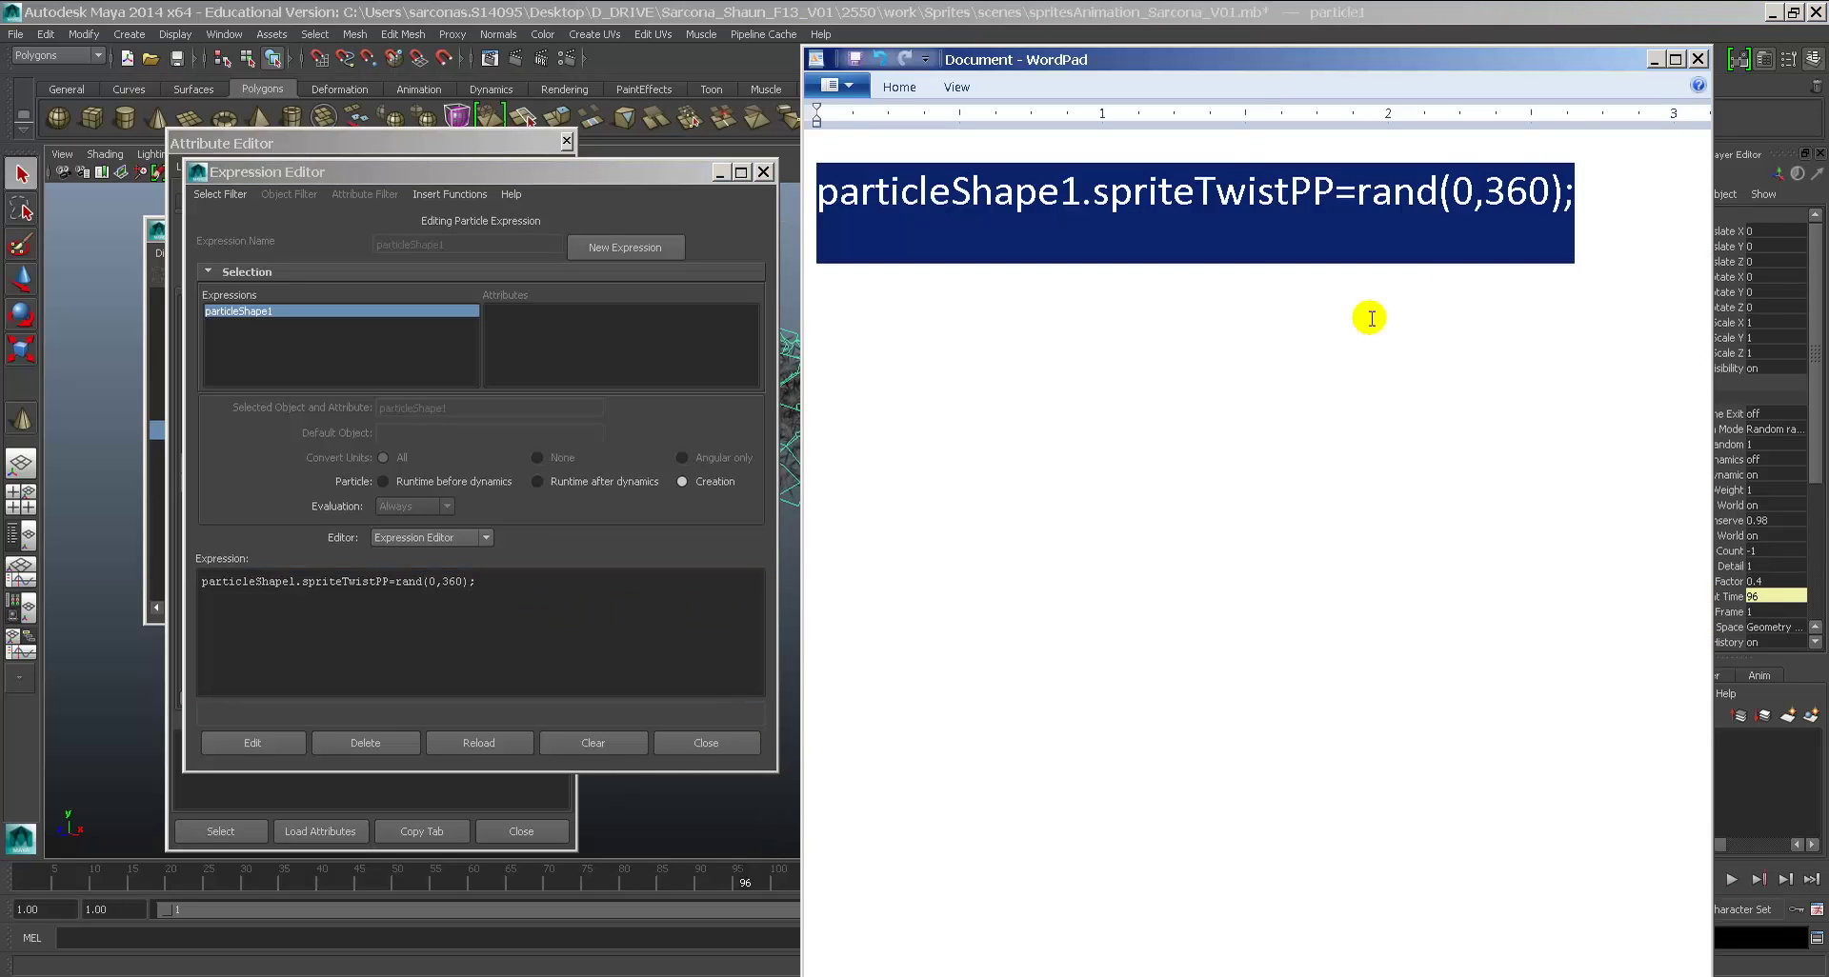
{"action": "left_click", "coordinate": [1456, 261]}
{"action": "left_click_drag", "start_coordinate": [1358, 205], "coordinate": [1570, 203]}
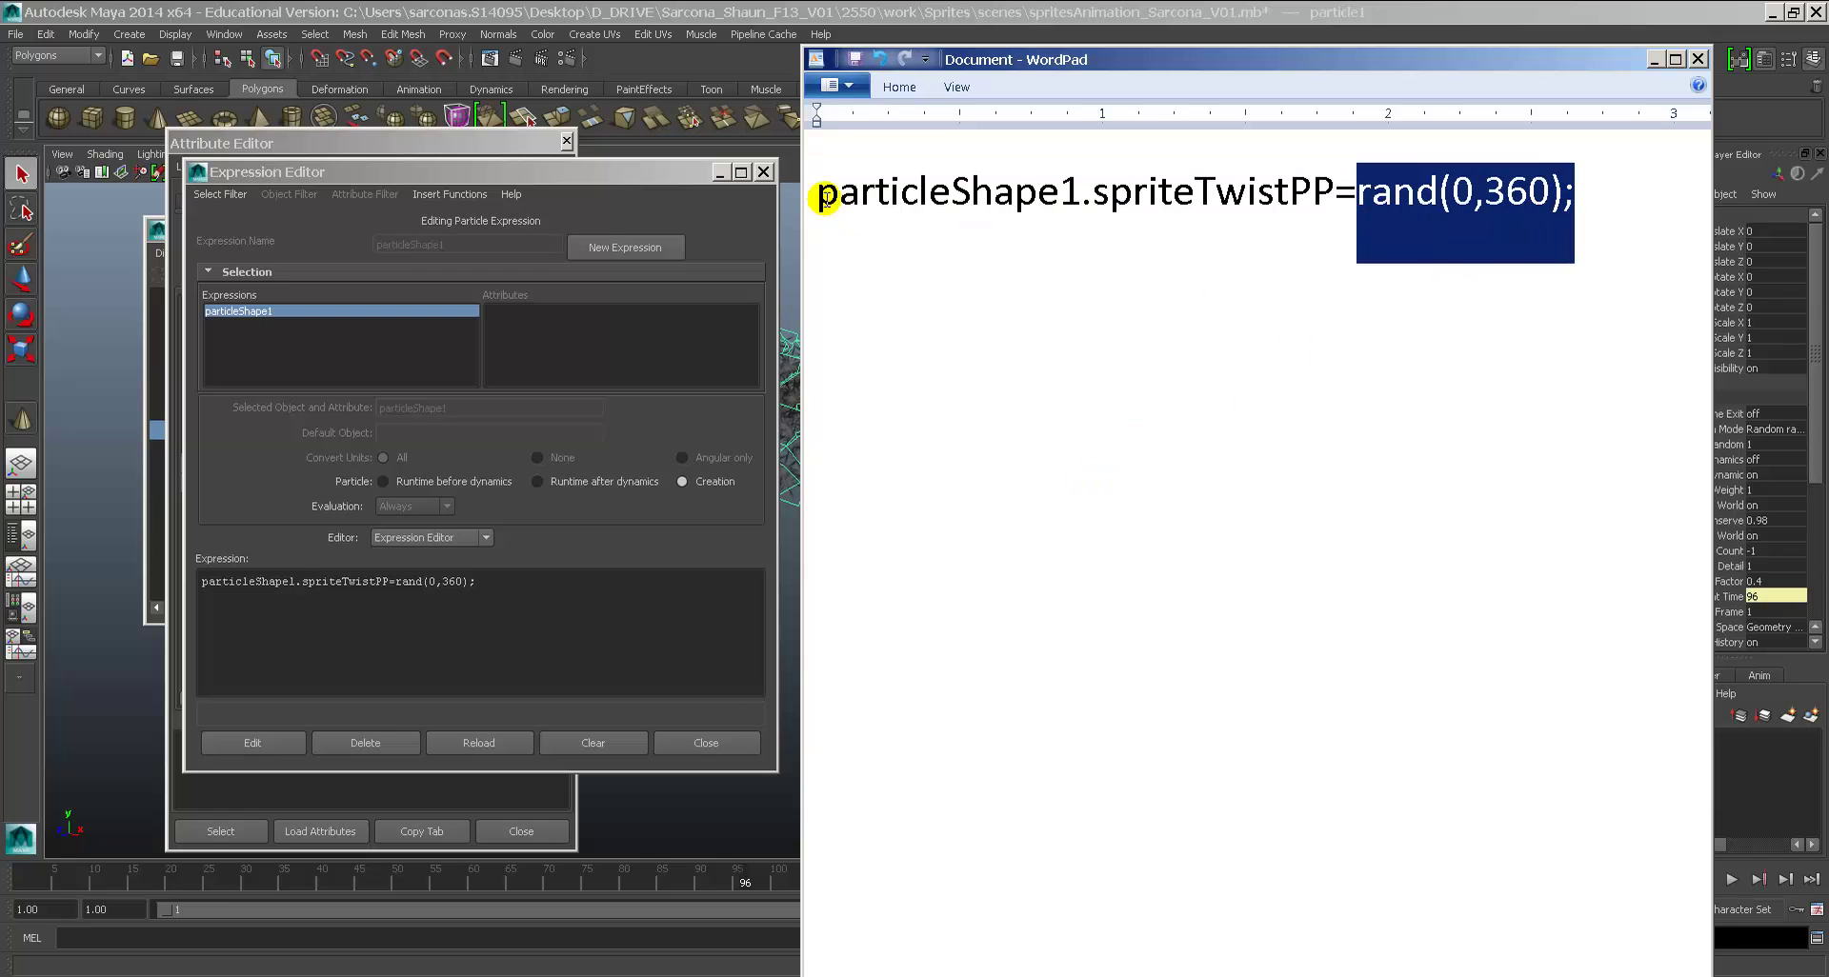
{"action": "left_click_drag", "start_coordinate": [819, 198], "coordinate": [874, 202]}
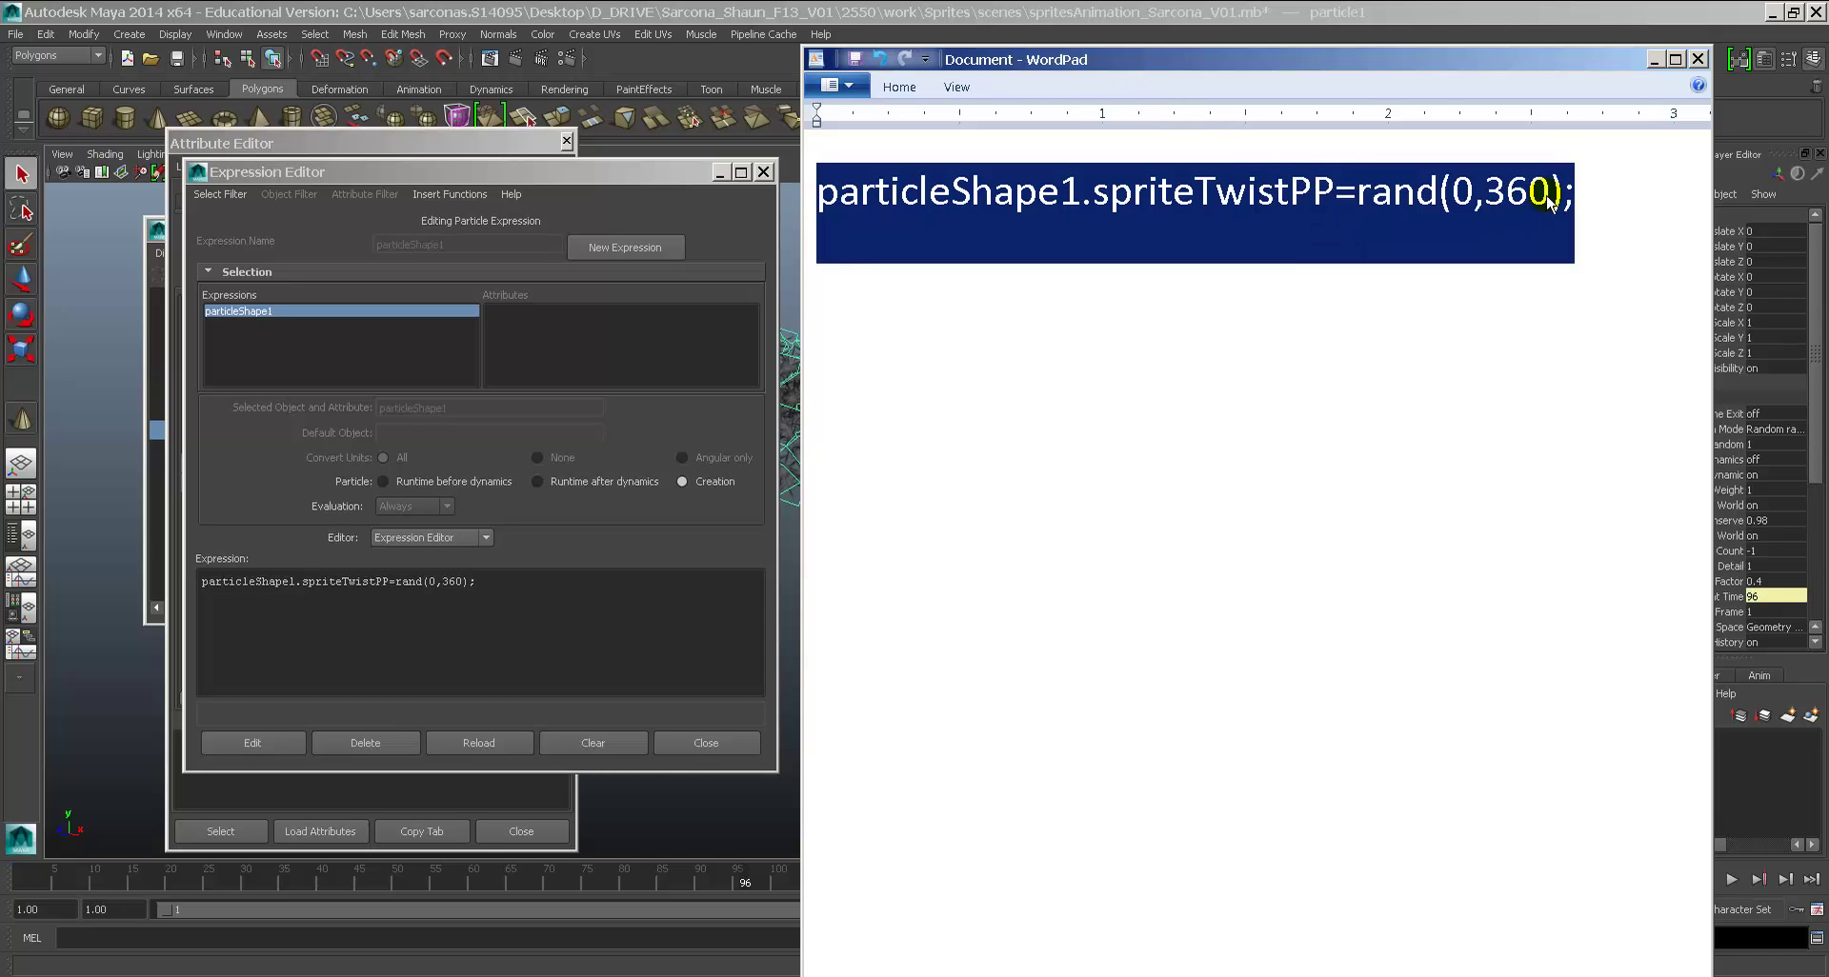
{"action": "left_click_drag", "start_coordinate": [1350, 68], "coordinate": [1438, 654]}
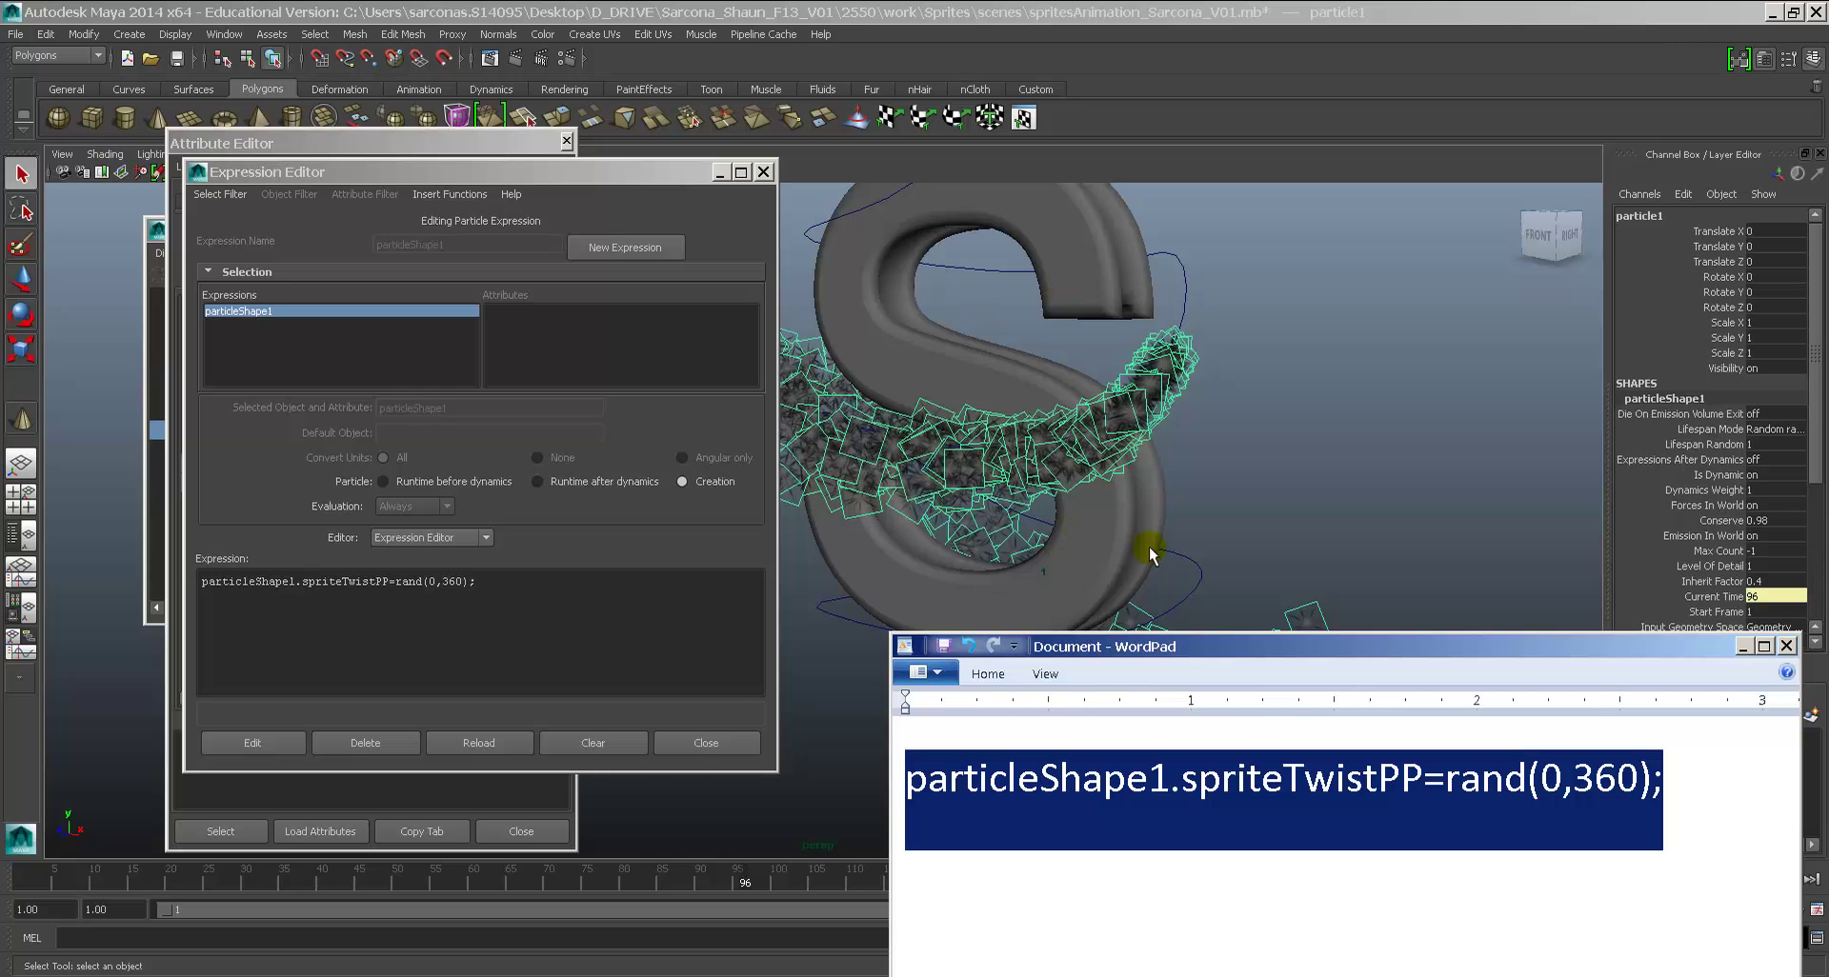
Step: Return to Maya and open the Runtime Before Dynamics expression for particleShape1's Sprite Twist PP attribute
{"action": "left_click", "coordinate": [1202, 511]}
{"action": "left_click", "coordinate": [557, 170]}
{"action": "left_click_drag", "start_coordinate": [566, 173], "coordinate": [867, 188]}
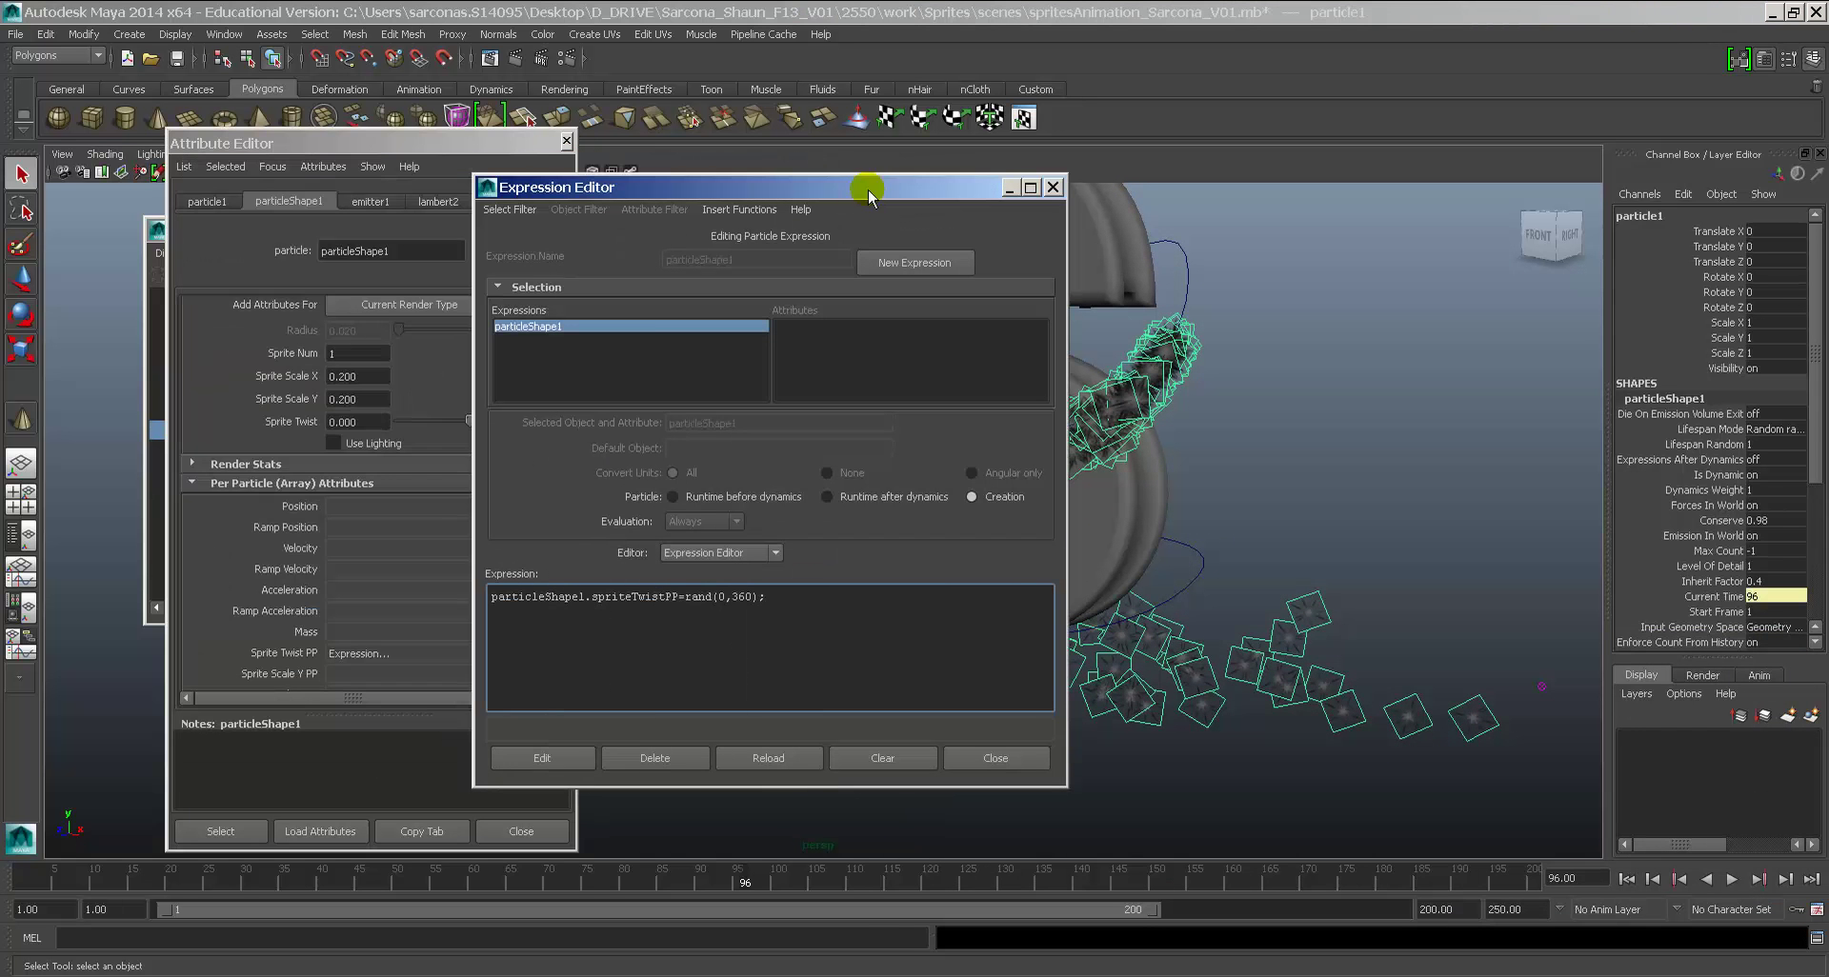
{"action": "left_click", "coordinate": [466, 253]}
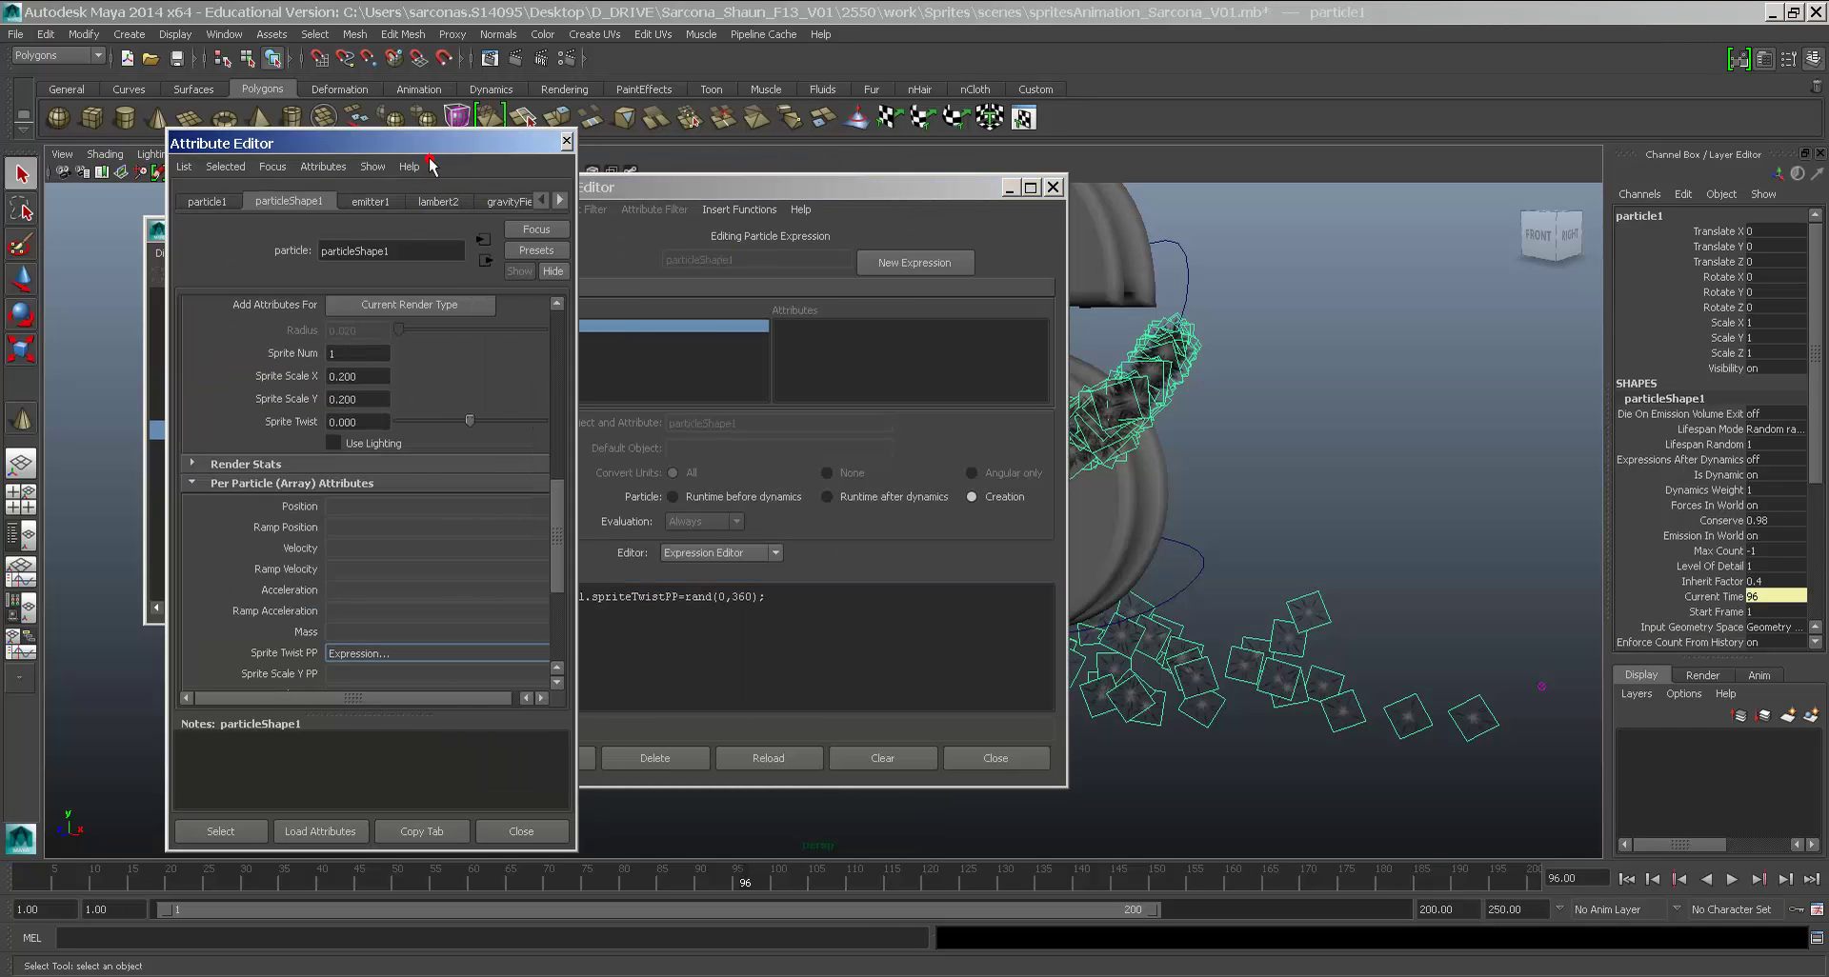
{"action": "scroll", "coordinate": [371, 505], "scroll_direction": "down", "scroll_amount": 3}
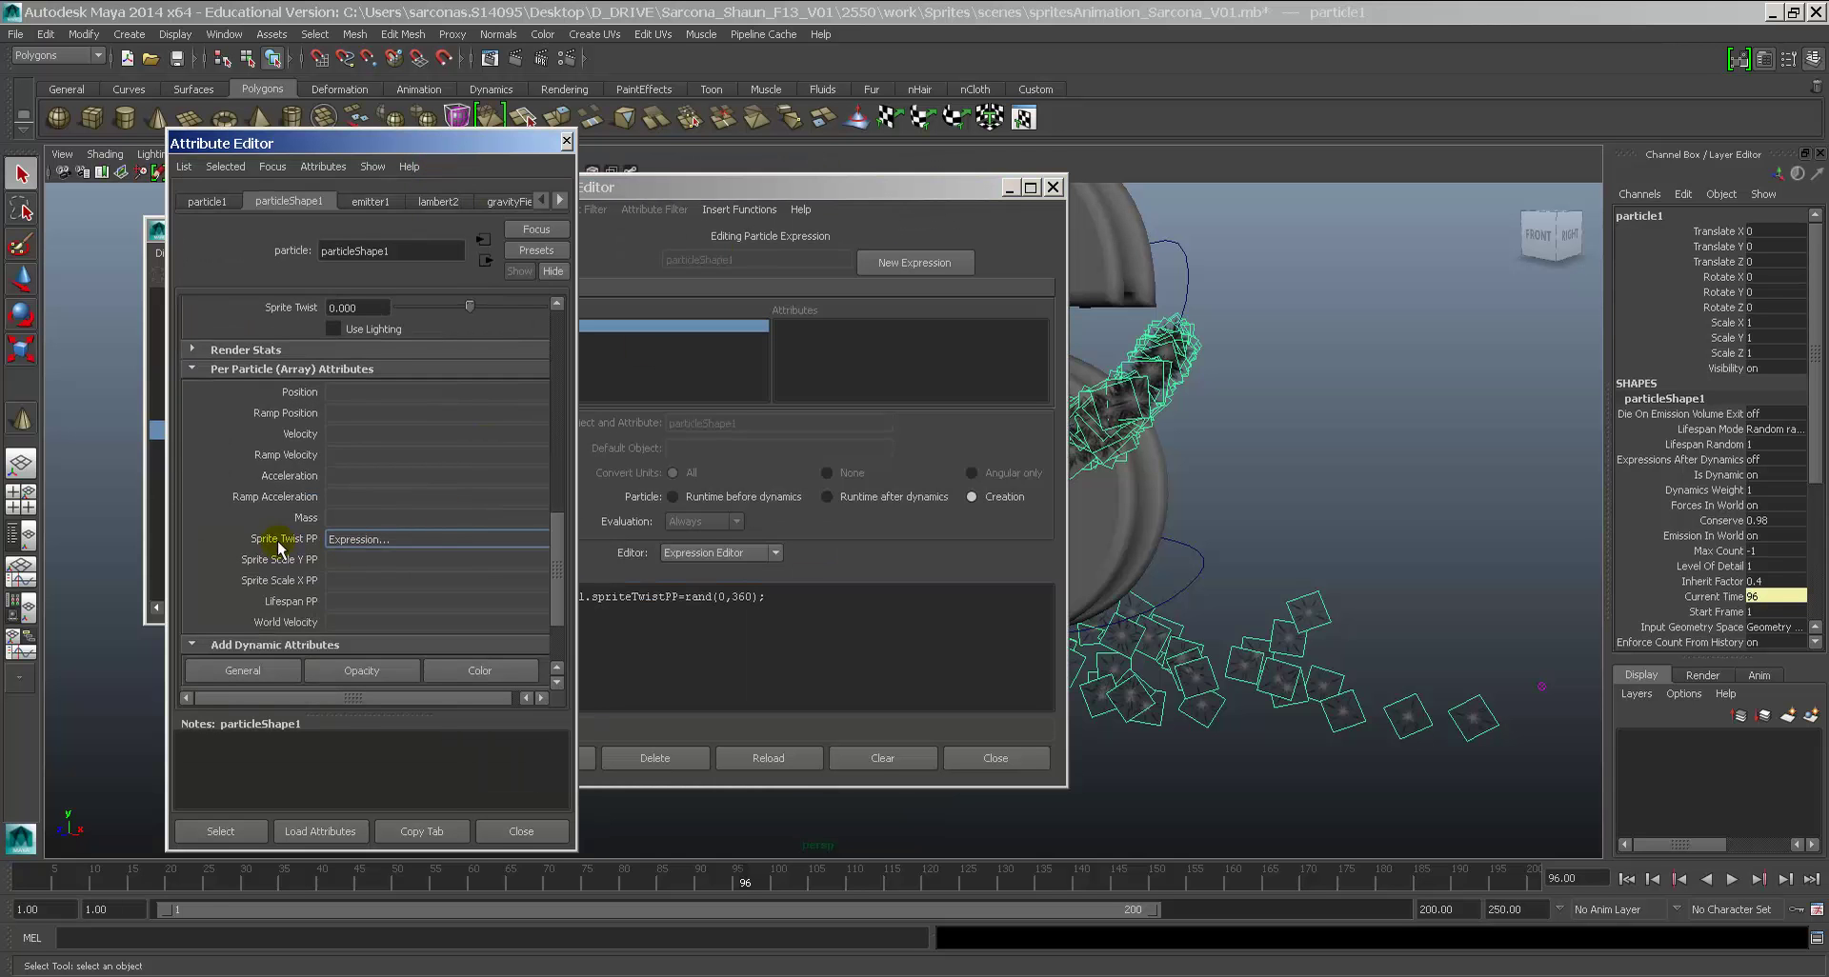
{"action": "right_click", "coordinate": [351, 549]}
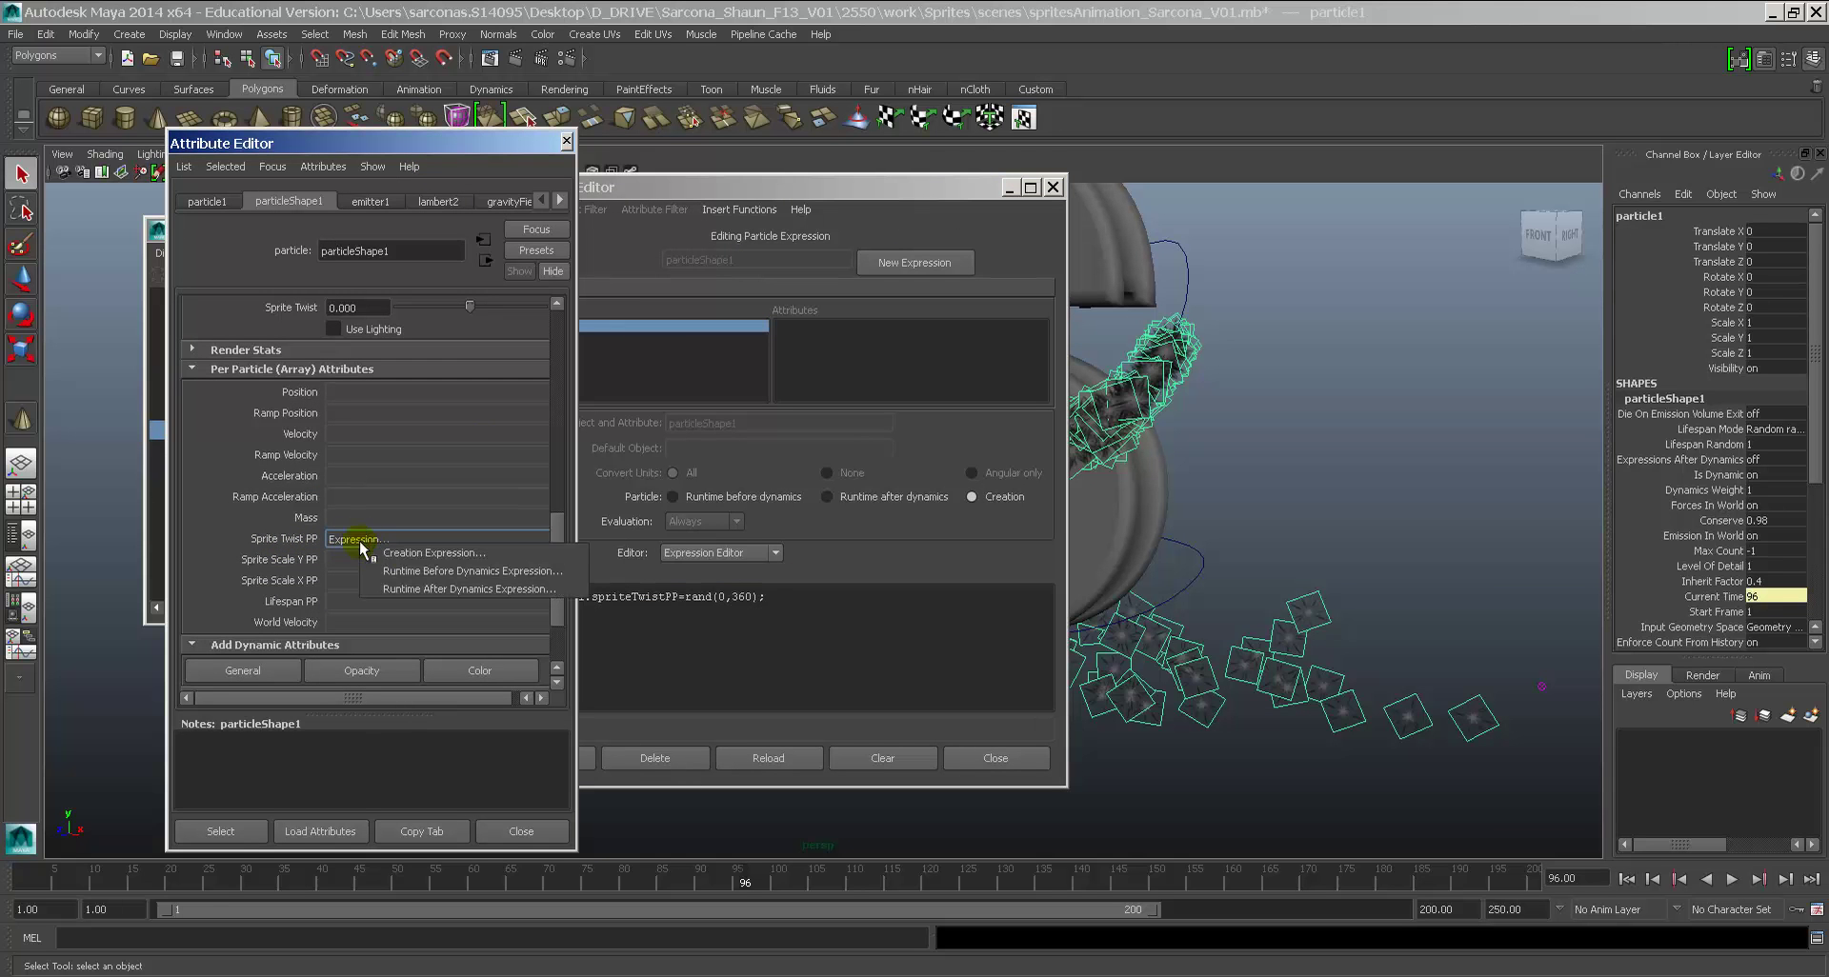
{"action": "left_click", "coordinate": [455, 571]}
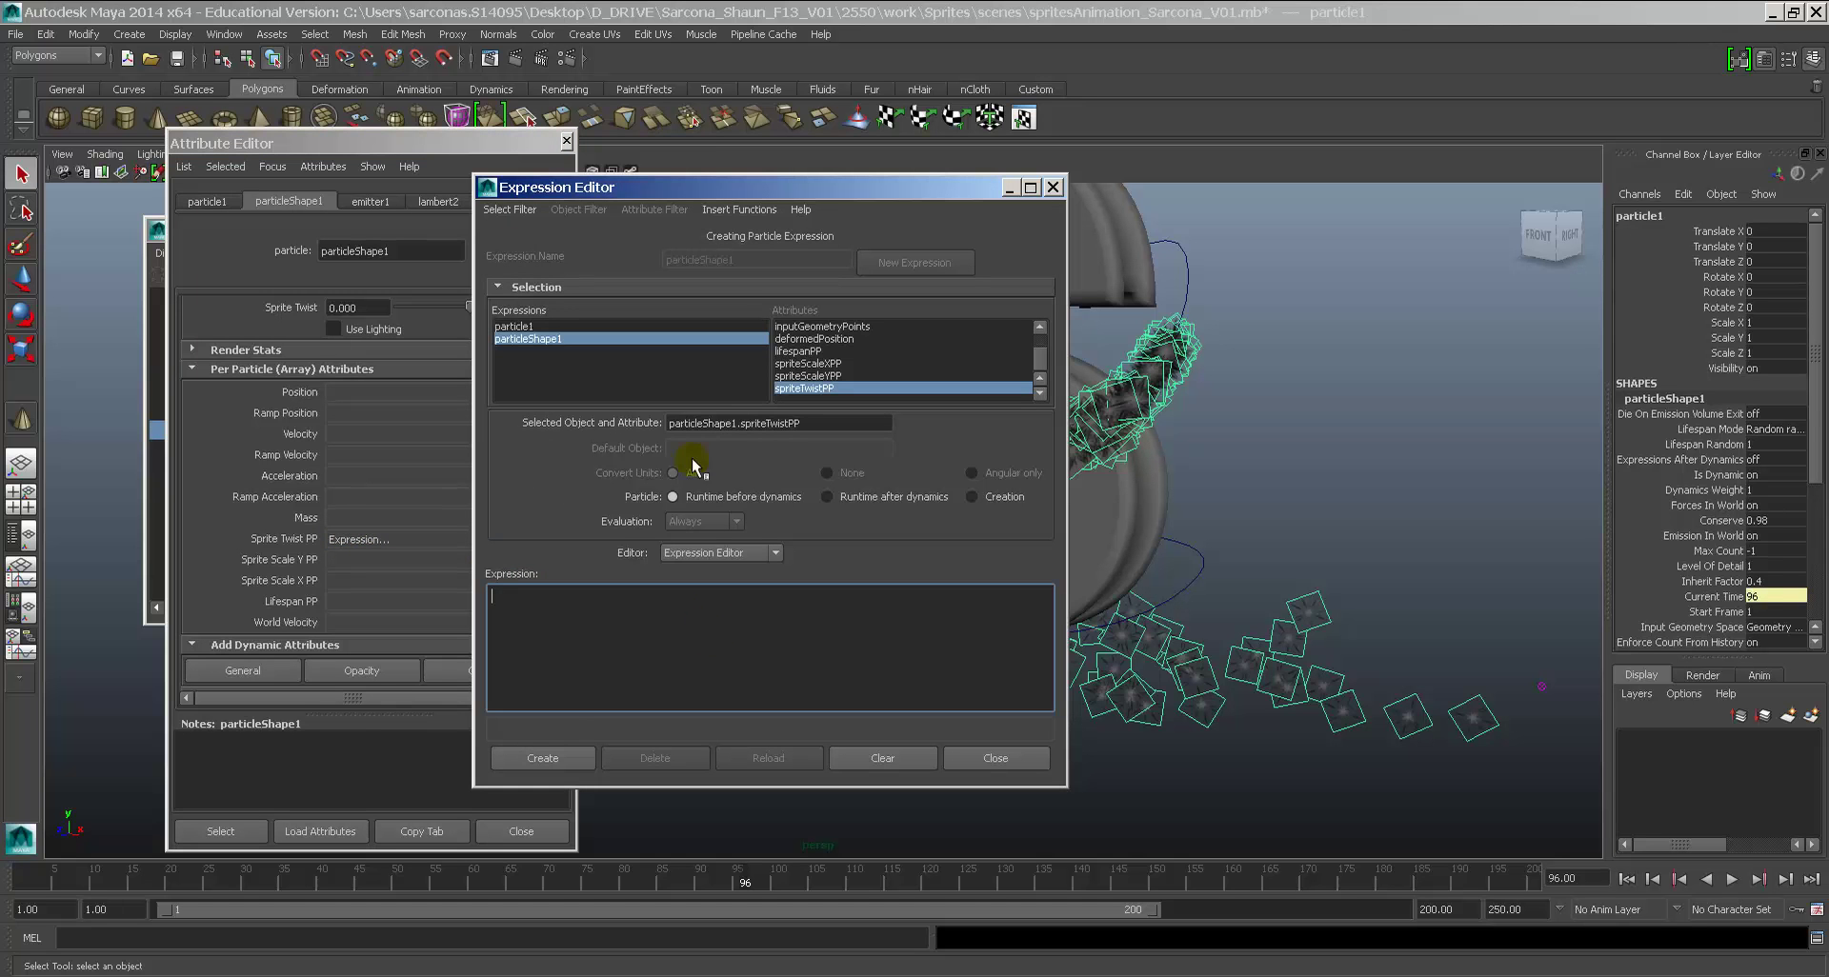
Step: Start the runtime expression with the selected attribute's name followed by an equals sign: particleShape1.spriteTwistPP=
{"action": "double_click", "coordinate": [726, 423]}
{"action": "left_click_drag", "start_coordinate": [726, 423], "coordinate": [768, 445]}
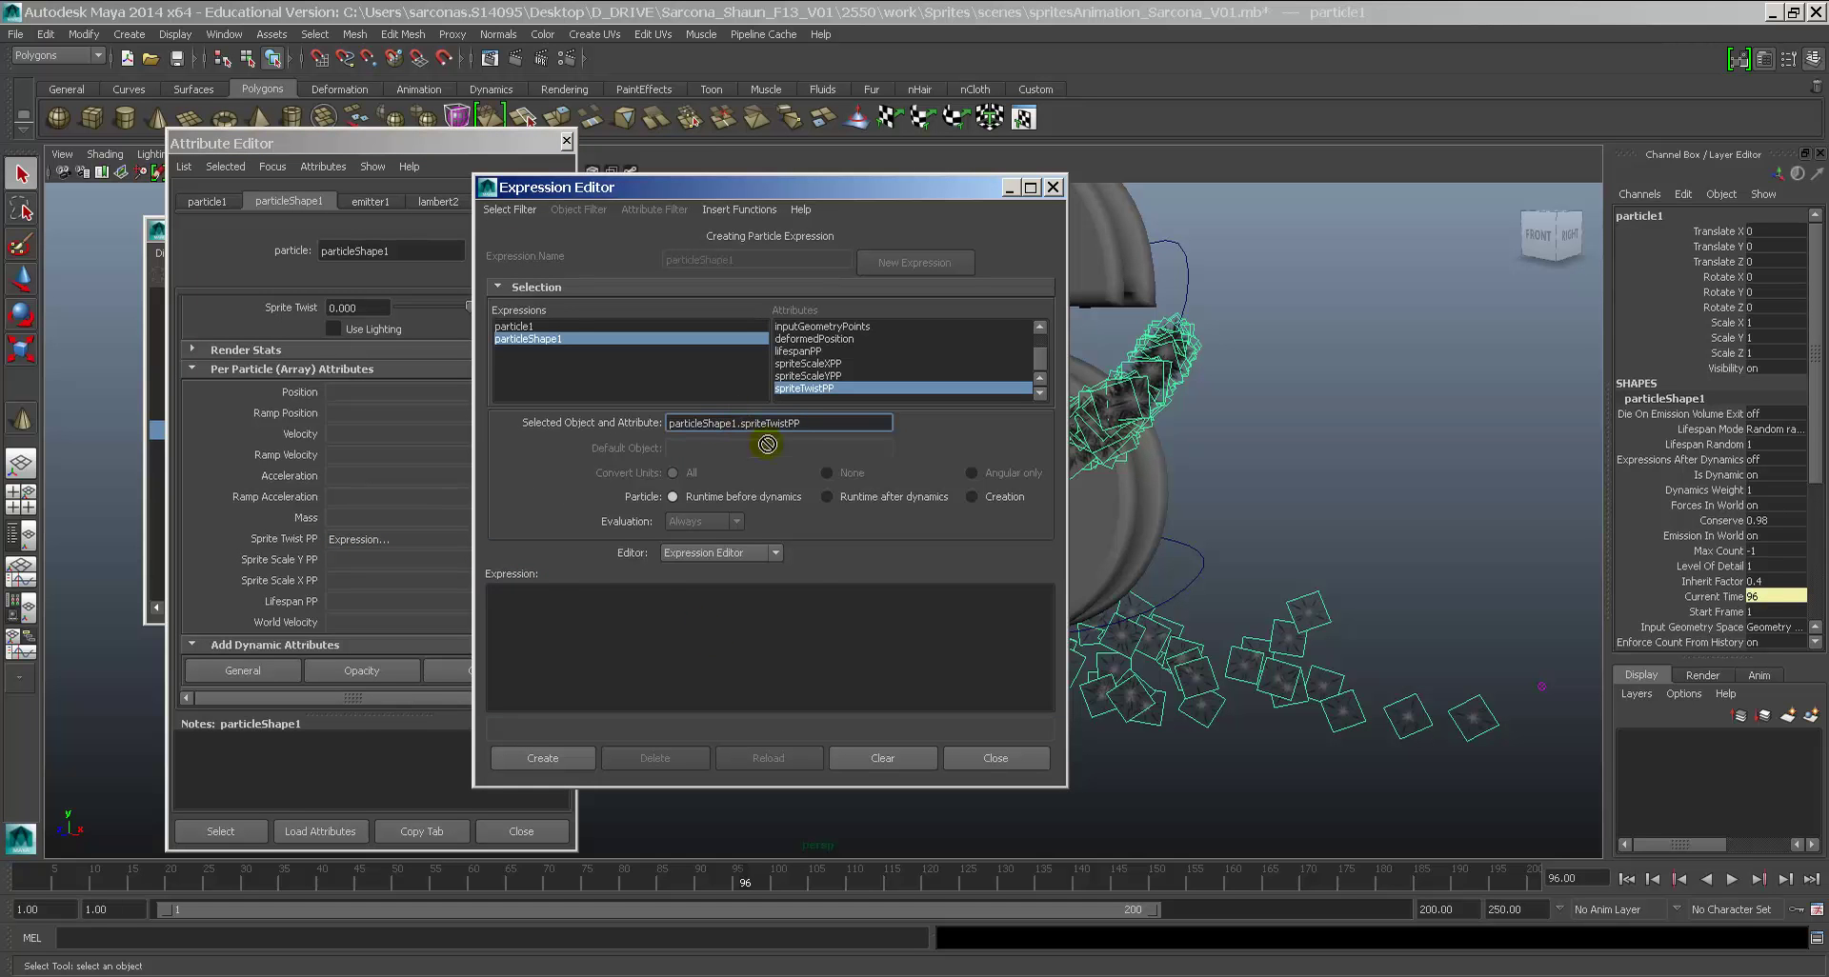
{"action": "left_click_drag", "start_coordinate": [683, 657], "coordinate": [667, 646]}
{"action": "left_click", "coordinate": [720, 614]}
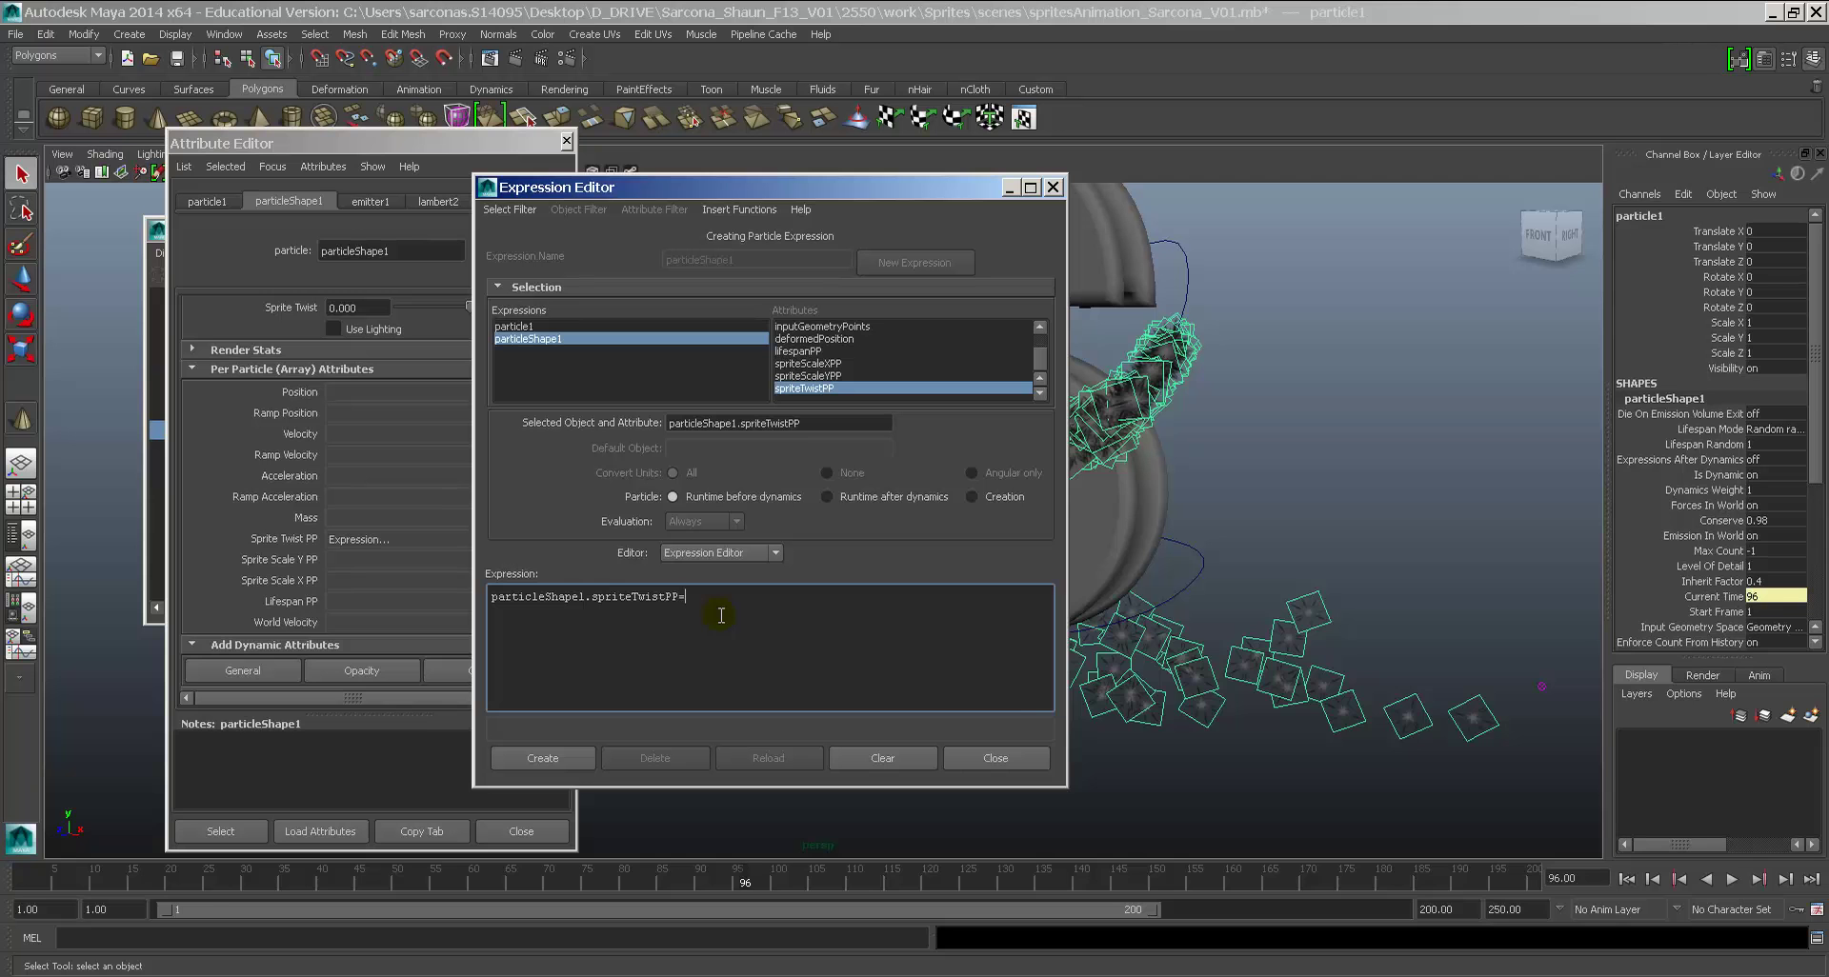
Step: Switch to WordPad and add a second copy of the twist expression below the first, cutting everything after its equals sign
{"action": "left_click", "coordinate": [980, 974]}
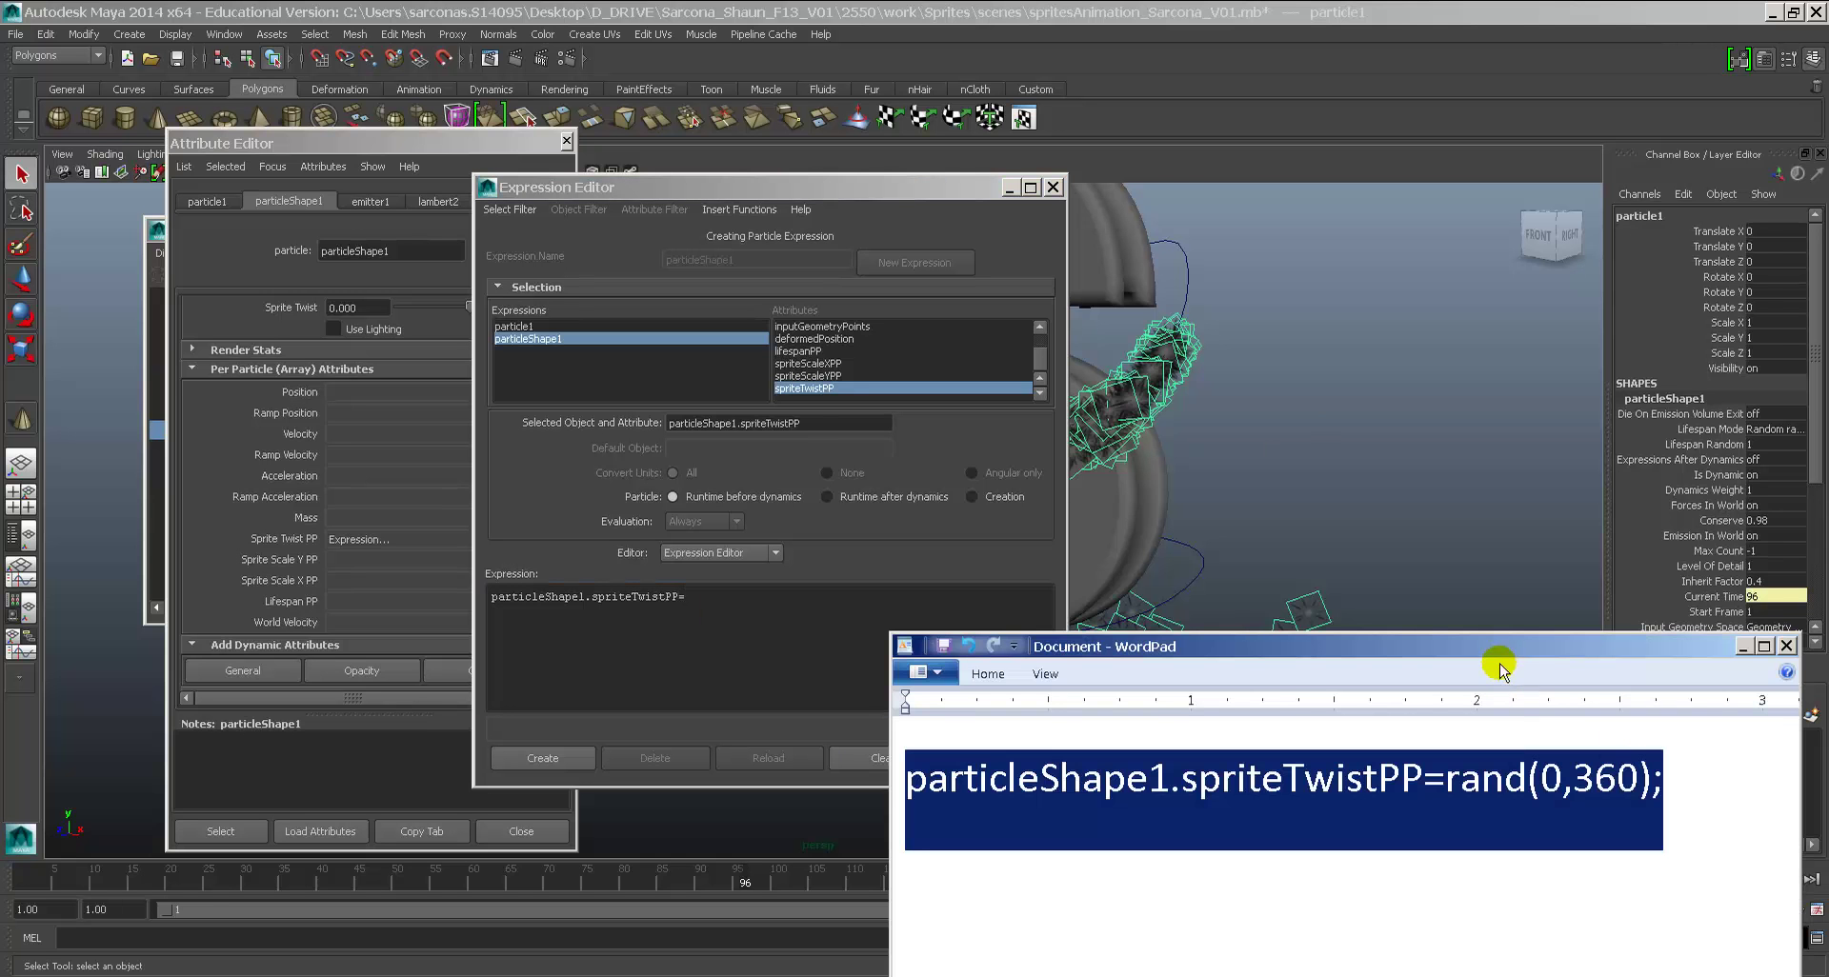
{"action": "left_click_drag", "start_coordinate": [1497, 657], "coordinate": [1412, 204]}
{"action": "left_click", "coordinate": [1593, 357]}
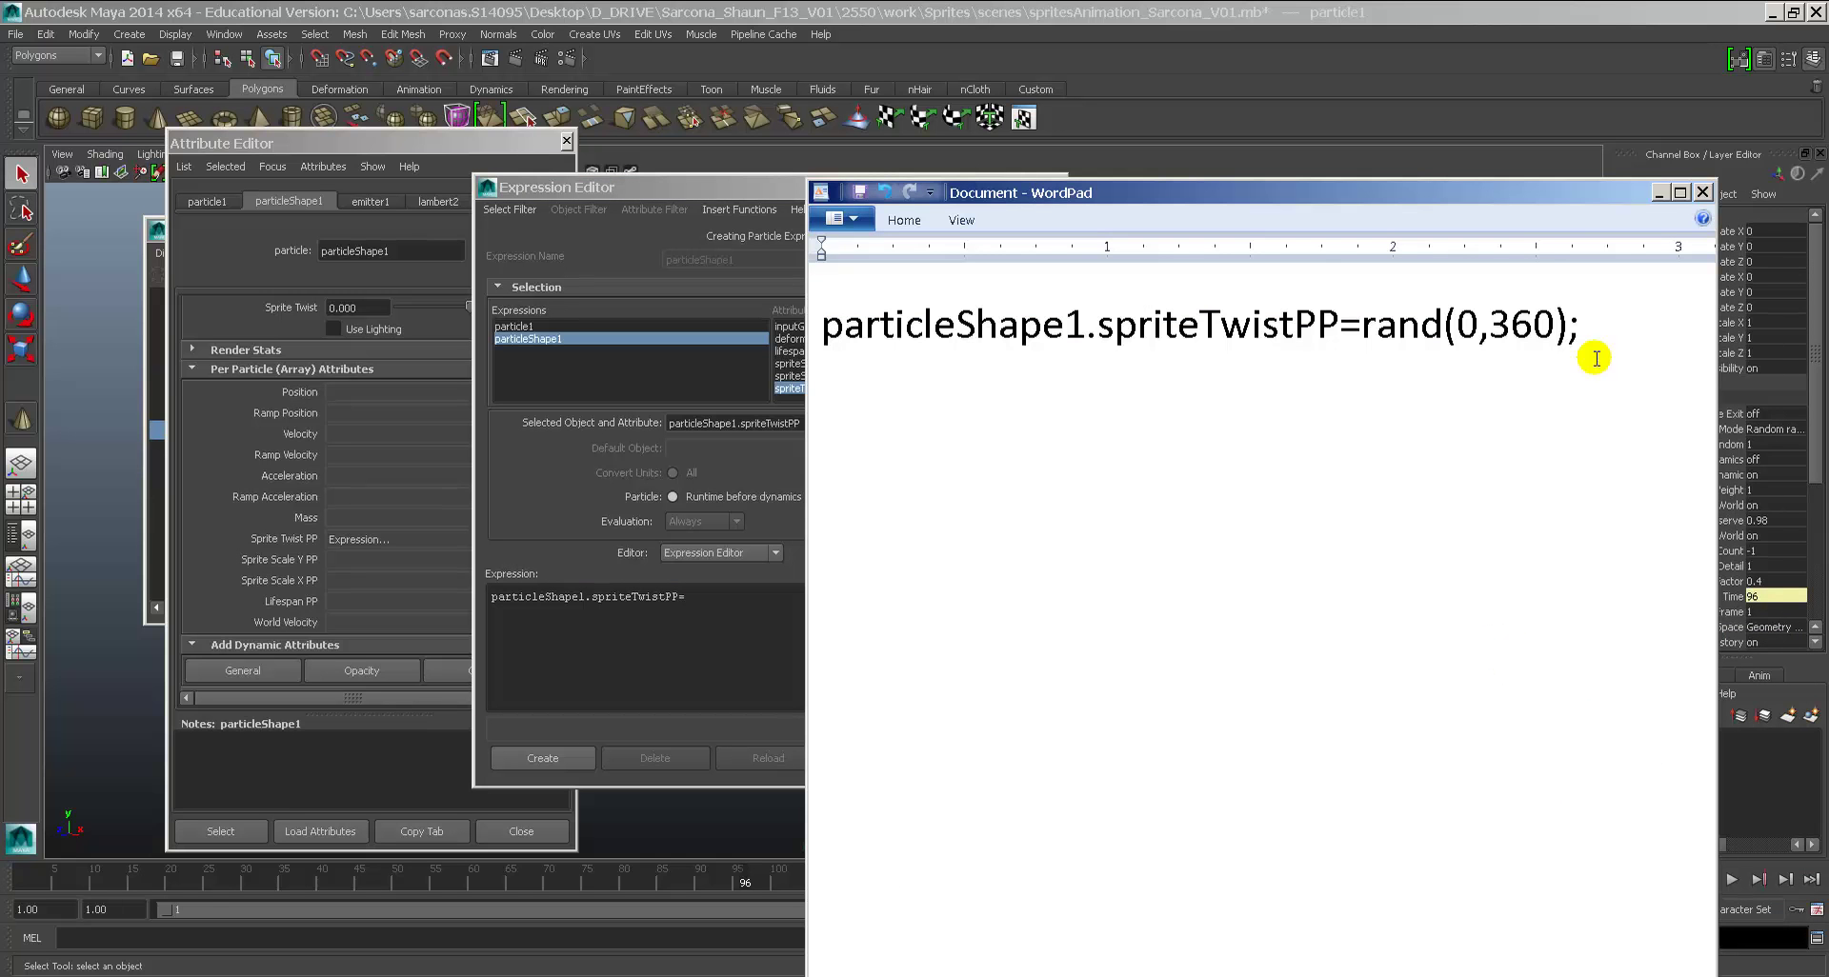
{"action": "key", "text": "Return"}
{"action": "key", "text": "Return"}
{"action": "key", "text": "ctrl+v"}
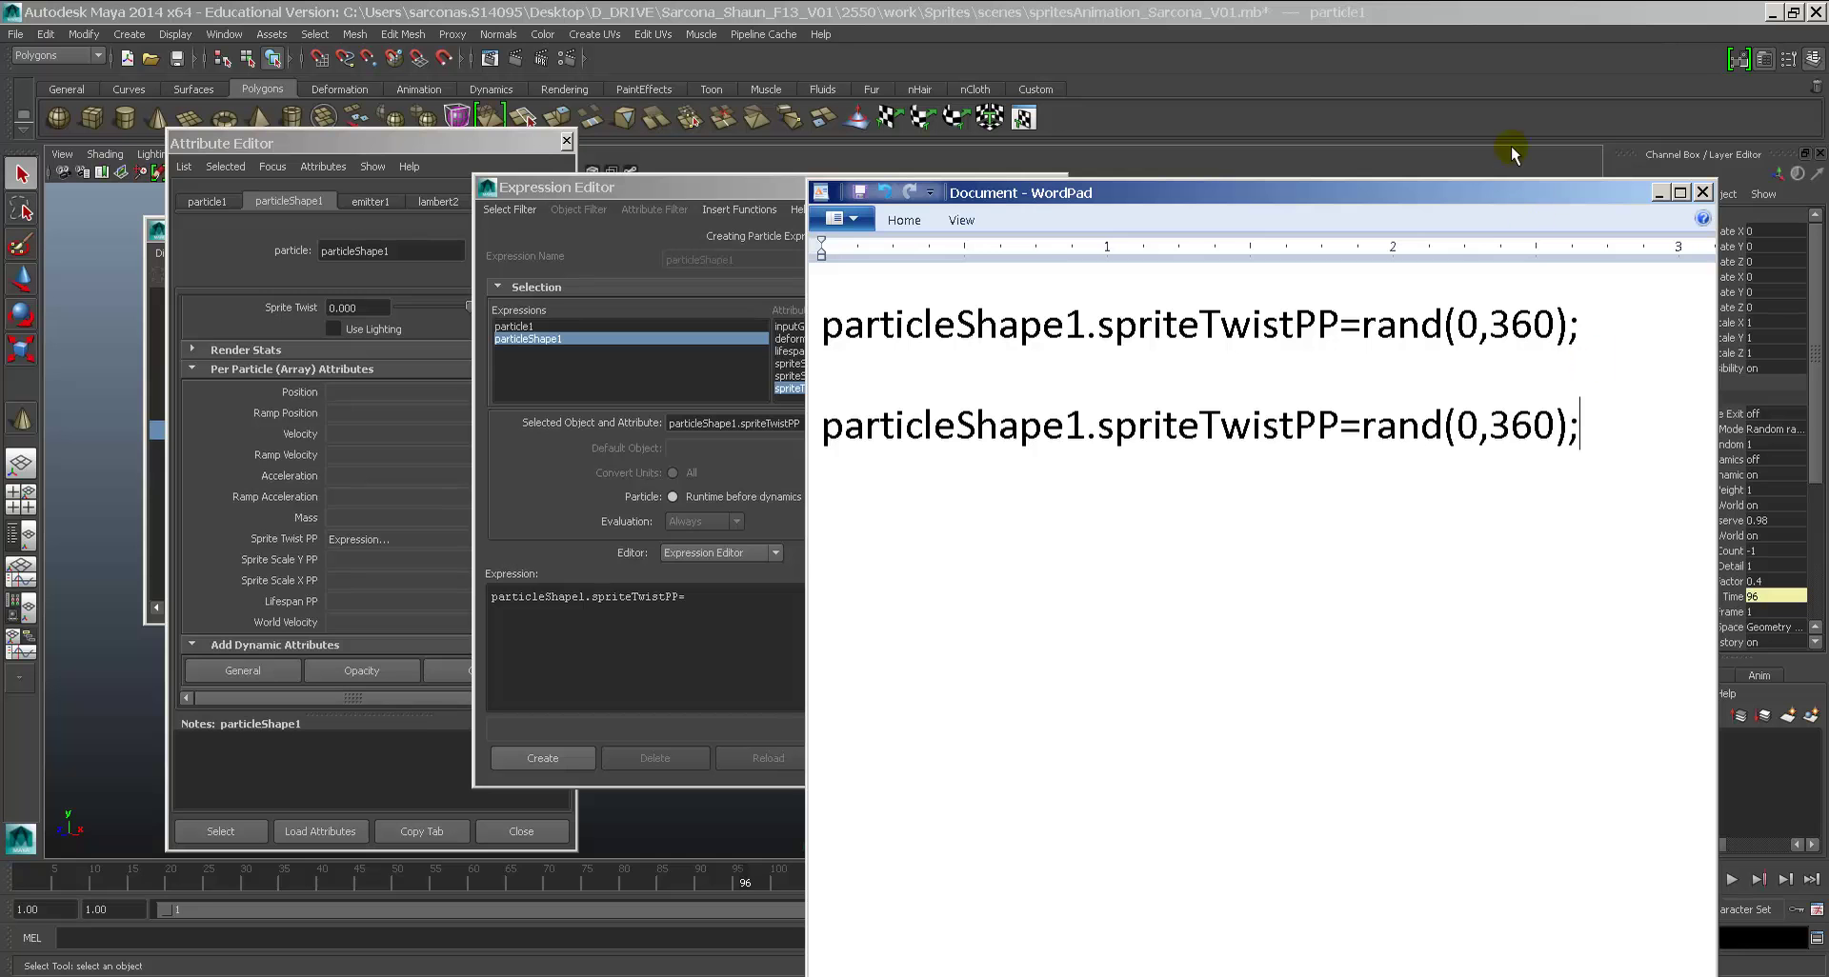
{"action": "left_click_drag", "start_coordinate": [1361, 425], "coordinate": [1567, 420]}
{"action": "key", "text": "ctrl+x"}
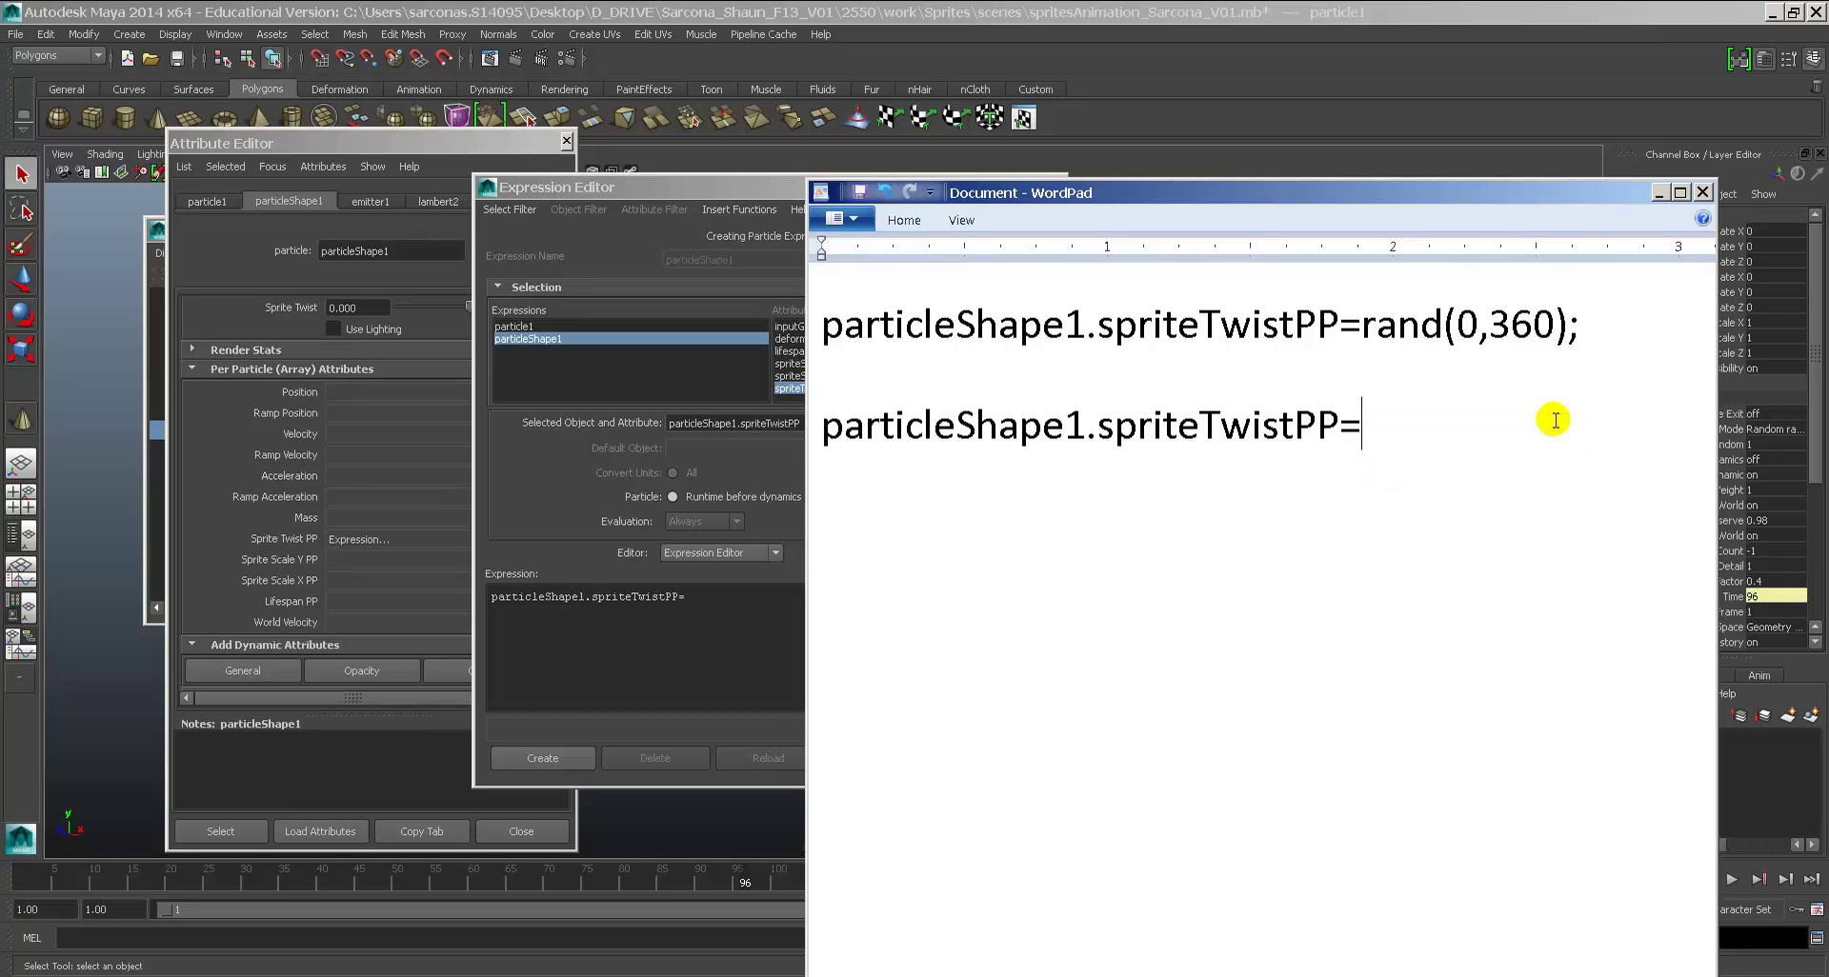
Step: Add a bold "Creation Expressions" heading directly above the rand(0,360) expression
{"action": "left_click", "coordinate": [845, 285]}
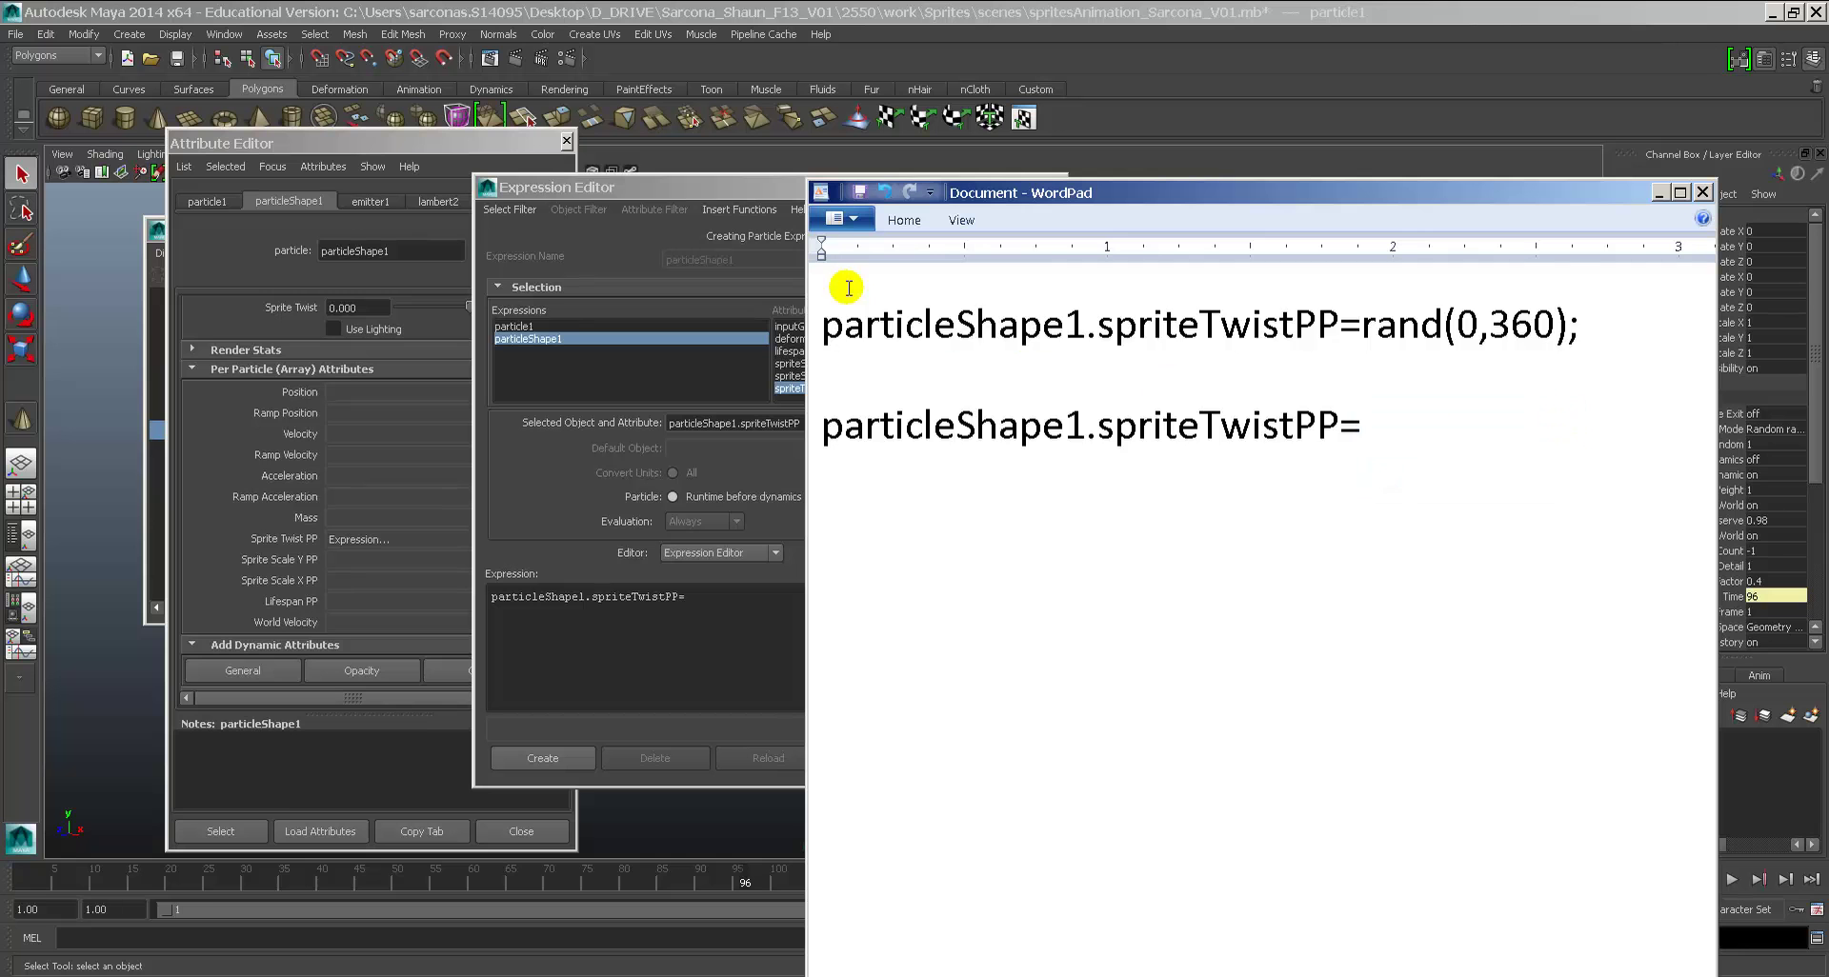
{"action": "key", "text": "Return"}
{"action": "type", "text": "Creation"}
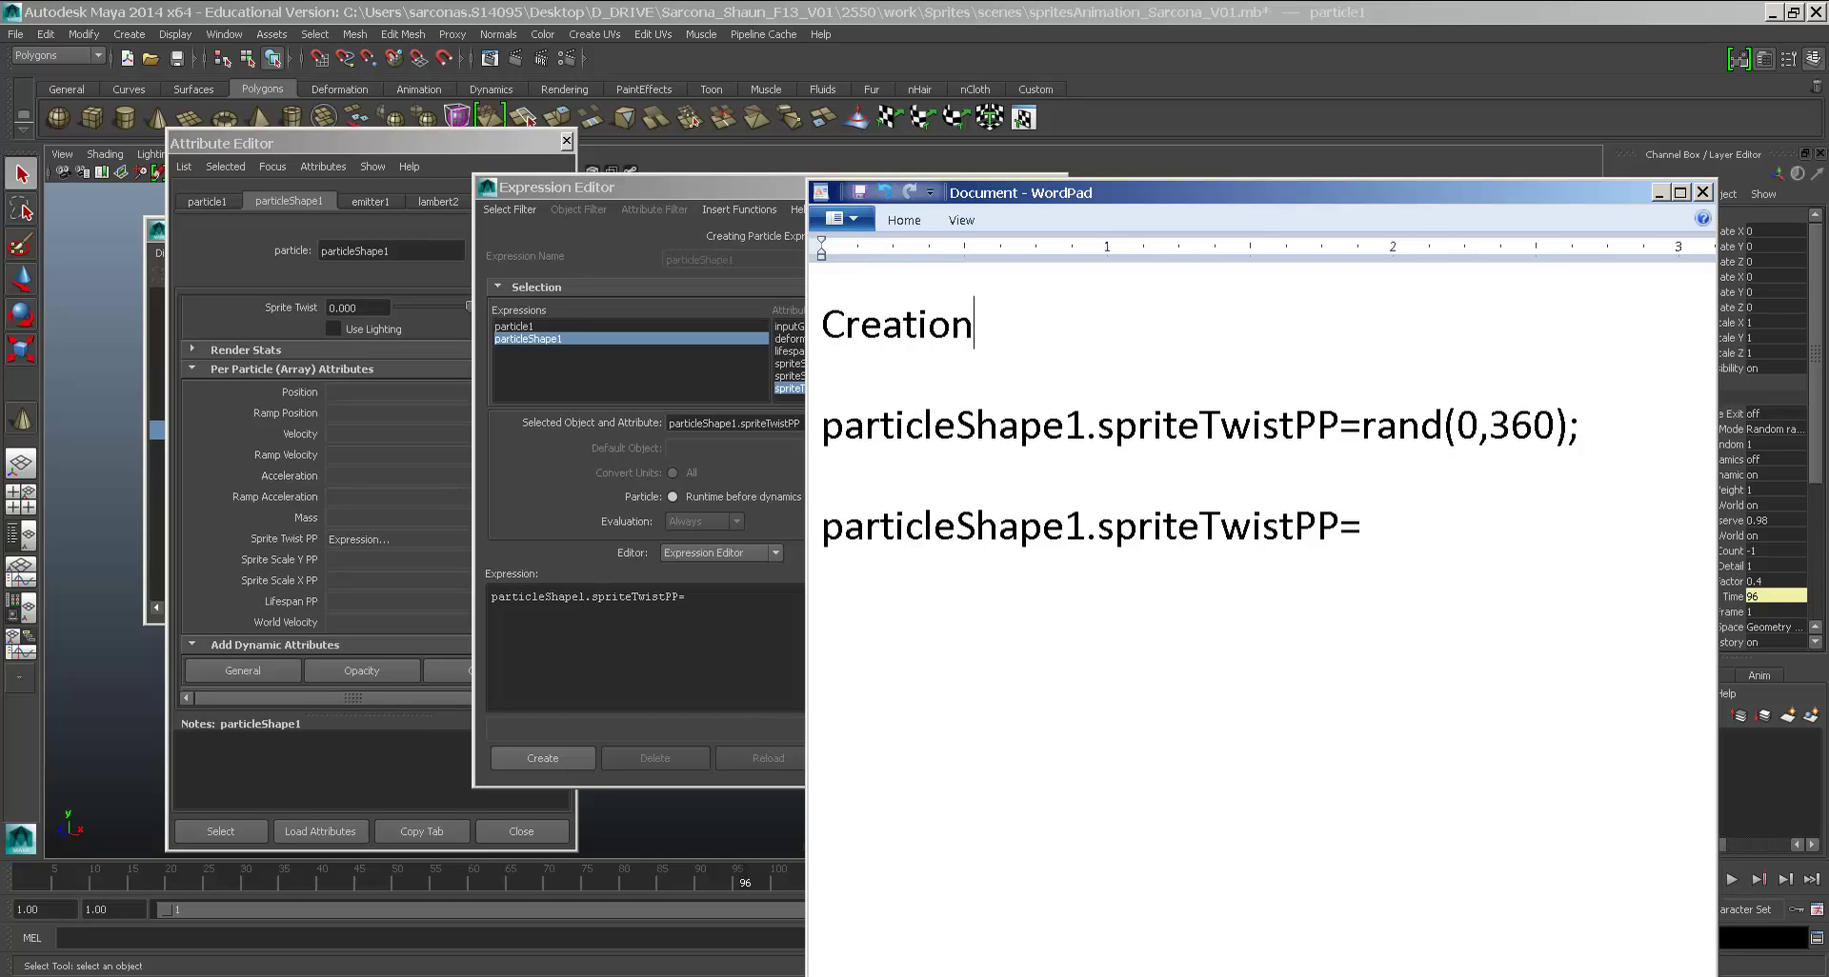
{"action": "type", "text": " Expressions"}
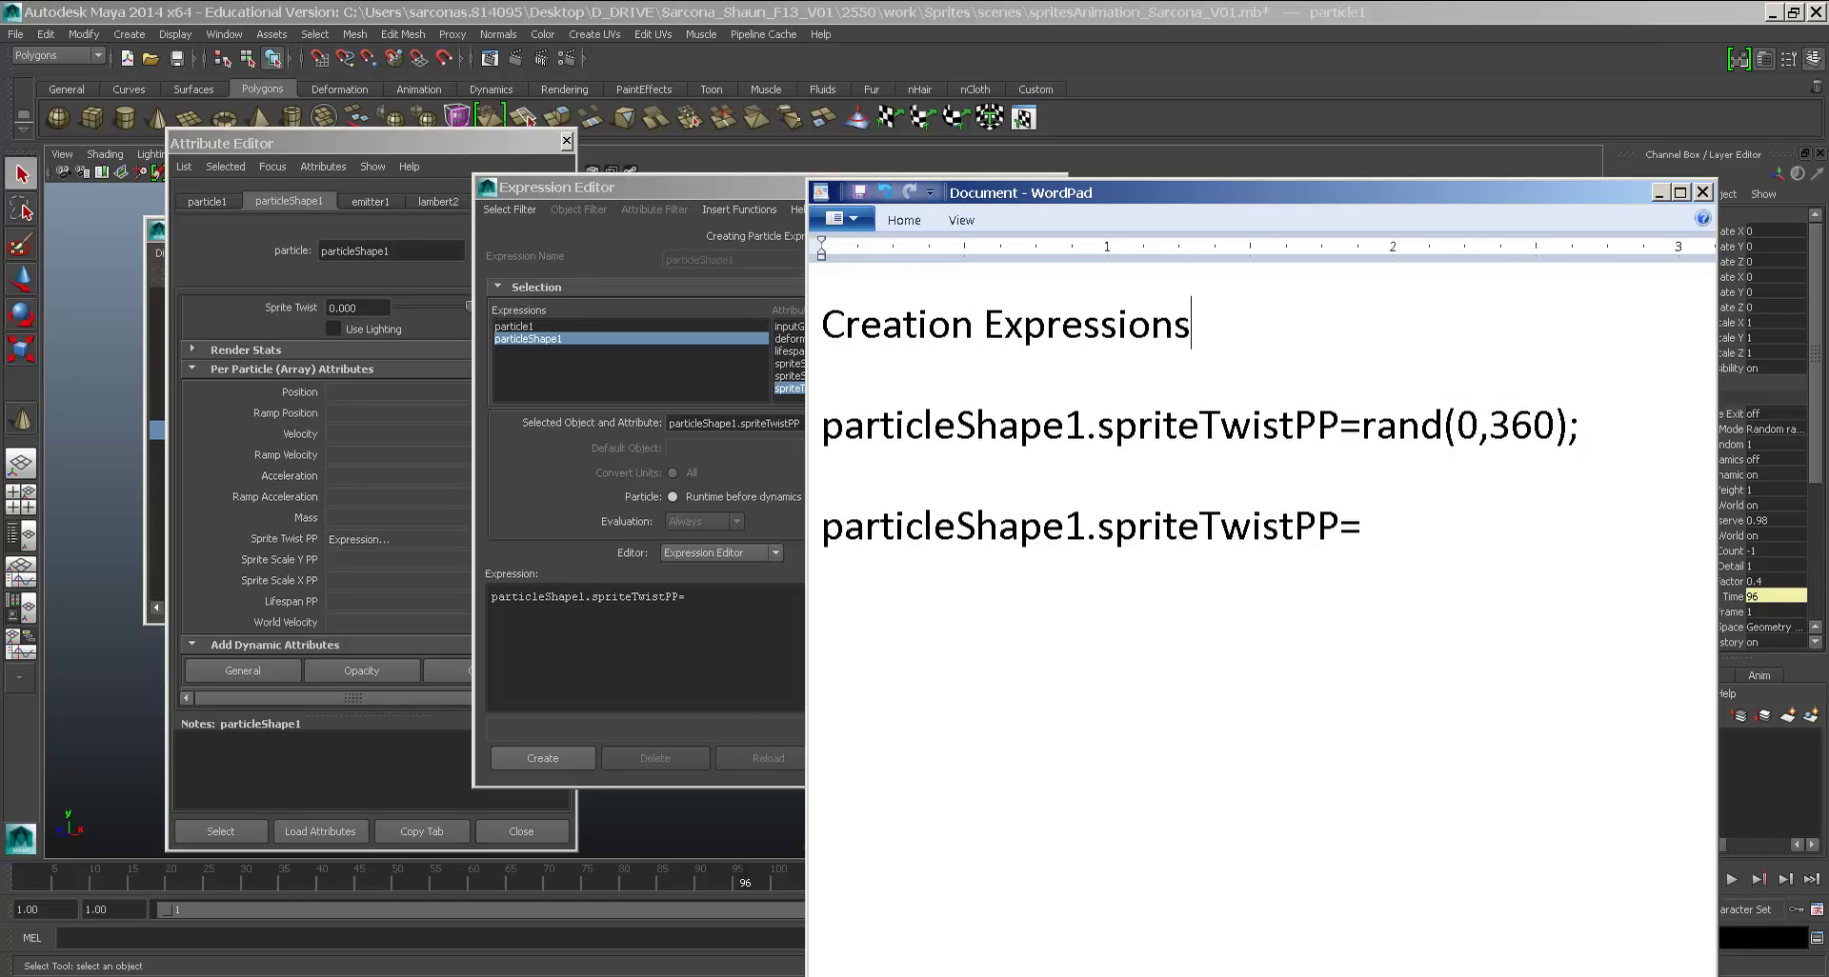
{"action": "key", "text": "Delete"}
{"action": "key", "text": "Delete"}
{"action": "key", "text": "Return"}
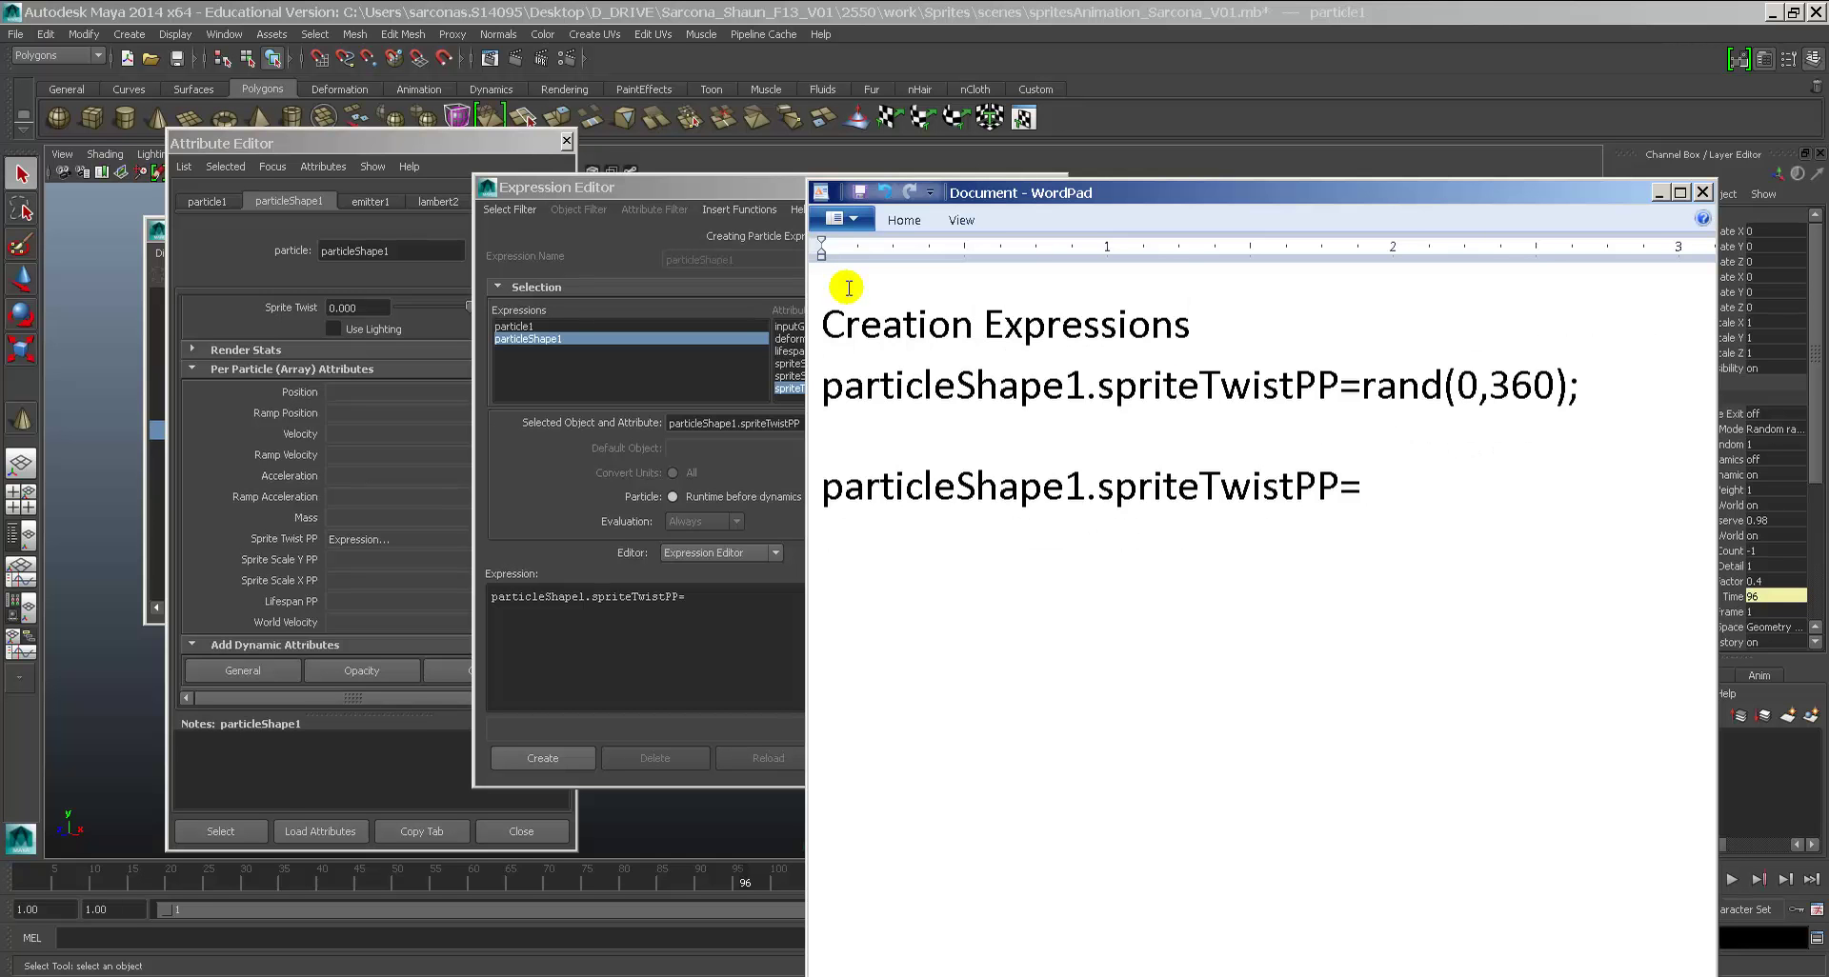
{"action": "triple_click", "coordinate": [867, 323]}
{"action": "left_click", "coordinate": [921, 321]}
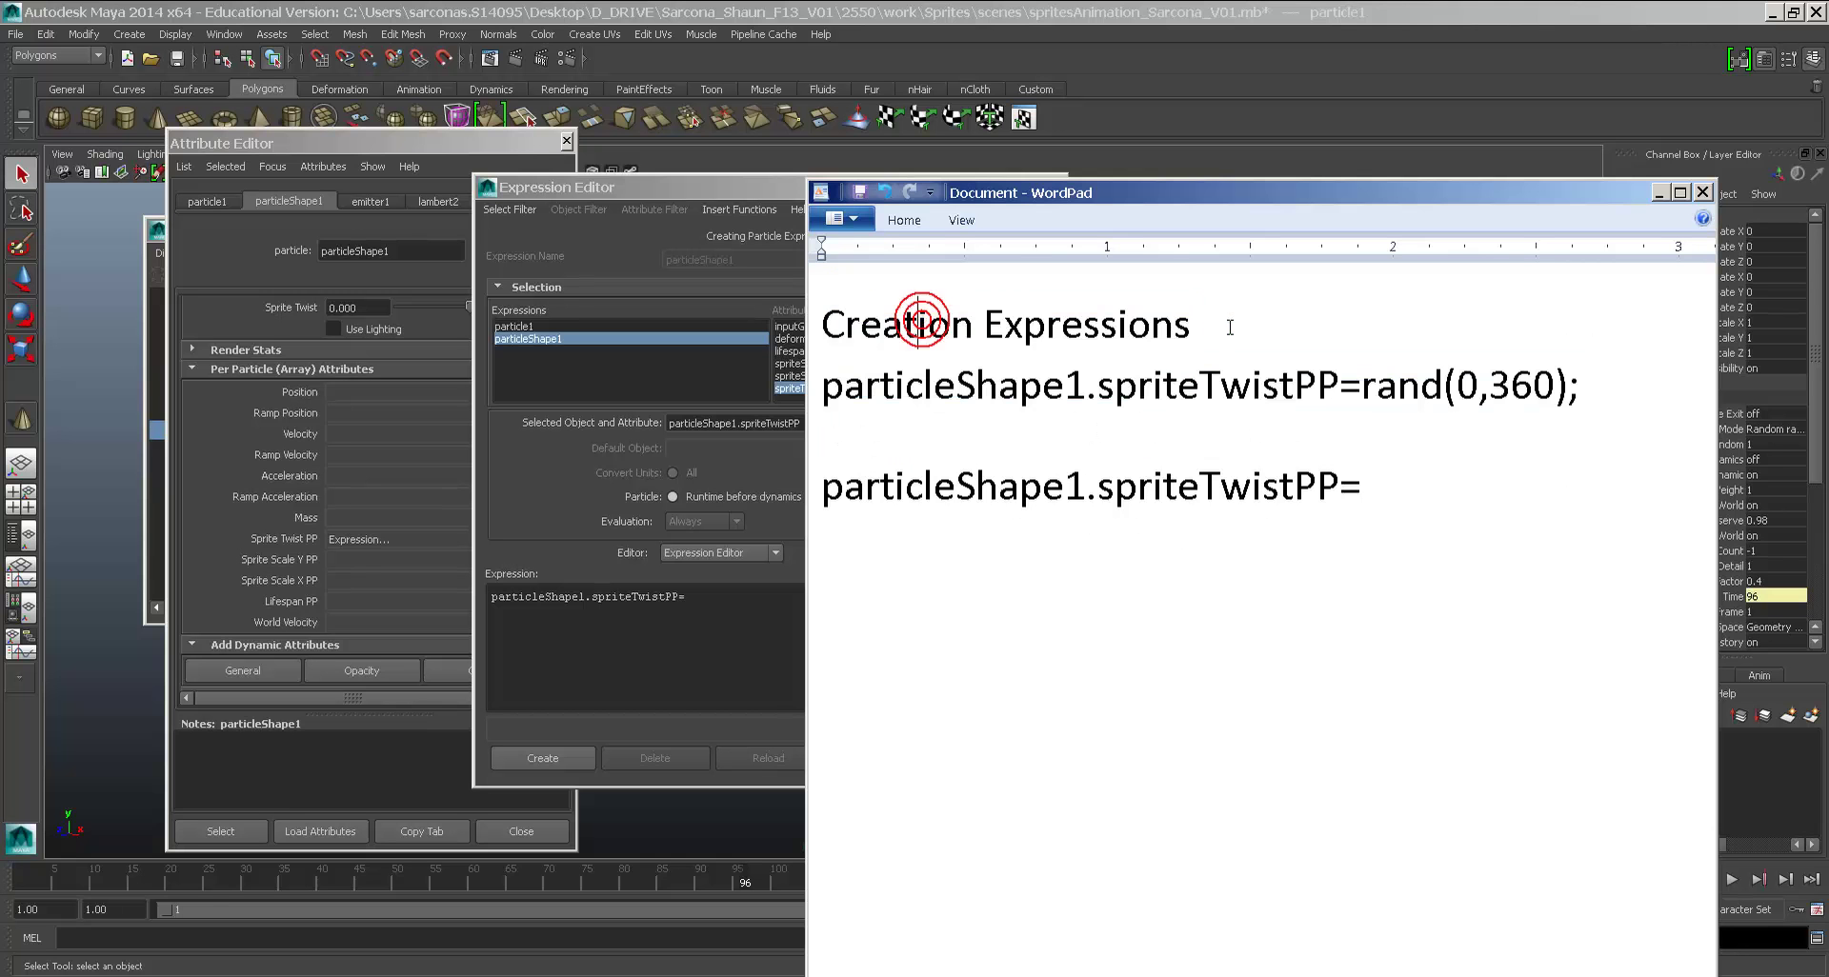
{"action": "left_click_drag", "start_coordinate": [1230, 327], "coordinate": [907, 324]}
{"action": "left_click", "coordinate": [1362, 481]}
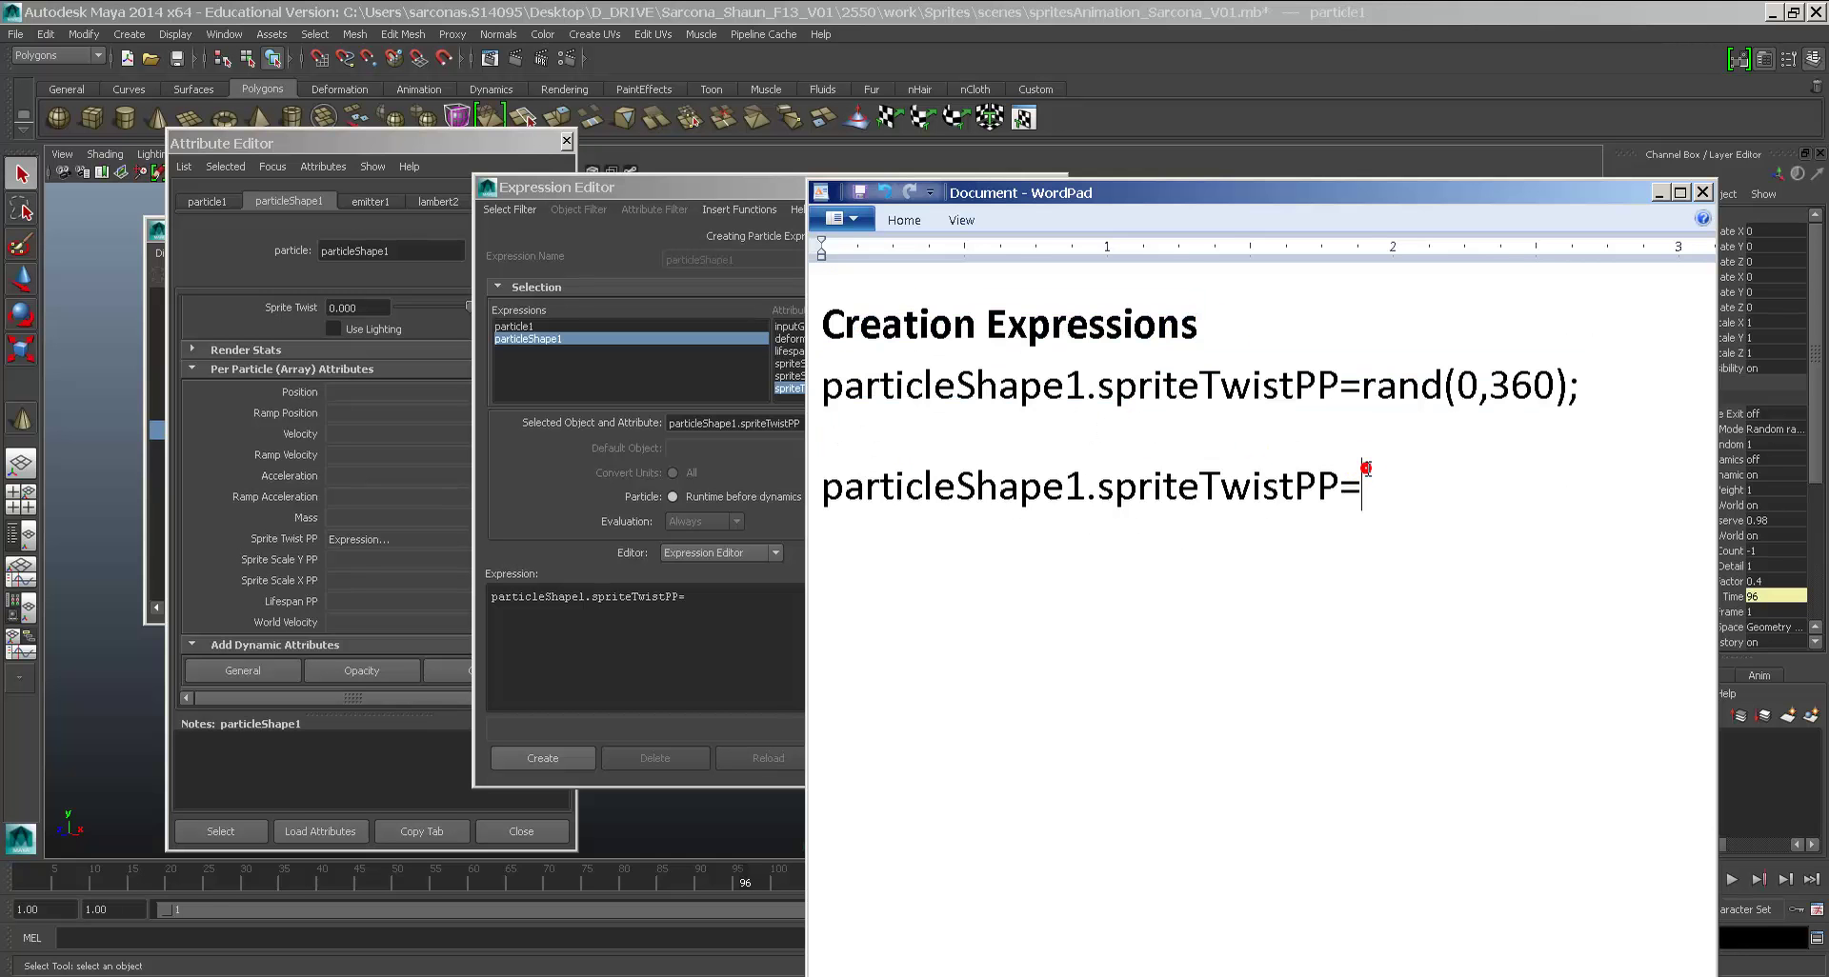
Step: Add a bold "RunTime Before Dynamics" heading directly above the second, incomplete expression, leaving a blank line before the heading
{"action": "left_click", "coordinate": [1581, 402]}
{"action": "key", "text": "Return"}
{"action": "key", "text": "Return"}
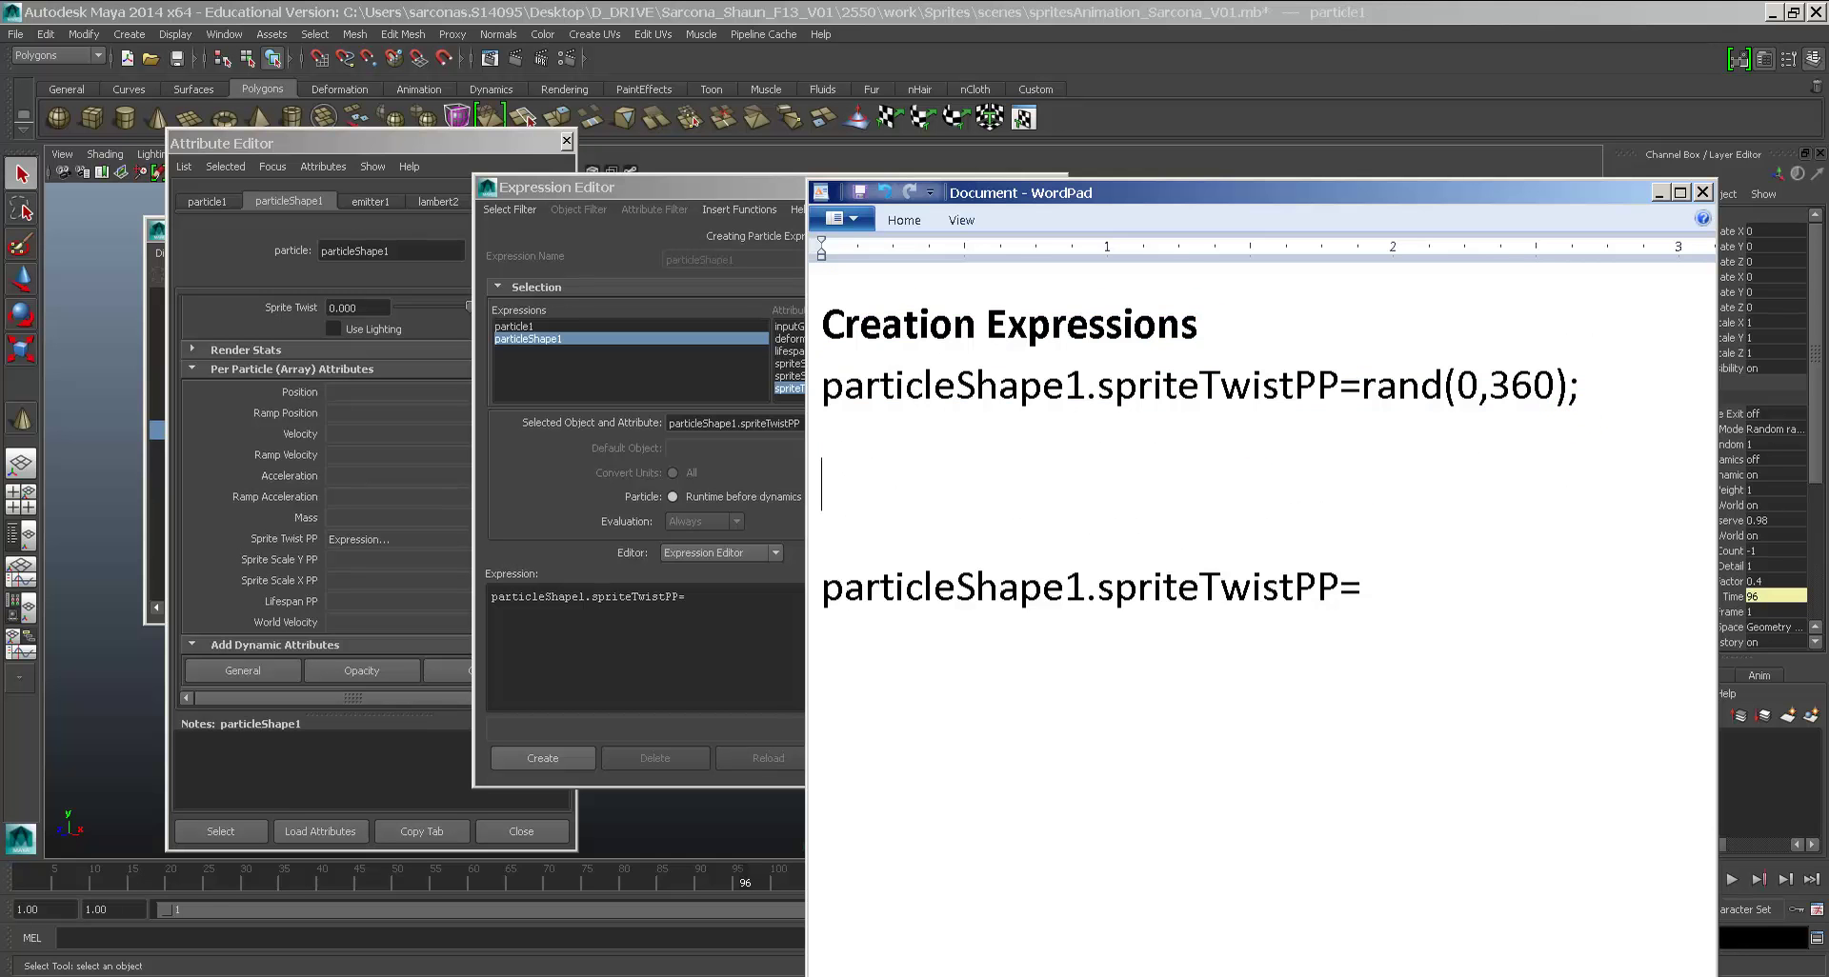
{"action": "key", "text": "Delete"}
{"action": "key", "text": "Delete"}
{"action": "key", "text": "Return"}
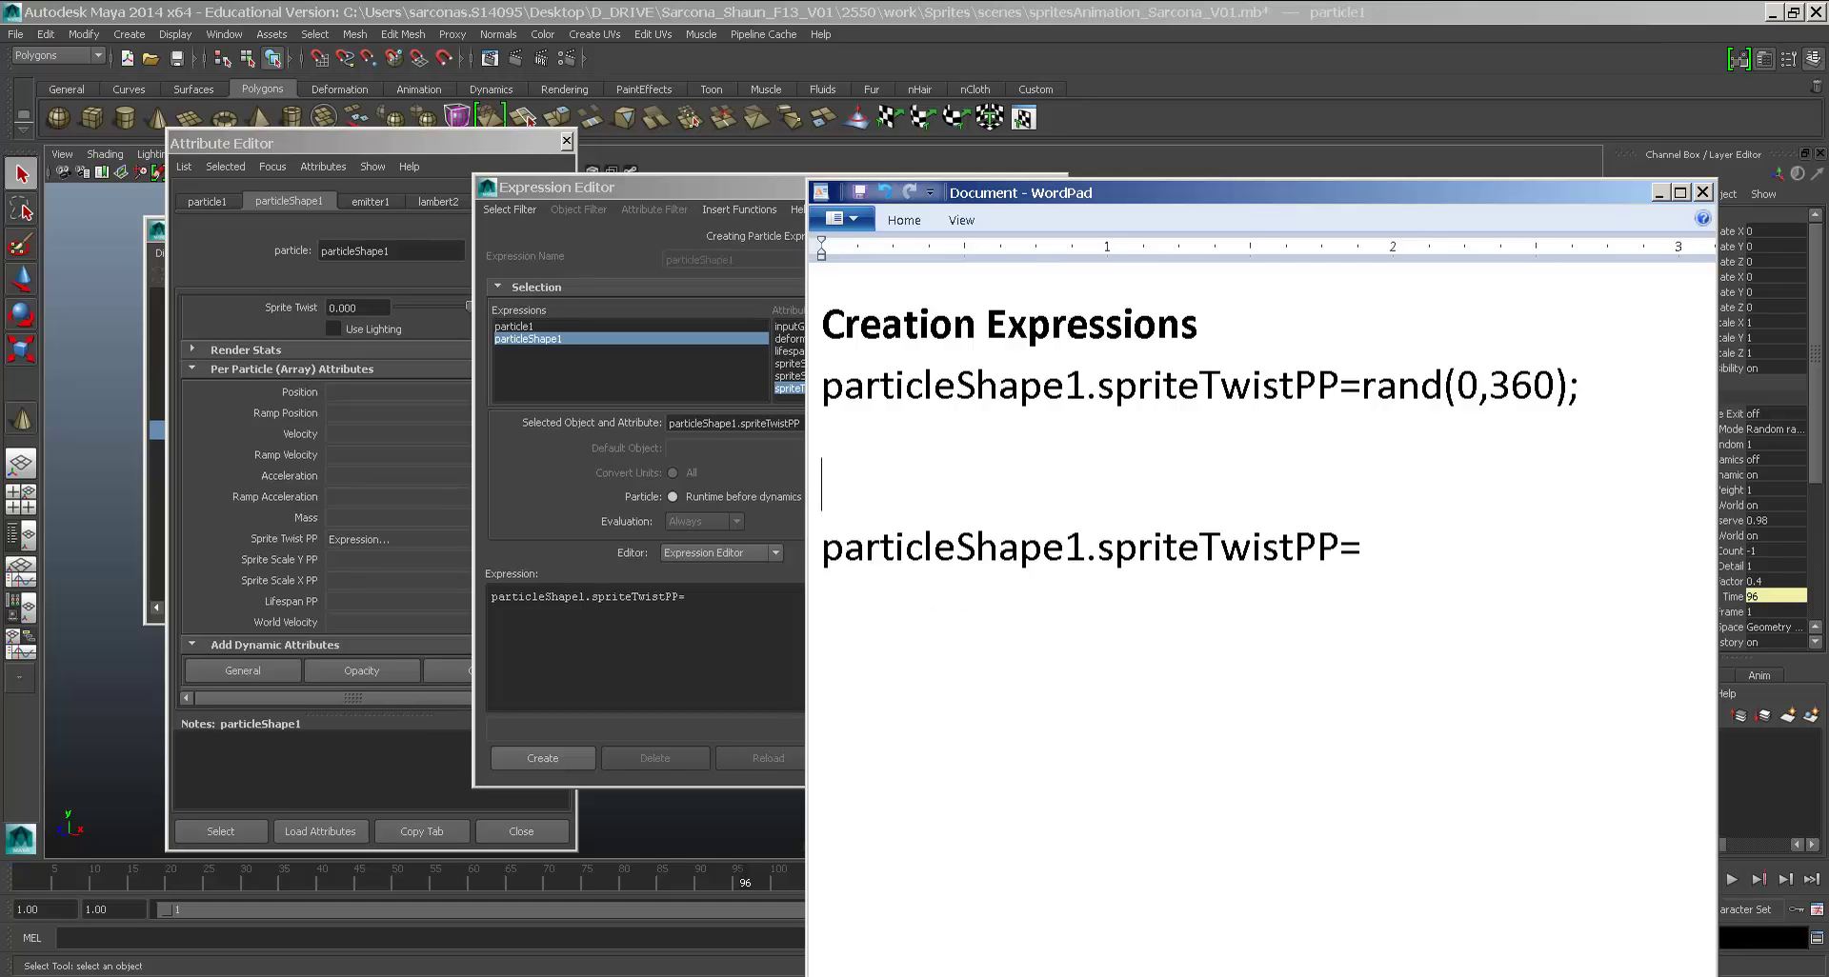
{"action": "type", "text": "RunTime"}
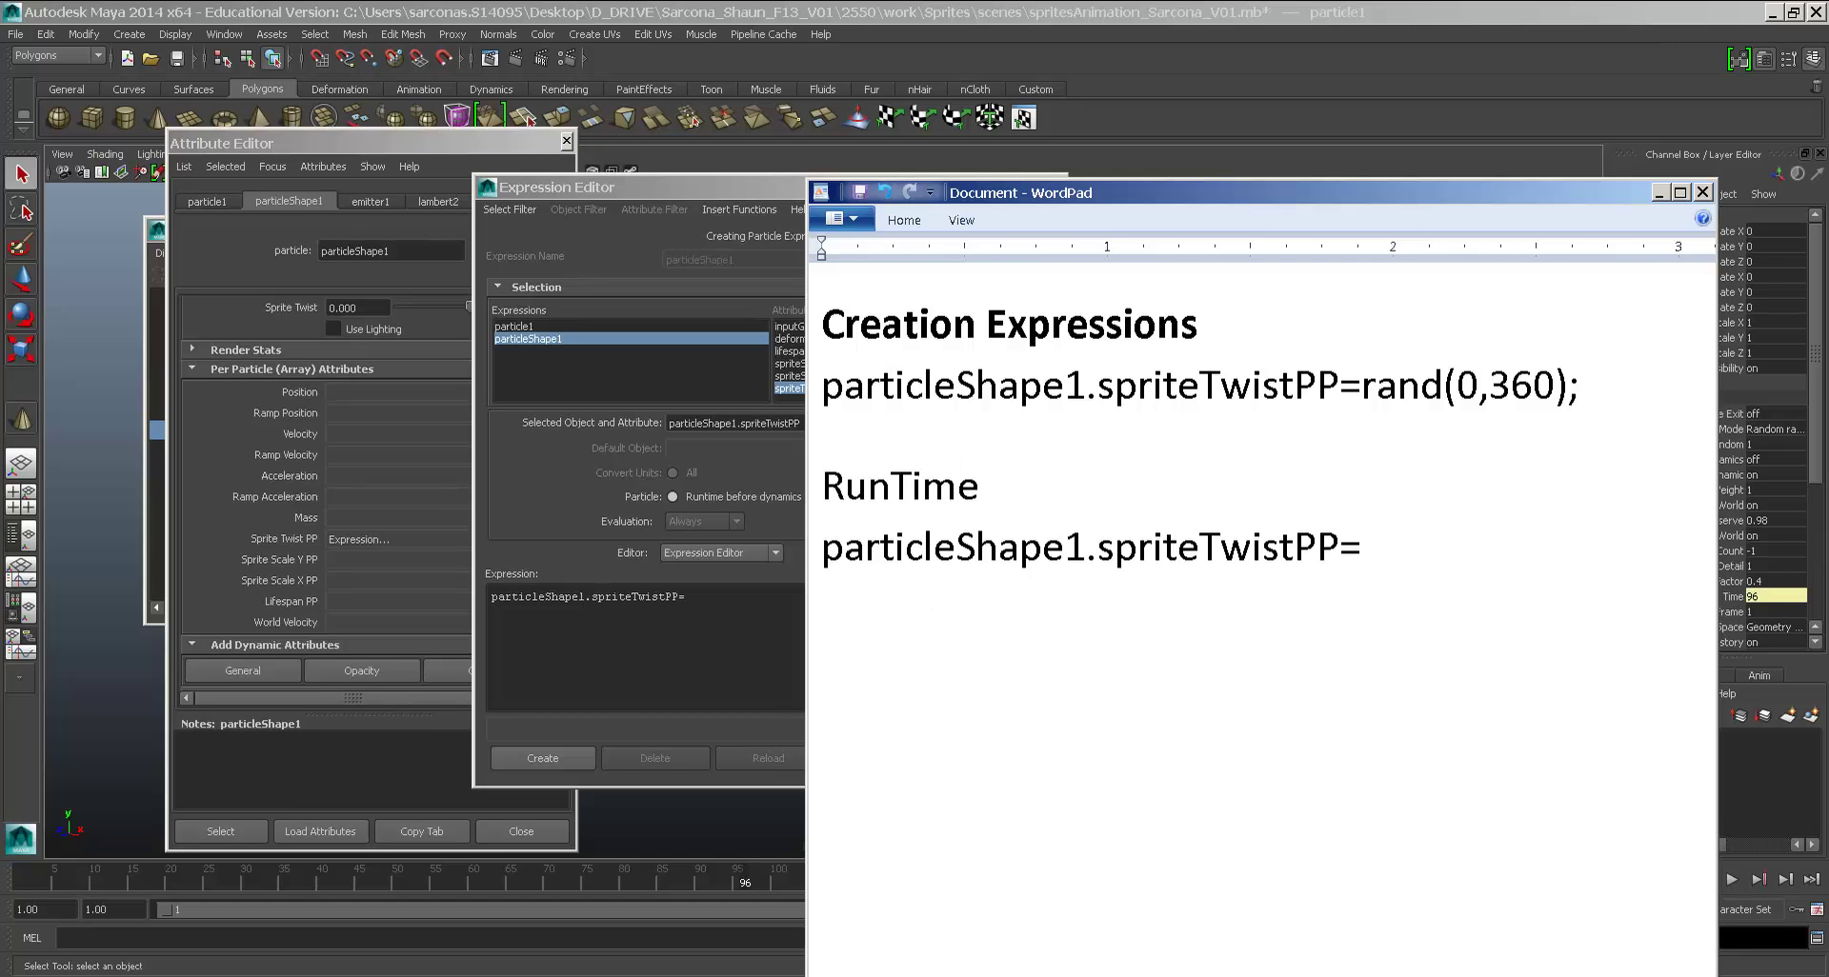
{"action": "type", "text": " Before Dynamics"}
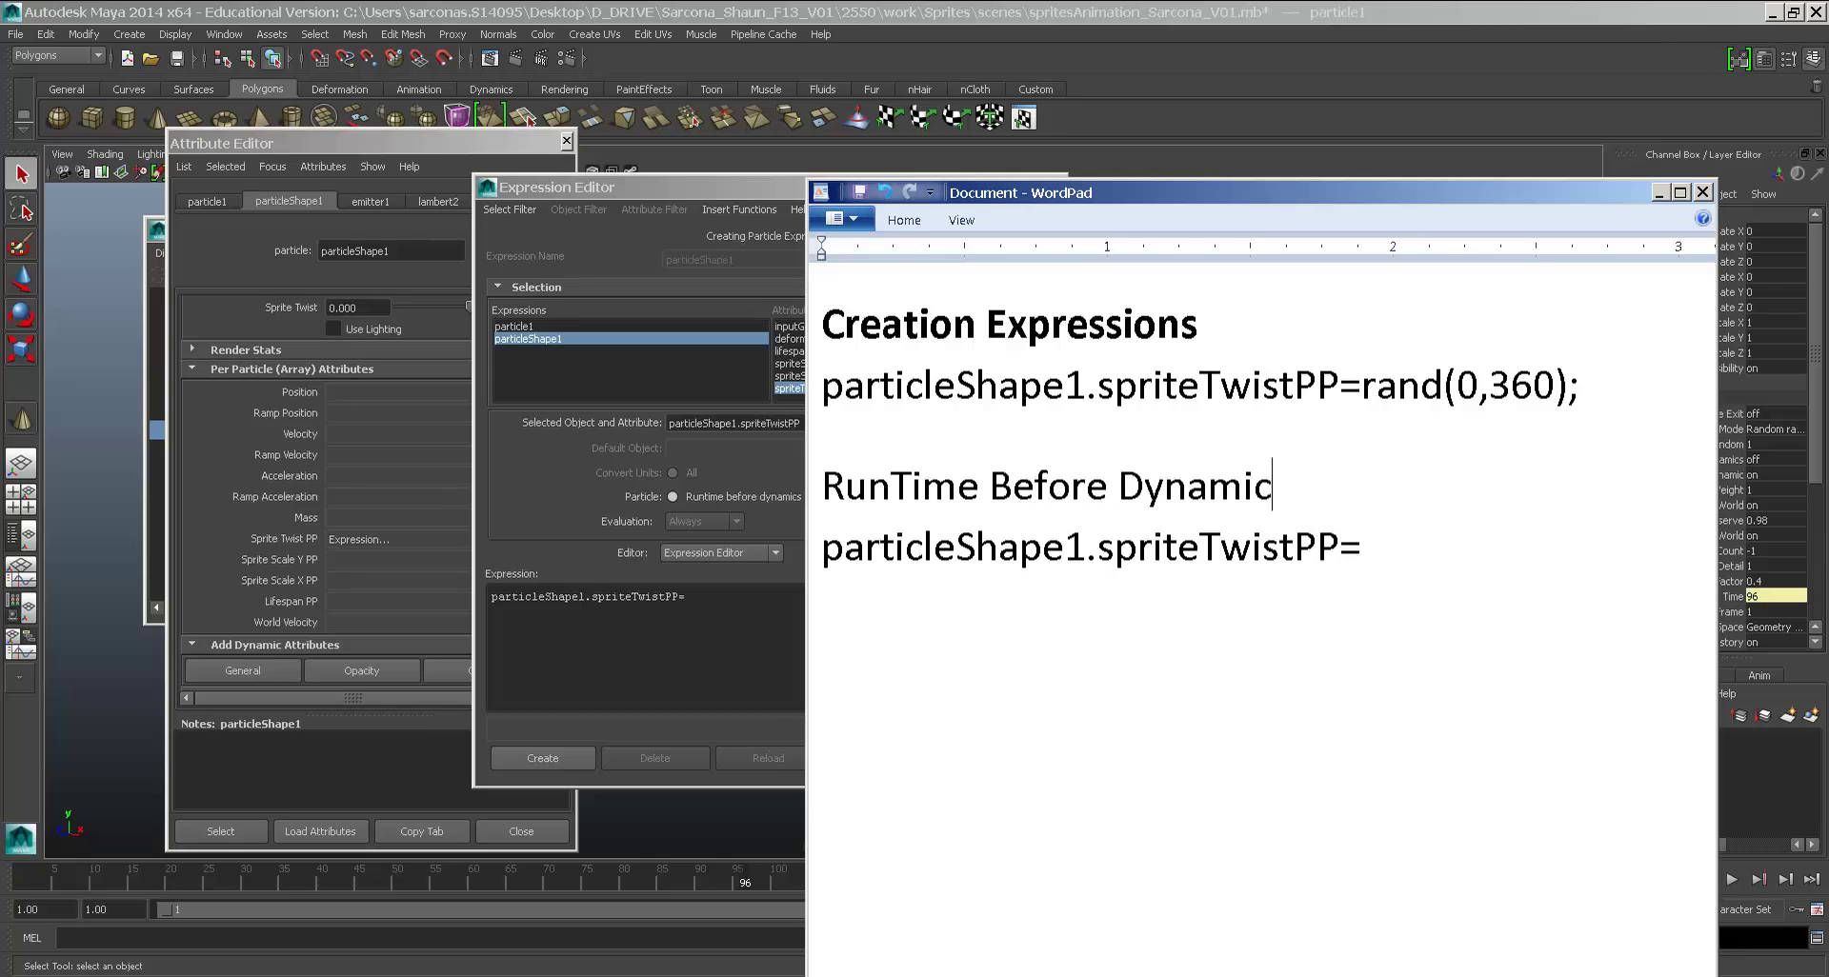
{"action": "key", "text": "shift+Home"}
{"action": "key", "text": "ctrl+b"}
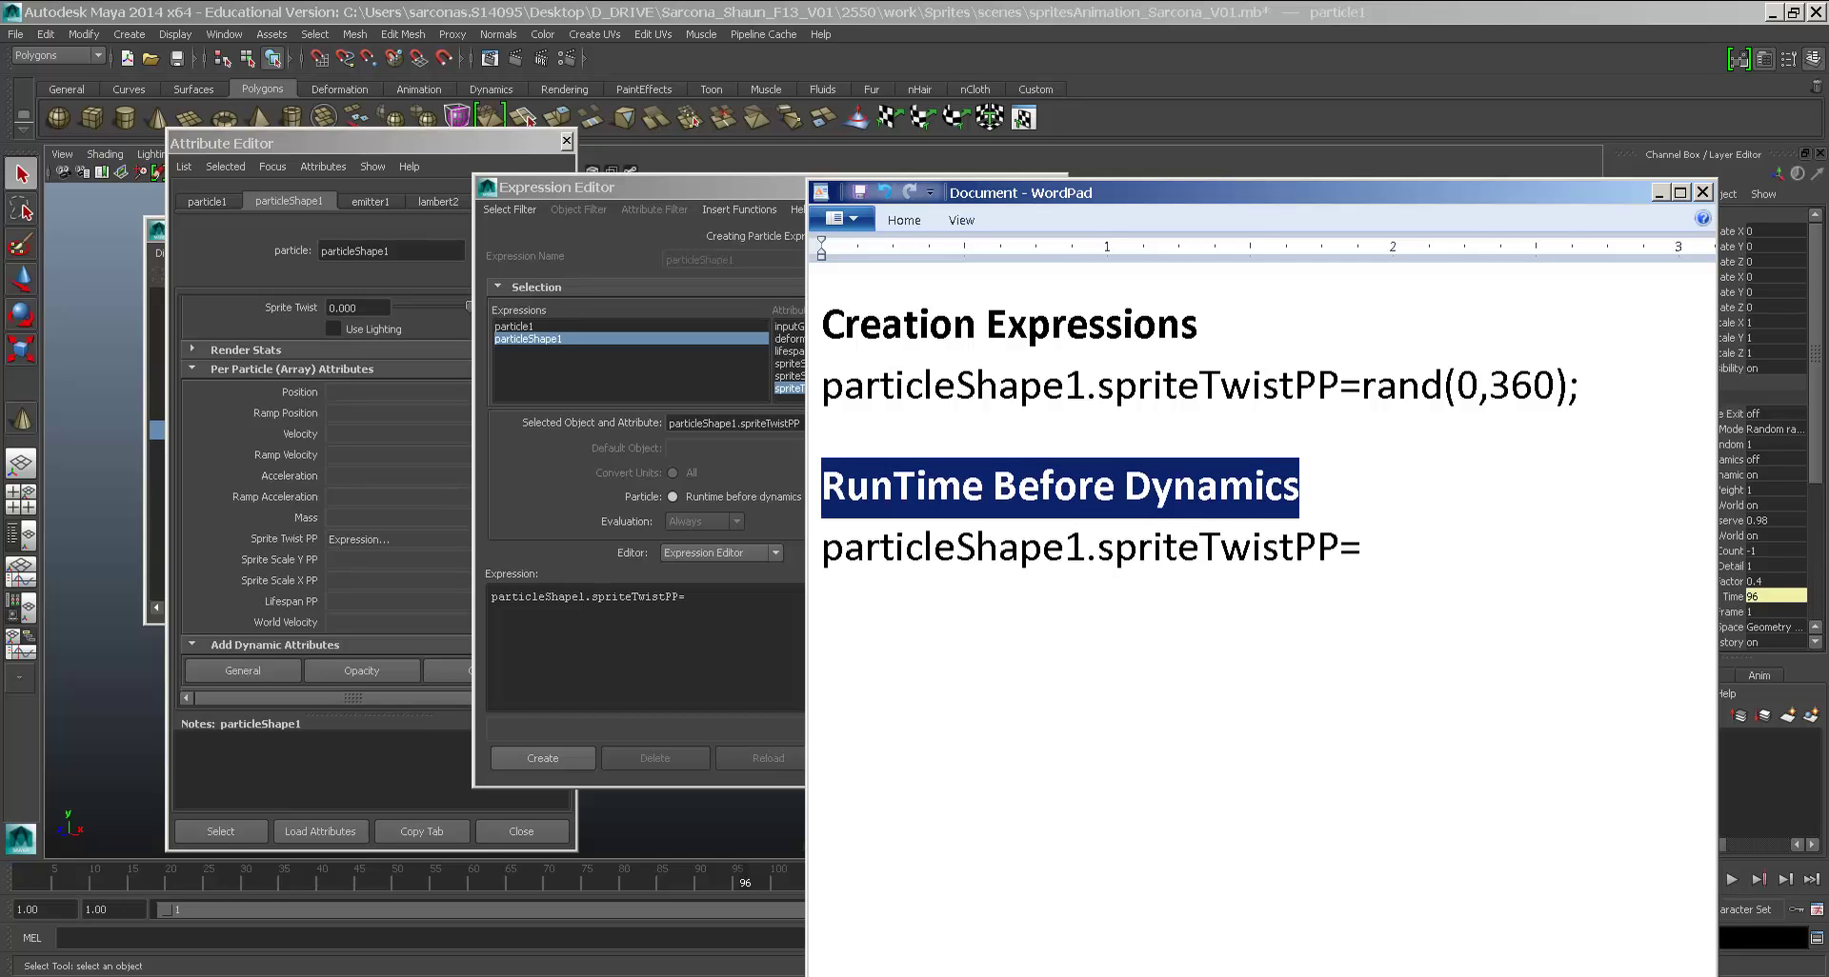
Step: Widen the WordPad window and complete the runtime expression with particleShape1.spriteTwistPP+1; after the equals sign
{"action": "left_click", "coordinate": [1424, 541]}
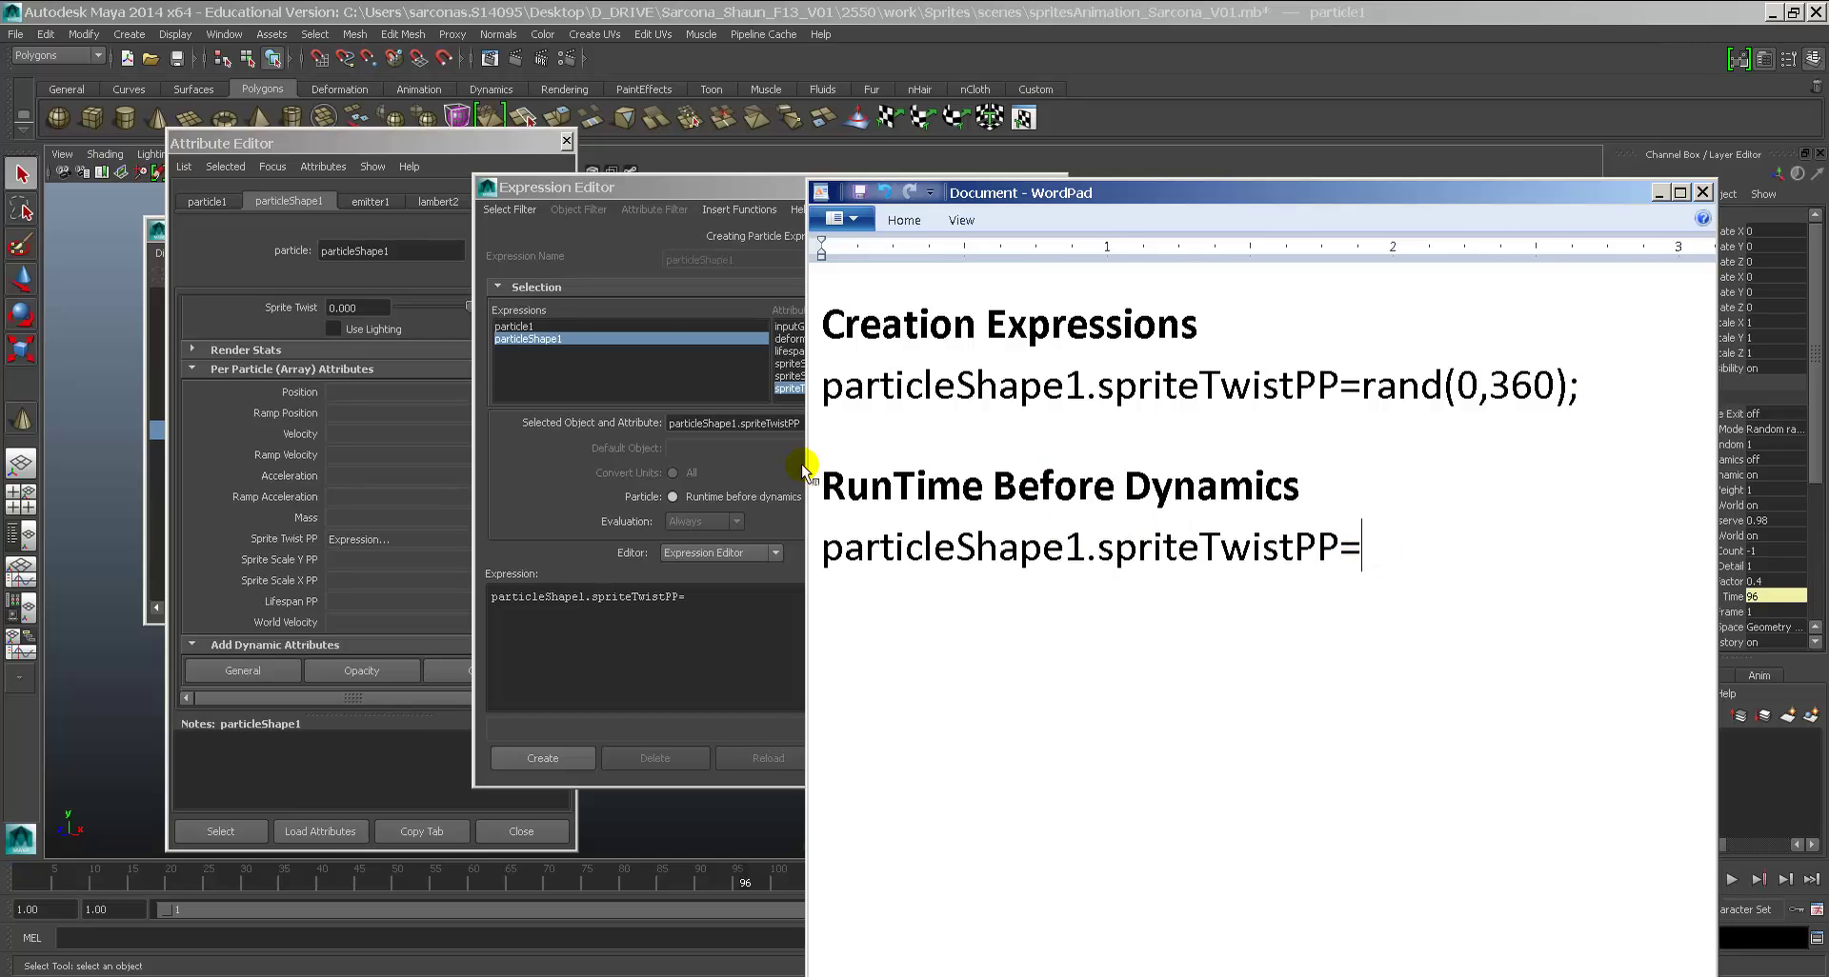
{"action": "left_click_drag", "start_coordinate": [805, 464], "coordinate": [407, 476]}
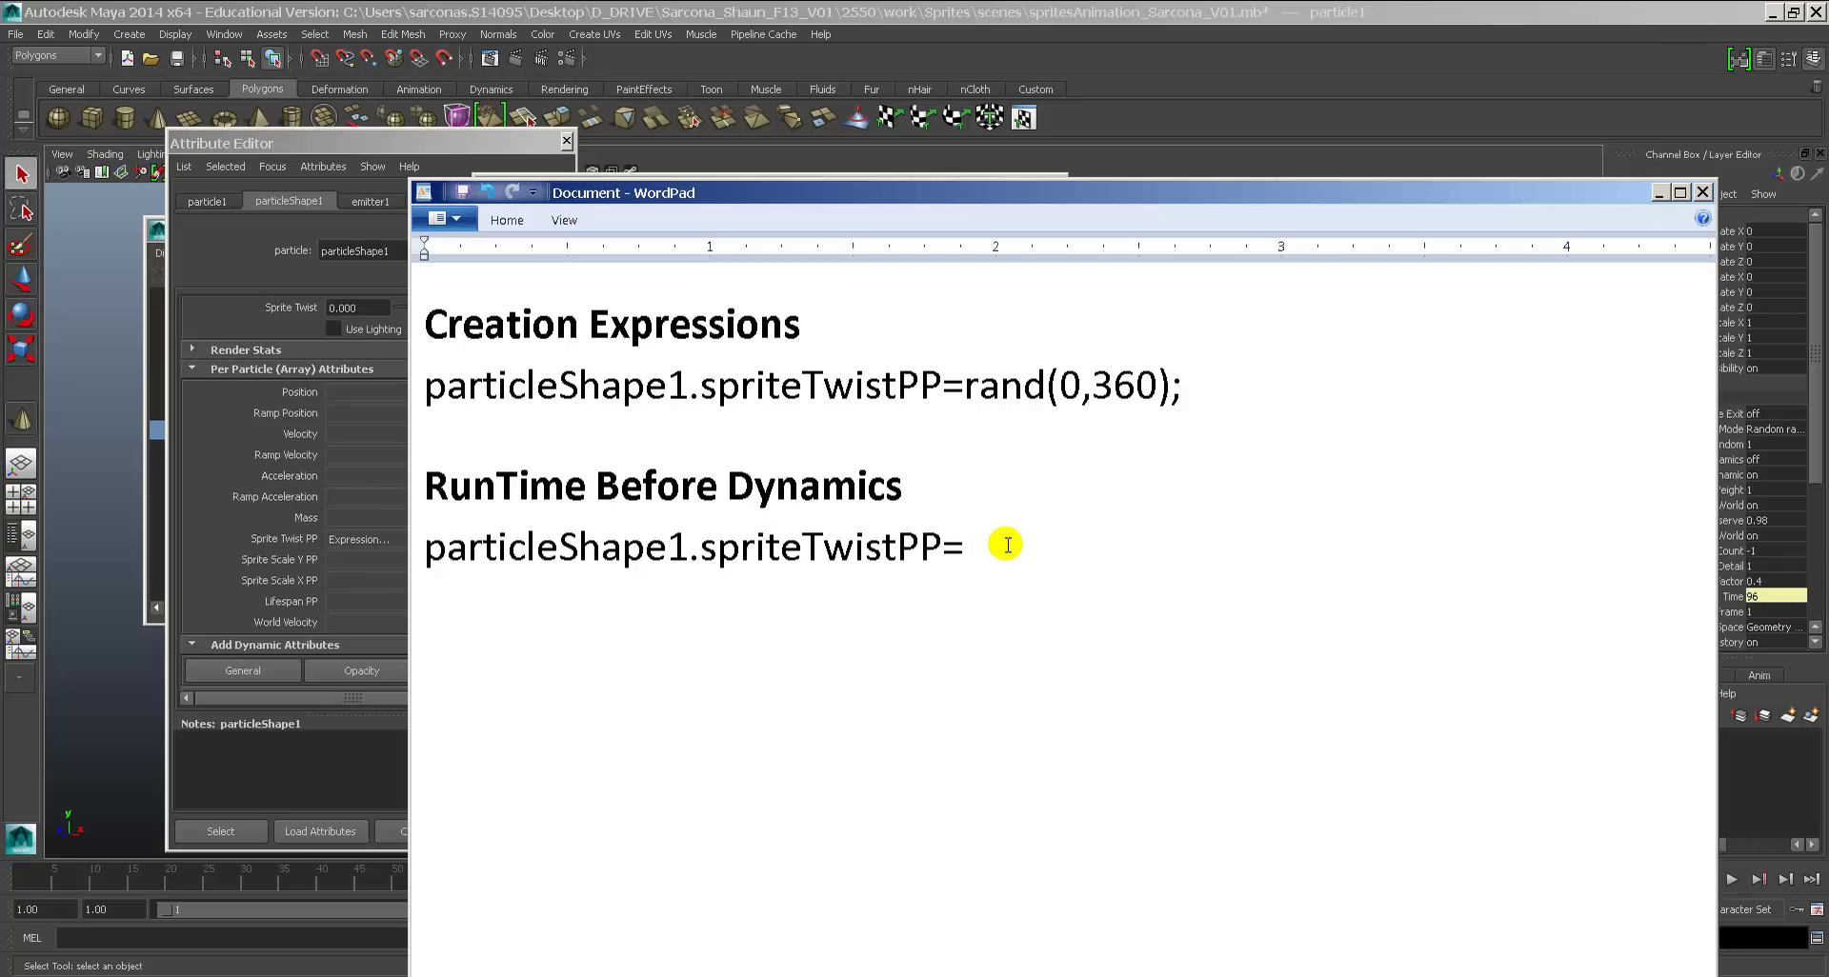
{"action": "type", "text": "particleShape"}
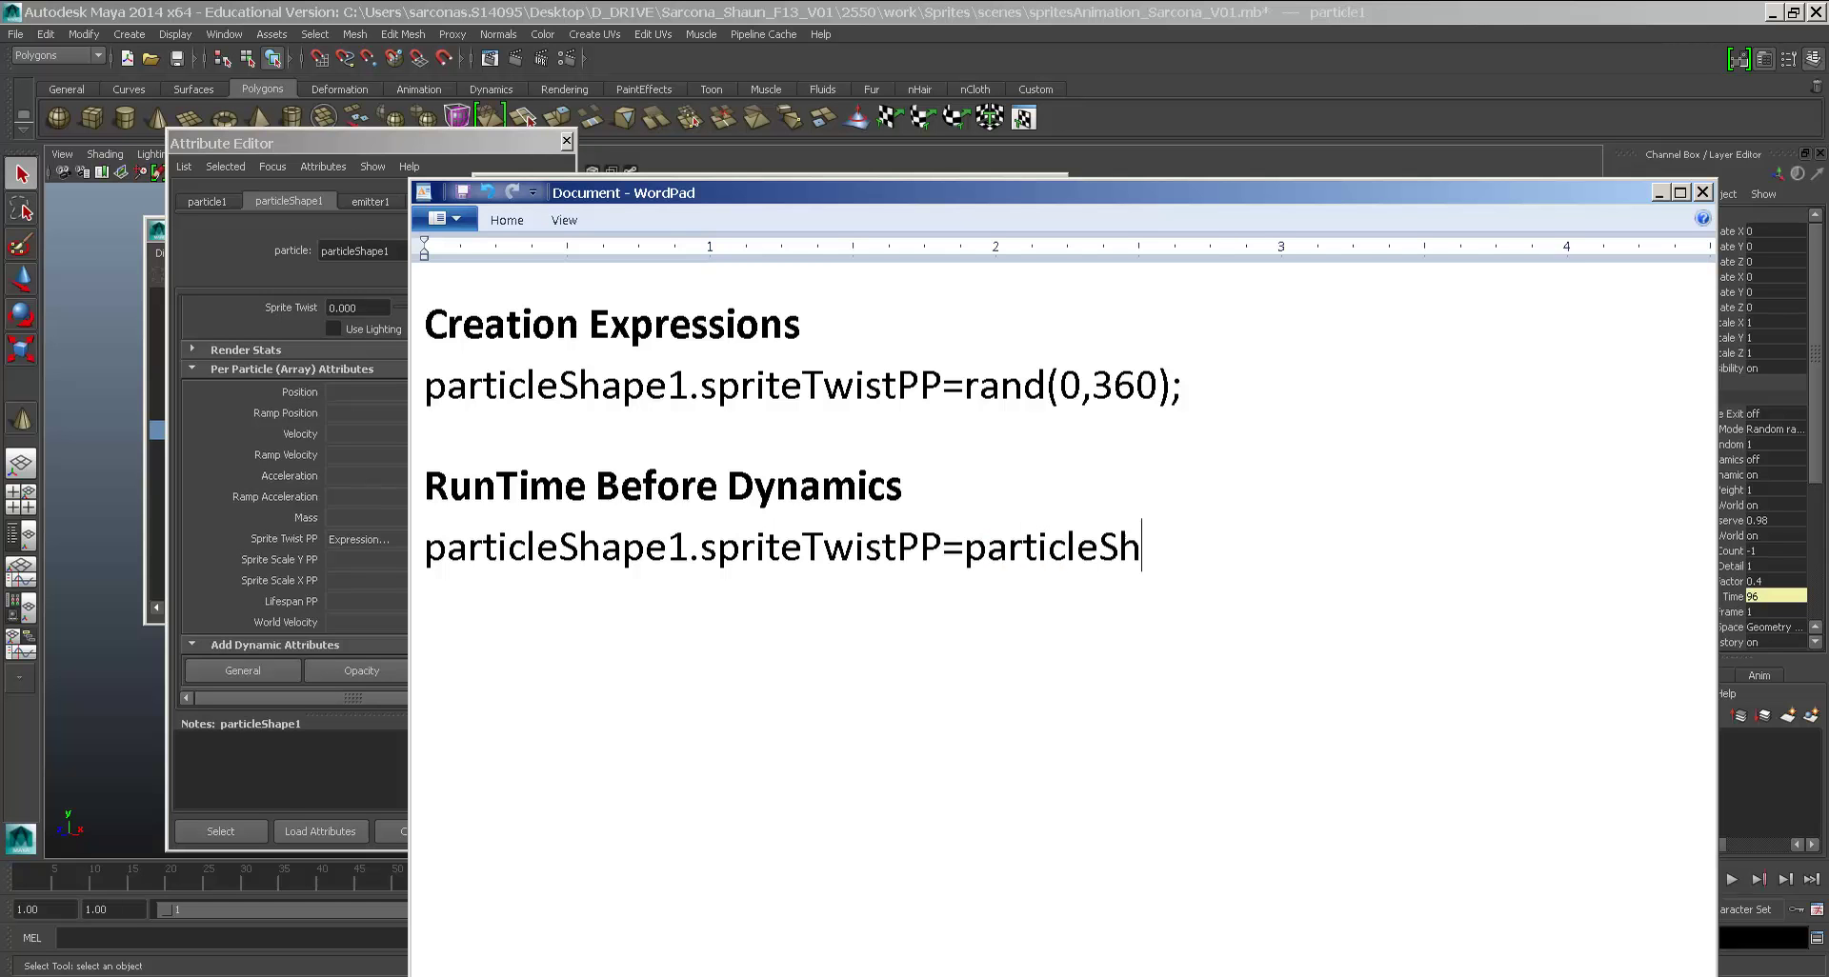
{"action": "type", "text": "1.spriteTwist"}
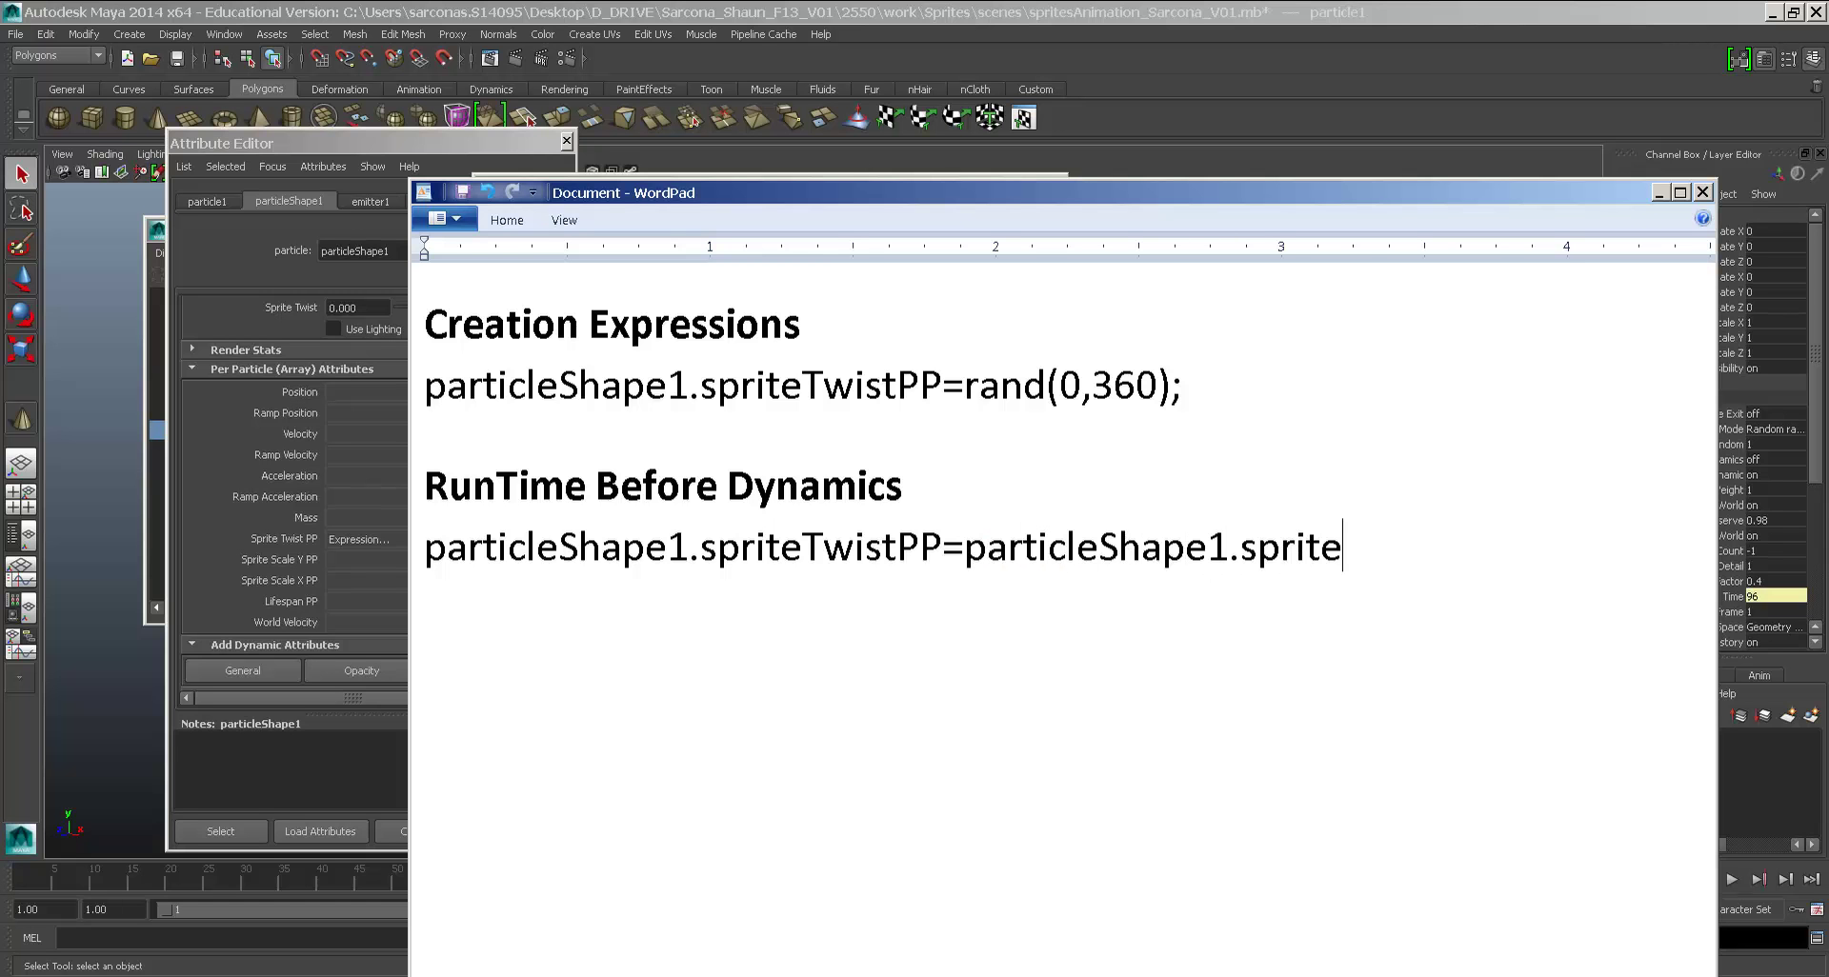
{"action": "type", "text": "PP"}
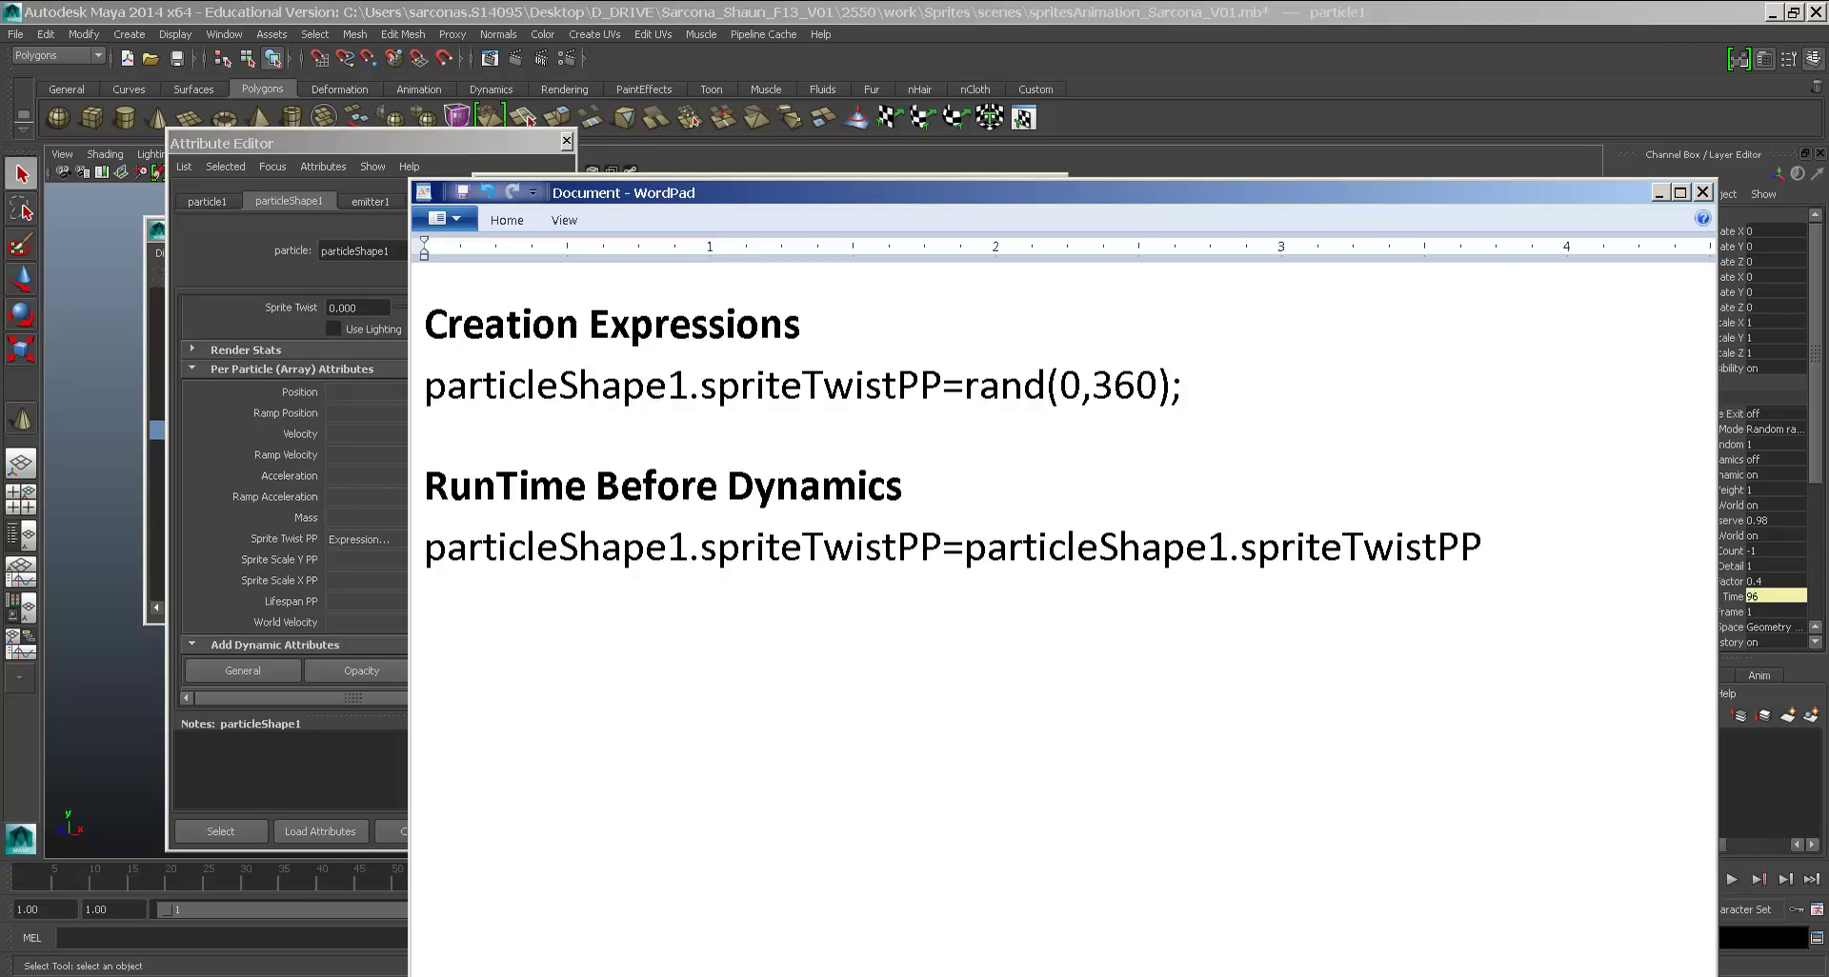
{"action": "type", "text": "+1;"}
Step: Review how the runtime expression builds on the random starting twist, examining both sides of the equals sign and the added increment
{"action": "left_click_drag", "start_coordinate": [1059, 381], "coordinate": [1083, 379]}
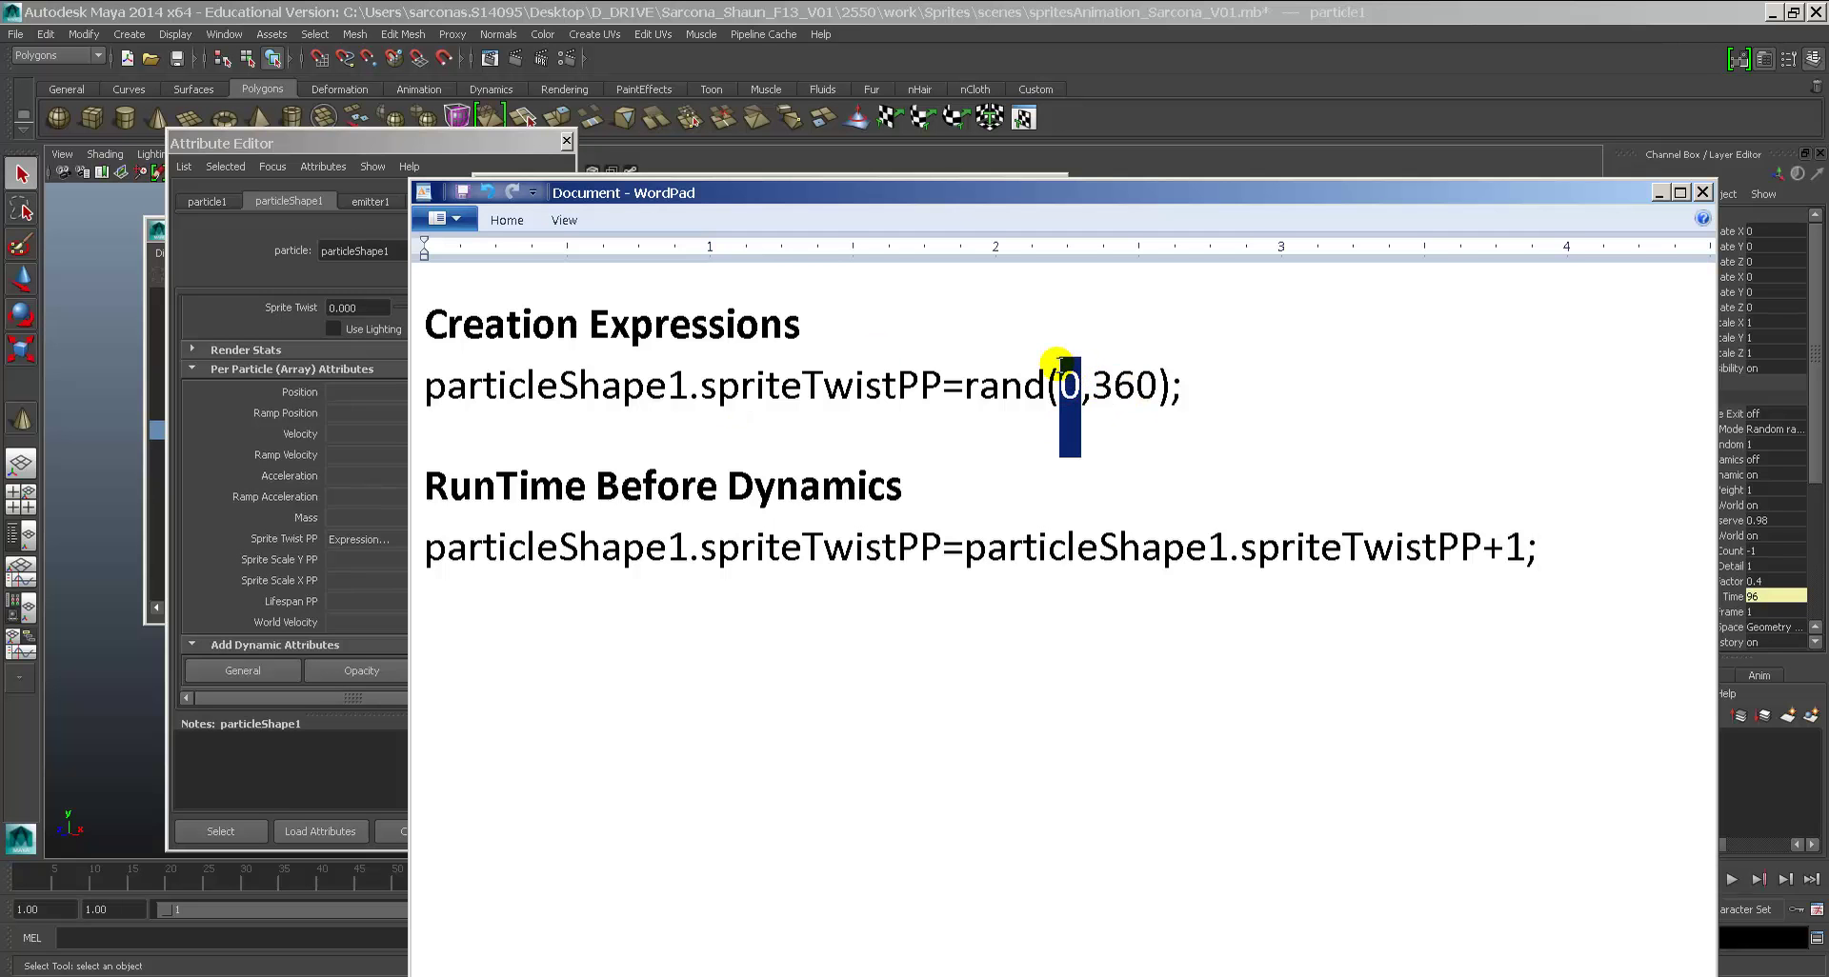
{"action": "left_click", "coordinate": [966, 548]}
{"action": "left_click_drag", "start_coordinate": [966, 548], "coordinate": [982, 549]}
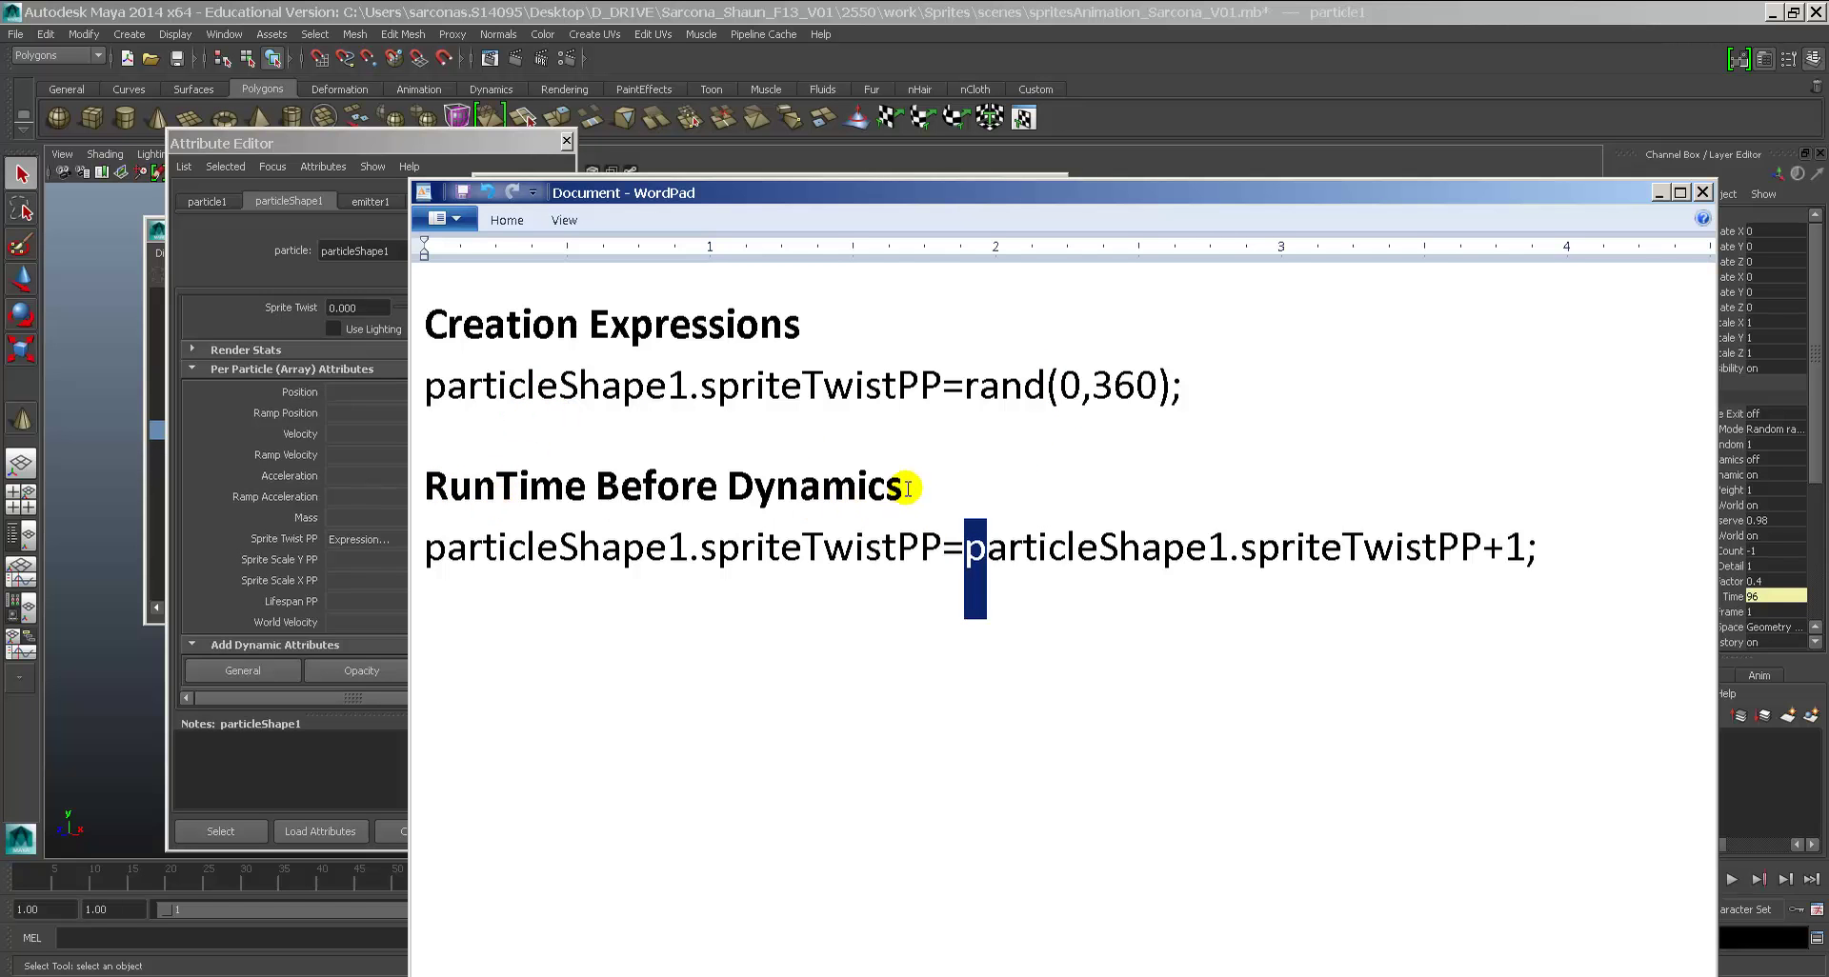
{"action": "left_click", "coordinate": [438, 545]}
{"action": "left_click_drag", "start_coordinate": [958, 551], "coordinate": [1488, 548]}
{"action": "left_click_drag", "start_coordinate": [943, 545], "coordinate": [628, 562]}
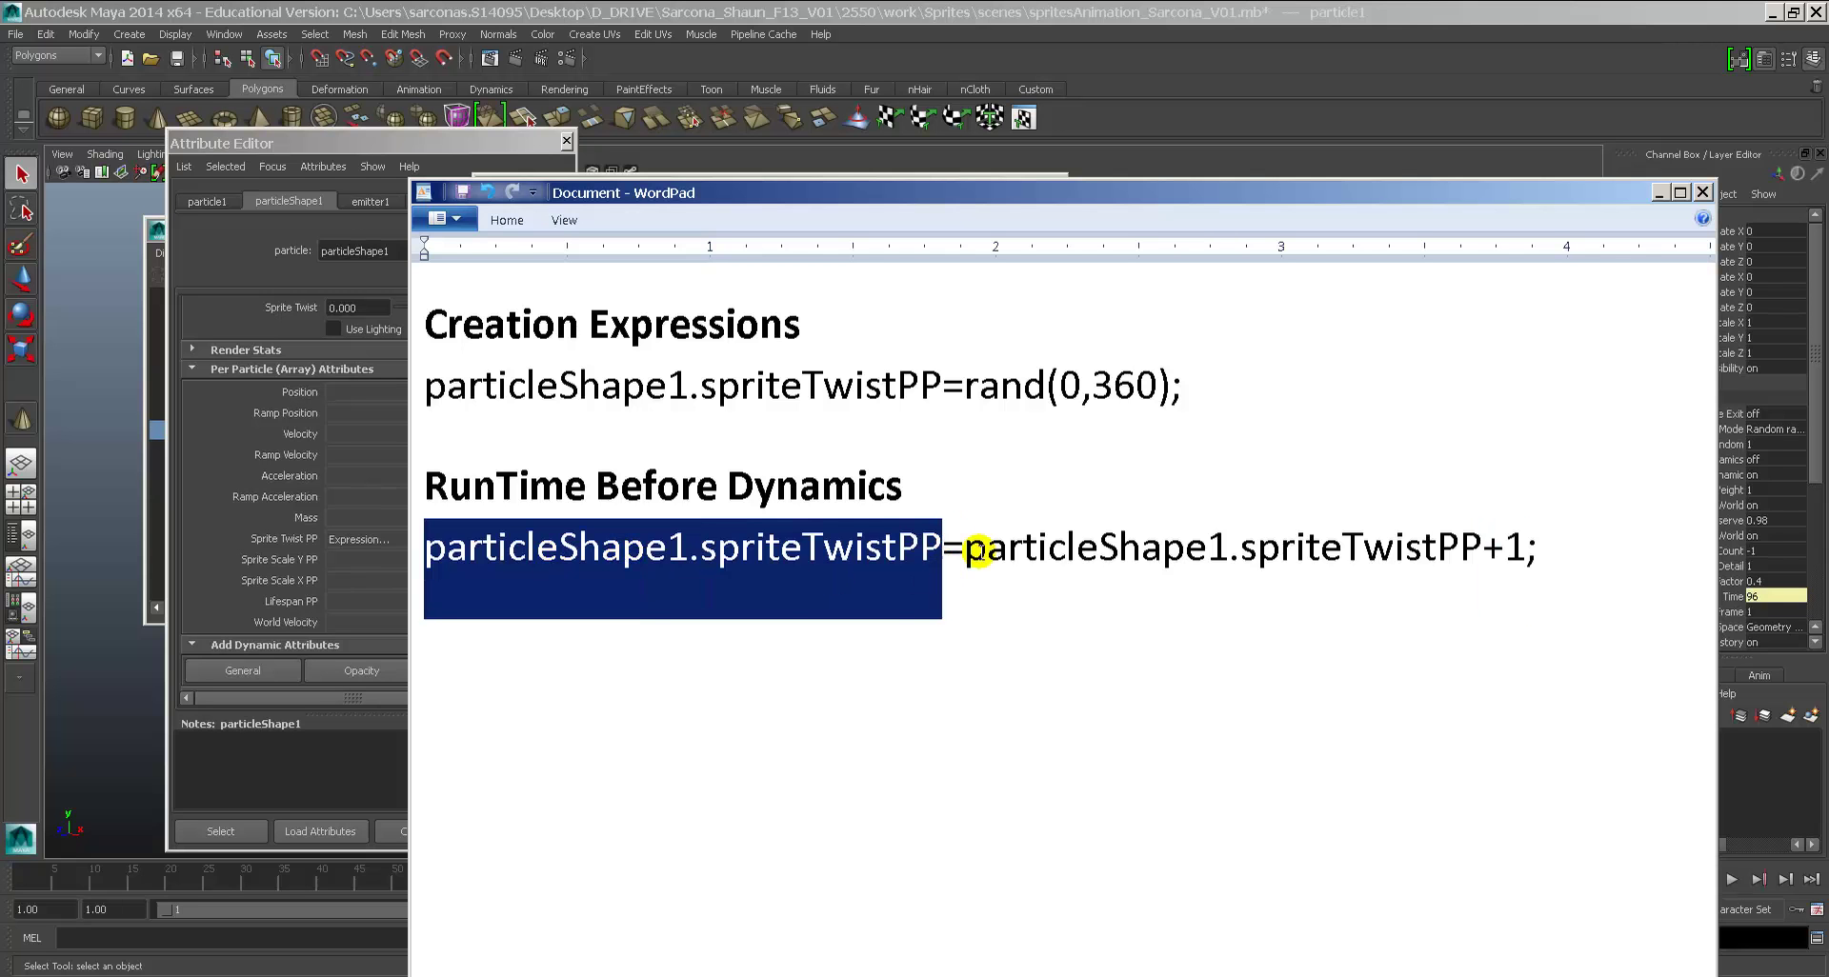
{"action": "left_click_drag", "start_coordinate": [964, 550], "coordinate": [1329, 569]}
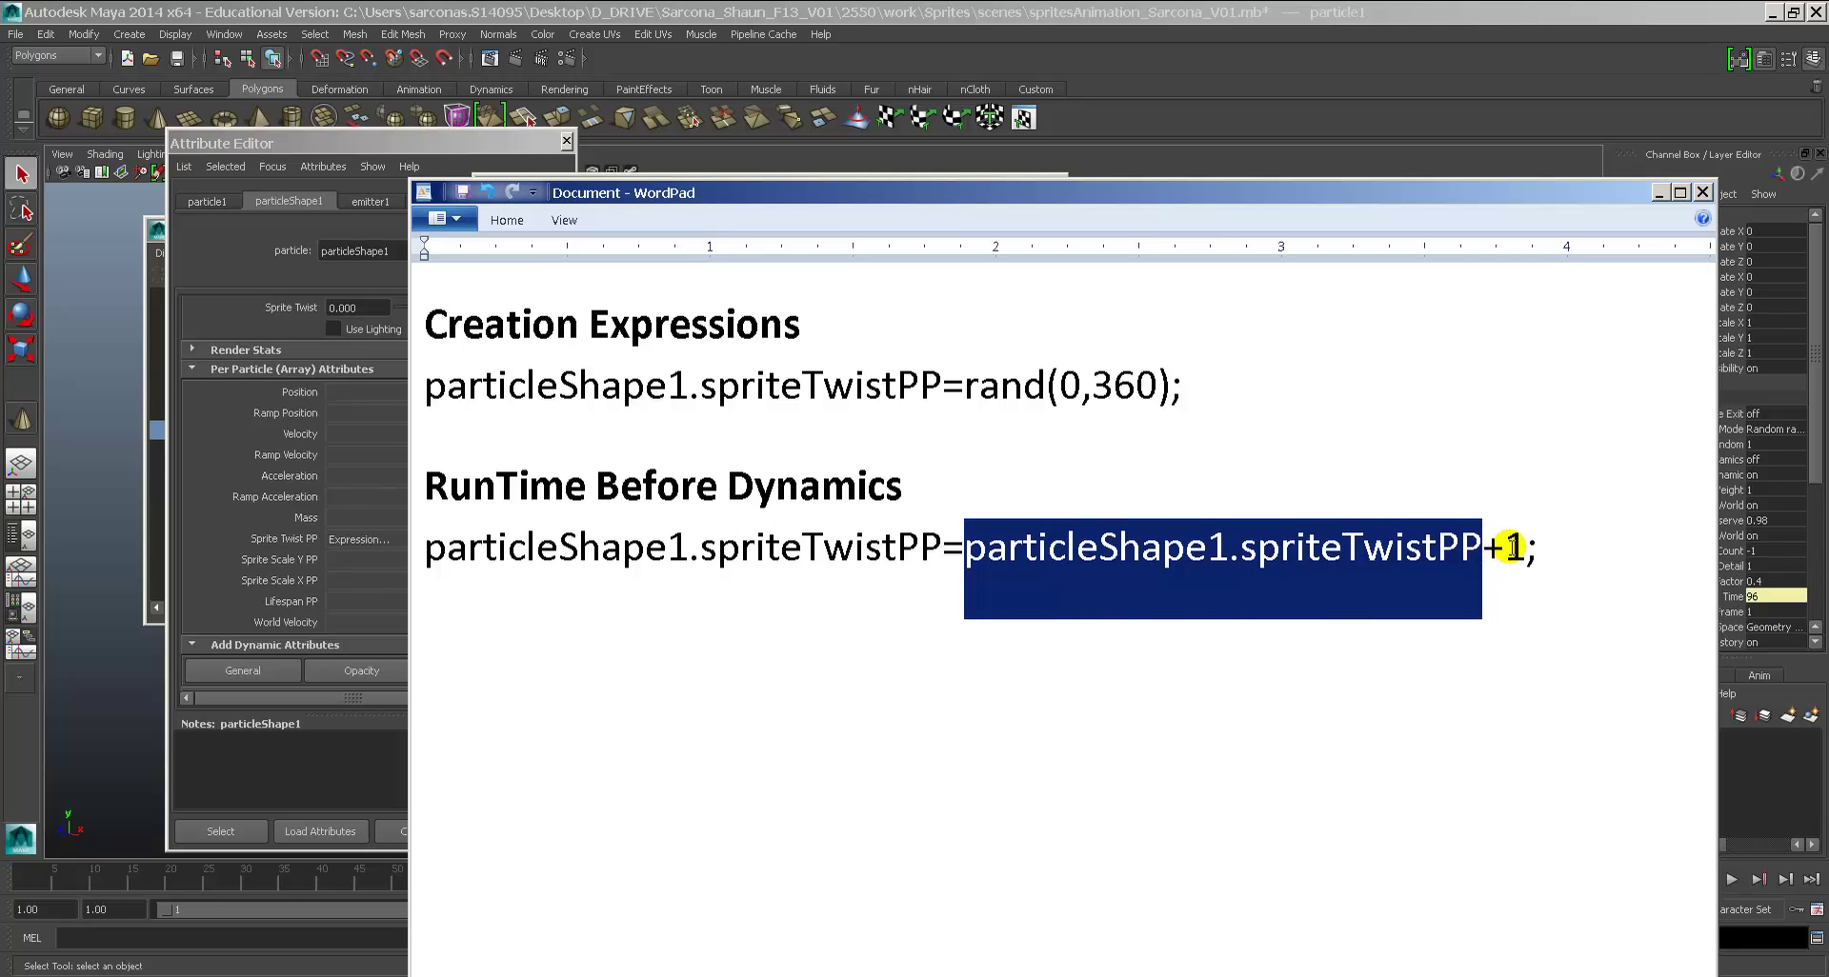
{"action": "left_click_drag", "start_coordinate": [1514, 547], "coordinate": [1482, 548]}
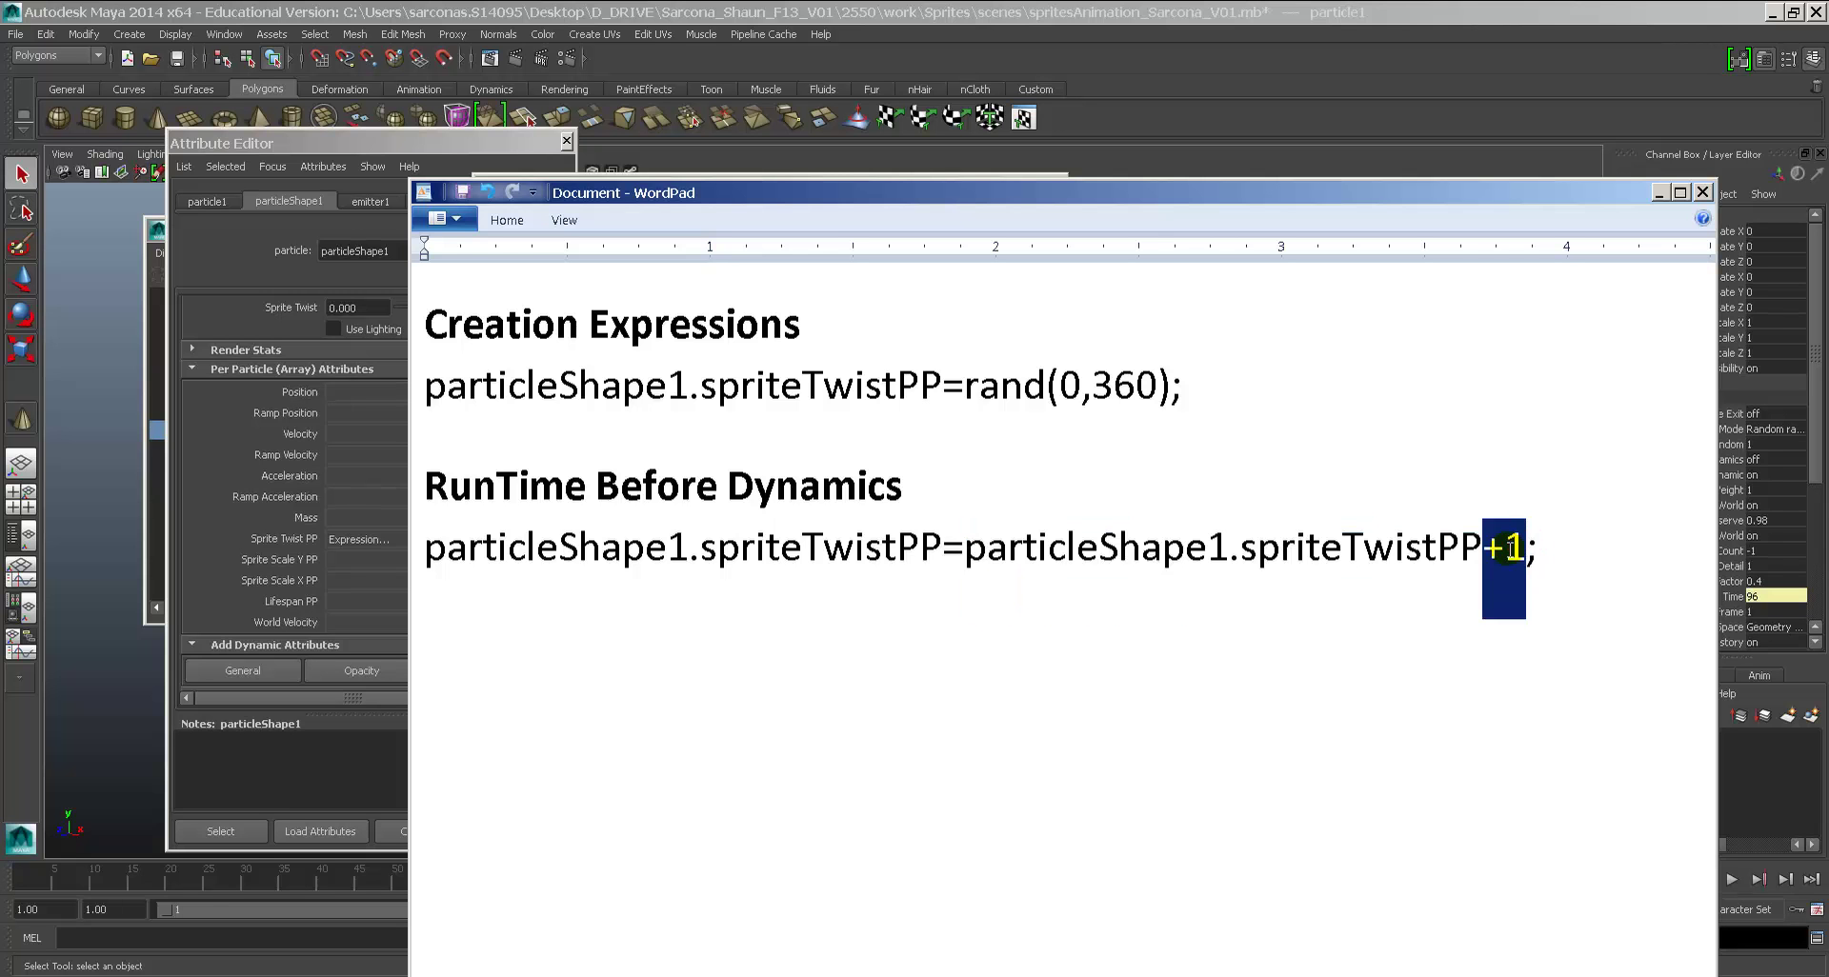
{"action": "double_click", "coordinate": [936, 541]}
{"action": "left_click_drag", "start_coordinate": [984, 544], "coordinate": [1477, 560]}
{"action": "double_click", "coordinate": [1515, 550]}
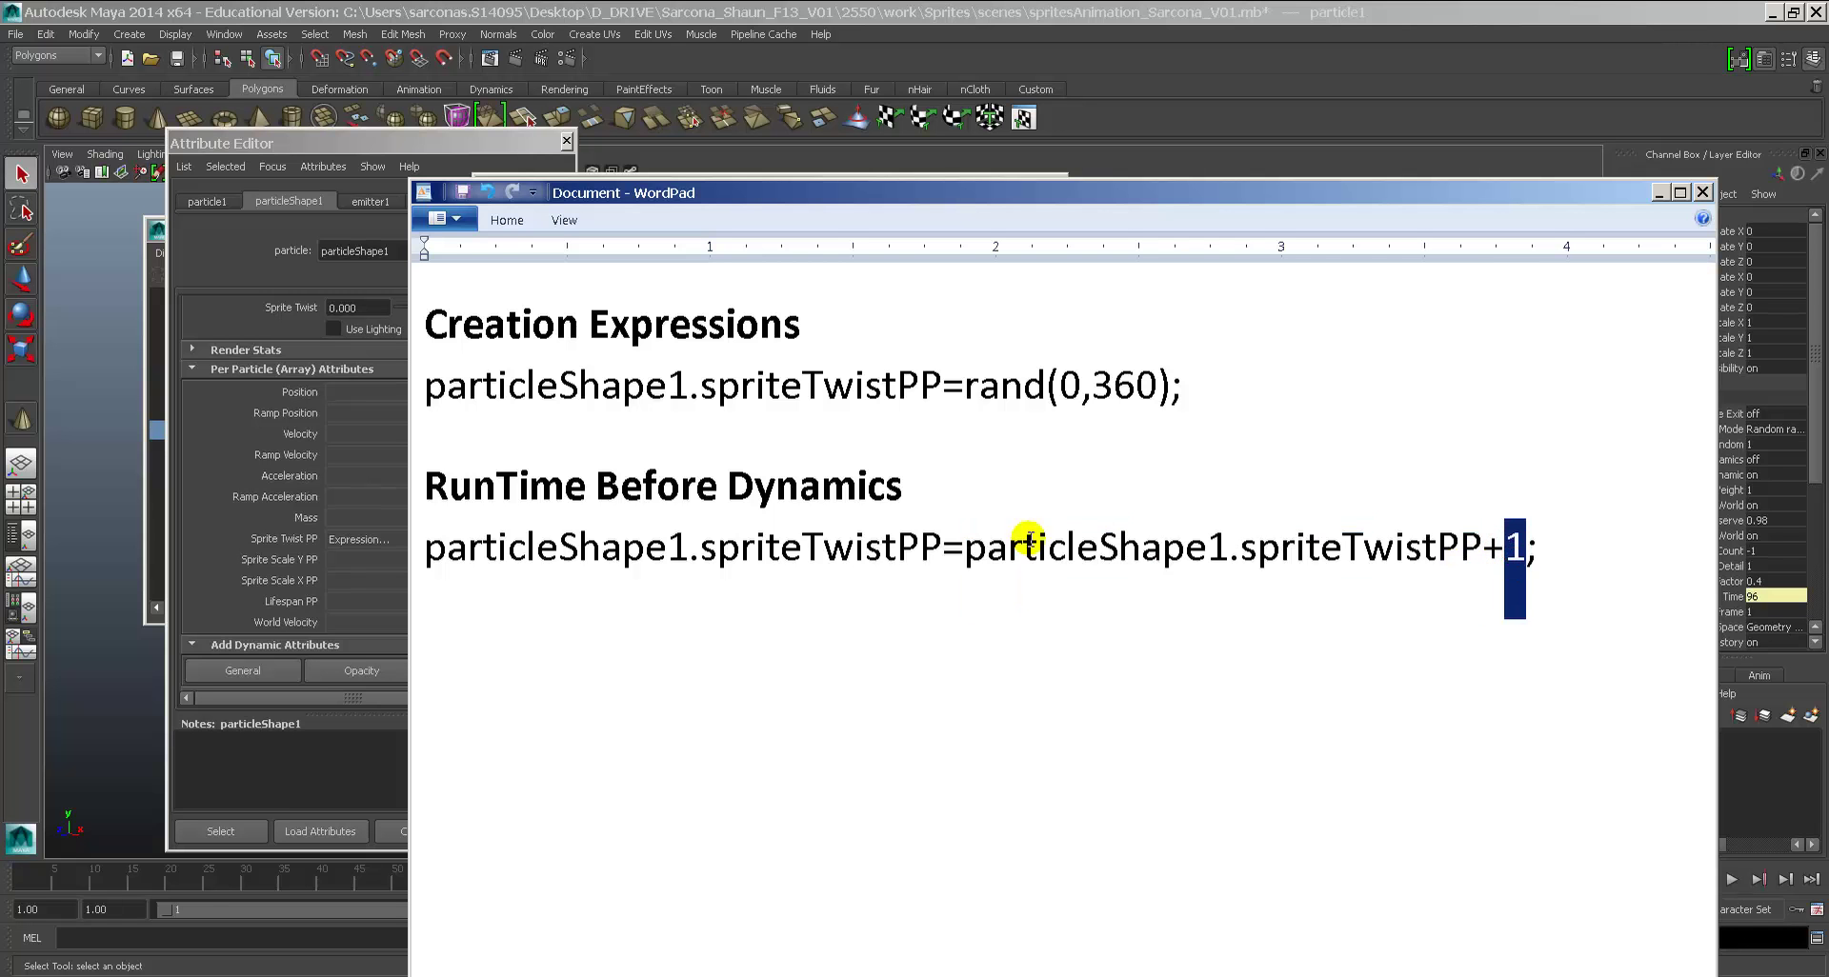
{"action": "double_click", "coordinate": [929, 543]}
{"action": "left_click", "coordinate": [969, 562]}
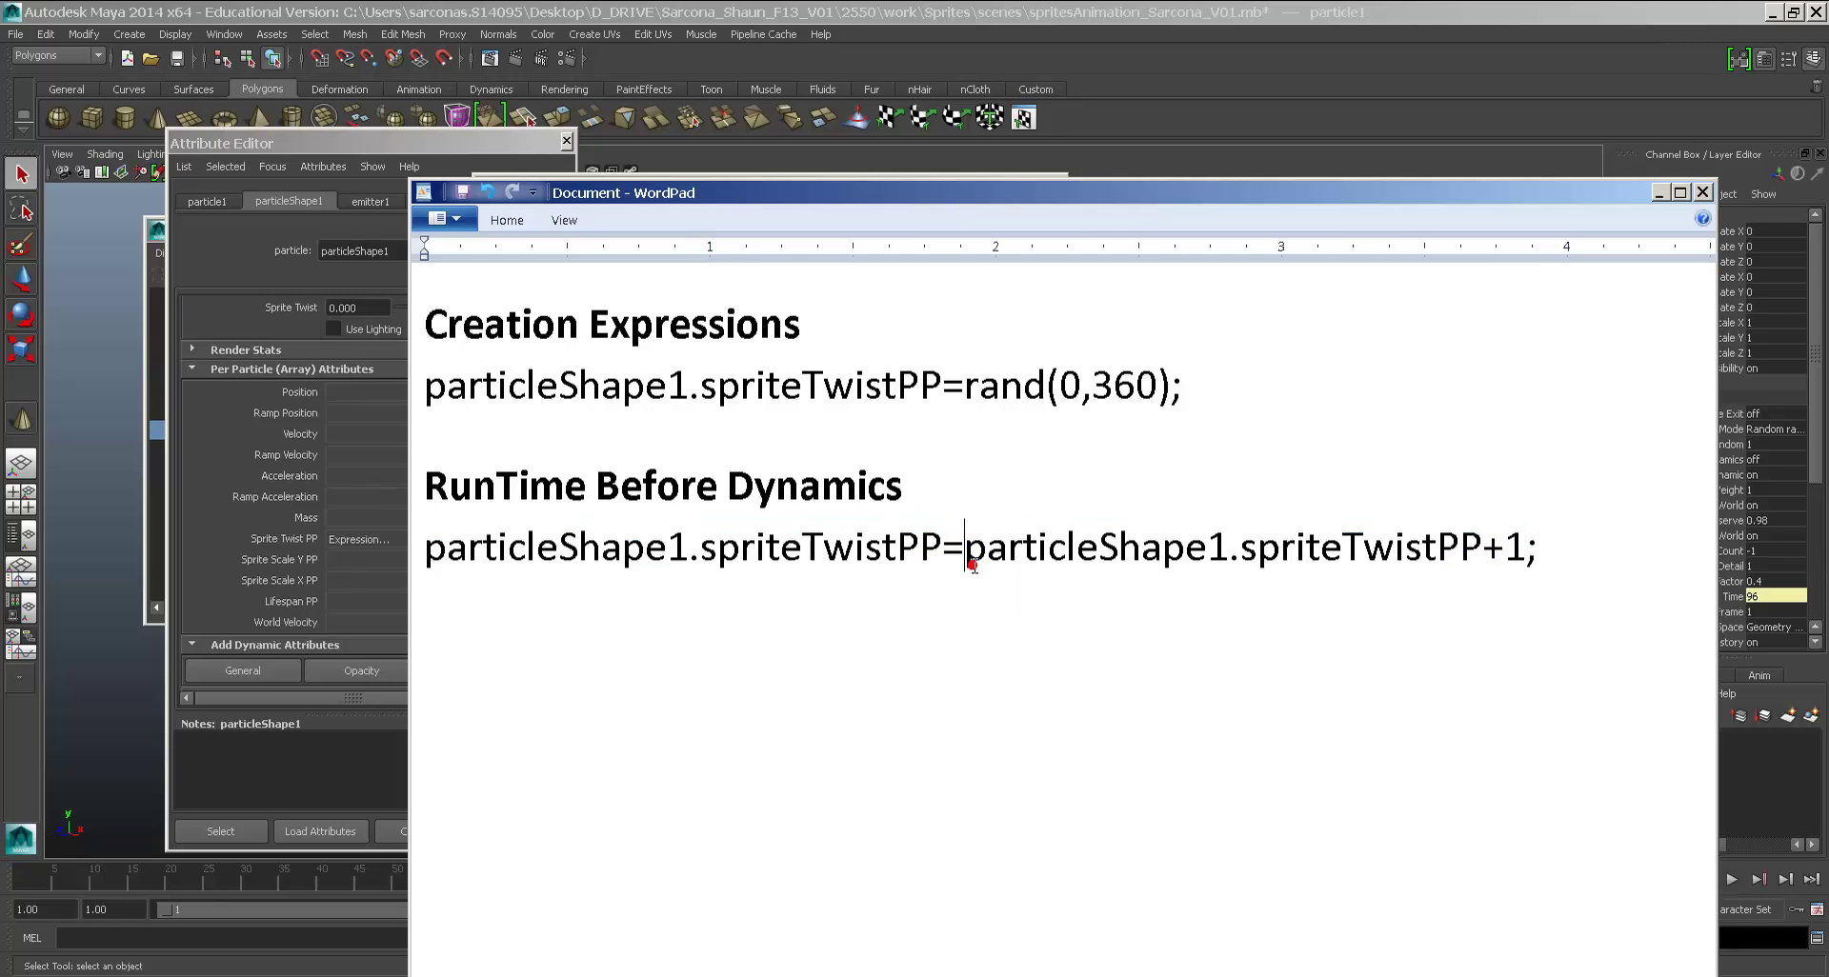
Step: Copy the full runtime expression into Maya's Expression Editor in place of the unfinished line, and create it
{"action": "triple_click", "coordinate": [973, 565]}
{"action": "left_click", "coordinate": [972, 567]}
{"action": "left_click_drag", "start_coordinate": [1541, 564], "coordinate": [590, 560]}
{"action": "left_click", "coordinate": [326, 530]}
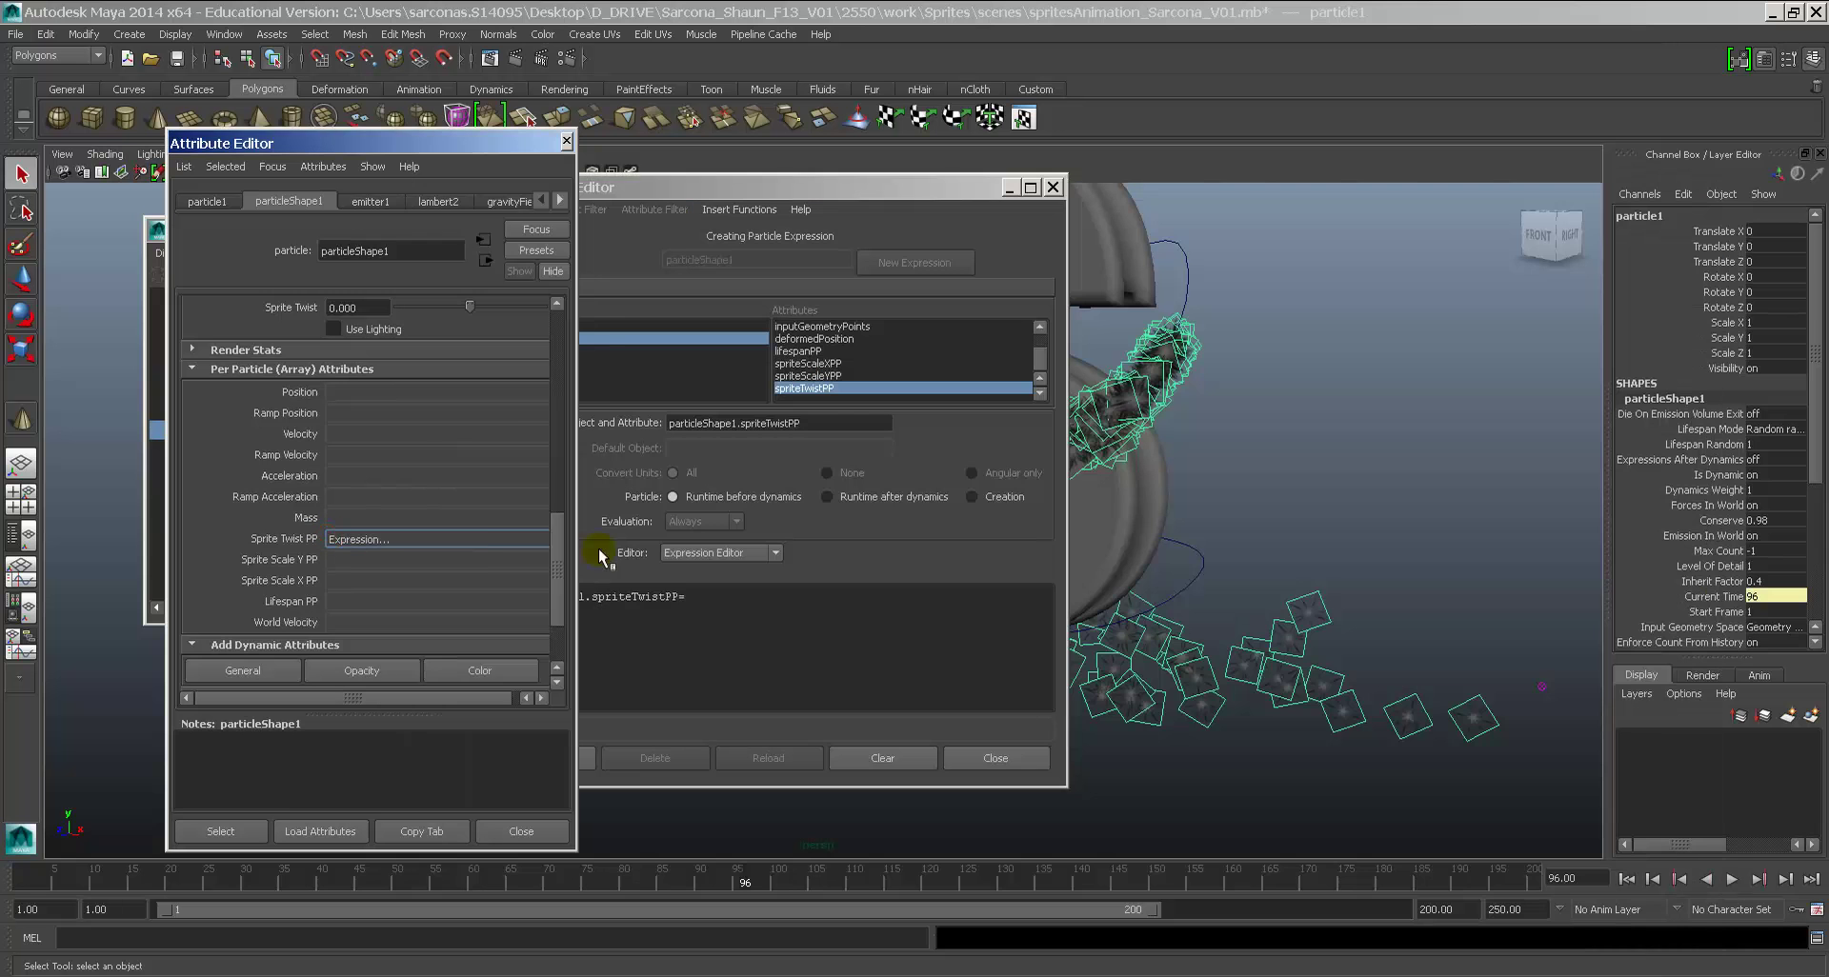
{"action": "left_click", "coordinate": [674, 613]}
{"action": "left_click_drag", "start_coordinate": [726, 603], "coordinate": [510, 604]}
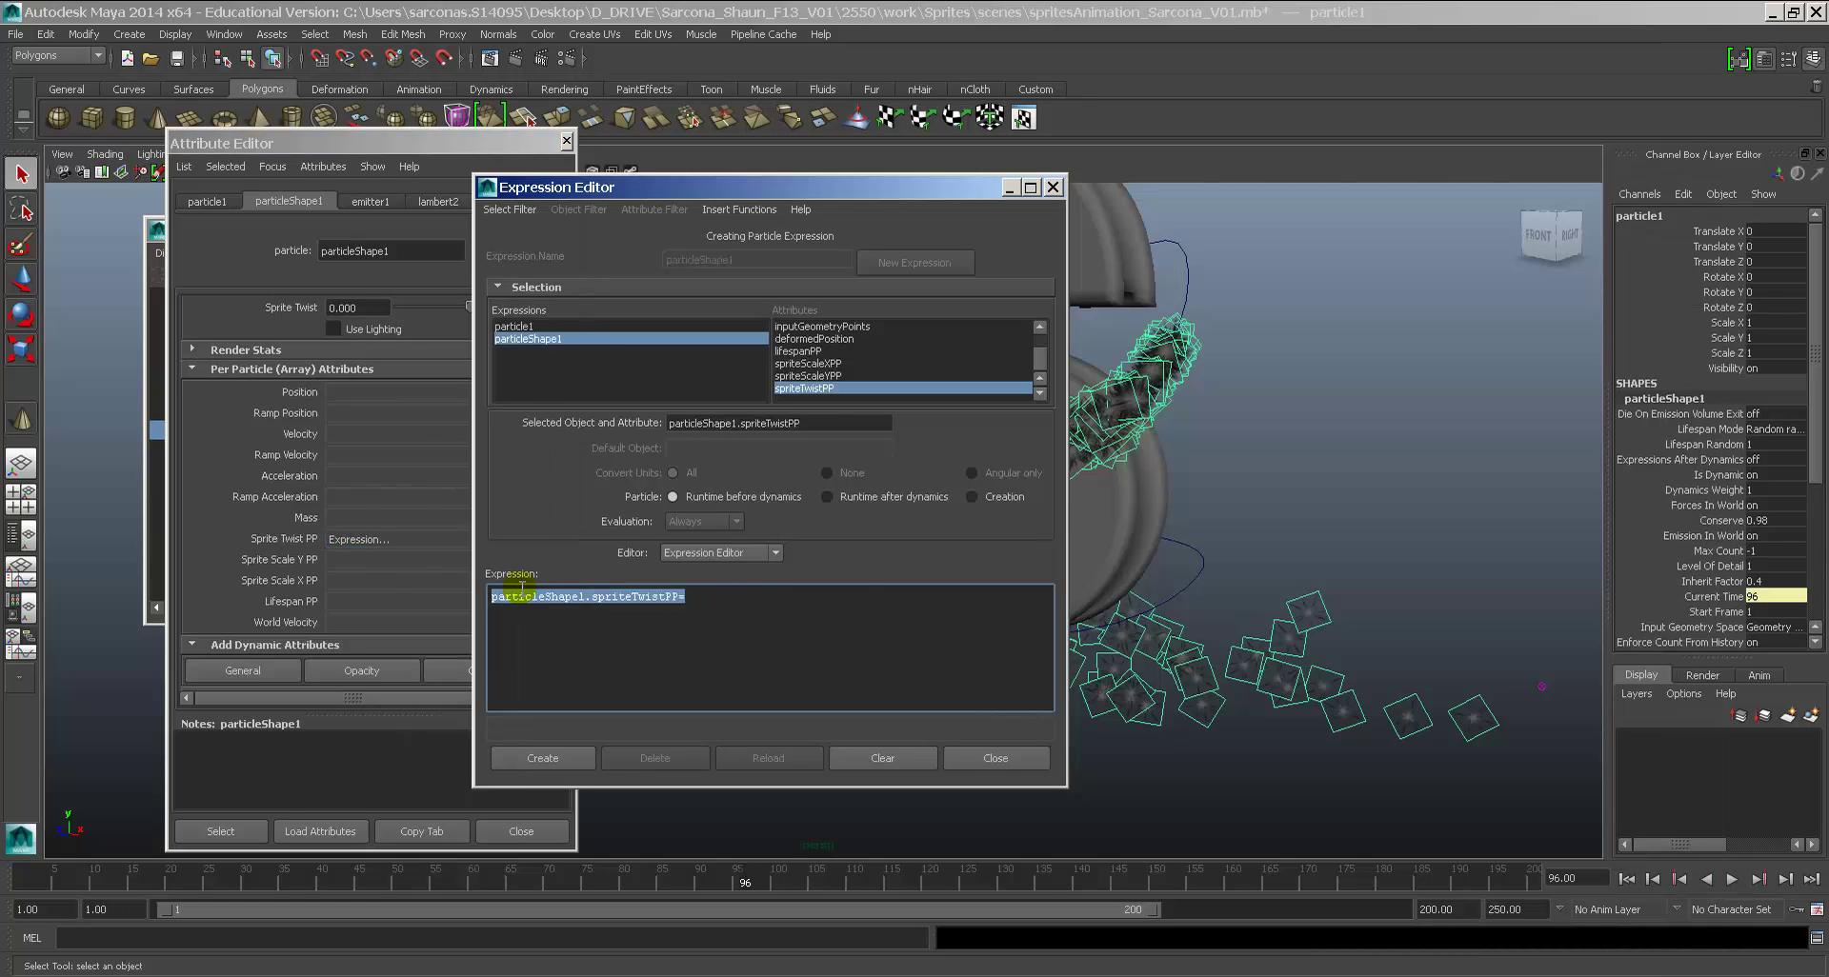
{"action": "key", "text": "ctrl+v"}
{"action": "left_click", "coordinate": [562, 759]}
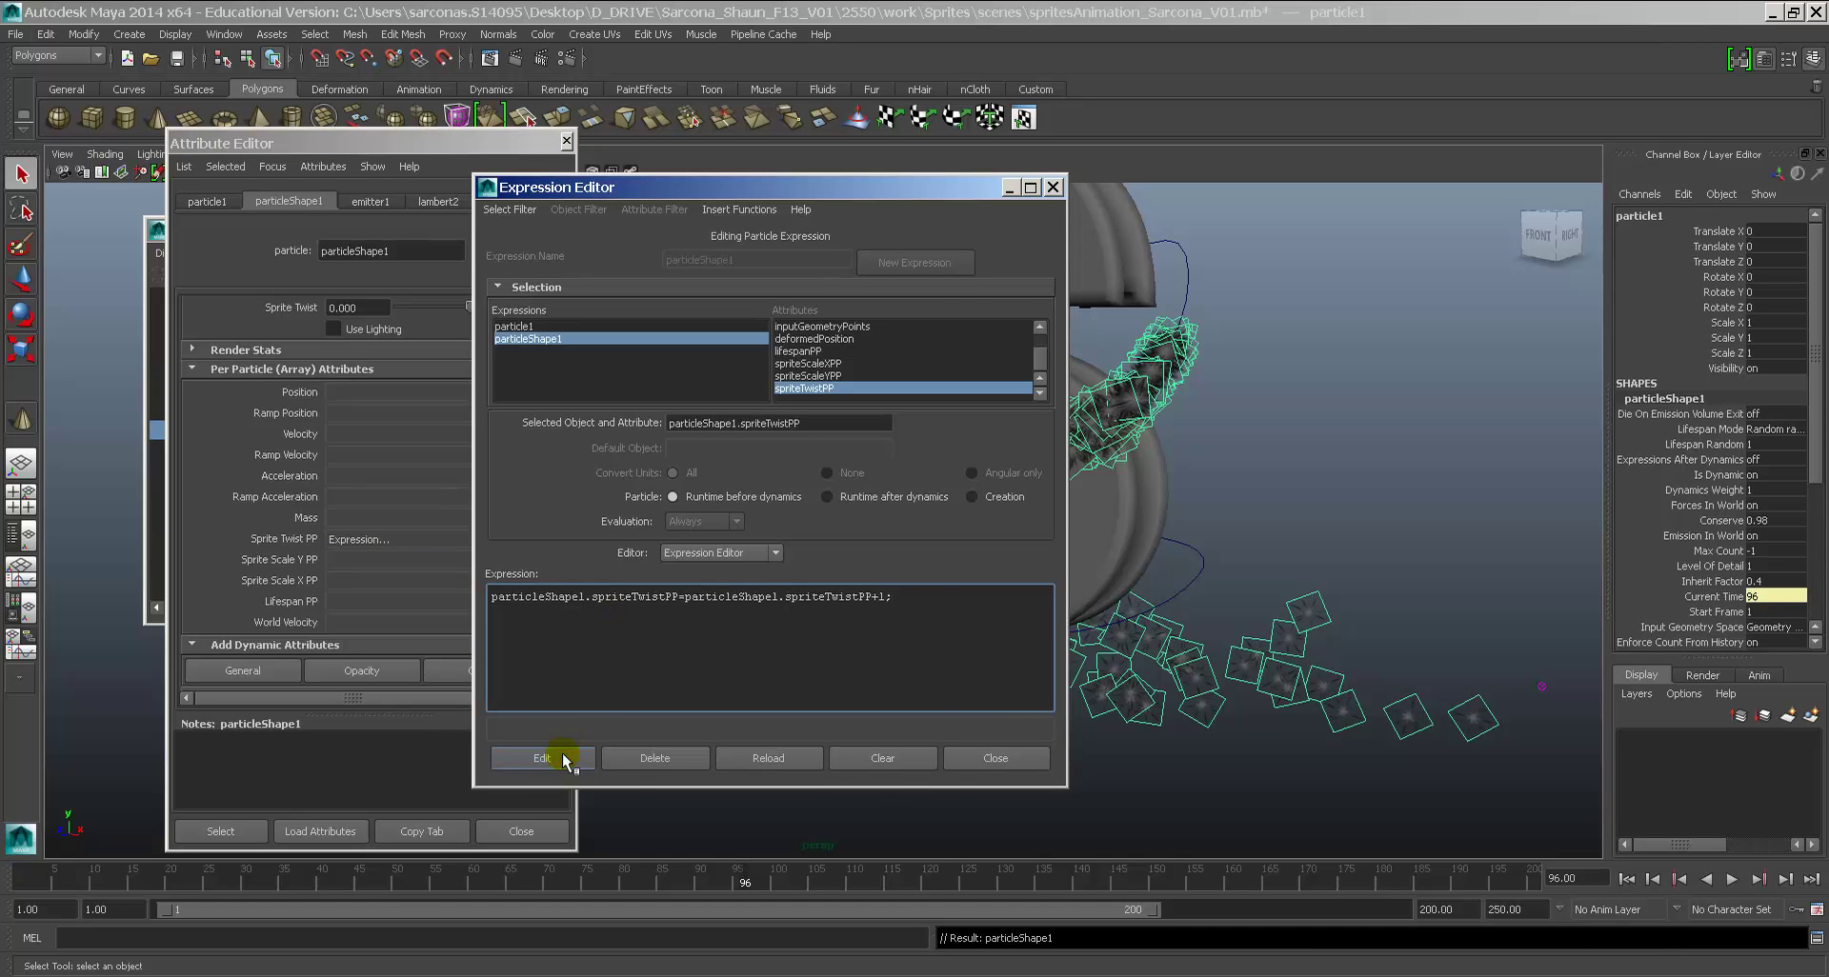
Step: Move the Expression Editor clear of the letter S and play from frame 1 to about 123, pausing near 93 to examine the sprites' rotation
{"action": "left_click_drag", "start_coordinate": [914, 187], "coordinate": [450, 163]}
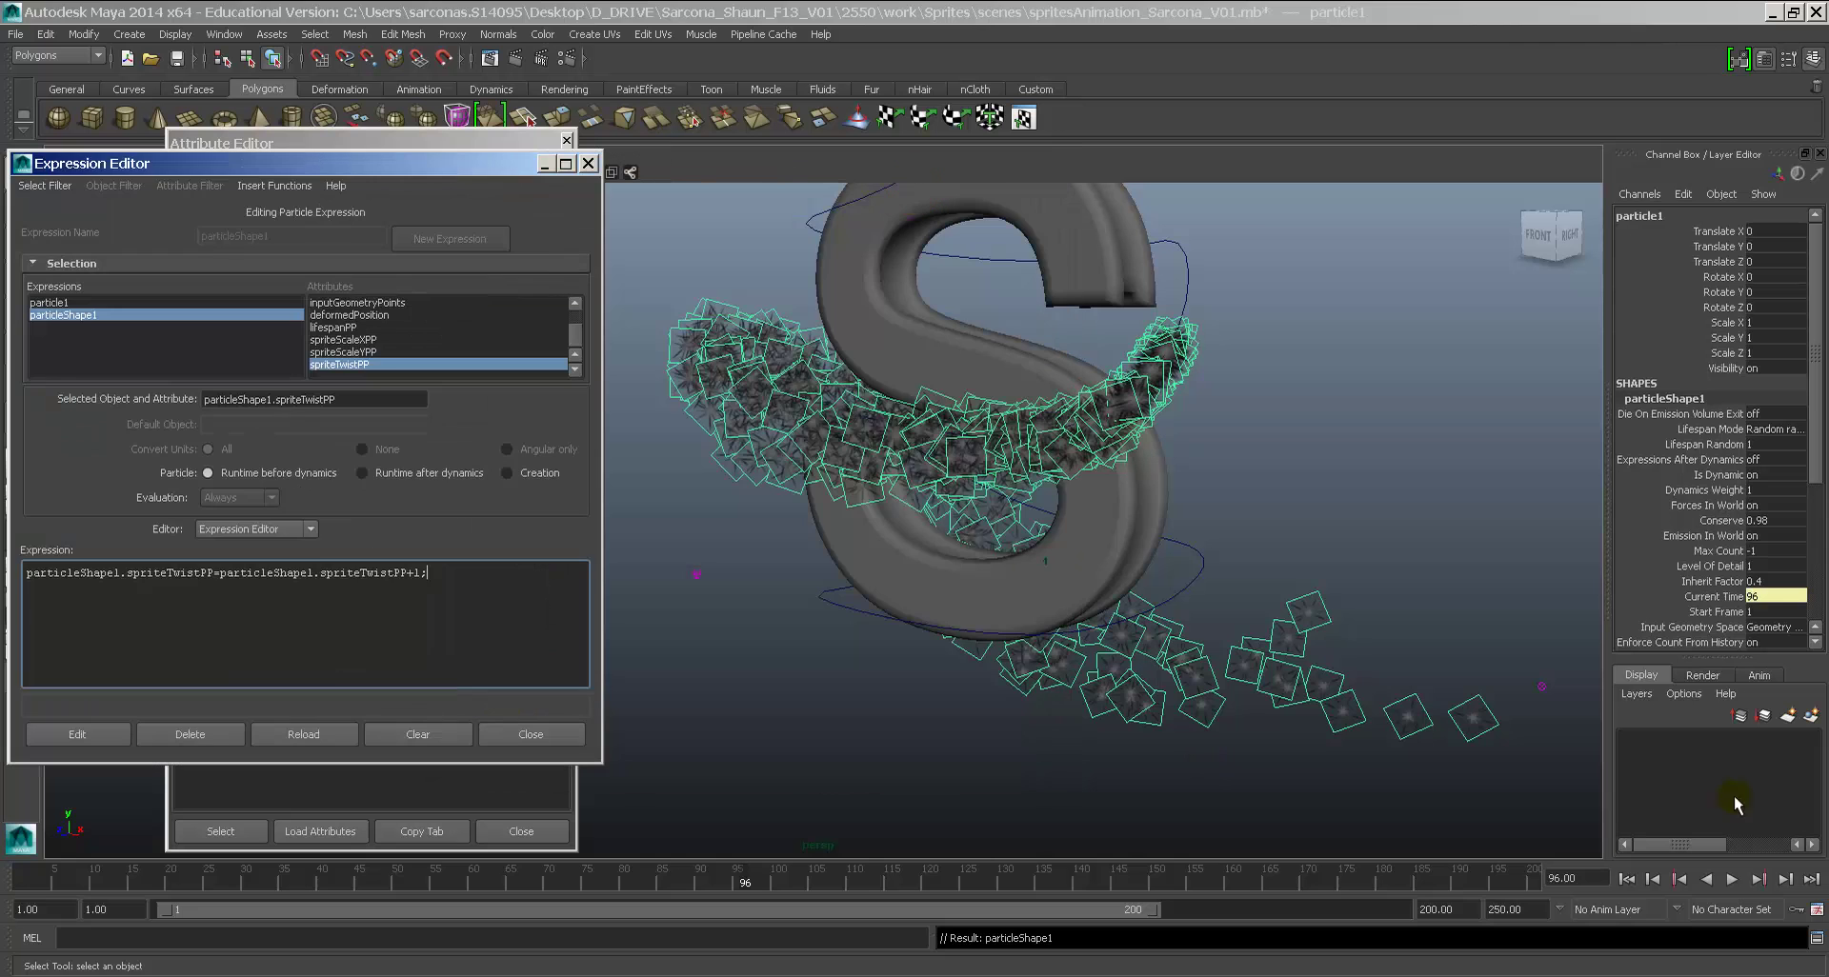
{"action": "left_click", "coordinate": [1625, 878]}
{"action": "key", "text": "alt+v"}
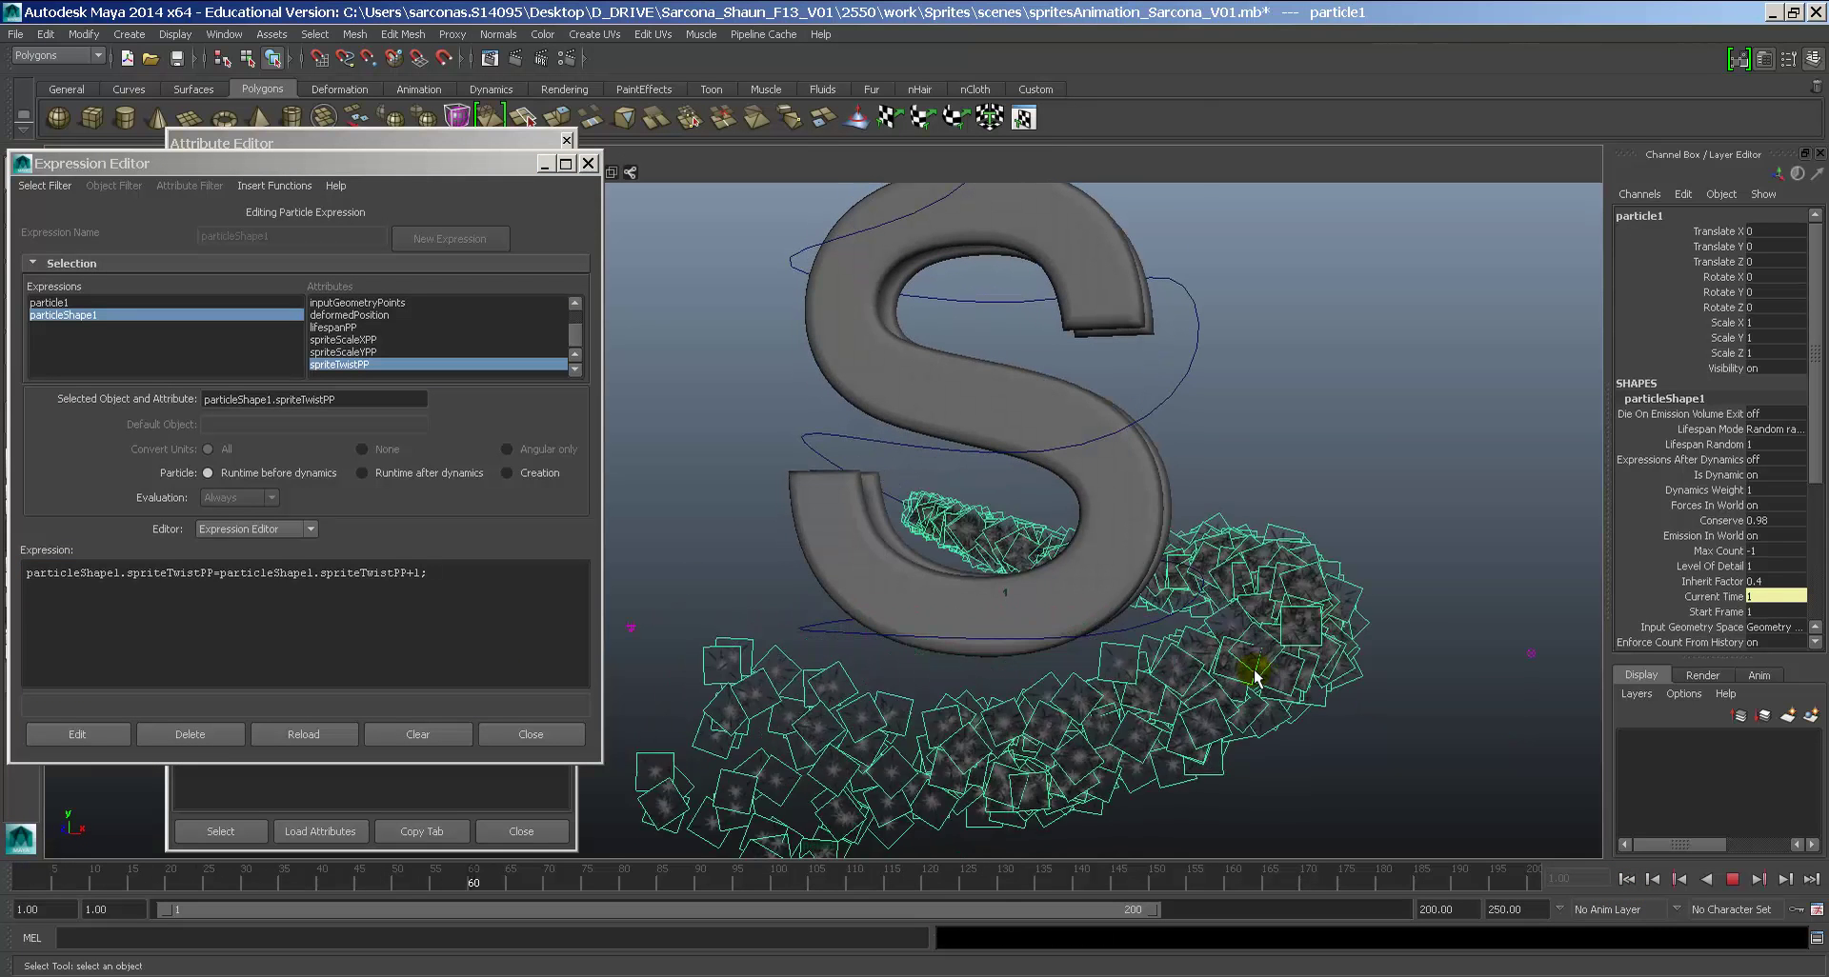
{"action": "key", "text": "alt+v"}
{"action": "key", "text": "alt+v"}
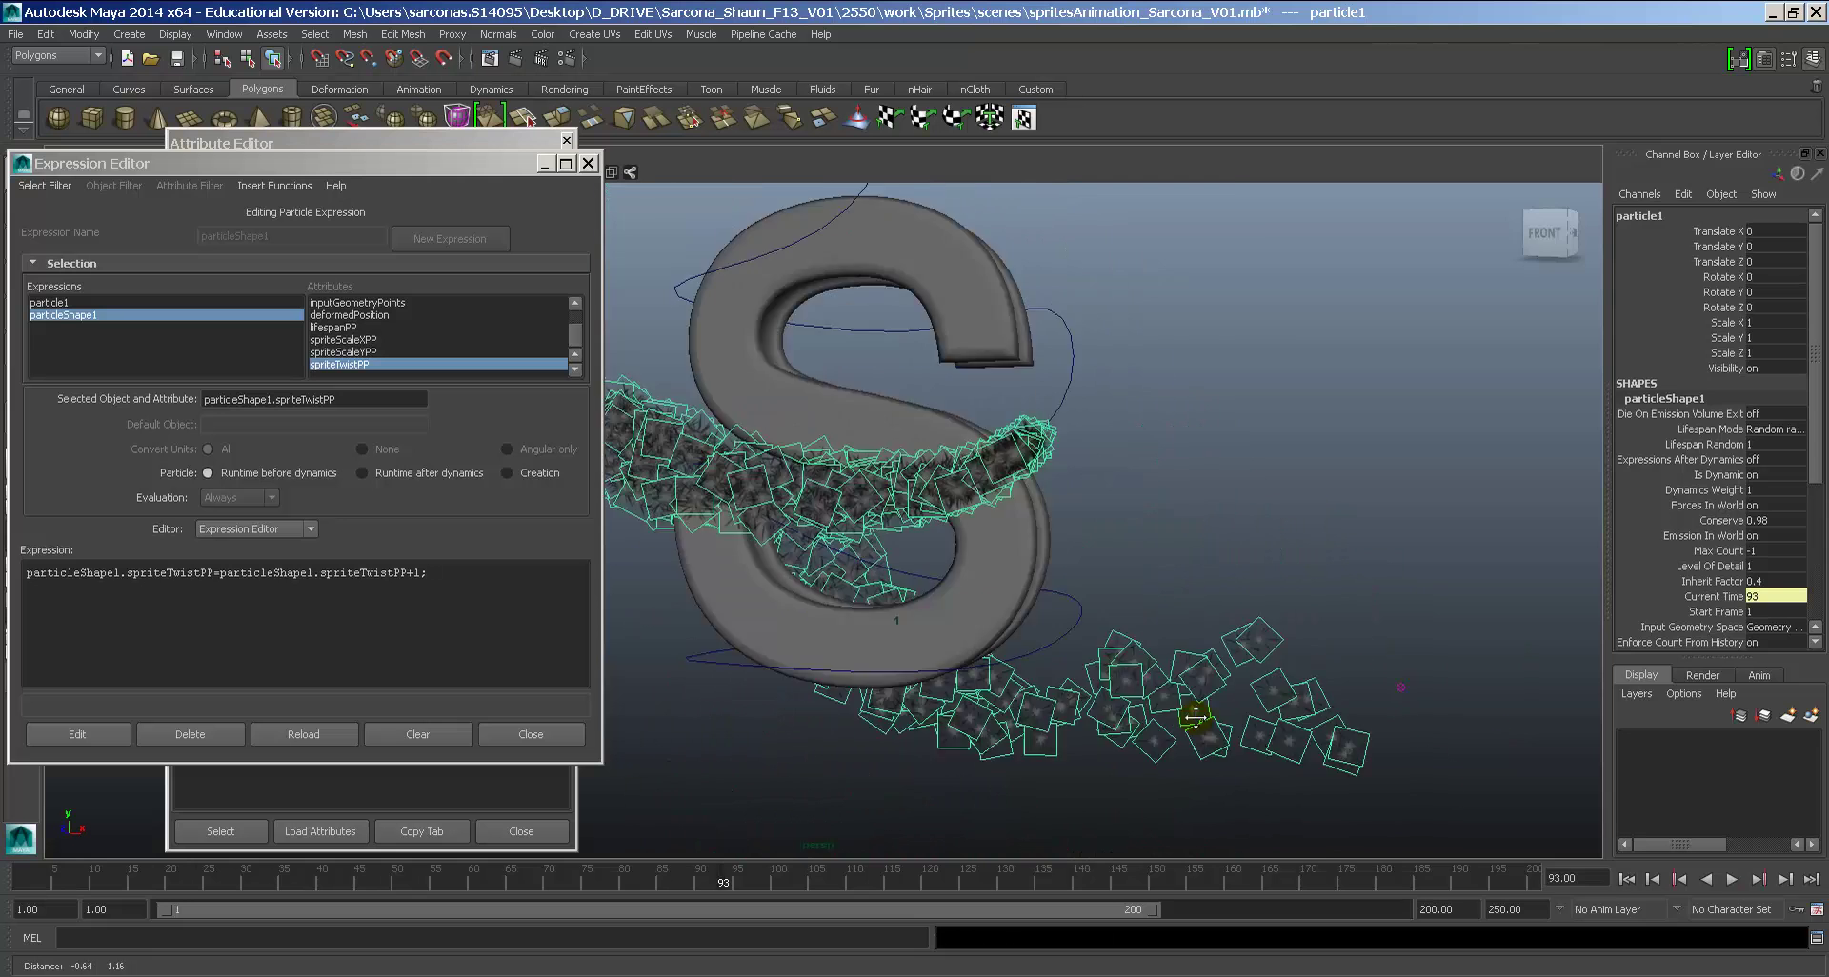
{"action": "key", "text": "alt+v"}
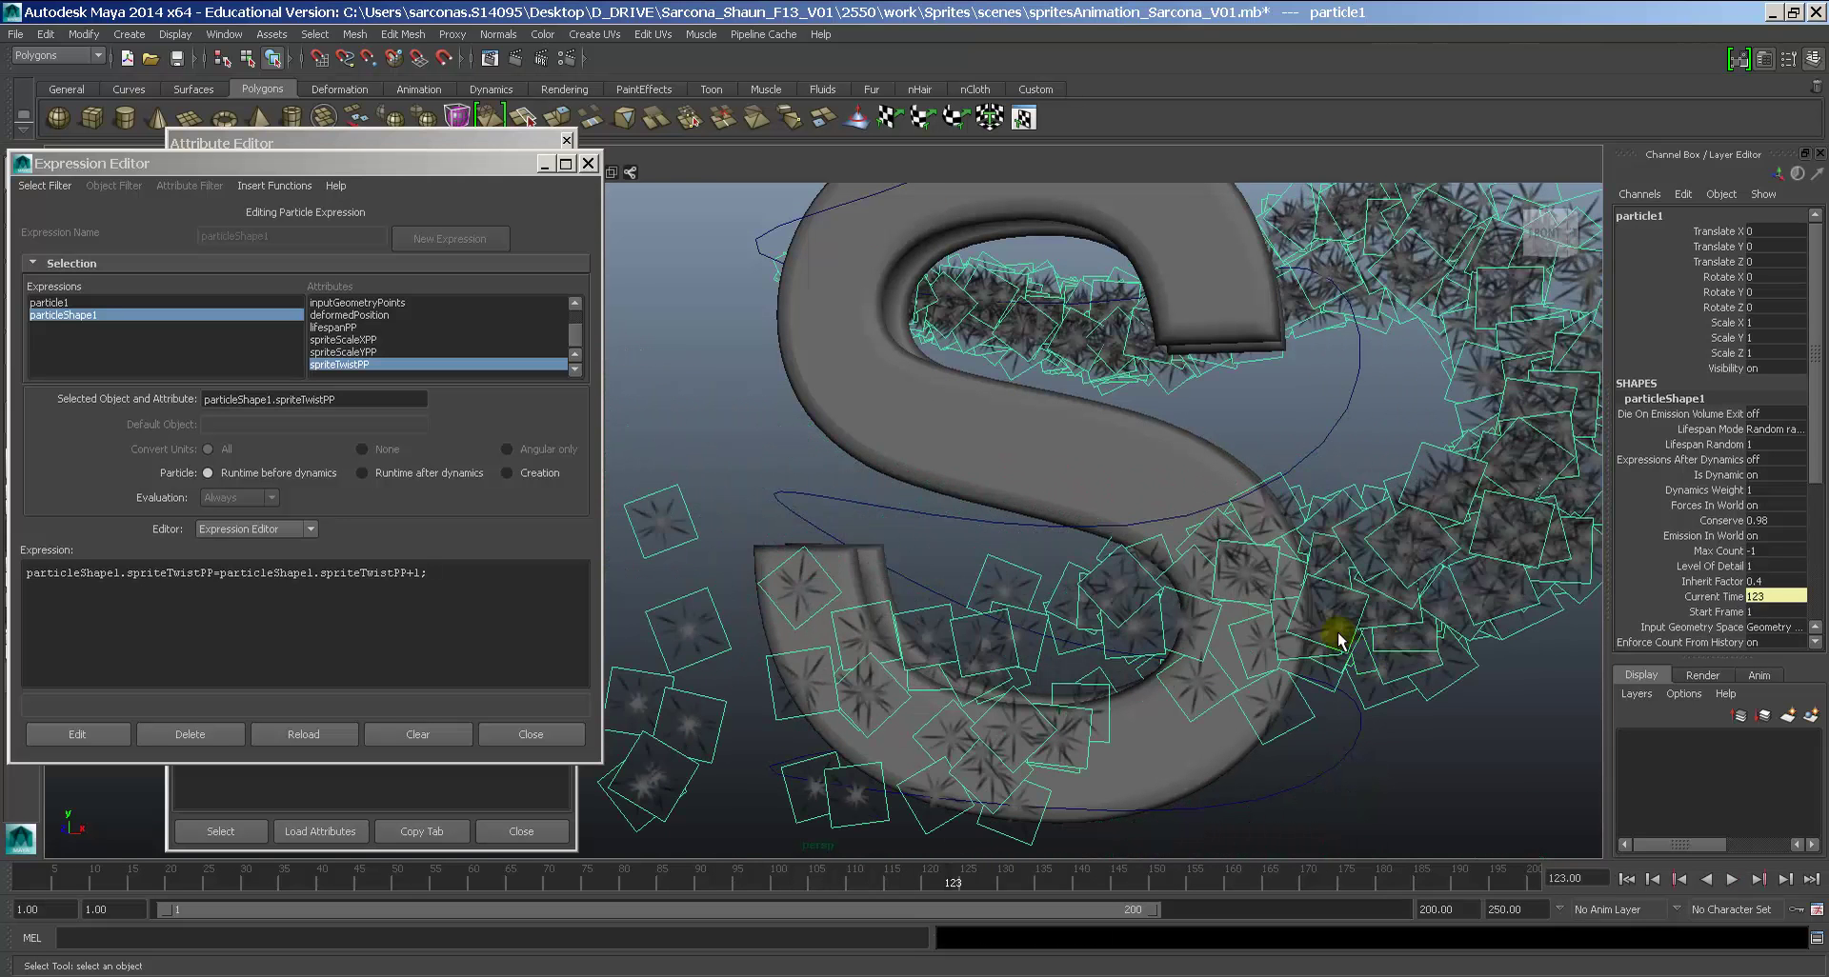
Step: Set the twist increment in the runtime expression to 5, update the expression, and play from frame 1 to about 122
{"action": "left_click", "coordinate": [419, 572]}
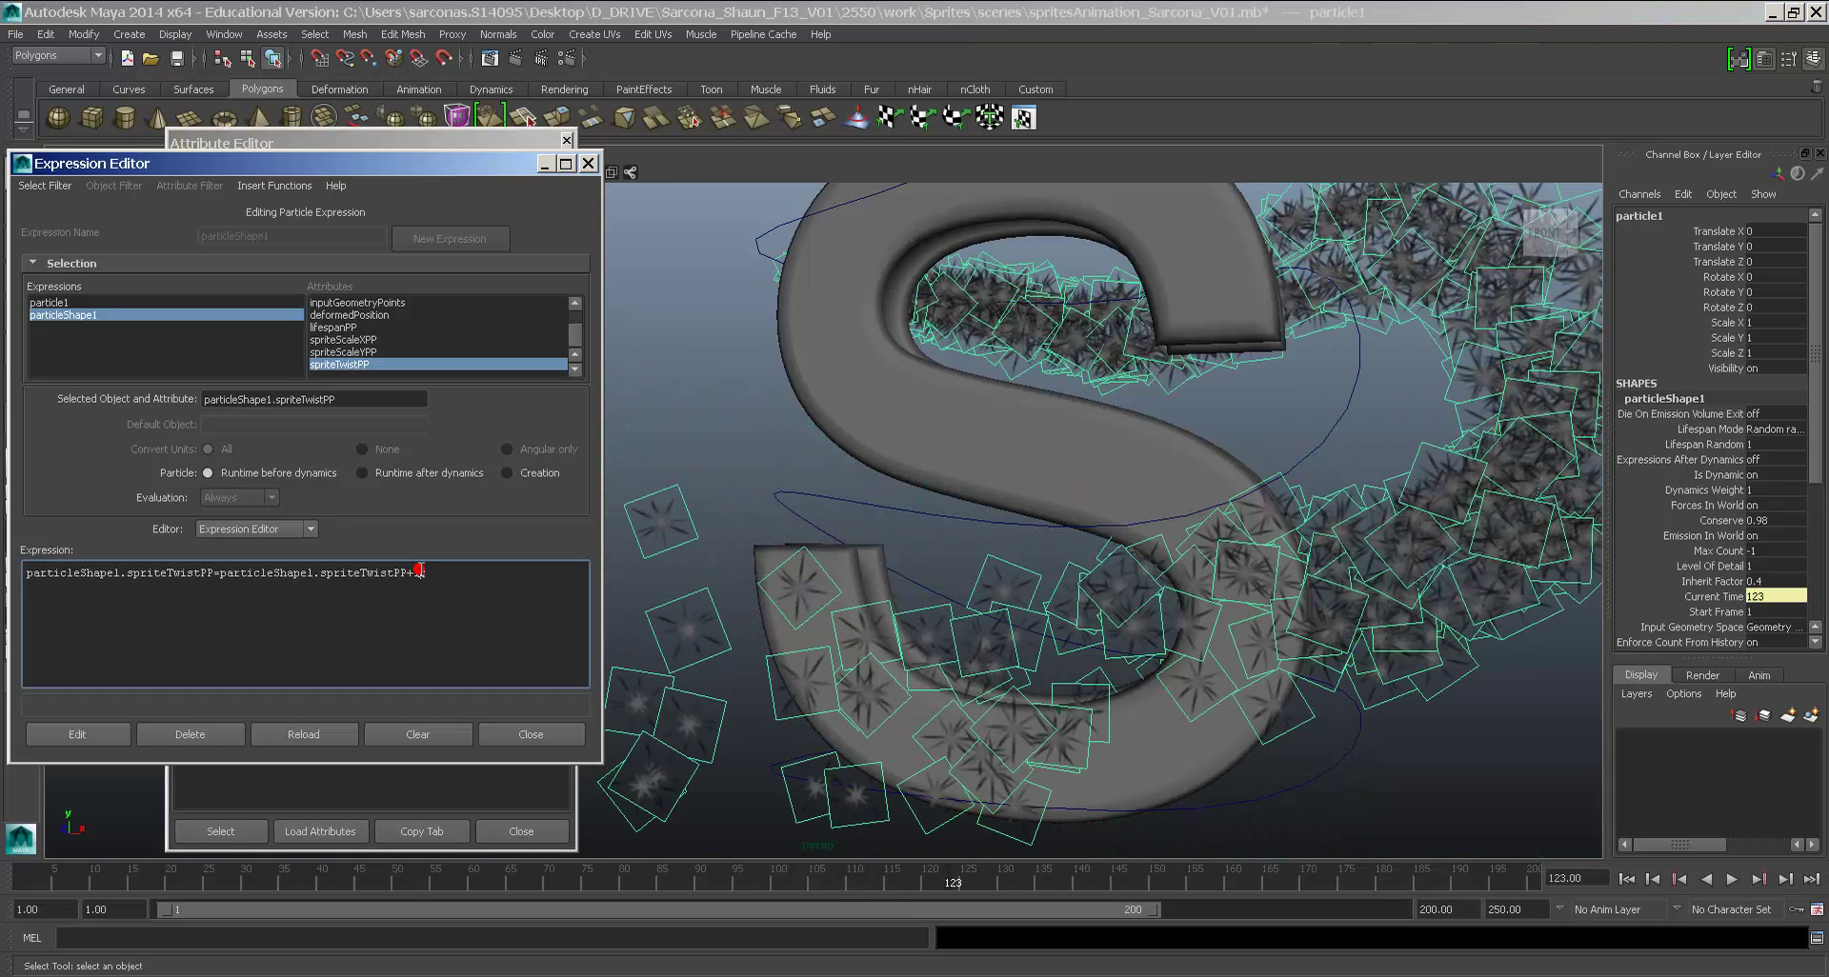
{"action": "left_click", "coordinate": [112, 735]}
{"action": "left_click", "coordinate": [1627, 879]}
{"action": "right_click_drag", "start_coordinate": [1397, 758], "coordinate": [1119, 671], "text": "alt"}
{"action": "middle_click_drag", "start_coordinate": [1118, 670], "coordinate": [1139, 621], "text": "alt"}
{"action": "key", "text": "alt+v"}
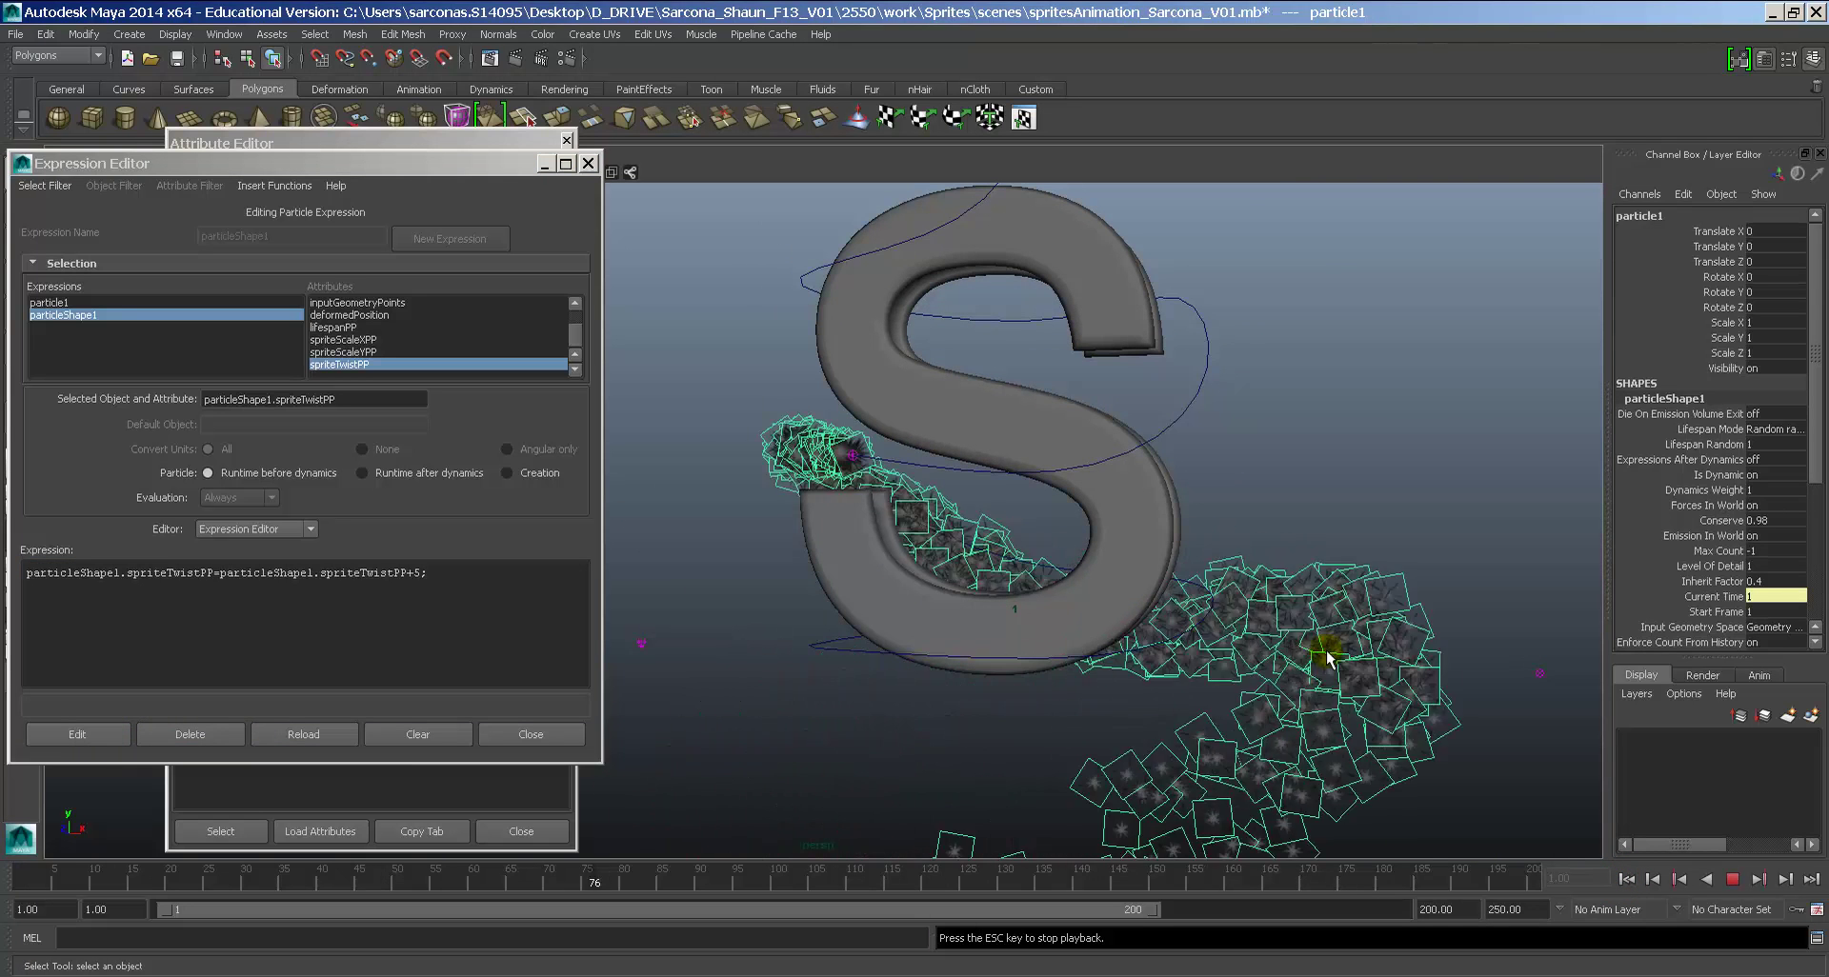
{"action": "key", "text": "Escape"}
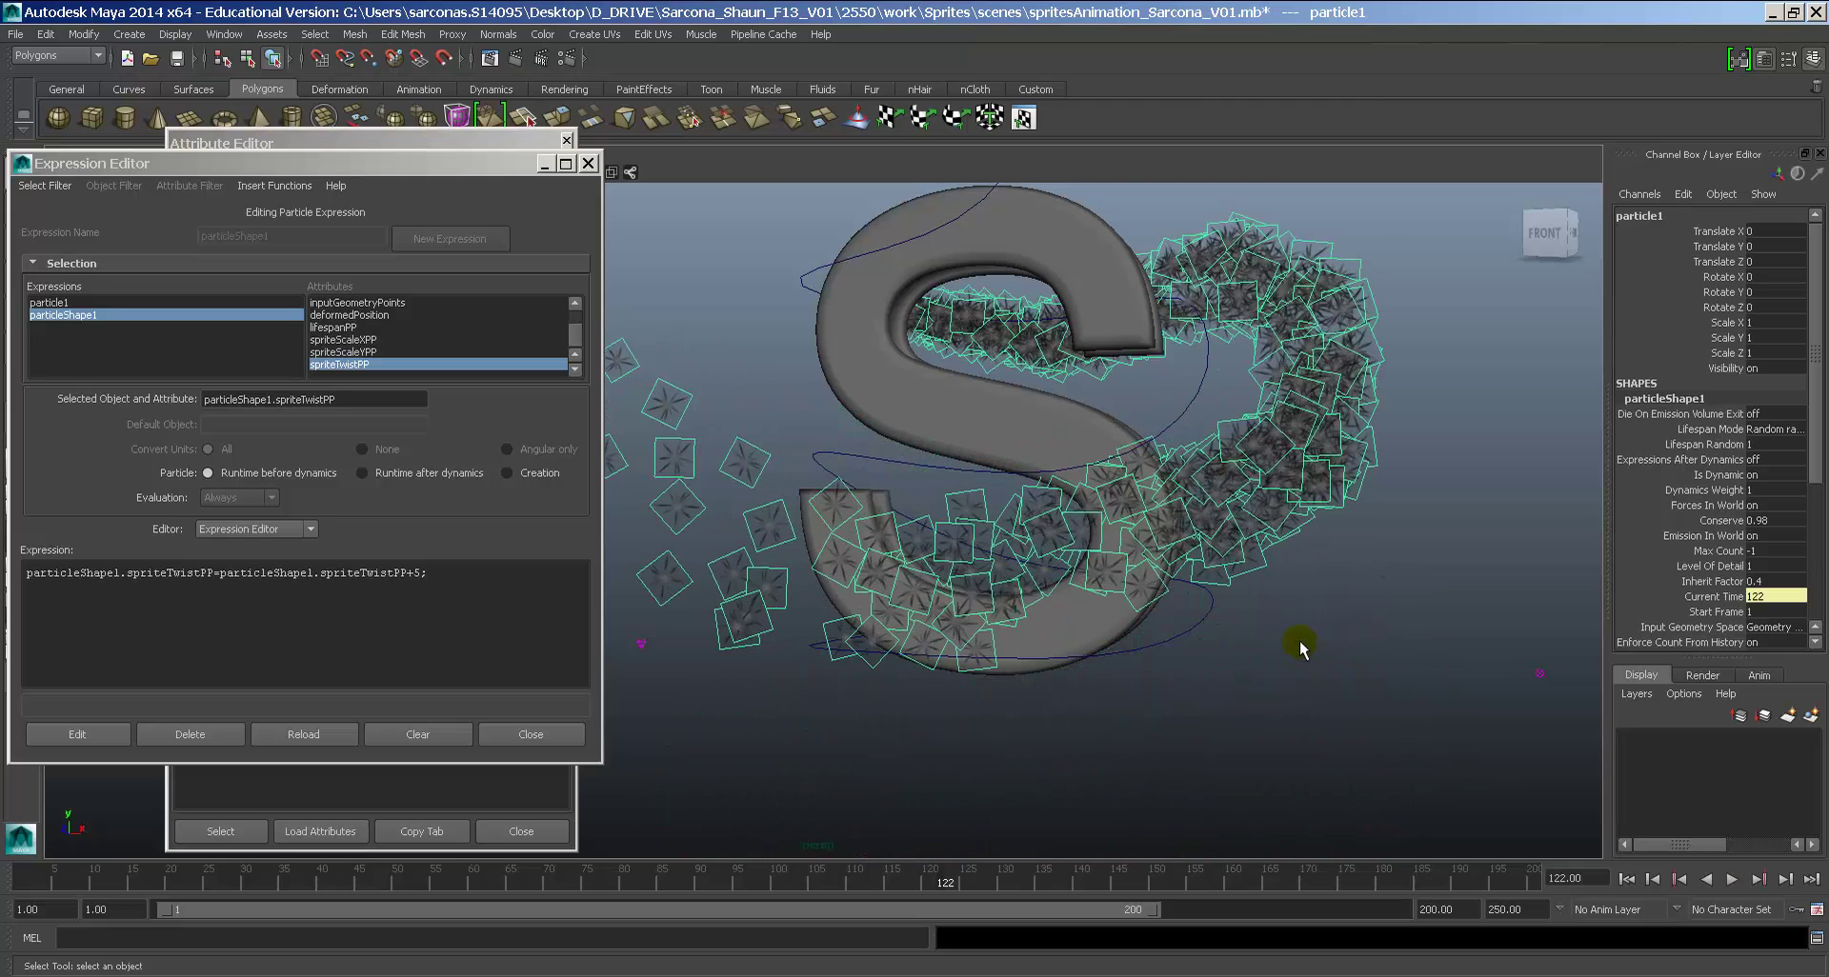
Step: Continue playback from frame 122 to about 152, examining the faster sprite rotation from another angle around the letter S
{"action": "middle_click_drag", "start_coordinate": [1303, 648], "coordinate": [1151, 682], "text": "alt"}
{"action": "left_click_drag", "start_coordinate": [1151, 682], "coordinate": [1174, 701], "text": "alt"}
{"action": "key", "text": "alt+v"}
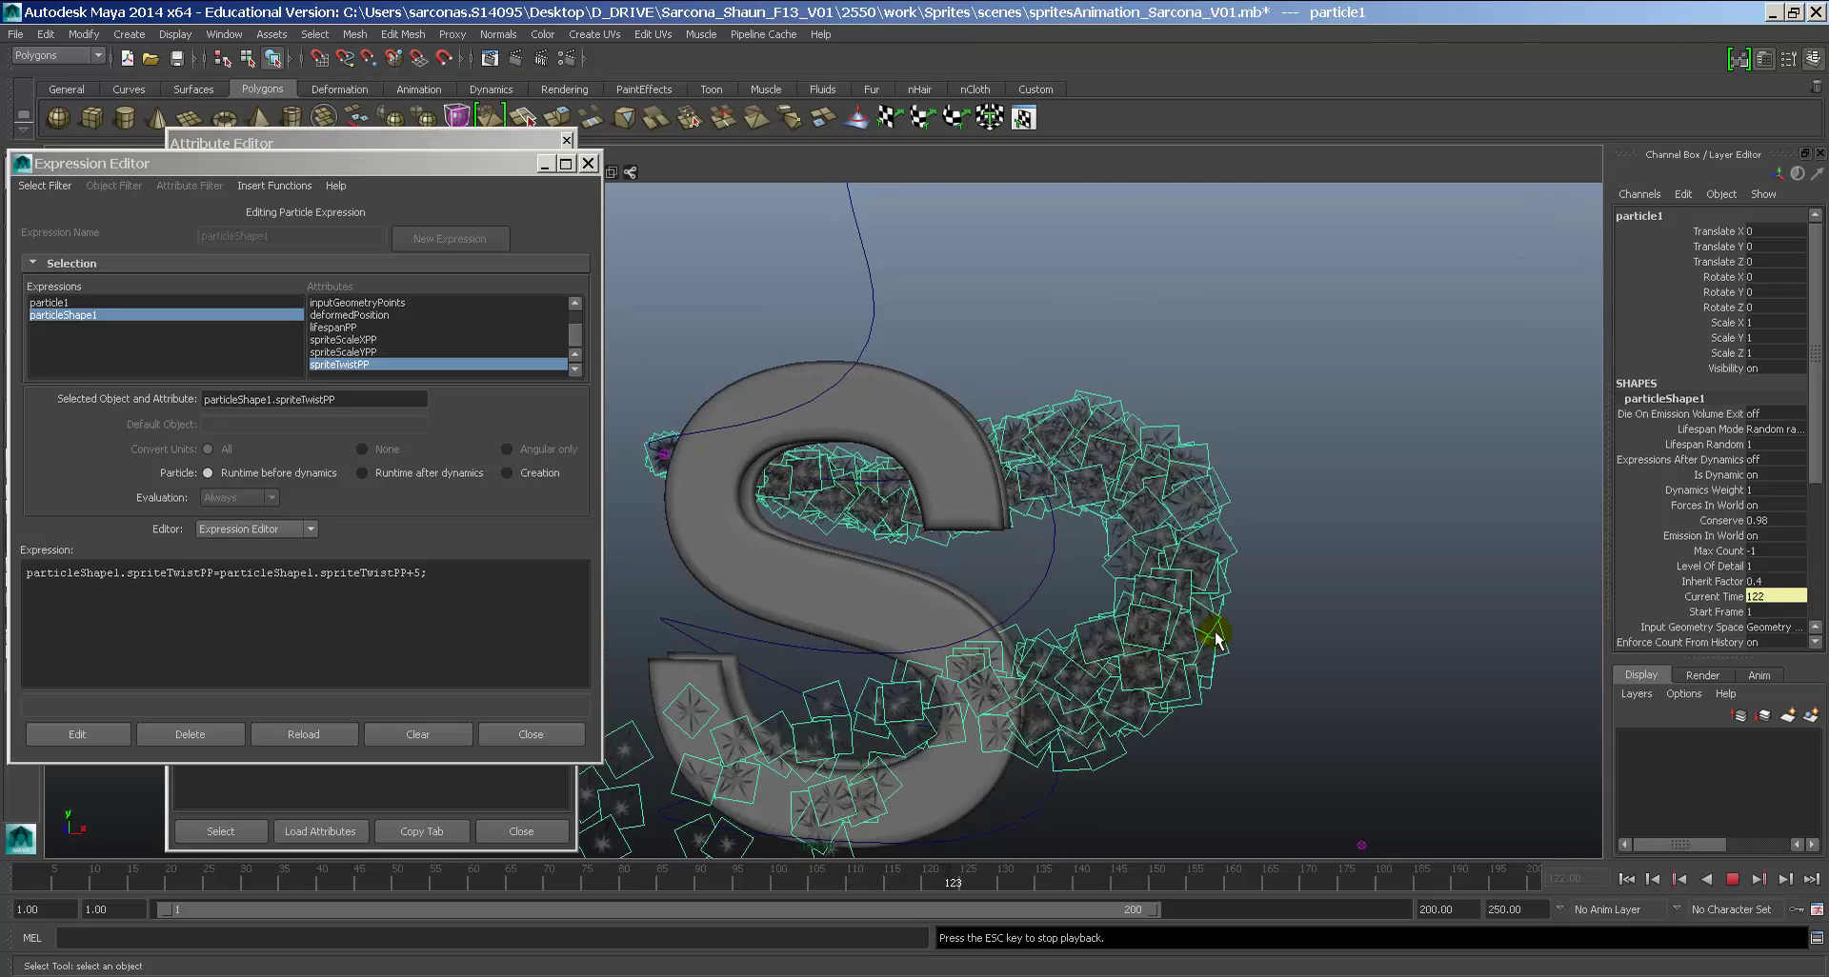
{"action": "key", "text": "Escape"}
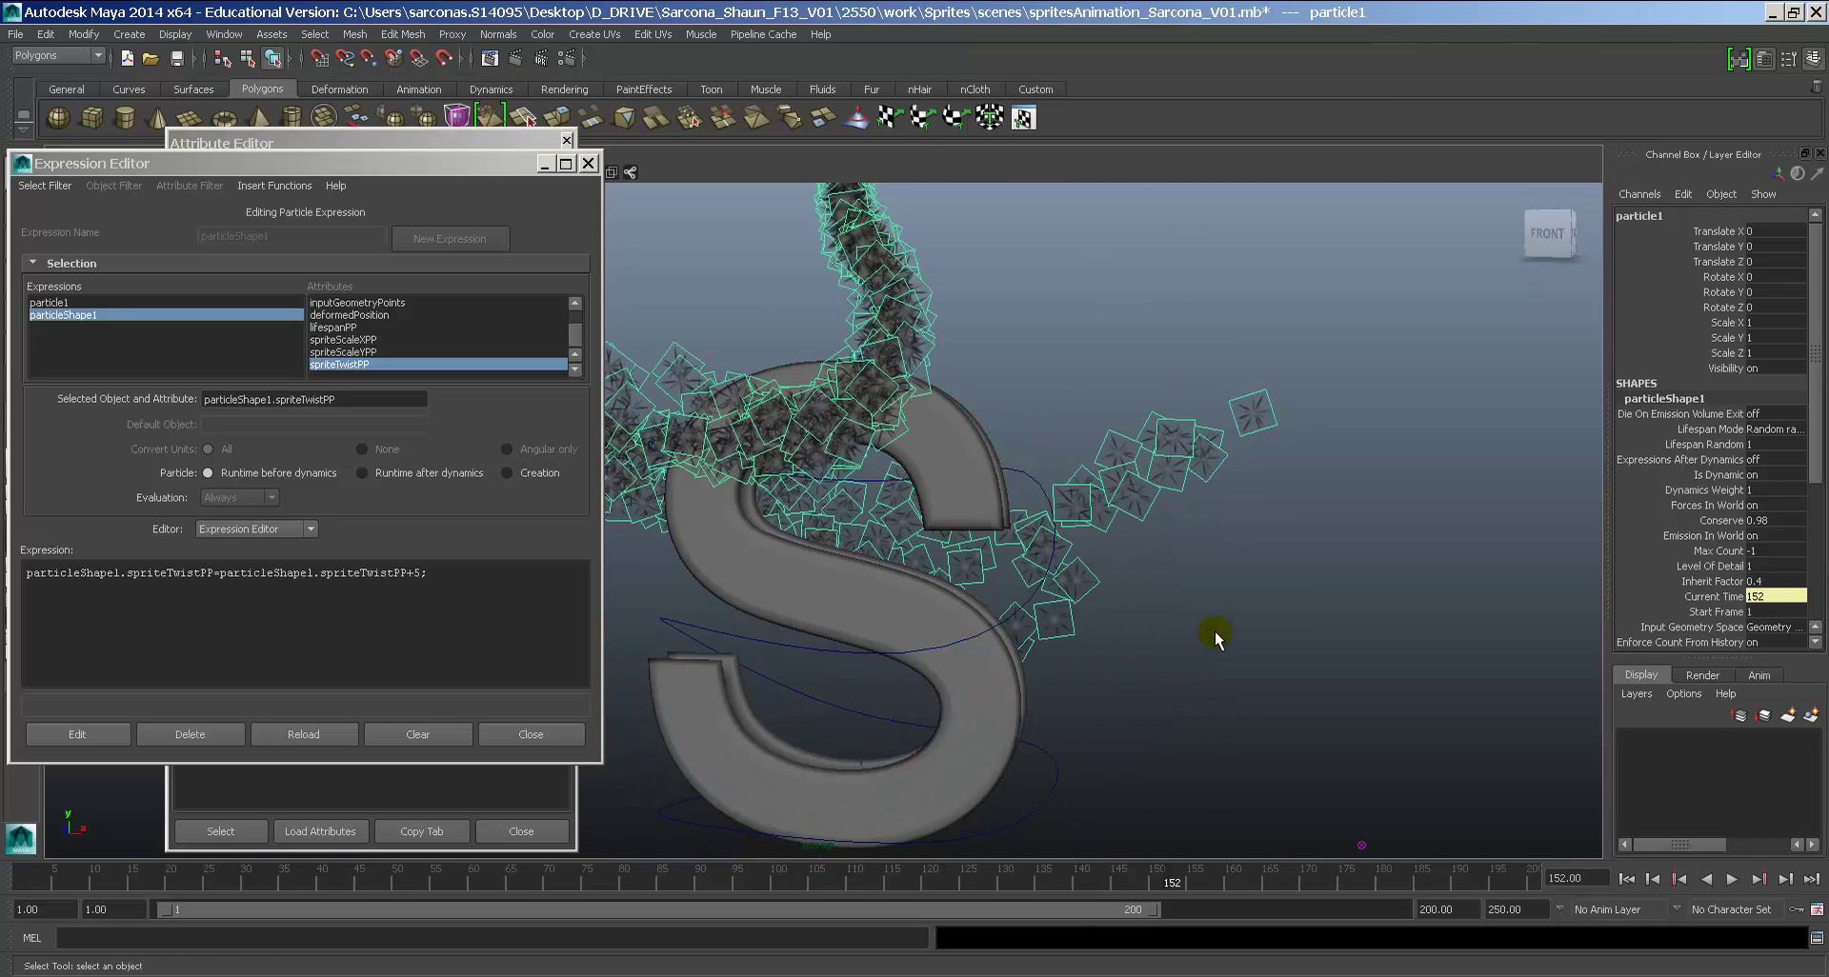
Step: Switch to WordPad and highlight the +1 increment at the end of the runtime expression
{"action": "key", "text": "alt+Tab"}
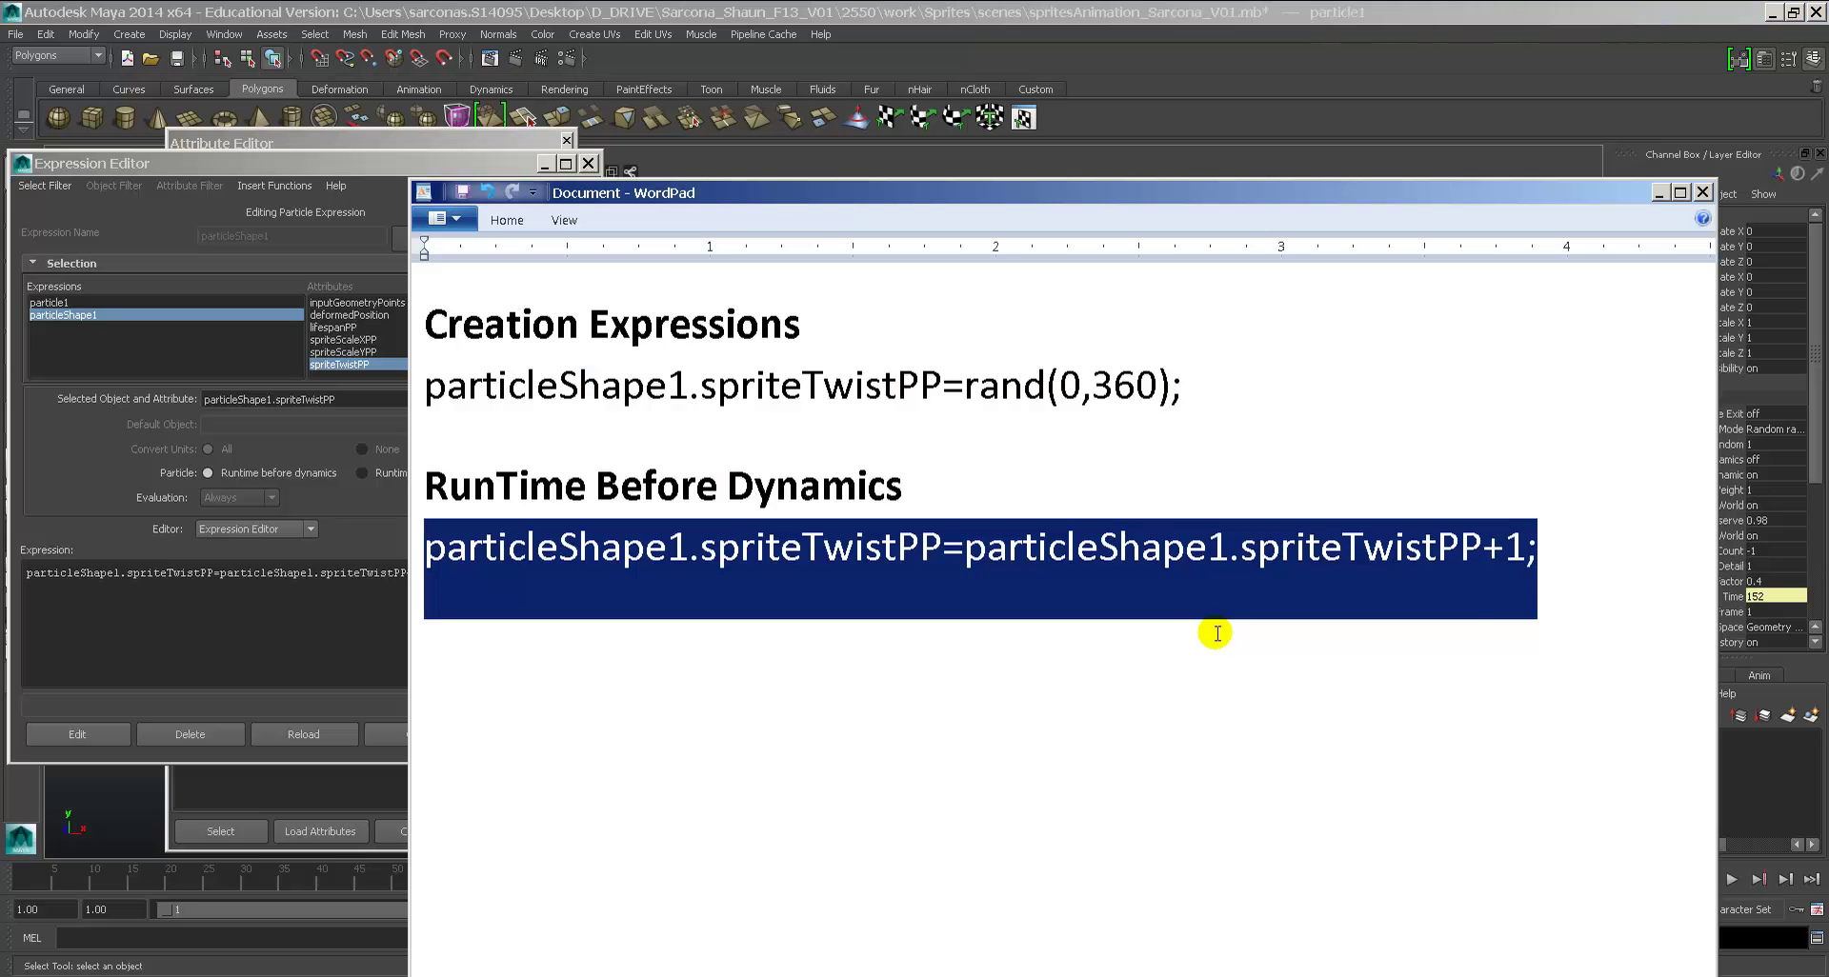
{"action": "left_click", "coordinate": [1547, 552]}
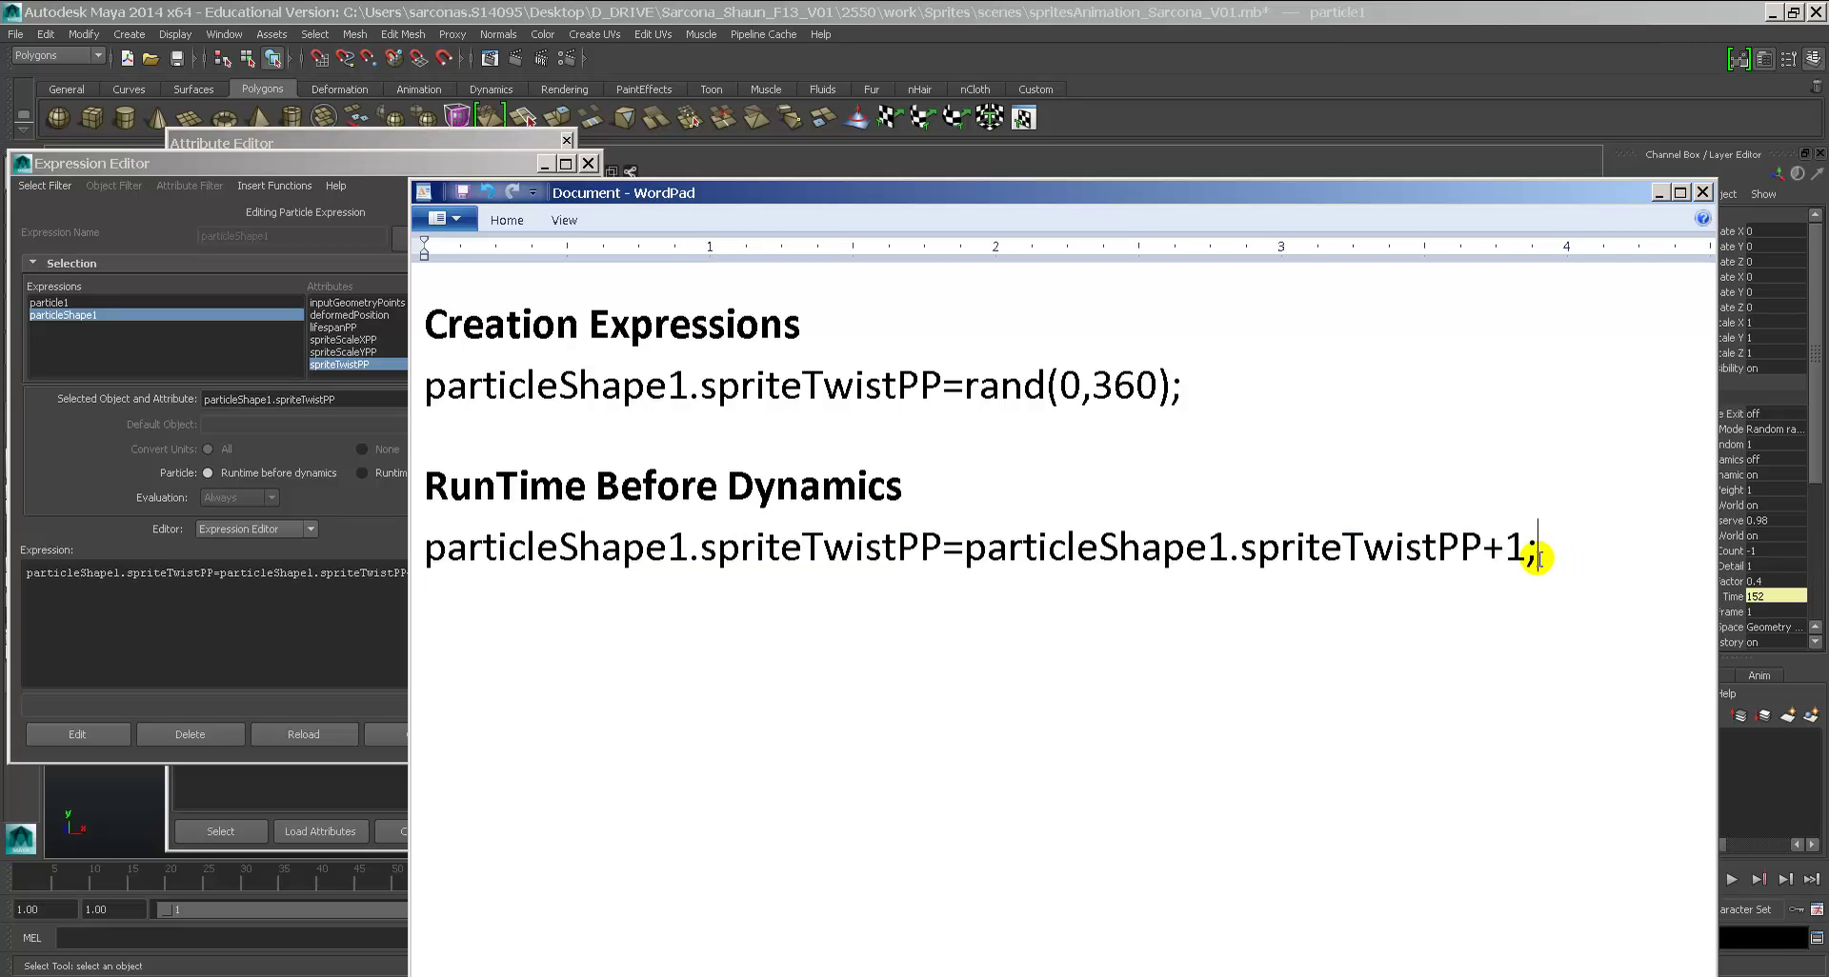
{"action": "double_click", "coordinate": [1511, 552]}
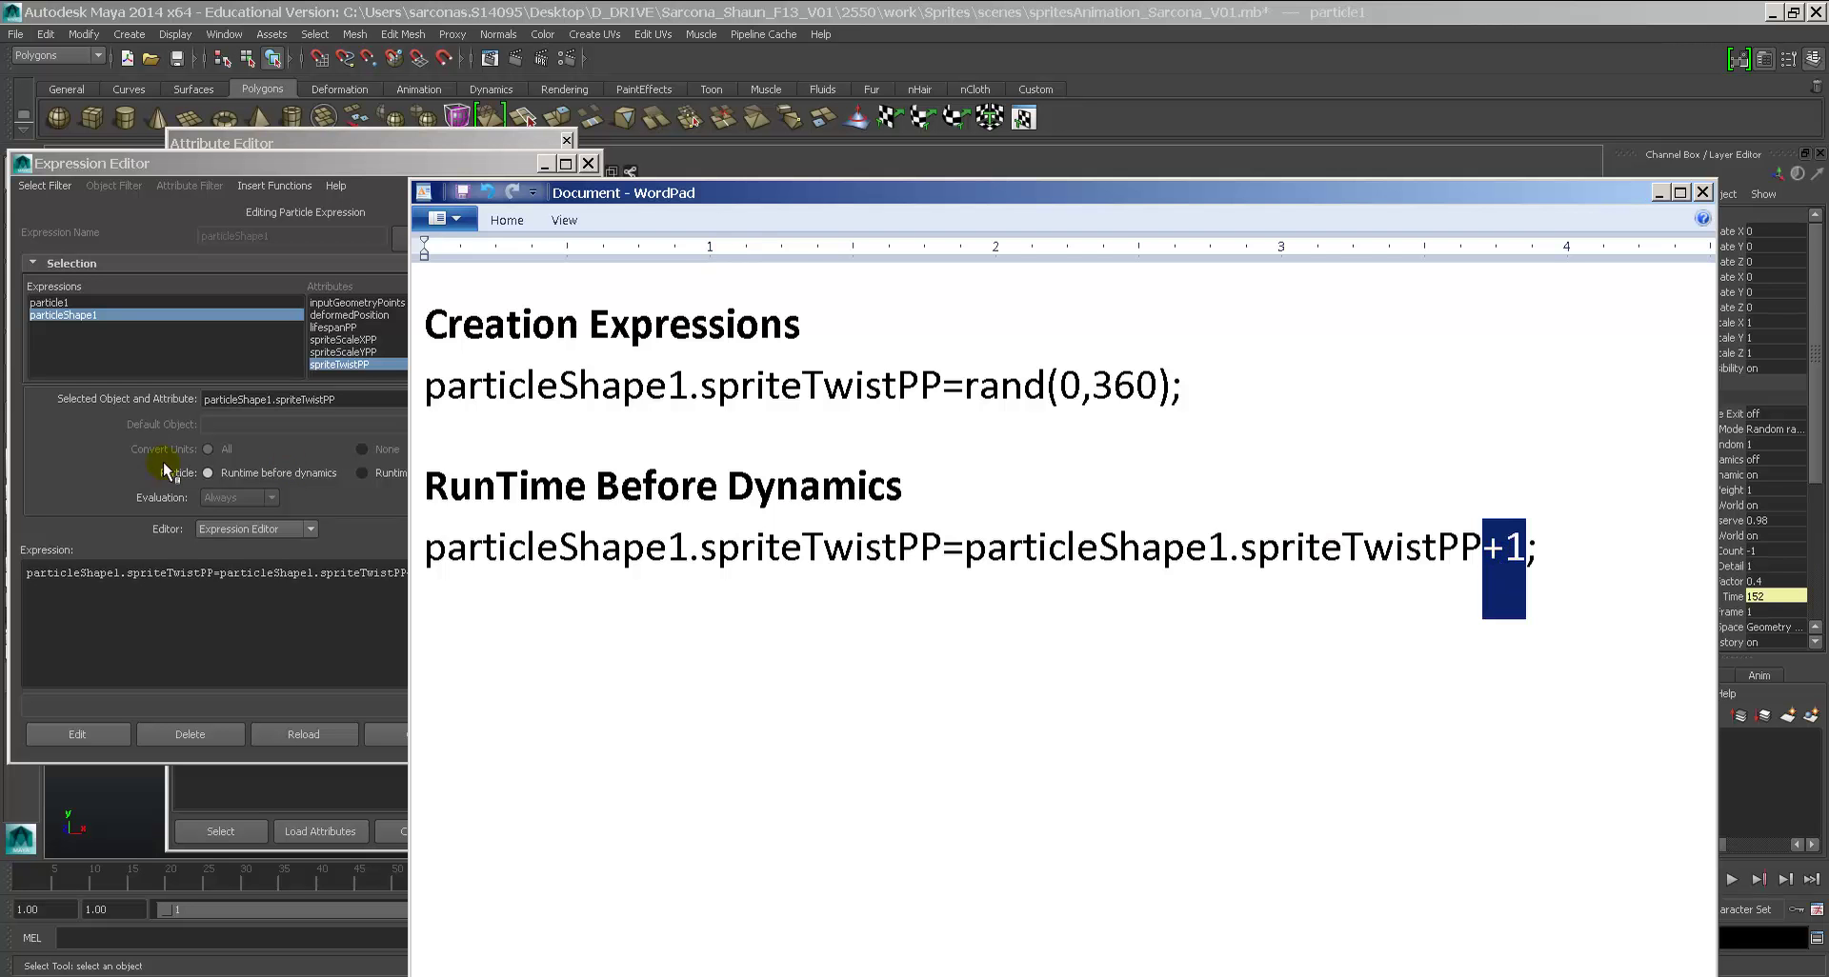
Step: Return to Maya, close the Expression Editor, and reposition and widen the Attribute Editor showing the per-particle attributes
{"action": "left_click", "coordinate": [377, 158]}
{"action": "left_click", "coordinate": [586, 163]}
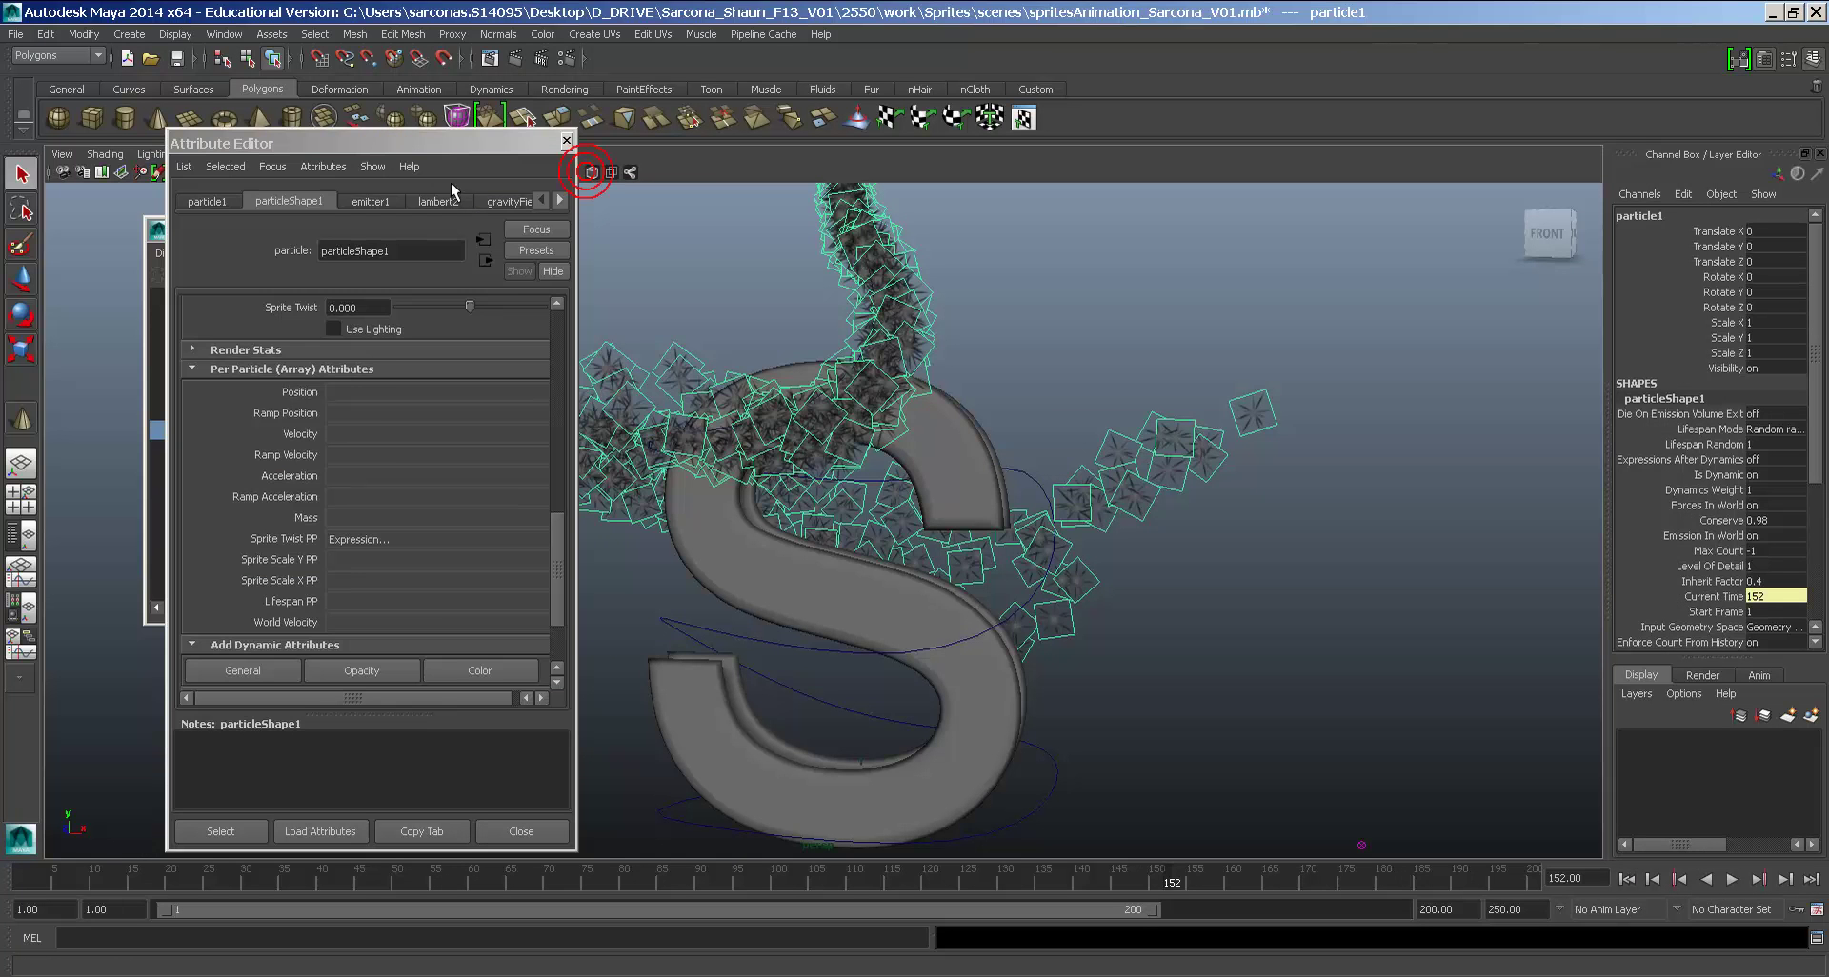
{"action": "left_click", "coordinate": [440, 145]}
{"action": "left_click_drag", "start_coordinate": [440, 145], "coordinate": [570, 104]}
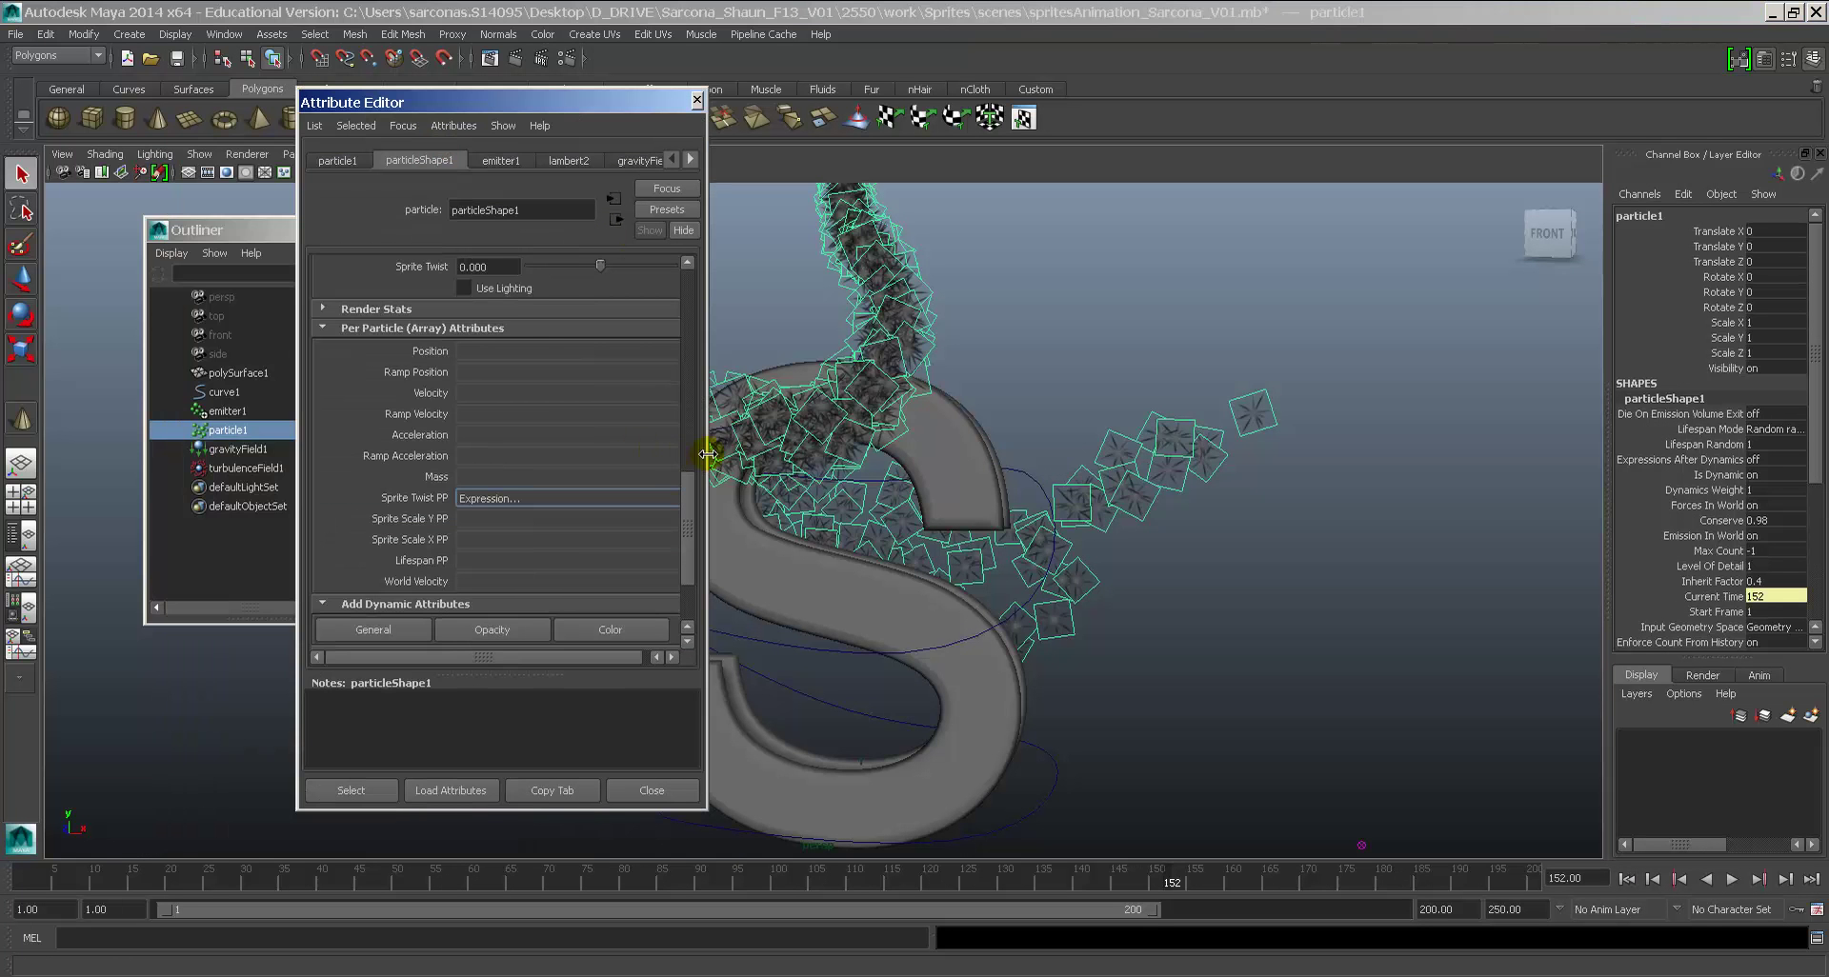
{"action": "left_click_drag", "start_coordinate": [706, 456], "coordinate": [745, 455]}
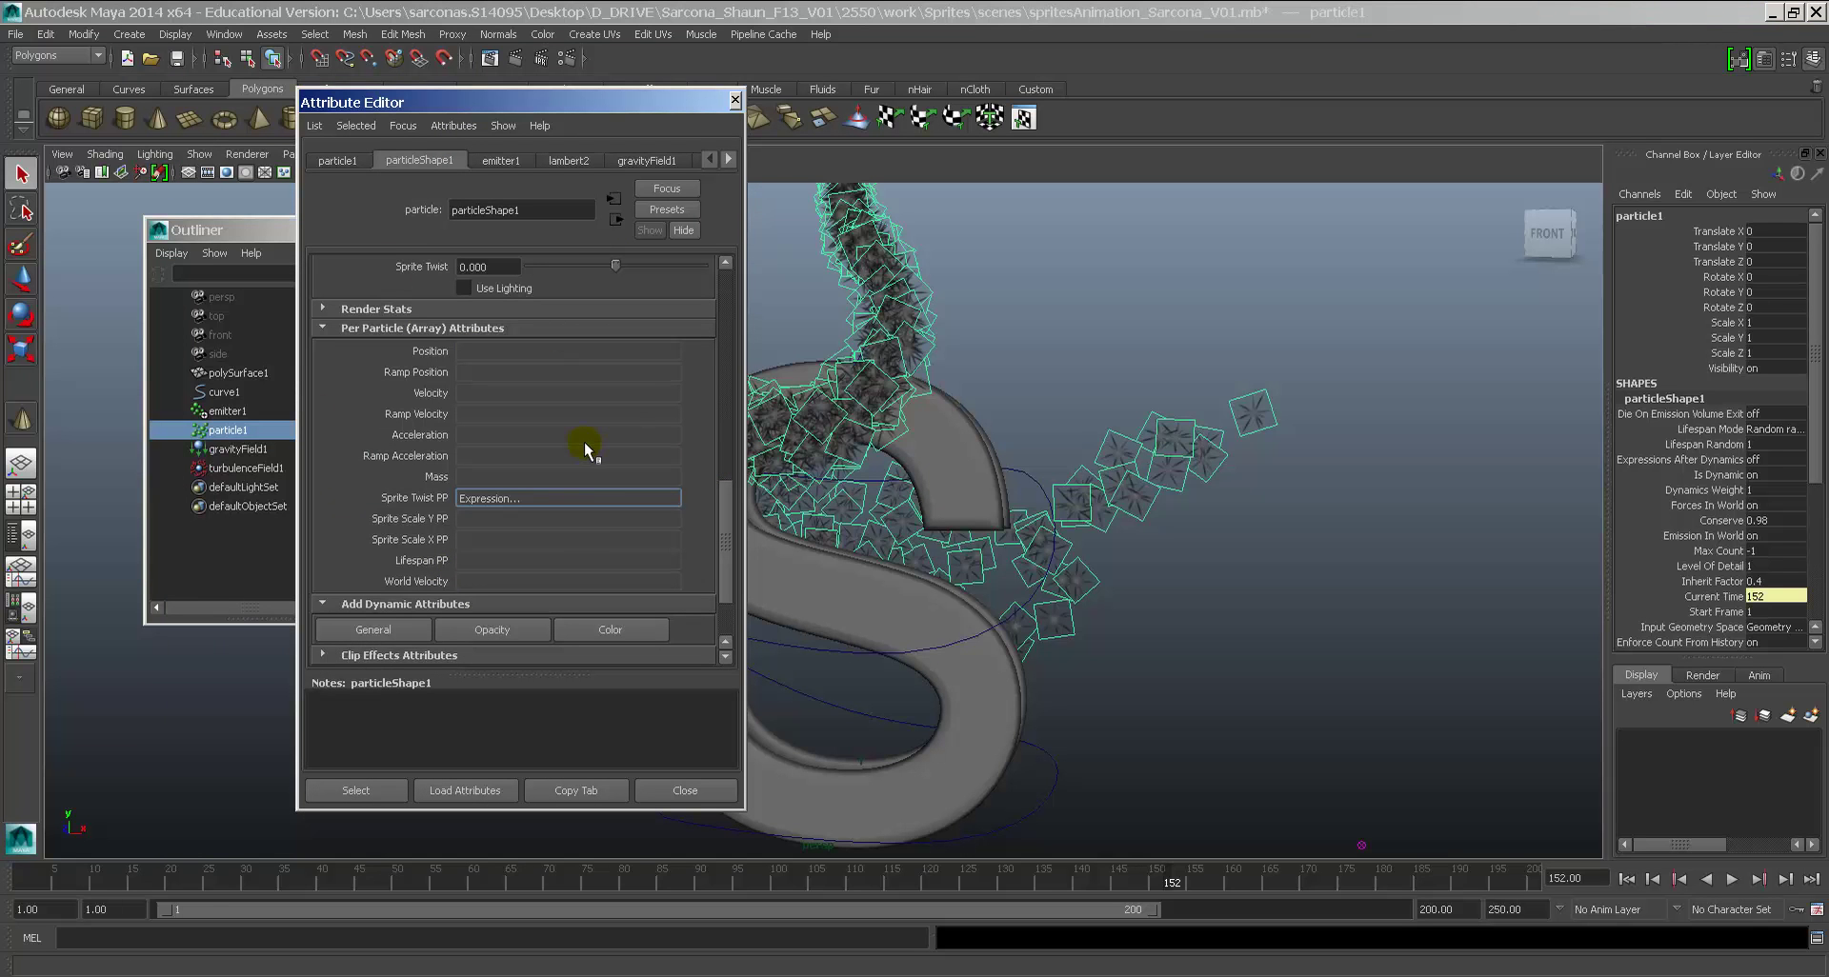
{"action": "left_click", "coordinate": [1186, 402]}
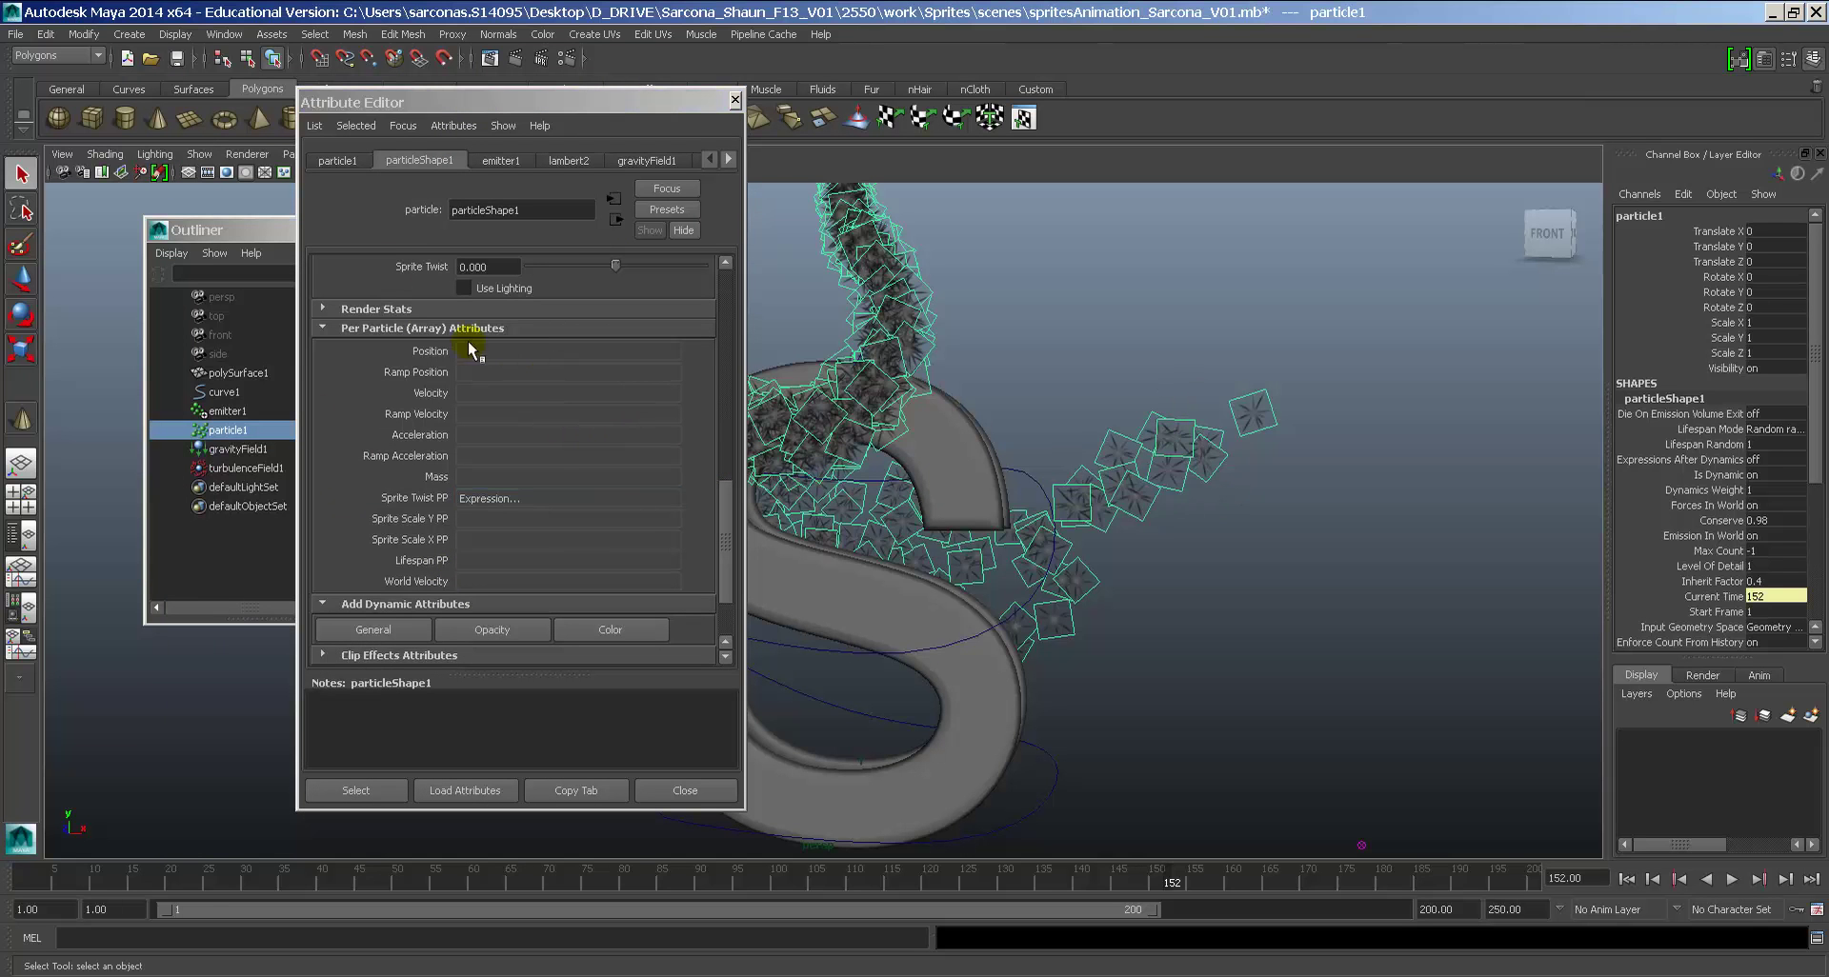
Step: Add a per-particle (array) float attribute named randomTwist to particleShape1
{"action": "left_click", "coordinate": [368, 631]}
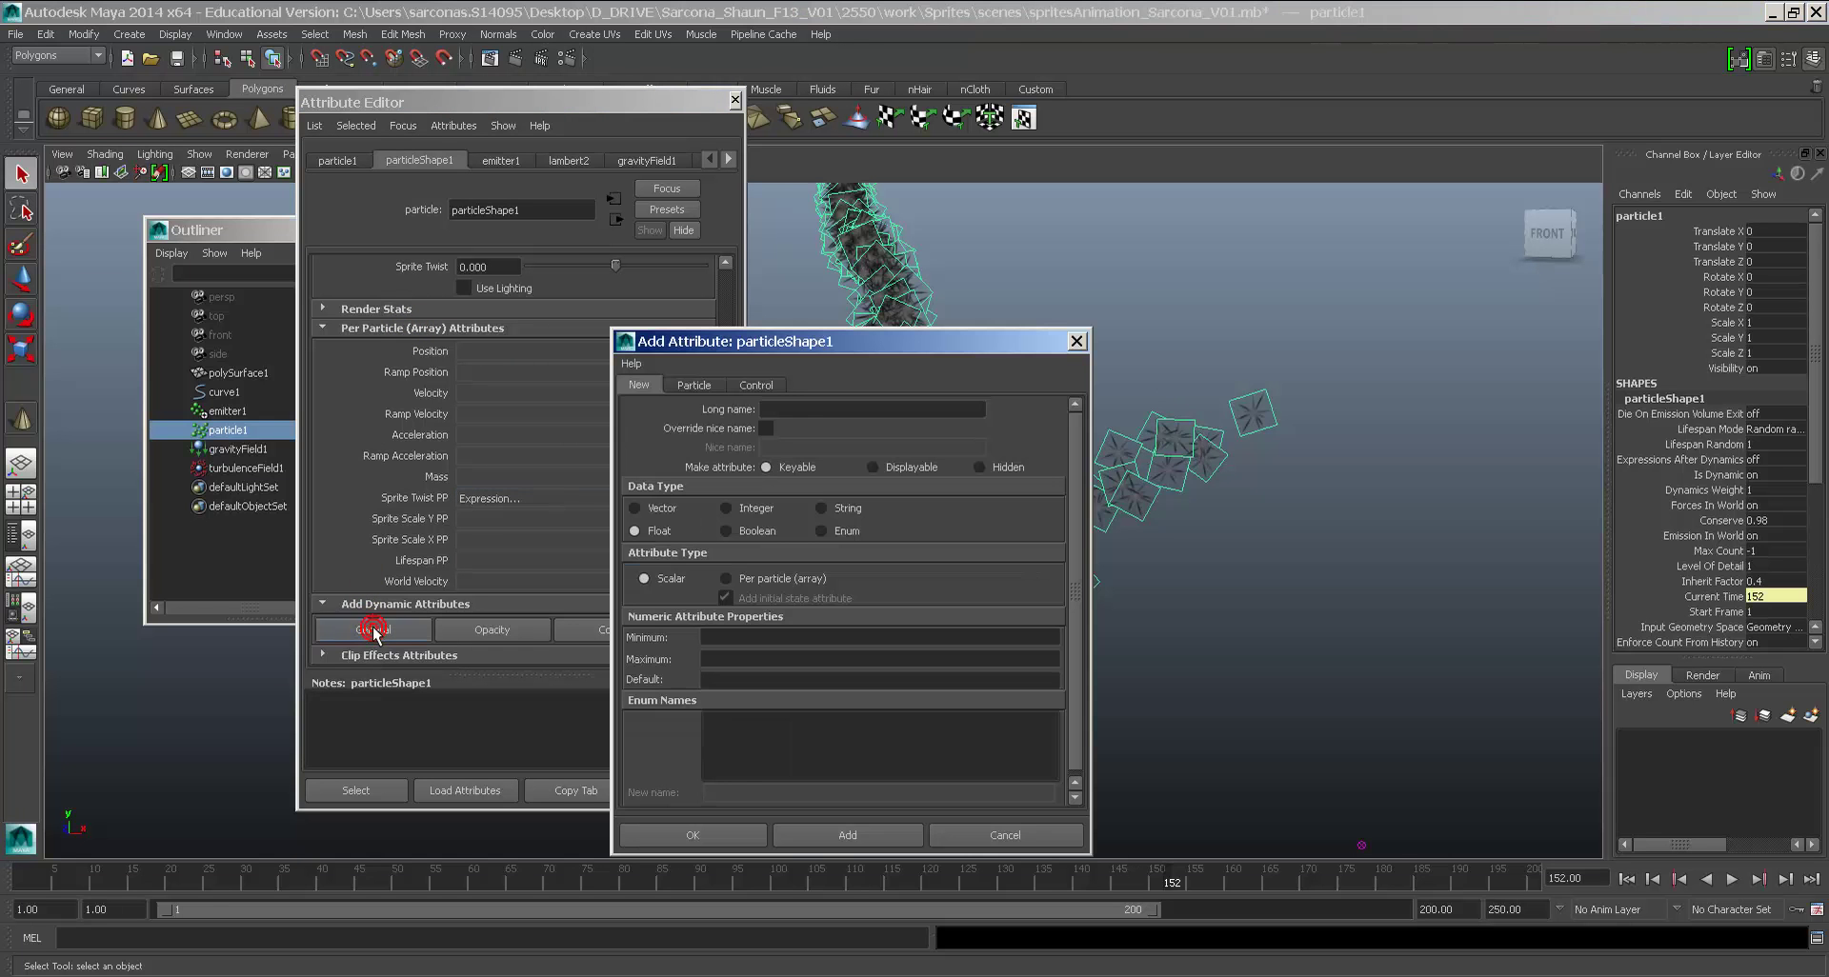
{"action": "left_click", "coordinate": [822, 408]}
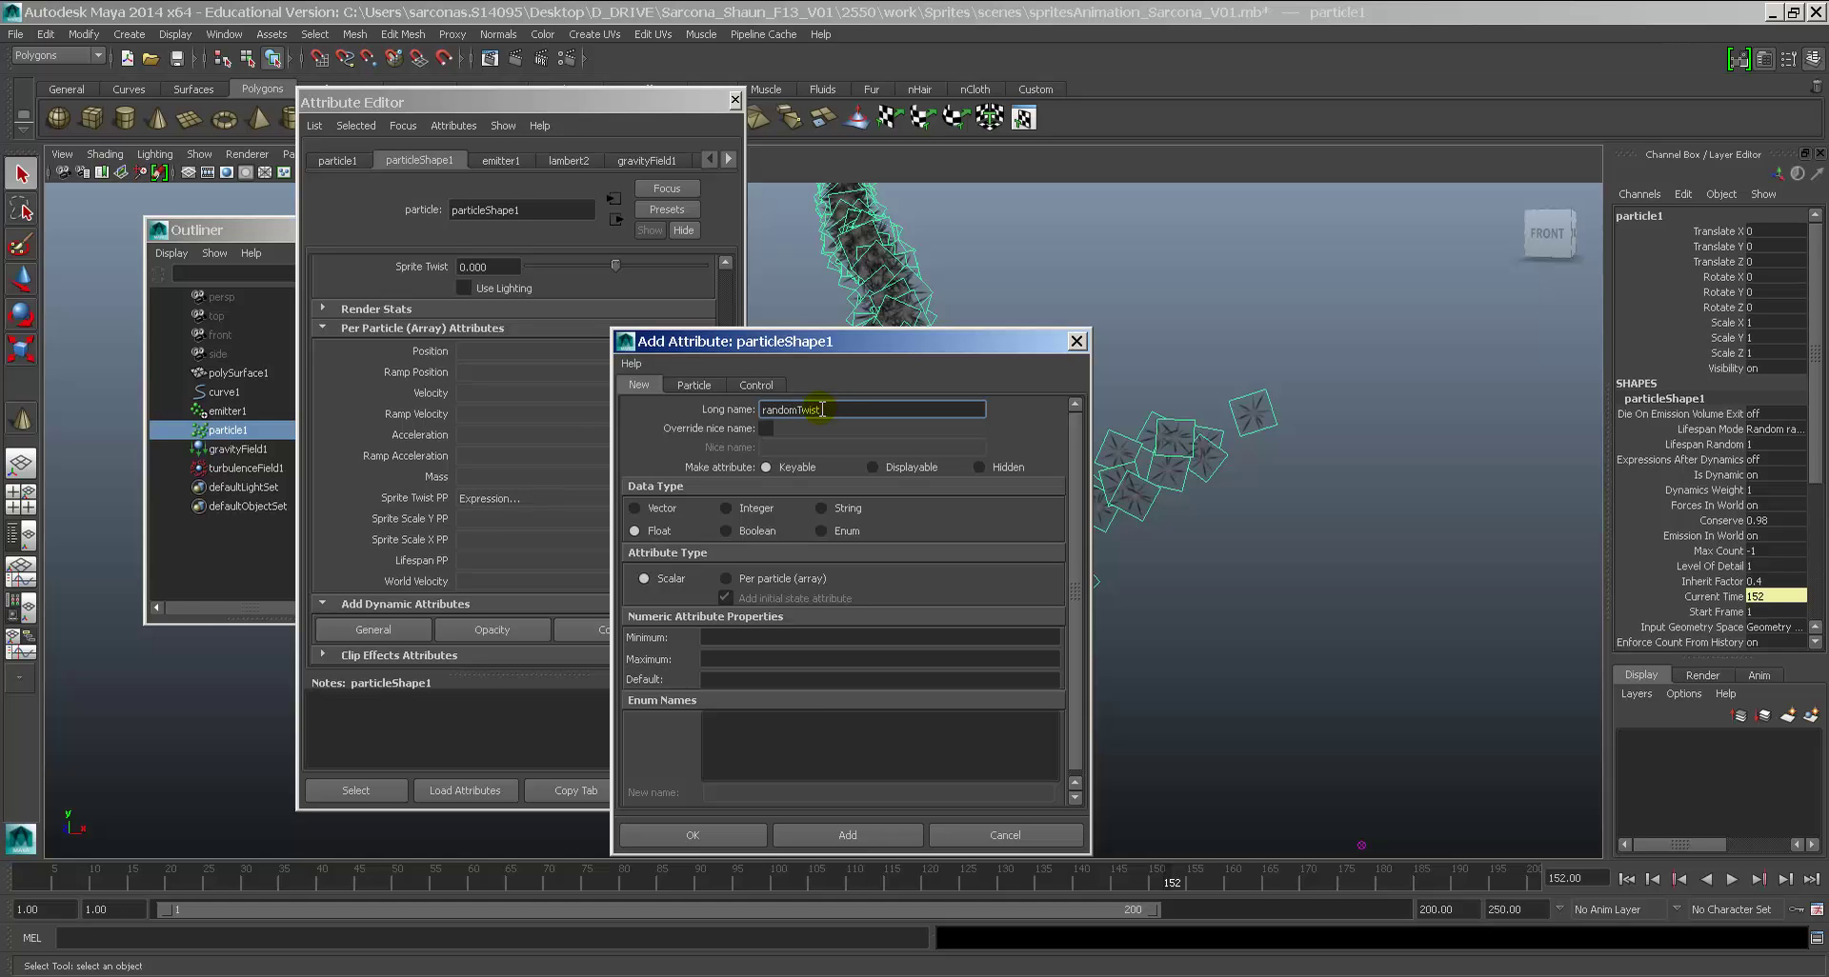
{"action": "left_click_drag", "start_coordinate": [863, 408], "coordinate": [661, 407]}
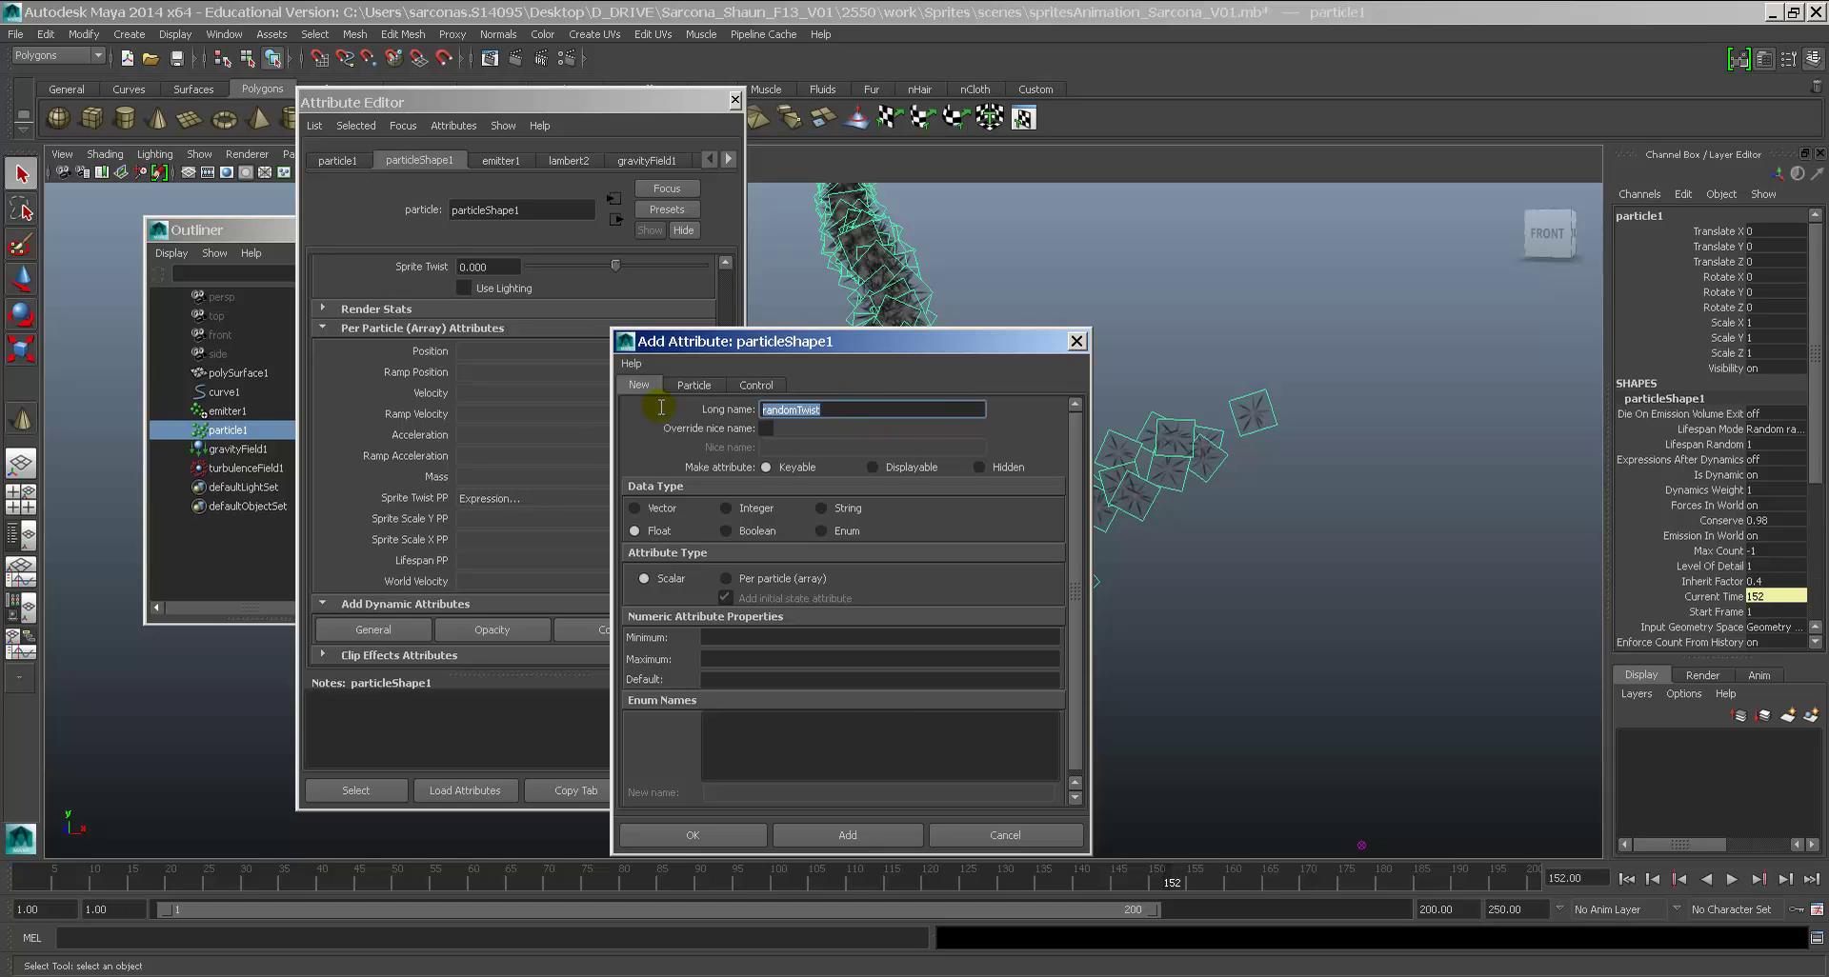
{"action": "left_click", "coordinate": [774, 578]}
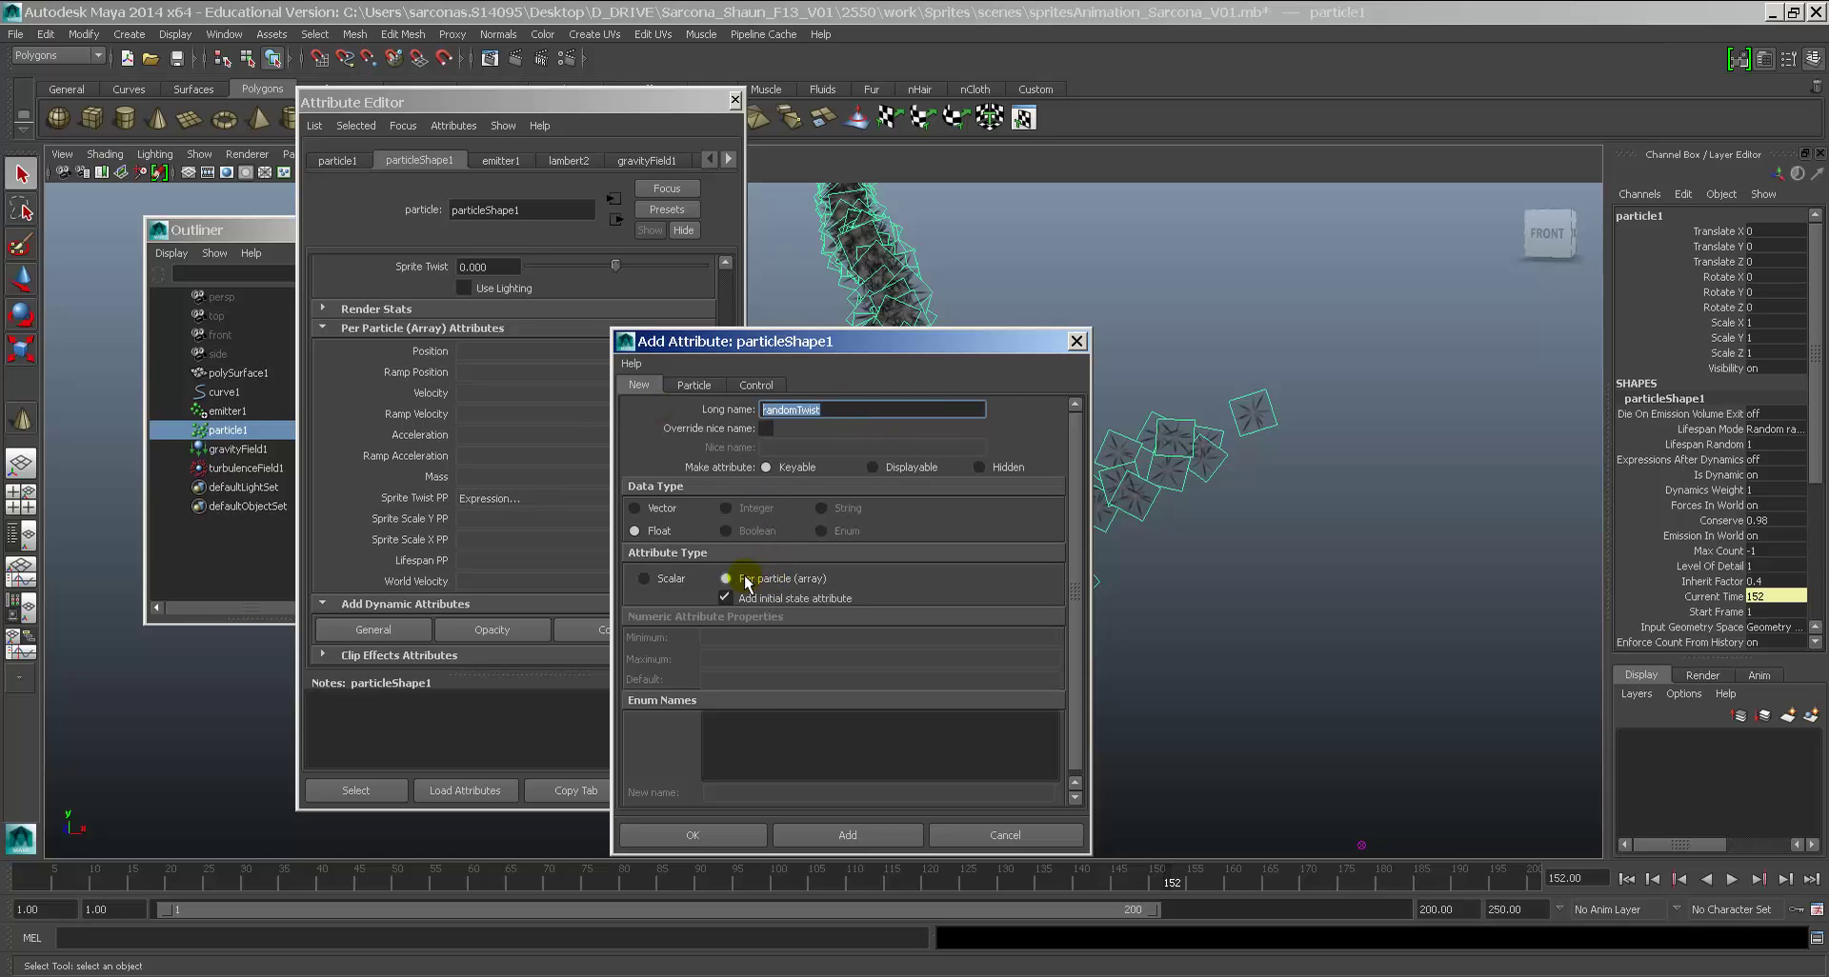
{"action": "left_click", "coordinate": [656, 534]}
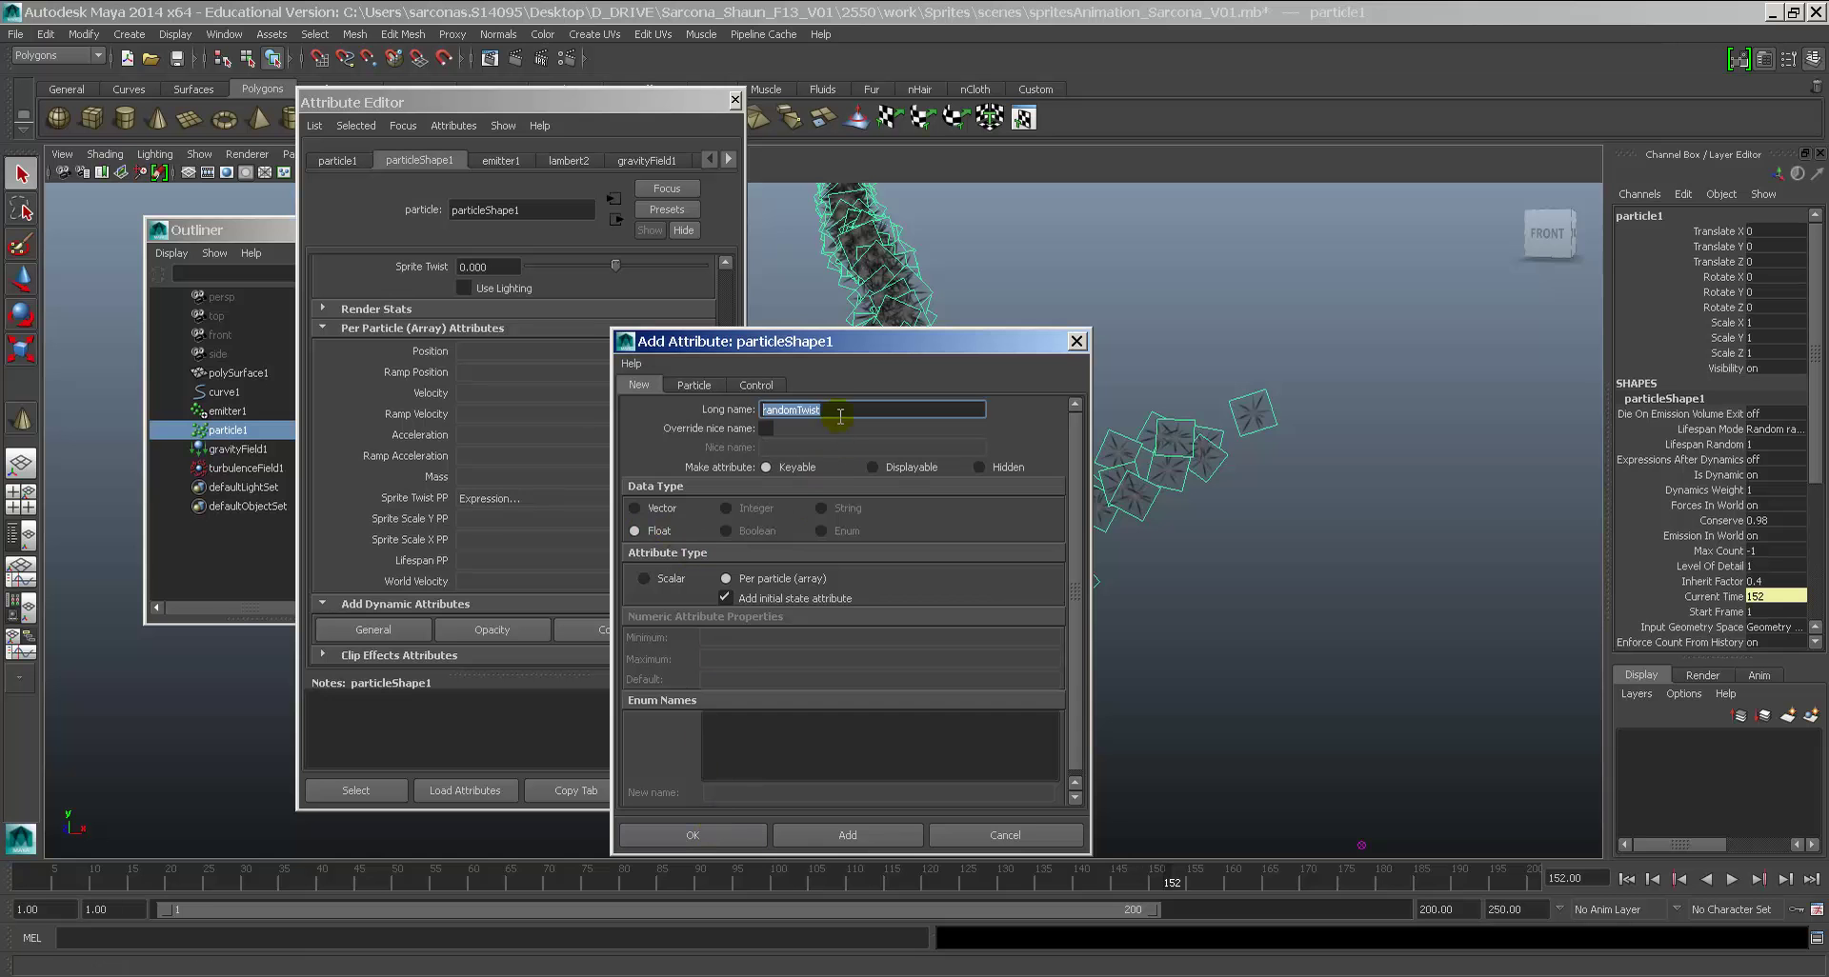
{"action": "left_click_drag", "start_coordinate": [840, 413], "coordinate": [695, 423]}
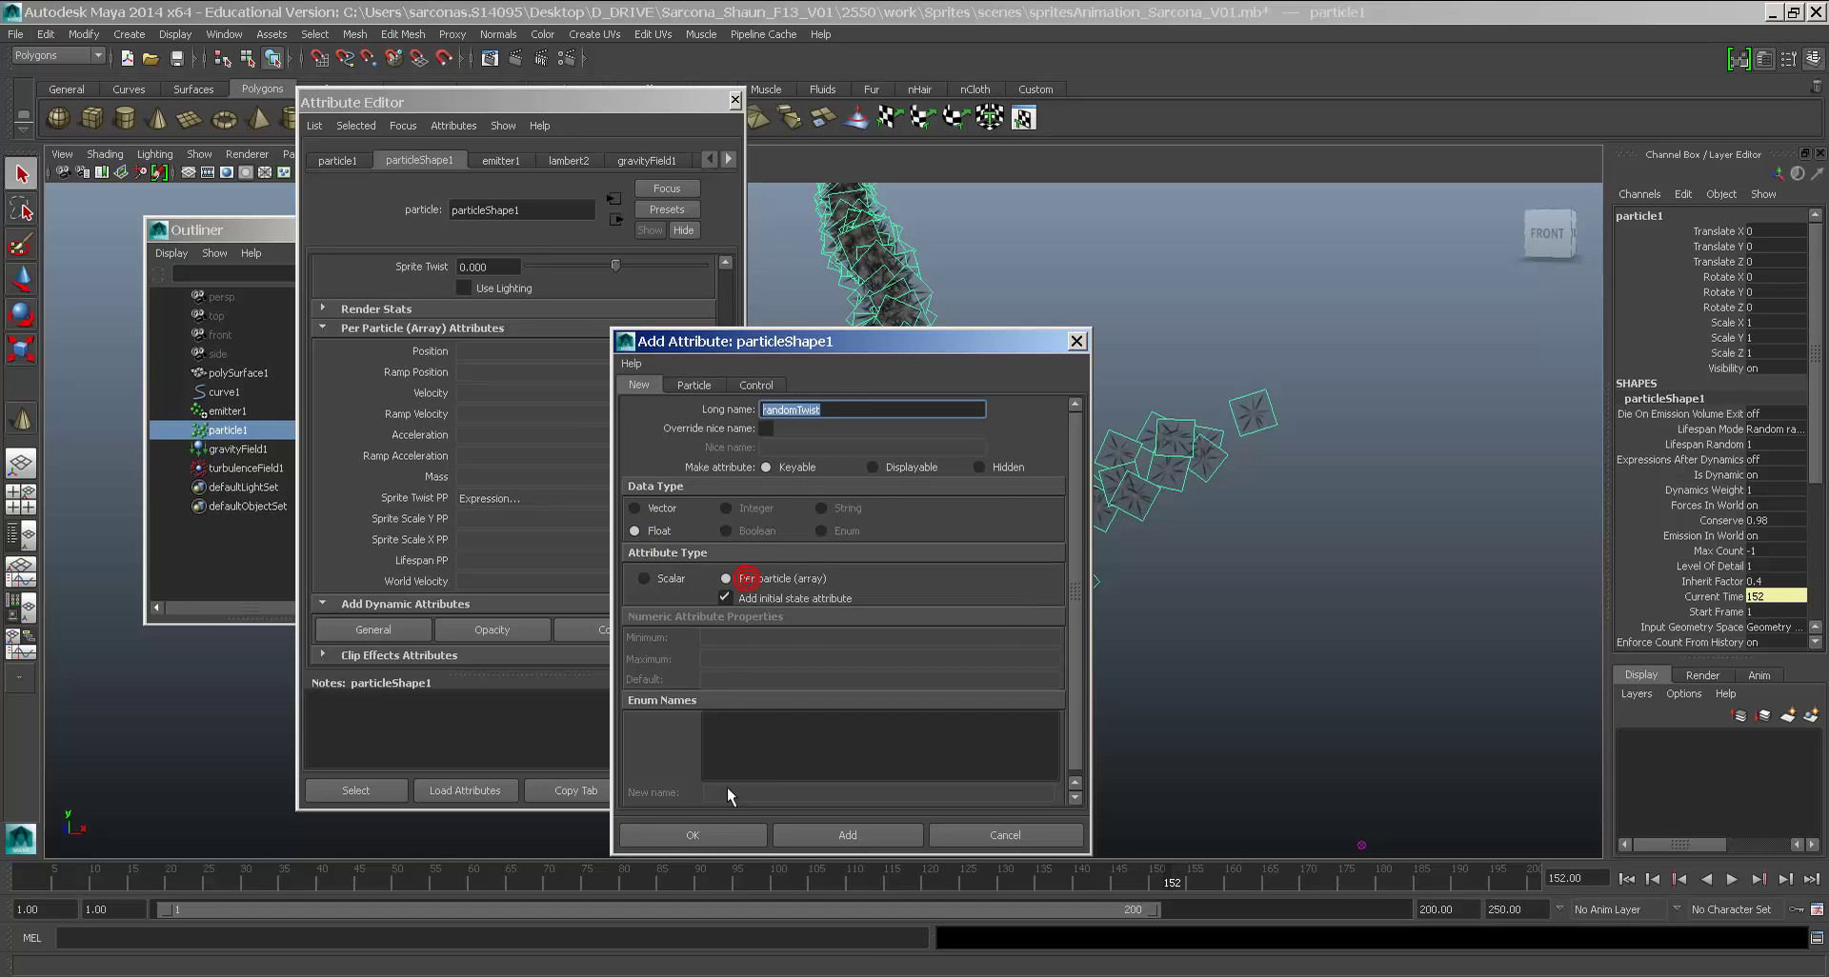
{"action": "left_click", "coordinate": [692, 835]}
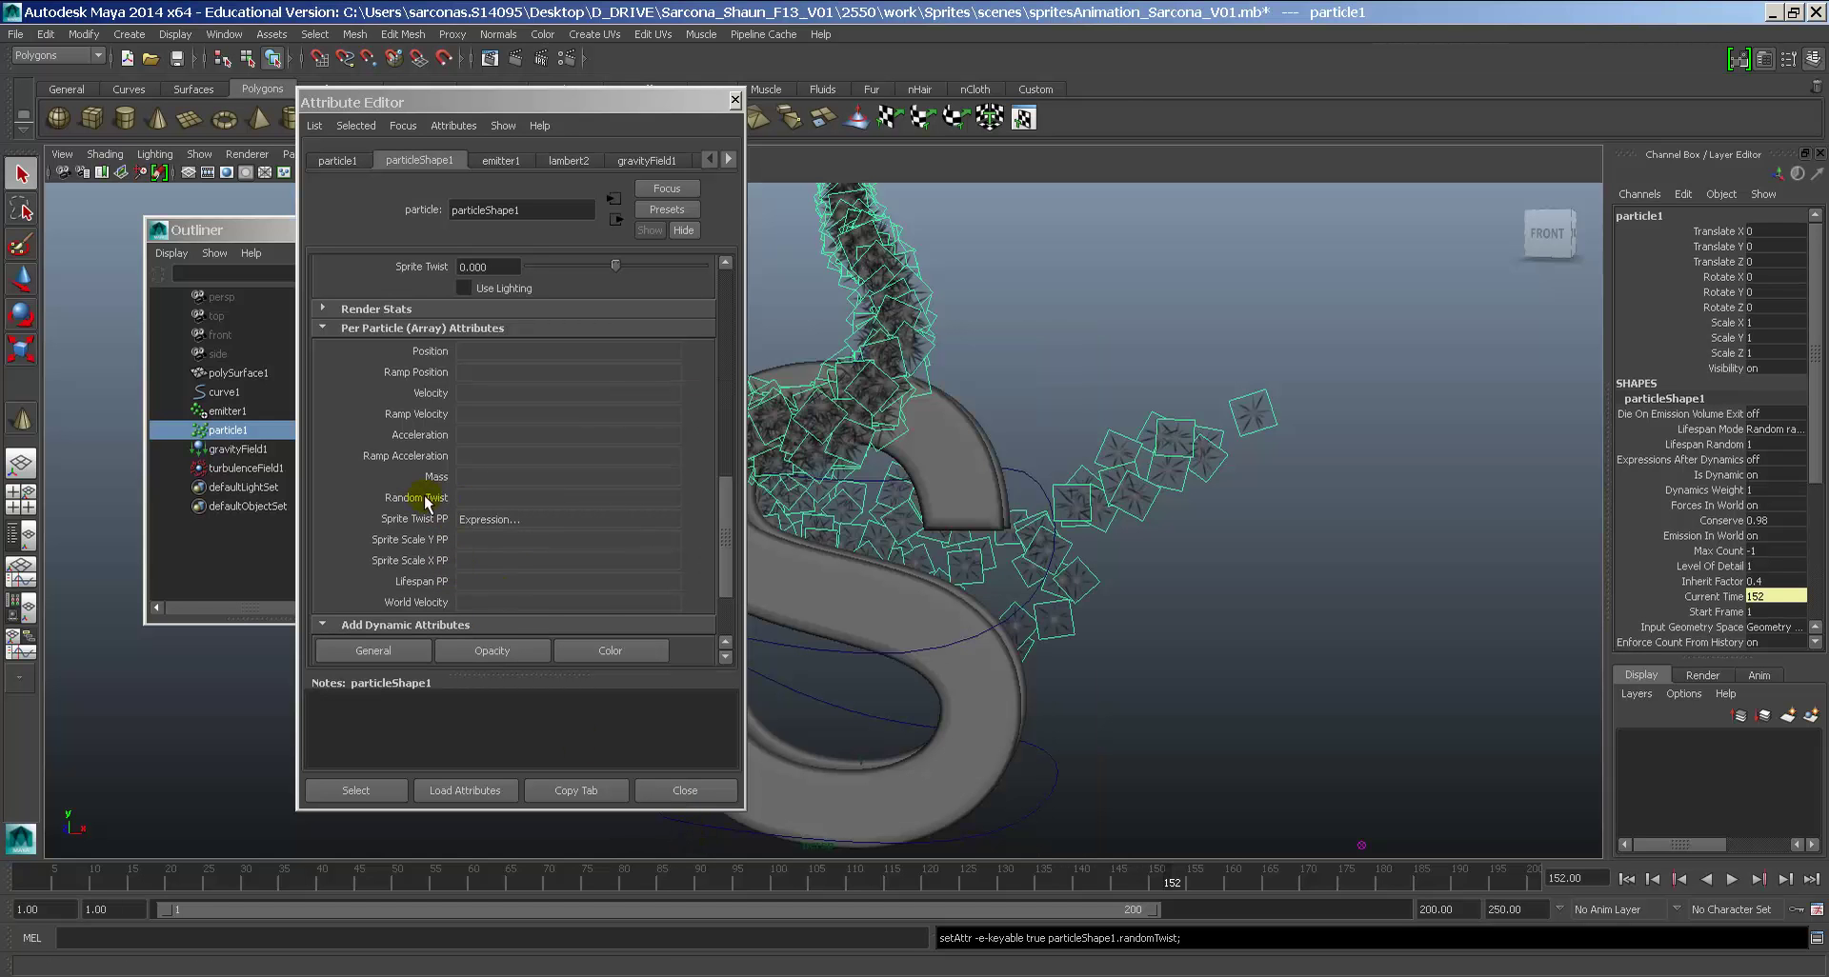
Step: Open the creation expression for Random Twist and add particleShape1.randomTwist=rand(-4,4); as a second line
{"action": "left_click", "coordinate": [357, 790]}
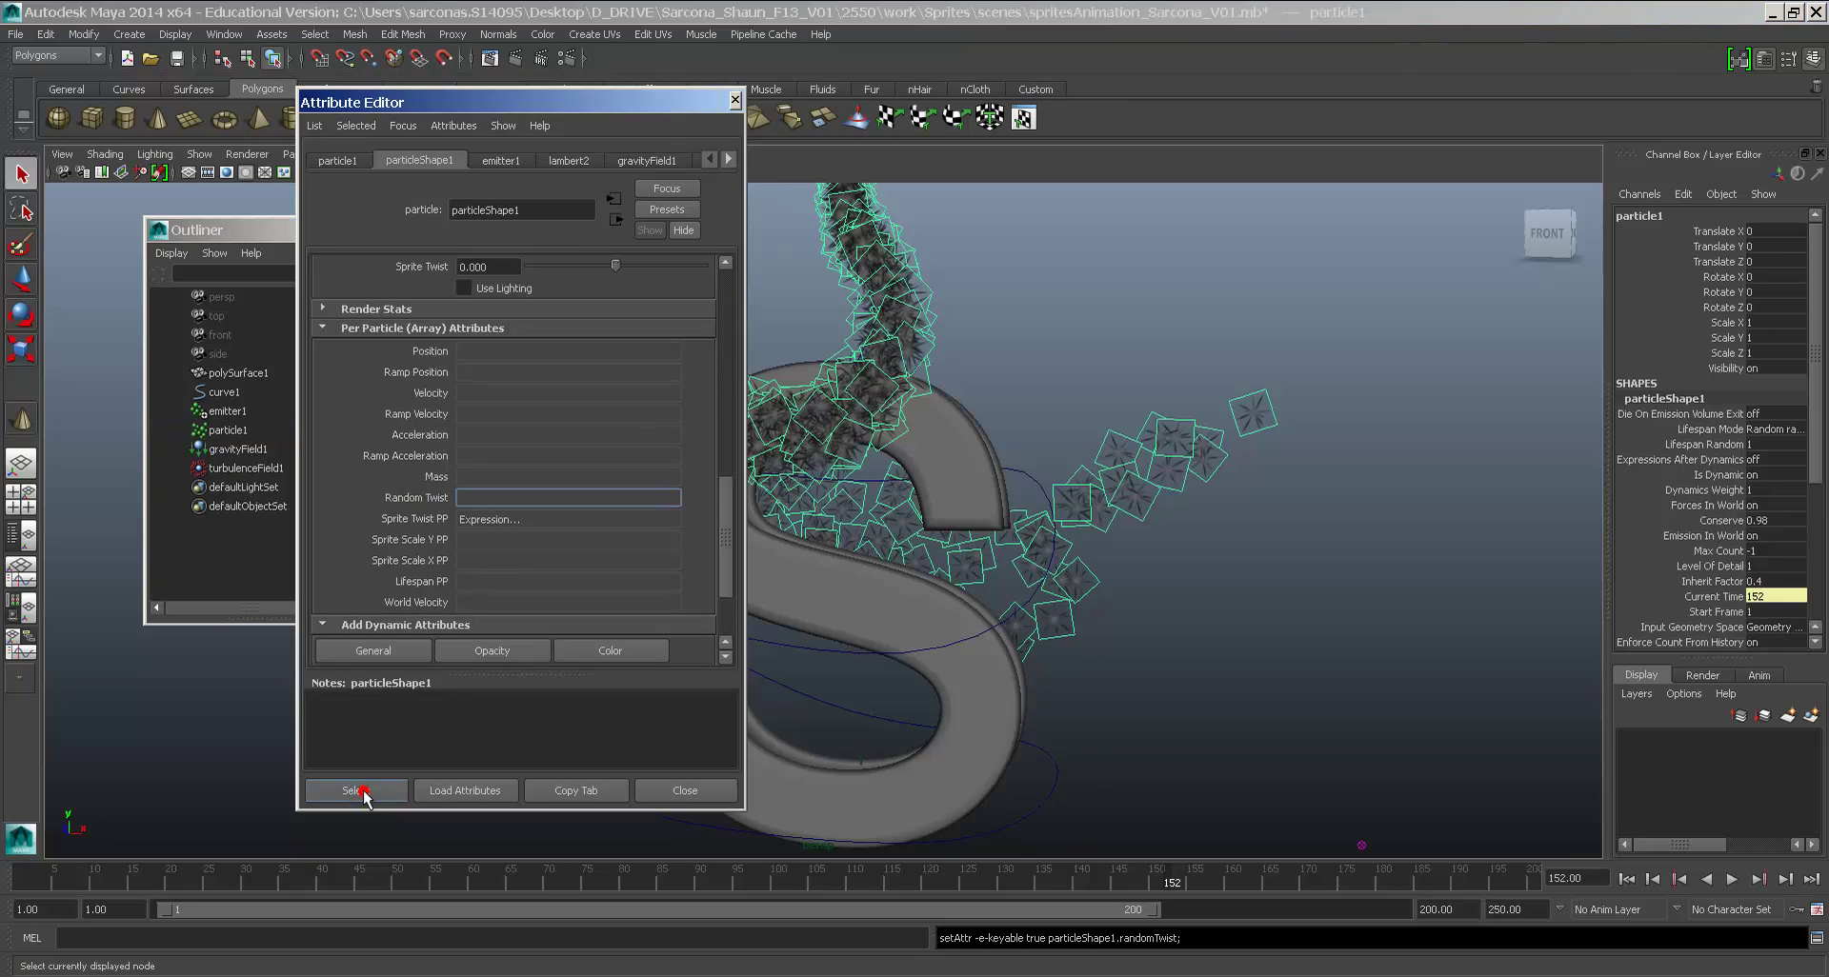
{"action": "left_click", "coordinate": [1207, 449]}
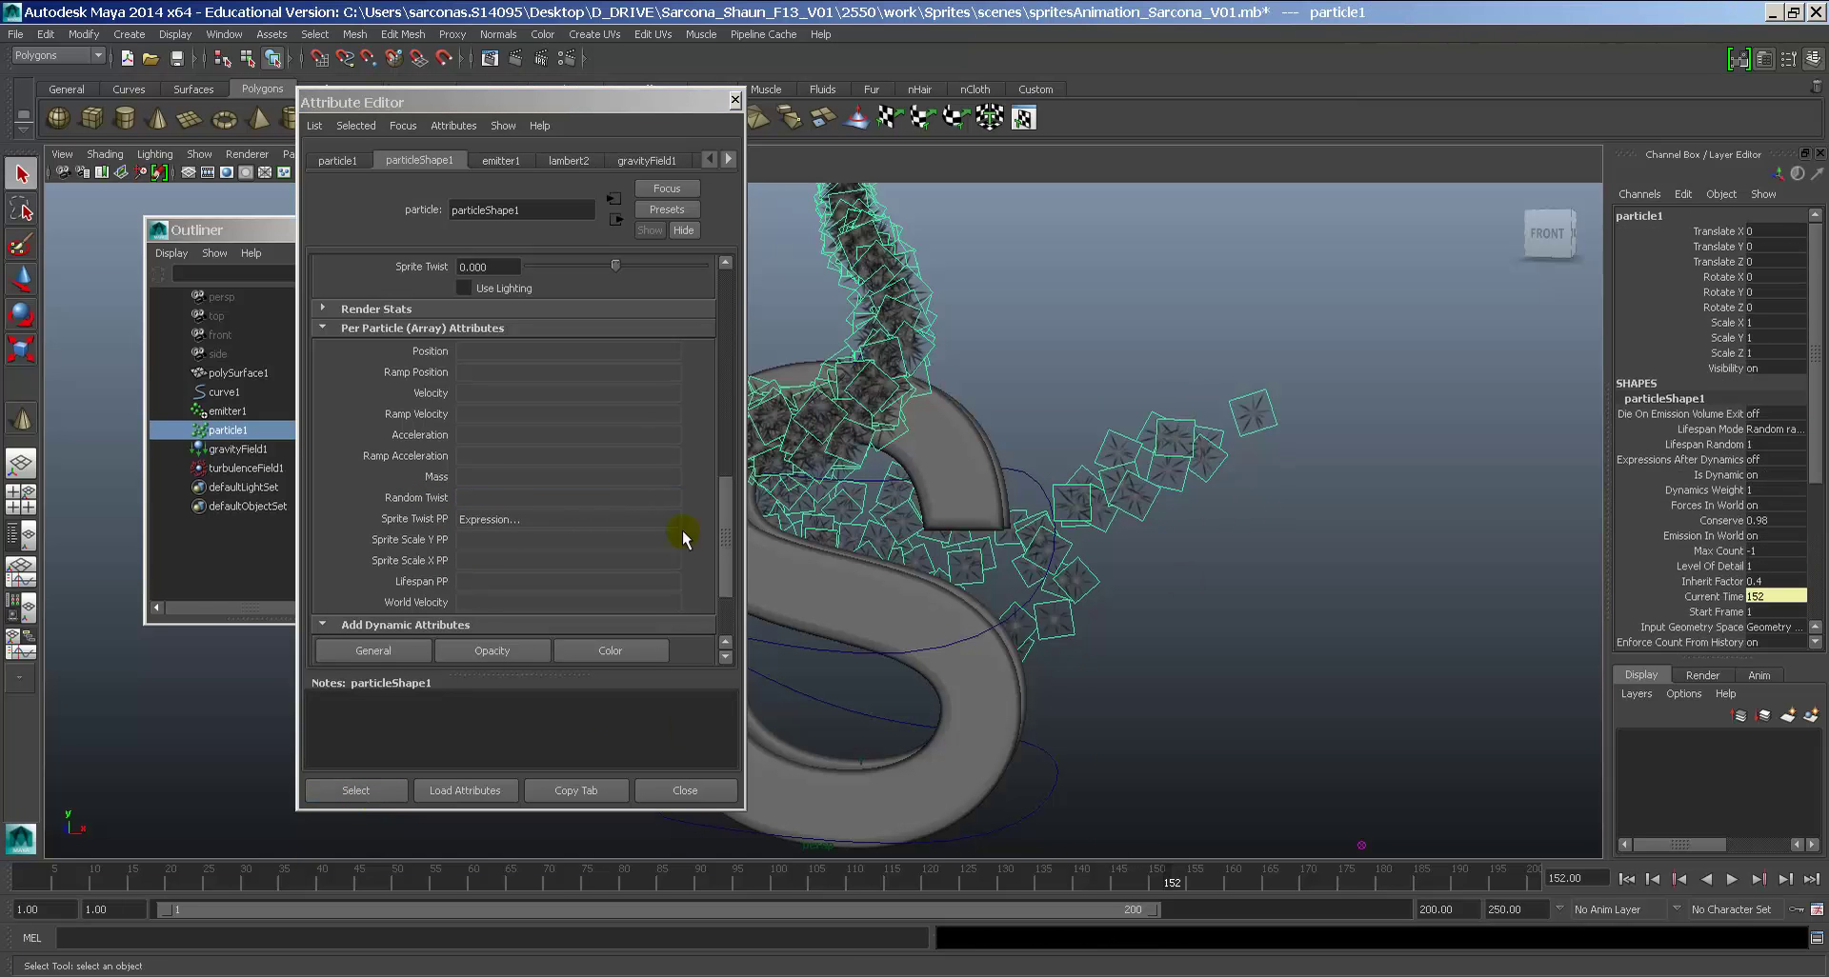
{"action": "right_click", "coordinate": [467, 500]}
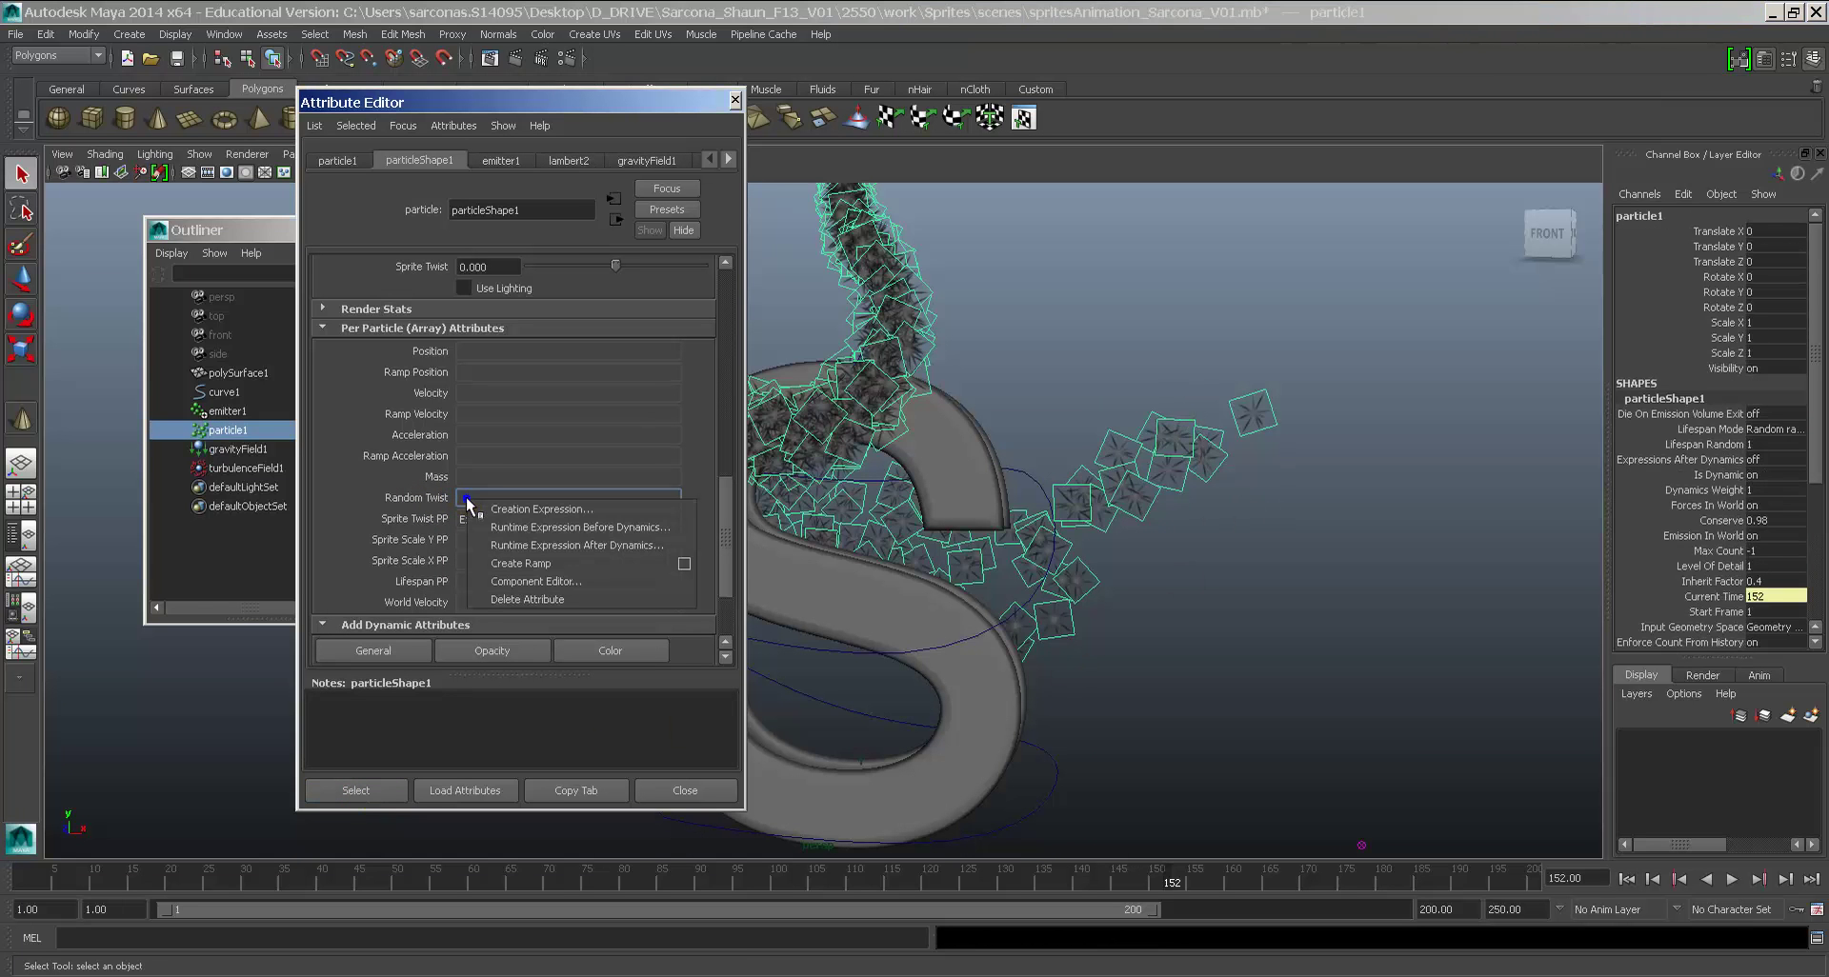
{"action": "left_click", "coordinate": [524, 510]}
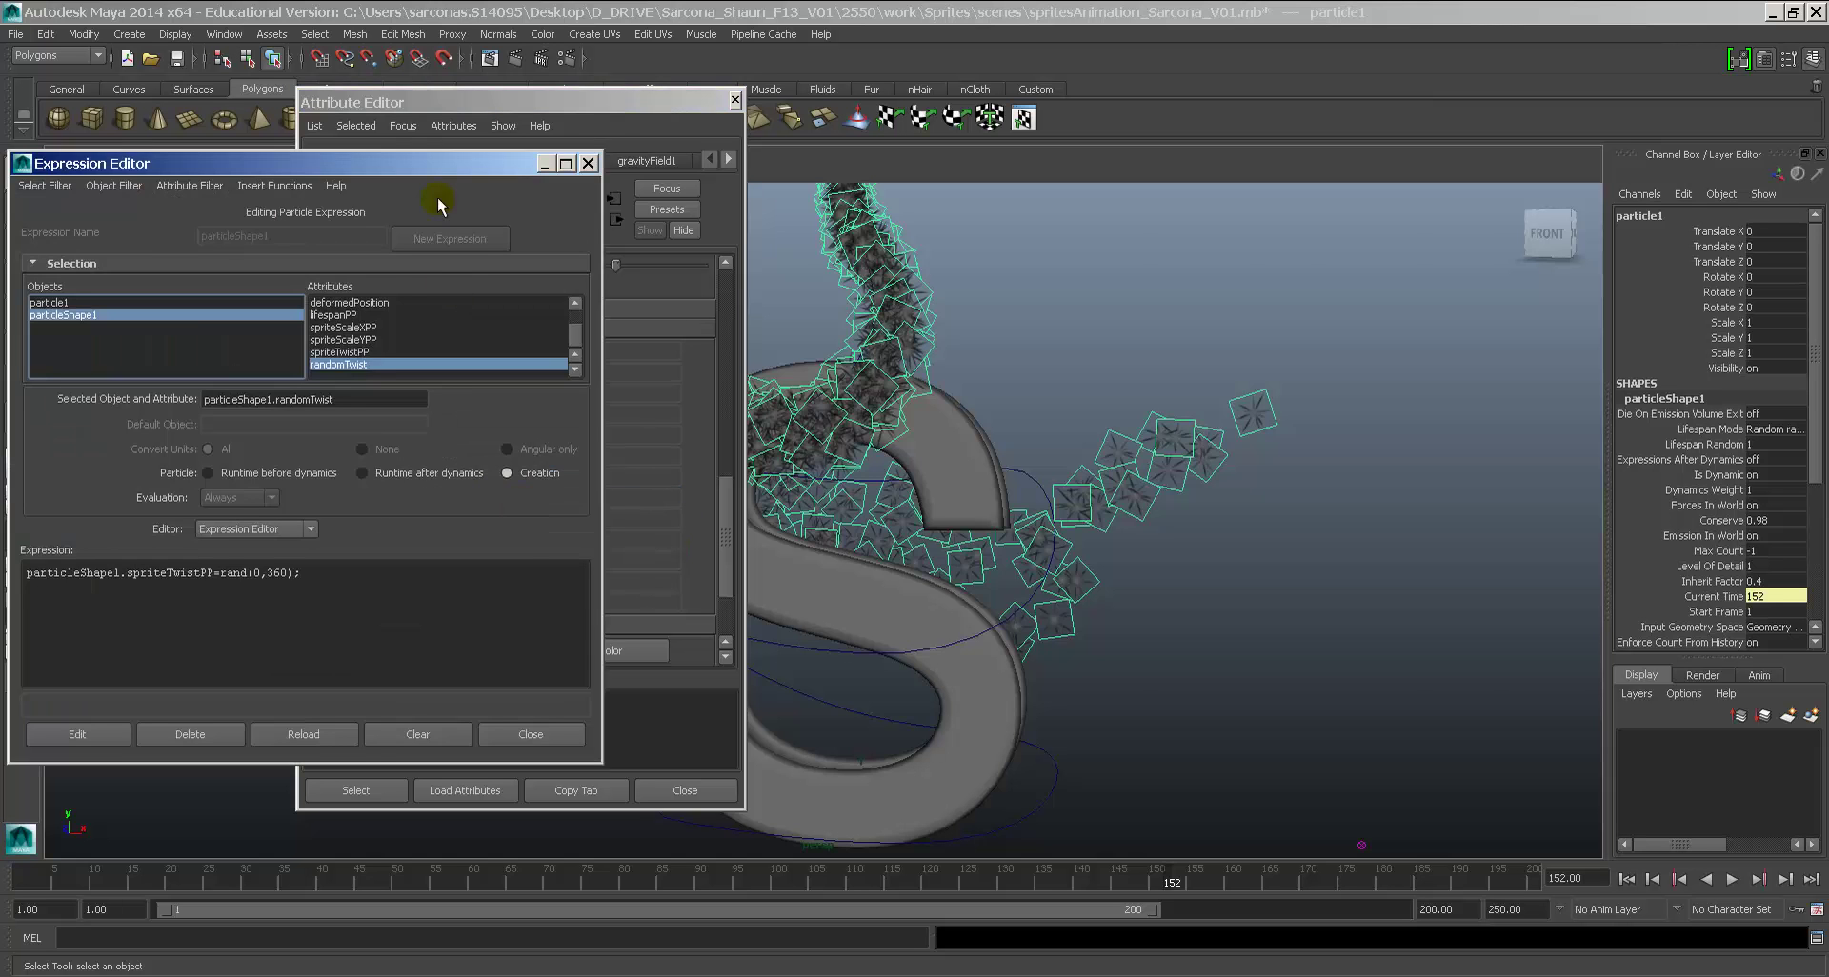
{"action": "left_click_drag", "start_coordinate": [415, 164], "coordinate": [1244, 198]}
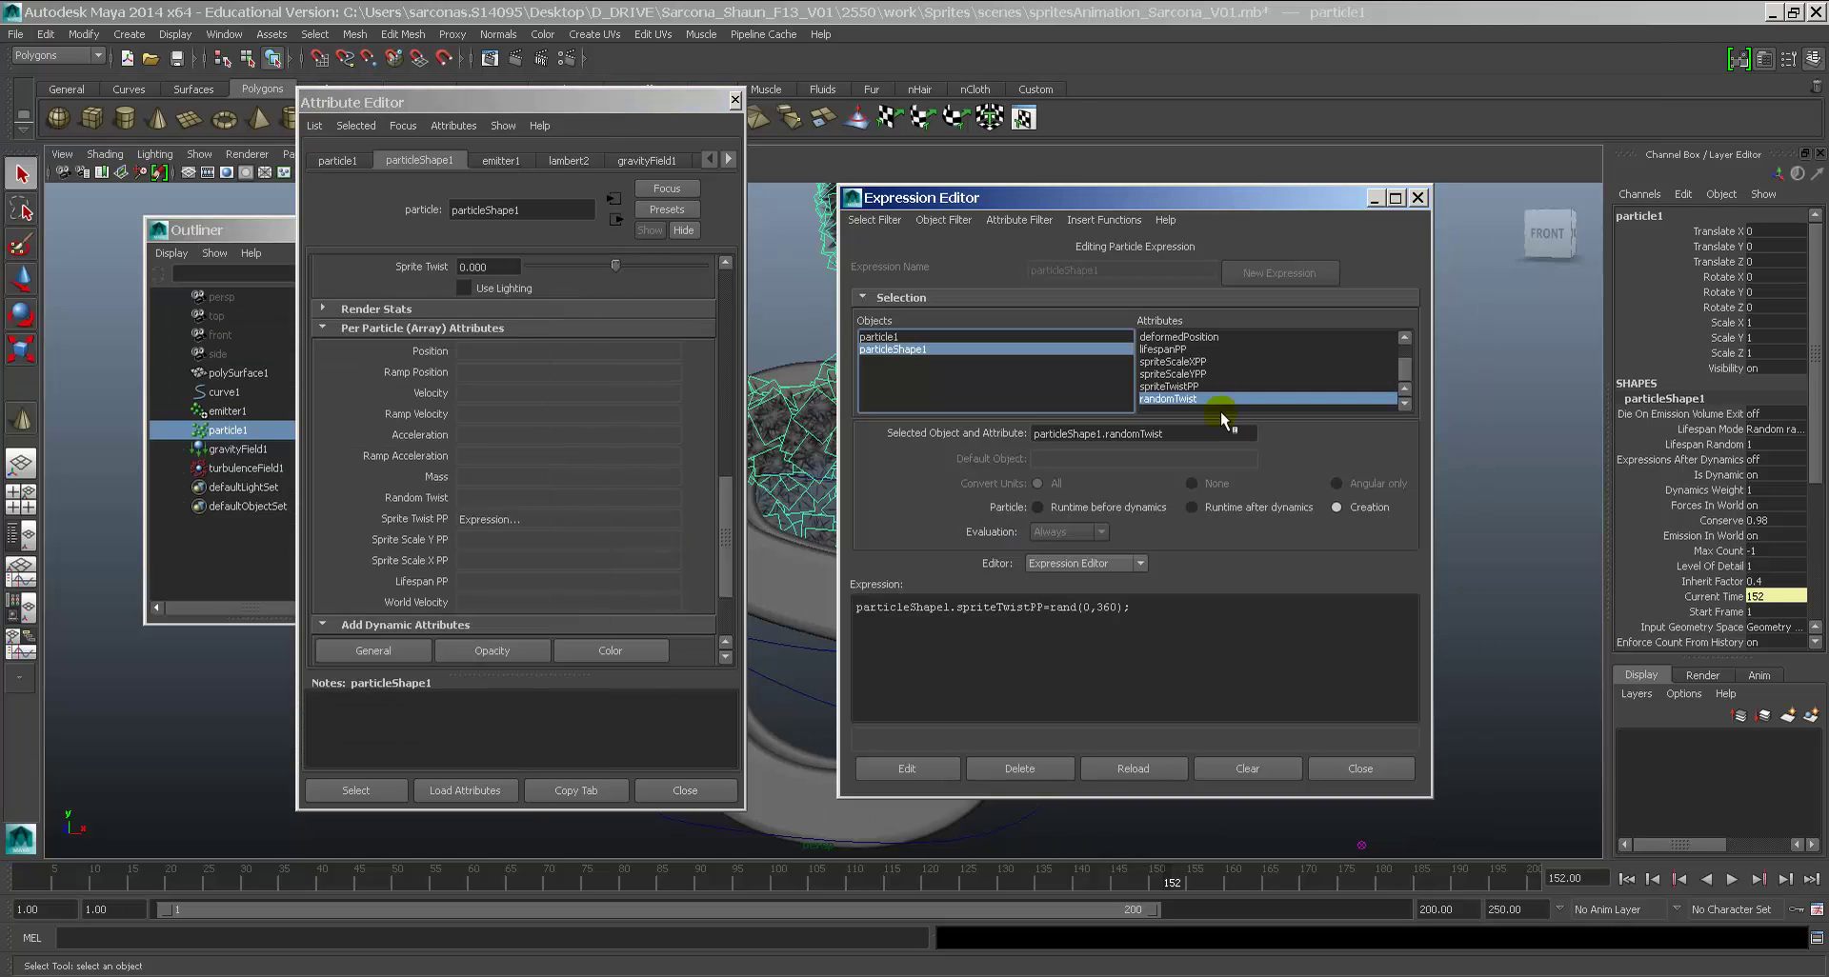
{"action": "left_click", "coordinate": [1186, 622]}
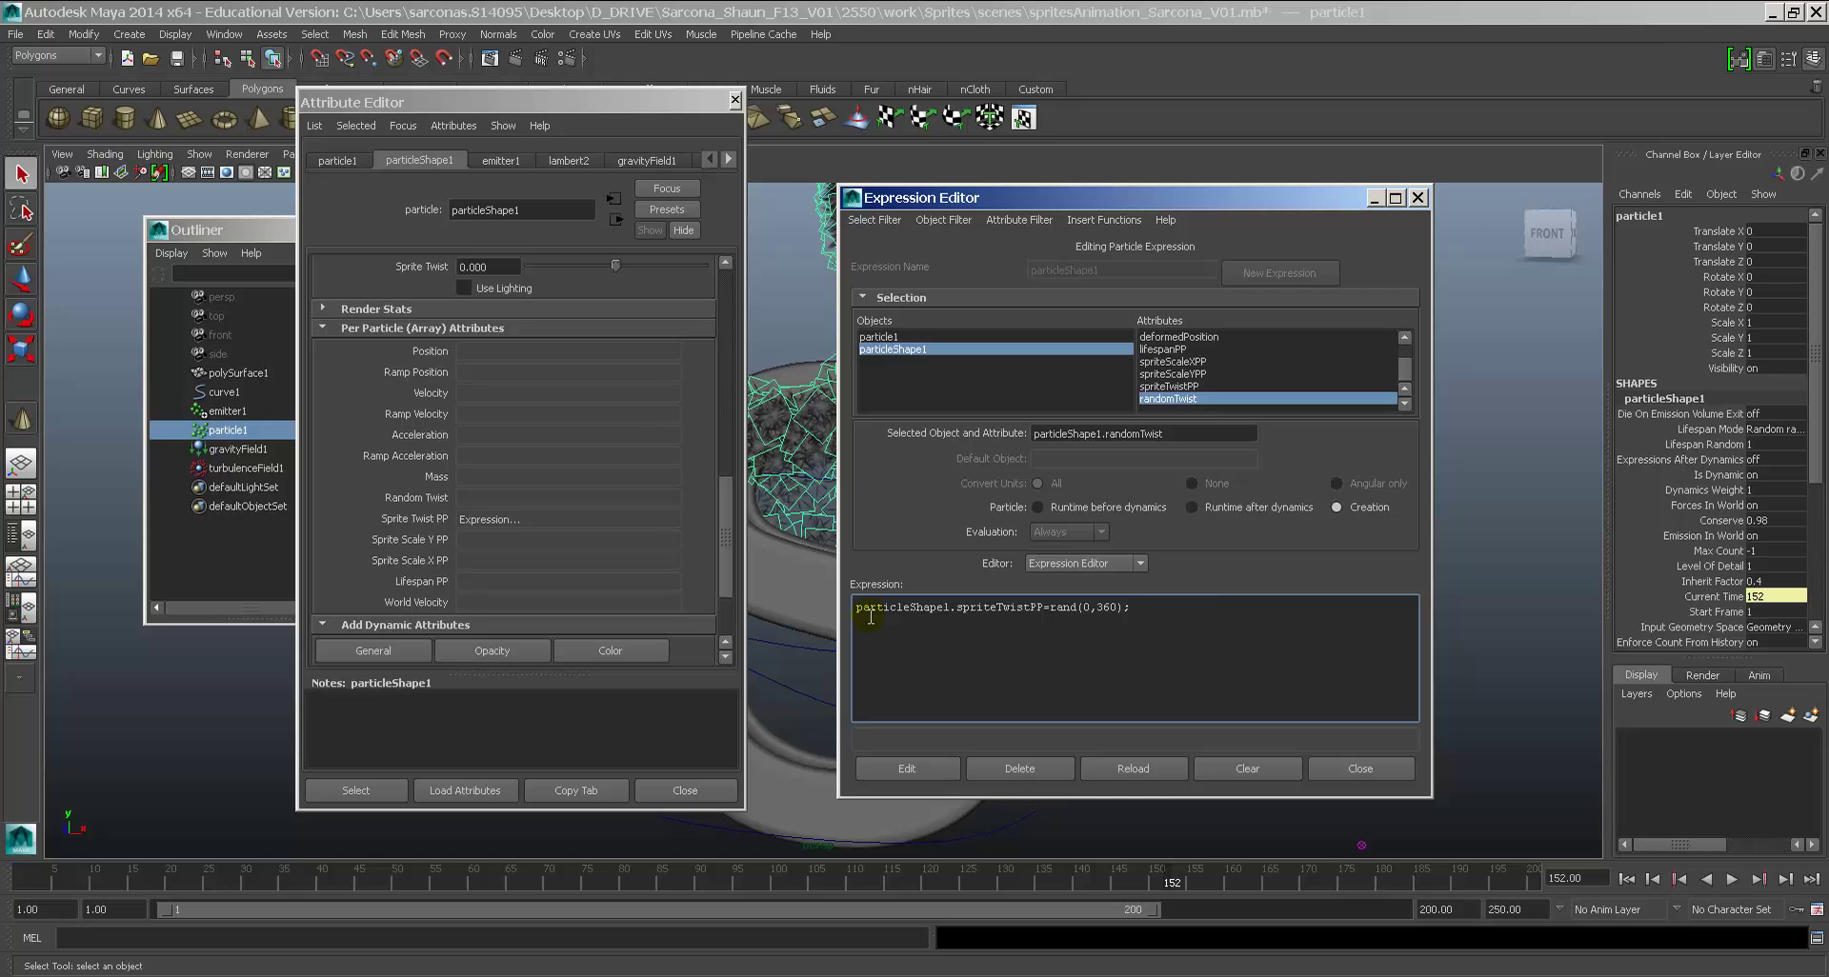
{"action": "left_click_drag", "start_coordinate": [878, 607], "coordinate": [1134, 609]}
{"action": "left_click", "coordinate": [1143, 614]}
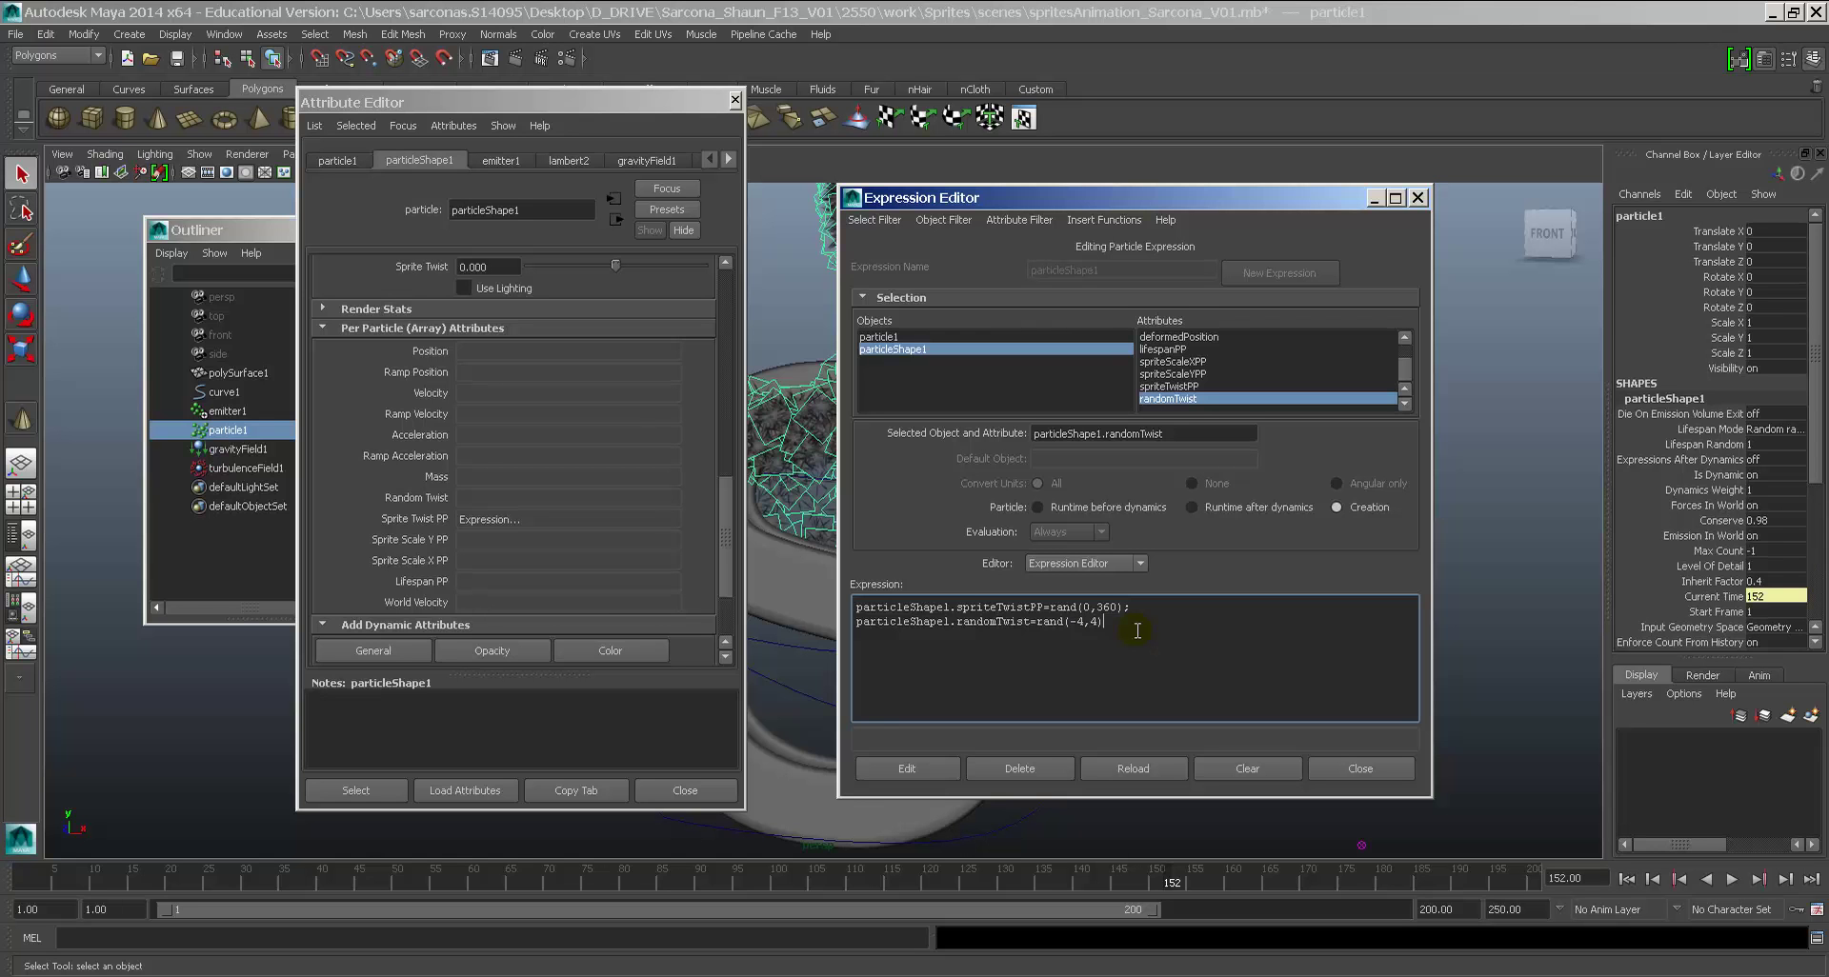
{"action": "key", "text": "shift+Home"}
{"action": "key", "text": "ctrl+c"}
Step: Copy the randomTwist line into the WordPad document on a new line beneath the spriteTwistPP creation expression
{"action": "key", "text": "alt+Tab"}
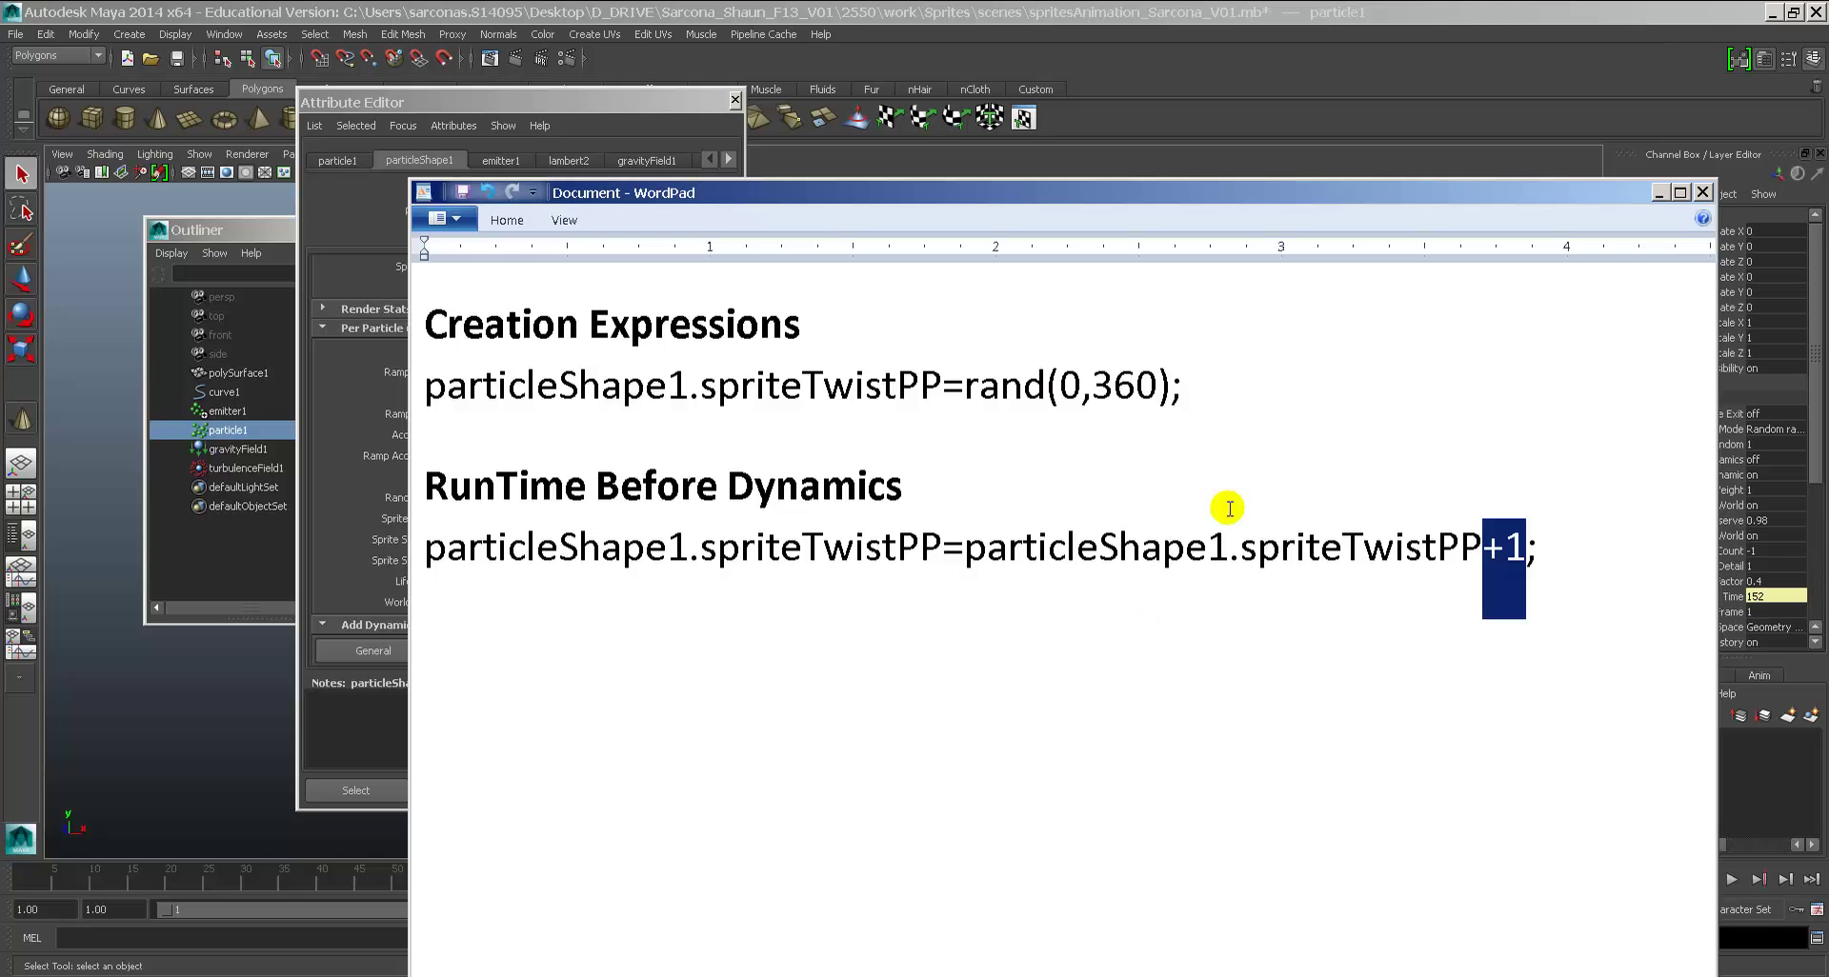
{"action": "left_click", "coordinate": [1238, 421]}
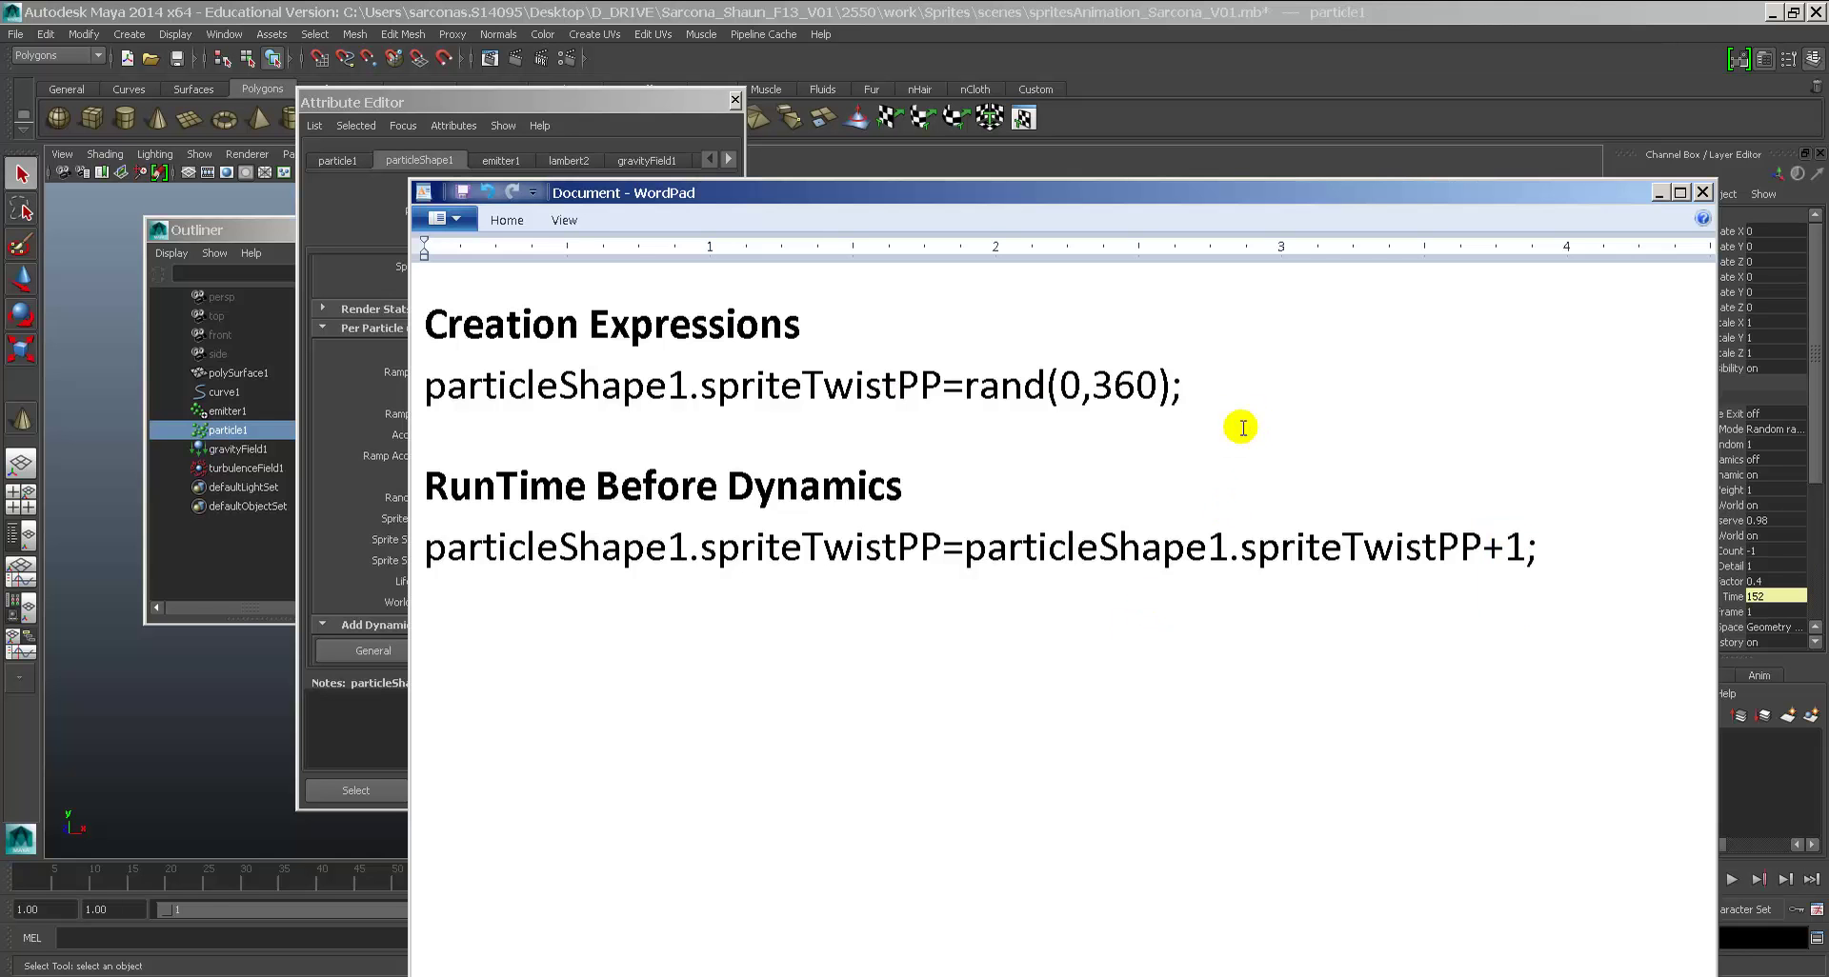
{"action": "key", "text": "Return"}
{"action": "key", "text": "ctrl+v"}
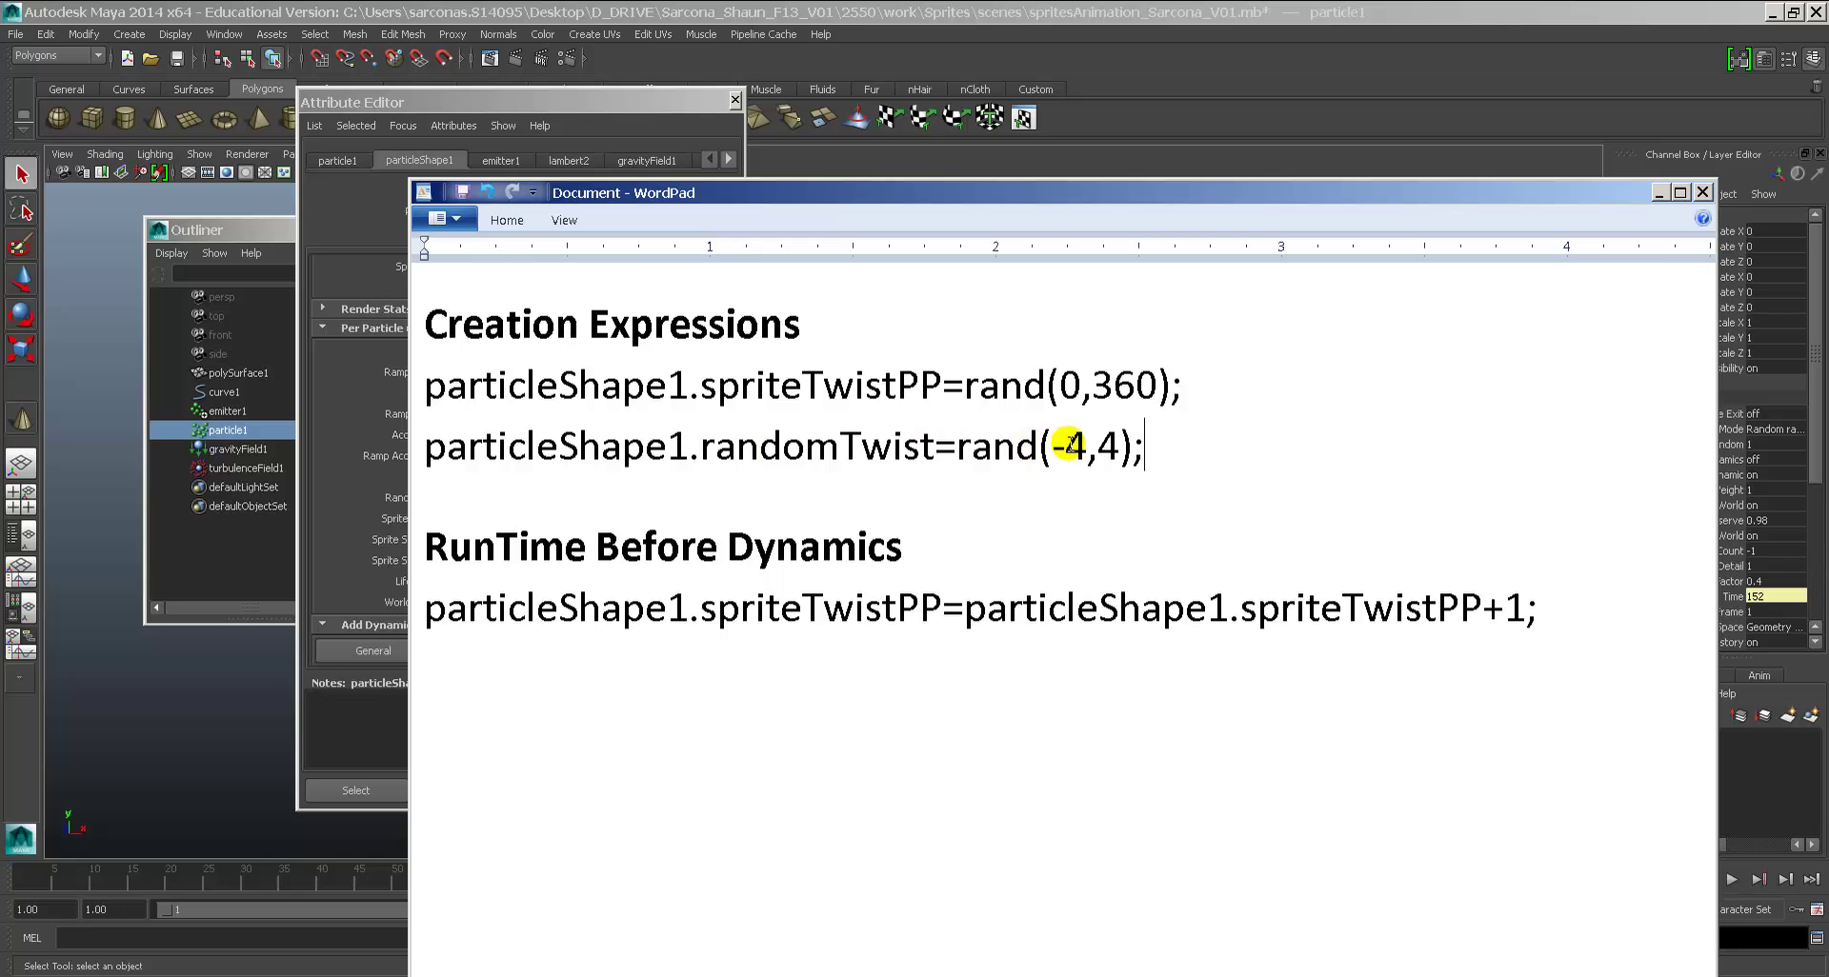
Step: Review the two creation expressions, examining the semicolon ending each line and how the randomTwist line is written
{"action": "double_click", "coordinate": [1175, 389]}
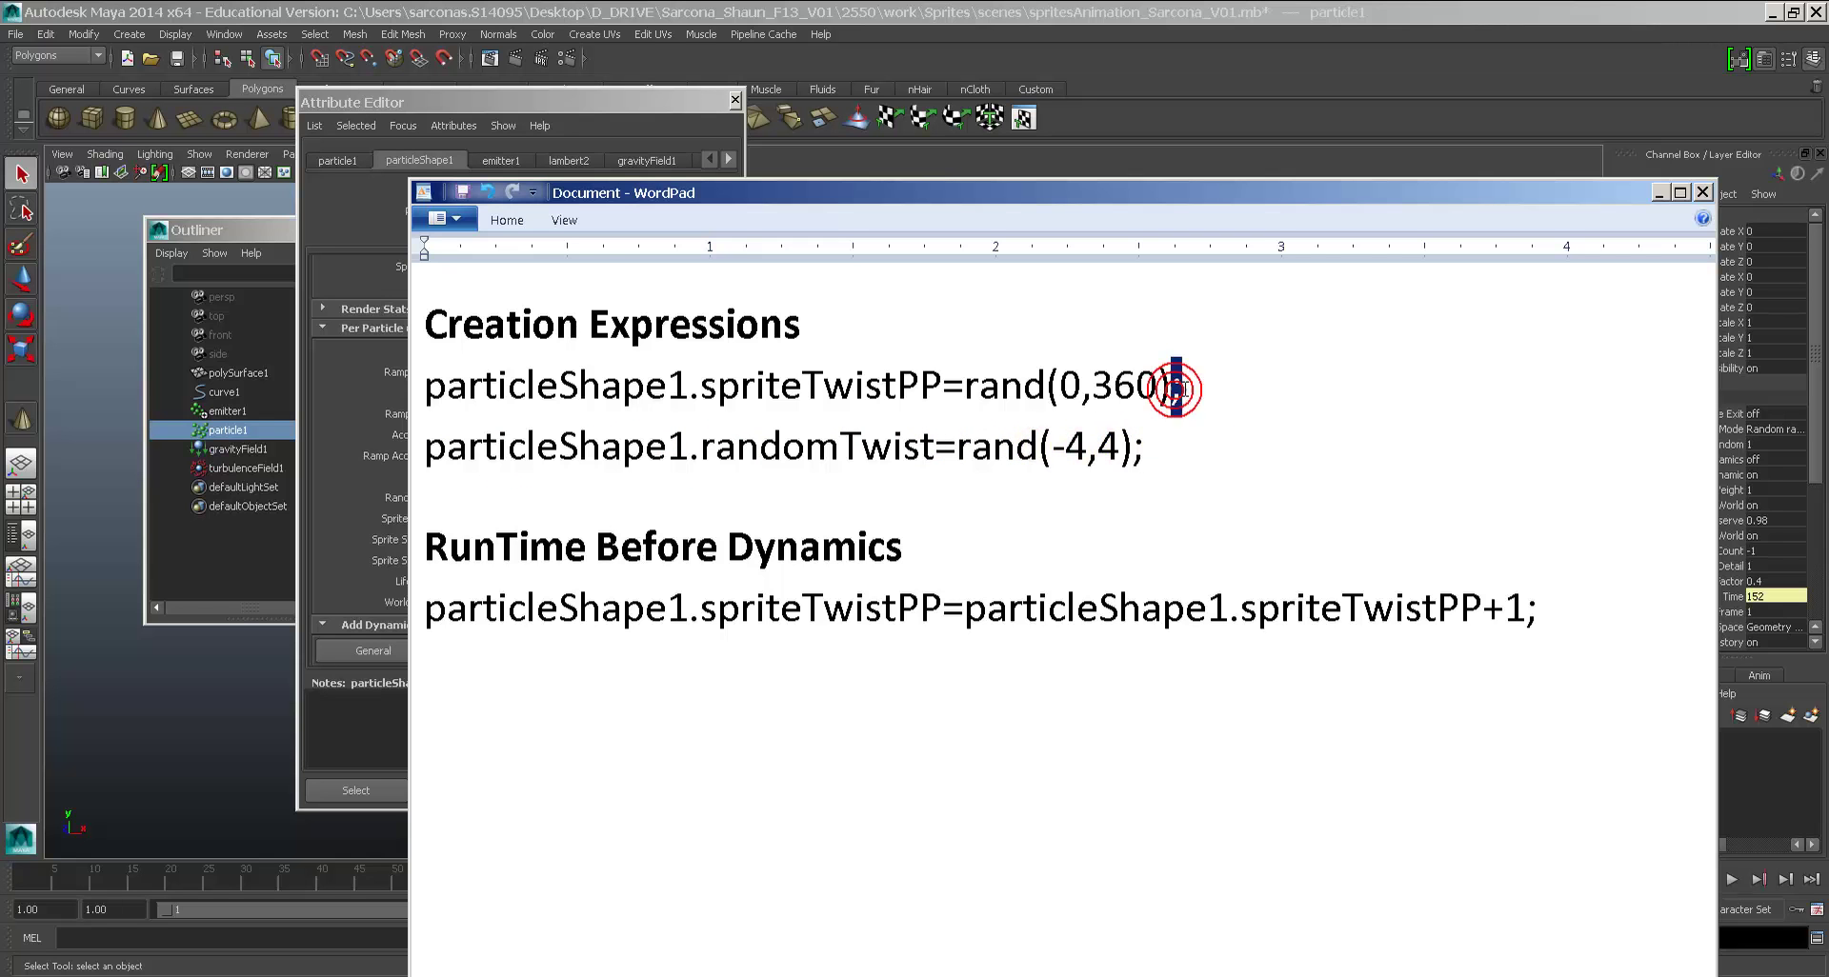
{"action": "double_click", "coordinate": [1135, 446]}
{"action": "double_click", "coordinate": [1173, 389]}
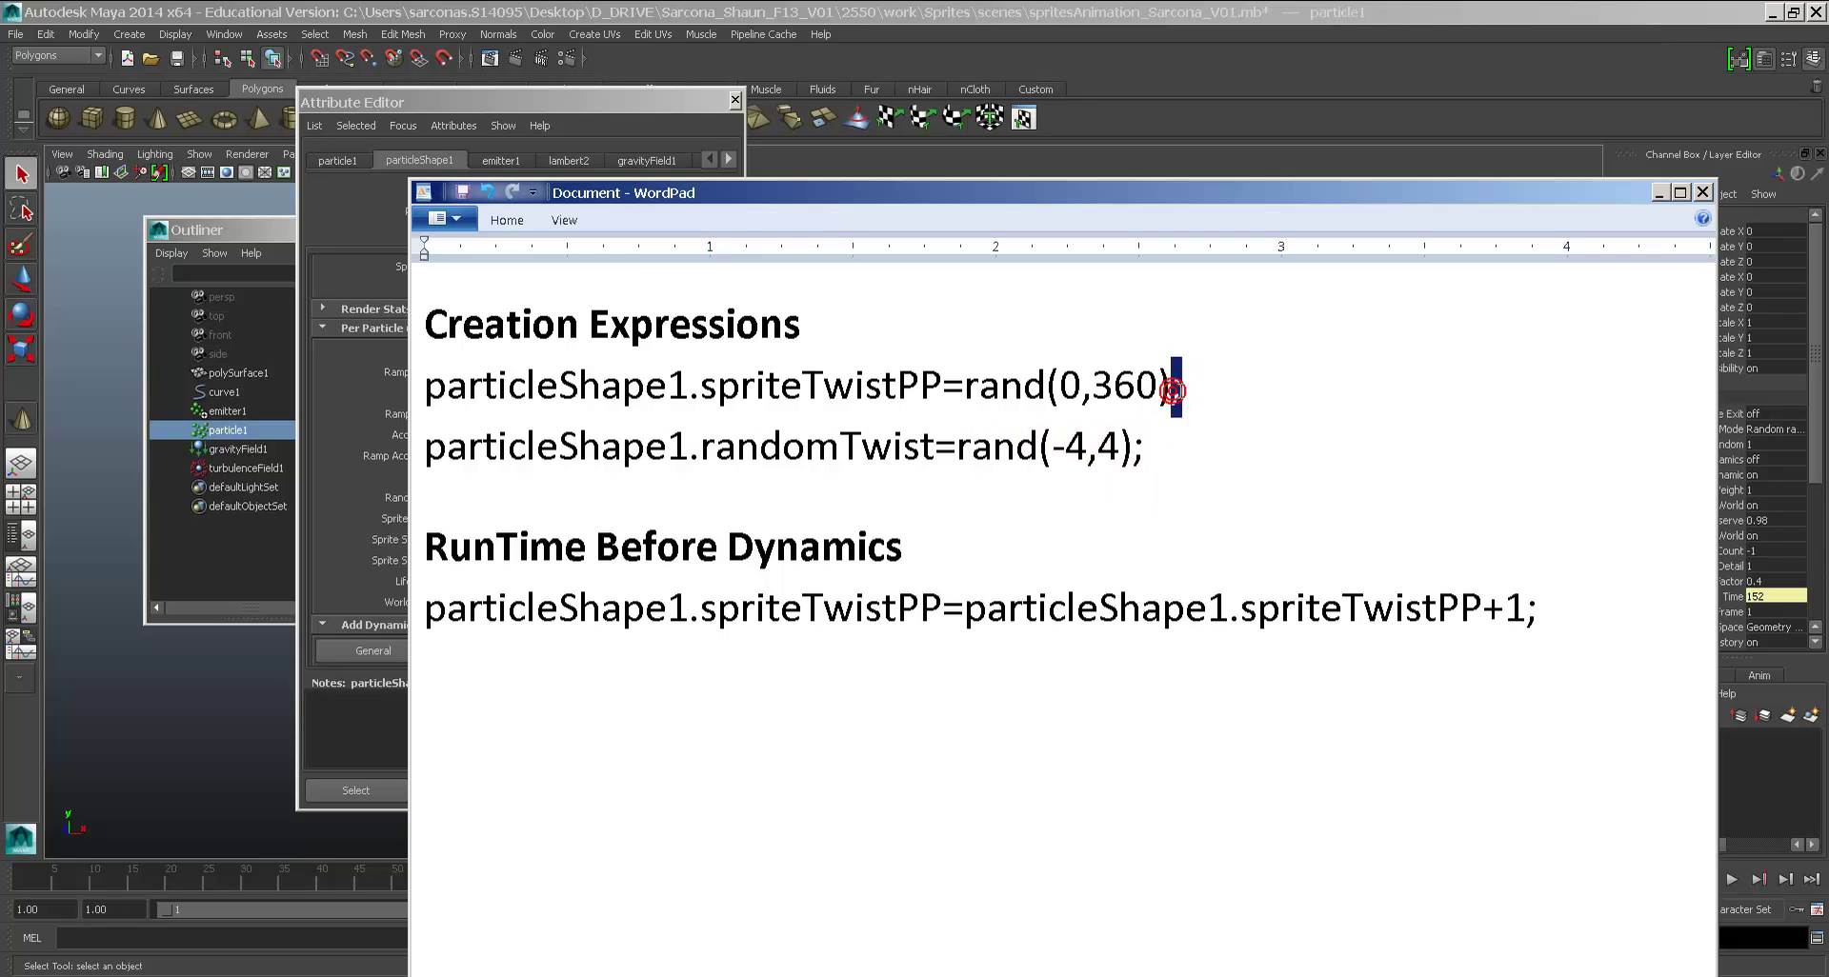
{"action": "double_click", "coordinate": [1135, 448]}
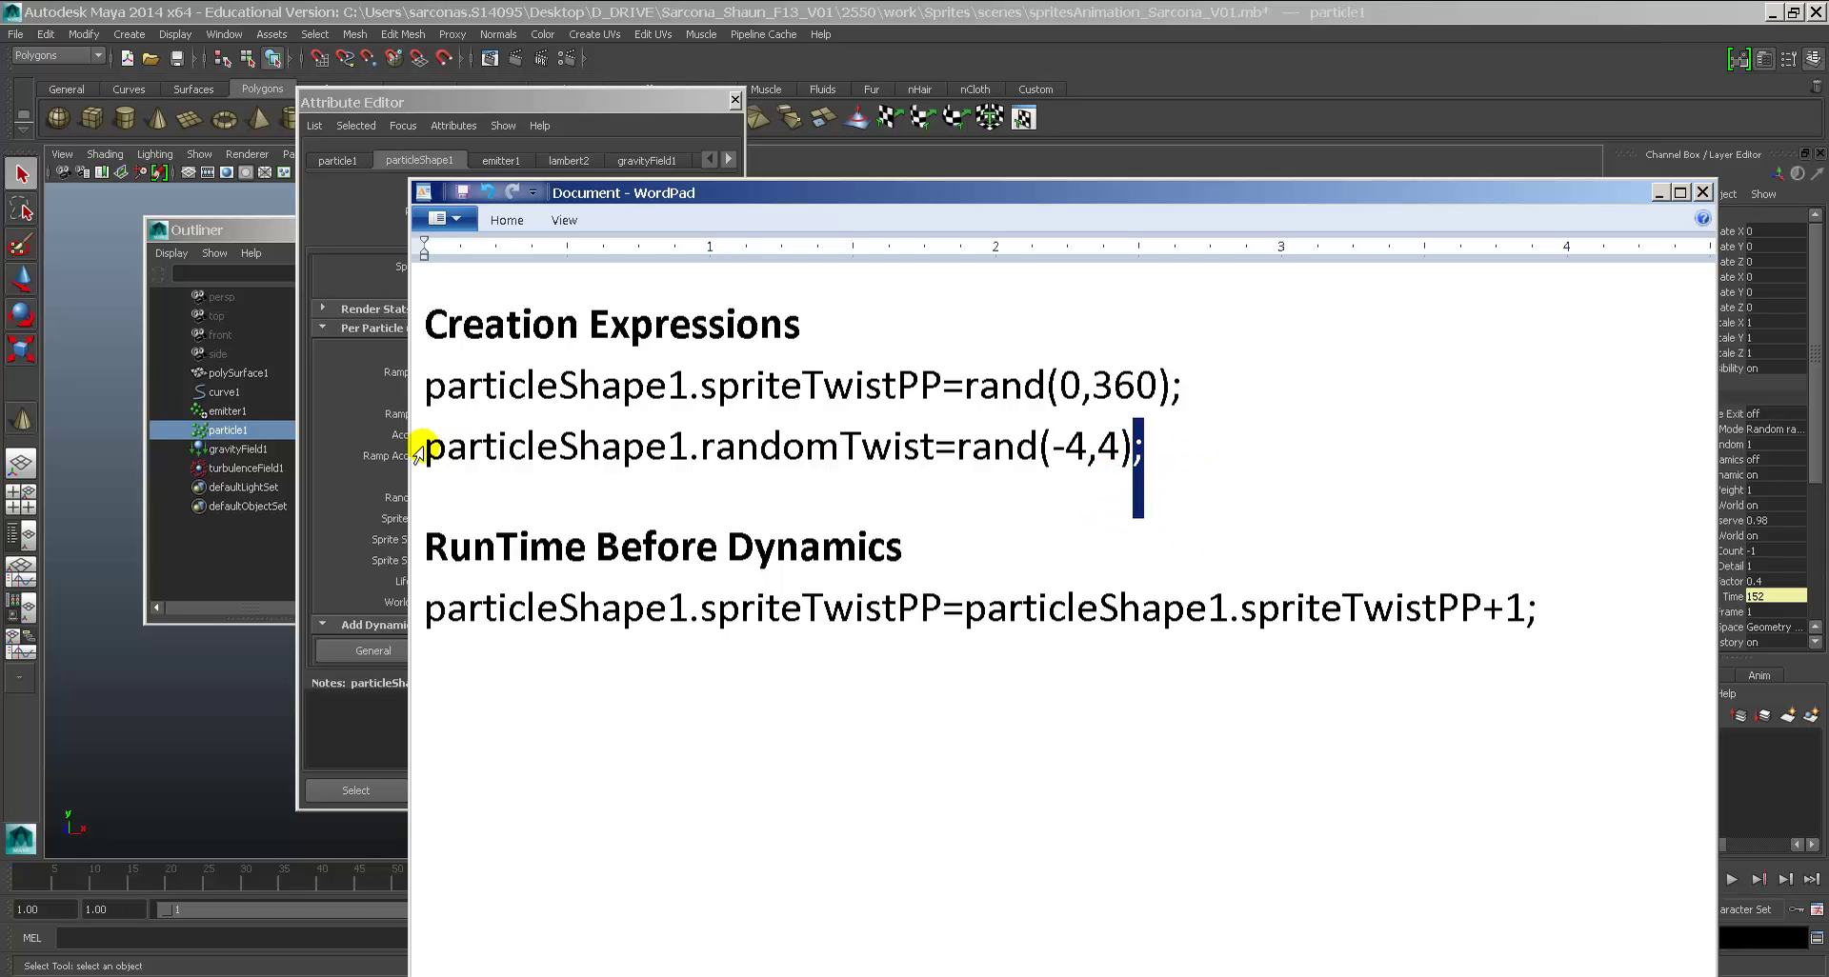
{"action": "left_click_drag", "start_coordinate": [427, 445], "coordinate": [736, 447]}
{"action": "left_click_drag", "start_coordinate": [829, 192], "coordinate": [622, 376]}
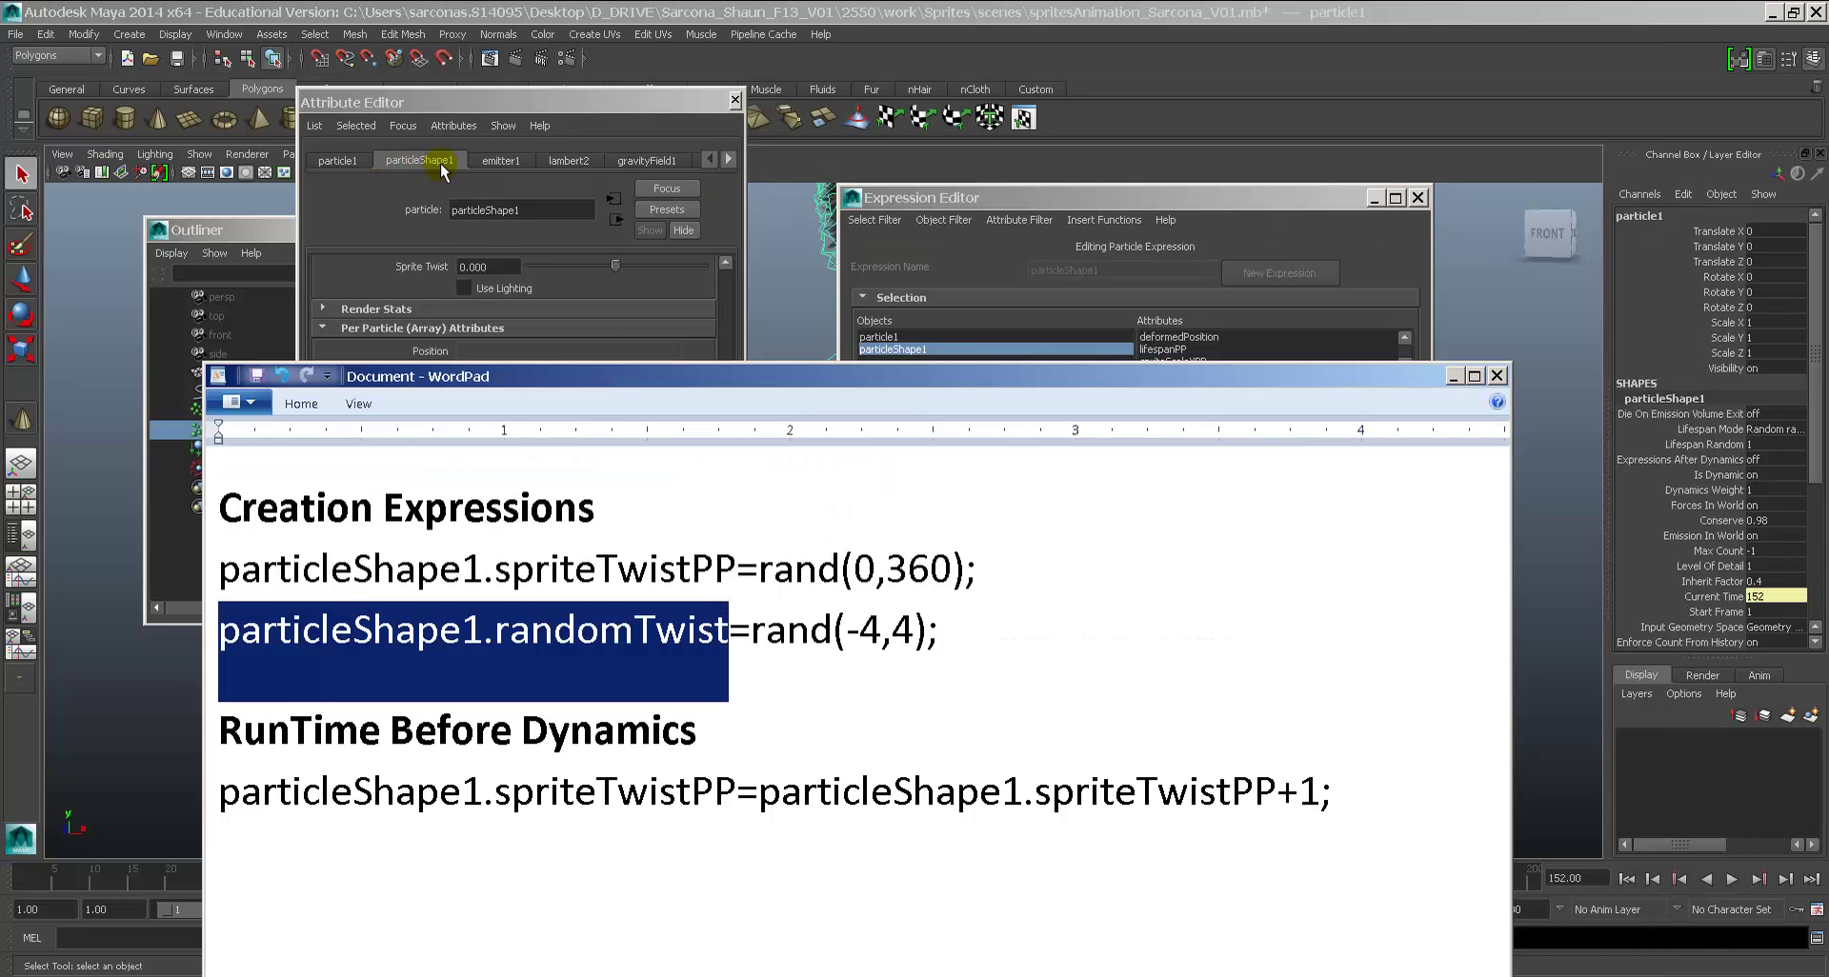
{"action": "left_click_drag", "start_coordinate": [663, 382], "coordinate": [923, 196]}
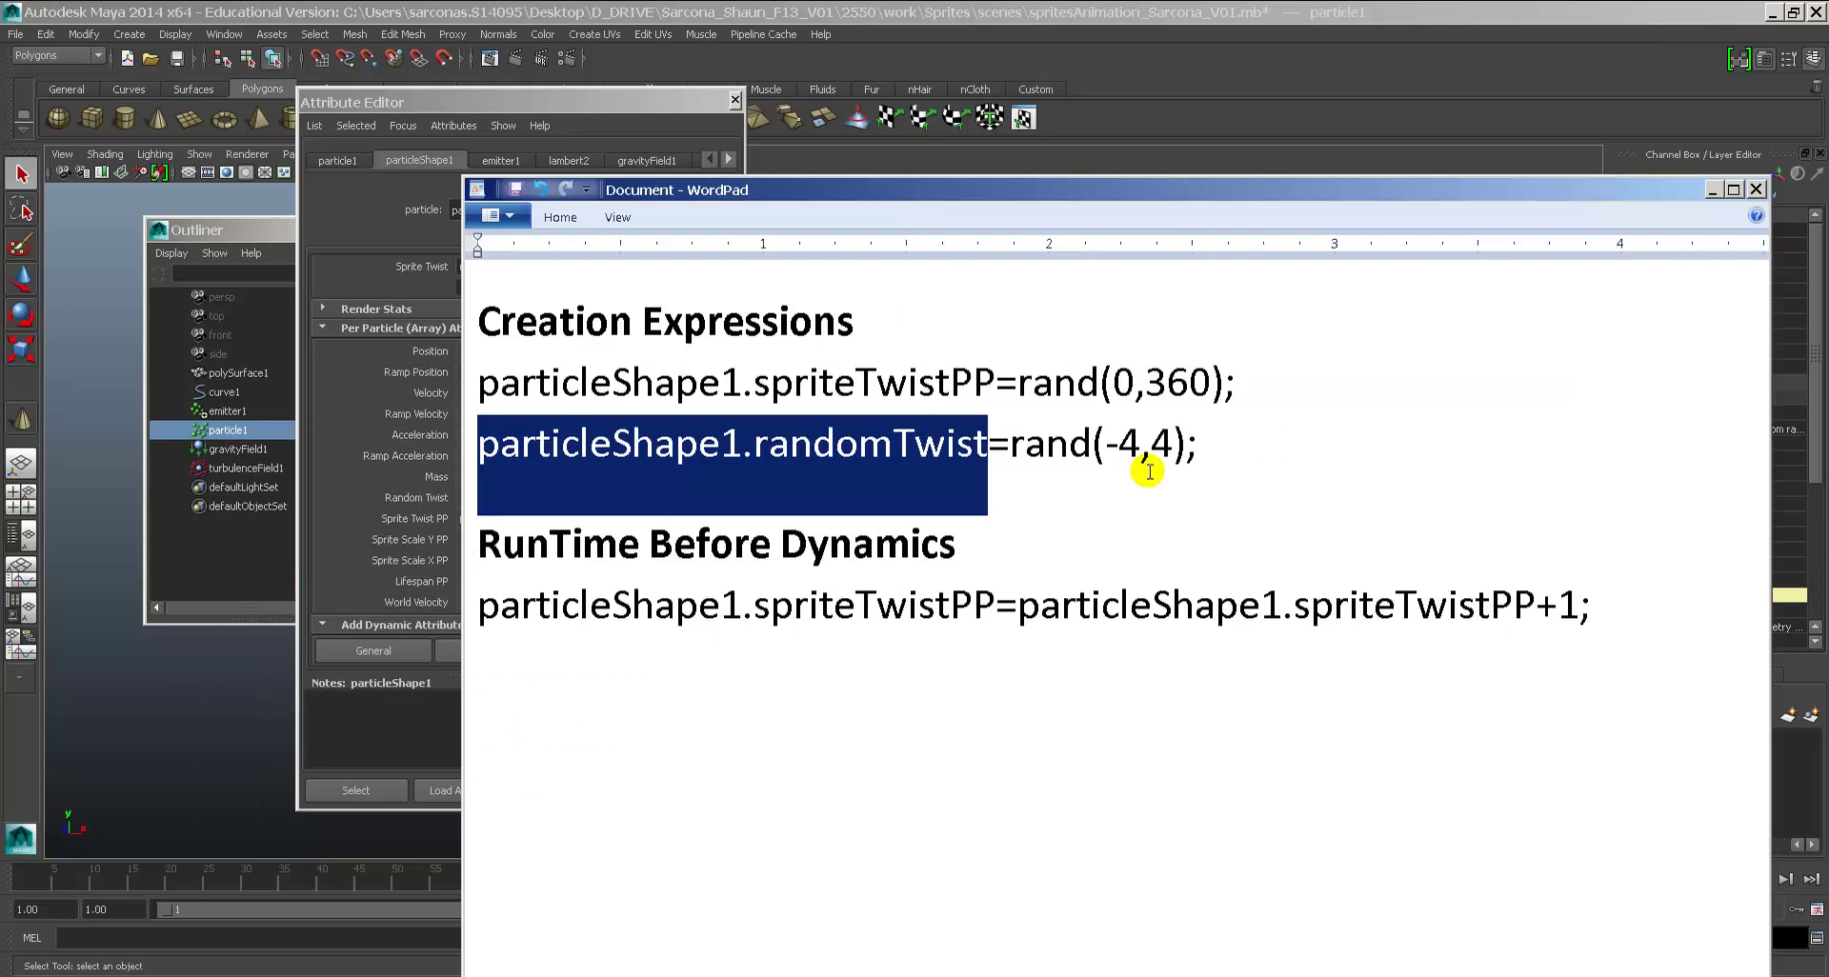
{"action": "left_click_drag", "start_coordinate": [1267, 437], "coordinate": [633, 441]}
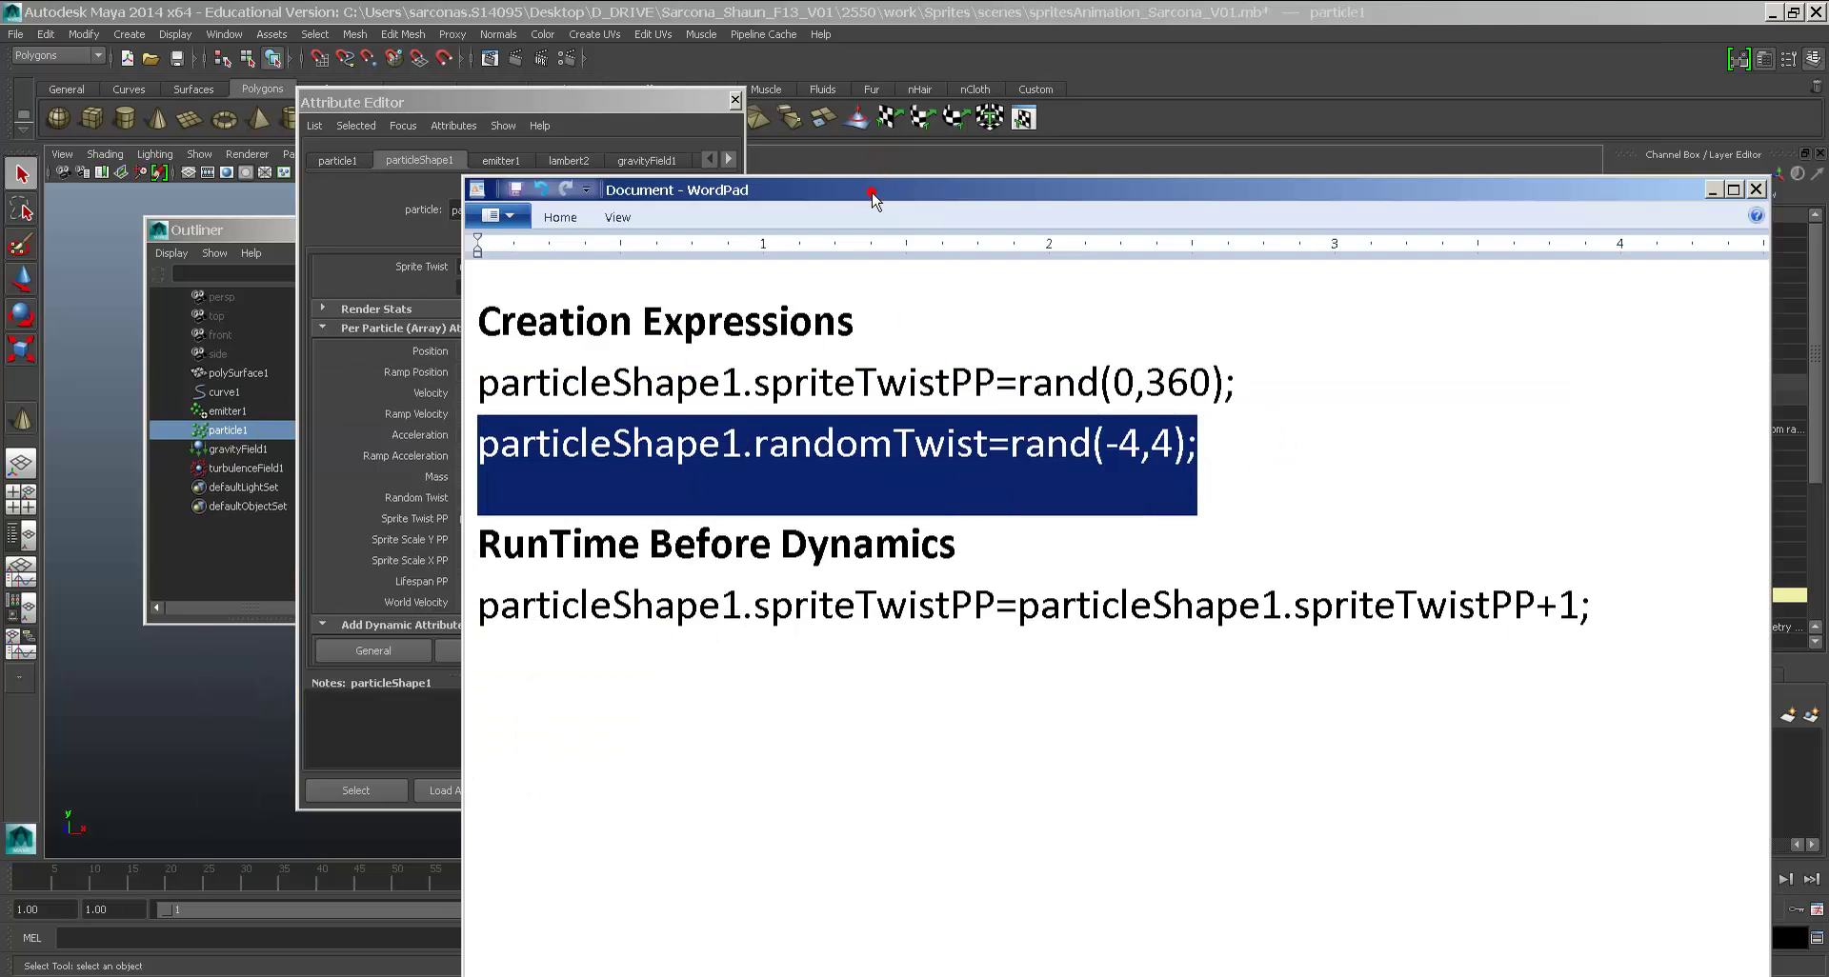
Step: Move WordPad out of the way, return to Maya's Expression Editor, and update the creation expression with the randomTwist line
{"action": "left_click_drag", "start_coordinate": [872, 198], "coordinate": [952, 795]}
{"action": "left_click", "coordinate": [1086, 652]}
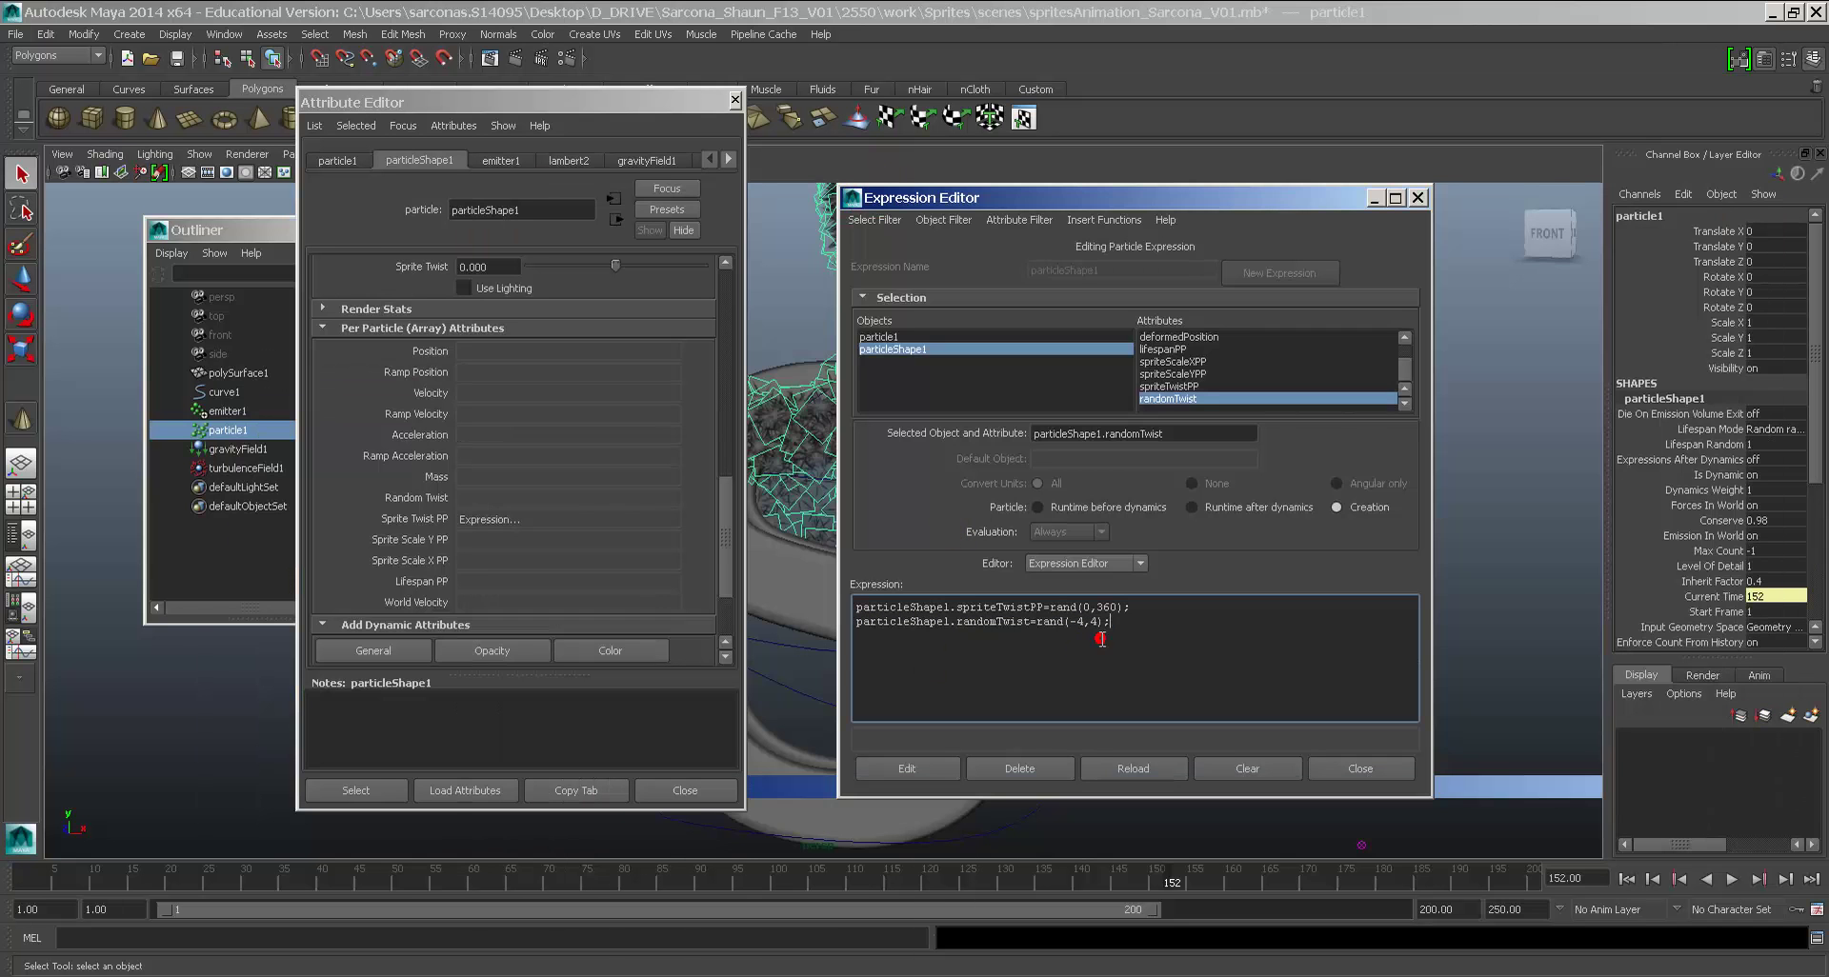
{"action": "left_click", "coordinate": [918, 769]}
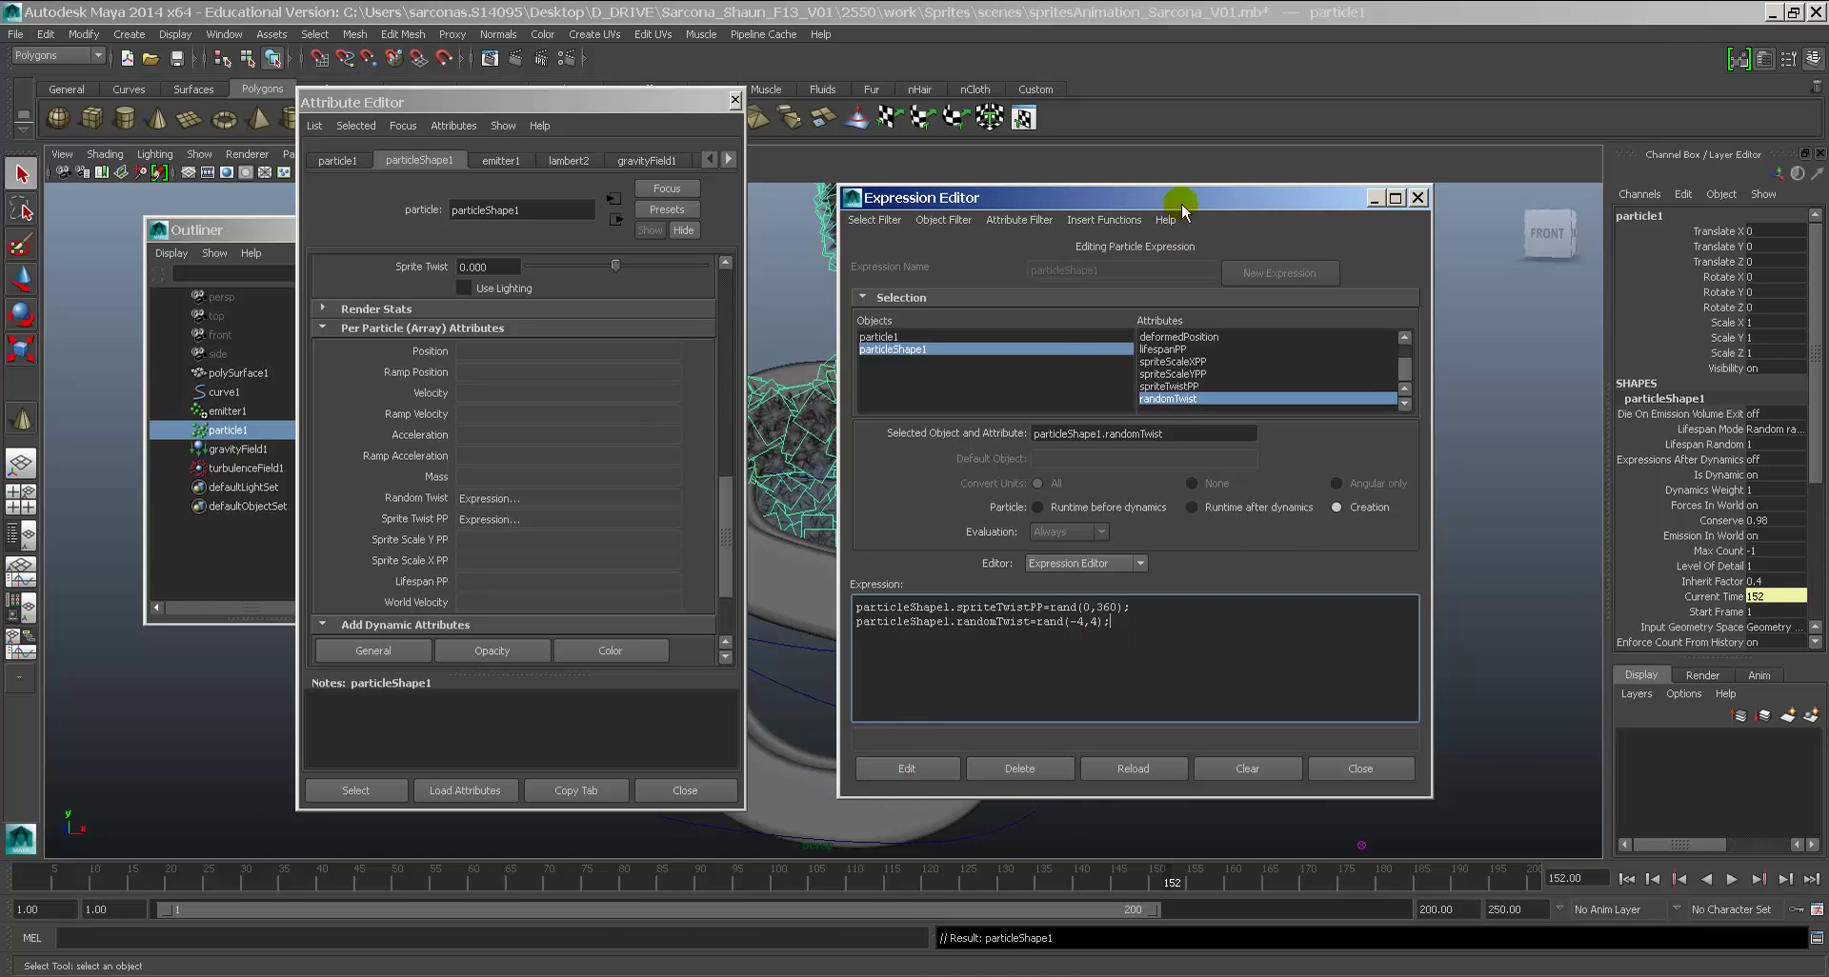
Step: Move the Expression Editor clear of the letter S and play from frame 1 to about 112 to check the sprites
{"action": "left_click_drag", "start_coordinate": [1181, 202], "coordinate": [1424, 101]}
{"action": "left_click", "coordinate": [1626, 879]}
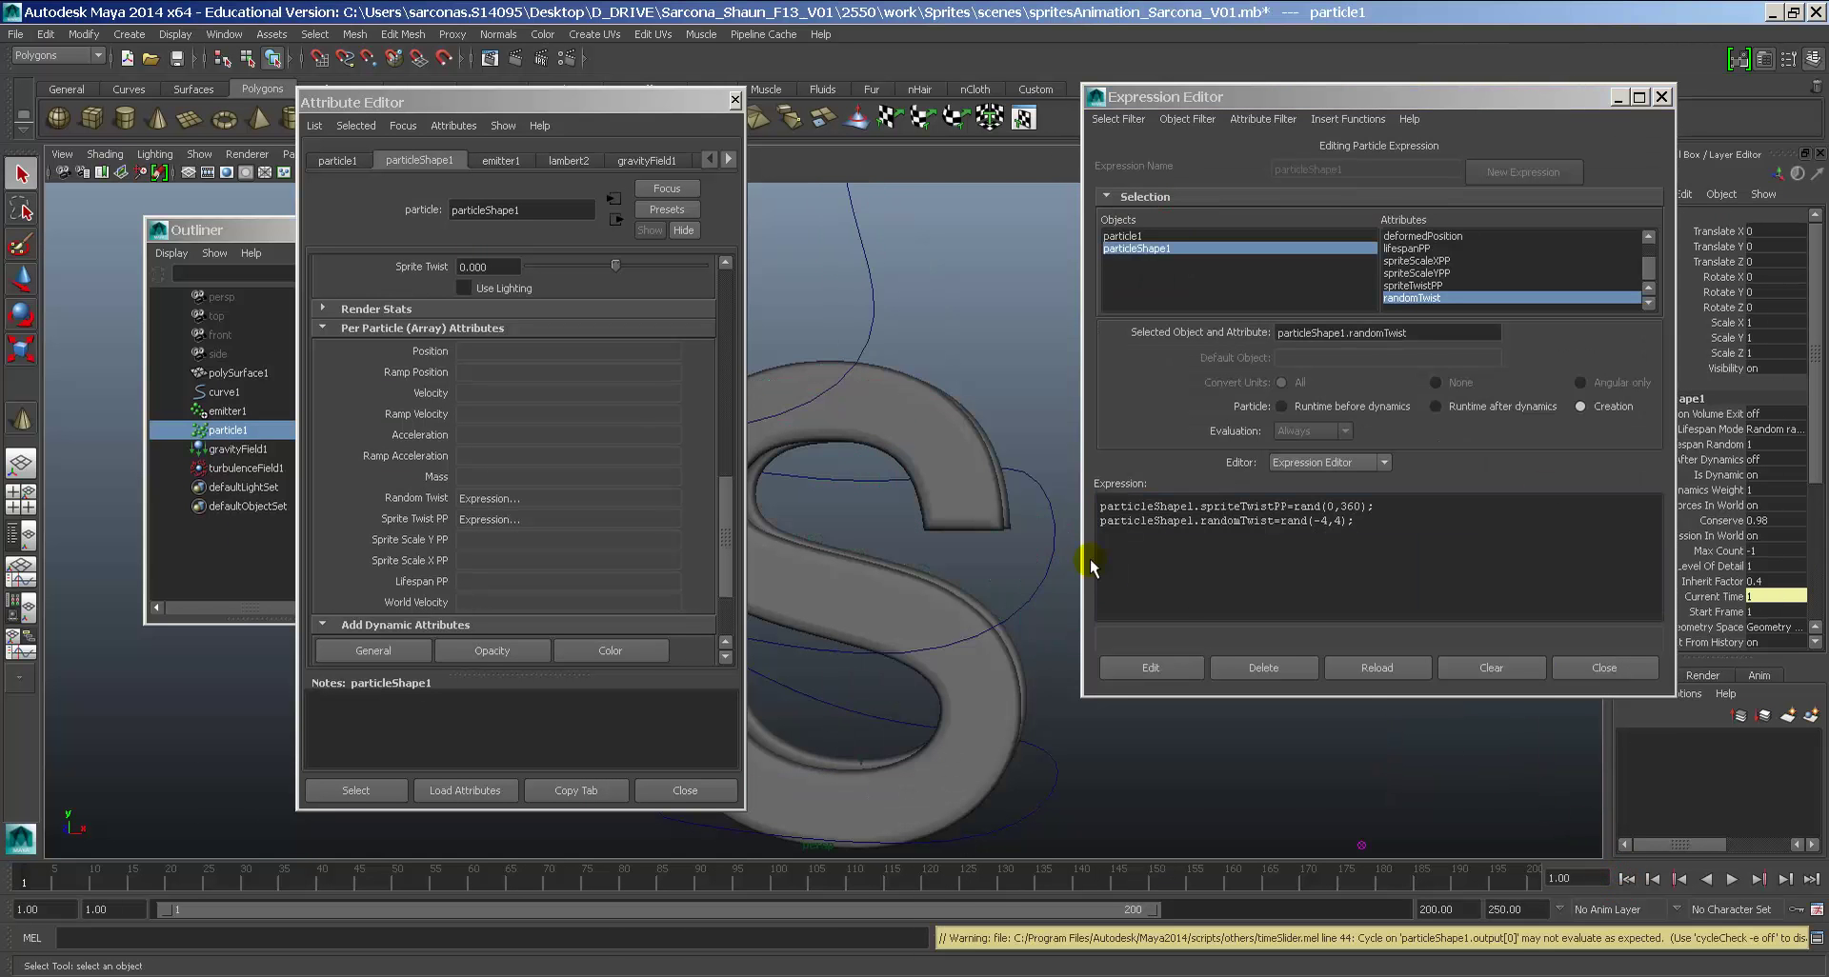
{"action": "right_click_drag", "start_coordinate": [1068, 609], "coordinate": [826, 549], "text": "alt"}
{"action": "middle_click_drag", "start_coordinate": [827, 549], "coordinate": [930, 463], "text": "alt"}
{"action": "key", "text": "alt+v"}
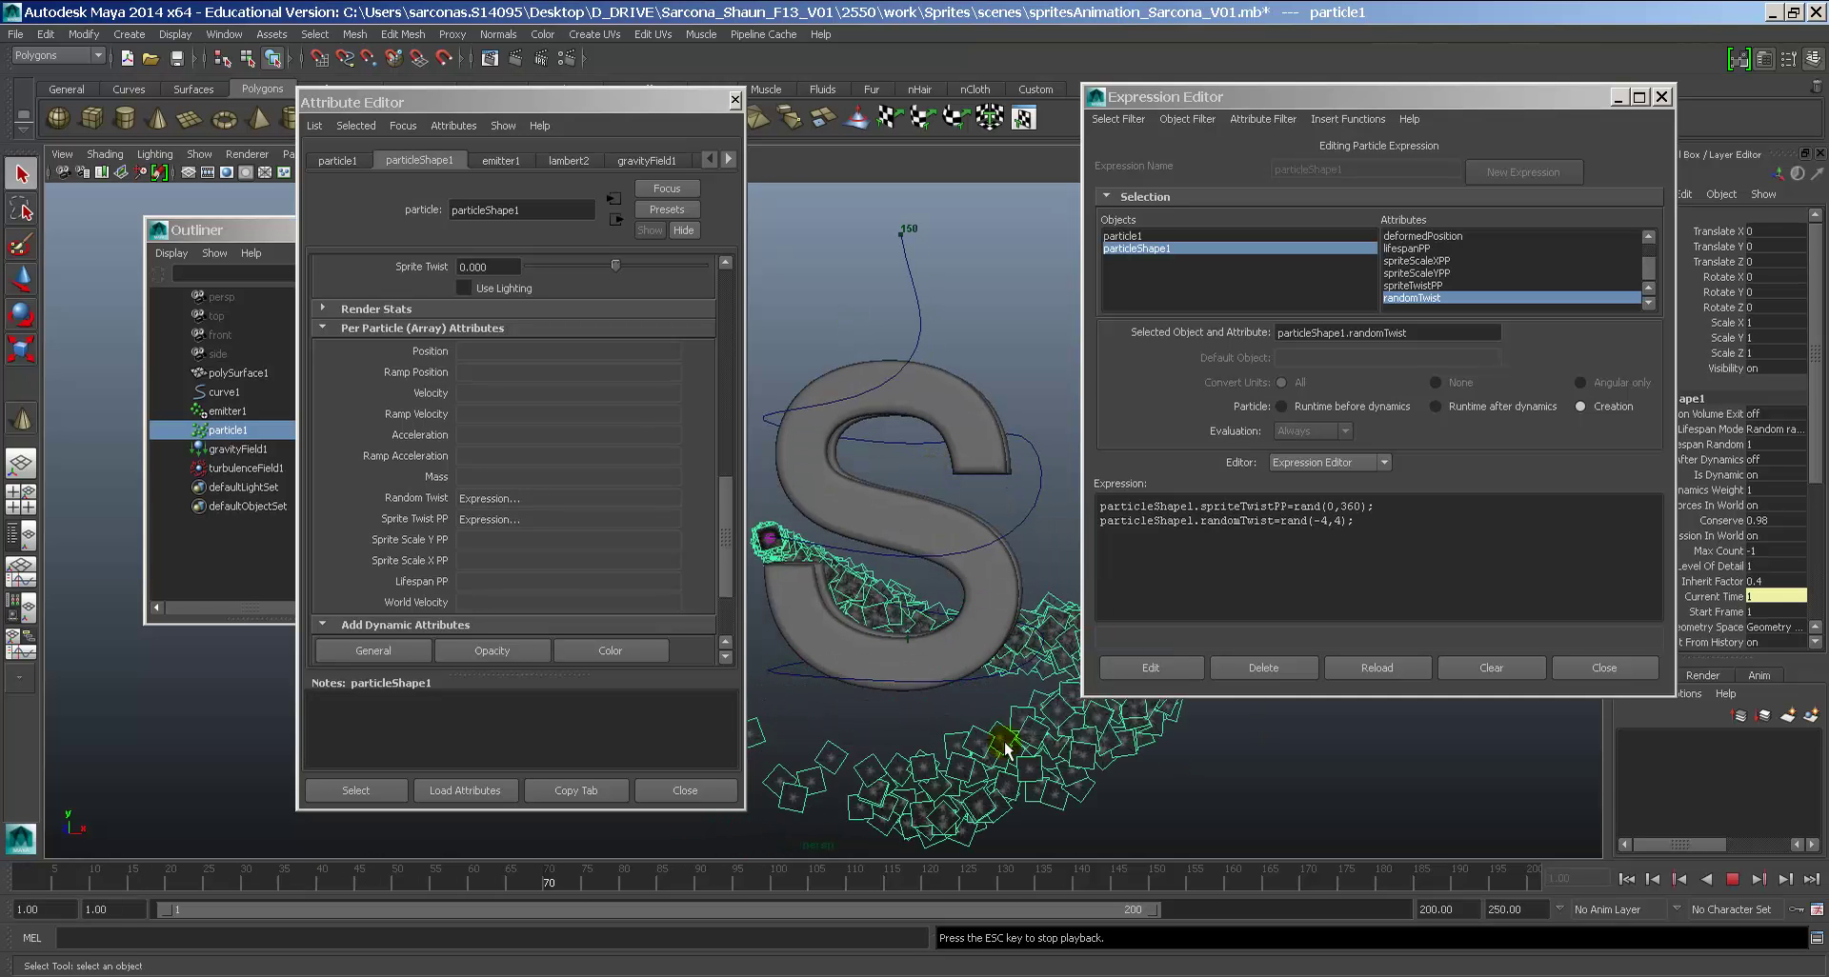
{"action": "key", "text": "Escape"}
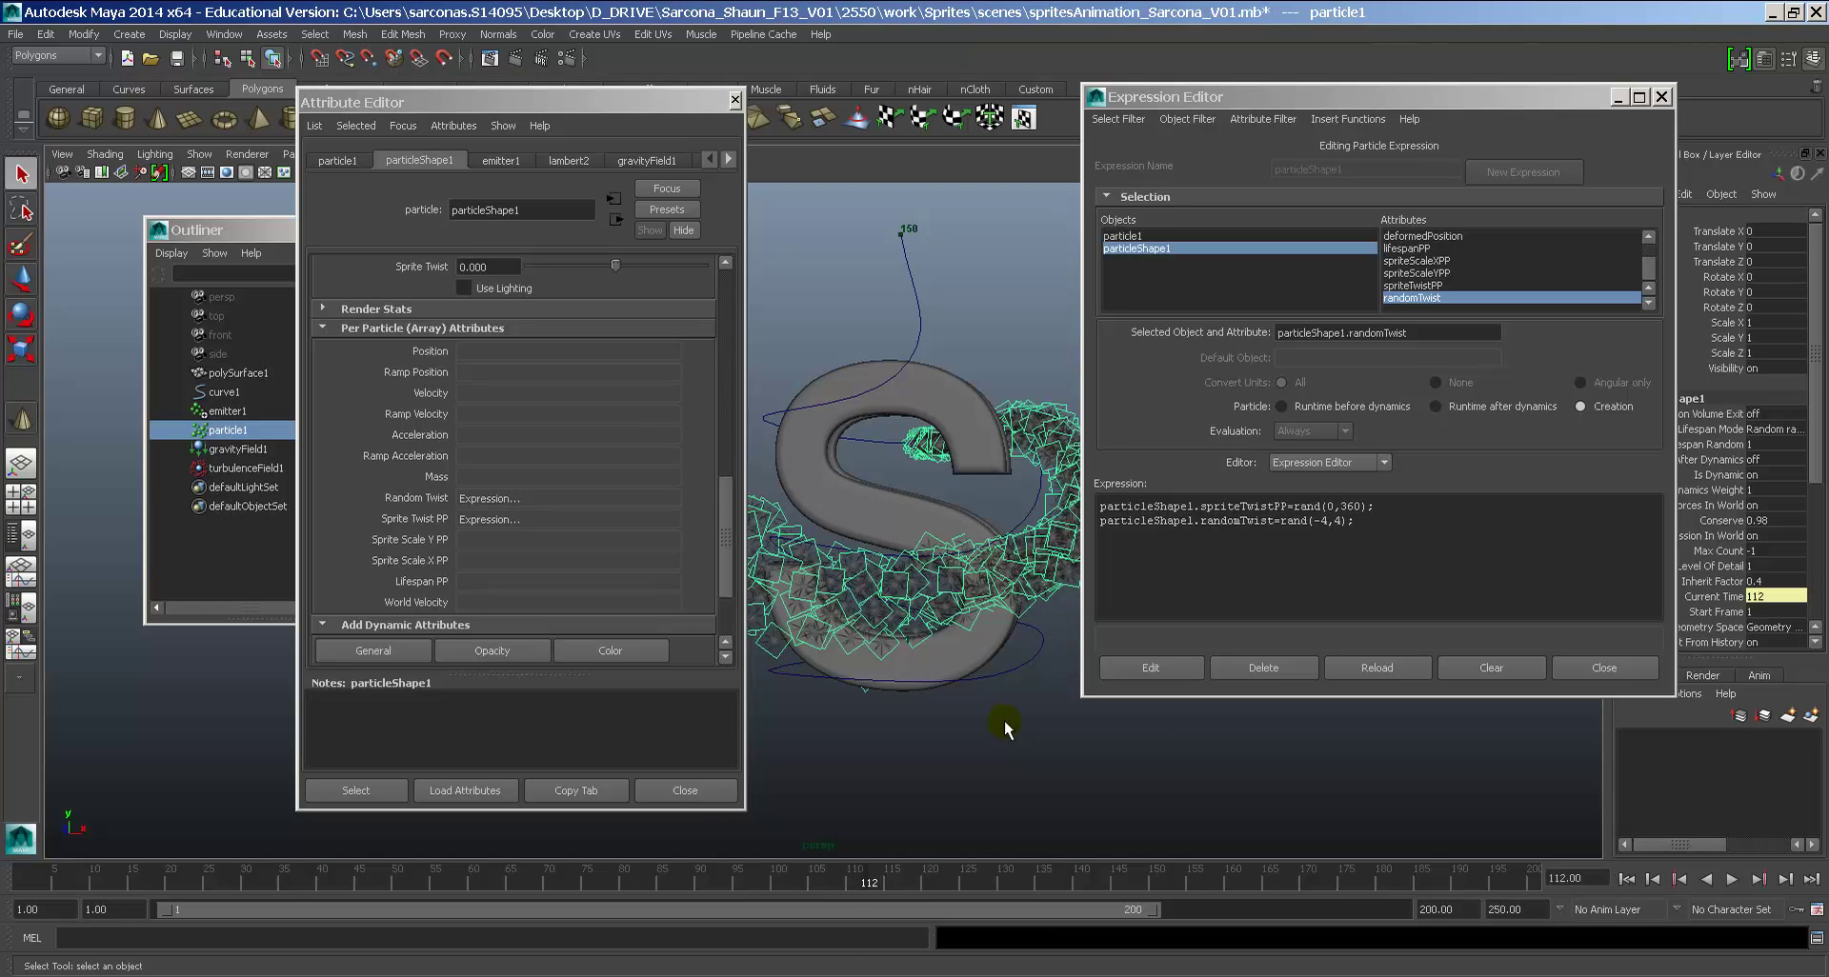
Step: Change the spriteTwistPP runtime before dynamics expression to add randomTwist instead of 1, and apply the edit
{"action": "right_click", "coordinate": [464, 525]}
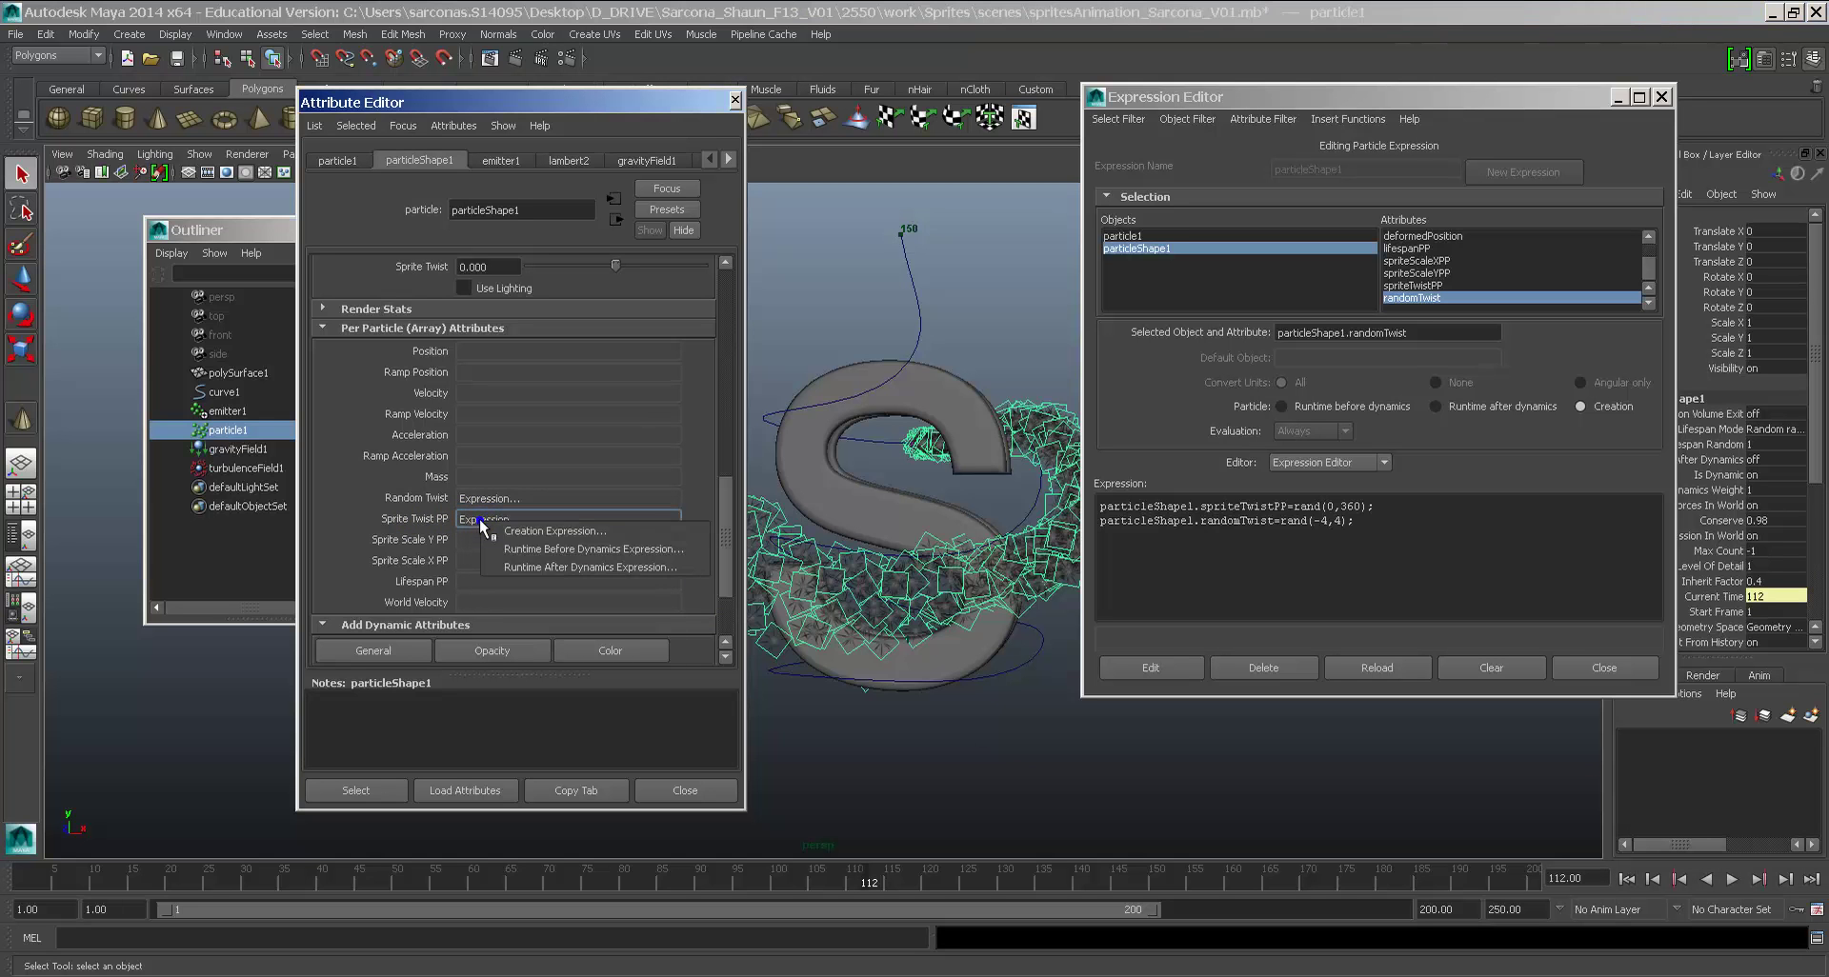
{"action": "left_click", "coordinate": [558, 549]}
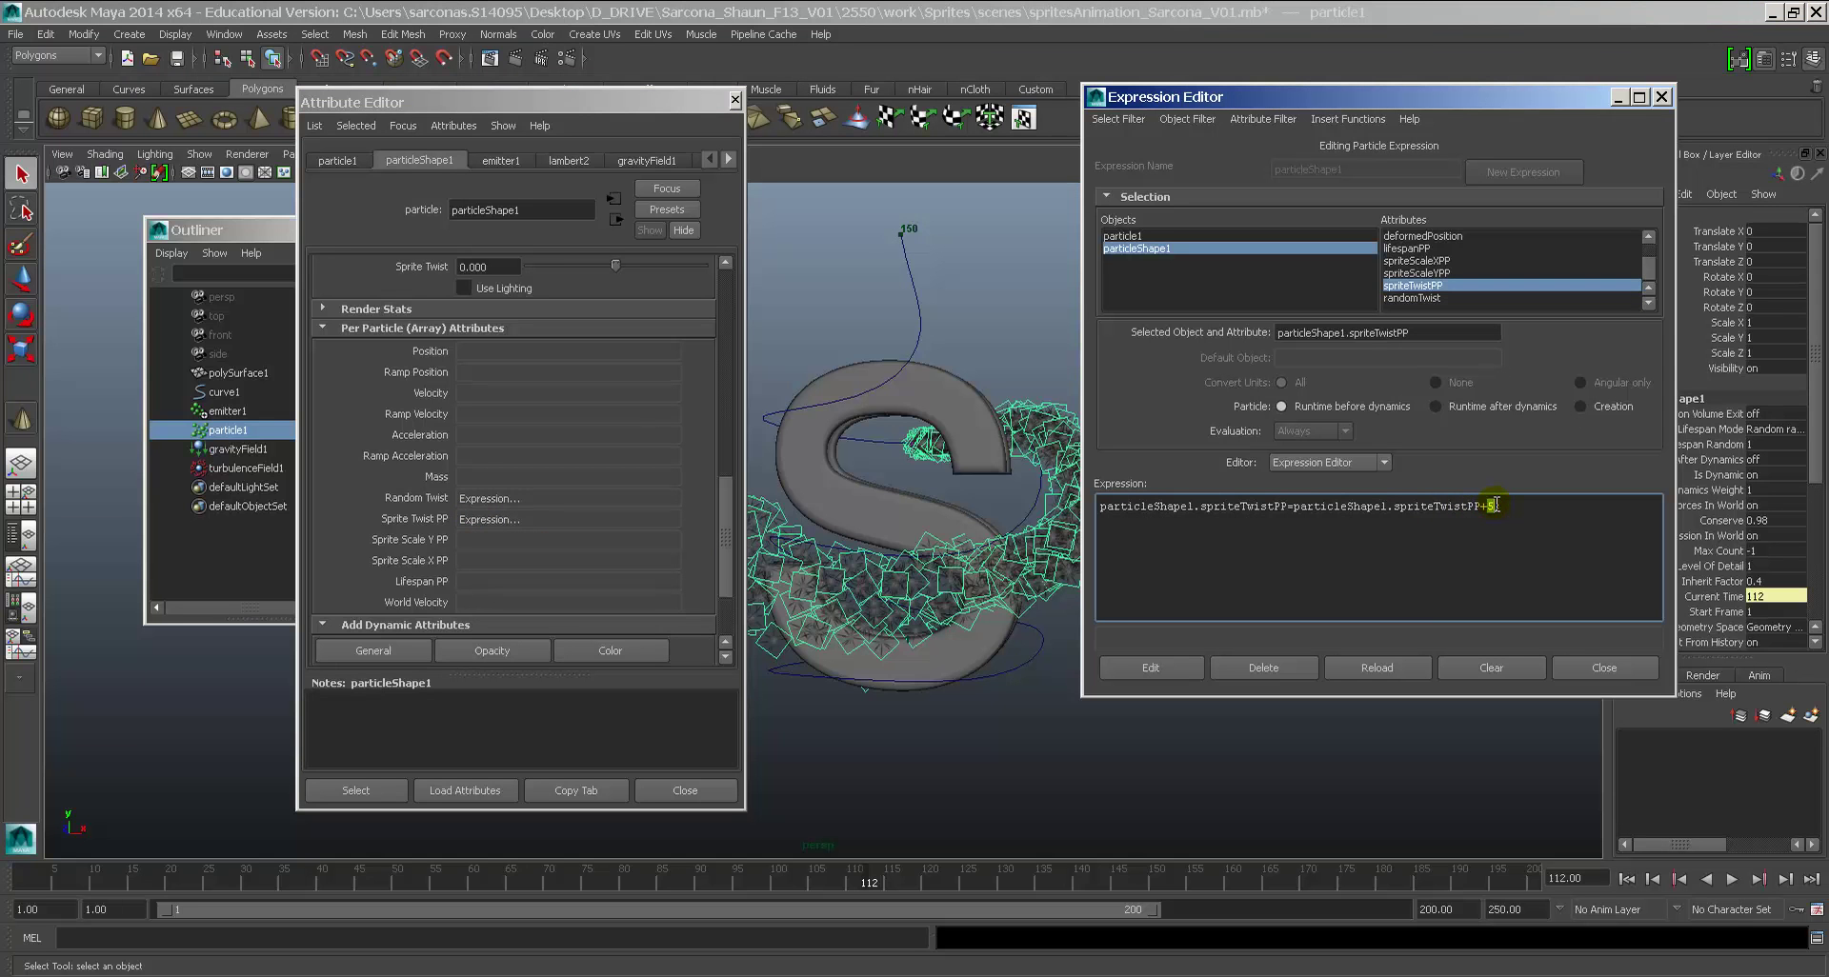
{"action": "type", "text": "randomTwist;"}
{"action": "left_click", "coordinate": [1150, 665]}
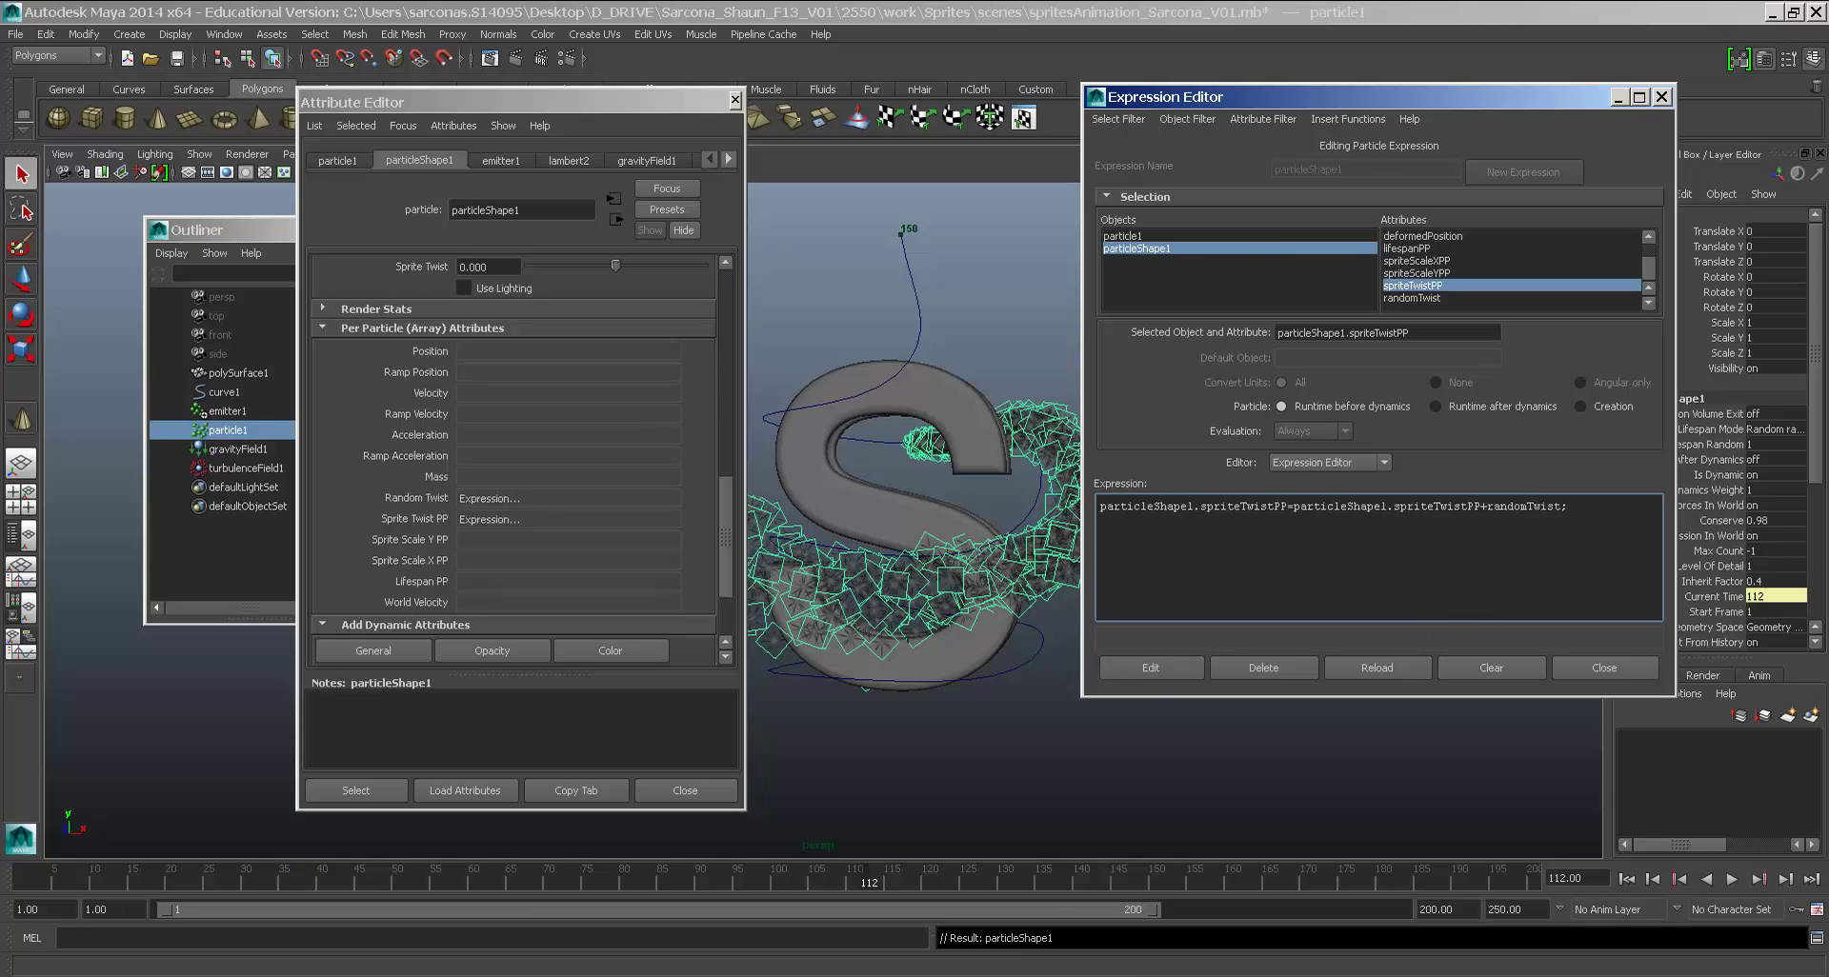
Step: In the WordPad document, replace the 1 in the RunTime Before Dynamics line with randomTwist, and return to Maya
{"action": "left_click", "coordinate": [977, 976]}
{"action": "left_click_drag", "start_coordinate": [1075, 785], "coordinate": [821, 206]}
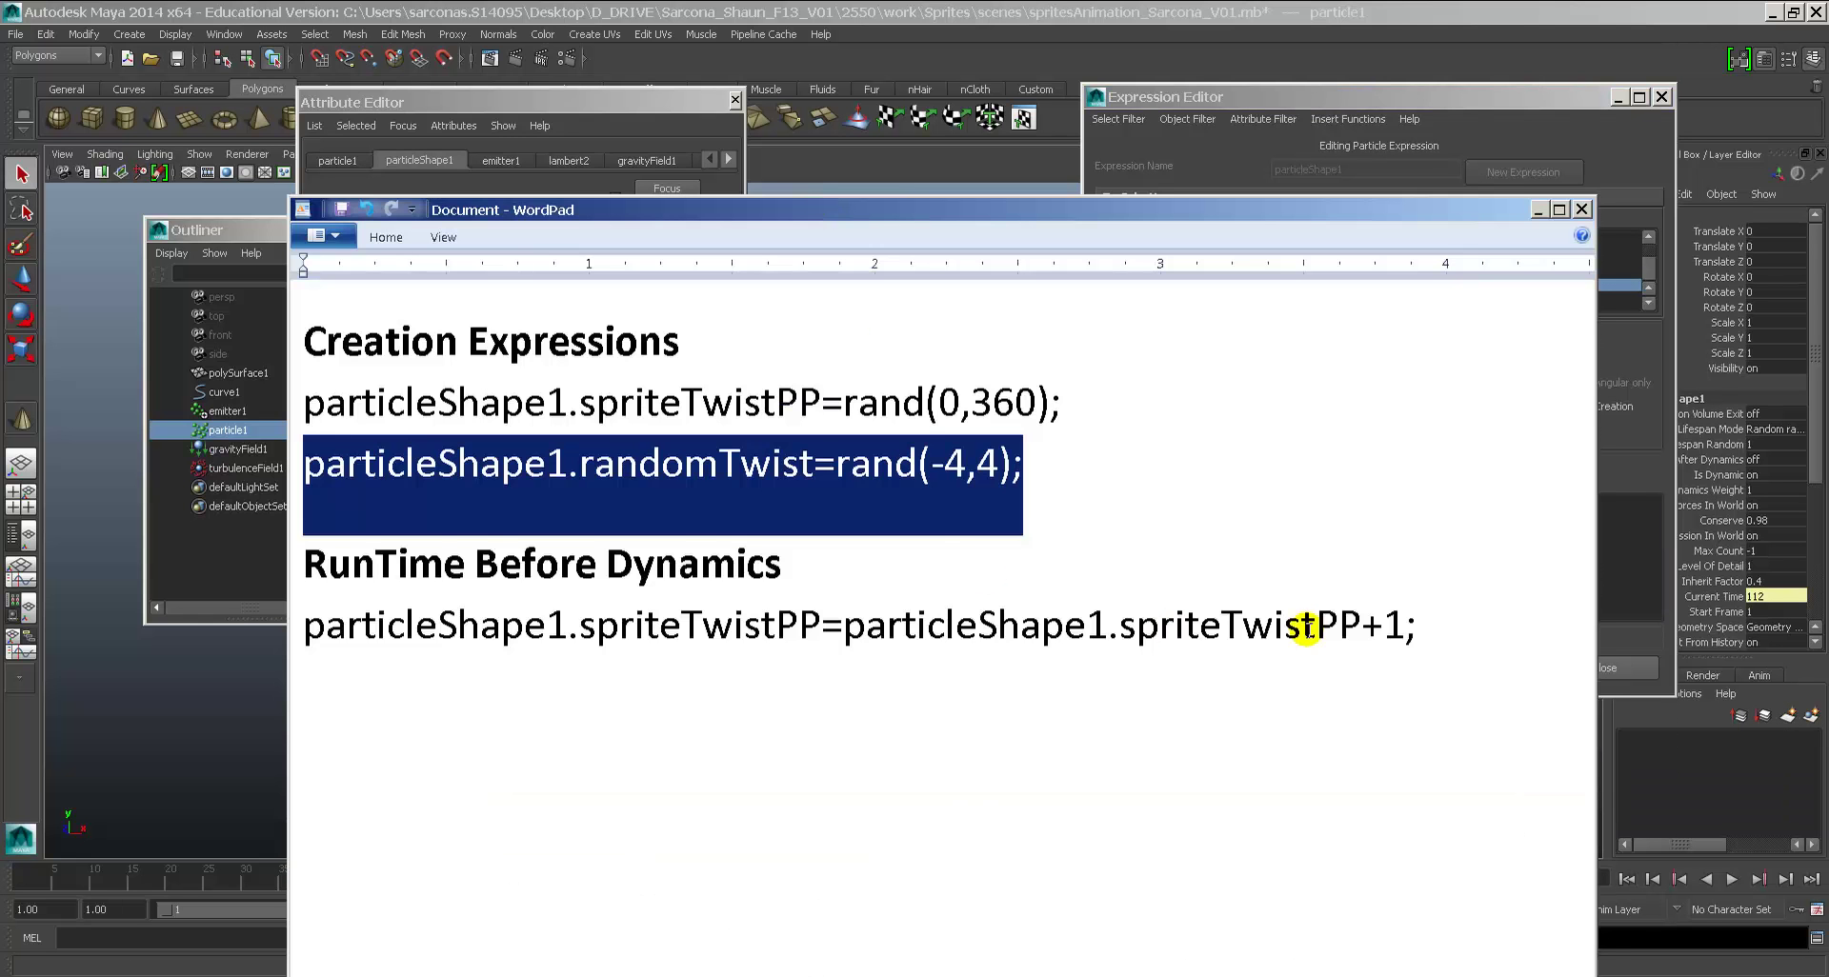
{"action": "left_click_drag", "start_coordinate": [1381, 624], "coordinate": [1400, 624]}
{"action": "type", "text": "randomTwist"}
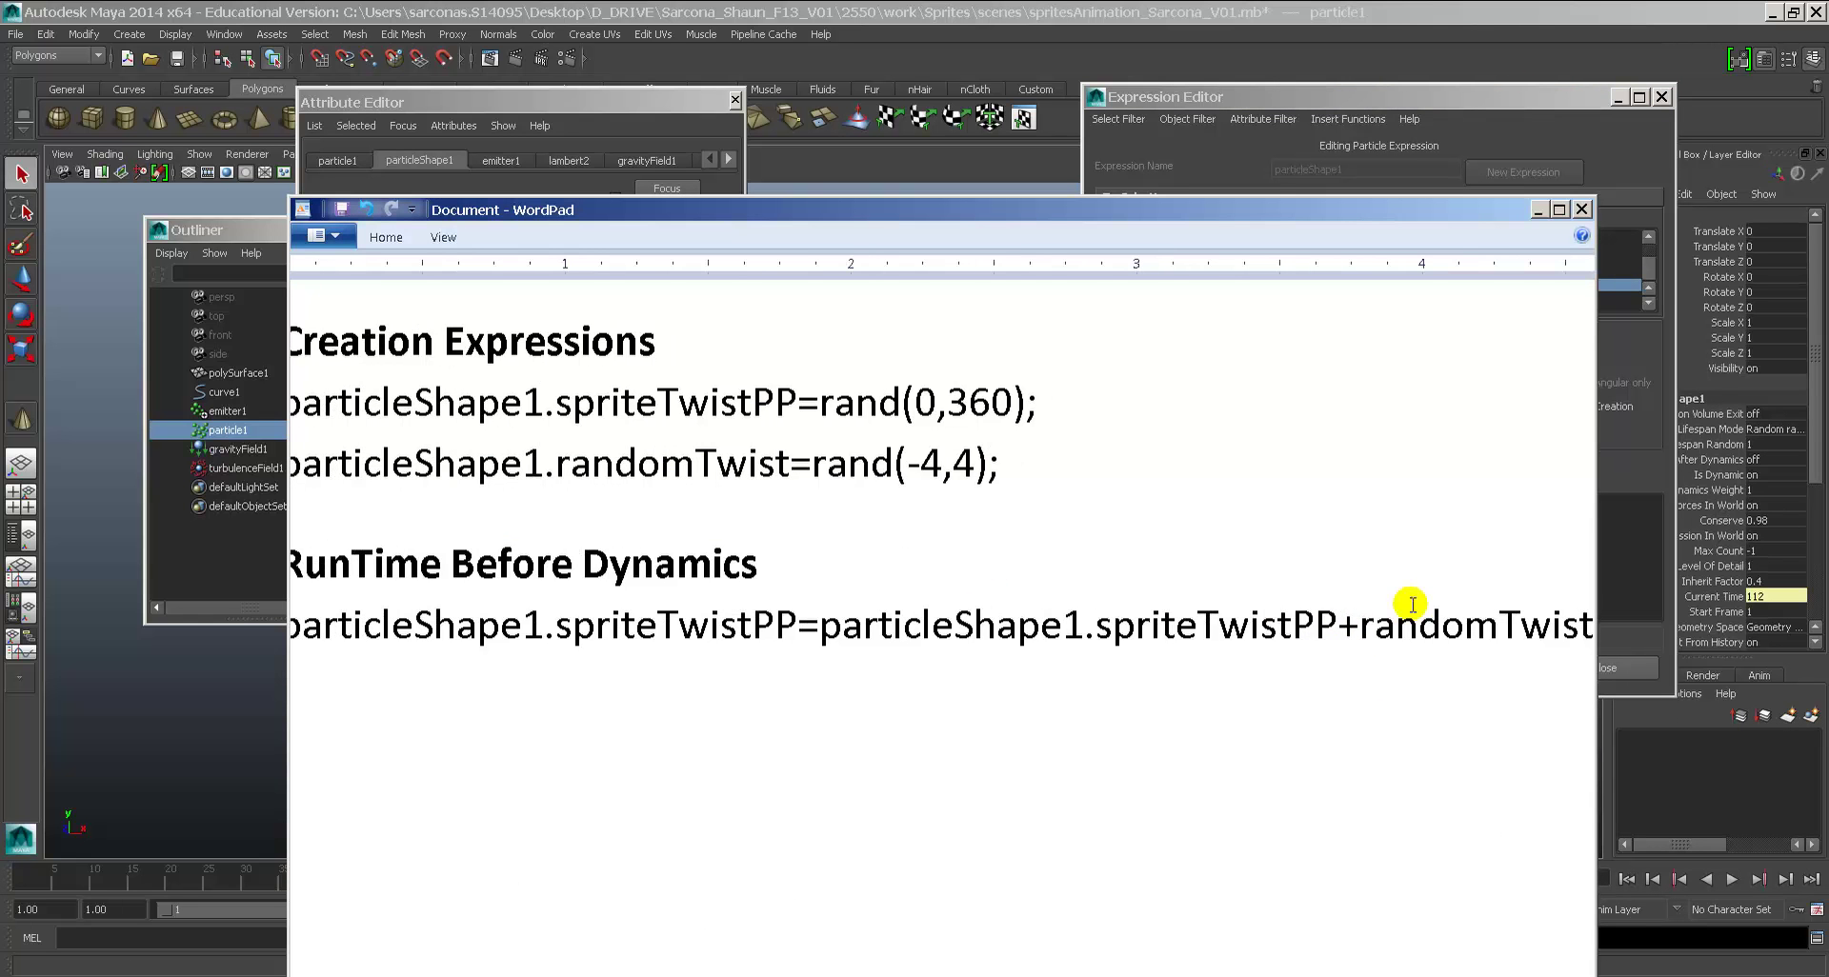
{"action": "left_click", "coordinate": [1535, 208]}
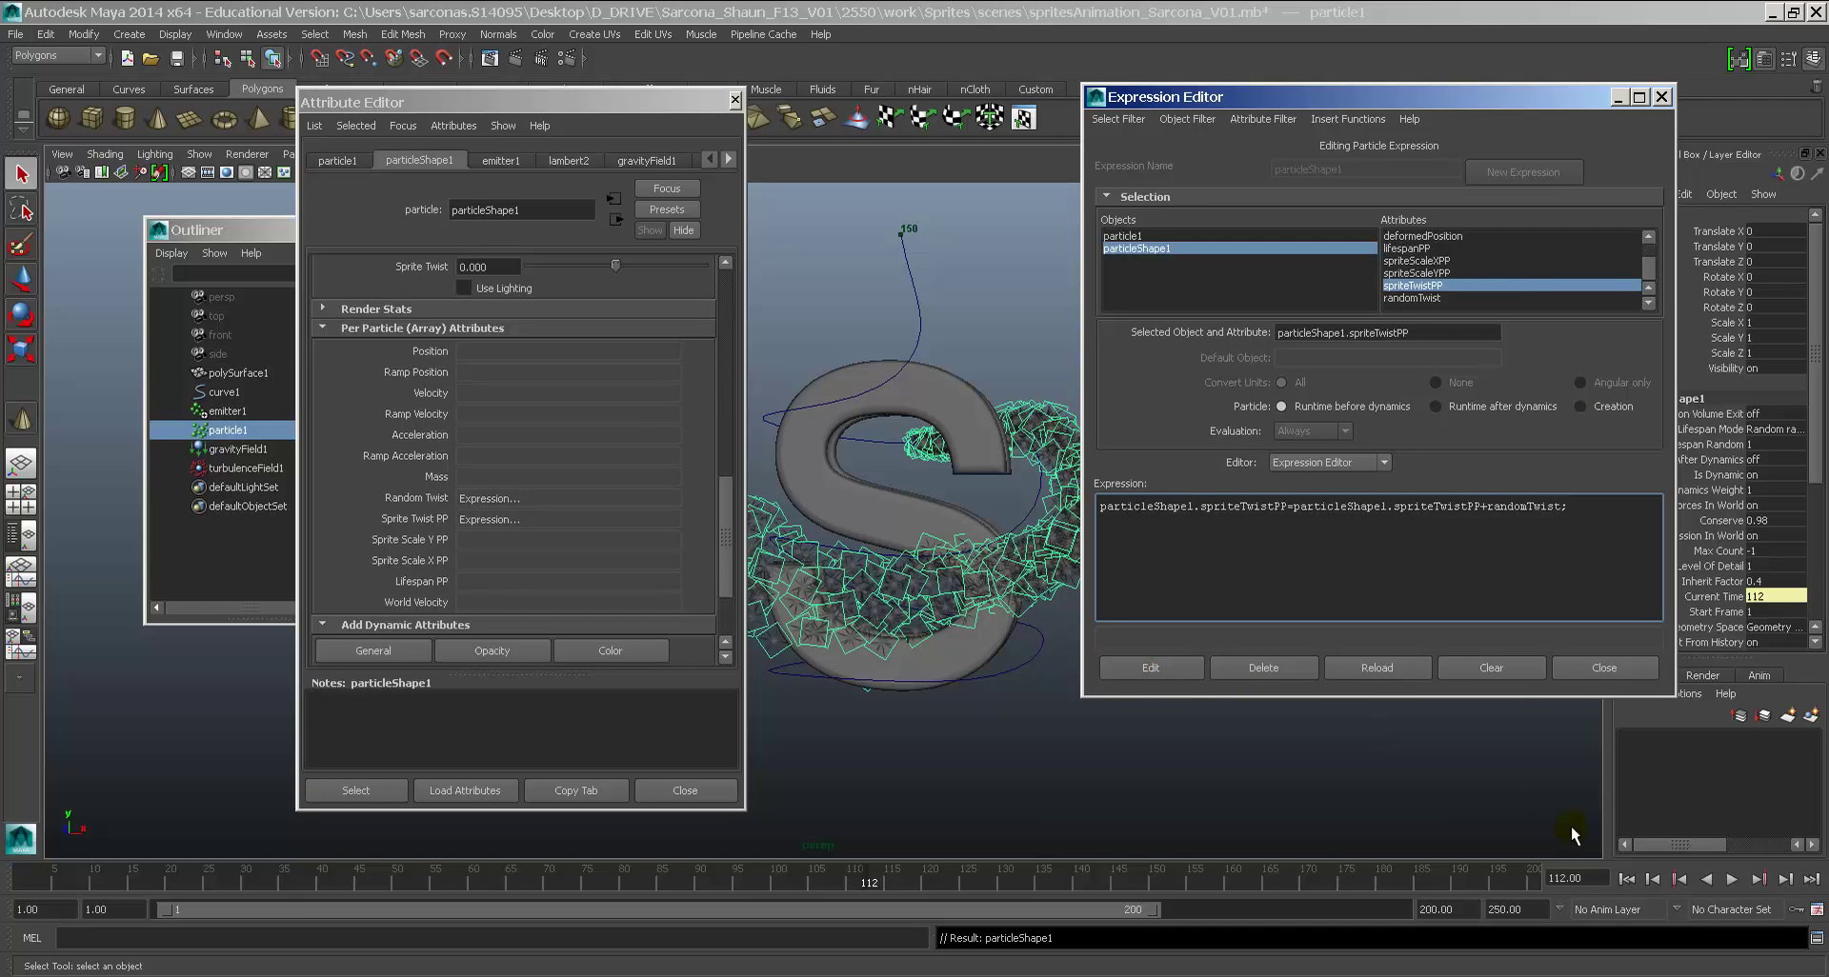
Step: Move the Expression Editor clear of the letter S and play from frame 1 to about 65, inspecting the sprites' rotation up close
{"action": "left_click", "coordinate": [1626, 878]}
{"action": "left_click_drag", "start_coordinate": [1281, 98], "coordinate": [1373, 74]}
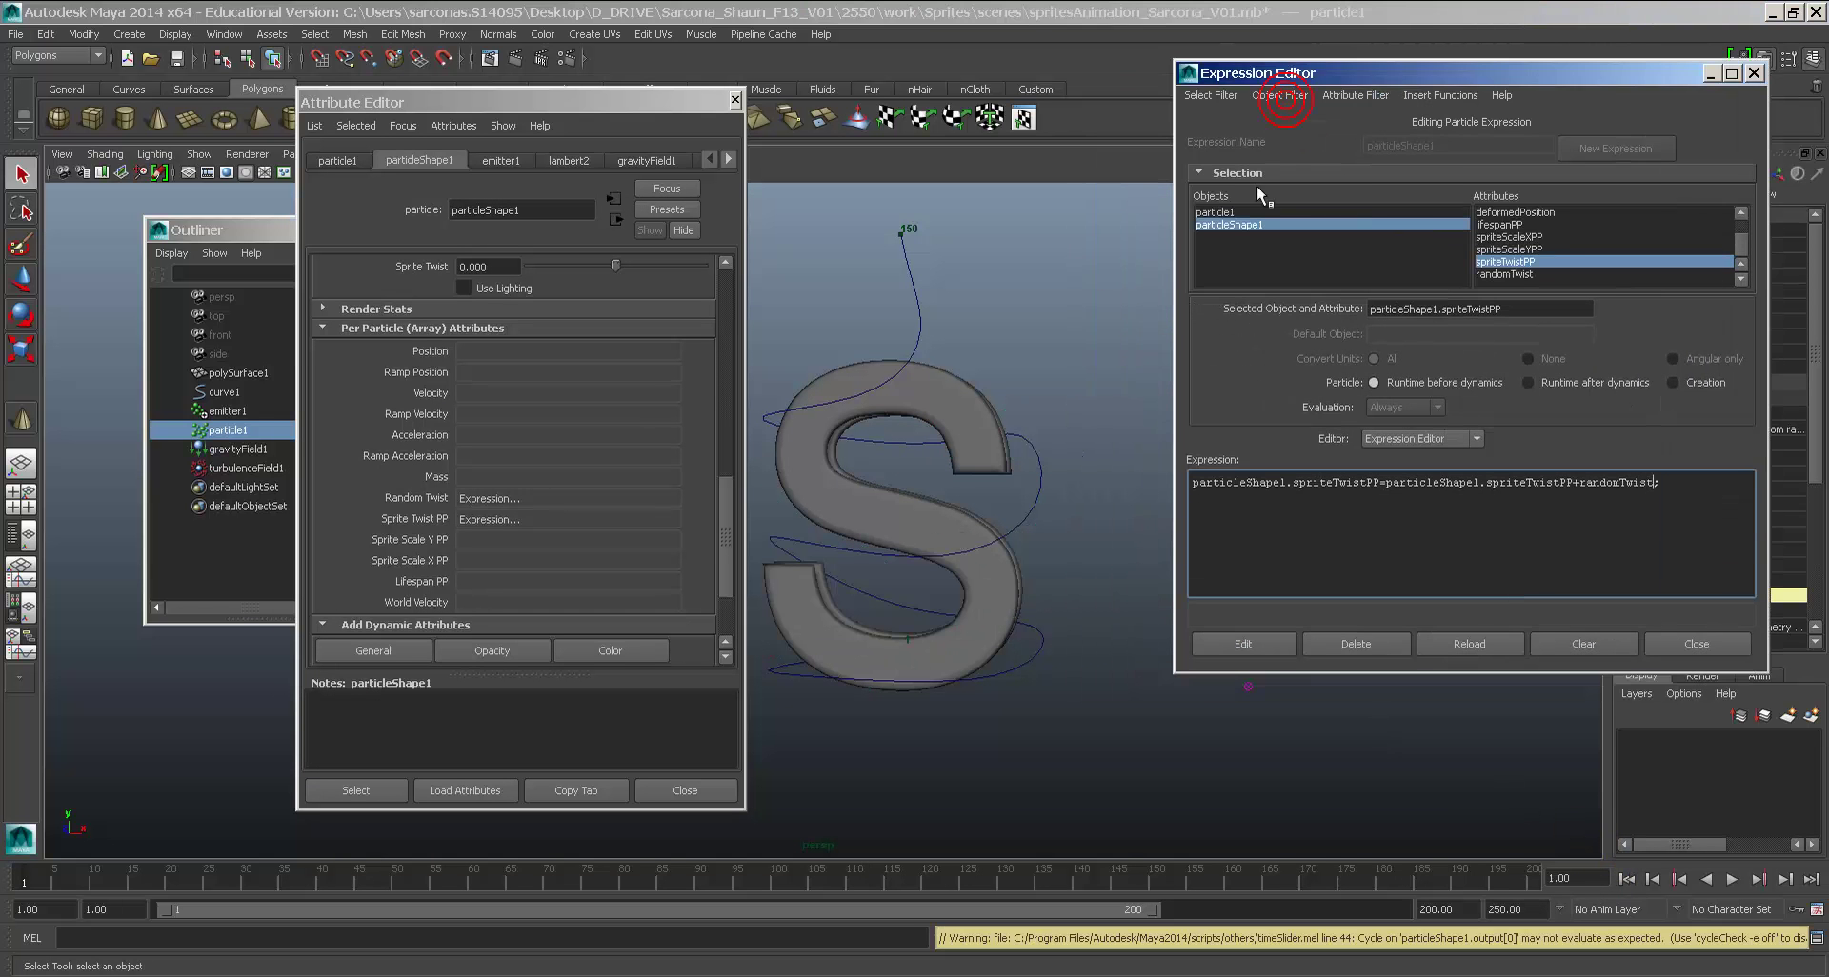
{"action": "mouse_move", "coordinate": [1052, 381]}
{"action": "middle_mouse_down", "text": "alt"}
{"action": "mouse_move", "coordinate": [1090, 416]}
{"action": "mouse_move", "coordinate": [1056, 359]}
{"action": "middle_mouse_up", "text": "alt"}
{"action": "right_click_drag", "start_coordinate": [1044, 360], "coordinate": [1070, 360], "text": "alt"}
{"action": "left_click_drag", "start_coordinate": [1070, 360], "coordinate": [1034, 369], "text": "alt"}
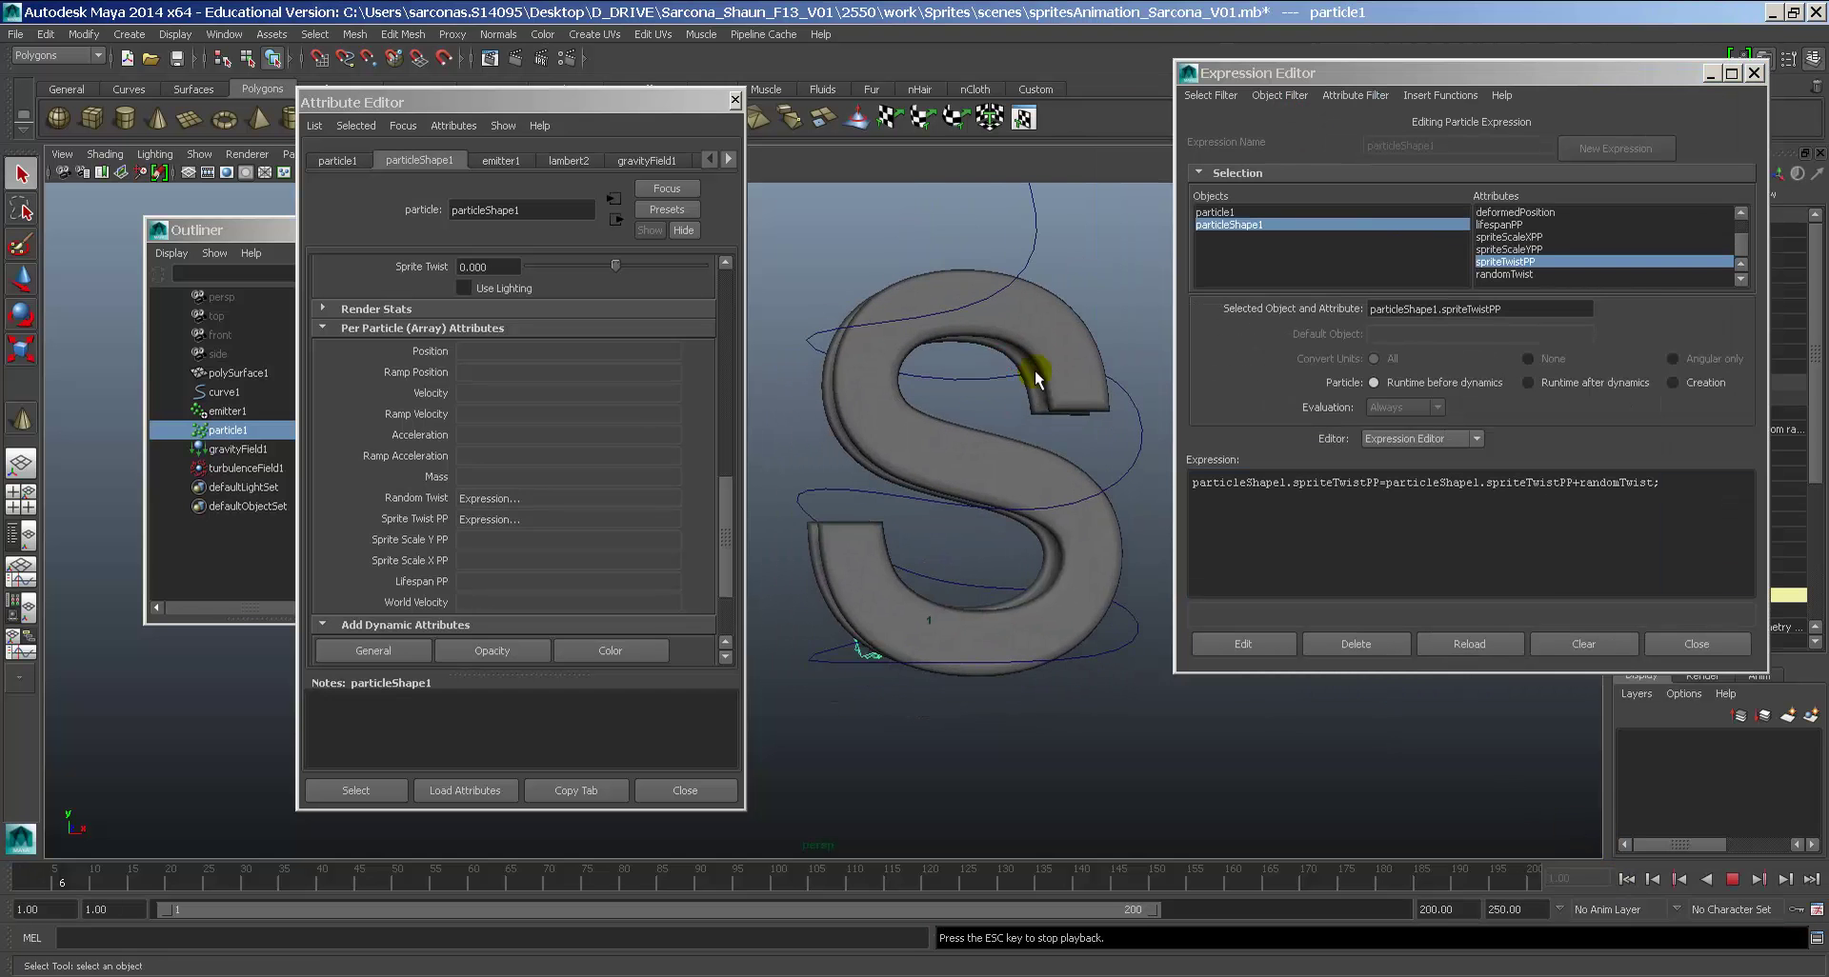
{"action": "key", "text": "alt+v"}
{"action": "key", "text": "alt+v"}
{"action": "middle_click_drag", "start_coordinate": [964, 529], "coordinate": [838, 362], "text": "alt"}
{"action": "right_click_drag", "start_coordinate": [829, 359], "coordinate": [1196, 421], "text": "alt"}
{"action": "middle_click_drag", "start_coordinate": [1196, 421], "coordinate": [1066, 423], "text": "alt"}
{"action": "right_click_drag", "start_coordinate": [1067, 423], "coordinate": [1345, 453], "text": "alt"}
Step: Continue playback to about frame 102, checking how the individual sprites twist around the letter S
{"action": "key", "text": "alt+v"}
{"action": "key", "text": "alt+v"}
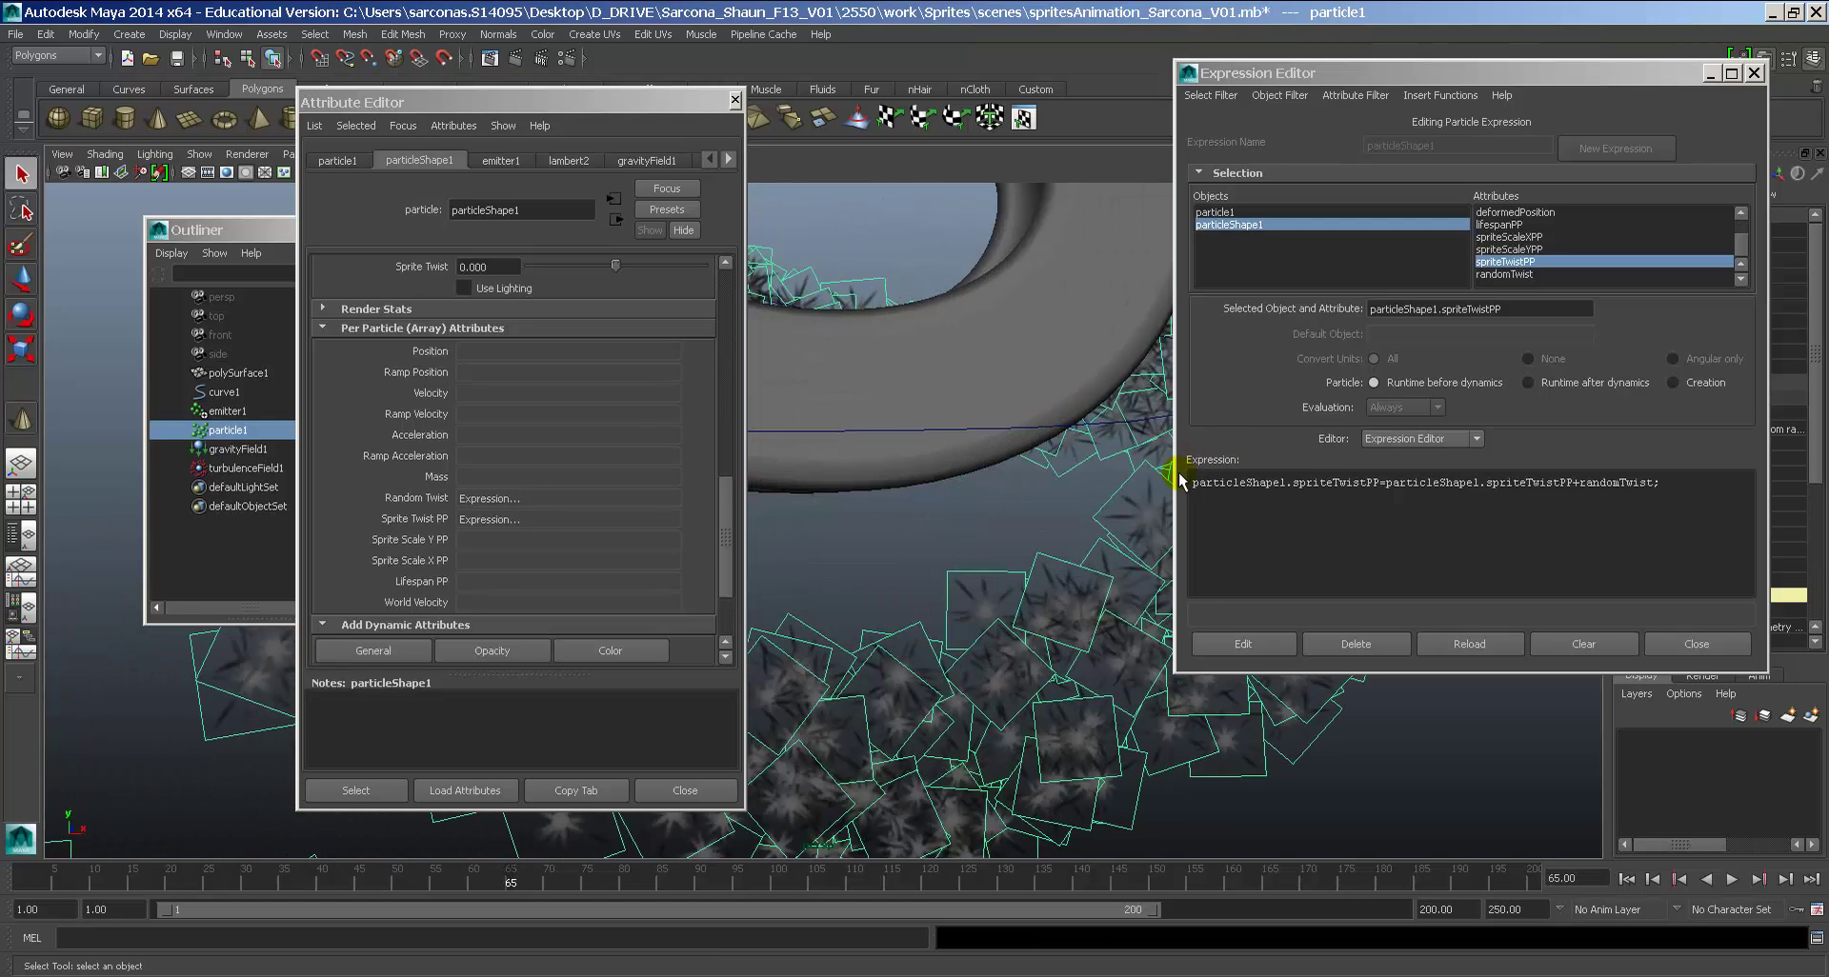
{"action": "left_click", "coordinate": [1175, 474]}
{"action": "middle_click_drag", "start_coordinate": [1039, 412], "coordinate": [931, 314], "text": "alt"}
{"action": "key", "text": "alt+v"}
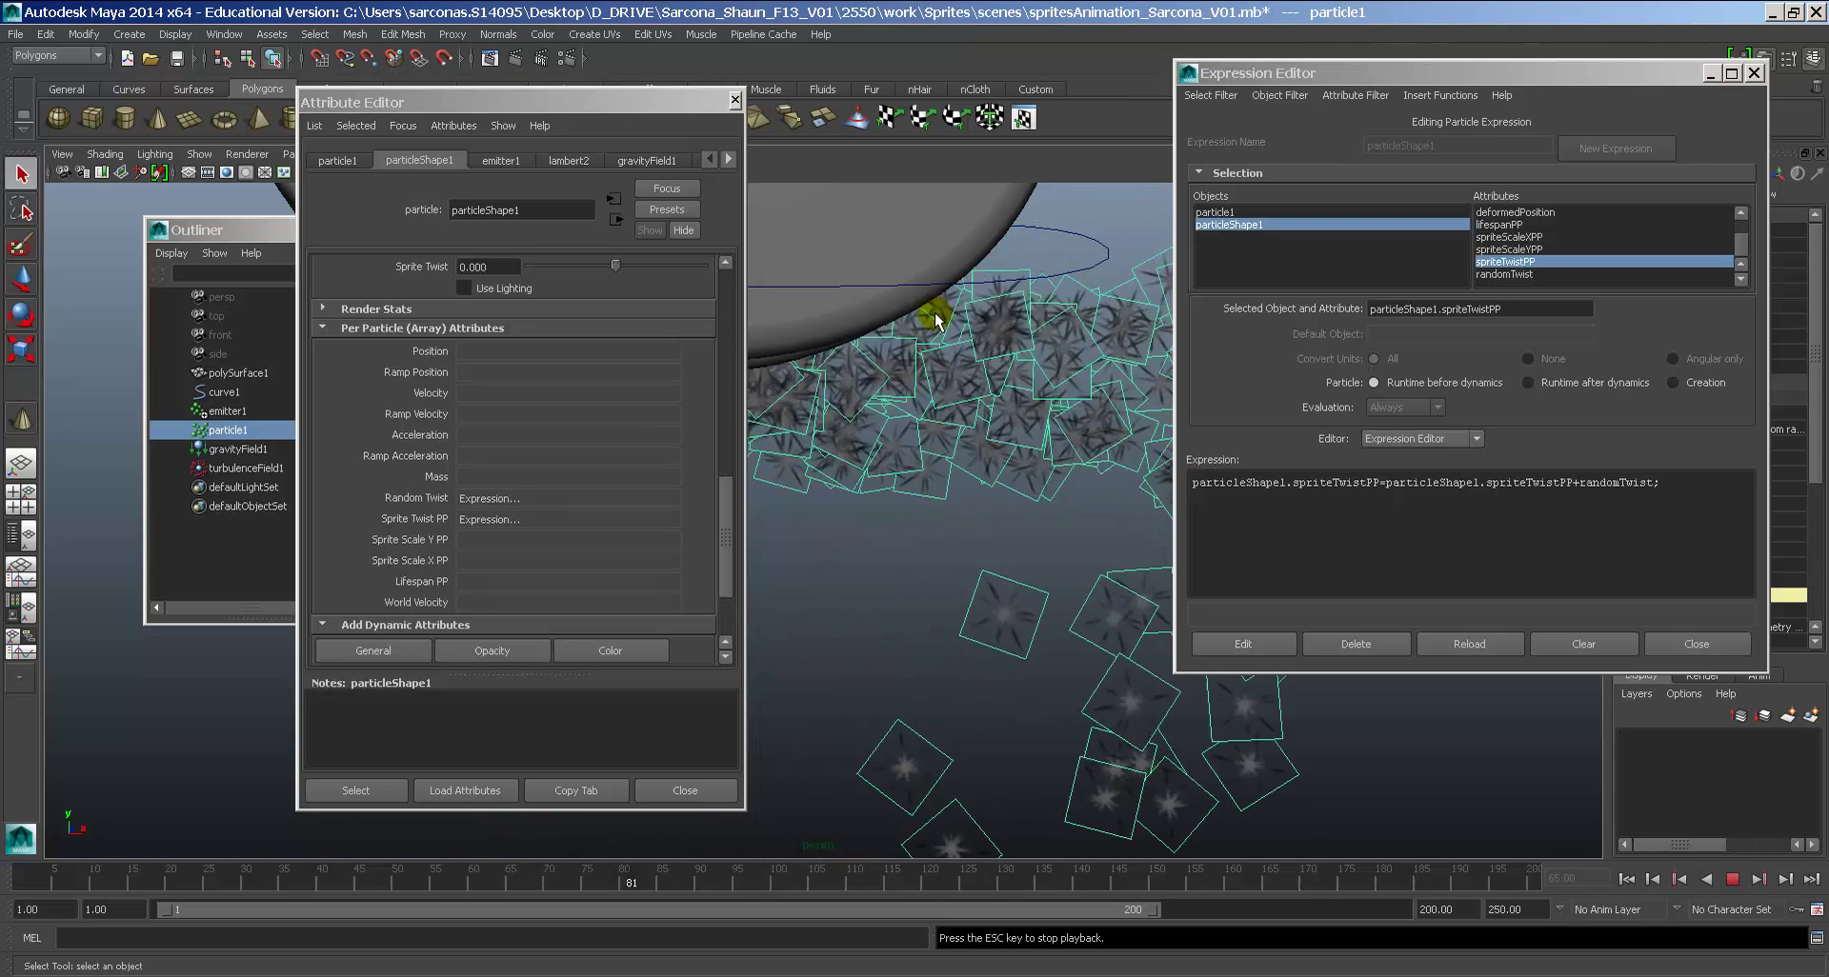
{"action": "key", "text": "alt+v"}
{"action": "right_click_drag", "start_coordinate": [906, 299], "coordinate": [789, 343], "text": "alt"}
{"action": "middle_click_drag", "start_coordinate": [789, 343], "coordinate": [955, 580], "text": "alt"}
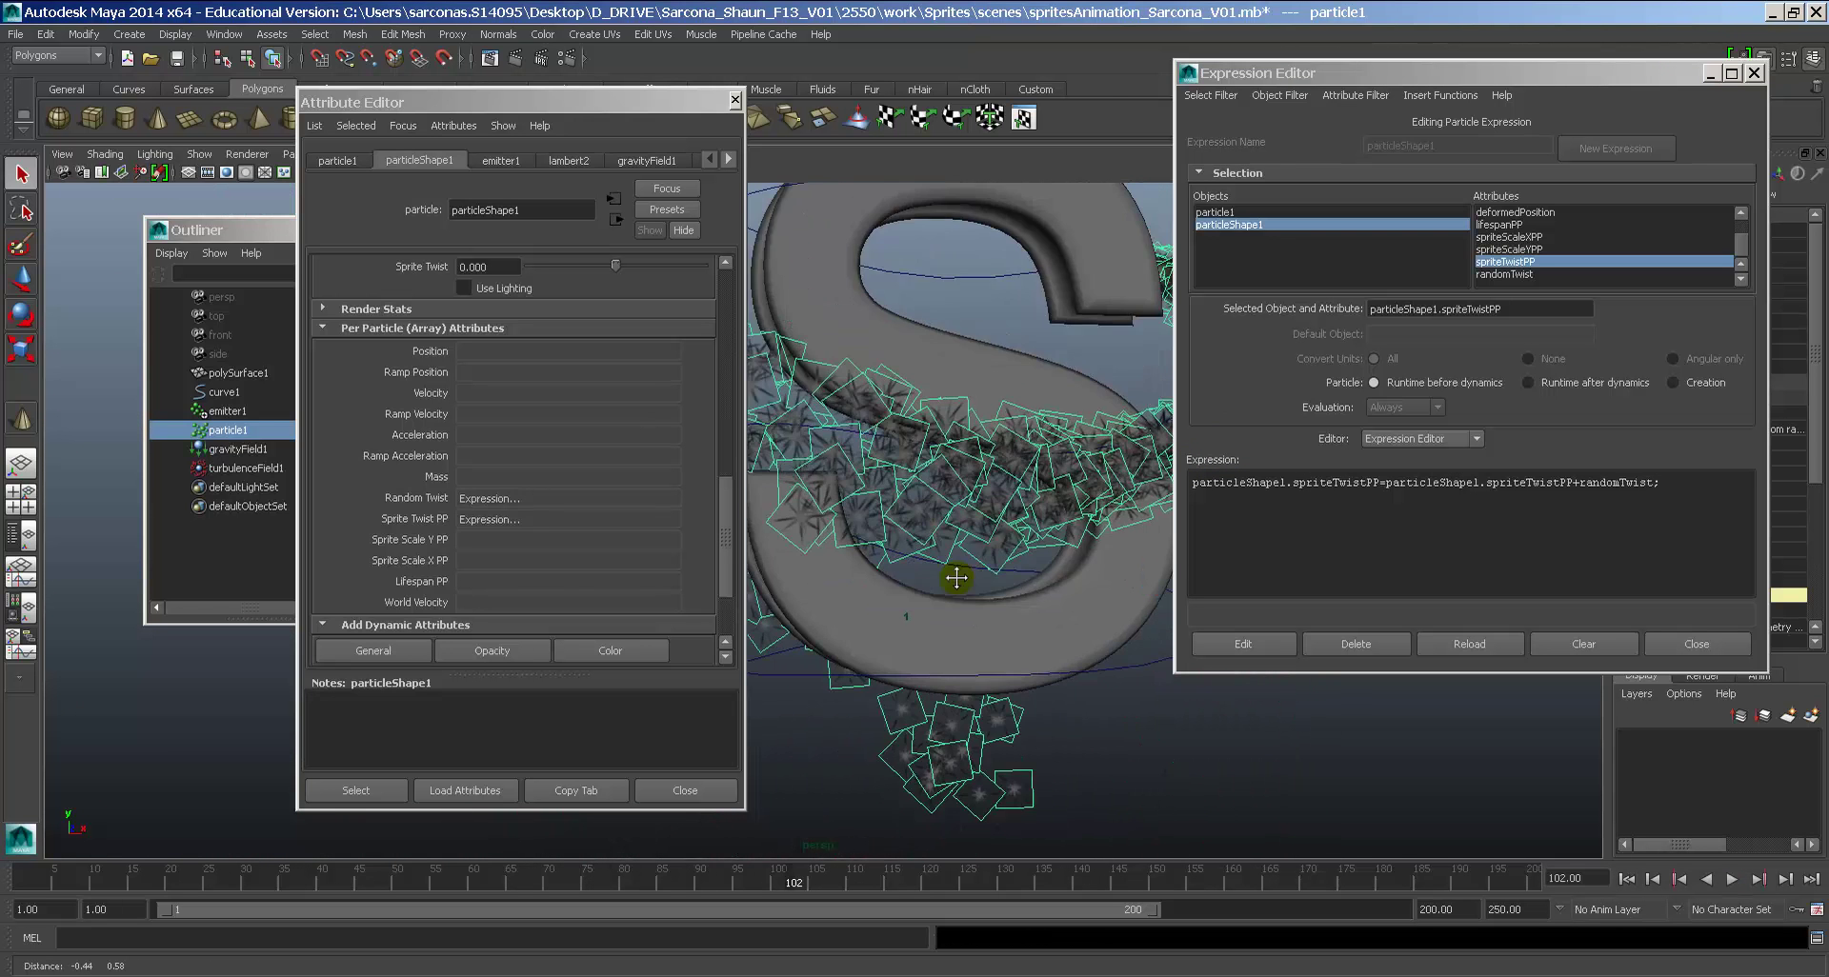
{"action": "right_click_drag", "start_coordinate": [956, 580], "coordinate": [812, 547], "text": "alt"}
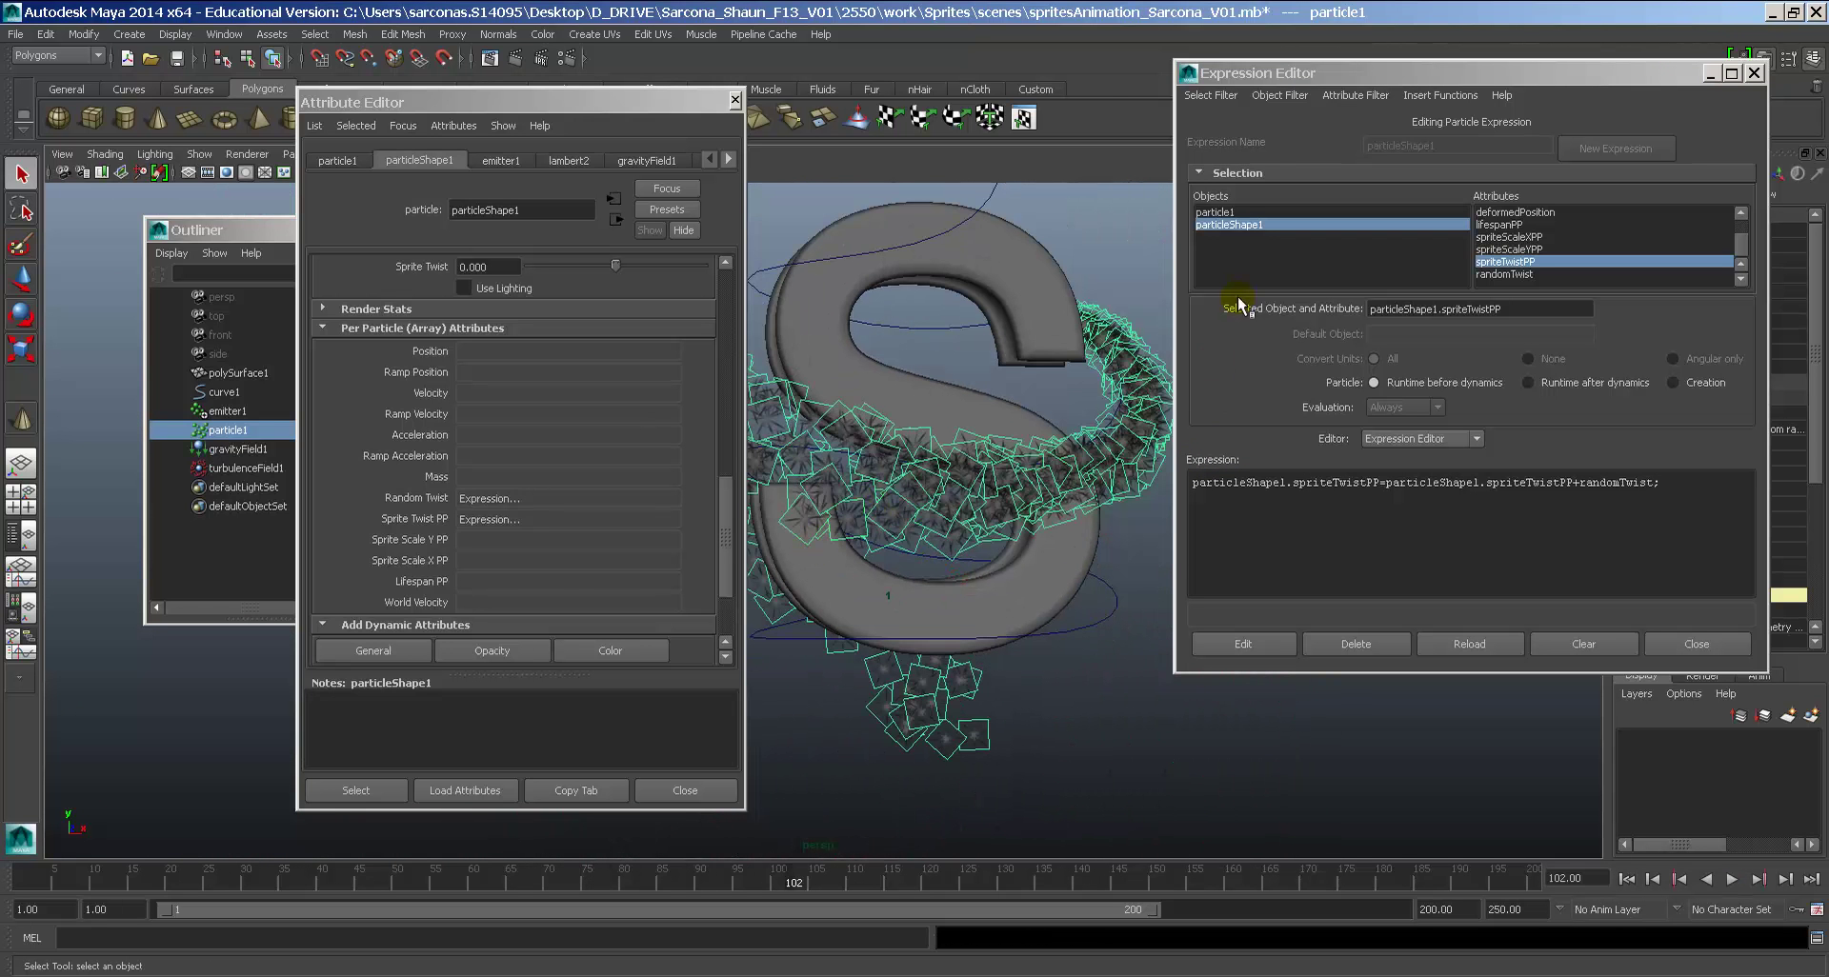
Step: Set the randomTwist creation expression to rand(-20,20) and apply the edit
{"action": "right_click", "coordinate": [471, 499]}
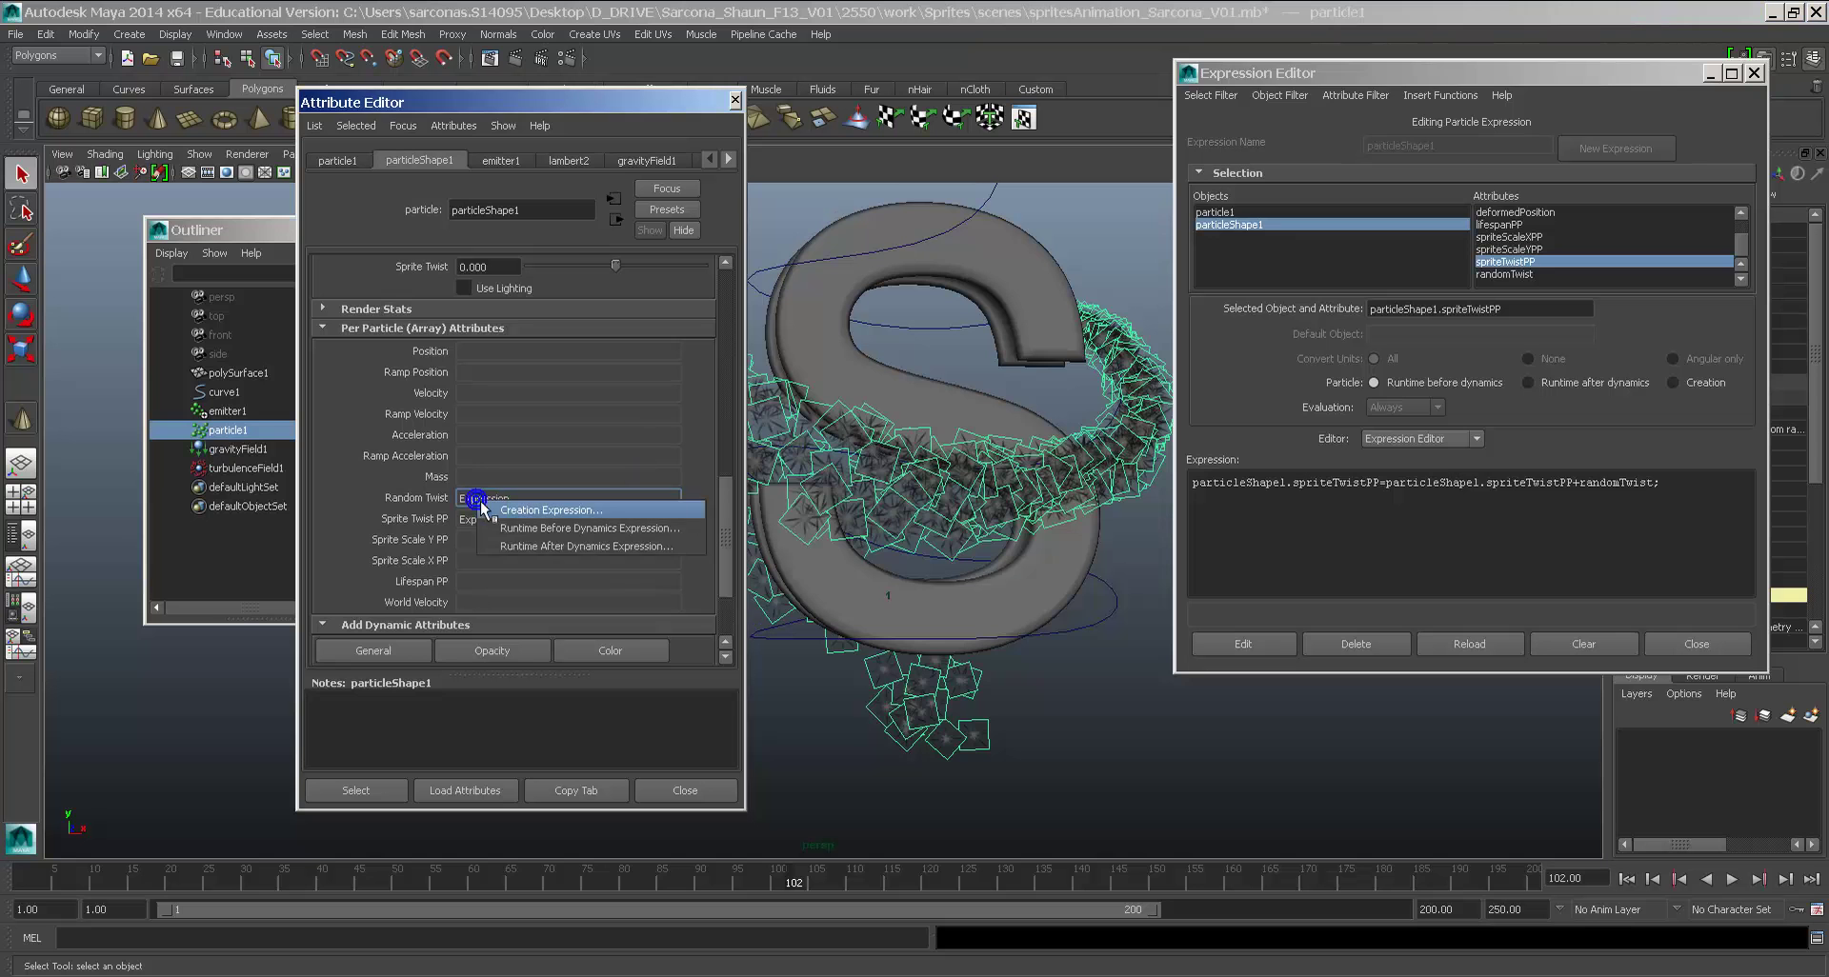
{"action": "left_click", "coordinate": [481, 503]}
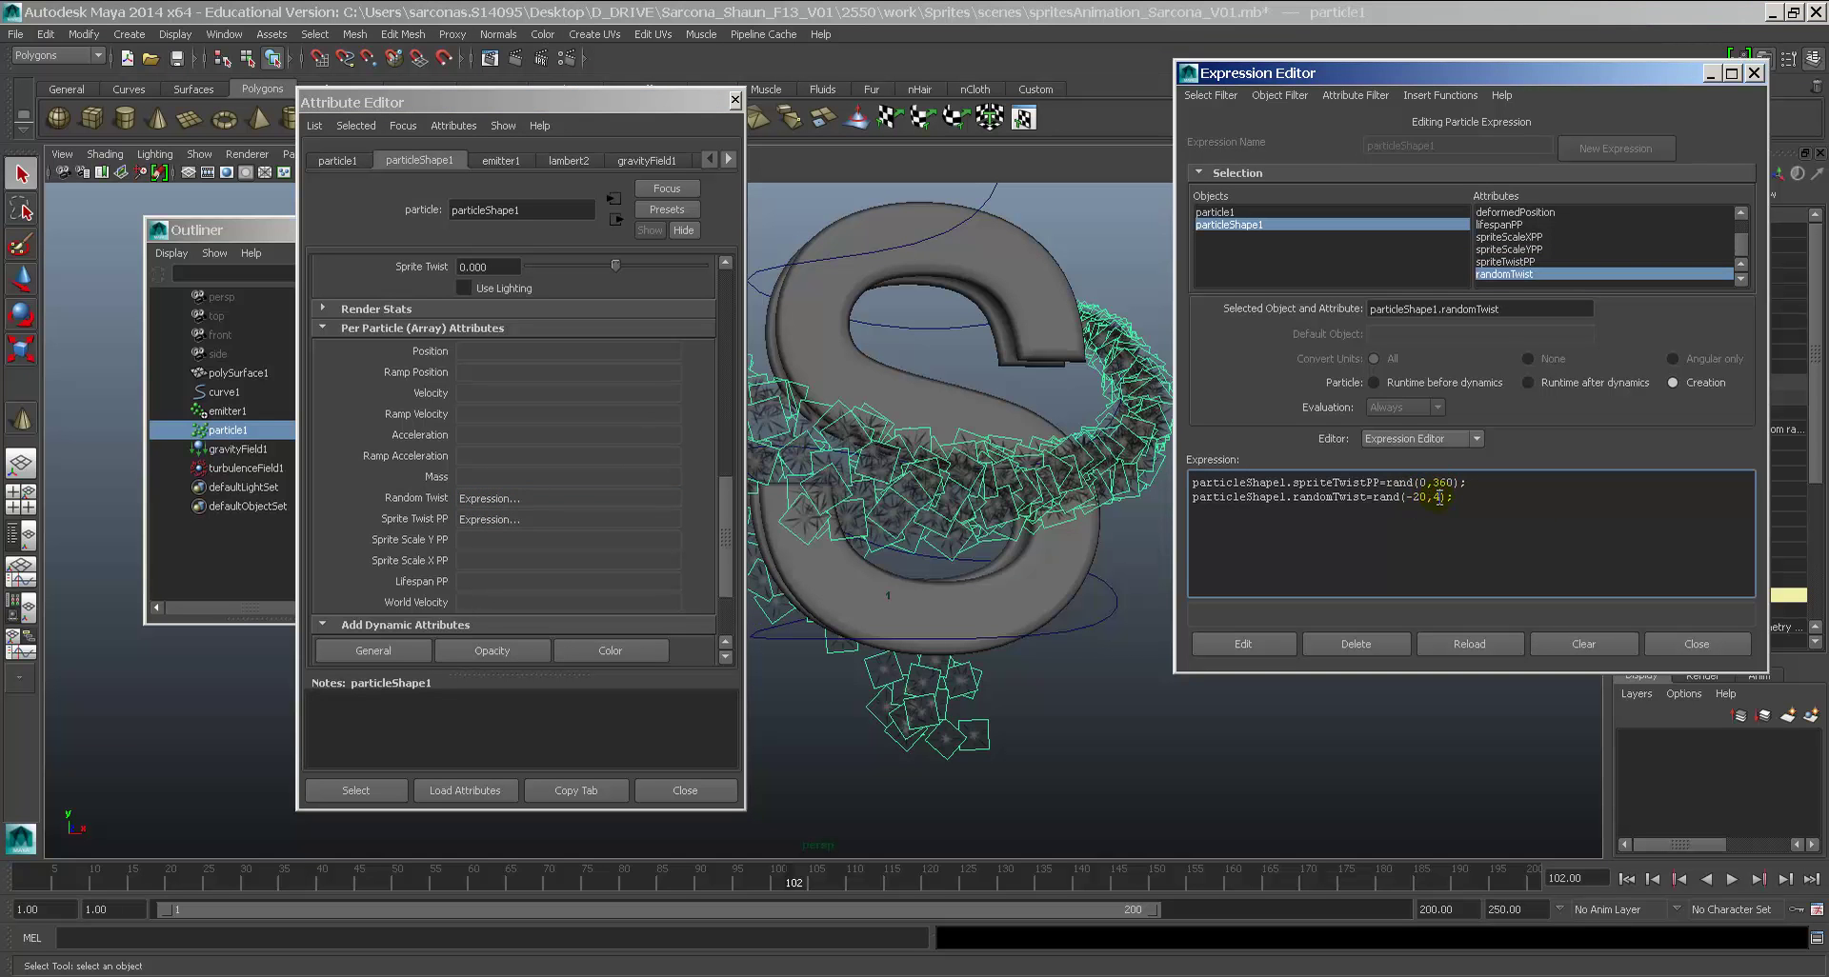
{"action": "left_click", "coordinate": [1256, 639]}
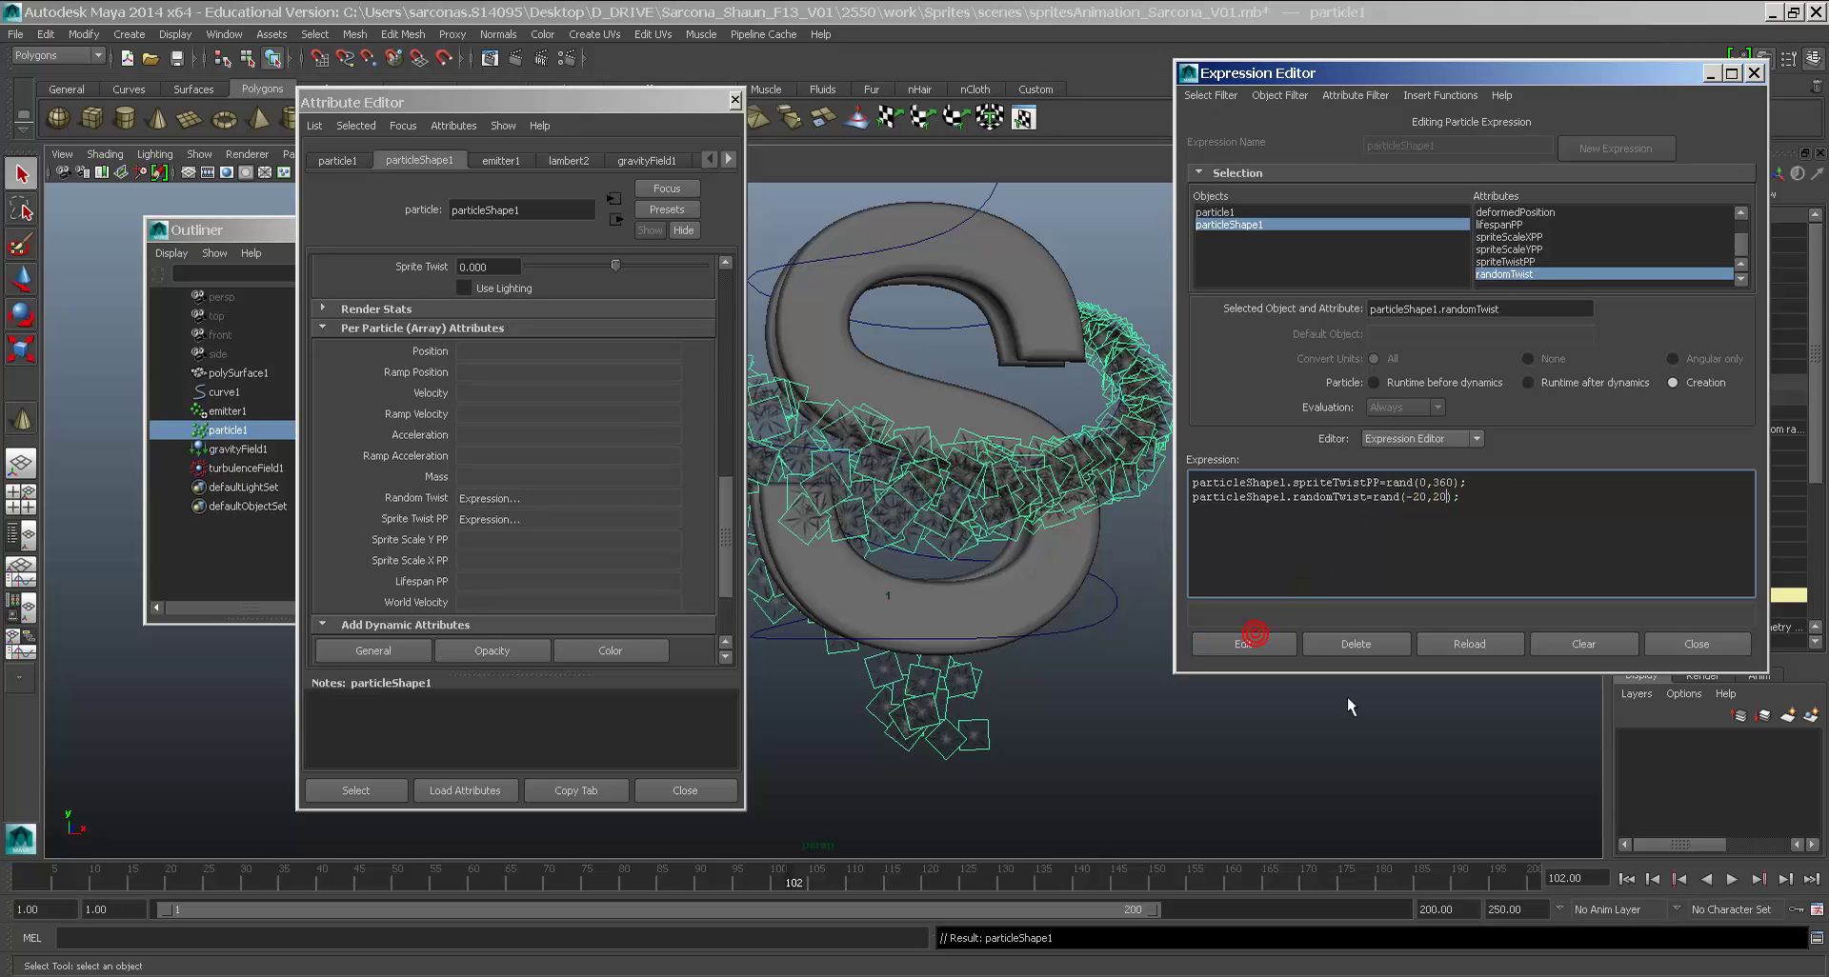
Step: Play the simulation from frame 1 to about 122, examining the sprites' rotation speed with the wider random range
{"action": "left_click", "coordinate": [1626, 878]}
{"action": "right_click_drag", "start_coordinate": [1050, 477], "coordinate": [846, 444], "text": "alt"}
{"action": "middle_click_drag", "start_coordinate": [919, 429], "coordinate": [1057, 552], "text": "alt"}
{"action": "right_click_drag", "start_coordinate": [1057, 552], "coordinate": [922, 525], "text": "alt"}
{"action": "key", "text": "alt+v"}
{"action": "middle_click_drag", "start_coordinate": [958, 545], "coordinate": [874, 436], "text": "alt"}
{"action": "right_click_drag", "start_coordinate": [874, 435], "coordinate": [887, 435], "text": "alt"}
{"action": "left_click_drag", "start_coordinate": [886, 435], "coordinate": [1017, 455], "text": "alt"}
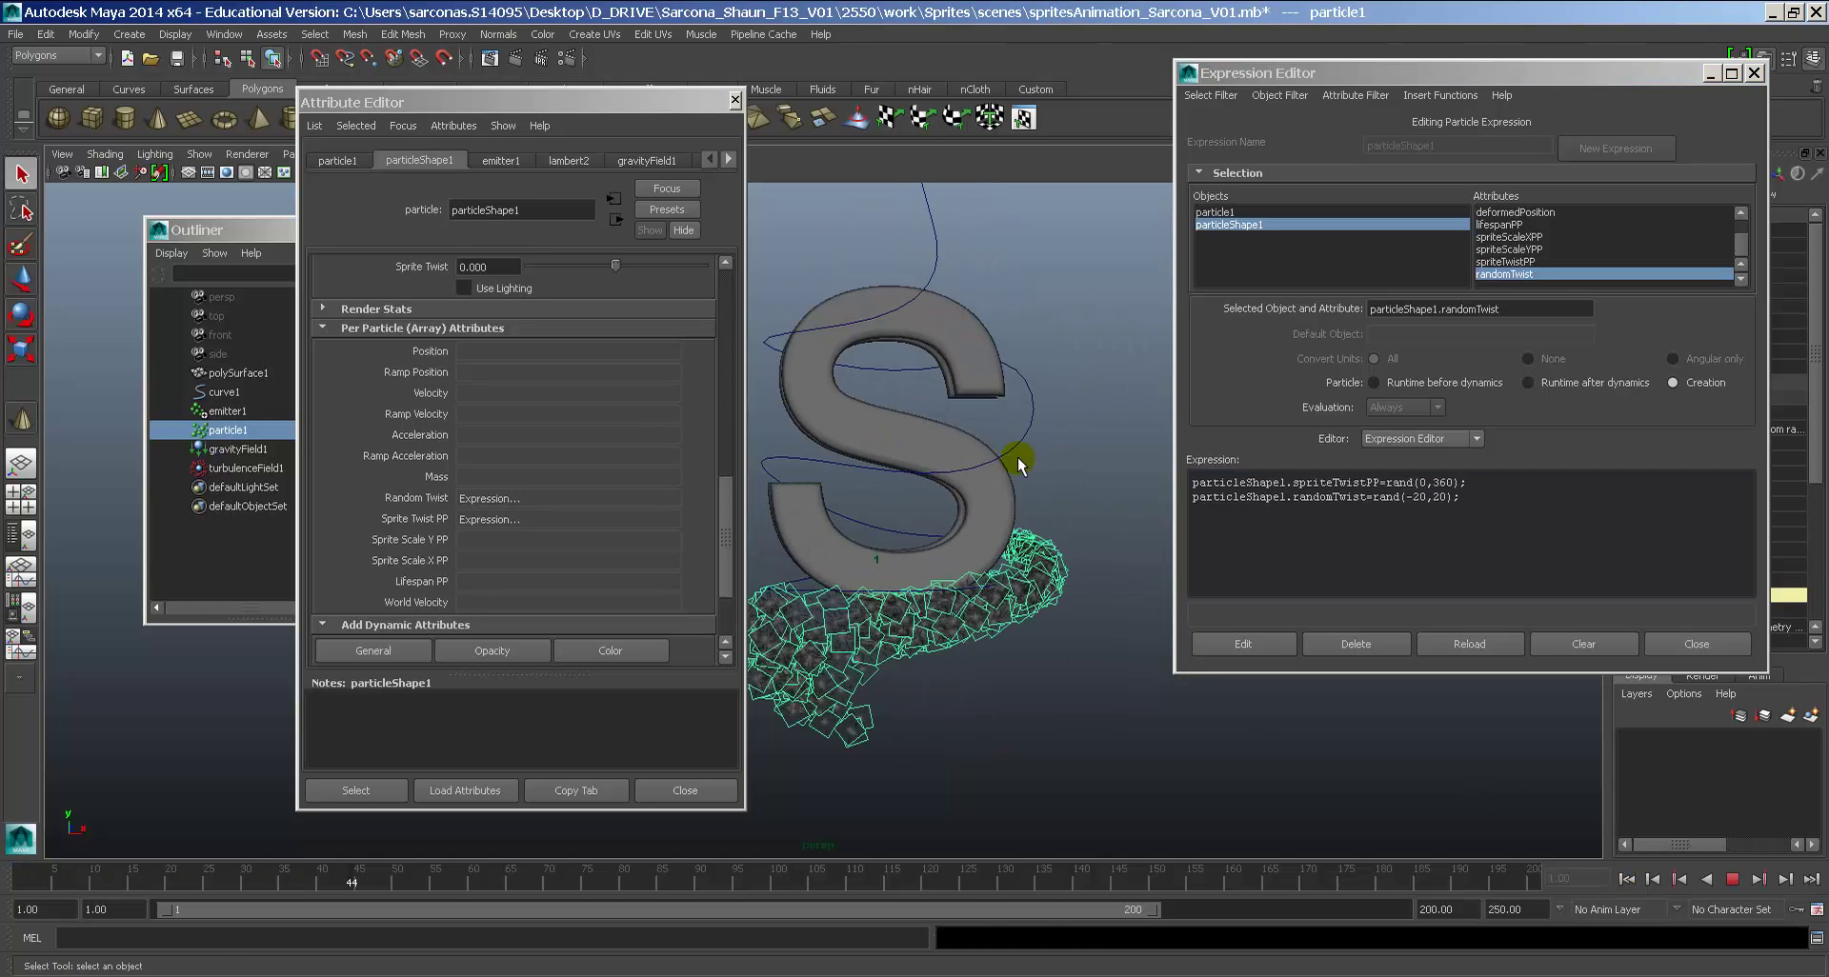
{"action": "middle_click_drag", "start_coordinate": [1014, 456], "coordinate": [870, 413], "text": "alt"}
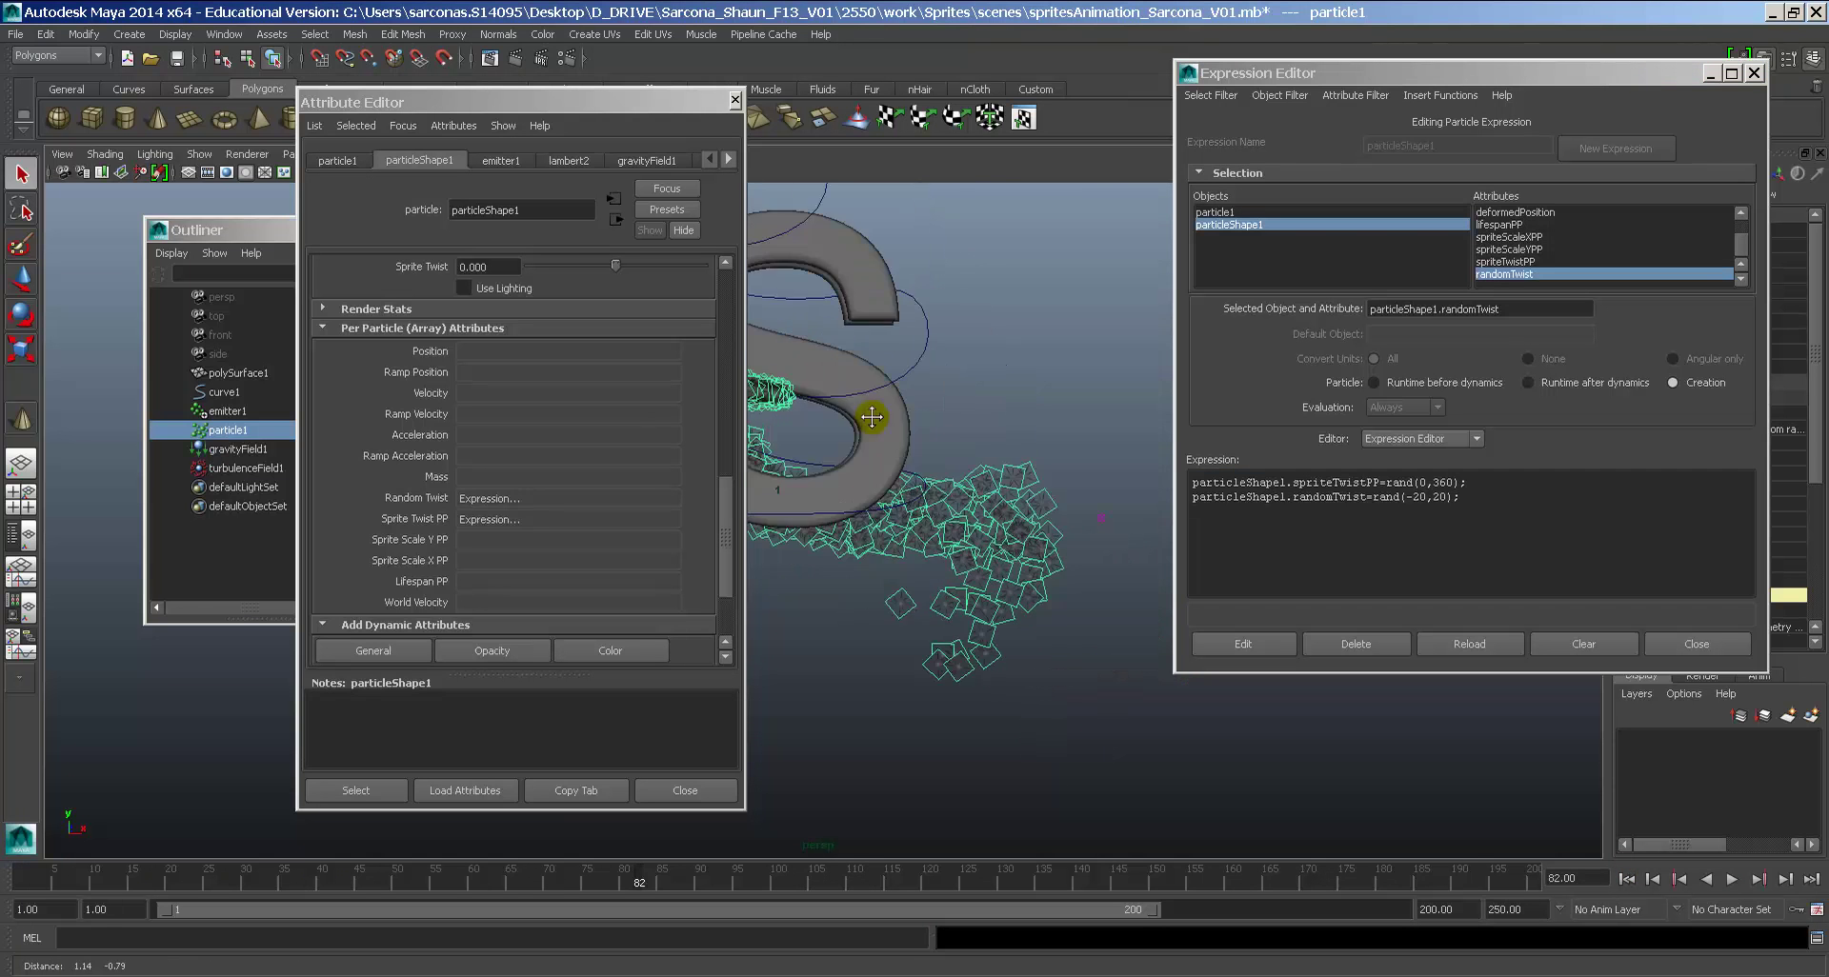
{"action": "right_click_drag", "start_coordinate": [869, 413], "coordinate": [1151, 467], "text": "alt"}
{"action": "key", "text": "Escape"}
{"action": "middle_click_drag", "start_coordinate": [975, 372], "coordinate": [1162, 707], "text": "alt"}
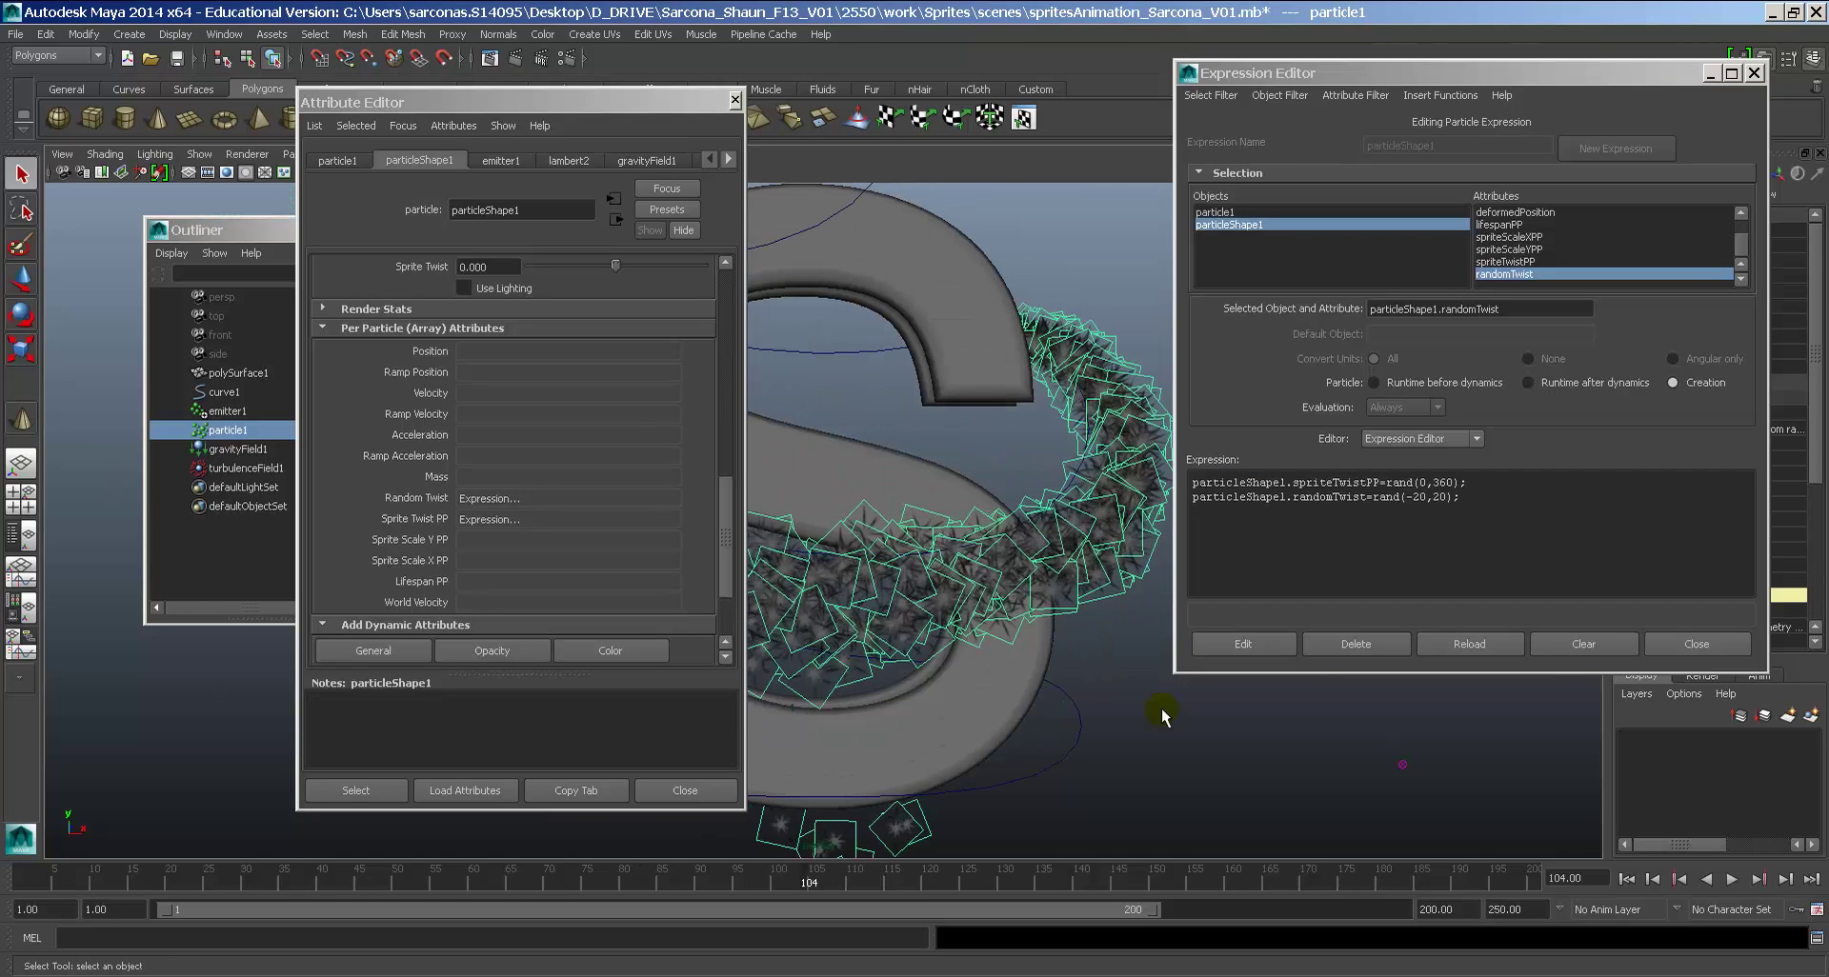
{"action": "key", "text": "alt+v"}
{"action": "key", "text": "Escape"}
Step: Set the randomTwist creation expression to rand(-6,6) and apply the edit
{"action": "left_click", "coordinate": [1421, 496]}
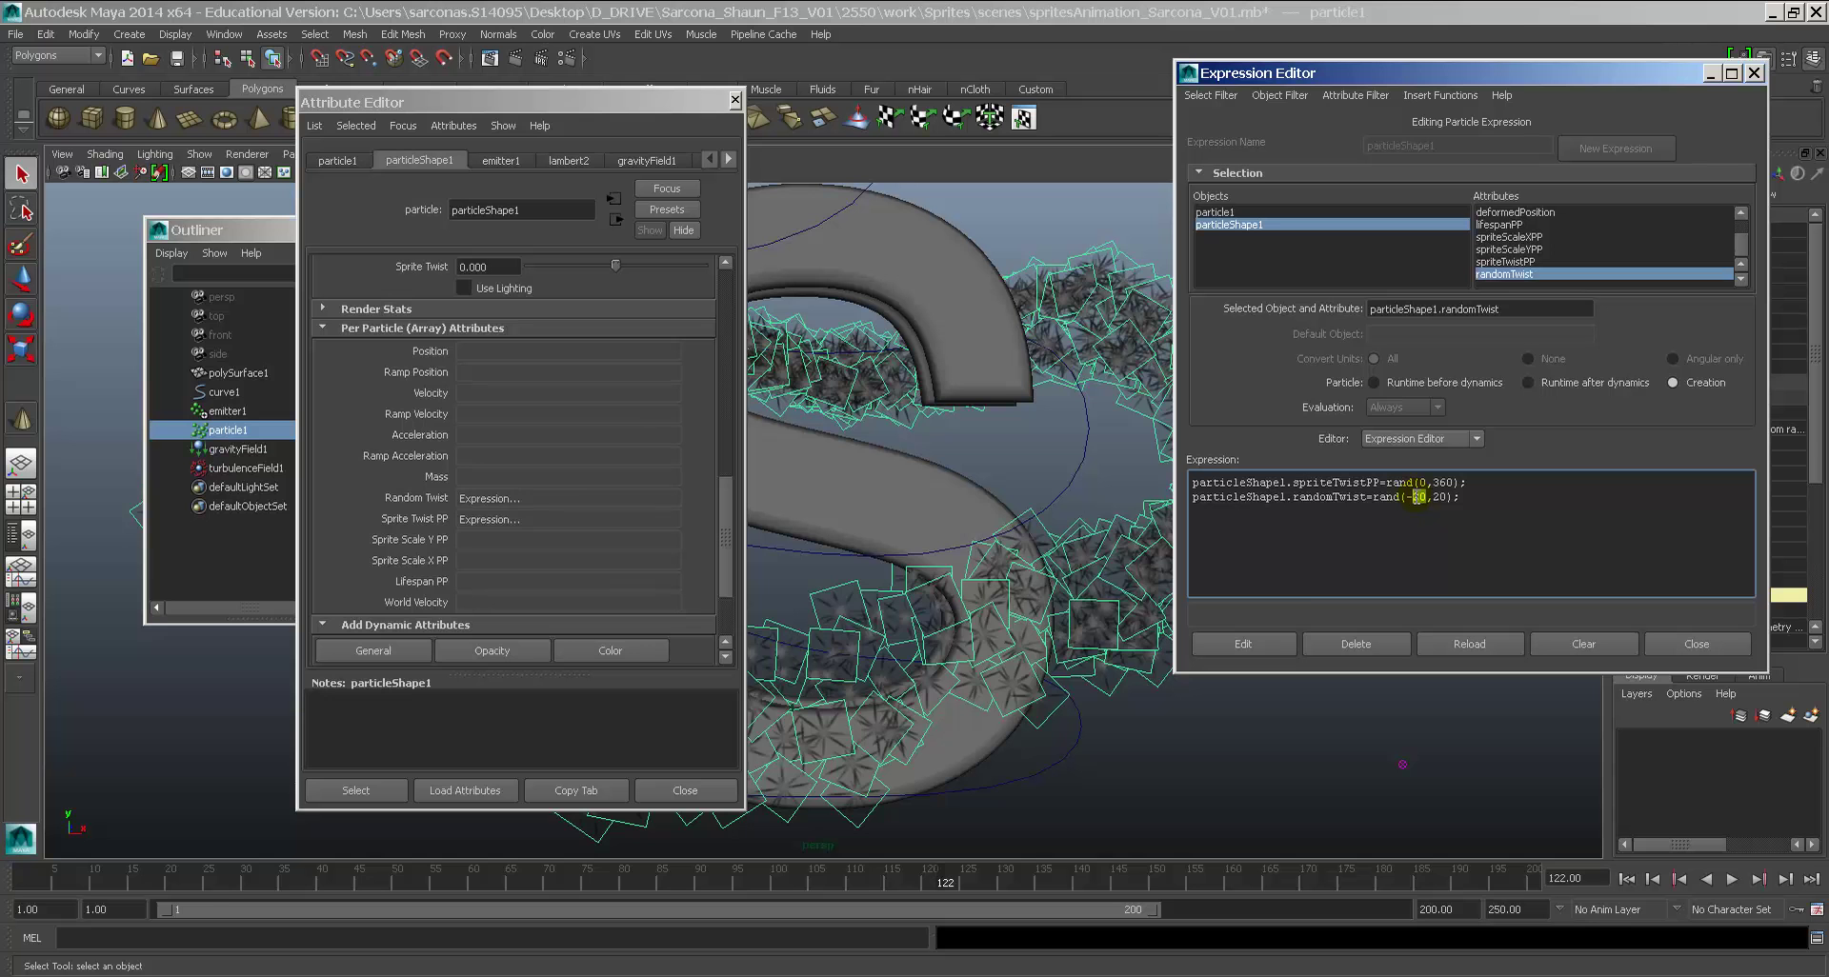
{"action": "double_click", "coordinate": [1433, 497]}
{"action": "type", "text": "6"}
{"action": "left_click", "coordinate": [1257, 643]}
Step: Play the simulation from frame 1 to about 129 and examine the sprites' rotation with the narrower random range
{"action": "left_click", "coordinate": [1626, 878]}
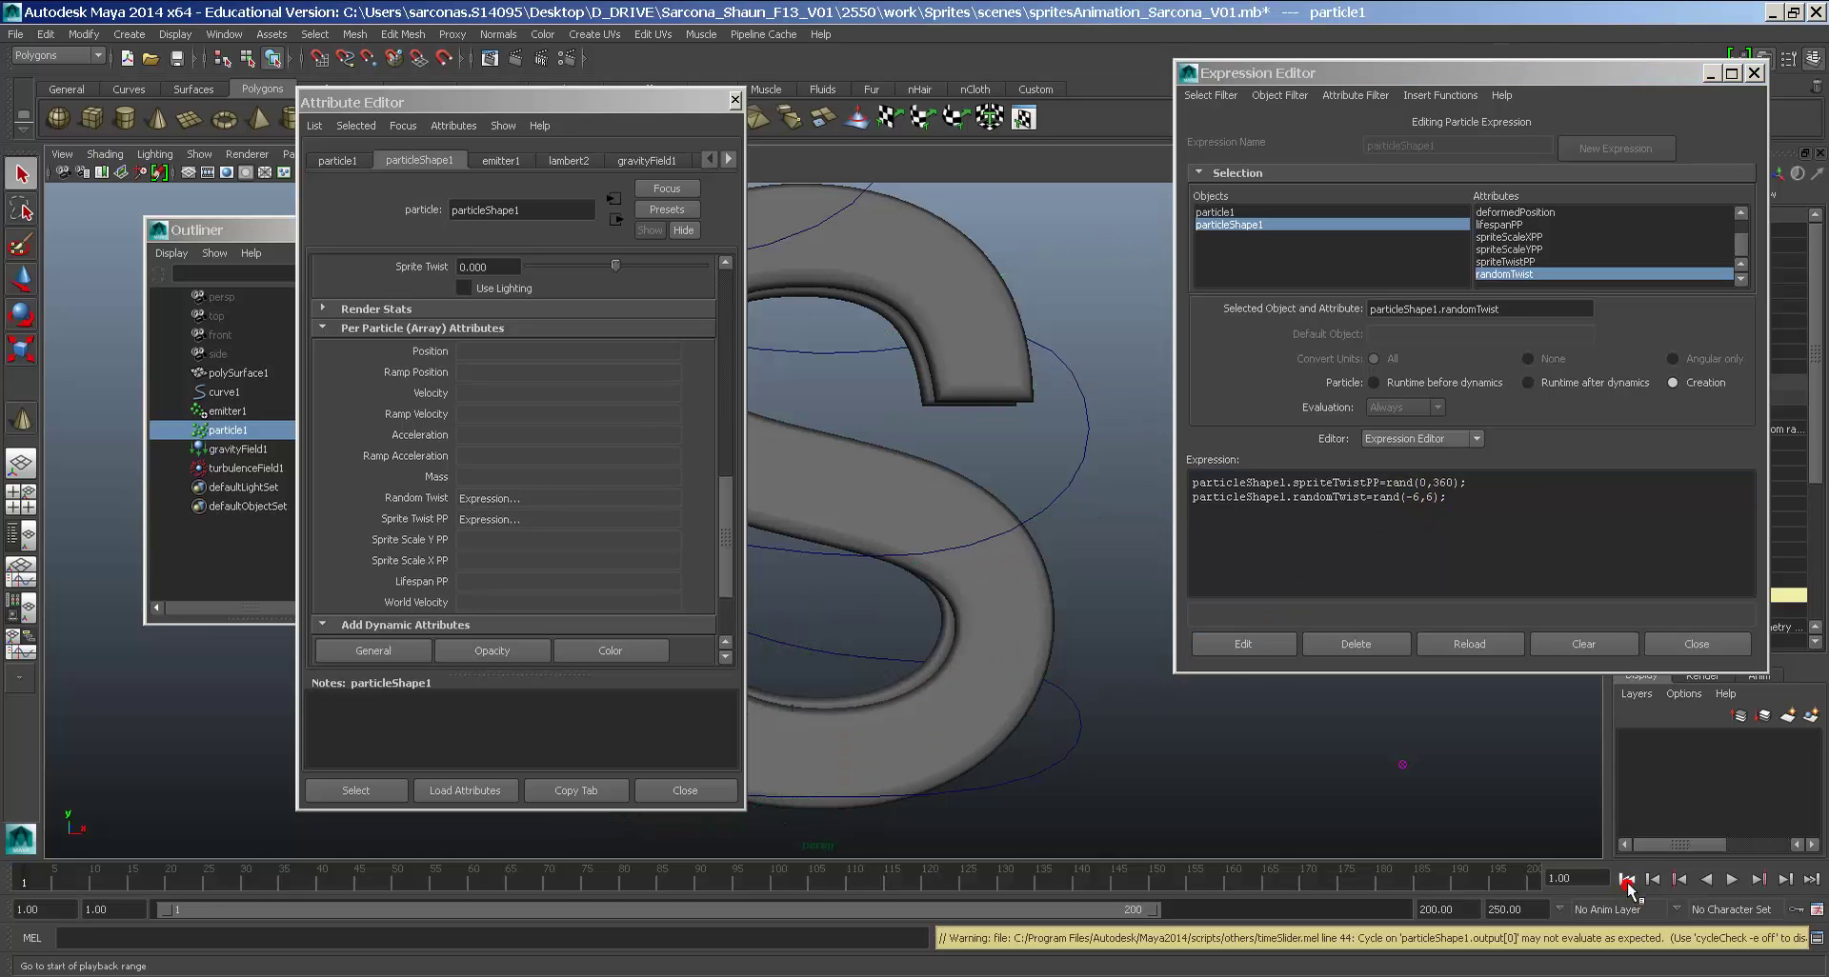
{"action": "left_click", "coordinate": [1732, 879]}
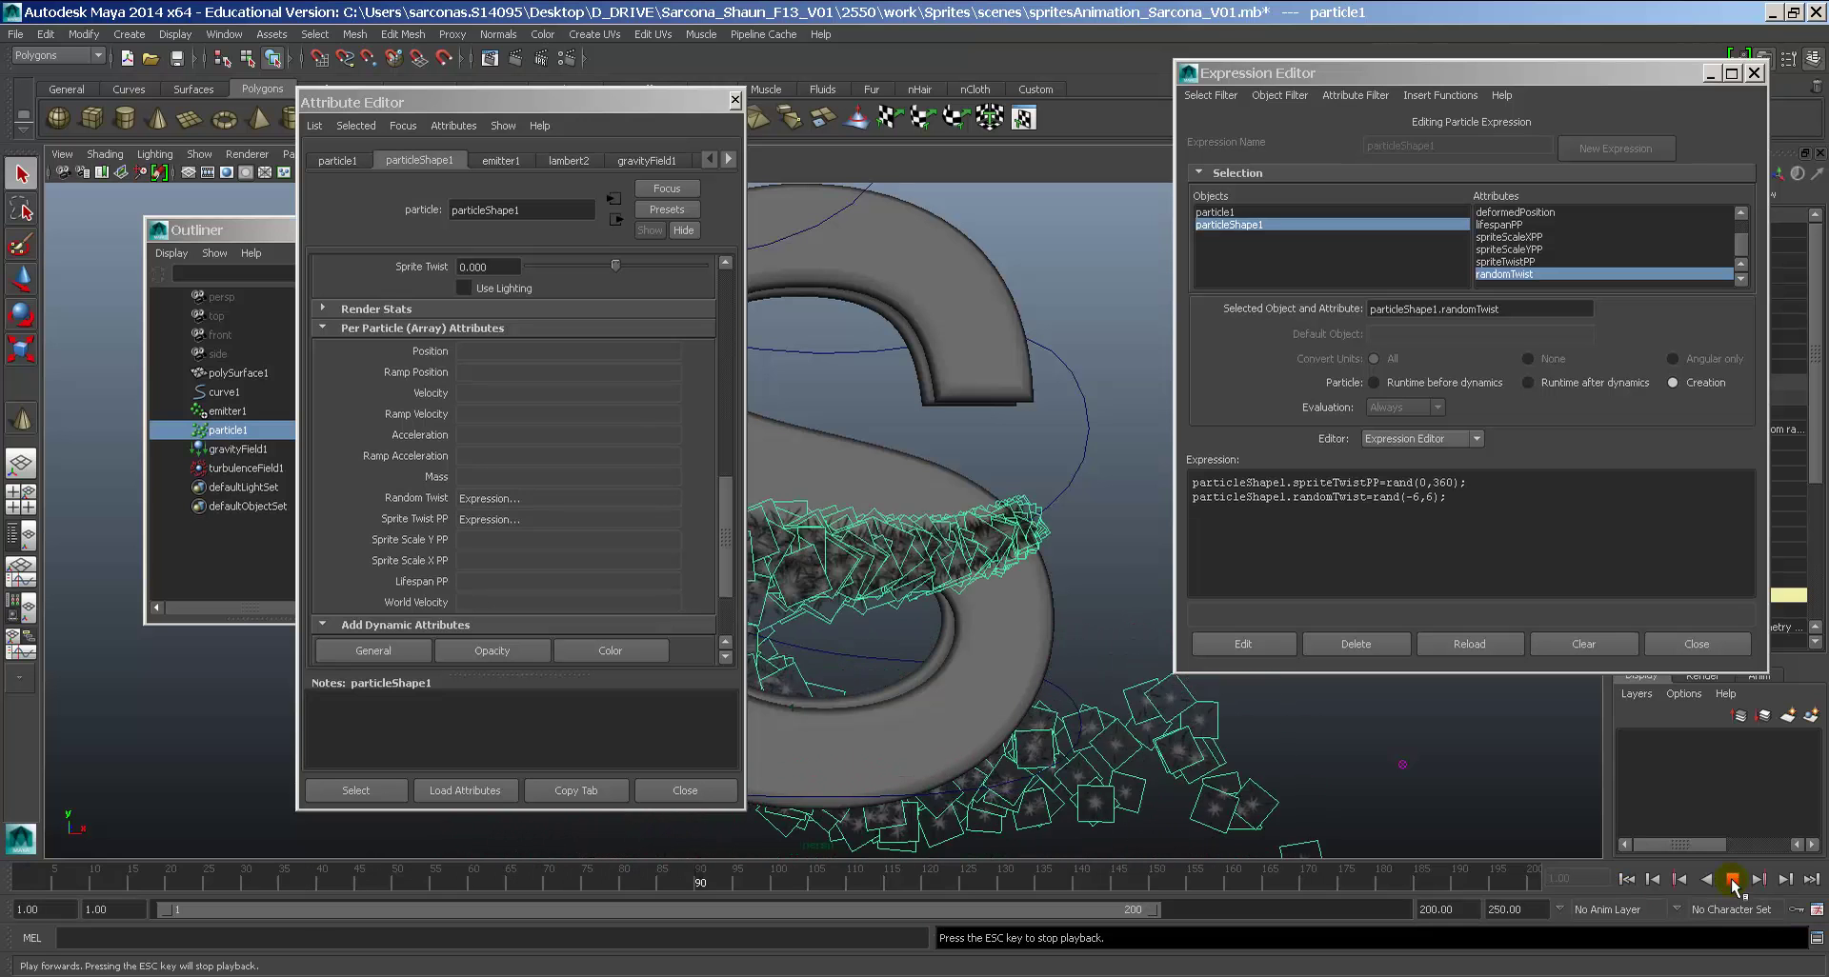
{"action": "left_click", "coordinate": [1732, 882]}
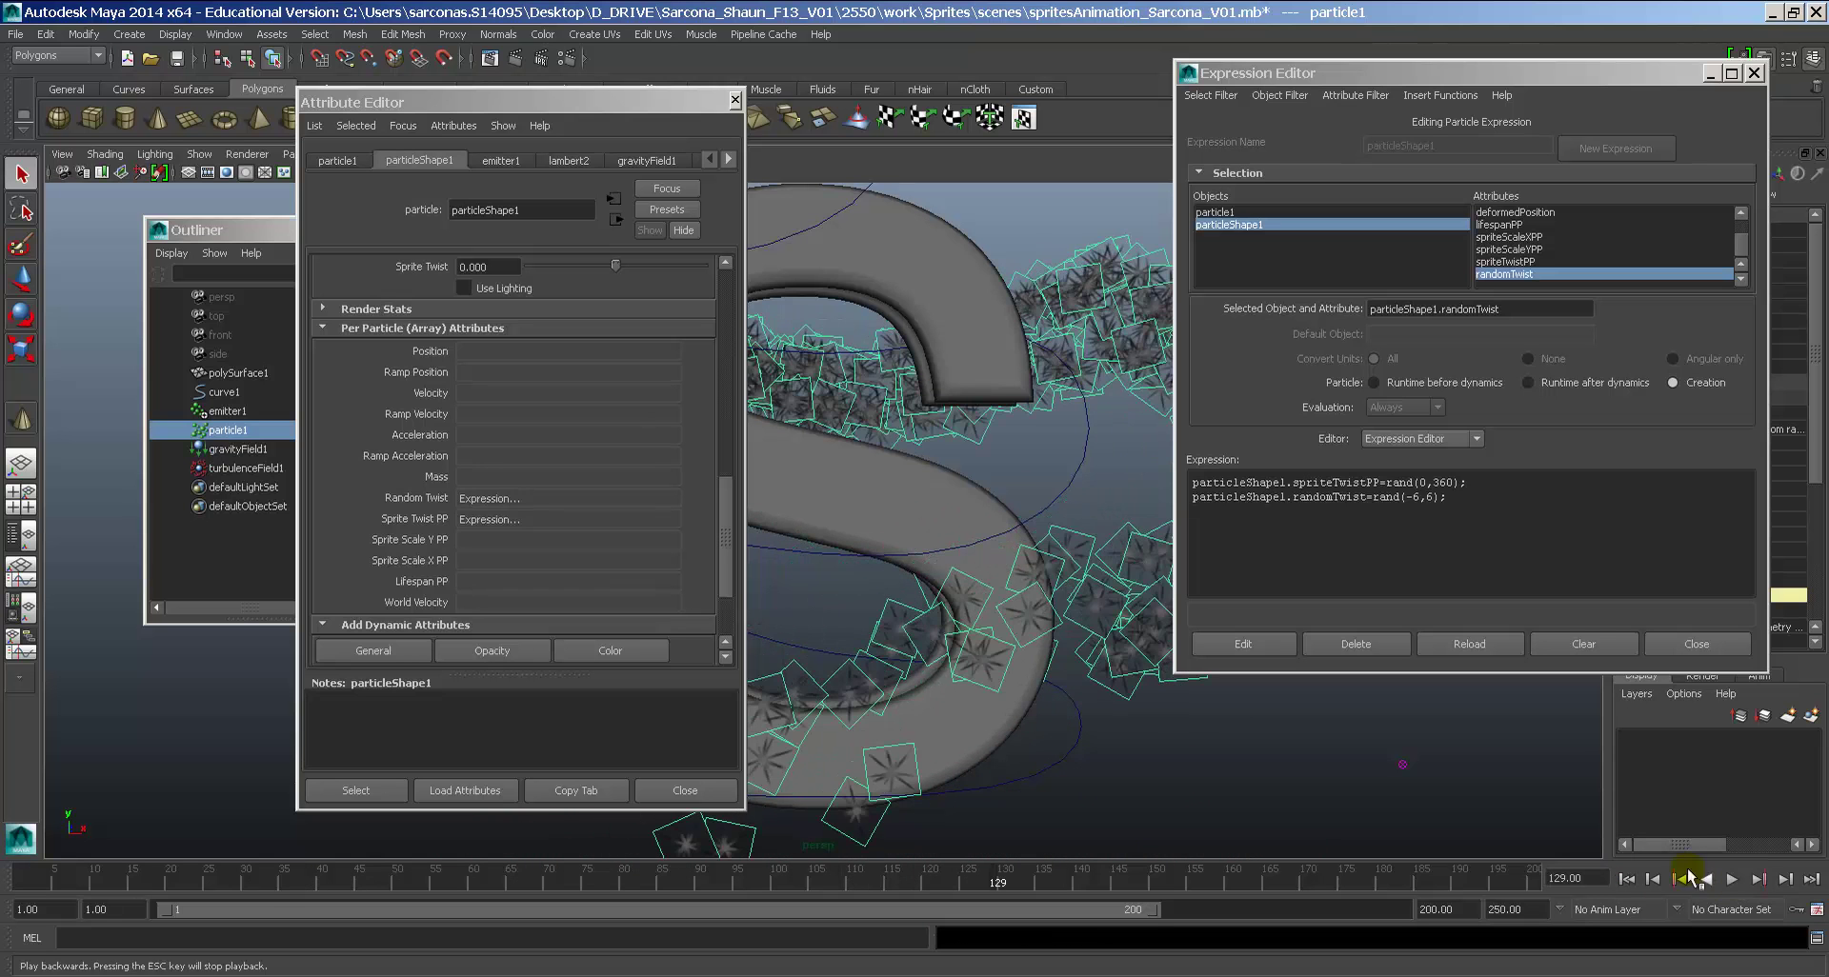
{"action": "right_click_drag", "start_coordinate": [1302, 795], "coordinate": [933, 718], "text": "alt"}
{"action": "middle_click_drag", "start_coordinate": [933, 717], "coordinate": [1081, 765], "text": "alt"}
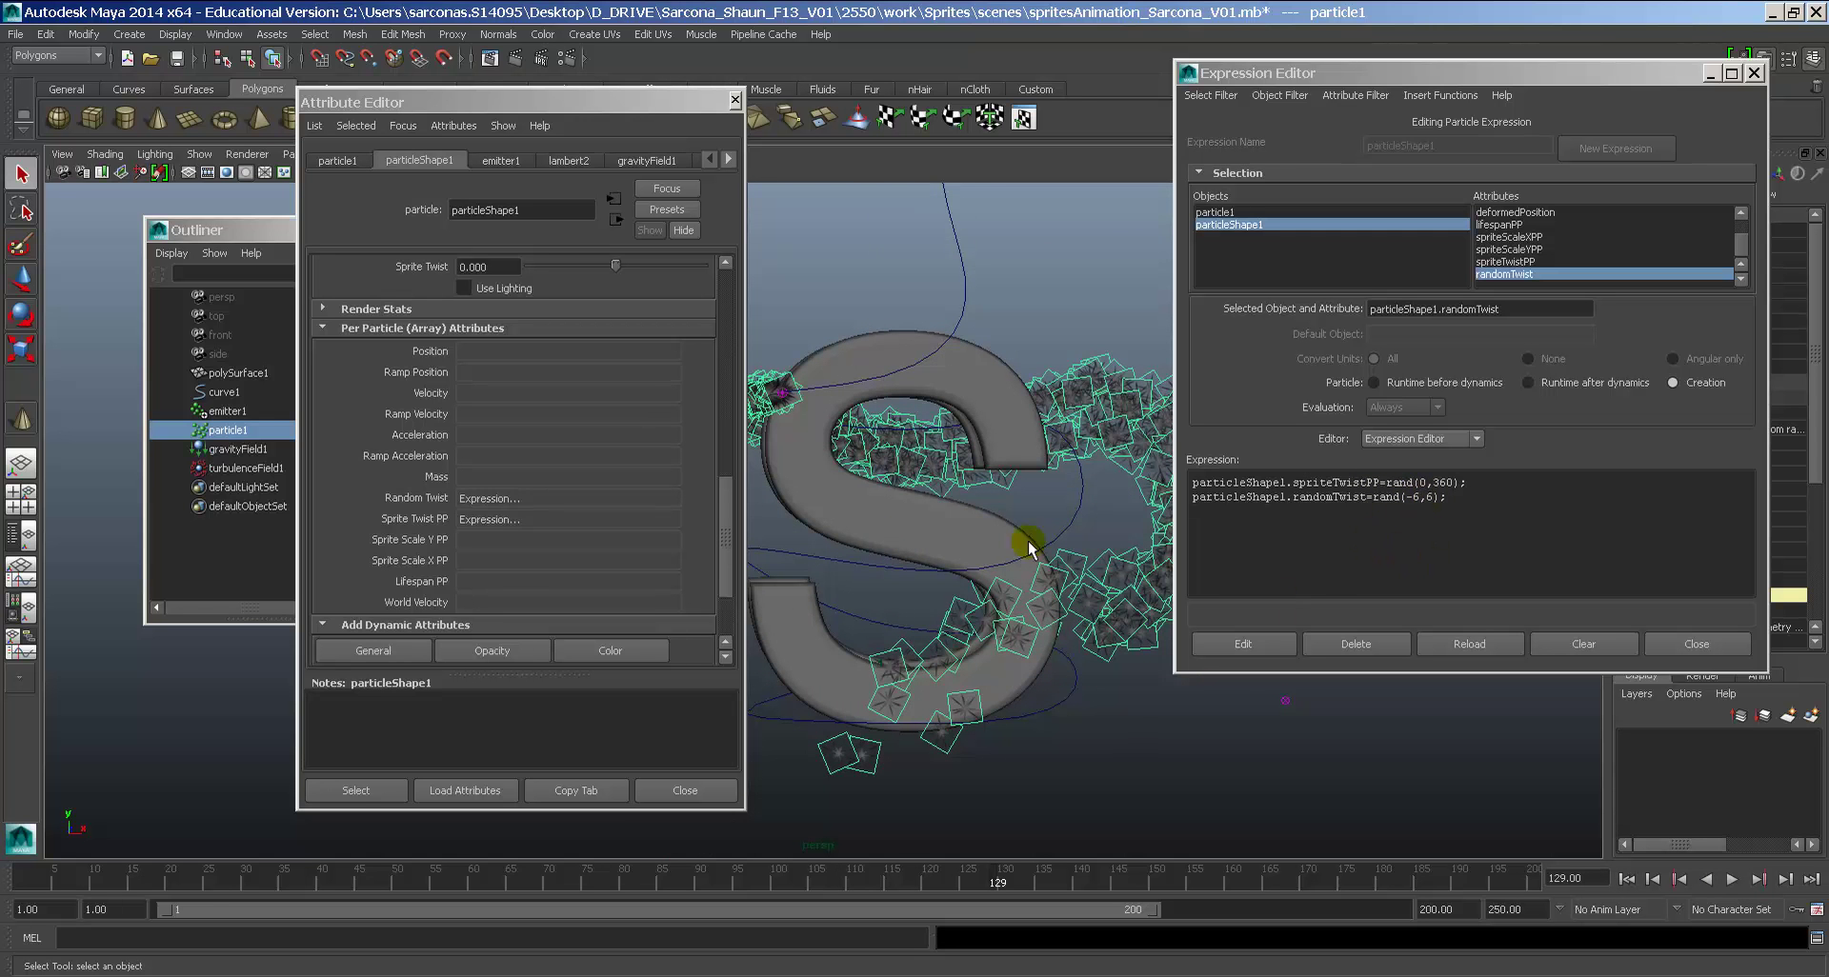
{"action": "left_click_drag", "start_coordinate": [1020, 544], "coordinate": [953, 600], "text": "alt"}
Step: In the WordPad document, update the randomTwist creation expression's range to rand(-6,6)
{"action": "left_click", "coordinate": [947, 975]}
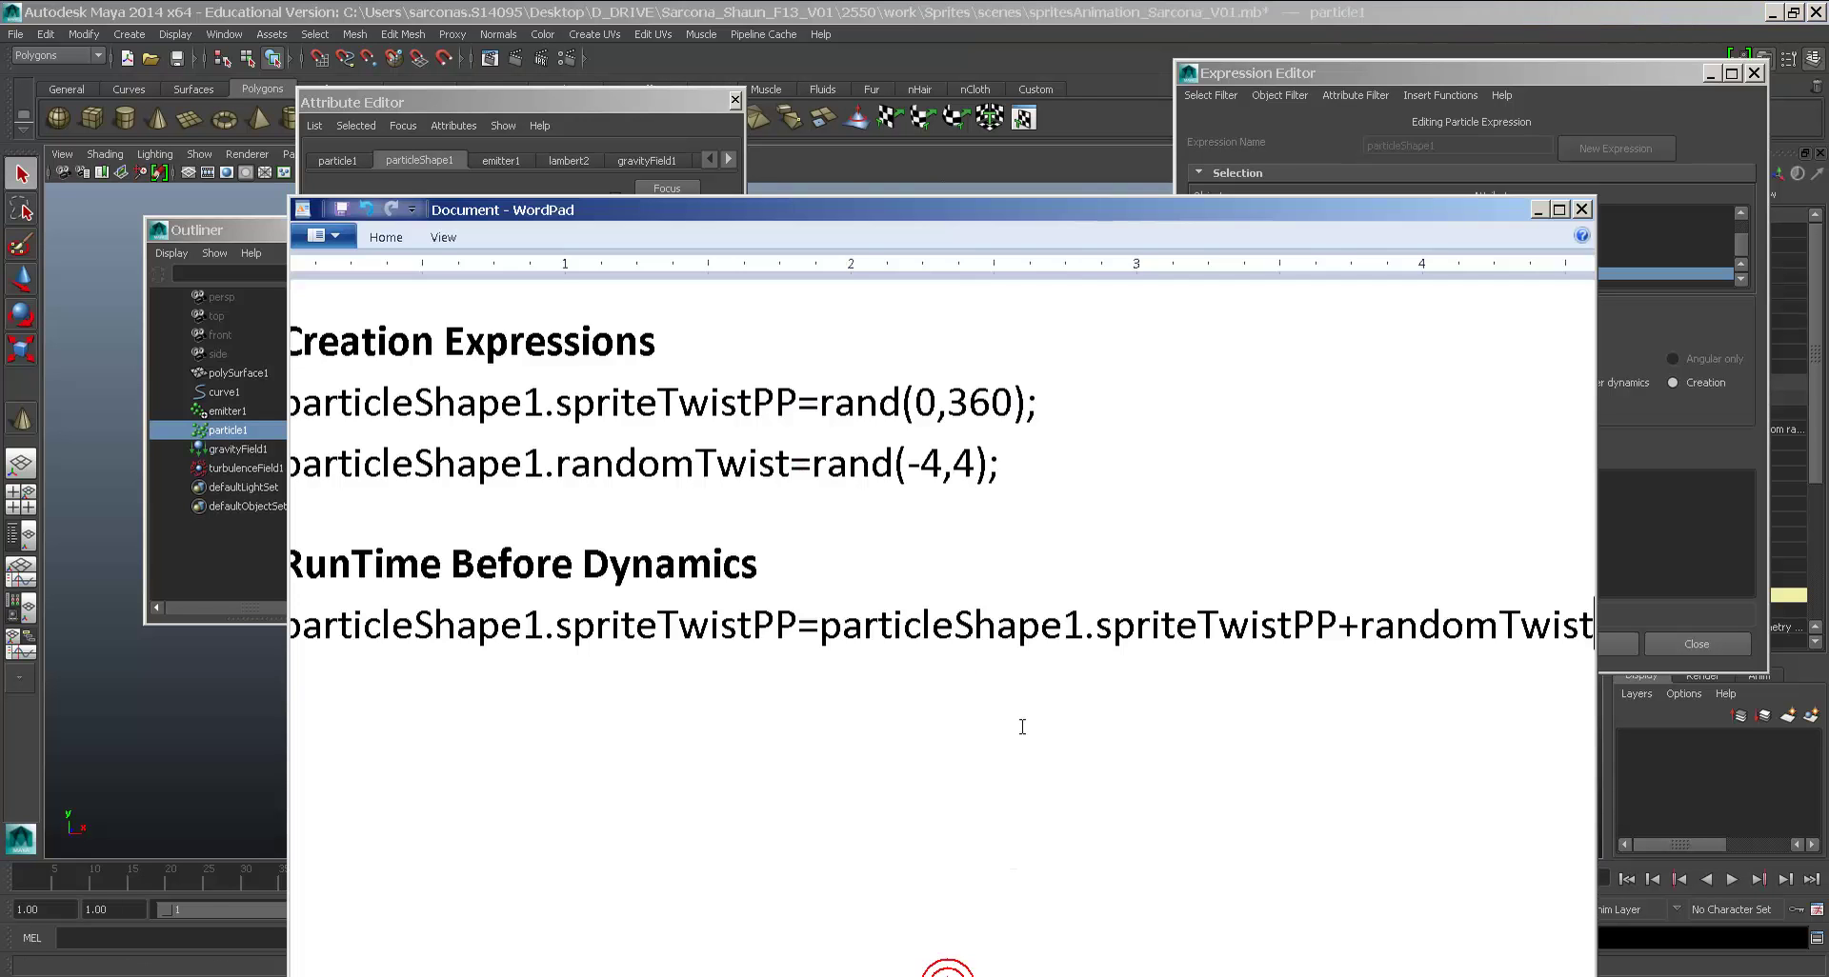
{"action": "left_click_drag", "start_coordinate": [756, 214], "coordinate": [652, 175]}
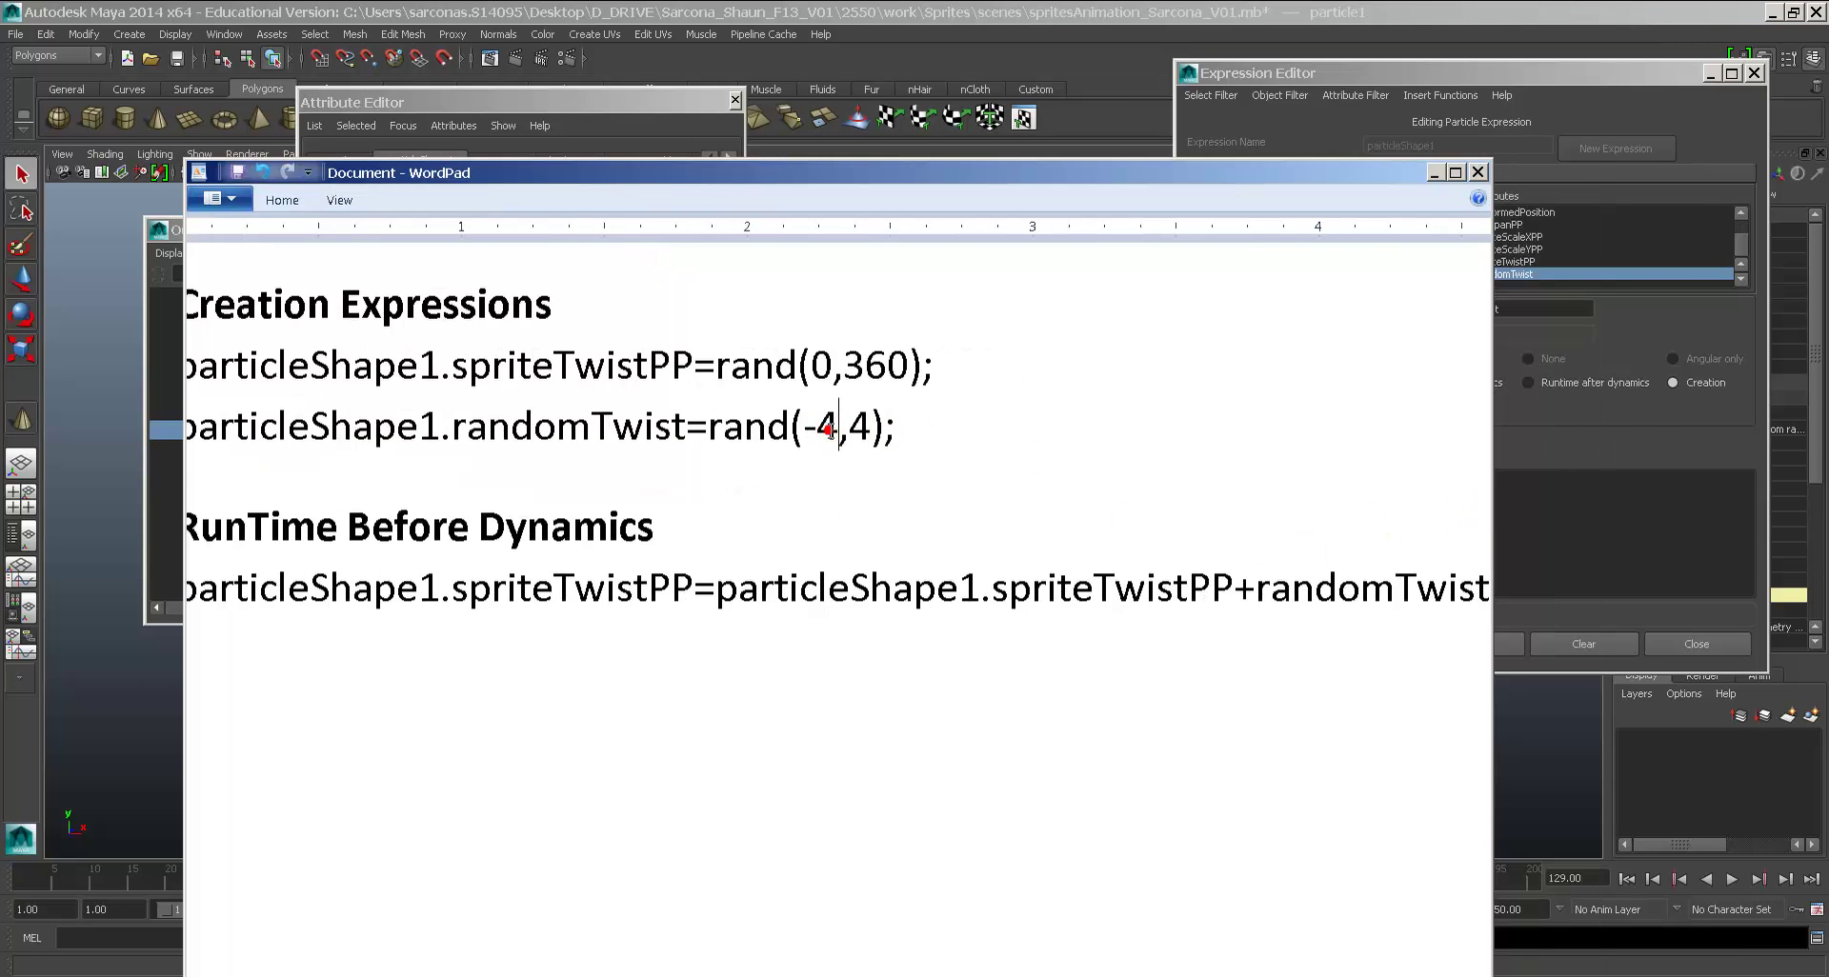
{"action": "double_click", "coordinate": [825, 428]}
{"action": "left_click", "coordinate": [838, 428]}
{"action": "key", "text": "BackSpace"}
{"action": "type", "text": "6"}
{"action": "key", "text": "Delete"}
{"action": "type", "text": "6"}
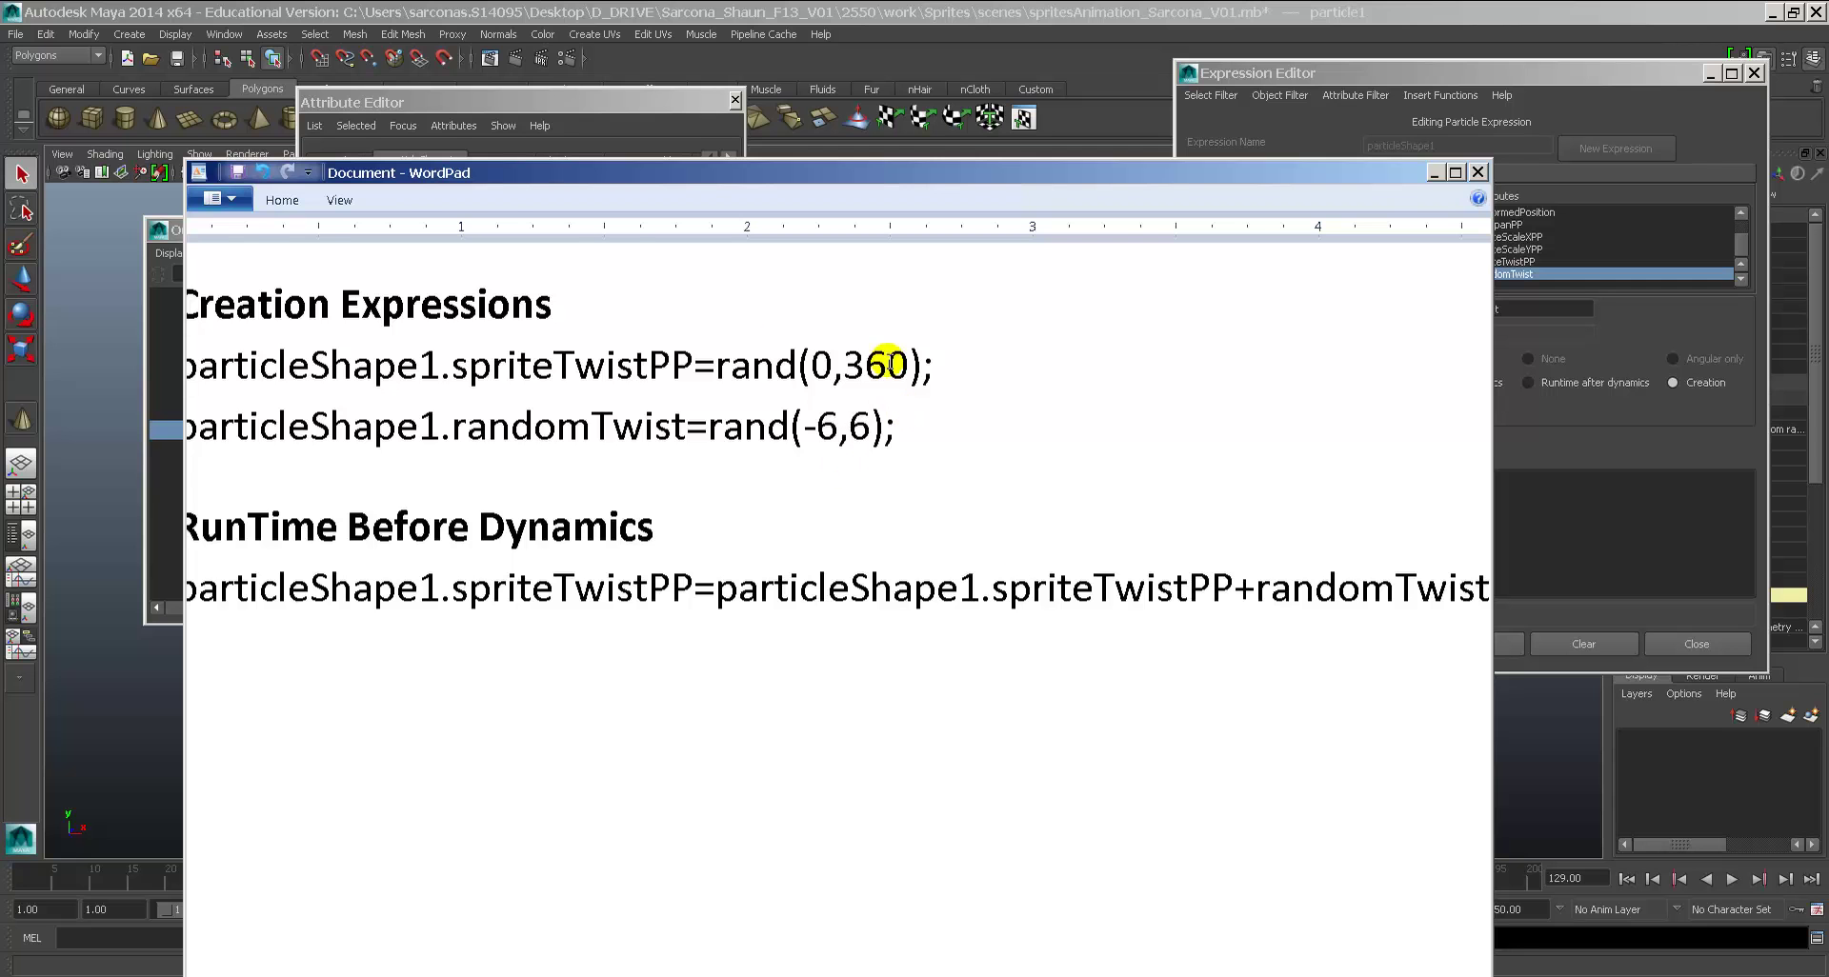
Step: Maximize the WordPad document and review the creation and runtime before dynamics expressions
{"action": "double_click", "coordinate": [708, 177]}
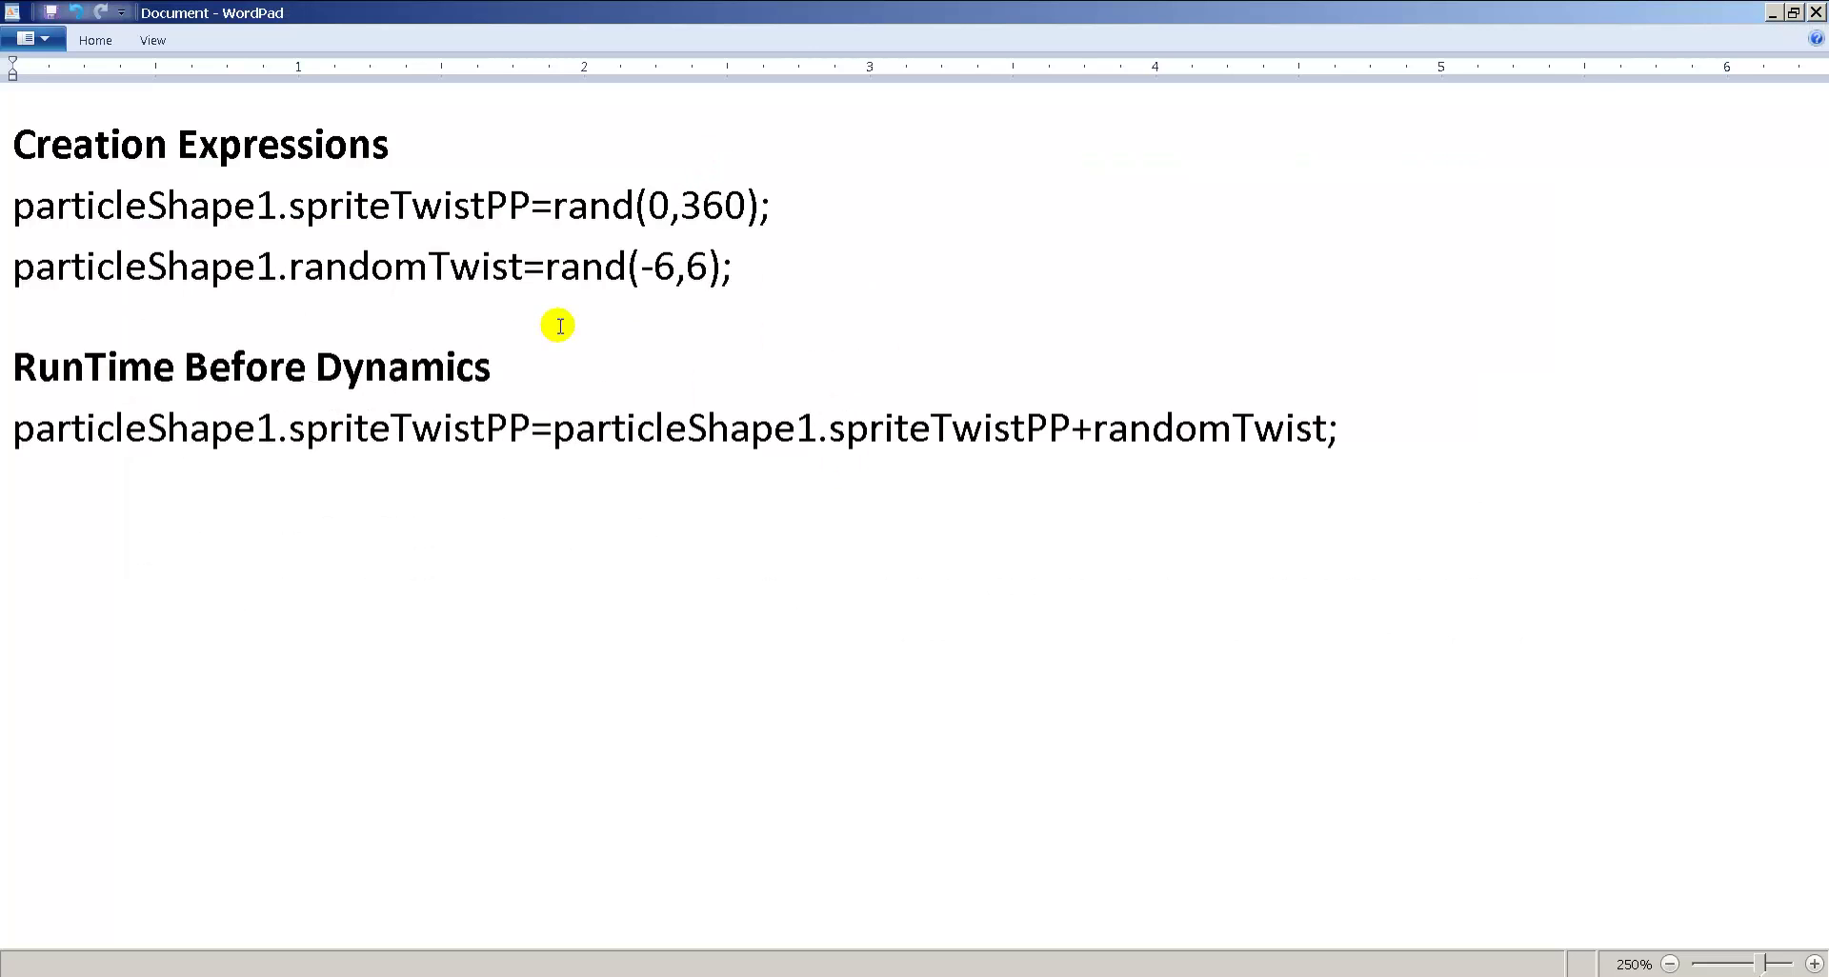
{"action": "left_click", "coordinate": [1390, 447]}
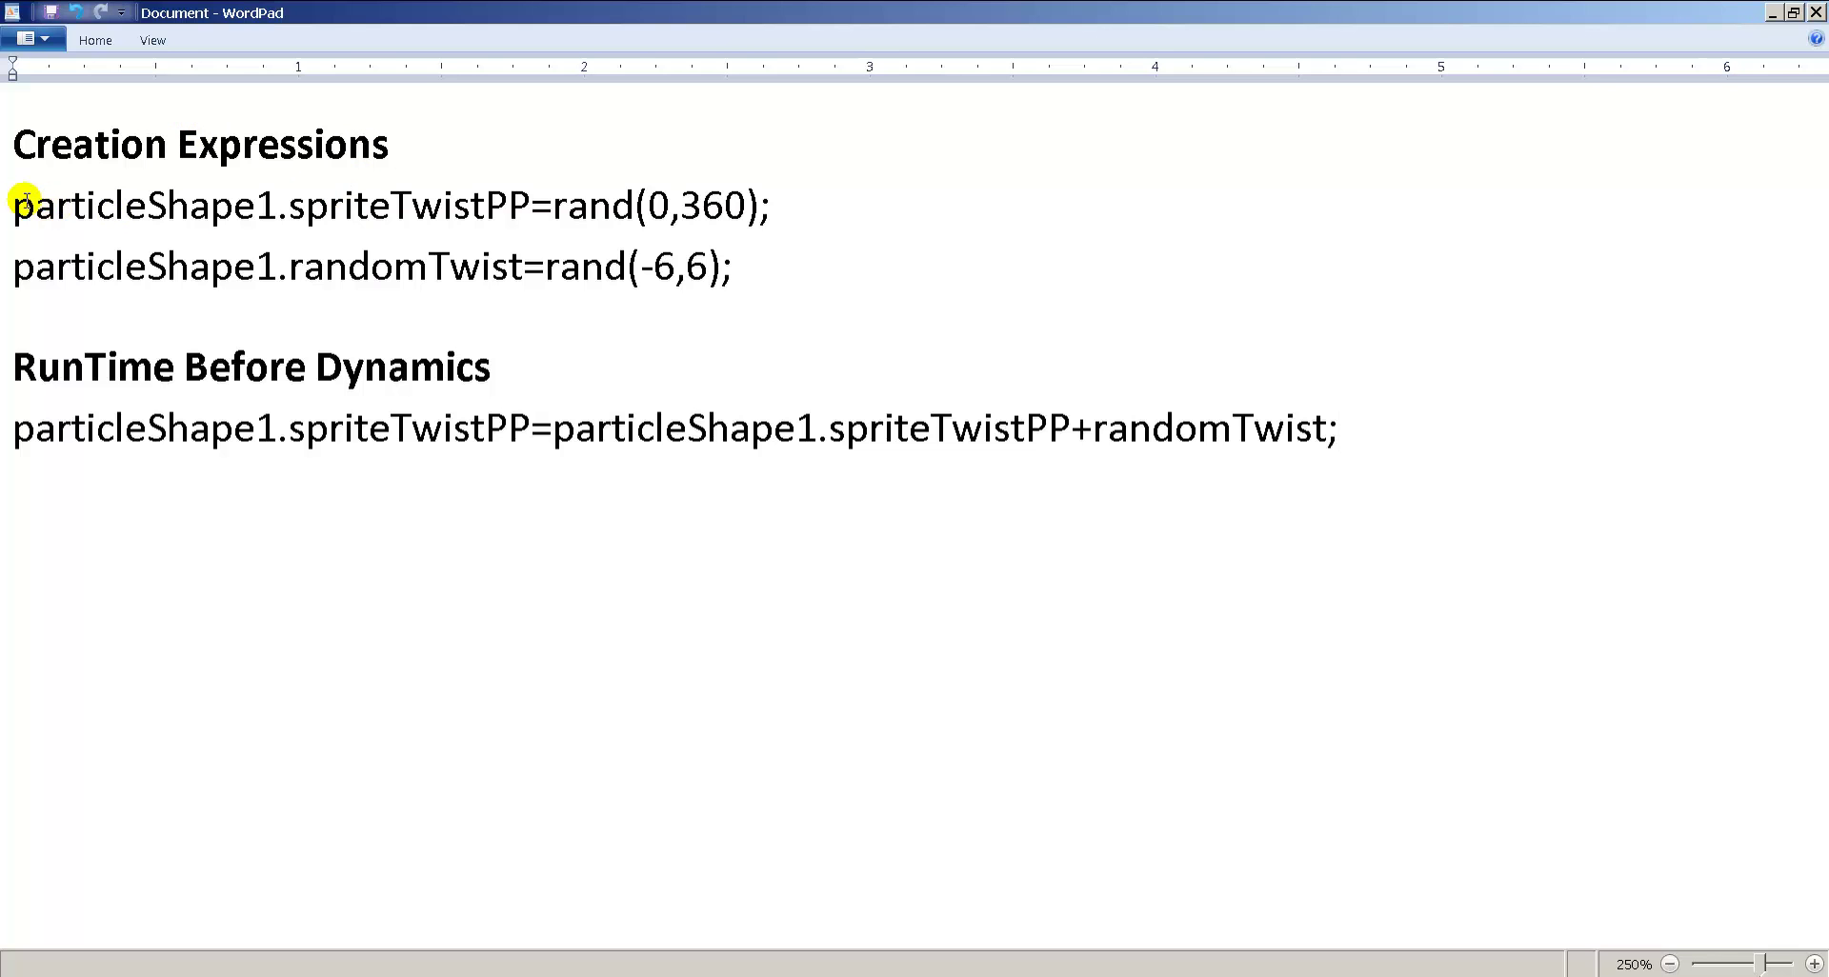
{"action": "left_click_drag", "start_coordinate": [14, 203], "coordinate": [1493, 425]}
{"action": "left_click", "coordinate": [1488, 444]}
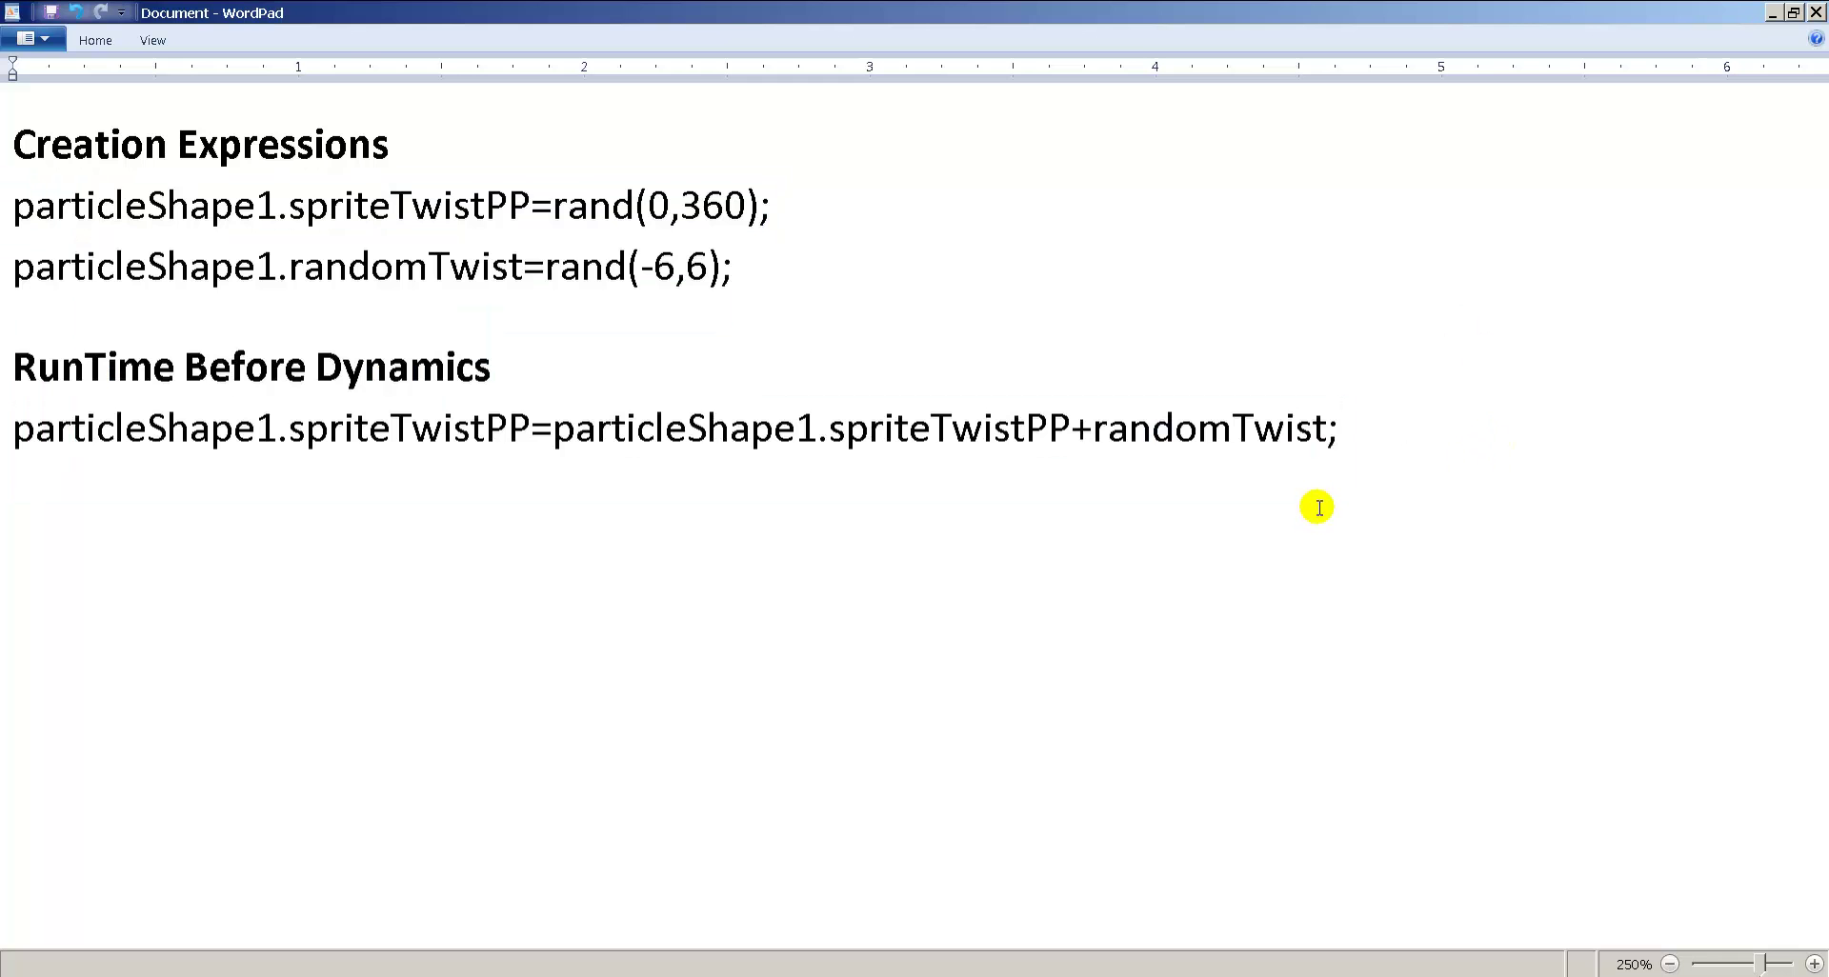
{"action": "left_click", "coordinate": [808, 272]}
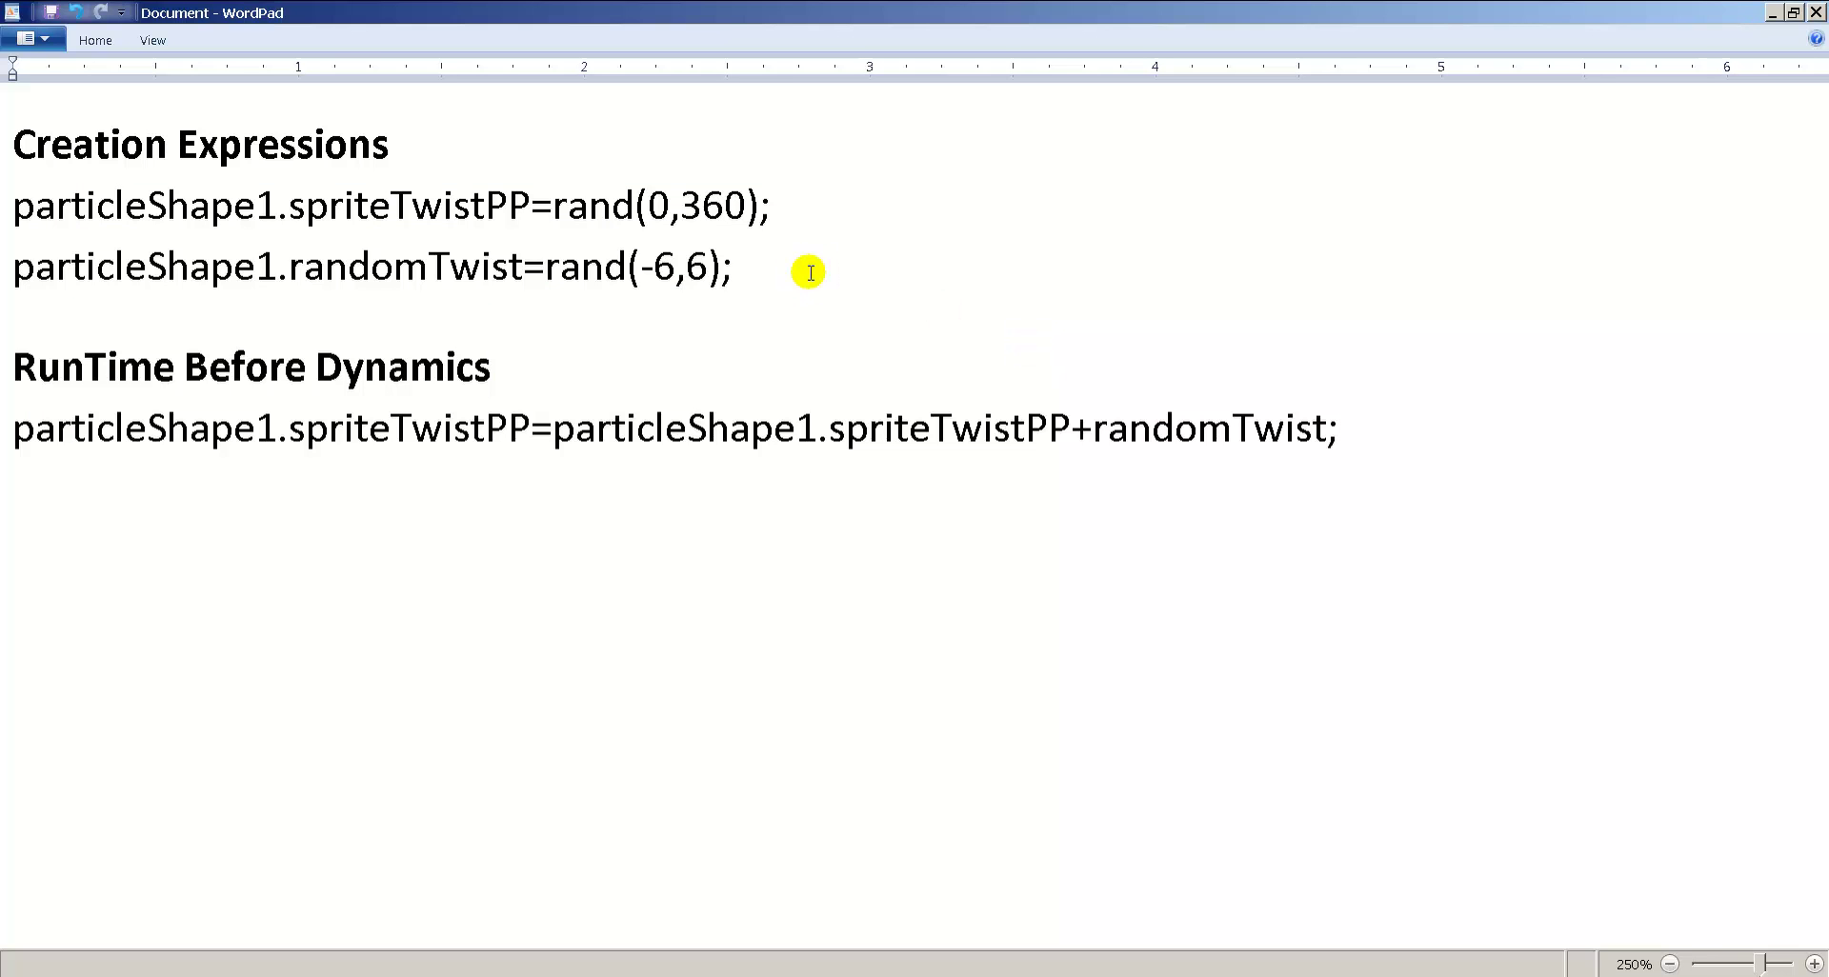
Step: Switch to Maya and open a creation expression for the particle shape's Sprite Scale Y PP attribute
{"action": "key", "text": "alt+Tab"}
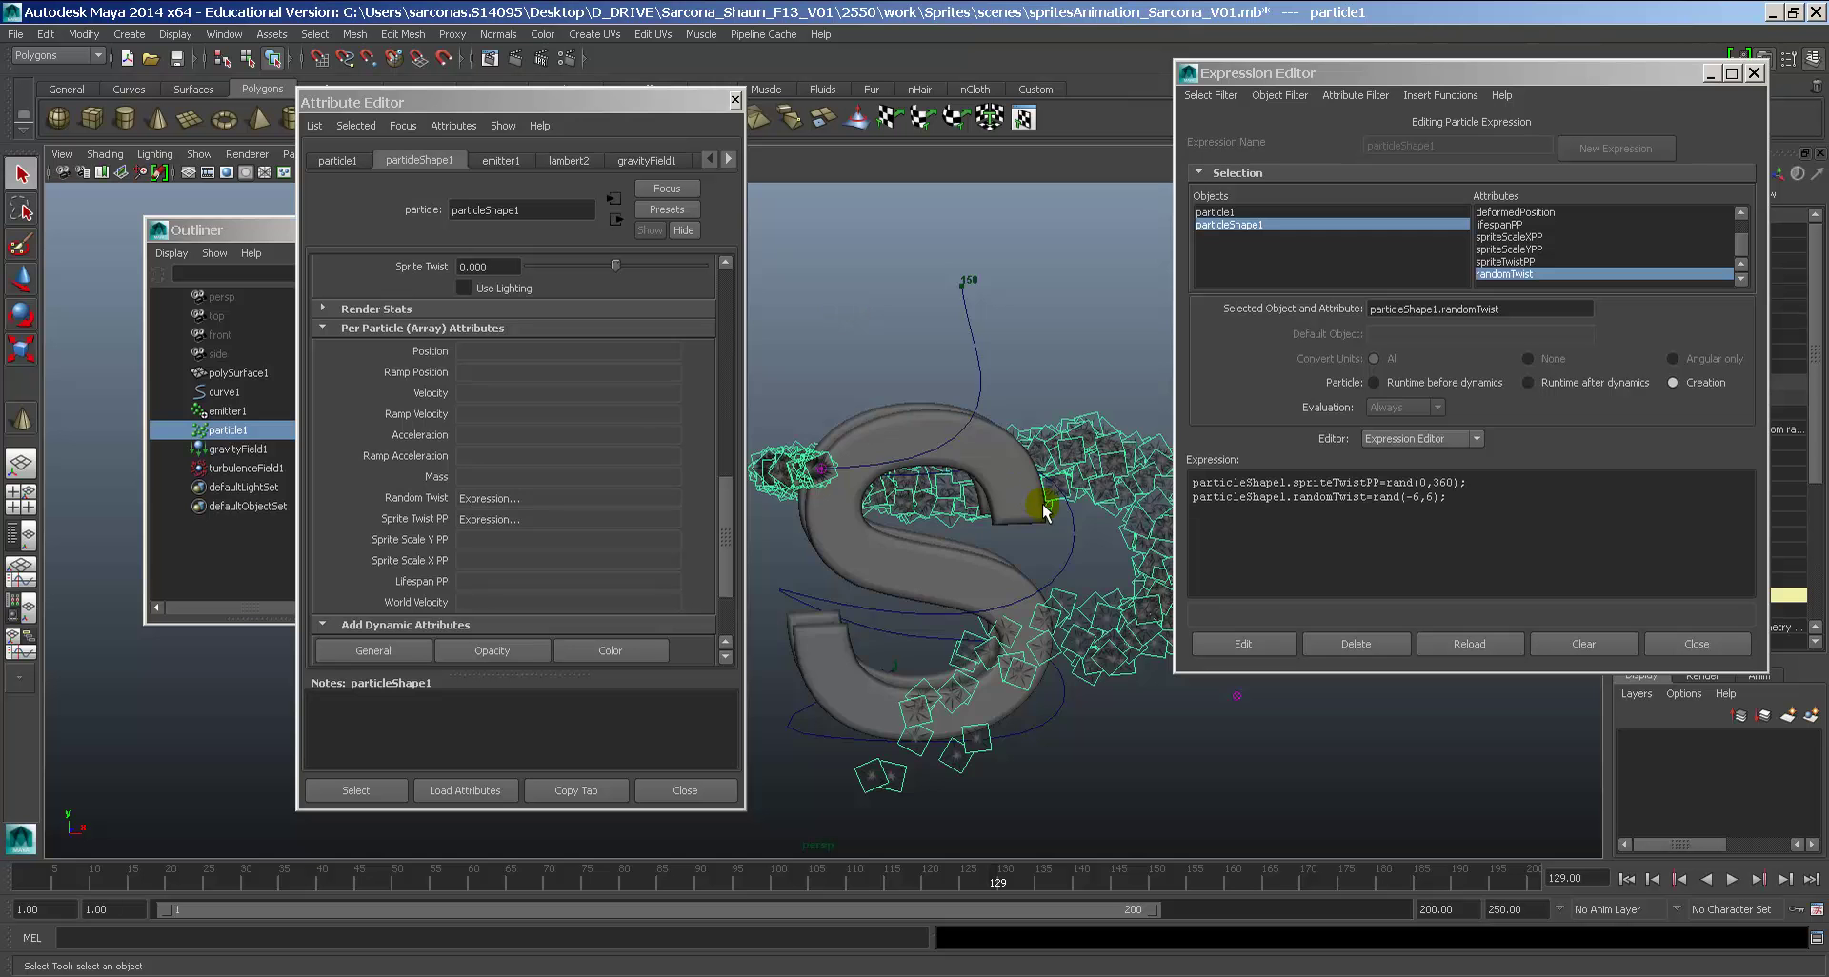
{"action": "mouse_move", "coordinate": [1044, 505]}
{"action": "middle_mouse_down", "text": "alt"}
{"action": "mouse_move", "coordinate": [912, 444]}
{"action": "mouse_move", "coordinate": [1062, 483]}
{"action": "middle_mouse_up", "text": "alt"}
{"action": "scroll", "coordinate": [912, 445], "scroll_direction": "up", "scroll_amount": 1}
{"action": "scroll", "coordinate": [1063, 484], "scroll_direction": "up", "scroll_amount": 1}
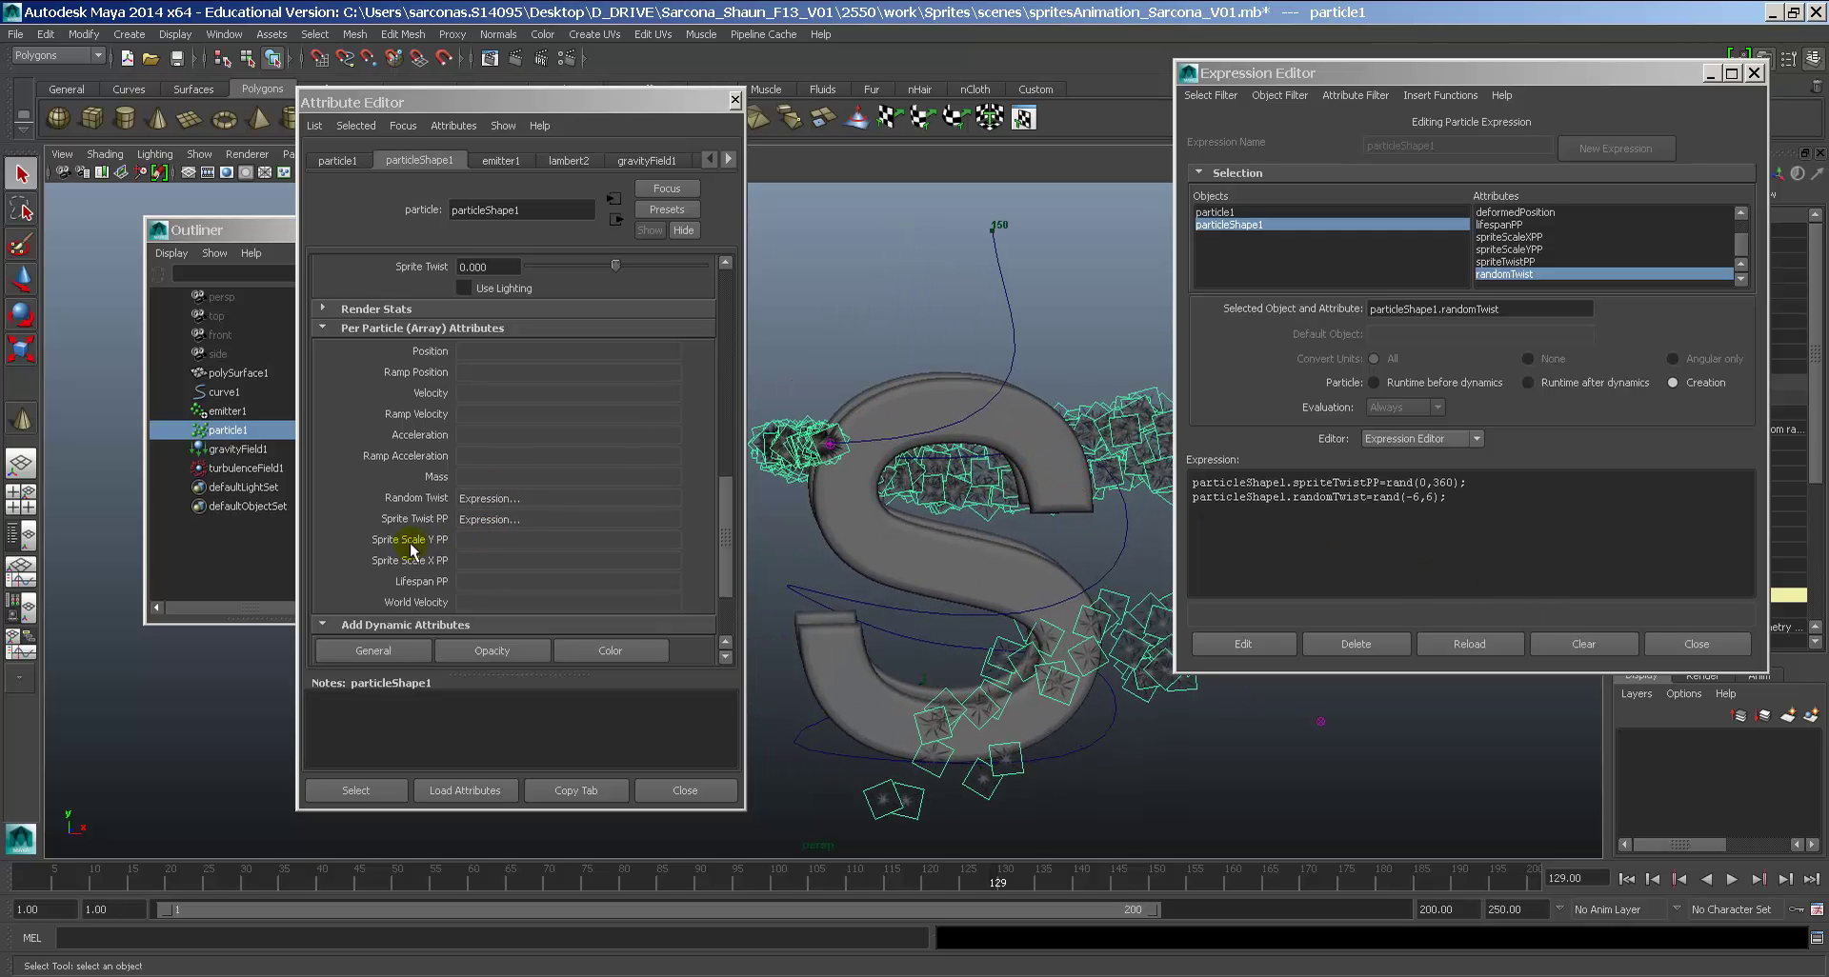
{"action": "right_click", "coordinate": [460, 551]}
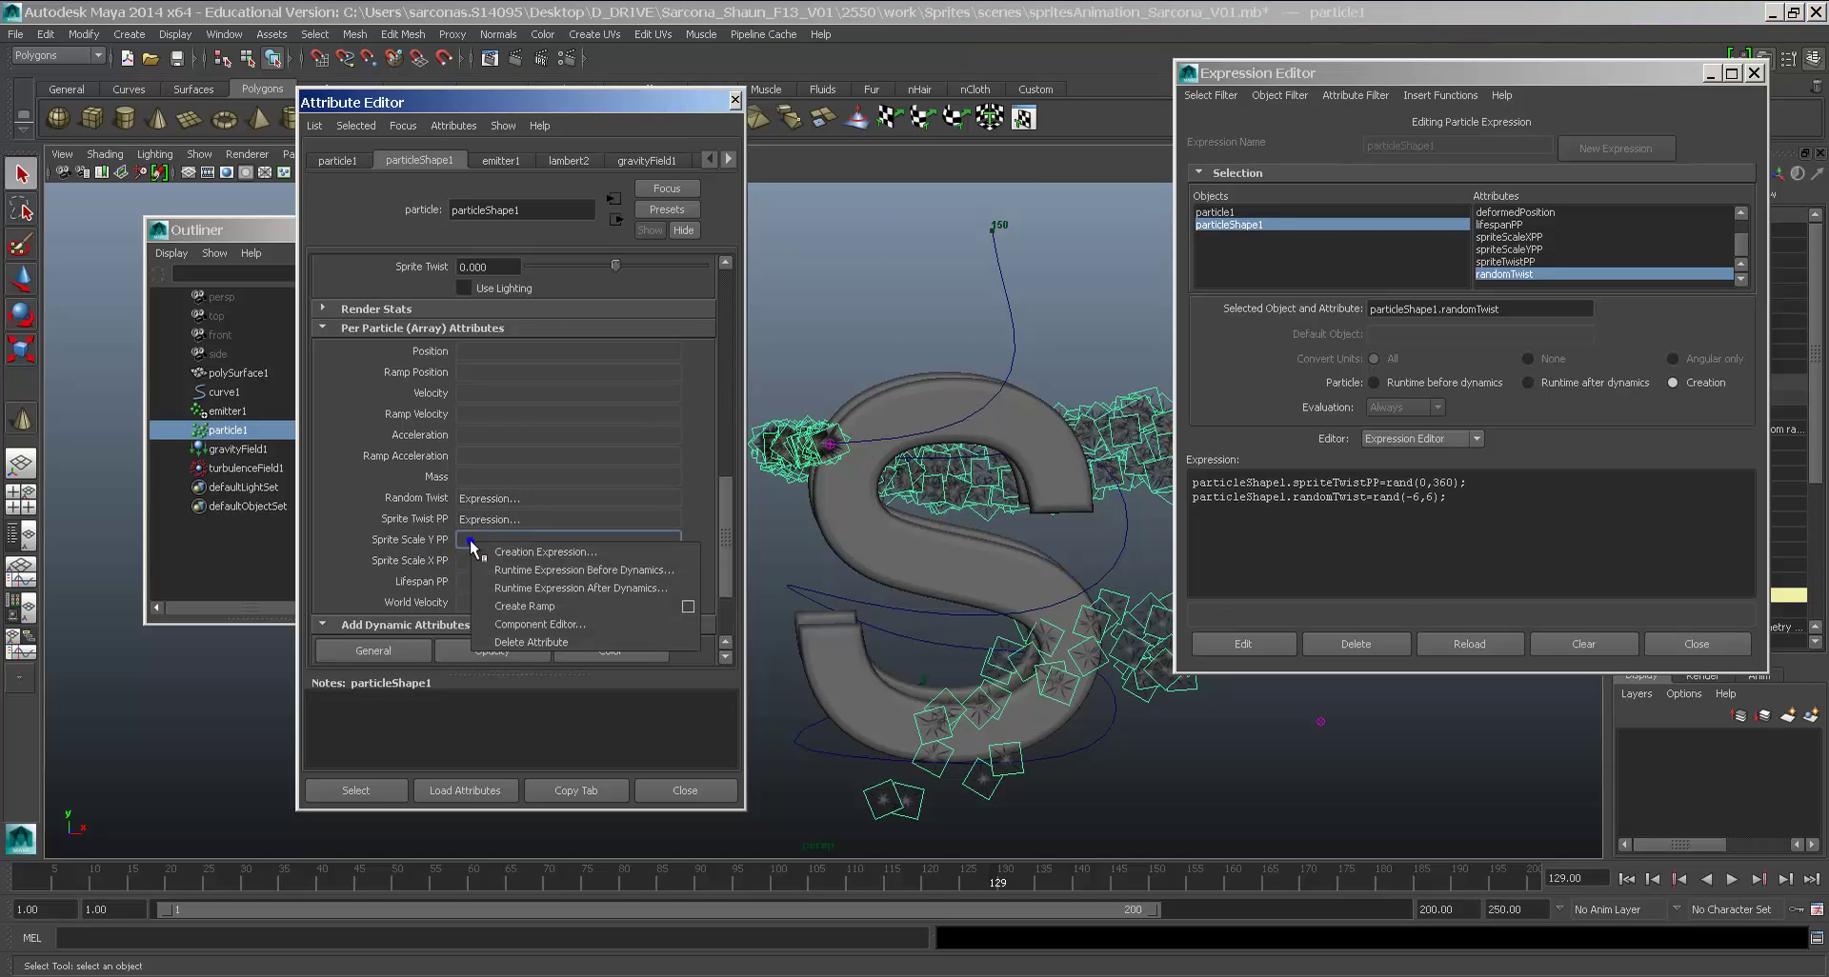
{"action": "left_click", "coordinate": [522, 546]}
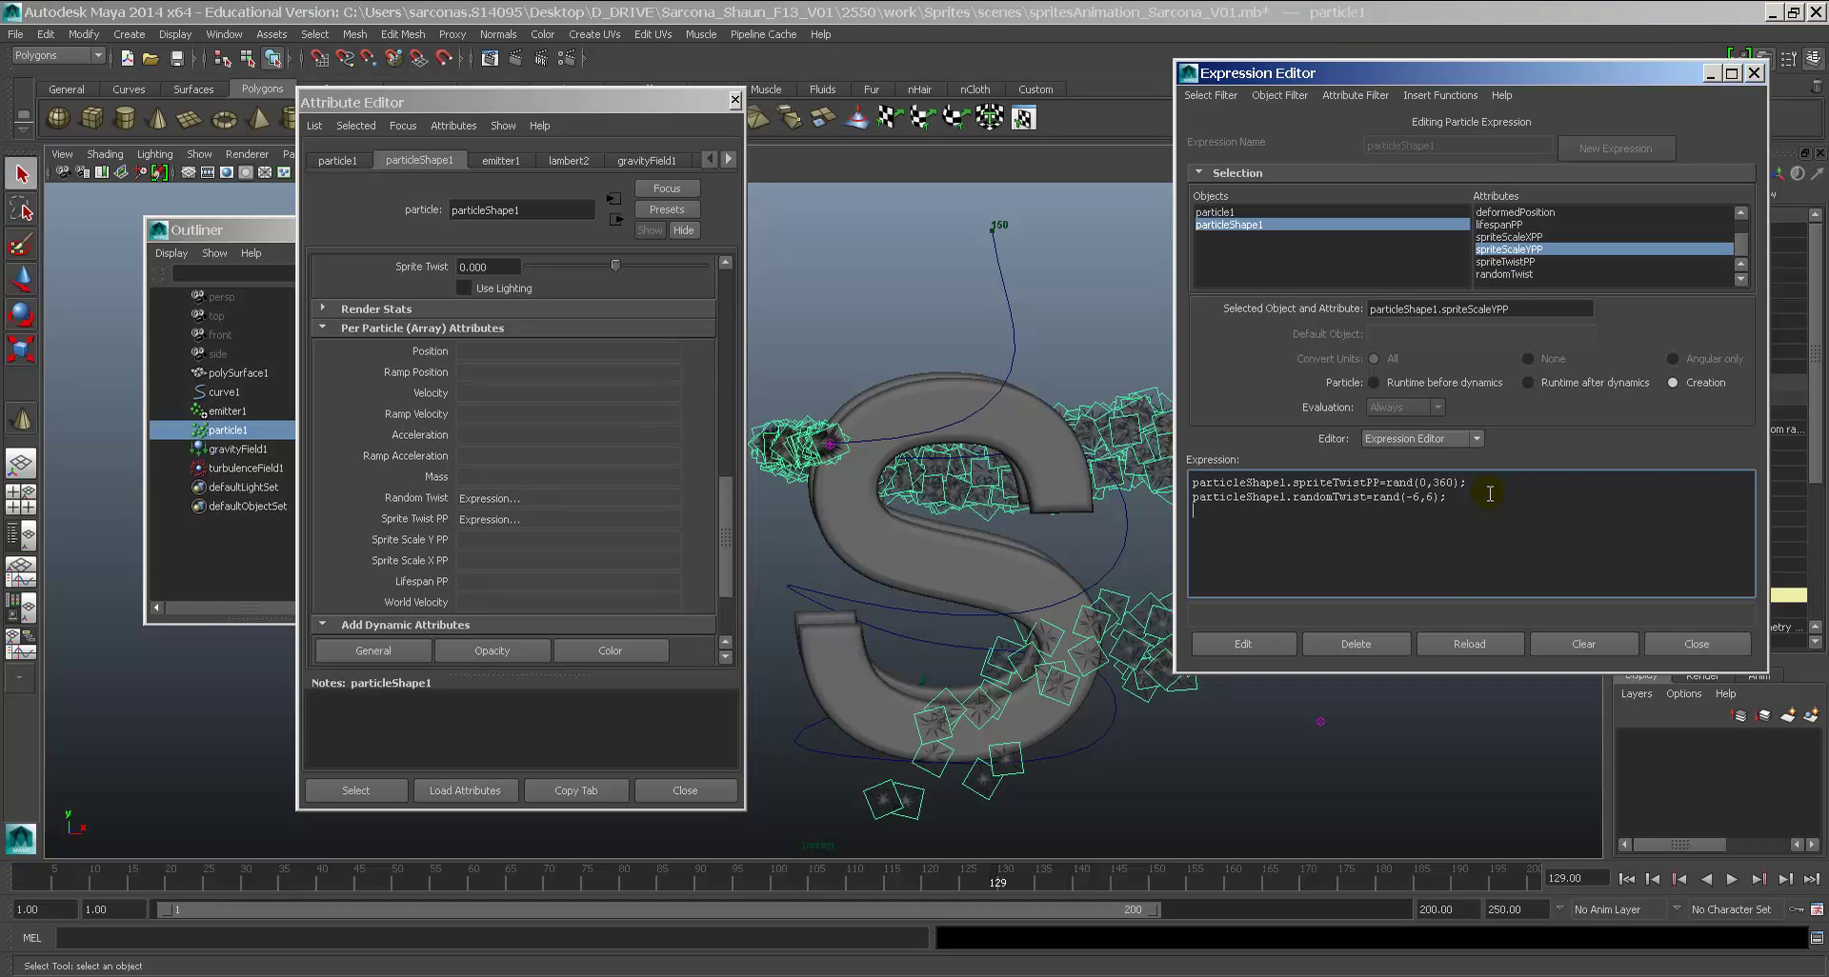
Step: In the WordPad document, add the creation expression particleShape1.spriteScaleYPP=rand(.5,2); below the randomTwist line
{"action": "key", "text": "alt+Tab"}
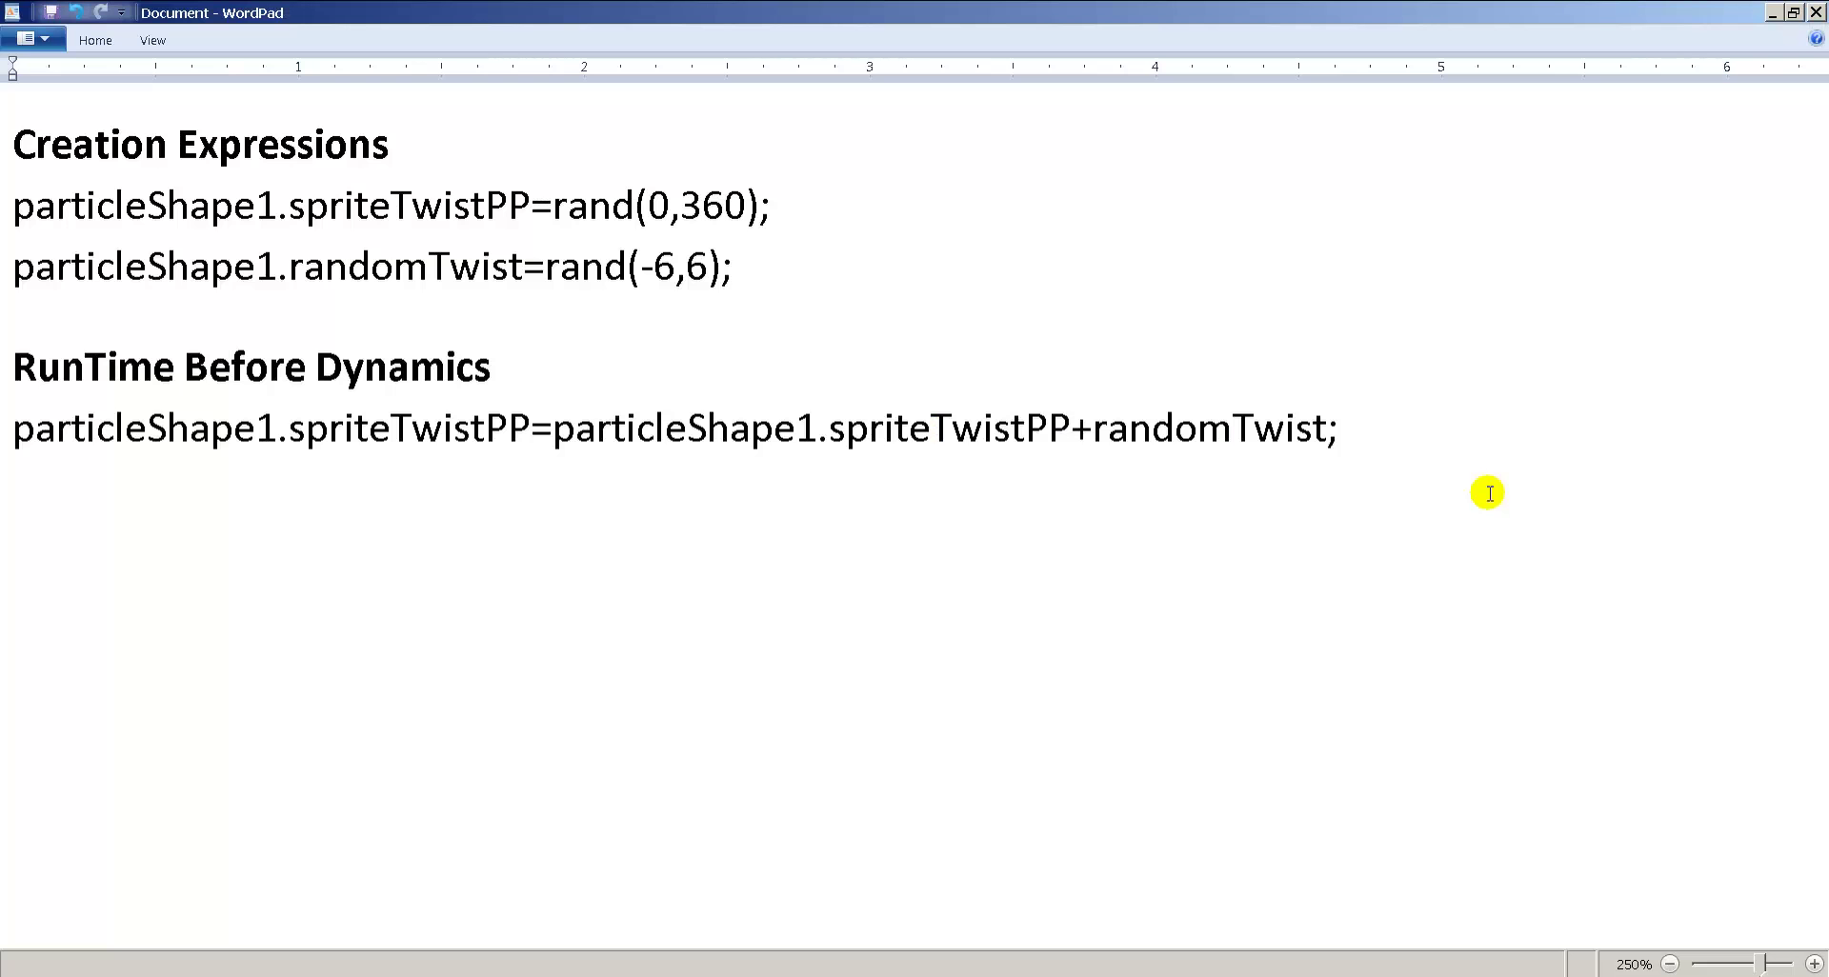
{"action": "key", "text": "Return"}
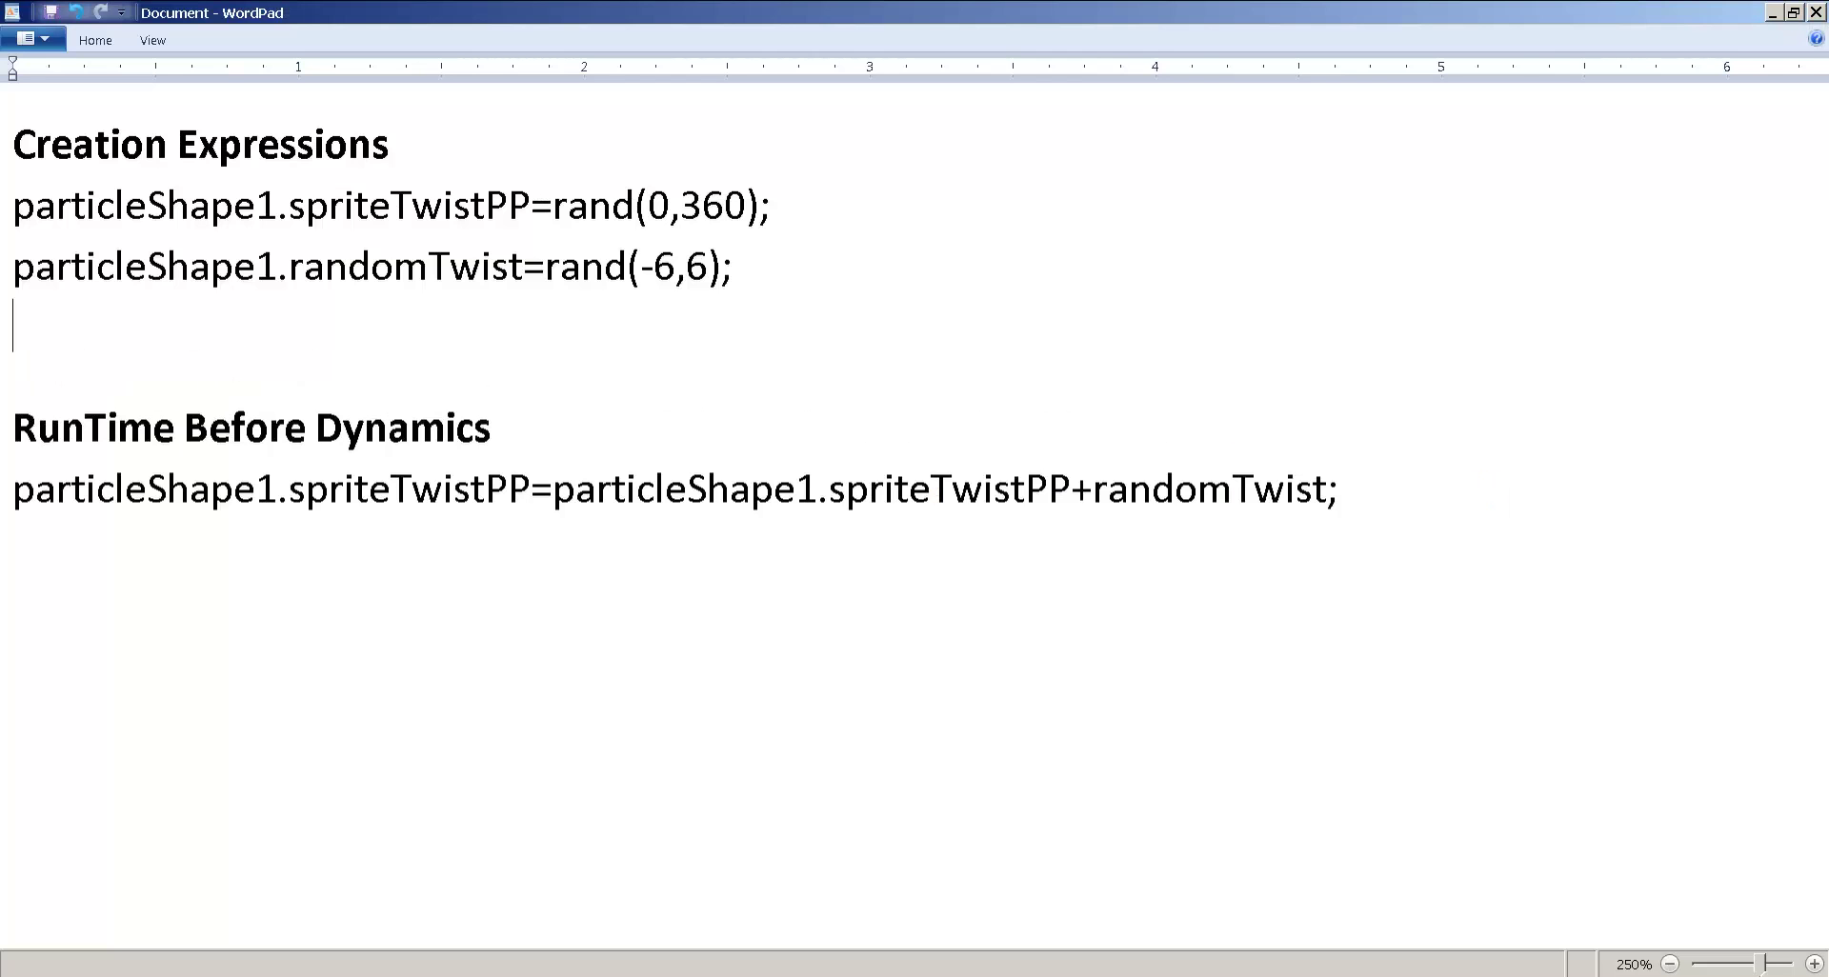
{"action": "type", "text": "particl"}
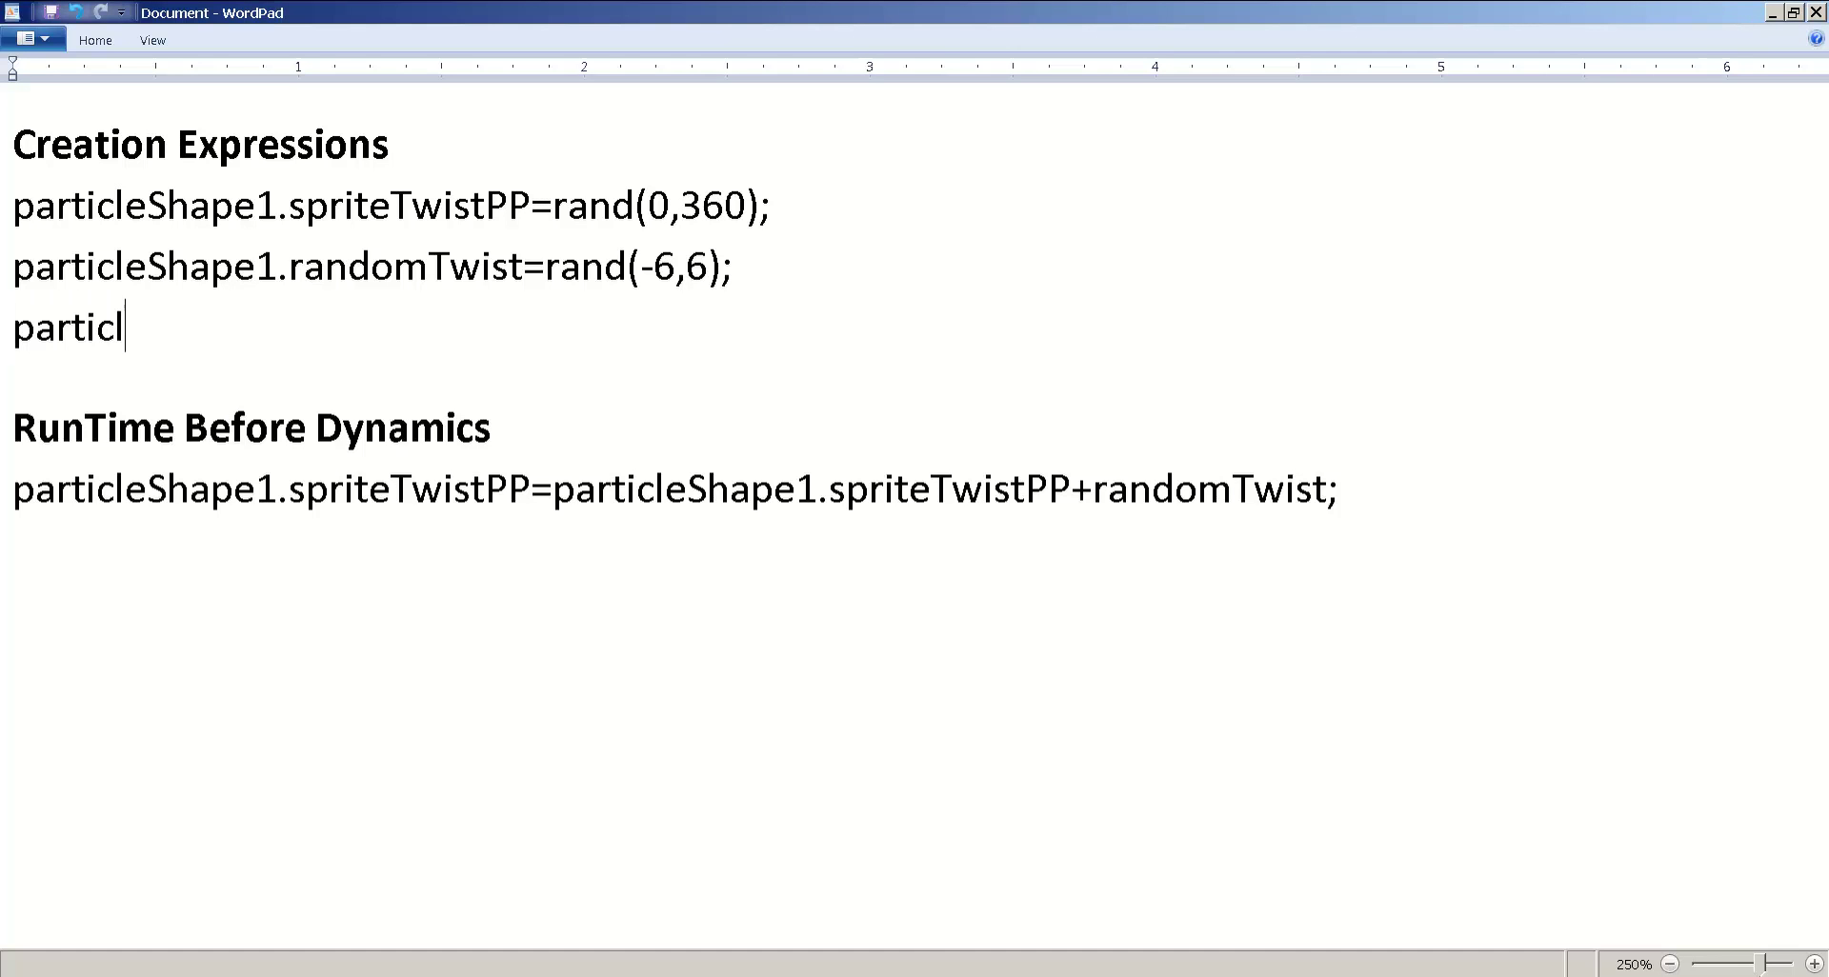
{"action": "type", "text": "eShape1.spriteScaleYPP"}
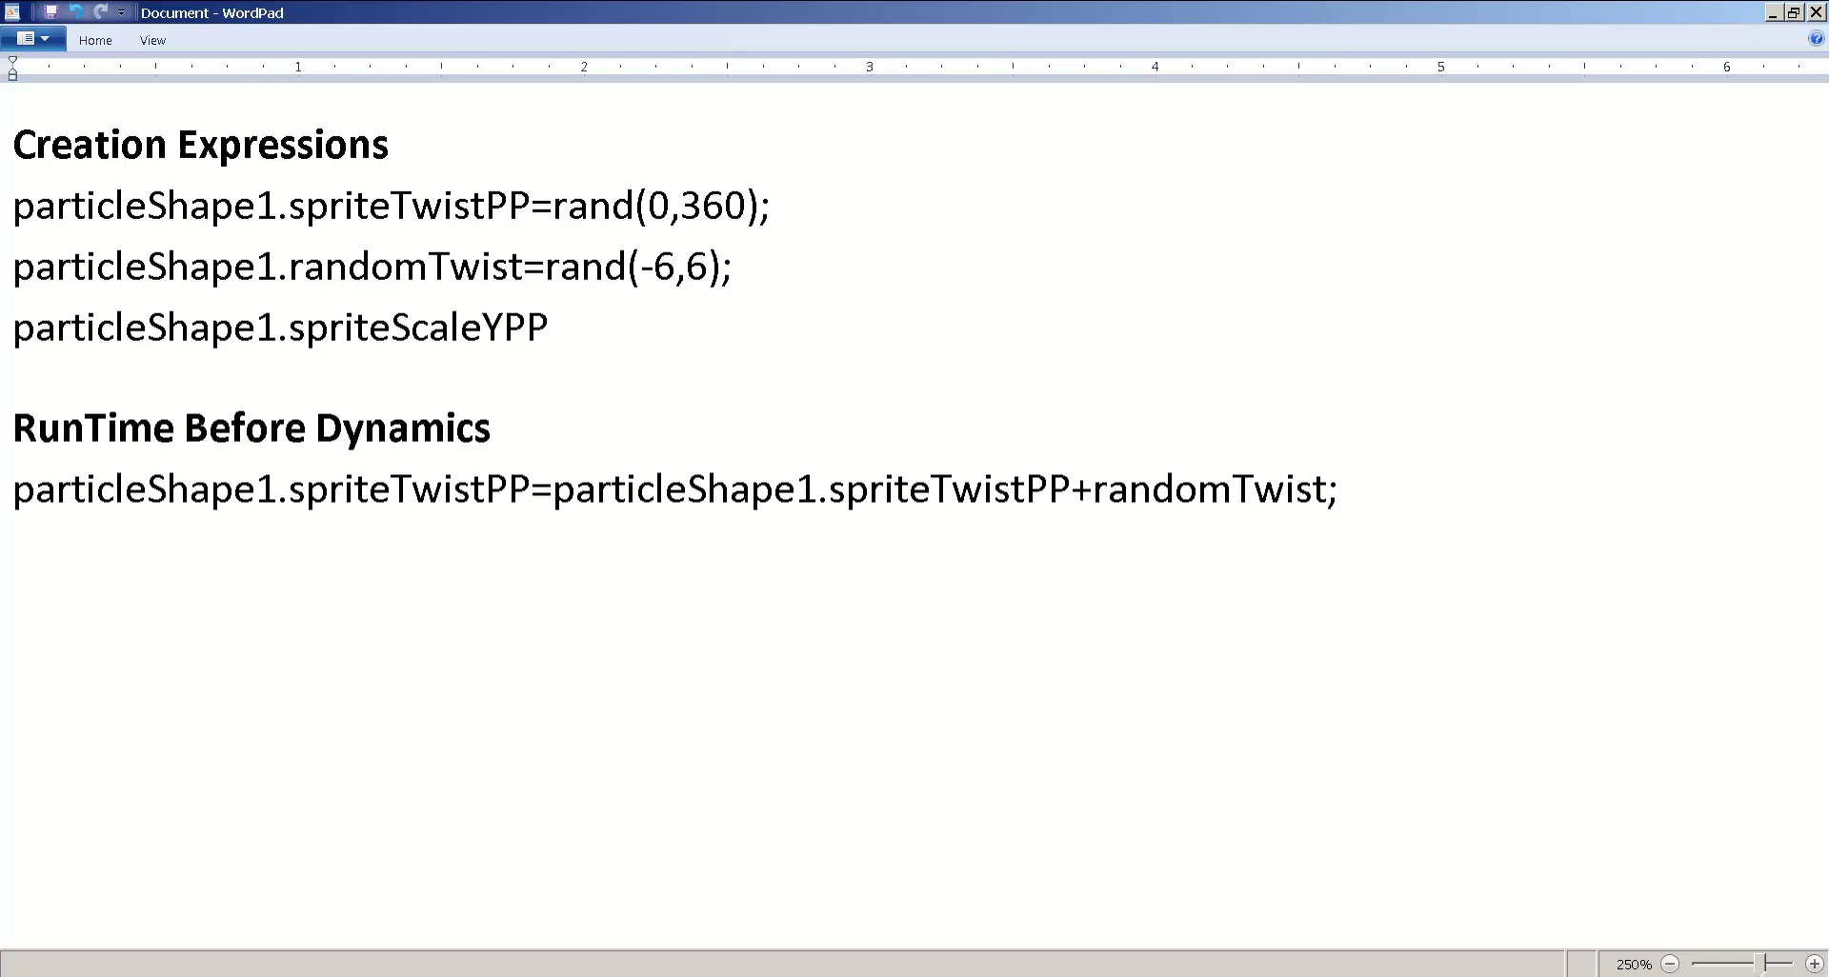
{"action": "type", "text": "=rand(.5,2);"}
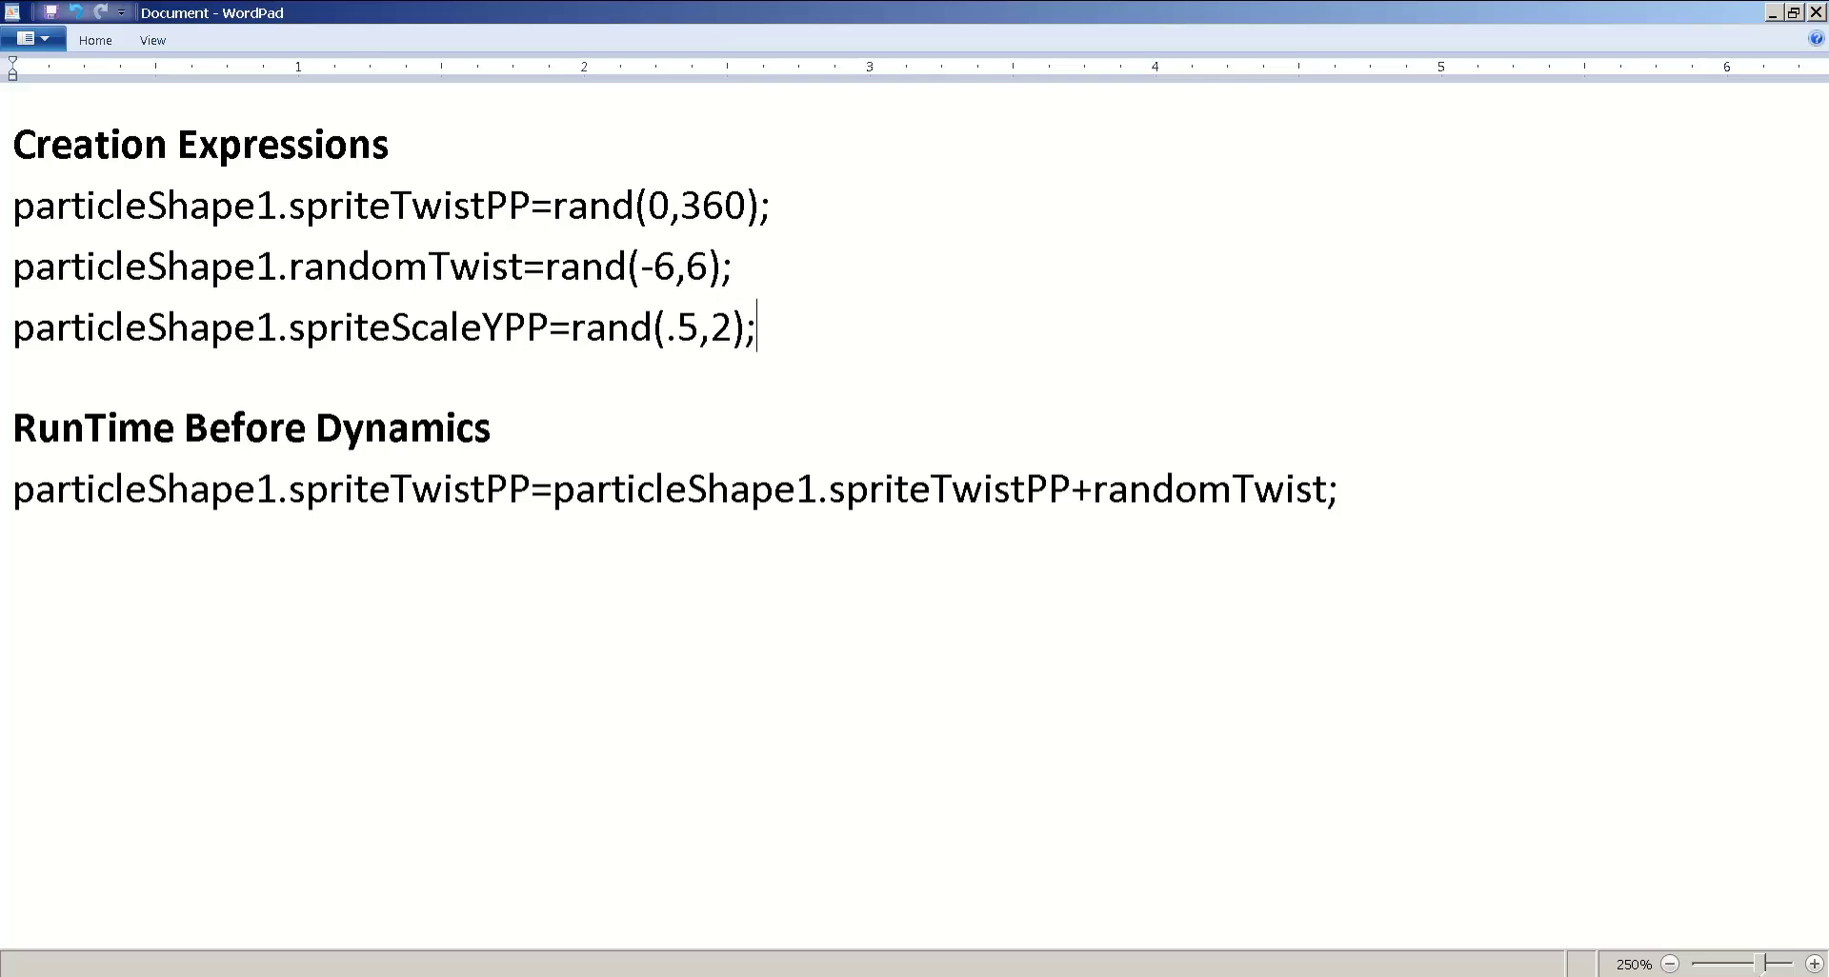
Step: Duplicate the spriteScaleYPP line below itself and change the copy's attribute to spriteScaleXPP
{"action": "triple_click", "coordinate": [805, 339]}
{"action": "key", "text": "ctrl+c"}
{"action": "left_click", "coordinate": [805, 339]}
{"action": "key", "text": "Return"}
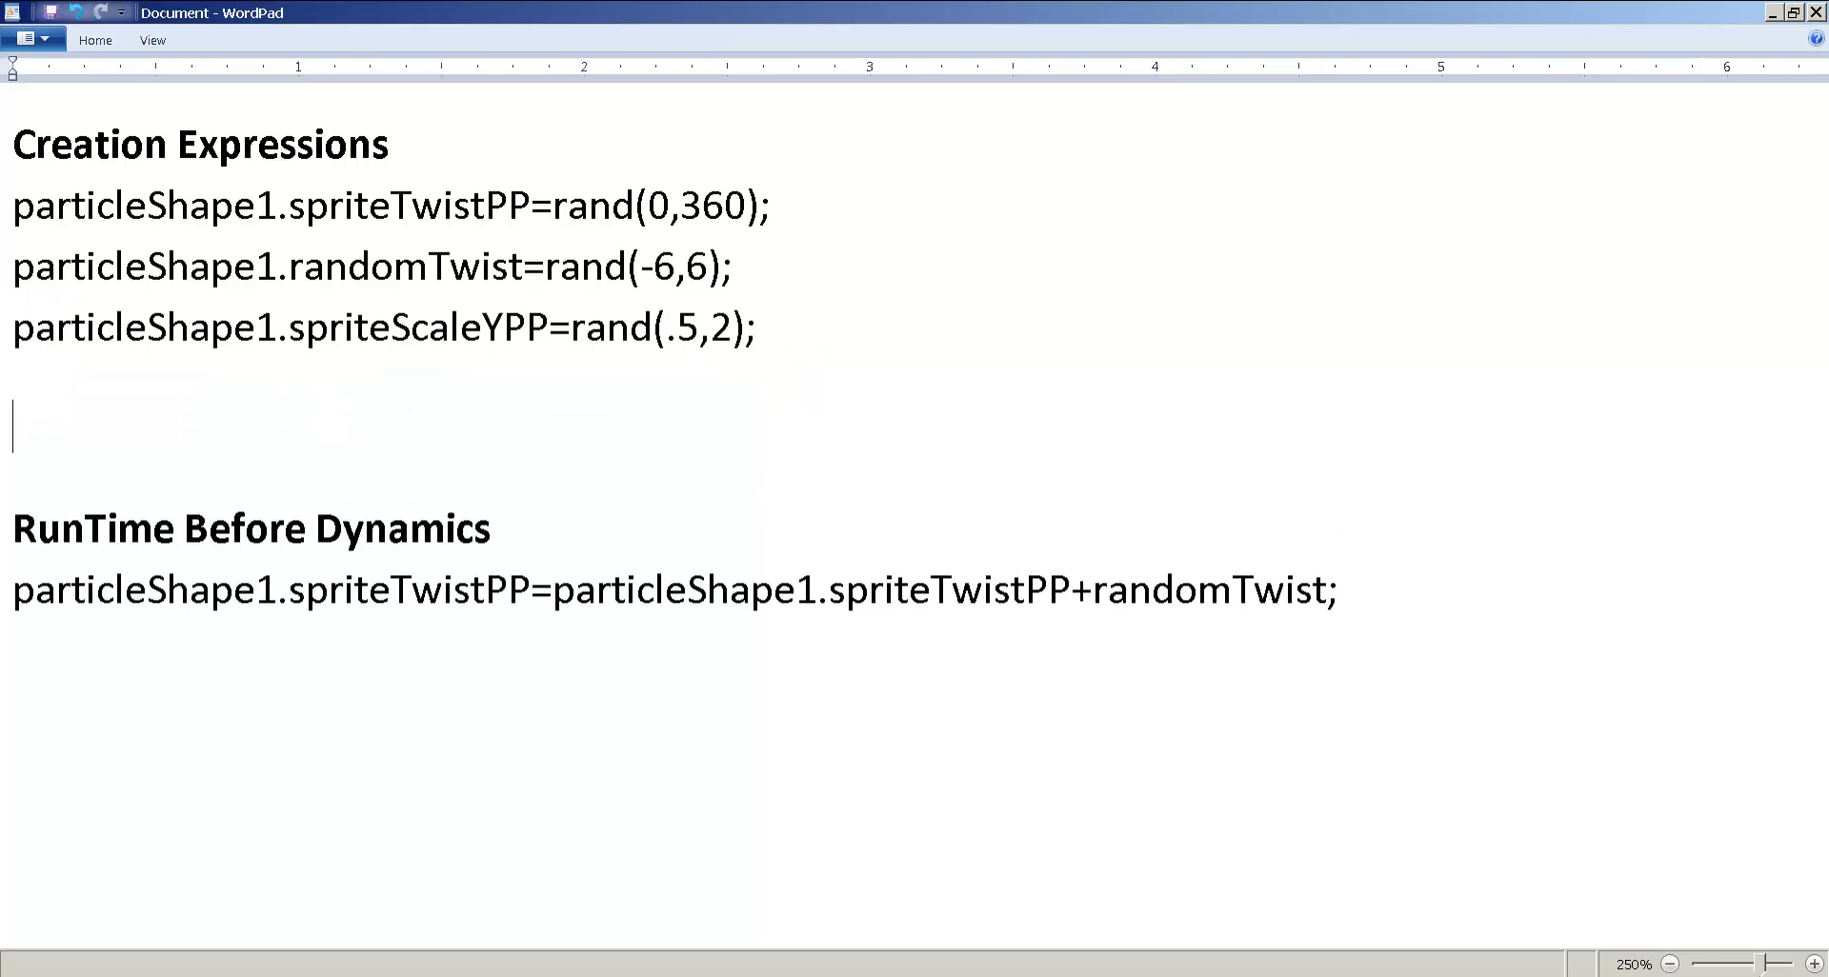
{"action": "key", "text": "ctrl+v"}
{"action": "key", "text": "ctrl+z"}
{"action": "key", "text": "ctrl+z"}
{"action": "key", "text": "Return"}
{"action": "key", "text": "ctrl+v"}
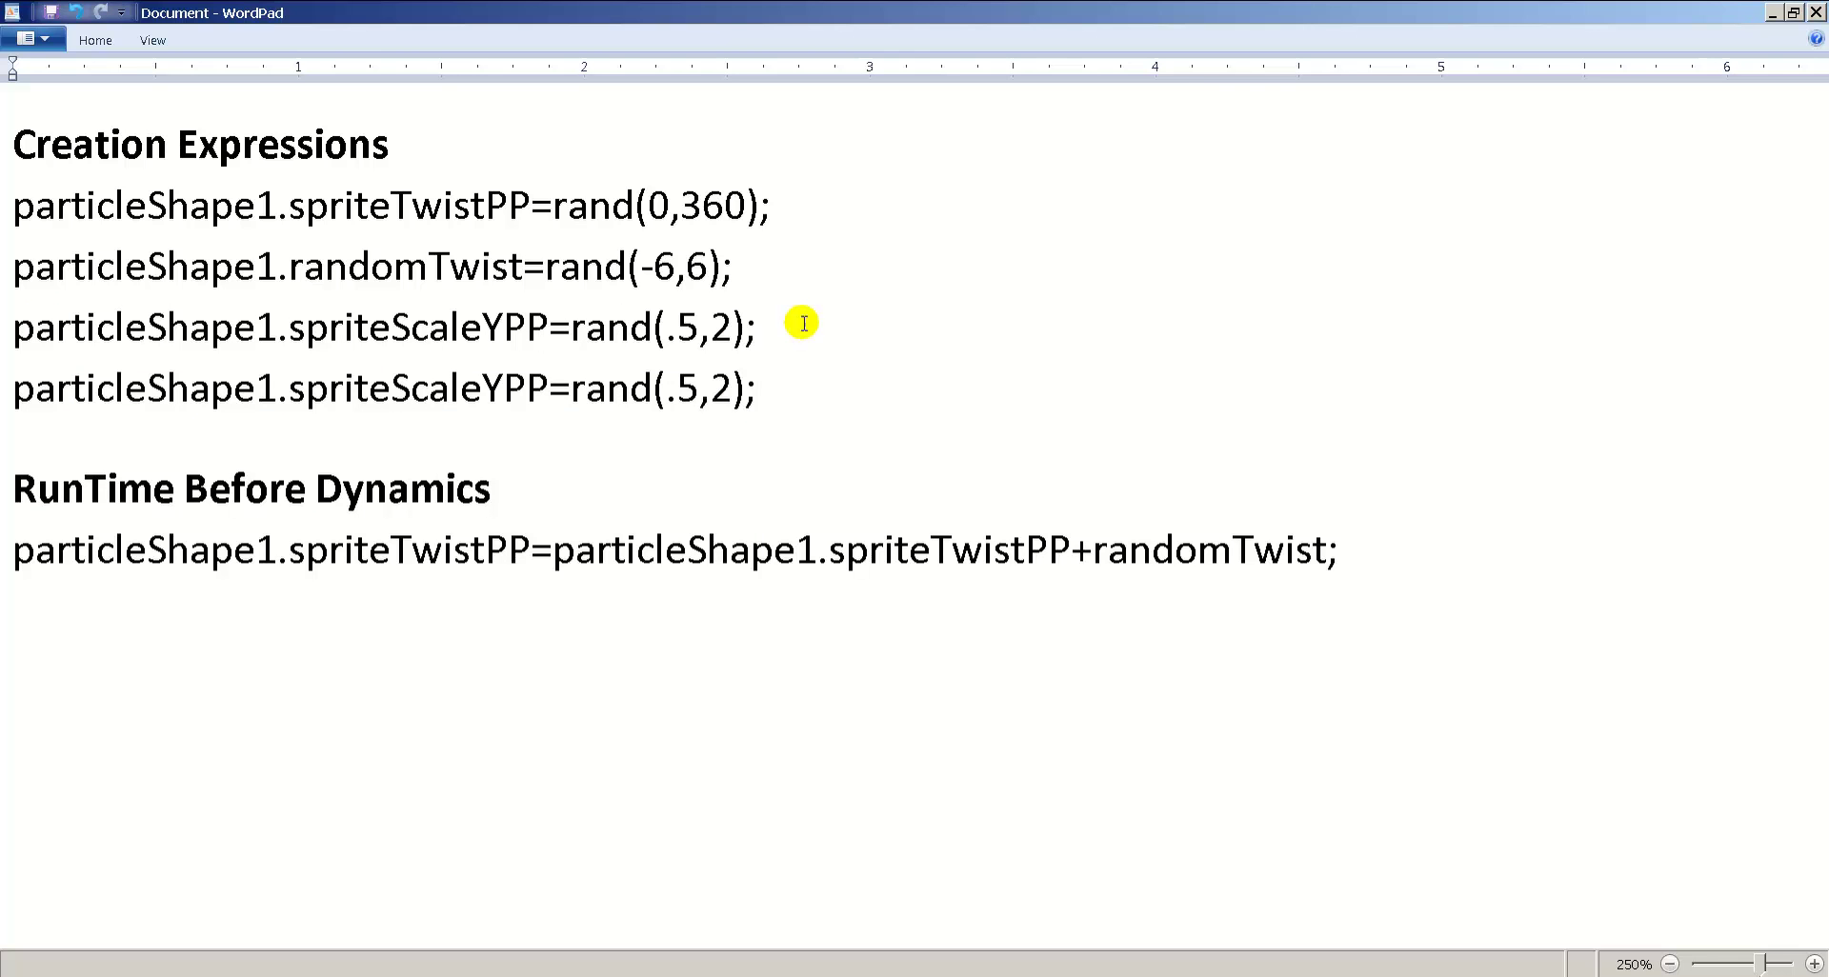
{"action": "left_click_drag", "start_coordinate": [482, 388], "coordinate": [505, 387]}
{"action": "type", "text": "X"}
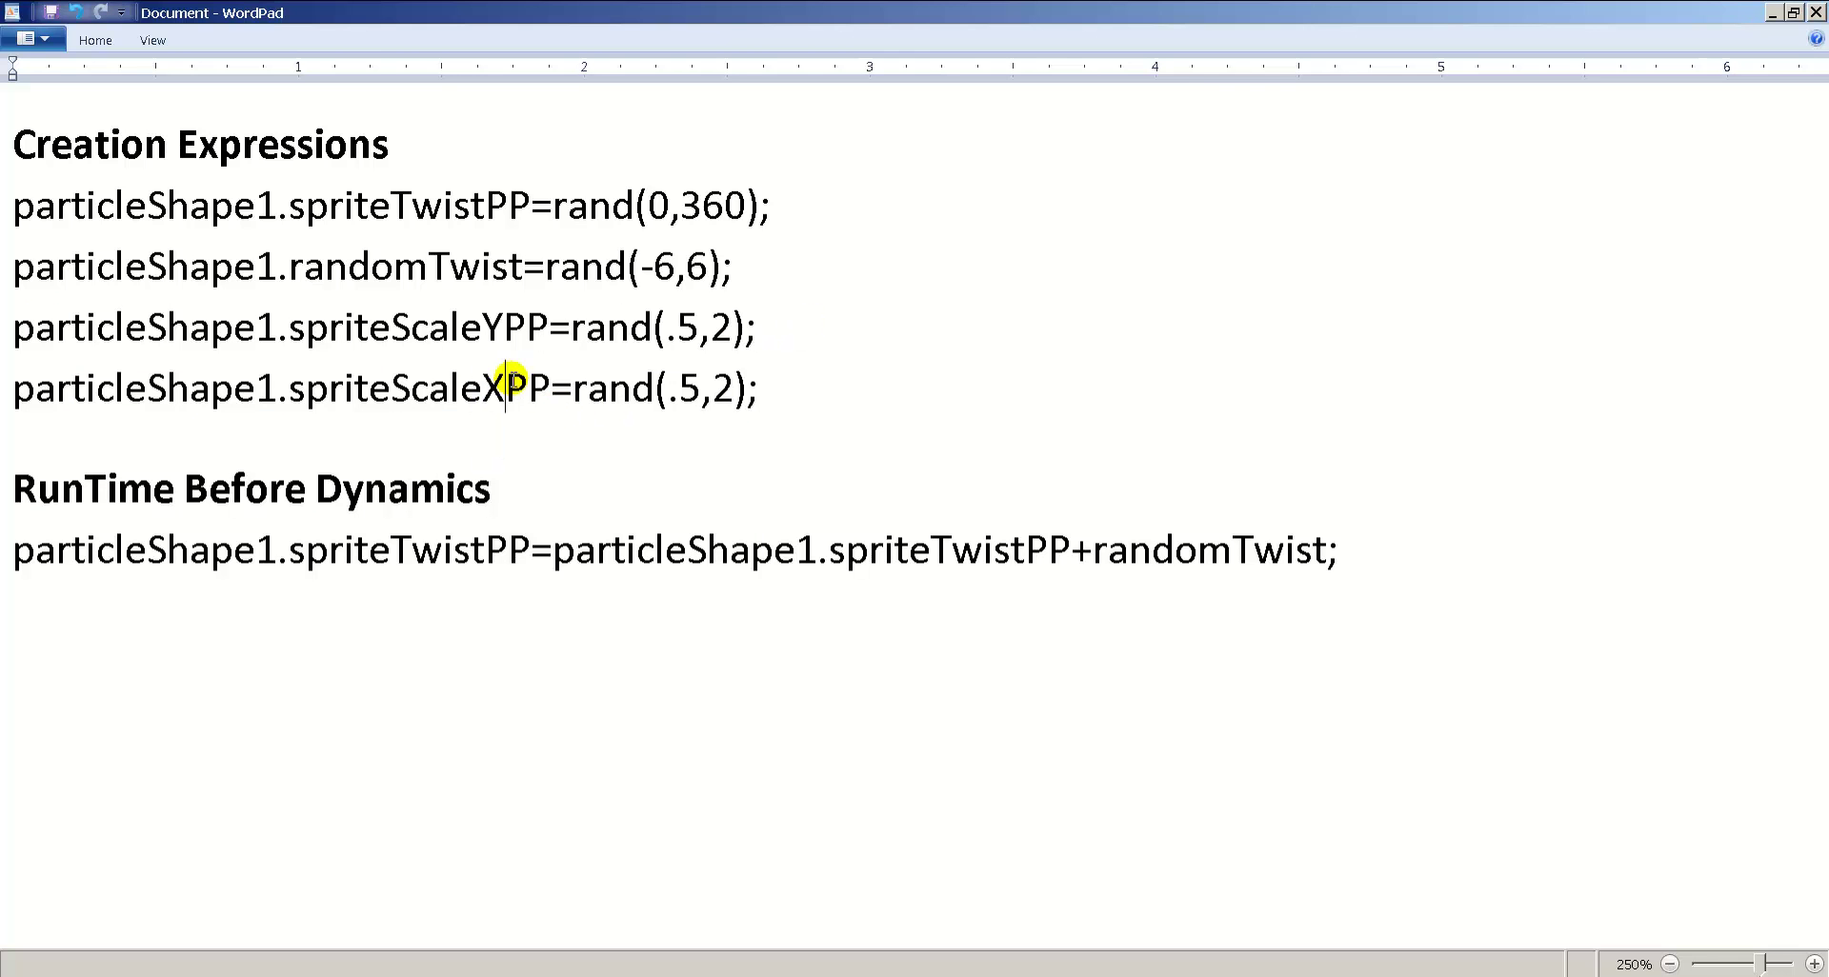
Step: Copy both sprite scale lines into the Maya creation expression and apply the edit
{"action": "left_click_drag", "start_coordinate": [775, 388], "coordinate": [82, 339]}
{"action": "key", "text": "ctrl+c"}
{"action": "key", "text": "alt+Tab"}
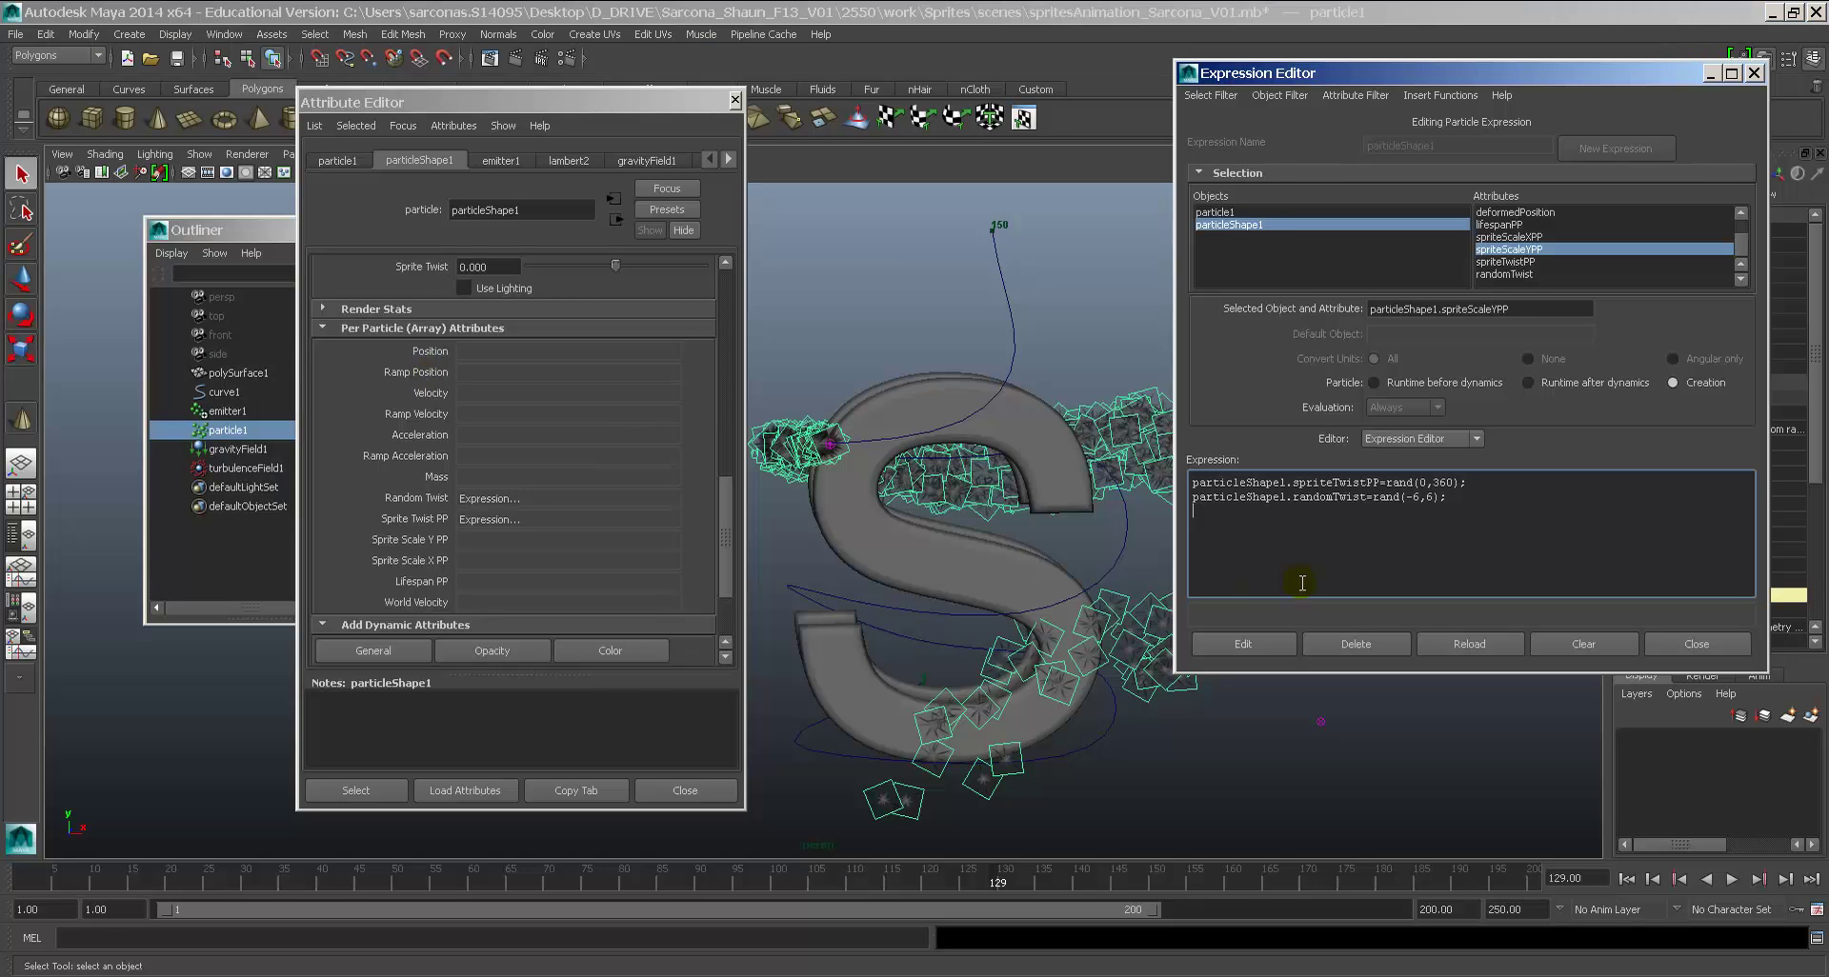
{"action": "key", "text": "ctrl+v"}
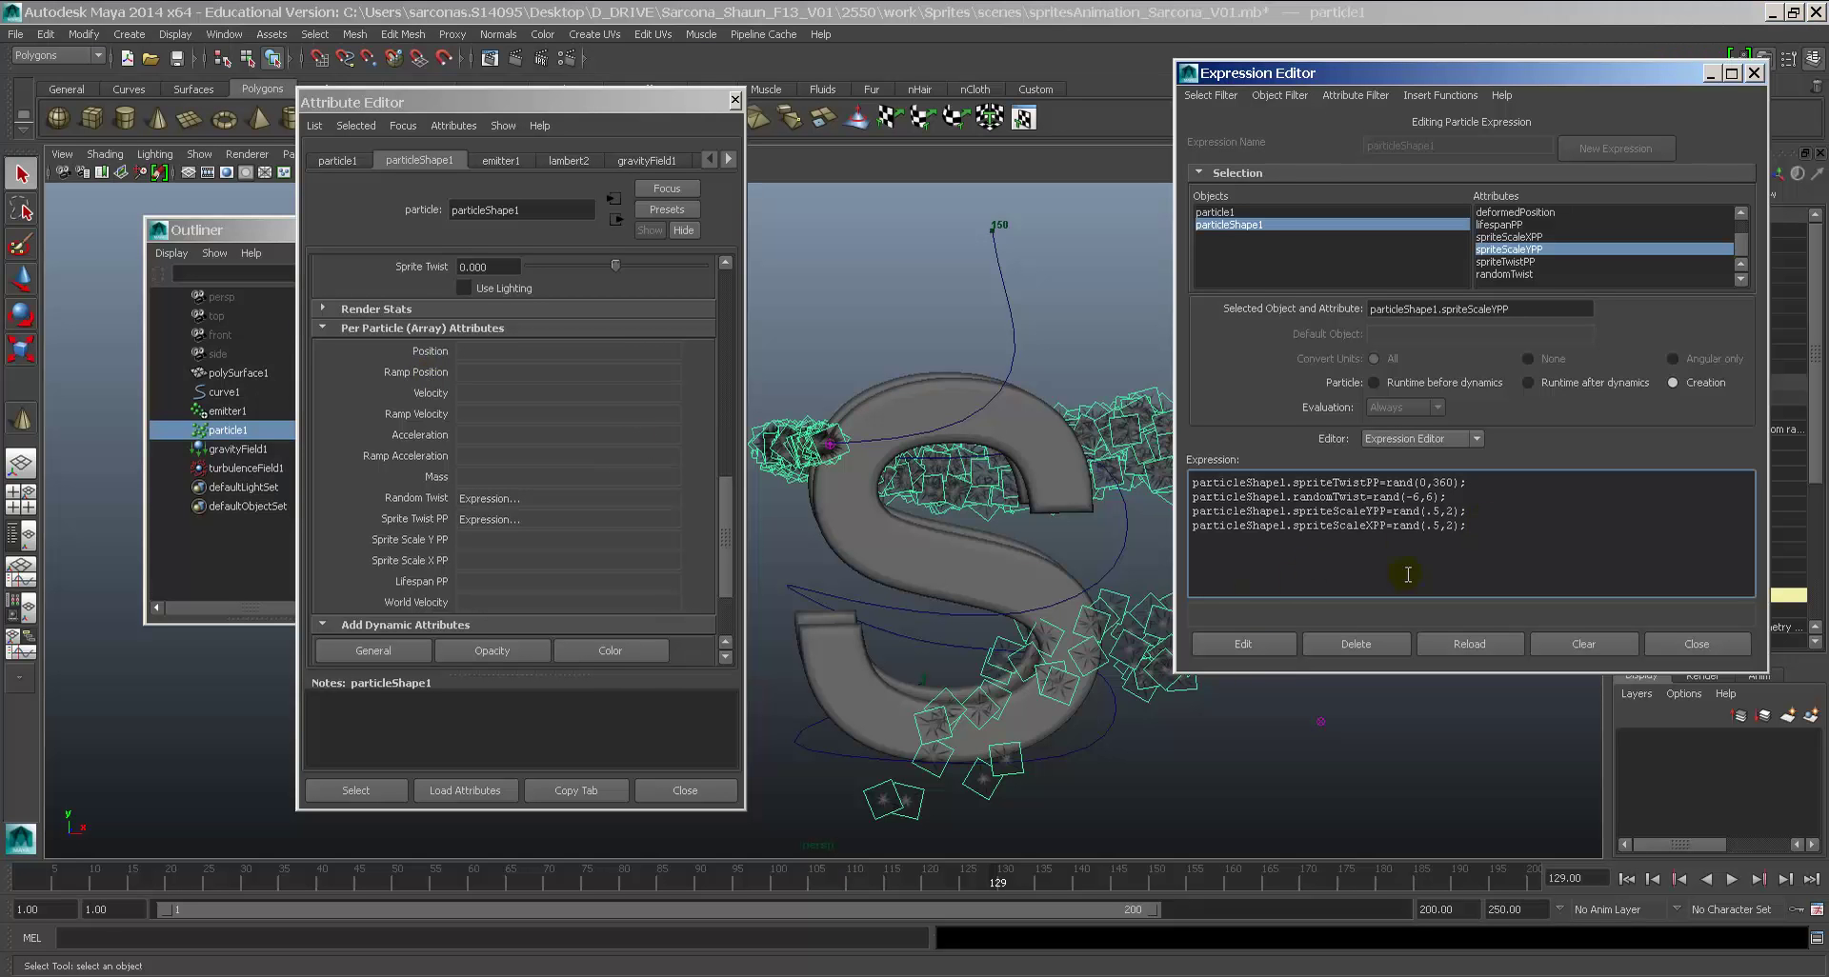
{"action": "left_click", "coordinate": [1265, 644]}
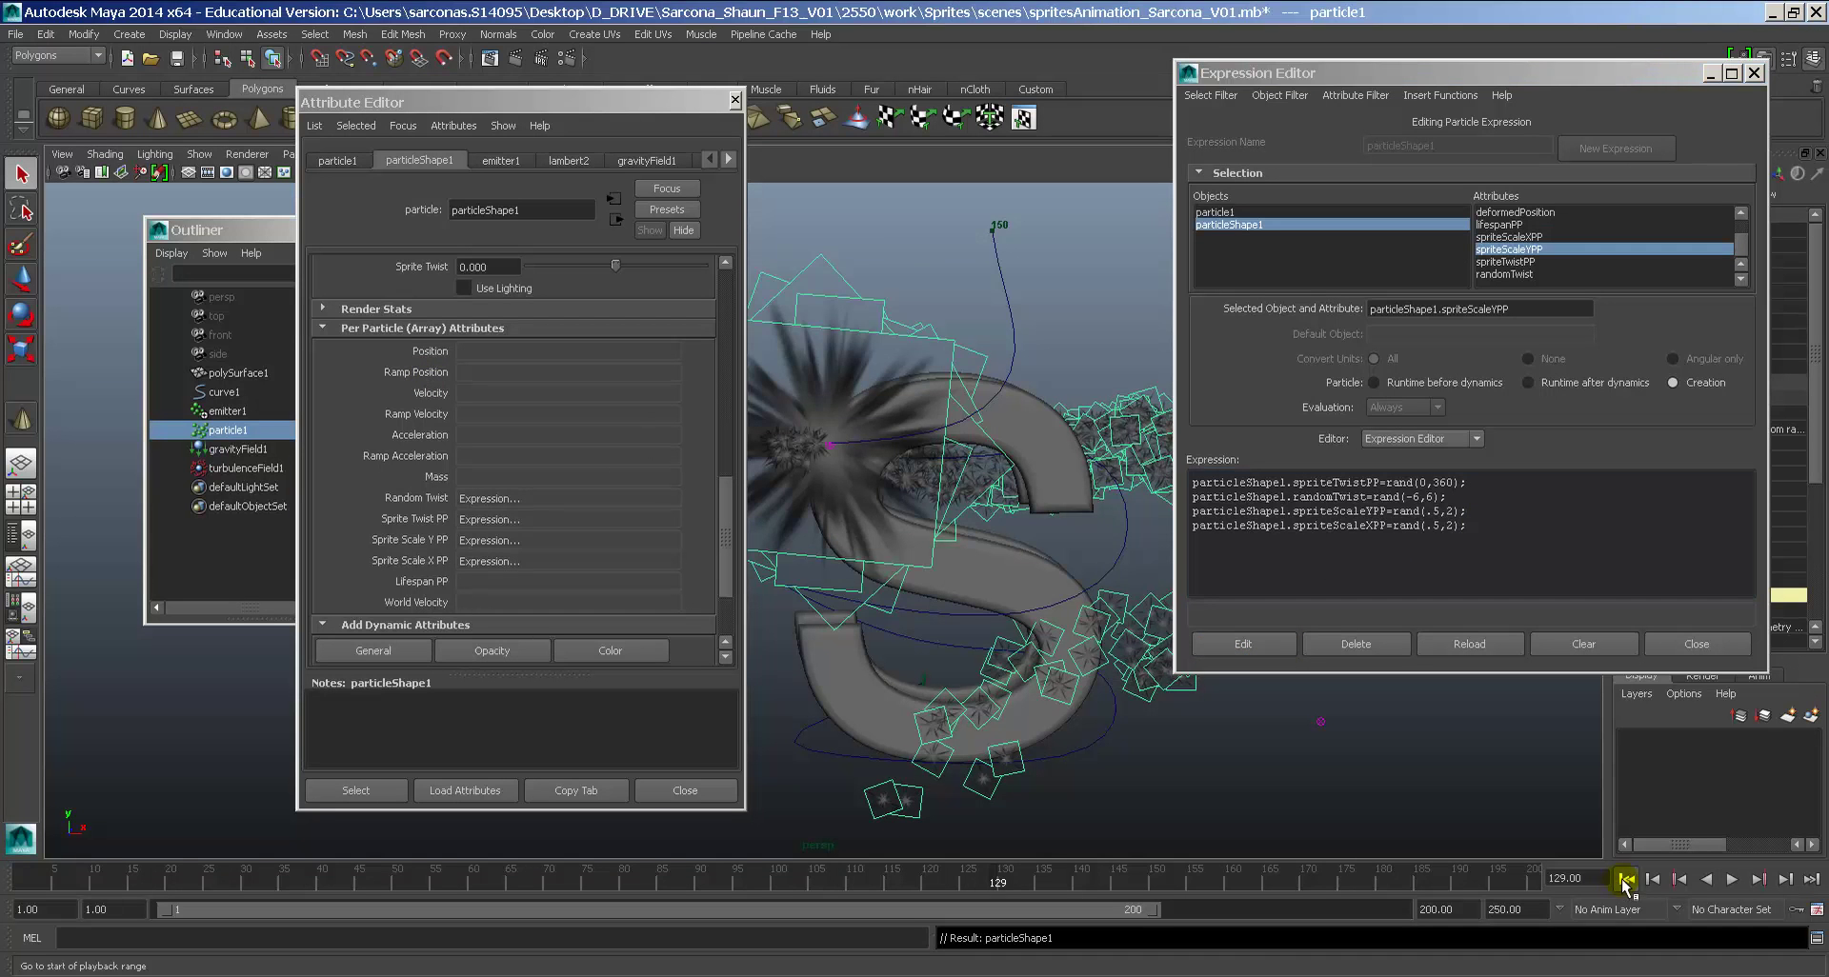
Step: Play the simulation from frame 1 to about 18 and examine the randomly scaled sprites
{"action": "left_click", "coordinate": [1625, 878]}
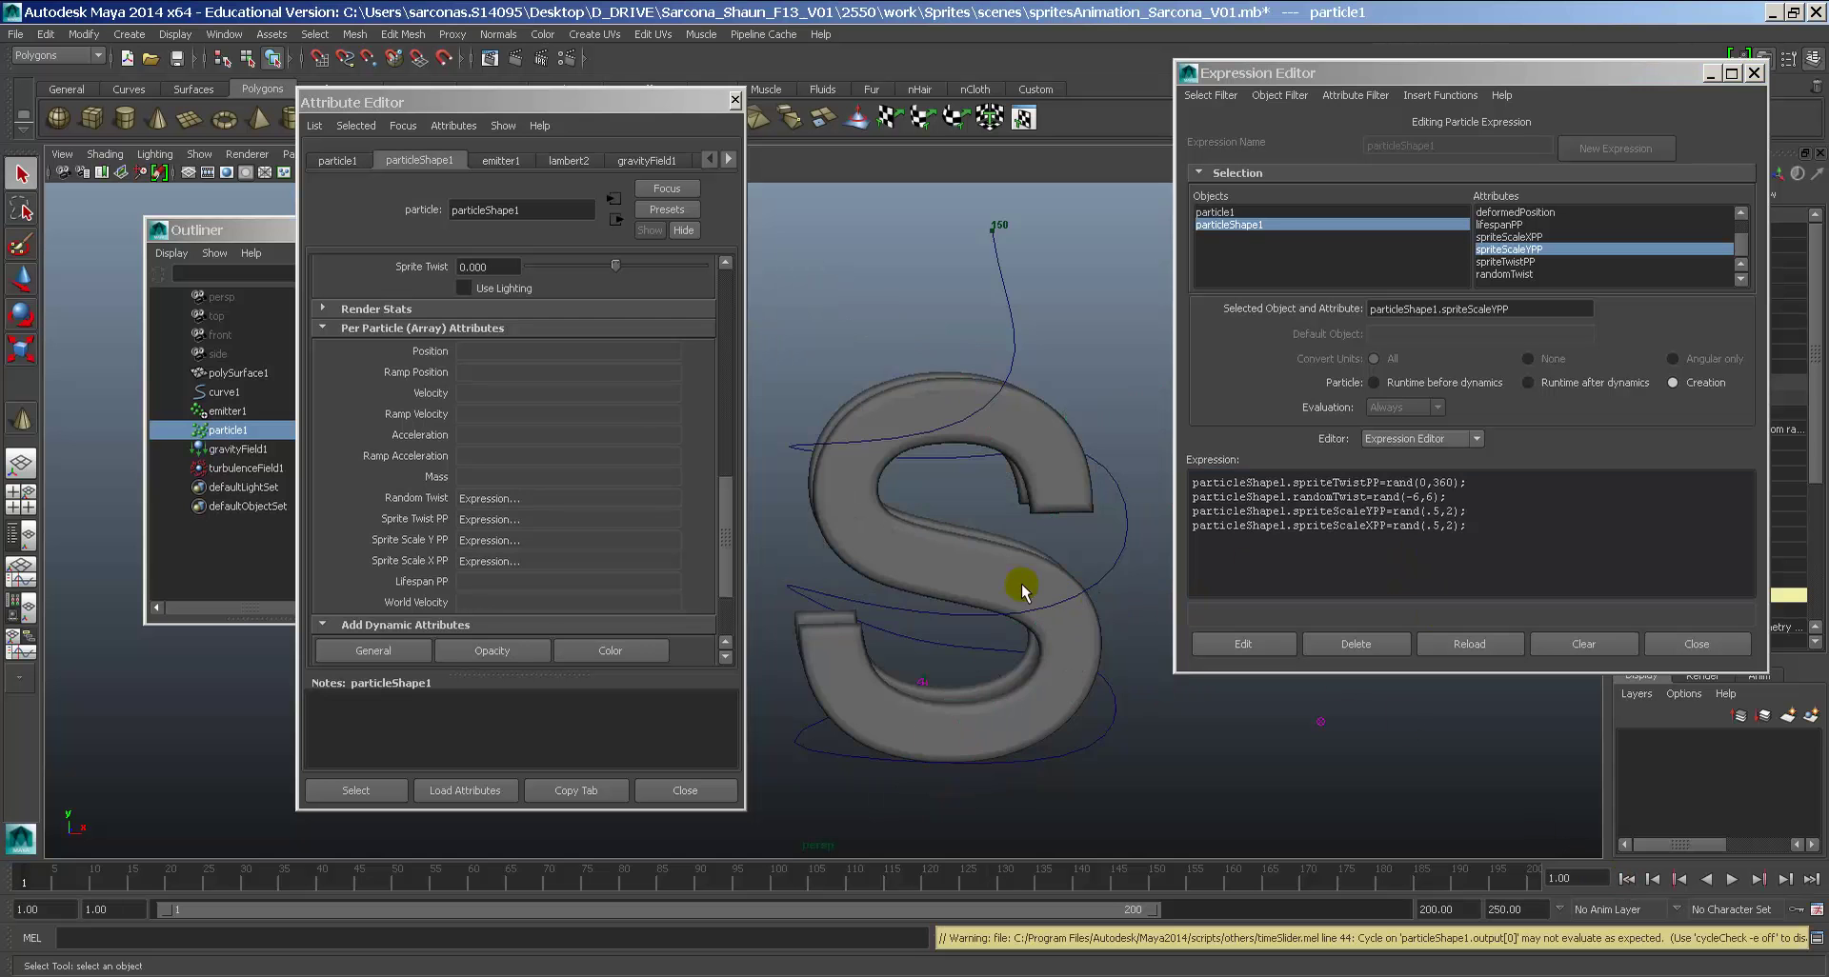
{"action": "middle_click_drag", "start_coordinate": [1021, 585], "coordinate": [1114, 671], "text": "alt"}
{"action": "right_click_drag", "start_coordinate": [1115, 671], "coordinate": [1013, 617], "text": "alt"}
{"action": "key", "text": "alt+v"}
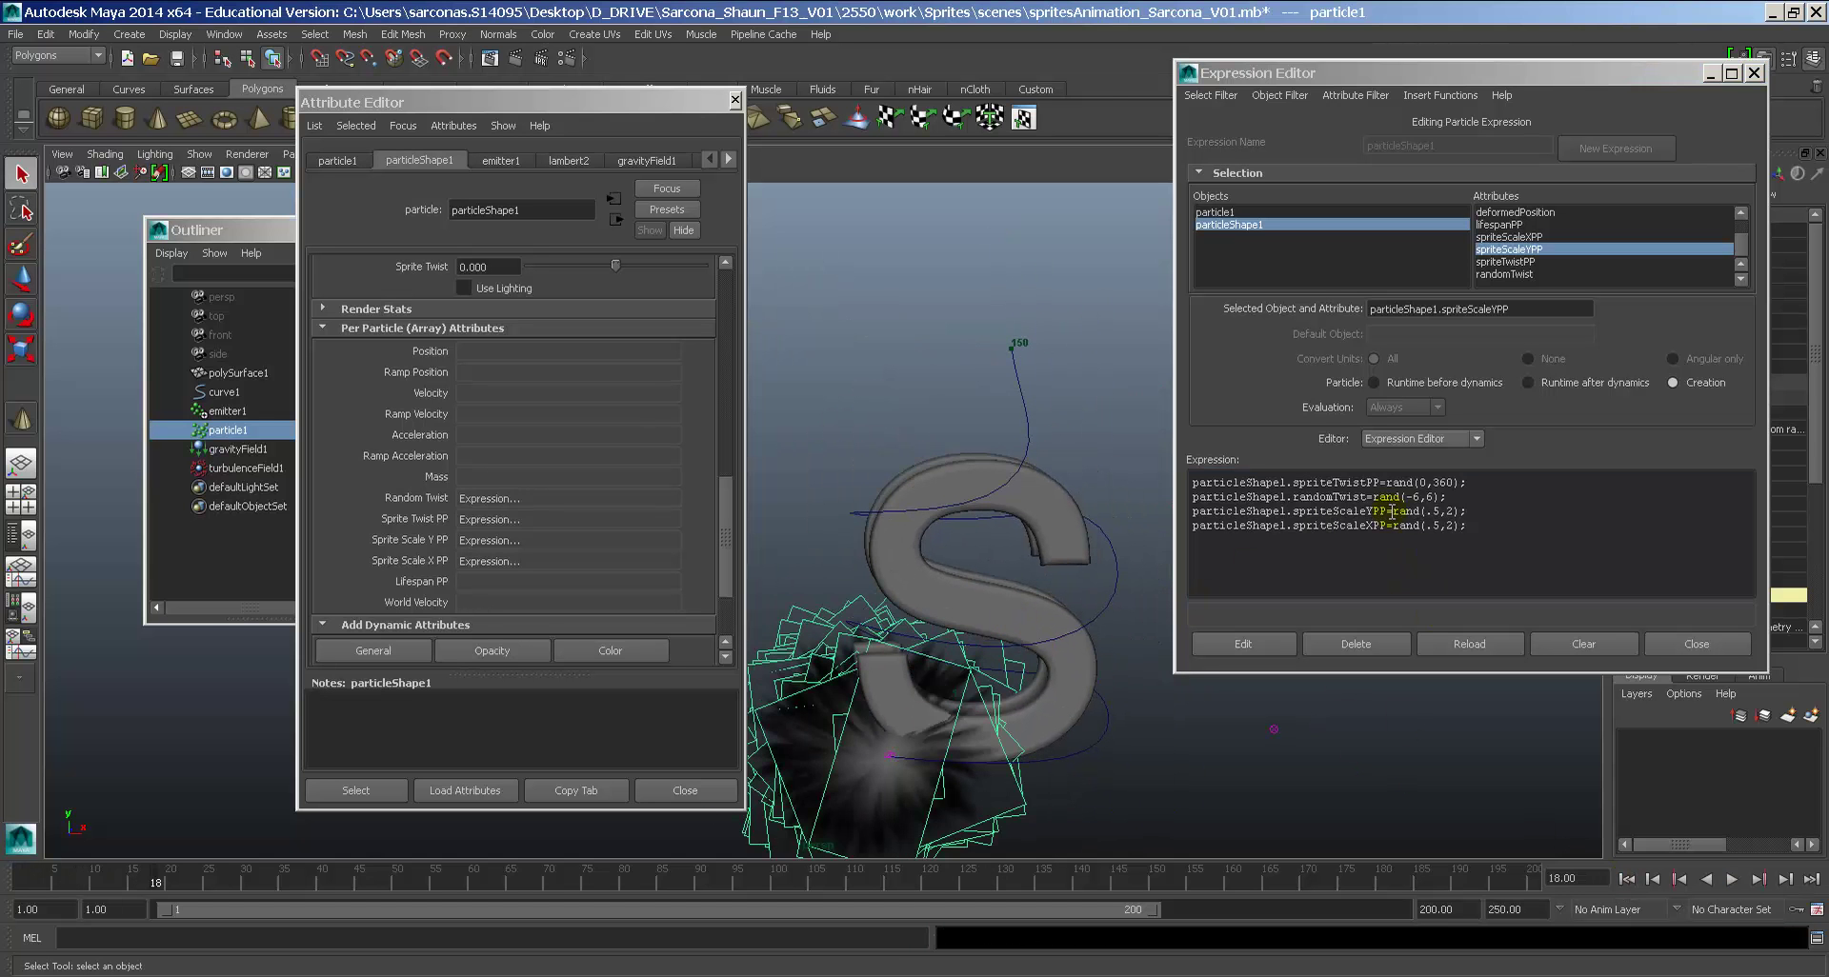
Step: Change both the spriteScaleYPP and spriteScaleXPP creation expressions to rand(.05,.2)
{"action": "left_click", "coordinate": [1451, 513]}
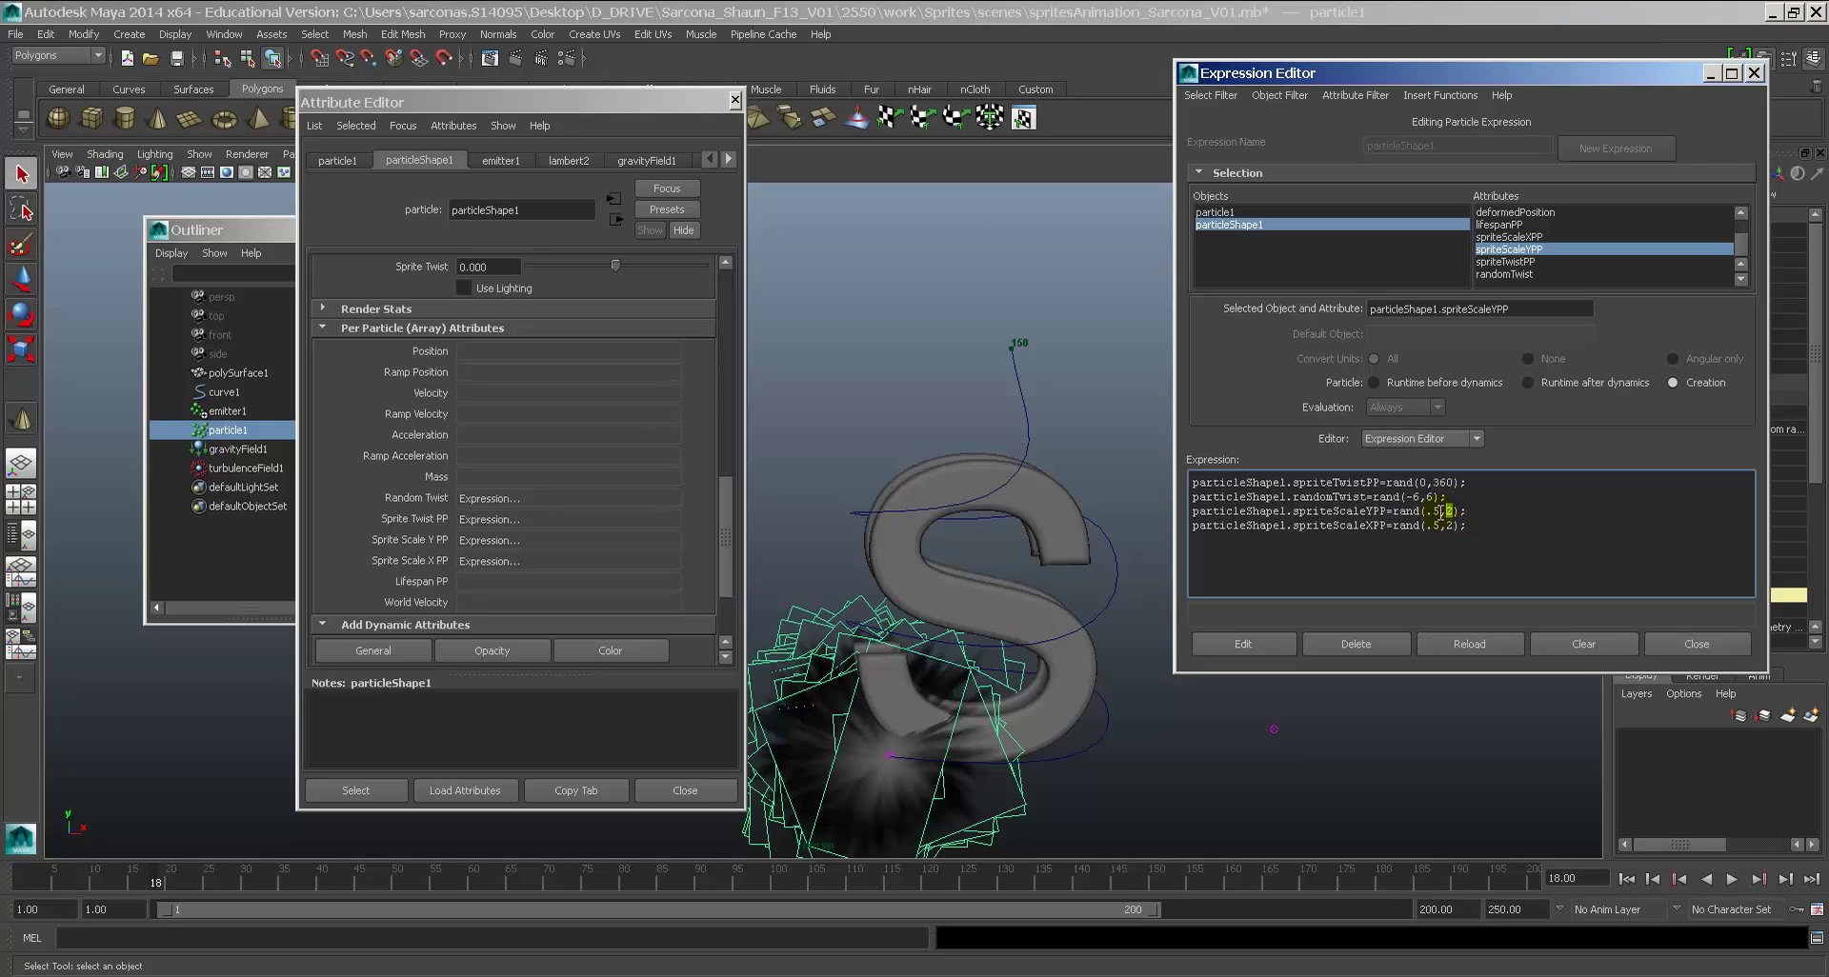
{"action": "double_click", "coordinate": [1437, 511]}
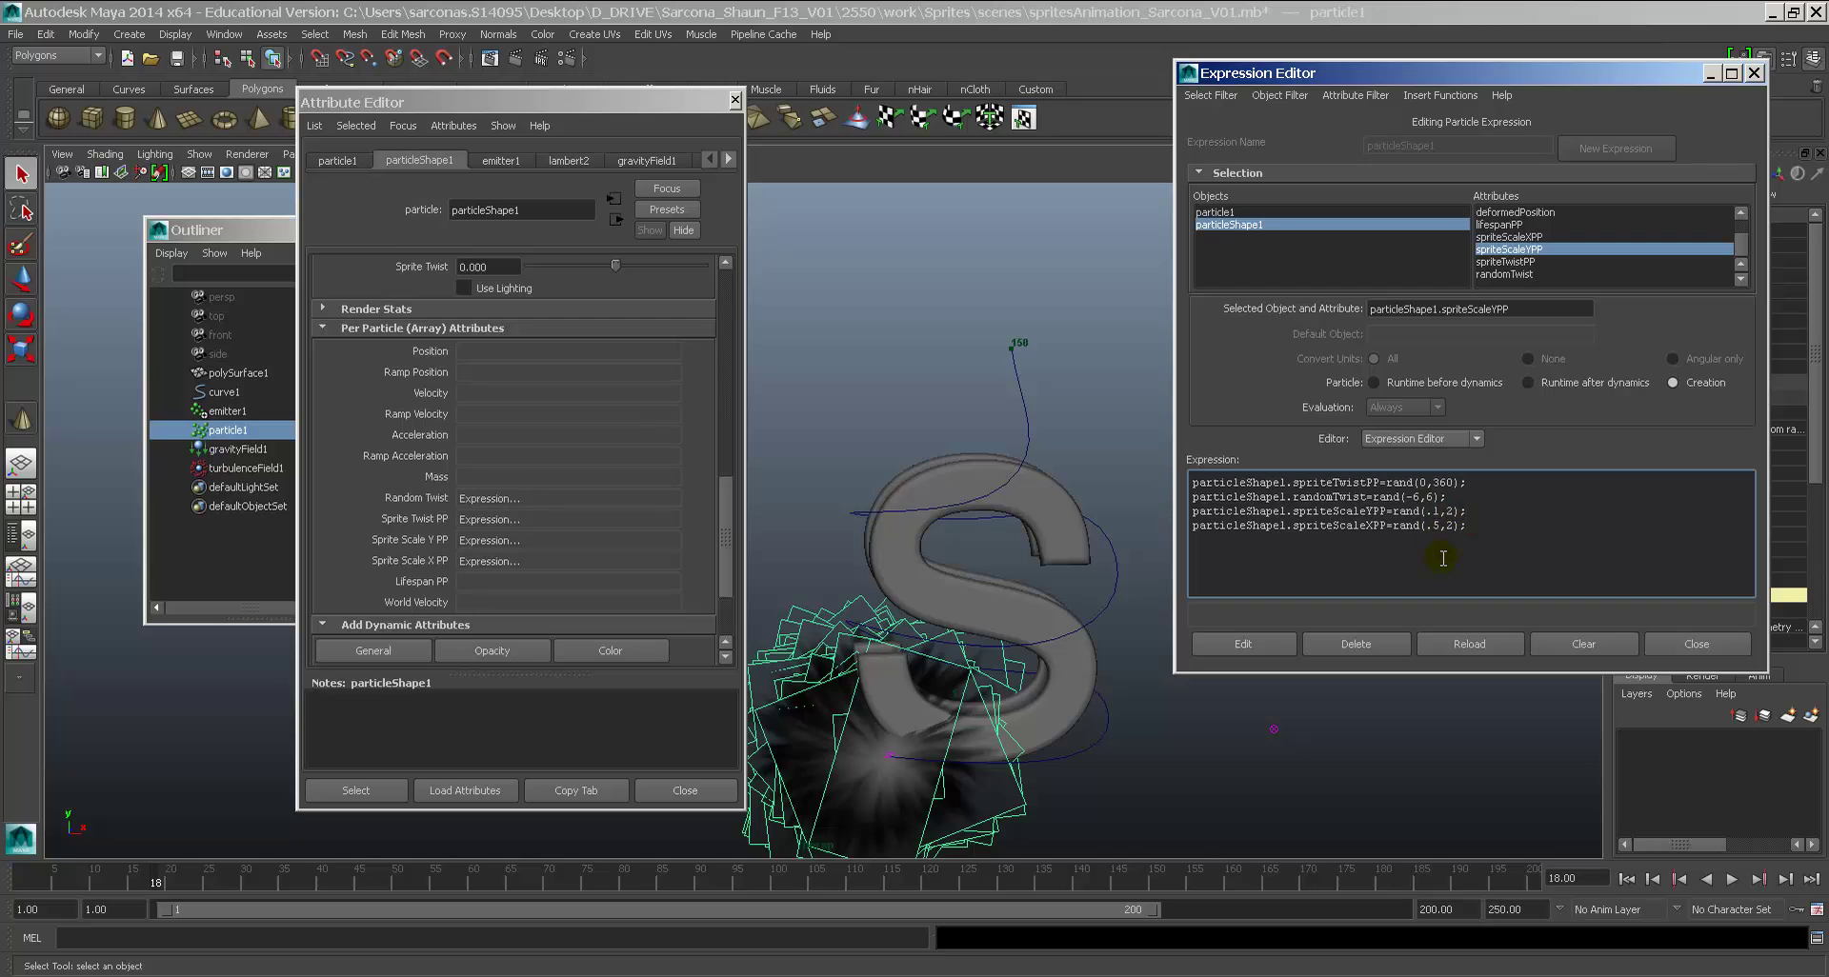
{"action": "left_click_drag", "start_coordinate": [729, 520], "coordinate": [730, 497]}
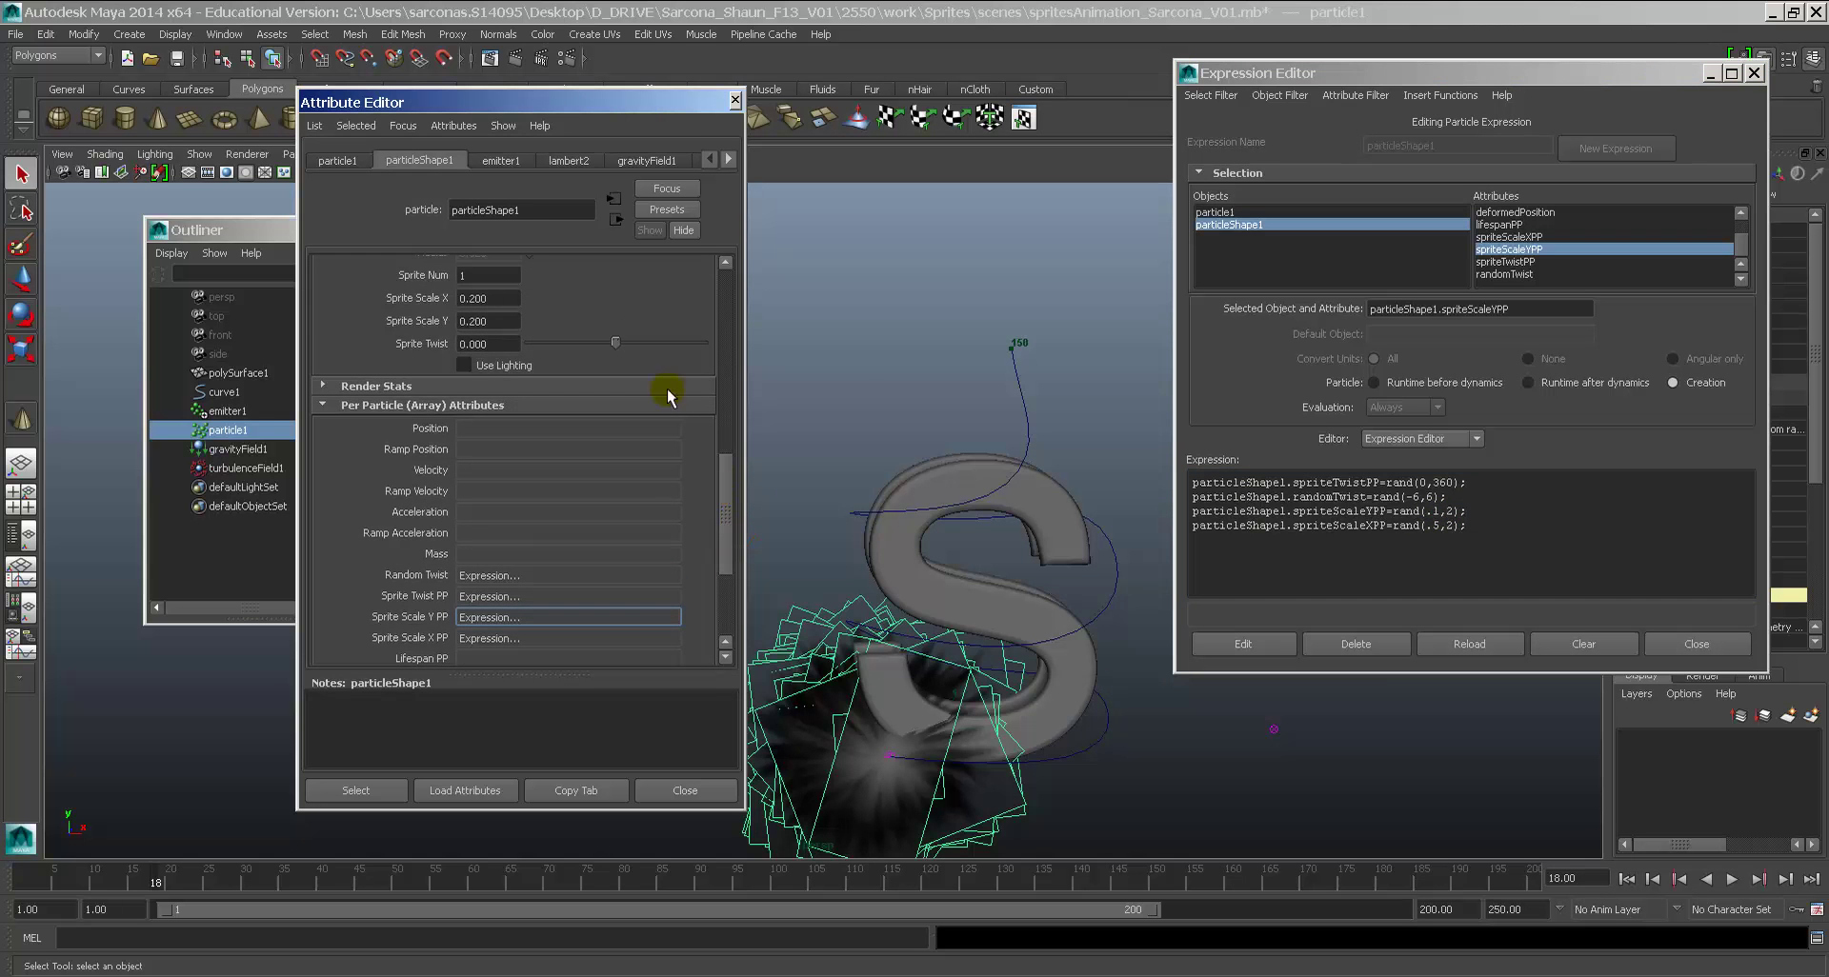
{"action": "left_click", "coordinate": [1439, 526]}
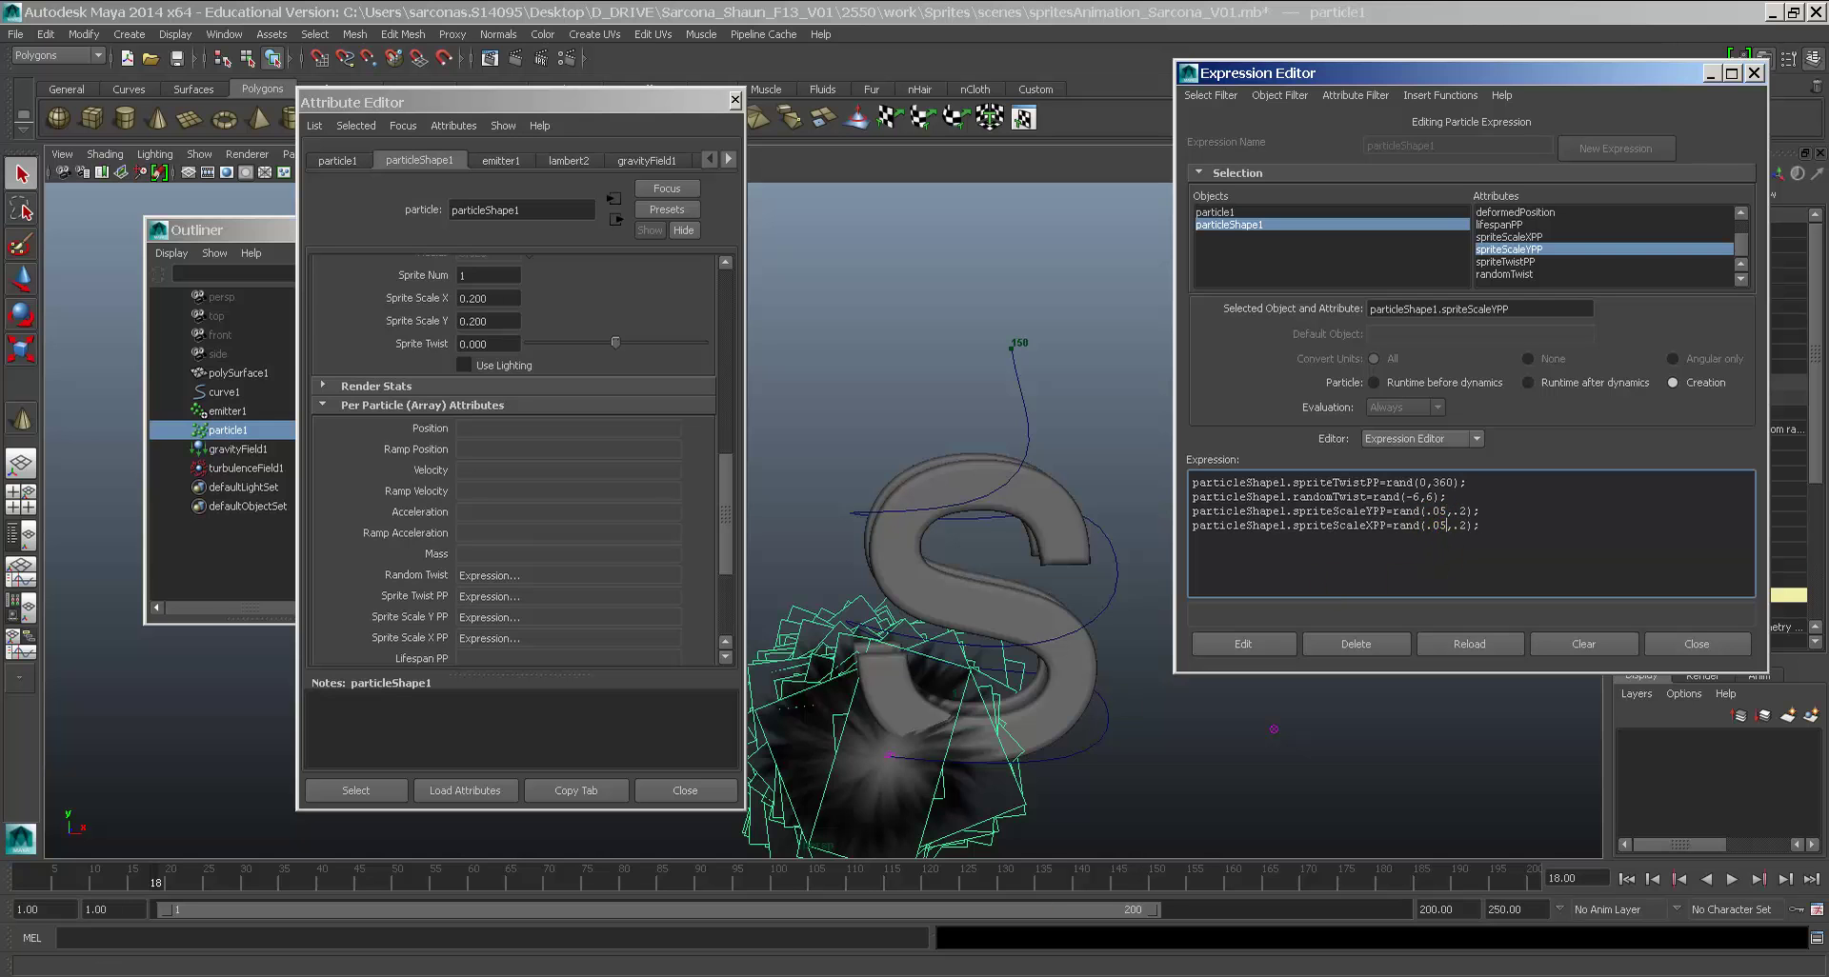
Step: In the WordPad document, update the spriteScaleYPP and spriteScaleXPP ranges to rand(.05,.2)
{"action": "left_click", "coordinate": [980, 974]}
{"action": "left_click", "coordinate": [682, 324]}
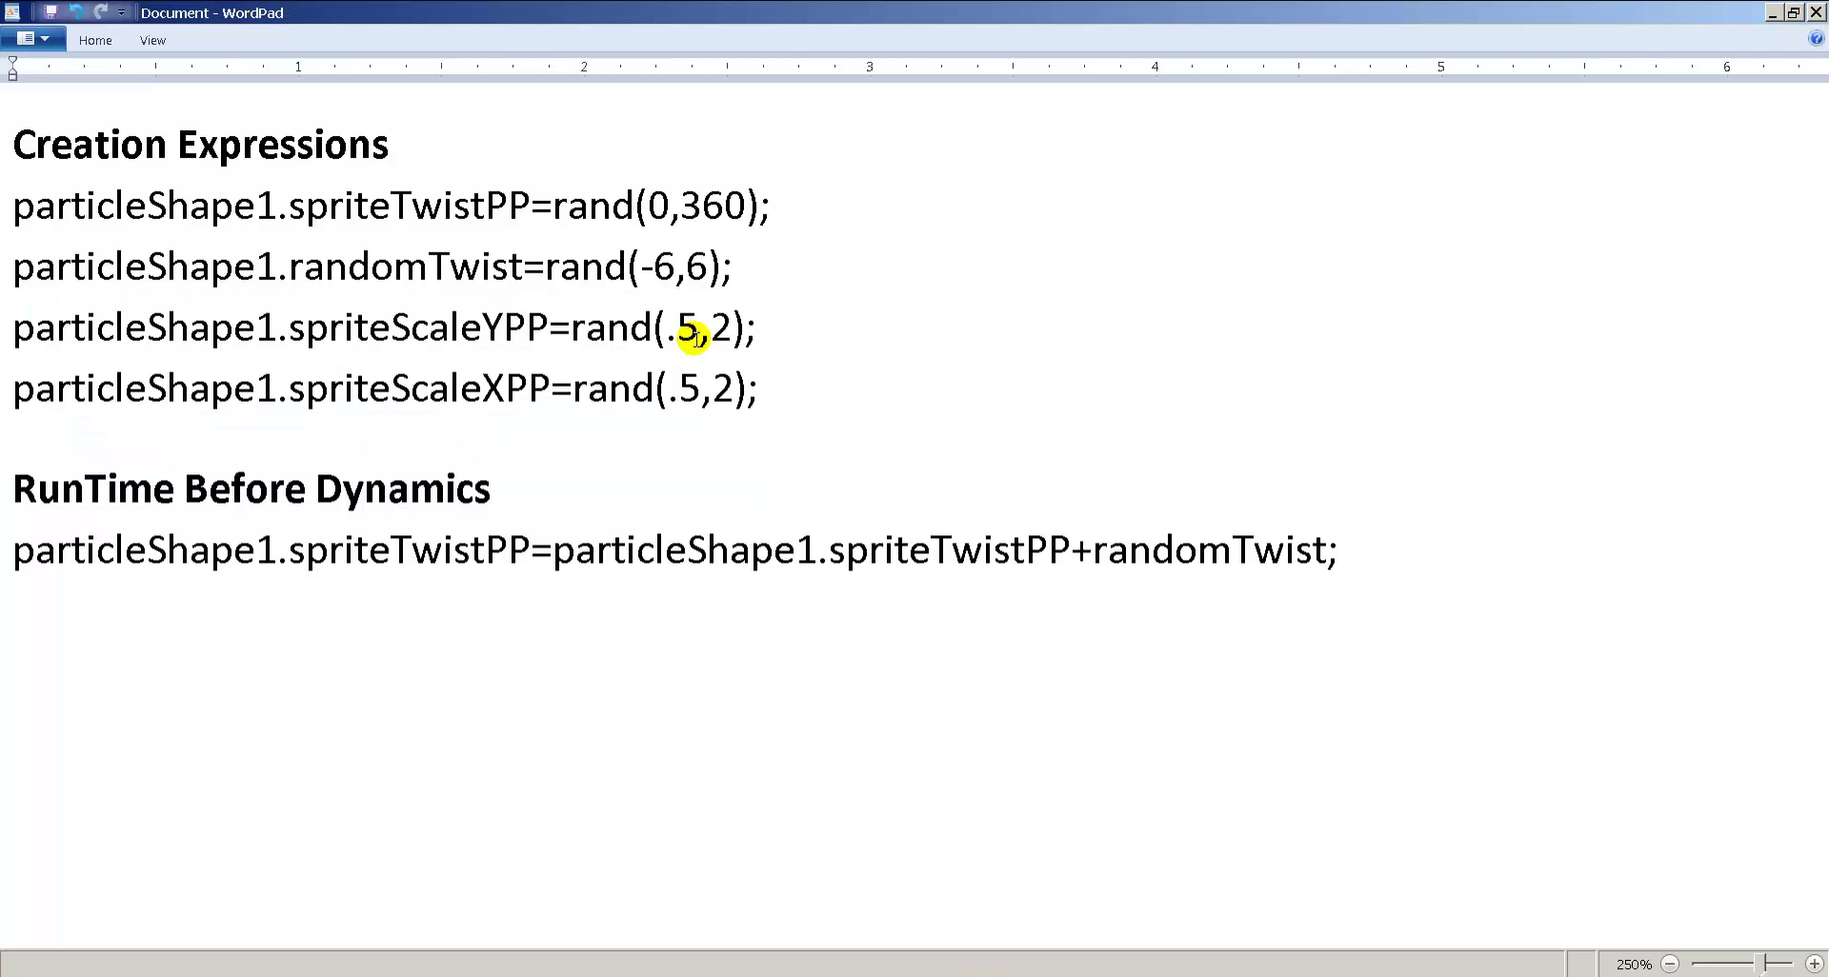
{"action": "type", "text": "05,."}
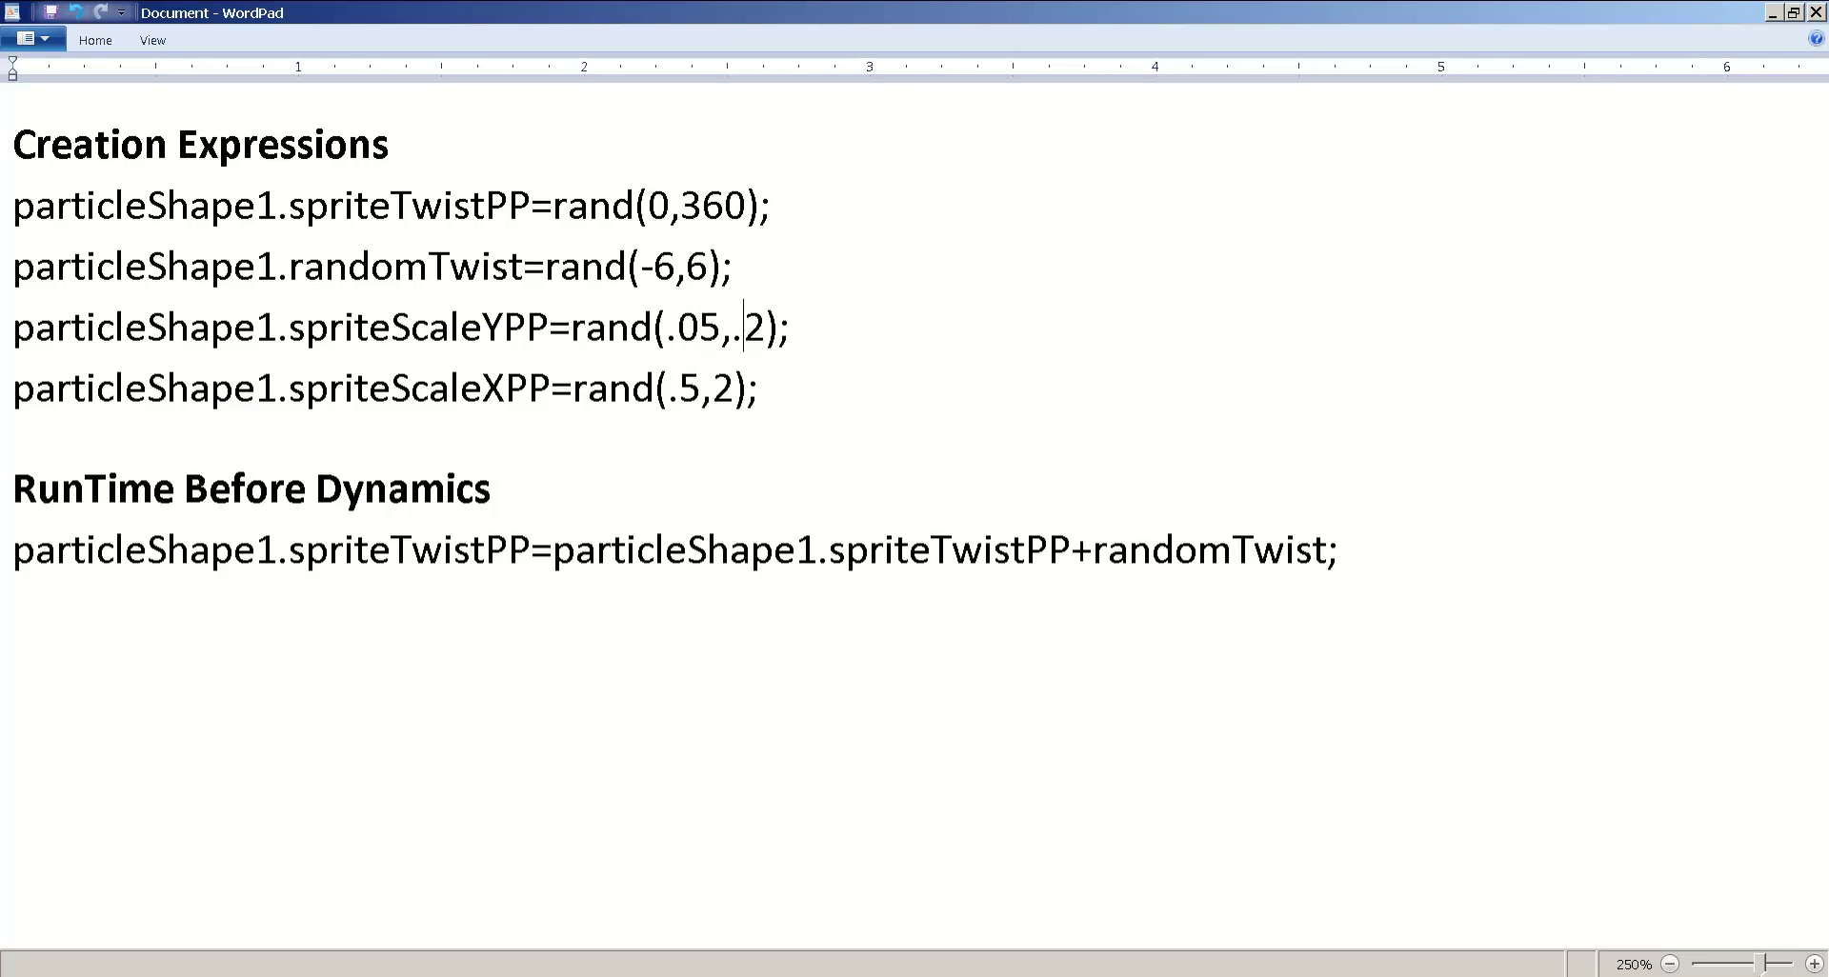
{"action": "key", "text": "Left"}
{"action": "key", "text": "Left"}
{"action": "type", "text": "0"}
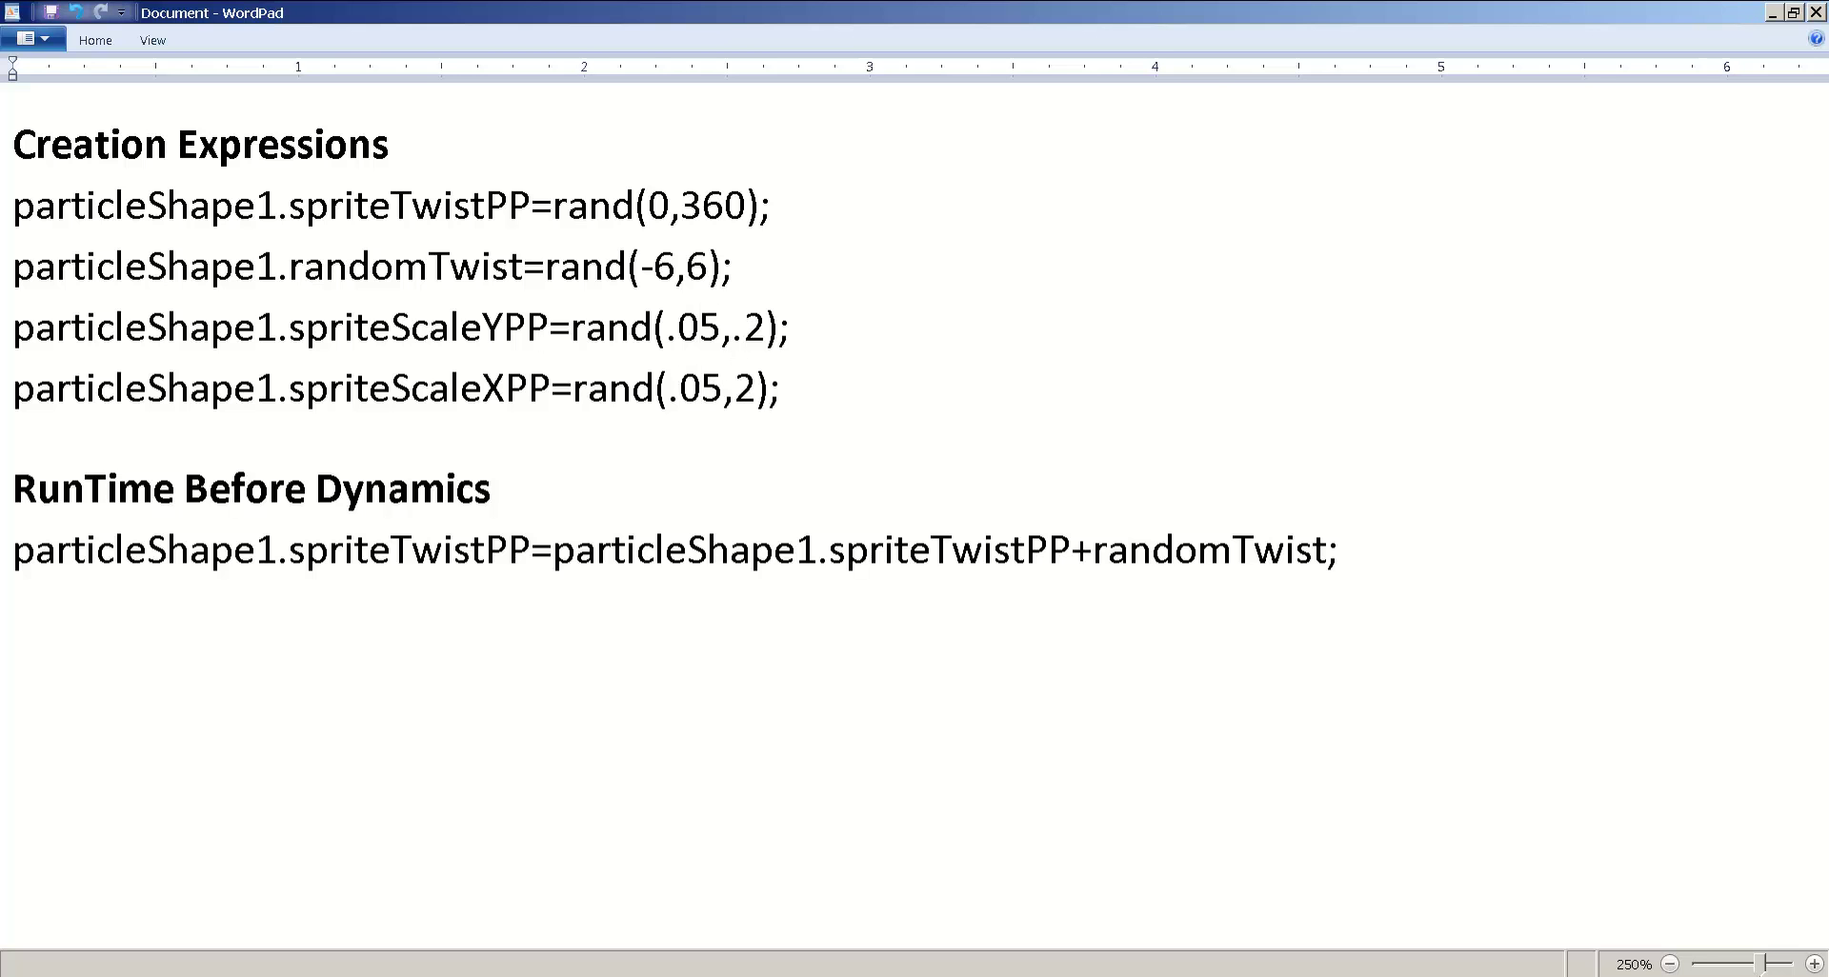
{"action": "key", "text": "alt+Tab"}
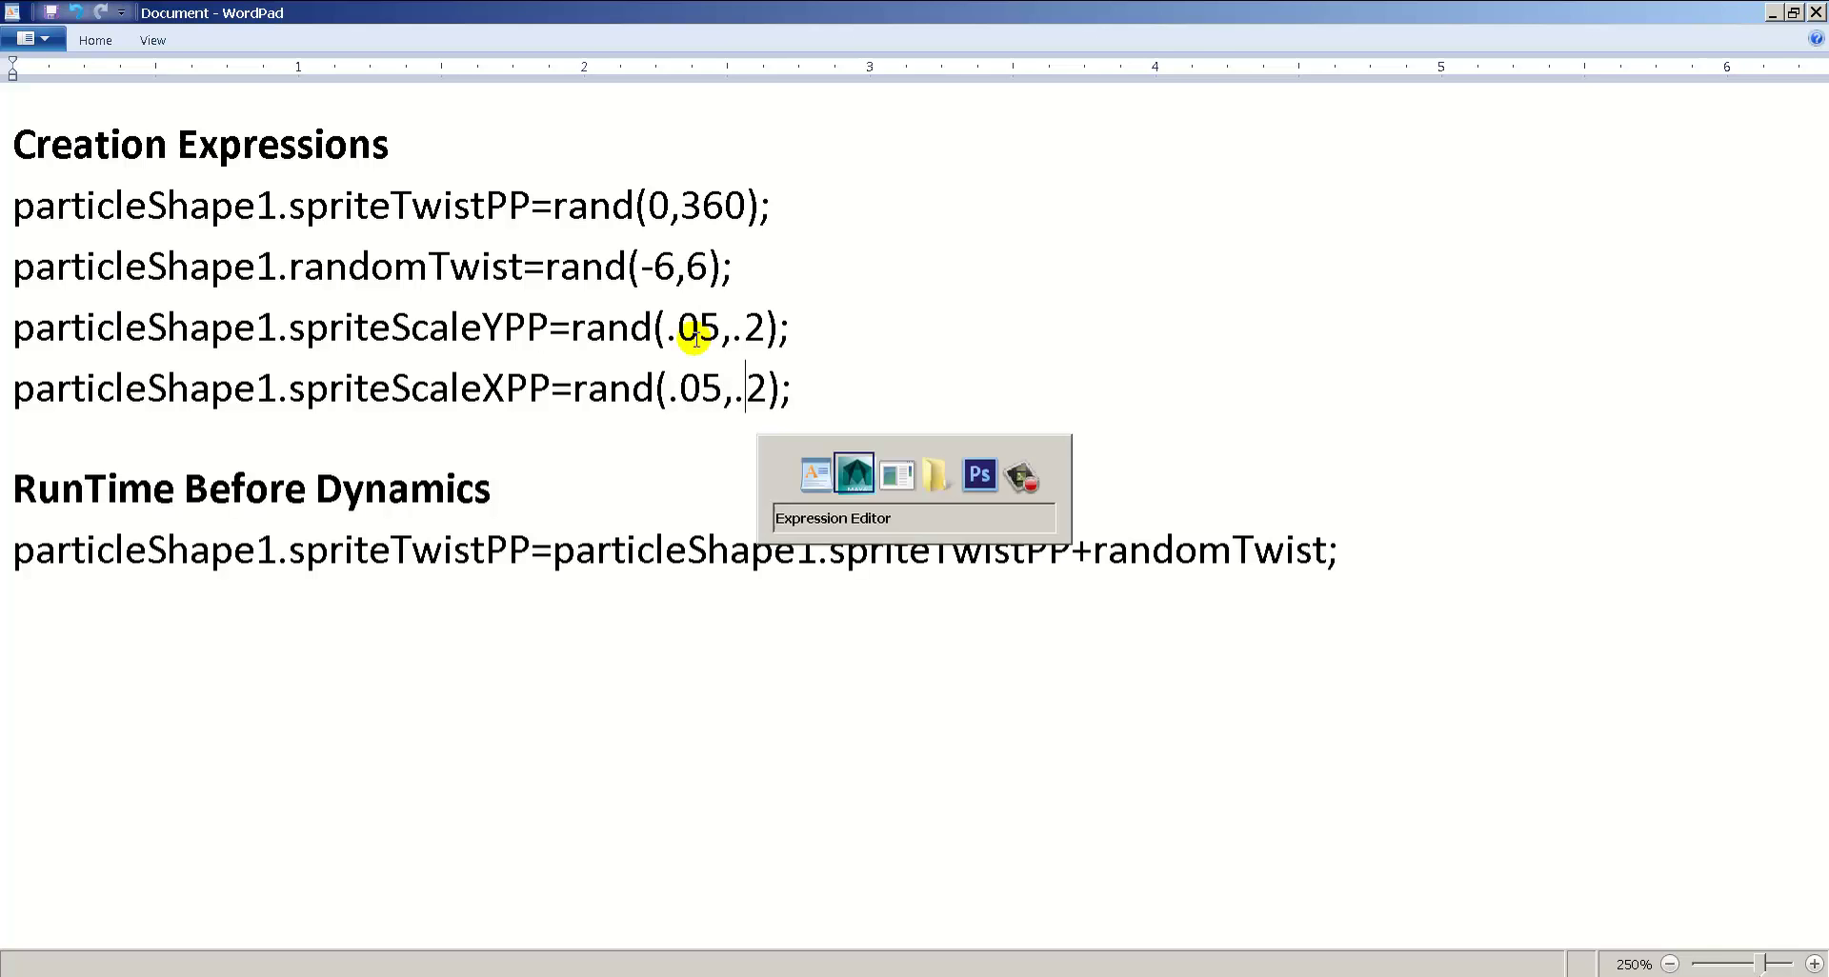
{"action": "key", "text": "alt+Tab"}
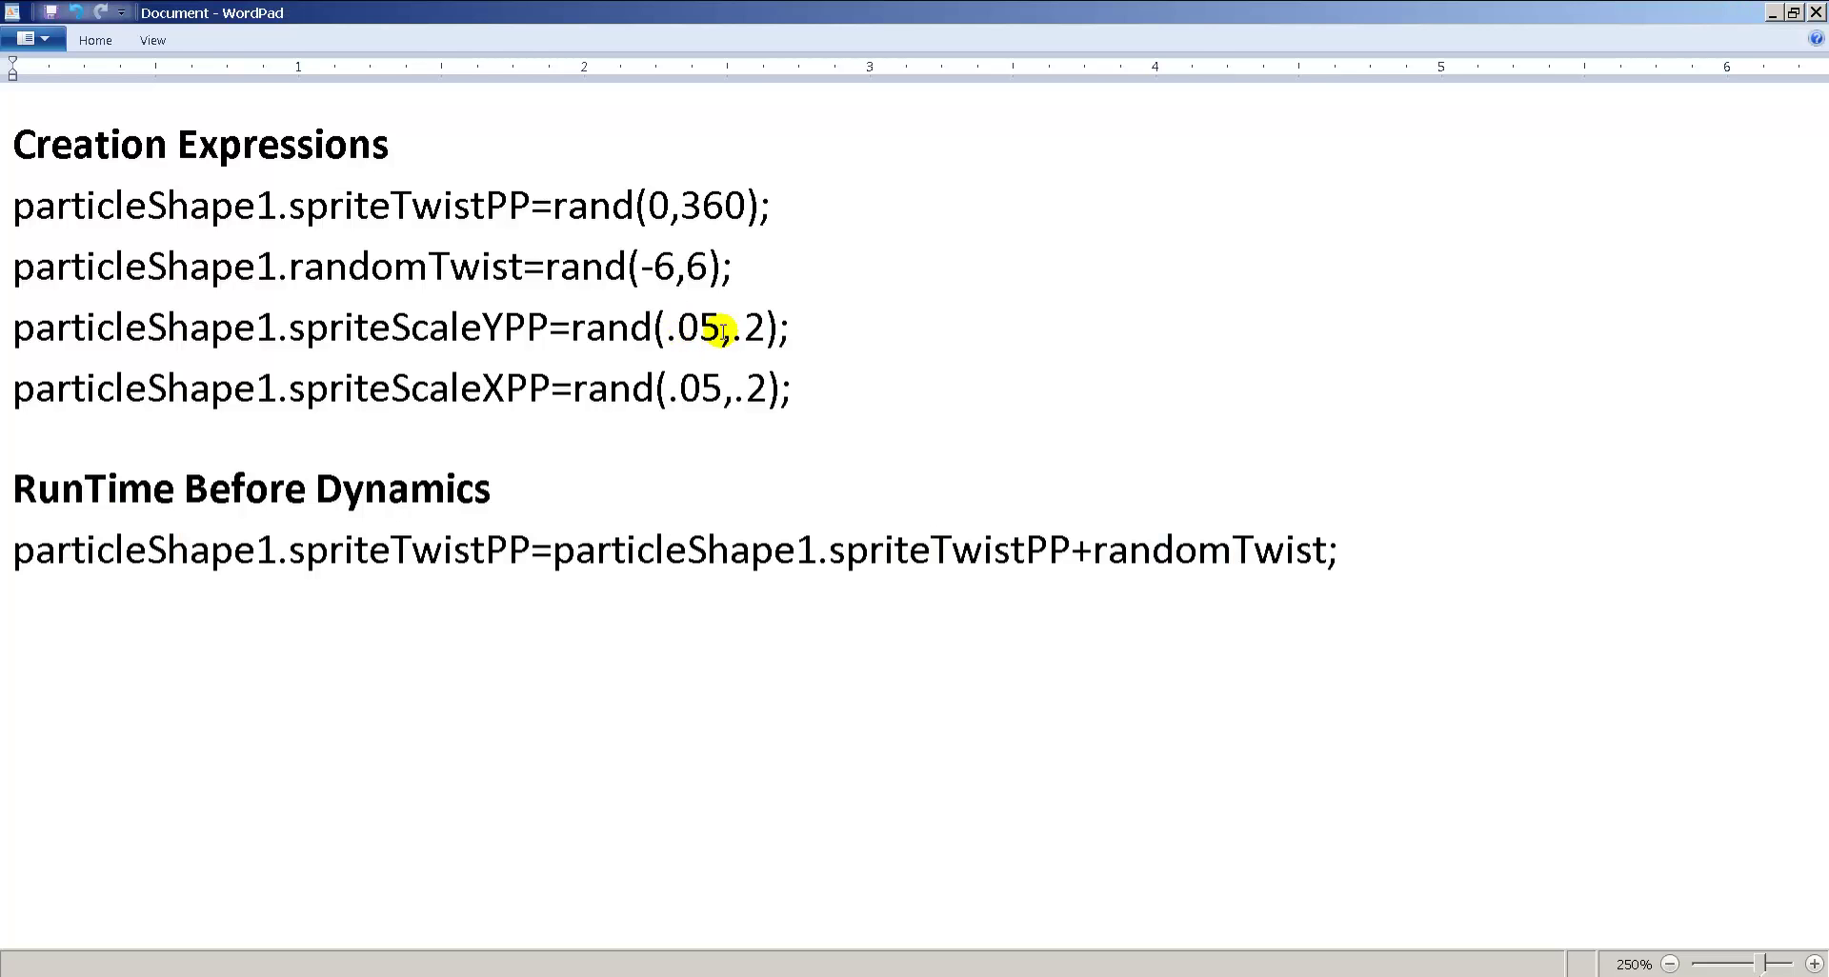
Step: Apply the edited creation expression in Maya and play the simulation from frame 1 to about 61
{"action": "key", "text": "alt+Tab"}
{"action": "left_click", "coordinate": [1264, 640]}
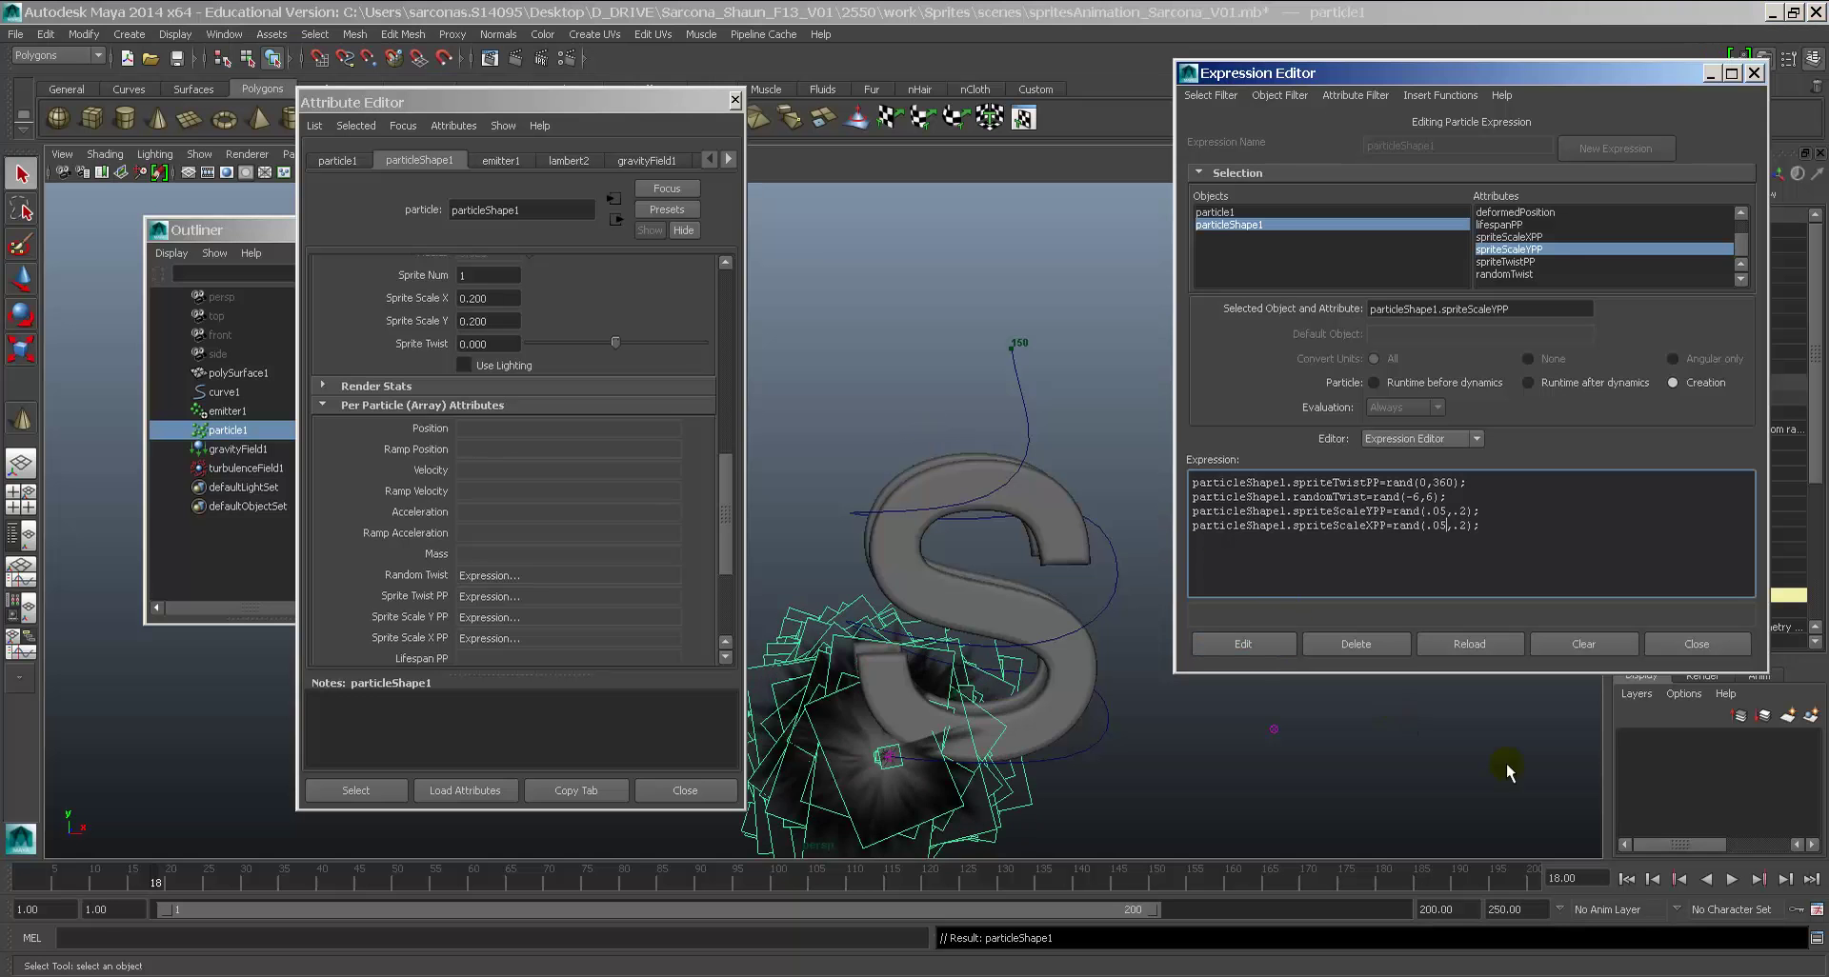
{"action": "left_click", "coordinate": [1626, 878]}
{"action": "left_click", "coordinate": [1730, 878]}
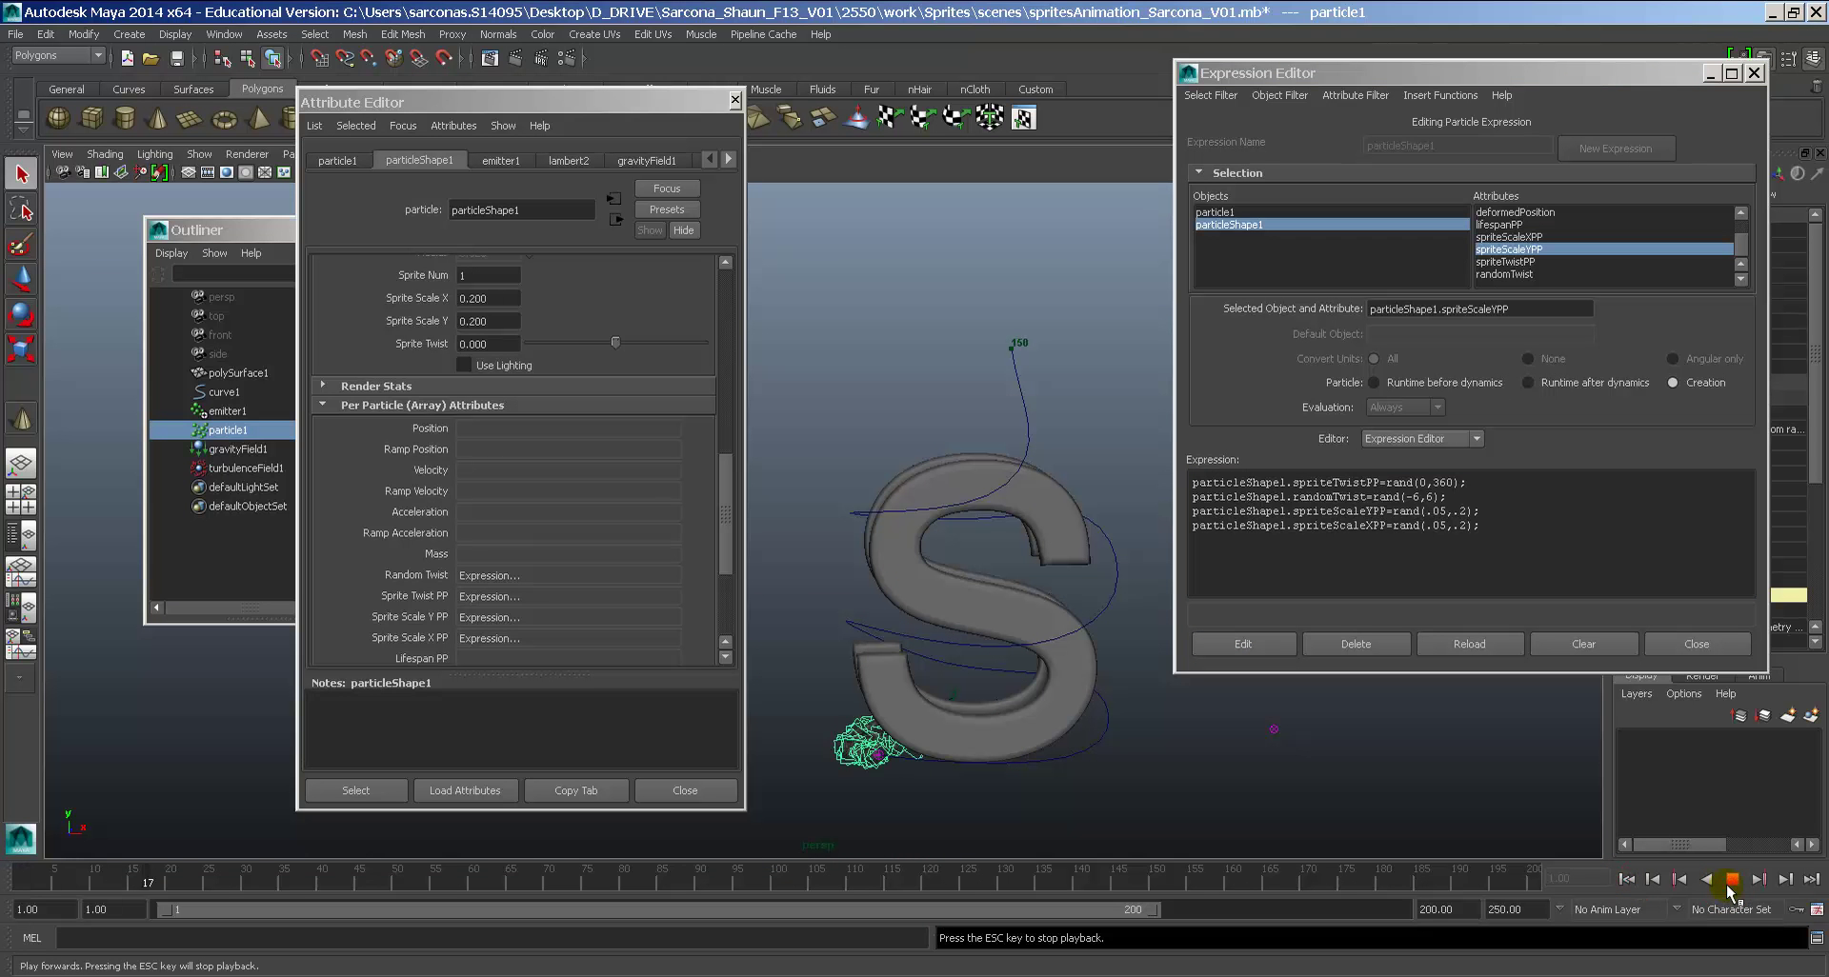
{"action": "left_click", "coordinate": [1730, 878]}
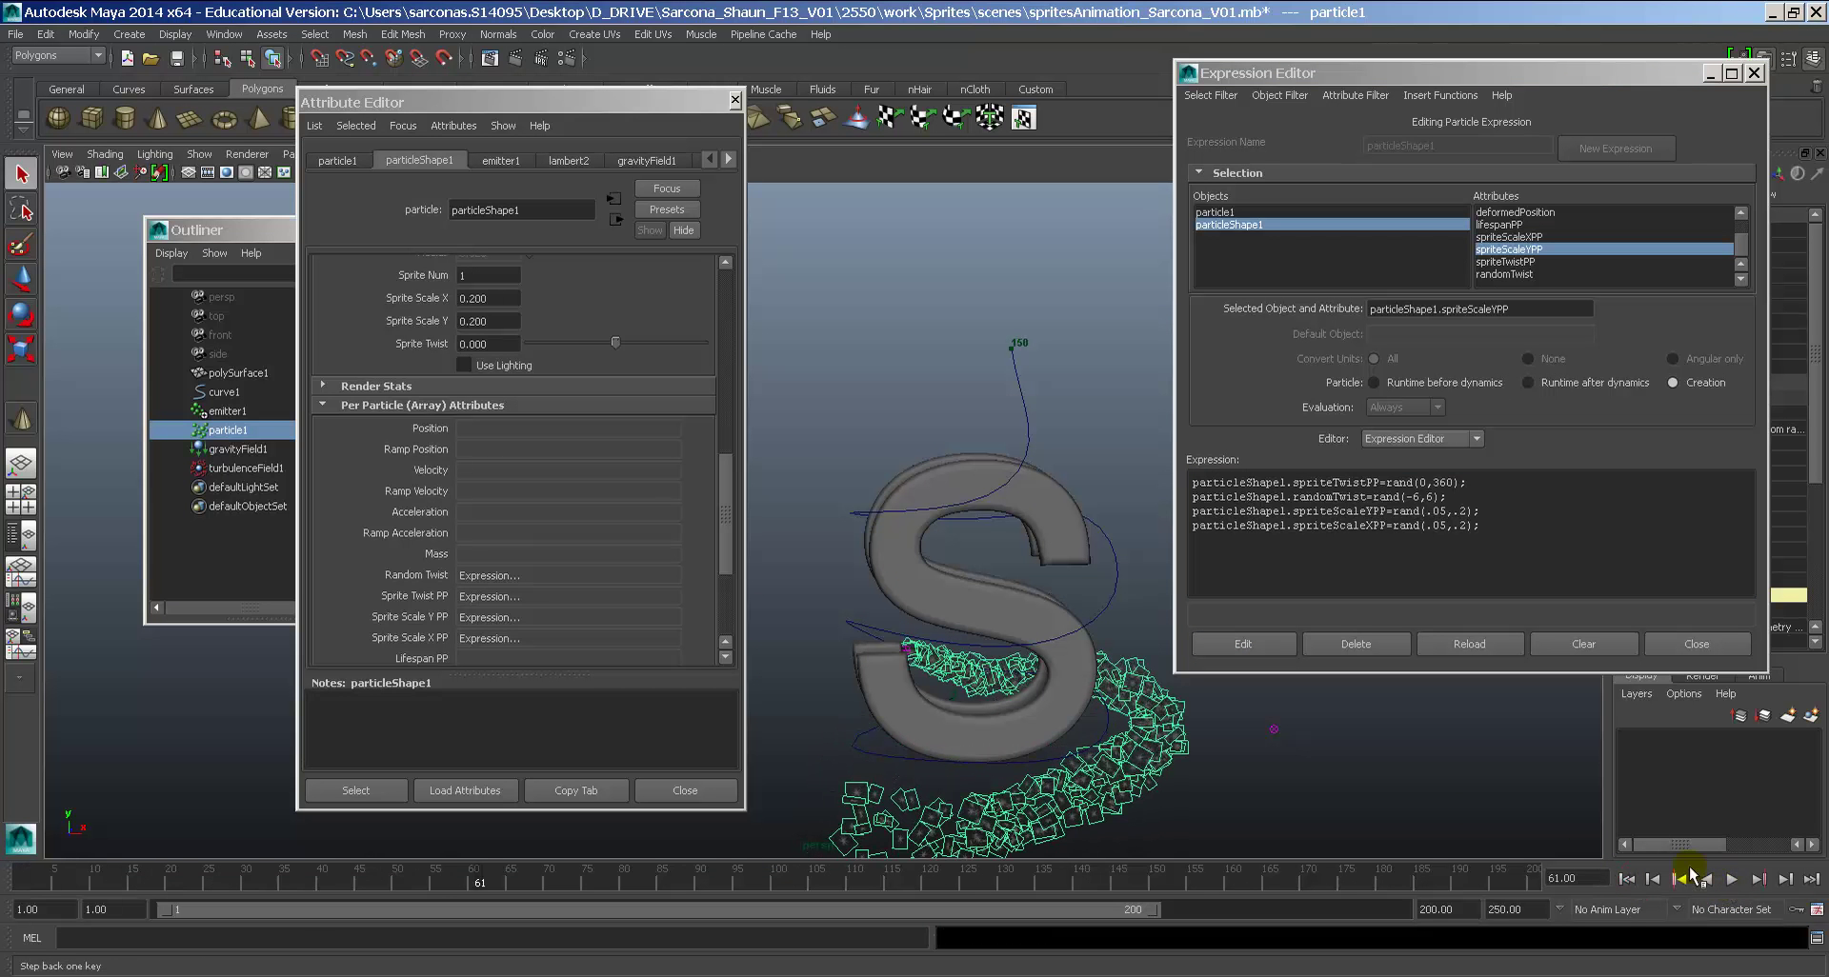
Step: Examine the size and proportion variation of the sprites around the letter up close
{"action": "middle_click_drag", "start_coordinate": [1138, 774], "coordinate": [920, 572], "text": "alt"}
{"action": "right_click_drag", "start_coordinate": [919, 572], "coordinate": [1629, 722], "text": "alt"}
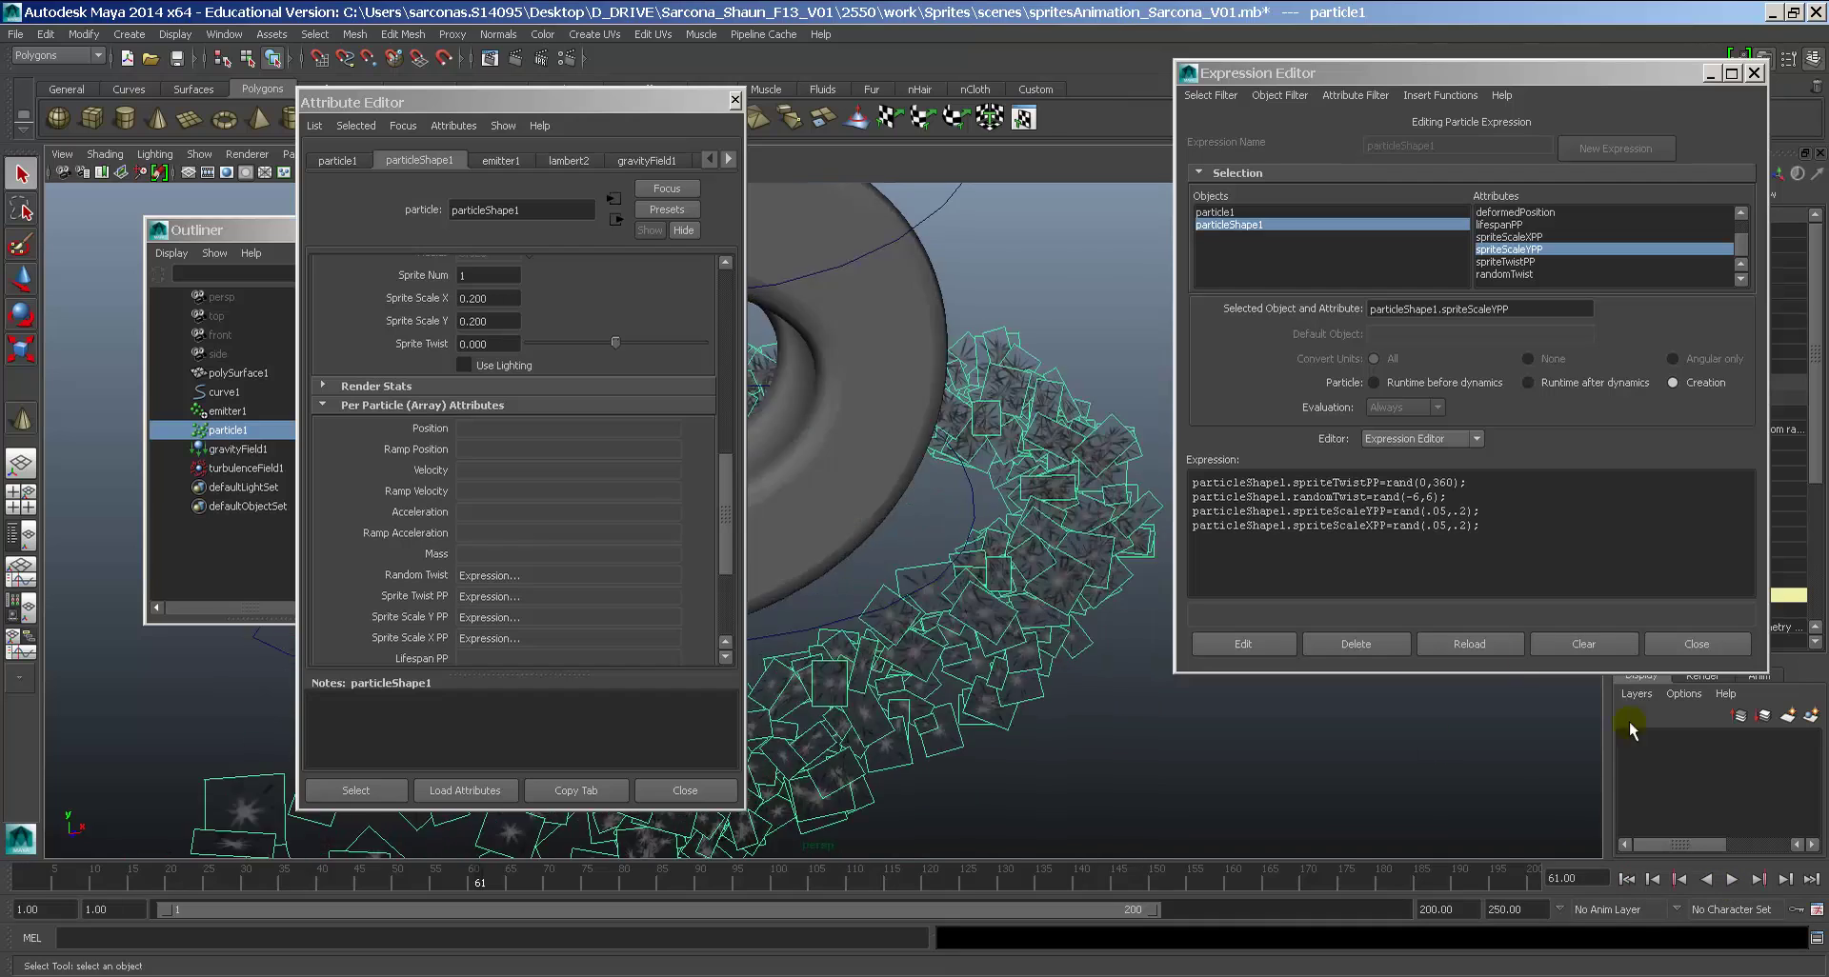
{"action": "middle_click_drag", "start_coordinate": [1247, 719], "coordinate": [1127, 613], "text": "alt"}
{"action": "right_click_drag", "start_coordinate": [1126, 613], "coordinate": [1577, 743], "text": "alt"}
{"action": "middle_click_drag", "start_coordinate": [1409, 723], "coordinate": [1016, 637], "text": "alt"}
{"action": "left_click_drag", "start_coordinate": [1016, 637], "coordinate": [1045, 669], "text": "alt"}
{"action": "middle_click_drag", "start_coordinate": [1045, 670], "coordinate": [1225, 652], "text": "alt"}
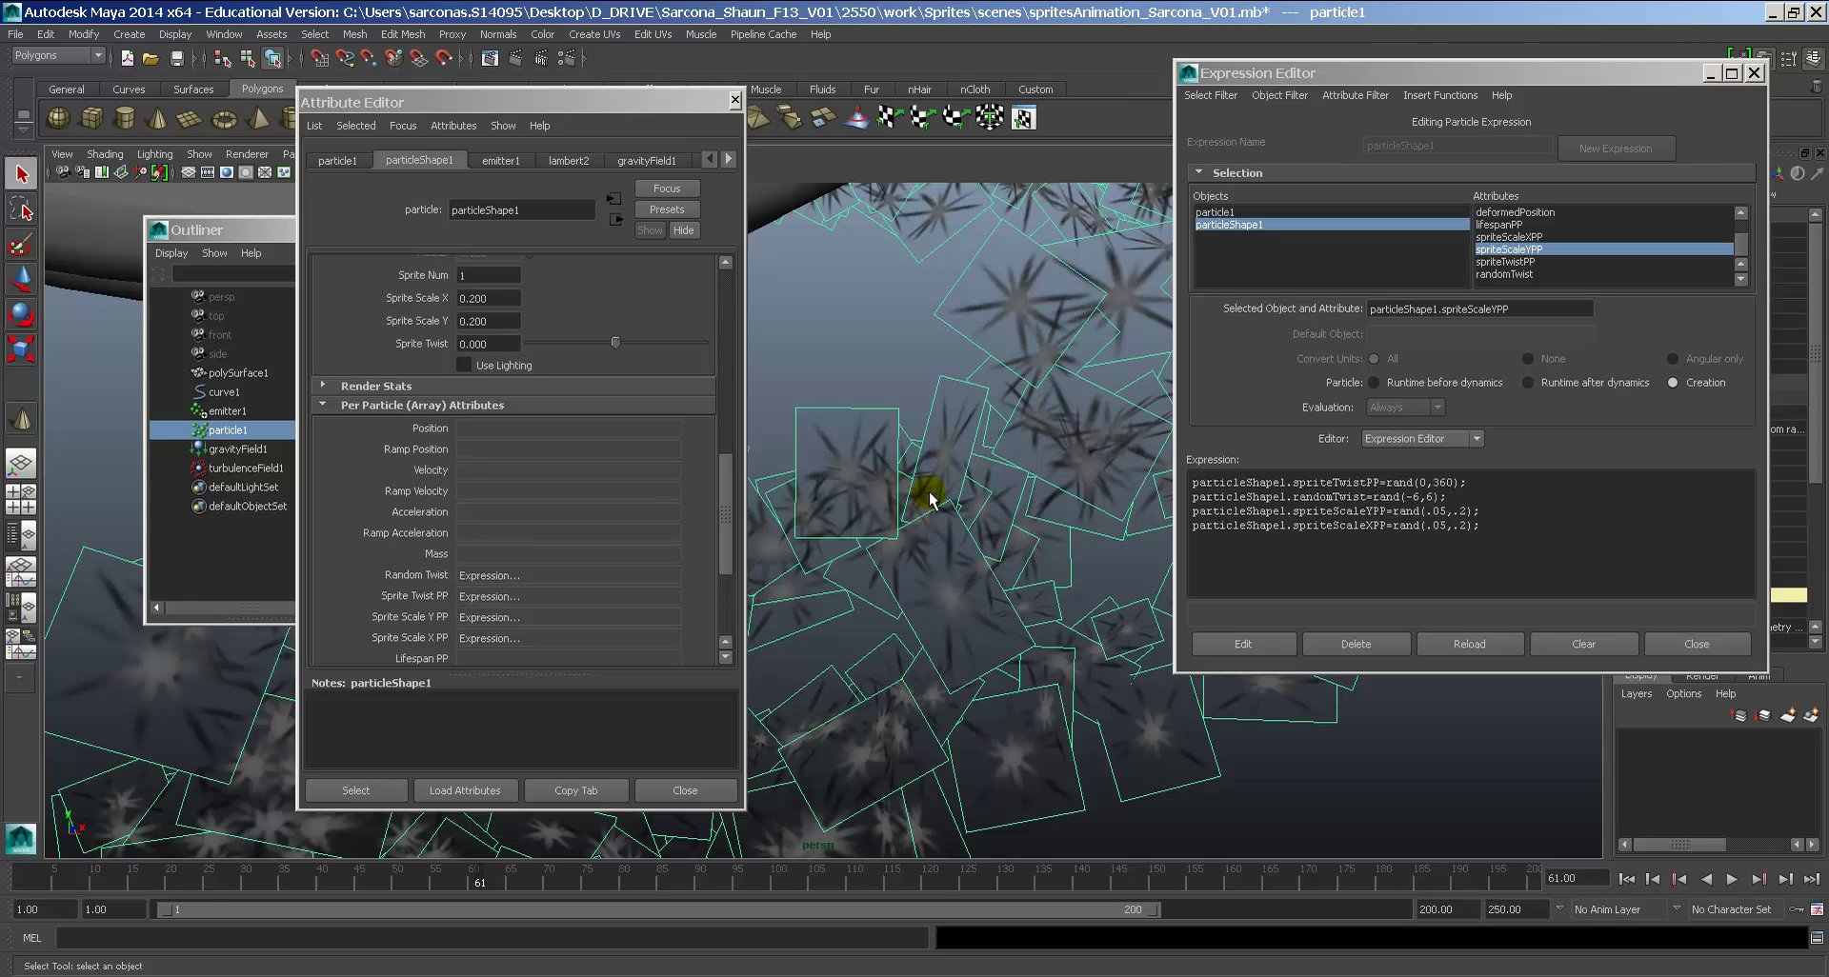
{"action": "right_click_drag", "start_coordinate": [1297, 768], "coordinate": [1144, 727], "text": "alt"}
{"action": "left_click_drag", "start_coordinate": [1031, 702], "coordinate": [1079, 614], "text": "alt"}
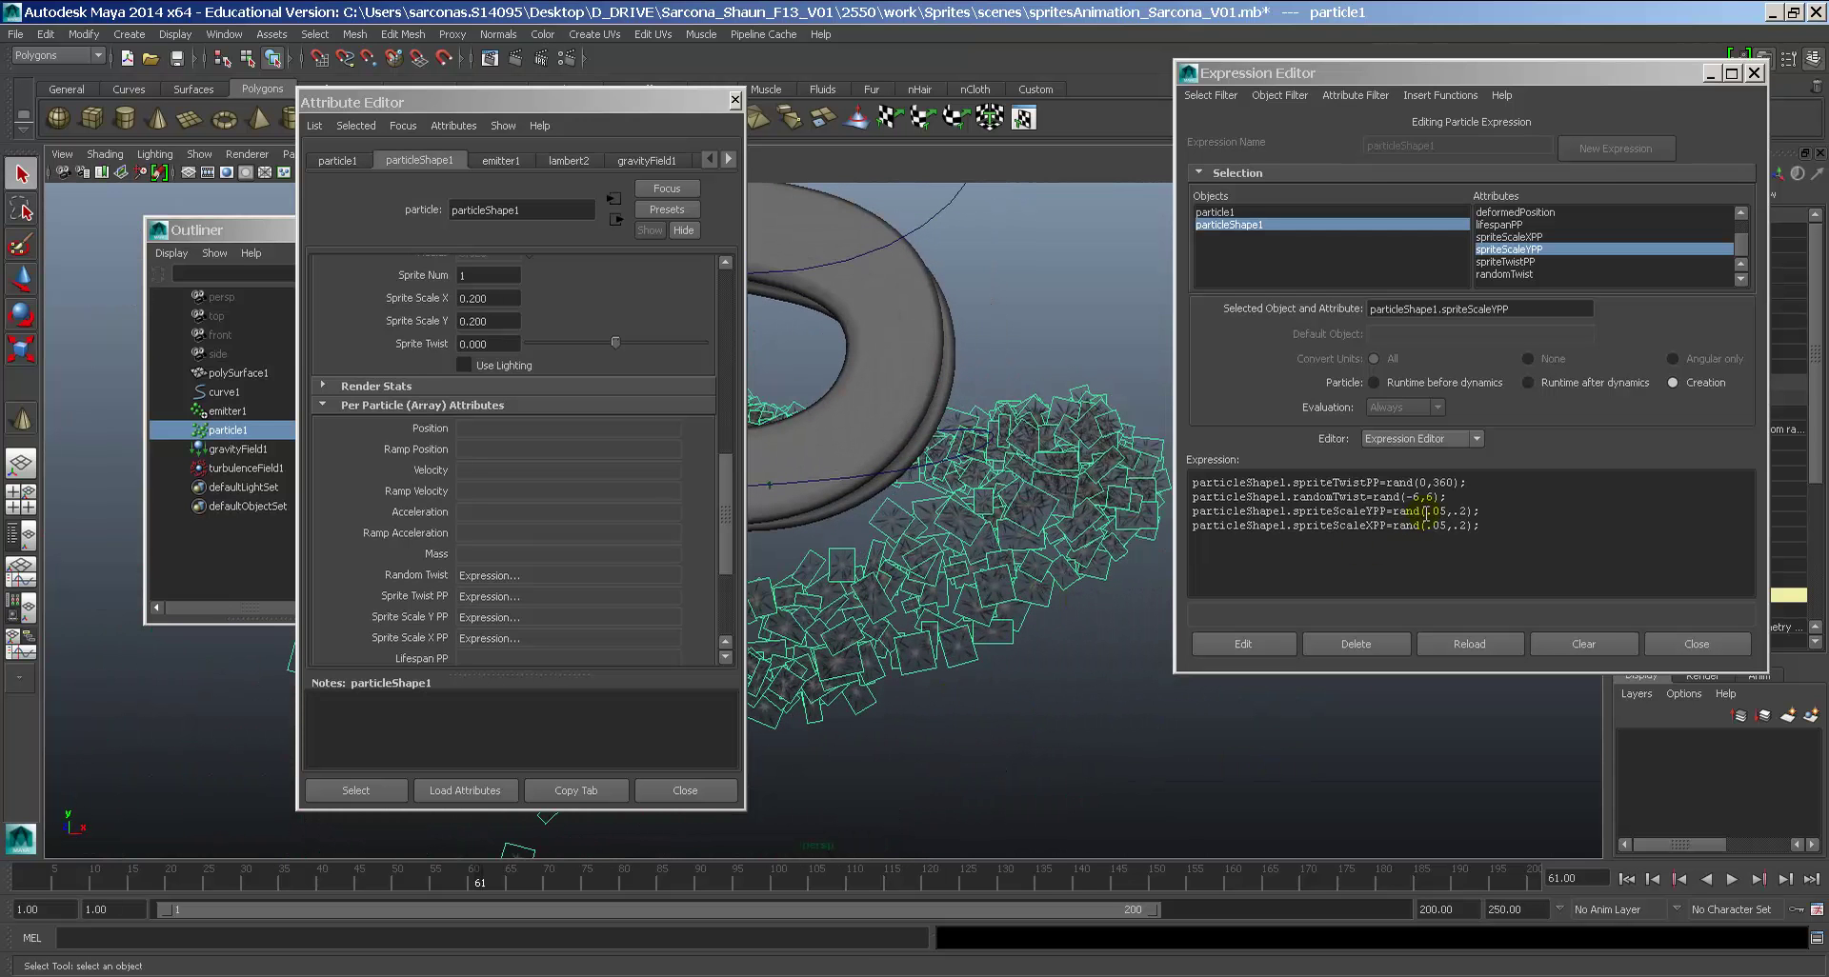
Step: Switch to the WordPad document and review the four creation expression lines for twist, random twist and Y/X scale
{"action": "left_click_drag", "start_coordinate": [1488, 512], "coordinate": [1173, 511]}
{"action": "key", "text": "alt+Tab"}
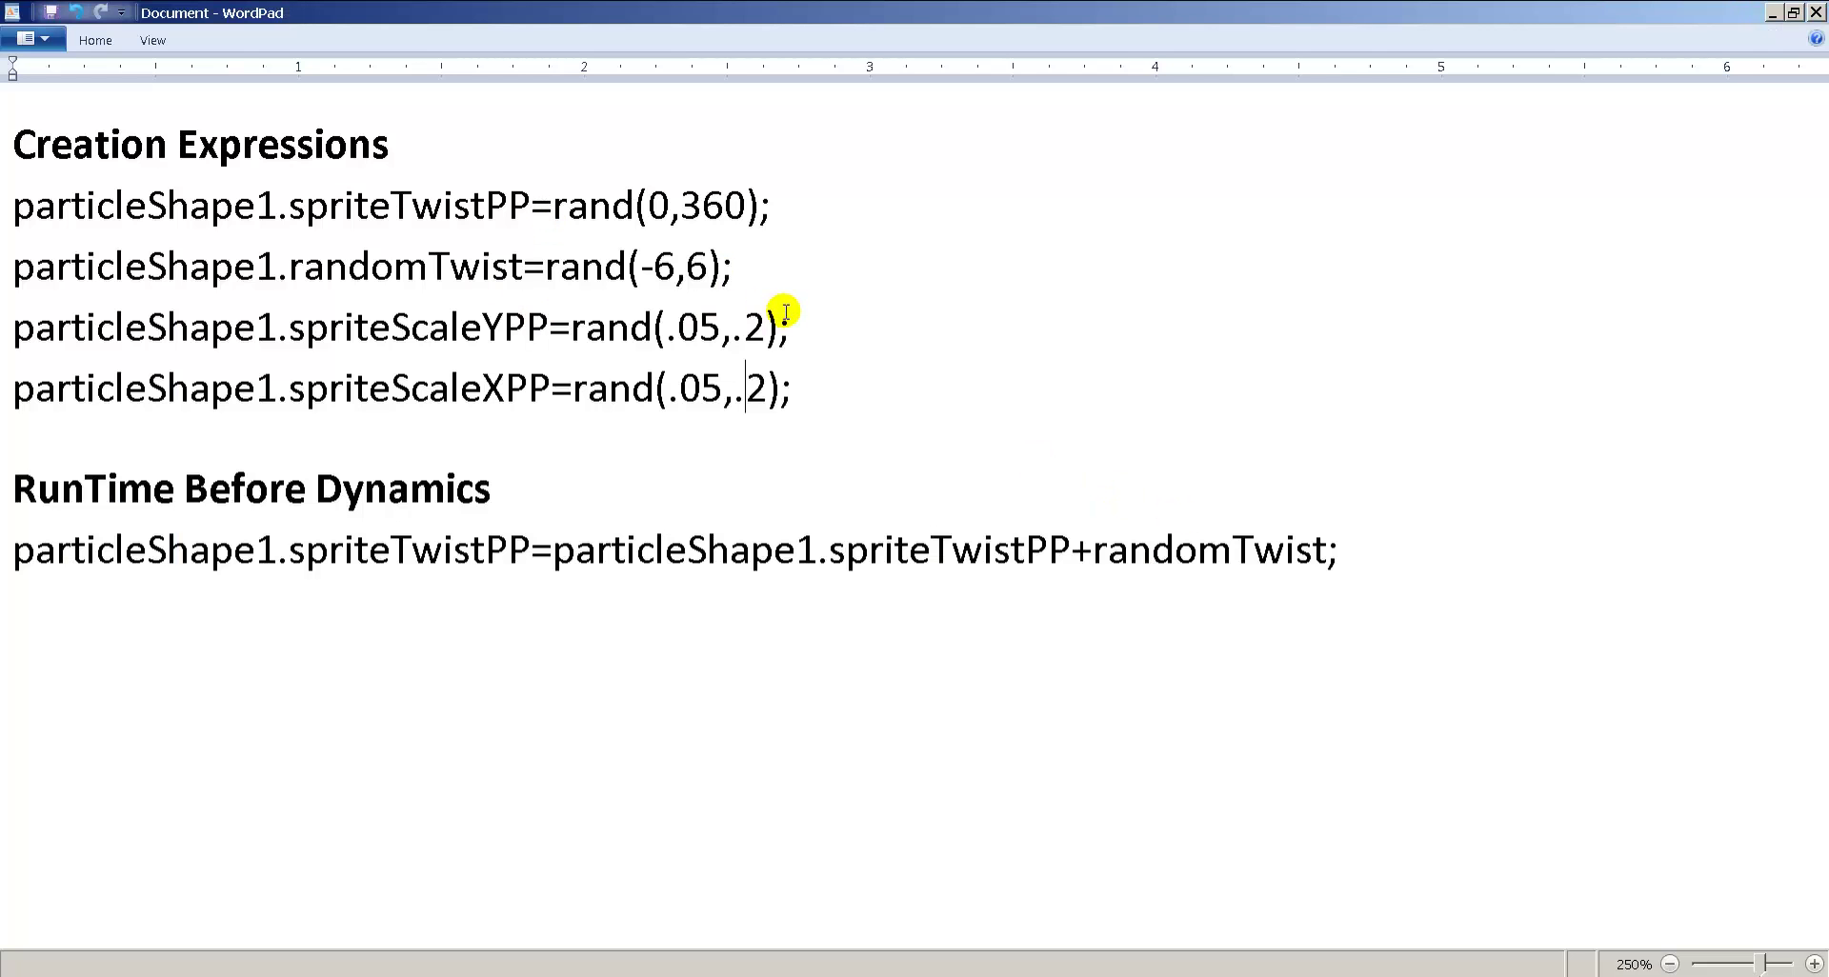
{"action": "left_click_drag", "start_coordinate": [777, 197], "coordinate": [148, 203]}
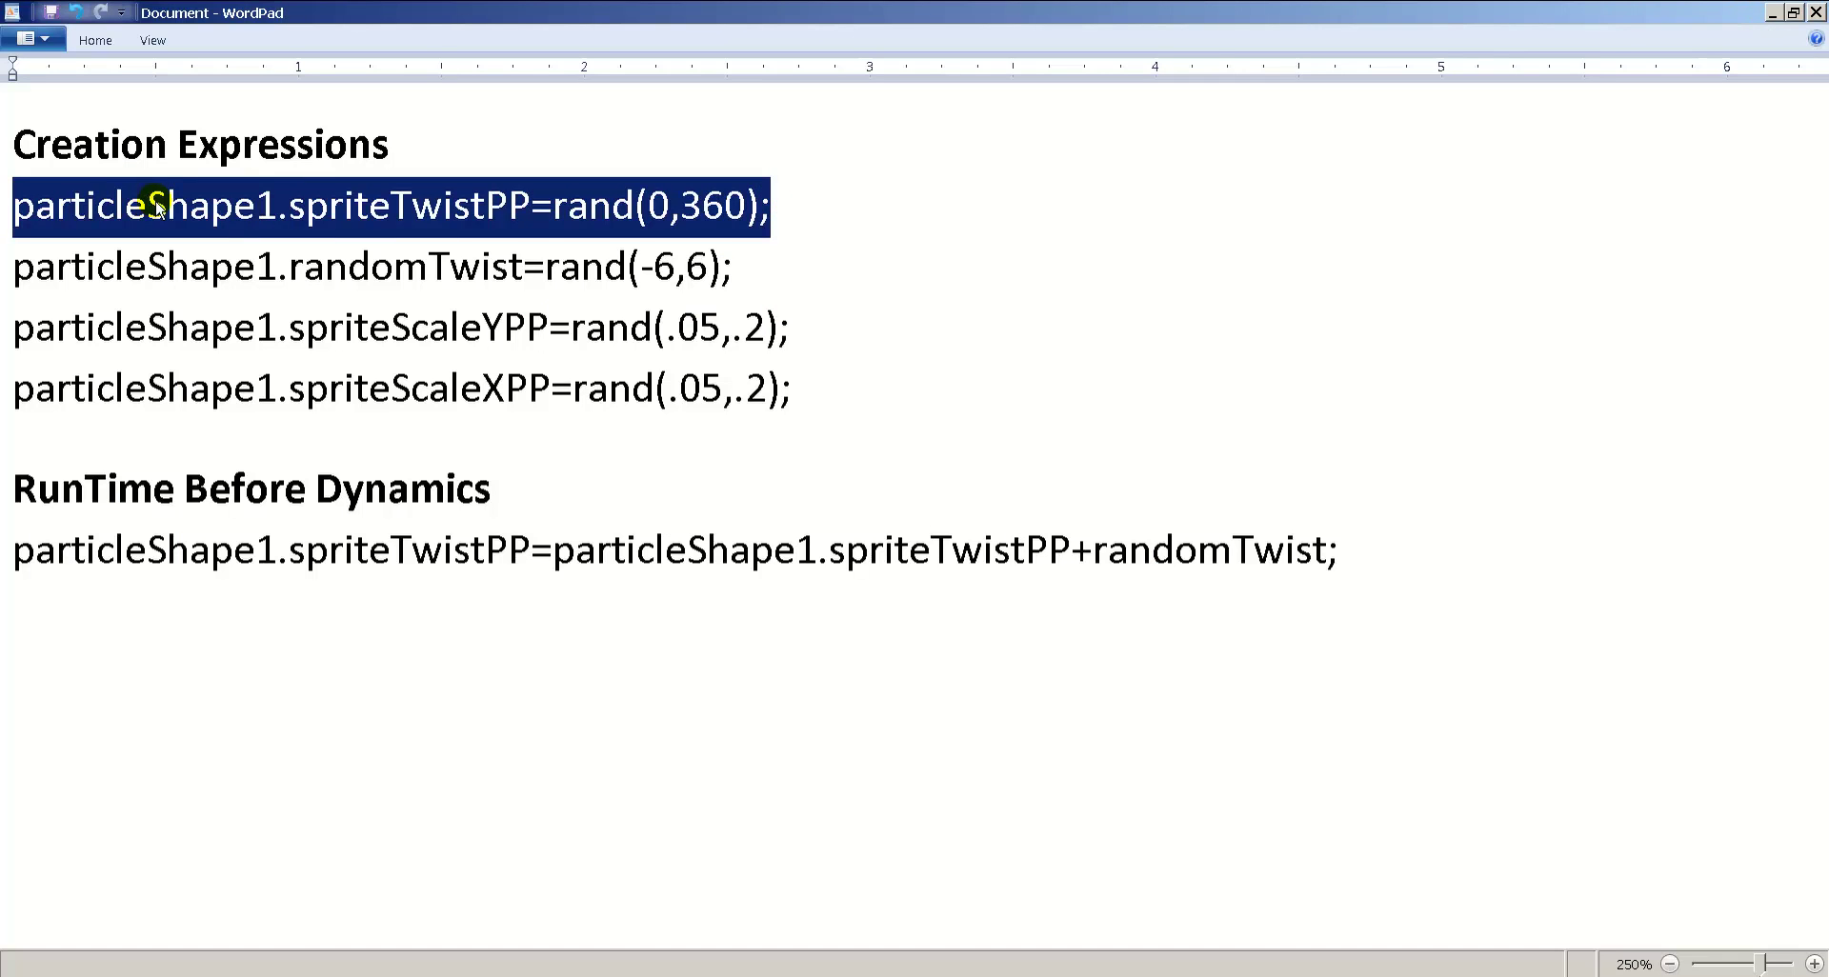
{"action": "left_click", "coordinate": [743, 281]}
{"action": "left_click", "coordinate": [777, 210]}
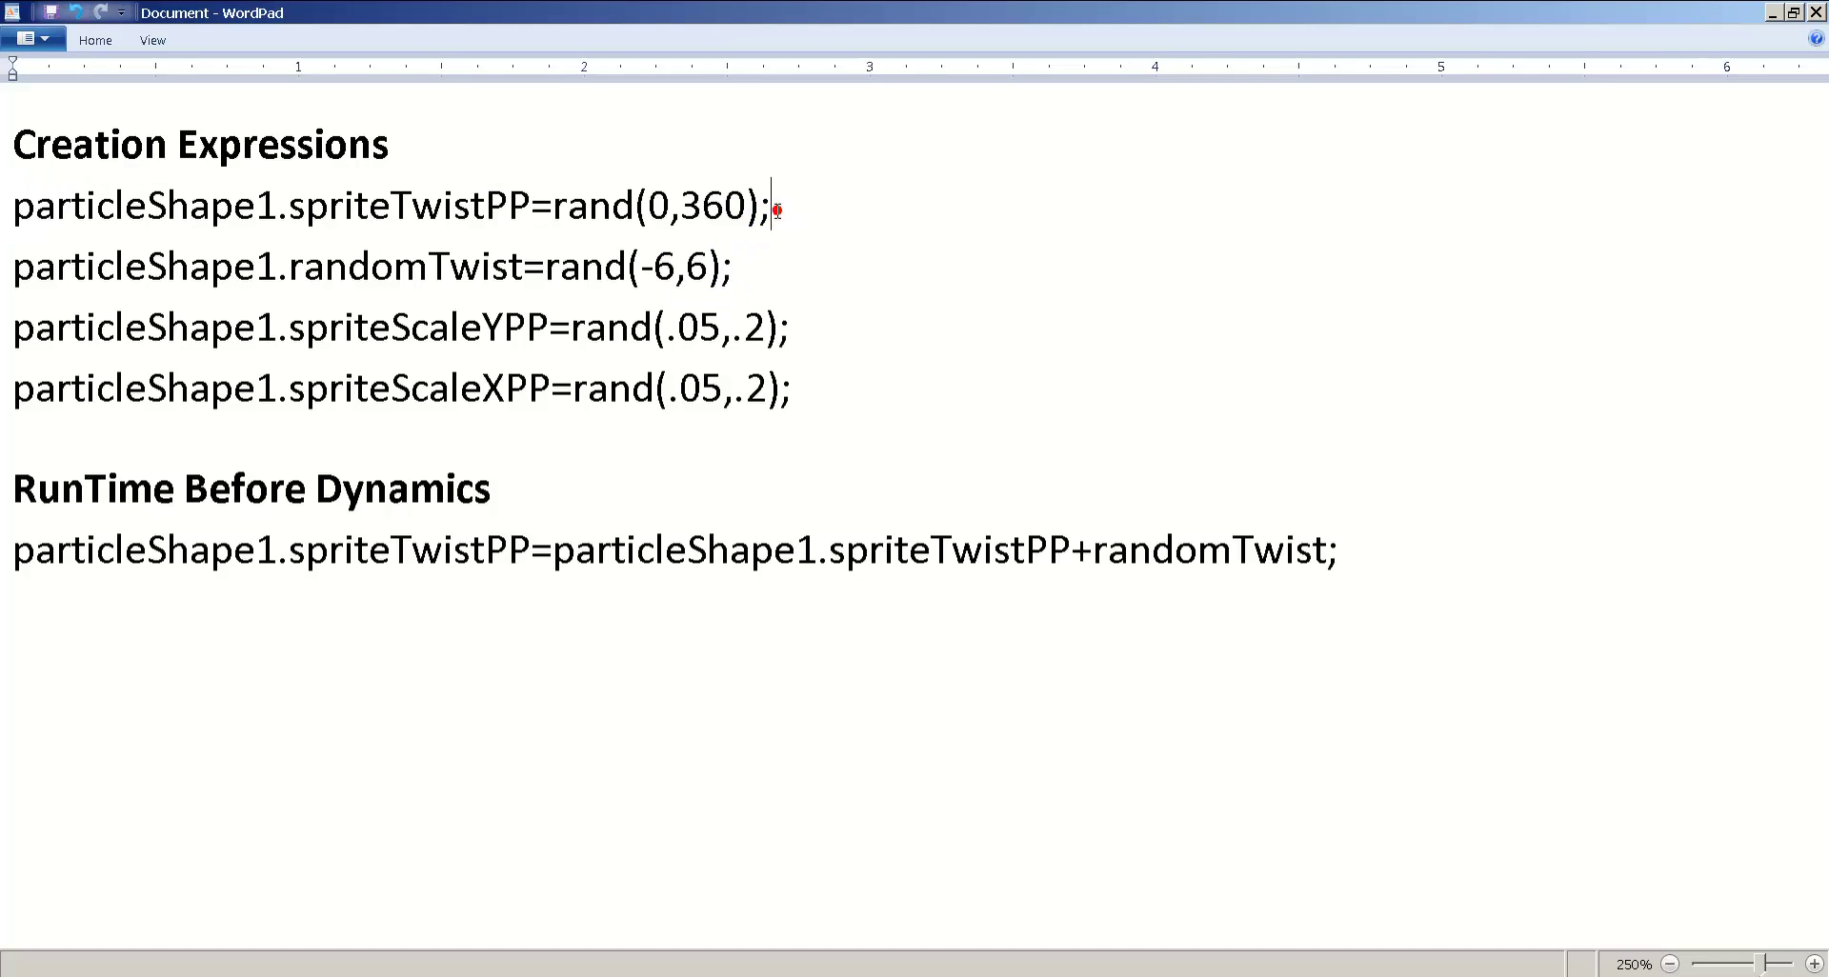
{"action": "left_click_drag", "start_coordinate": [777, 210], "coordinate": [165, 208]}
{"action": "left_click_drag", "start_coordinate": [739, 276], "coordinate": [152, 272]}
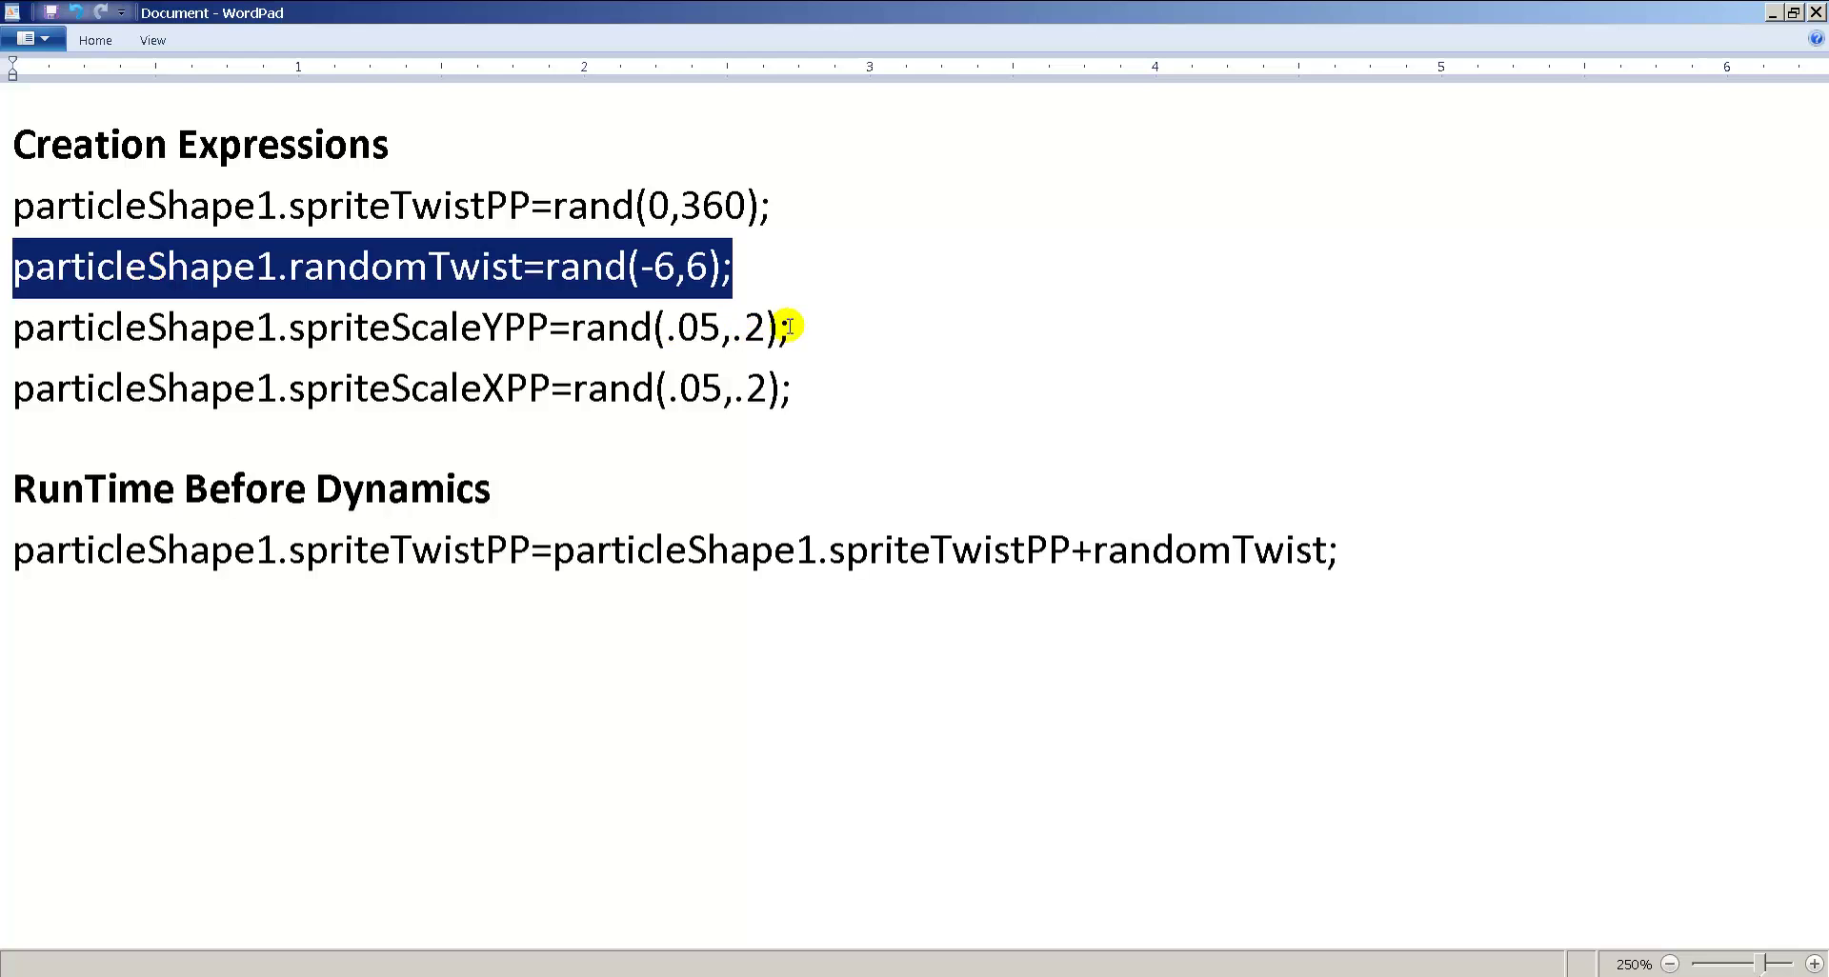
{"action": "left_click_drag", "start_coordinate": [788, 327], "coordinate": [419, 316]}
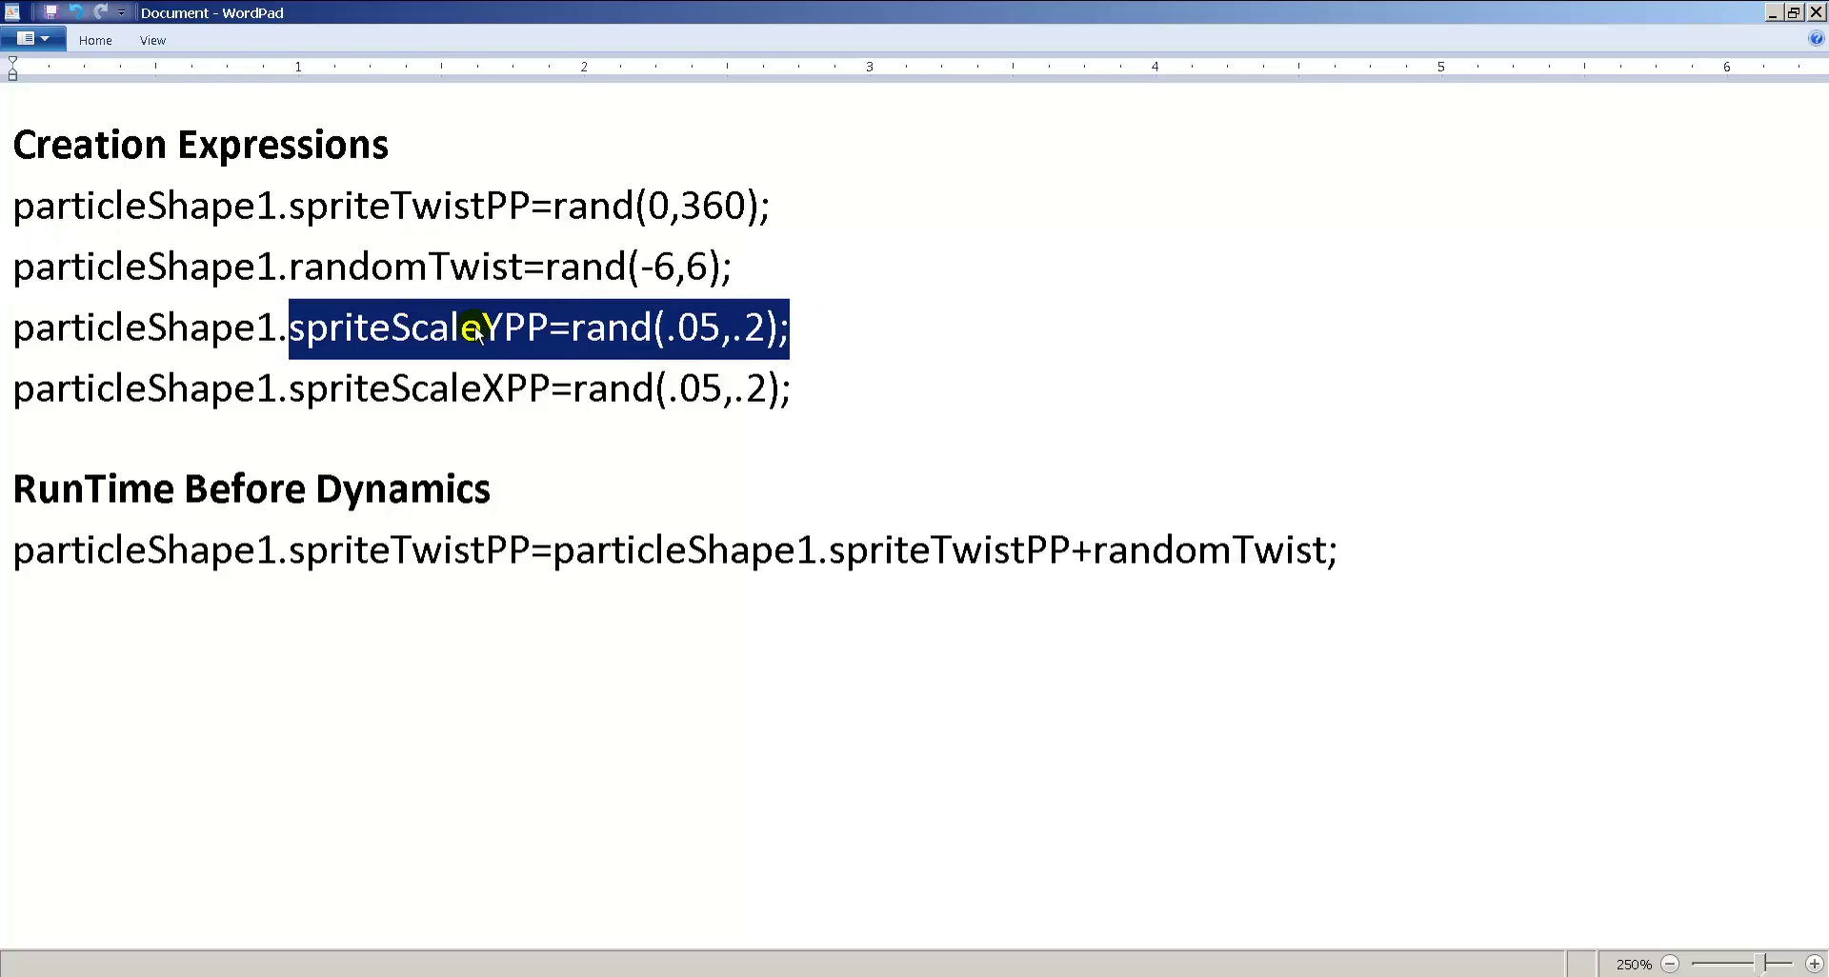
{"action": "left_click_drag", "start_coordinate": [845, 400], "coordinate": [470, 377]}
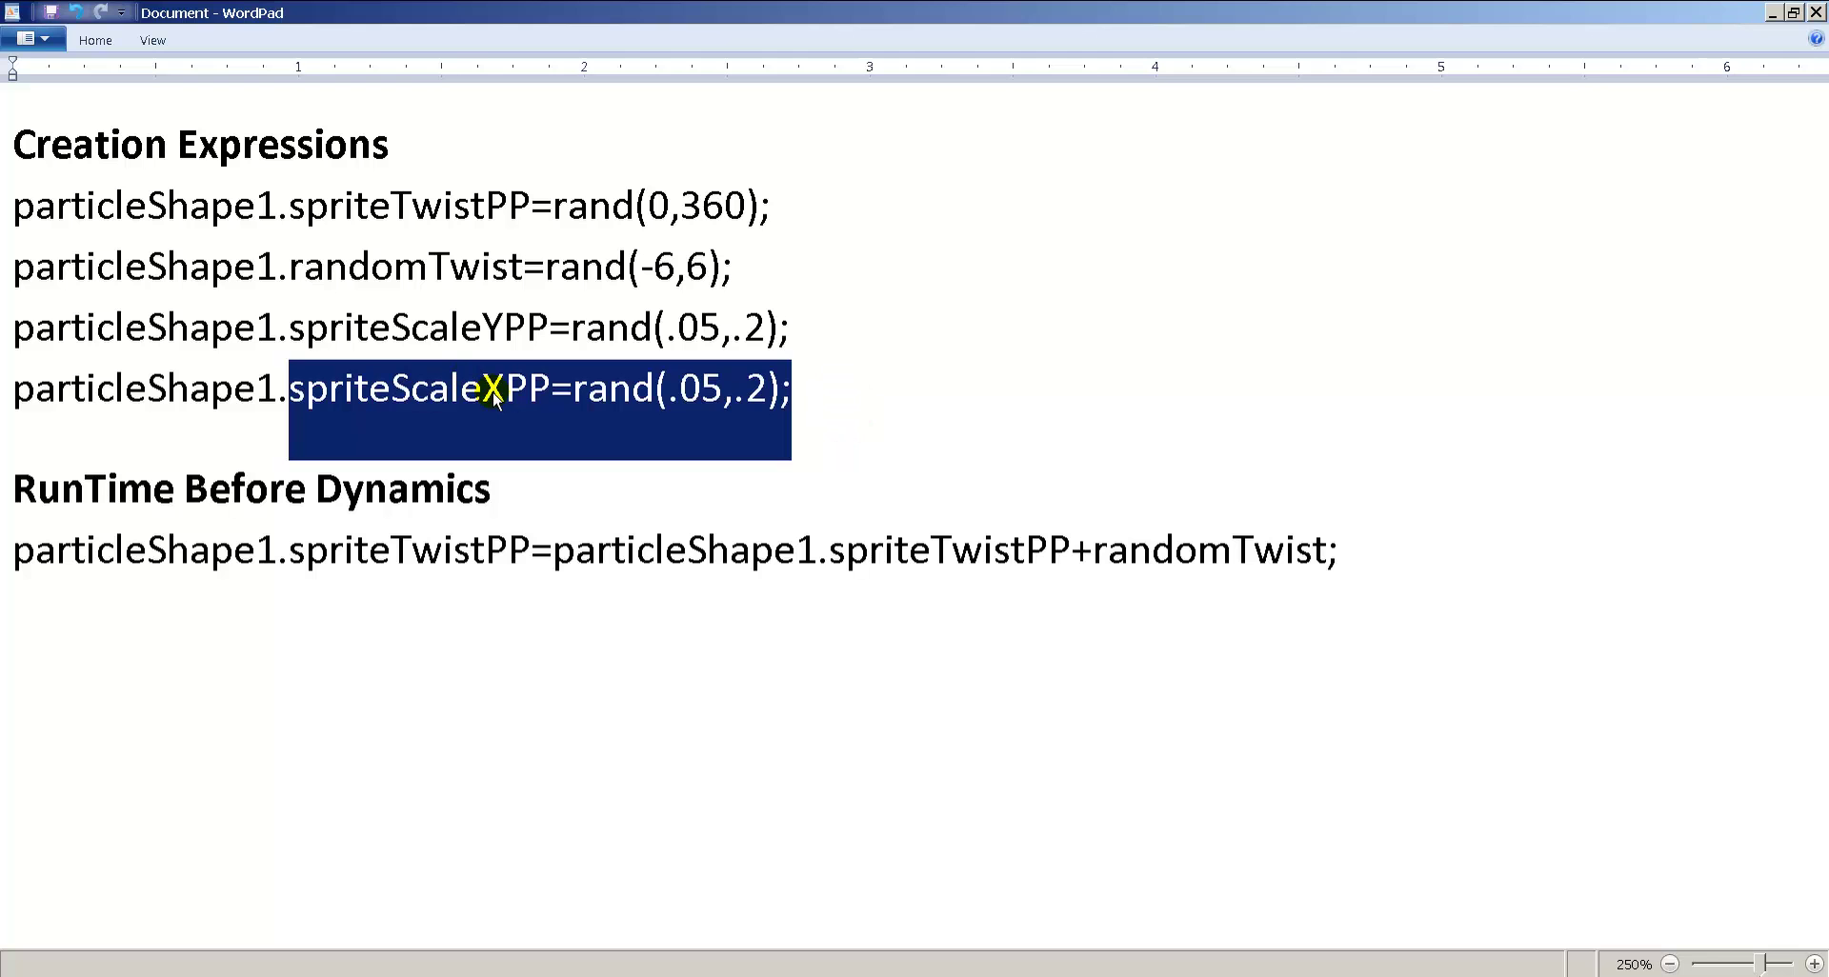
{"action": "left_click_drag", "start_coordinate": [810, 400], "coordinate": [163, 389]}
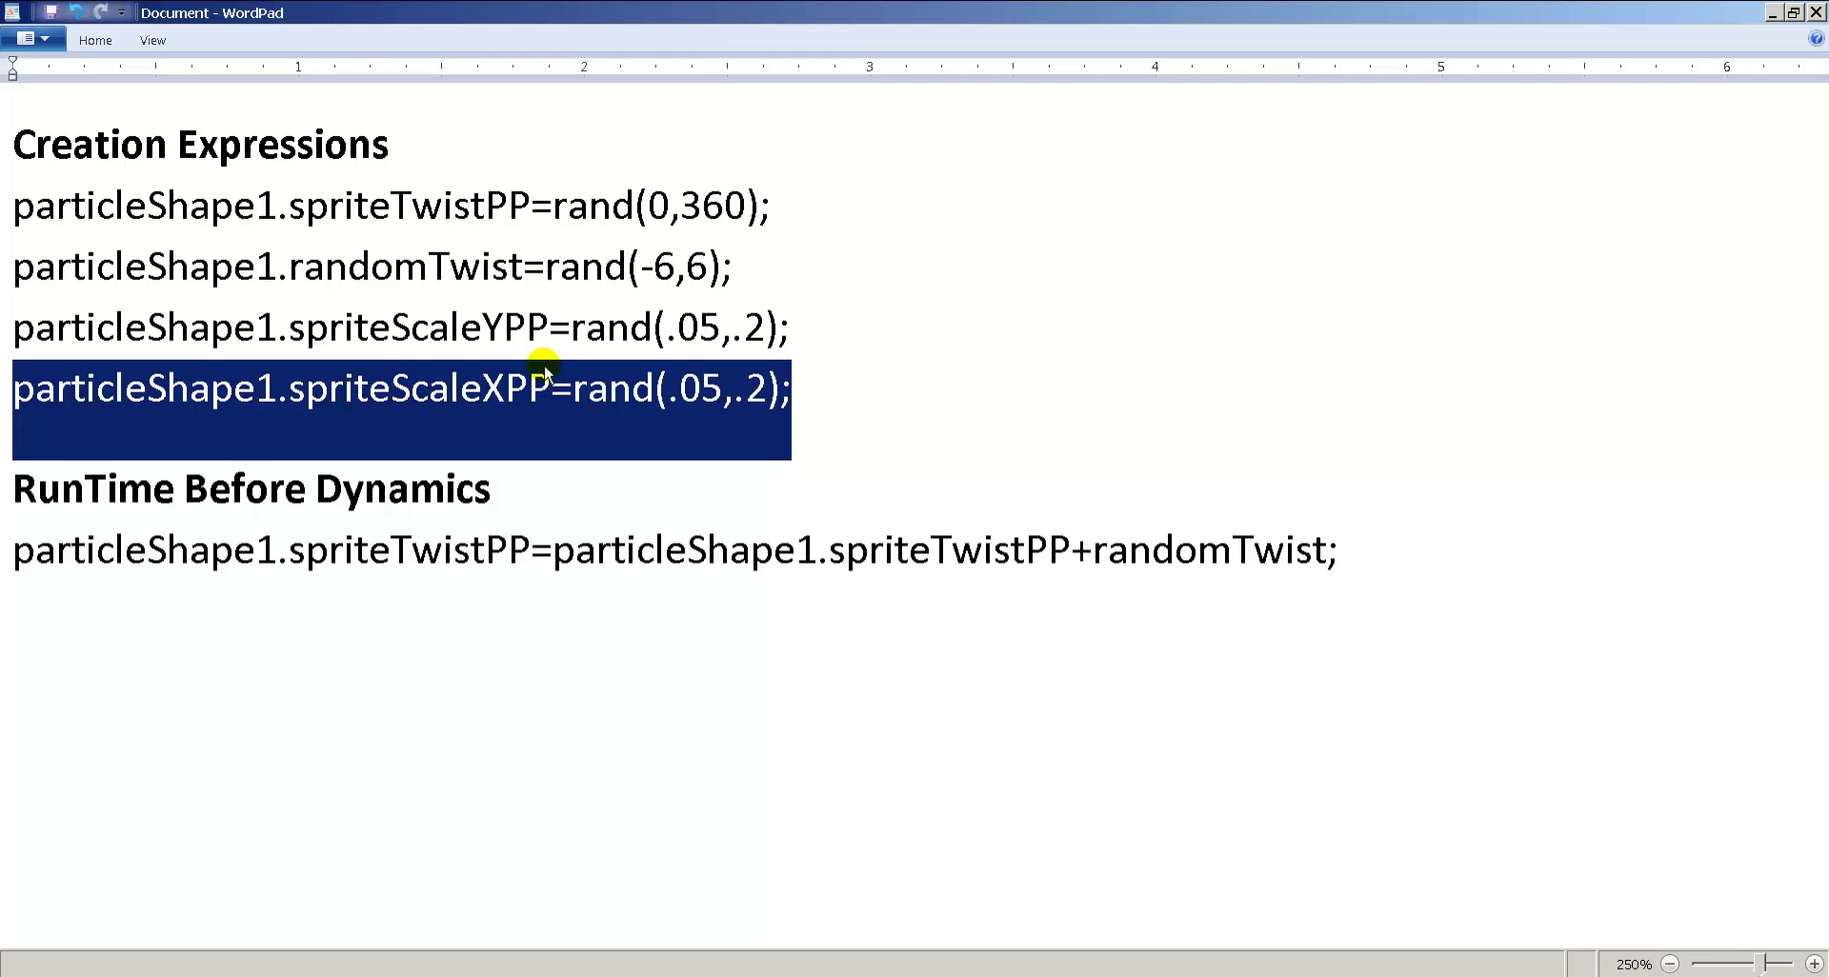
Step: Below the randomTwist creation expression, add the line float $randomScale = rand(.05,.2); in the WordPad document
{"action": "left_click", "coordinate": [727, 271]}
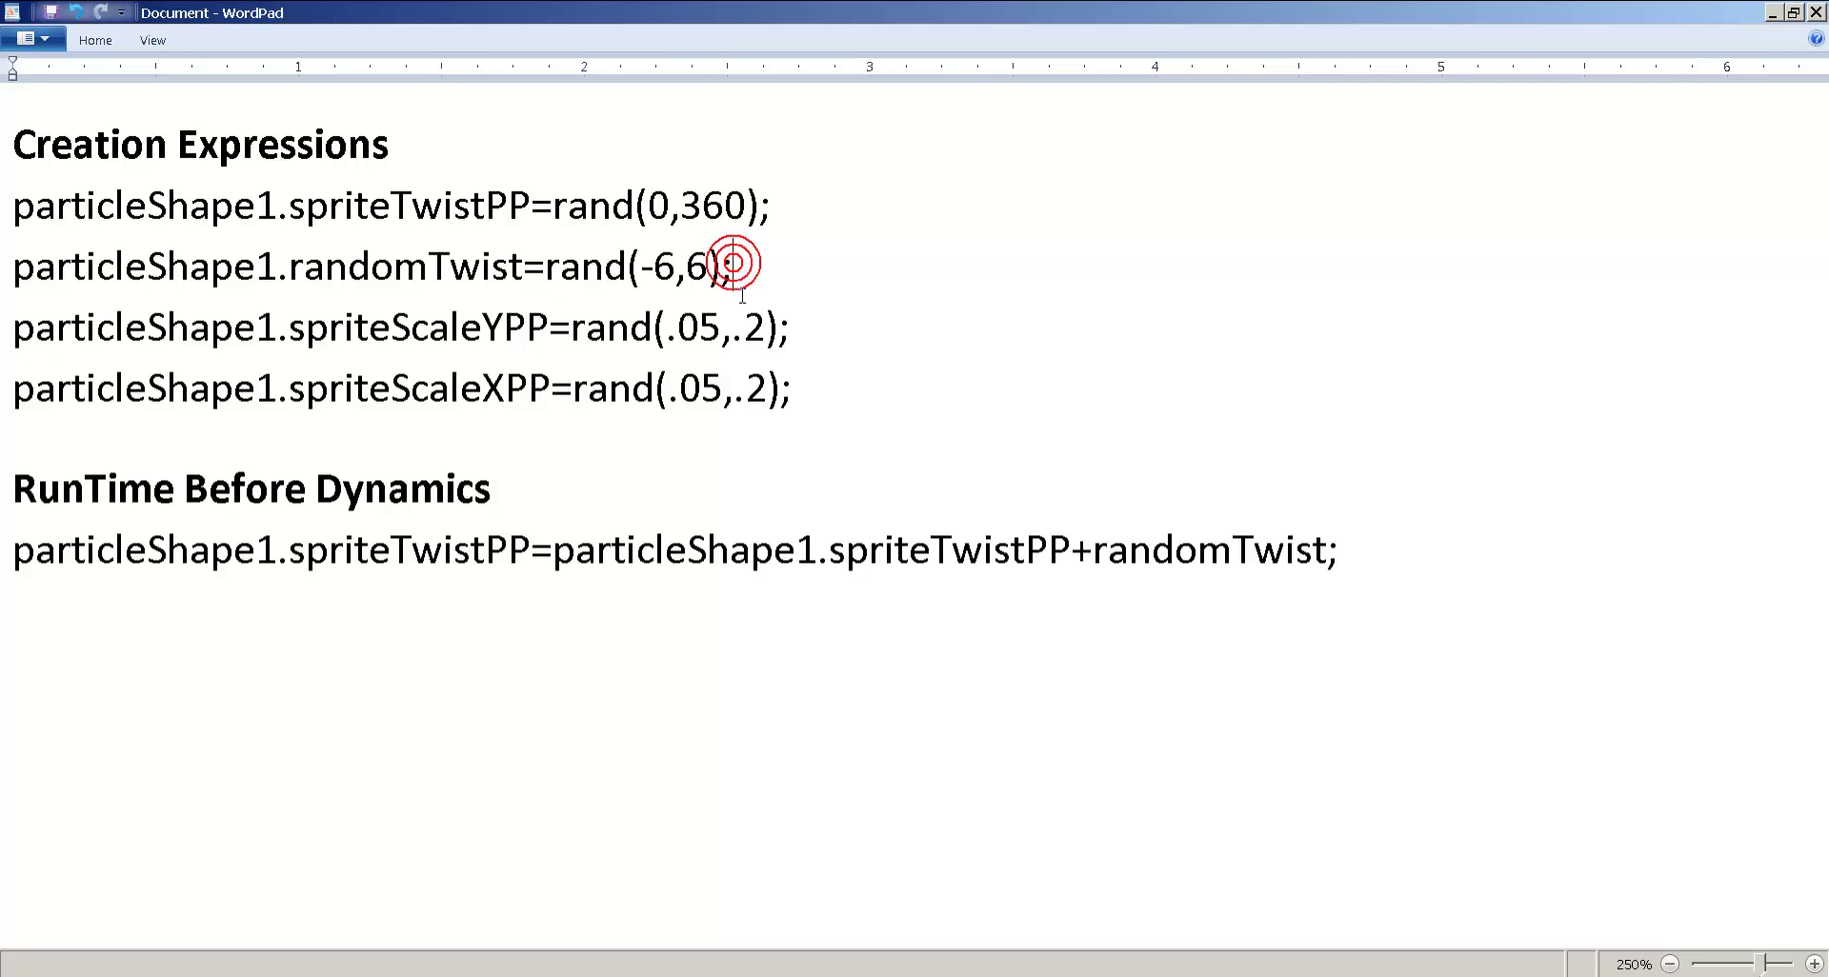
{"action": "key", "text": "Return"}
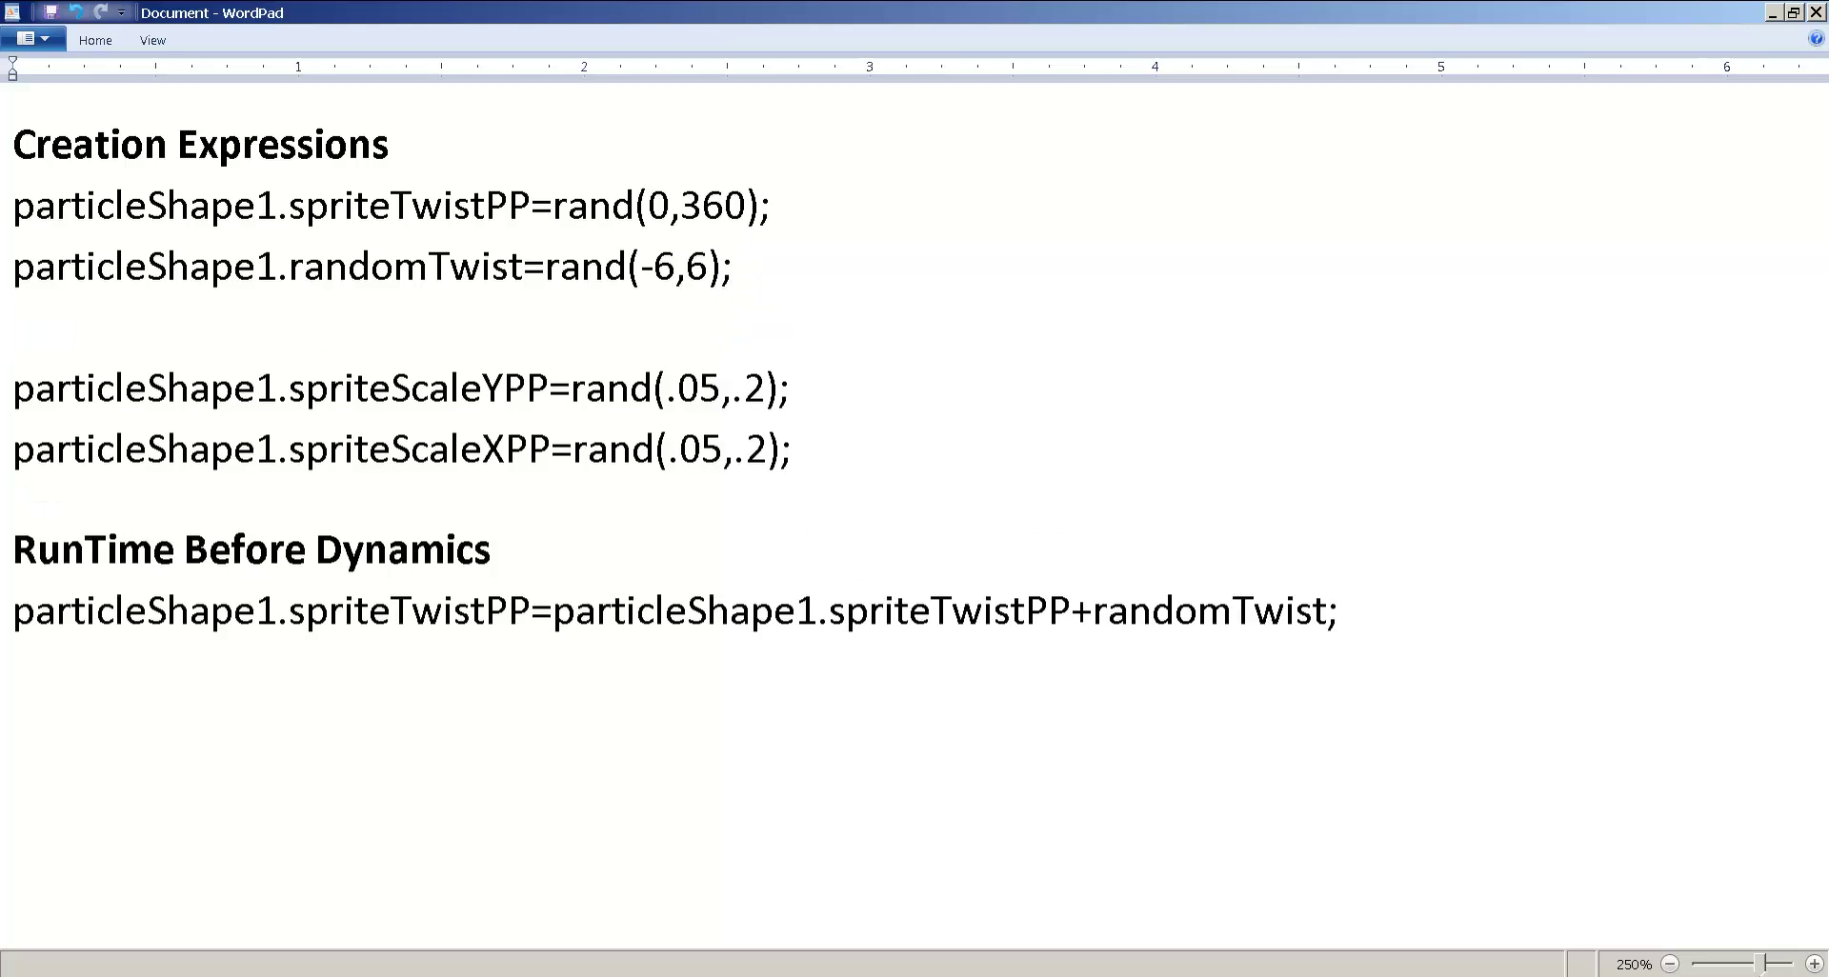
{"action": "type", "text": "float "}
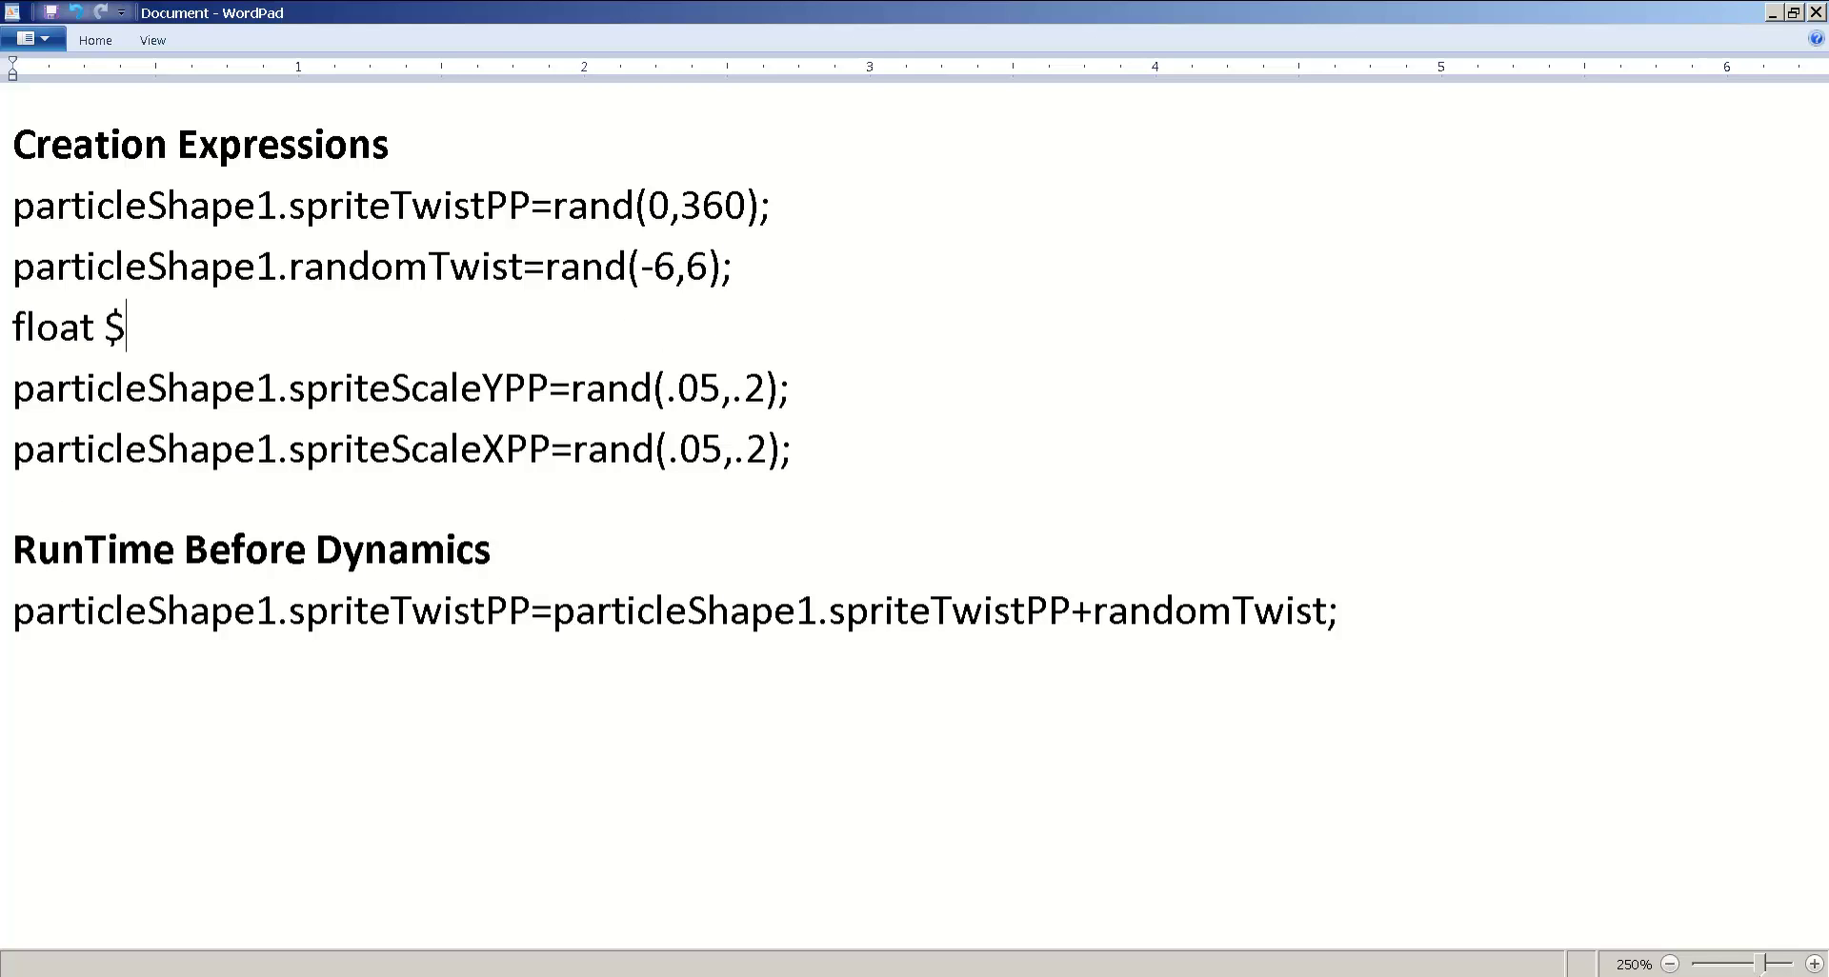
{"action": "type", "text": "$random"}
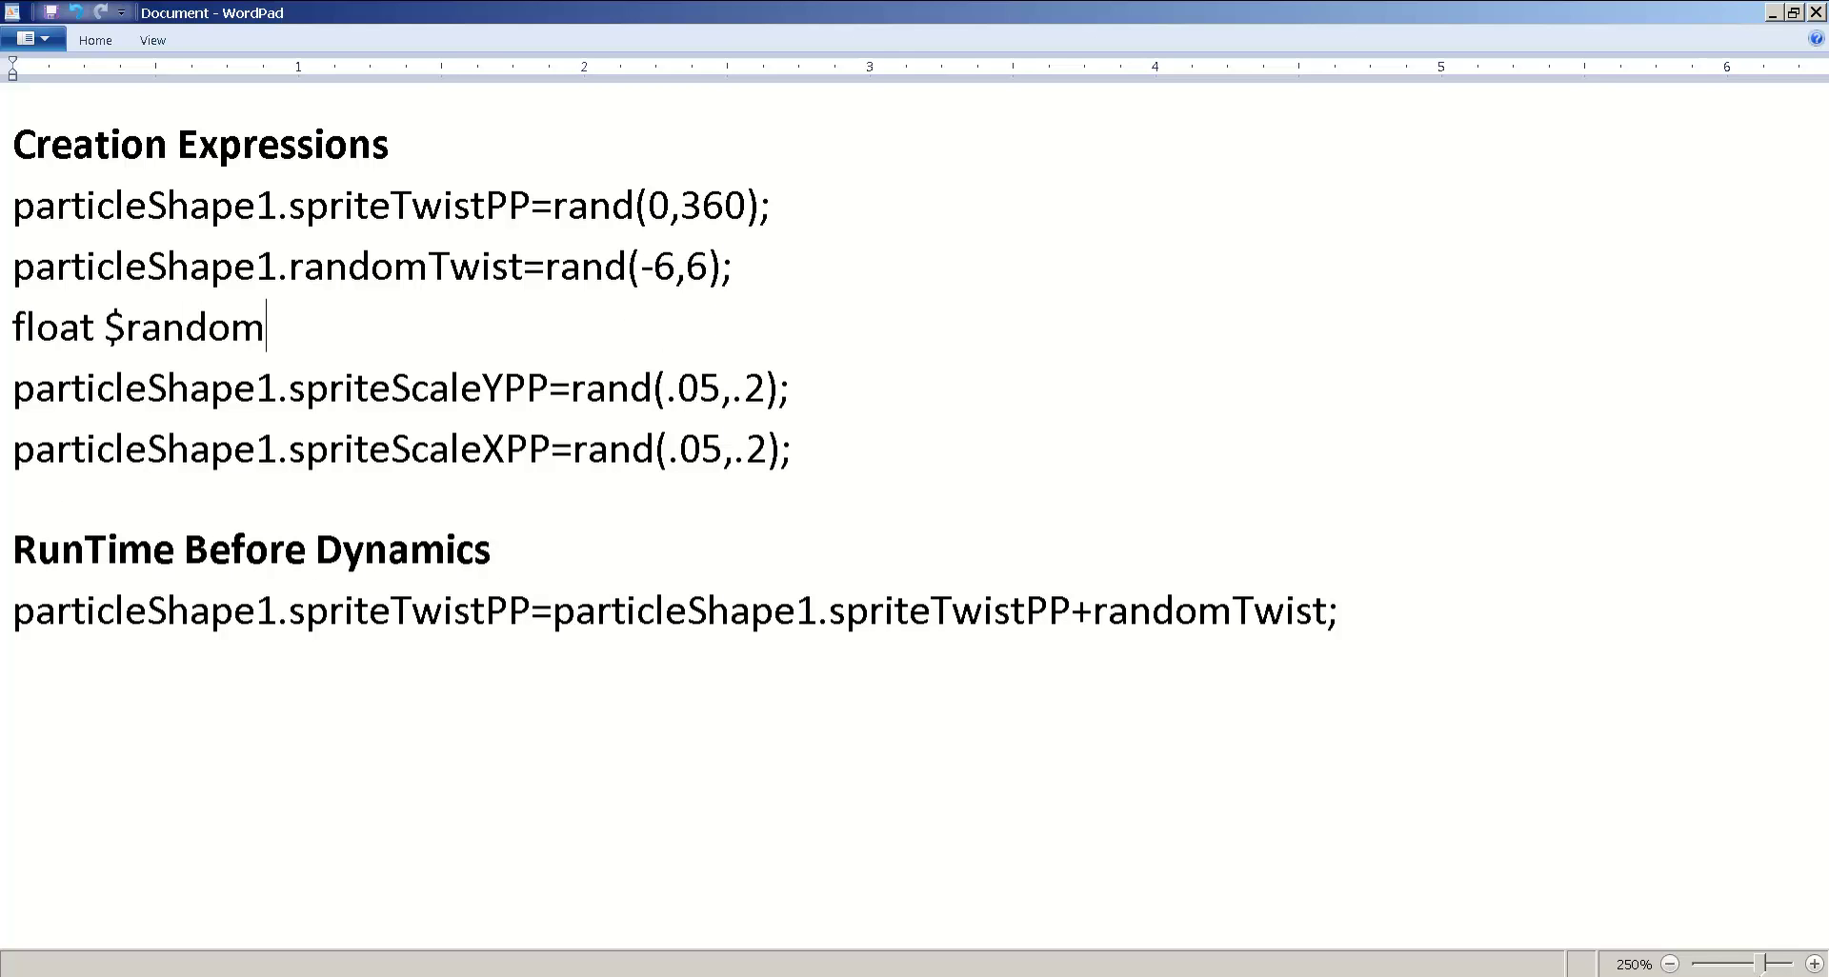
{"action": "type", "text": "Scale"}
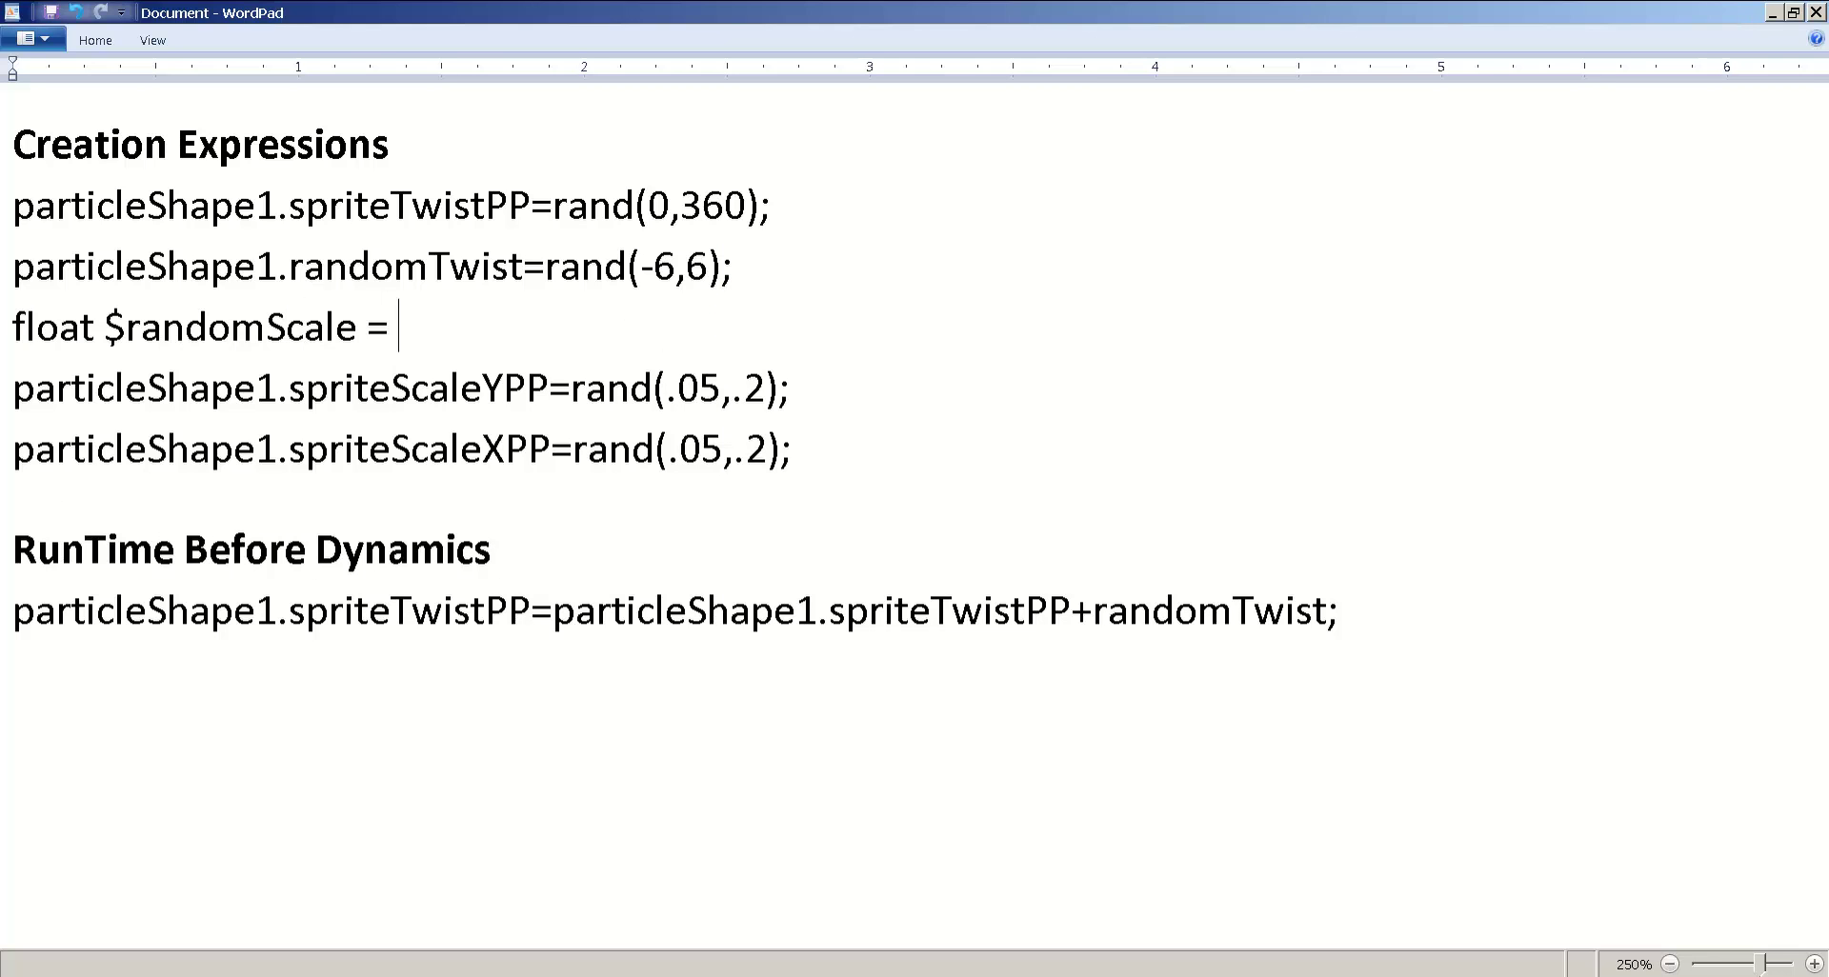
{"action": "type", "text": " = rand(.05,.2);"}
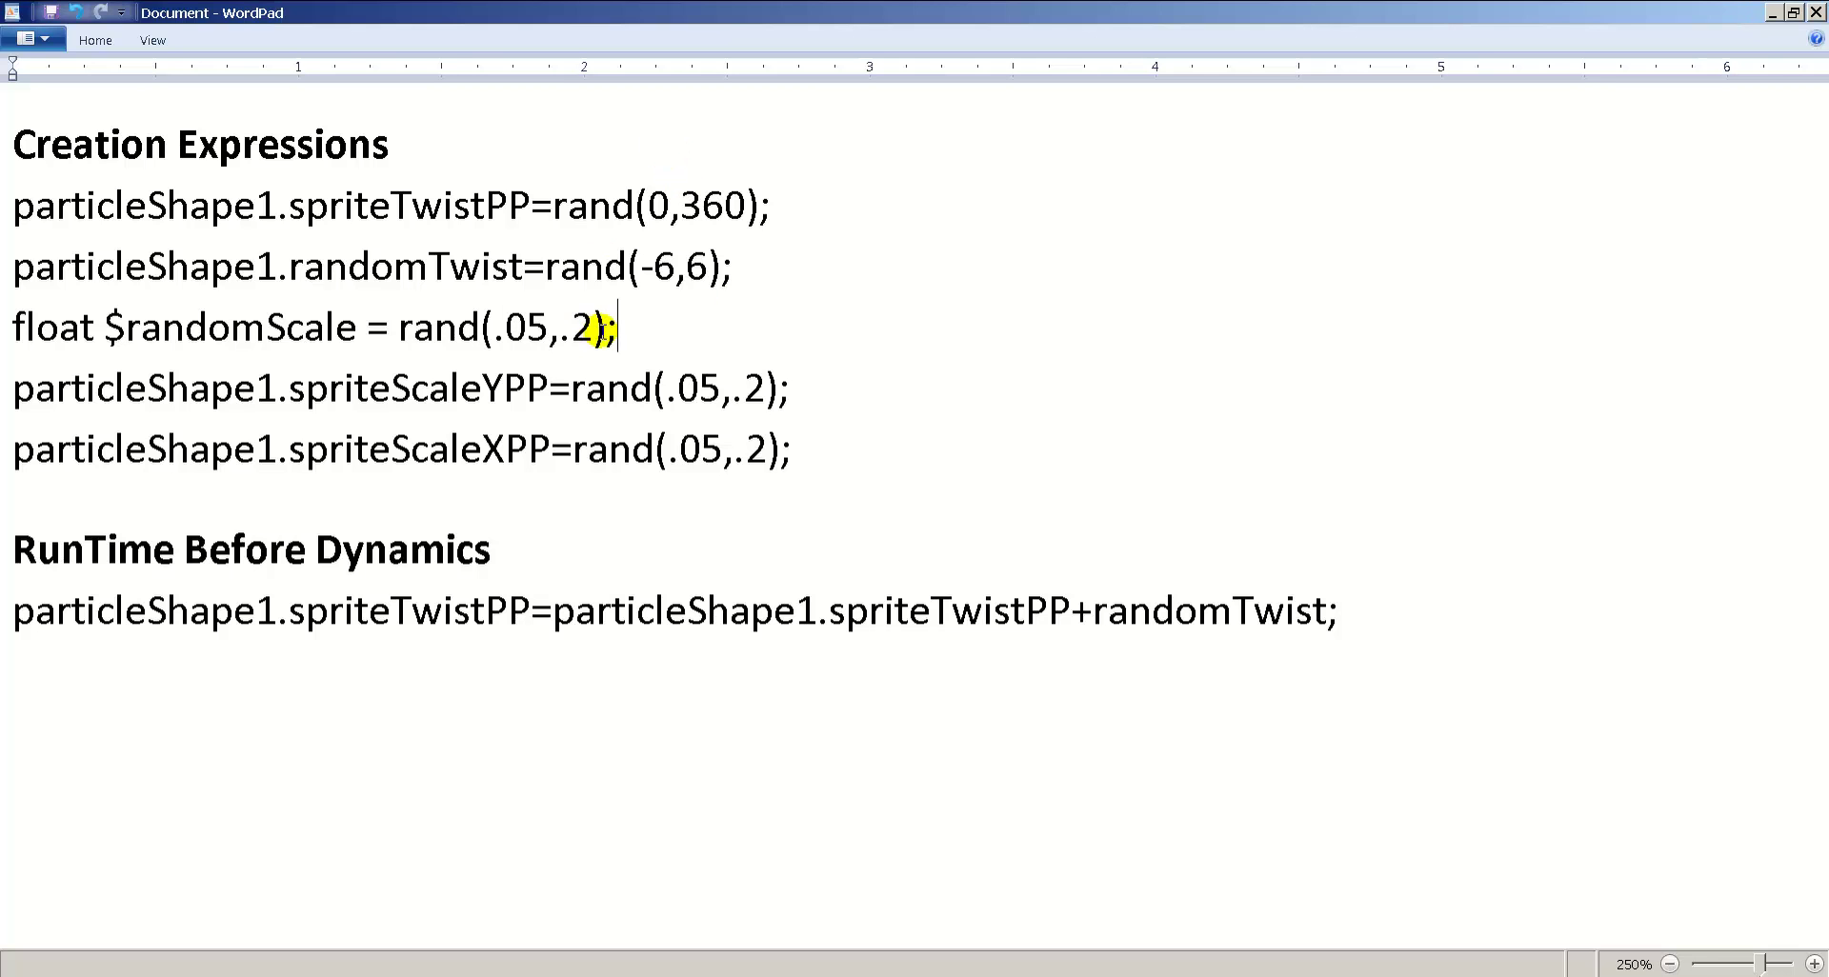
Step: Examine the parts of the new variable line: the float type, the $randomScale name and the rand range
{"action": "left_click_drag", "start_coordinate": [614, 327], "coordinate": [76, 329]}
{"action": "left_click", "coordinate": [106, 327]}
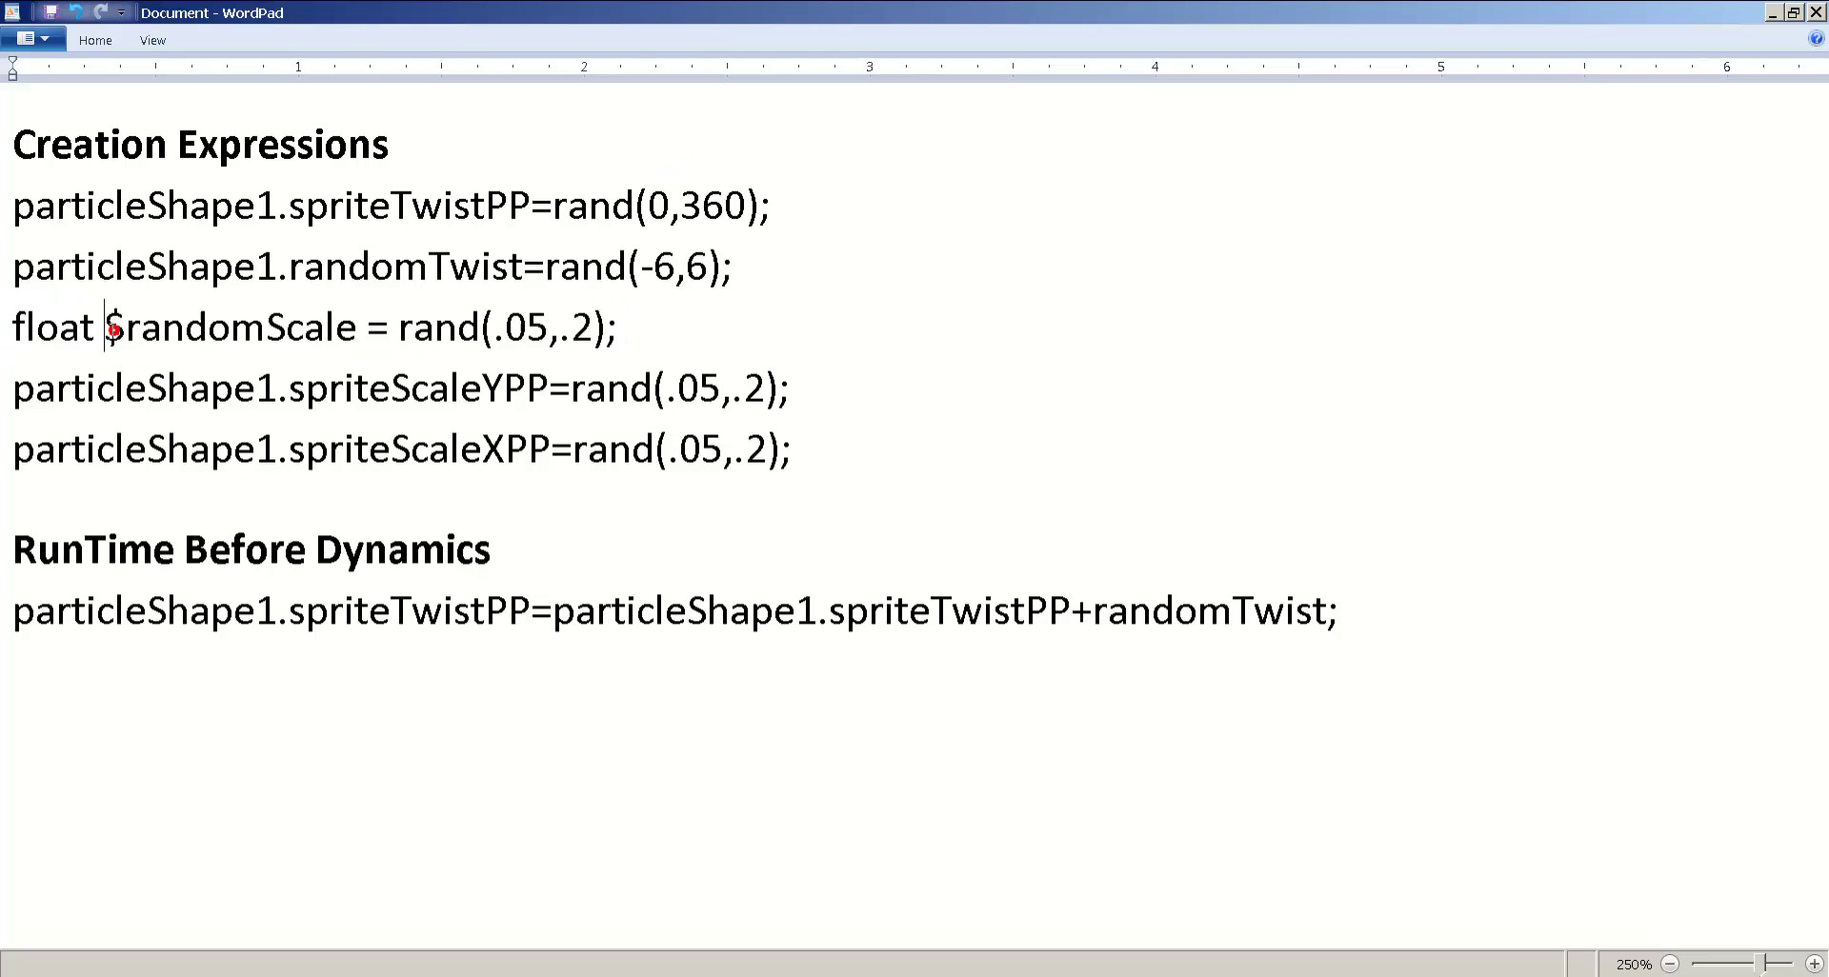
{"action": "left_click", "coordinate": [10, 329]}
{"action": "left_click", "coordinate": [82, 329]}
{"action": "left_click", "coordinate": [353, 327]}
{"action": "left_click_drag", "start_coordinate": [352, 327], "coordinate": [217, 334]}
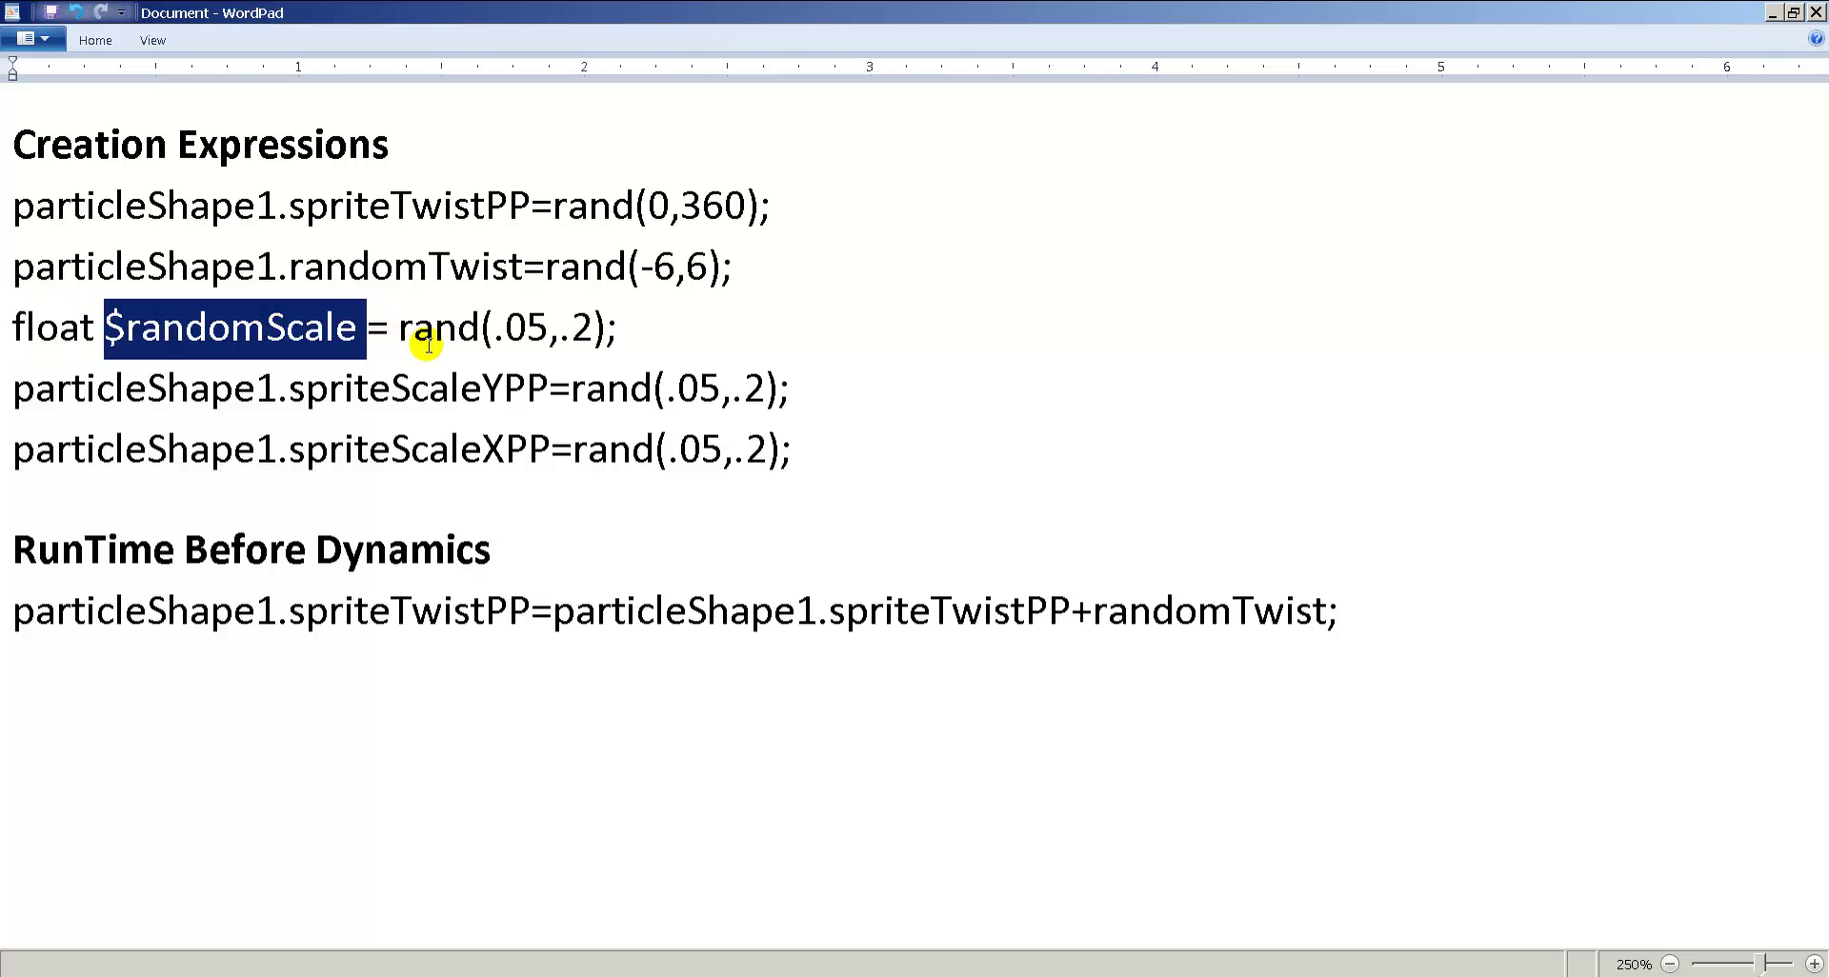
{"action": "left_click_drag", "start_coordinate": [399, 329], "coordinate": [617, 329]}
{"action": "left_click_drag", "start_coordinate": [351, 329], "coordinate": [113, 331]}
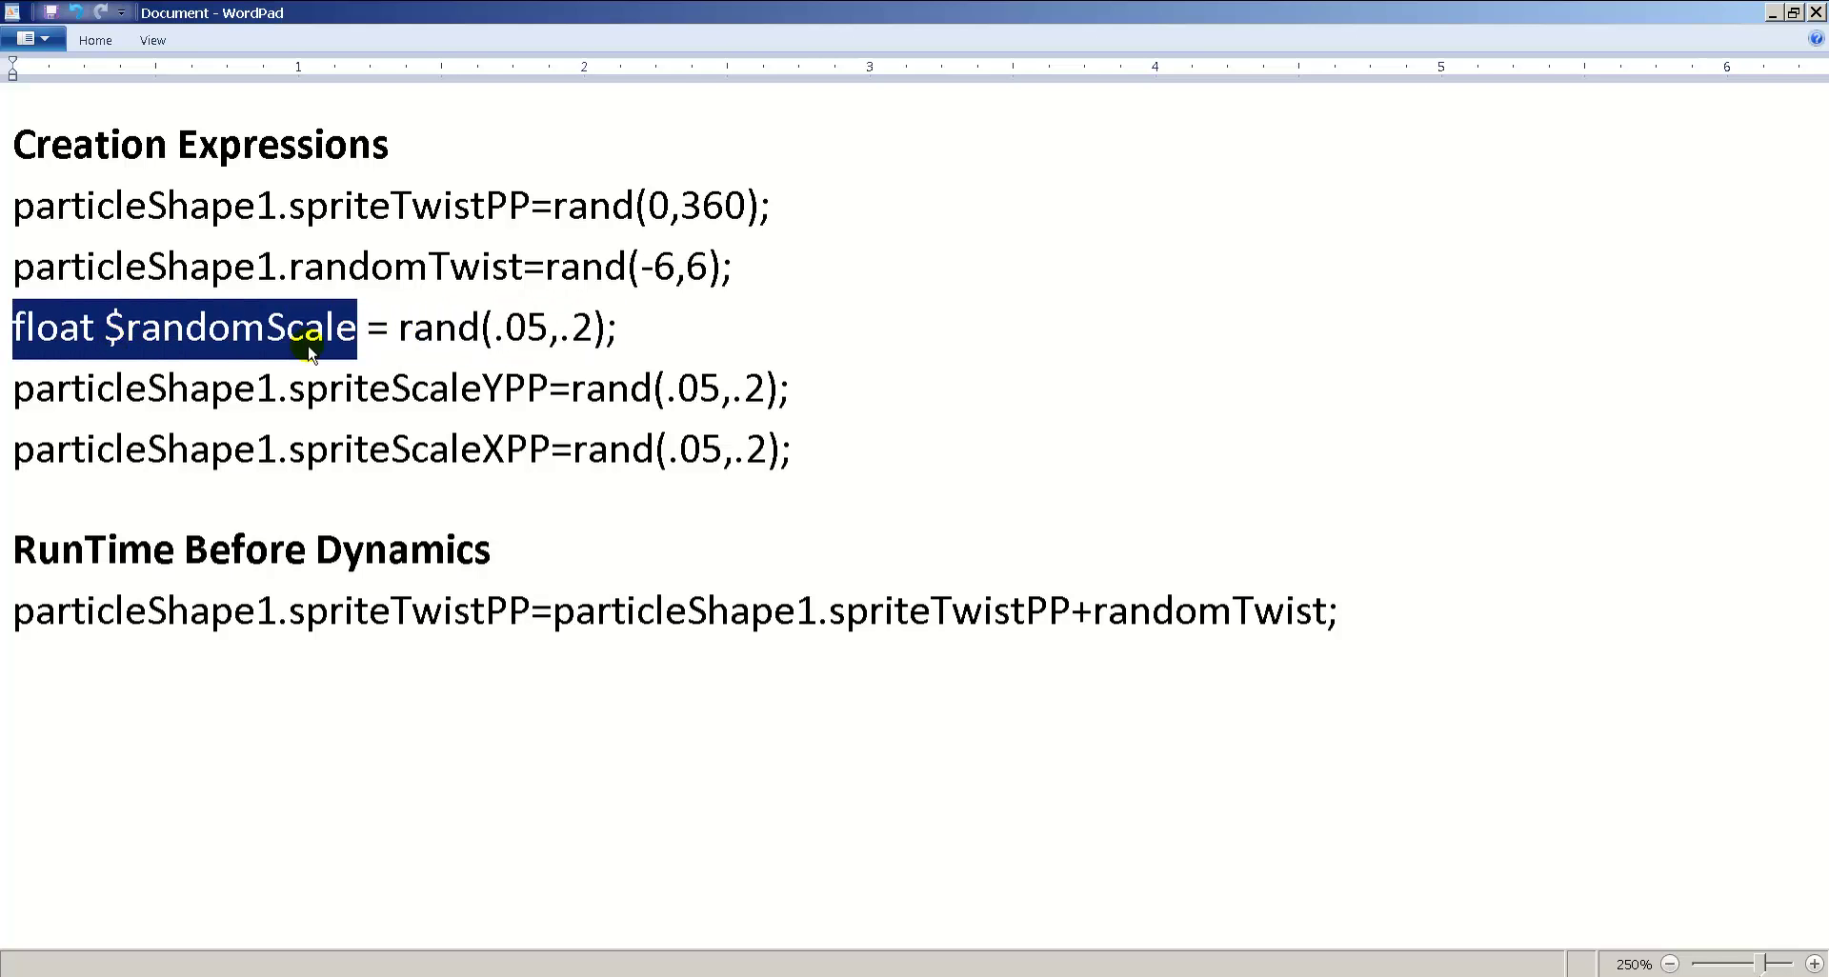
Step: Replace the rand values of spriteScaleYPP and spriteScaleXPP with $randomScale; in the document
{"action": "left_click_drag", "start_coordinate": [572, 387], "coordinate": [756, 388]}
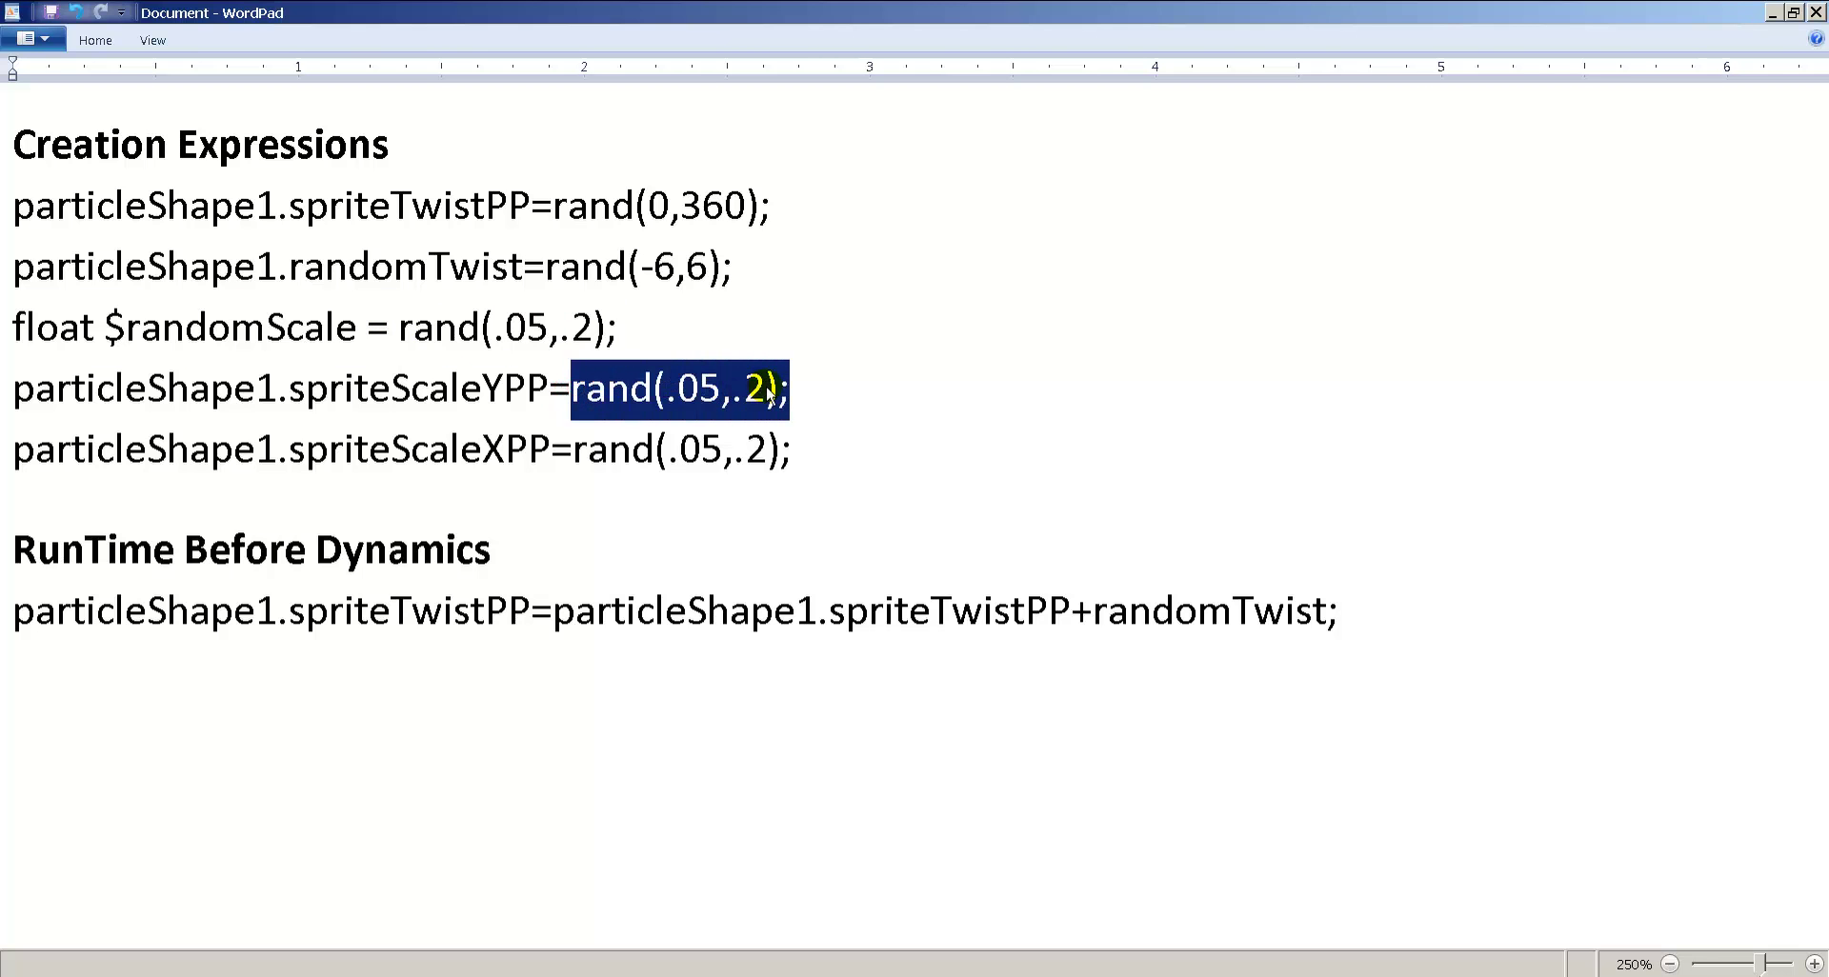
{"action": "type", "text": "$f"}
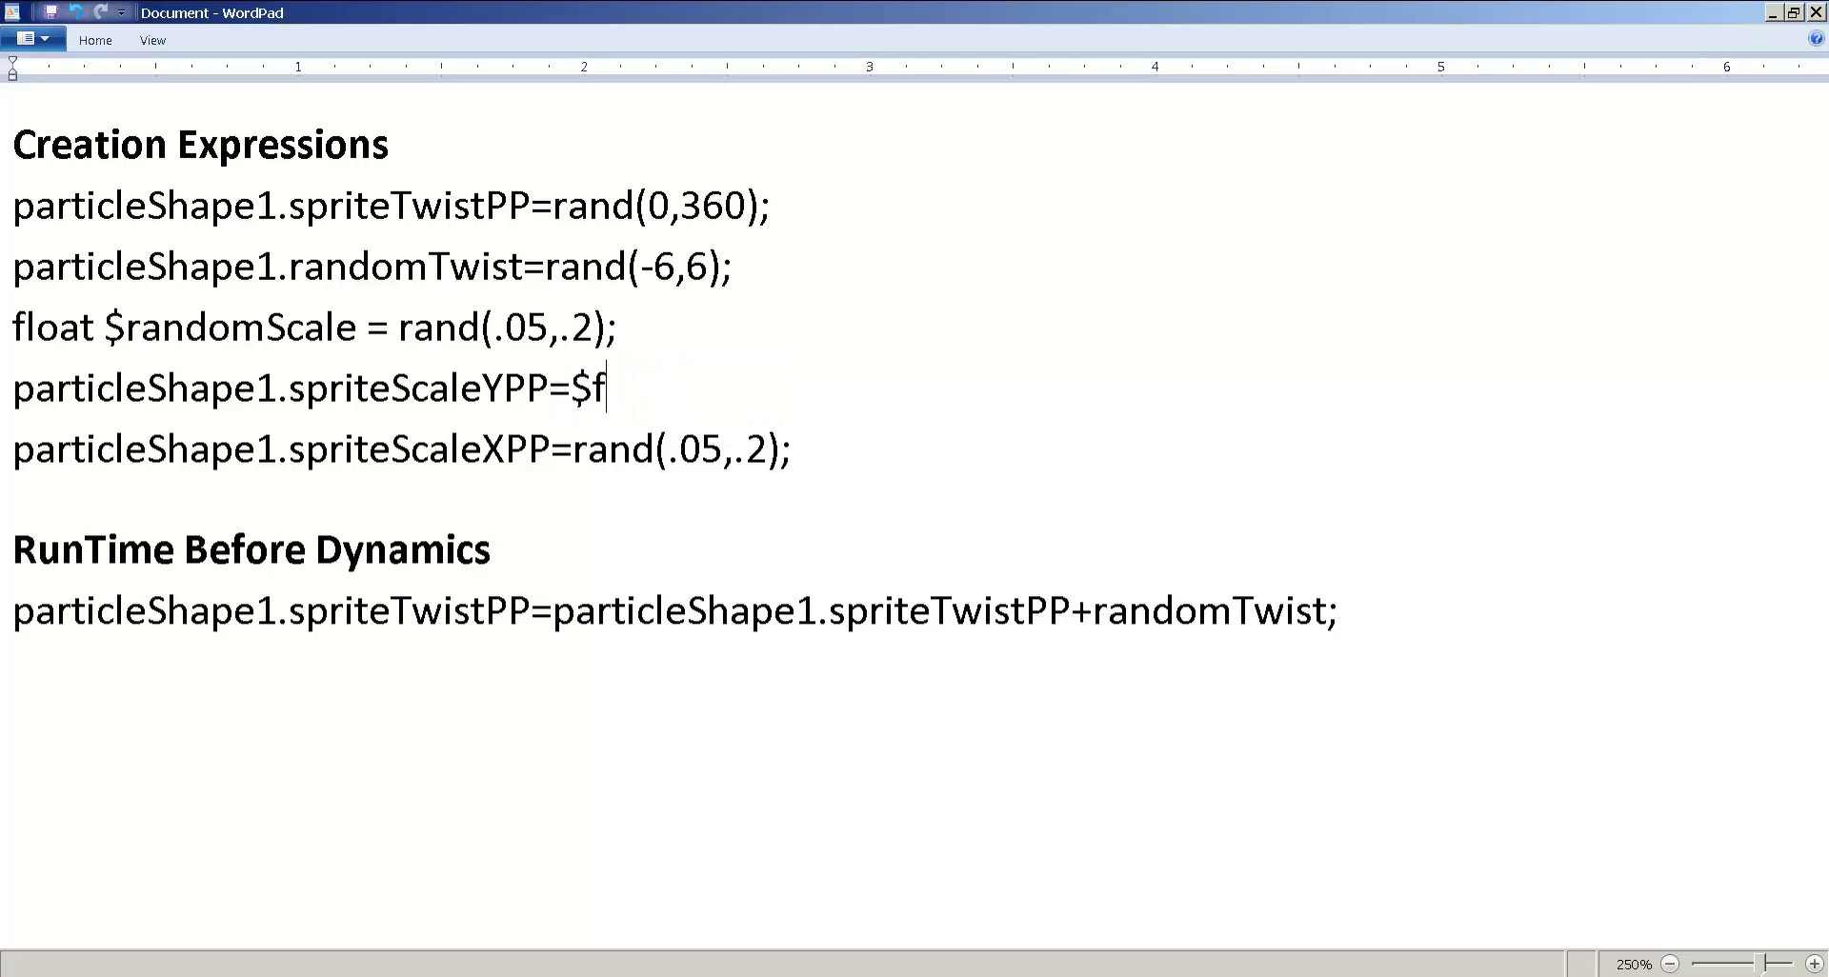
{"action": "key", "text": "BackSpace"}
{"action": "type", "text": "randomScale;"}
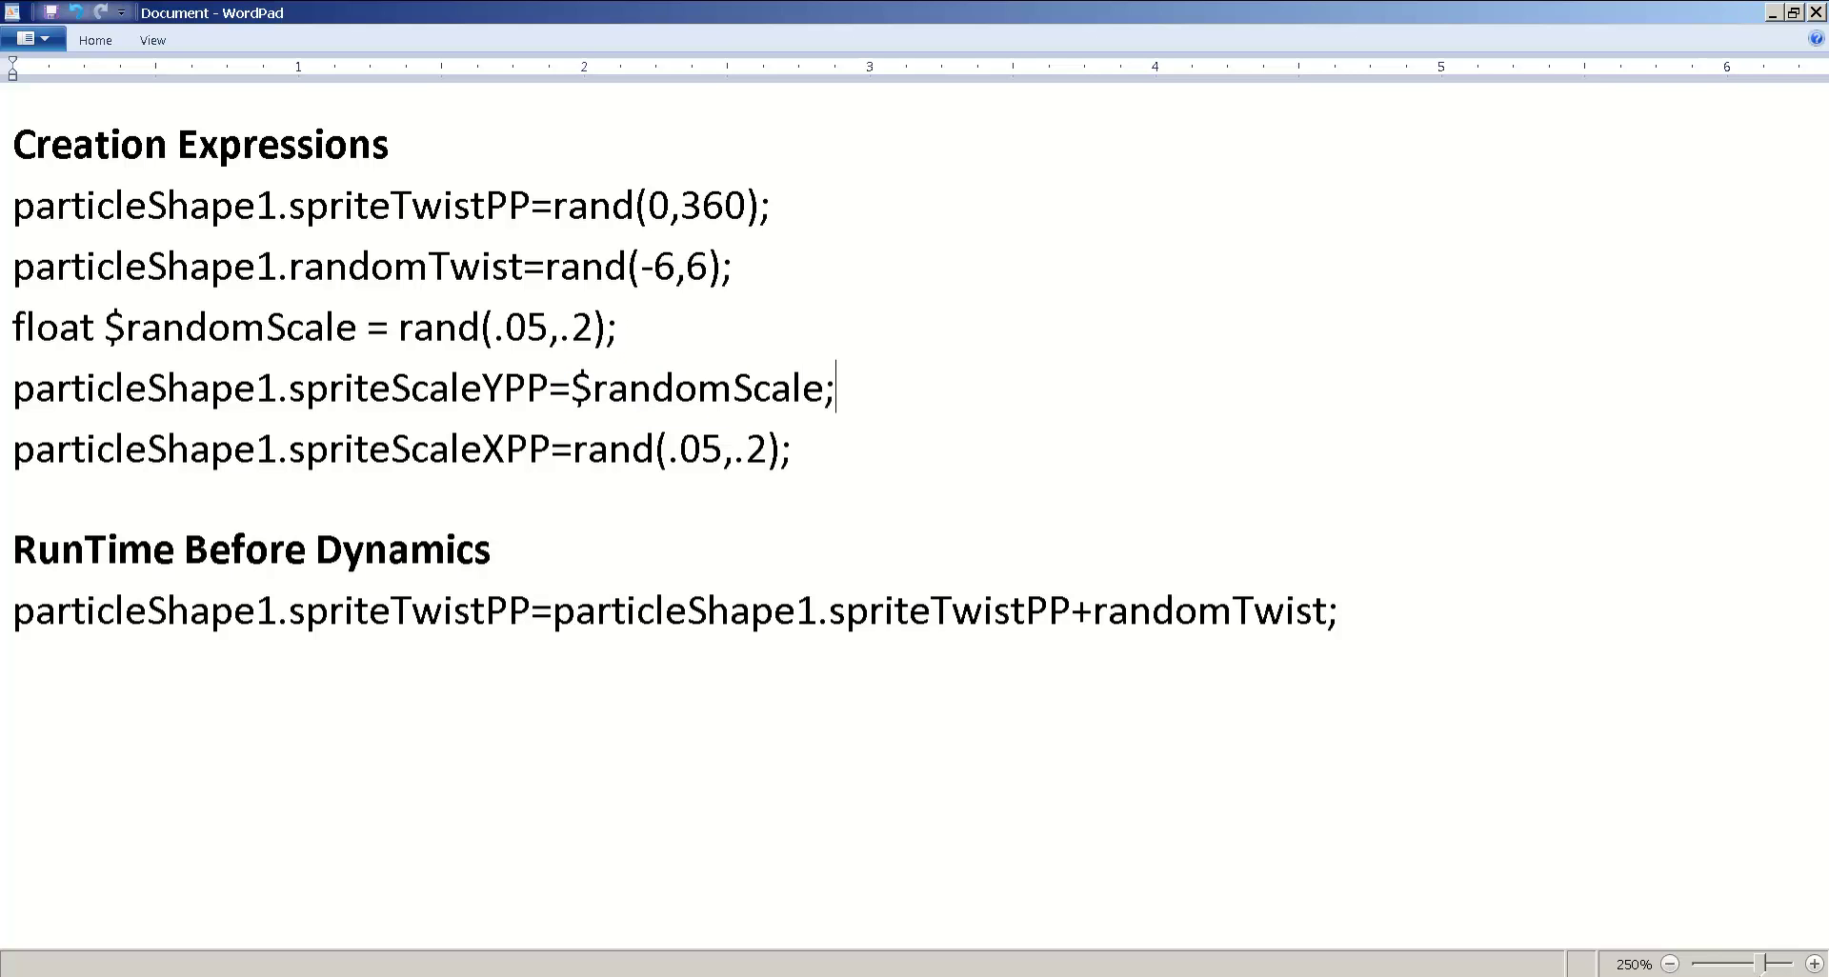
{"action": "left_click_drag", "start_coordinate": [795, 455], "coordinate": [626, 460]}
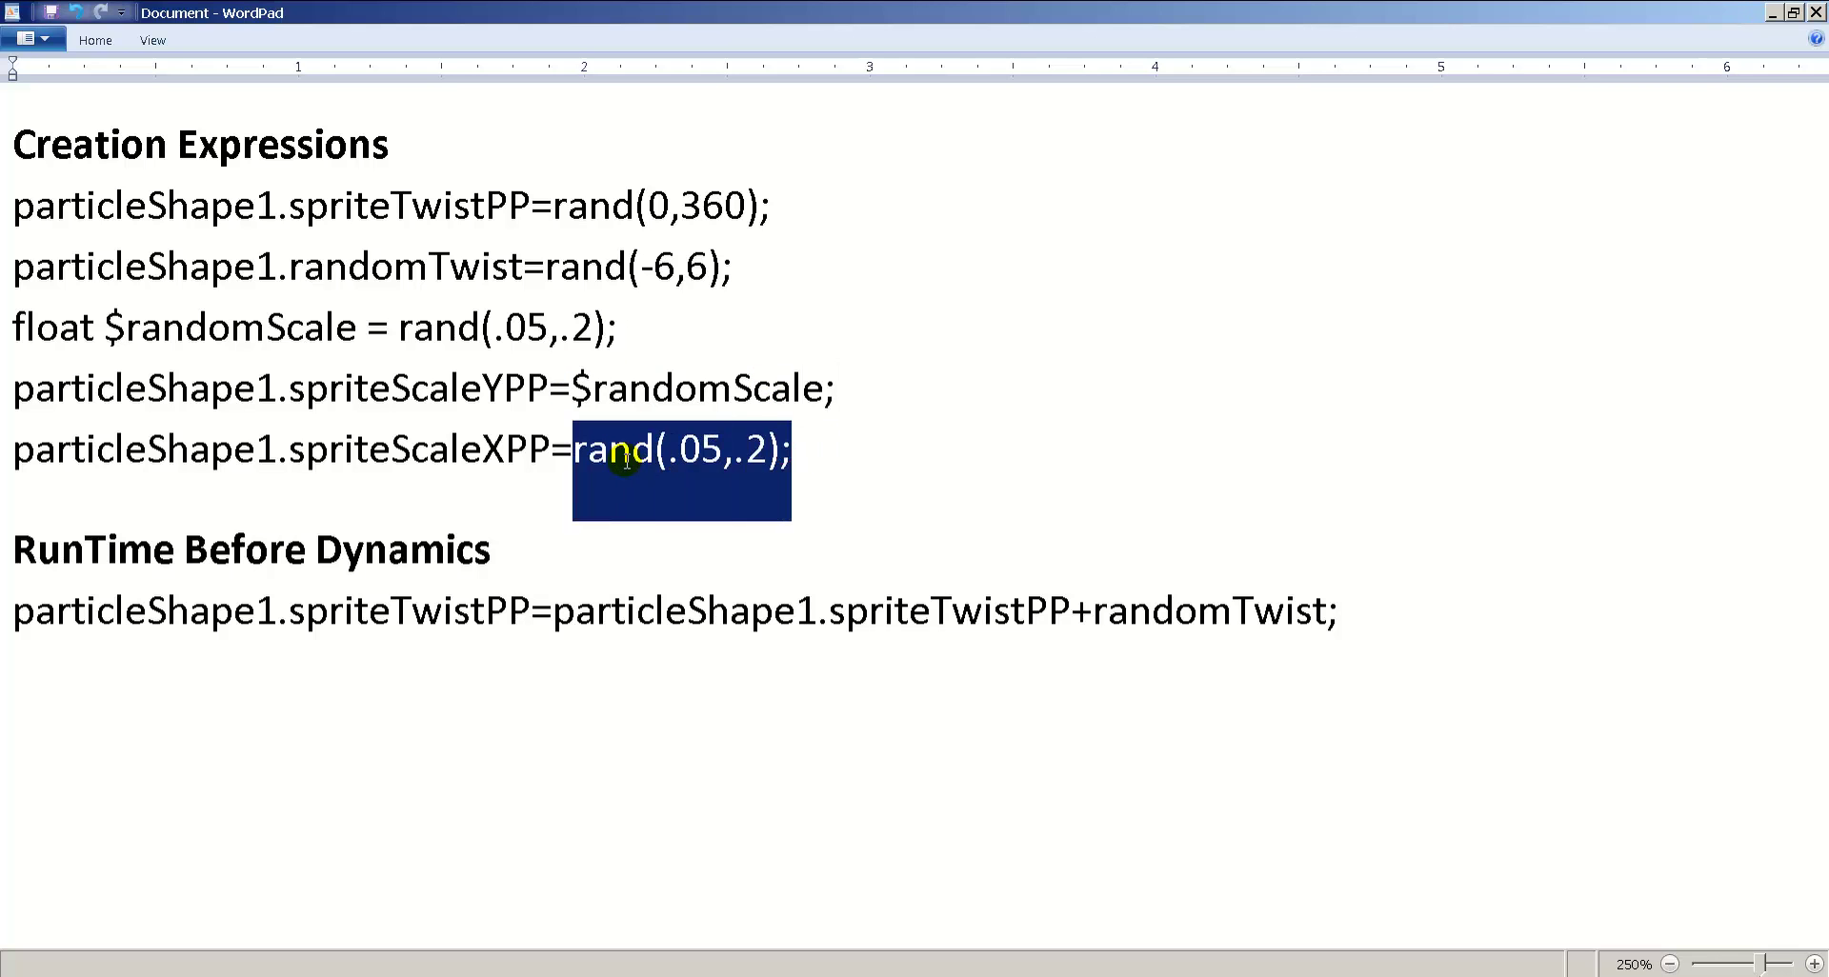
{"action": "type", "text": "$random"}
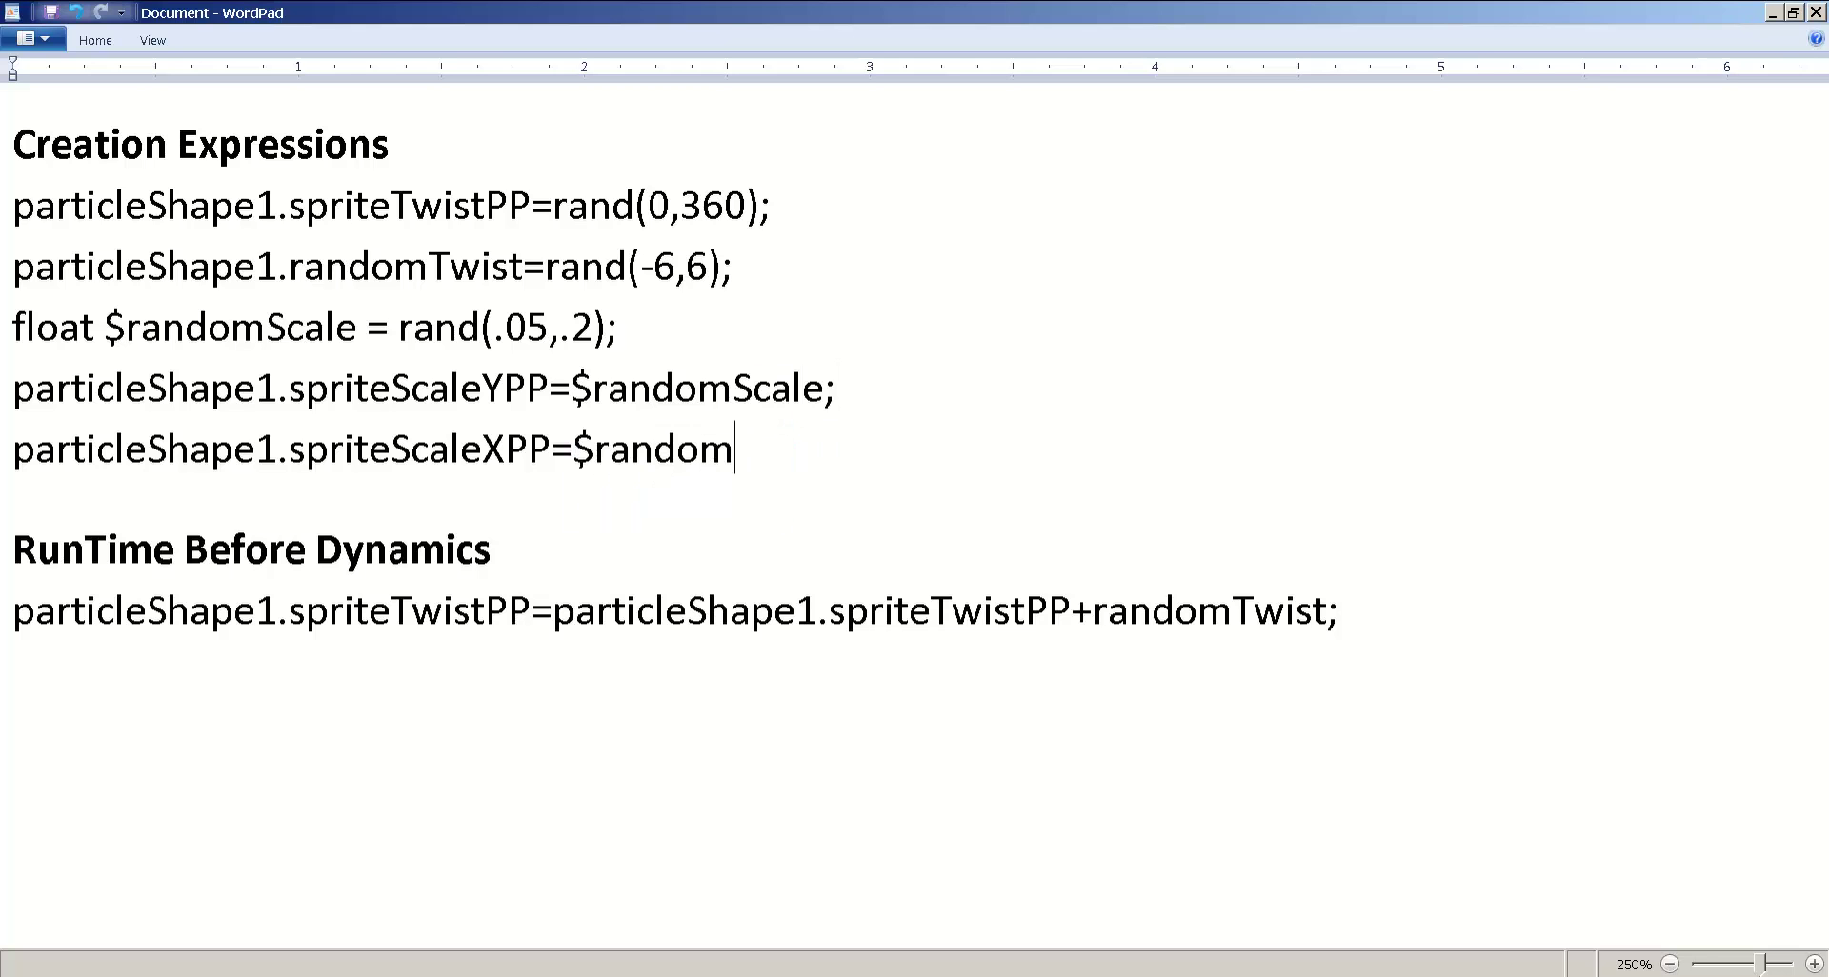
{"action": "type", "text": "Scale;"}
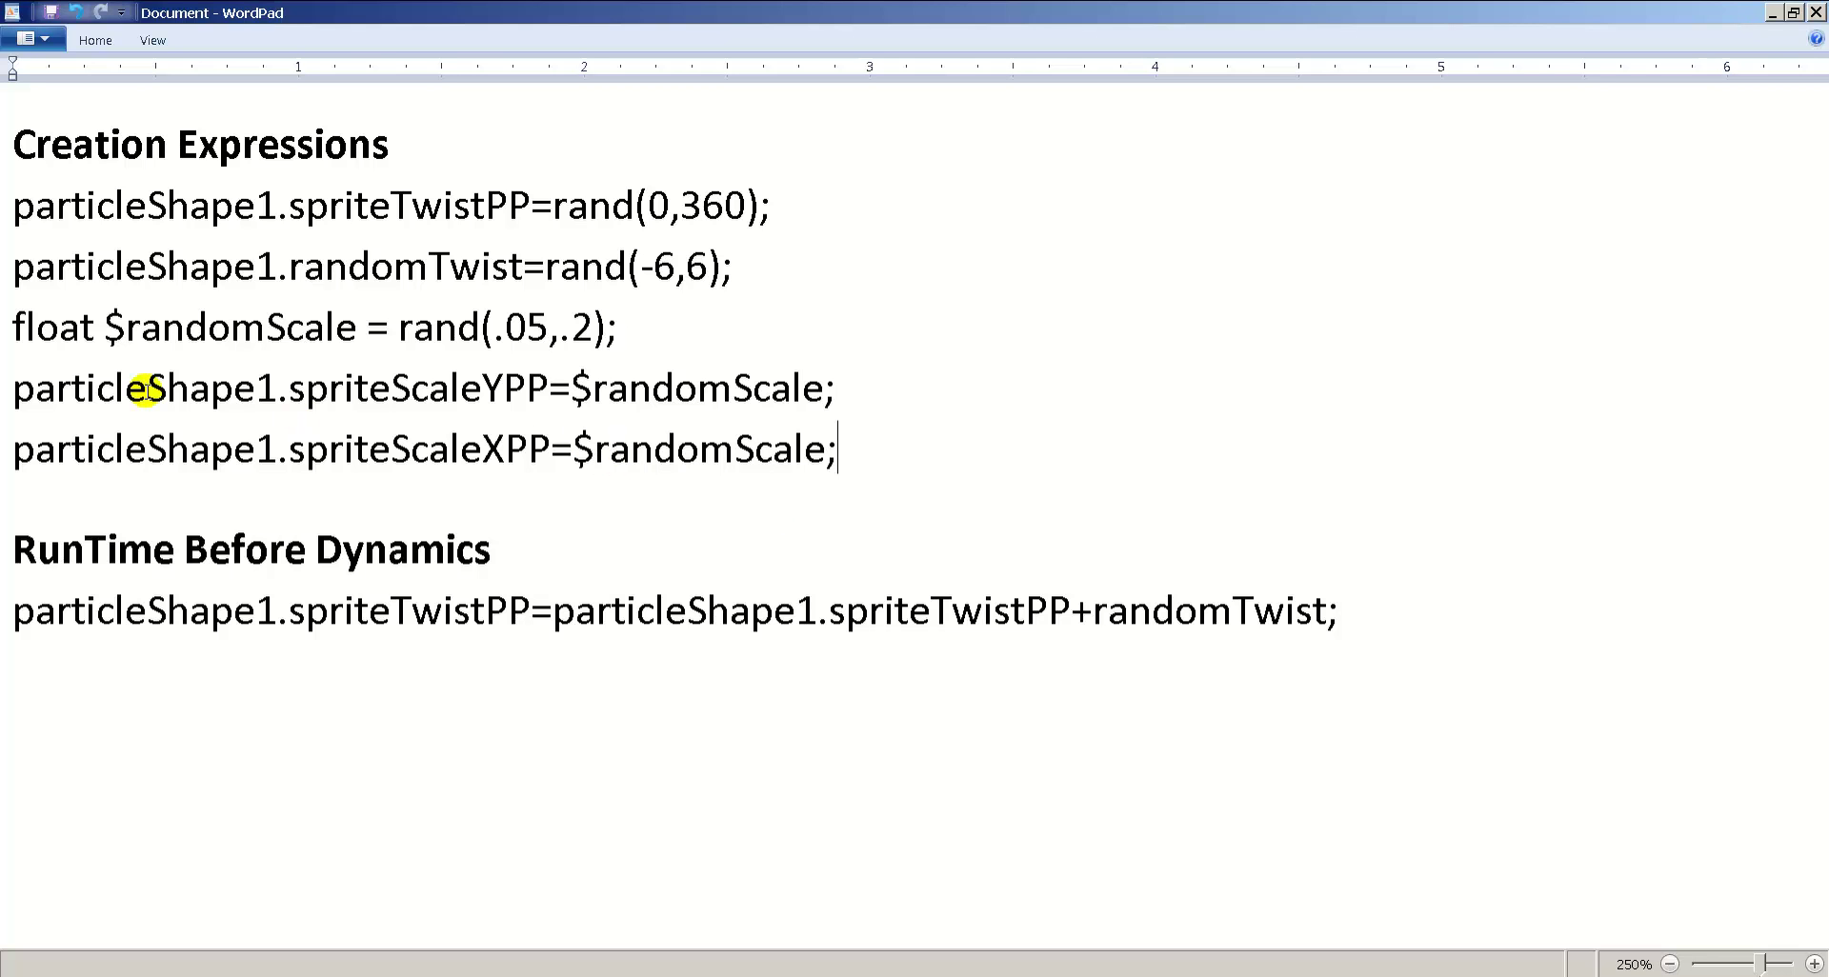
Step: Replace the two sprite scale lines in Maya's creation expression with the three $randomScale lines copied from WordPad and apply the edit
{"action": "left_click_drag", "start_coordinate": [13, 329], "coordinate": [127, 326]}
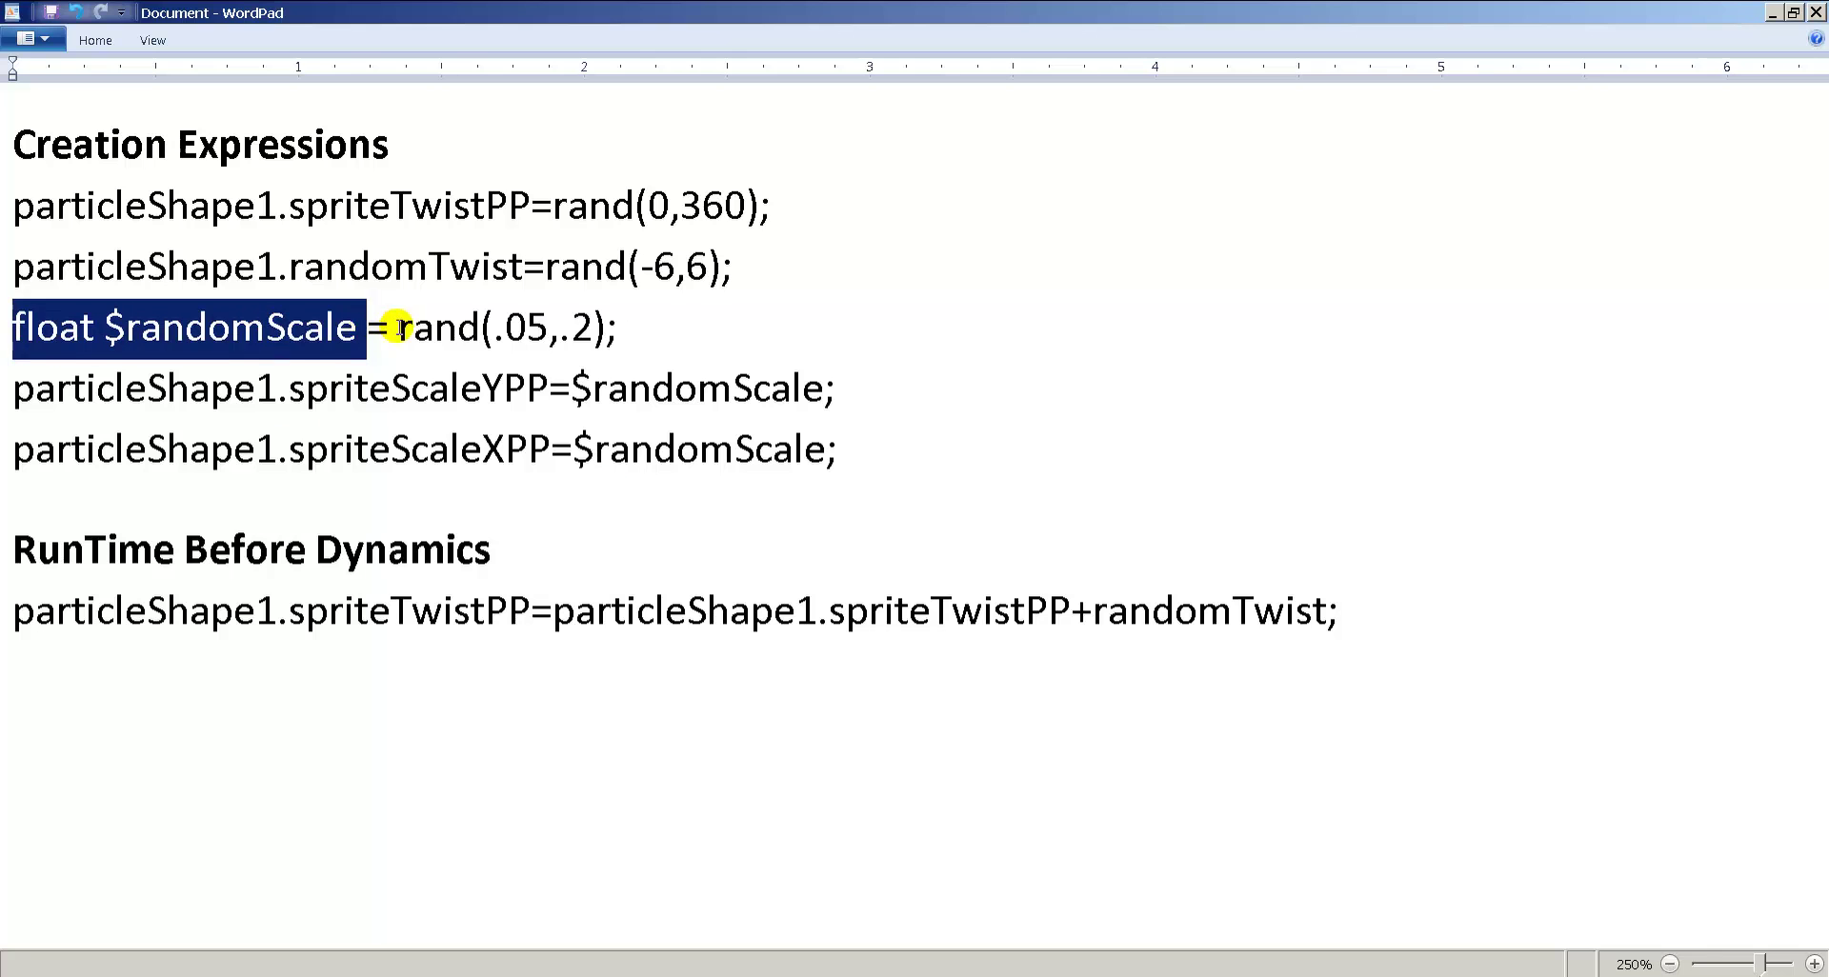
{"action": "left_click_drag", "start_coordinate": [400, 329], "coordinate": [617, 329]}
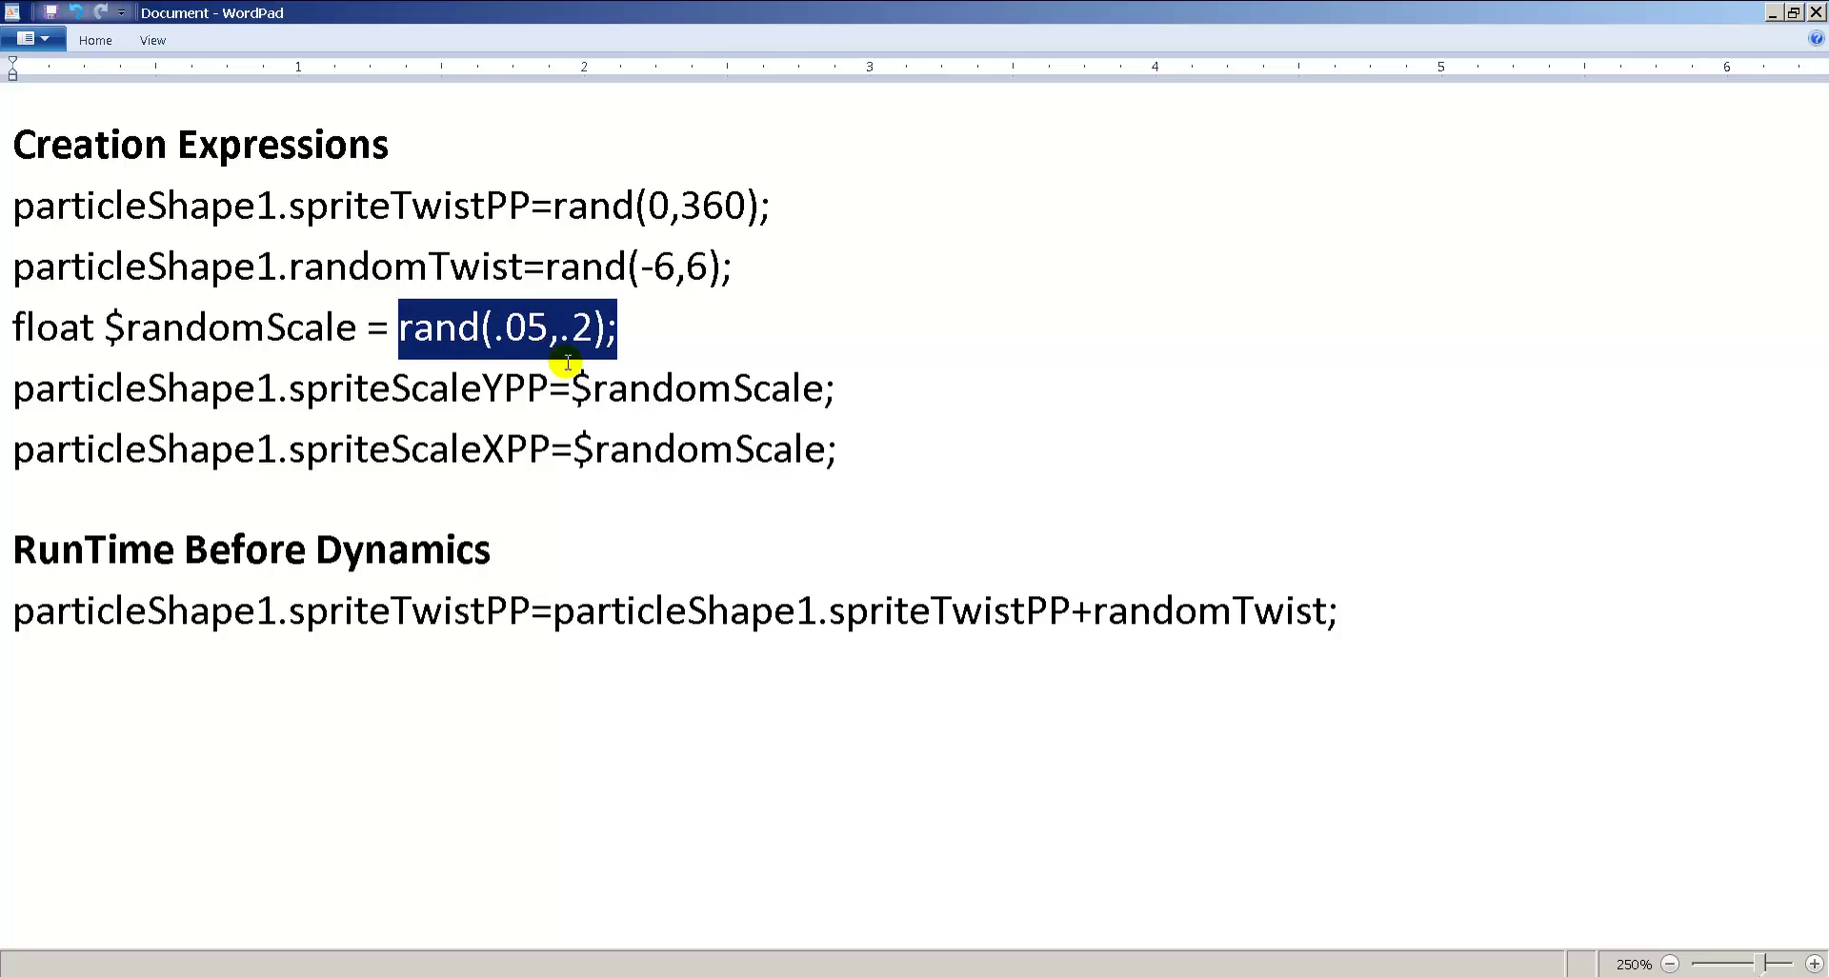
{"action": "left_click_drag", "start_coordinate": [552, 389], "coordinate": [749, 391]}
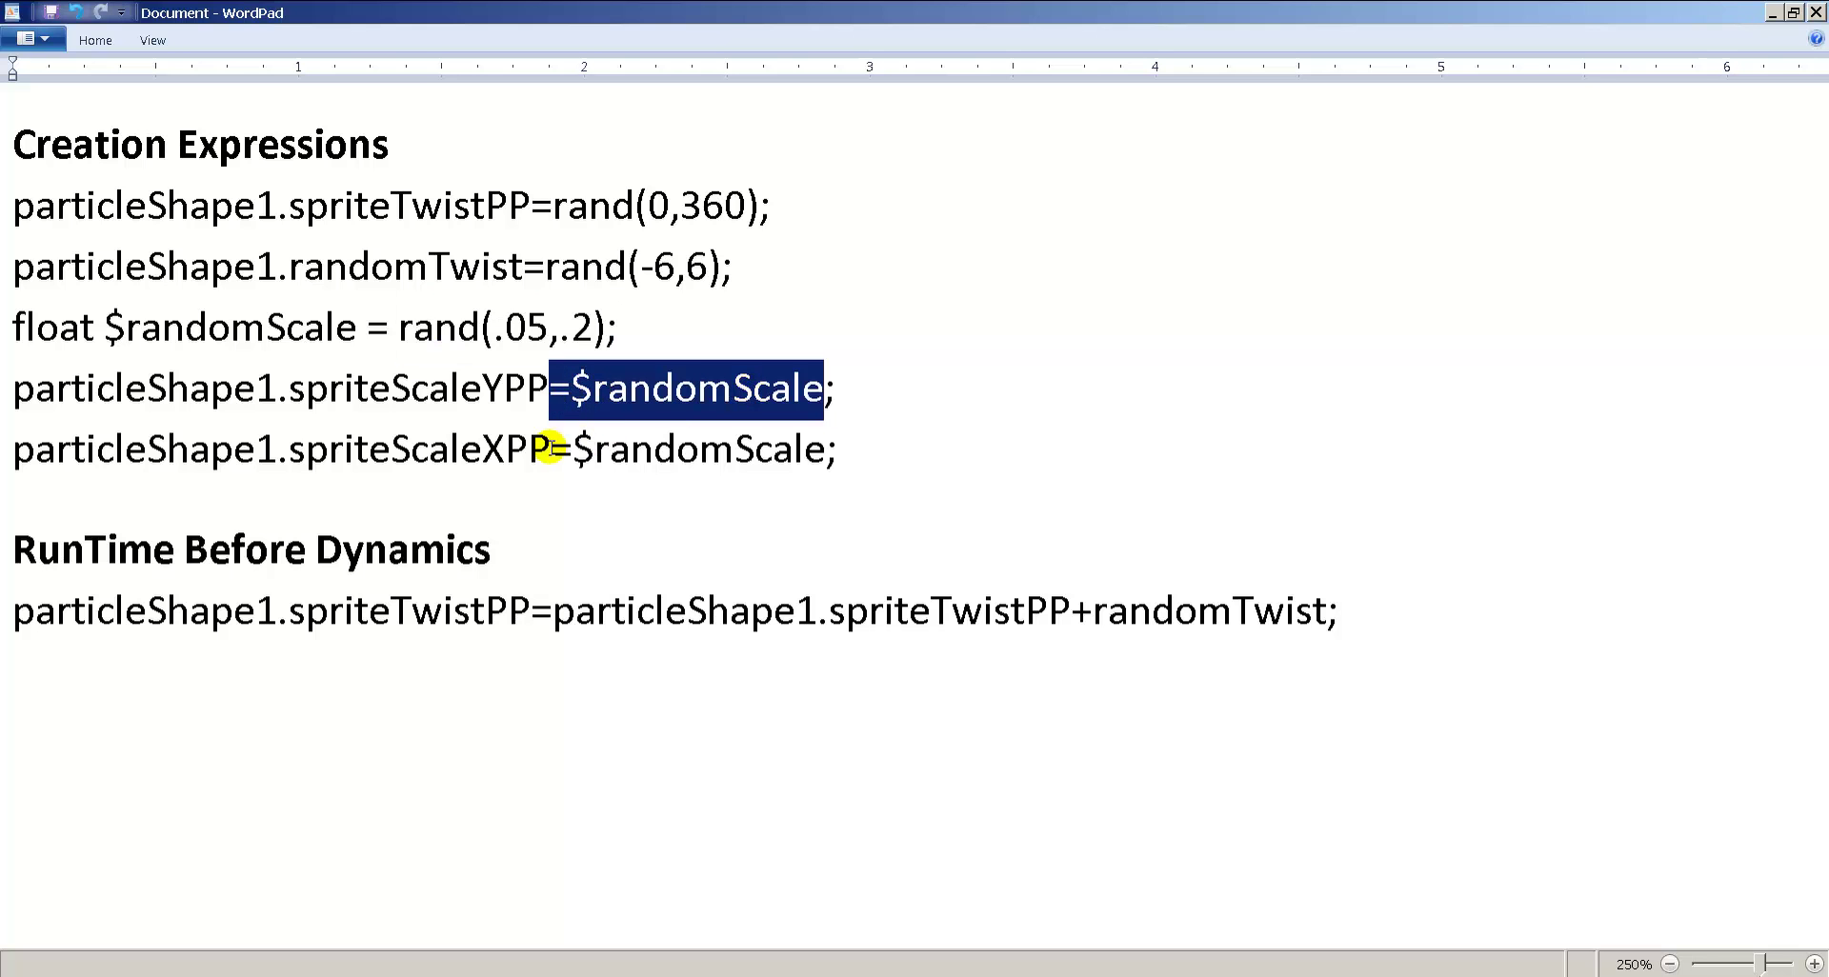
{"action": "left_click_drag", "start_coordinate": [551, 447], "coordinate": [705, 455]}
{"action": "left_click_drag", "start_coordinate": [857, 453], "coordinate": [28, 356]}
{"action": "key", "text": "alt+Tab"}
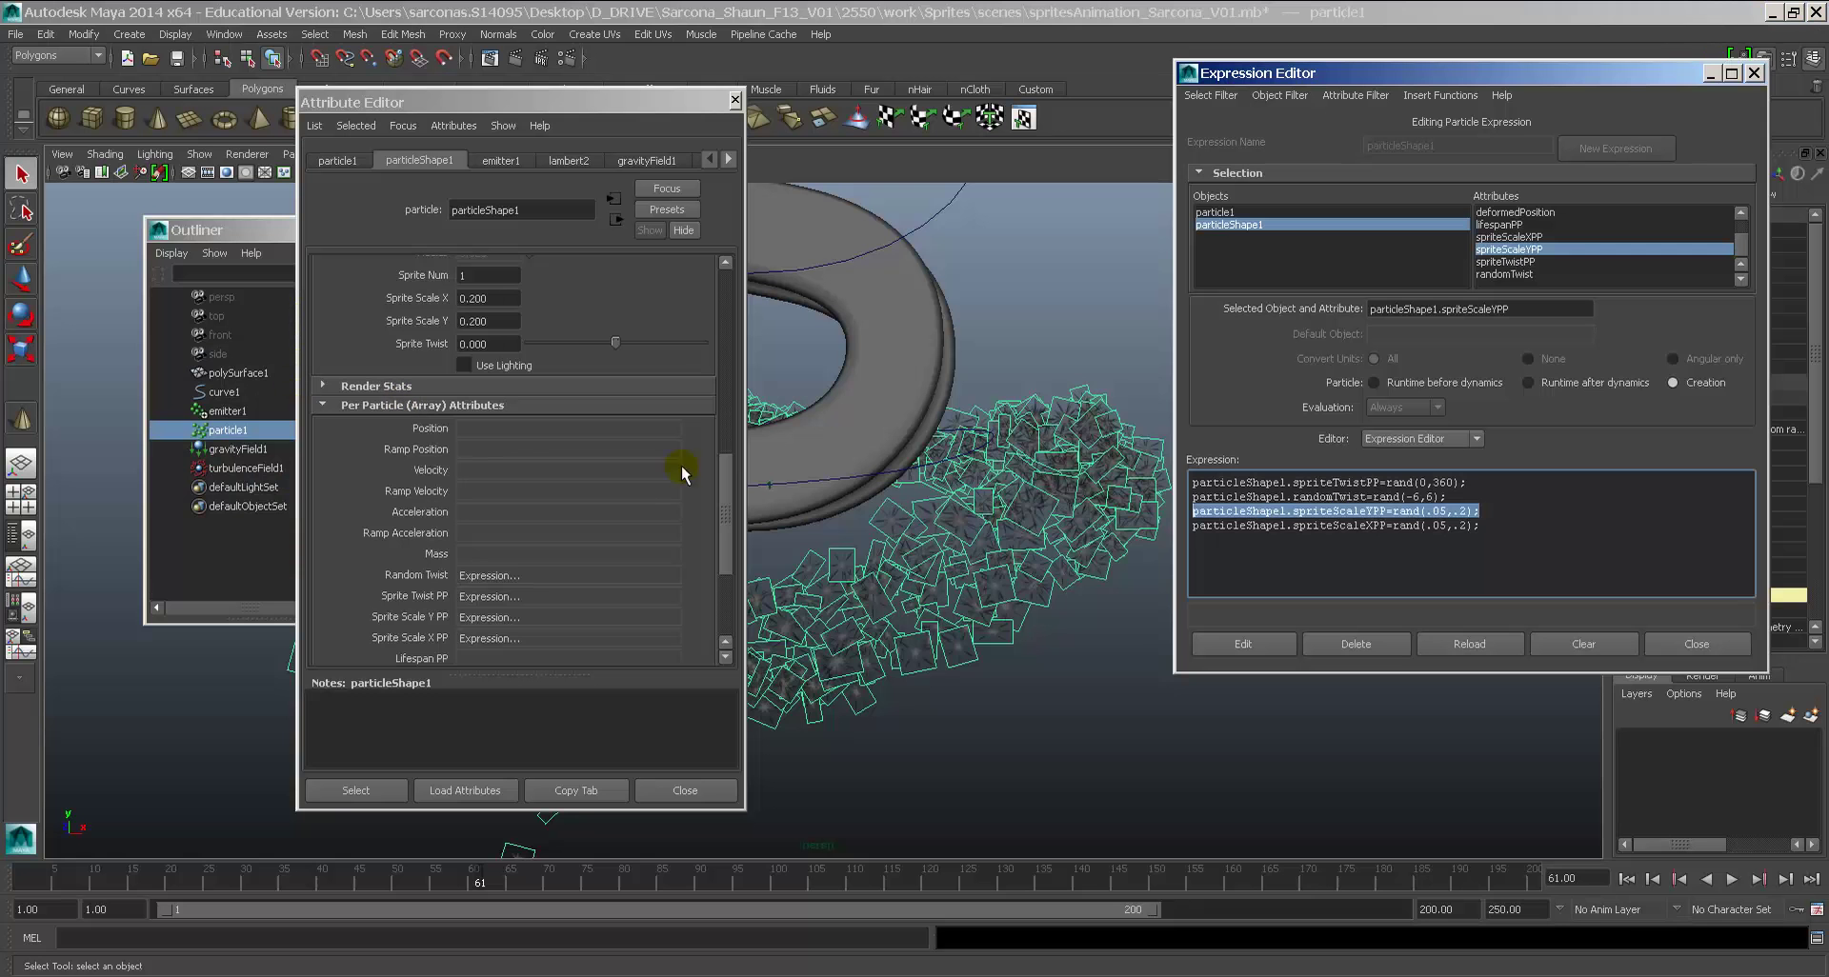
{"action": "left_click_drag", "start_coordinate": [1543, 521], "coordinate": [1196, 505]}
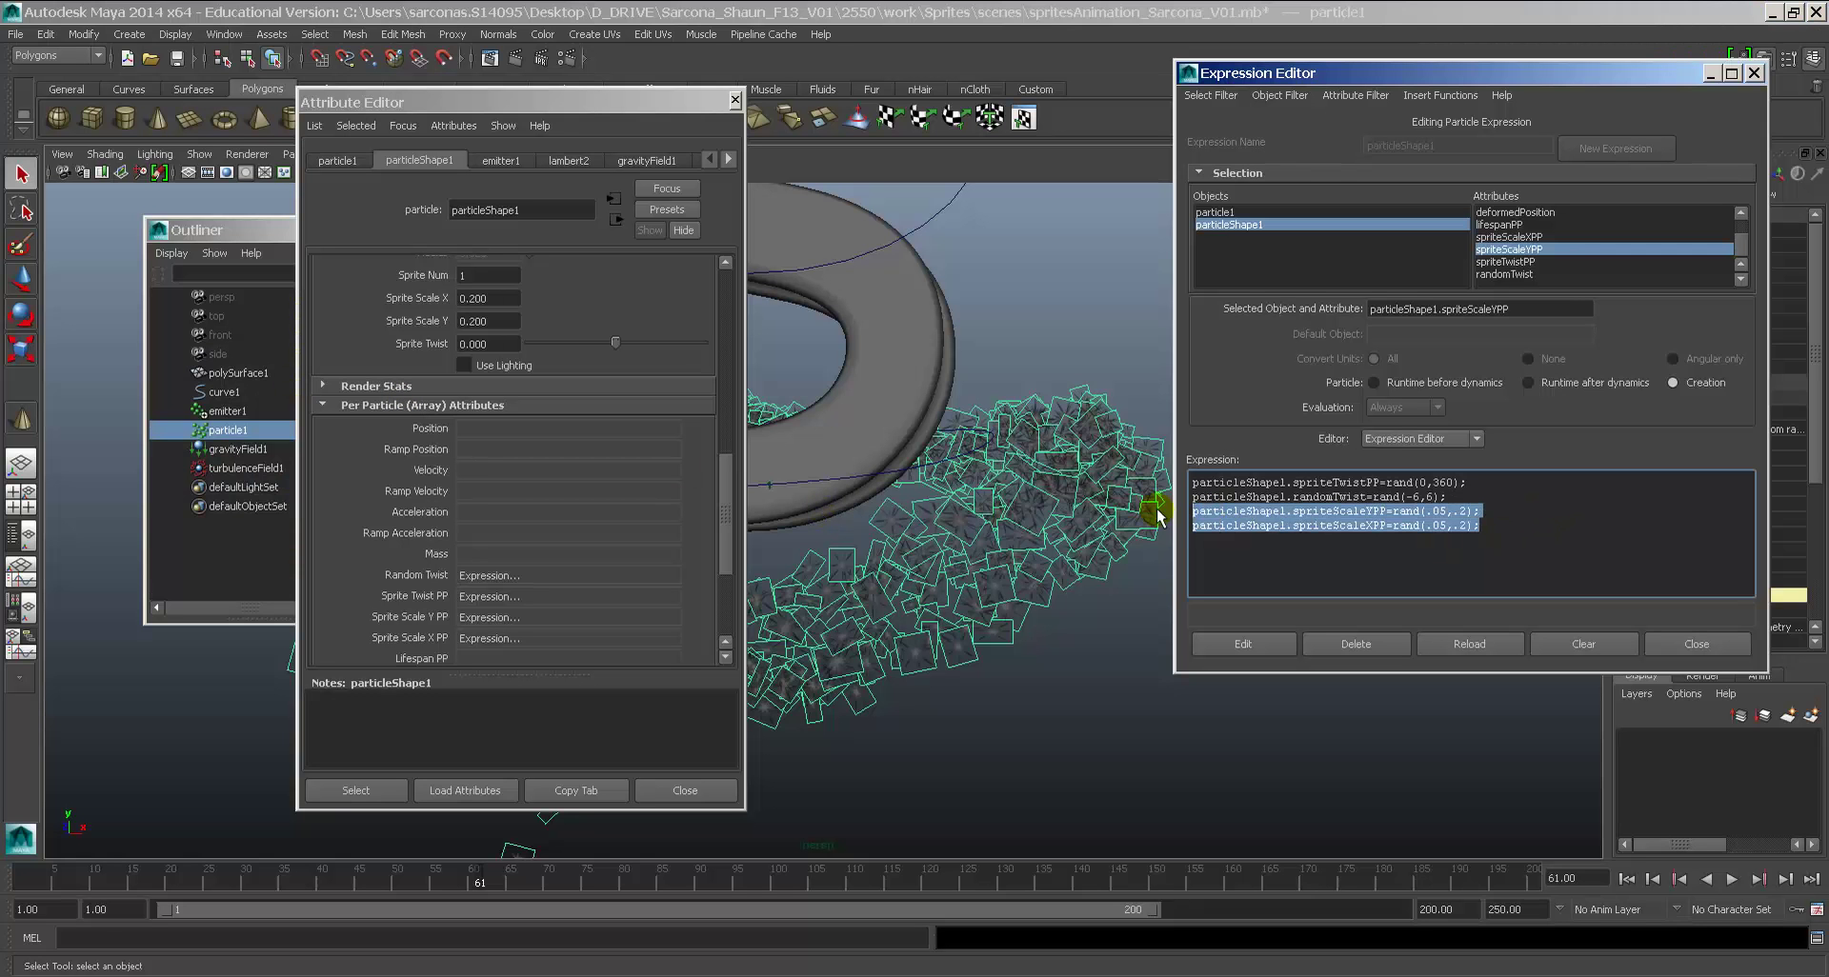
{"action": "type", "text": "float $randomScale = rand(.05,.2); particleShape1.spriteScaleYPP=$randomScale; particleShape1.spriteScaleXPP=$randomScale;"}
{"action": "left_click", "coordinate": [1250, 645]}
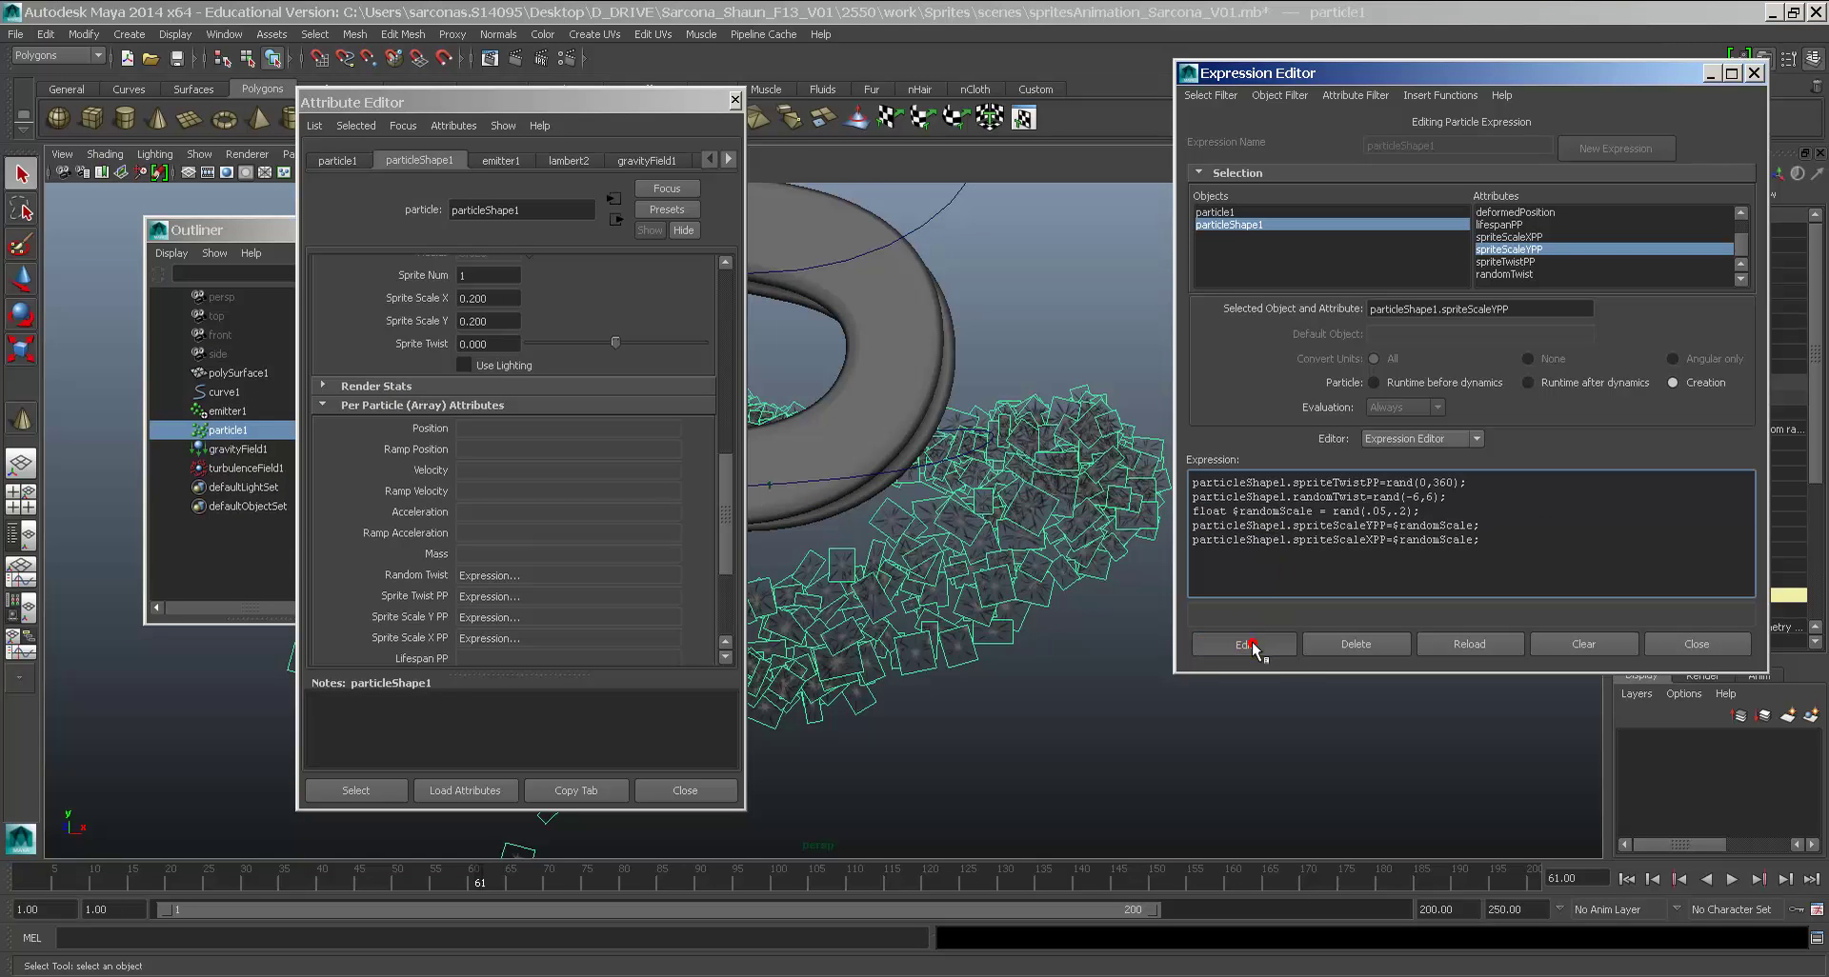
Step: Rewind the simulation to frame 1 and play it to about frame 51 to check the sprite proportions up close
{"action": "left_click", "coordinate": [1626, 880]}
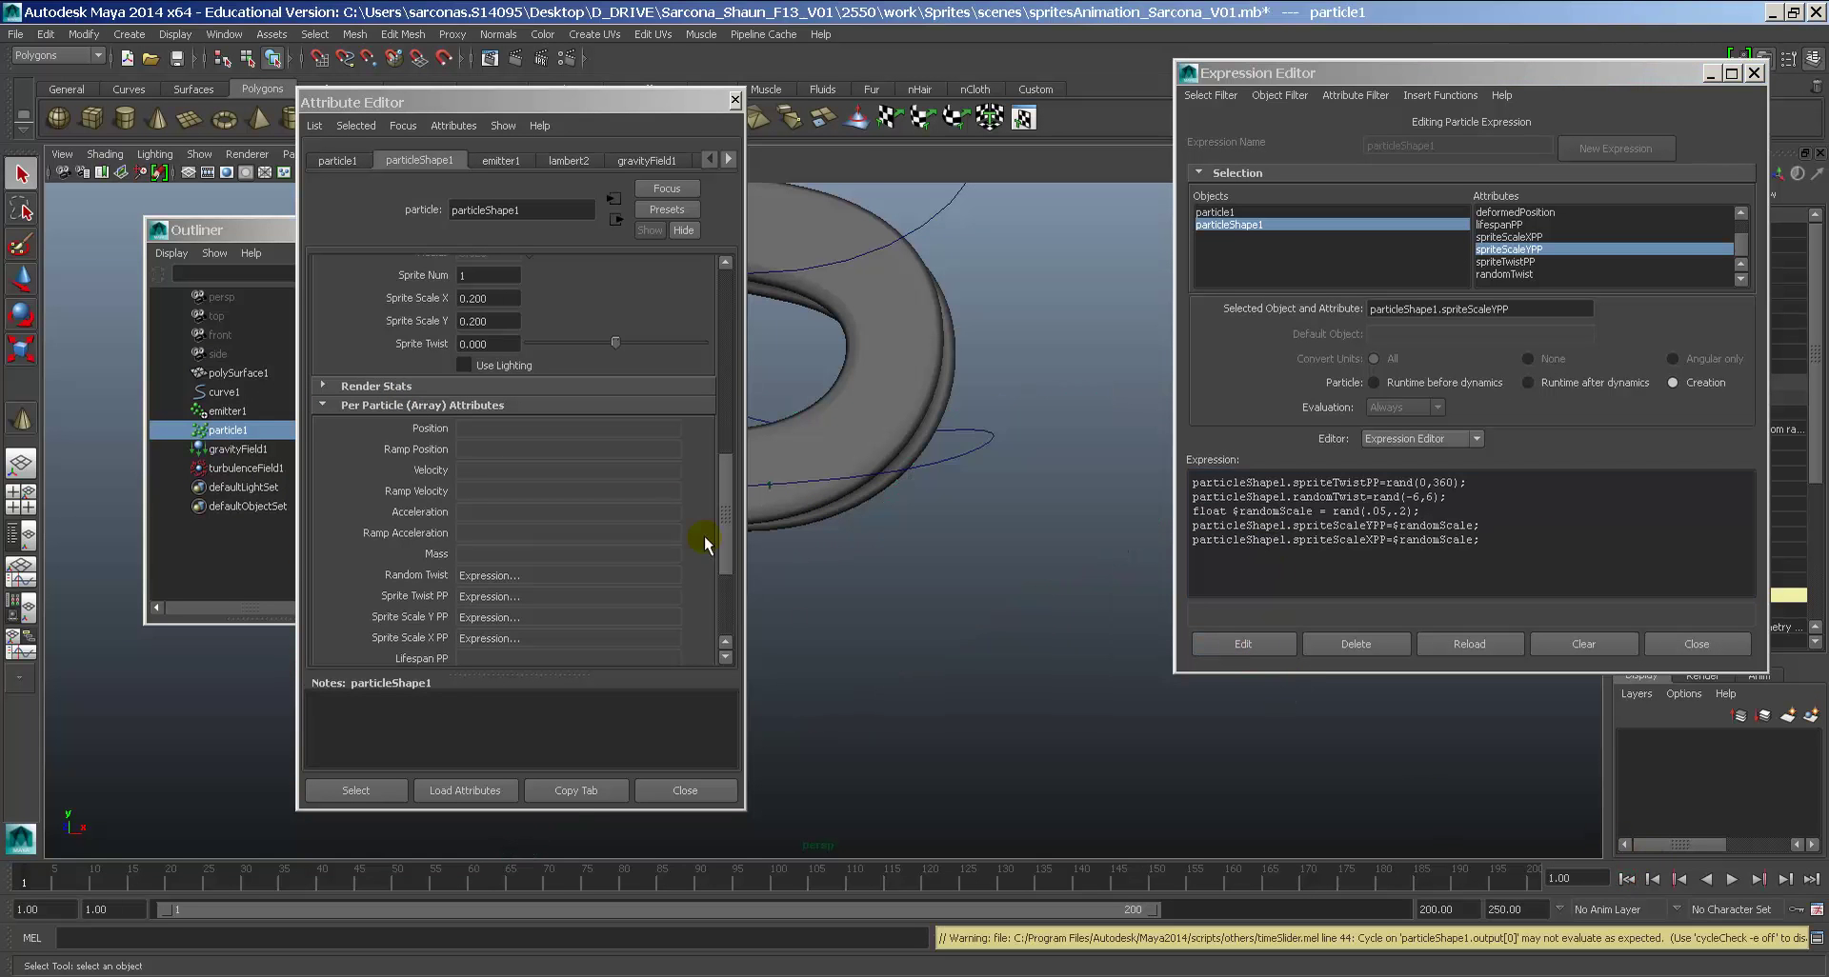
{"action": "middle_click_drag", "start_coordinate": [810, 507], "coordinate": [1101, 582], "text": "alt"}
{"action": "left_click_drag", "start_coordinate": [1101, 582], "coordinate": [924, 579], "text": "alt"}
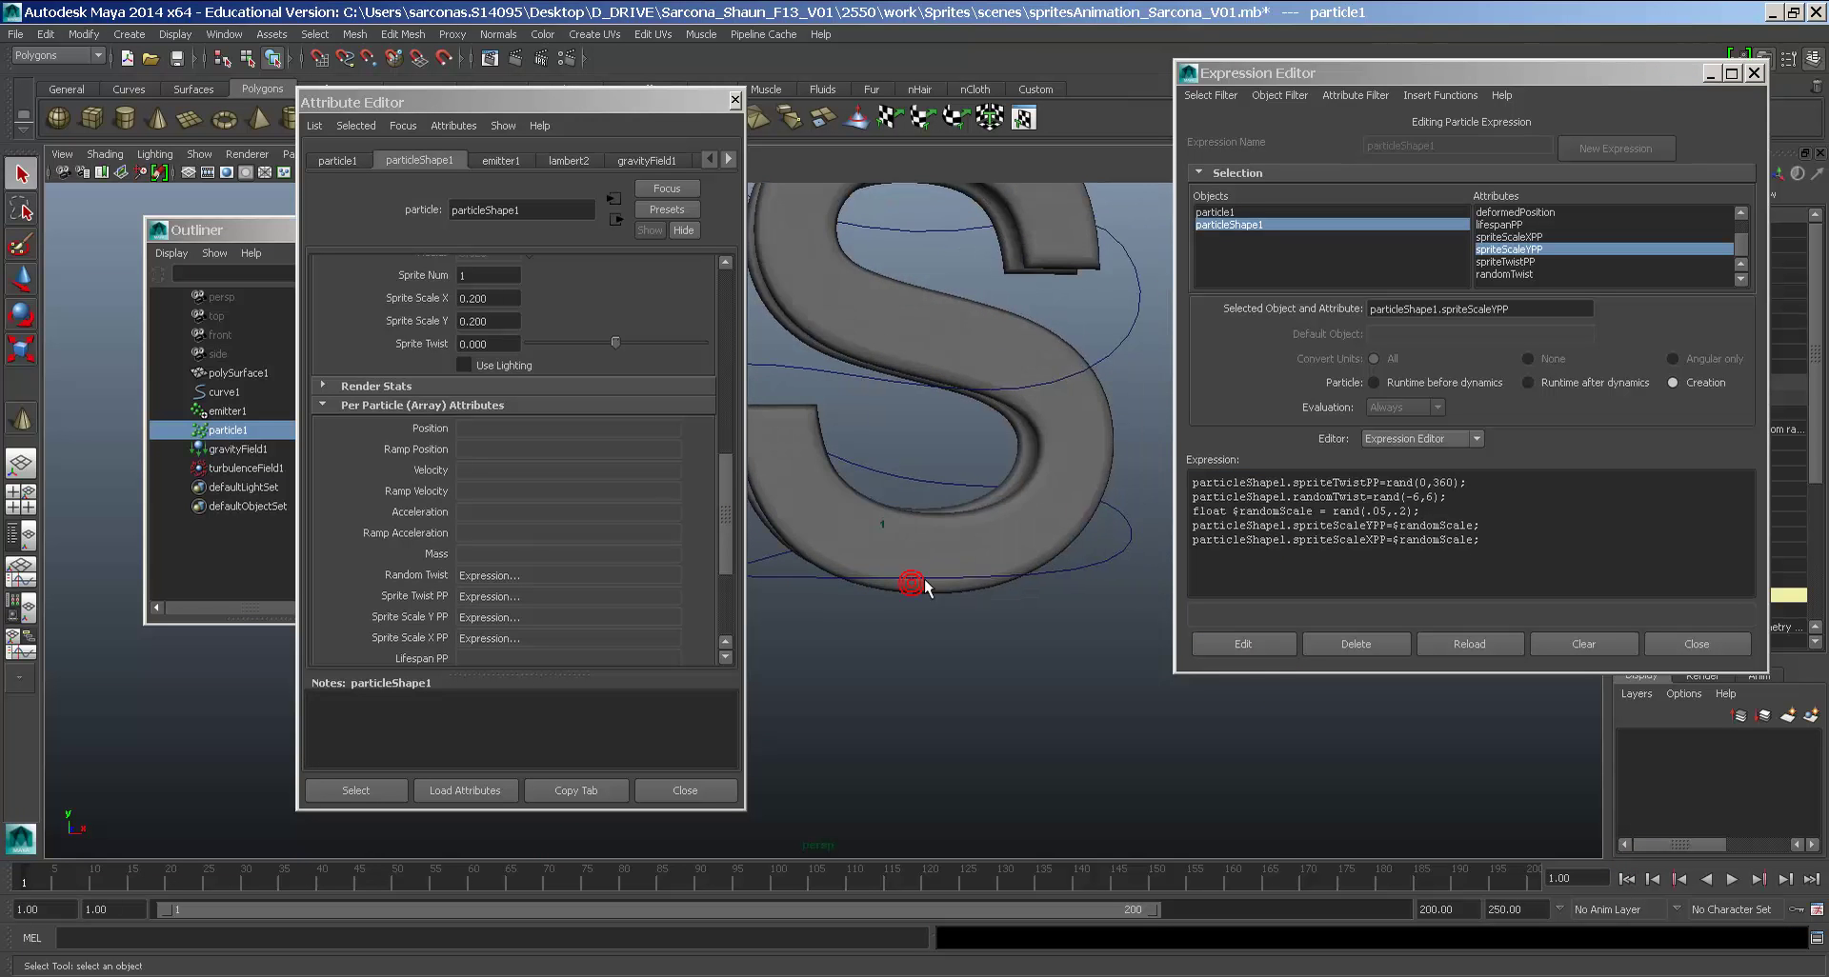
{"action": "middle_click_drag", "start_coordinate": [924, 579], "coordinate": [1016, 600], "text": "alt"}
{"action": "key", "text": "alt+v"}
{"action": "key", "text": "Escape"}
{"action": "left_click_drag", "start_coordinate": [1016, 600], "coordinate": [892, 590], "text": "alt"}
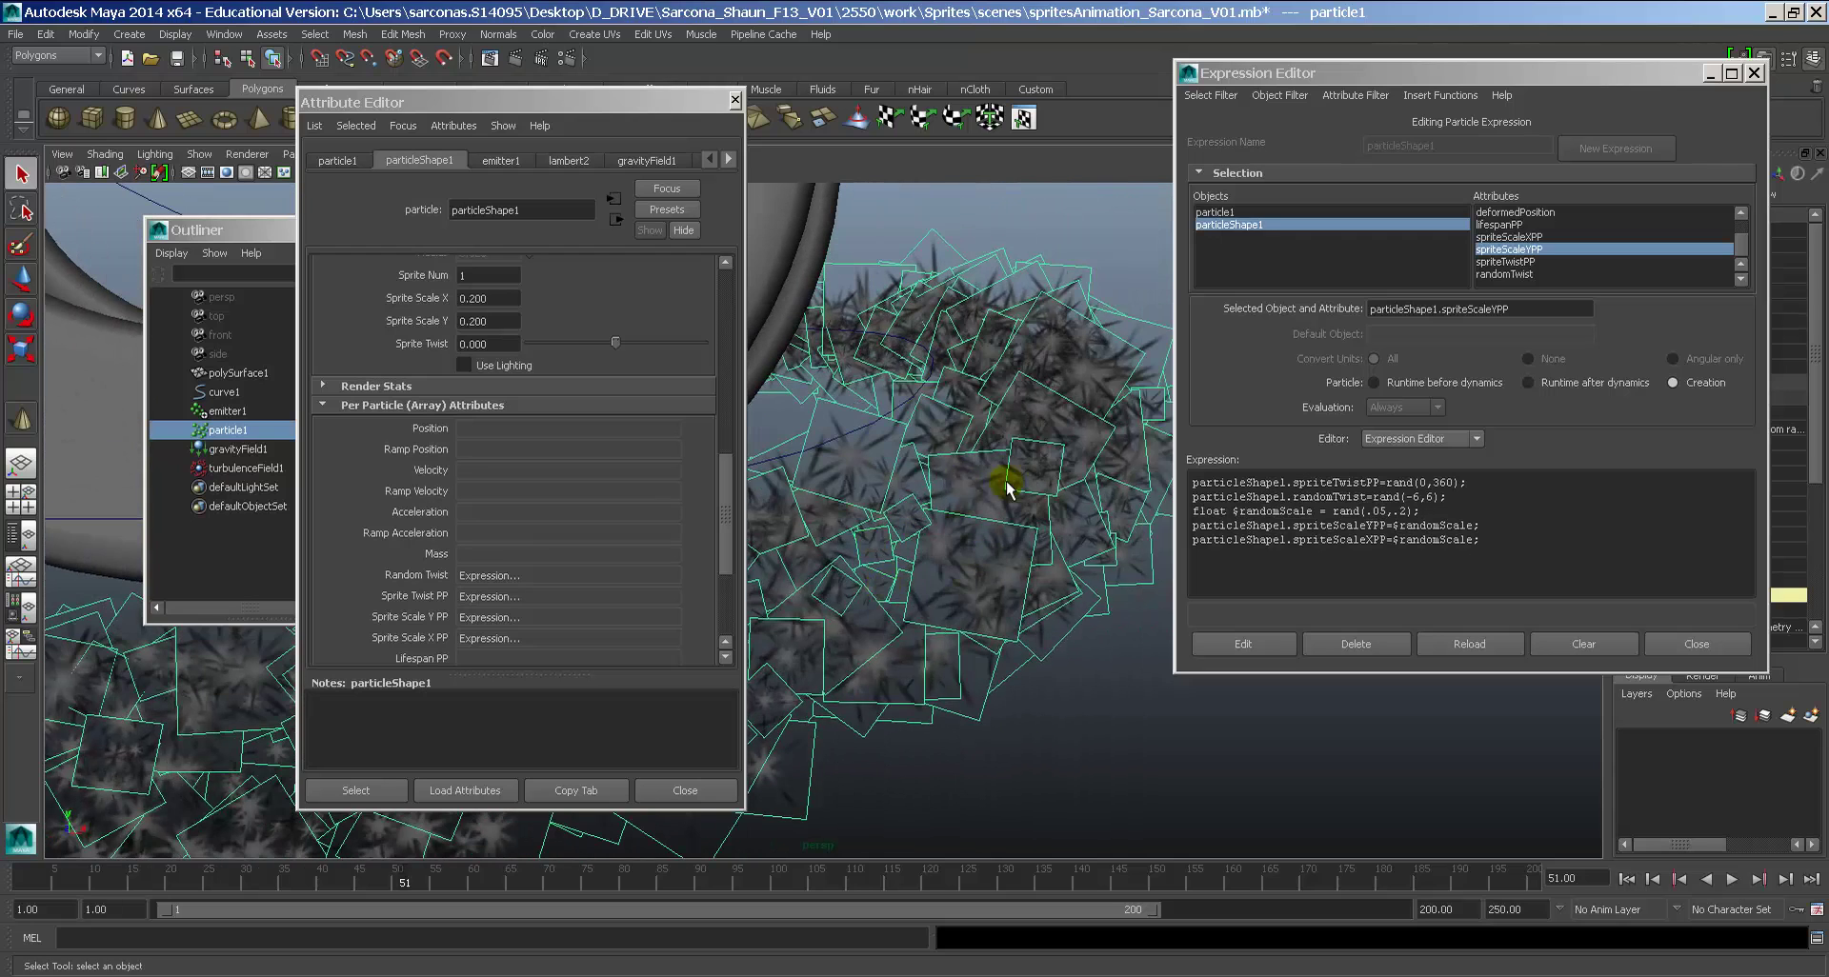
Step: Continue the simulation past frame 51 and replay it from the start, watching the sprites travel around the whole letter S
{"action": "left_click_drag", "start_coordinate": [1000, 487], "coordinate": [1076, 508], "text": "alt"}
{"action": "right_click_drag", "start_coordinate": [1076, 507], "coordinate": [972, 499], "text": "alt"}
{"action": "middle_click_drag", "start_coordinate": [972, 498], "coordinate": [1105, 514], "text": "alt"}
{"action": "right_click_drag", "start_coordinate": [1105, 514], "coordinate": [873, 541], "text": "alt"}
{"action": "middle_click_drag", "start_coordinate": [872, 540], "coordinate": [1043, 631], "text": "alt"}
{"action": "key", "text": "alt+v"}
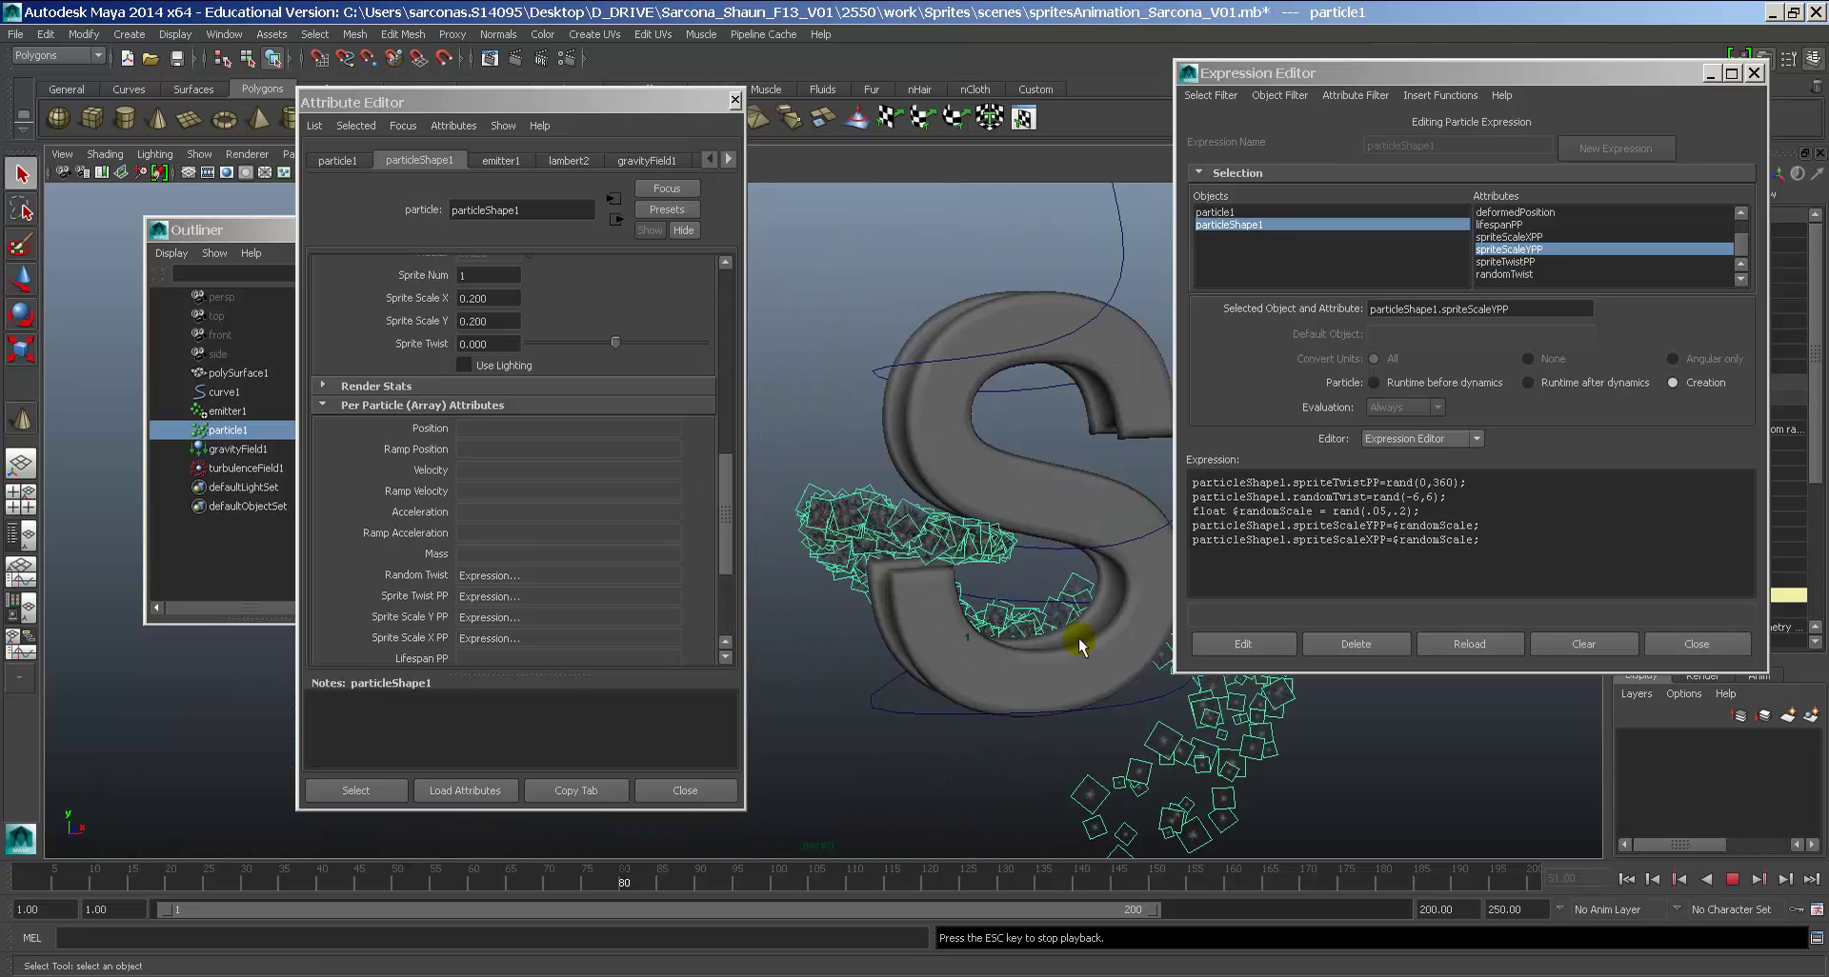
{"action": "left_click_drag", "start_coordinate": [1082, 640], "coordinate": [975, 632], "text": "alt"}
{"action": "key", "text": "alt+v"}
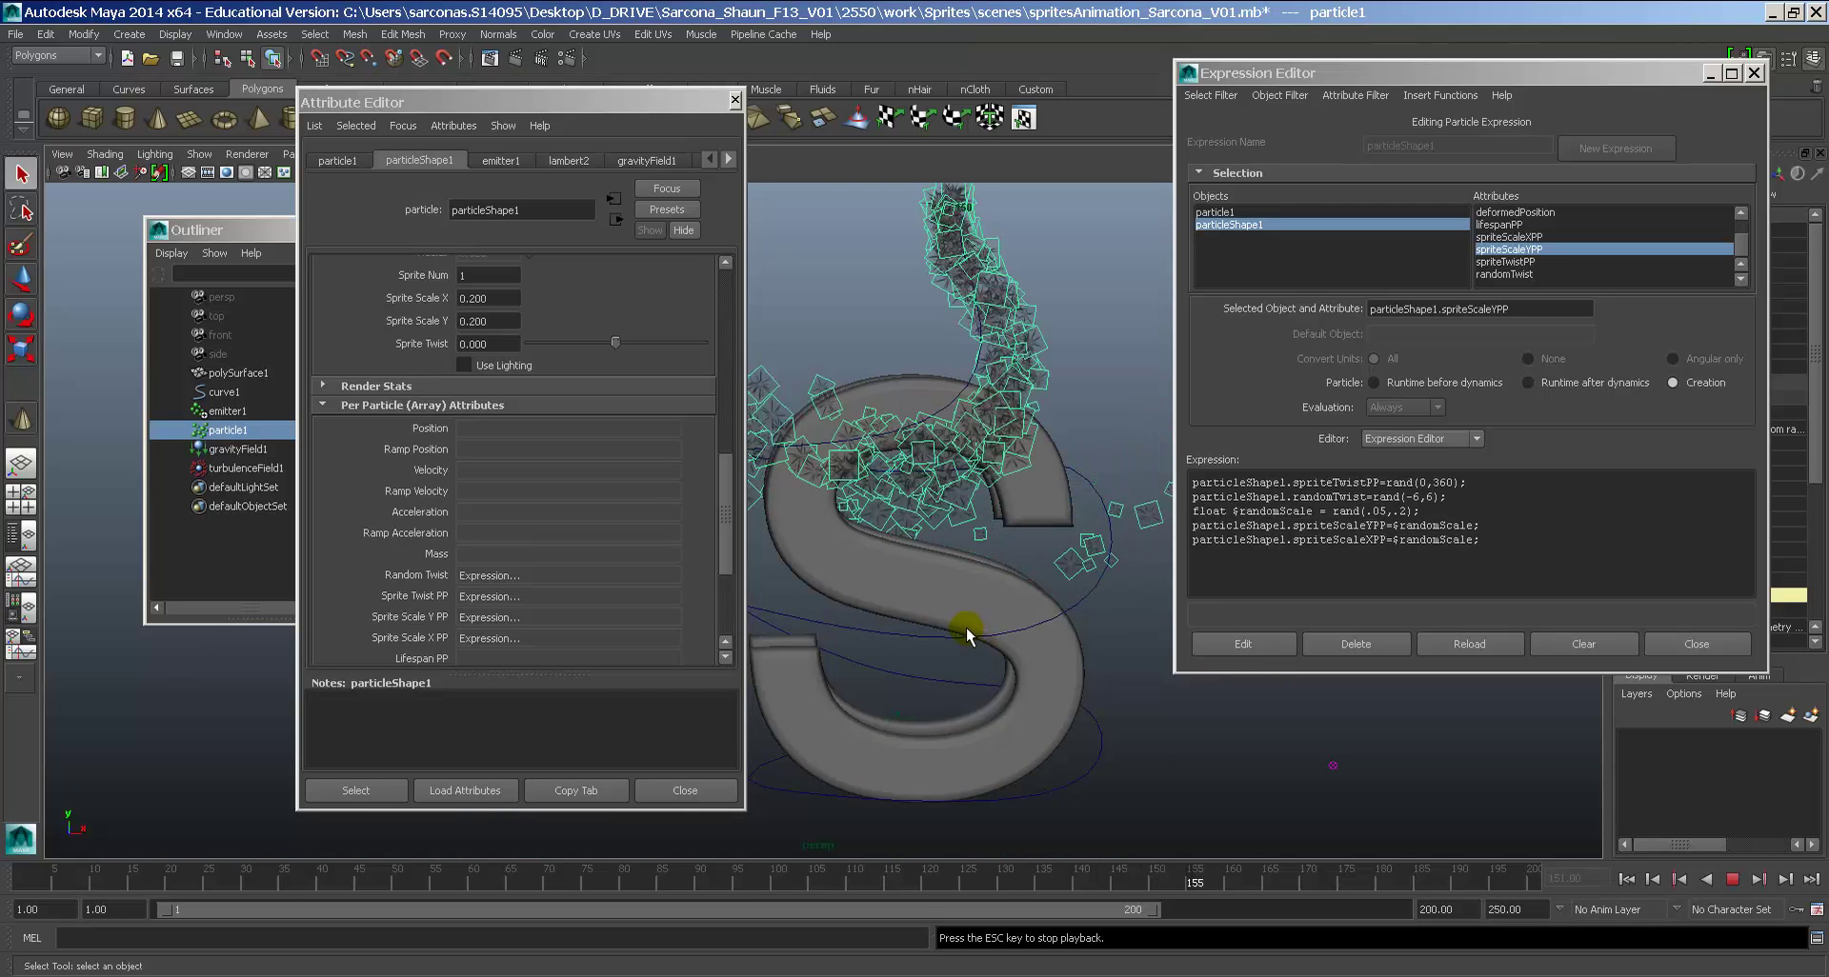
{"action": "key", "text": "alt+v"}
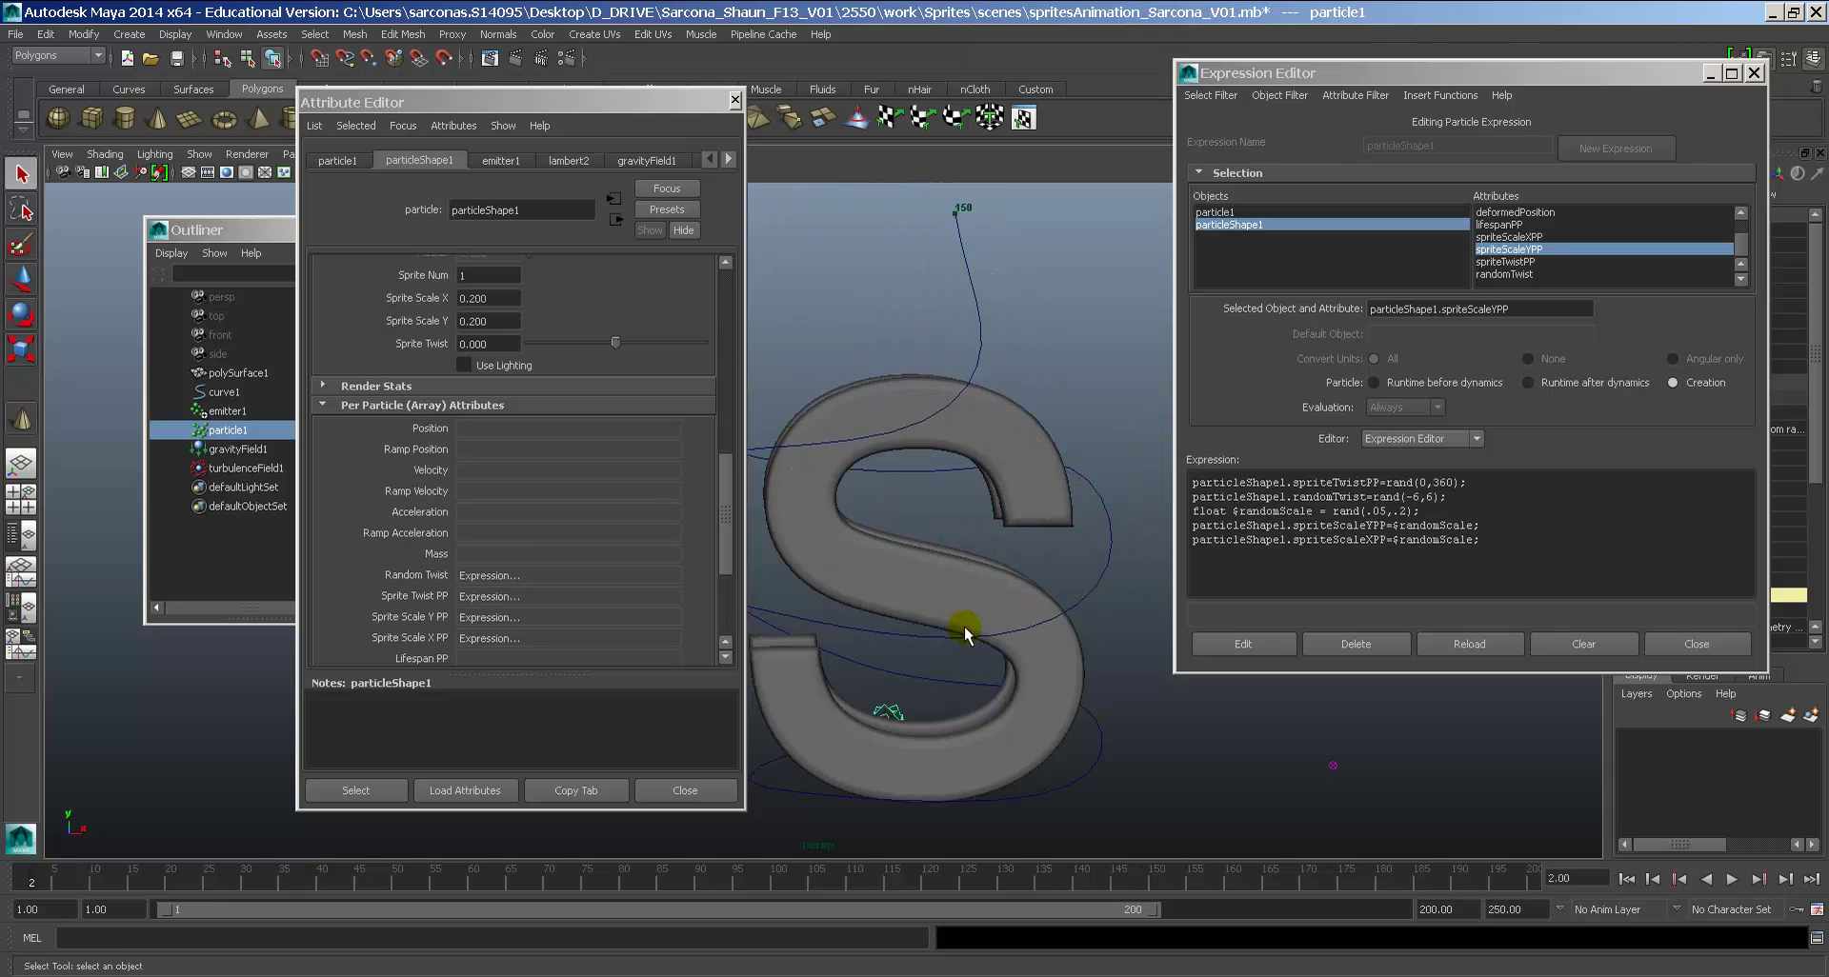
{"action": "mouse_move", "coordinate": [963, 628]}
{"action": "left_mouse_down", "text": "alt"}
{"action": "mouse_move", "coordinate": [972, 645]}
{"action": "mouse_move", "coordinate": [958, 642]}
{"action": "left_mouse_up", "text": "alt"}
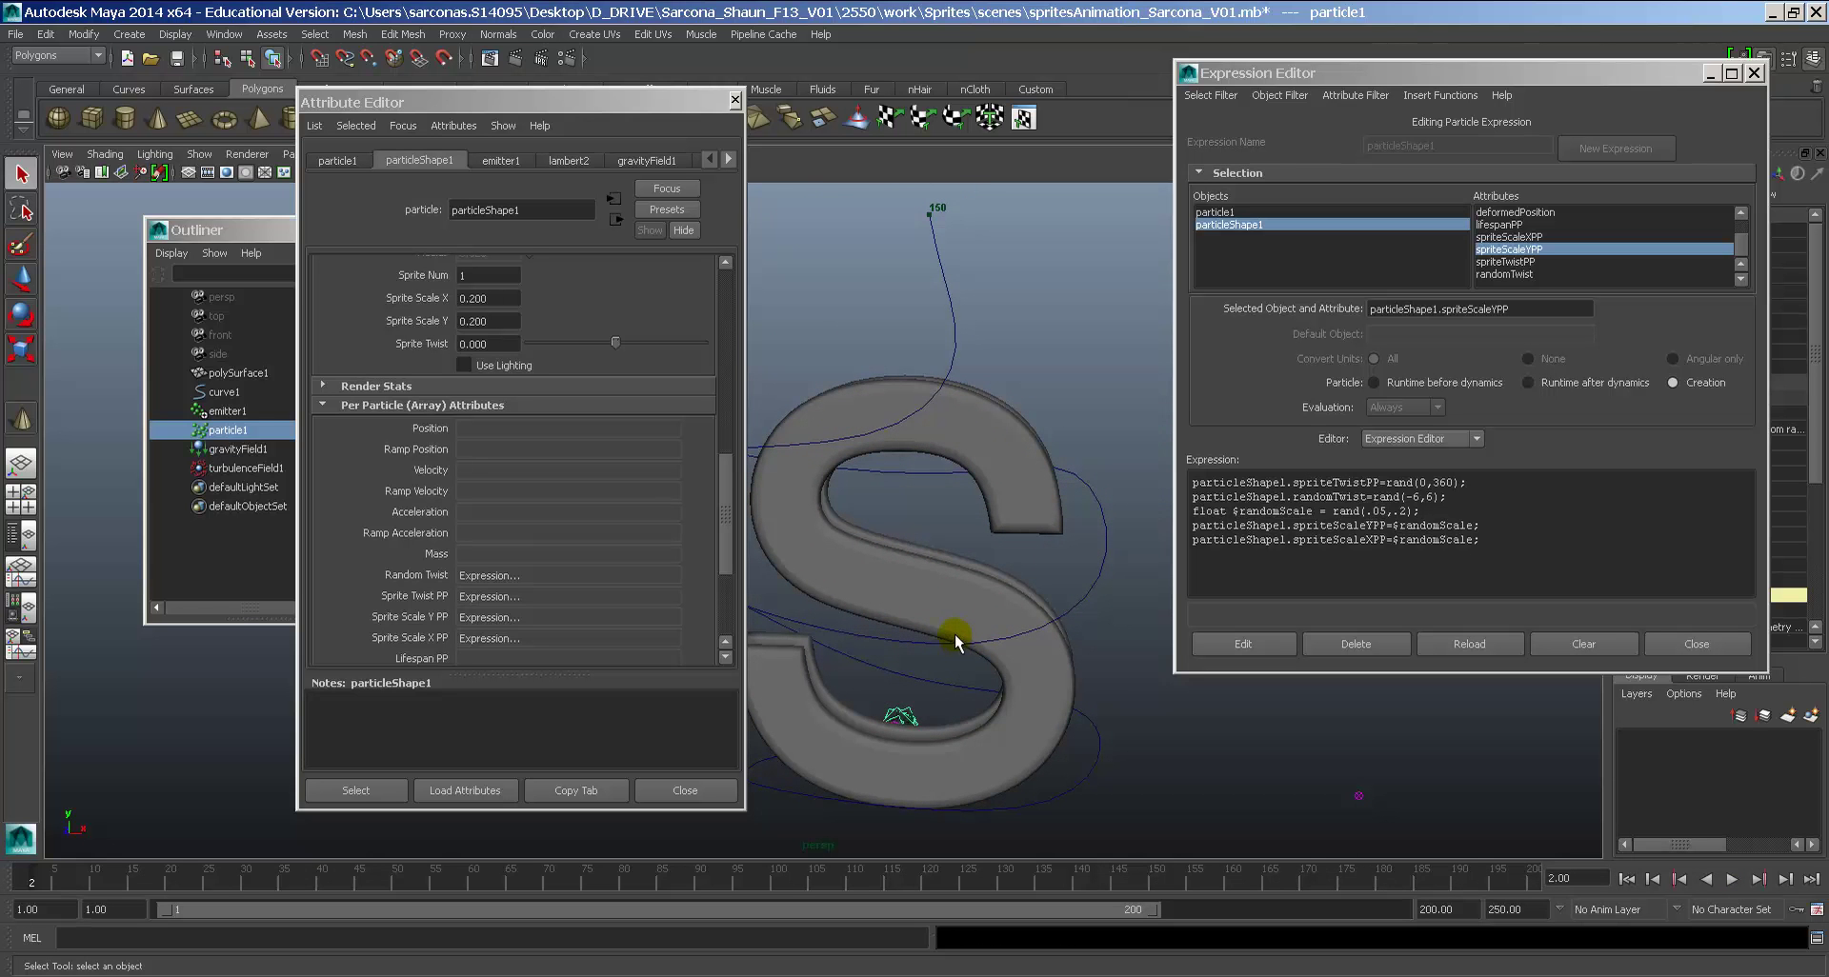
{"action": "key", "text": "alt+v"}
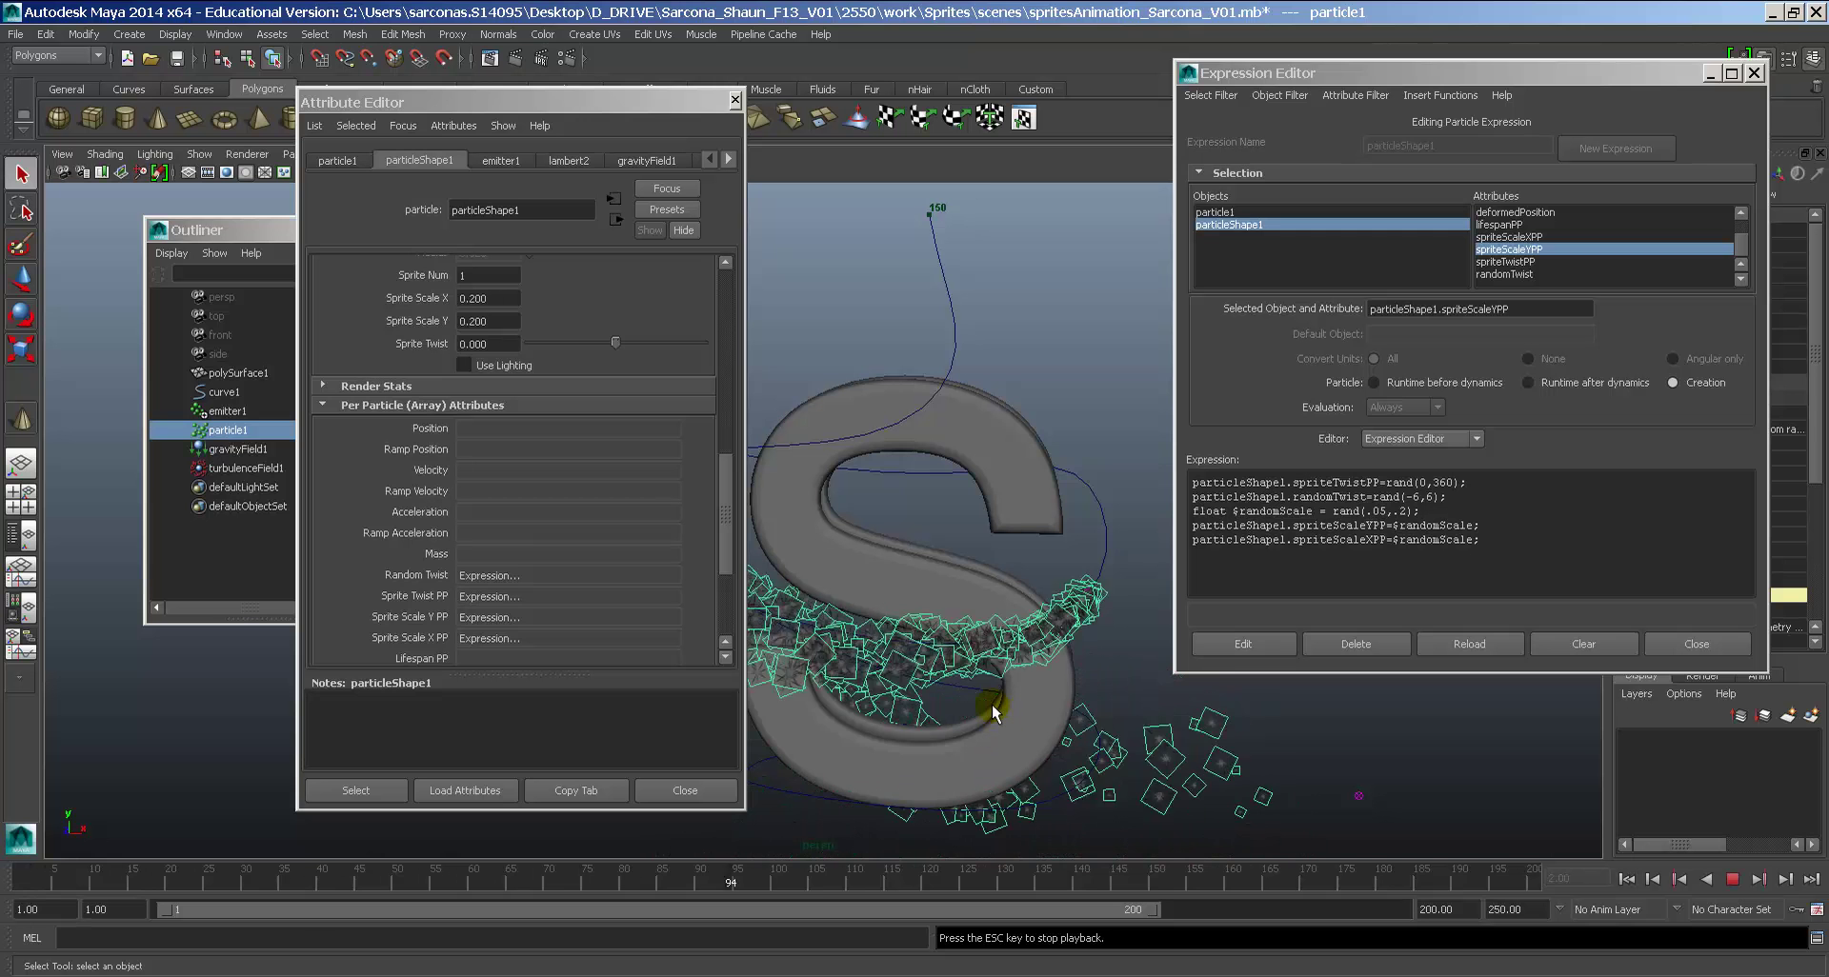
Step: Stop the playback, open the runtime before dynamics expression for Sprite Scale Y PP, and widen the editor to fit the whole line
{"action": "key", "text": "Escape"}
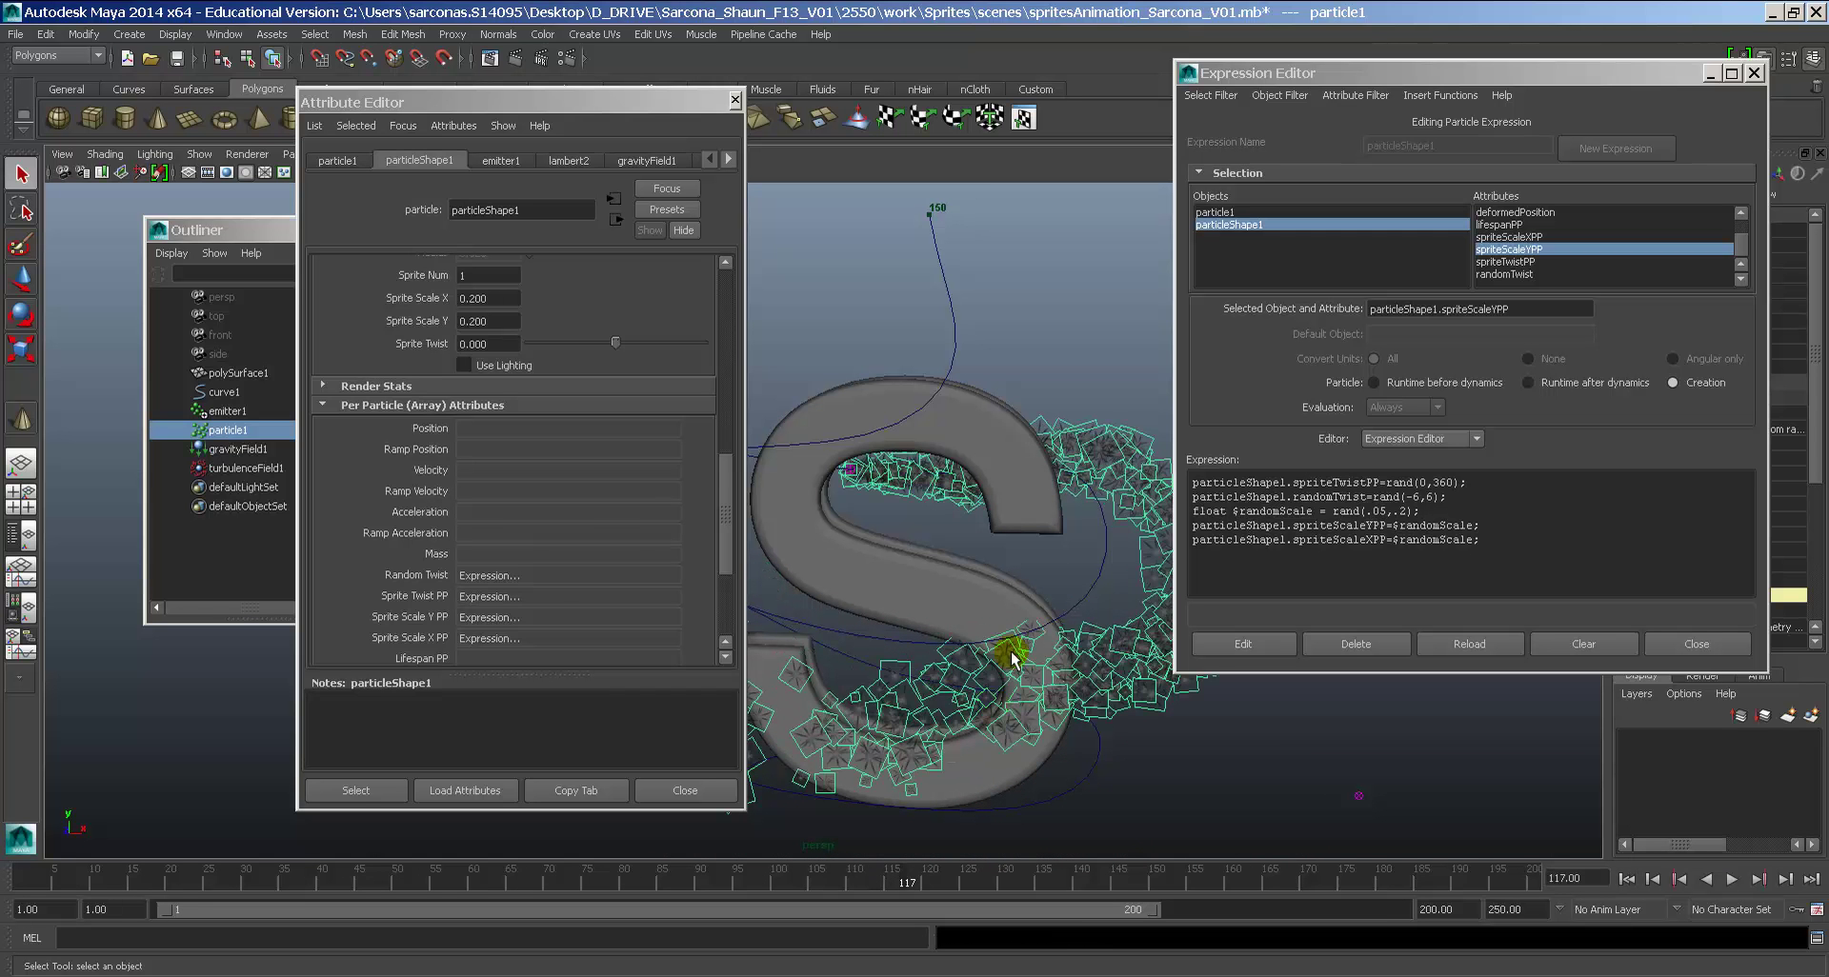
{"action": "scroll", "coordinate": [568, 554], "scroll_direction": "down", "scroll_amount": 2}
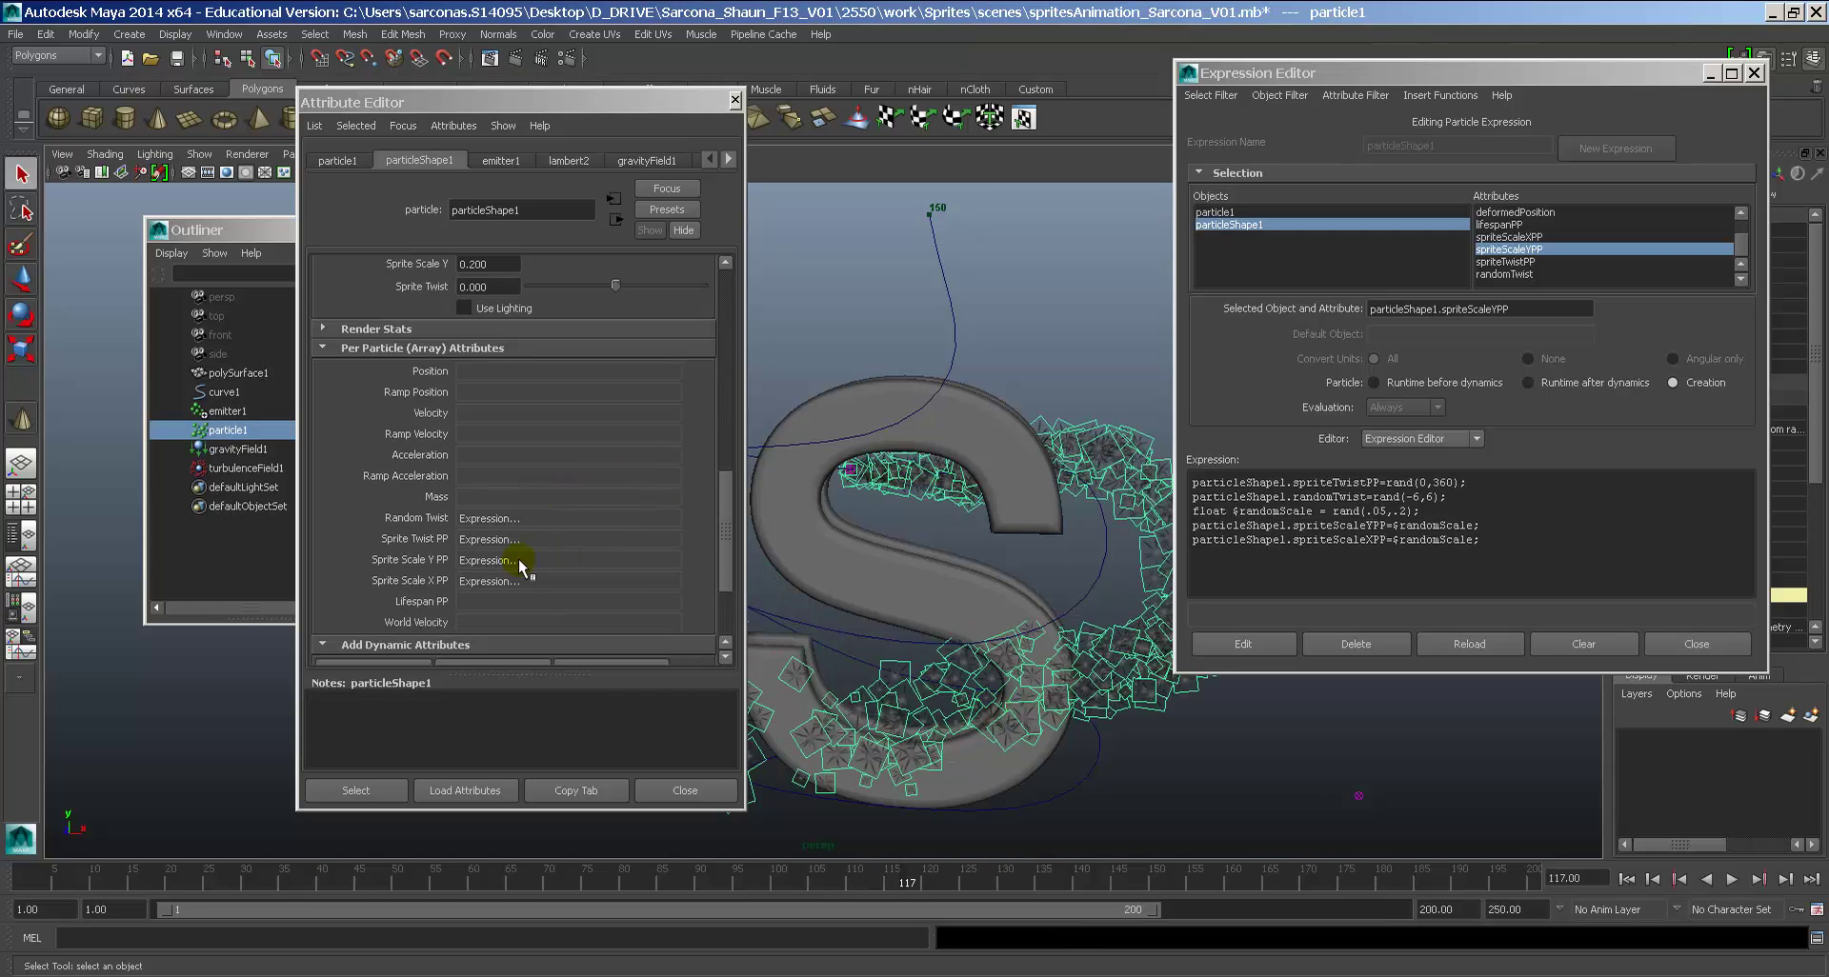
{"action": "right_click", "coordinate": [479, 562]}
{"action": "left_click", "coordinate": [517, 574]}
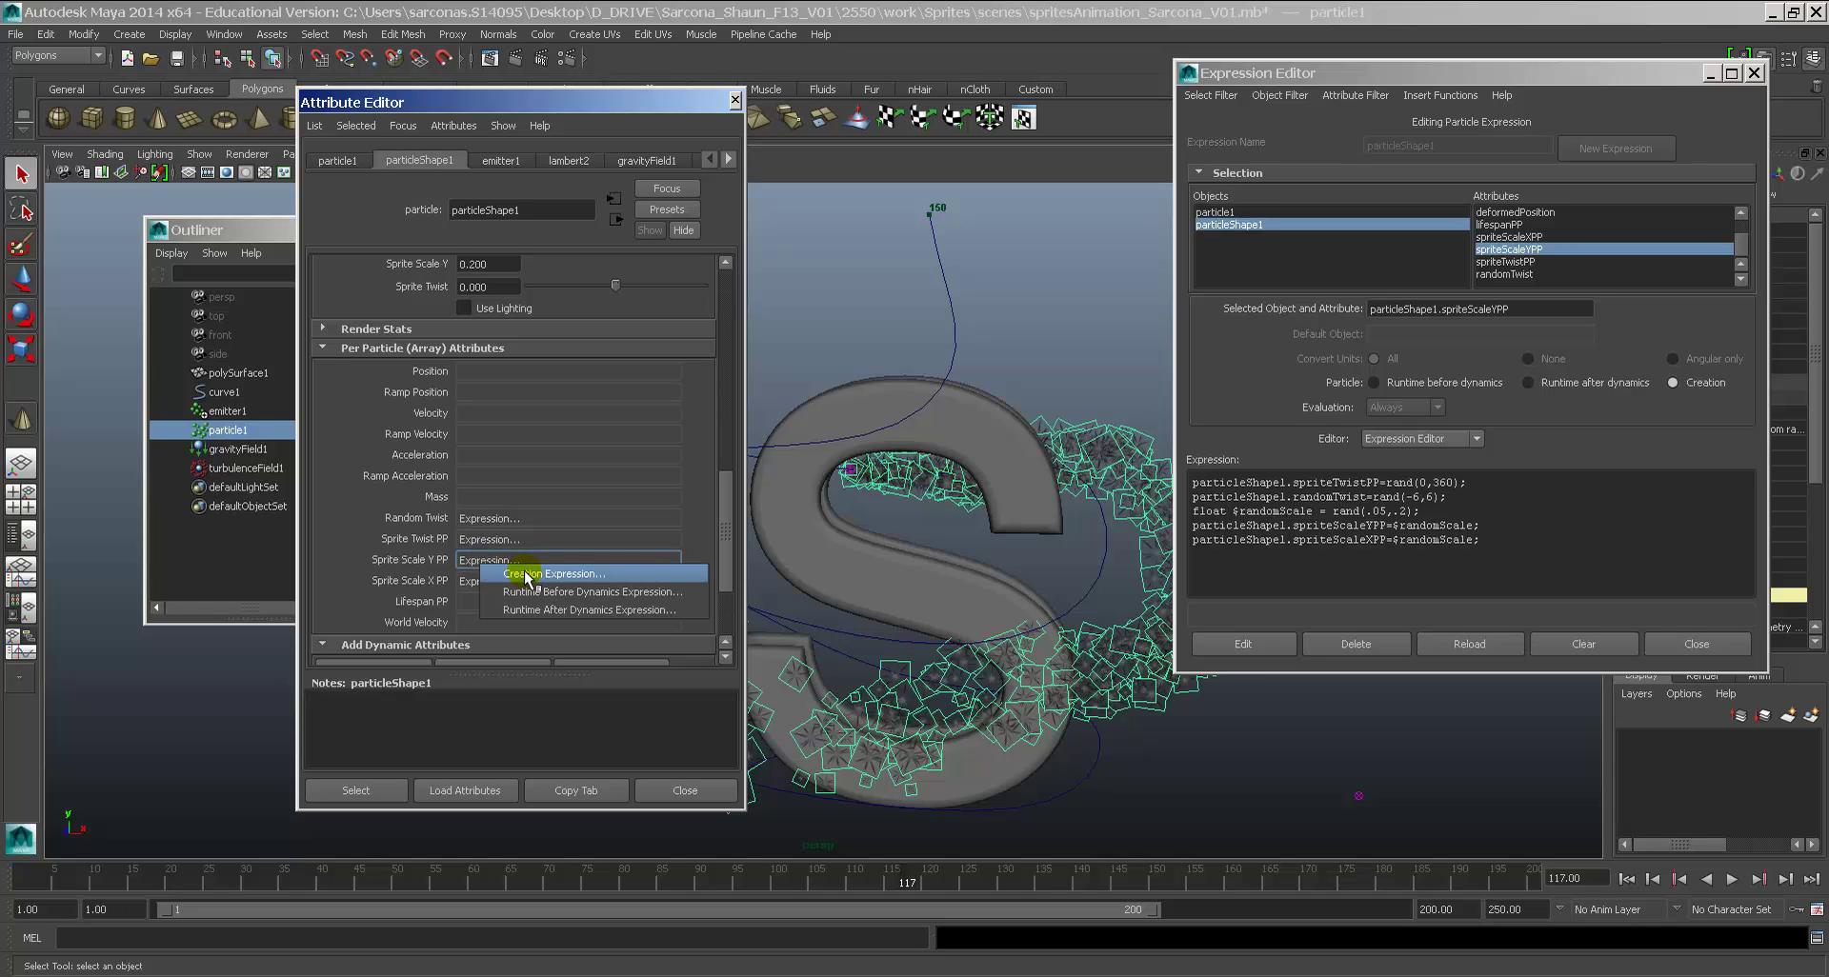
{"action": "left_click", "coordinate": [533, 592]}
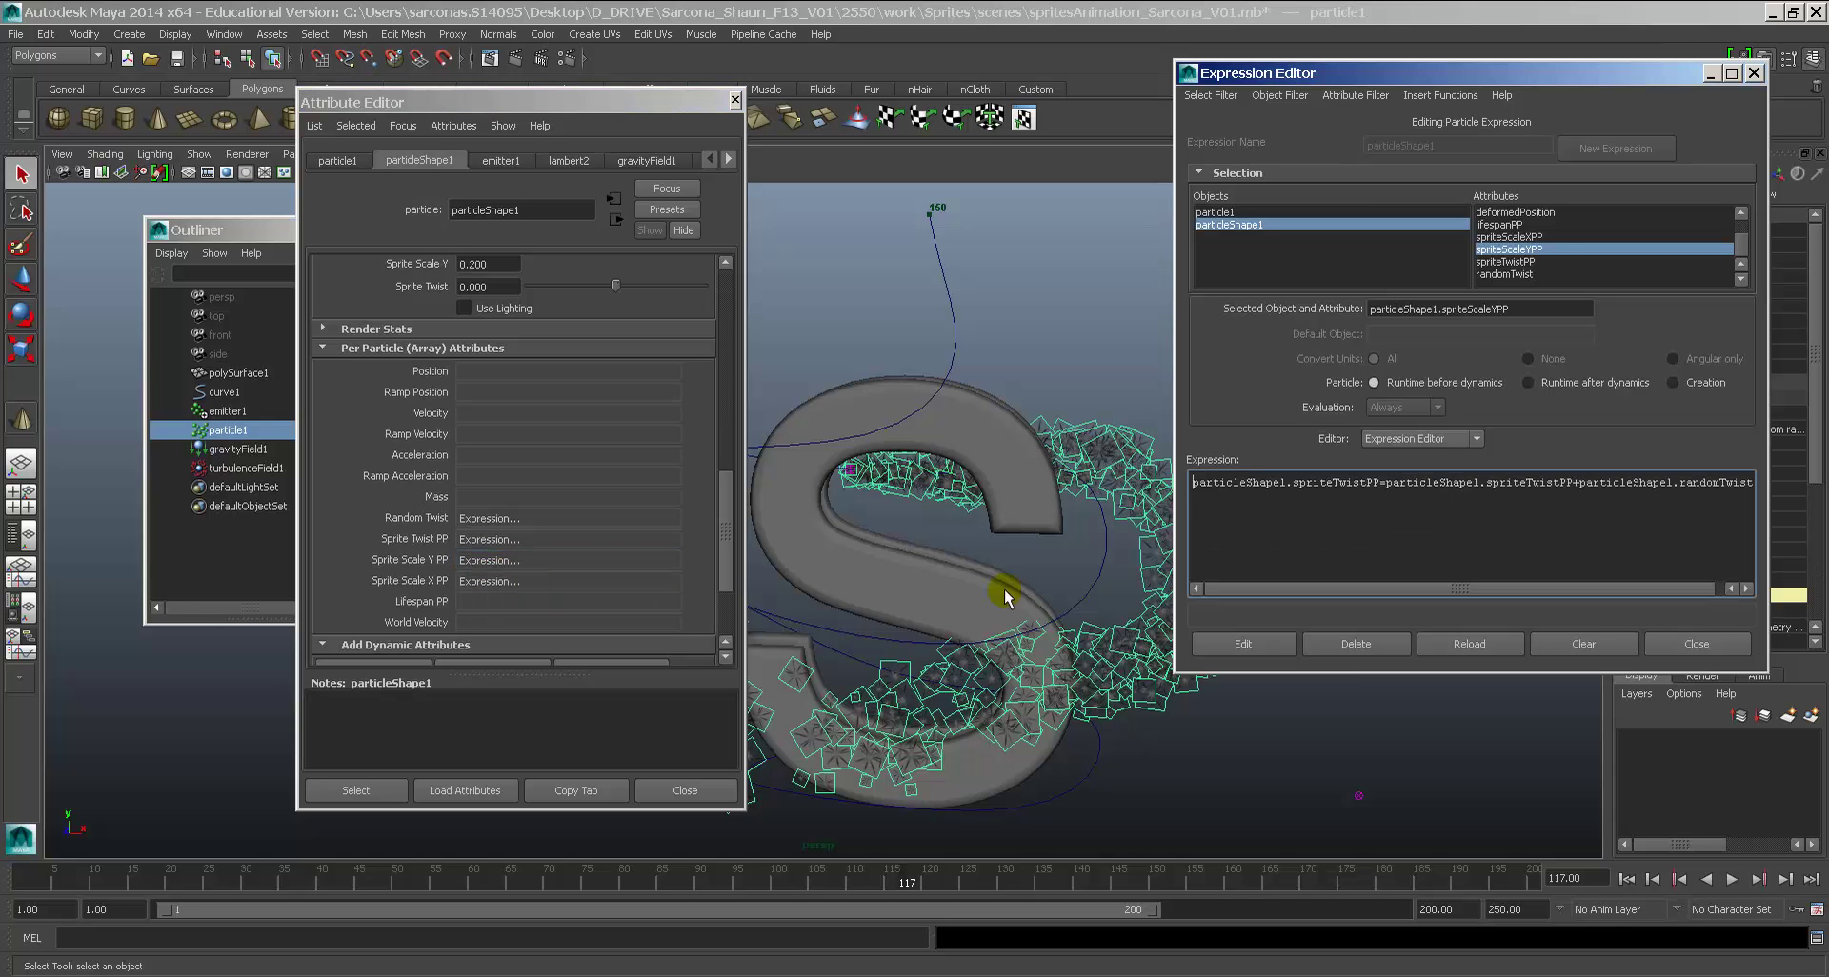
{"action": "left_click_drag", "start_coordinate": [1770, 534], "coordinate": [1821, 534]}
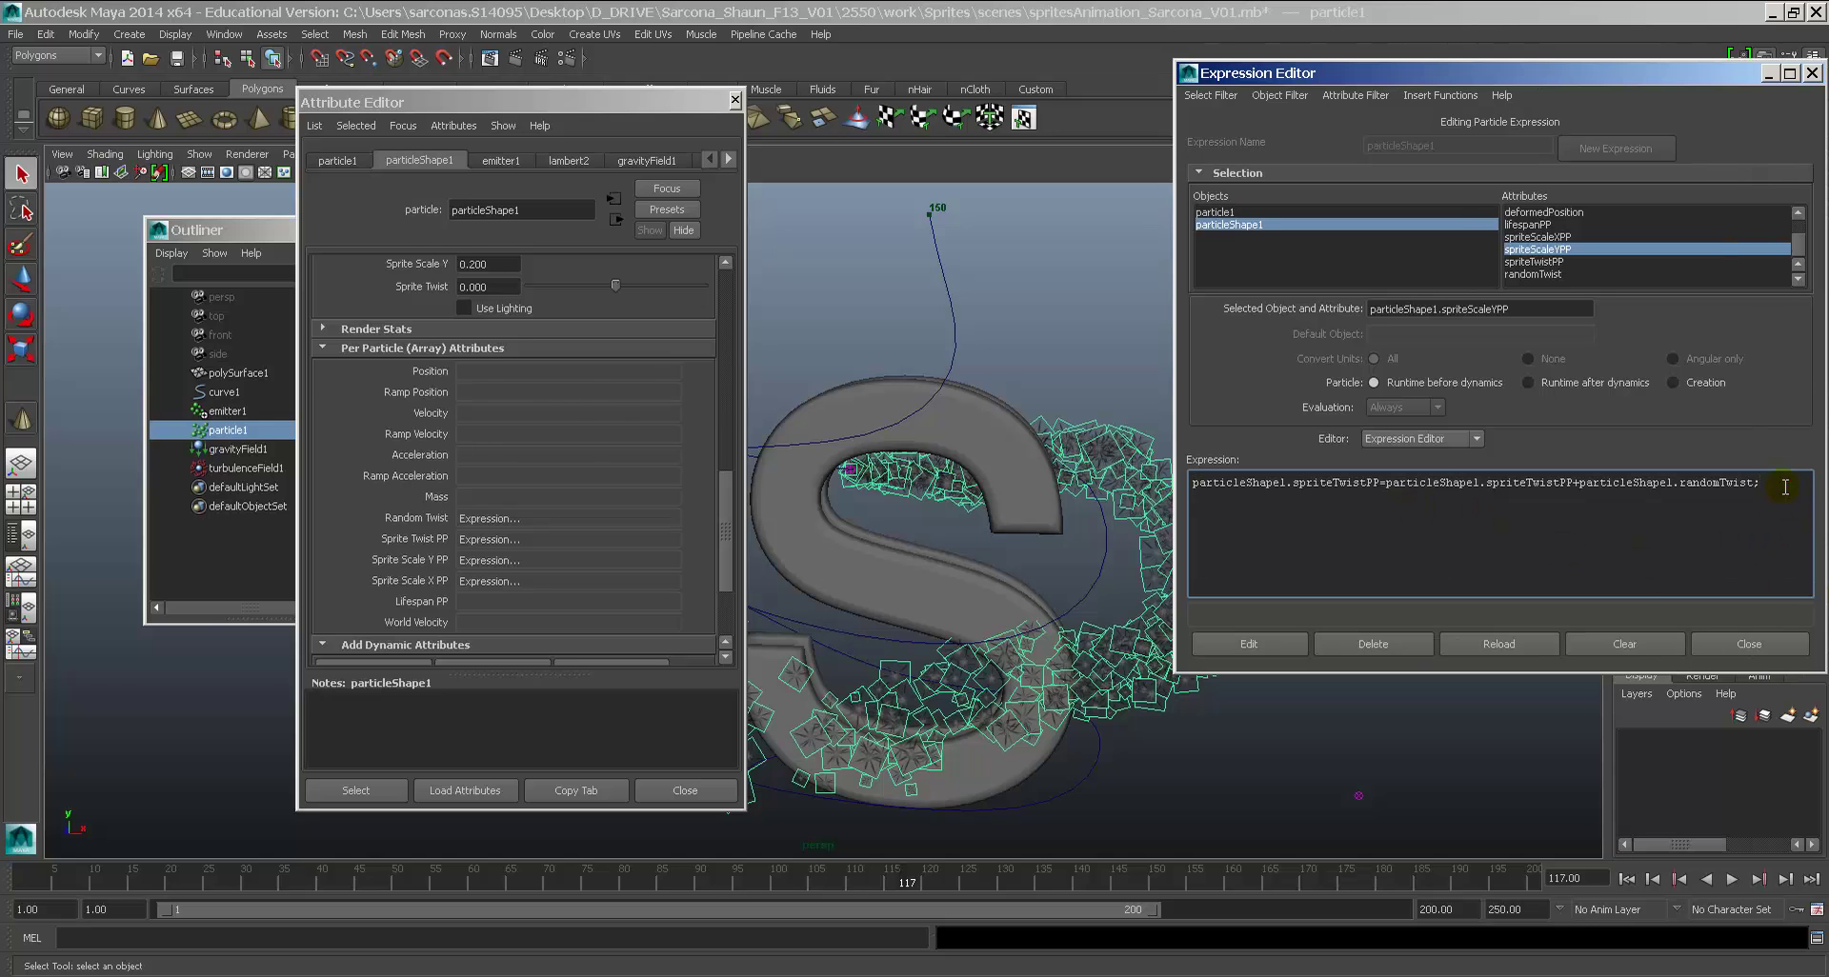
Step: Switch to WordPad and add the line "particleShape1.spriteScaleYPP = spriteShape1.spriteScaleXPP * .99;" under RunTime Before Dynamics
{"action": "key", "text": "alt+Tab"}
{"action": "left_click", "coordinate": [1514, 608]}
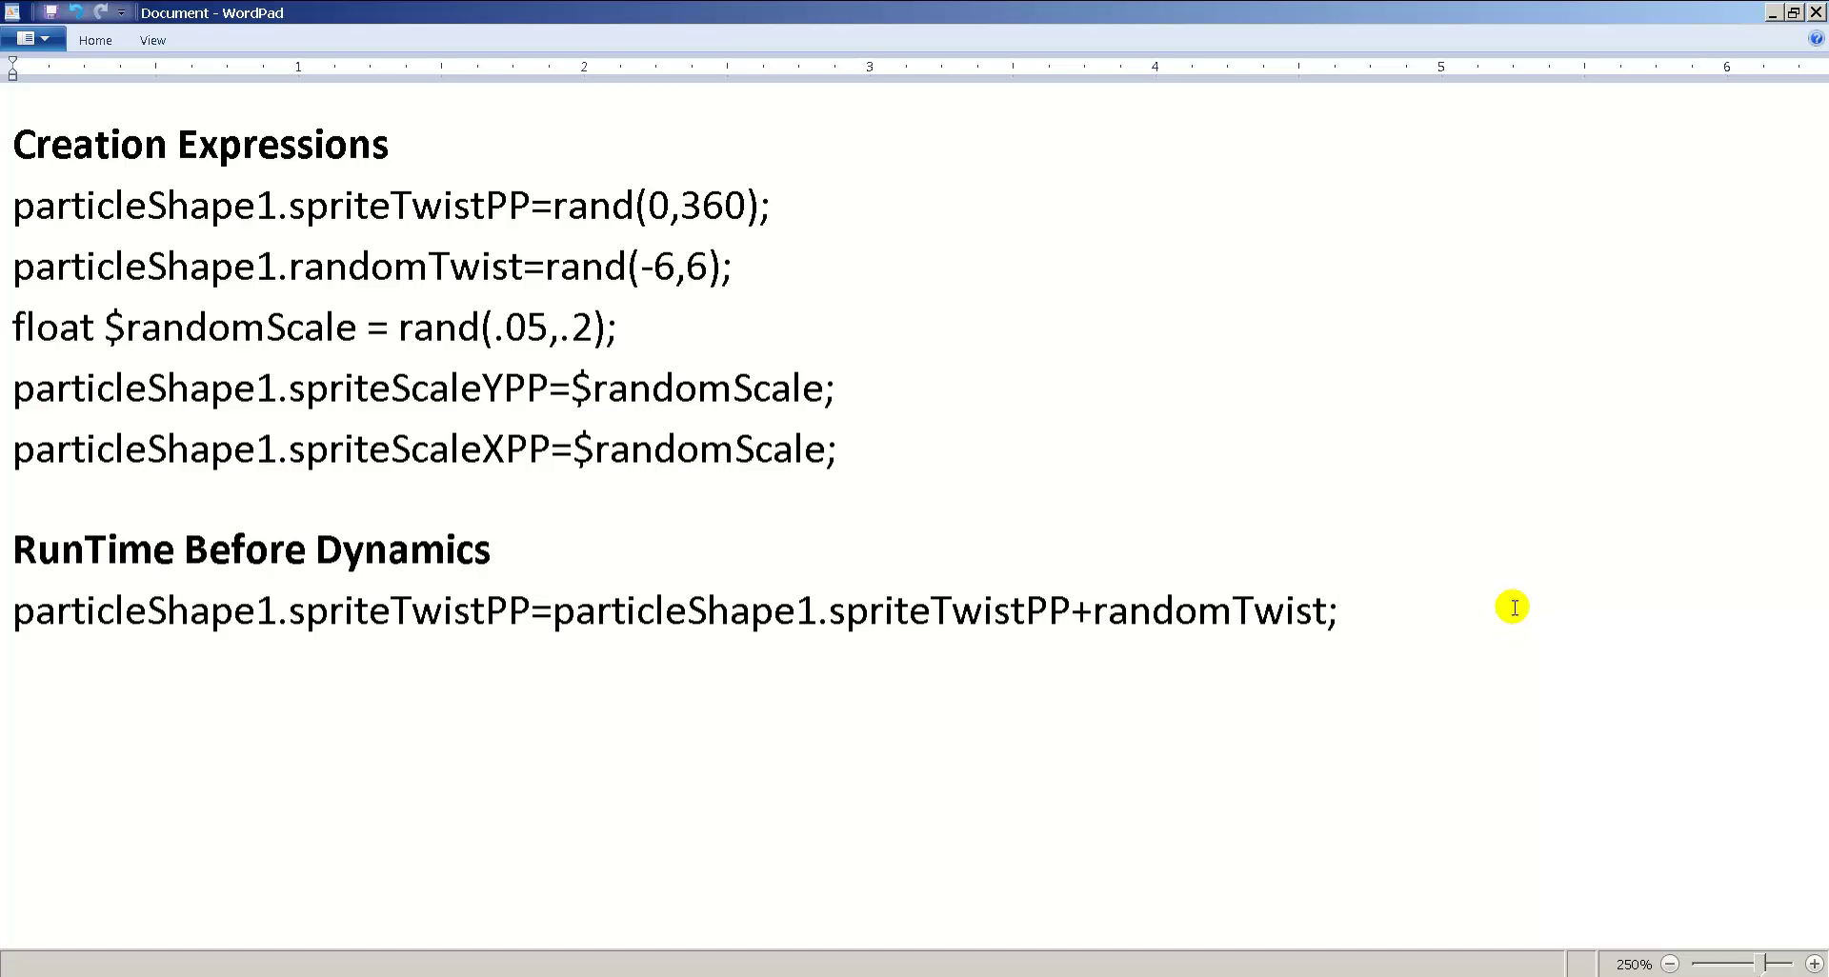
{"action": "key", "text": "Return"}
{"action": "type", "text": "particle"}
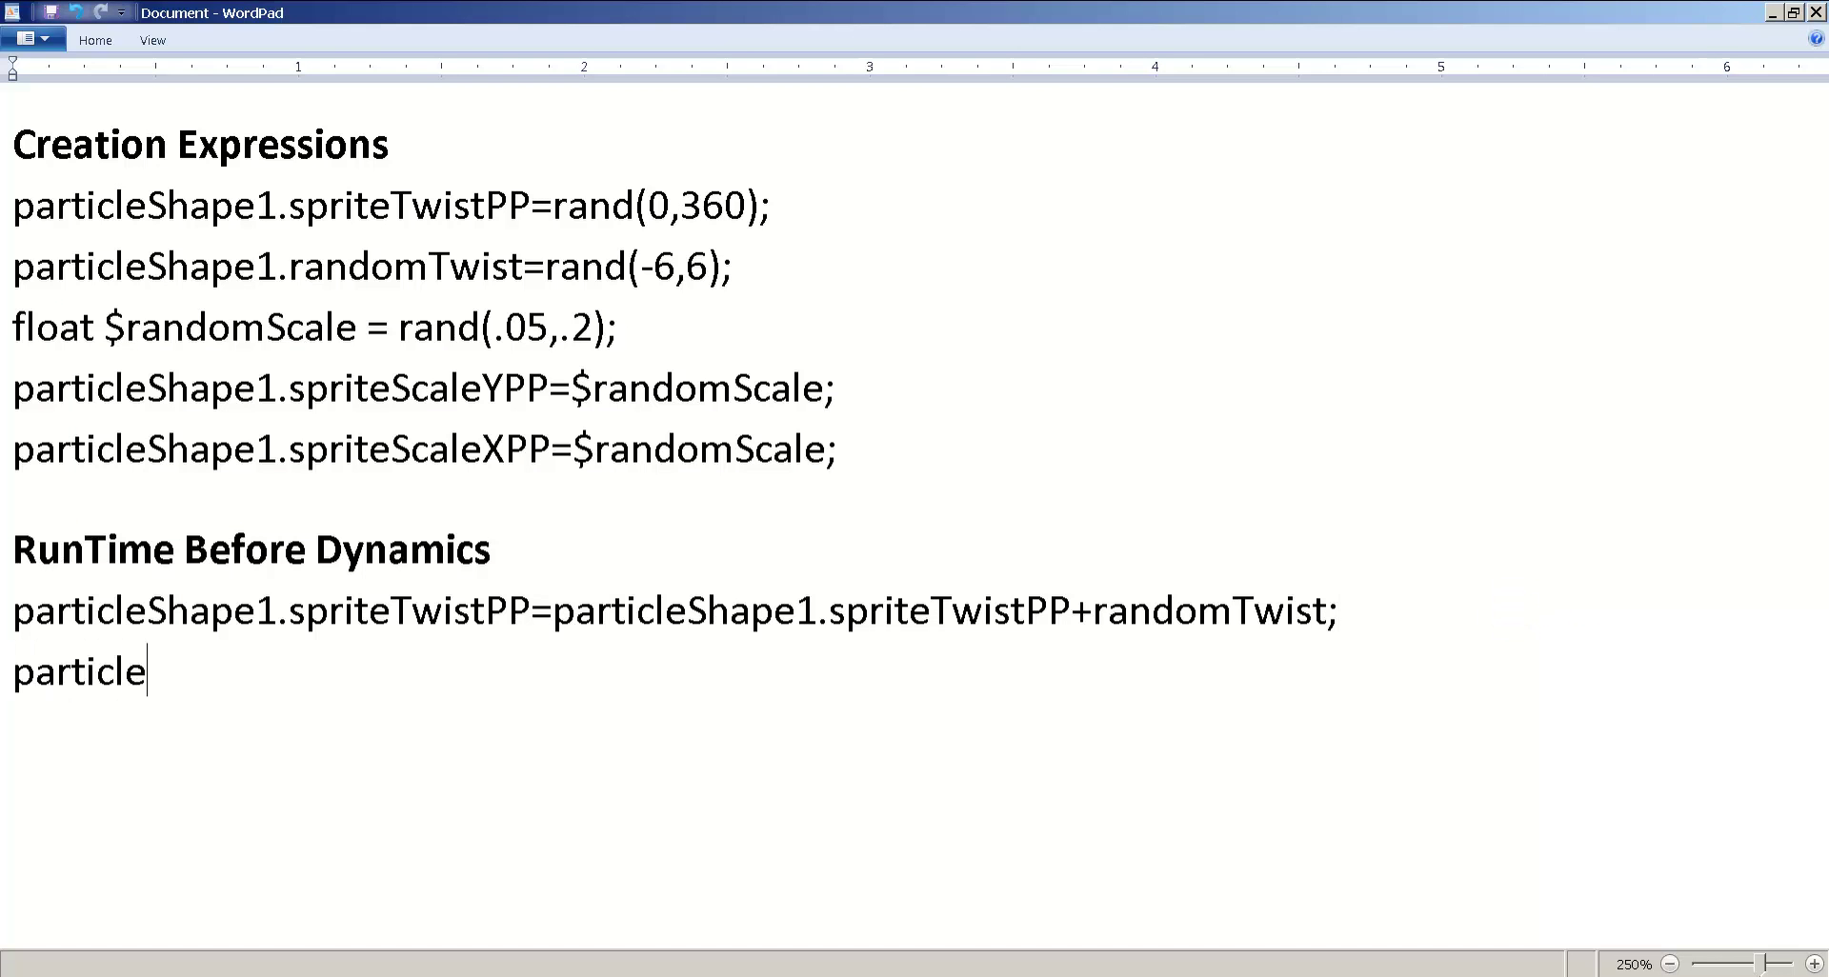
{"action": "type", "text": "Shape1."}
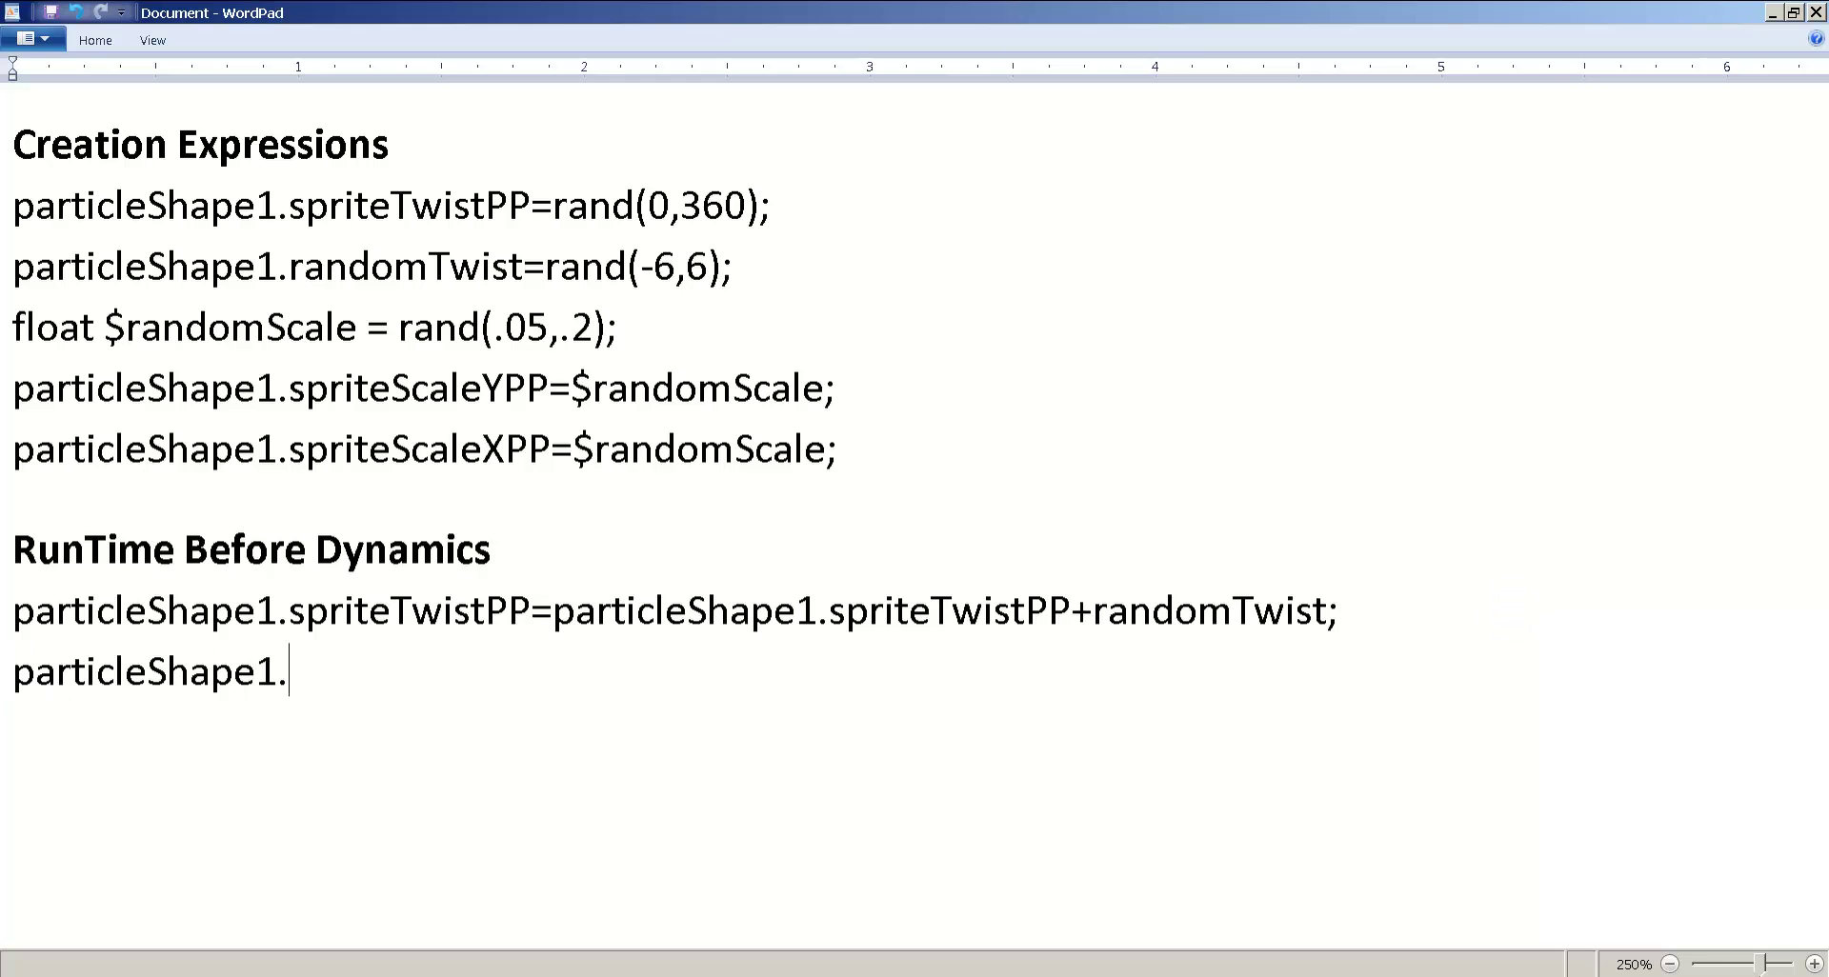
{"action": "type", "text": "spriteScaleYP"}
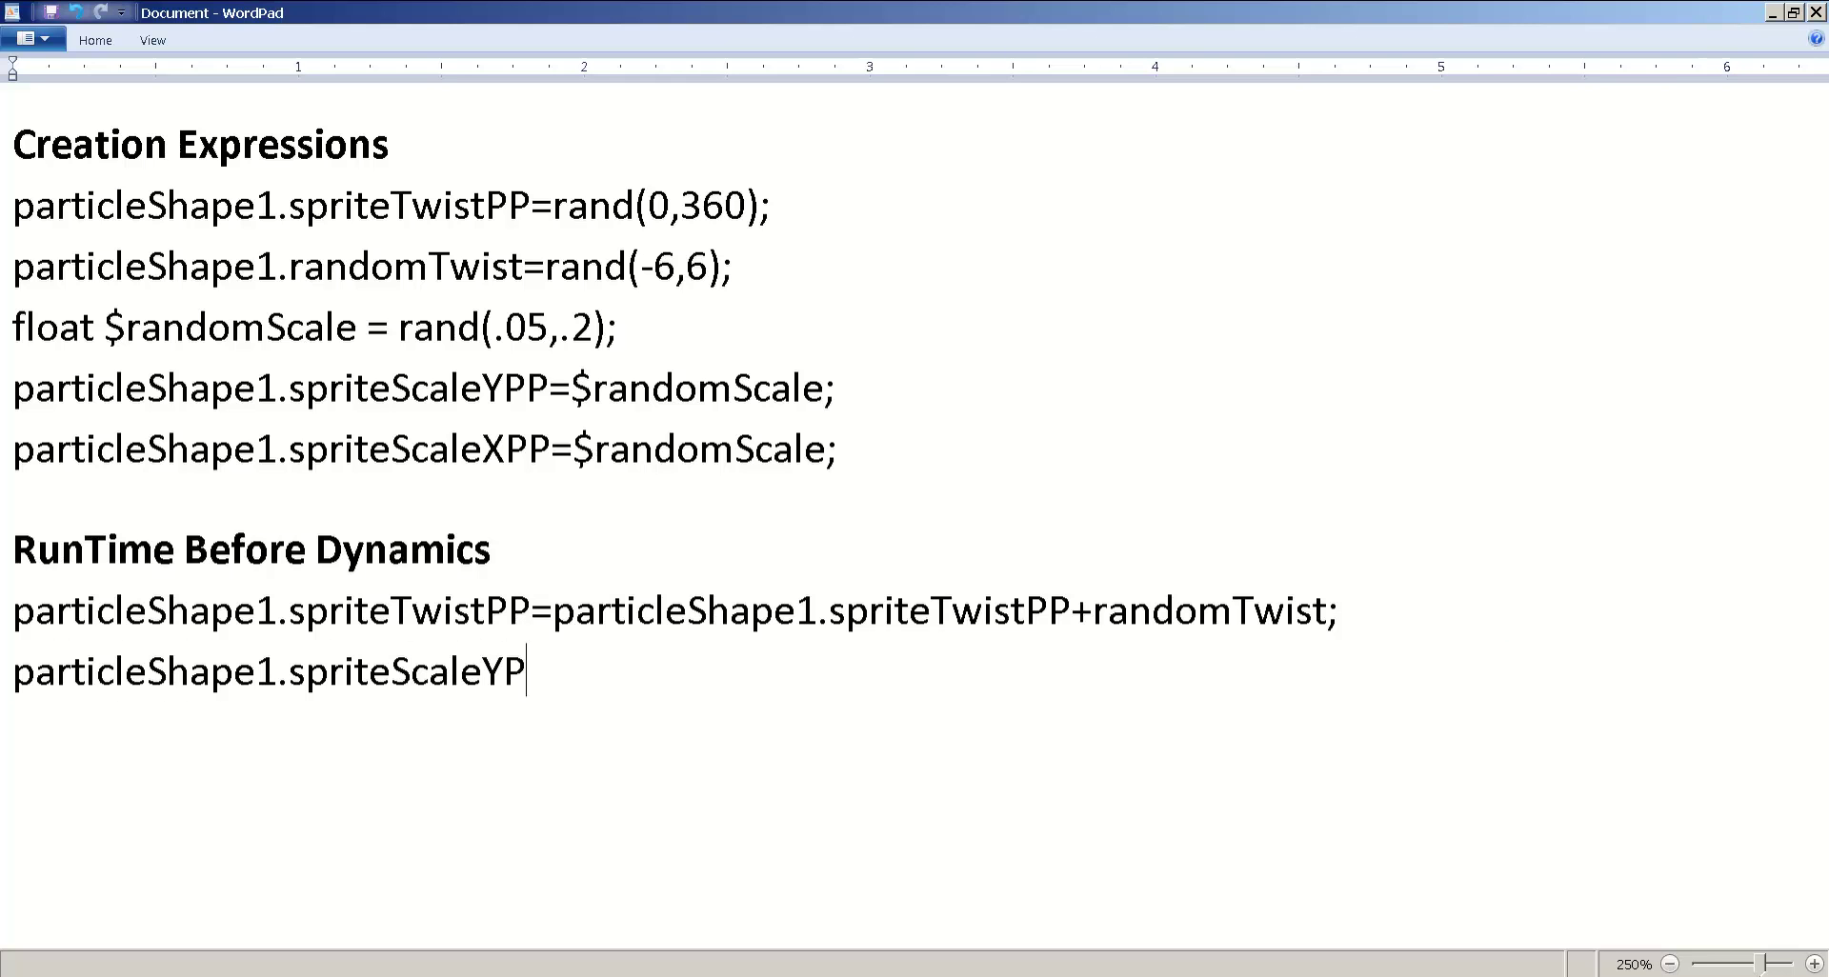
{"action": "type", "text": "P = spriteShape"}
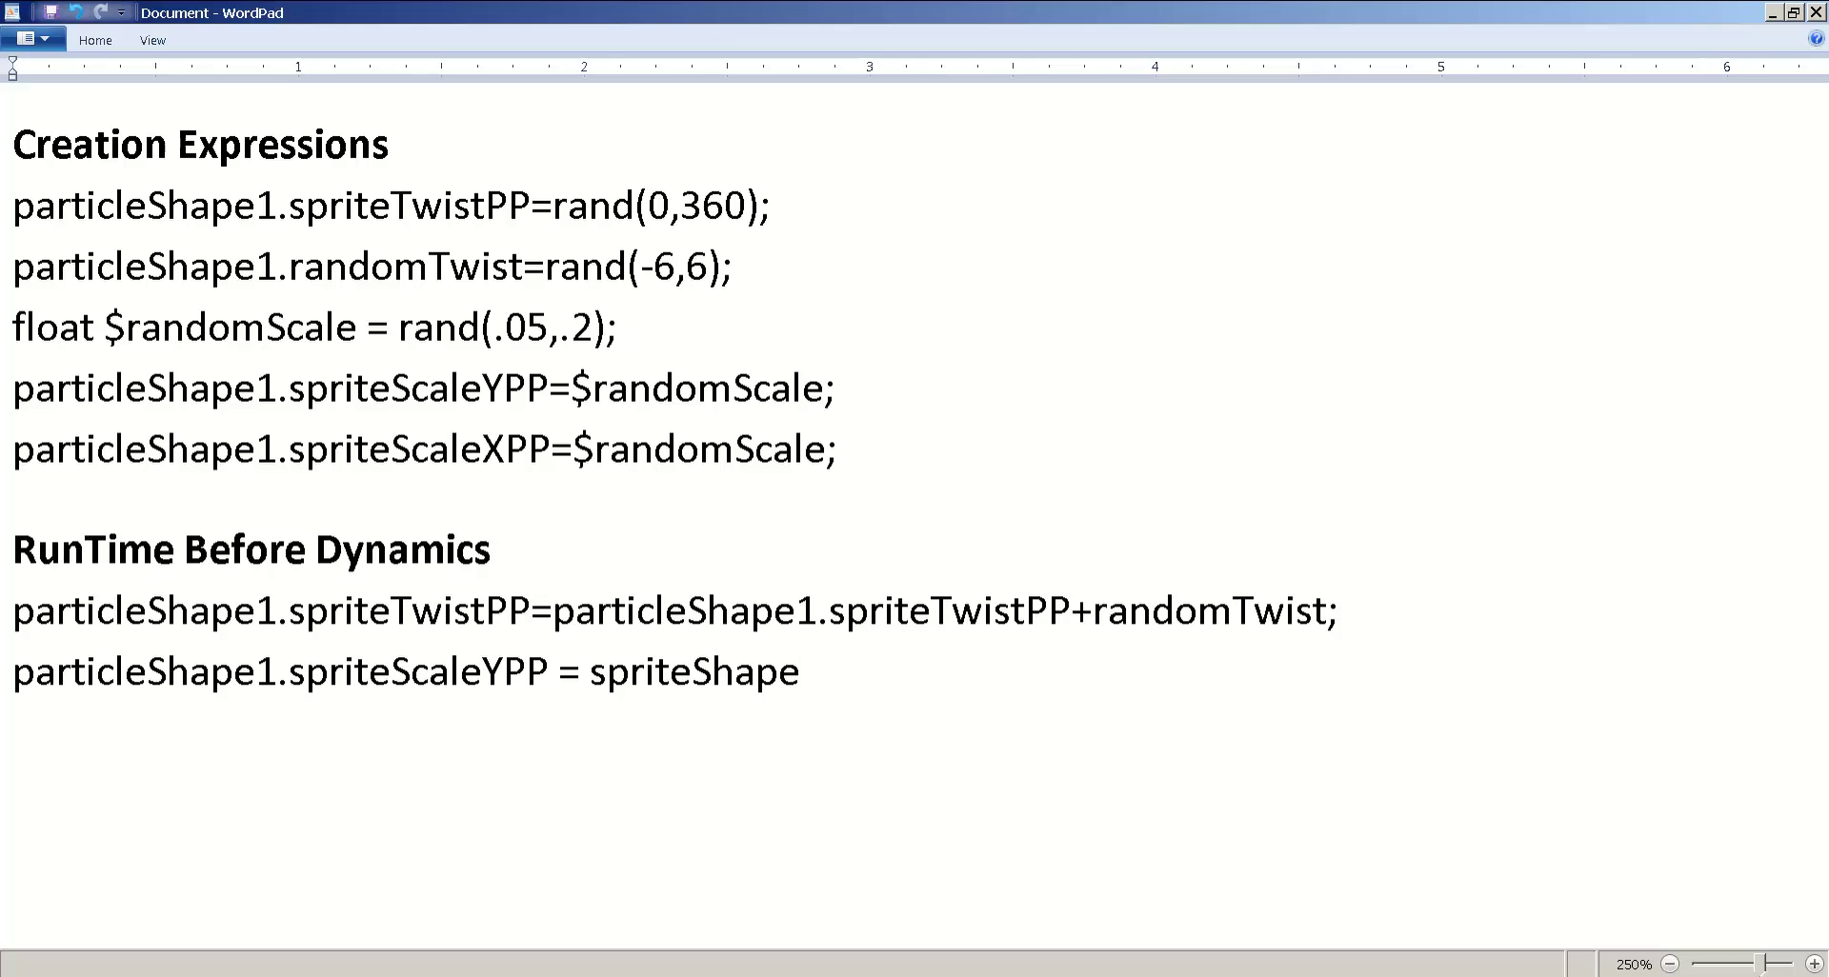
{"action": "type", "text": "1.spriteScaleXPP"}
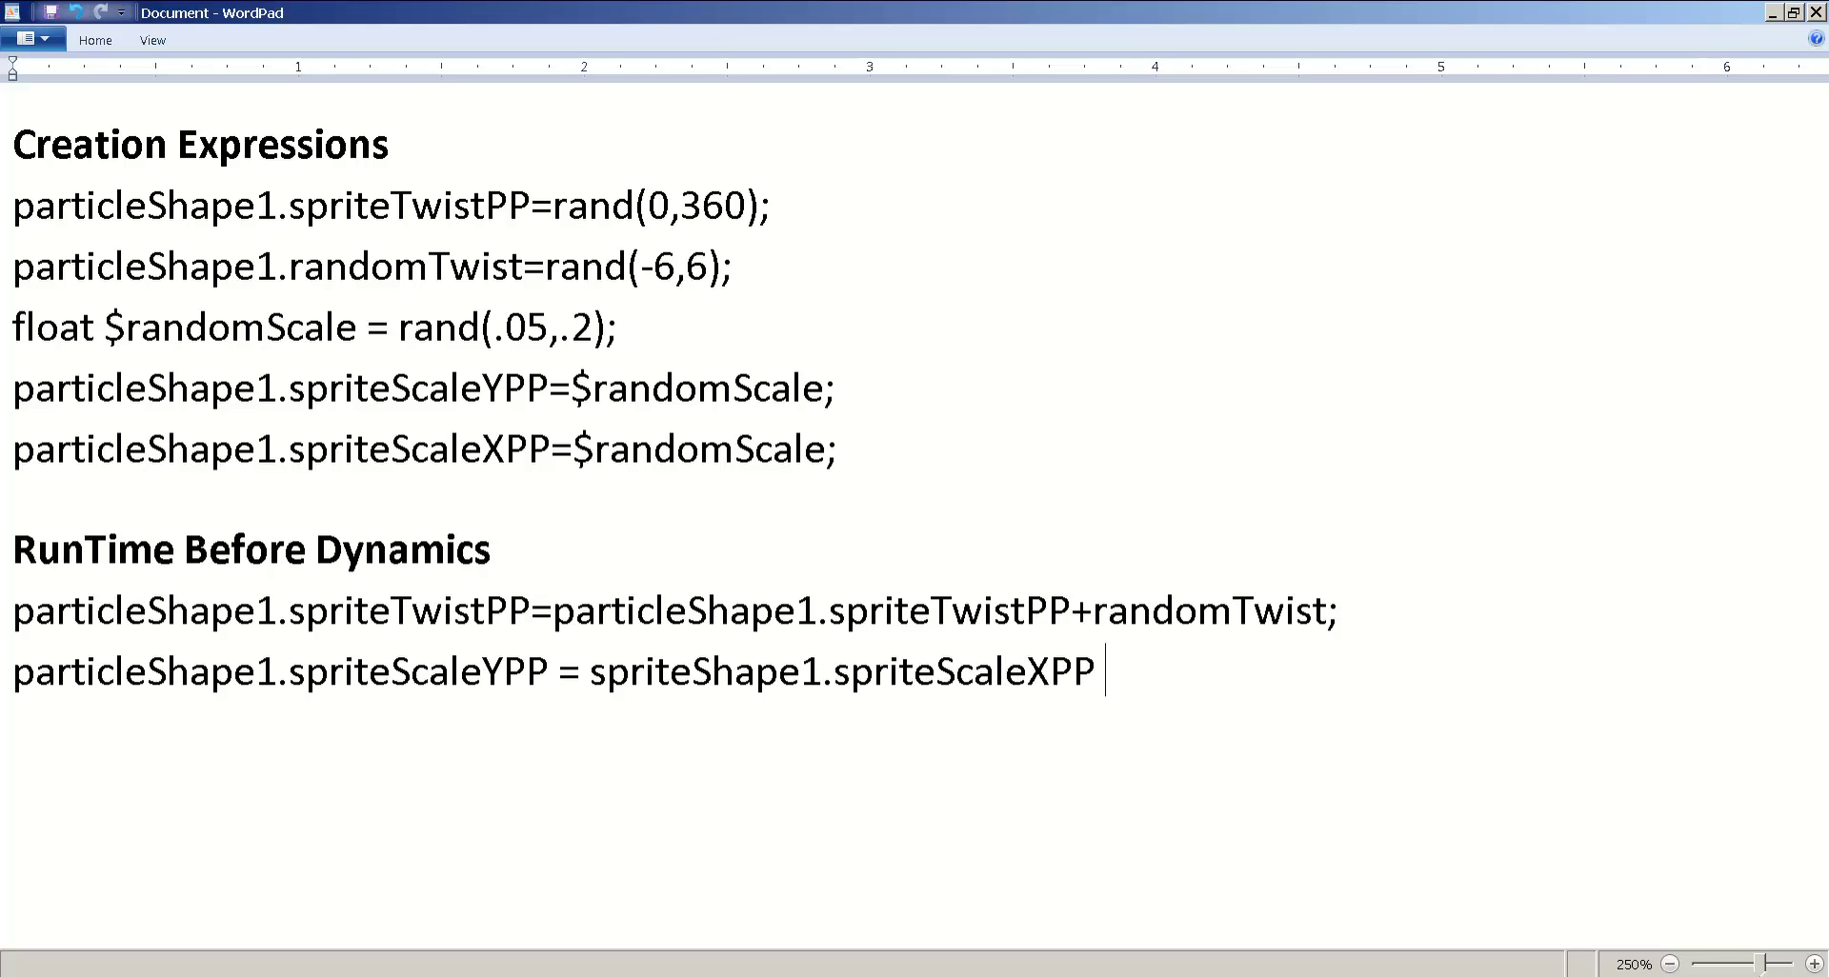
{"action": "type", "text": " * .99;"}
Step: Highlight "* .99;" in the new line and open Calculator to multiply 5 by .99 repeatedly, demonstrating the gradual shrinking
{"action": "double_click", "coordinate": [1209, 664]}
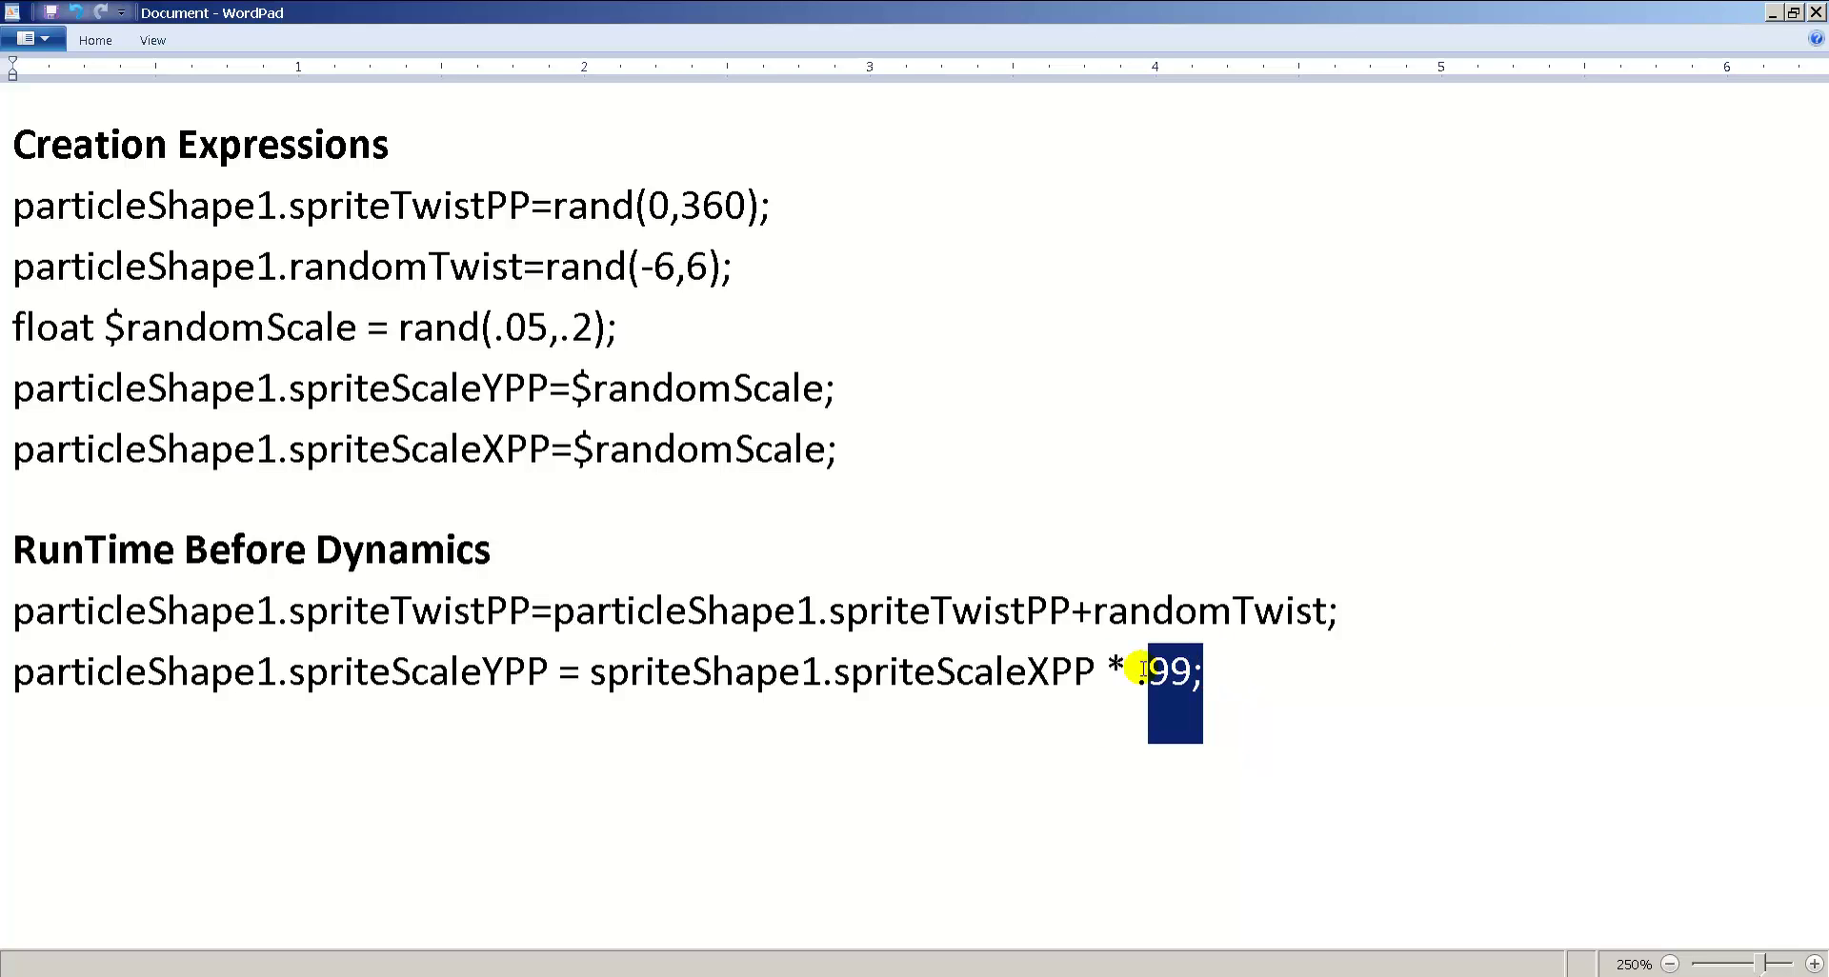
{"action": "left_click_drag", "start_coordinate": [1143, 670], "coordinate": [1132, 675]}
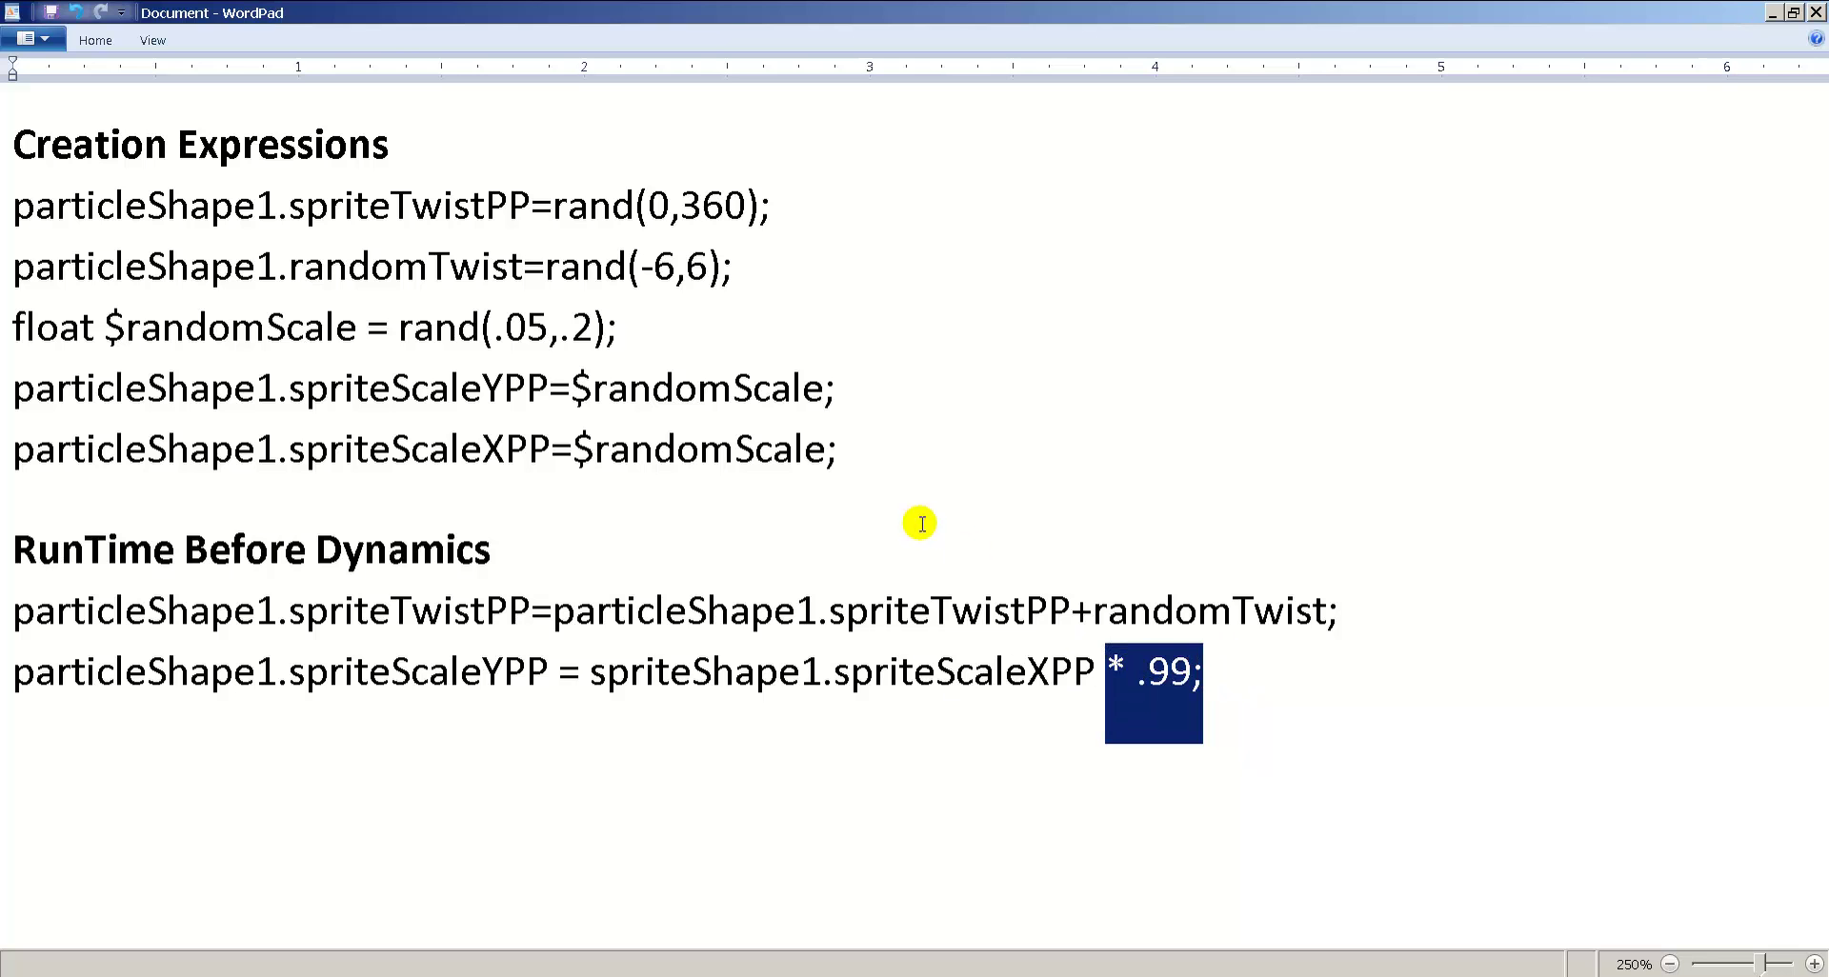
{"action": "key", "text": "super"}
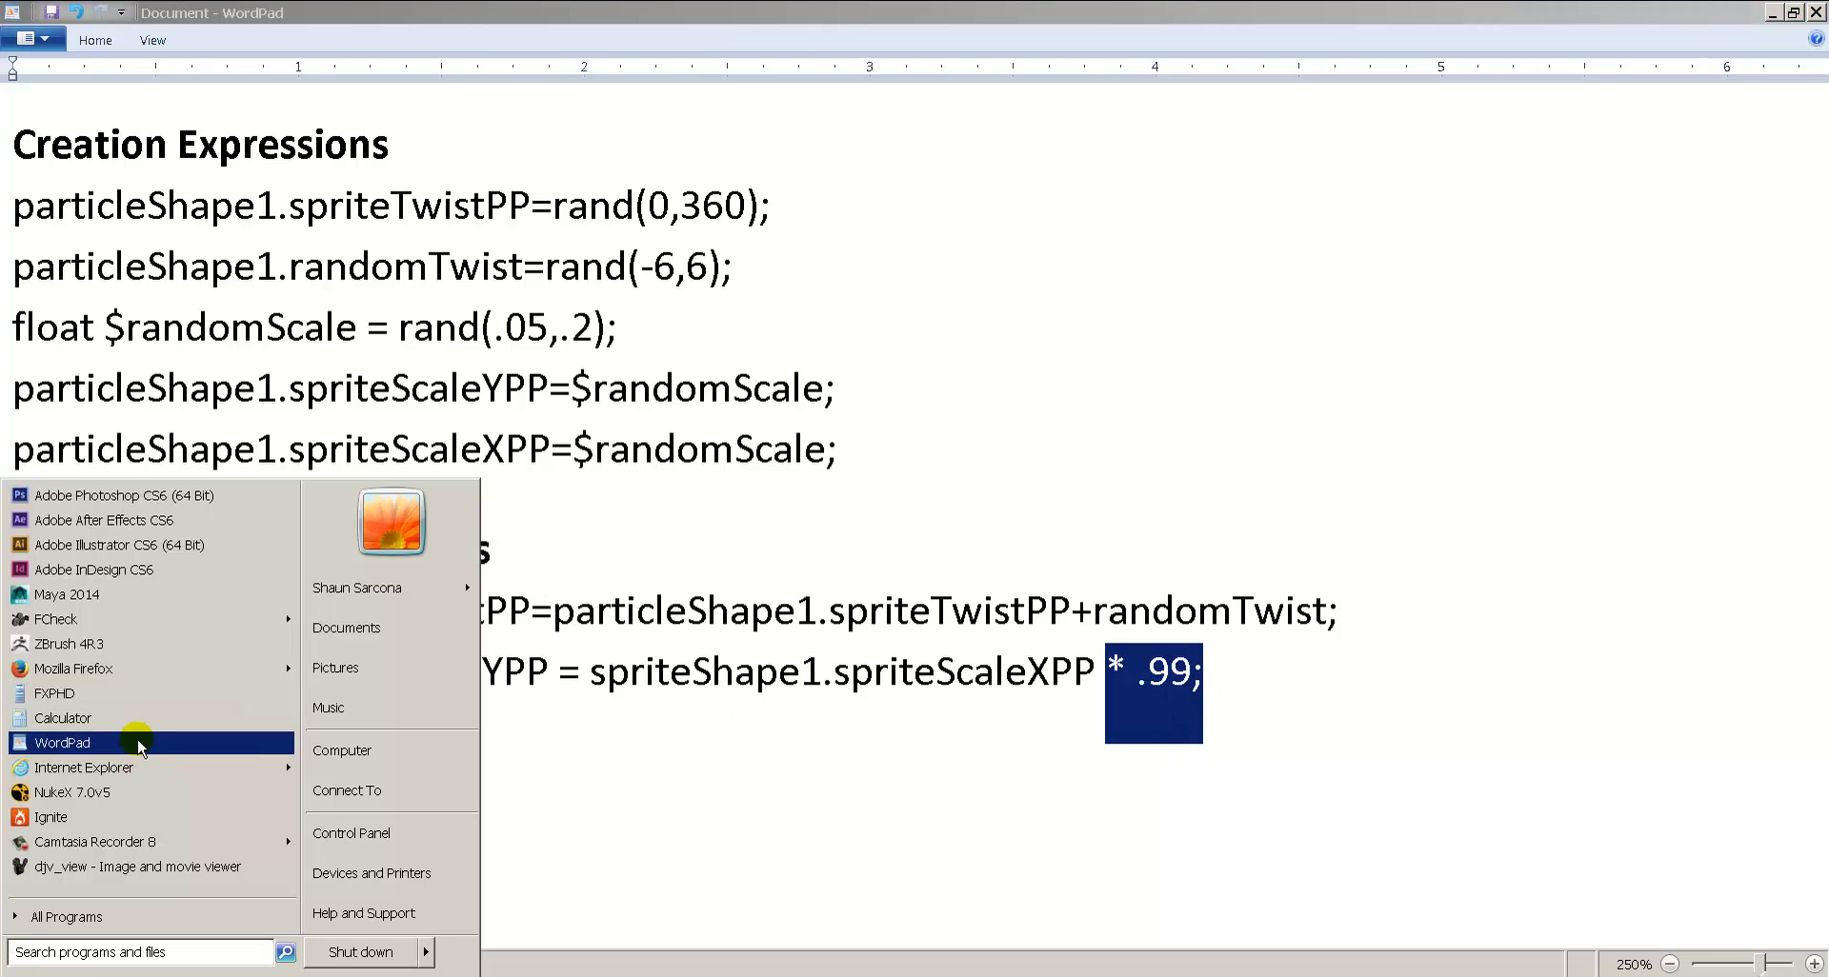
{"action": "left_click", "coordinate": [133, 719]}
{"action": "left_click_drag", "start_coordinate": [502, 172], "coordinate": [567, 180]}
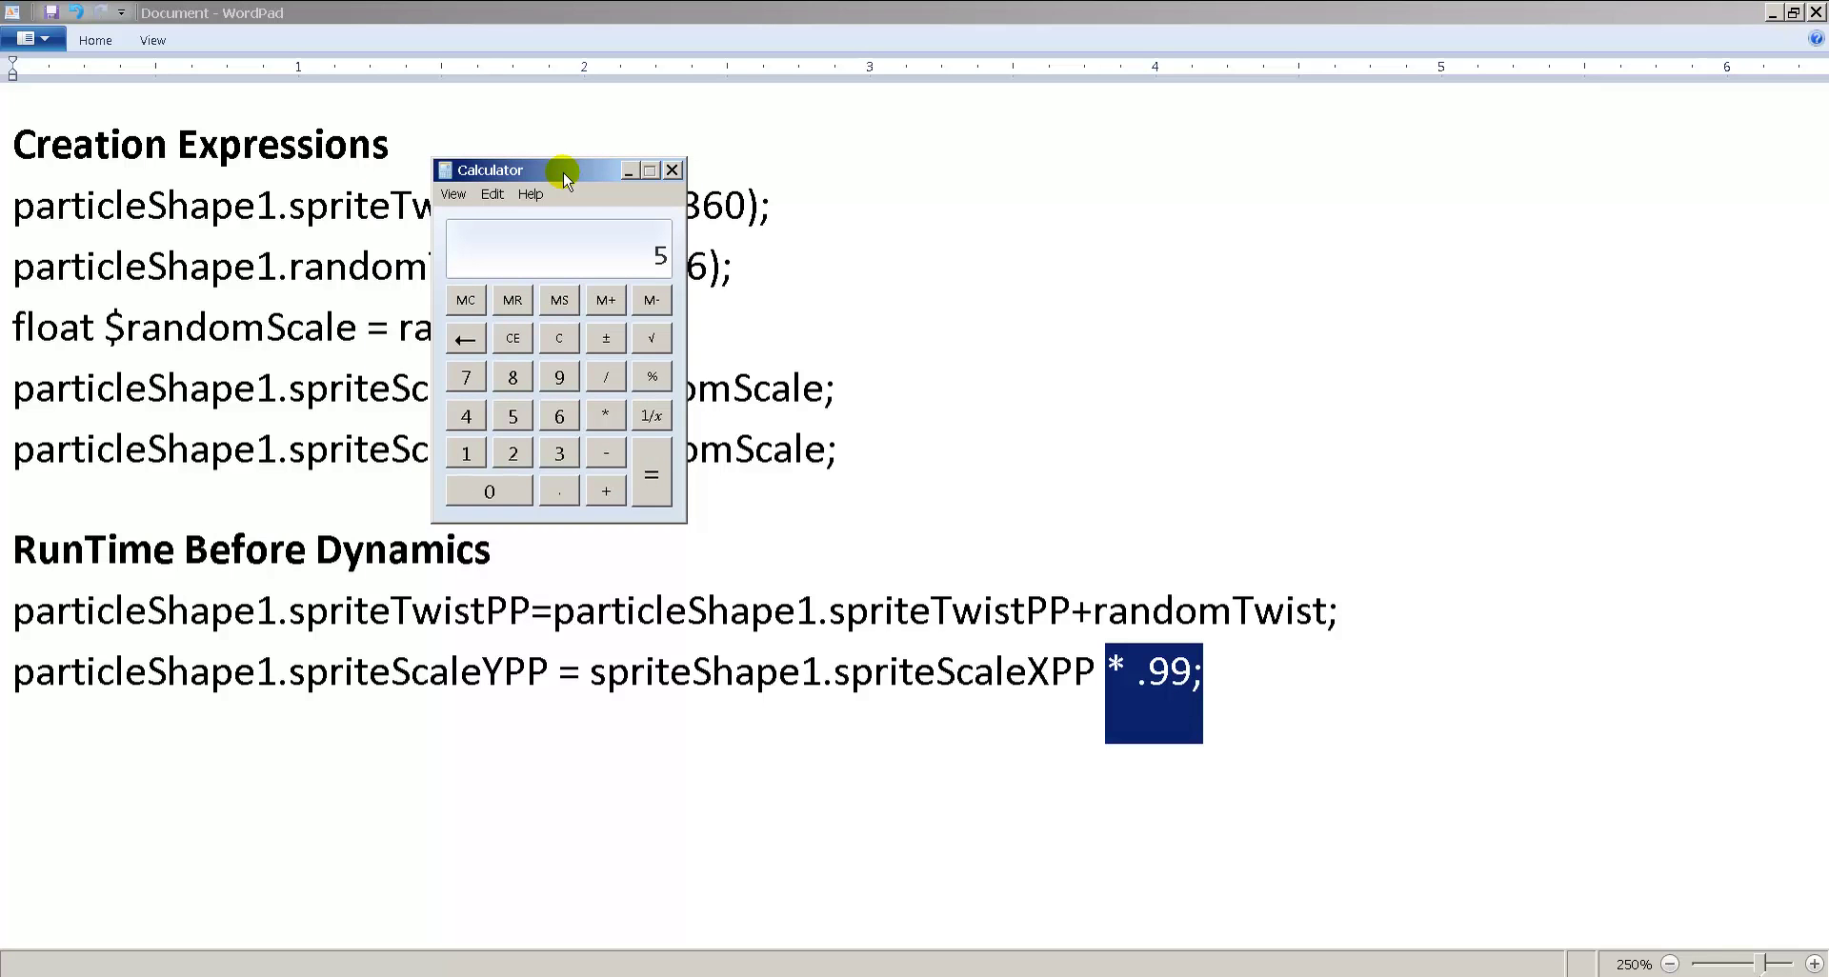
{"action": "type", "text": ".99"}
{"action": "key", "text": "Return"}
{"action": "type", "text": ".99"}
{"action": "key", "text": "Return"}
{"action": "type", "text": "*.99"}
{"action": "key", "text": "Return"}
{"action": "type", "text": "*.99"}
{"action": "key", "text": "Return"}
{"action": "type", "text": "*.99"}
{"action": "key", "text": "Return"}
{"action": "type", "text": "*.99"}
{"action": "key", "text": "Return"}
{"action": "type", "text": "*"}
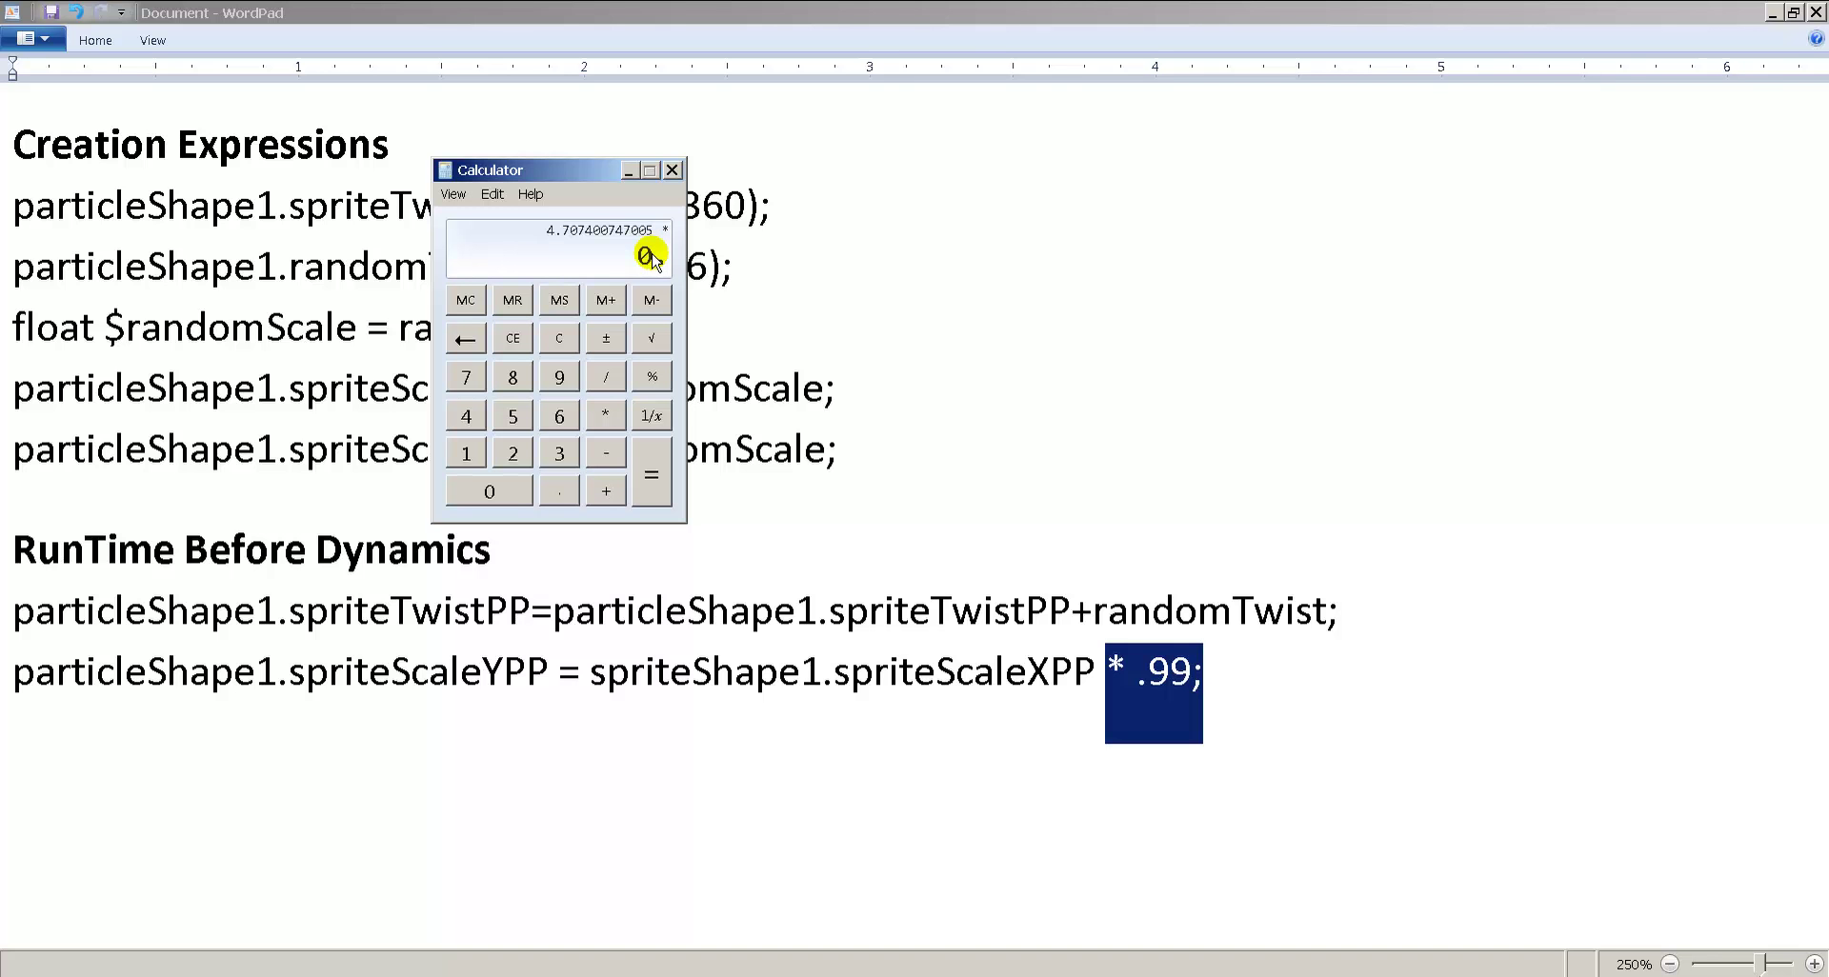
{"action": "type", "text": ".99-"}
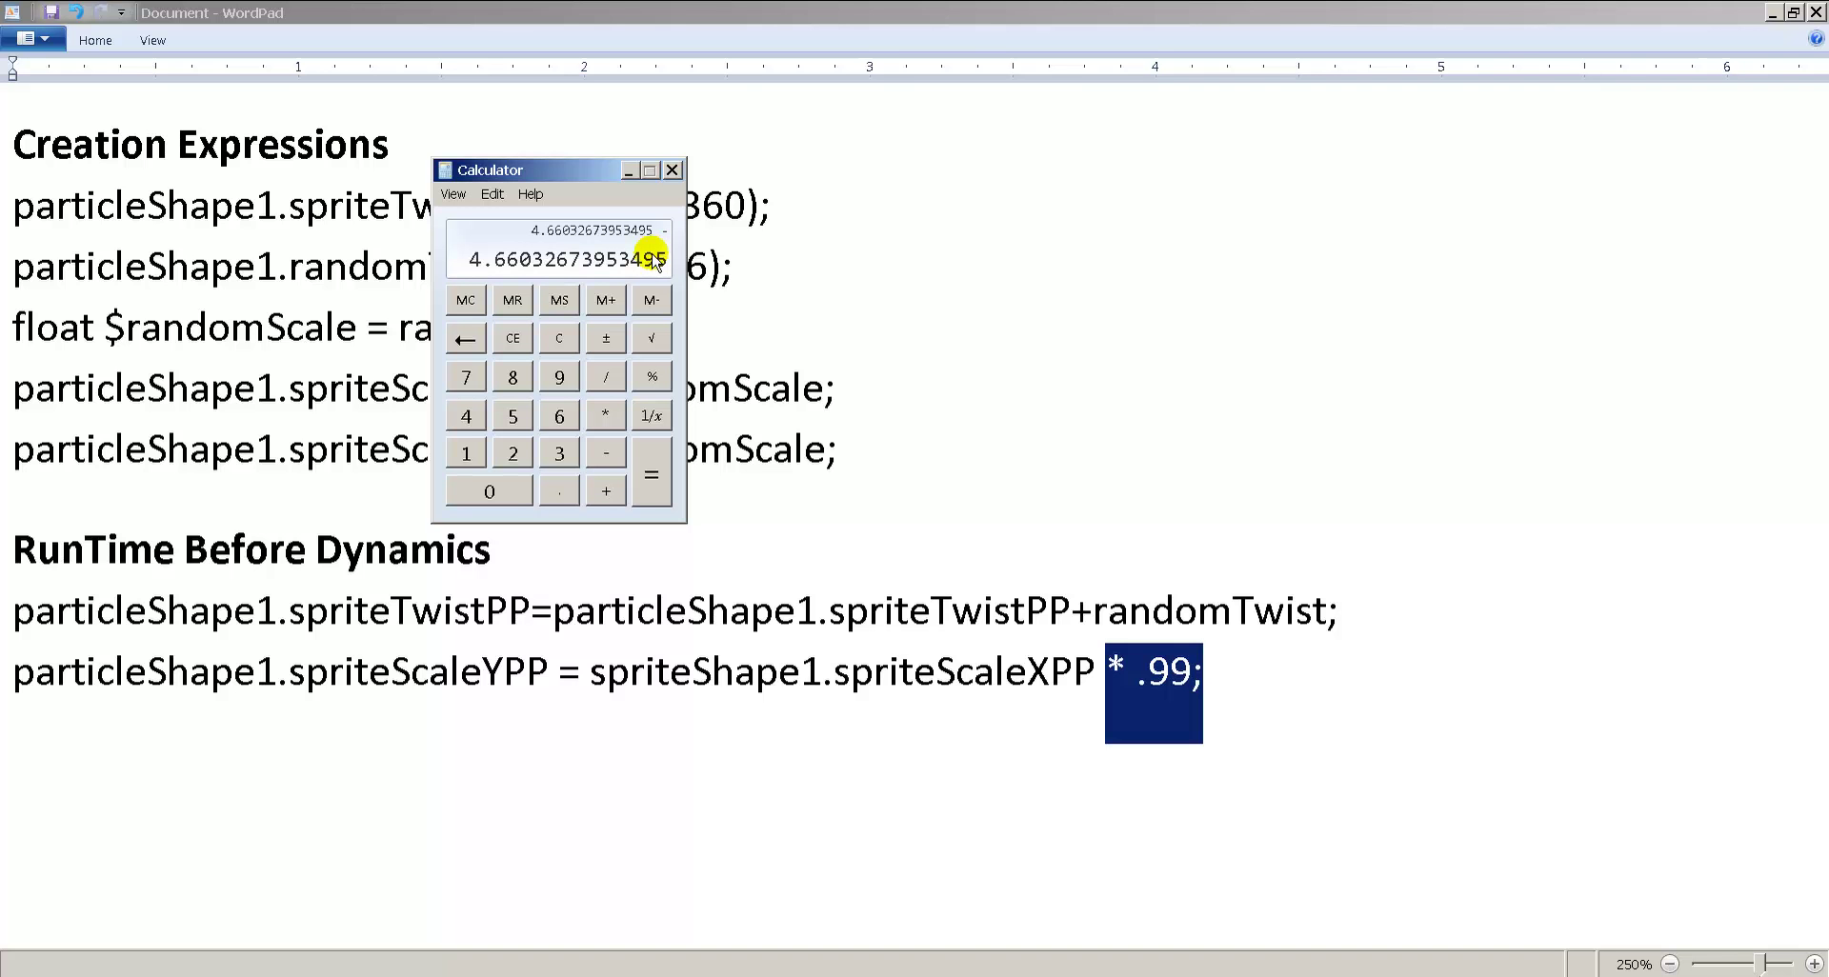
Step: Back in WordPad, duplicate the .99 scale line below itself and change spriteScaleXPP to spriteScaleYPP in the copy
{"action": "key", "text": "alt+Tab"}
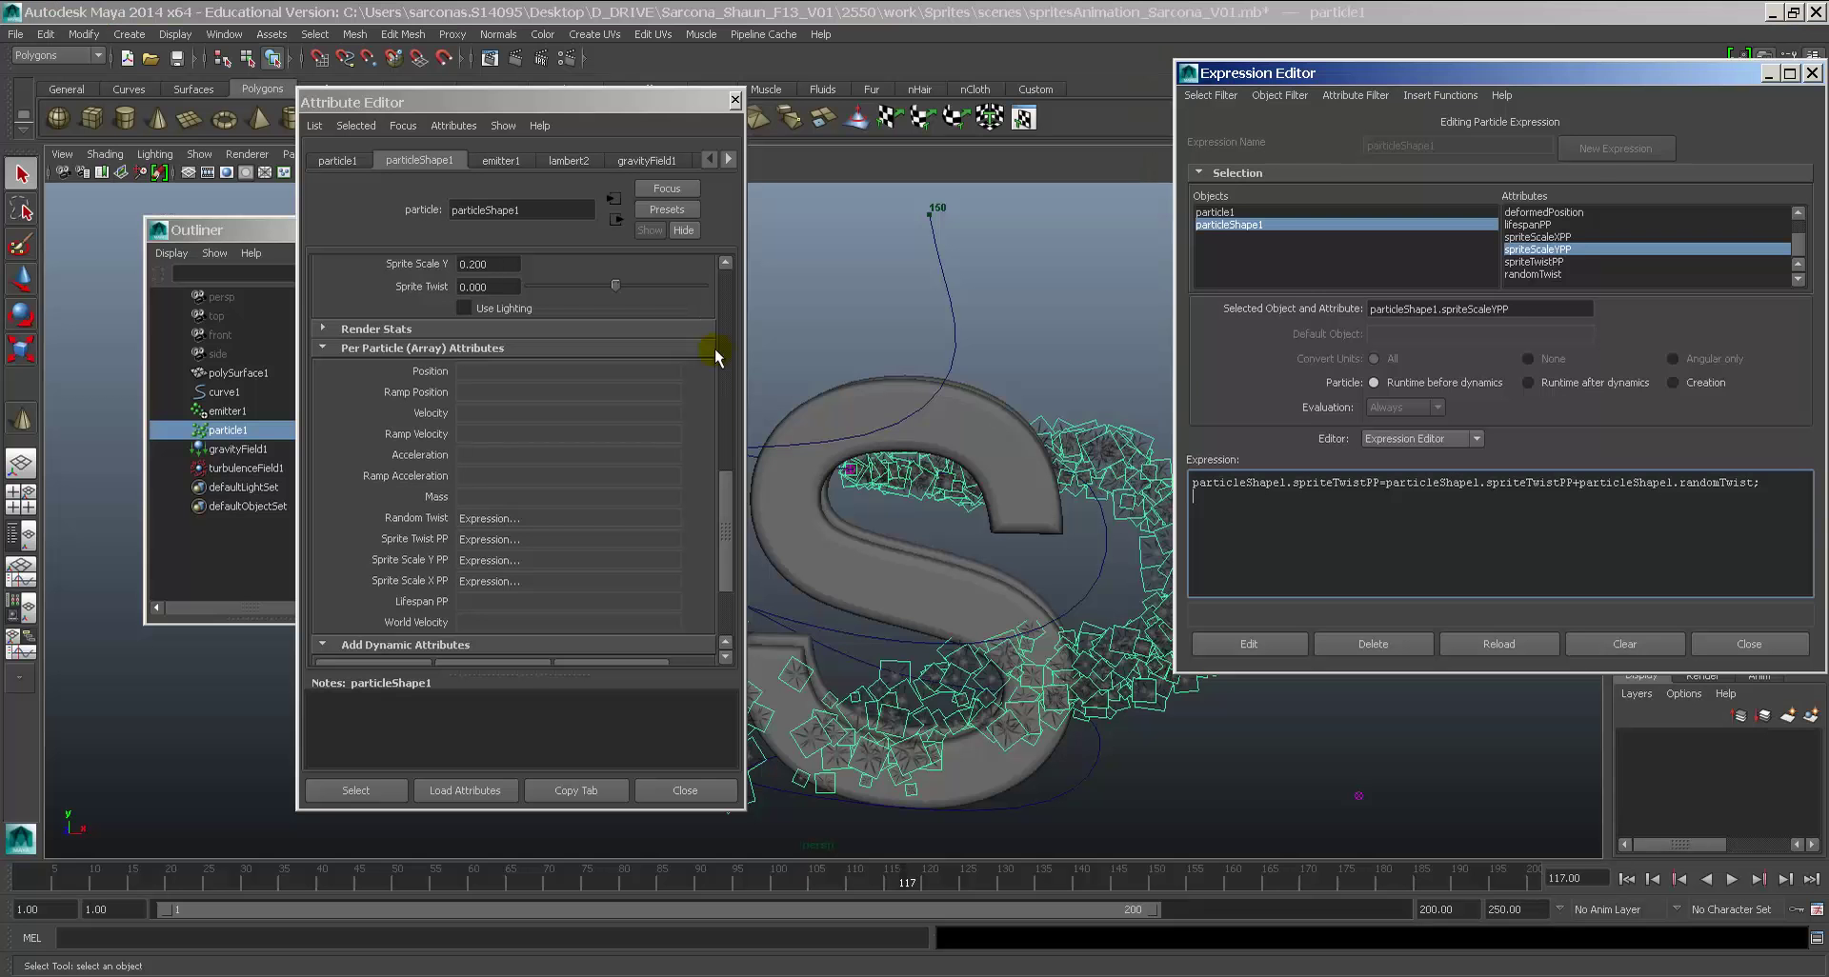
{"action": "key", "text": "alt+Tab"}
{"action": "key", "text": "alt+Tab"}
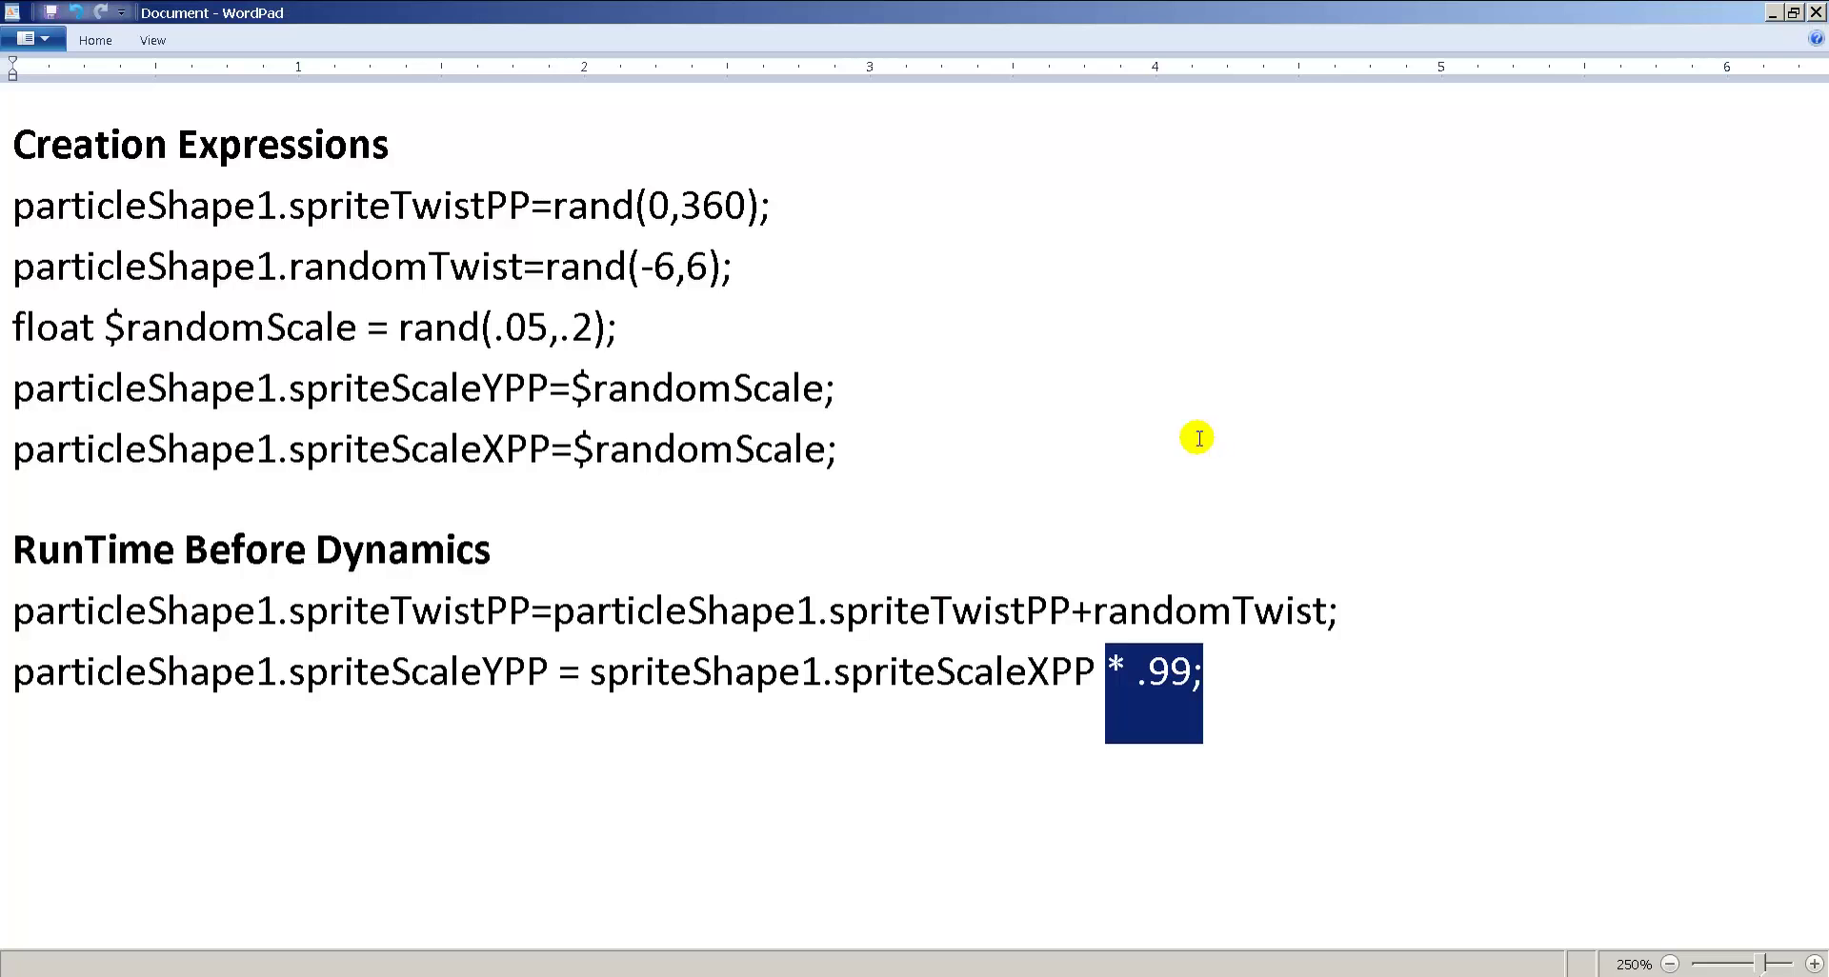
{"action": "left_click_drag", "start_coordinate": [1229, 694], "coordinate": [155, 673]}
{"action": "key", "text": "ctrl+c"}
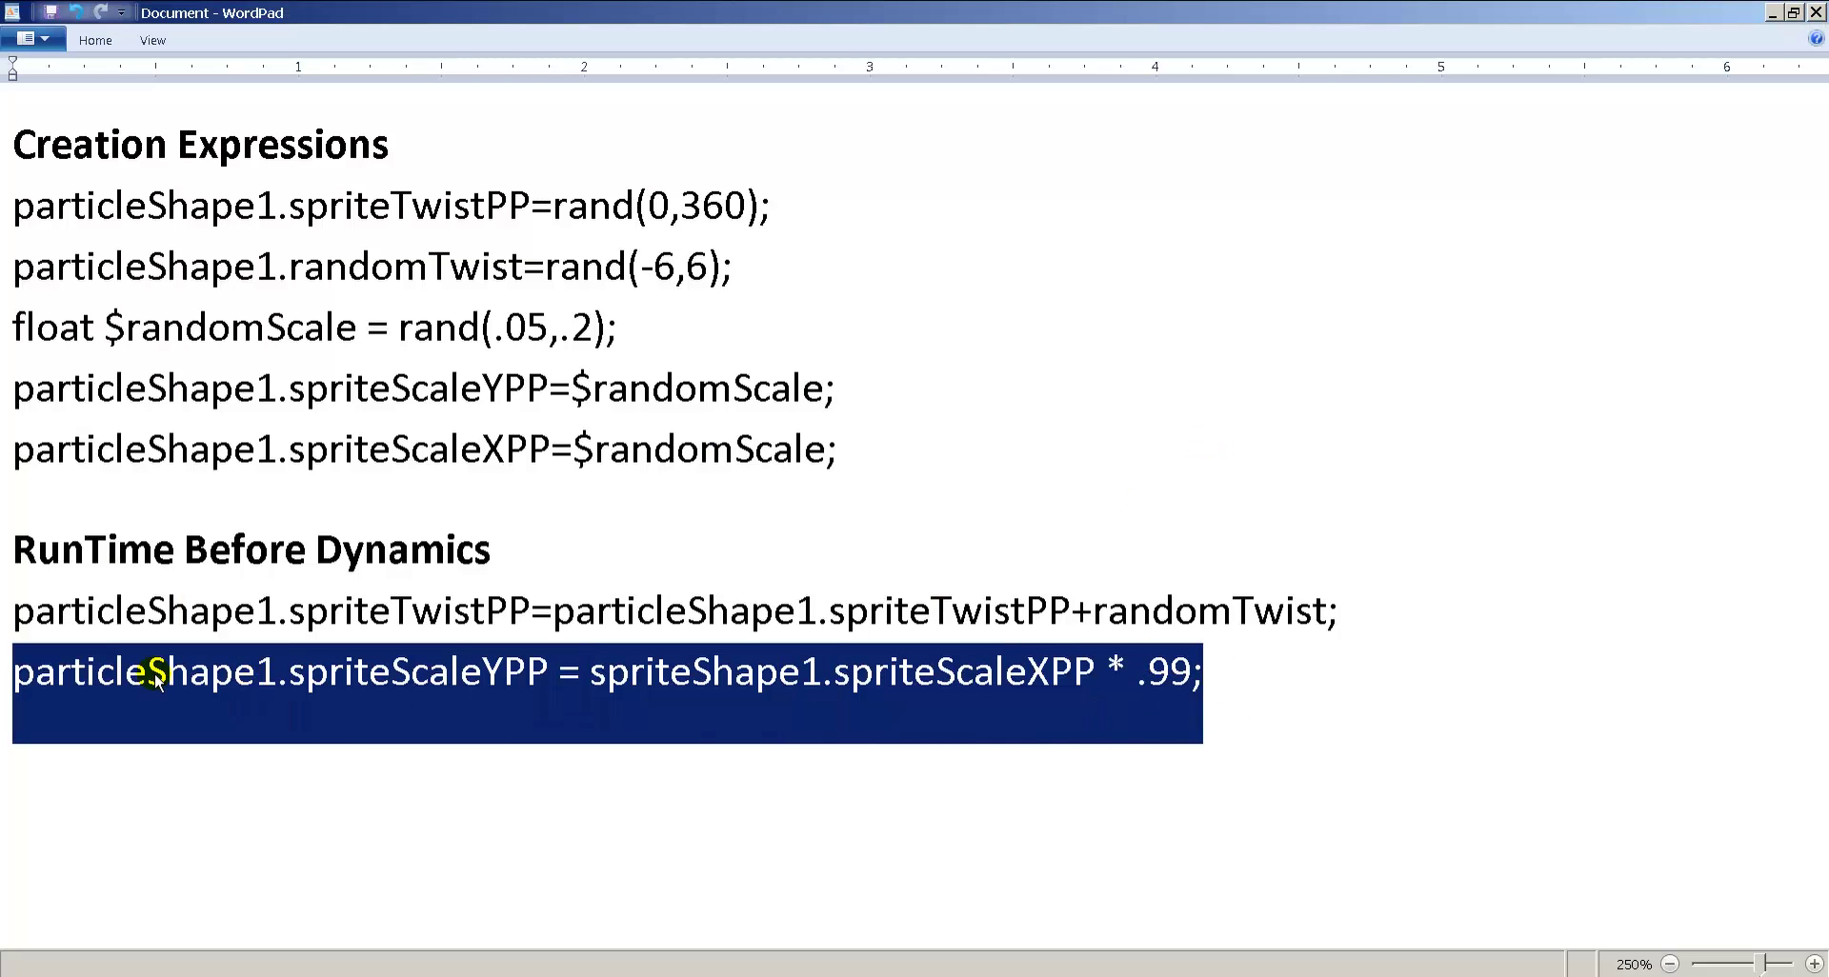
{"action": "left_click", "coordinate": [1262, 691]}
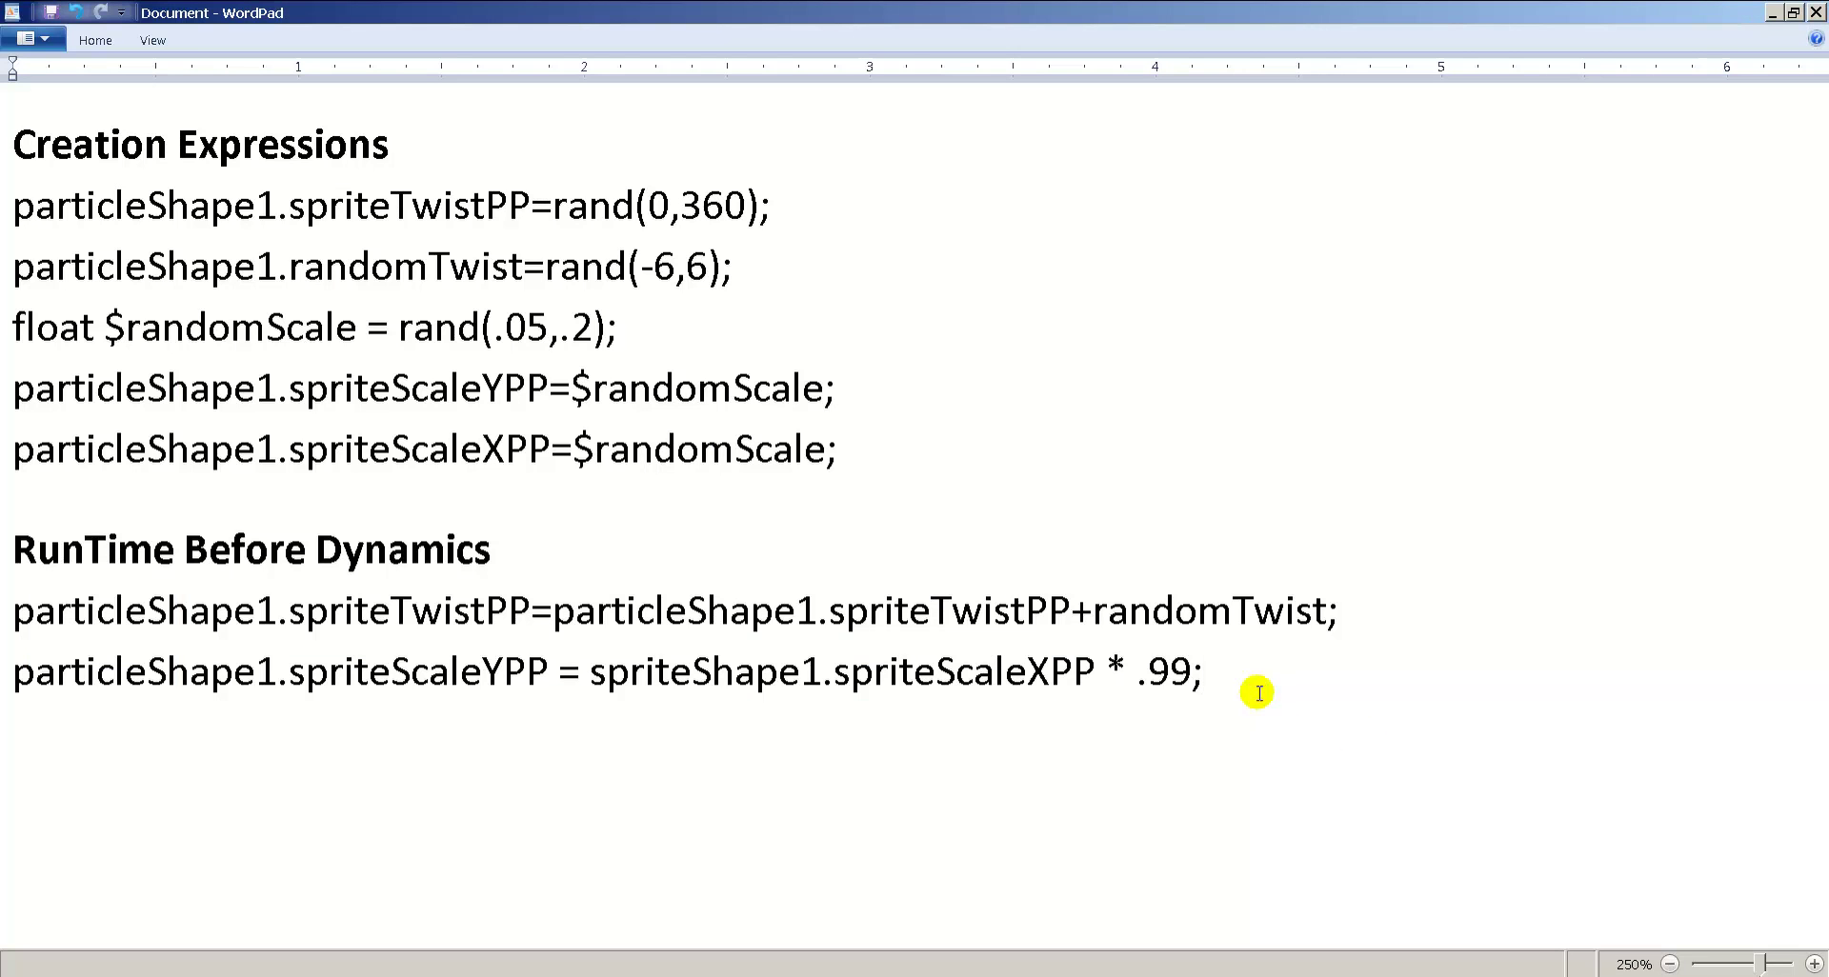
{"action": "key", "text": "Return"}
{"action": "key", "text": "ctrl+v"}
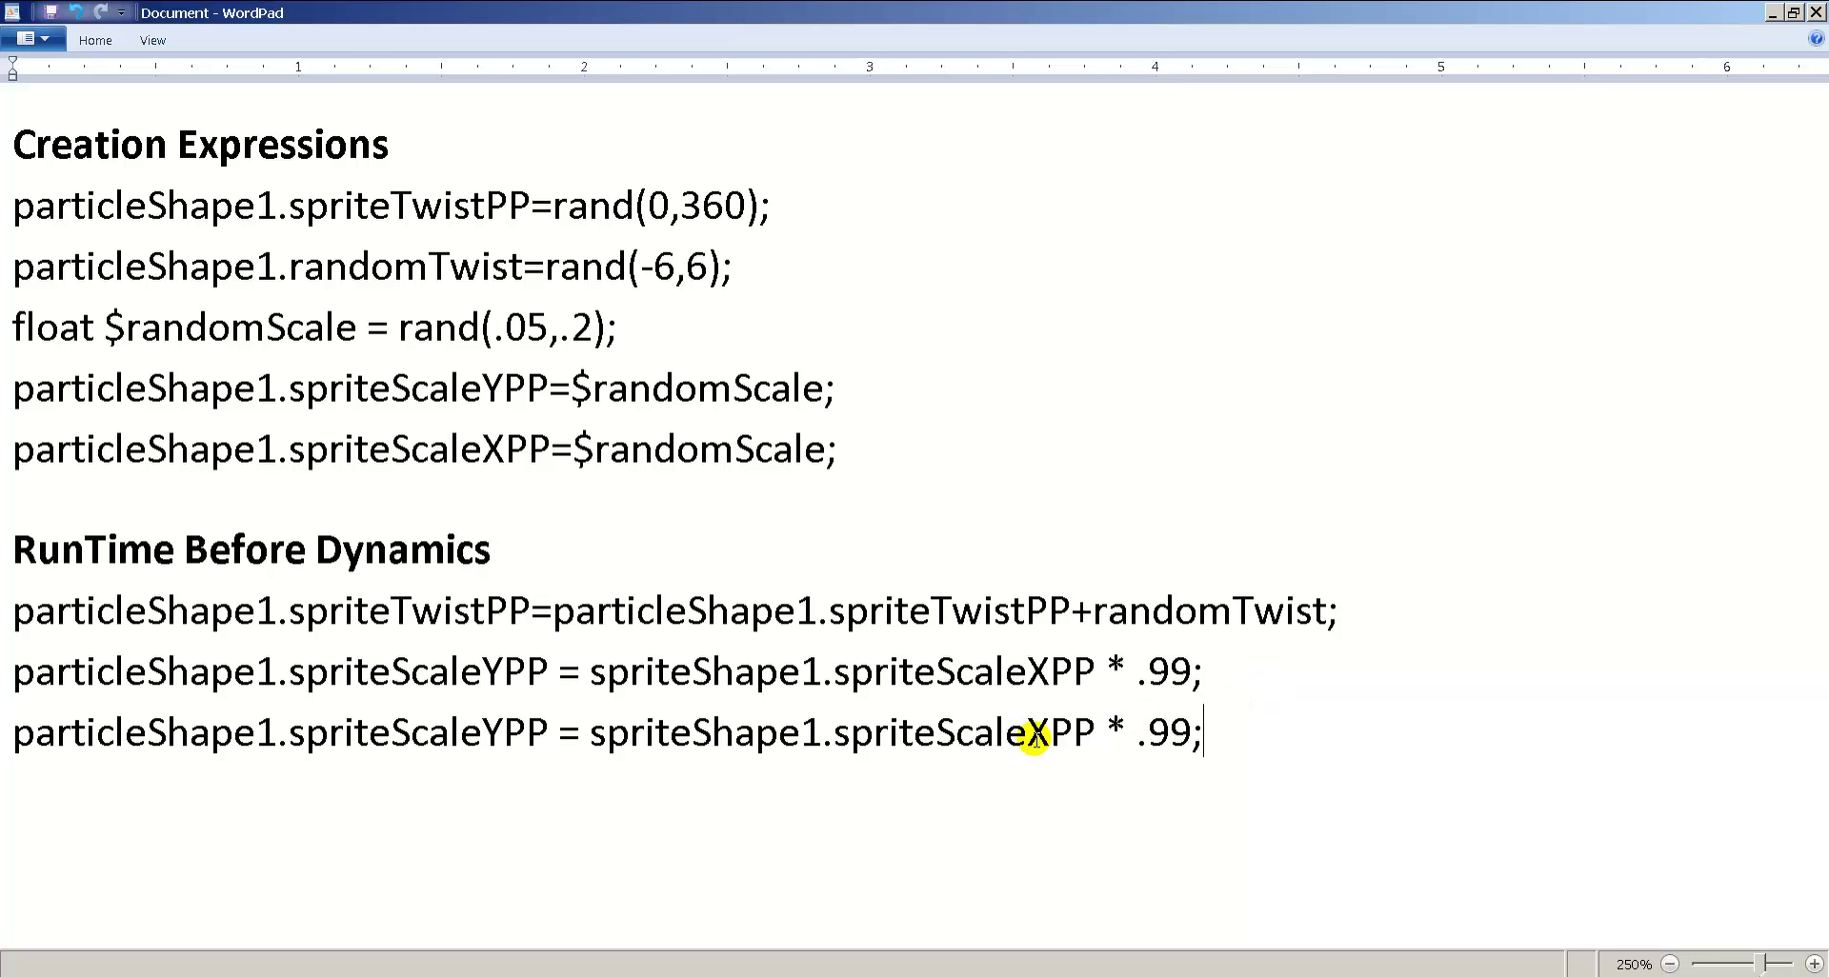
{"action": "left_click_drag", "start_coordinate": [1025, 735], "coordinate": [1048, 735]}
{"action": "type", "text": "Y"}
Step: Copy both .99 scale lines from WordPad below the twist line in Maya's runtime before dynamics expression and apply the edit
{"action": "left_click_drag", "start_coordinate": [1296, 737], "coordinate": [123, 686]}
{"action": "key", "text": "alt+Tab"}
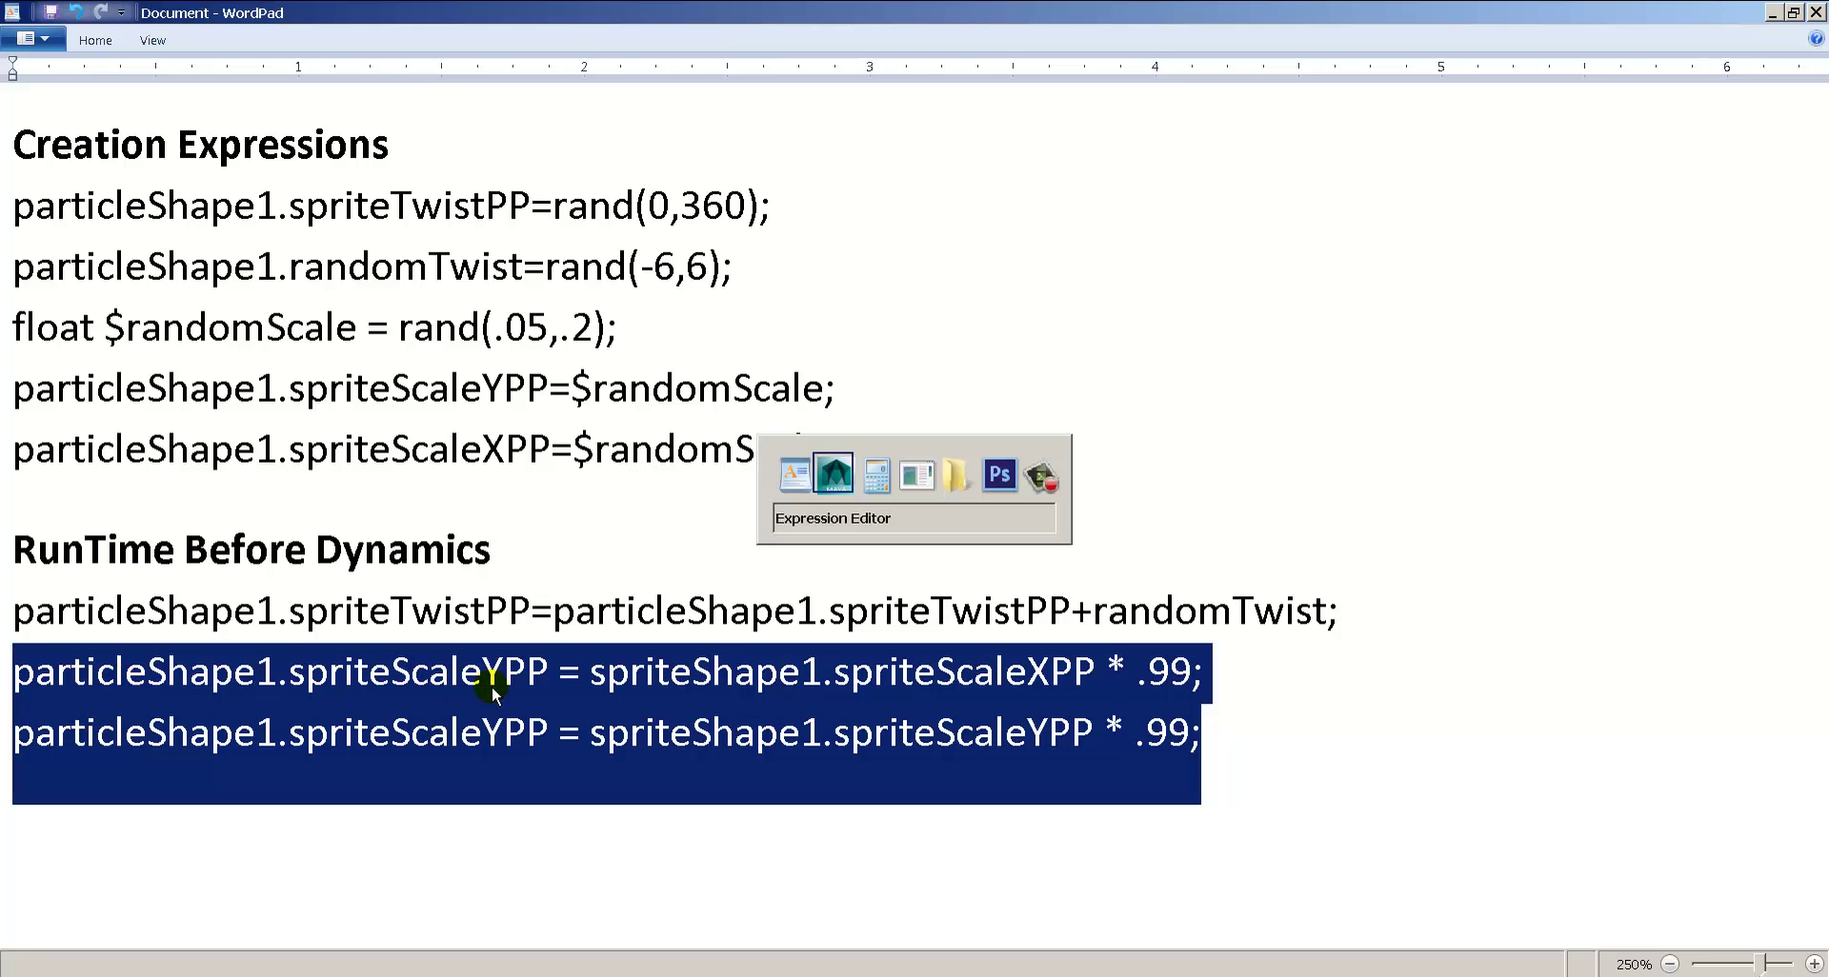
{"action": "type", "text": "particleShape1.spriteScaleYPP = spriteShape1.spriteScaleXPP * .99; particleShape1.spriteScaleYPP = spriteShape1.spriteScaleYPP * .99;"}
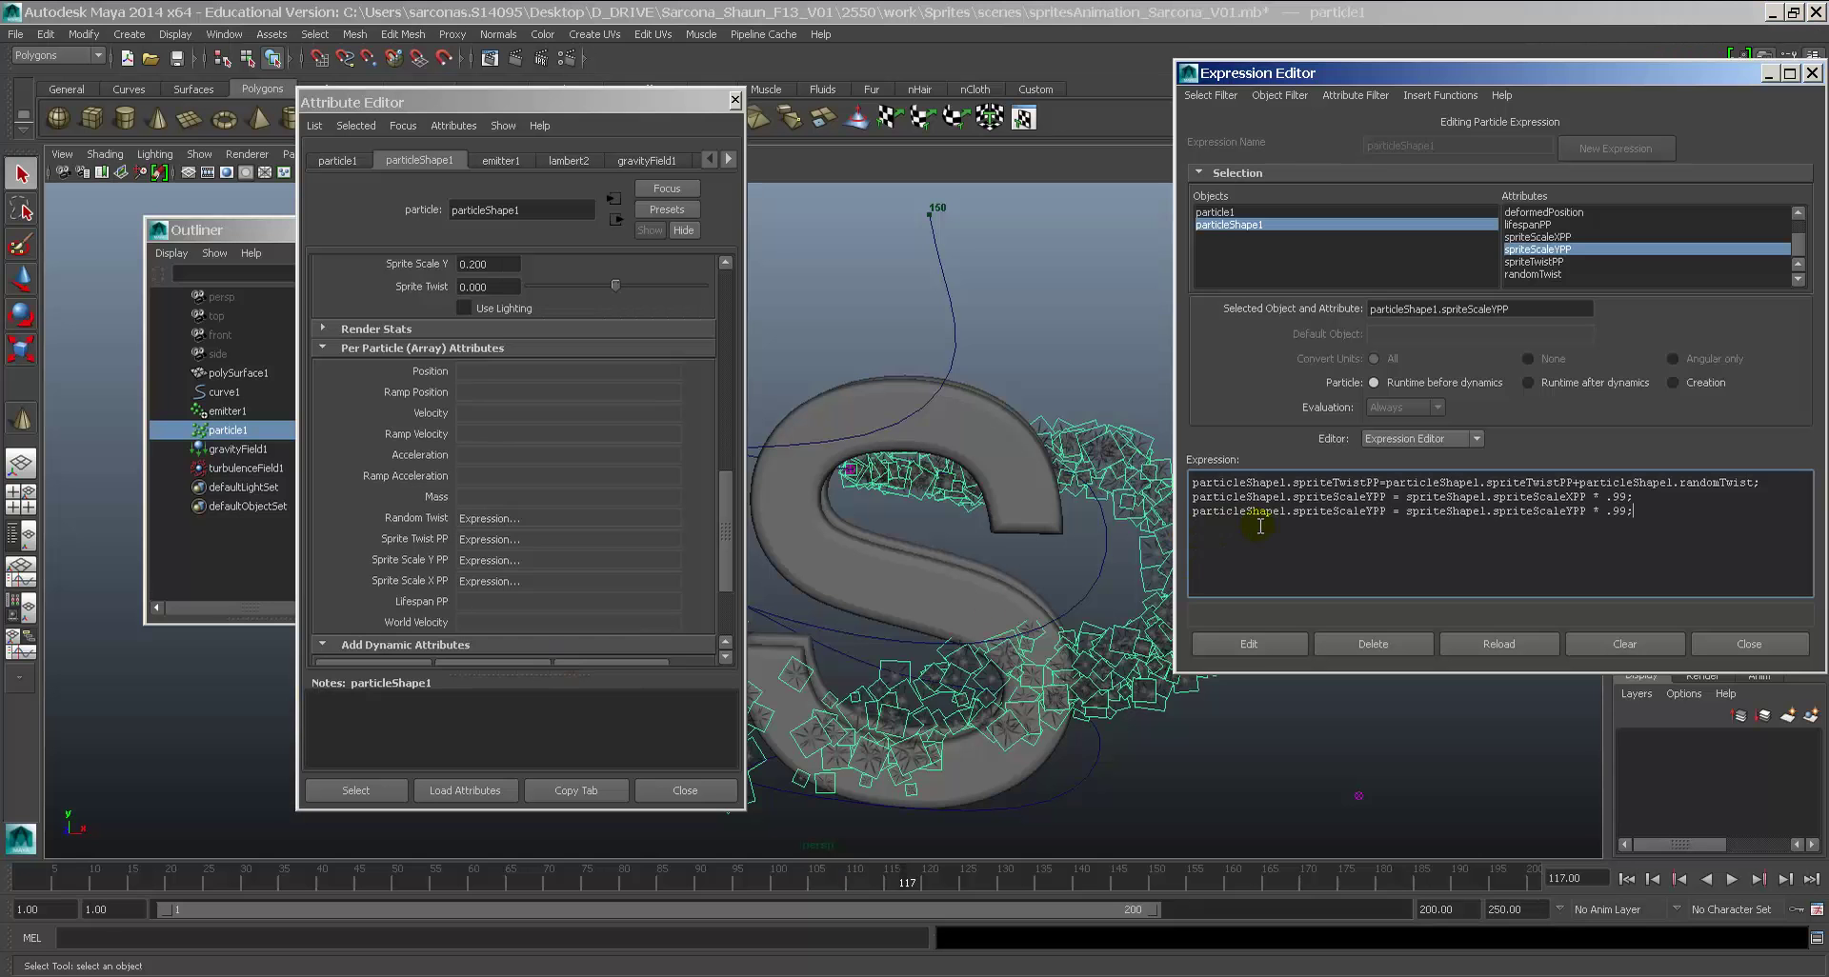
{"action": "left_click", "coordinate": [1249, 644]}
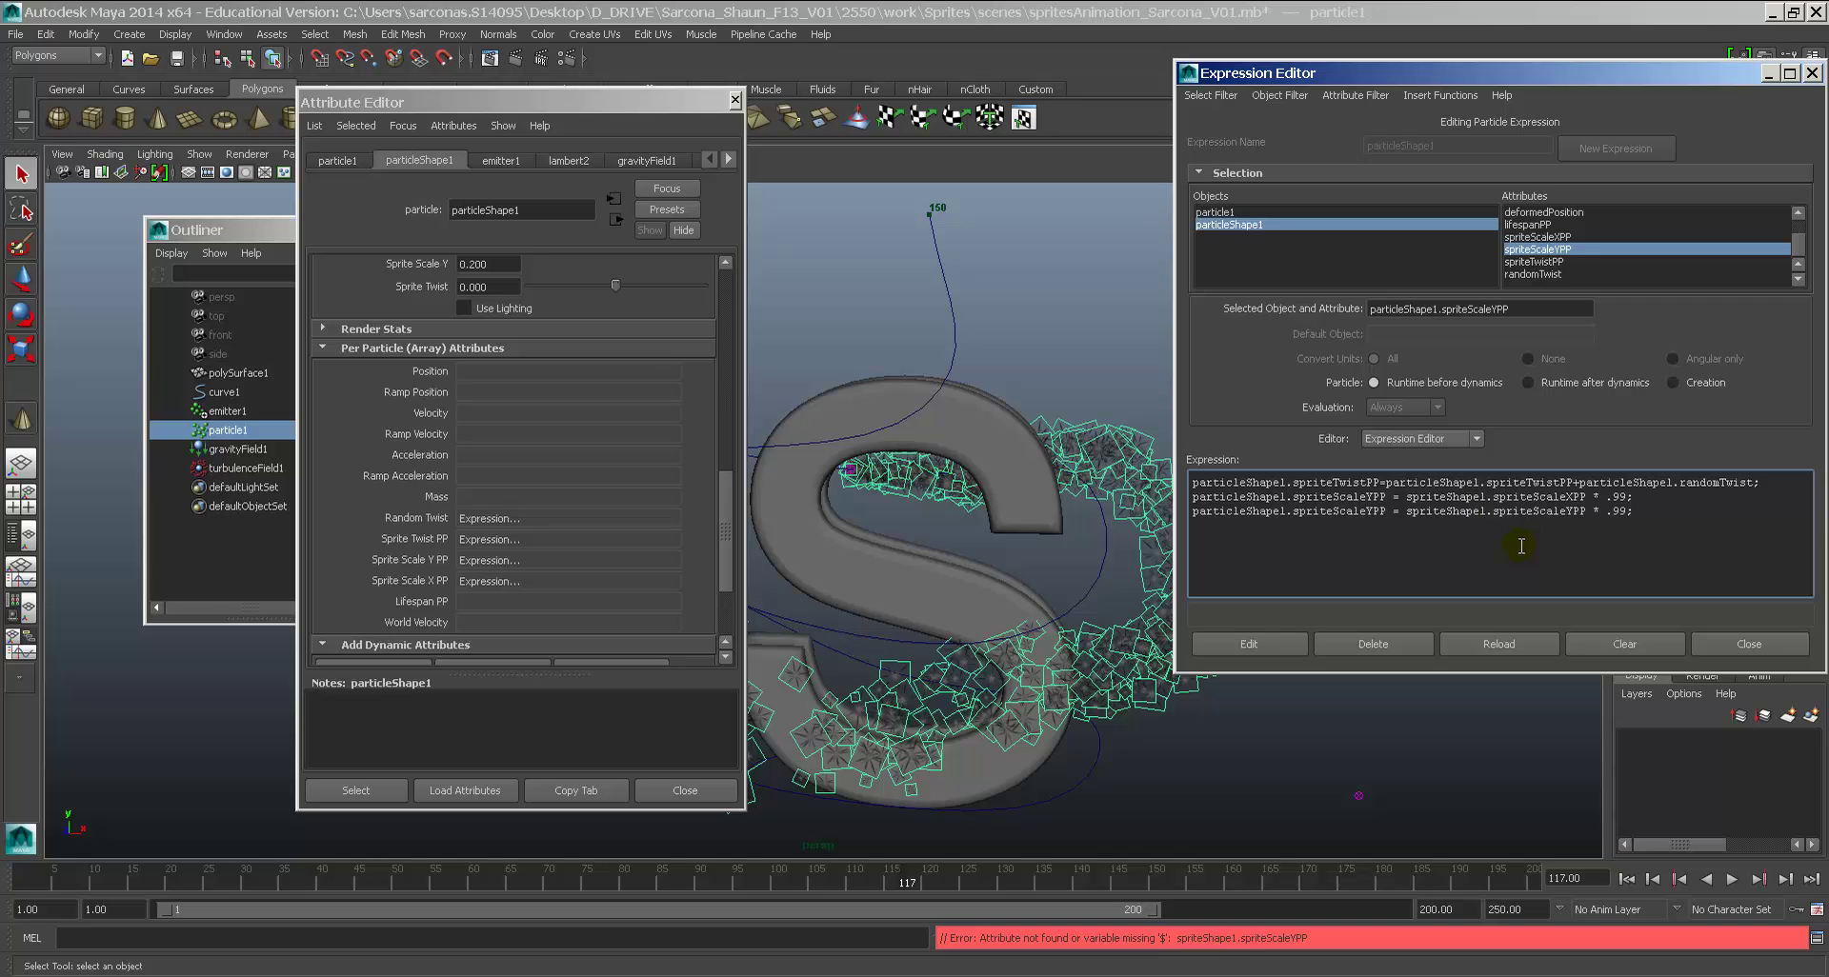
Step: Try to correct the spriteShape1 references to particleShape1 in both runtime sprite scale lines and apply the expression
{"action": "left_click_drag", "start_coordinate": [1406, 497], "coordinate": [1442, 498]}
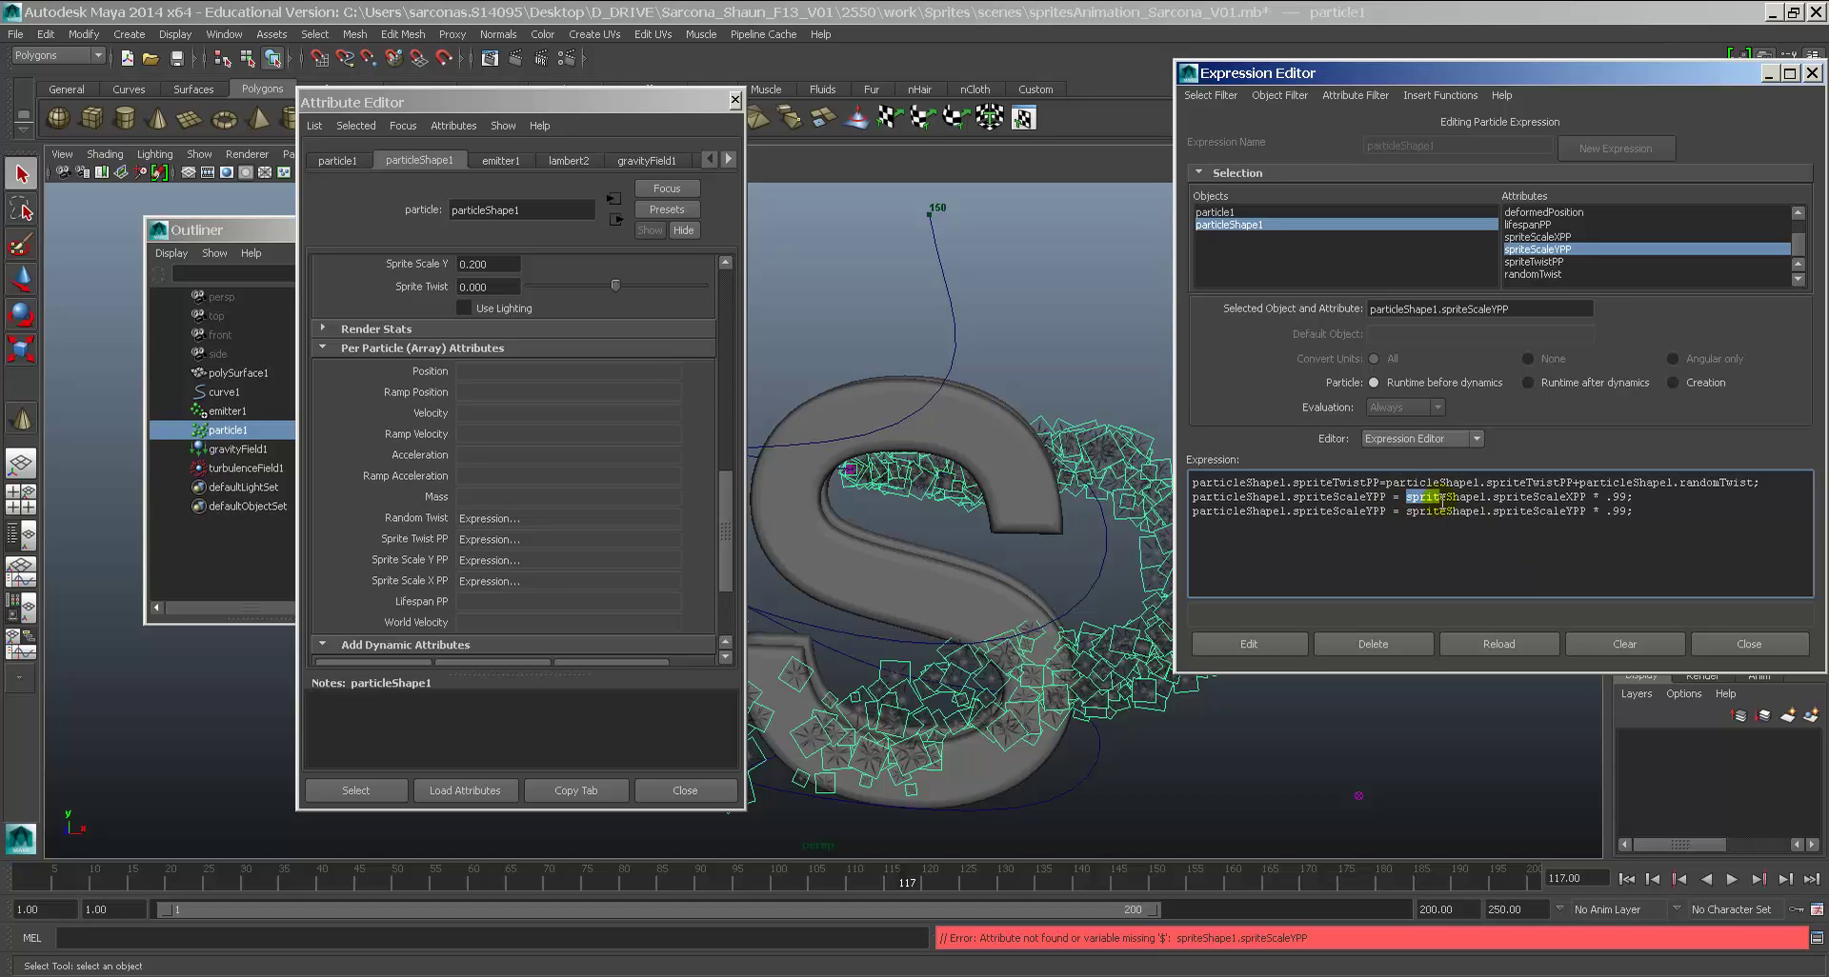
{"action": "key", "text": "BackSpace"}
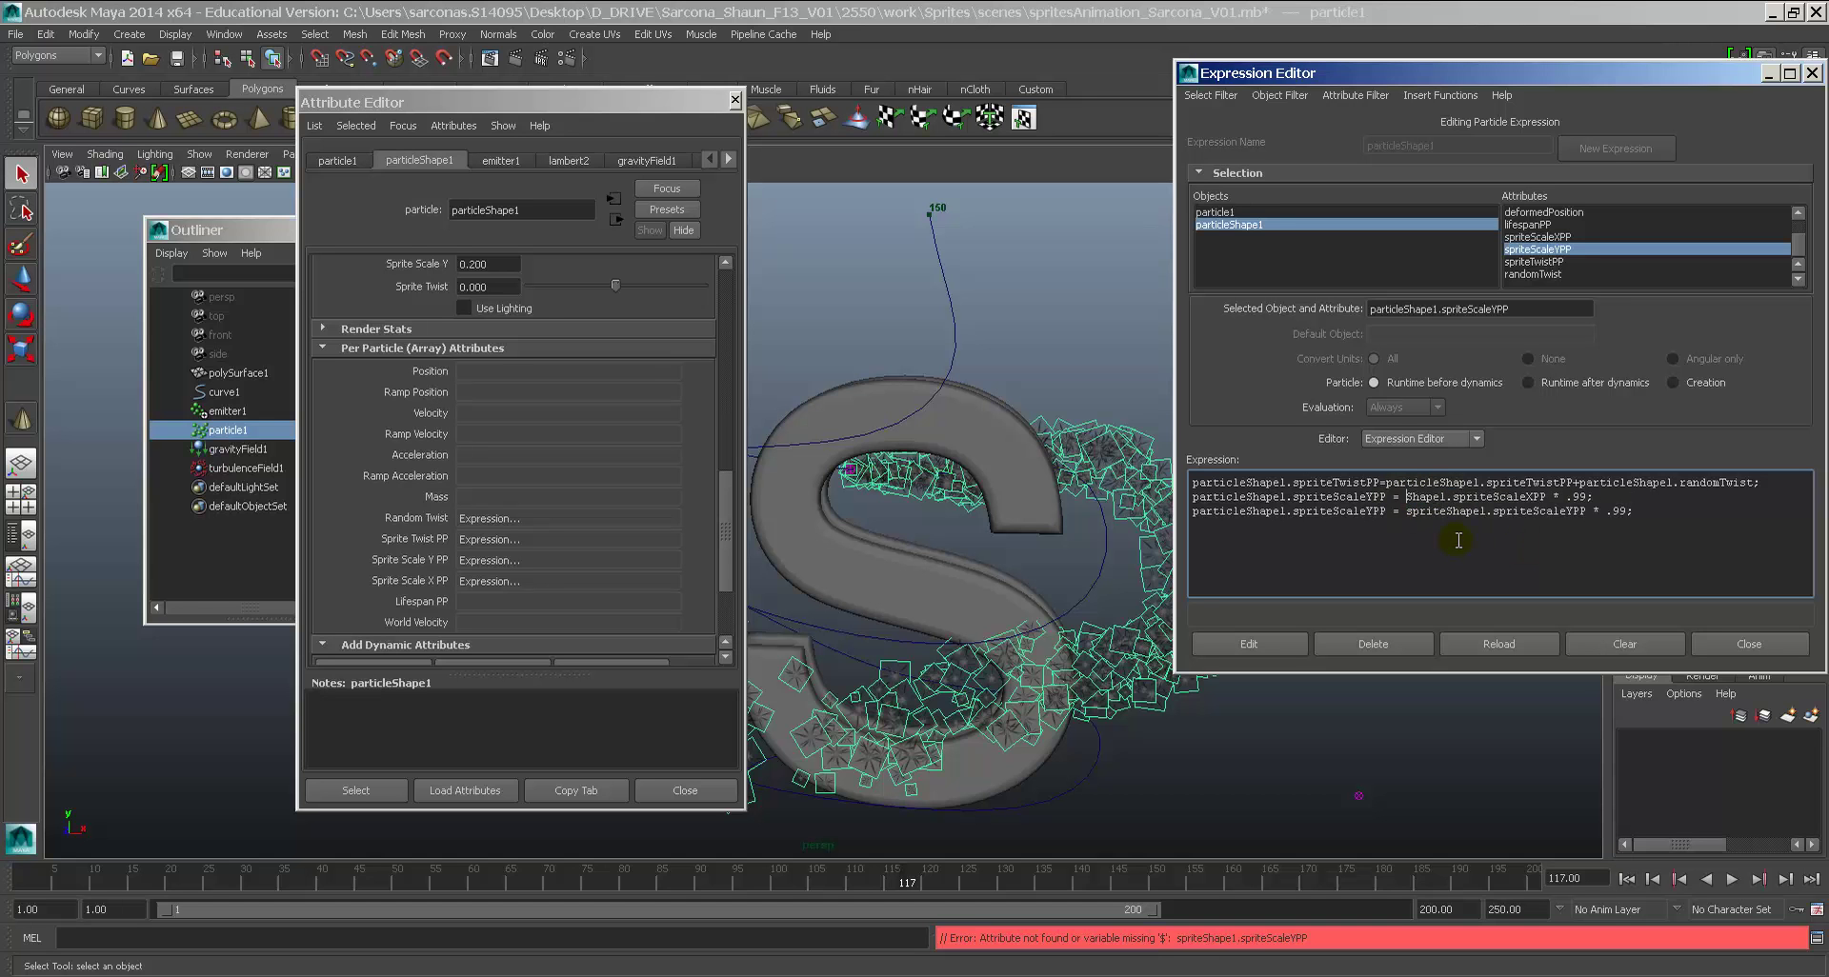
{"action": "type", "text": "partcile"}
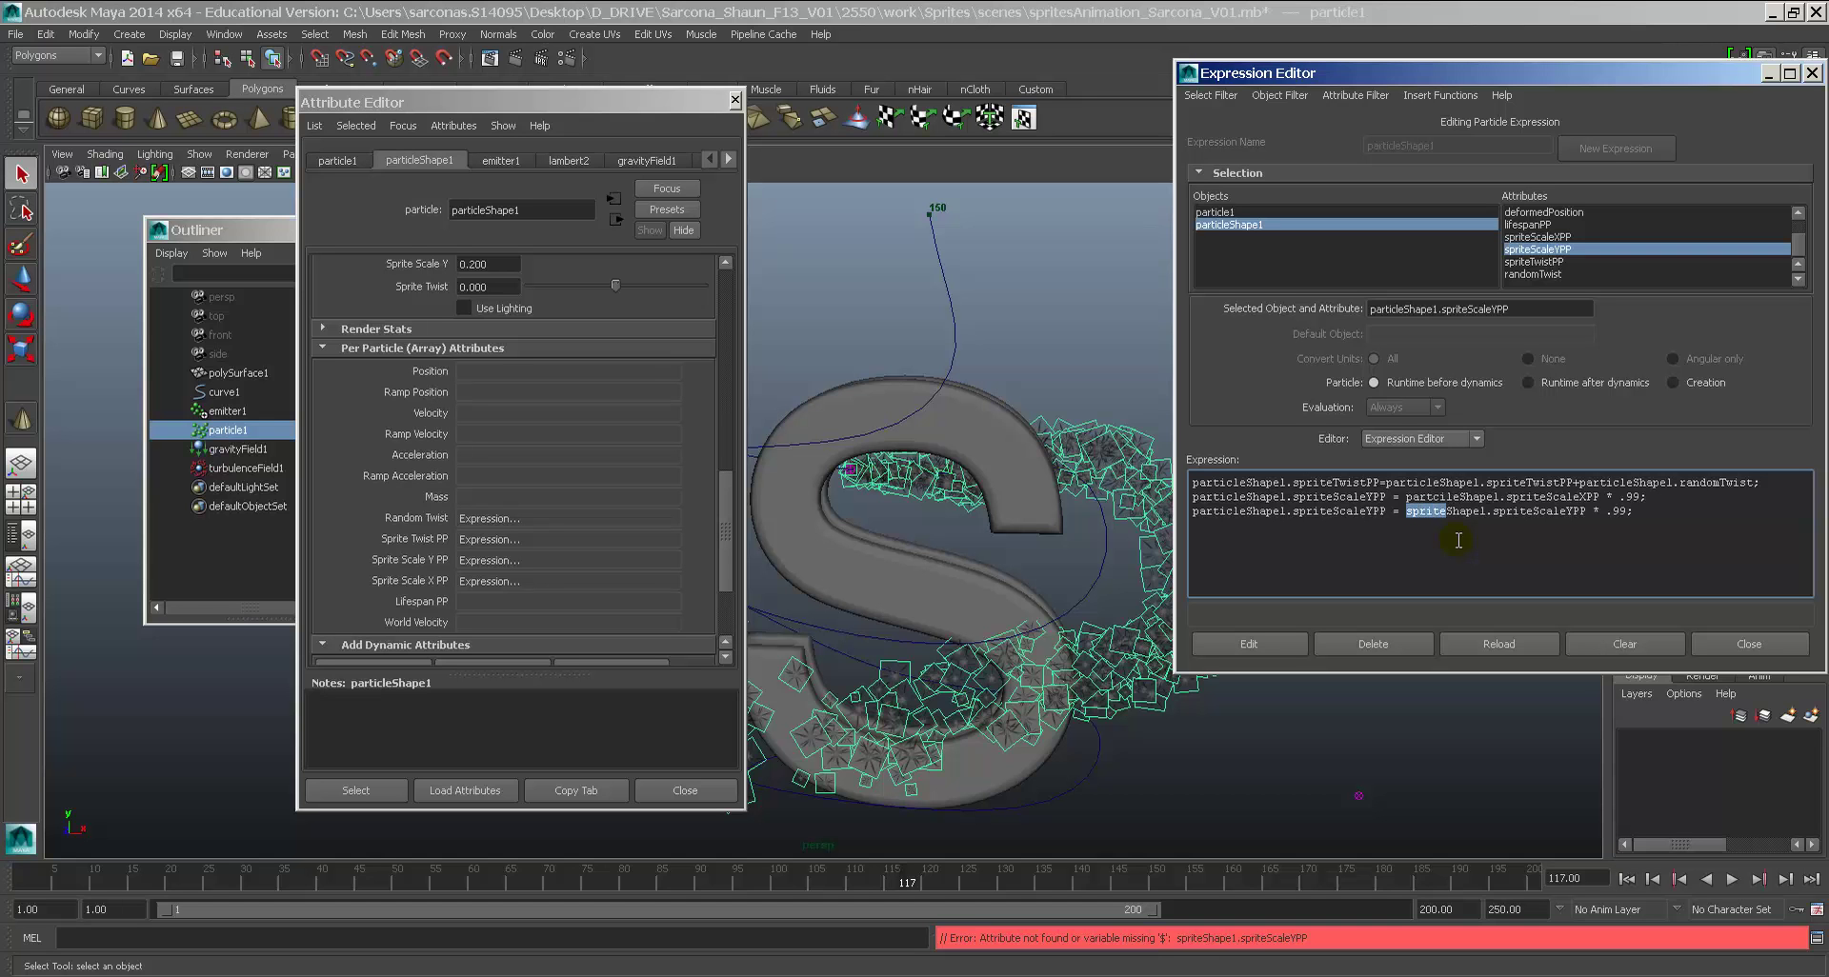
{"action": "type", "text": "particle"}
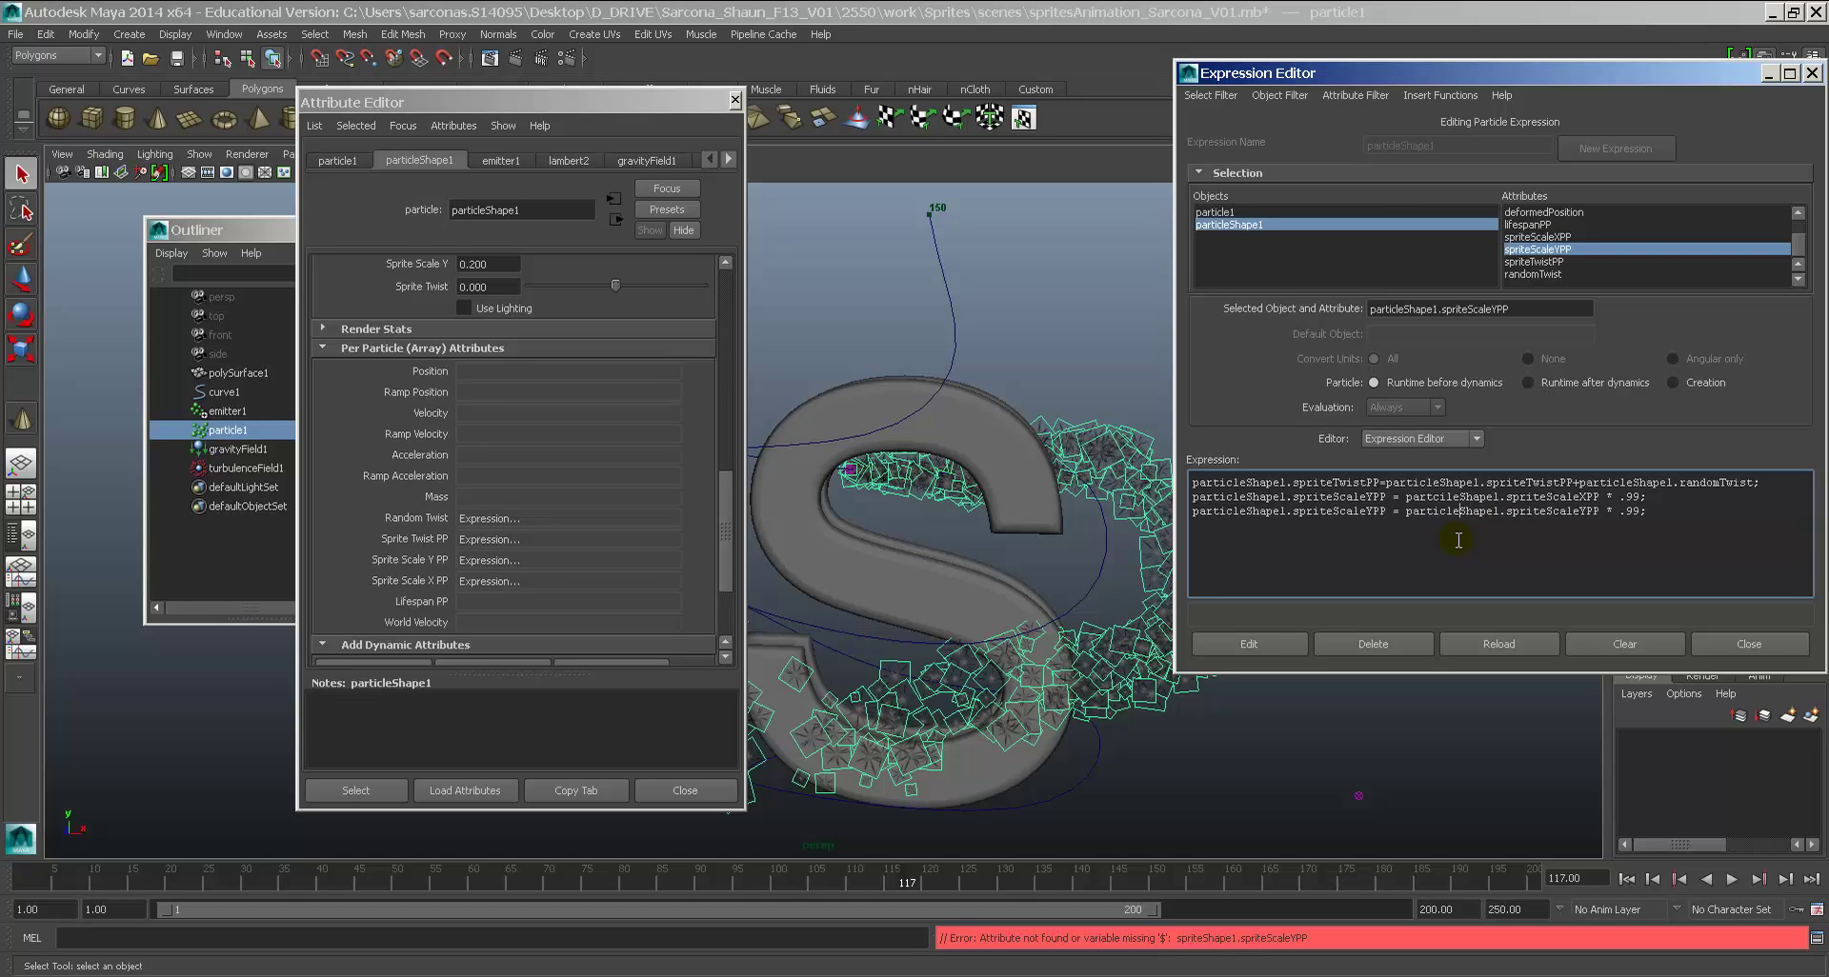
{"action": "left_click", "coordinate": [1281, 643]}
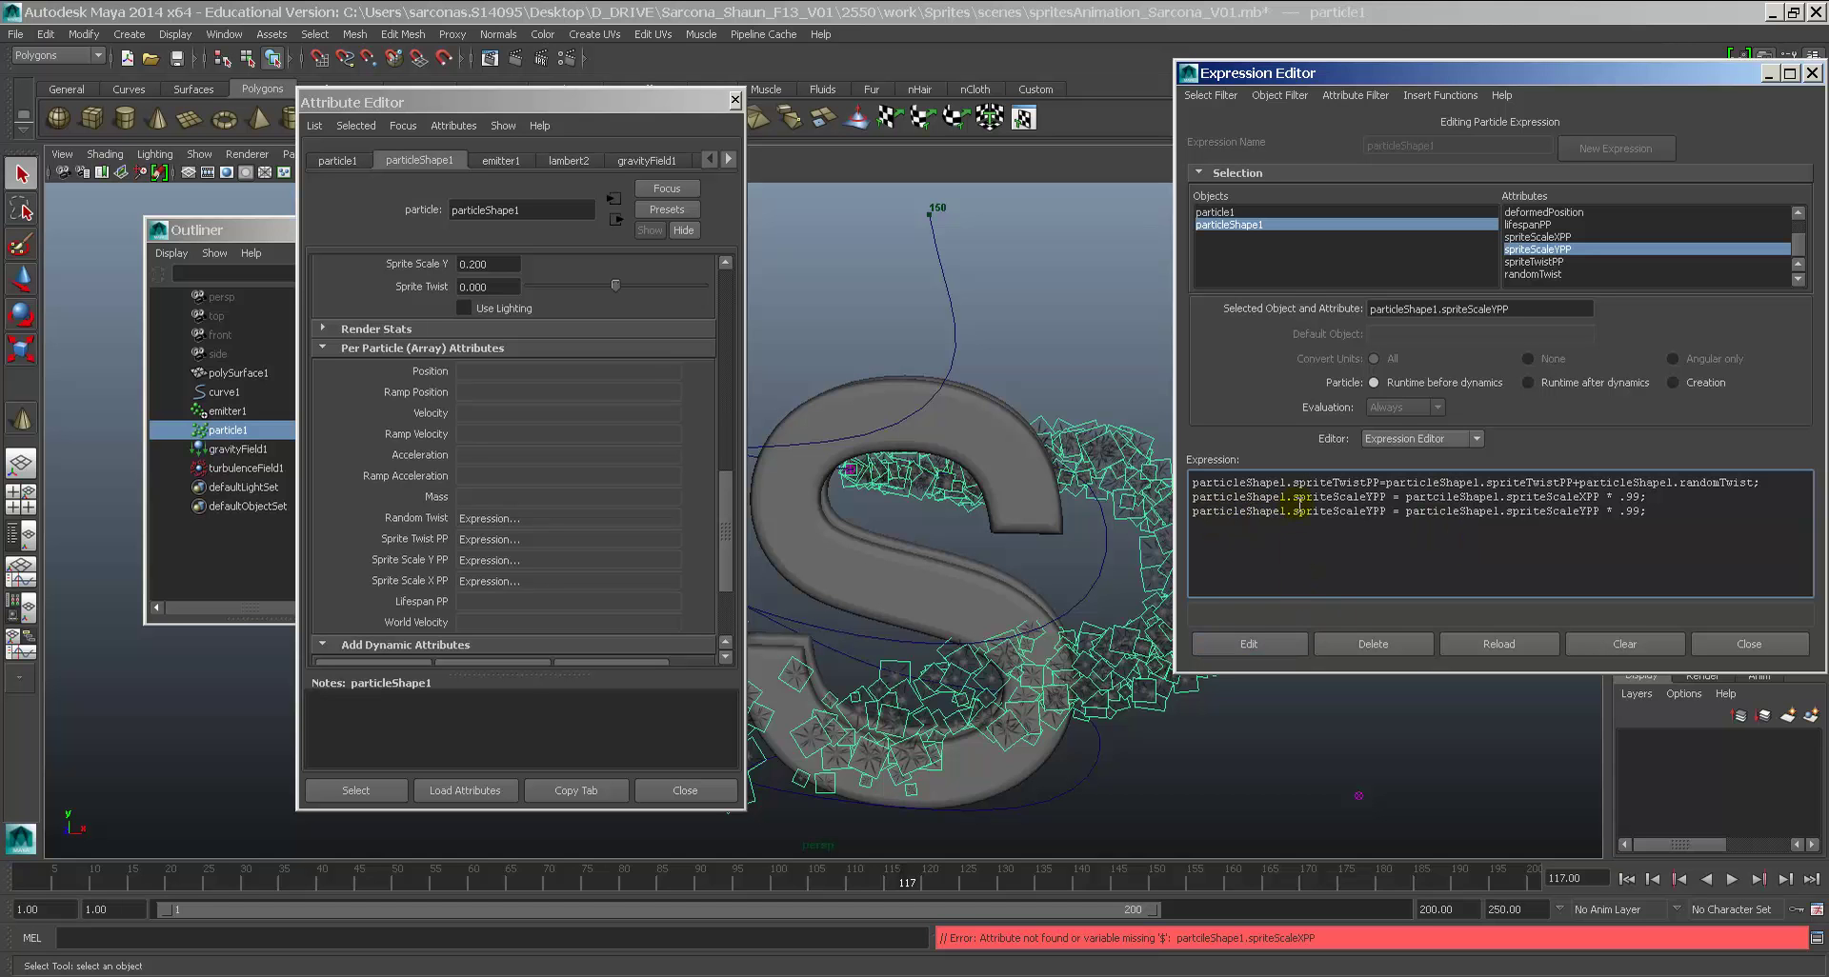
Step: Switch to the WordPad notes and replace spriteShape1 with particleShape1 in both runtime scale lines
{"action": "key", "text": "alt+Tab"}
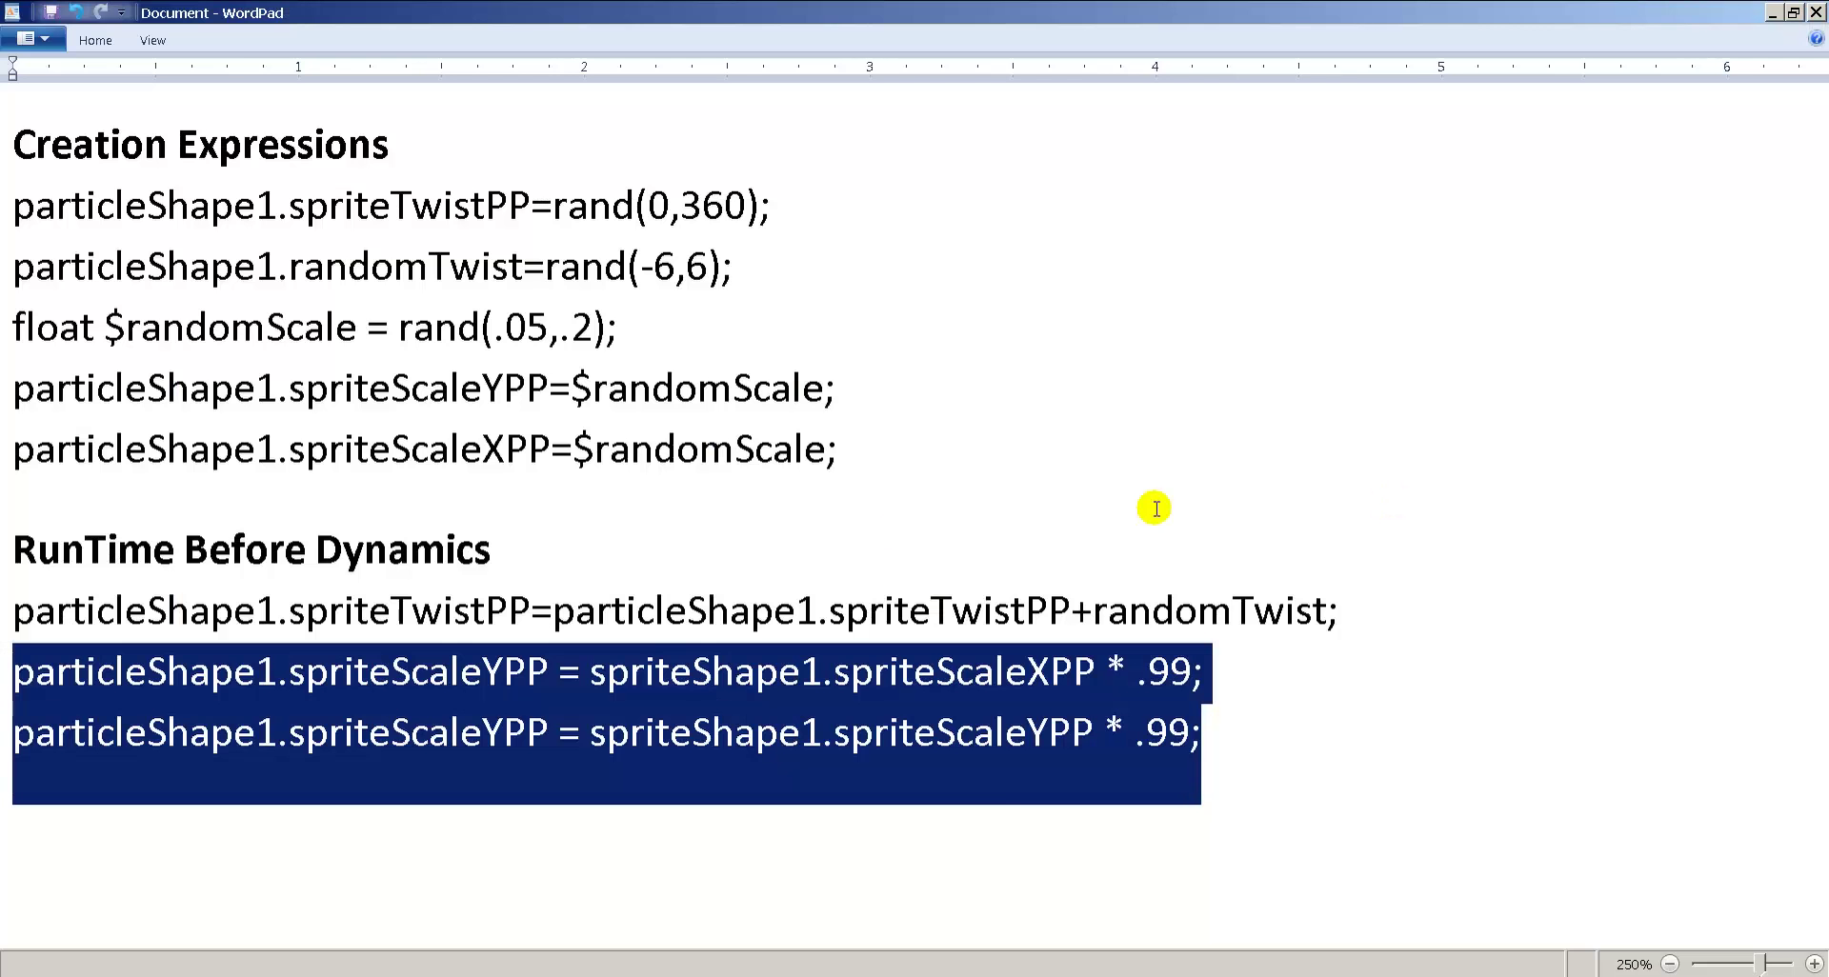
{"action": "left_click", "coordinate": [656, 660]}
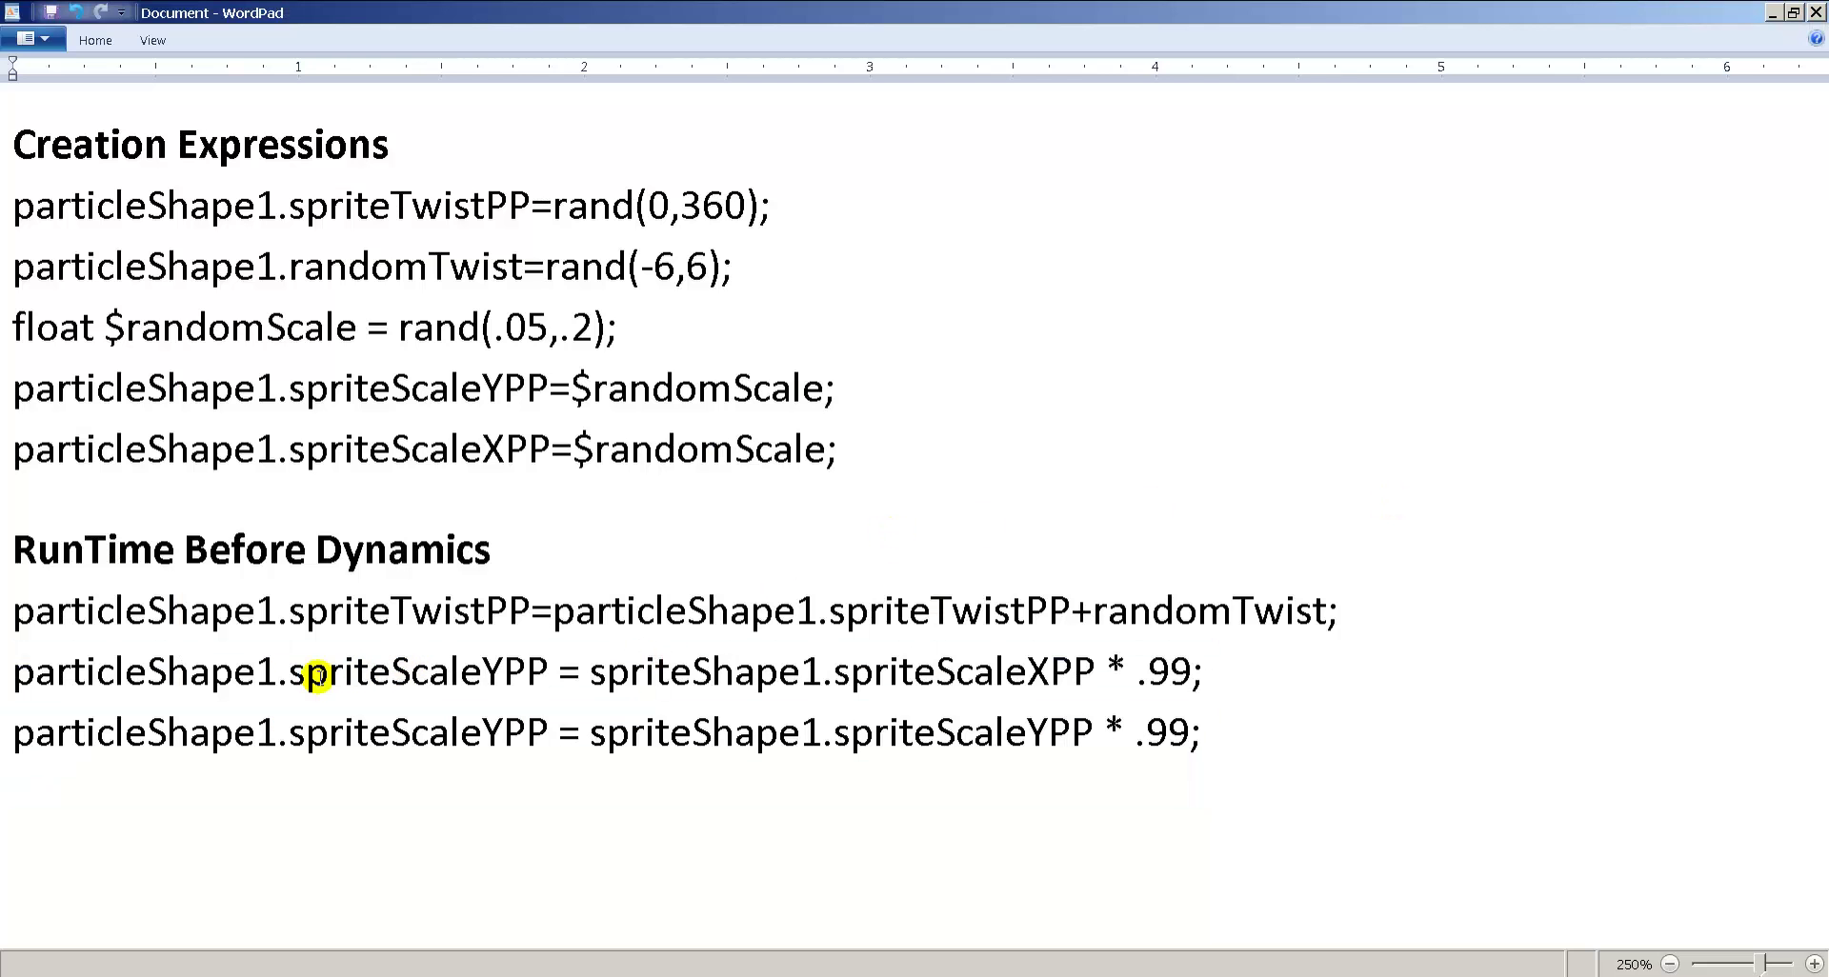
{"action": "double_click", "coordinate": [290, 674]}
{"action": "key", "text": "ctrl+c"}
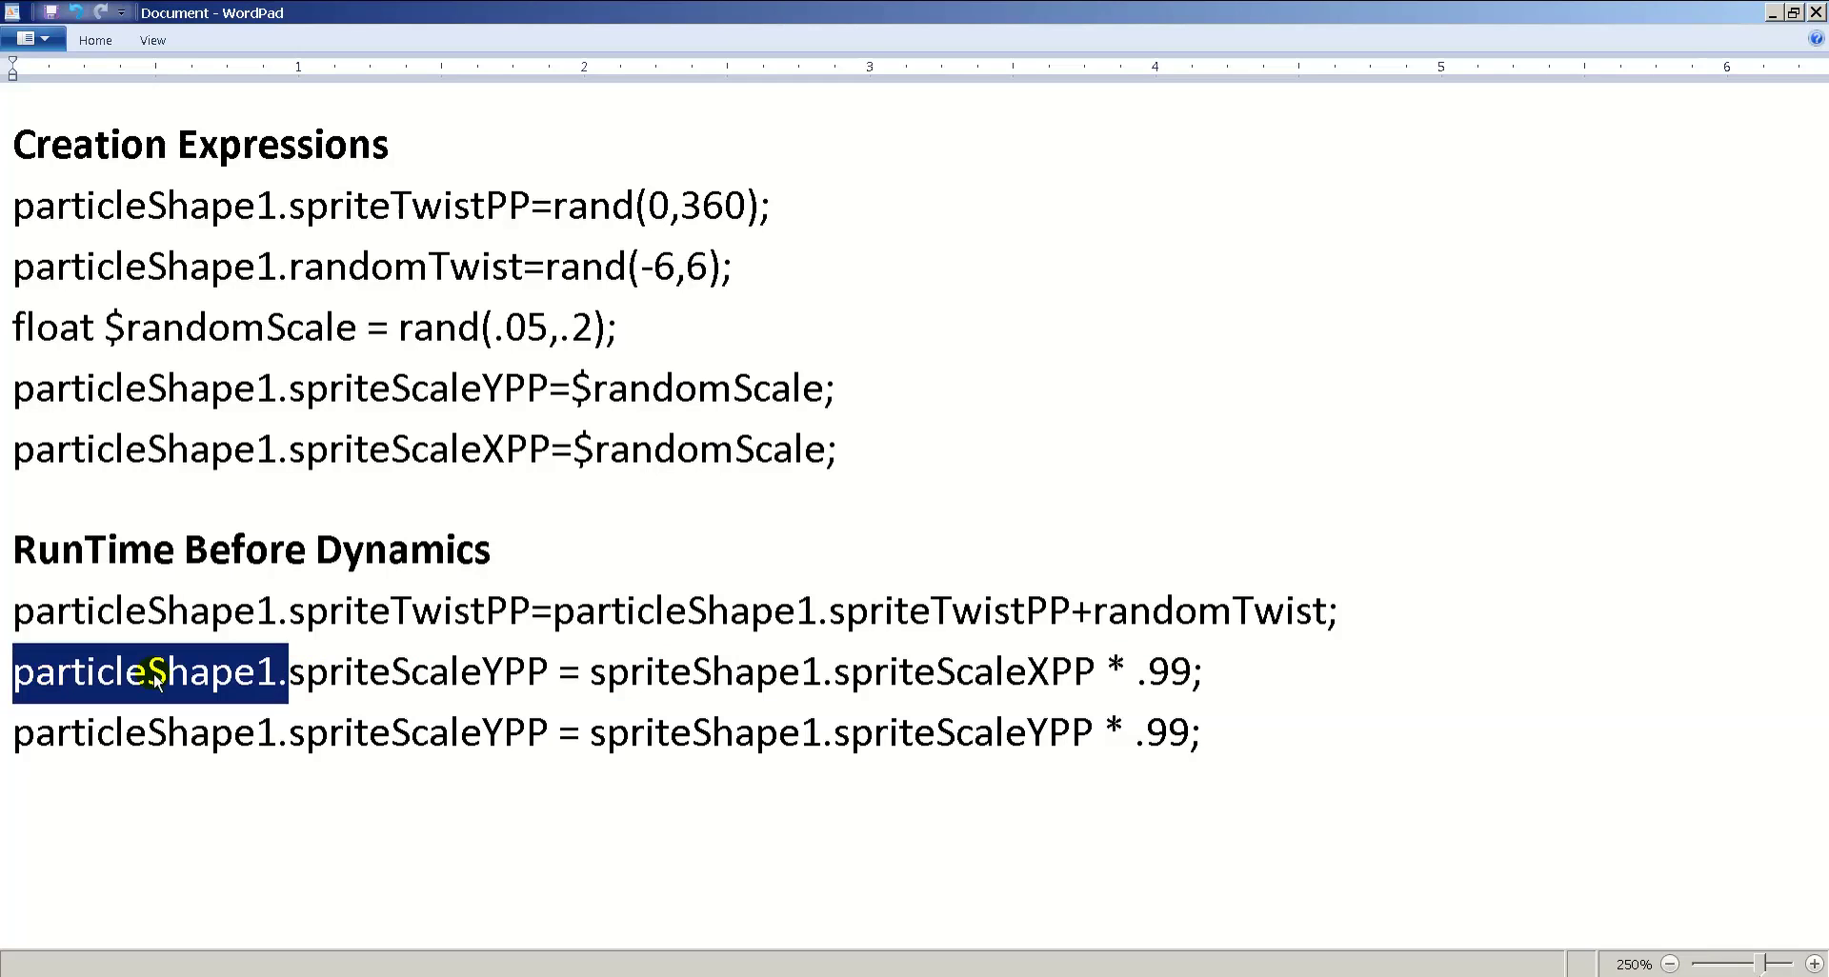
{"action": "left_click_drag", "start_coordinate": [590, 674], "coordinate": [827, 676]}
{"action": "key", "text": "ctrl+v"}
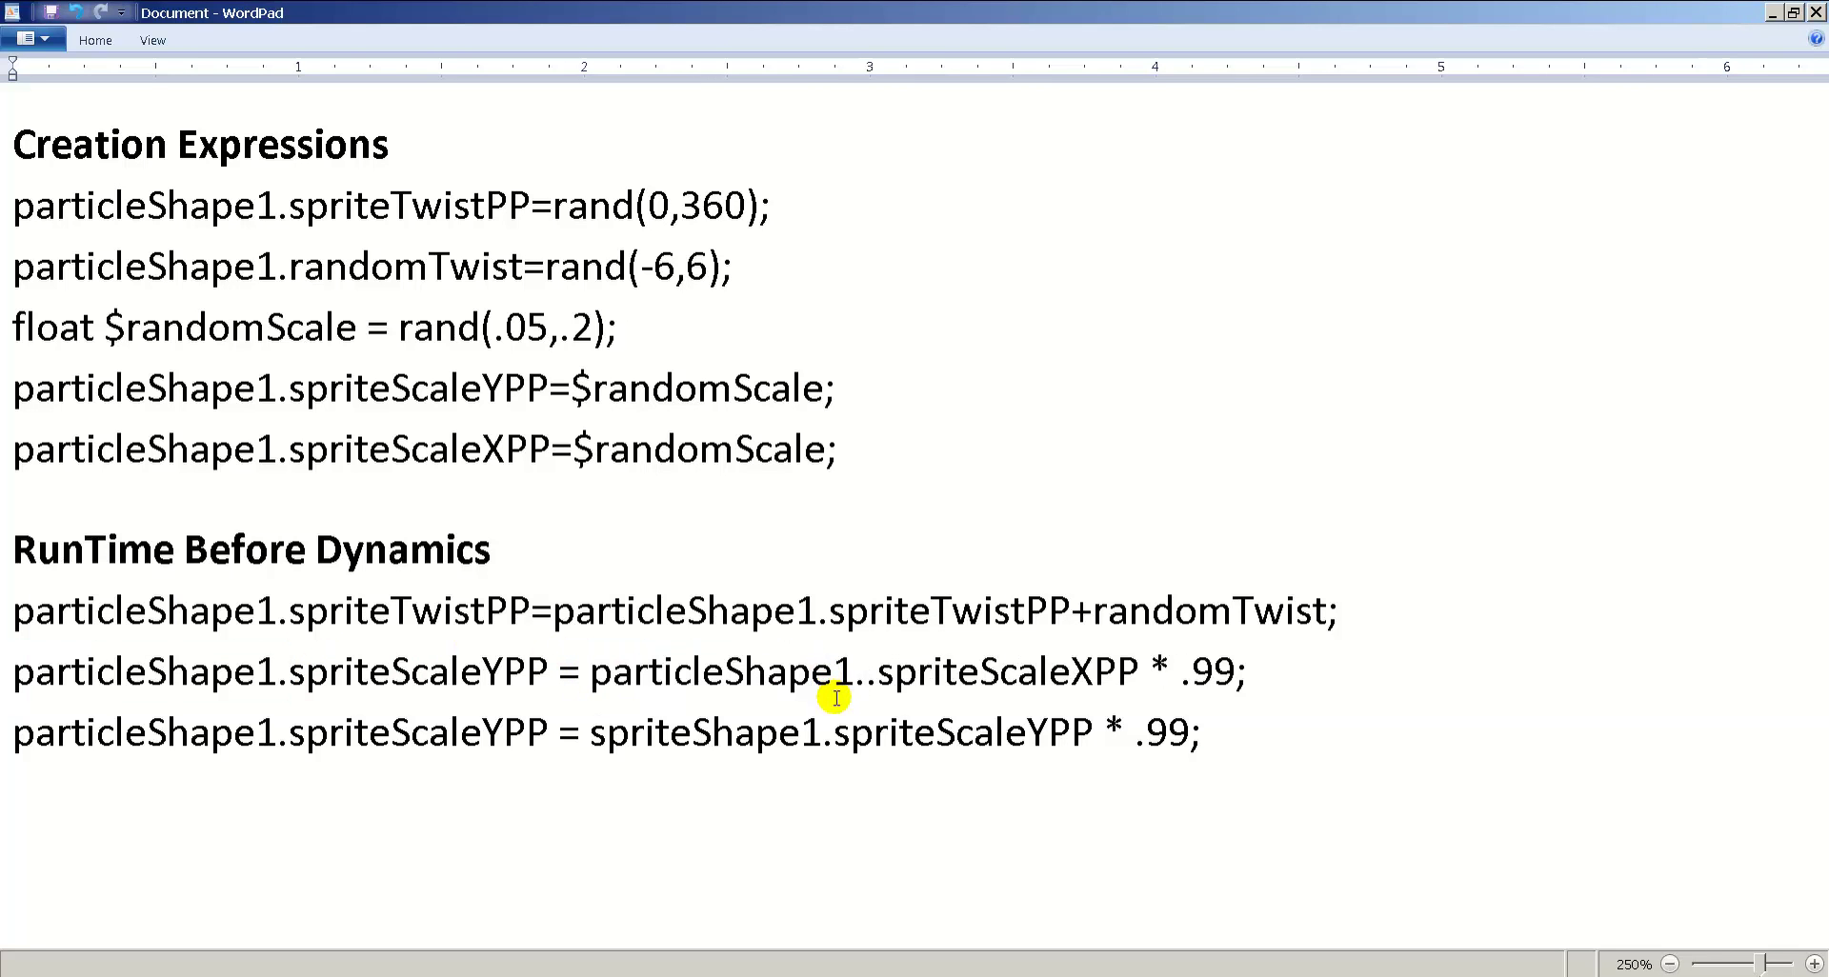
{"action": "key", "text": "BackSpace"}
{"action": "double_click", "coordinate": [824, 734]}
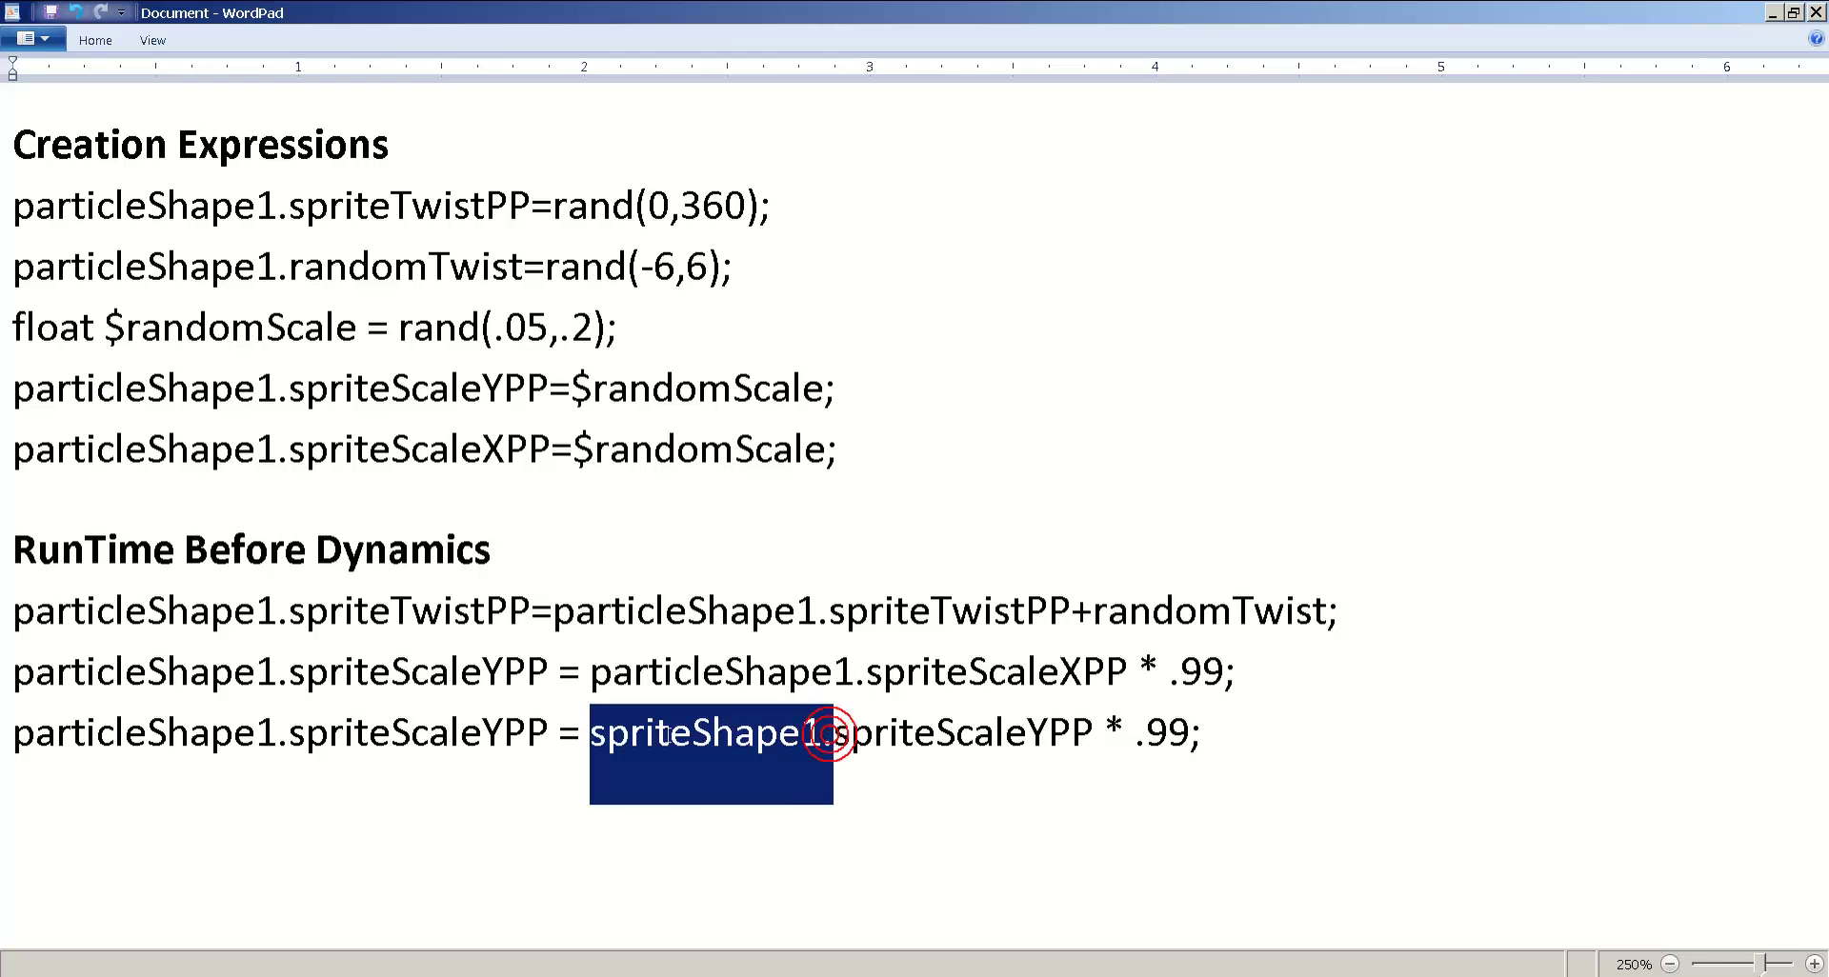
{"action": "key", "text": "ctrl+v"}
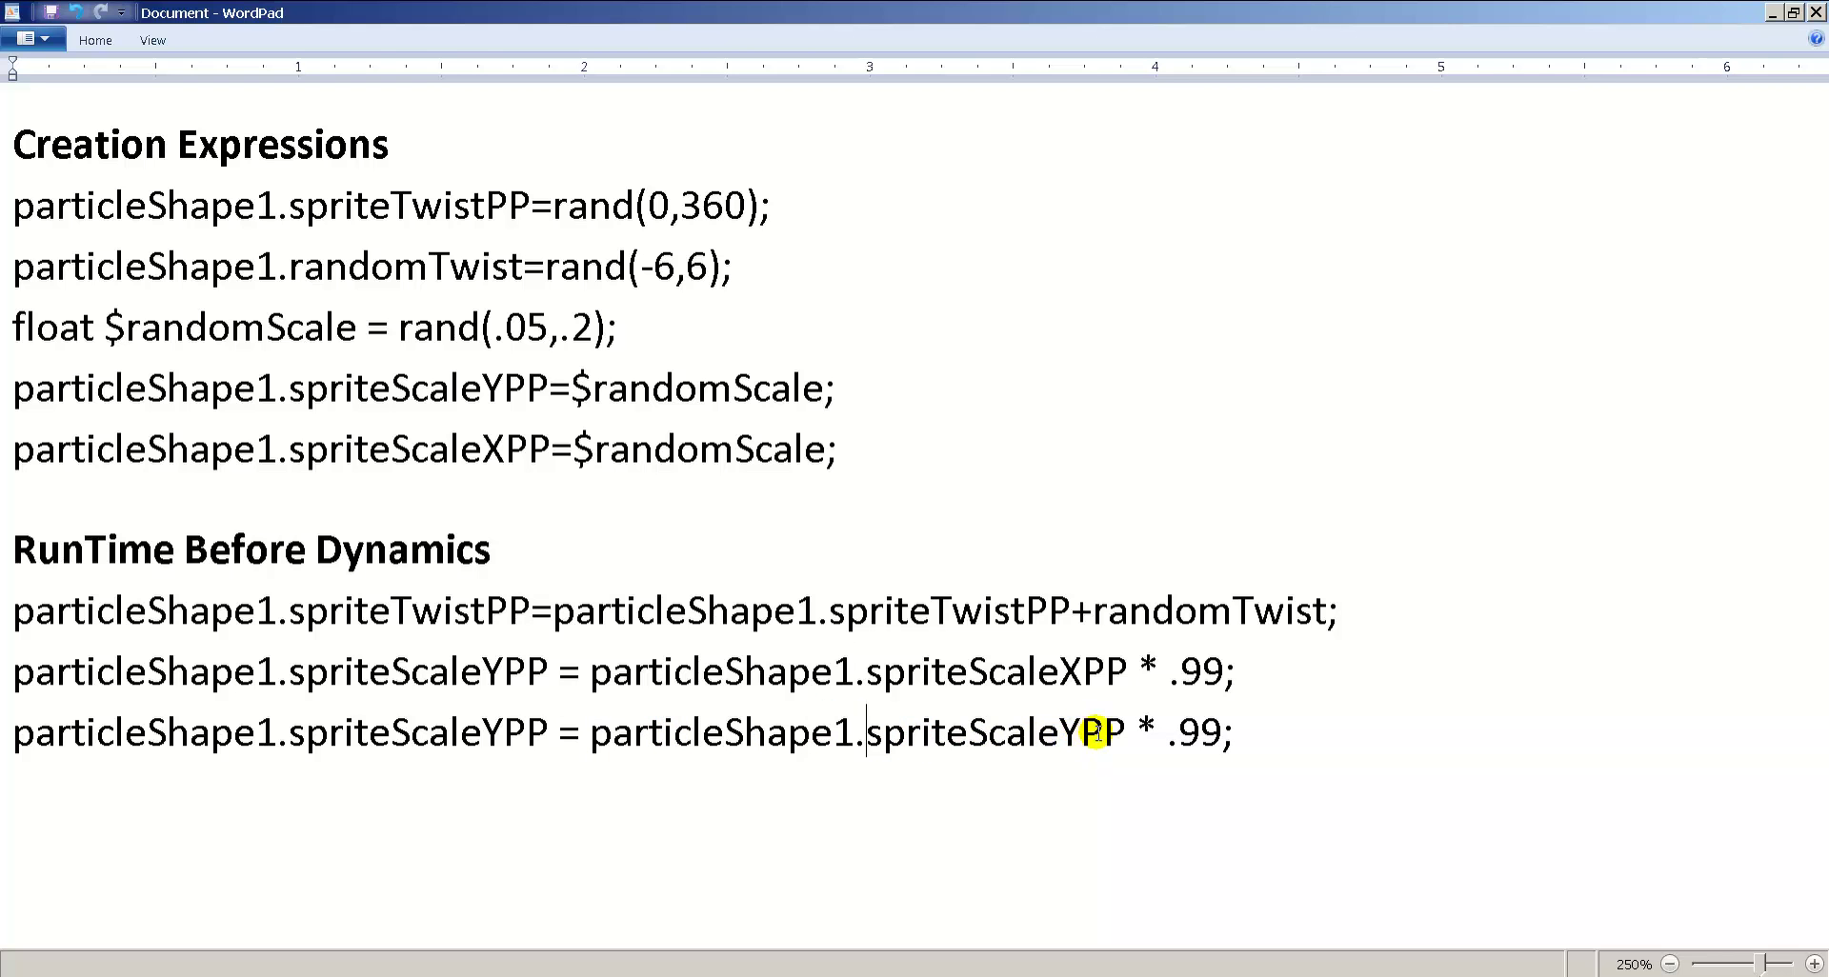
Step: Copy the two corrected scale lines into Maya's runtime before dynamics expression, replacing the existing ones, and apply the edit
{"action": "left_click_drag", "start_coordinate": [1254, 743], "coordinate": [34, 658]}
{"action": "key", "text": "ctrl+c"}
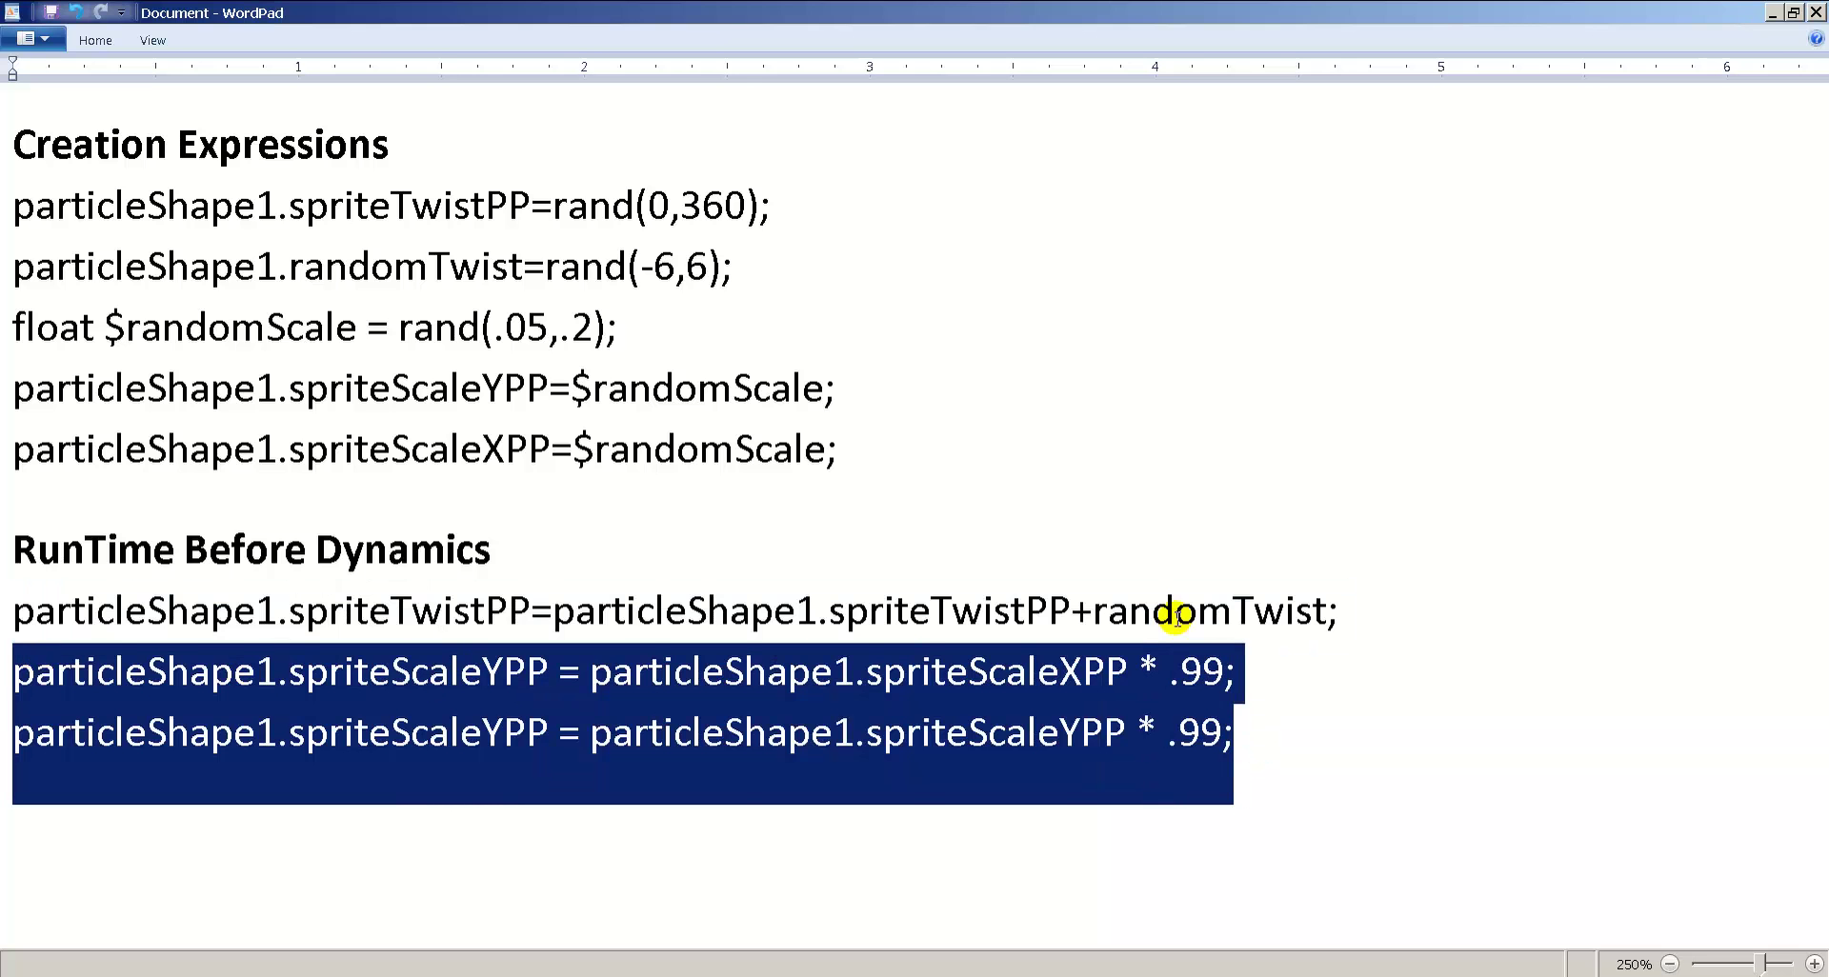
{"action": "key", "text": "alt+Tab"}
{"action": "left_click_drag", "start_coordinate": [1668, 524], "coordinate": [1095, 506]}
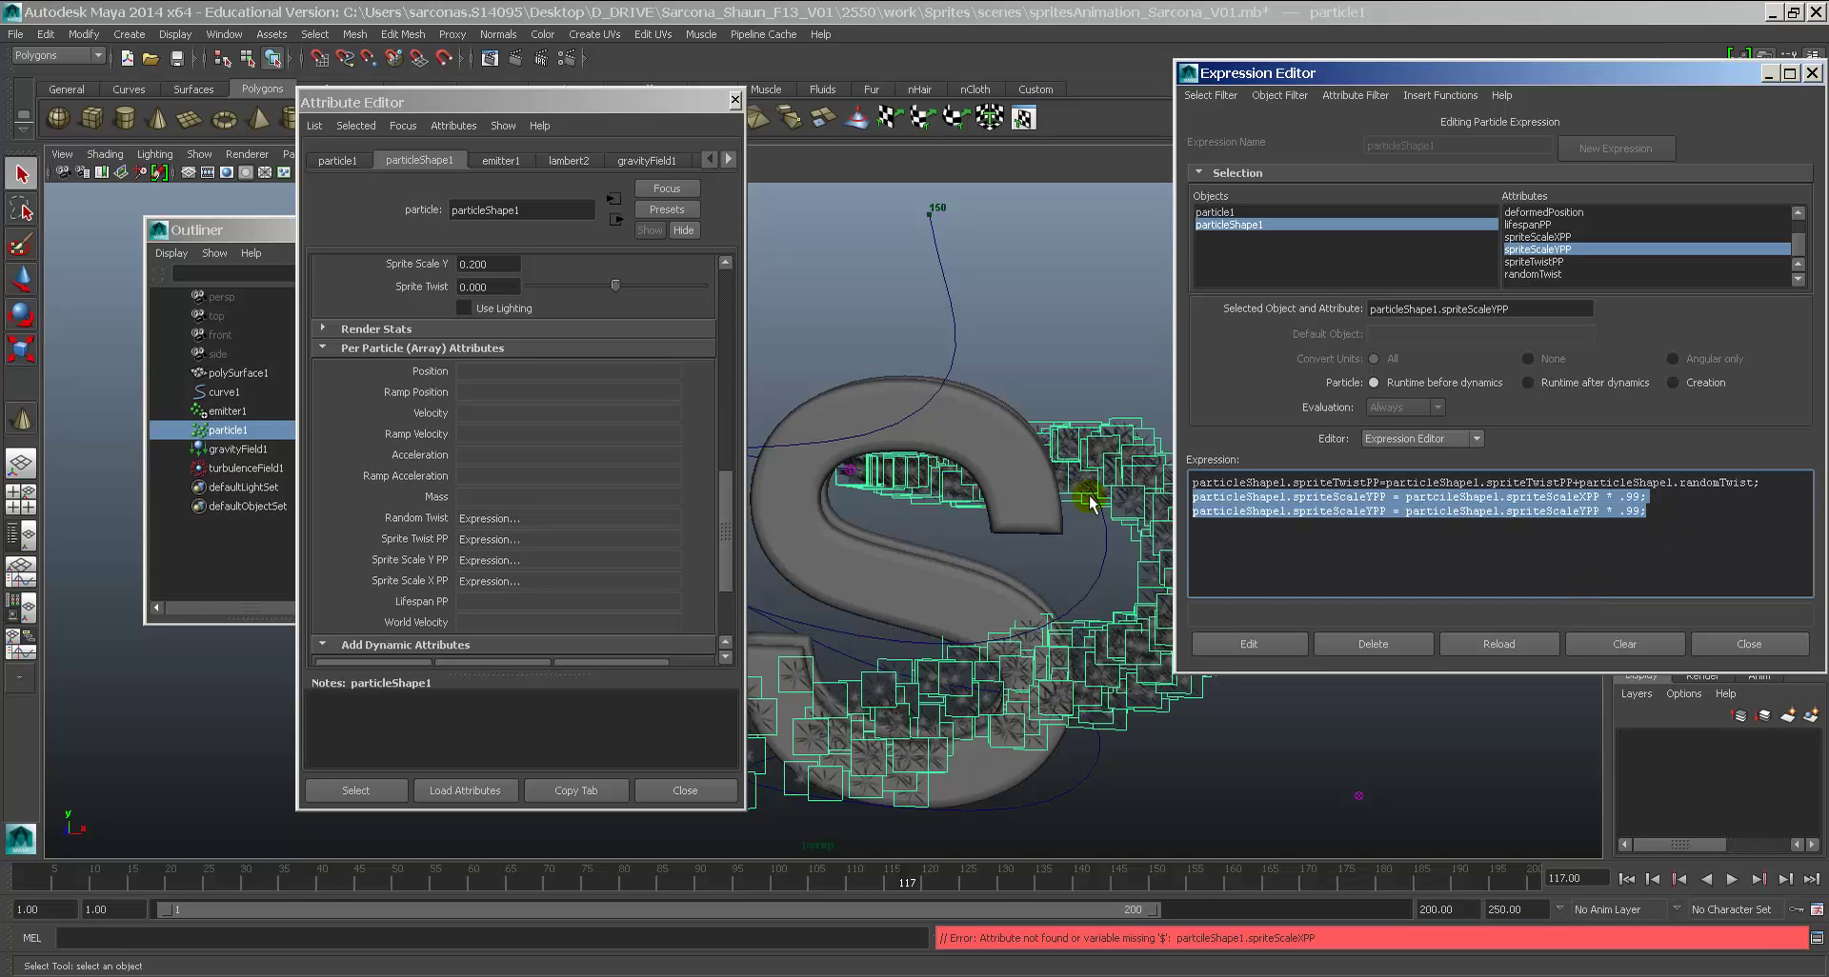
{"action": "key", "text": "ctrl+v"}
{"action": "left_click", "coordinate": [1259, 644]}
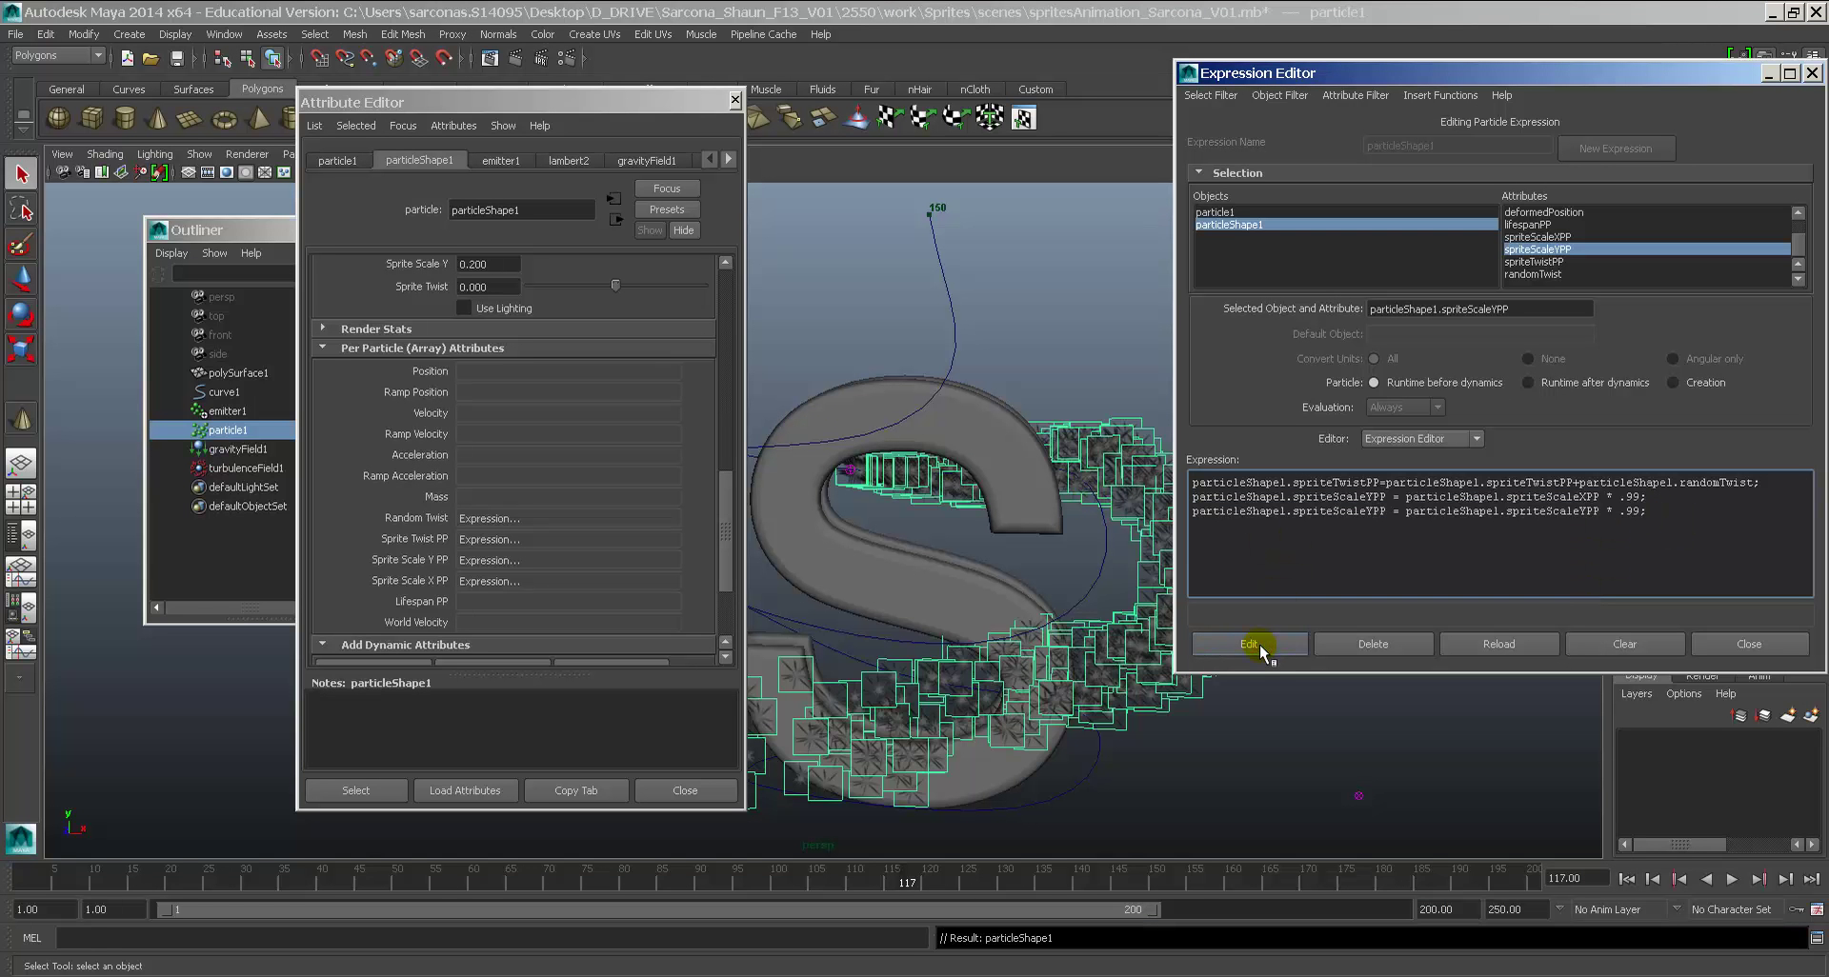
Step: Play the particle animation from the start around the S shape to examine how the sprites shrink
{"action": "left_click", "coordinate": [1629, 881]}
{"action": "left_click_drag", "start_coordinate": [570, 103], "coordinate": [244, 81]}
{"action": "middle_click_drag", "start_coordinate": [865, 433], "coordinate": [795, 345], "text": "alt"}
{"action": "right_click_drag", "start_coordinate": [797, 347], "coordinate": [901, 373], "text": "alt"}
{"action": "key", "text": "alt+v"}
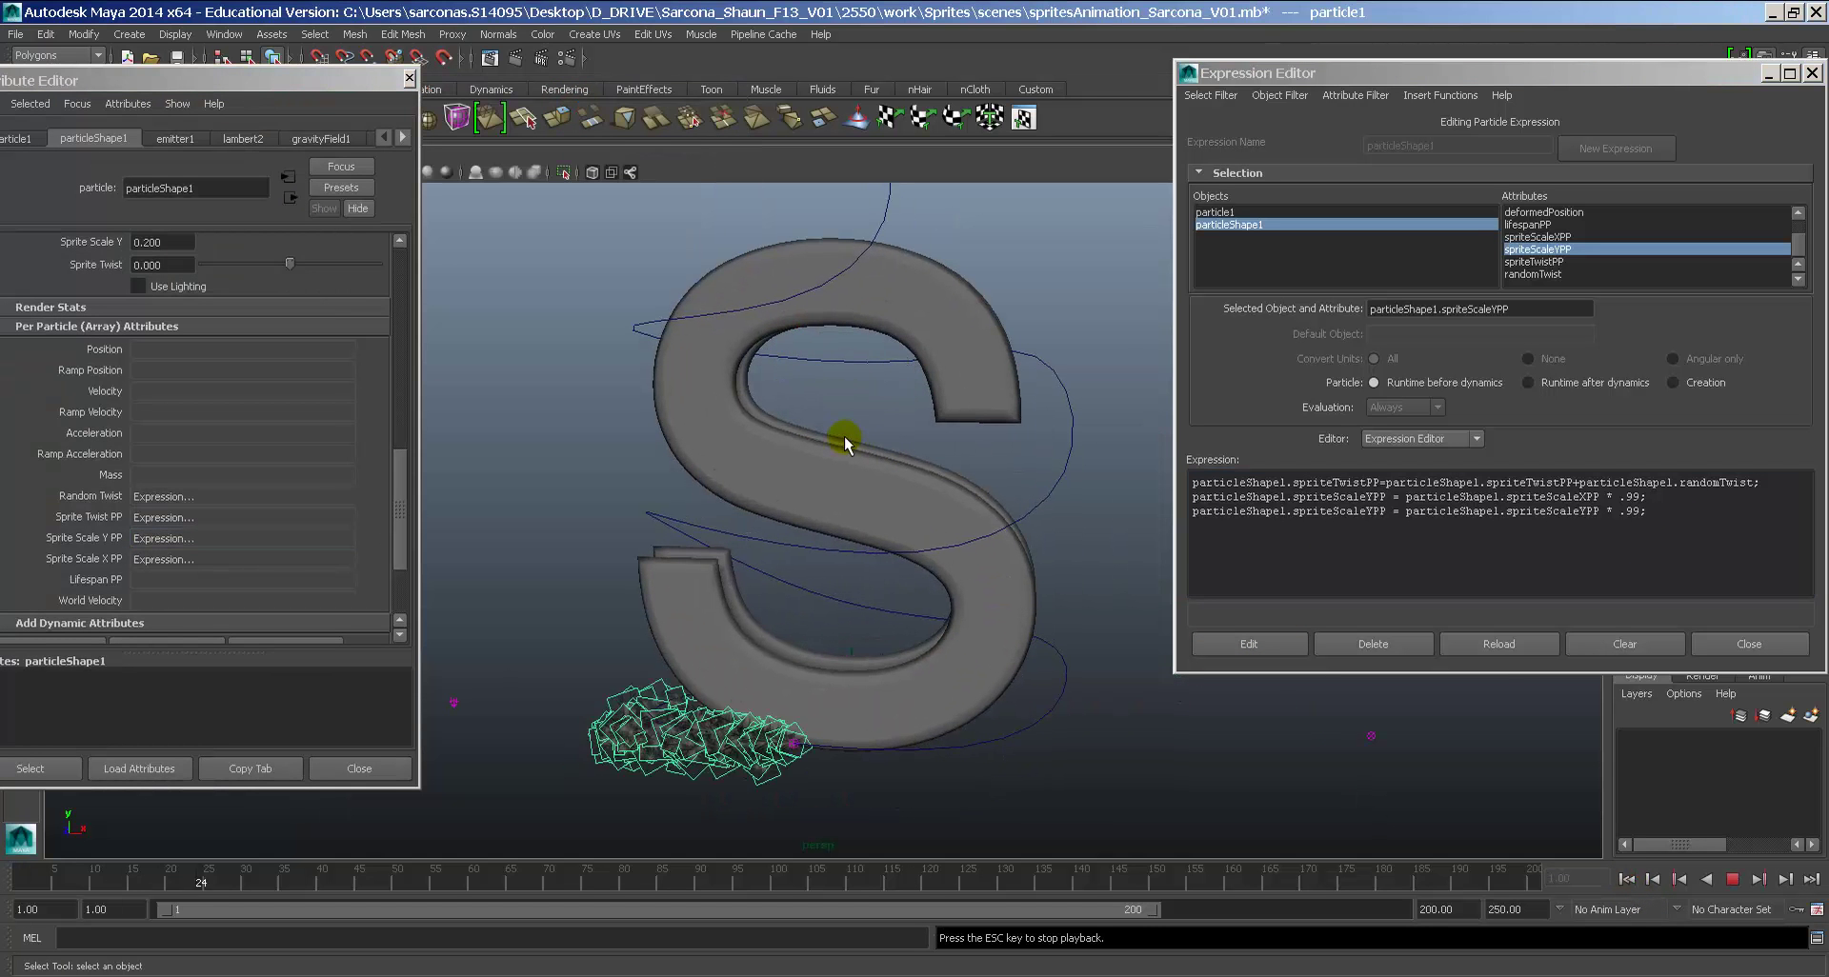
{"action": "left_click_drag", "start_coordinate": [866, 502], "coordinate": [804, 432], "text": "alt"}
{"action": "key", "text": "Escape"}
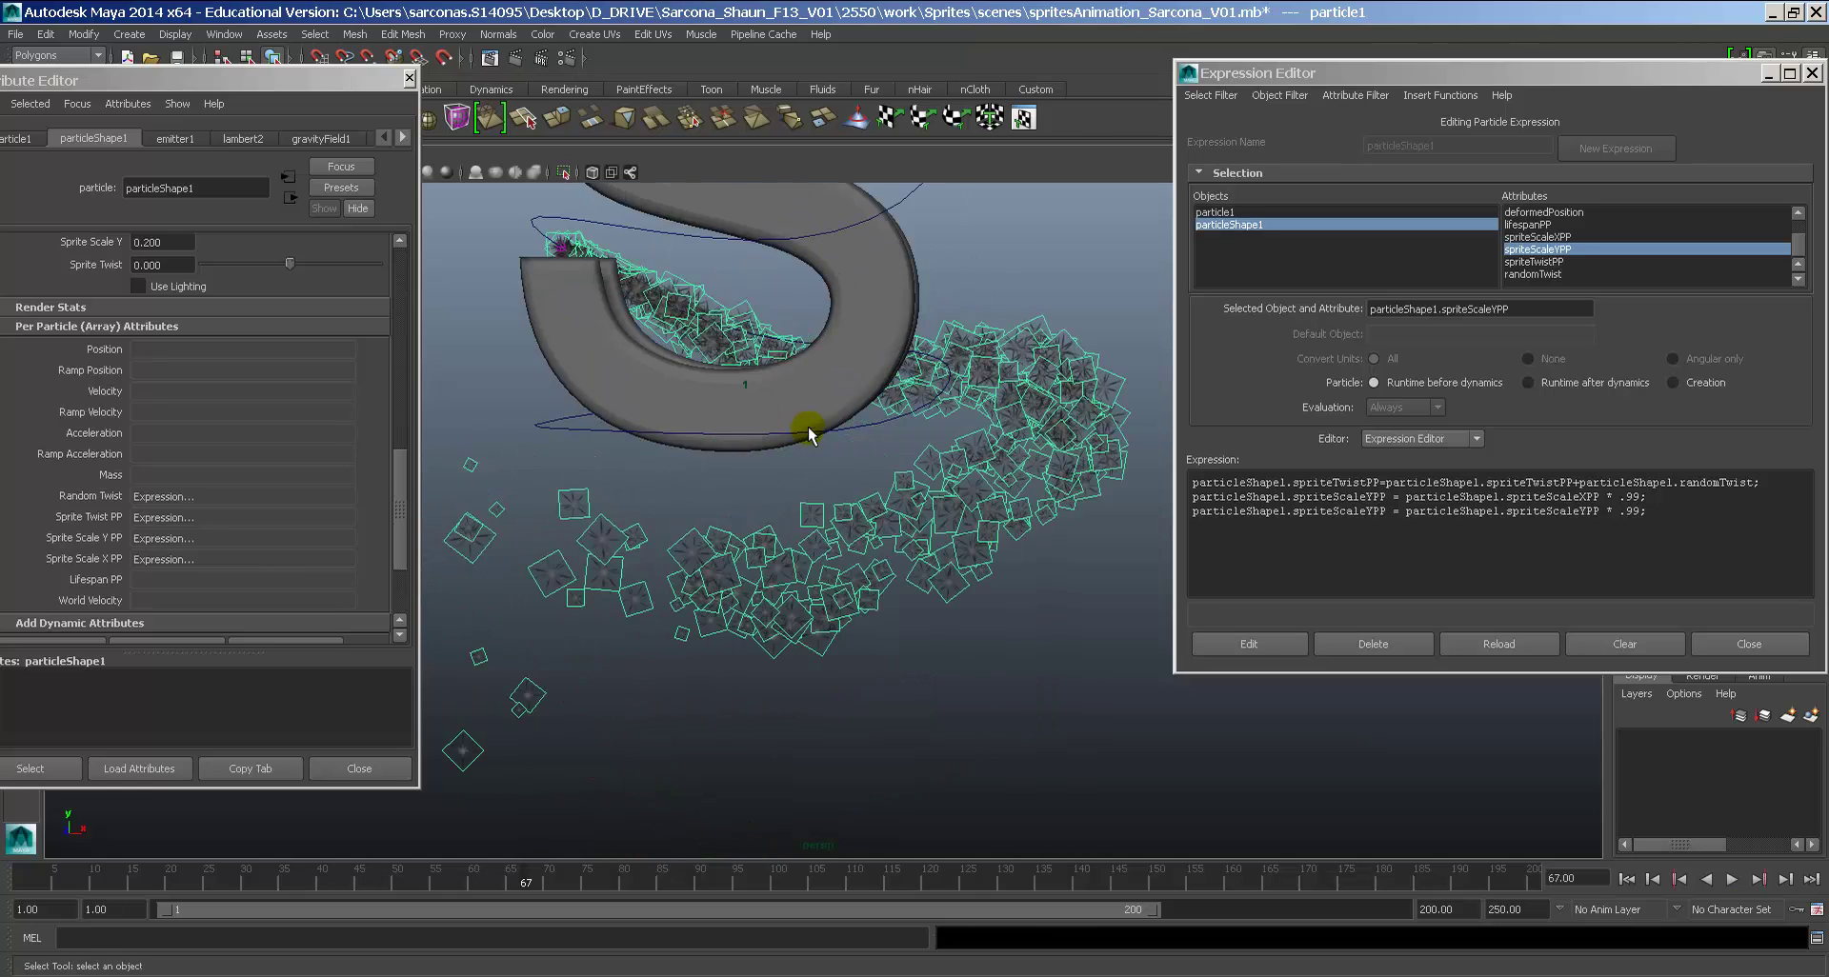
{"action": "middle_click_drag", "start_coordinate": [832, 385], "coordinate": [883, 508], "text": "alt"}
{"action": "key", "text": "alt+v"}
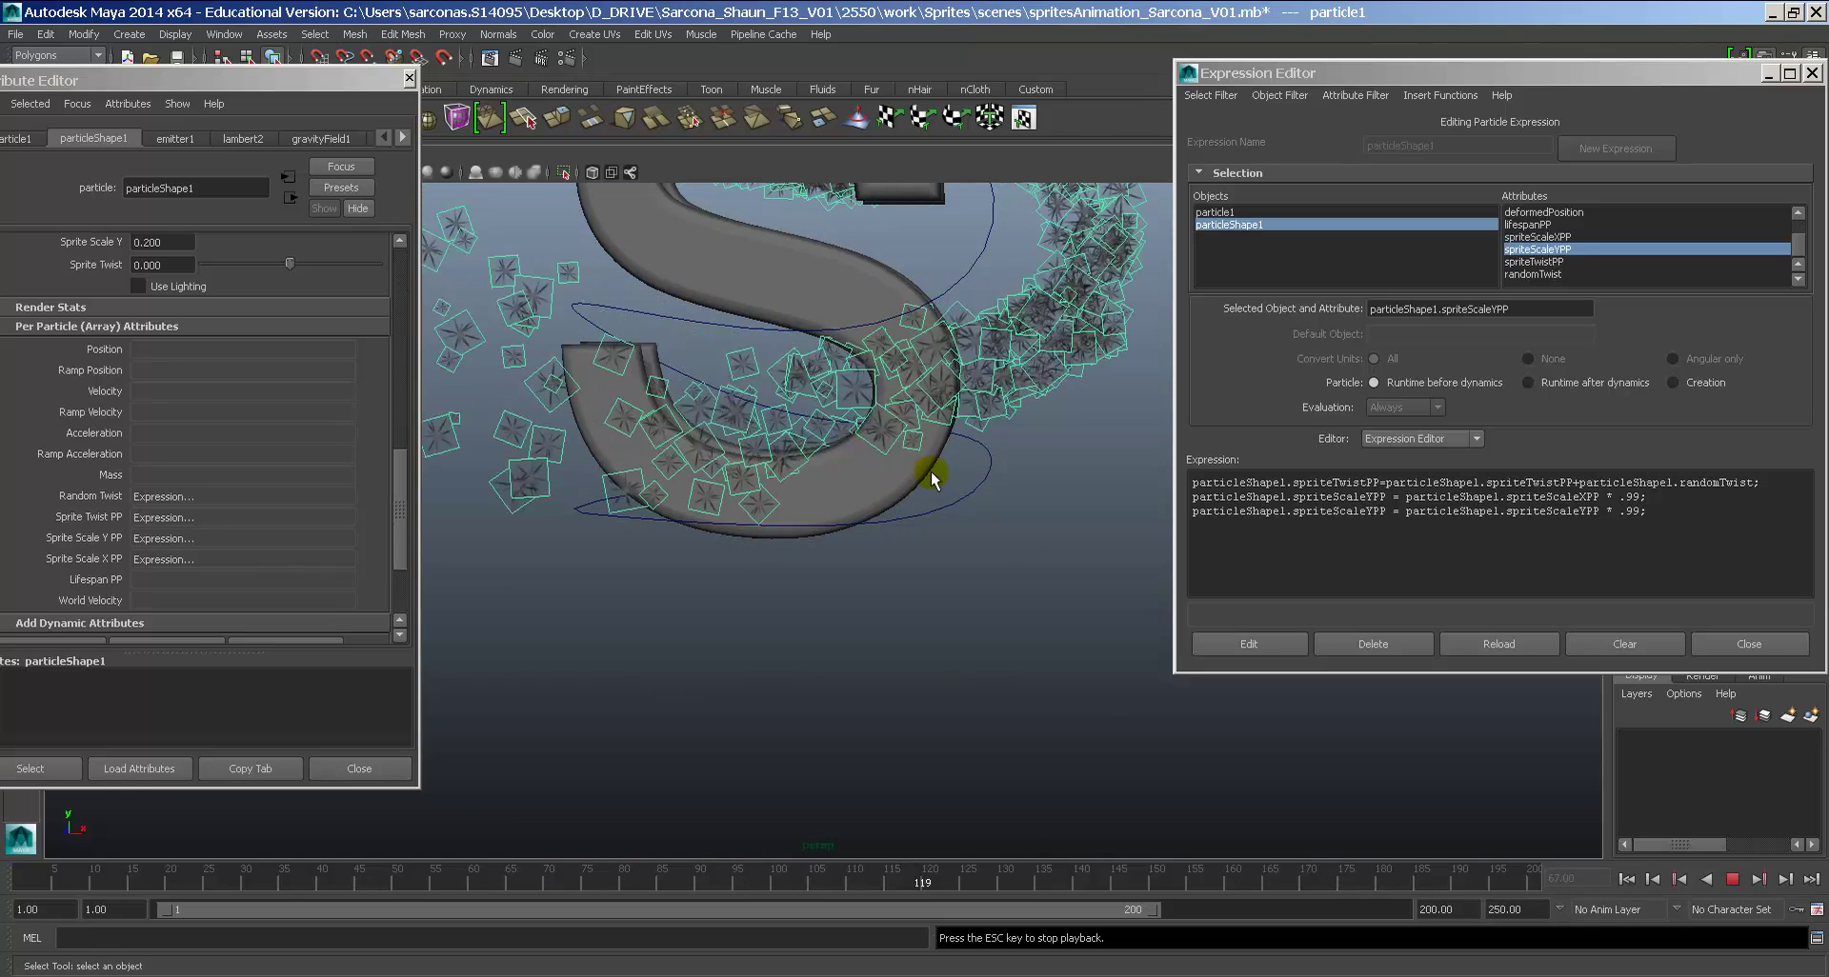
{"action": "left_click_drag", "start_coordinate": [931, 469], "coordinate": [971, 448], "text": "alt"}
{"action": "key", "text": "Escape"}
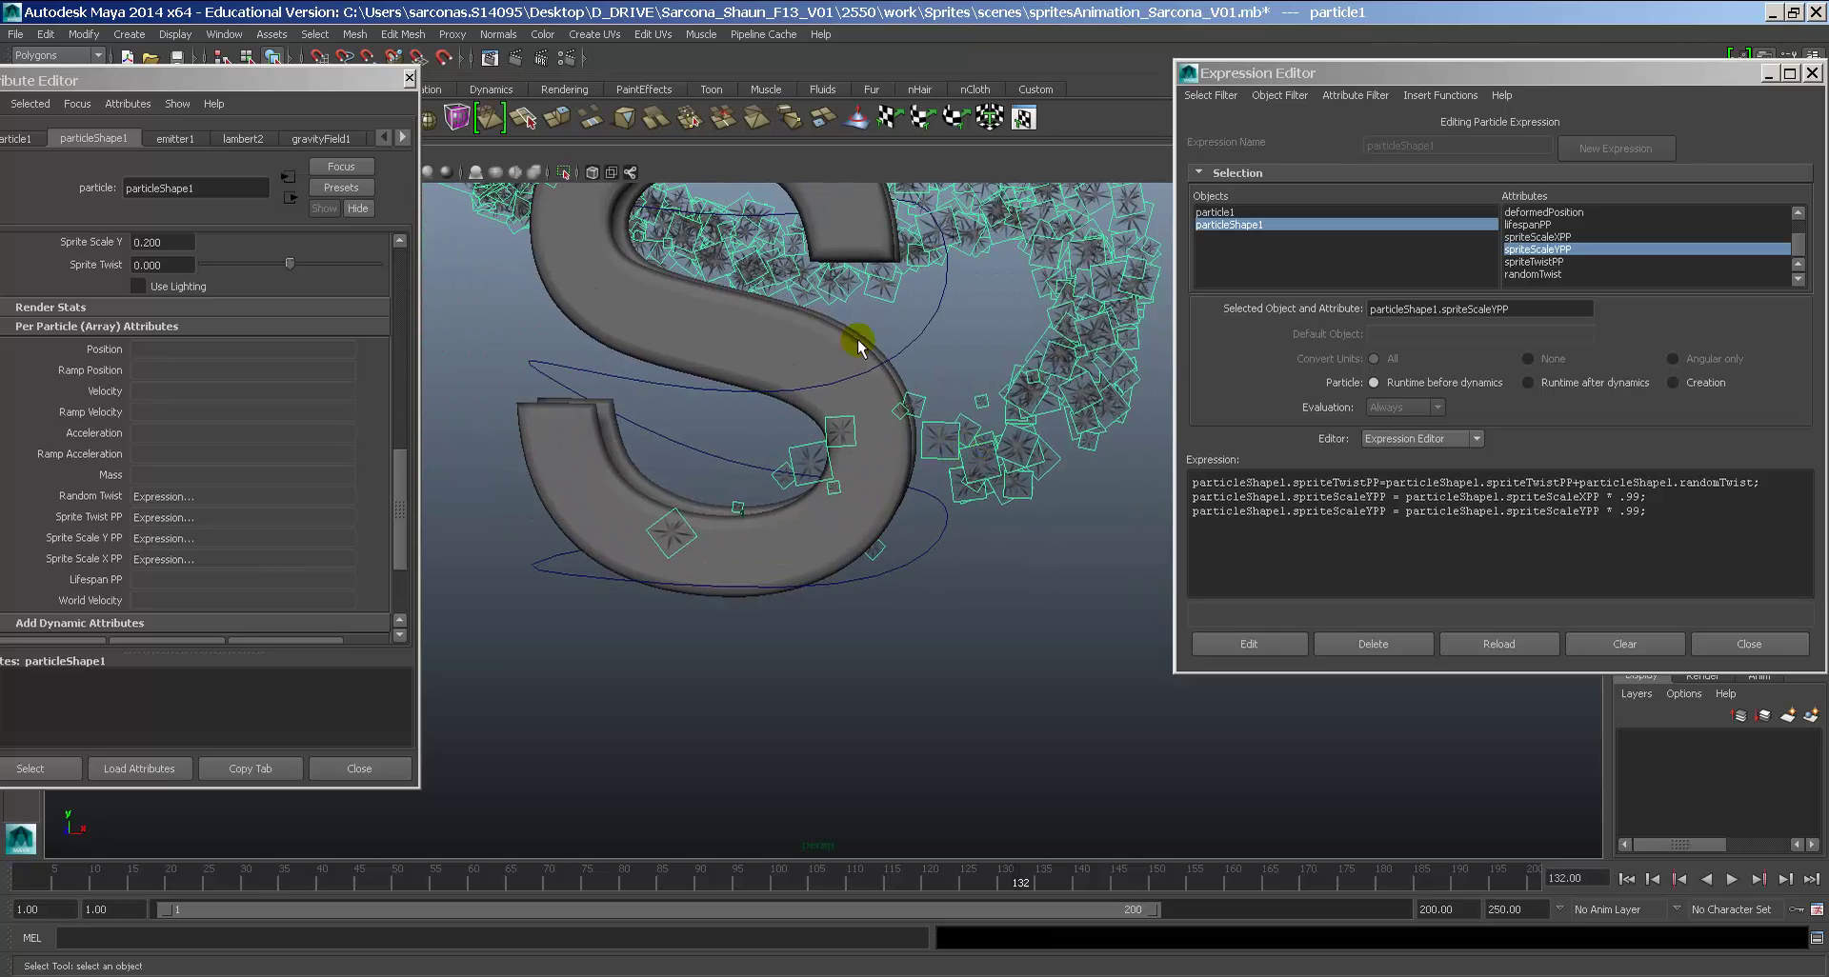
Step: Set the multiplier in both sprite scale lines to .98, apply the expression and replay the animation from the start
{"action": "left_click", "coordinate": [1634, 497]}
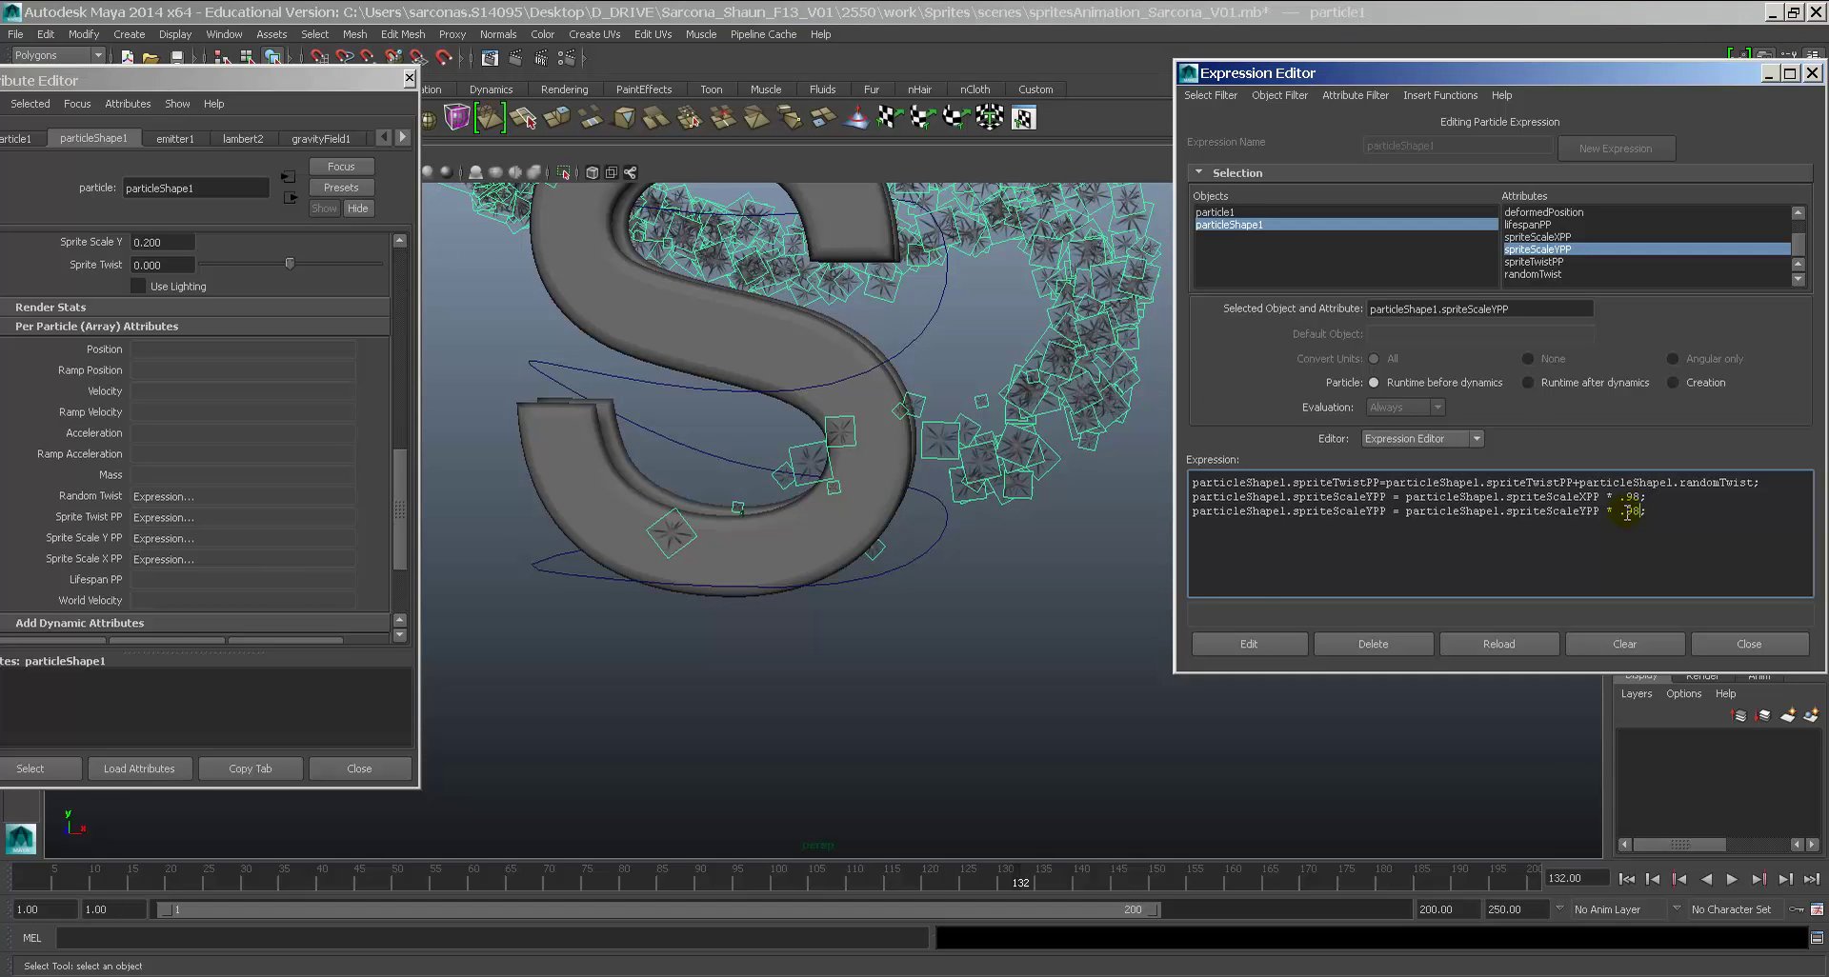
{"action": "left_click", "coordinate": [1245, 641]}
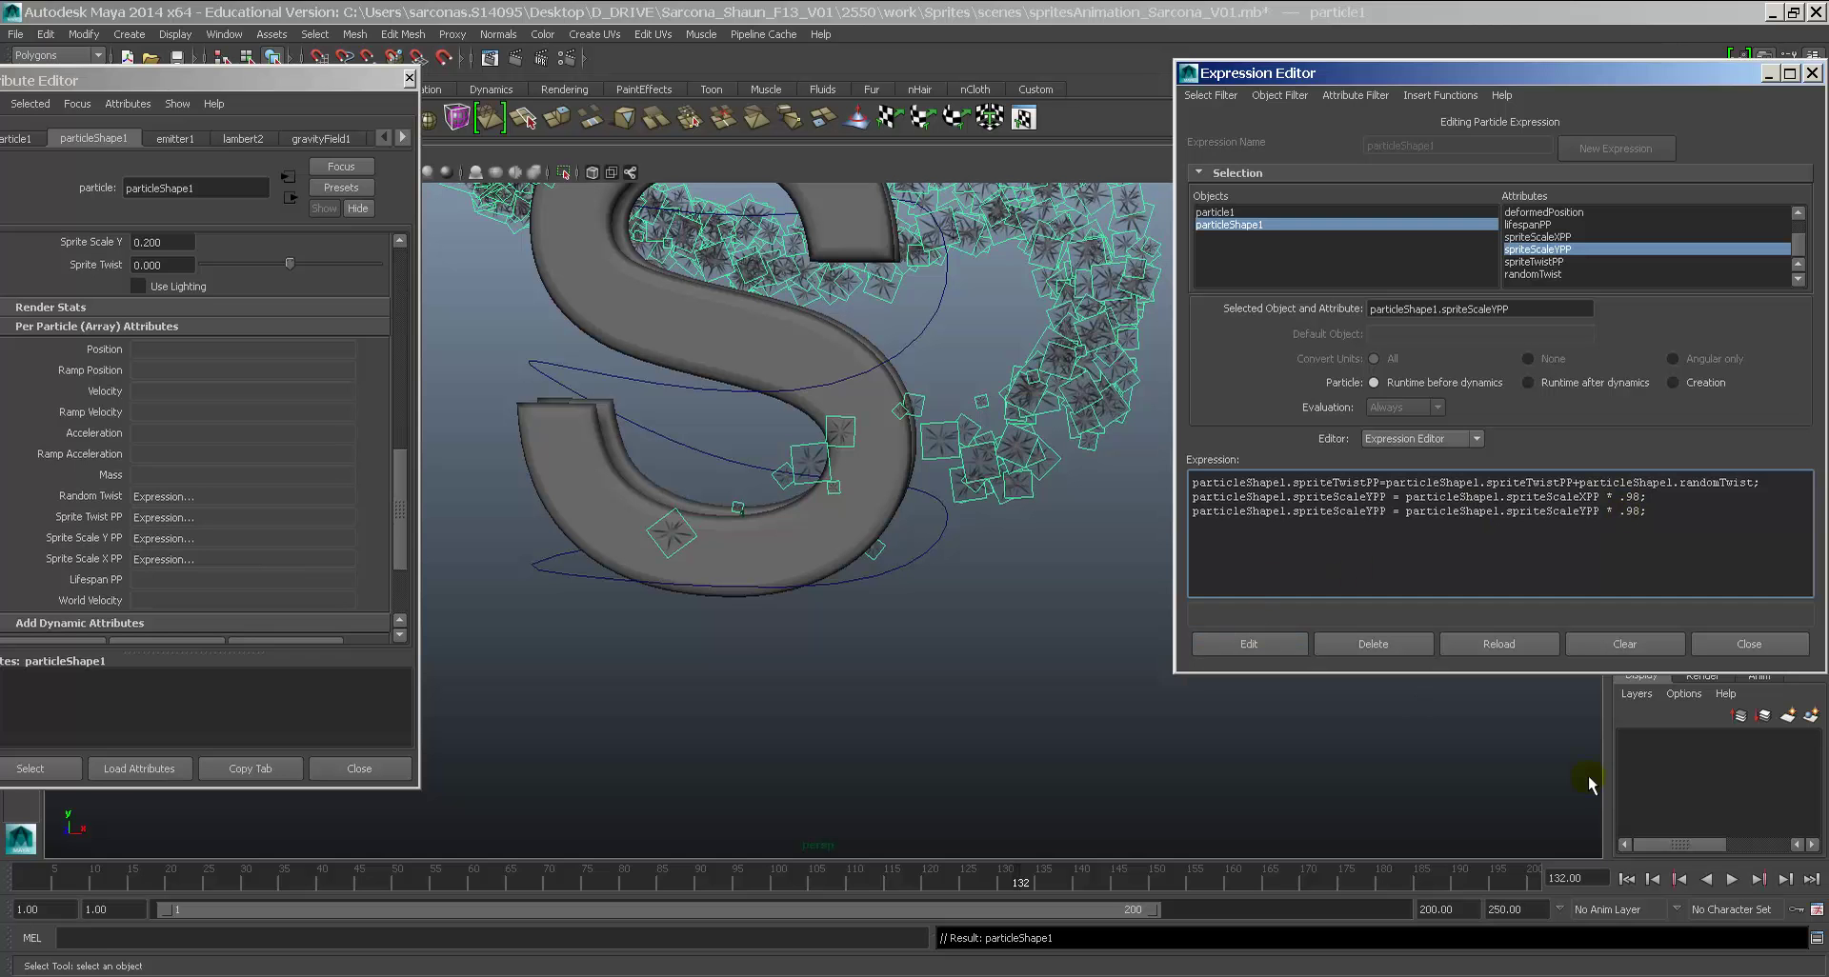
{"action": "left_click", "coordinate": [1628, 877]}
{"action": "left_click", "coordinate": [1733, 881]}
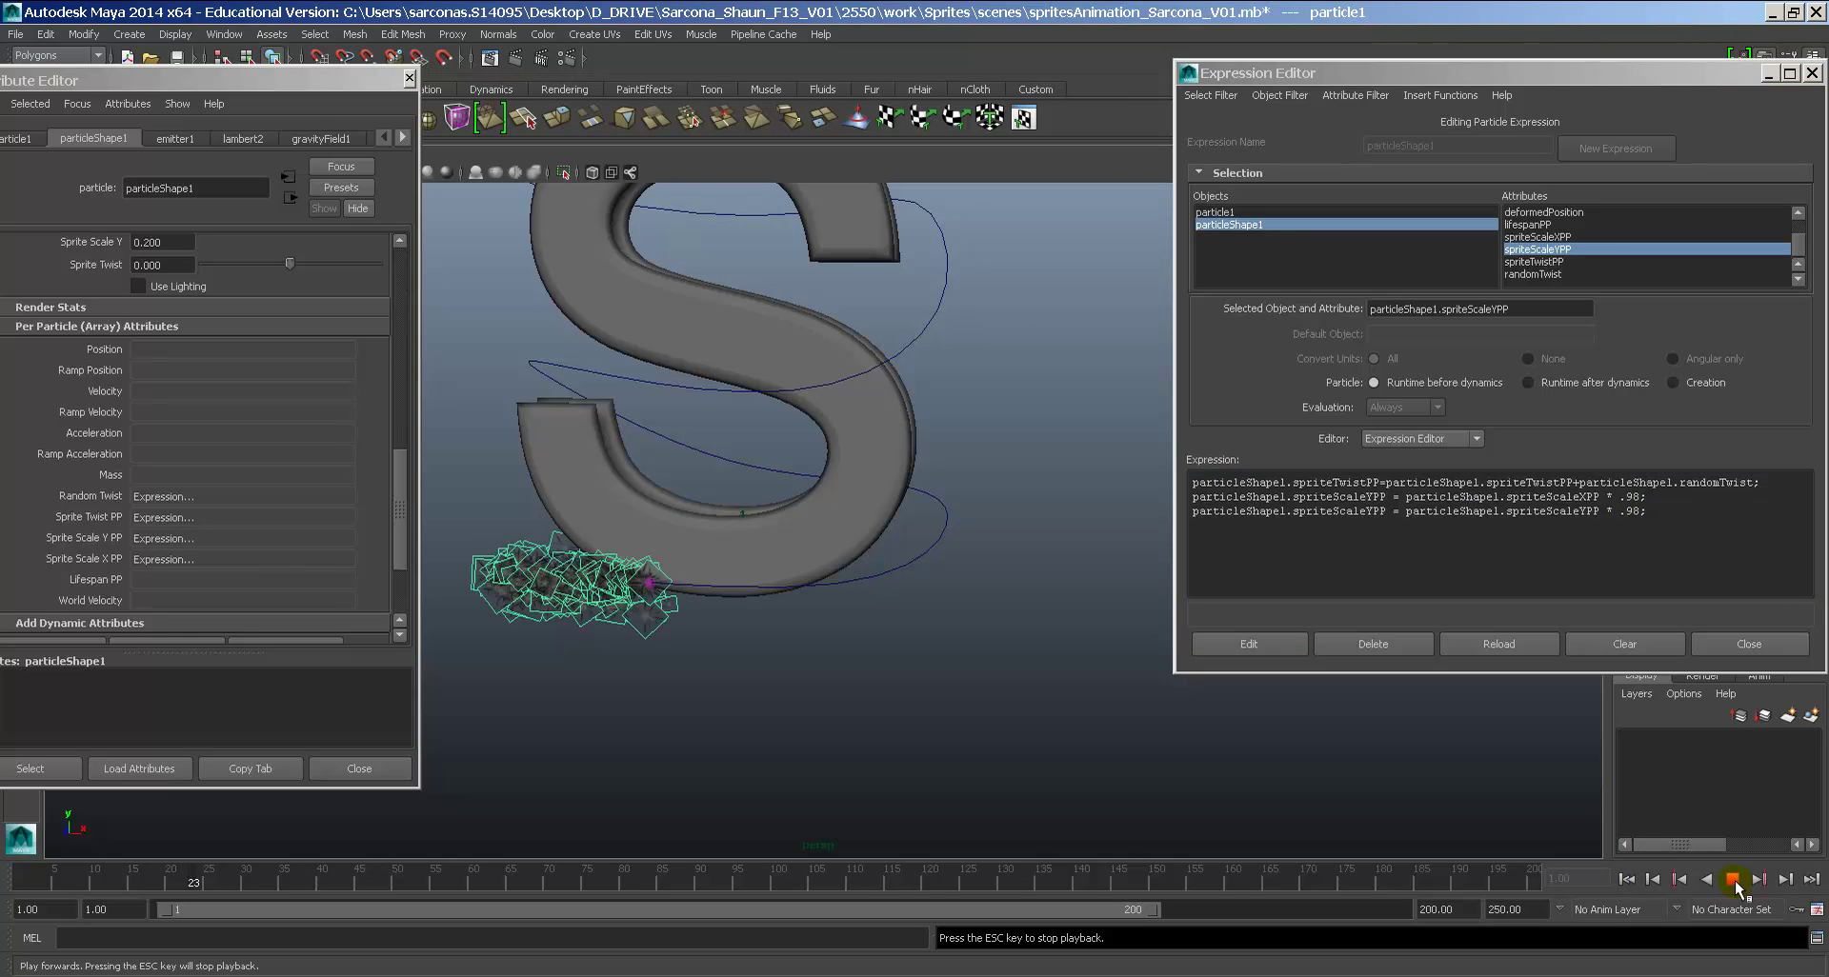
{"action": "left_click", "coordinate": [1733, 880]}
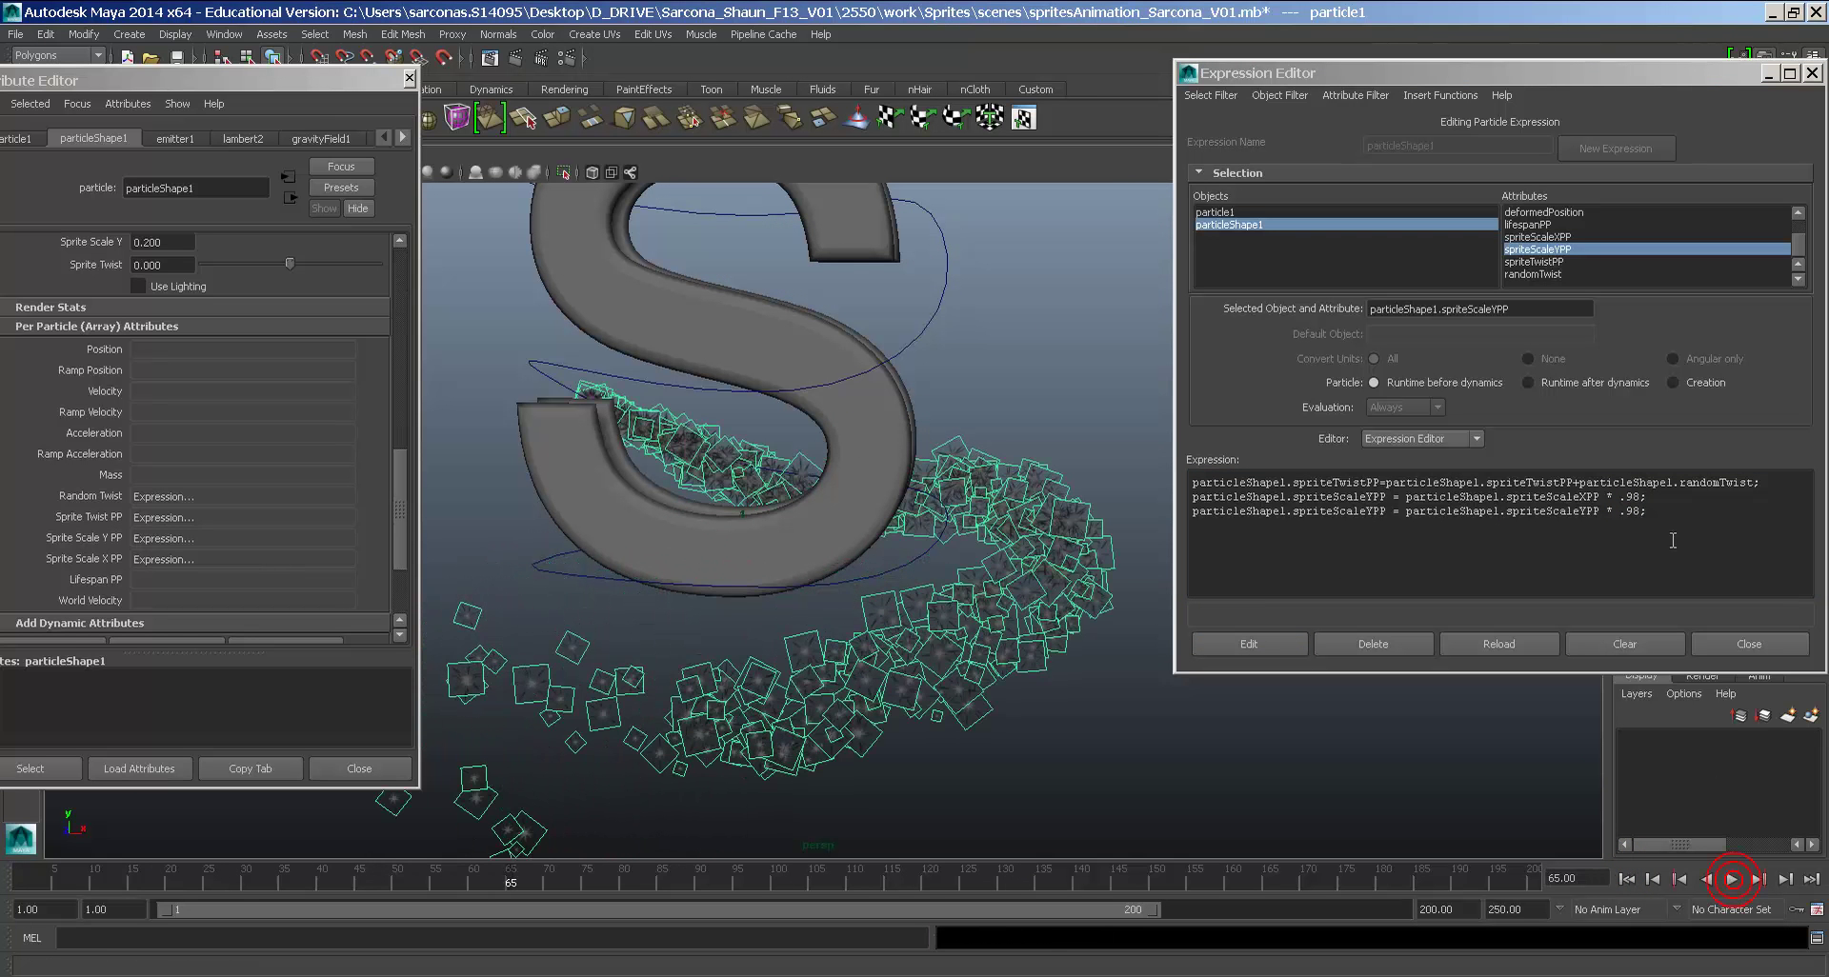
{"action": "left_click", "coordinate": [1733, 881]}
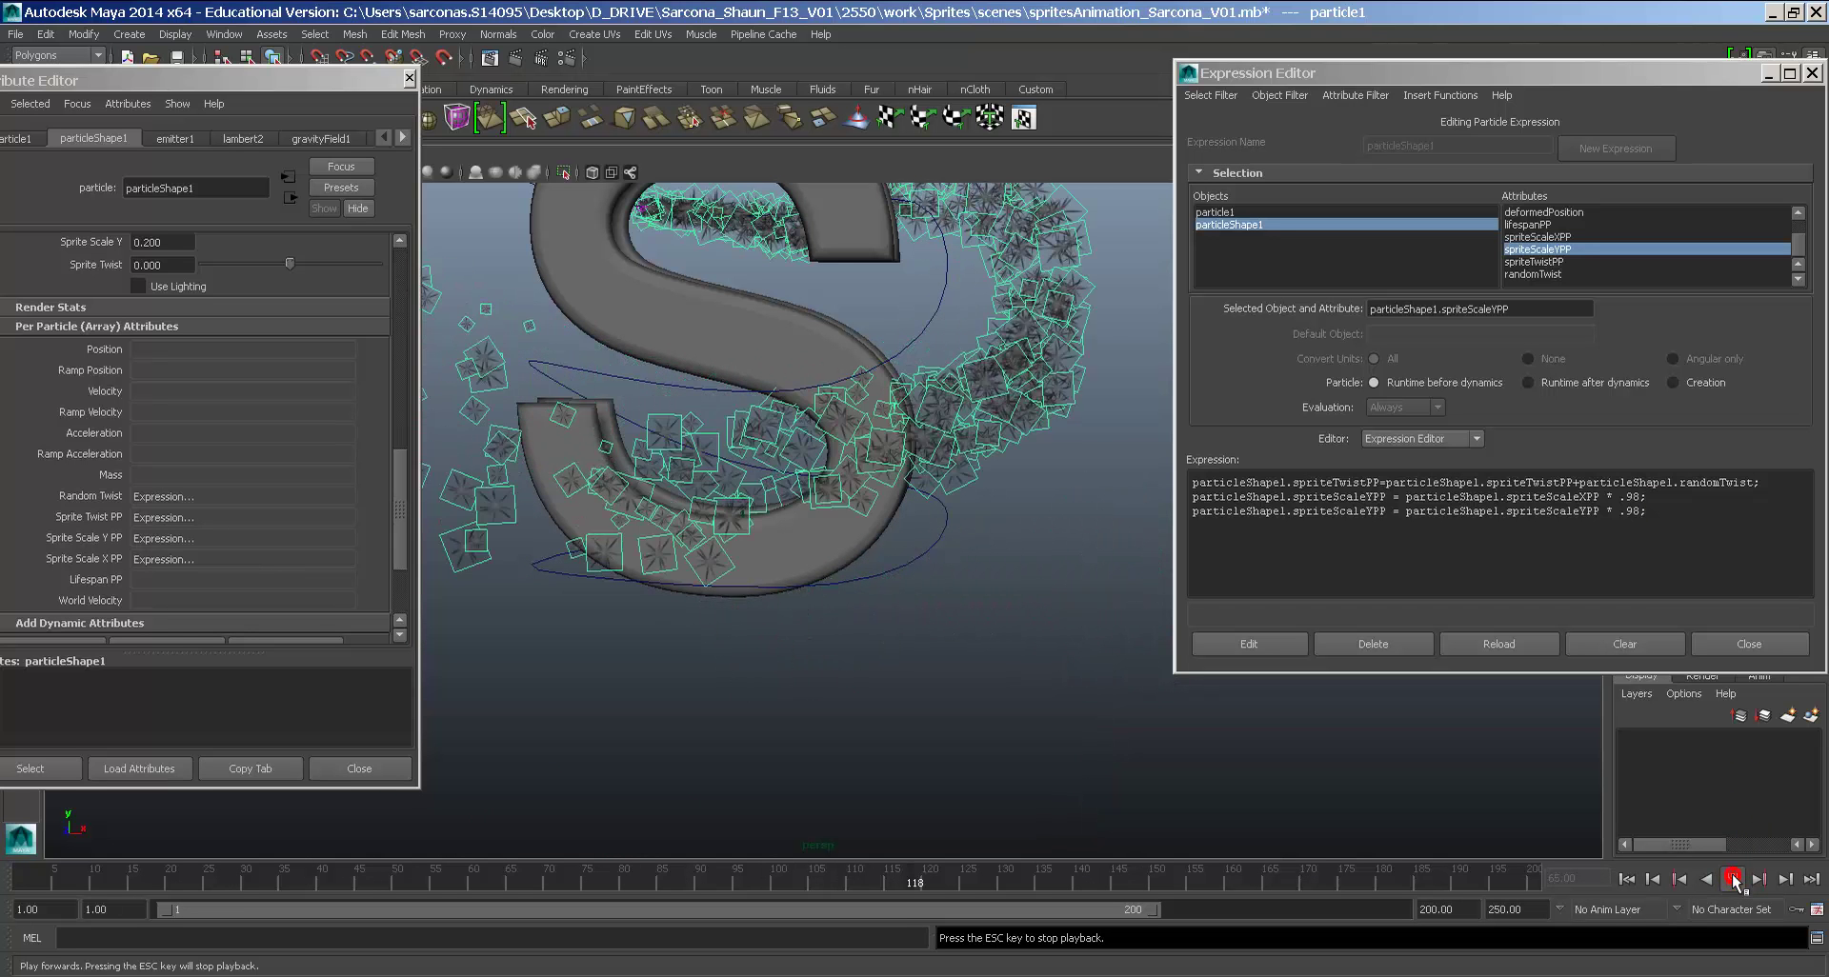
{"action": "left_click", "coordinate": [1732, 880]}
Step: Lower the multiplier in both sprite scale lines to .95, apply the expression and replay the animation from the start
{"action": "left_click", "coordinate": [1643, 497]}
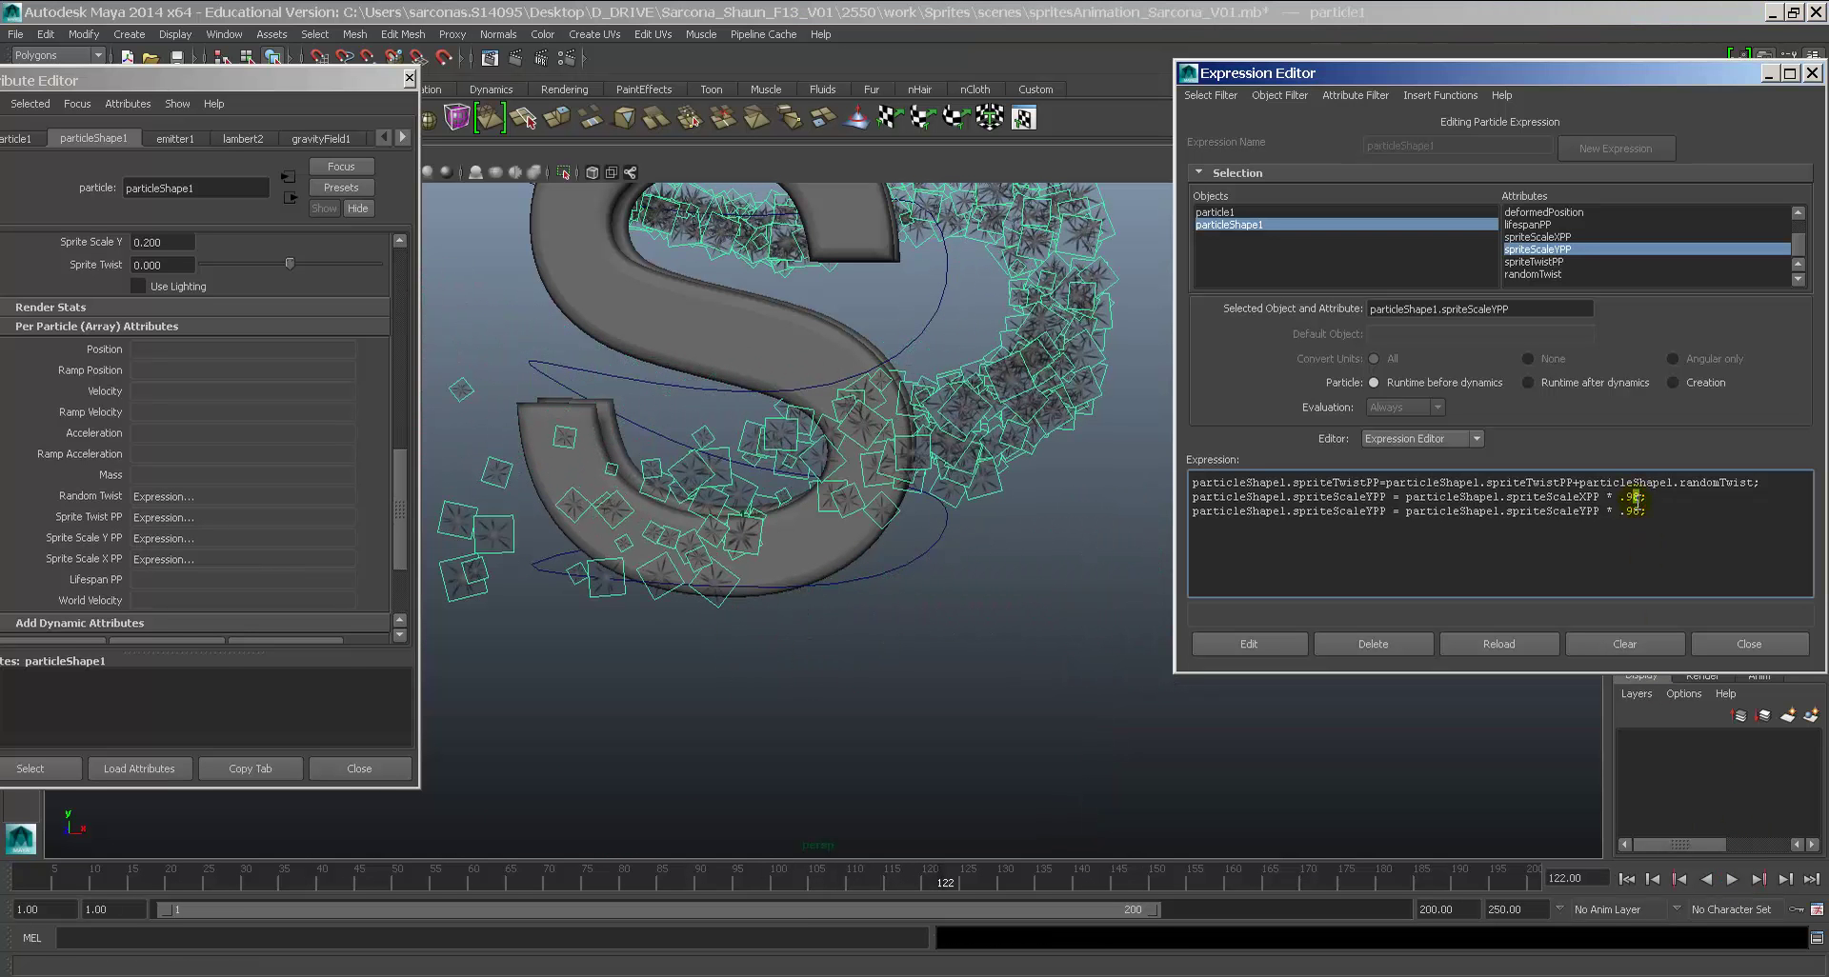
{"action": "left_click", "coordinate": [1639, 512]}
{"action": "key", "text": "BackSpace"}
{"action": "type", "text": "5"}
{"action": "left_click", "coordinate": [1278, 650]}
{"action": "left_click", "coordinate": [1624, 882]}
{"action": "left_click", "coordinate": [1732, 879]}
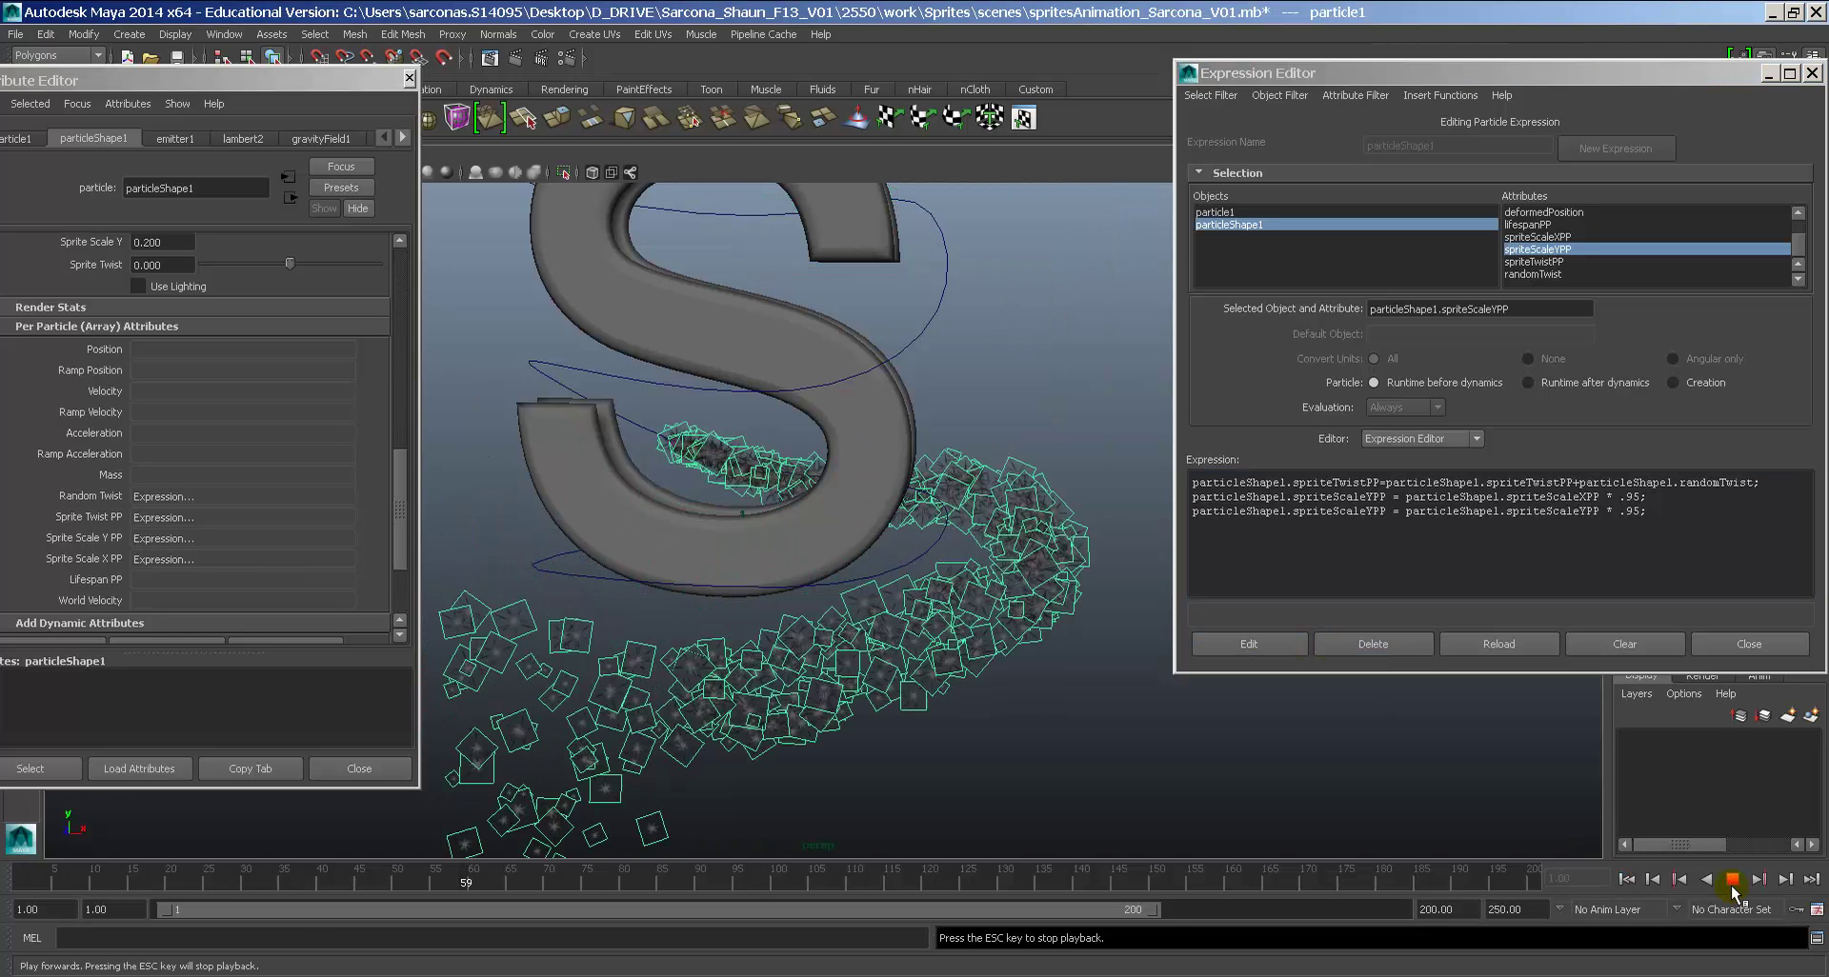
{"action": "left_click", "coordinate": [1732, 880]}
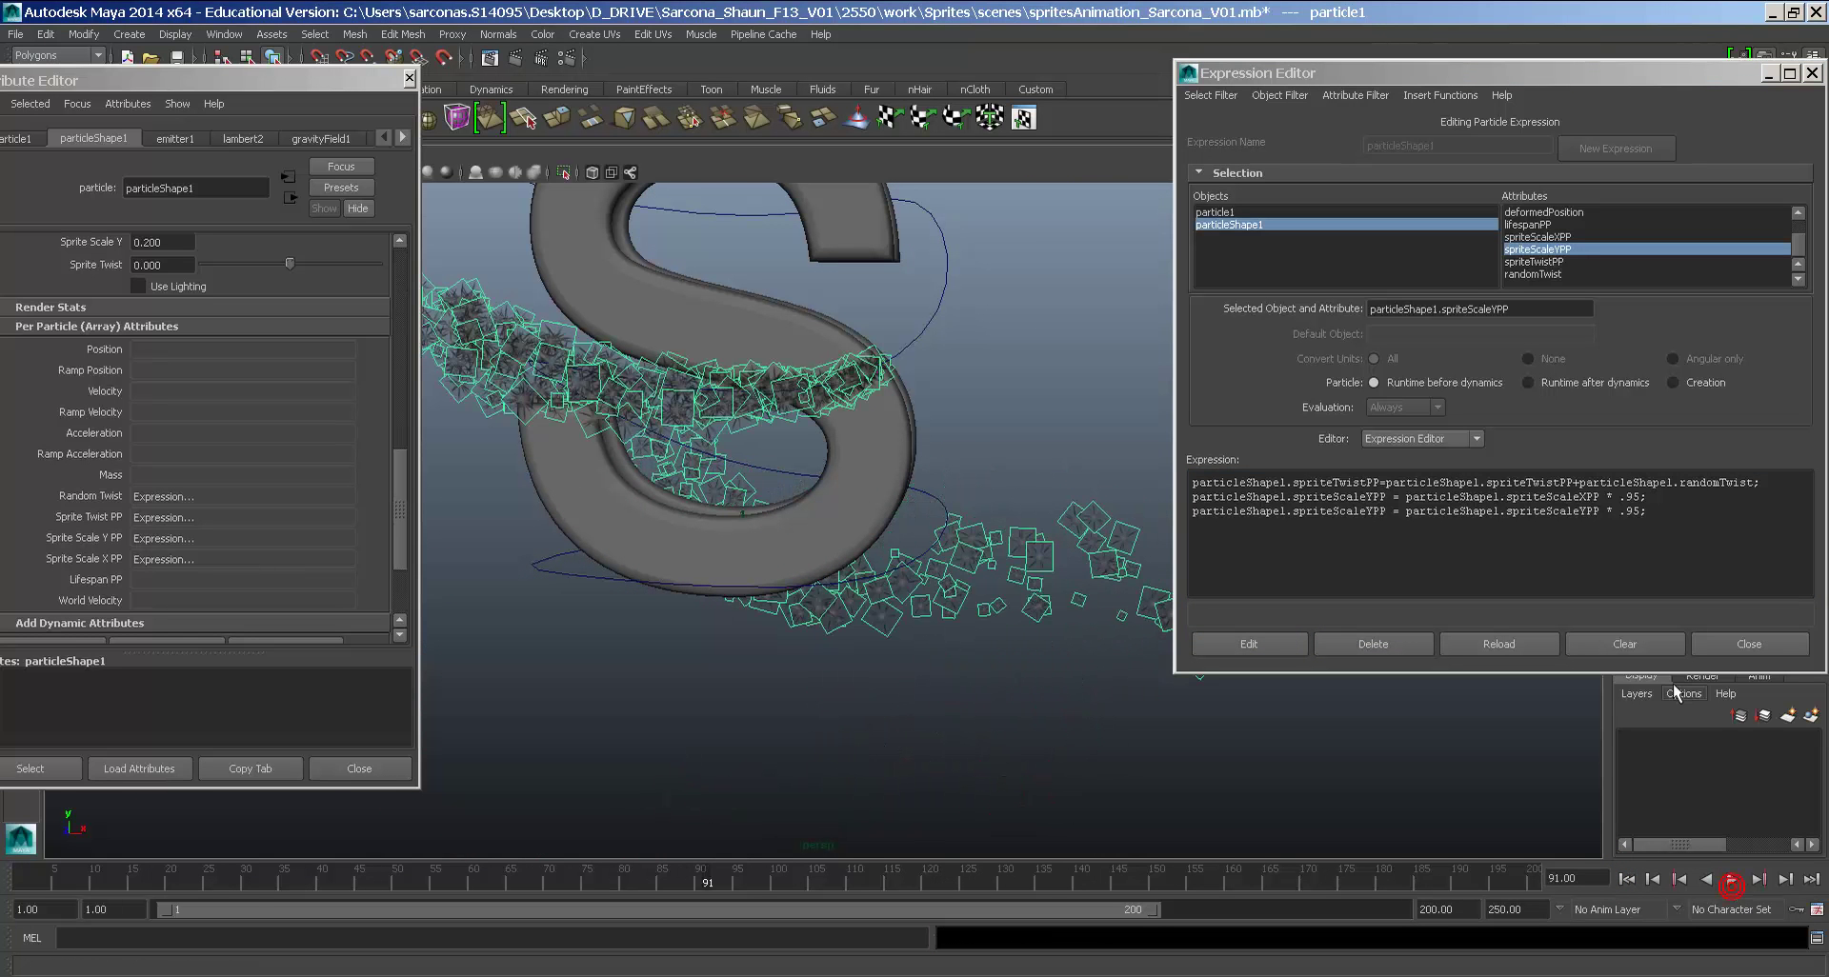
Step: Set the multiplier in both sprite scale lines to .5, apply the expression and replay the animation from the start
{"action": "left_click", "coordinate": [1634, 511]}
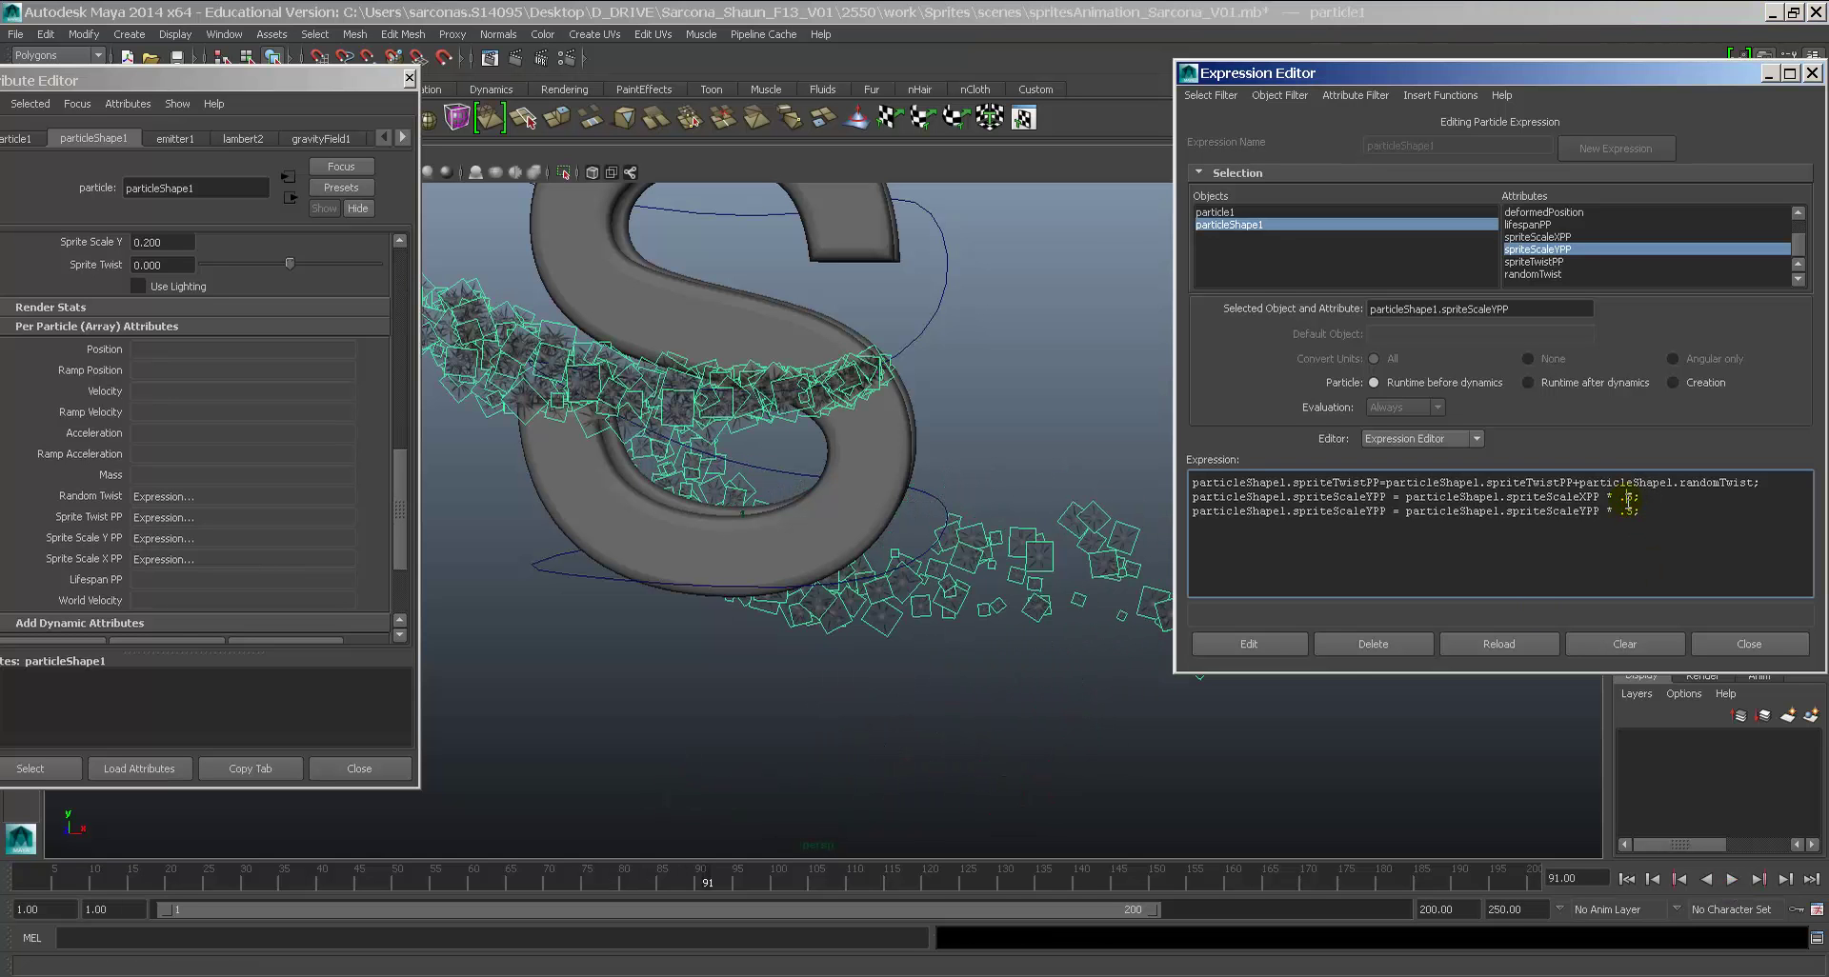
{"action": "left_click", "coordinate": [1267, 644]}
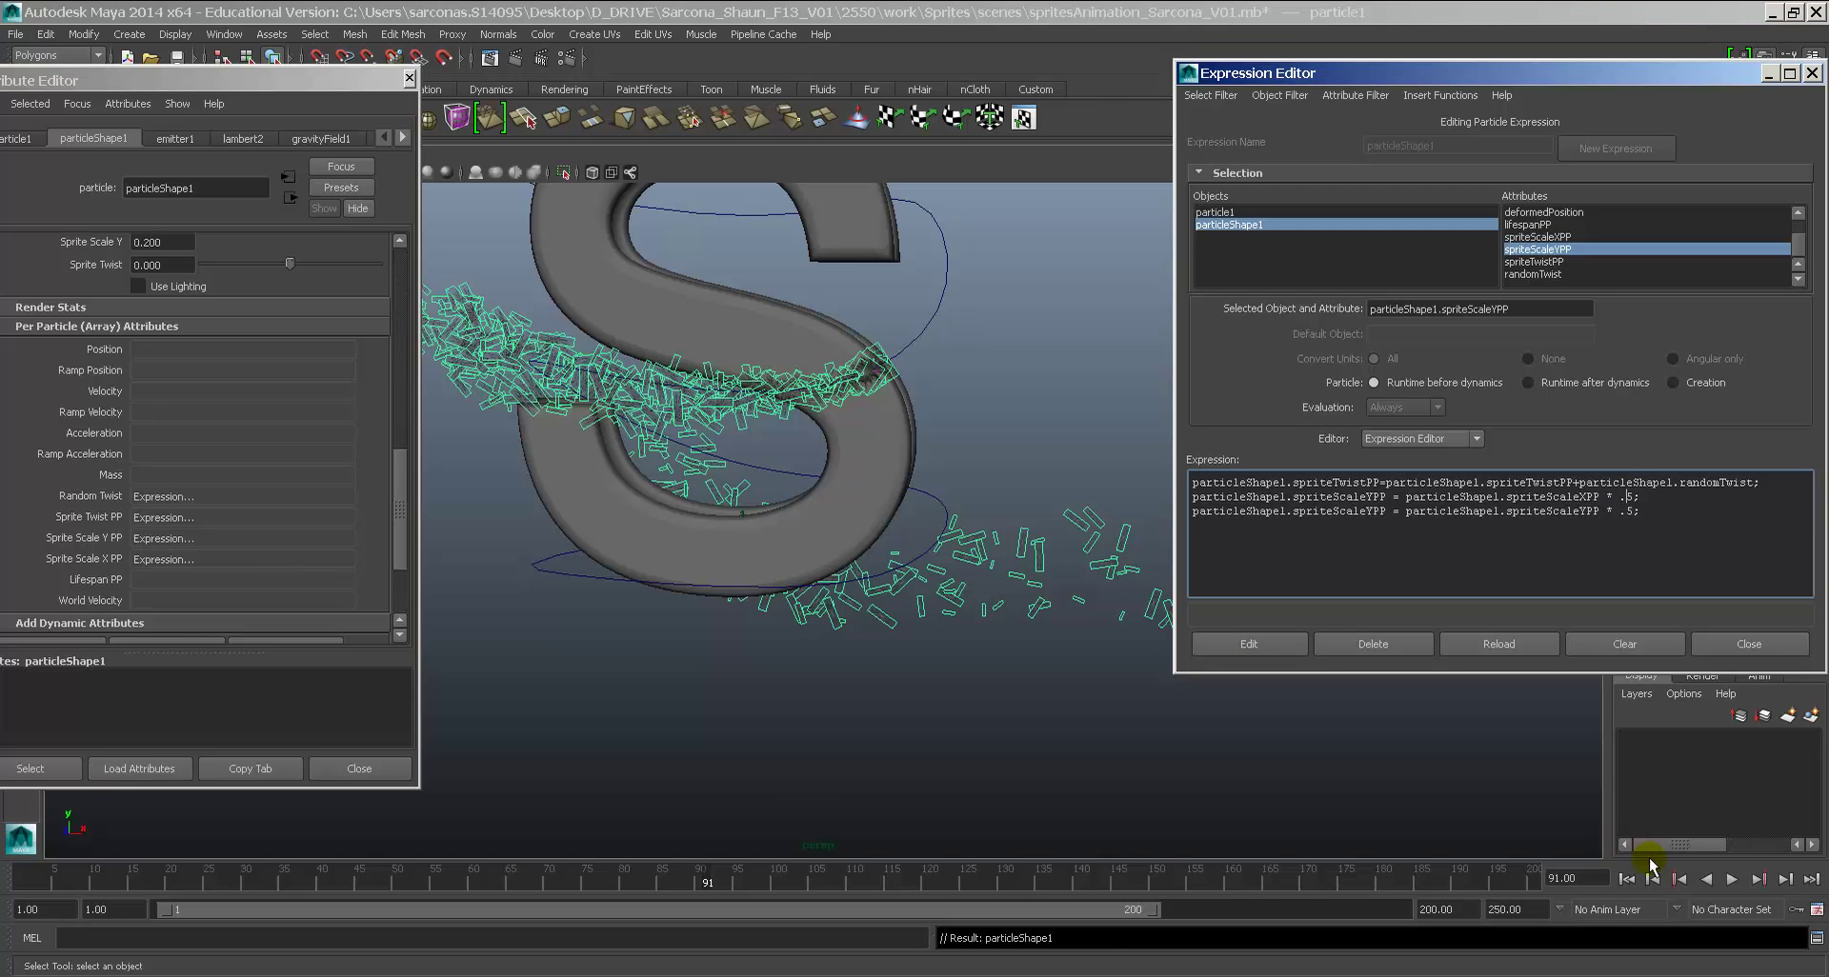
{"action": "left_click", "coordinate": [1626, 878]}
{"action": "left_click", "coordinate": [1731, 879]}
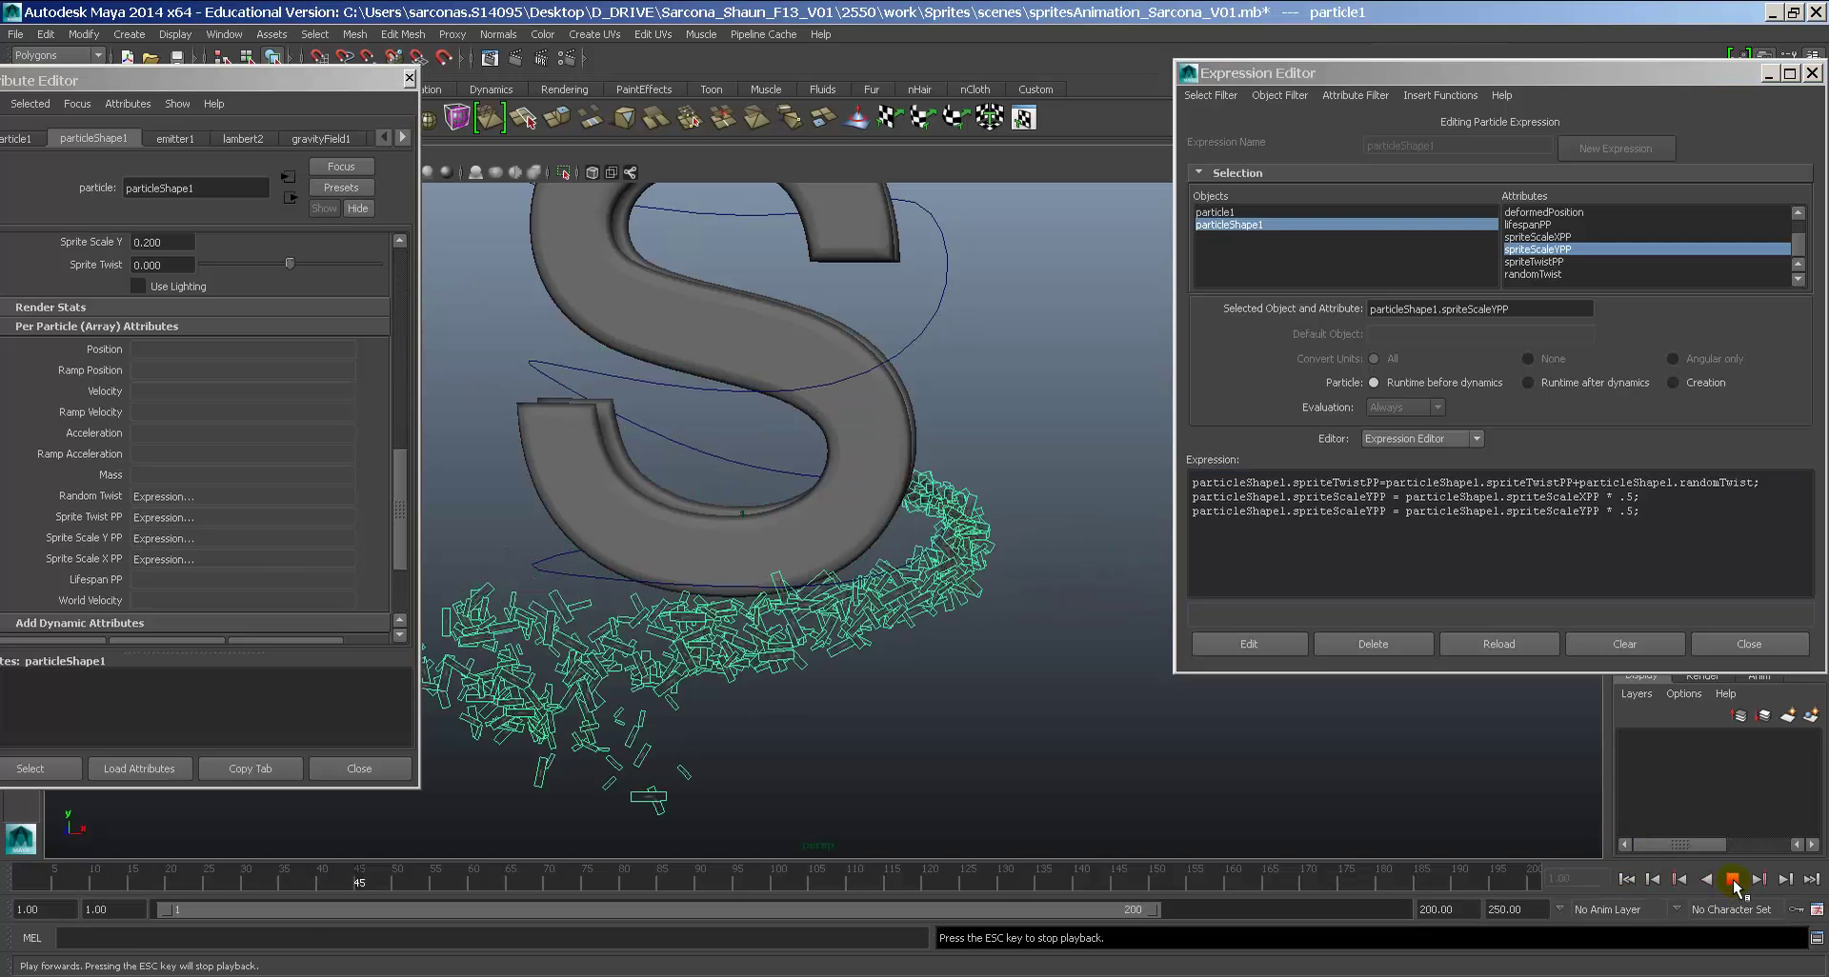
{"action": "left_click", "coordinate": [1731, 879]}
{"action": "right_click", "coordinate": [1733, 883]}
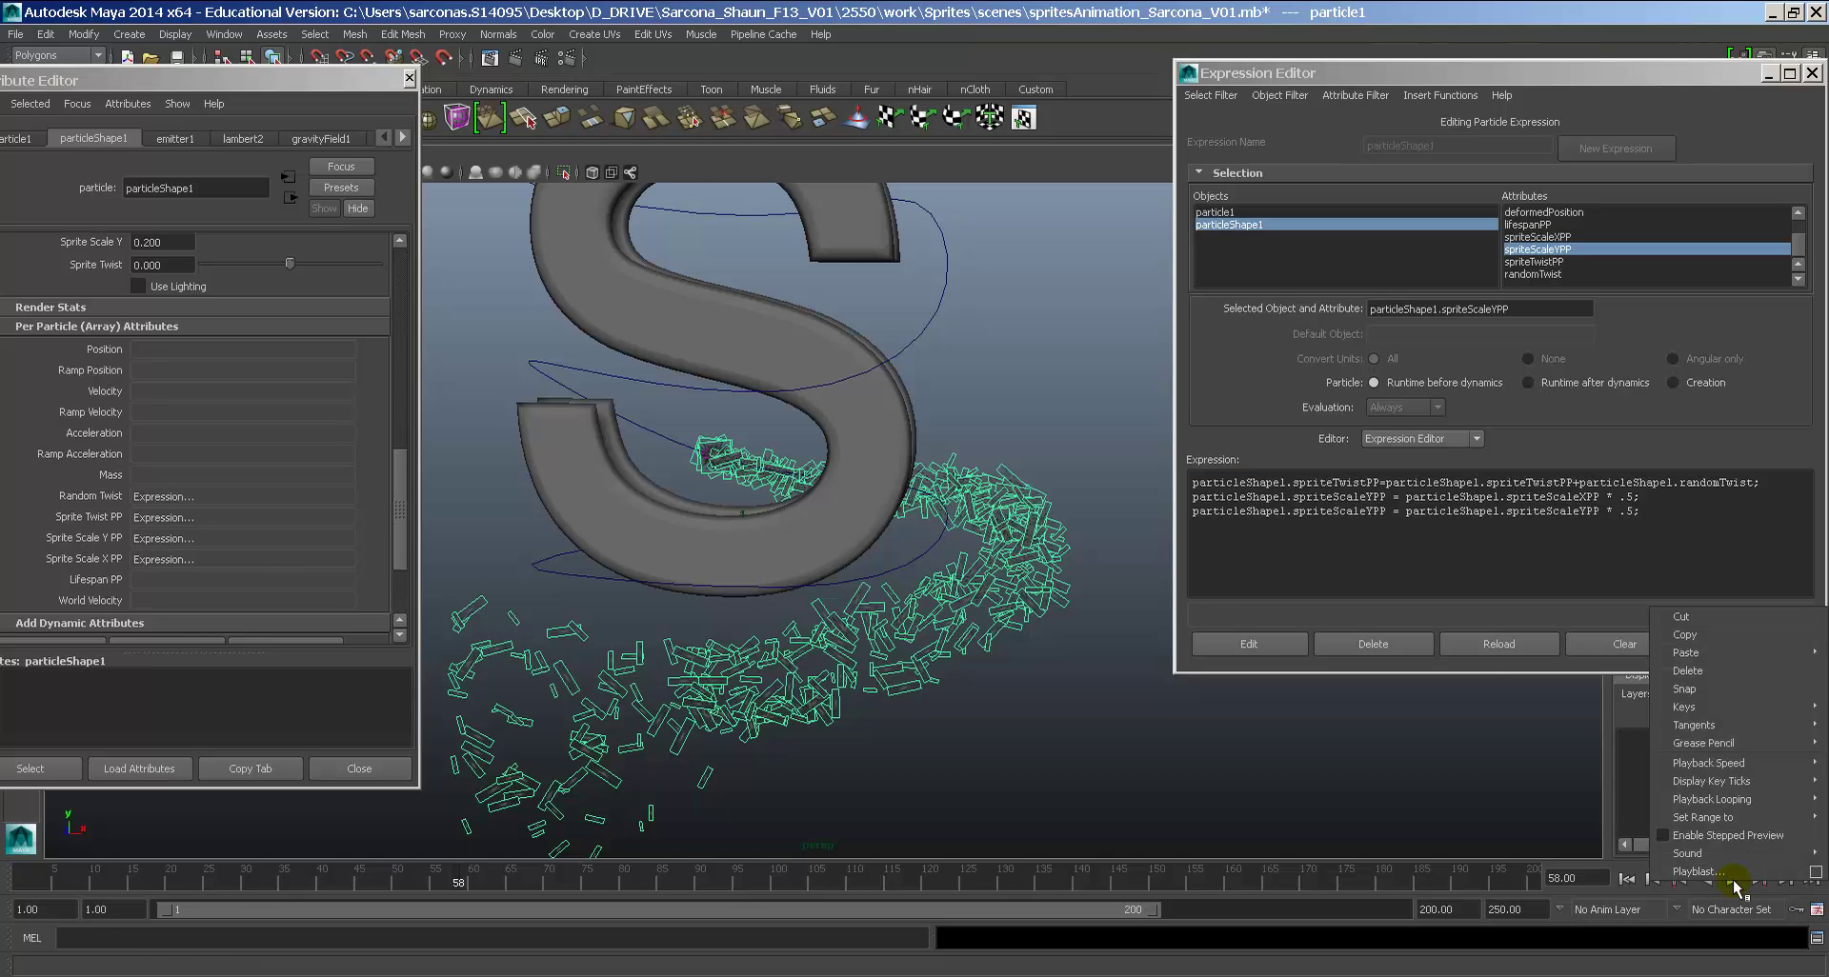
{"action": "left_click", "coordinate": [1508, 580]}
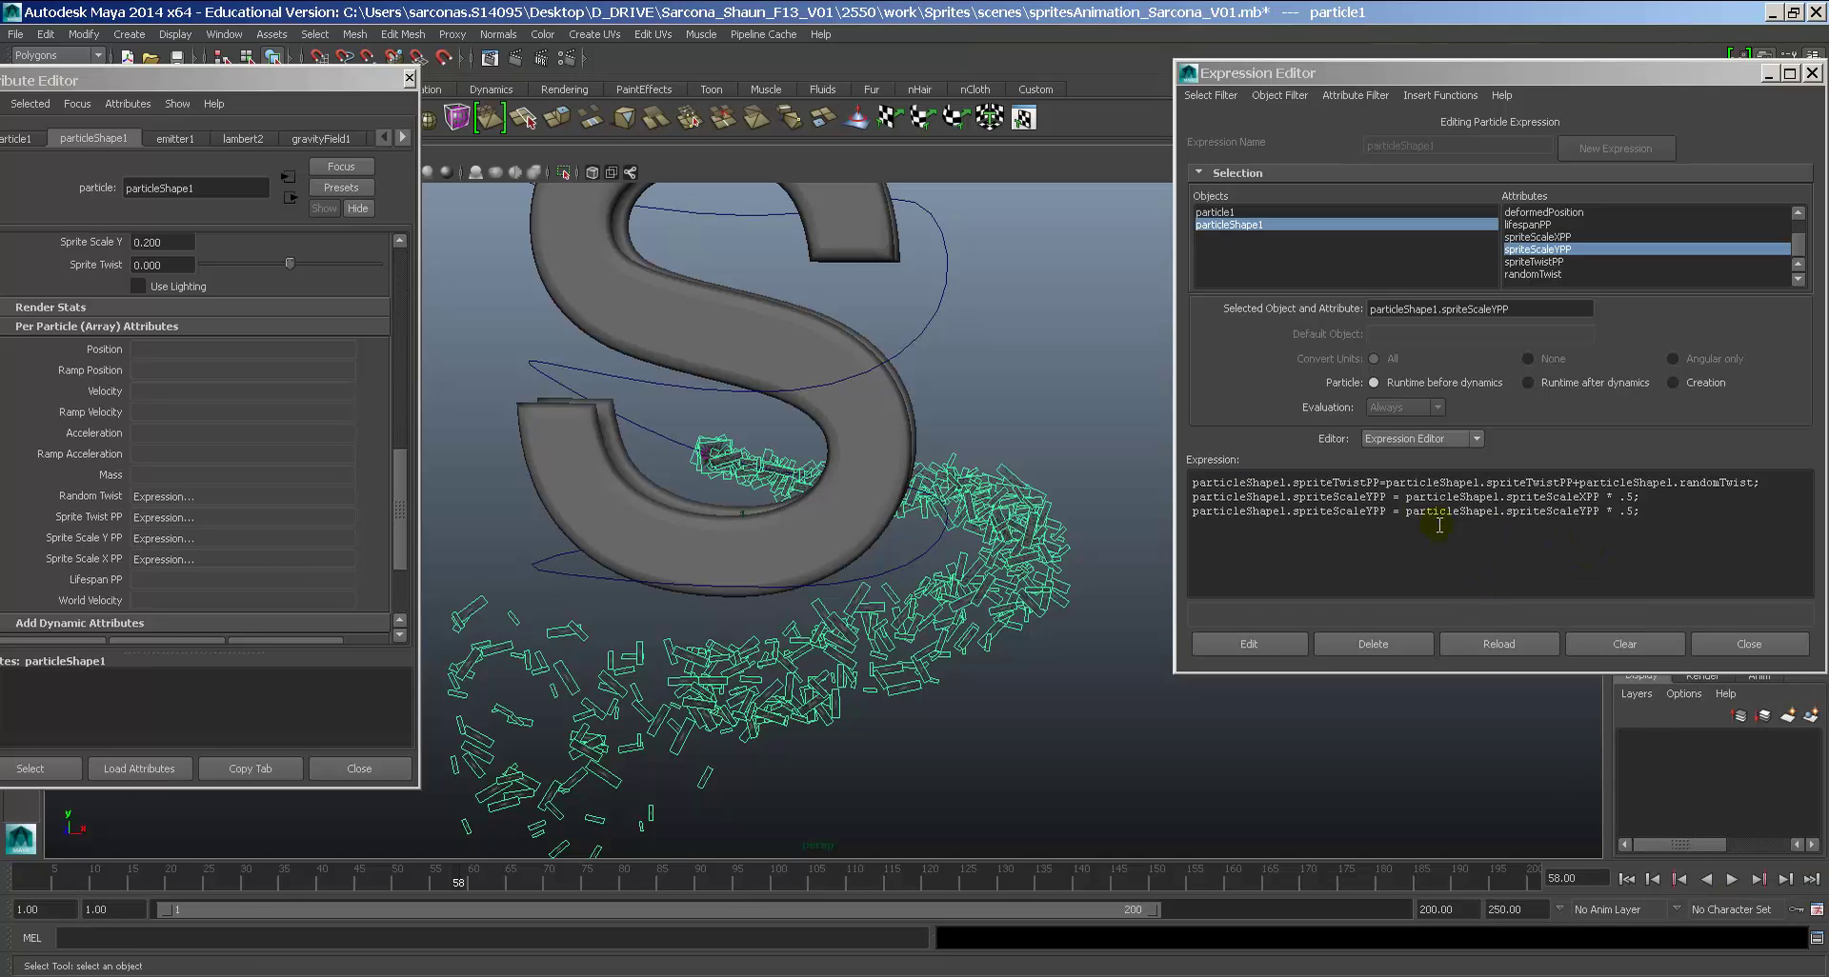
{"action": "left_click", "coordinate": [1372, 496]}
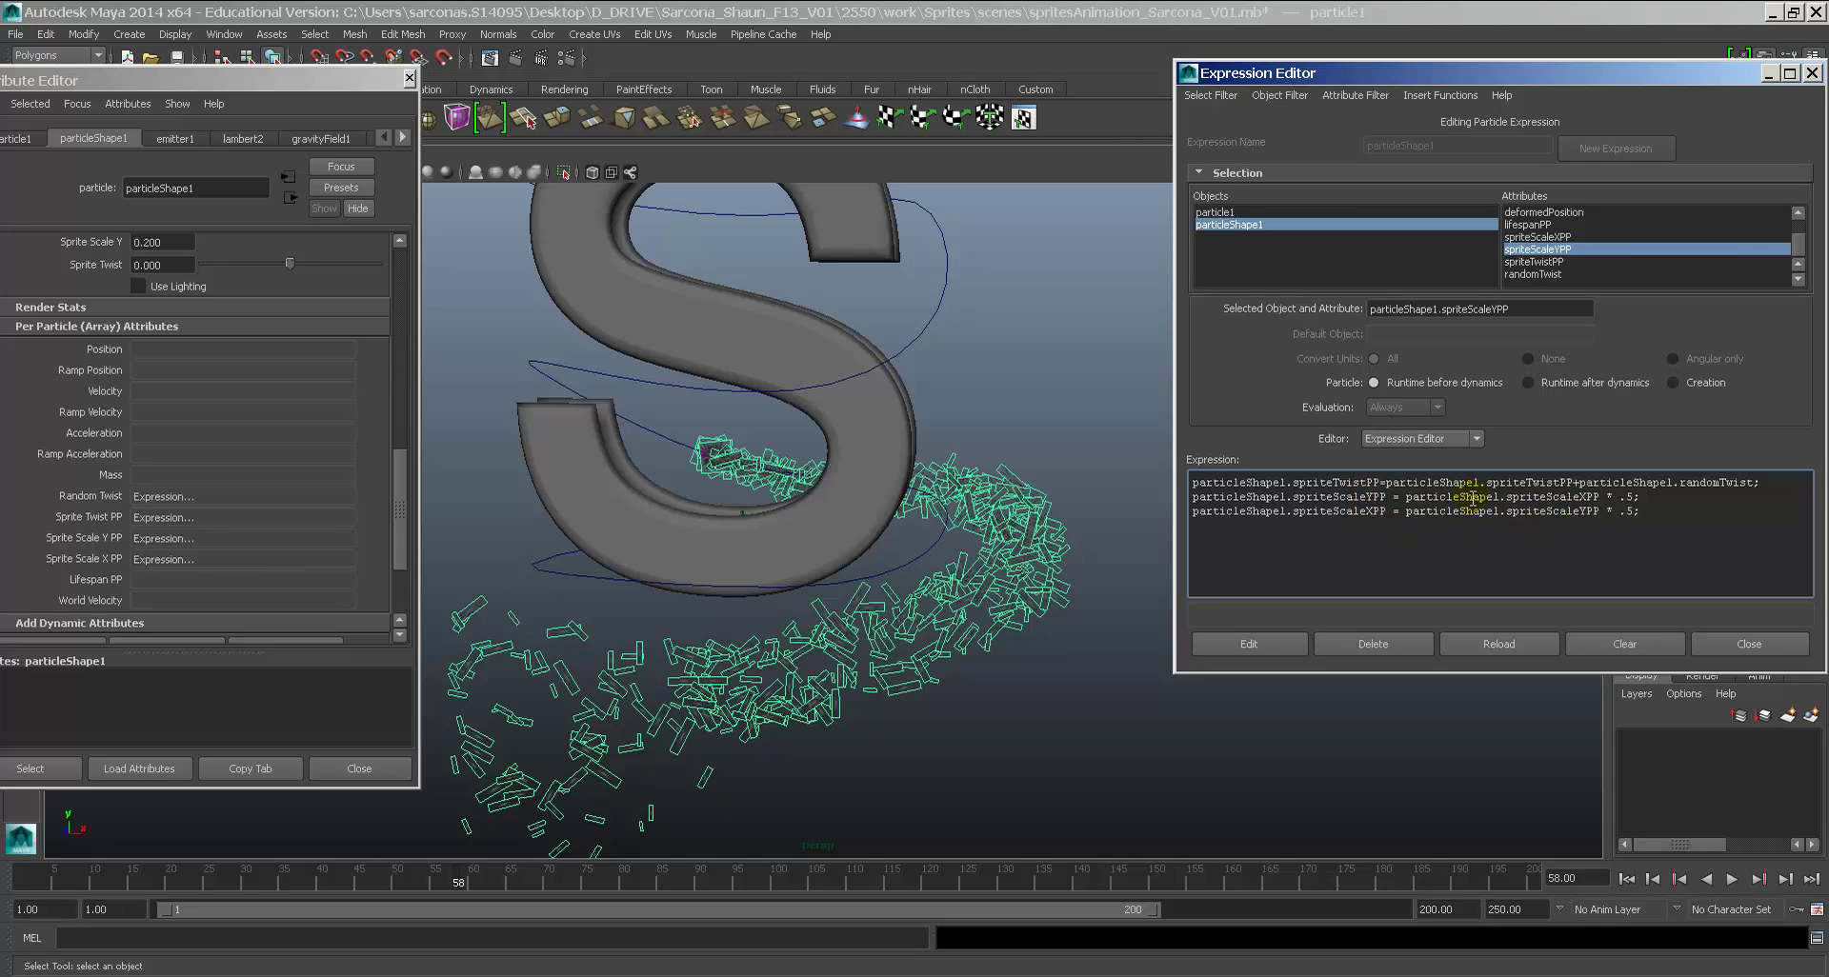
{"action": "key", "text": "BackSpace"}
{"action": "type", "text": "Y"}
Step: In the WordPad notes, change the assigned attribute in the first runtime scale line to spriteScaleXPP, and return to Maya
{"action": "left_click", "coordinate": [857, 976]}
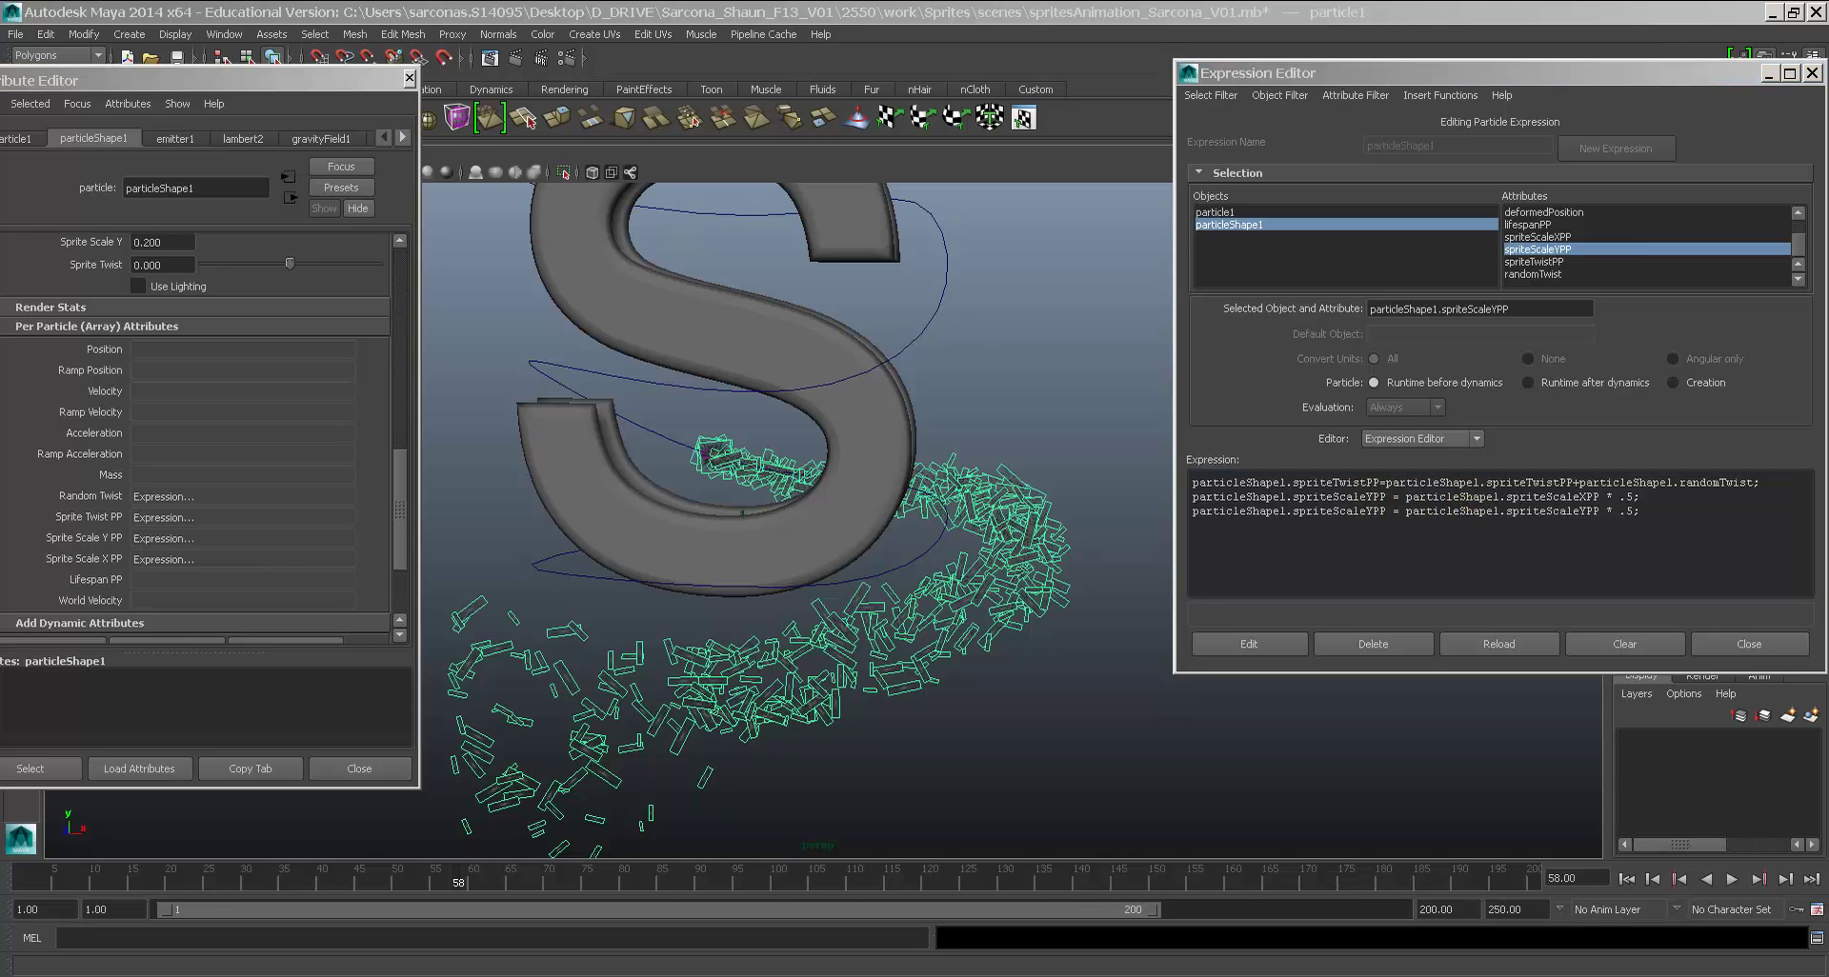
{"action": "left_click", "coordinate": [714, 976]}
{"action": "left_click", "coordinate": [557, 654]}
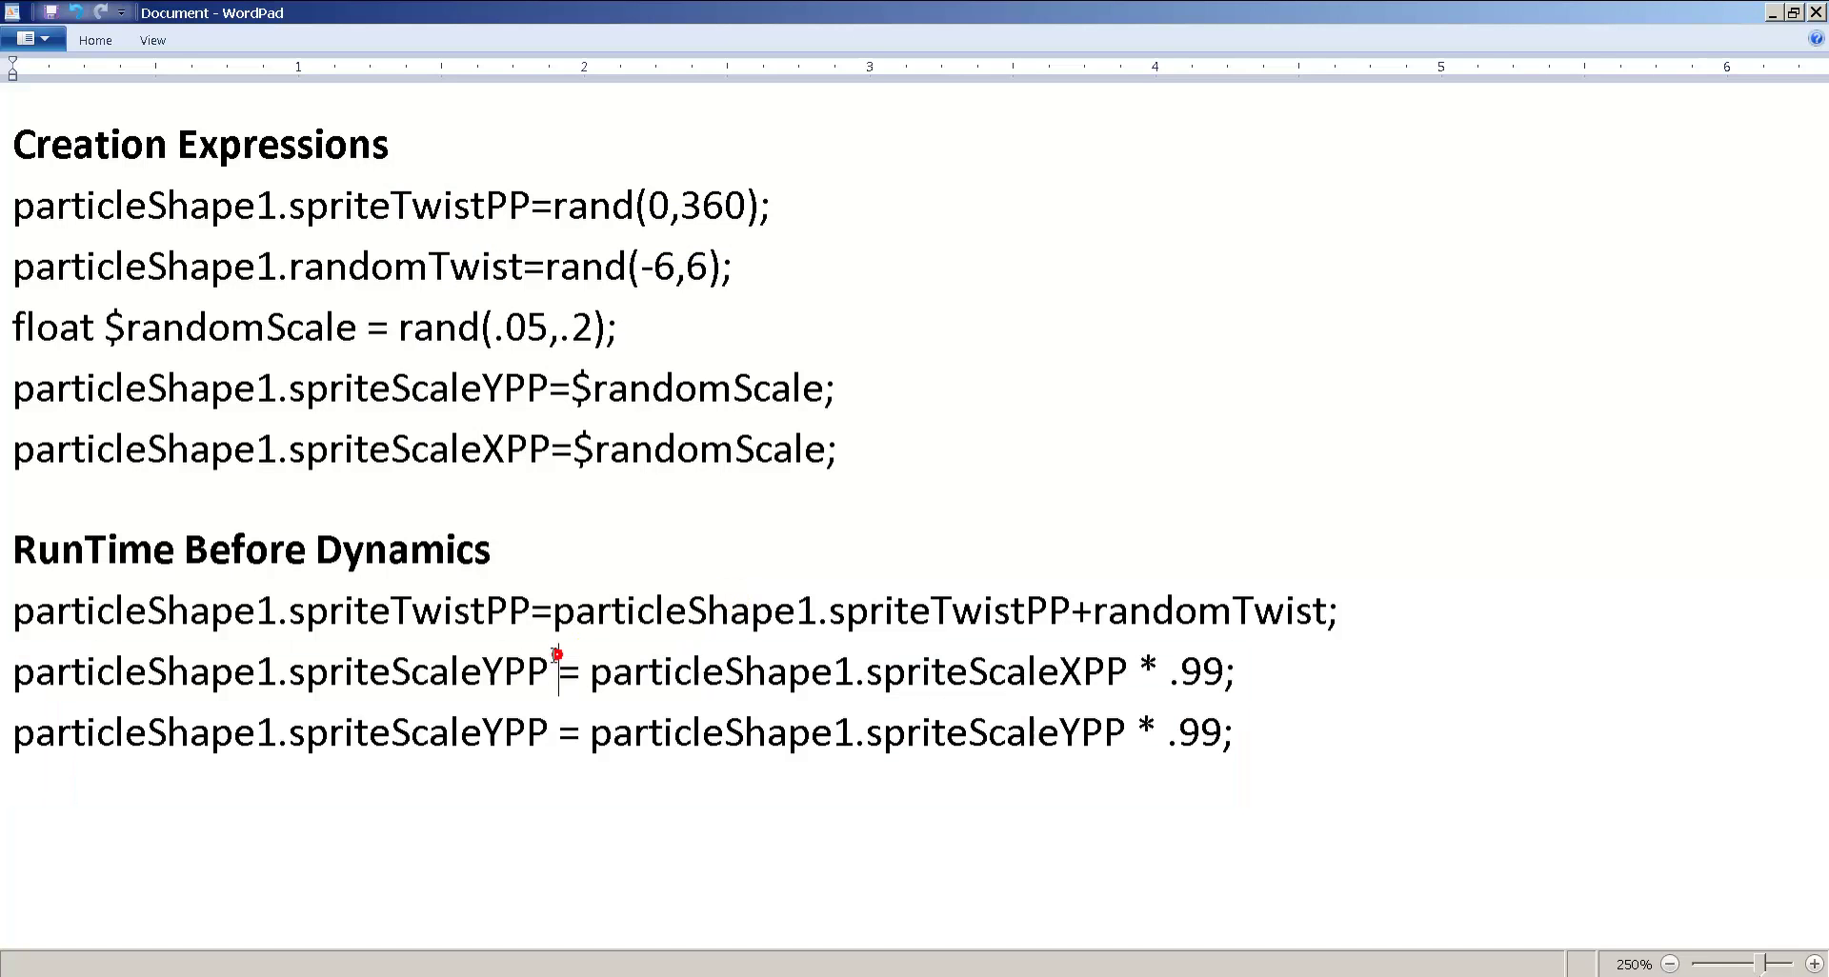
{"action": "left_click_drag", "start_coordinate": [501, 657], "coordinate": [487, 661]}
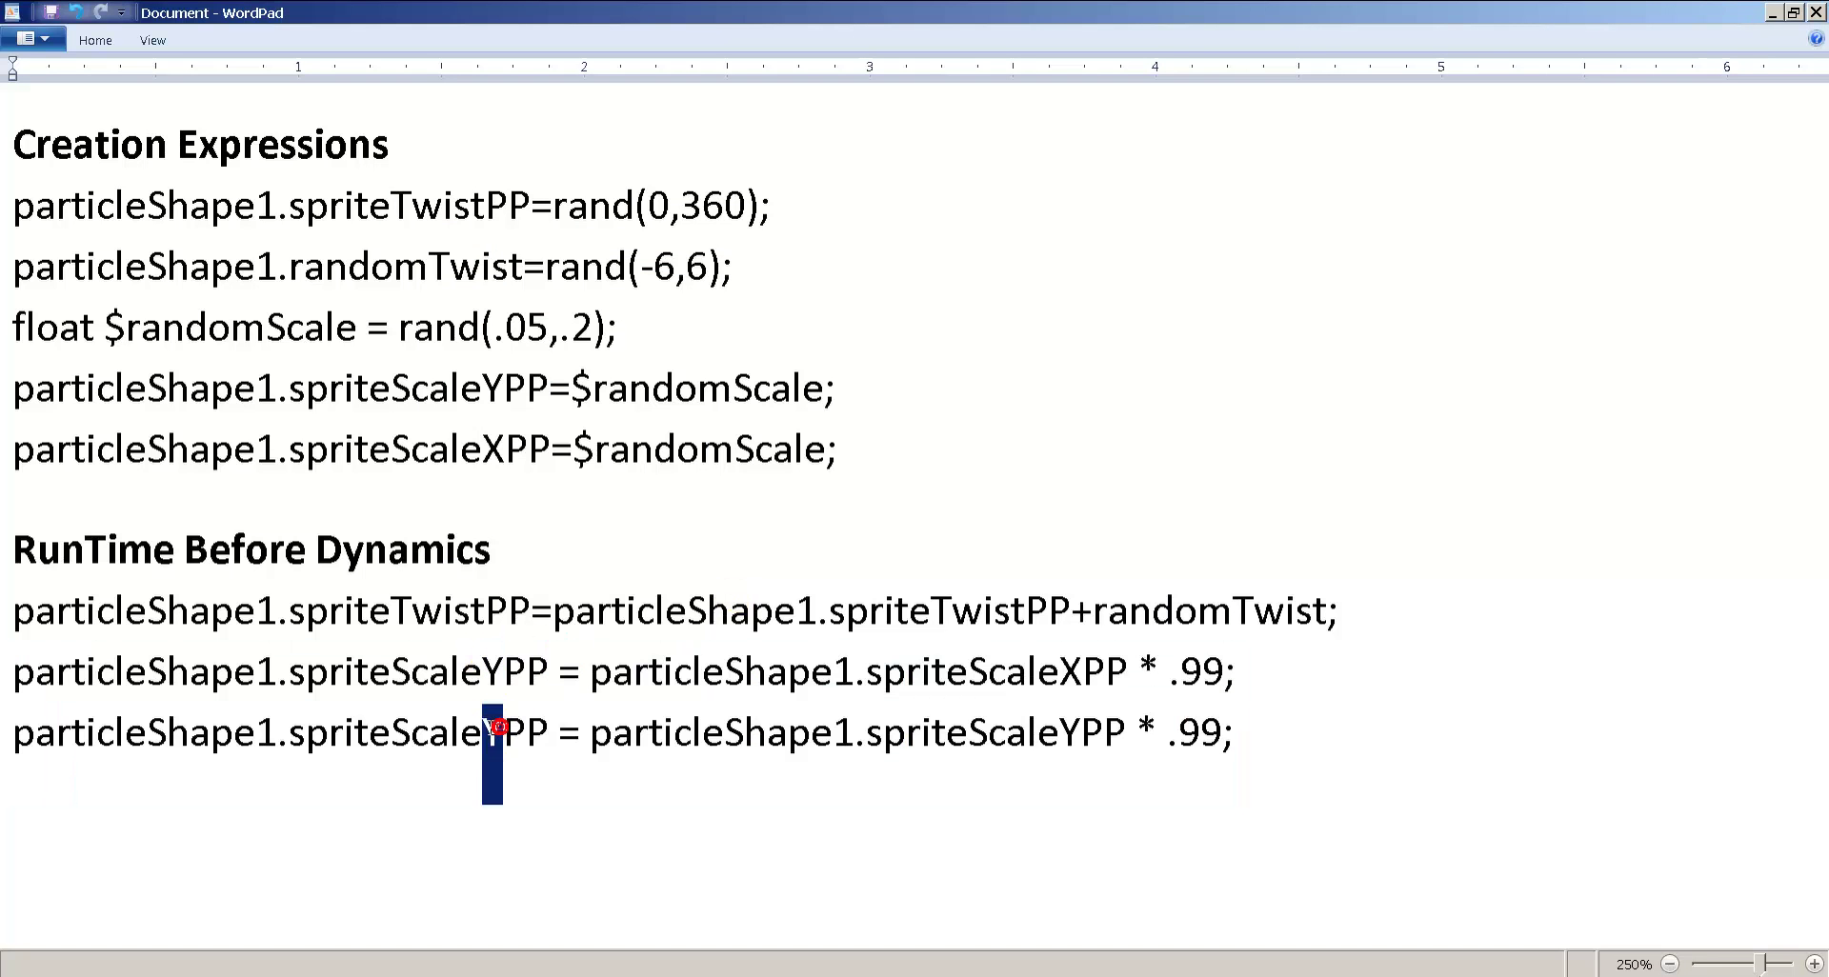
{"action": "type", "text": "X"}
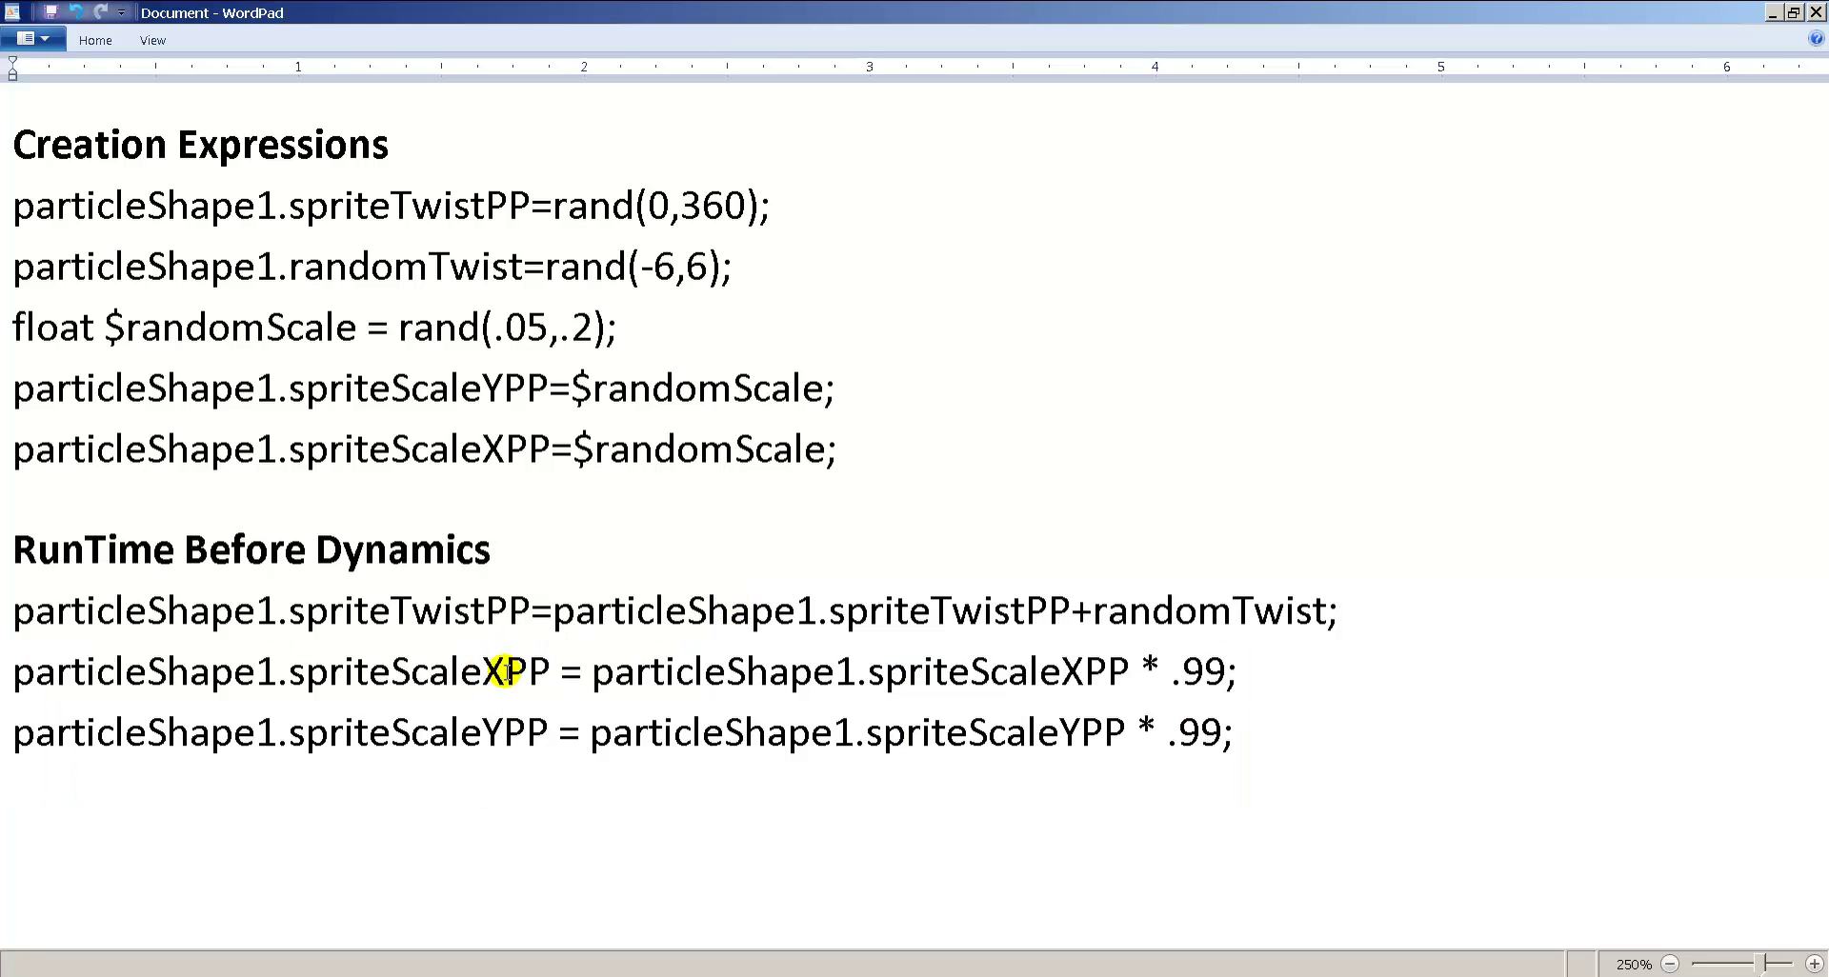
{"action": "key", "text": "alt+Tab"}
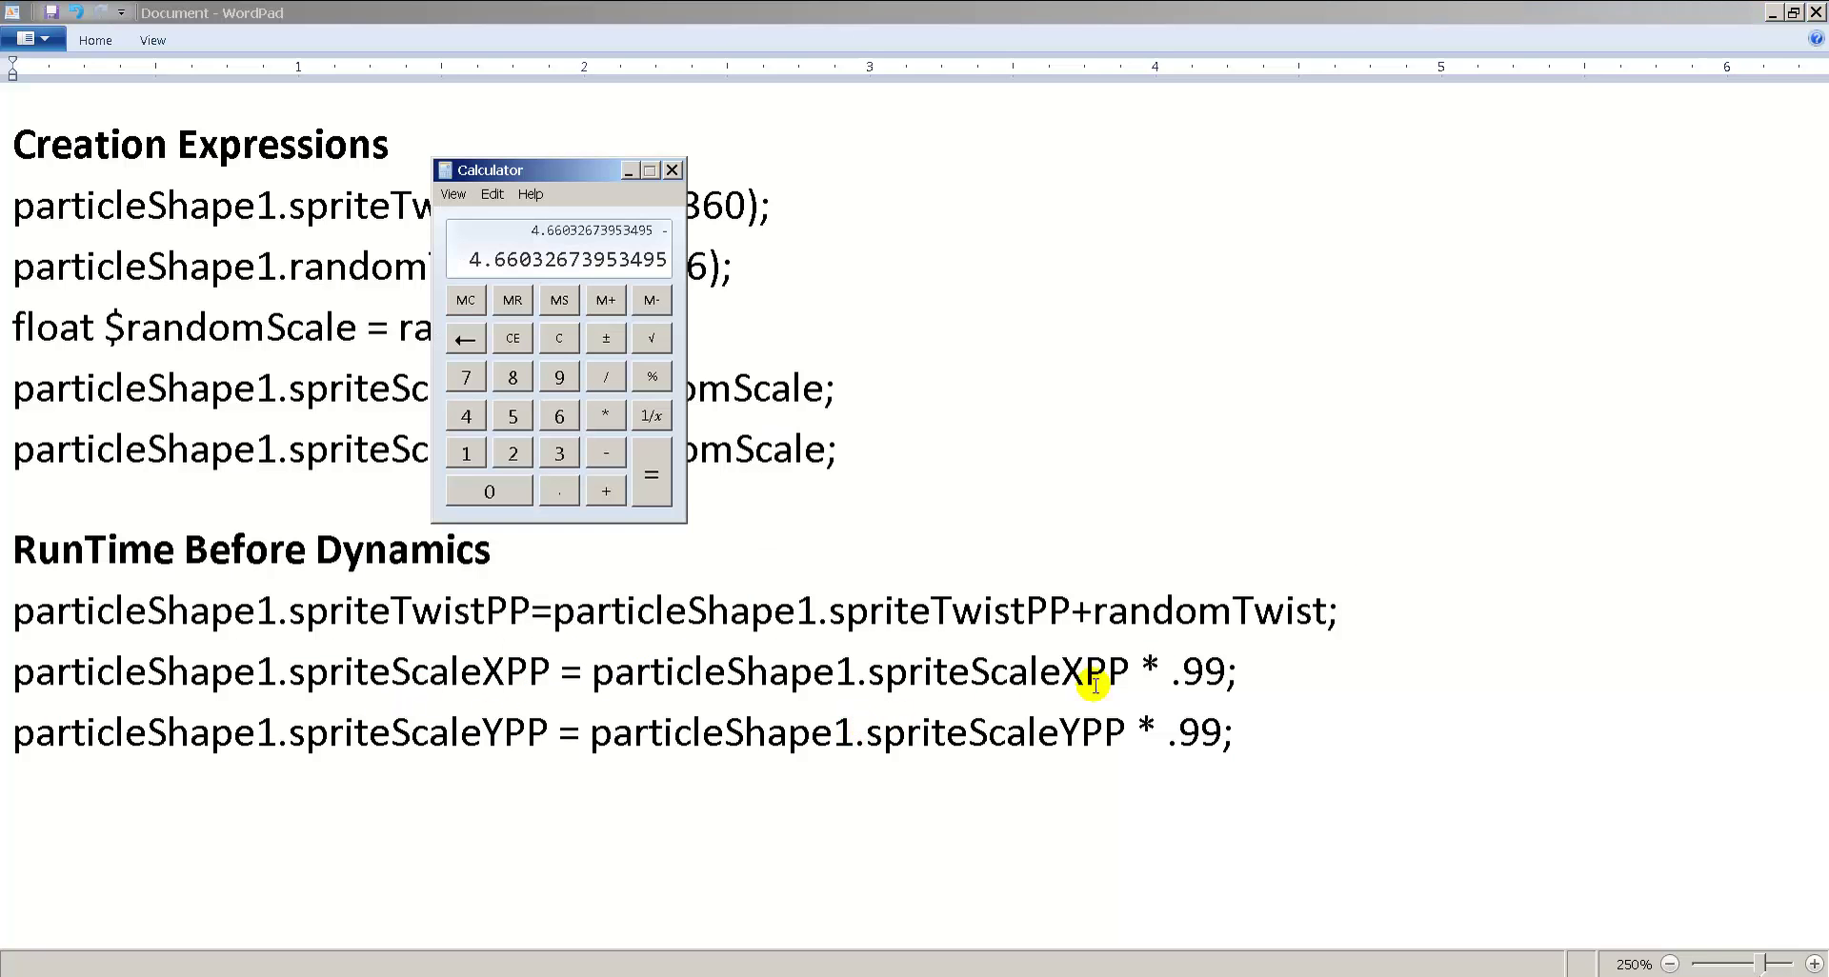
{"action": "key", "text": "alt+Tab"}
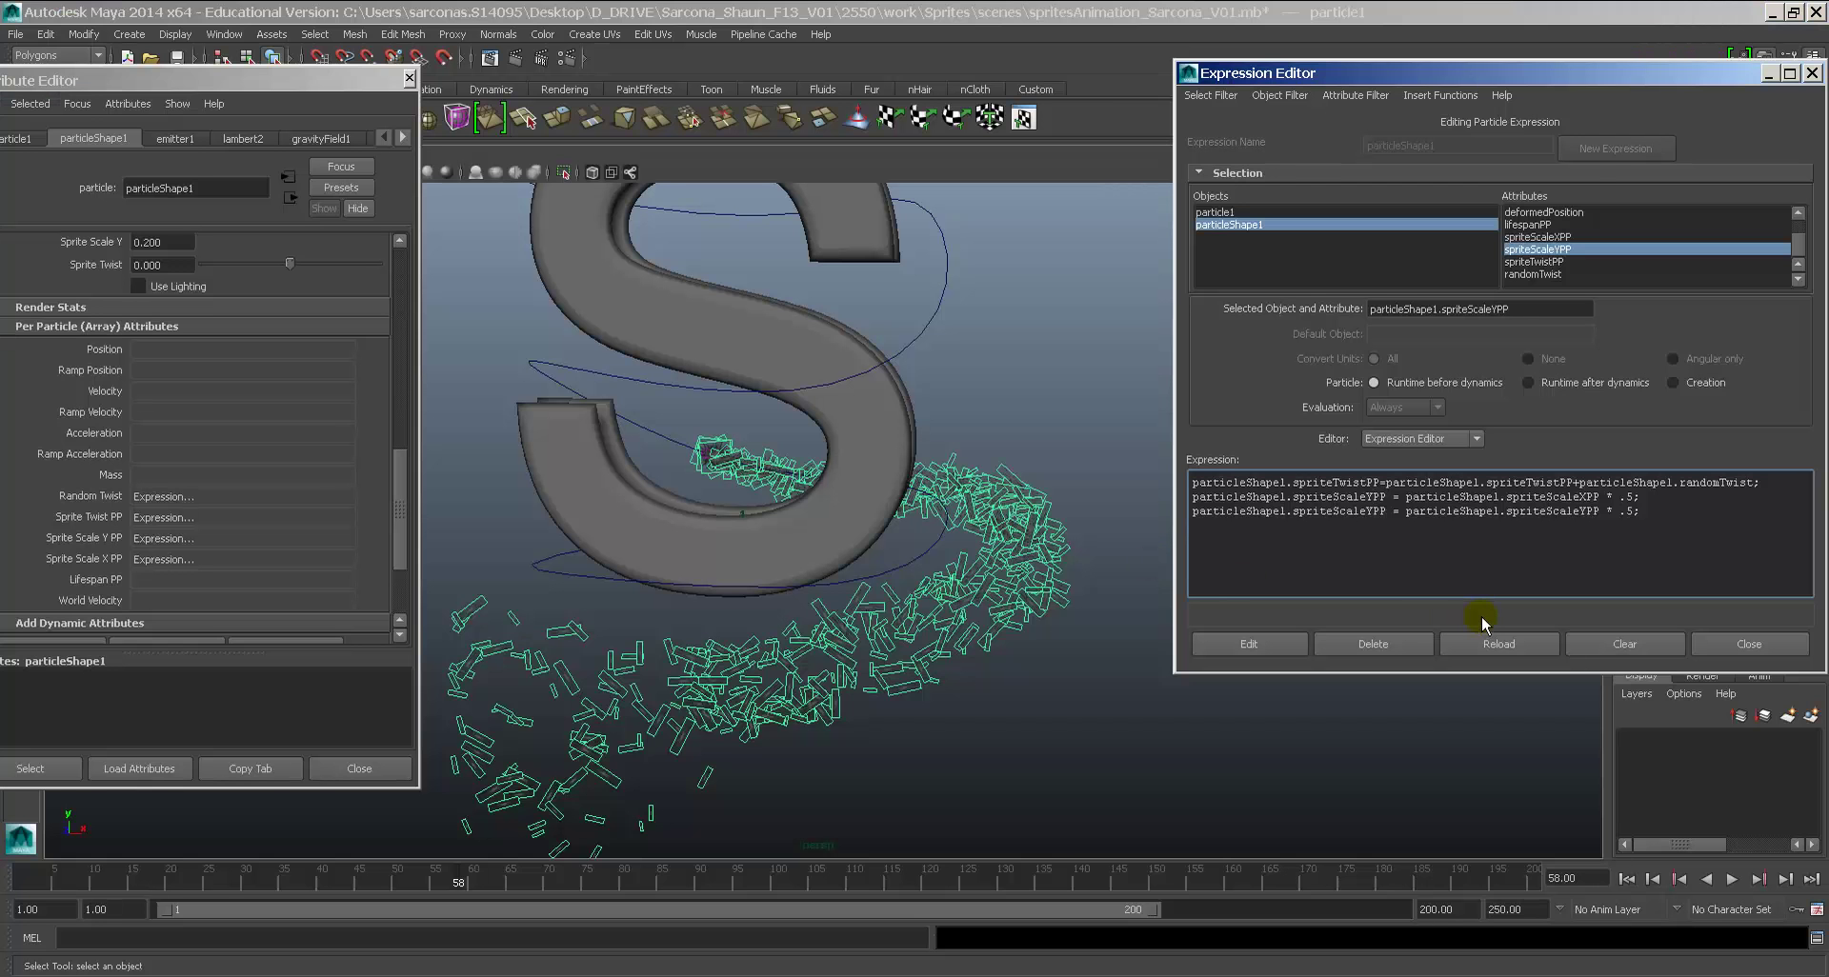
Step: Correct the first sprite scale line to assign spriteScaleXPP, apply the expression and replay the animation from the start
{"action": "type", "text": "X"}
{"action": "left_click", "coordinate": [1252, 641]}
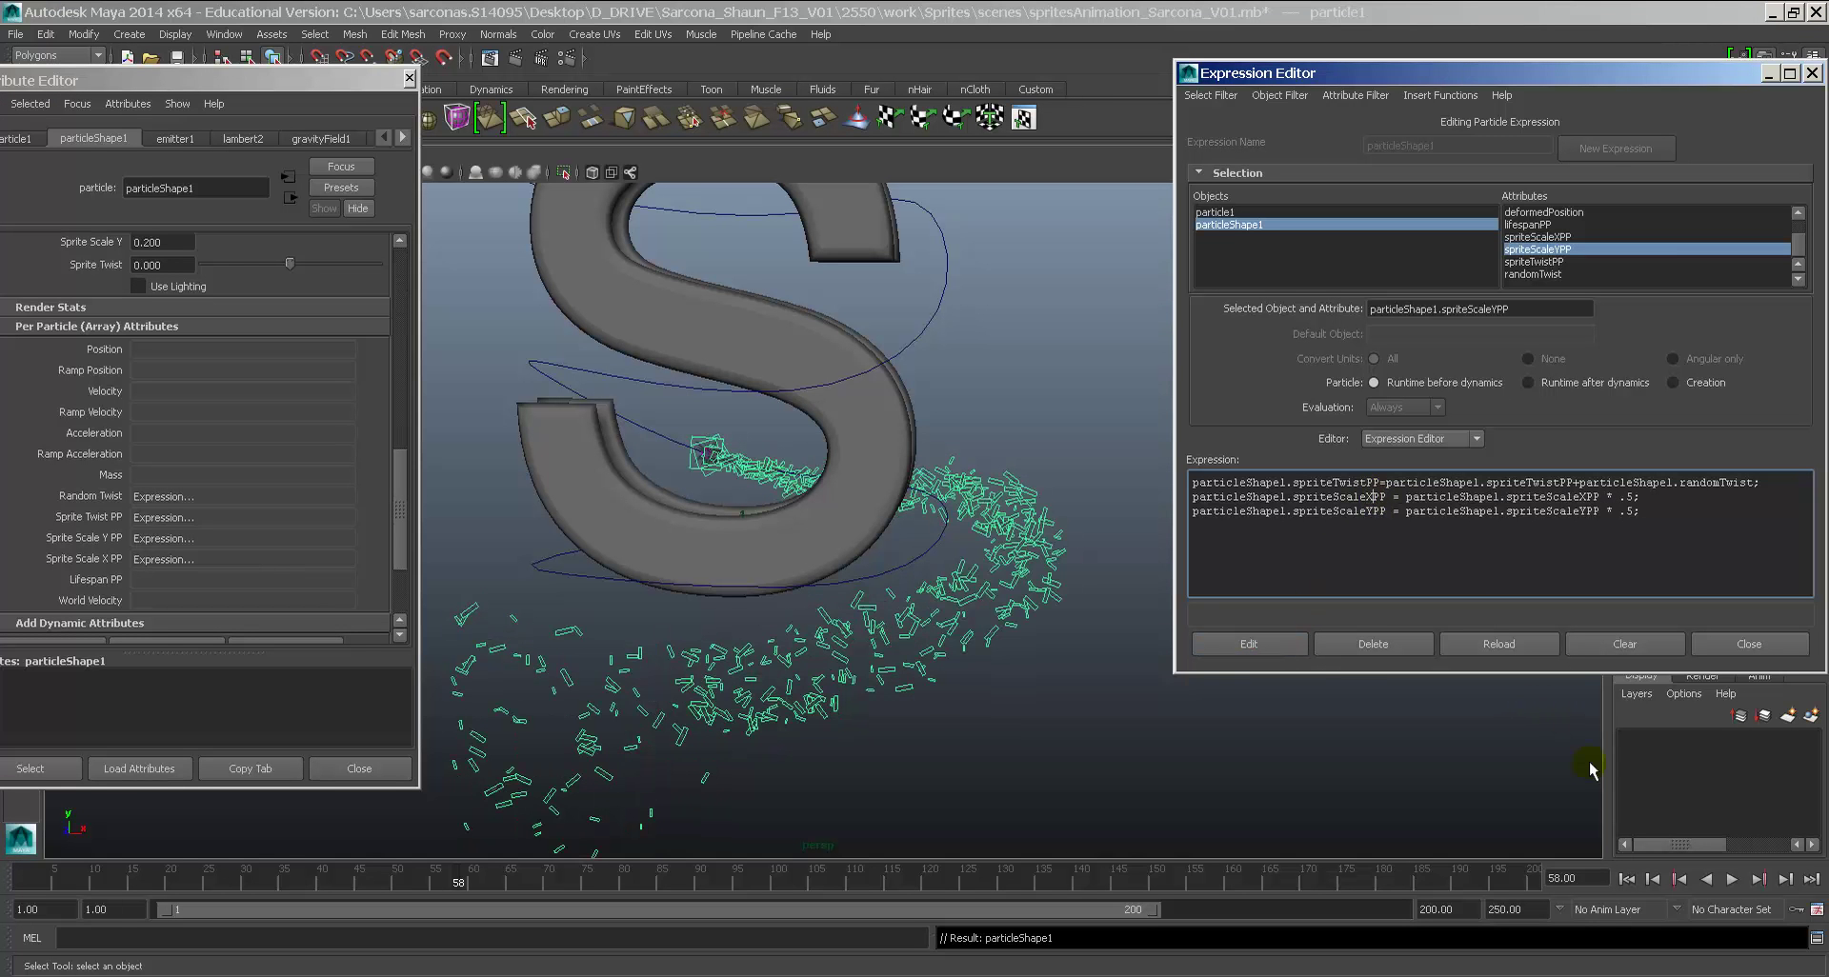
{"action": "left_click", "coordinate": [1626, 878]}
{"action": "left_click", "coordinate": [1732, 878]}
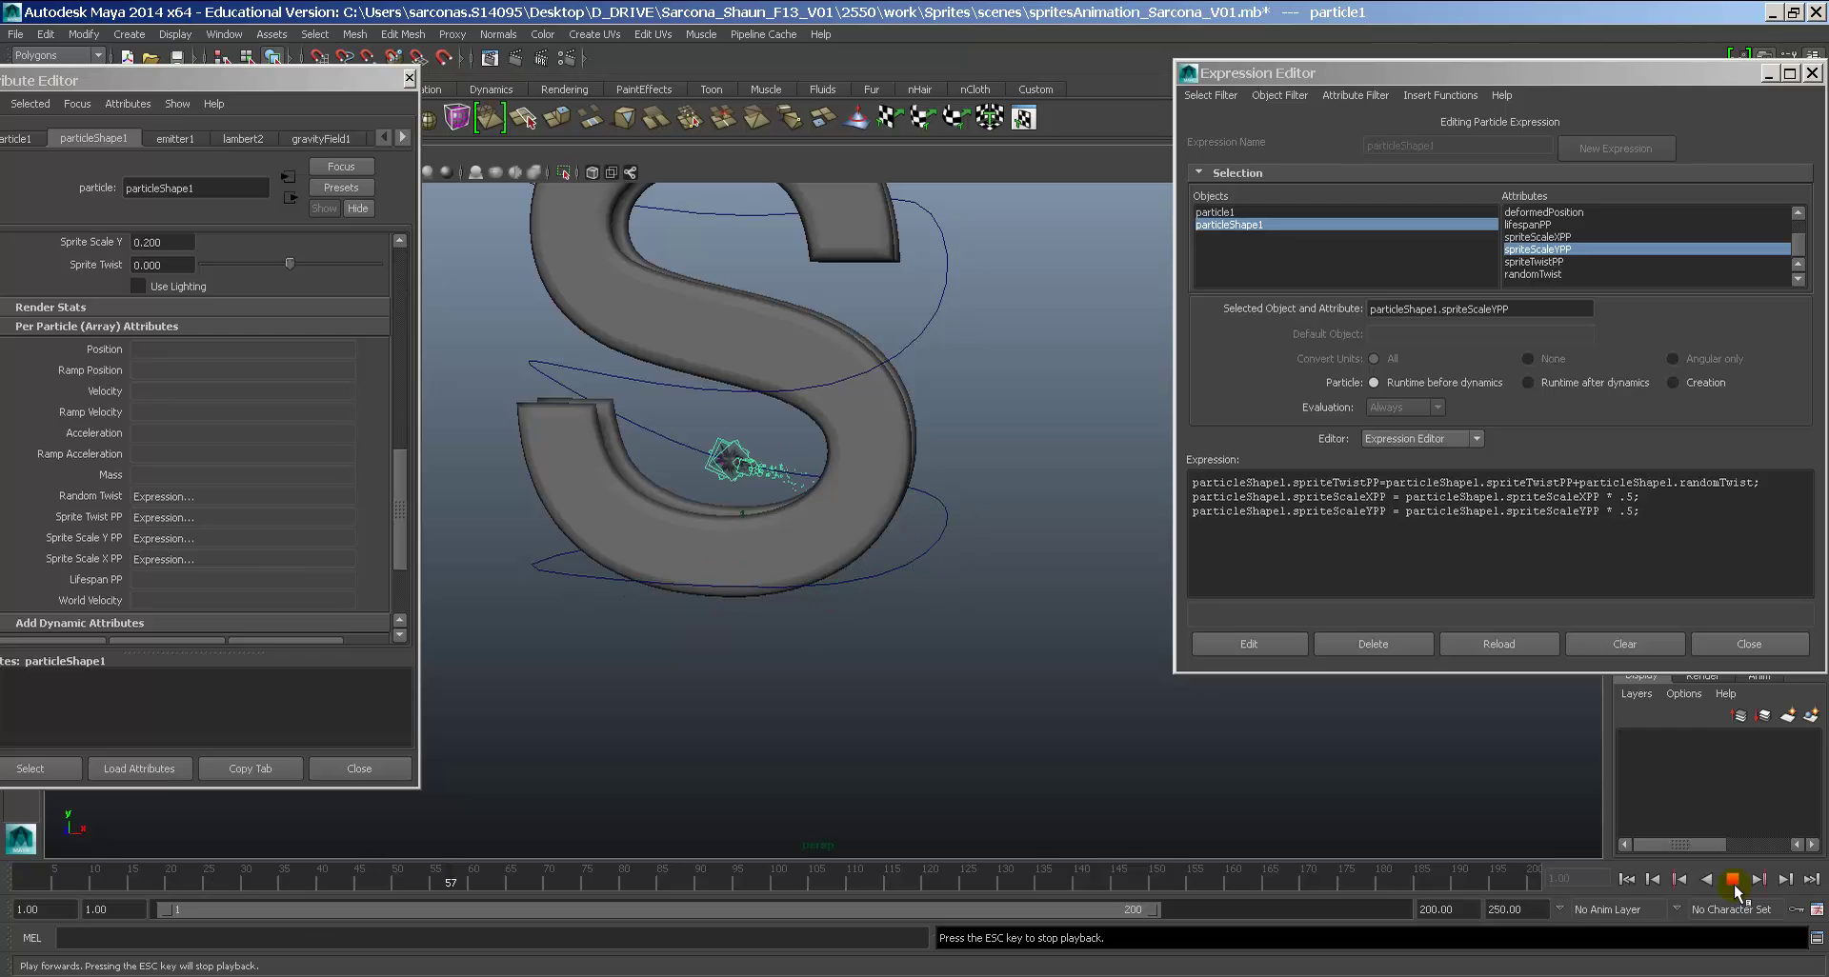
{"action": "left_click", "coordinate": [1731, 879]}
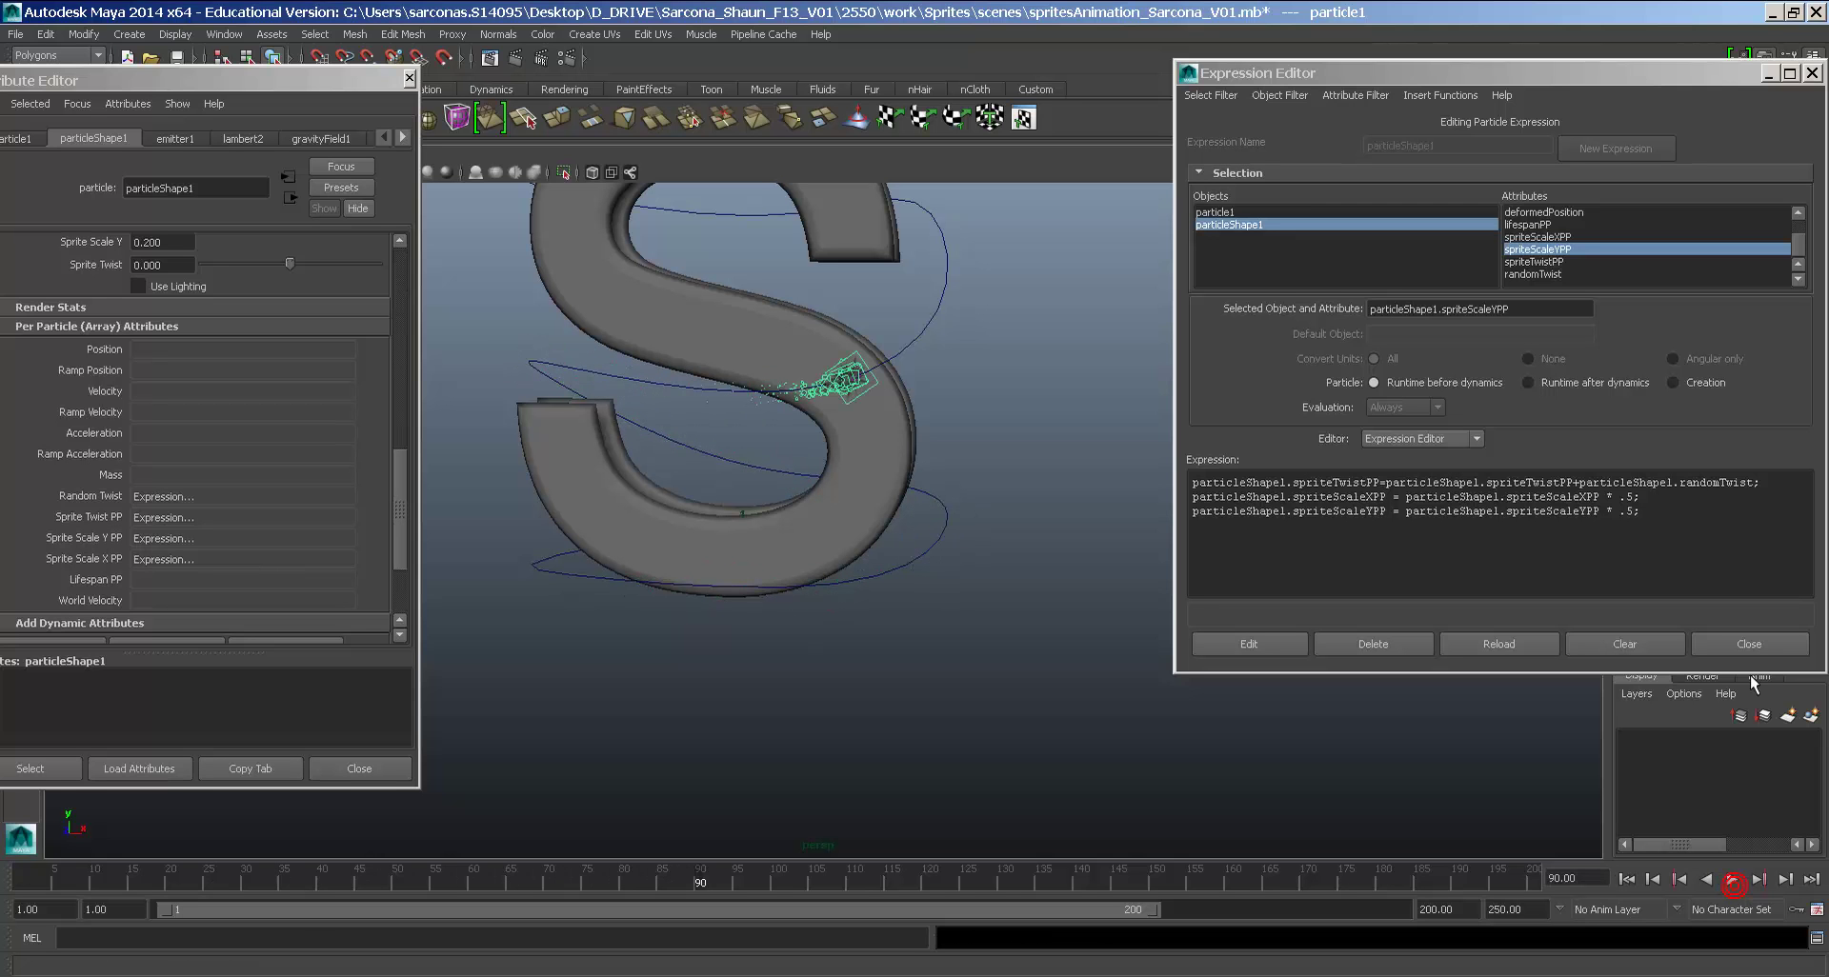
Step: Set the multiplier in both sprite scale lines to .95, apply the expression and replay the animation from the start
{"action": "left_click", "coordinate": [1631, 497]}
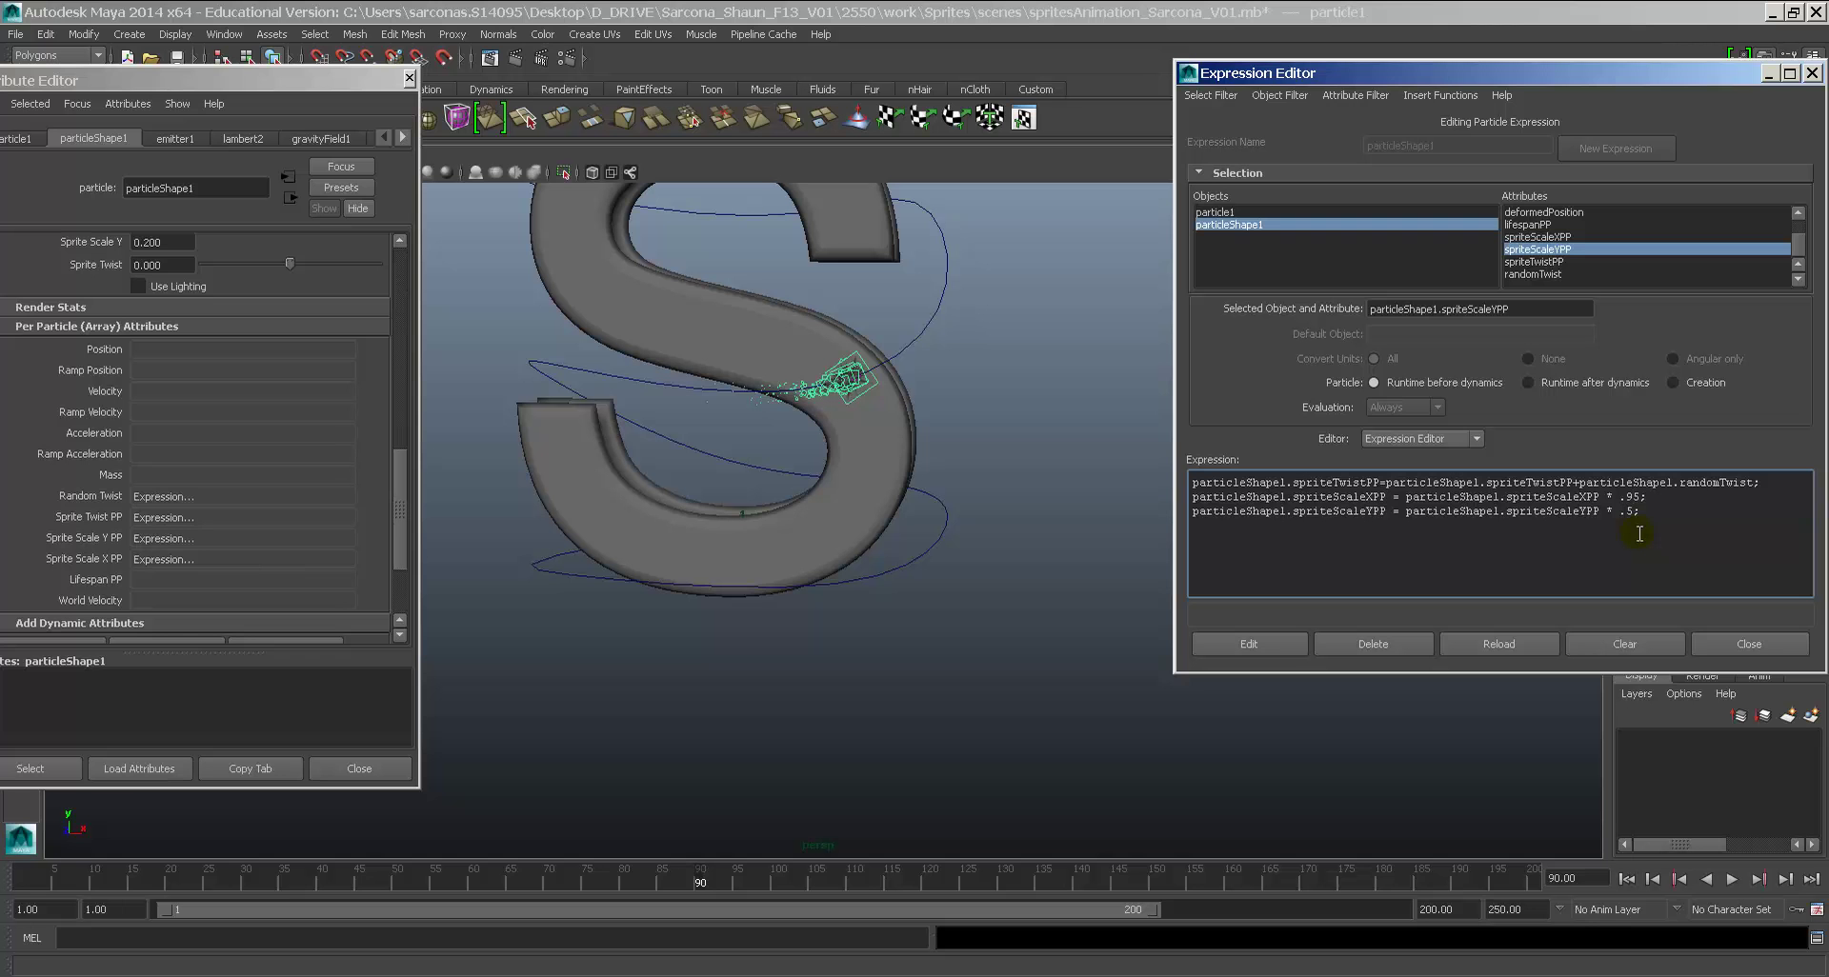
{"action": "left_click", "coordinate": [1257, 644]}
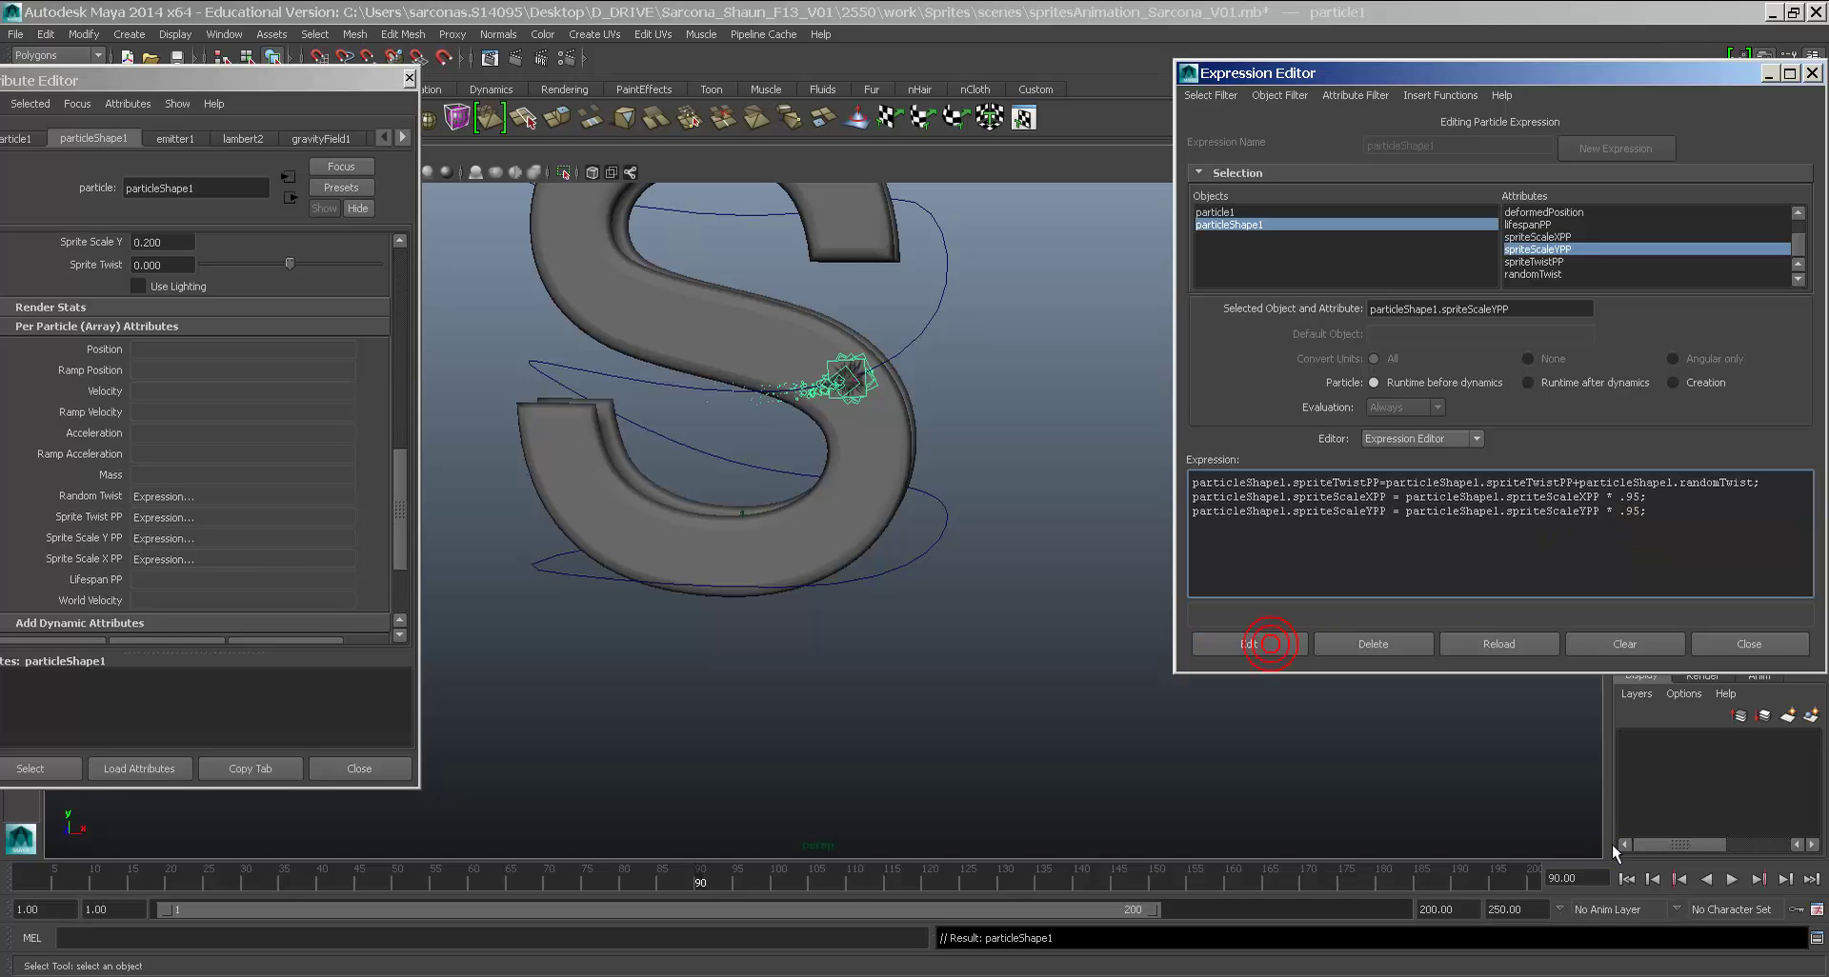
{"action": "left_click", "coordinate": [1626, 879]}
{"action": "left_click", "coordinate": [1730, 879]}
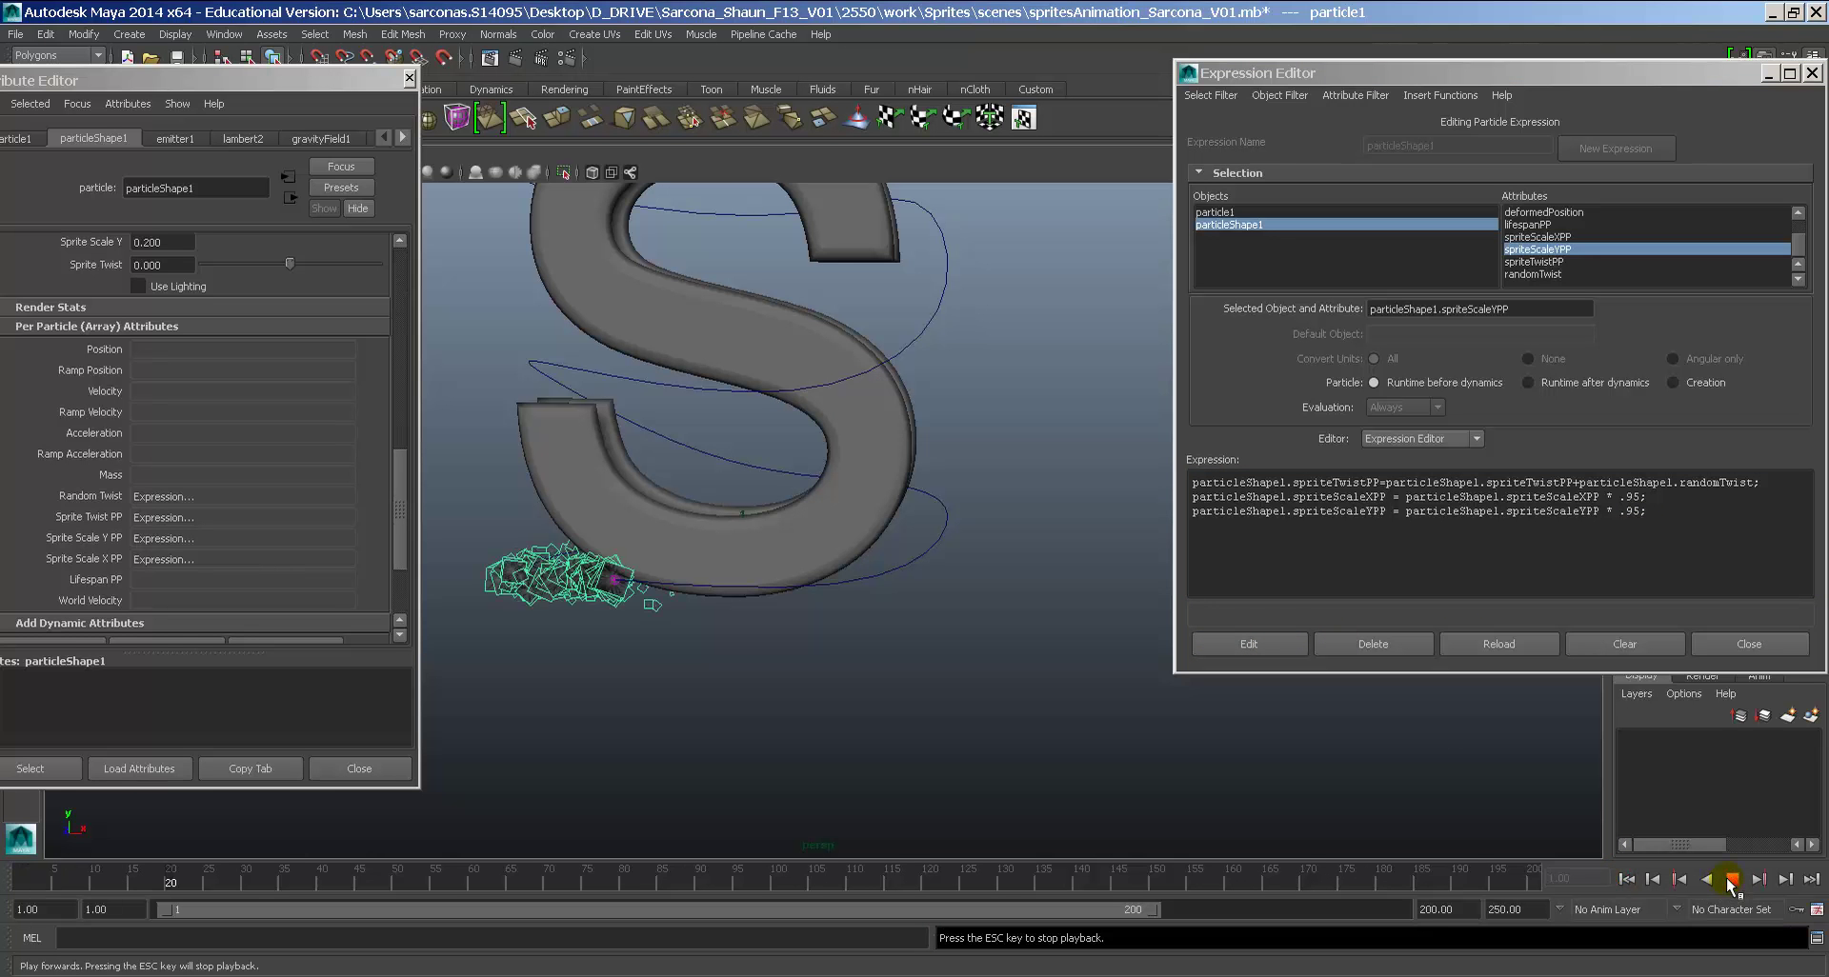
{"action": "left_click", "coordinate": [1729, 879]}
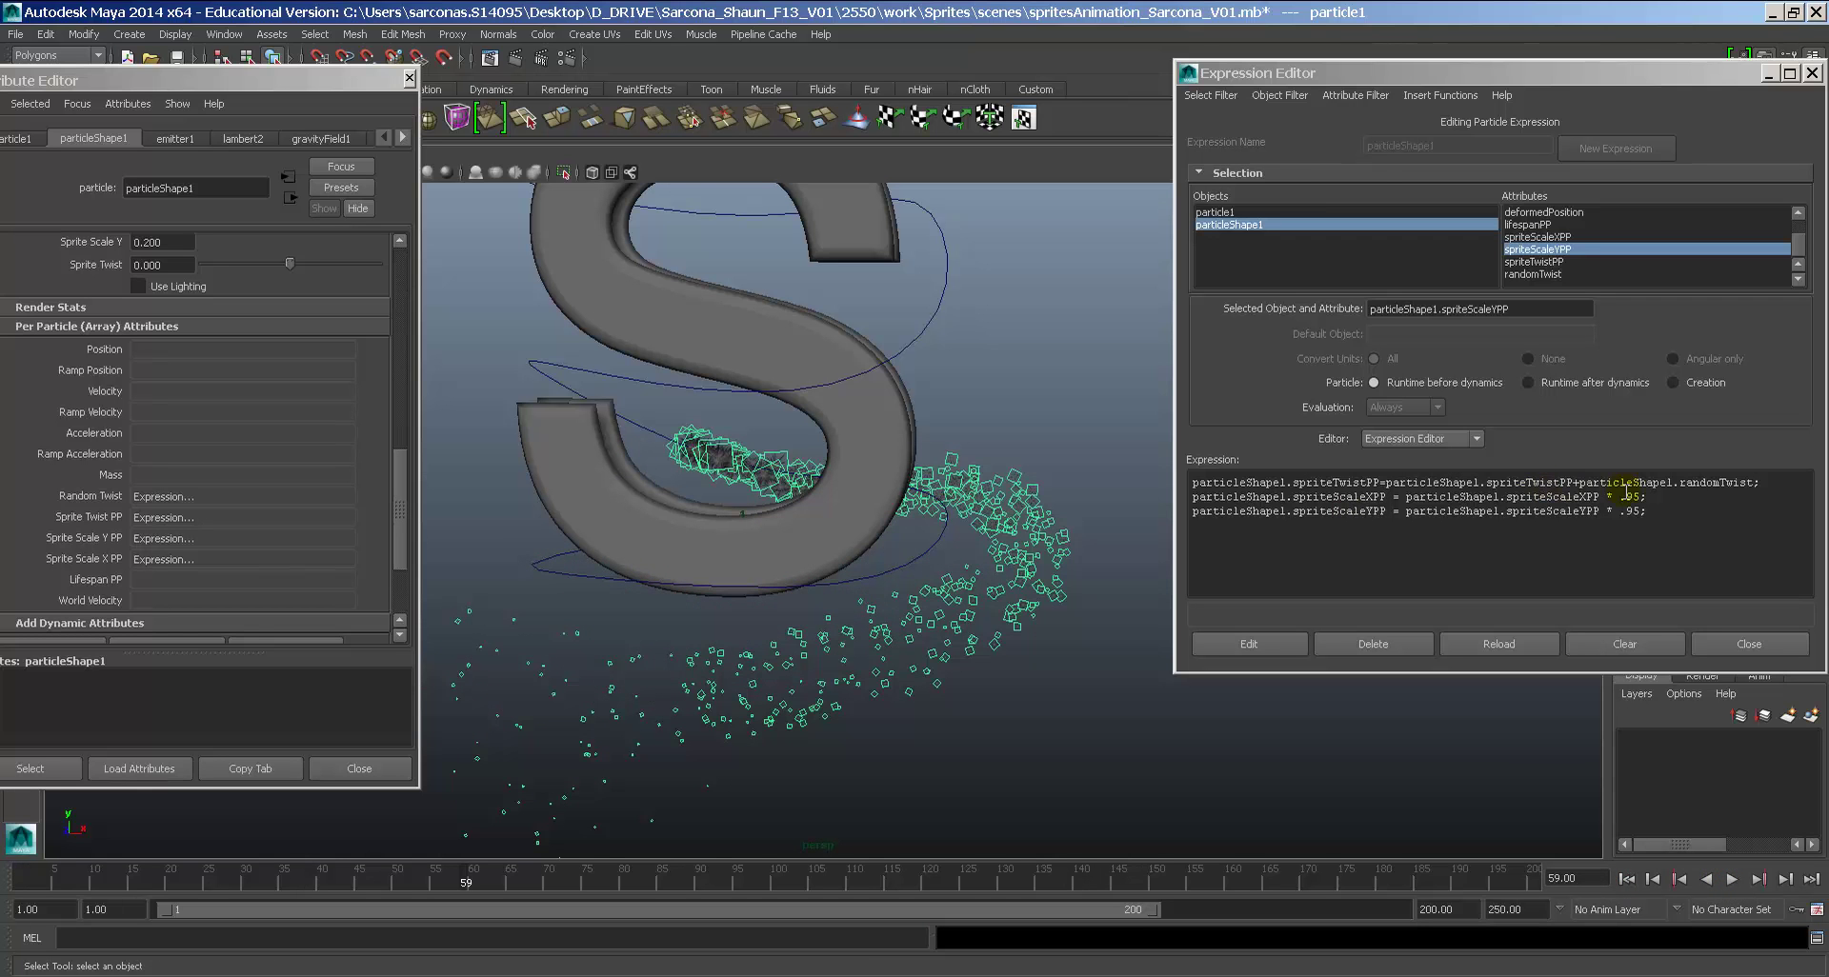
Step: Set the multiplier in both sprite scale lines to .98, apply the expression and replay the animation from the start
{"action": "left_click", "coordinate": [1637, 496]}
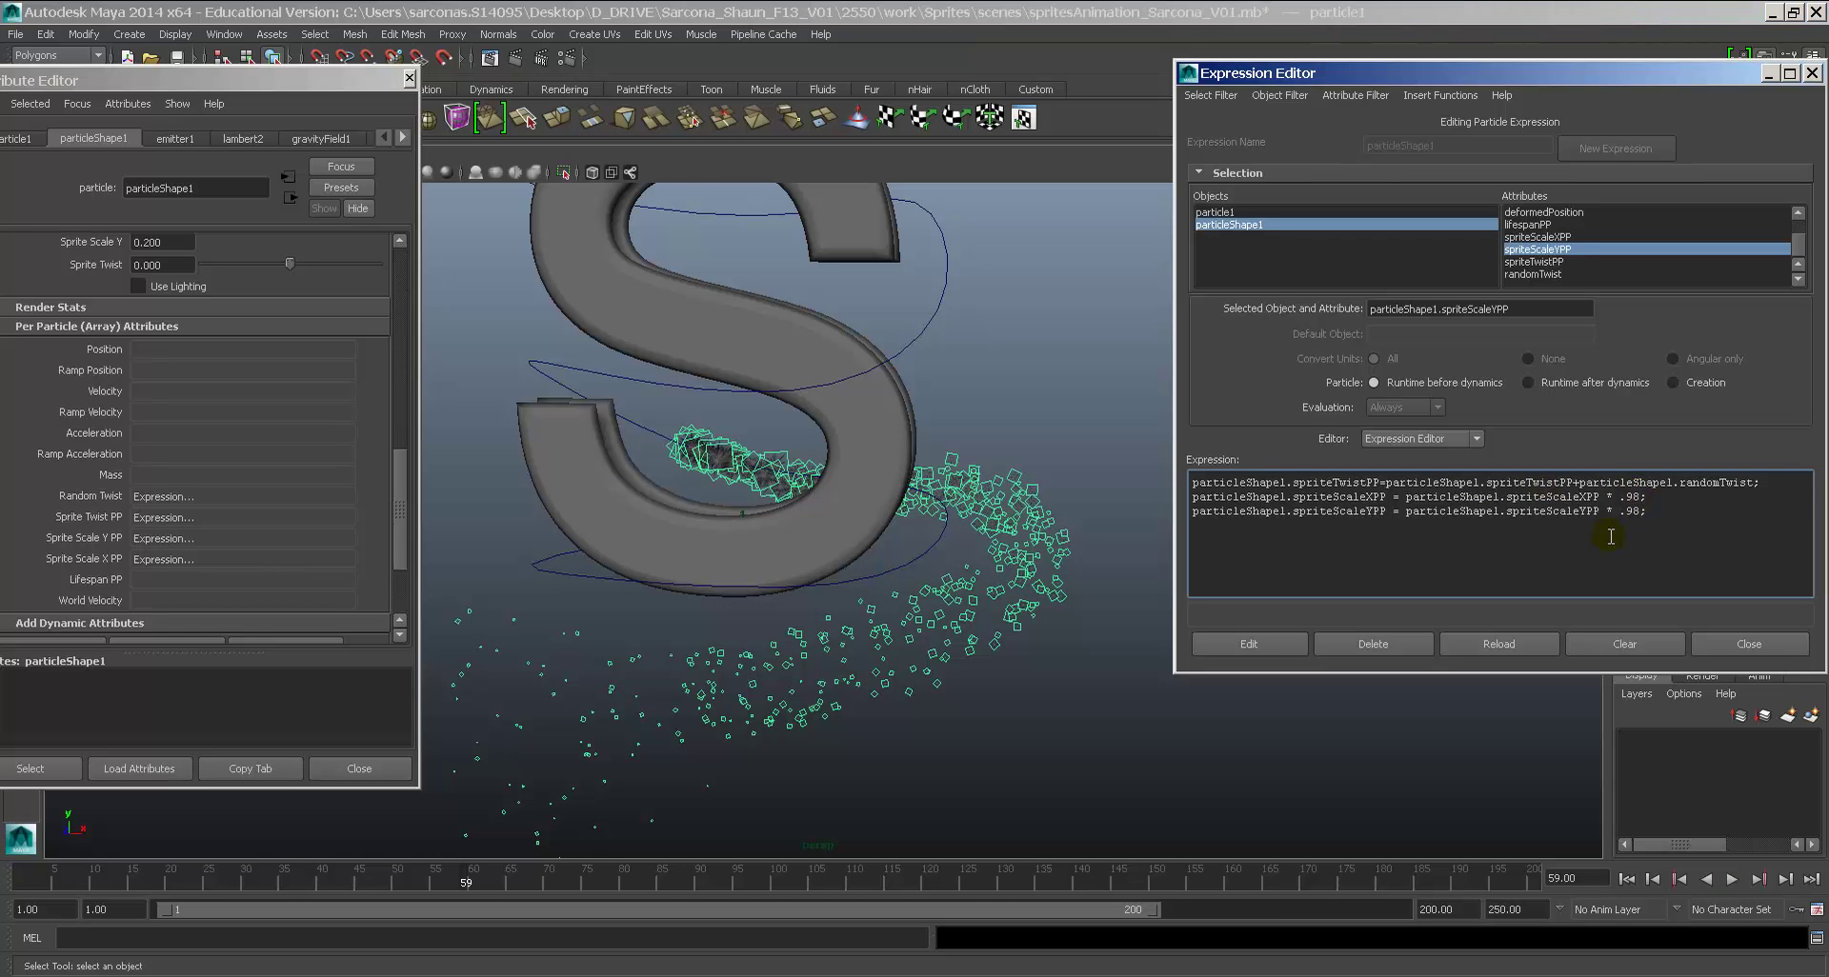
{"action": "left_click", "coordinate": [1238, 644]}
{"action": "left_click", "coordinate": [1627, 878]}
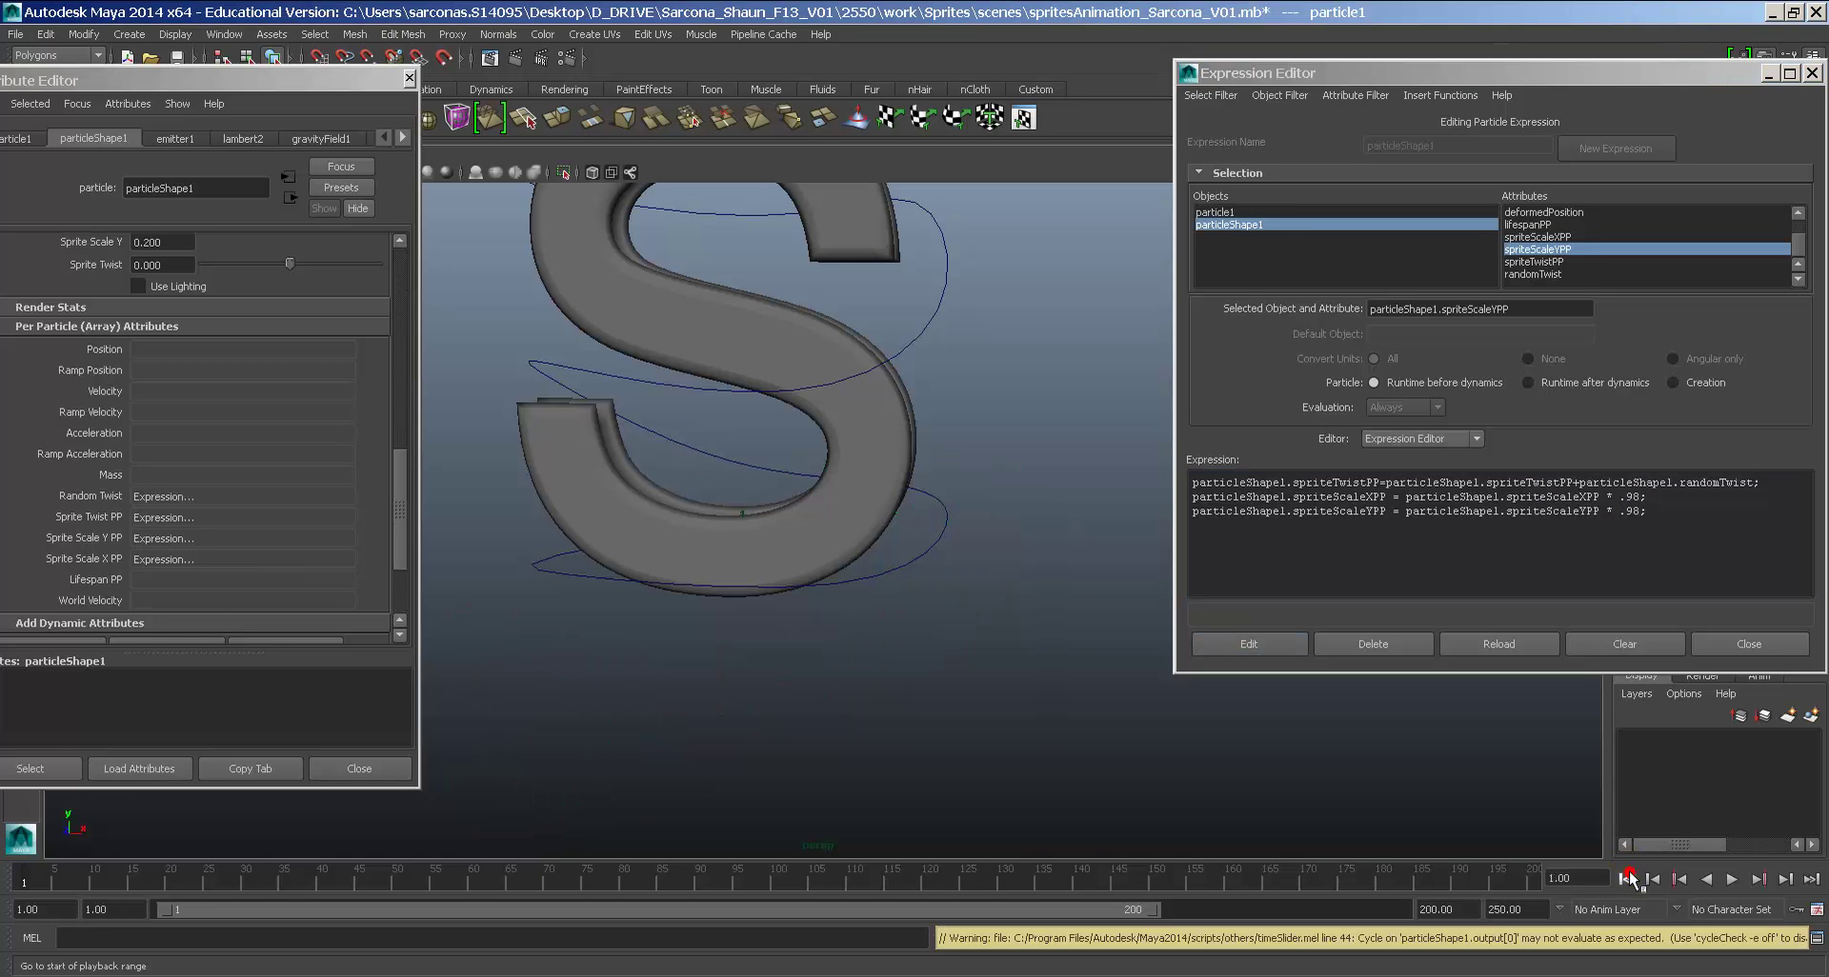
{"action": "left_click", "coordinate": [1732, 878]}
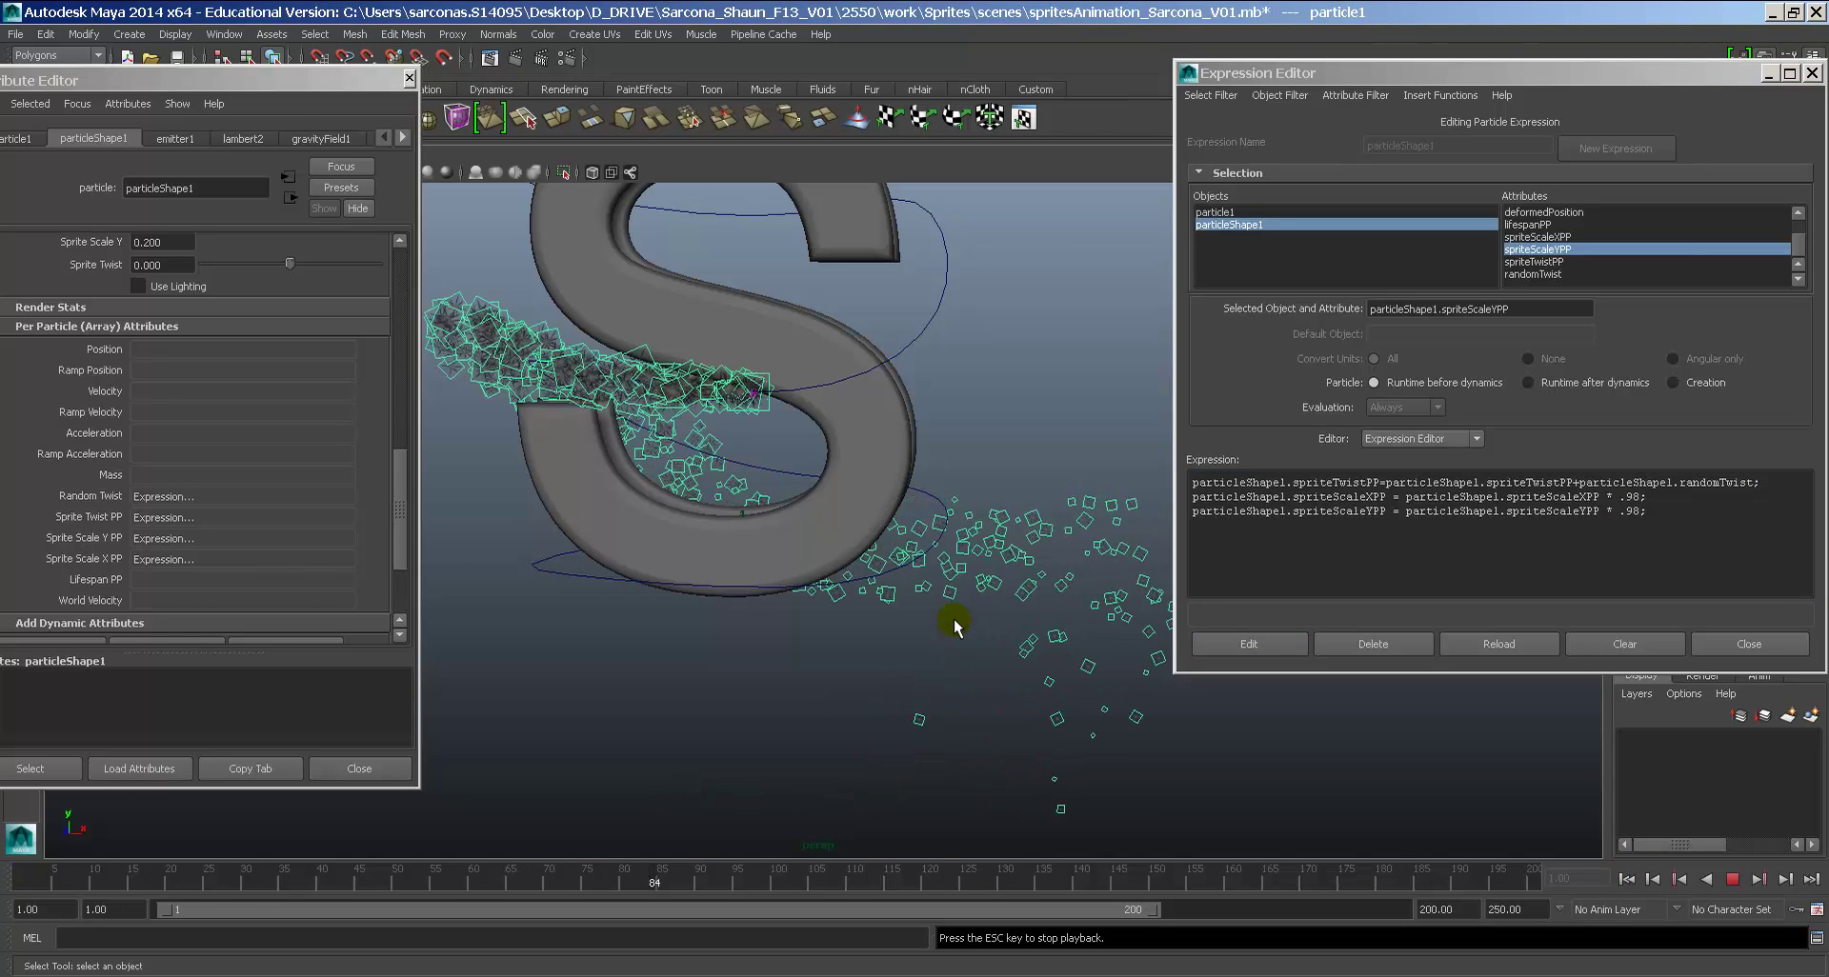
{"action": "key", "text": "Escape"}
Step: Deselect the particles and continue the playback with the whole letter S in view
{"action": "left_click", "coordinate": [1077, 501]}
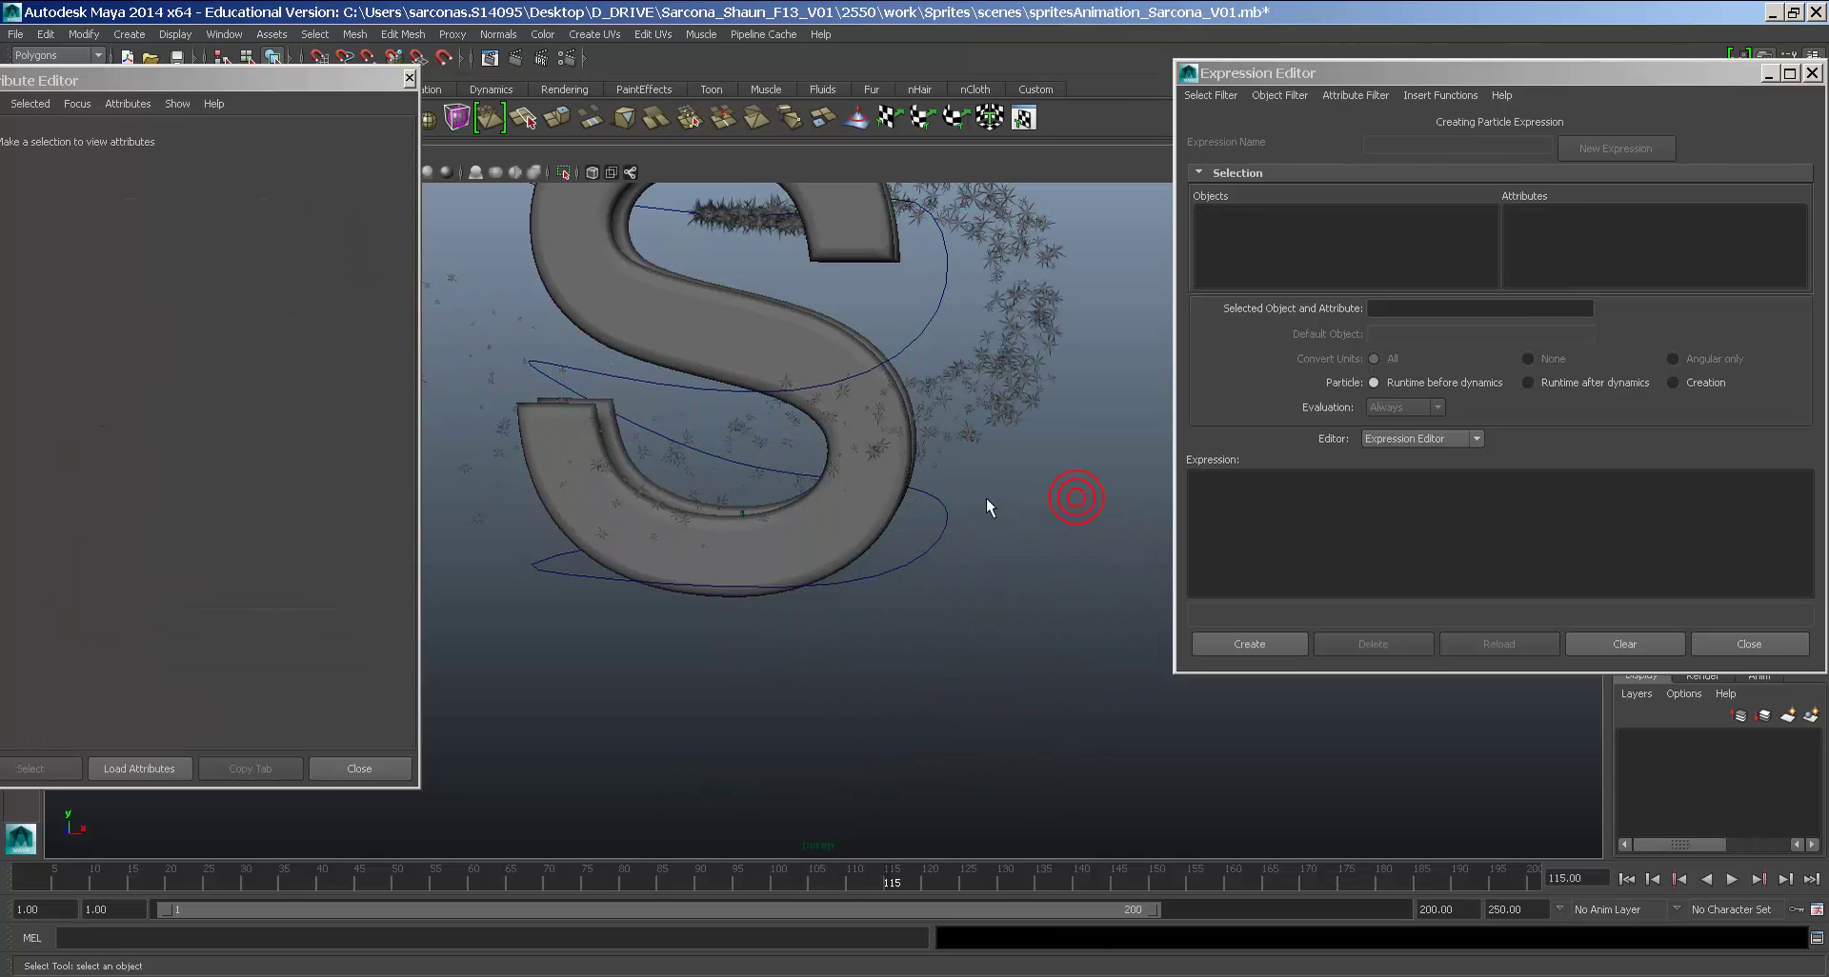
{"action": "left_click_drag", "start_coordinate": [1074, 499], "coordinate": [906, 632], "text": "alt"}
{"action": "key", "text": "alt+v"}
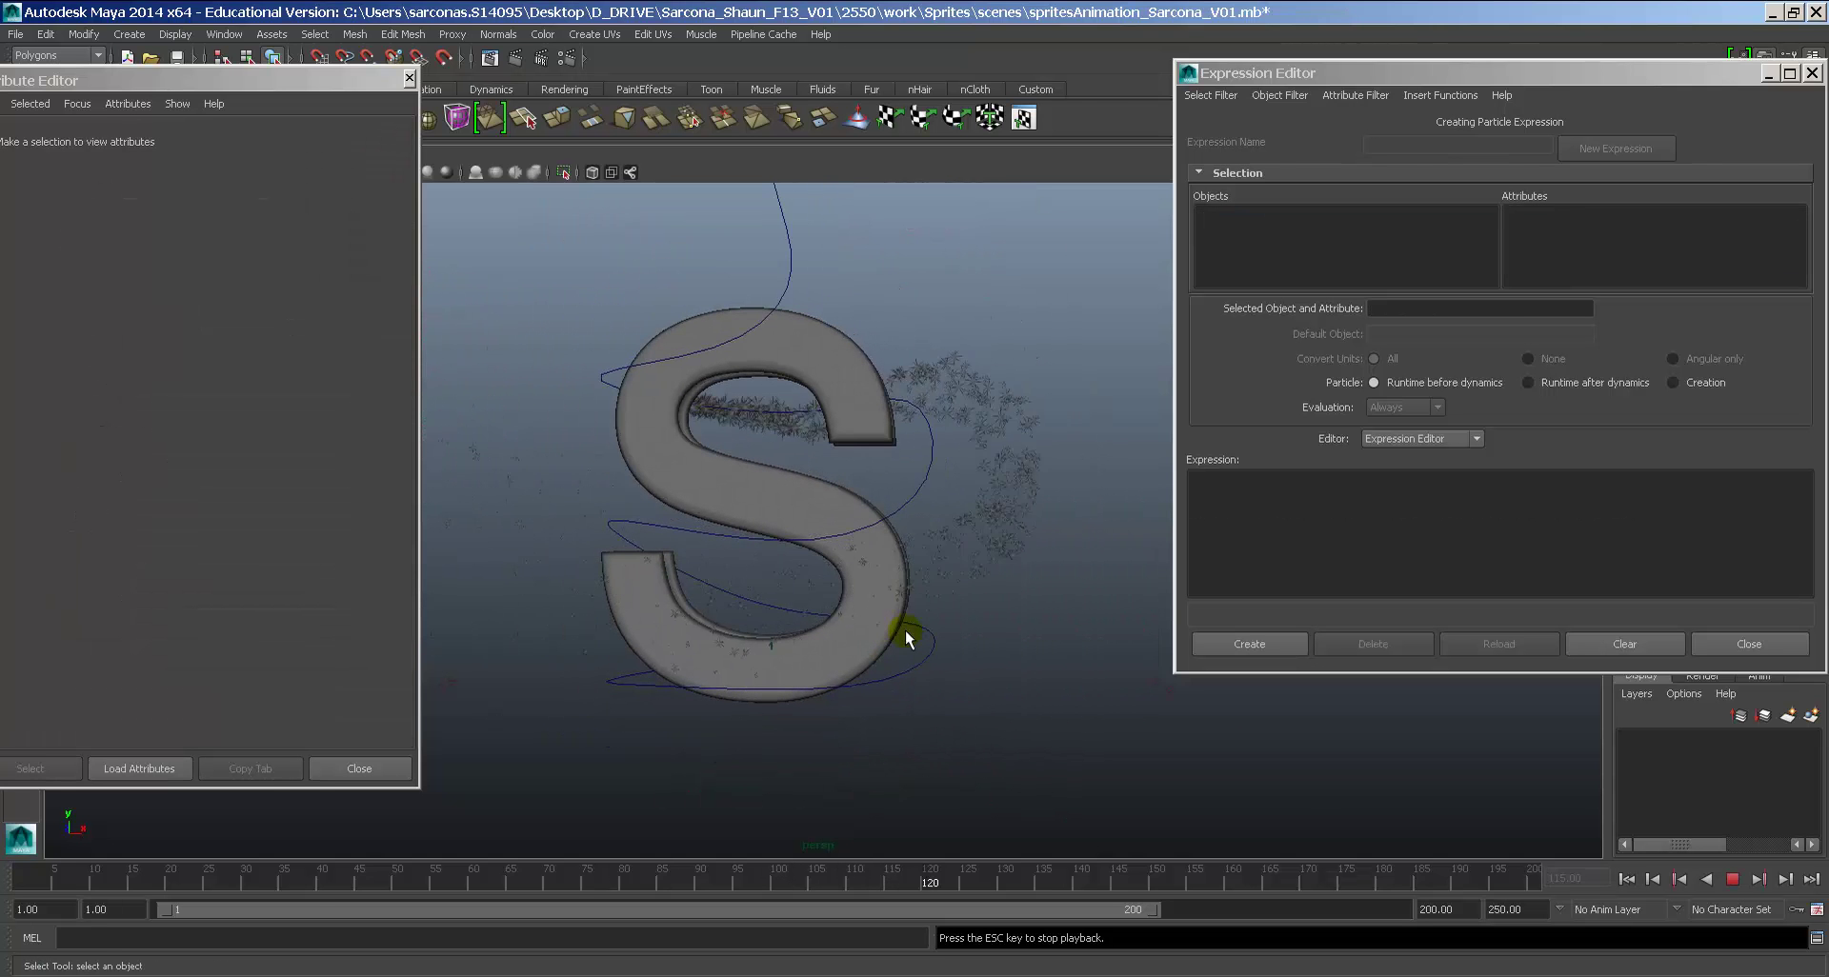
{"action": "key", "text": "Escape"}
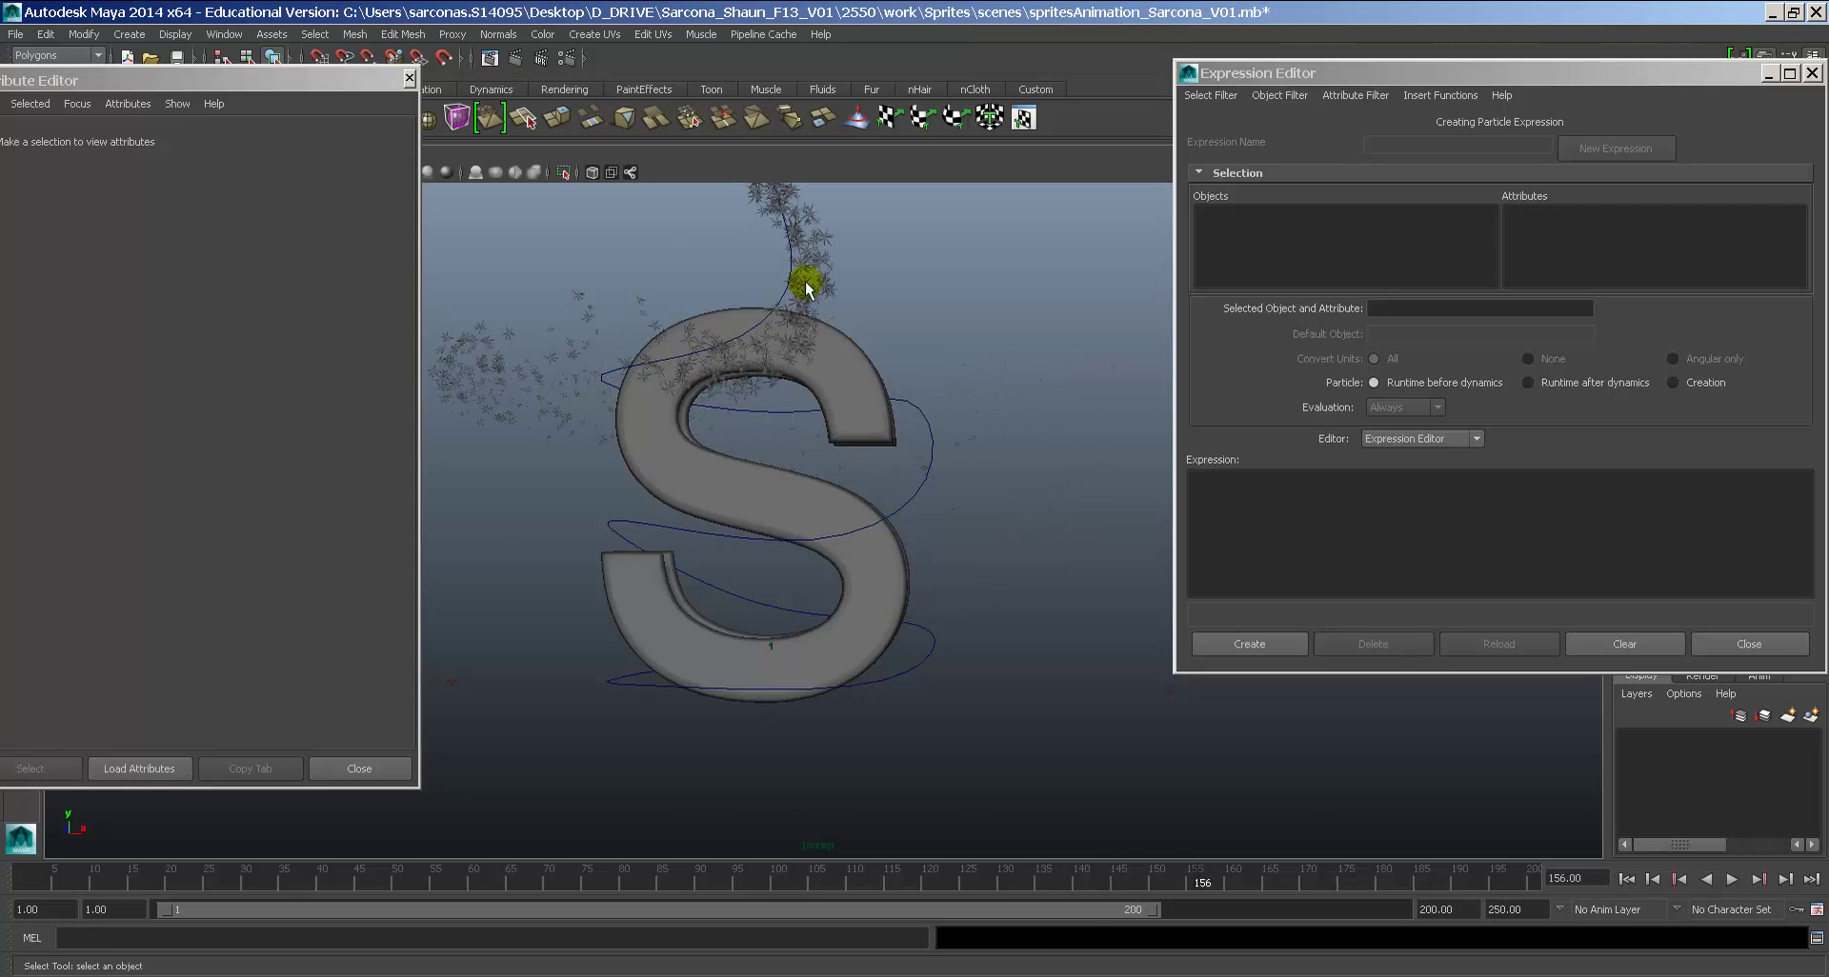
Step: Reopen the particles' runtime before dynamics expression, set the multiplier in both sprite scale lines to .99 and apply it
{"action": "left_click", "coordinate": [822, 276]}
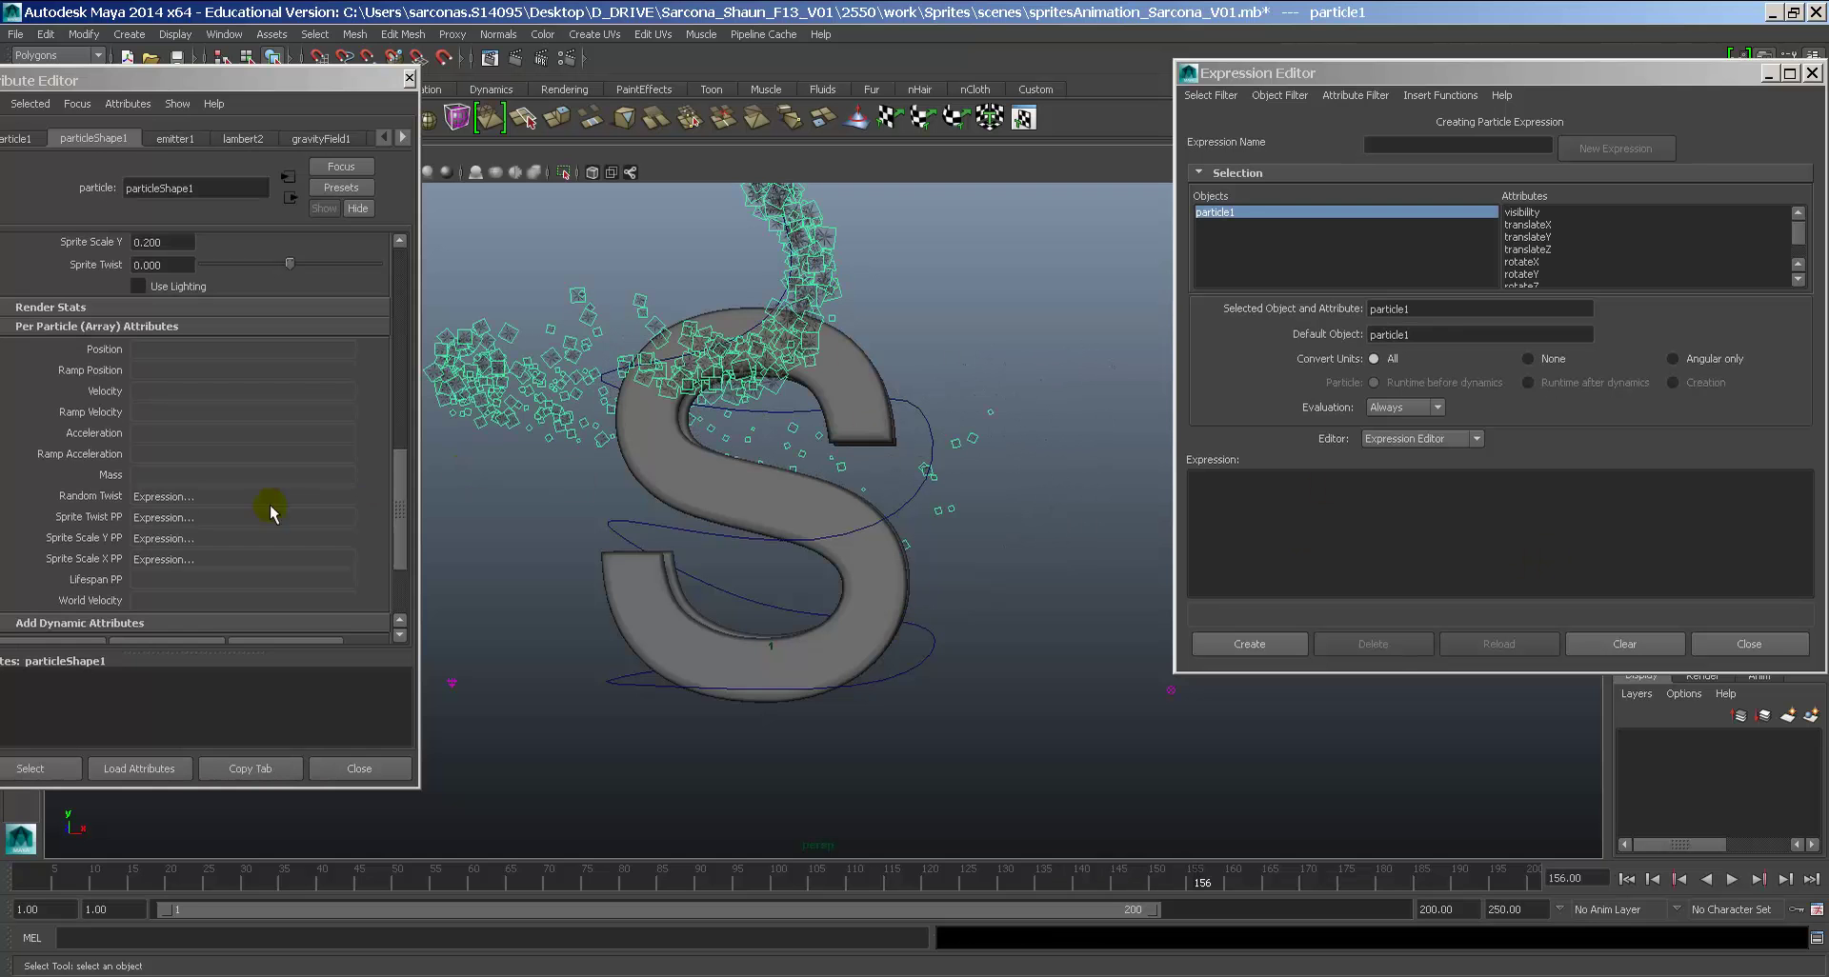
{"action": "right_click", "coordinate": [163, 540]}
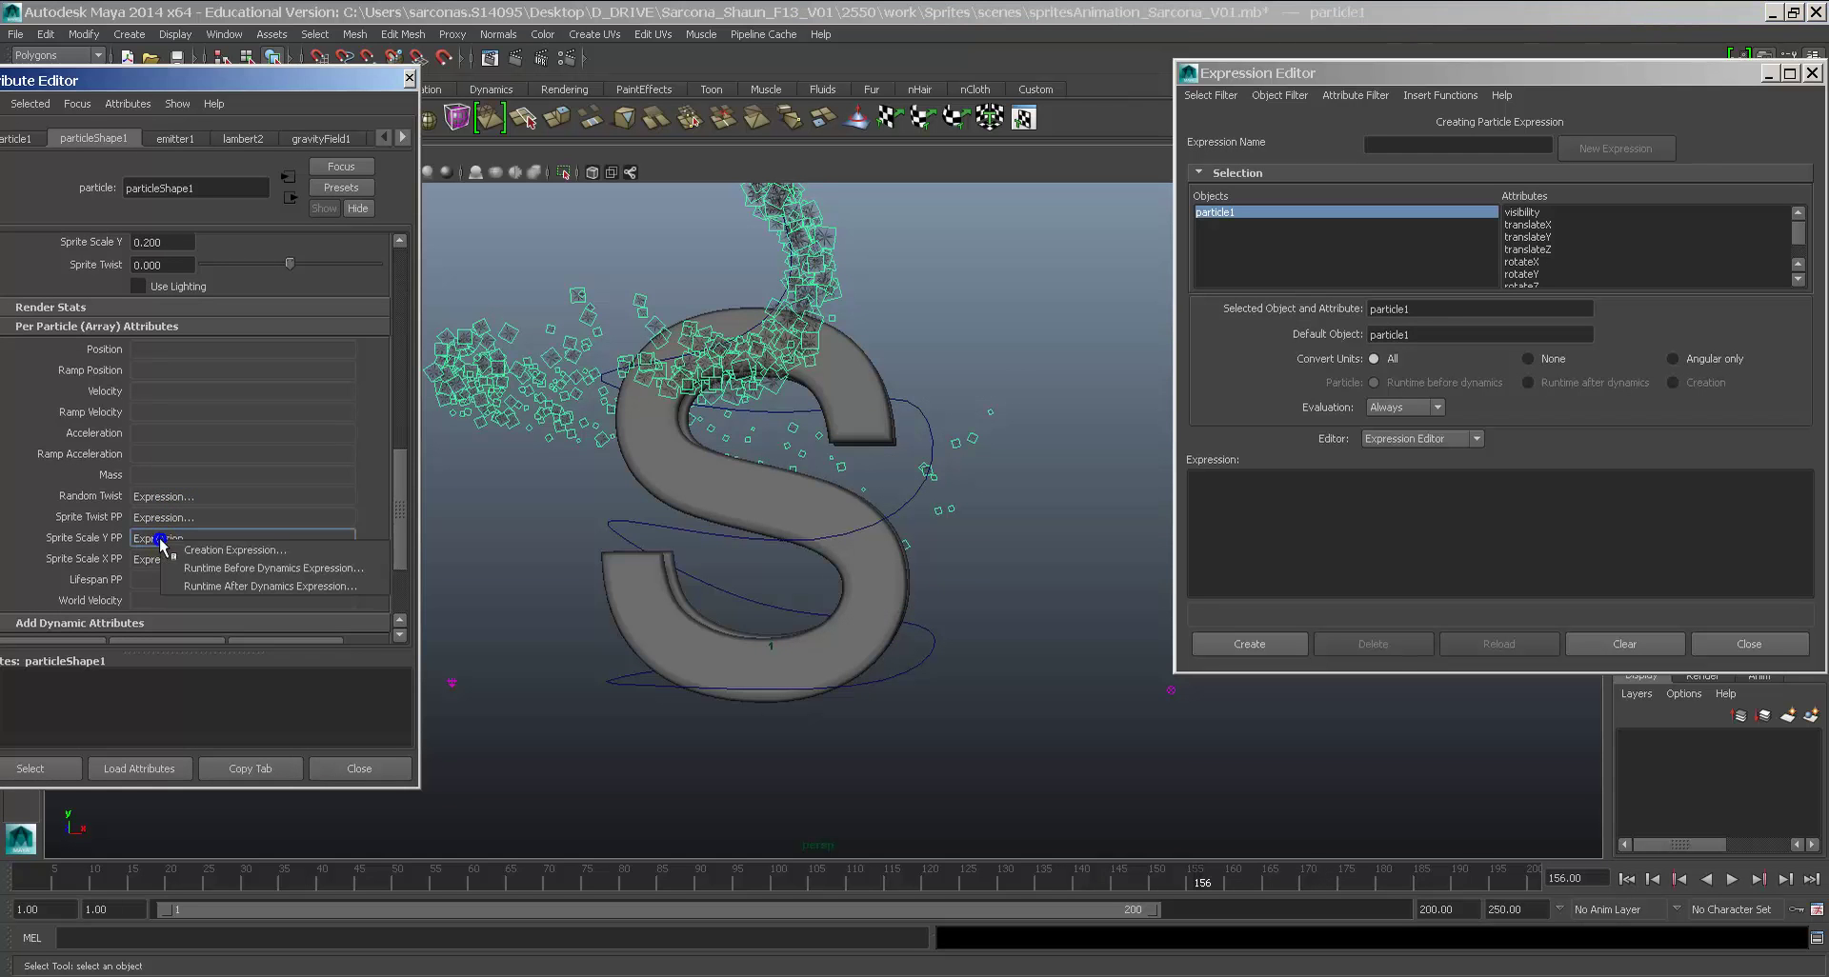
{"action": "left_click", "coordinate": [226, 570]}
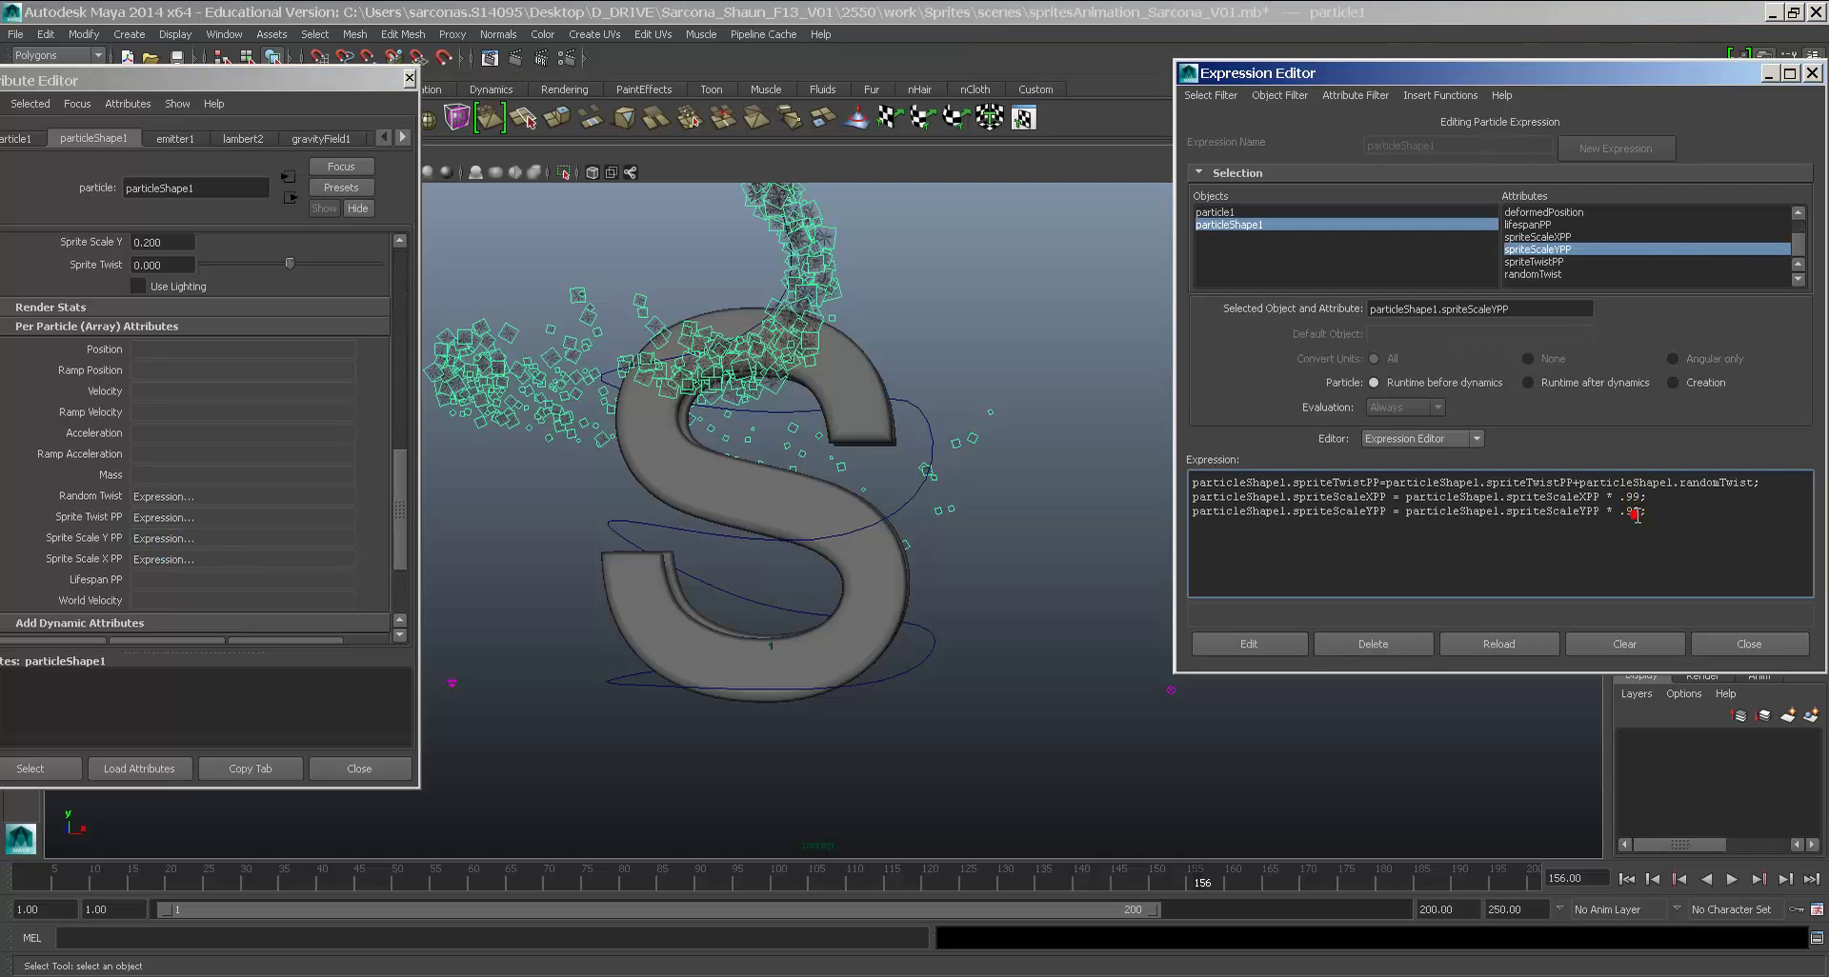
{"action": "left_click", "coordinate": [1262, 645]}
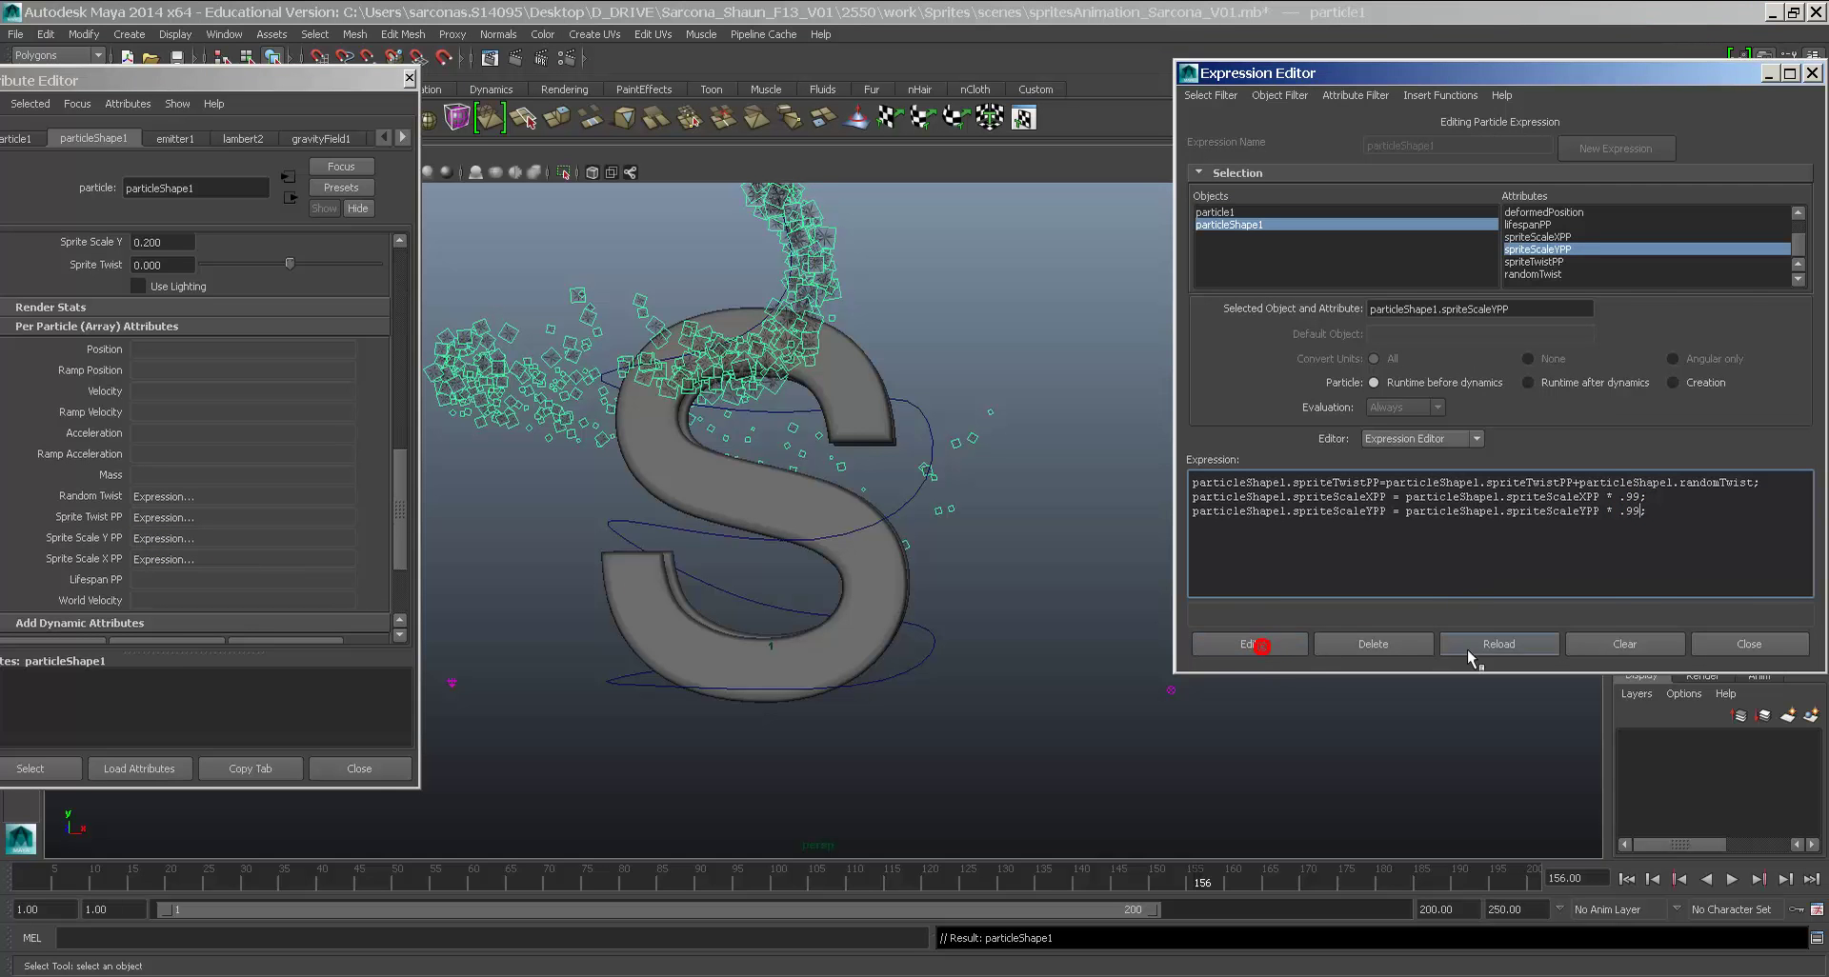
Step: Close the Expression Editor, replay the animation from the first frame and deselect the particles
{"action": "left_click", "coordinate": [1704, 645]}
{"action": "left_click", "coordinate": [1627, 878]}
{"action": "middle_click_drag", "start_coordinate": [1195, 544], "coordinate": [1301, 547], "text": "alt"}
{"action": "key", "text": "alt+v"}
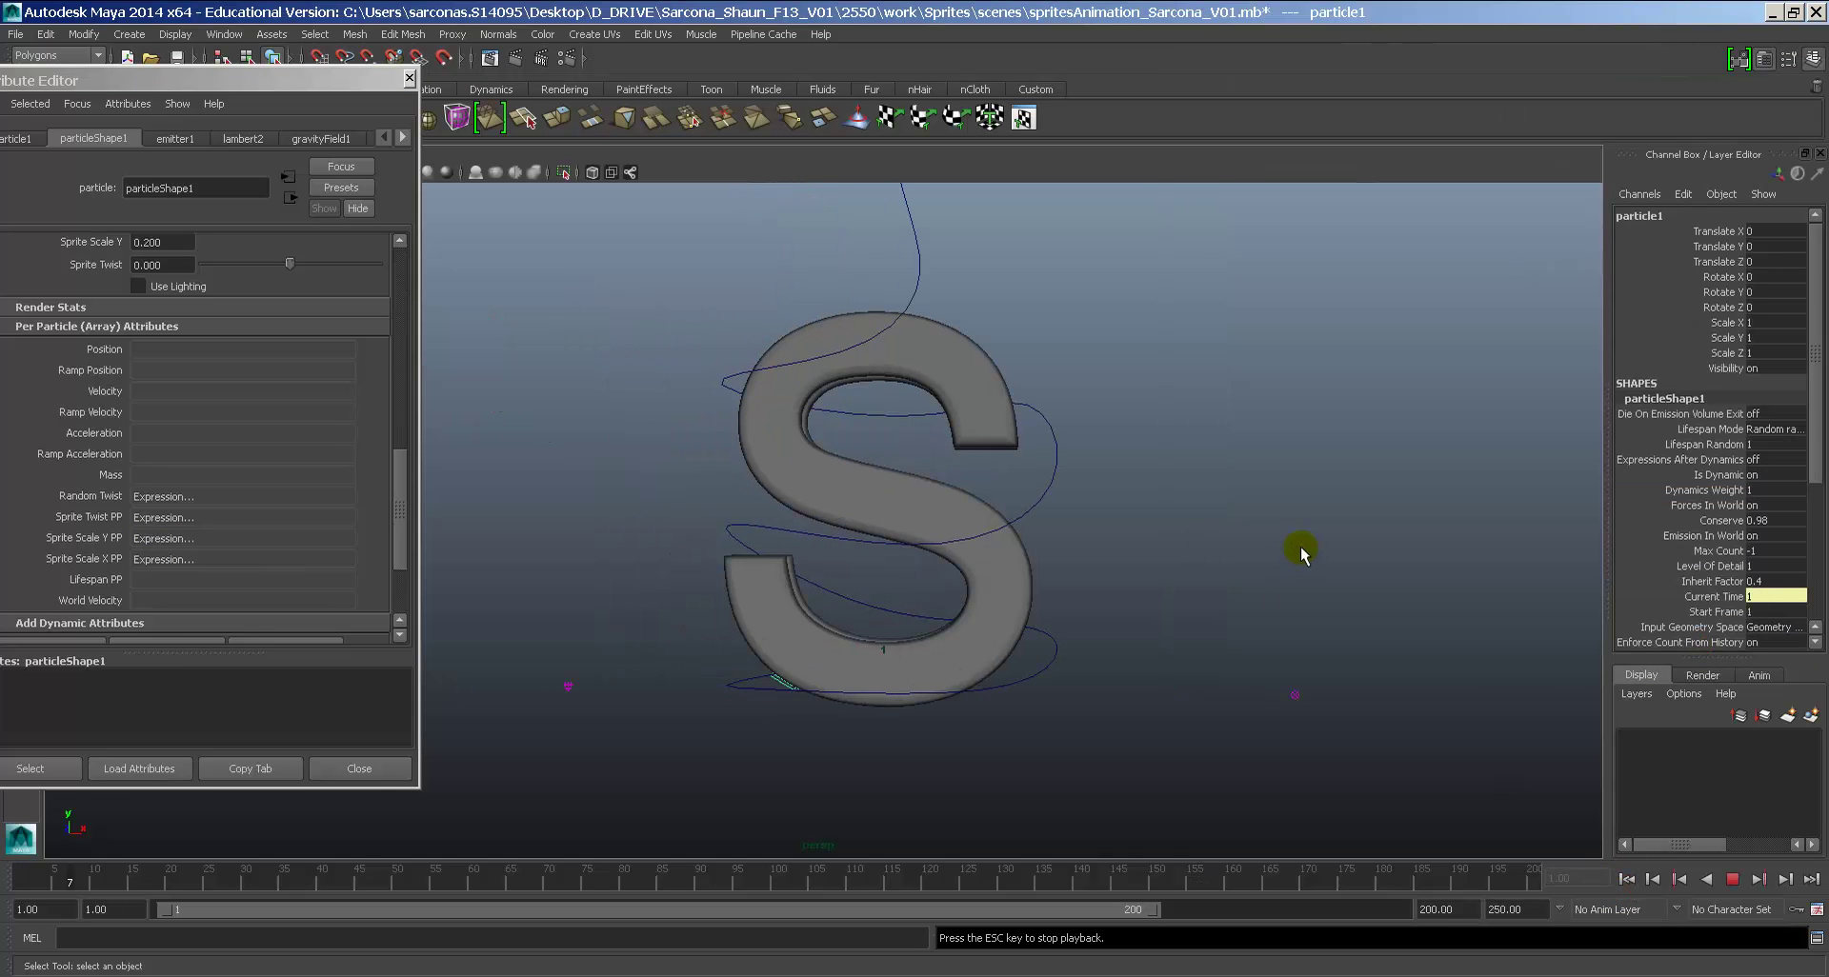
{"action": "left_click", "coordinate": [1217, 553]}
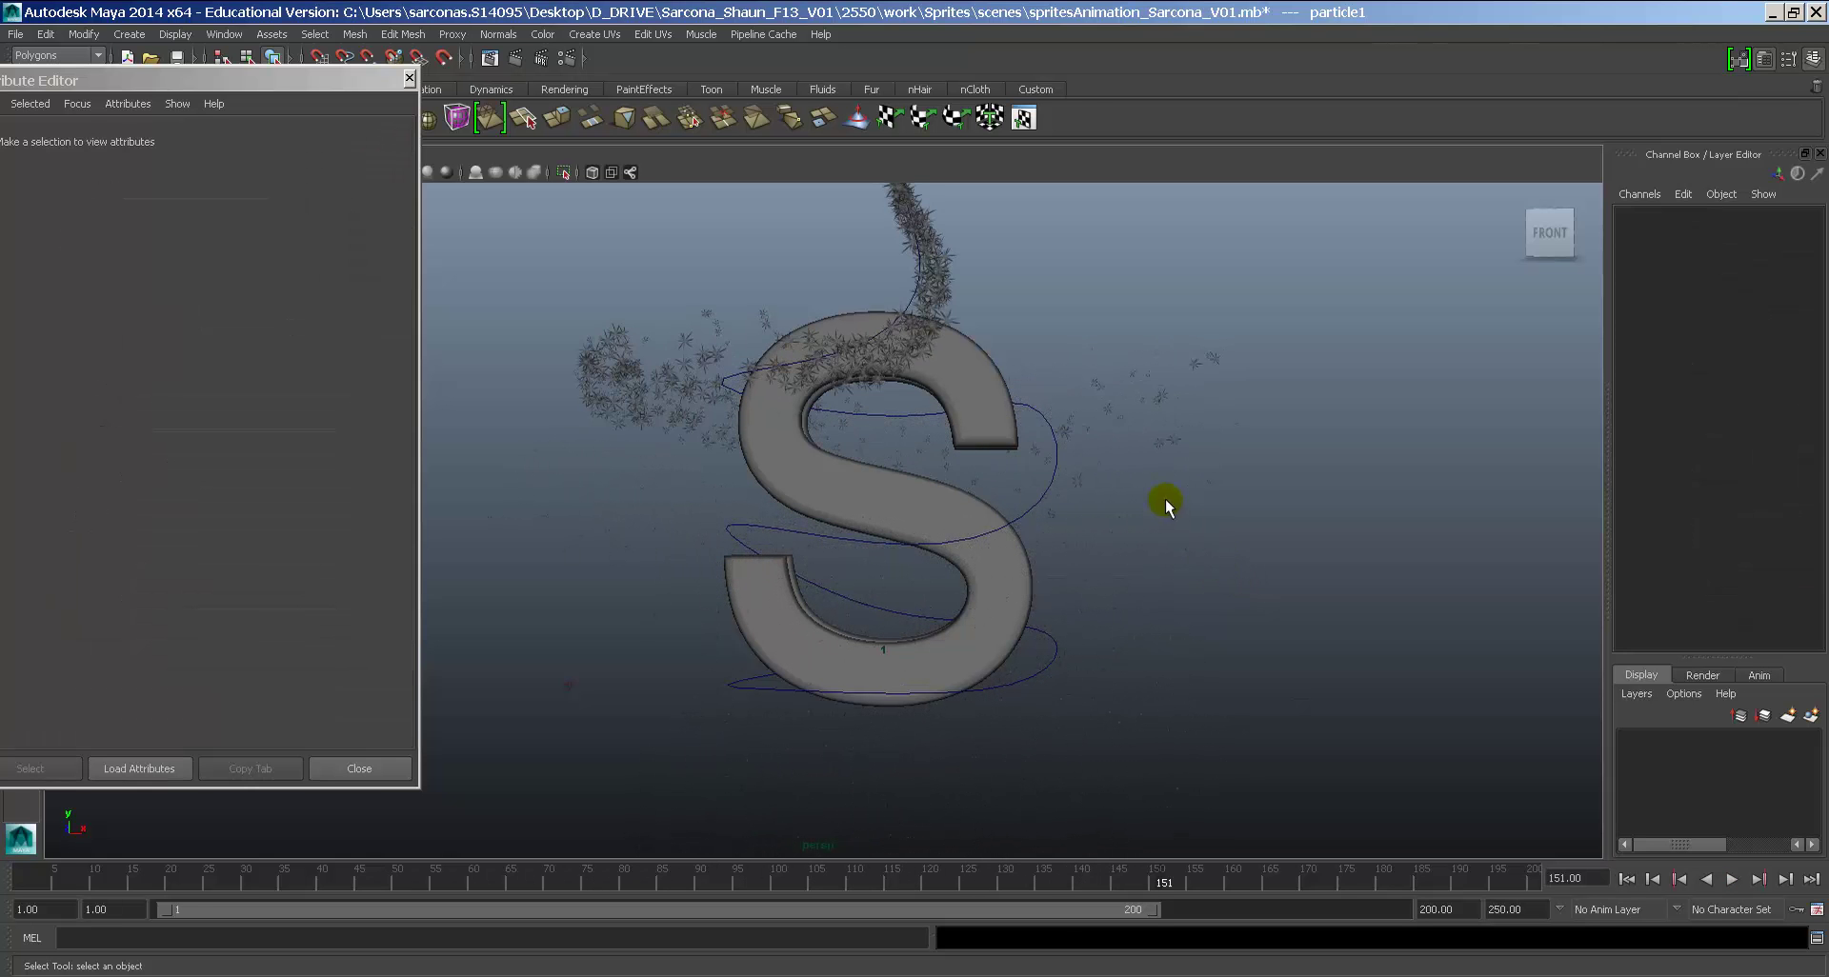
Step: Reselect the sprite particles, bring up particleShape1's dynamic attribute options and save the scene
{"action": "middle_click_drag", "start_coordinate": [1051, 440], "coordinate": [1095, 440], "text": "alt"}
{"action": "left_click", "coordinate": [1074, 457]}
{"action": "left_click_drag", "start_coordinate": [1096, 440], "coordinate": [1006, 492], "text": "alt"}
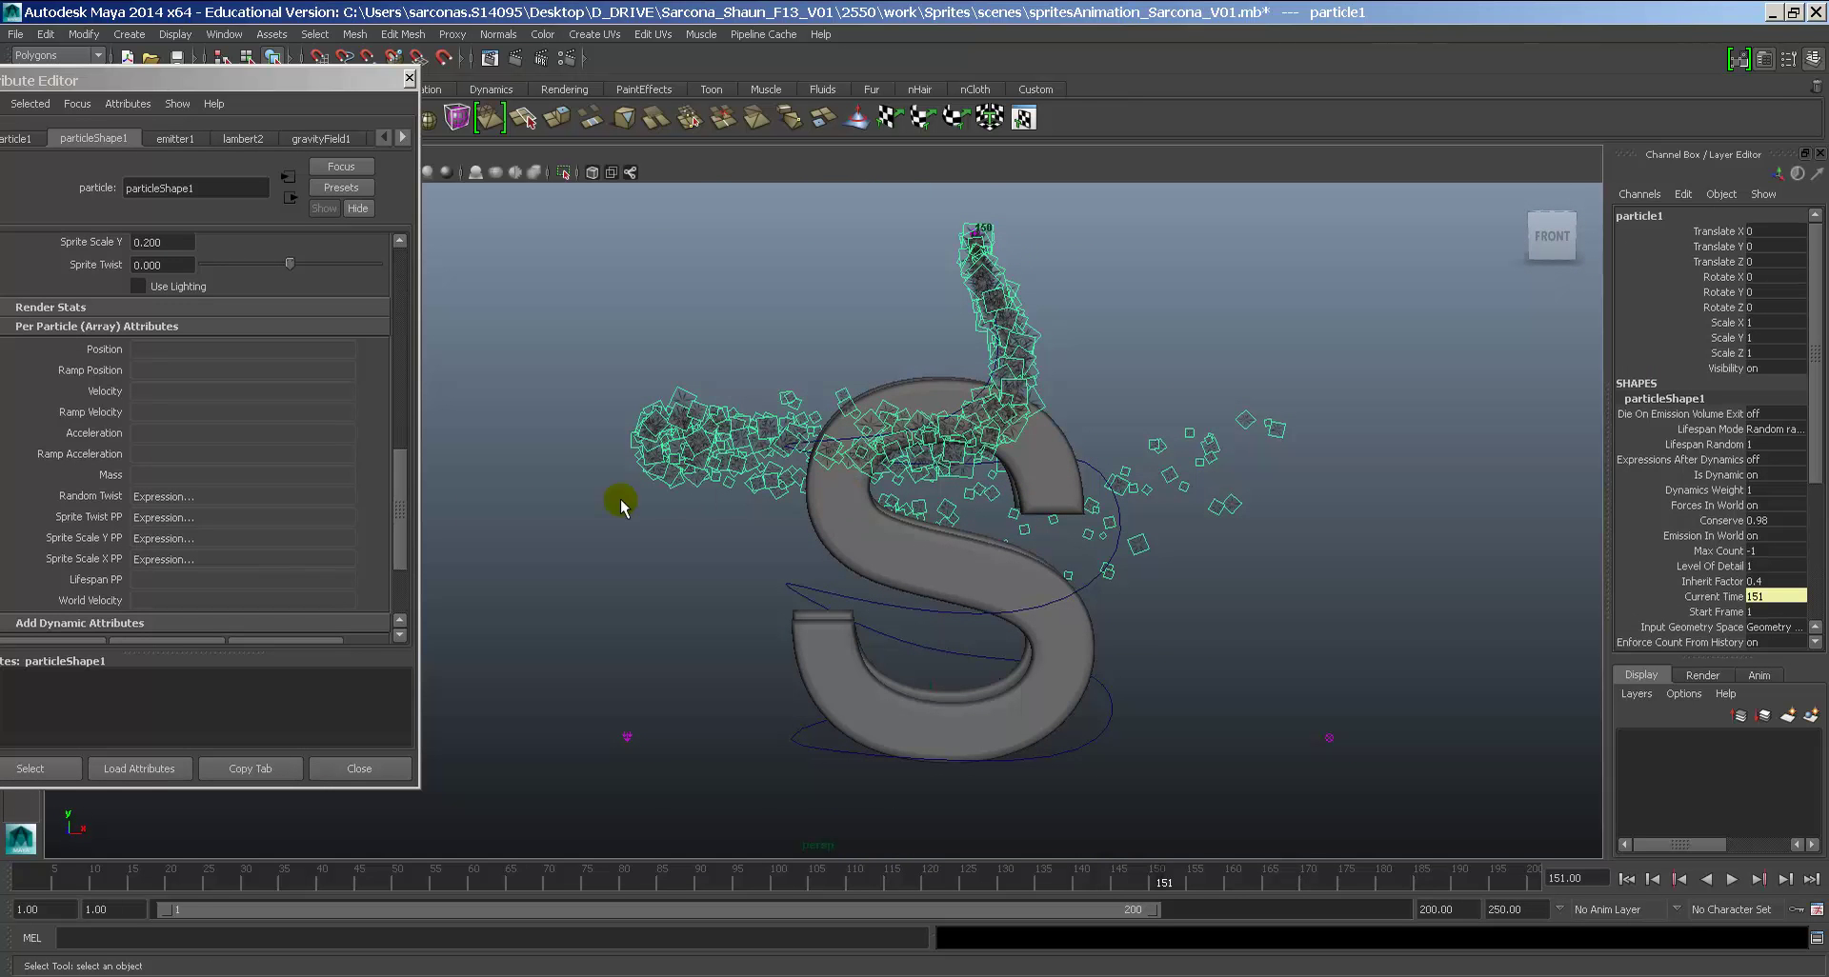
{"action": "left_click_drag", "start_coordinate": [407, 529], "coordinate": [381, 574]}
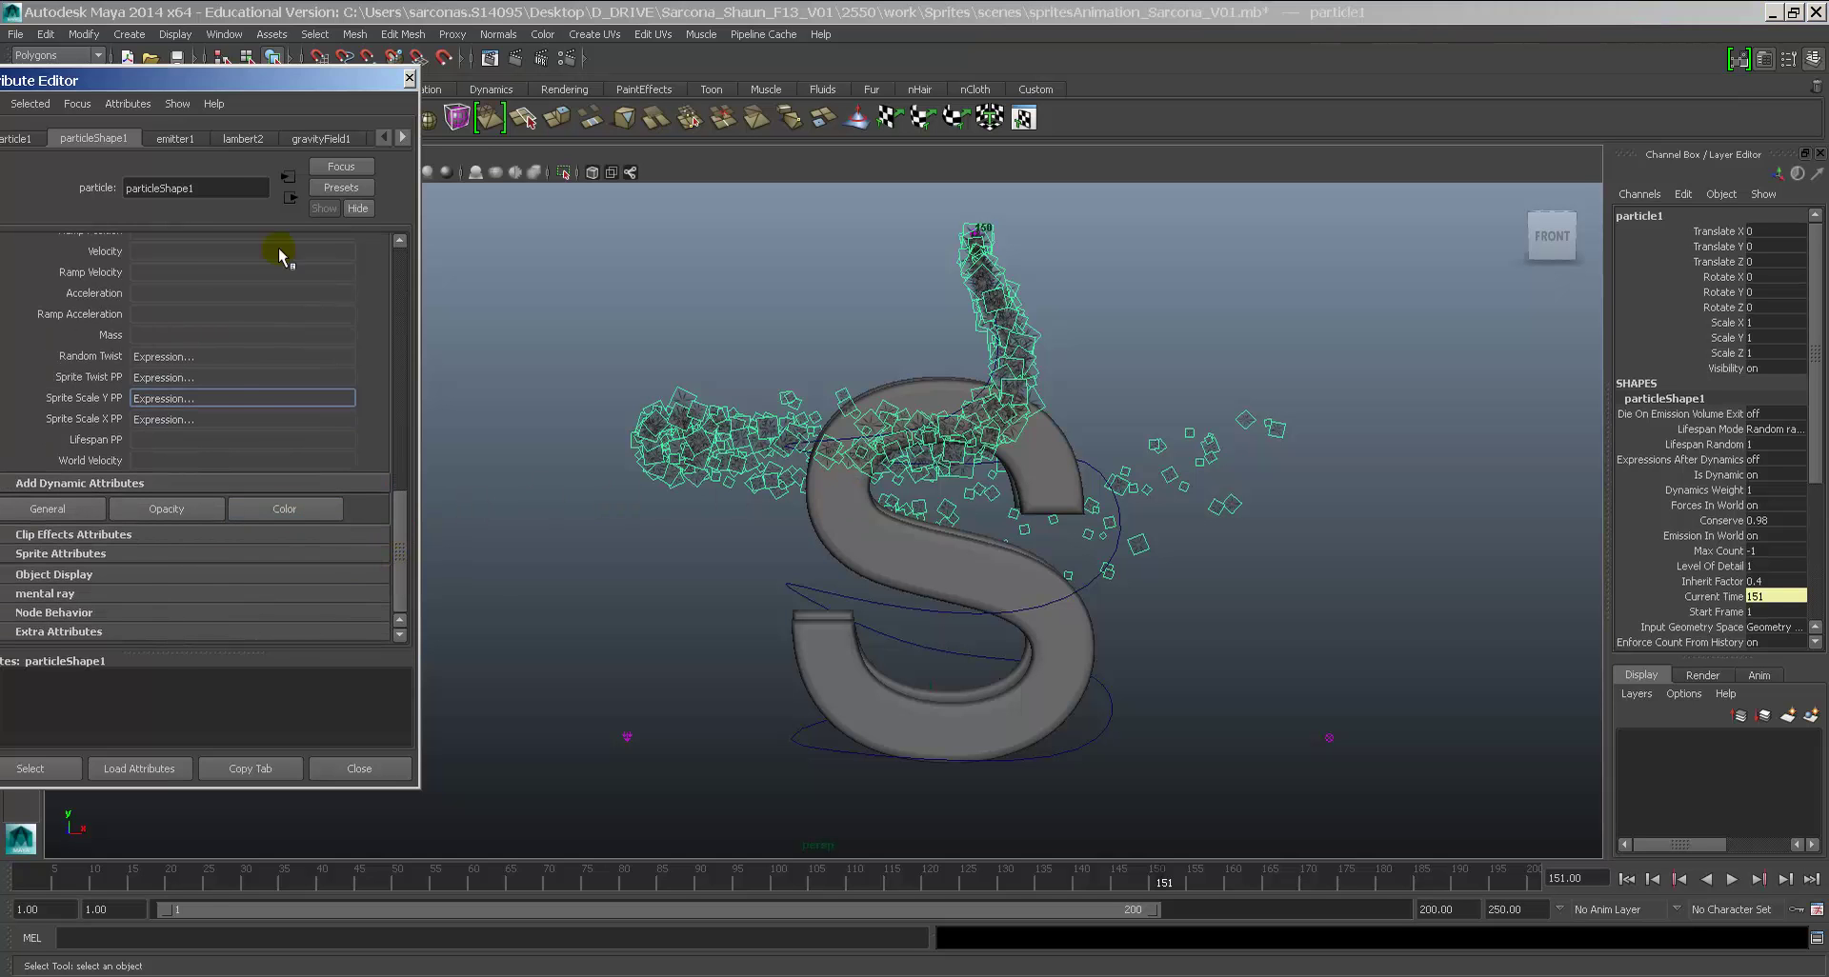
{"action": "left_click_drag", "start_coordinate": [227, 79], "coordinate": [299, 85]}
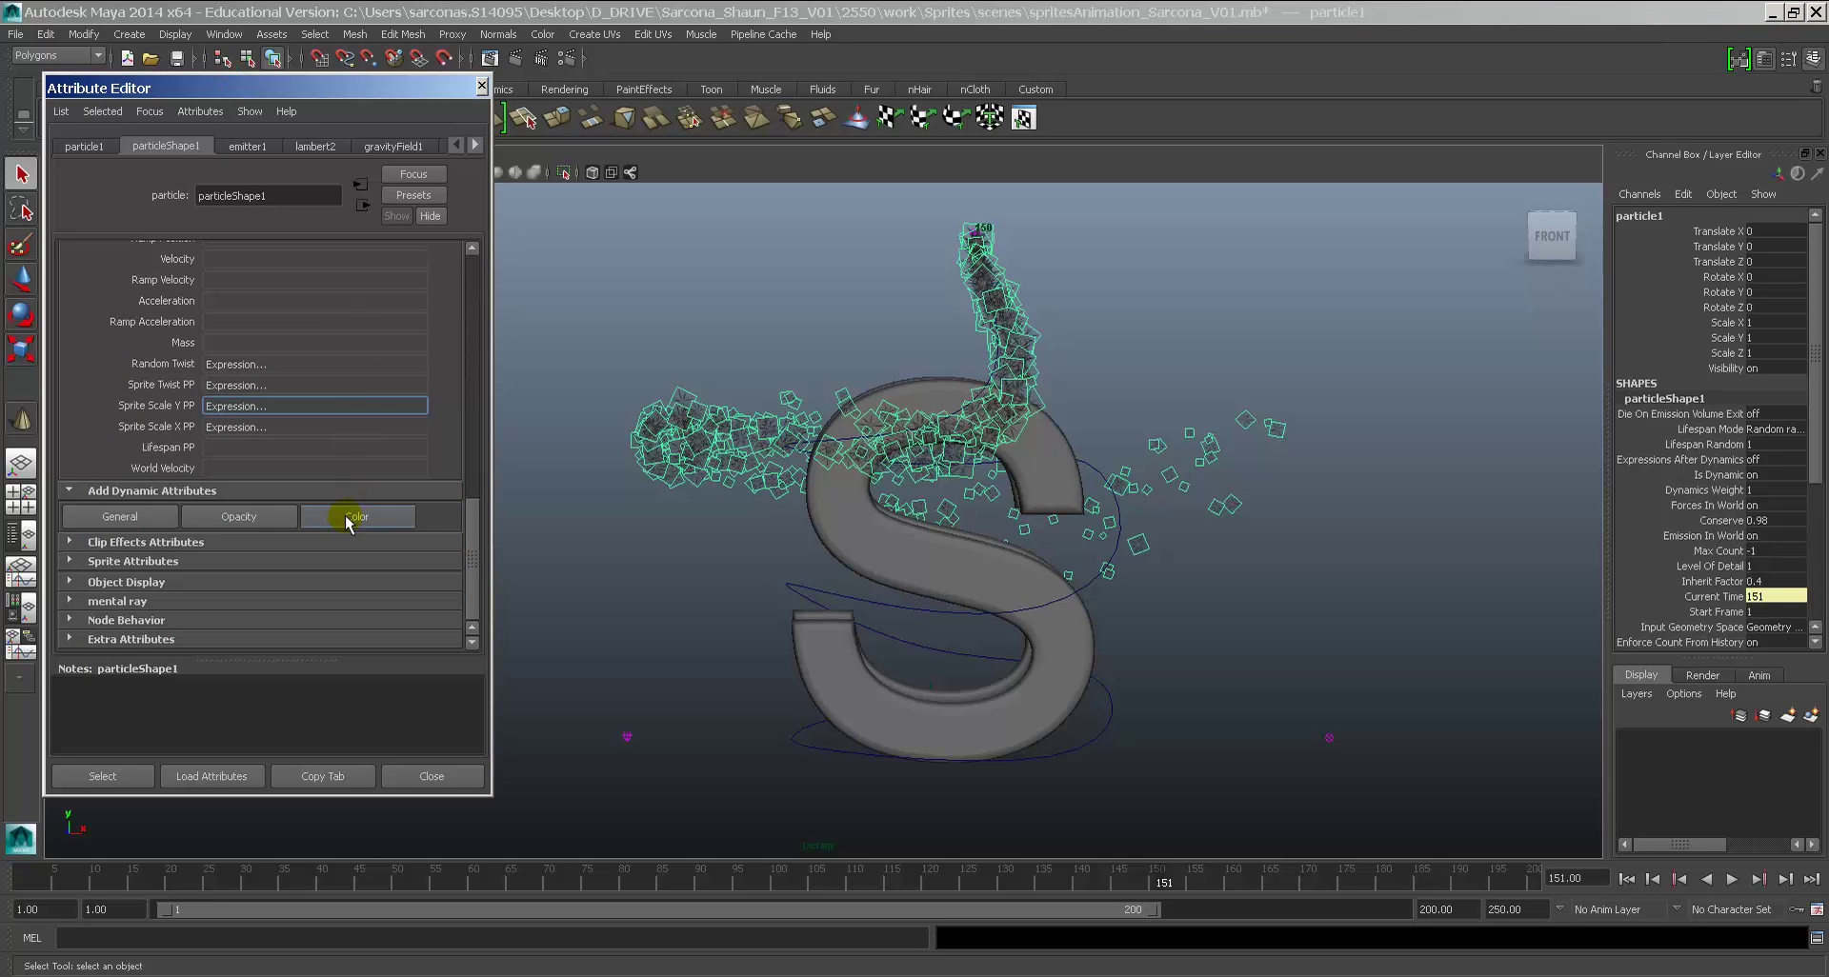
{"action": "key", "text": "ctrl+s"}
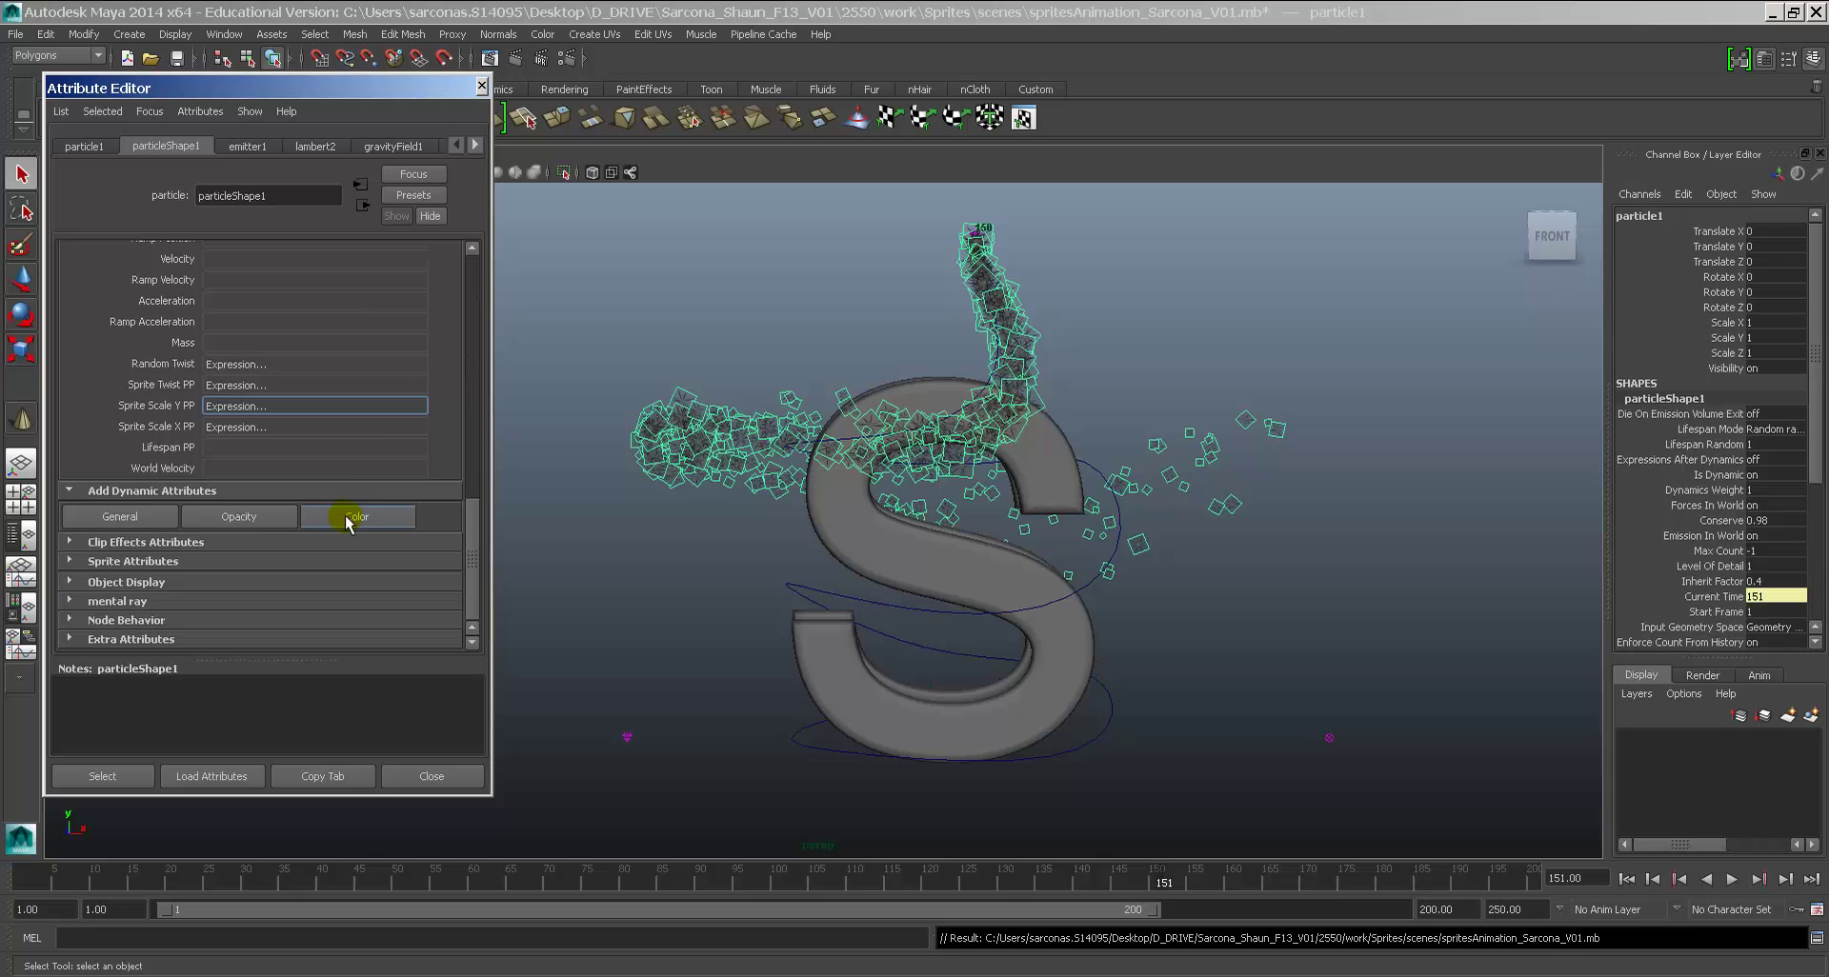
Step: Add a per-particle color attribute to particleShape1, inspect the sprites up close and refresh the per-particle attribute list
{"action": "left_click", "coordinate": [348, 519]}
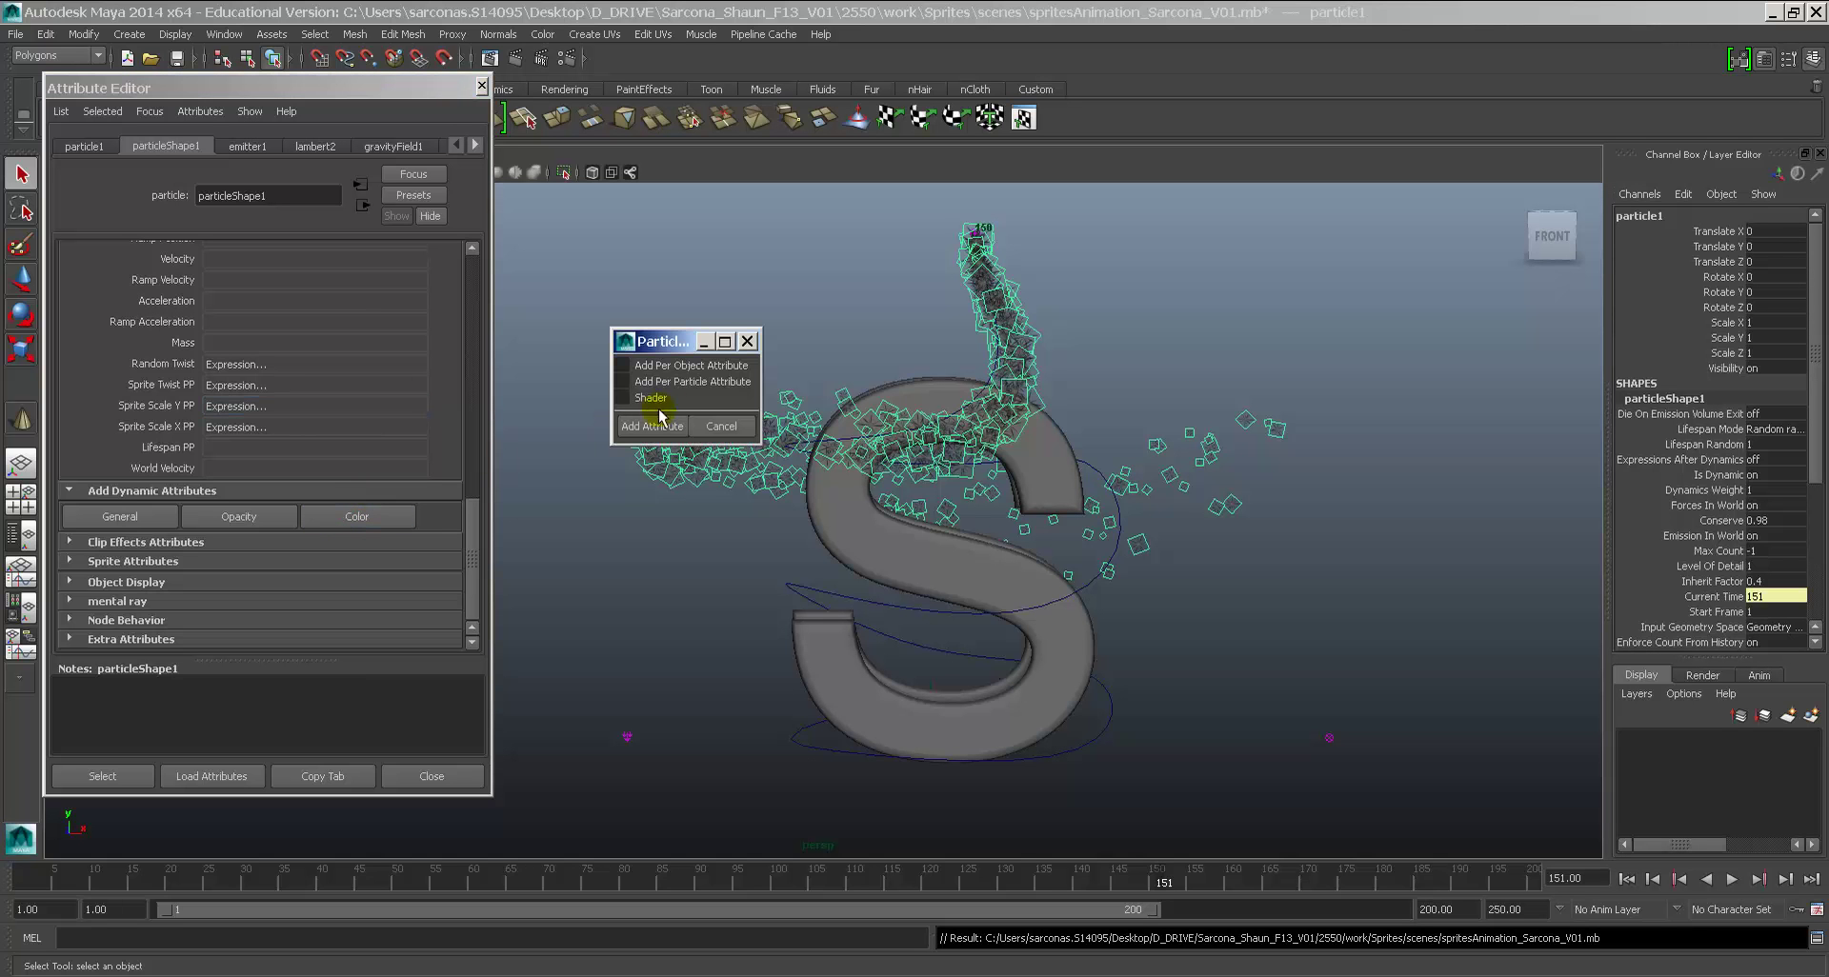
{"action": "left_click", "coordinate": [684, 383]}
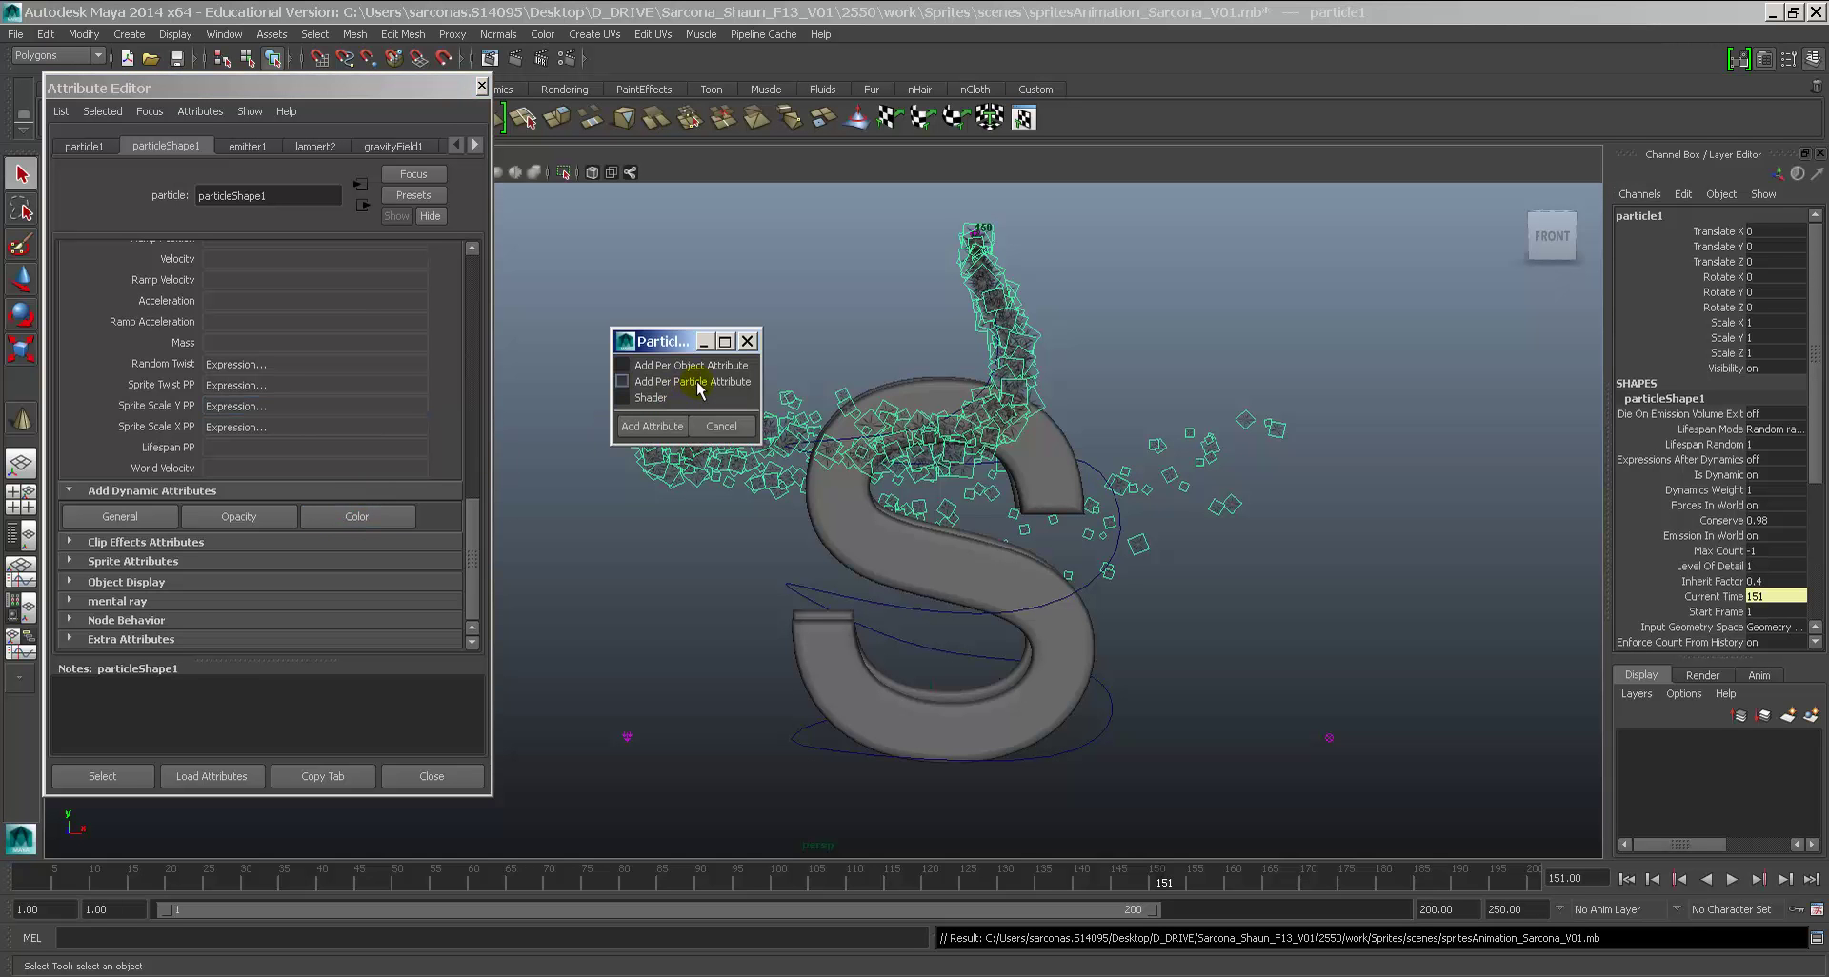
{"action": "left_click", "coordinate": [653, 427]}
{"action": "left_click_drag", "start_coordinate": [656, 433], "coordinate": [1050, 350], "text": "alt"}
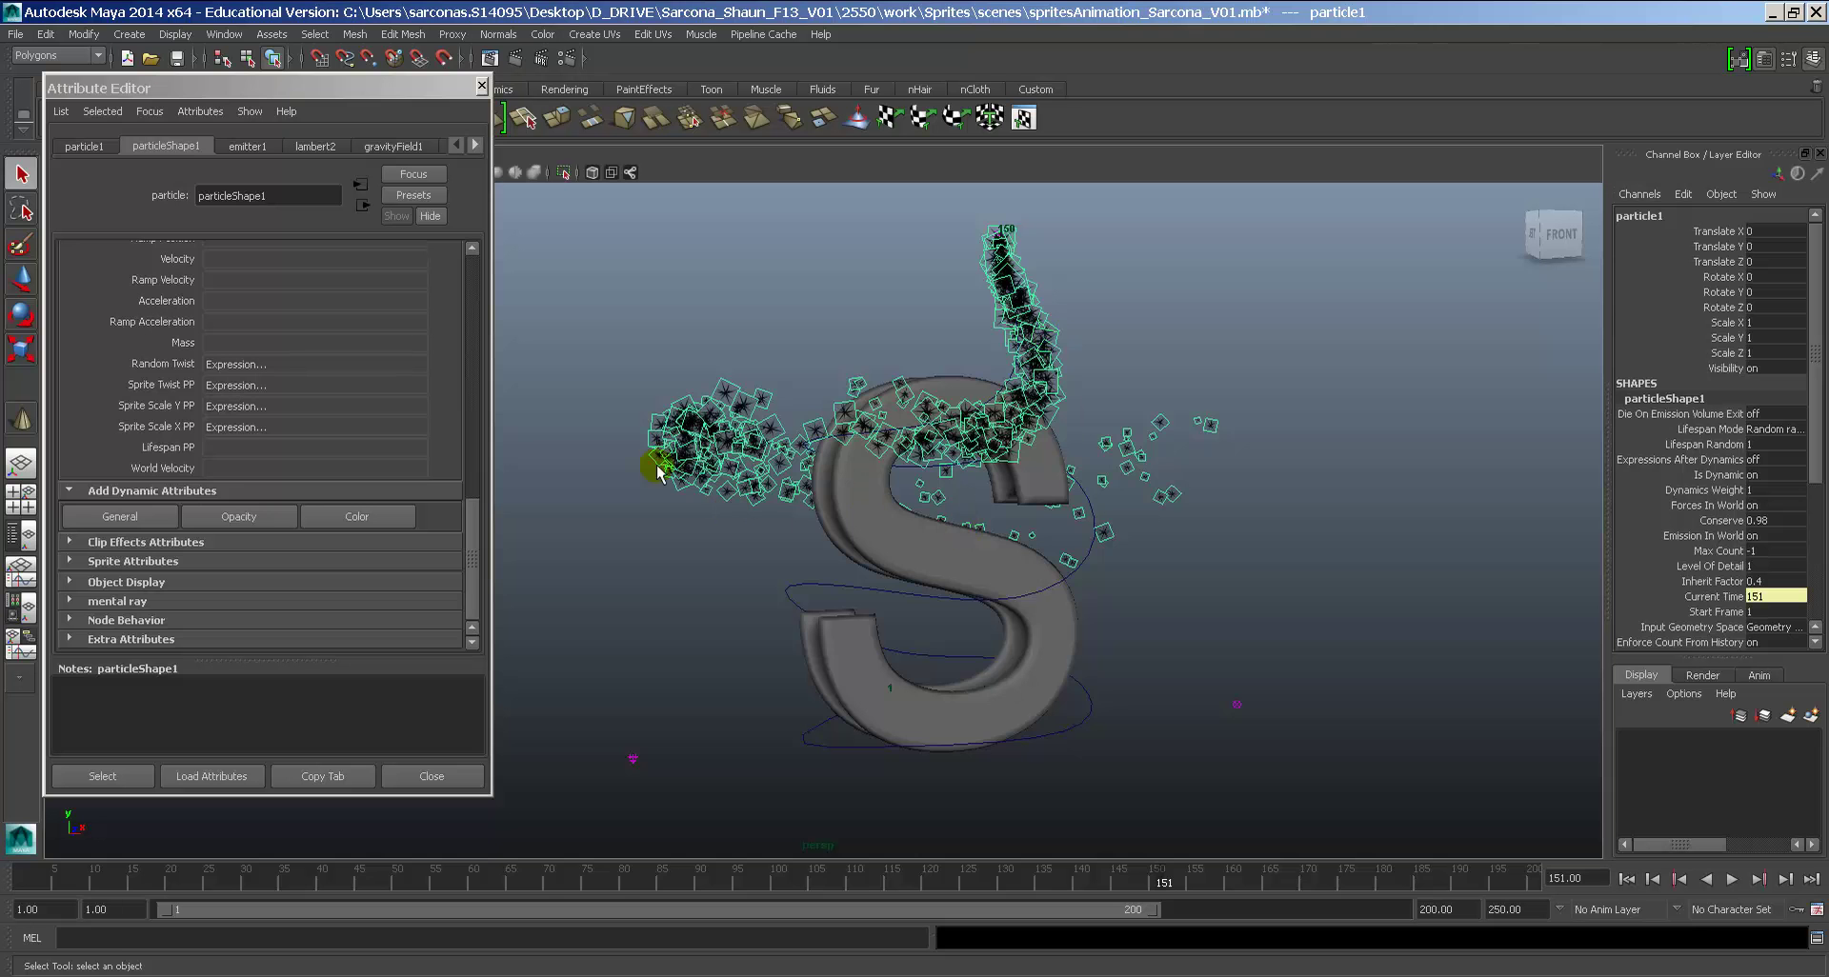
{"action": "middle_click_drag", "start_coordinate": [826, 486], "coordinate": [918, 564], "text": "alt"}
{"action": "right_click_drag", "start_coordinate": [918, 564], "coordinate": [1277, 605], "text": "alt"}
{"action": "middle_click_drag", "start_coordinate": [957, 505], "coordinate": [910, 552], "text": "alt"}
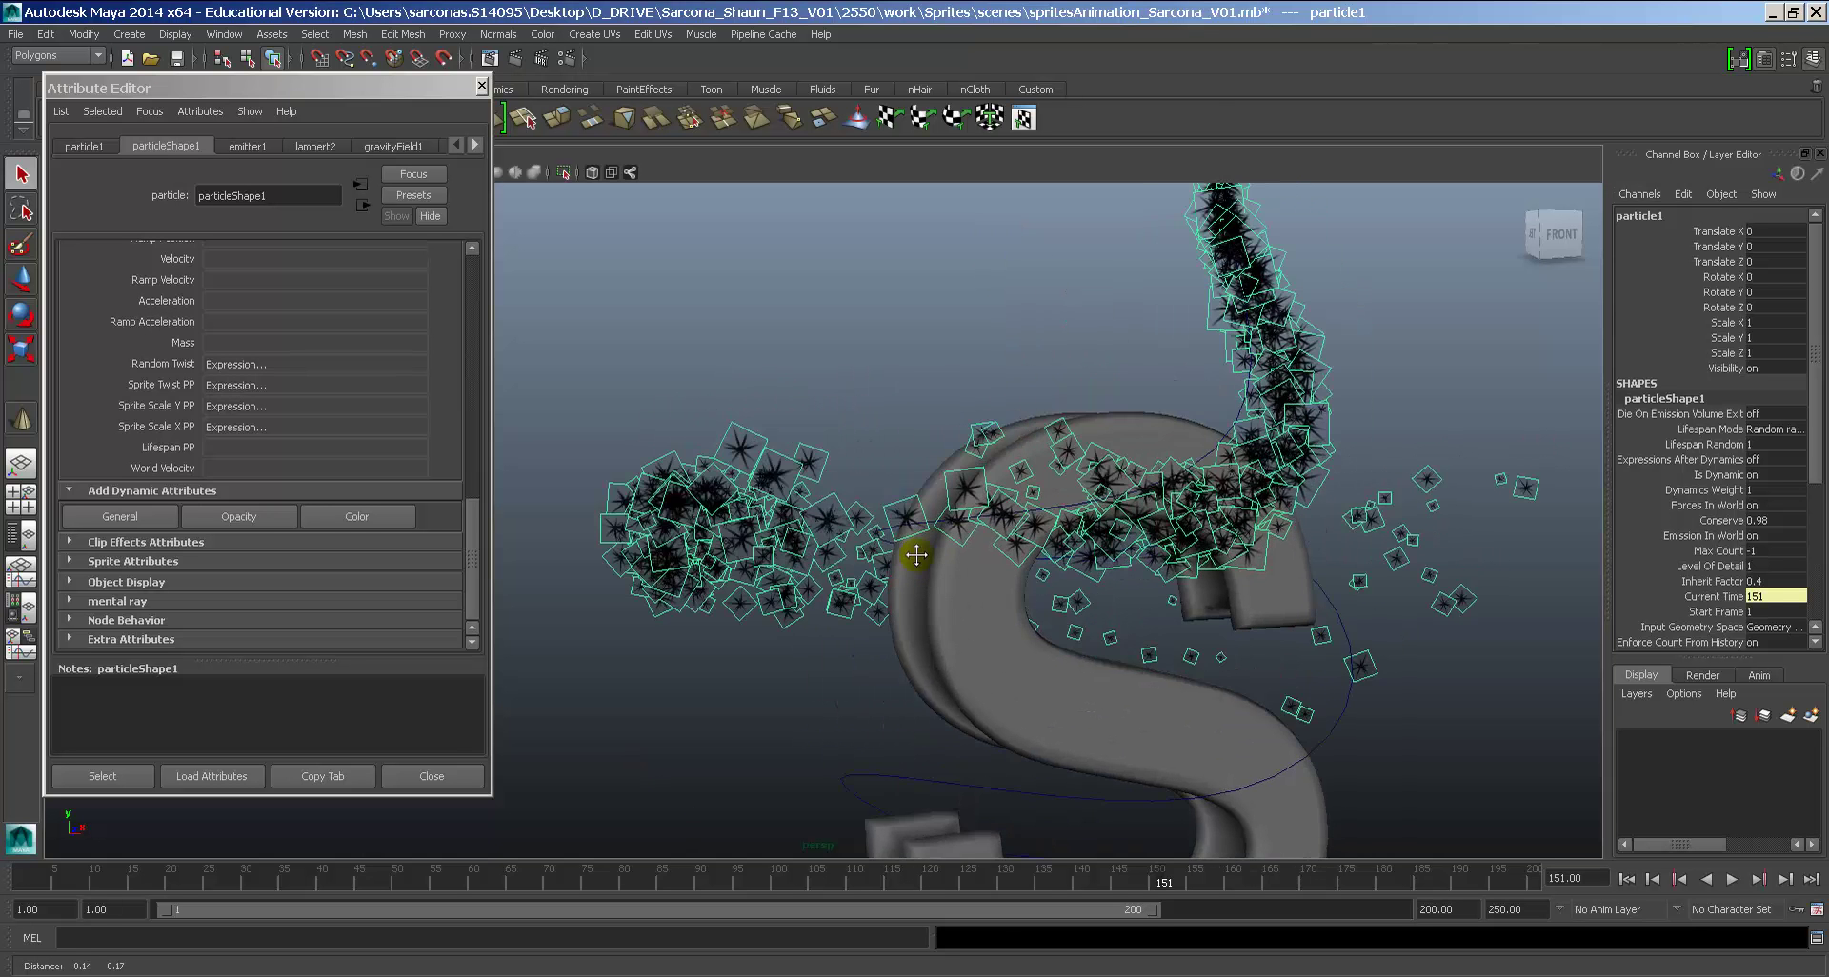
{"action": "right_click_drag", "start_coordinate": [914, 559], "coordinate": [1267, 609], "text": "alt"}
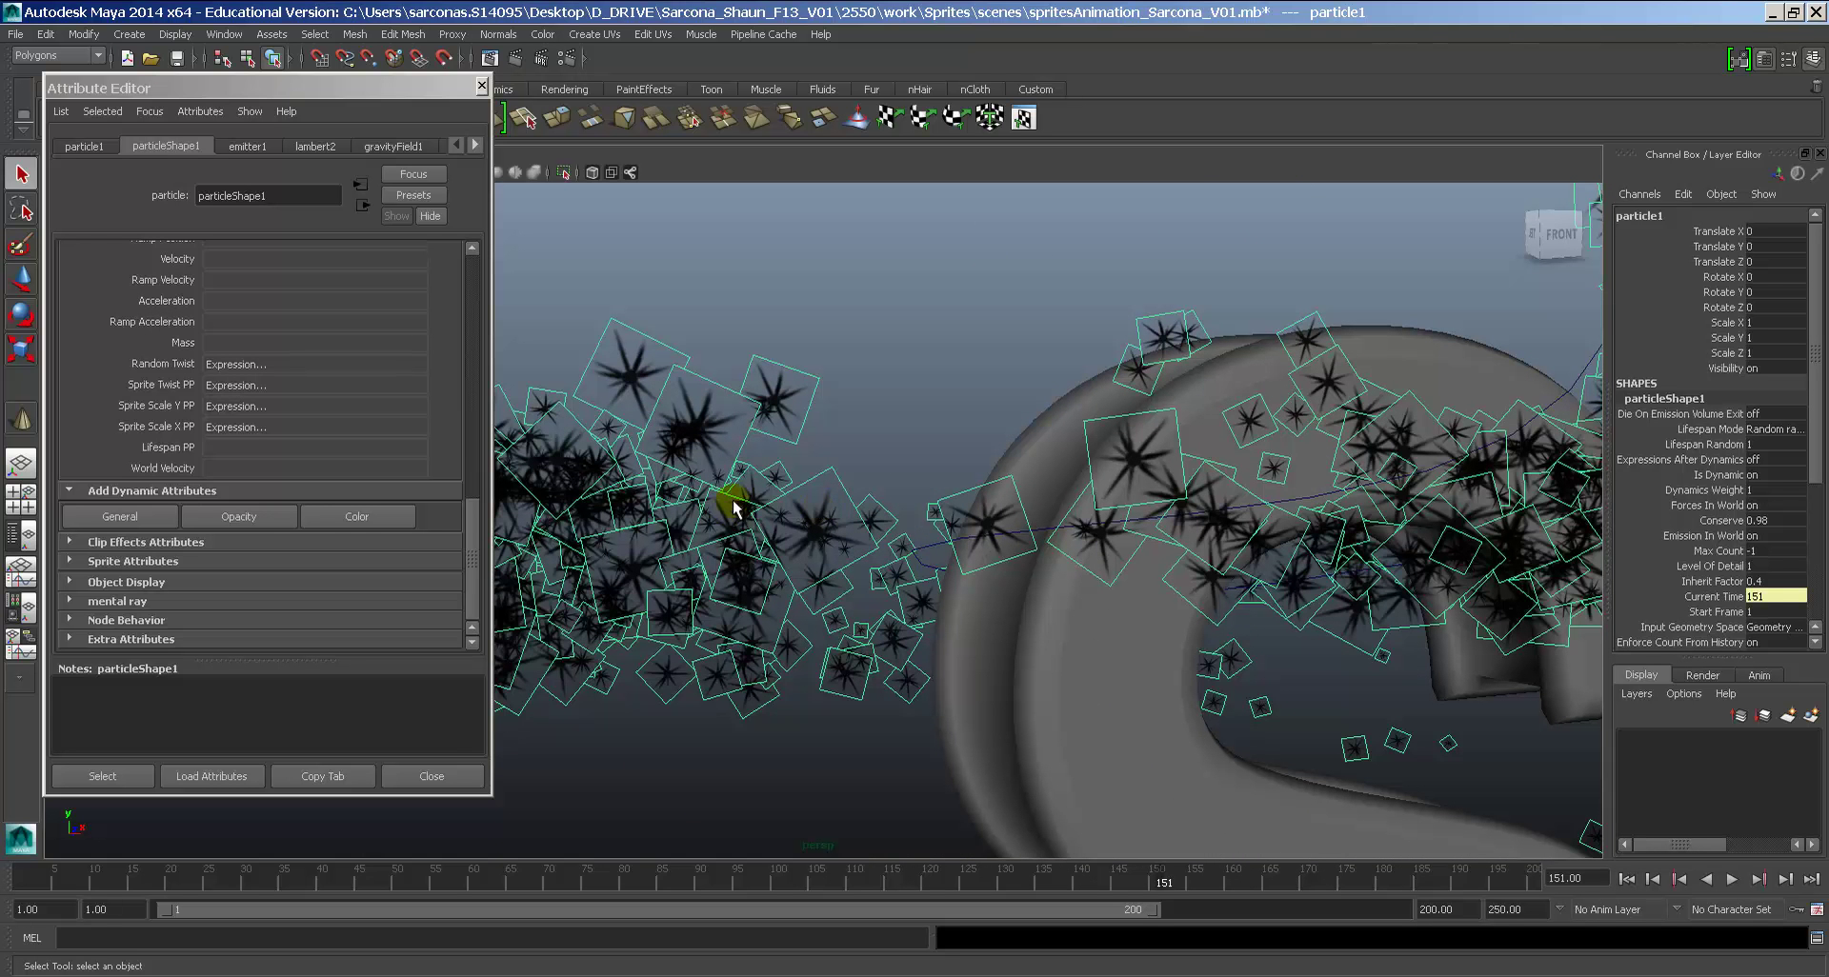
{"action": "left_click_drag", "start_coordinate": [476, 585], "coordinate": [472, 557]}
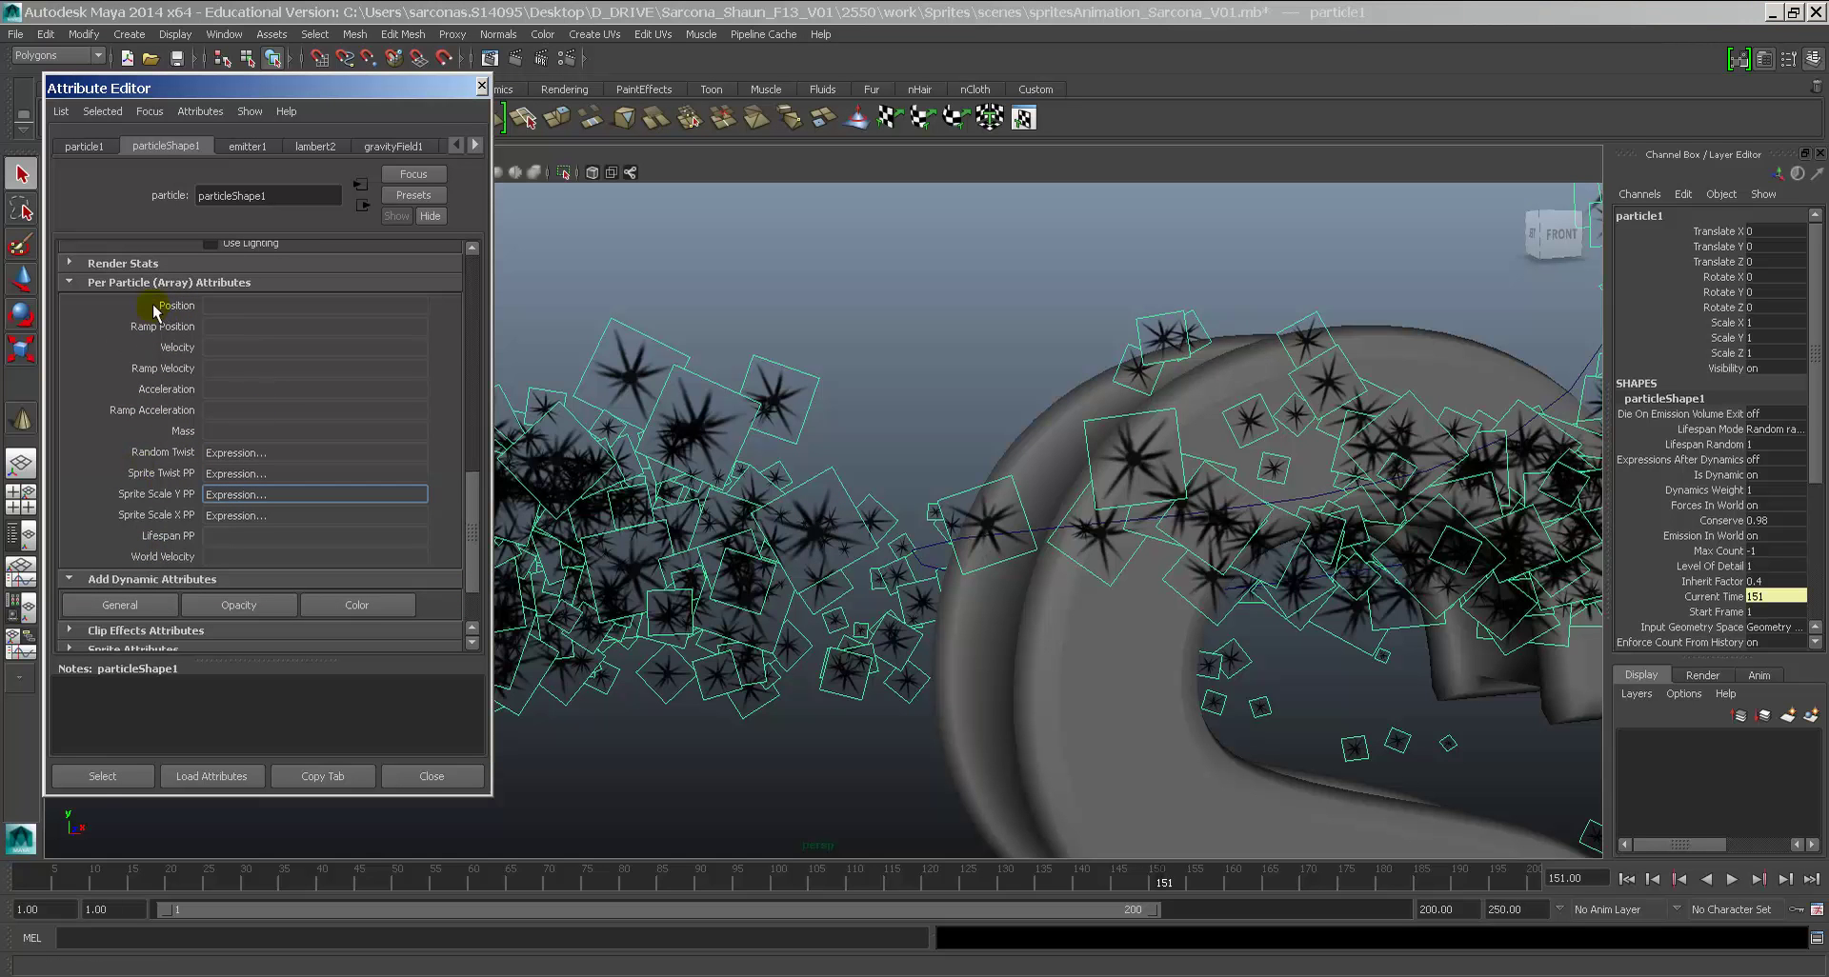
{"action": "left_click", "coordinate": [103, 779]}
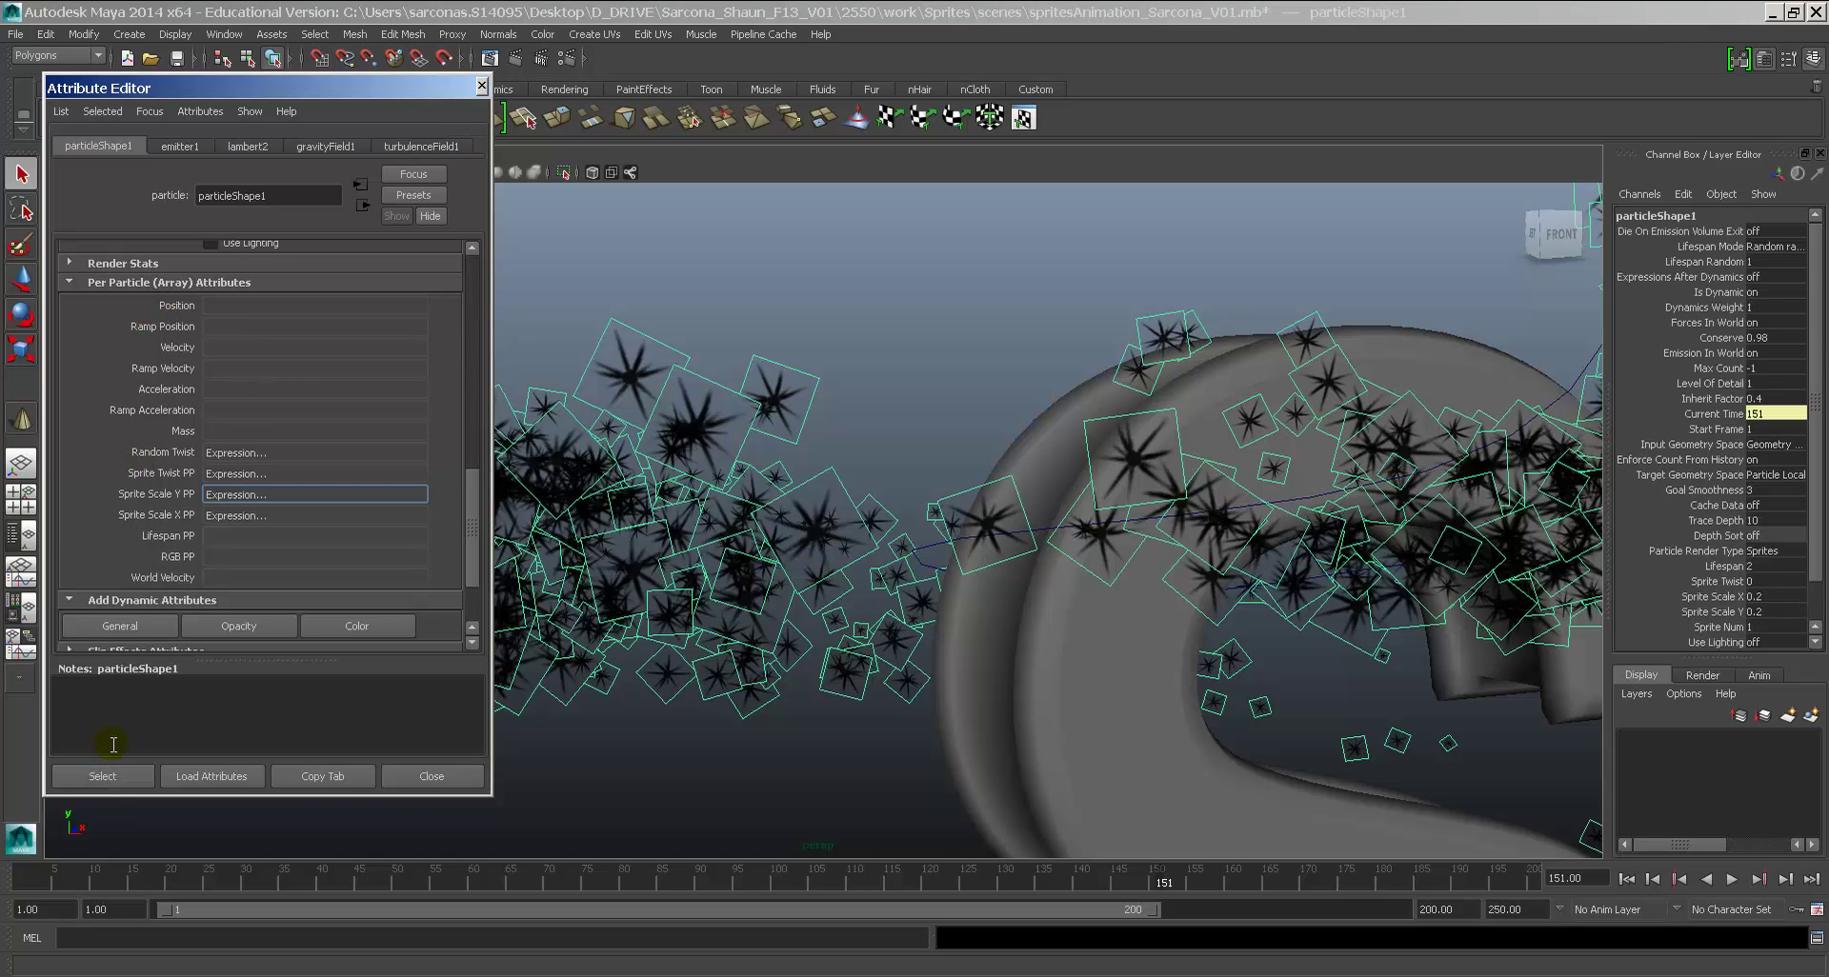
Step: Create a new ramp on RGB PP with Input U set to None and Input V set to Particle's Age
{"action": "right_click", "coordinate": [225, 562]}
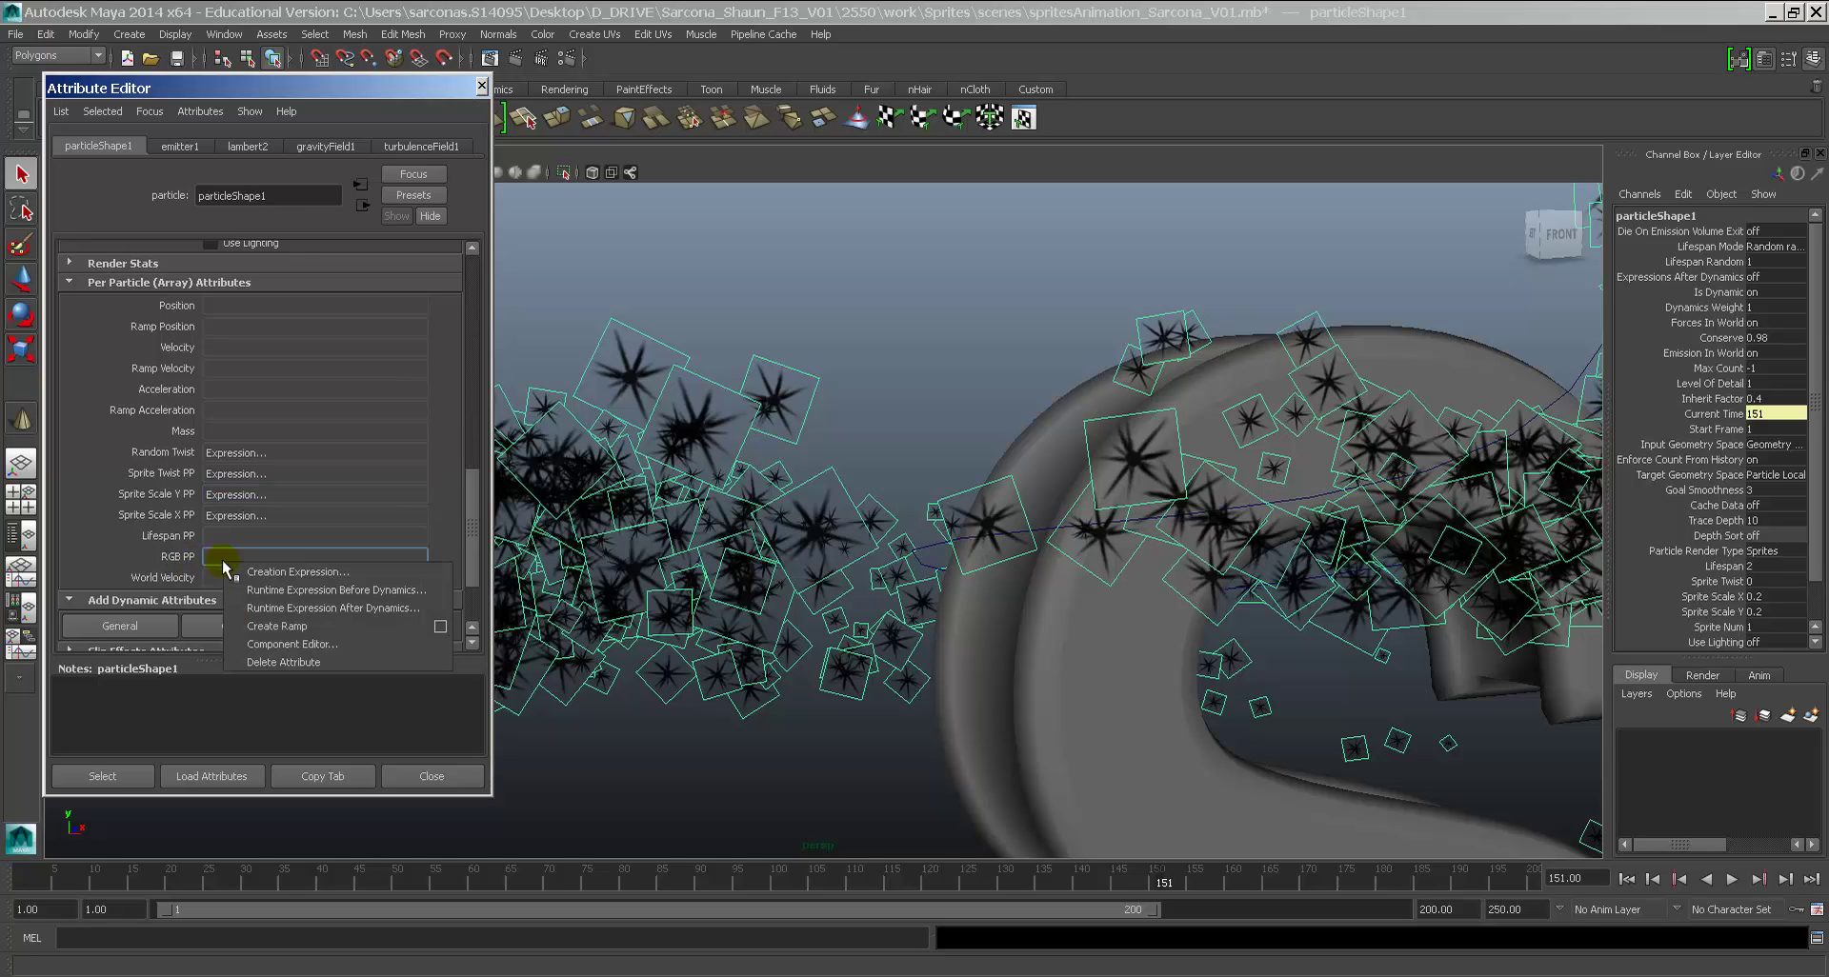
{"action": "left_click", "coordinate": [439, 628]}
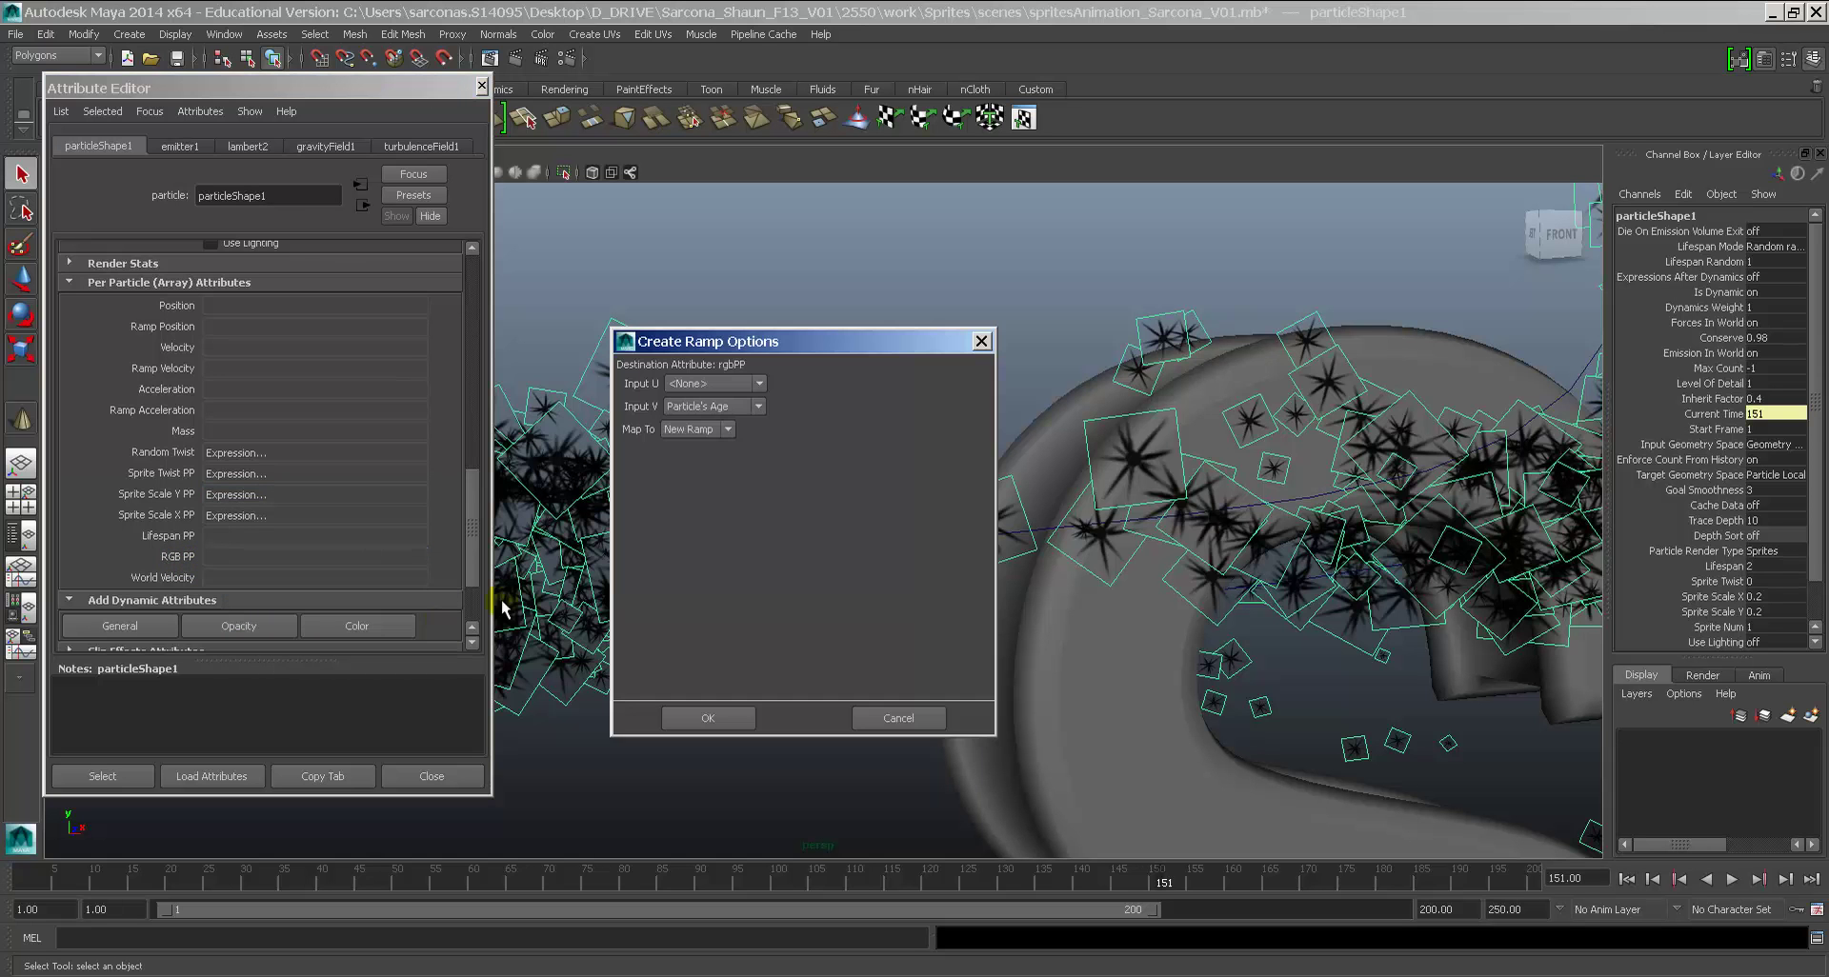
{"action": "left_click_drag", "start_coordinate": [804, 339], "coordinate": [439, 231]}
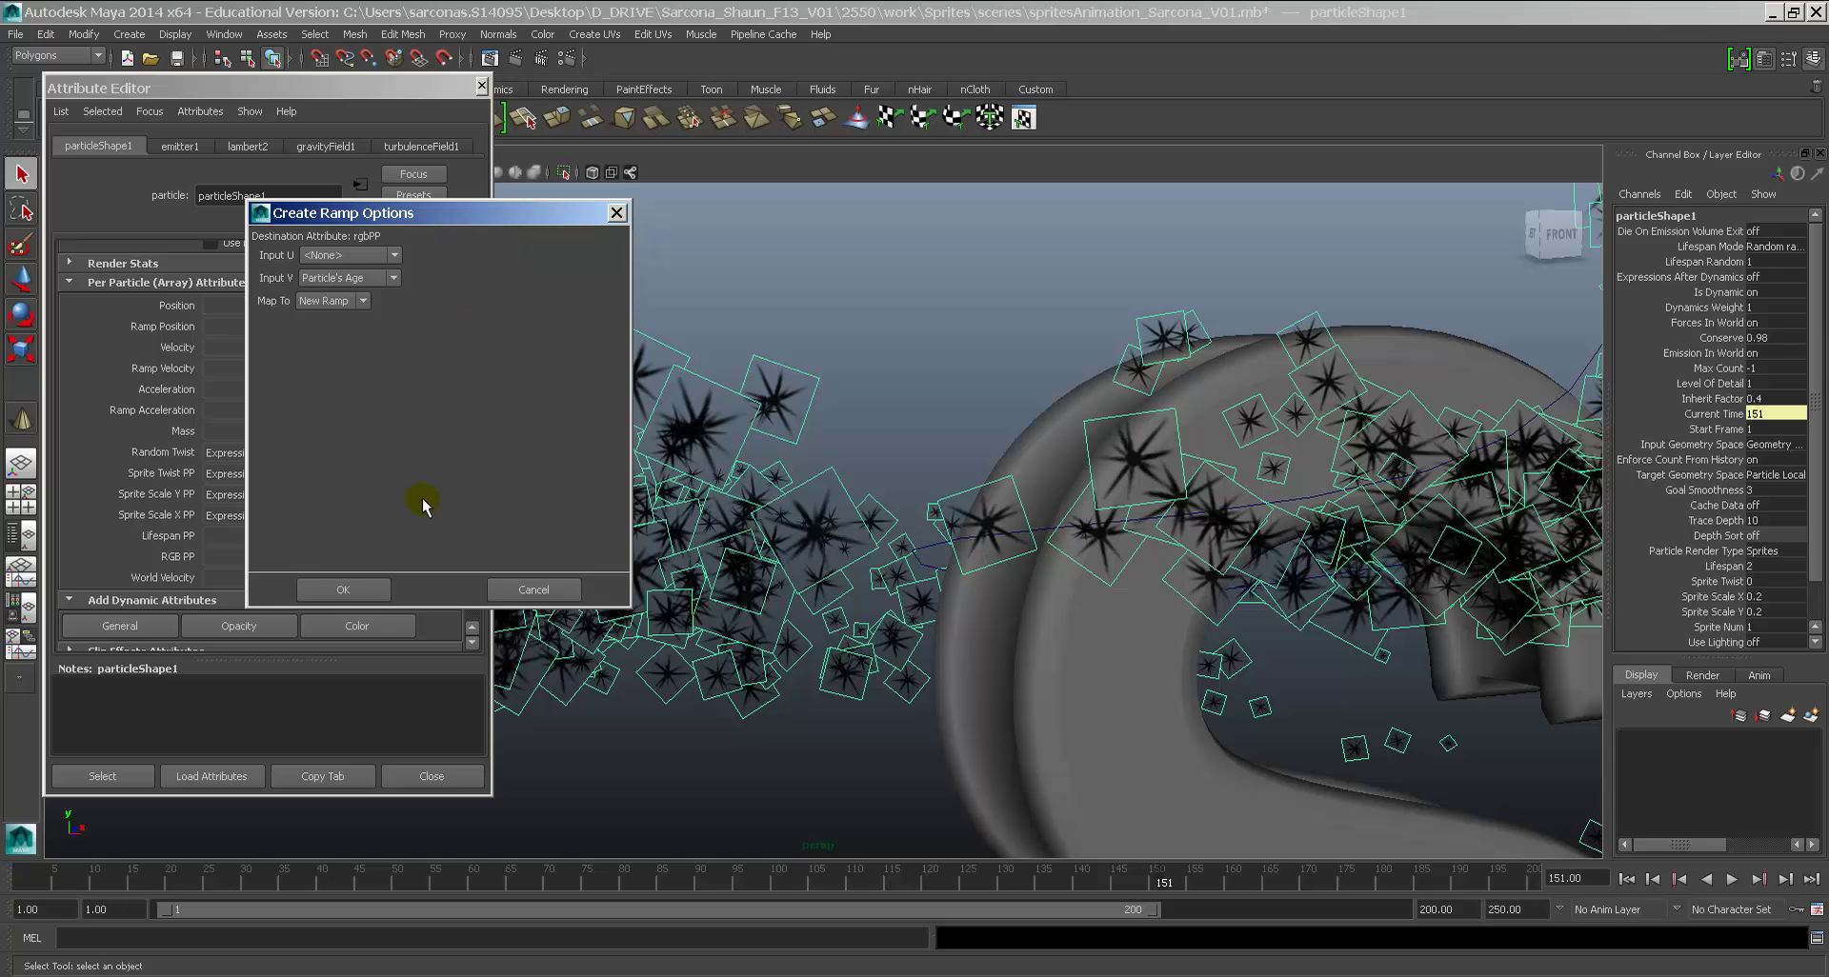
{"action": "left_click", "coordinate": [347, 598]}
{"action": "left_click_drag", "start_coordinate": [1143, 610], "coordinate": [1406, 722], "text": "alt"}
{"action": "right_click_drag", "start_coordinate": [1406, 721], "coordinate": [985, 562], "text": "alt"}
{"action": "left_click_drag", "start_coordinate": [985, 562], "coordinate": [953, 533], "text": "alt"}
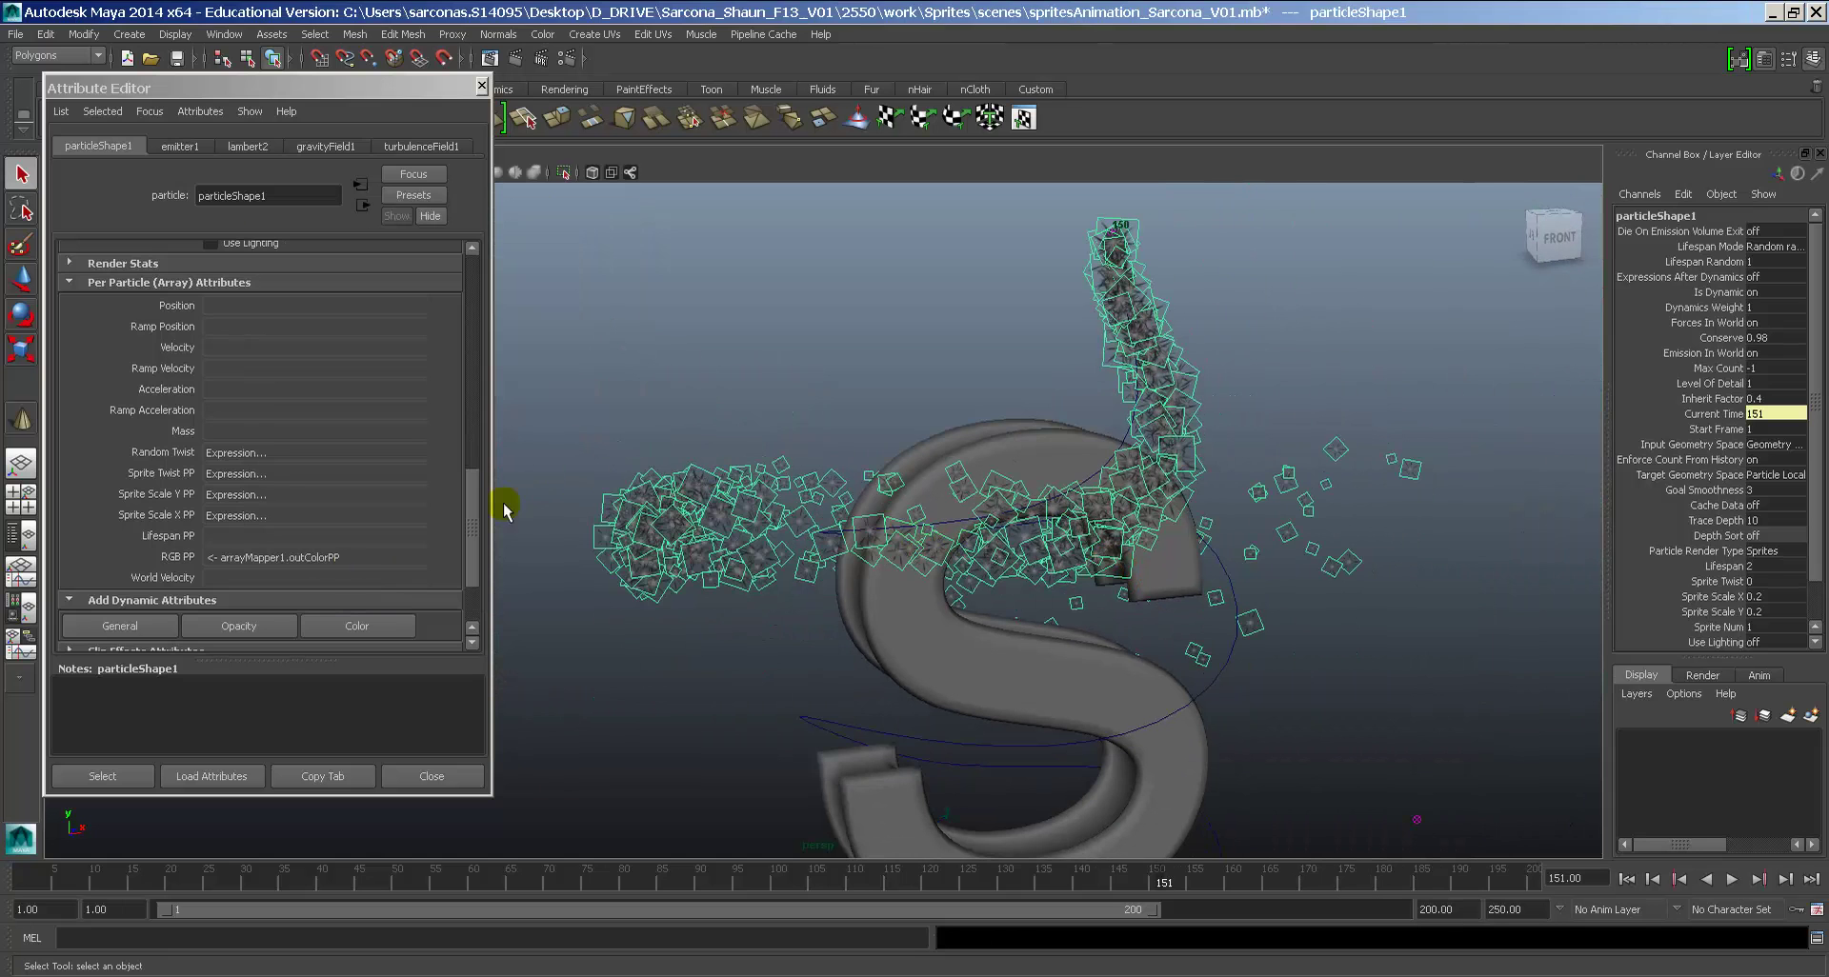
Step: Open the RGB PP ramp for editing and play the animation from the first frame to preview the sprite colors
{"action": "right_click", "coordinate": [327, 570]}
{"action": "left_click", "coordinate": [550, 566]}
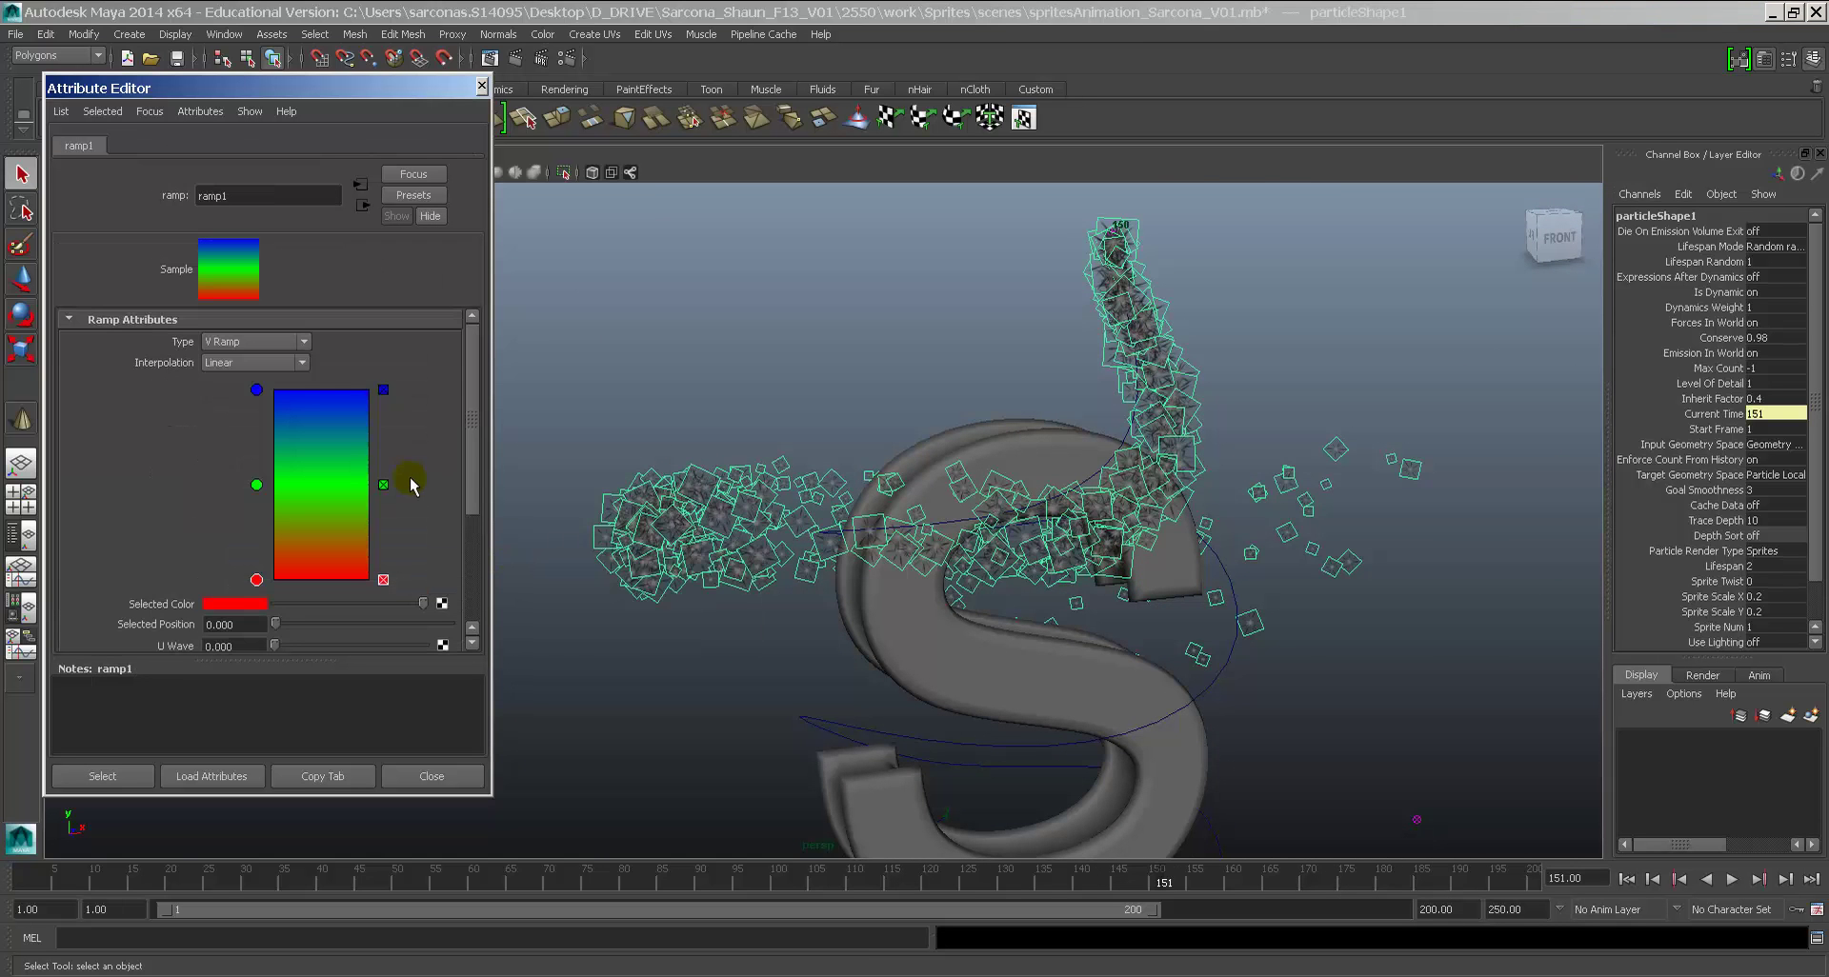
{"action": "left_click_drag", "start_coordinate": [819, 548], "coordinate": [861, 566], "text": "alt"}
{"action": "left_click", "coordinate": [1625, 878]}
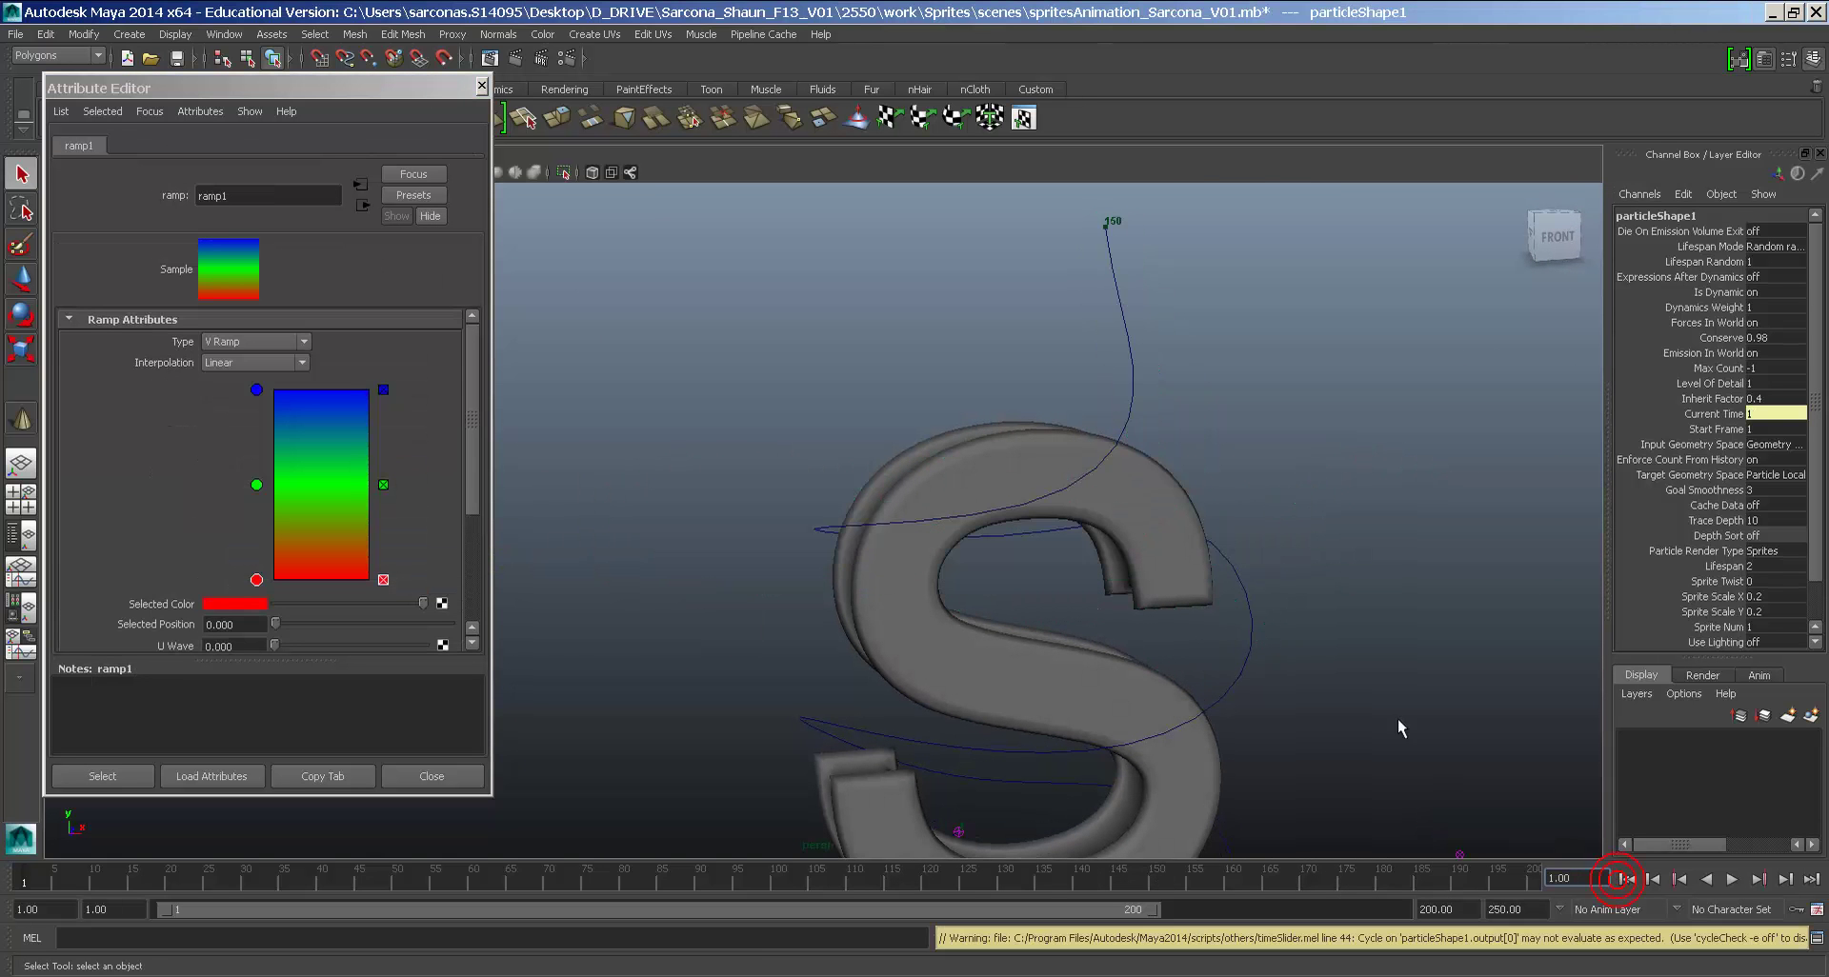
{"action": "left_click_drag", "start_coordinate": [1359, 704], "coordinate": [1320, 686], "text": "alt"}
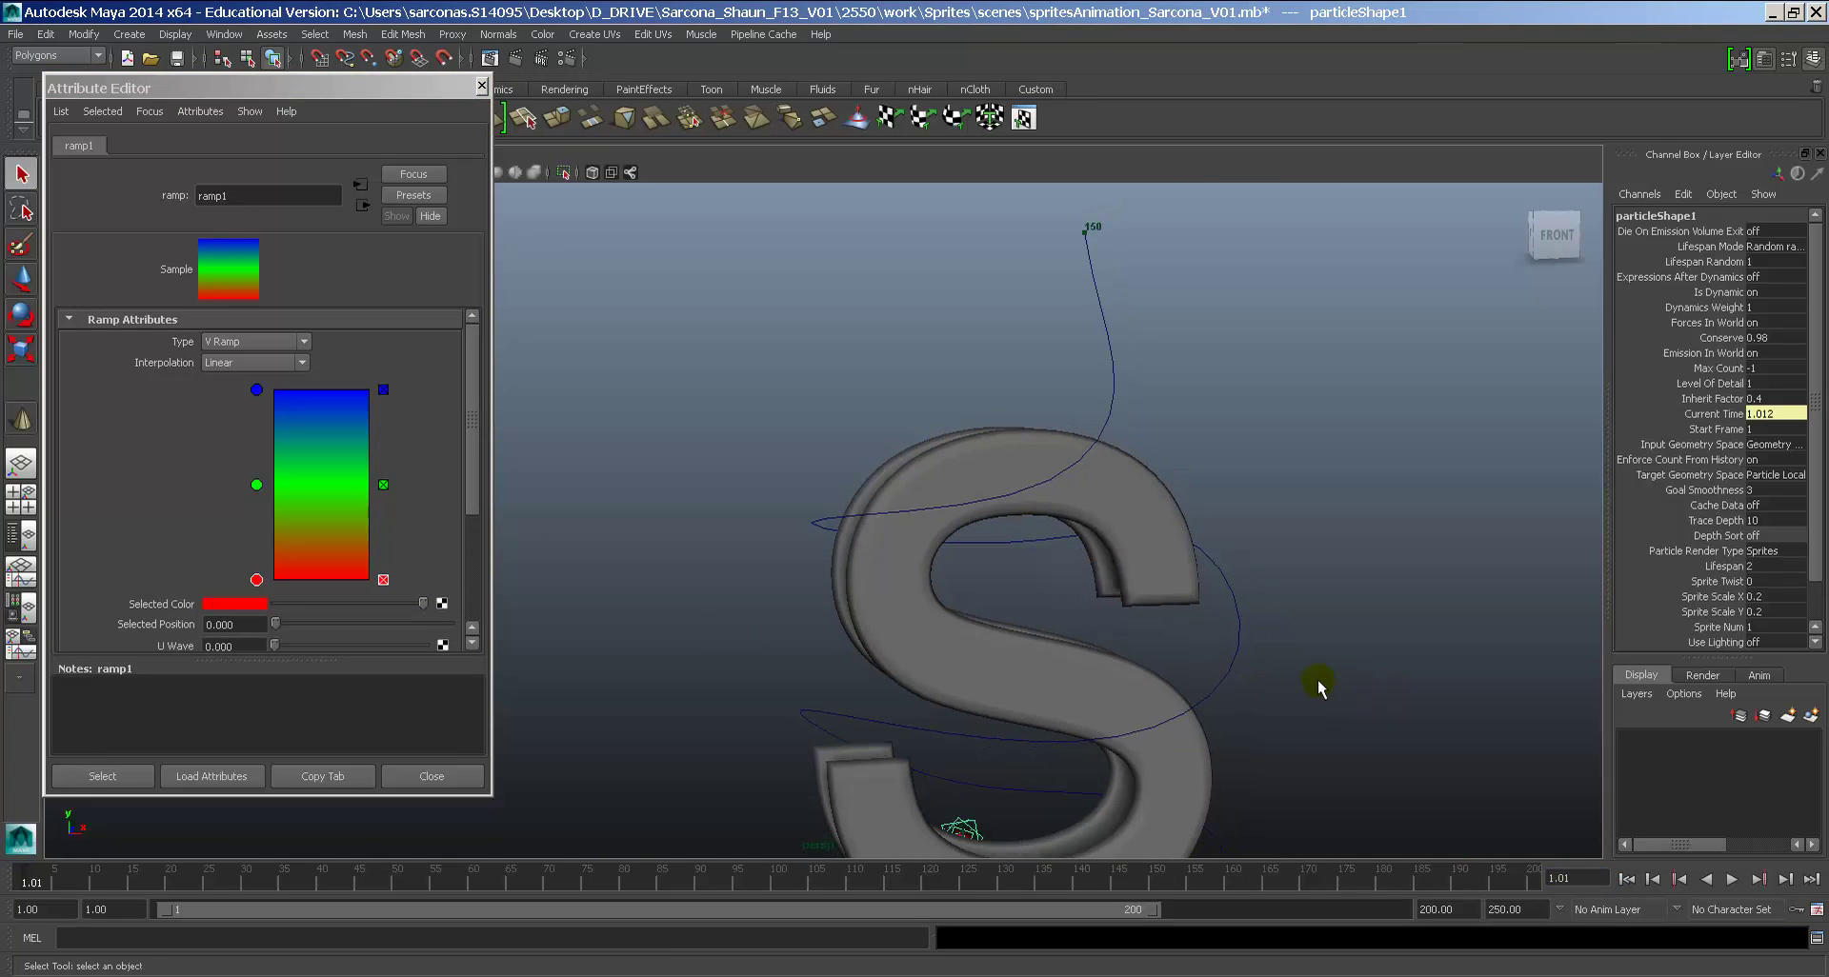
{"action": "left_click", "coordinate": [1625, 875]}
{"action": "middle_click_drag", "start_coordinate": [1375, 727], "coordinate": [1361, 721], "text": "alt"}
{"action": "key", "text": "alt+v"}
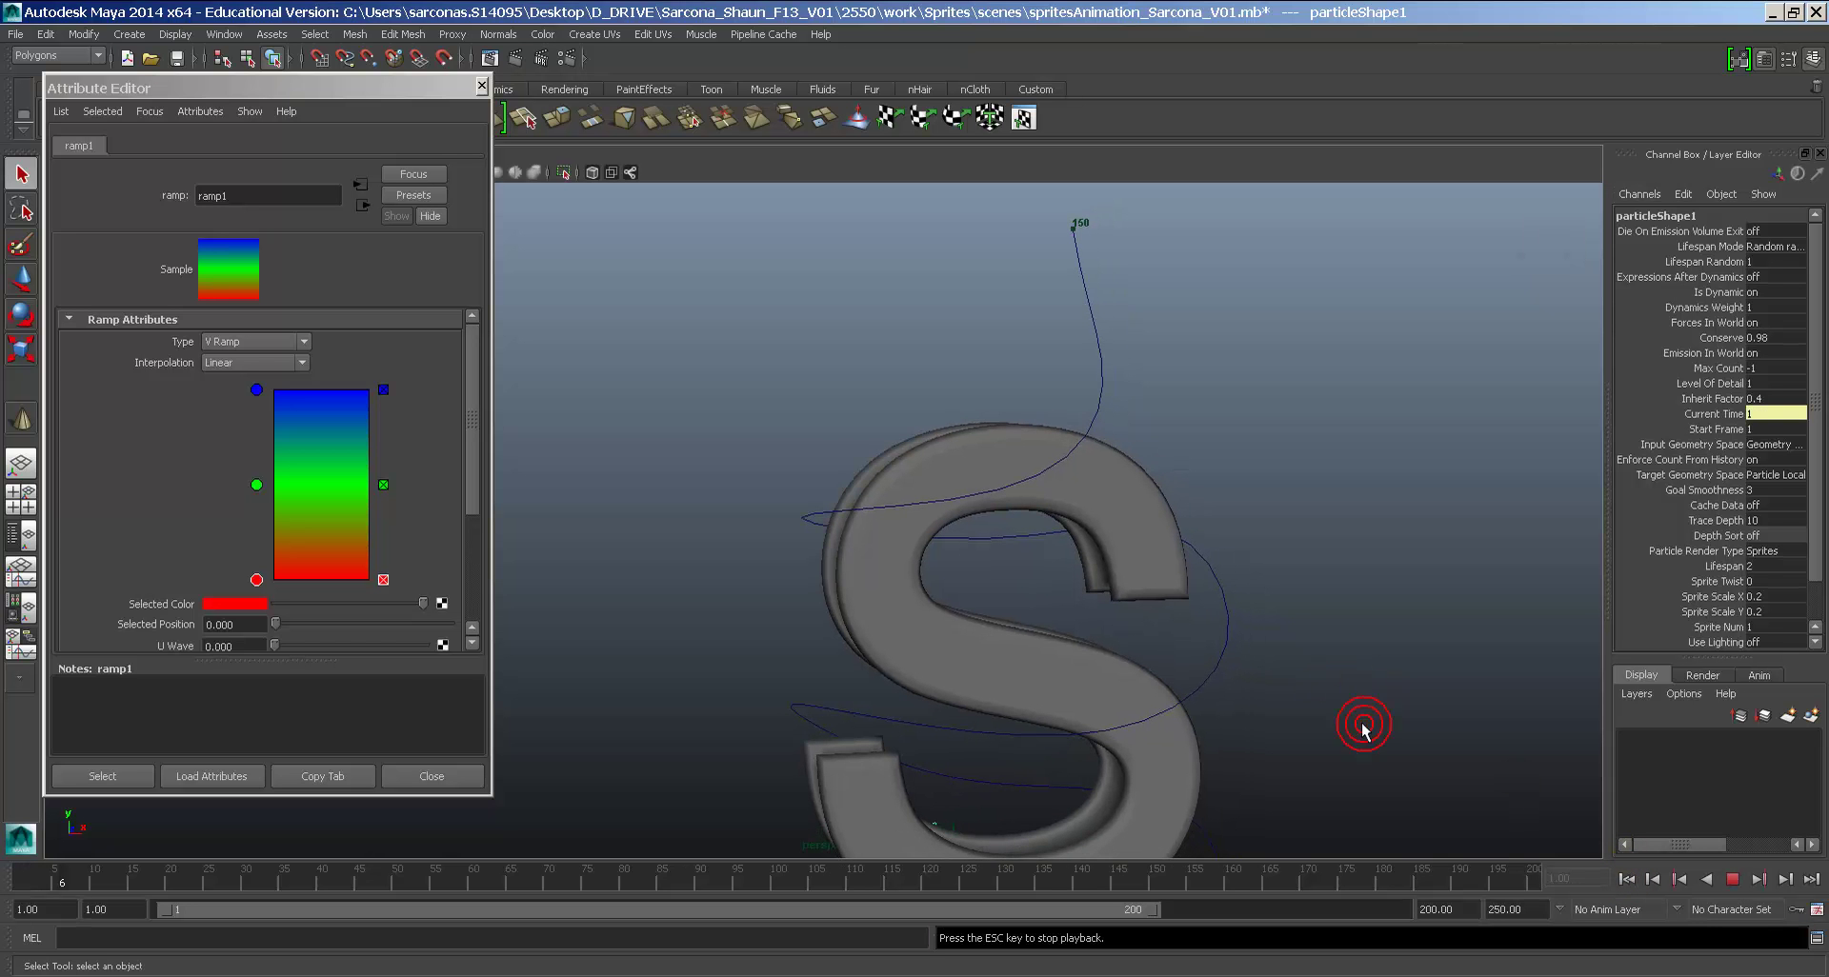
{"action": "middle_click_drag", "start_coordinate": [1278, 675], "coordinate": [1274, 624], "text": "alt"}
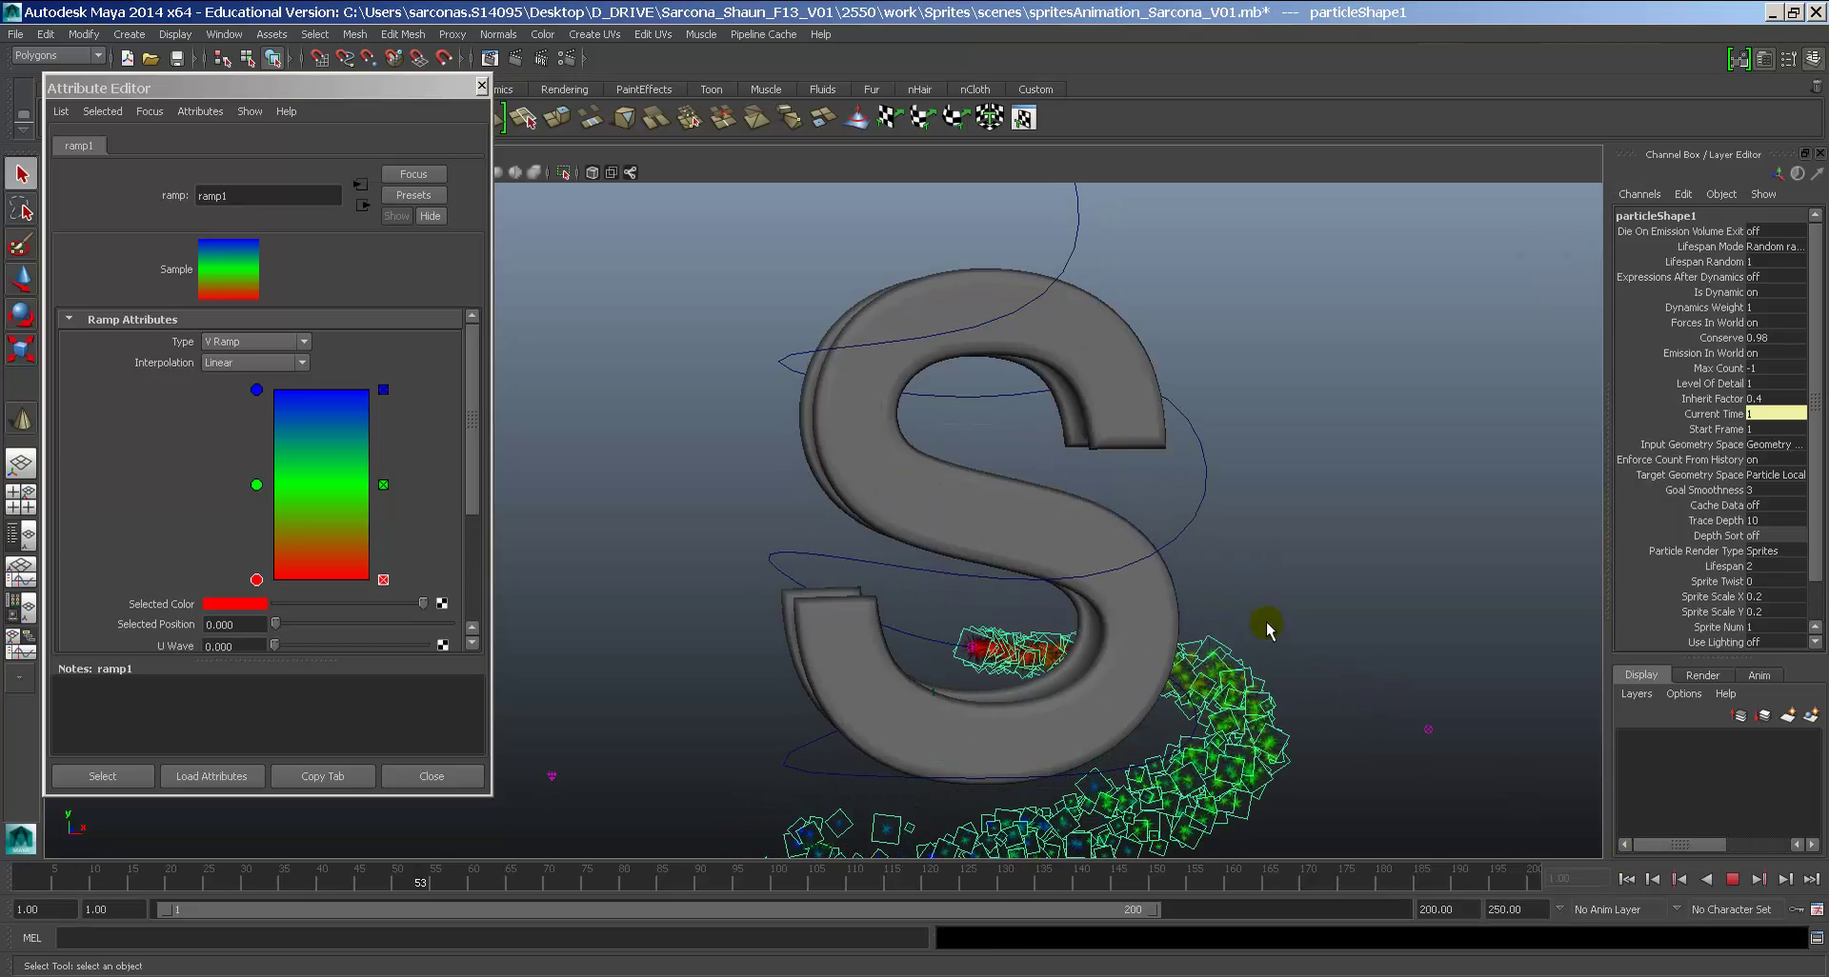
{"action": "key", "text": "Escape"}
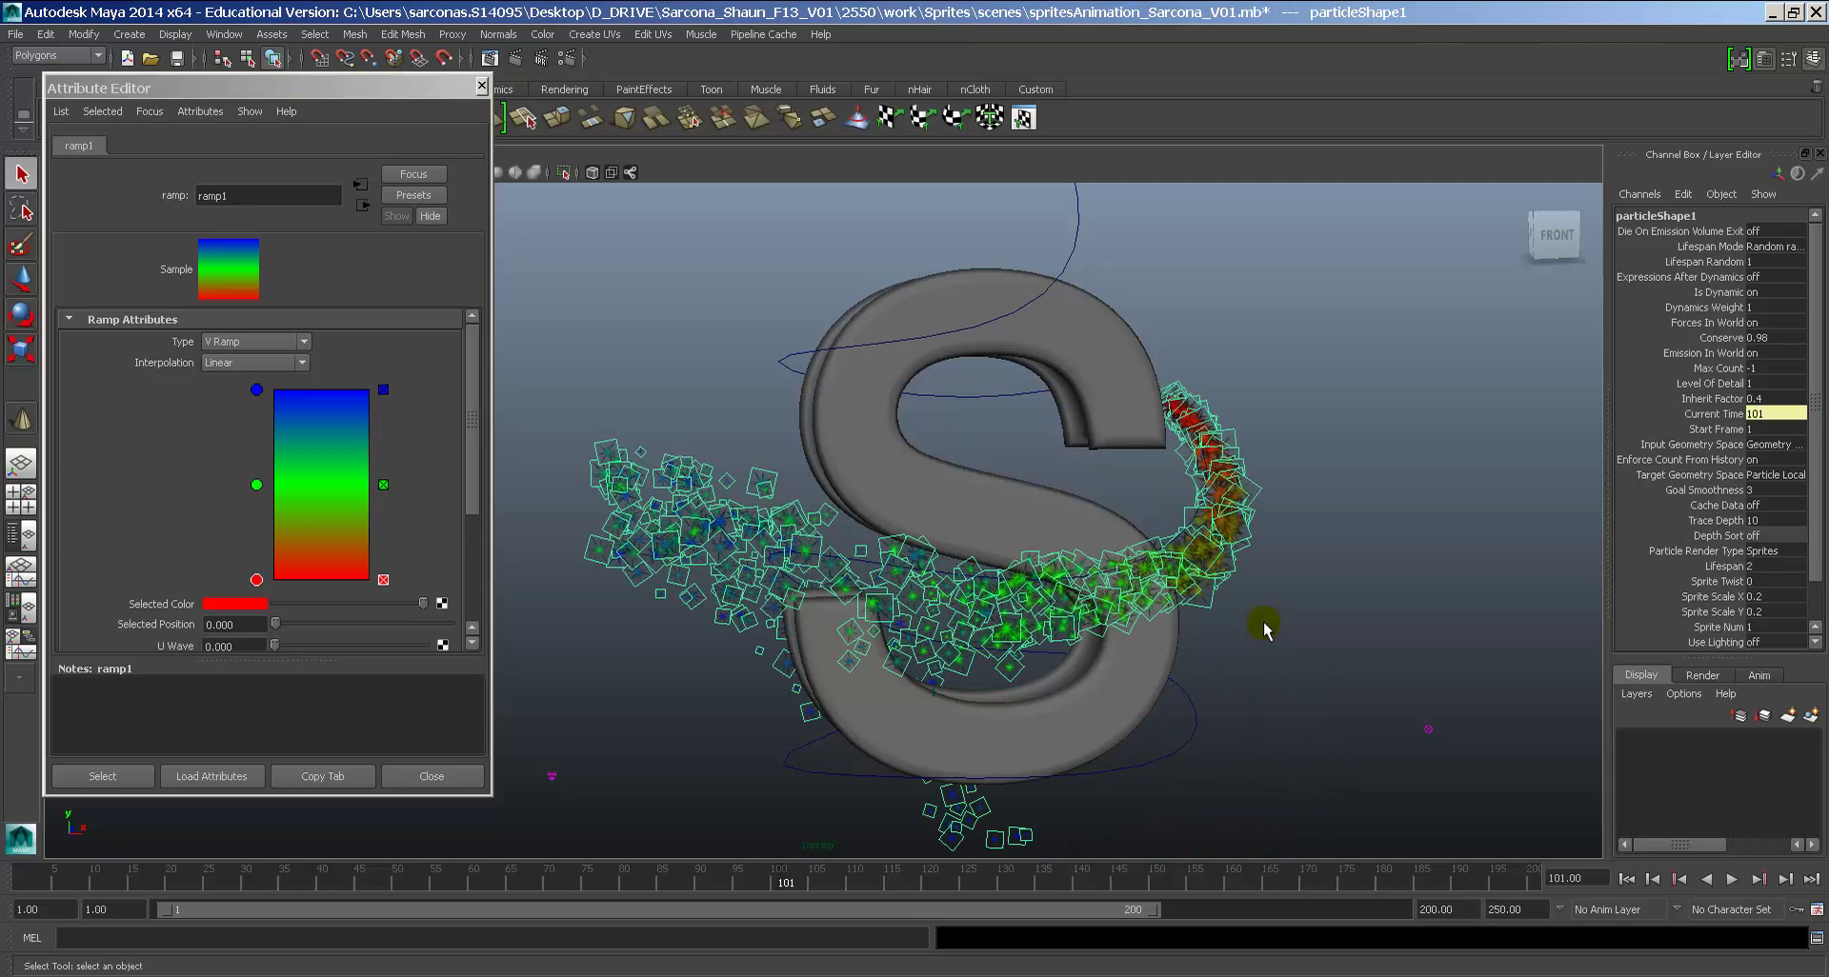
Step: Examine how the ramp colors are distributed along the sprite trail from several angles and distances
{"action": "left_click_drag", "start_coordinate": [1265, 624], "coordinate": [1124, 593], "text": "alt"}
{"action": "right_click_drag", "start_coordinate": [1267, 581], "coordinate": [1421, 623], "text": "alt"}
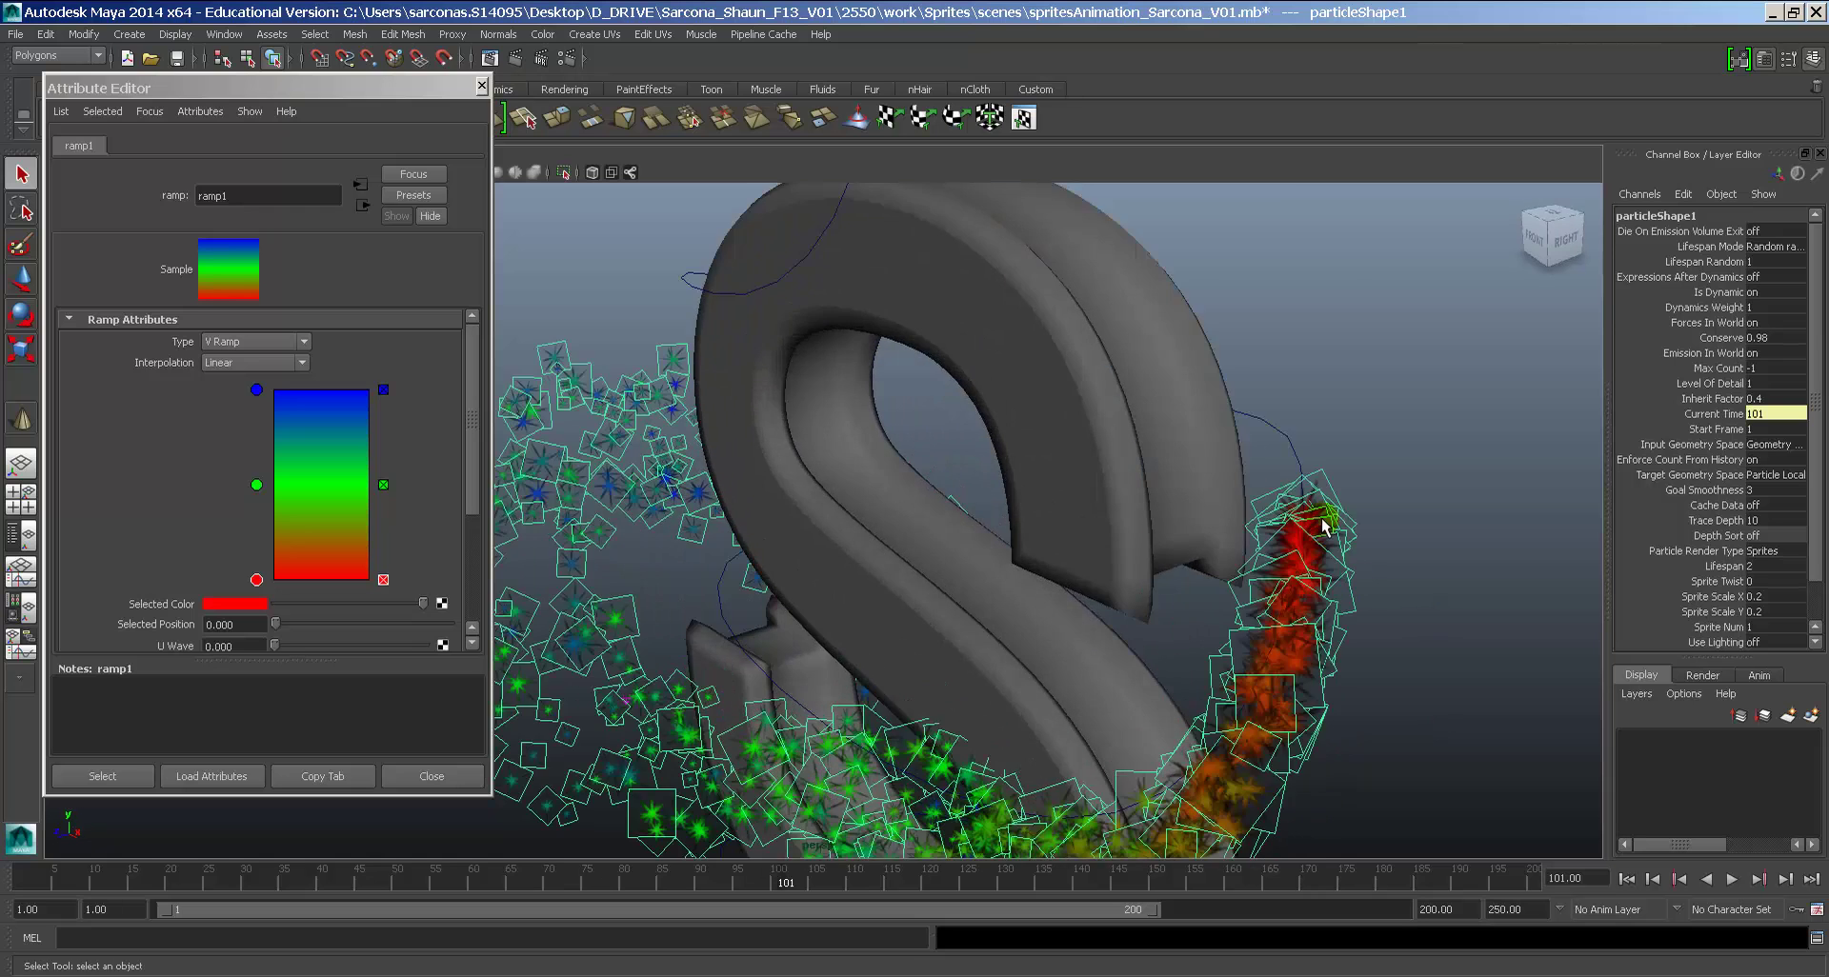
{"action": "left_click_drag", "start_coordinate": [1257, 618], "coordinate": [1347, 602], "text": "alt"}
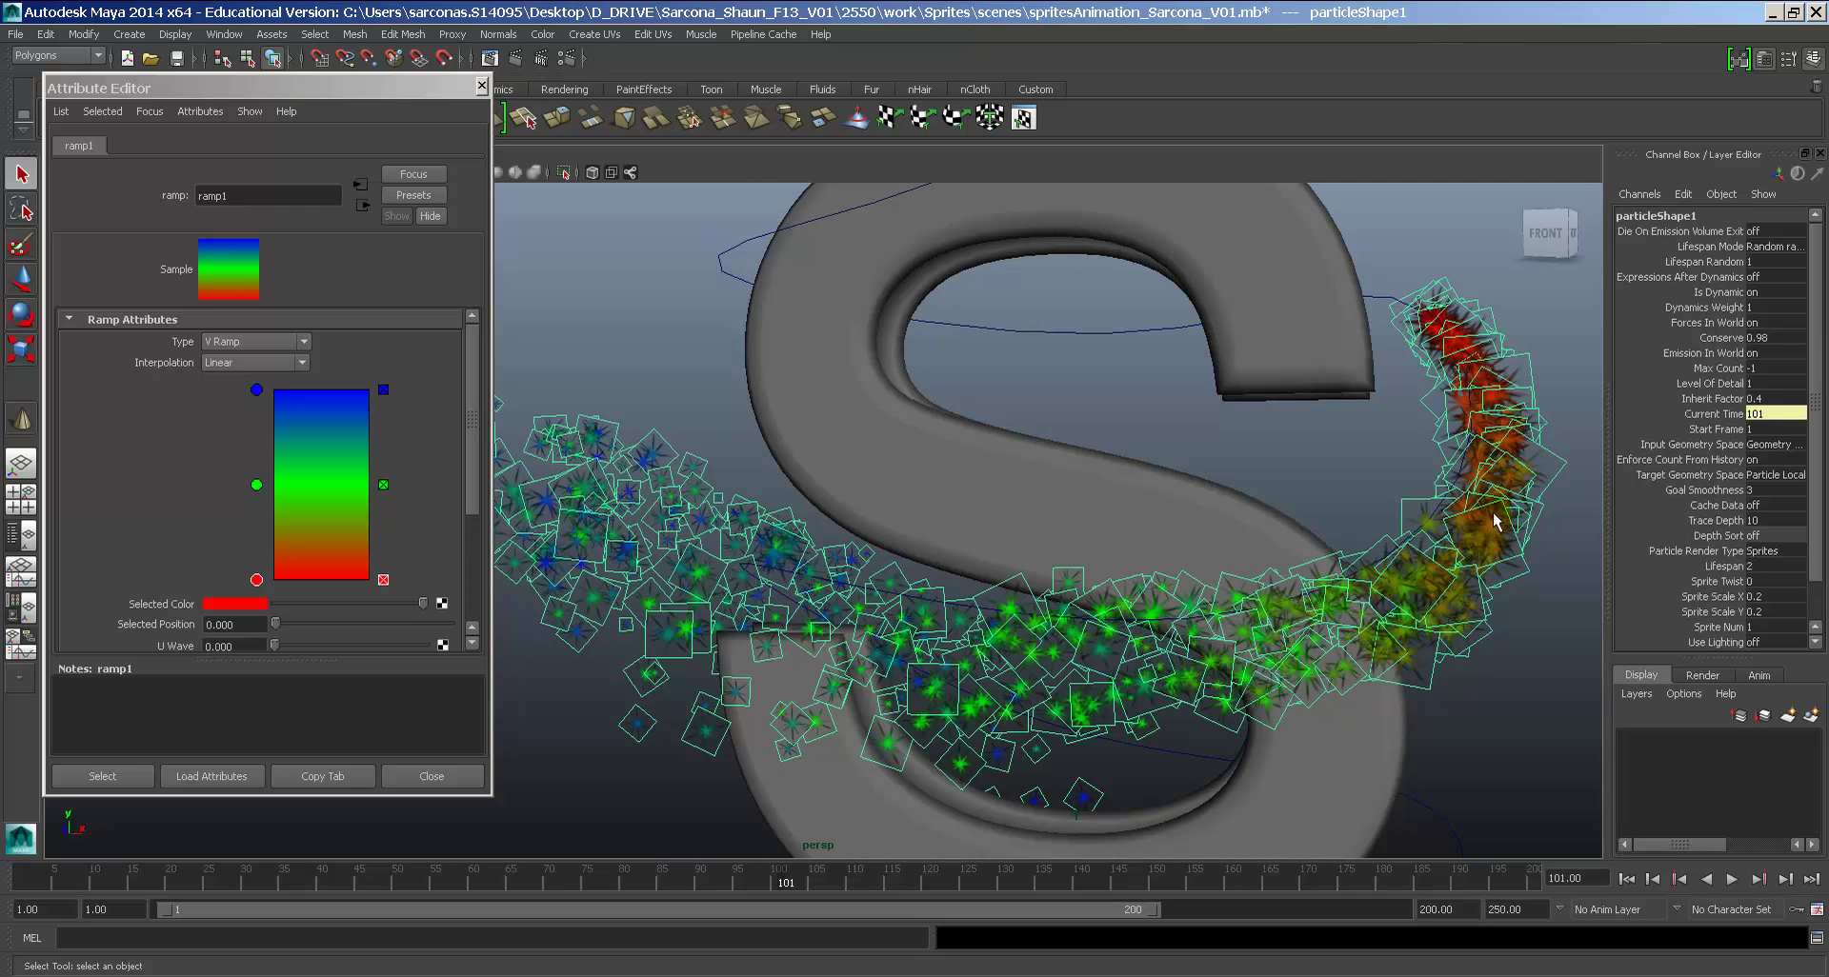
{"action": "left_click_drag", "start_coordinate": [981, 659], "coordinate": [1074, 659], "text": "alt"}
{"action": "middle_click_drag", "start_coordinate": [943, 624], "coordinate": [943, 625], "text": "alt"}
{"action": "left_click_drag", "start_coordinate": [943, 624], "coordinate": [1014, 613], "text": "alt"}
{"action": "right_click_drag", "start_coordinate": [1014, 613], "coordinate": [914, 614], "text": "alt"}
{"action": "left_click_drag", "start_coordinate": [1190, 626], "coordinate": [1122, 629], "text": "alt"}
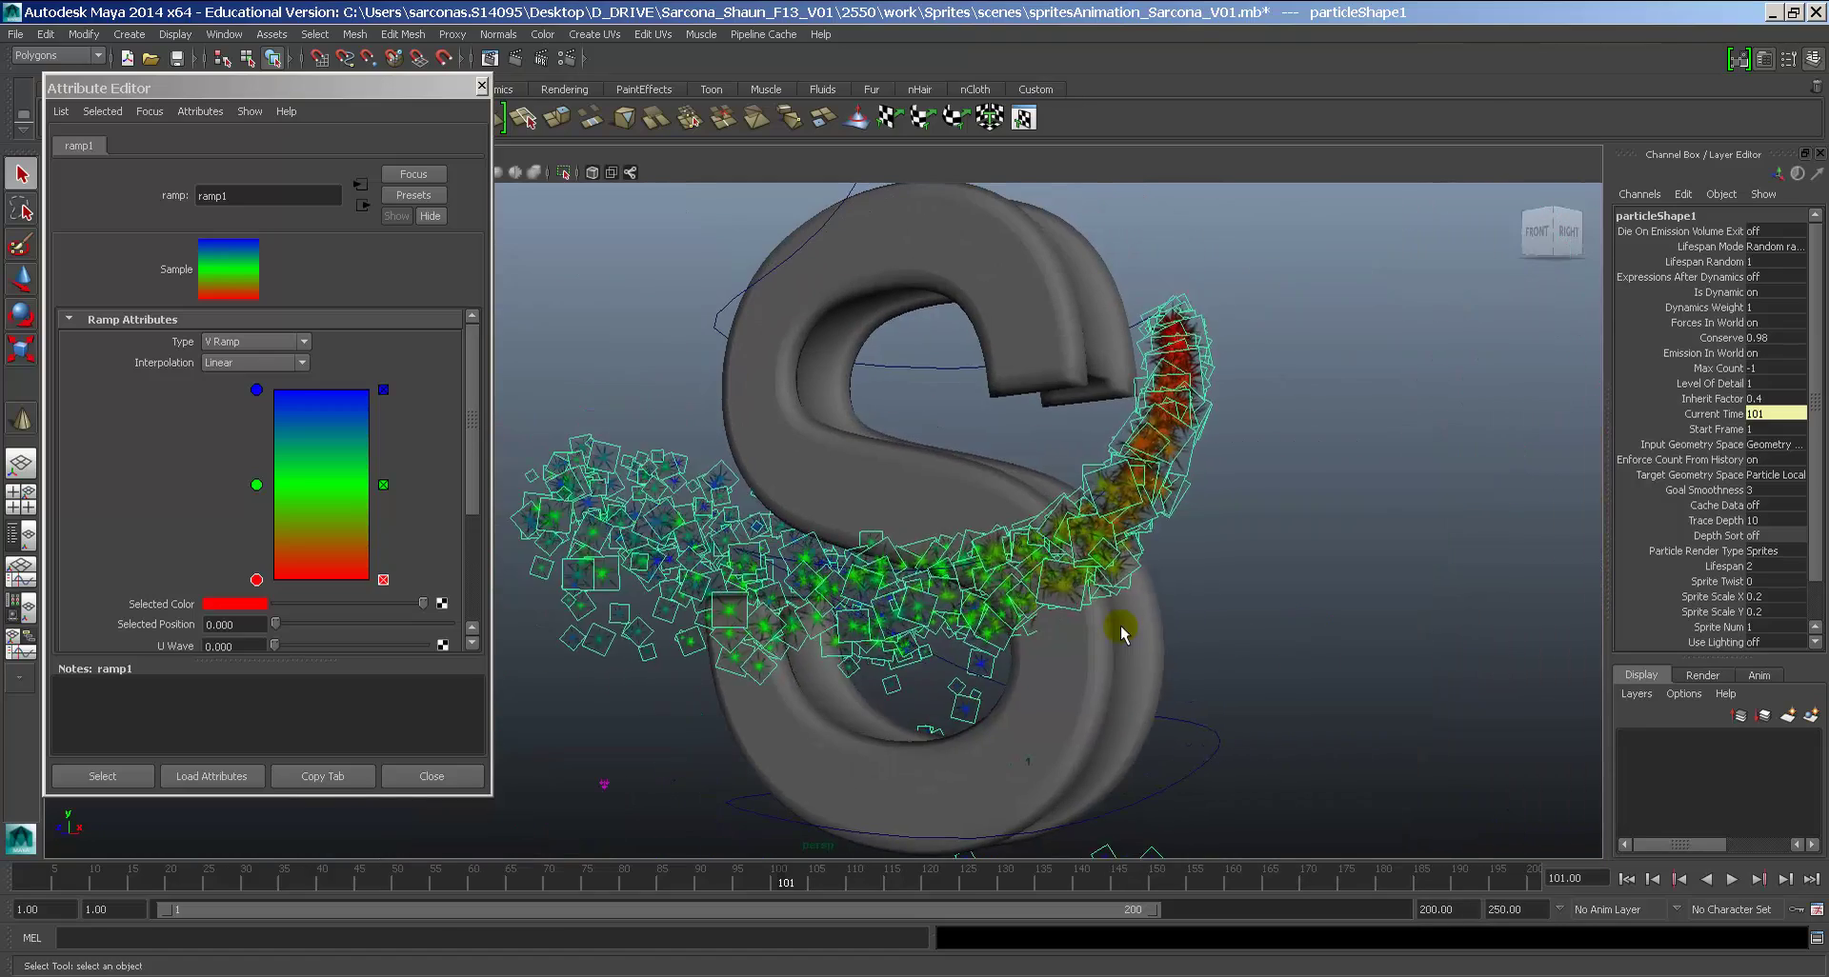
Step: Resume playback from the paused frame to check the sprite colors near the end of the animation
{"action": "key", "text": "alt+v"}
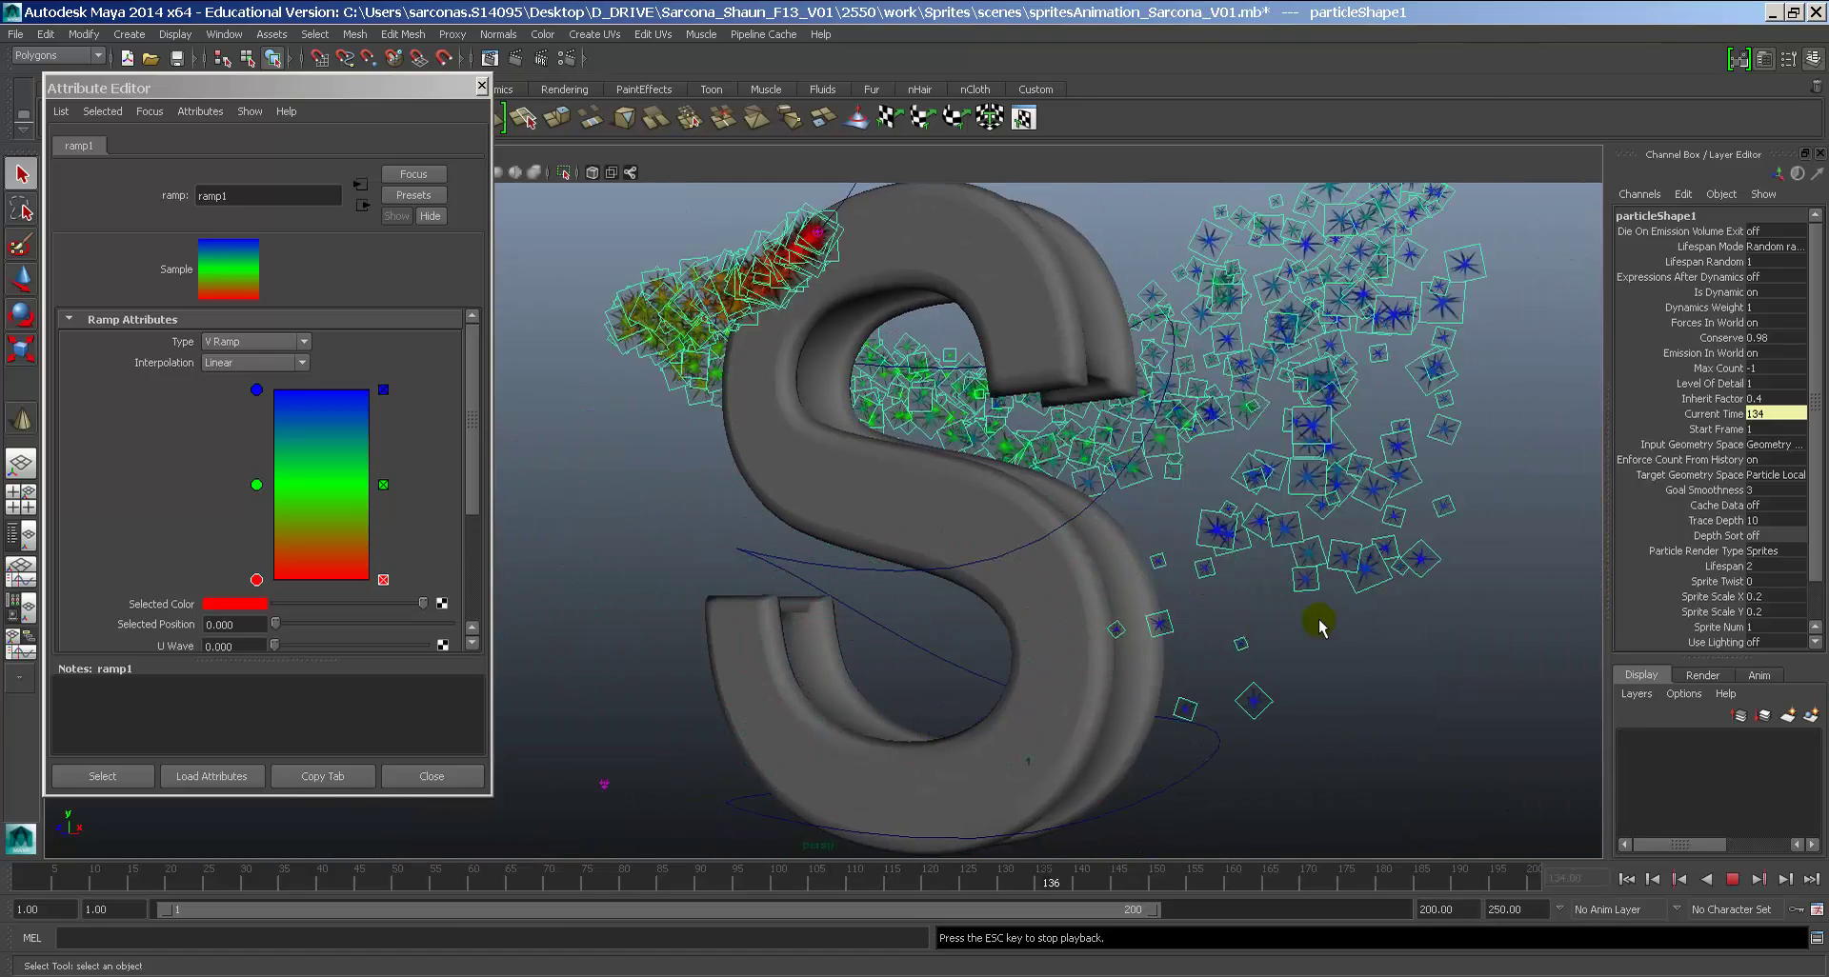
{"action": "key", "text": "Escape"}
{"action": "left_click_drag", "start_coordinate": [1228, 567], "coordinate": [1025, 613], "text": "alt"}
{"action": "key", "text": "alt+v"}
{"action": "key", "text": "Escape"}
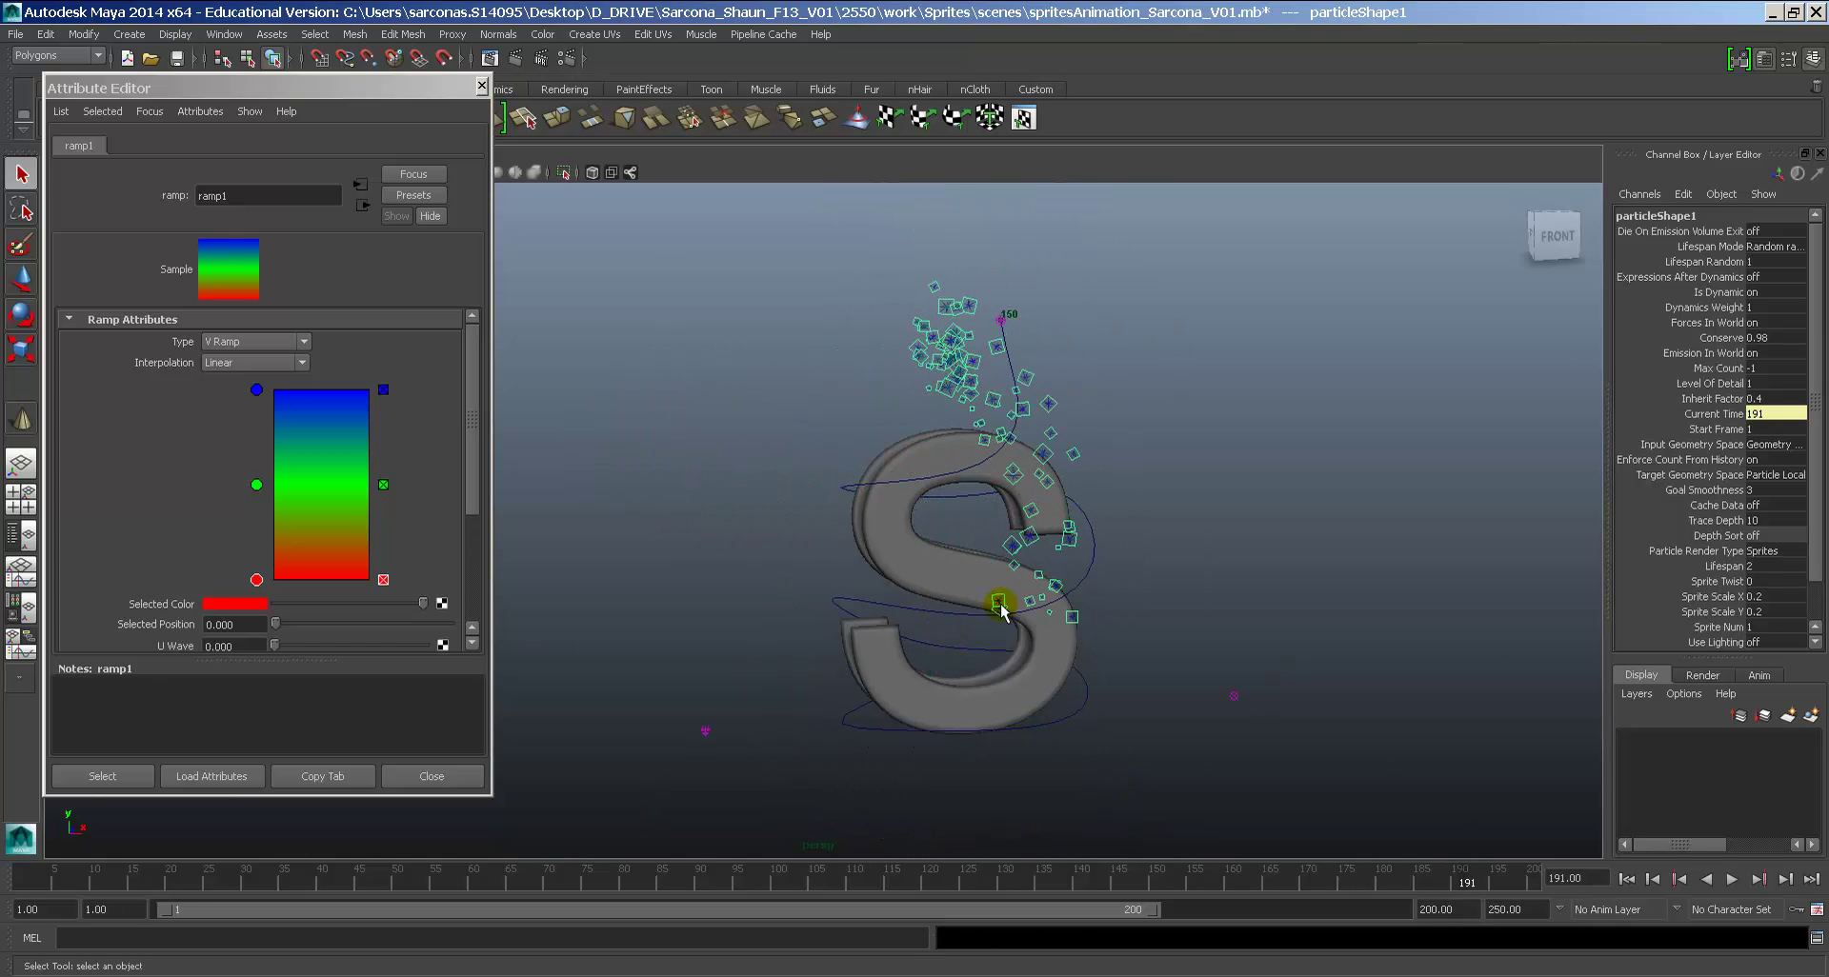
Step: Inspect arrayMapper1 and its ramp1, rewind to the first frame and return to particleShape1's attributes
{"action": "left_click", "coordinate": [363, 205]}
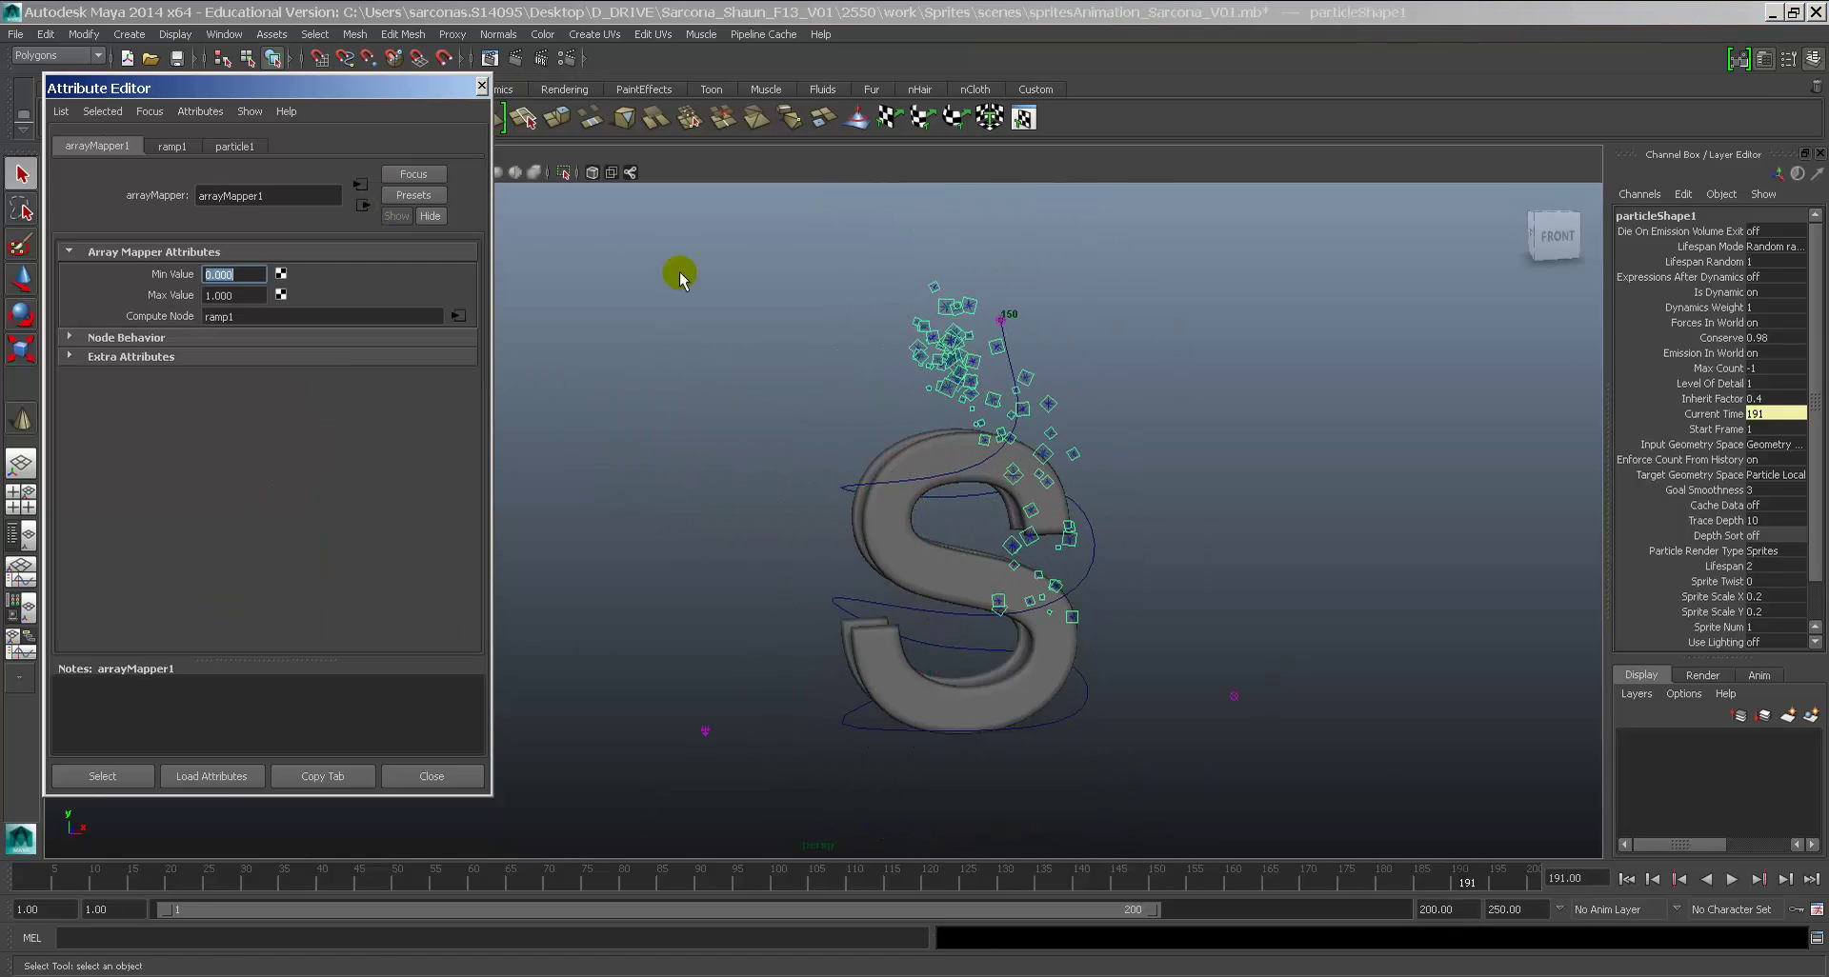
{"action": "left_click", "coordinate": [181, 153]}
{"action": "left_click_drag", "start_coordinate": [256, 579], "coordinate": [257, 580]}
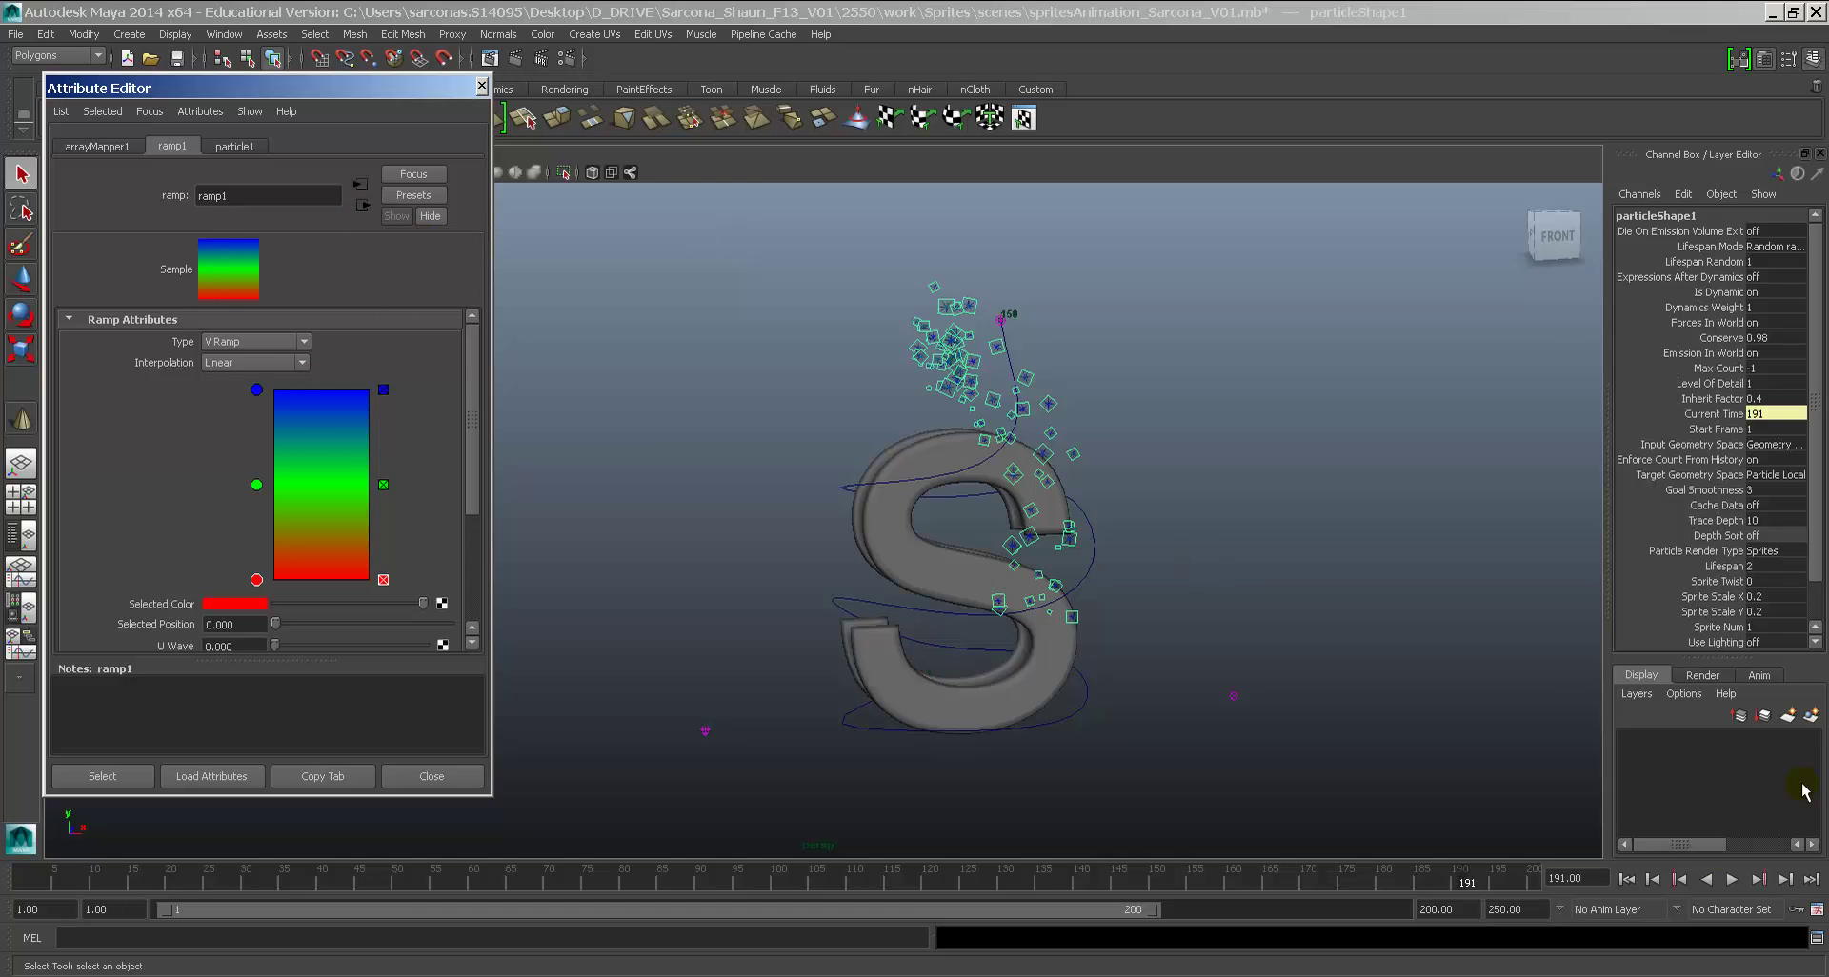
{"action": "left_click", "coordinate": [1628, 878]}
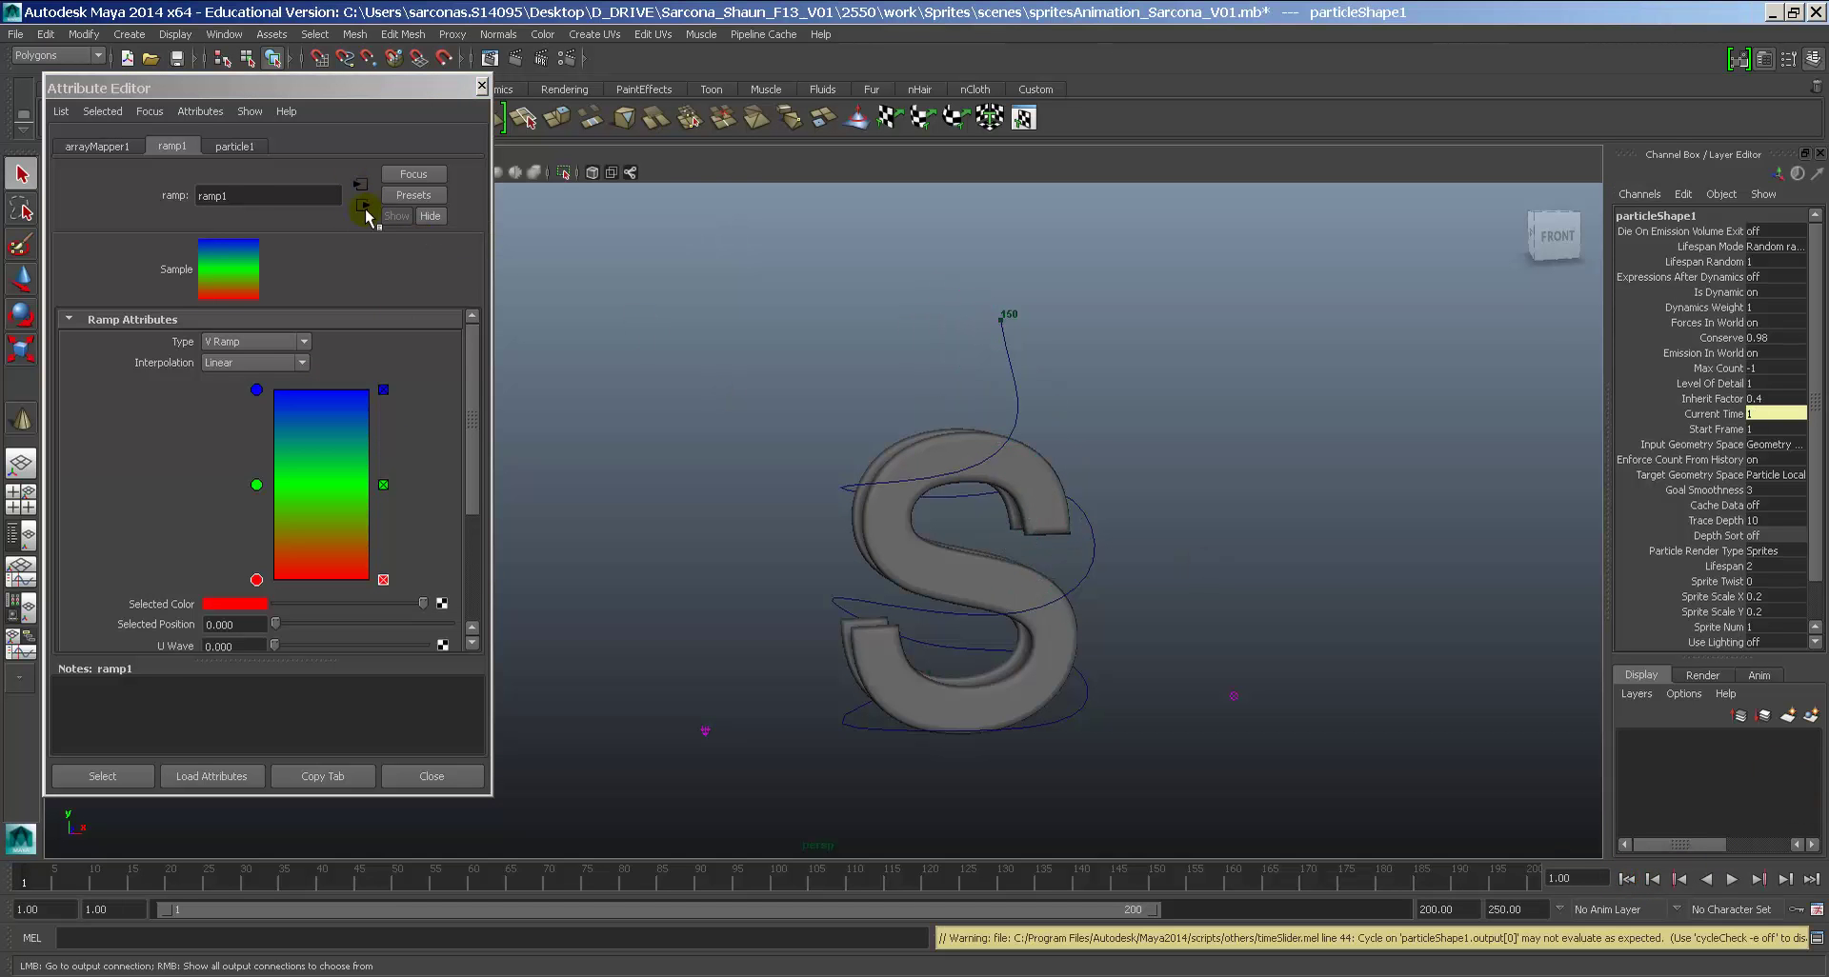
{"action": "left_click", "coordinate": [113, 148]}
{"action": "left_click", "coordinate": [362, 203]}
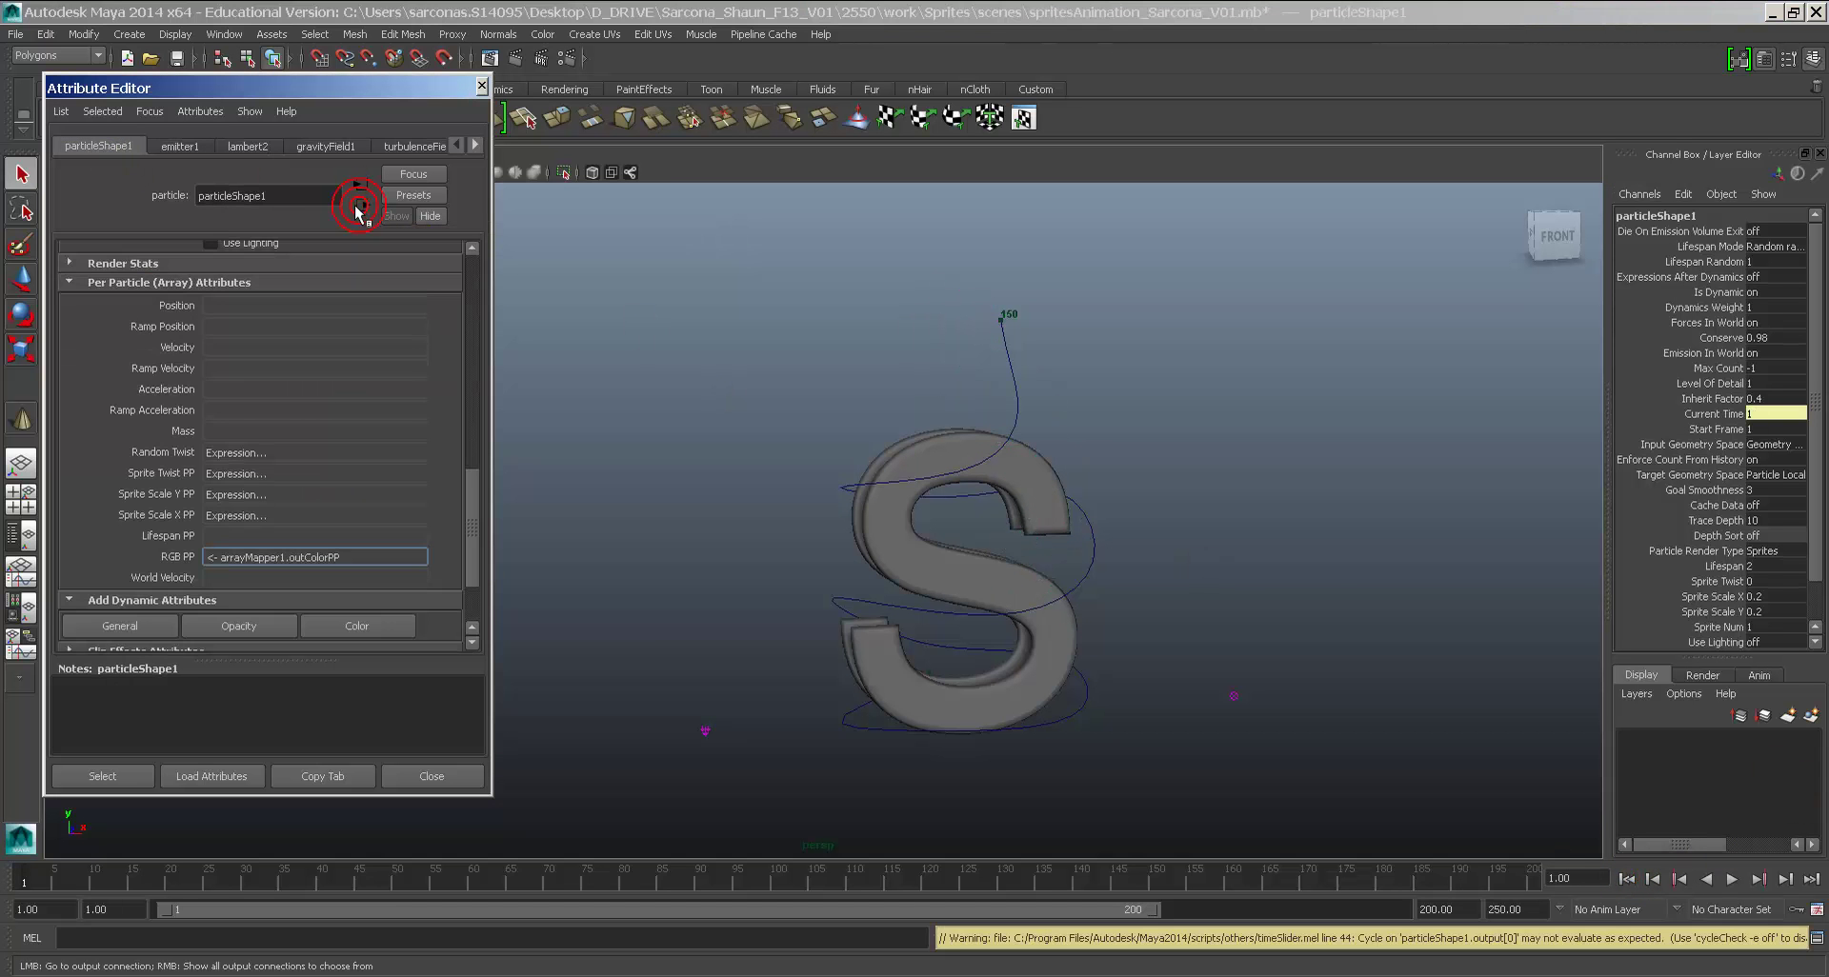
Step: Deselect everything, play the animation briefly until sprites are emitted, and reselect the sprite particles
{"action": "double_click", "coordinate": [184, 556]}
{"action": "left_click", "coordinate": [641, 558]}
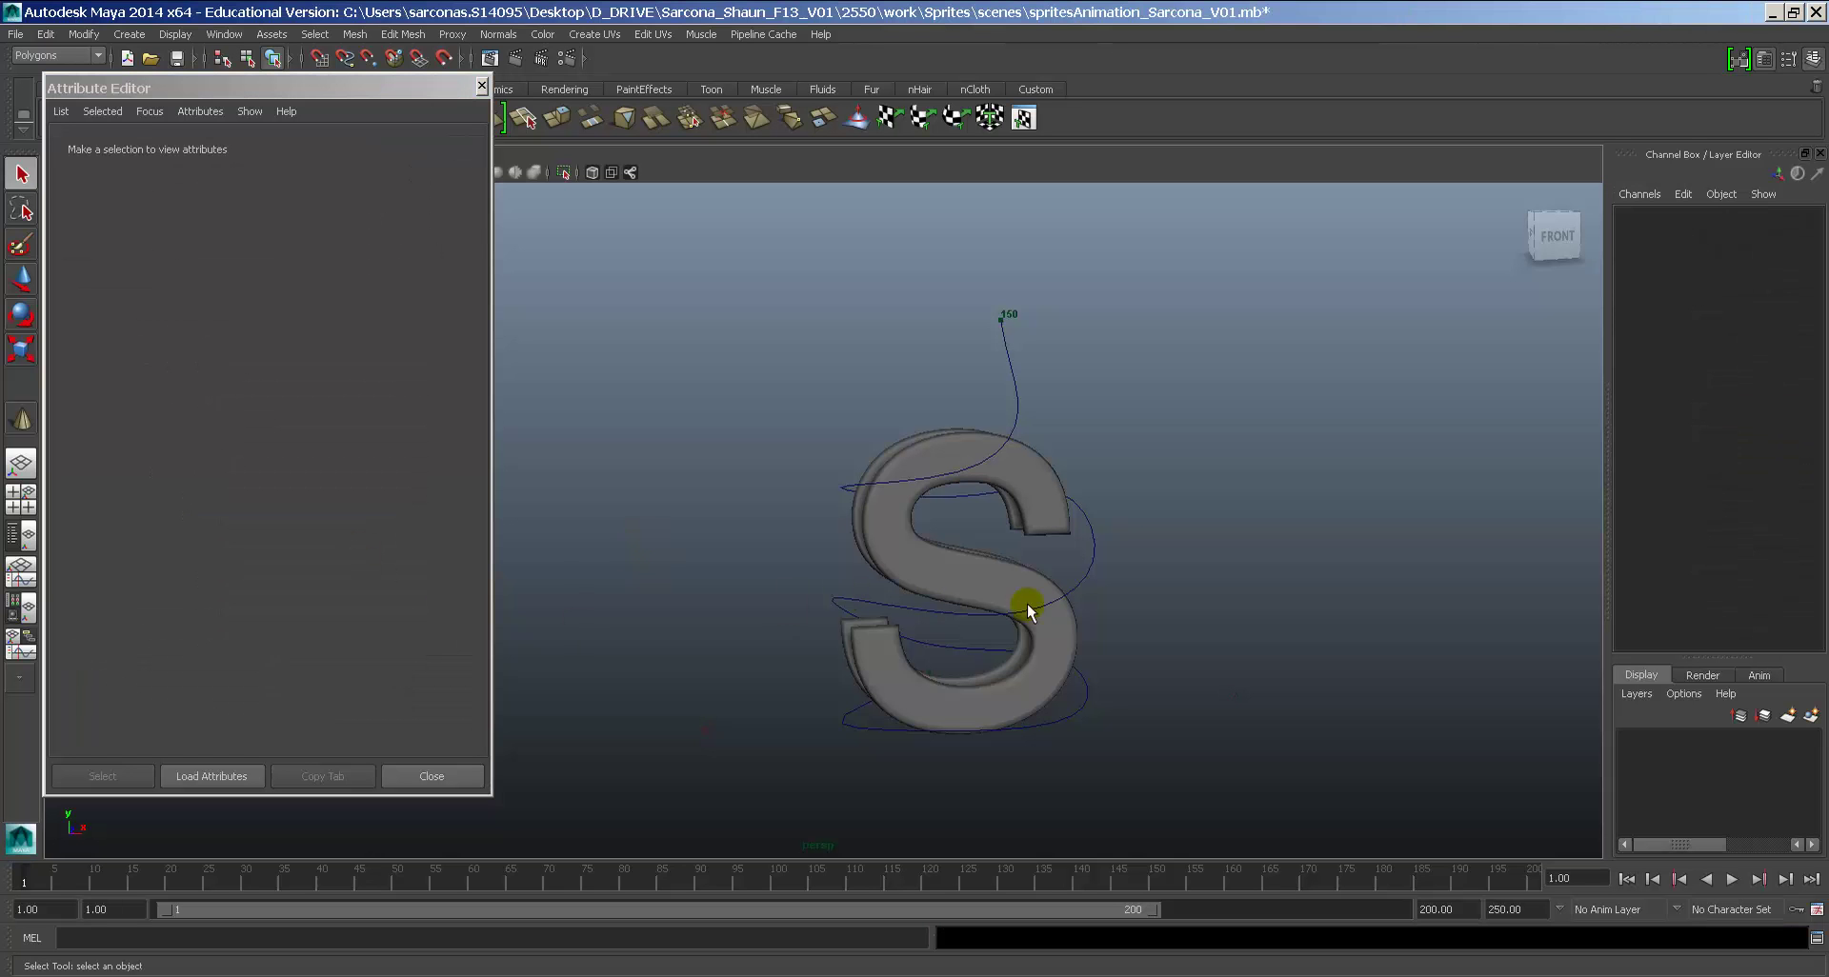
{"action": "key", "text": "alt+v"}
{"action": "left_click", "coordinate": [855, 711]}
{"action": "key", "text": "Escape"}
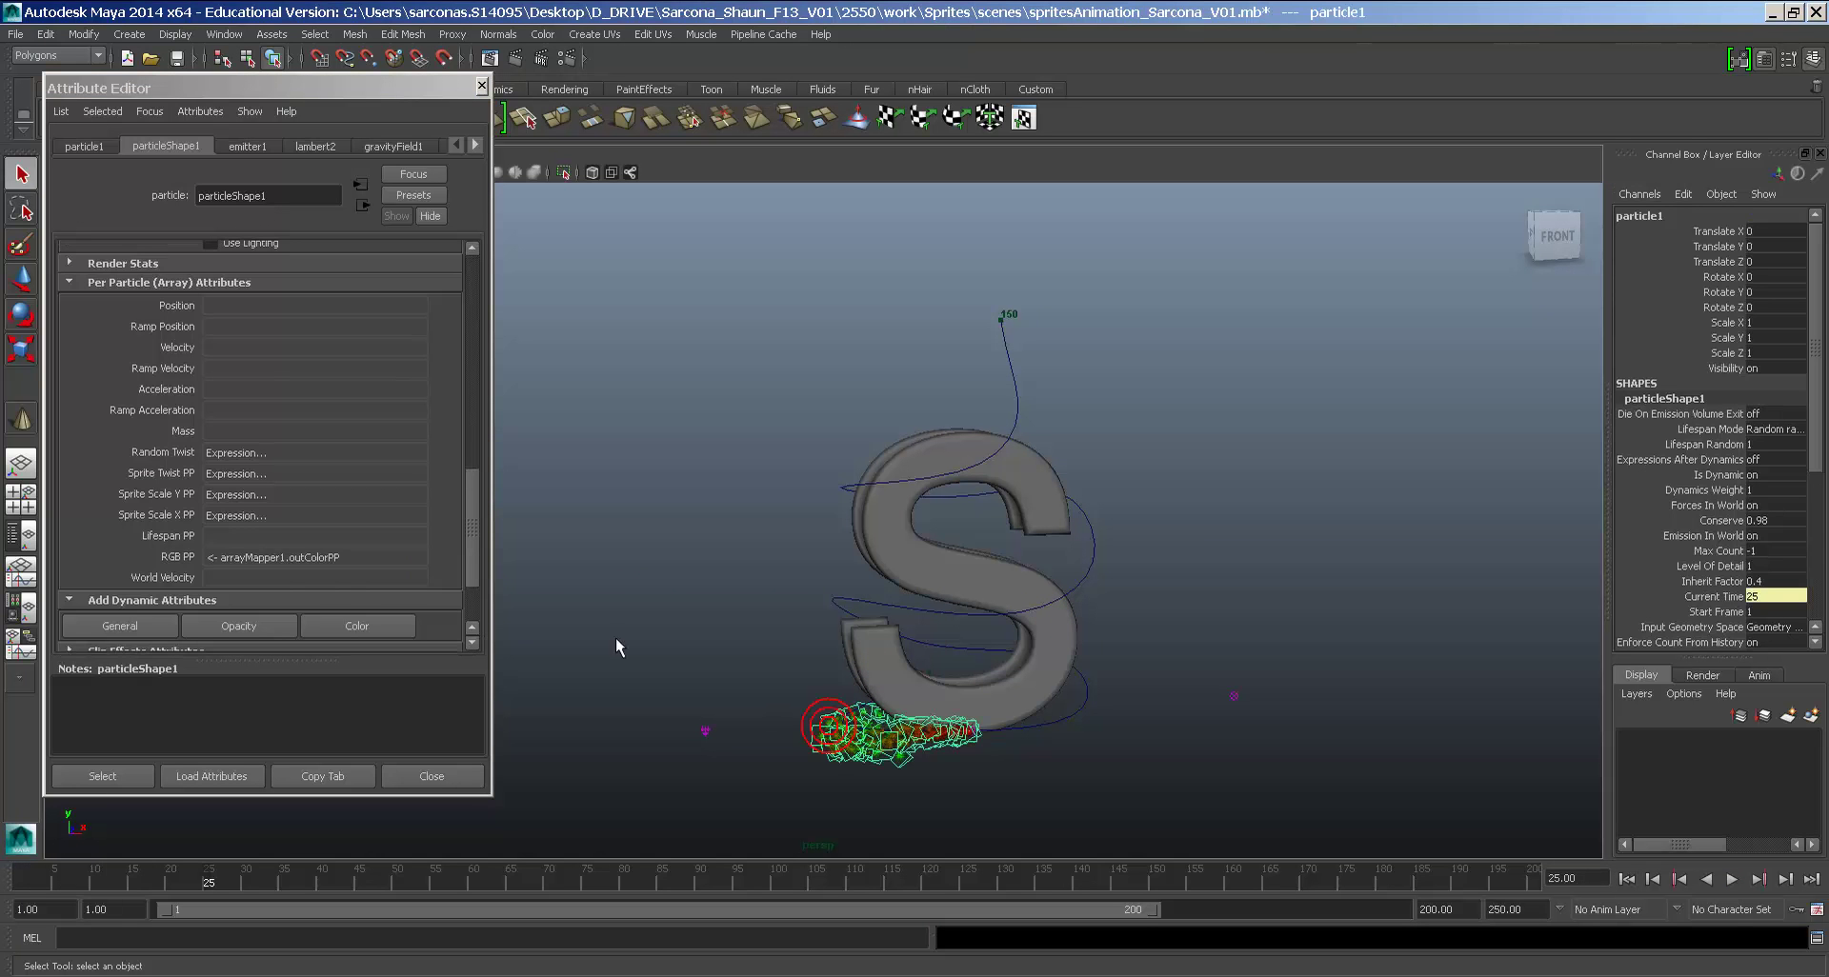
Step: Break the arrayMapper1 connection on particleShape1's RGB PP attribute
{"action": "right_click", "coordinate": [275, 556]}
{"action": "mouse_move", "coordinate": [306, 562]}
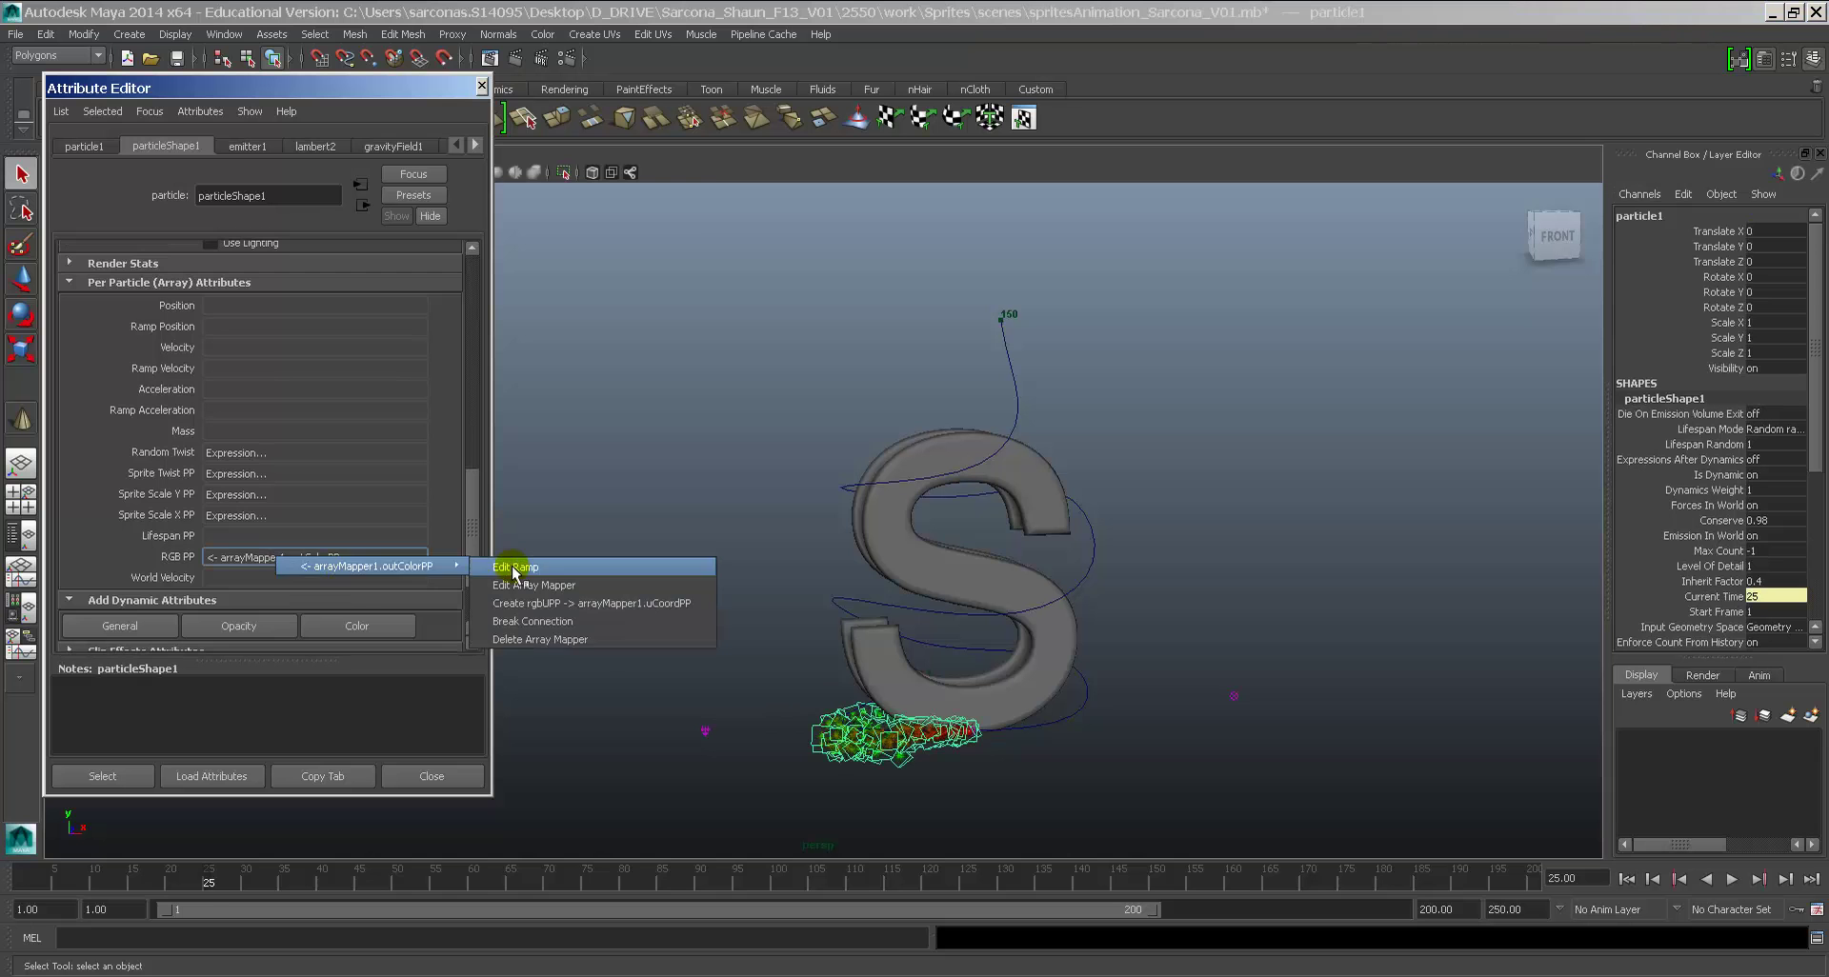
{"action": "left_click", "coordinate": [533, 620]}
Step: Create a new ramp on RGB PP with Input U set to Particle's Age and Input V set to RGB V PP
{"action": "right_click", "coordinate": [249, 557]}
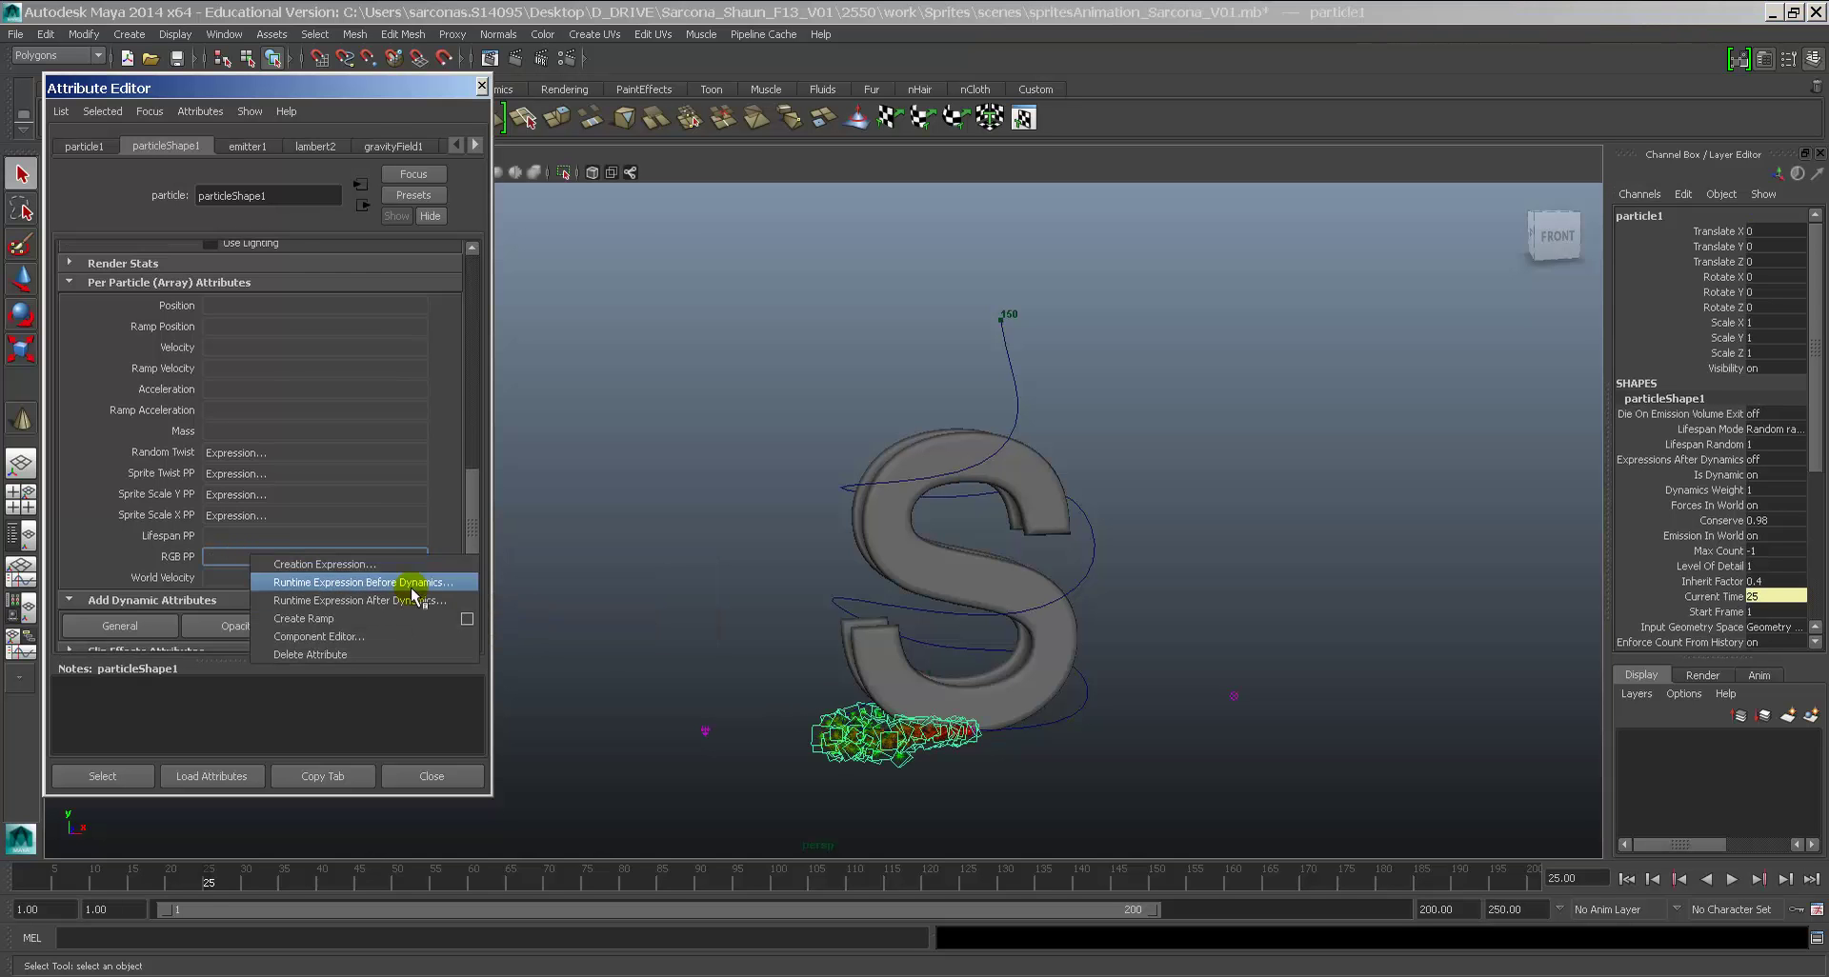
{"action": "left_click", "coordinate": [475, 619]}
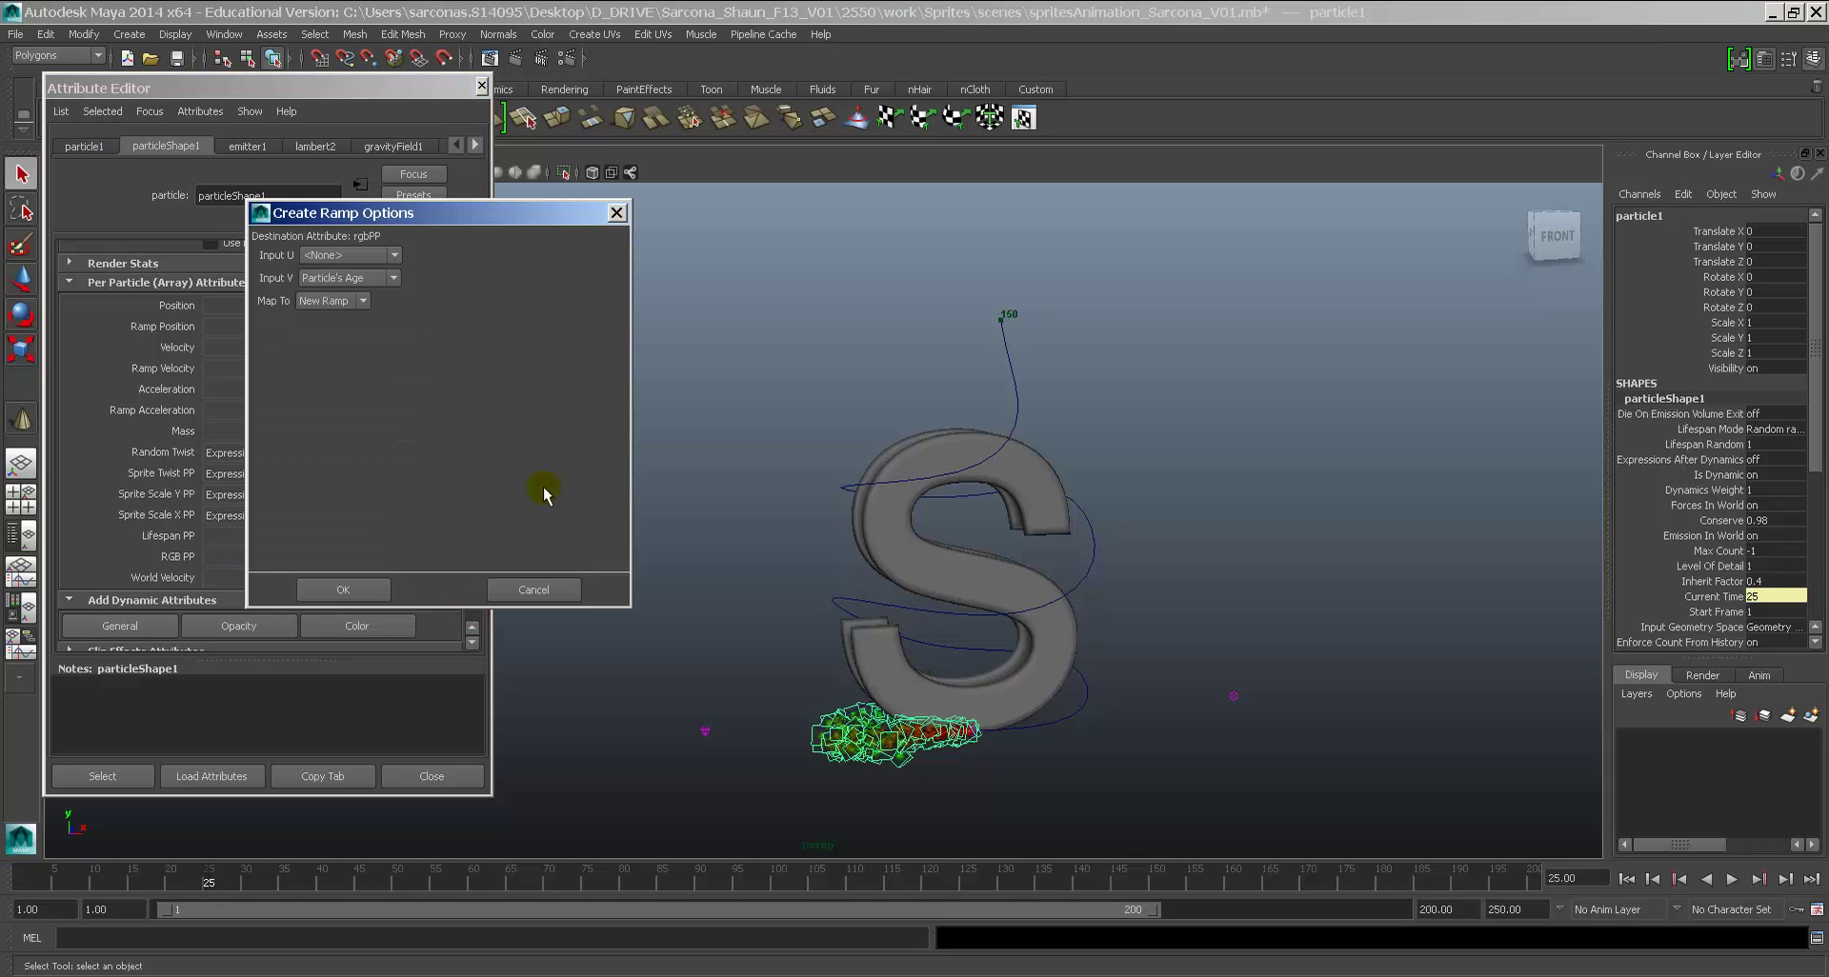
{"action": "left_click", "coordinate": [367, 256]}
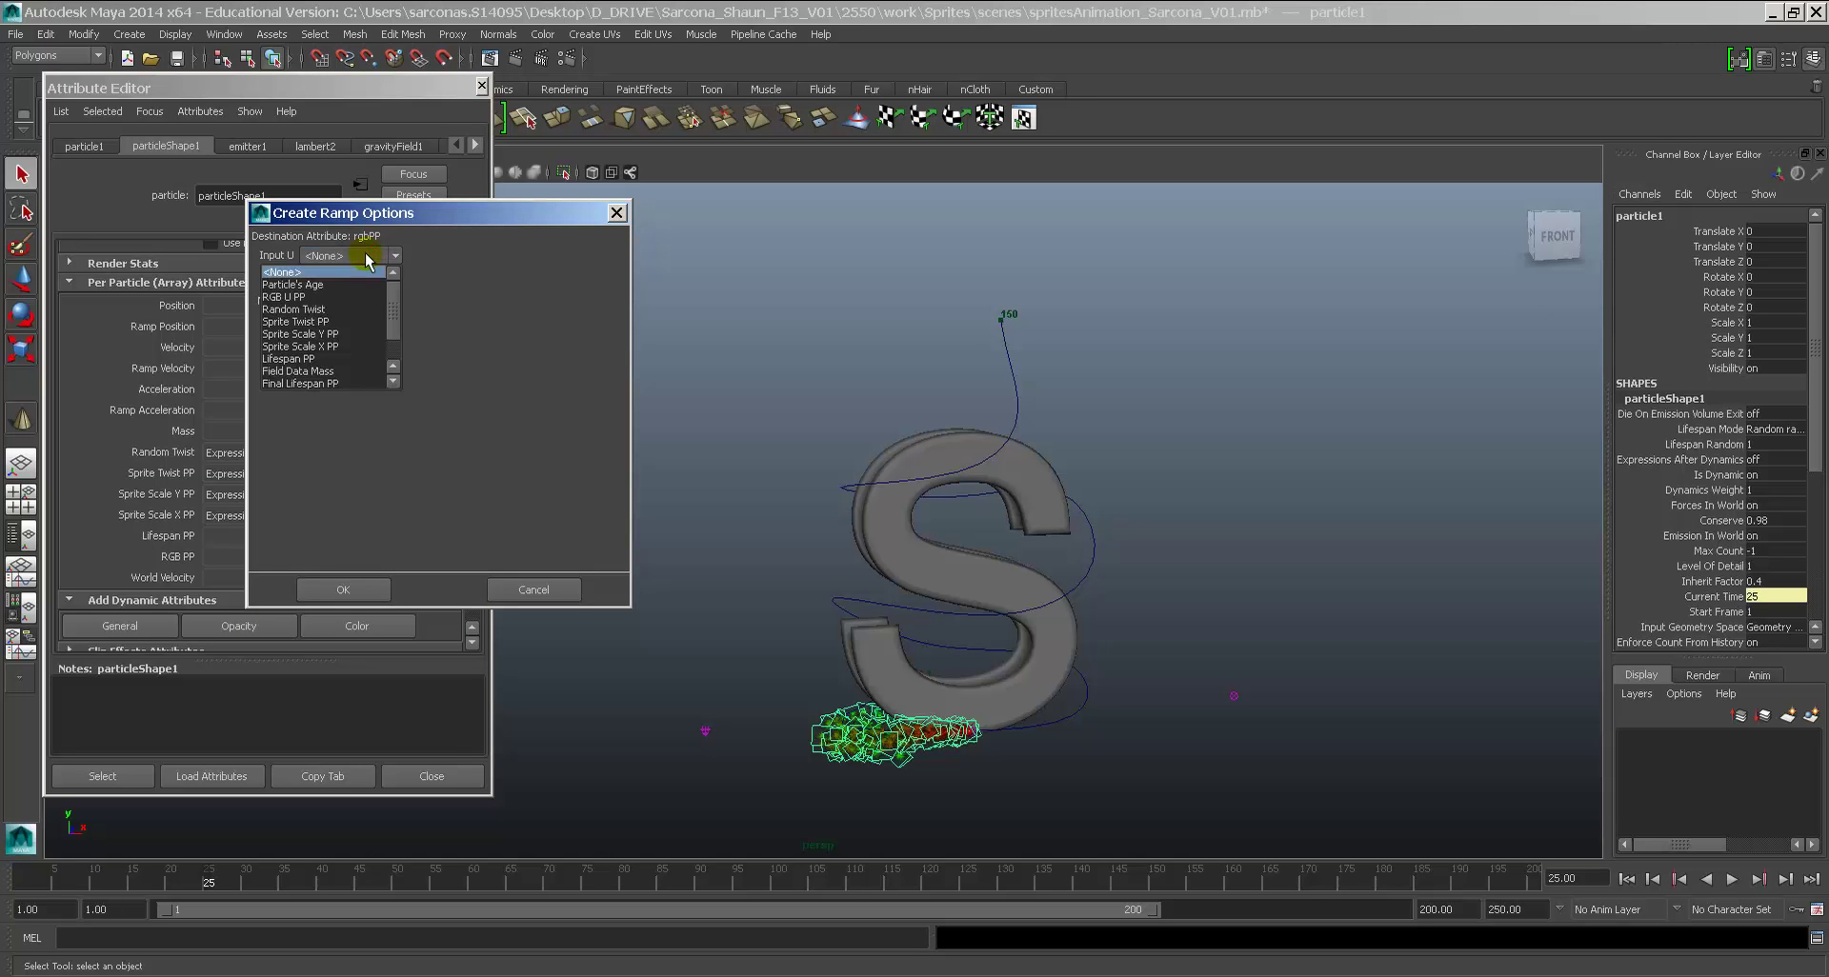
{"action": "left_click", "coordinate": [366, 257]}
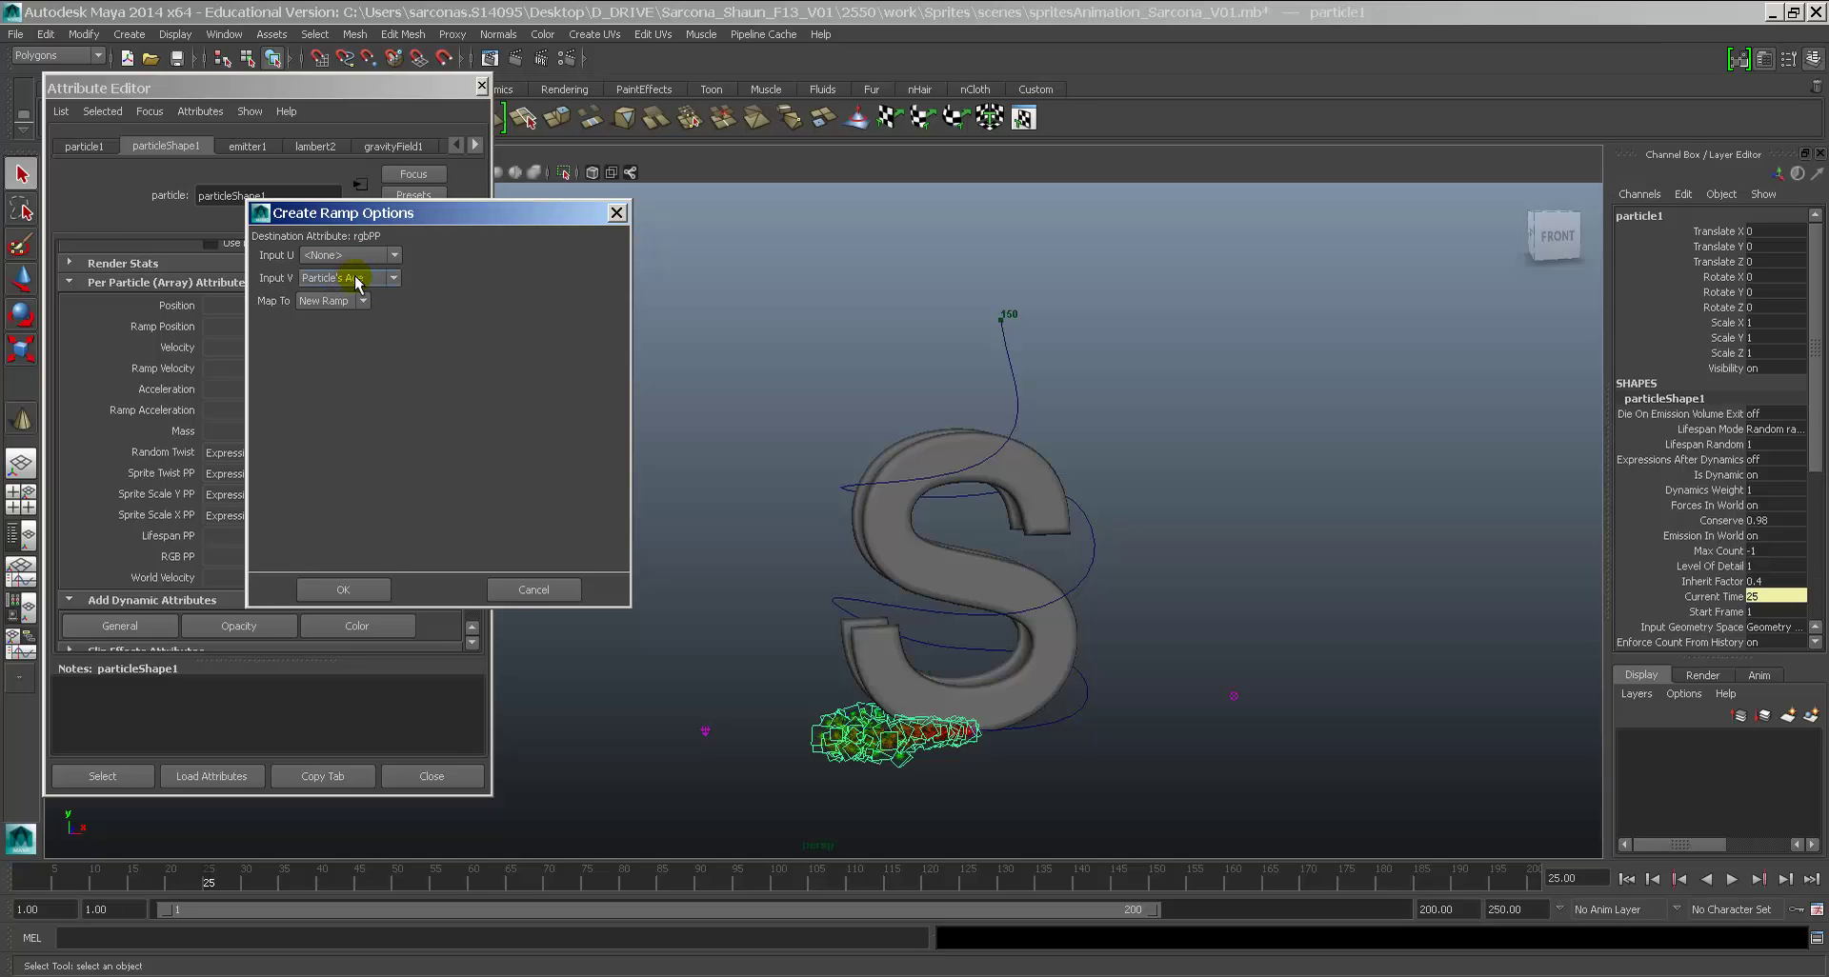
{"action": "left_click", "coordinate": [359, 278]}
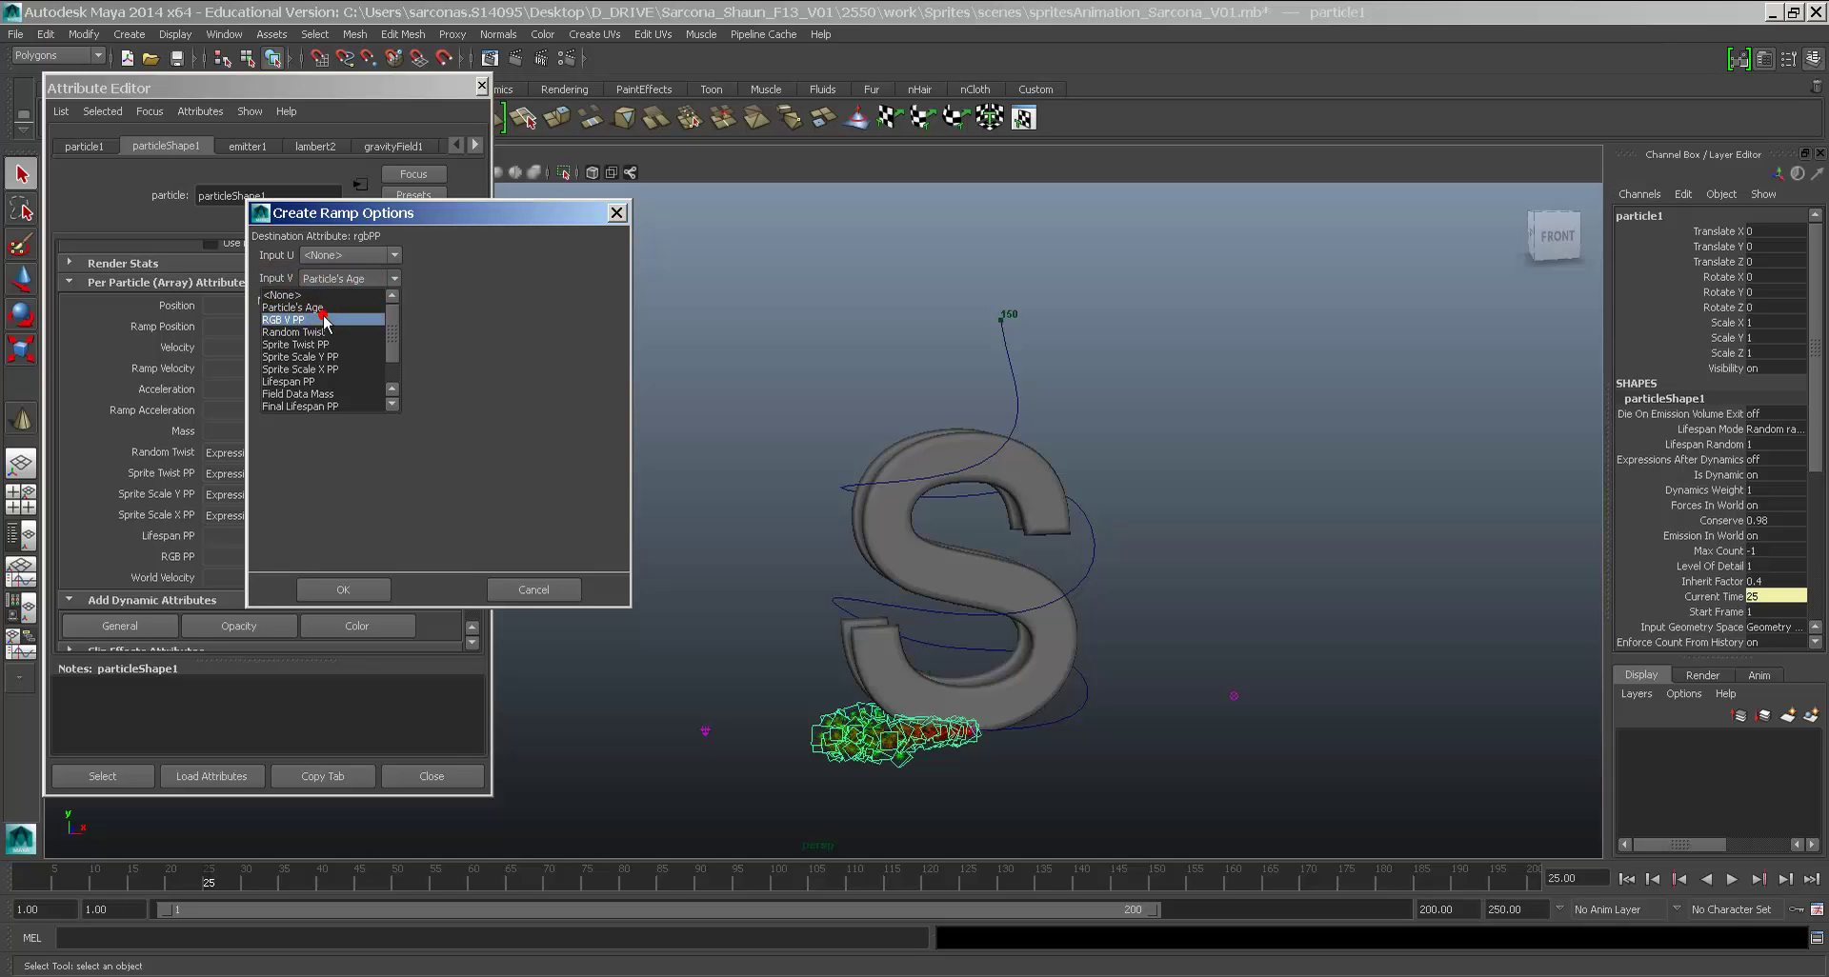
{"action": "left_click", "coordinate": [324, 320]}
{"action": "left_click", "coordinate": [316, 256]}
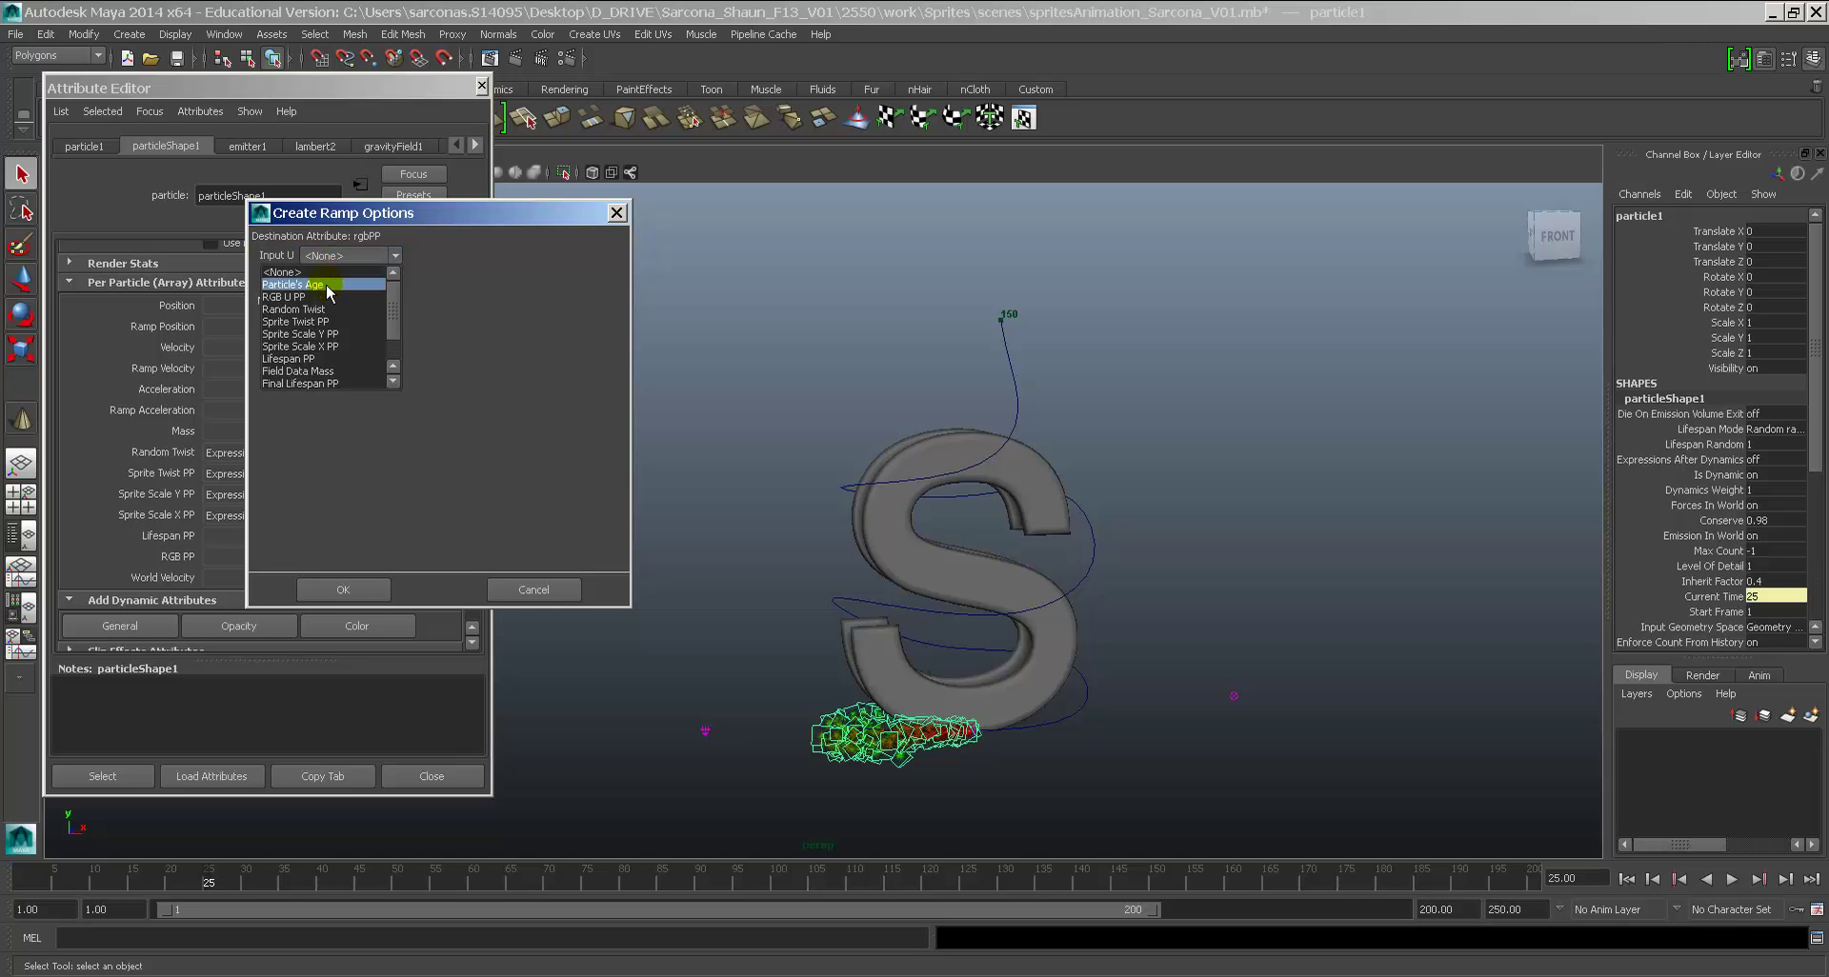
{"action": "left_click", "coordinate": [325, 283]}
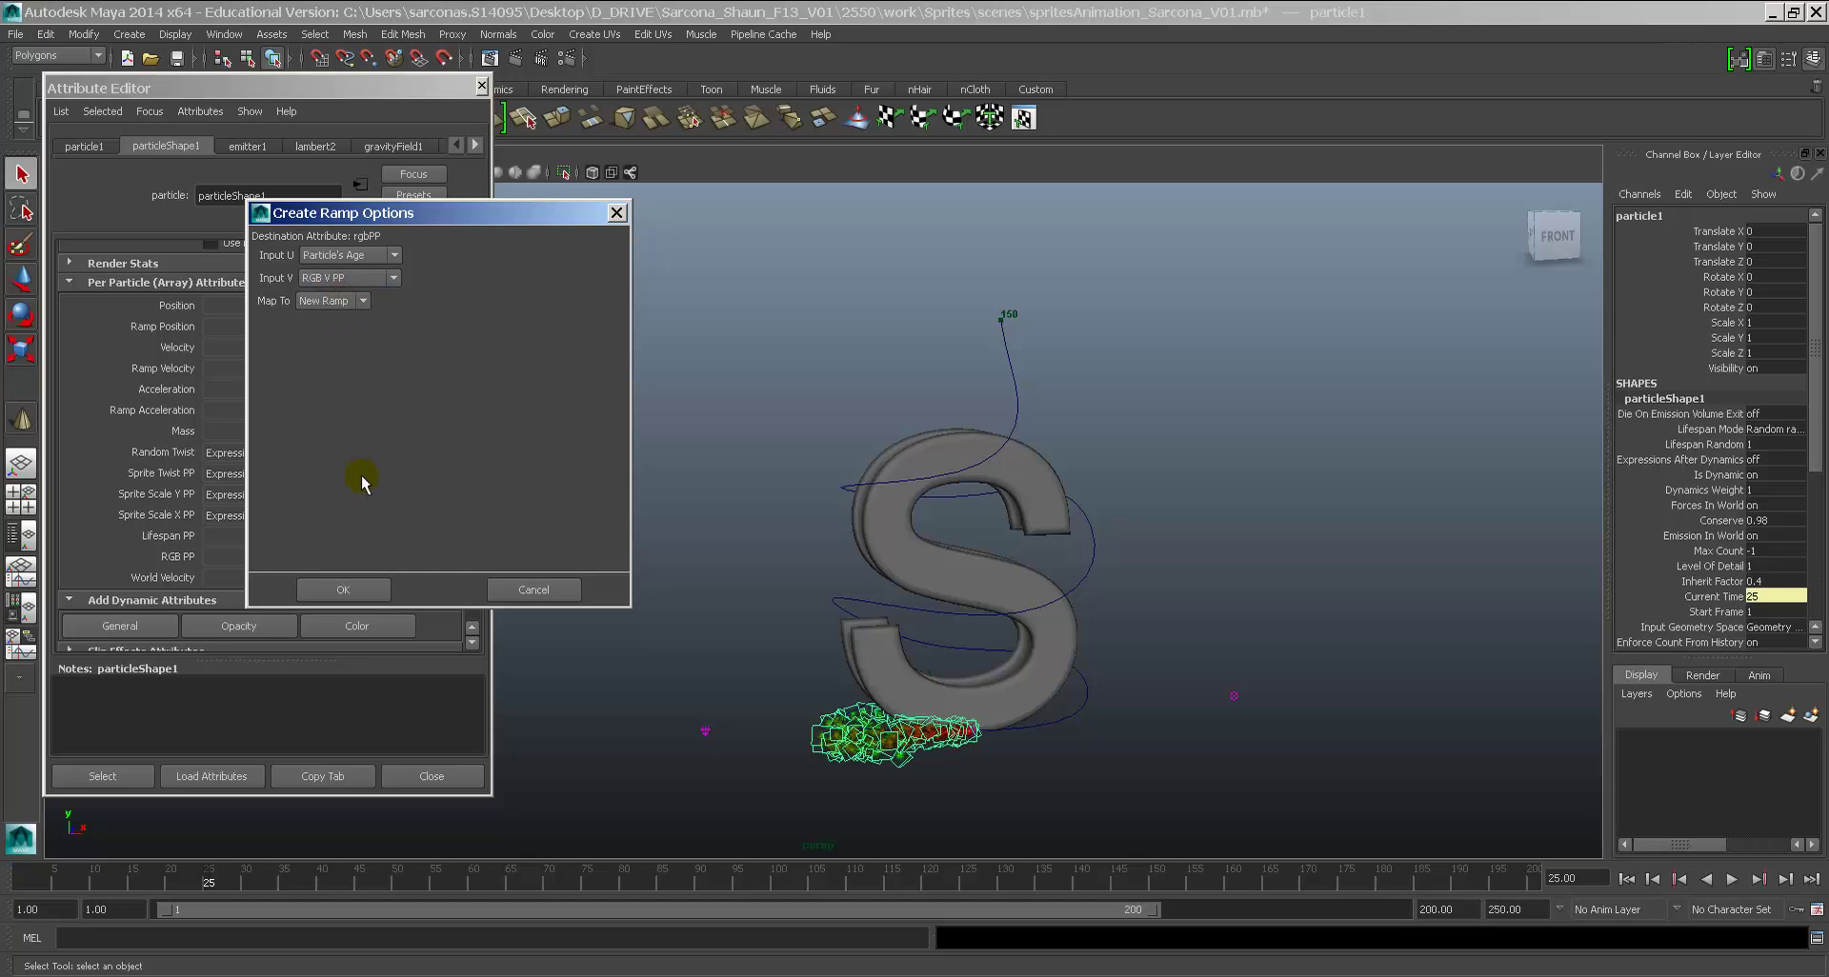
{"action": "left_click", "coordinate": [345, 589]}
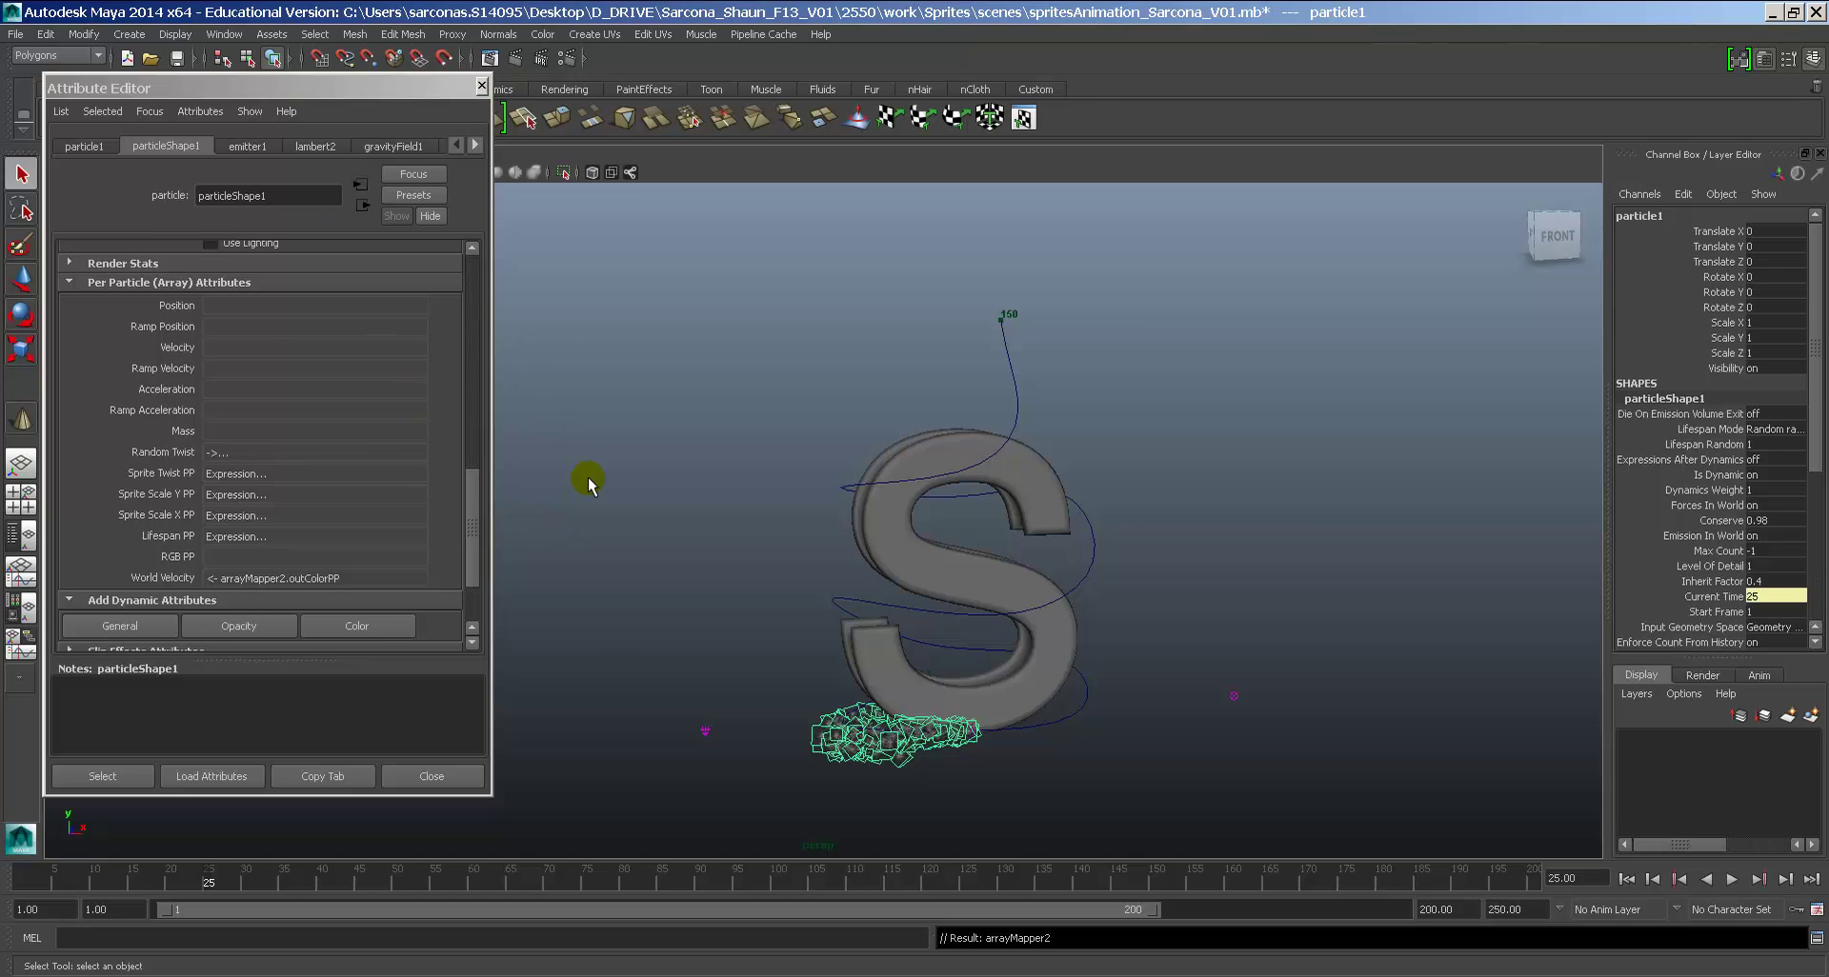
Step: Refresh particleShape1's per-particle attribute list and open the new RGB PP ramp for editing
{"action": "right_click", "coordinate": [237, 560]}
{"action": "mouse_move", "coordinate": [352, 571]}
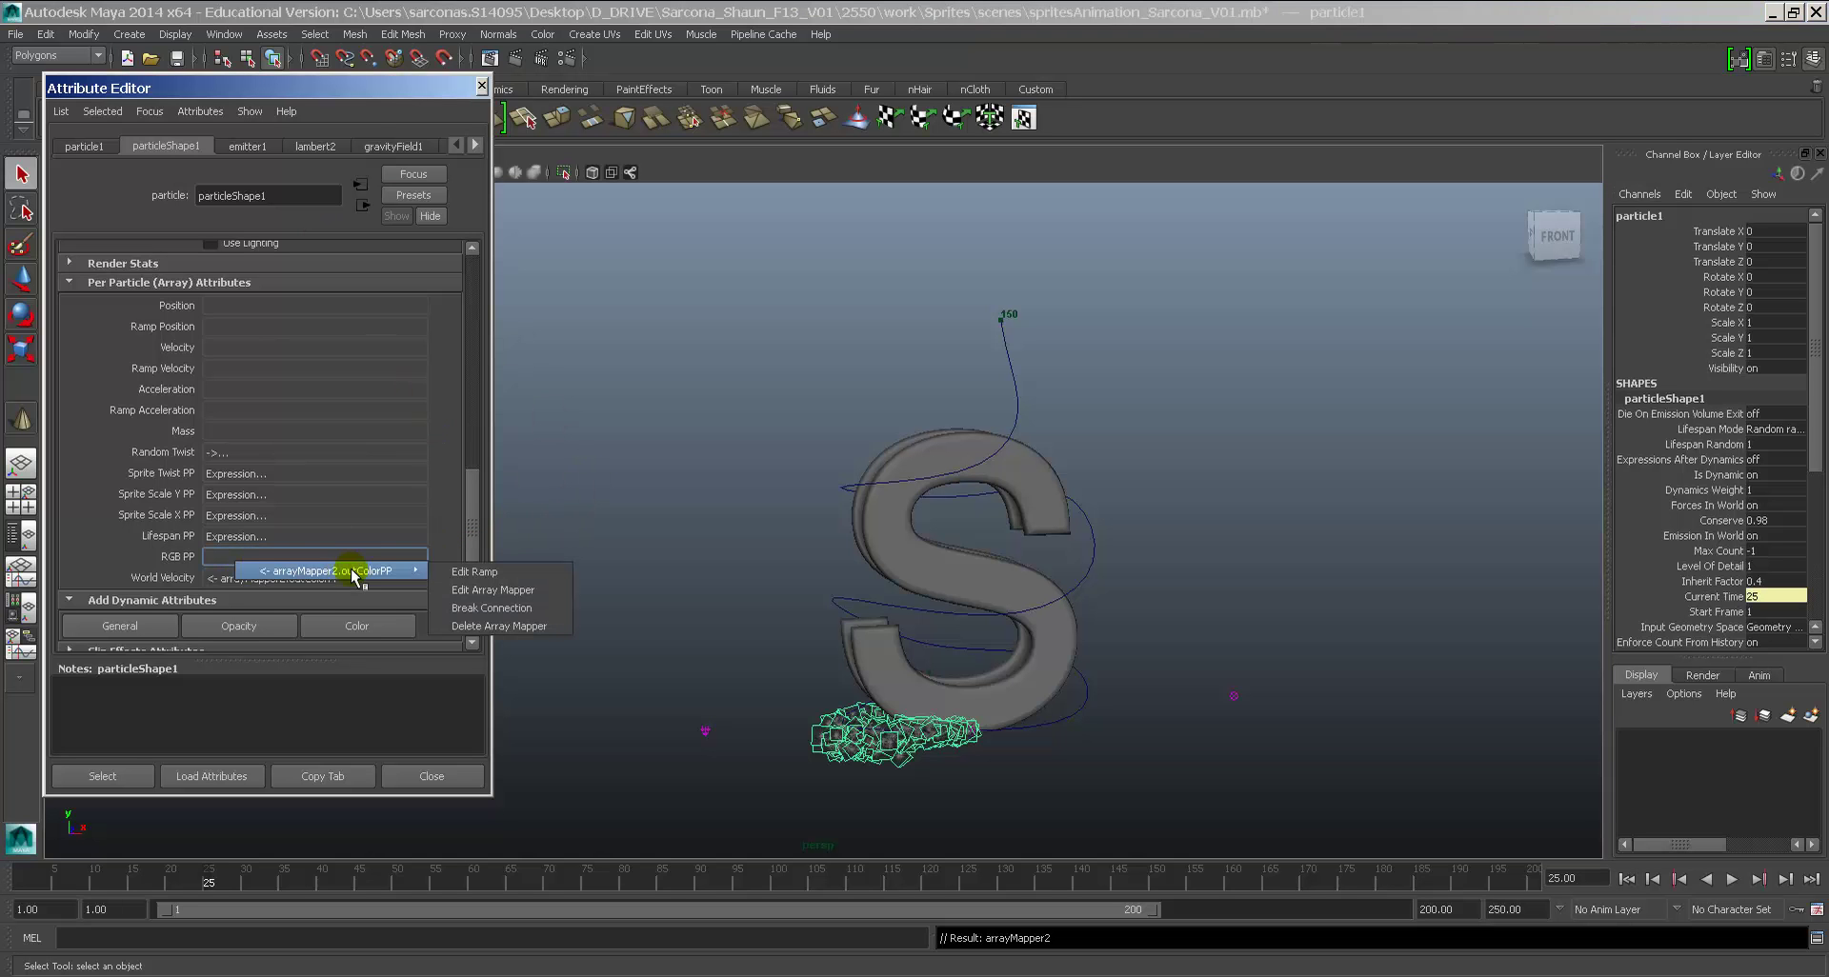
{"action": "left_click", "coordinate": [125, 778]}
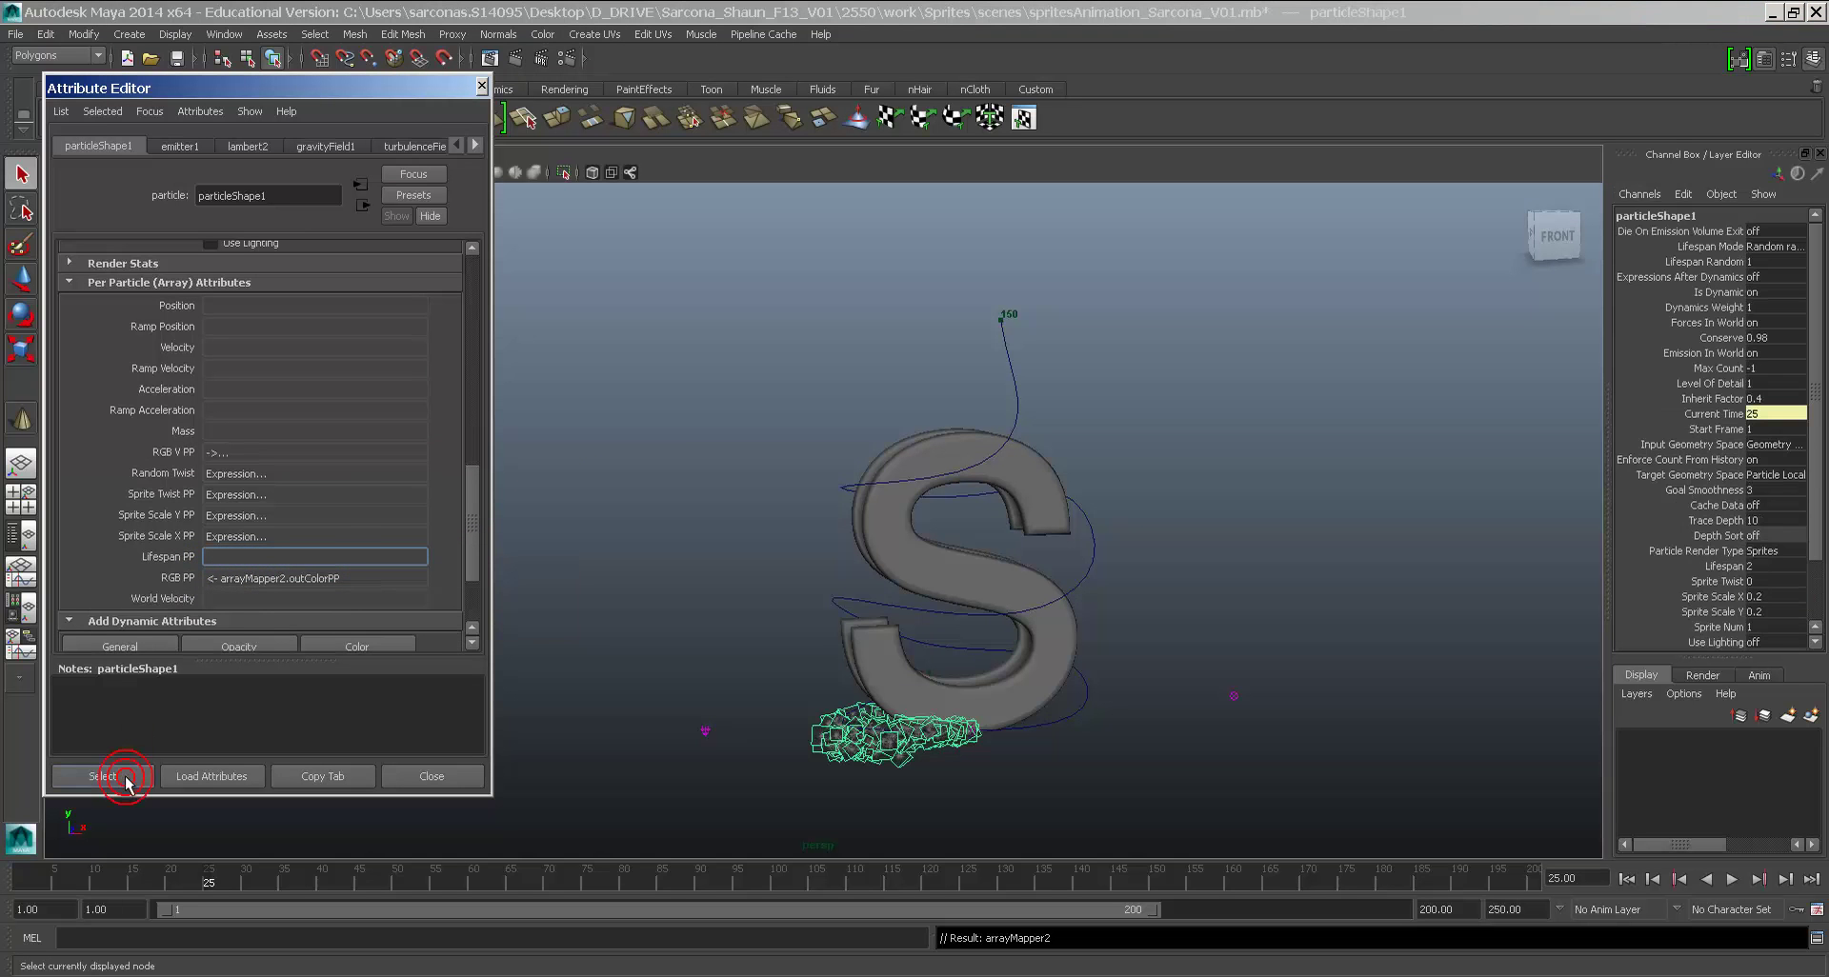
{"action": "right_click", "coordinate": [224, 583]}
{"action": "mouse_move", "coordinate": [357, 593]}
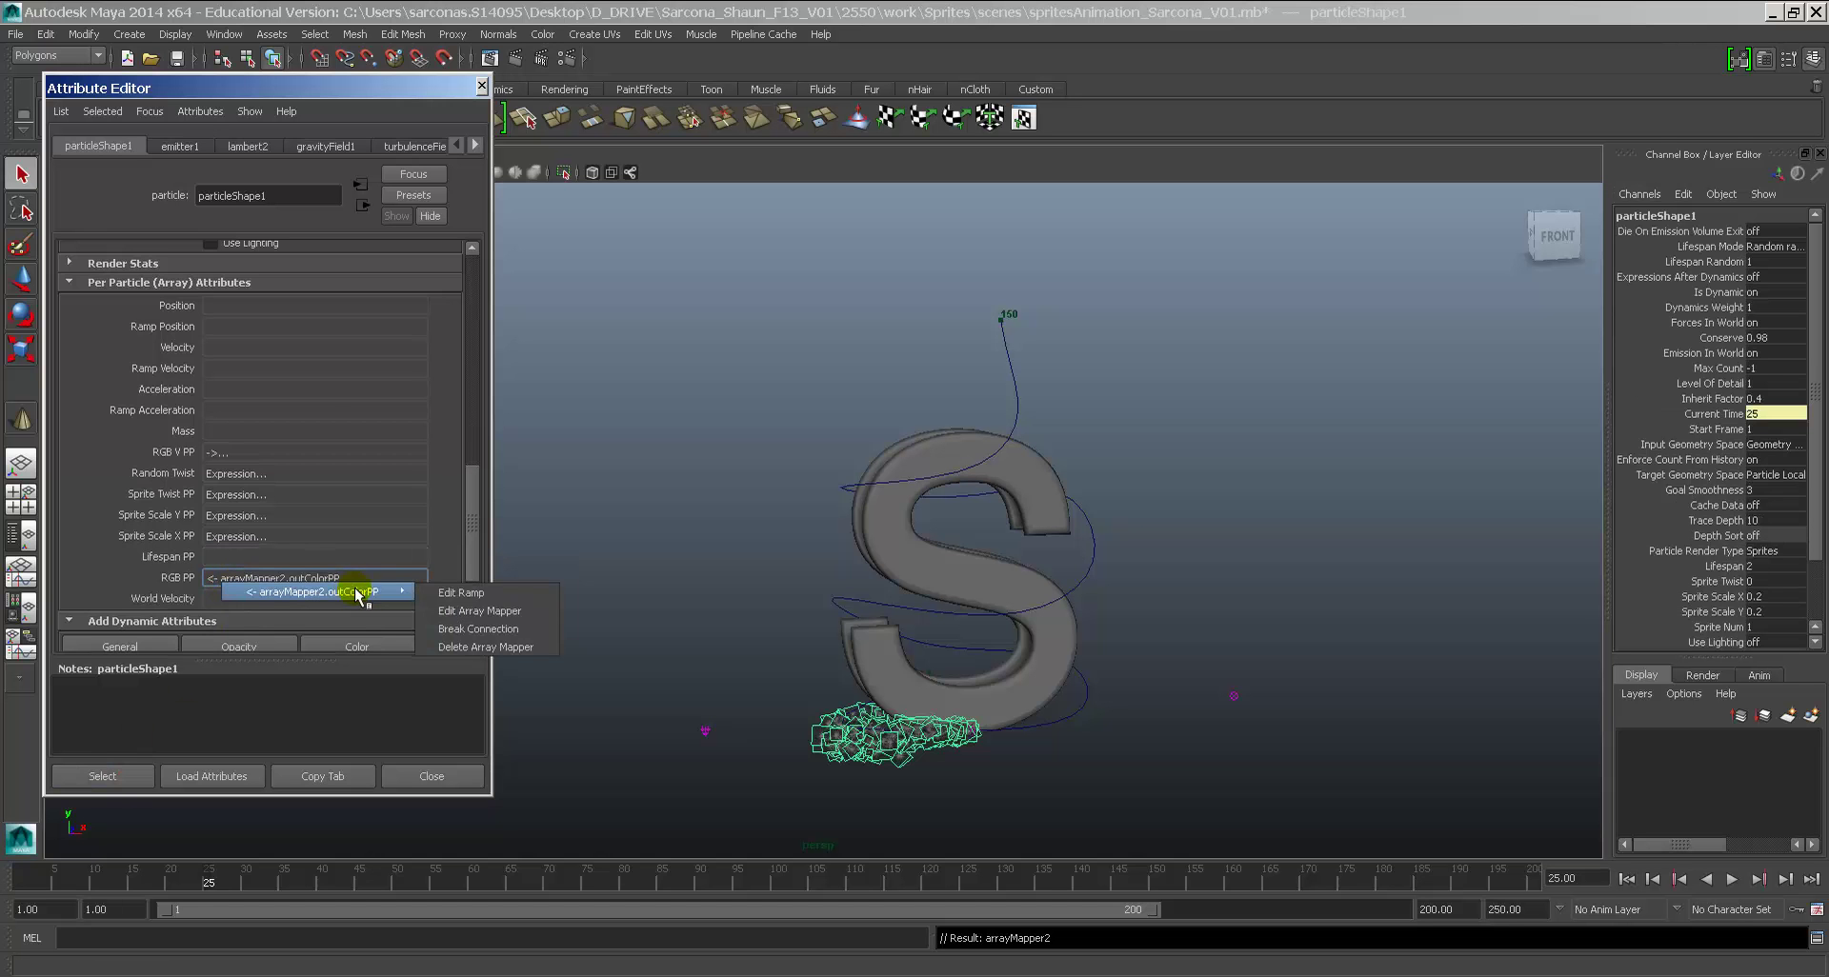
{"action": "left_click", "coordinate": [461, 594]}
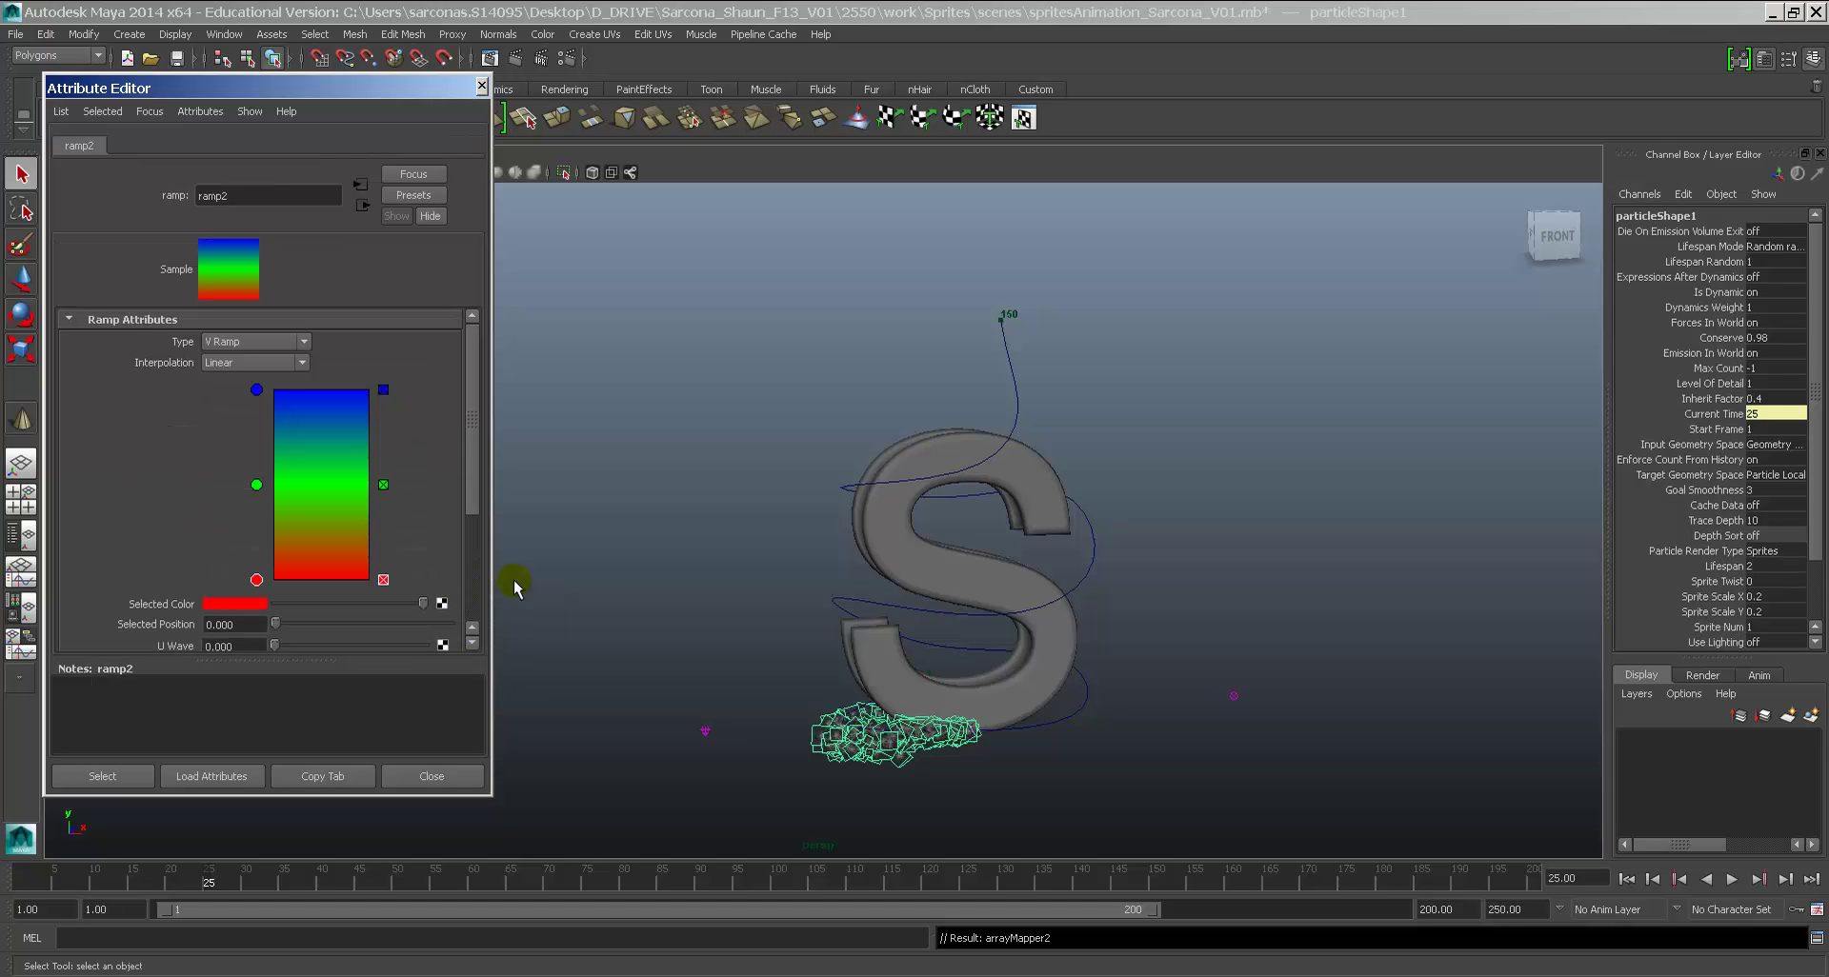
Step: Replay the animation from the first frame to check the sprite colors produced by ramp2
{"action": "left_click_drag", "start_coordinate": [866, 633], "coordinate": [862, 595], "text": "alt"}
{"action": "left_click", "coordinate": [1626, 879]}
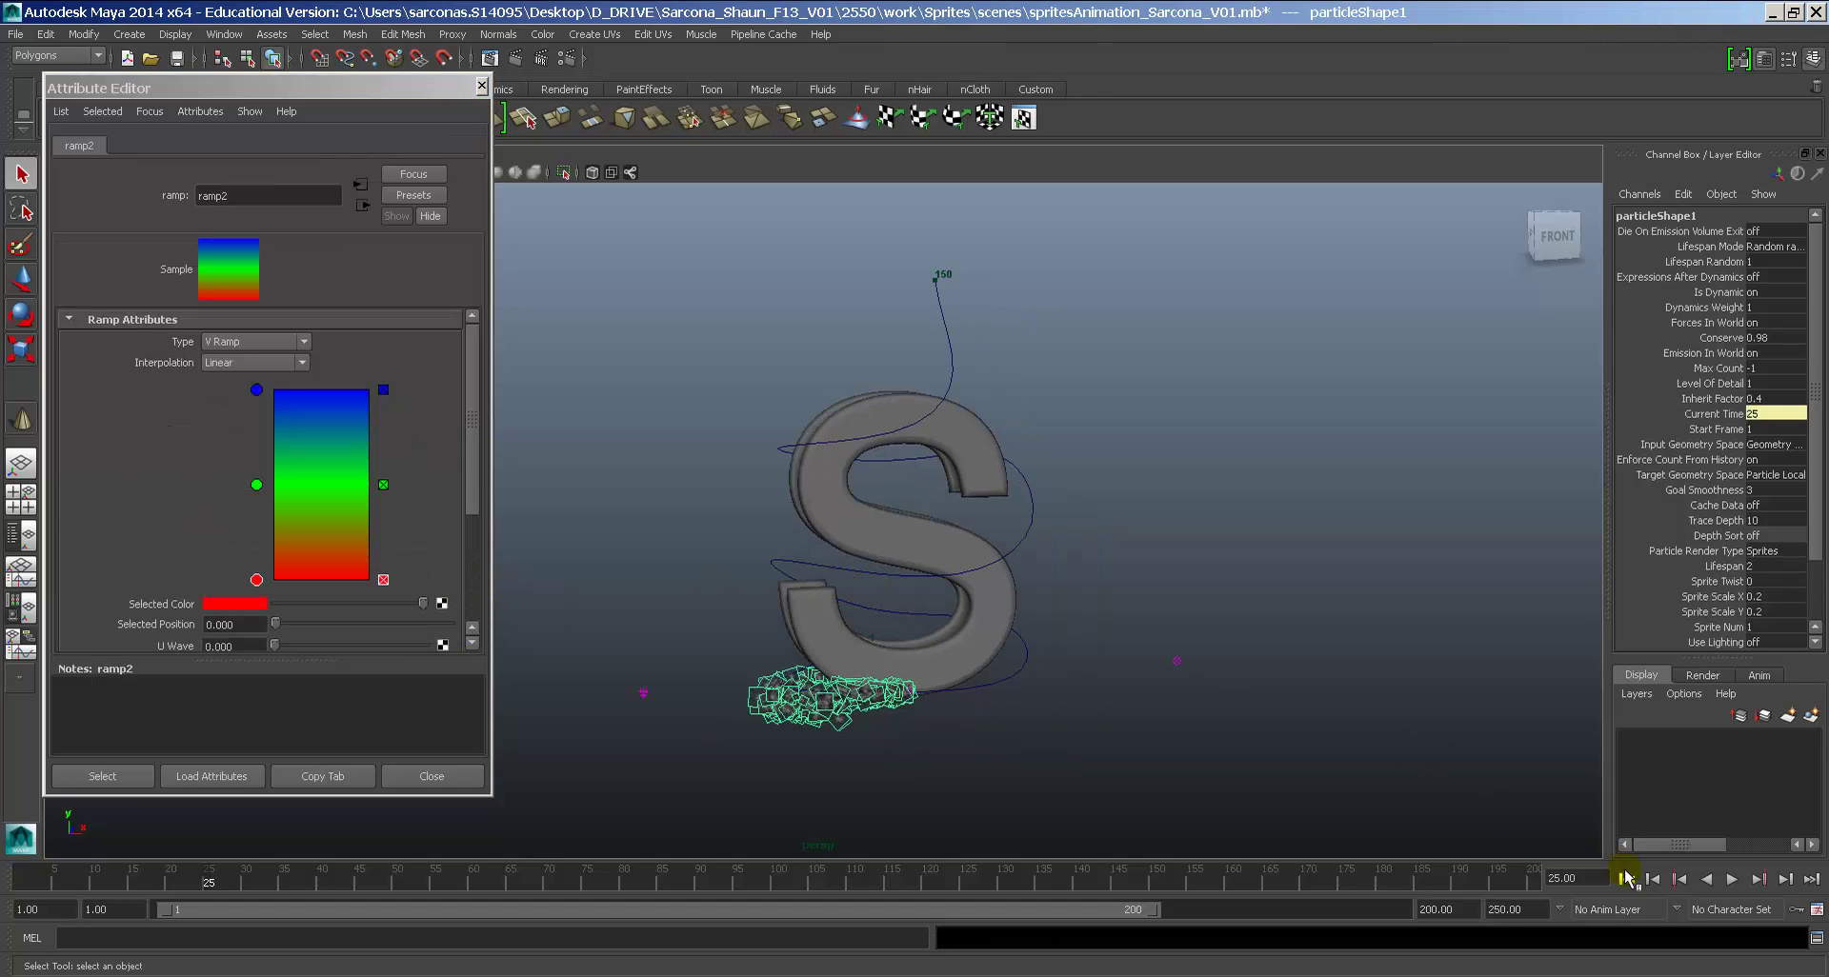
{"action": "key", "text": "alt+v"}
{"action": "right_click_drag", "start_coordinate": [1252, 745], "coordinate": [1228, 617], "text": "alt"}
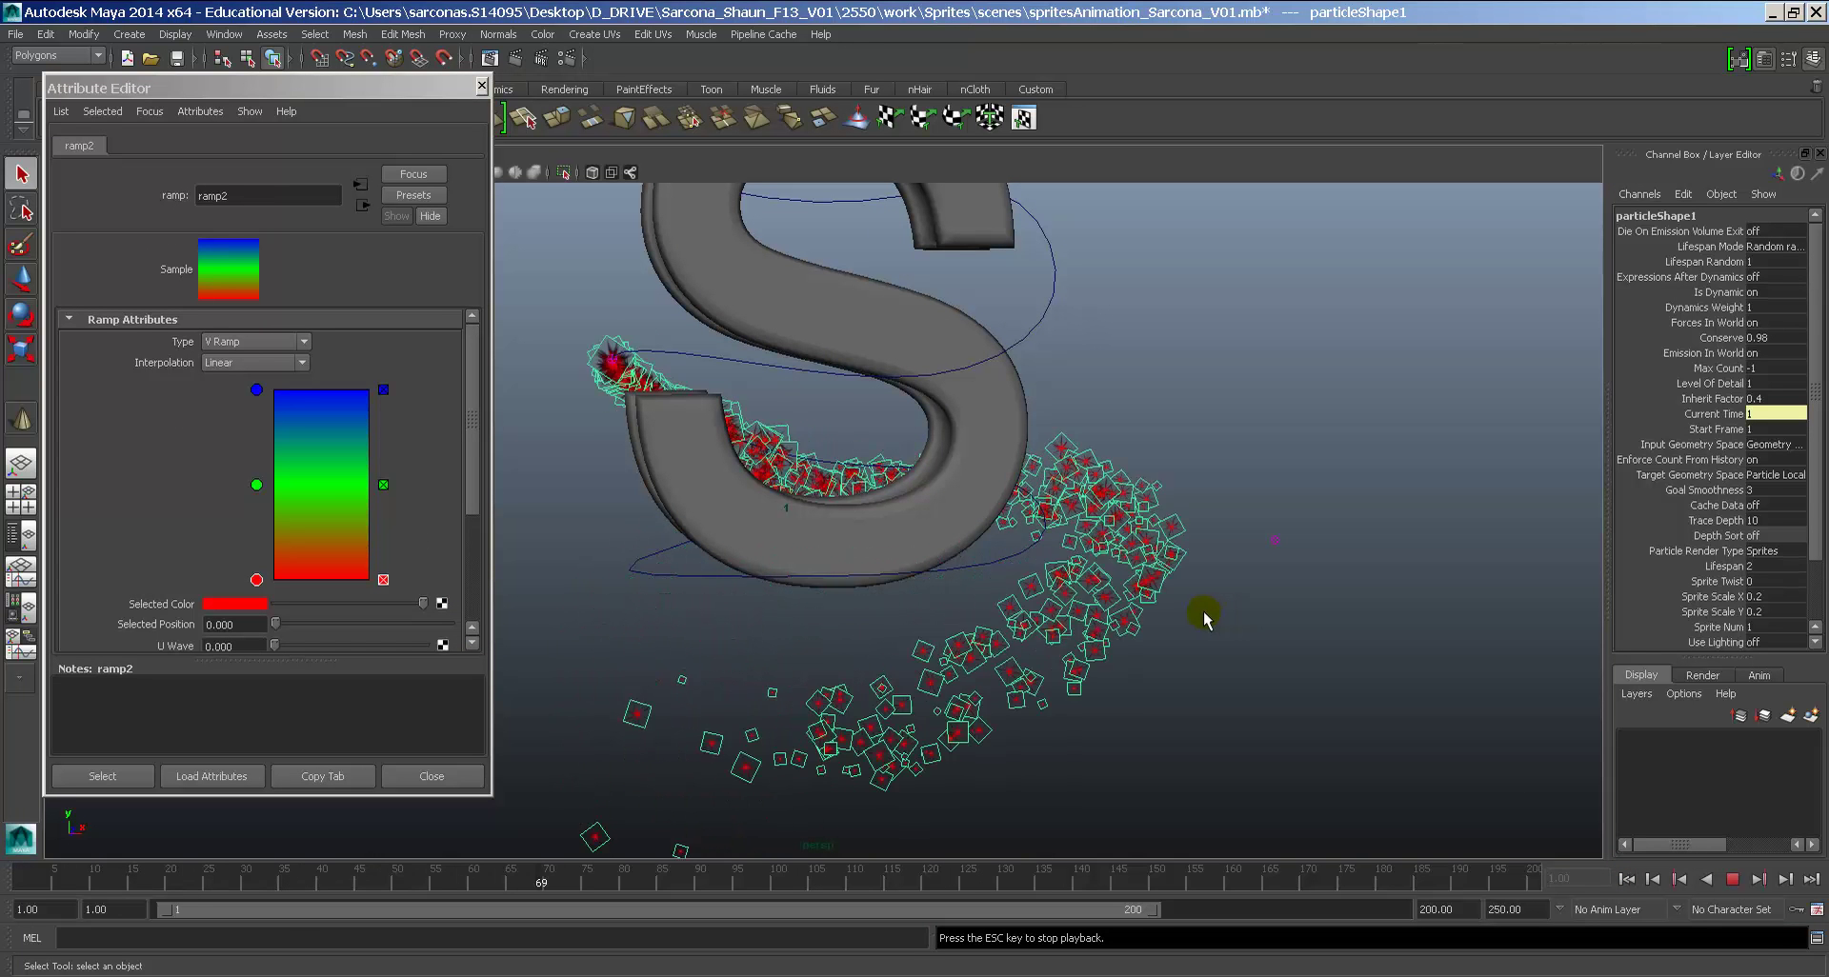
{"action": "key", "text": "Escape"}
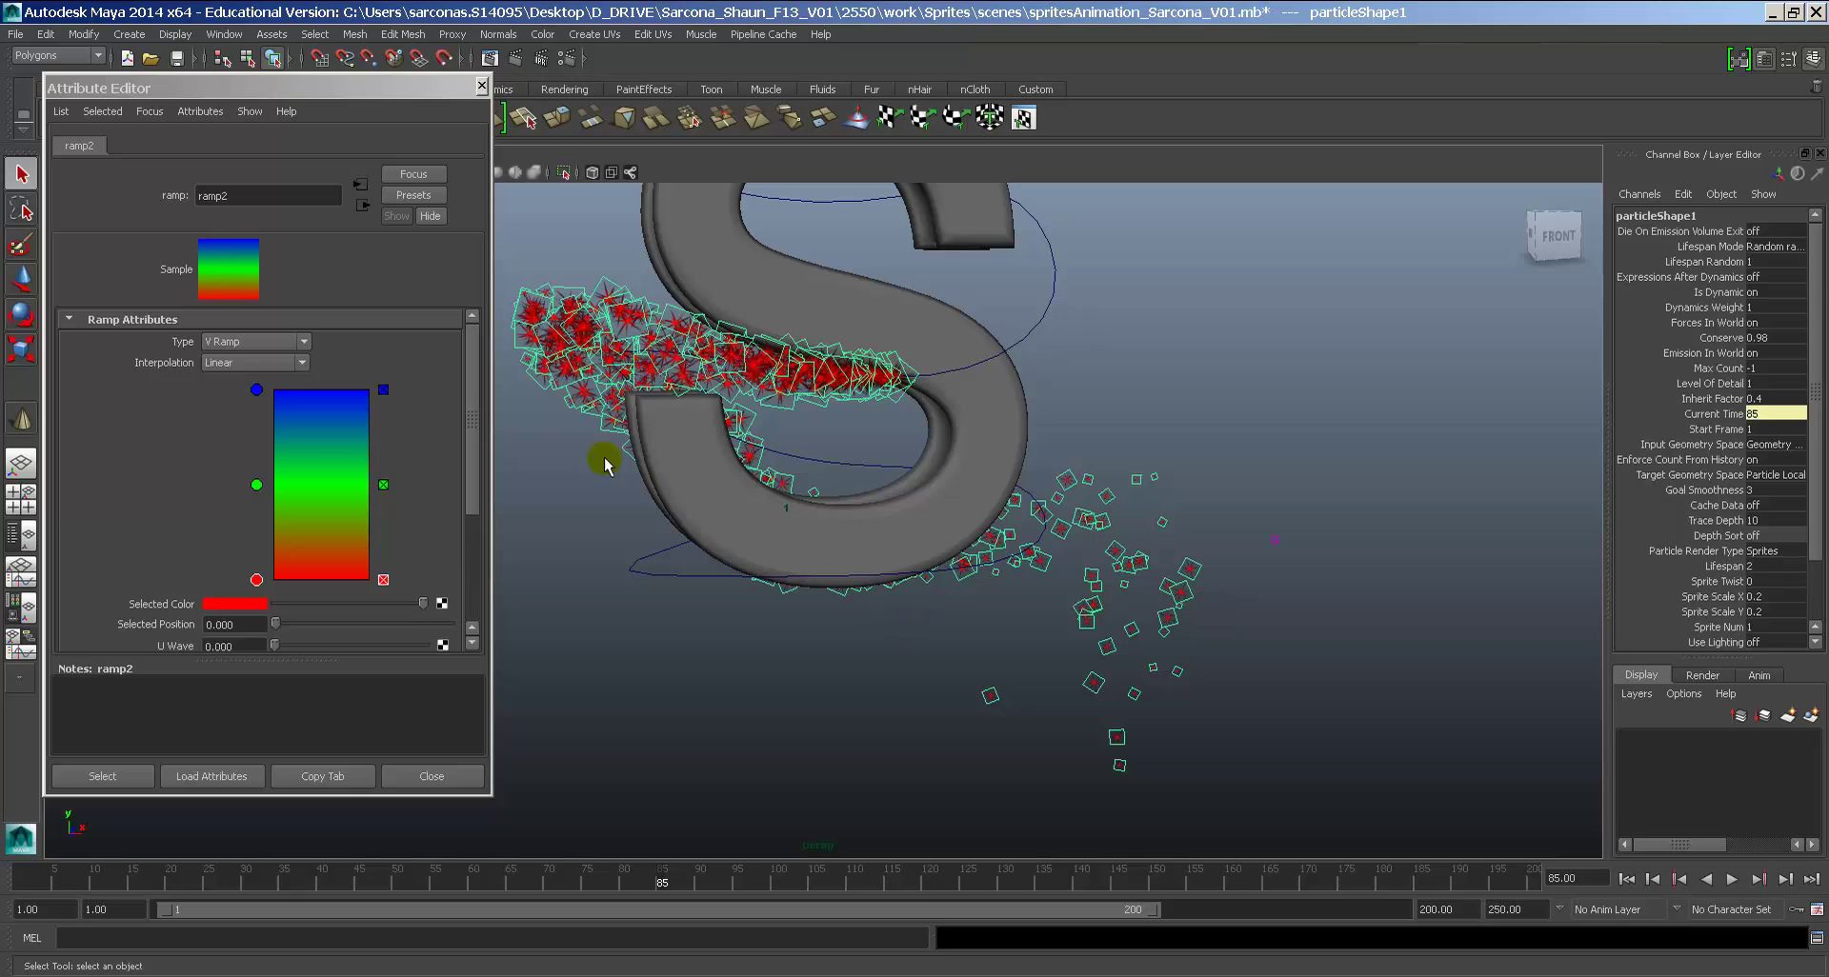
Step: Select ramp2's red color entry and follow the ramp's output connections back toward the particle shape
{"action": "left_click", "coordinate": [257, 578]}
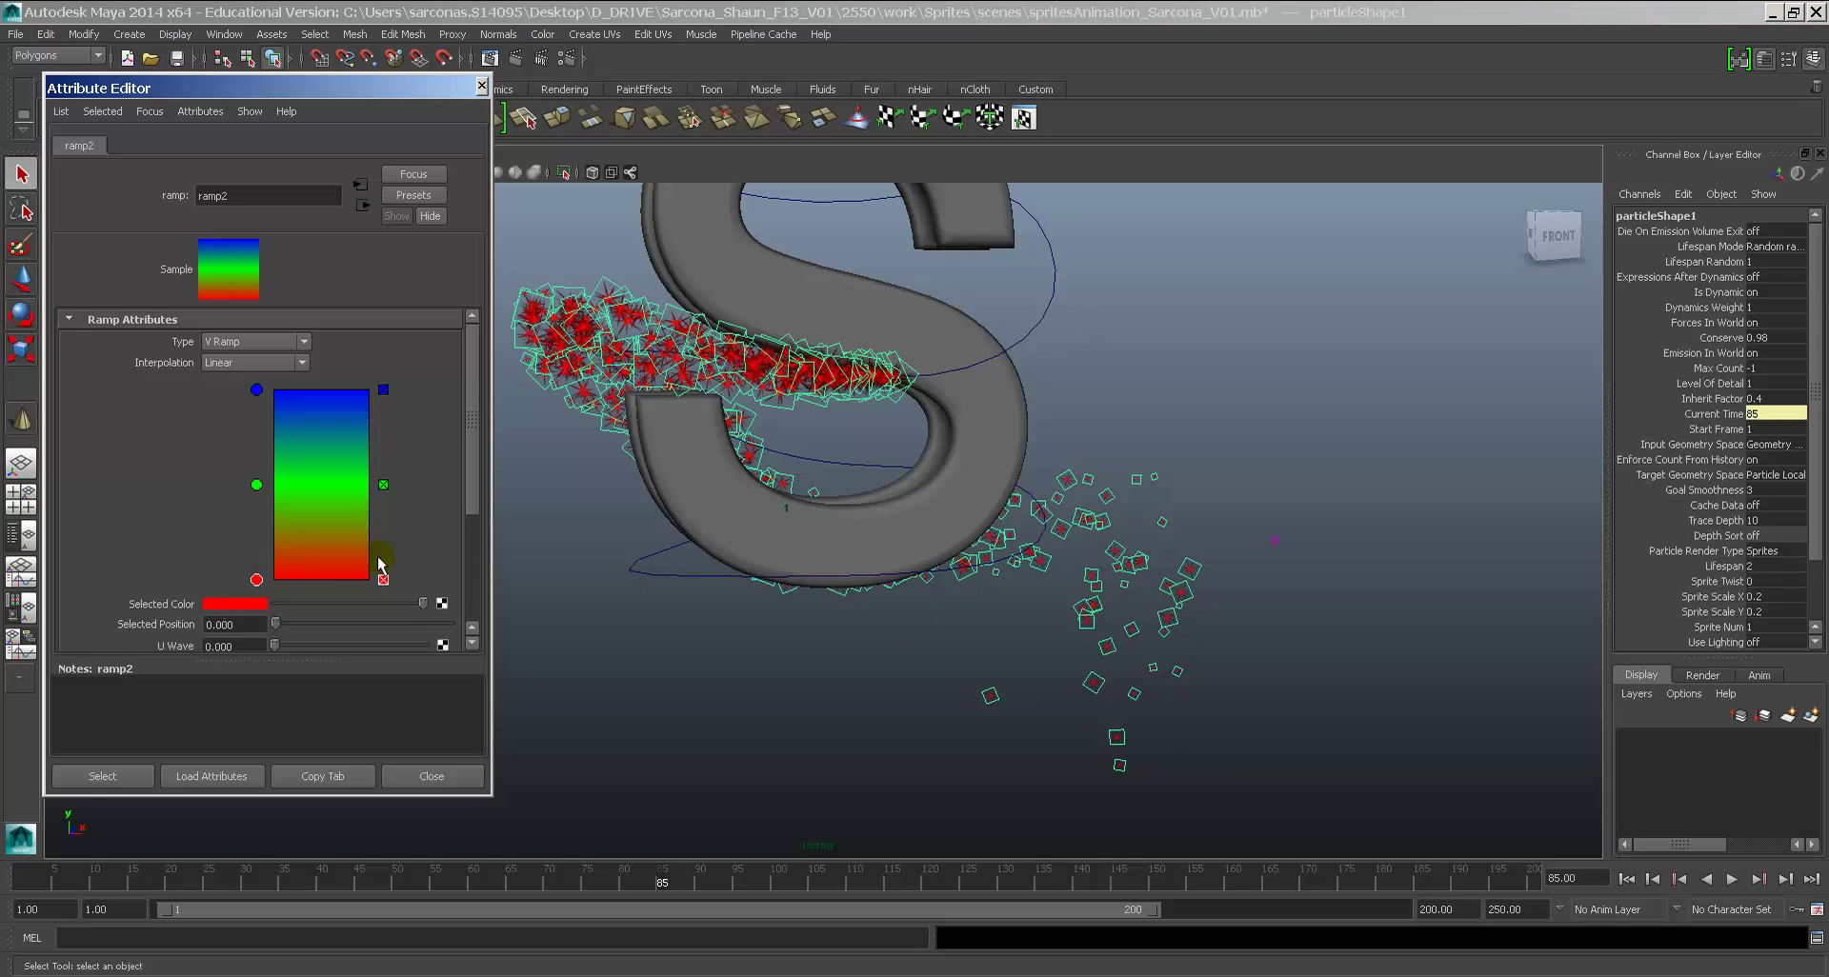
{"action": "left_click", "coordinate": [366, 206]}
{"action": "left_click", "coordinate": [365, 206]}
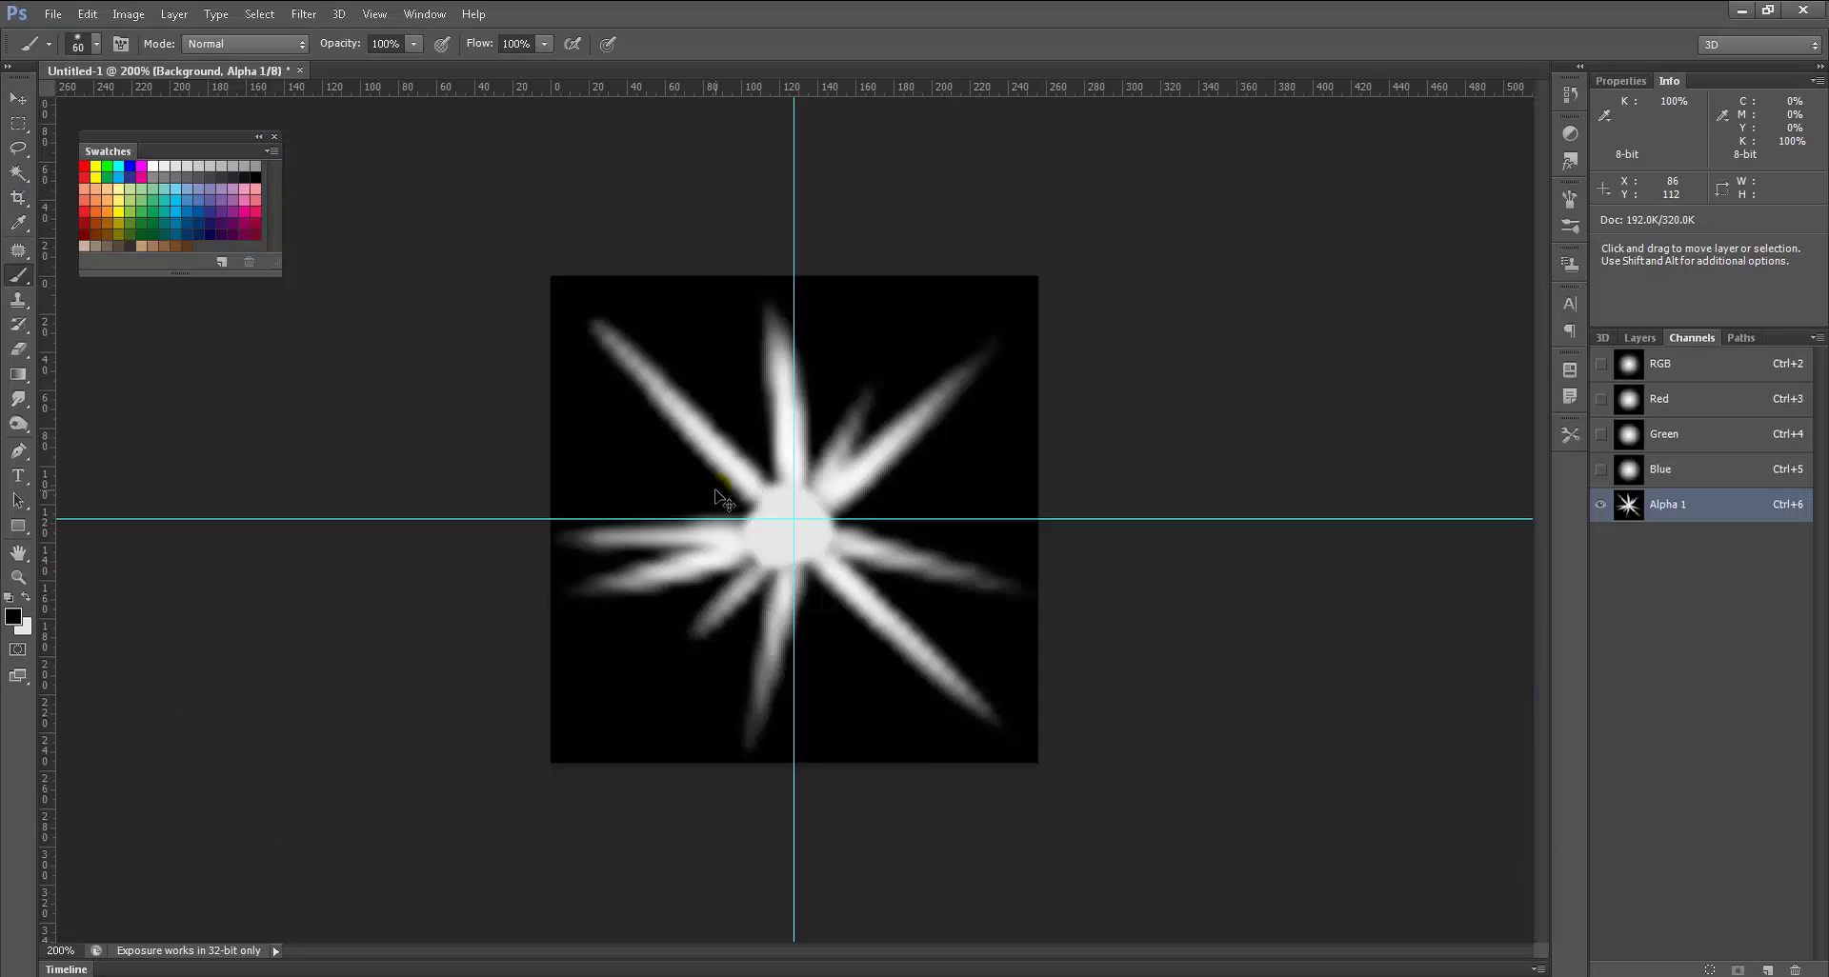
Step: Switch to Photoshop and create a new document 1200 by 1200 pixels
{"action": "key", "text": "ctrl+n"}
{"action": "key", "text": "Tab"}
{"action": "key", "text": "Tab"}
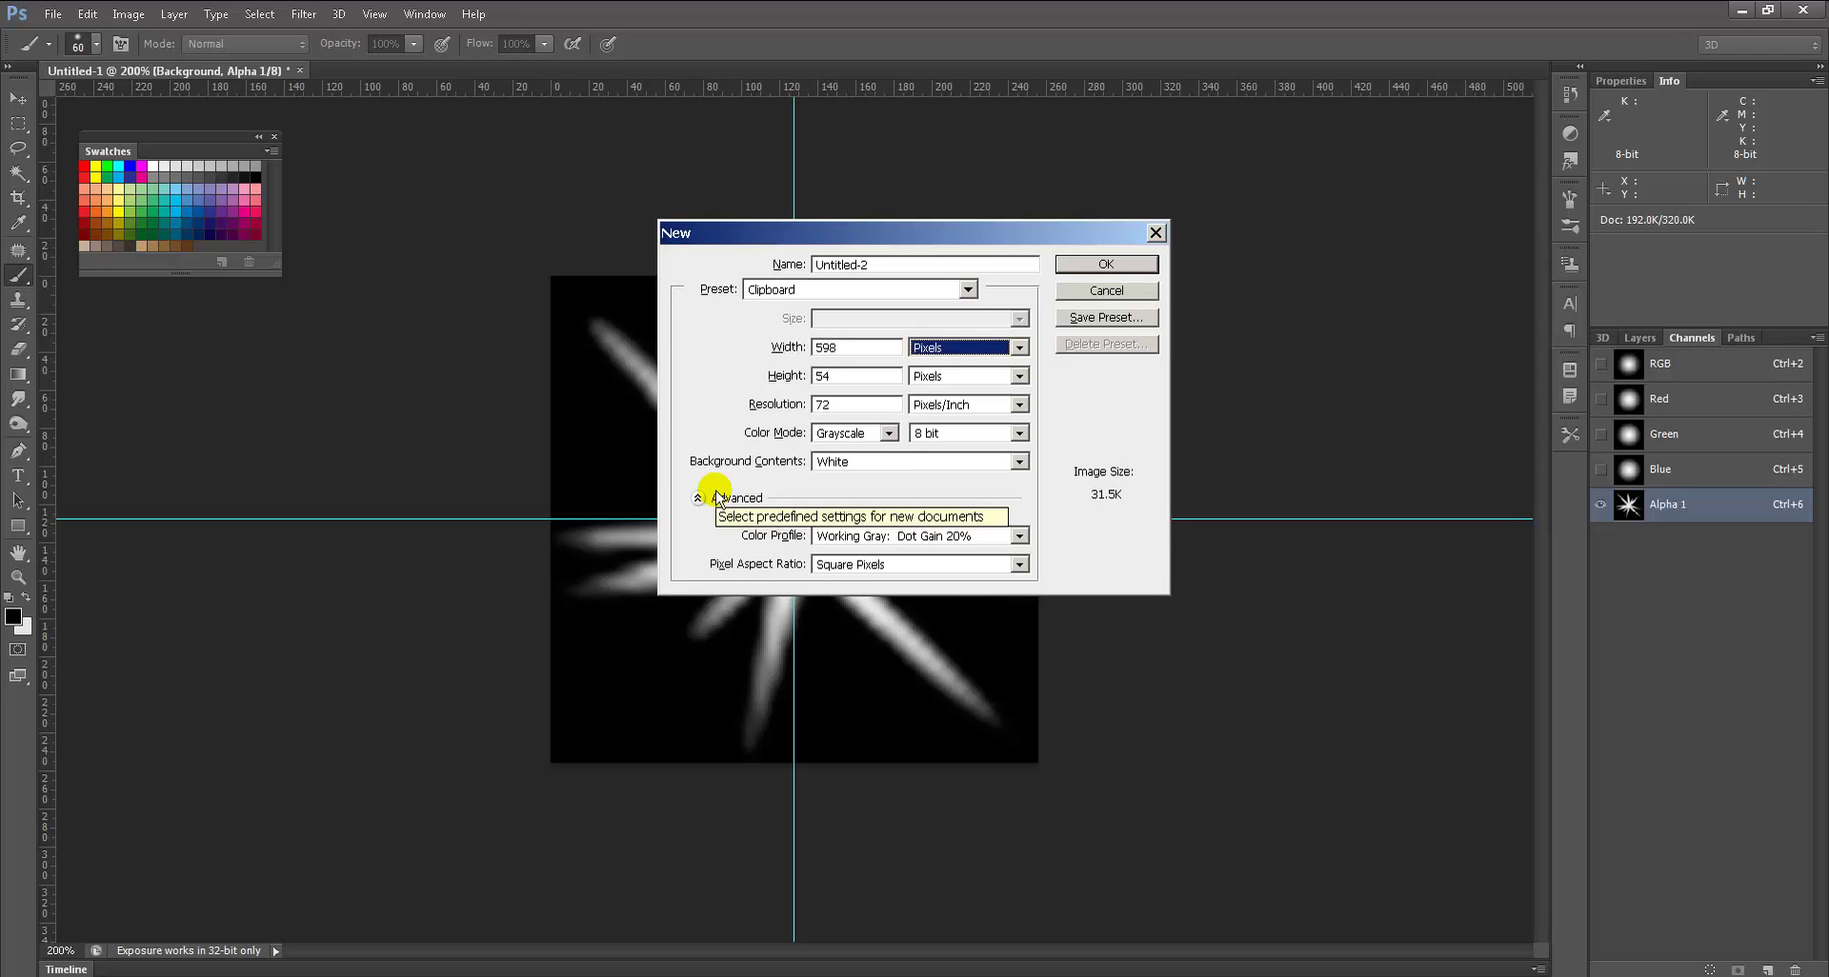
{"action": "type", "text": "120"}
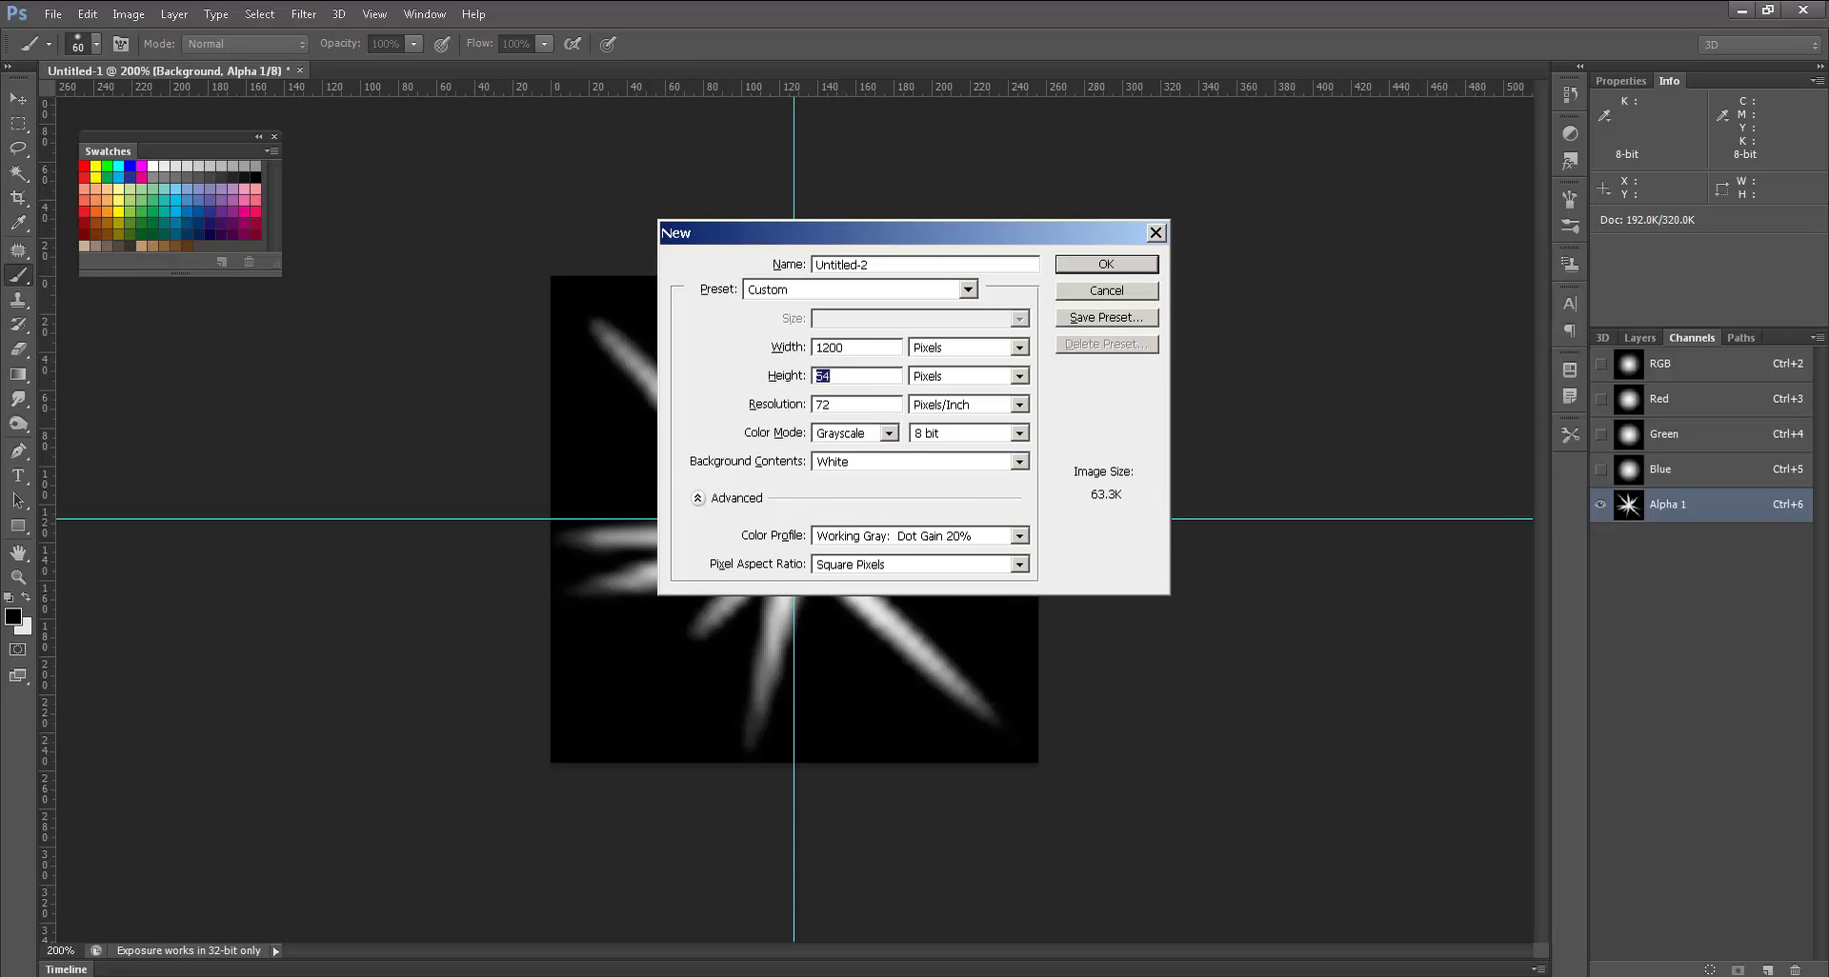
{"action": "type", "text": "1200"}
{"action": "key", "text": "Return"}
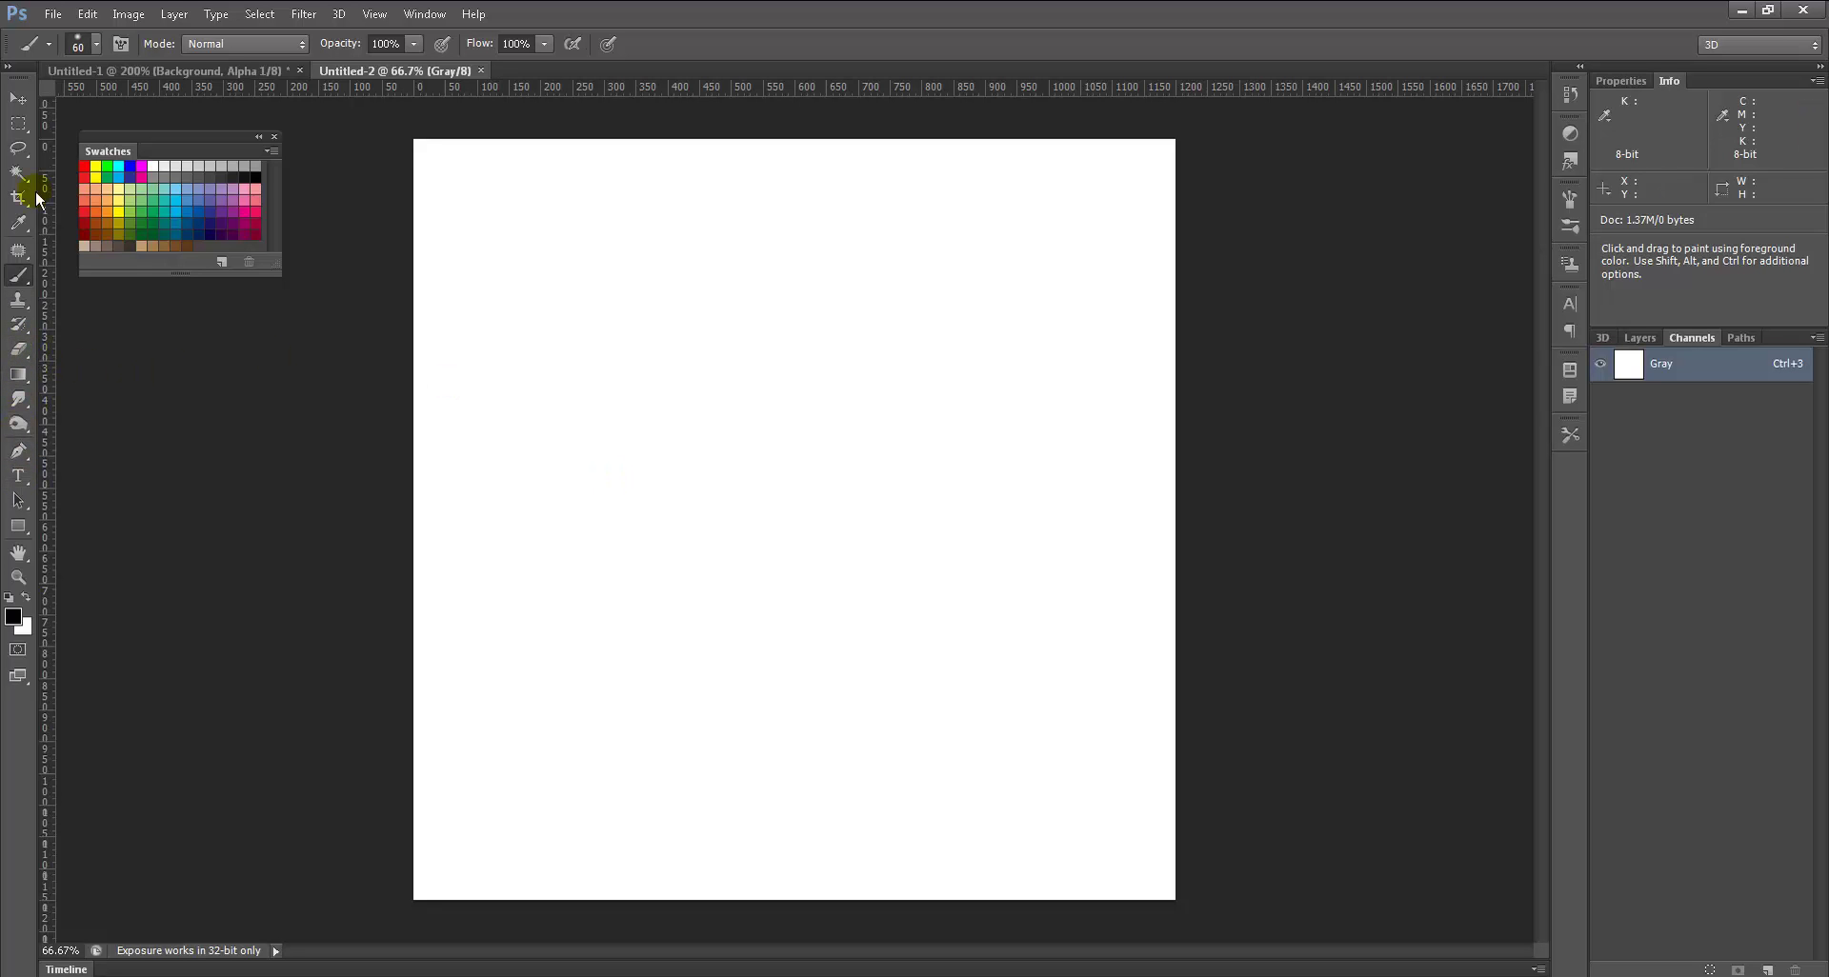
Step: Select a tall rectangle about 376 by 831 px on the canvas and choose the blue-red-yellow gradient preset
{"action": "left_click", "coordinate": [18, 124]}
{"action": "left_click", "coordinate": [778, 246]}
{"action": "left_click_drag", "start_coordinate": [851, 321], "coordinate": [1016, 770]}
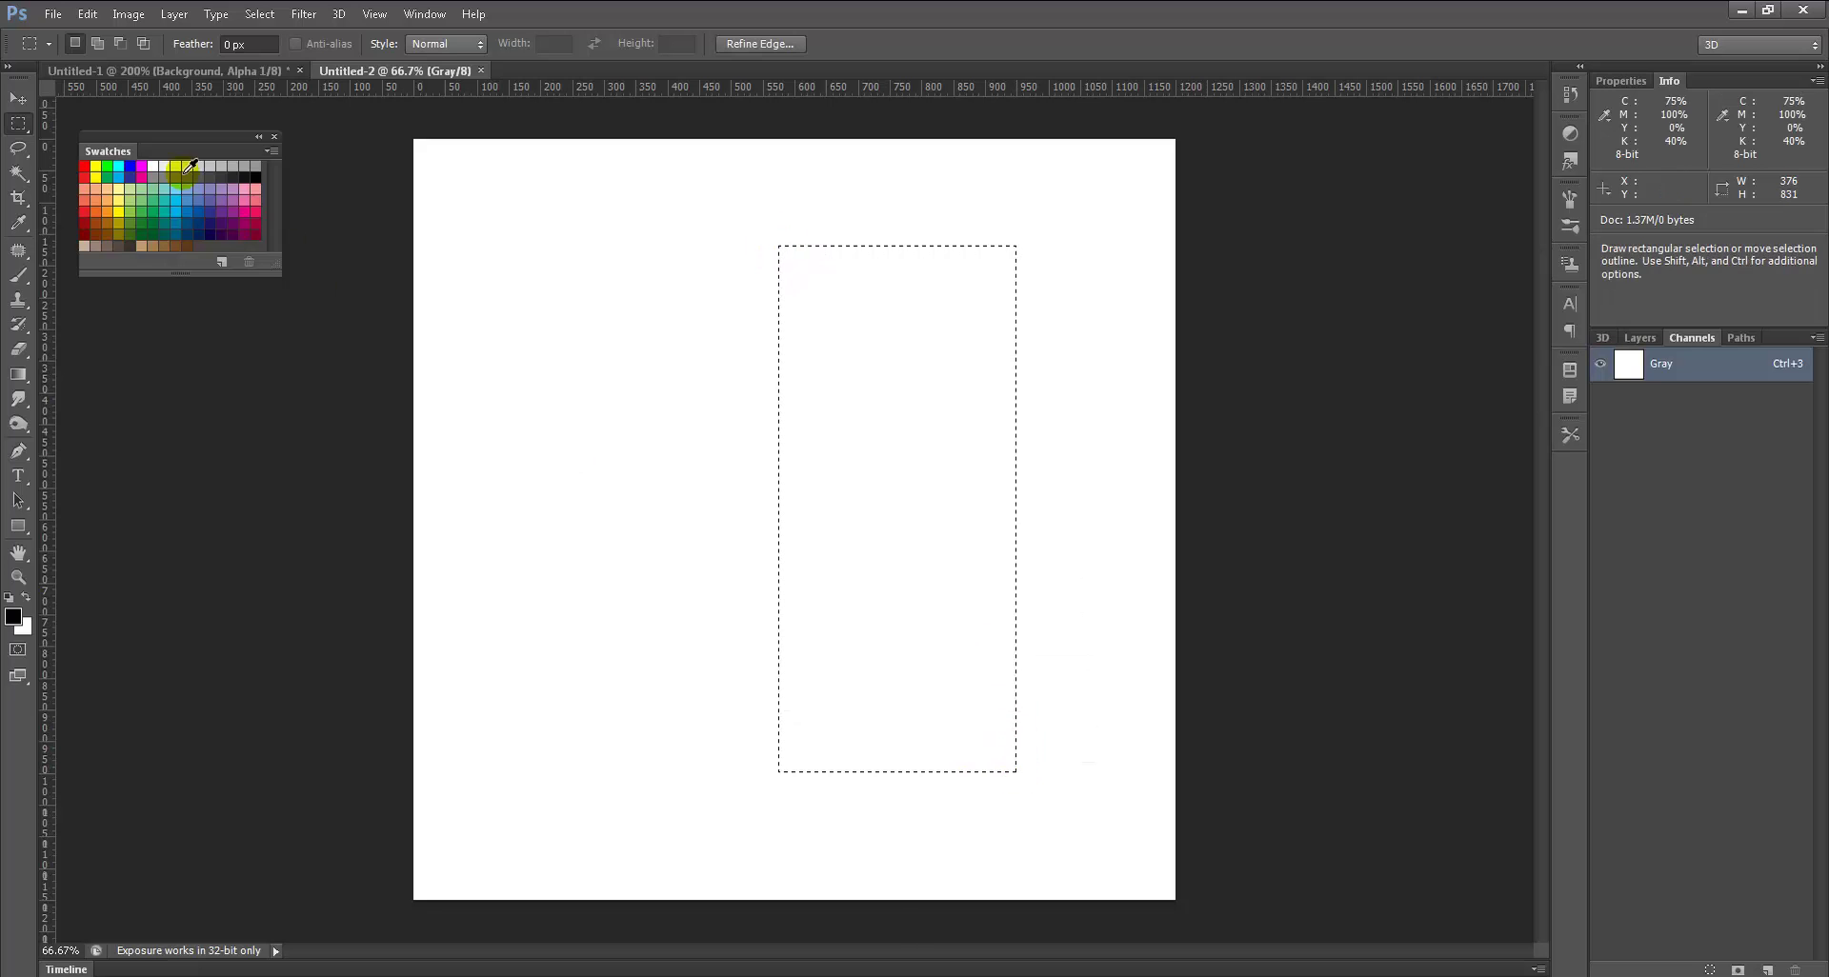
{"action": "key", "text": "g"}
{"action": "left_click", "coordinate": [137, 45]}
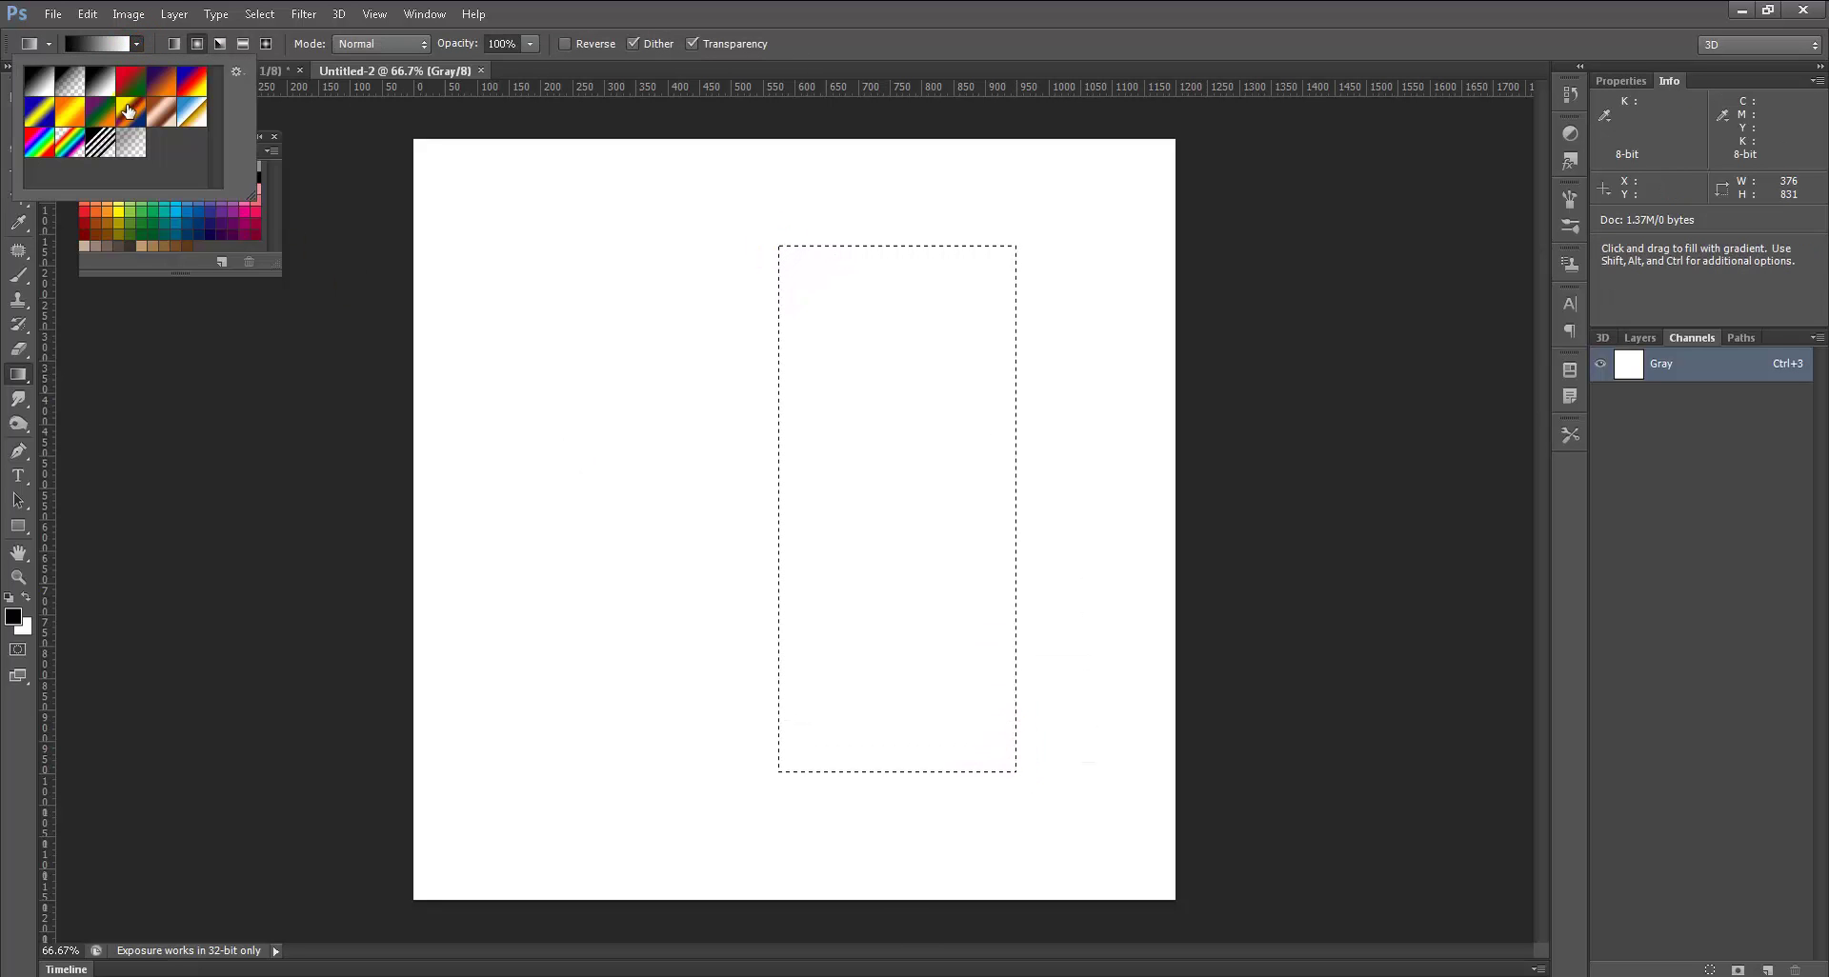
{"action": "left_click", "coordinate": [192, 83]}
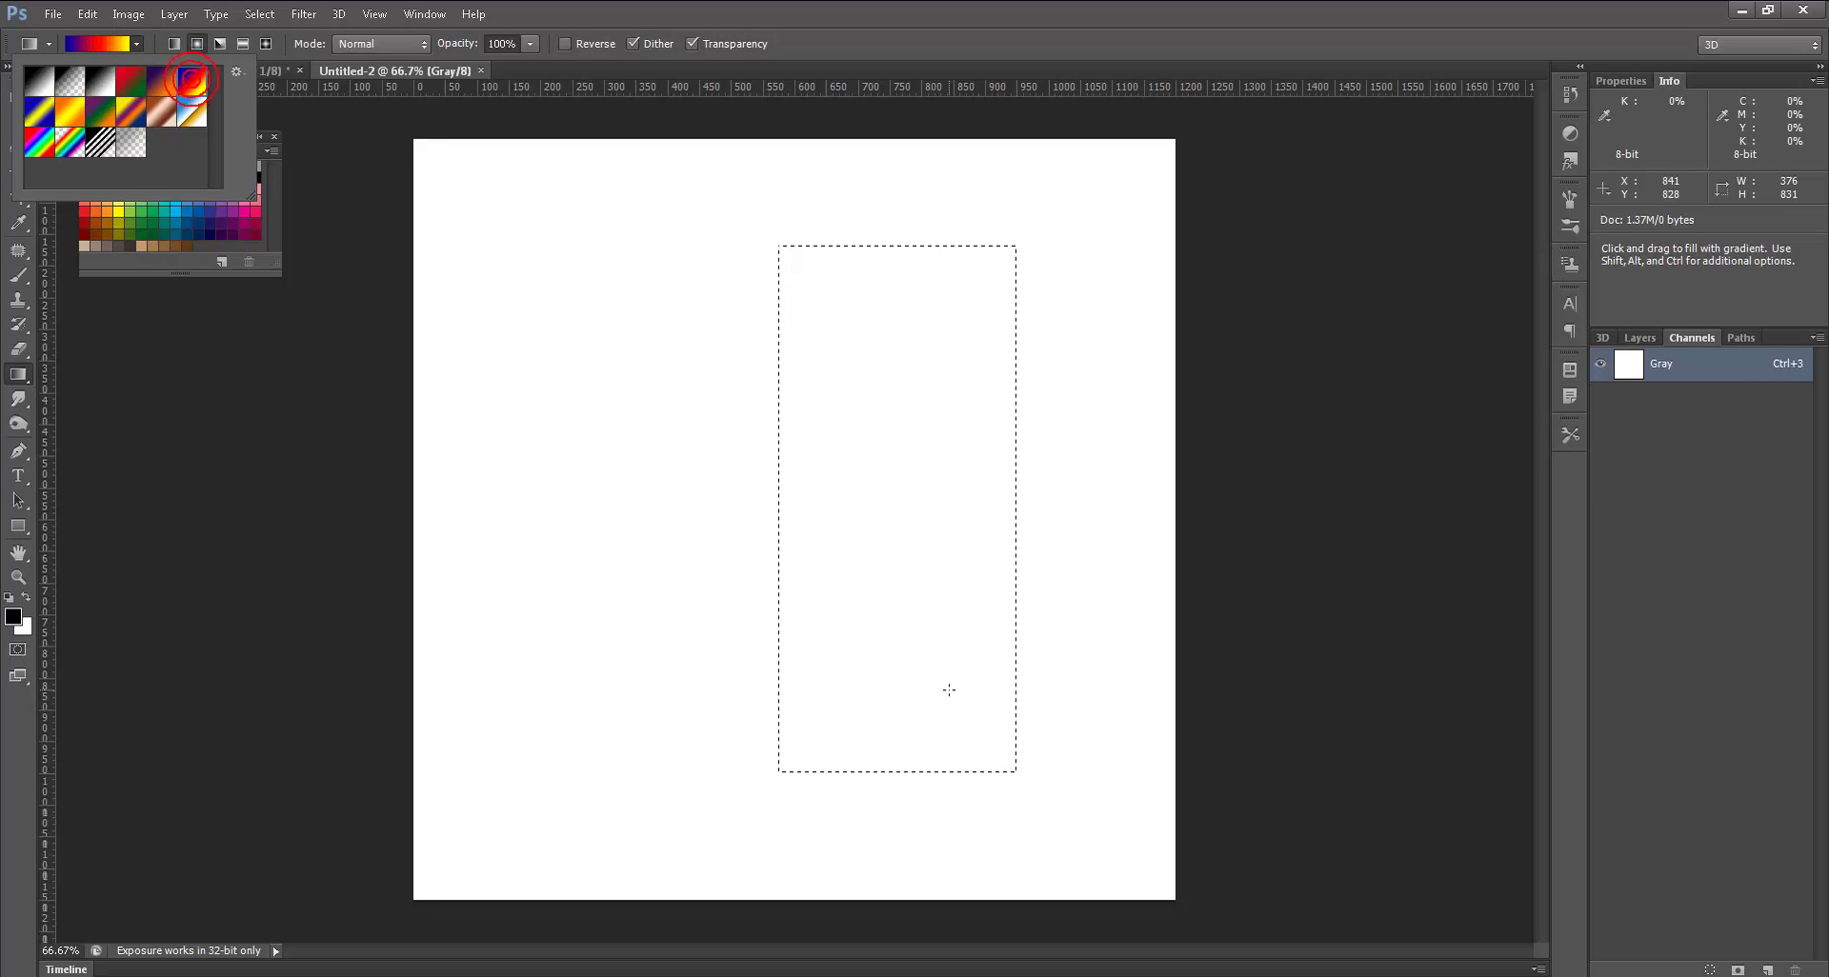
{"action": "left_click_drag", "start_coordinate": [903, 754], "coordinate": [890, 351]}
{"action": "left_click_drag", "start_coordinate": [900, 258], "coordinate": [900, 258]}
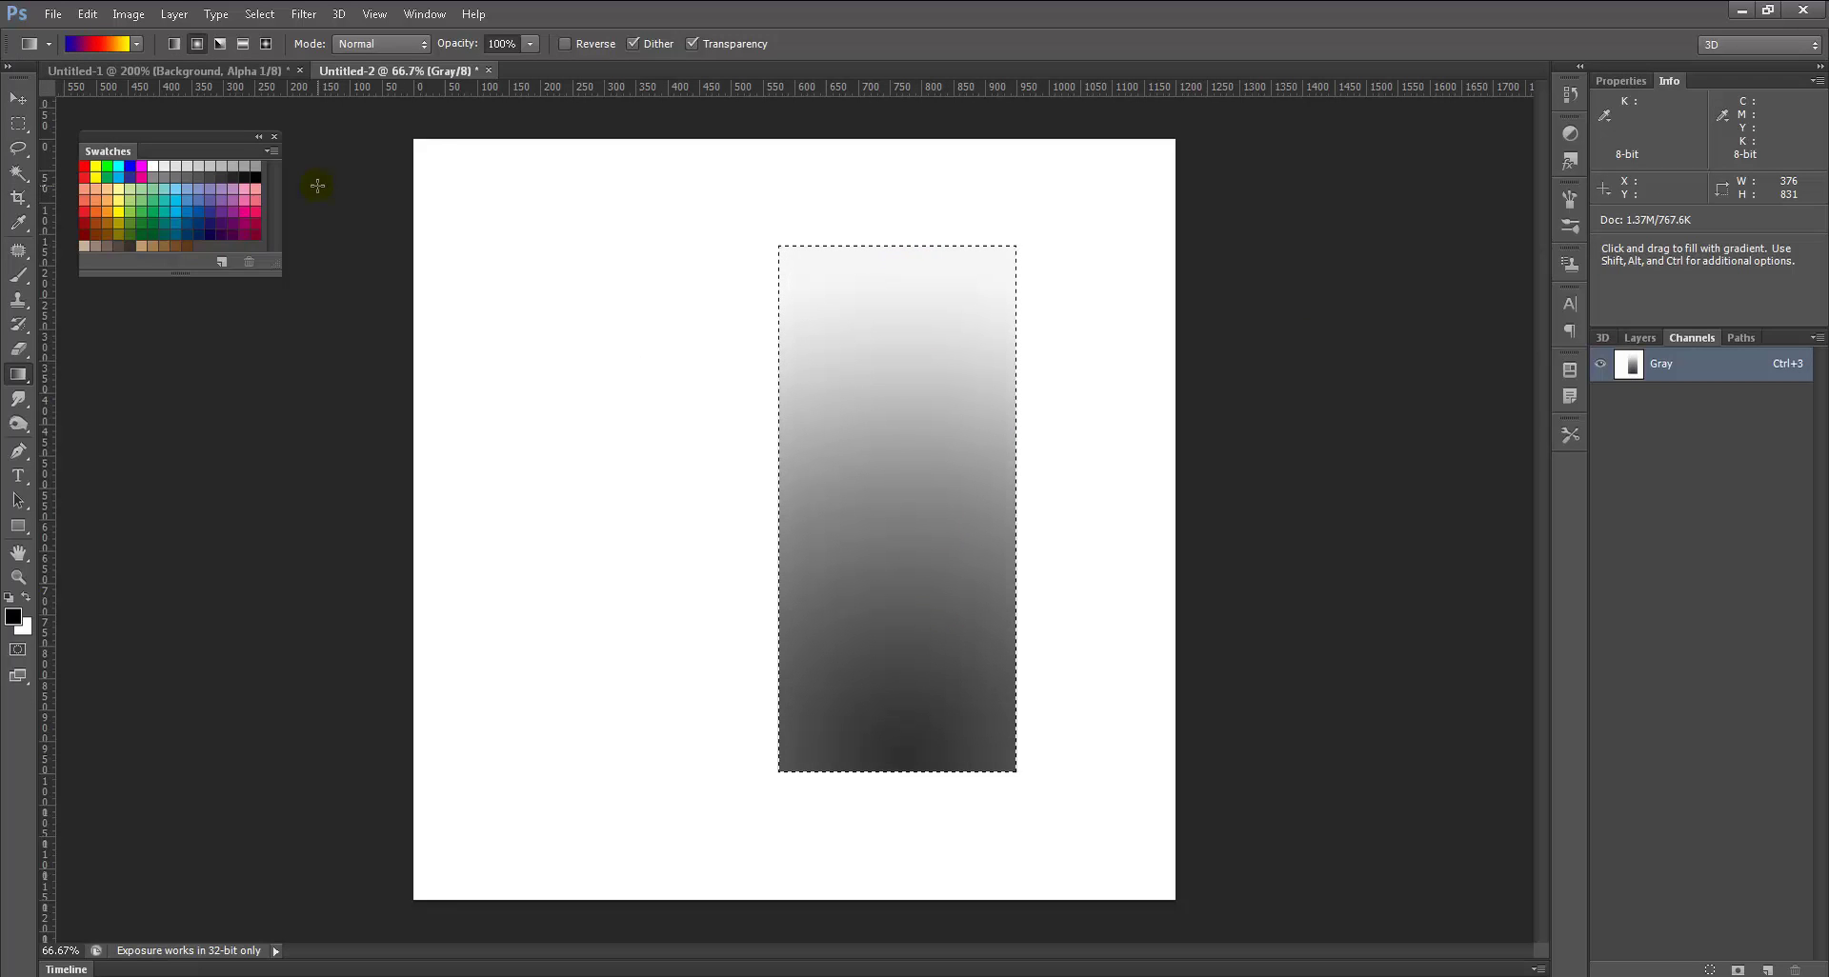
{"action": "left_click", "coordinate": [1604, 339]}
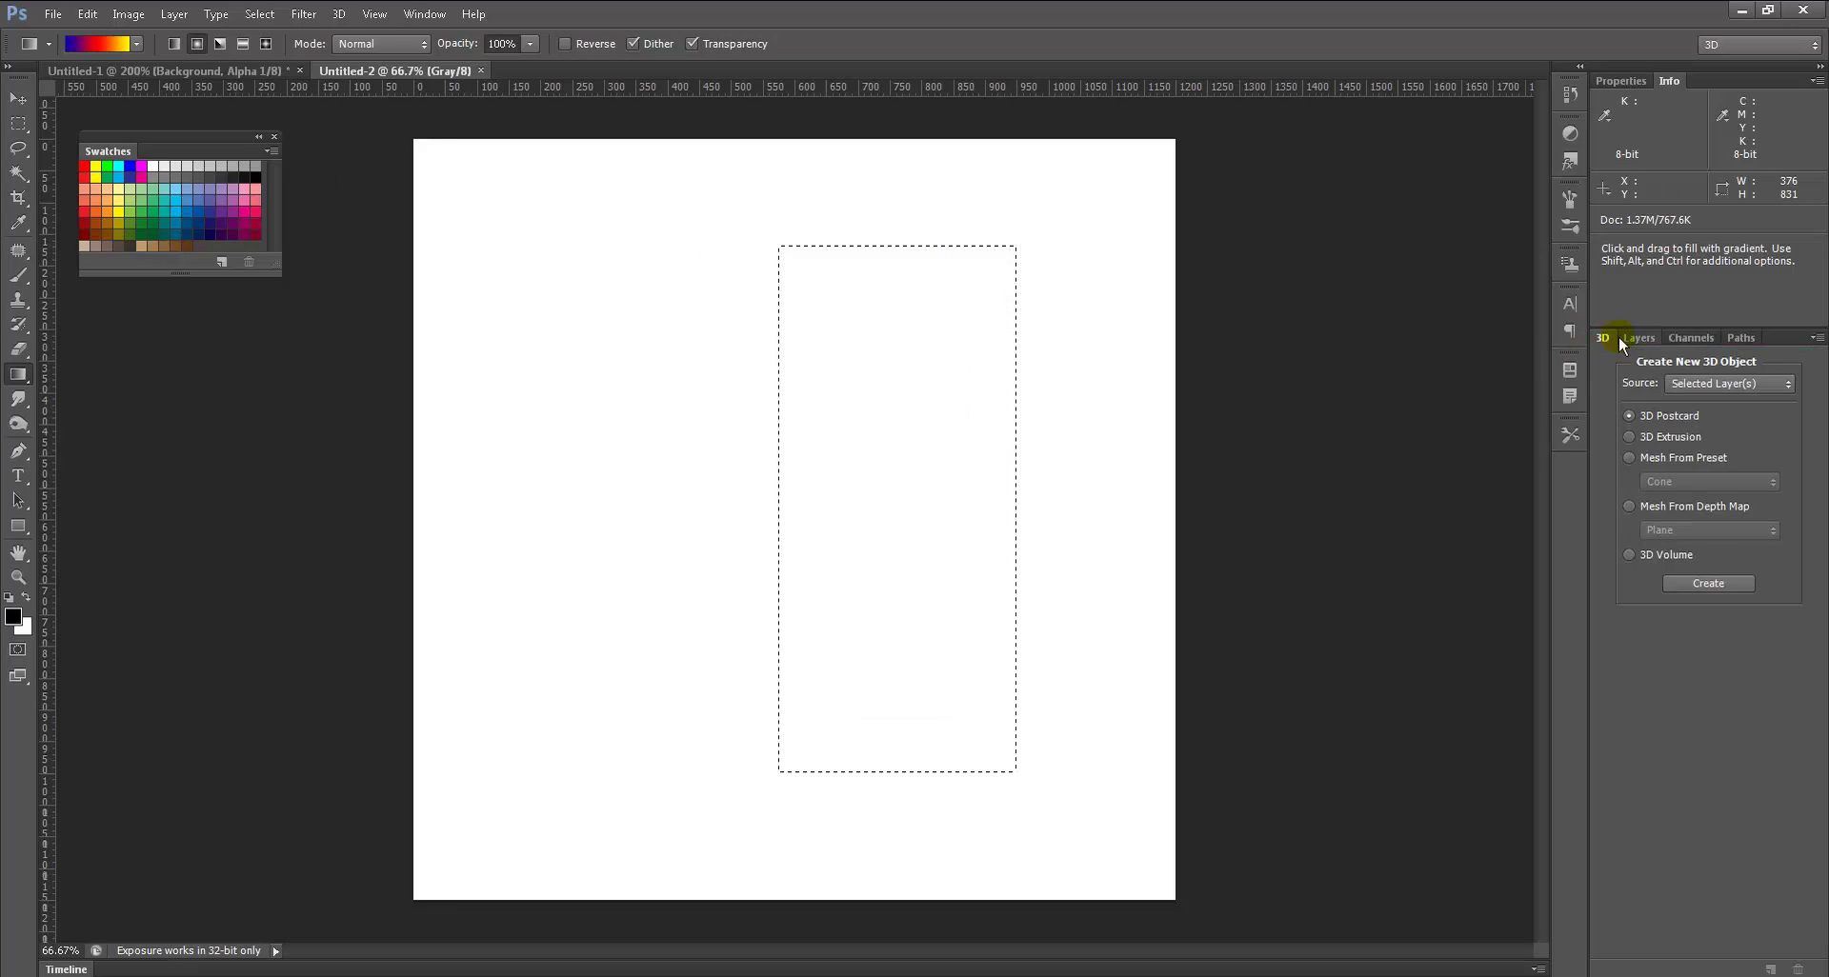
{"action": "left_click", "coordinate": [1639, 337]}
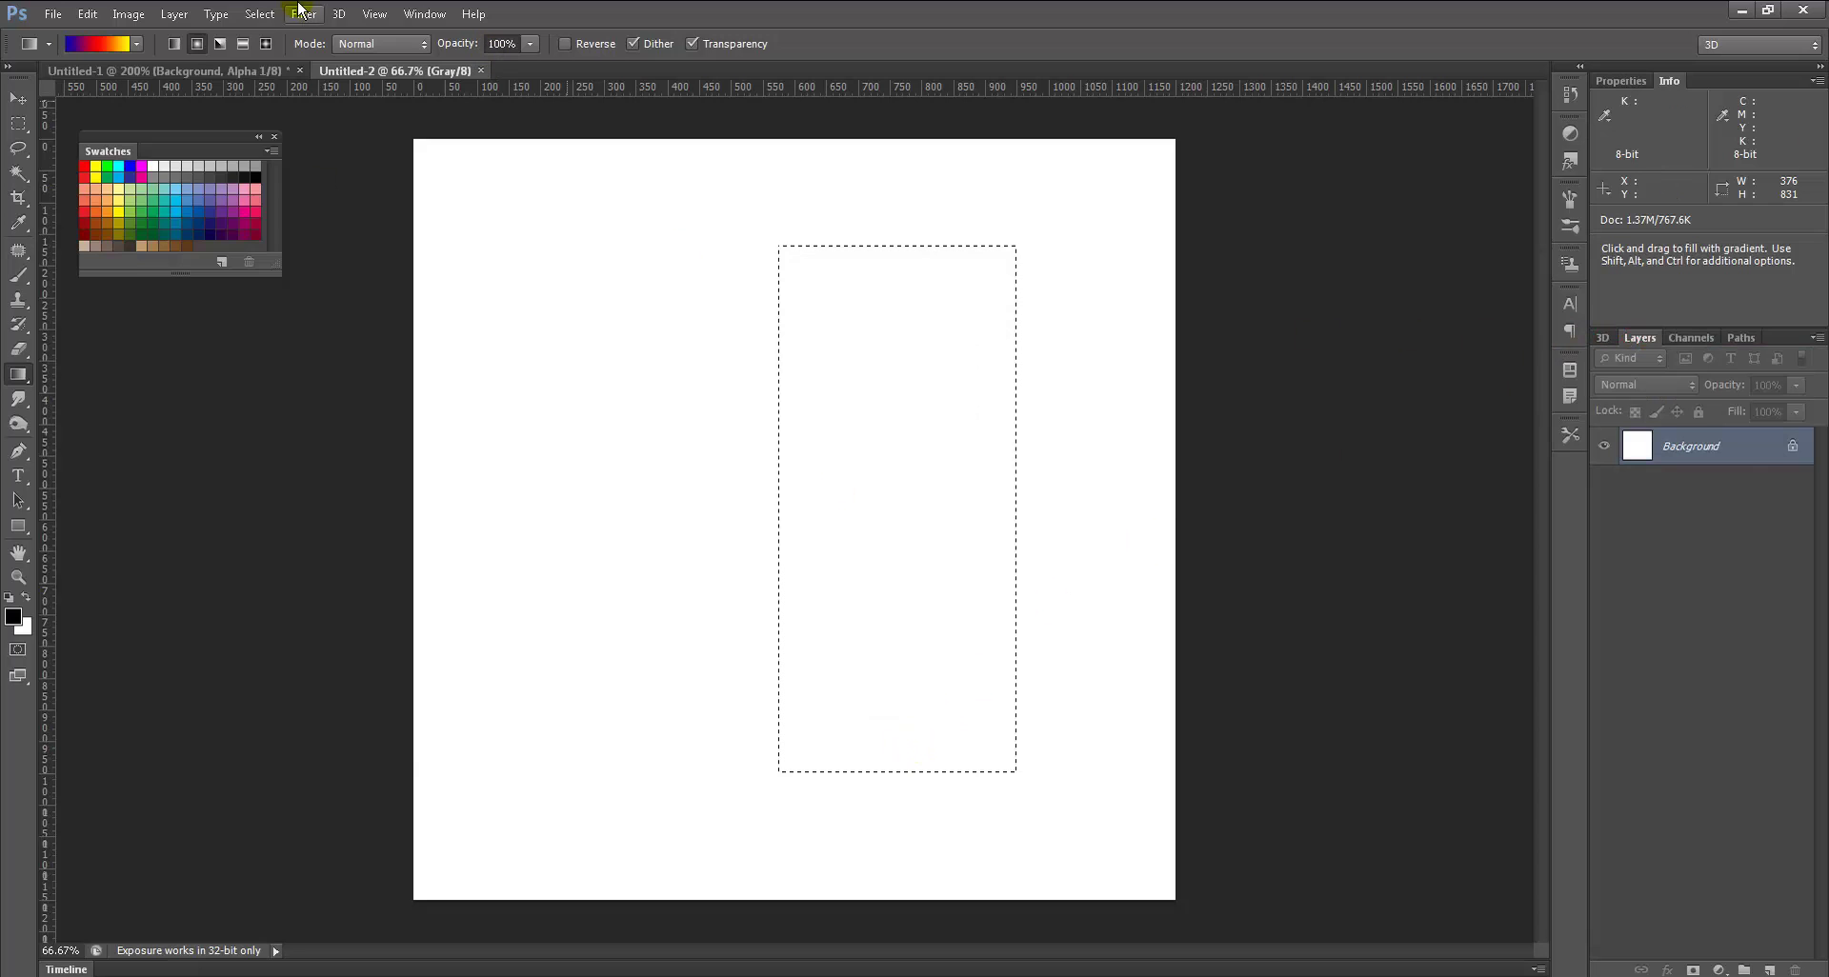
Step: Convert the document's color mode from Grayscale to RGB Color
{"action": "left_click", "coordinate": [128, 14]}
{"action": "mouse_move", "coordinate": [156, 48]}
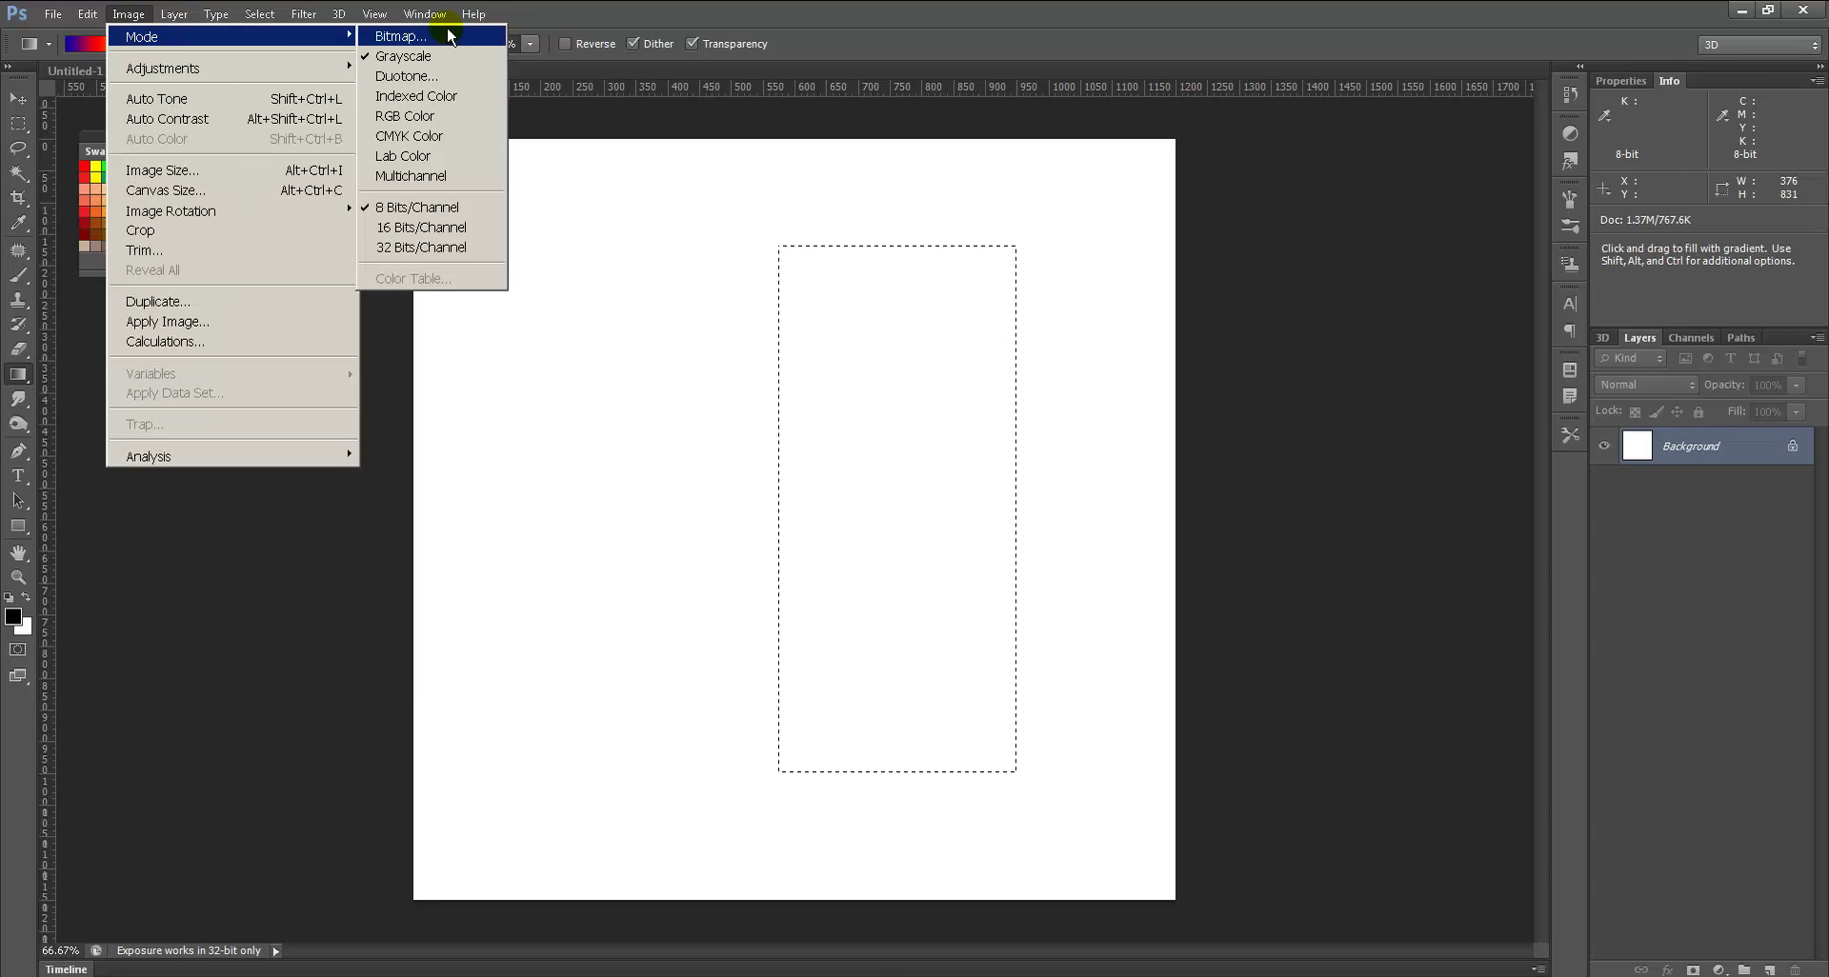
{"action": "left_click", "coordinate": [424, 116]}
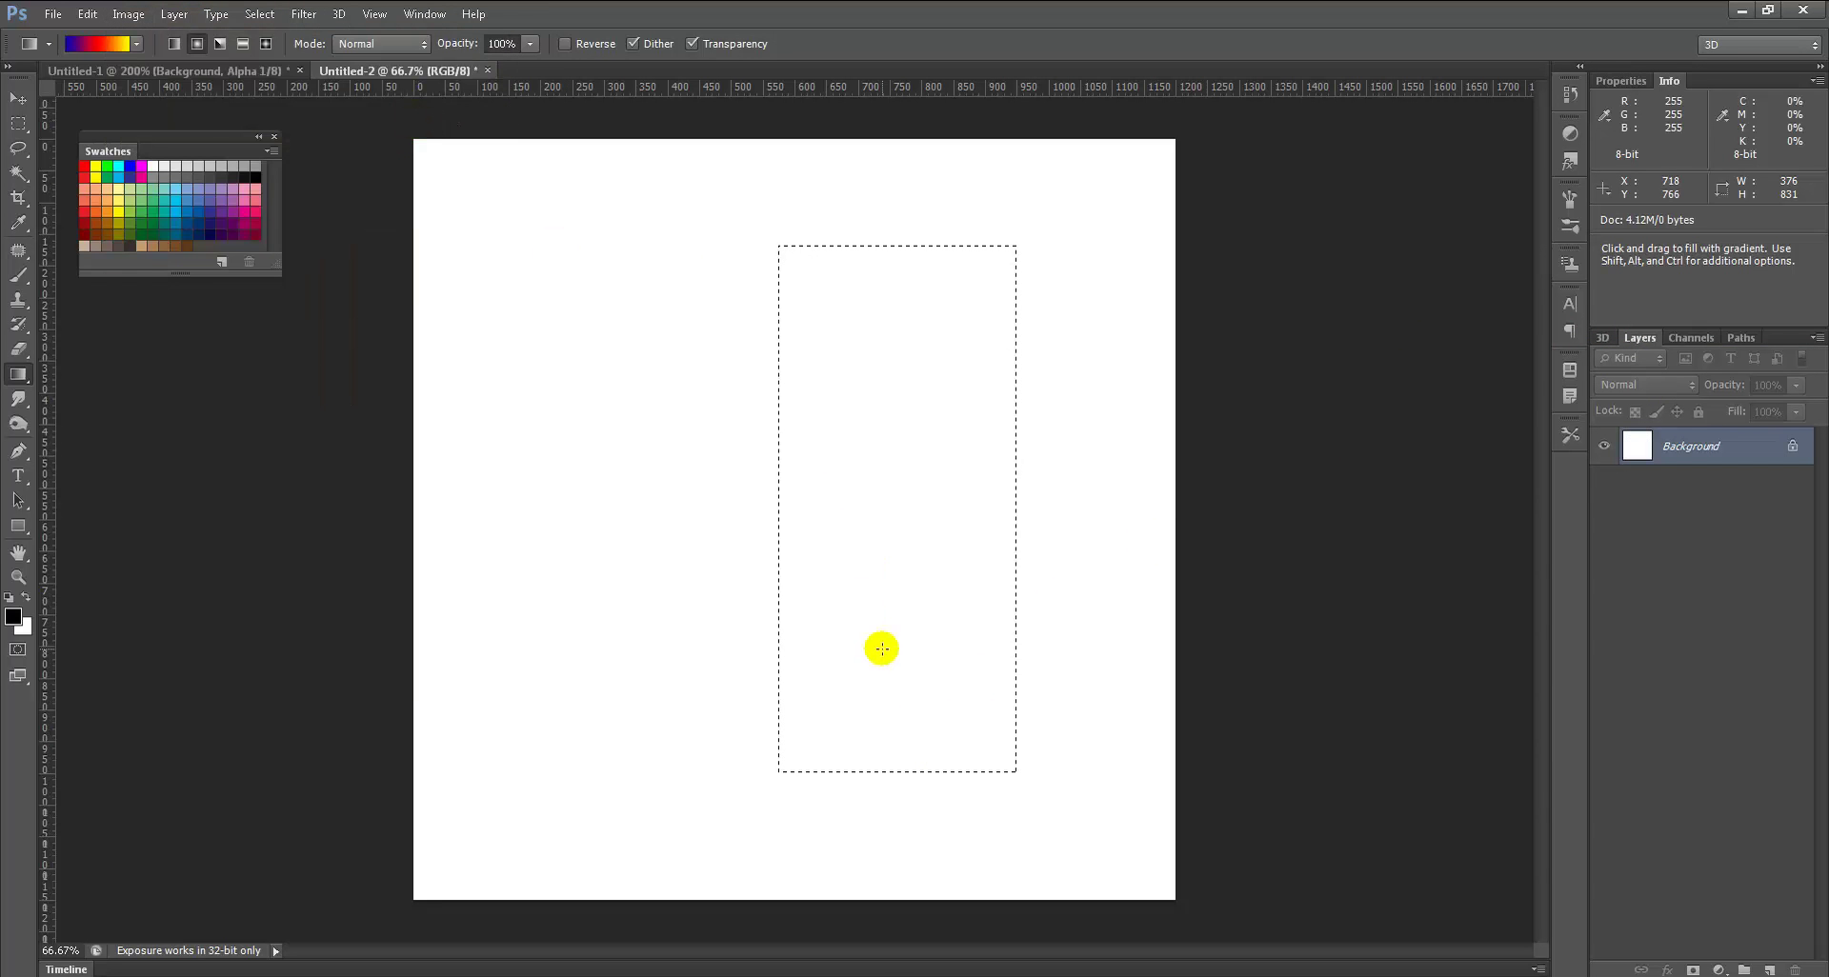
Step: Fill the rectangular selection with a linear gradient from blue at its base to yellow at its top, and deselect it
{"action": "left_click_drag", "start_coordinate": [856, 738], "coordinate": [861, 269]}
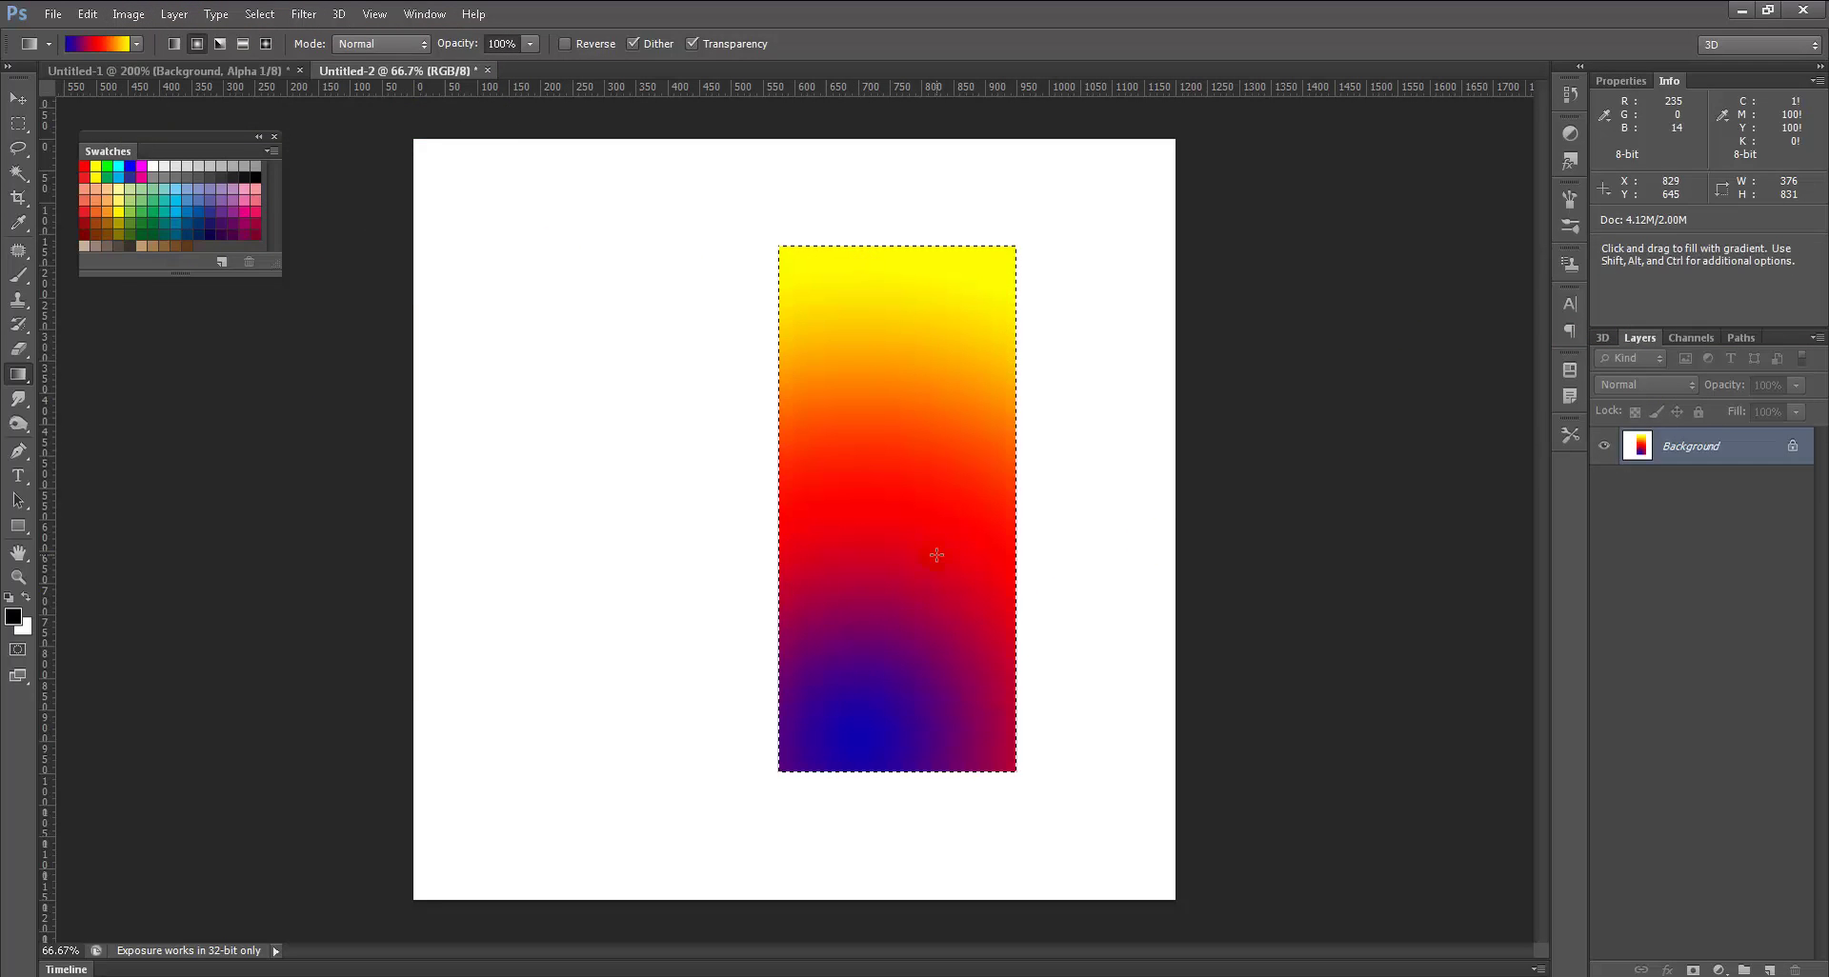
{"action": "key", "text": "ctrl+z"}
{"action": "left_click", "coordinate": [174, 46]}
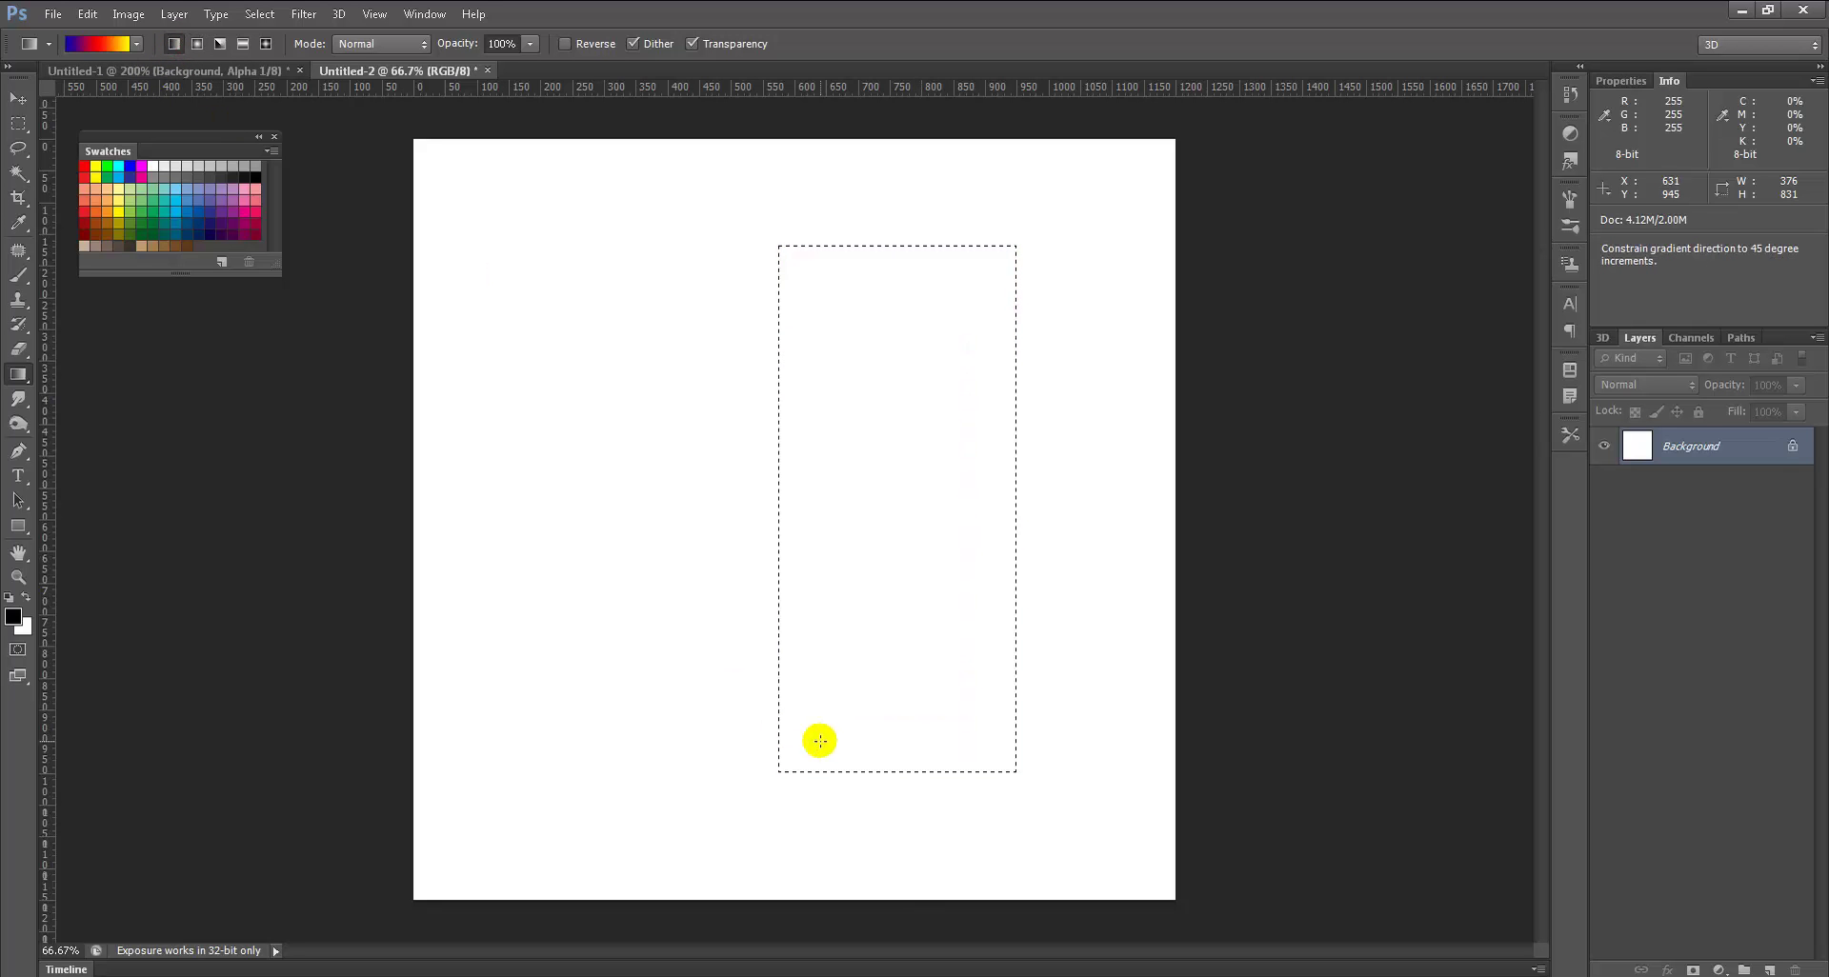
{"action": "left_click_drag", "start_coordinate": [822, 749], "coordinate": [820, 627], "text": "shift"}
{"action": "left_click_drag", "start_coordinate": [836, 292], "coordinate": [836, 291]}
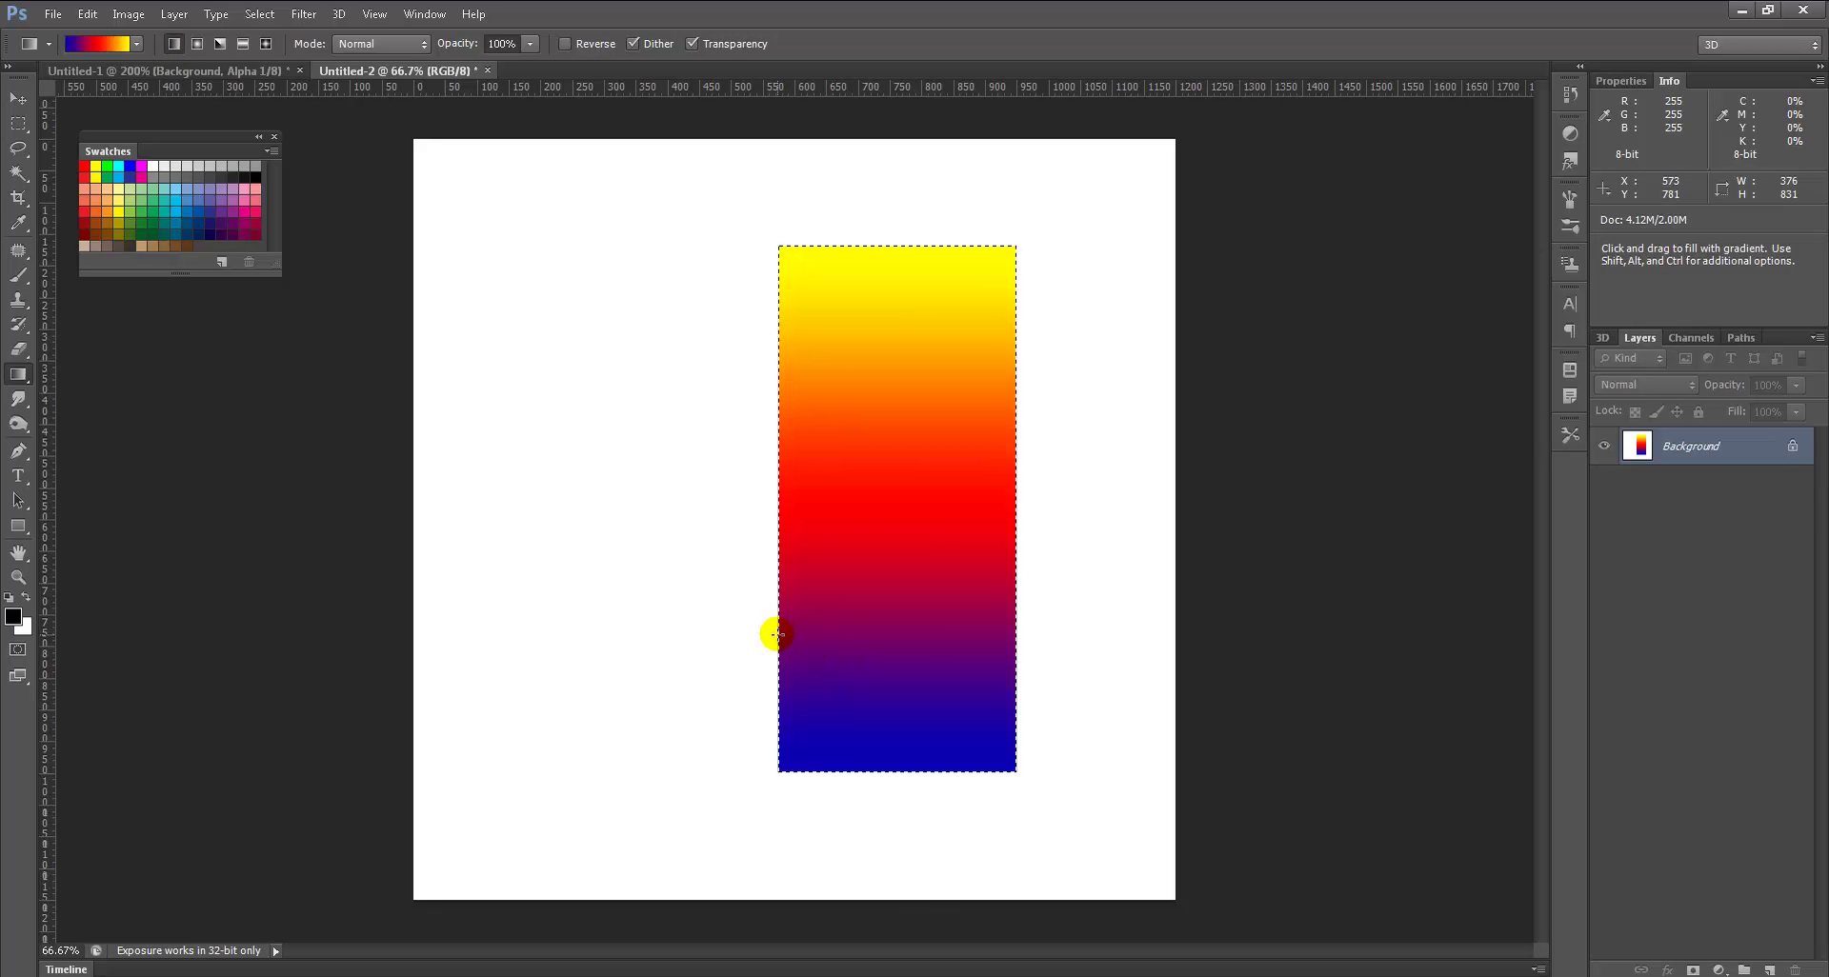
{"action": "key", "text": "ctrl+d"}
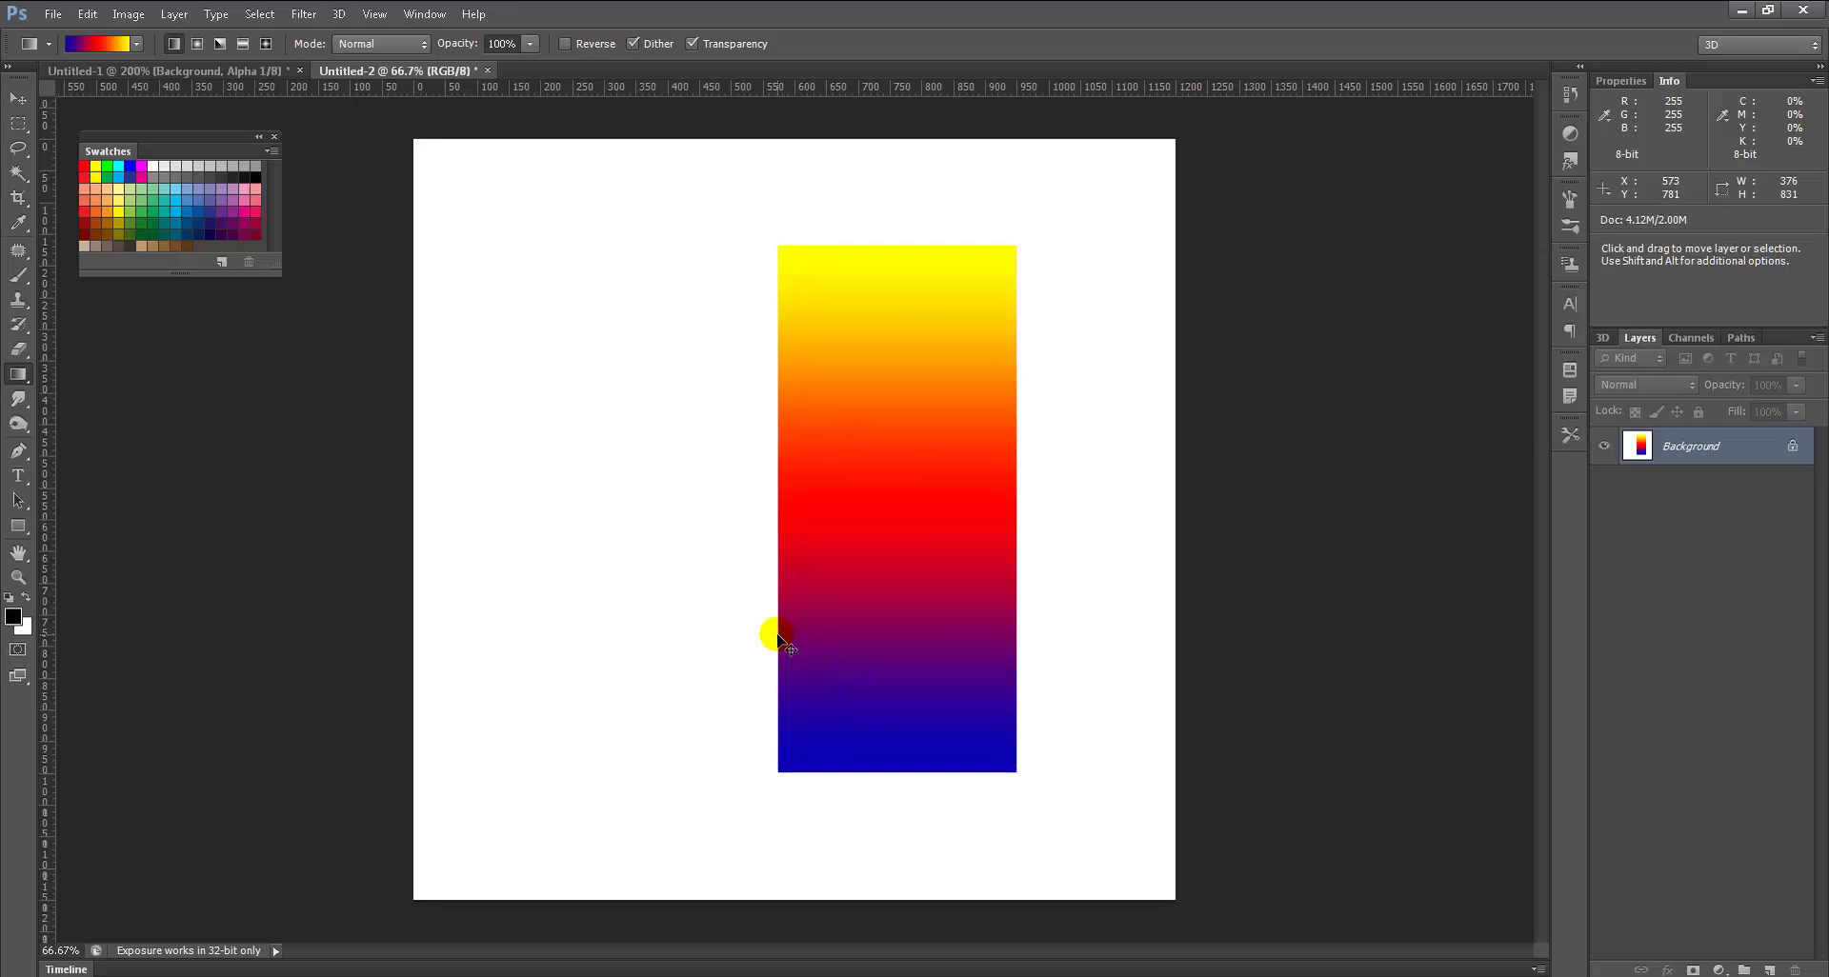
Step: Paint a straight vertical line beside the gradient with a size 10 black brush and label it V
{"action": "key", "text": "b"}
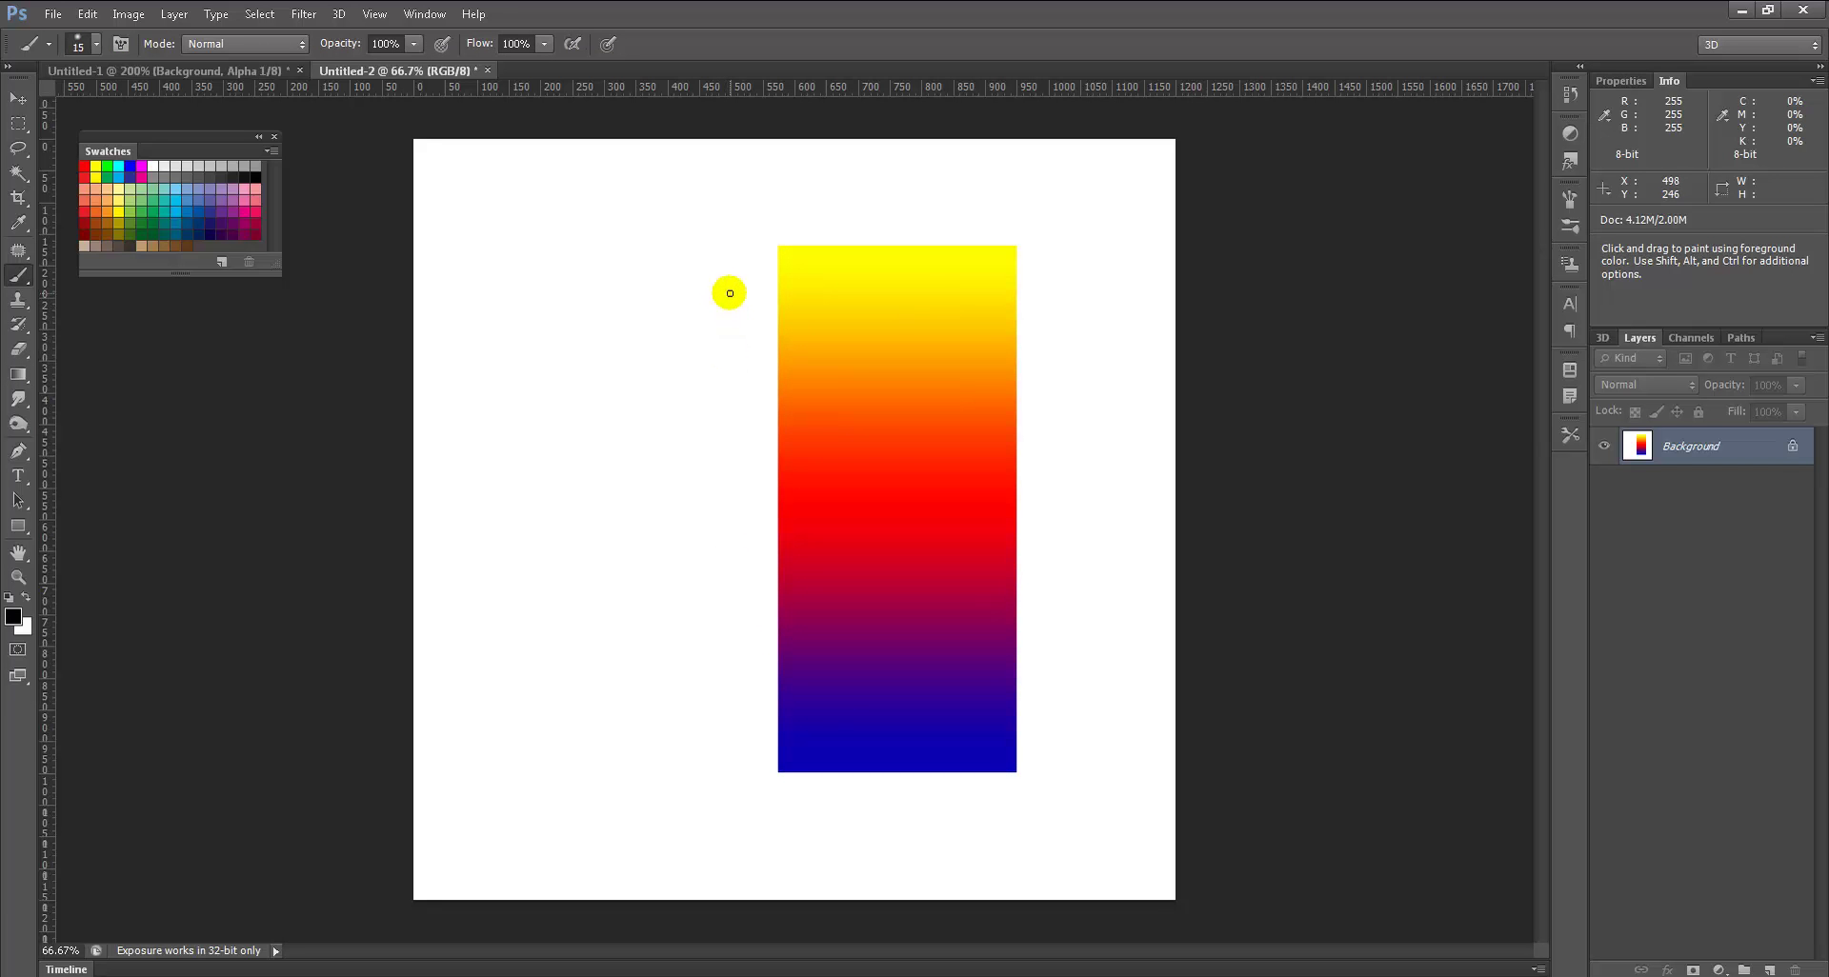
{"action": "key", "text": "bracketleft"}
{"action": "key", "text": "bracketleft"}
{"action": "left_click_drag", "start_coordinate": [743, 262], "coordinate": [744, 721], "text": "shift"}
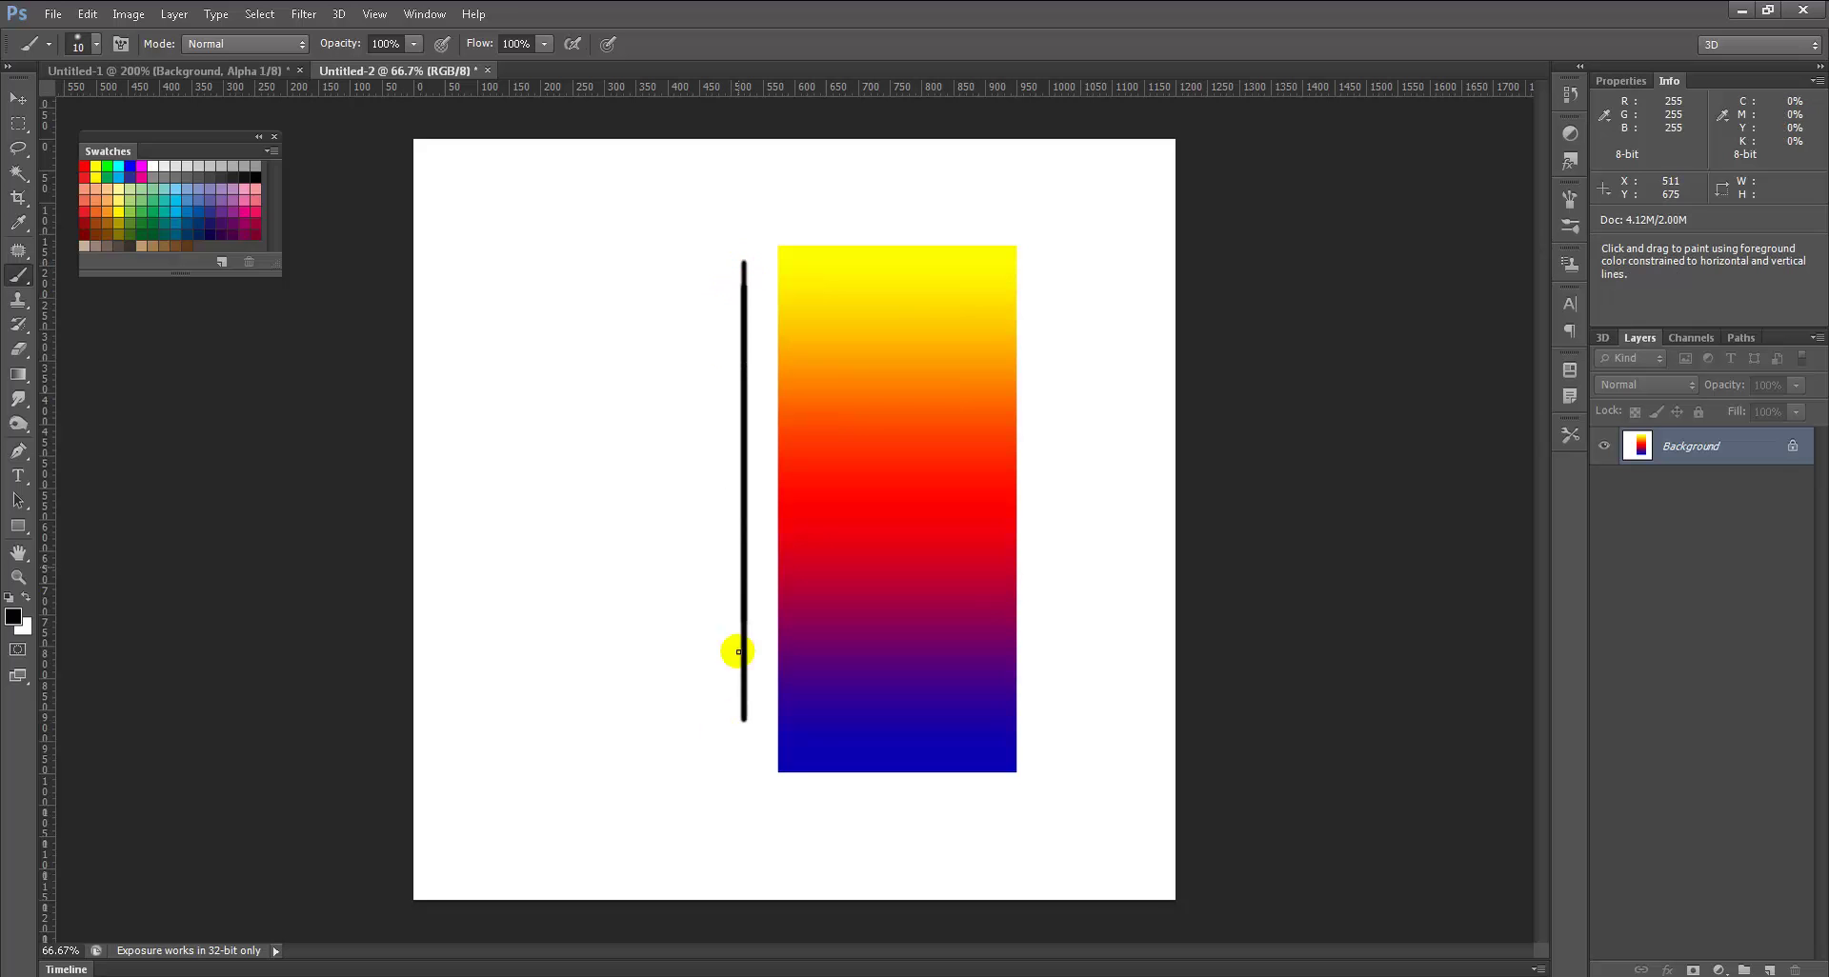
{"action": "mouse_move", "coordinate": [664, 451]}
{"action": "left_mouse_down"}
{"action": "mouse_move", "coordinate": [675, 503]}
{"action": "mouse_move", "coordinate": [694, 453]}
{"action": "left_mouse_up"}
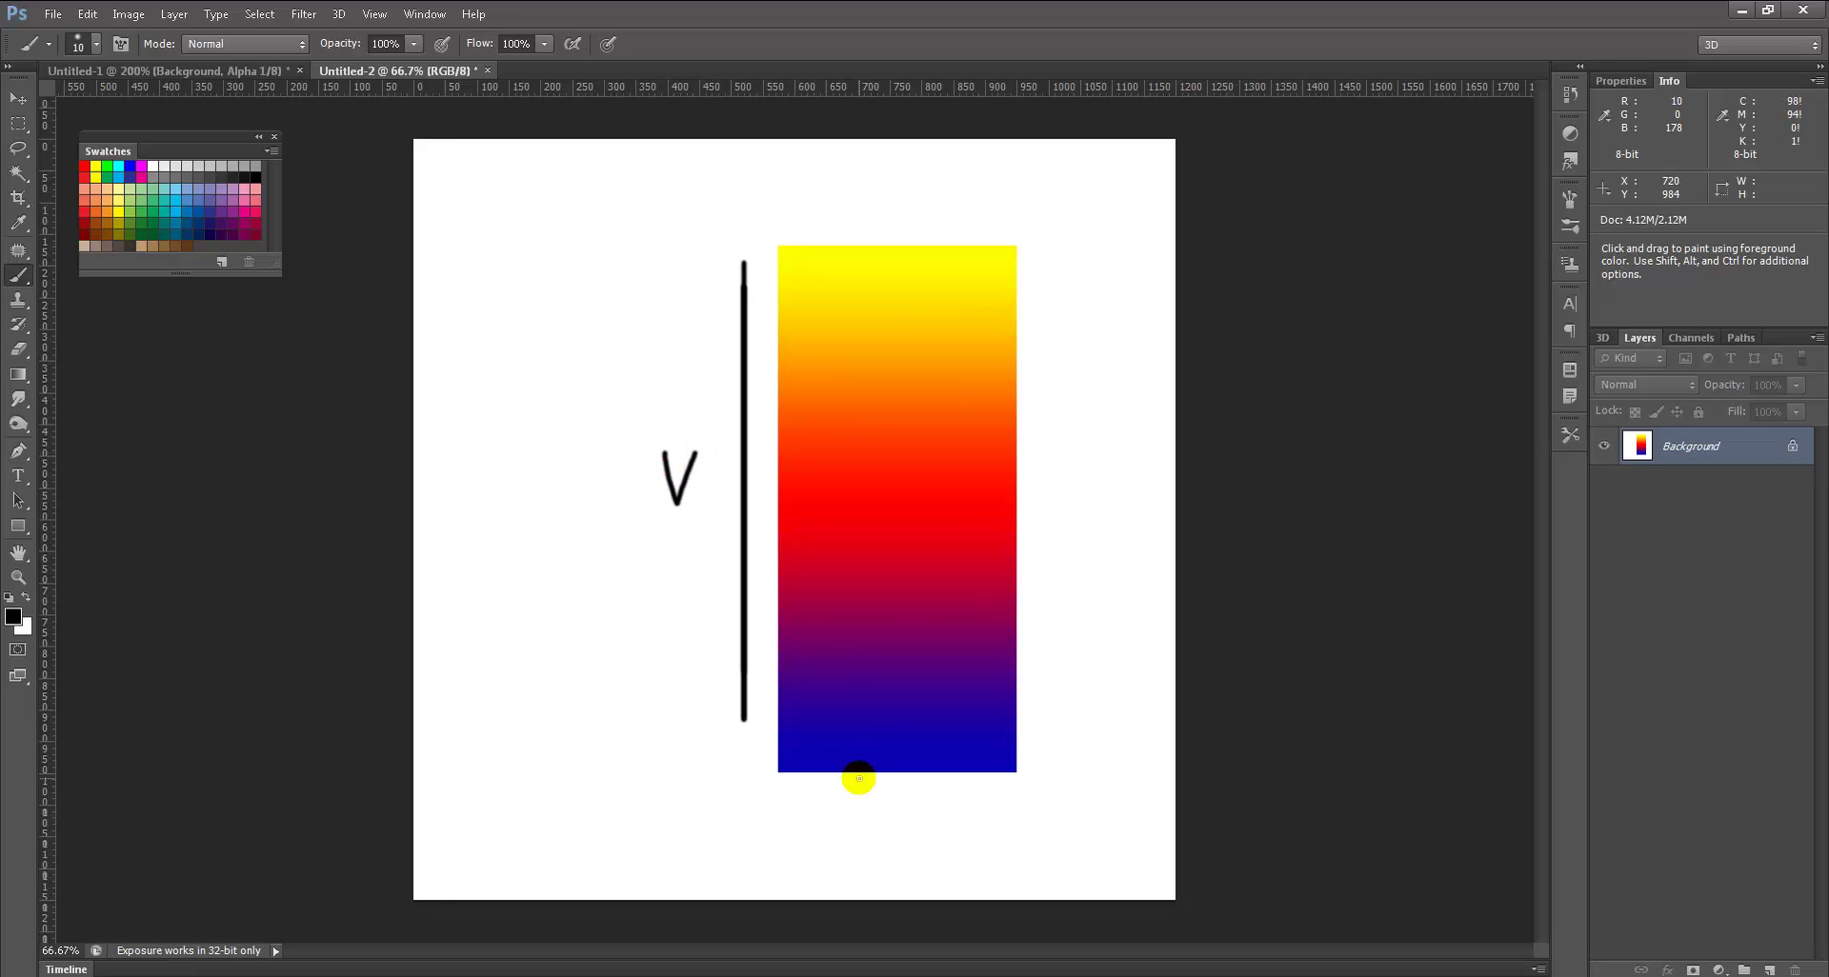
Step: Paint a horizontal arrow beneath the gradient, label it U and LIFE, and mark the vertical direction beside the V line
{"action": "mouse_move", "coordinate": [793, 800]}
{"action": "left_mouse_down", "text": "shift"}
{"action": "mouse_move", "coordinate": [991, 799]}
{"action": "mouse_move", "coordinate": [893, 830]}
{"action": "mouse_move", "coordinate": [921, 844]}
{"action": "mouse_move", "coordinate": [924, 826]}
{"action": "left_mouse_up", "text": "shift"}
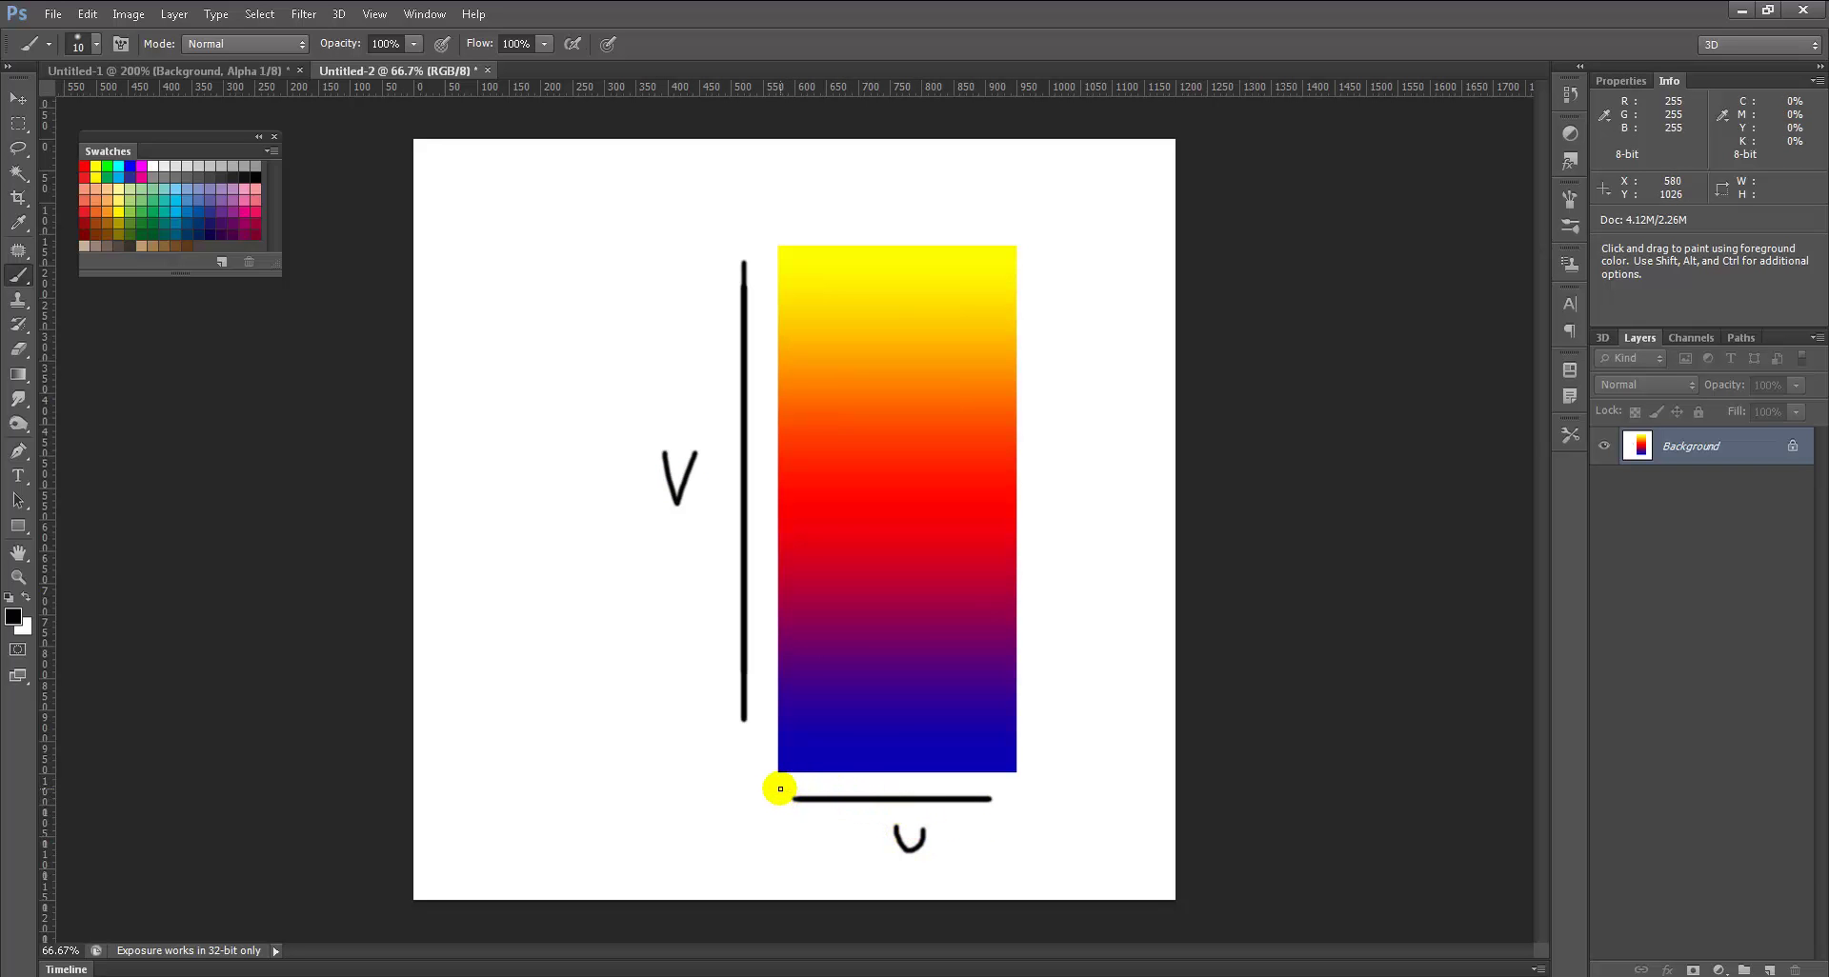
{"action": "mouse_move", "coordinate": [787, 845]}
{"action": "left_mouse_down"}
{"action": "mouse_move", "coordinate": [828, 881]}
{"action": "mouse_move", "coordinate": [838, 859]}
{"action": "mouse_move", "coordinate": [868, 881]}
{"action": "mouse_move", "coordinate": [854, 864]}
{"action": "mouse_move", "coordinate": [872, 861]}
{"action": "left_mouse_up"}
{"action": "mouse_move", "coordinate": [974, 787]}
{"action": "left_mouse_down"}
{"action": "mouse_move", "coordinate": [1002, 799]}
{"action": "mouse_move", "coordinate": [984, 814]}
{"action": "left_mouse_up"}
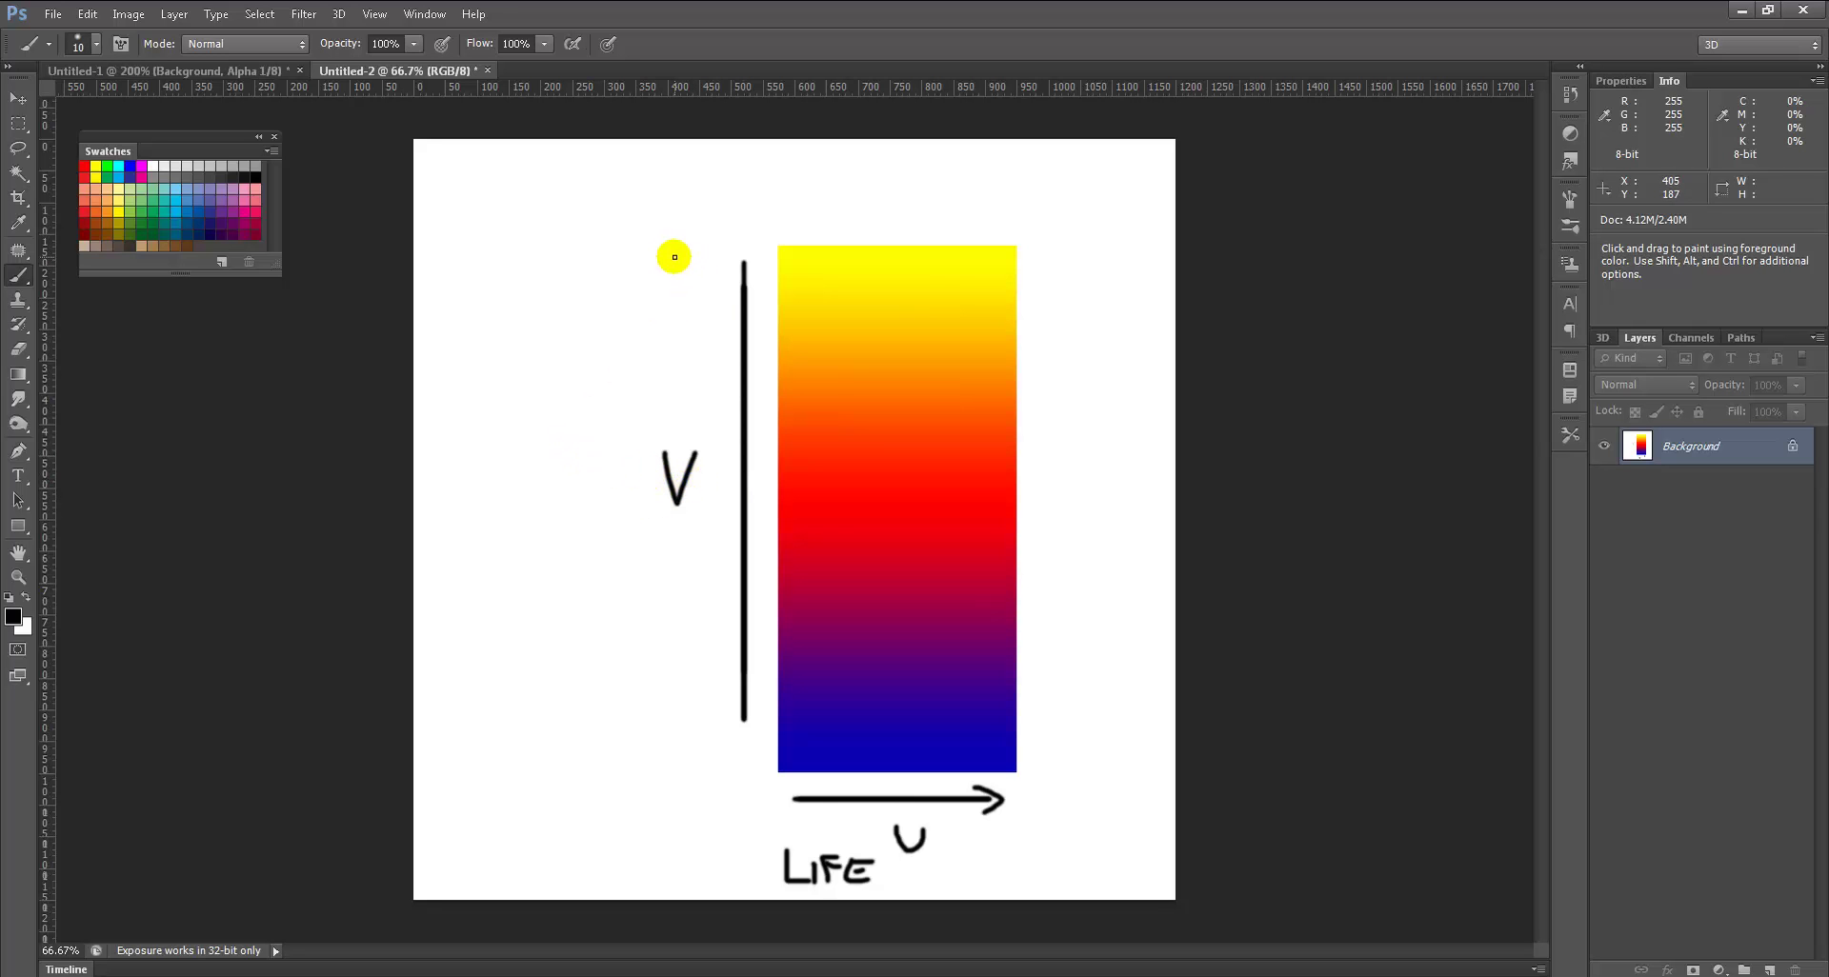
{"action": "mouse_move", "coordinate": [674, 255]}
{"action": "left_mouse_down"}
{"action": "mouse_move", "coordinate": [597, 268]}
{"action": "mouse_move", "coordinate": [629, 731]}
{"action": "mouse_move", "coordinate": [676, 775]}
{"action": "left_mouse_up"}
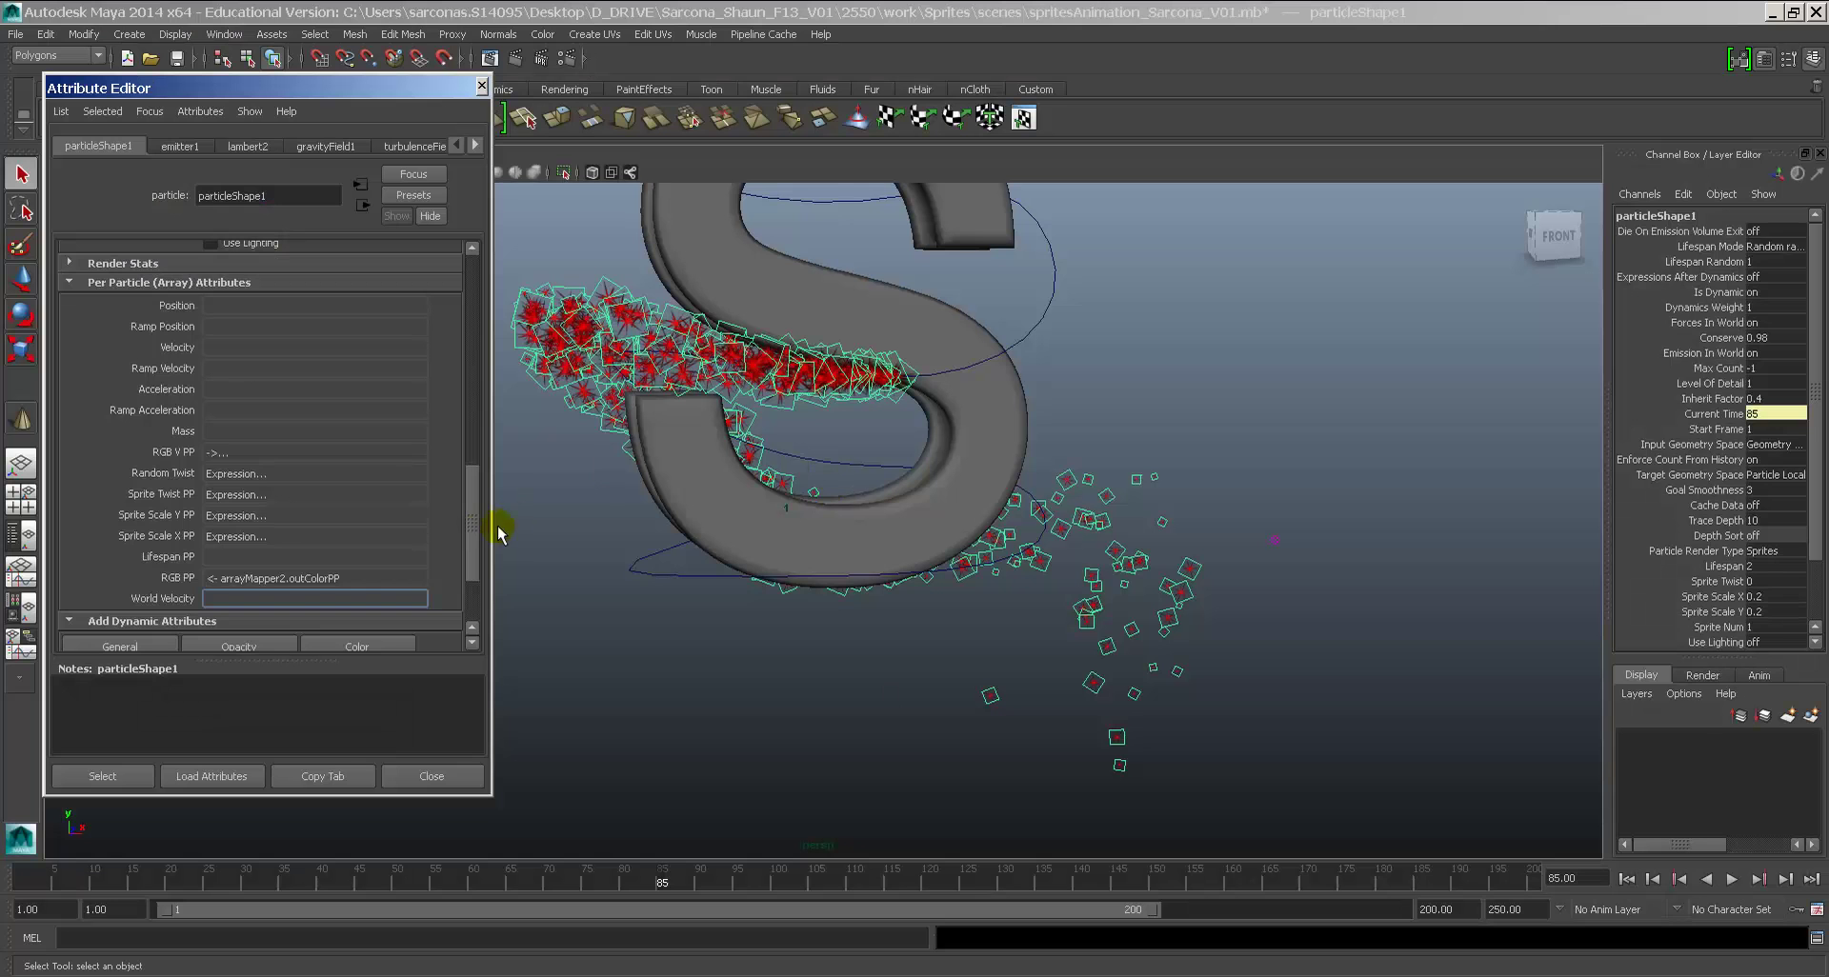
Step: Switch to Maya, open the RGB PP ramp for editing, and set its type to U Ramp
{"action": "right_click", "coordinate": [276, 578]}
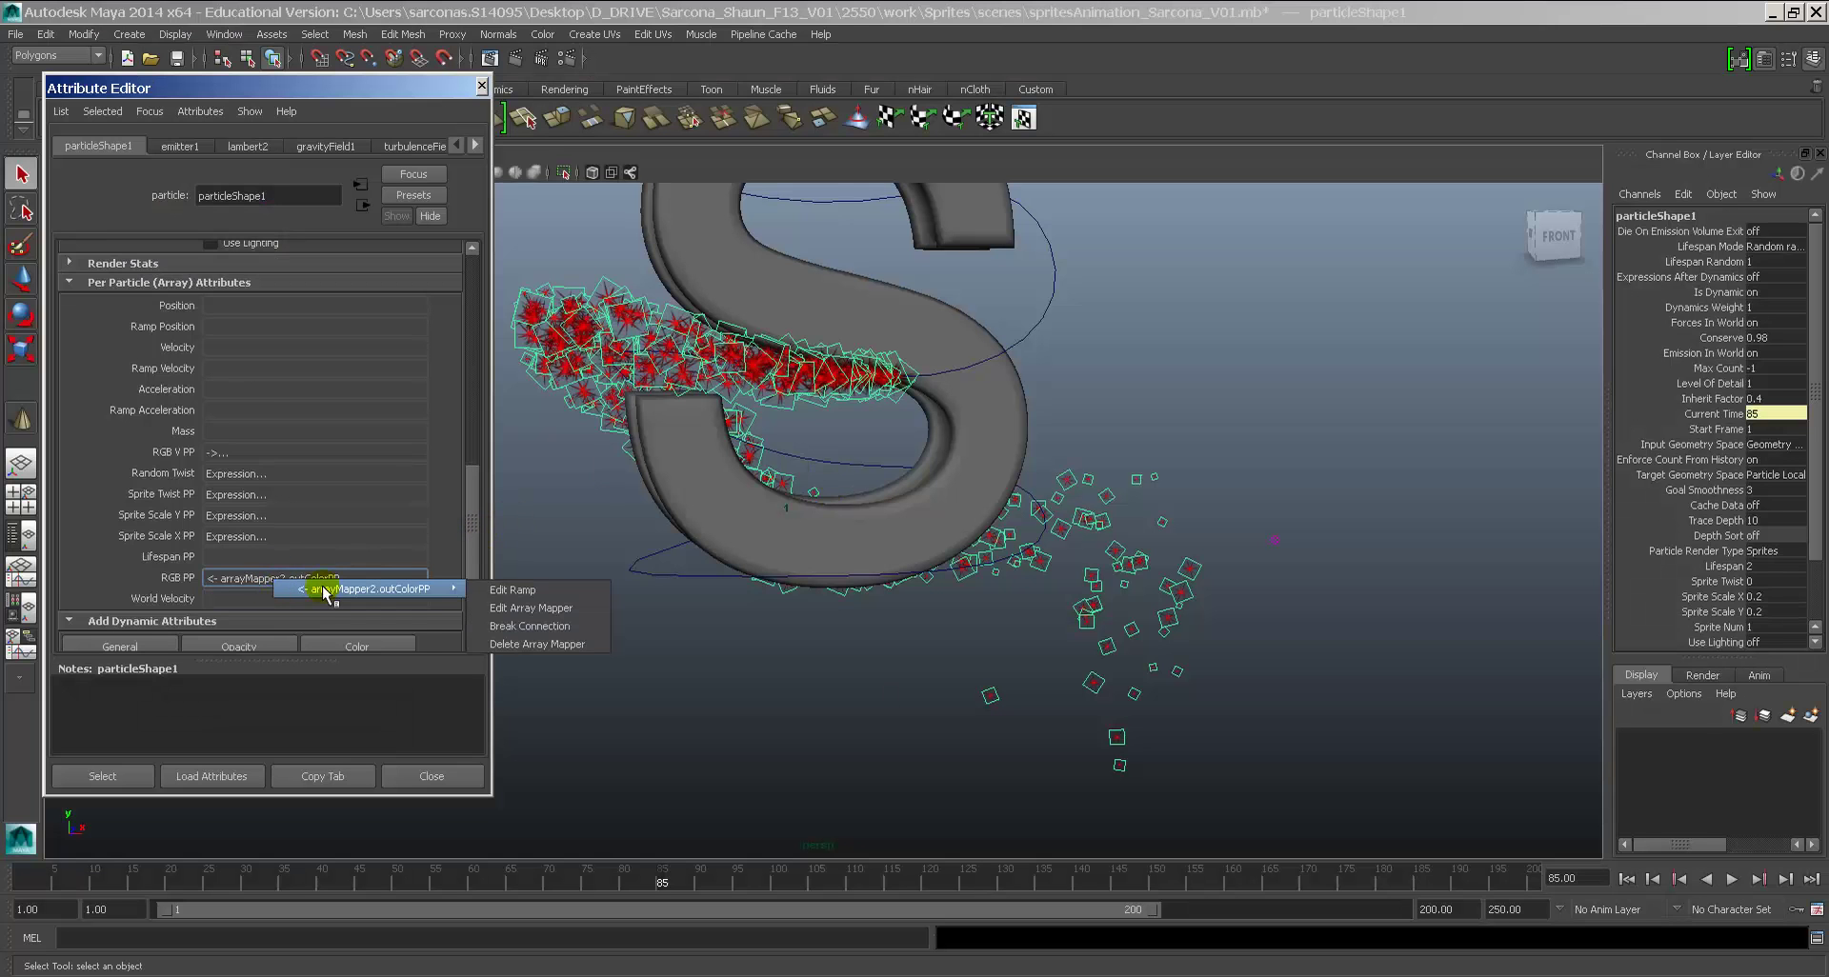
{"action": "left_click", "coordinate": [525, 589]}
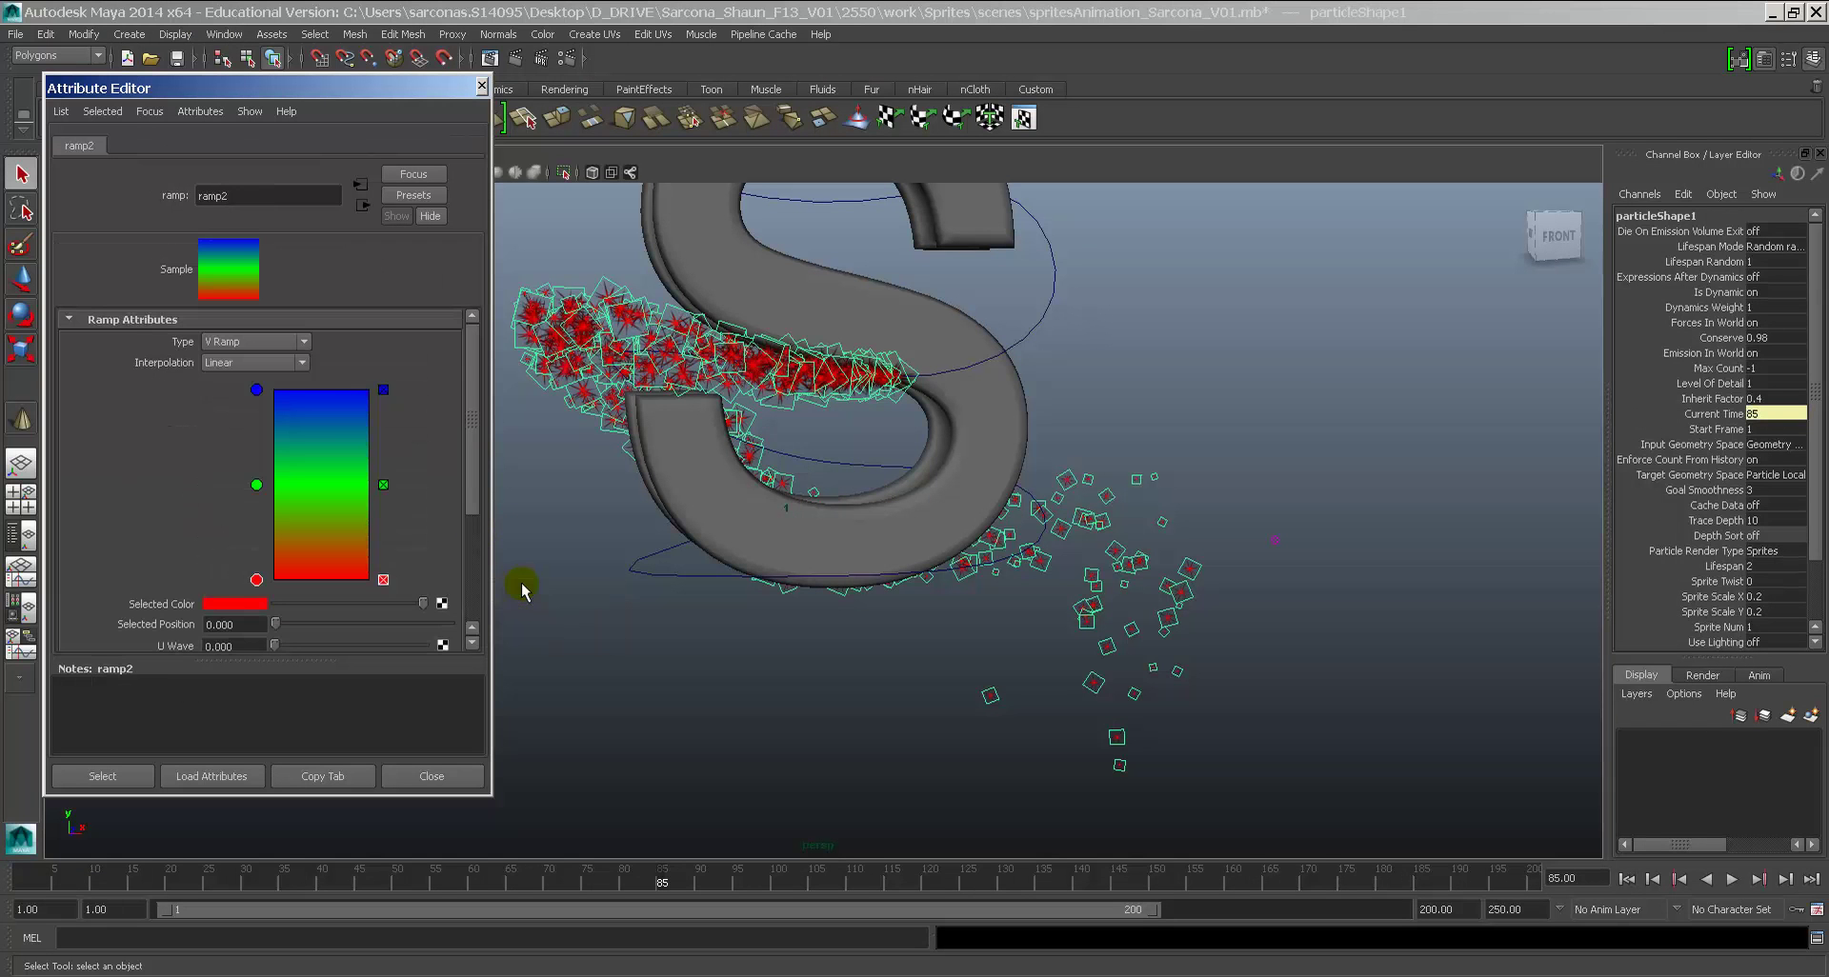
{"action": "left_click", "coordinate": [238, 343]}
{"action": "left_click", "coordinate": [221, 371]}
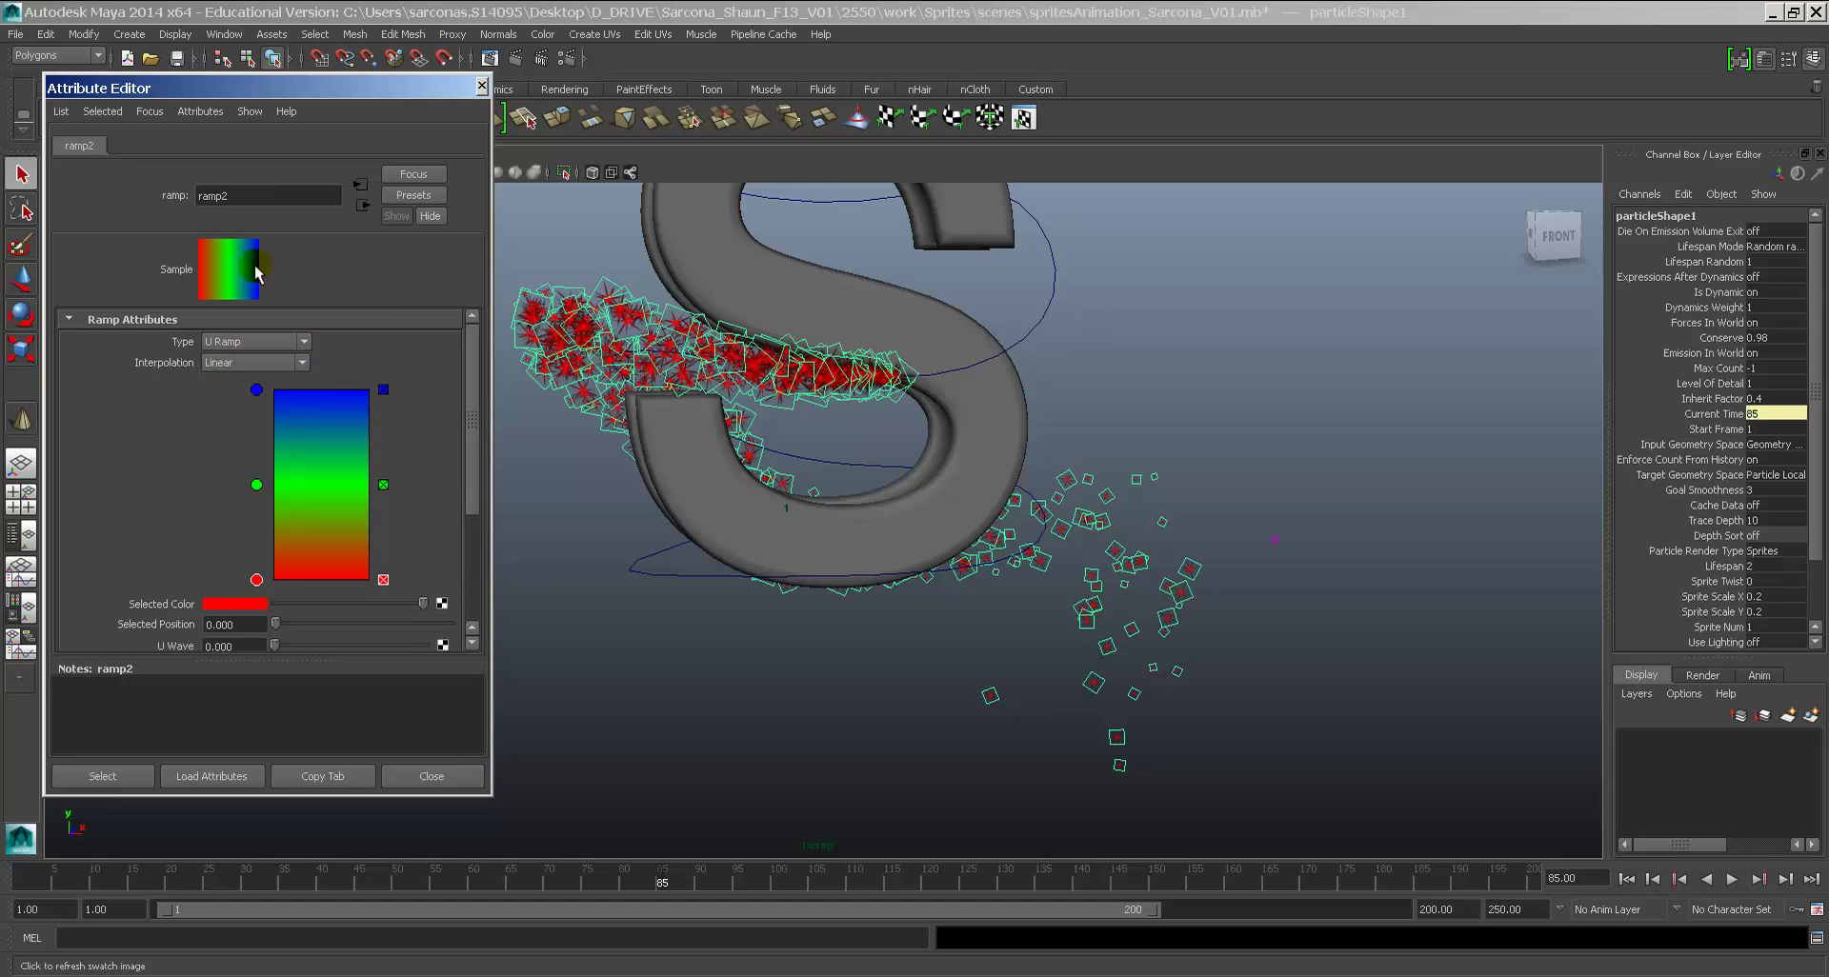
Step: Replay the animation from the first frame to check the sprite colors produced by the U Ramp
{"action": "left_click", "coordinate": [1624, 879]}
{"action": "middle_click_drag", "start_coordinate": [1301, 706], "coordinate": [1358, 740], "text": "alt"}
{"action": "key", "text": "alt+v"}
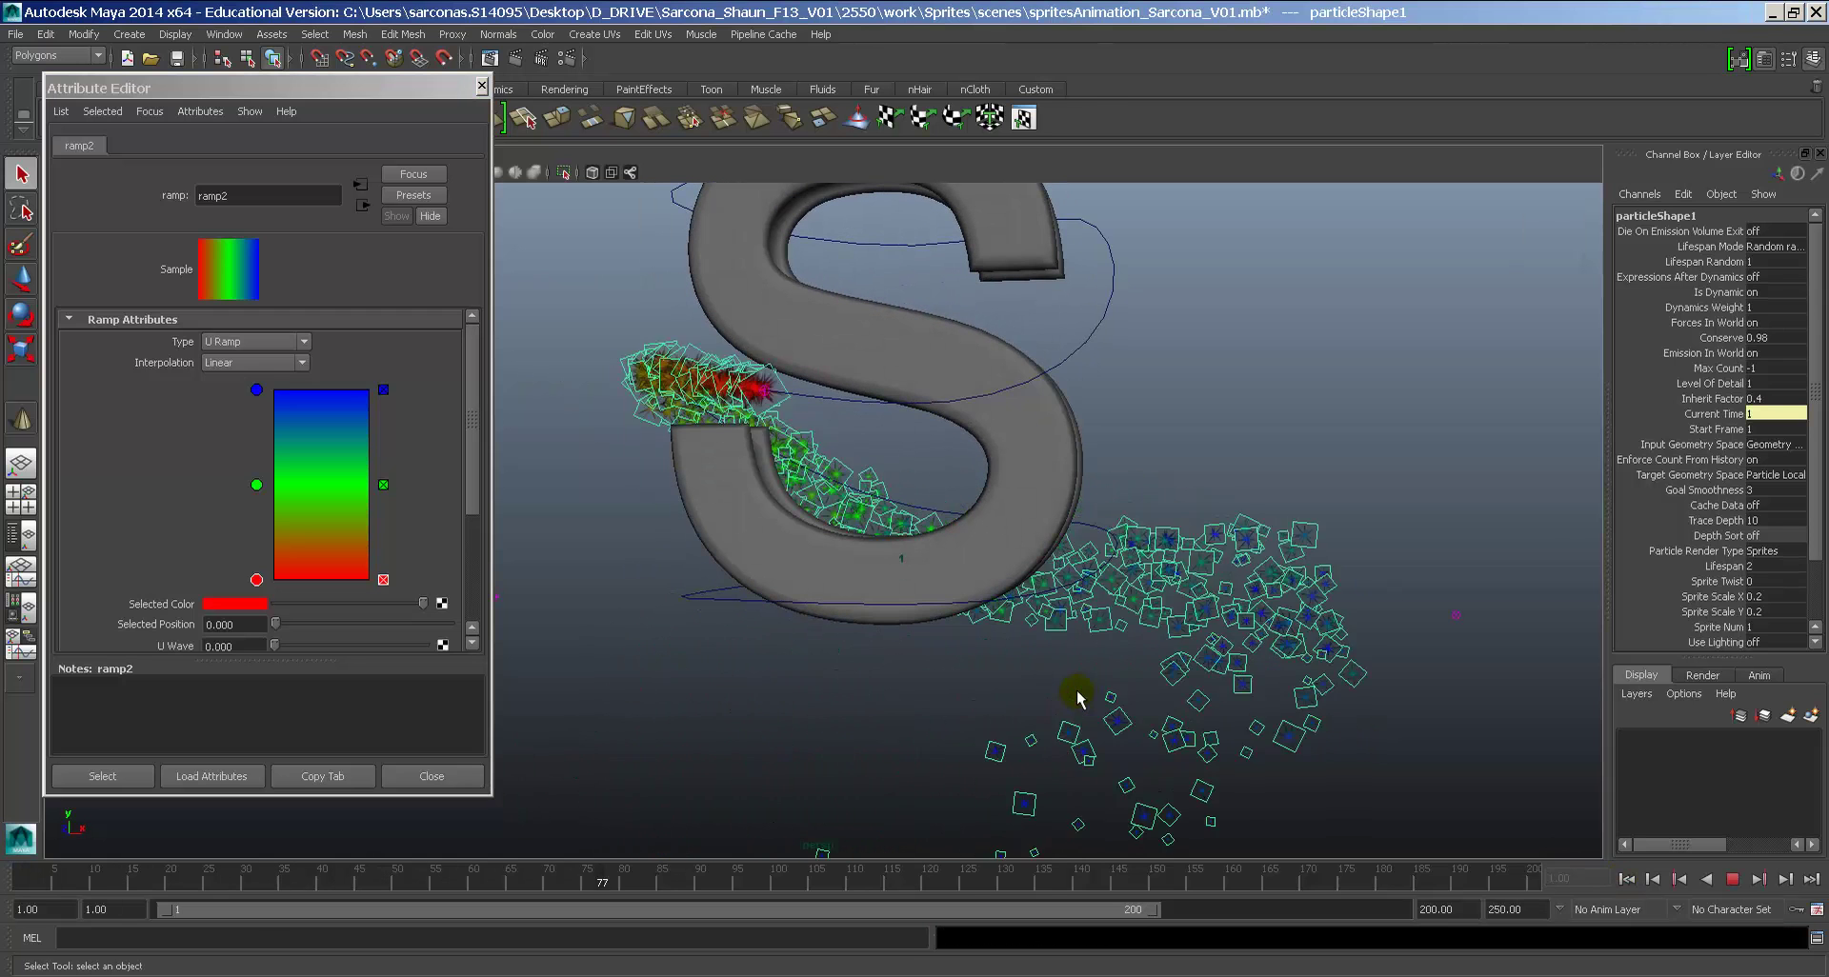
{"action": "key", "text": "Escape"}
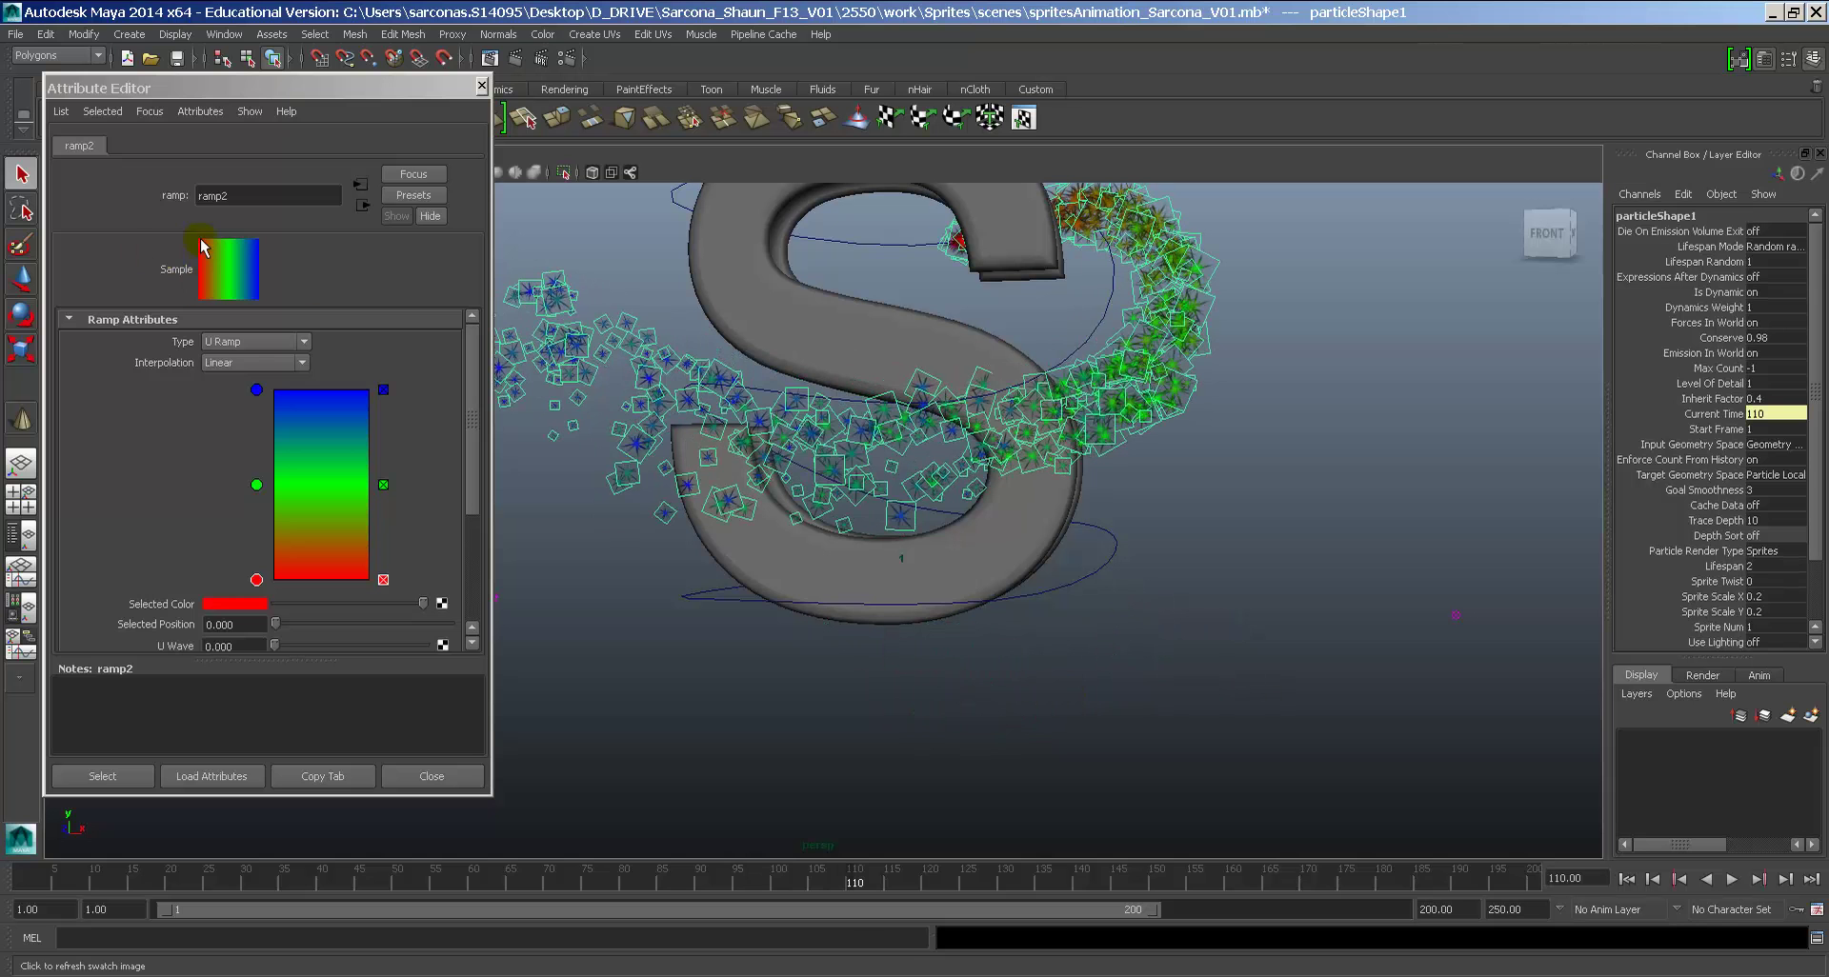
Step: Map a new Ramp texture onto the color of ramp2's red entry
{"action": "left_click", "coordinate": [208, 289]}
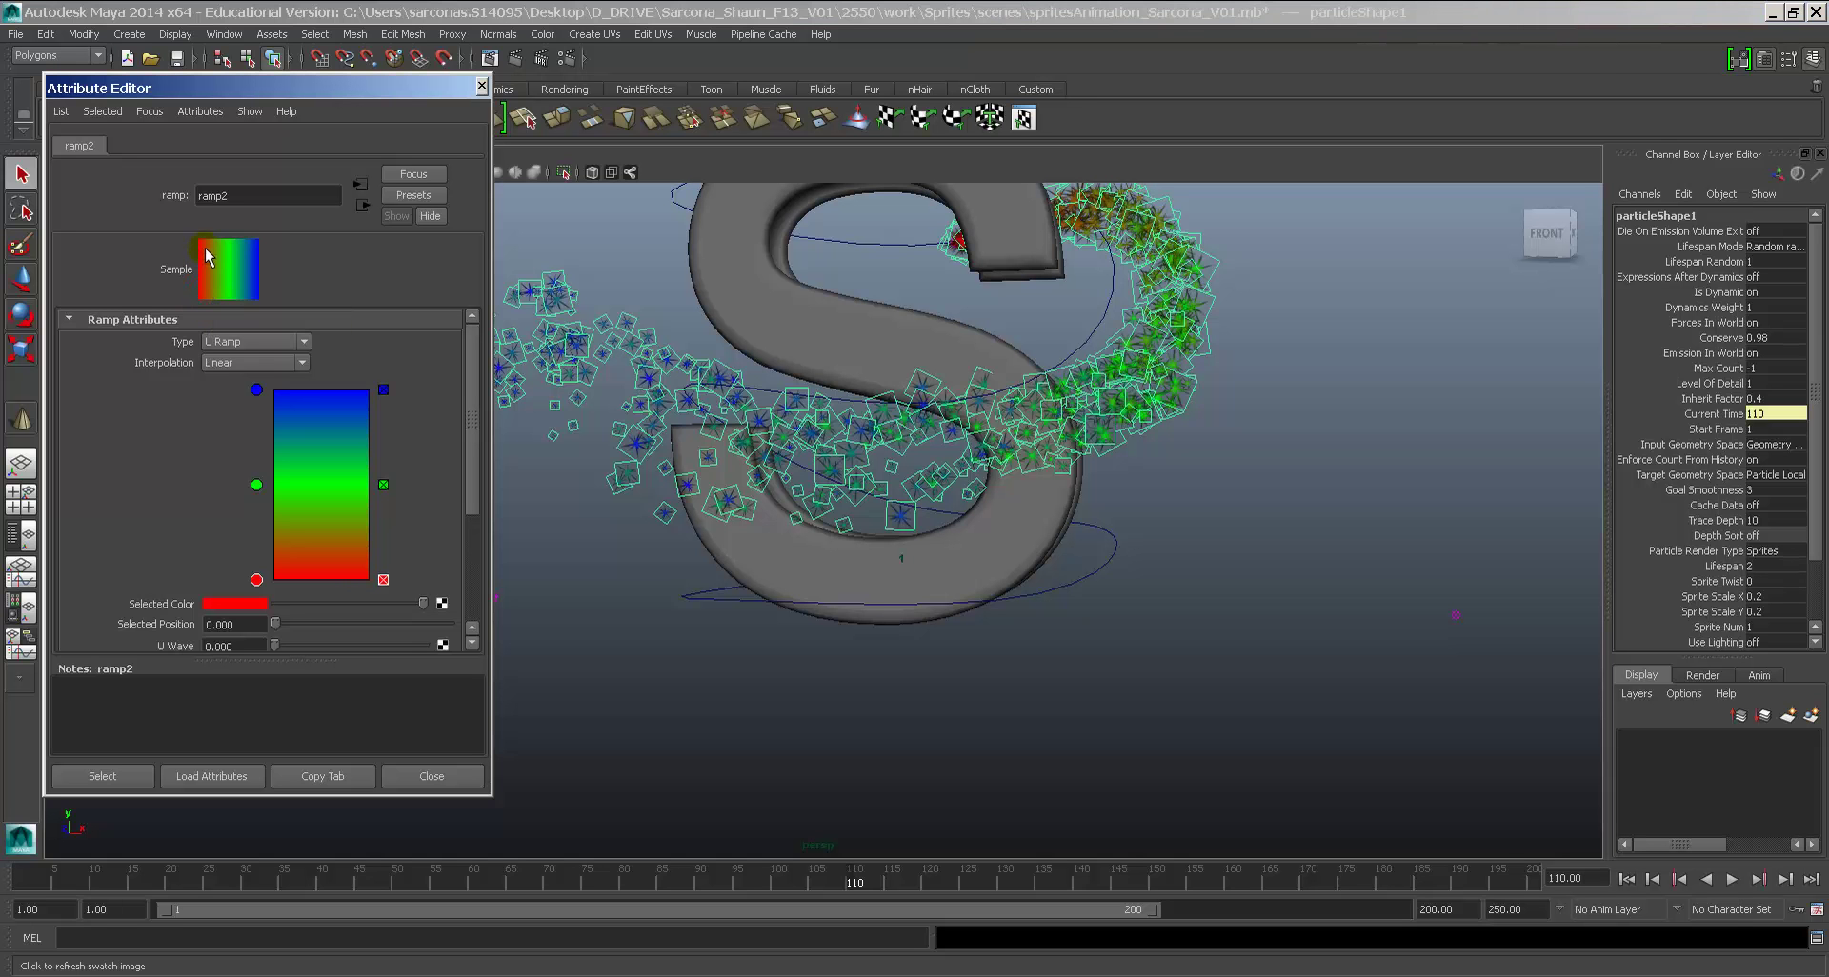
{"action": "left_click", "coordinate": [272, 253]}
{"action": "mouse_move", "coordinate": [256, 577]}
{"action": "left_mouse_down"}
{"action": "mouse_move", "coordinate": [253, 563]}
{"action": "mouse_move", "coordinate": [250, 595]}
{"action": "left_mouse_up"}
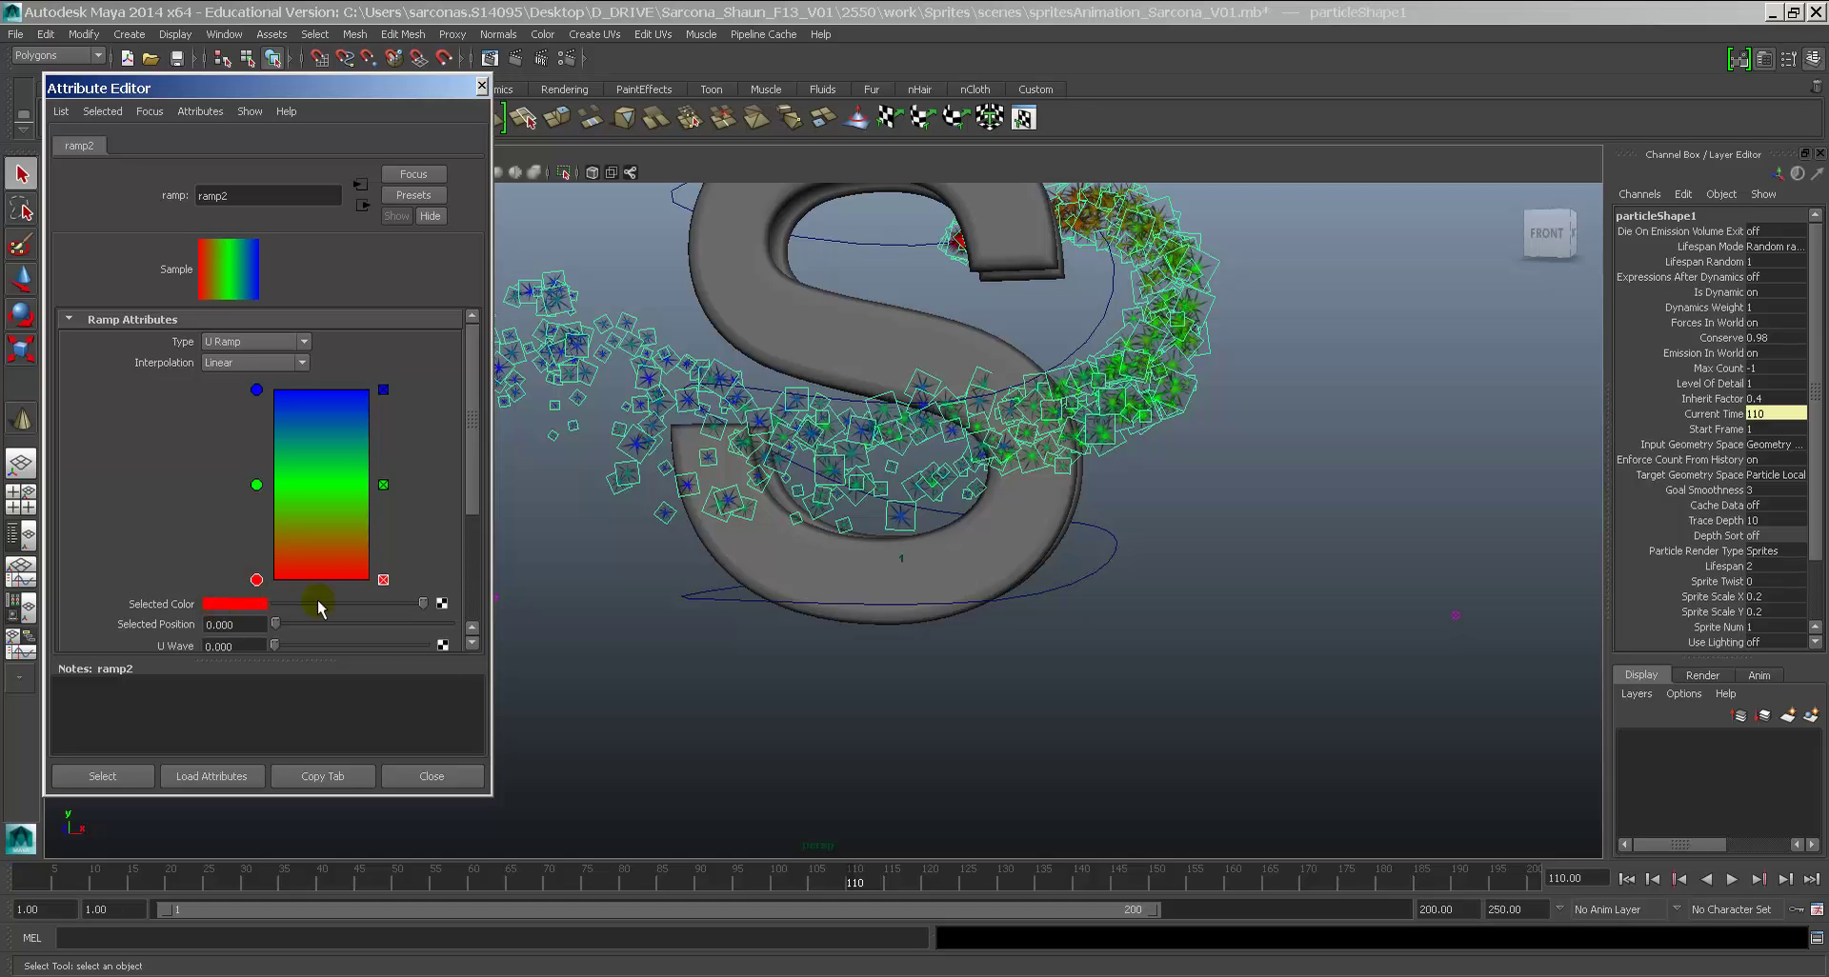
{"action": "left_click", "coordinate": [443, 602]}
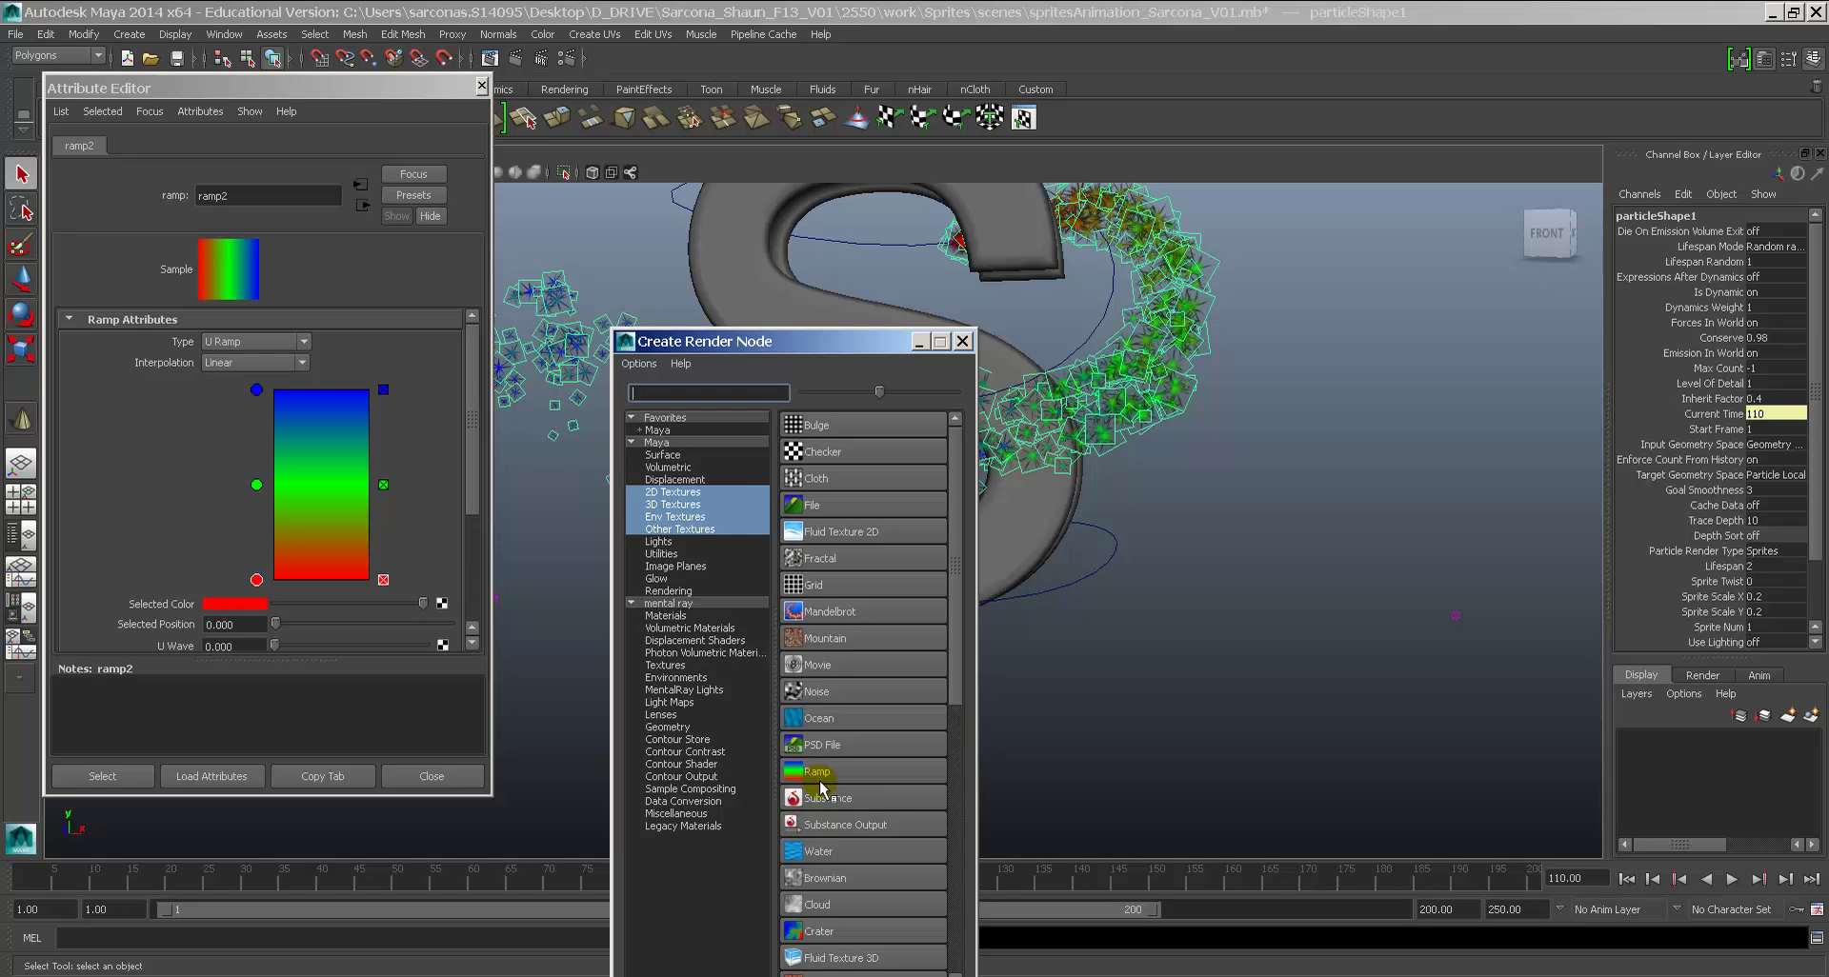
{"action": "left_click", "coordinate": [817, 774]}
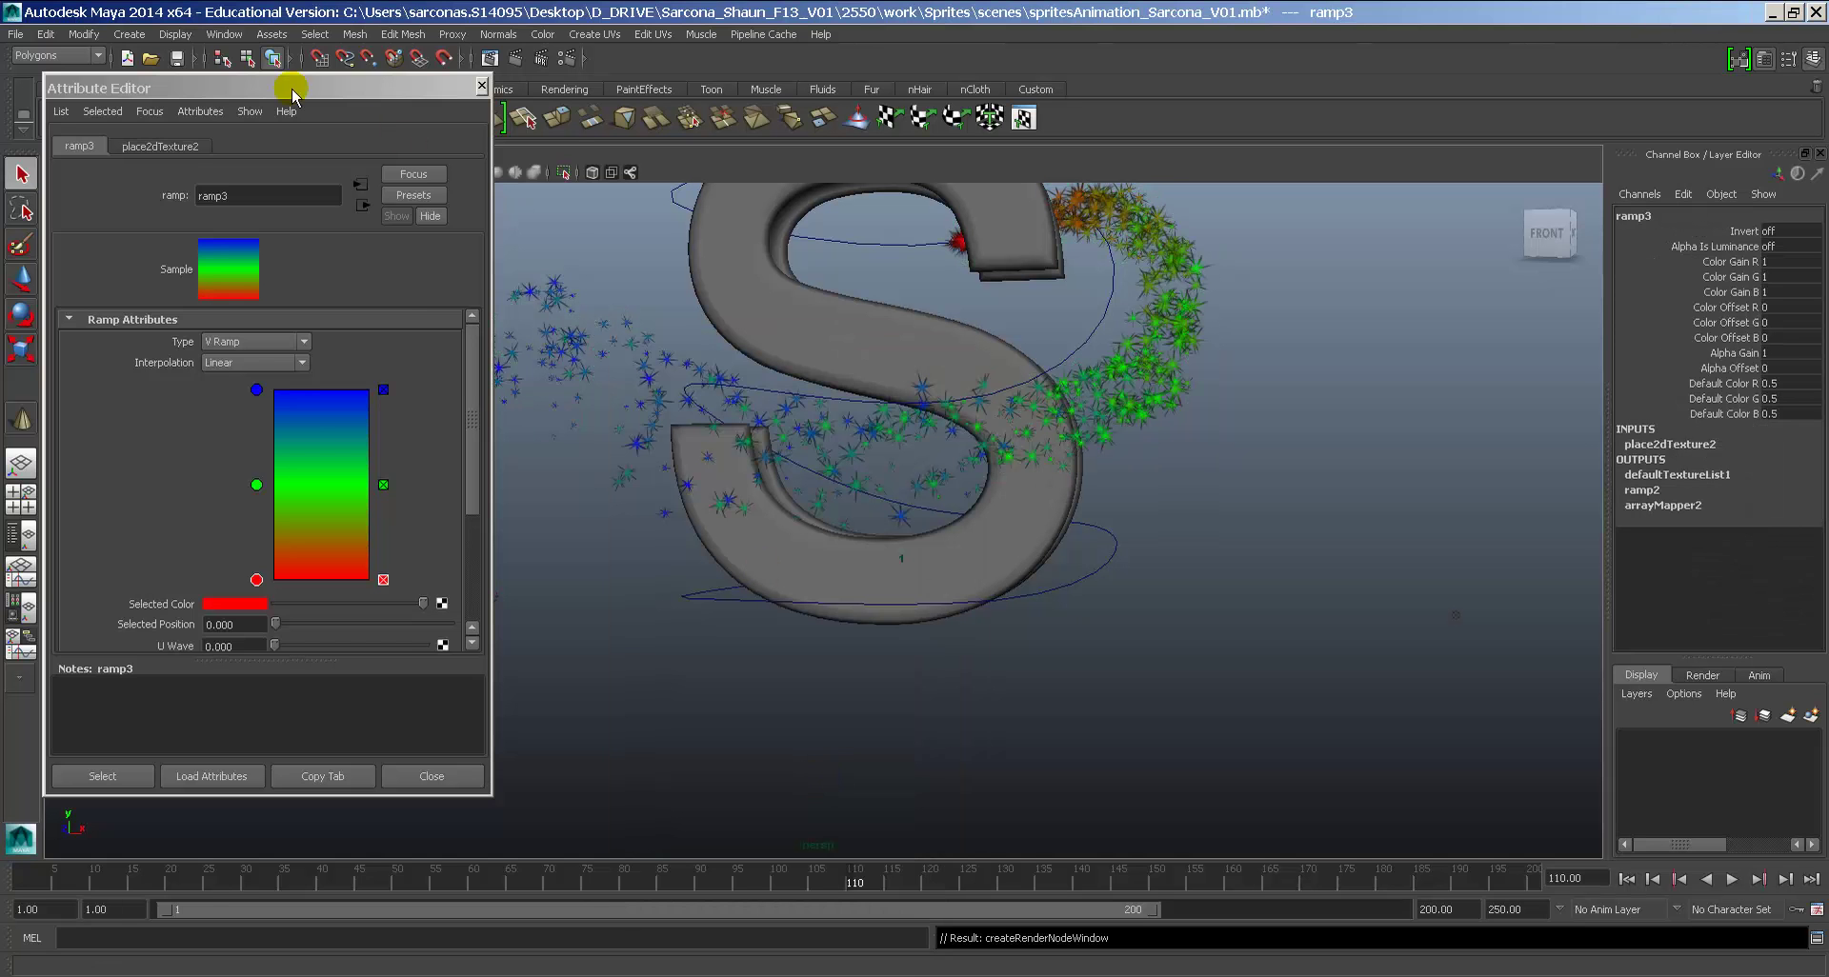
Step: Open the Hypershade, widen its window, and list the scene's textures
{"action": "left_click", "coordinate": [224, 34]}
{"action": "mouse_move", "coordinate": [252, 65]}
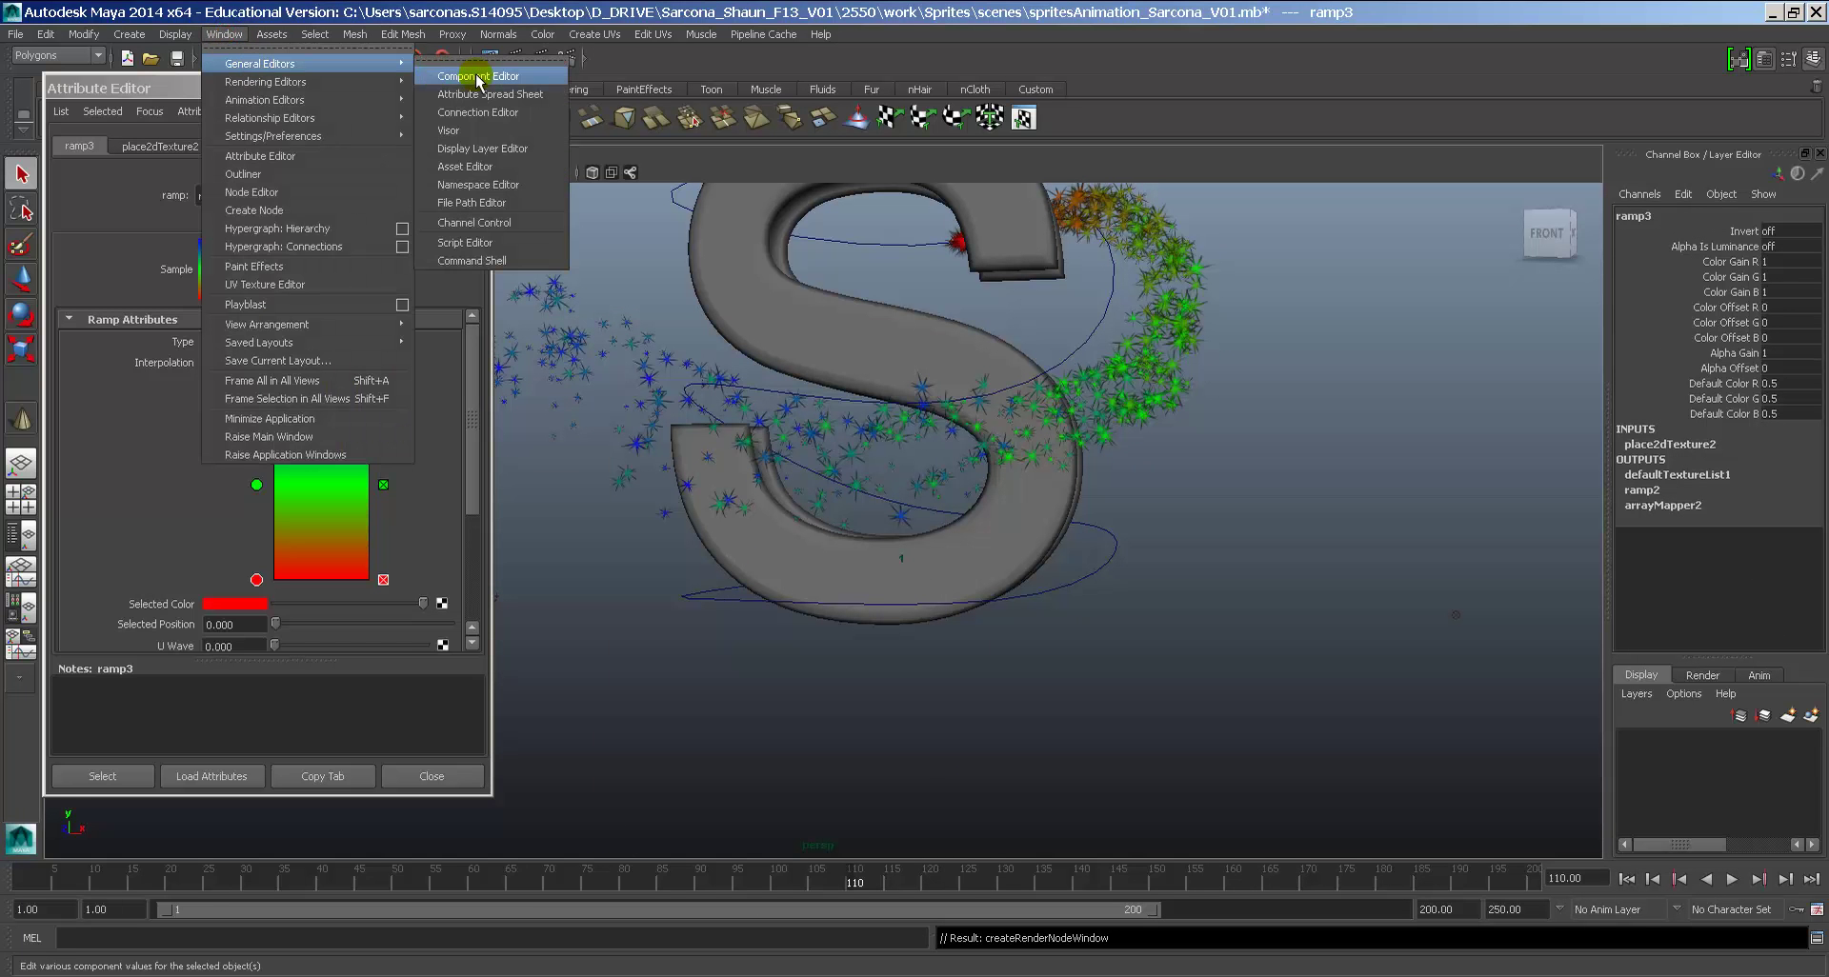
{"action": "mouse_move", "coordinate": [400, 84]}
{"action": "left_click", "coordinate": [474, 131]}
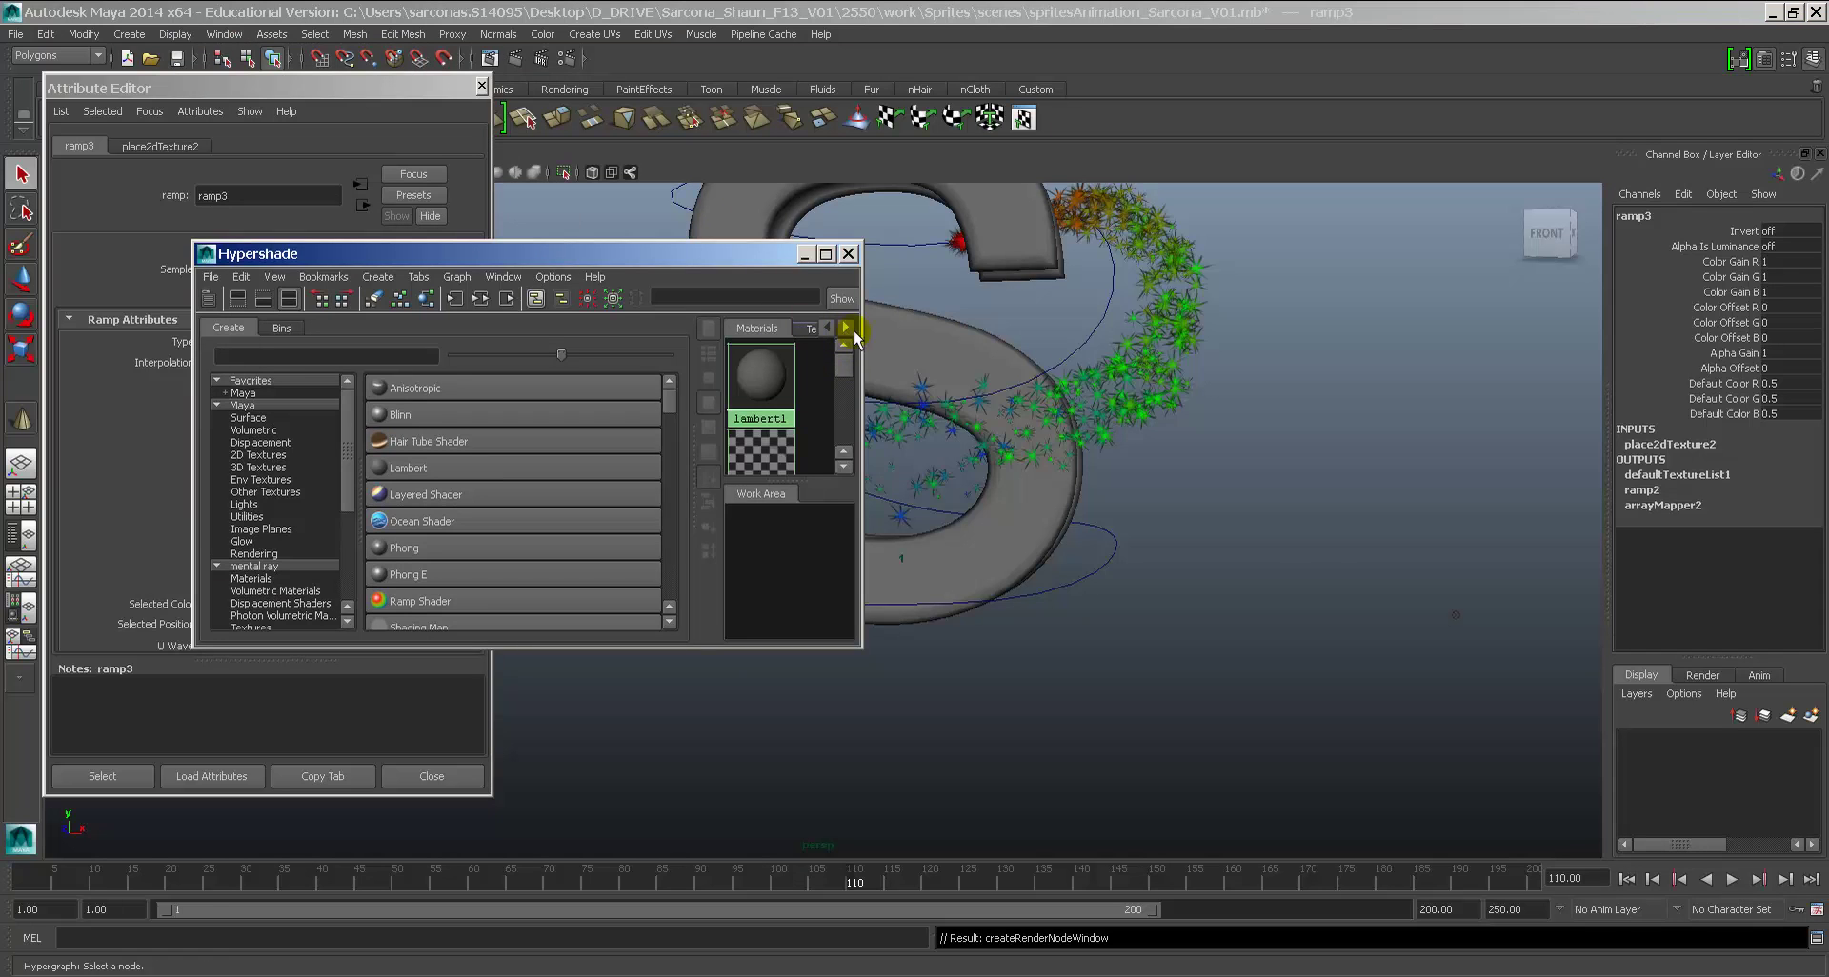
{"action": "left_click_drag", "start_coordinate": [862, 330], "coordinate": [1330, 331]}
{"action": "left_click", "coordinate": [930, 331]}
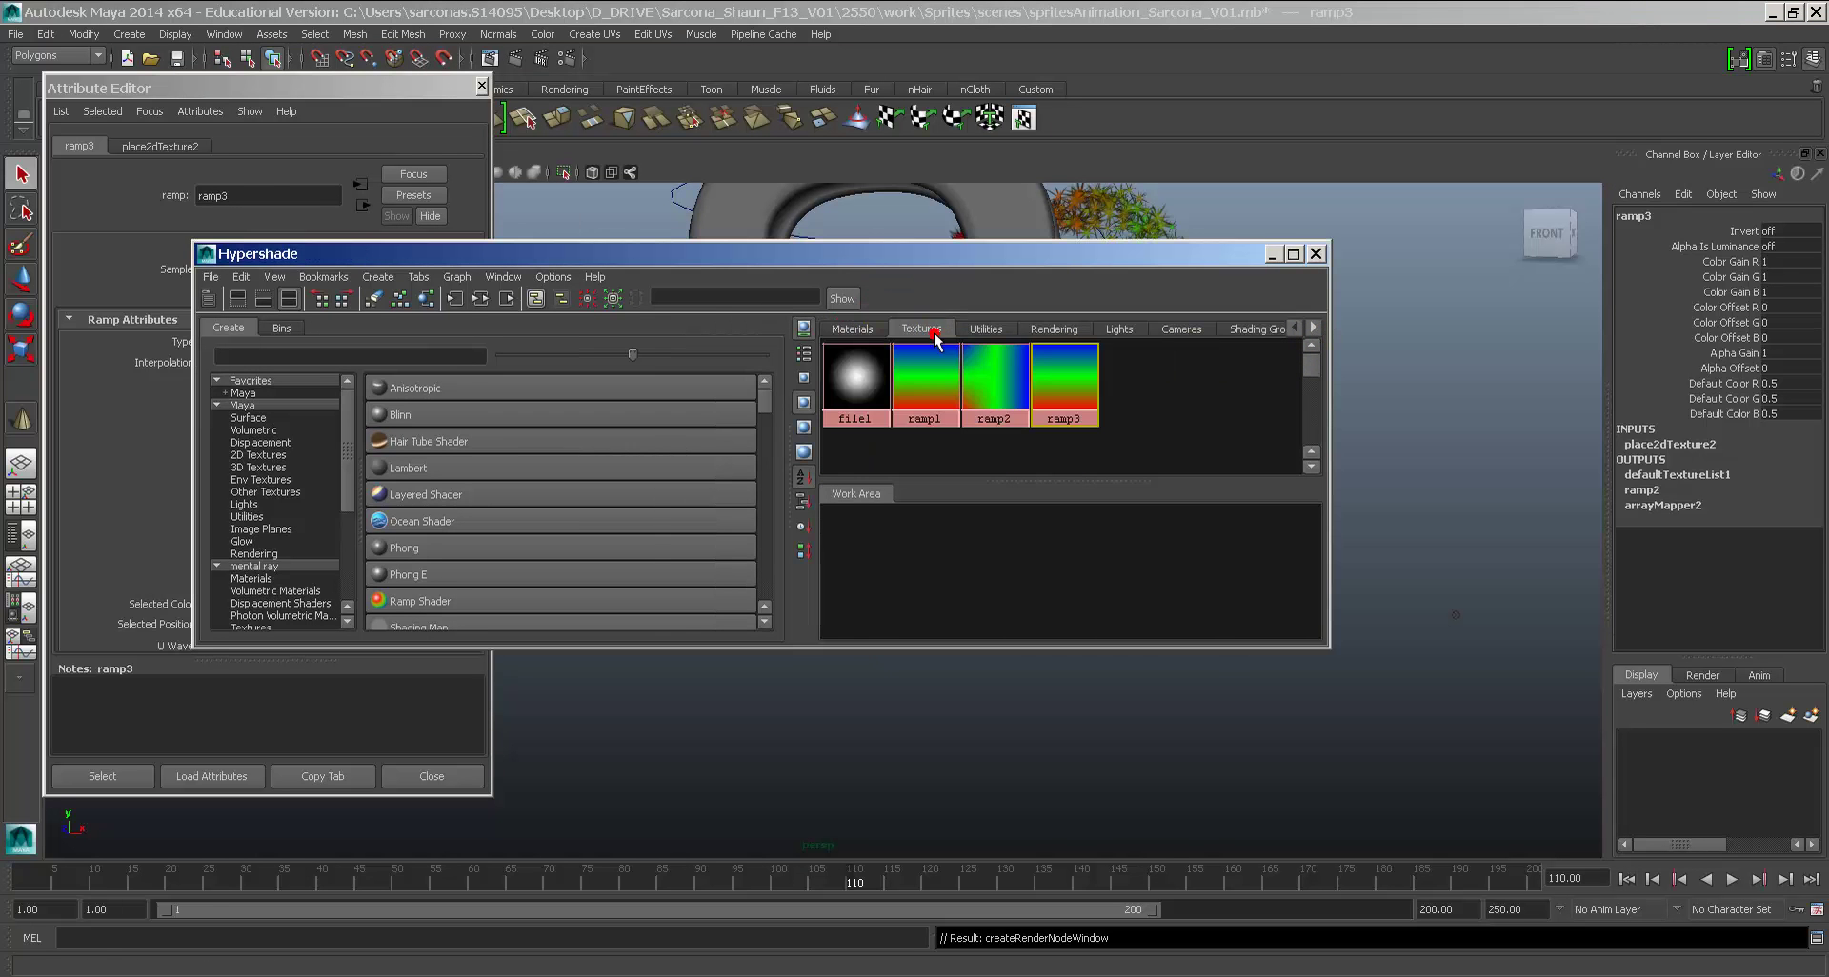
Step: Delete the ramp1 texture, move the Hypershade off the work area, and show ramp2's attributes
{"action": "left_click", "coordinate": [928, 376]}
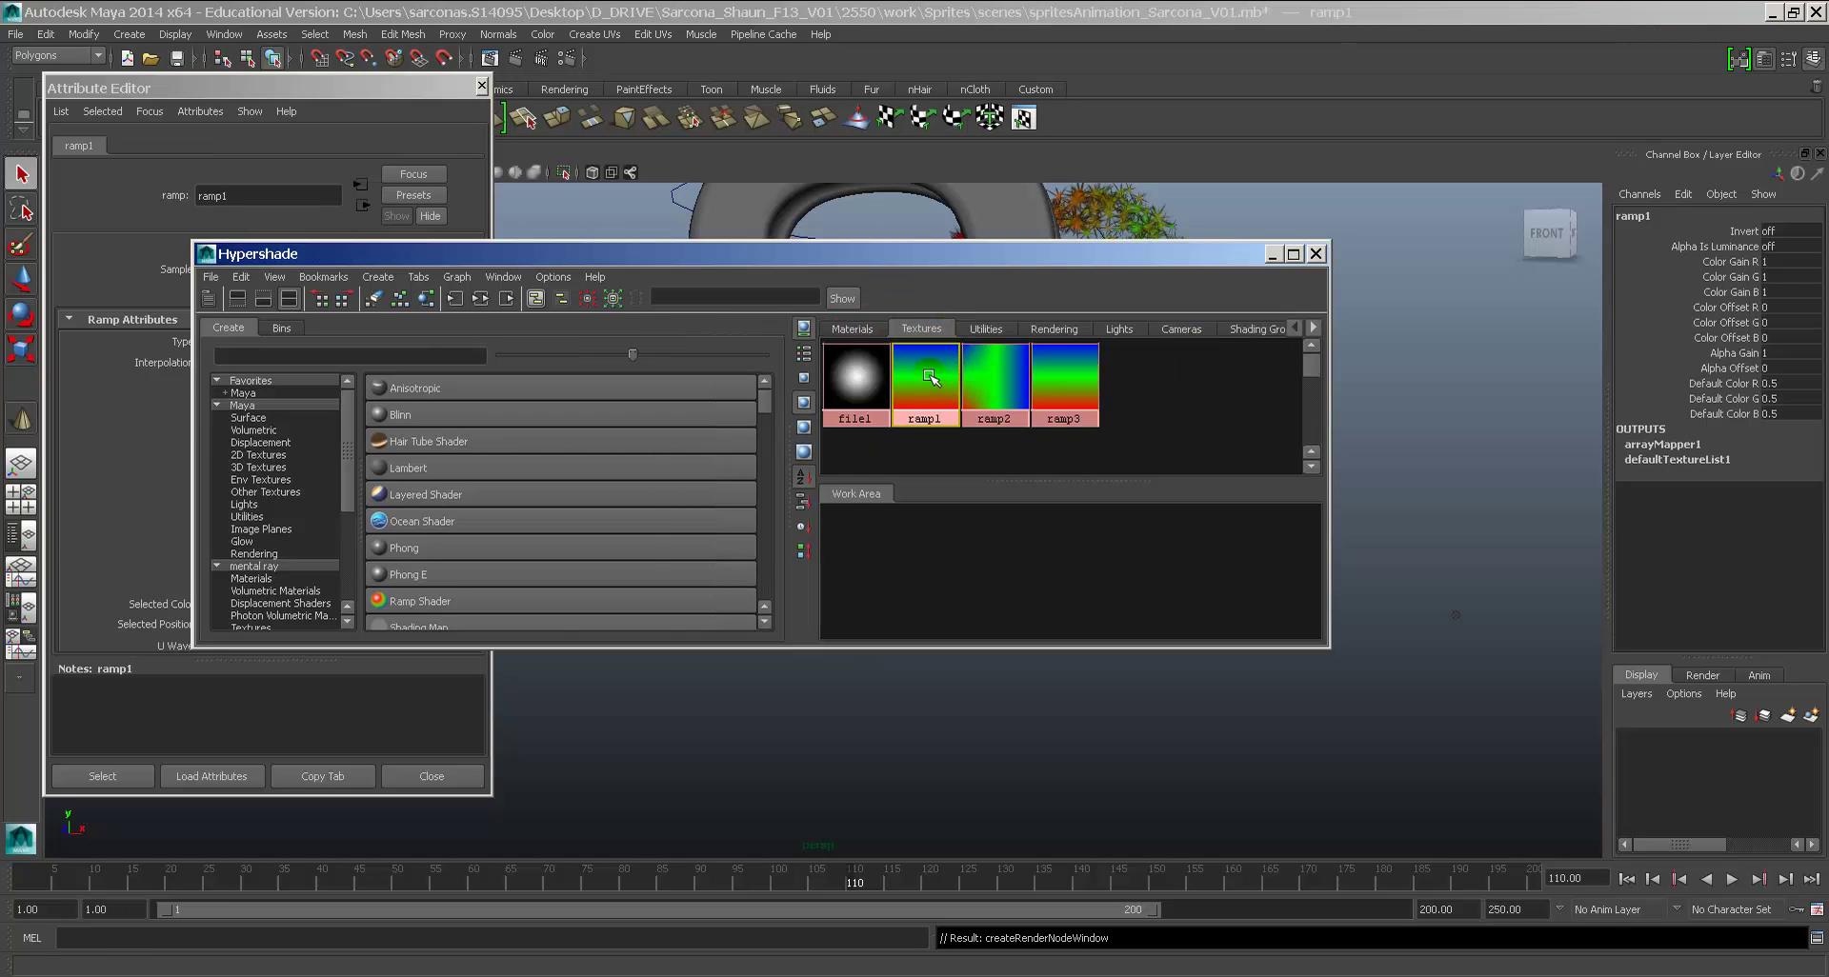
{"action": "key", "text": "Delete"}
{"action": "left_click_drag", "start_coordinate": [912, 254], "coordinate": [1238, 105]}
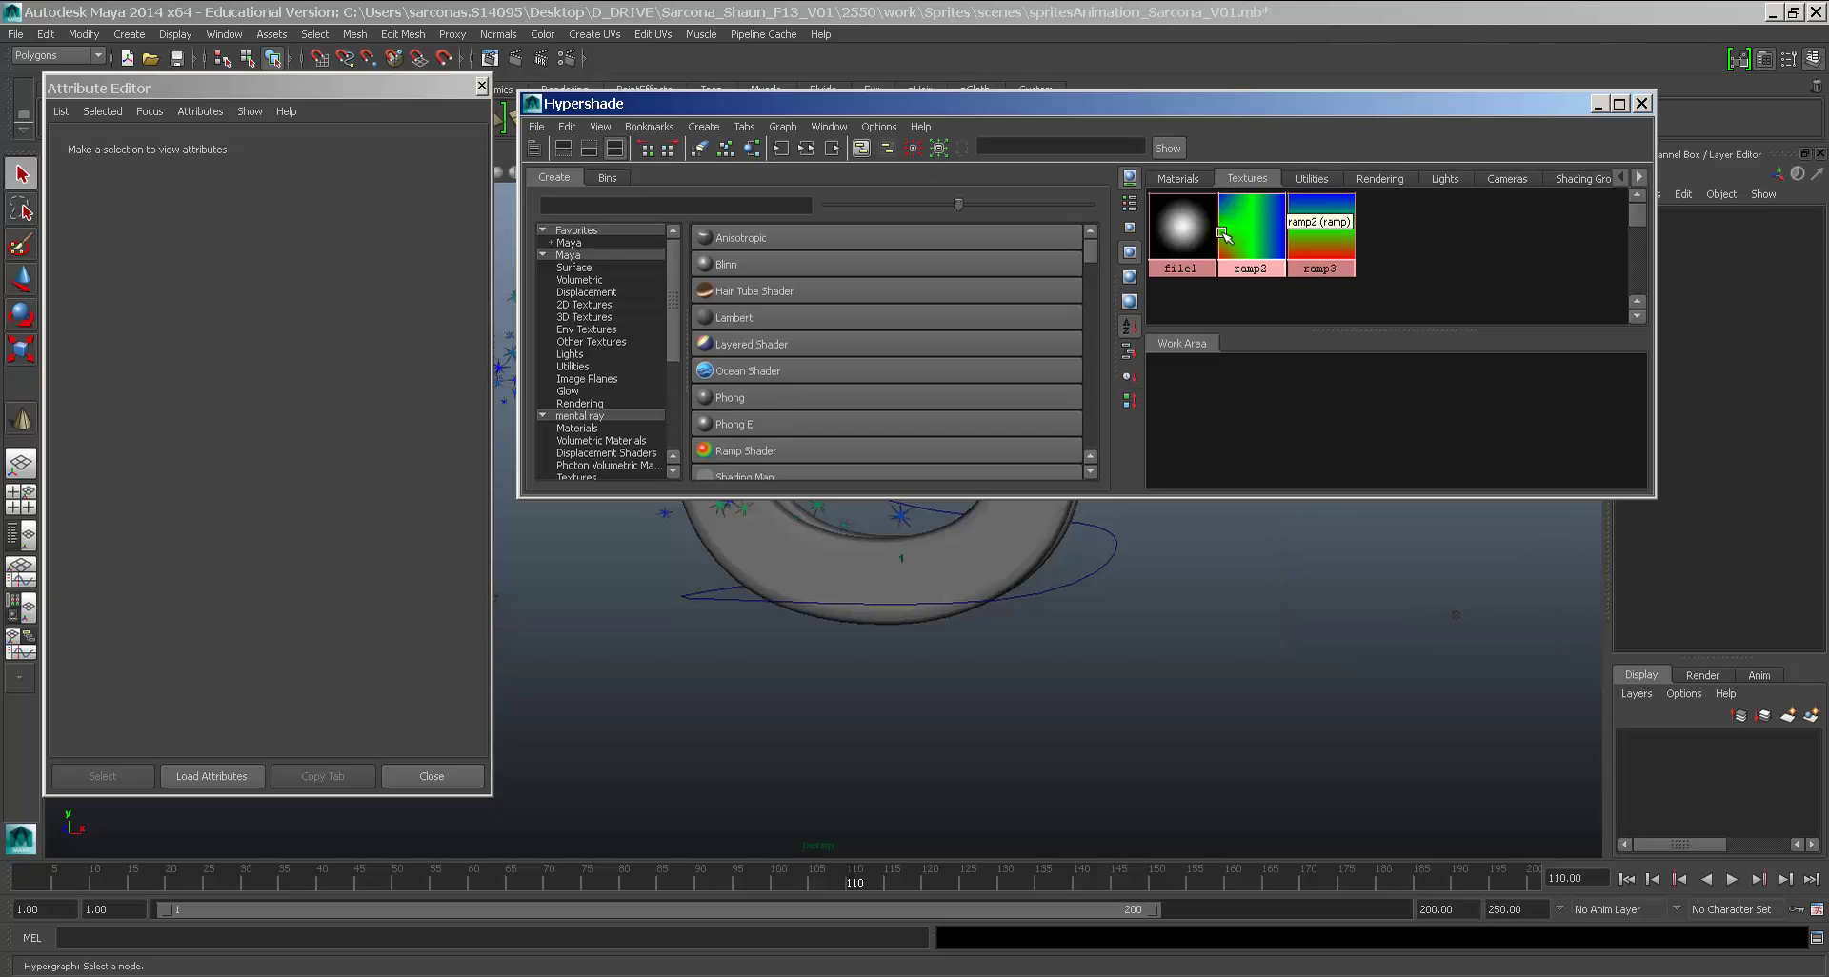
{"action": "left_click", "coordinate": [1250, 221]}
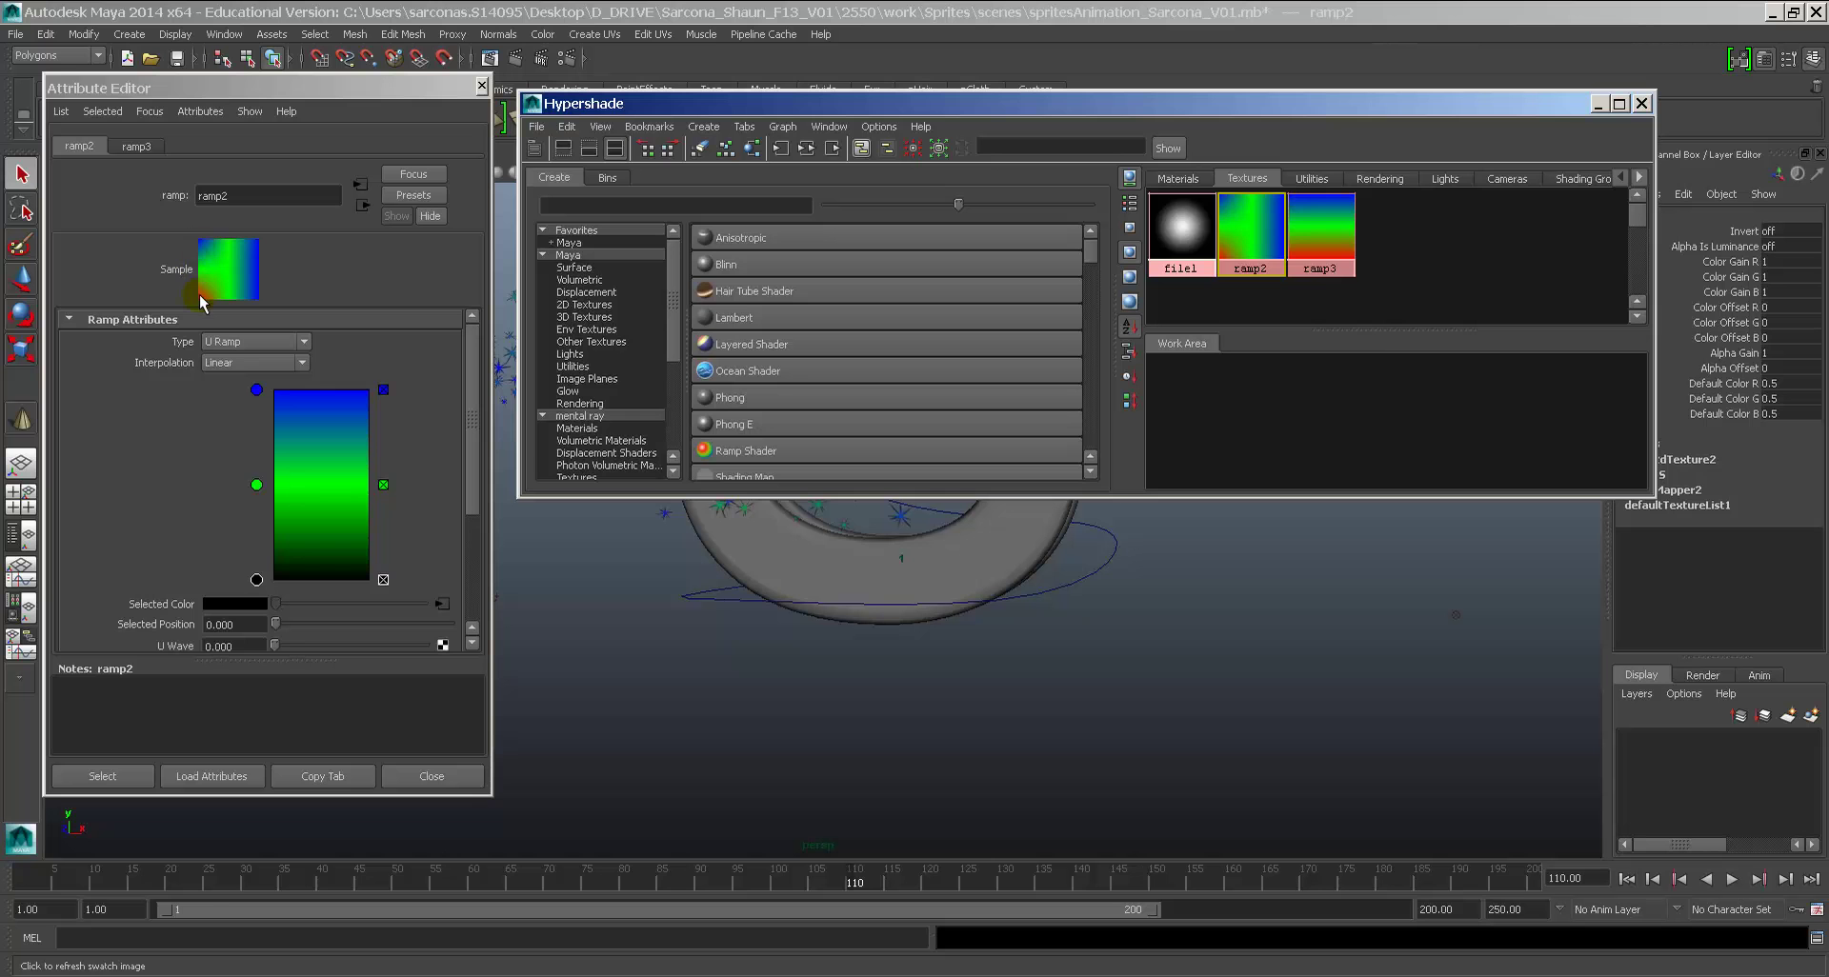
{"action": "left_click", "coordinate": [203, 254]}
{"action": "left_click", "coordinate": [236, 259]}
{"action": "left_click", "coordinate": [204, 265]}
Step: Switch to Photoshop, select the gradient rectangle, and refill it with a horizontal gradient running from blue through red to yellow
{"action": "key", "text": "alt+Tab"}
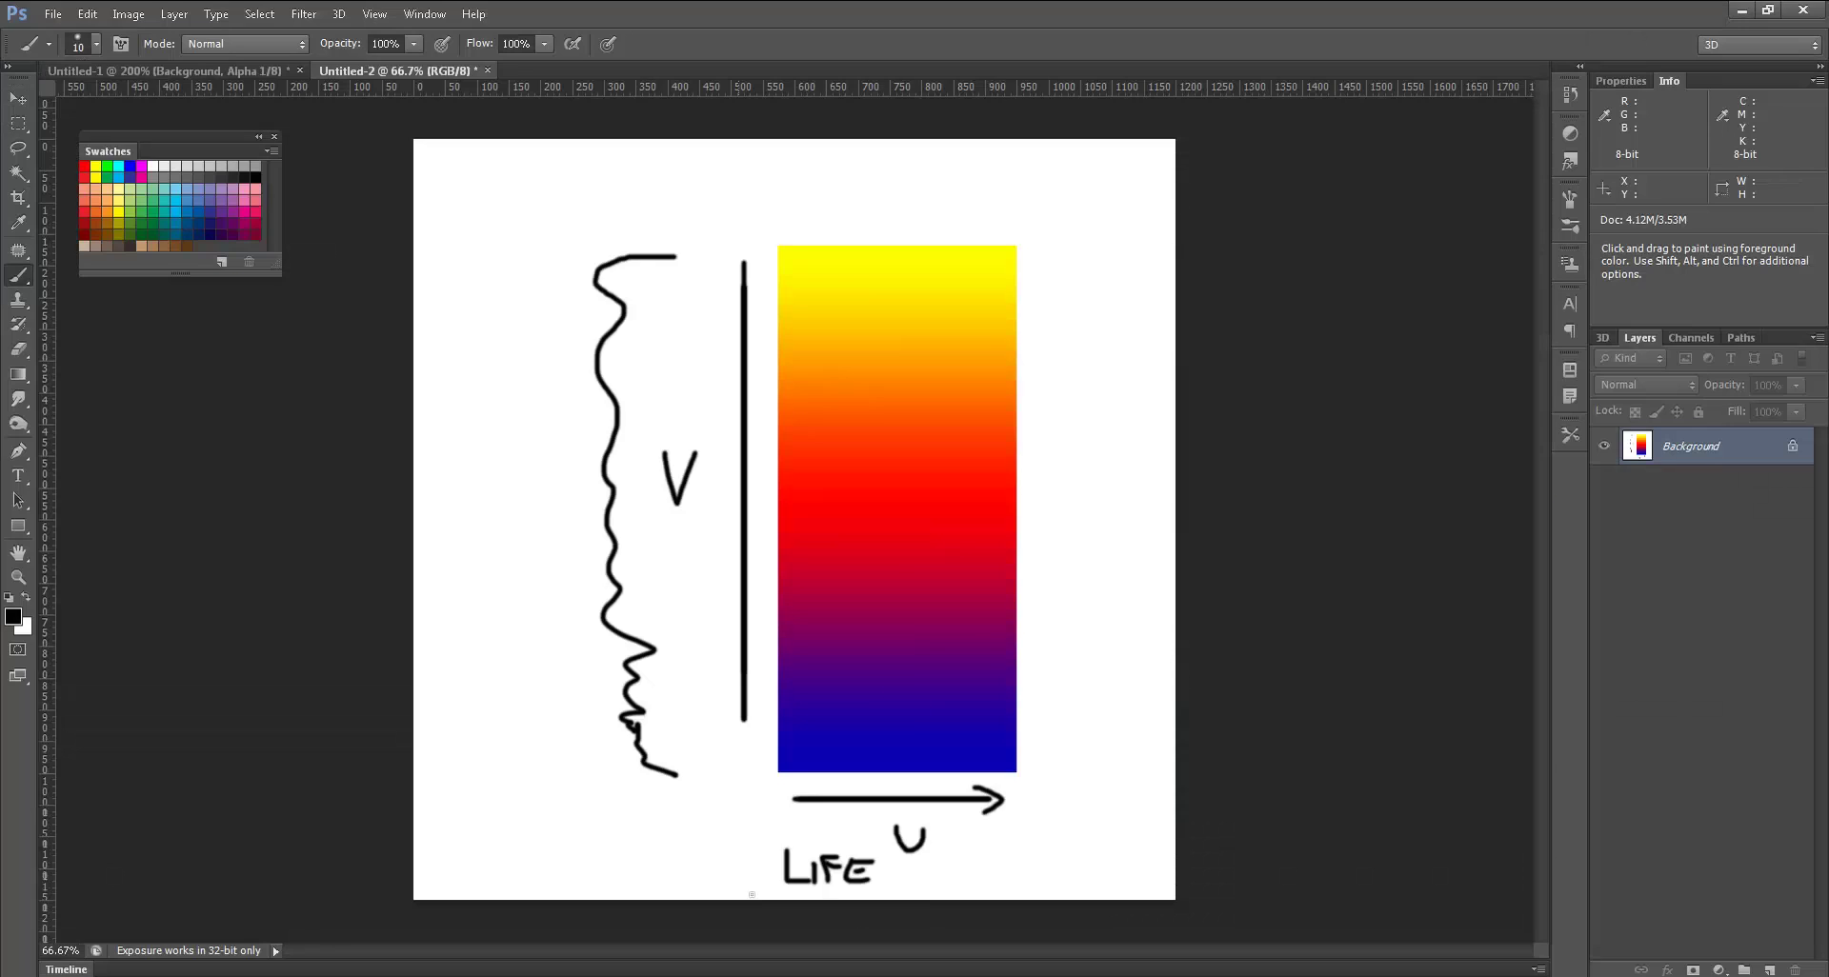
{"action": "key", "text": "m"}
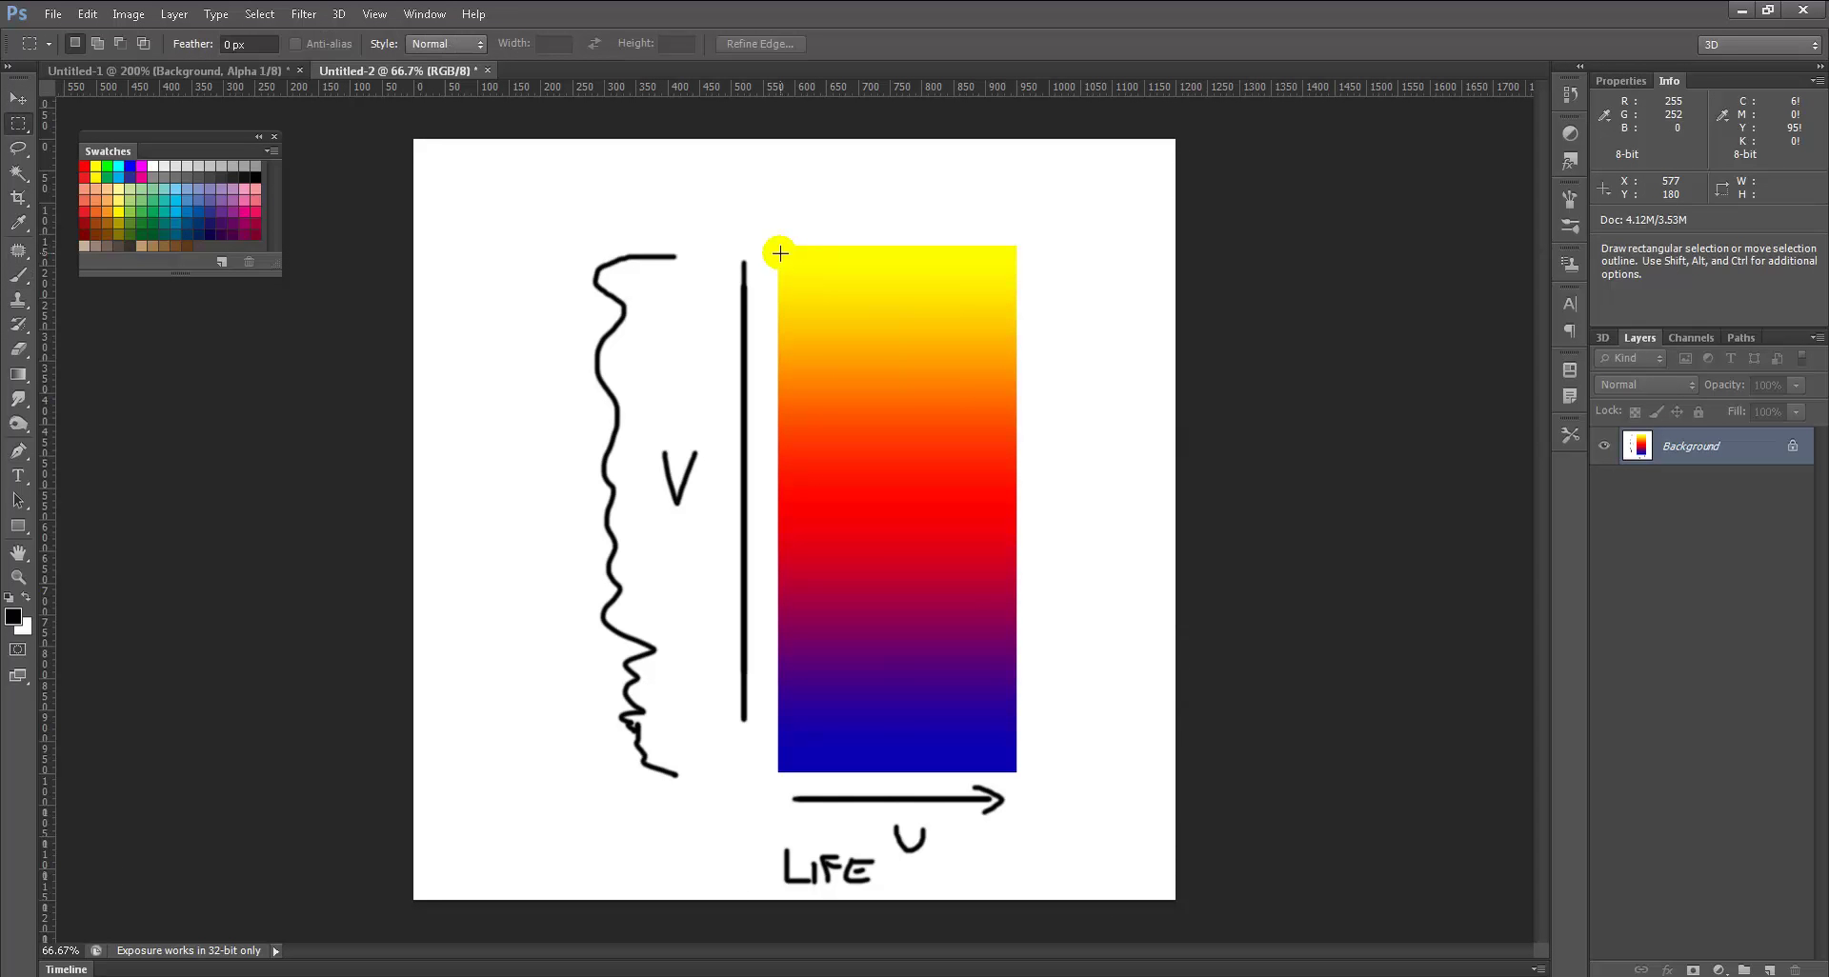
{"action": "left_click_drag", "start_coordinate": [778, 247], "coordinate": [1016, 772]}
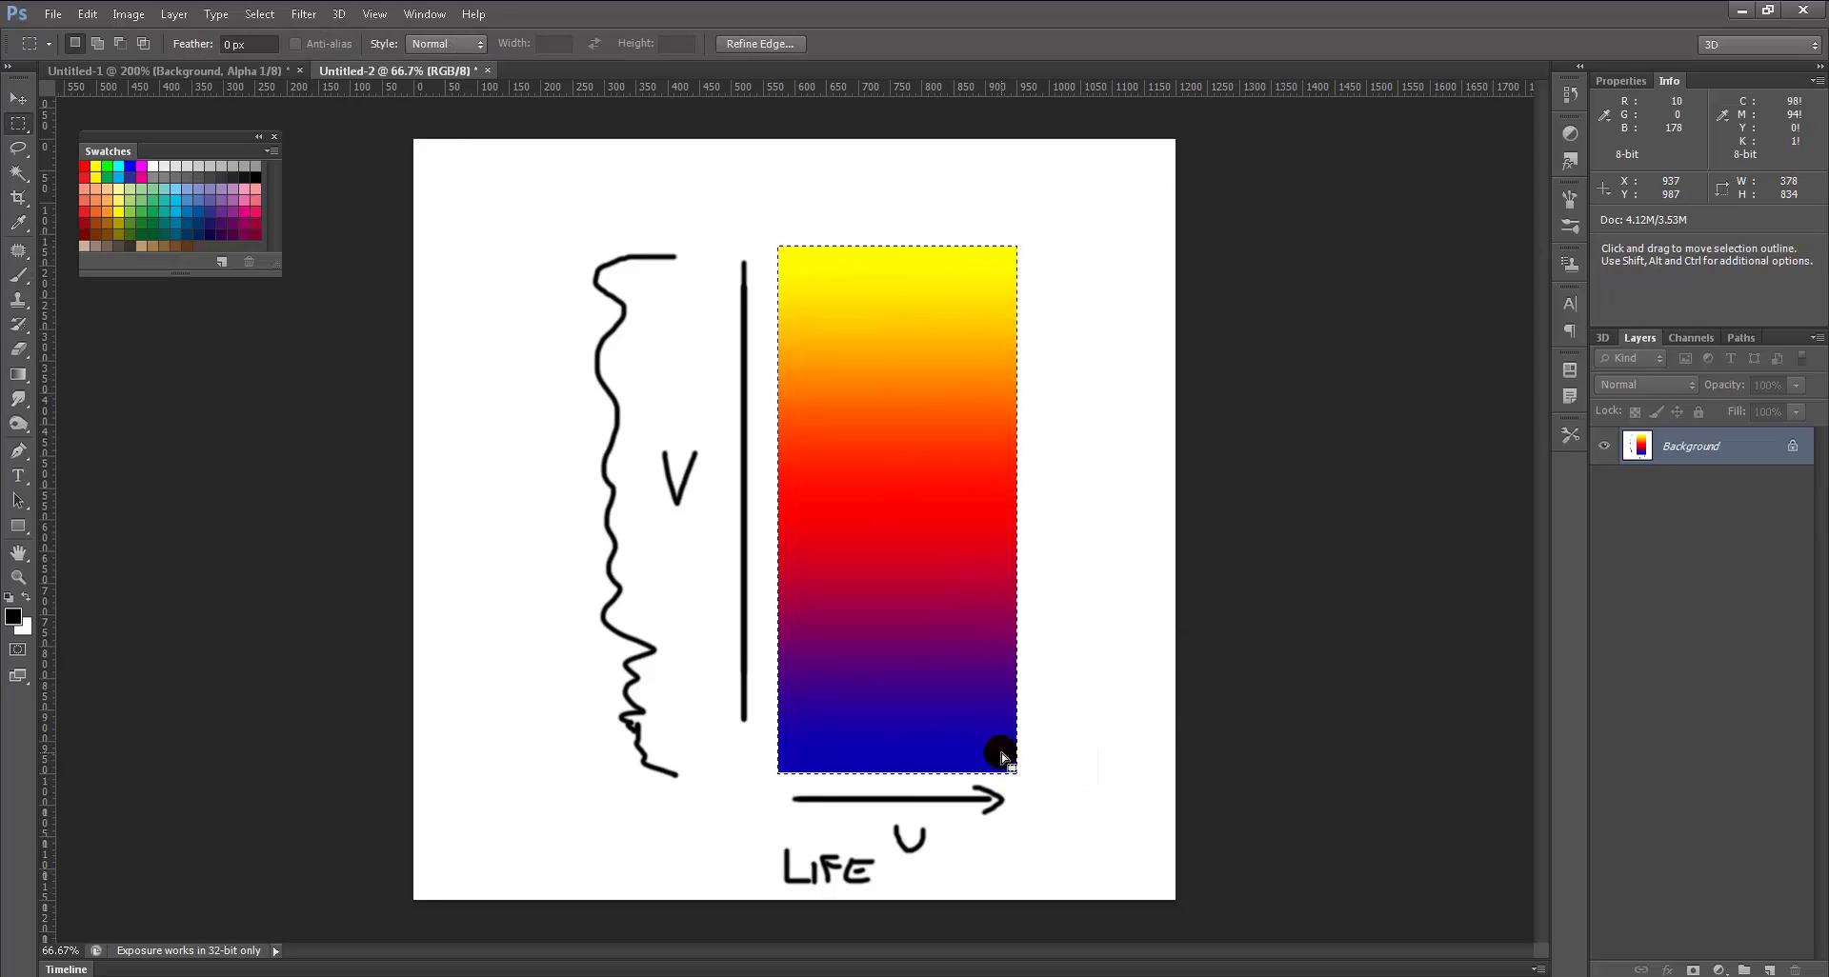
{"action": "key", "text": "g"}
{"action": "left_click_drag", "start_coordinate": [791, 483], "coordinate": [1010, 484], "text": "shift"}
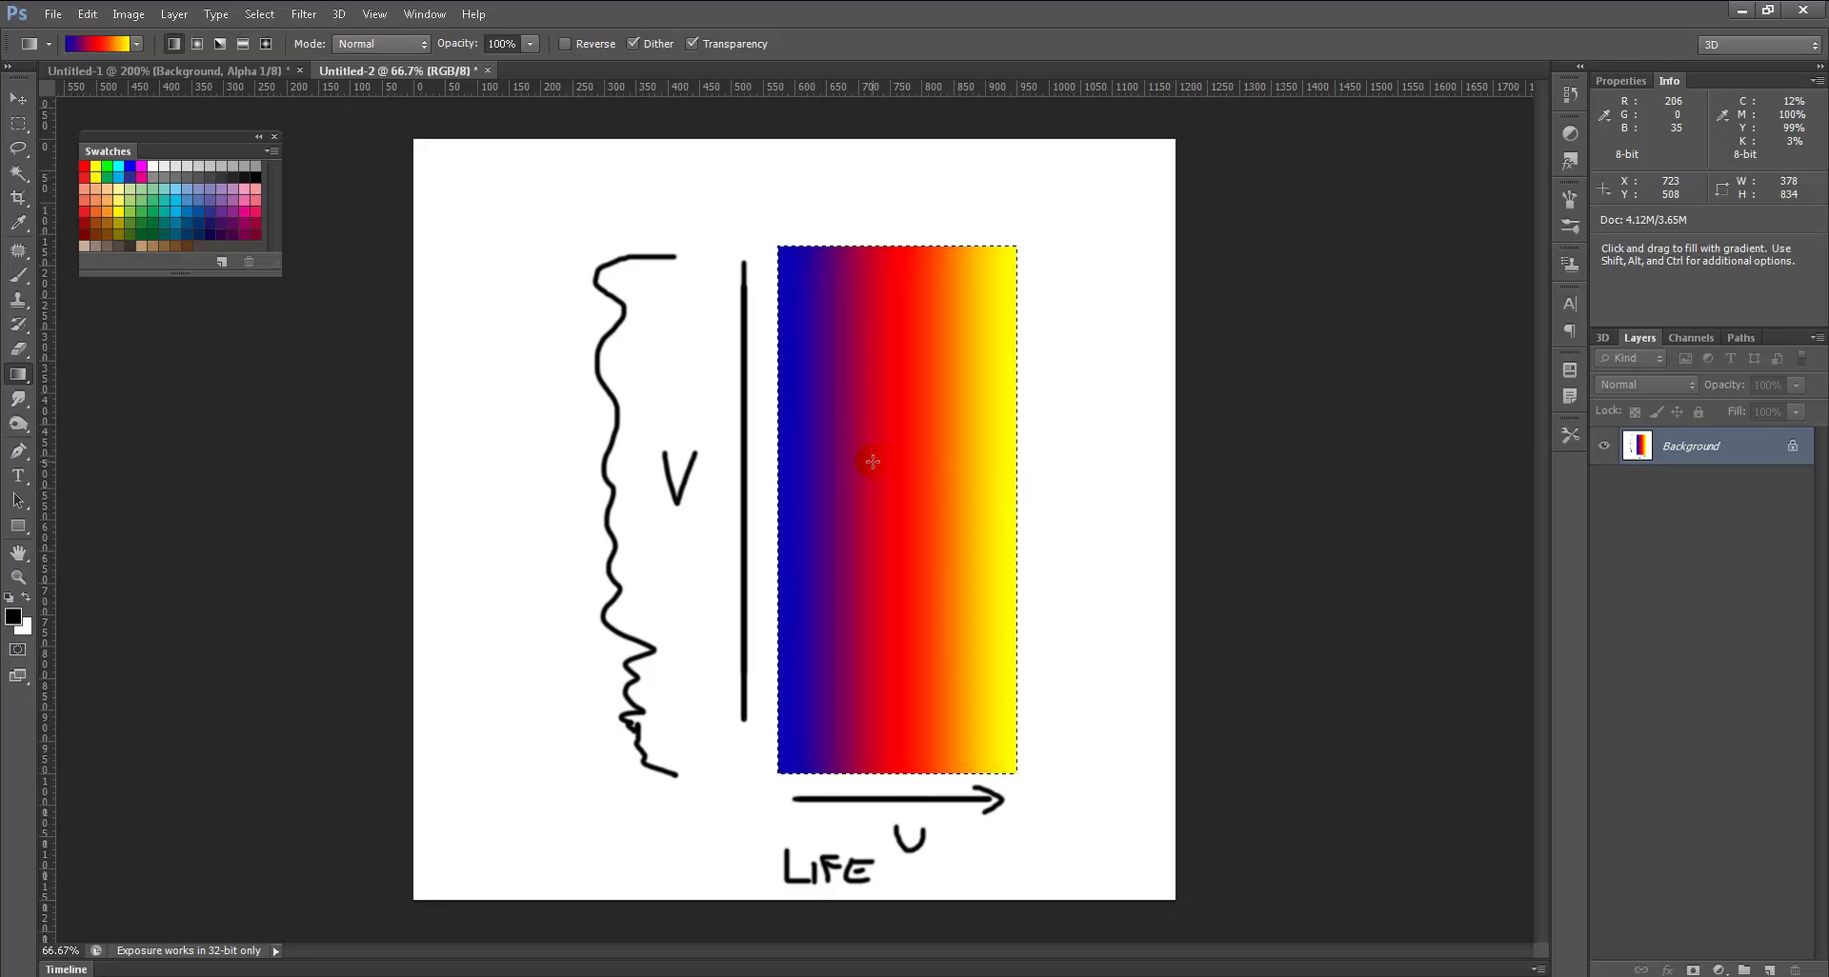
{"action": "left_click_drag", "start_coordinate": [817, 464], "coordinate": [984, 476]}
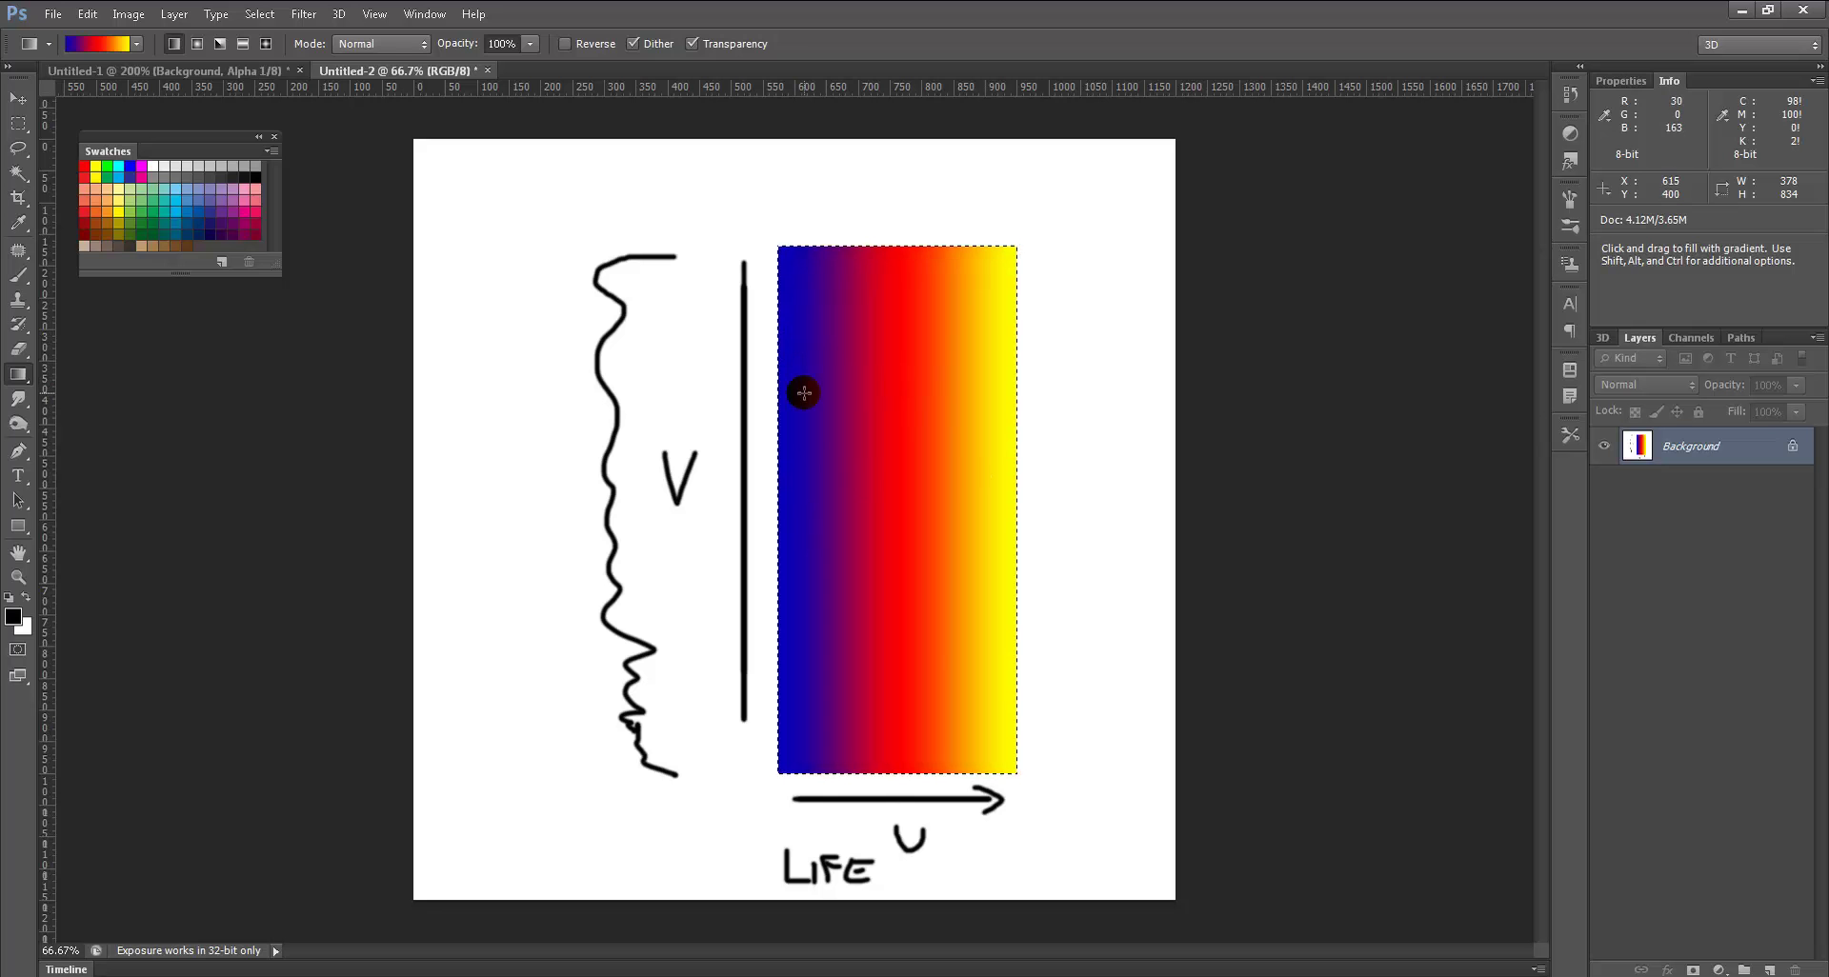
Step: Fill a narrow full-height strip along the rectangle's left edge with a vertical gradient from blue at the base to yellow, then deselect
{"action": "key", "text": "m"}
{"action": "left_click", "coordinate": [775, 258]}
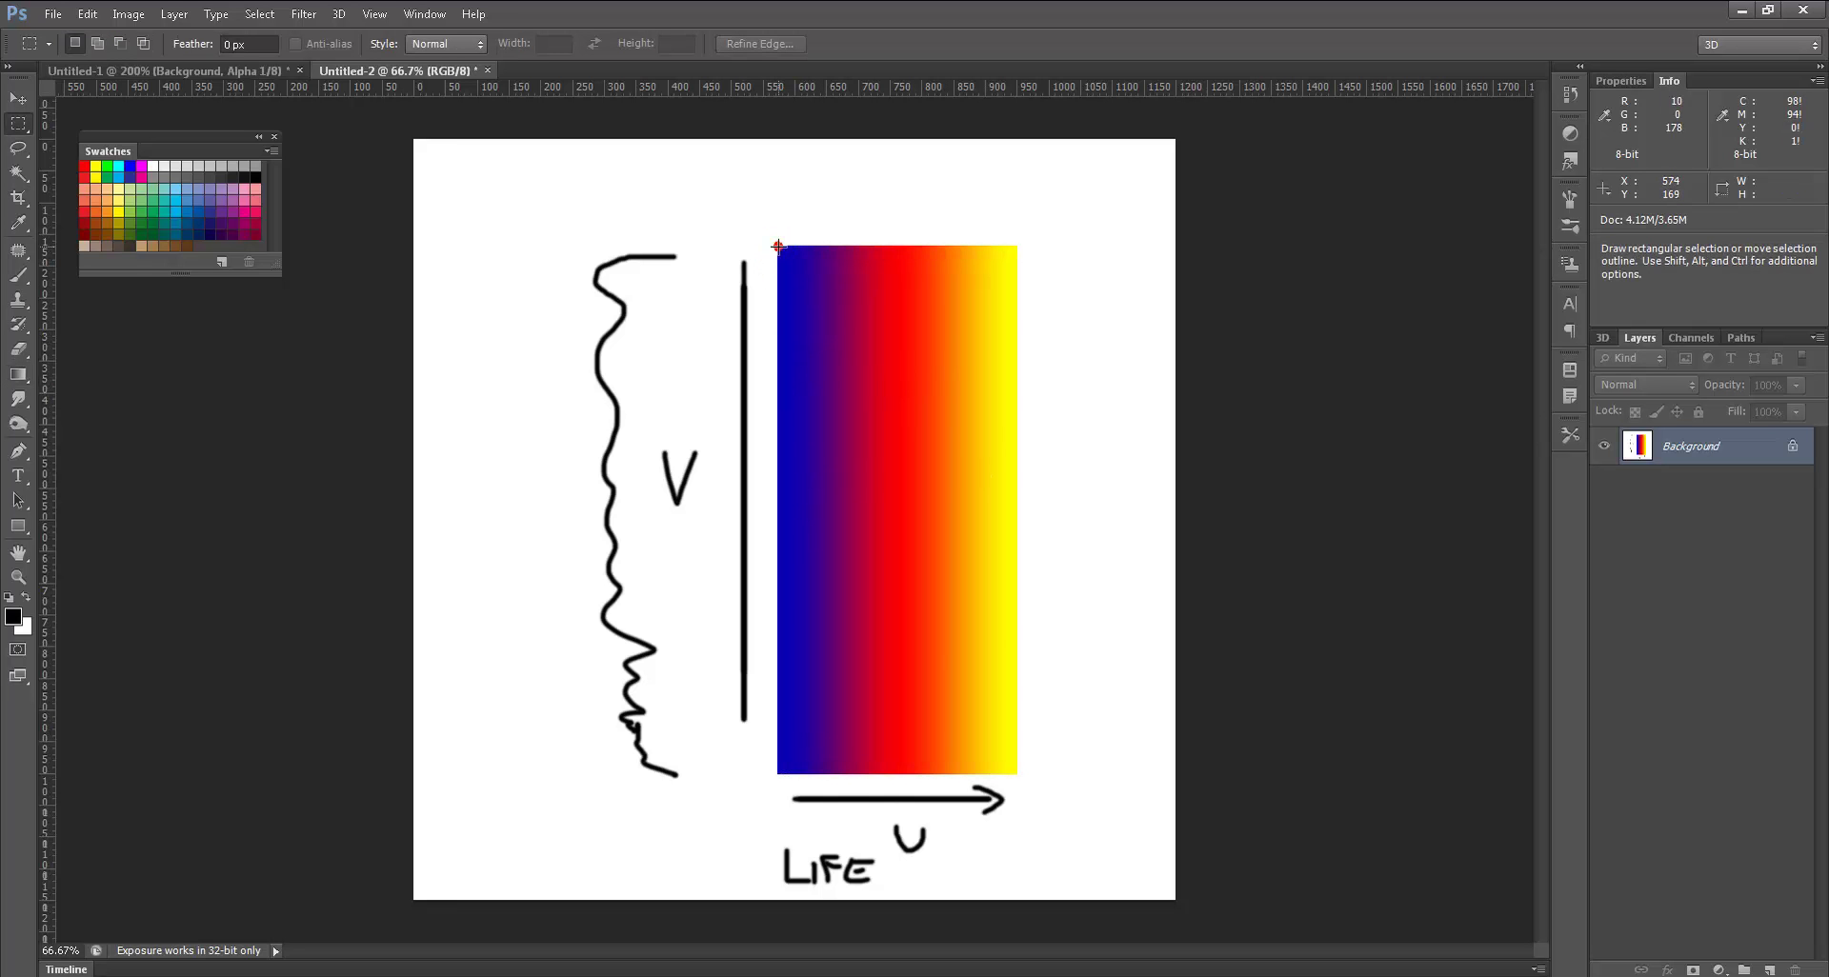
{"action": "left_click_drag", "start_coordinate": [778, 246], "coordinate": [844, 774]}
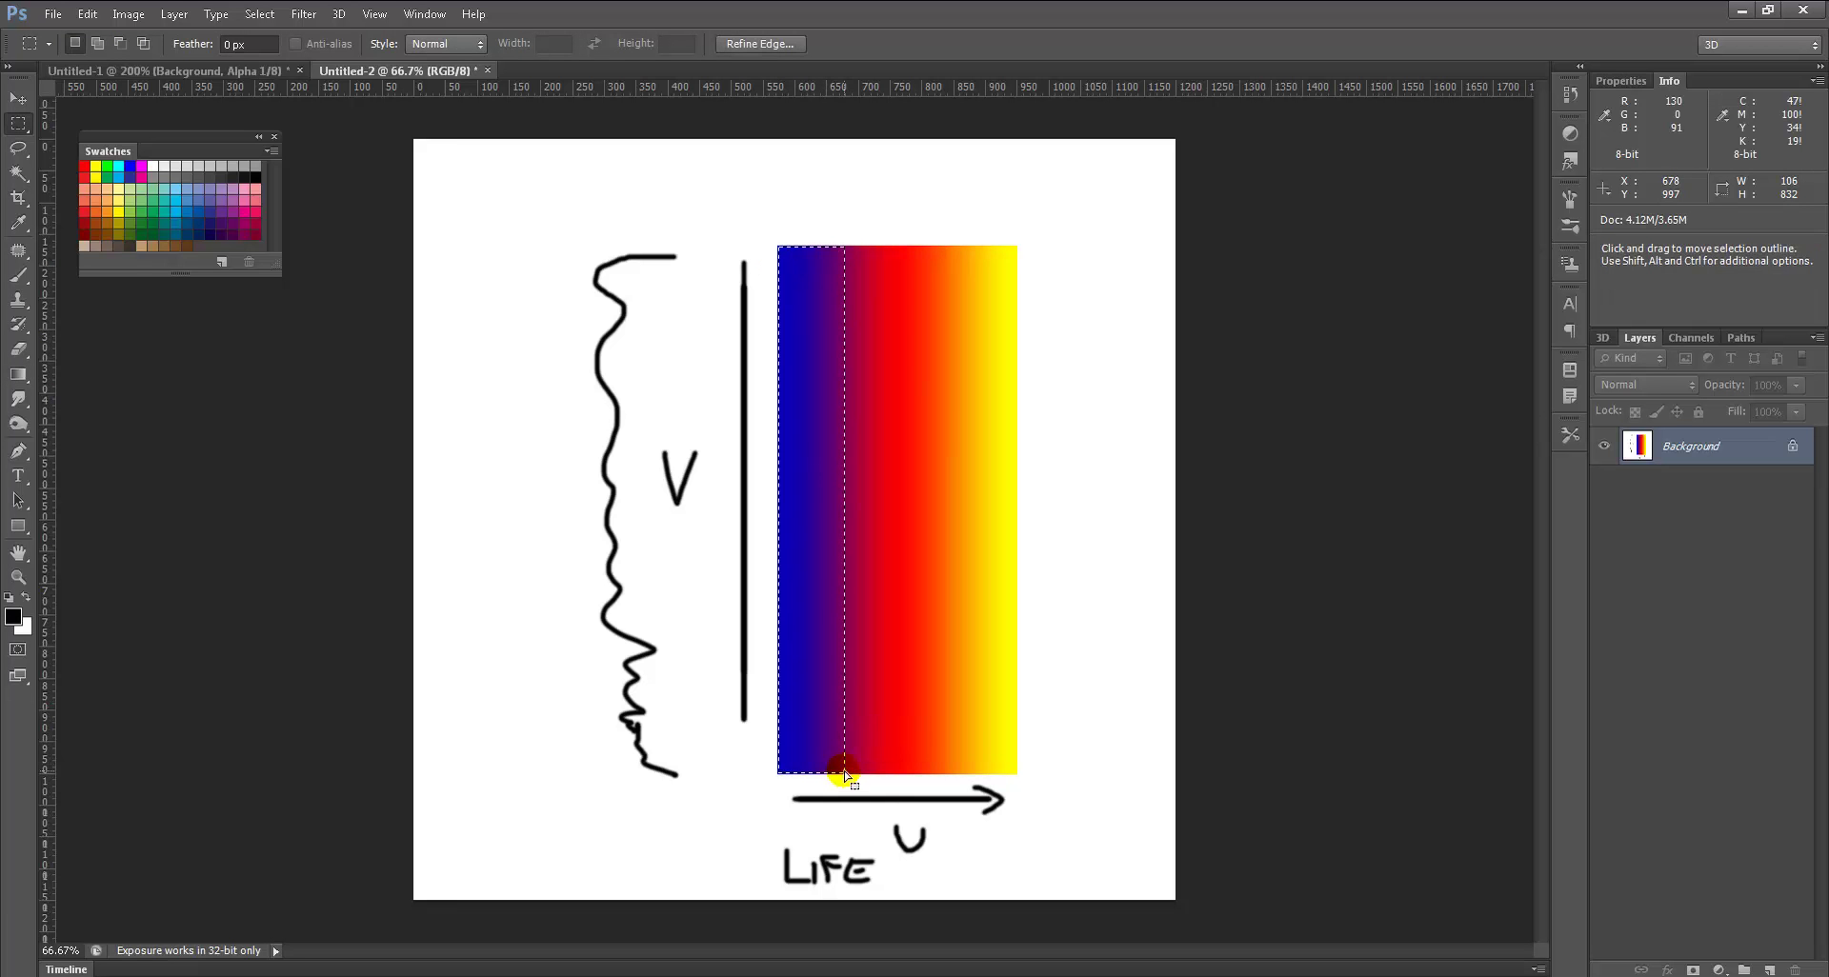
{"action": "key", "text": "g"}
{"action": "left_click_drag", "start_coordinate": [828, 626], "coordinate": [821, 287]}
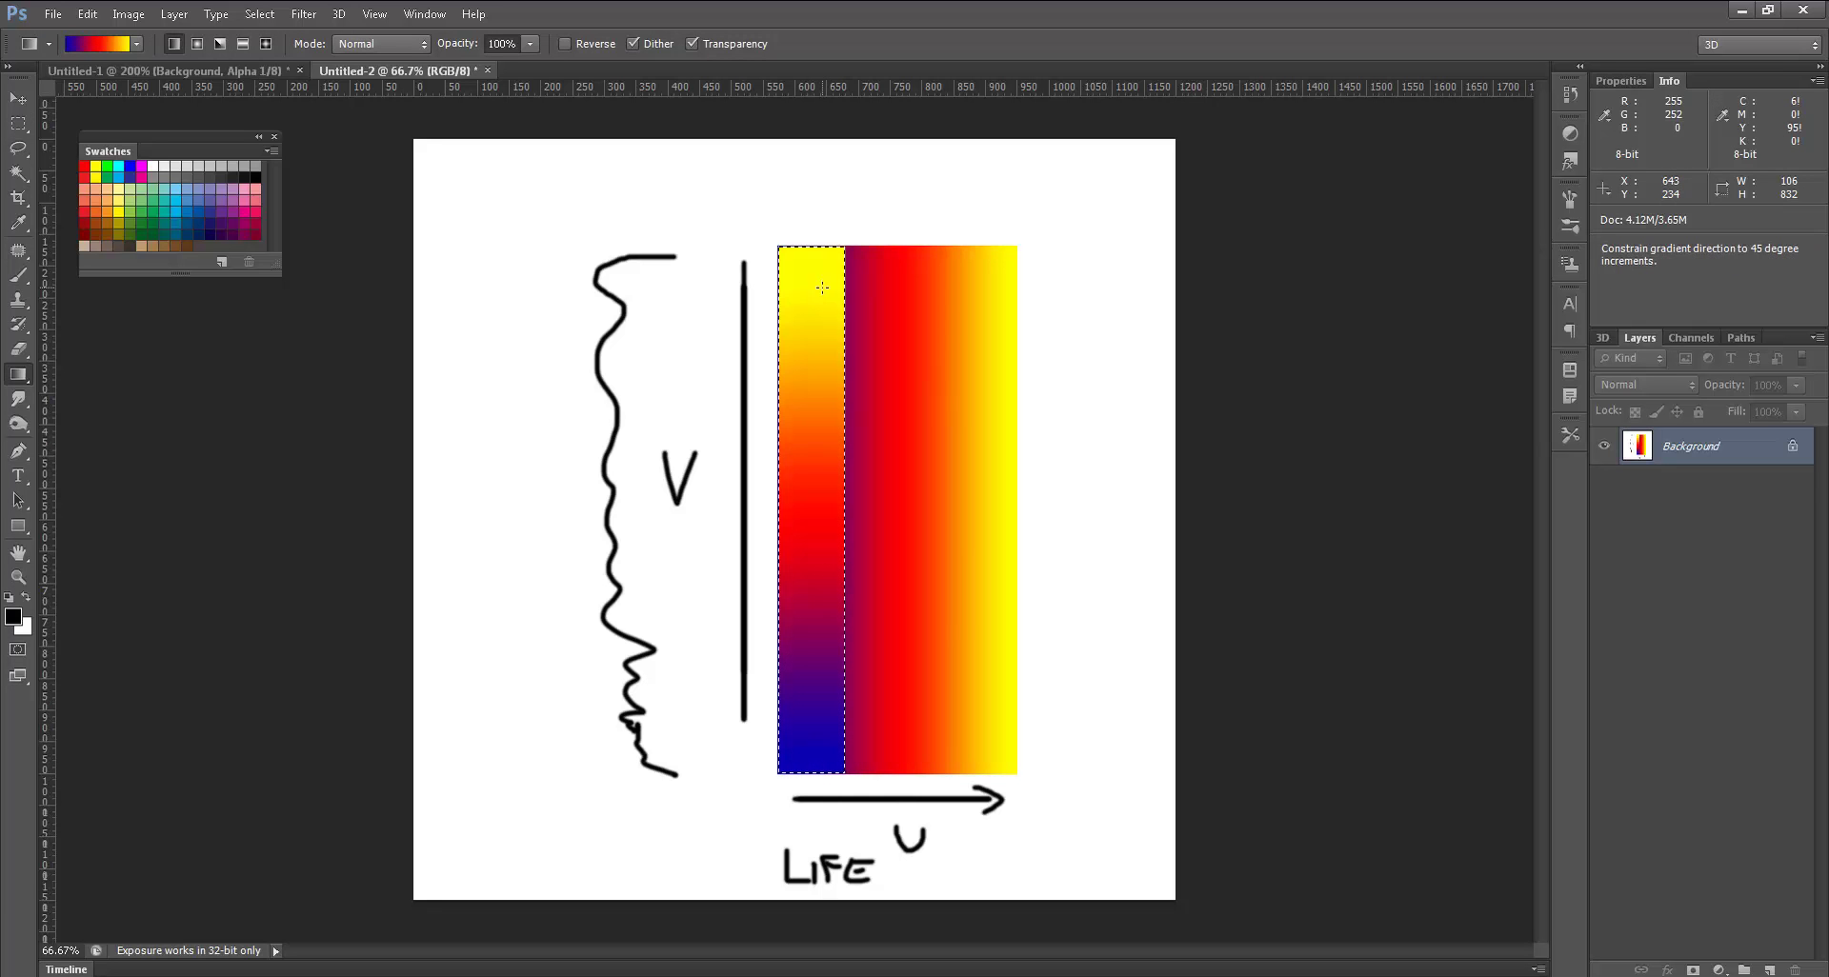
{"action": "key", "text": "ctrl+d"}
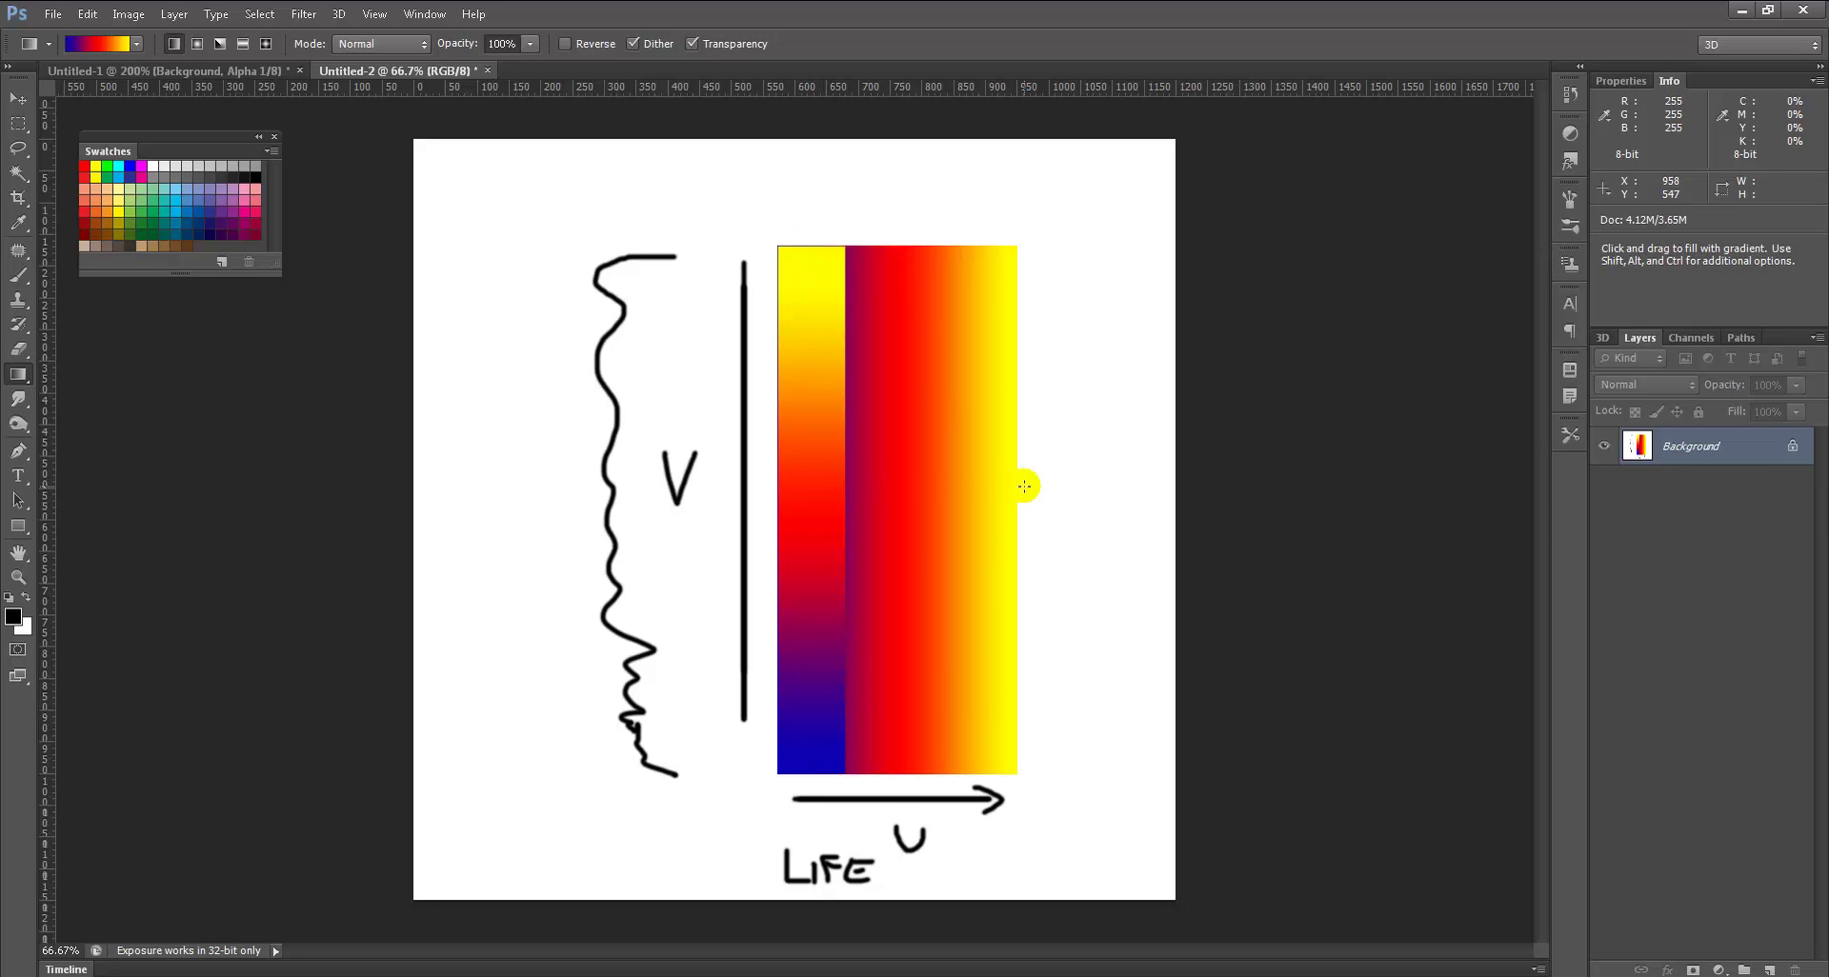
Step: Switch back to Maya, set ramp3's interpolation to None, and move its green entry to 0.380 and blue entry to 0.730
{"action": "key", "text": "alt+Tab"}
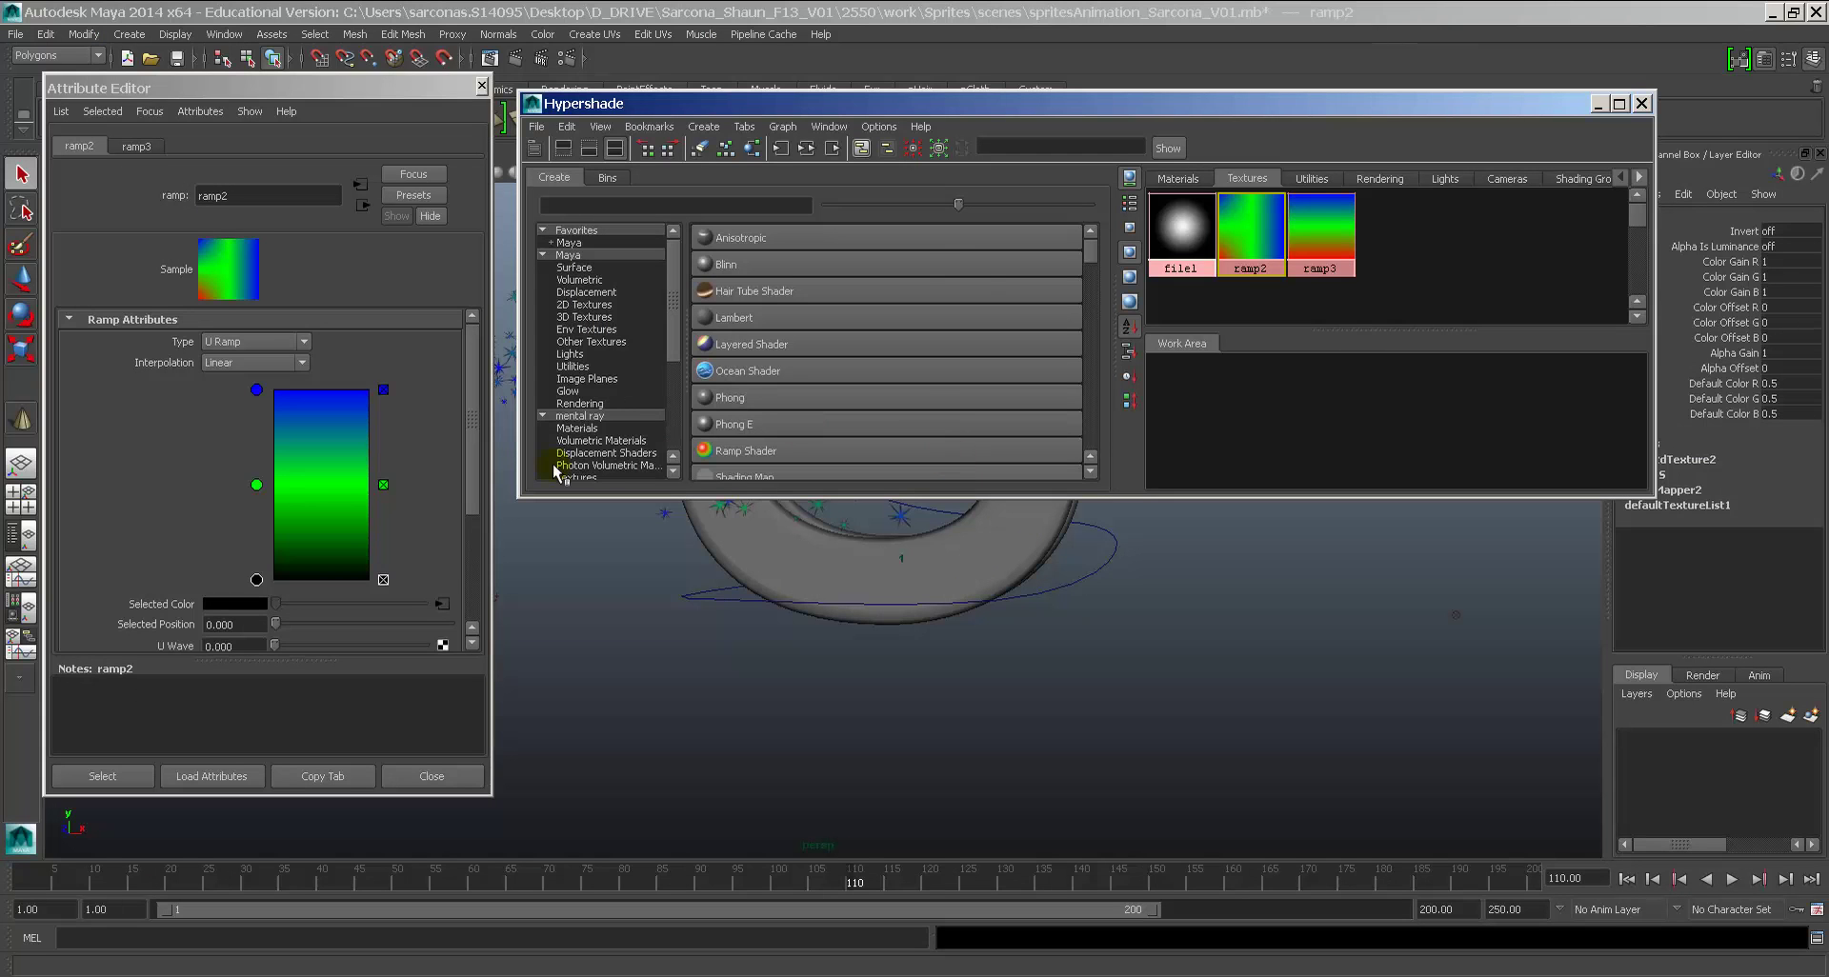
{"action": "left_click", "coordinate": [1305, 240]}
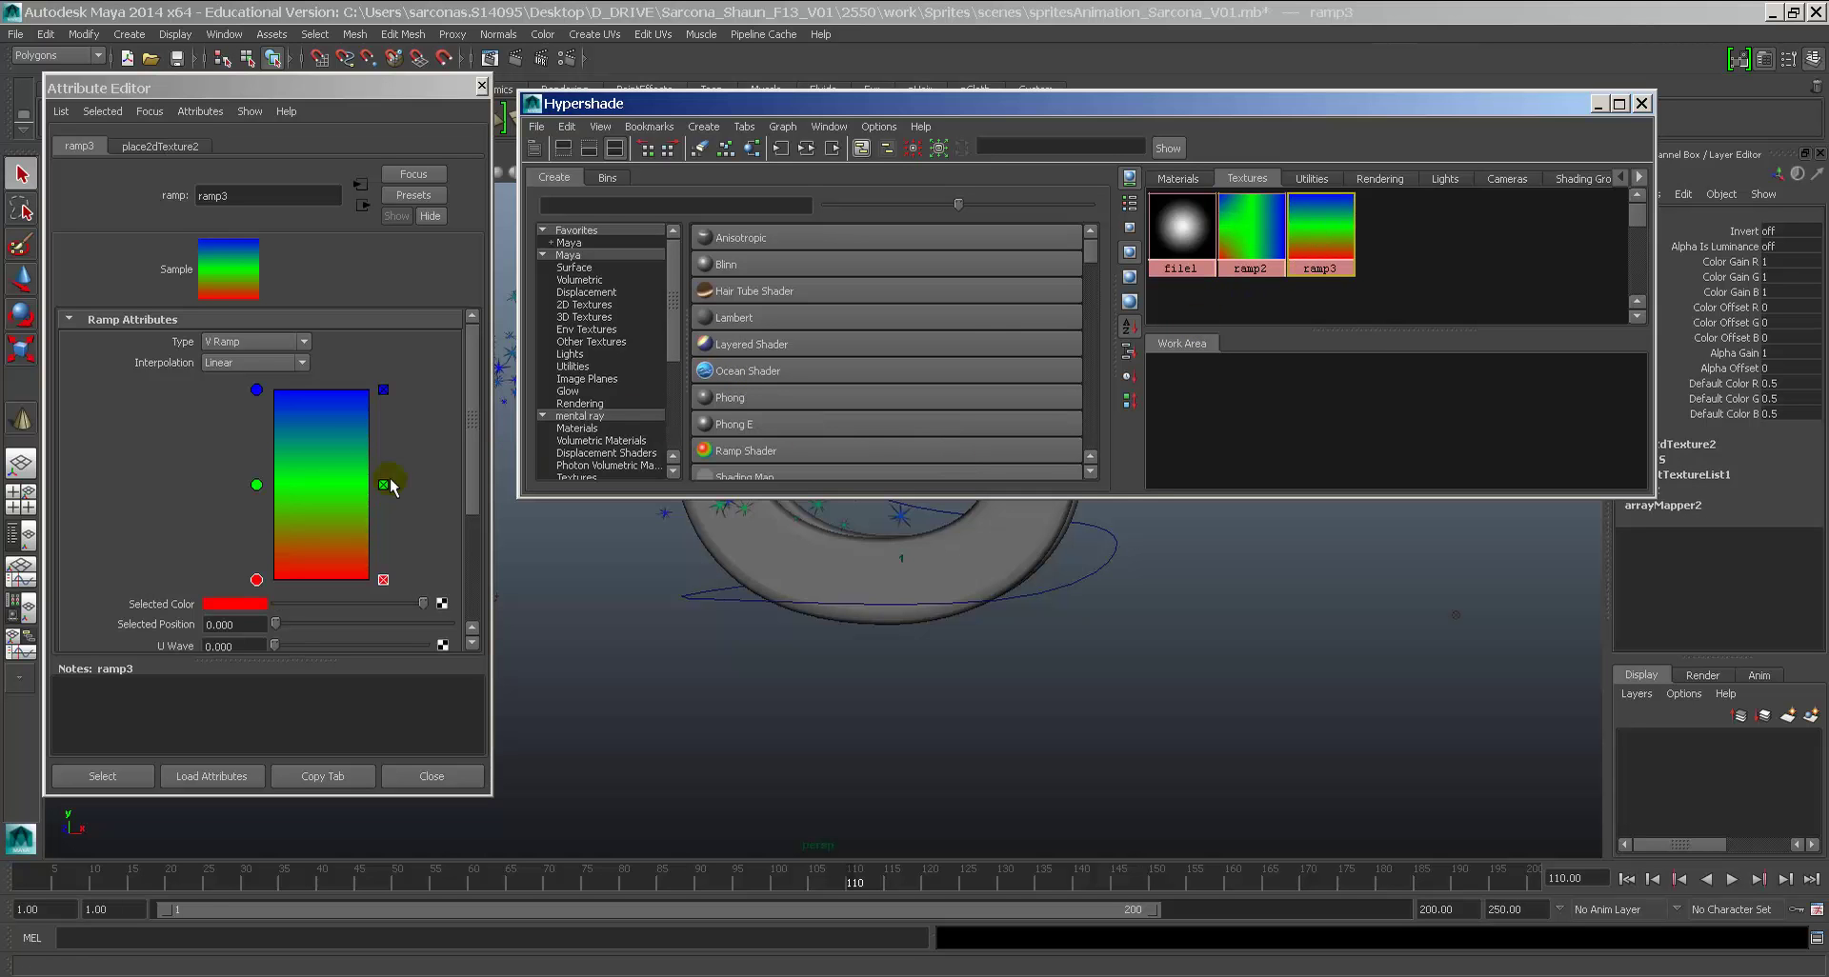
{"action": "left_click_drag", "start_coordinate": [257, 391], "coordinate": [253, 423]}
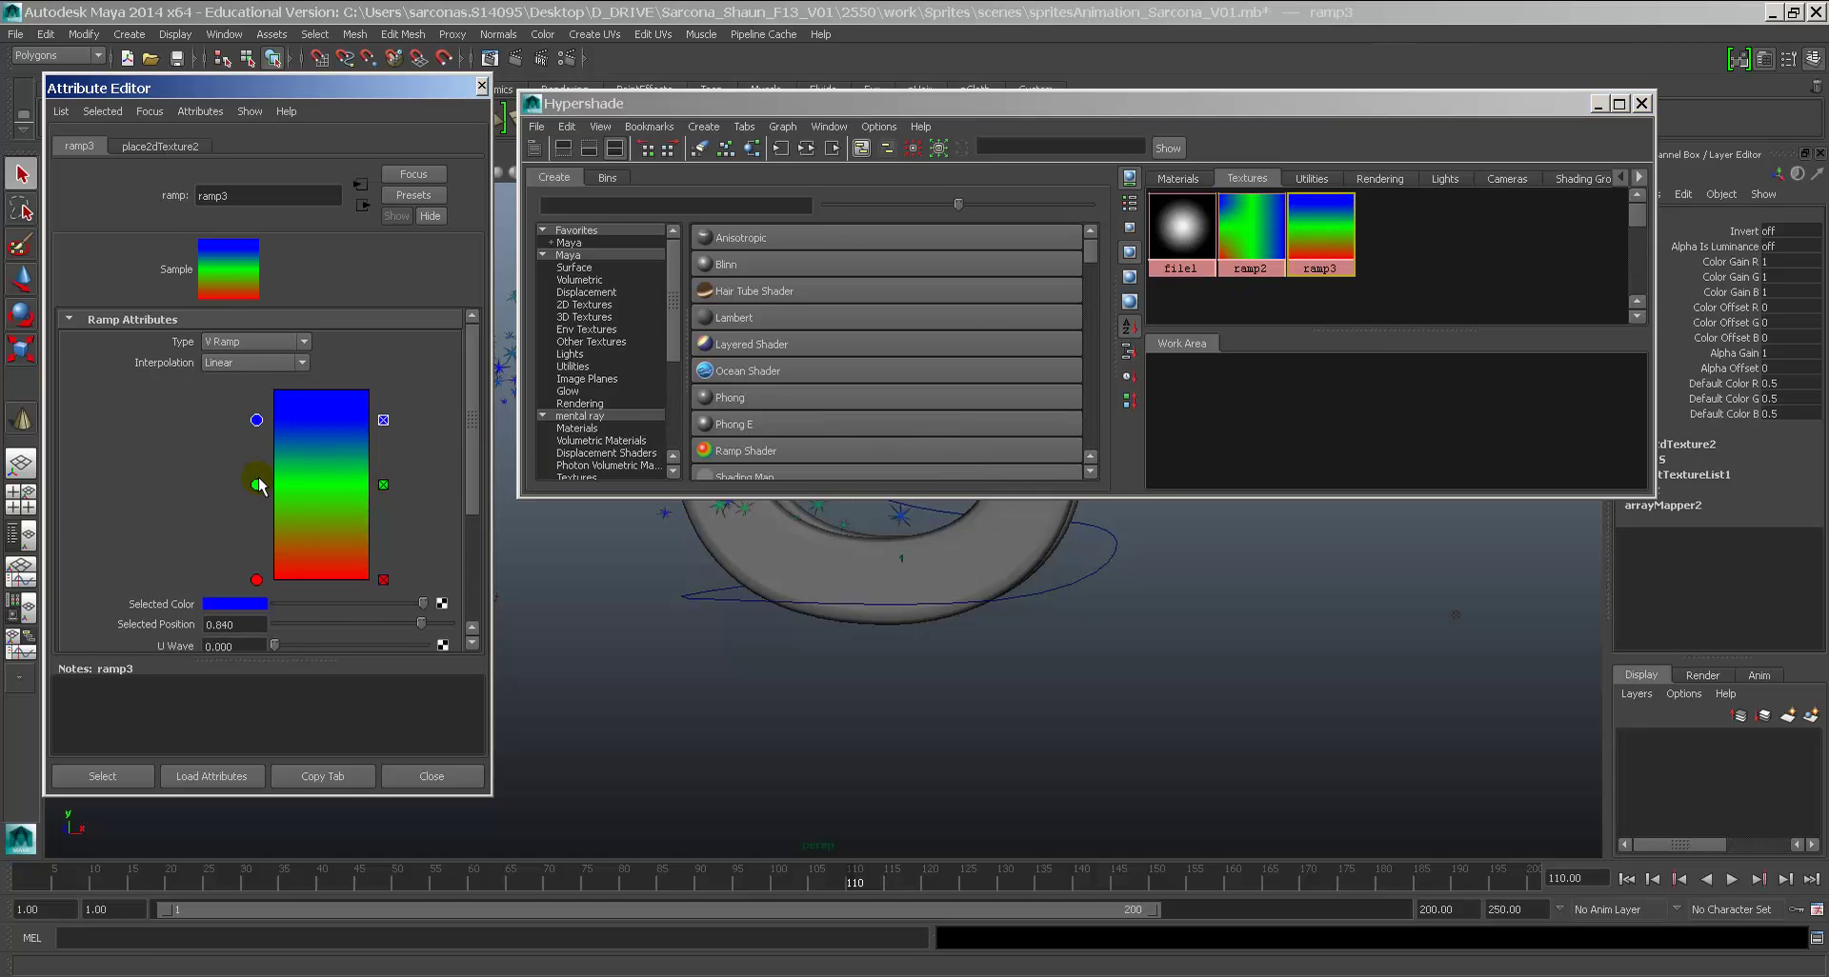
{"action": "left_click_drag", "start_coordinate": [259, 487], "coordinate": [259, 512]}
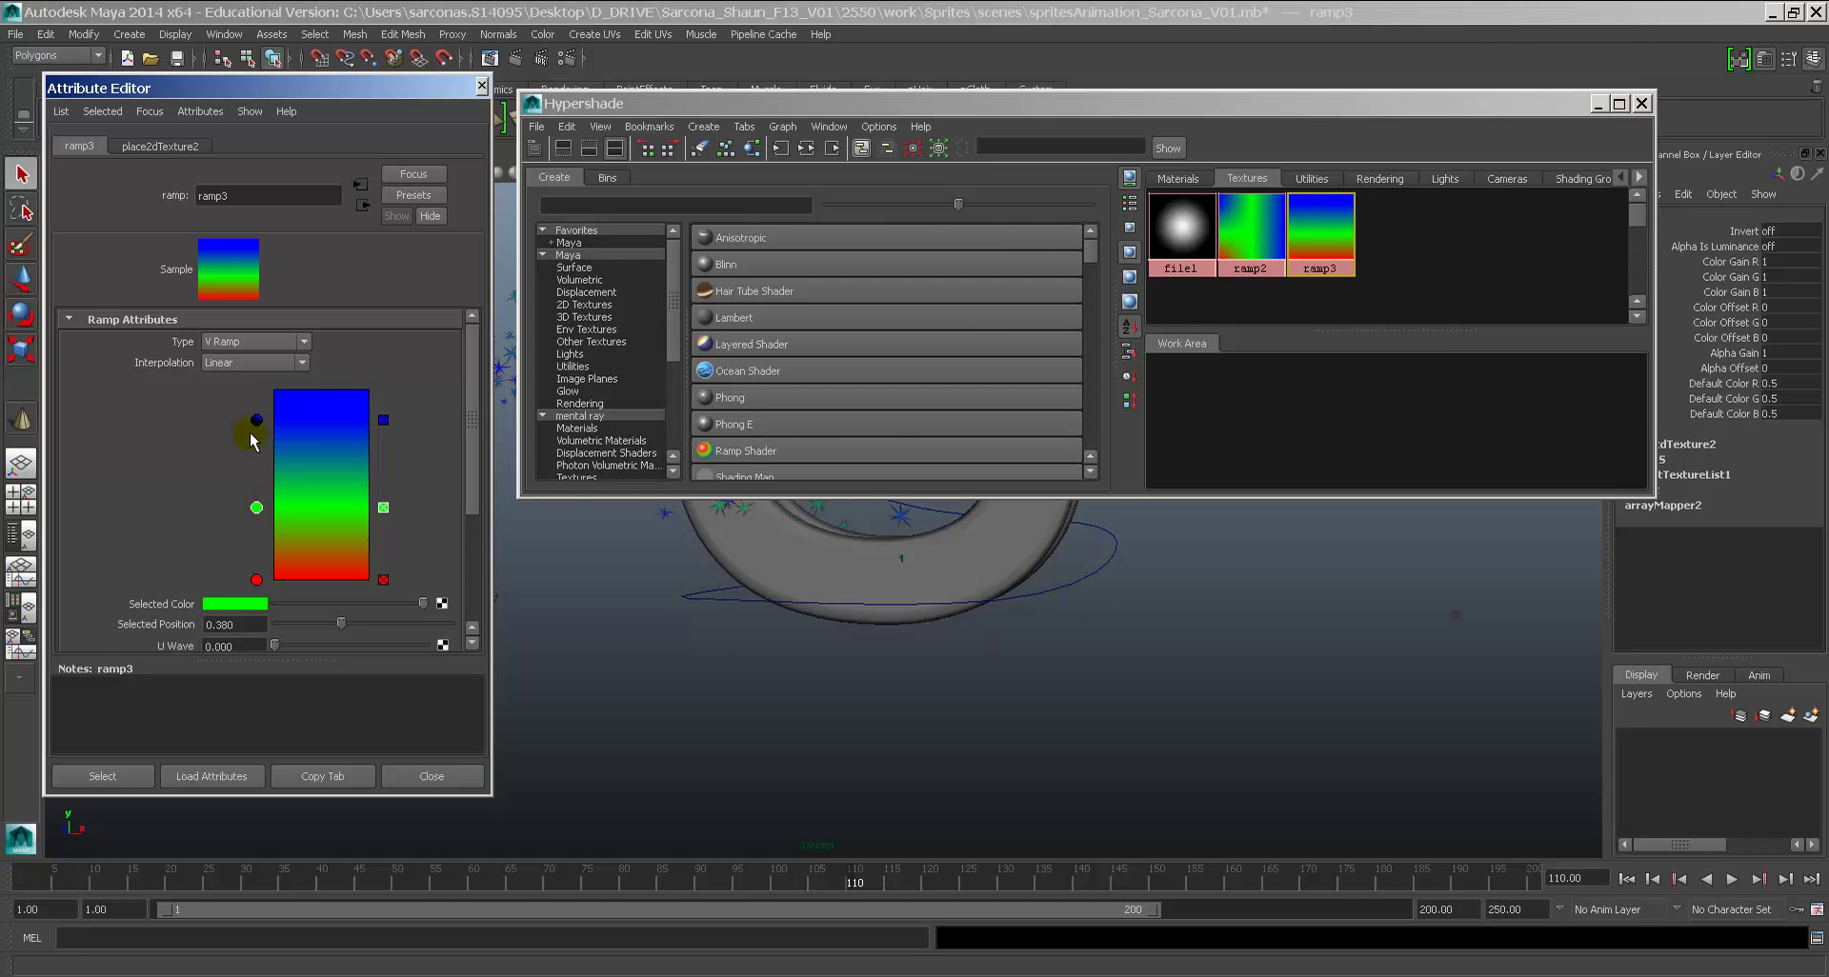
{"action": "left_click", "coordinate": [225, 365]}
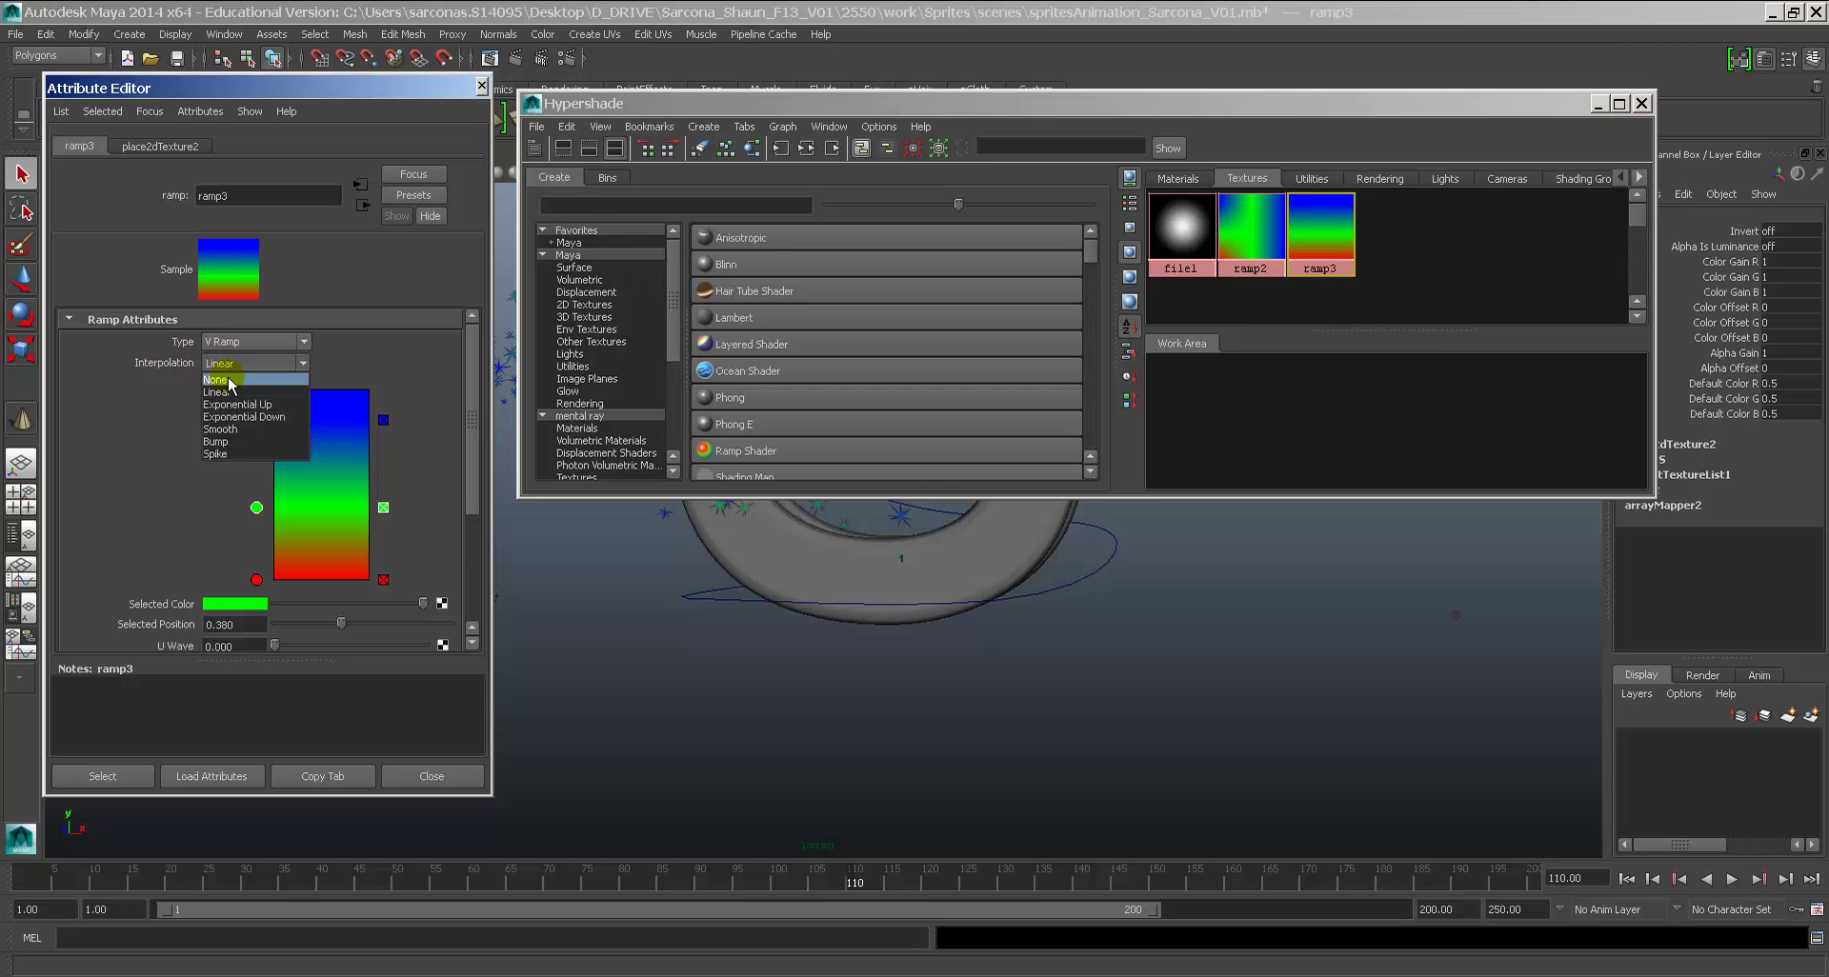
{"action": "left_click", "coordinate": [218, 380]}
{"action": "left_click_drag", "start_coordinate": [258, 419], "coordinate": [257, 441]}
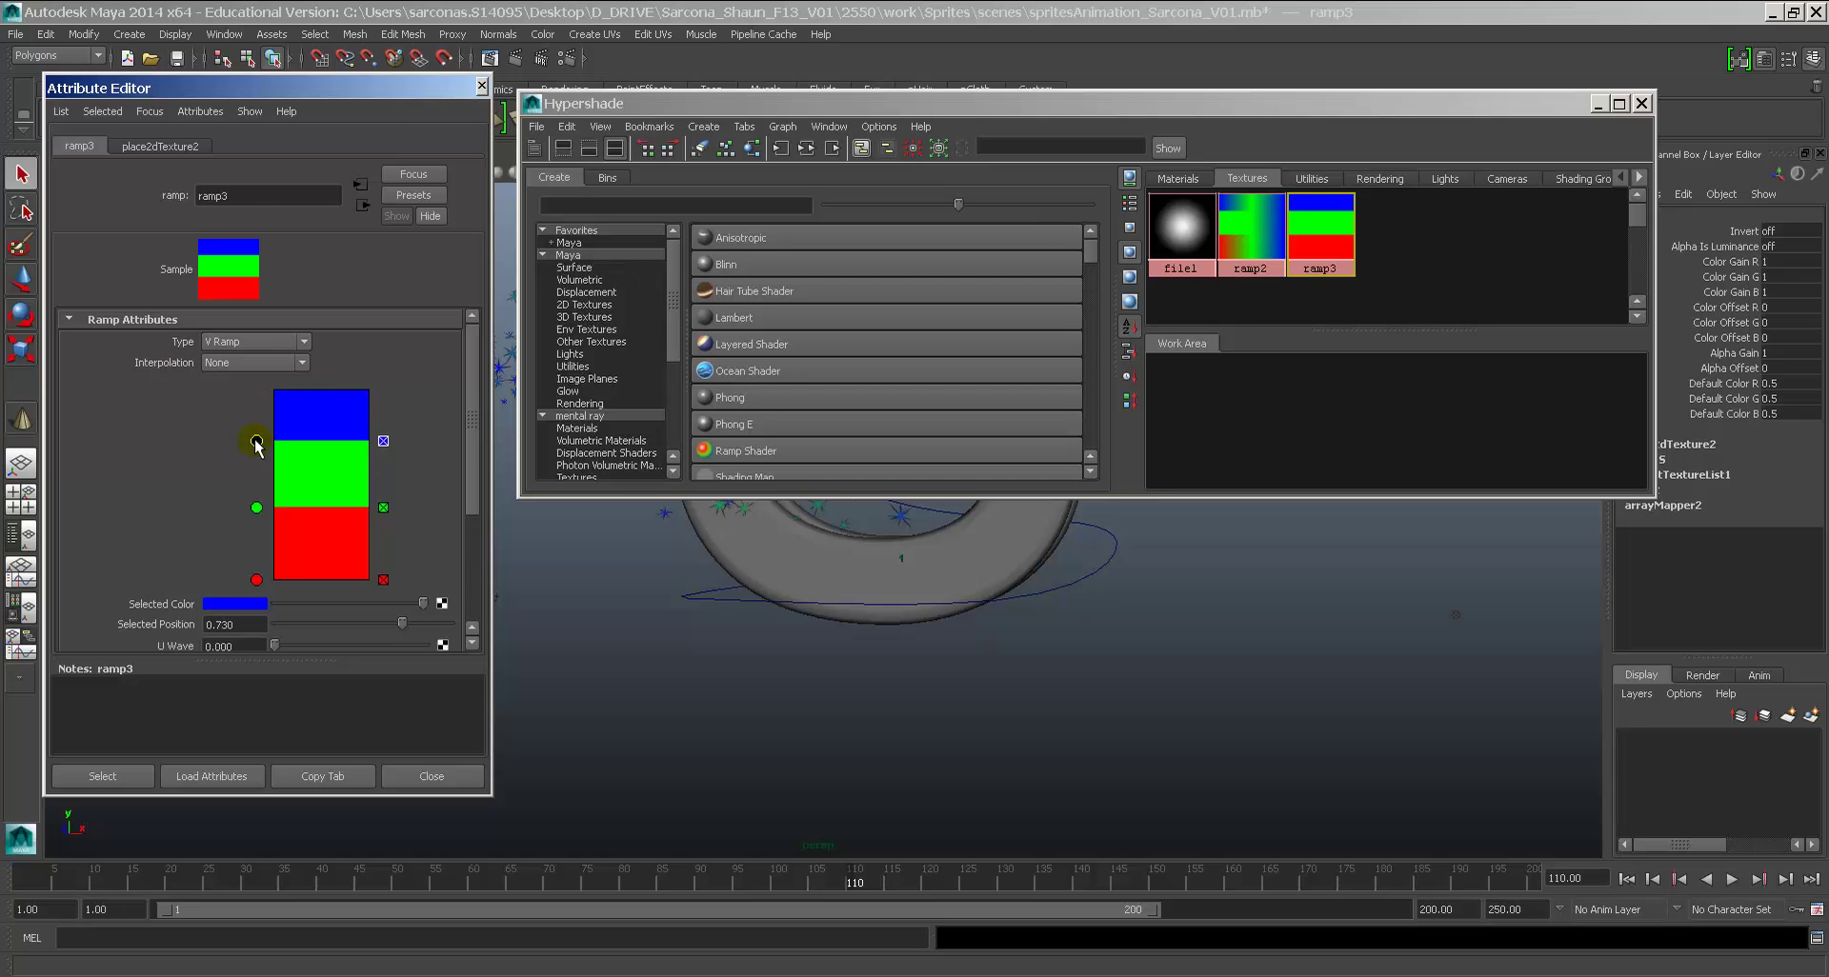
Step: Rename ramp3 as beginningOfLife_Ramp
{"action": "double_click", "coordinate": [251, 197]}
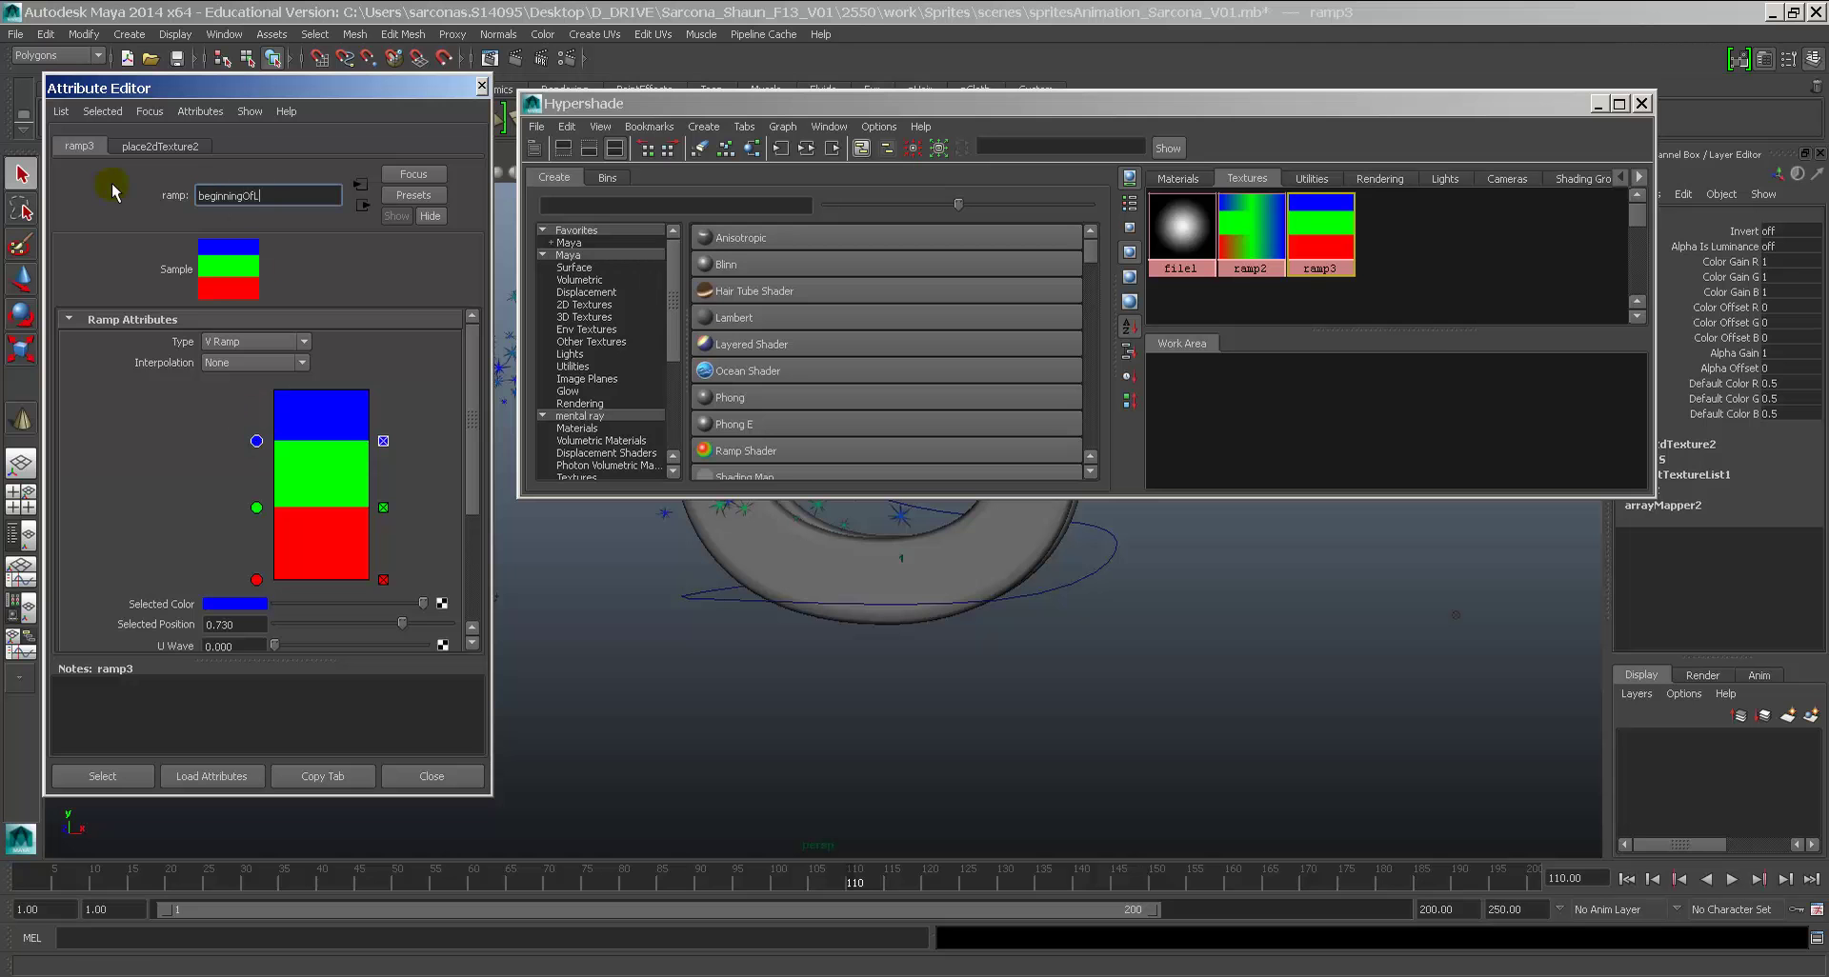
{"action": "type", "text": "beginningOfLife_Ramp"}
{"action": "key", "text": "Return"}
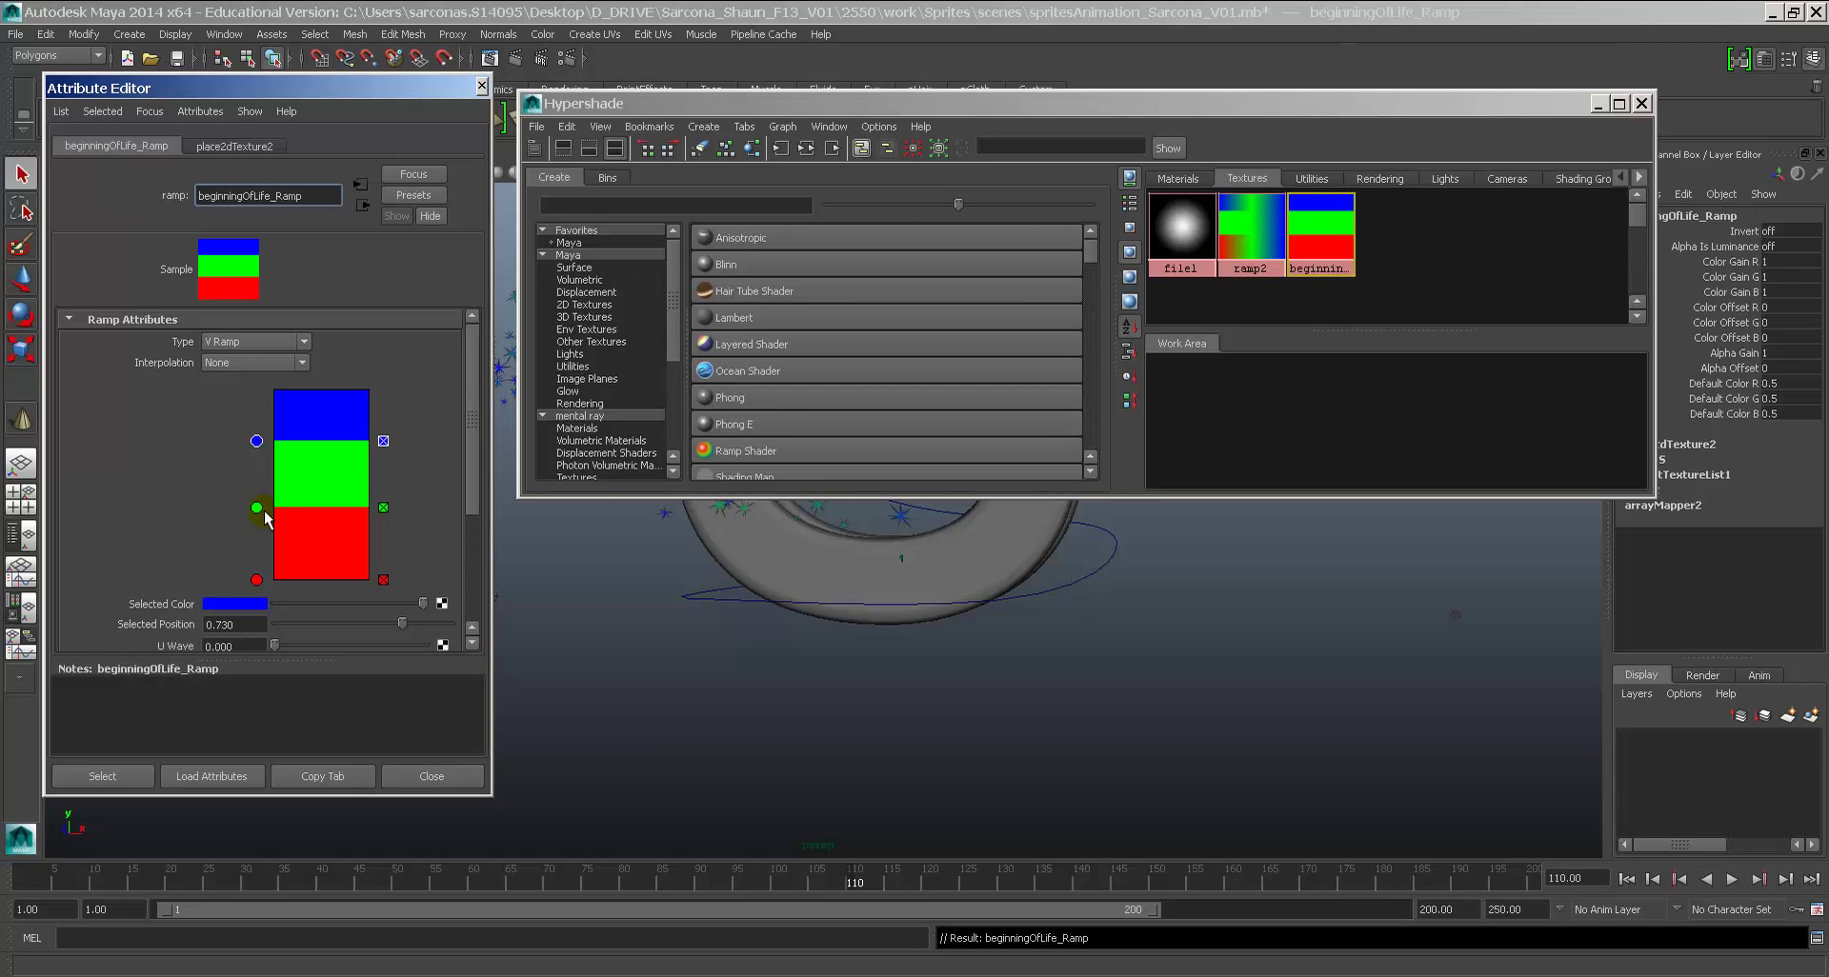
Step: Move the ramp's green entry to position 0.350 and recolor the red entry light green with hue about 117 and saturation 0.478
{"action": "left_click_drag", "start_coordinate": [265, 510], "coordinate": [261, 517]}
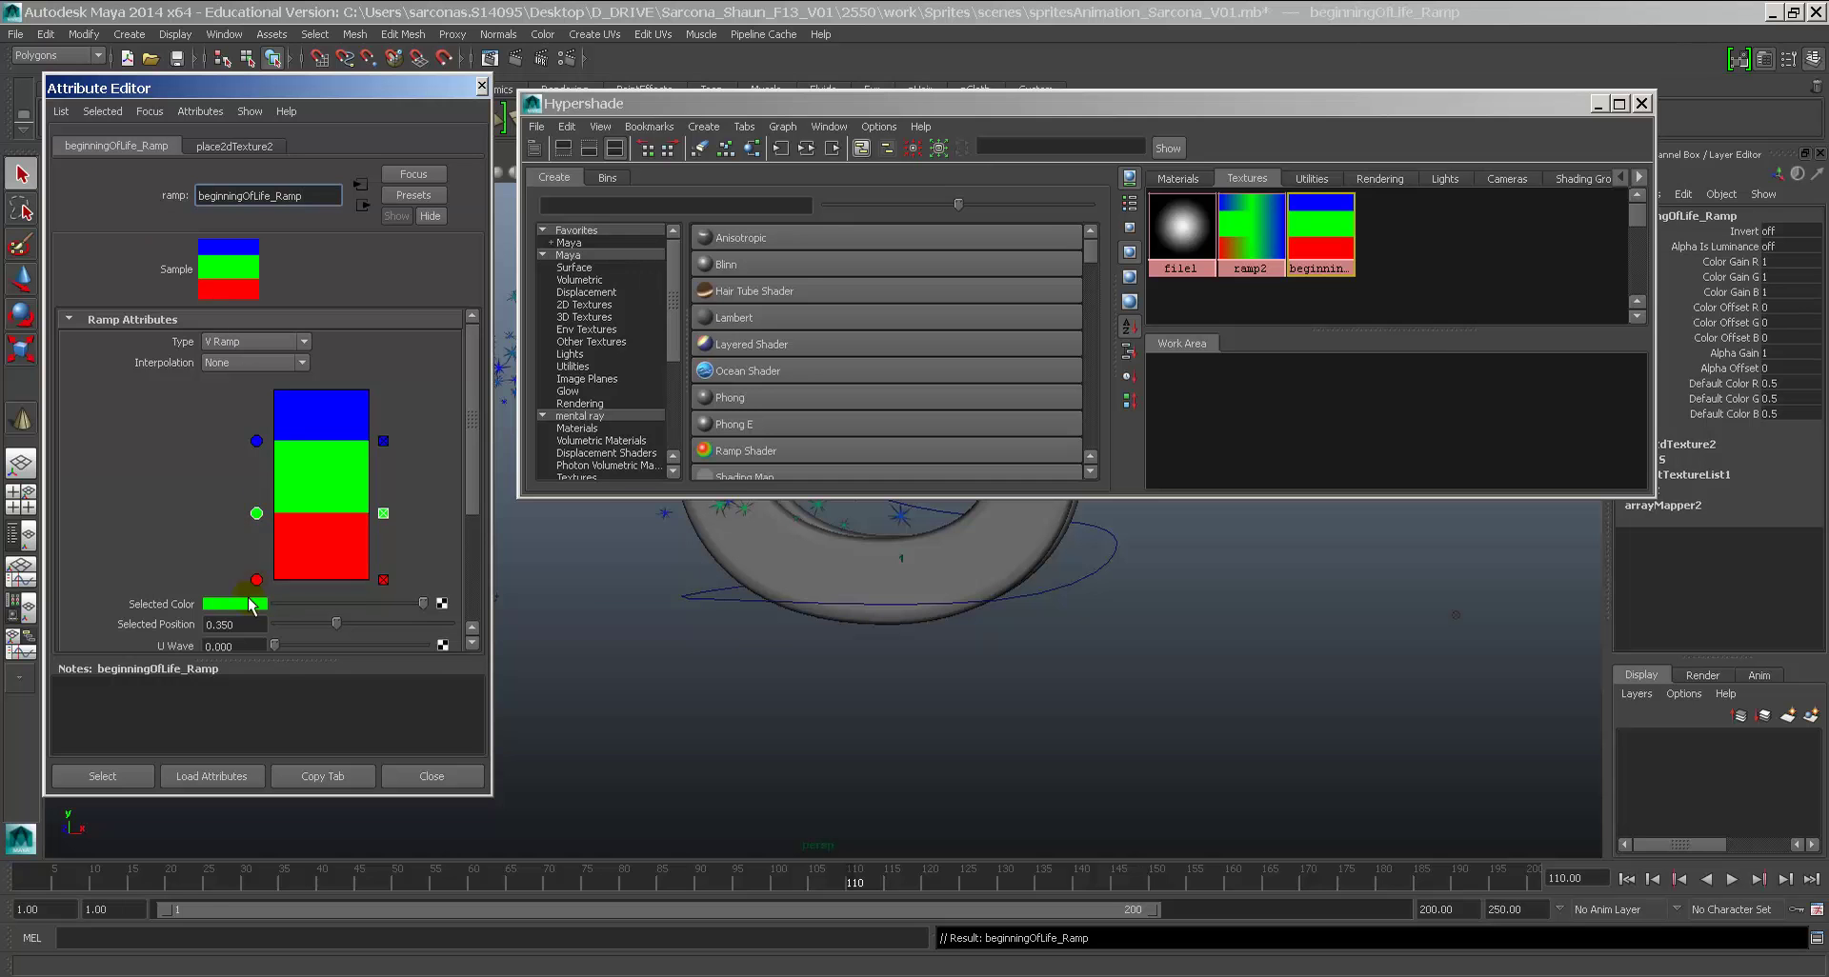
{"action": "left_click", "coordinate": [255, 581]}
{"action": "left_click", "coordinate": [245, 608]}
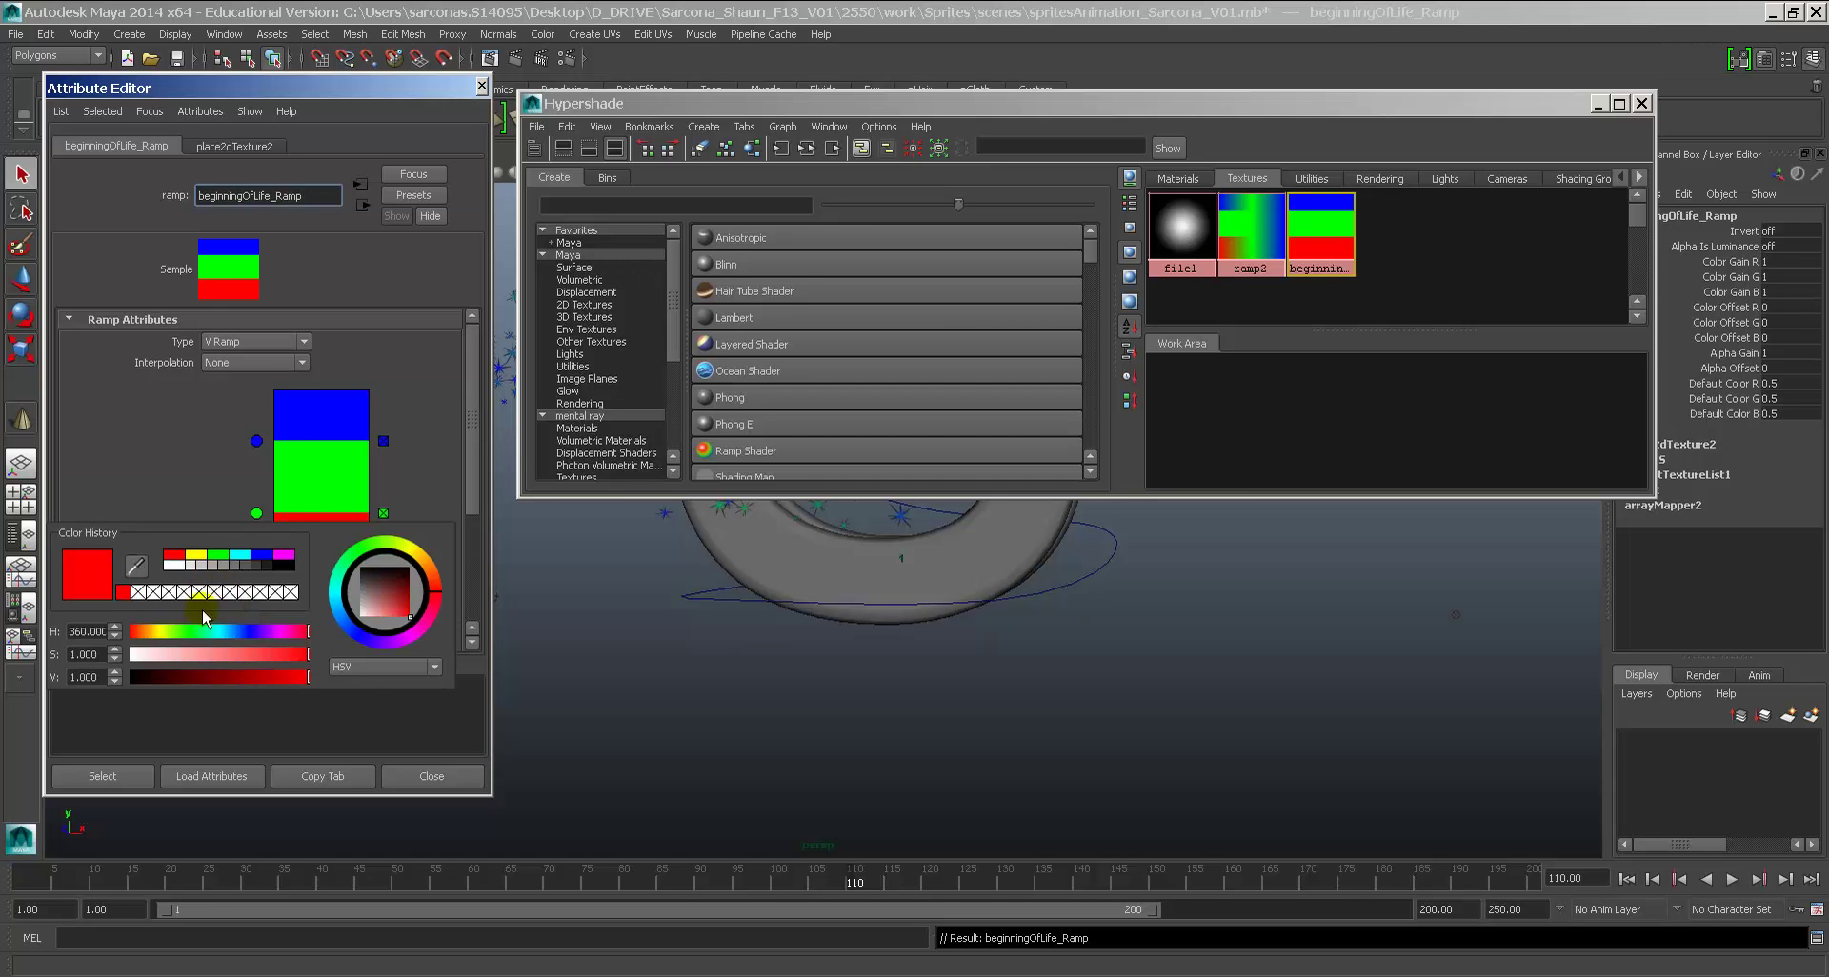
{"action": "left_click", "coordinate": [199, 632]}
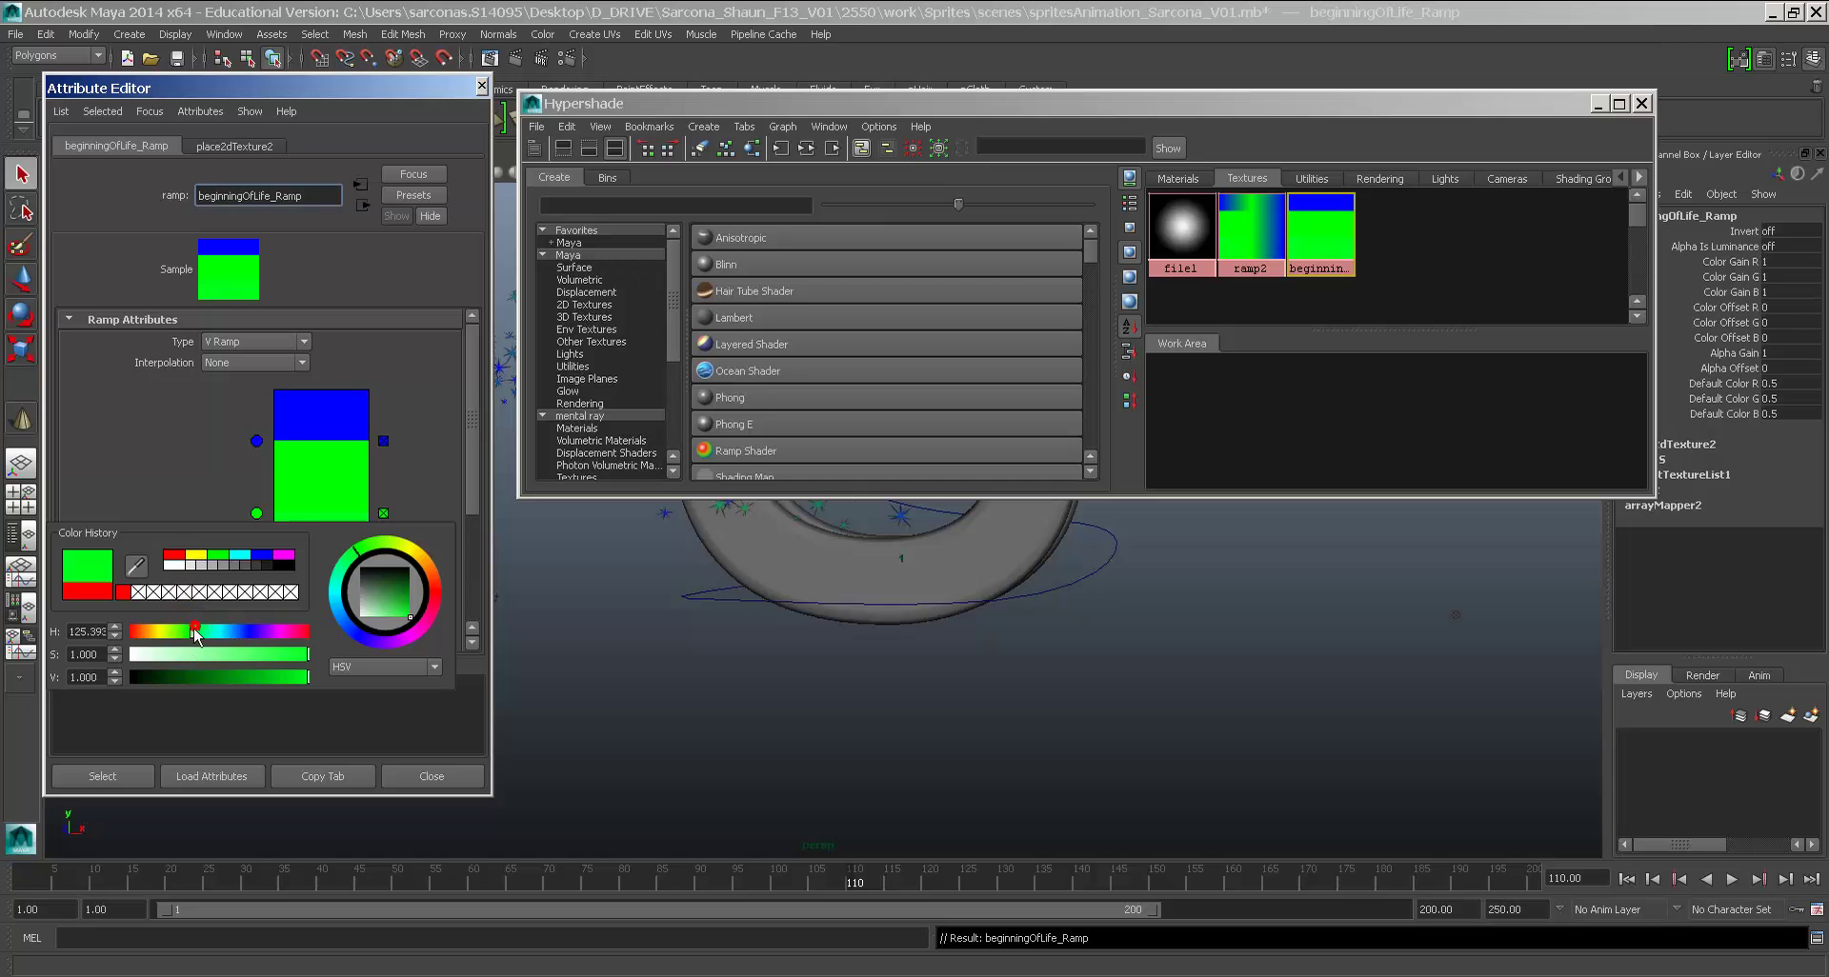
{"action": "left_click_drag", "start_coordinate": [194, 630], "coordinate": [215, 658]}
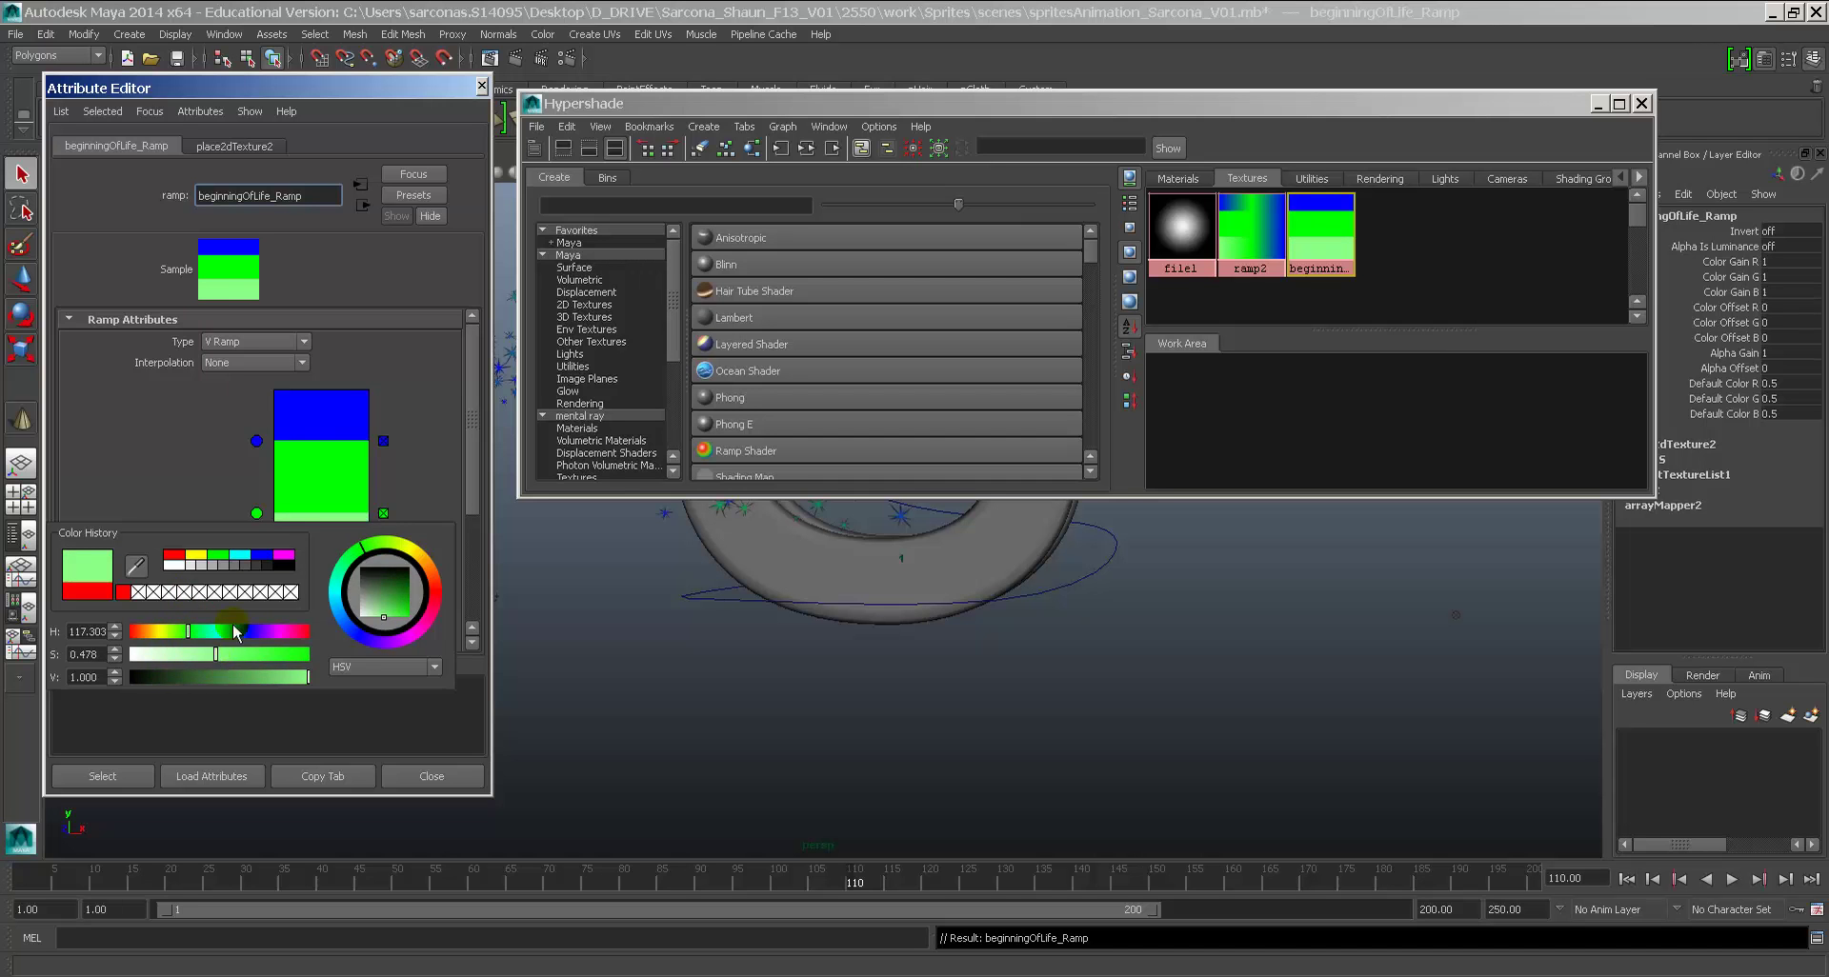
Step: Recolor the ramp's middle green entry pale aqua, using the recent light green shifted to a hue of about 164
{"action": "left_click", "coordinate": [256, 514]}
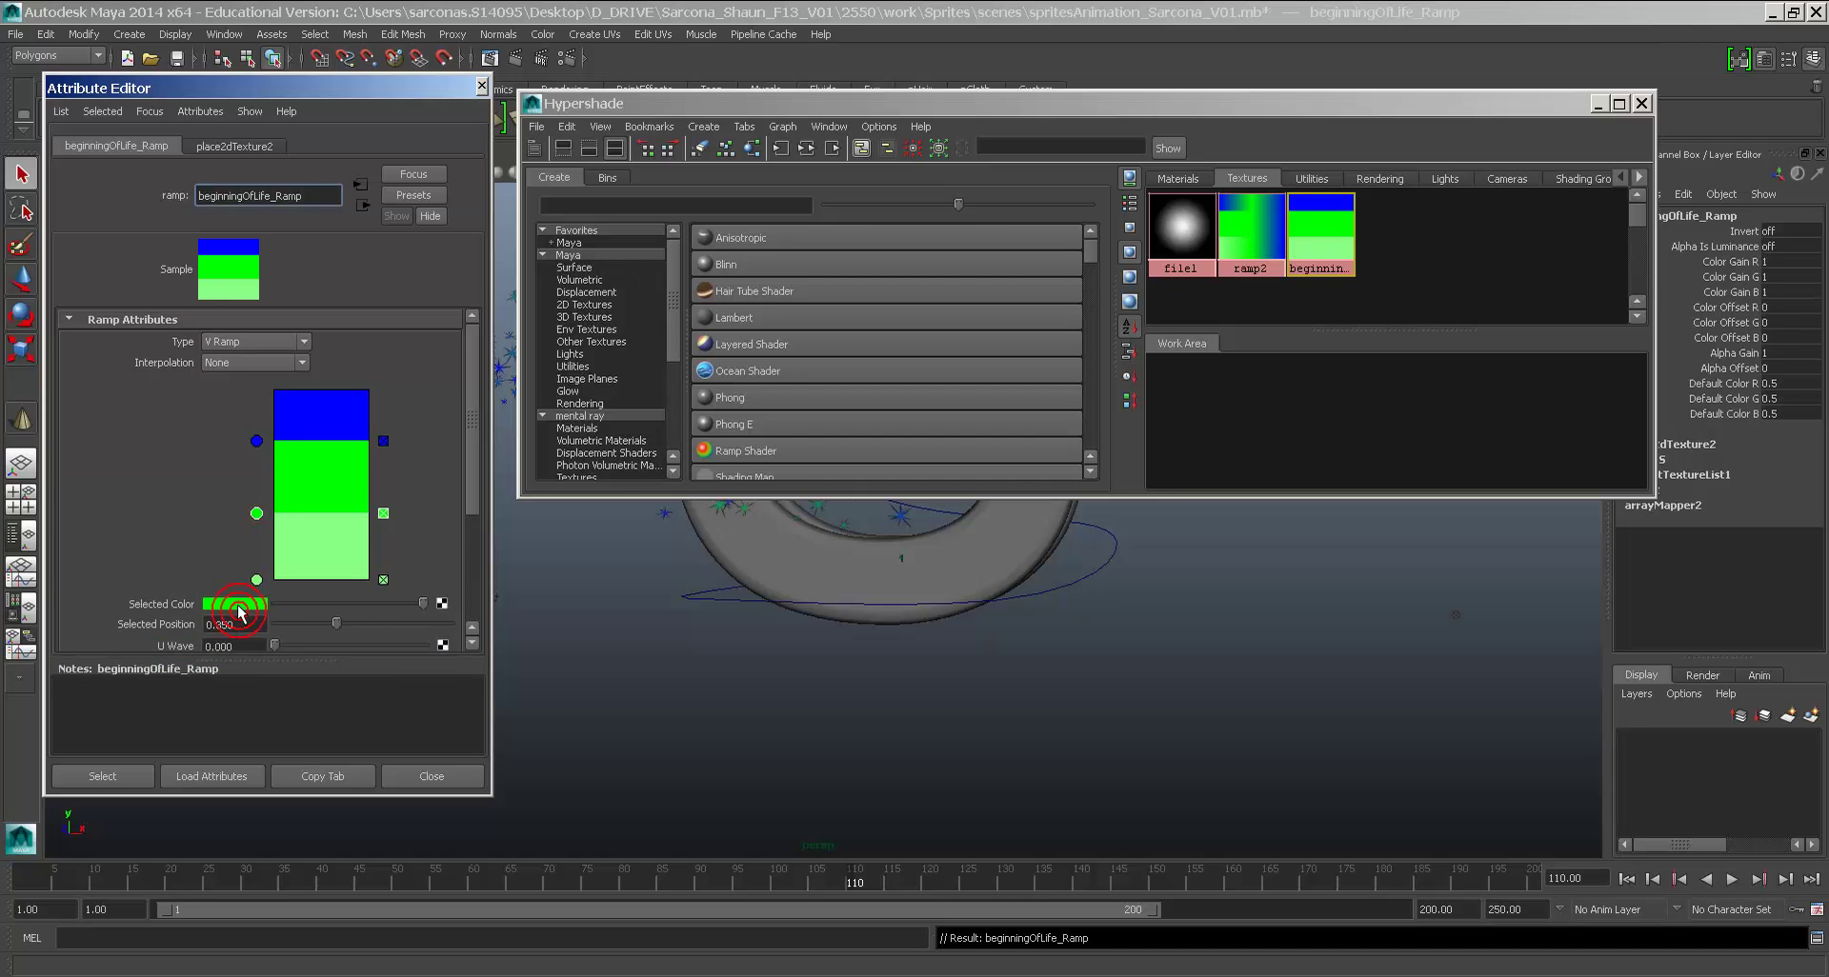
{"action": "left_click", "coordinate": [237, 604]}
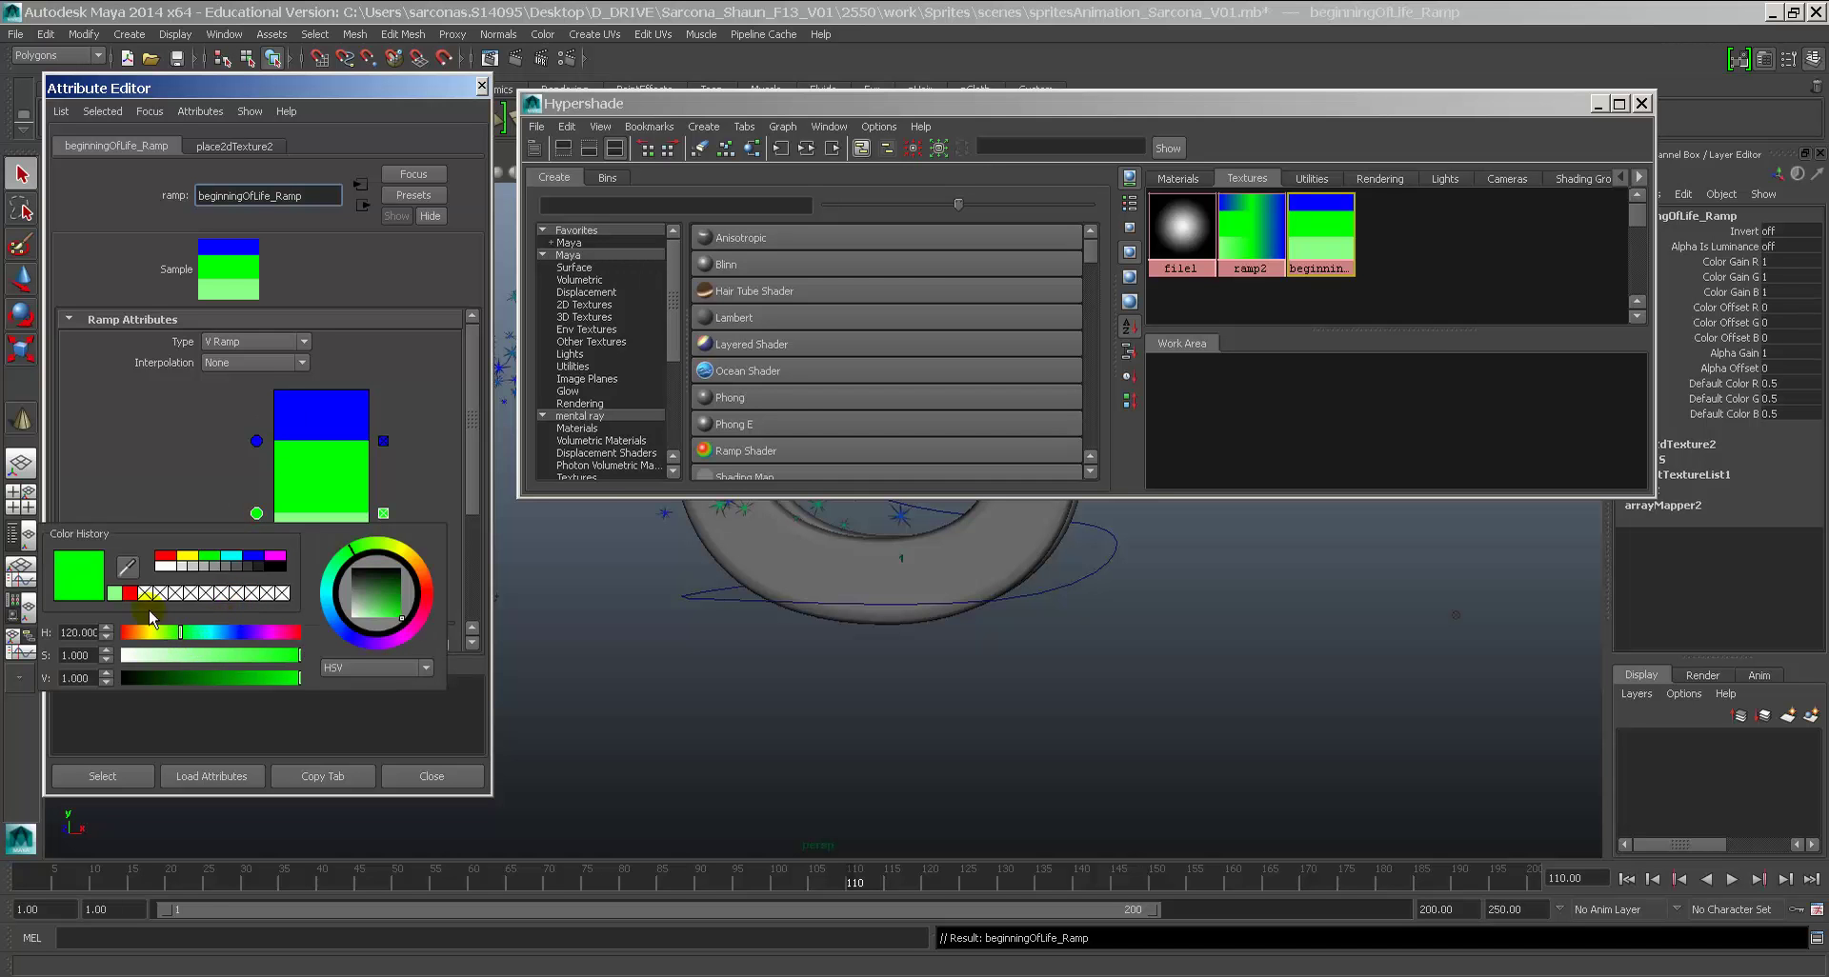
{"action": "left_click", "coordinate": [115, 593]}
{"action": "left_click_drag", "start_coordinate": [185, 630], "coordinate": [205, 641]}
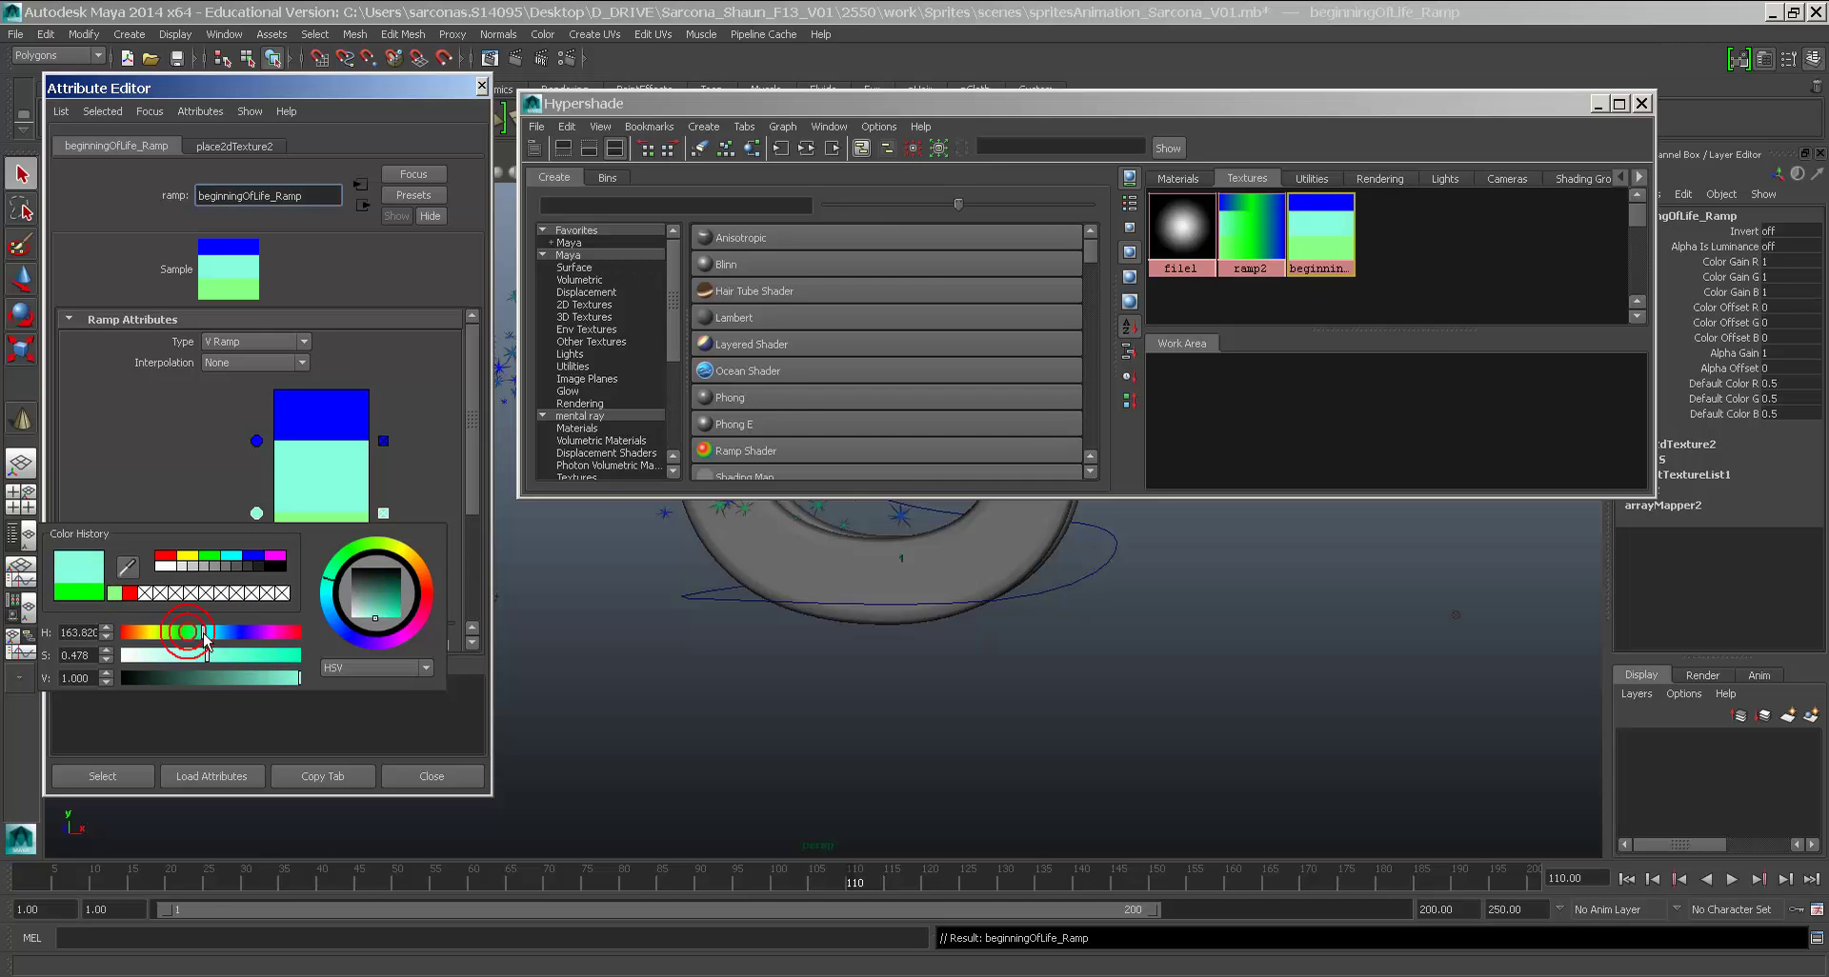
Step: Recolor the ramp's blue entry light purple, using the recent aqua shifted to a hue of about 257
{"action": "left_click", "coordinate": [256, 440]}
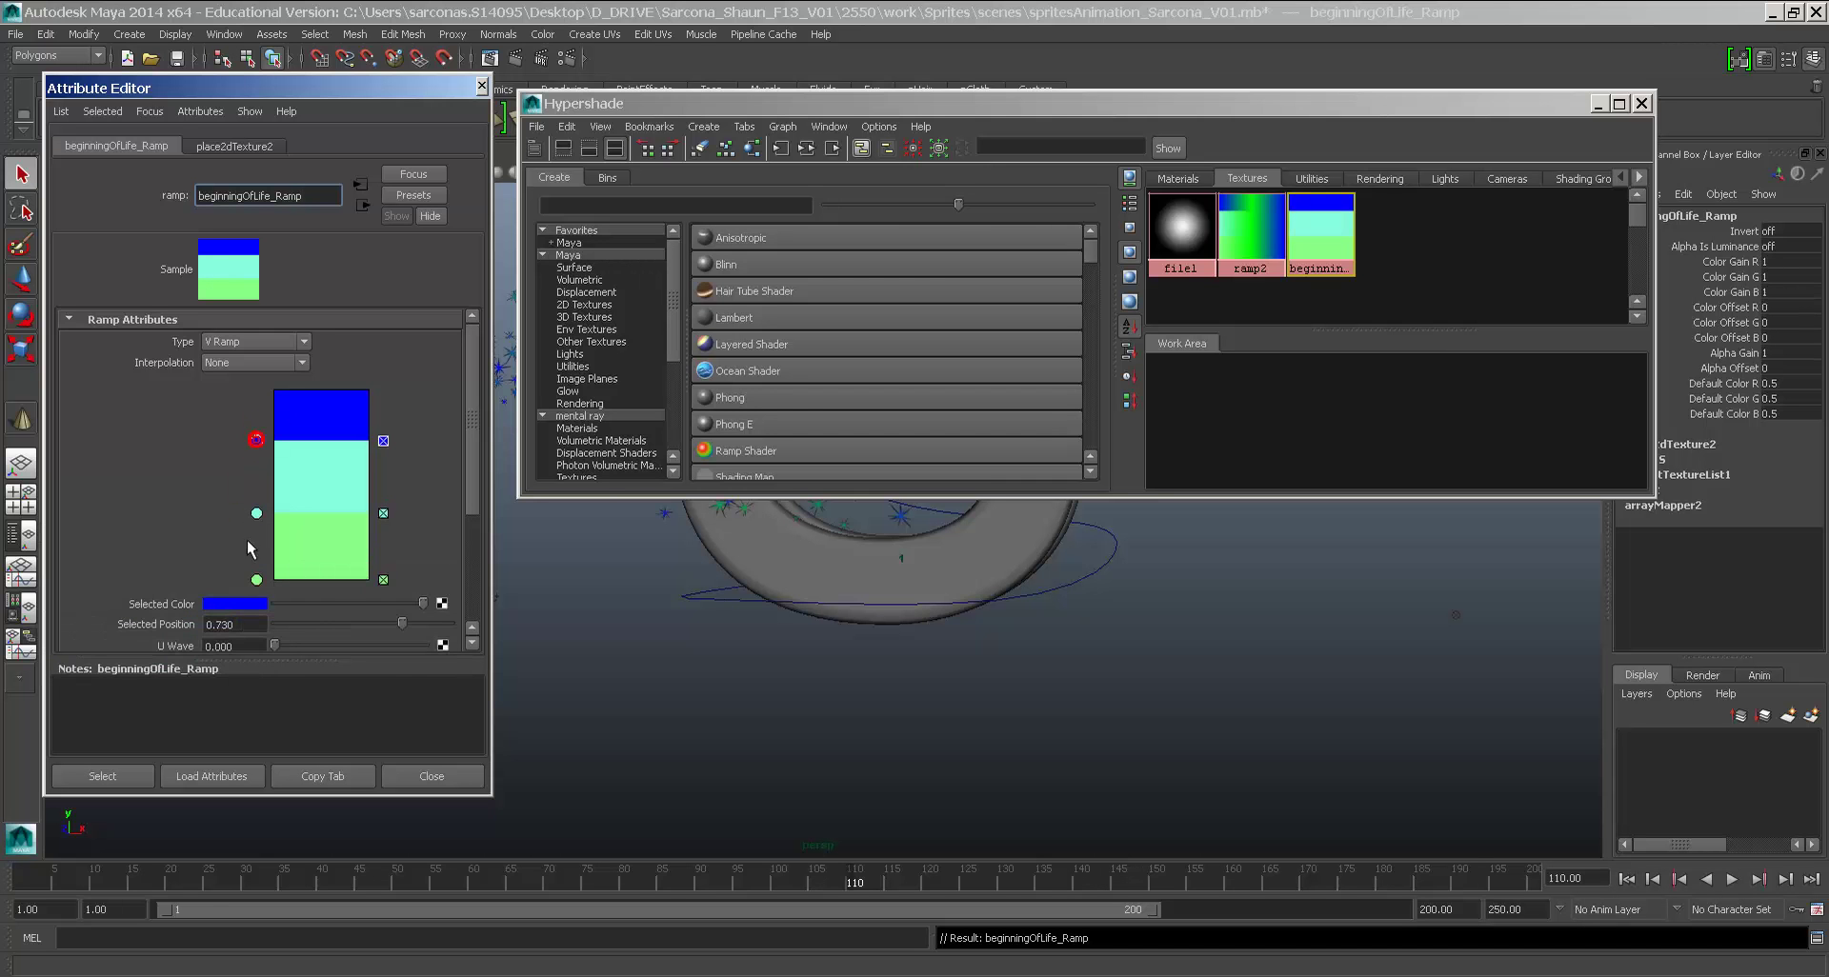
{"action": "left_click", "coordinate": [238, 604]}
{"action": "left_click", "coordinate": [110, 592]}
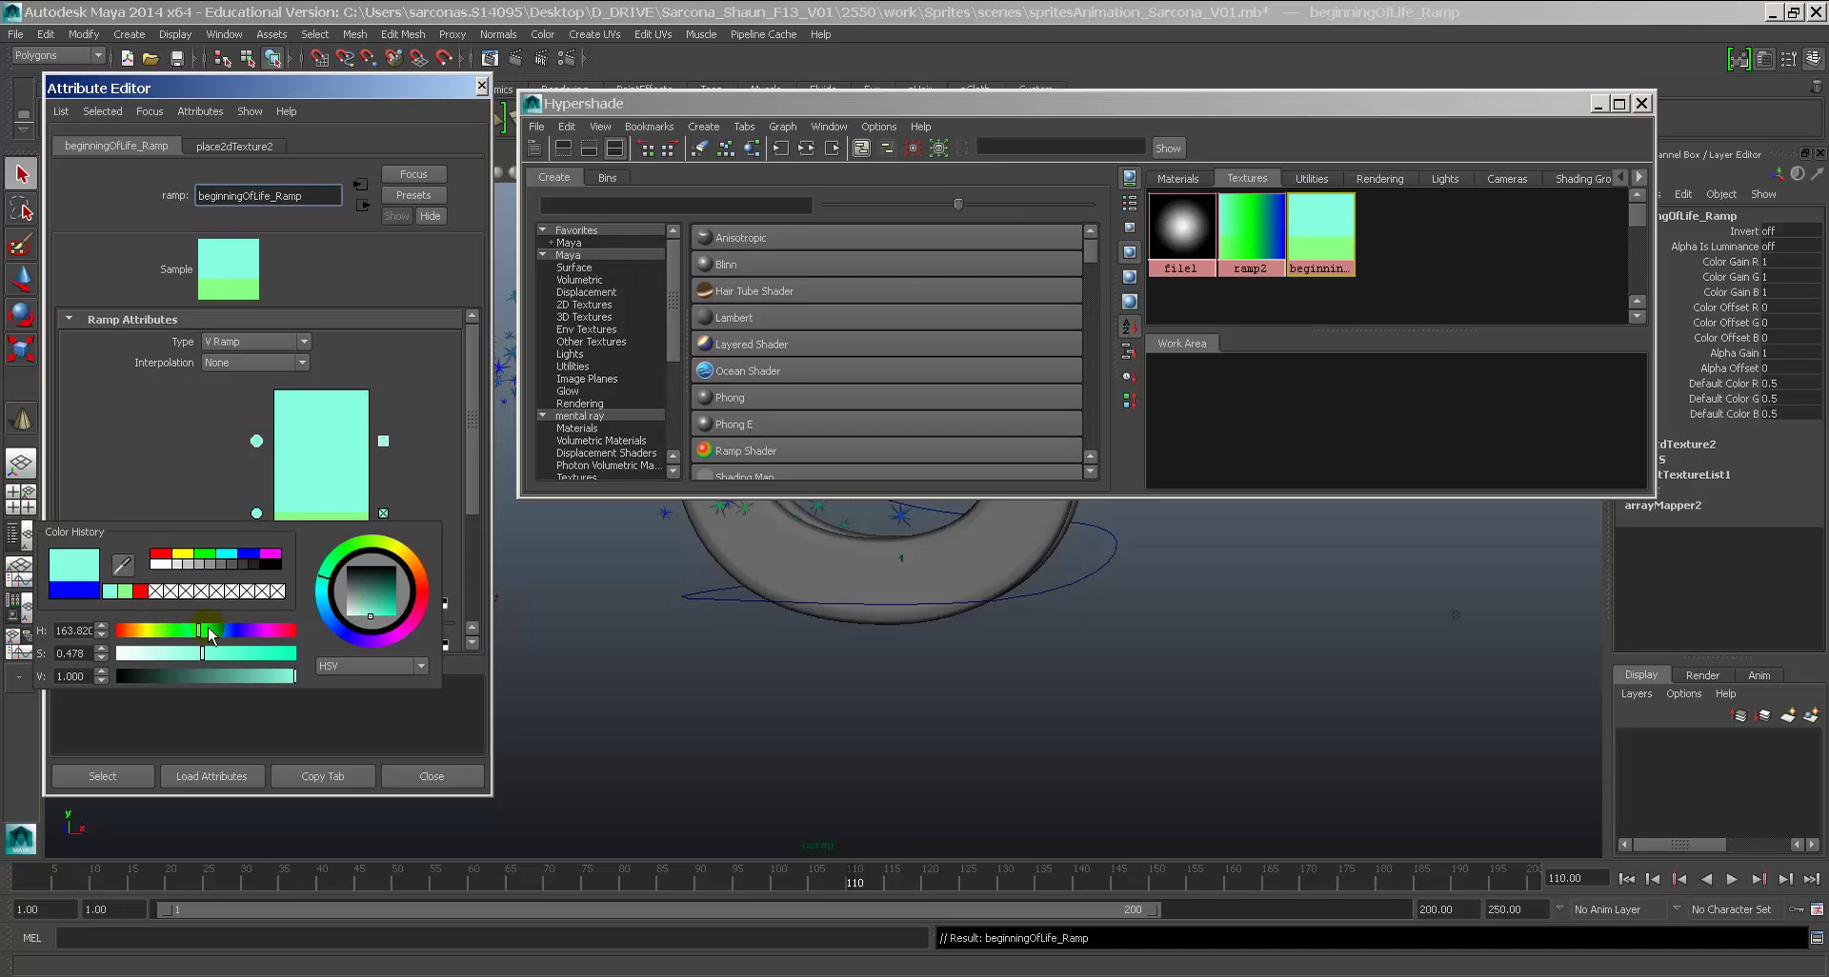
{"action": "left_click_drag", "start_coordinate": [211, 635], "coordinate": [242, 630]}
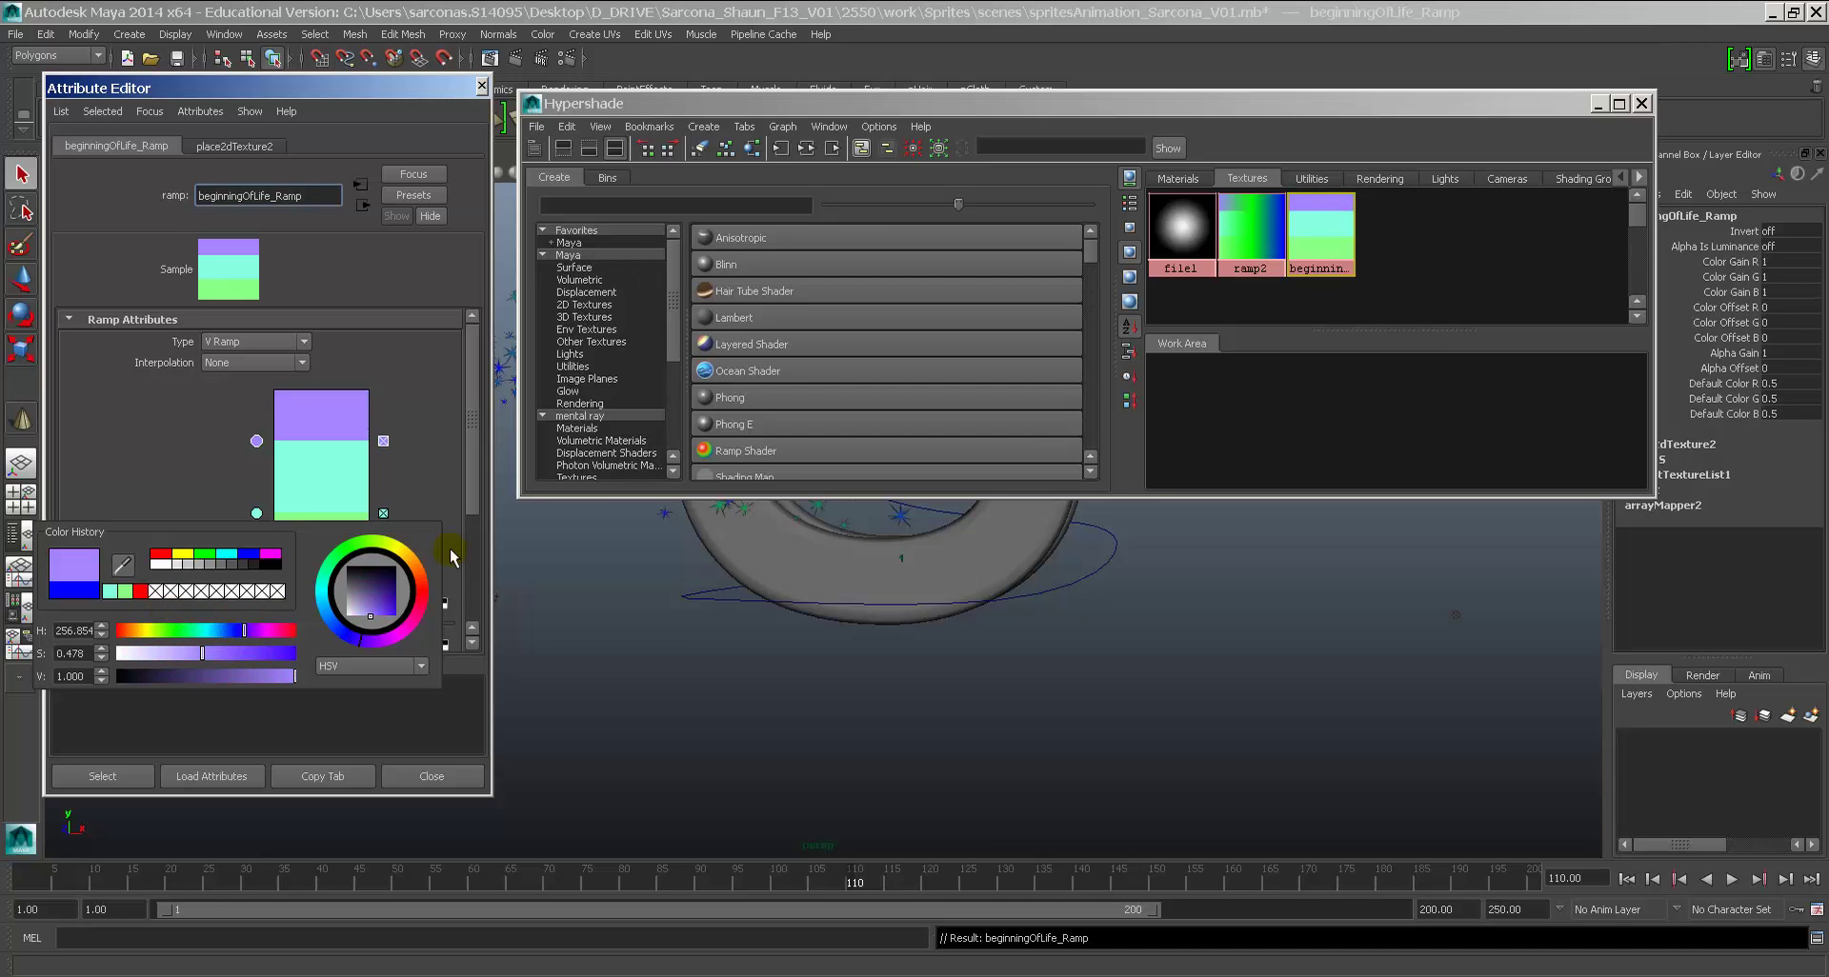
Step: Change the light green entry at position 0.000 of beginningOfLife_Ramp to a pale yellow-green
{"action": "left_click", "coordinate": [257, 579]}
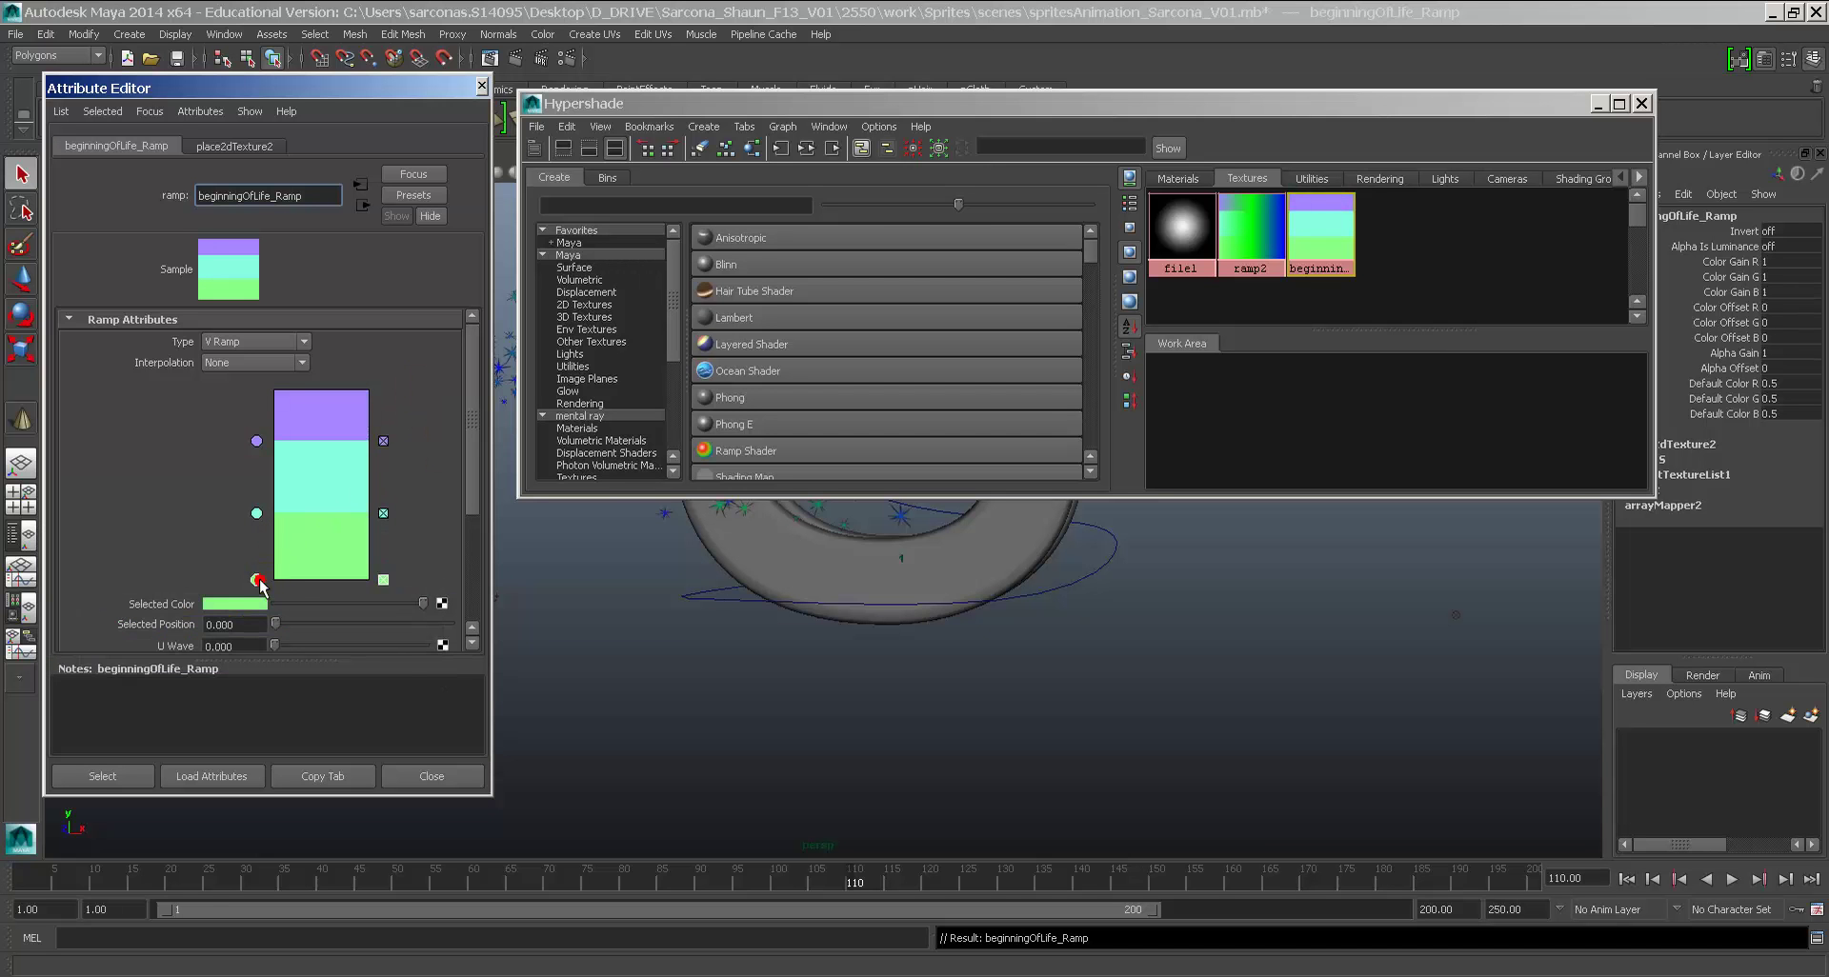
{"action": "left_click", "coordinate": [242, 604]}
{"action": "left_click_drag", "start_coordinate": [139, 652], "coordinate": [127, 653]}
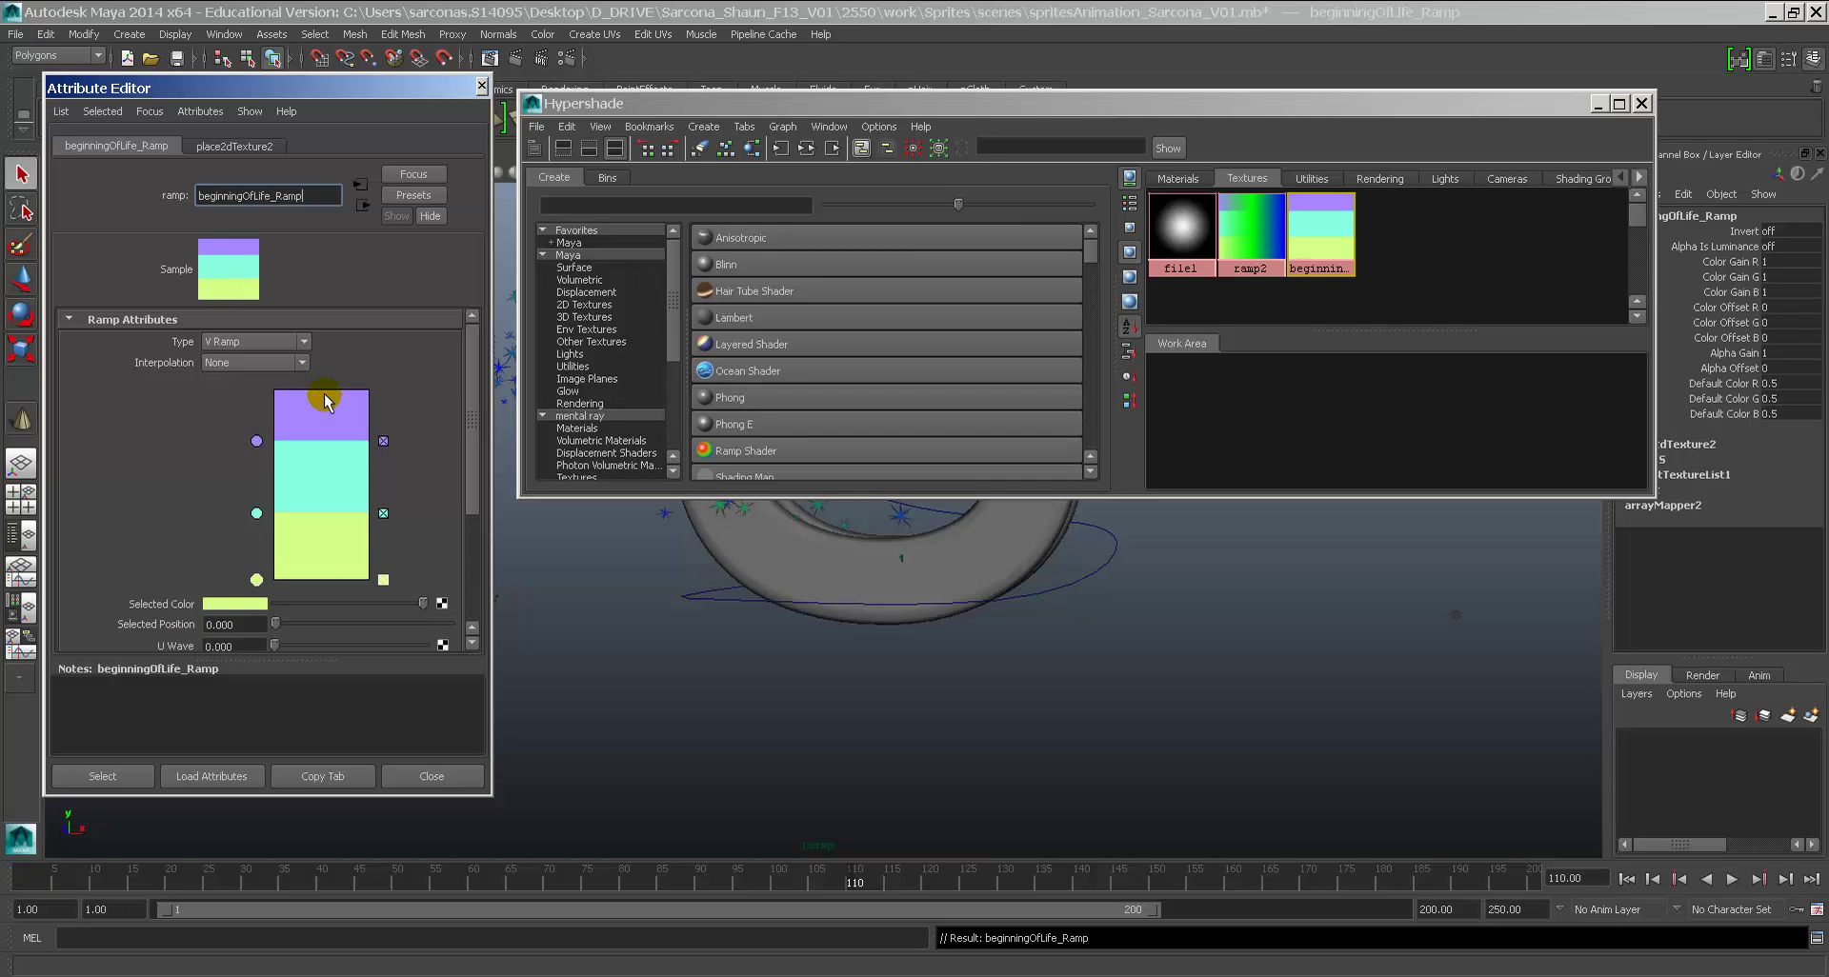
Step: Rename ramp2 as endOfLife_Ramp and remove its green middle entry
{"action": "left_click", "coordinate": [1251, 229]}
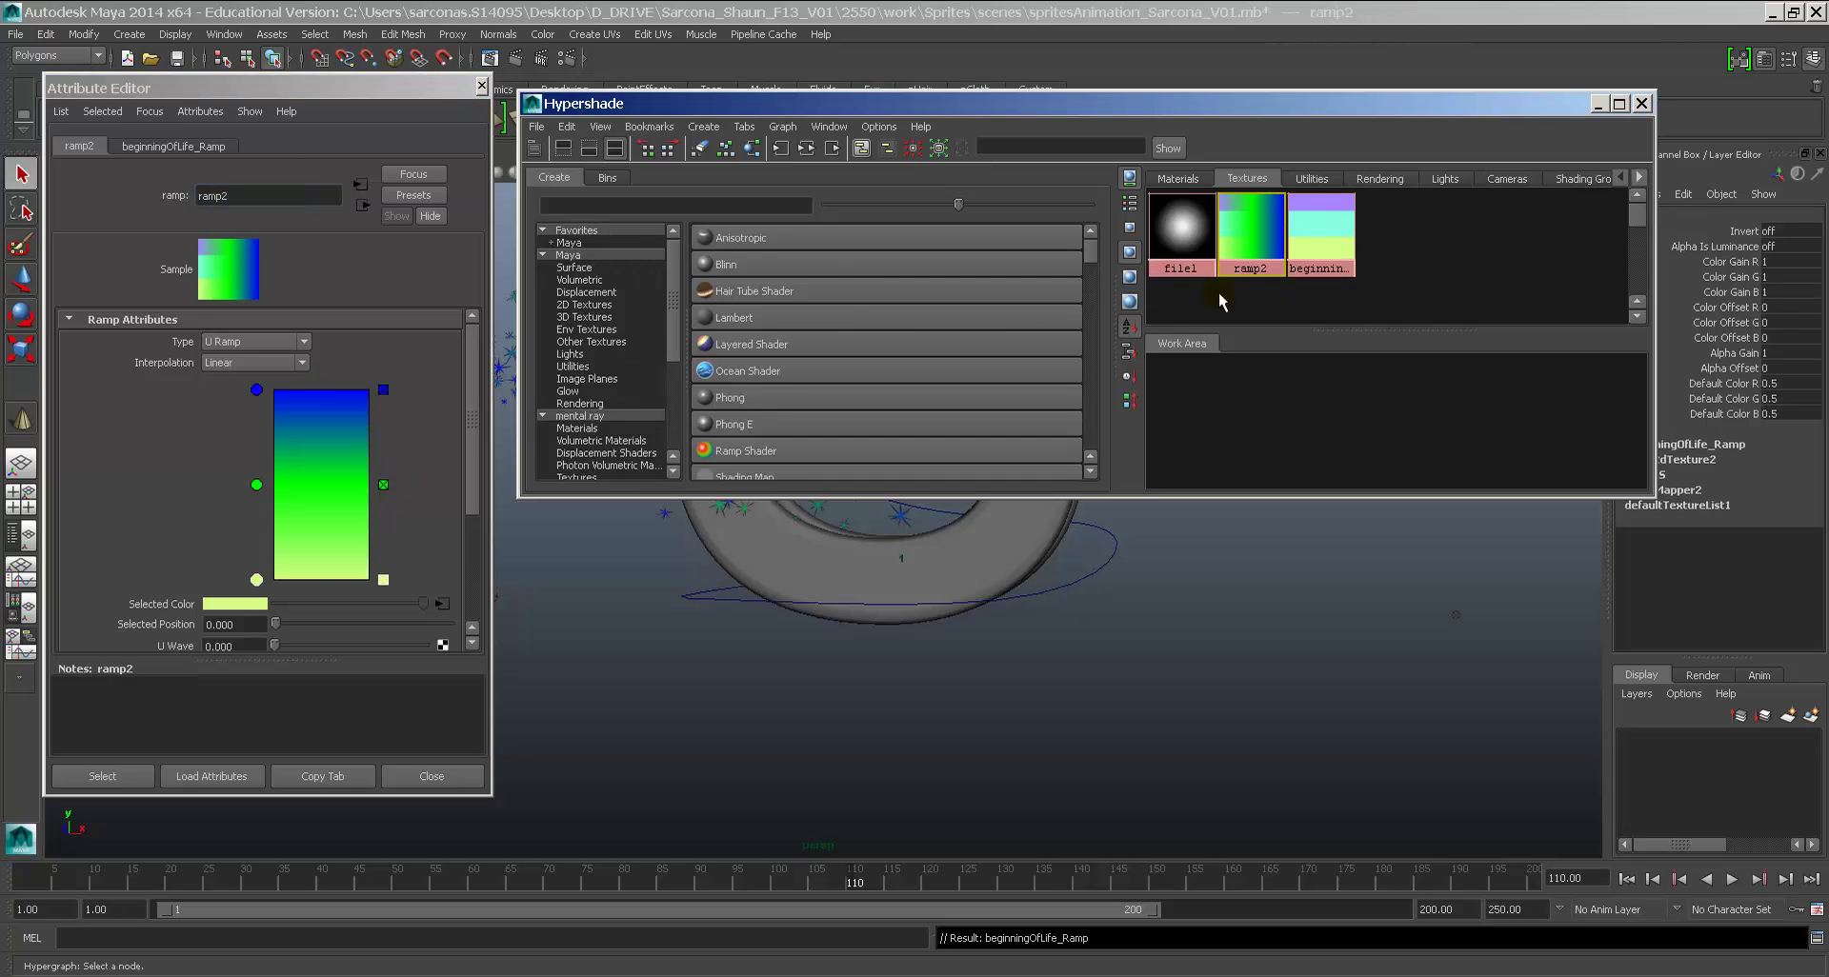
{"action": "double_click", "coordinate": [267, 195]}
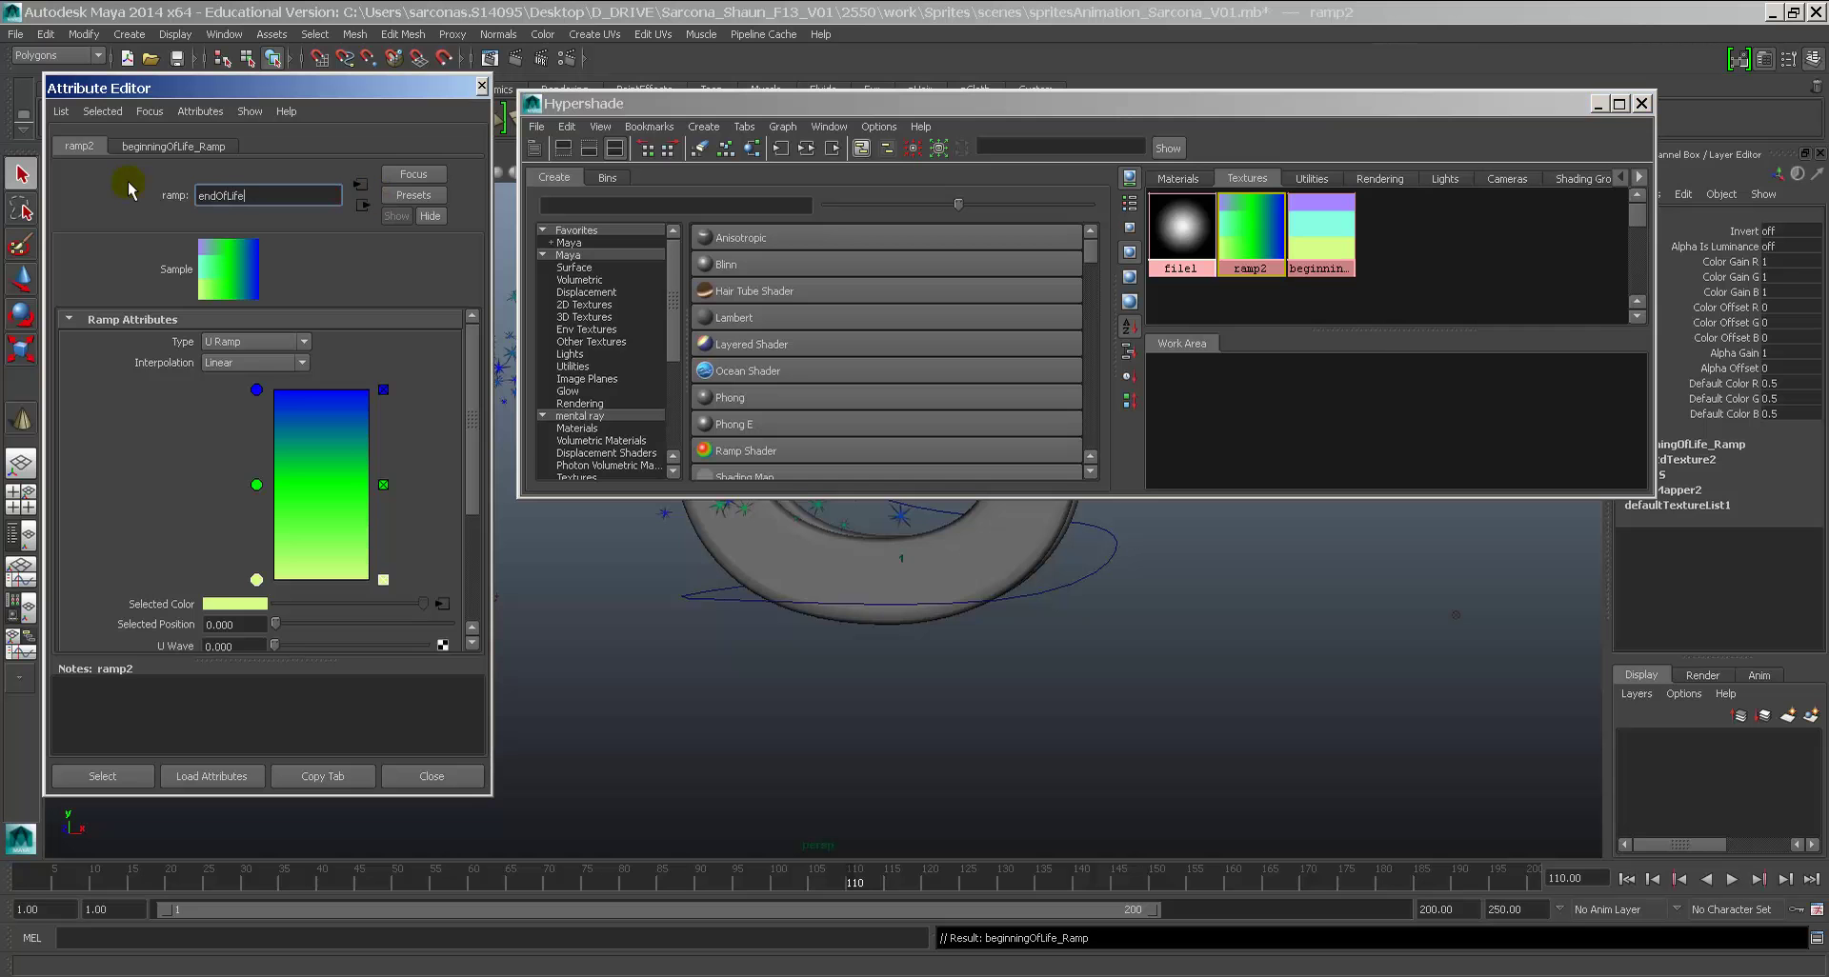
{"action": "key", "text": "Return"}
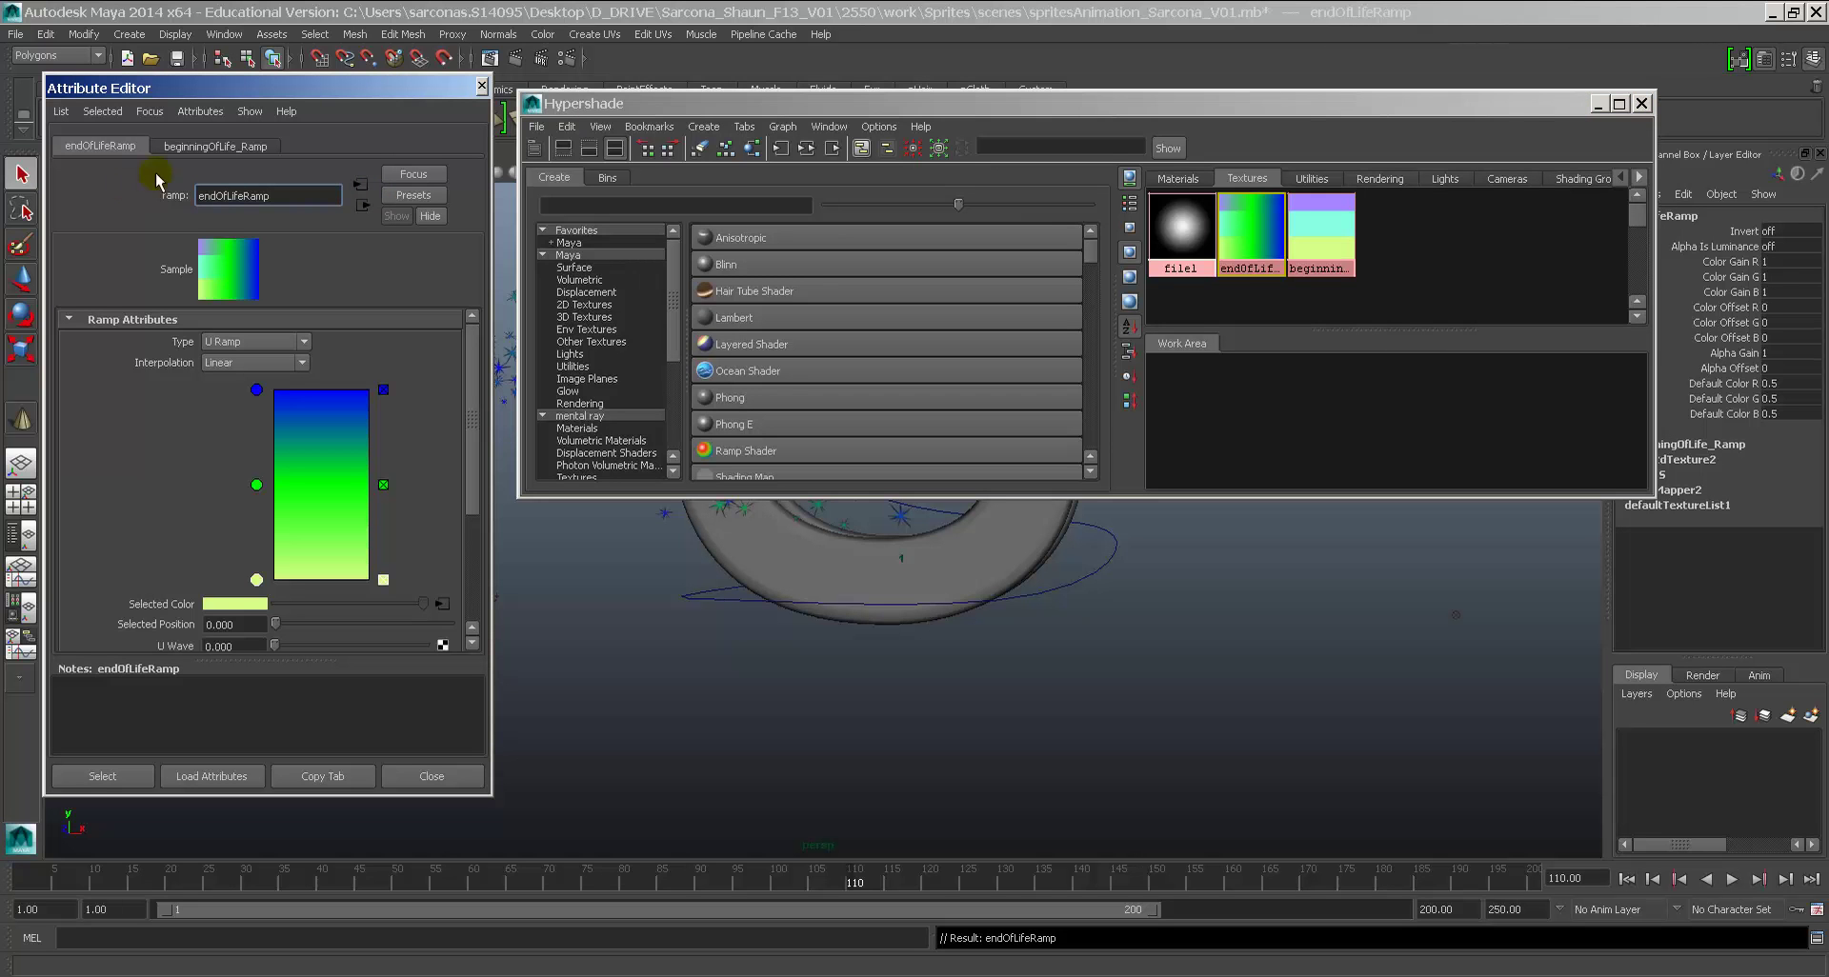
{"action": "left_click", "coordinate": [249, 190]}
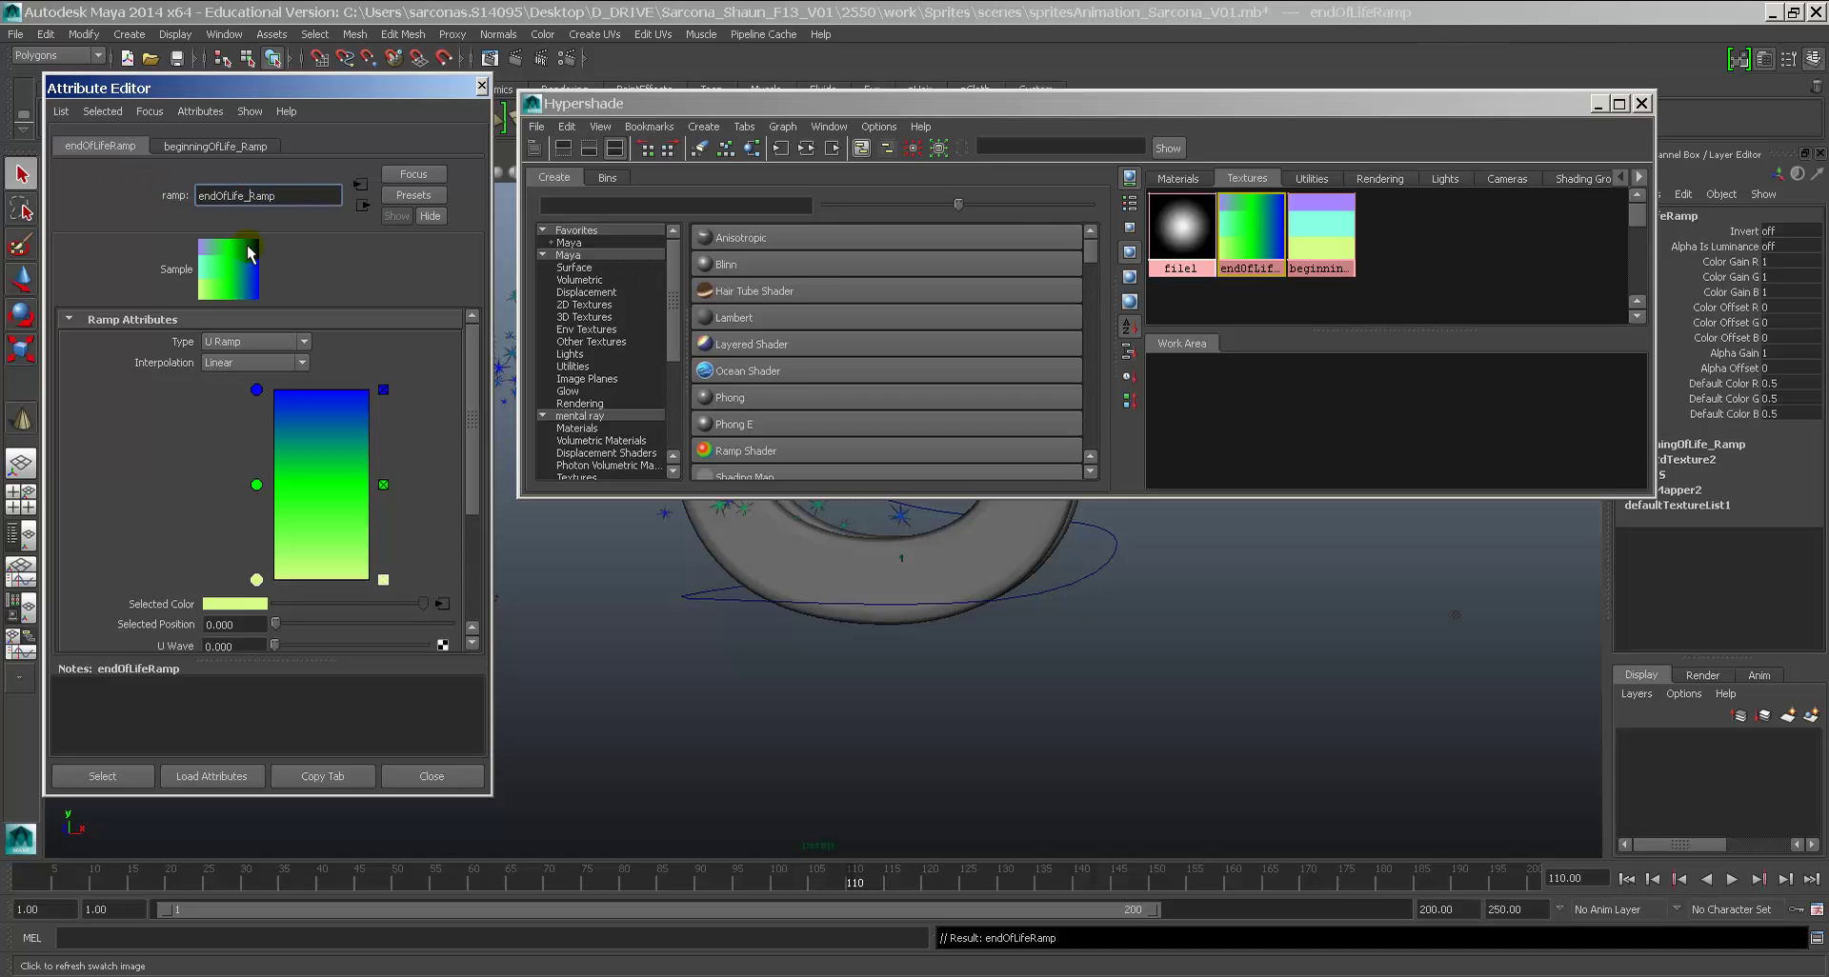
{"action": "type", "text": "_"}
{"action": "key", "text": "Return"}
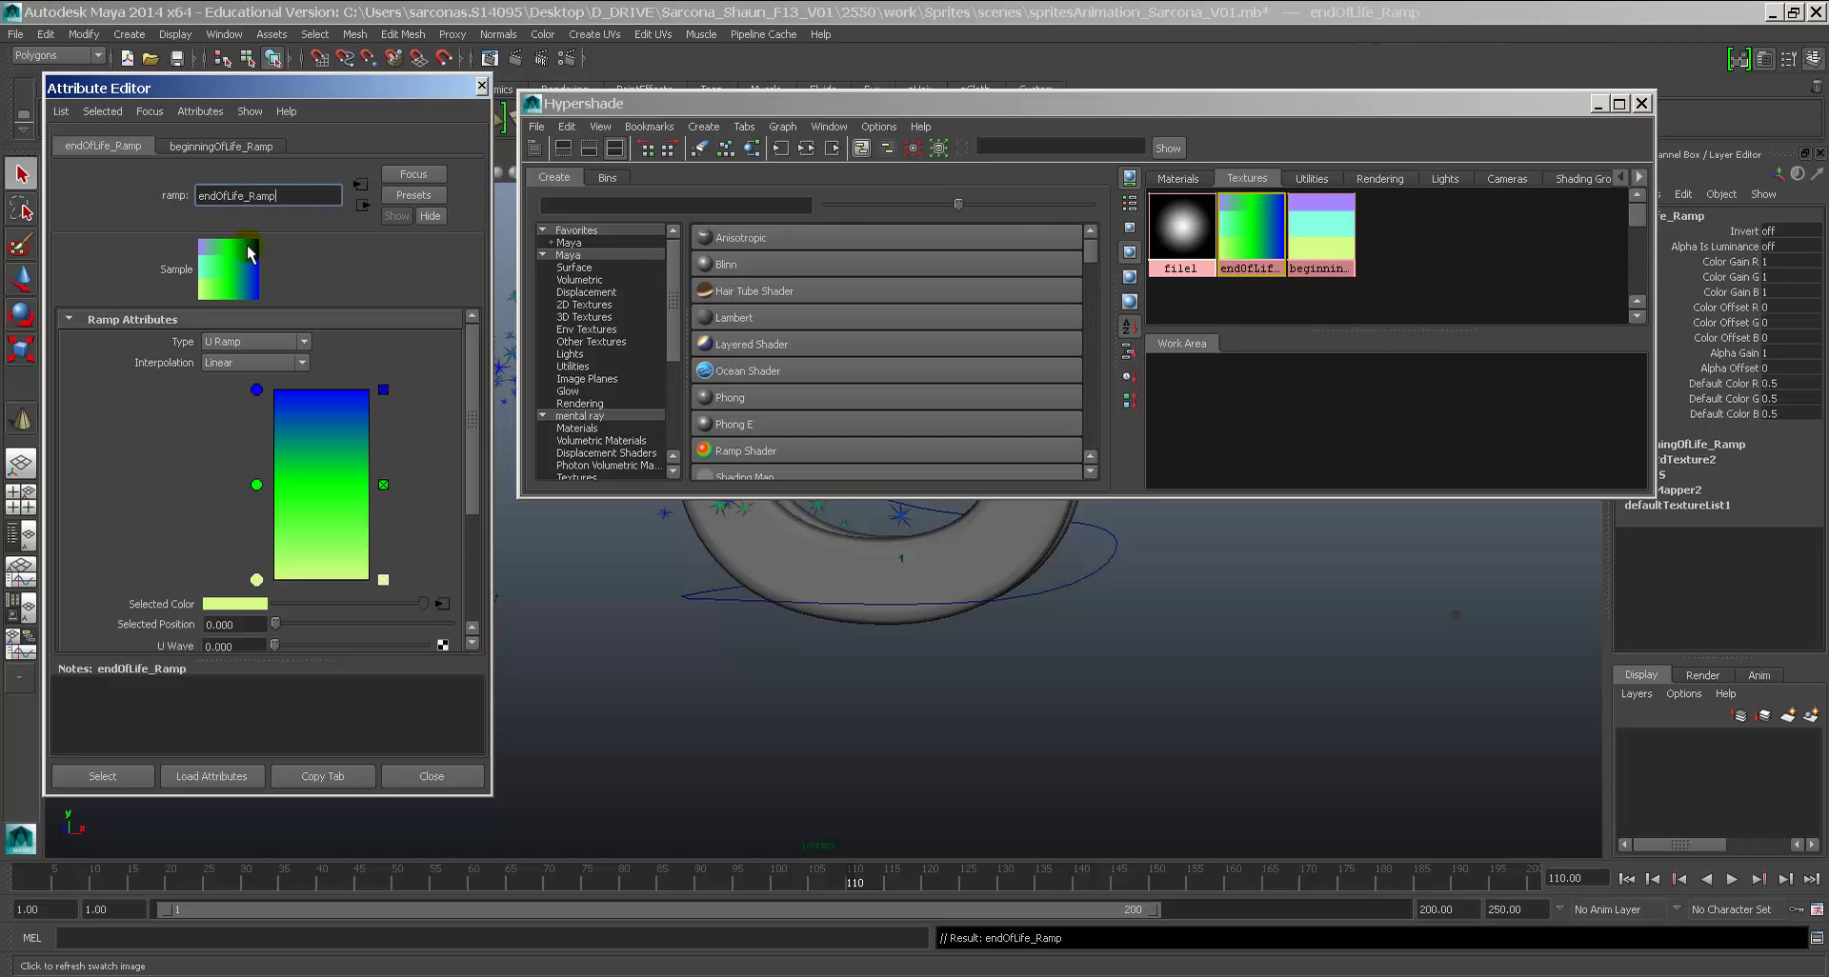
{"action": "left_click", "coordinate": [383, 486]}
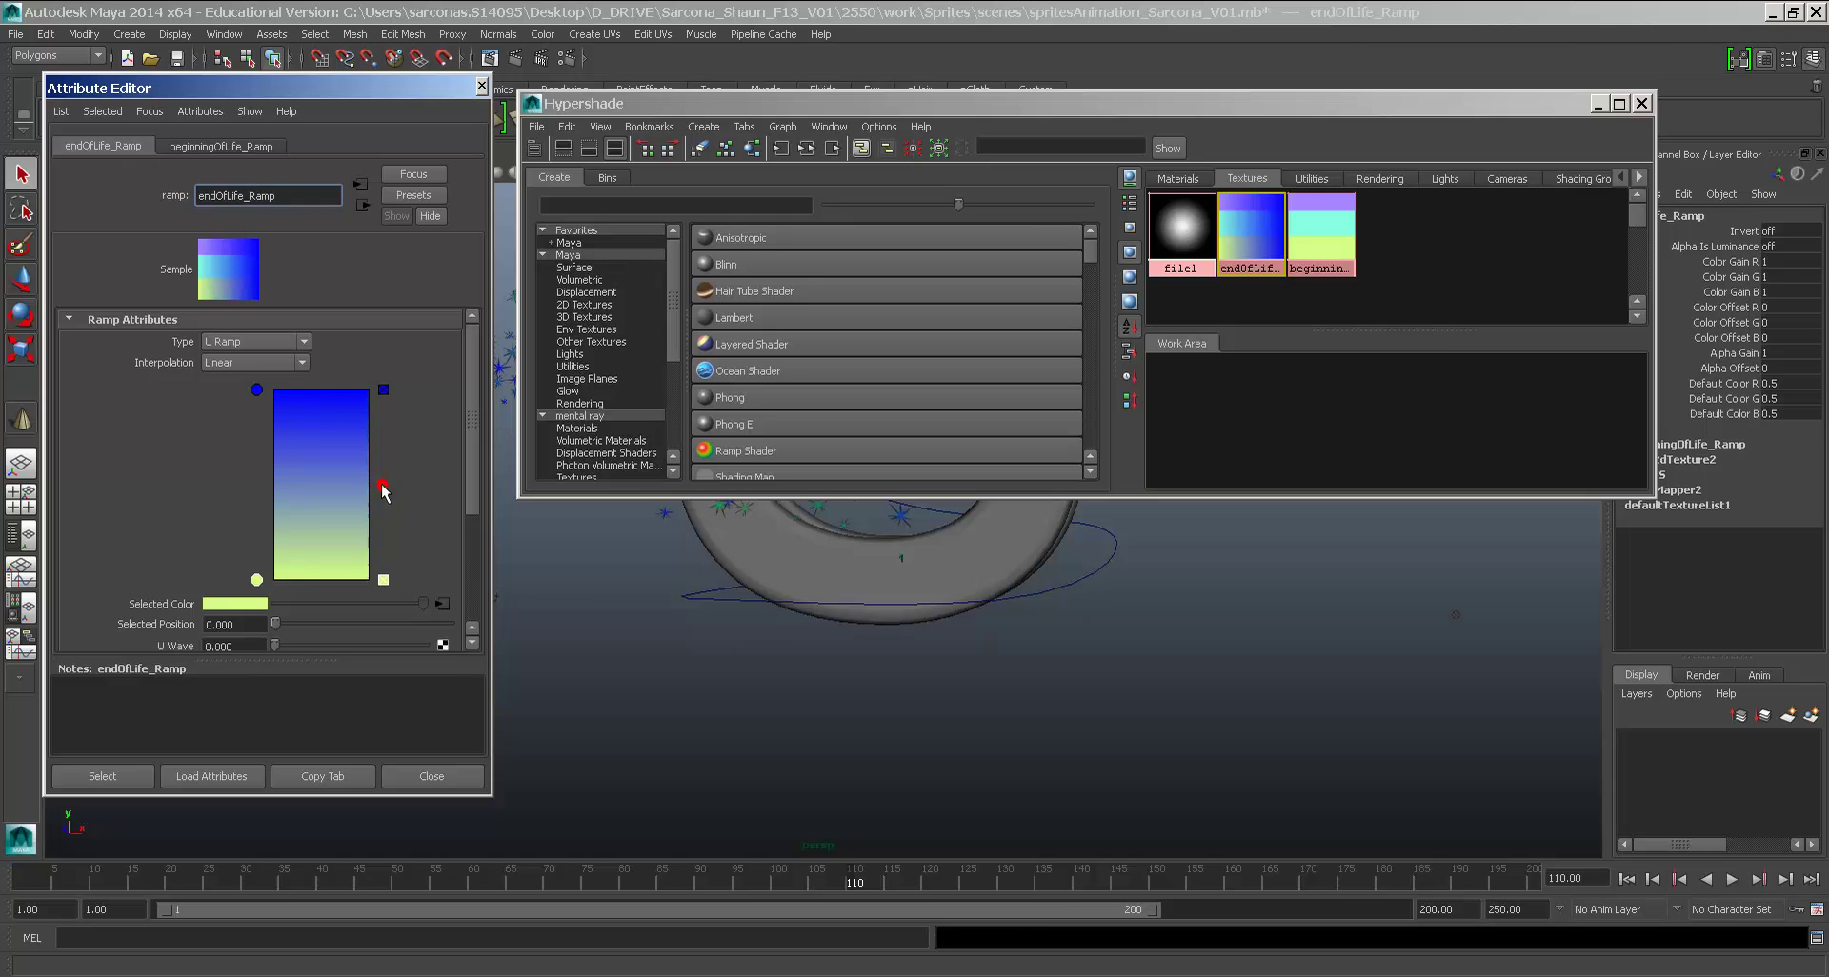
Step: Recolor the blue entry at position 1.000 of endOfLife_Ramp a saturated orange
{"action": "left_click", "coordinate": [257, 390]}
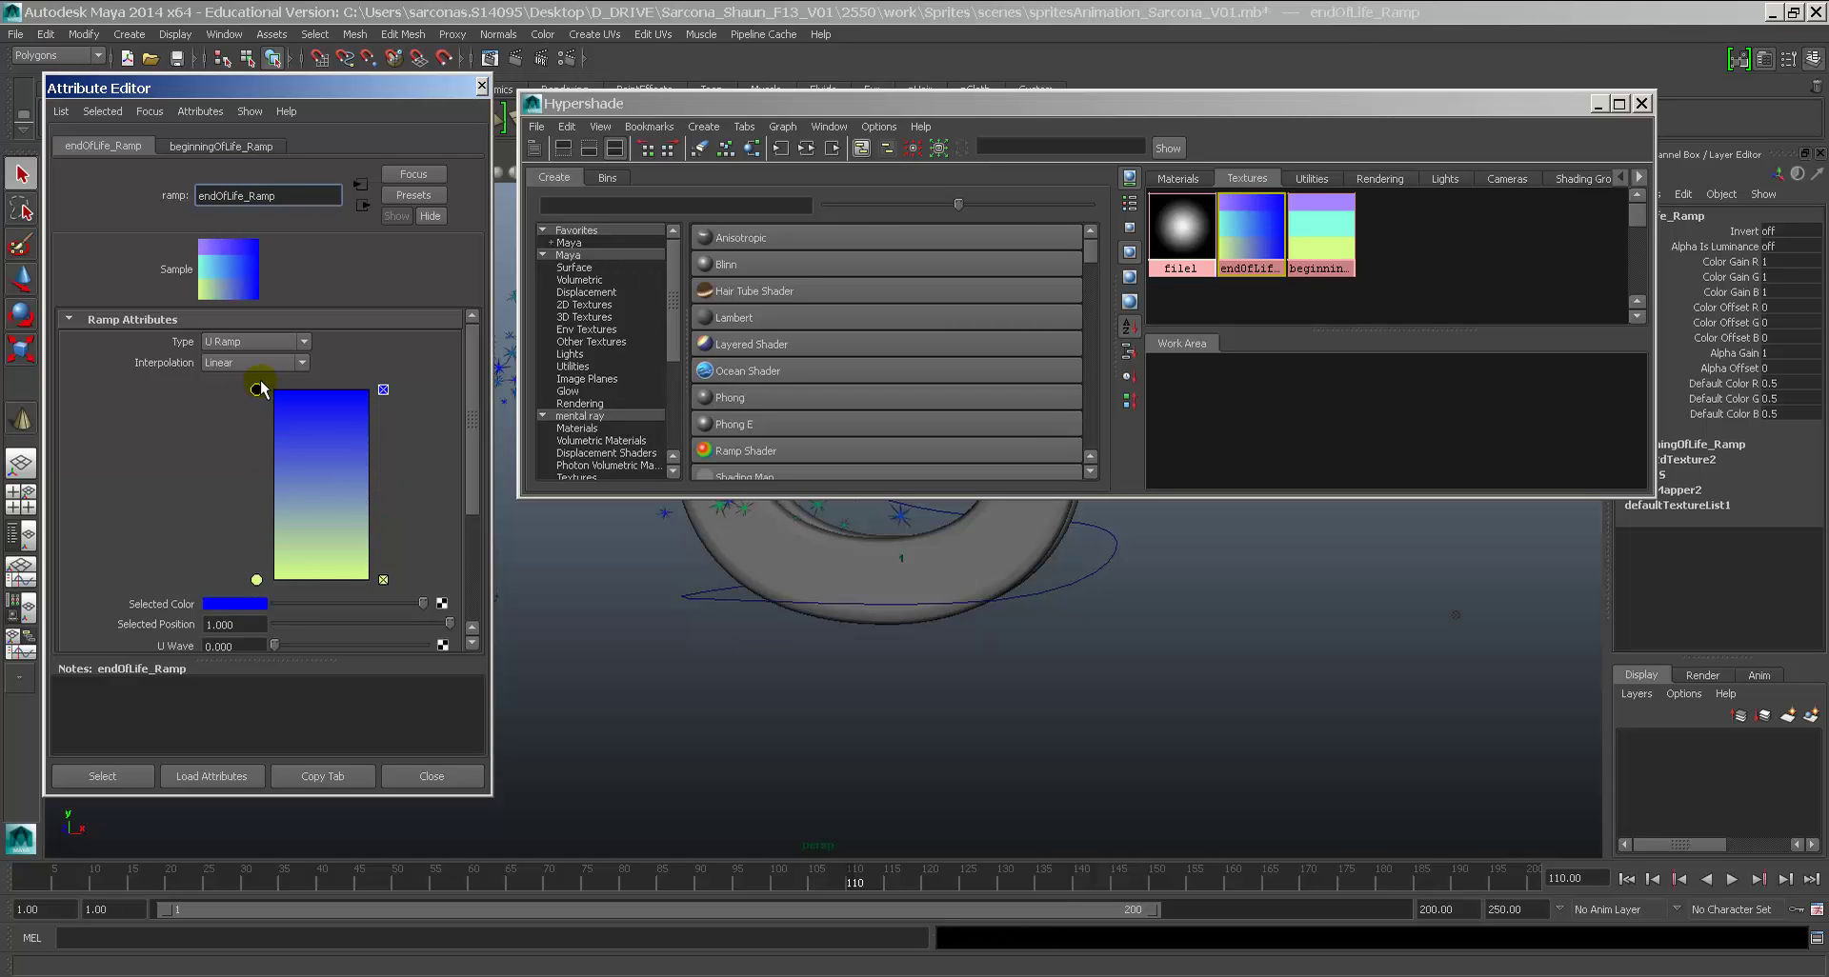
{"action": "left_click", "coordinate": [232, 606]}
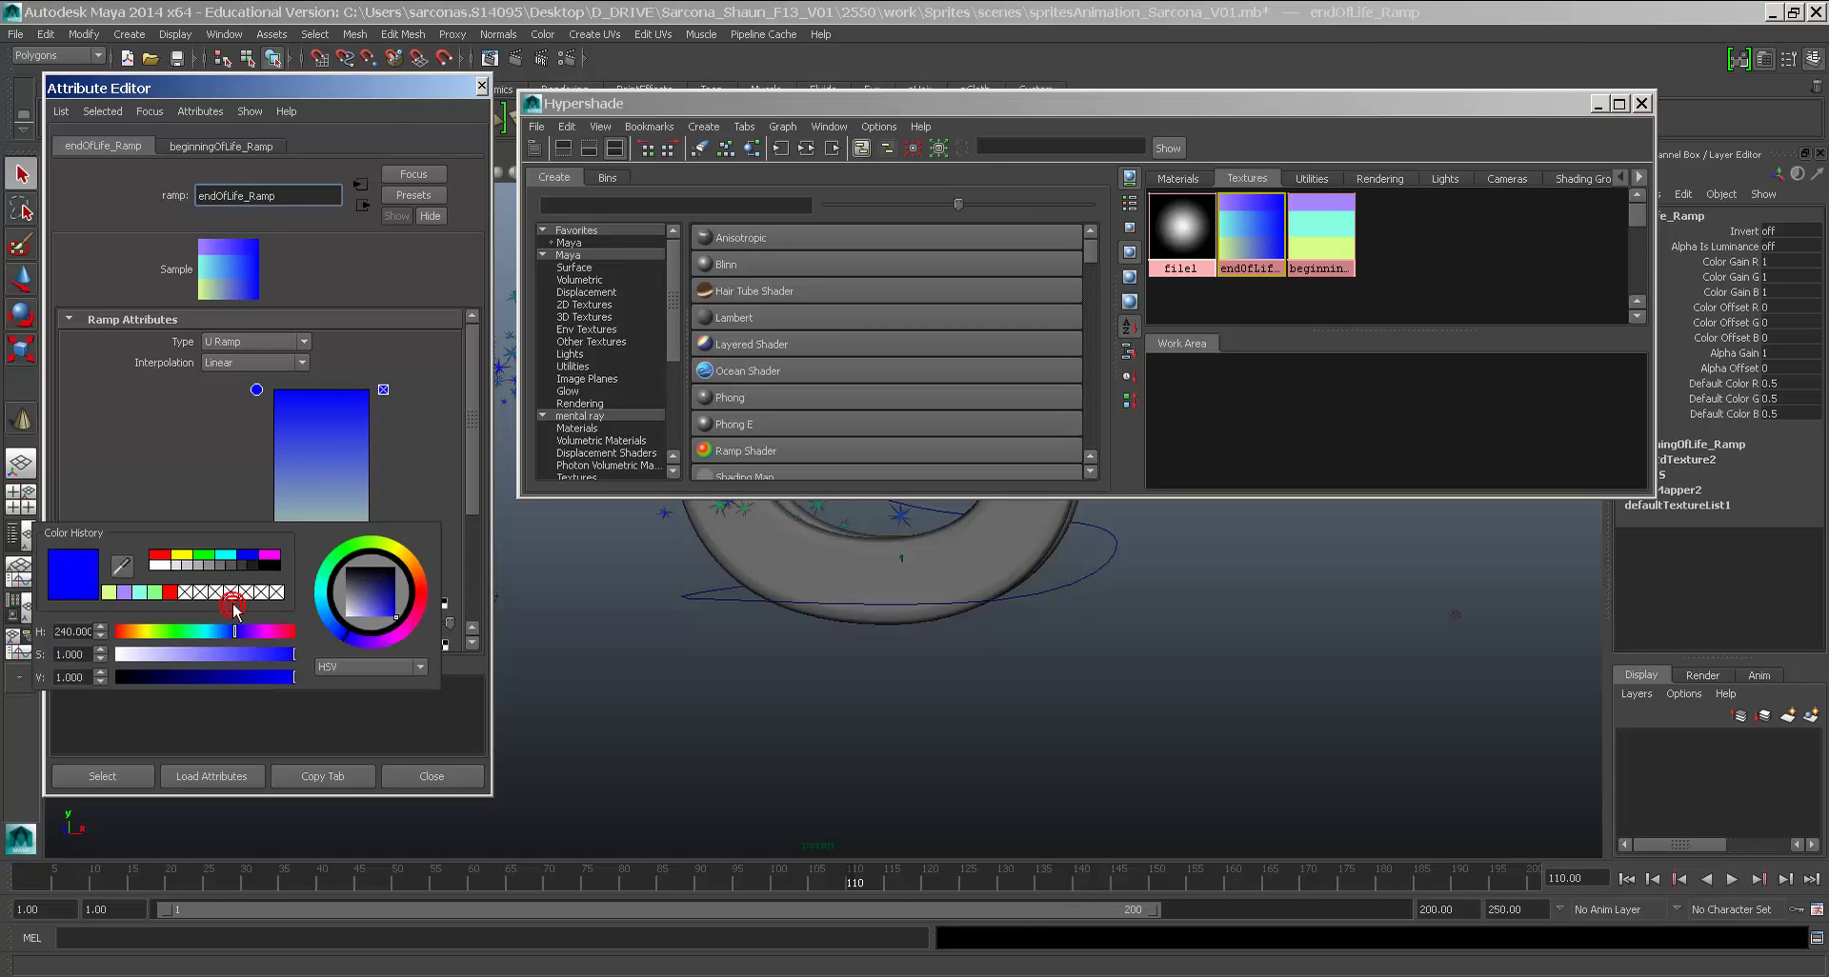
{"action": "left_click_drag", "start_coordinate": [205, 632], "coordinate": [317, 647]}
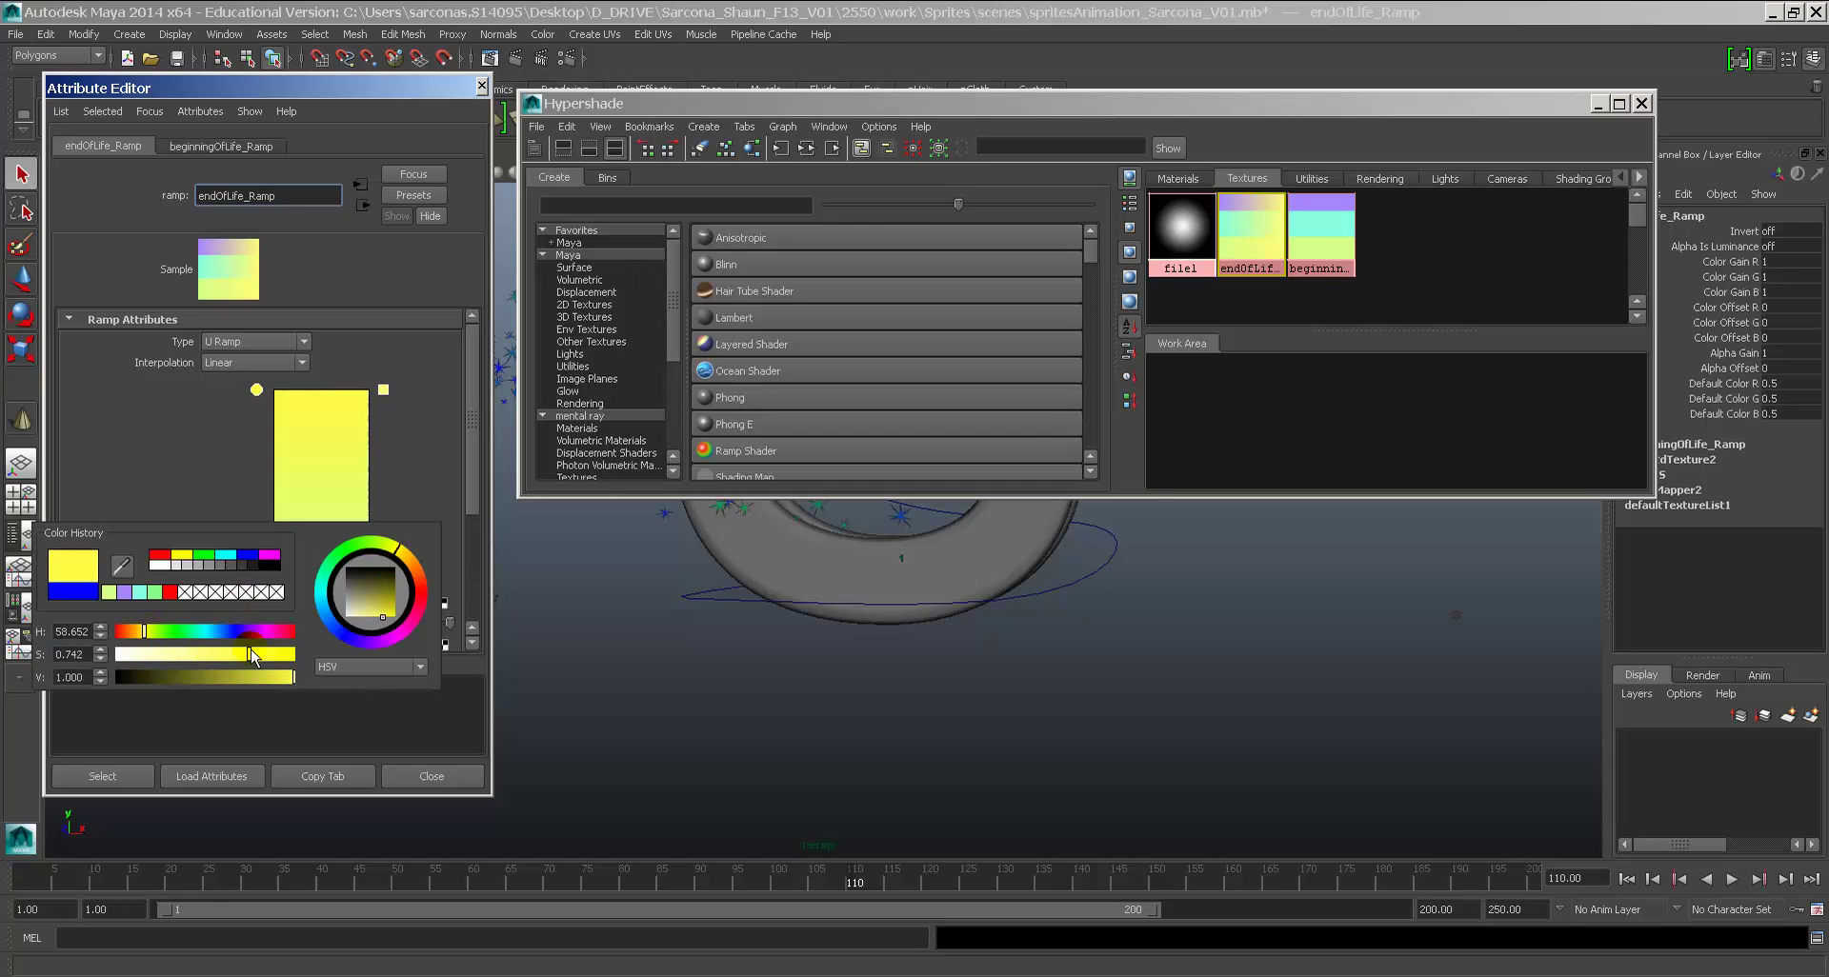
{"action": "left_click_drag", "start_coordinate": [146, 639], "coordinate": [131, 638]}
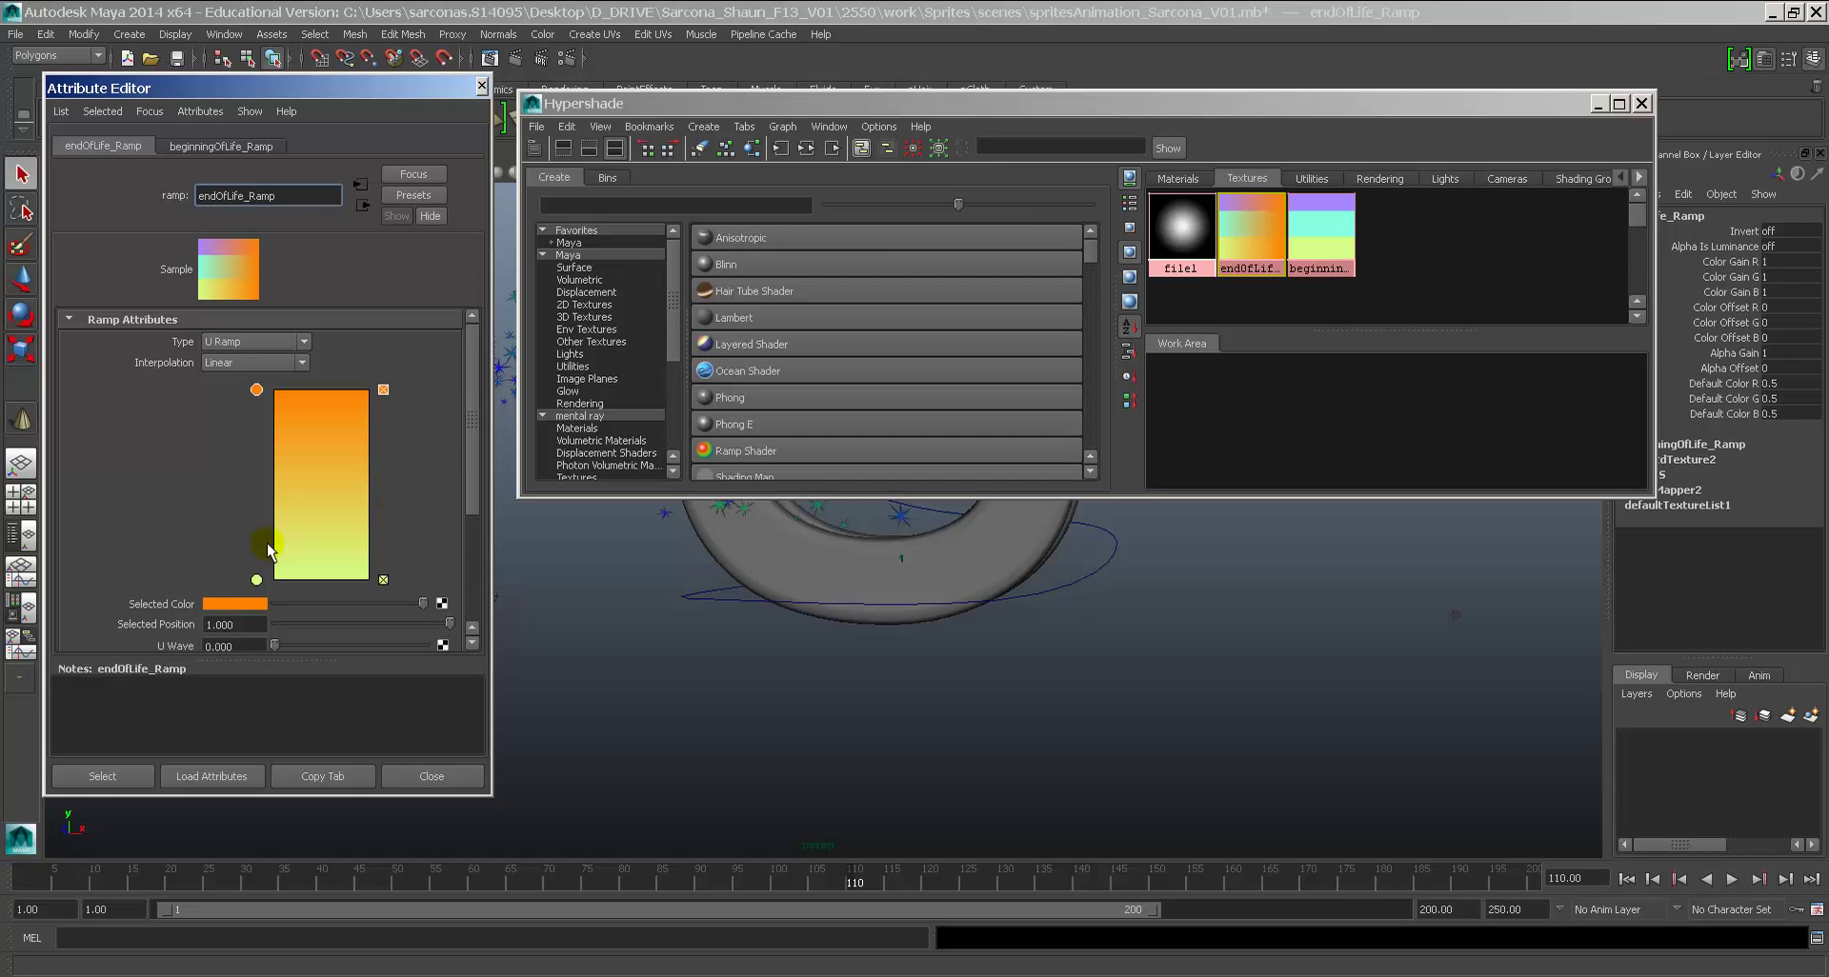
{"action": "left_click", "coordinate": [258, 579]}
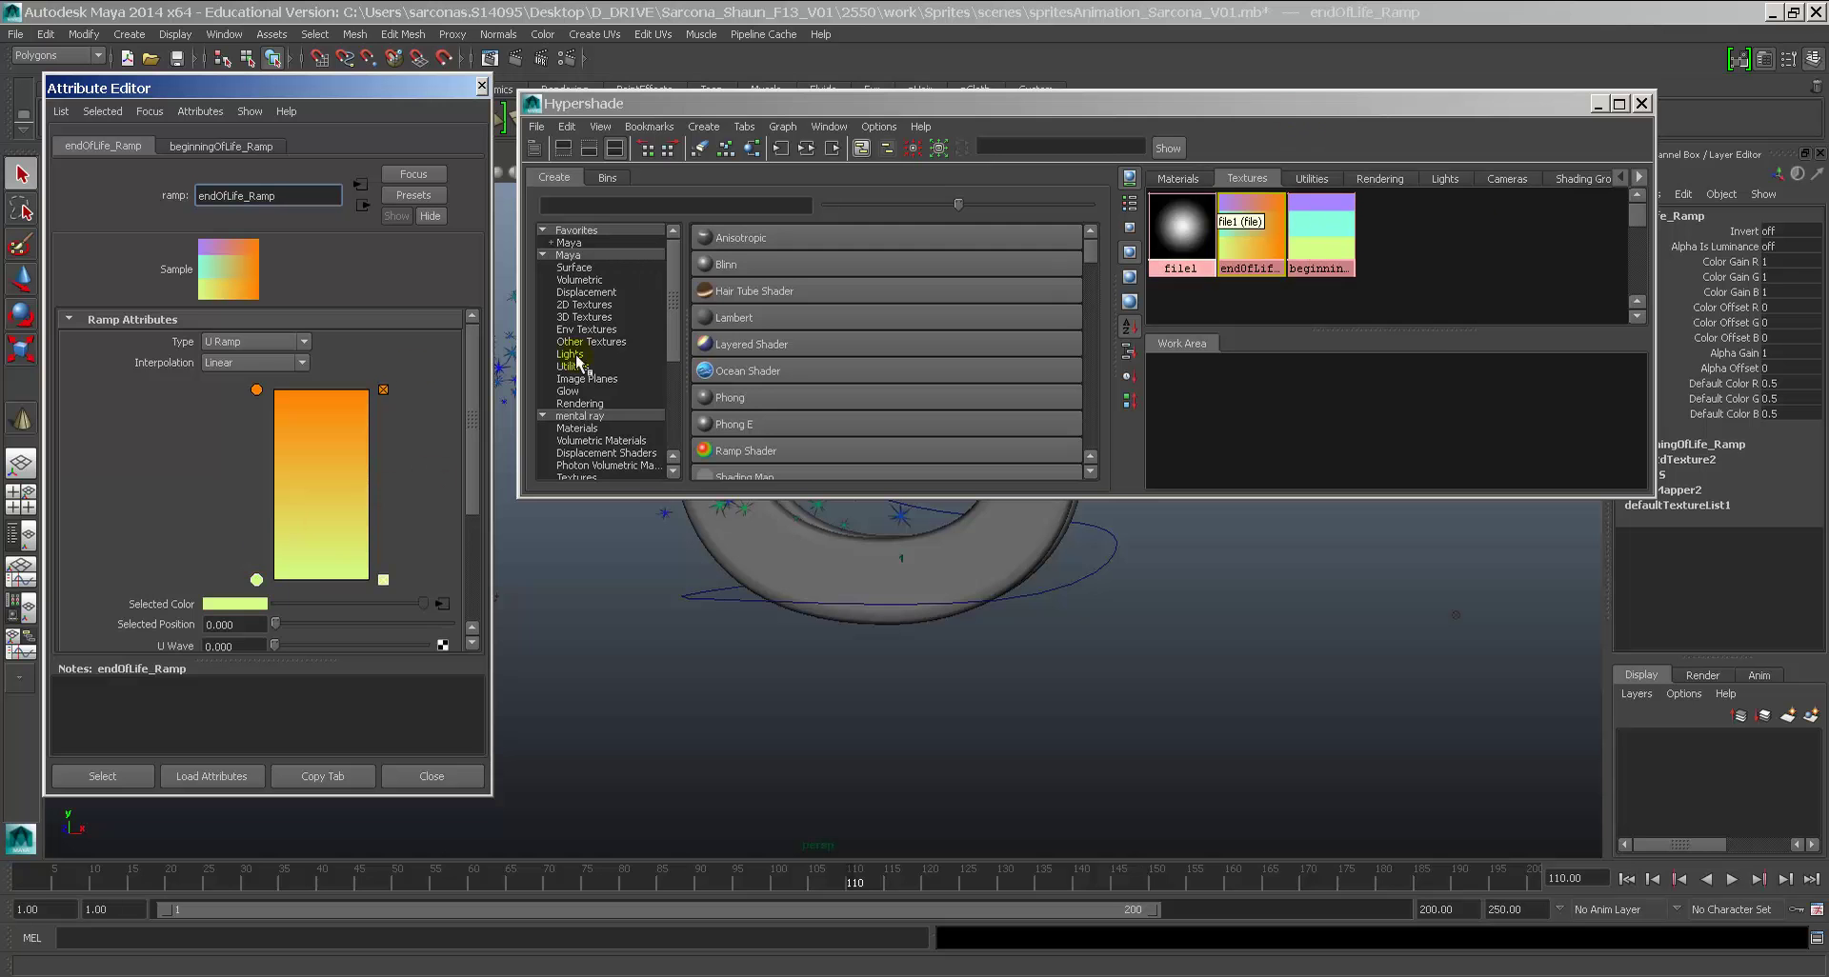
{"action": "left_click", "coordinate": [256, 390]}
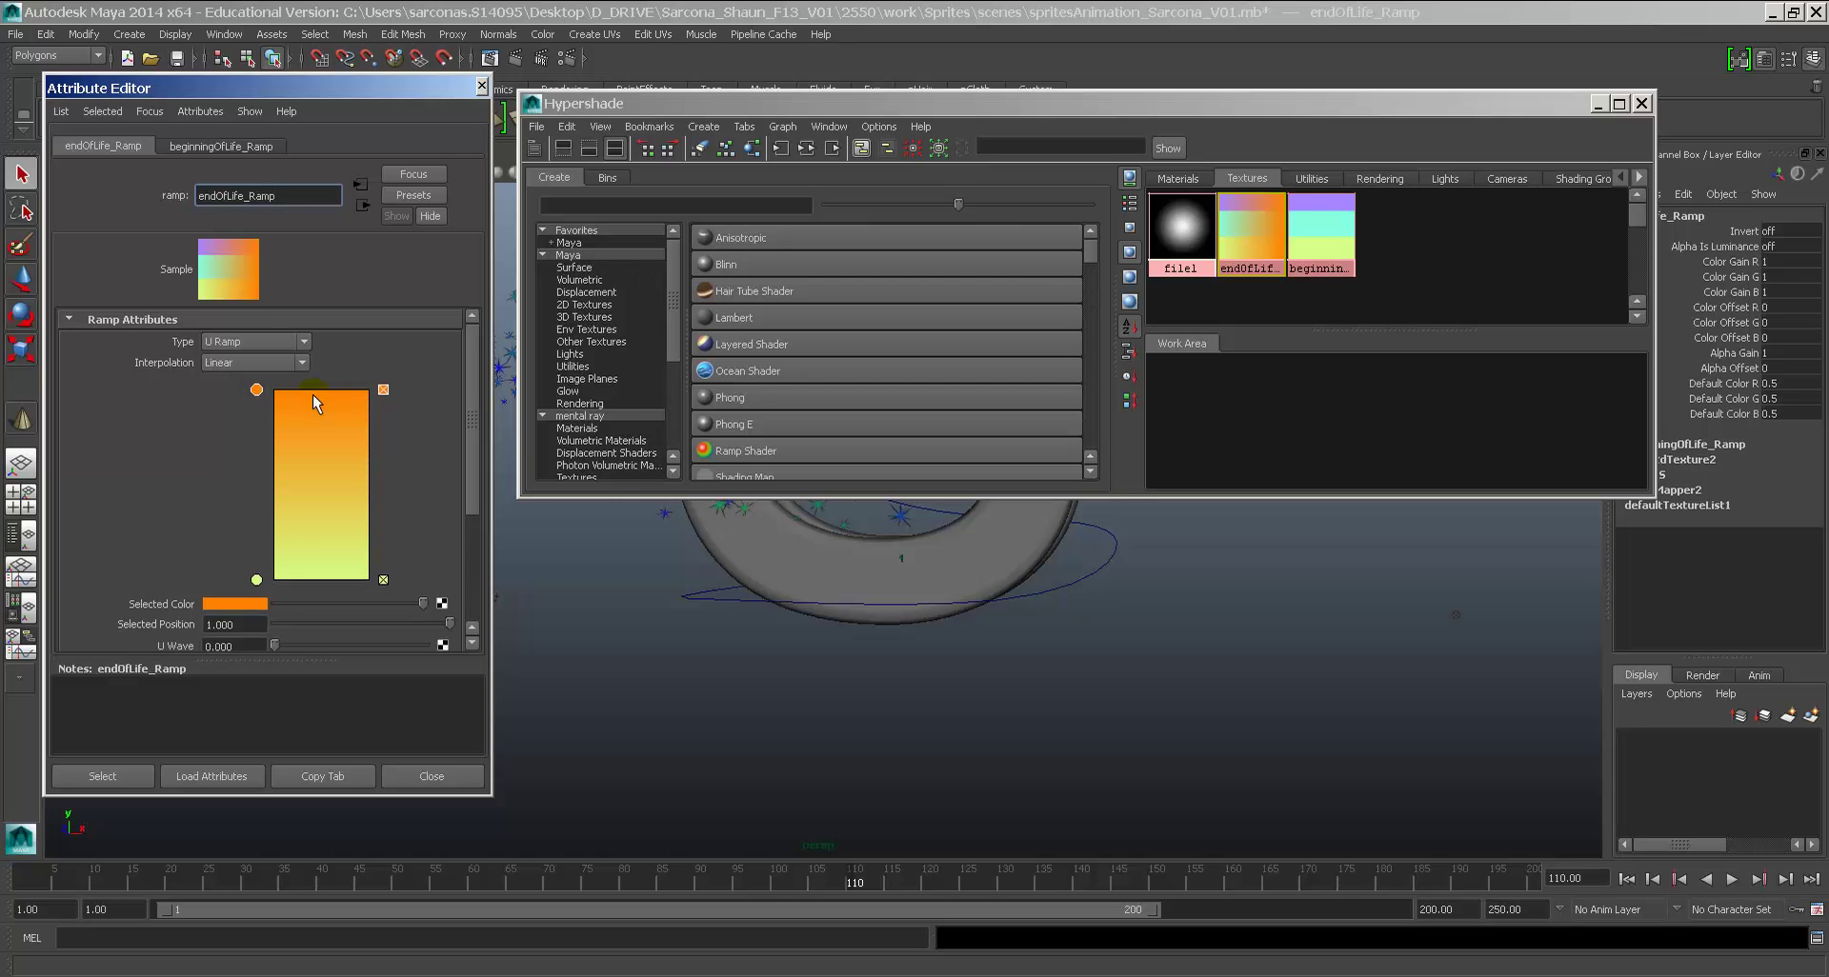
Step: Move the Hypershade clear of the viewport, replay the simulation from frame 1 and inspect the particle colors along the trail
{"action": "left_click_drag", "start_coordinate": [592, 103], "coordinate": [1687, 169]}
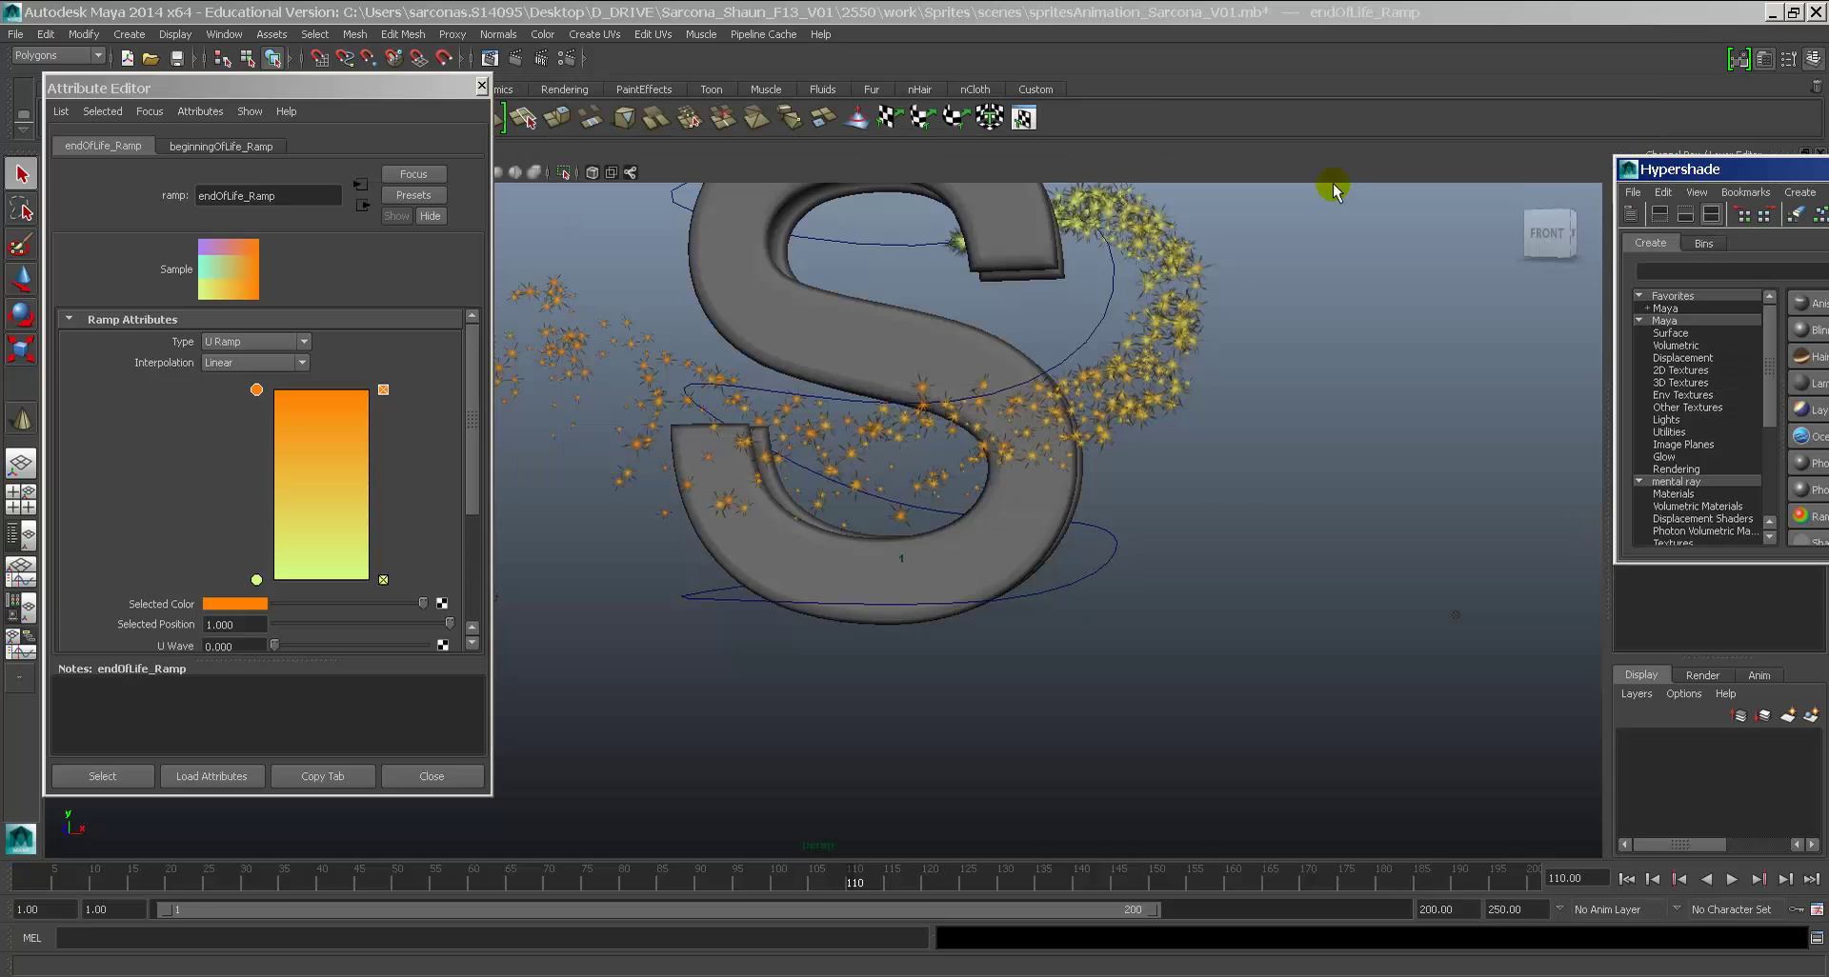
{"action": "left_click", "coordinate": [1626, 878]}
{"action": "right_click_drag", "start_coordinate": [1237, 671], "coordinate": [1425, 673], "text": "alt"}
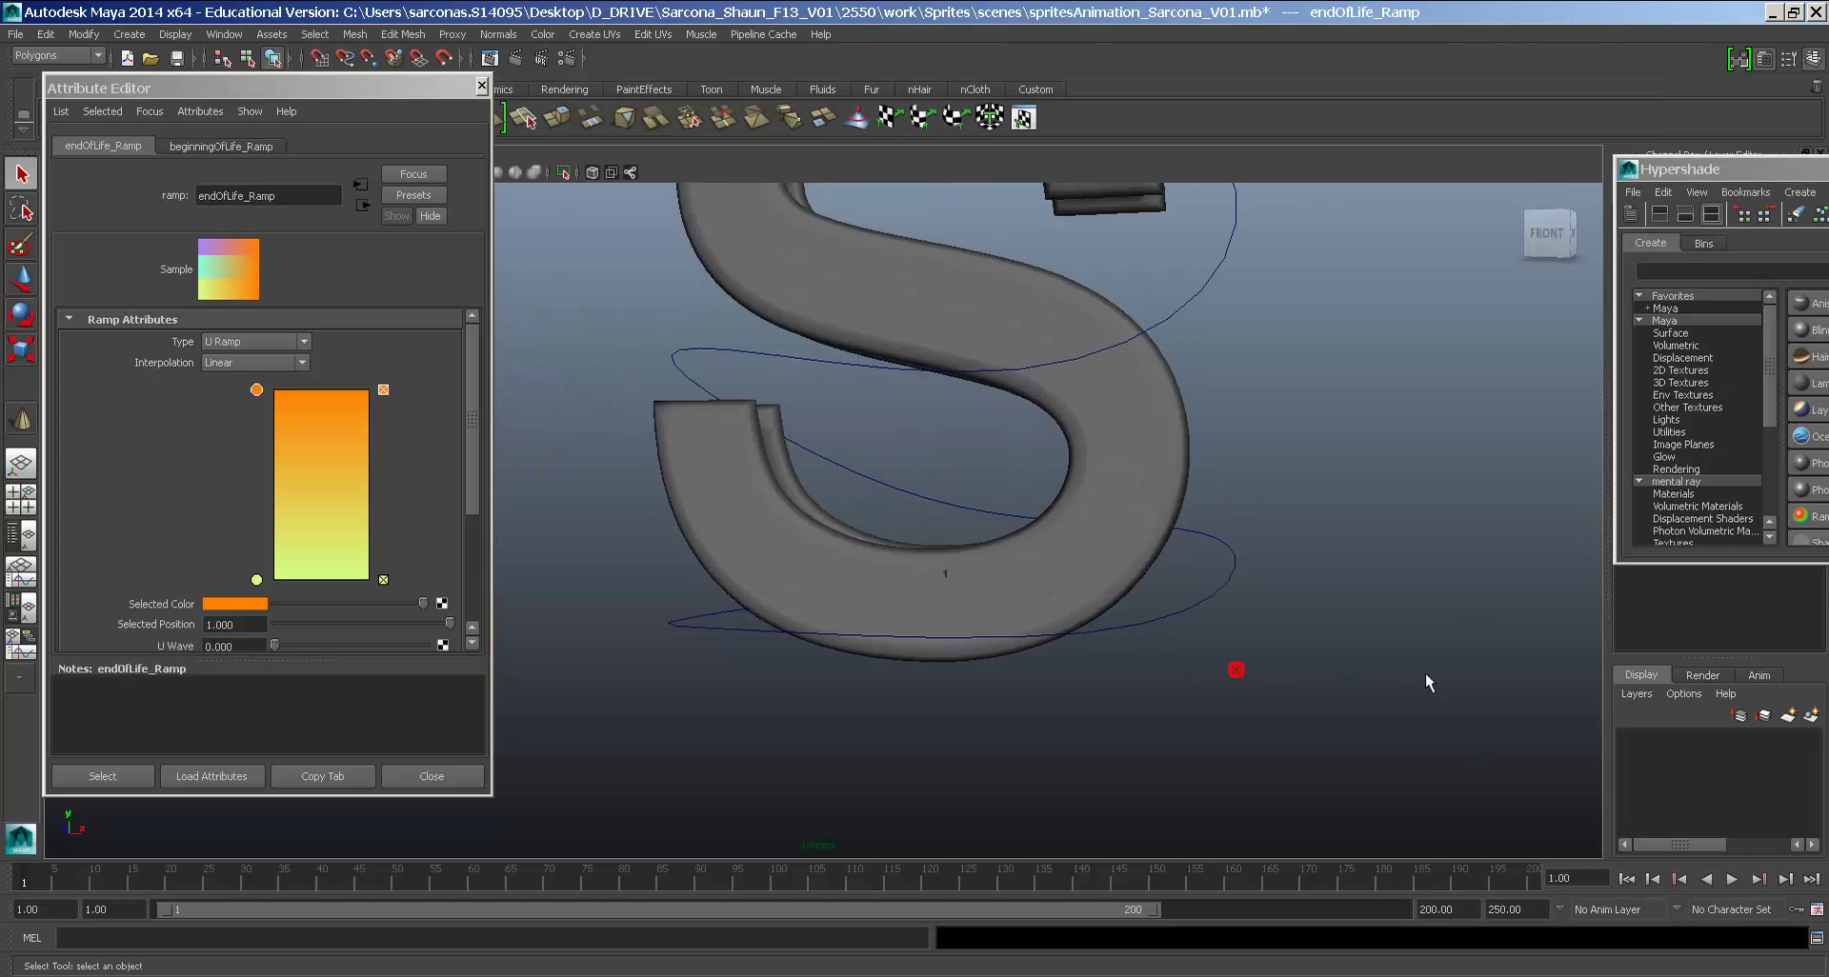
{"action": "key", "text": "alt+v"}
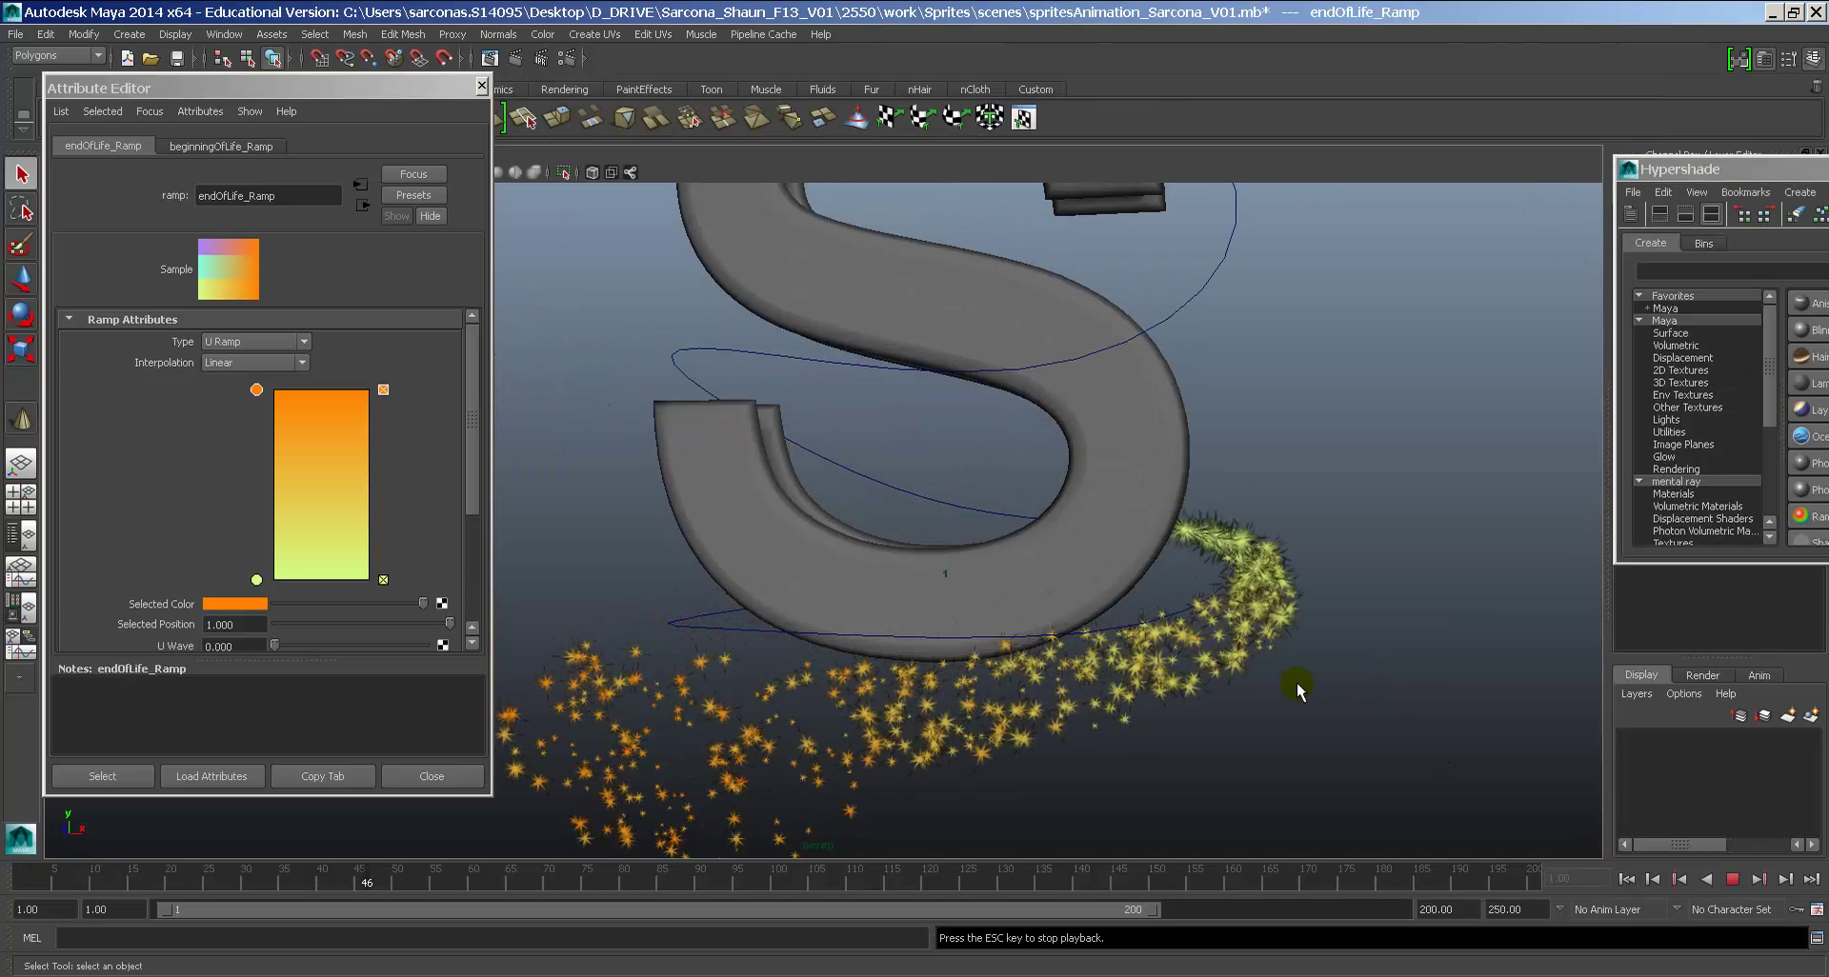
{"action": "key", "text": "Escape"}
{"action": "left_click_drag", "start_coordinate": [1296, 682], "coordinate": [873, 644], "text": "alt"}
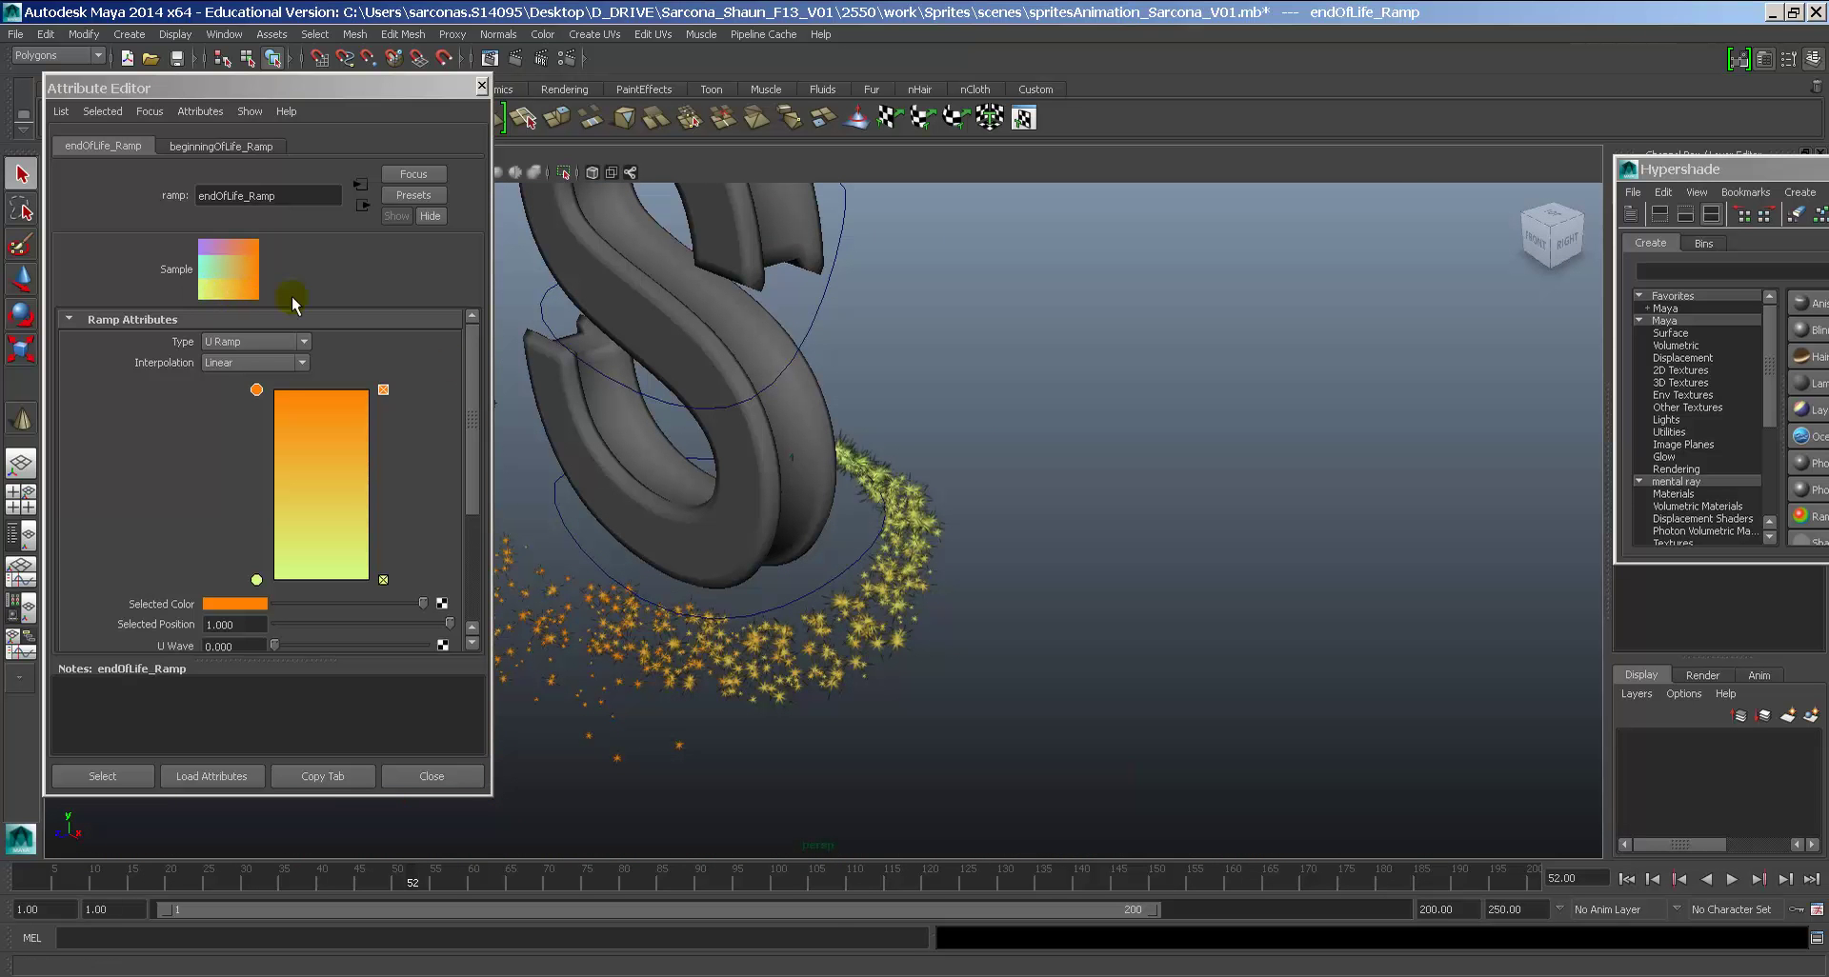
Step: Switch to the Photoshop ramp diagram and brush a vertical stroke between the wavy line and the V axis
{"action": "left_click", "coordinate": [542, 976]}
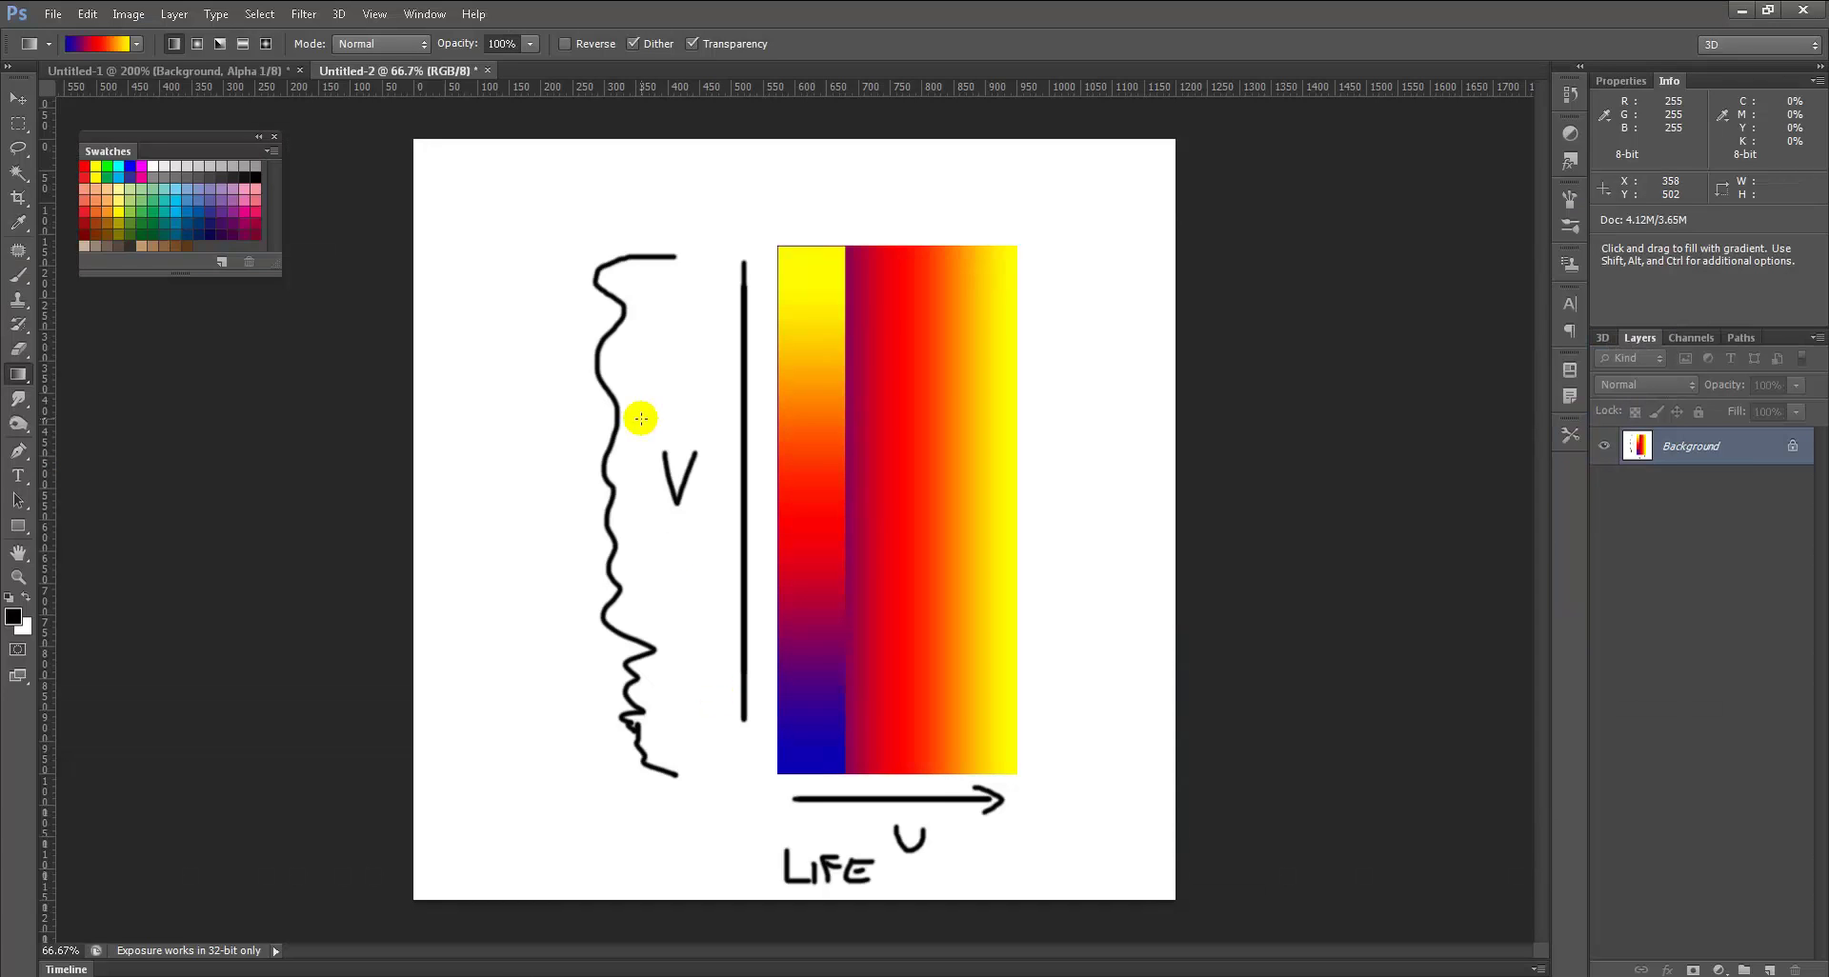
{"action": "left_click_drag", "start_coordinate": [669, 279], "coordinate": [624, 394]}
{"action": "key", "text": "ctrl+z"}
{"action": "key", "text": "b"}
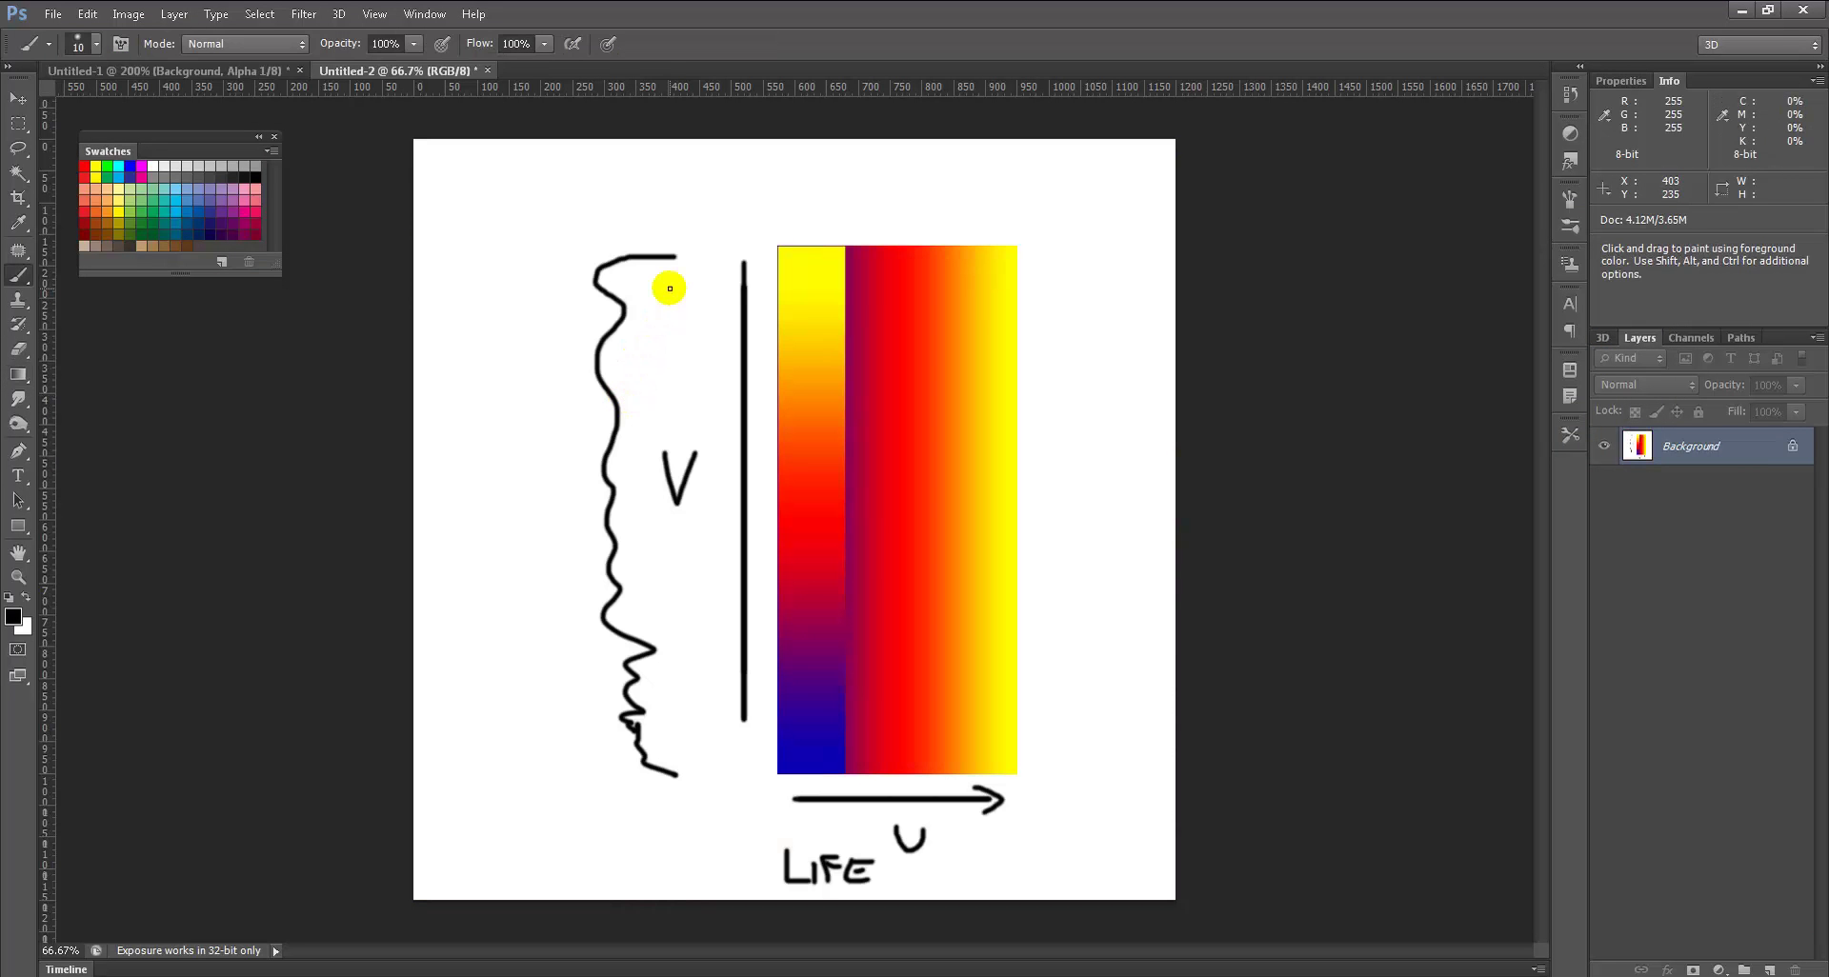
{"action": "mouse_move", "coordinate": [667, 283]}
{"action": "left_mouse_down"}
{"action": "mouse_move", "coordinate": [625, 523]}
{"action": "mouse_move", "coordinate": [655, 770]}
{"action": "left_mouse_up"}
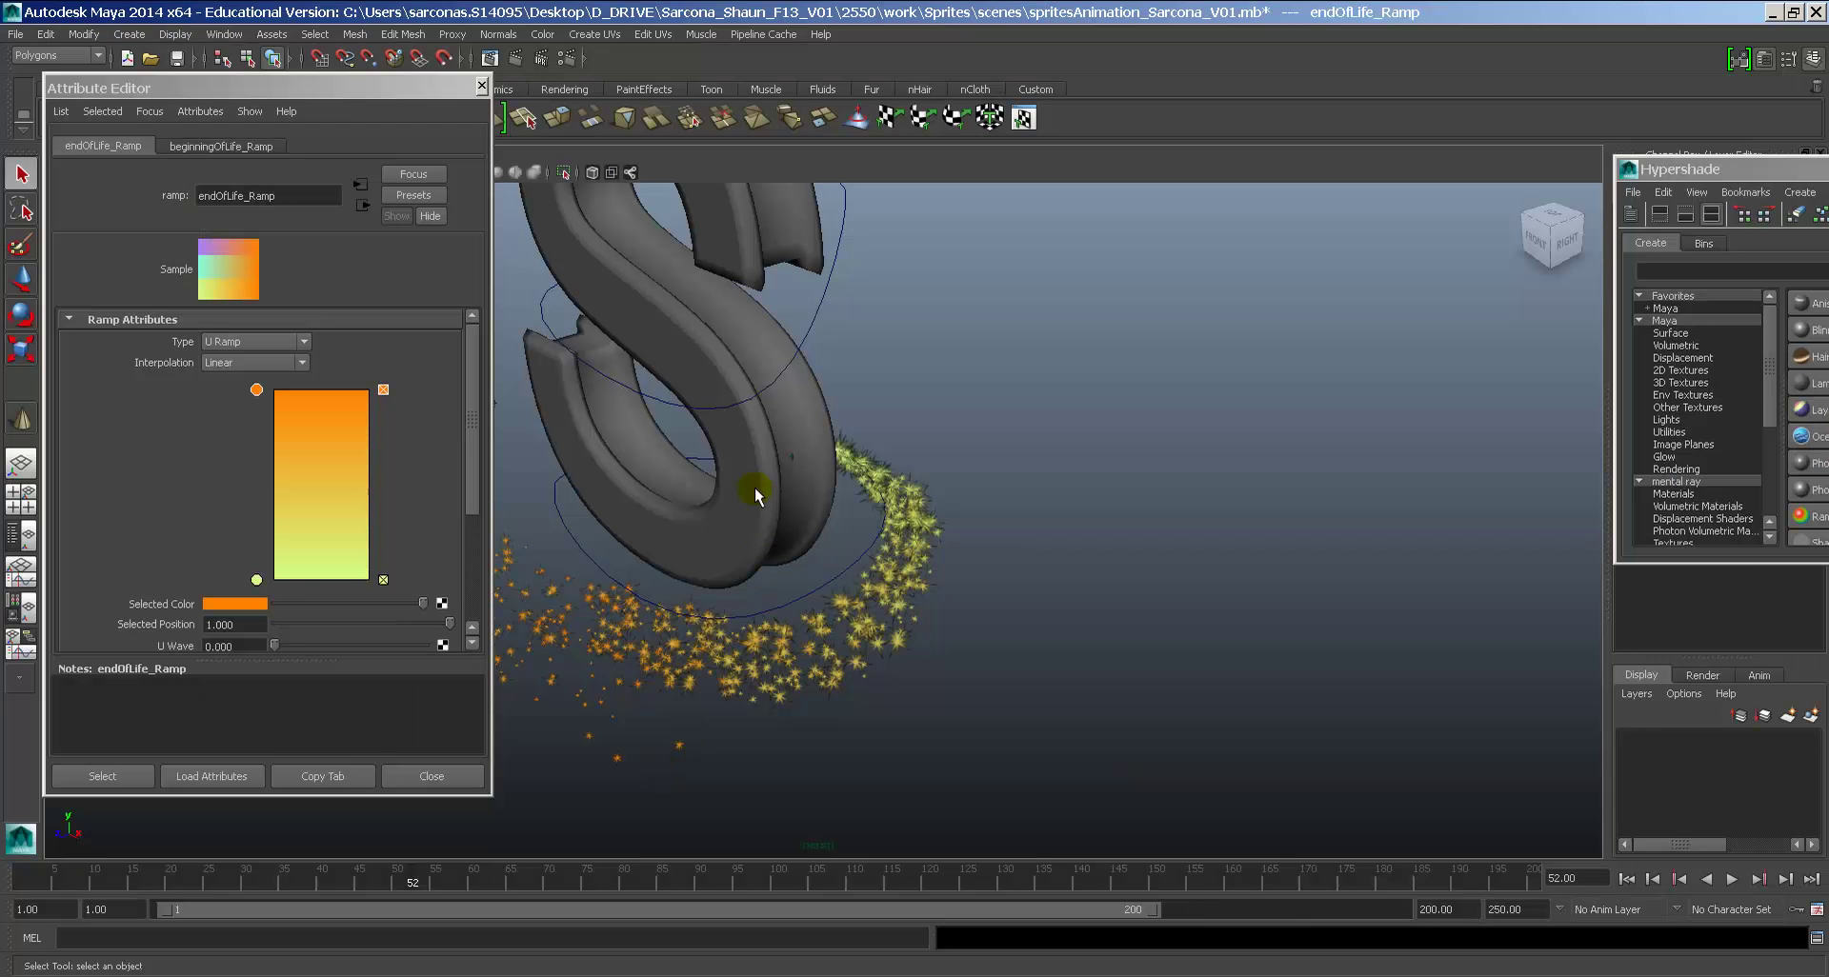
Step: Return to Maya, select the sprite particles and open the creation expression for particleShape1's RGB V PP attribute
{"action": "left_click", "coordinate": [843, 636]}
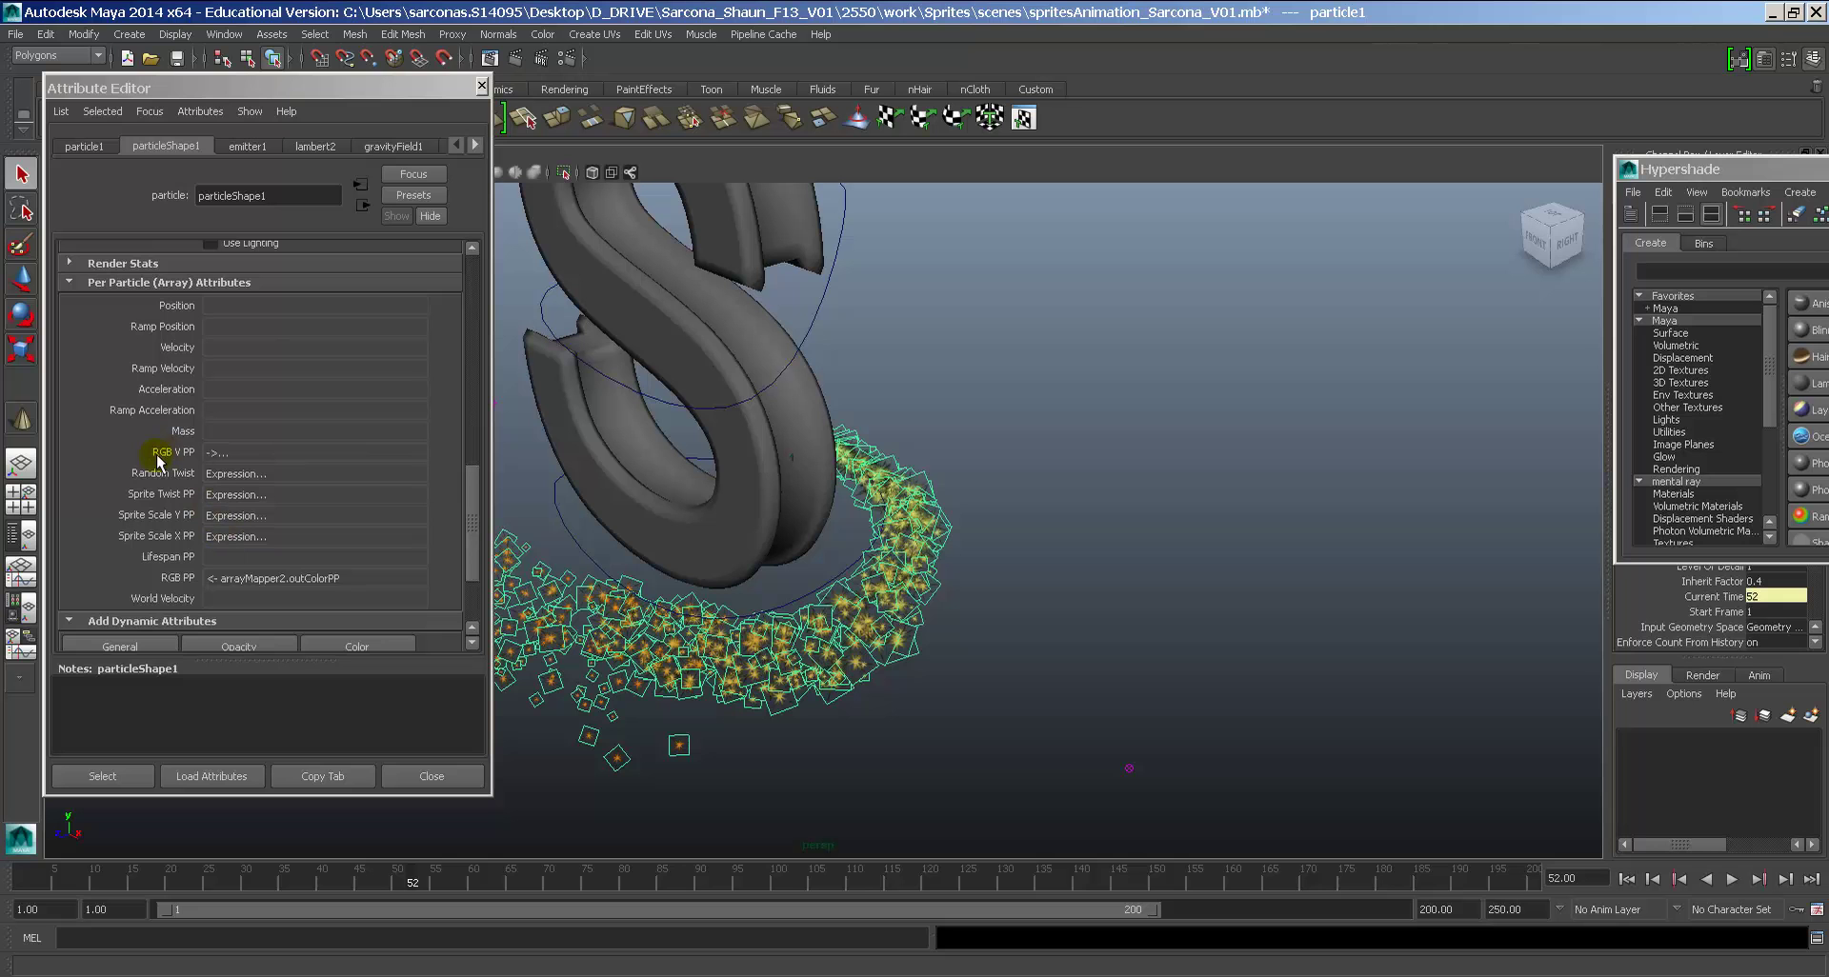
{"action": "right_click", "coordinate": [227, 451]}
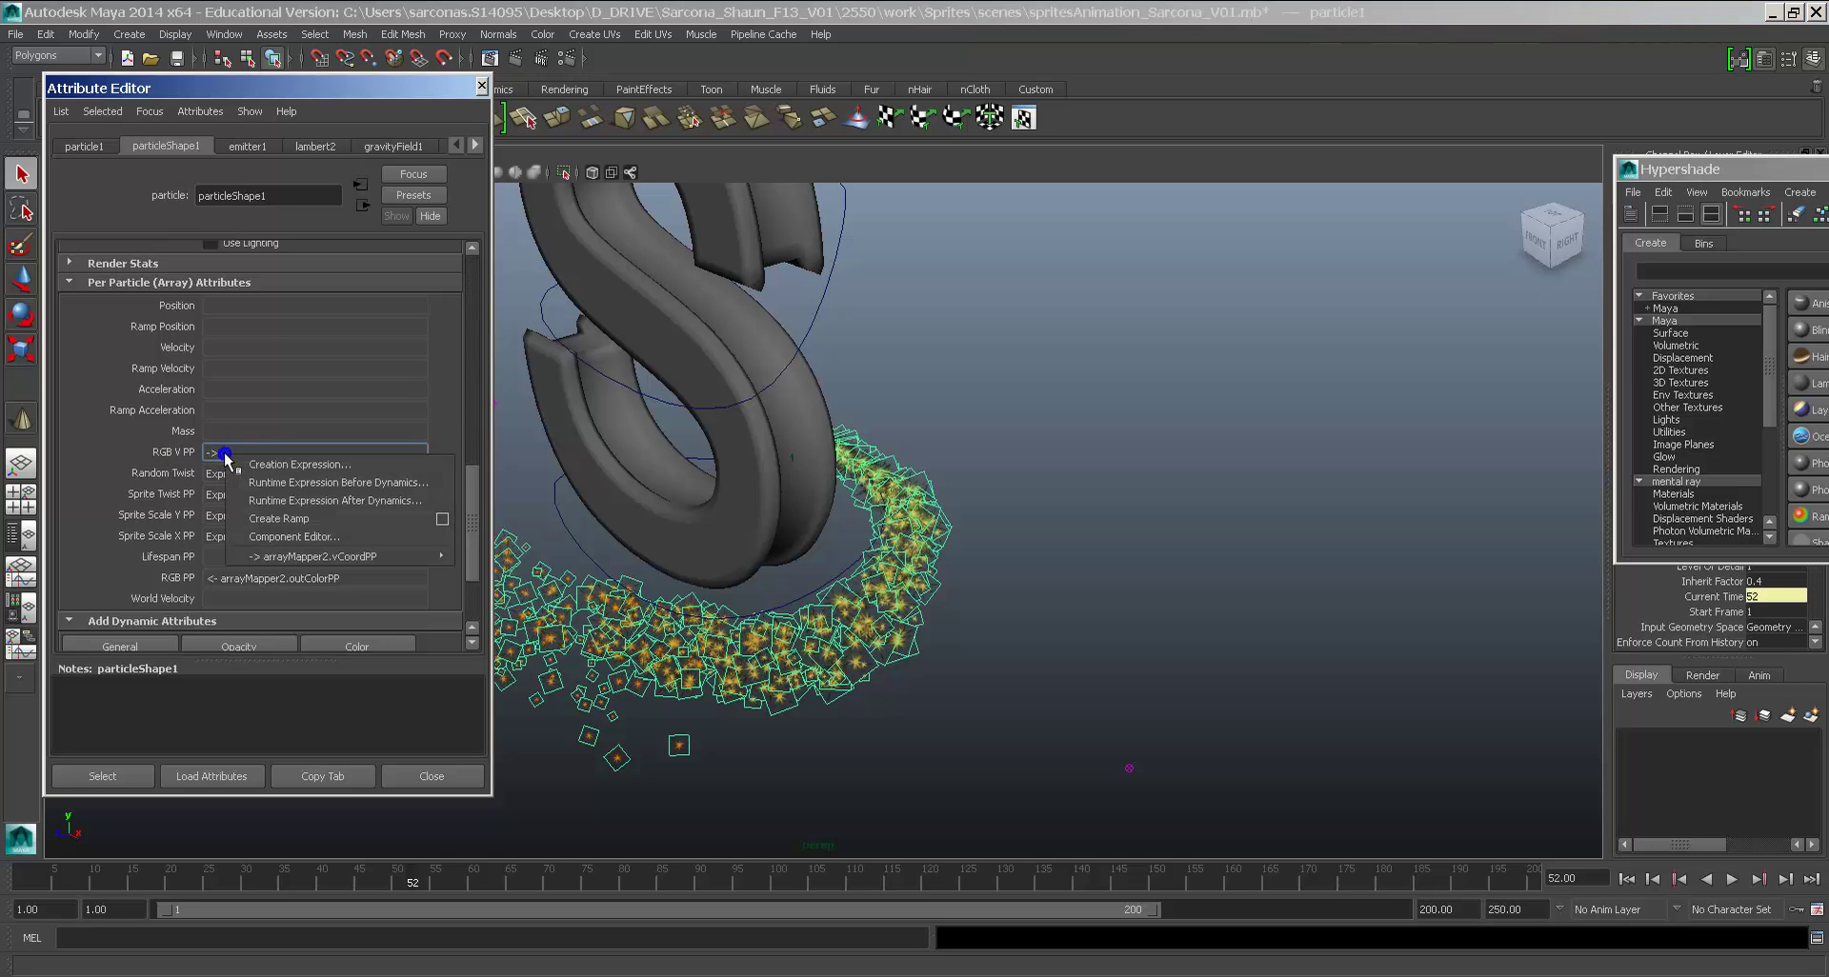
{"action": "left_click", "coordinate": [277, 464]}
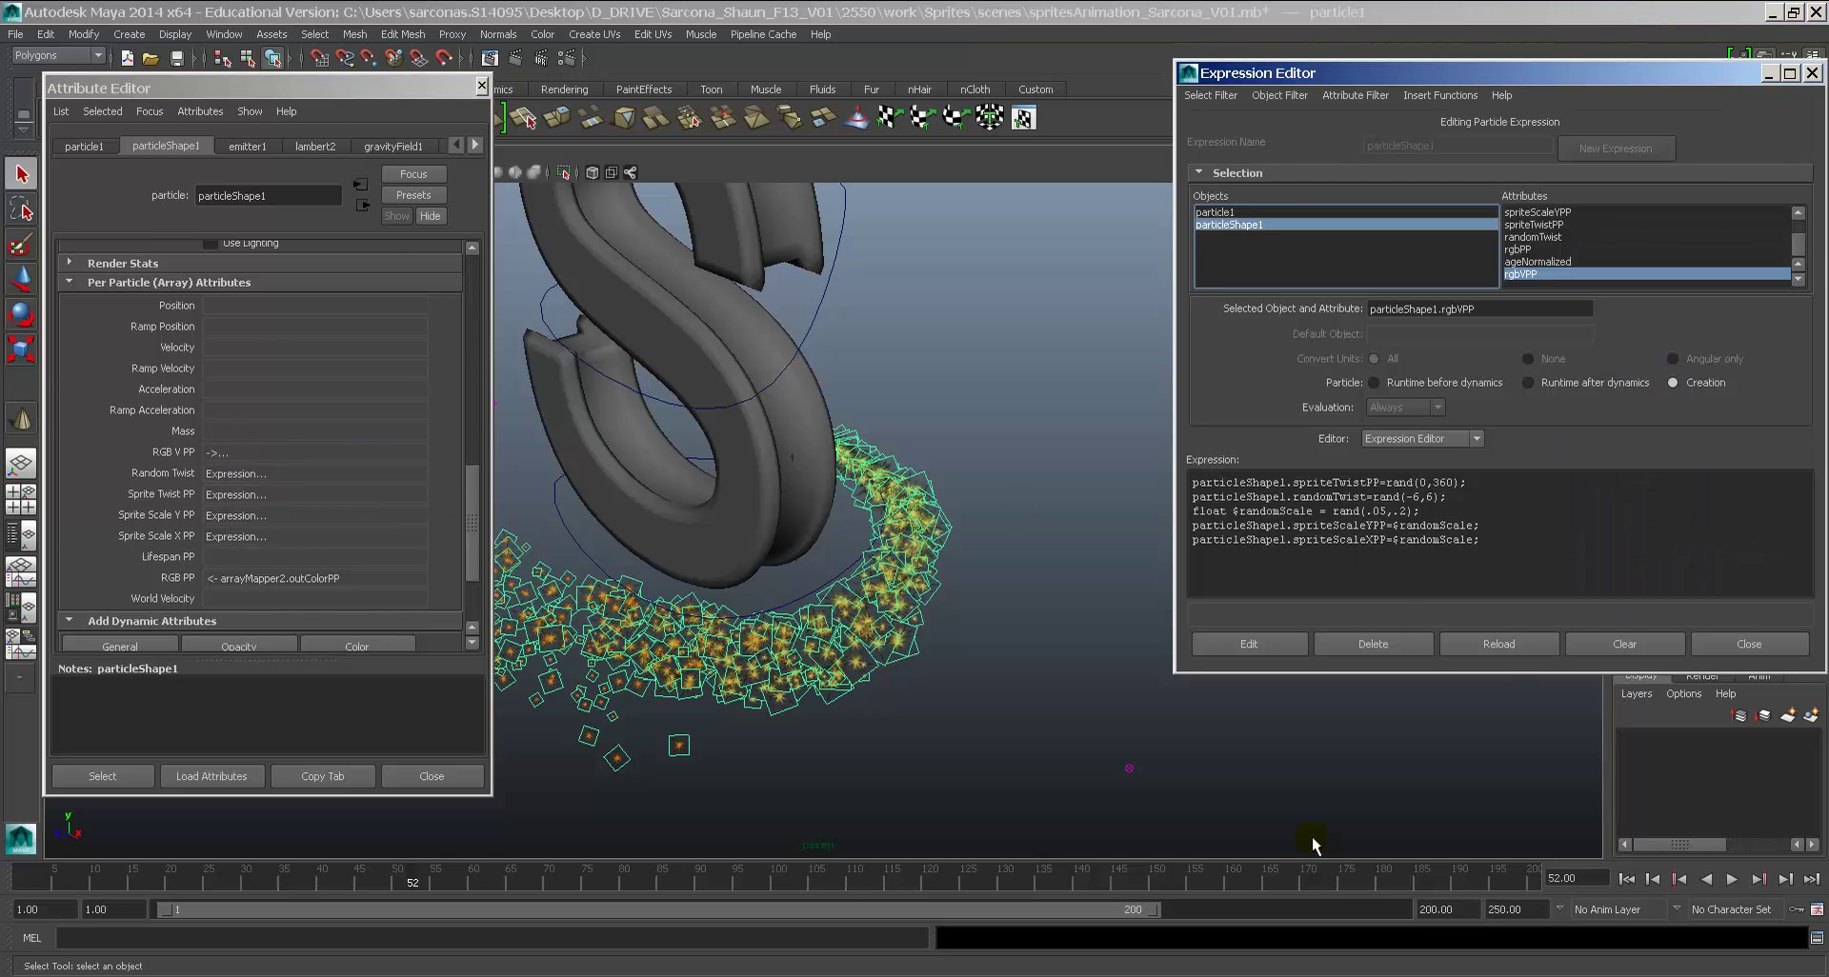
Step: Switch to WordPad and add the line "particleShape1.rgbVPP=rand(0,1);" at the end of the Creation Expressions notes
{"action": "left_click", "coordinate": [1219, 976]}
{"action": "left_click", "coordinate": [879, 441]}
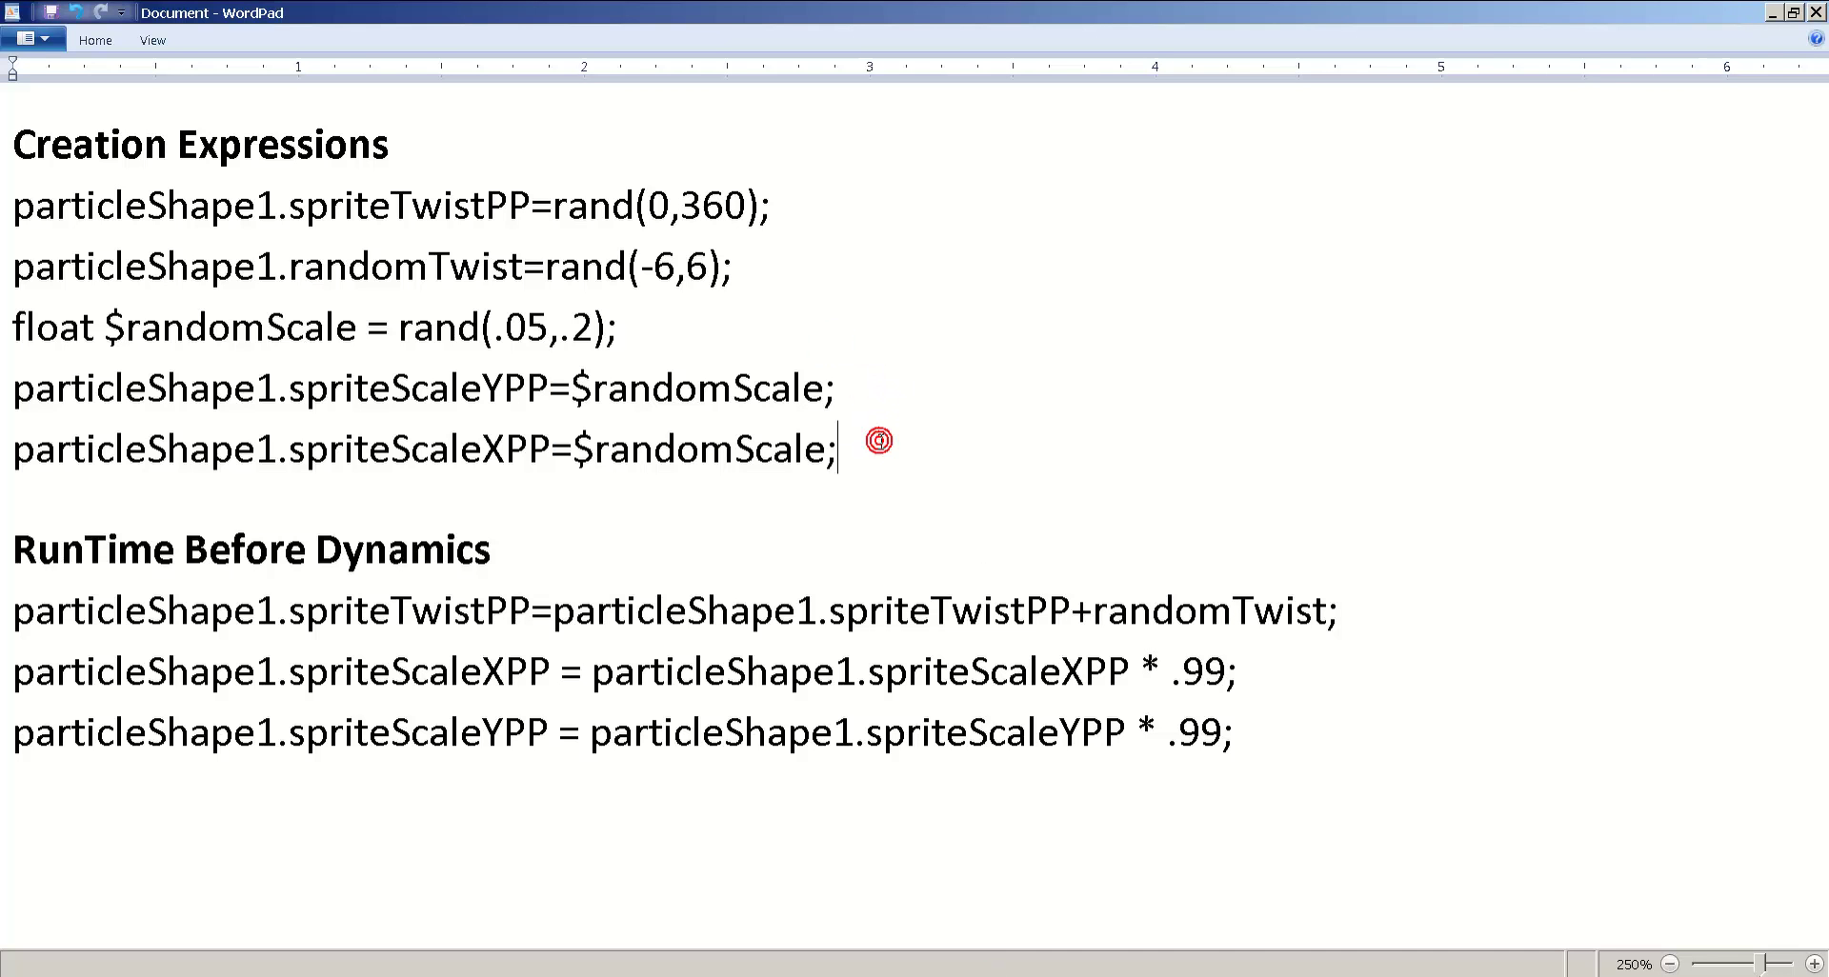
{"action": "key", "text": "Return"}
{"action": "type", "text": "particleShape1."}
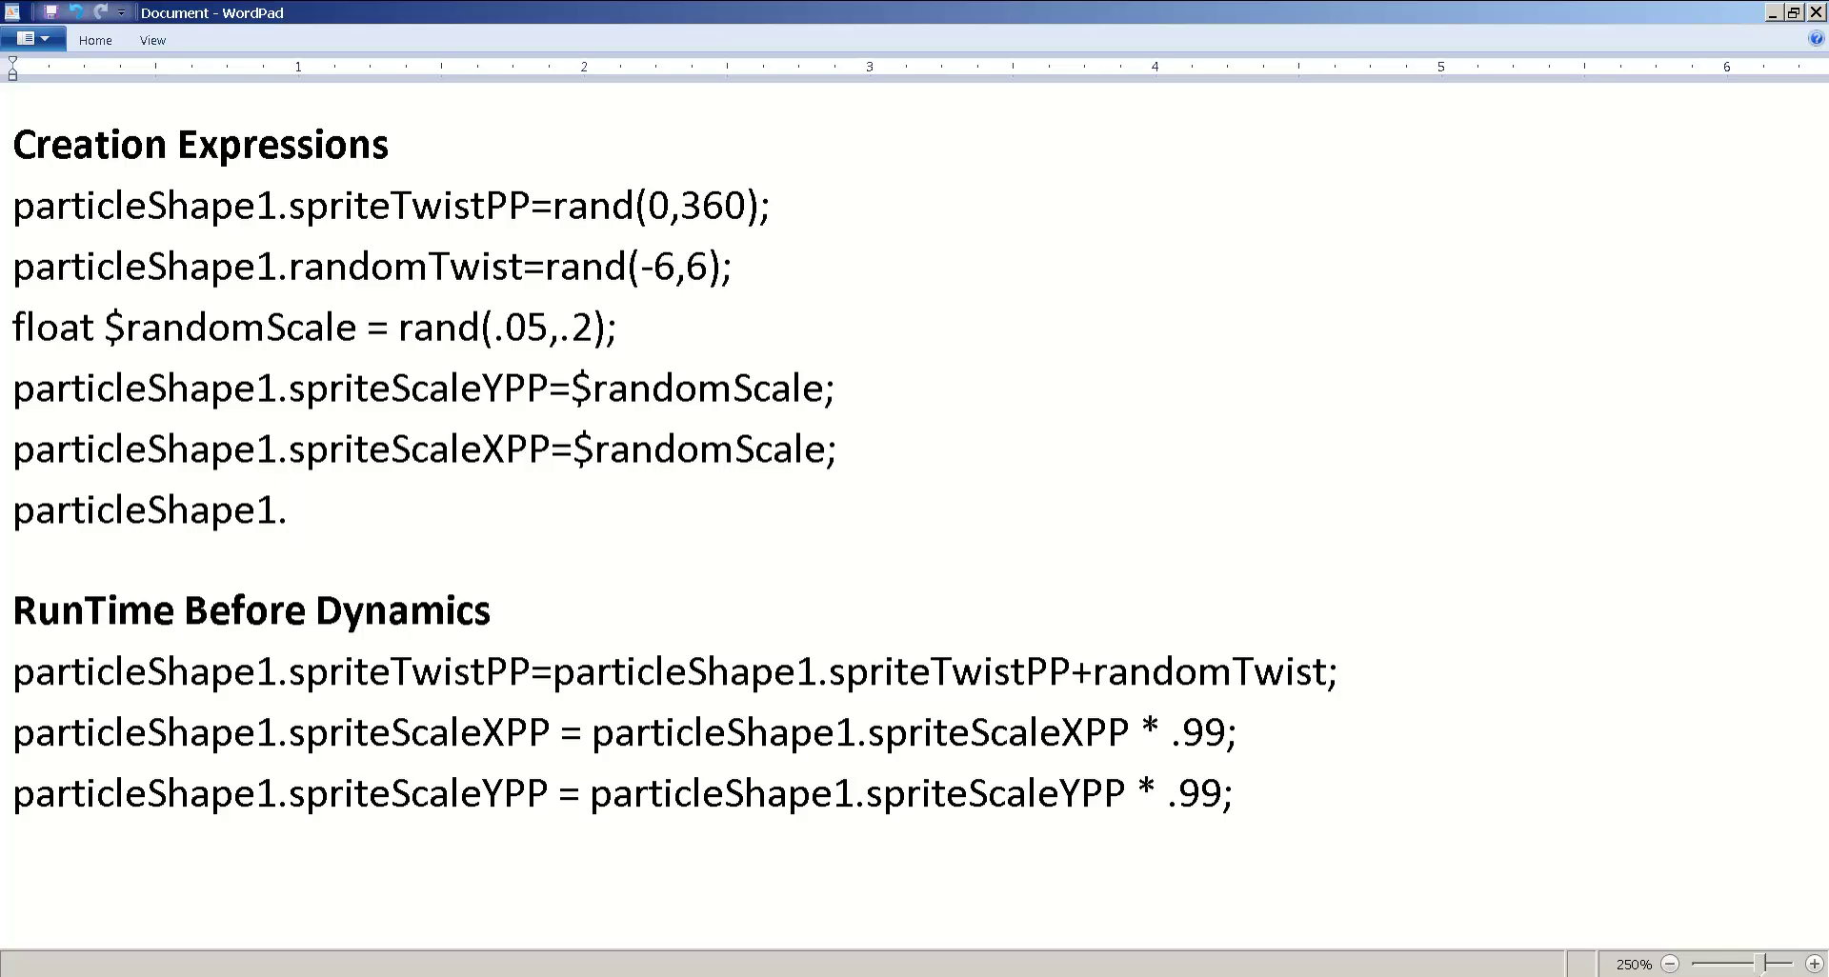
{"action": "type", "text": "rgbVPP"}
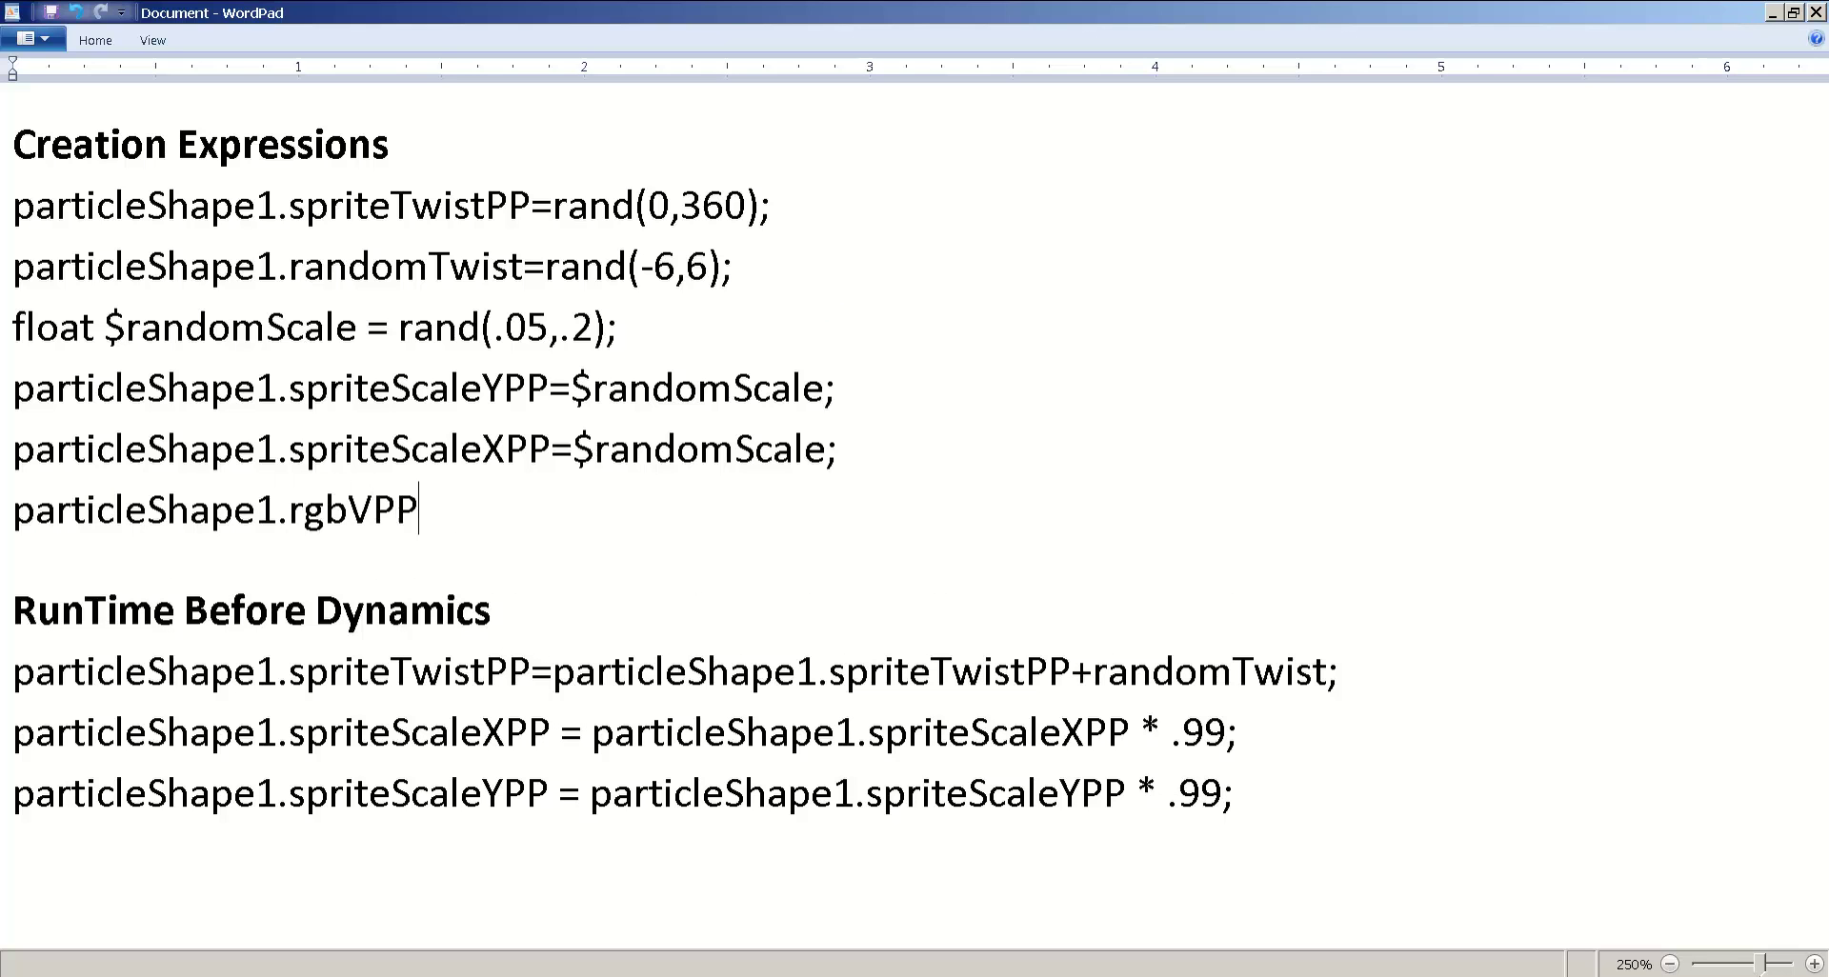
{"action": "type", "text": "=rand(0,1);"}
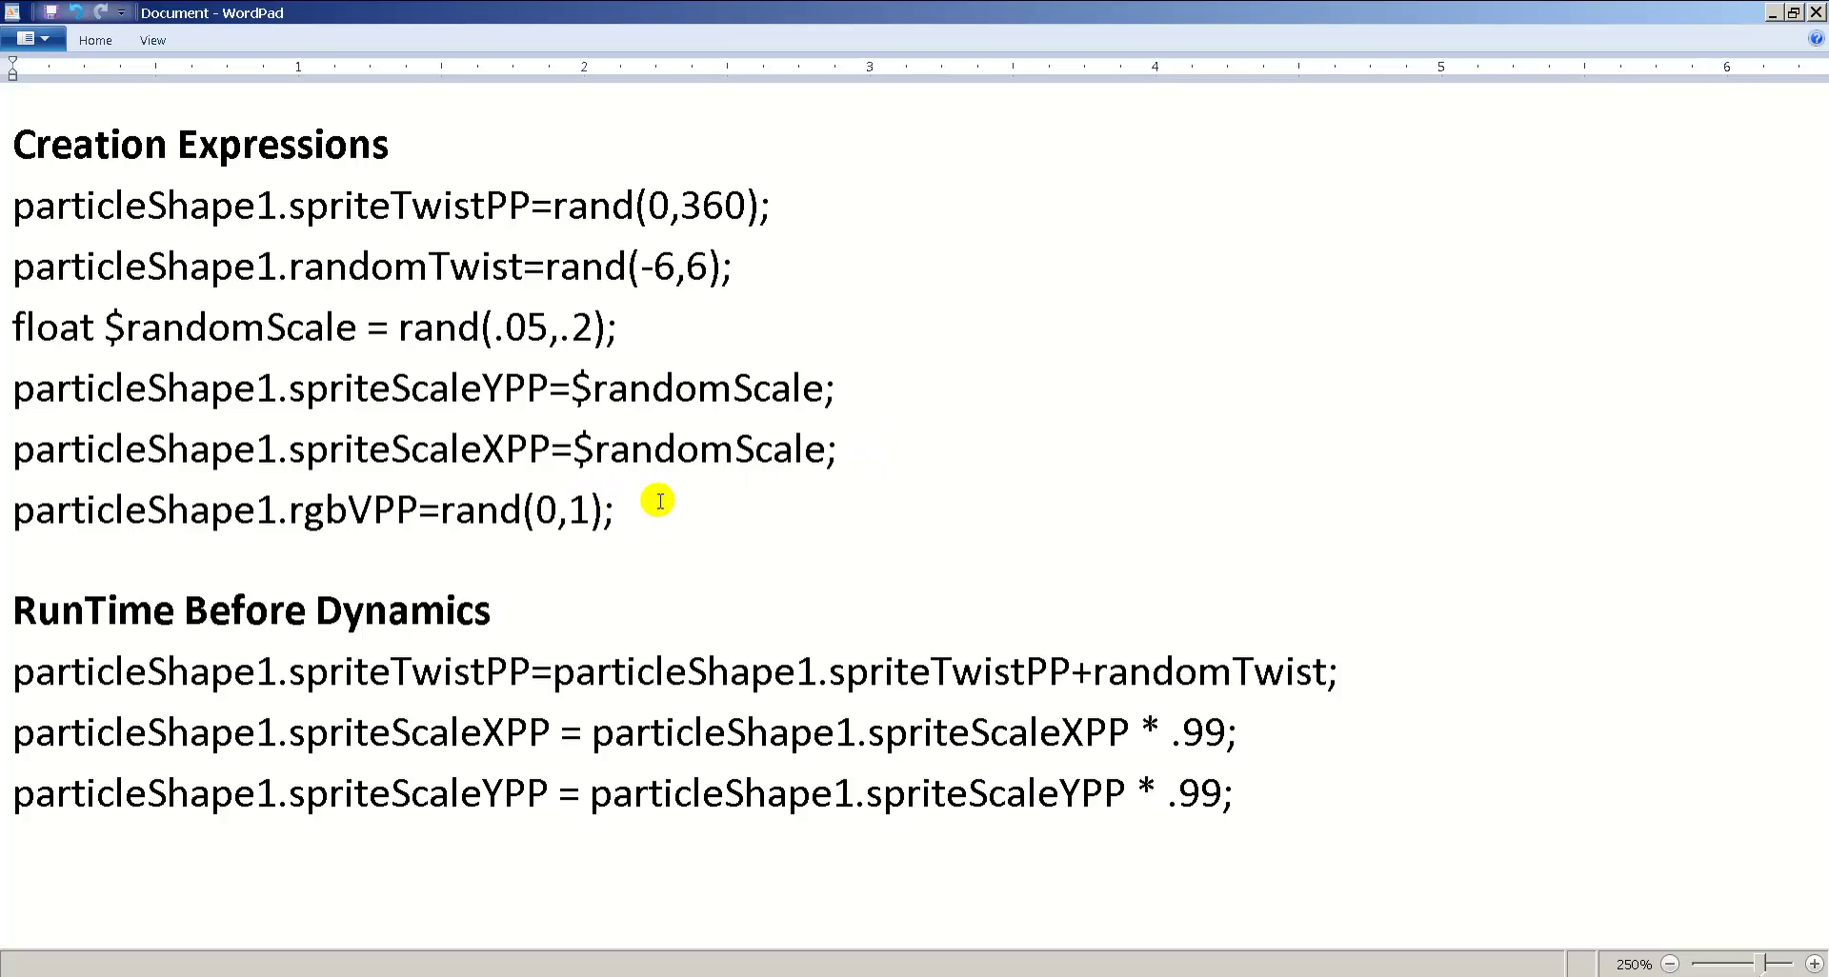
Step: Copy the rgbVPP line into Maya as the last line of particleShape1's creation expression and apply the edit
{"action": "left_click", "coordinate": [536, 512]}
{"action": "left_click_drag", "start_coordinate": [535, 512], "coordinate": [15, 516]}
{"action": "key", "text": "ctrl+c"}
{"action": "key", "text": "alt+Tab"}
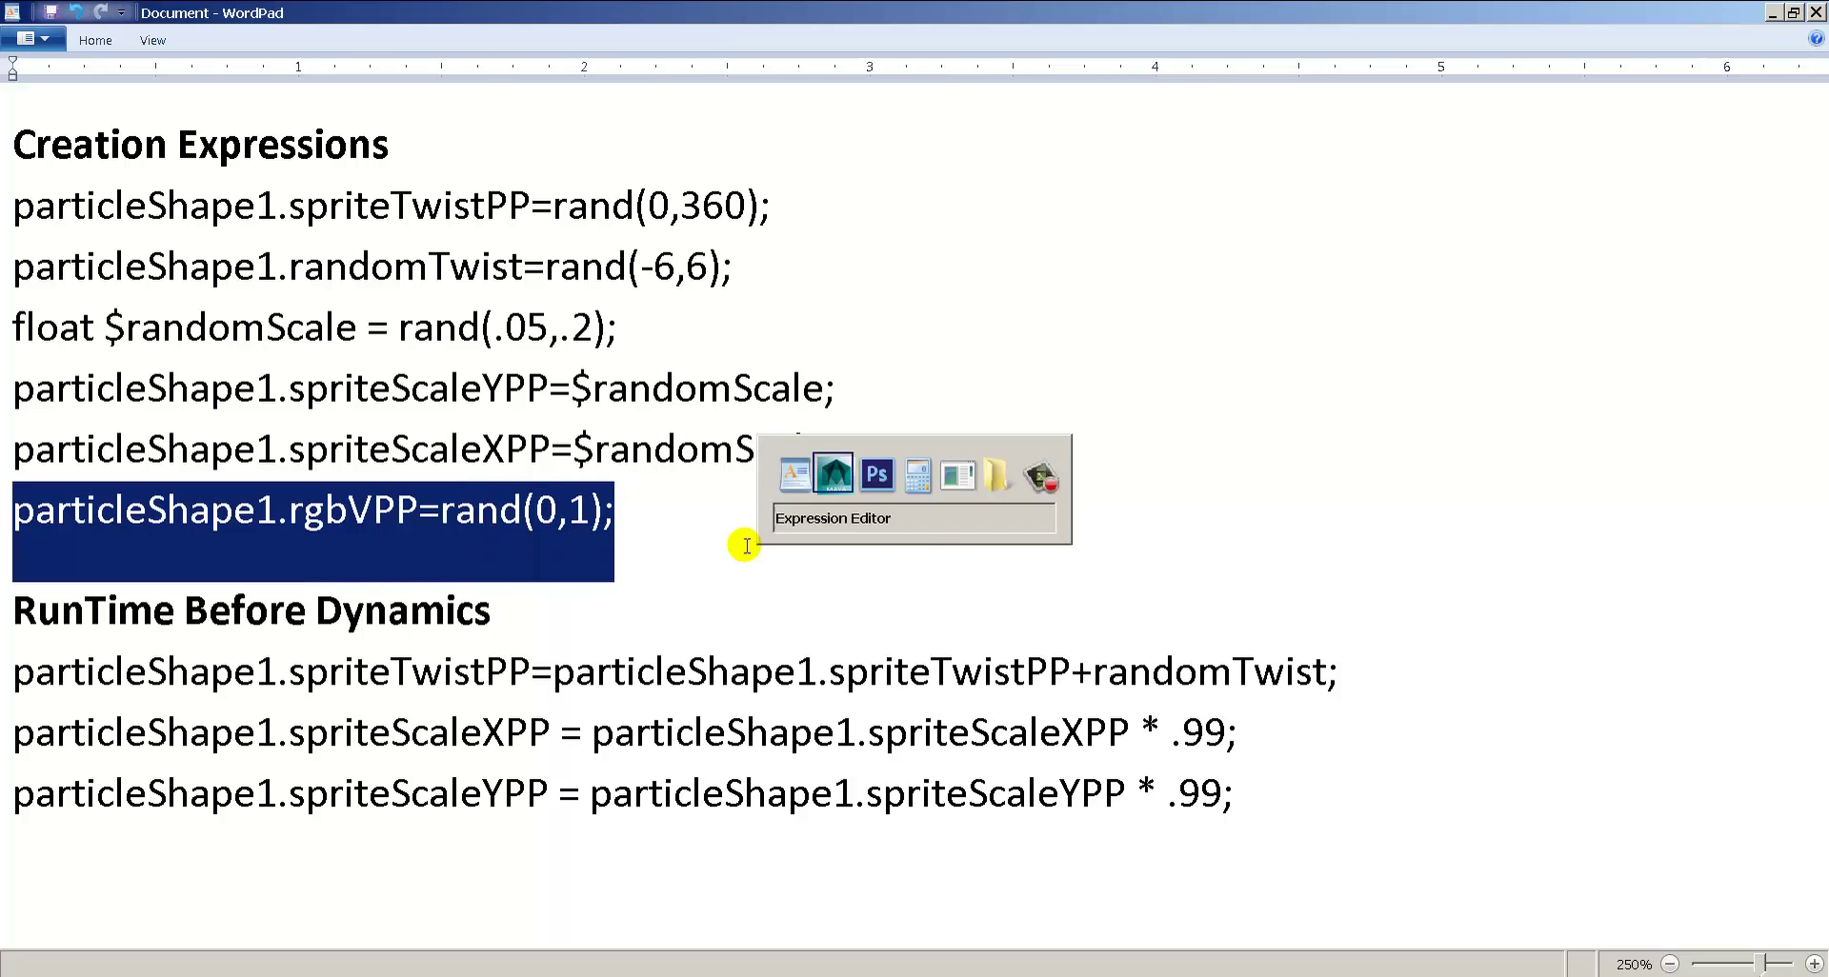
{"action": "left_click", "coordinate": [1492, 539]}
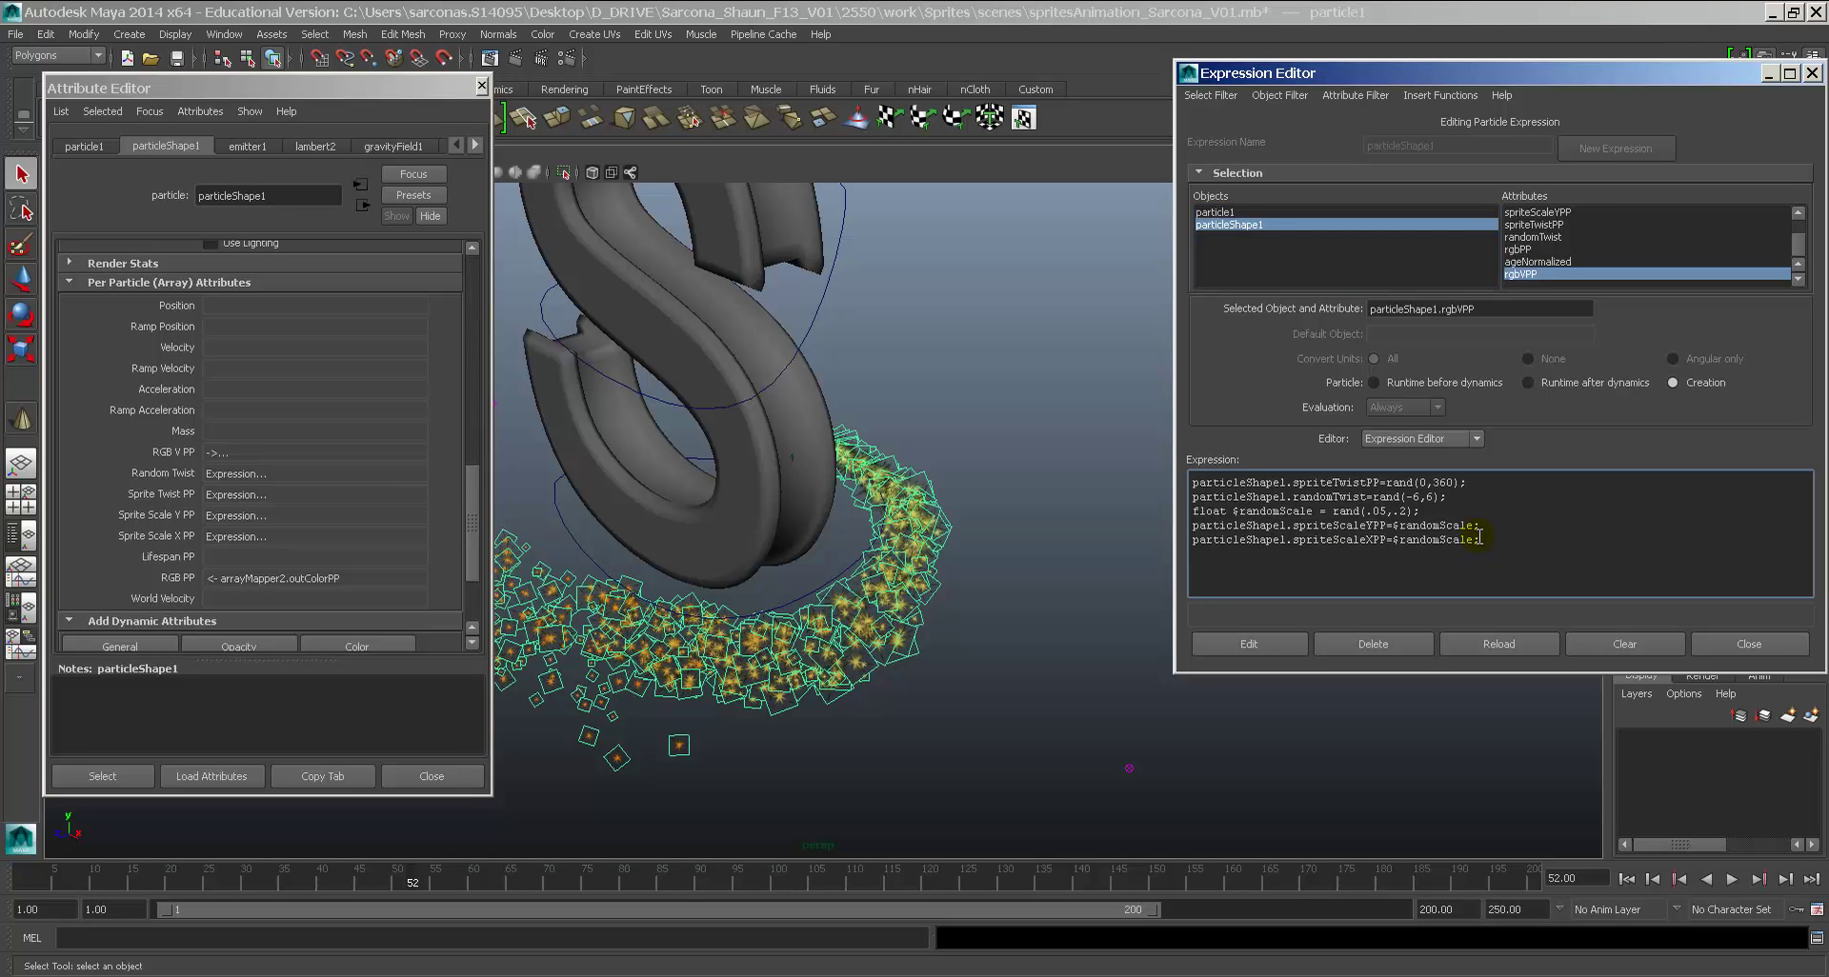
{"action": "key", "text": "Return"}
{"action": "key", "text": "ctrl+v"}
{"action": "left_click", "coordinate": [1250, 644]}
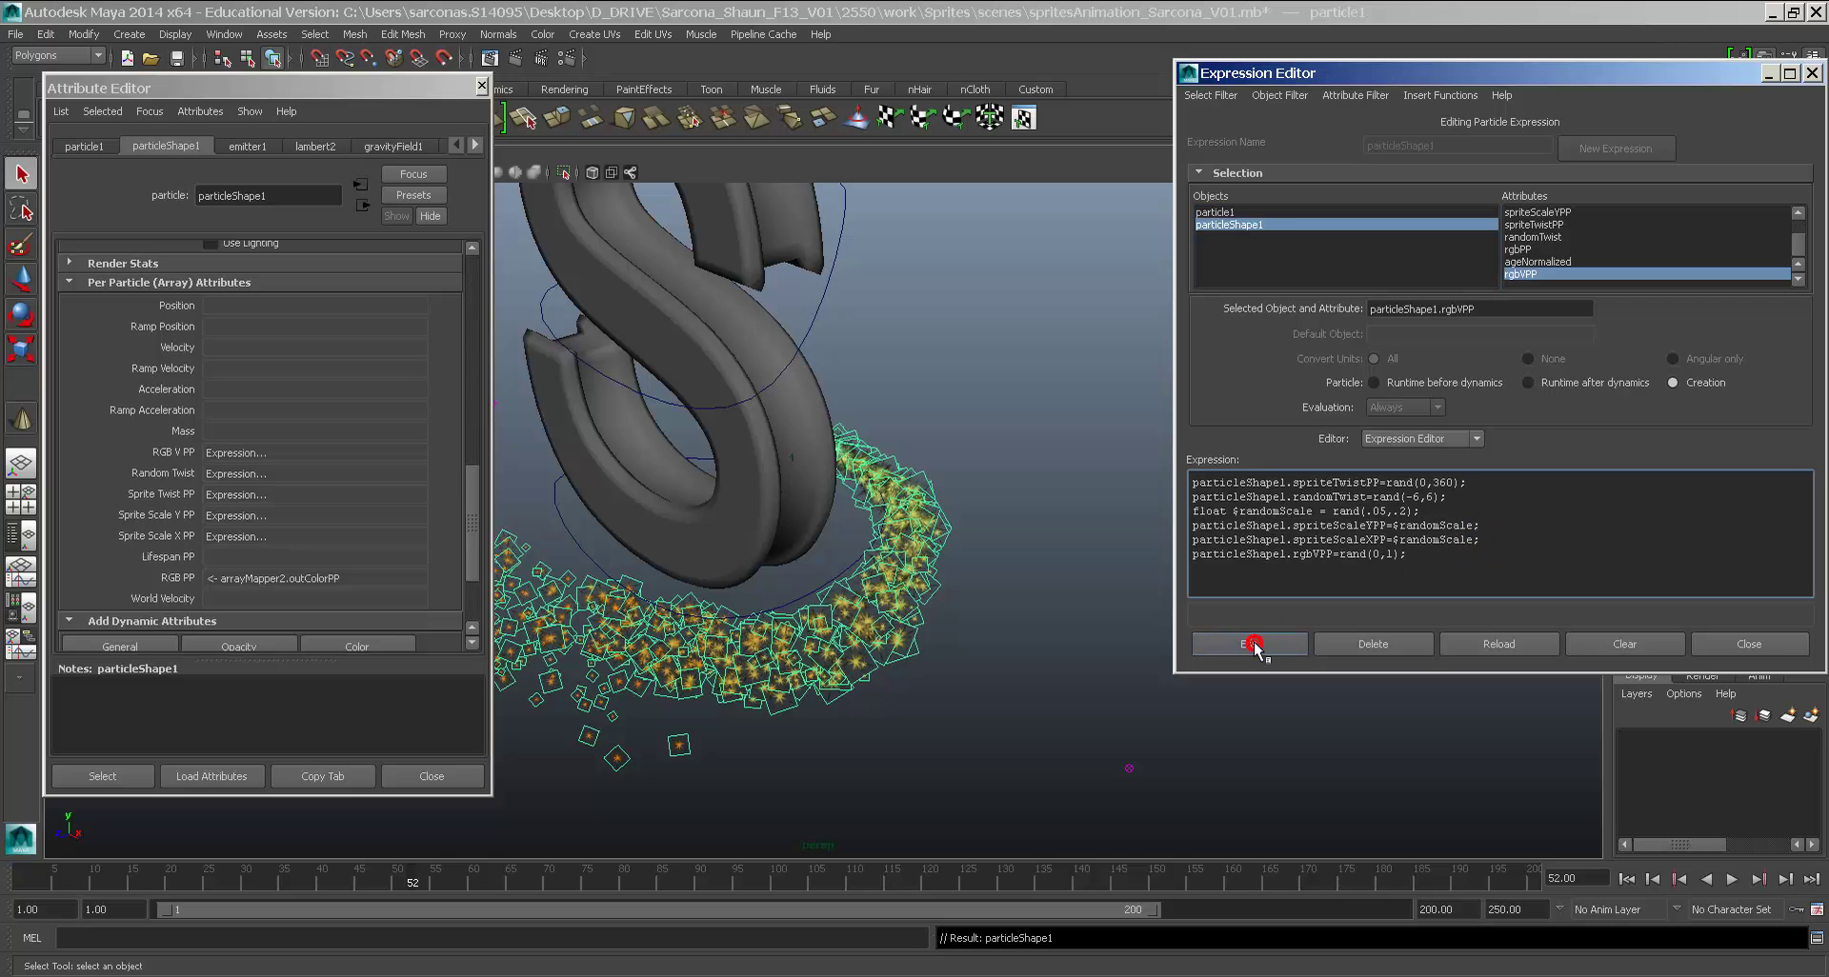
Step: Replay the simulation from the first frame with the particles deselected and stop it partway along the path
{"action": "left_click", "coordinate": [1637, 881]}
{"action": "key", "text": "alt+v"}
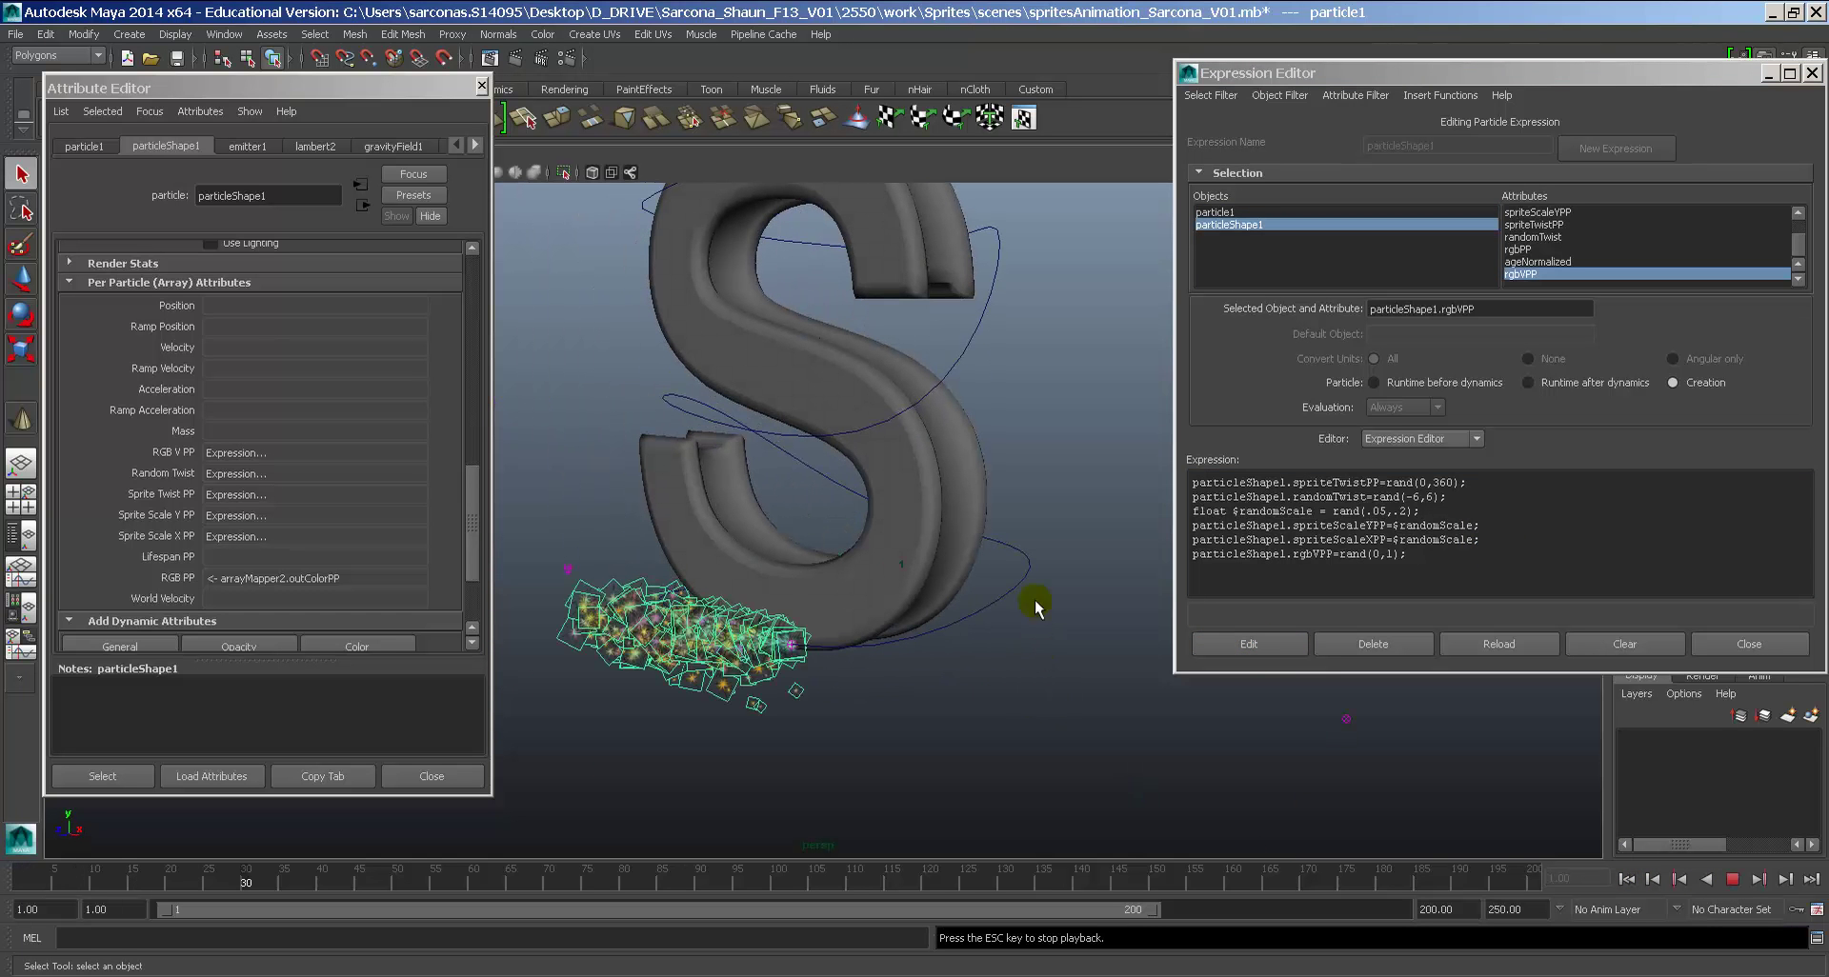
{"action": "left_click", "coordinate": [1043, 527]}
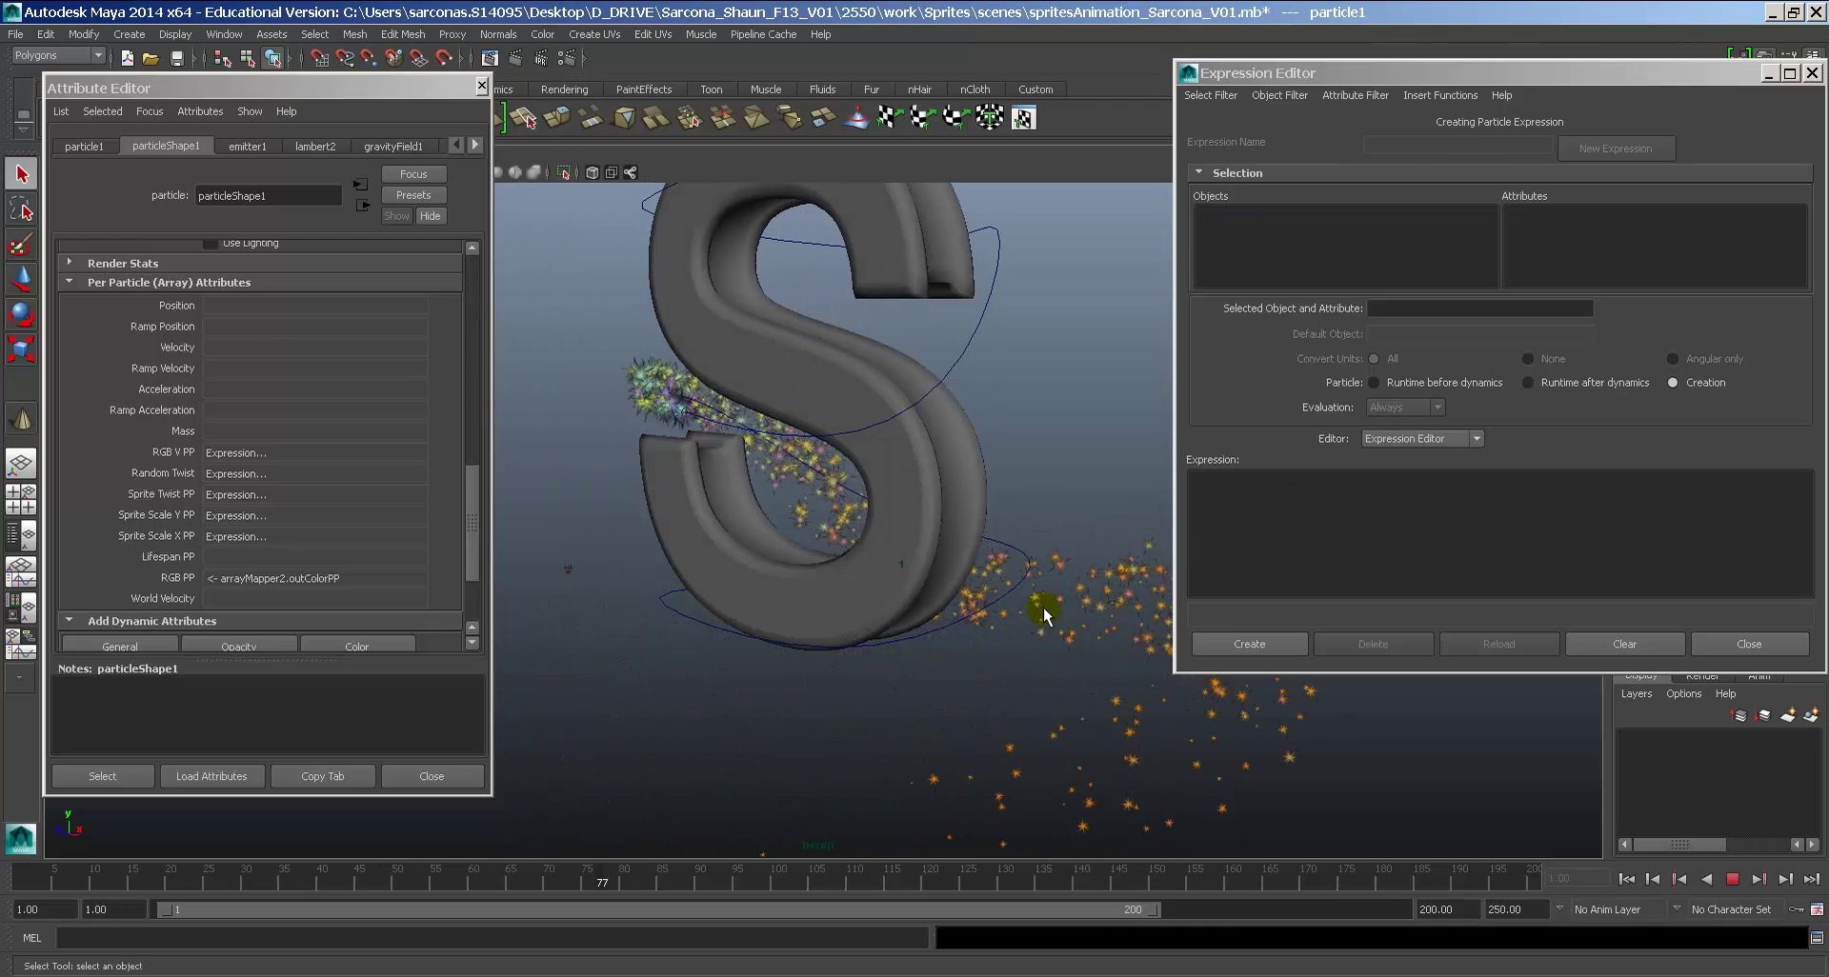
{"action": "key", "text": "Escape"}
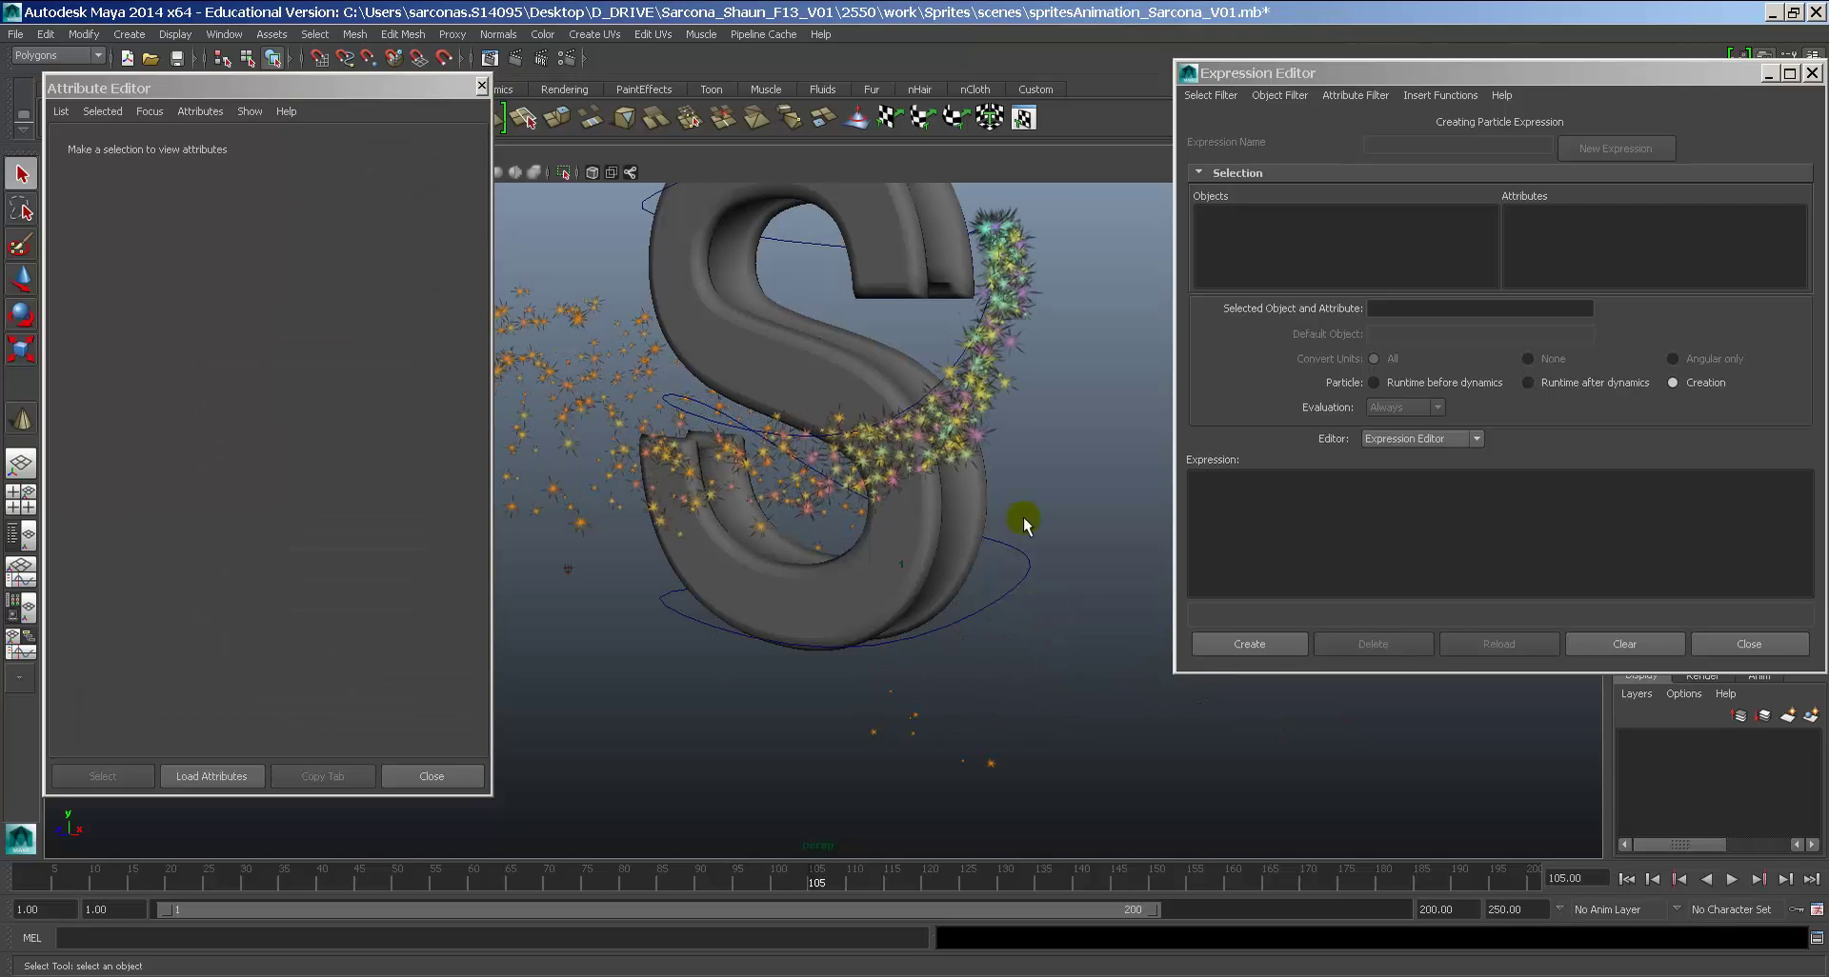
Step: Examine the sprite colors up close, from the newly emitted particles to the oldest ones at the trail's end
{"action": "left_click_drag", "start_coordinate": [1027, 519], "coordinate": [905, 576], "text": "alt"}
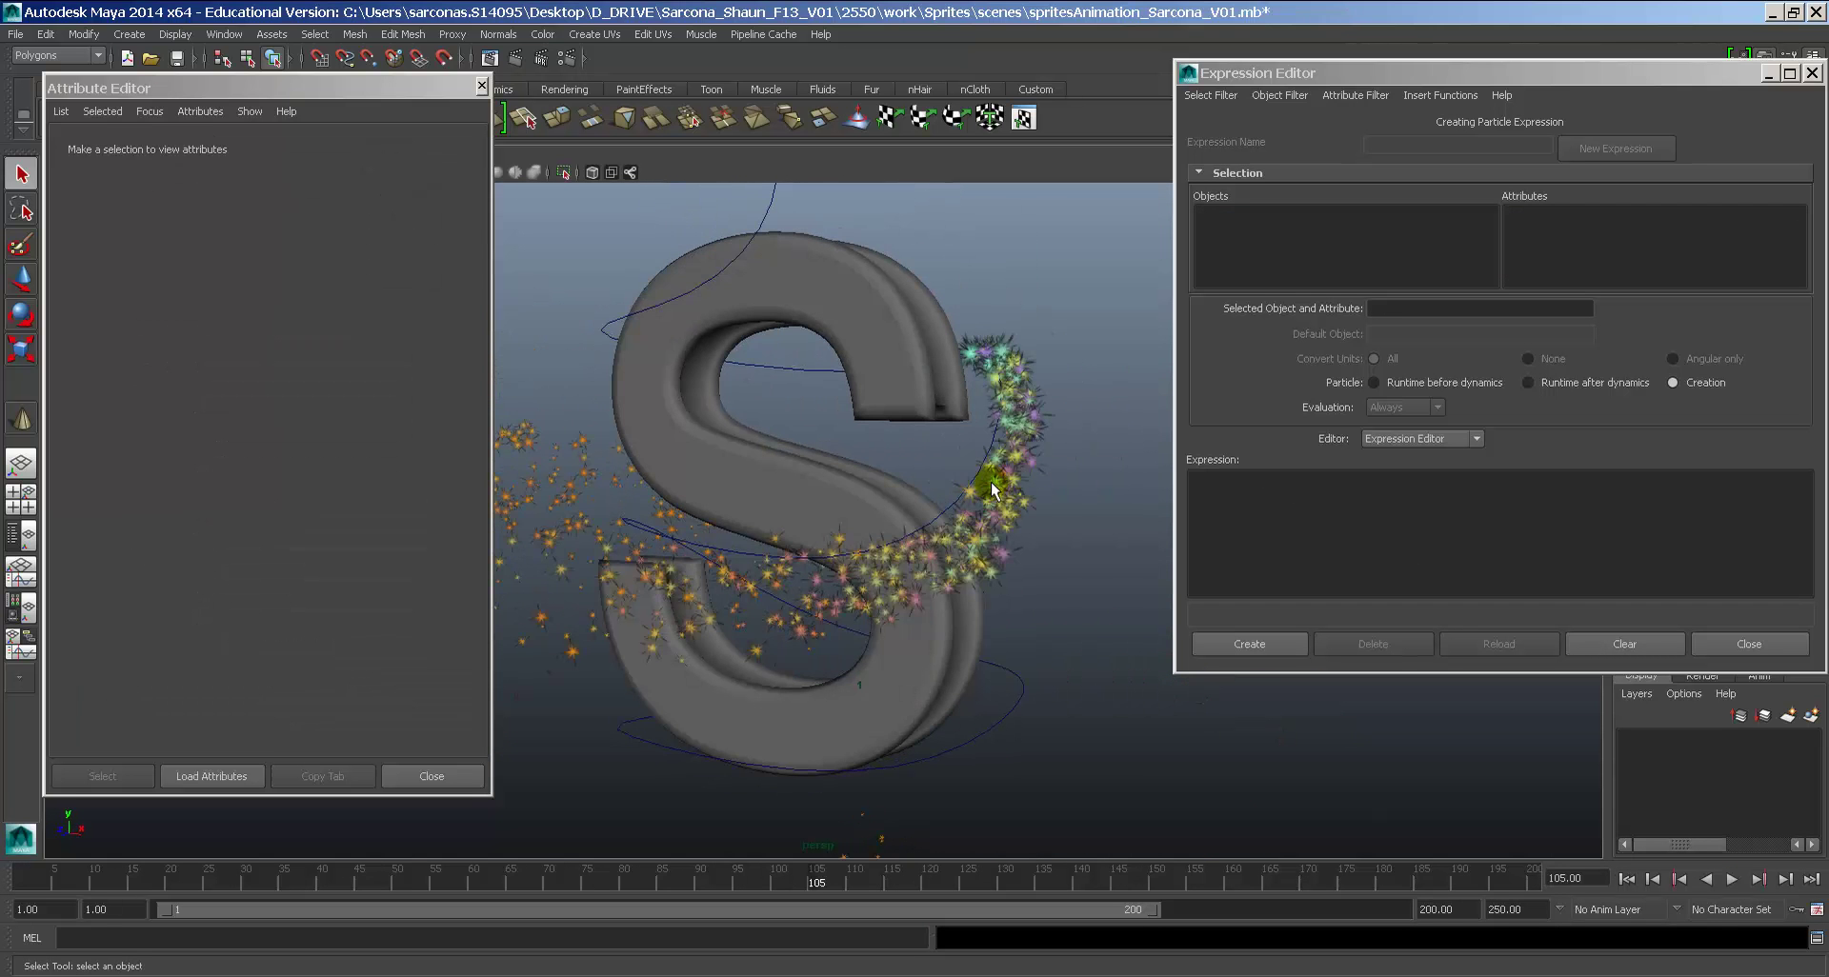
{"action": "right_click_drag", "start_coordinate": [910, 579], "coordinate": [850, 489], "text": "alt"}
{"action": "left_click_drag", "start_coordinate": [879, 607], "coordinate": [1012, 629], "text": "alt"}
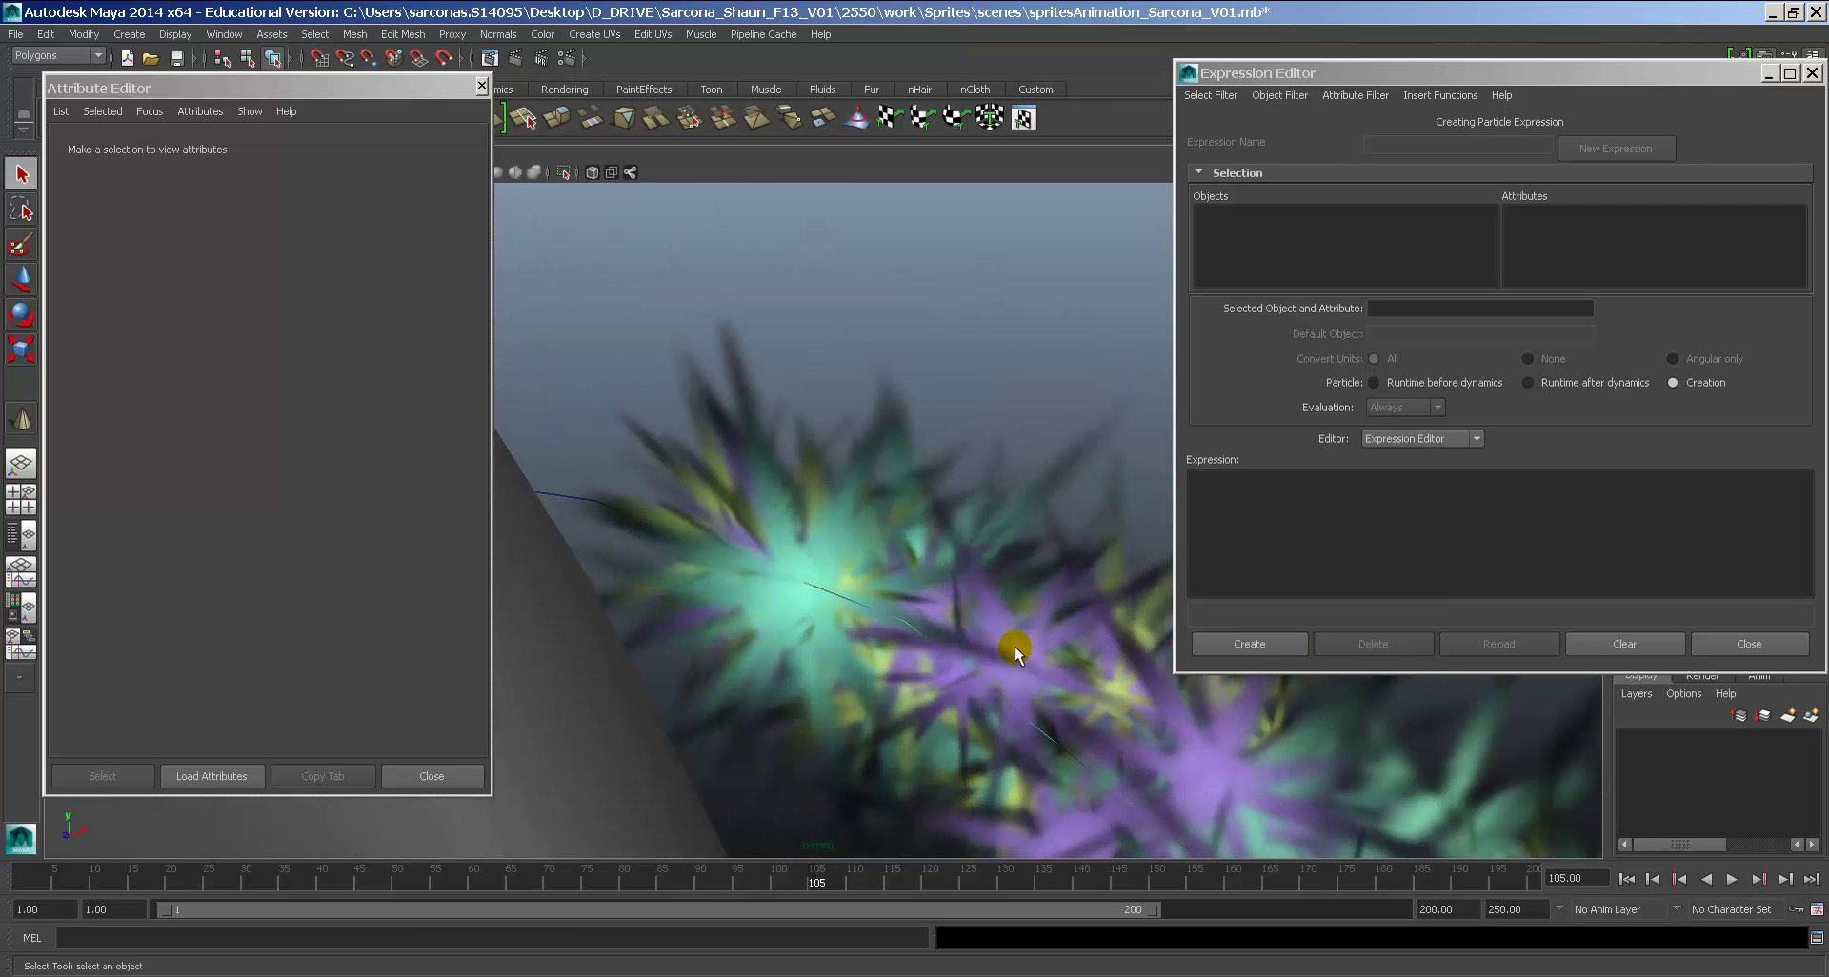
{"action": "right_click_drag", "start_coordinate": [1141, 759], "coordinate": [939, 704], "text": "alt"}
{"action": "middle_click_drag", "start_coordinate": [952, 705], "coordinate": [934, 511], "text": "alt"}
{"action": "right_click_drag", "start_coordinate": [1045, 601], "coordinate": [938, 572], "text": "alt"}
{"action": "left_click_drag", "start_coordinate": [938, 572], "coordinate": [857, 534], "text": "alt"}
{"action": "right_click_drag", "start_coordinate": [897, 503], "coordinate": [635, 466], "text": "alt"}
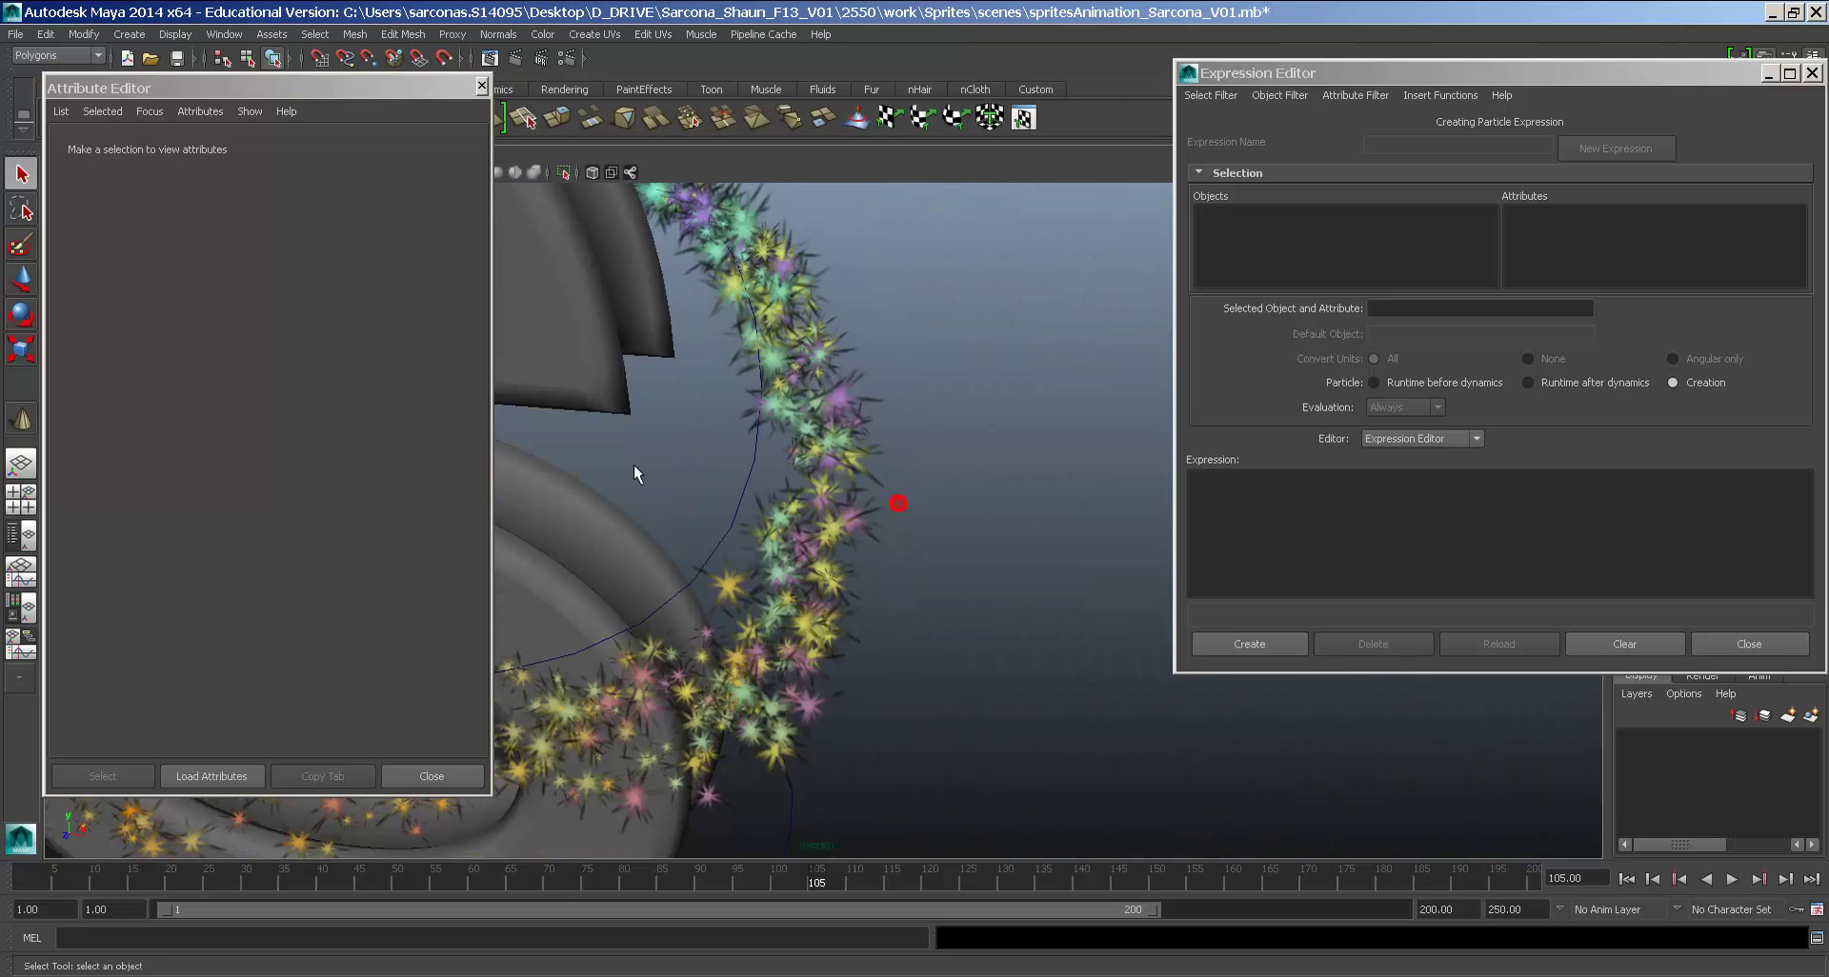
{"action": "middle_click_drag", "start_coordinate": [638, 475], "coordinate": [890, 505], "text": "alt"}
{"action": "left_click_drag", "start_coordinate": [890, 502], "coordinate": [860, 491], "text": "alt"}
{"action": "middle_click_drag", "start_coordinate": [860, 491], "coordinate": [1285, 636], "text": "alt"}
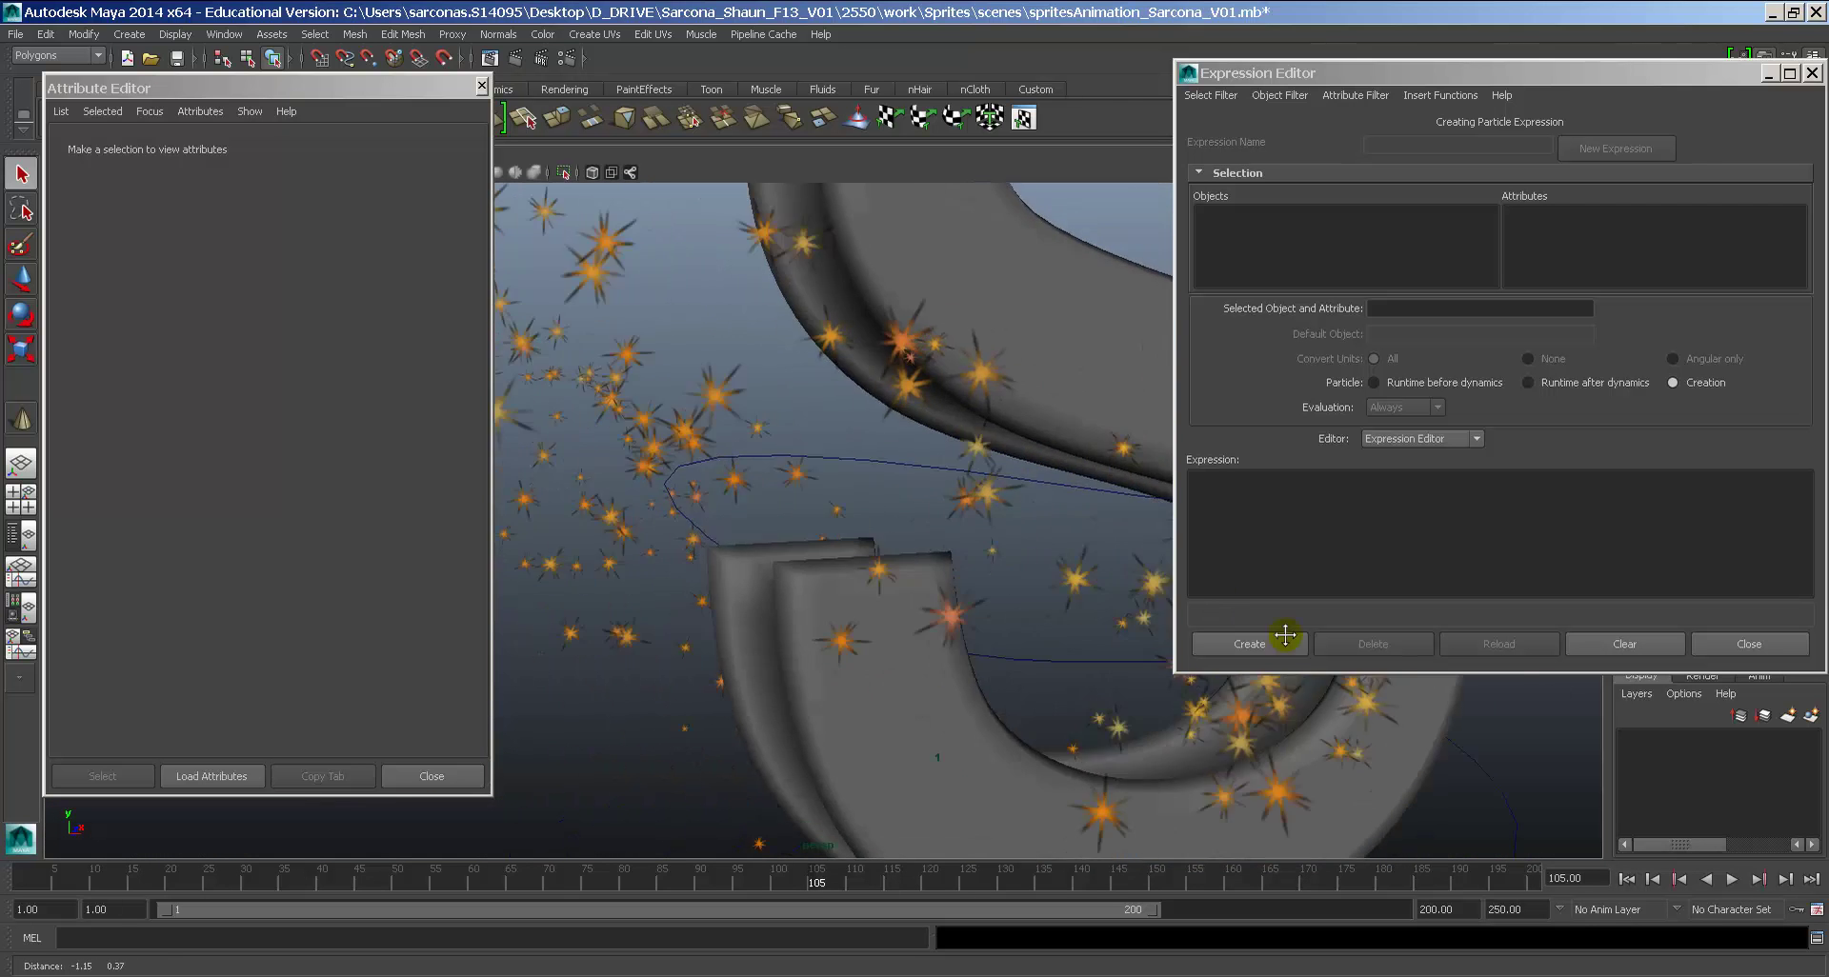
{"action": "left_click_drag", "start_coordinate": [1285, 635], "coordinate": [900, 598], "text": "alt"}
{"action": "right_click_drag", "start_coordinate": [901, 598], "coordinate": [781, 613], "text": "alt"}
{"action": "right_click_drag", "start_coordinate": [938, 624], "coordinate": [845, 625], "text": "alt"}
Step: Play the rest of the animation, rewind to the start and play it again to review the color variation along the whole path
{"action": "key", "text": "alt+v"}
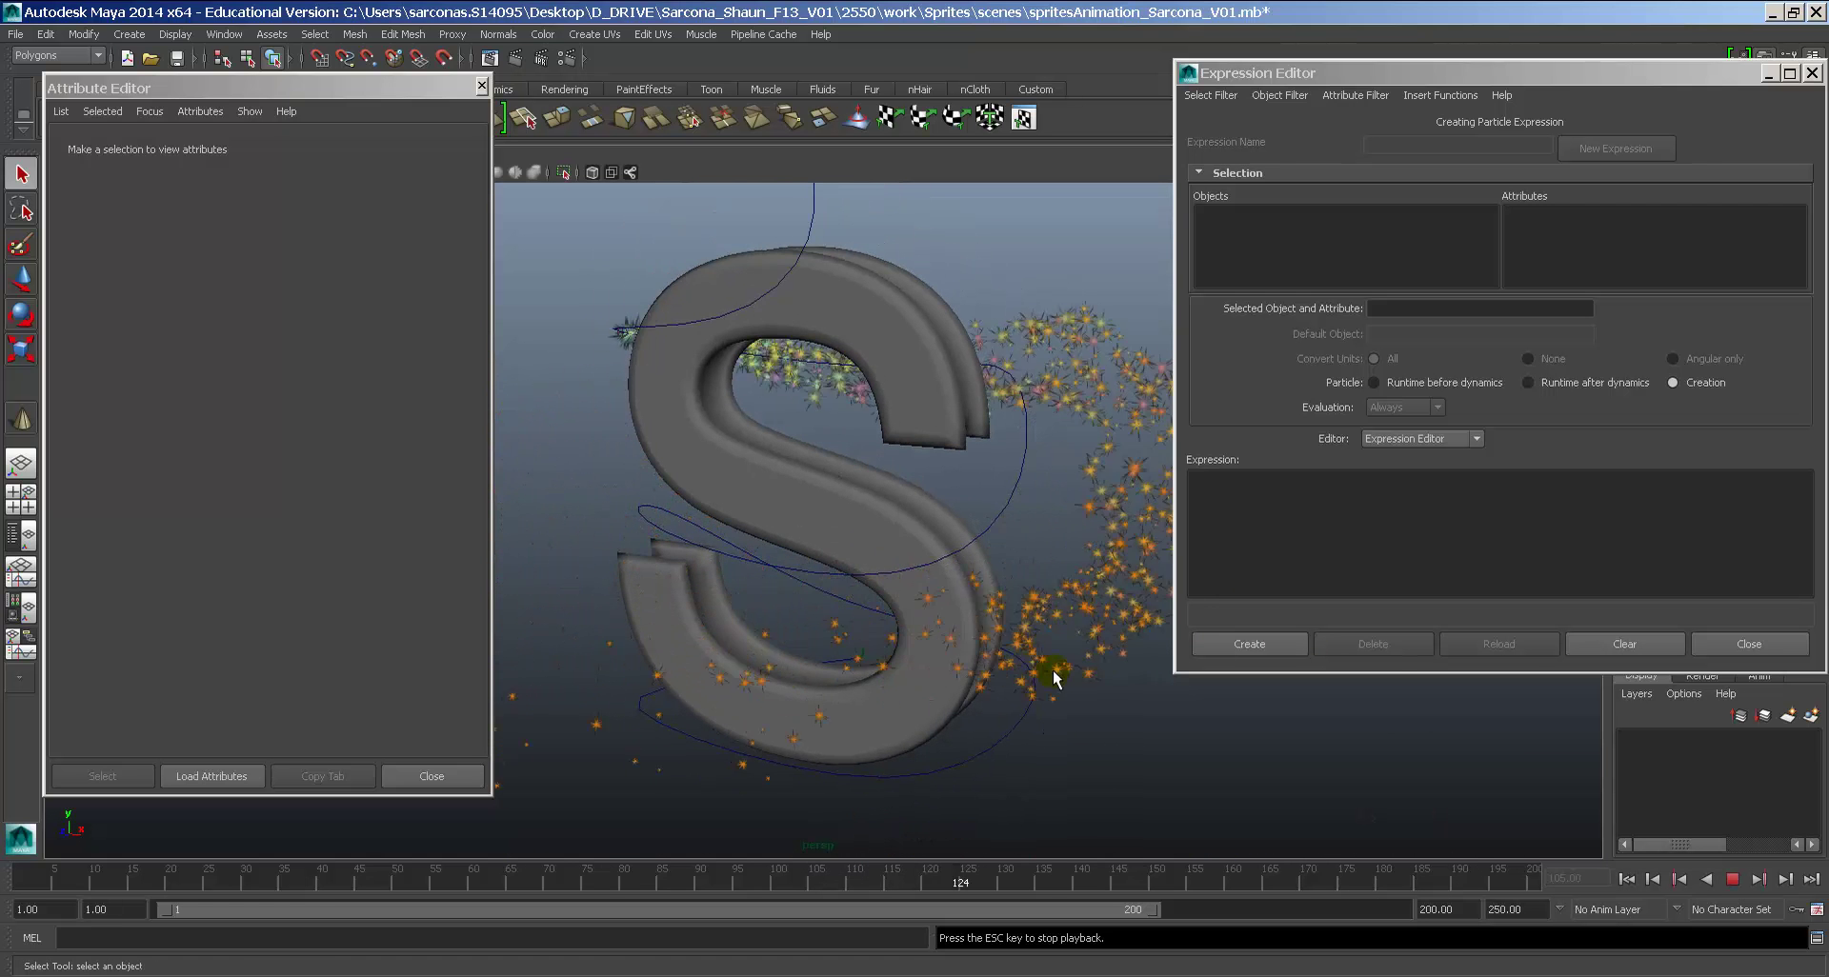
{"action": "left_click_drag", "start_coordinate": [1053, 676], "coordinate": [811, 581], "text": "alt"}
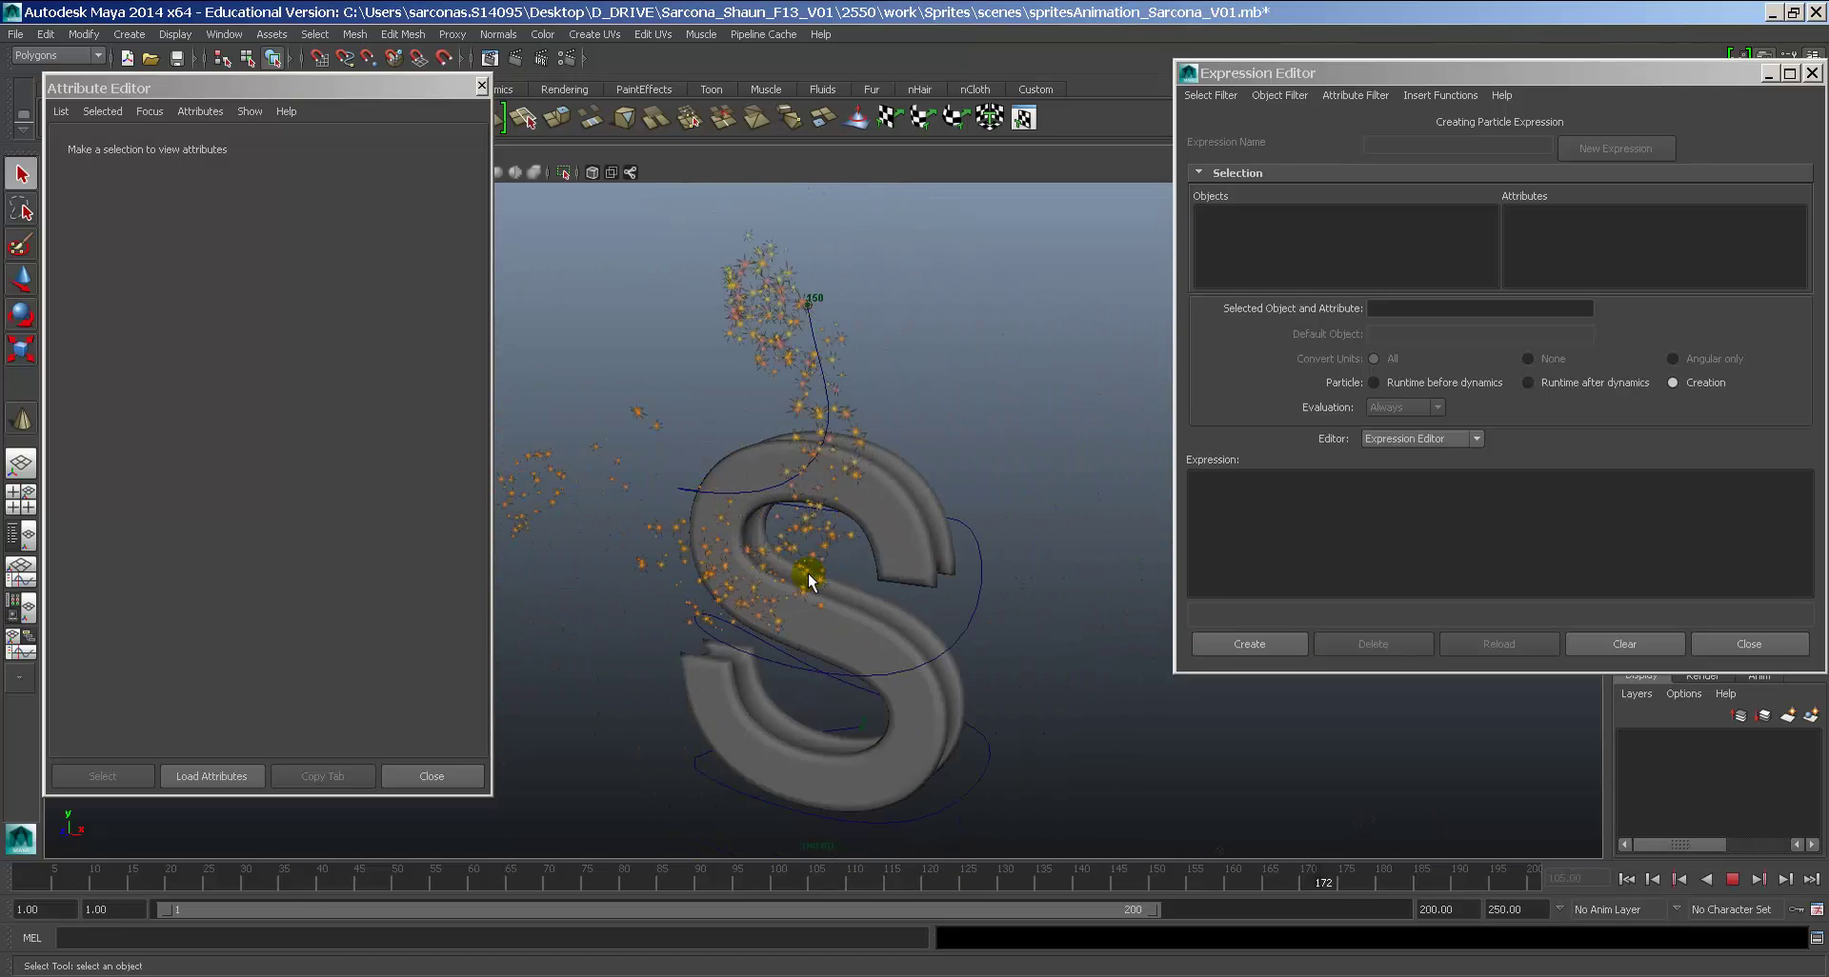
{"action": "key", "text": "alt+v"}
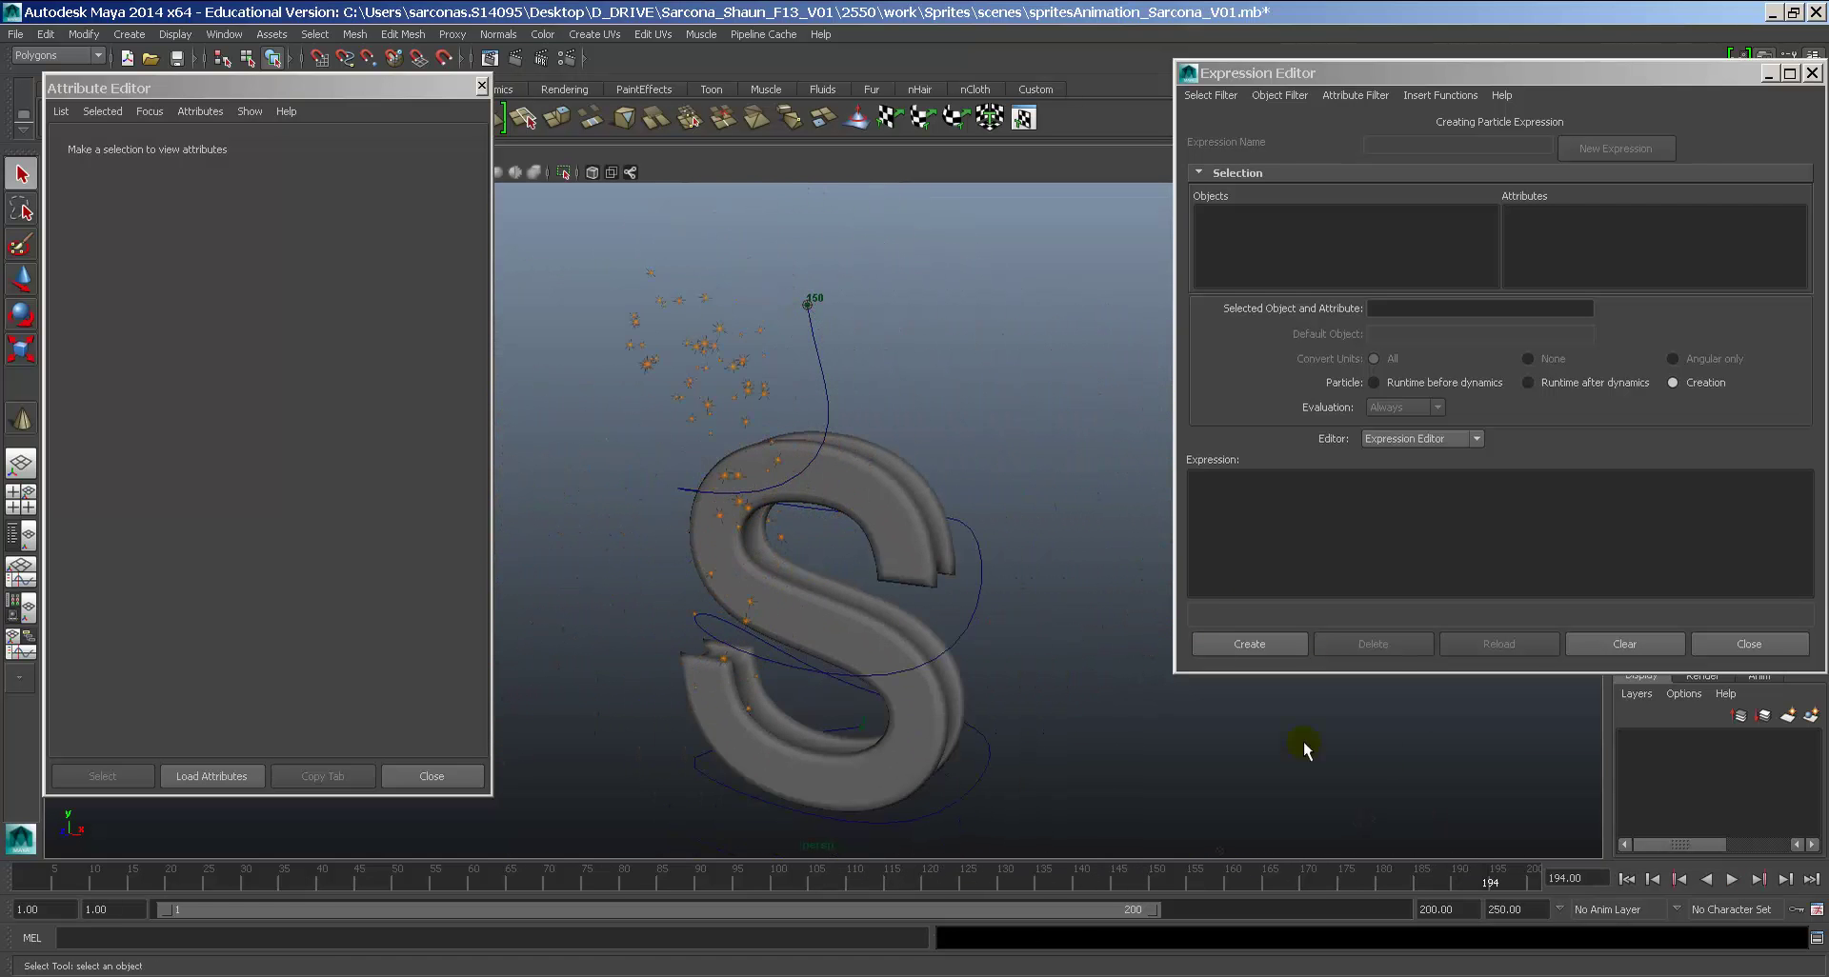
{"action": "left_click", "coordinate": [1626, 878]}
{"action": "left_click_drag", "start_coordinate": [1184, 770], "coordinate": [1146, 769], "text": "alt"}
{"action": "key", "text": "alt+v"}
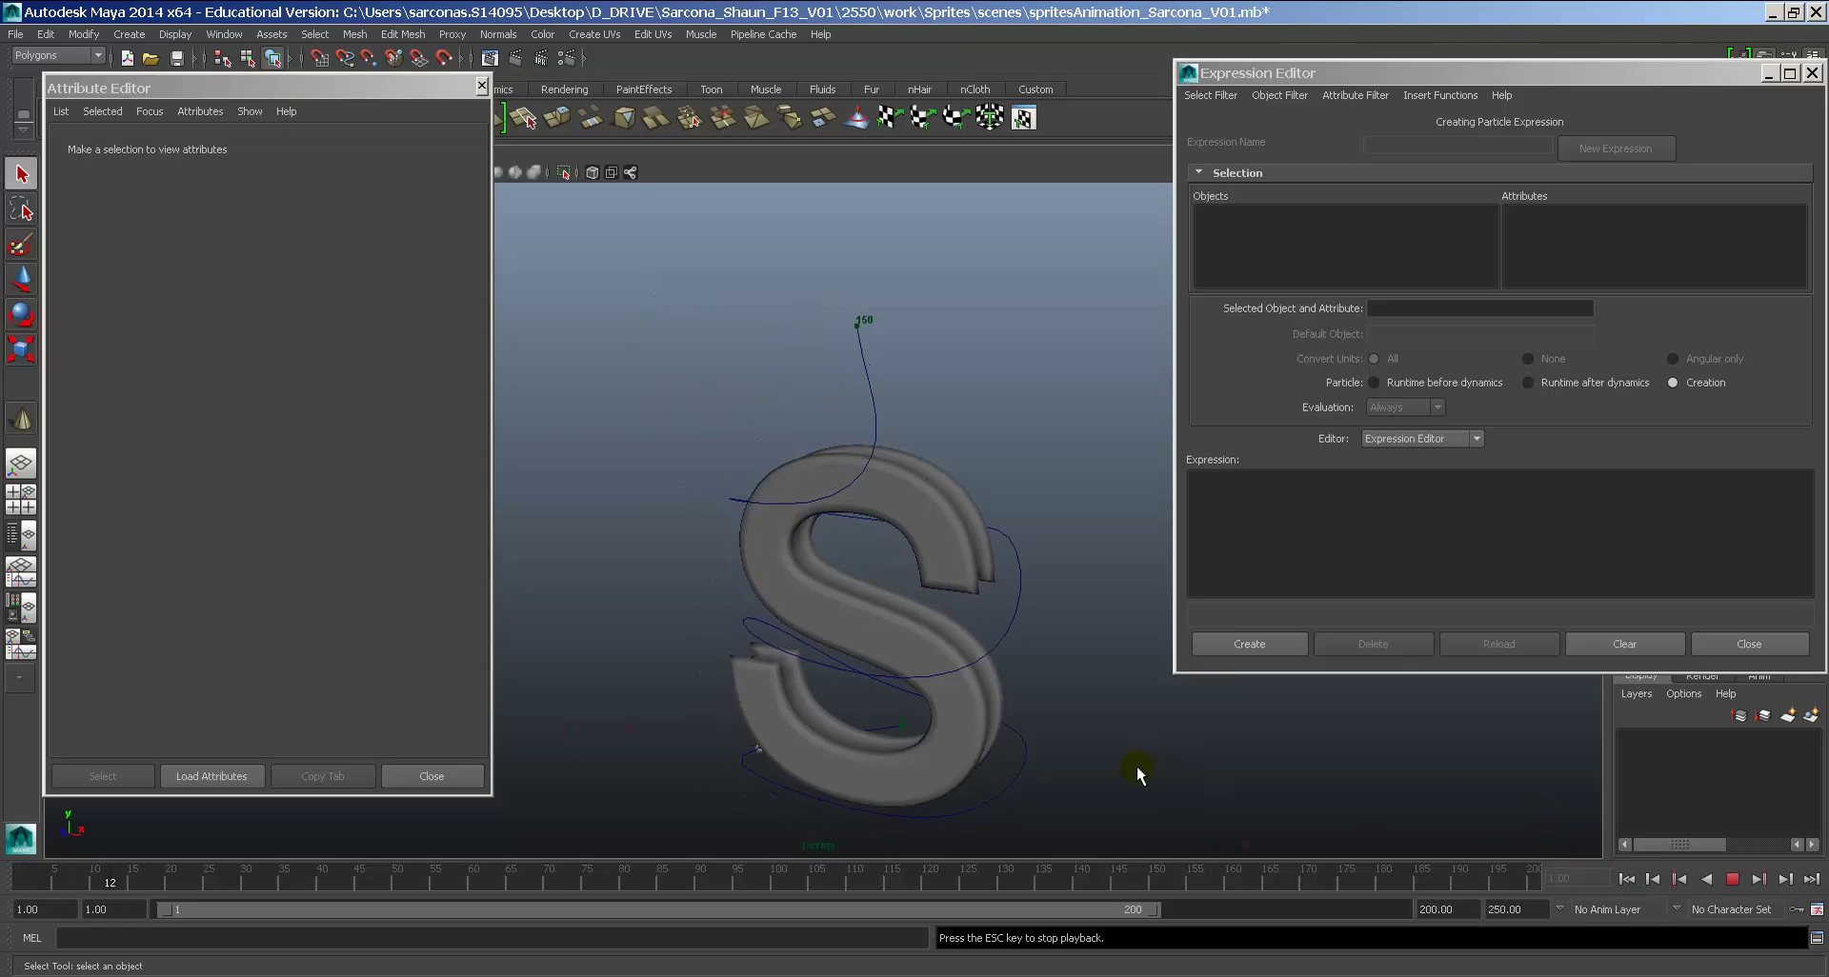
{"action": "middle_click_drag", "start_coordinate": [1135, 766], "coordinate": [1023, 583], "text": "alt"}
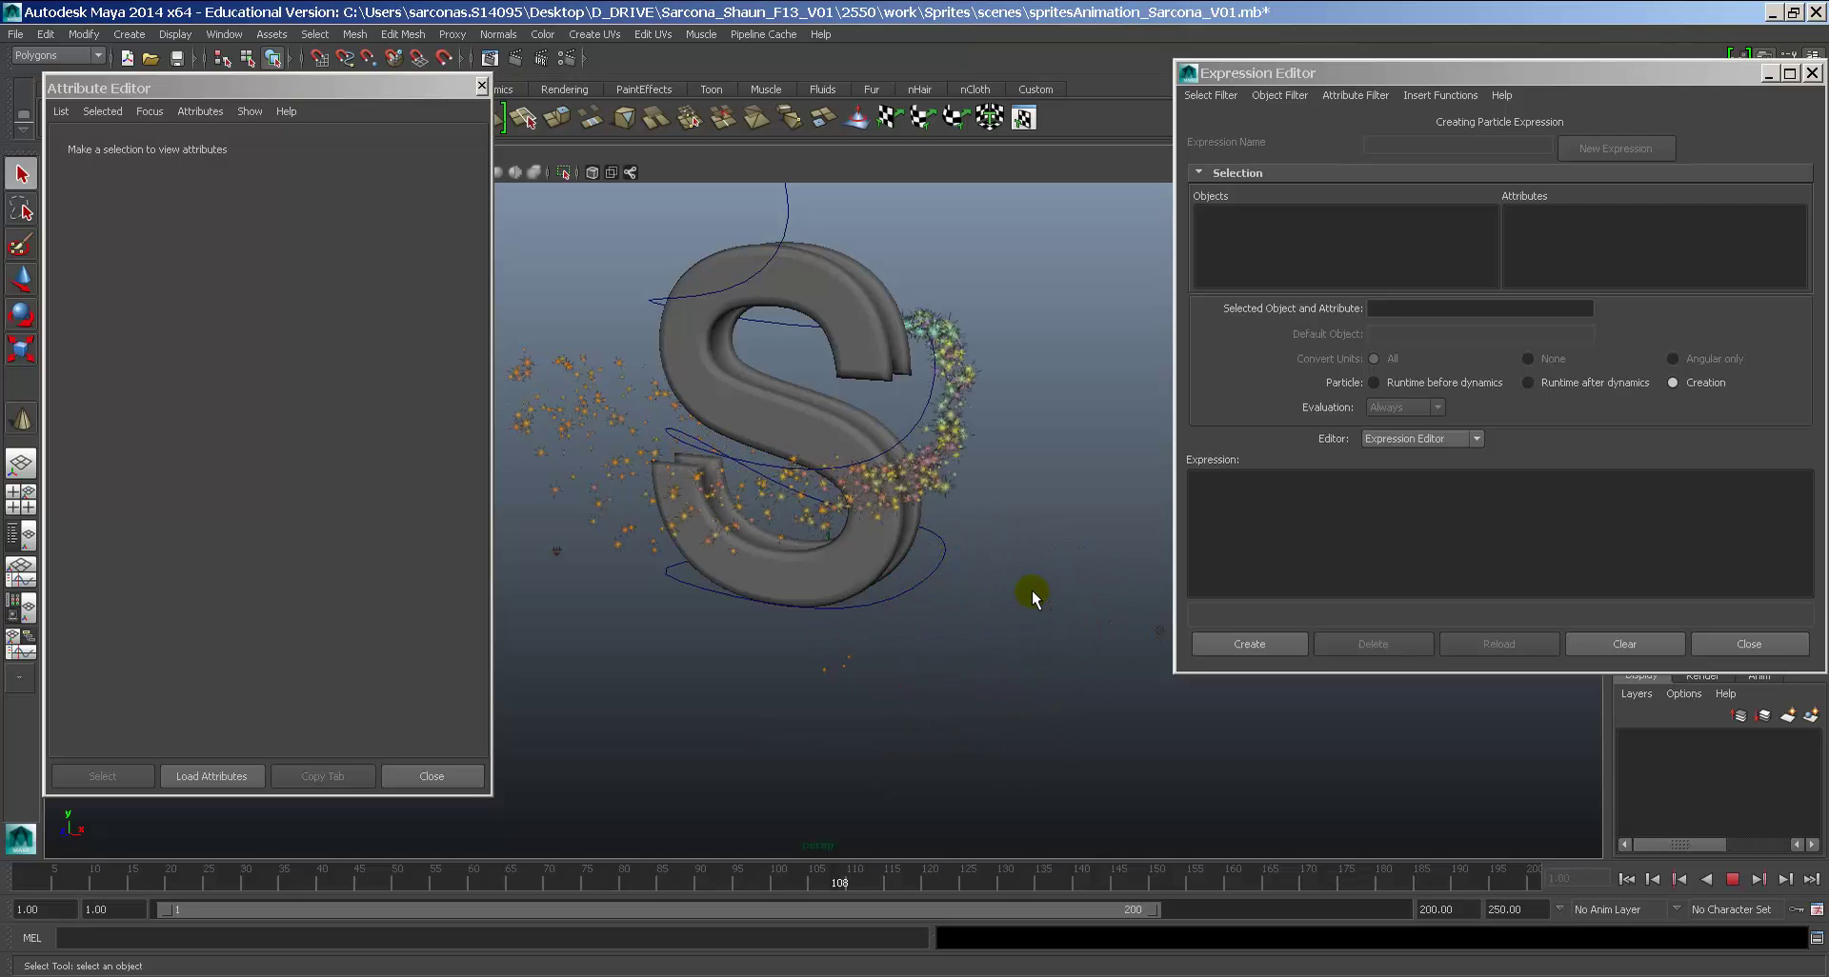
Step: Stop playback, select the sprite particles and add a per-particle opacity attribute to particleShape1, refreshing its attribute list
{"action": "key", "text": "alt+v"}
{"action": "left_click", "coordinate": [969, 421]}
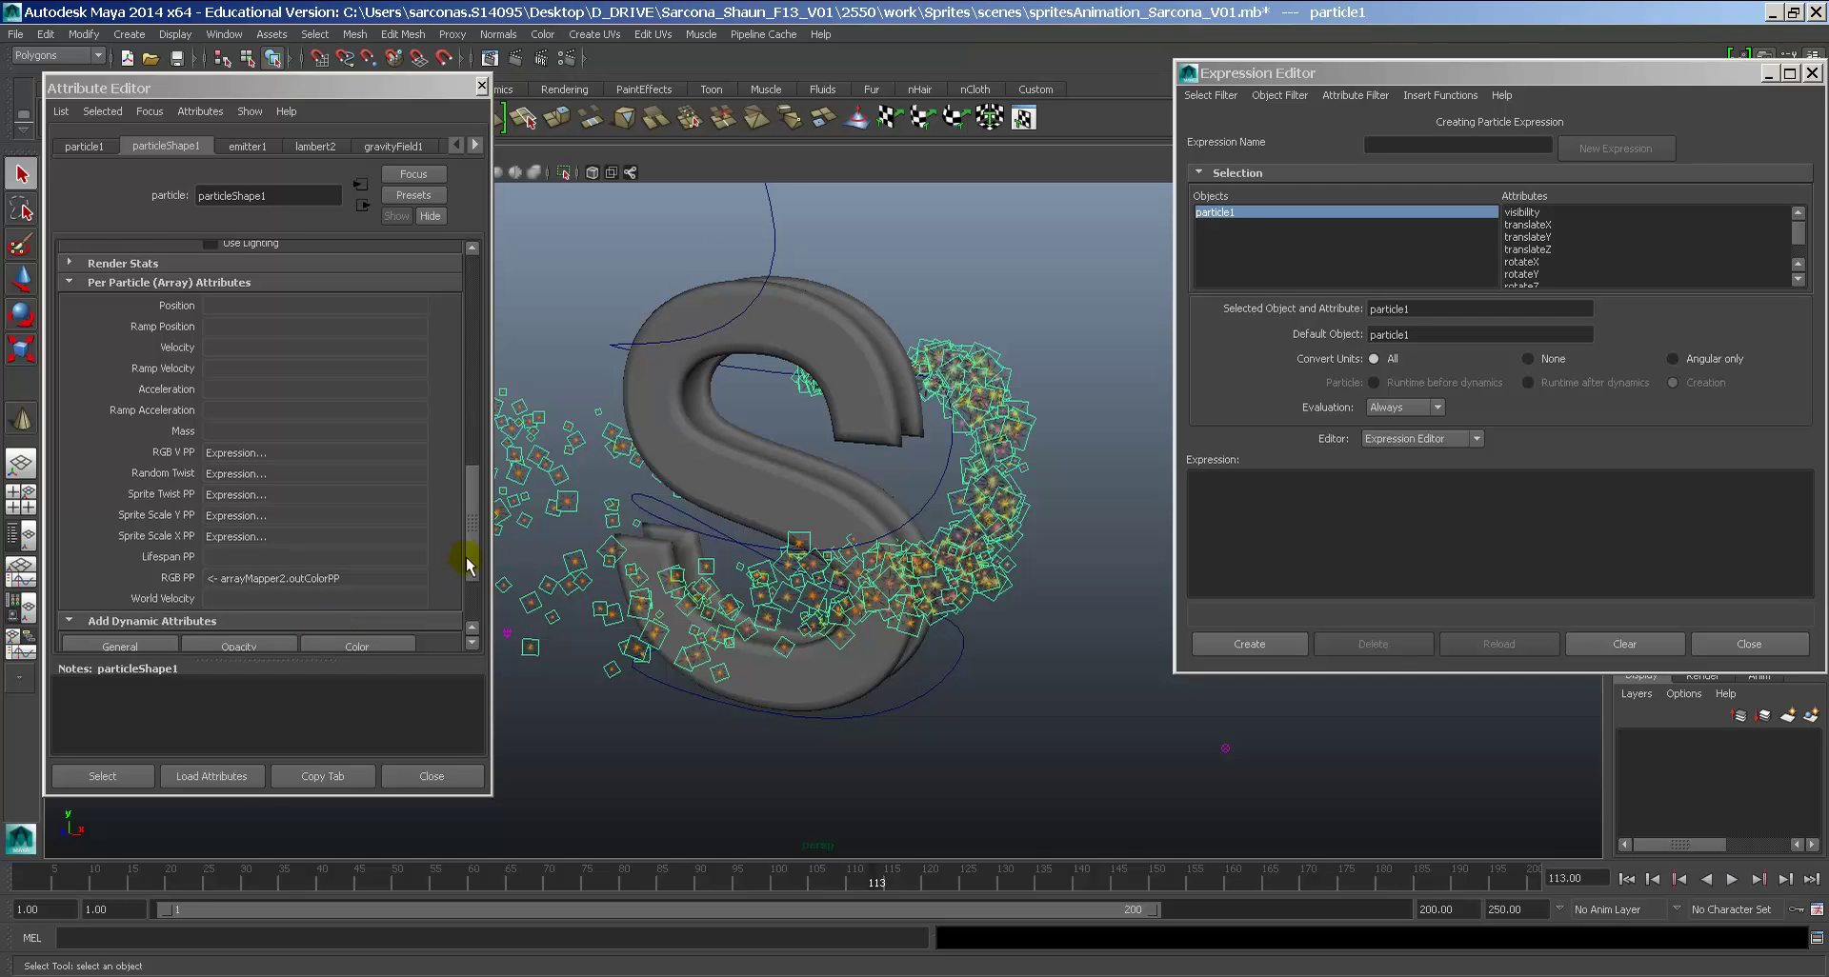
{"action": "left_click_drag", "start_coordinate": [473, 559], "coordinate": [445, 610]}
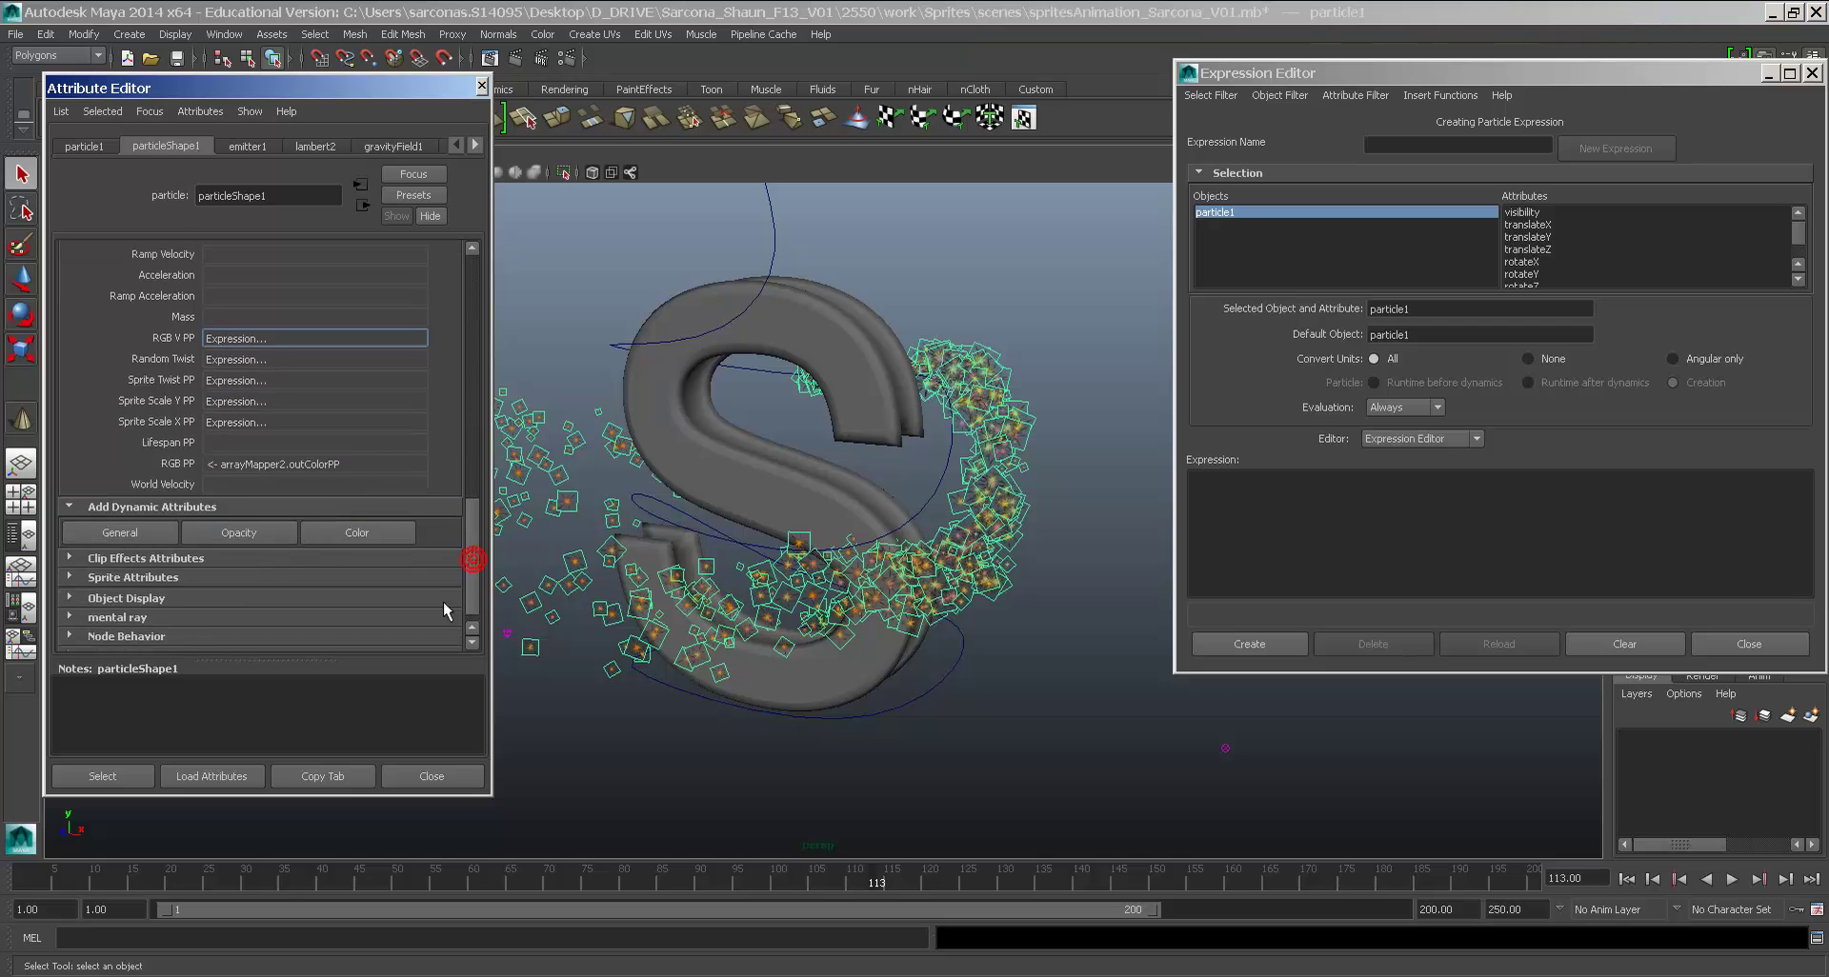
{"action": "left_click", "coordinate": [250, 539]}
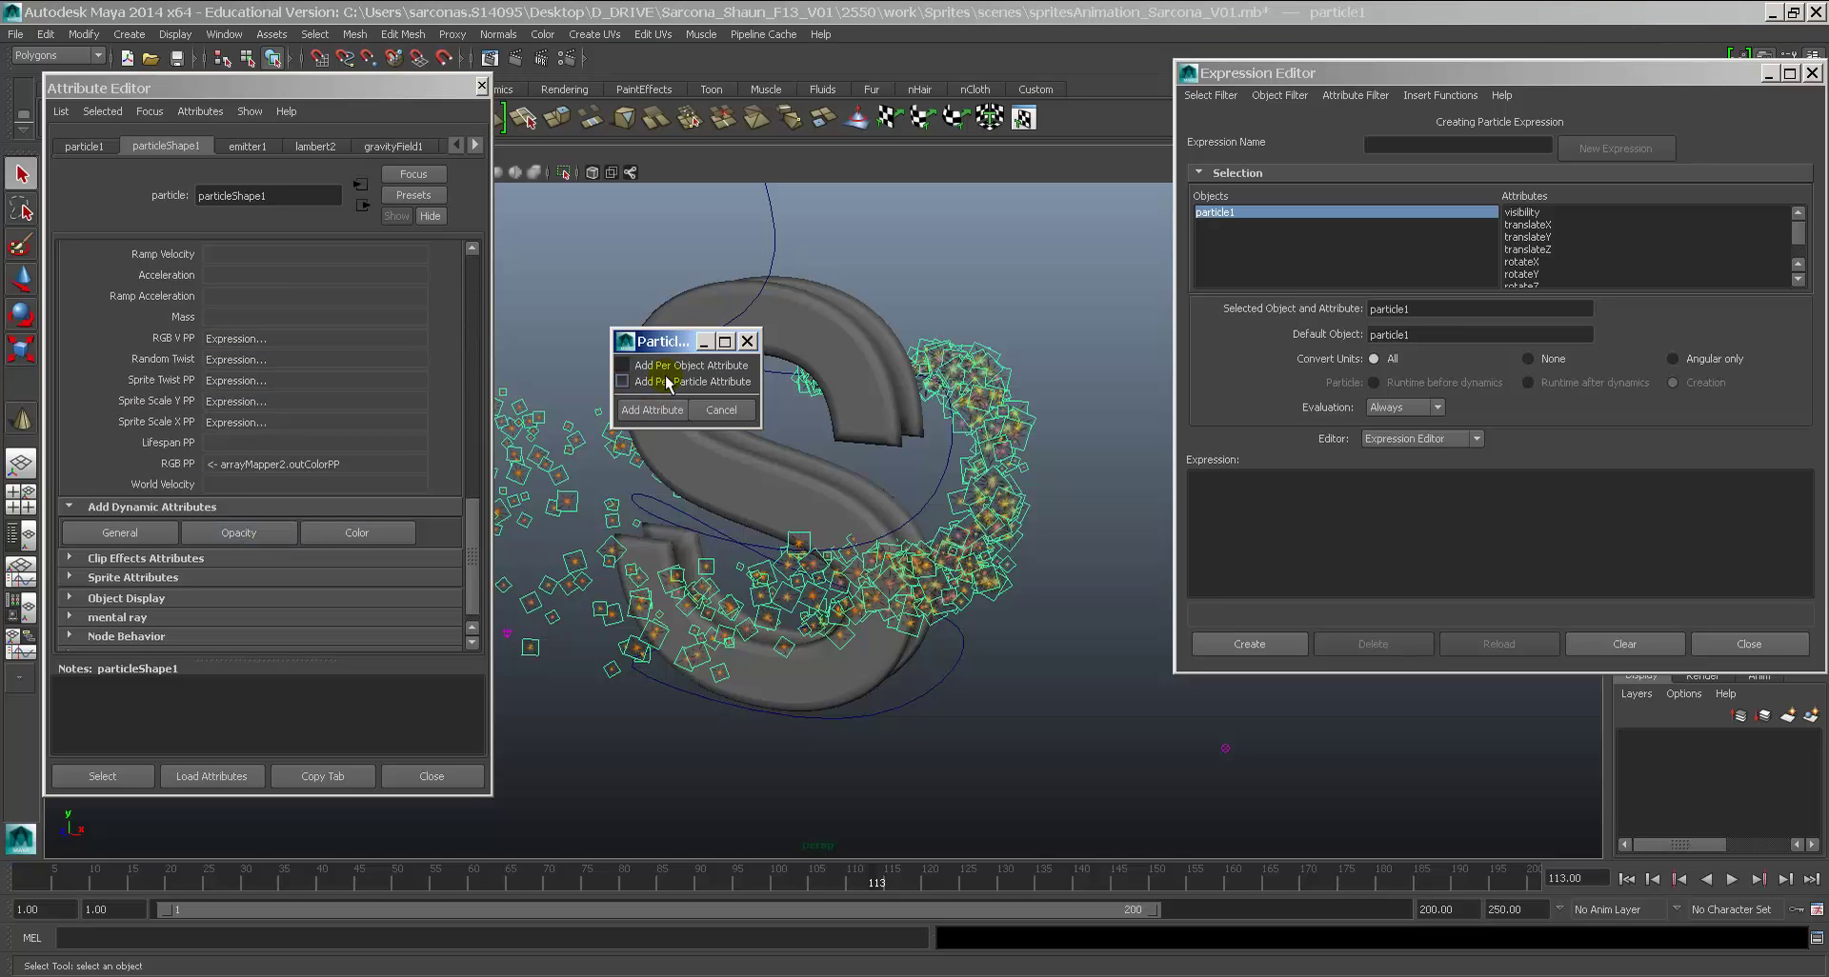
{"action": "left_click", "coordinate": [657, 412]}
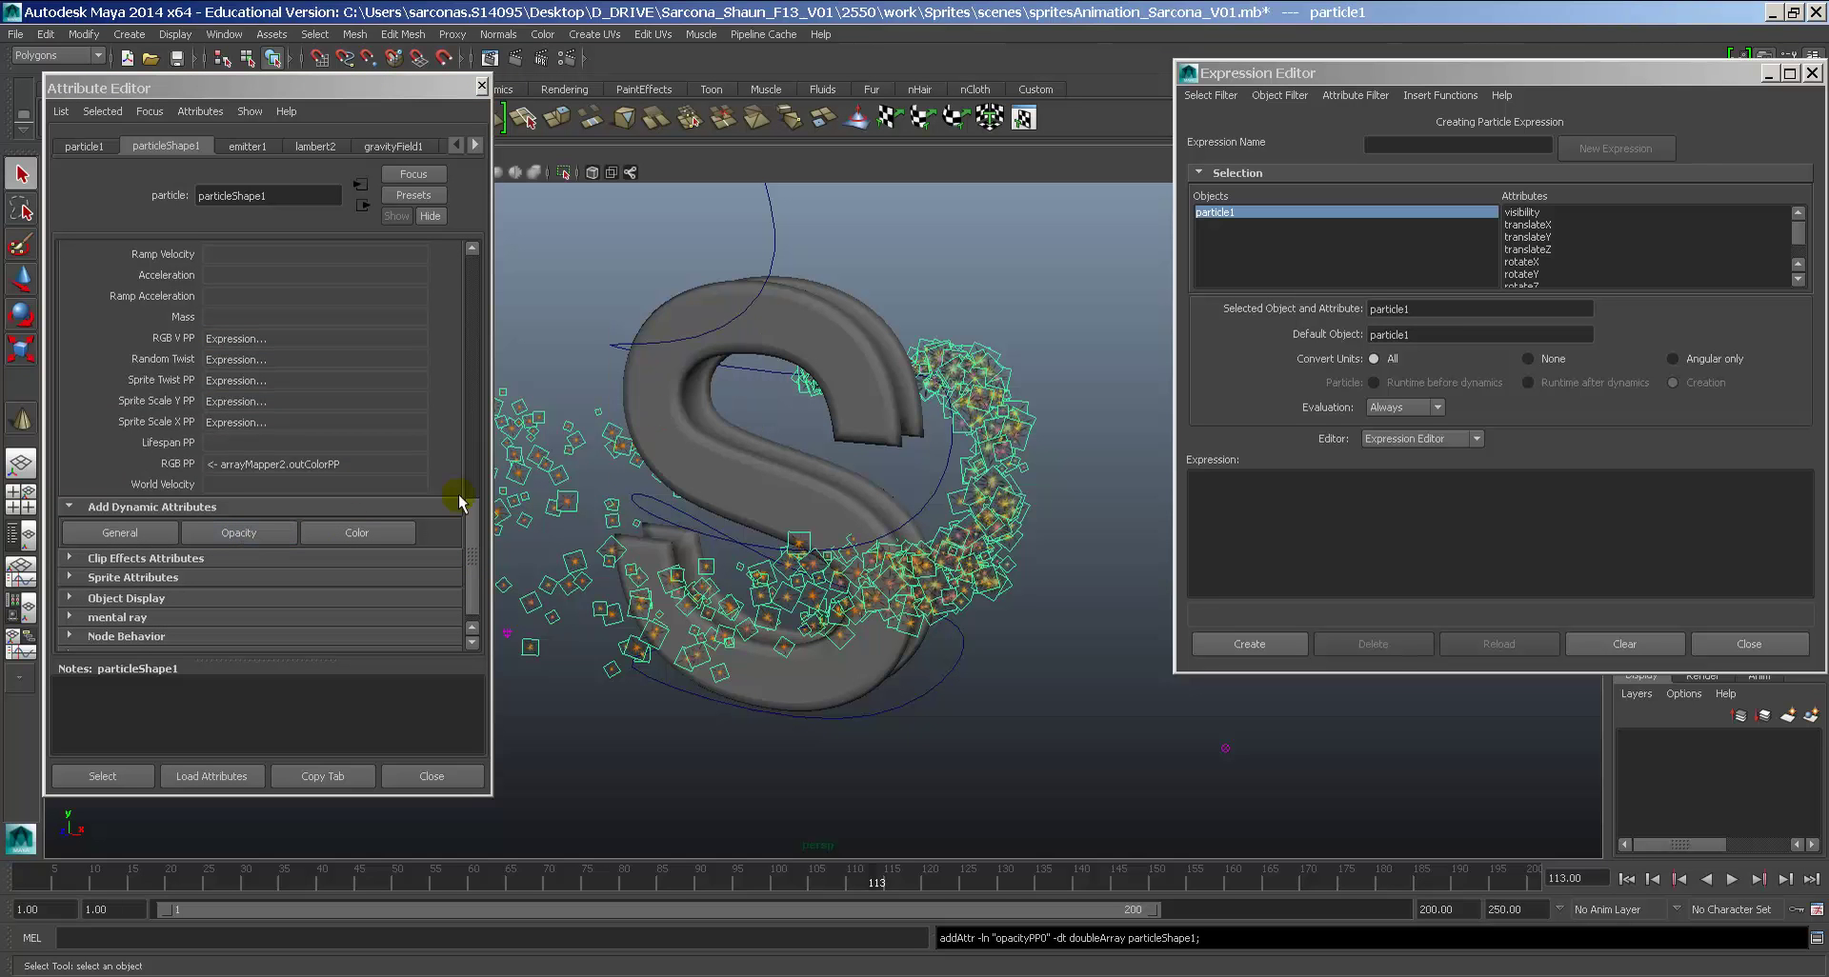
{"action": "left_click", "coordinate": [102, 776]}
Step: Open the Create Ramp options for Opacity PP, set Input U to Particle's Age and open the Input V choices
{"action": "right_click", "coordinate": [226, 339]}
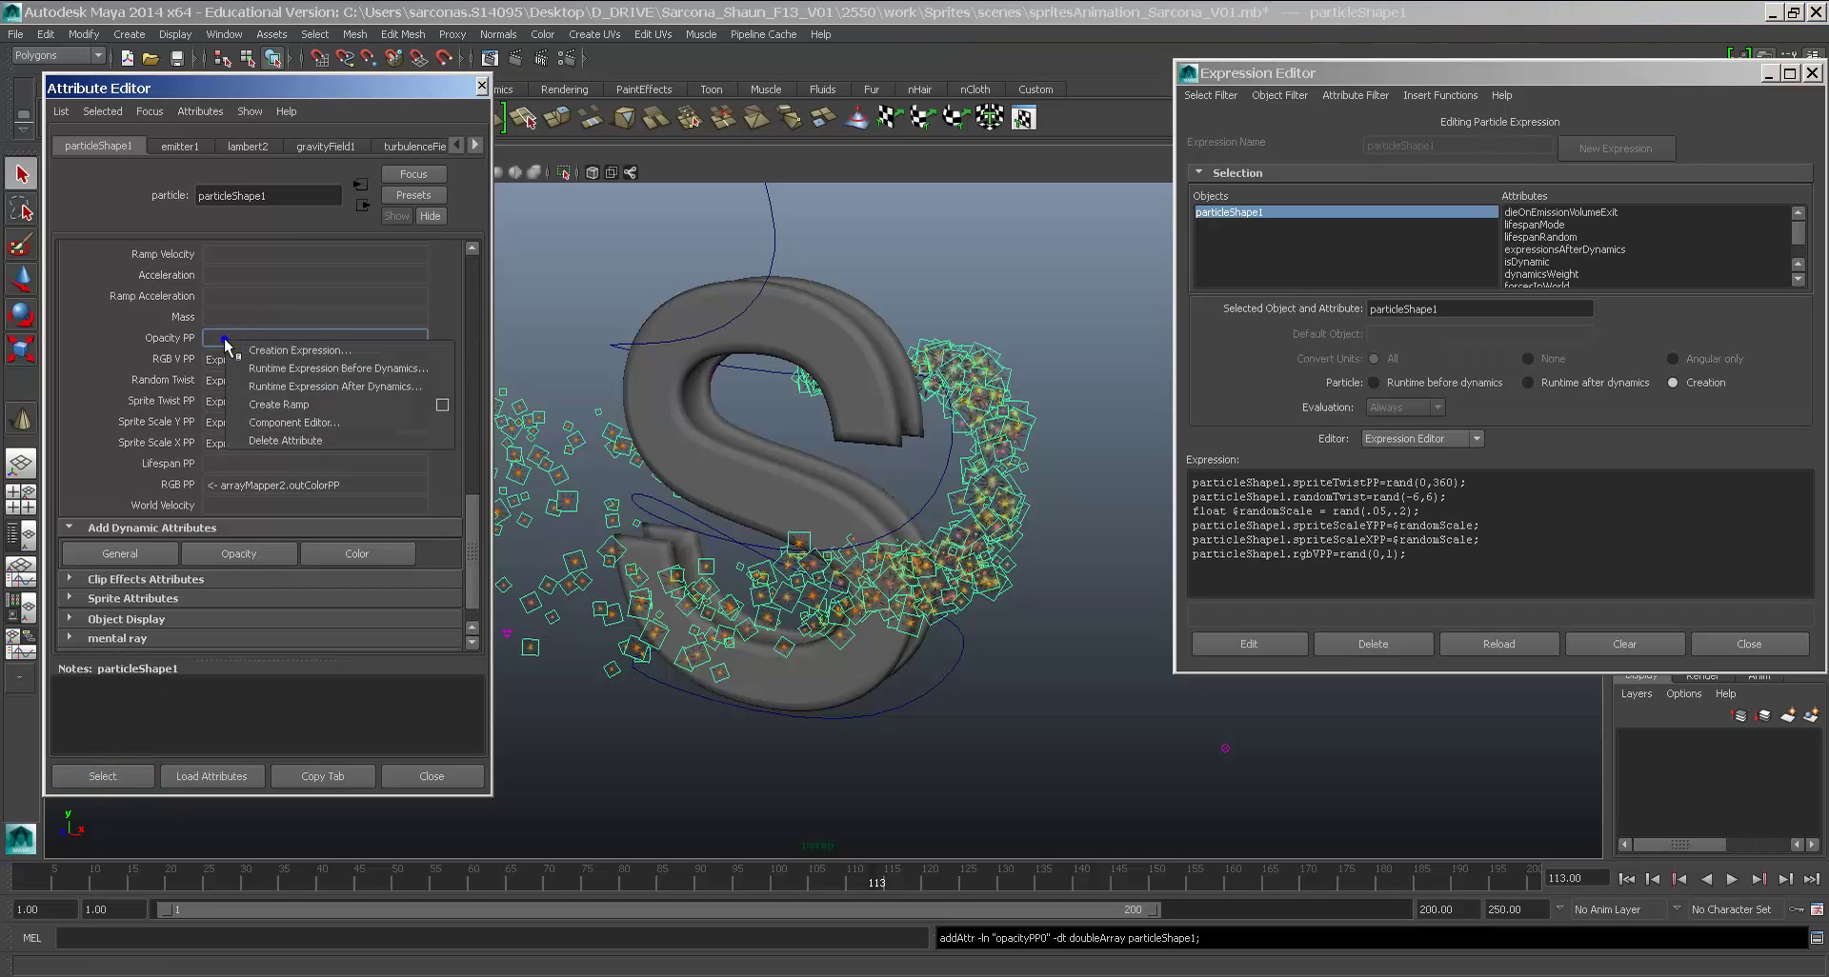
{"action": "left_click", "coordinate": [442, 404]}
{"action": "left_click", "coordinate": [352, 256]}
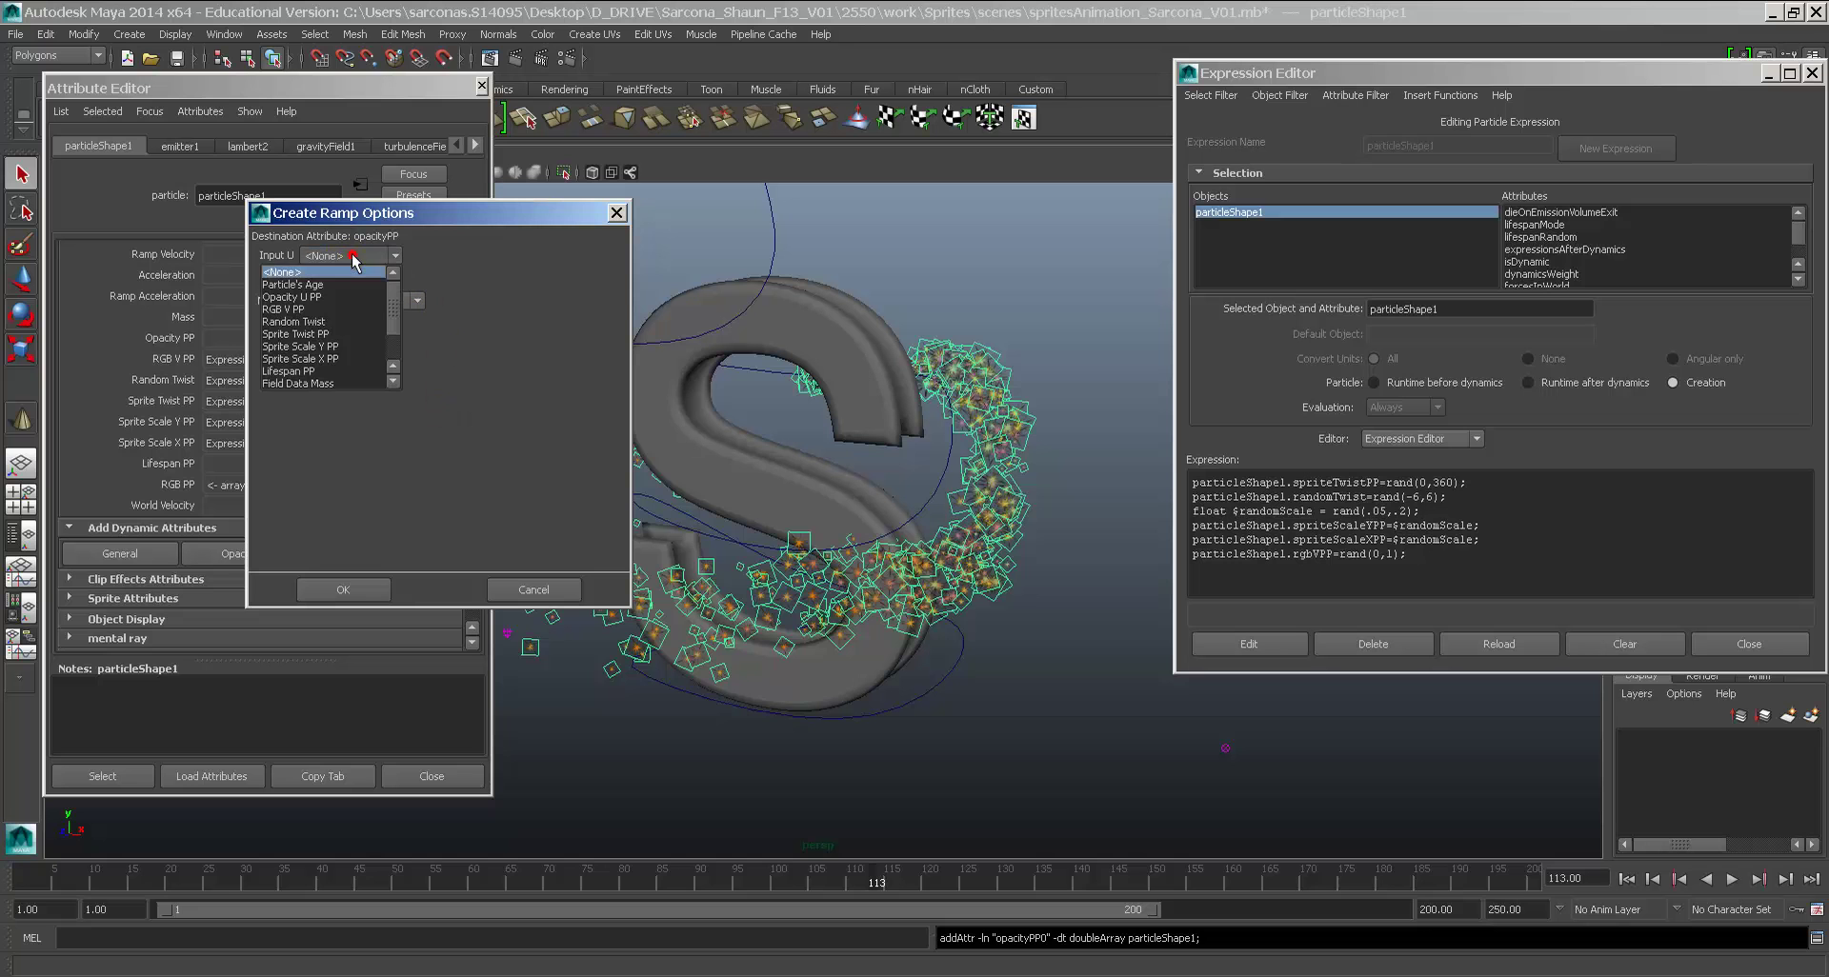
{"action": "left_click", "coordinate": [335, 284]}
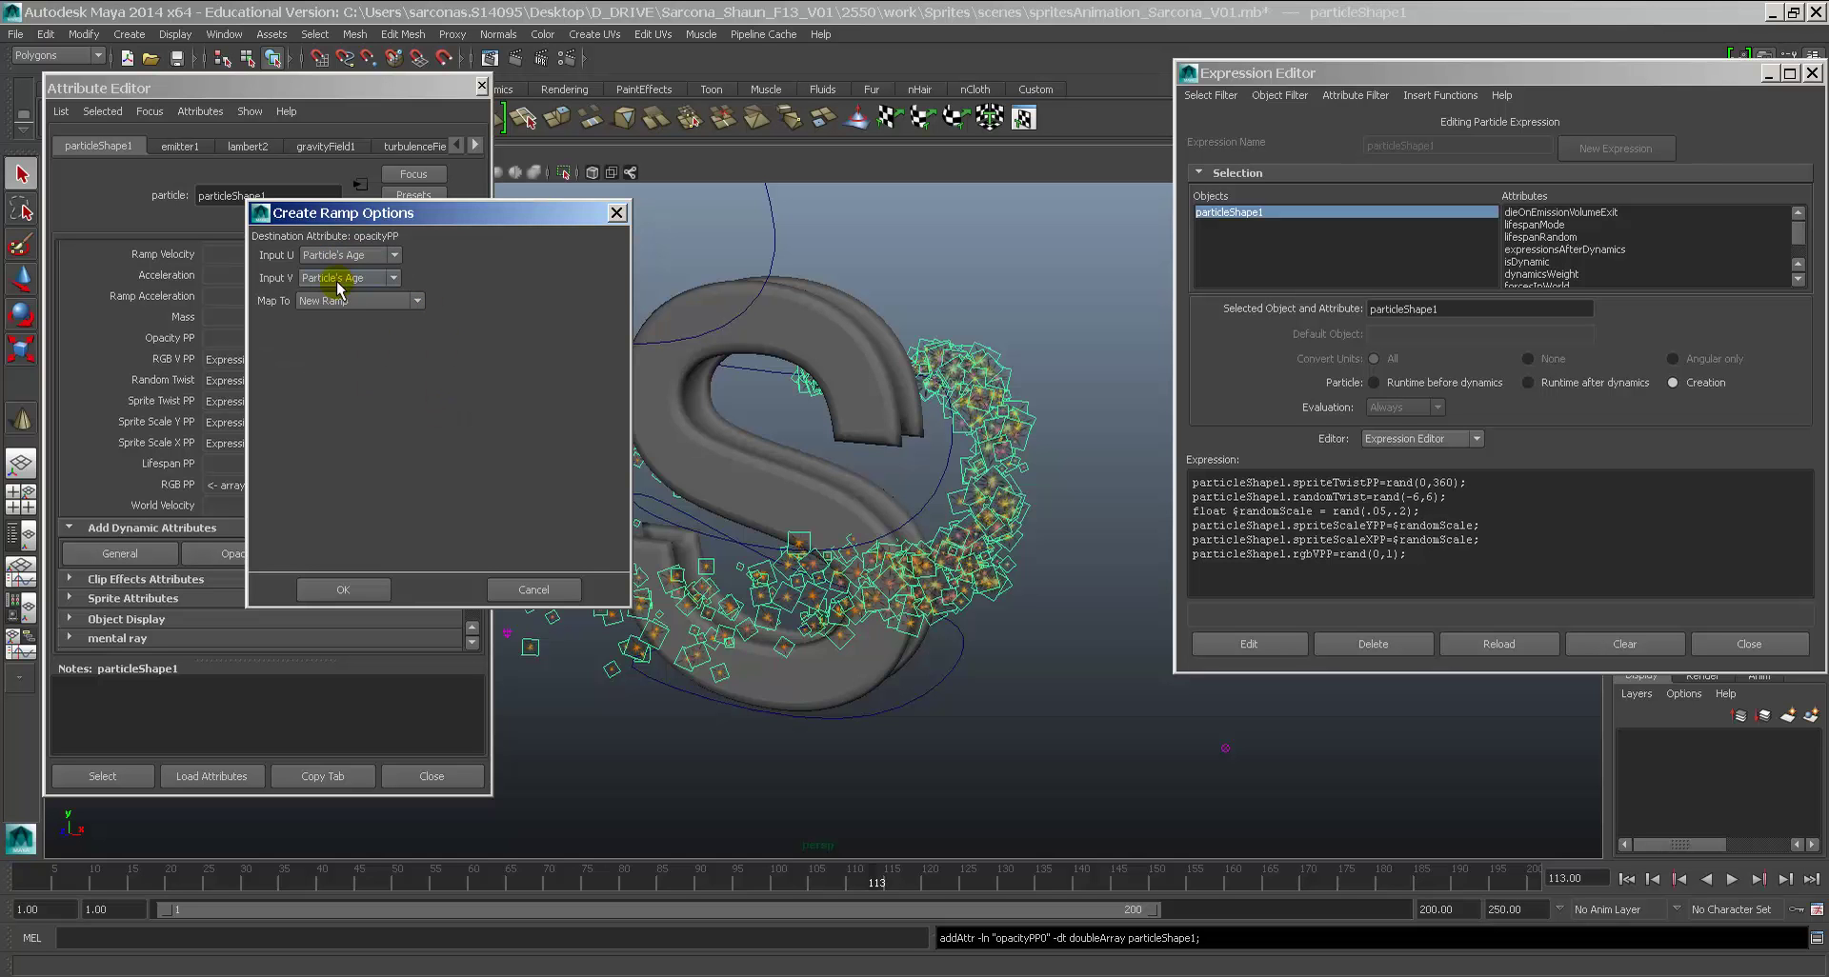
{"action": "left_click", "coordinate": [349, 278]}
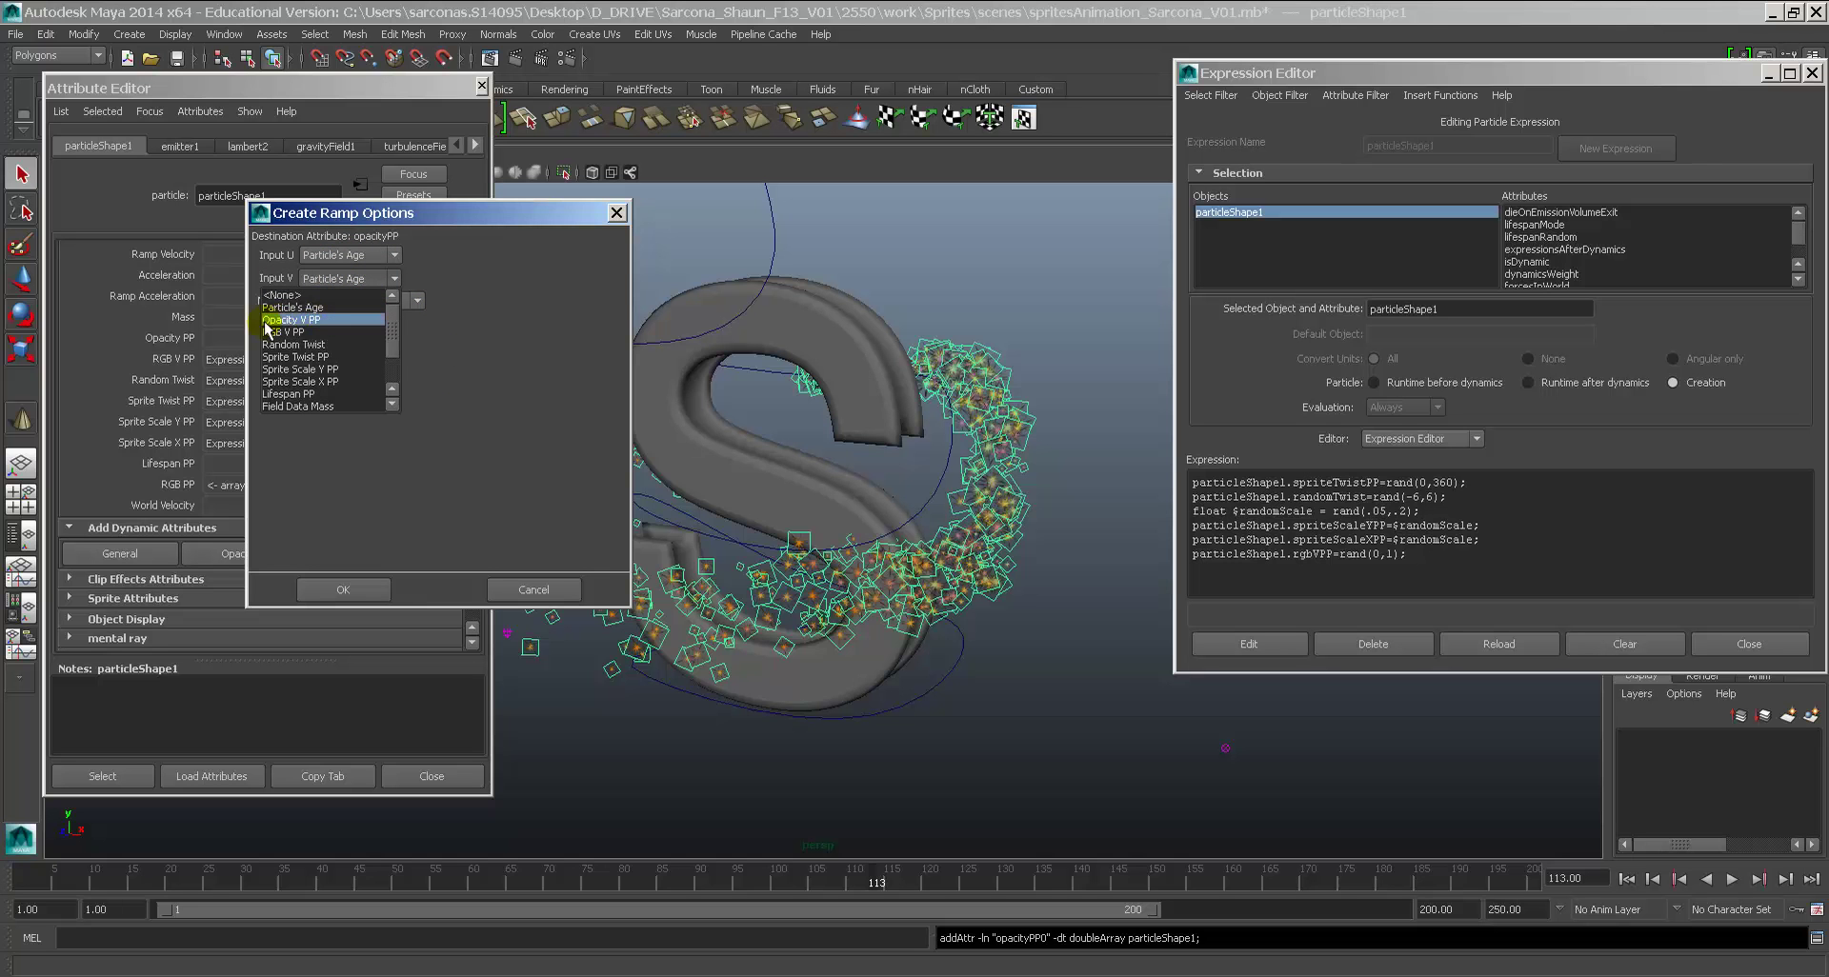
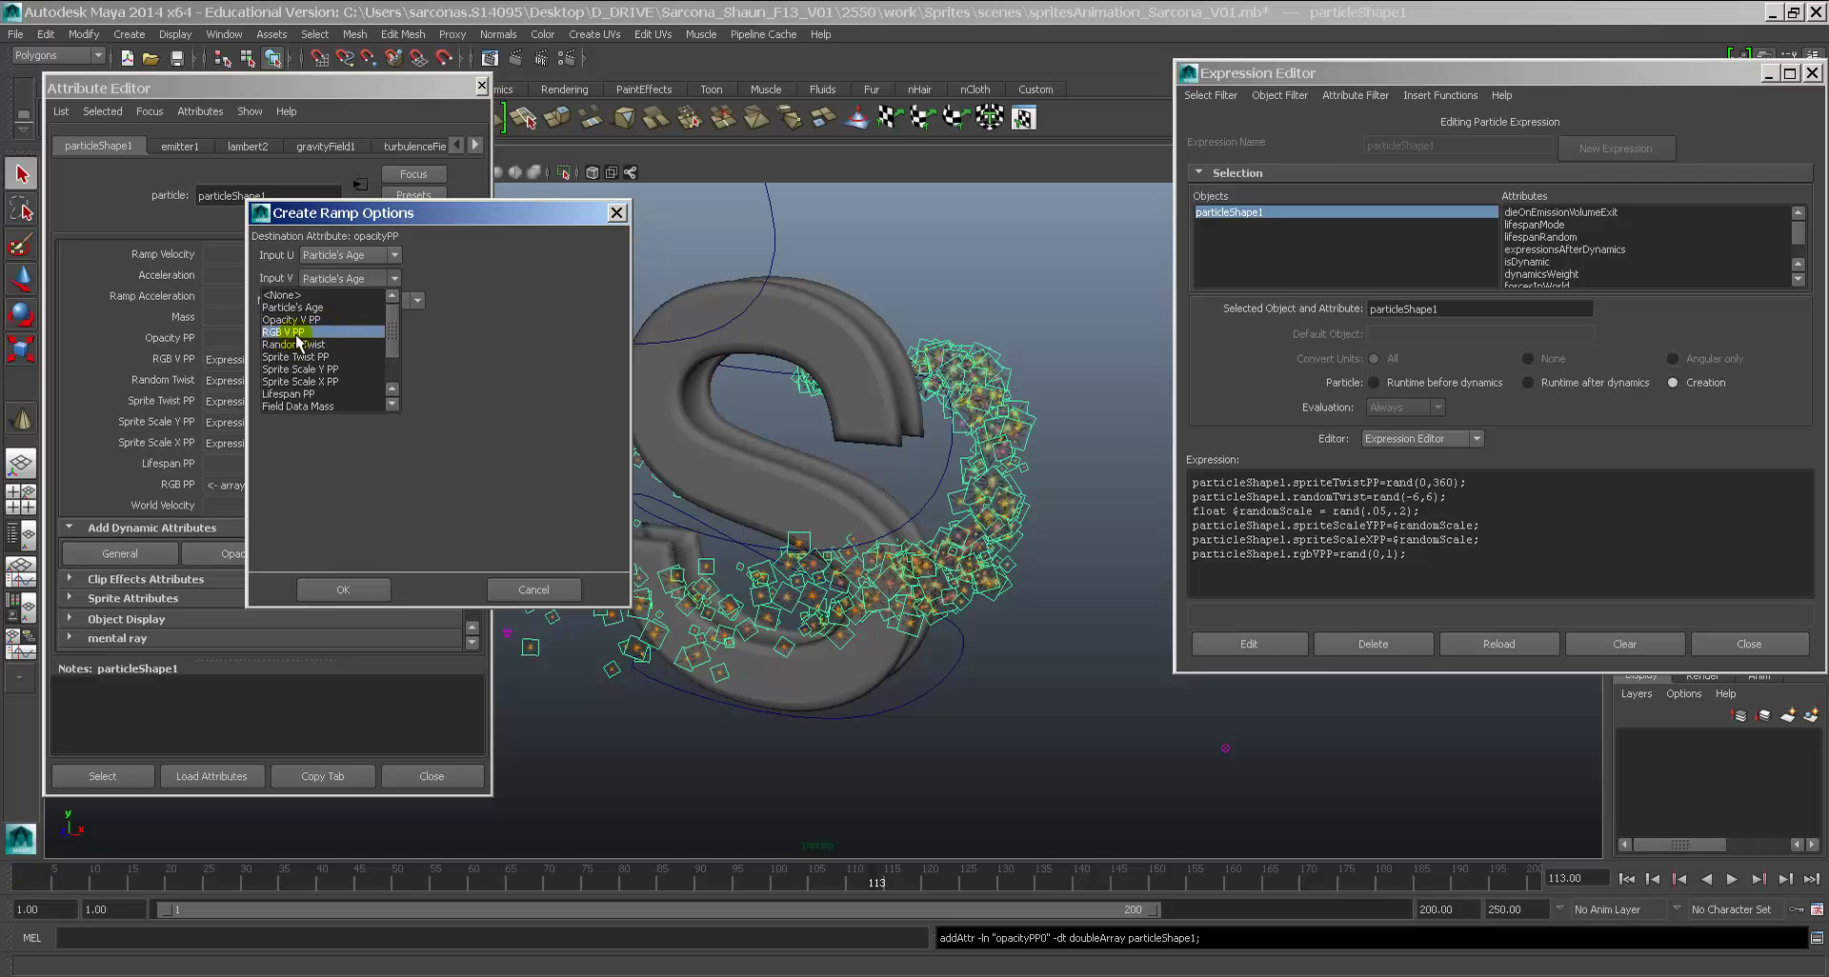
Step: Set the Opacity PP ramp's Input V to RGB V PP, keep New Ramp as the mapping target and create the ramp
{"action": "left_click", "coordinate": [298, 333]}
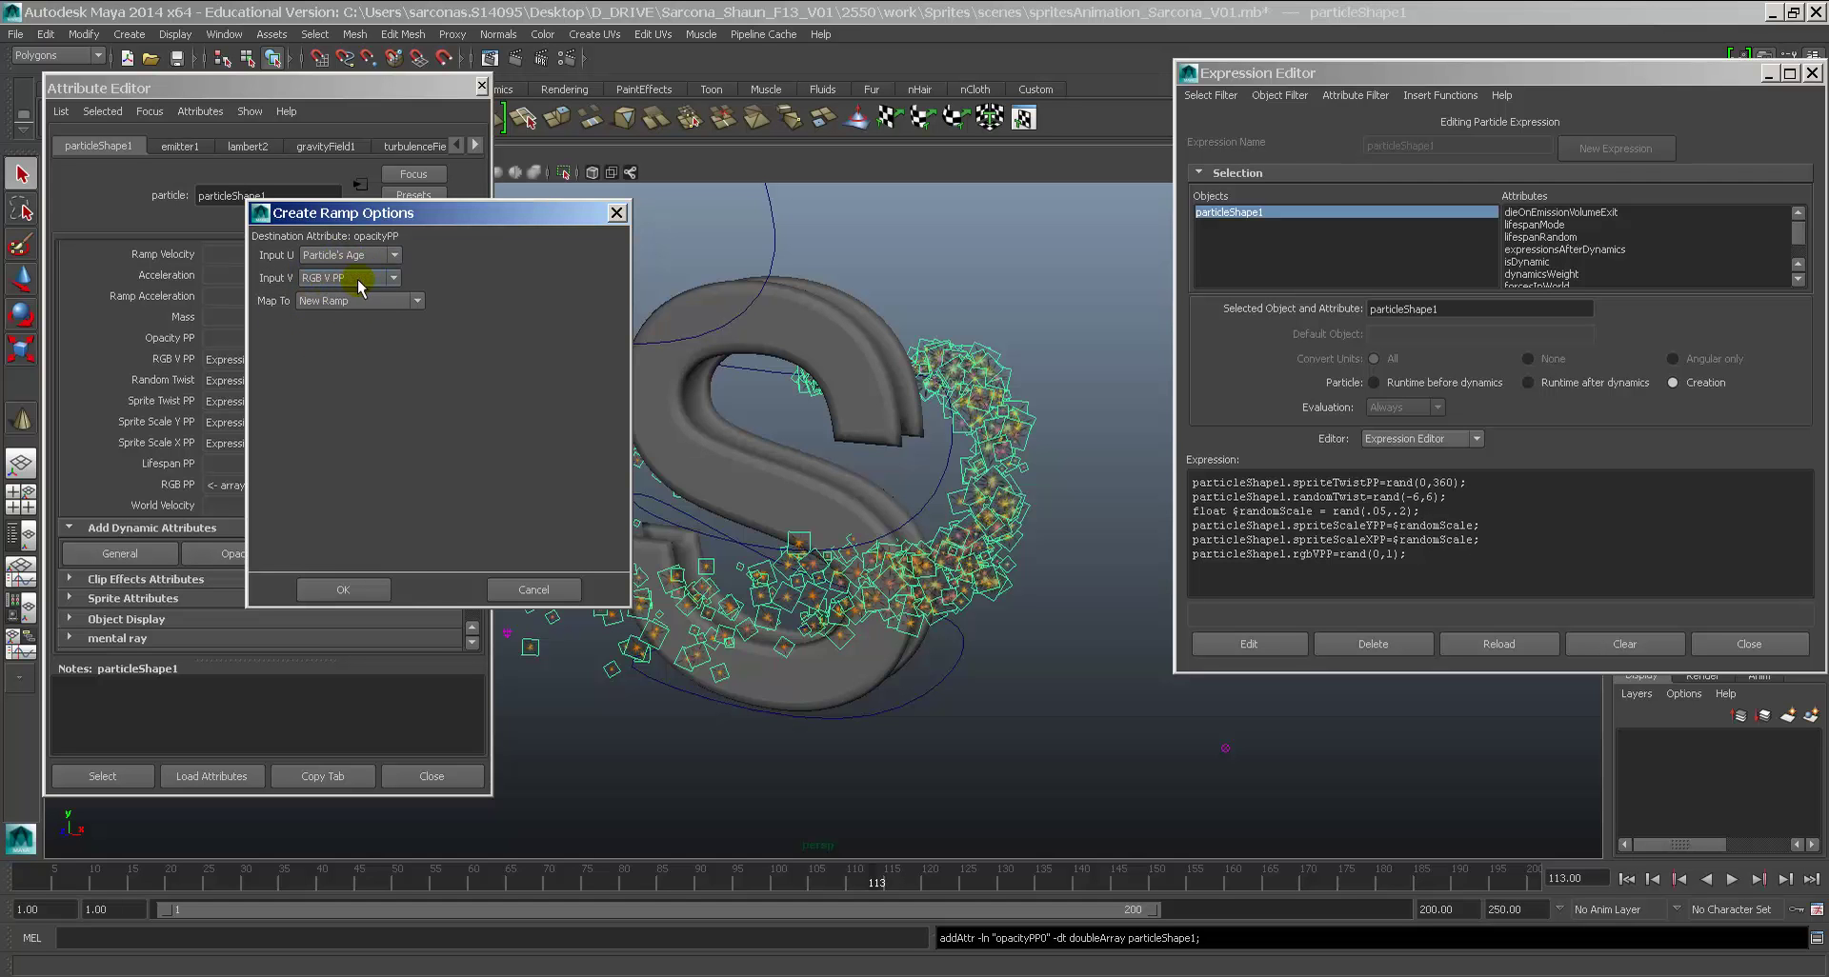
{"action": "left_click", "coordinate": [384, 301]}
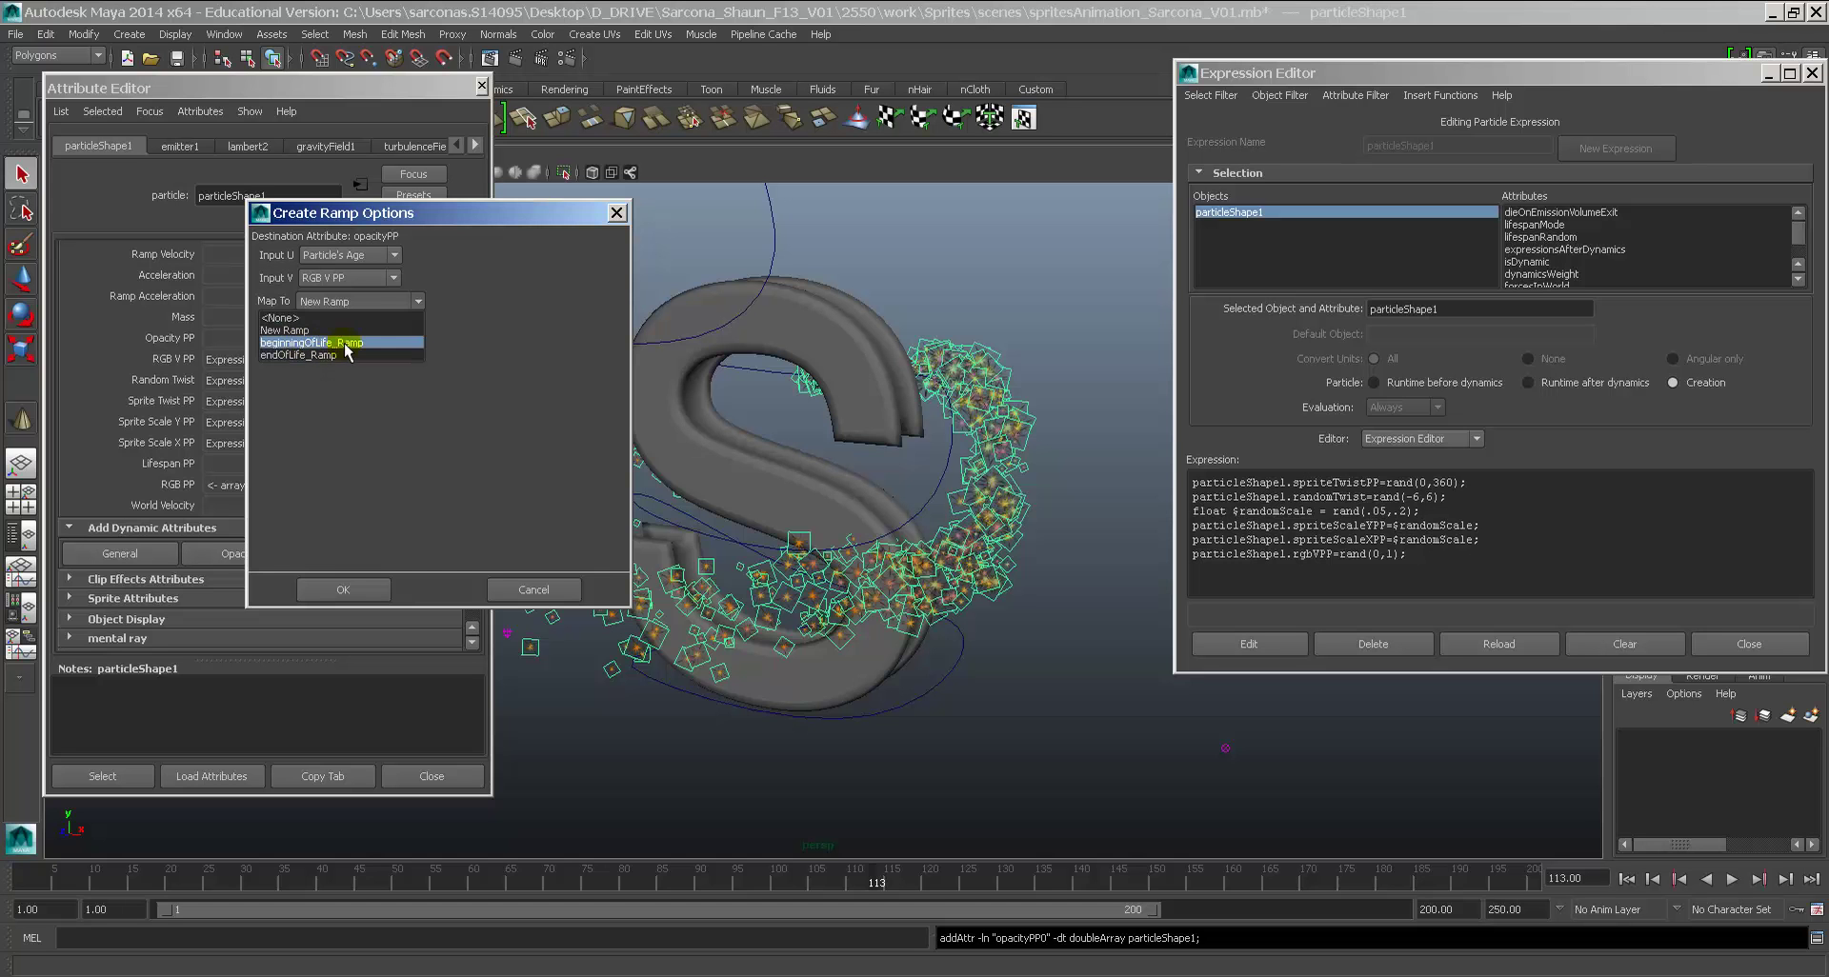
{"action": "left_click", "coordinate": [314, 338]}
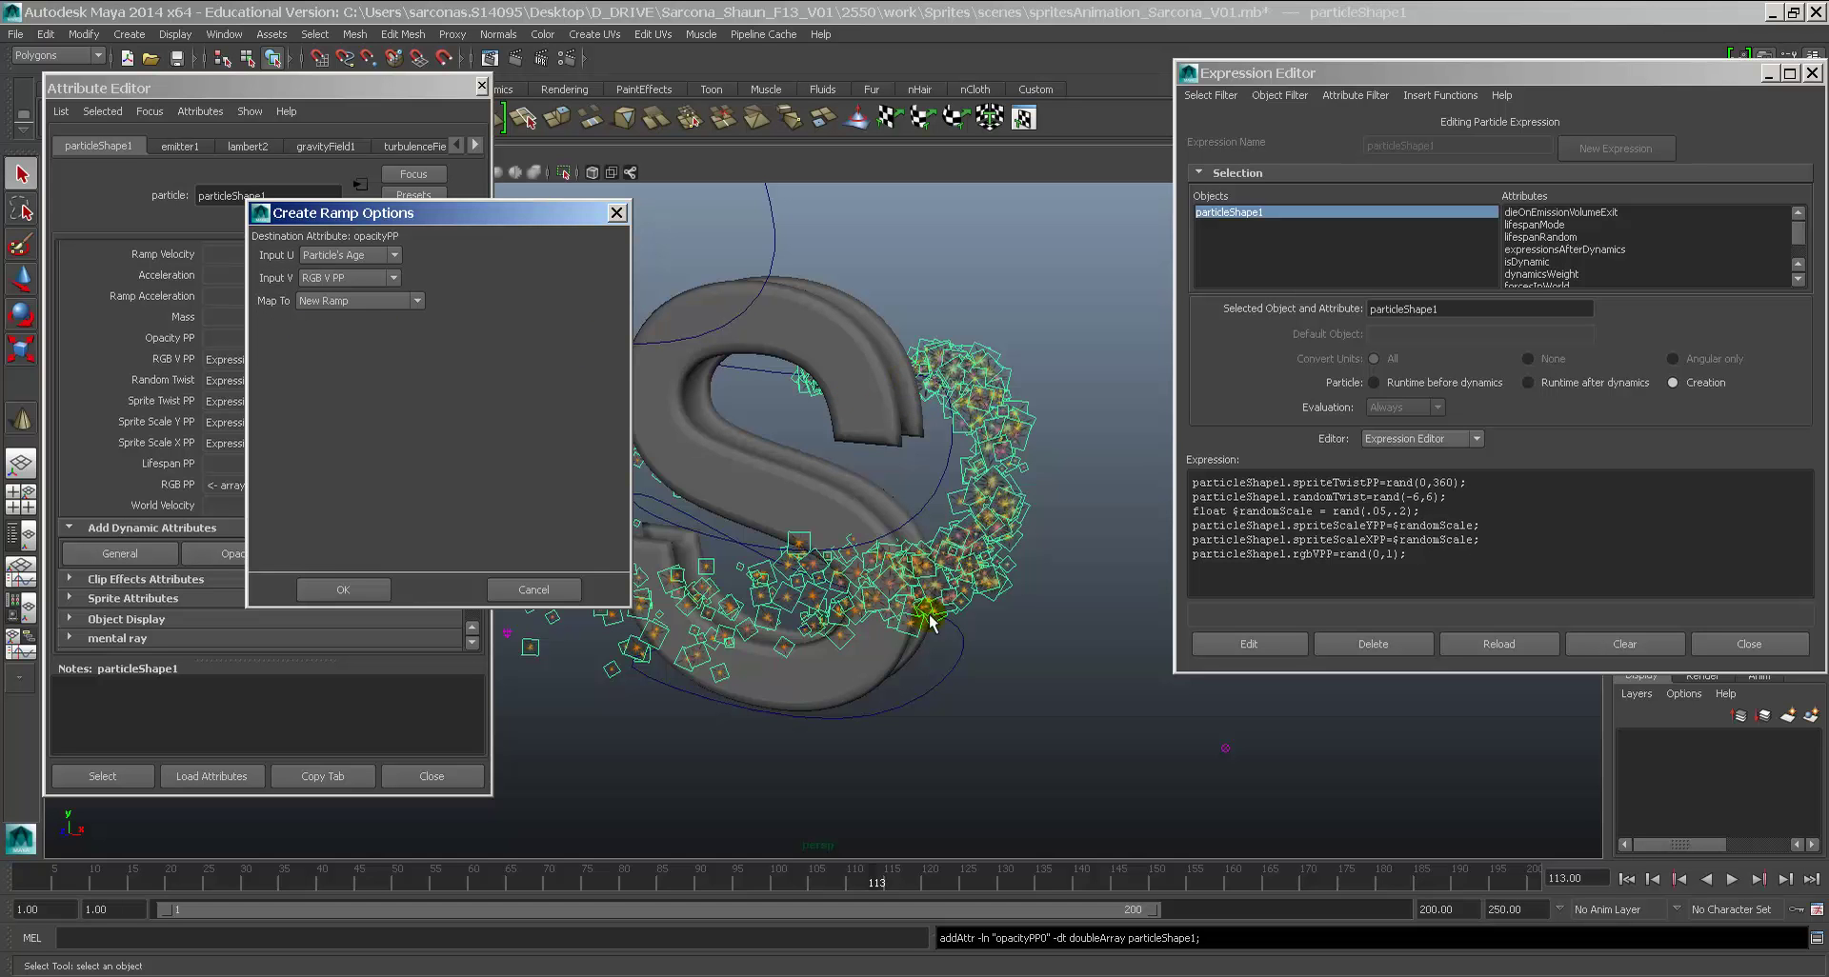
{"action": "left_click", "coordinate": [343, 590]}
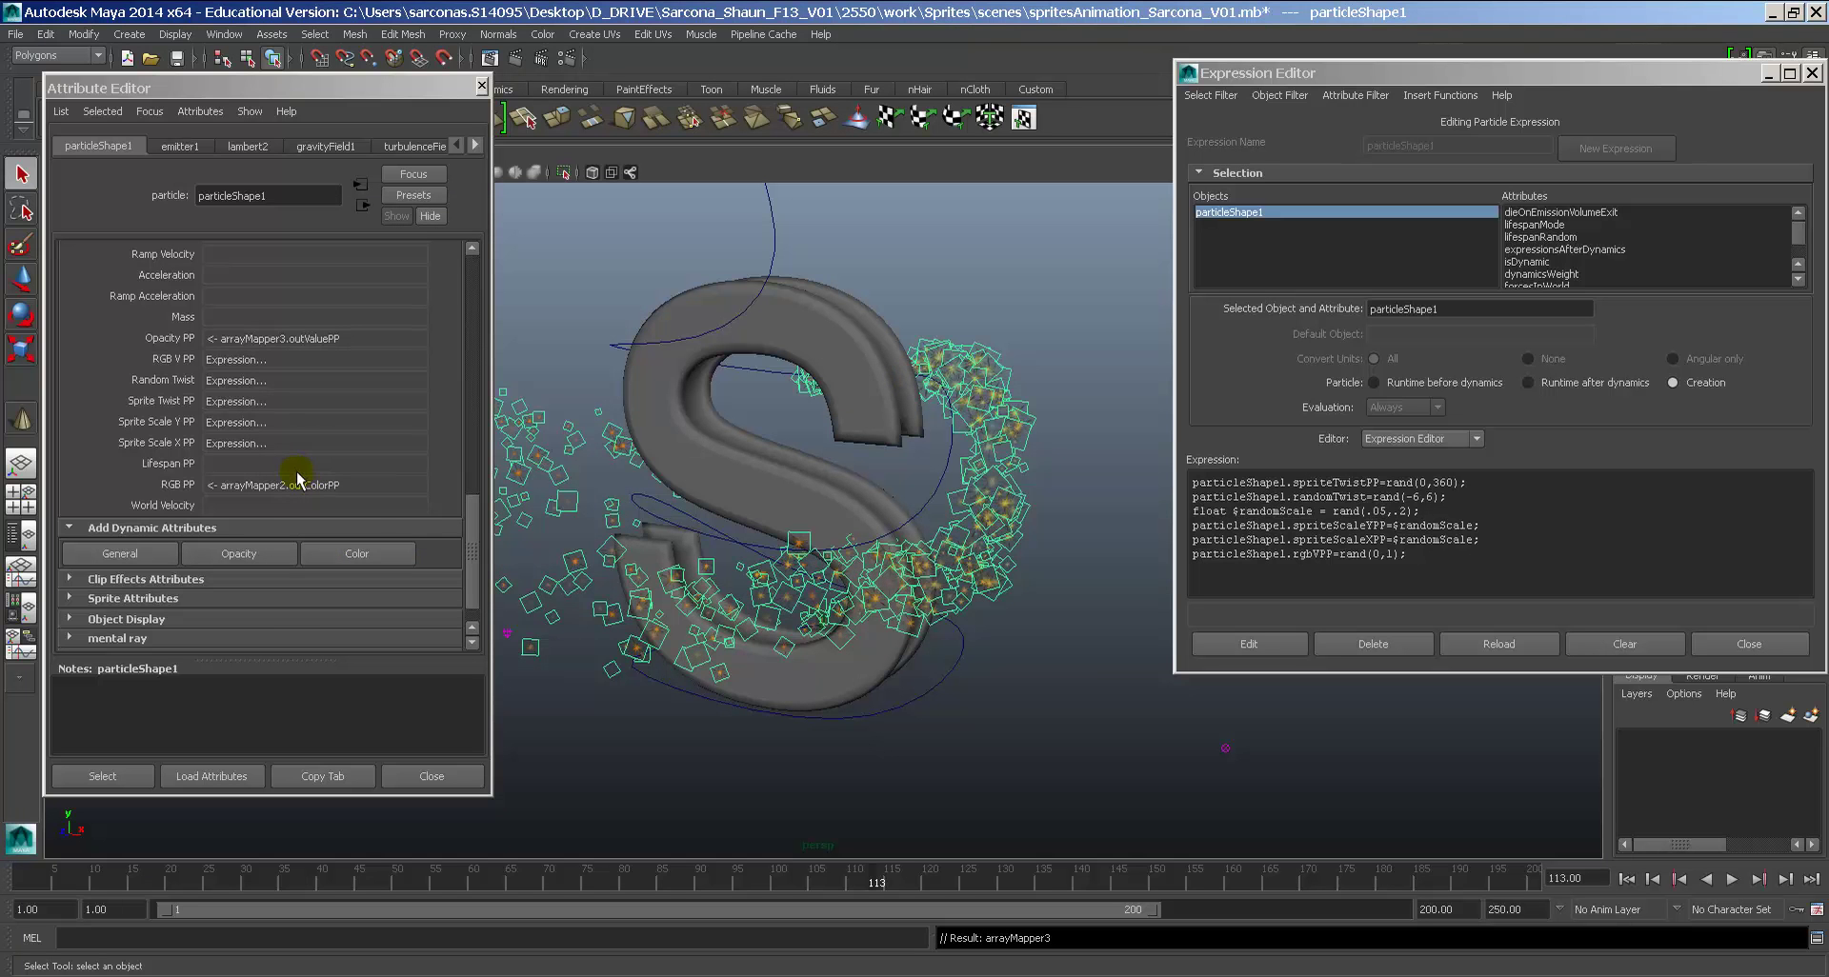
Step: Open the ramp connected to Opacity PP for editing and change its type to U Ramp
{"action": "right_click", "coordinate": [236, 345]}
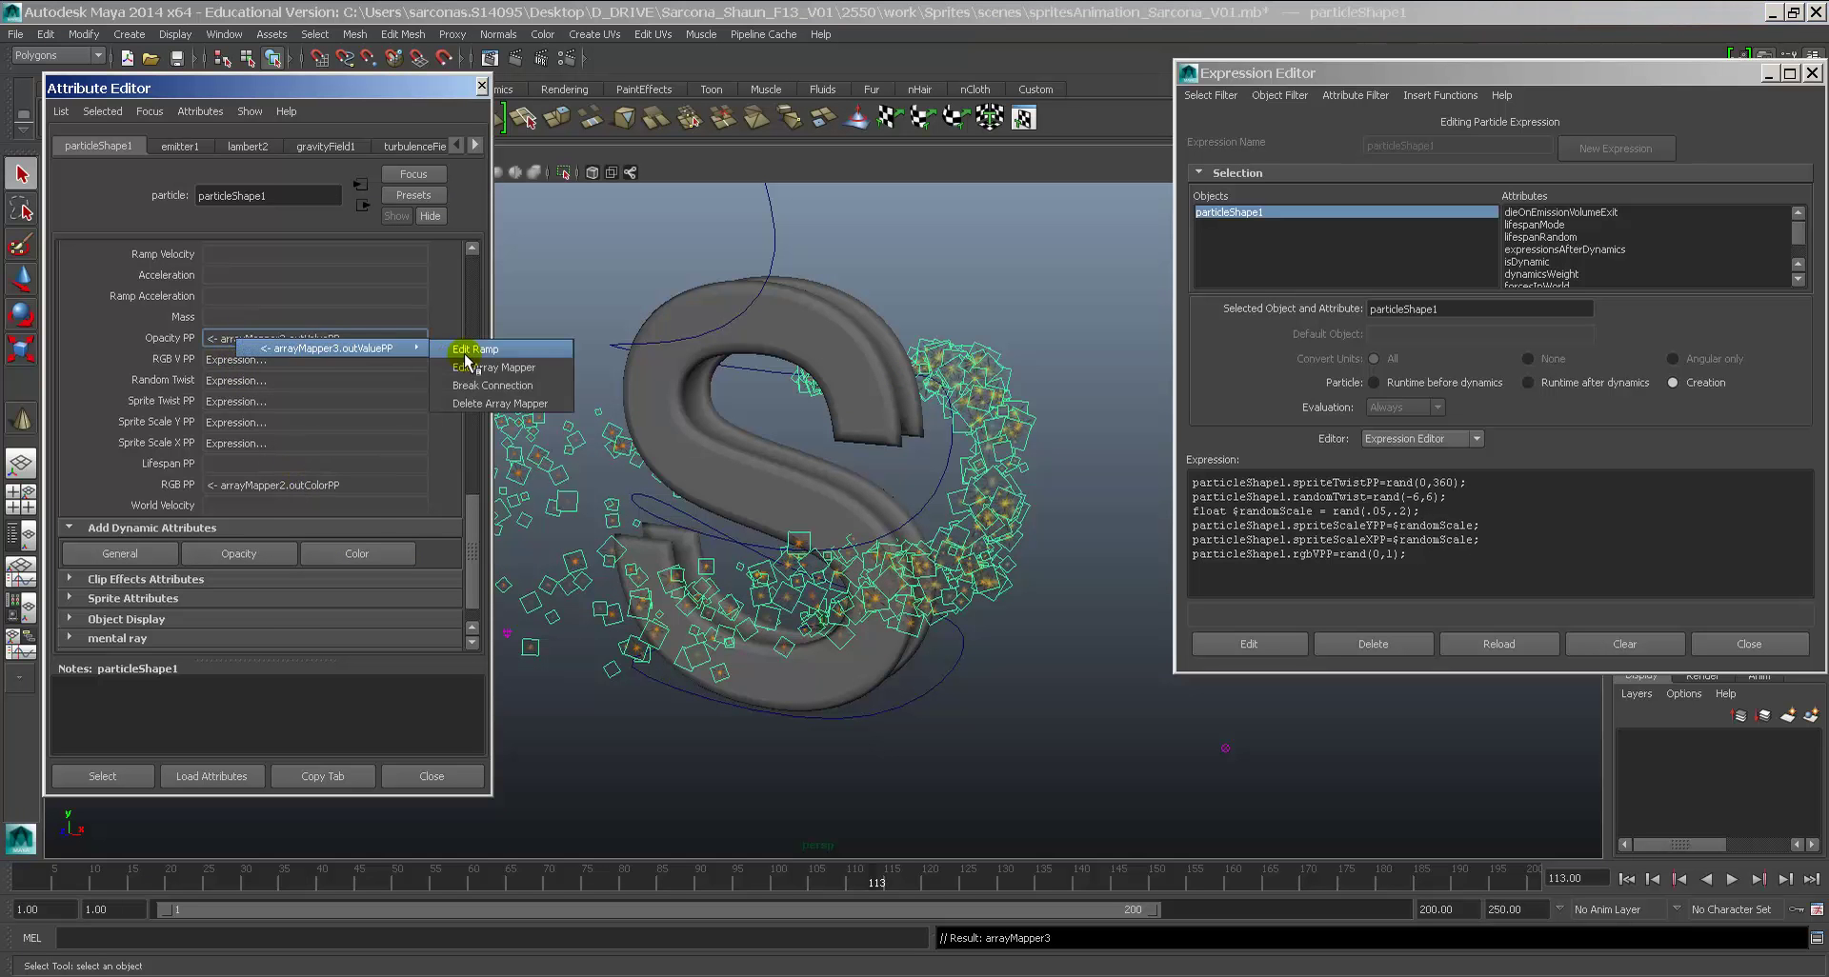
{"action": "left_click", "coordinate": [469, 352]}
{"action": "left_click", "coordinate": [265, 342]}
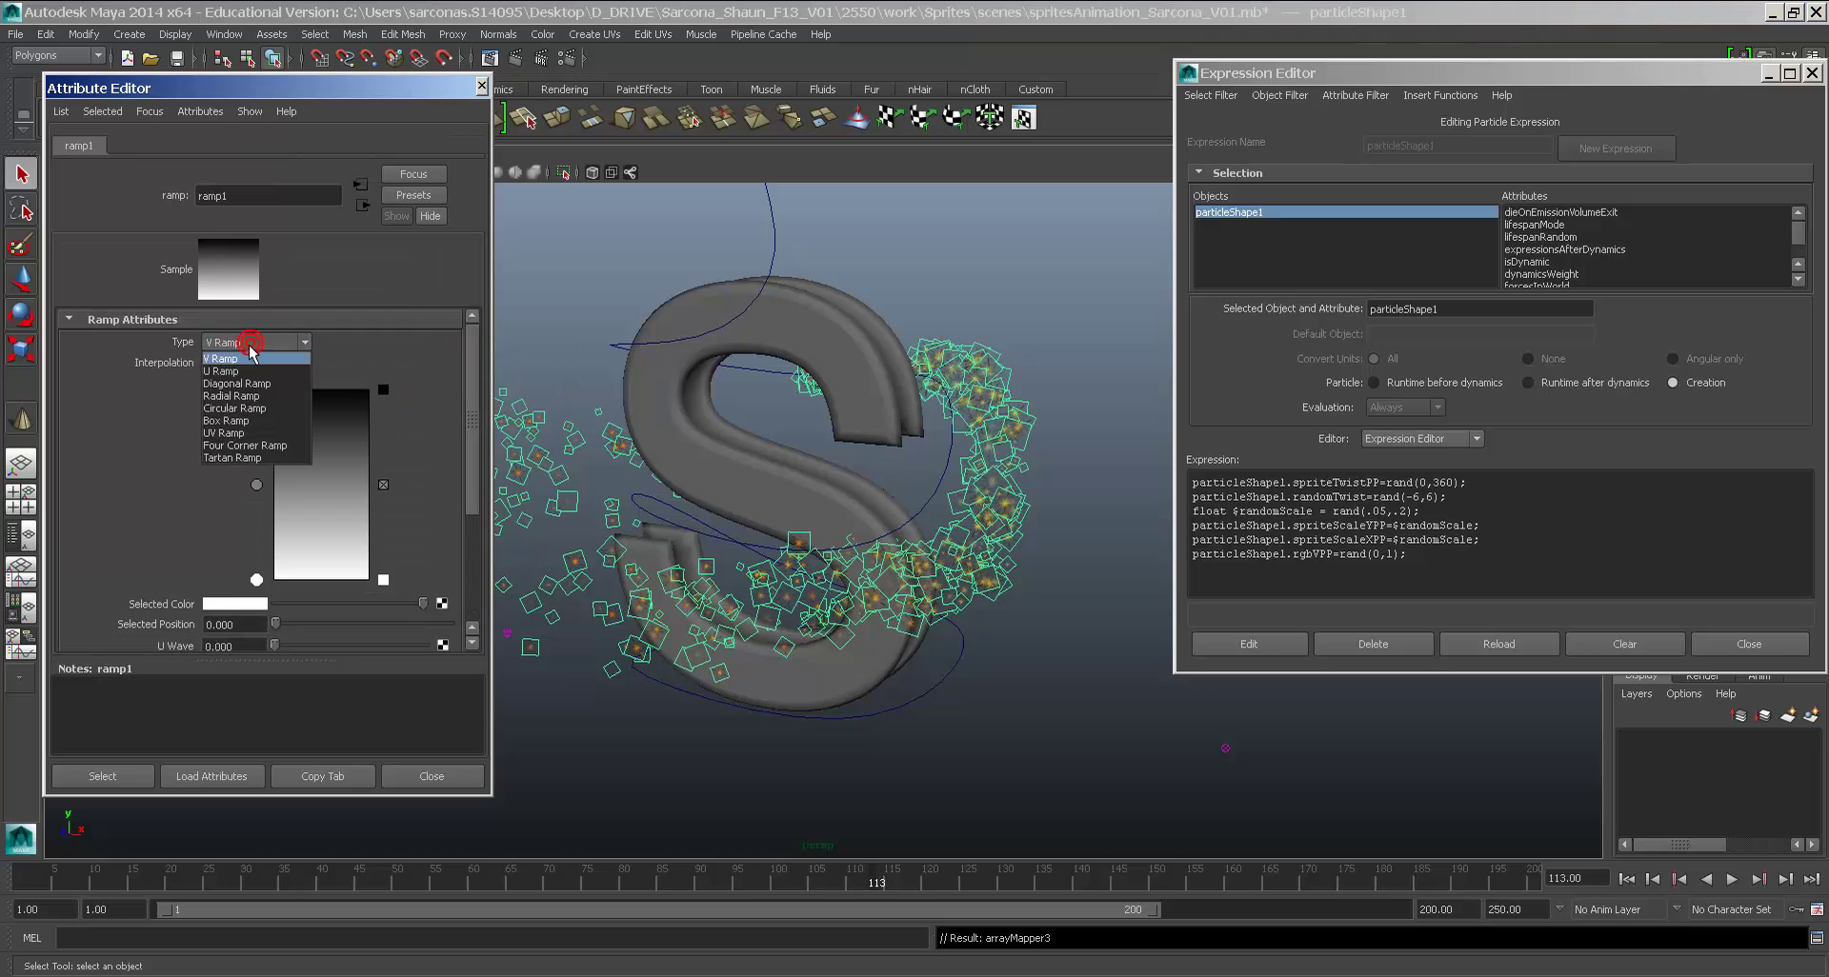
{"action": "left_click", "coordinate": [240, 368]}
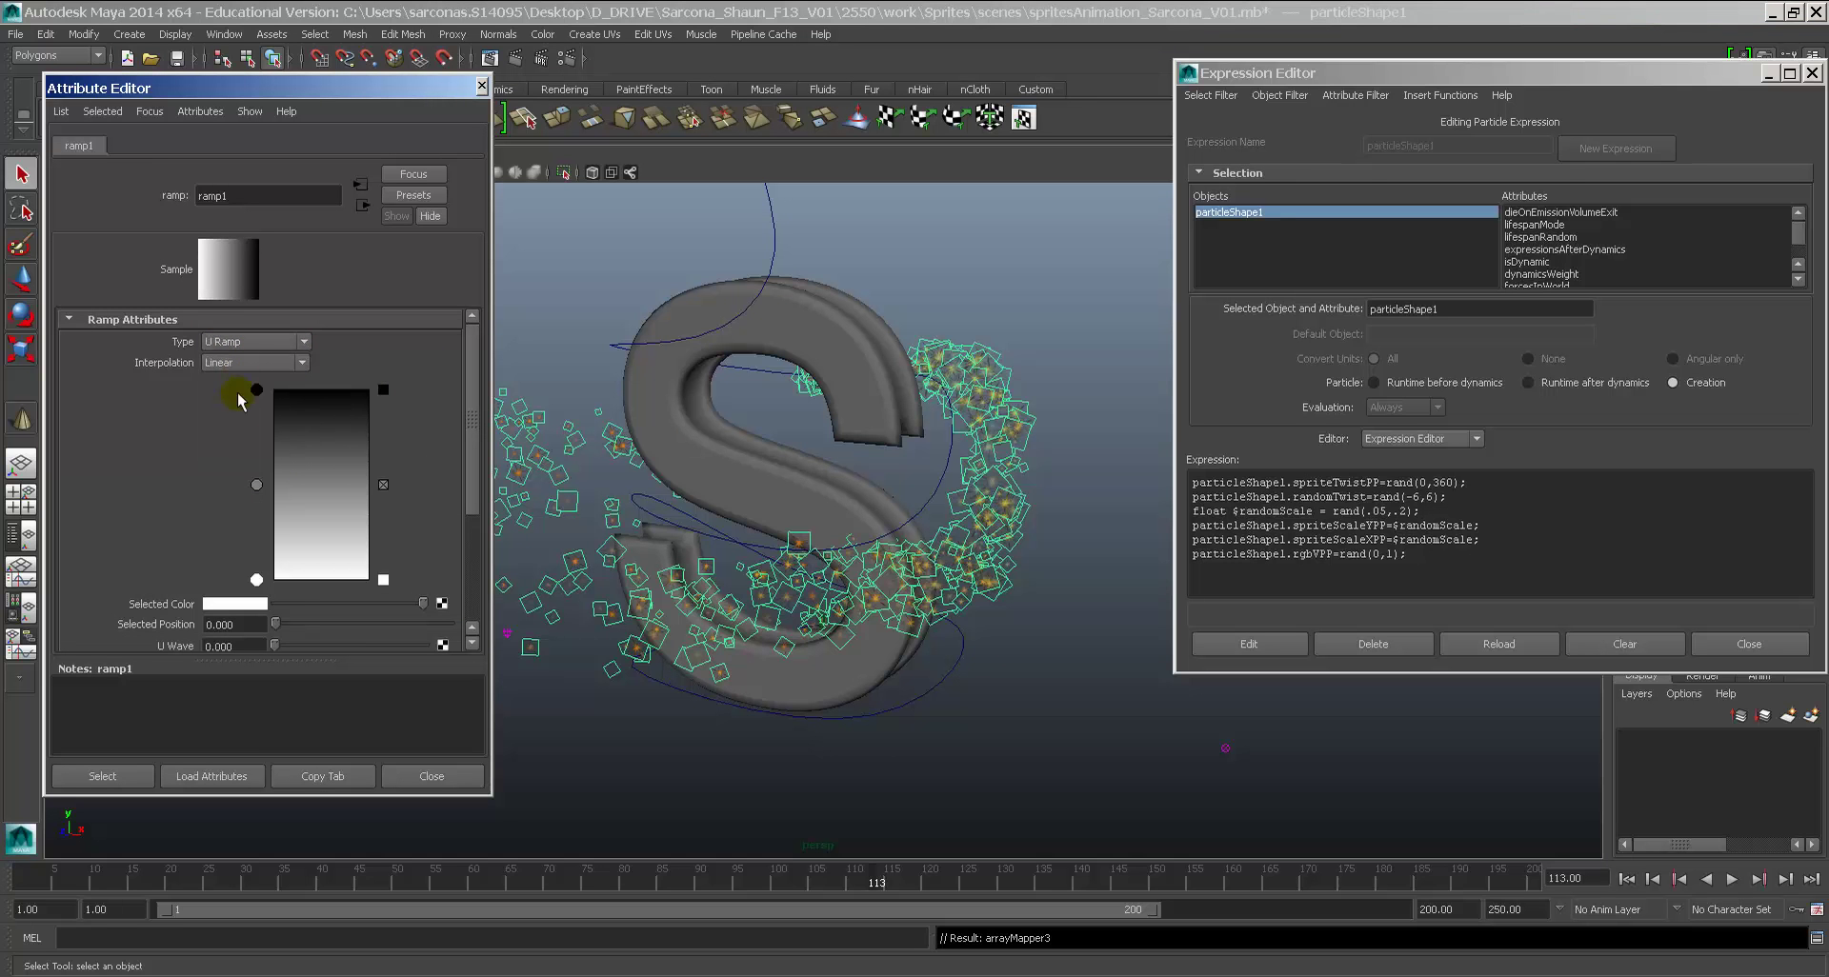
Step: Remove the middle entry of the opacity ramp and map a new Ramp texture to the color of the entry at position 0
{"action": "left_click", "coordinate": [383, 486]}
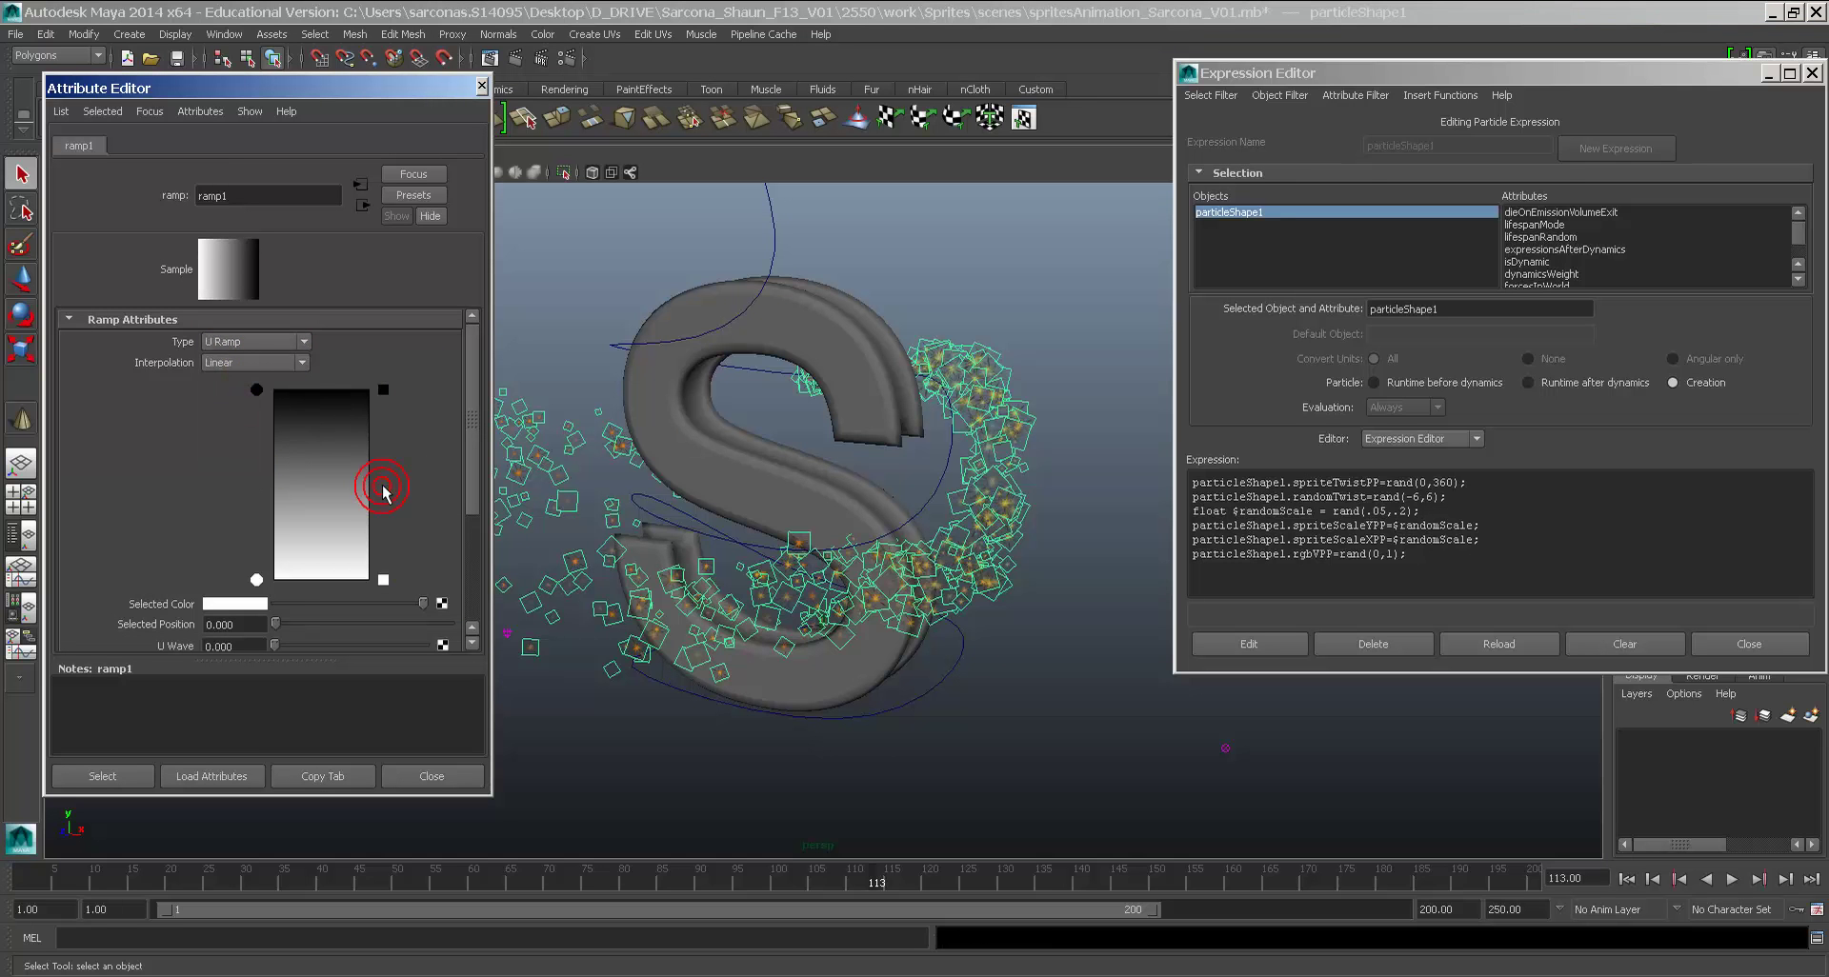
{"action": "left_click", "coordinate": [257, 580]}
{"action": "left_click", "coordinate": [440, 604]}
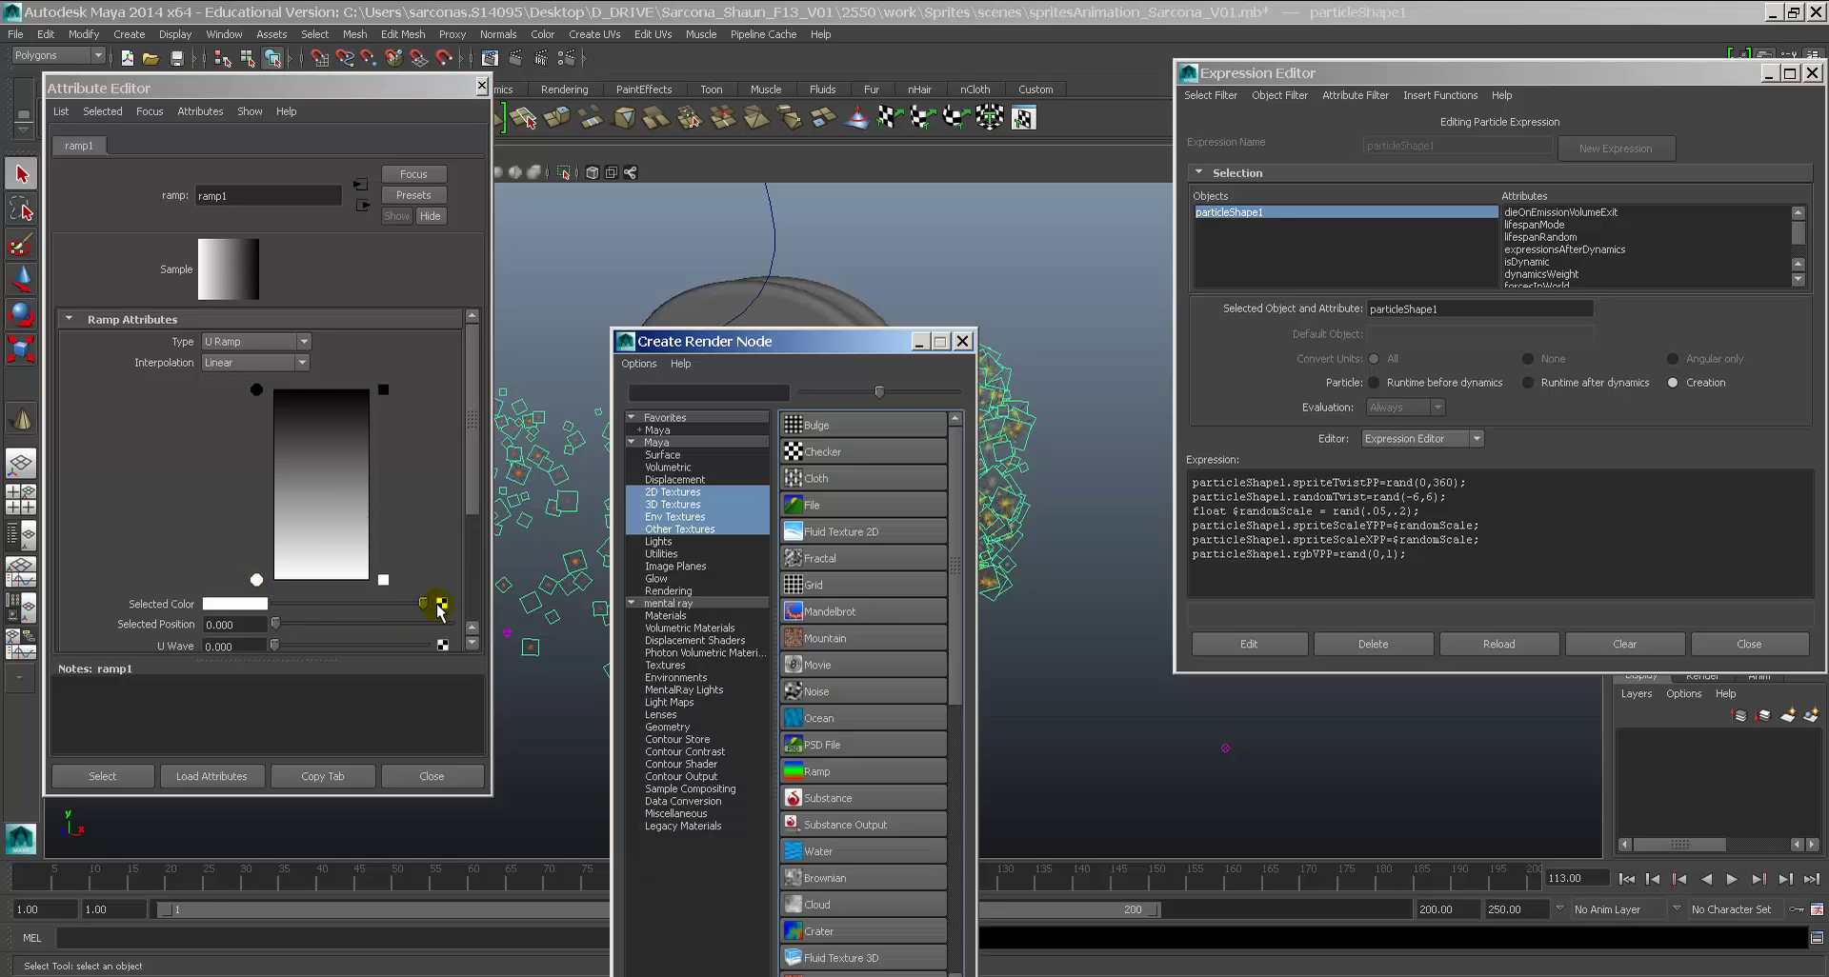
{"action": "left_click", "coordinate": [833, 774]}
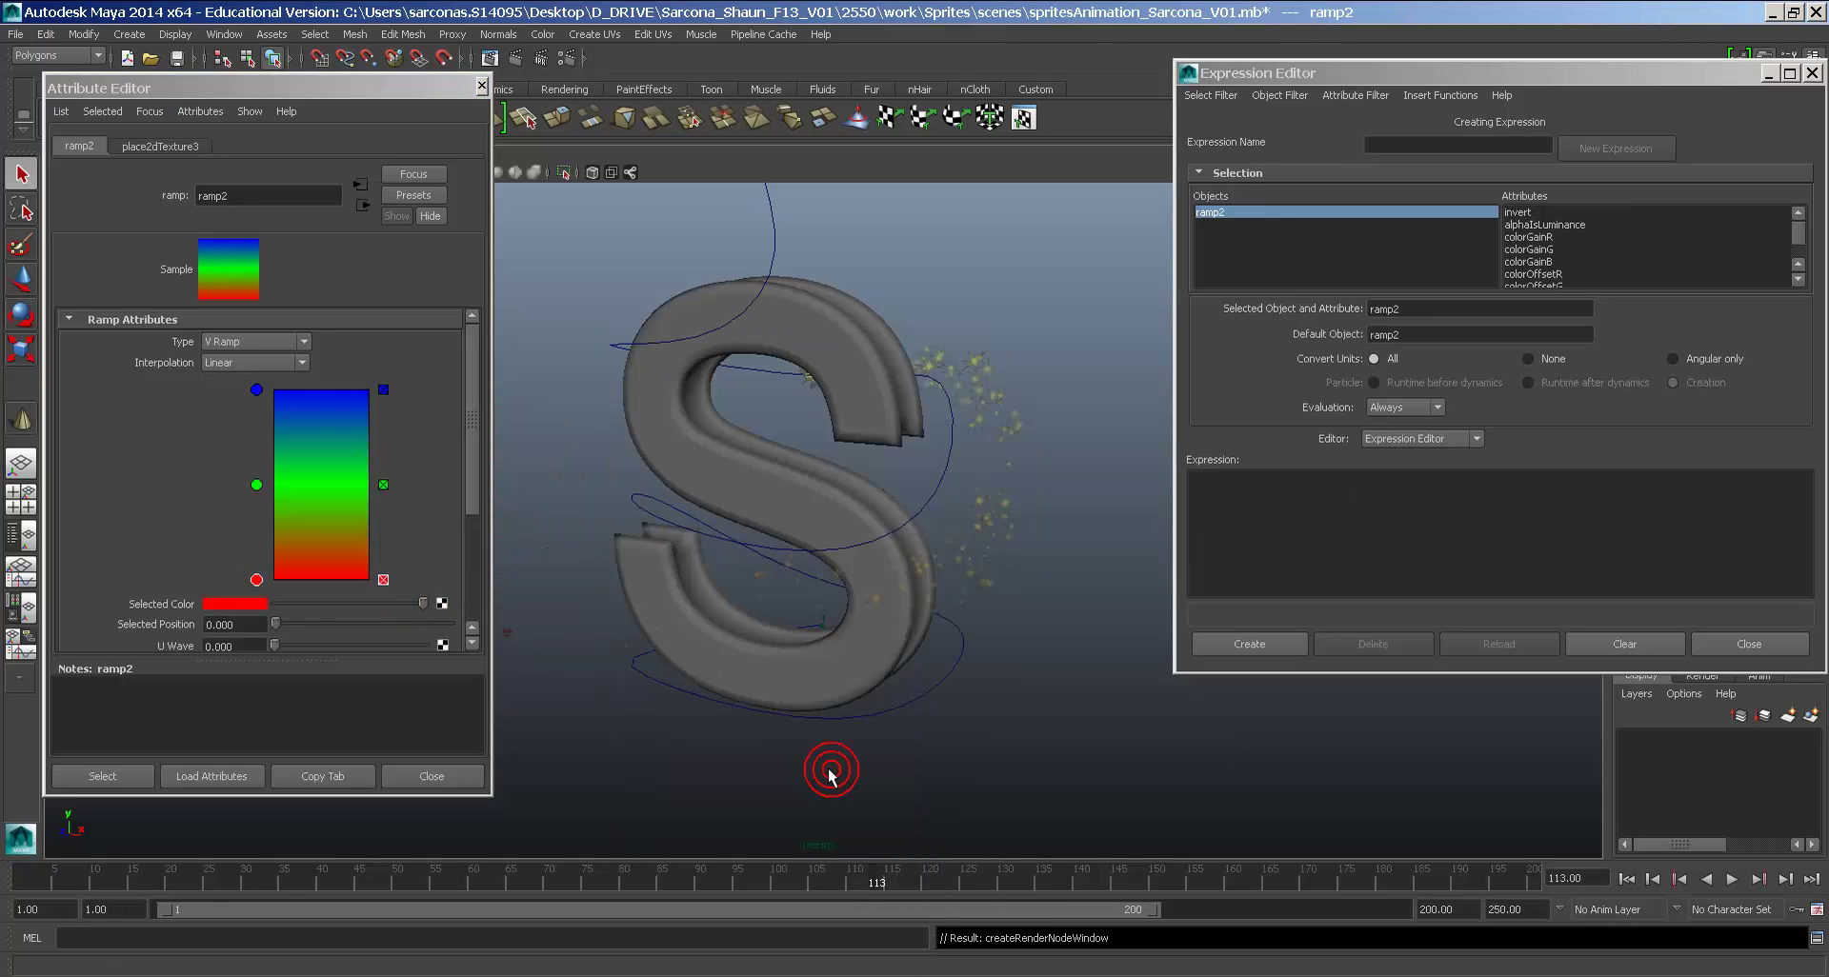
Step: Open the Hypershade and rename the ramp1 texture as endOfLife_OpacityRamp
{"action": "left_click", "coordinate": [225, 35]}
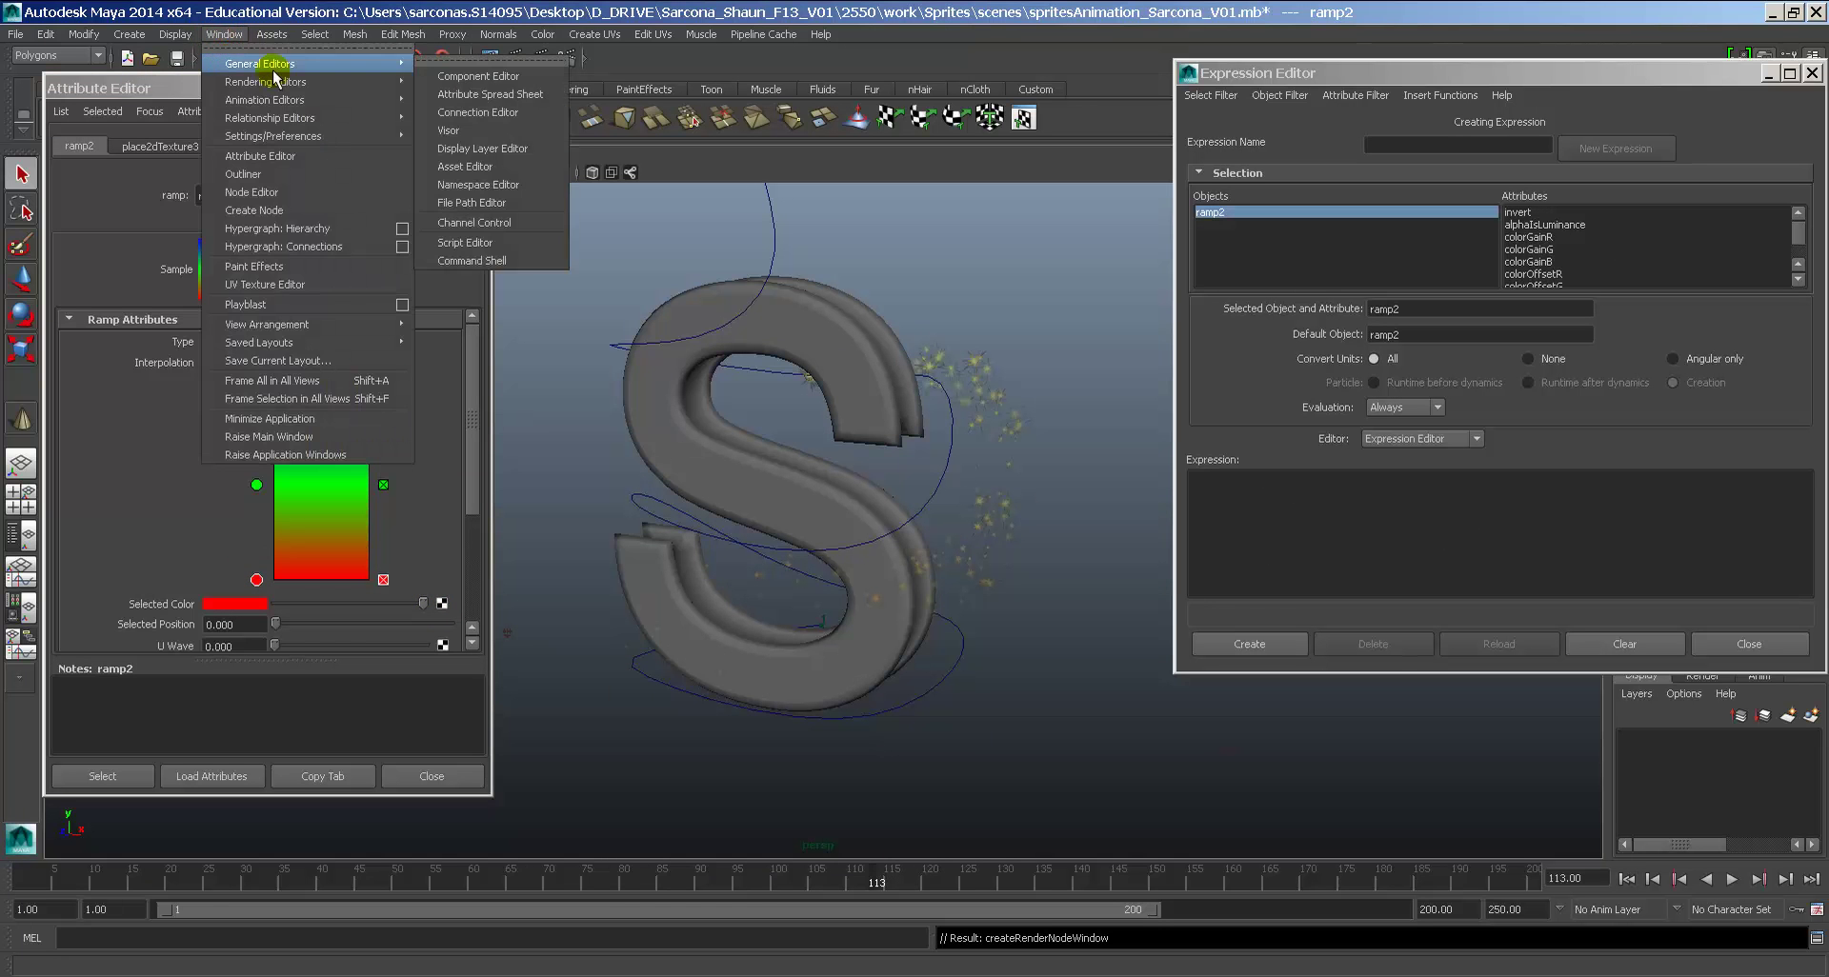
{"action": "mouse_move", "coordinate": [391, 86]}
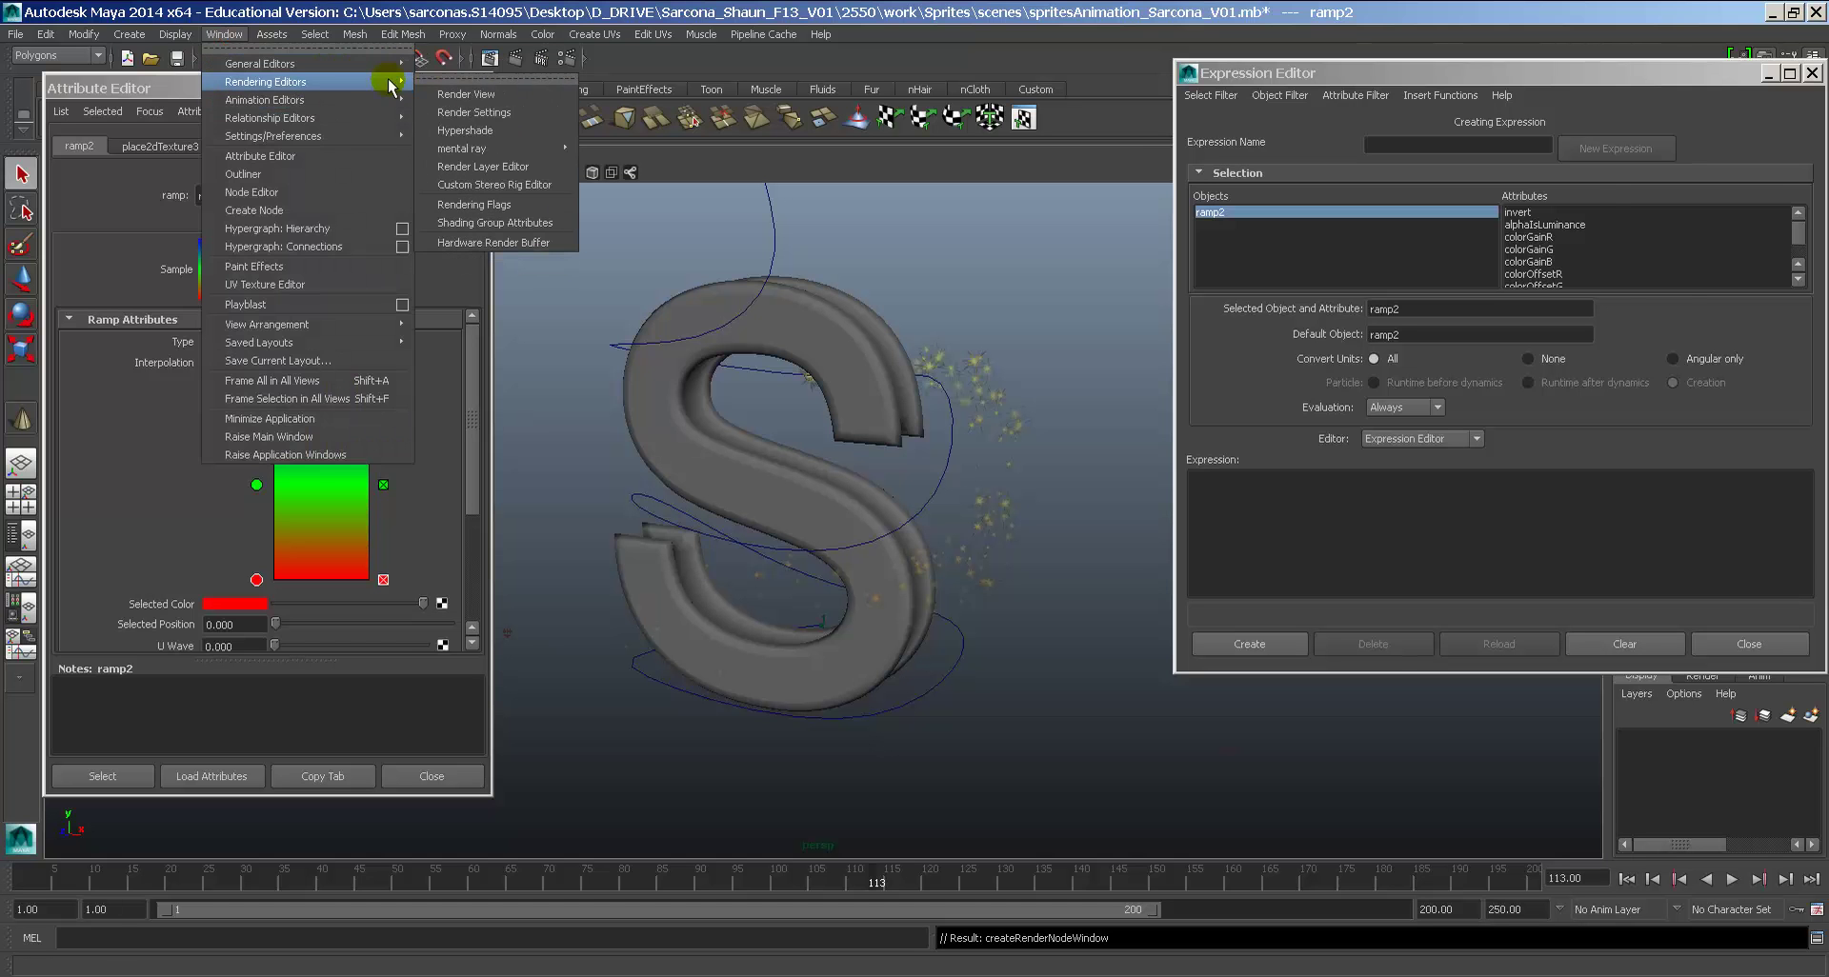
{"action": "left_click", "coordinate": [467, 129]}
{"action": "left_click_drag", "start_coordinate": [1745, 175], "coordinate": [727, 181]}
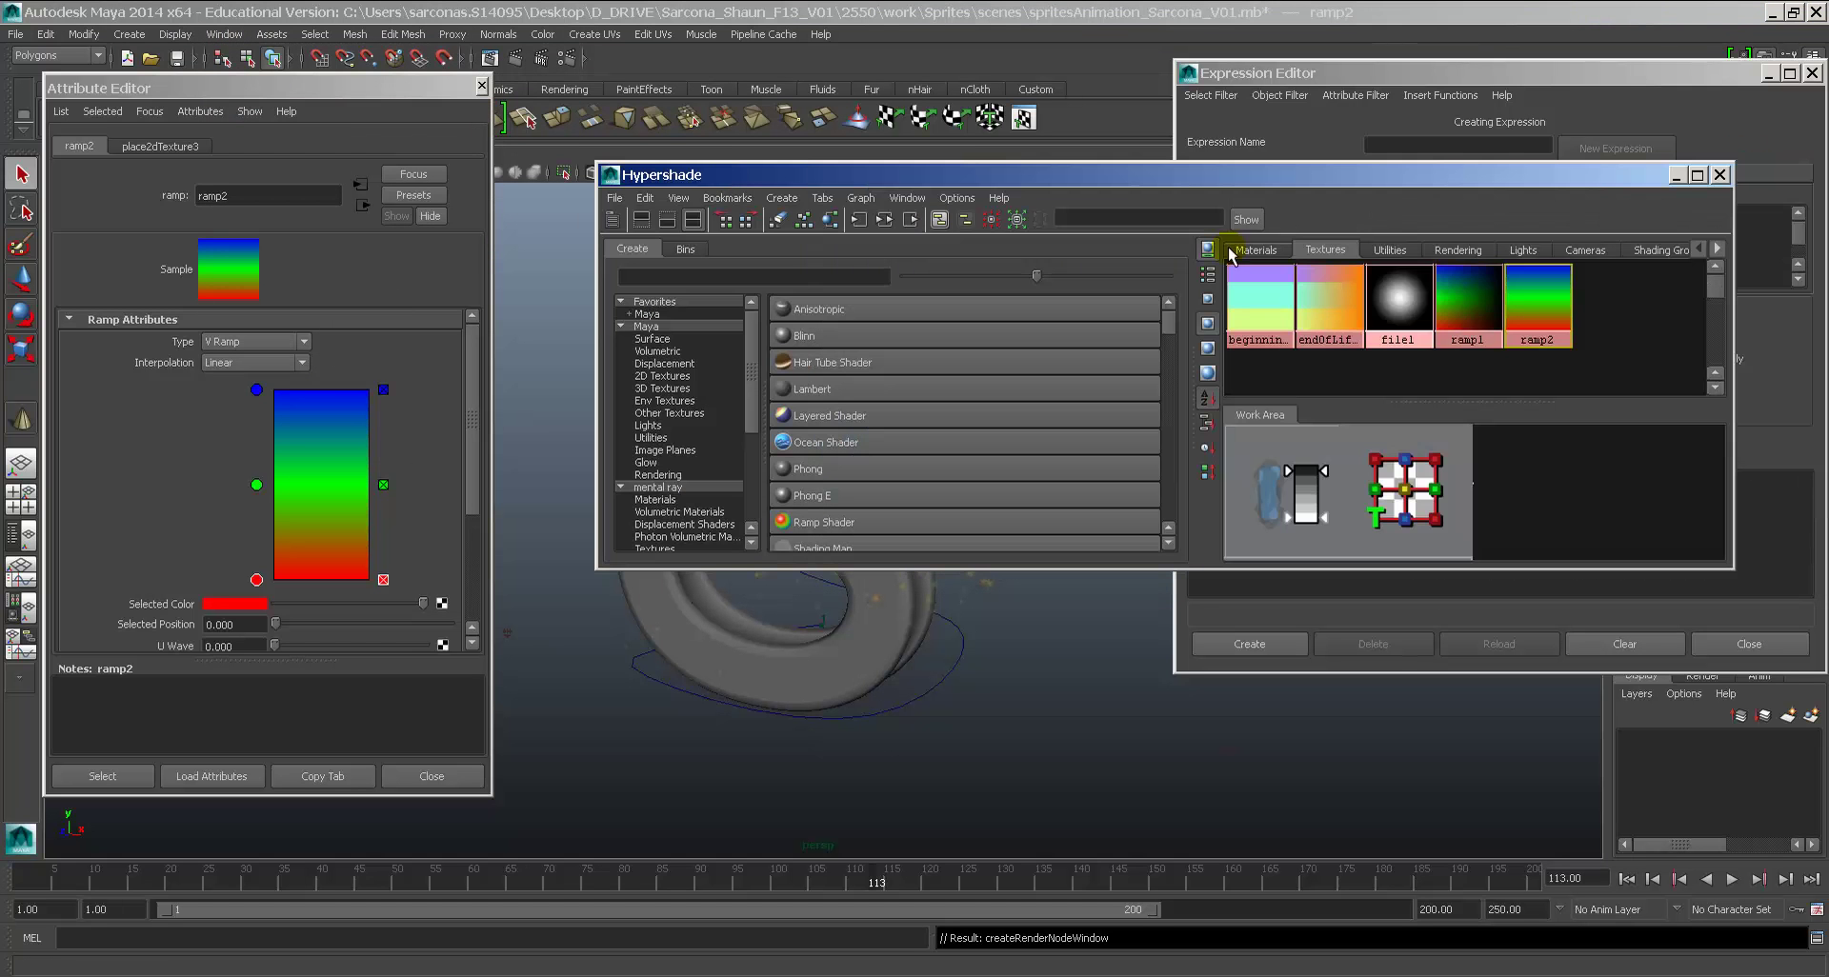
{"action": "left_click", "coordinate": [1460, 311]}
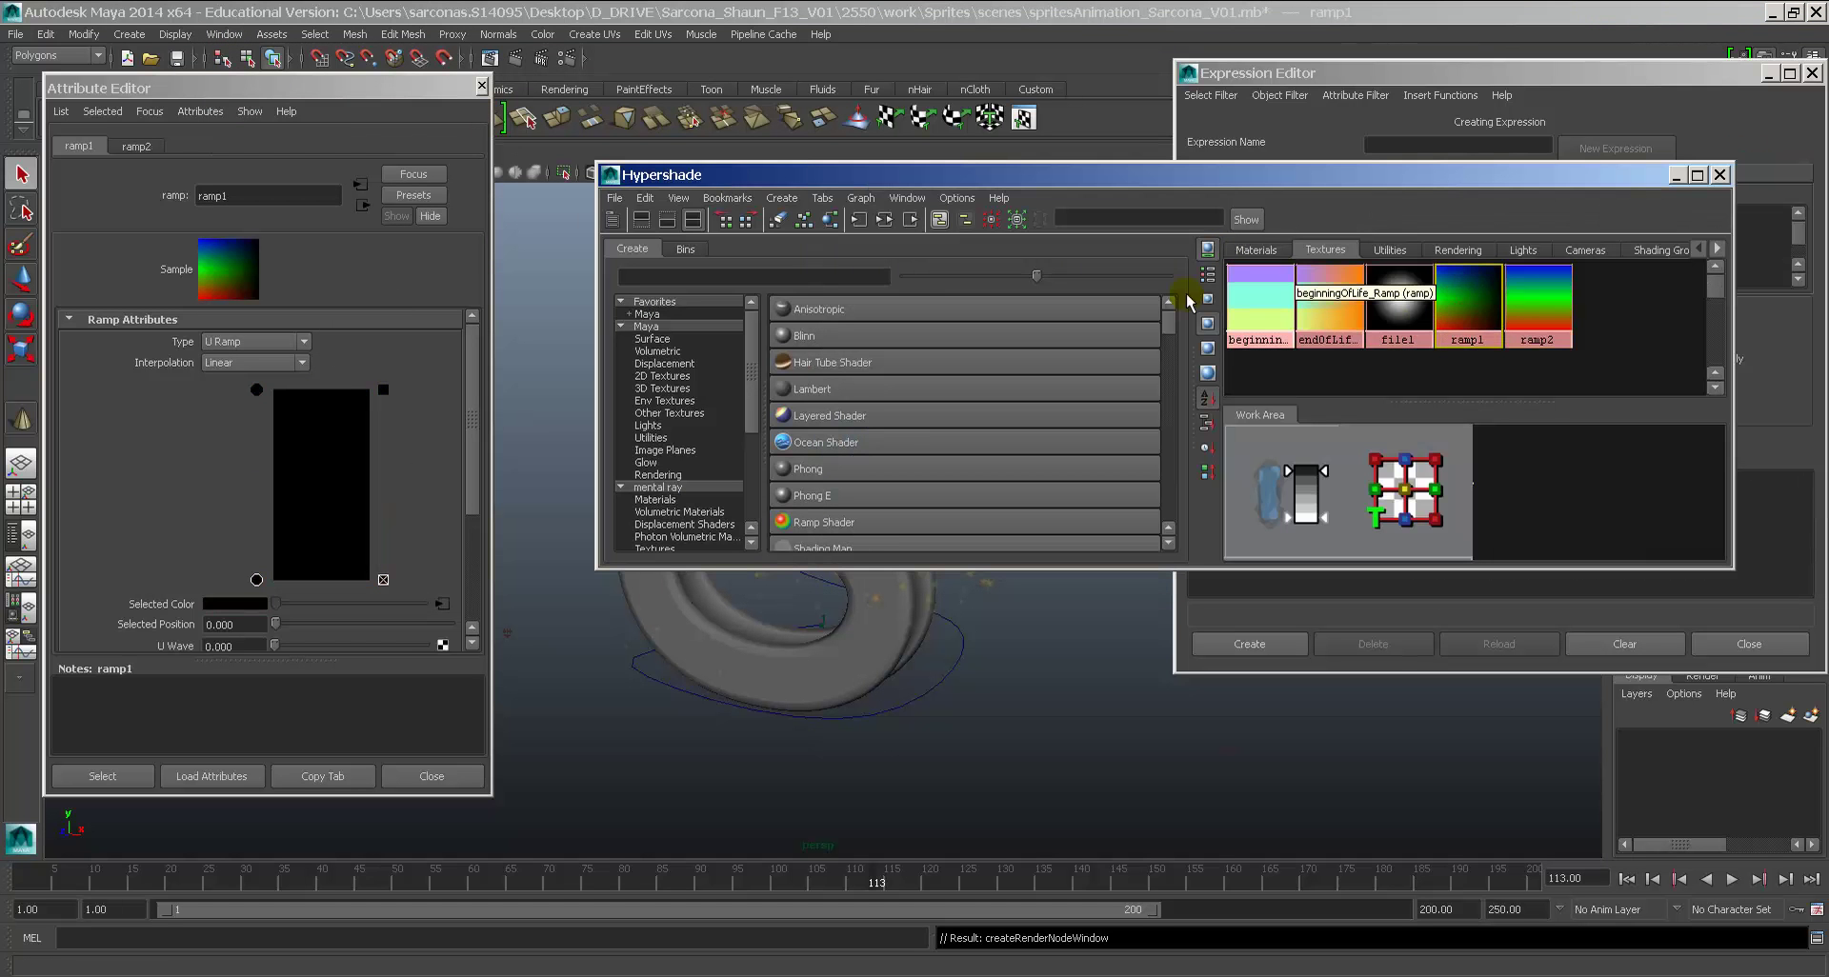
{"action": "double_click", "coordinate": [247, 196]}
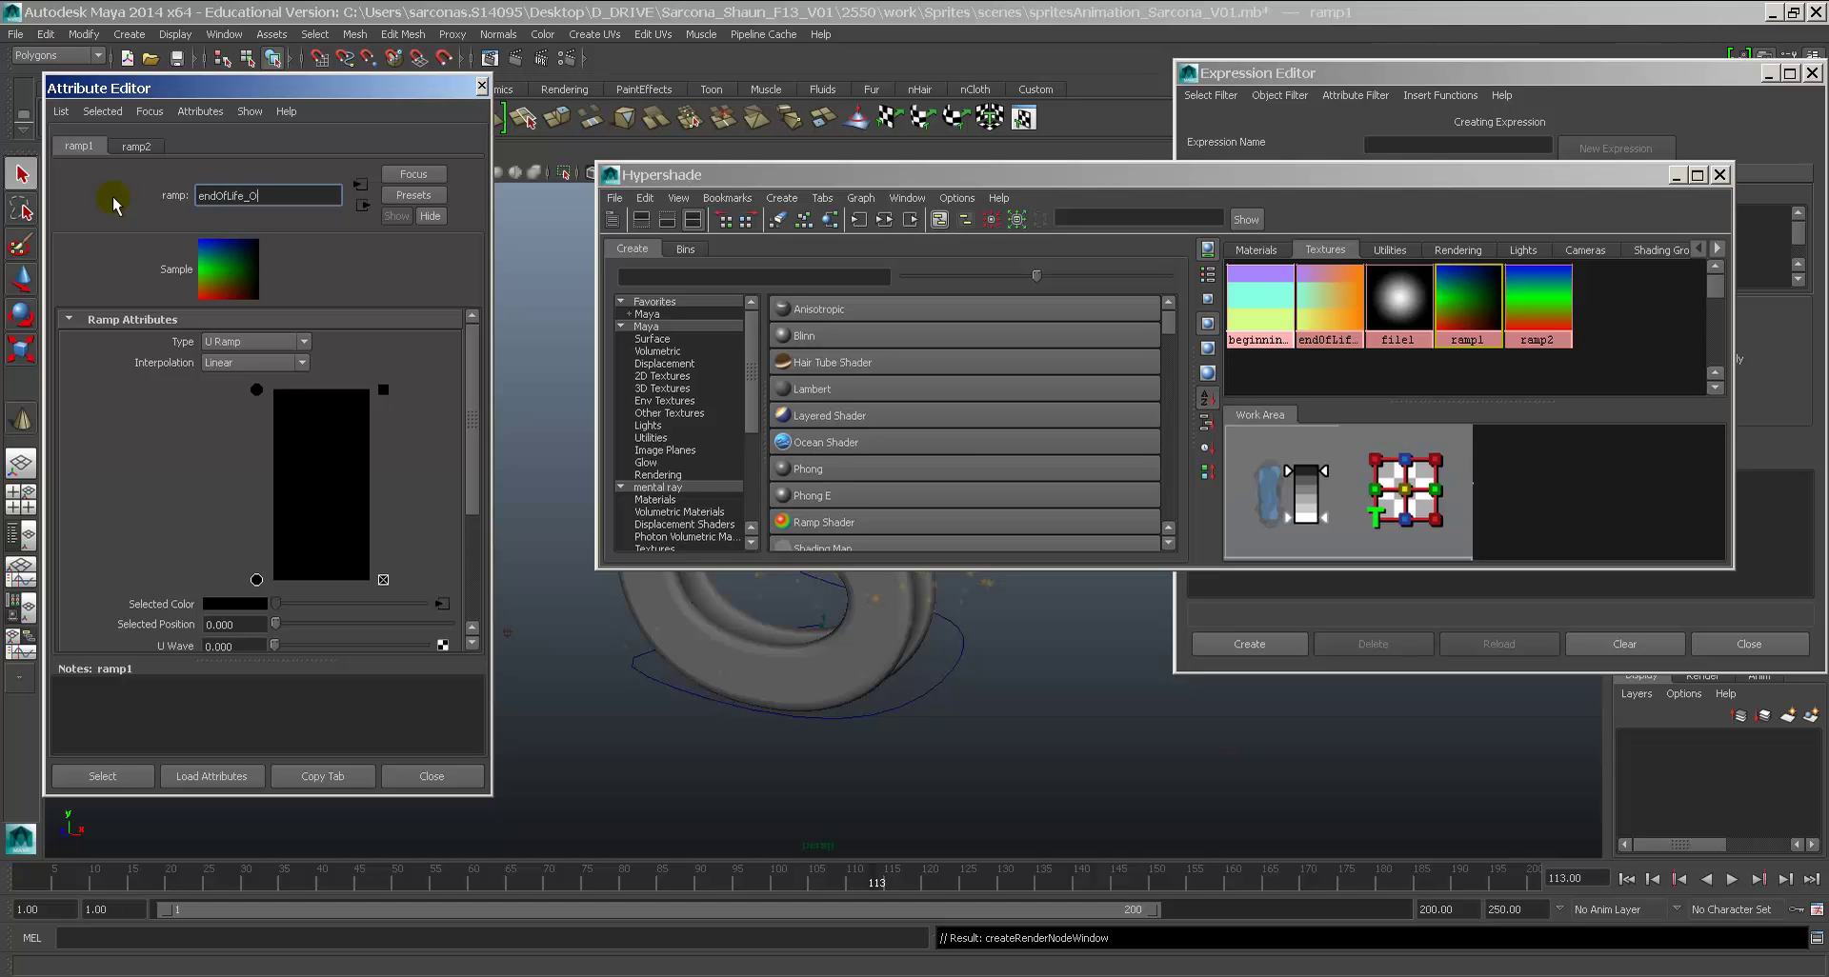
{"action": "key", "text": "Return"}
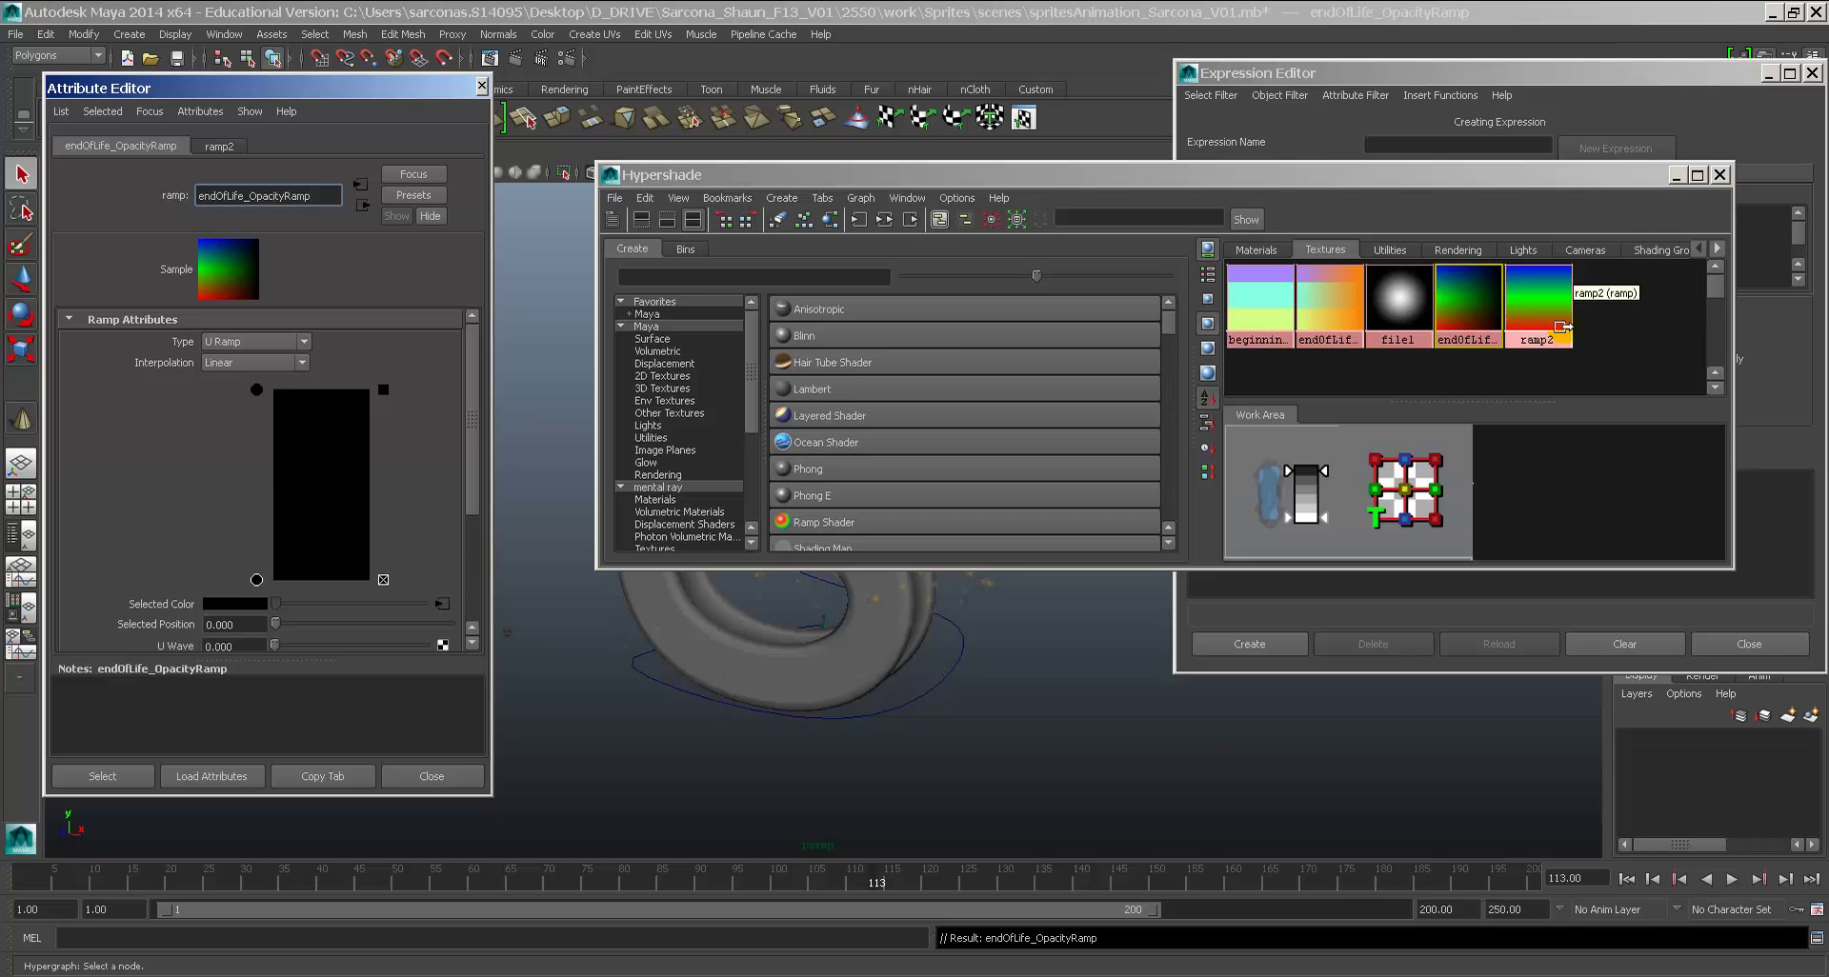
Step: Rename the ramp2 texture as beginningOfLife_OpacityRamp
{"action": "left_click", "coordinate": [1535, 307]}
{"action": "left_click_drag", "start_coordinate": [245, 198], "coordinate": [78, 190]}
{"action": "type", "text": "be"}
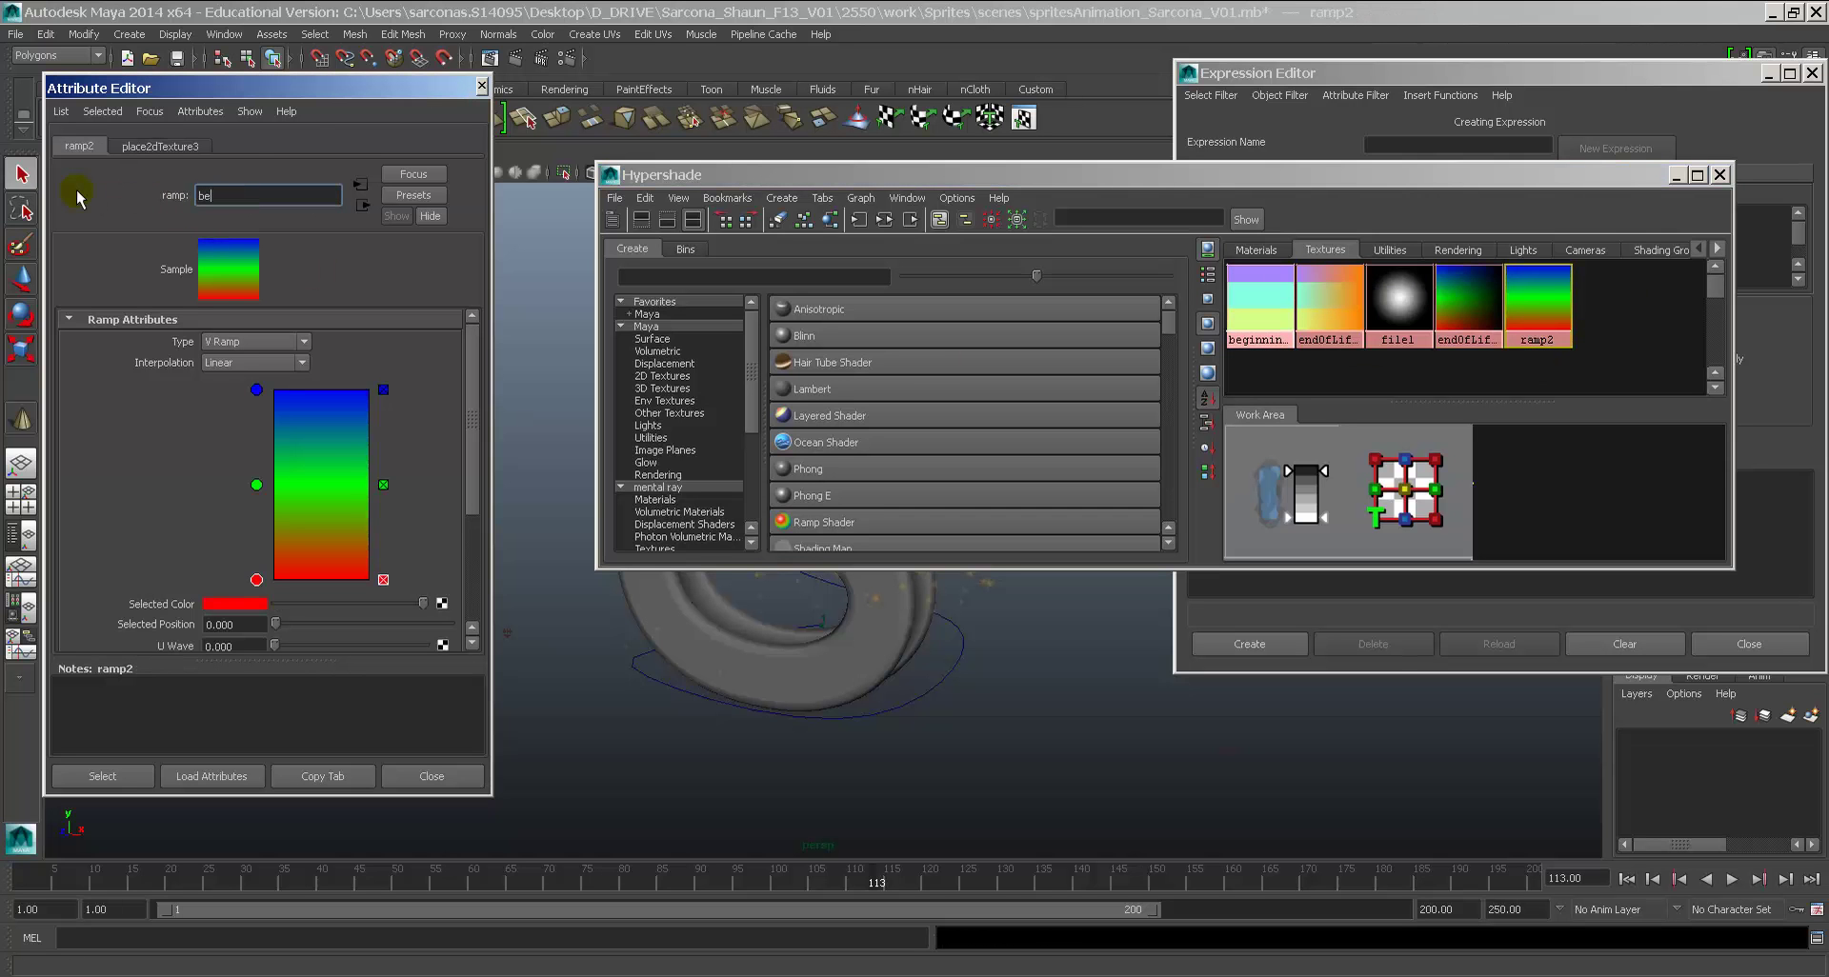
{"action": "type", "text": "ginningOfLife_OpacityRamp"}
{"action": "key", "text": "Return"}
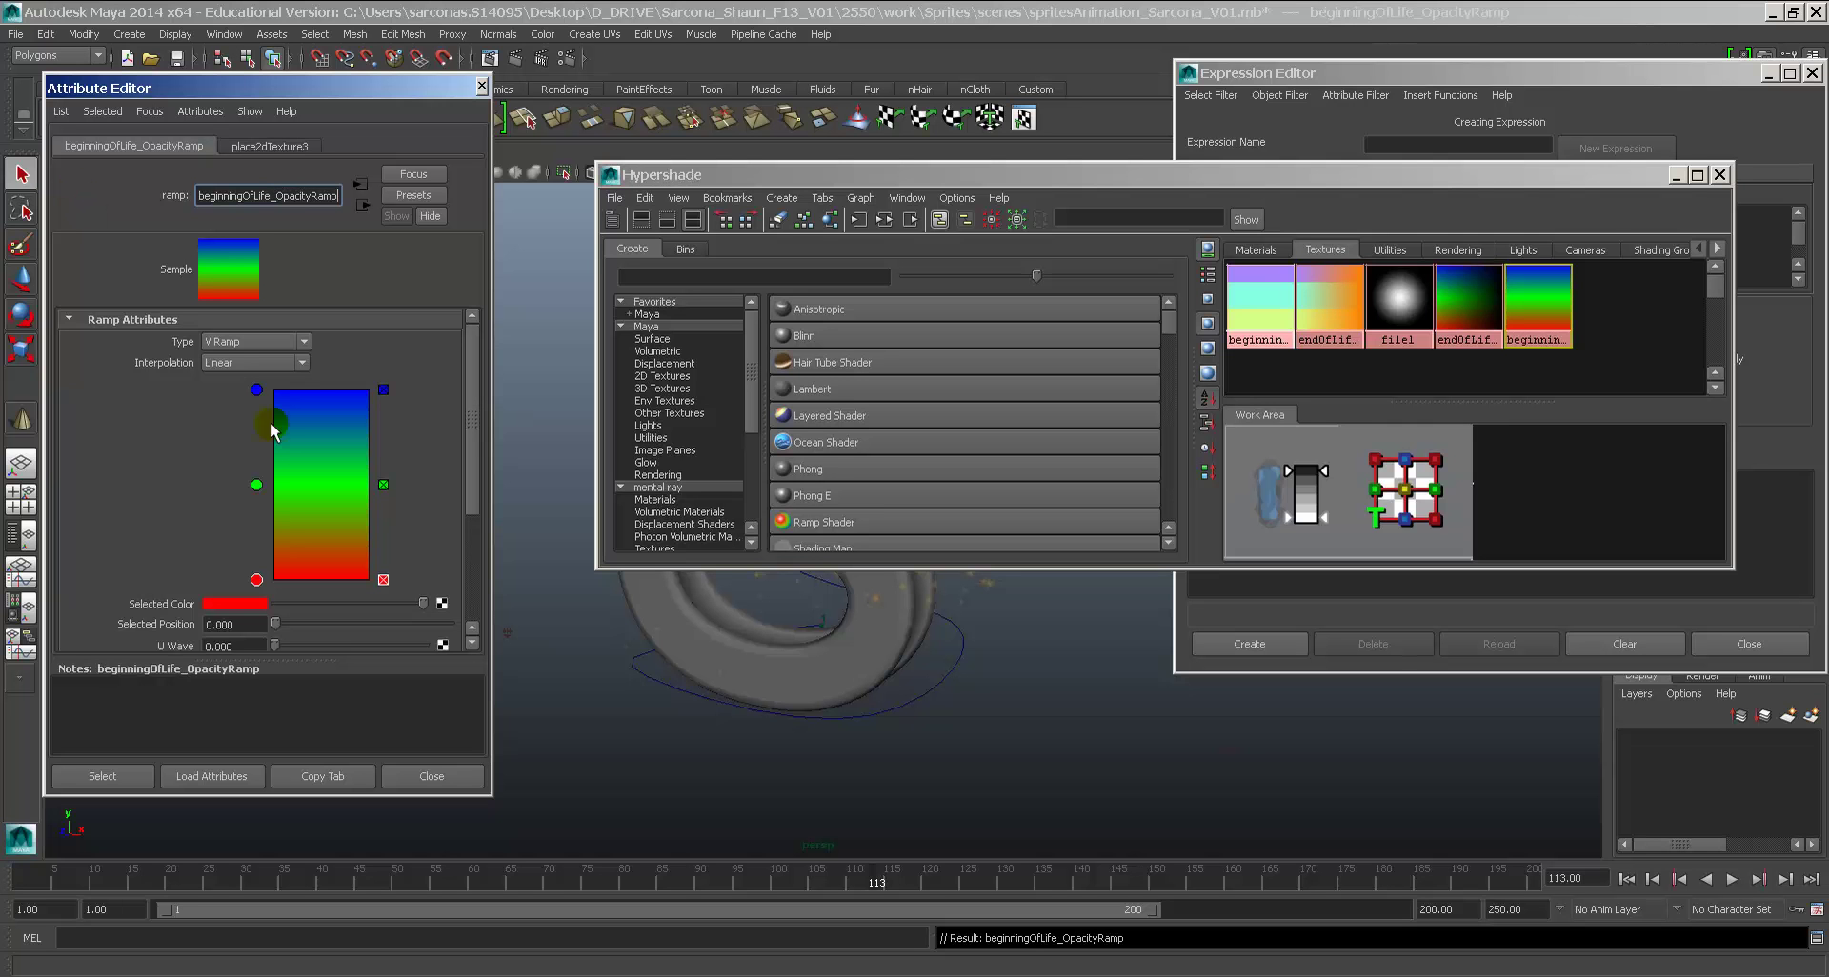
Step: Recolor the three entries of beginningOfLife_OpacityRamp as grays: dark at position 0, very light in the middle and medium at position 1
{"action": "left_click_drag", "start_coordinate": [372, 606], "coordinate": [208, 604]}
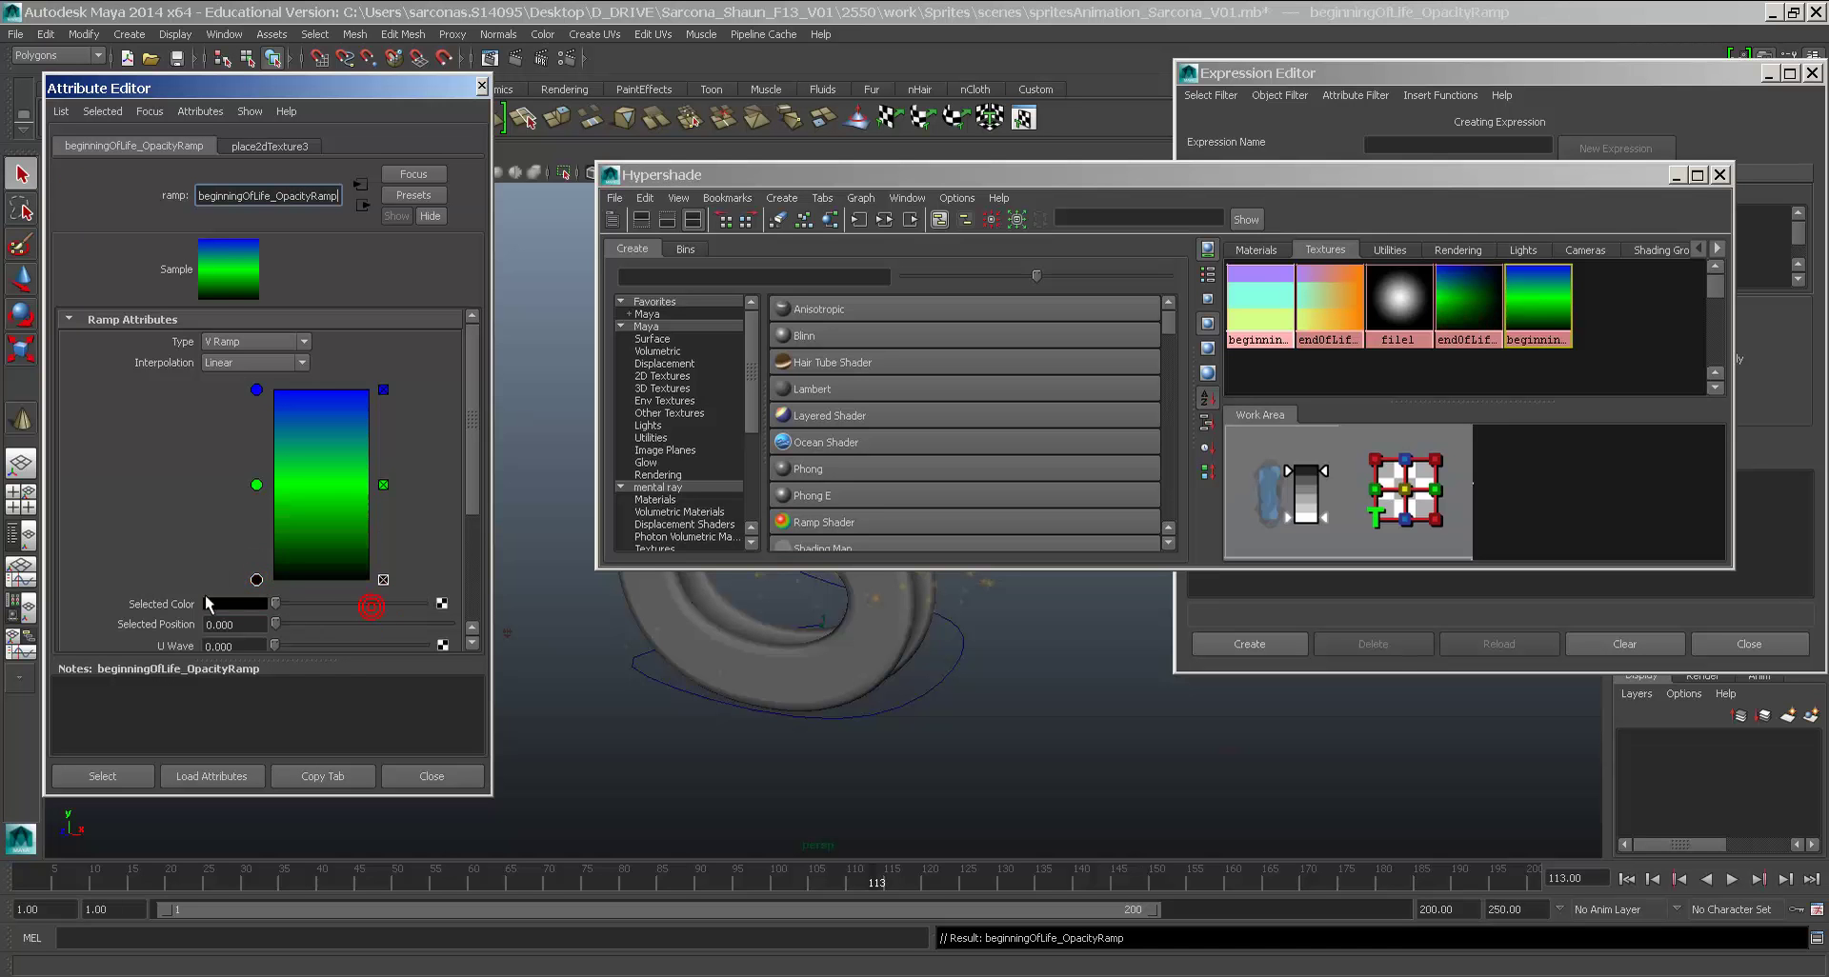
{"action": "left_click", "coordinate": [256, 484]}
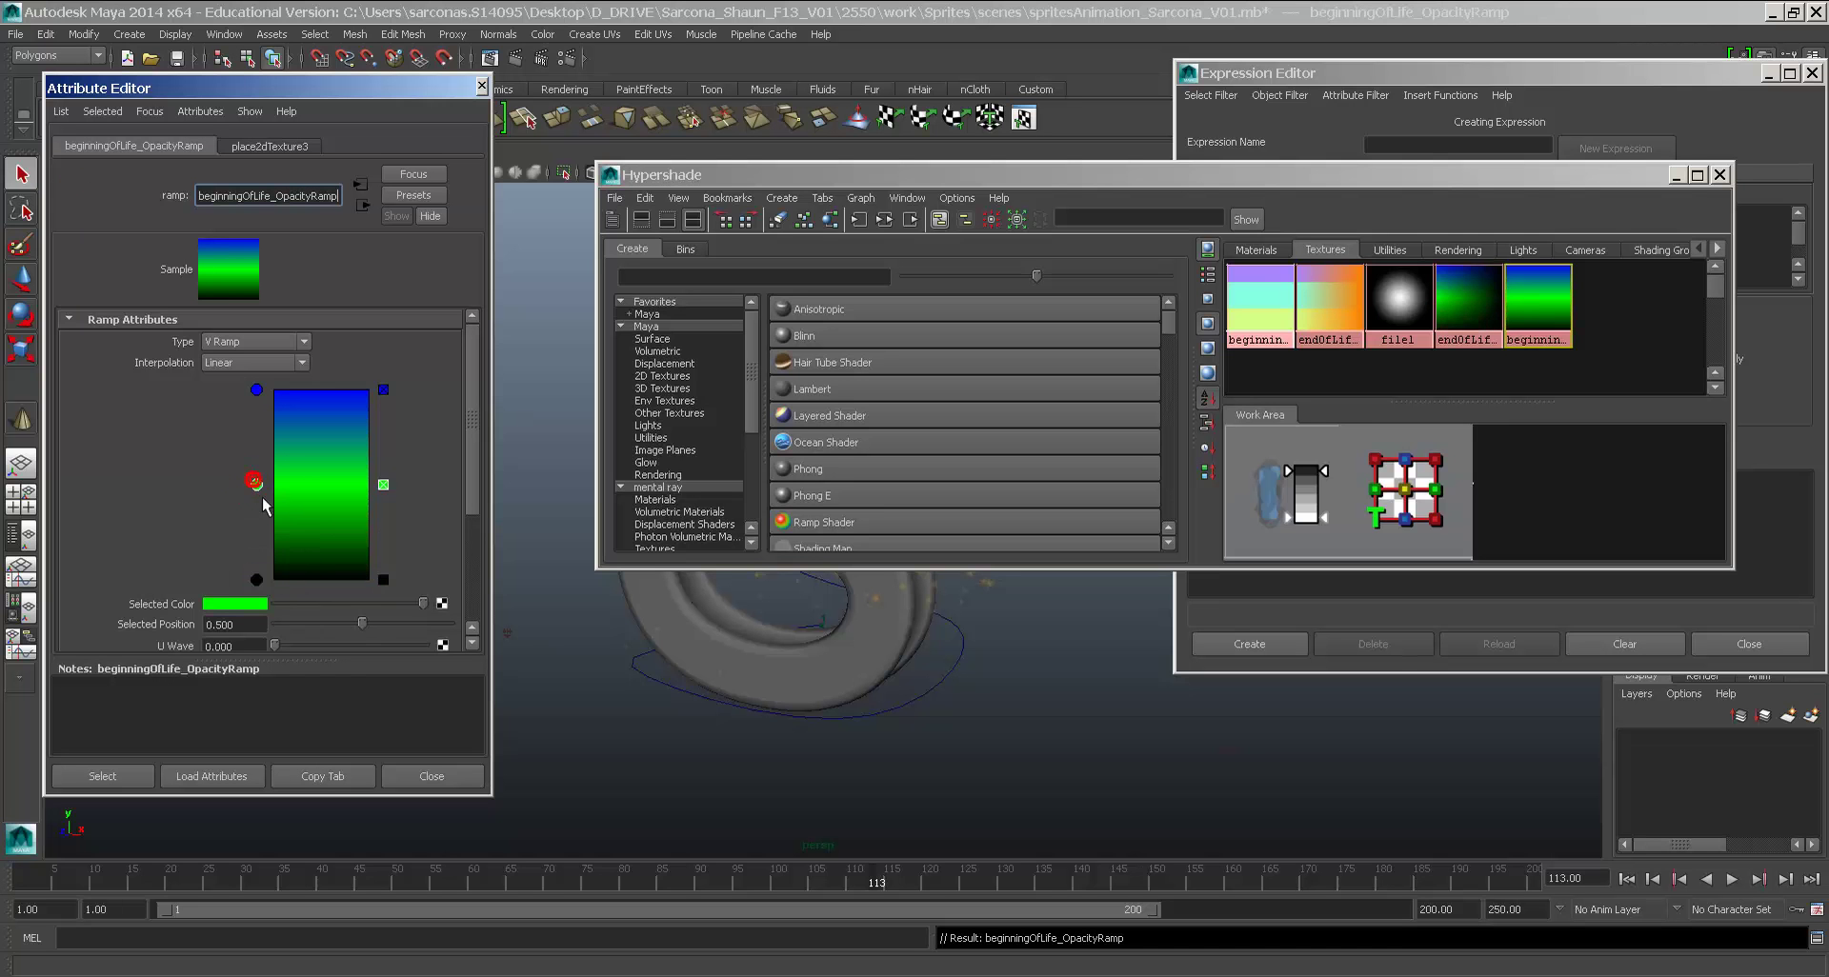
{"action": "left_click_drag", "start_coordinate": [423, 604], "coordinate": [243, 602]}
{"action": "left_click", "coordinate": [257, 389]}
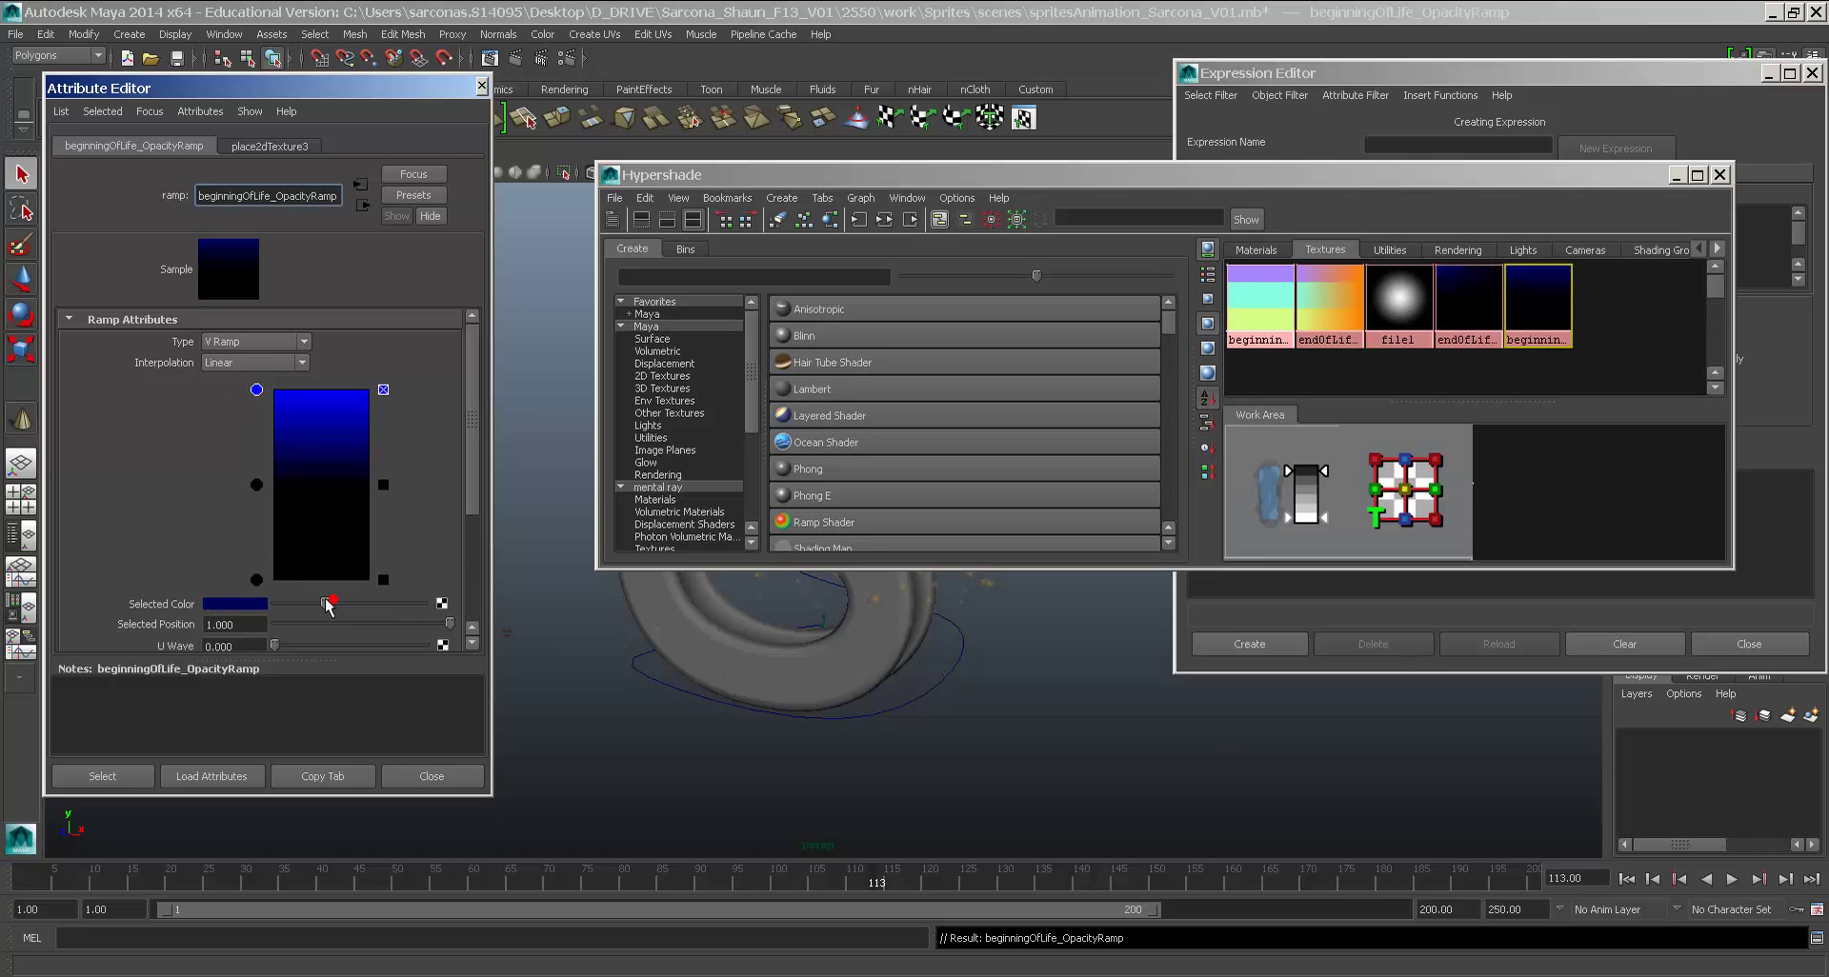
{"action": "left_click_drag", "start_coordinate": [423, 604], "coordinate": [371, 604]}
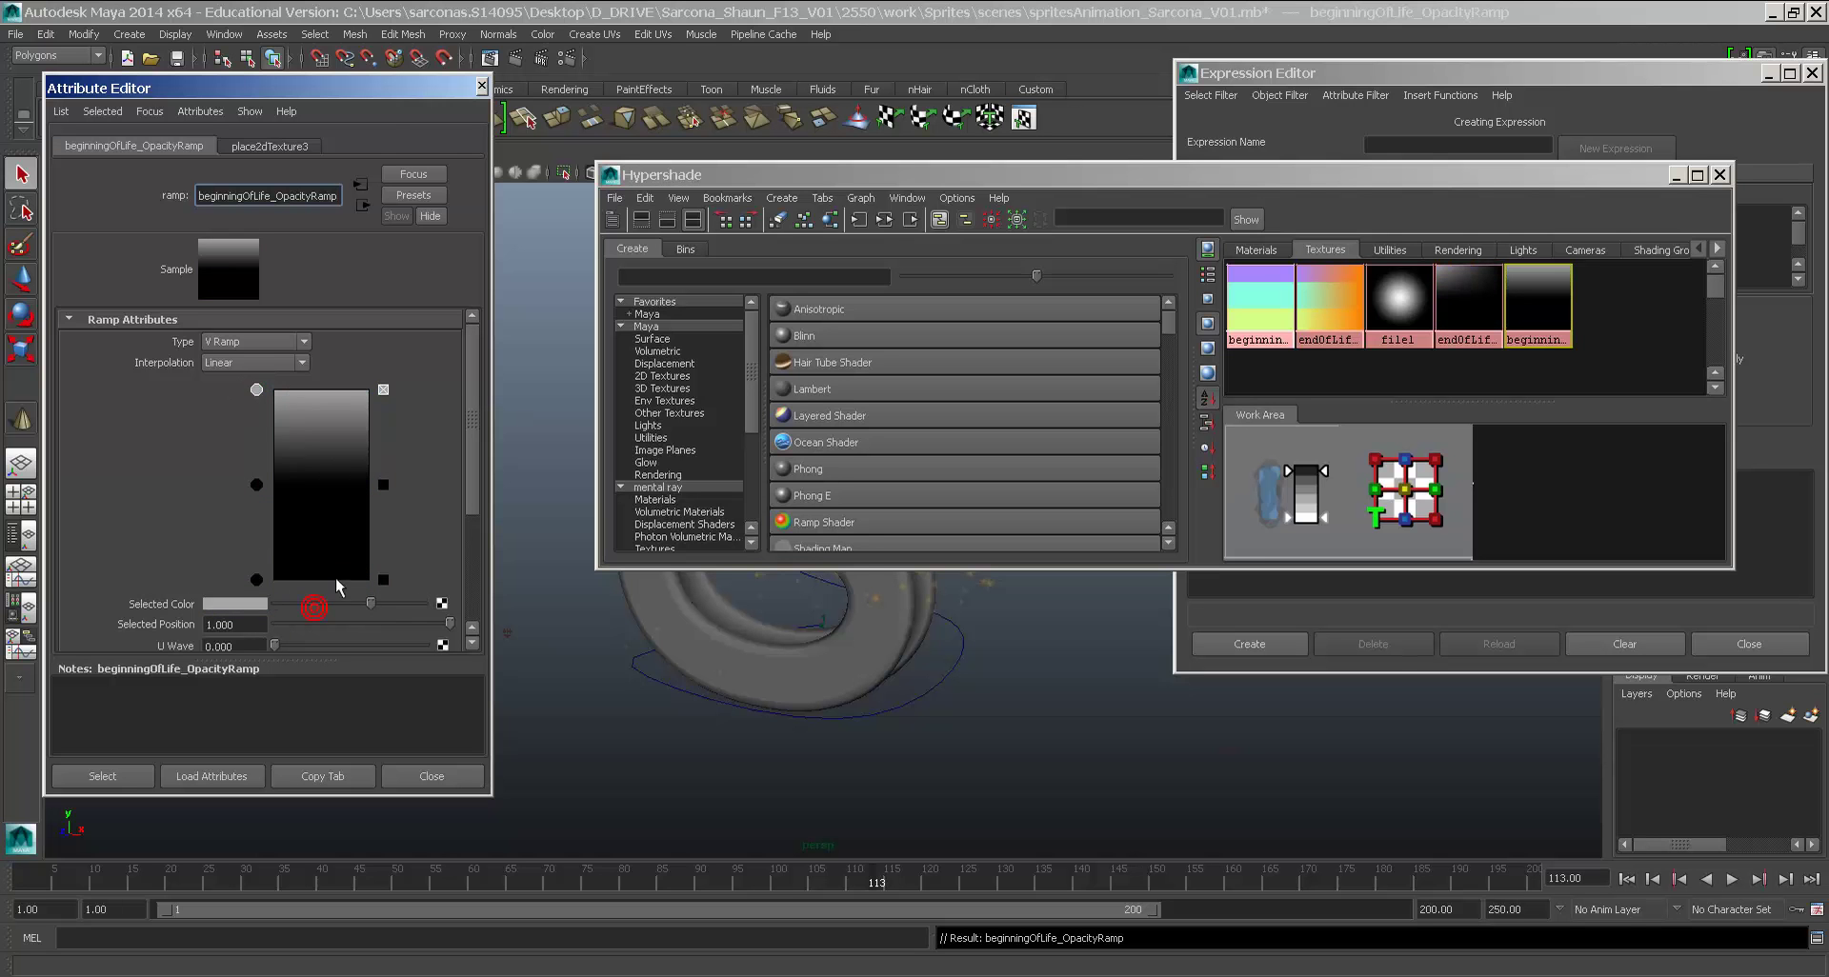
{"action": "left_click", "coordinate": [256, 580]}
{"action": "left_click", "coordinate": [256, 485]}
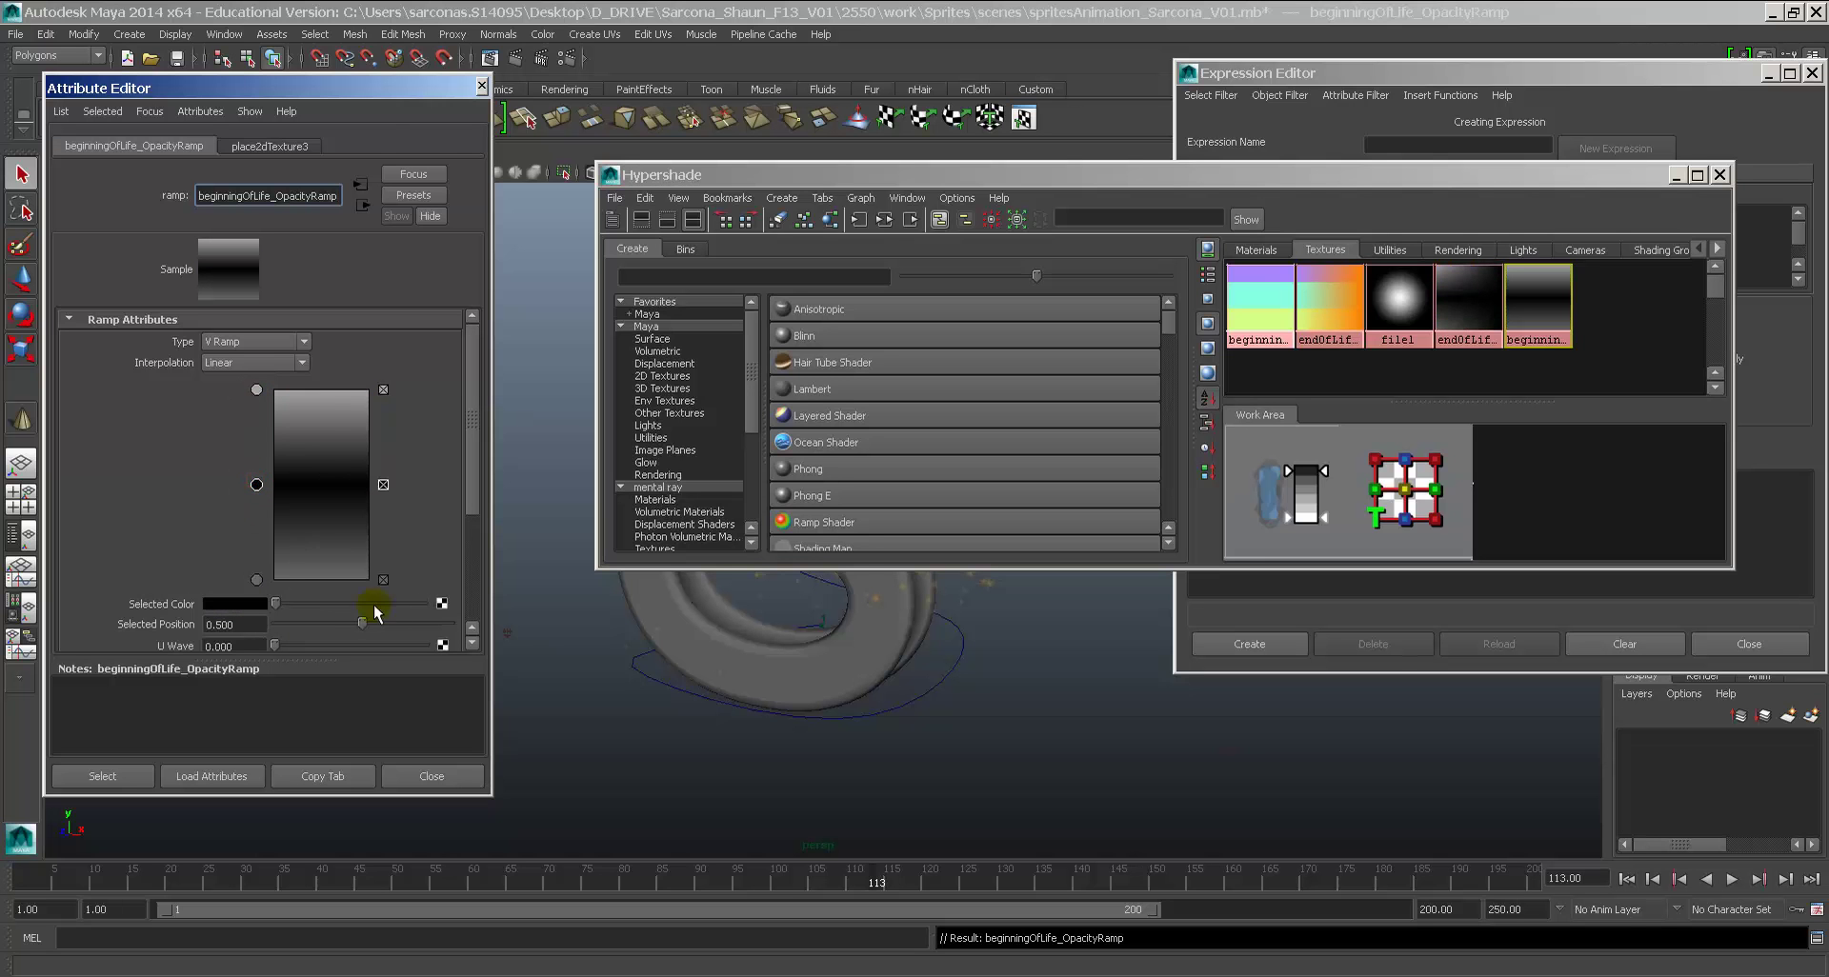
{"action": "left_click_drag", "start_coordinate": [374, 604], "coordinate": [394, 604]}
Step: Set the beginningOfLife_OpacityRamp interpolation to None and space its upper entries at positions of about 0.675 and 0.36
{"action": "left_click", "coordinate": [227, 362]}
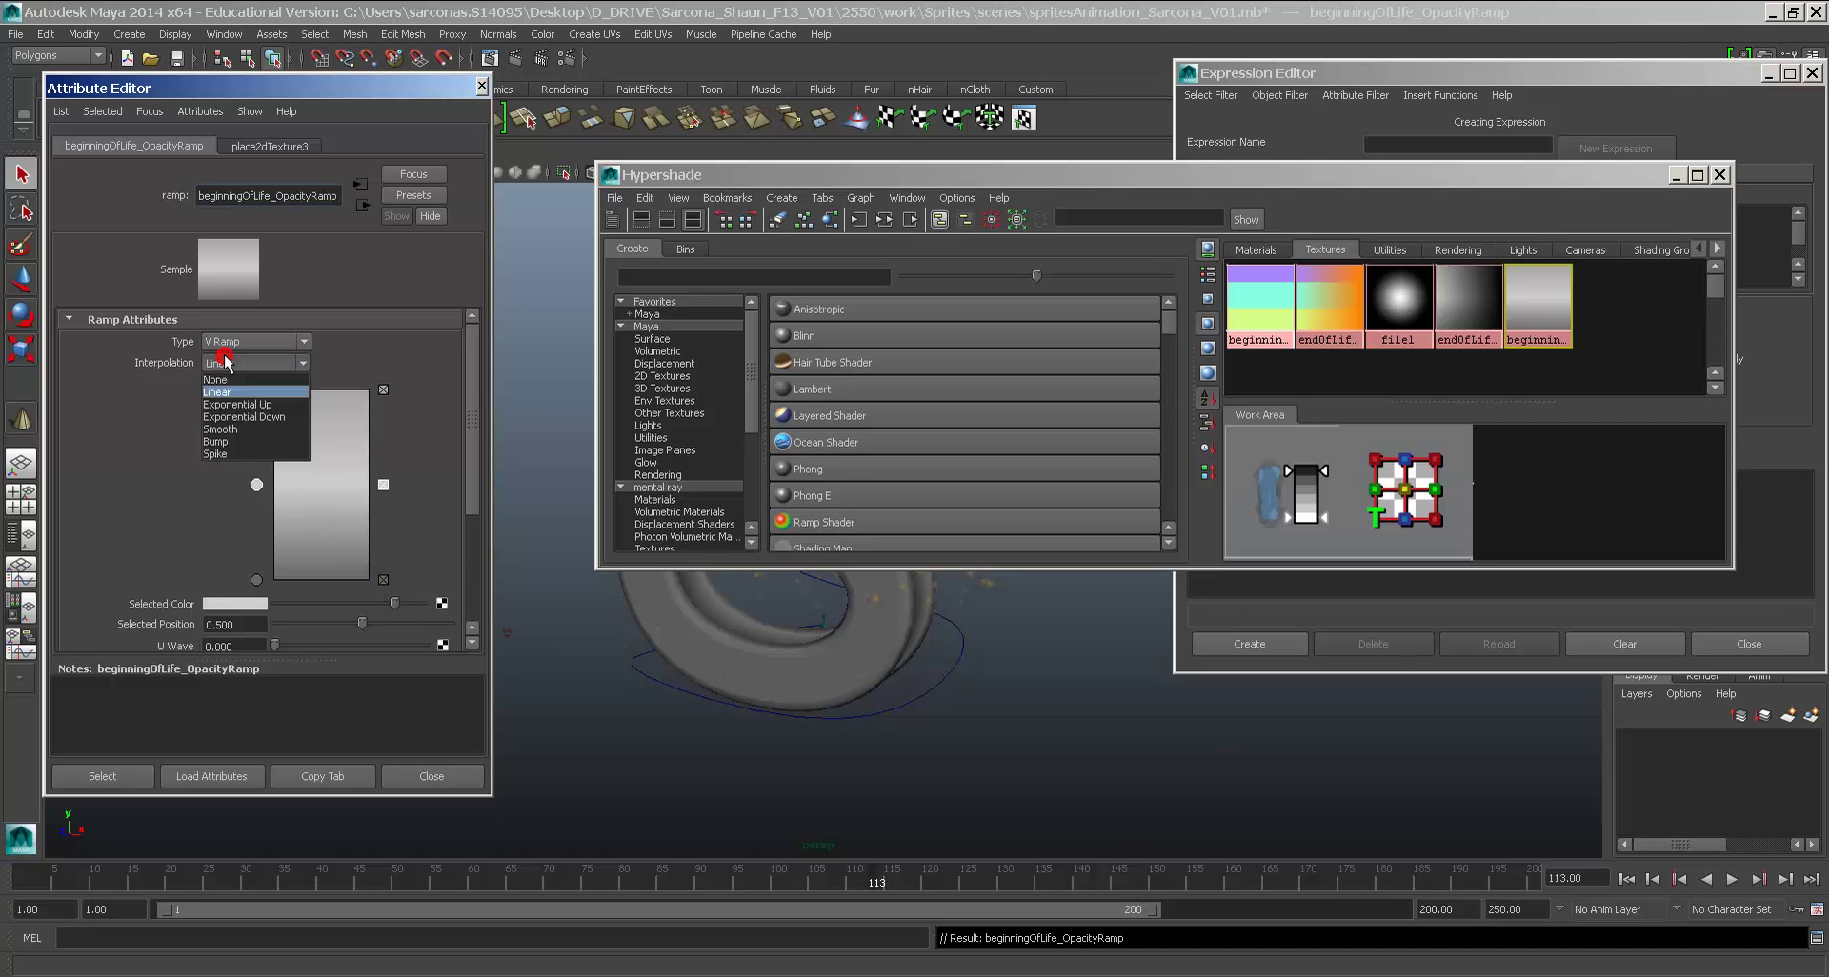
{"action": "left_click", "coordinate": [217, 379]}
{"action": "left_click_drag", "start_coordinate": [257, 386], "coordinate": [256, 443]}
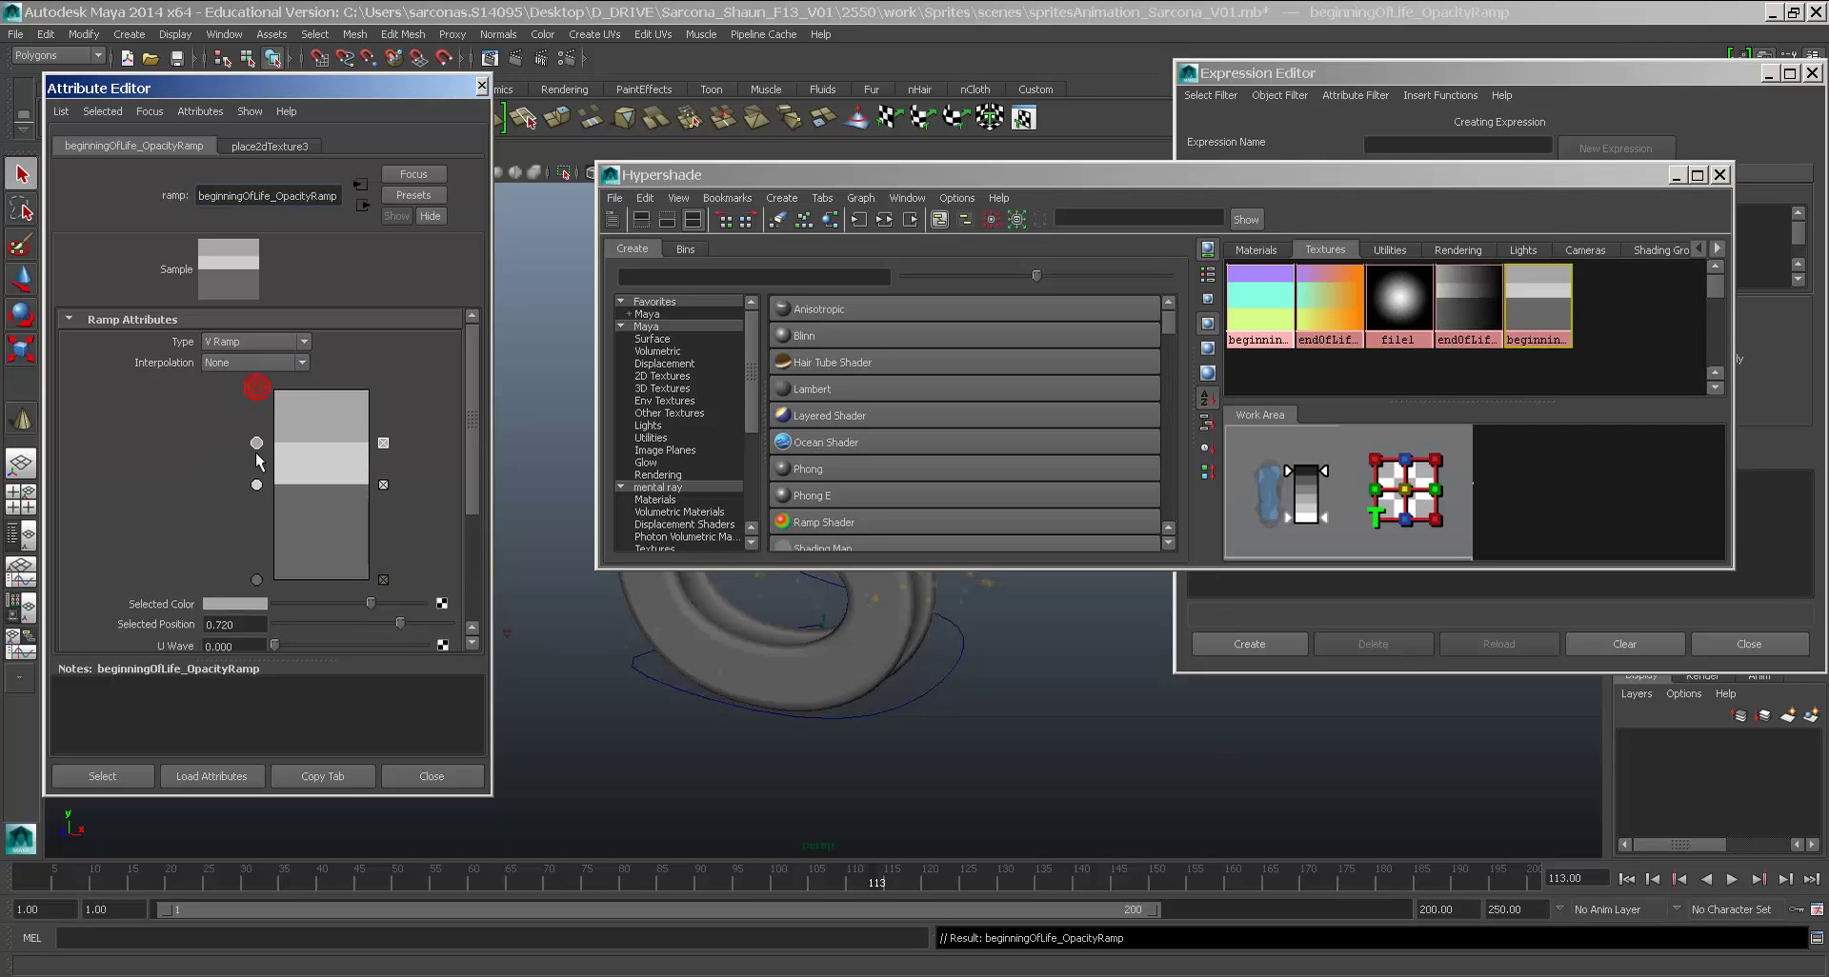
{"action": "left_click", "coordinate": [256, 488]}
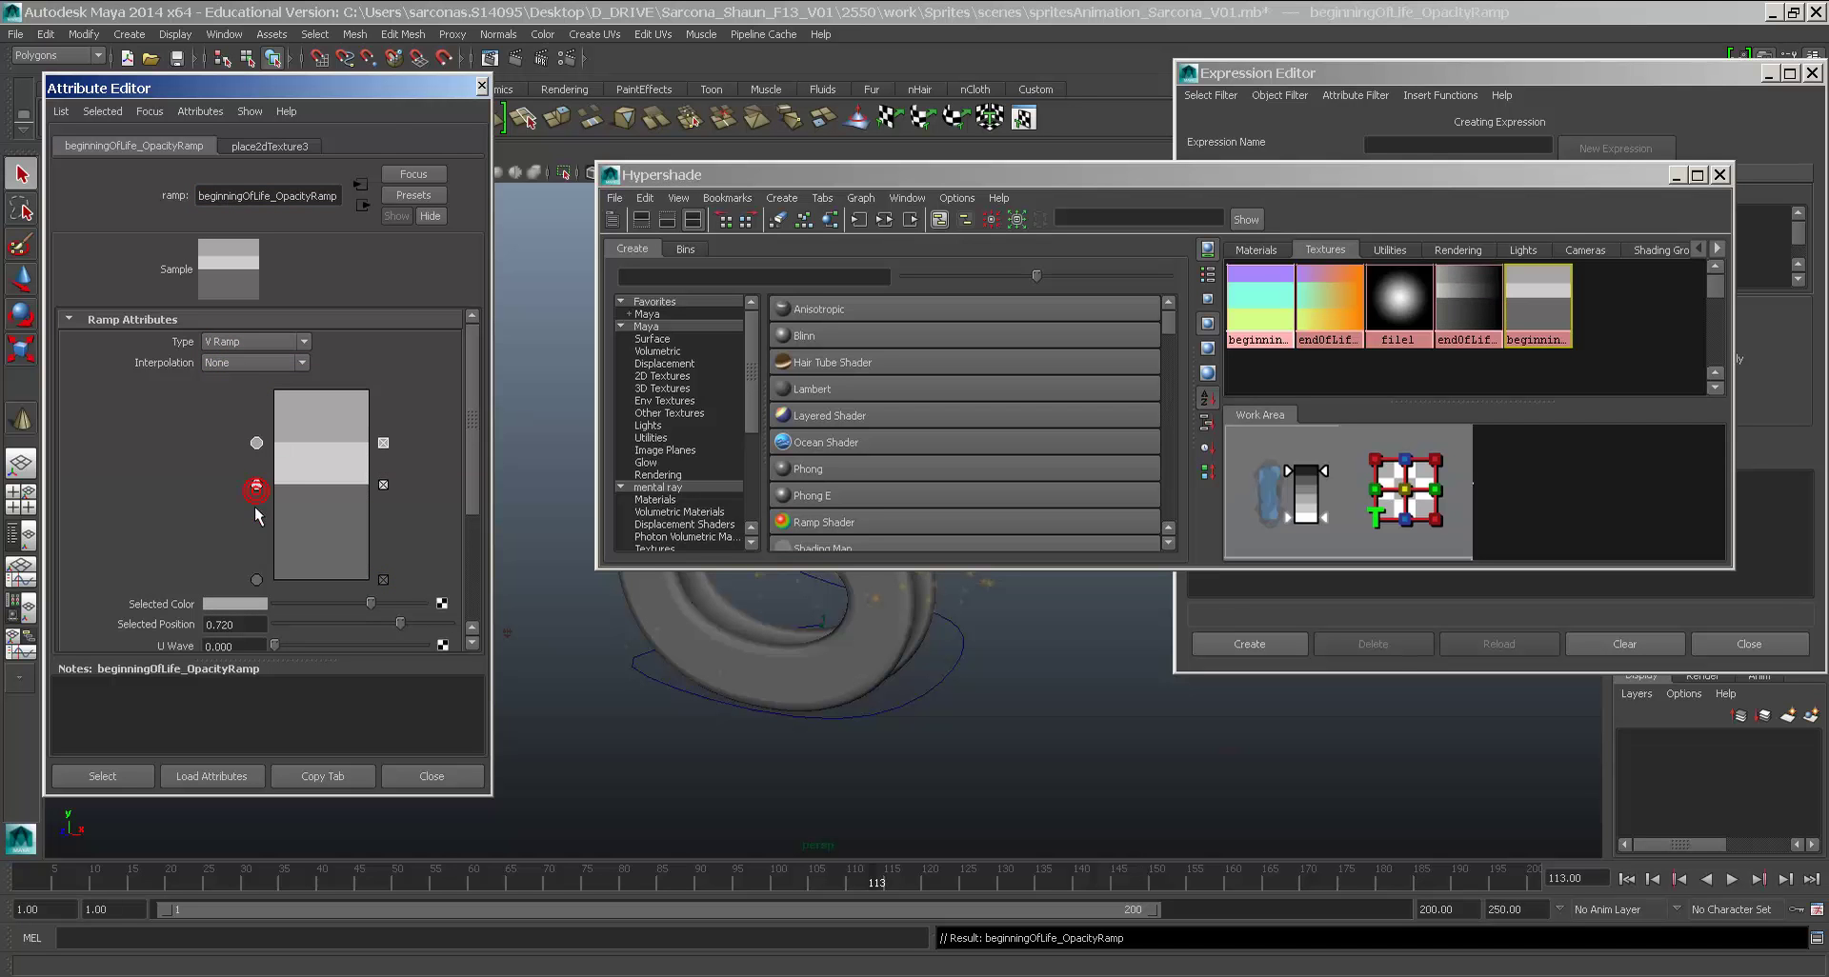
{"action": "left_click_drag", "start_coordinate": [257, 485], "coordinate": [258, 511]}
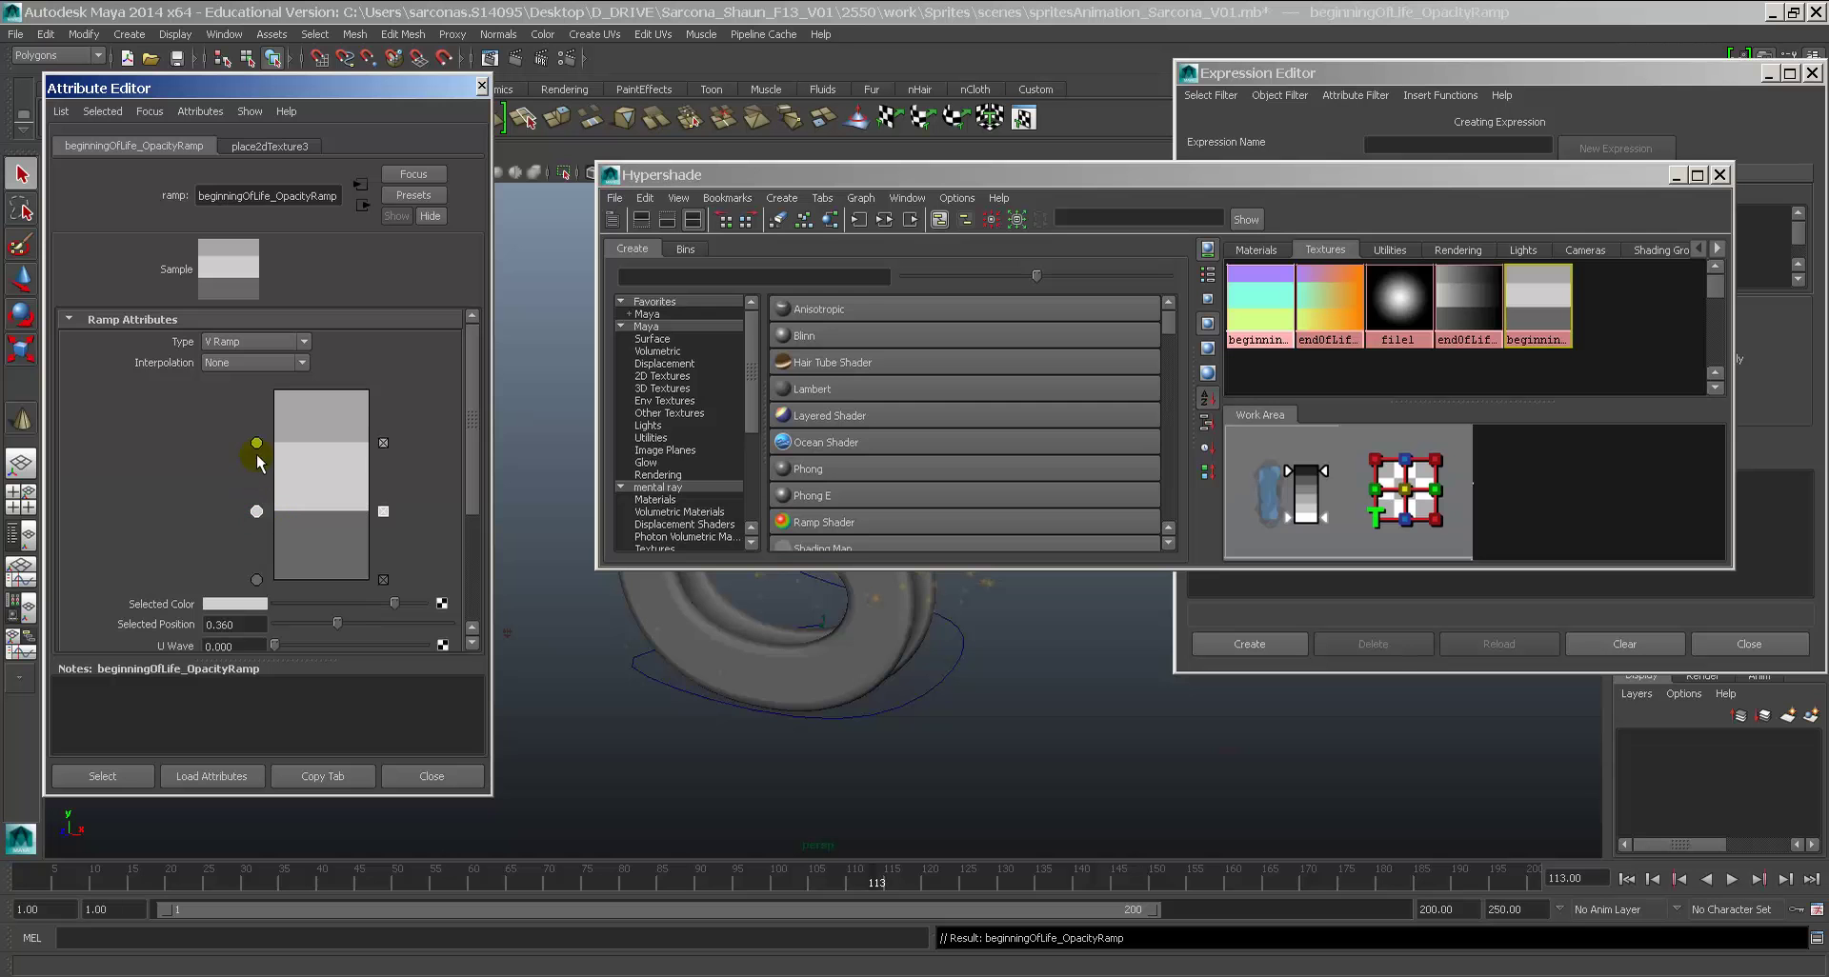
{"action": "left_click_drag", "start_coordinate": [256, 443], "coordinate": [256, 452]}
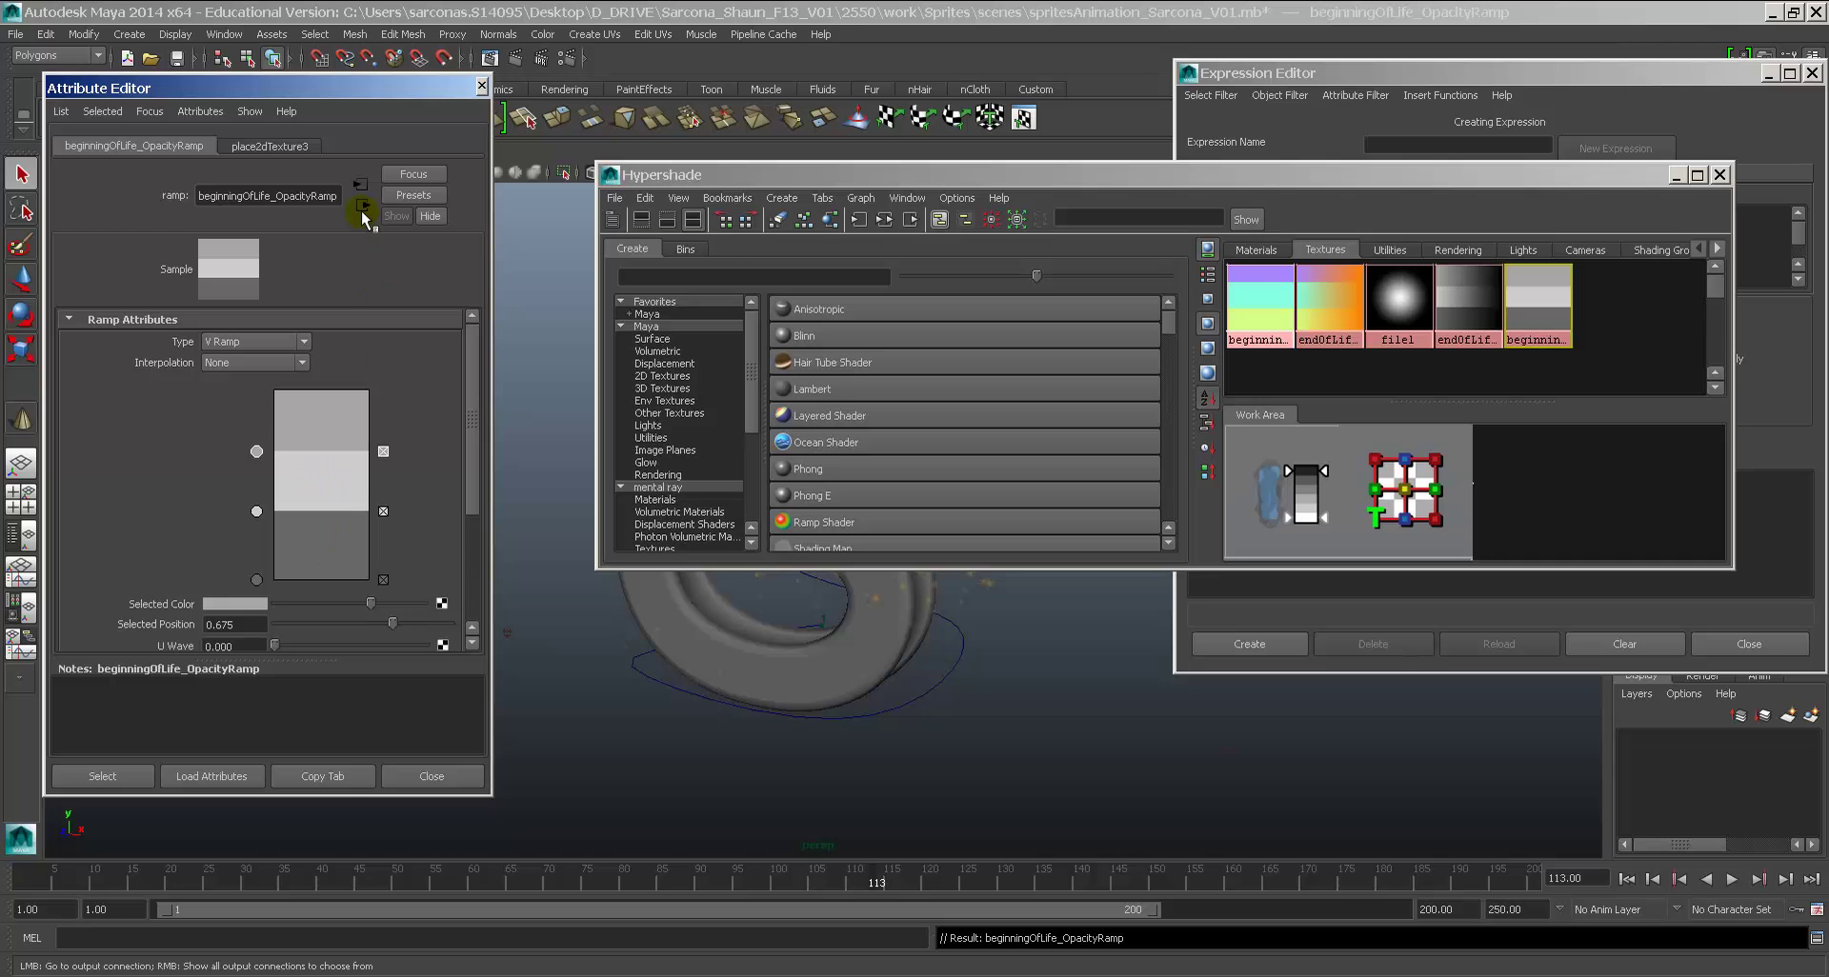
Step: Lighten the black entry at position 1 of endOfLife_OpacityRamp to a very dark gray and close the Hypershade
{"action": "left_click", "coordinate": [1468, 303]}
{"action": "left_click", "coordinate": [256, 391]}
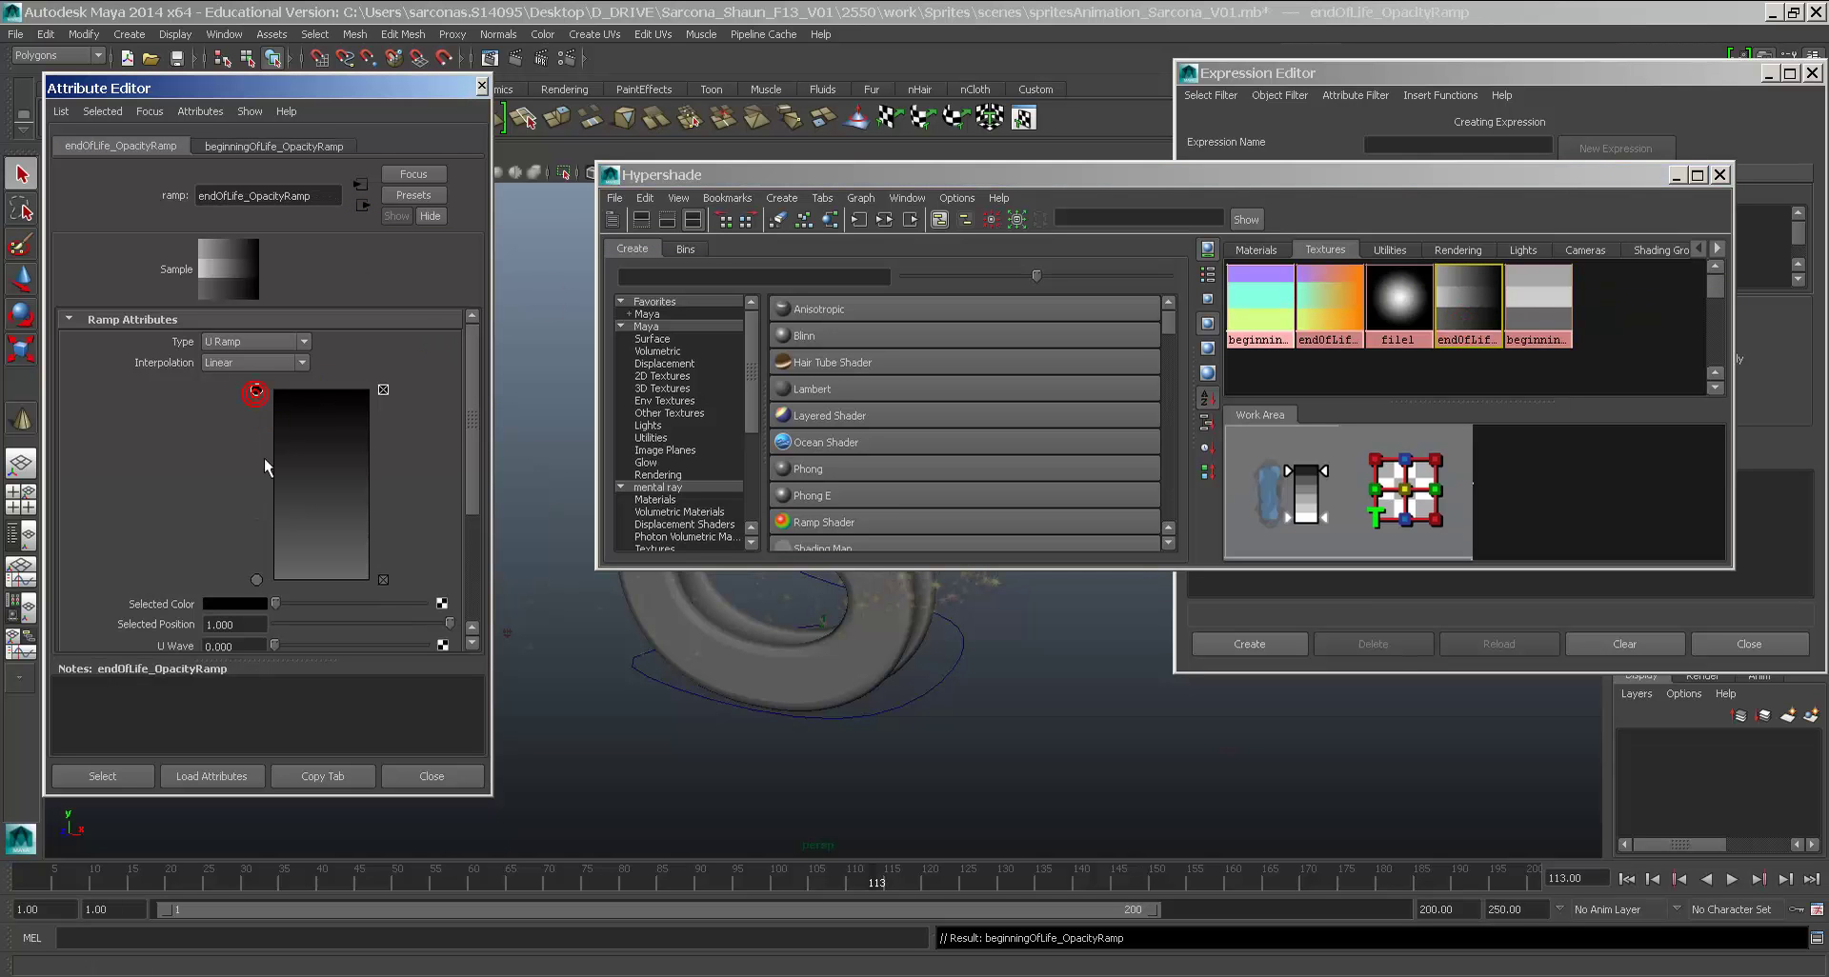
{"action": "left_click_drag", "start_coordinate": [276, 603], "coordinate": [292, 615]}
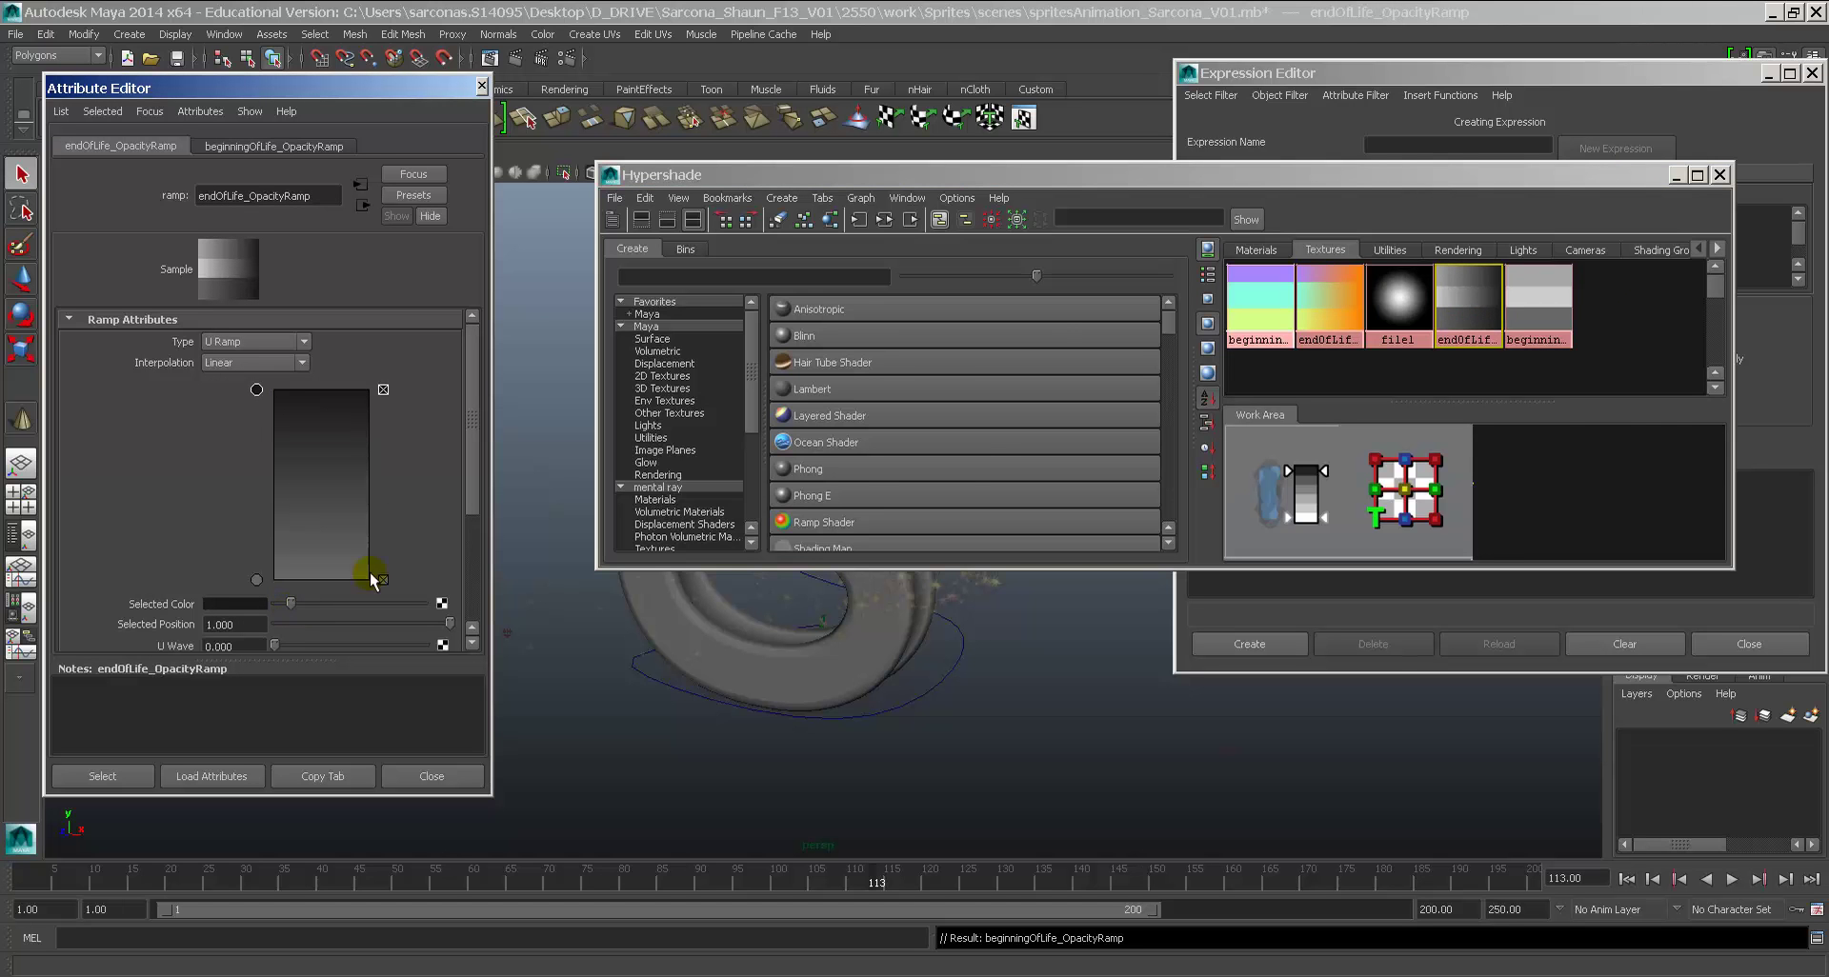
{"action": "left_click", "coordinate": [1719, 176]}
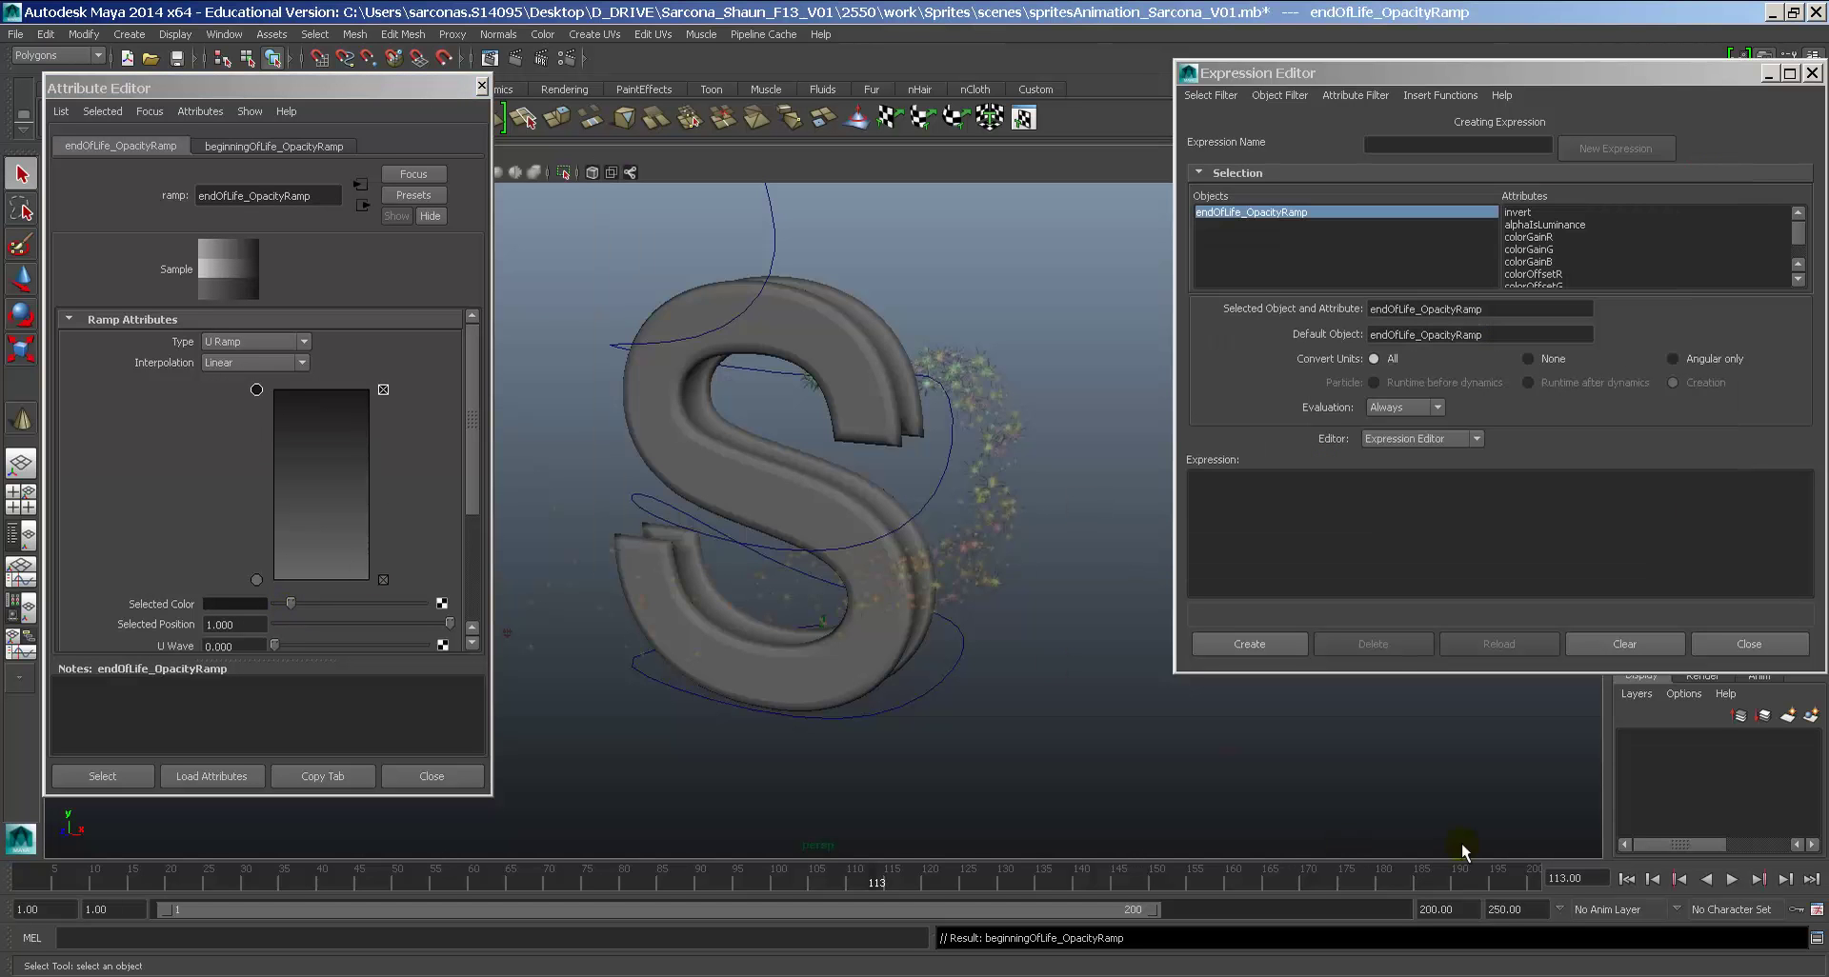
Step: Play the animation from the start while viewing the letter S from several angles to check particle opacity, and stop playback
{"action": "left_click", "coordinate": [1628, 881]}
{"action": "key", "text": "alt+v"}
{"action": "middle_click_drag", "start_coordinate": [824, 503], "coordinate": [843, 537], "text": "alt"}
{"action": "left_click_drag", "start_coordinate": [848, 539], "coordinate": [899, 530], "text": "alt"}
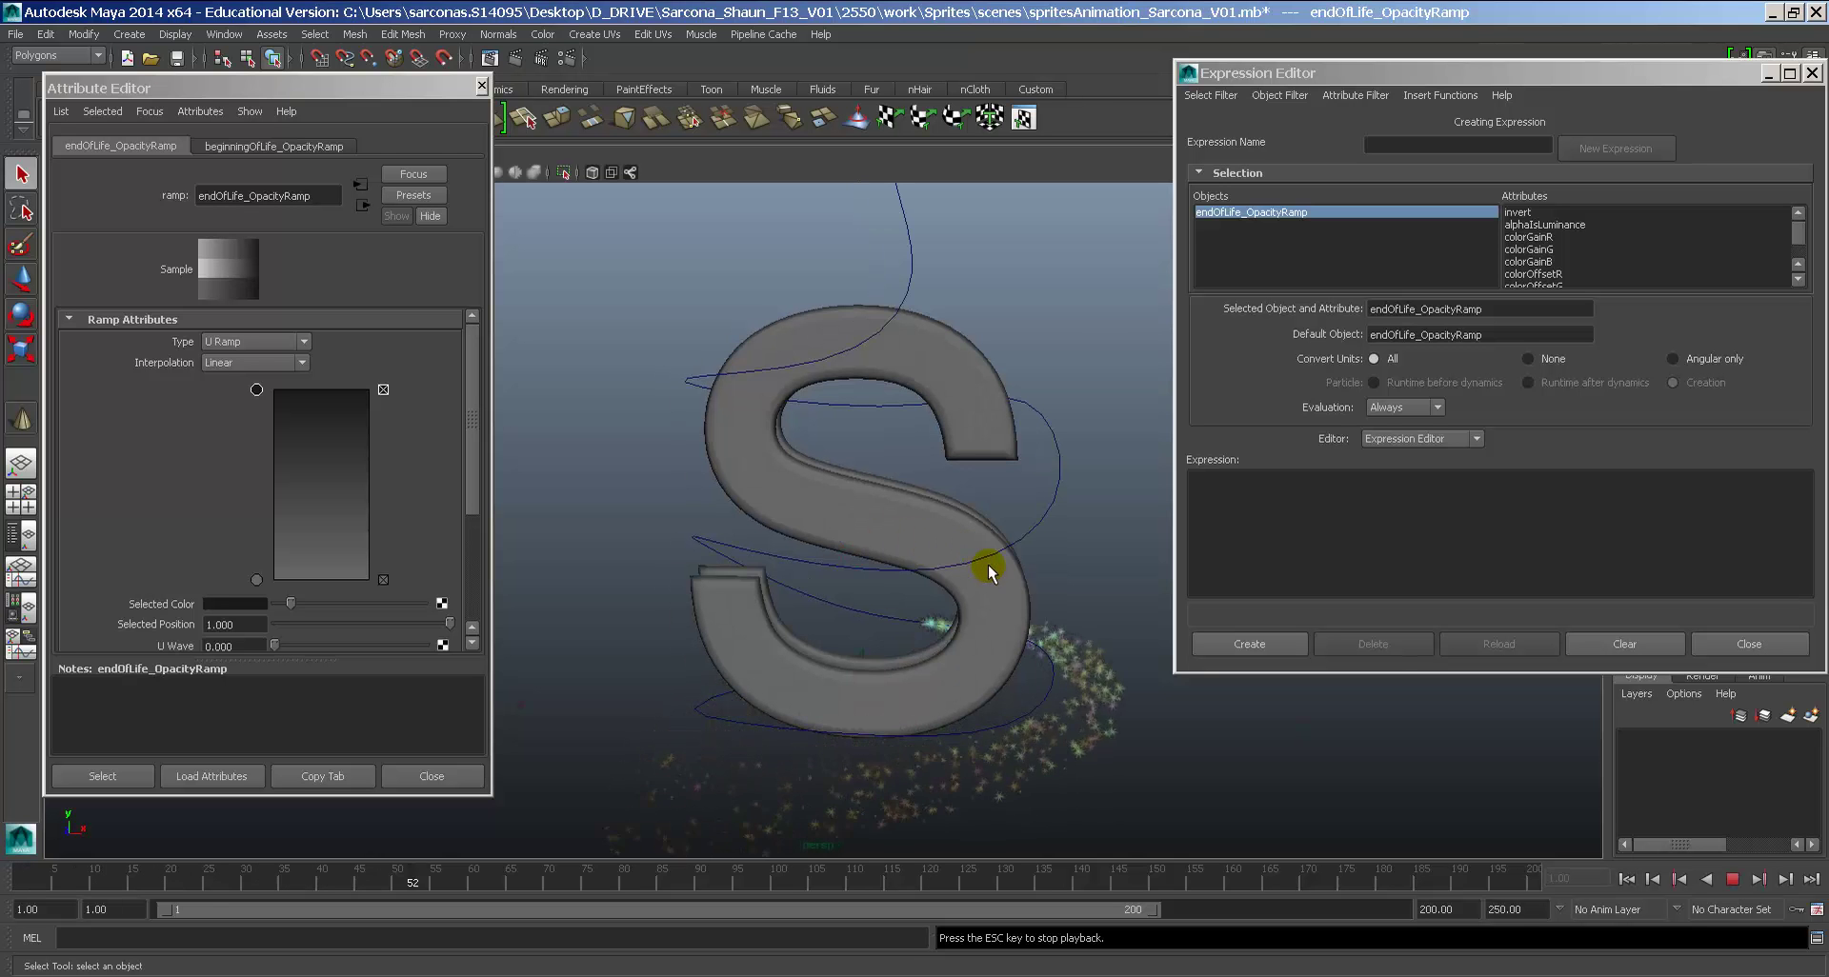
{"action": "key", "text": "alt+v"}
{"action": "middle_click_drag", "start_coordinate": [988, 579], "coordinate": [942, 613], "text": "alt"}
{"action": "key", "text": "alt+v"}
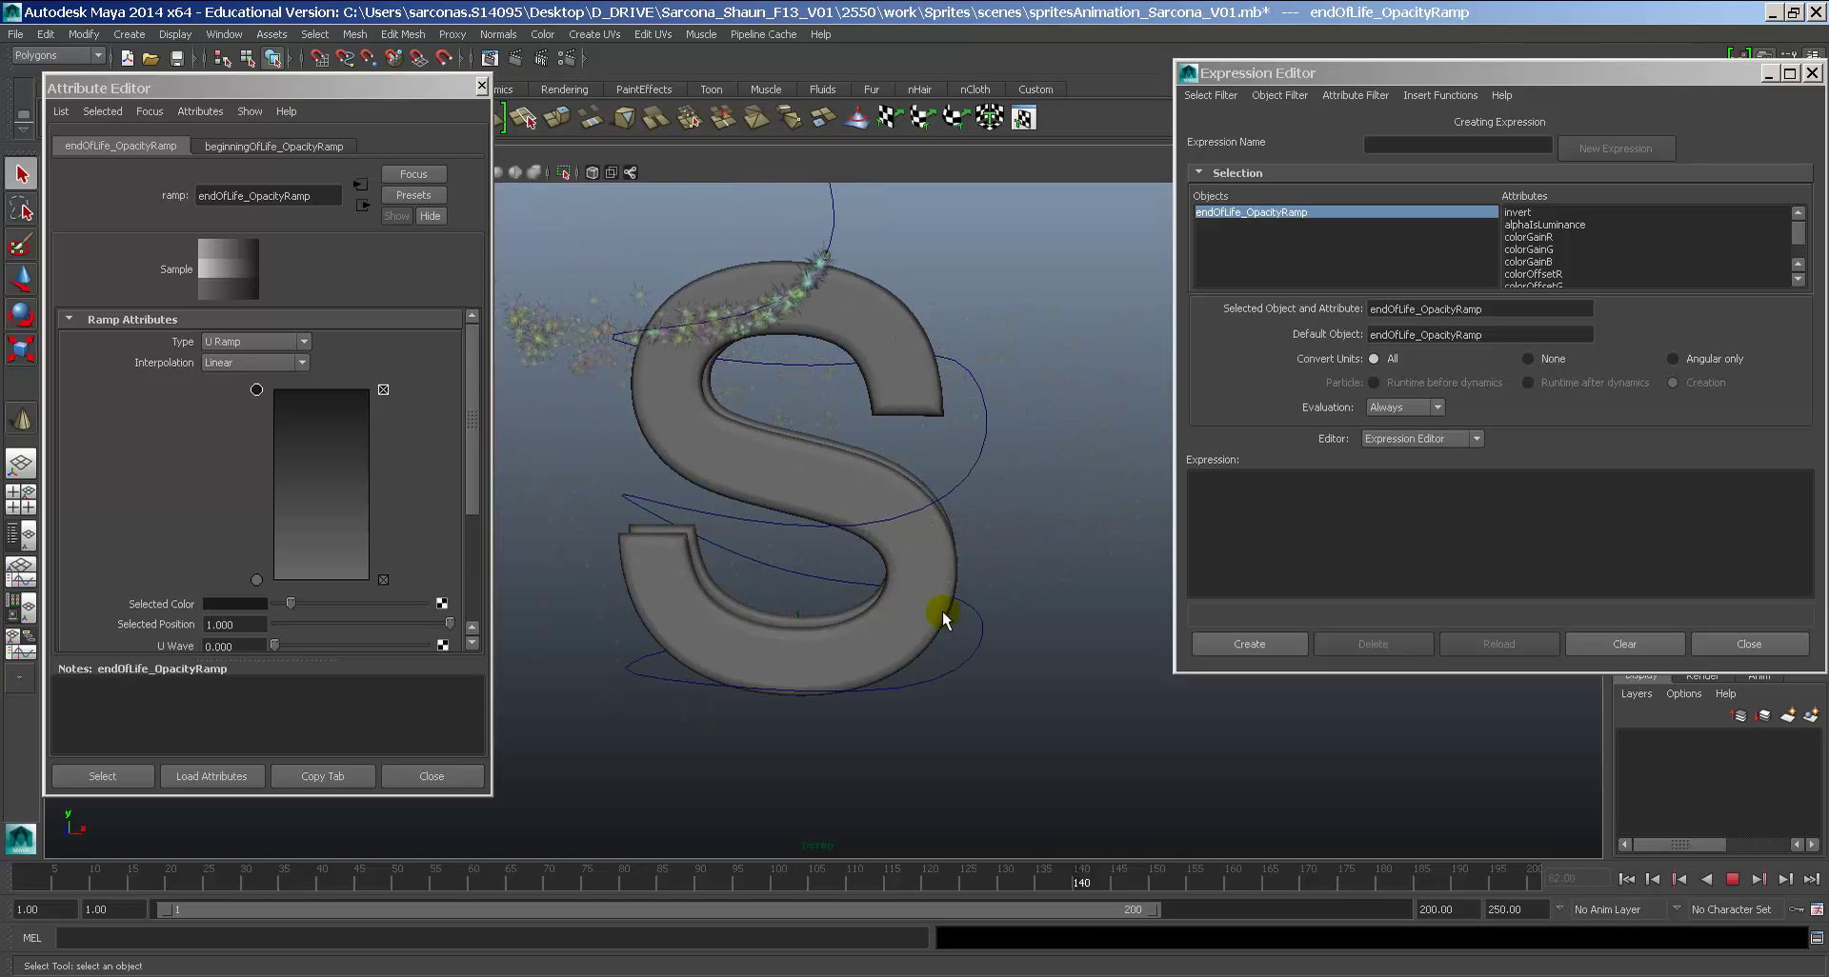
{"action": "key", "text": "Escape"}
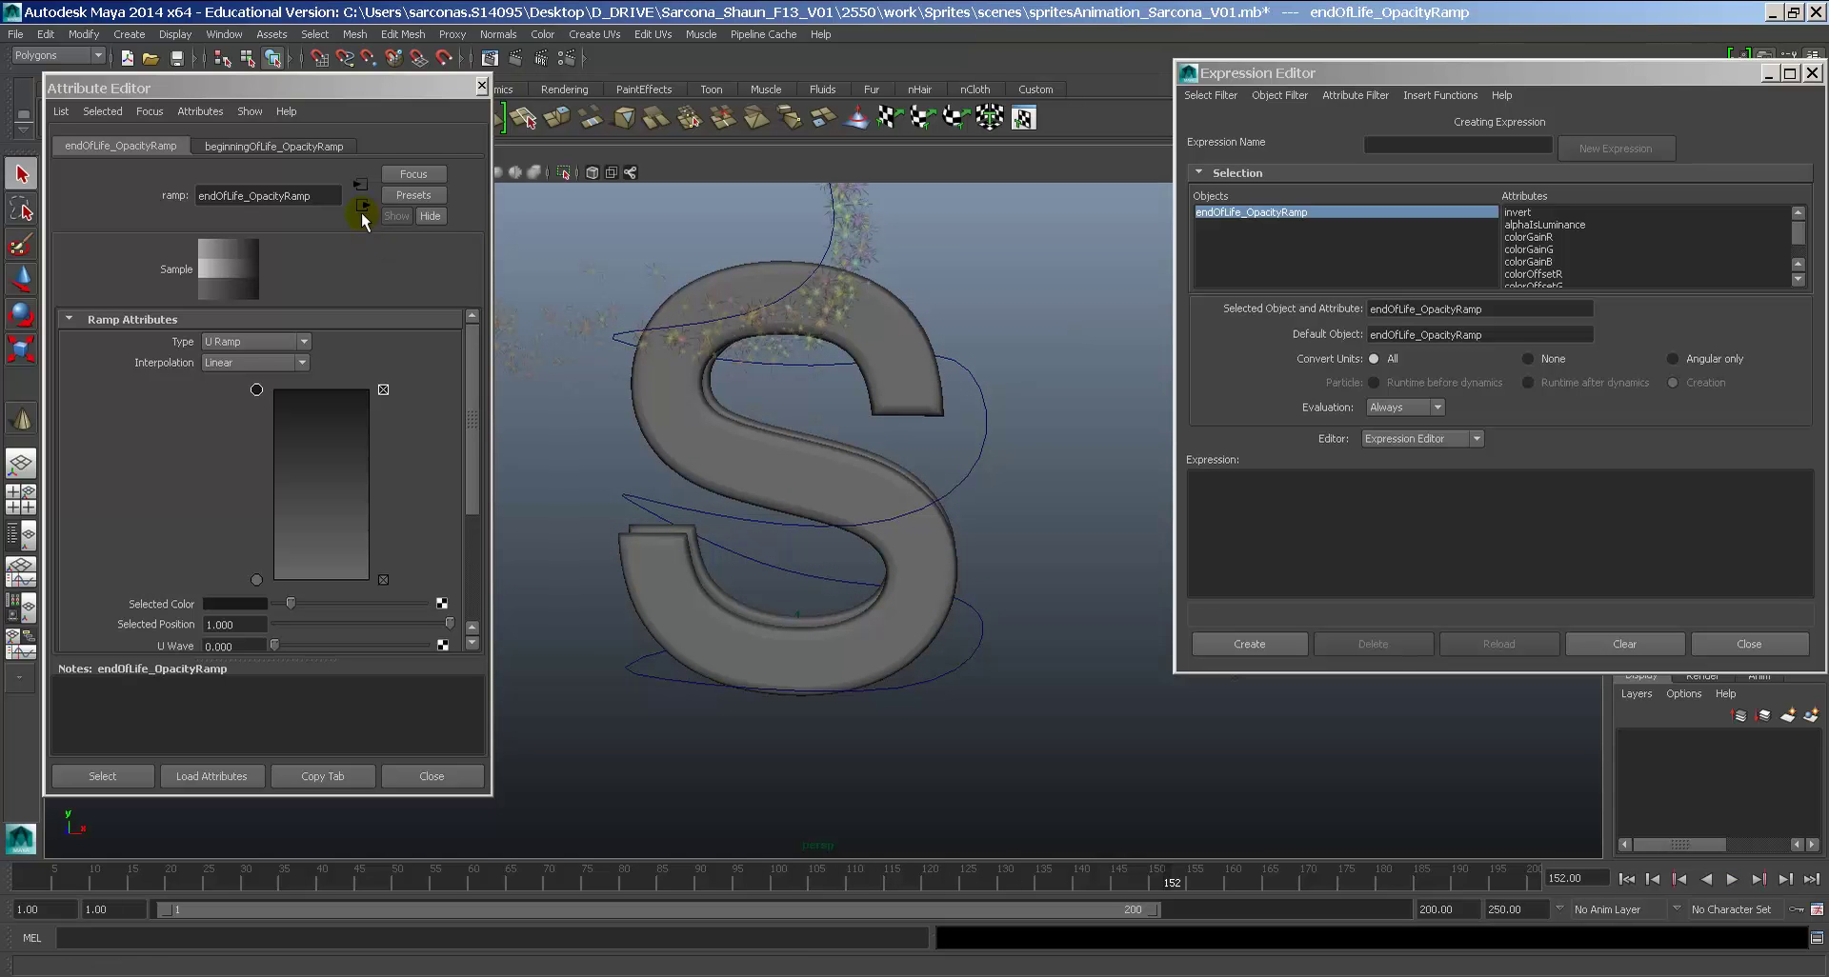
Step: Brighten the three entries of beginningOfLife_OpacityRamp to light gray at position 0, near white in the middle and white on the last
{"action": "left_click", "coordinate": [252, 145]}
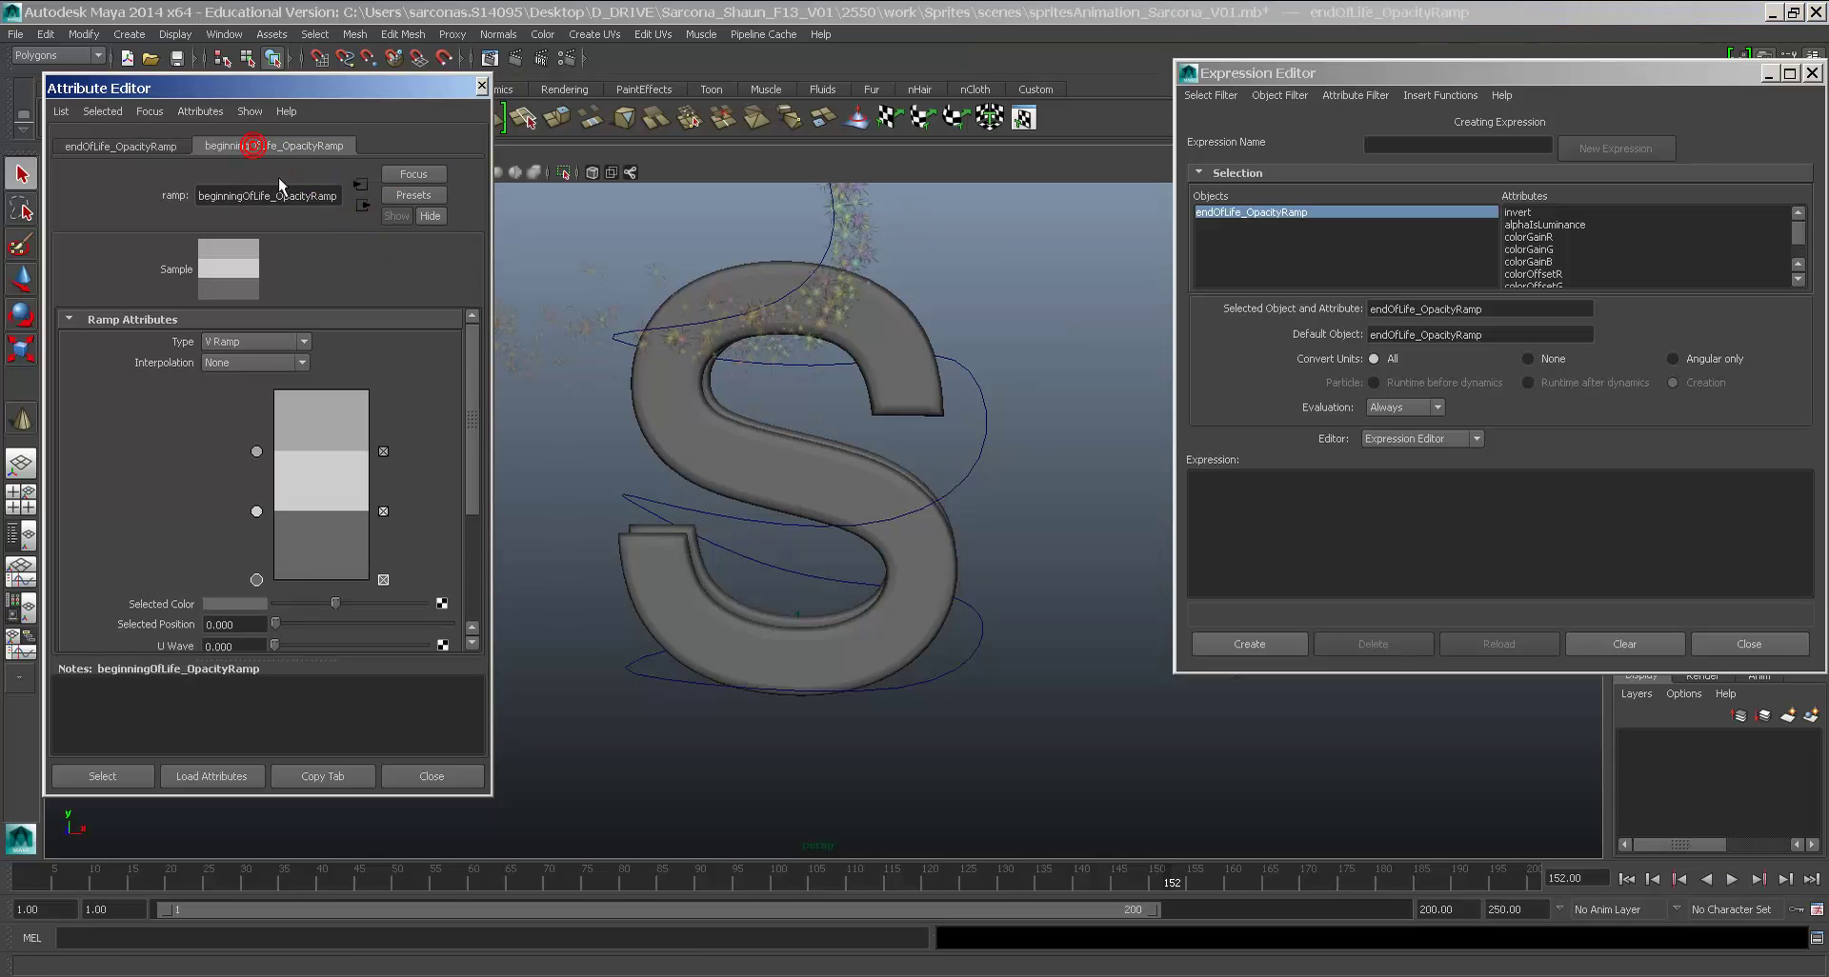
{"action": "left_click_drag", "start_coordinate": [334, 602], "coordinate": [423, 603]}
{"action": "left_click", "coordinate": [259, 512]}
{"action": "left_click", "coordinate": [257, 452]}
Step: Play the animation from the start to check the sprites with the brightened beginningOfLife_OpacityRamp, and stop playback
{"action": "left_click", "coordinate": [1627, 878]}
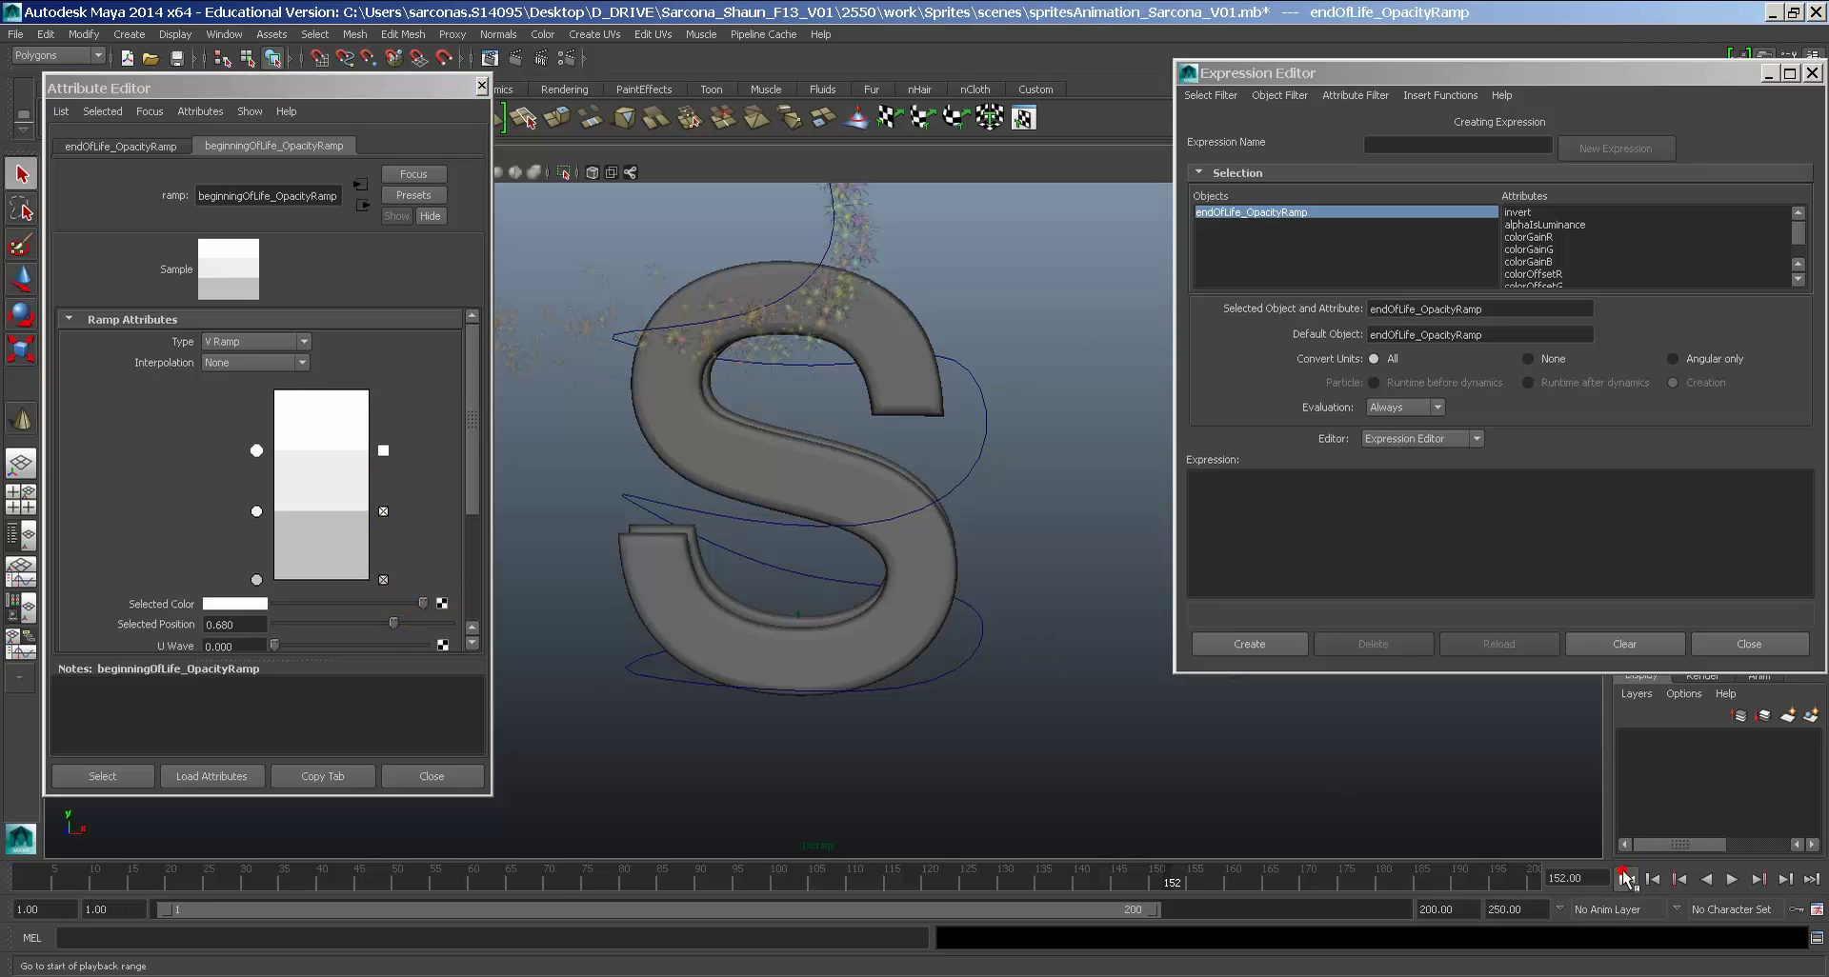
{"action": "middle_click_drag", "start_coordinate": [1235, 756], "coordinate": [1213, 768], "text": "alt"}
{"action": "key", "text": "alt+v"}
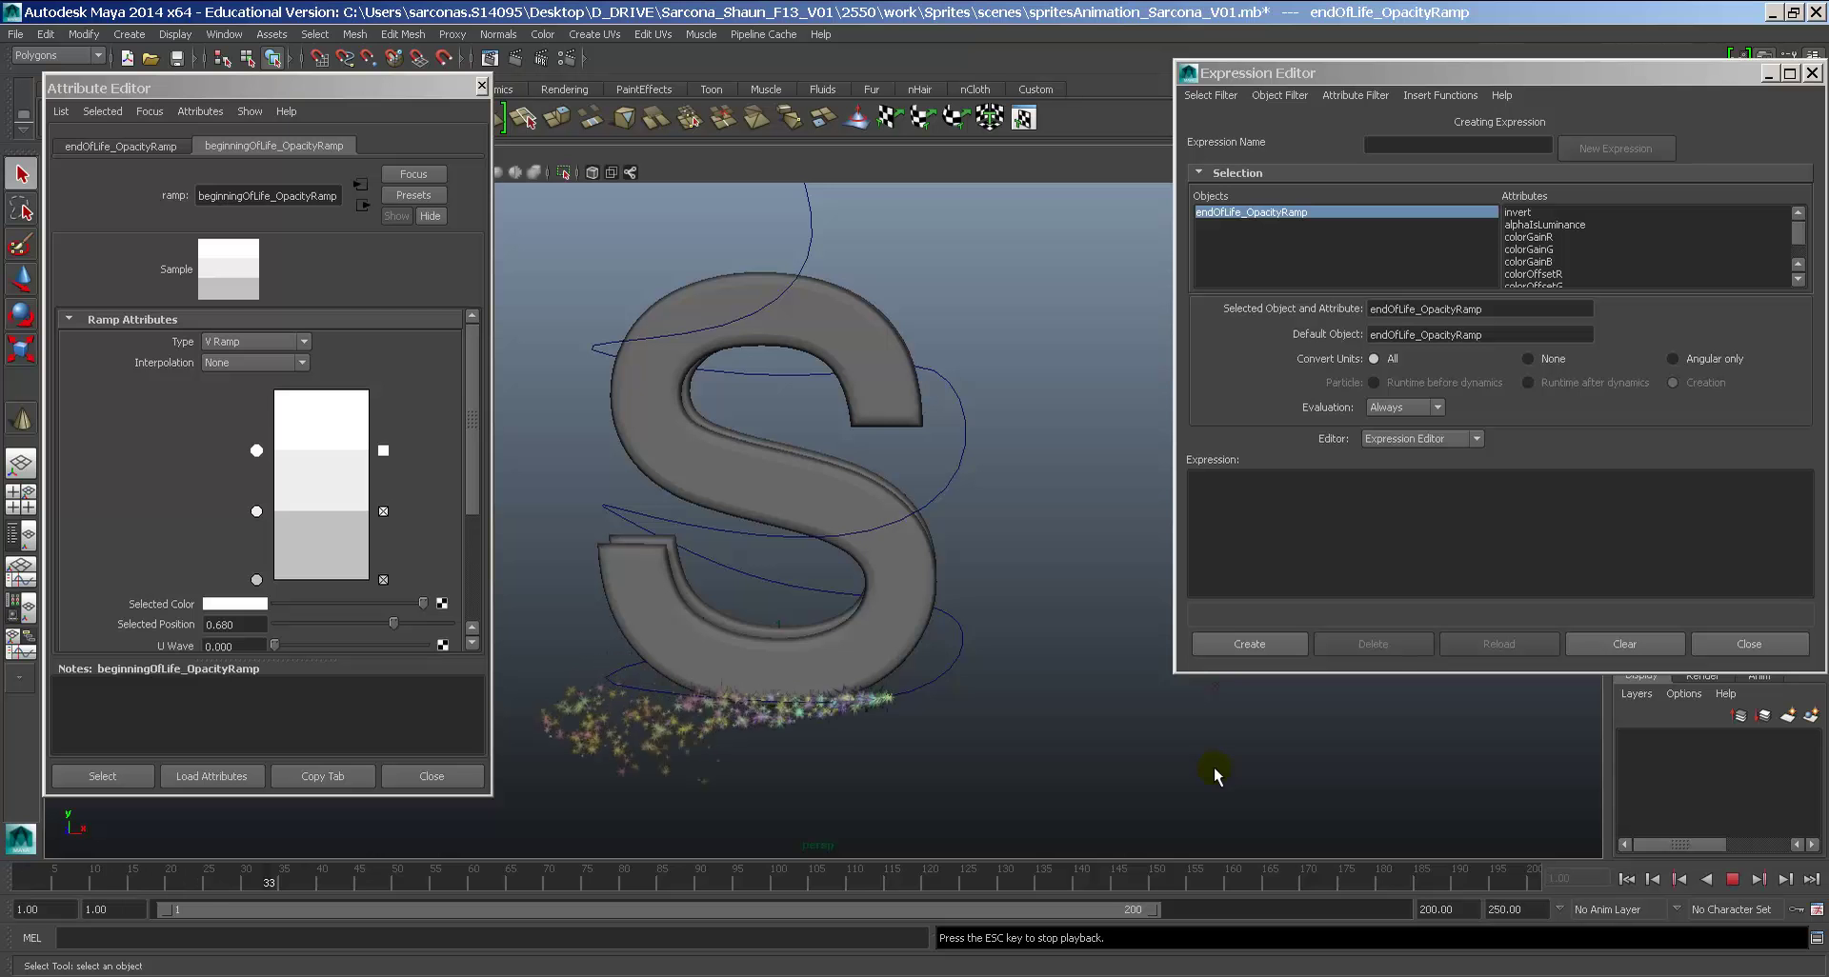
{"action": "key", "text": "Escape"}
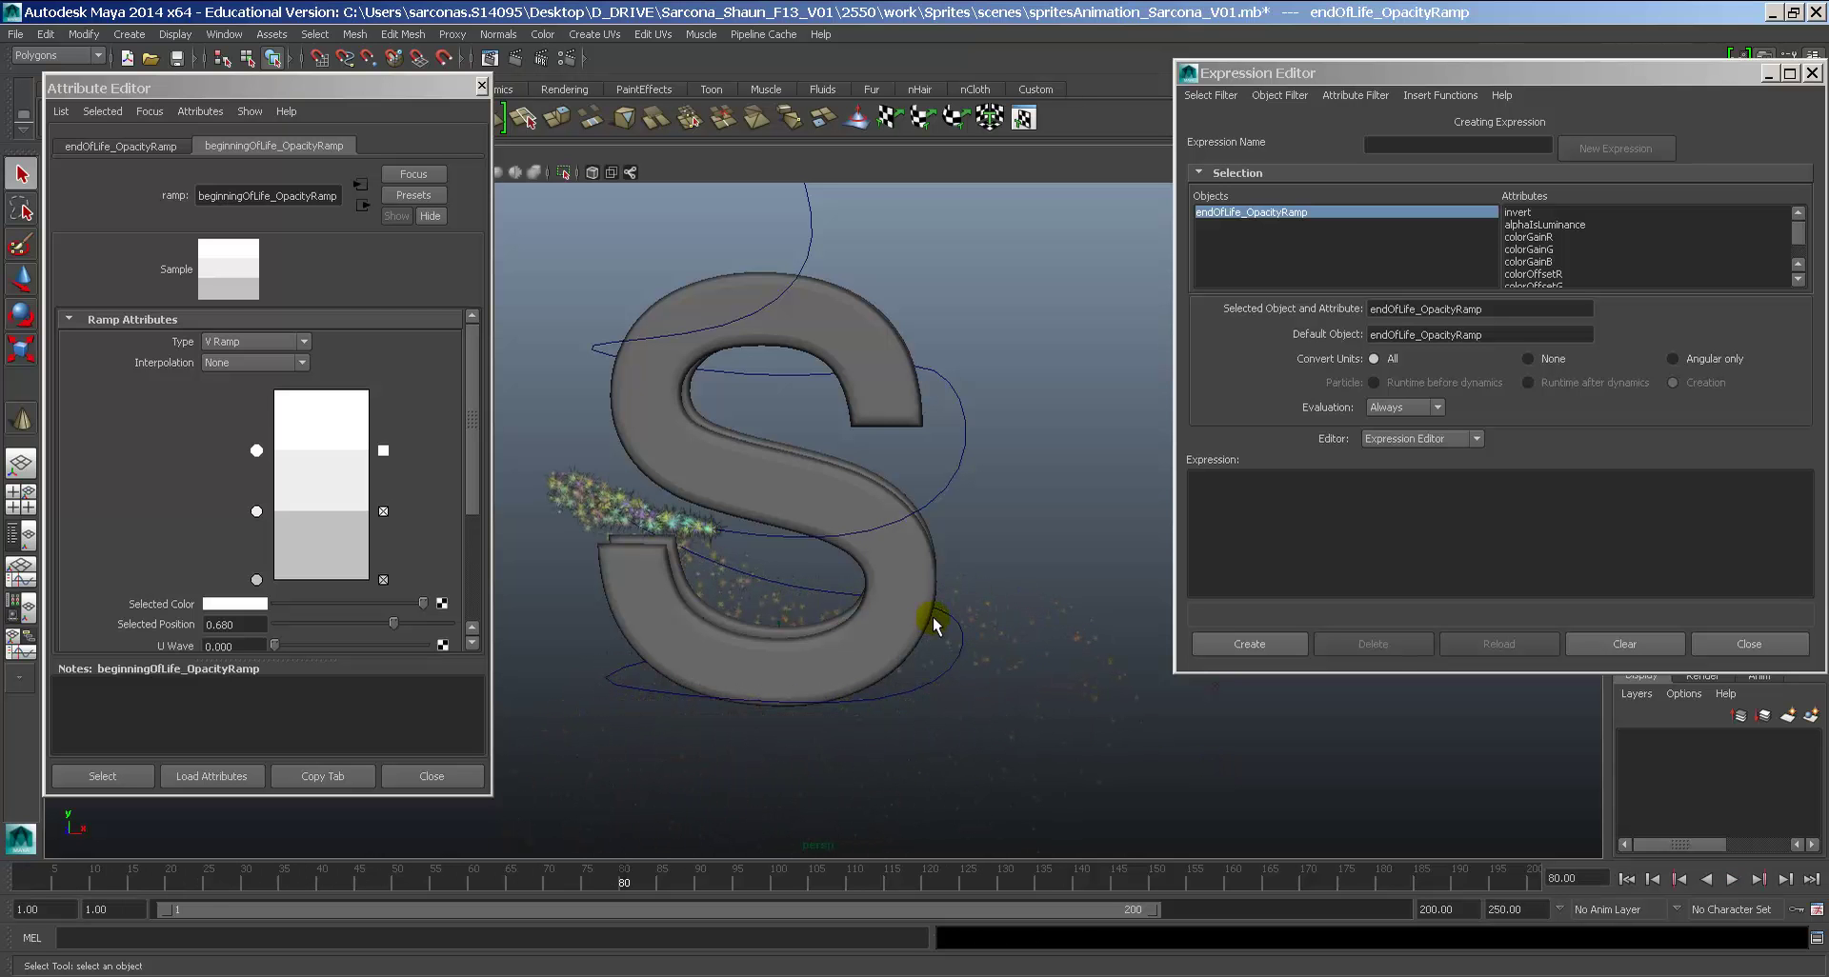
Step: Add an entry at position 0.72 on endOfLife_OpacityRamp and darken it to medium gray
{"action": "left_click", "coordinate": [121, 150]}
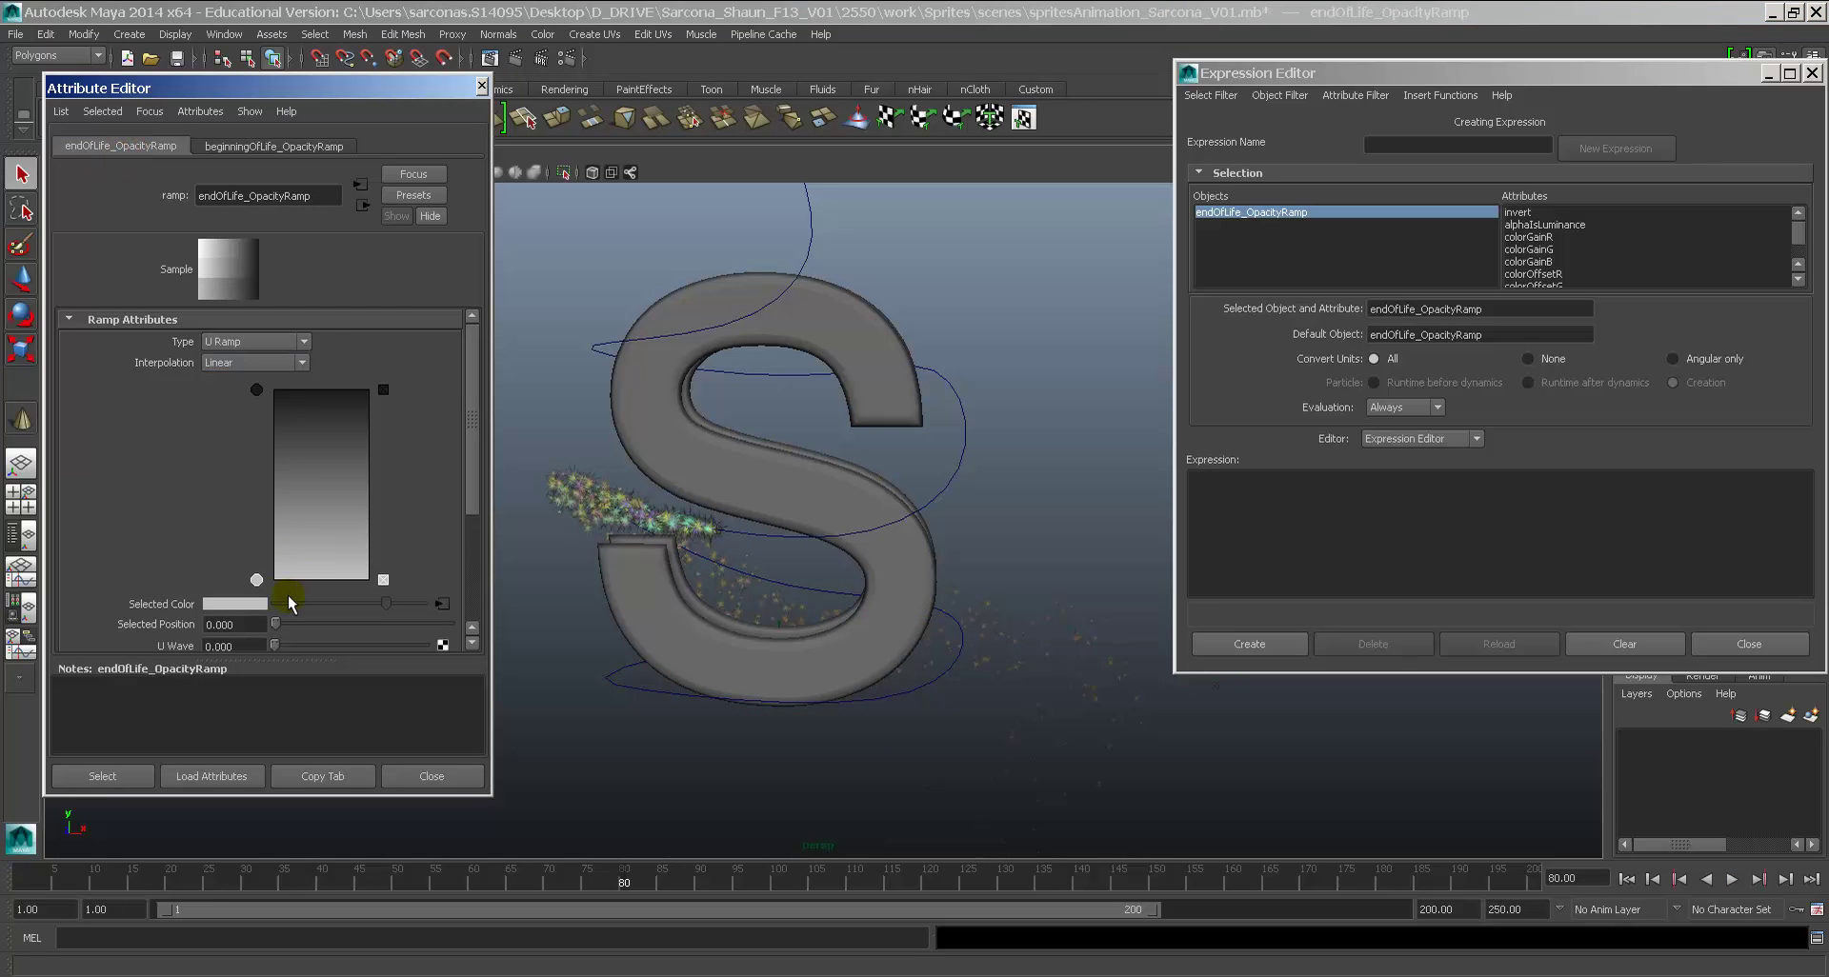
{"action": "left_click_drag", "start_coordinate": [256, 579], "coordinate": [310, 443]}
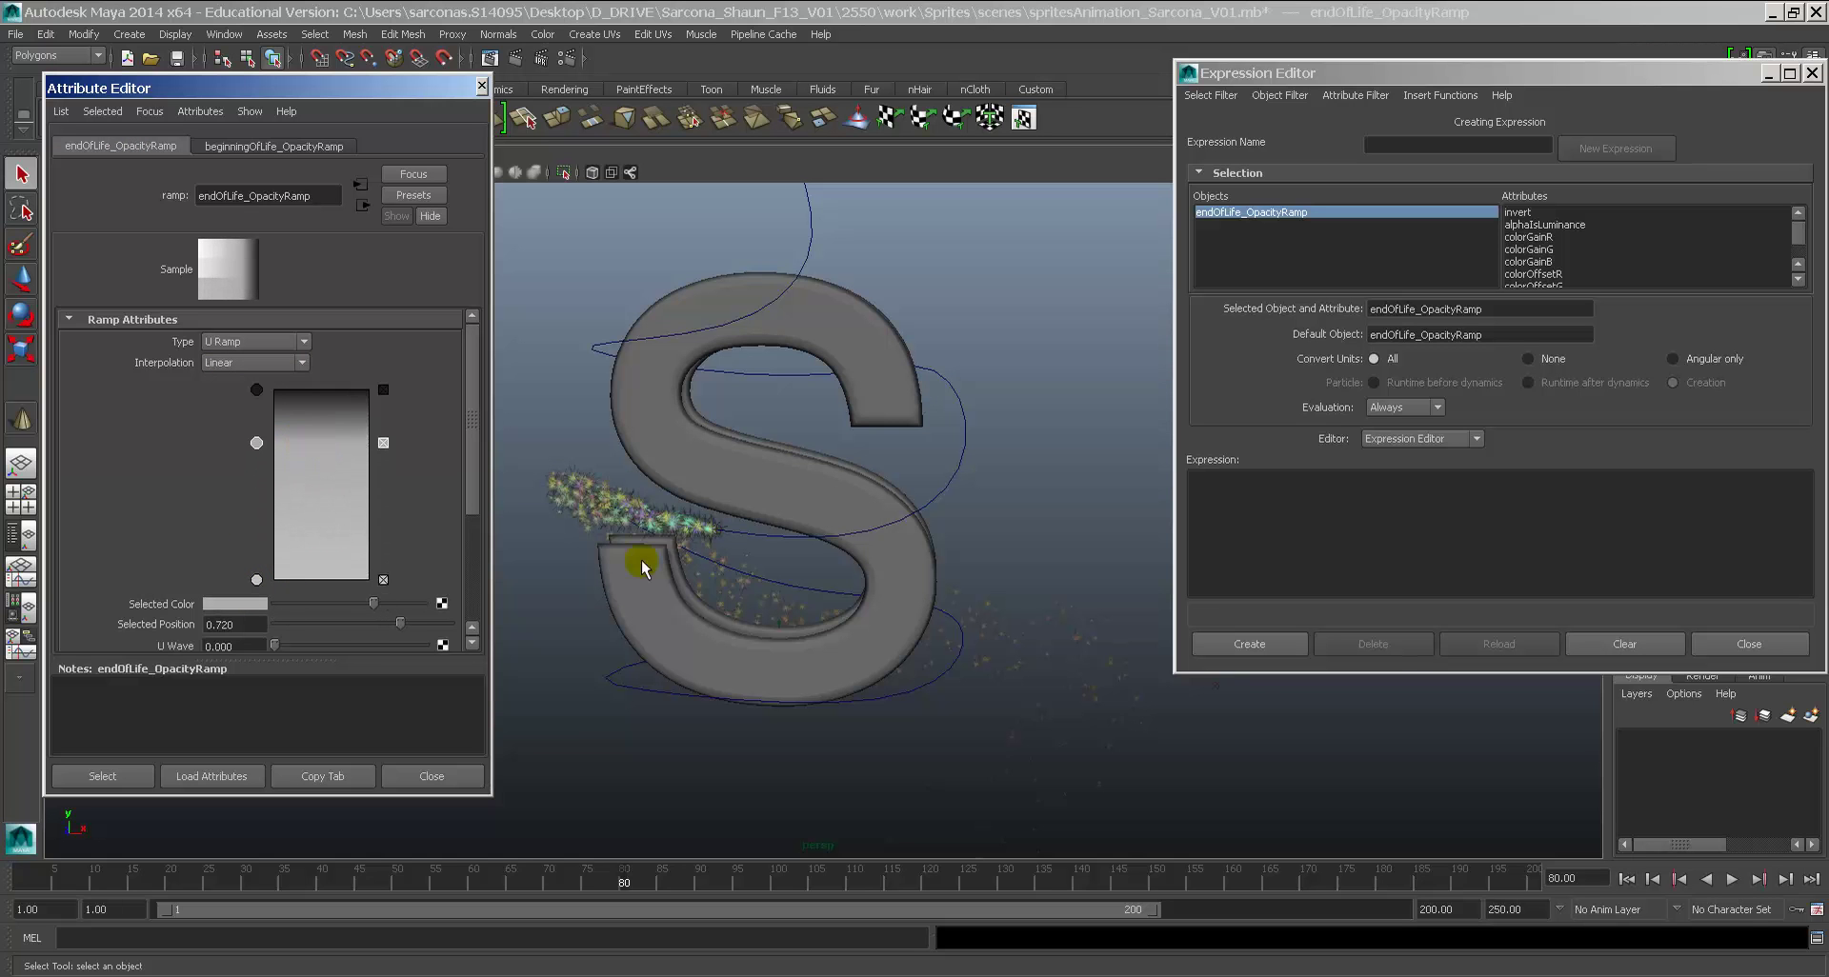
{"action": "left_click", "coordinate": [1626, 878]}
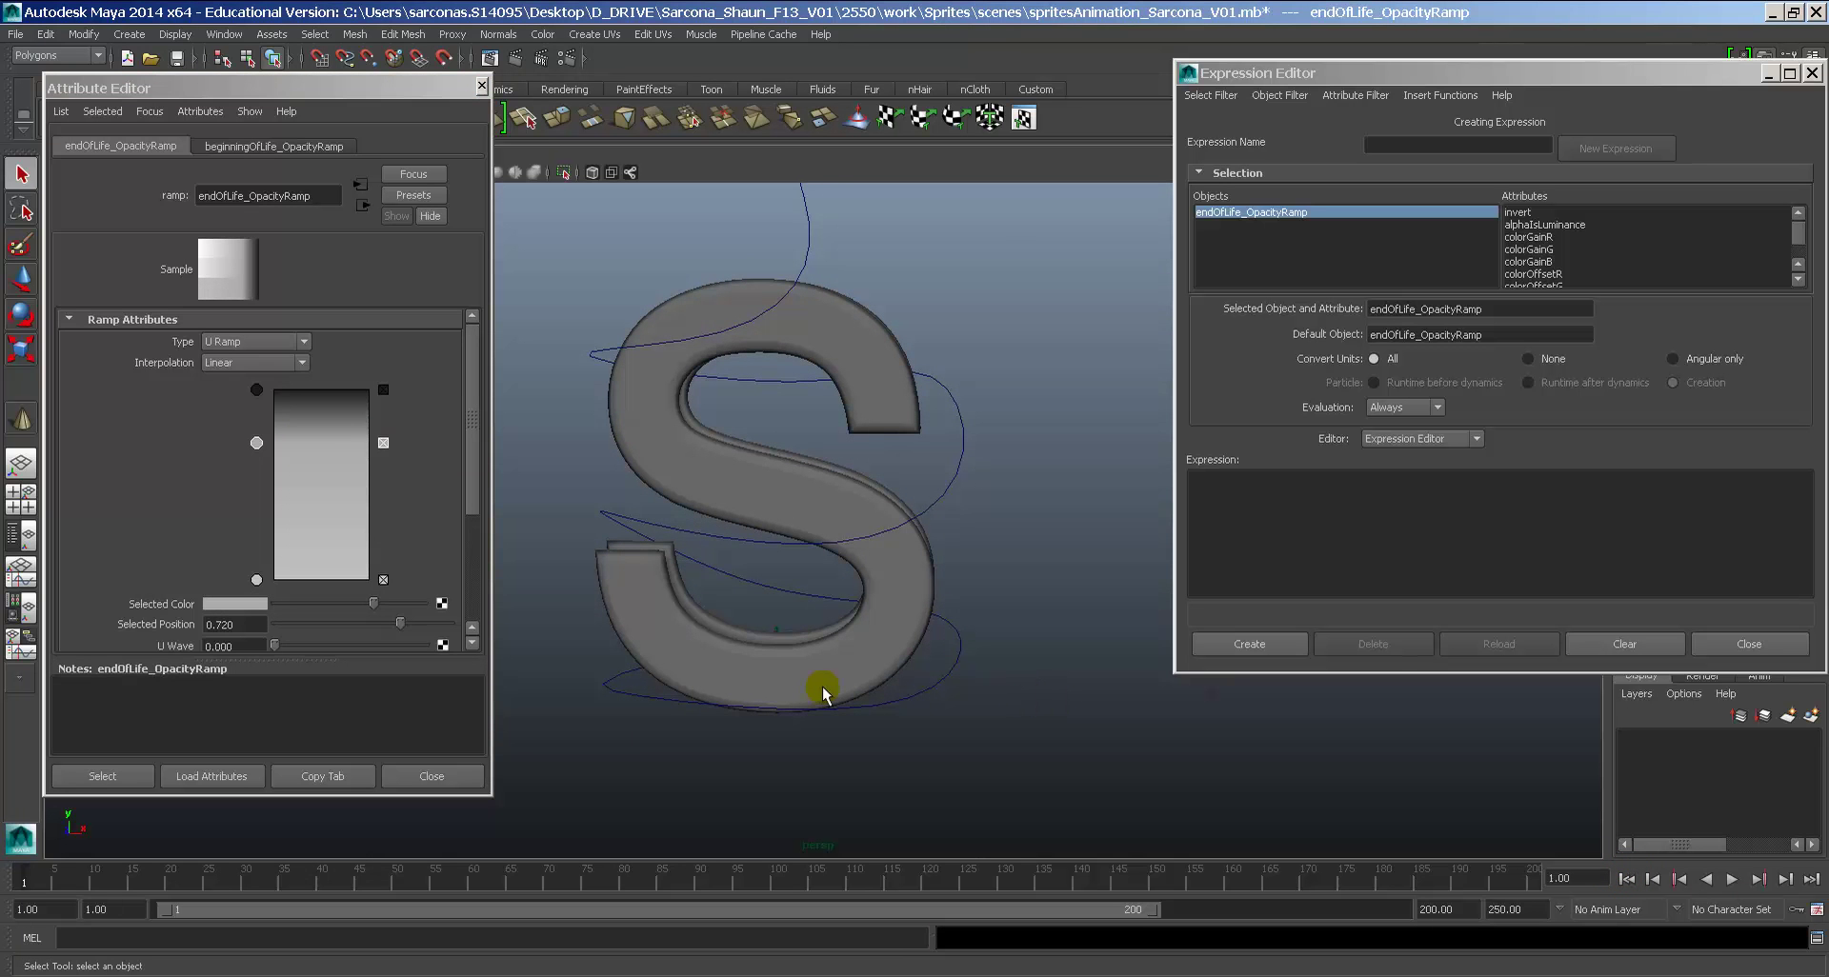
{"action": "left_click_drag", "start_coordinate": [378, 610], "coordinate": [364, 606]}
Step: Play the animation and examine how the sprites fade along the path around the letter S, stopping playback at the end
{"action": "key", "text": "alt+v"}
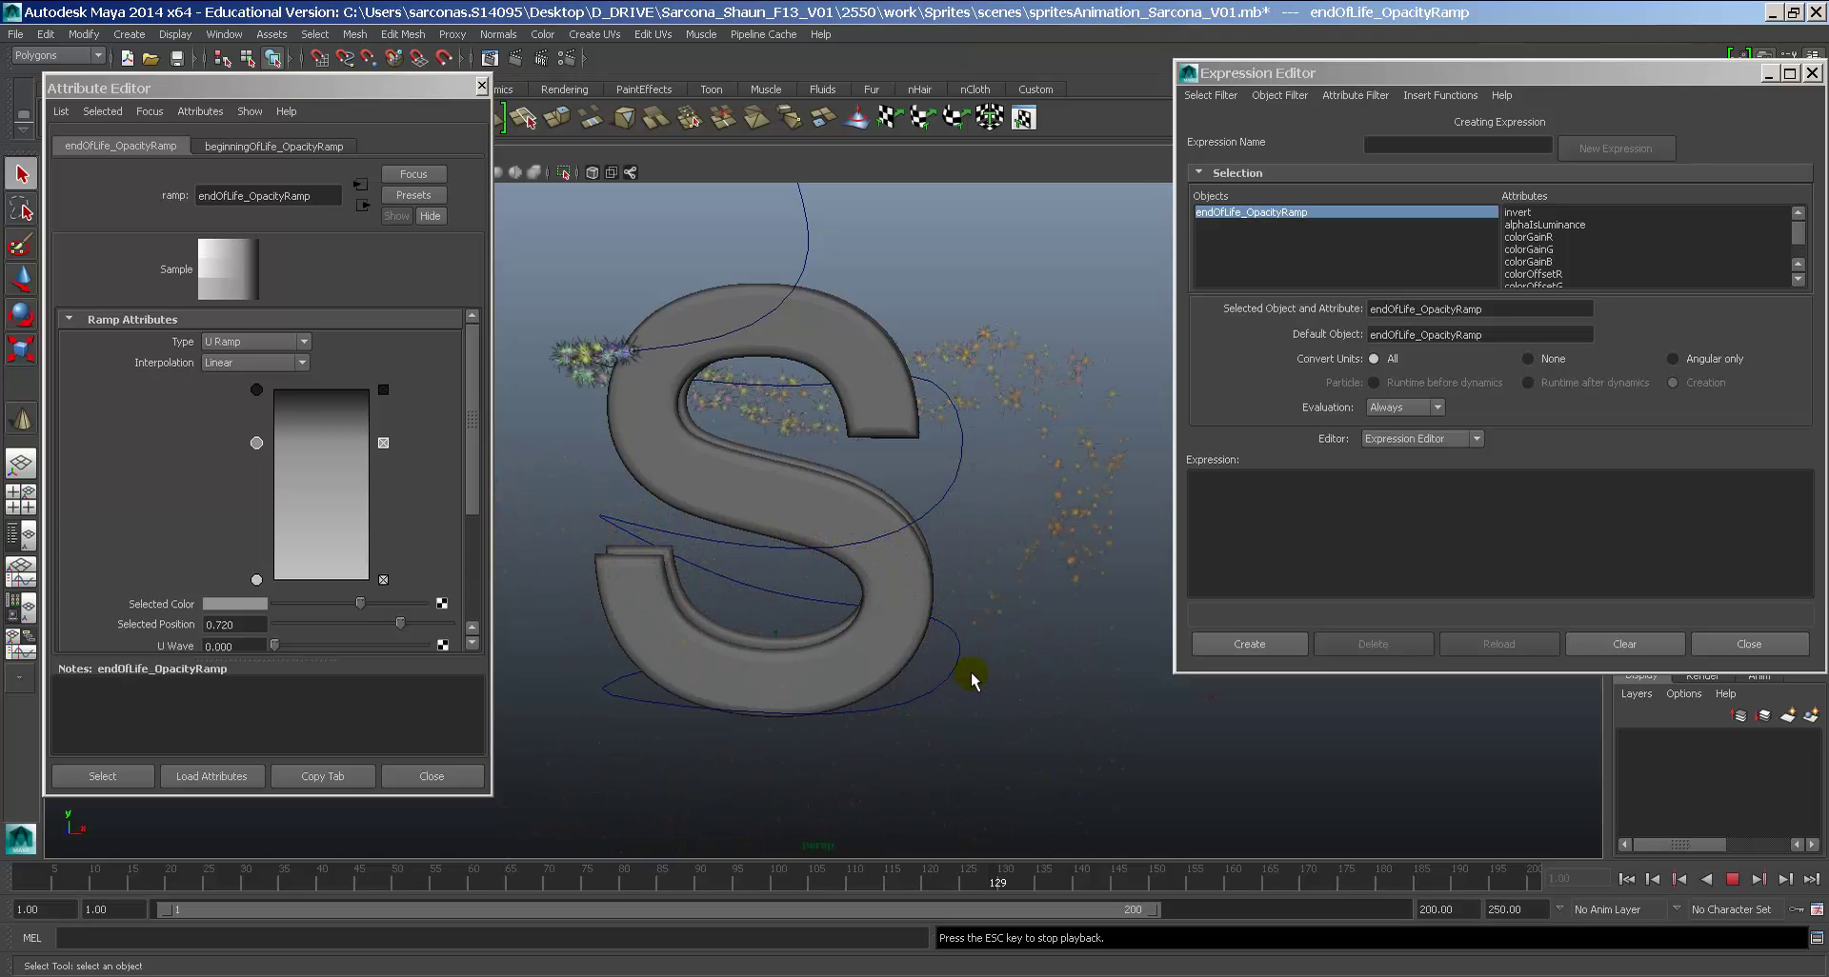
{"action": "key", "text": "Escape"}
{"action": "middle_click_drag", "start_coordinate": [932, 572], "coordinate": [962, 638], "text": "alt"}
{"action": "right_click_drag", "start_coordinate": [1045, 695], "coordinate": [926, 678], "text": "alt"}
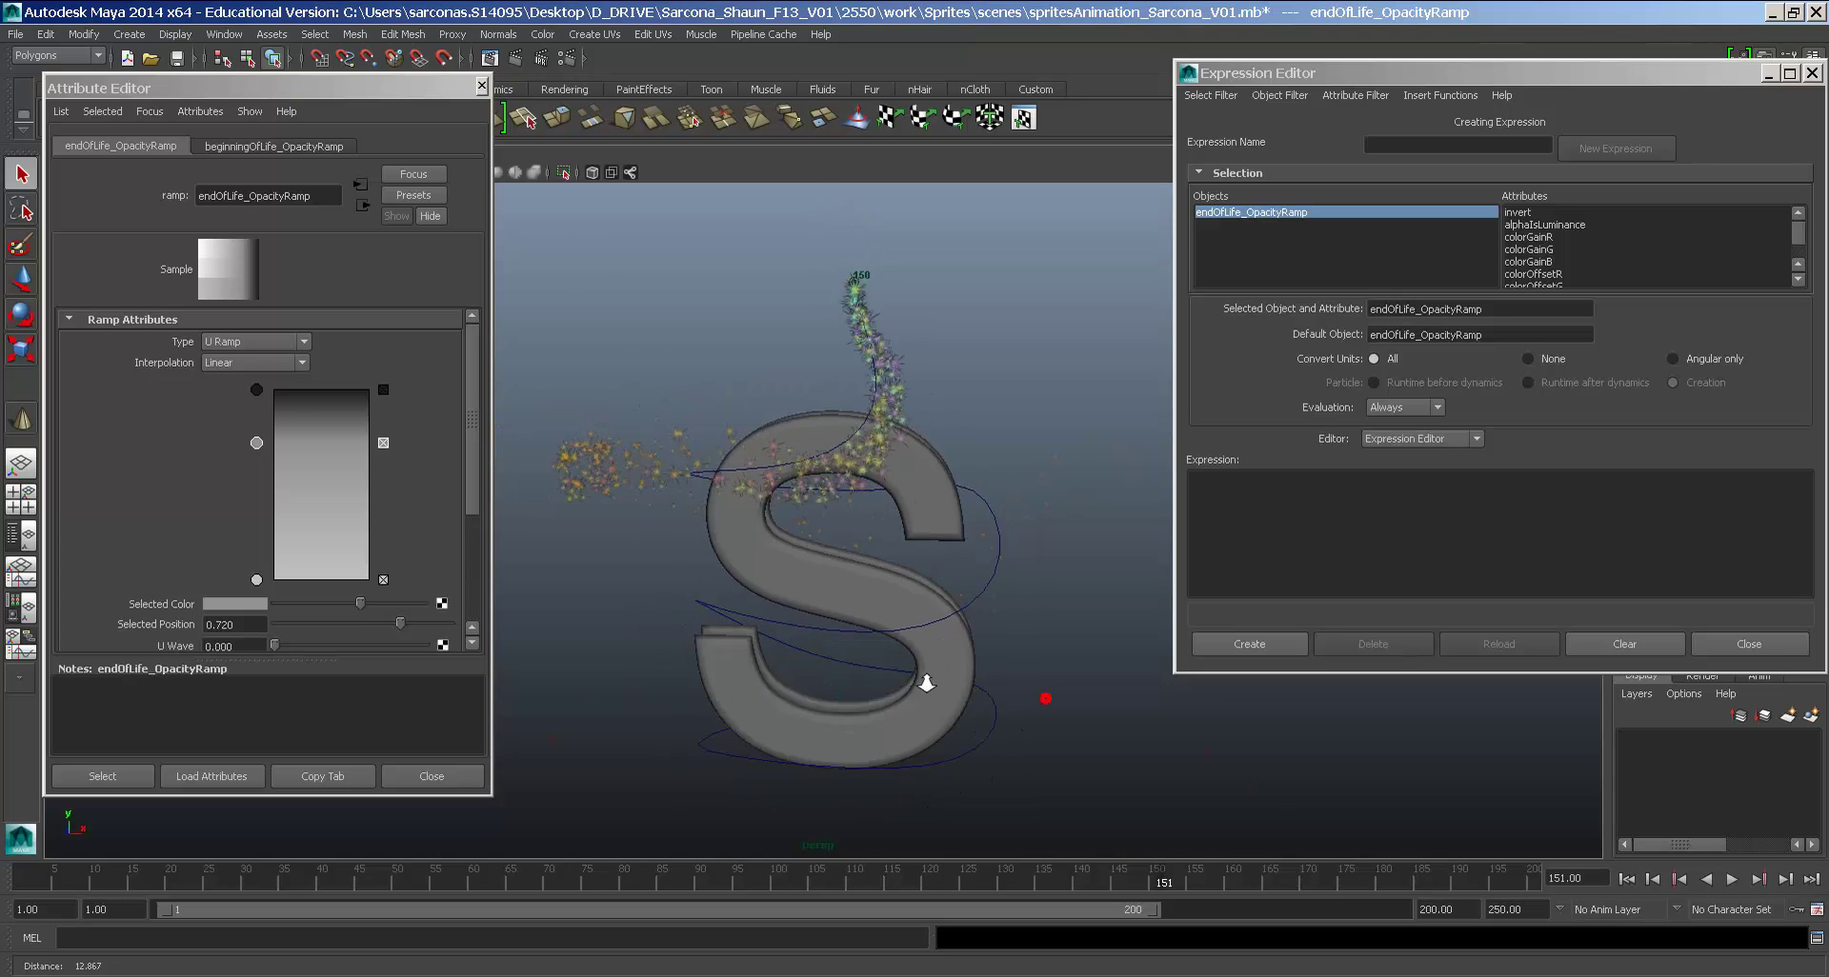
{"action": "left_click_drag", "start_coordinate": [927, 678], "coordinate": [947, 675], "text": "alt"}
{"action": "key", "text": "alt+v"}
{"action": "key", "text": "Escape"}
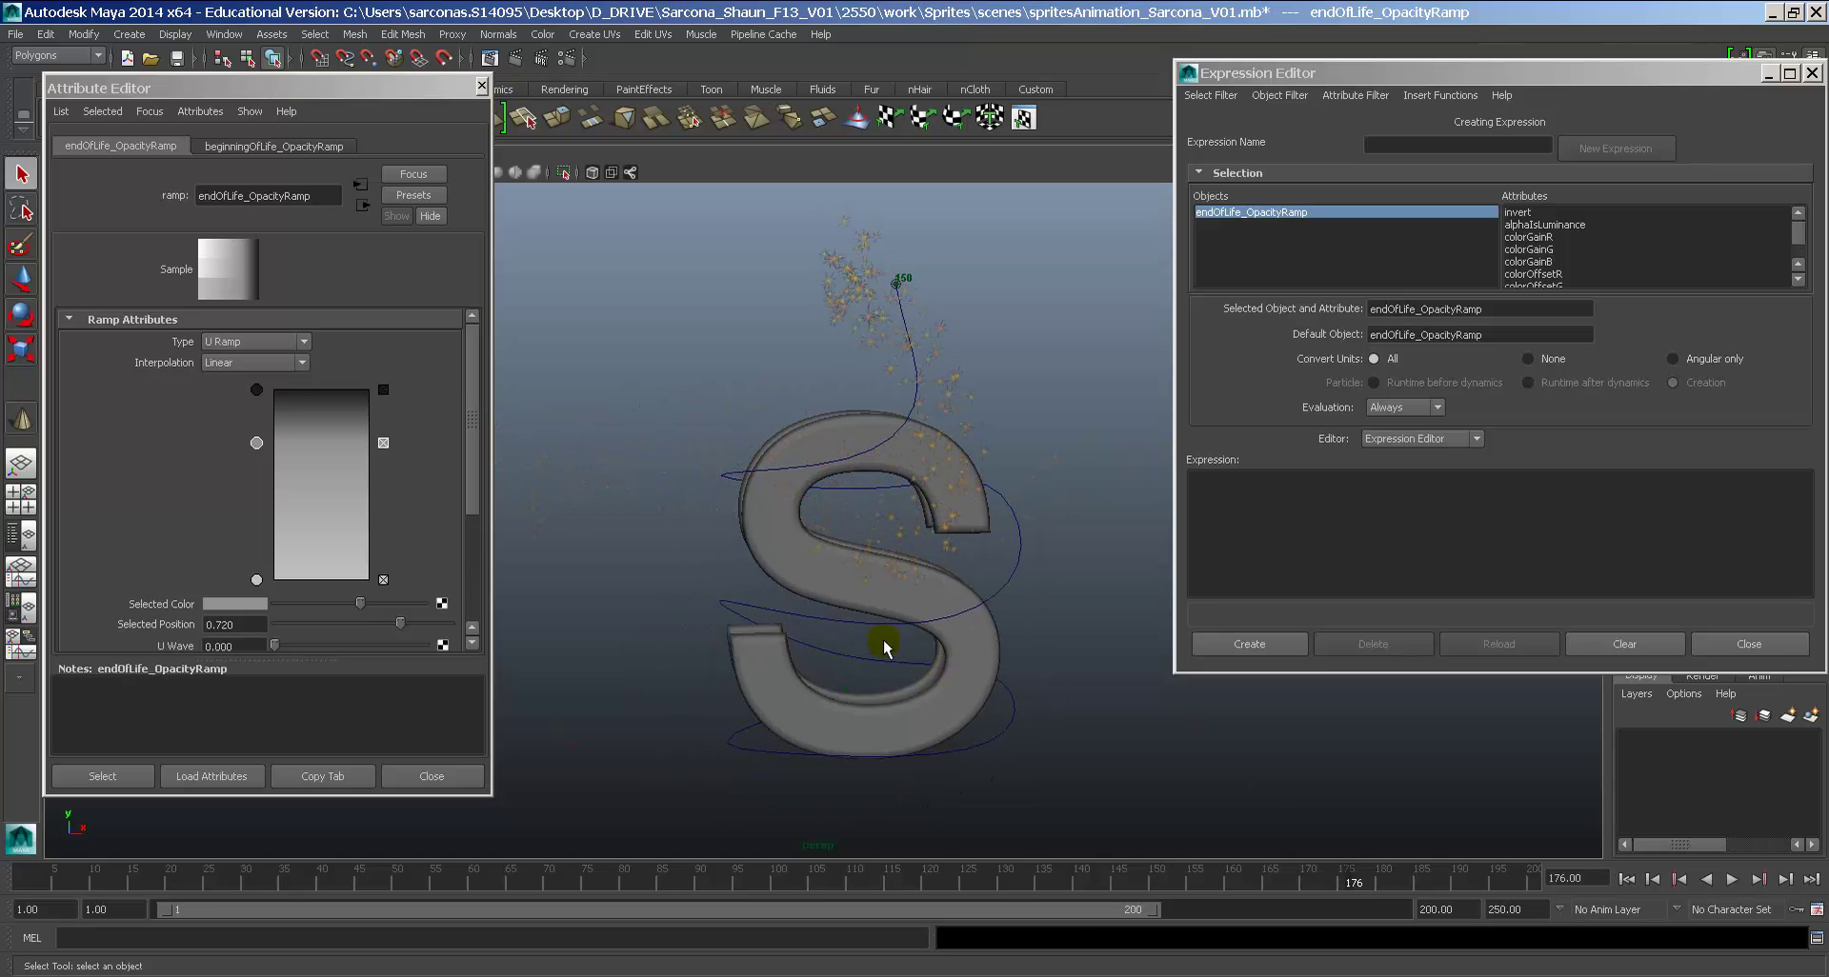
Step: Shift endOfLife_OpacityRamp's very dark entry slightly below the ramp's upper end and map a Fractal texture onto a new entry at position 1
{"action": "left_click", "coordinate": [258, 390]}
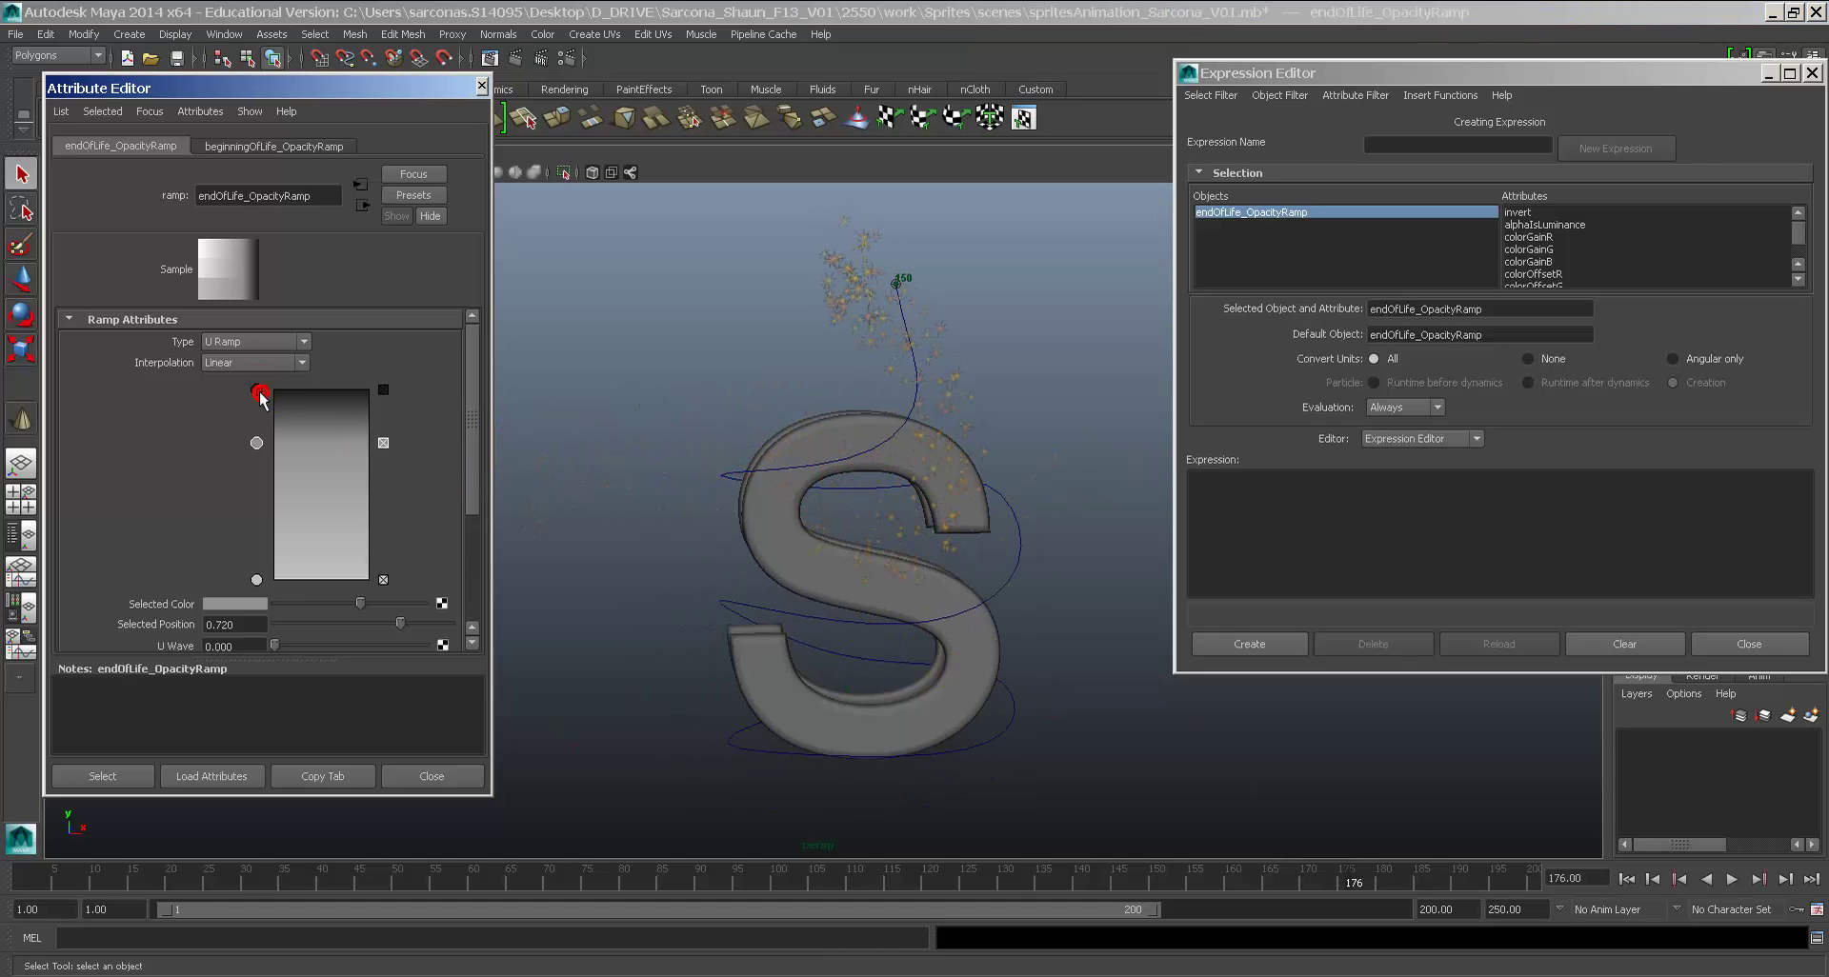
{"action": "mouse_move", "coordinate": [256, 390]}
{"action": "left_mouse_down"}
{"action": "mouse_move", "coordinate": [256, 419]}
{"action": "mouse_move", "coordinate": [286, 390]}
{"action": "left_mouse_up"}
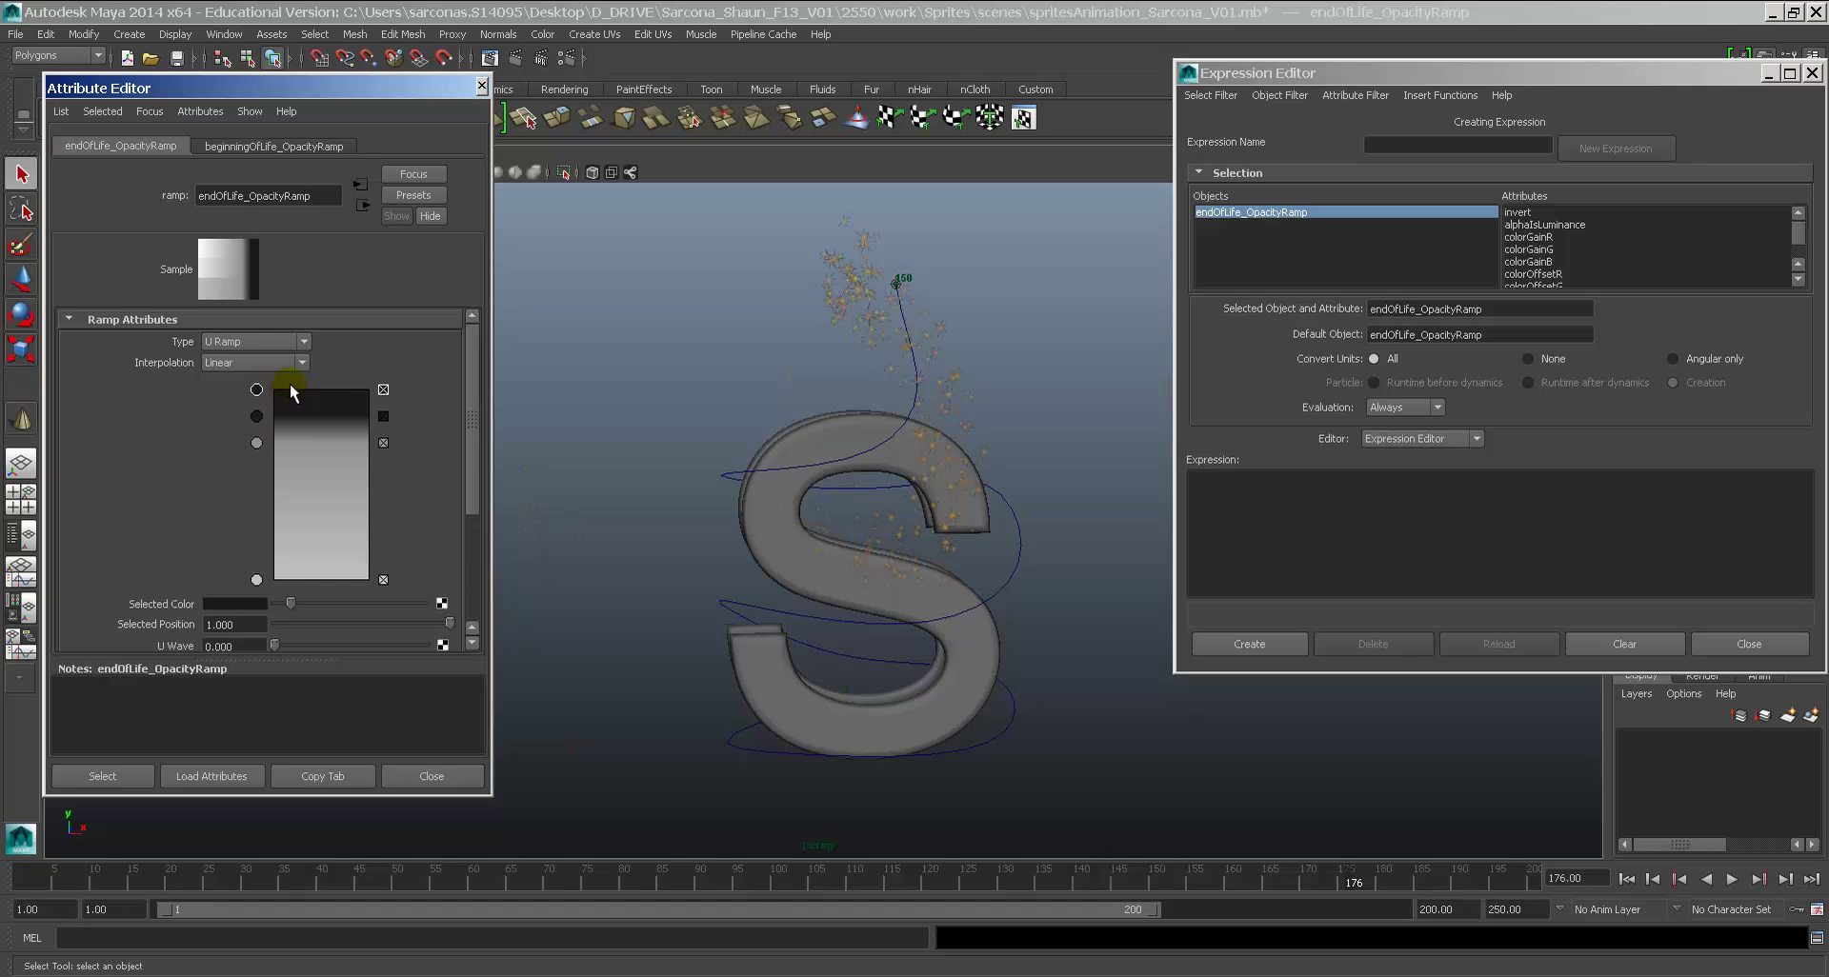
{"action": "left_click", "coordinate": [441, 604]}
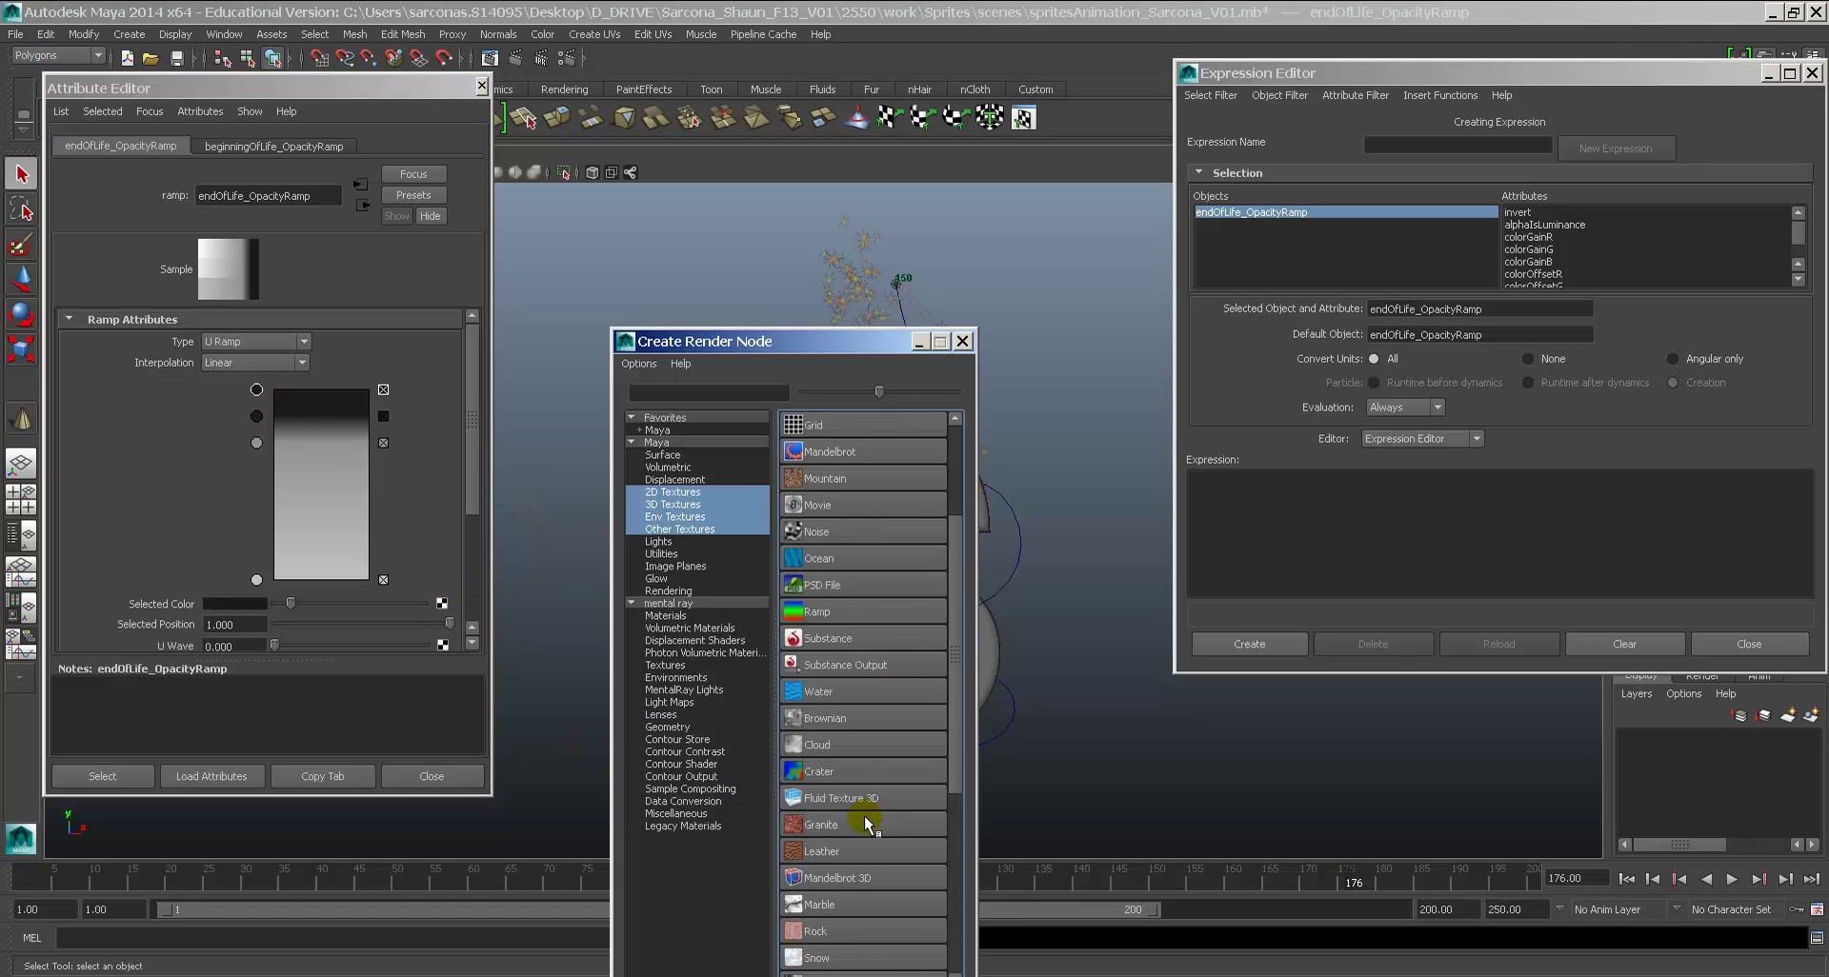
{"action": "left_click", "coordinate": [842, 562]}
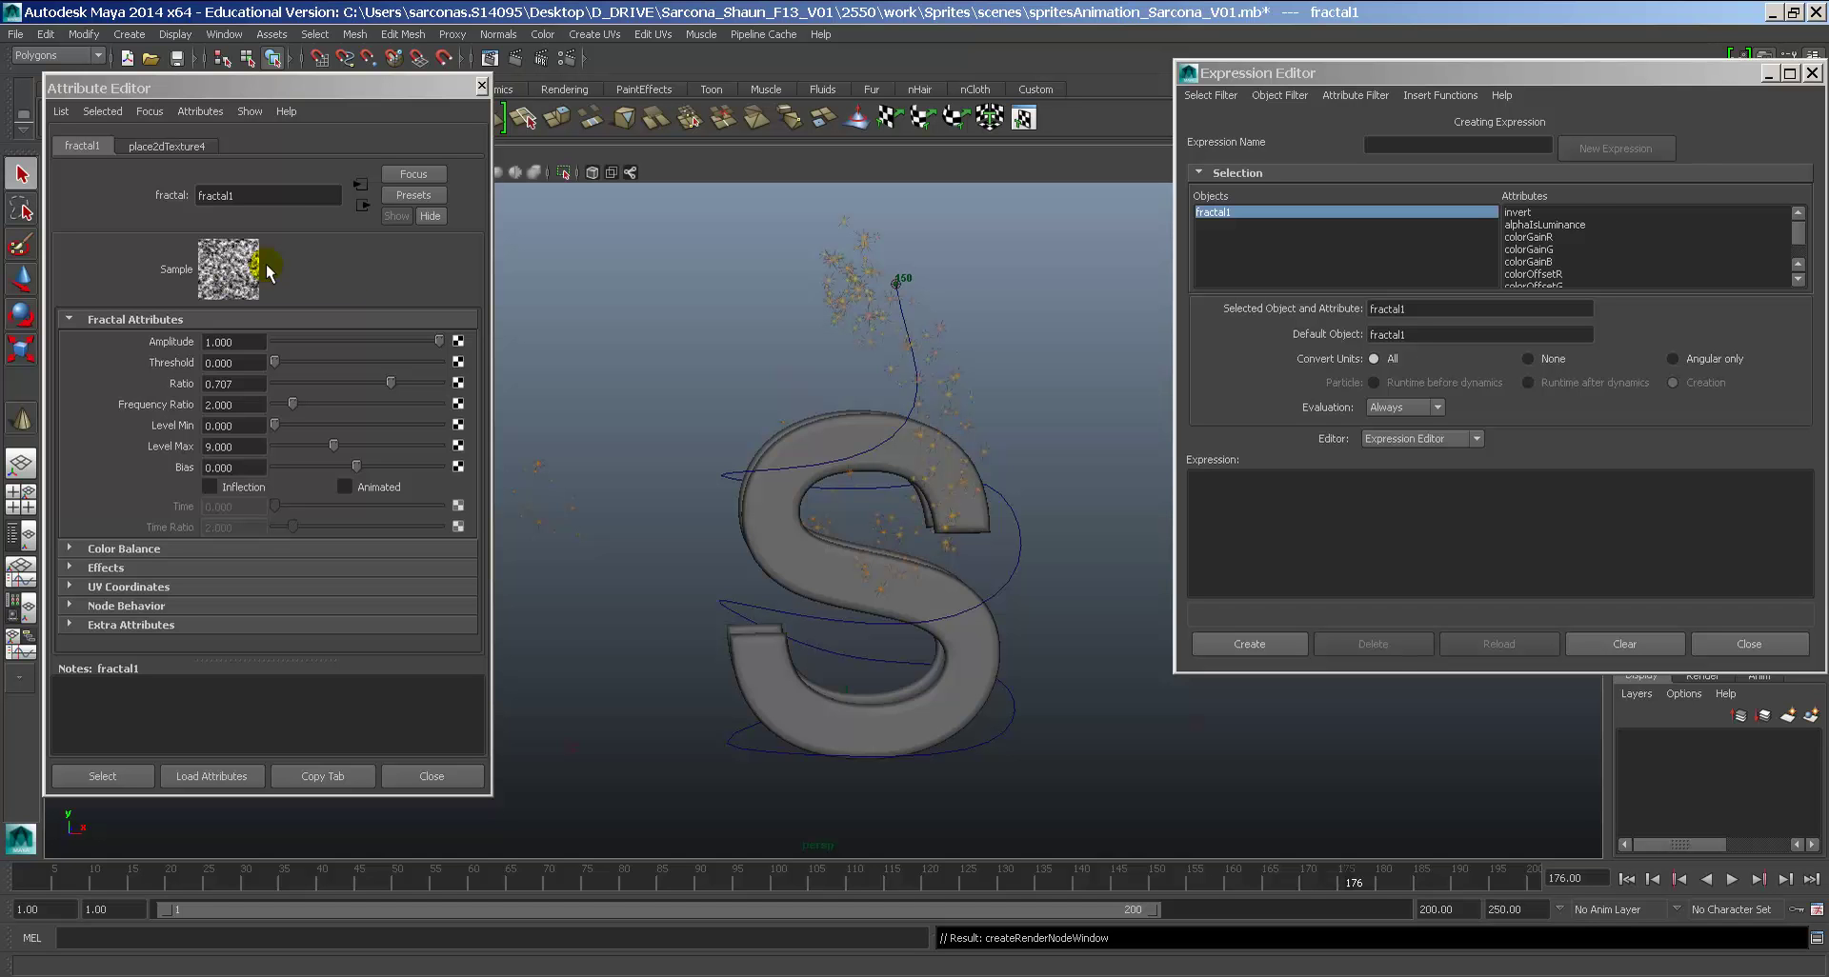
{"action": "left_click", "coordinate": [362, 203]}
{"action": "left_click", "coordinate": [257, 580]}
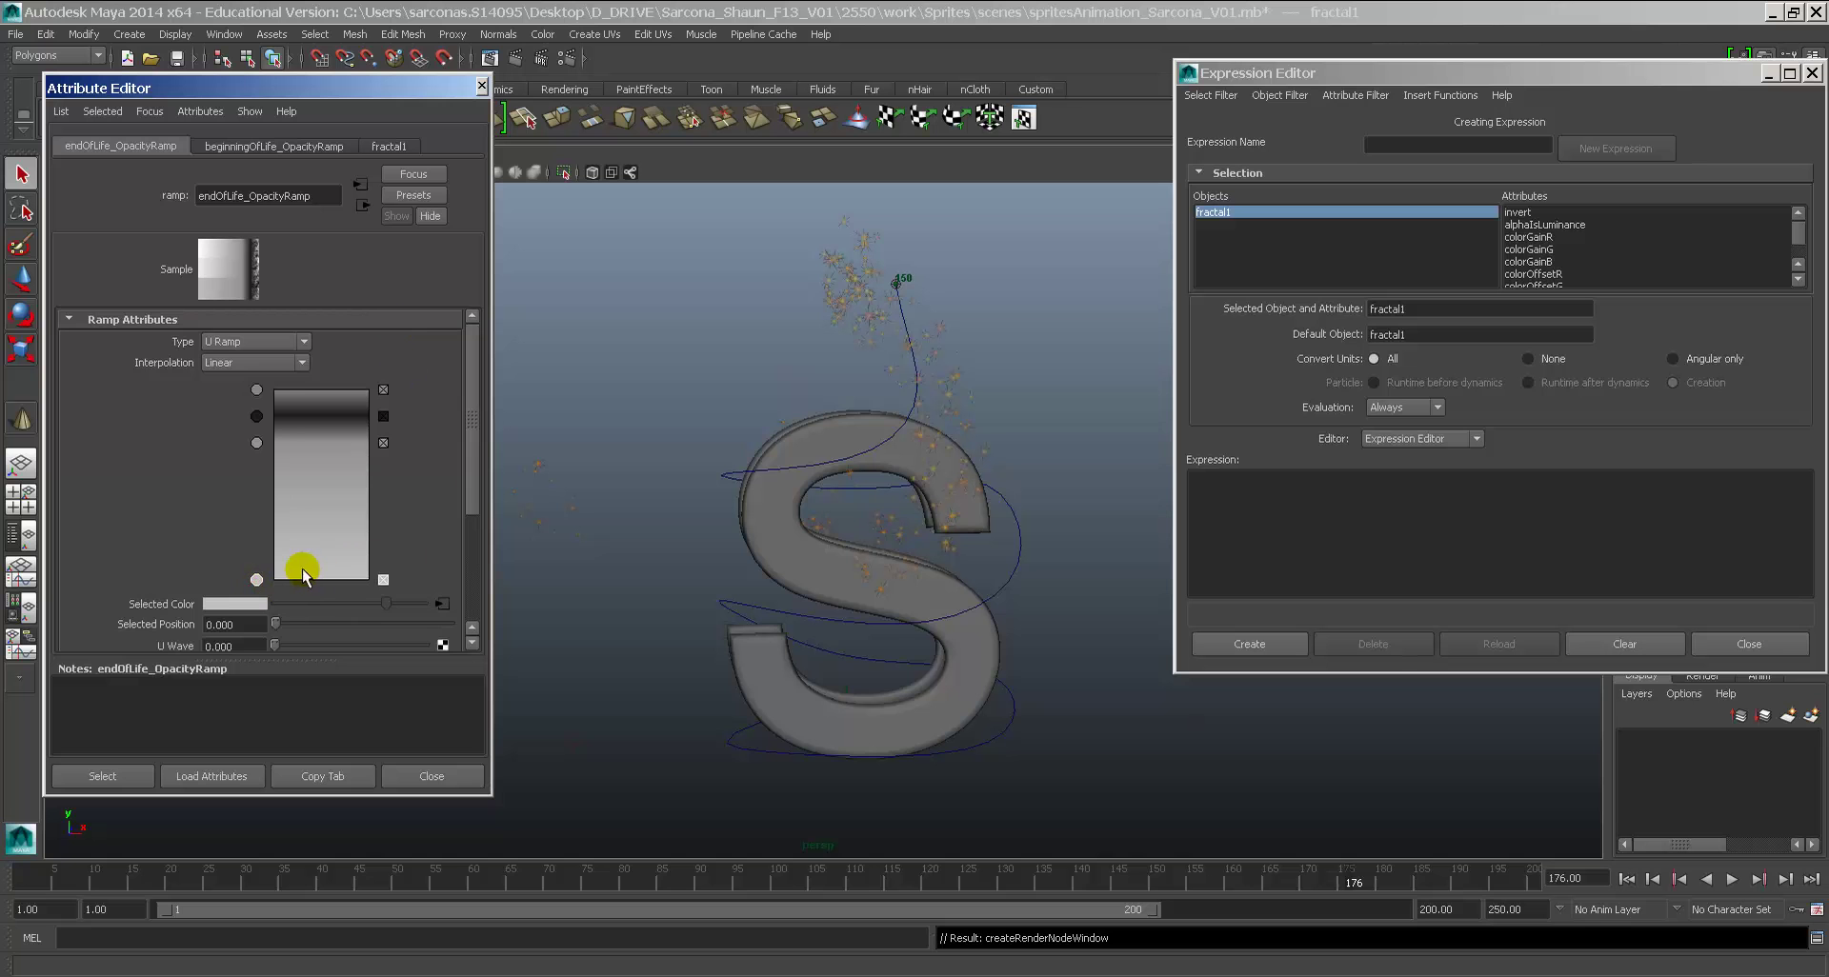
{"action": "left_click_drag", "start_coordinate": [259, 417], "coordinate": [257, 388]}
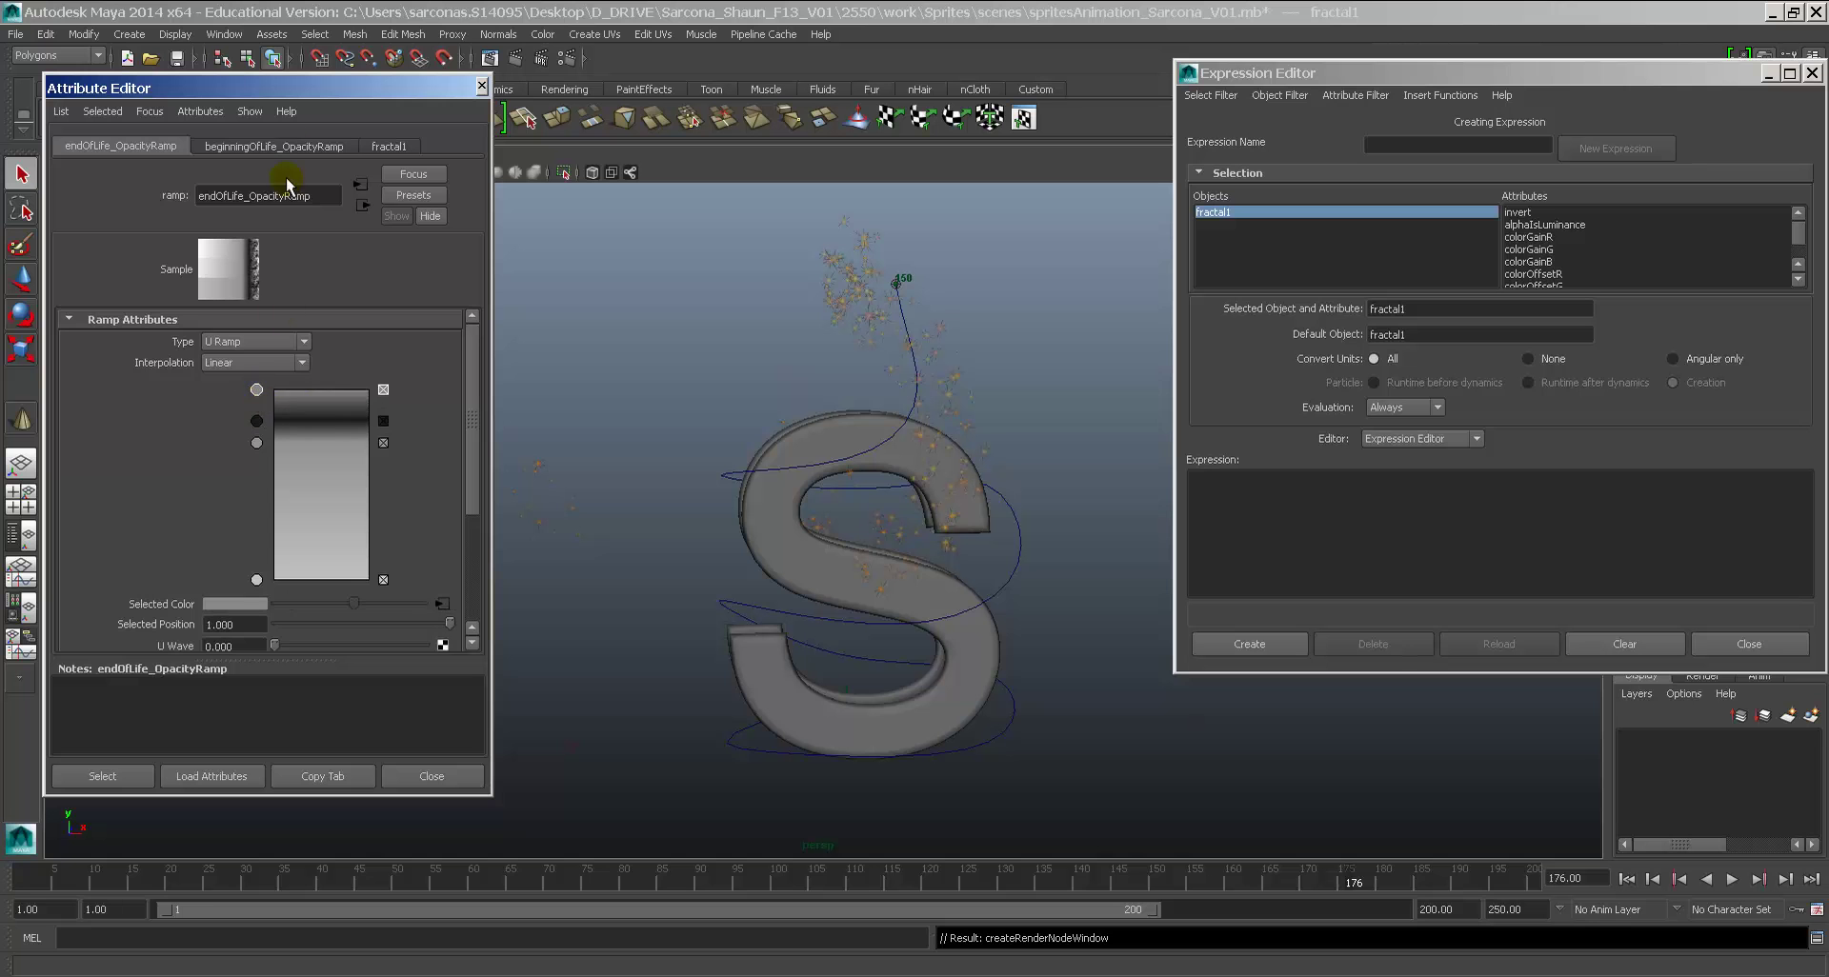
Step: Set the fractal's Threshold to 0.272, Ratio to 0.434, Frequency Ratio to 1, Level Min to 9.827, Level Max to 25 and Bias to 0.538
{"action": "left_click", "coordinate": [442, 604]}
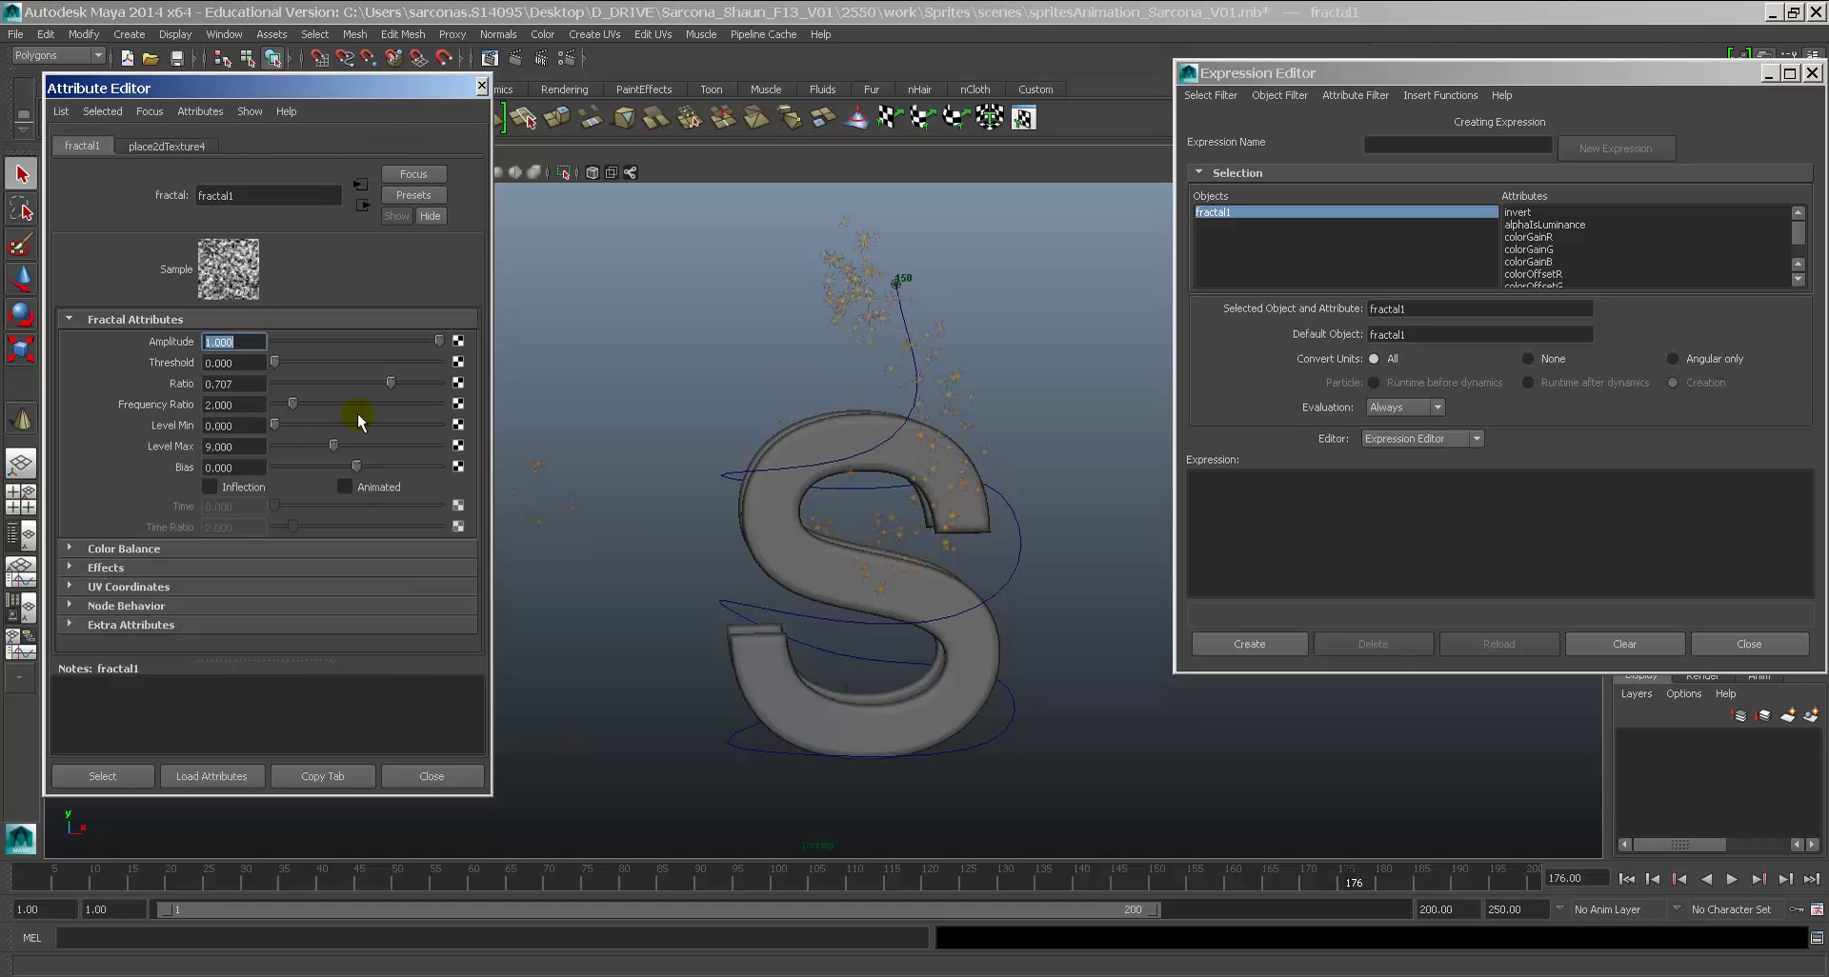
{"action": "left_click_drag", "start_coordinate": [274, 362], "coordinate": [451, 453]}
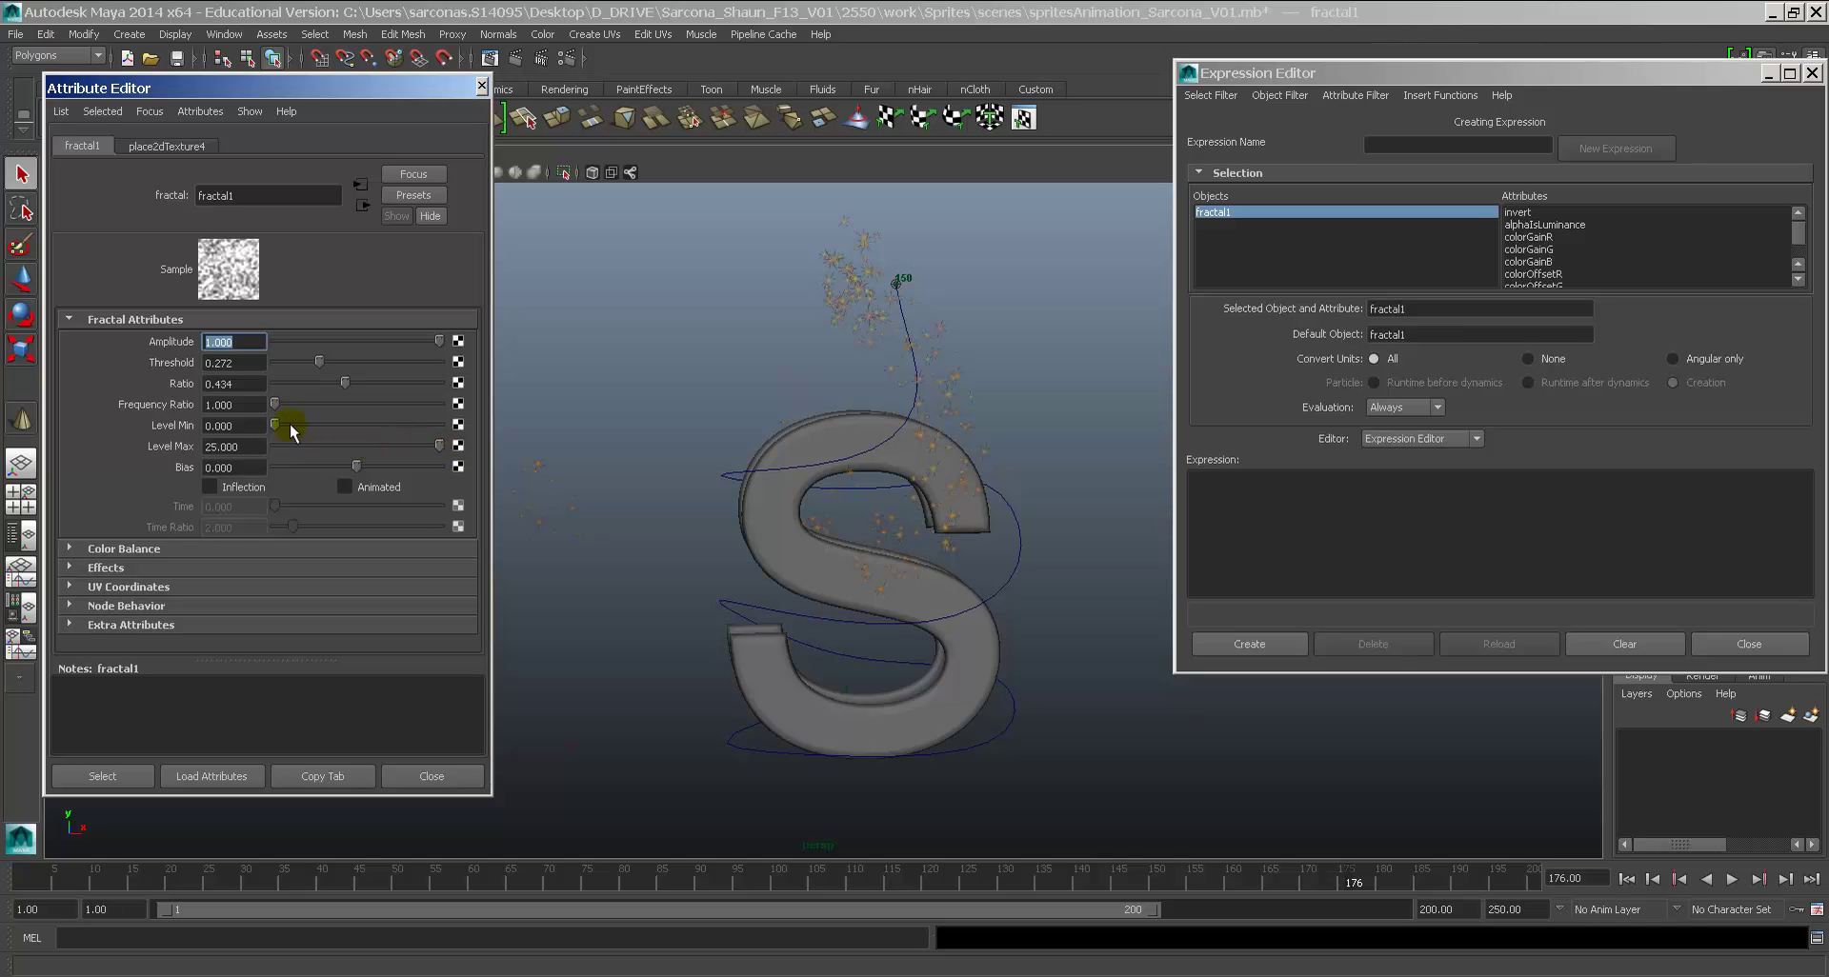
{"action": "left_click_drag", "start_coordinate": [332, 432], "coordinate": [401, 467]}
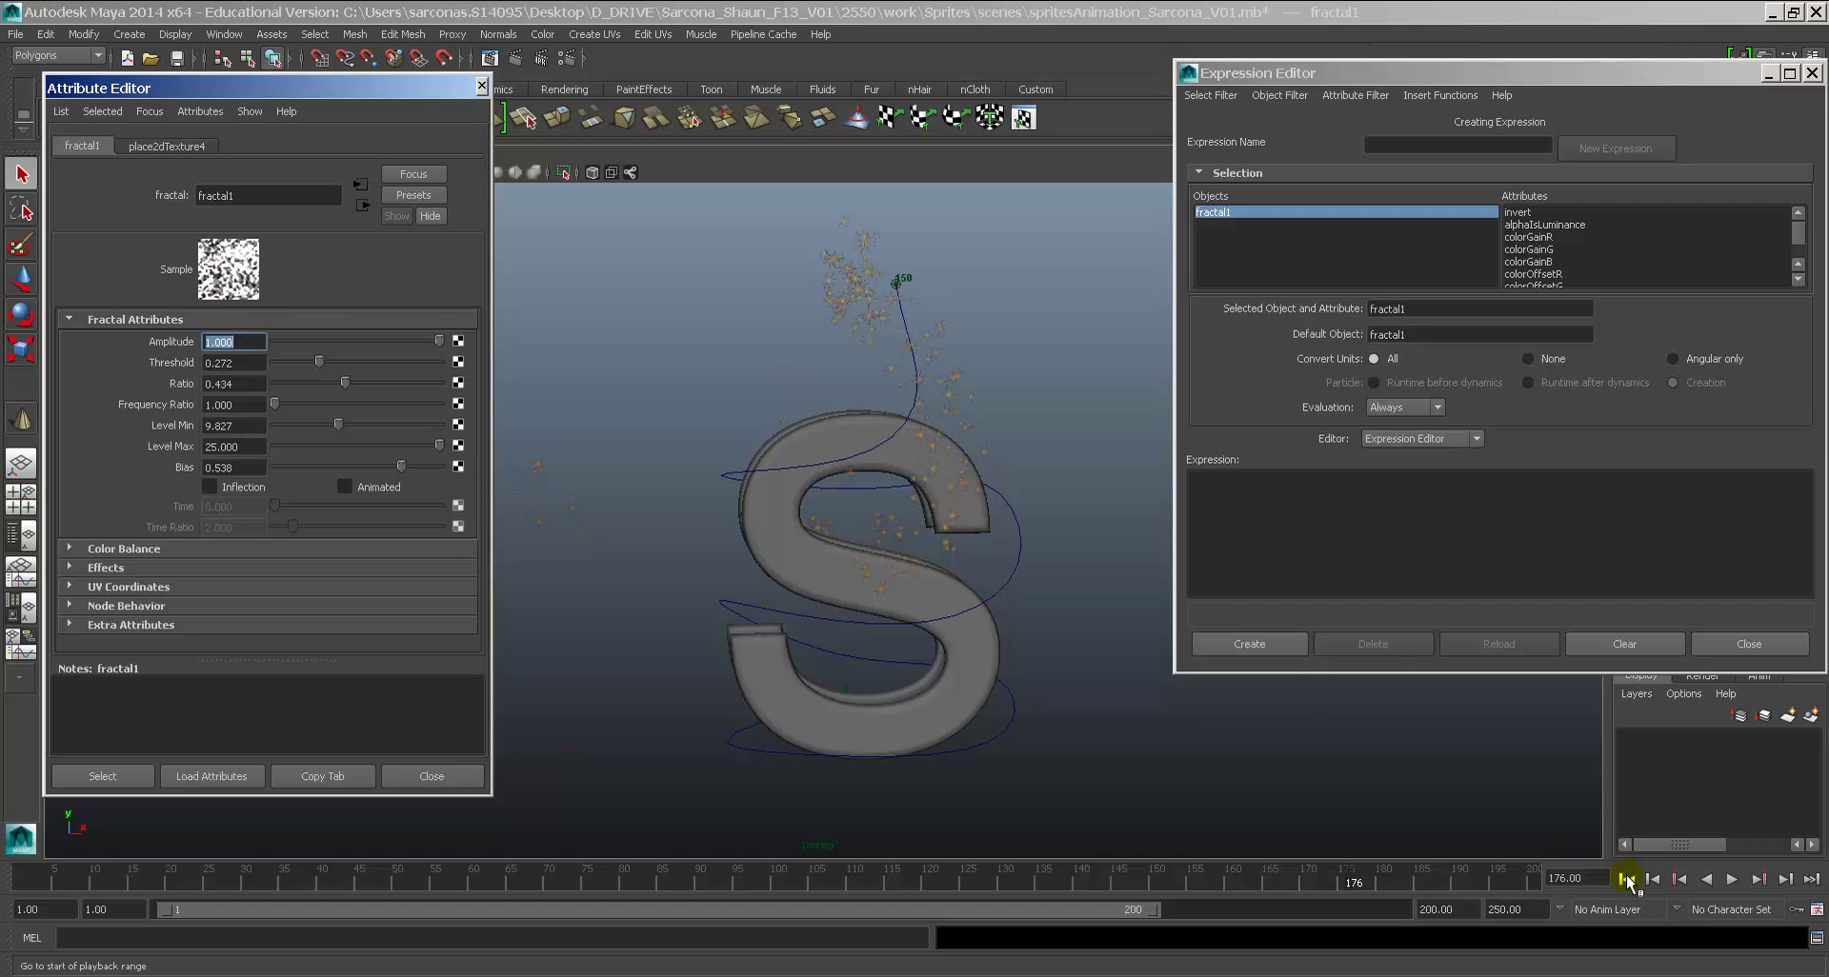
Step: Play the animation from the start and examine the fractal's effect on particle opacity around the letter S, stopping playback at the end
{"action": "left_click", "coordinate": [1626, 878]}
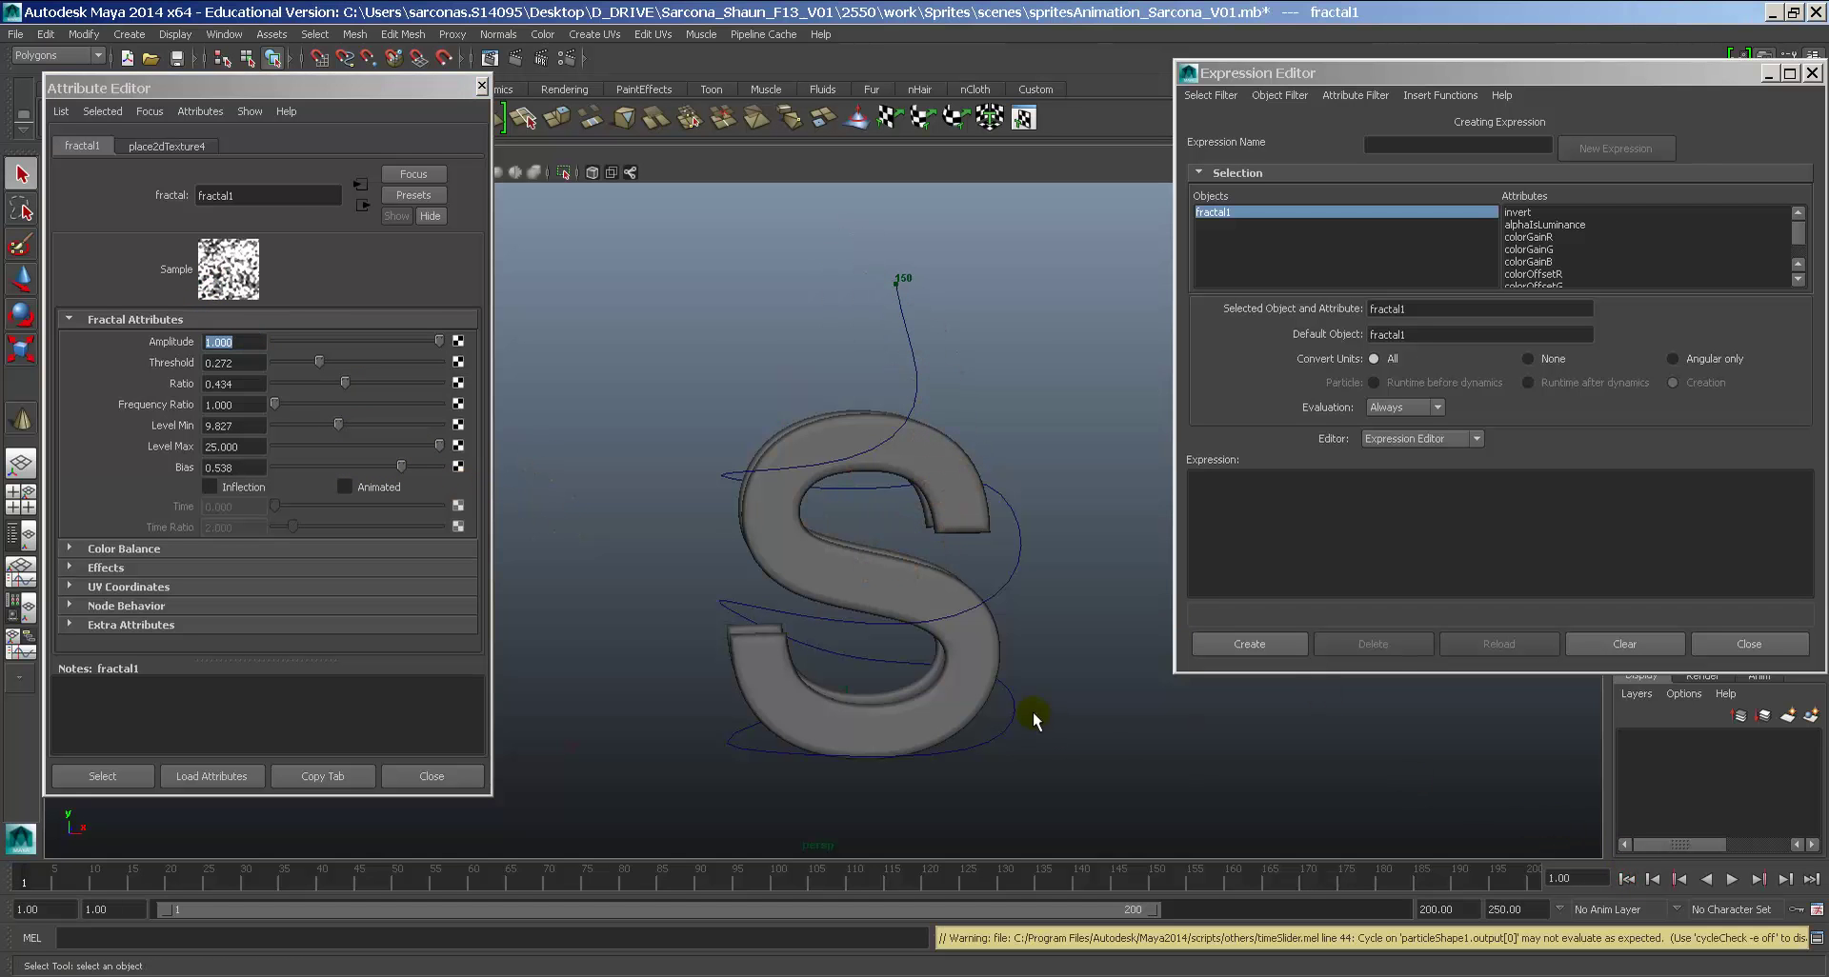
{"action": "key", "text": "alt+v"}
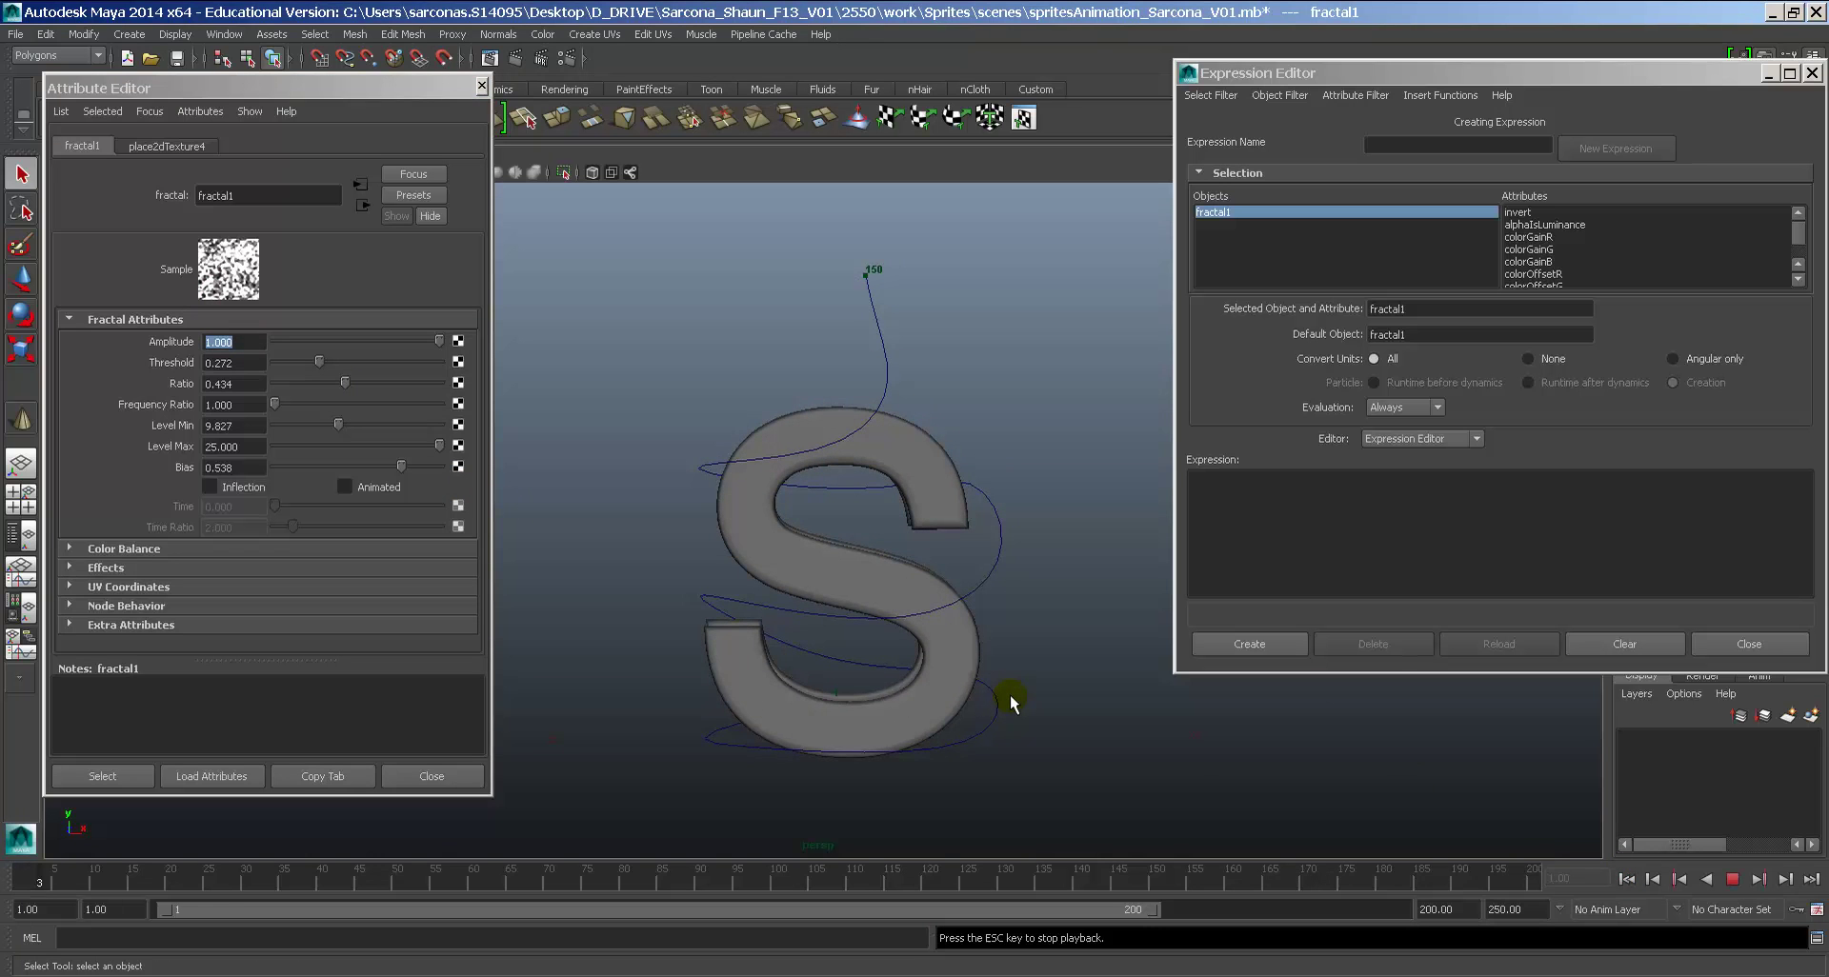
{"action": "middle_click_drag", "start_coordinate": [1008, 695], "coordinate": [920, 404], "text": "alt"}
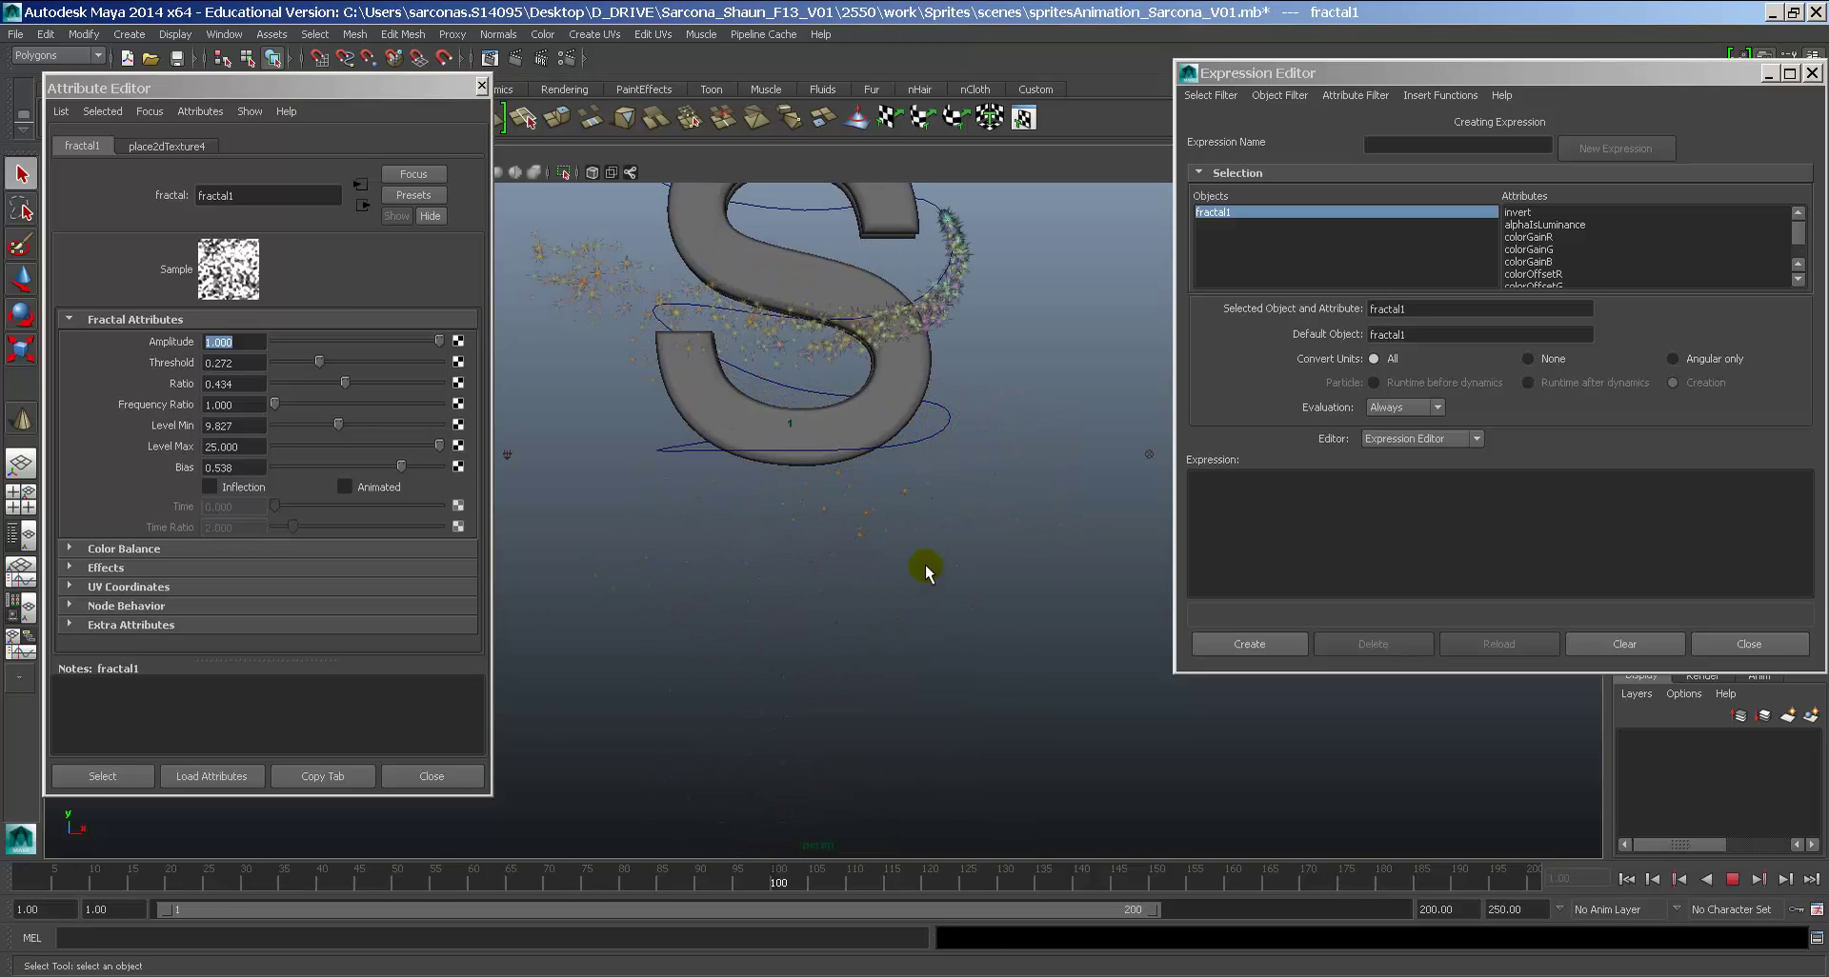
{"action": "middle_click_drag", "start_coordinate": [926, 569], "coordinate": [887, 638], "text": "alt"}
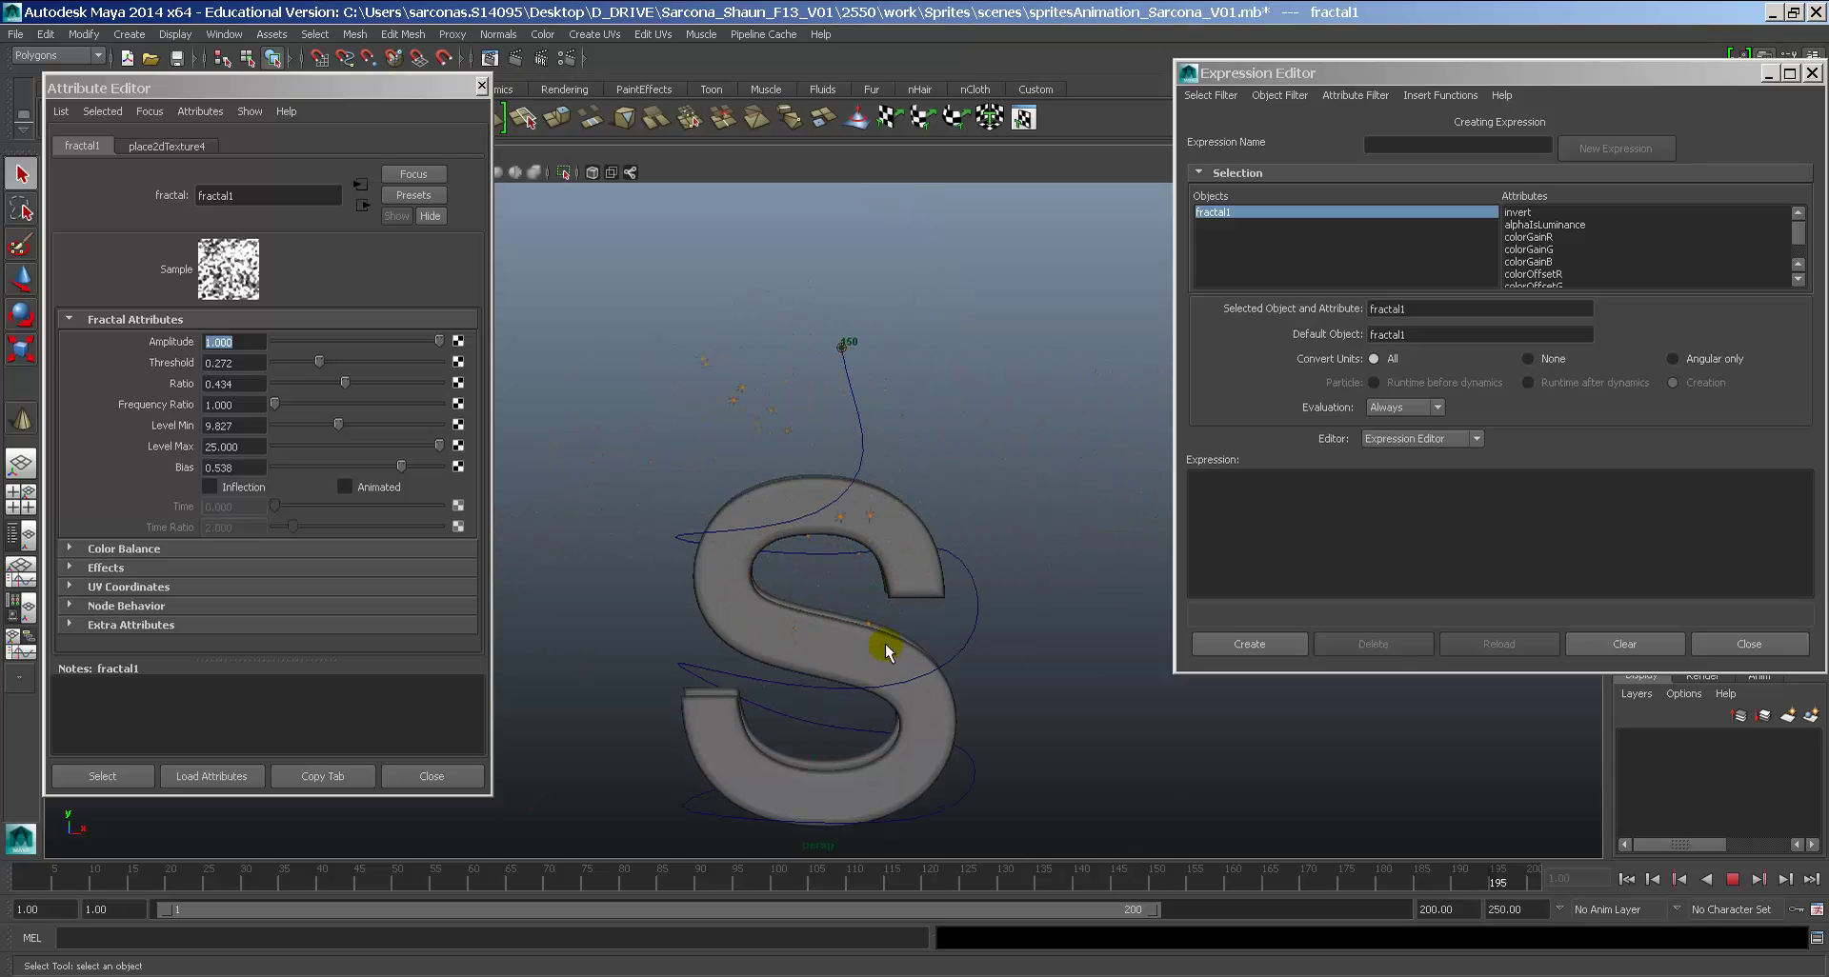
{"action": "left_click_drag", "start_coordinate": [943, 643], "coordinate": [940, 645], "text": "alt"}
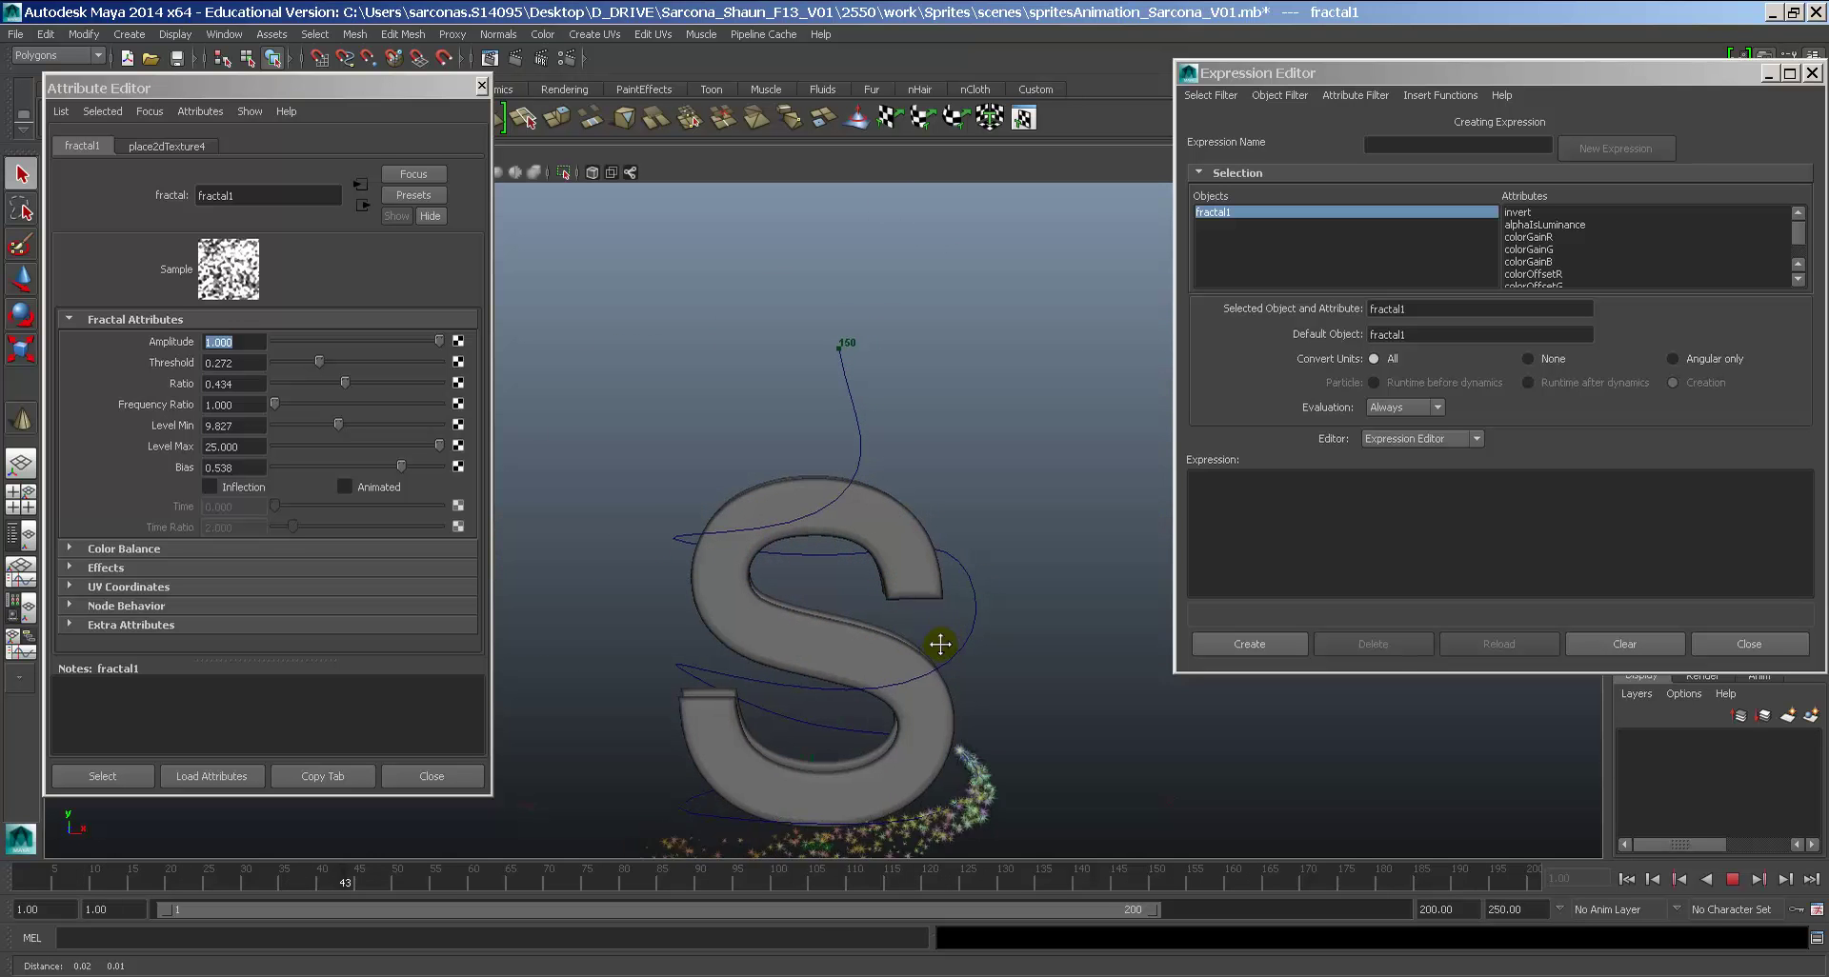
{"action": "middle_click_drag", "start_coordinate": [940, 644], "coordinate": [915, 510], "text": "alt"}
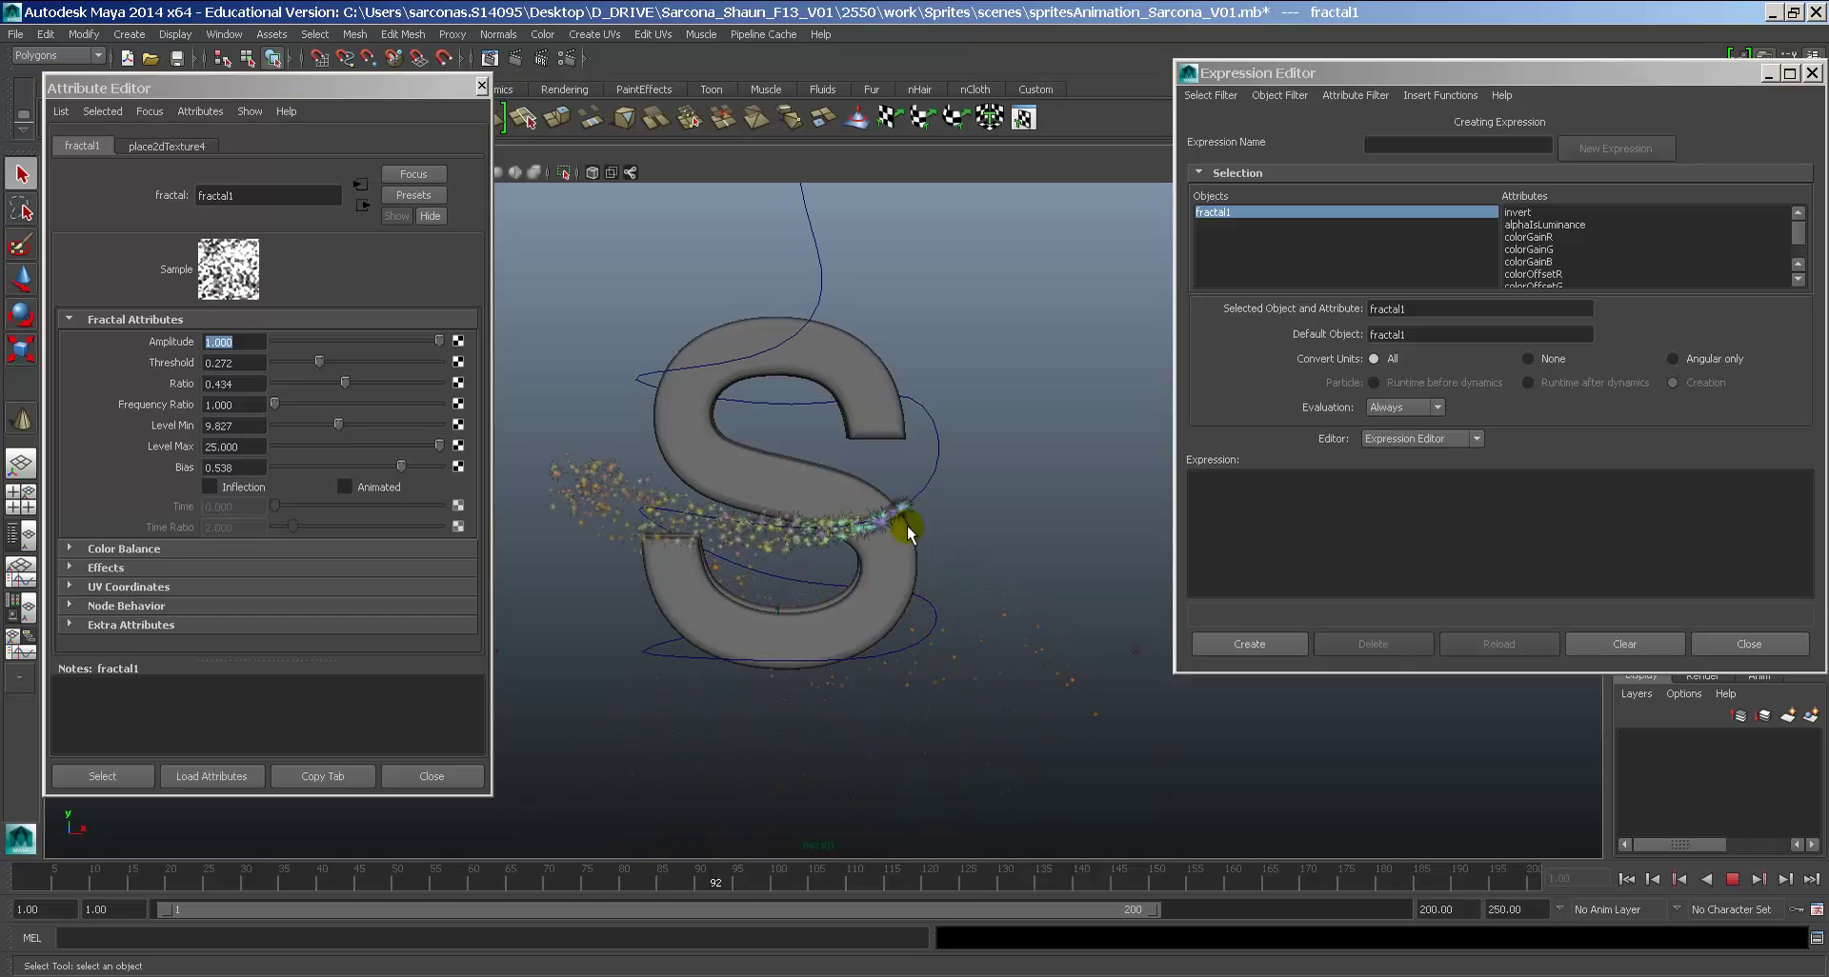
{"action": "key", "text": "Escape"}
Step: Delete the very dark entry and the medium gray middle entry from endOfLife_OpacityRamp
{"action": "left_click", "coordinate": [369, 208]}
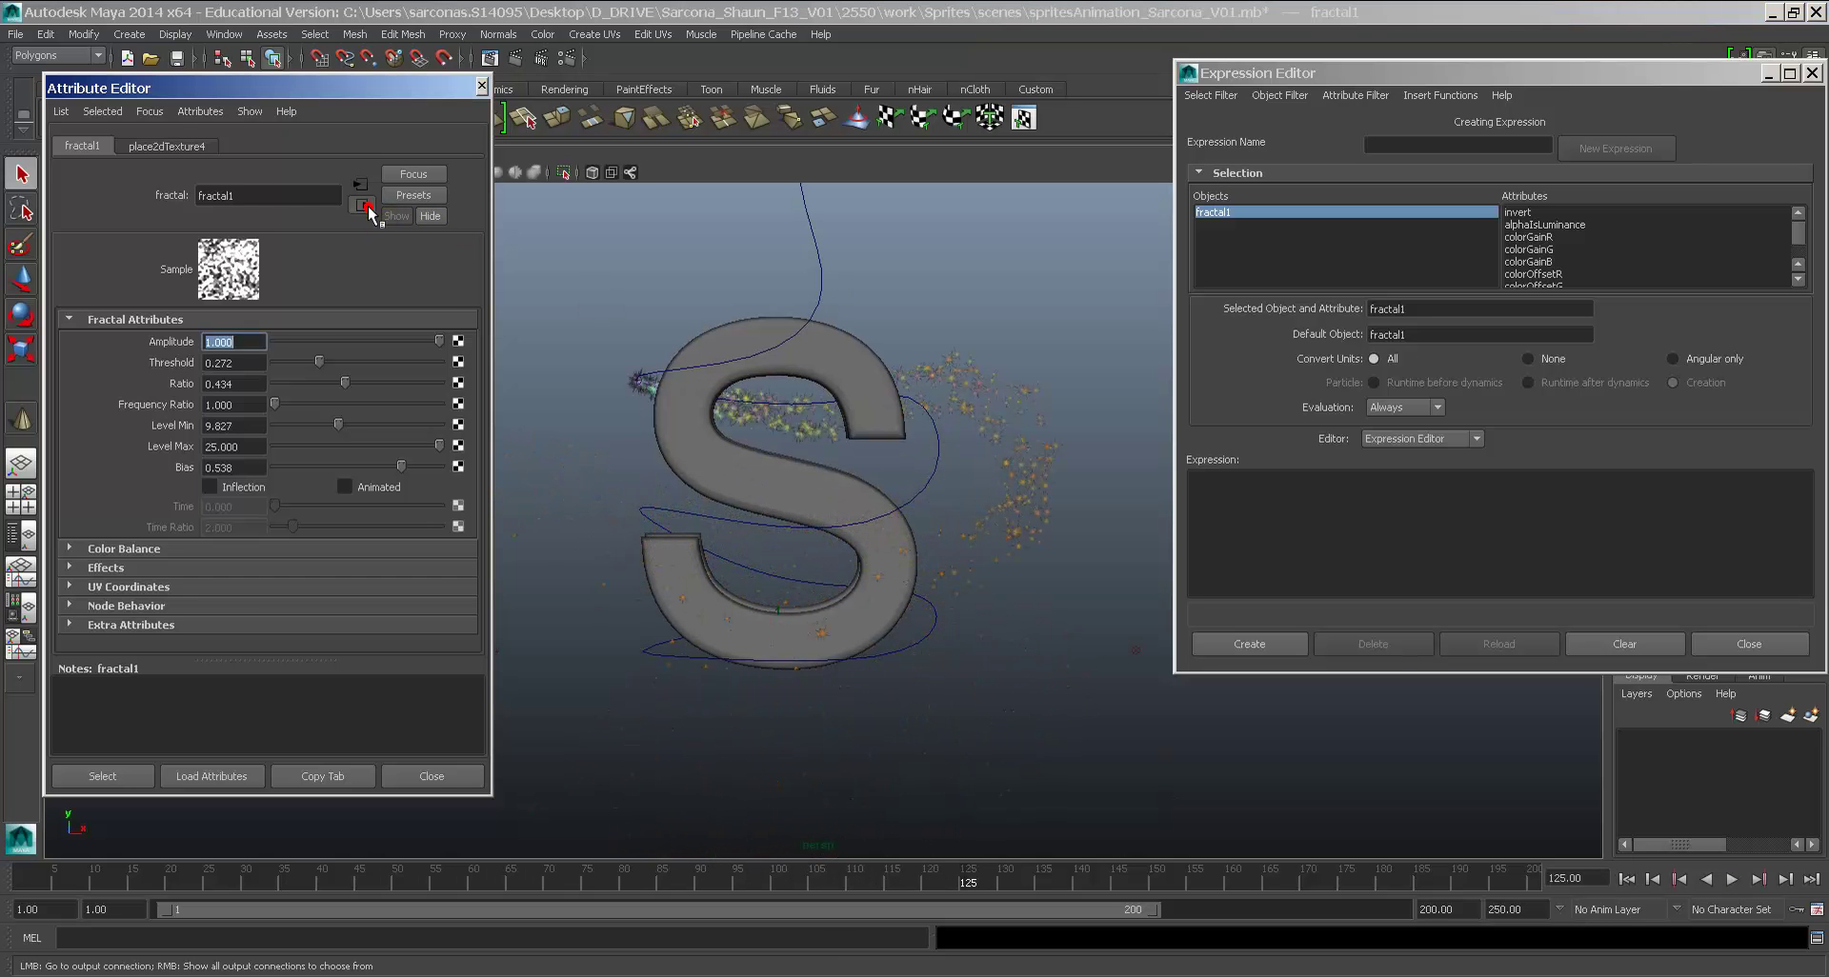
{"action": "left_click", "coordinate": [366, 205]}
{"action": "left_click", "coordinate": [382, 420]}
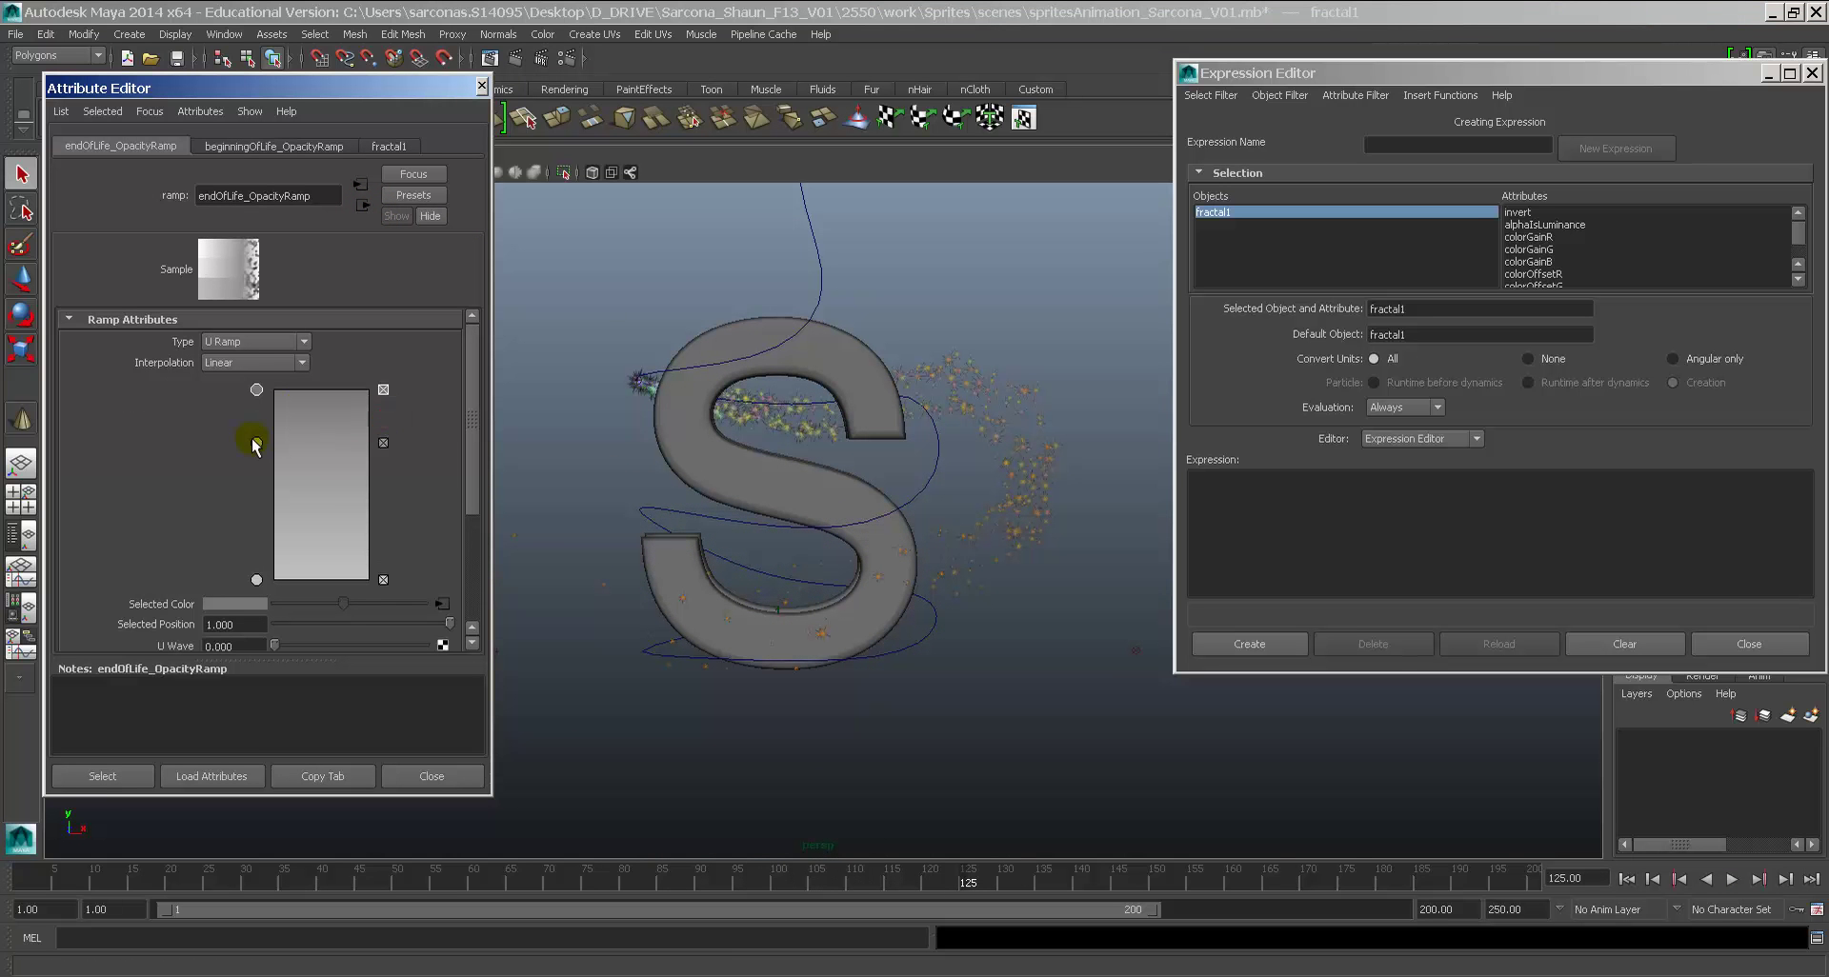
{"action": "left_click_drag", "start_coordinate": [255, 443], "coordinate": [259, 479]}
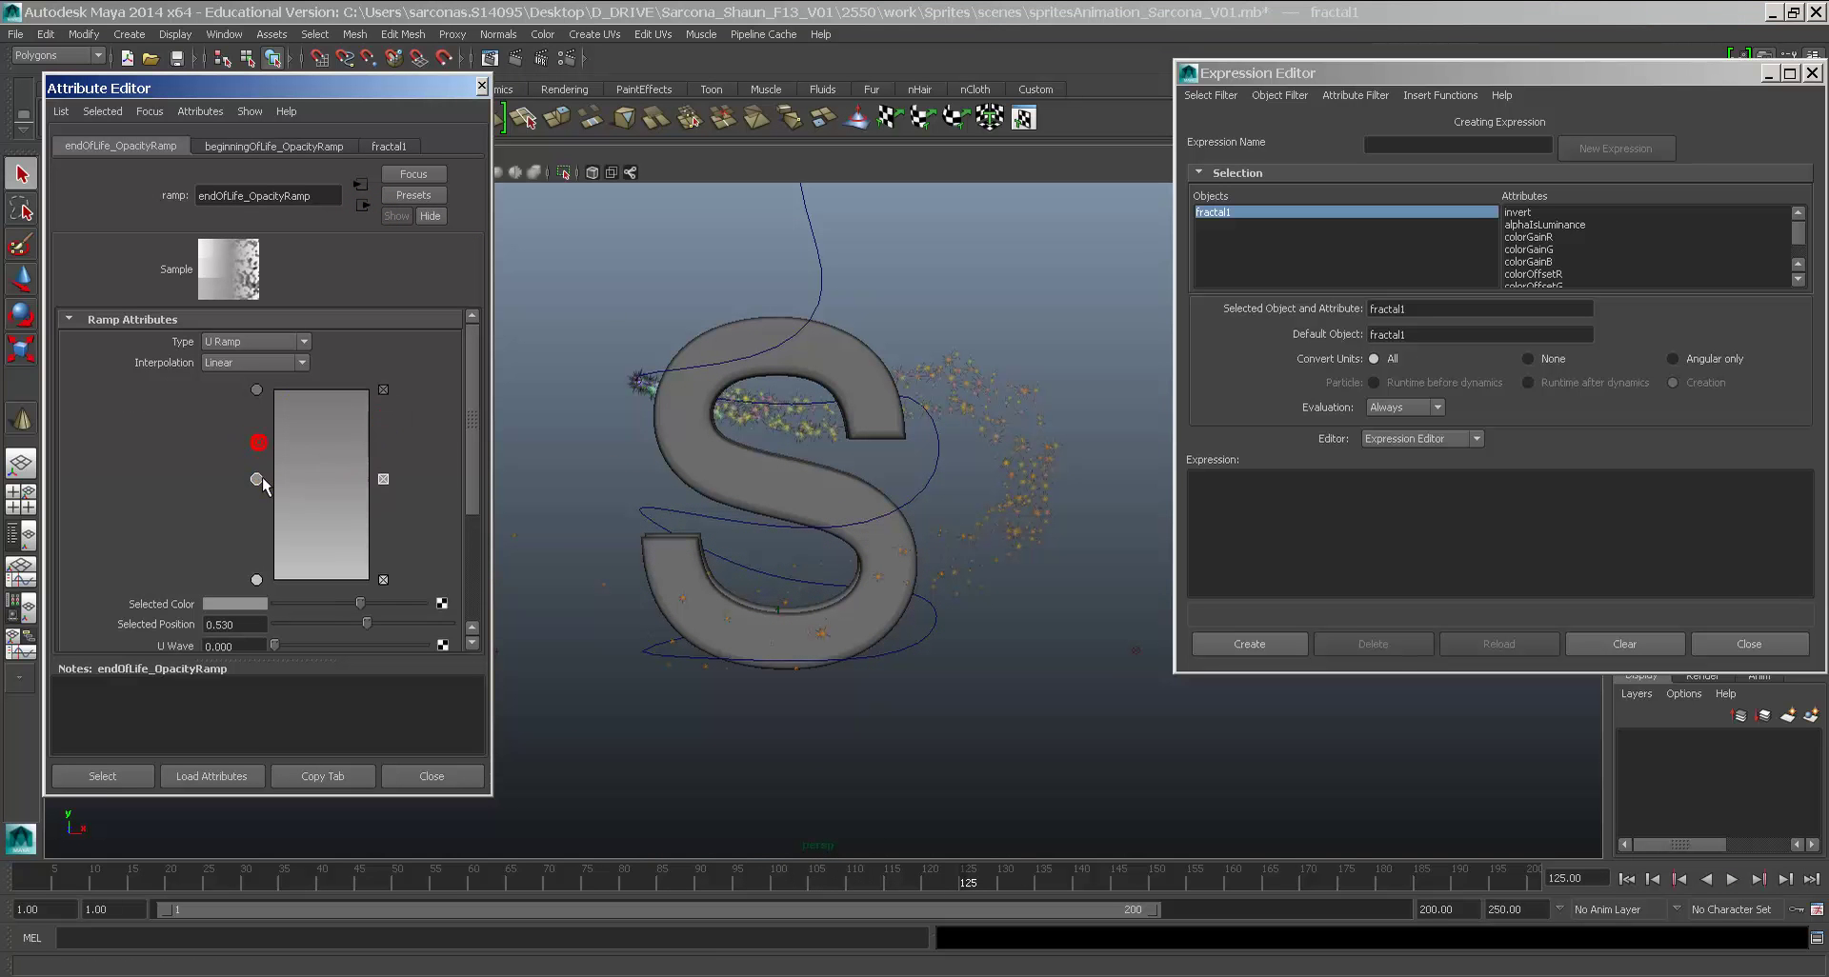
{"action": "left_click", "coordinate": [385, 479]}
Step: Move endOfLife_OpacityRamp's fractal-mapped entry to position 0.94 and add a black entry at position 1
{"action": "left_click", "coordinate": [257, 392]}
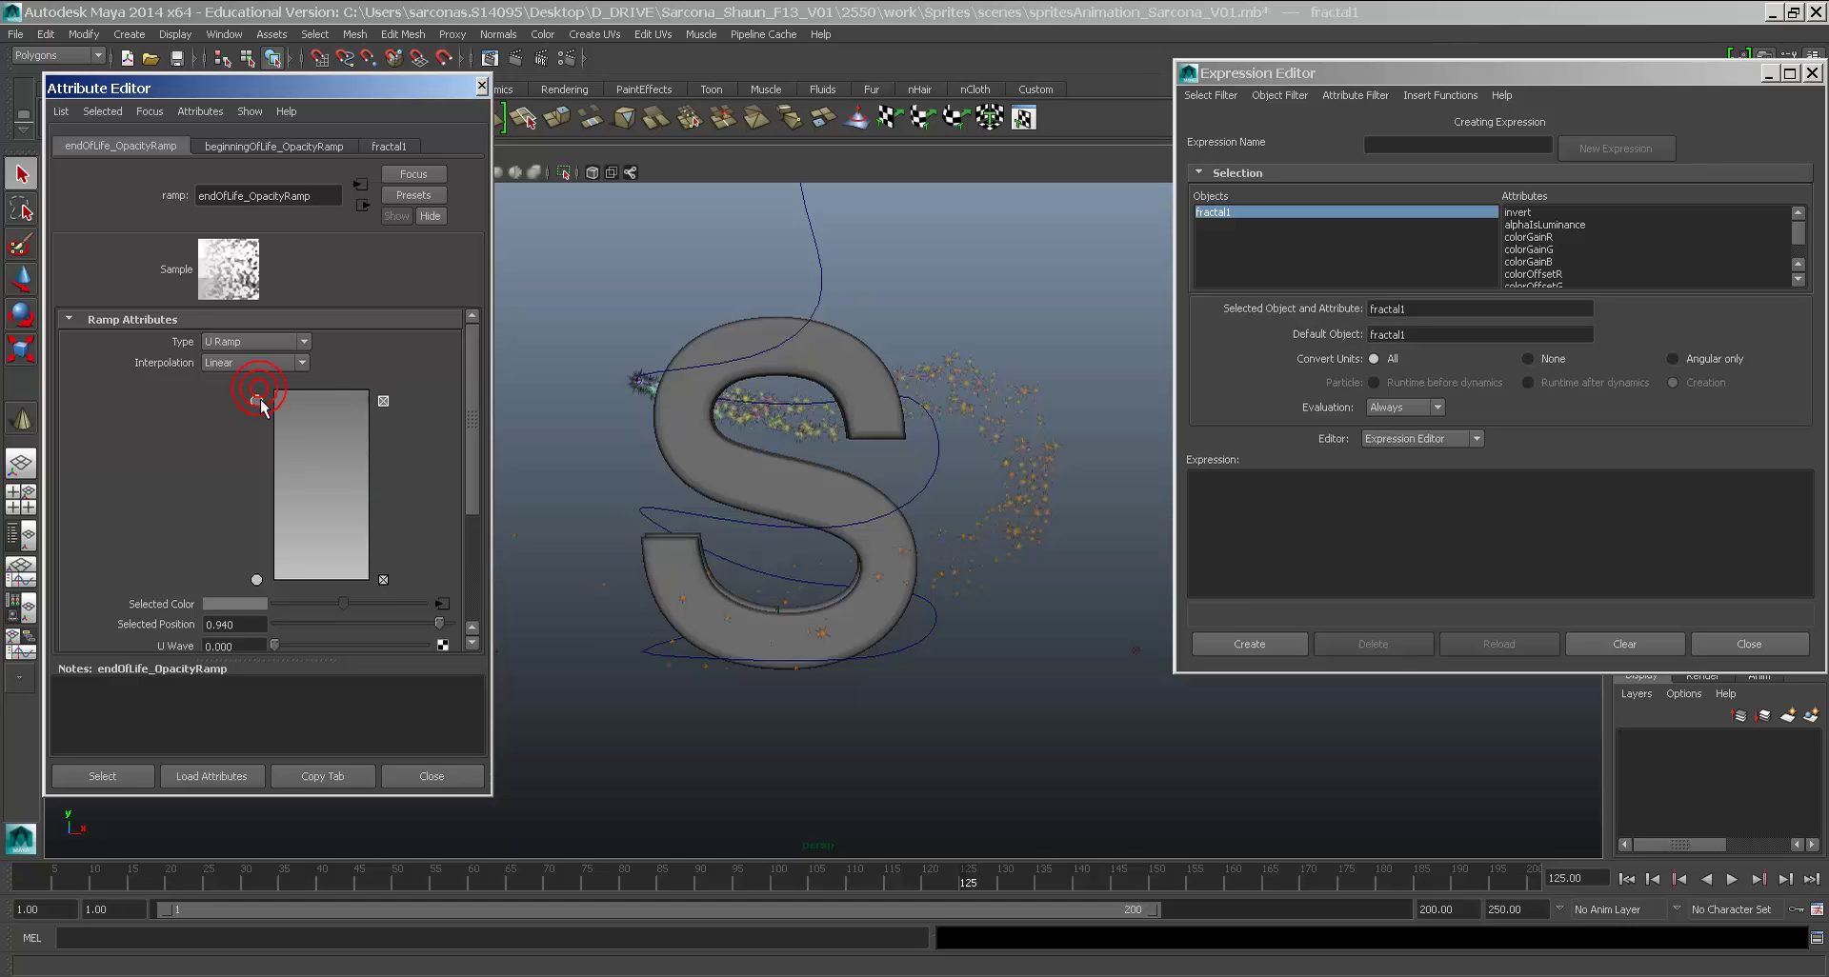
{"action": "left_click_drag", "start_coordinate": [298, 406], "coordinate": [294, 394]}
{"action": "left_click_drag", "start_coordinate": [345, 603], "coordinate": [273, 604]}
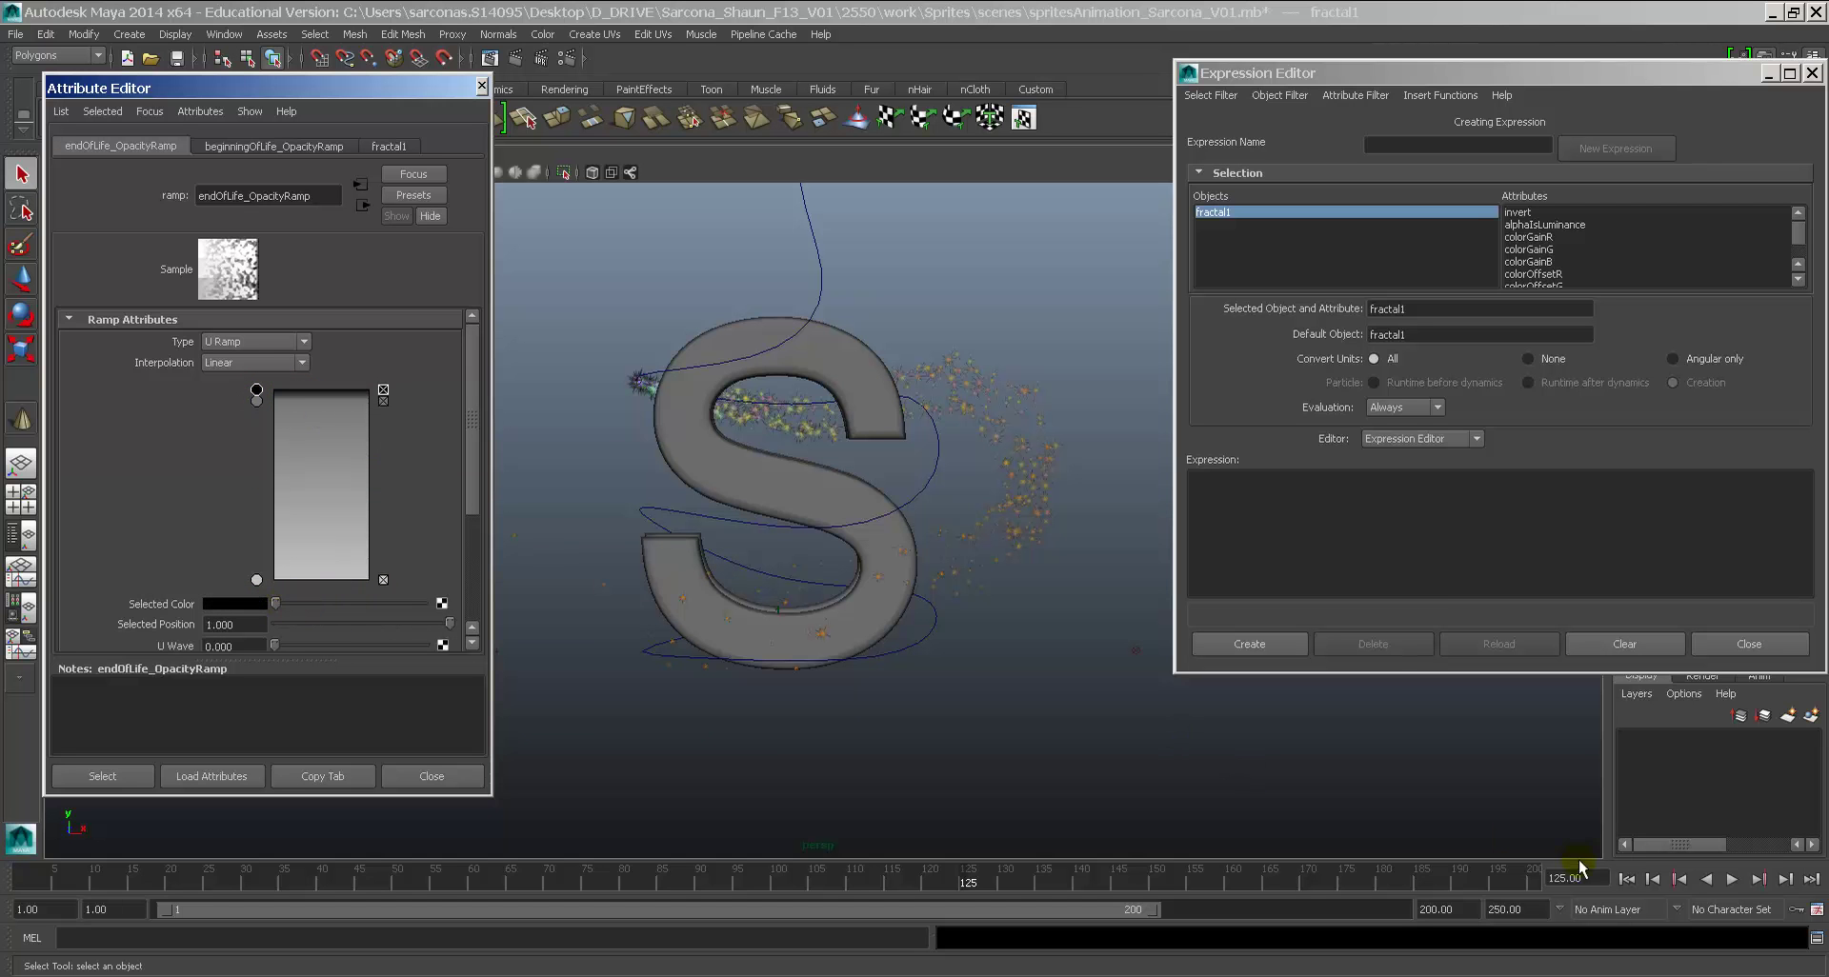
Step: Play the animation to check the fade, stop it, and move endOfLife_OpacityRamp's fractal-mapped entry to position 0.37
{"action": "key", "text": "alt+v"}
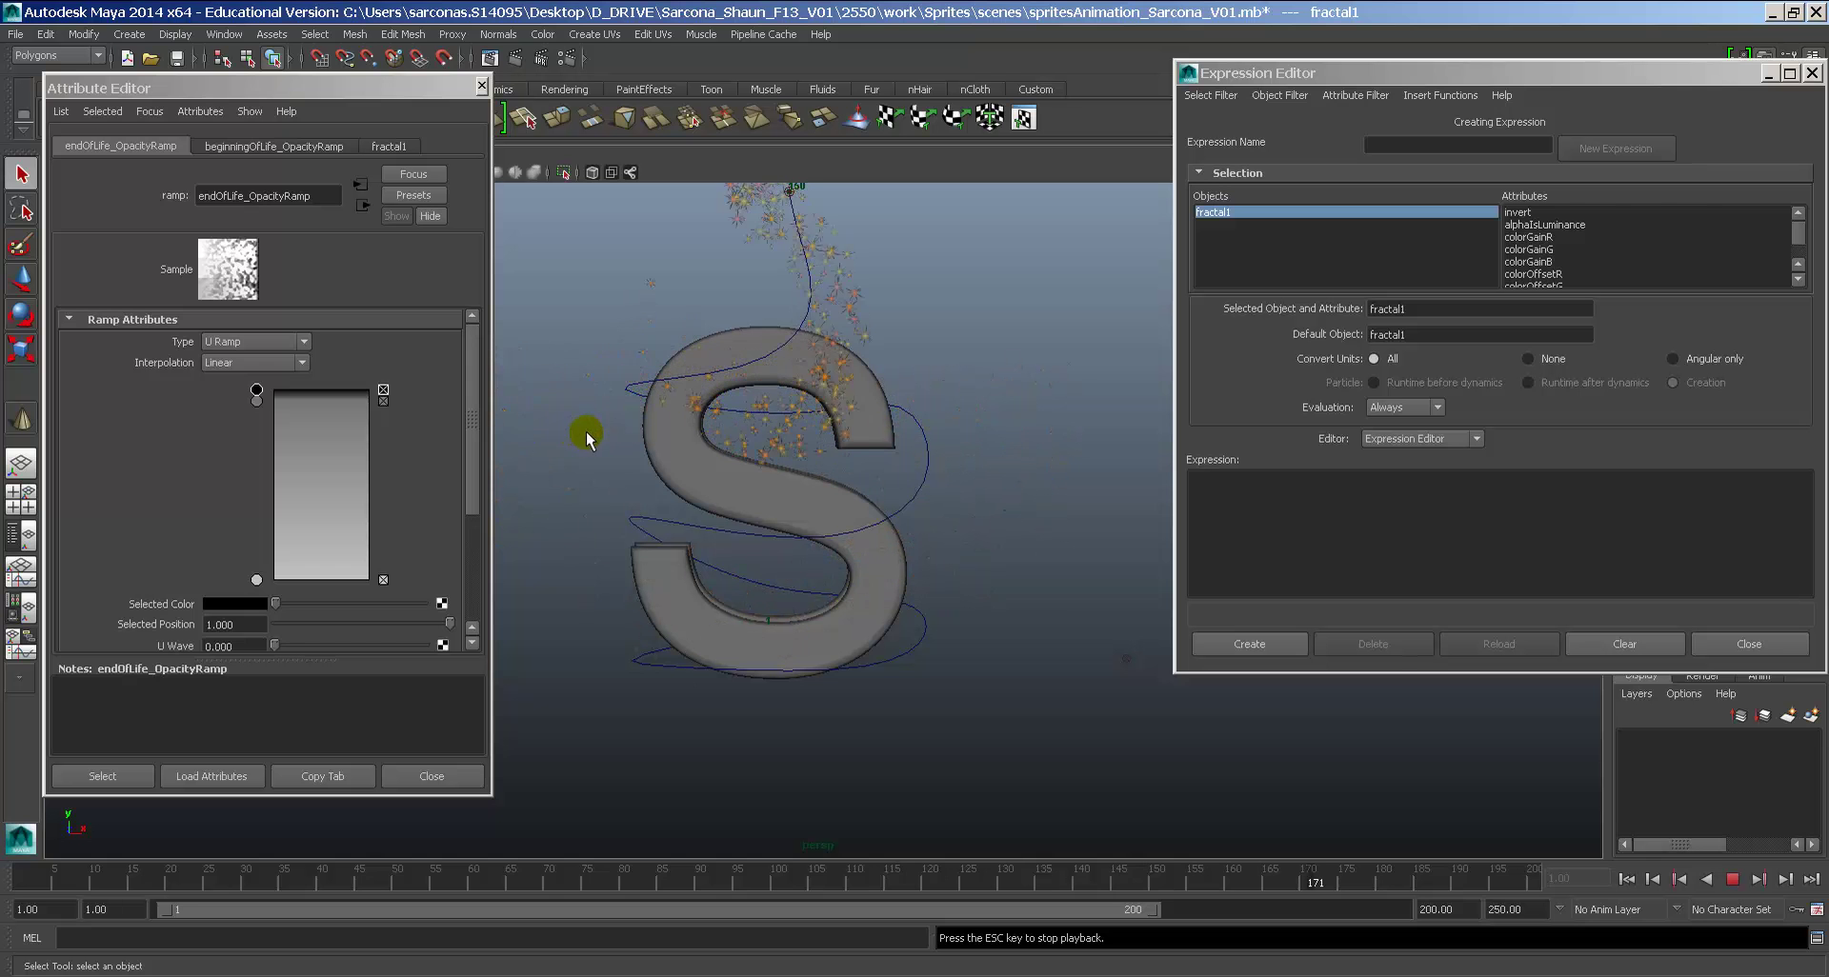
{"action": "key", "text": "Escape"}
{"action": "mouse_move", "coordinate": [256, 401]}
{"action": "left_mouse_down"}
{"action": "mouse_move", "coordinate": [253, 515]}
{"action": "mouse_move", "coordinate": [287, 510]}
{"action": "left_mouse_up"}
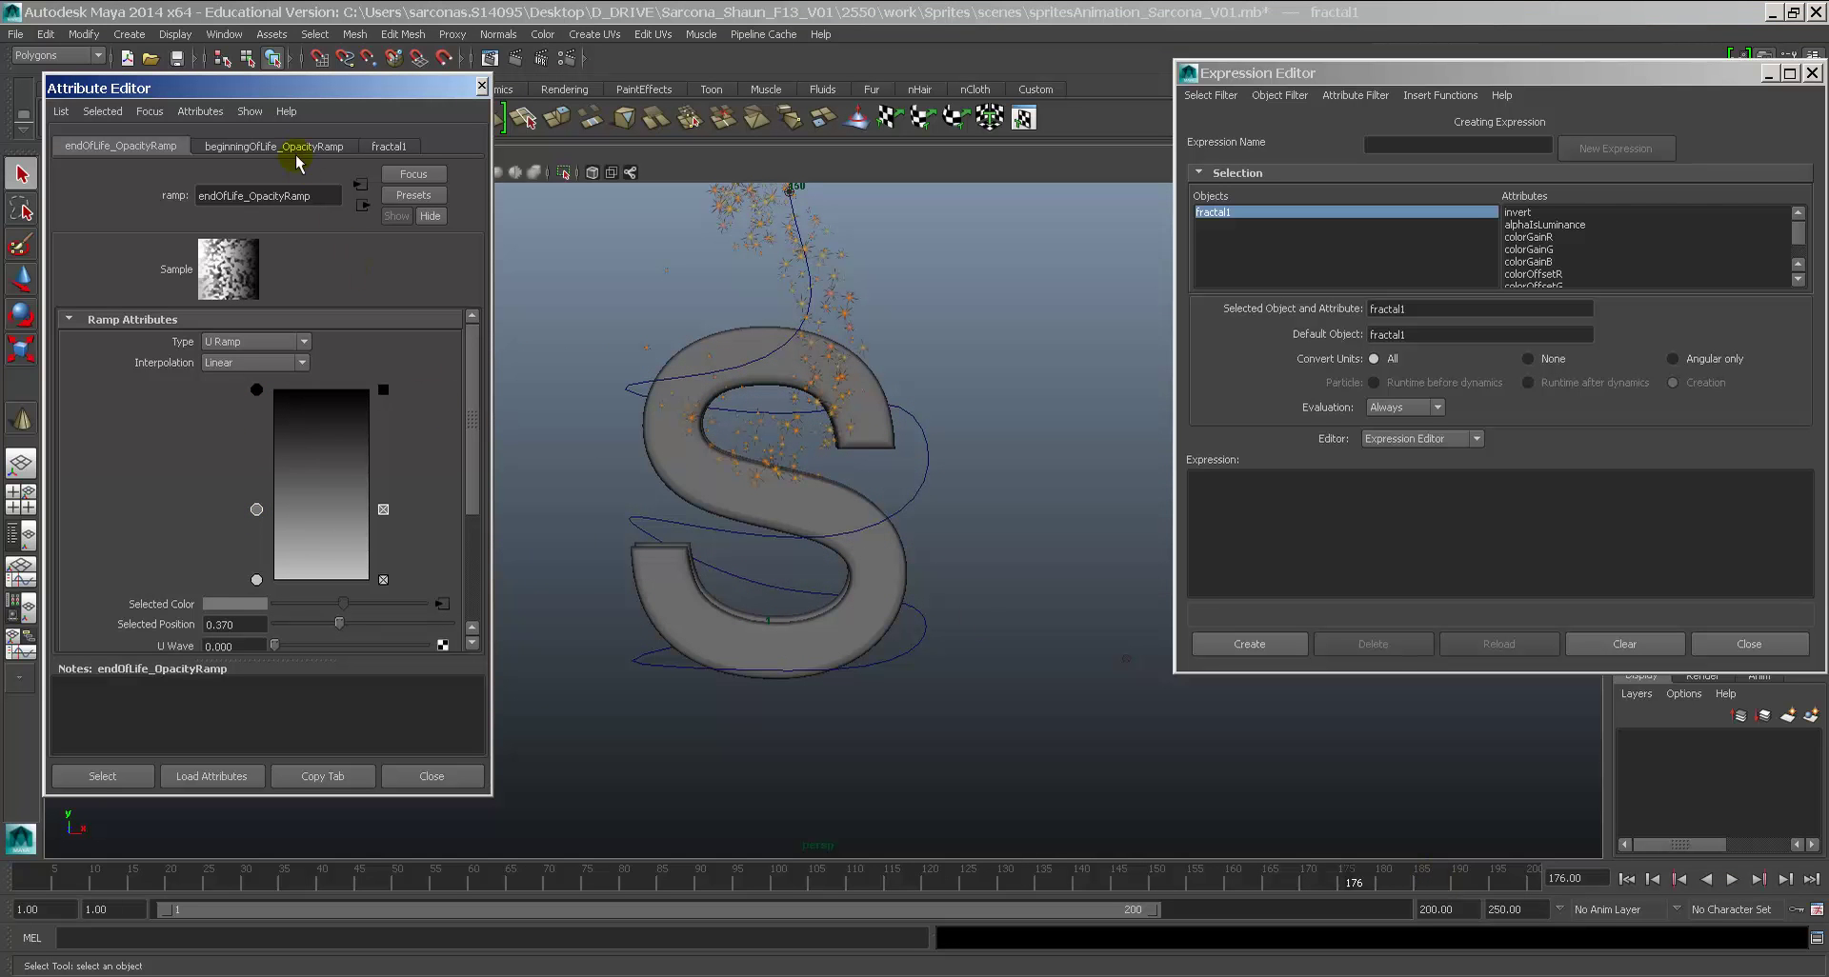
Step: Set fractal1's Threshold and Level Min to 0, Ratio to 0.116 and Bias to 0.491, keeping Amplitude at 1
{"action": "left_click", "coordinate": [296, 149]}
{"action": "left_click", "coordinate": [160, 143]}
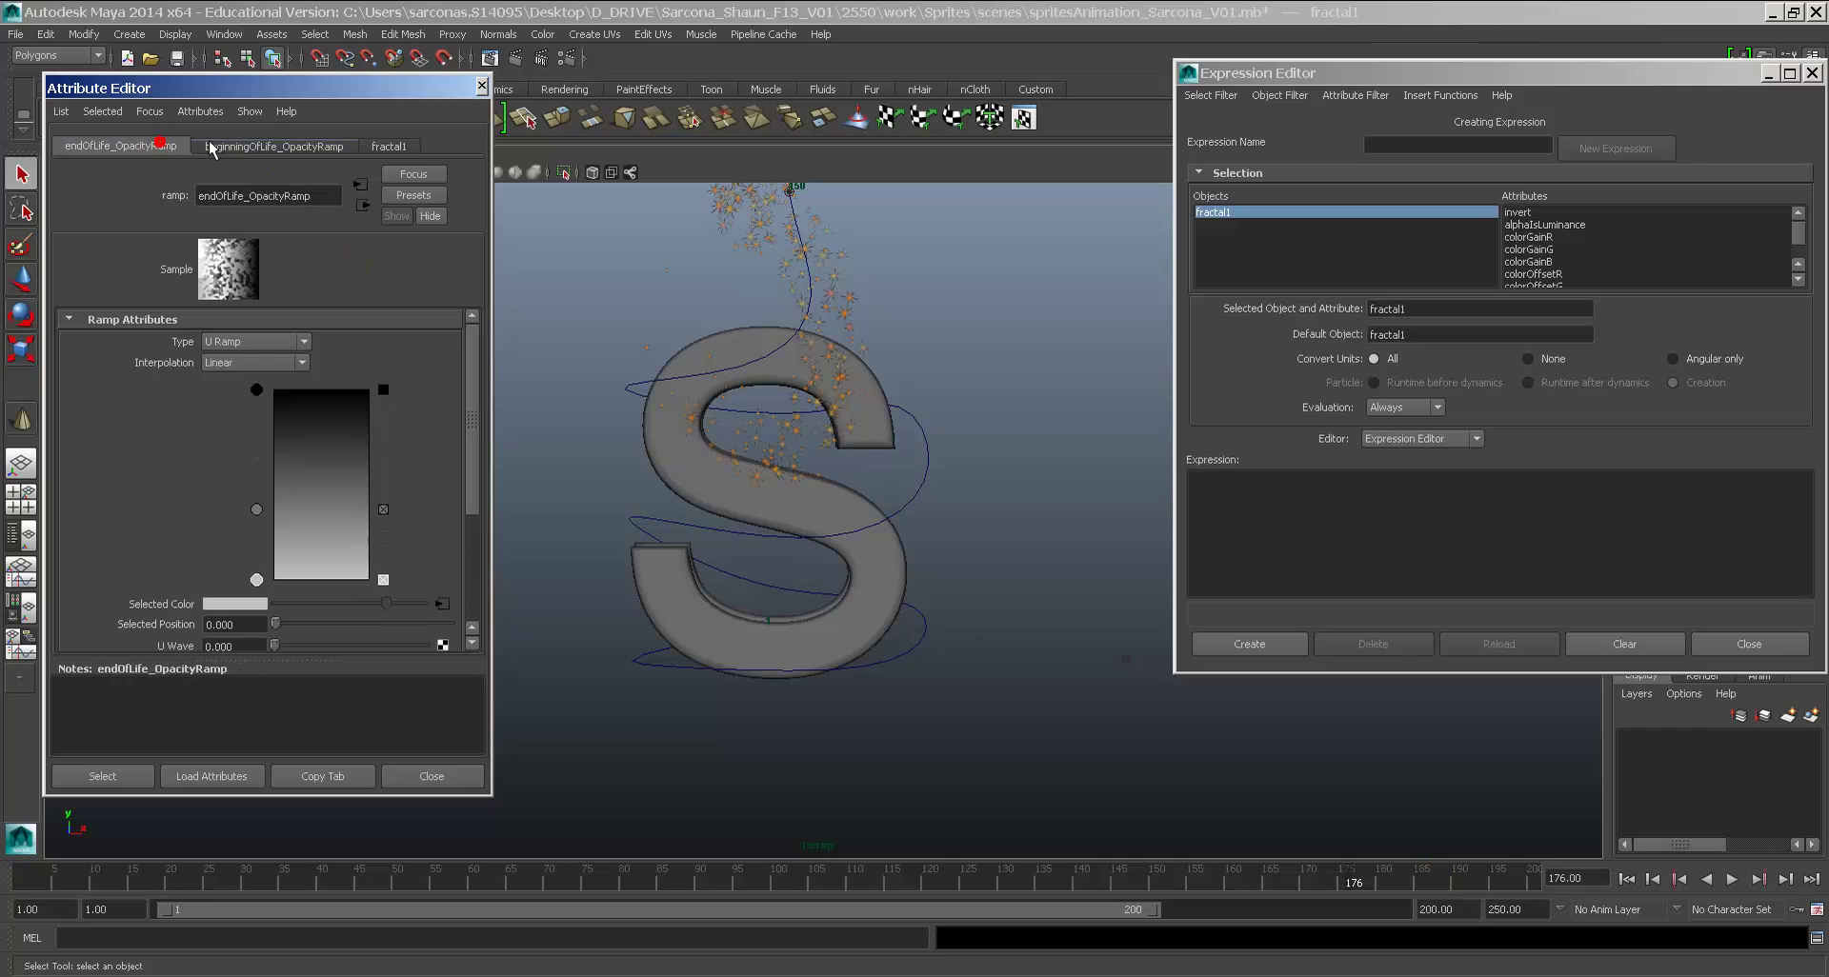
{"action": "left_click", "coordinate": [389, 145]}
{"action": "left_click_drag", "start_coordinate": [341, 341], "coordinate": [450, 339]}
{"action": "left_click_drag", "start_coordinate": [320, 362], "coordinate": [397, 463]}
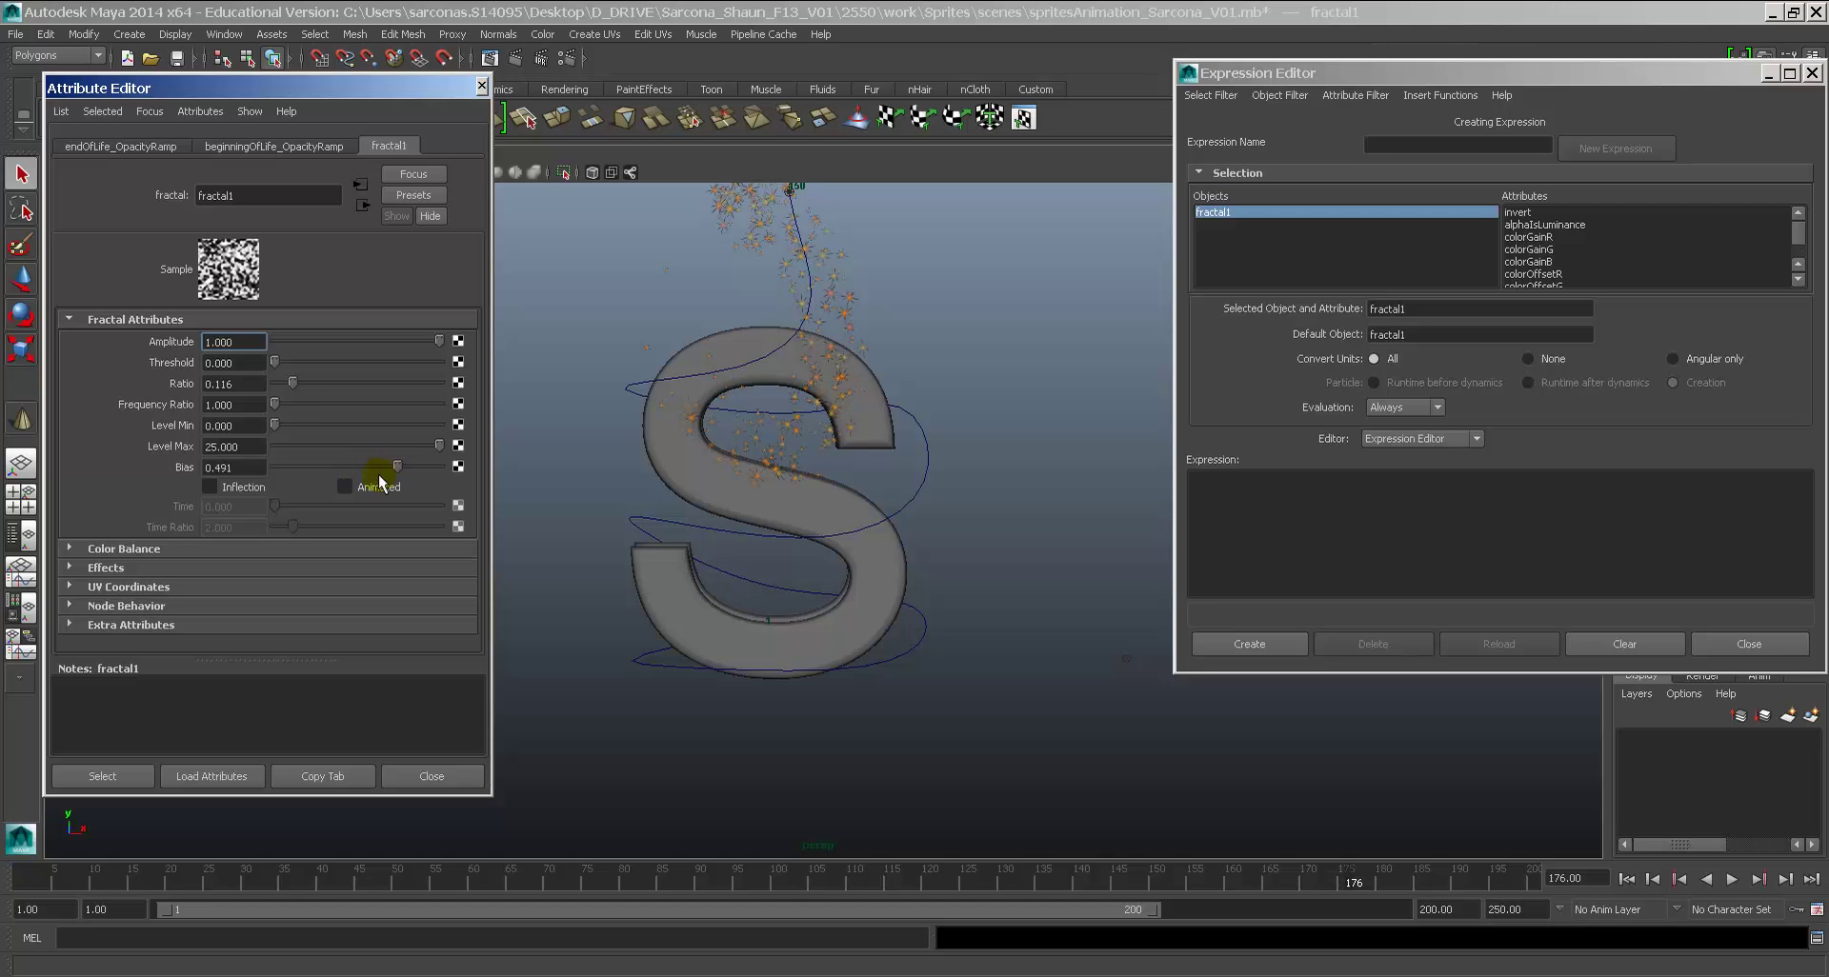
{"action": "left_click", "coordinate": [245, 487]}
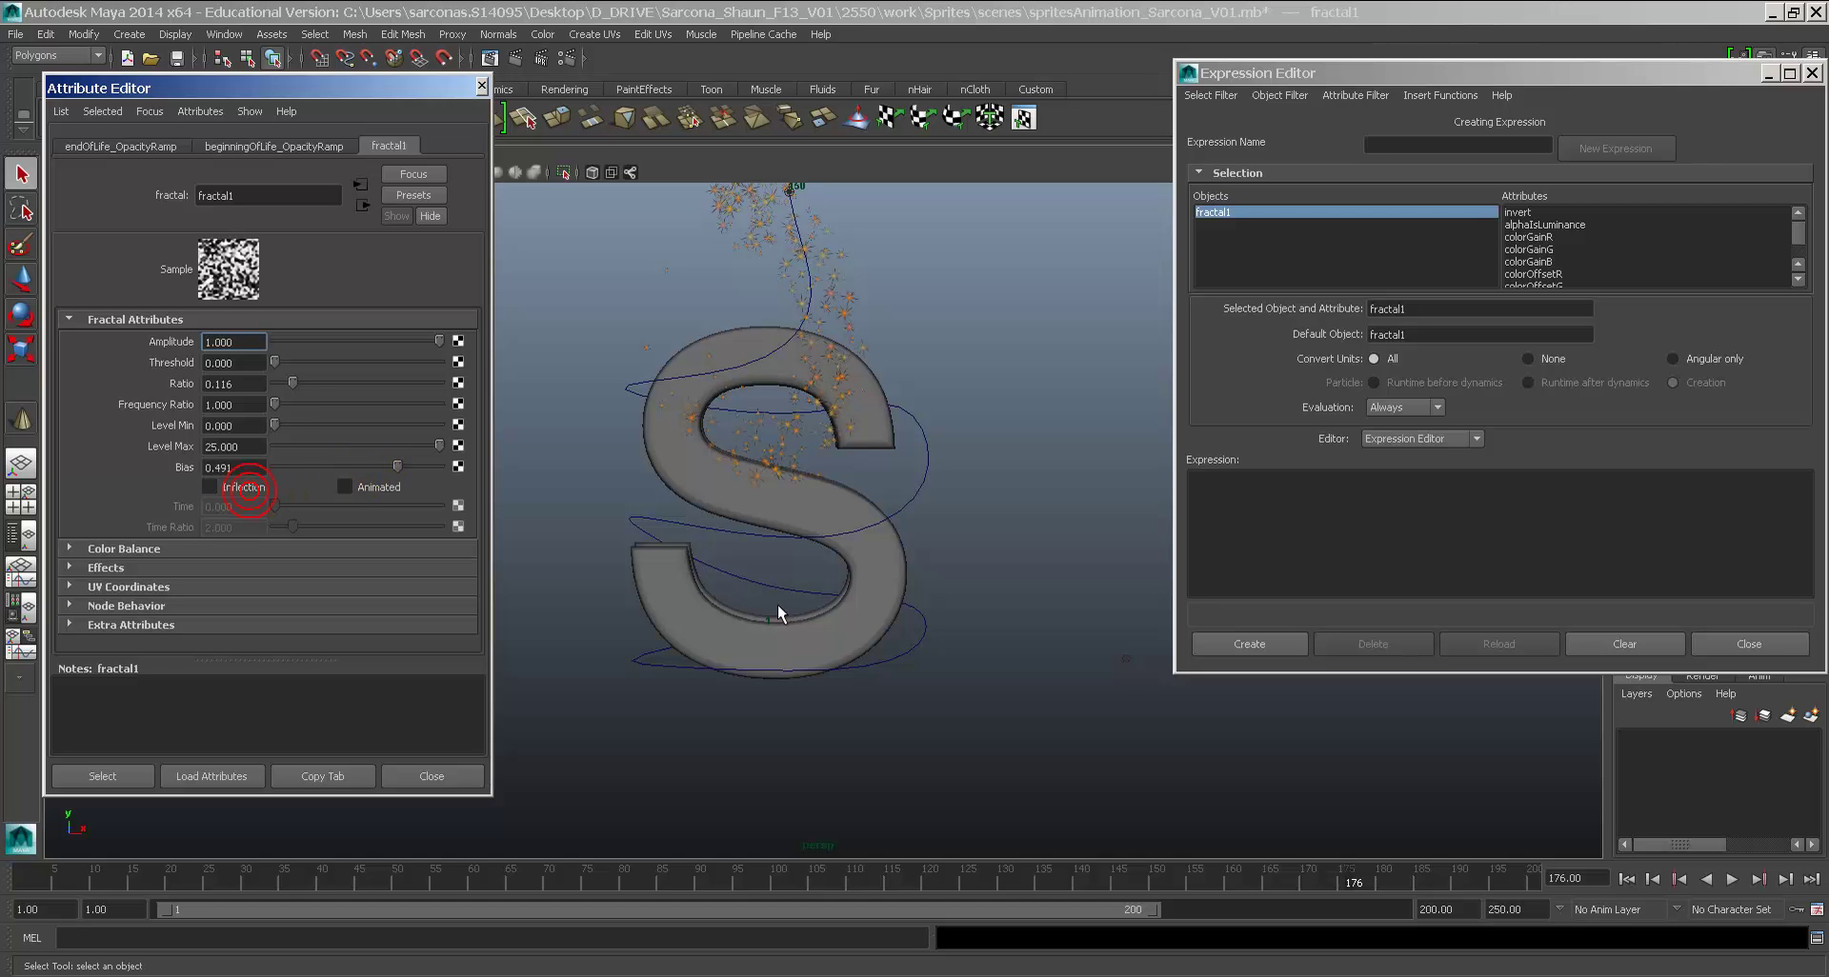
Step: Play the animation from the start and inspect the sprites' opacity up close with the retuned fractal, stopping playback at the end
{"action": "left_click", "coordinate": [1626, 878]}
{"action": "key", "text": "alt+v"}
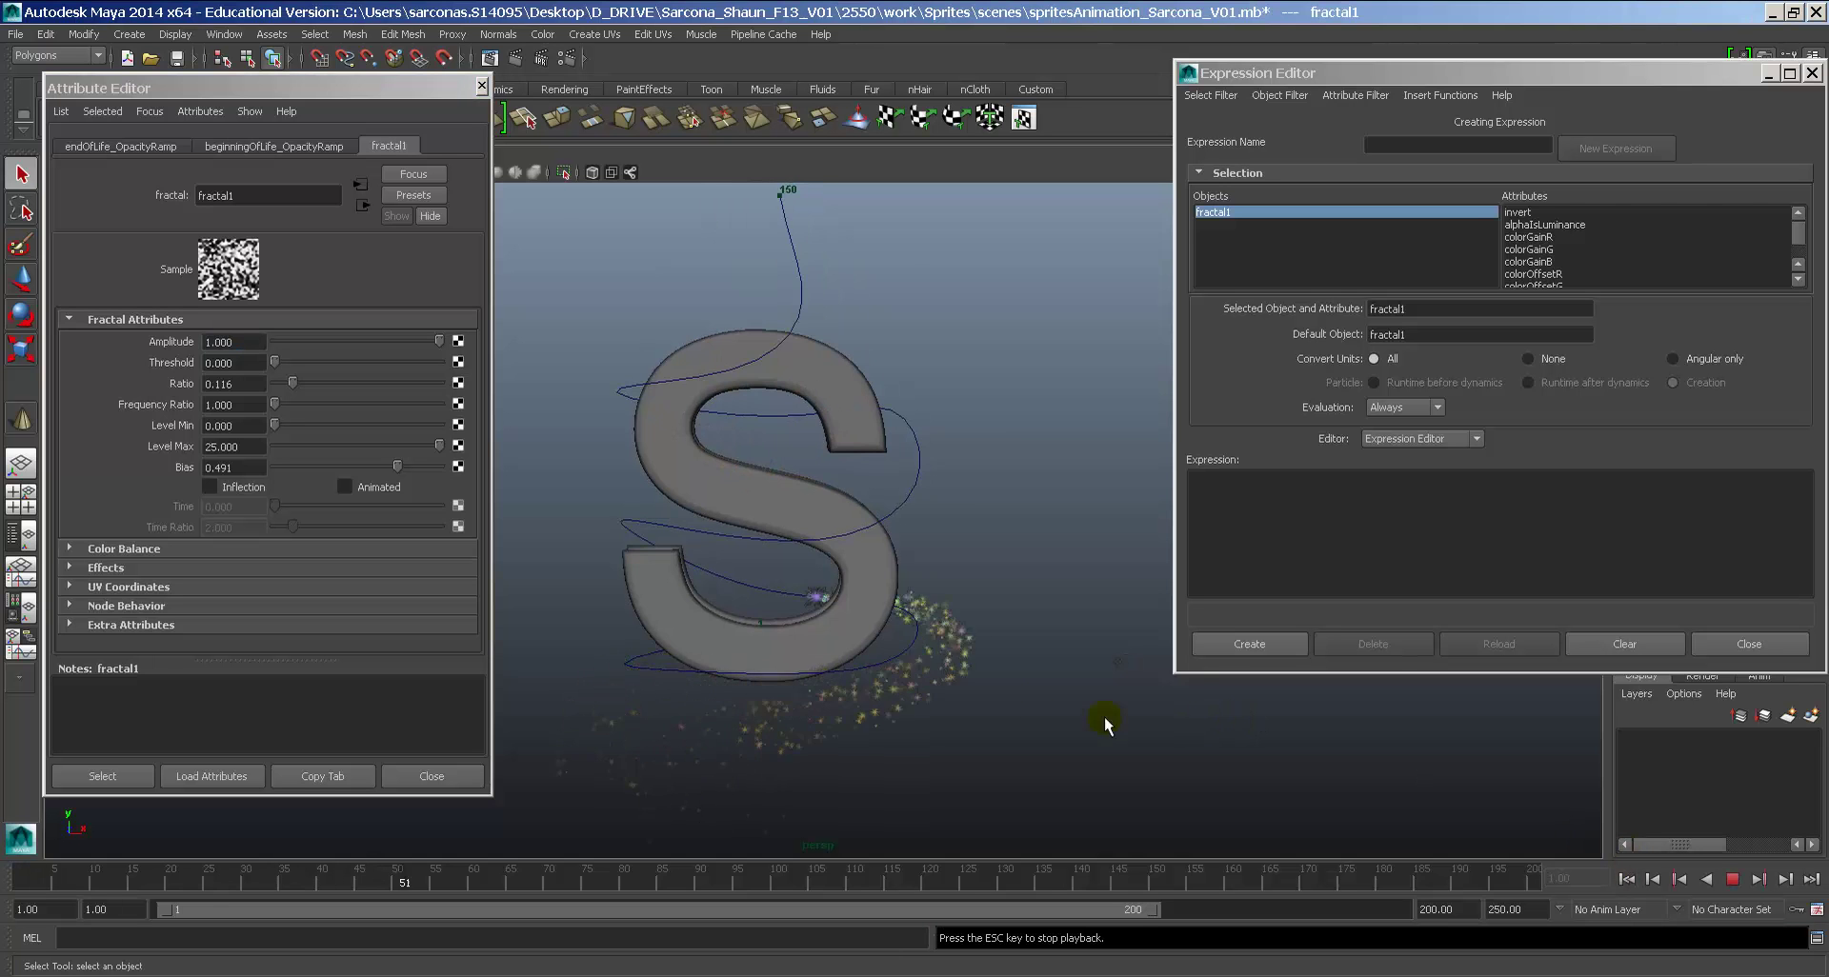
{"action": "middle_click_drag", "start_coordinate": [1008, 668], "coordinate": [861, 441], "text": "alt"}
{"action": "right_click_drag", "start_coordinate": [861, 441], "coordinate": [897, 552], "text": "alt"}
{"action": "middle_click_drag", "start_coordinate": [897, 552], "coordinate": [935, 629], "text": "alt"}
{"action": "key", "text": "Escape"}
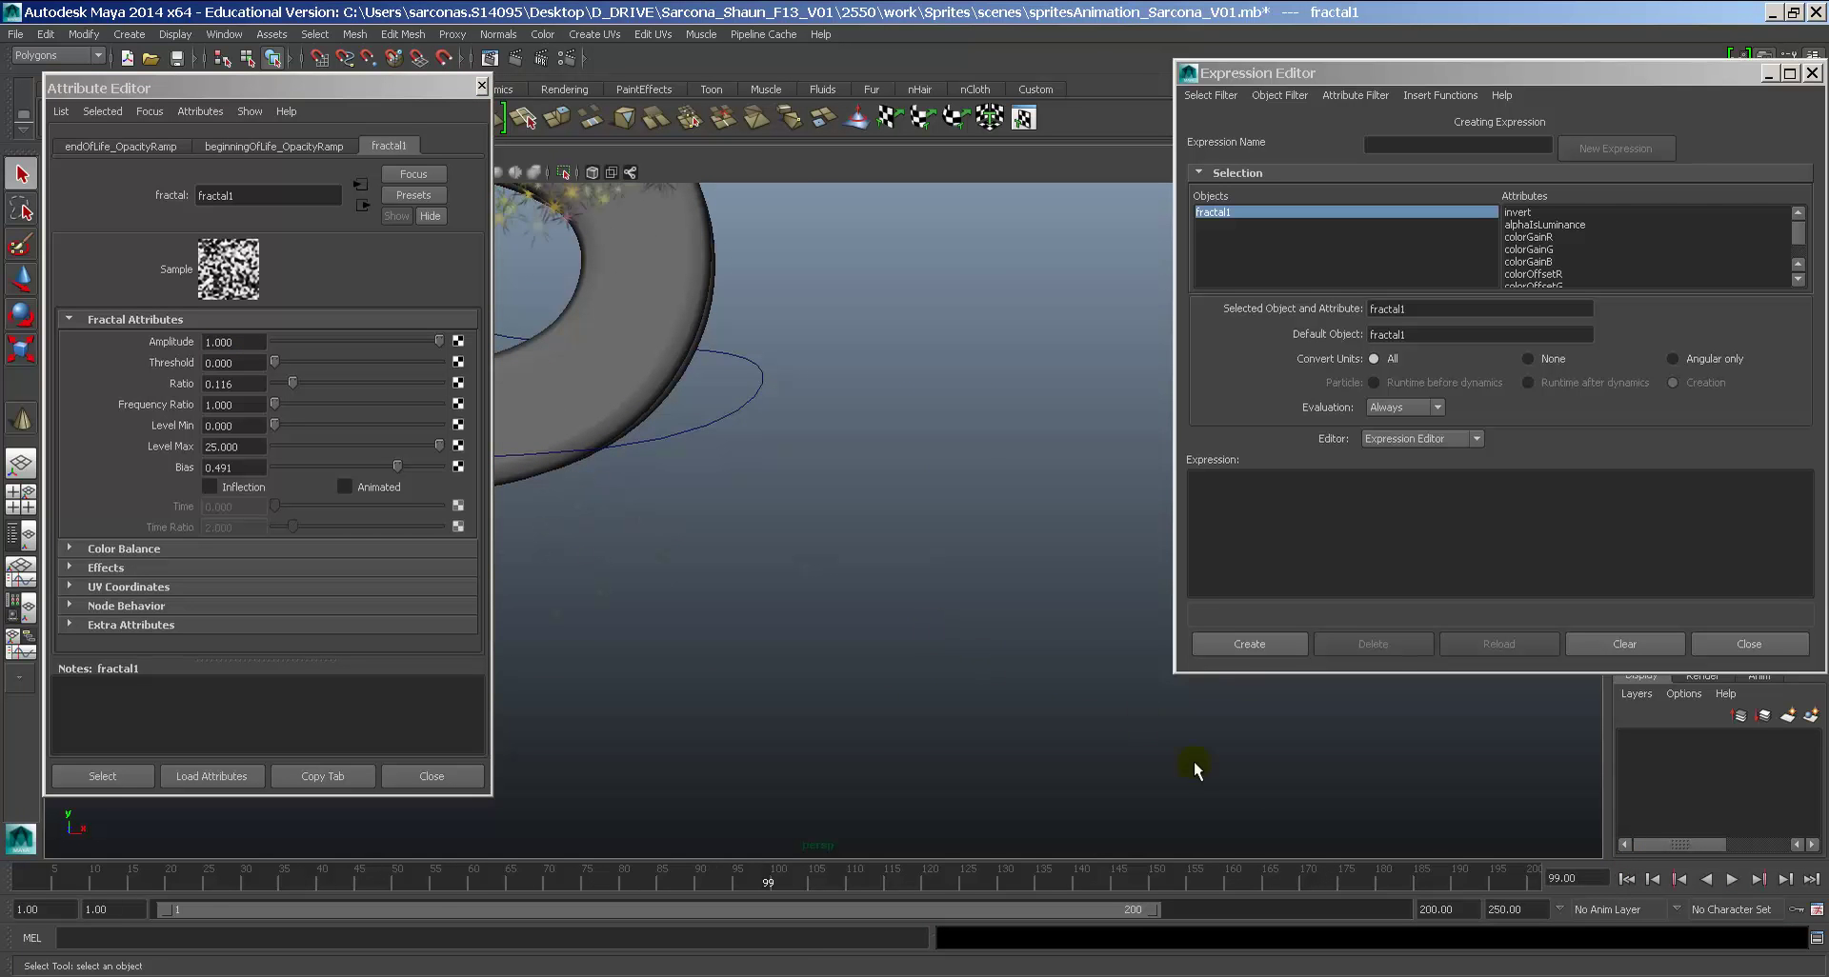
Step: Play the animation from the start and review the sprite trail up close and along the full S, stopping playback at the end
{"action": "left_click", "coordinate": [1626, 878]}
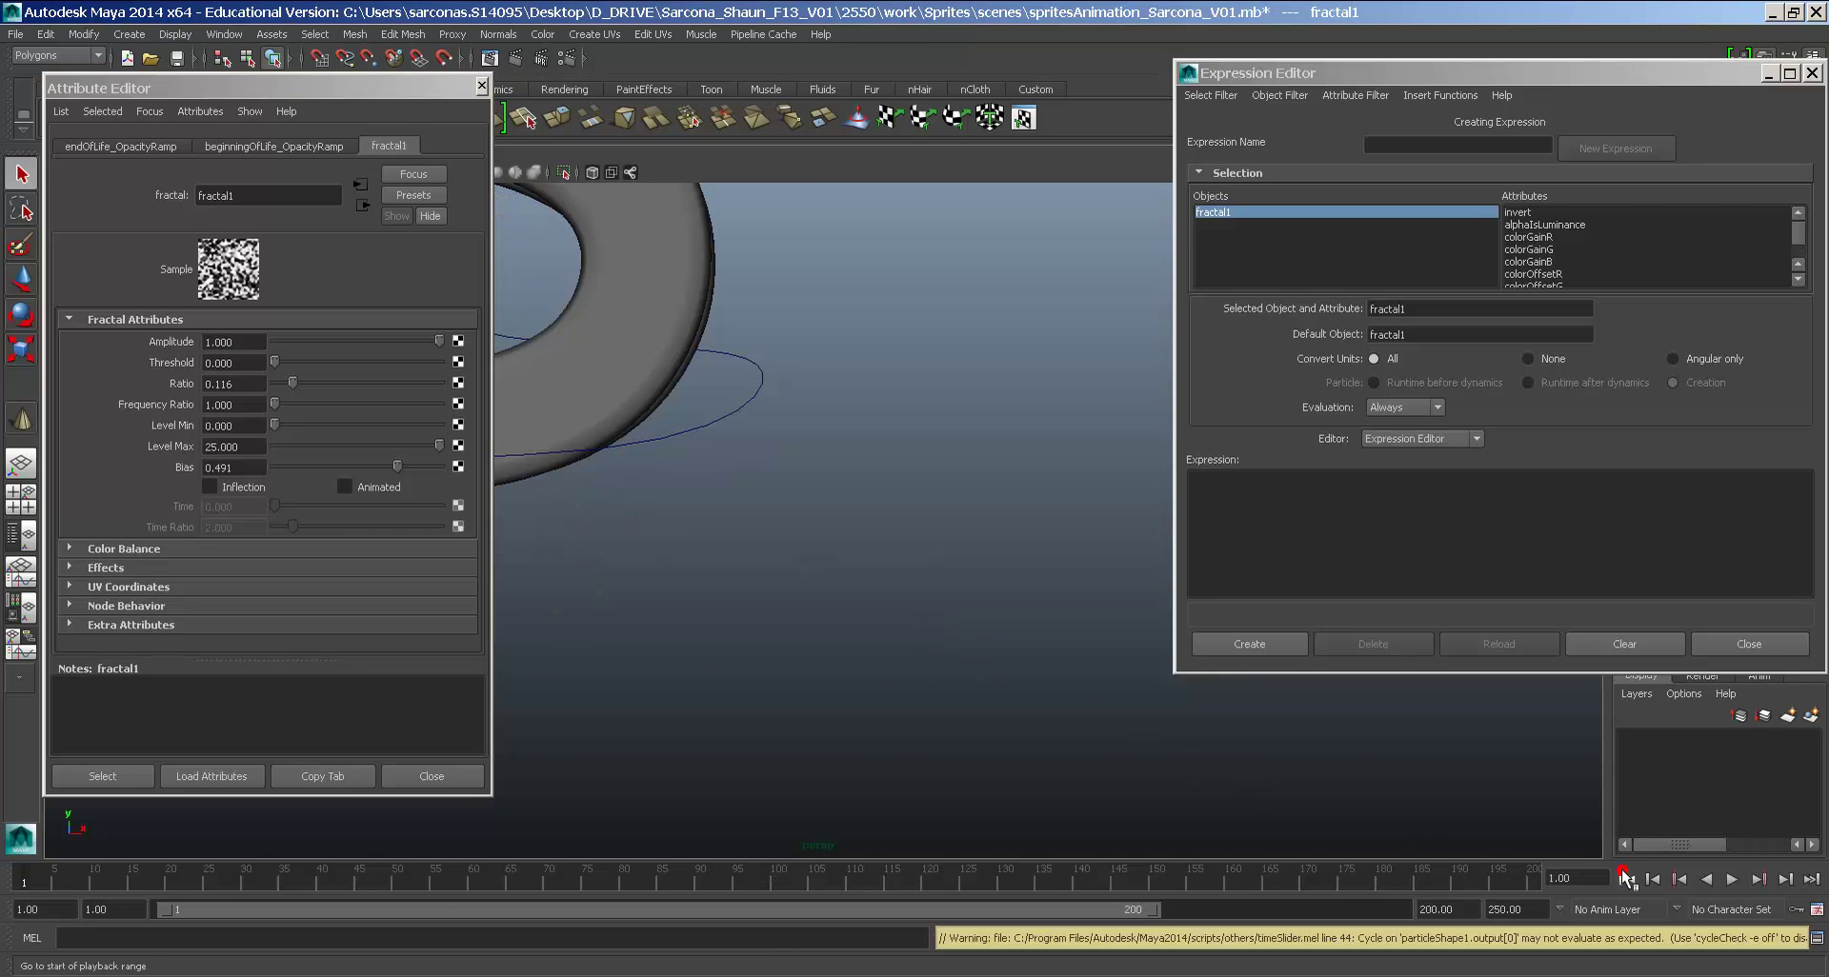
{"action": "key", "text": "alt+v"}
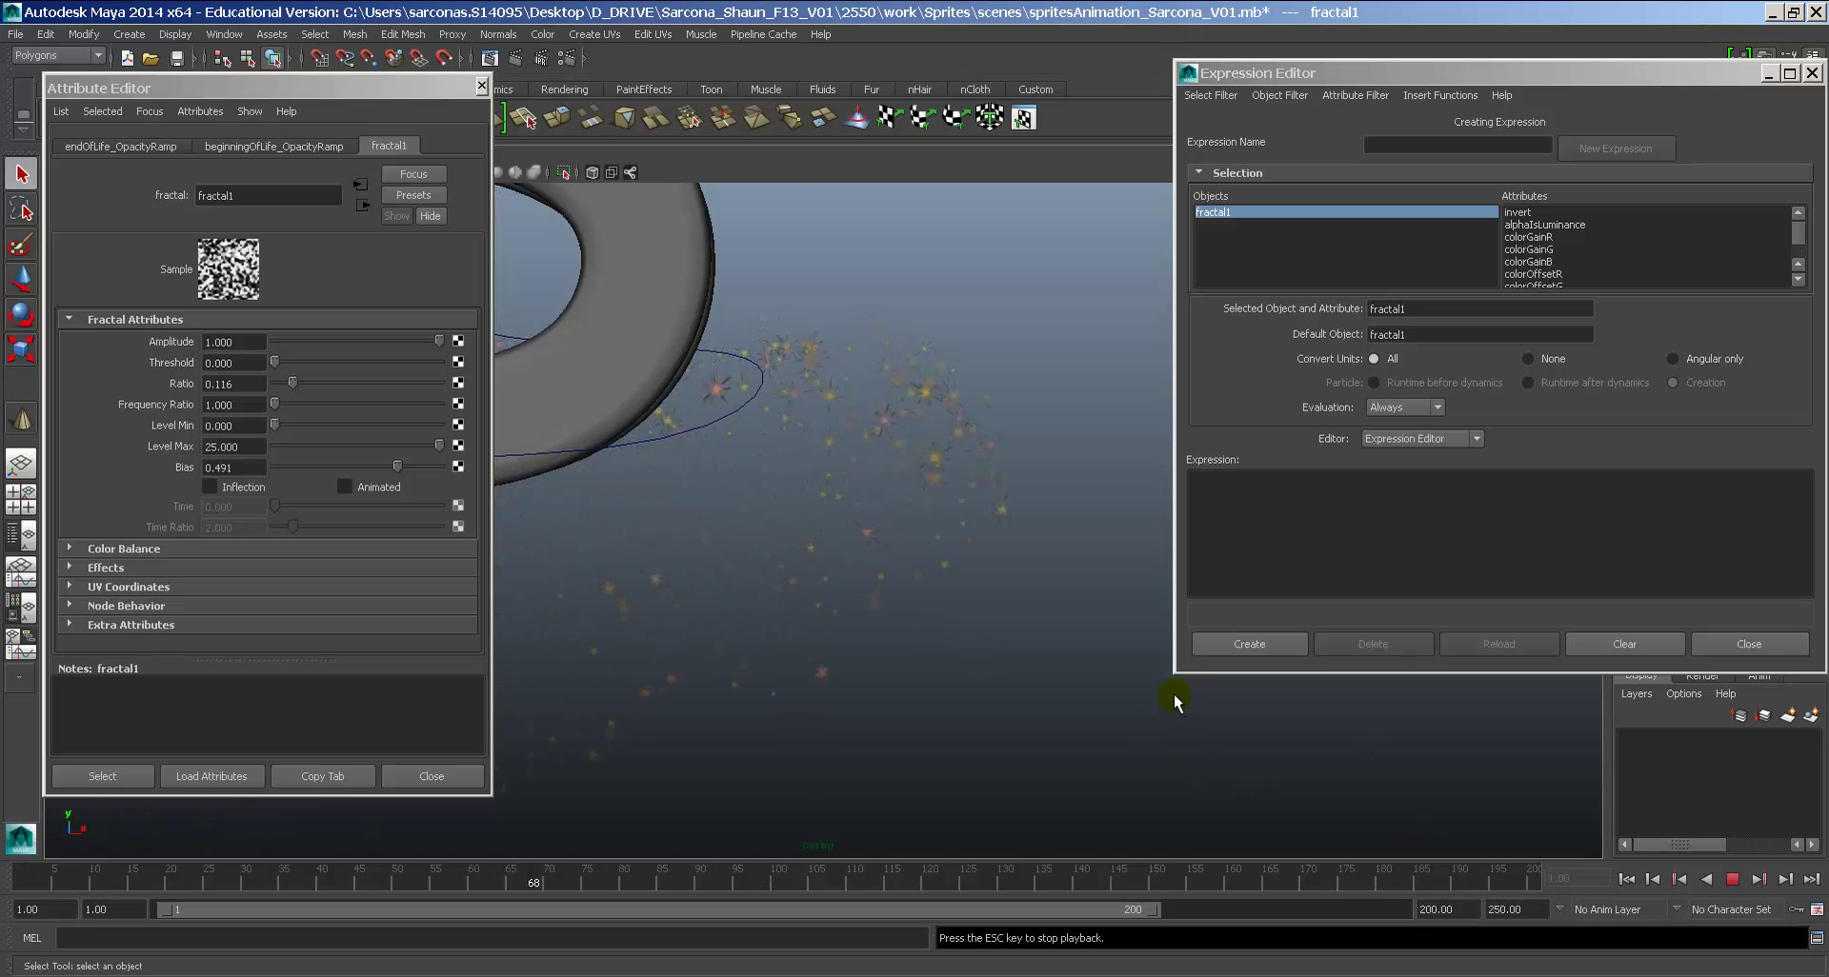
{"action": "key", "text": "Escape"}
{"action": "right_click_drag", "start_coordinate": [1102, 682], "coordinate": [852, 565], "text": "alt"}
{"action": "middle_click_drag", "start_coordinate": [851, 564], "coordinate": [1089, 743], "text": "alt"}
{"action": "right_click_drag", "start_coordinate": [1110, 762], "coordinate": [948, 718], "text": "alt"}
{"action": "middle_click_drag", "start_coordinate": [948, 719], "coordinate": [882, 732], "text": "alt"}
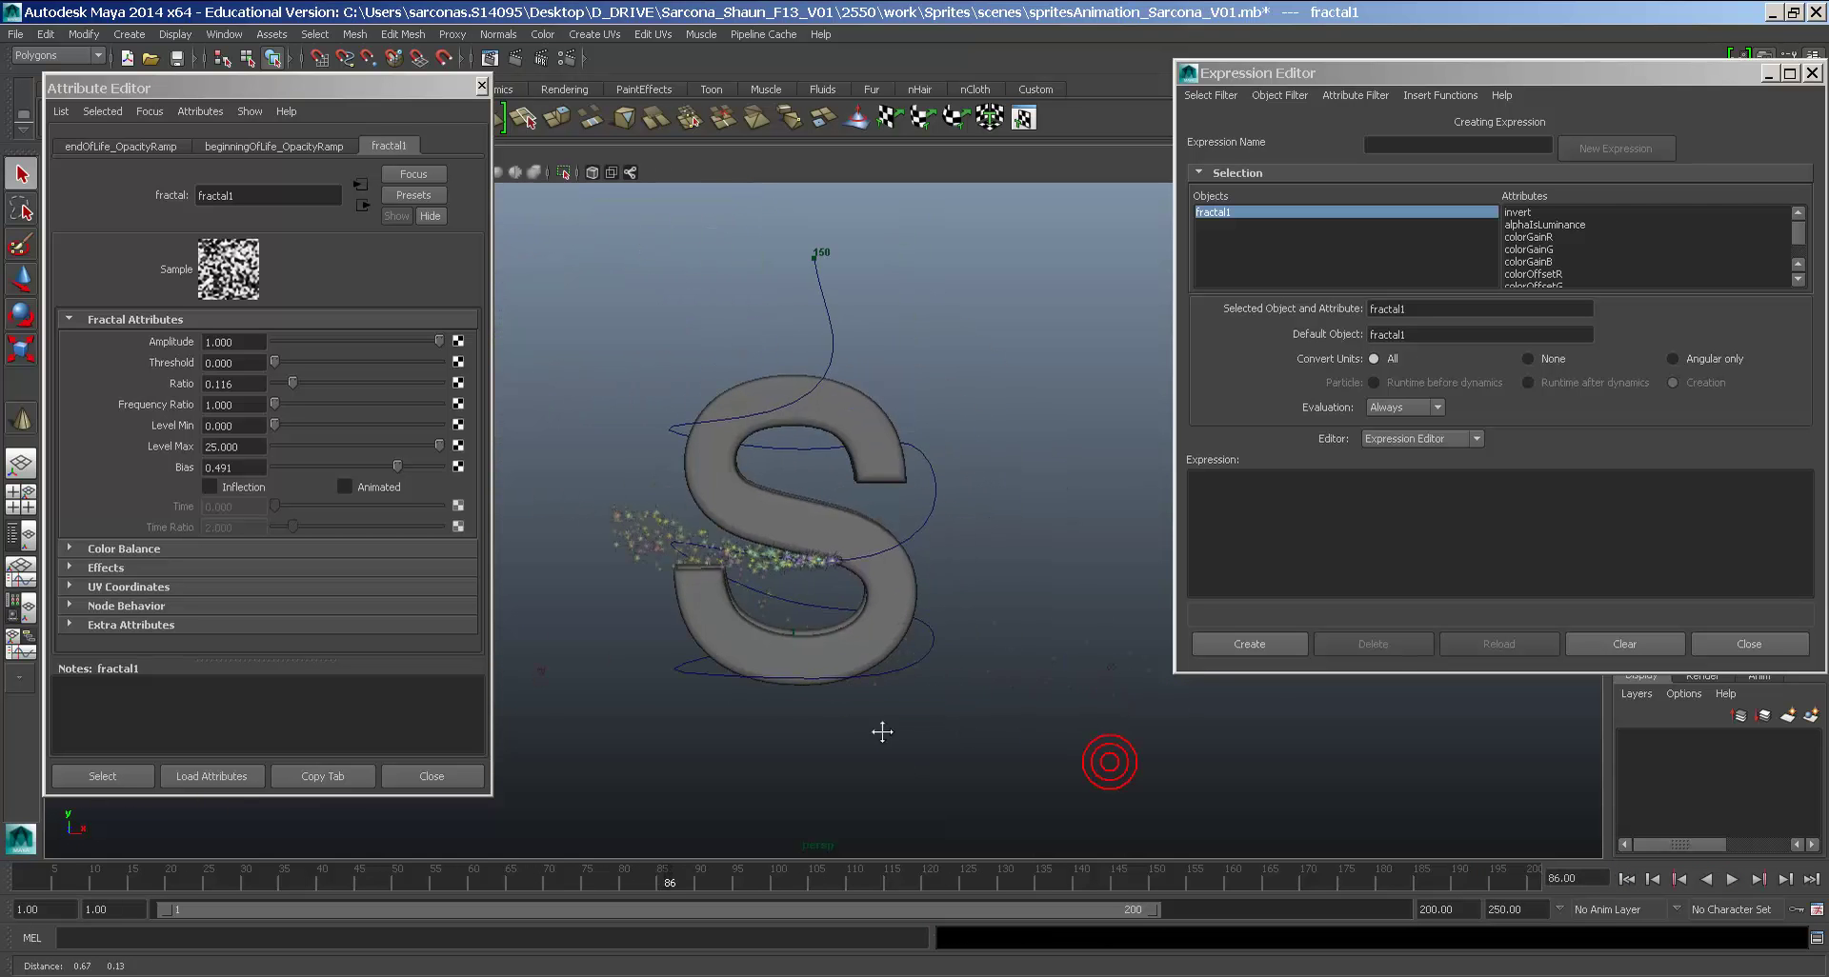
{"action": "key", "text": "alt+v"}
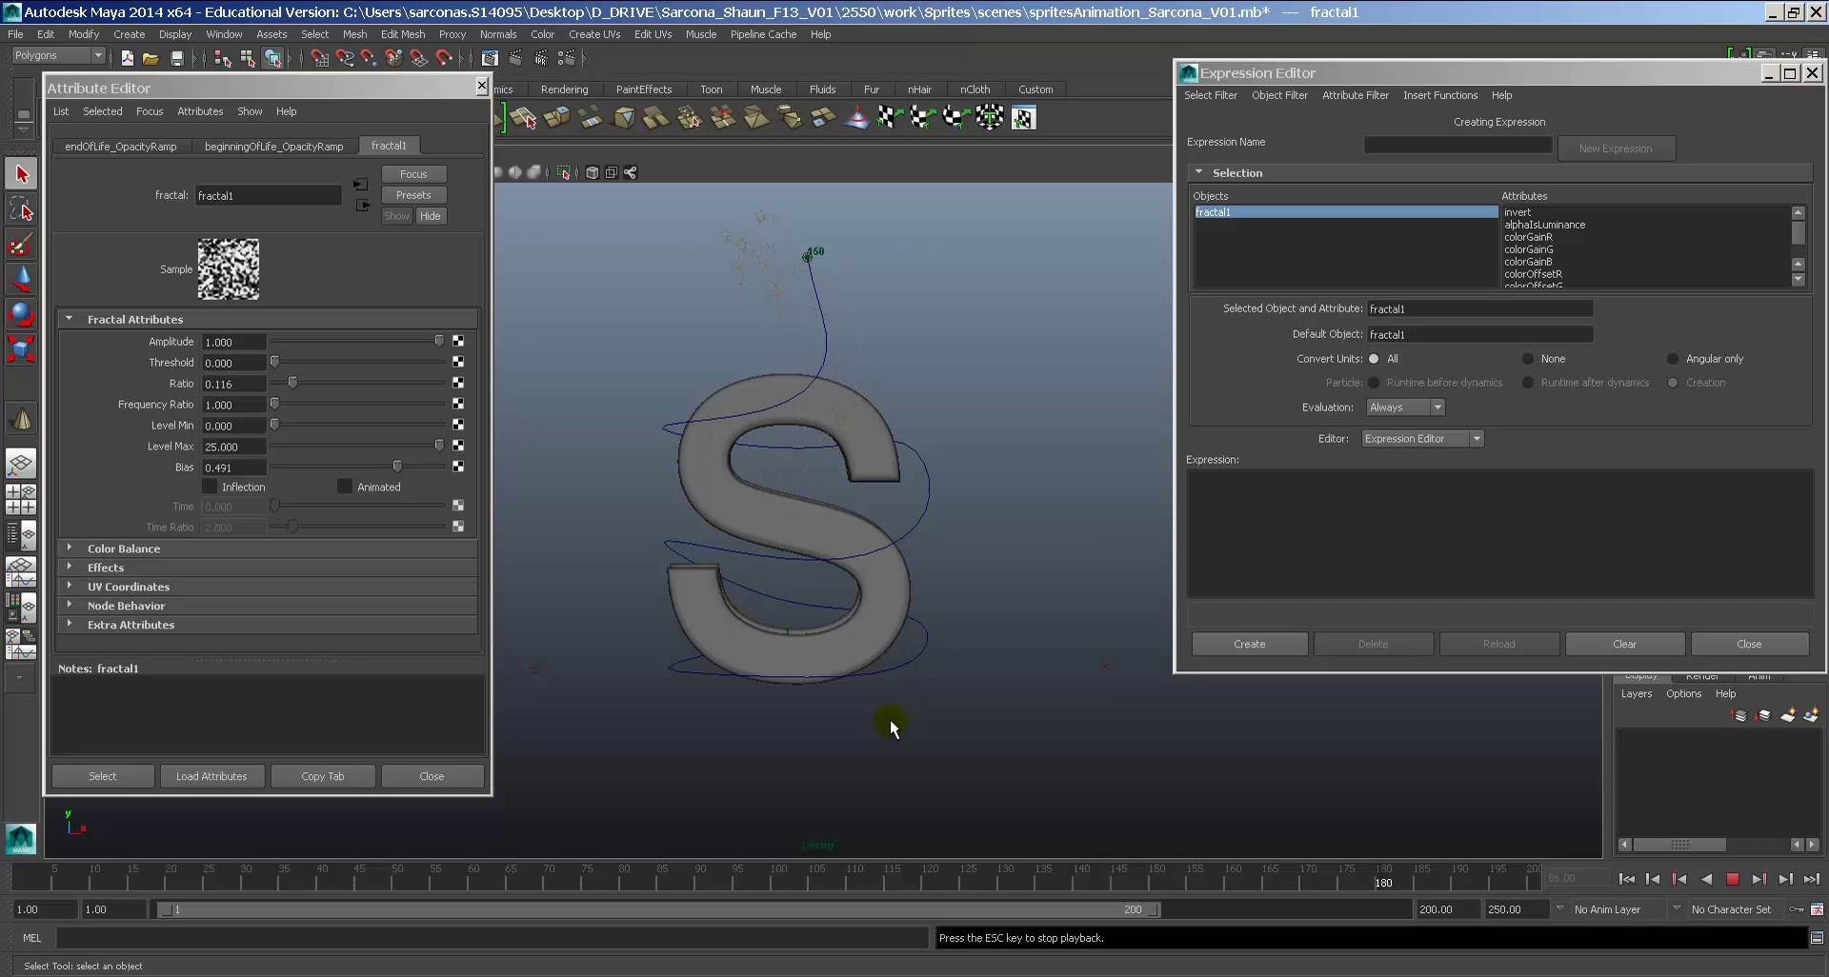
{"action": "key", "text": "Escape"}
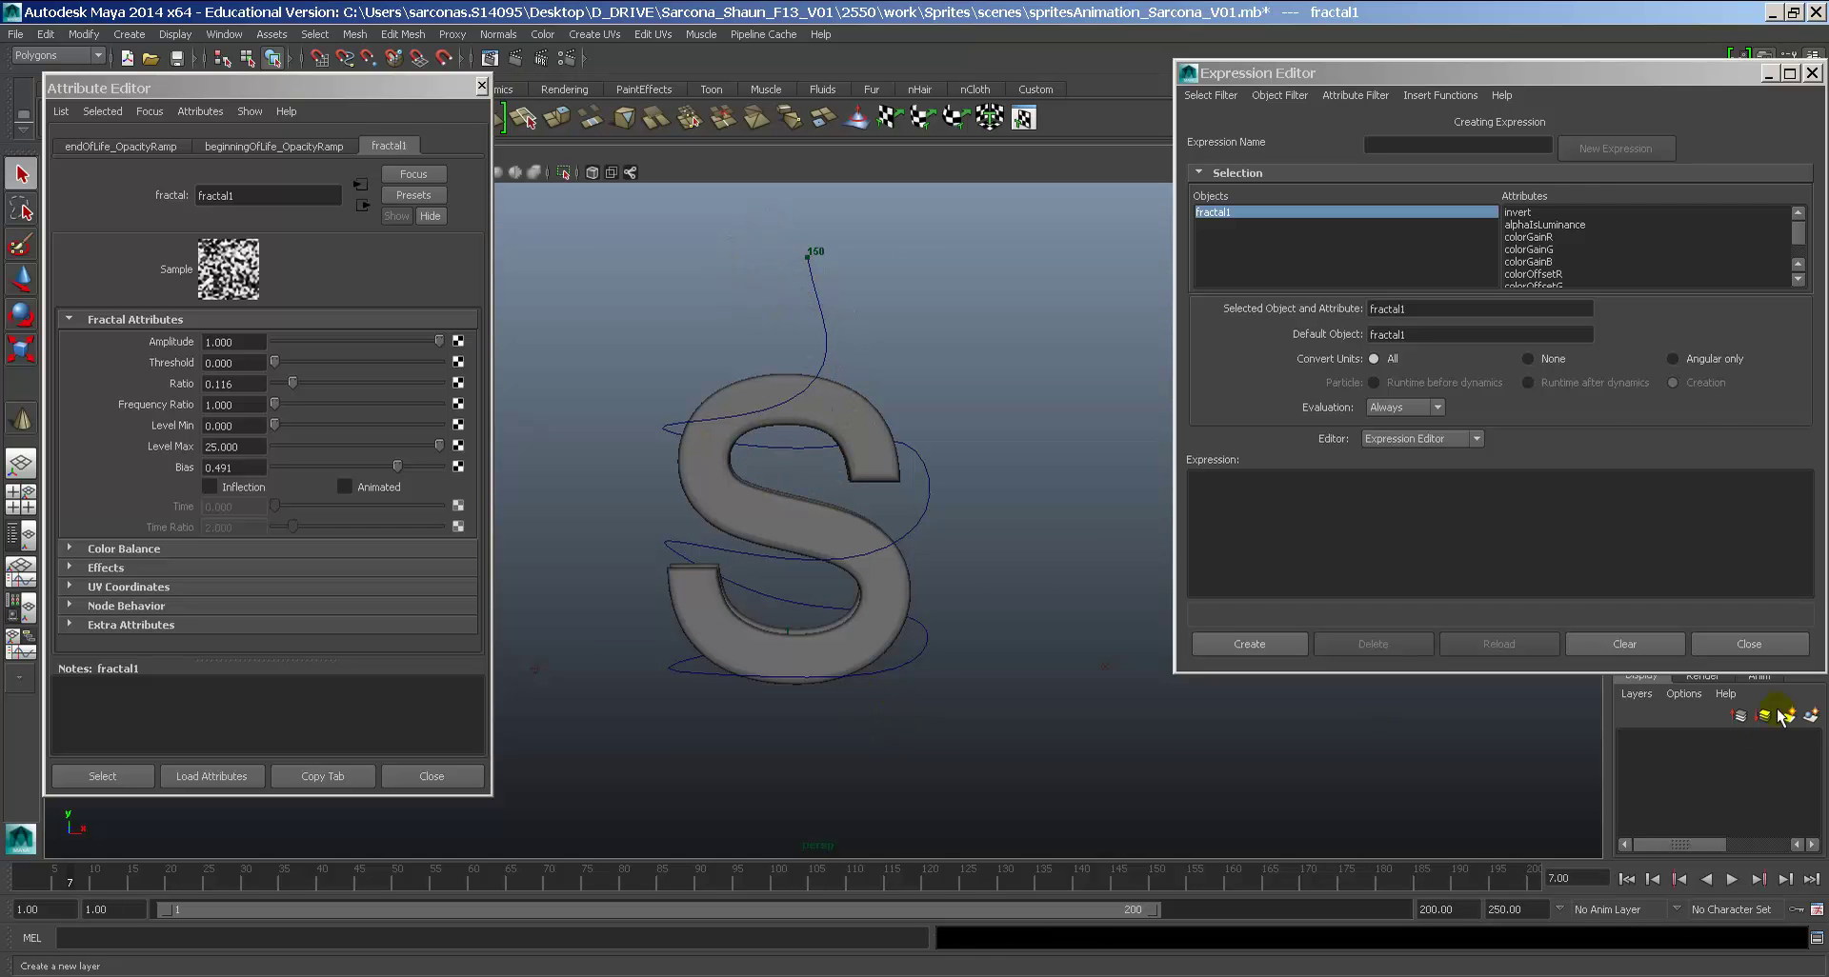
Step: Close the Expression Editor and the Attribute Editor and clear the selection
{"action": "left_click", "coordinate": [1764, 645]}
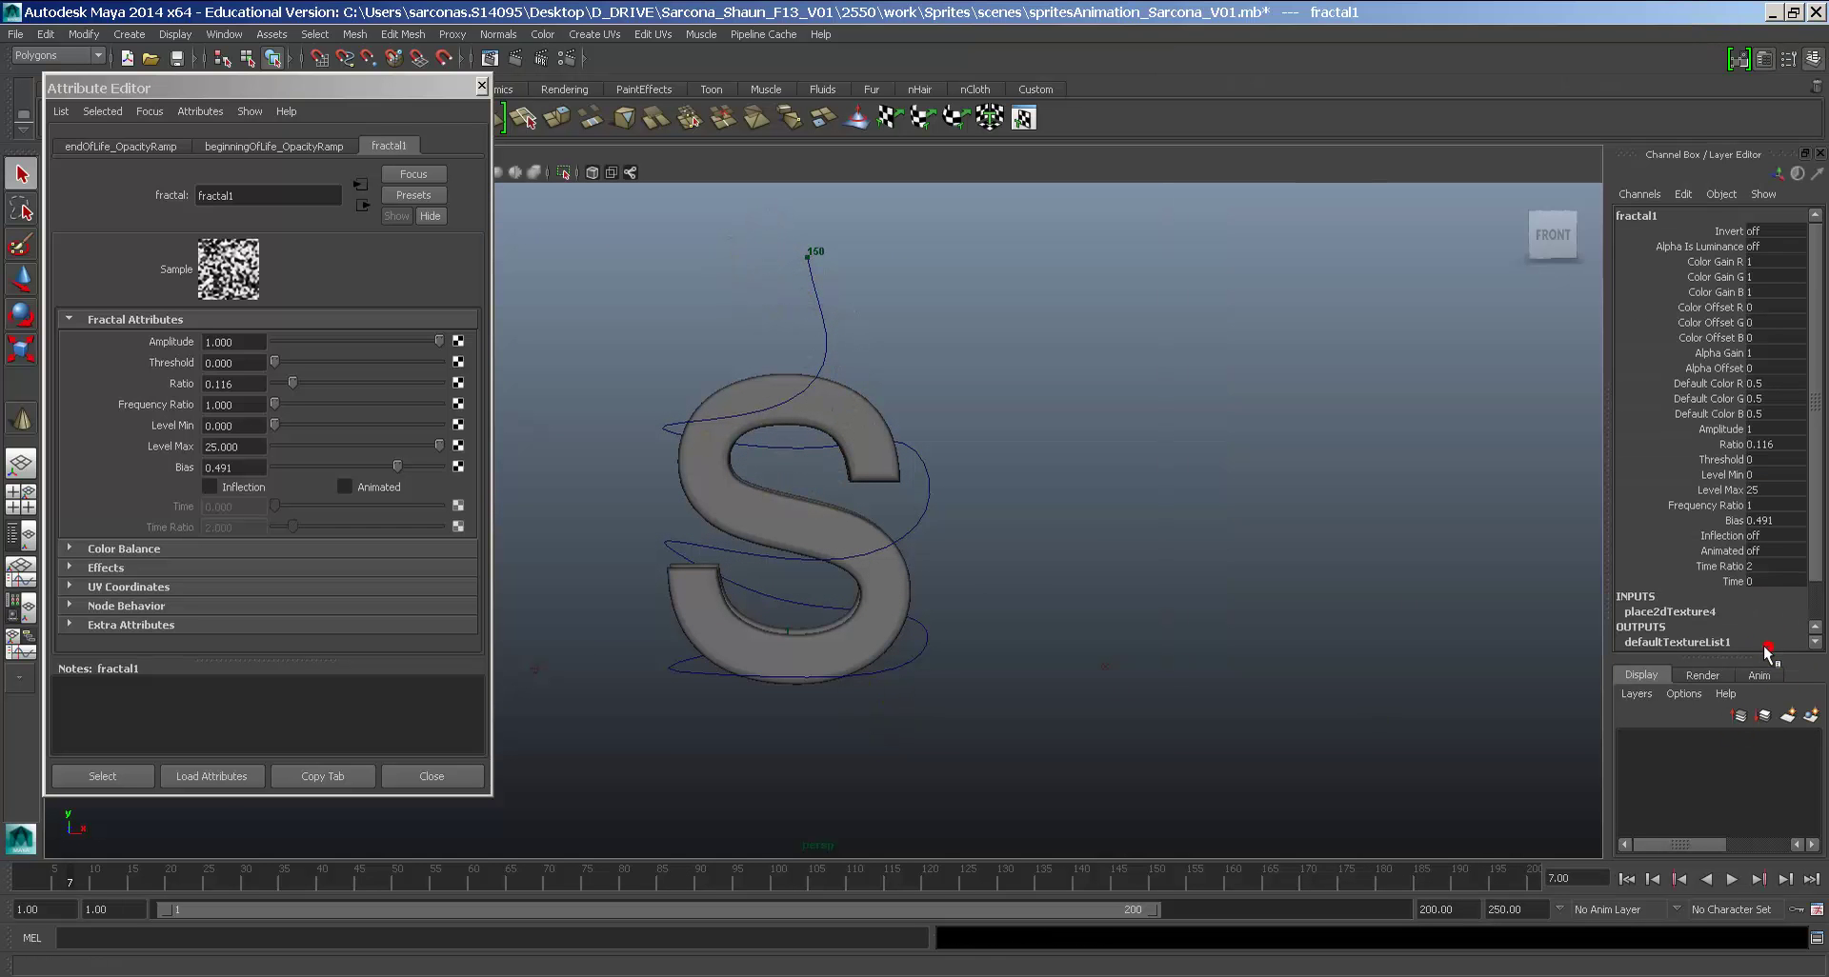
{"action": "left_click", "coordinate": [481, 86]}
{"action": "left_click", "coordinate": [372, 230]}
{"action": "left_click", "coordinate": [543, 339]}
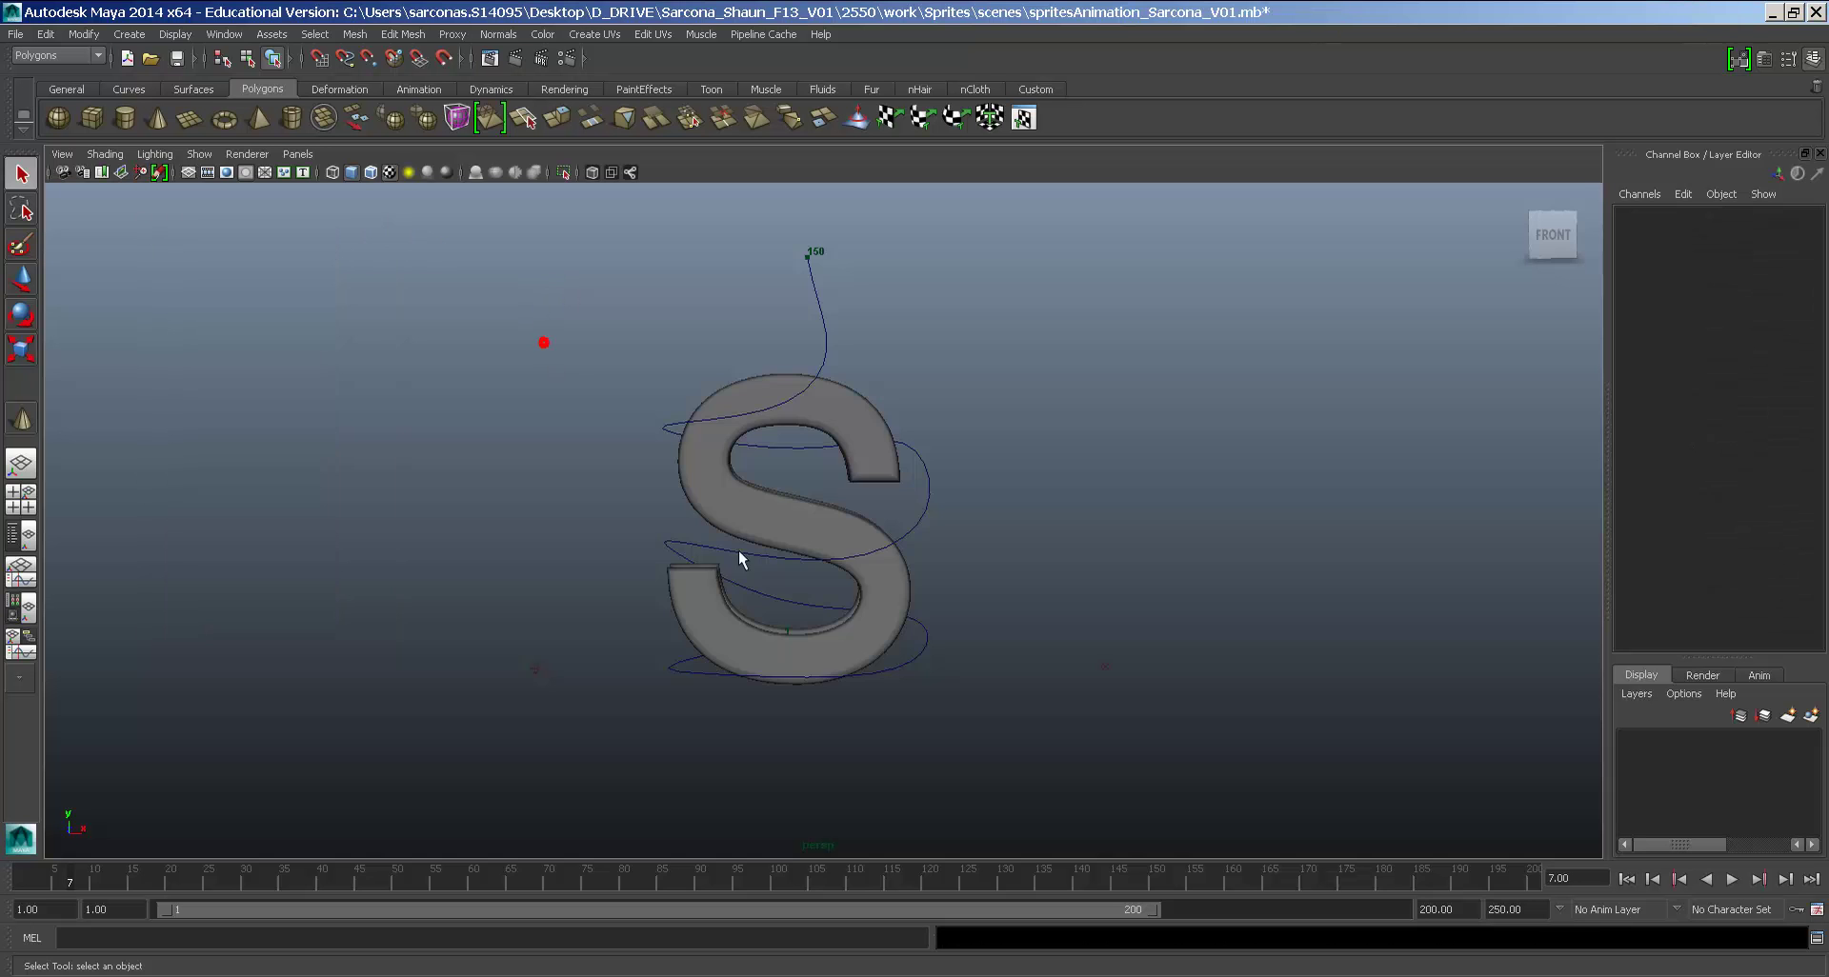
Step: Rewind to frame 1, frame the whole S from the front, and play the animation, stopping at frame 26
{"action": "left_click_drag", "start_coordinate": [812, 585], "coordinate": [1066, 617], "text": "alt"}
{"action": "middle_click_drag", "start_coordinate": [1065, 617], "coordinate": [838, 560], "text": "alt"}
{"action": "right_click_drag", "start_coordinate": [838, 559], "coordinate": [1082, 617], "text": "alt"}
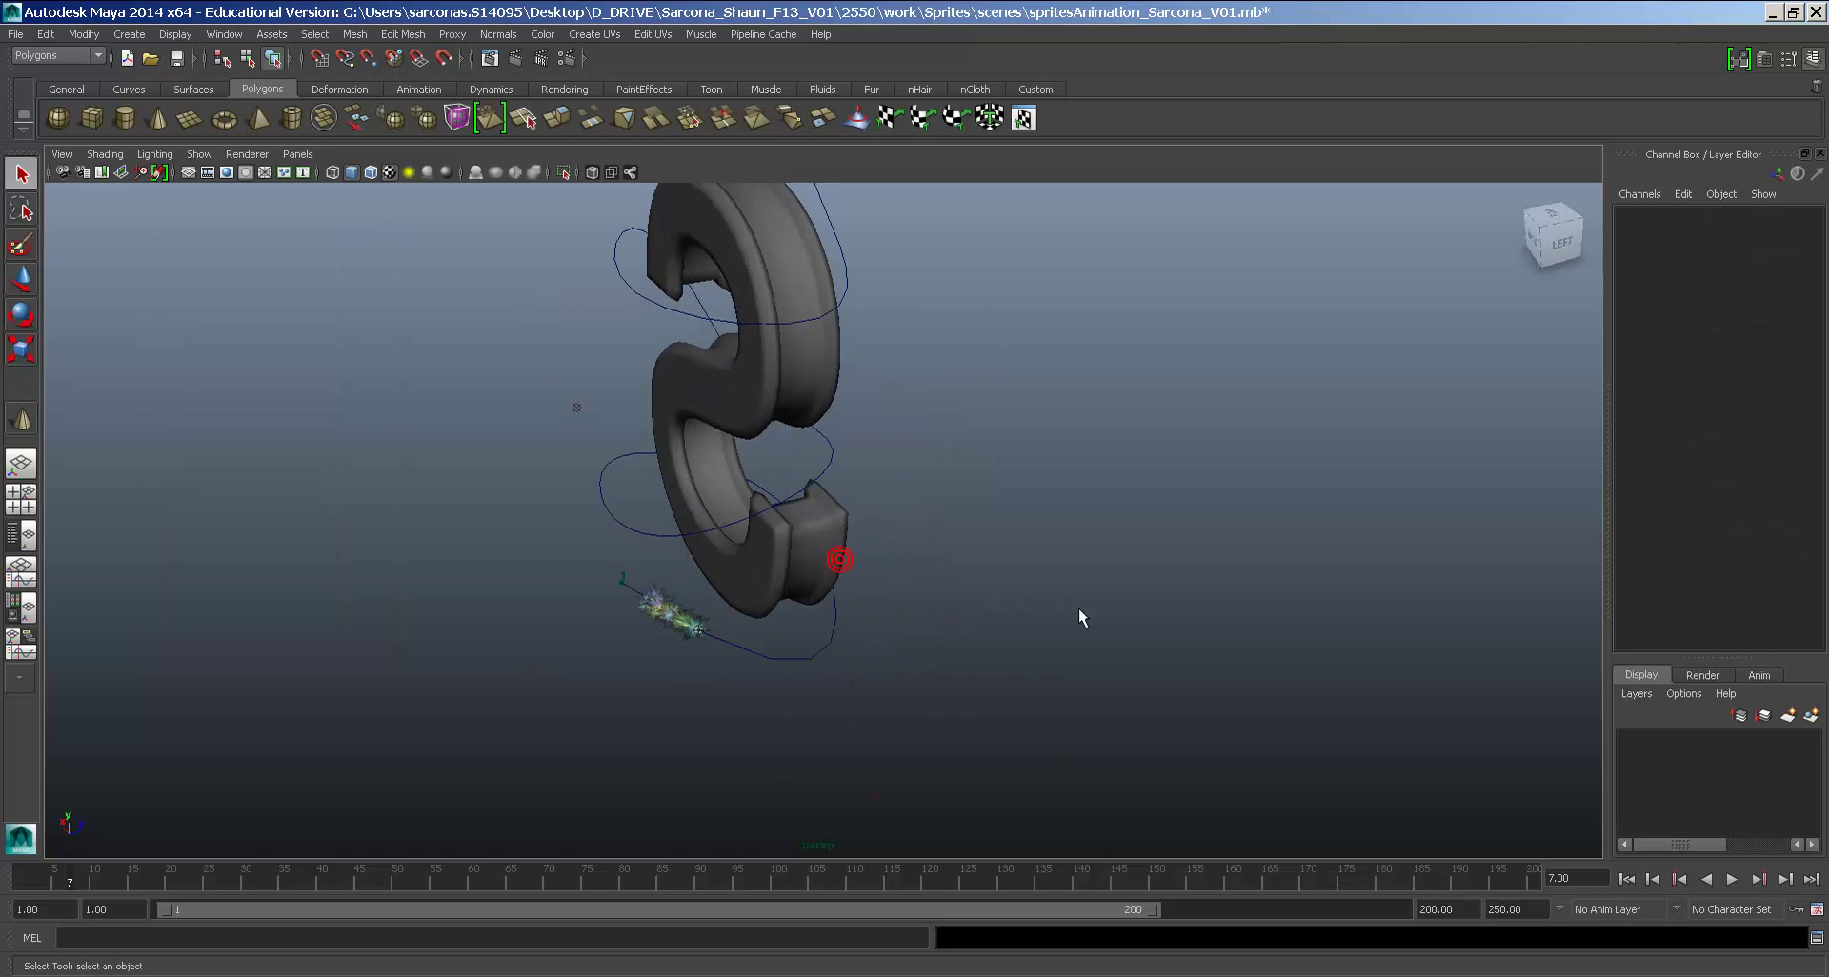
{"action": "left_click_drag", "start_coordinate": [895, 578], "coordinate": [988, 592], "text": "alt"}
{"action": "right_click_drag", "start_coordinate": [989, 592], "coordinate": [1352, 657], "text": "alt"}
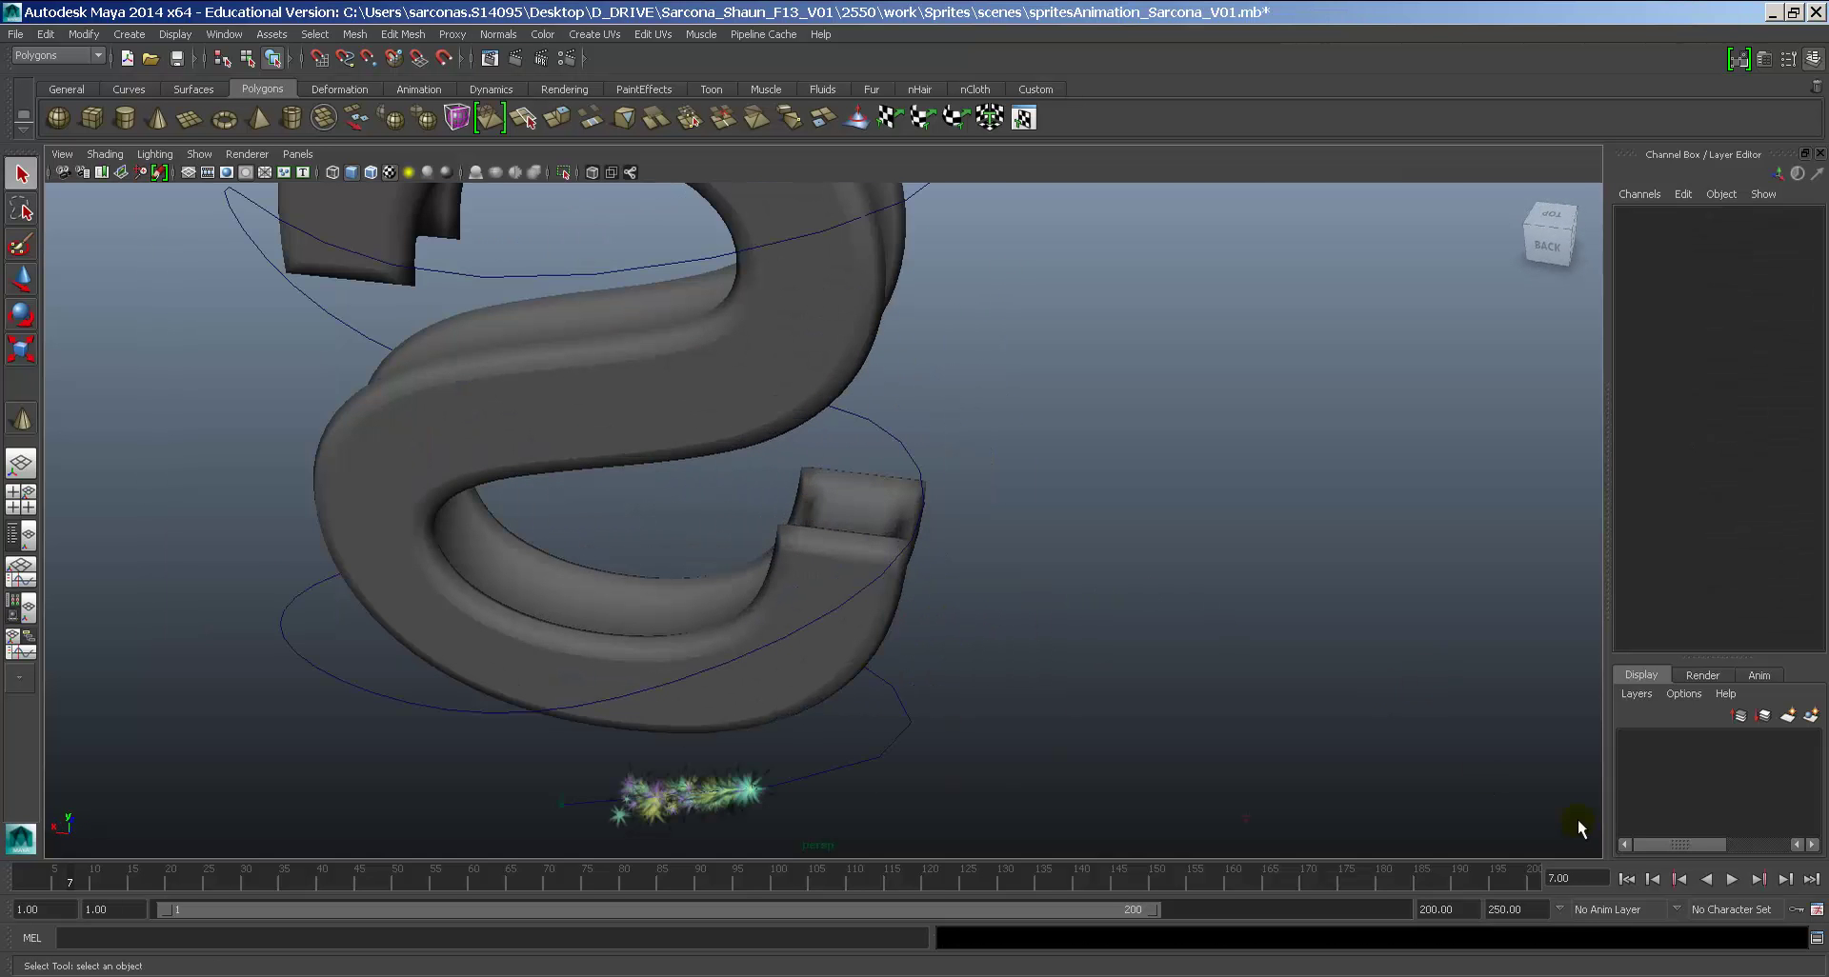
{"action": "left_click", "coordinate": [1626, 879]}
{"action": "right_click_drag", "start_coordinate": [967, 601], "coordinate": [993, 470], "text": "alt"}
{"action": "left_click_drag", "start_coordinate": [1123, 507], "coordinate": [857, 476], "text": "alt"}
{"action": "right_click_drag", "start_coordinate": [914, 476], "coordinate": [837, 458], "text": "alt"}
{"action": "middle_click_drag", "start_coordinate": [837, 458], "coordinate": [831, 543], "text": "alt"}
{"action": "left_click_drag", "start_coordinate": [829, 560], "coordinate": [741, 543], "text": "alt"}
{"action": "right_click_drag", "start_coordinate": [769, 602], "coordinate": [593, 646], "text": "alt"}
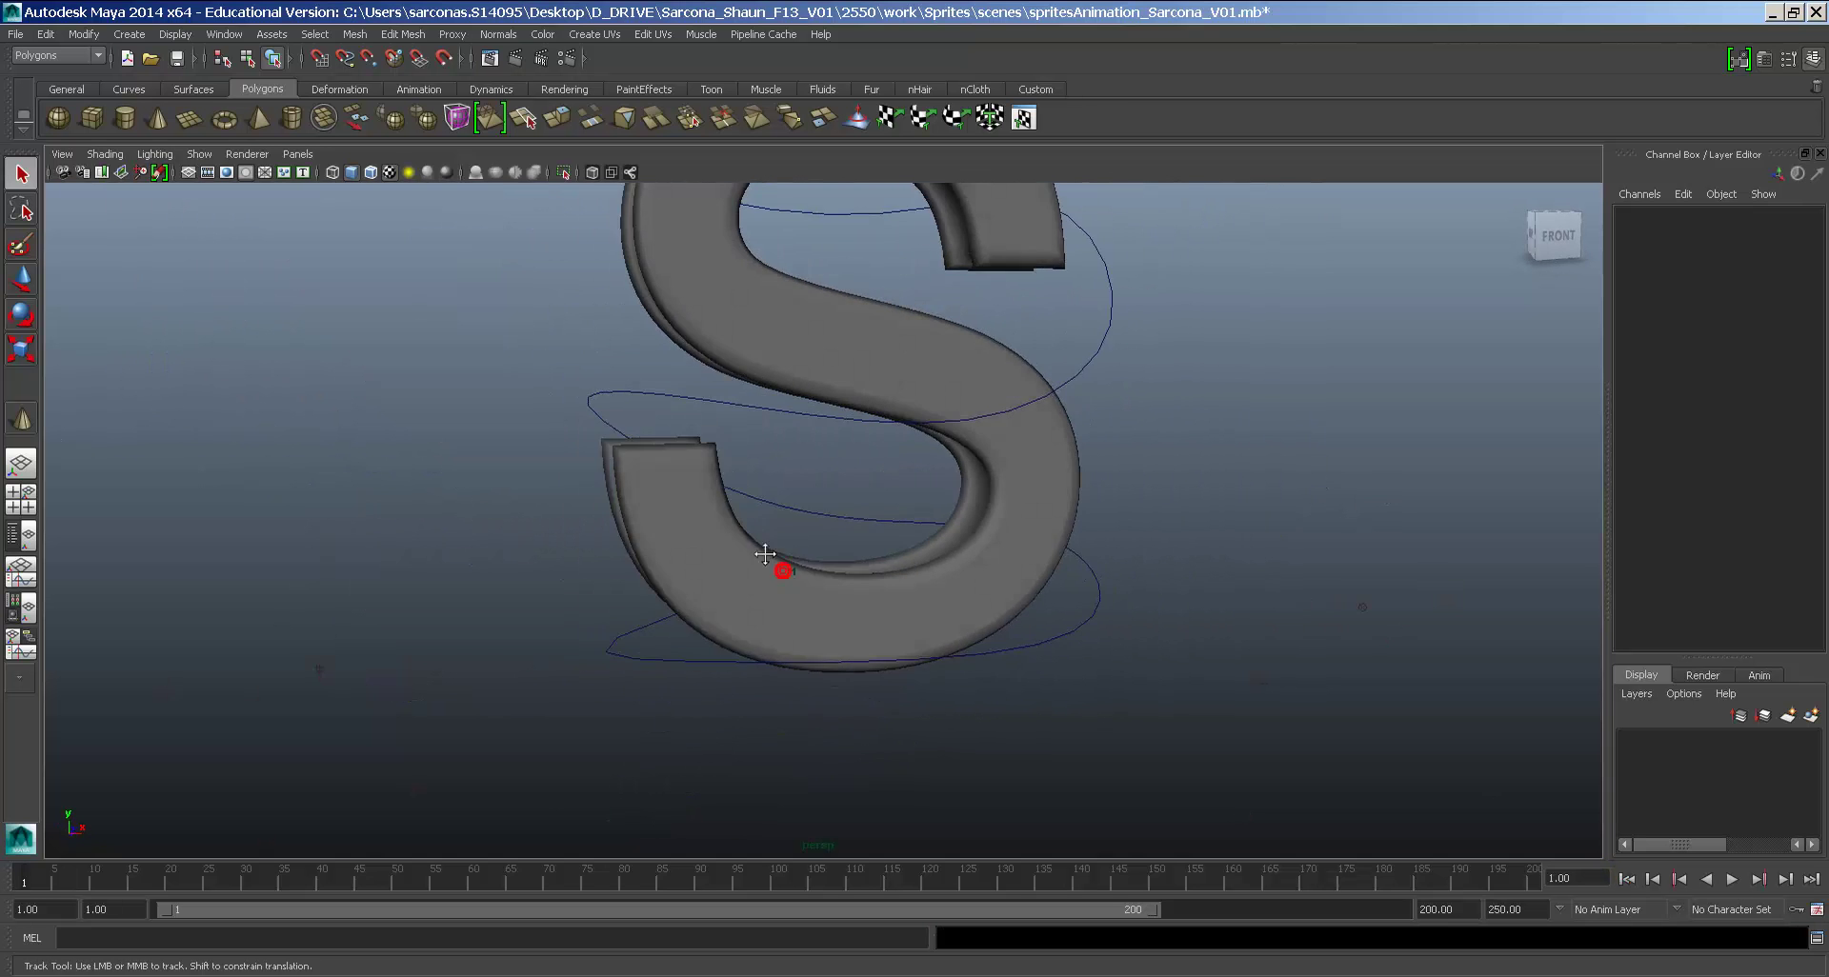
{"action": "middle_click_drag", "start_coordinate": [763, 551], "coordinate": [661, 613], "text": "alt"}
{"action": "right_click_drag", "start_coordinate": [661, 612], "coordinate": [518, 621], "text": "alt"}
{"action": "middle_click_drag", "start_coordinate": [678, 617], "coordinate": [670, 581], "text": "alt"}
{"action": "key", "text": "alt+v"}
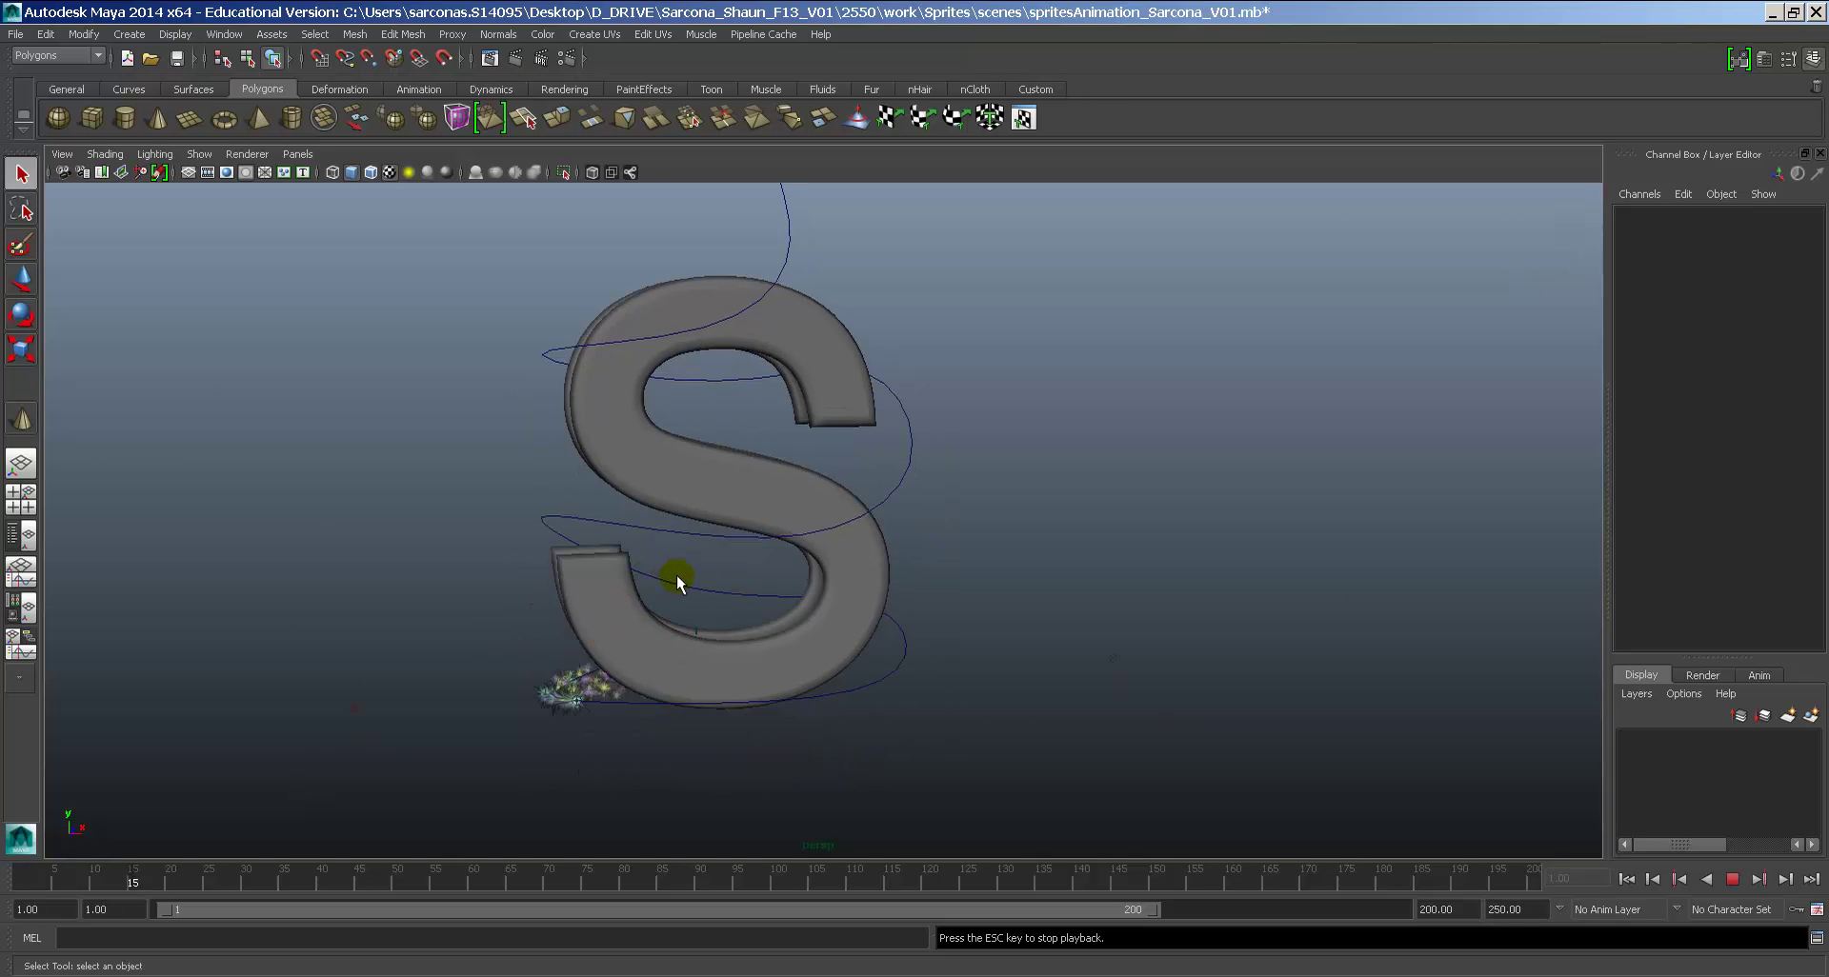
{"action": "key", "text": "Escape"}
Step: Render the current frame with Maya Software and again with mental ray
{"action": "left_click_drag", "start_coordinate": [719, 578], "coordinate": [706, 580], "text": "alt"}
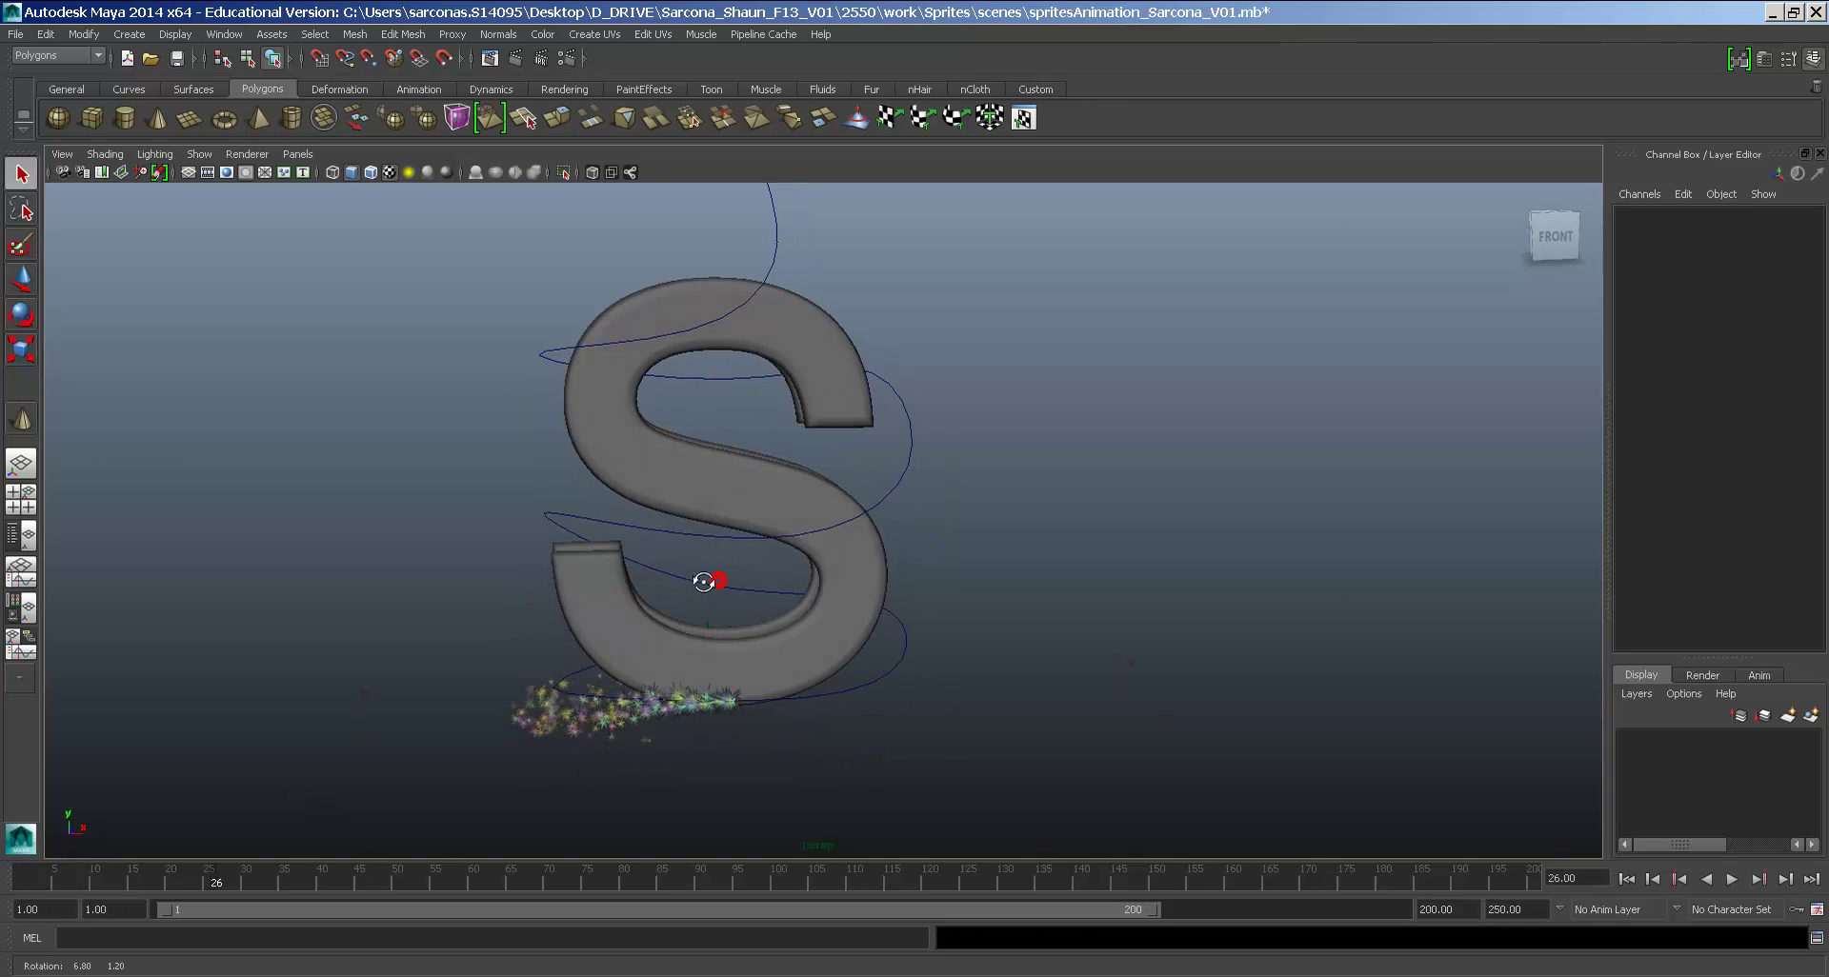
{"action": "left_click", "coordinate": [516, 58]}
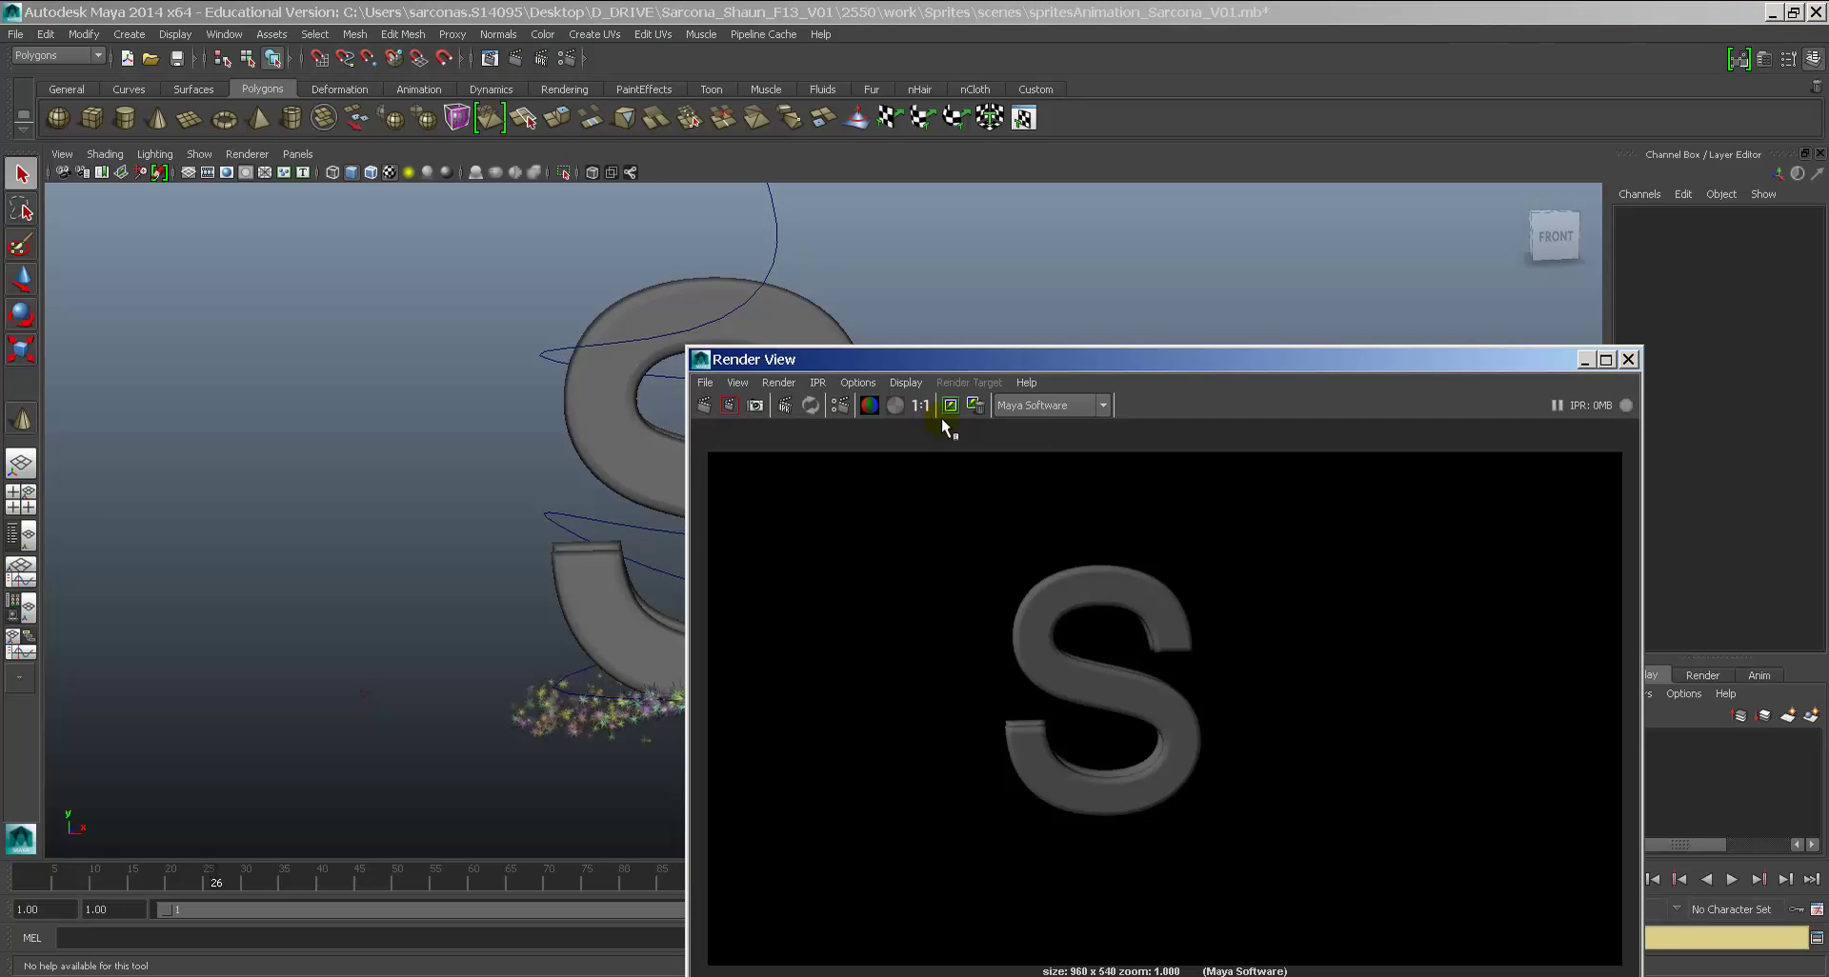
{"action": "left_click", "coordinate": [1048, 405]}
{"action": "left_click", "coordinate": [1065, 461]}
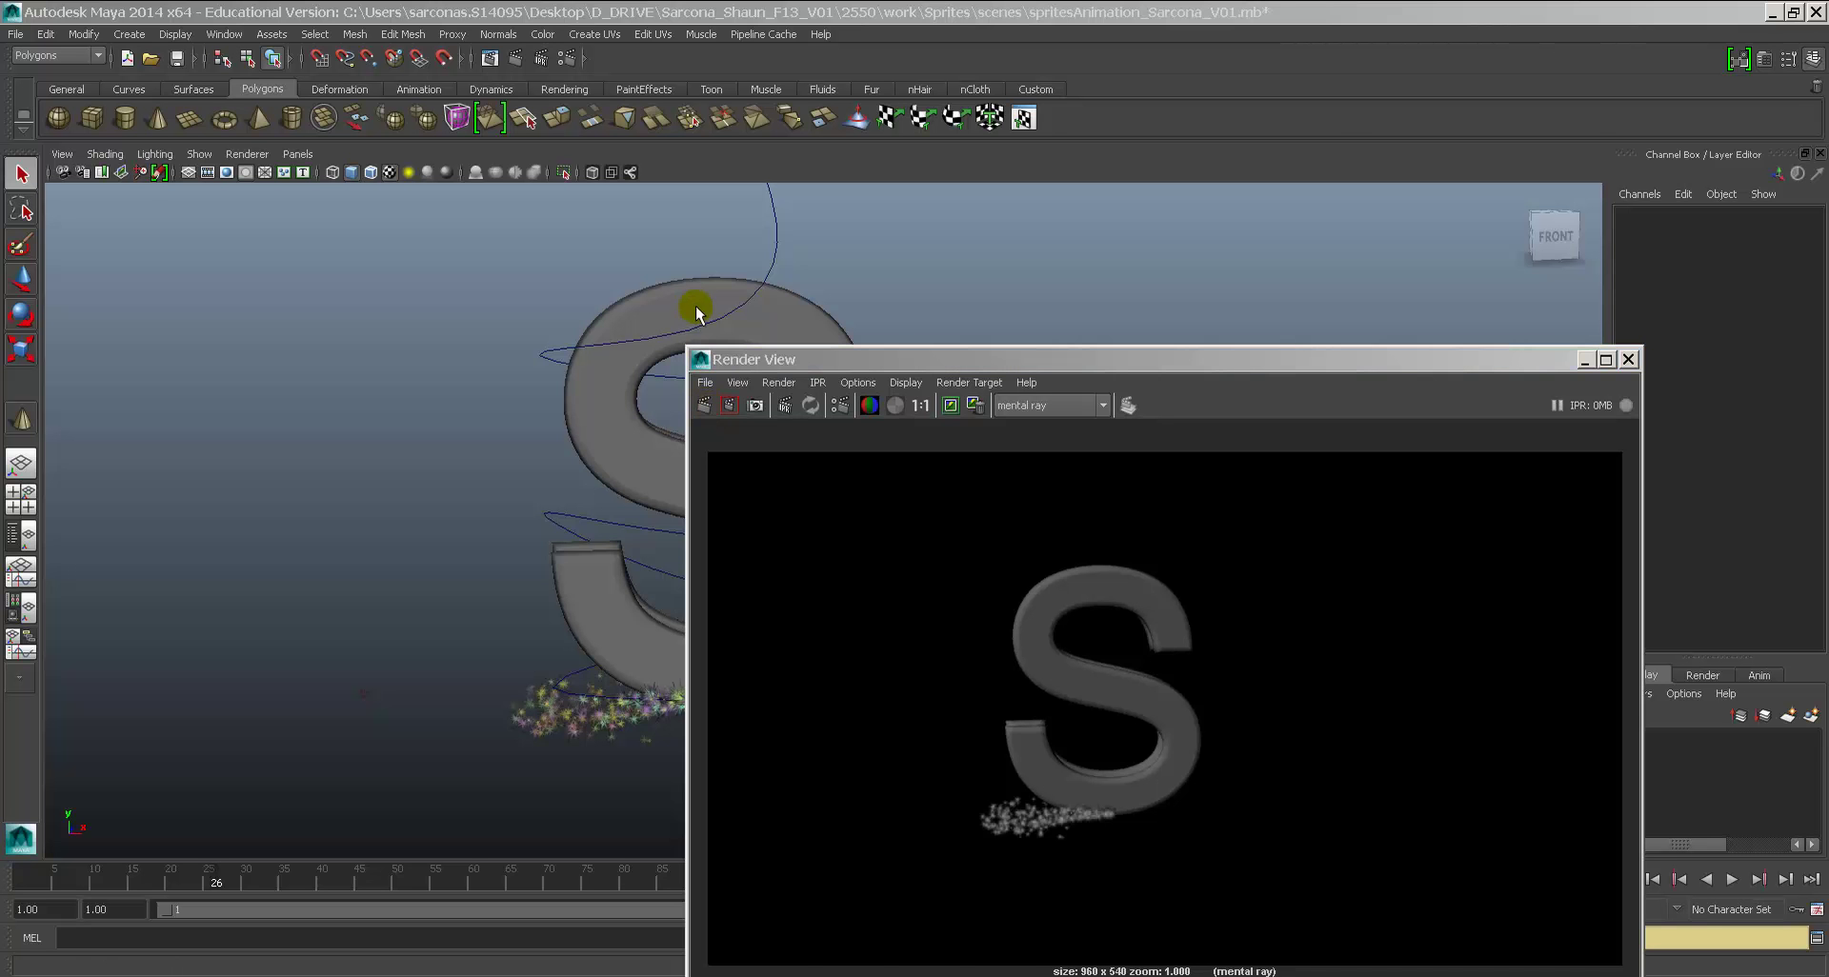
Step: Enlarge the mental ray render and examine the color and shape of the sprites at the base of the S
{"action": "left_click_drag", "start_coordinate": [965, 367], "coordinate": [905, 119]}
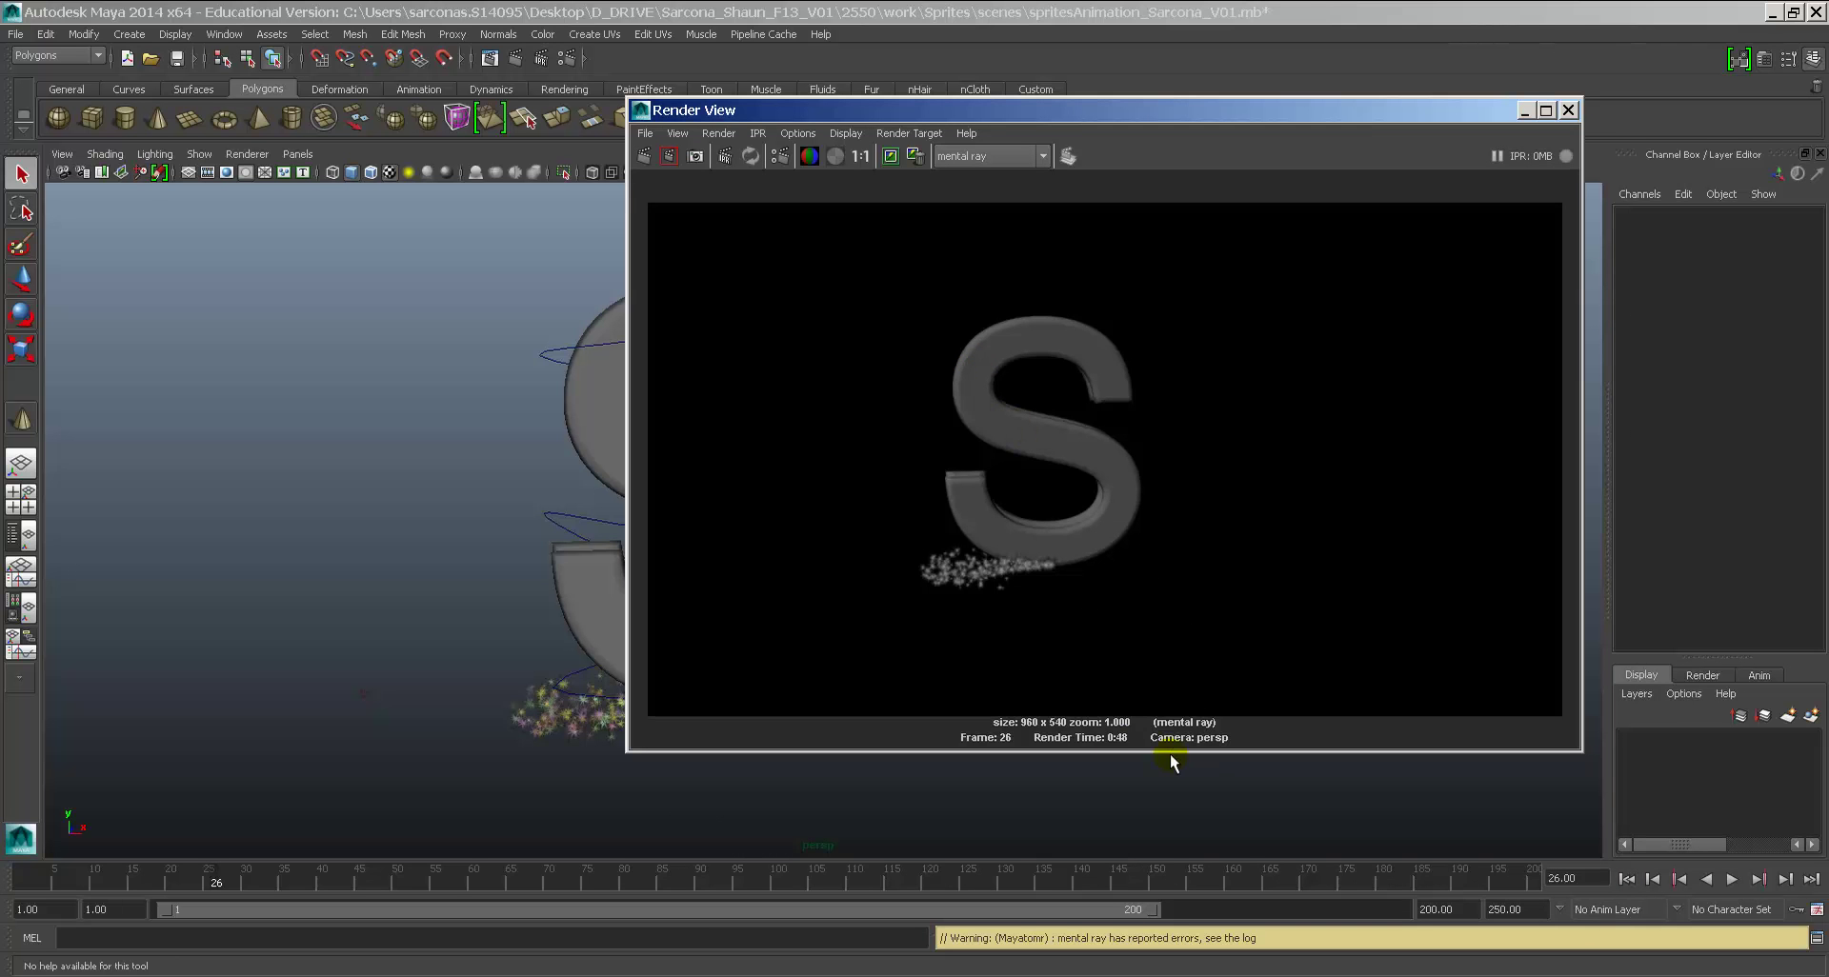
{"action": "scroll", "coordinate": [1012, 596], "scroll_direction": "up", "scroll_amount": 4}
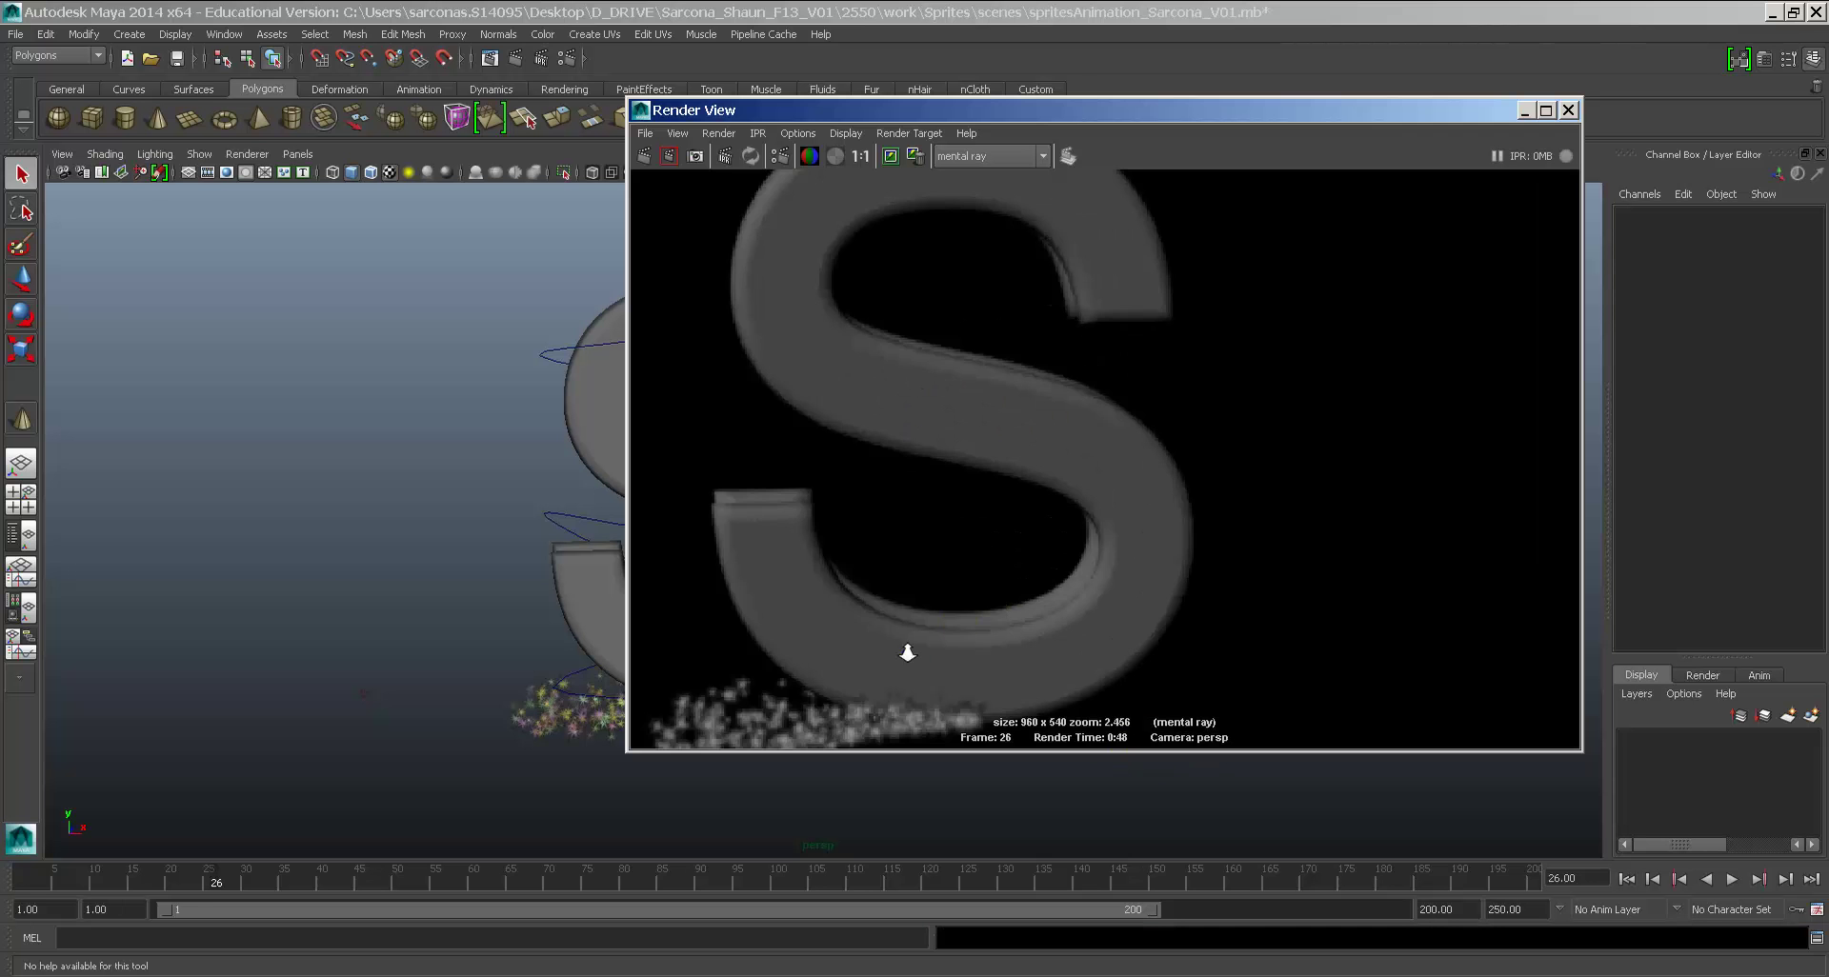
{"action": "right_click_drag", "start_coordinate": [907, 652], "coordinate": [947, 660], "text": "alt"}
{"action": "middle_click_drag", "start_coordinate": [945, 662], "coordinate": [1072, 463], "text": "alt"}
{"action": "right_click_drag", "start_coordinate": [1046, 483], "coordinate": [1677, 520], "text": "alt"}
{"action": "middle_click_drag", "start_coordinate": [1112, 467], "coordinate": [1292, 480], "text": "alt"}
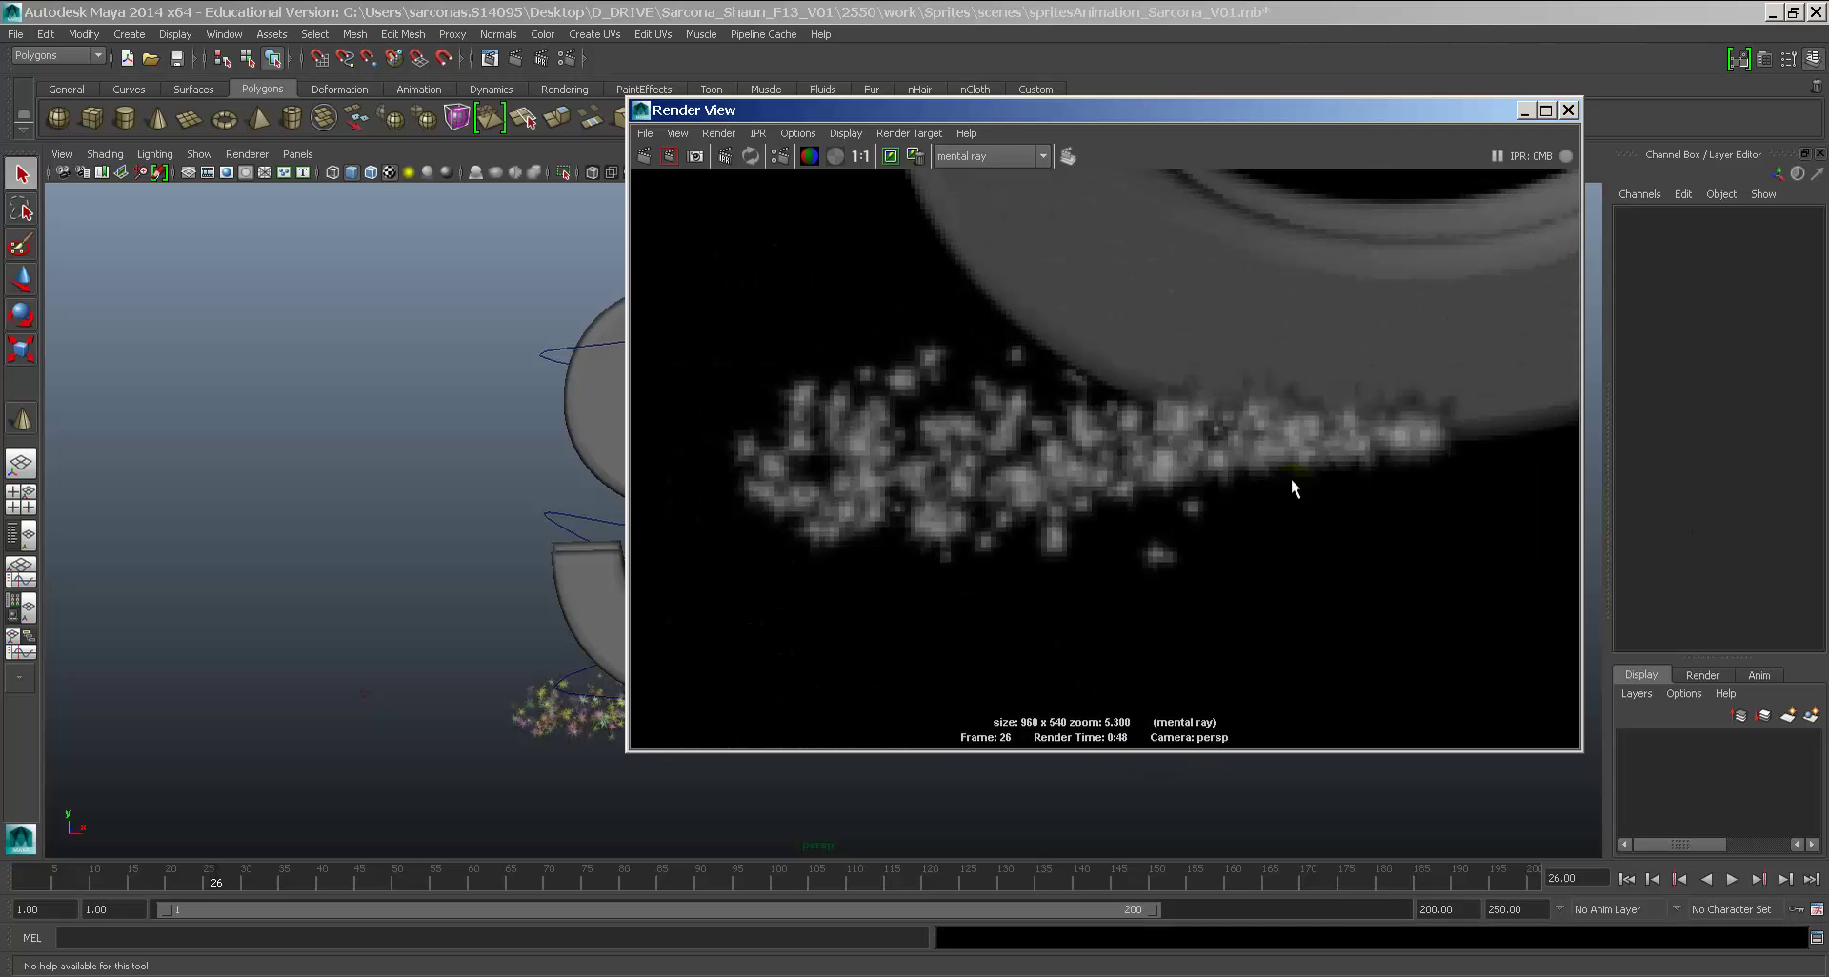
Step: Render a close-up of the sprites in mental ray
{"action": "left_click", "coordinate": [551, 534]}
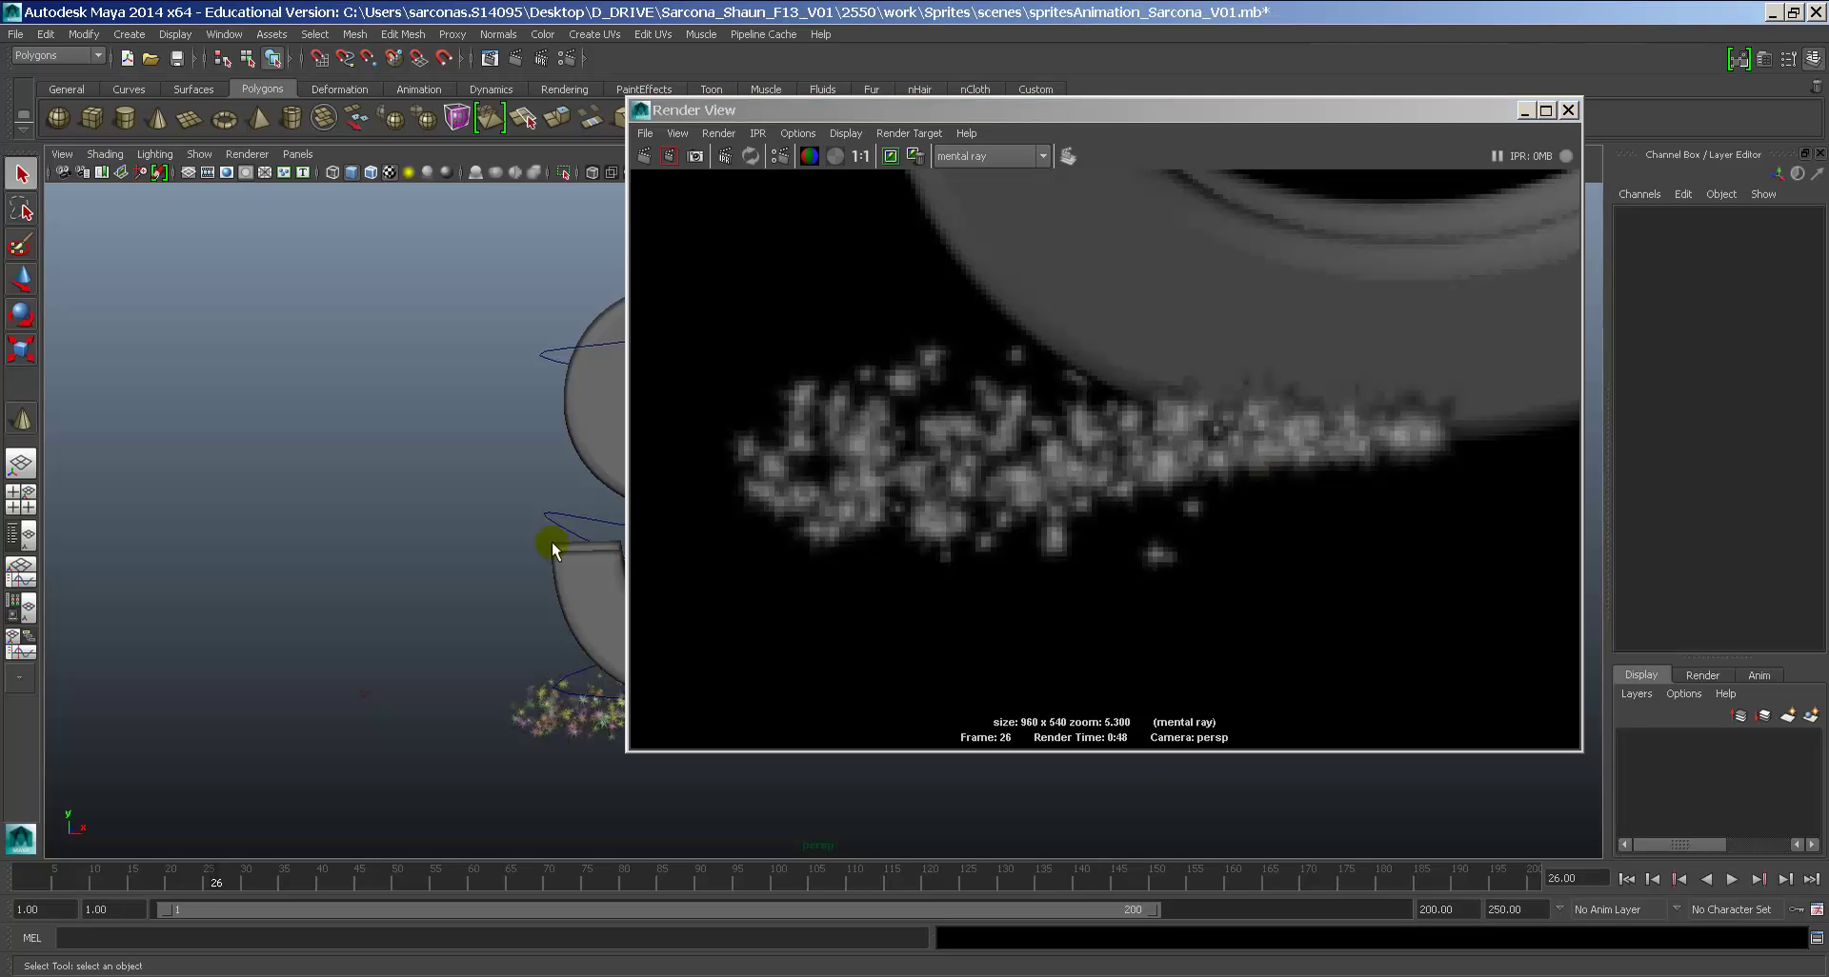
{"action": "scroll", "coordinate": [548, 534], "scroll_direction": "up", "scroll_amount": 5}
{"action": "middle_click_drag", "start_coordinate": [545, 535], "coordinate": [1029, 452], "text": "alt"}
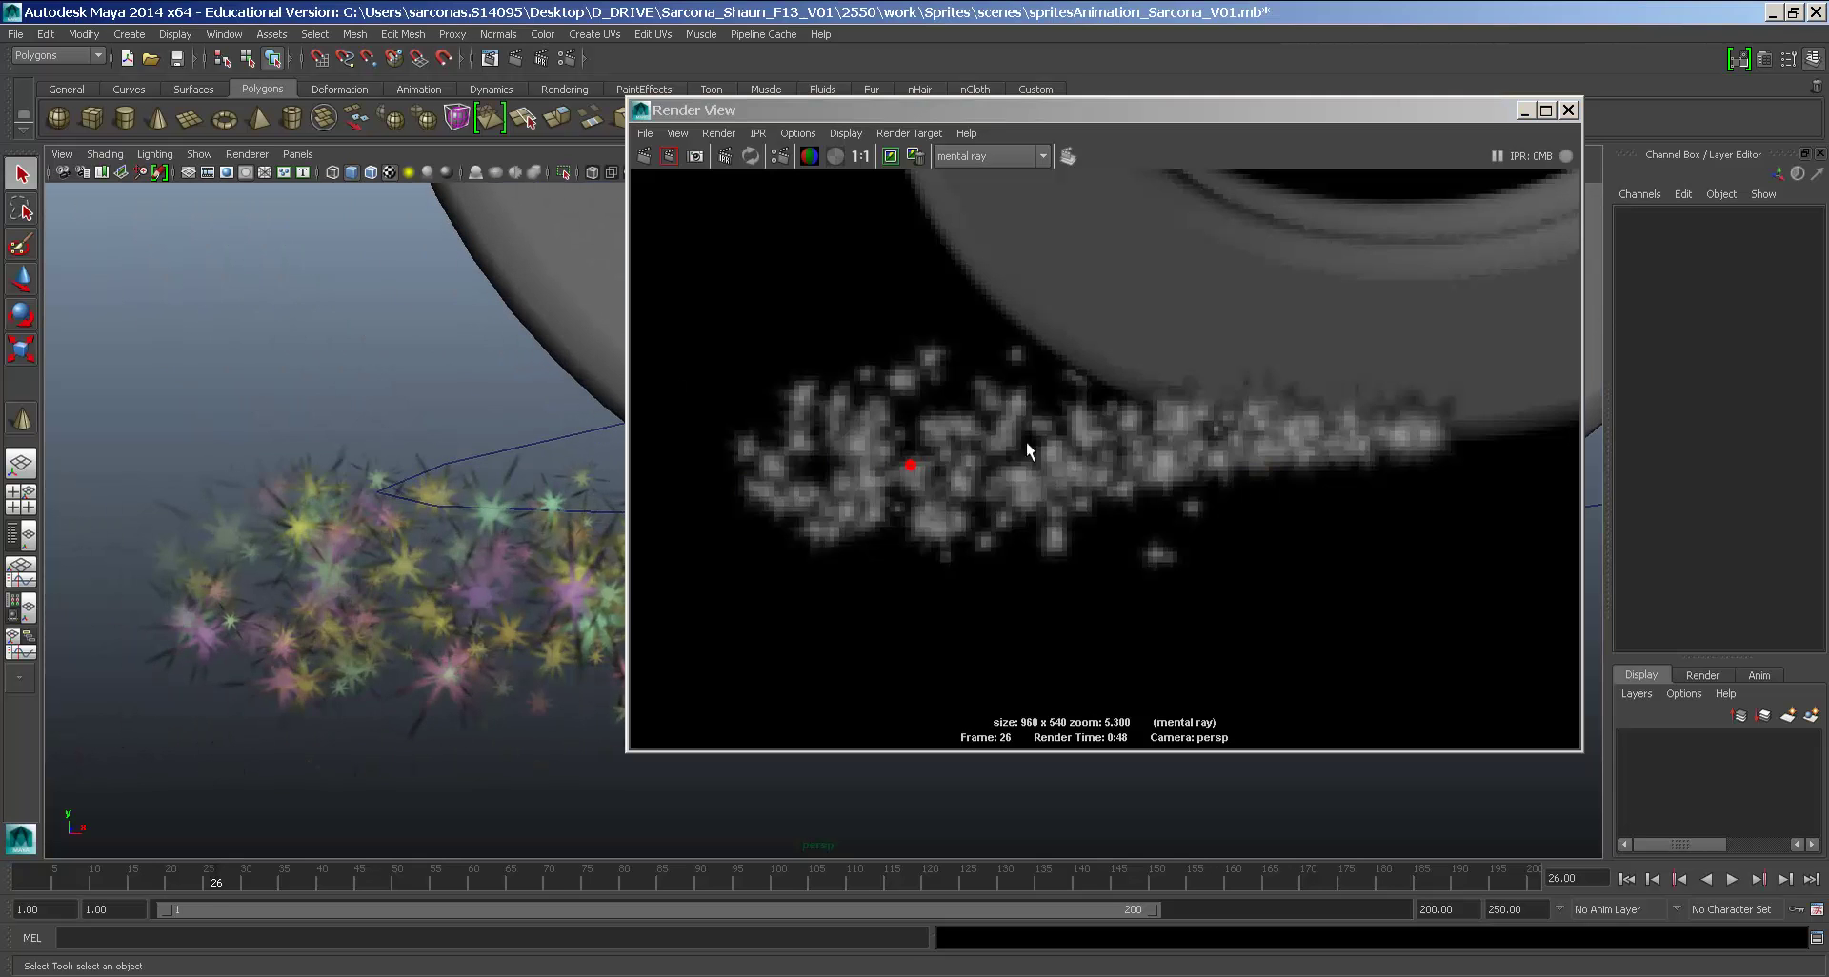
{"action": "left_click", "coordinate": [670, 156]}
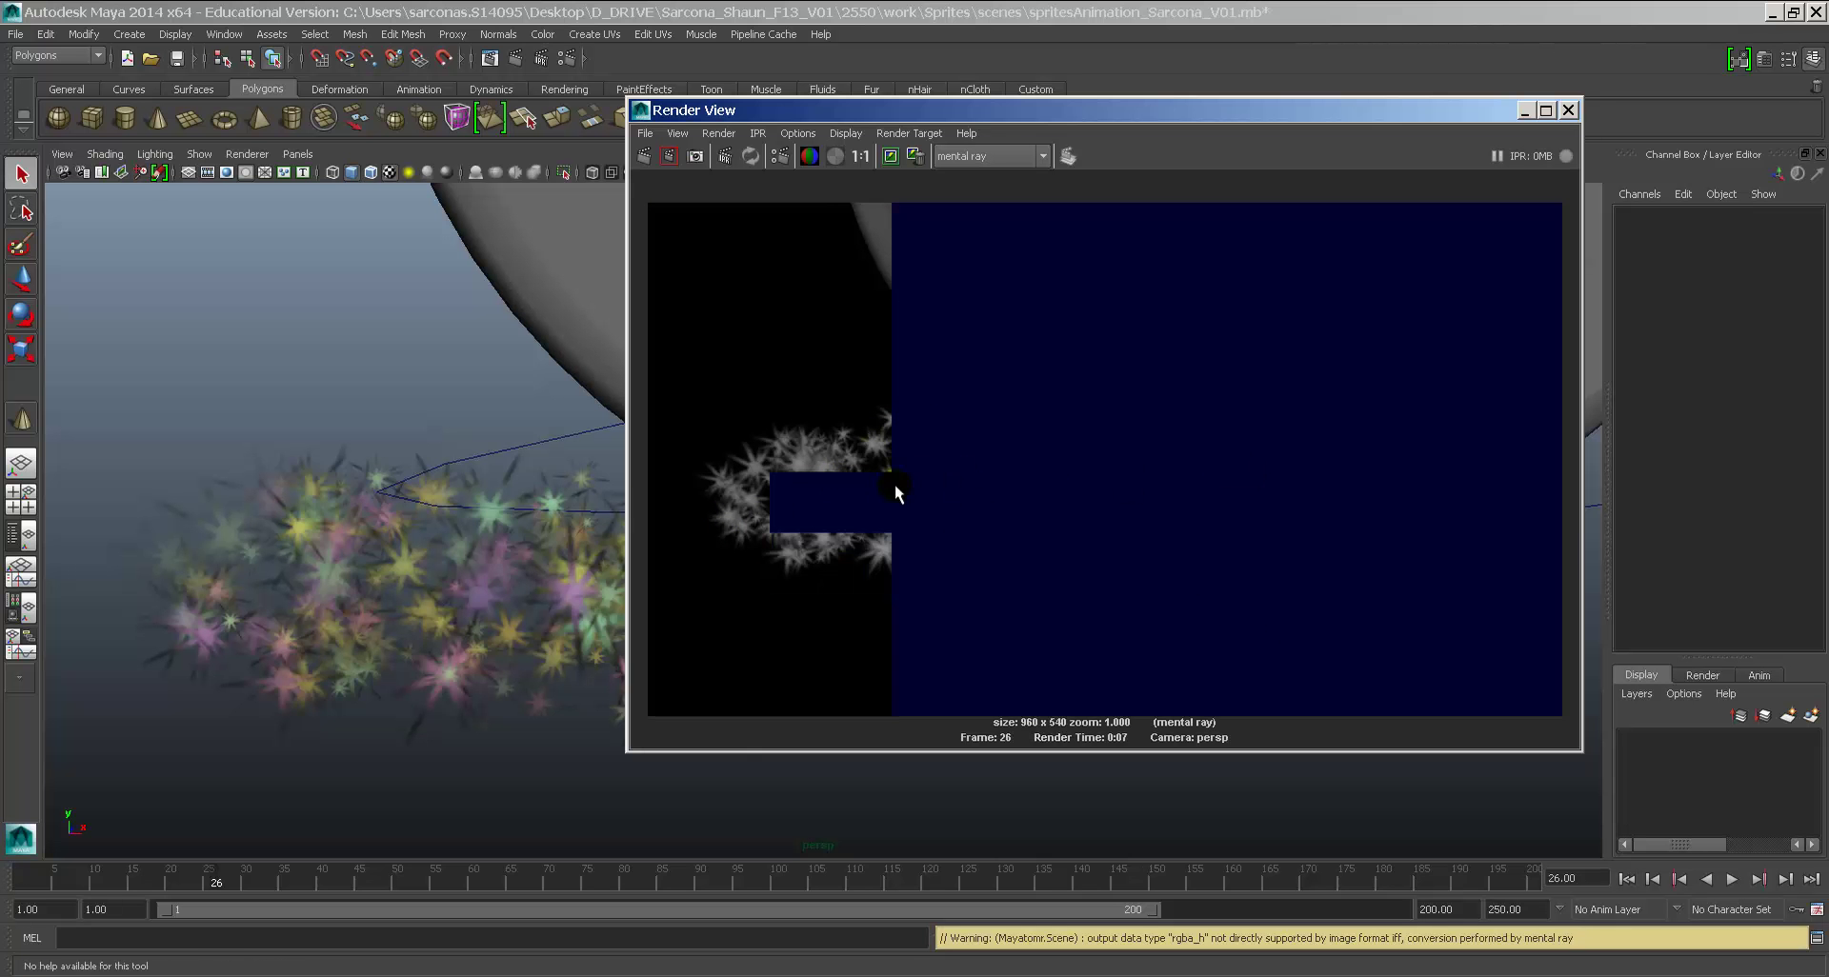
Step: Select the particles and look through particleShape1's render, per-particle, mental ray and Render Stats attributes for settings affecting sprite rendering
{"action": "left_click", "coordinate": [511, 555]}
{"action": "key", "text": "ctrl+a"}
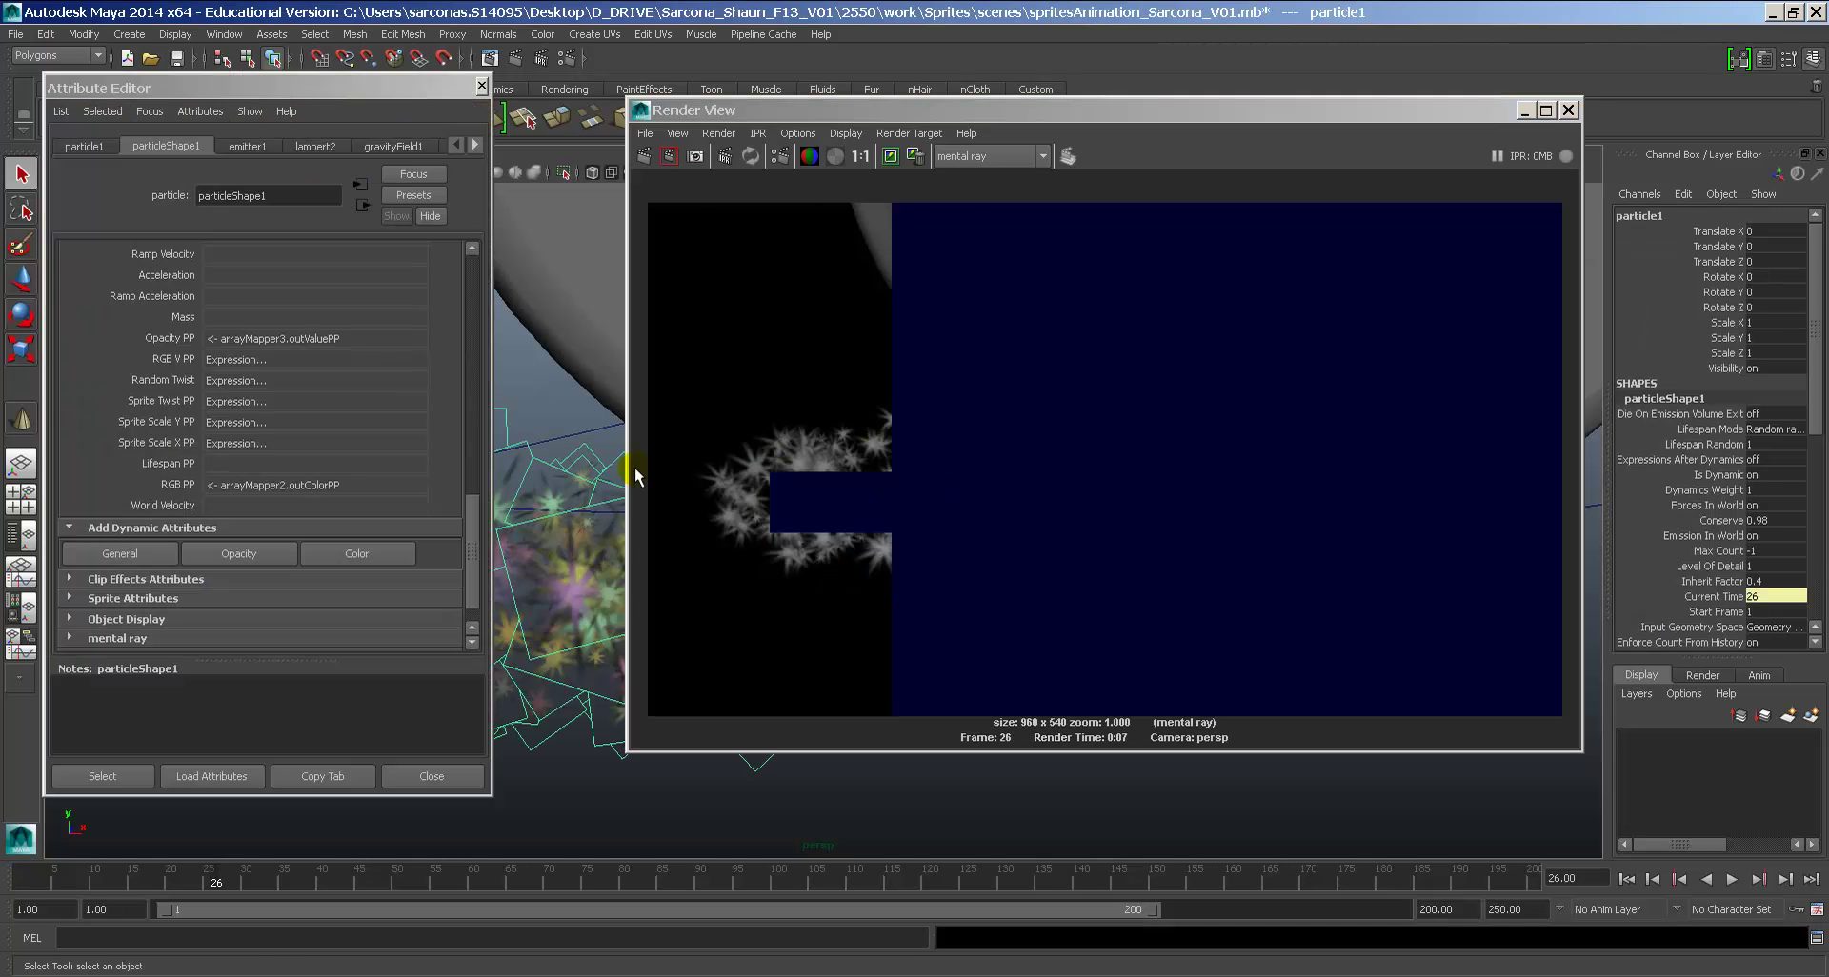
{"action": "left_click", "coordinate": [471, 460]}
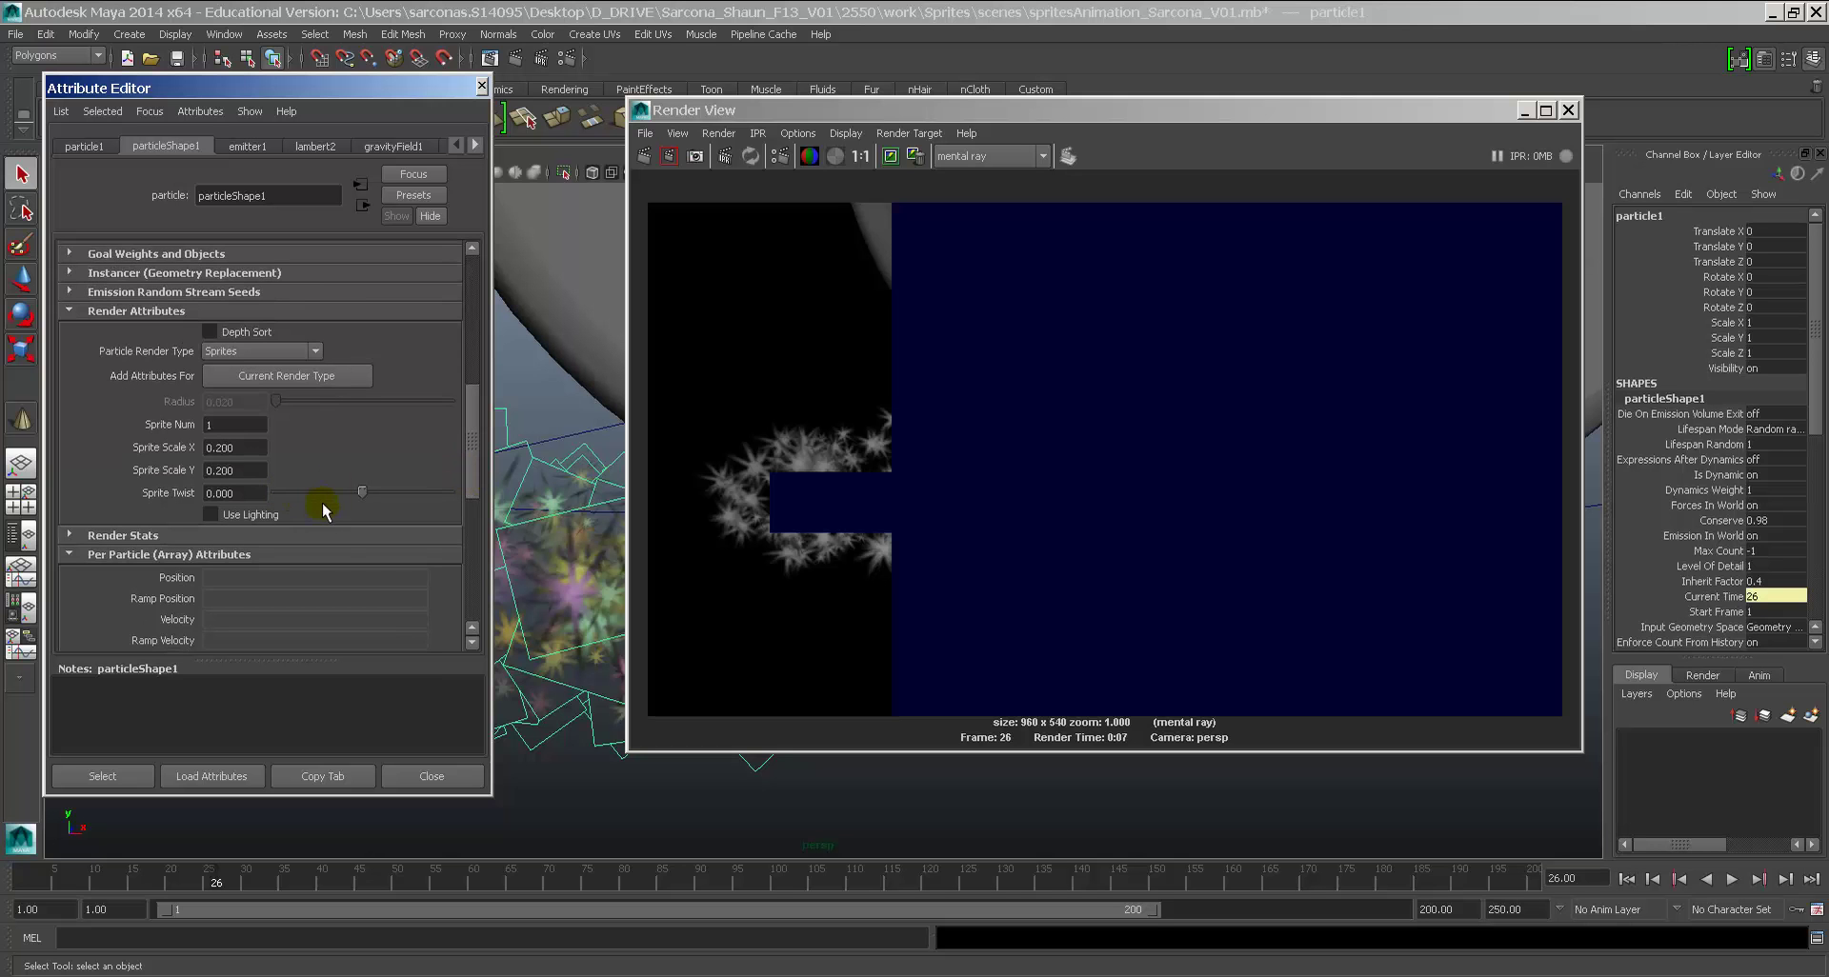
{"action": "left_click", "coordinate": [323, 376]}
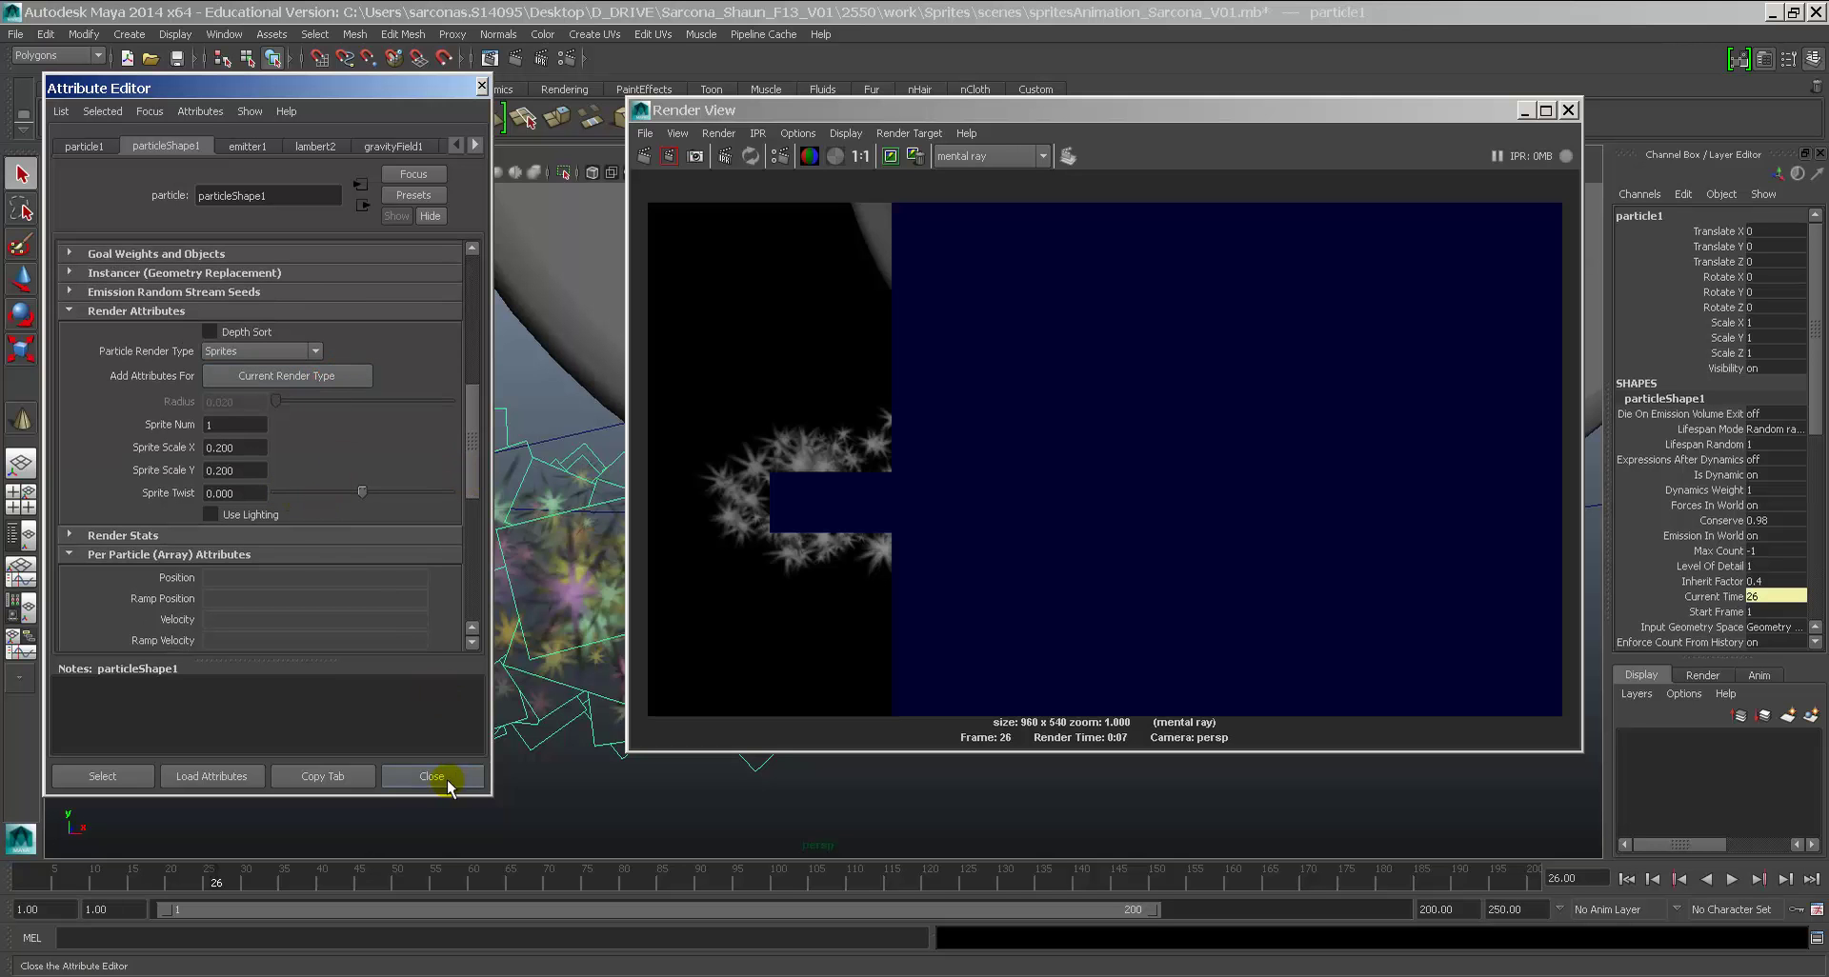
{"action": "left_click", "coordinate": [473, 571]}
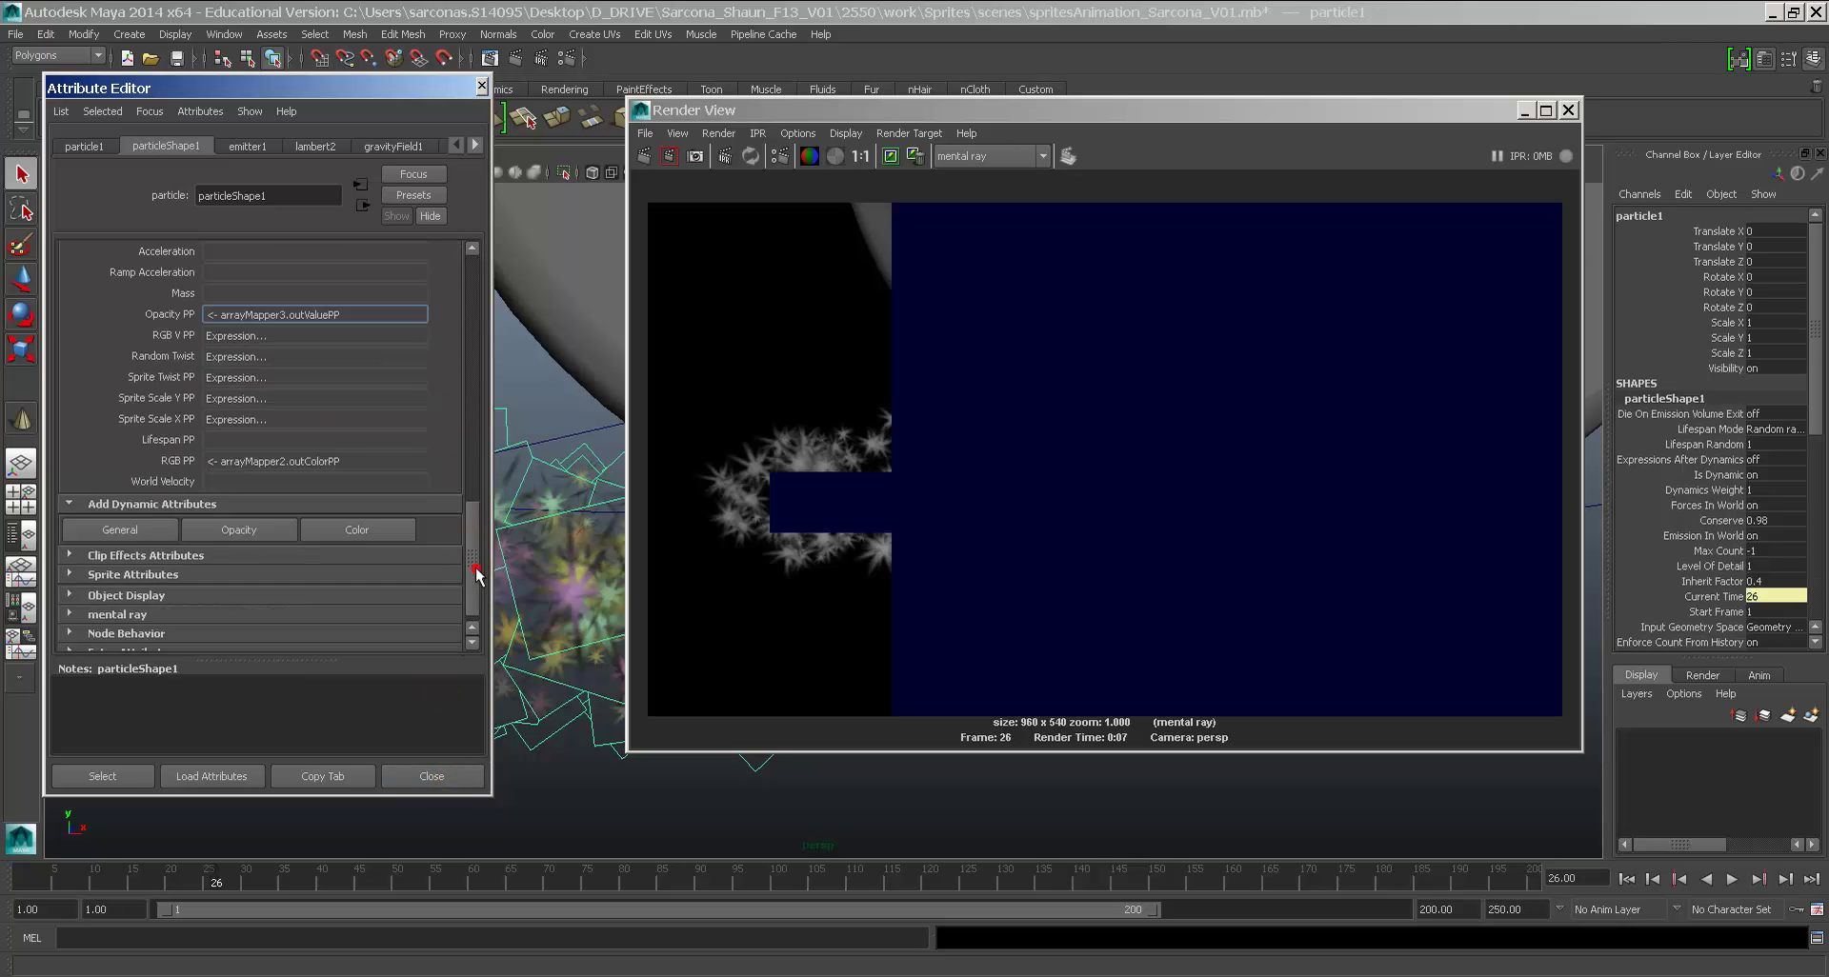
{"action": "scroll", "coordinate": [163, 607], "scroll_direction": "down", "scroll_amount": 1}
{"action": "left_click", "coordinate": [158, 606]}
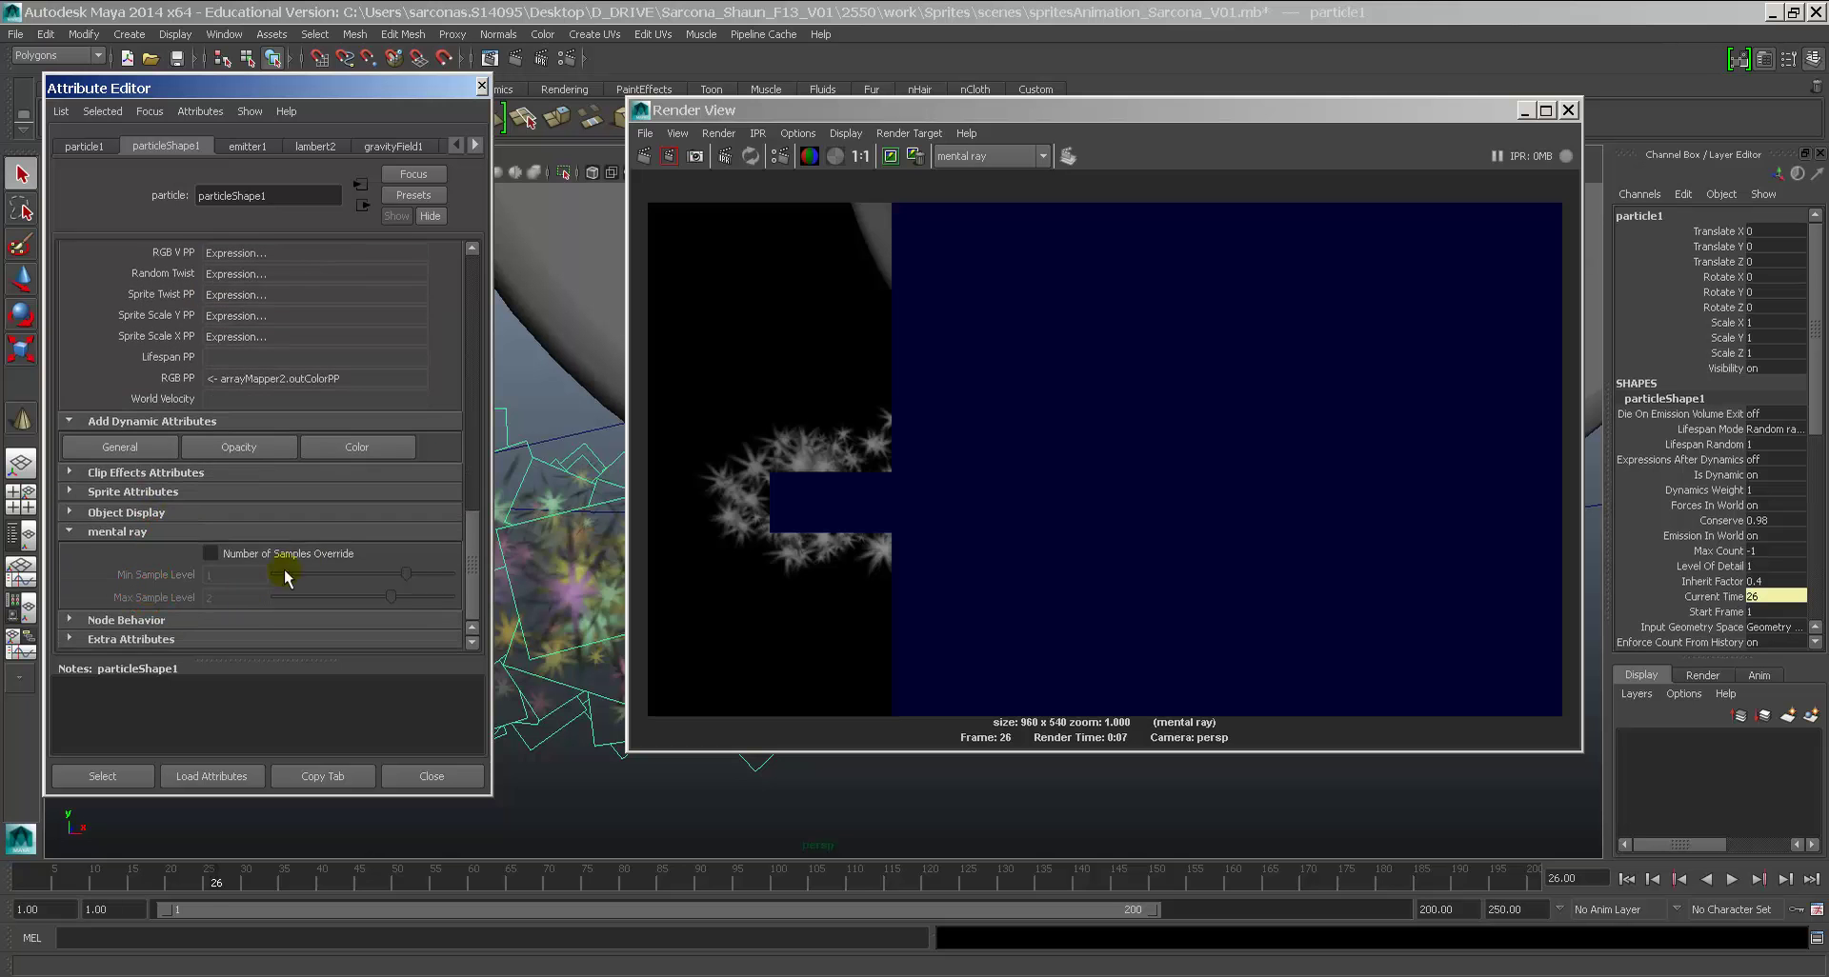
{"action": "scroll", "coordinate": [257, 567], "scroll_direction": "up", "scroll_amount": 6}
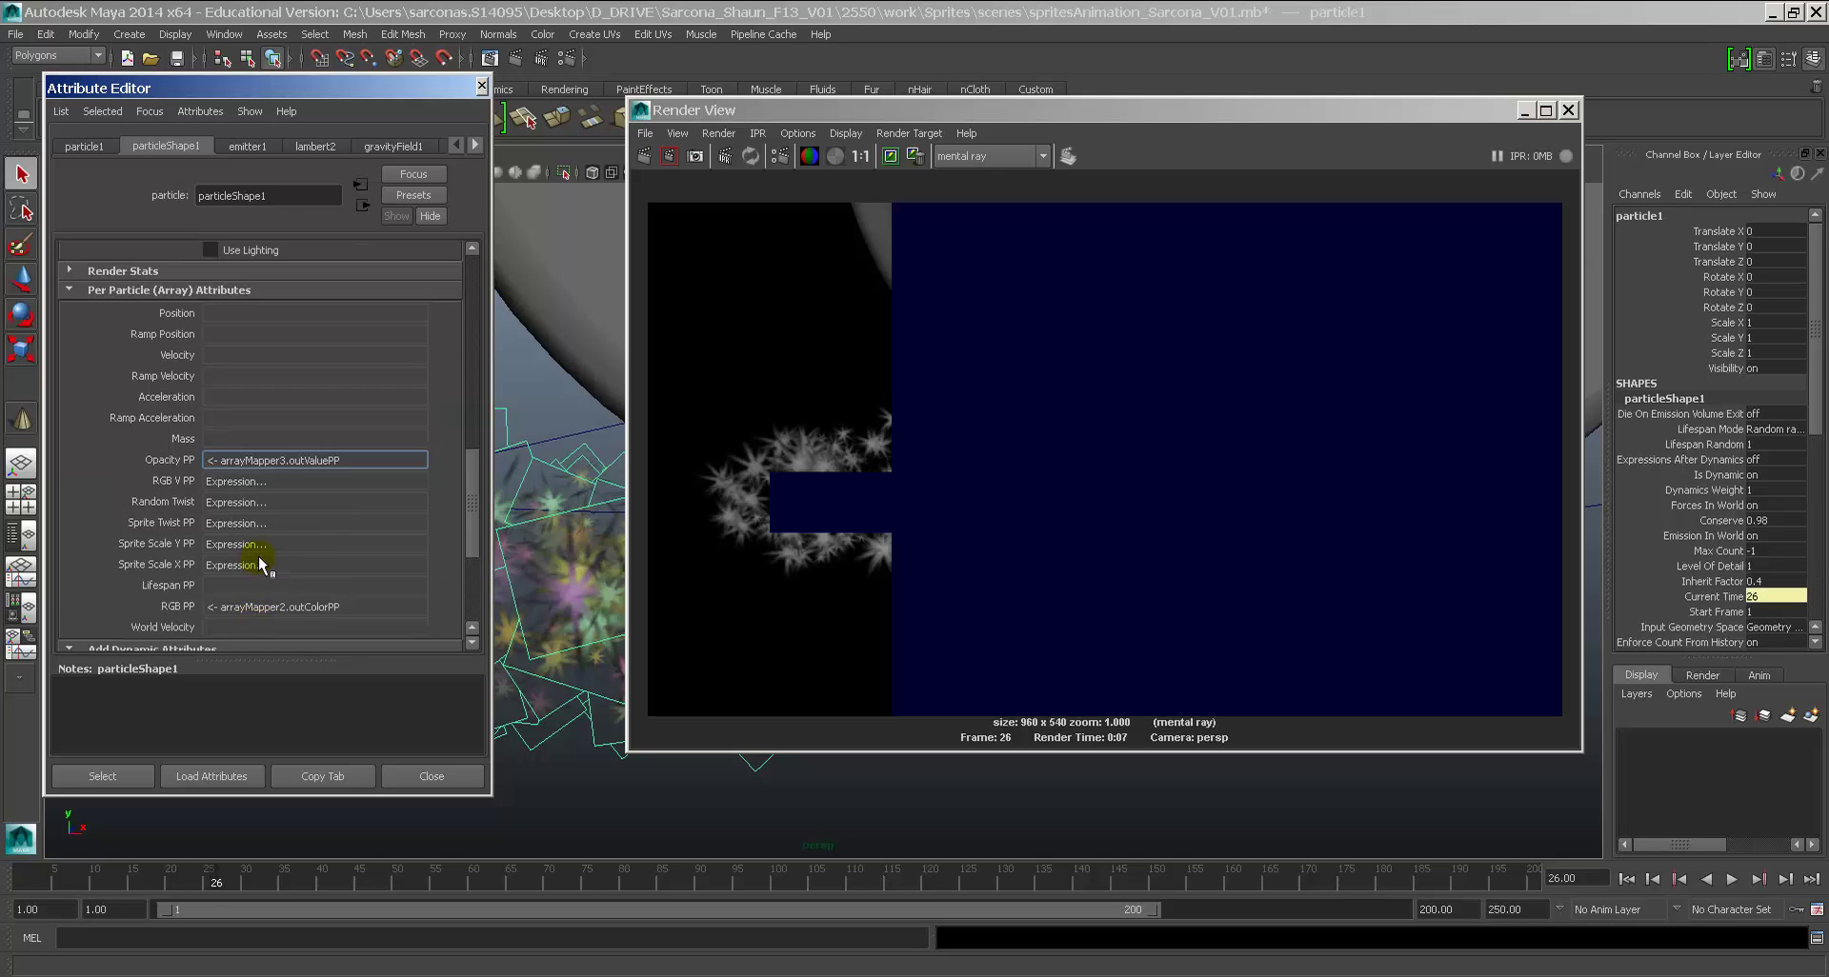
{"action": "left_click", "coordinate": [191, 498]}
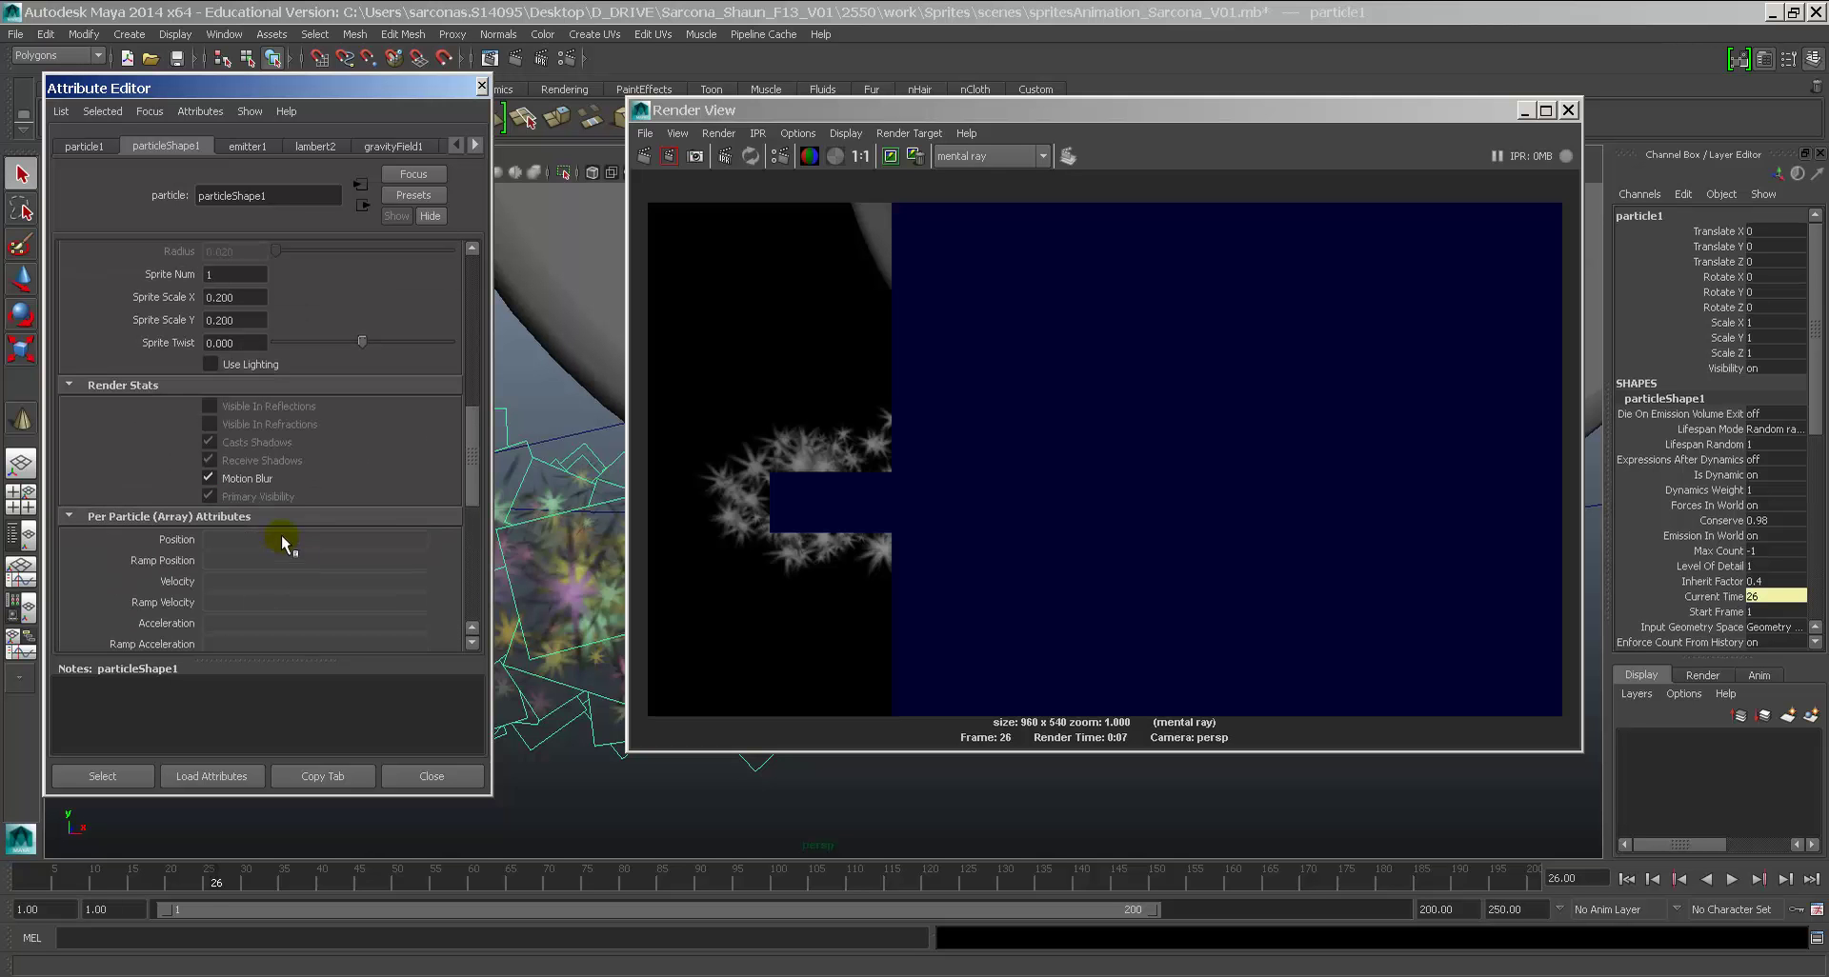
Step: Switch the renderer to Maya Software, close the Attribute Editor, and render the frame with the whole S in view
{"action": "left_click", "coordinate": [962, 157]}
{"action": "left_click", "coordinate": [967, 175]}
{"action": "double_click", "coordinate": [642, 111]}
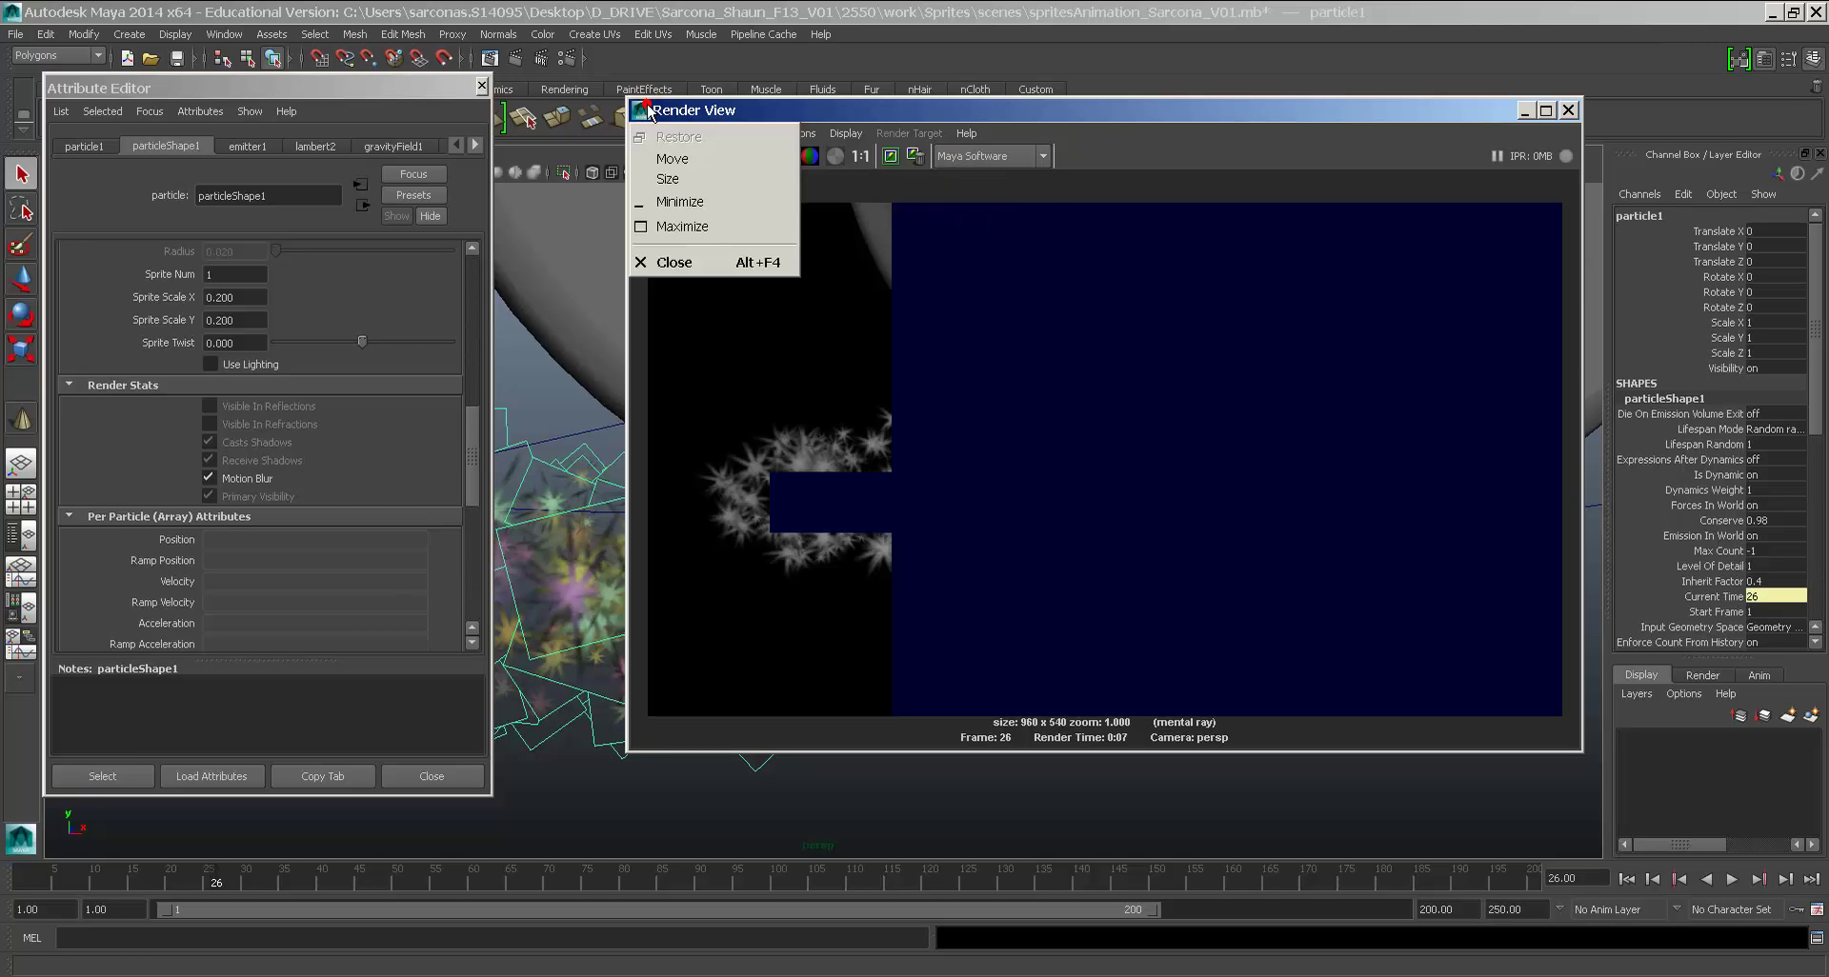
{"action": "left_click", "coordinate": [482, 85]}
{"action": "right_click_drag", "start_coordinate": [1176, 414], "coordinate": [1056, 400], "text": "alt"}
{"action": "scroll", "coordinate": [1055, 400], "scroll_direction": "down", "scroll_amount": 5}
{"action": "left_click_drag", "start_coordinate": [1055, 400], "coordinate": [871, 609], "text": "alt"}
{"action": "left_click", "coordinate": [487, 61]}
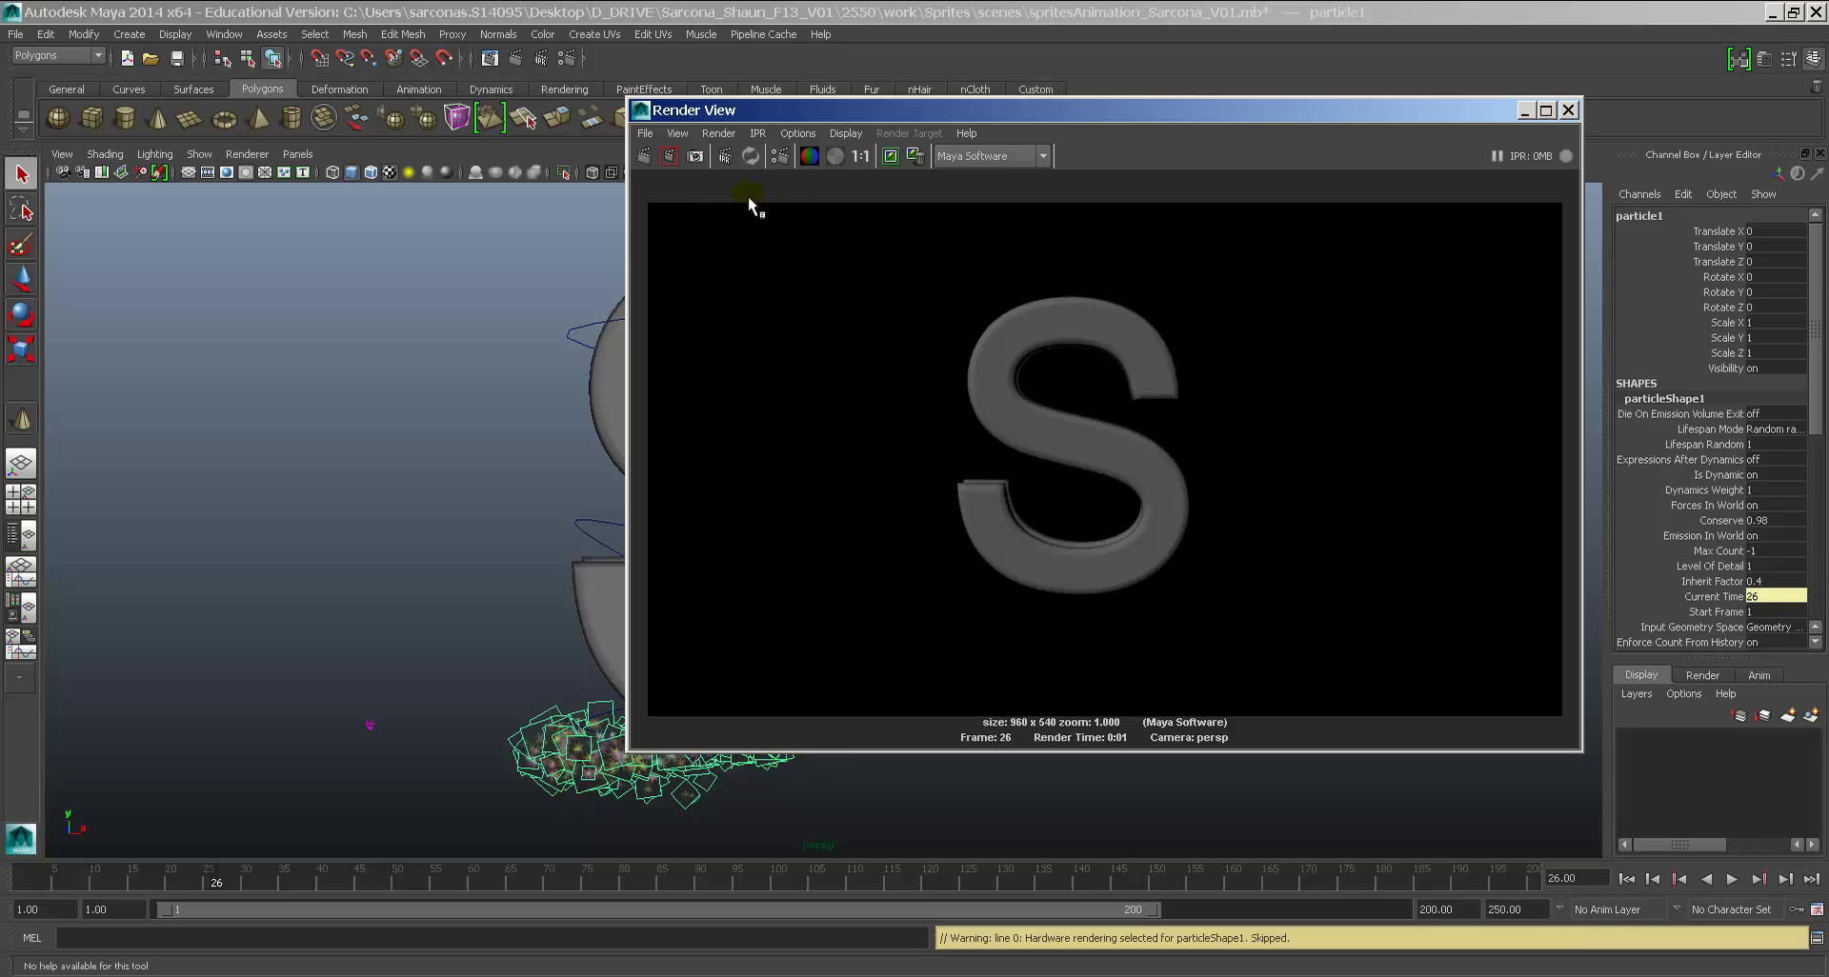
Step: Render the frame with the Maya Hardware renderer
{"action": "left_click", "coordinate": [992, 156]}
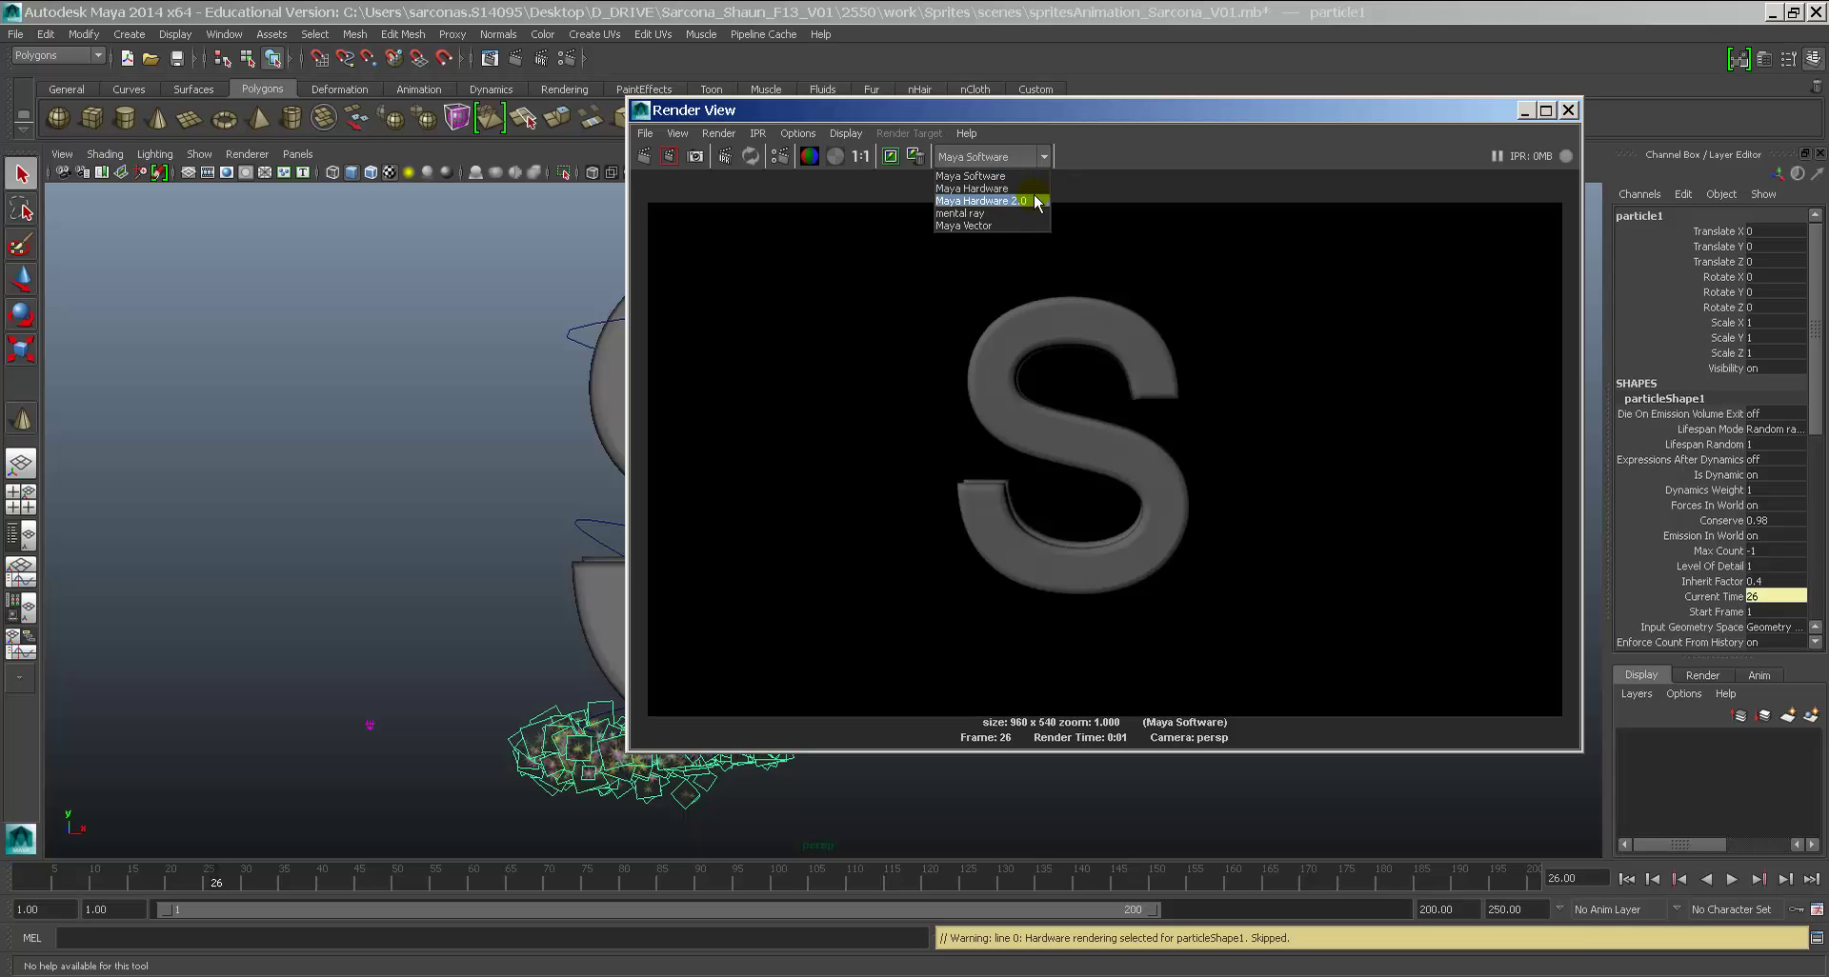
{"action": "left_click", "coordinate": [1033, 188]}
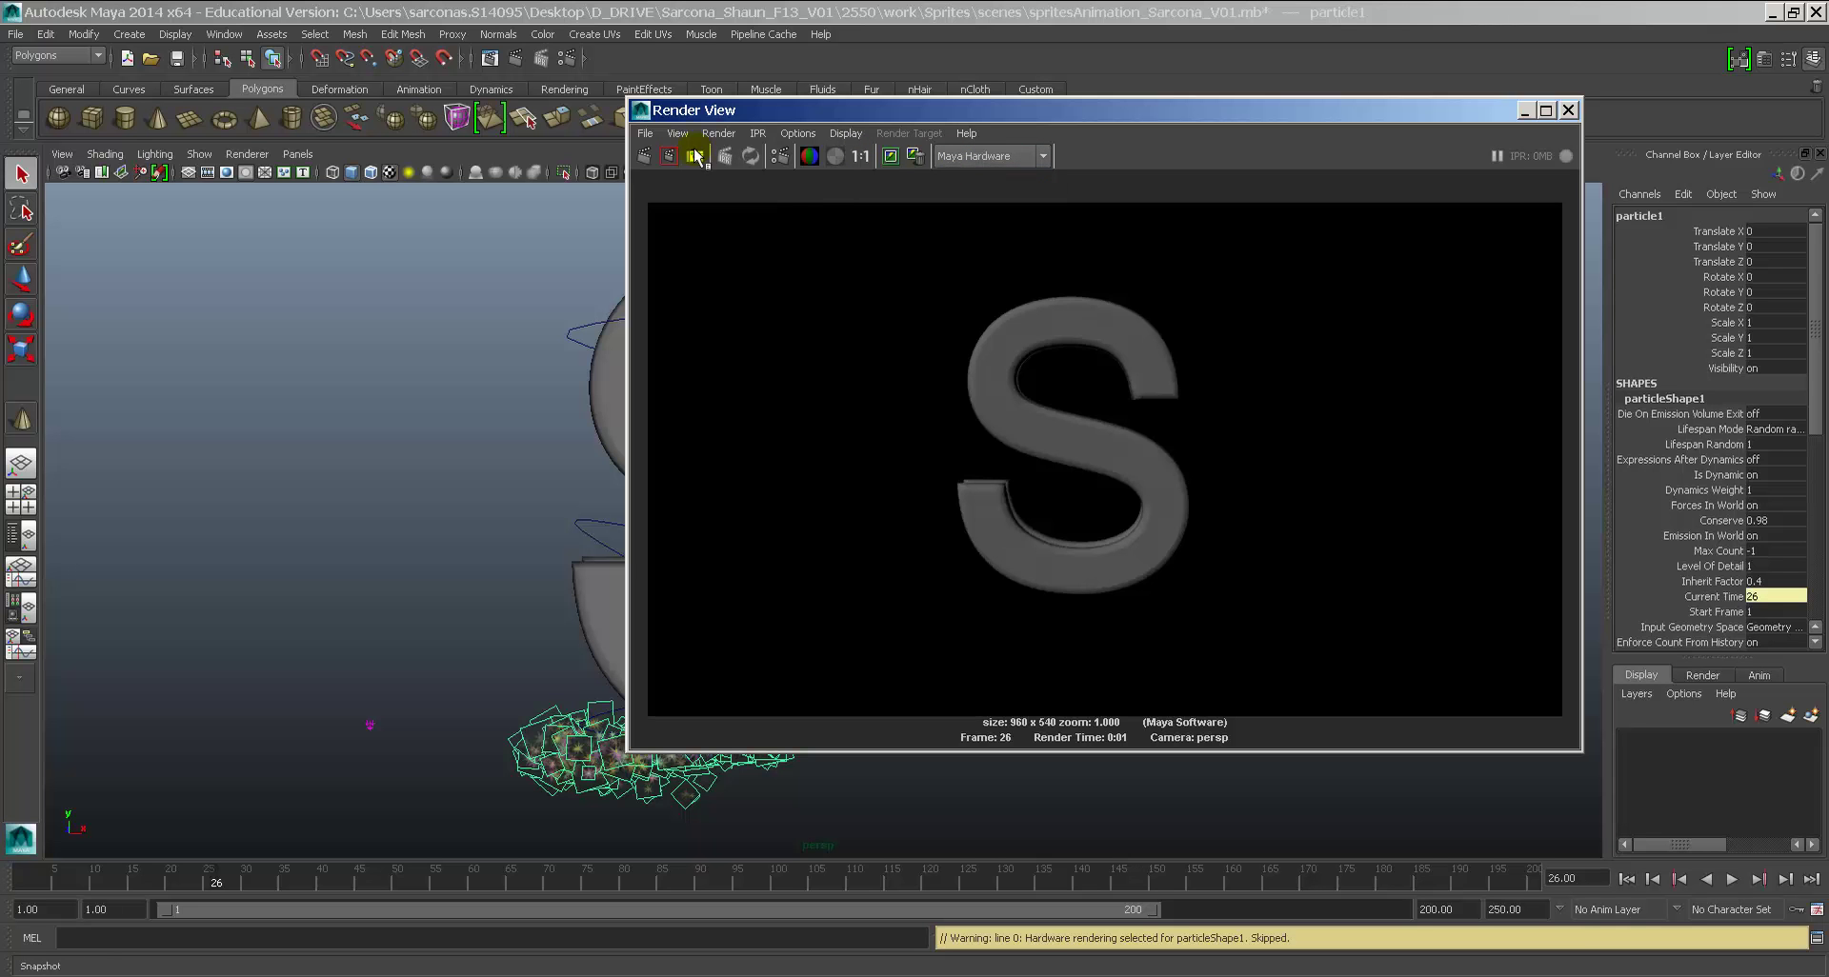
{"action": "left_click", "coordinate": [646, 155]}
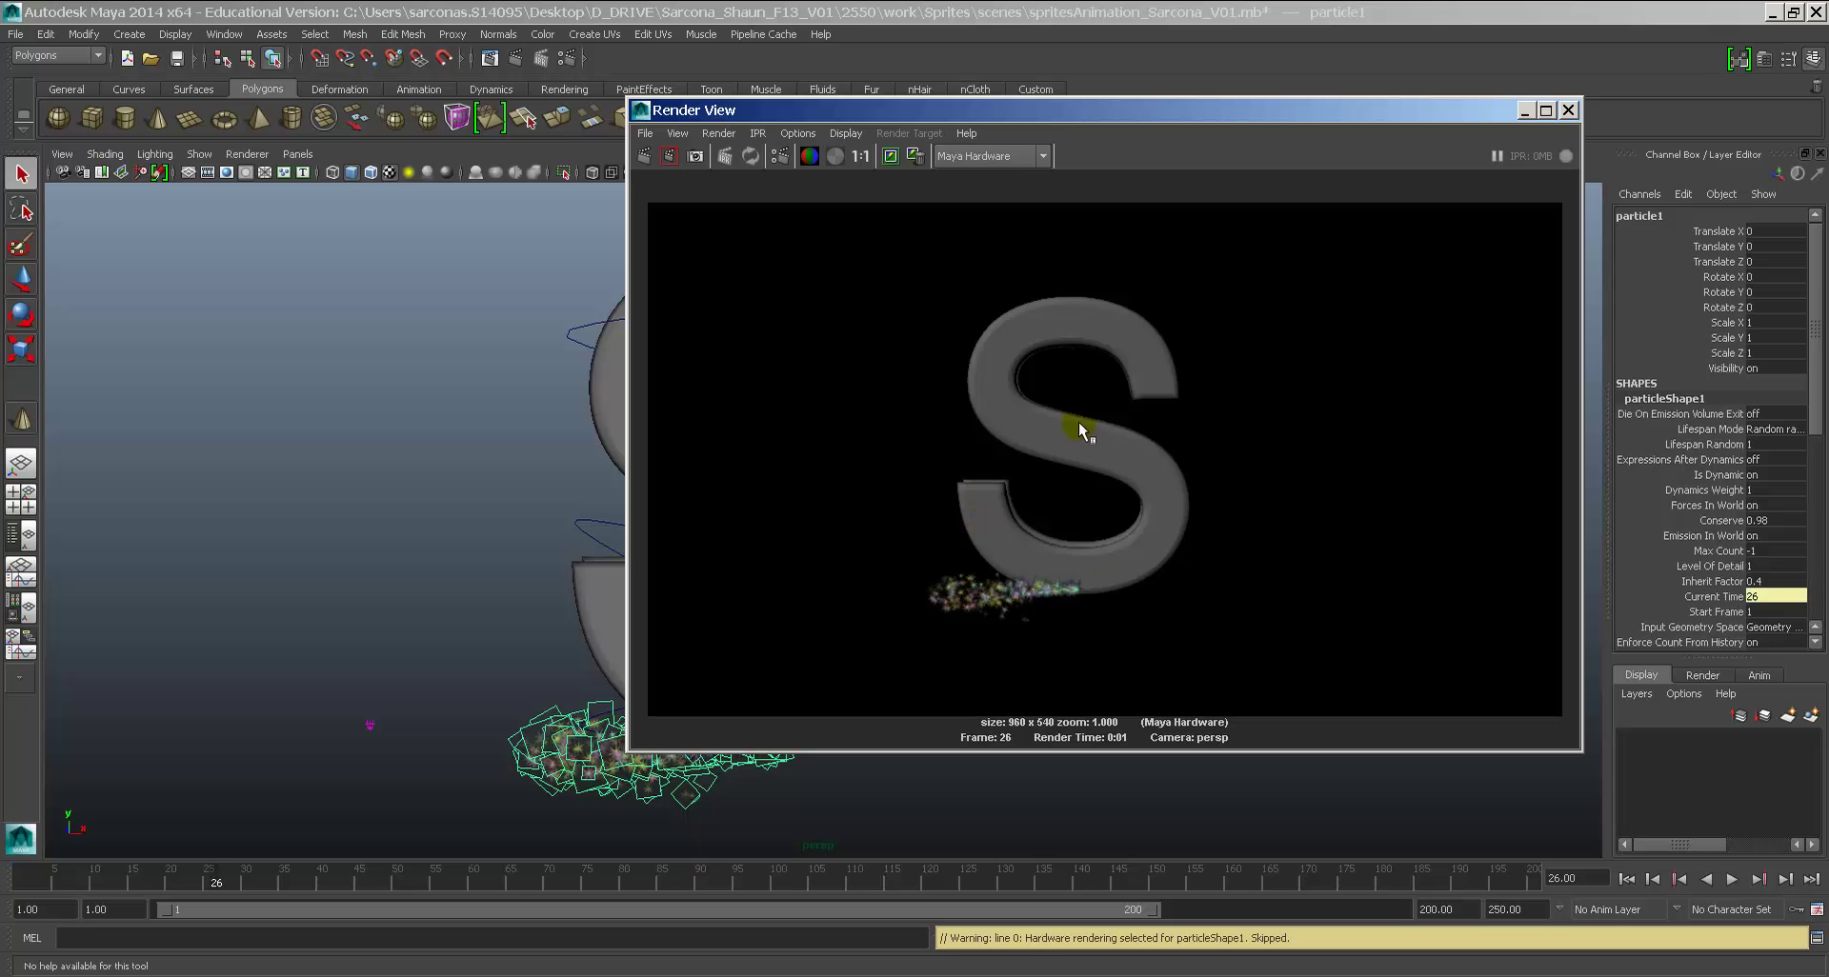
Step: Render the frame with the Maya Hardware 2.0 renderer for comparison
{"action": "left_click", "coordinate": [1010, 157]}
{"action": "left_click", "coordinate": [1007, 200]}
{"action": "left_click", "coordinate": [652, 176]}
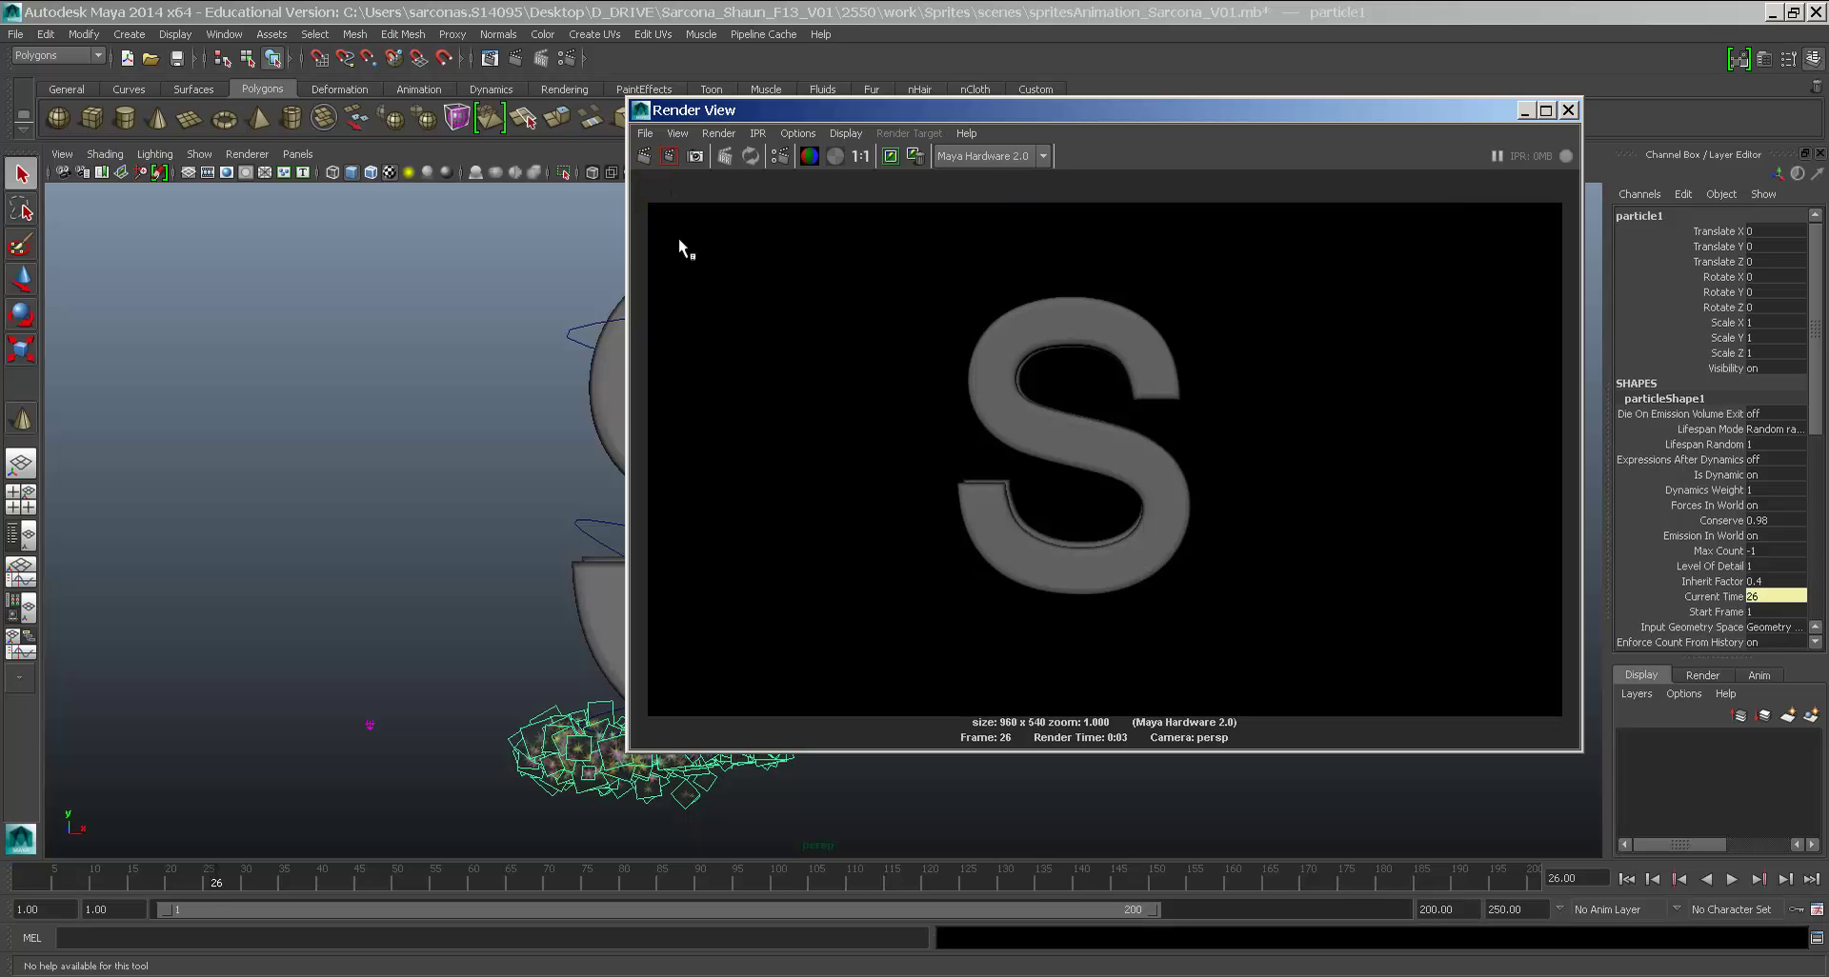
Step: Switch the renderer back to Maya Software and close the Render View
{"action": "left_click", "coordinate": [1000, 158]}
{"action": "left_click", "coordinate": [991, 184]}
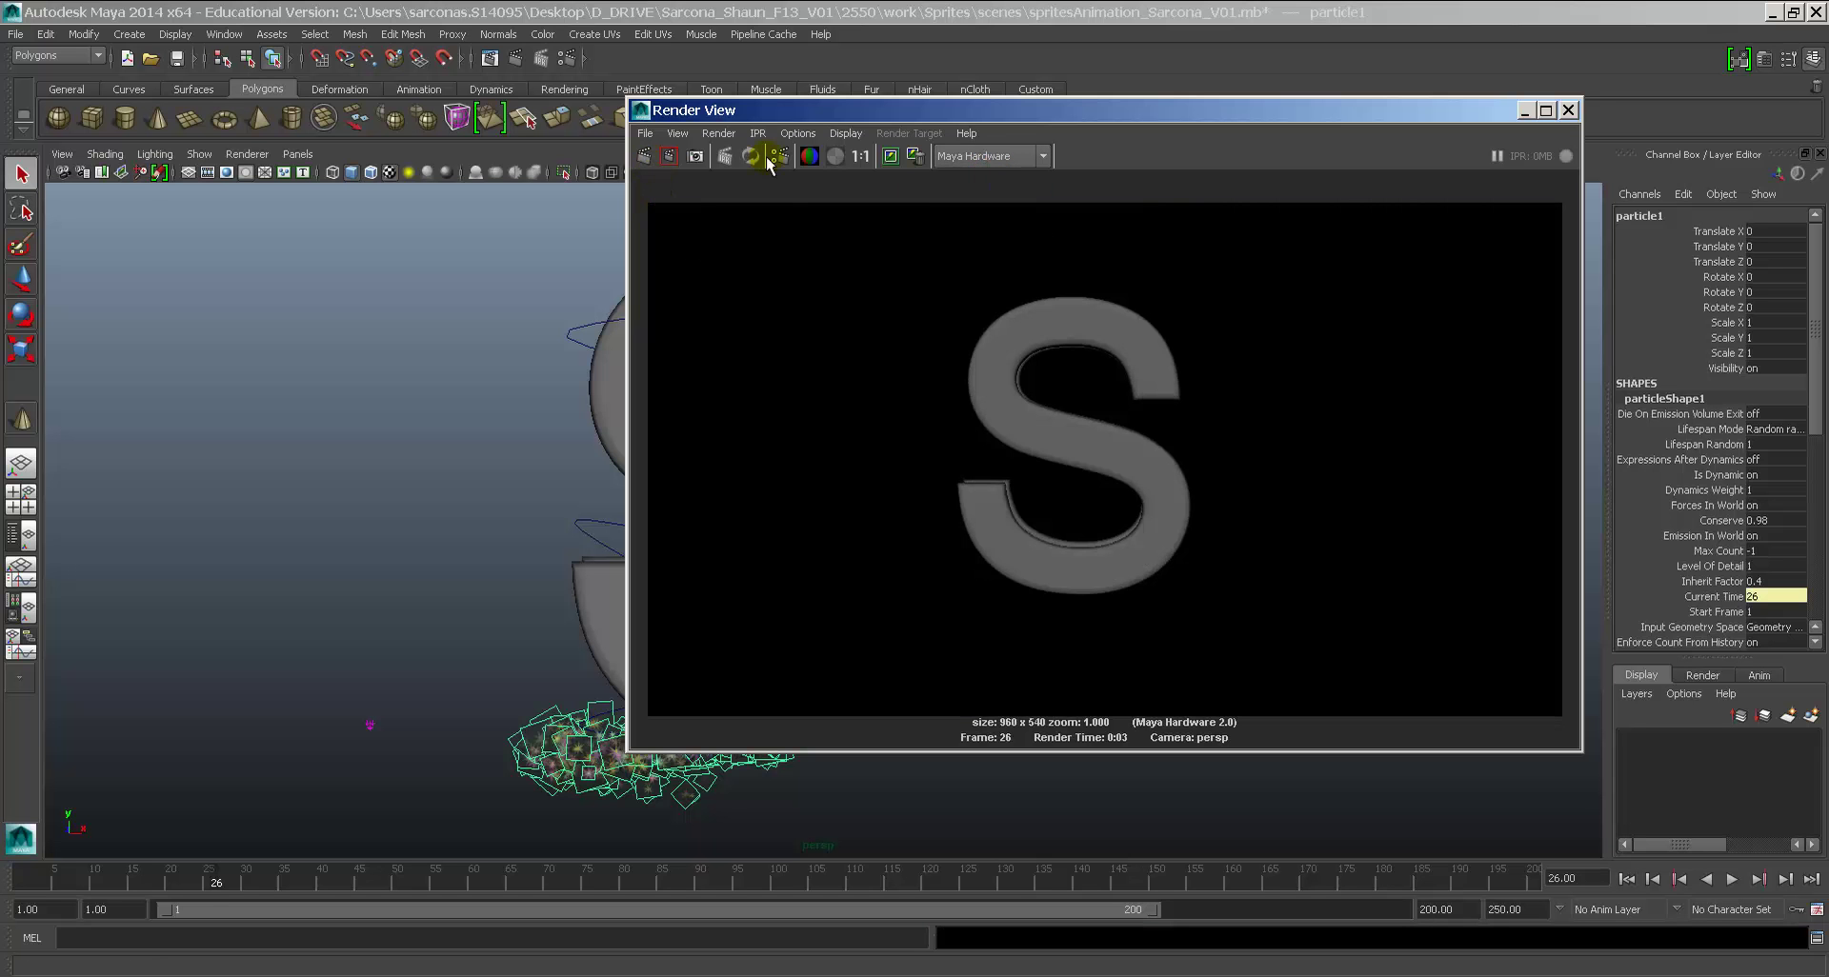
{"action": "left_click", "coordinate": [952, 157]}
{"action": "left_click", "coordinate": [962, 172]}
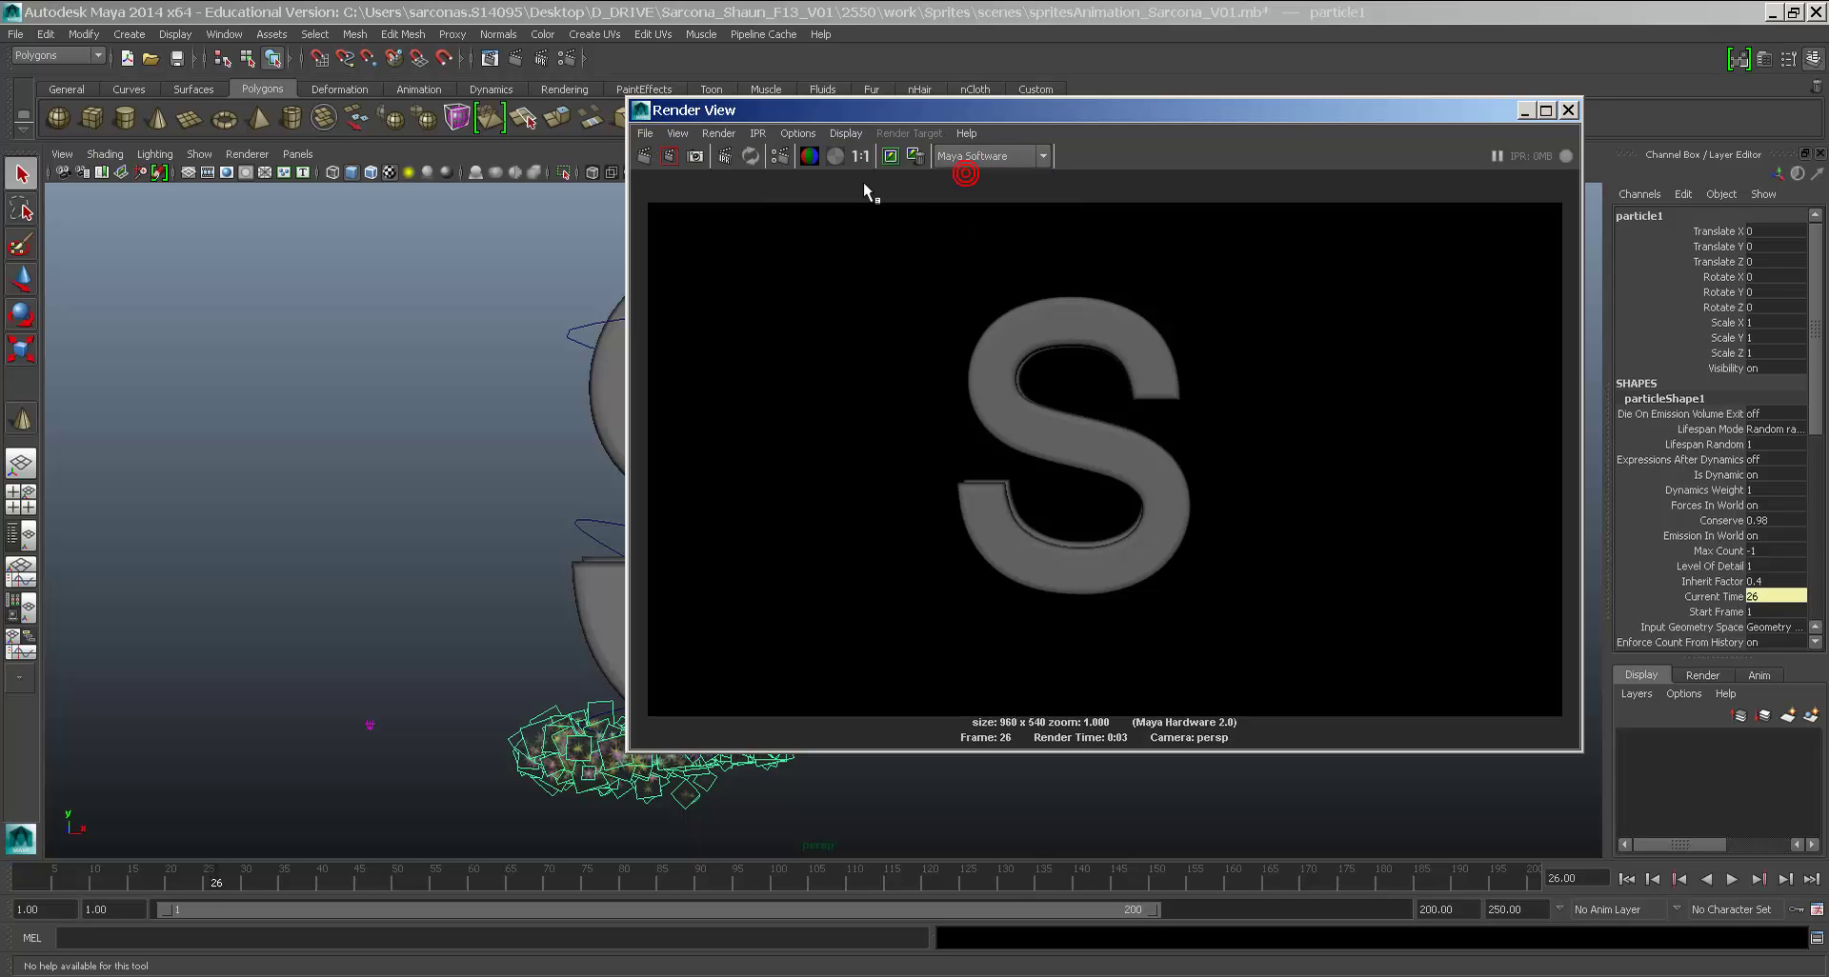
{"action": "double_click", "coordinate": [638, 111]}
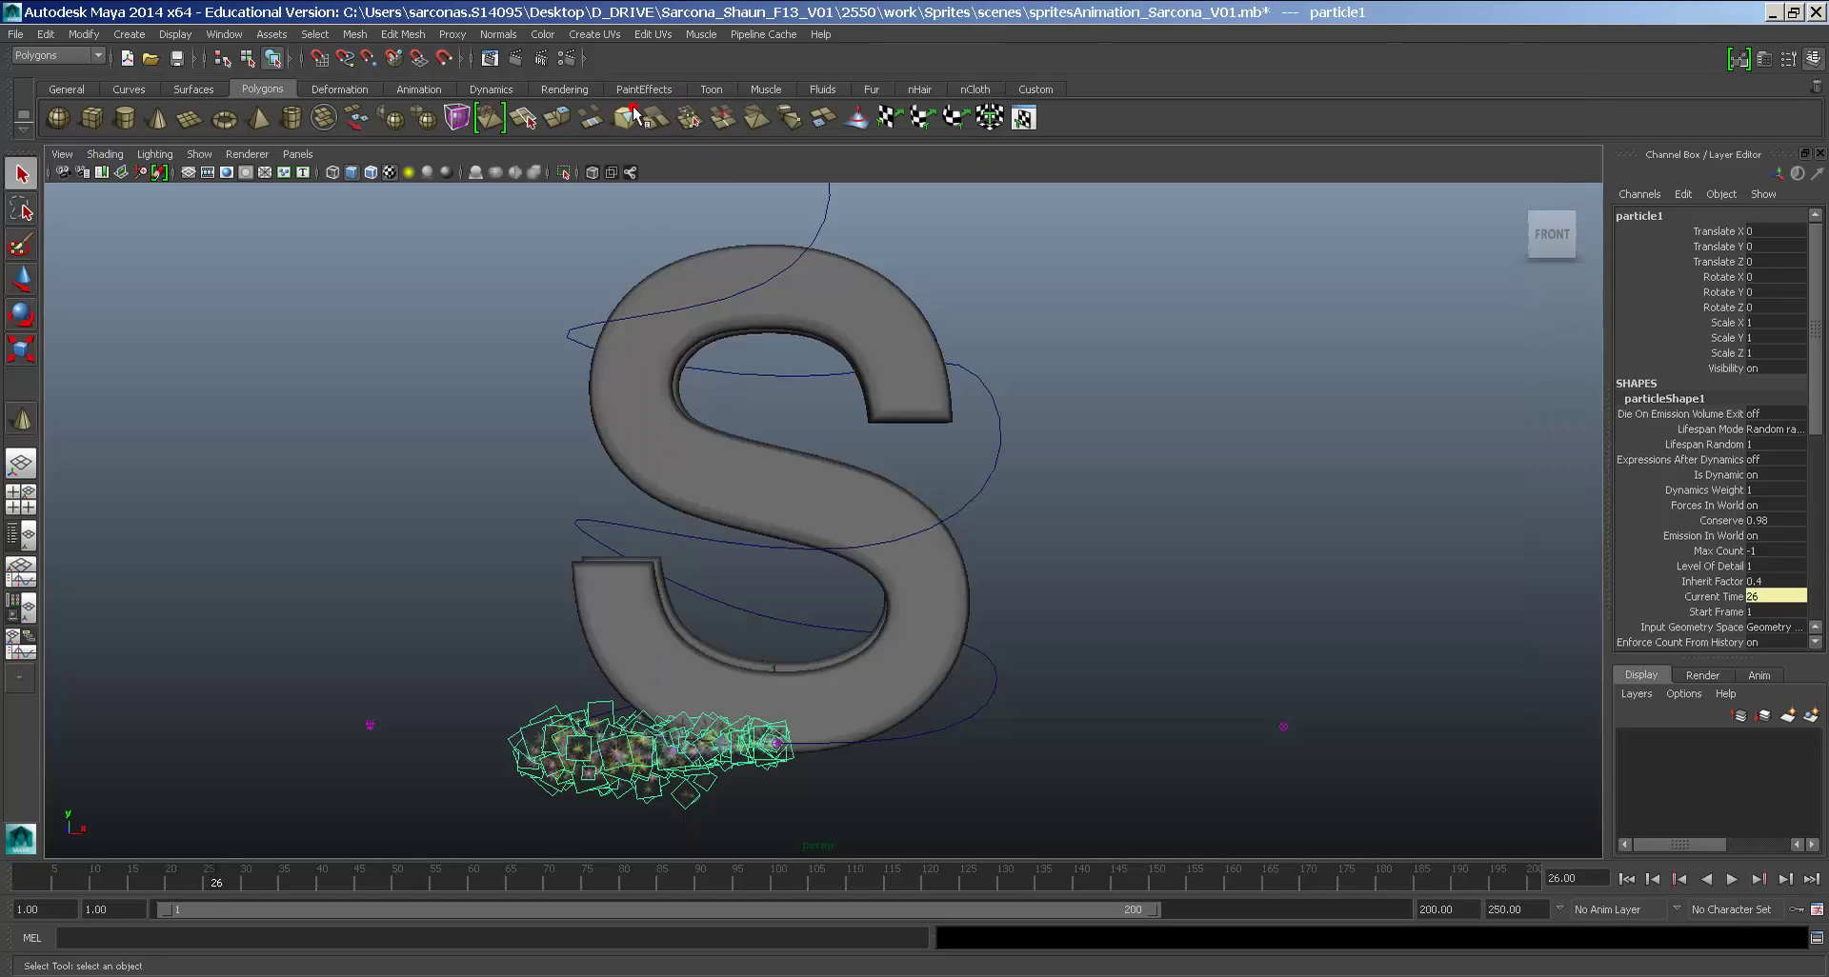
Step: Deselect the particles and inspect the colored sprites around the base of the S from the front and the side
{"action": "left_click", "coordinate": [1140, 549]}
{"action": "left_click_drag", "start_coordinate": [739, 503], "coordinate": [819, 477], "text": "alt"}
{"action": "right_click_drag", "start_coordinate": [857, 486], "coordinate": [1134, 517], "text": "alt"}
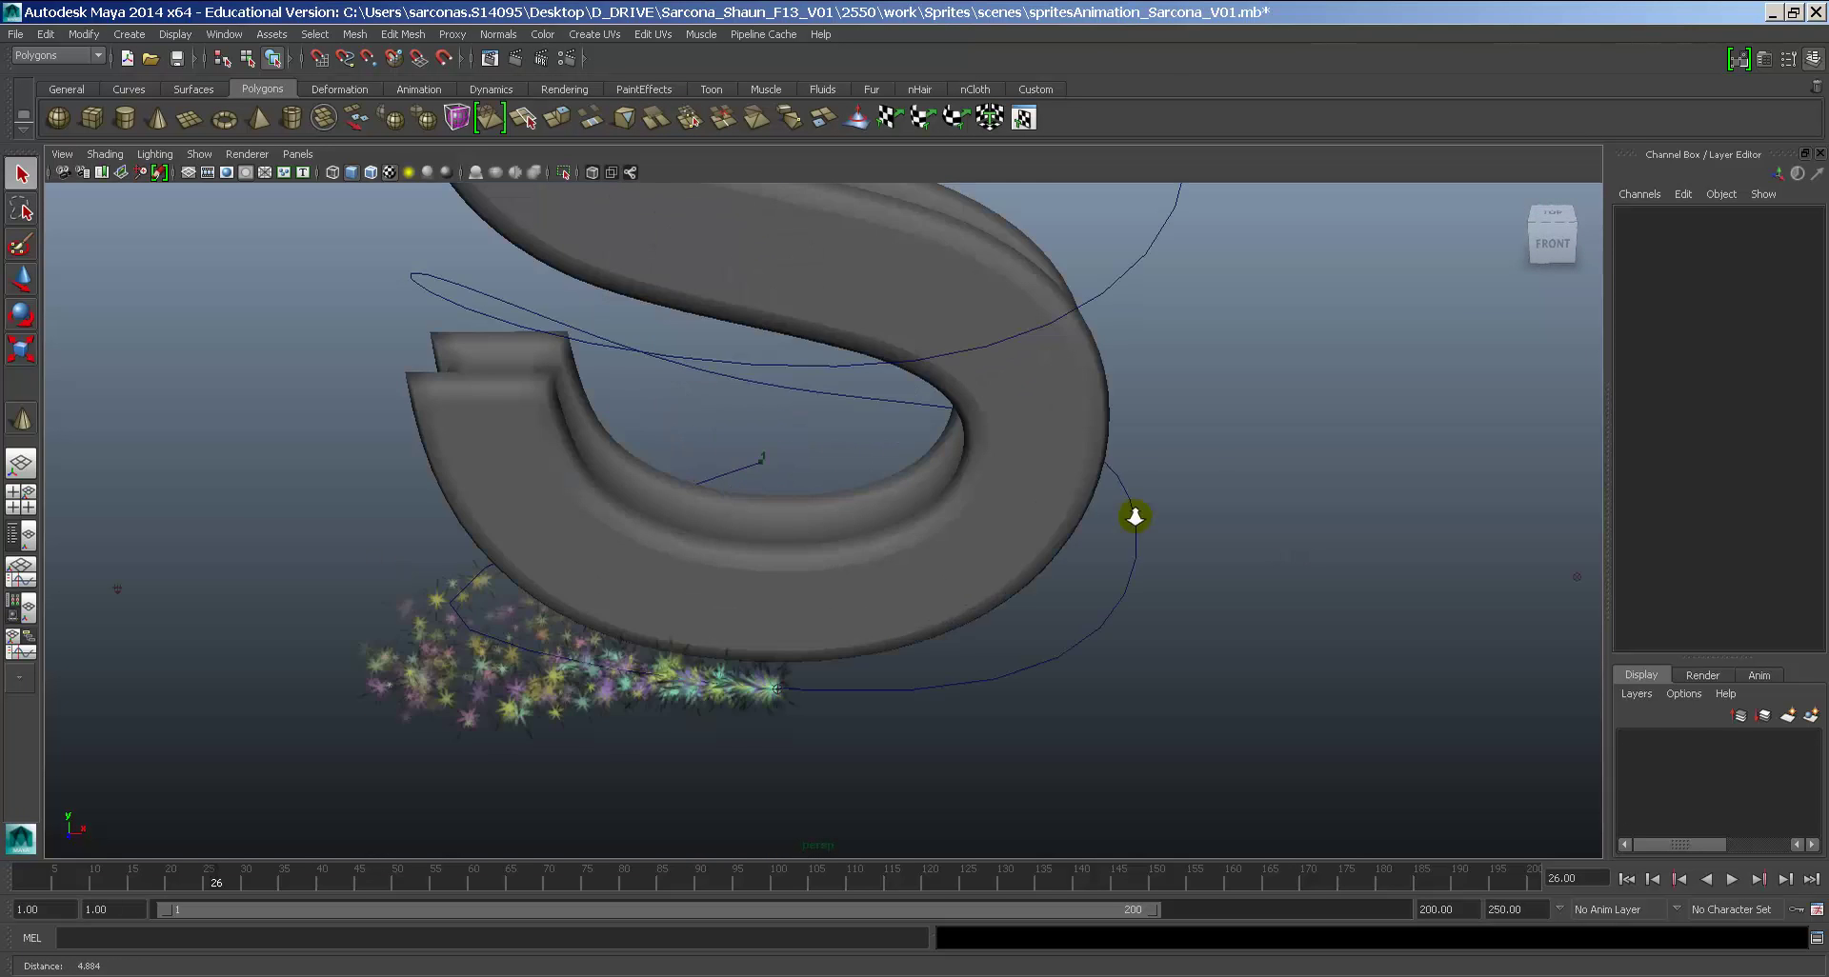
{"action": "left_click_drag", "start_coordinate": [1135, 516], "coordinate": [996, 518], "text": "alt"}
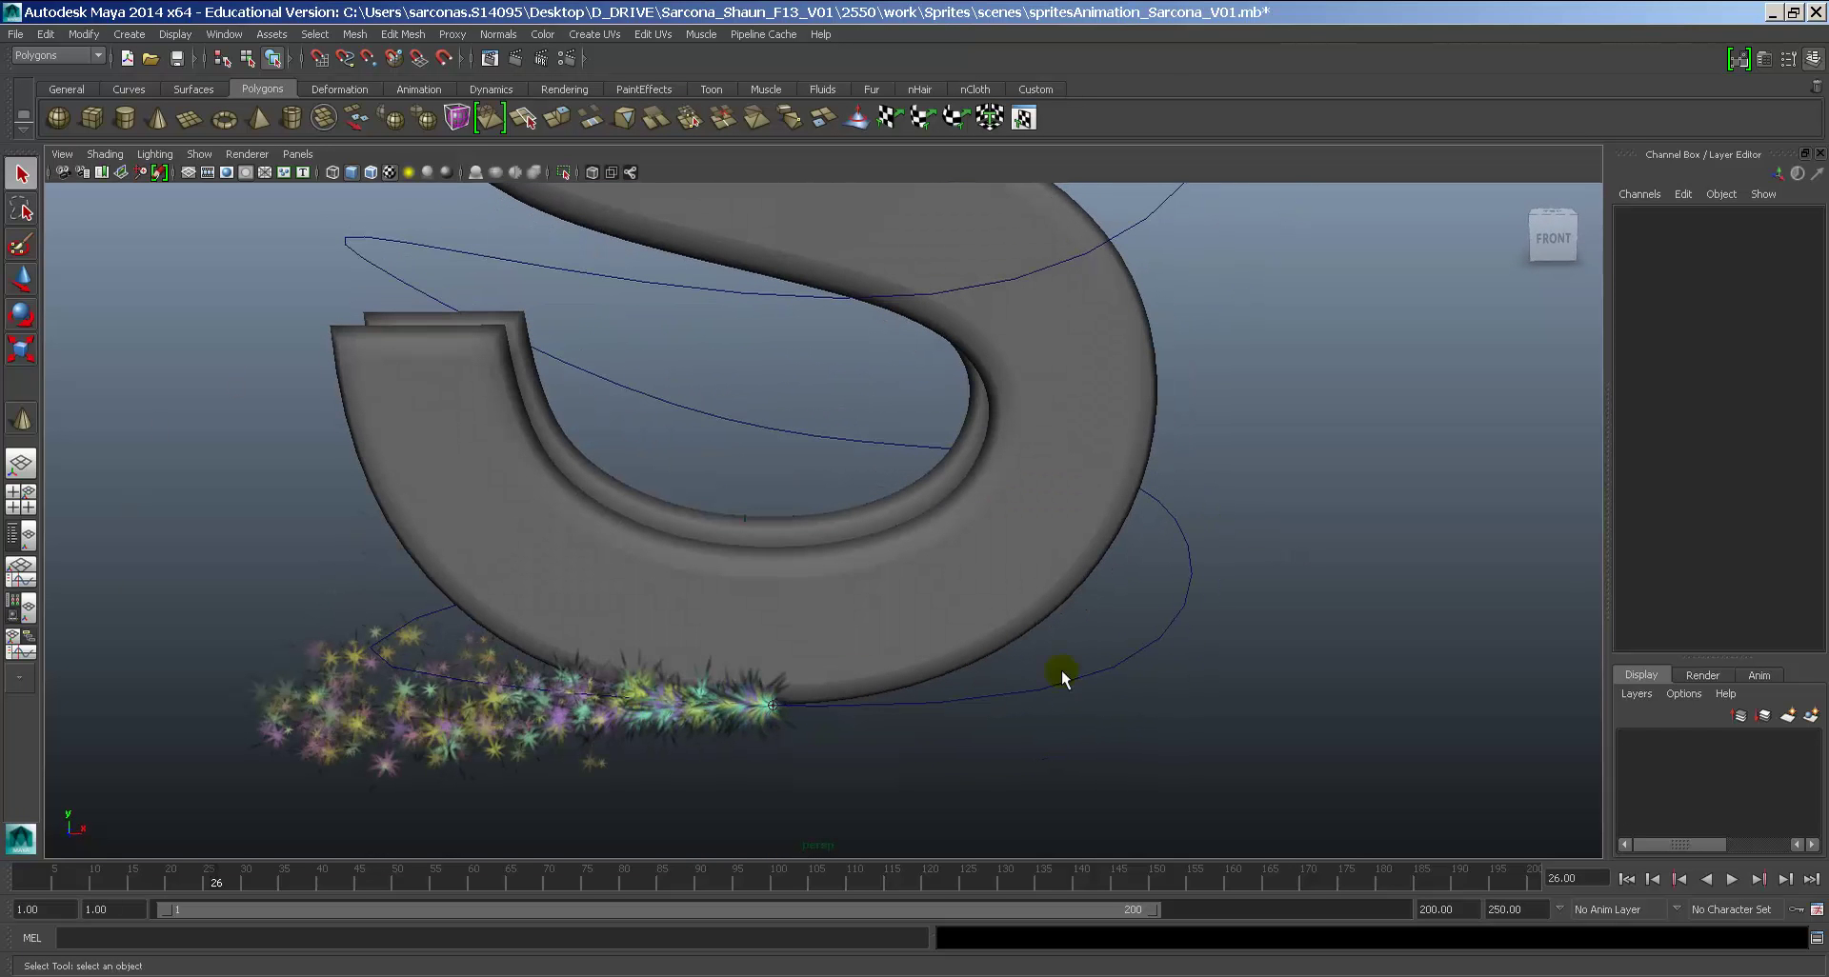
{"action": "left_click_drag", "start_coordinate": [1088, 475], "coordinate": [930, 614], "text": "alt"}
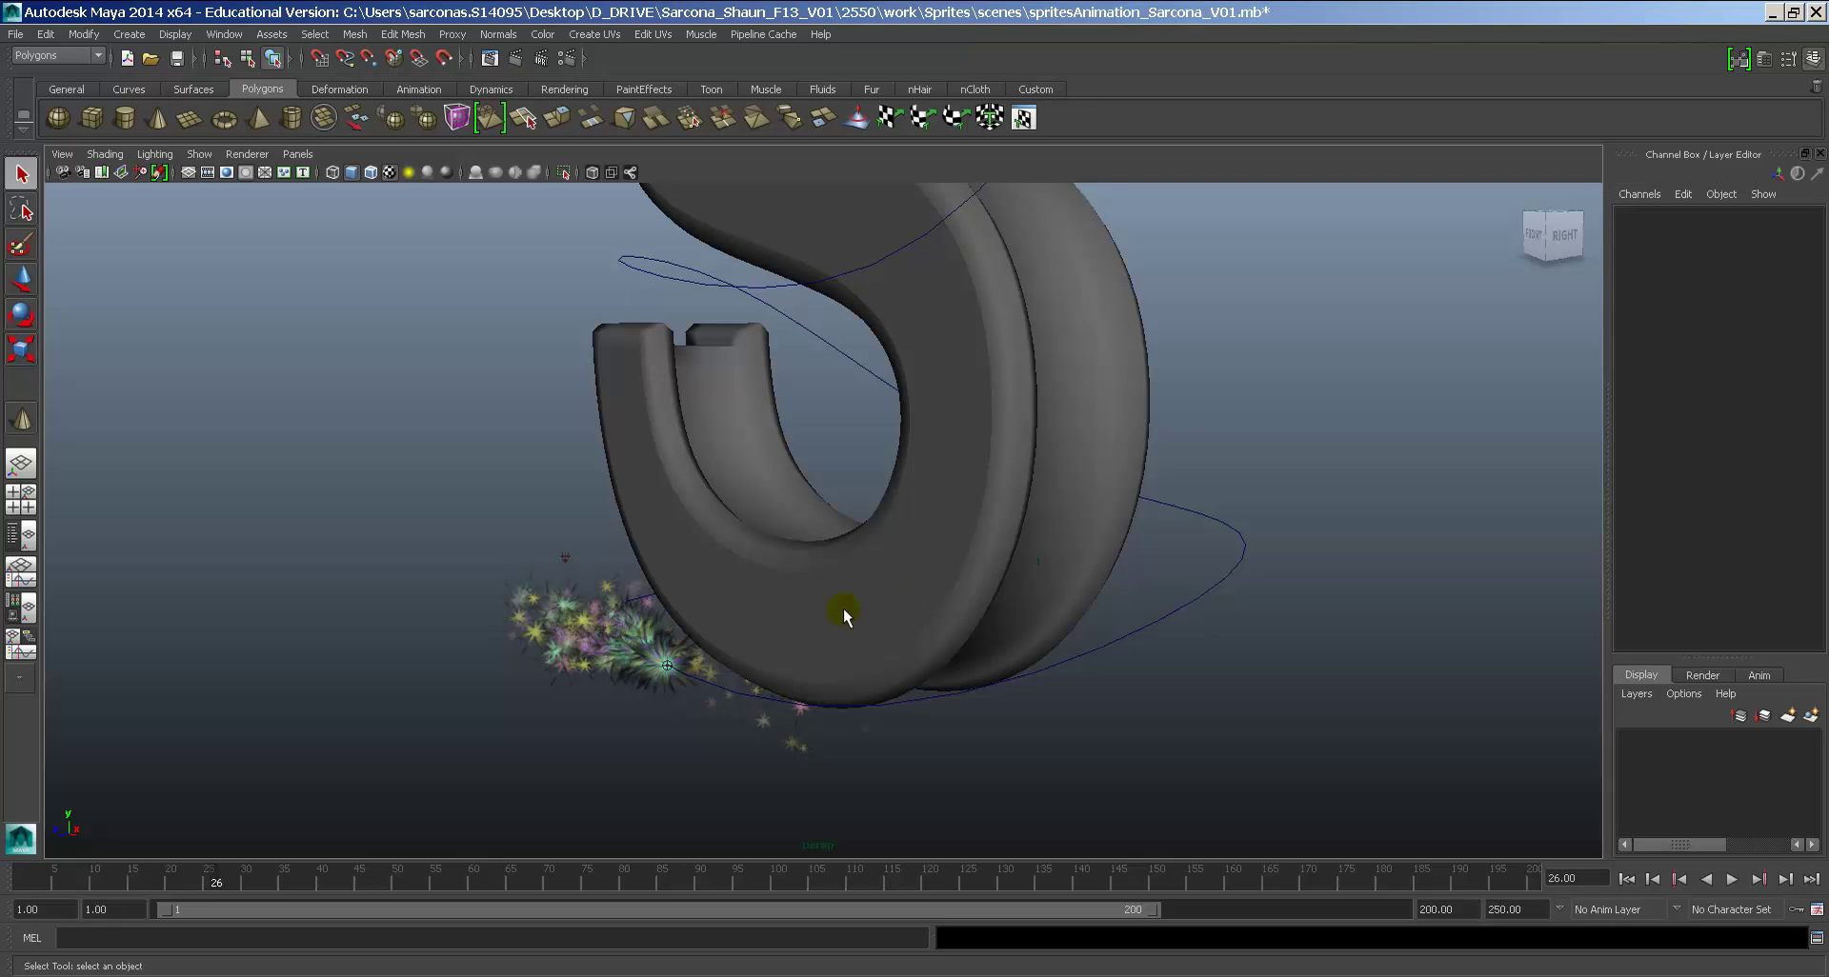
Step: Rewind the animation to frame 1 and create a point light
{"action": "left_click_drag", "start_coordinate": [905, 570], "coordinate": [996, 589], "text": "alt"}
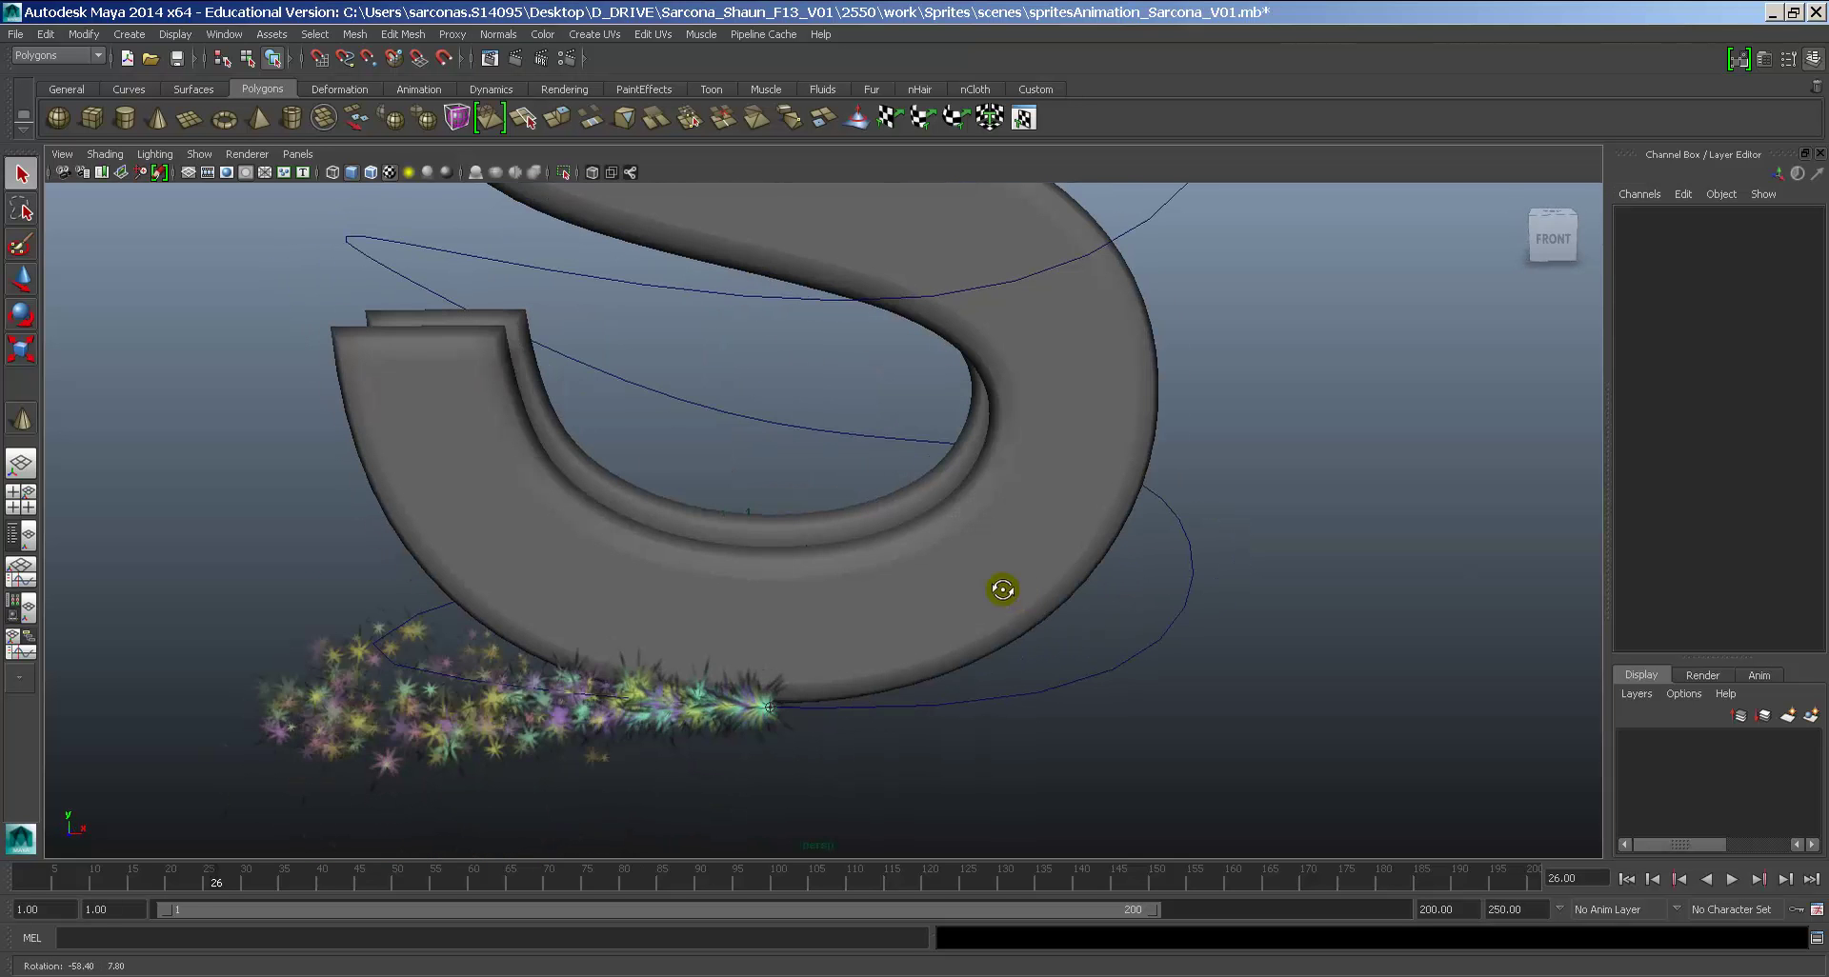
{"action": "left_click", "coordinate": [1626, 880]}
{"action": "left_click_drag", "start_coordinate": [1334, 781], "coordinate": [975, 474], "text": "alt"}
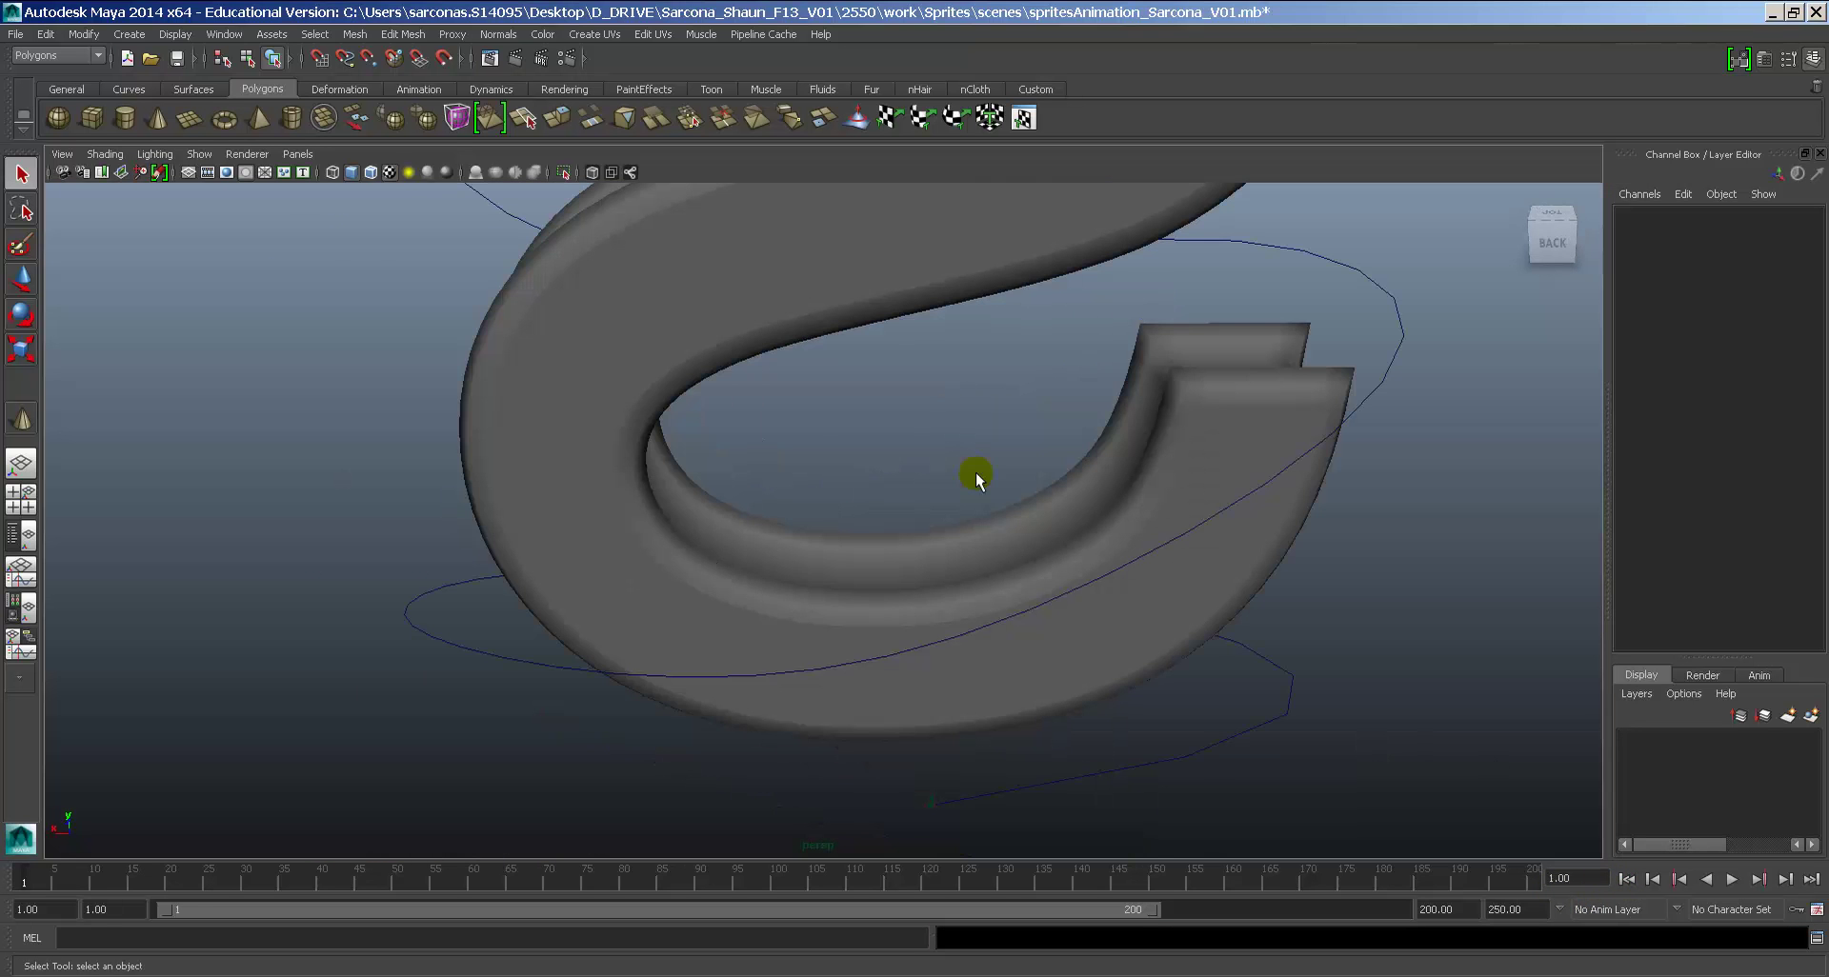
{"action": "left_click", "coordinate": [116, 35]}
{"action": "mouse_move", "coordinate": [286, 118]}
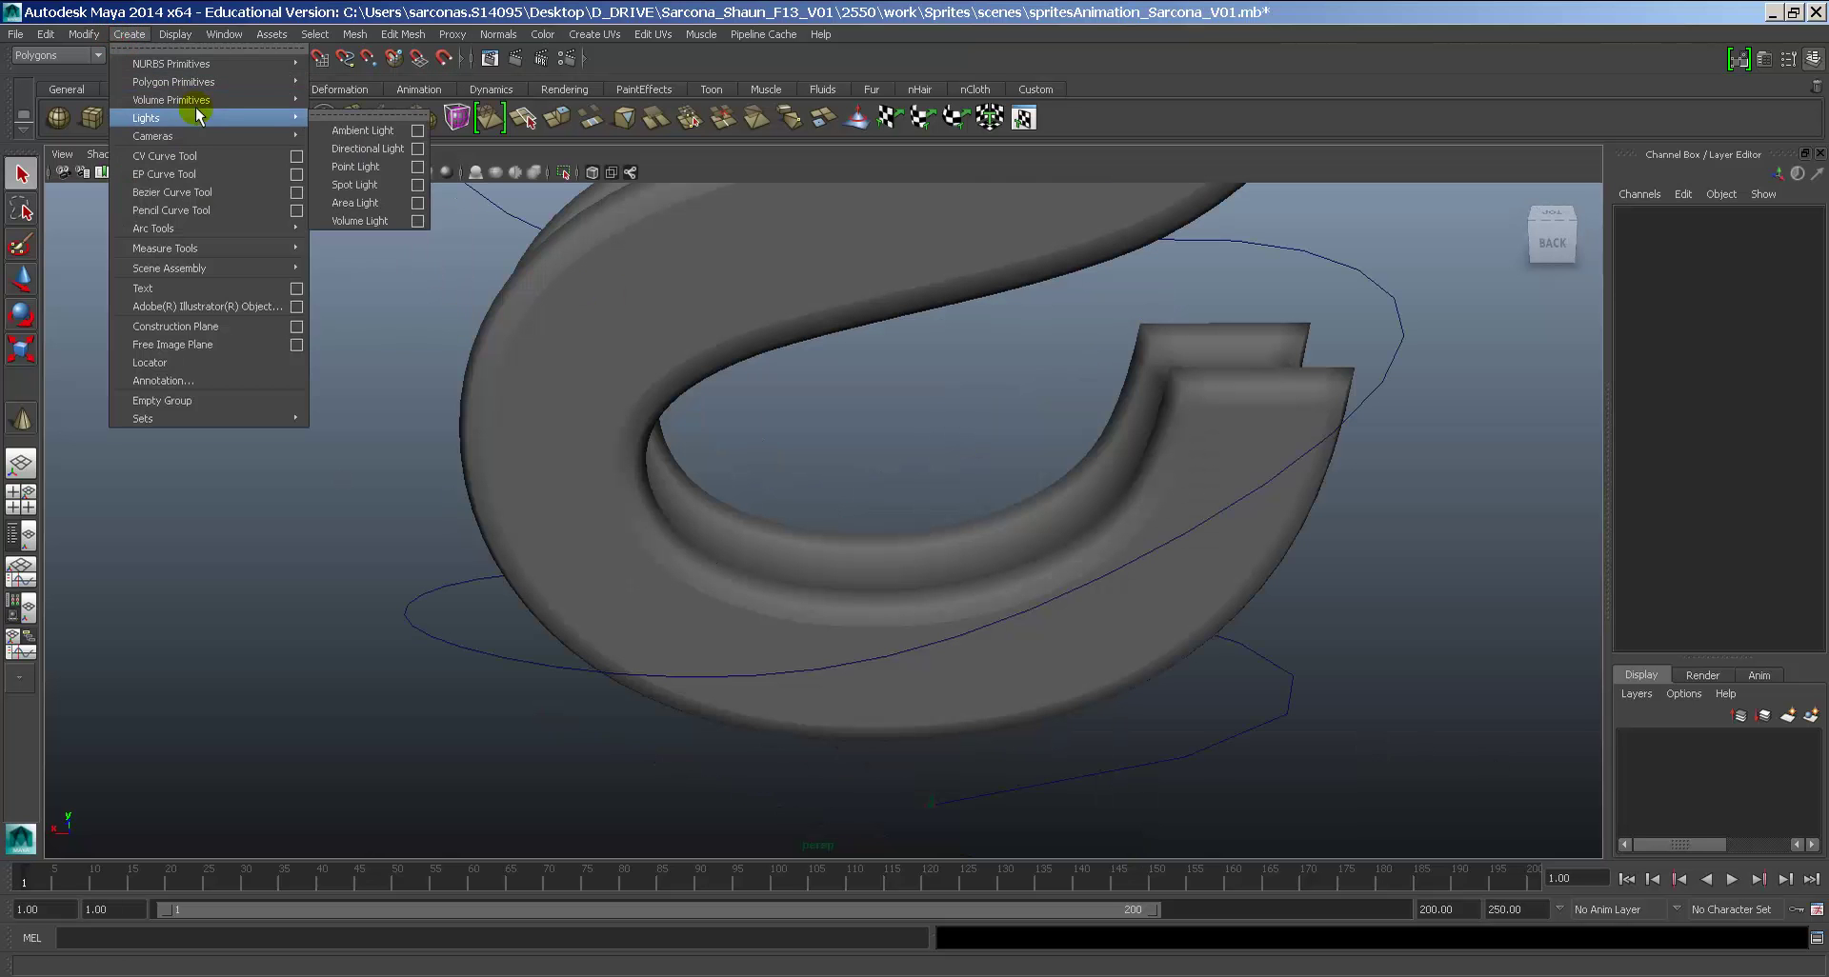
{"action": "left_click", "coordinate": [388, 170]}
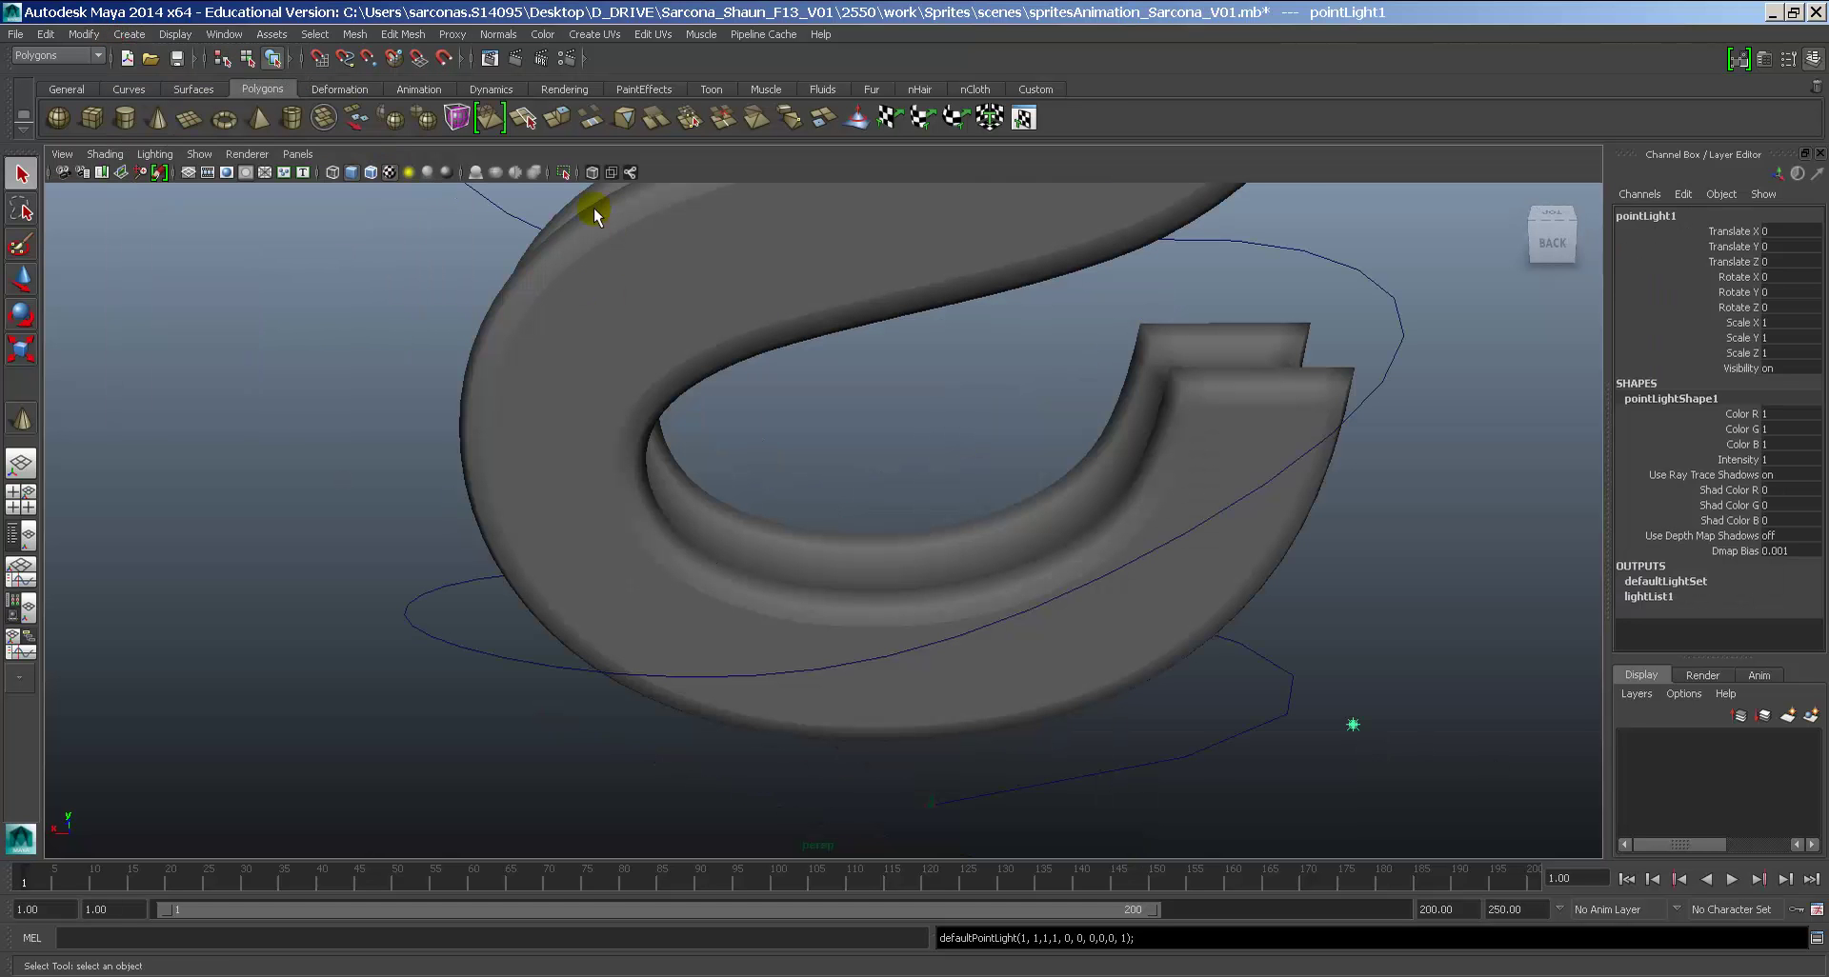
Step: Move the point light onto the spiral motion path, snapping it to the curve's start point beneath the S
{"action": "middle_click_drag", "start_coordinate": [882, 382], "coordinate": [725, 238], "text": "alt"}
{"action": "scroll", "coordinate": [724, 238], "scroll_direction": "up", "scroll_amount": 3}
{"action": "key", "text": "w"}
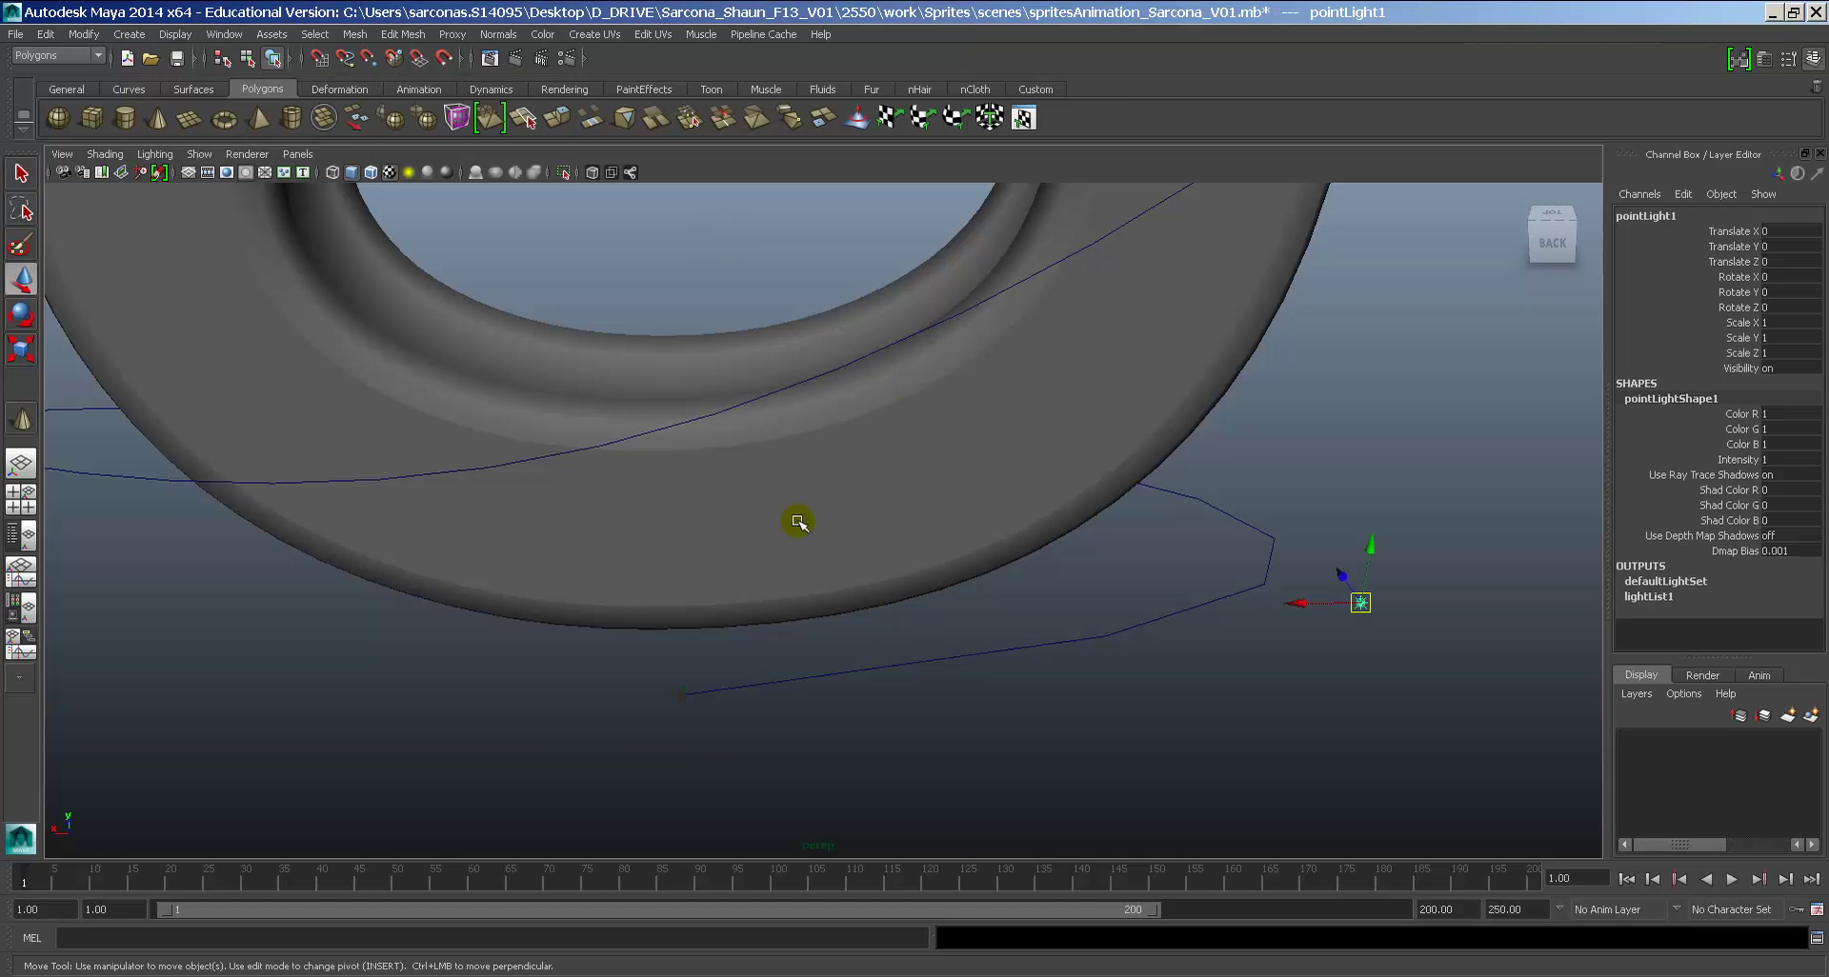
{"action": "key", "text": "c"}
{"action": "middle_click_drag", "start_coordinate": [1175, 616], "coordinate": [520, 709]}
{"action": "key", "text": "f"}
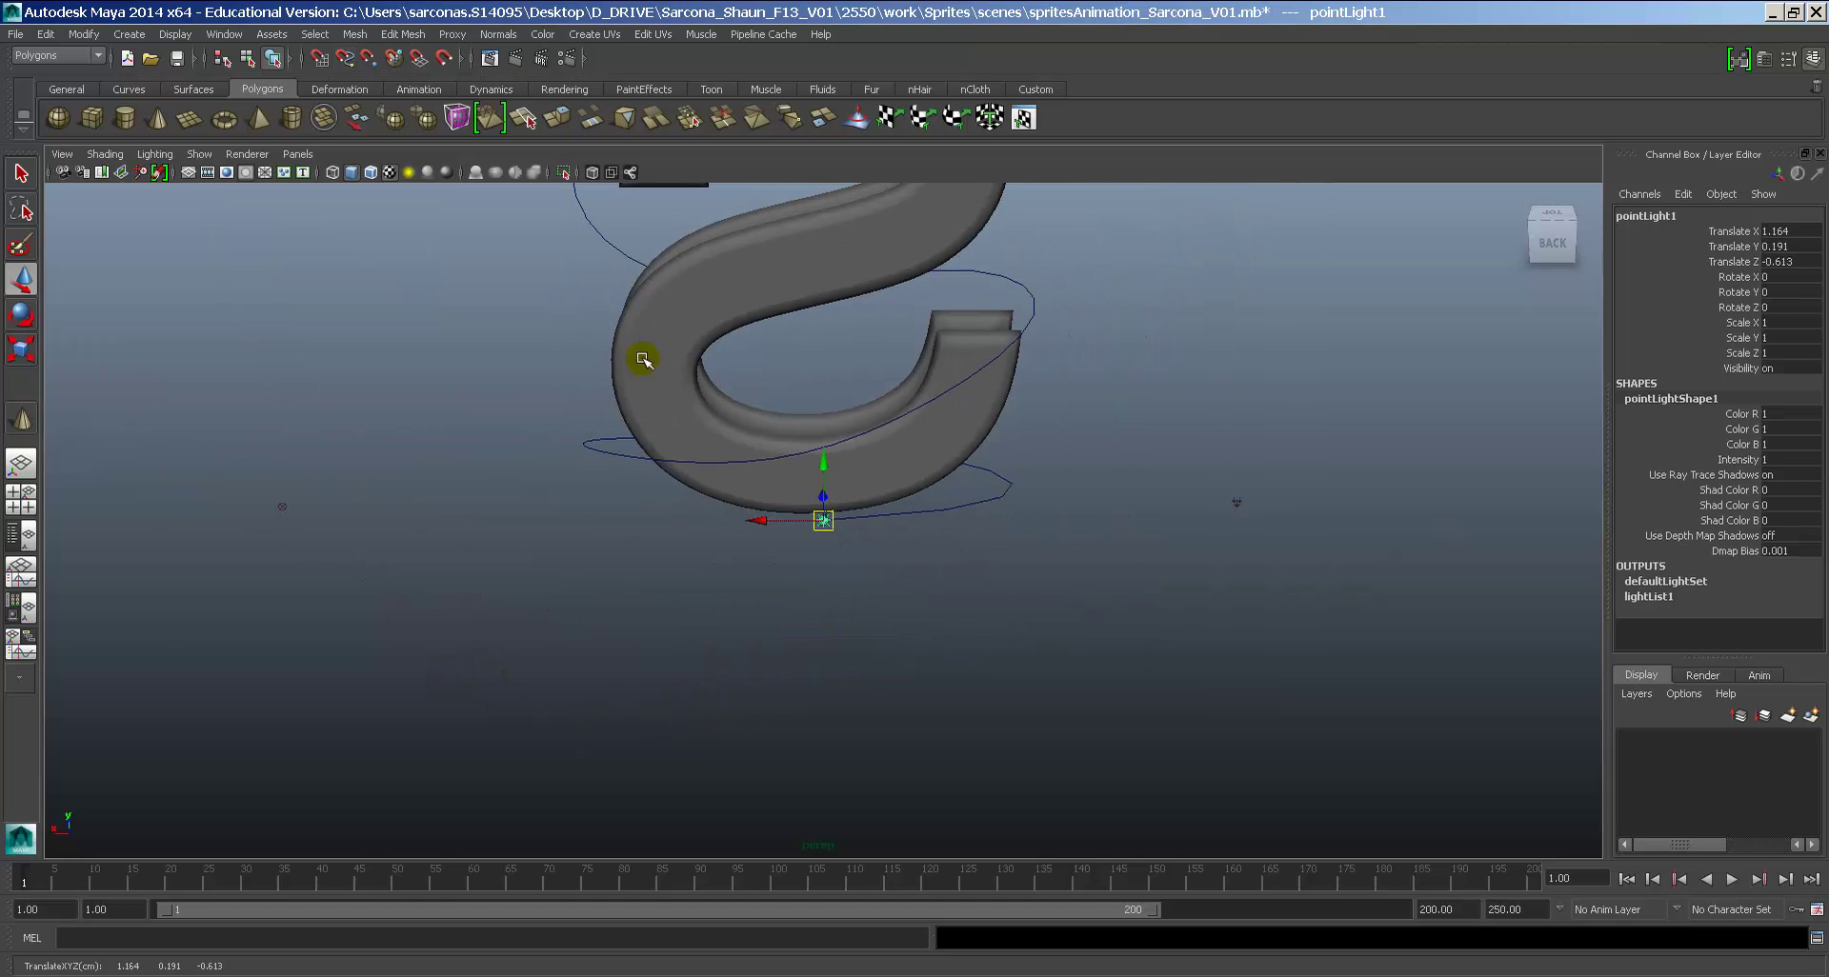
Step: Parent pointLight1 under emitter1 so the light travels with the emitter, and close the Outliner
{"action": "left_click", "coordinate": [224, 33]}
{"action": "left_click", "coordinate": [252, 162]}
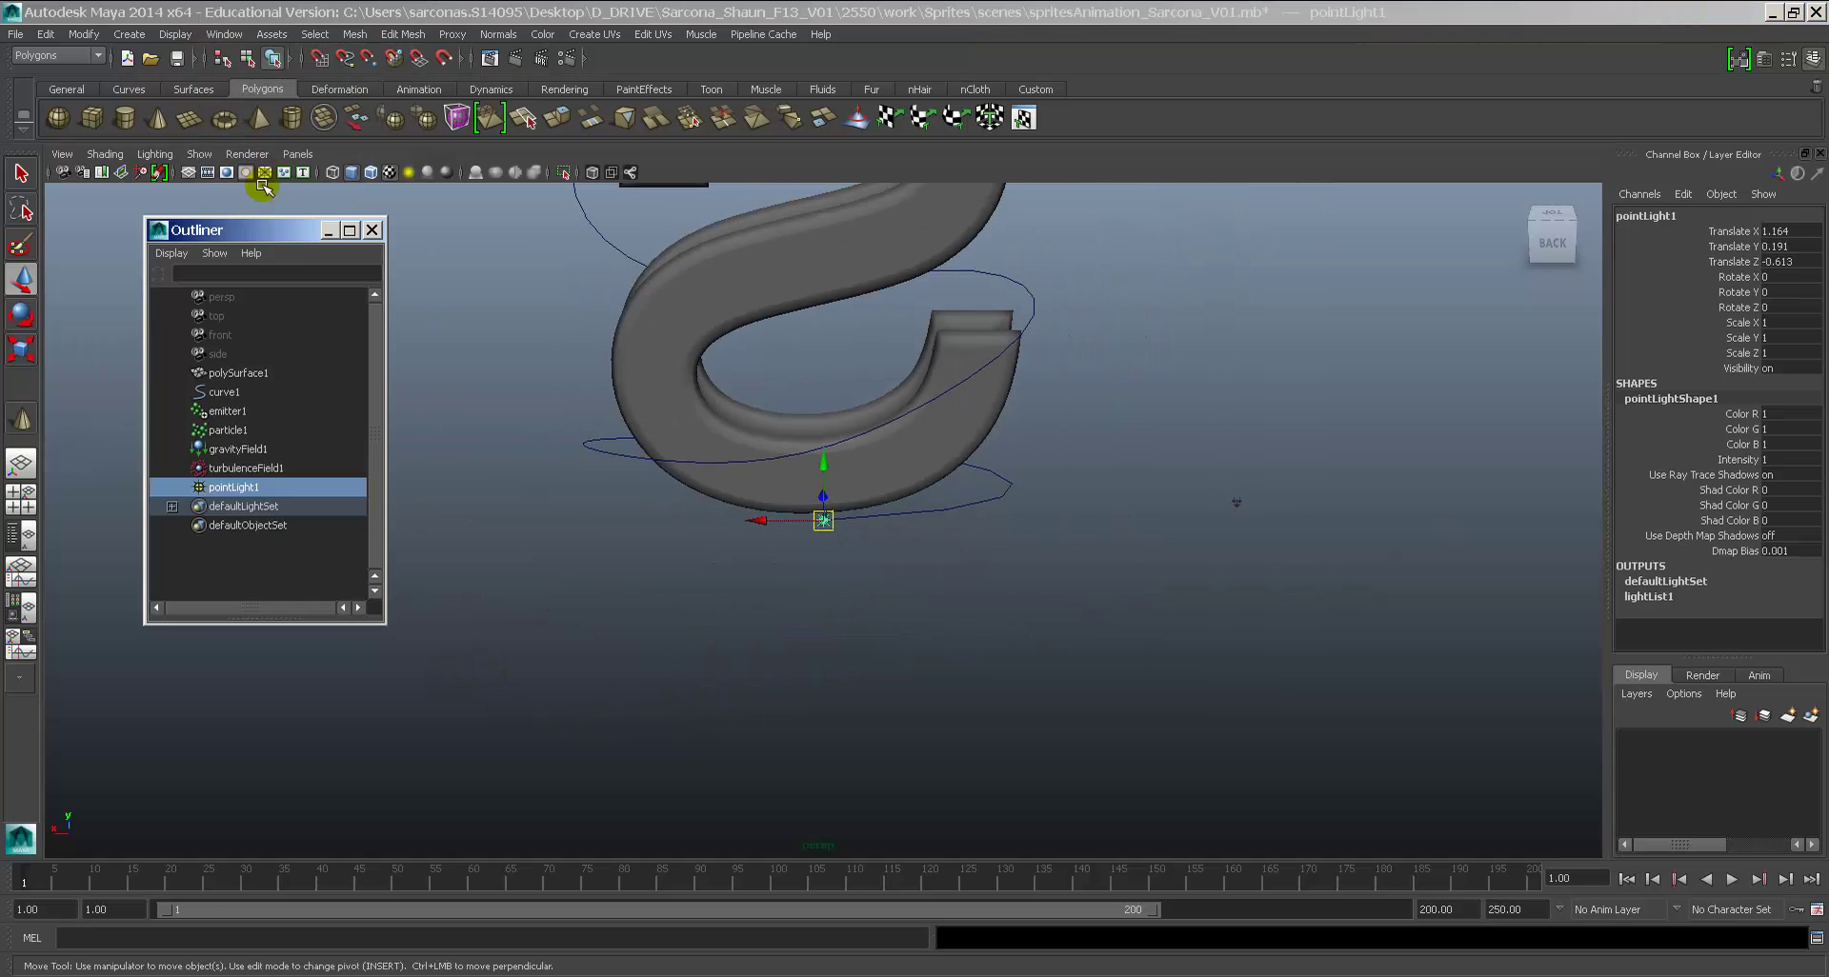
{"action": "left_click", "coordinate": [293, 489]}
{"action": "left_click", "coordinate": [229, 412], "text": "ctrl"}
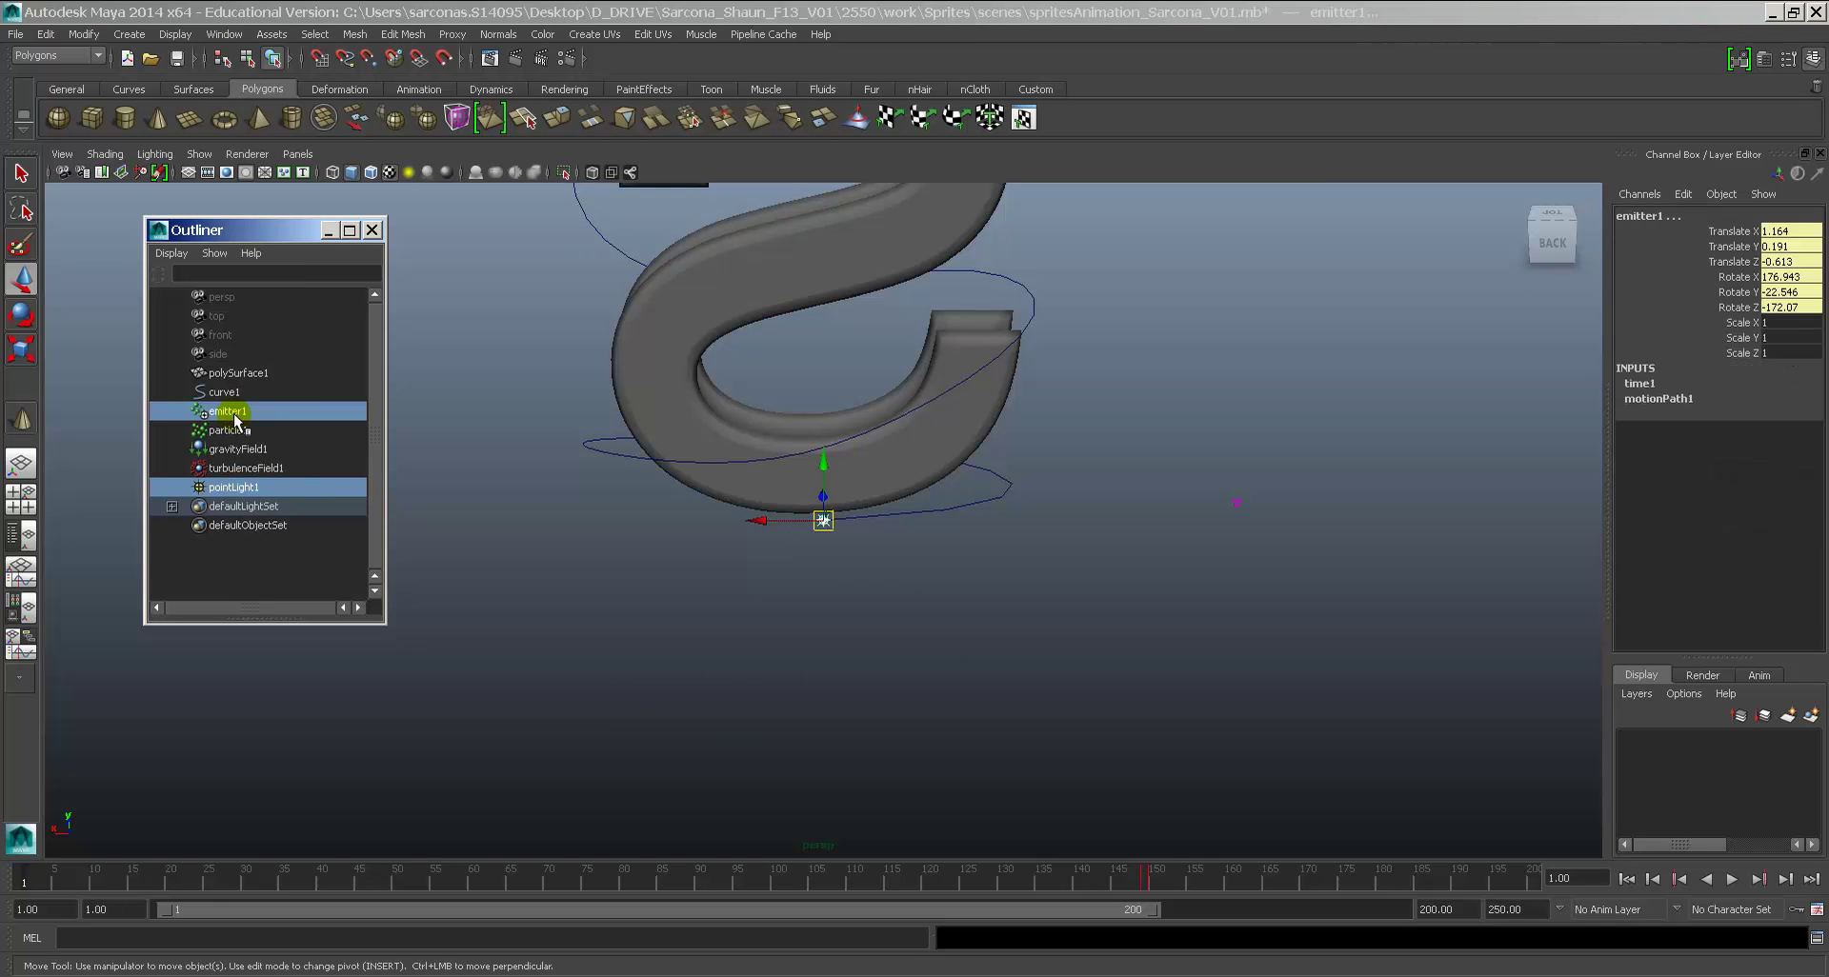
{"action": "key", "text": "p"}
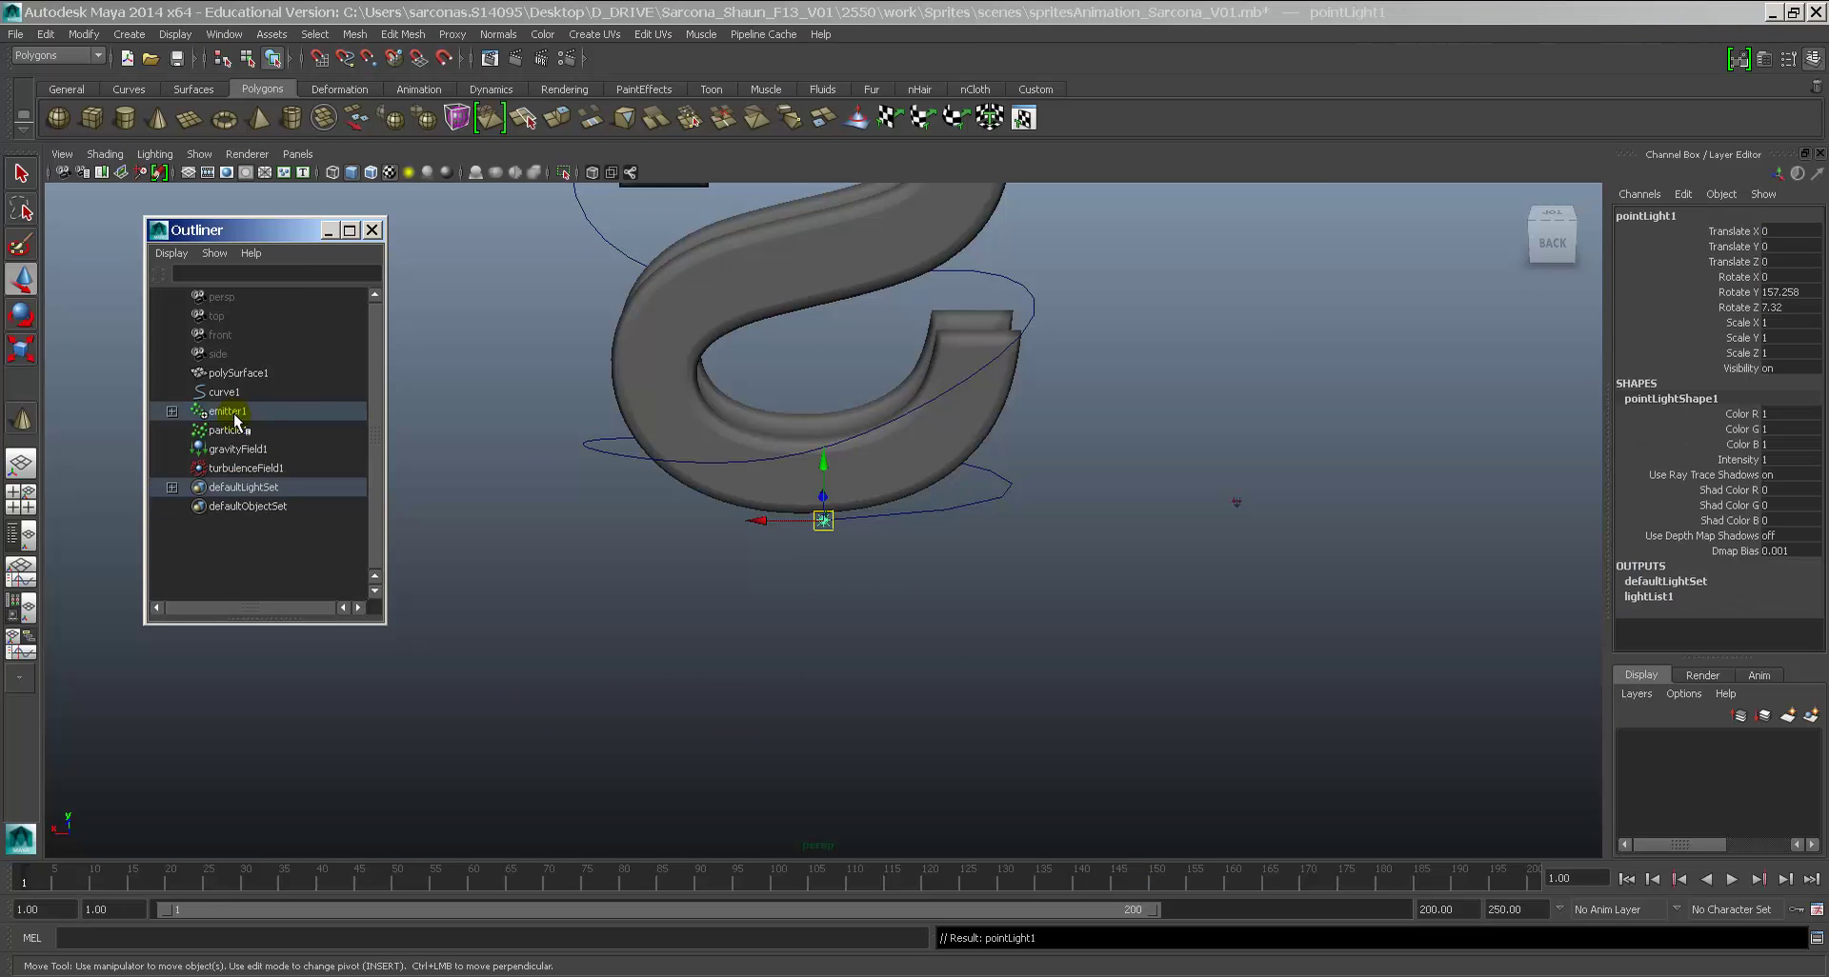
{"action": "left_click", "coordinate": [371, 230]}
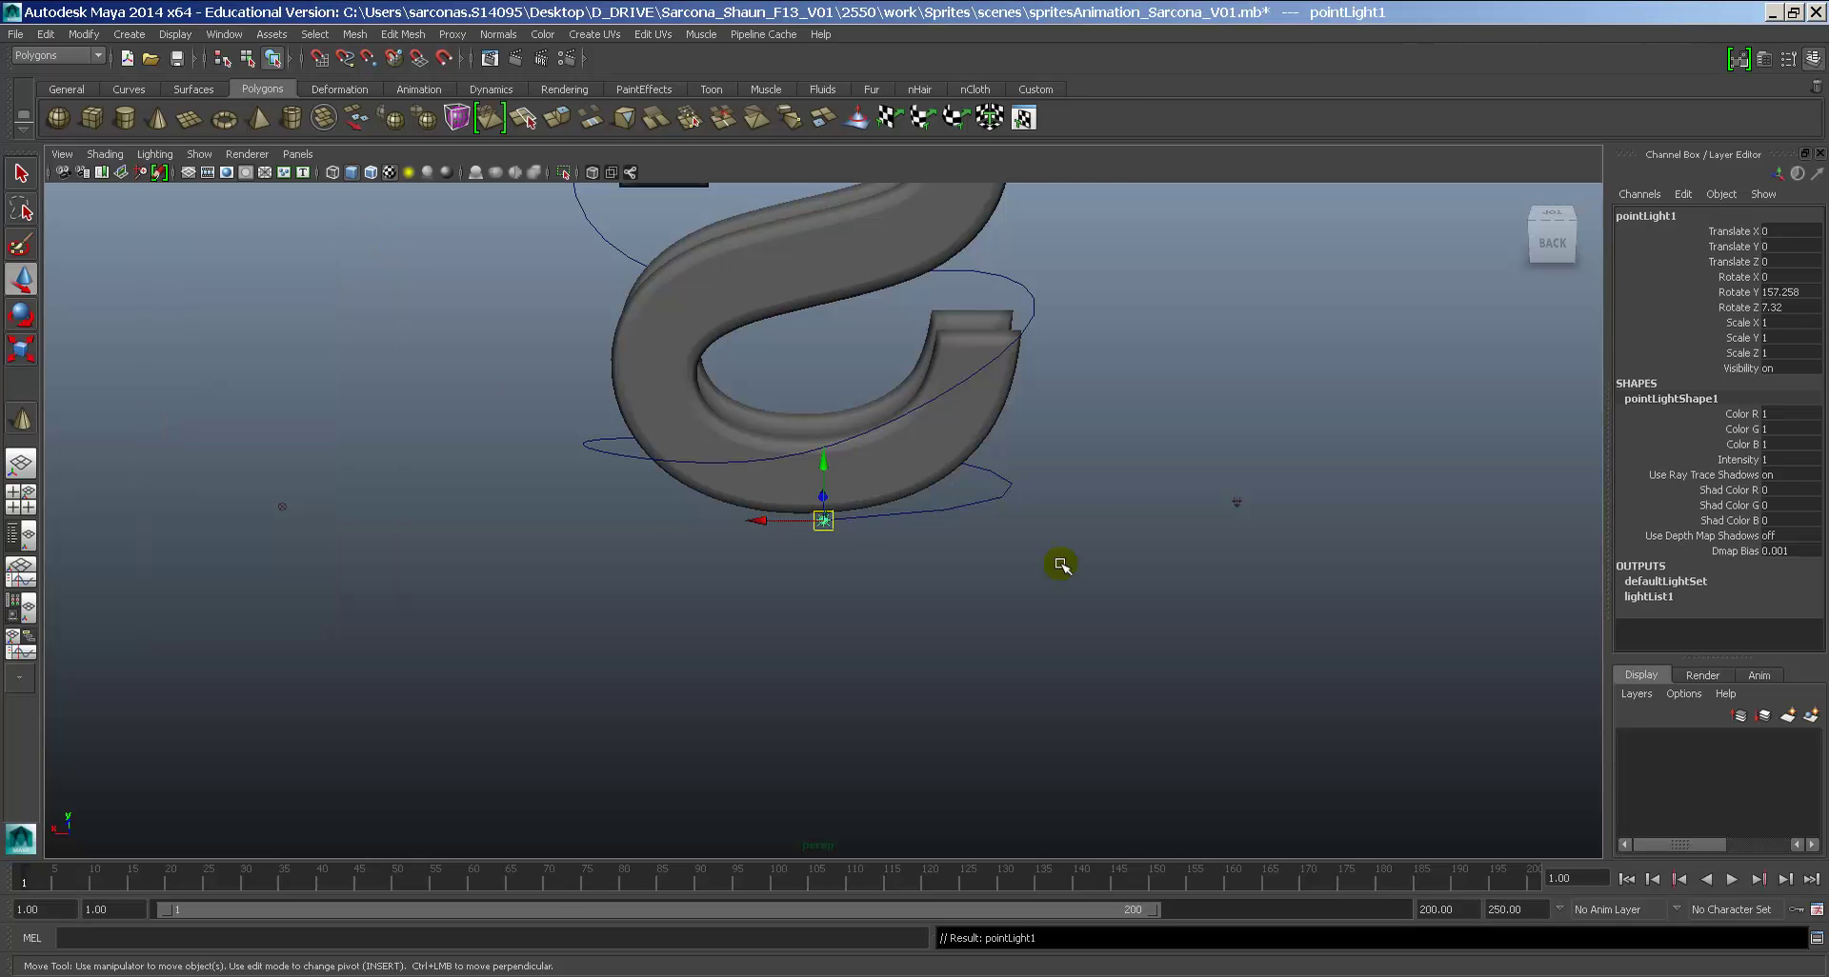
Step: Play the animation to frame 30 with the S seen from the front and render the frame with Maya Software
{"action": "left_click_drag", "start_coordinate": [1067, 548], "coordinate": [673, 633], "text": "alt"}
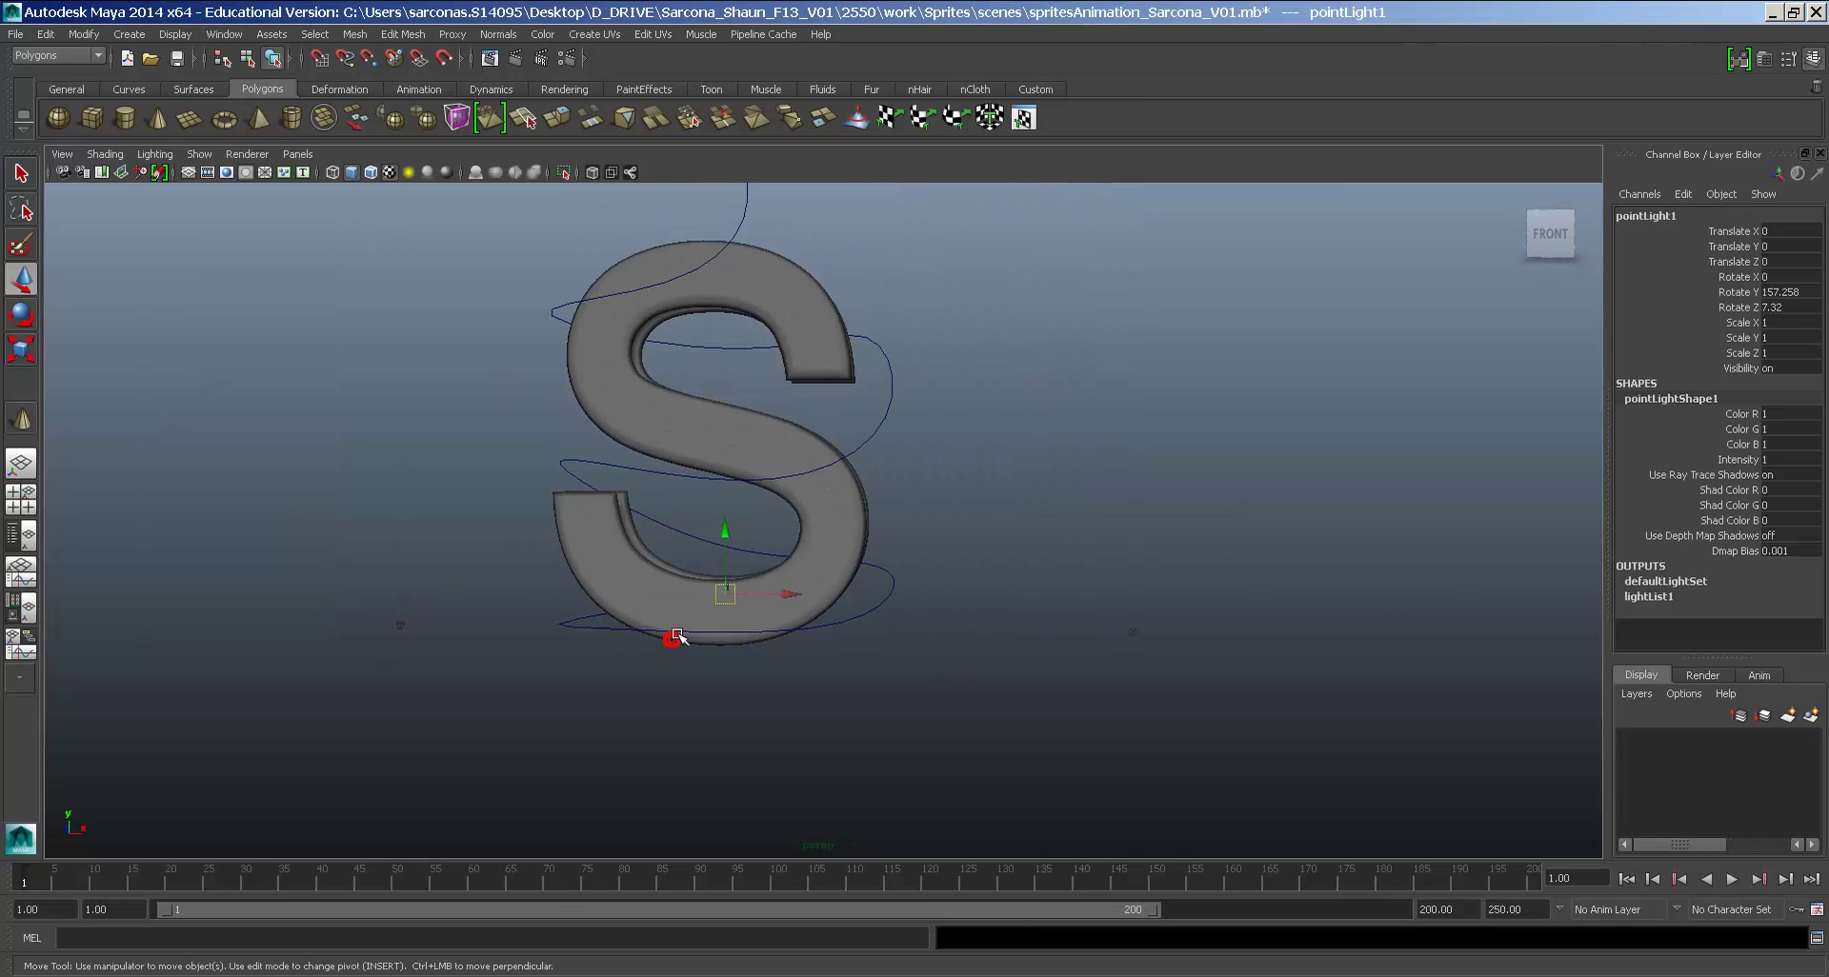
{"action": "key", "text": "alt+v"}
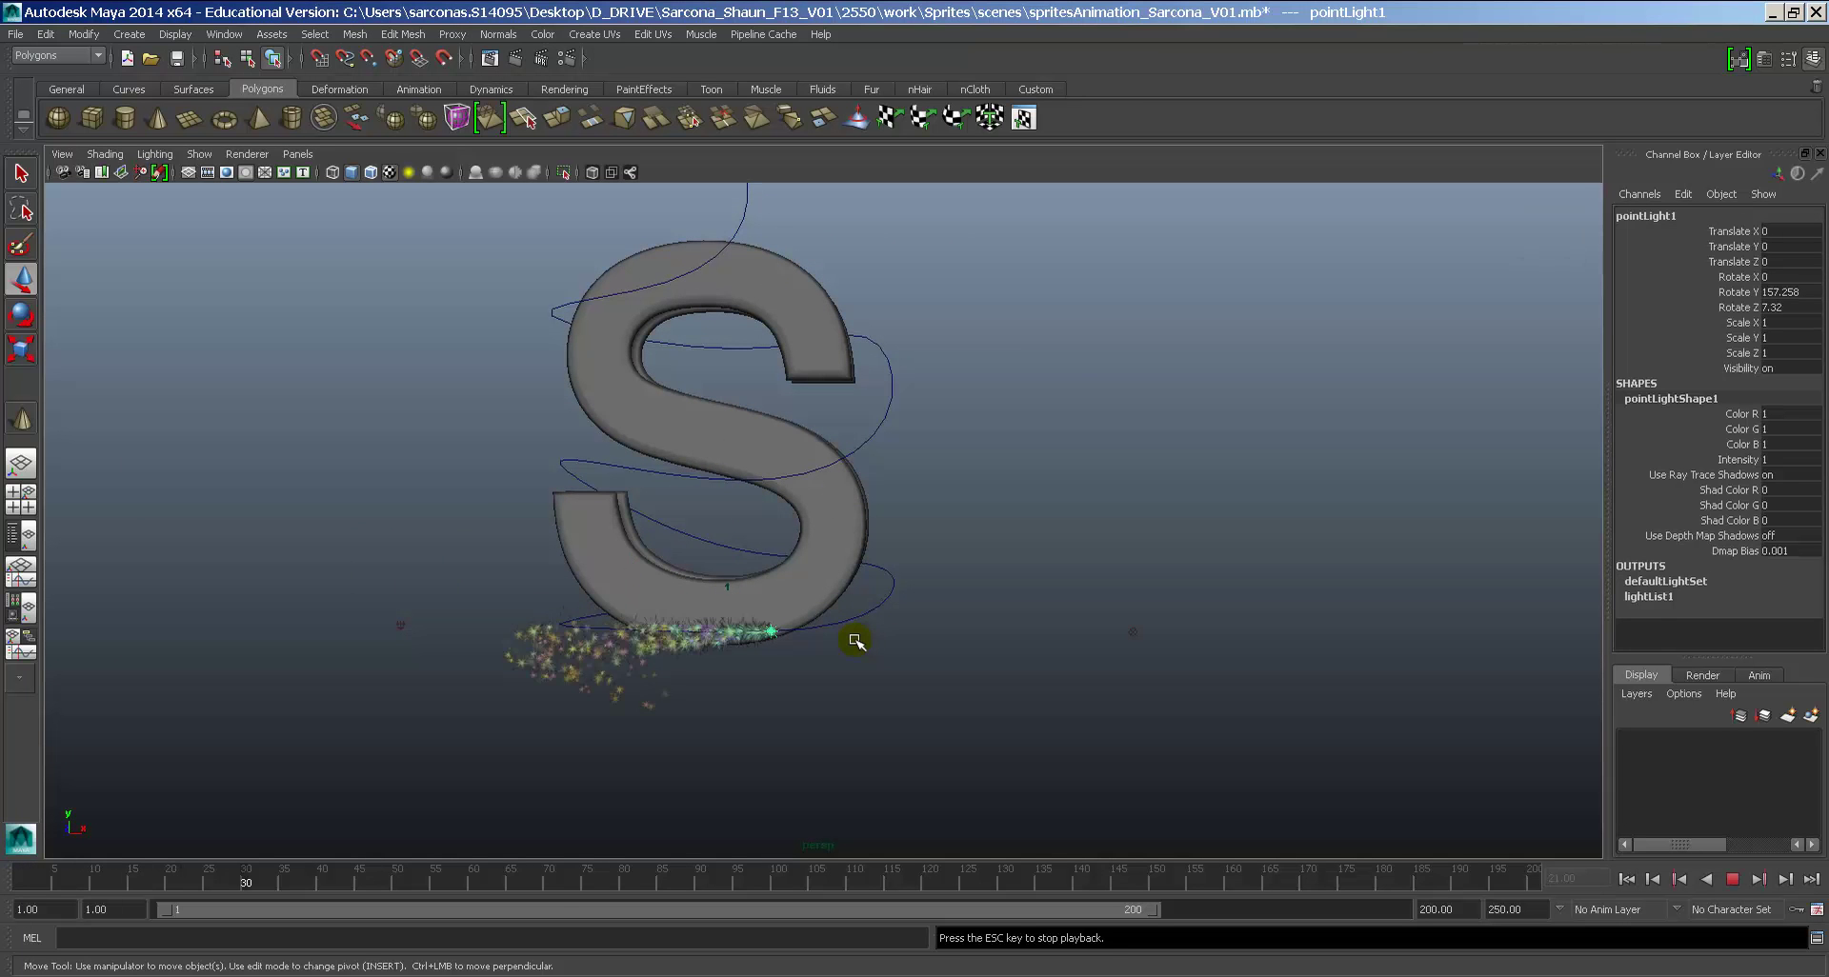
{"action": "left_click", "coordinate": [518, 59]}
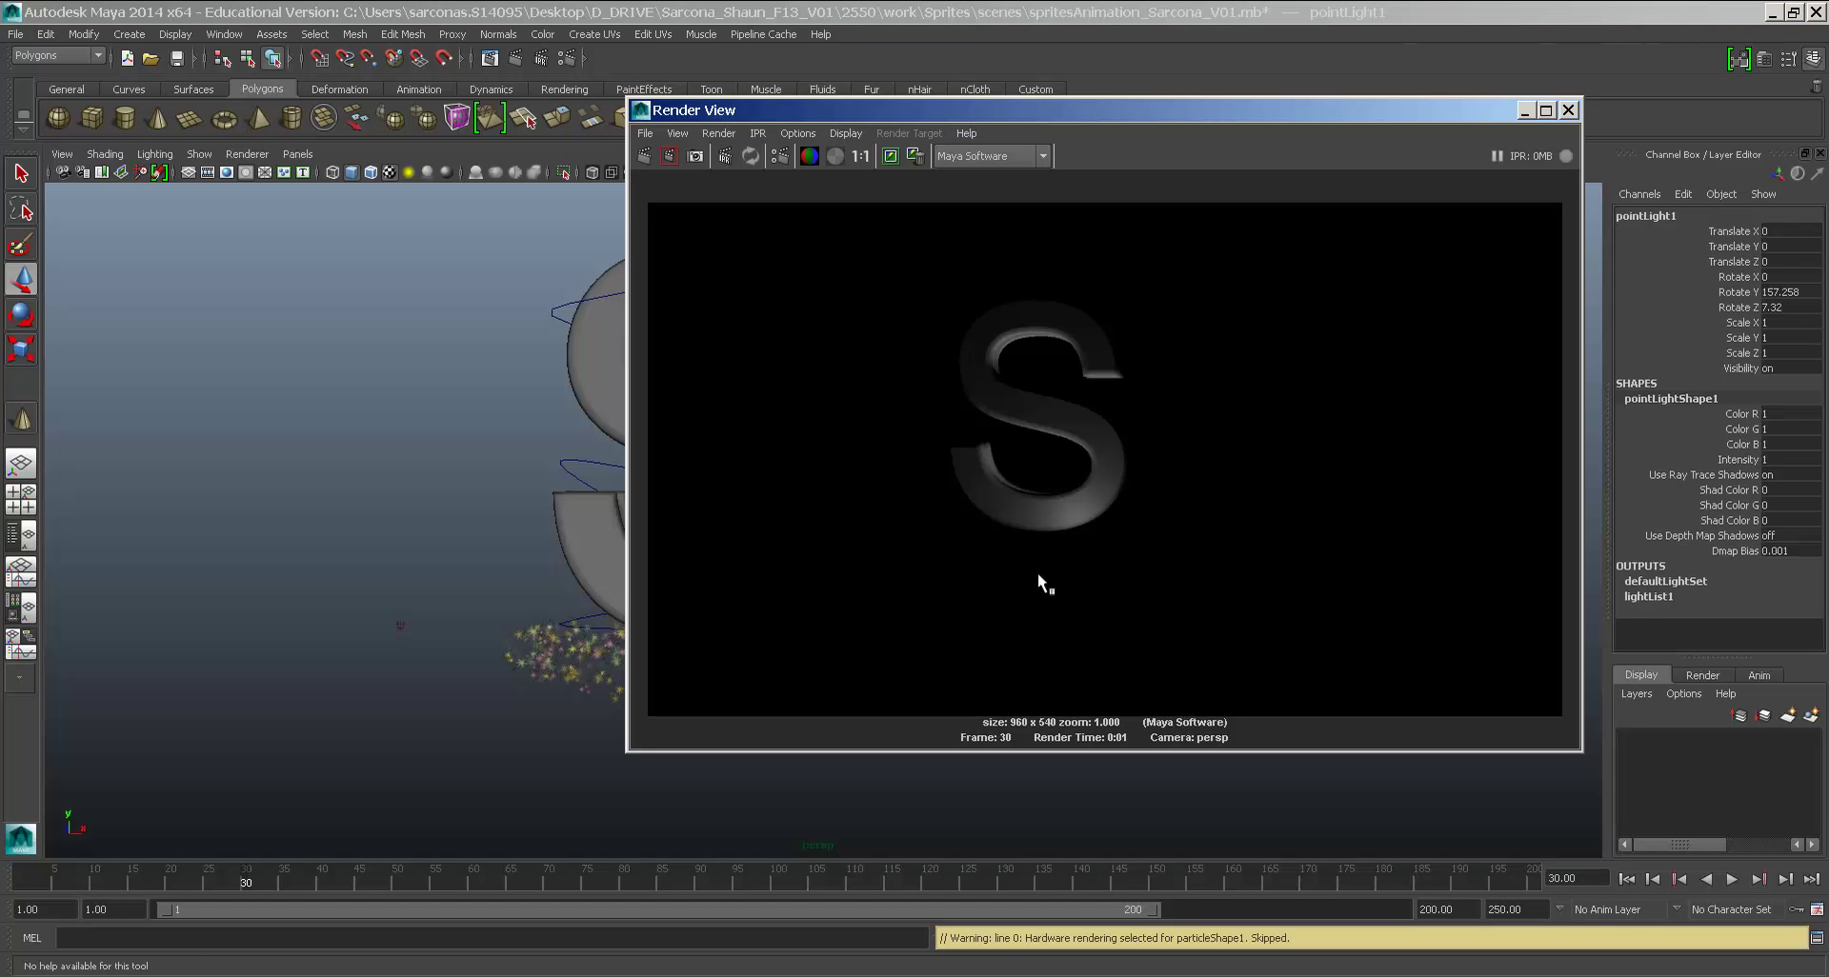
Step: Set the point light's intensity to 2, re-render the frame and close the Render View
{"action": "double_click", "coordinate": [1772, 460]}
{"action": "type", "text": "2"}
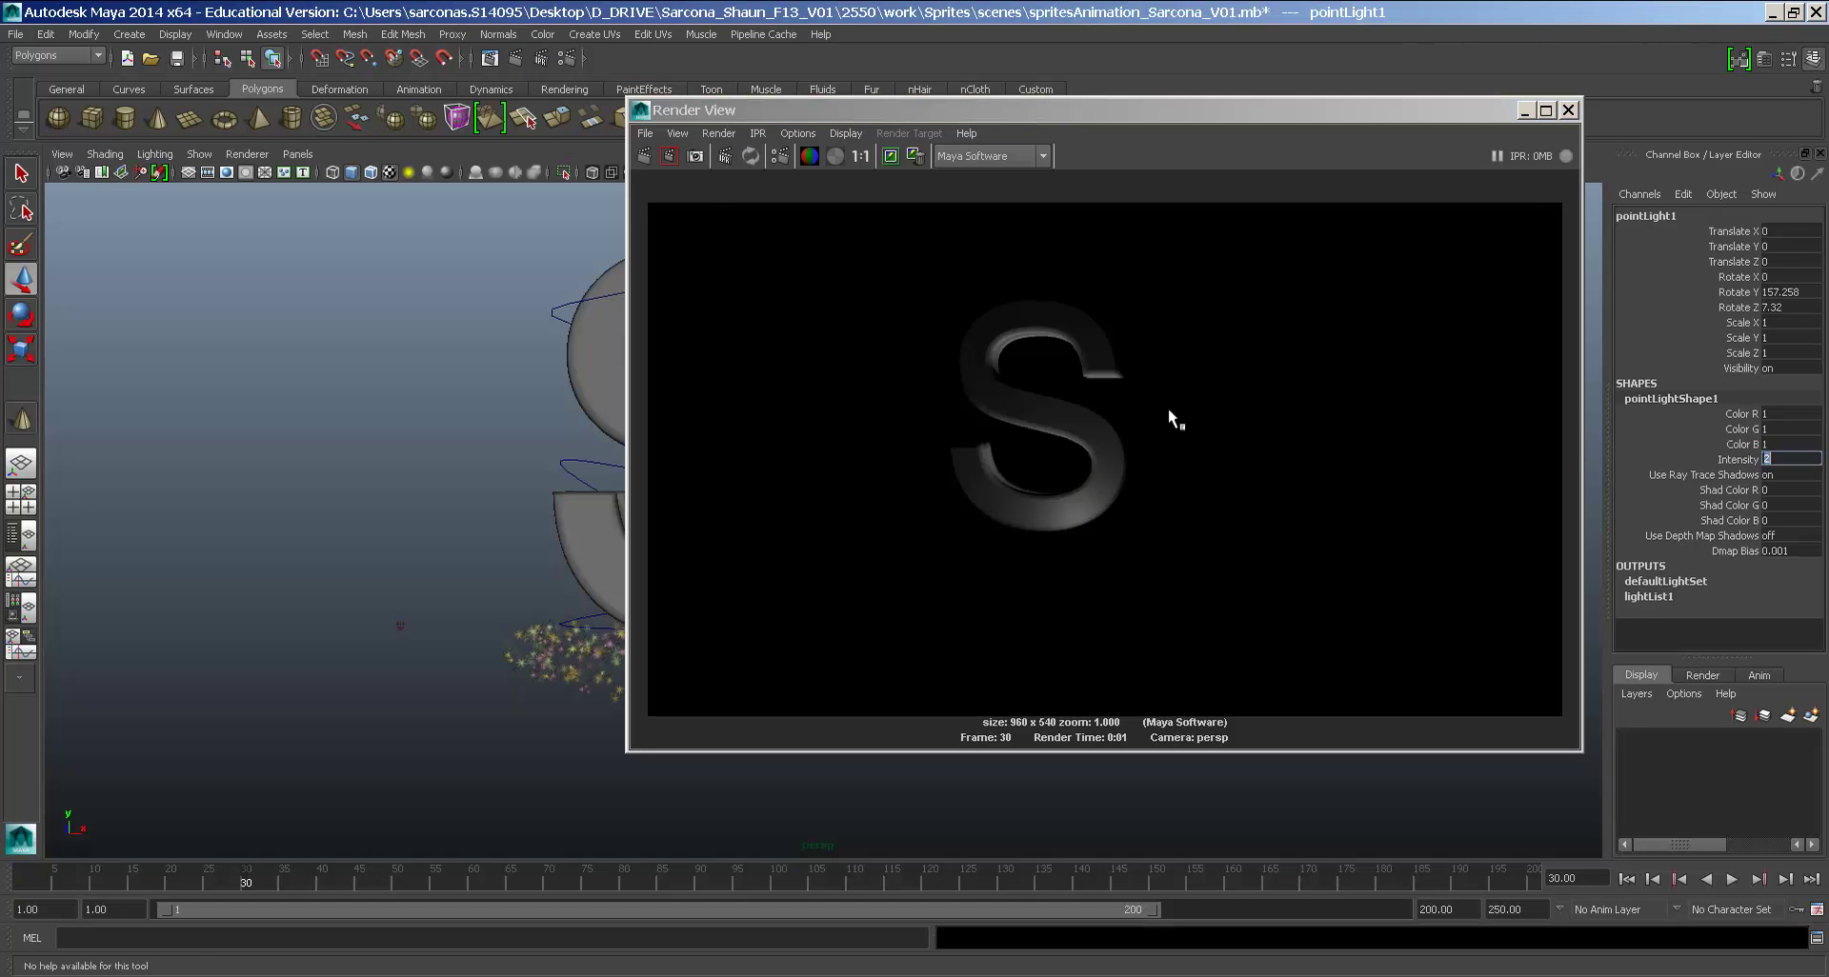
{"action": "left_click", "coordinate": [644, 156]}
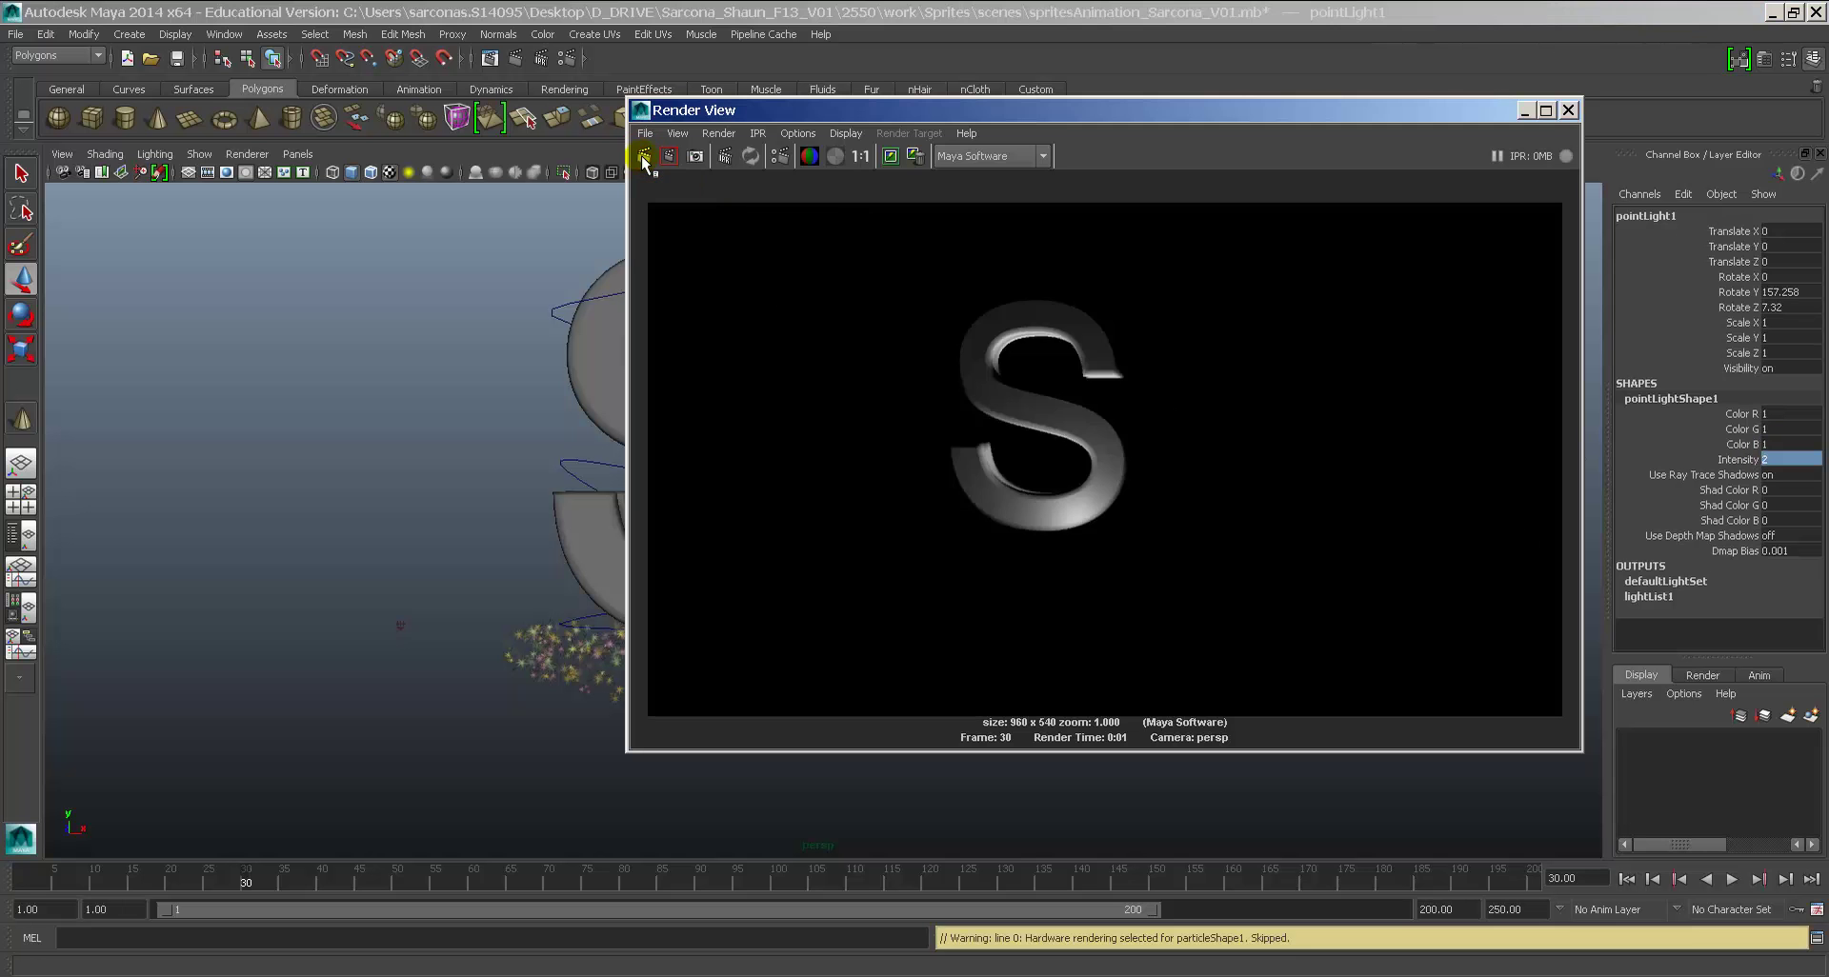
{"action": "left_click", "coordinate": [638, 114]}
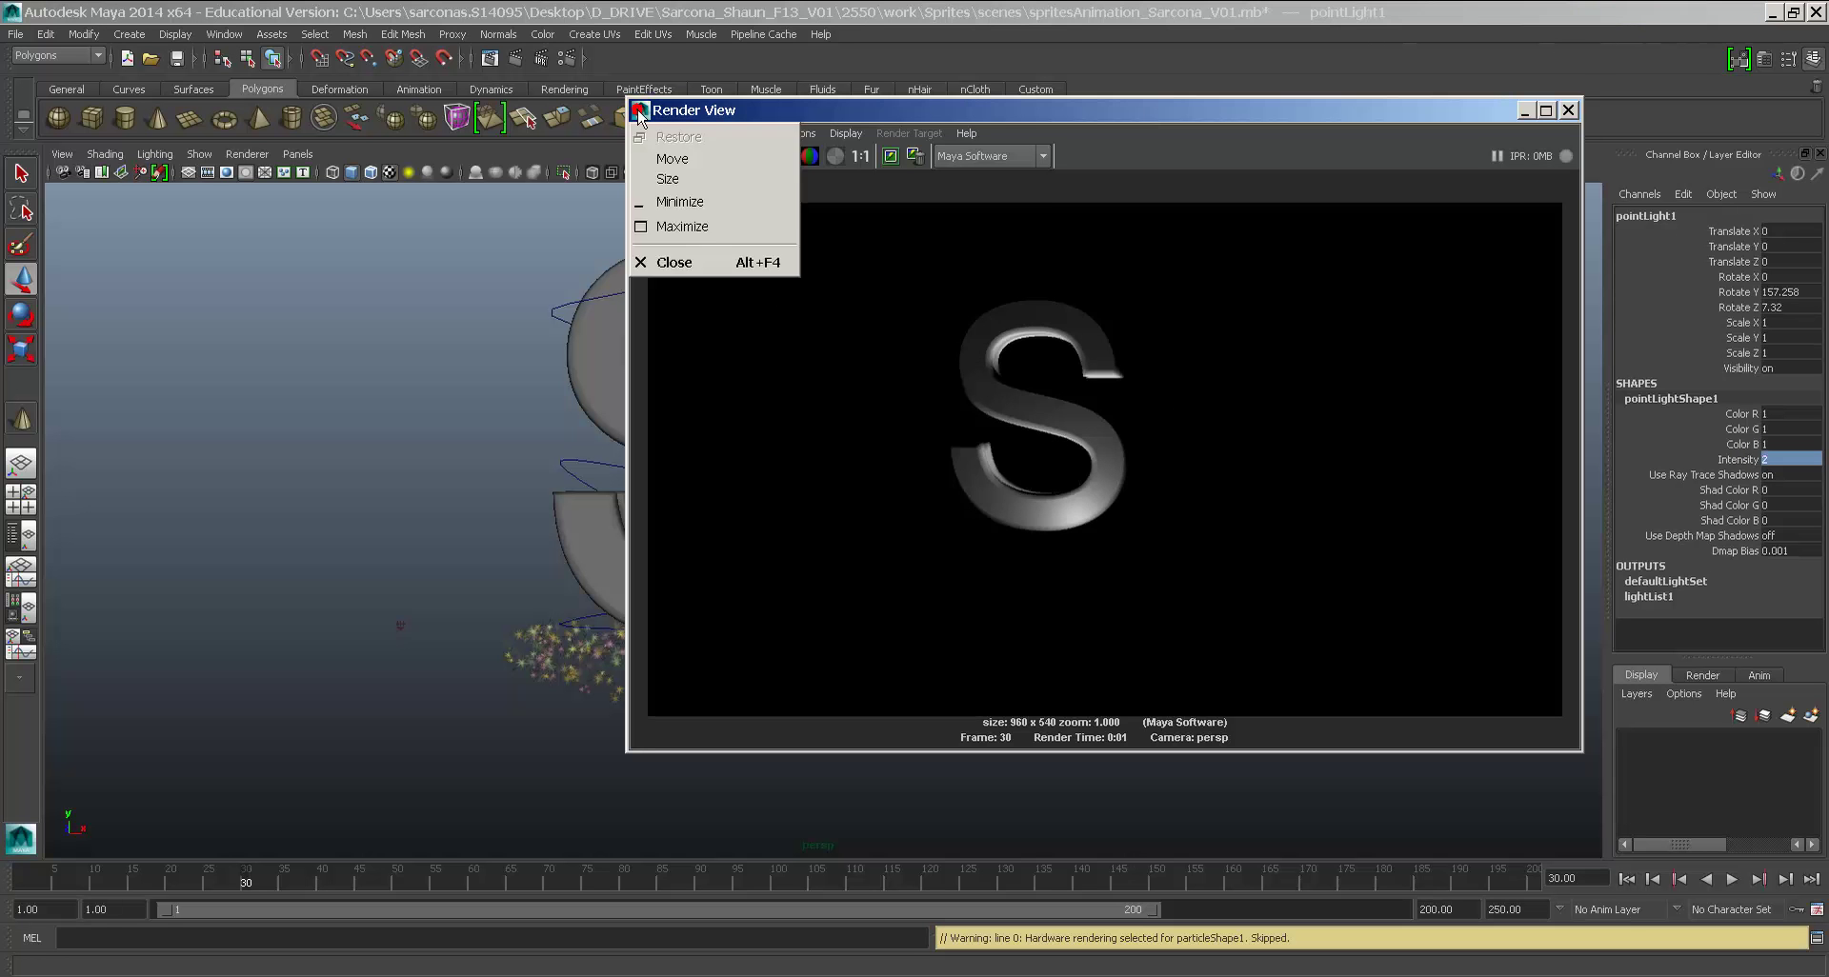
{"action": "left_click", "coordinate": [674, 257]}
Step: Play the animation on to frame 59, render that frame from the front and close the Render View
{"action": "key", "text": "alt+v"}
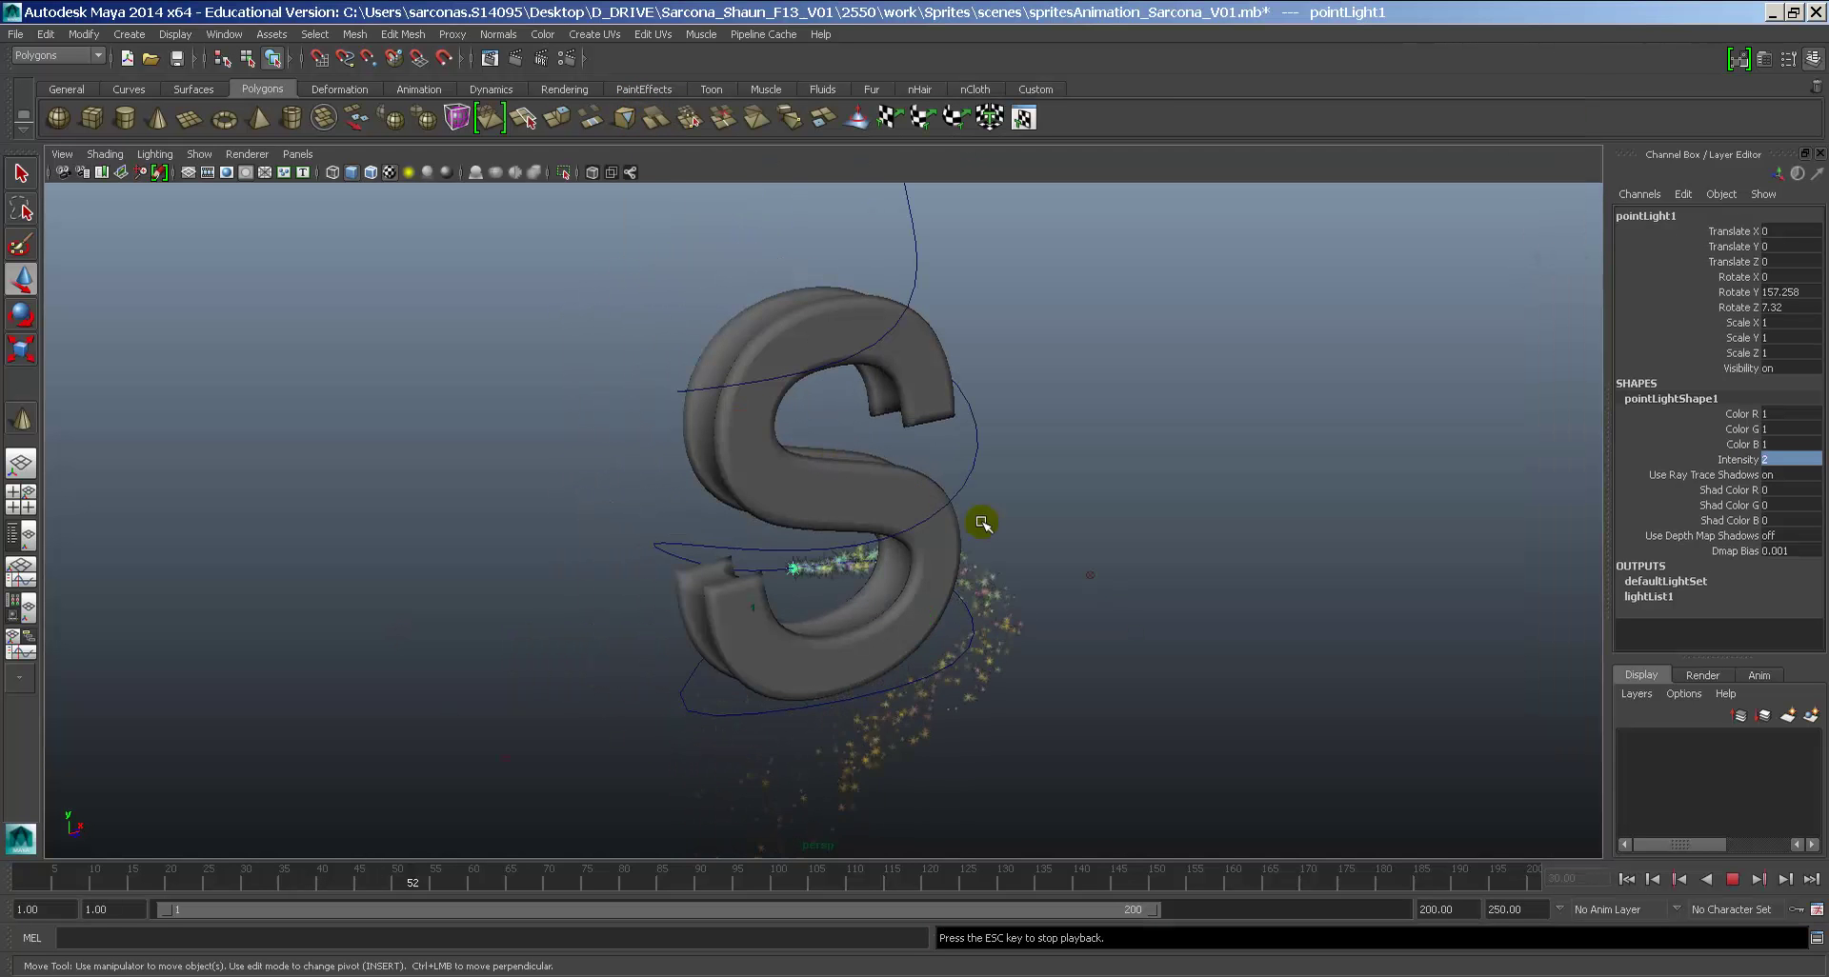
{"action": "key", "text": "Escape"}
{"action": "left_click_drag", "start_coordinate": [937, 526], "coordinate": [874, 500], "text": "alt"}
{"action": "middle_click_drag", "start_coordinate": [874, 501], "coordinate": [900, 516], "text": "alt"}
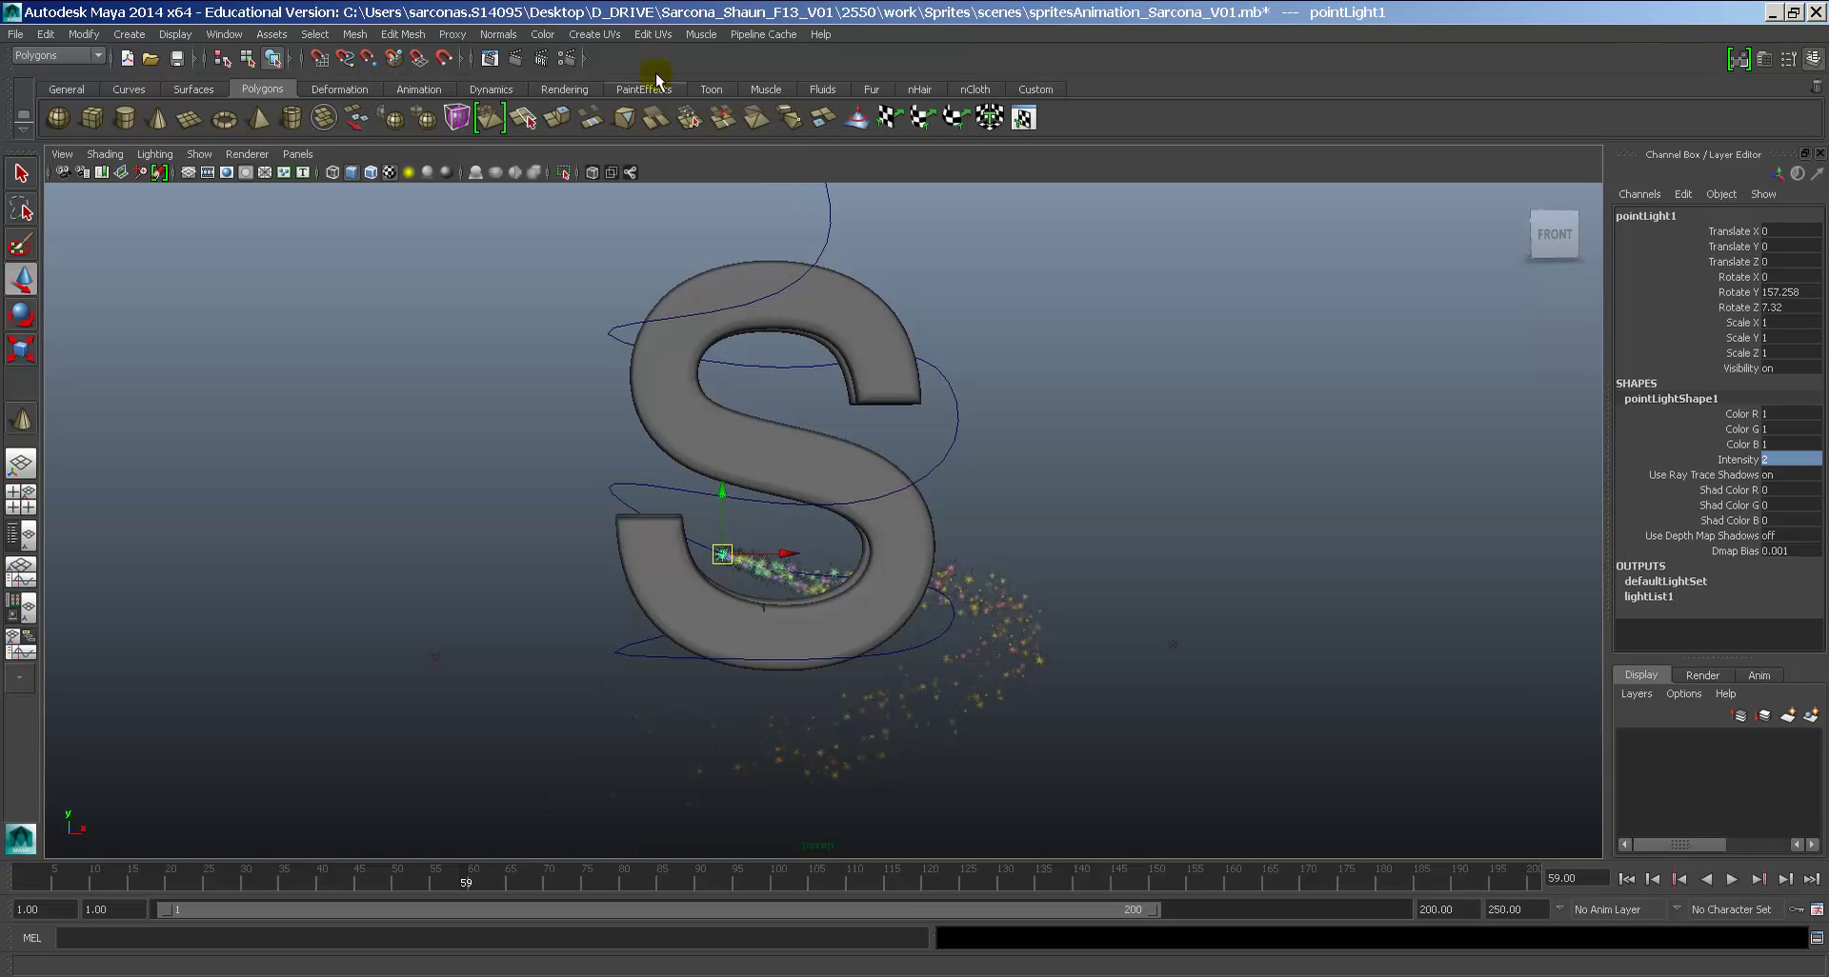
{"action": "left_click", "coordinate": [515, 59]}
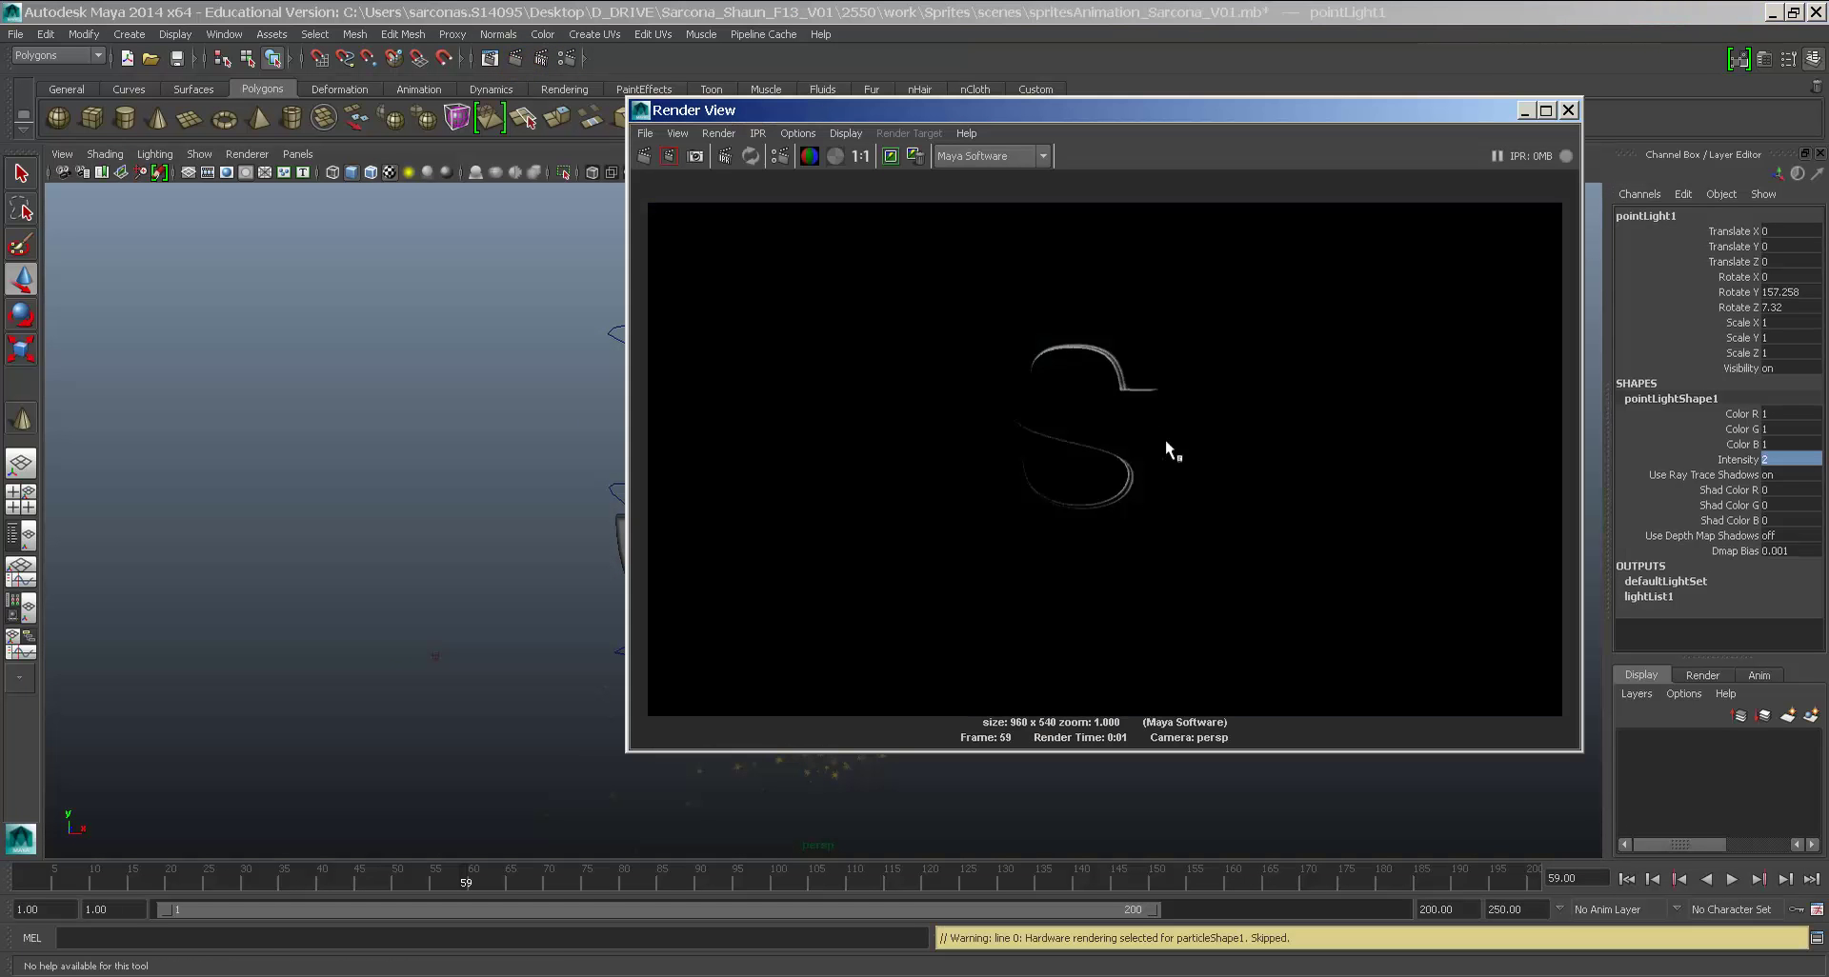
{"action": "double_click", "coordinate": [641, 110]}
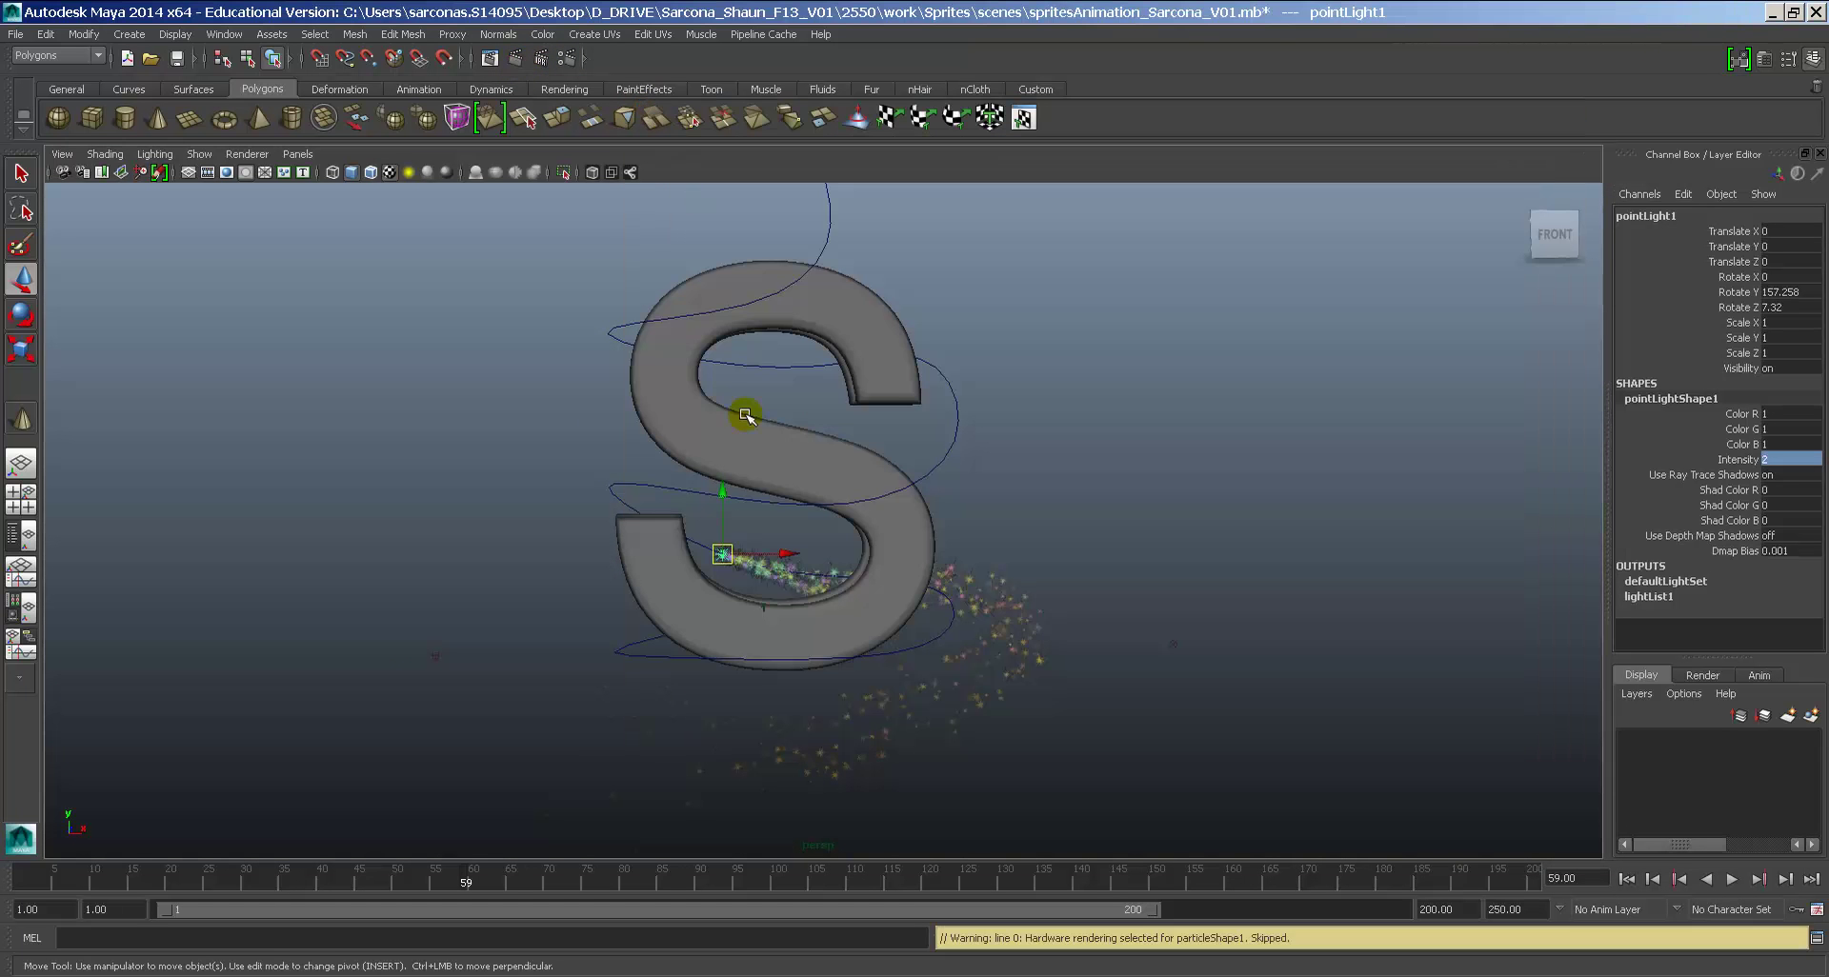
Step: Turn off interactive creation, create a polygon plane and scale it uniformly to about 17.87 as a floor
{"action": "left_click", "coordinate": [129, 34]}
{"action": "mouse_move", "coordinate": [171, 82]}
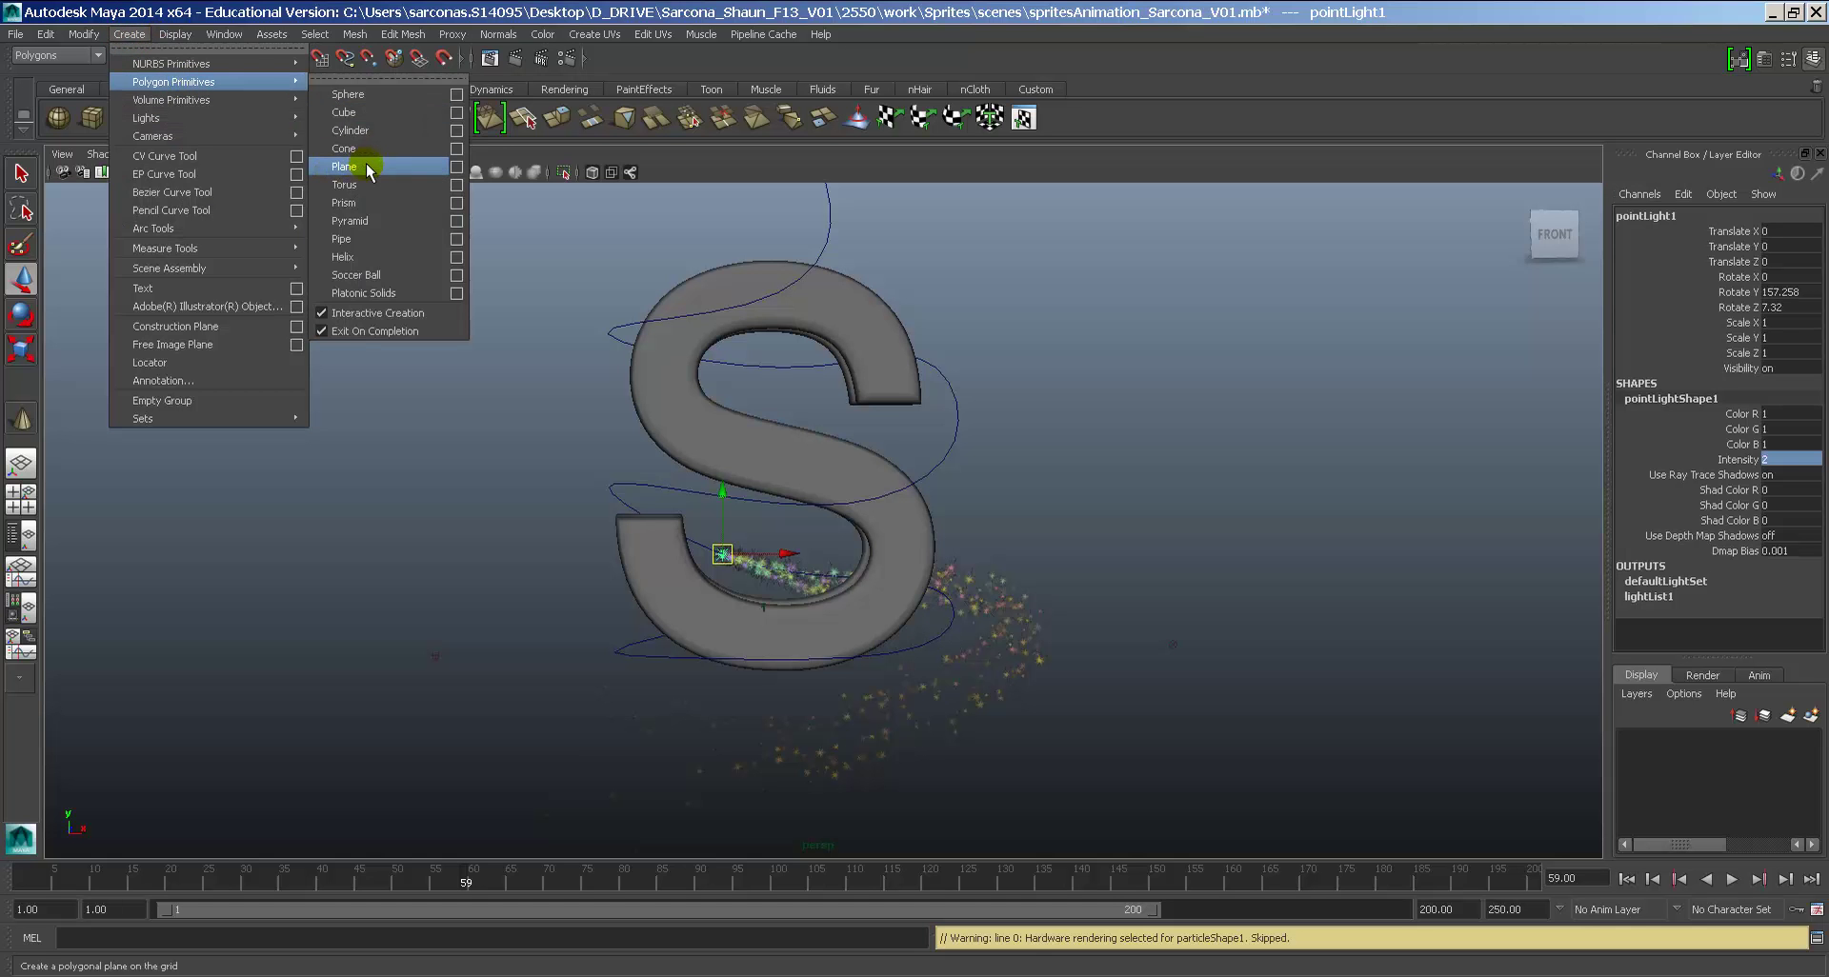
{"action": "left_click", "coordinate": [370, 313]}
{"action": "left_click", "coordinate": [130, 33]}
{"action": "mouse_move", "coordinate": [176, 81]}
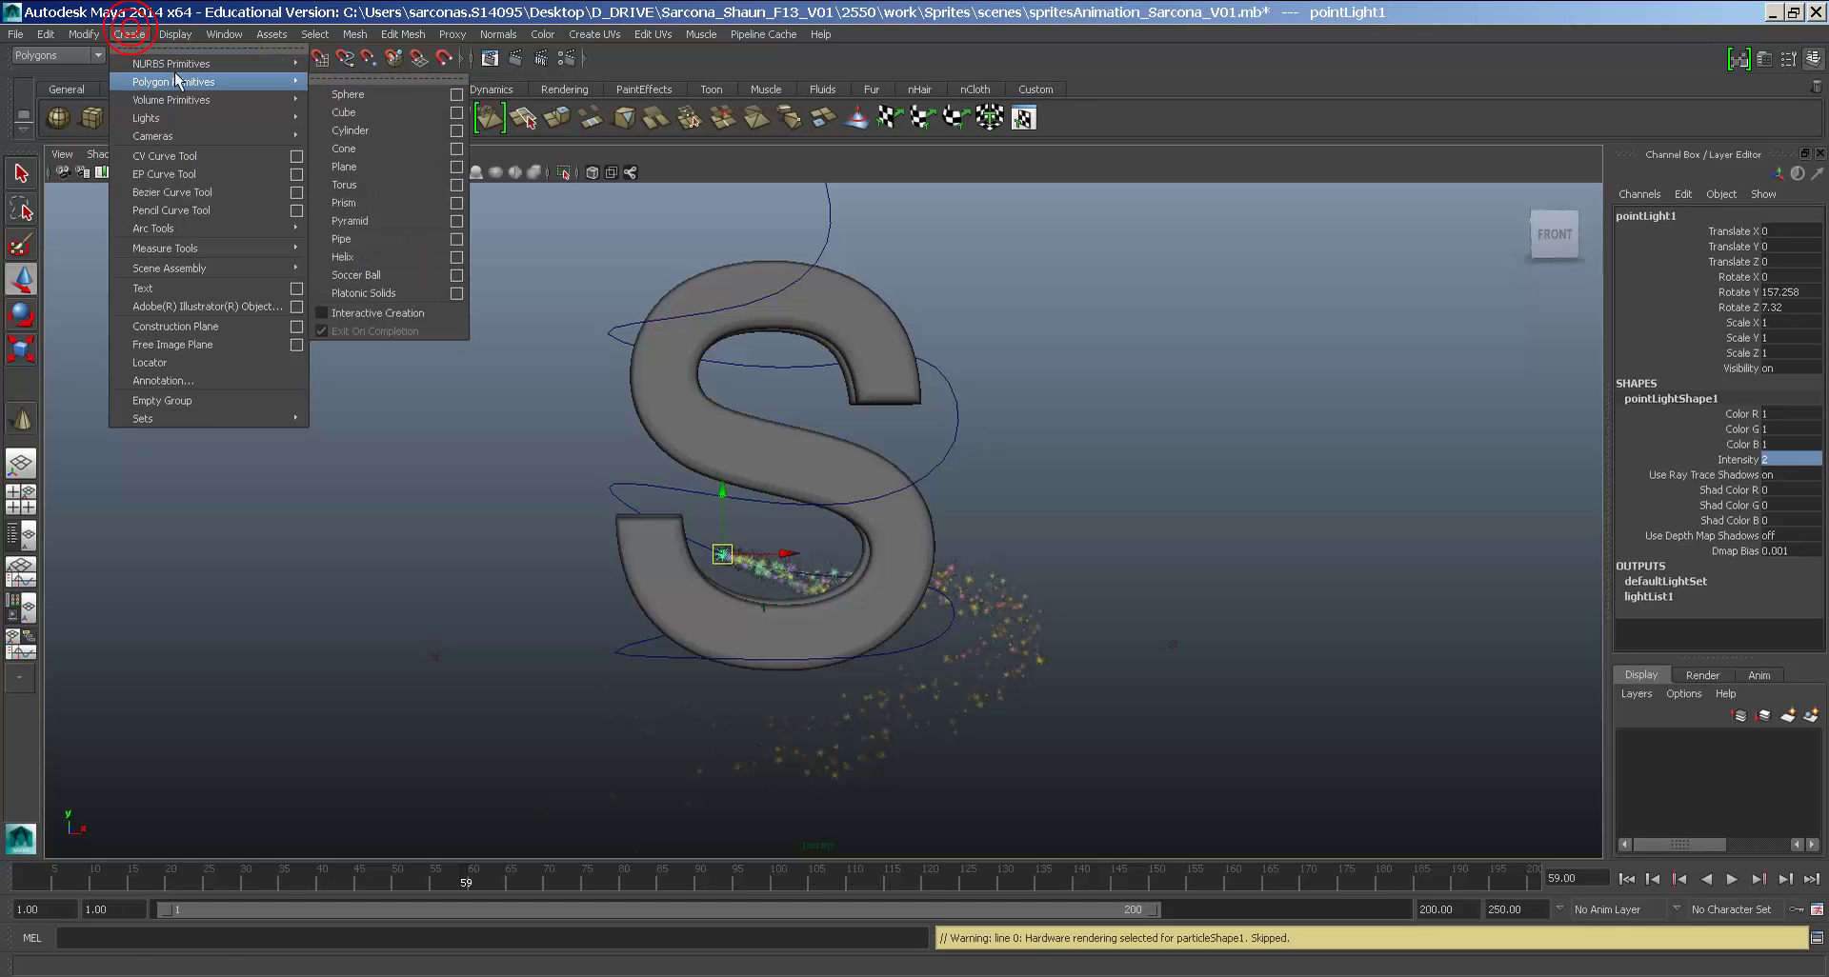
{"action": "left_click", "coordinate": [353, 165]}
{"action": "key", "text": "r"}
{"action": "middle_click_drag", "start_coordinate": [306, 359], "coordinate": [1334, 535]}
Step: Rewind to frame 1, lower the floor plane slightly to clear the underside of the S, and enlarge the plane further
{"action": "left_click", "coordinate": [1626, 878]}
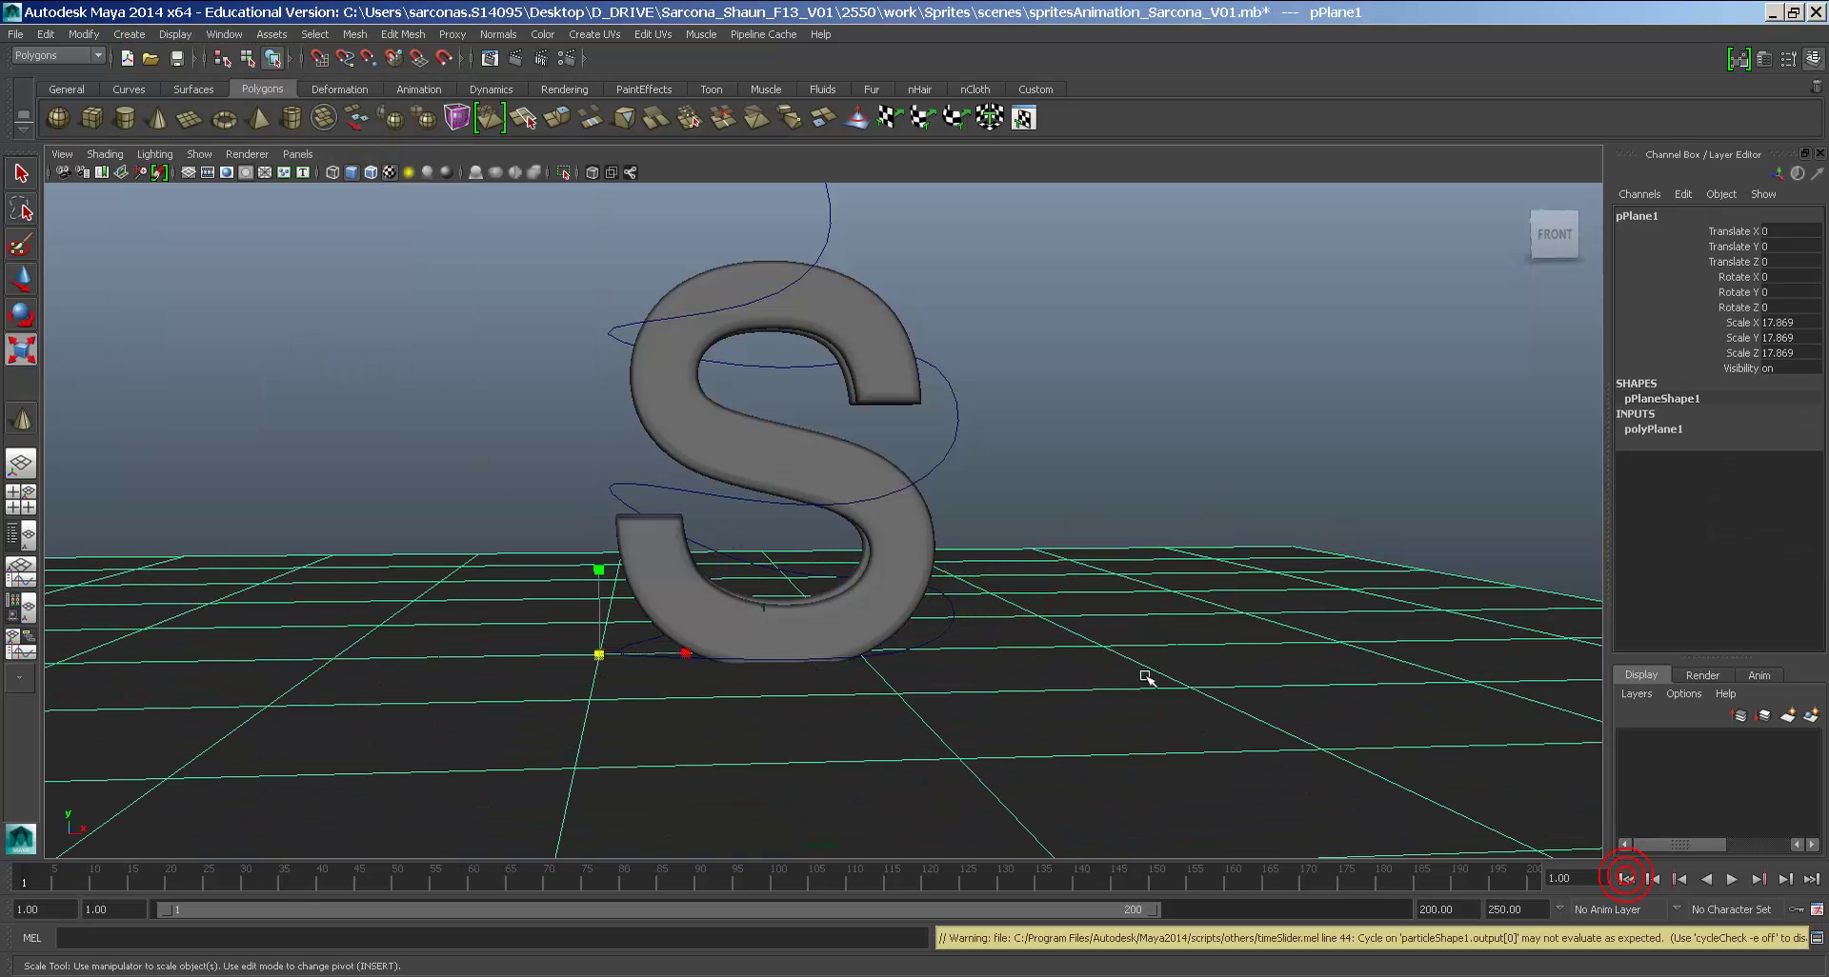
{"action": "left_click_drag", "start_coordinate": [1143, 673], "coordinate": [1114, 600], "text": "alt"}
{"action": "key", "text": "w"}
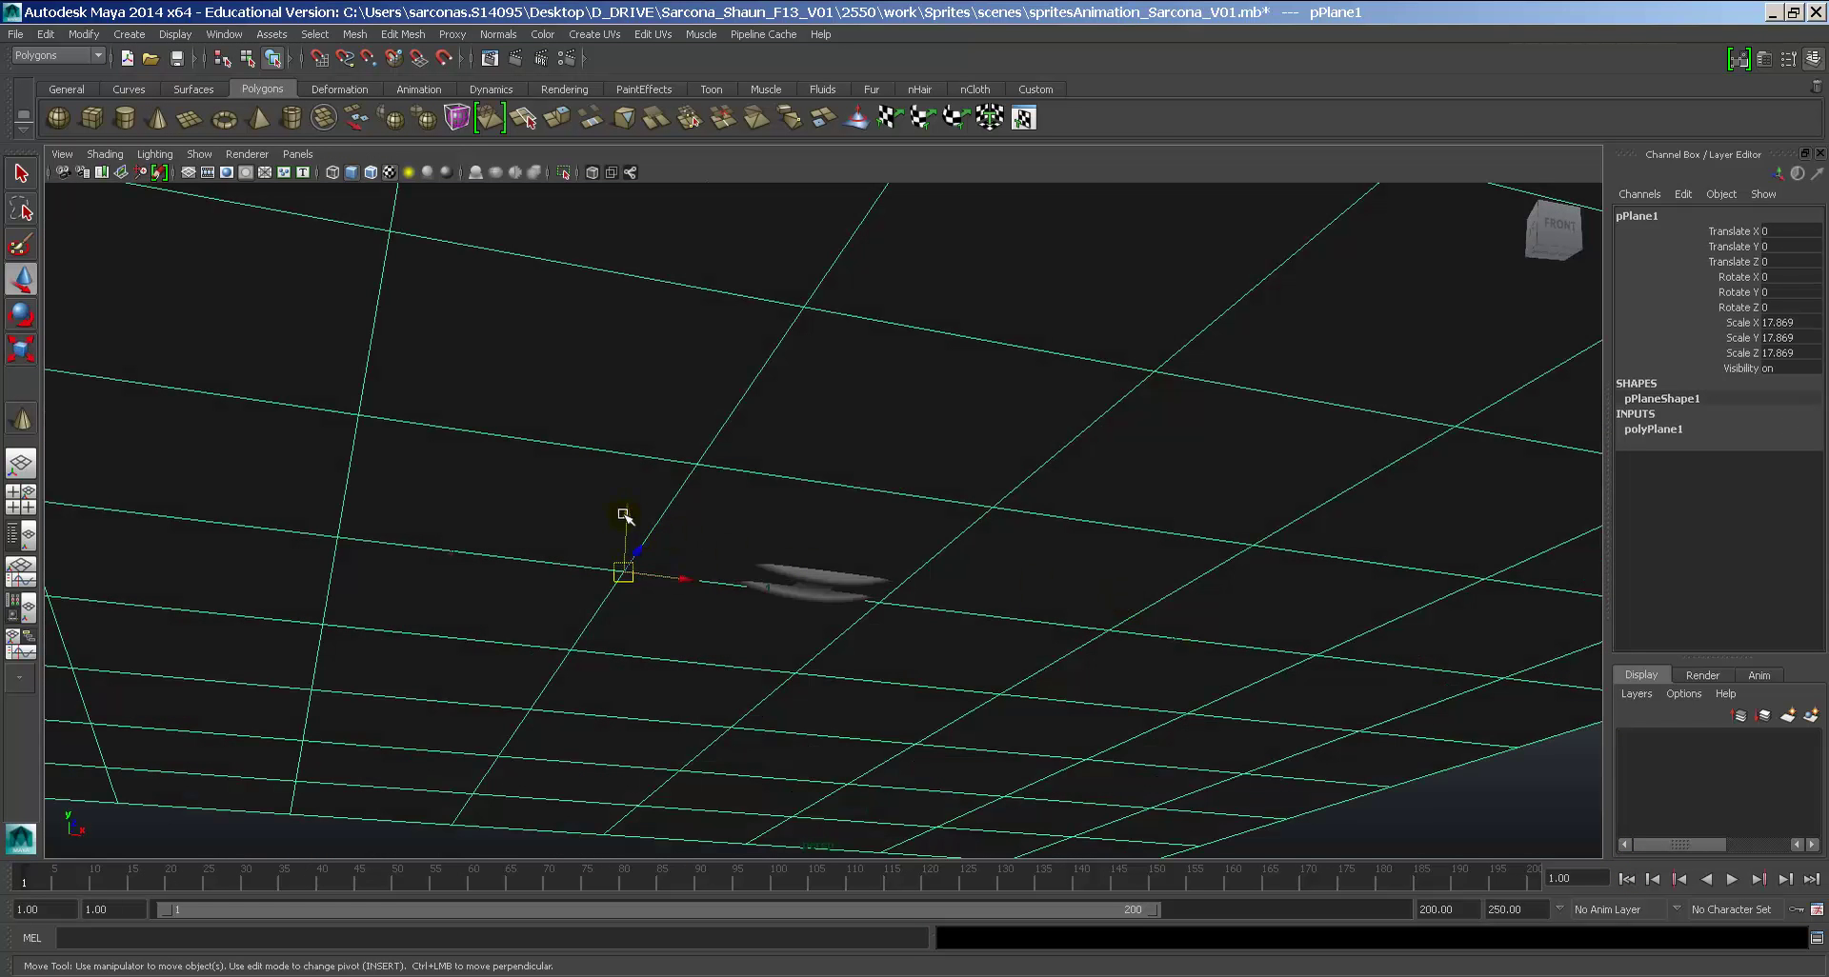
{"action": "left_click_drag", "start_coordinate": [623, 515], "coordinate": [630, 524]}
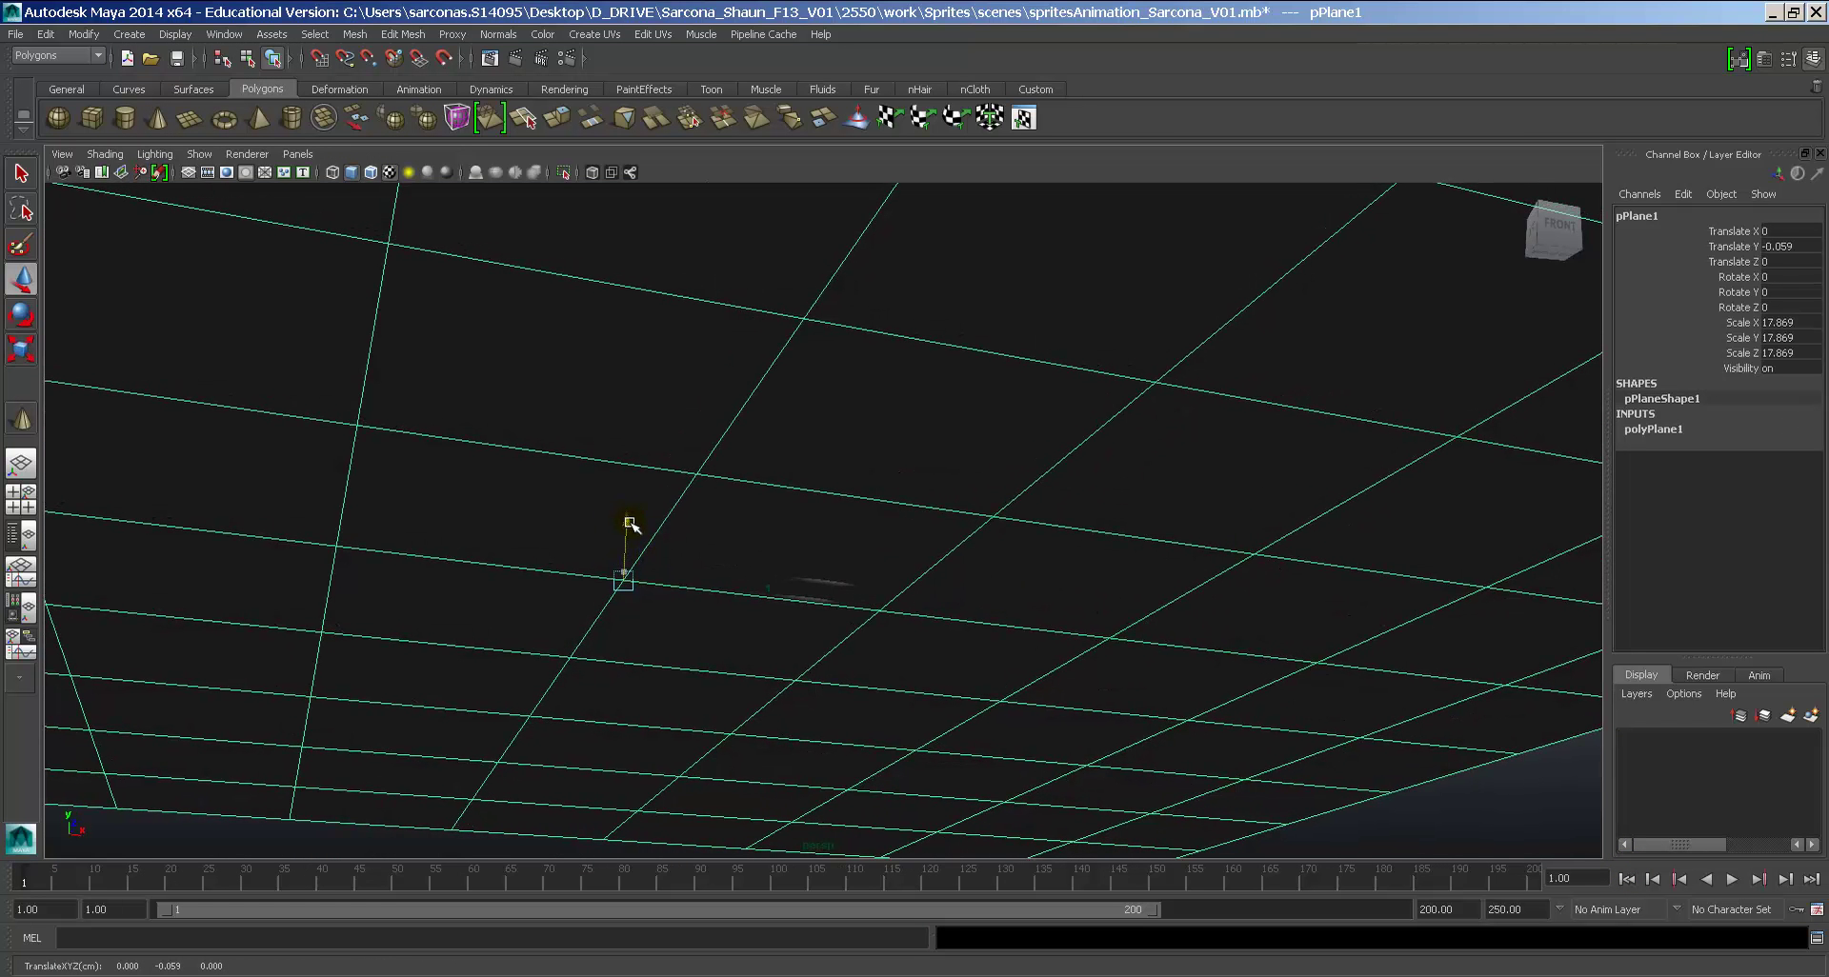
{"action": "left_click_drag", "start_coordinate": [877, 482], "coordinate": [871, 528], "text": "alt"}
{"action": "scroll", "coordinate": [900, 530], "scroll_direction": "down", "scroll_amount": 1}
{"action": "key", "text": "r"}
{"action": "left_click_drag", "start_coordinate": [729, 657], "coordinate": [1236, 639]}
{"action": "left_click_drag", "start_coordinate": [801, 678], "coordinate": [1299, 678], "text": "alt"}
Step: Deselect the floor, play to frame 33, render the S on the floor from the front and close the Render View
{"action": "left_click", "coordinate": [1269, 245]}
{"action": "left_click_drag", "start_coordinate": [1180, 342], "coordinate": [1103, 309], "text": "alt"}
{"action": "right_click_drag", "start_coordinate": [1124, 334], "coordinate": [1372, 384], "text": "alt"}
{"action": "middle_click_drag", "start_coordinate": [1075, 458], "coordinate": [1093, 444], "text": "alt"}
{"action": "key", "text": "alt+v"}
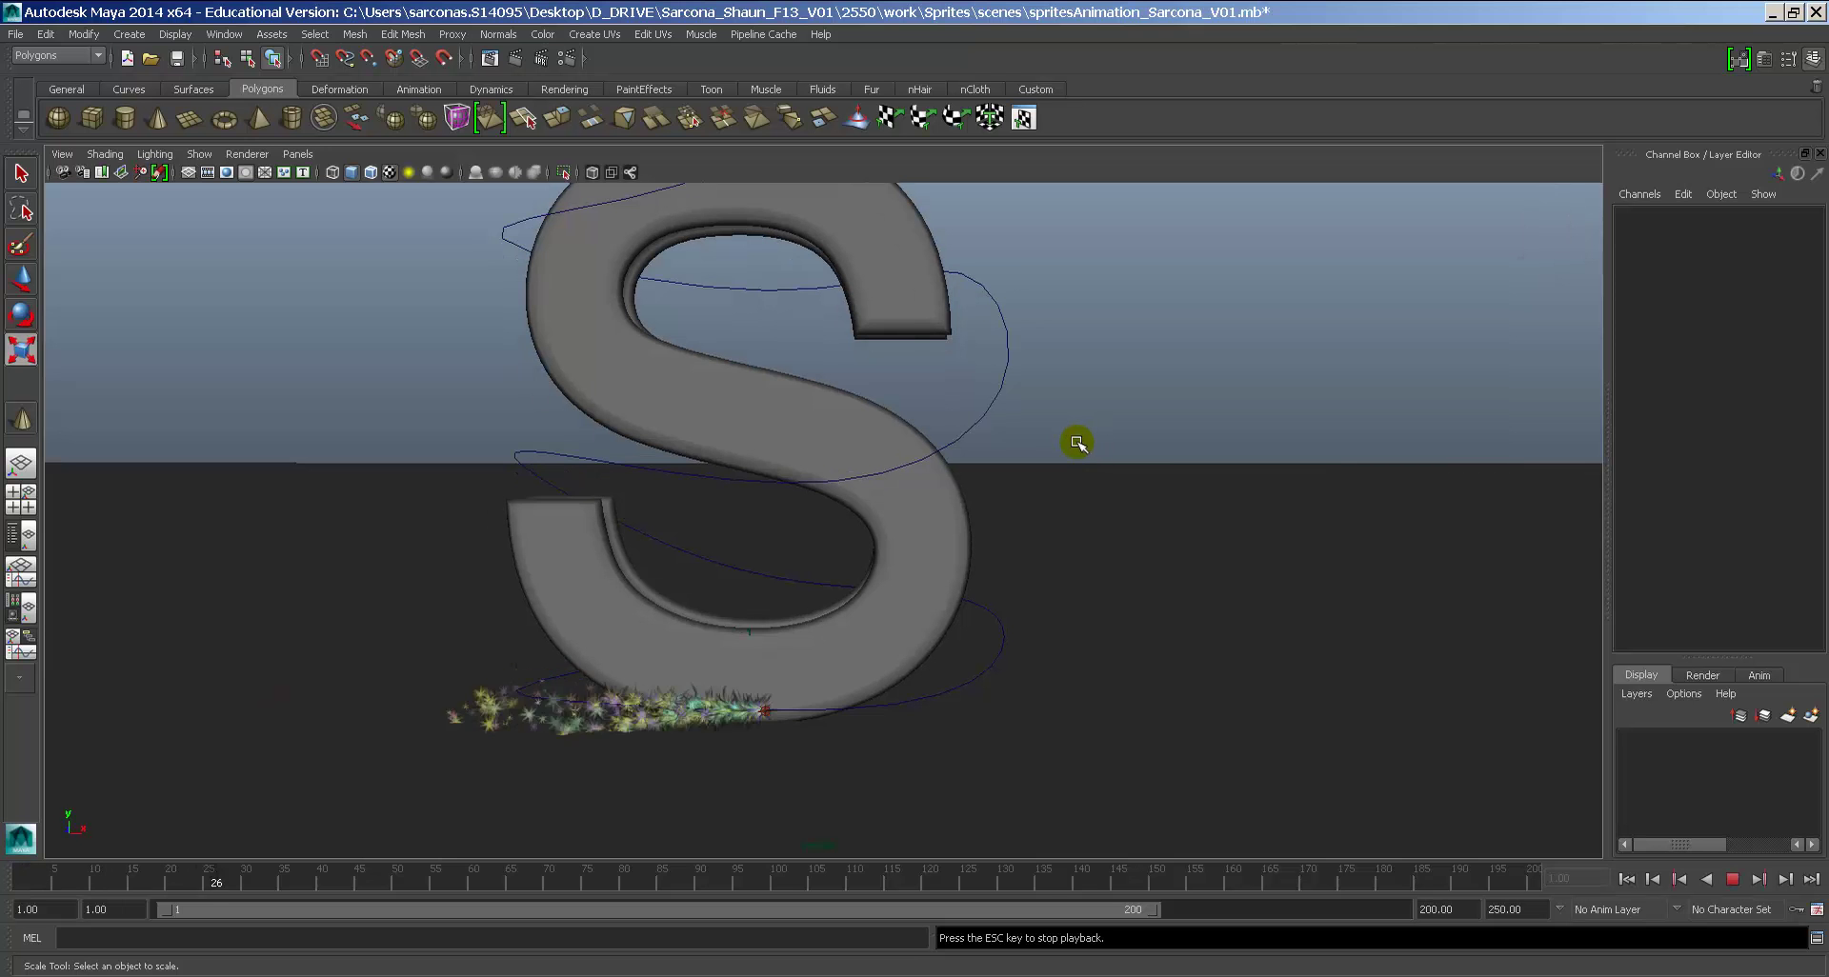
{"action": "left_click", "coordinate": [515, 59]}
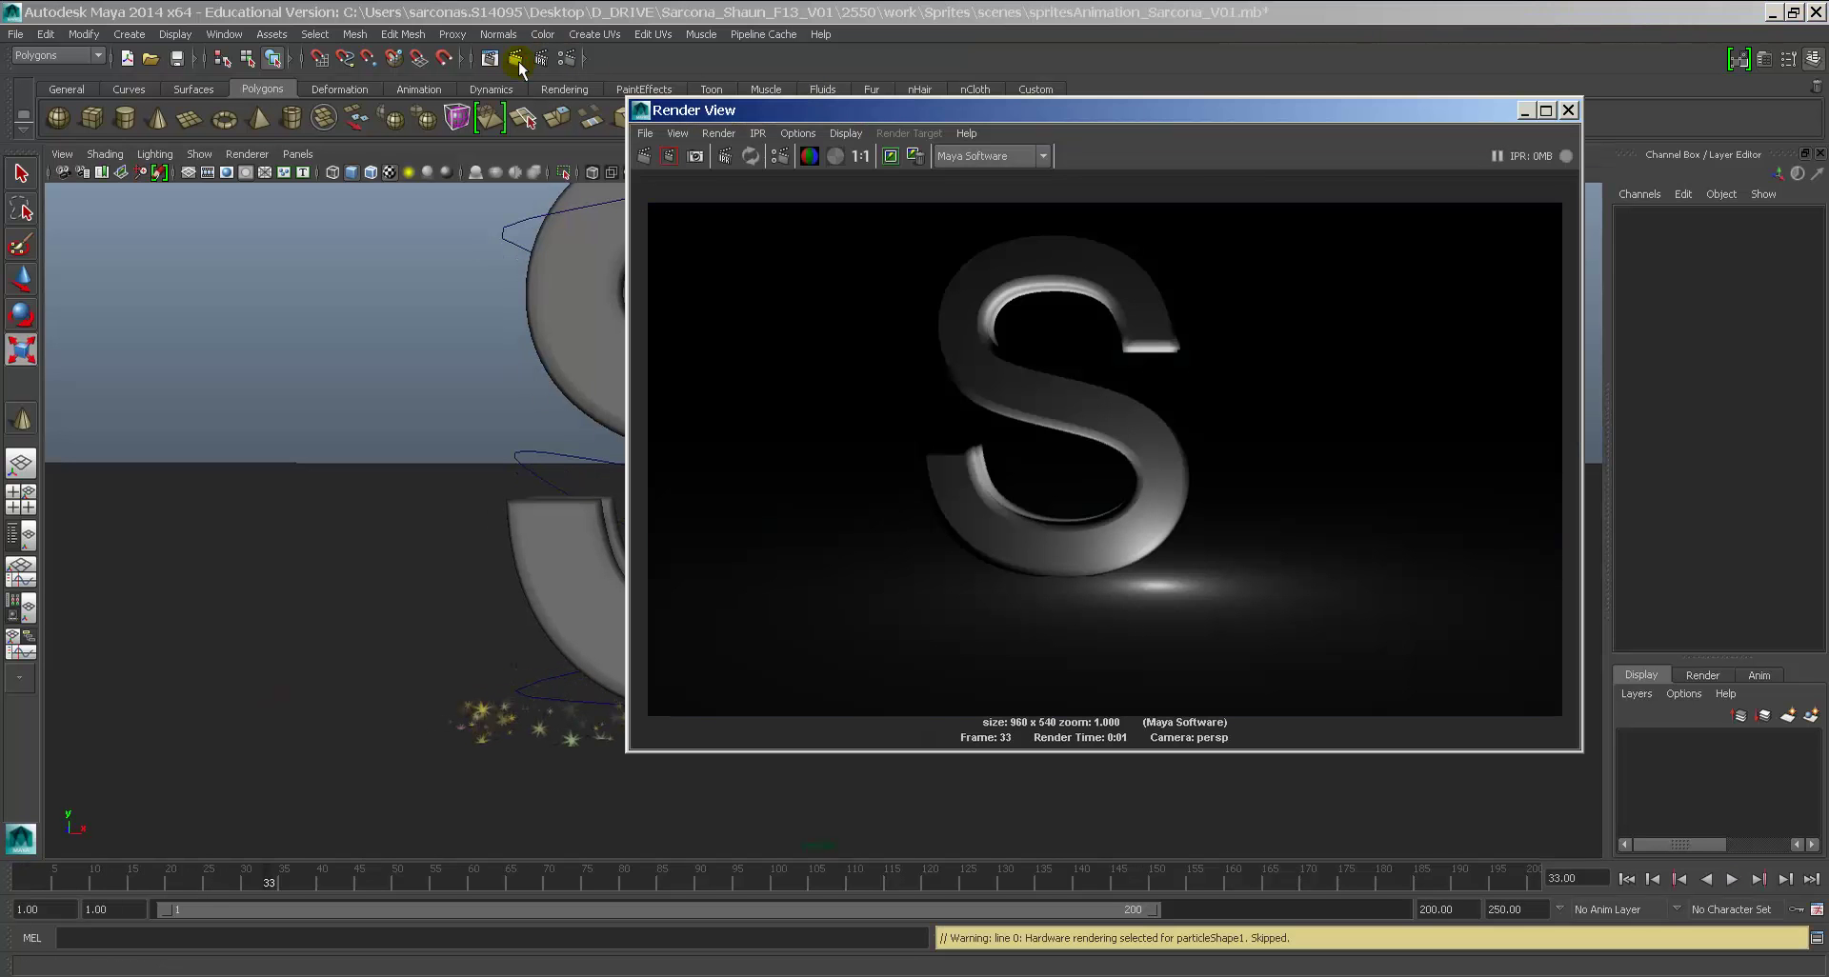
{"action": "double_click", "coordinate": [640, 111]}
Step: Create an area light and place it in front of and above the S, at about X 2, Y 4.5, Z 10.3
{"action": "left_click", "coordinate": [130, 35]}
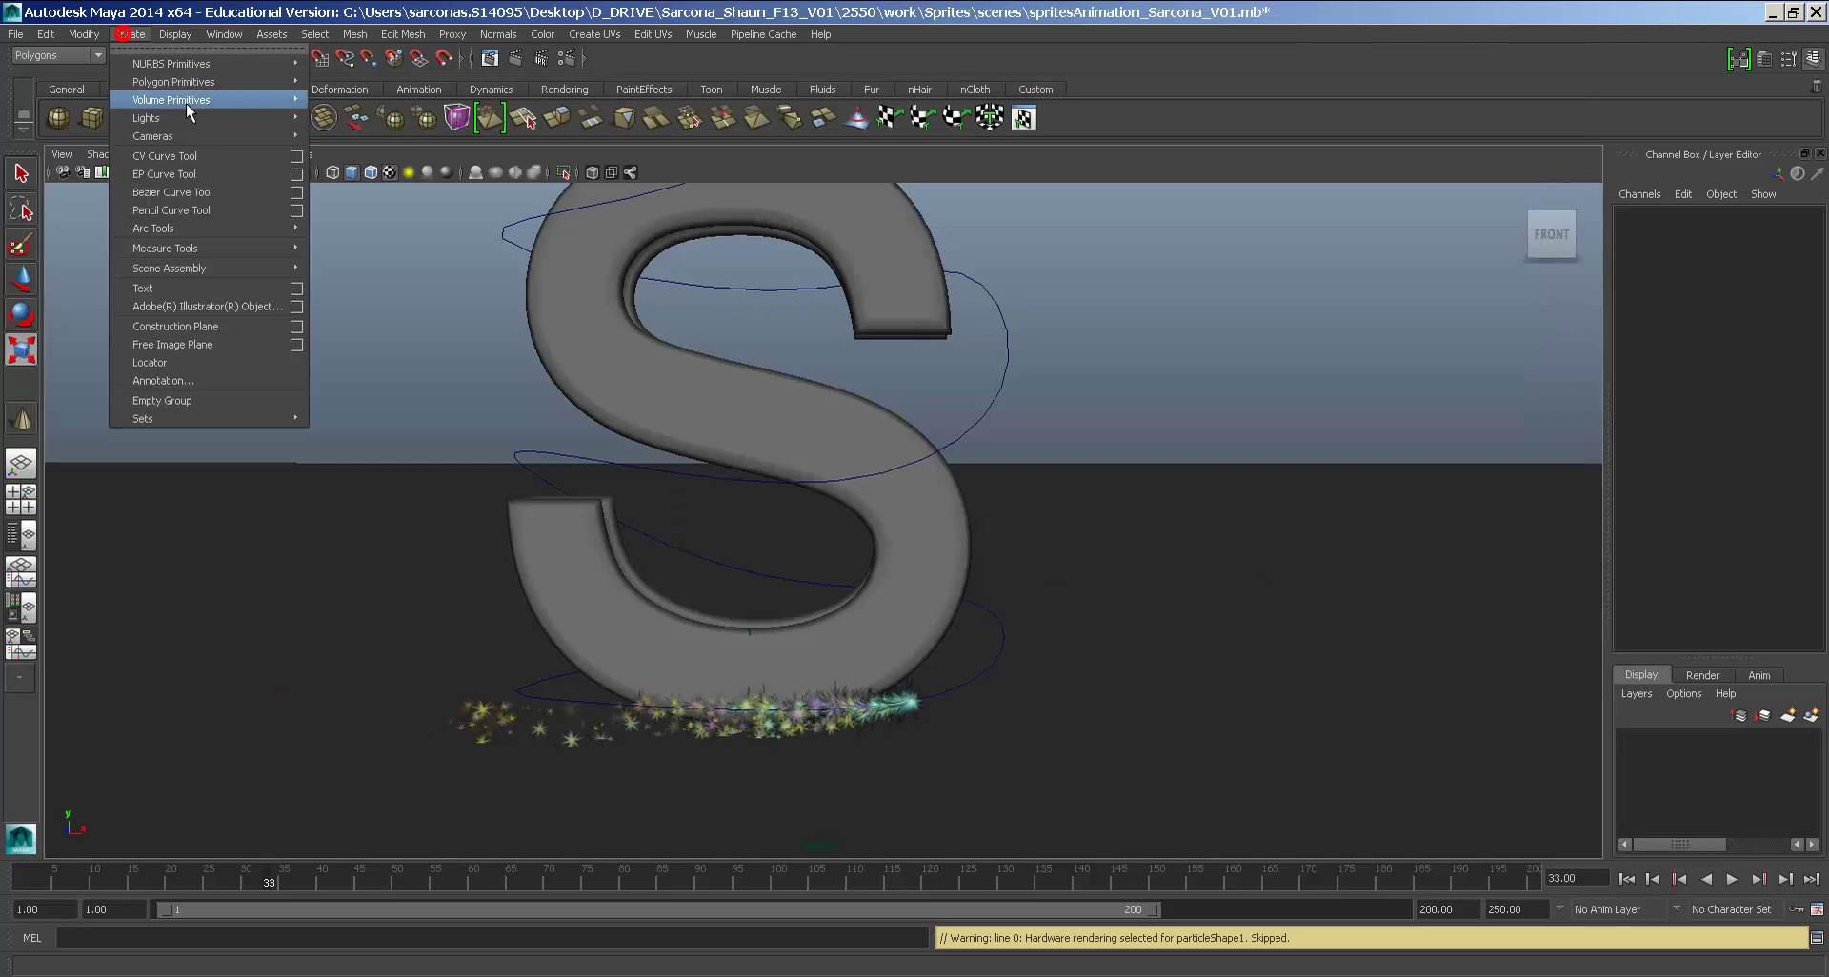
{"action": "mouse_move", "coordinate": [190, 117]}
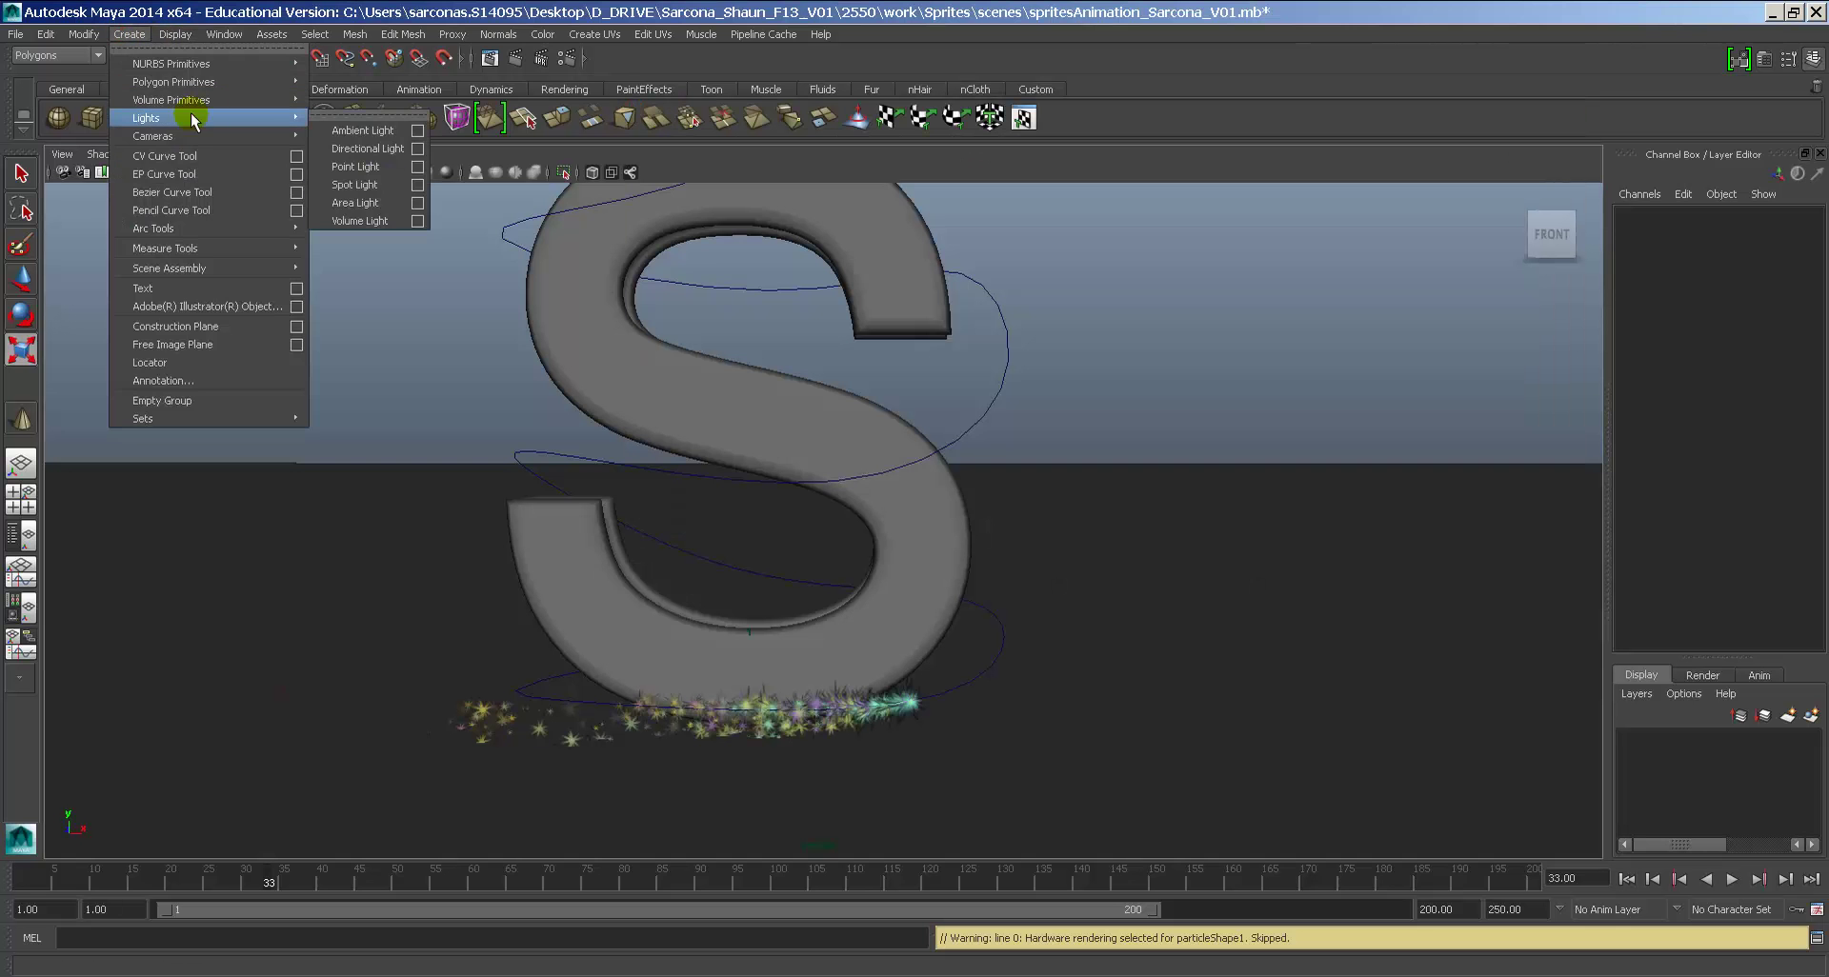
{"action": "left_click", "coordinate": [375, 202]}
{"action": "right_click_drag", "start_coordinate": [1149, 655], "coordinate": [672, 610], "text": "alt"}
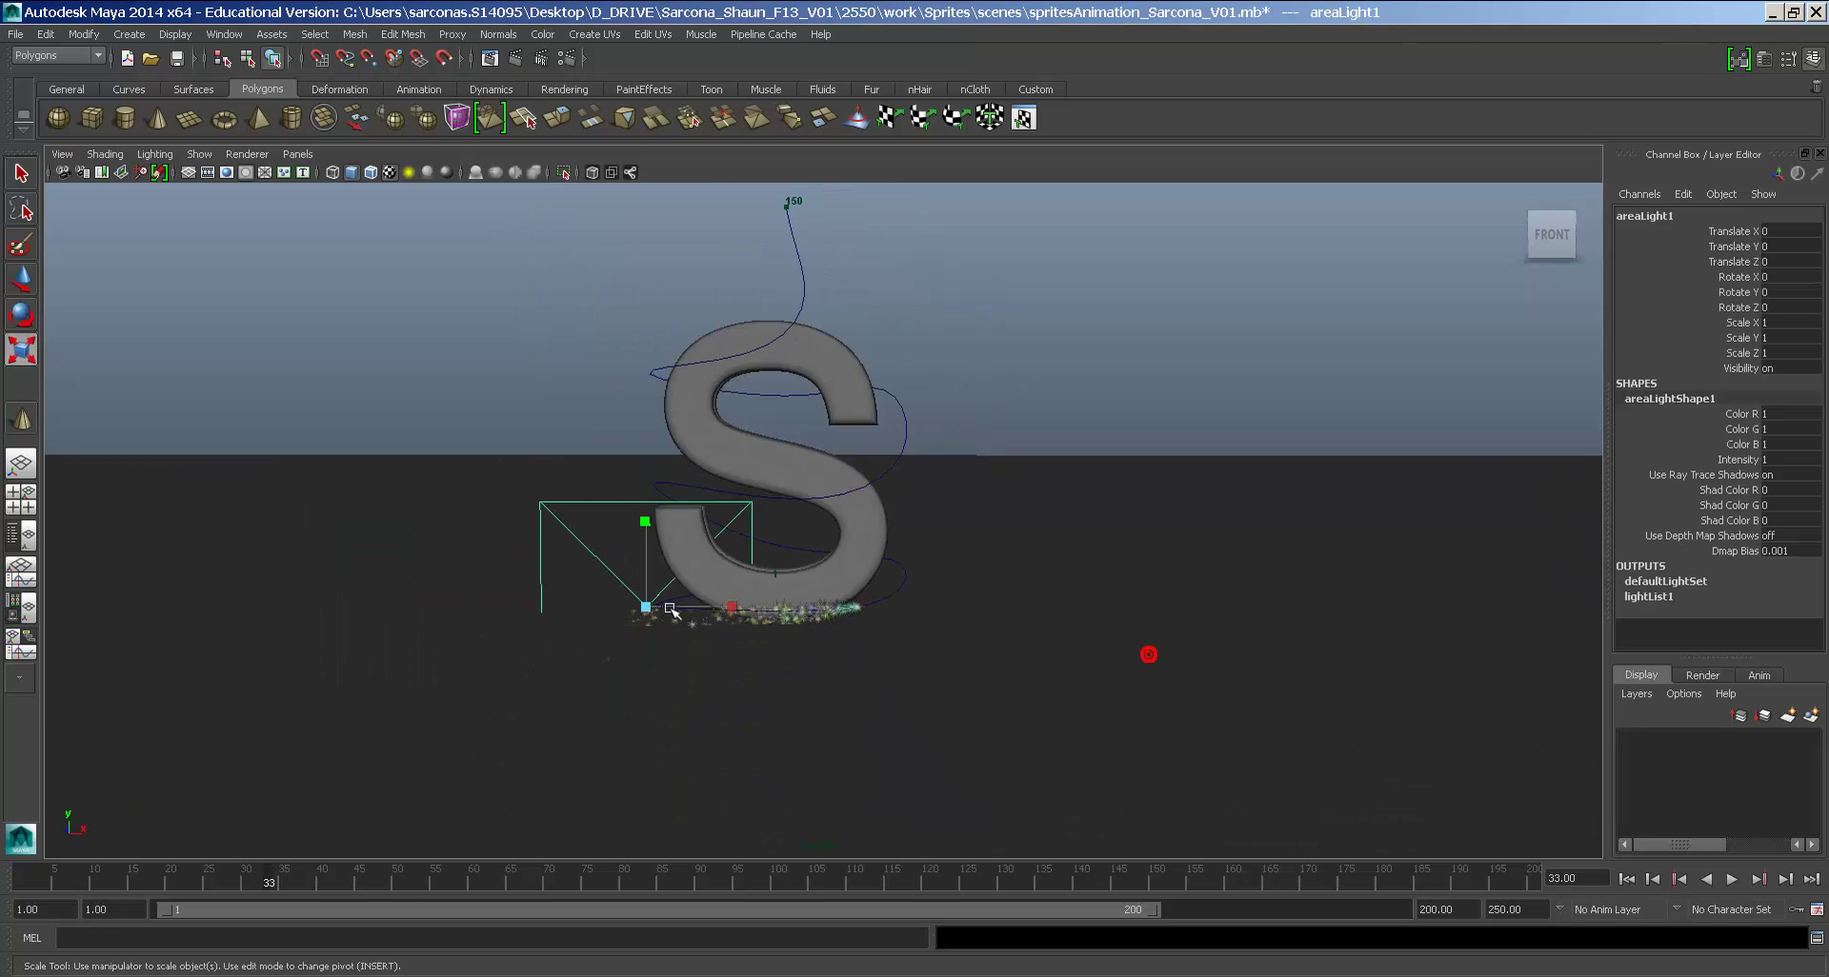
{"action": "left_click_drag", "start_coordinate": [672, 610], "coordinate": [1500, 811], "text": "alt"}
{"action": "key", "text": "w"}
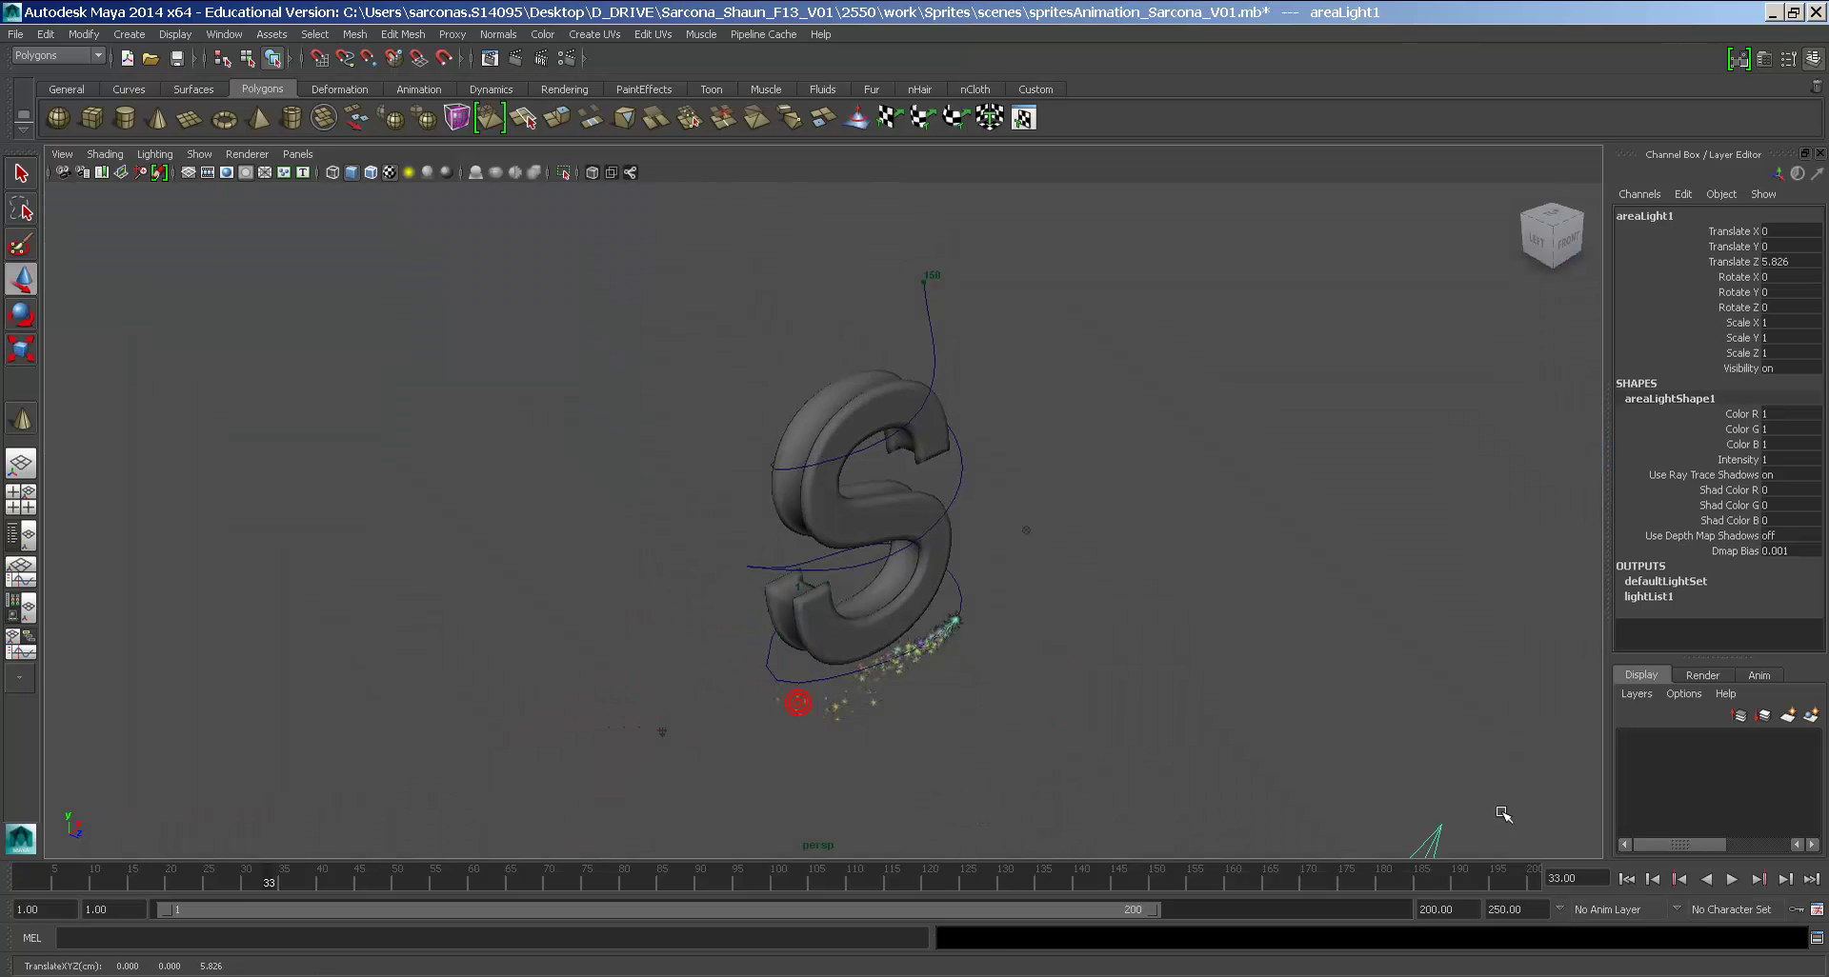
{"action": "right_click_drag", "start_coordinate": [1332, 717], "coordinate": [1075, 612], "text": "alt"}
{"action": "left_click_drag", "start_coordinate": [1093, 741], "coordinate": [1612, 604]}
{"action": "left_click_drag", "start_coordinate": [1456, 612], "coordinate": [1286, 635], "text": "alt"}
Step: Aim the area light at the S with its target manipulator and scale the light uniformly to about 1.85
{"action": "key", "text": "t"}
{"action": "left_click_drag", "start_coordinate": [1035, 406], "coordinate": [914, 597]}
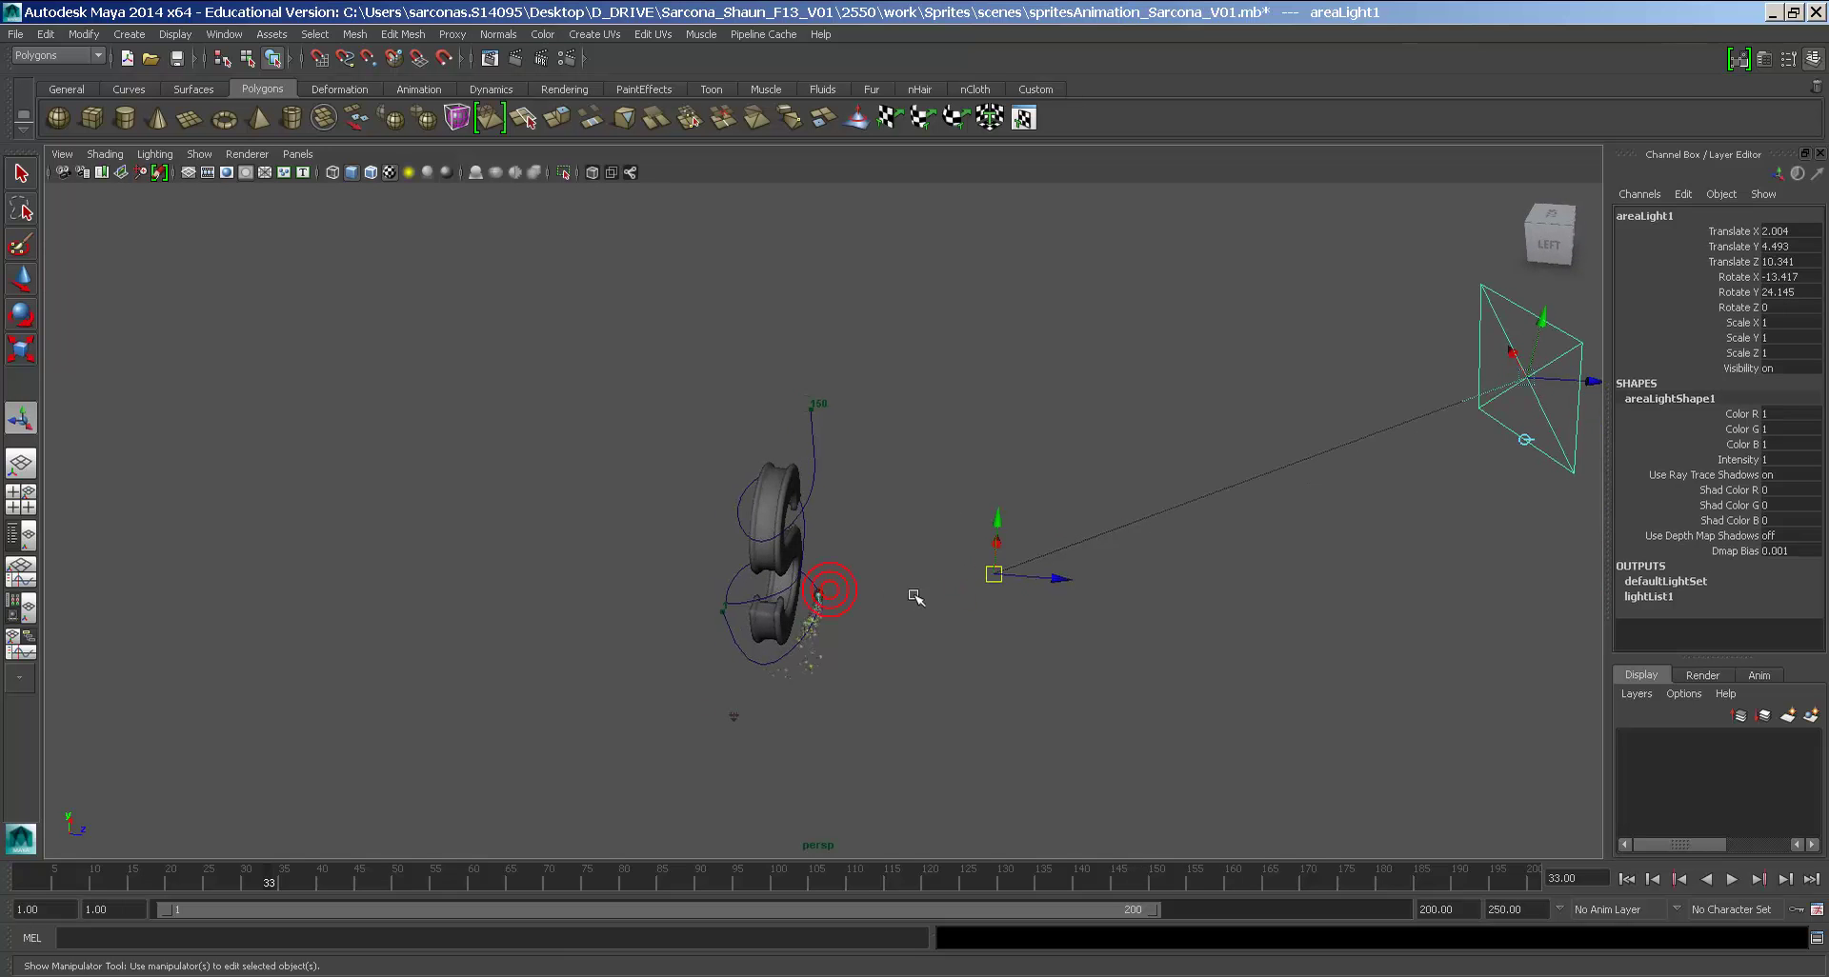
{"action": "middle_click", "coordinate": [783, 541]}
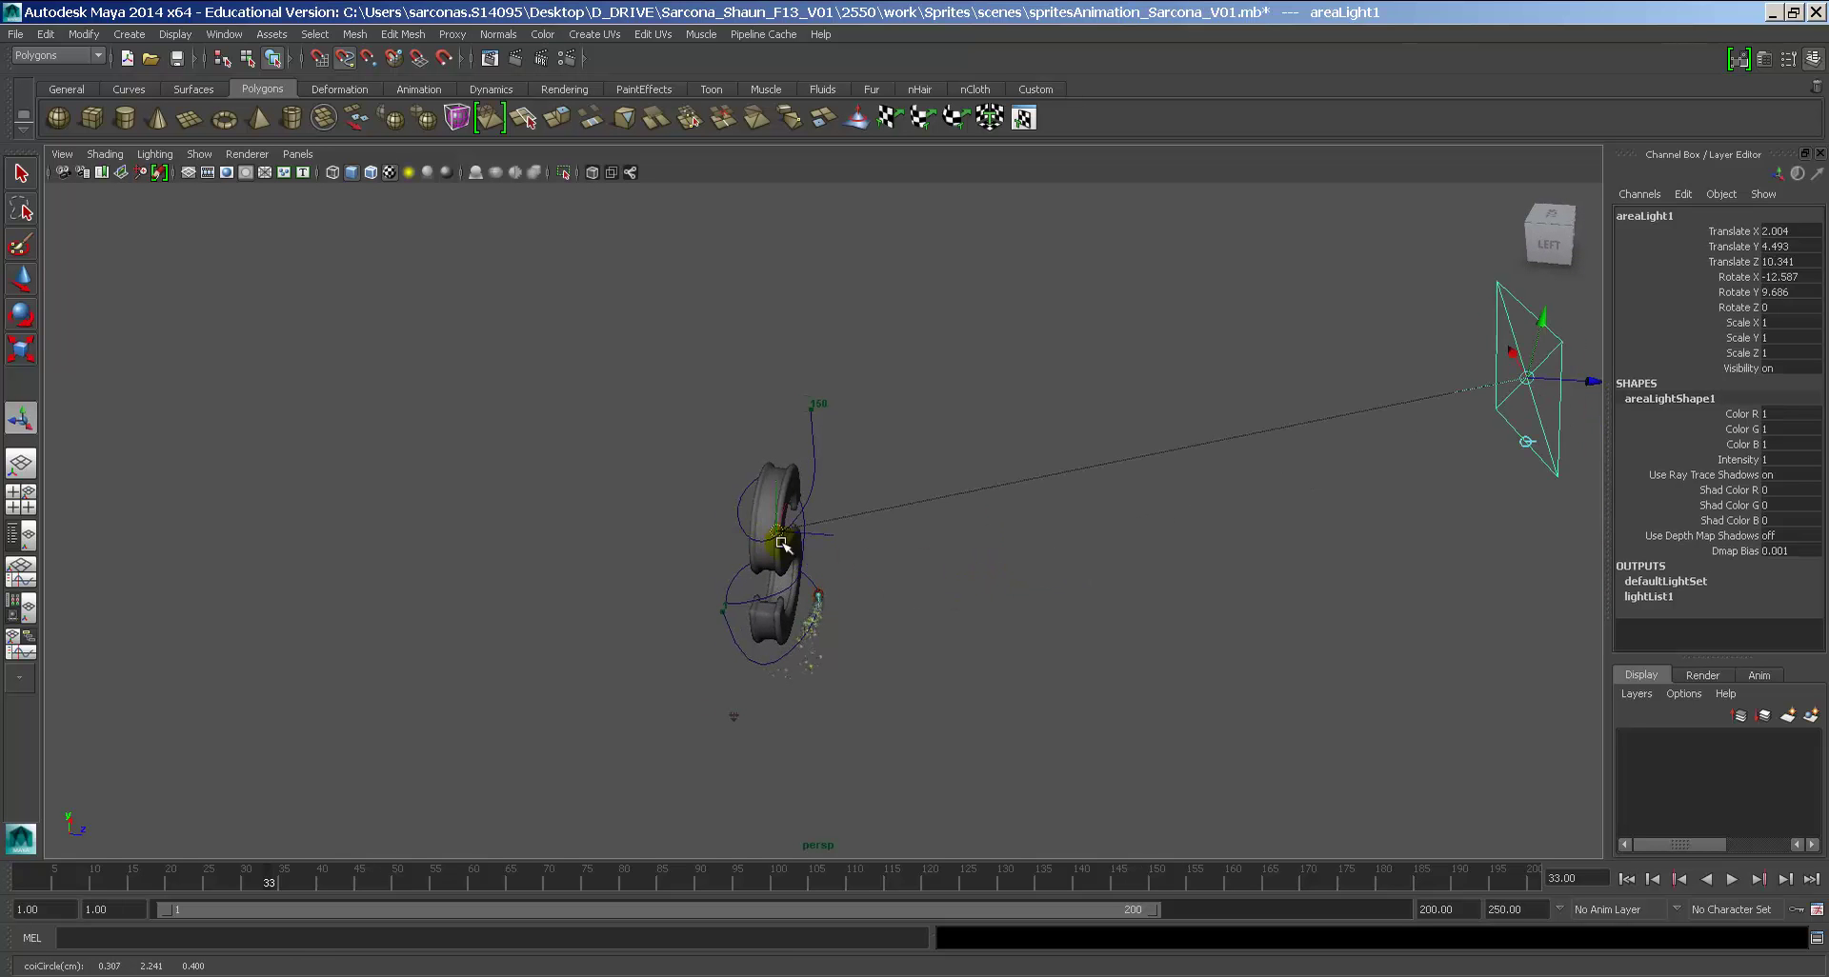
{"action": "left_click_drag", "start_coordinate": [1019, 553], "coordinate": [889, 545], "text": "alt"}
{"action": "left_click_drag", "start_coordinate": [875, 459], "coordinate": [1000, 515]}
{"action": "key", "text": "r"}
{"action": "right_click_drag", "start_coordinate": [755, 513], "coordinate": [1172, 533], "text": "alt"}
Step: Return to a front view of the whole S and render frame 33 with the area light
{"action": "middle_click_drag", "start_coordinate": [915, 534], "coordinate": [1153, 635], "text": "alt"}
{"action": "left_click_drag", "start_coordinate": [1163, 641], "coordinate": [1148, 614], "text": "alt"}
{"action": "middle_click_drag", "start_coordinate": [1110, 609], "coordinate": [1146, 625], "text": "alt"}
{"action": "right_click_drag", "start_coordinate": [1146, 625], "coordinate": [1088, 597], "text": "alt"}
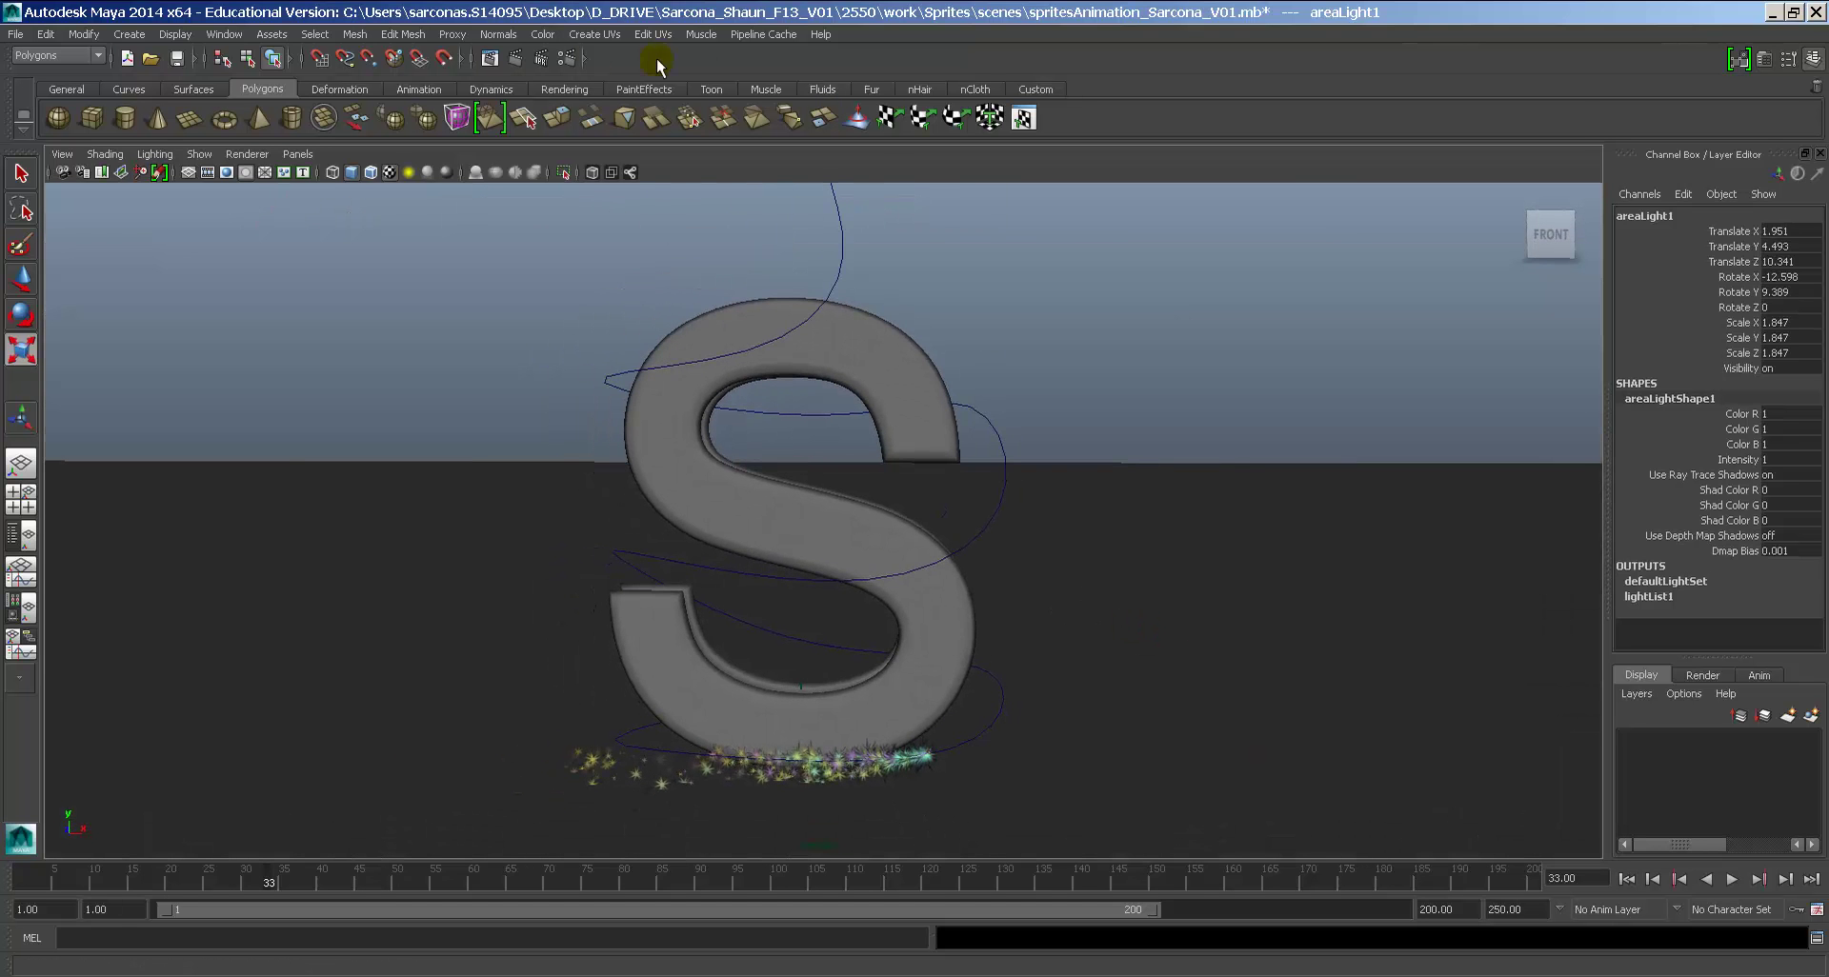
{"action": "left_click", "coordinate": [515, 58]}
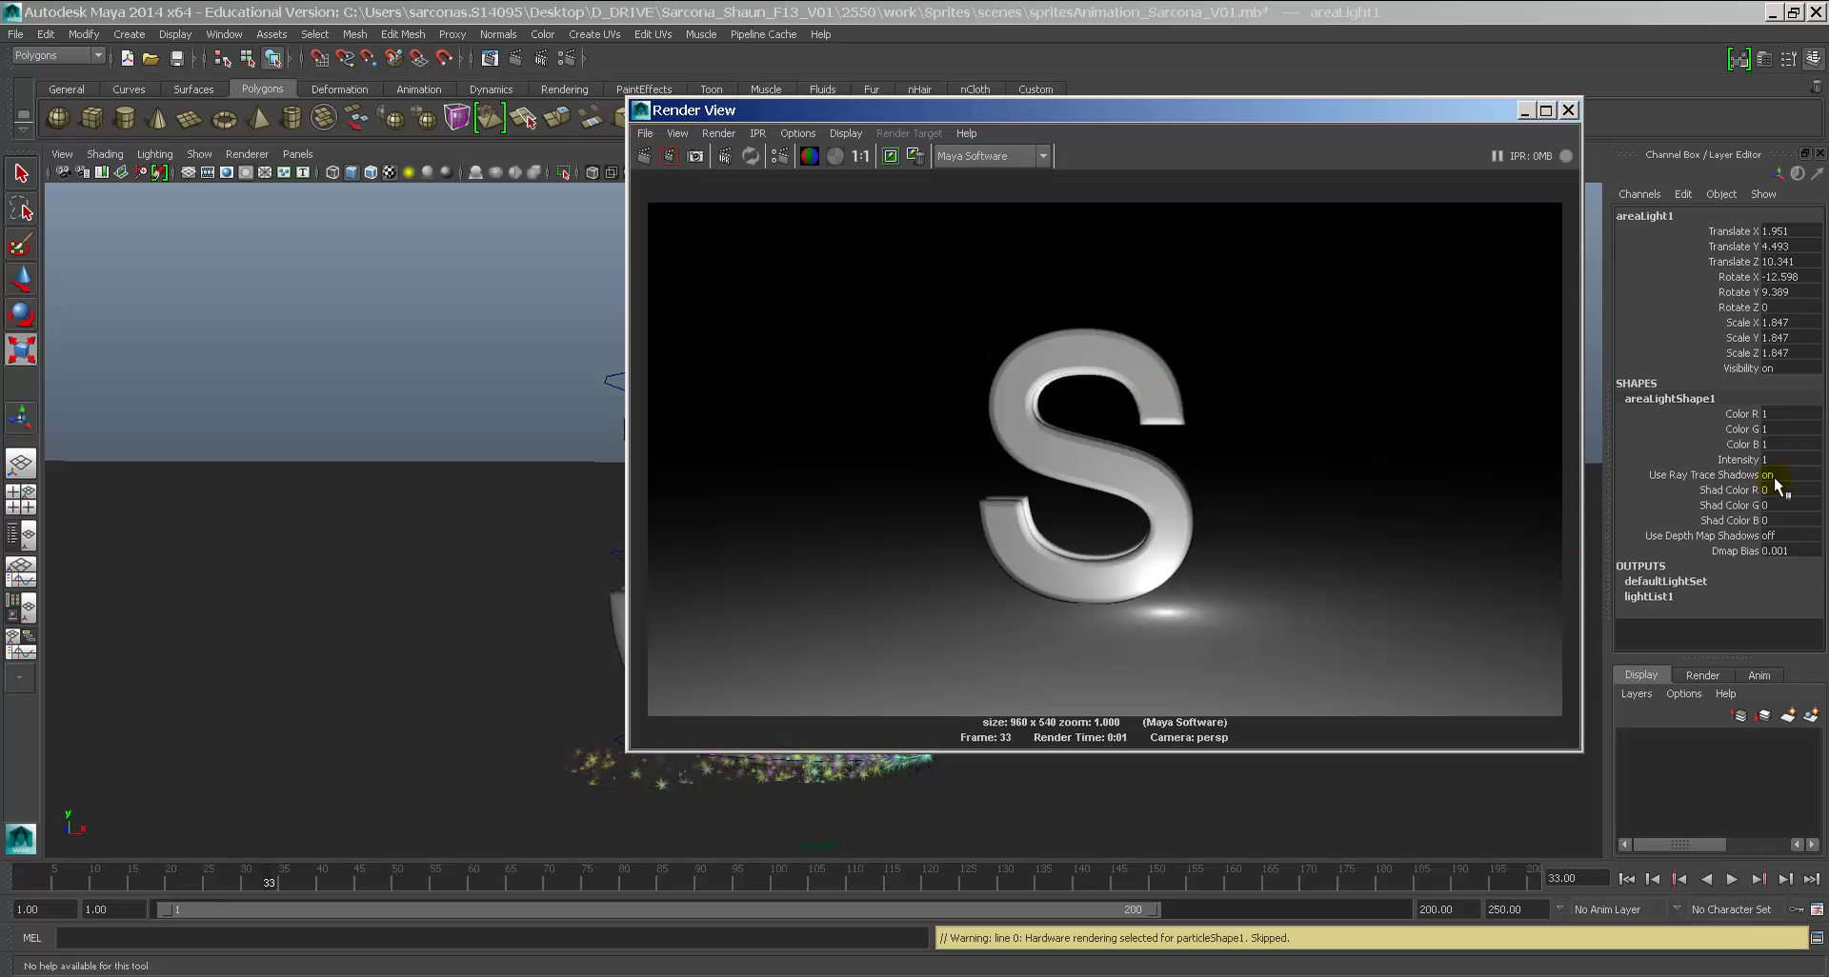
Step: Switch the renderer to mental ray, render frame 33, inspect the particles at the base of the S and close the Render View
{"action": "left_click", "coordinate": [986, 156]}
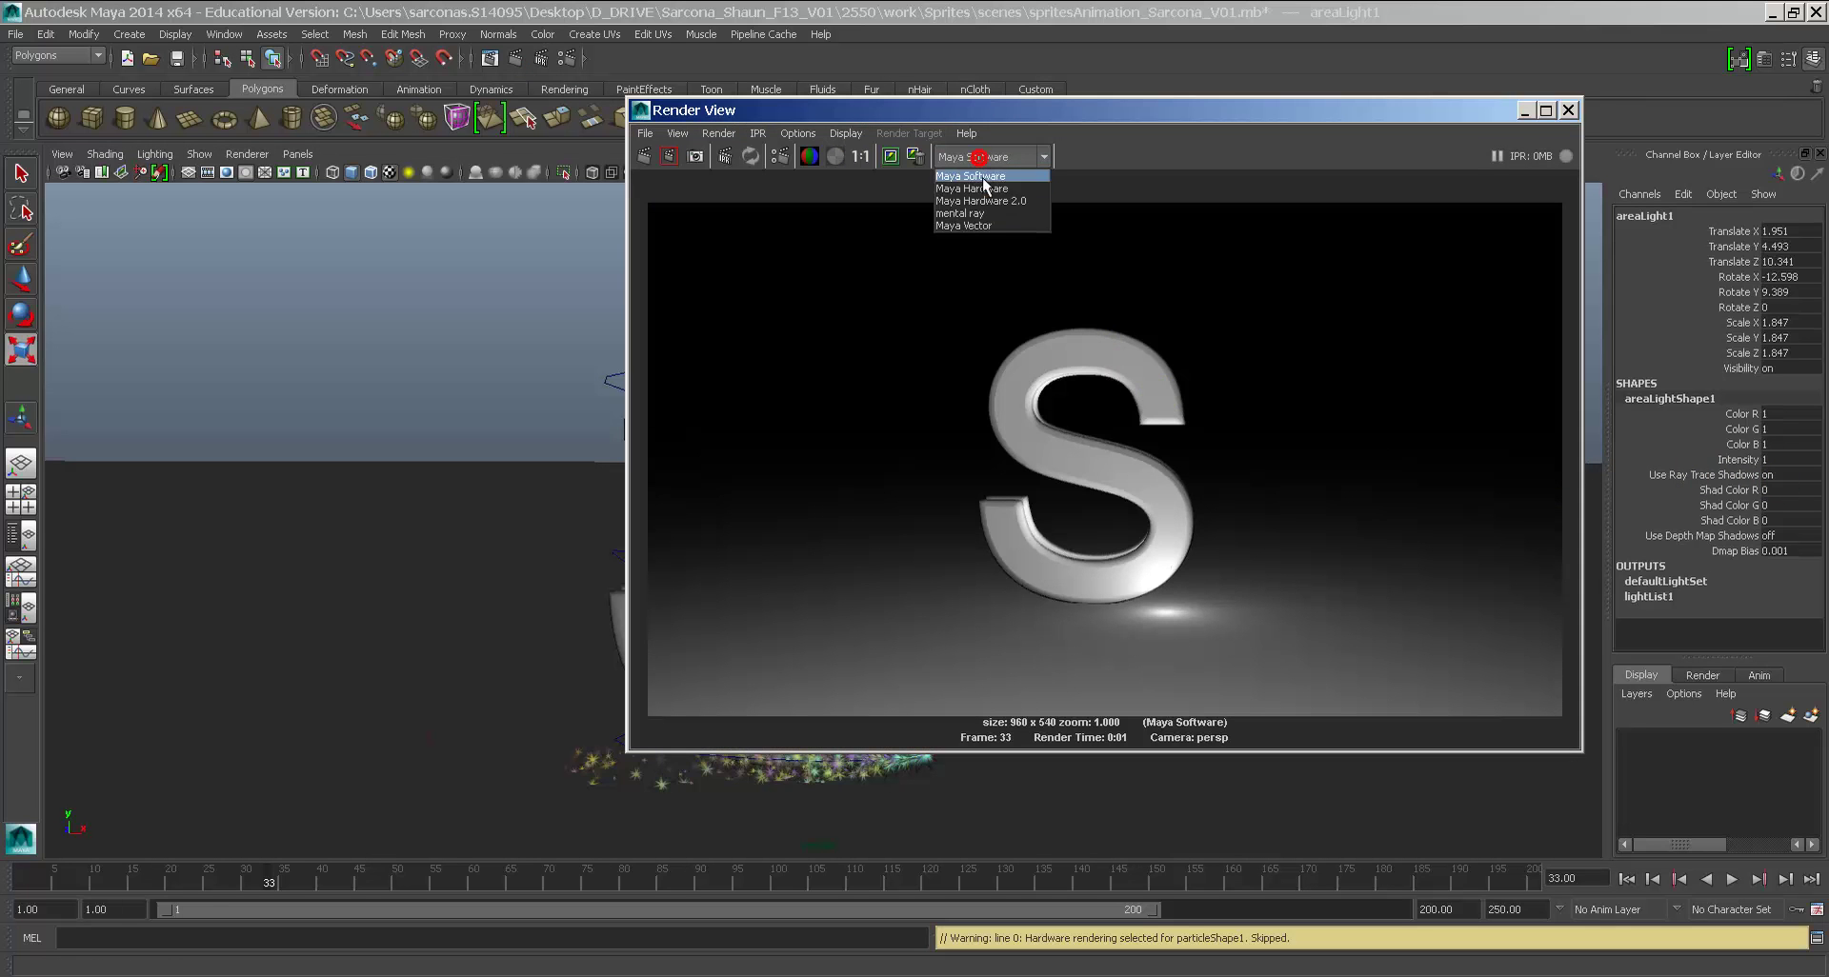
{"action": "left_click", "coordinate": [986, 215]}
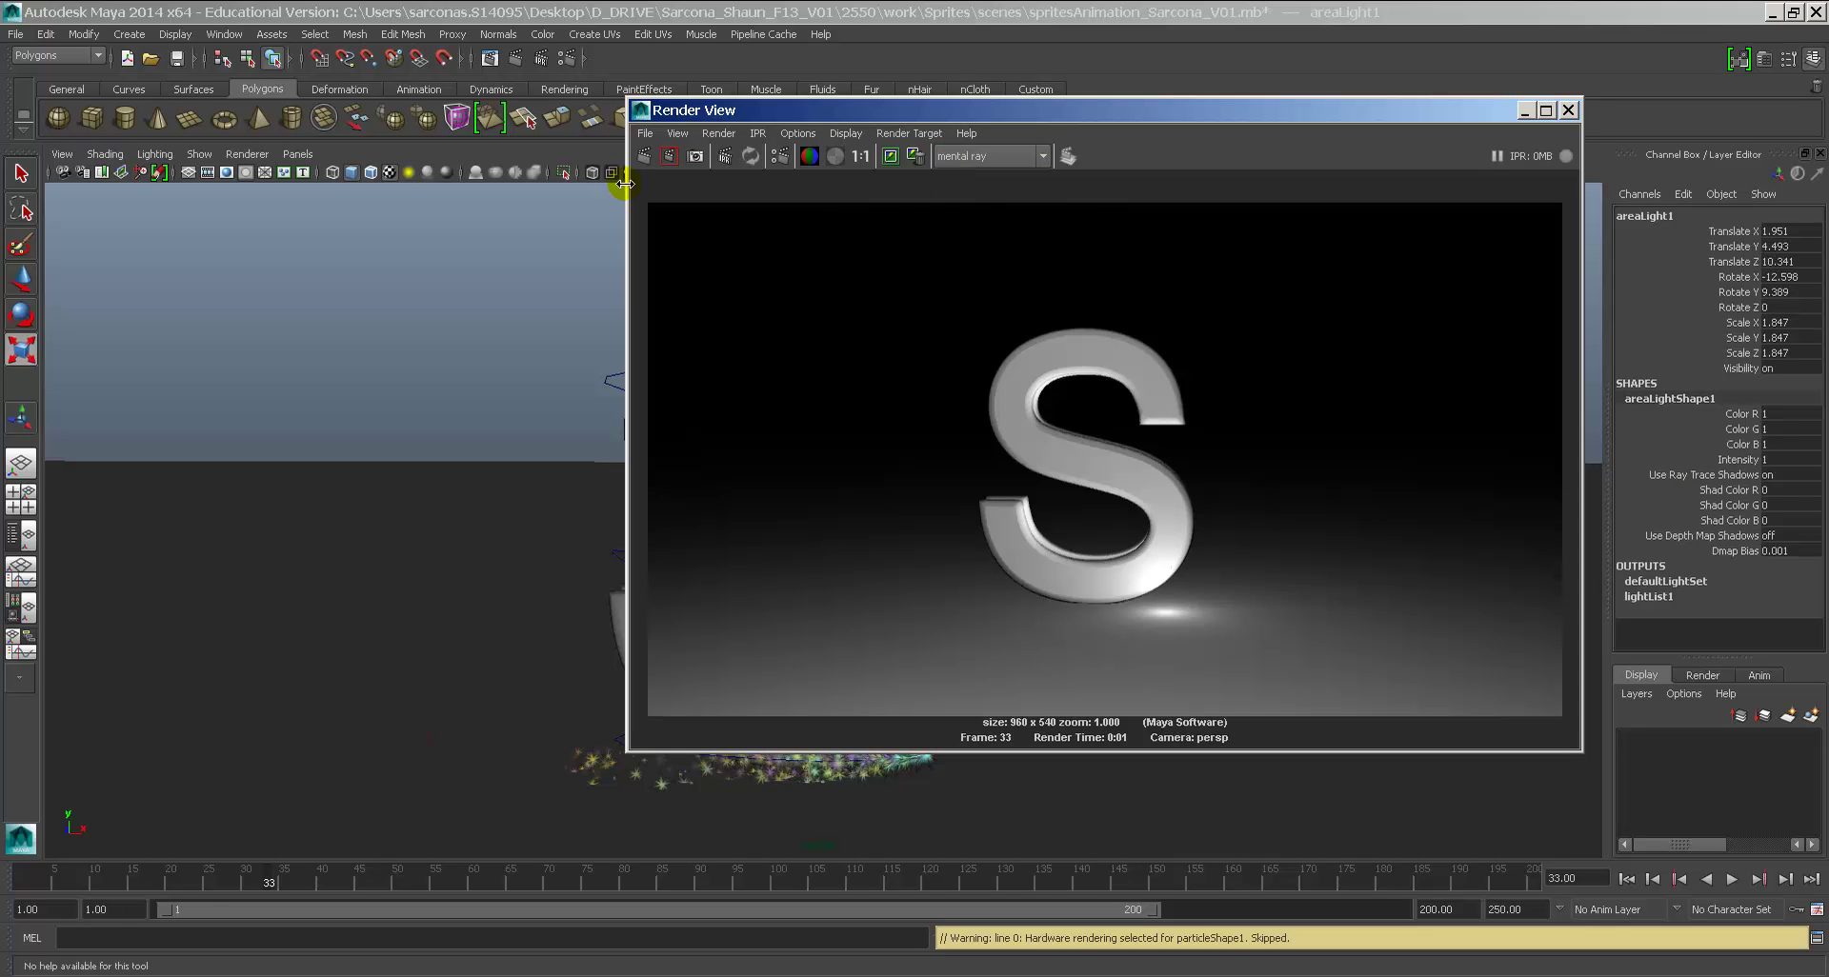
{"action": "left_click", "coordinate": [642, 154]}
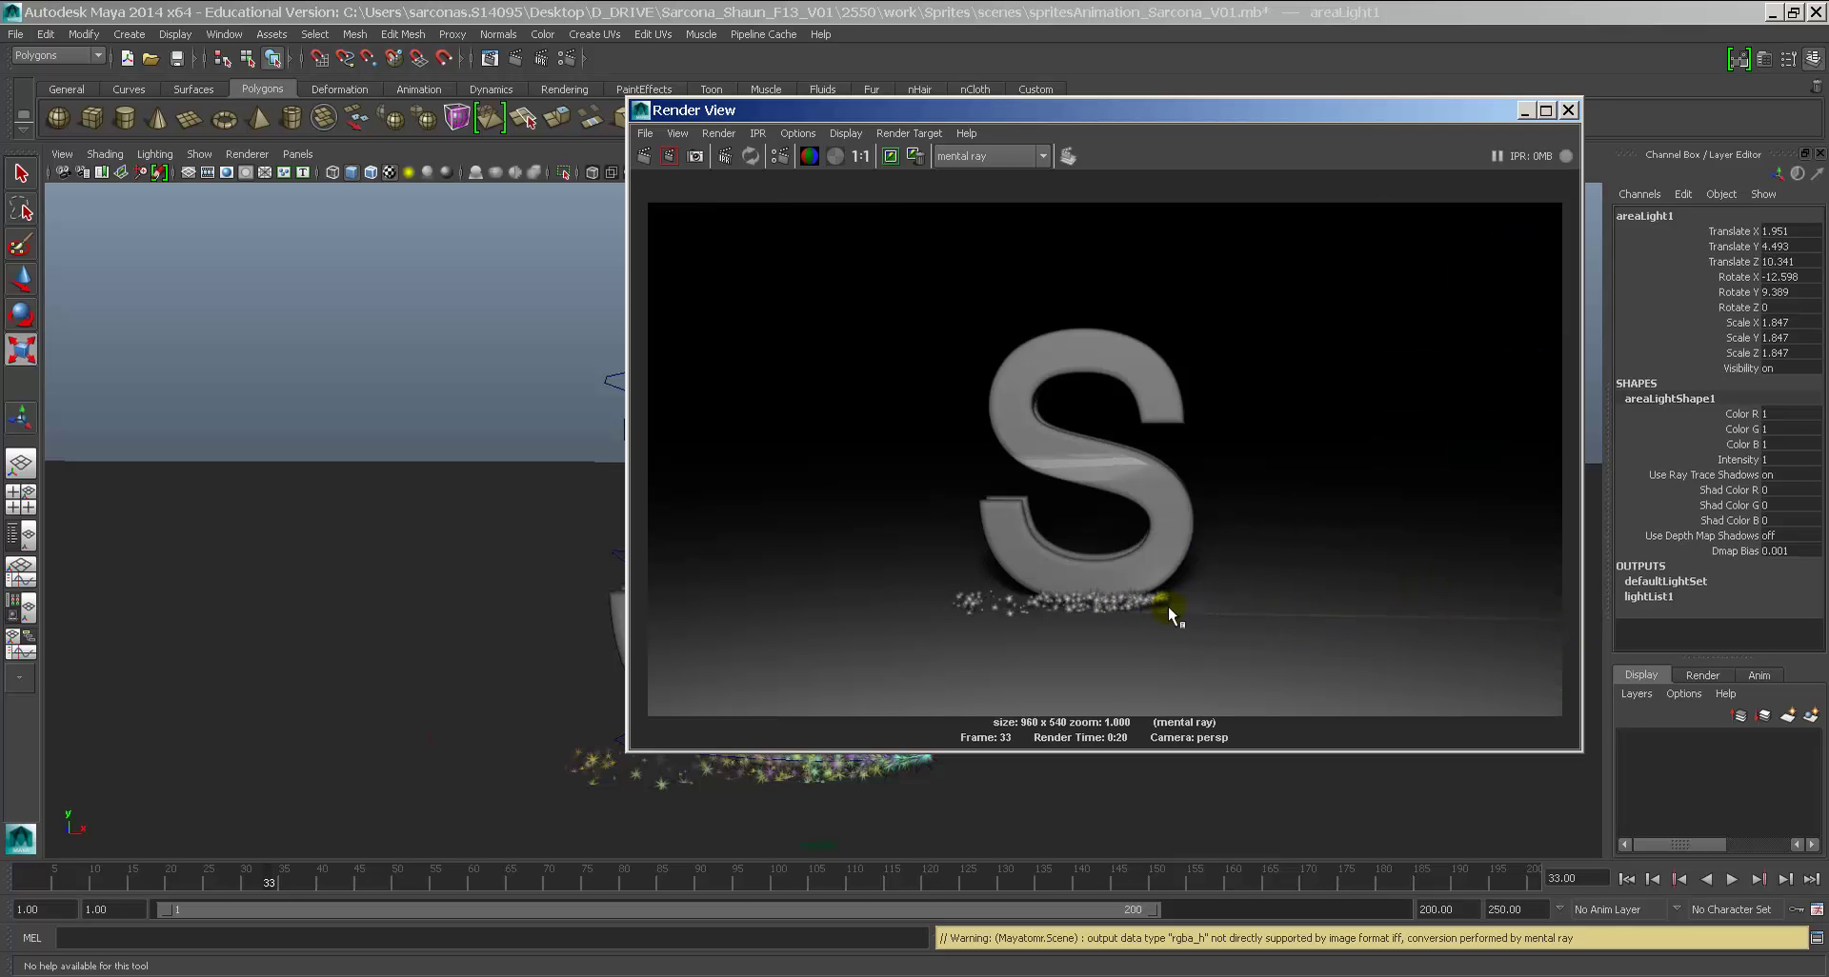
{"action": "right_click_drag", "start_coordinate": [1423, 597], "coordinate": [1364, 628], "text": "alt"}
{"action": "middle_click_drag", "start_coordinate": [1364, 629], "coordinate": [1233, 453], "text": "alt"}
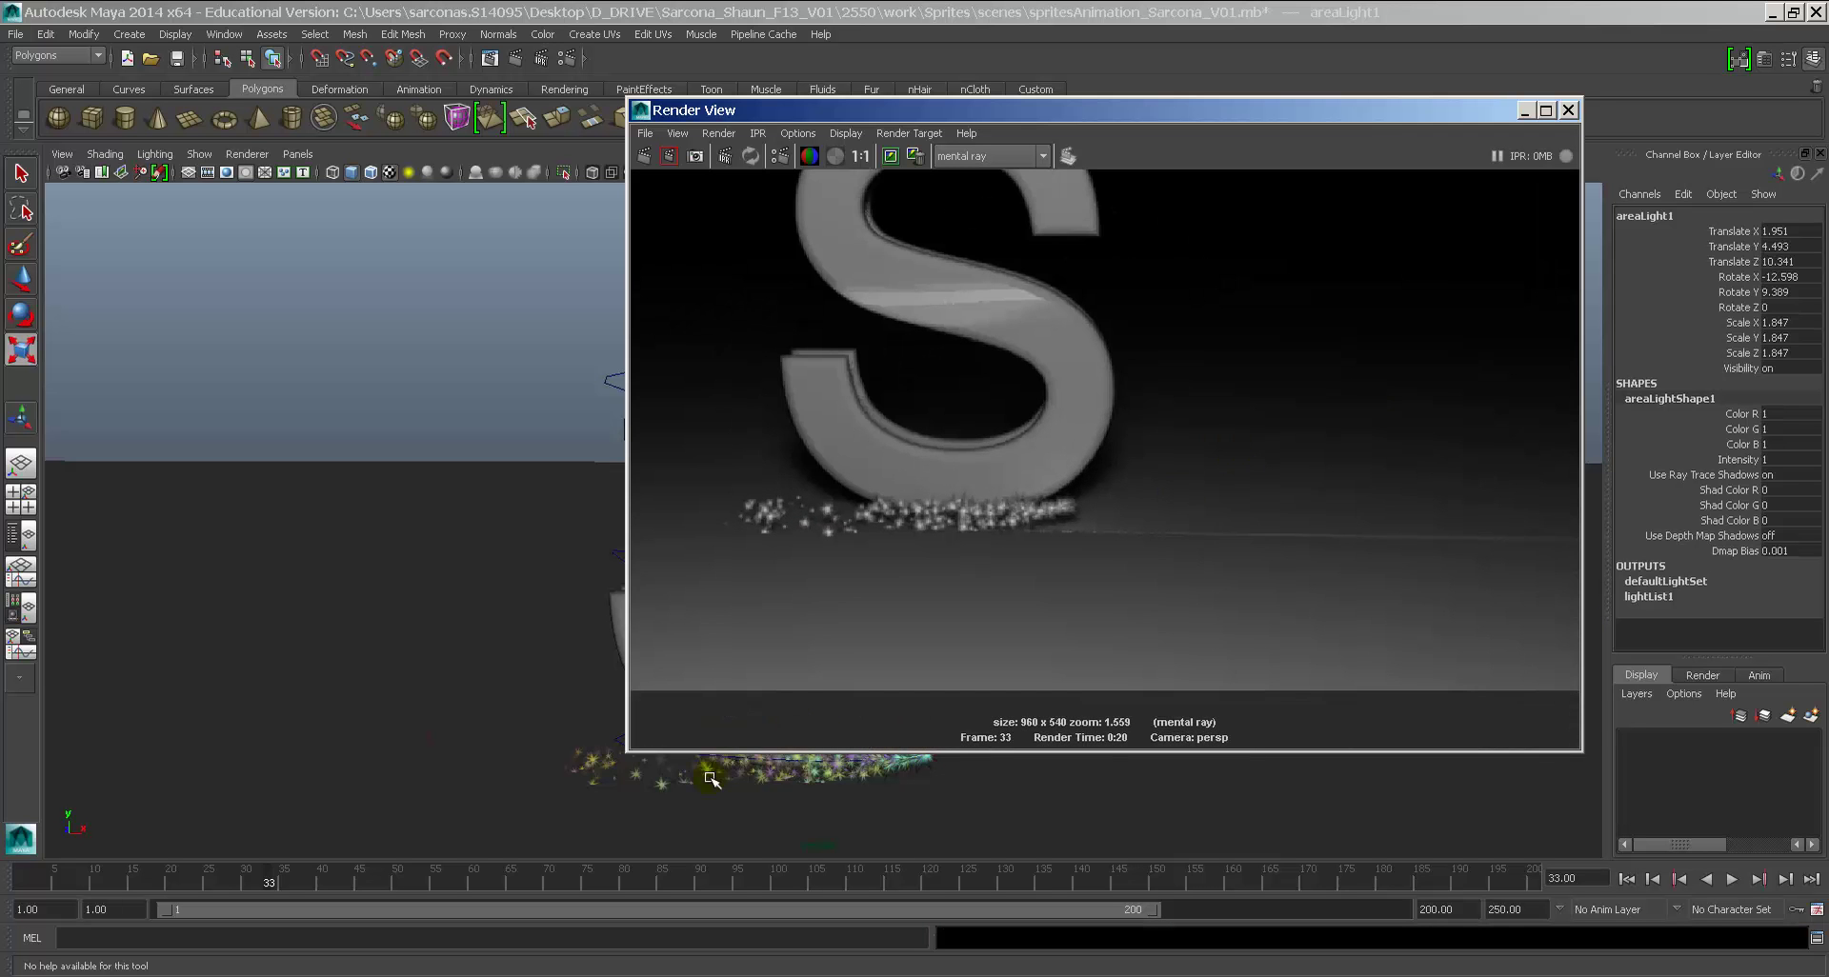
{"action": "left_click", "coordinate": [740, 781]}
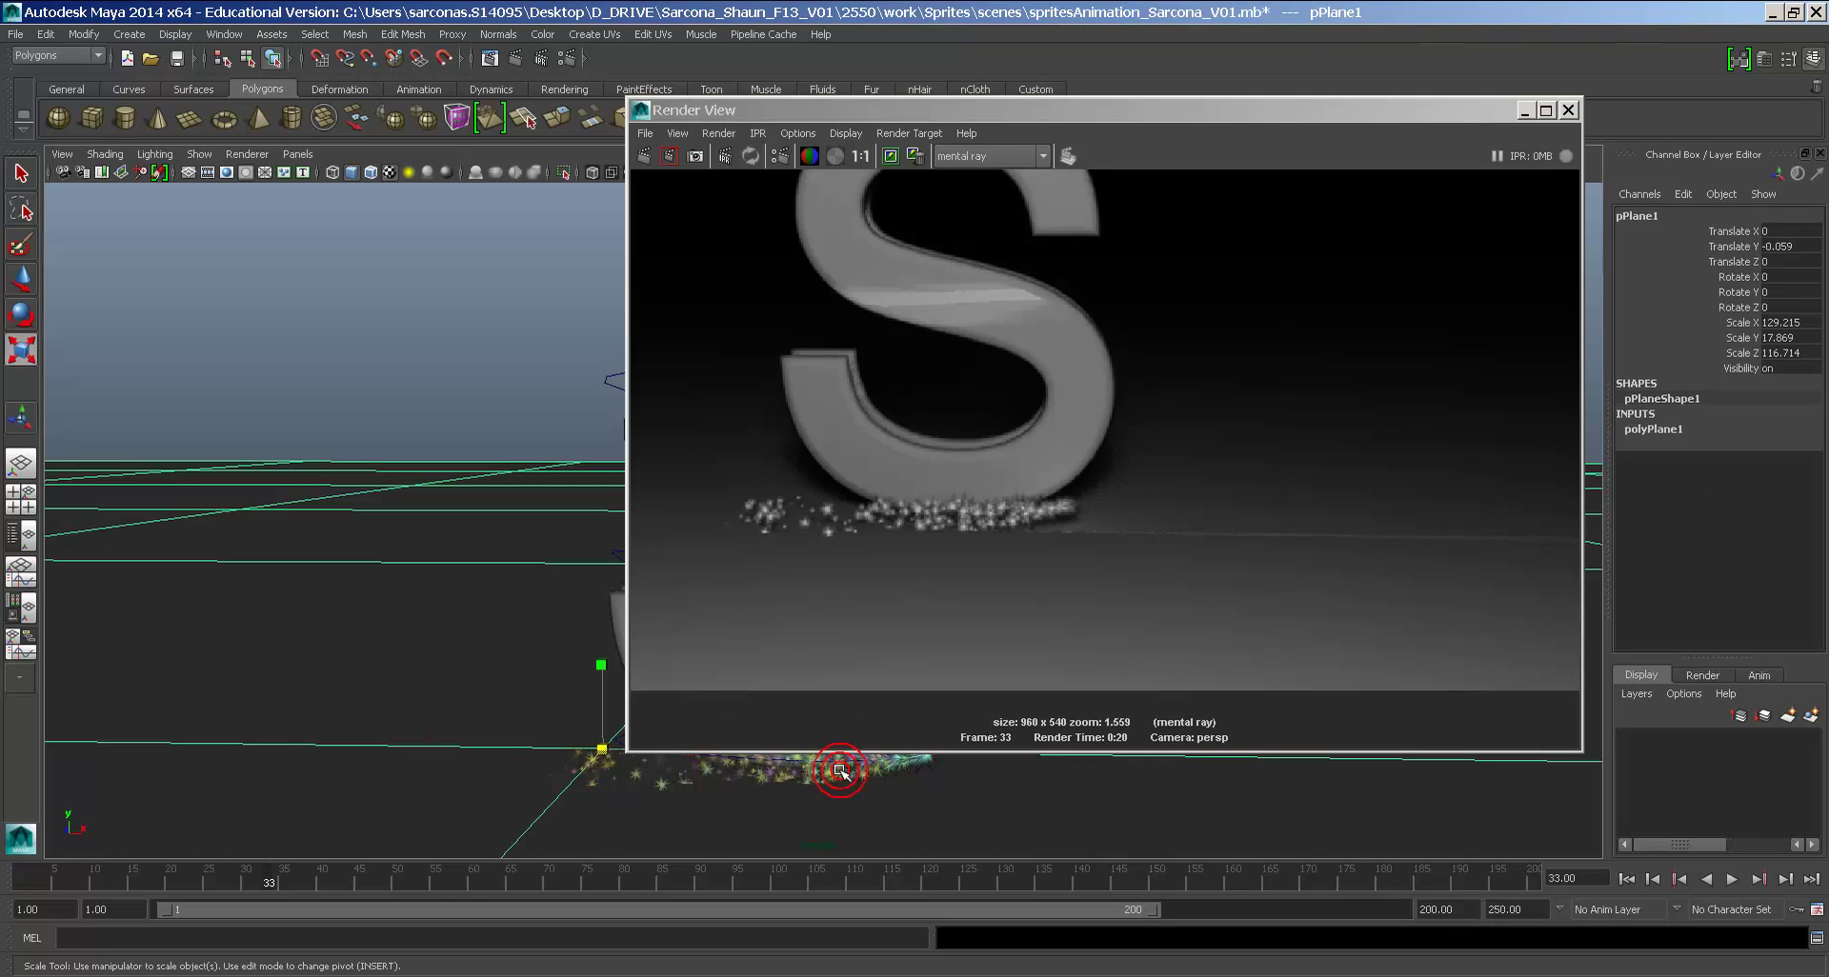
{"action": "left_click", "coordinate": [1568, 111]}
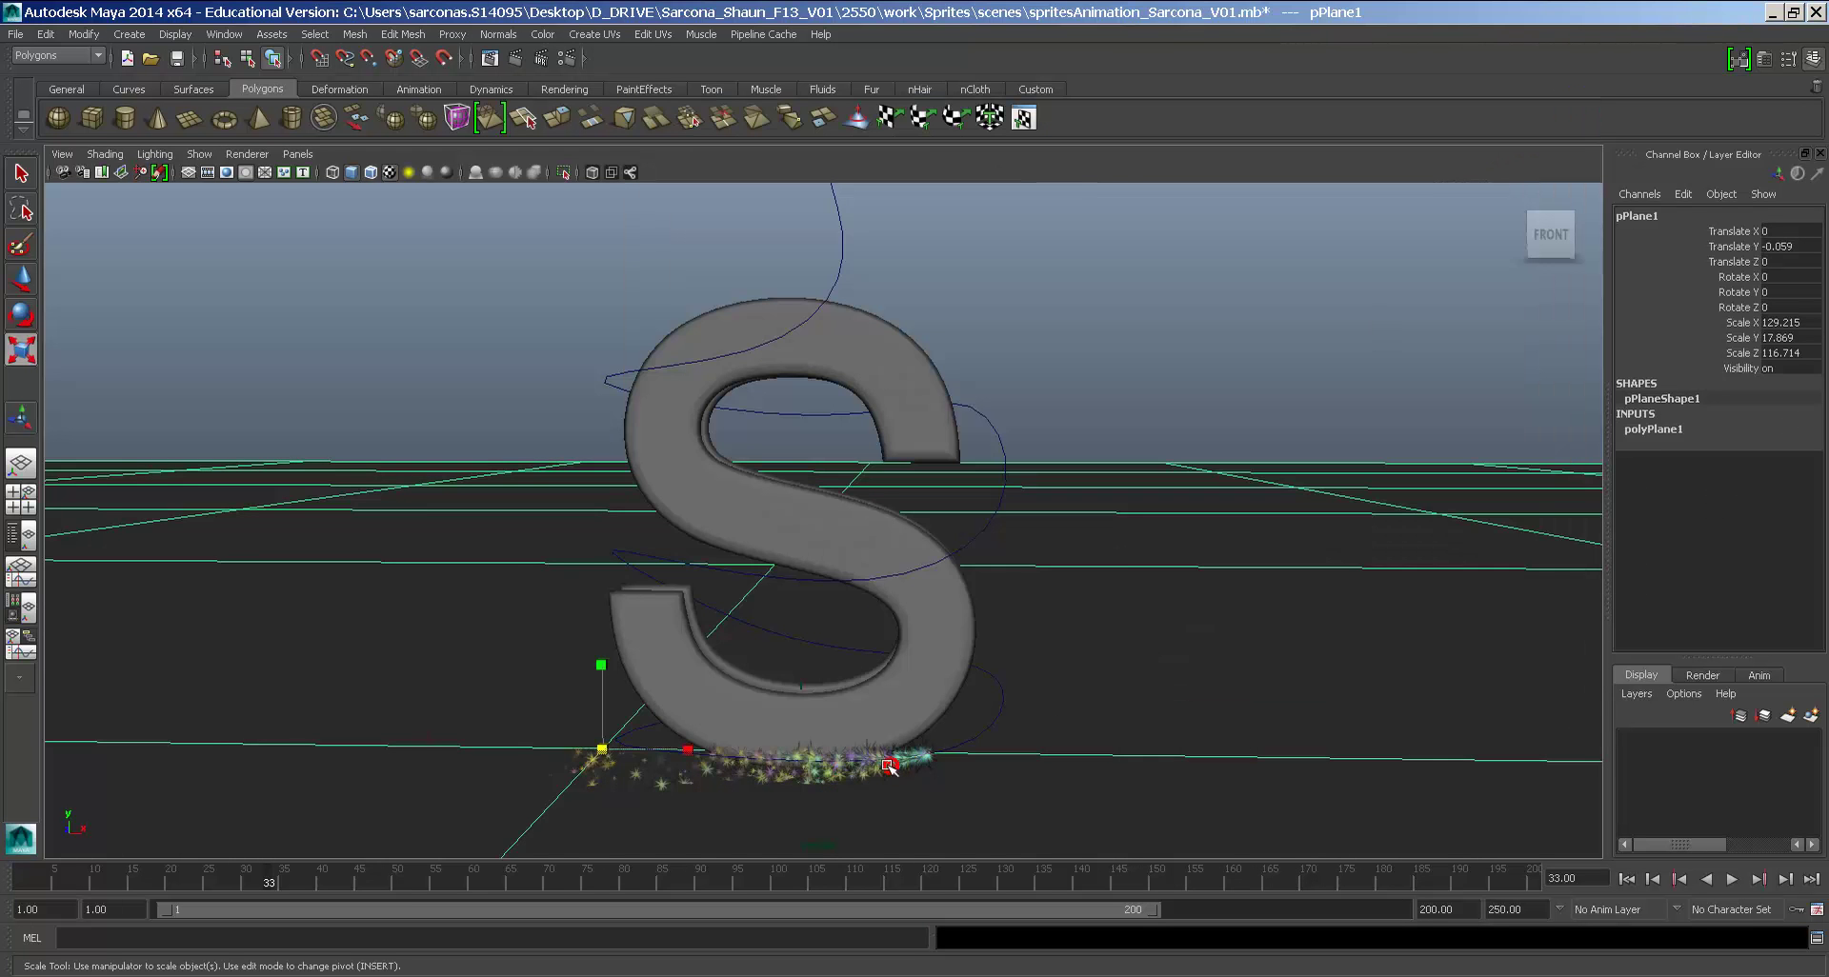
Step: Select the sprite particles in wireframe, add them to a new display layer, hide that layer and restore shaded display
{"action": "left_click", "coordinate": [854, 763]}
{"action": "left_click", "coordinate": [769, 764]}
{"action": "key", "text": "4"}
{"action": "left_click", "coordinate": [770, 776]}
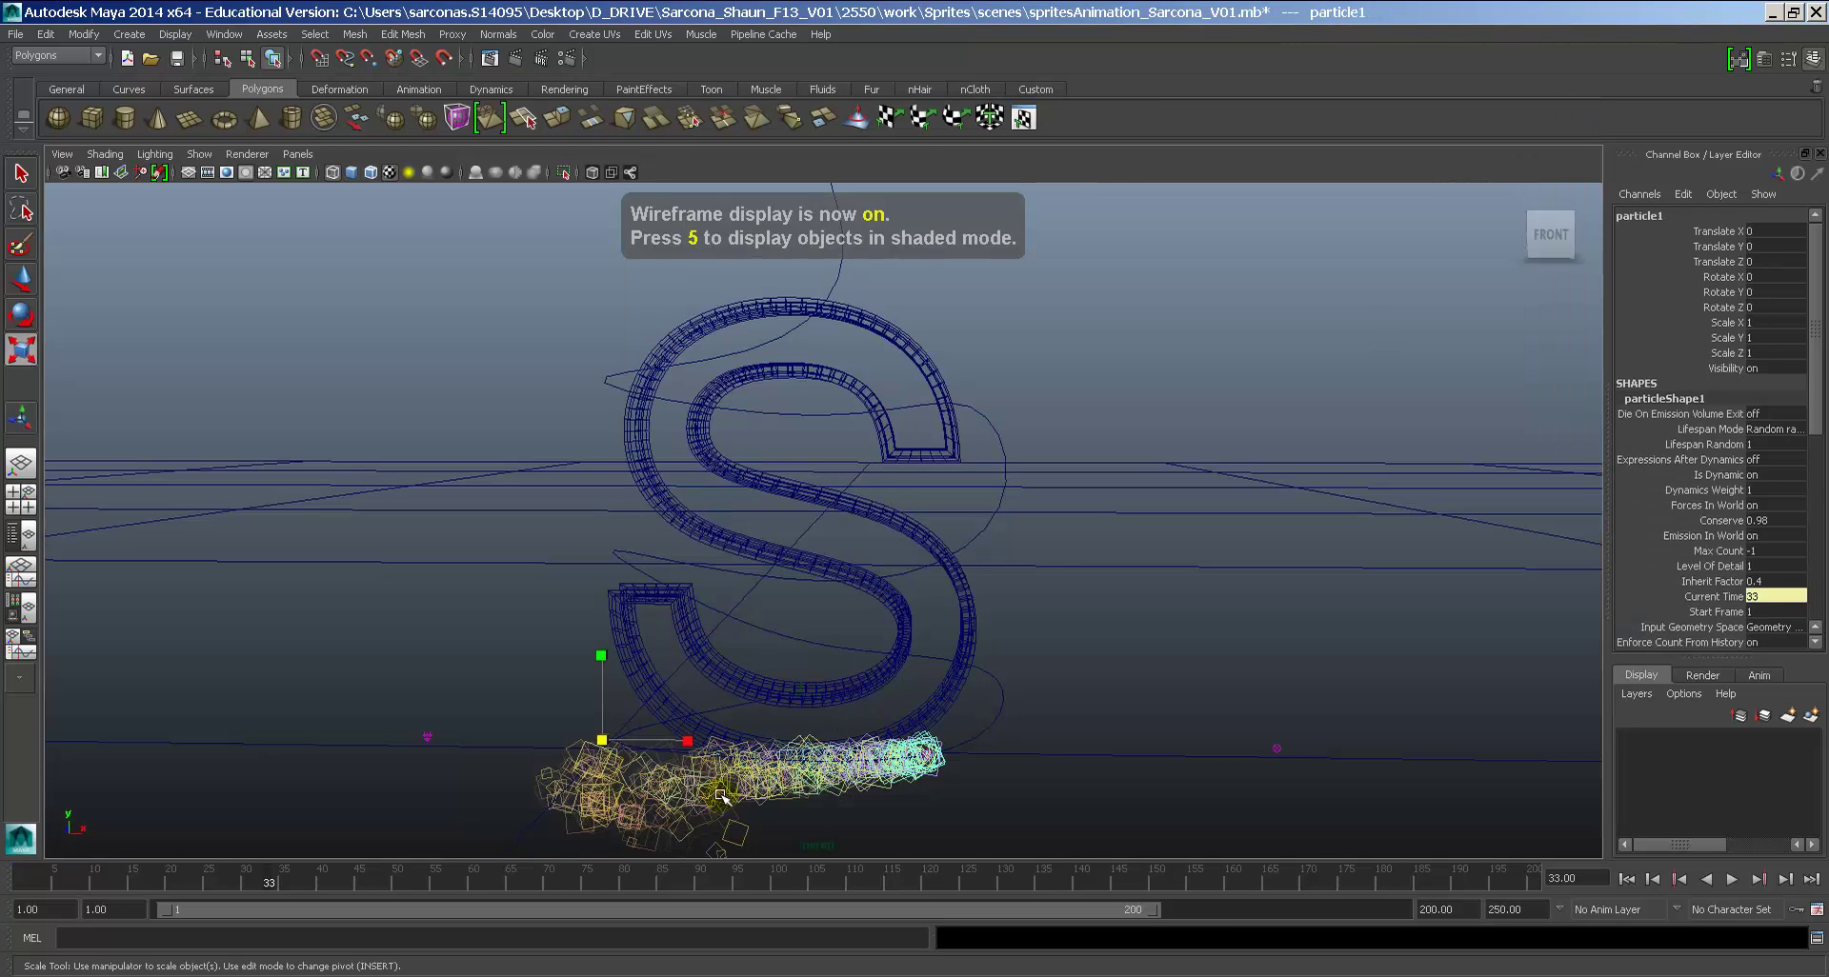
{"action": "left_click", "coordinate": [673, 817]}
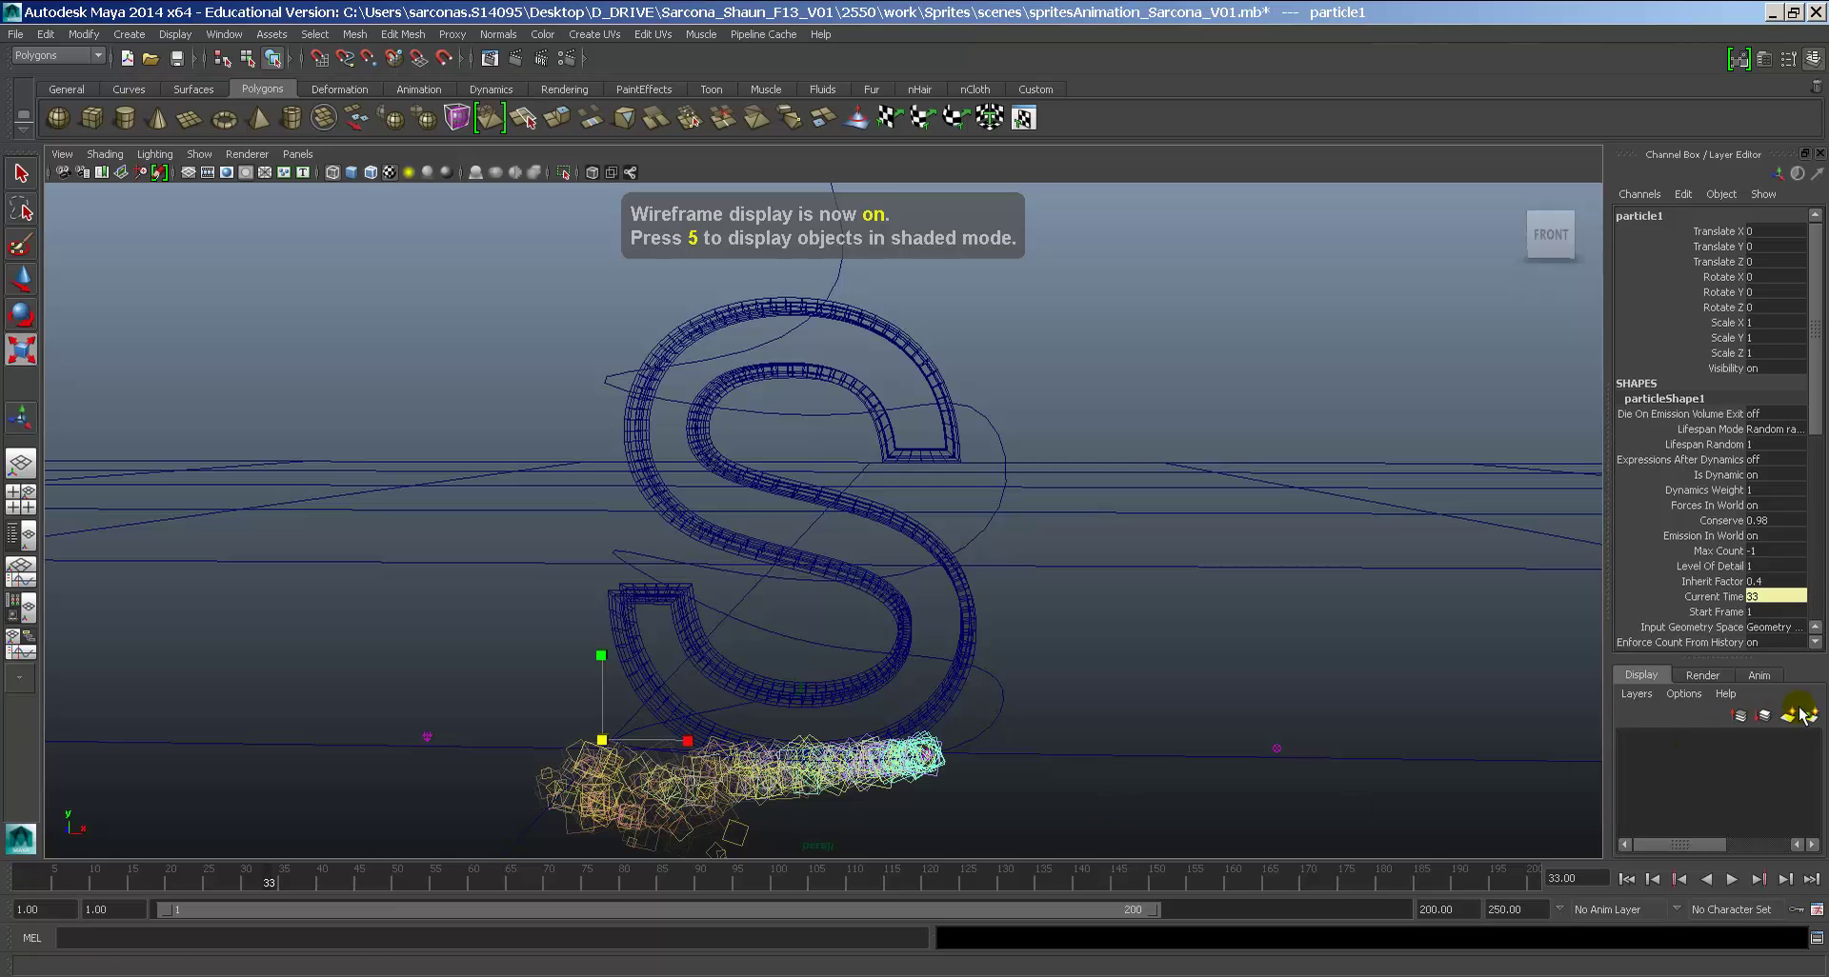
{"action": "left_click", "coordinate": [1738, 715]}
{"action": "left_click", "coordinate": [1631, 742]}
{"action": "key", "text": "5"}
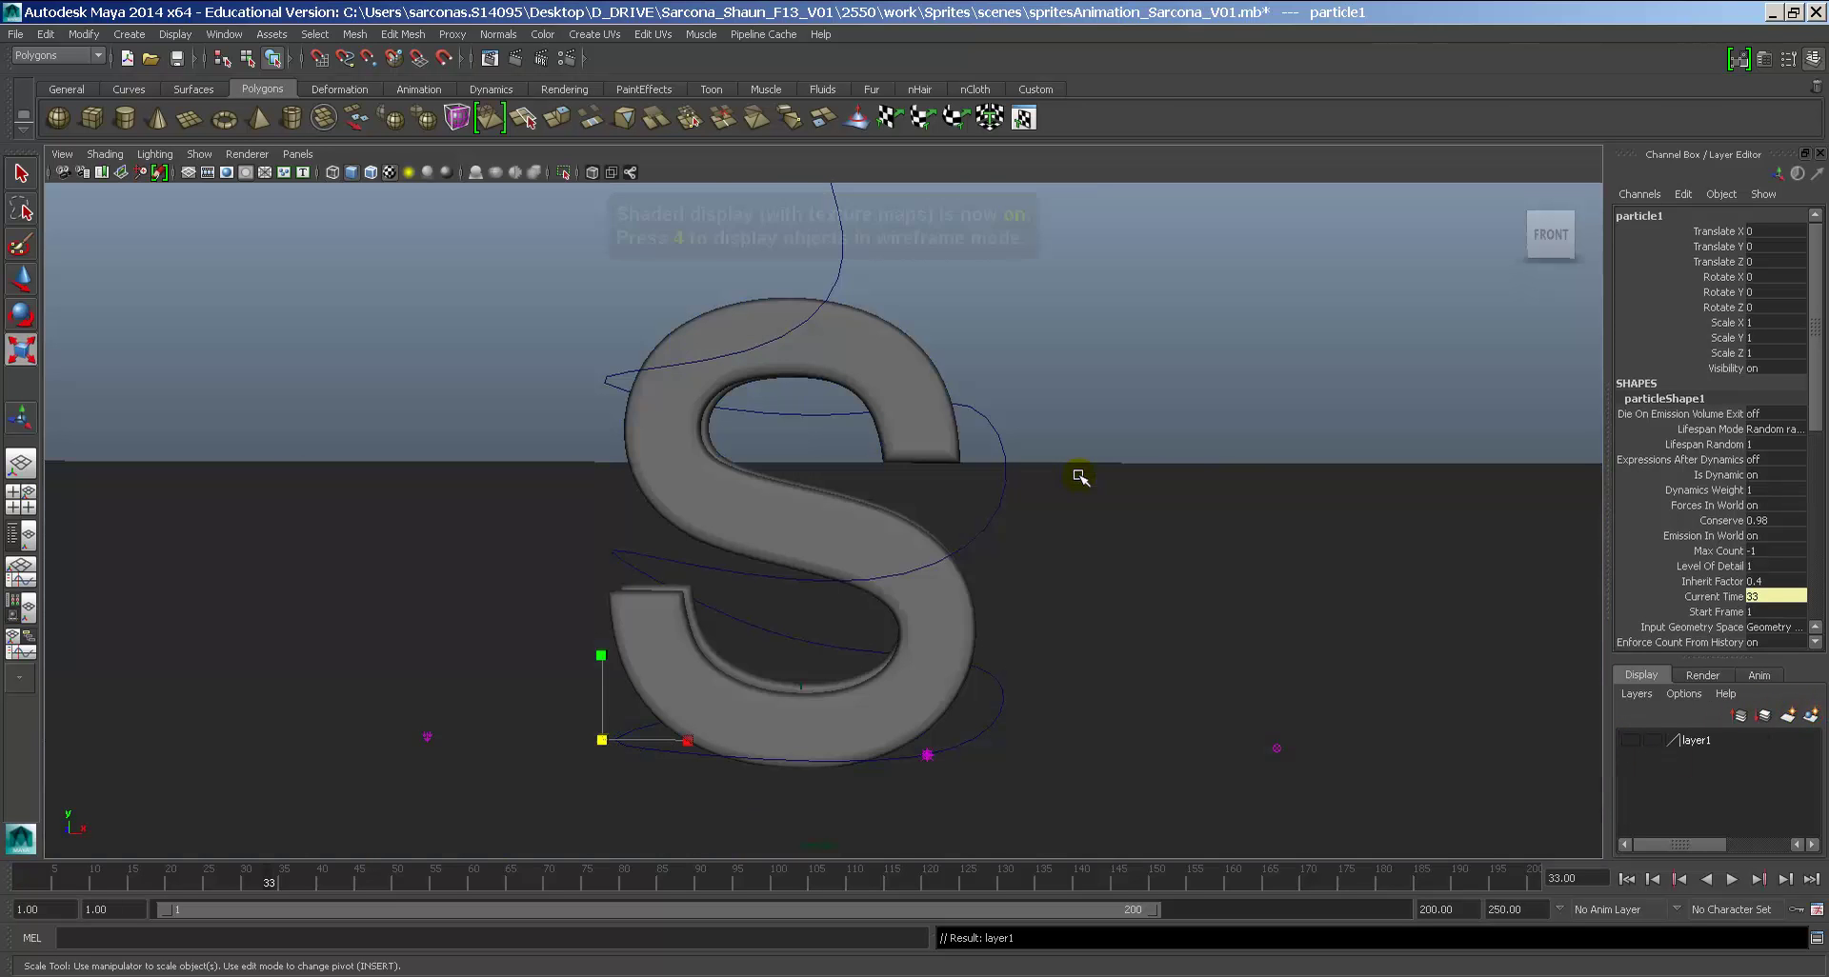
Step: Render frame 33 in mental ray with the particles hidden and close the Render View
{"action": "left_click", "coordinate": [490, 58]}
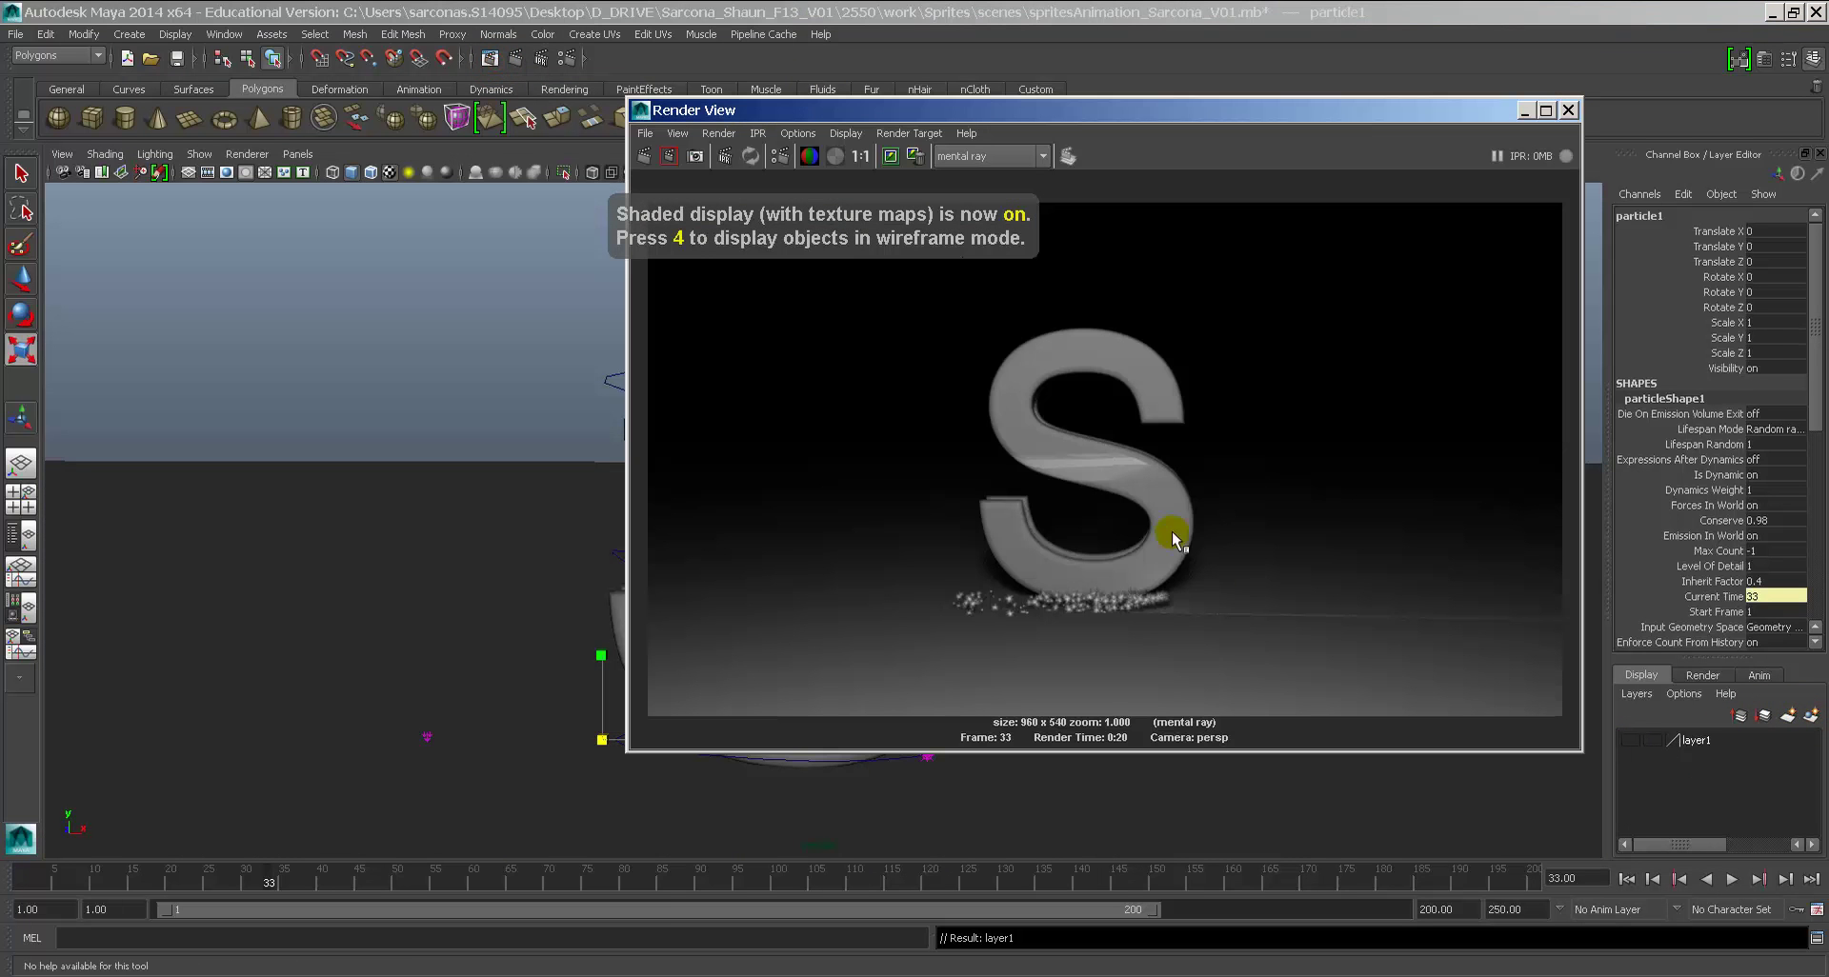
{"action": "left_click", "coordinate": [643, 155]}
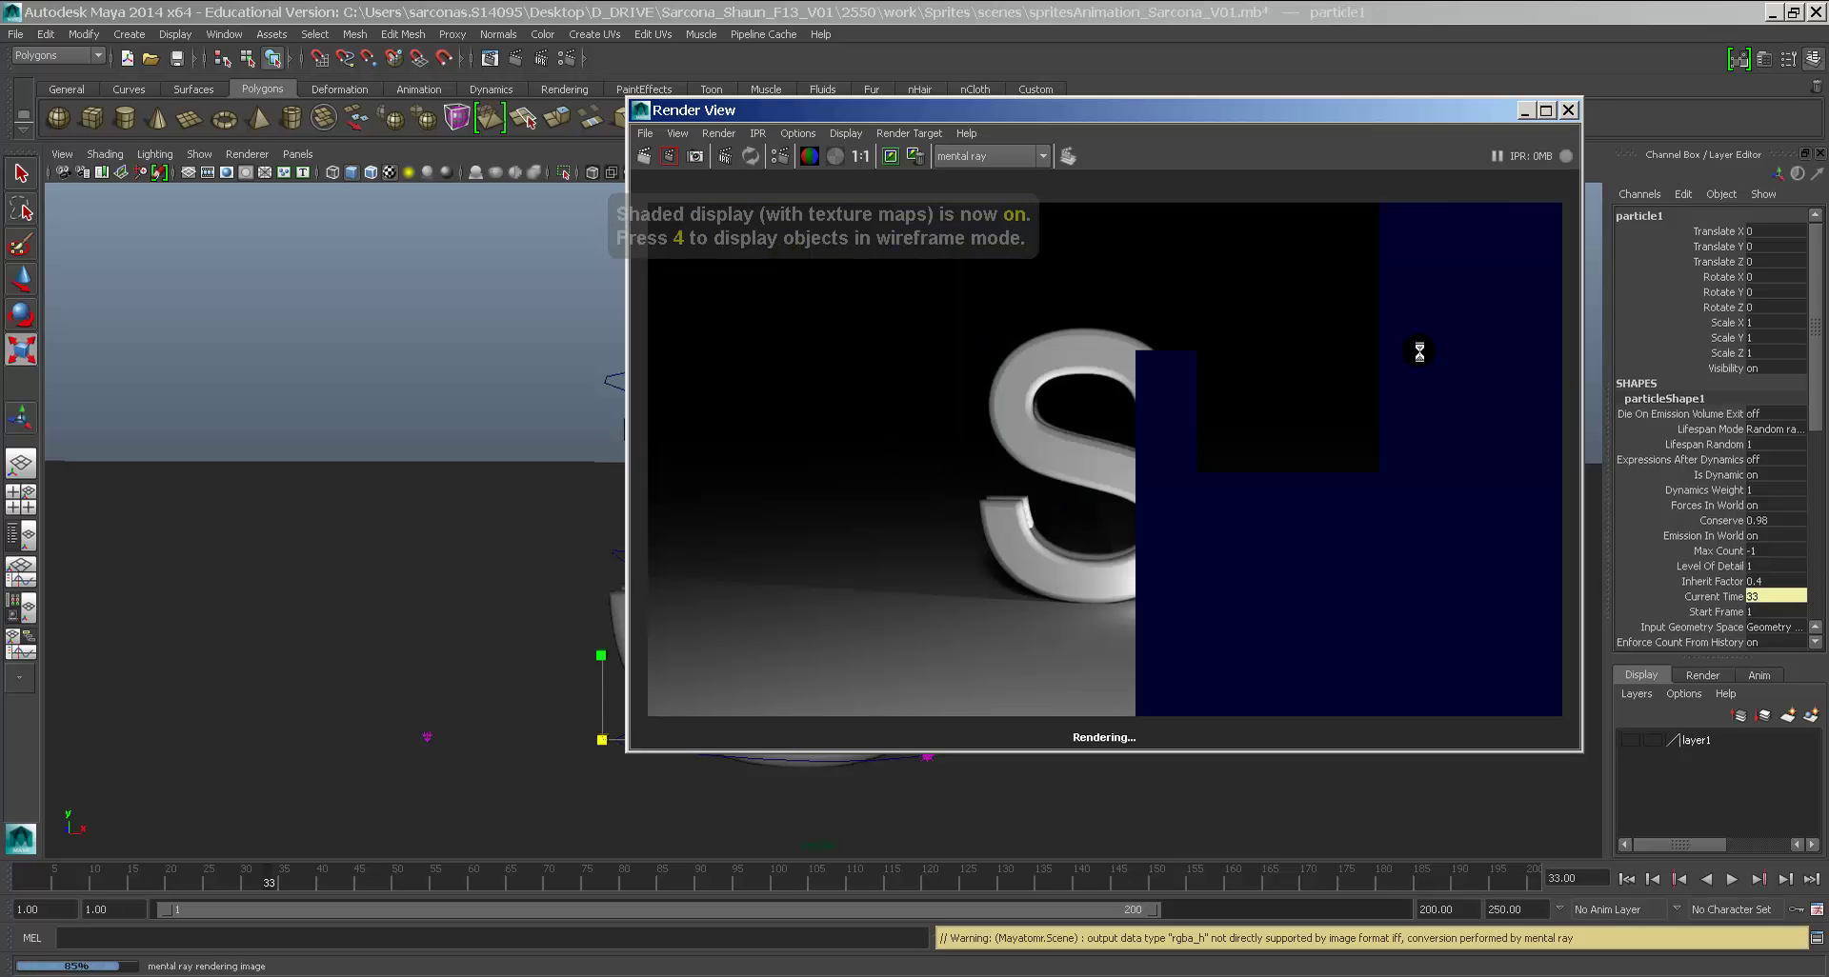
{"action": "left_click", "coordinate": [1568, 115]}
Step: Select the point light parented under emitter1 in the Outliner and open its attributes
{"action": "left_click_drag", "start_coordinate": [1083, 569], "coordinate": [1187, 619], "text": "alt"}
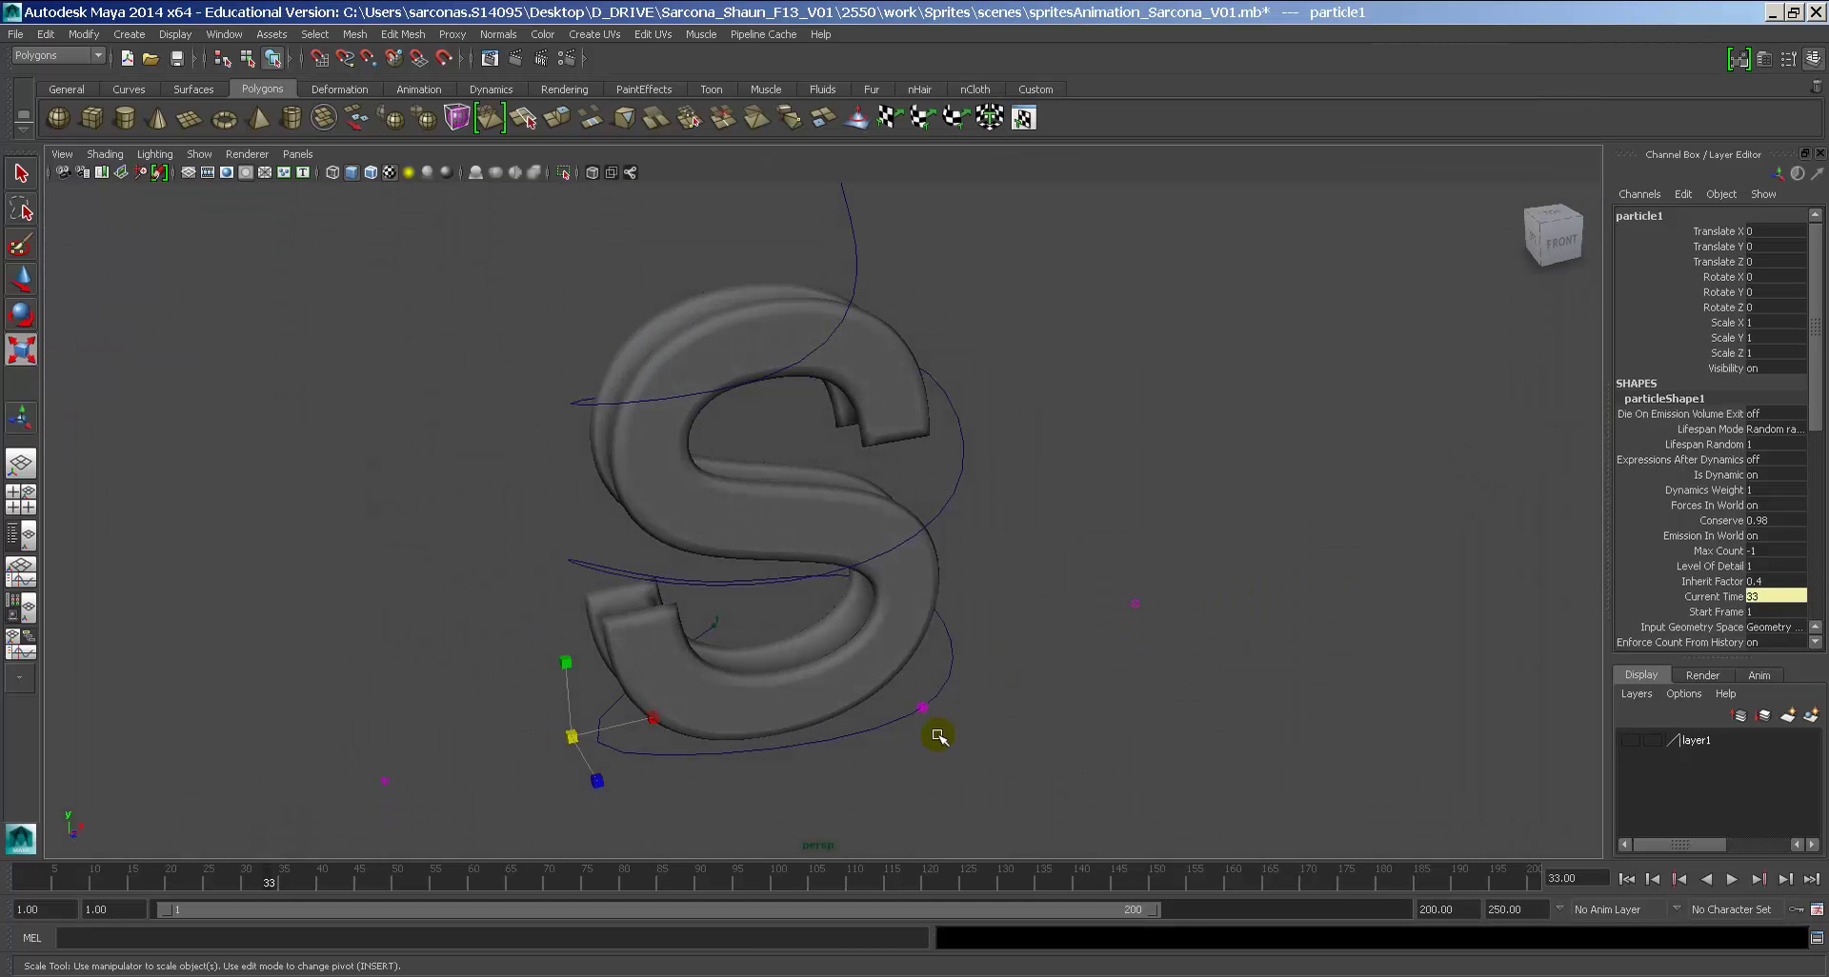
{"action": "left_click", "coordinate": [924, 710]}
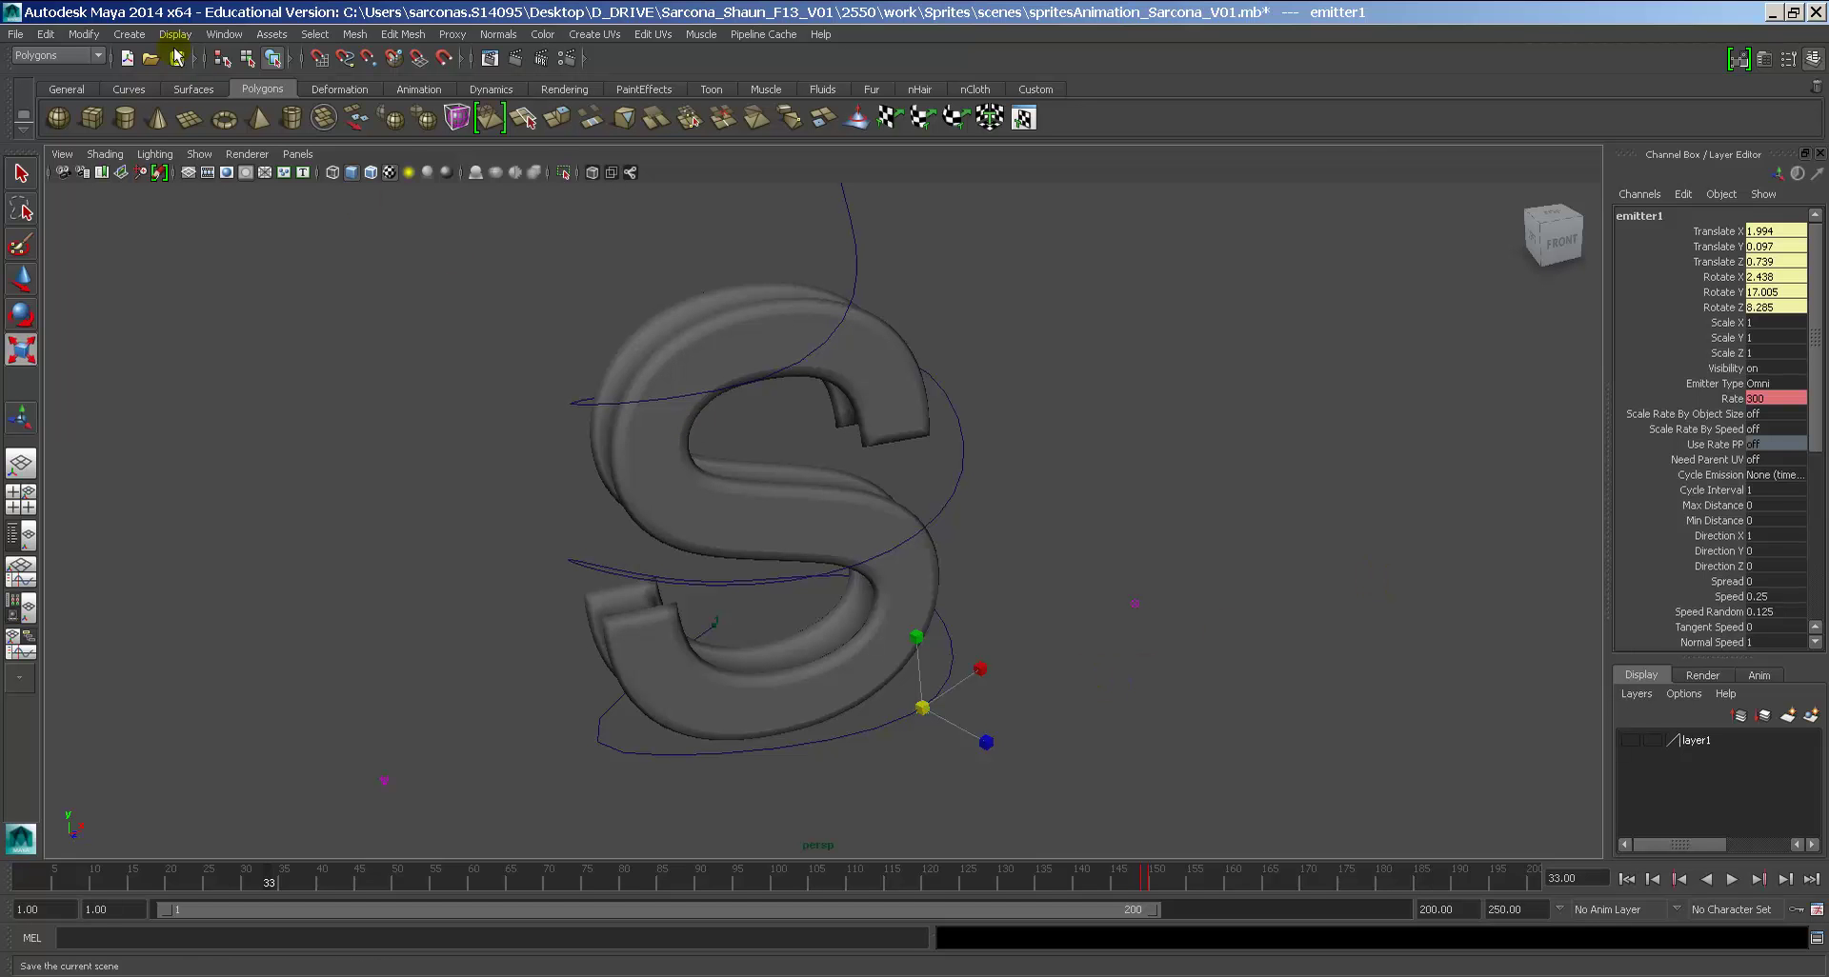
{"action": "left_click", "coordinate": [216, 36]}
{"action": "left_click", "coordinate": [243, 174]}
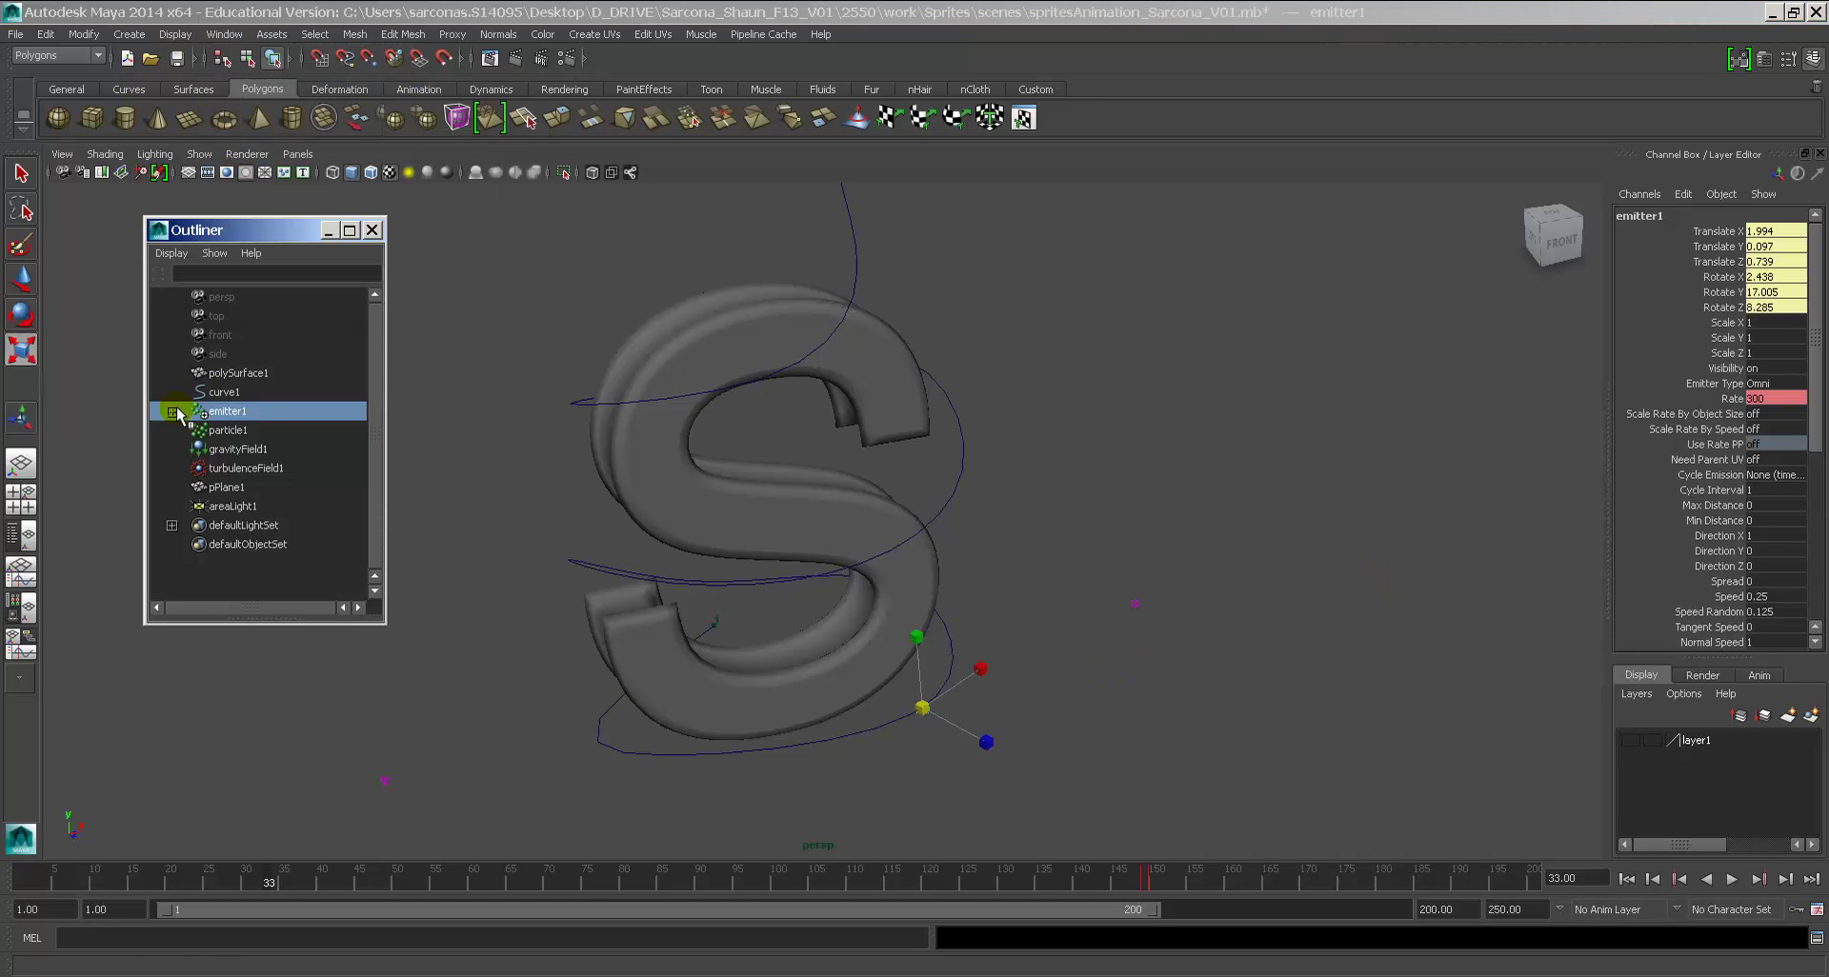
{"action": "left_click", "coordinate": [172, 413]}
{"action": "left_click", "coordinate": [257, 431]}
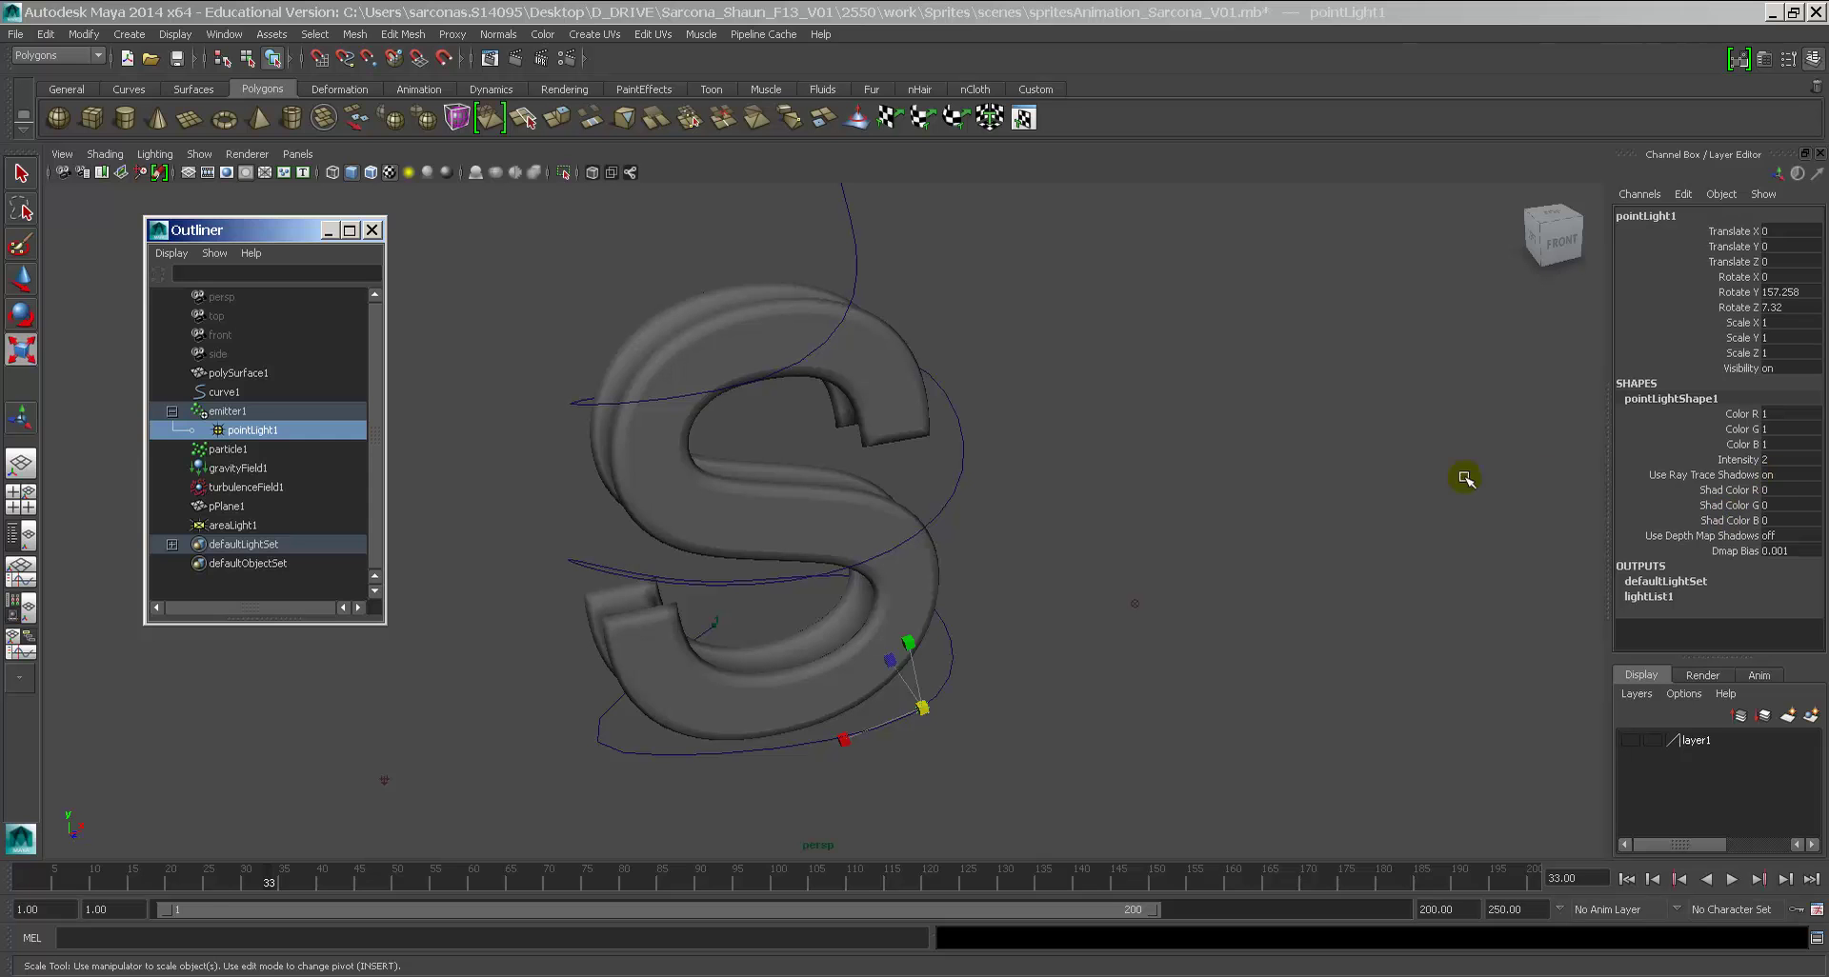
{"action": "key", "text": "ctrl+a"}
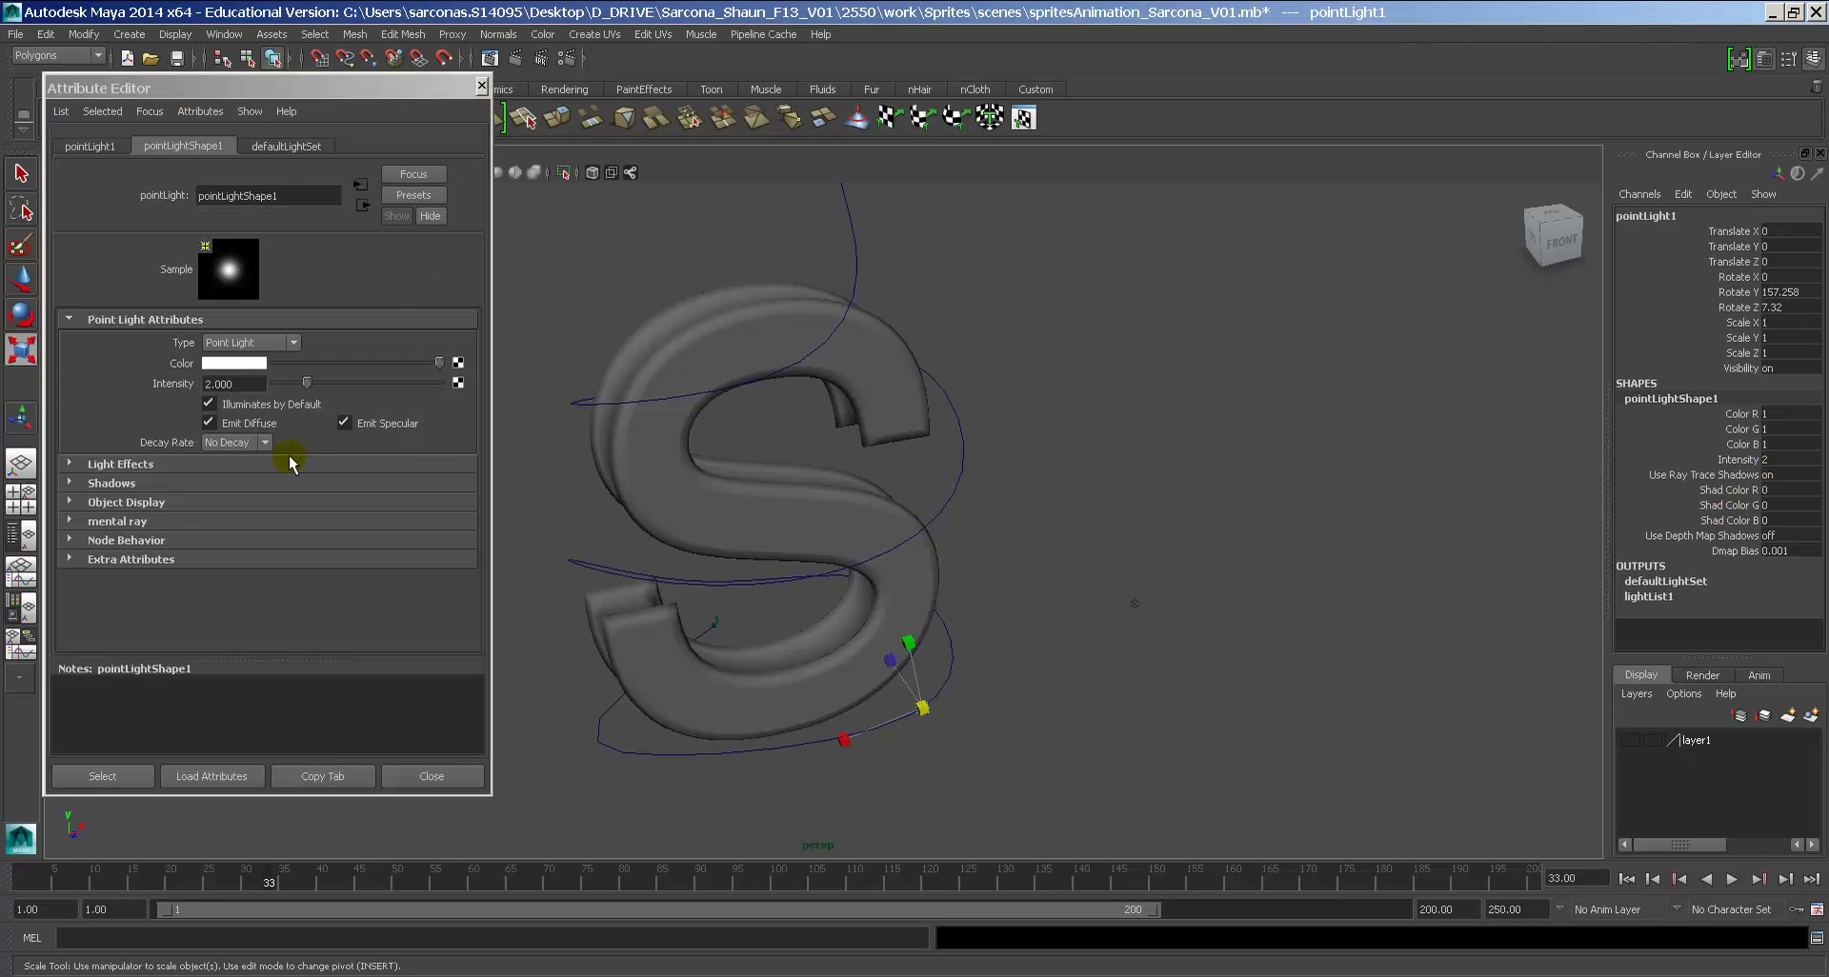
Step: Set the point light's raytrace shadows to a light radius of 5 and 10 shadow rays
{"action": "left_click", "coordinate": [119, 521]}
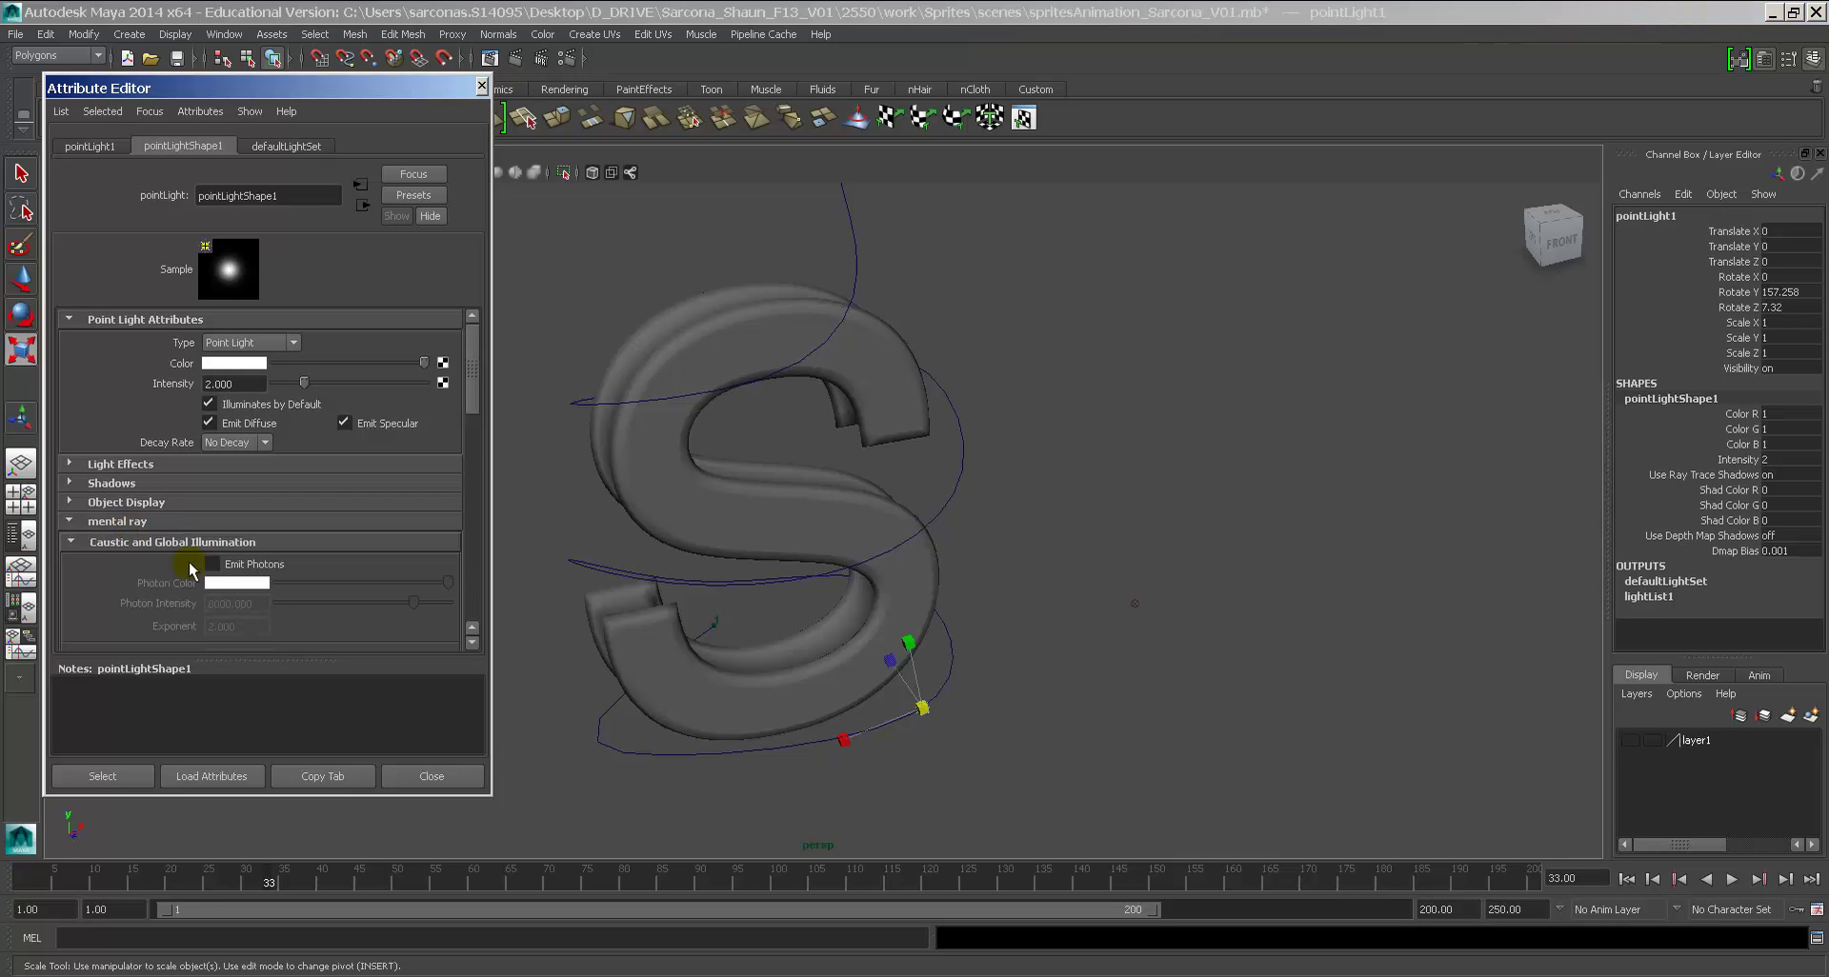
{"action": "scroll", "coordinate": [190, 569], "scroll_direction": "down", "scroll_amount": 6}
{"action": "scroll", "coordinate": [211, 560], "scroll_direction": "down", "scroll_amount": 1}
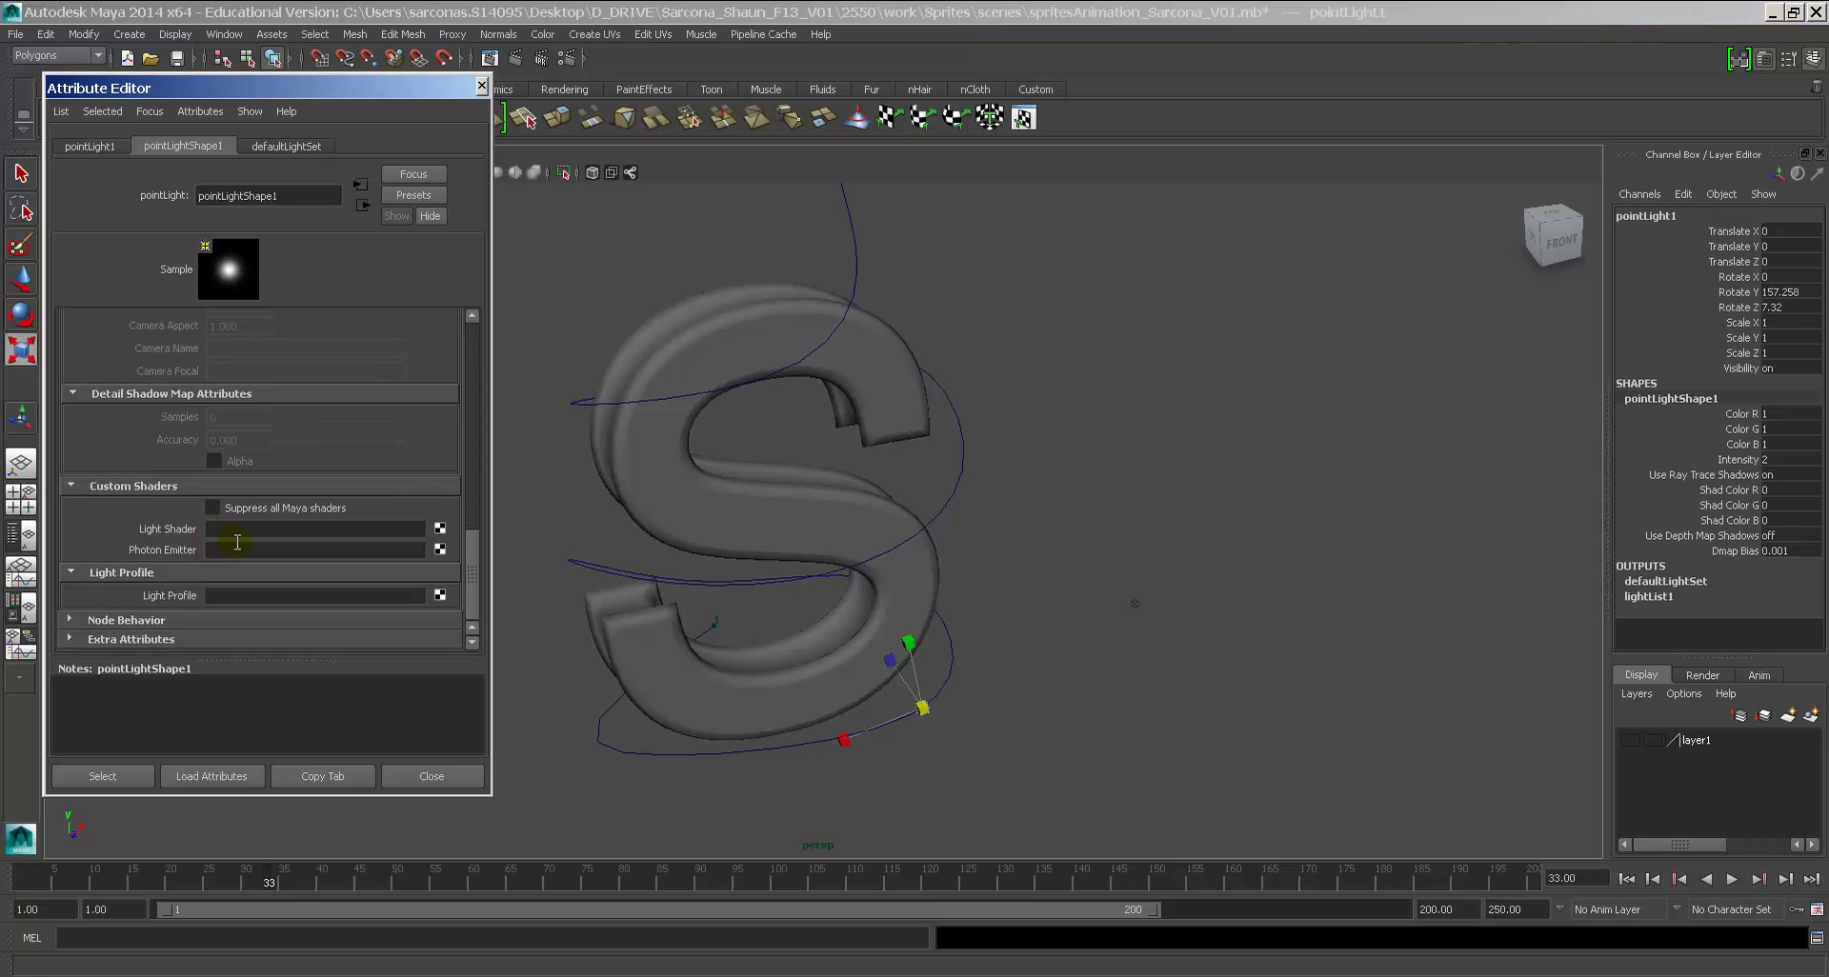
{"action": "scroll", "coordinate": [226, 568], "scroll_direction": "up", "scroll_amount": 10}
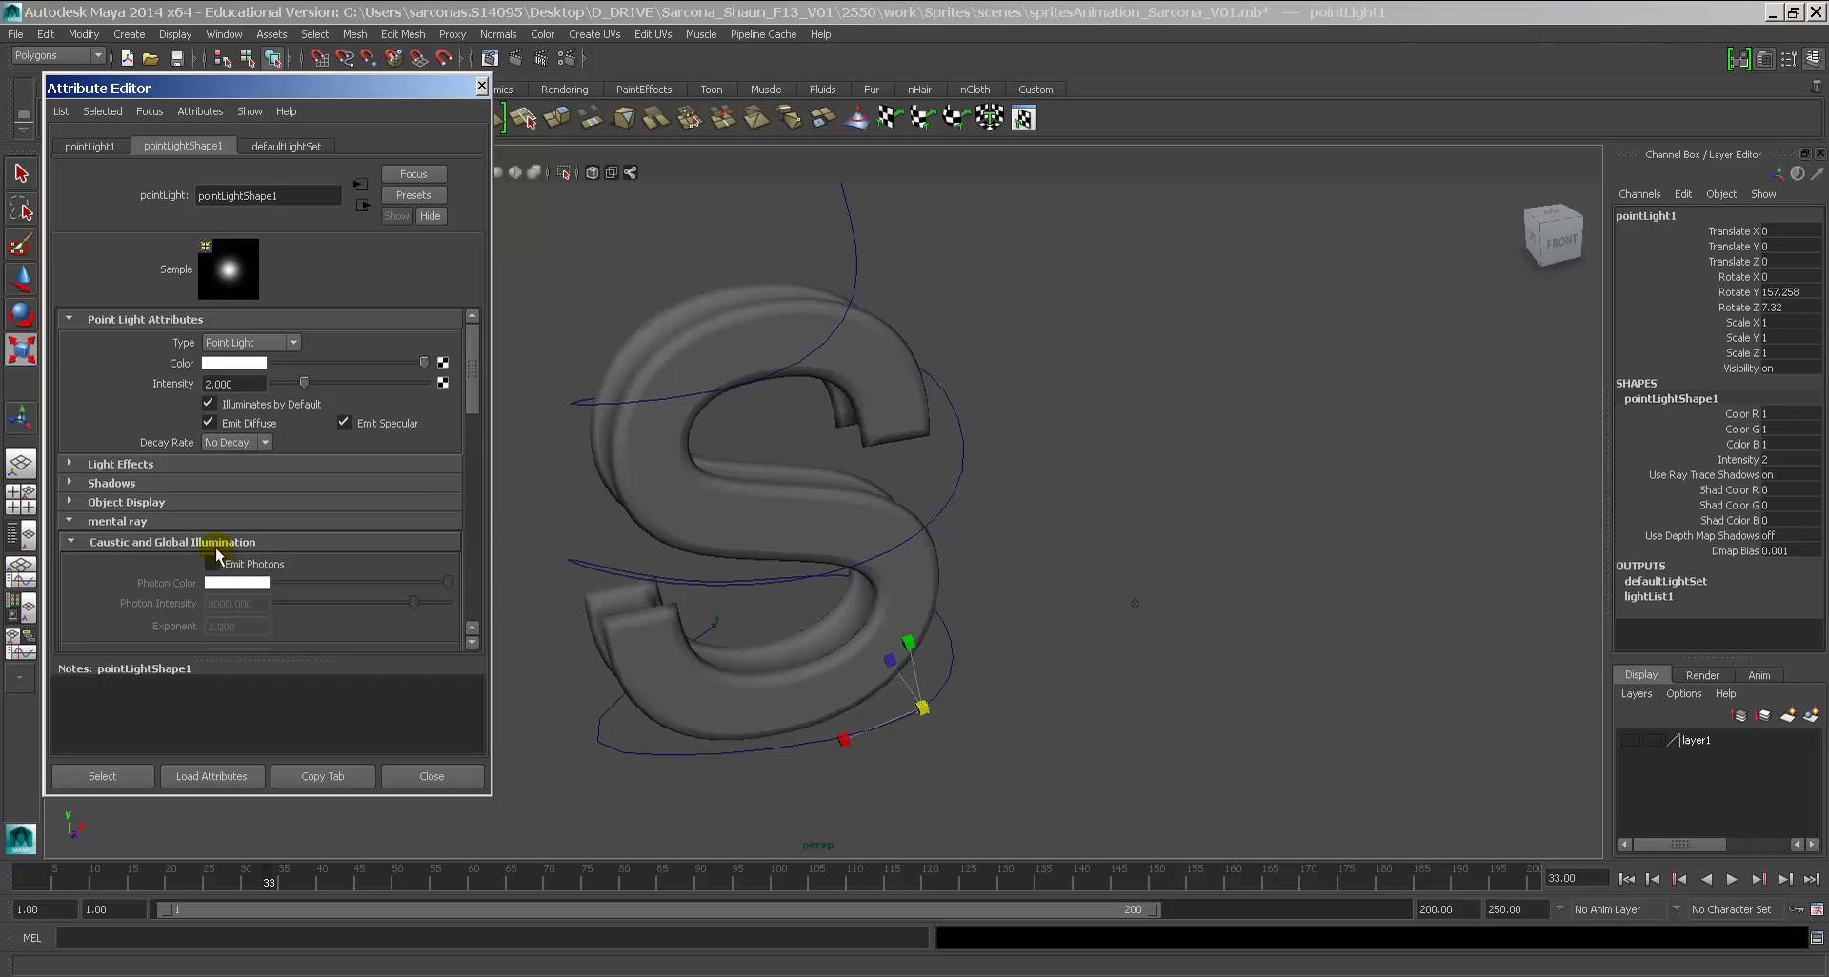
{"action": "left_click", "coordinate": [133, 481]}
{"action": "scroll", "coordinate": [238, 519], "scroll_direction": "down", "scroll_amount": 10}
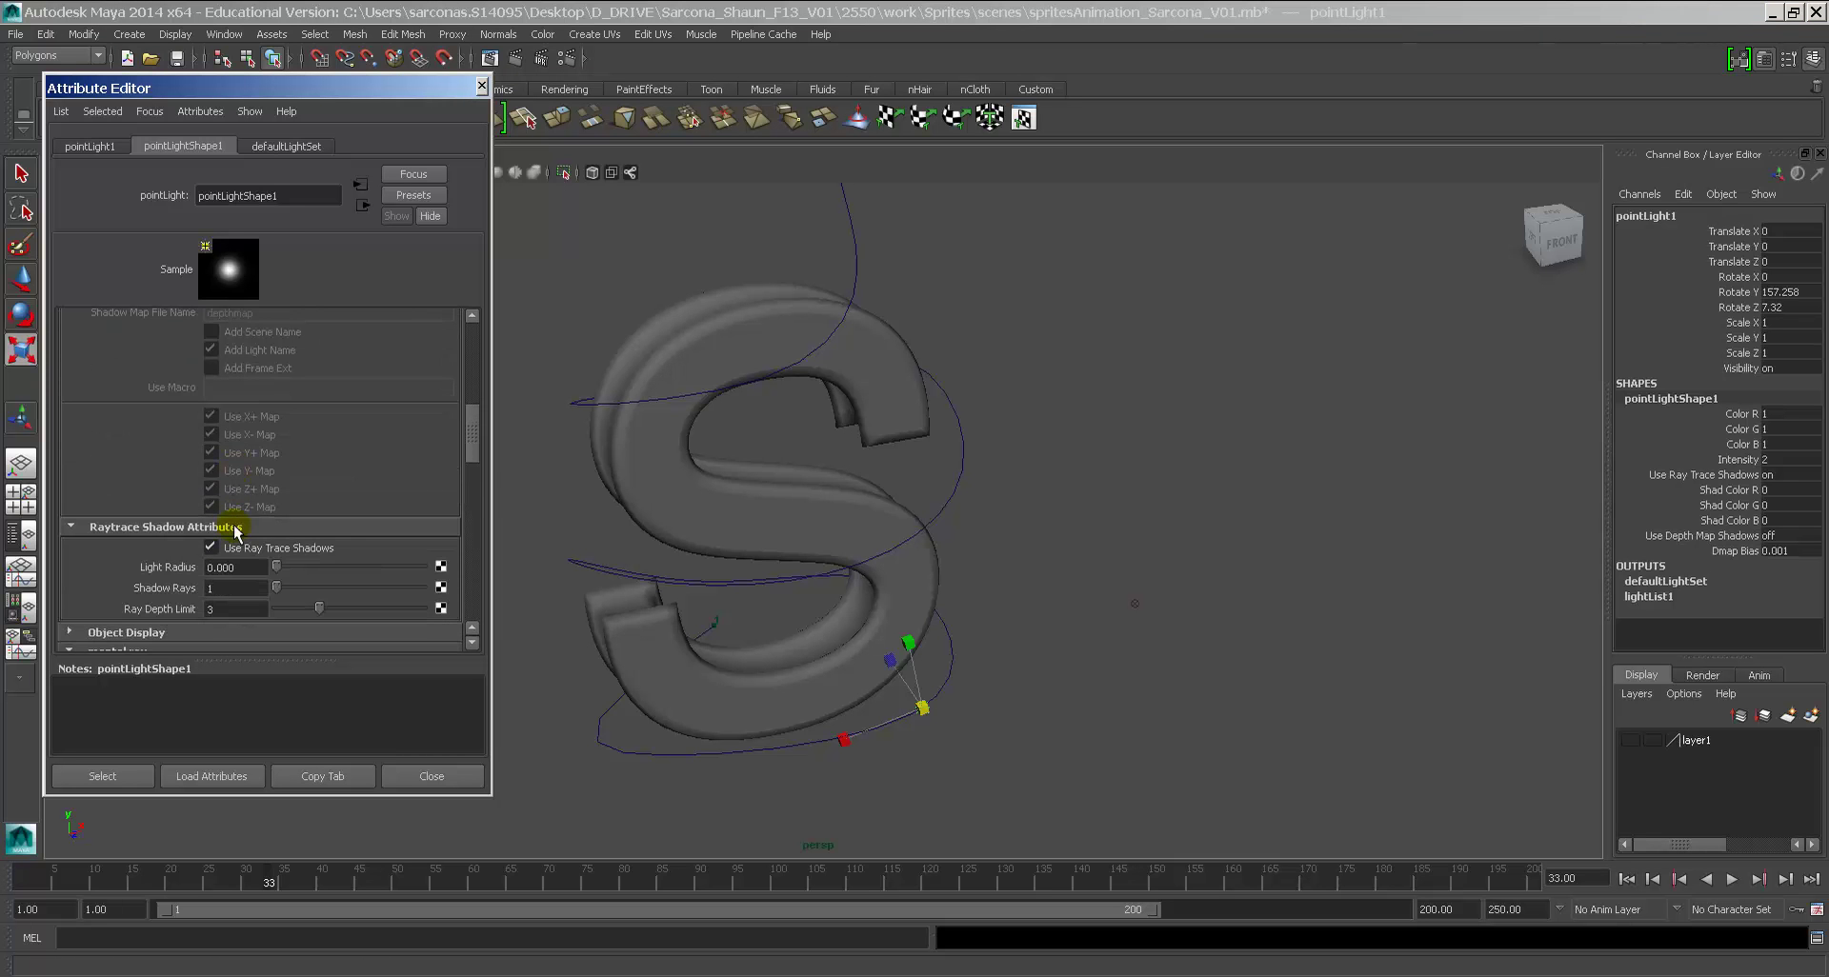
{"action": "left_click", "coordinate": [236, 567]}
{"action": "type", "text": "5"}
{"action": "key", "text": "Tab"}
Step: Return to a front view of the S, render it with the softened point light shadows and close the Render View
{"action": "mouse_move", "coordinate": [947, 572]}
{"action": "left_mouse_down", "text": "alt"}
{"action": "mouse_move", "coordinate": [902, 556]}
{"action": "mouse_move", "coordinate": [941, 576]}
{"action": "mouse_move", "coordinate": [958, 562]}
{"action": "left_mouse_up", "text": "alt"}
{"action": "left_click", "coordinate": [490, 59]}
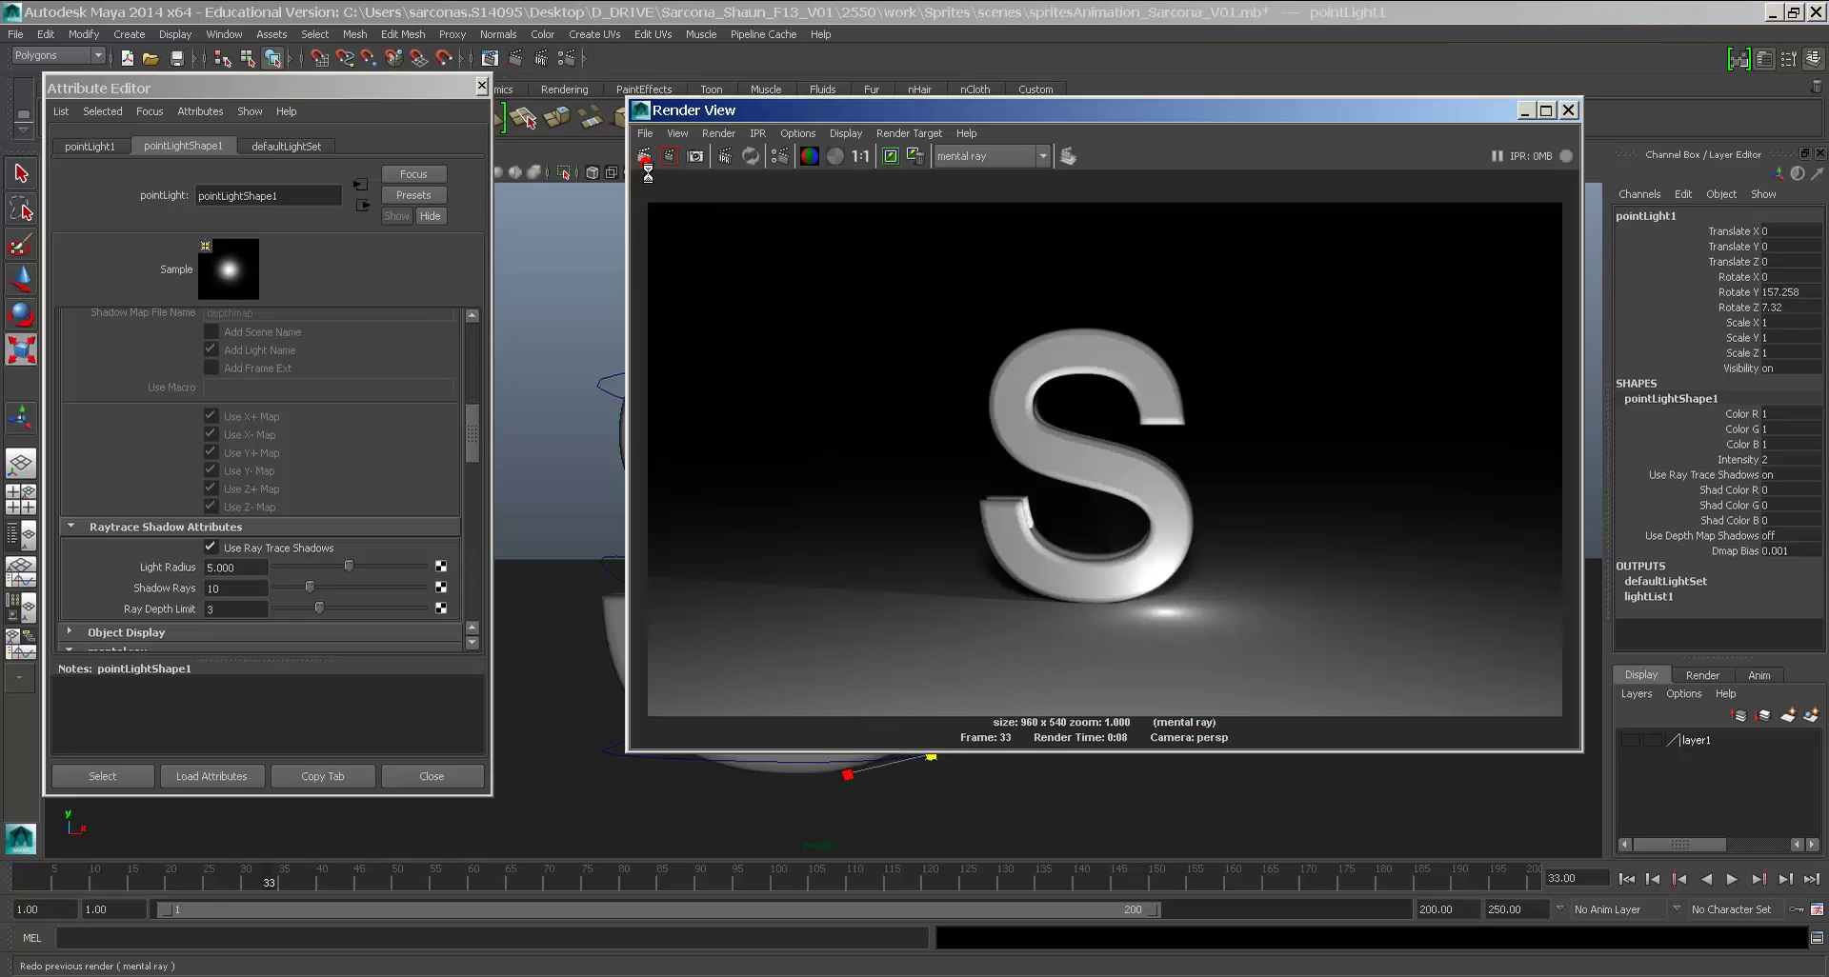
{"action": "left_click", "coordinate": [643, 156]}
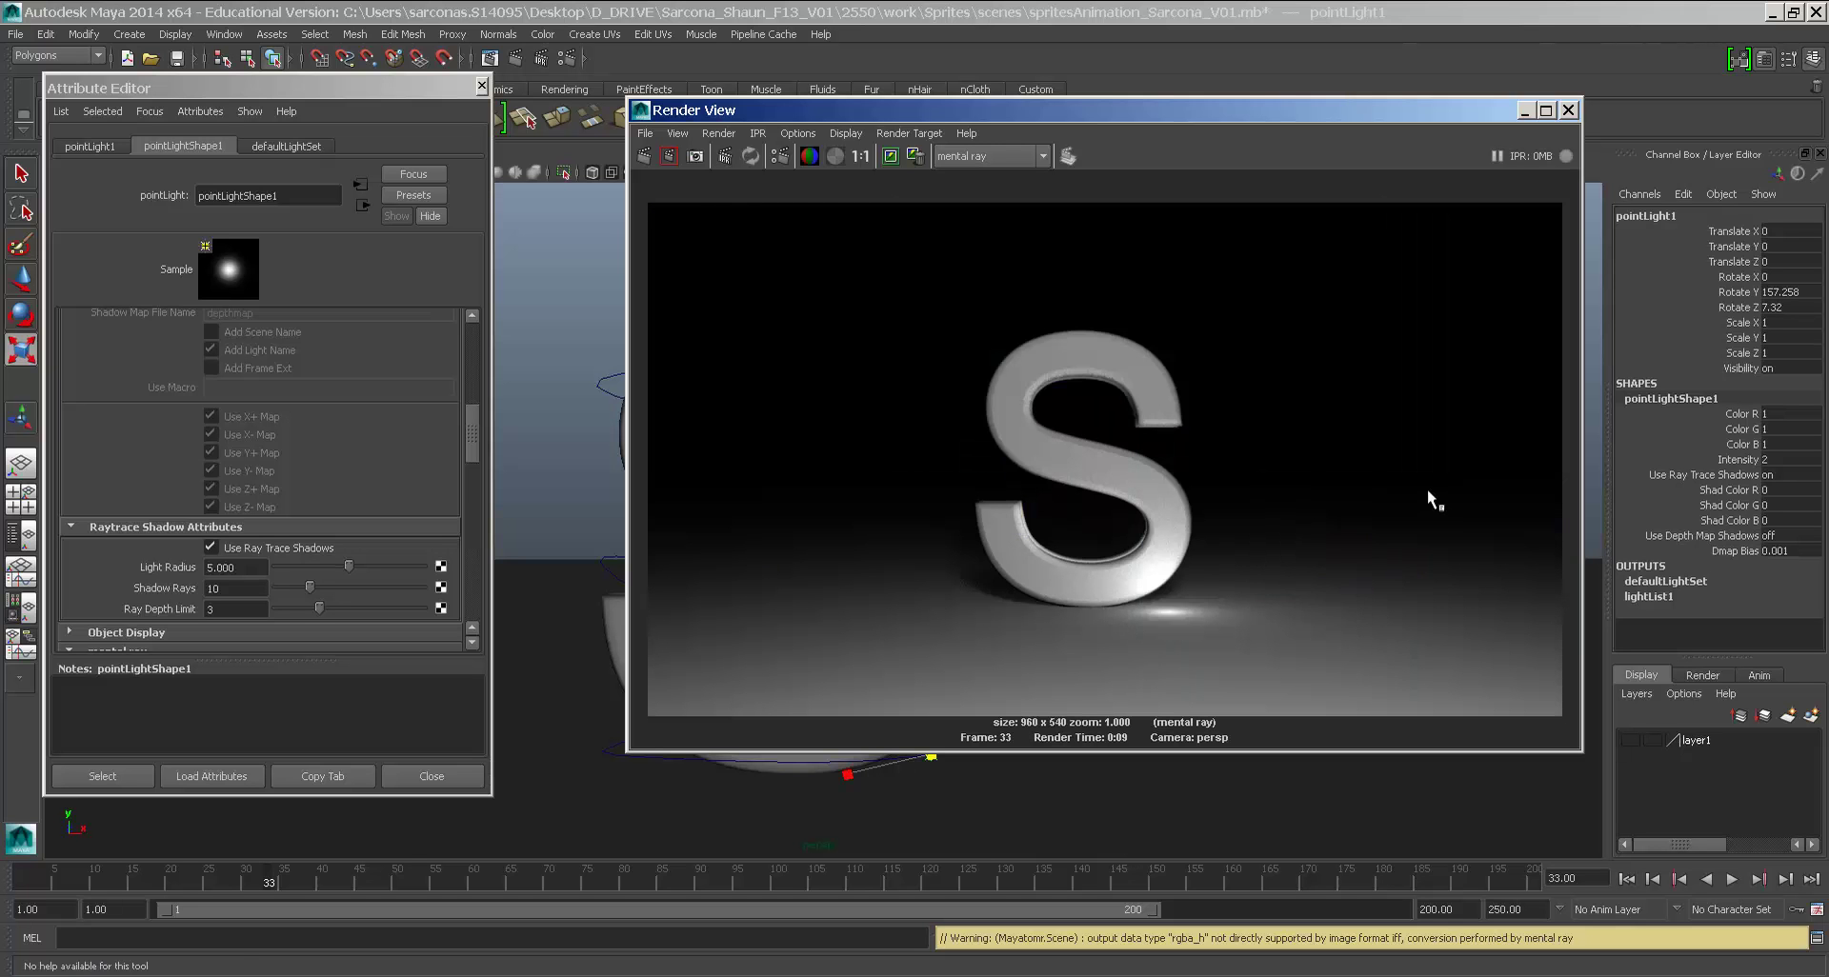
{"action": "left_click", "coordinate": [1568, 112]}
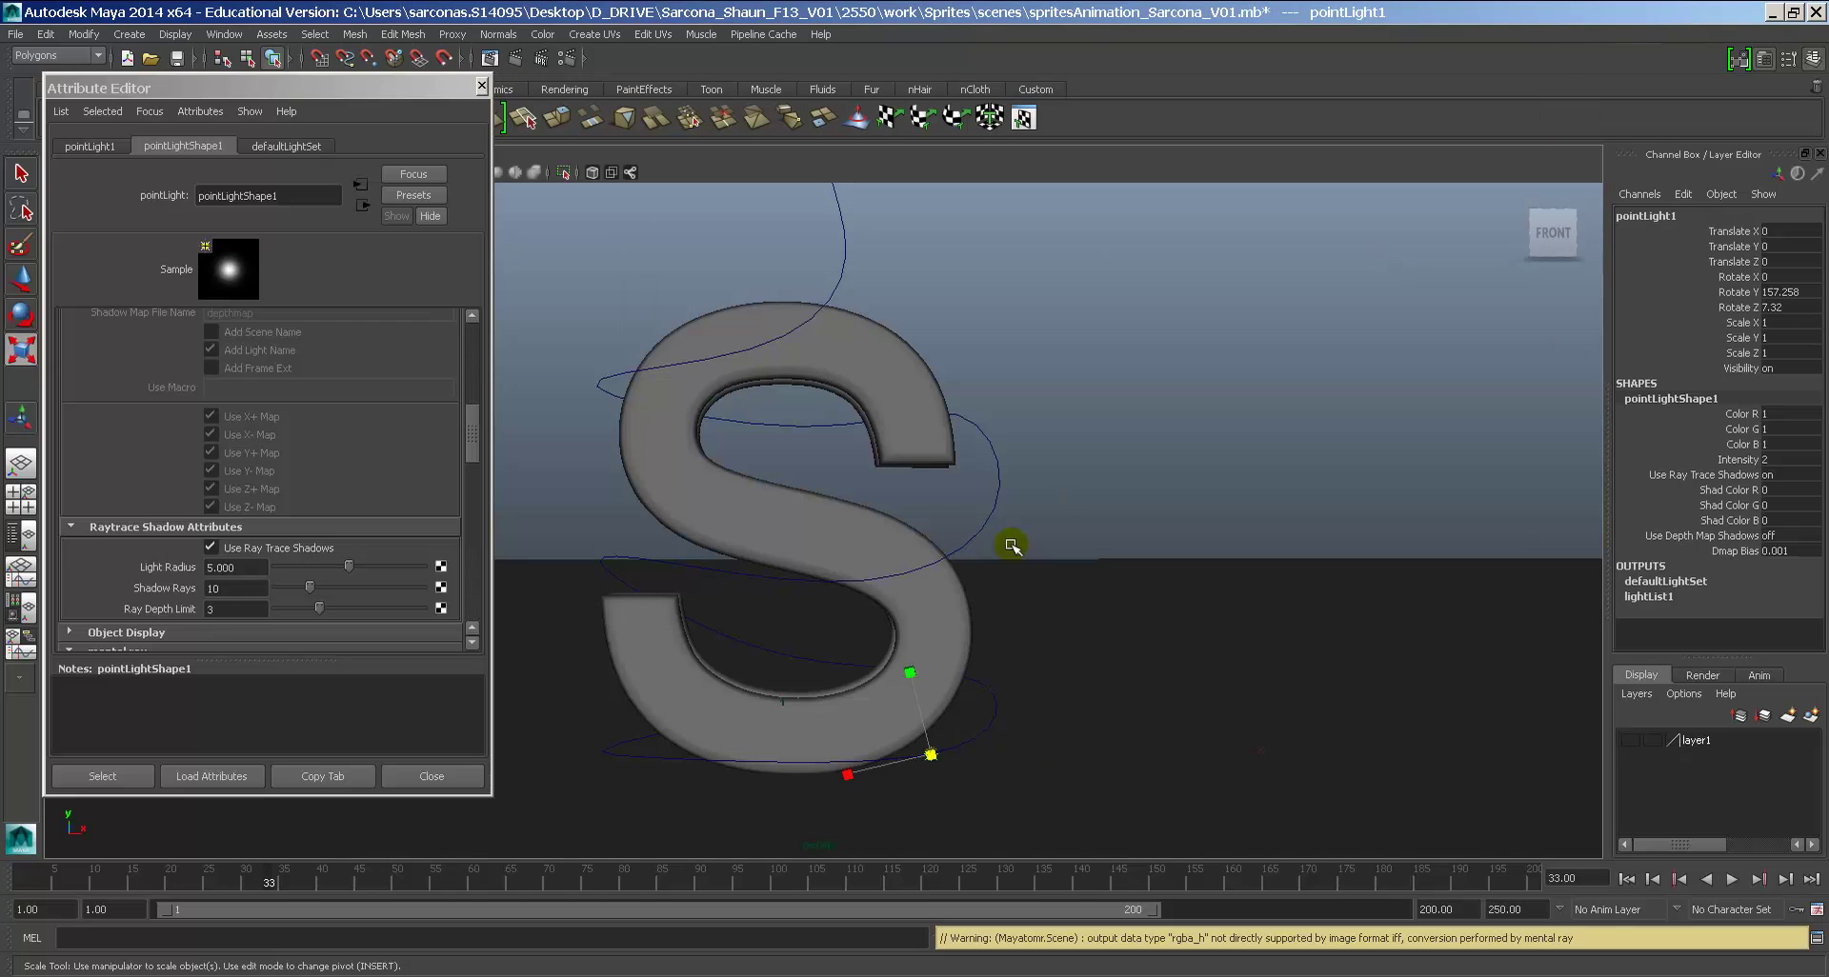
Step: Set the point light's color to the pale yellow-green from the color history, RGB 0.834, 1, 0.522
{"action": "scroll", "coordinate": [469, 360], "scroll_direction": "up", "scroll_amount": 5}
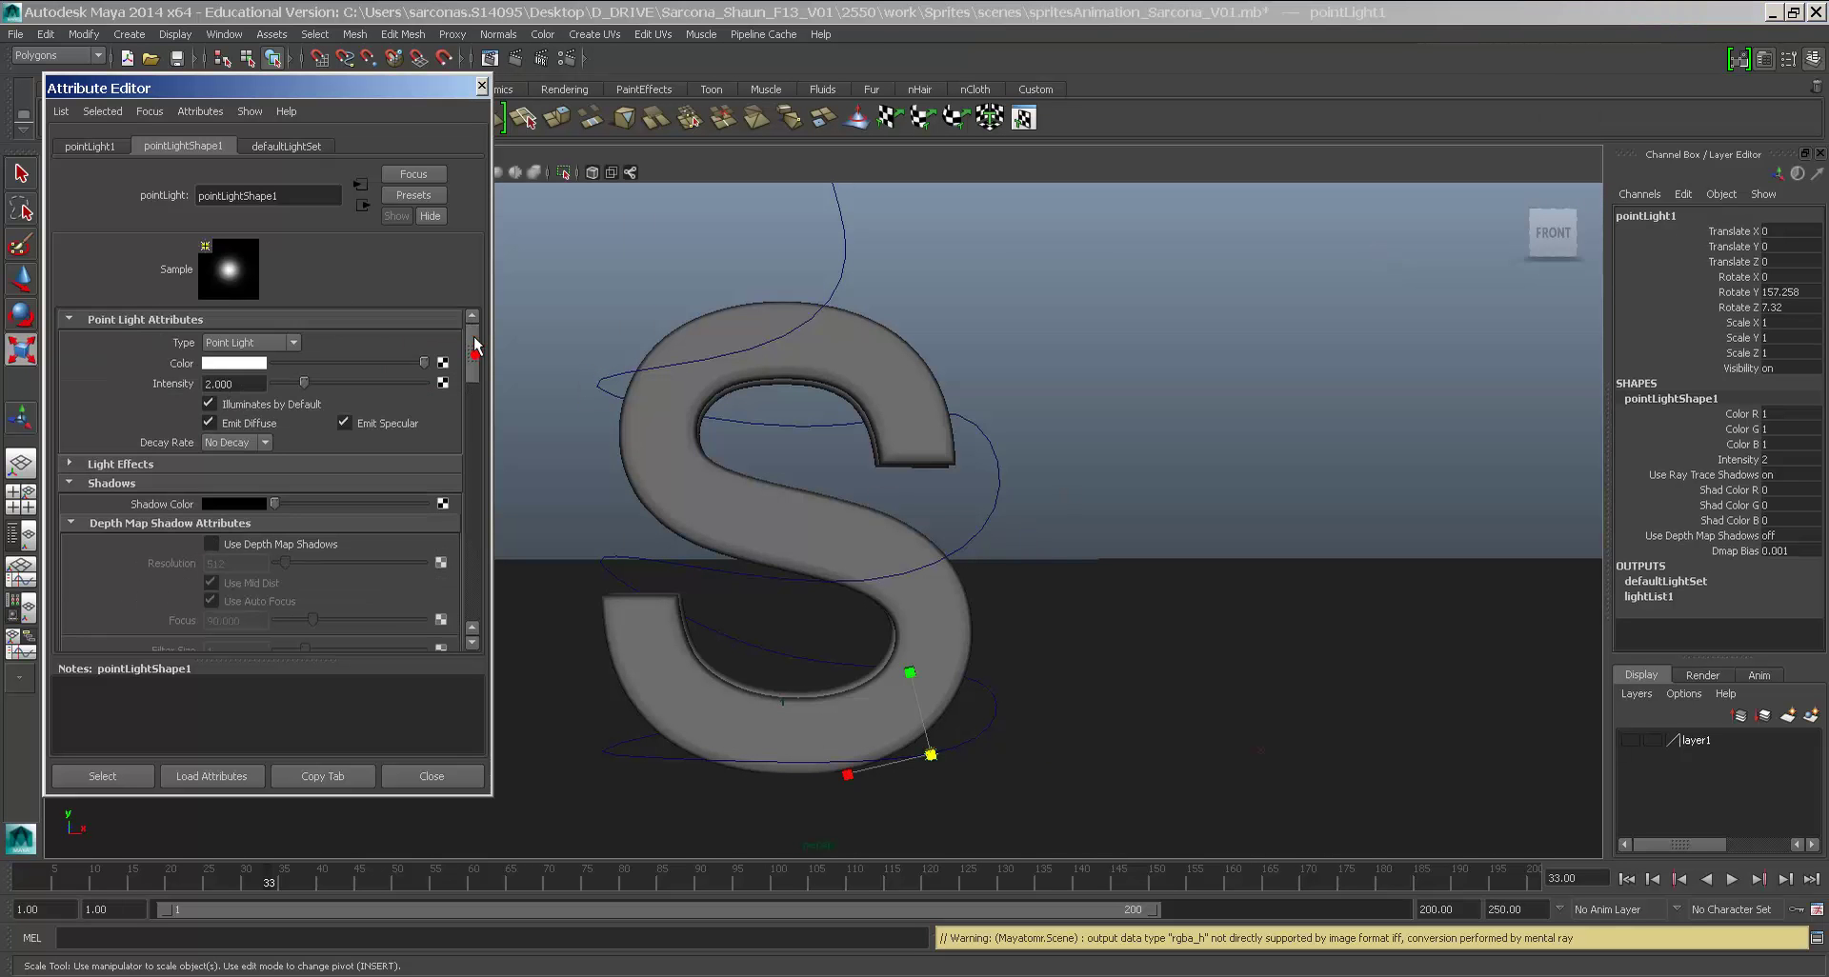
{"action": "left_click", "coordinate": [211, 363]}
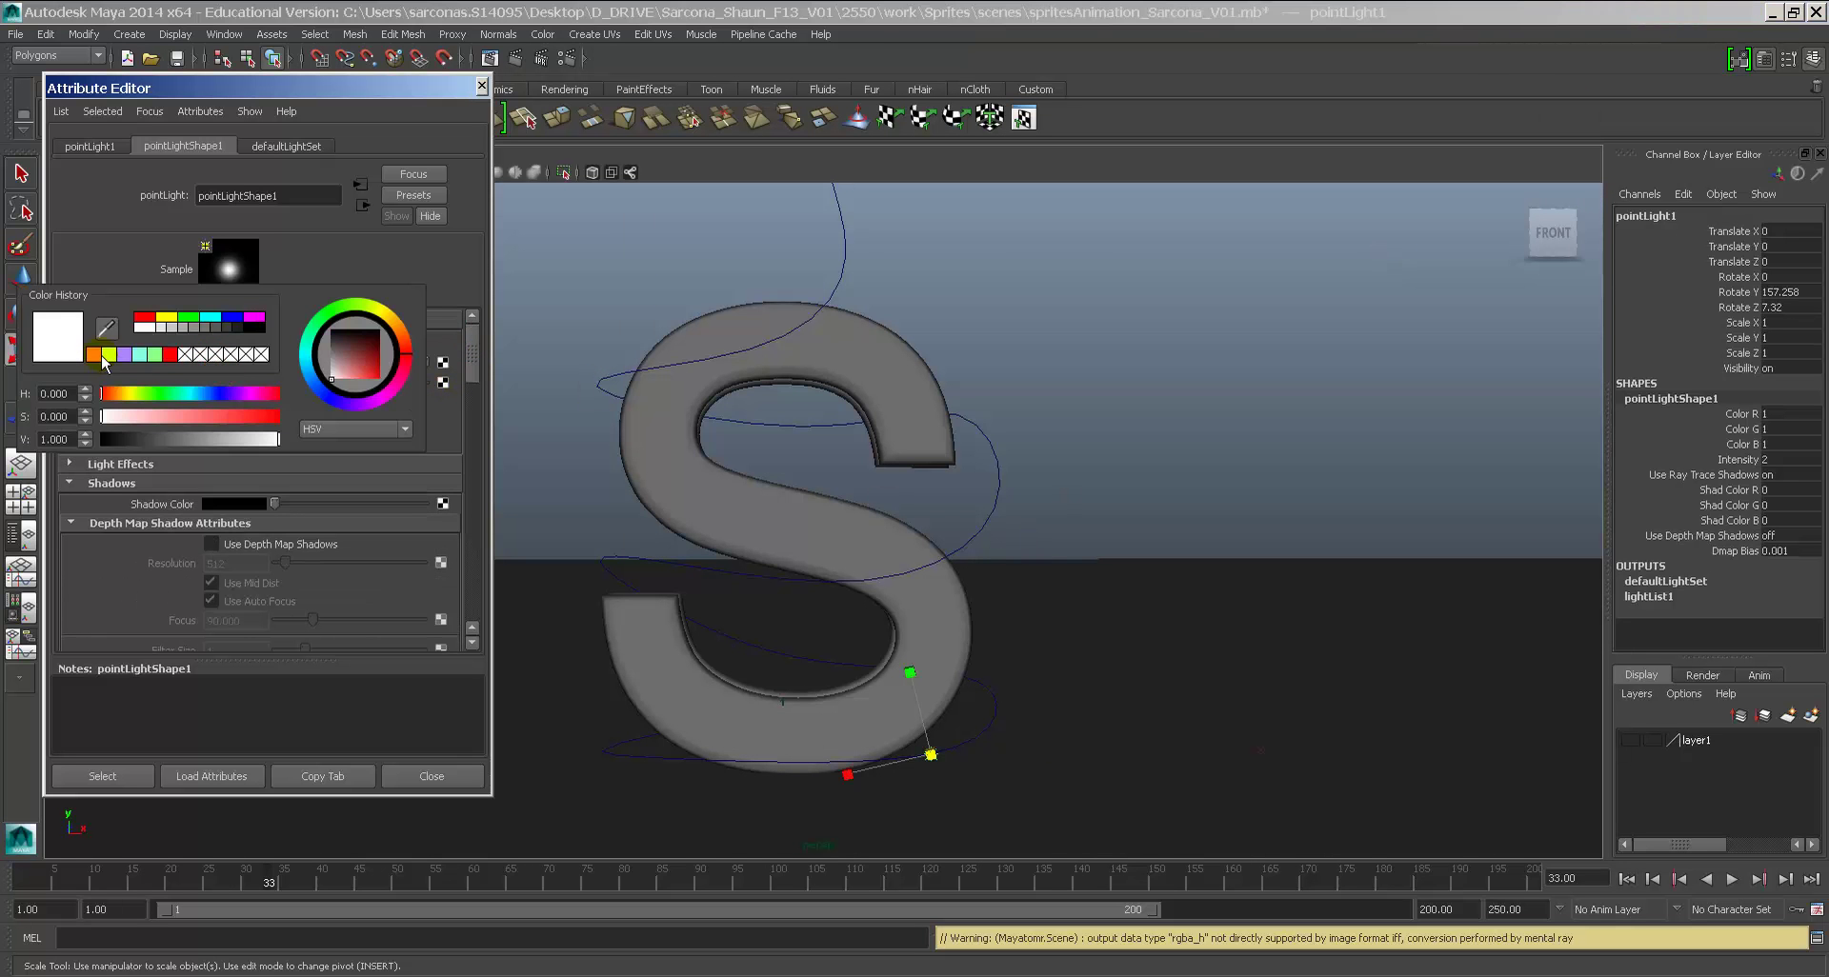
{"action": "left_click", "coordinate": [118, 353]}
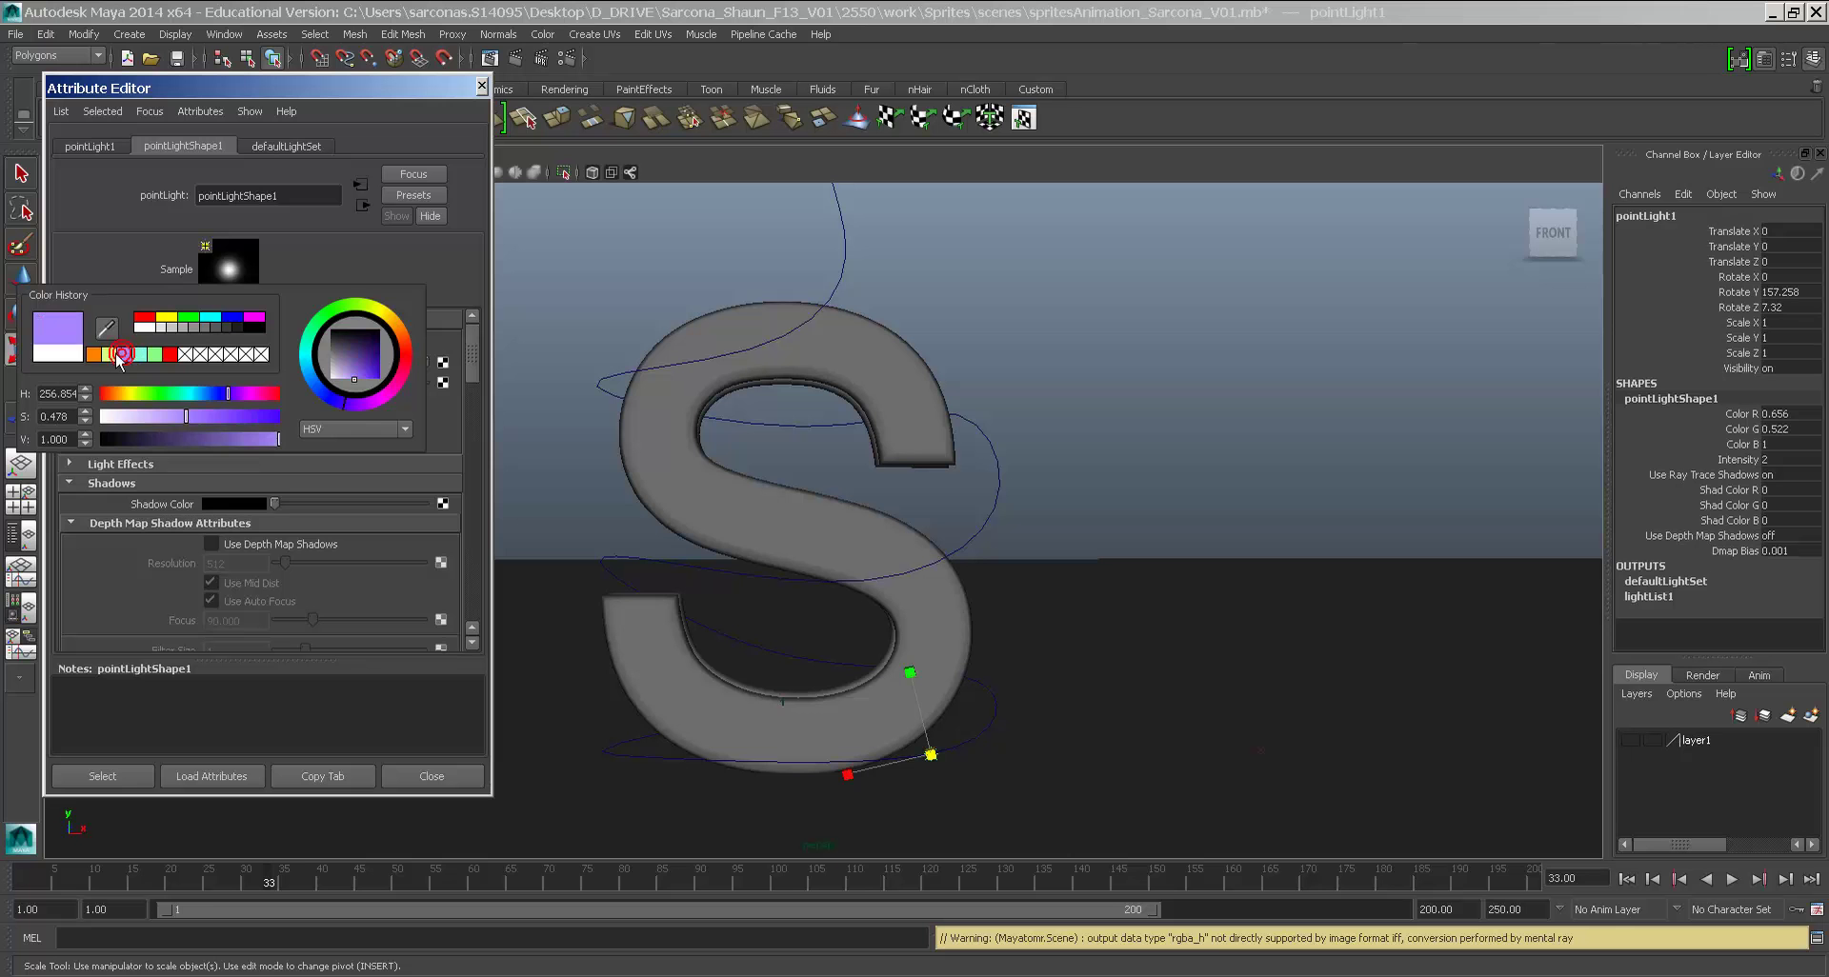
{"action": "left_click", "coordinate": [108, 353]}
{"action": "left_click", "coordinate": [120, 355]}
{"action": "left_click", "coordinate": [134, 355]}
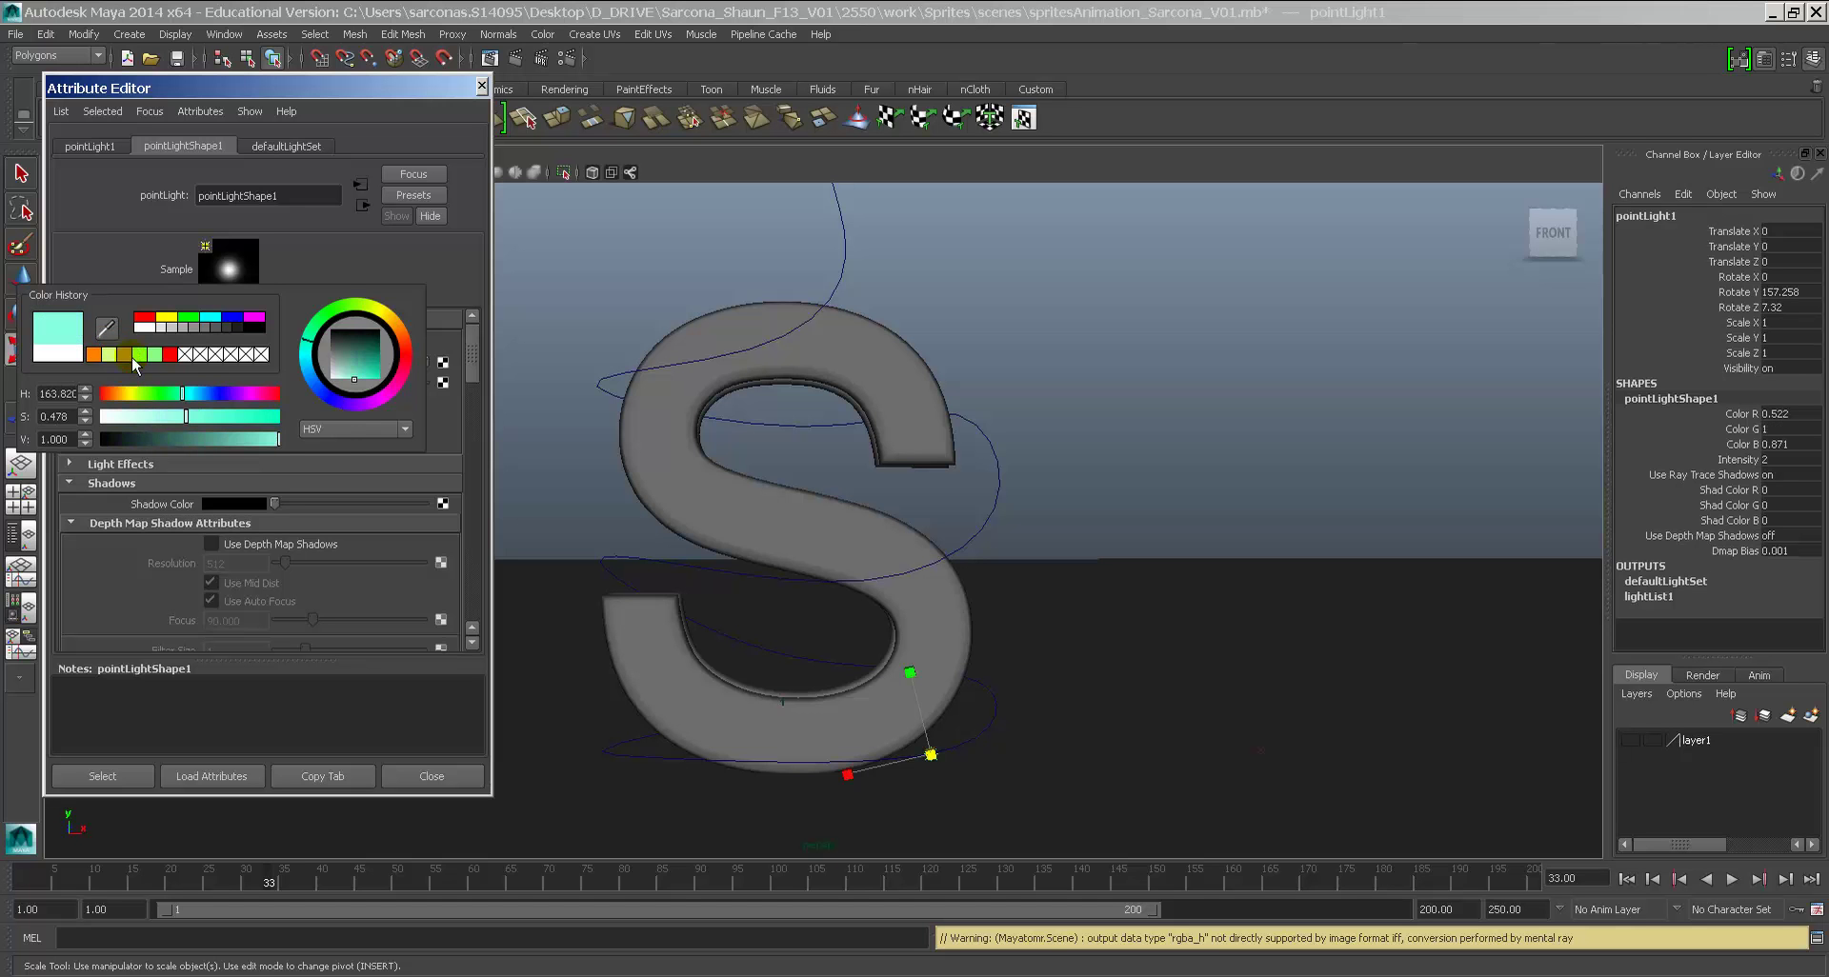
{"action": "left_click", "coordinate": [108, 355]}
Step: Render the S with the yellow-green point light, and close the Render View and the light's attributes
{"action": "left_click", "coordinate": [757, 116]}
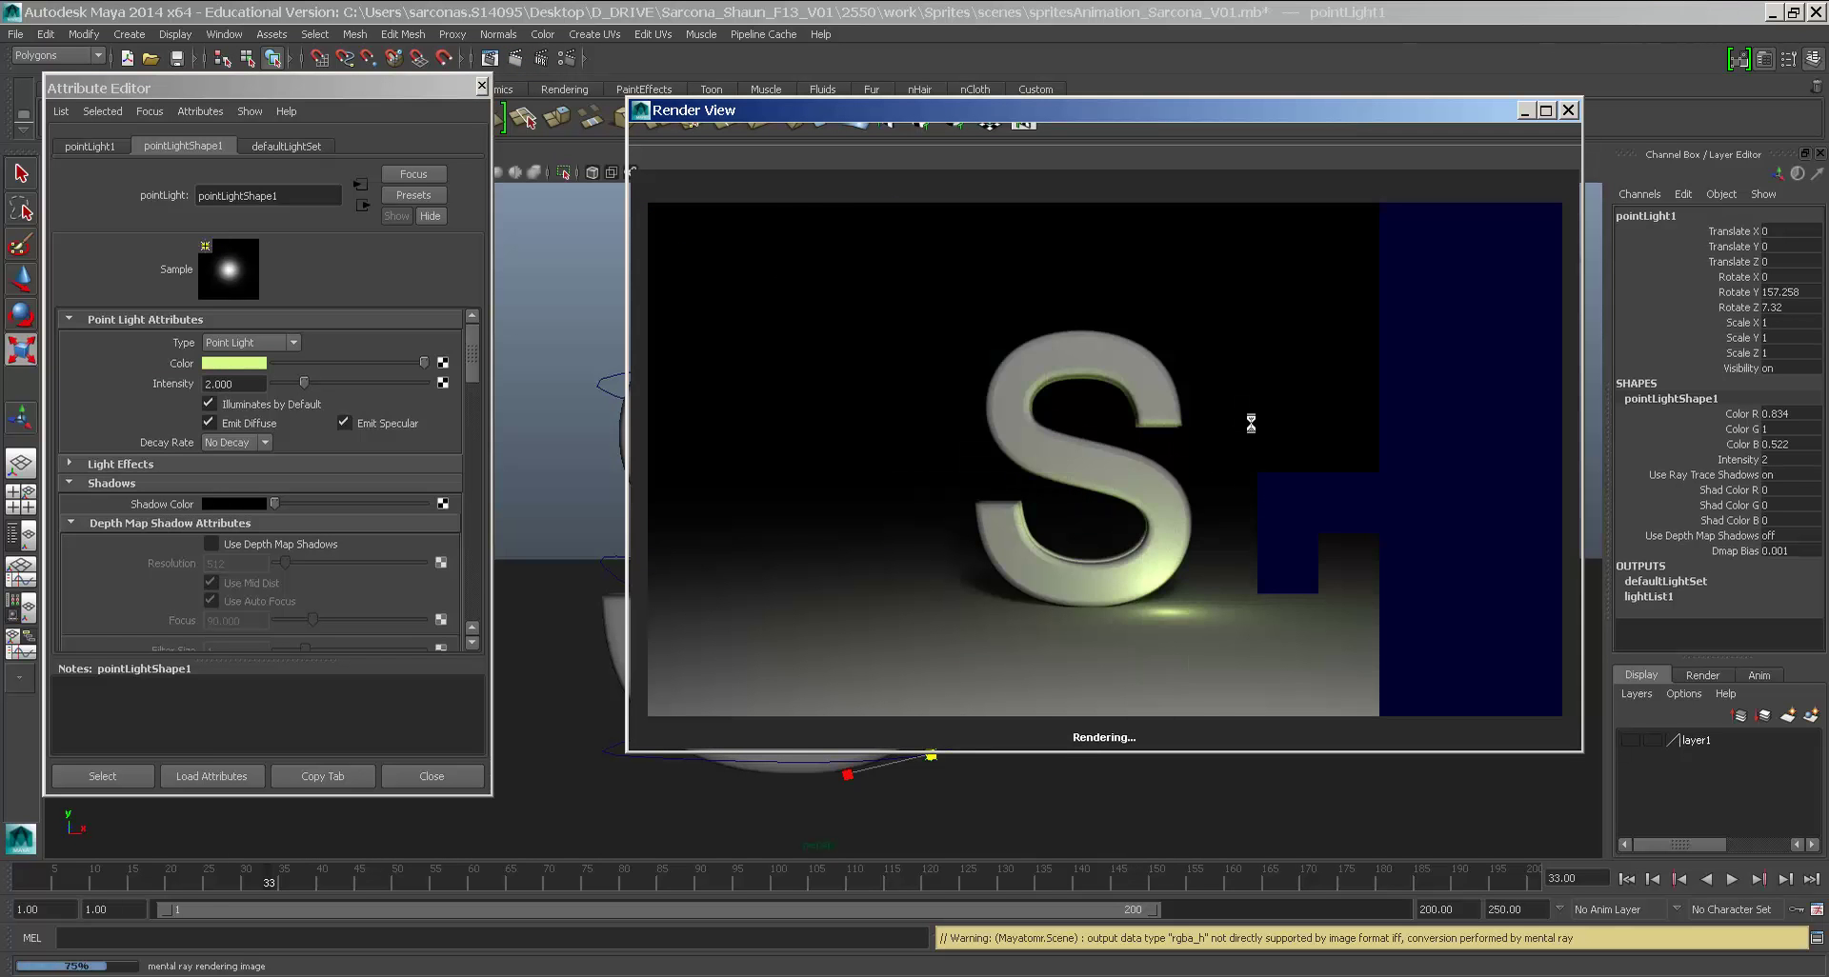
{"action": "left_click", "coordinate": [1567, 109]}
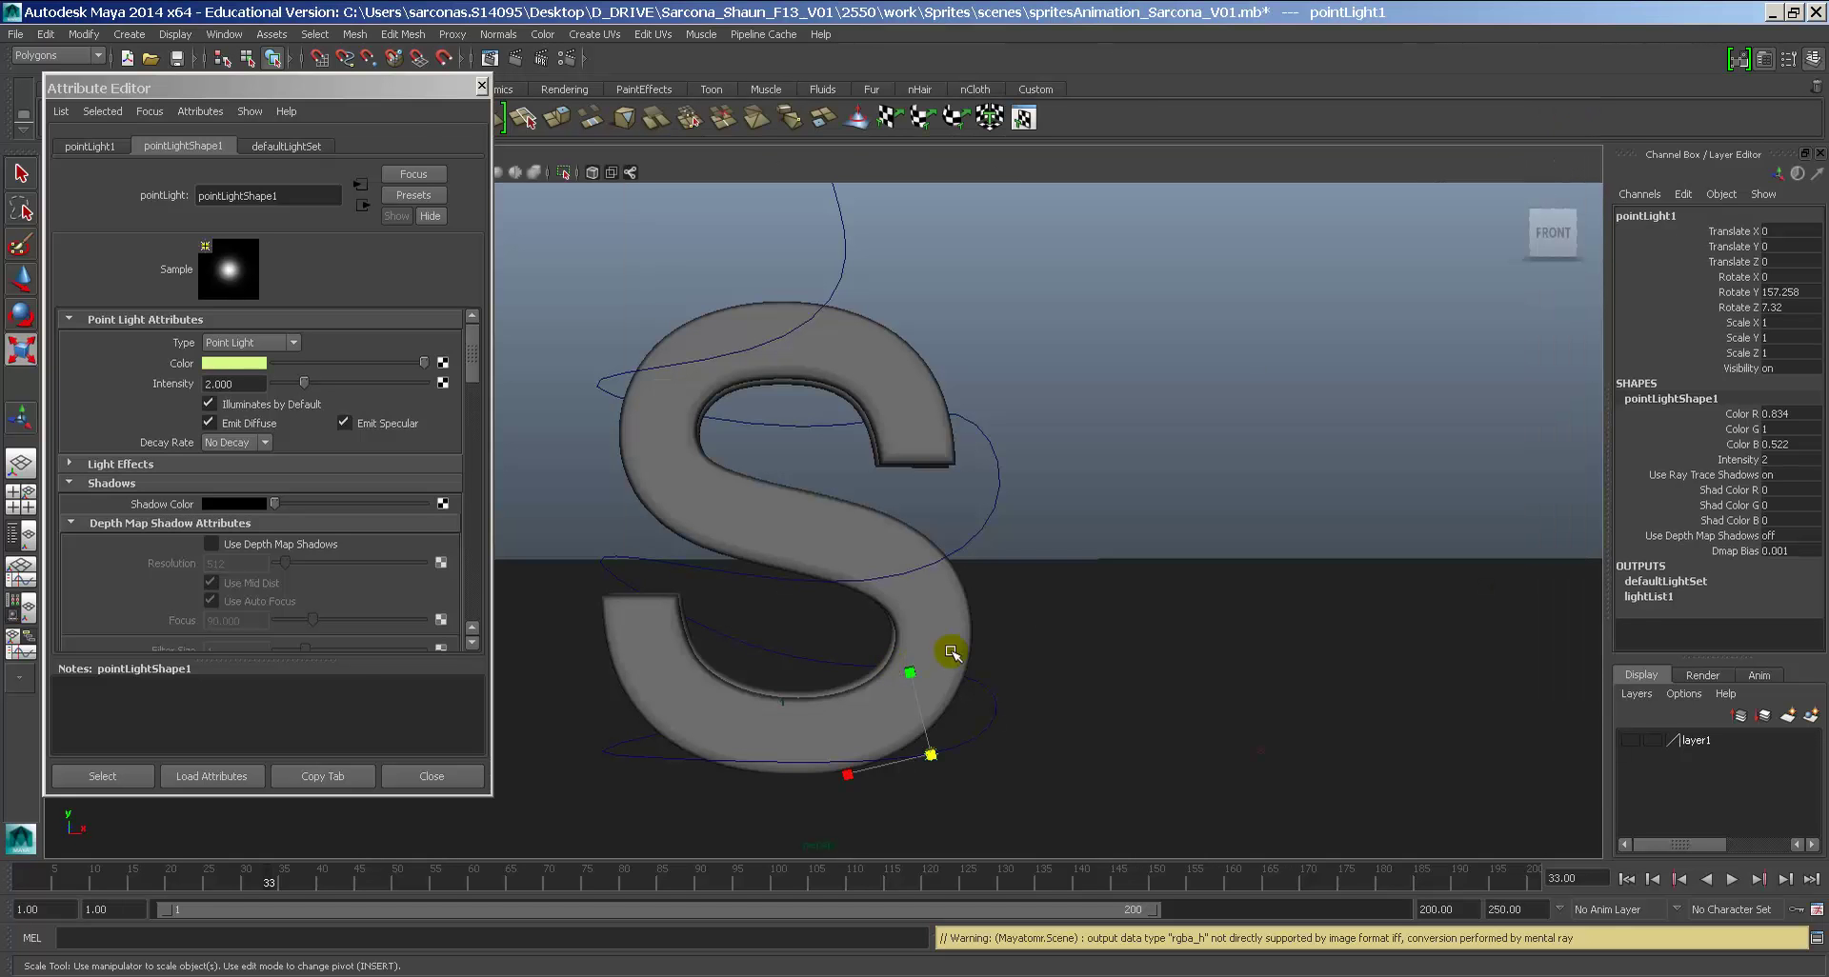
{"action": "left_click", "coordinate": [481, 85]}
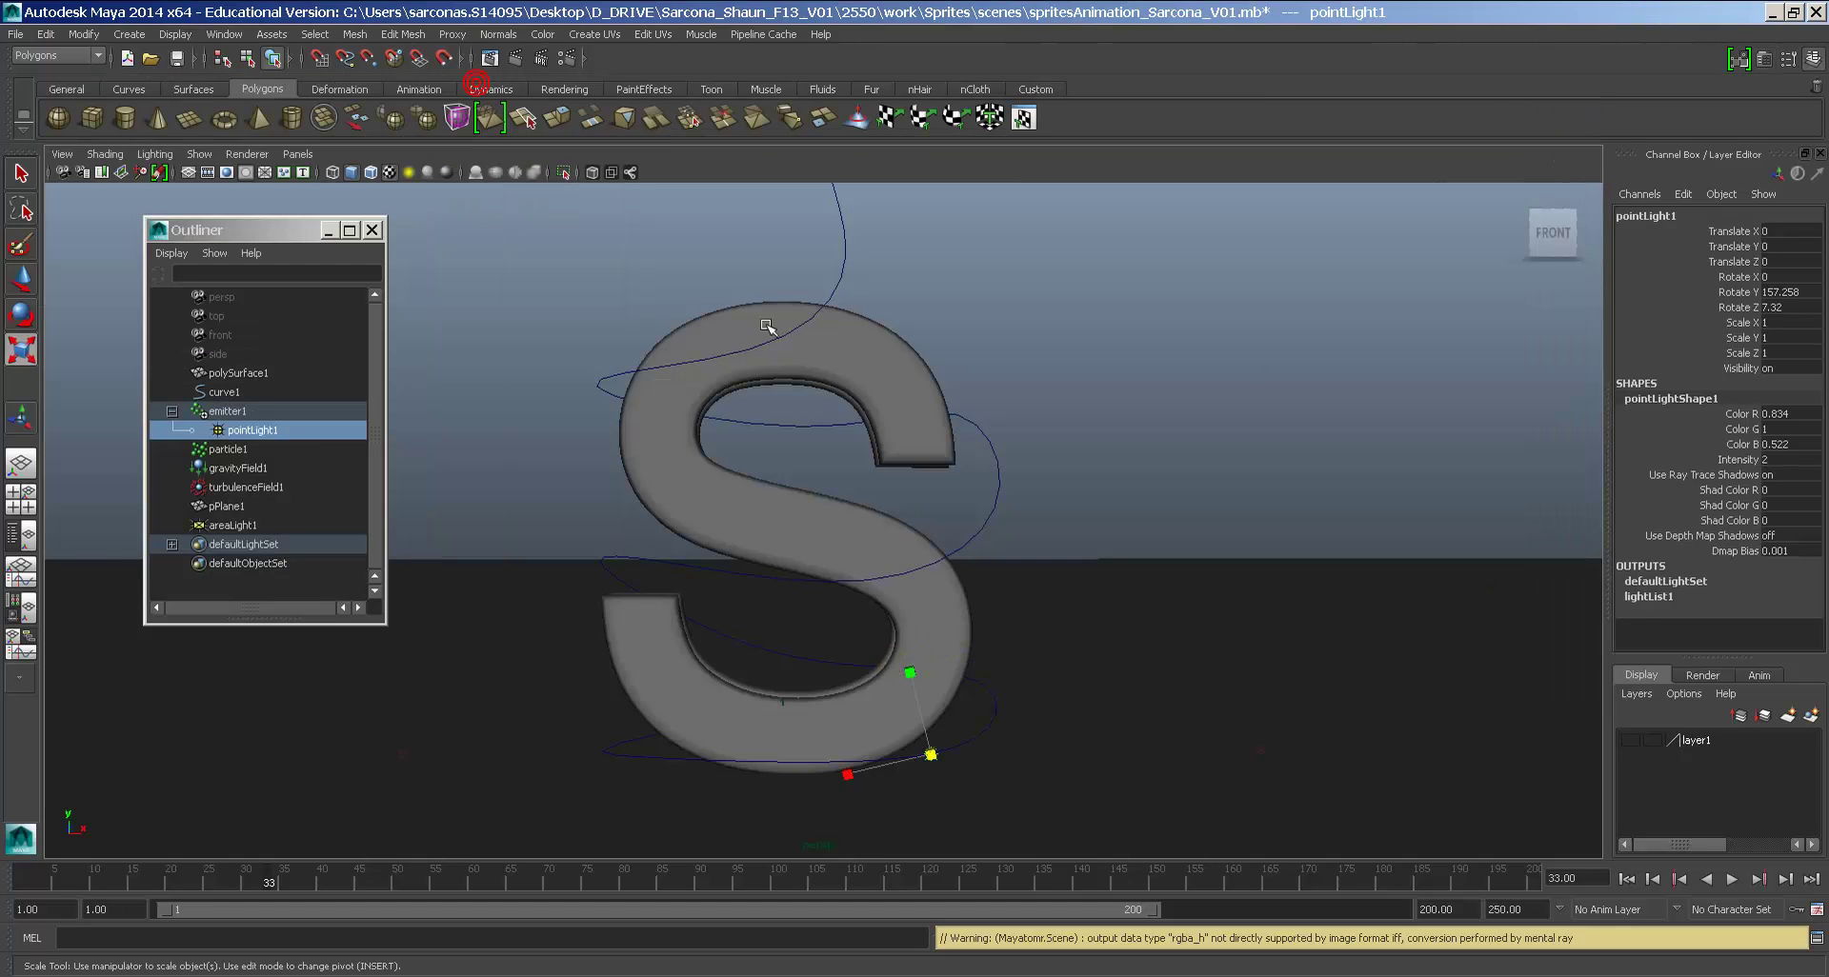
Step: Assign a new mia_material_x_passes material to the S
{"action": "left_click", "coordinate": [830, 358]}
{"action": "right_click_drag", "start_coordinate": [831, 358], "coordinate": [896, 734]}
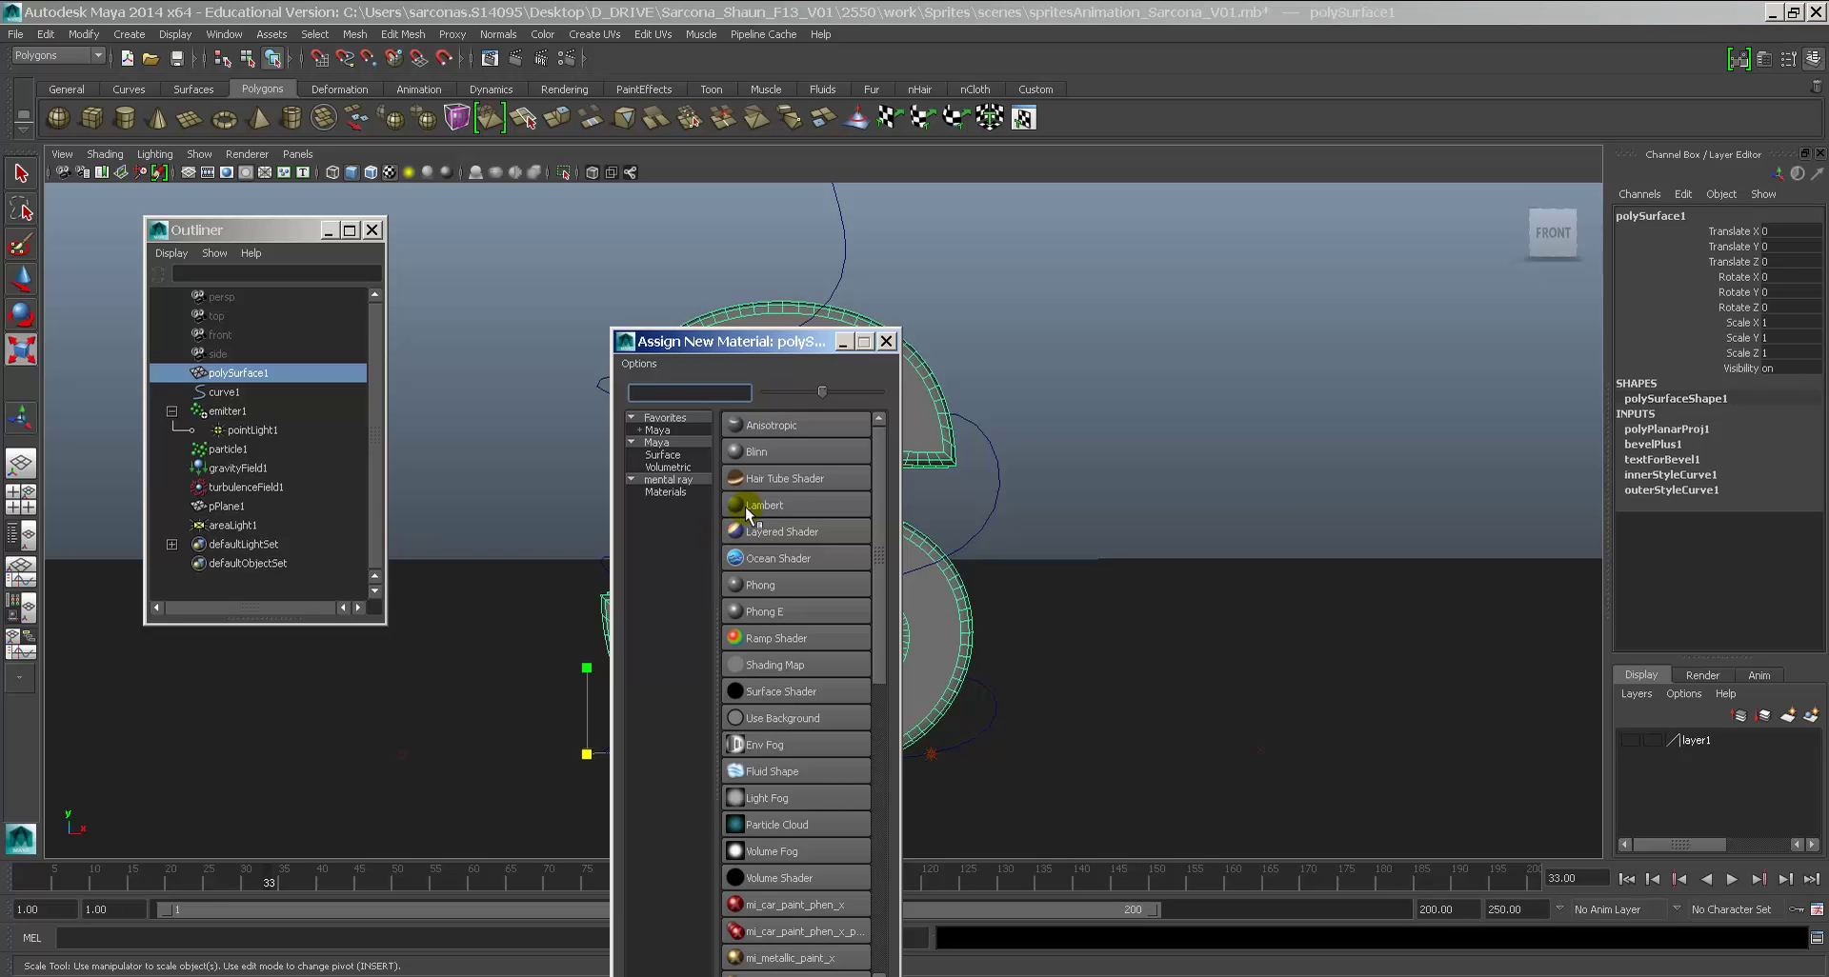
{"action": "left_click_drag", "start_coordinate": [745, 337], "coordinate": [457, 205]}
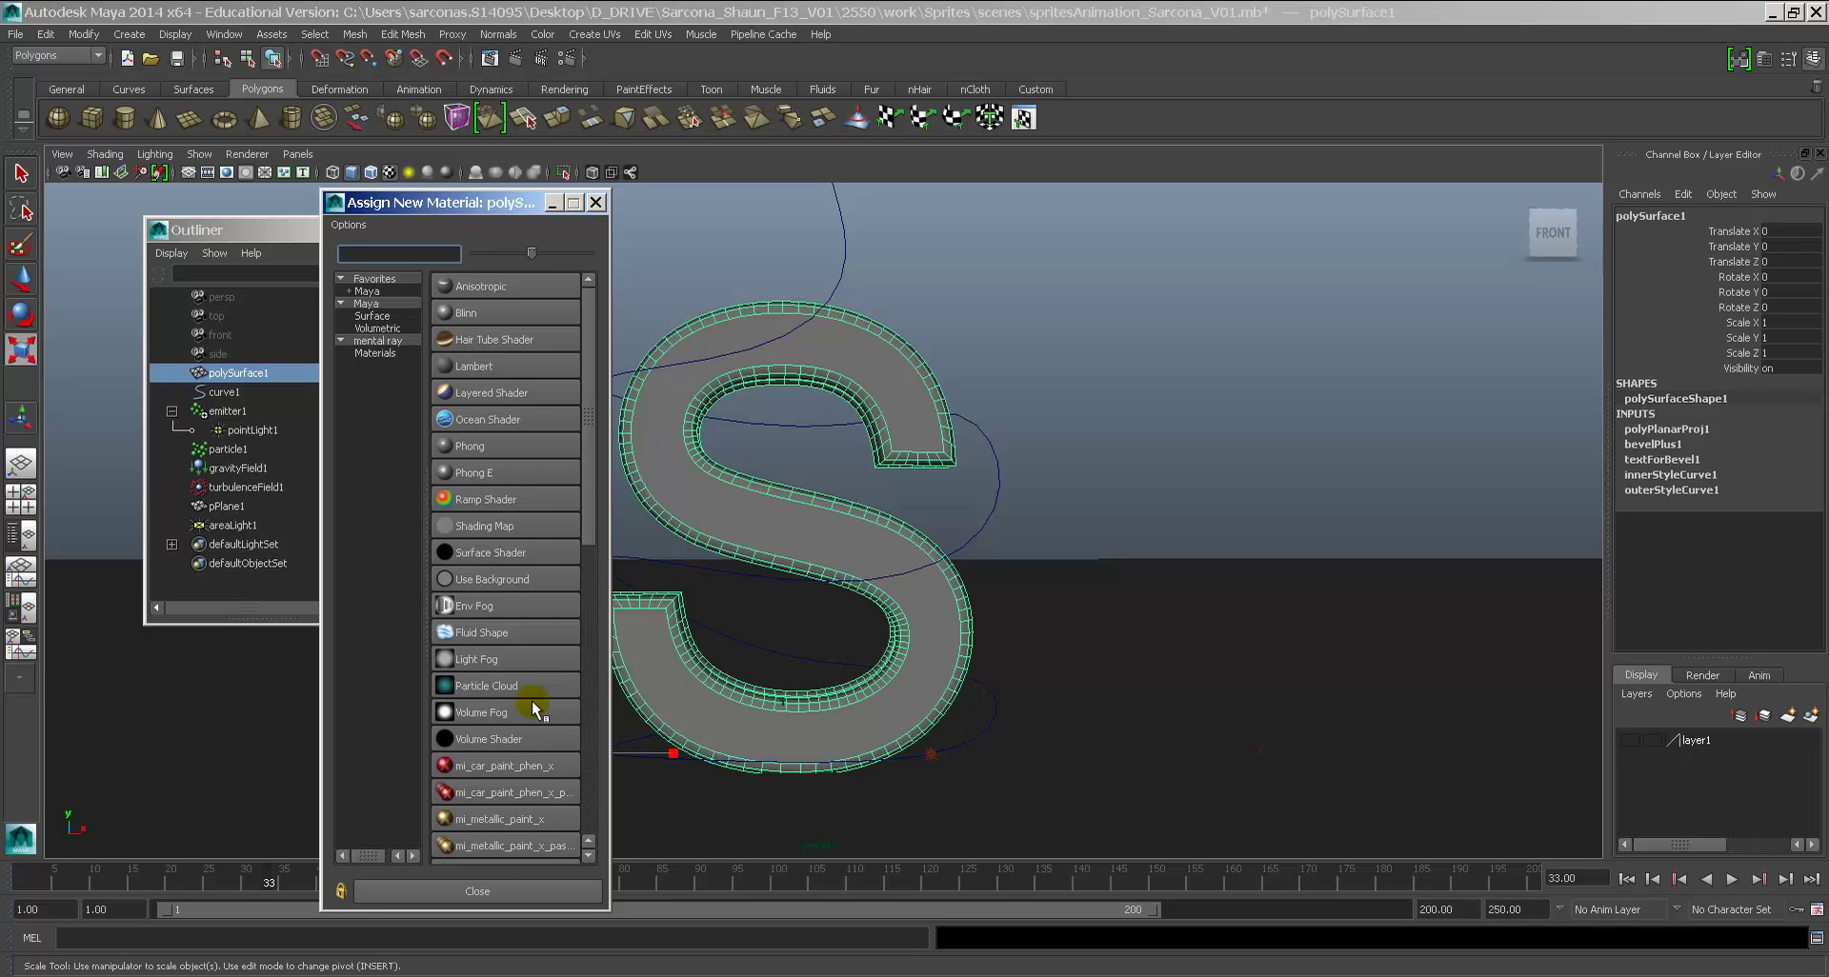
{"action": "scroll", "coordinate": [534, 709], "scroll_direction": "down", "scroll_amount": 1}
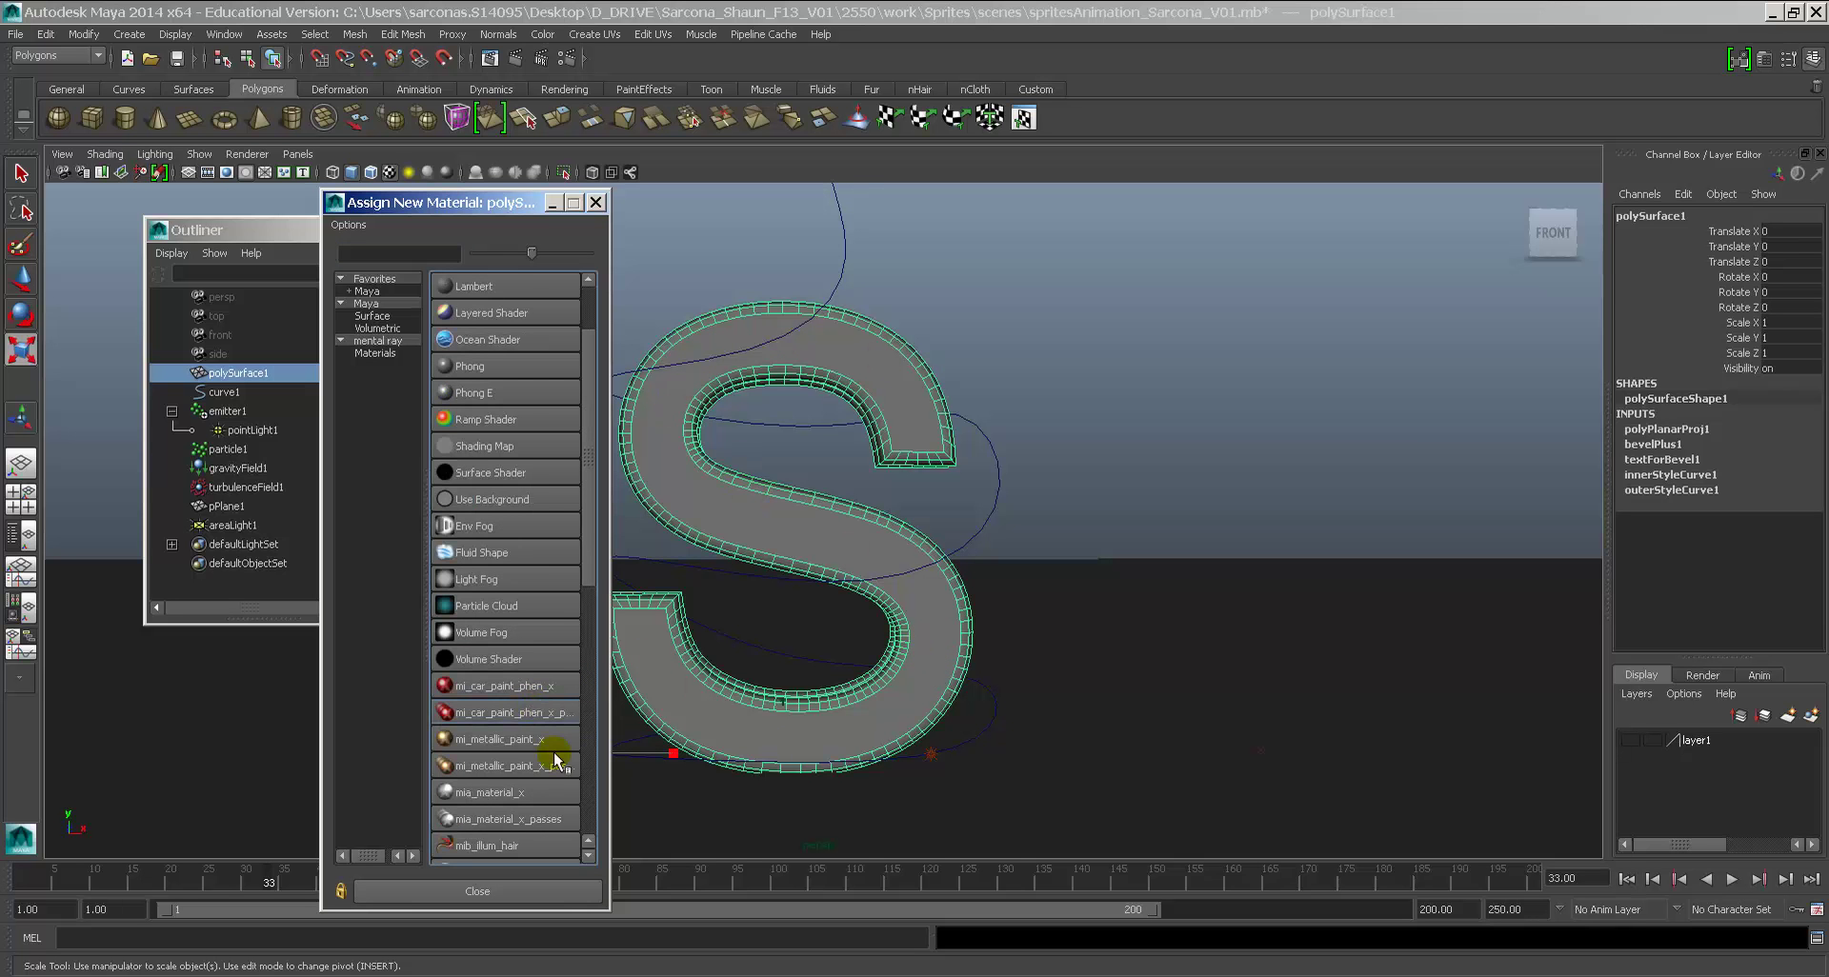
{"action": "scroll", "coordinate": [536, 753], "scroll_direction": "down", "scroll_amount": 1}
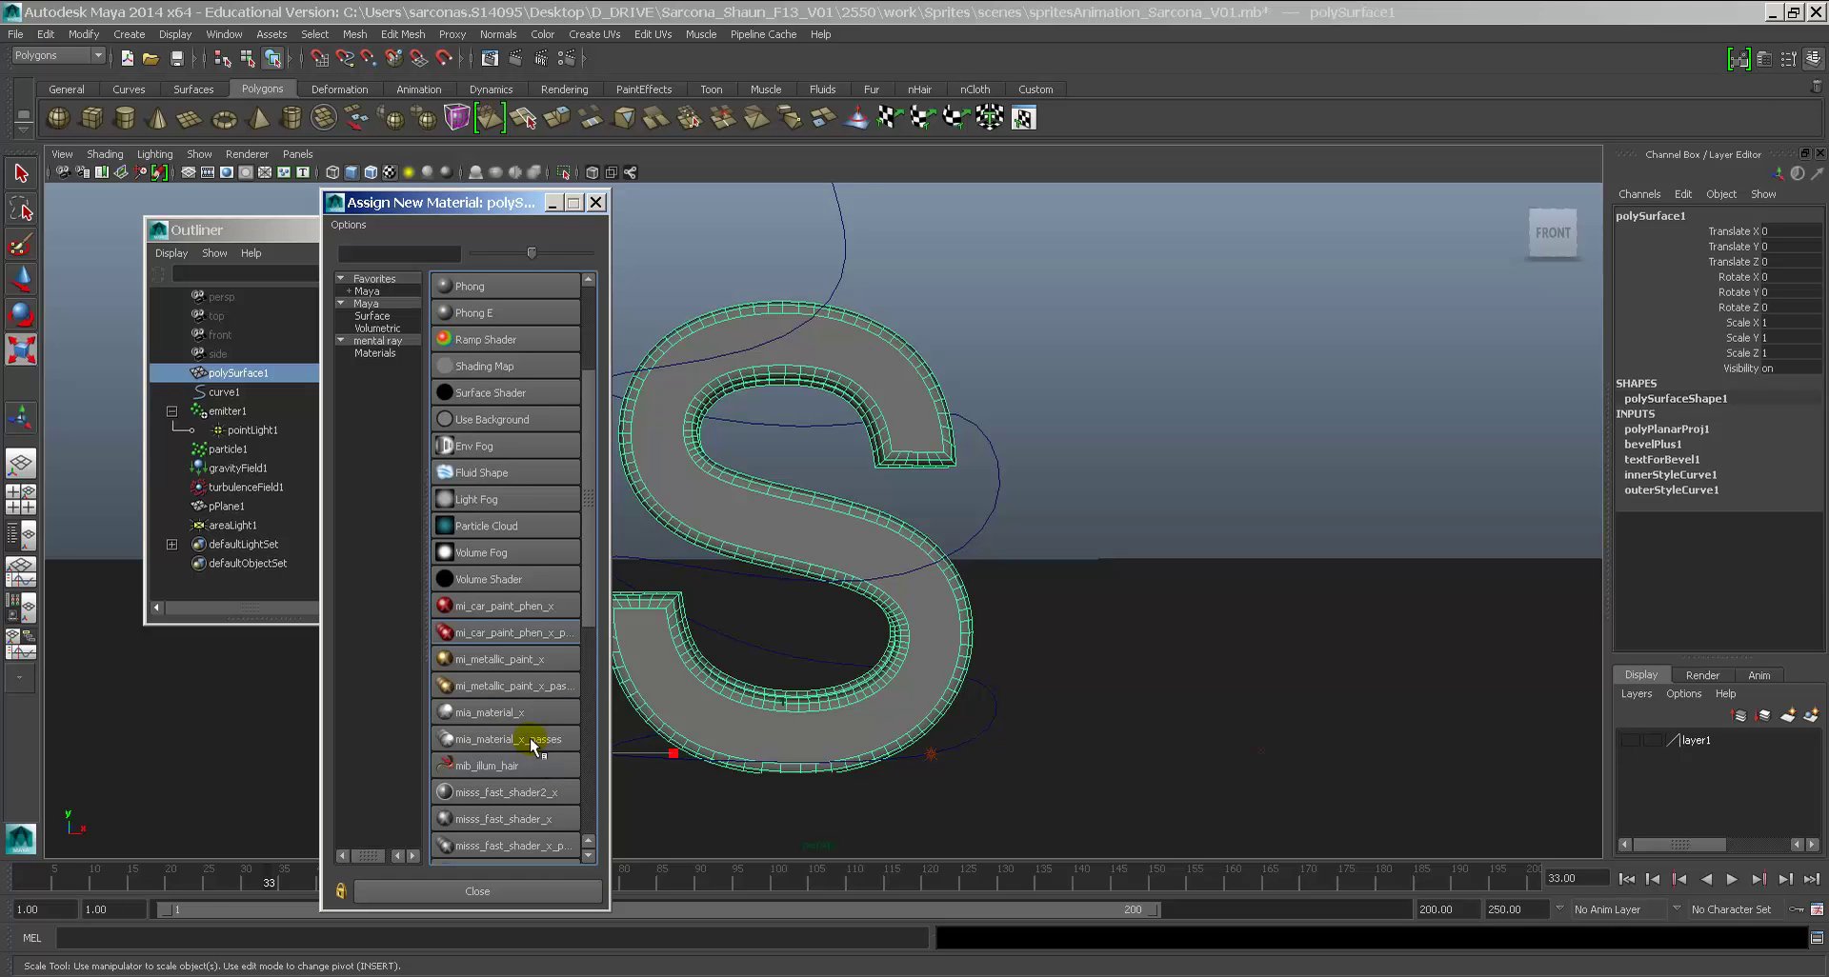
{"action": "left_click", "coordinate": [527, 739]}
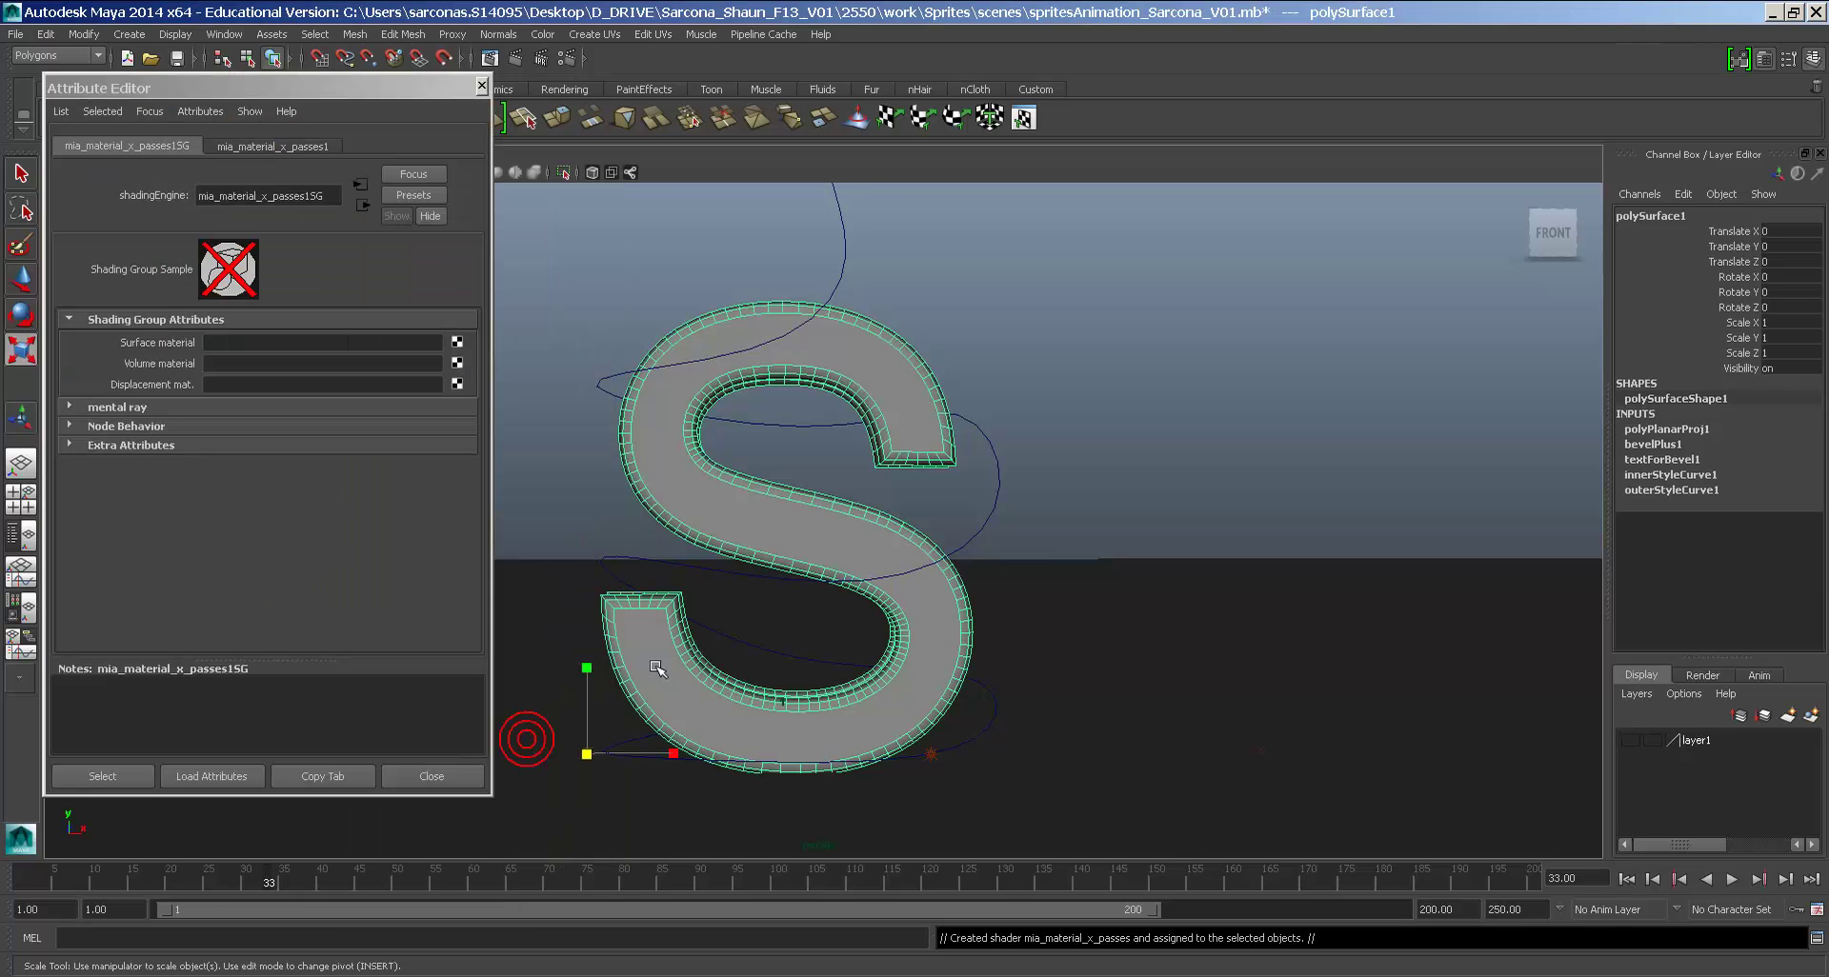
Step: Set the S material's diffuse color to a pale blue-gray, with saturation about 0.08 and value about 0.69
{"action": "left_click", "coordinate": [250, 143]}
{"action": "left_click", "coordinate": [243, 358]}
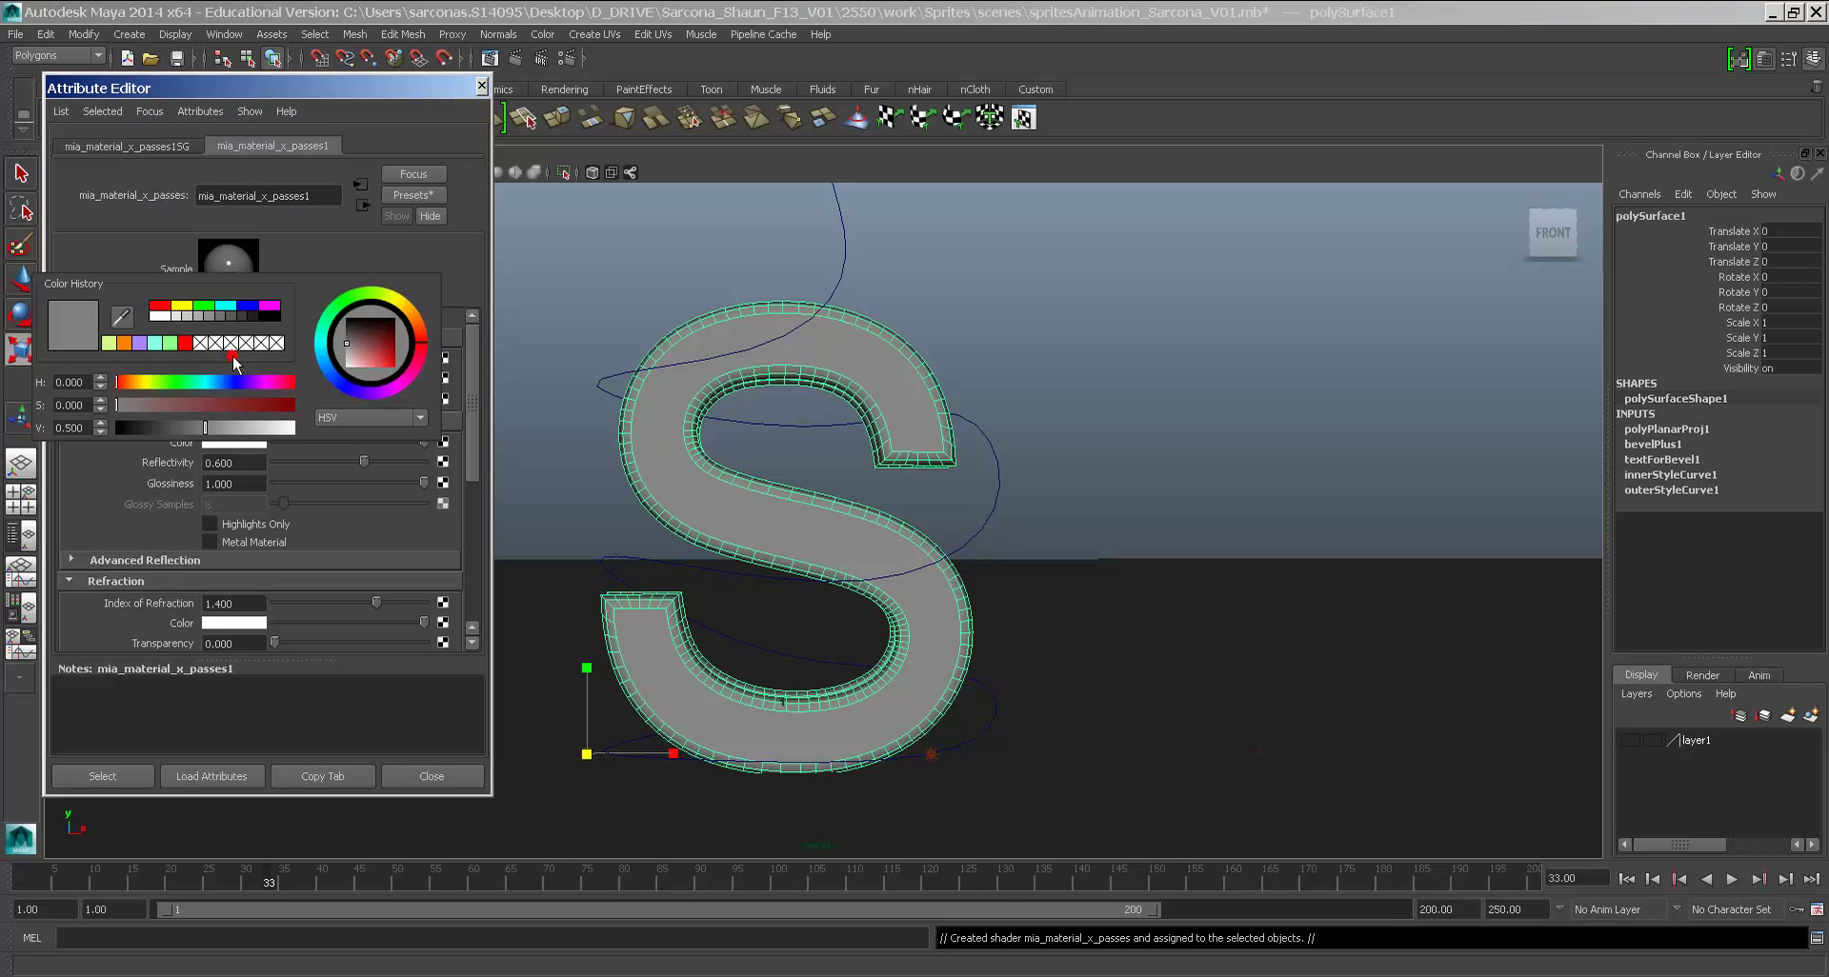
{"action": "left_click", "coordinate": [136, 383]}
{"action": "left_click_drag", "start_coordinate": [140, 384], "coordinate": [150, 385]}
{"action": "mouse_move", "coordinate": [160, 404]}
{"action": "left_mouse_down"}
{"action": "mouse_move", "coordinate": [208, 408]}
{"action": "mouse_move", "coordinate": [127, 382]}
{"action": "mouse_move", "coordinate": [150, 404]}
{"action": "left_mouse_up"}
{"action": "left_click", "coordinate": [227, 428]}
{"action": "left_click", "coordinate": [155, 405]}
{"action": "left_click_drag", "start_coordinate": [244, 382], "coordinate": [222, 381]}
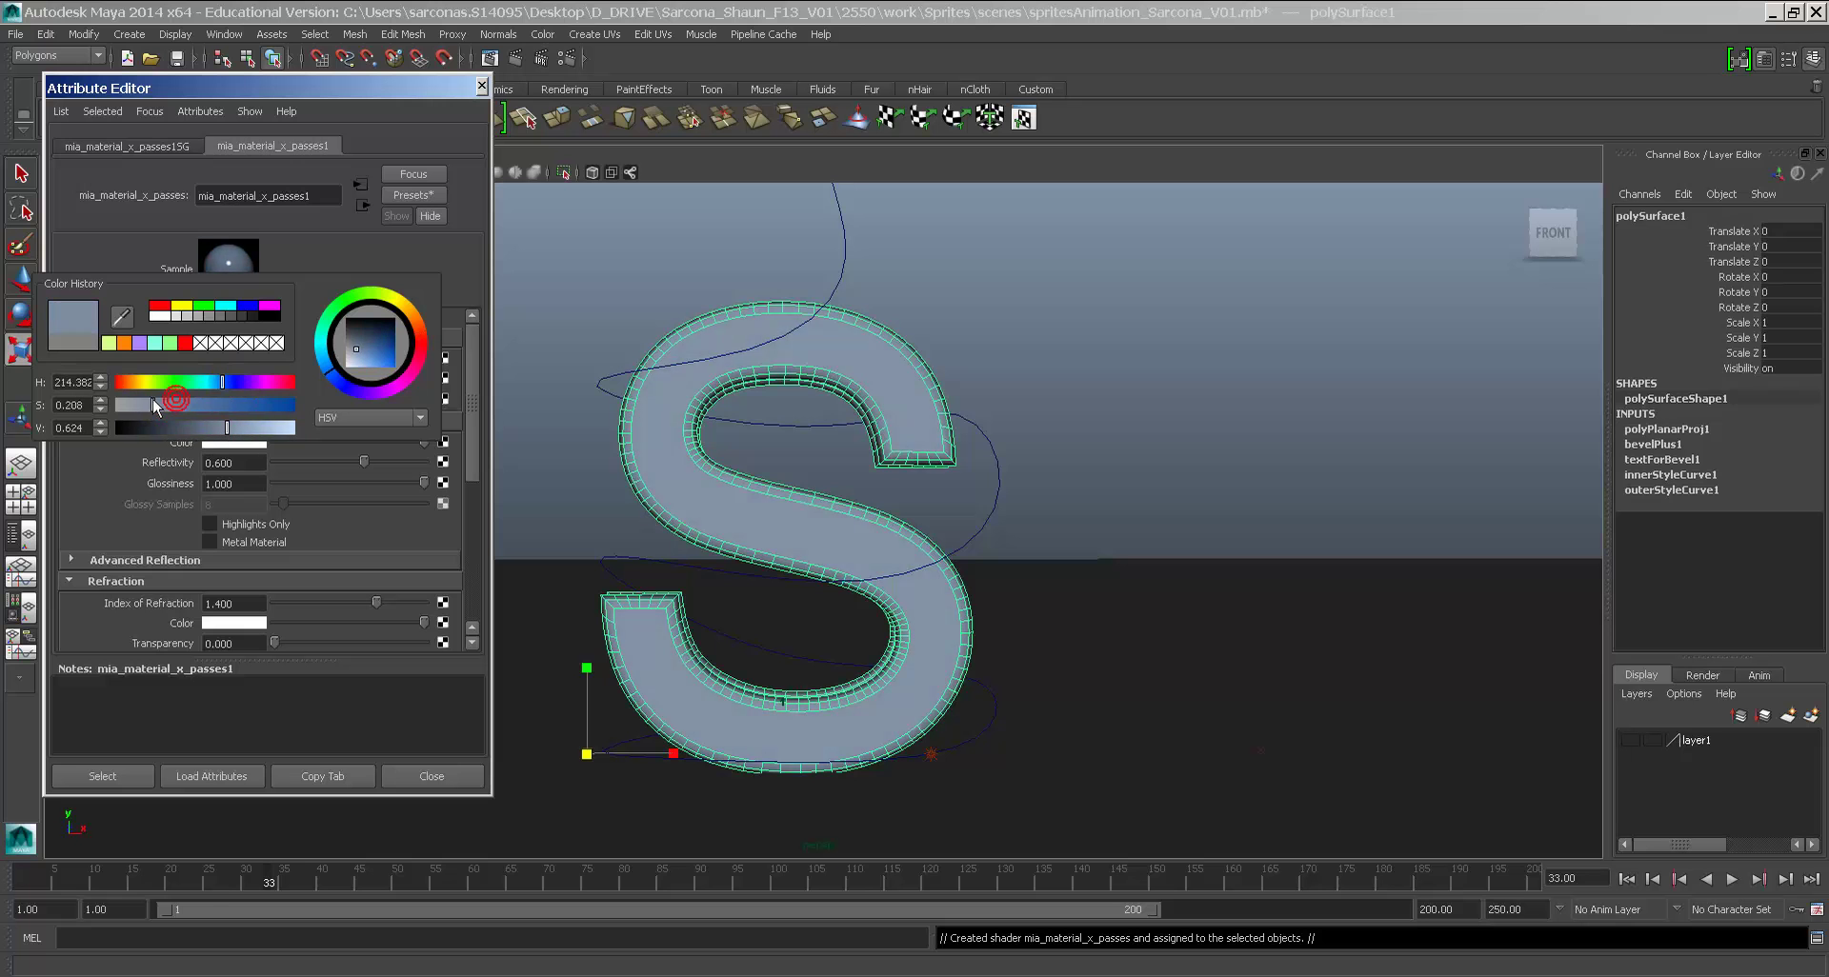
{"action": "left_click", "coordinate": [129, 405]}
{"action": "left_click", "coordinate": [230, 427]}
{"action": "left_click_drag", "start_coordinate": [234, 429], "coordinate": [227, 382]}
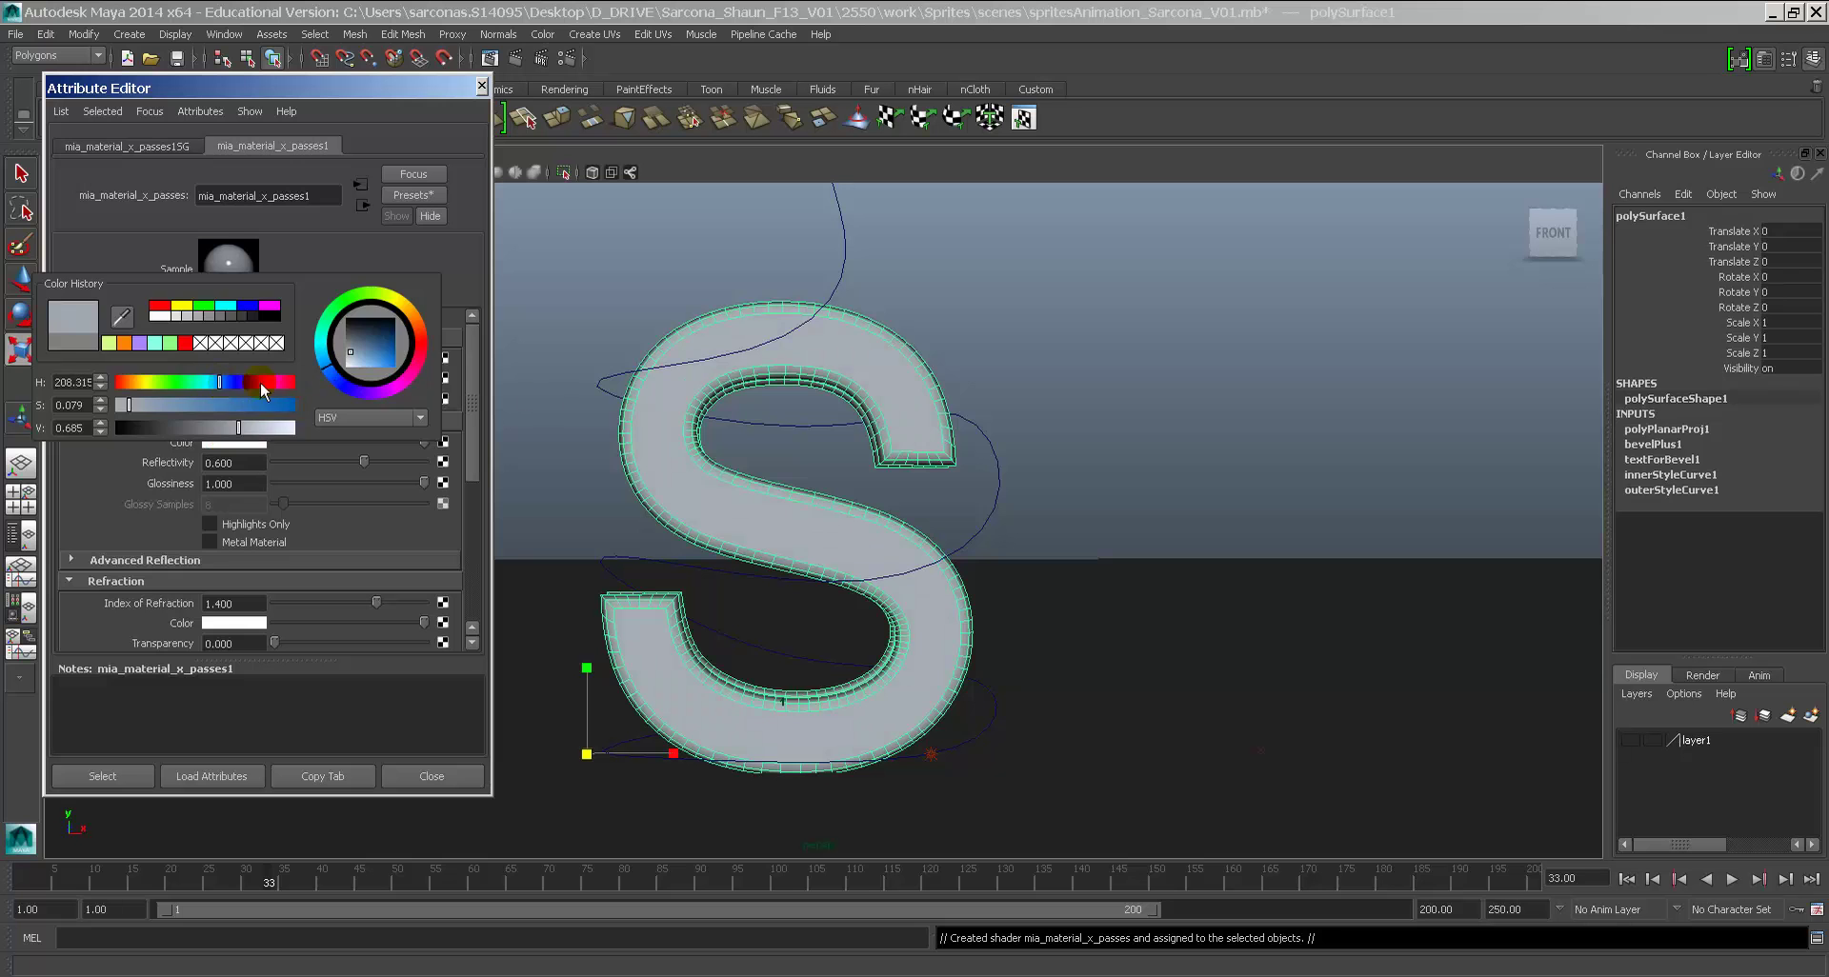
Step: Set the S material's reflectivity to 0 and glossiness to about 0.296, render the scene and close the Render View
{"action": "mouse_move", "coordinate": [314, 461]}
{"action": "left_mouse_down"}
{"action": "mouse_move", "coordinate": [276, 465]}
{"action": "mouse_move", "coordinate": [294, 484]}
{"action": "left_mouse_up"}
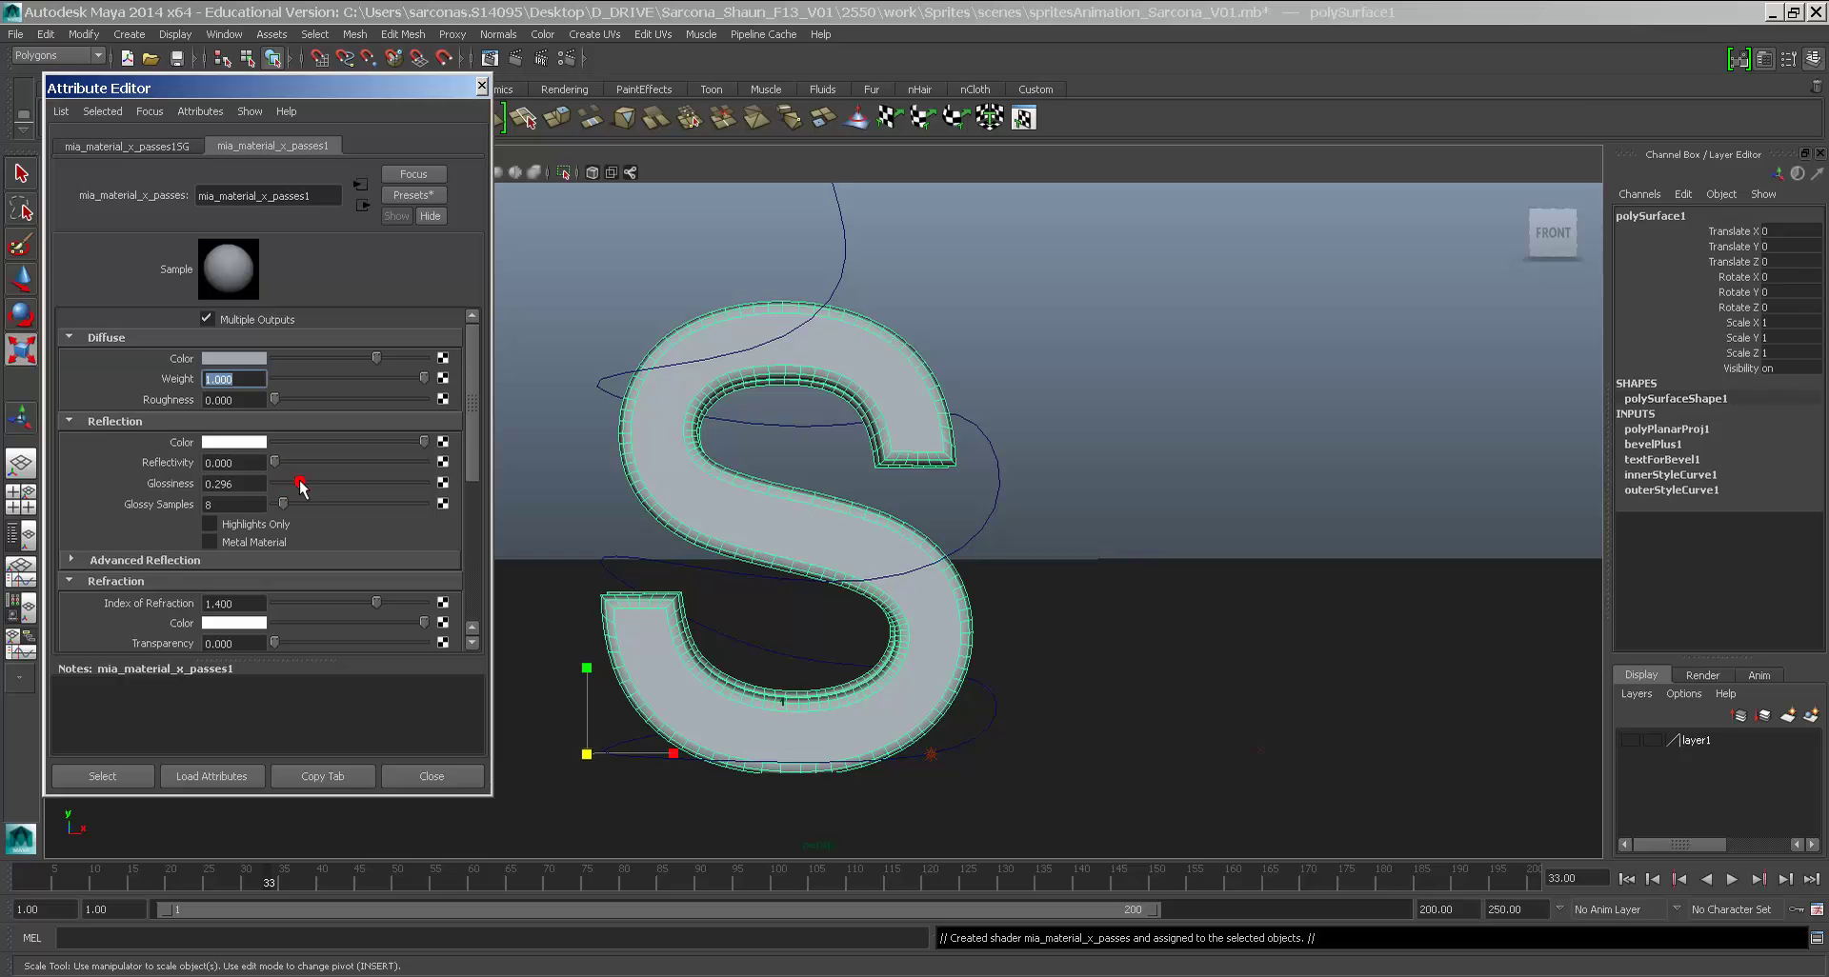
{"action": "left_click", "coordinate": [513, 61]}
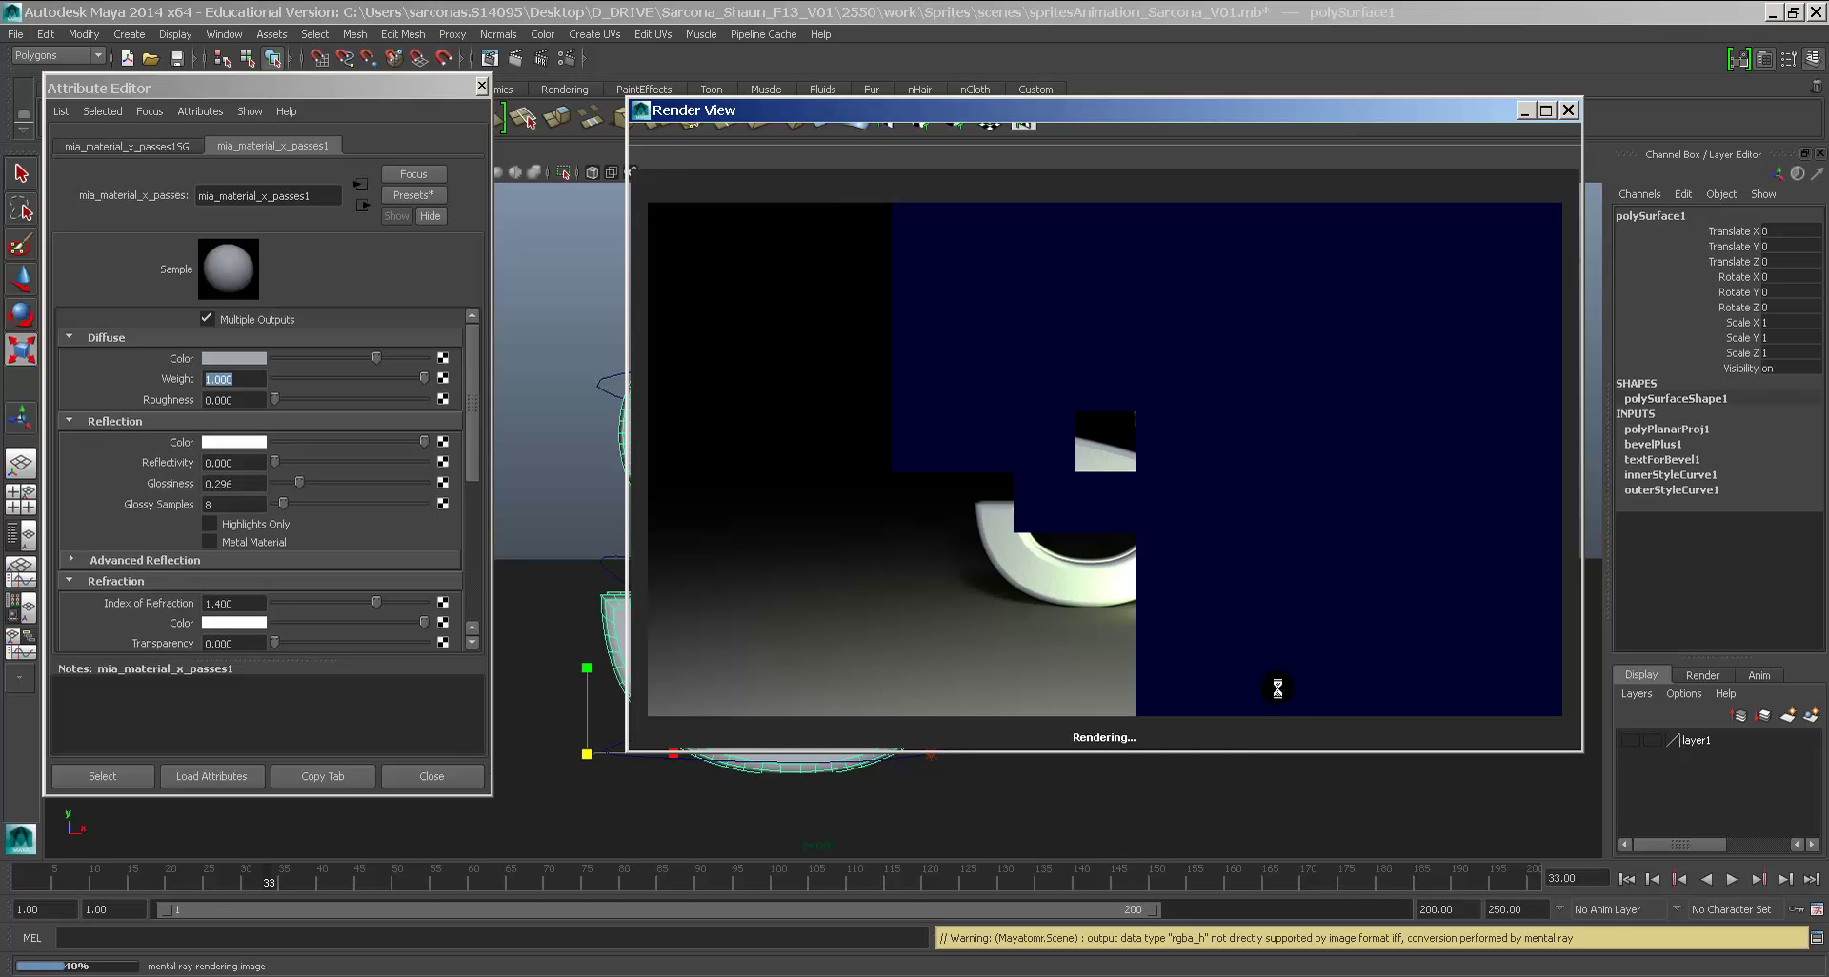
{"action": "left_click", "coordinate": [1568, 110]}
Step: Assign a new mia_material_x_passes material to the floor plane
{"action": "left_click", "coordinate": [1376, 621]}
{"action": "key", "text": "space"}
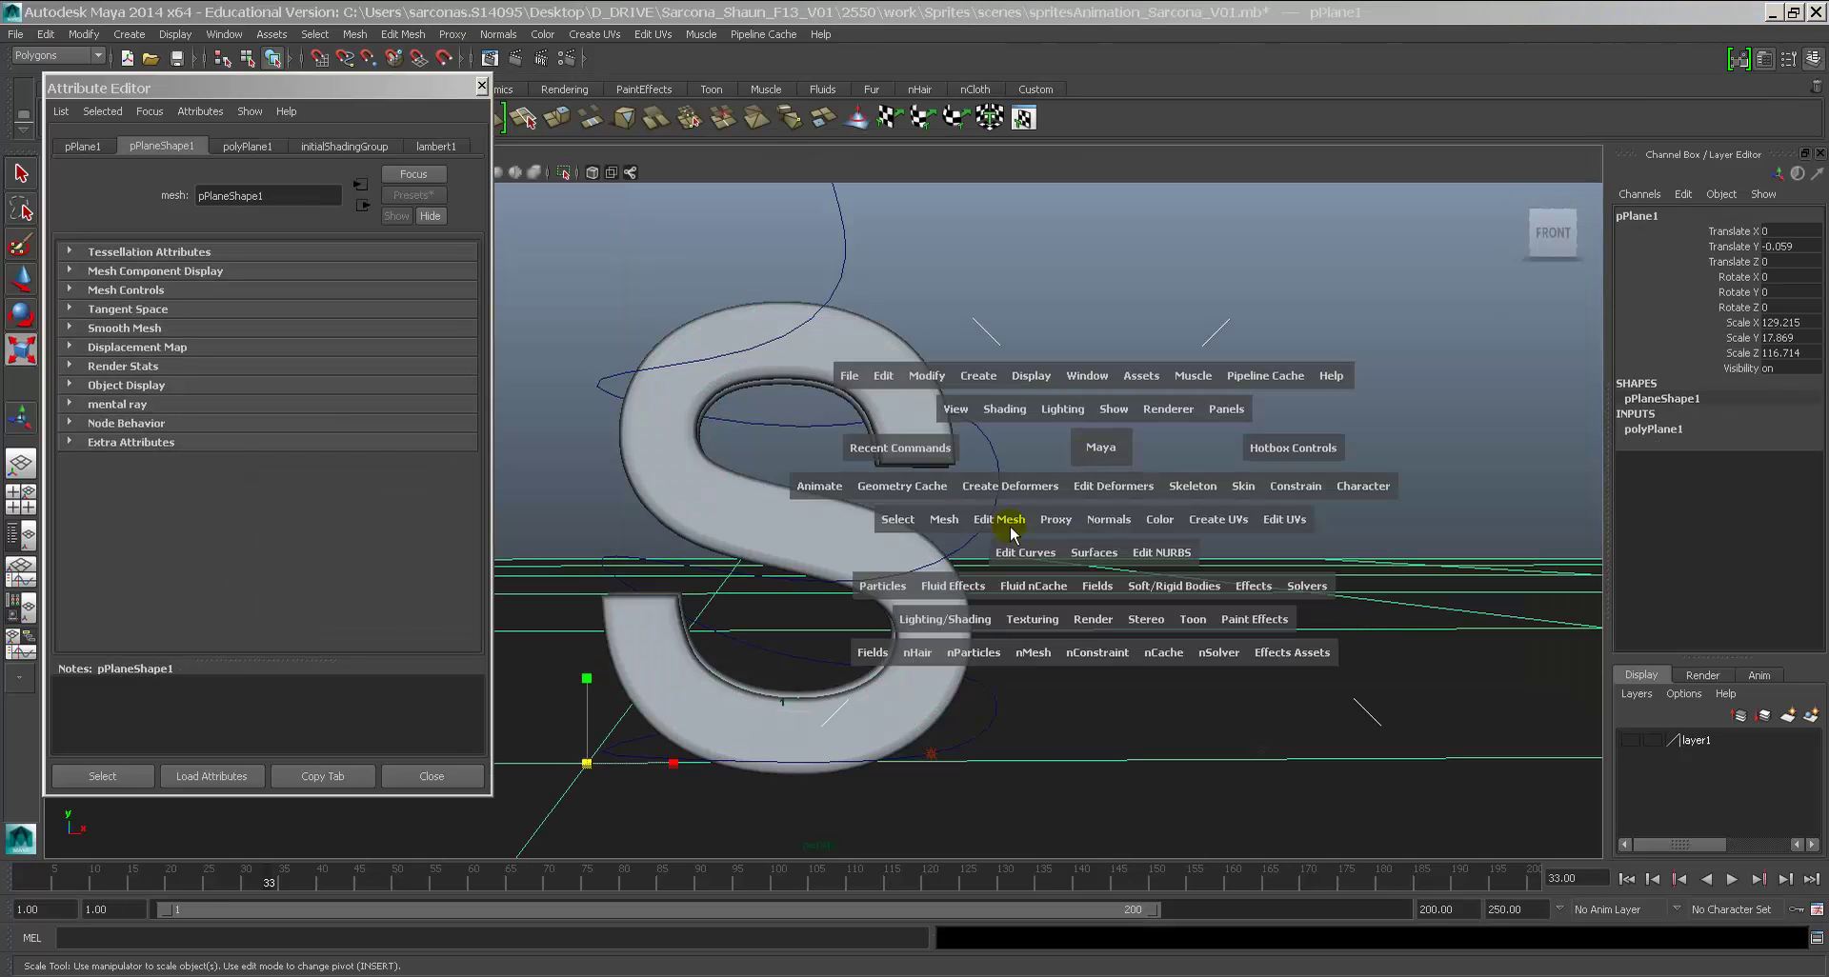
{"action": "left_click", "coordinate": [943, 619]}
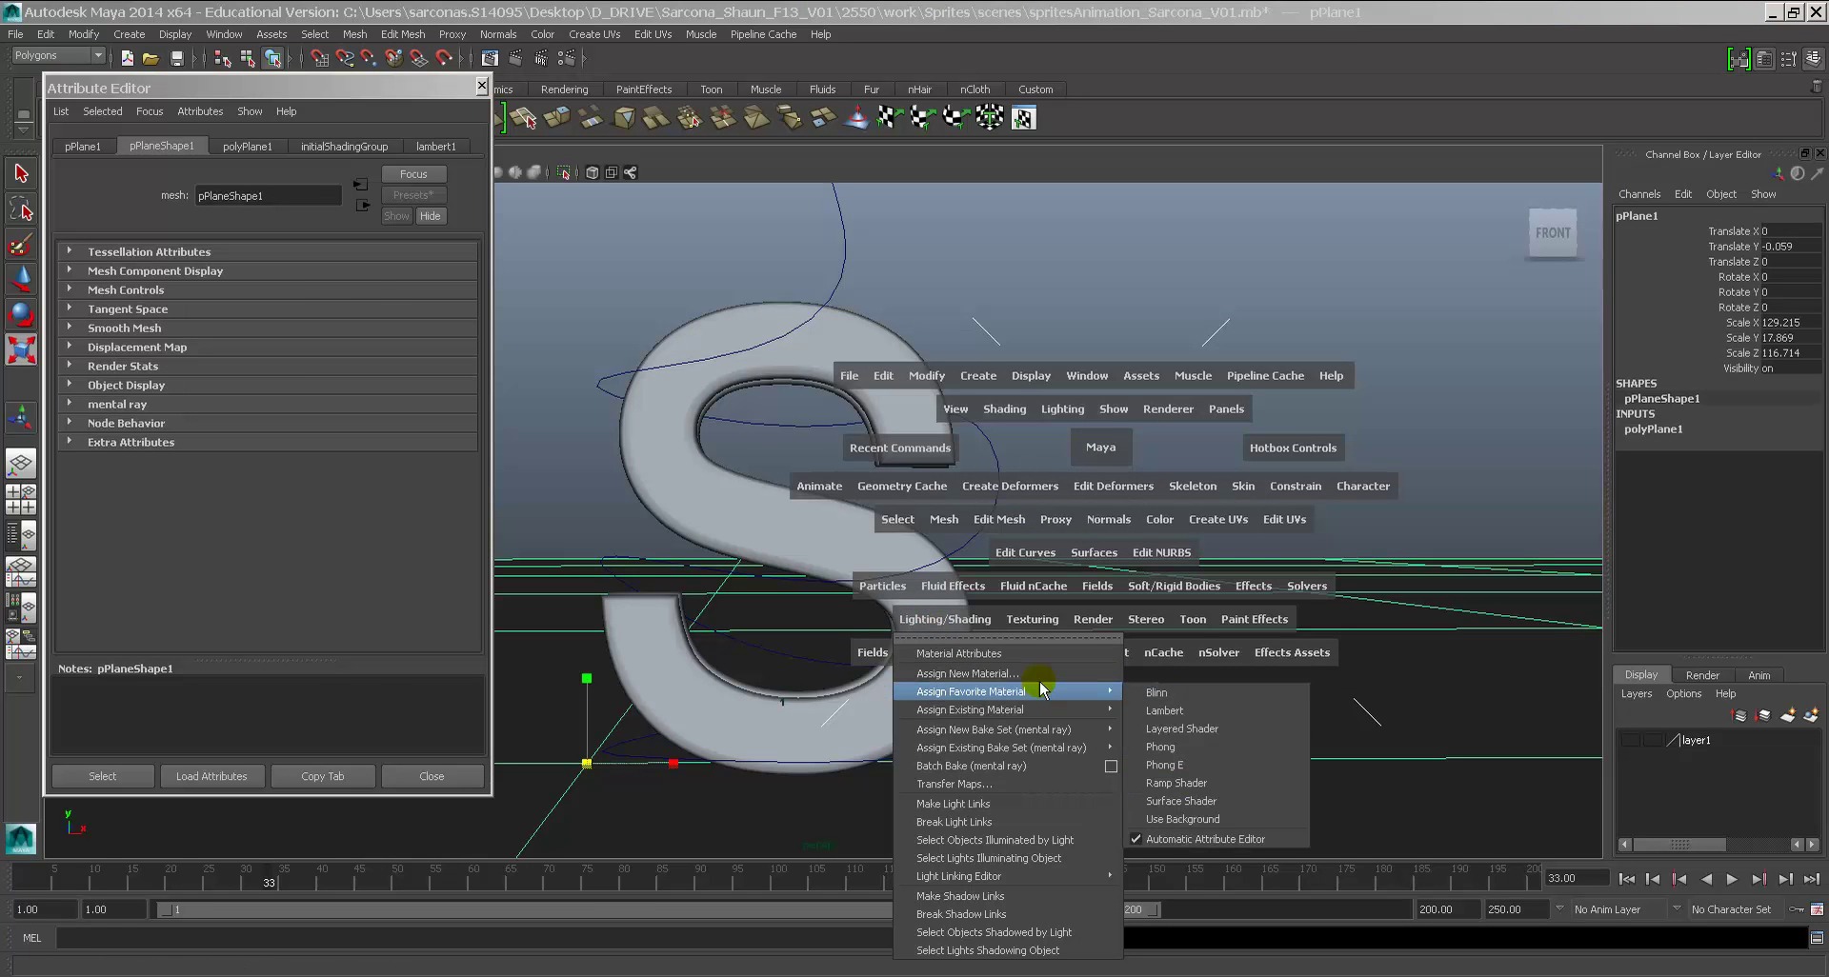
{"action": "left_click", "coordinate": [1038, 672]}
{"action": "left_click", "coordinate": [499, 734]}
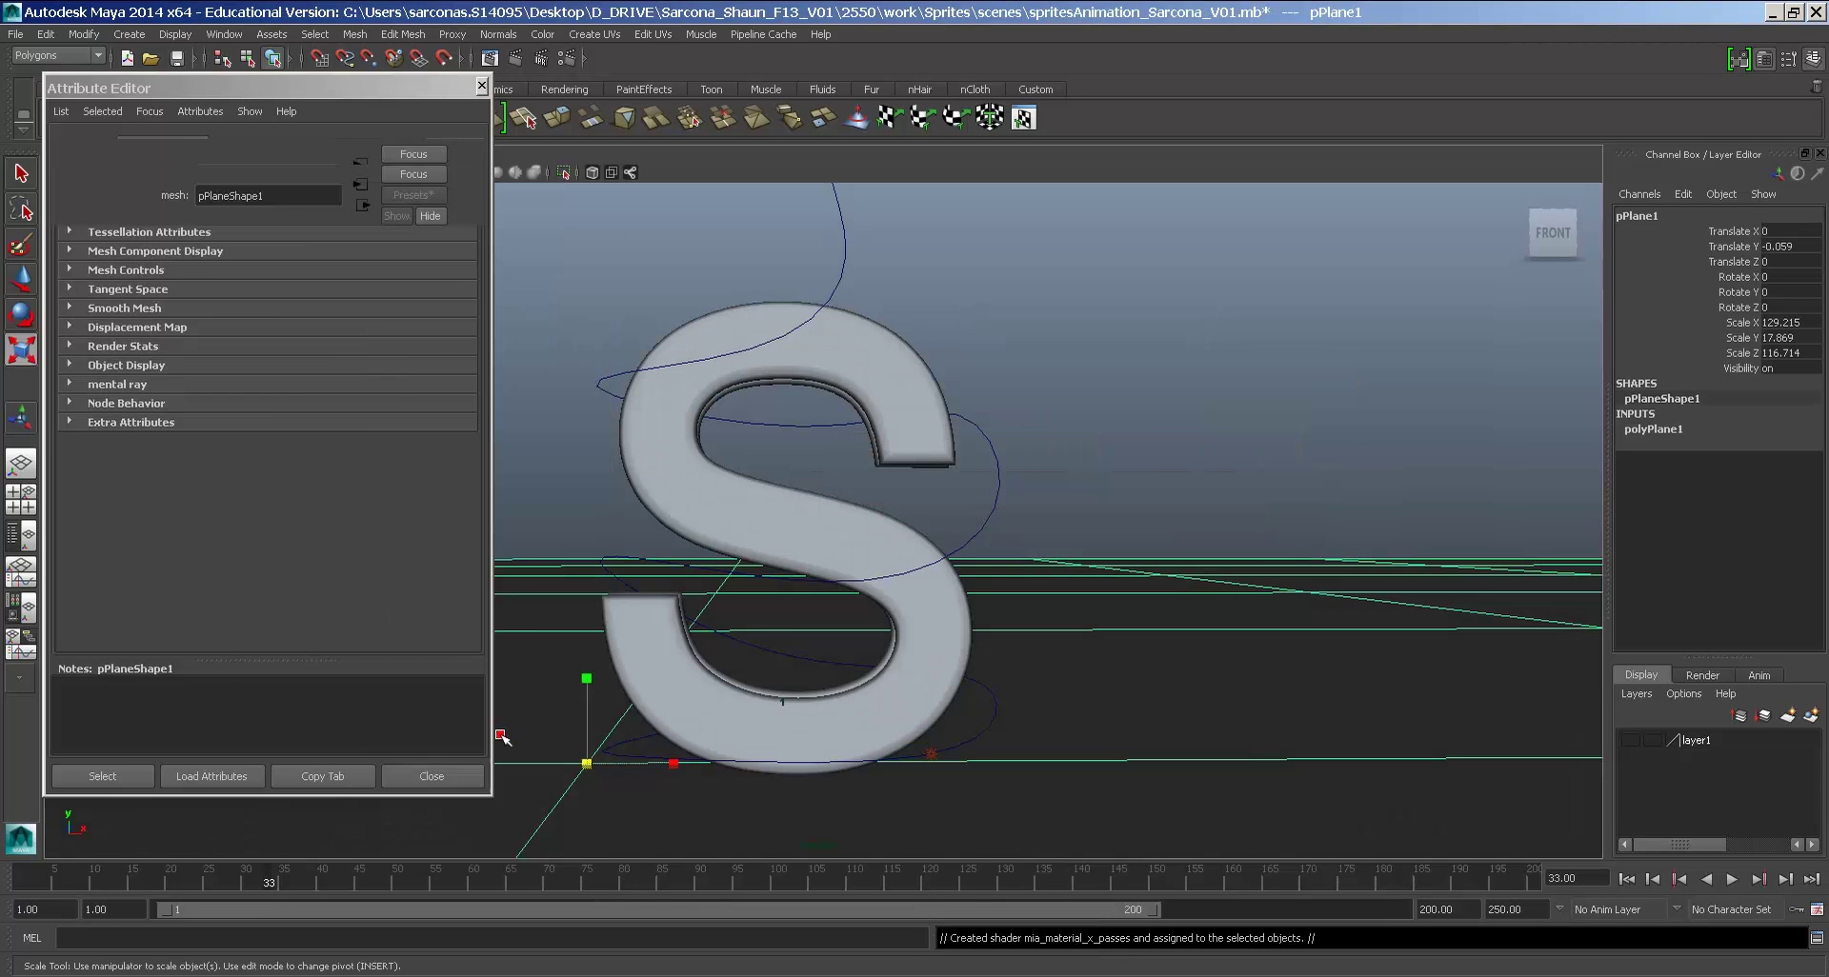
Step: Set the floor material's diffuse color to a light warm gray, based on the S's blue-gray from the color history with an orange hue
{"action": "left_click", "coordinate": [238, 360]}
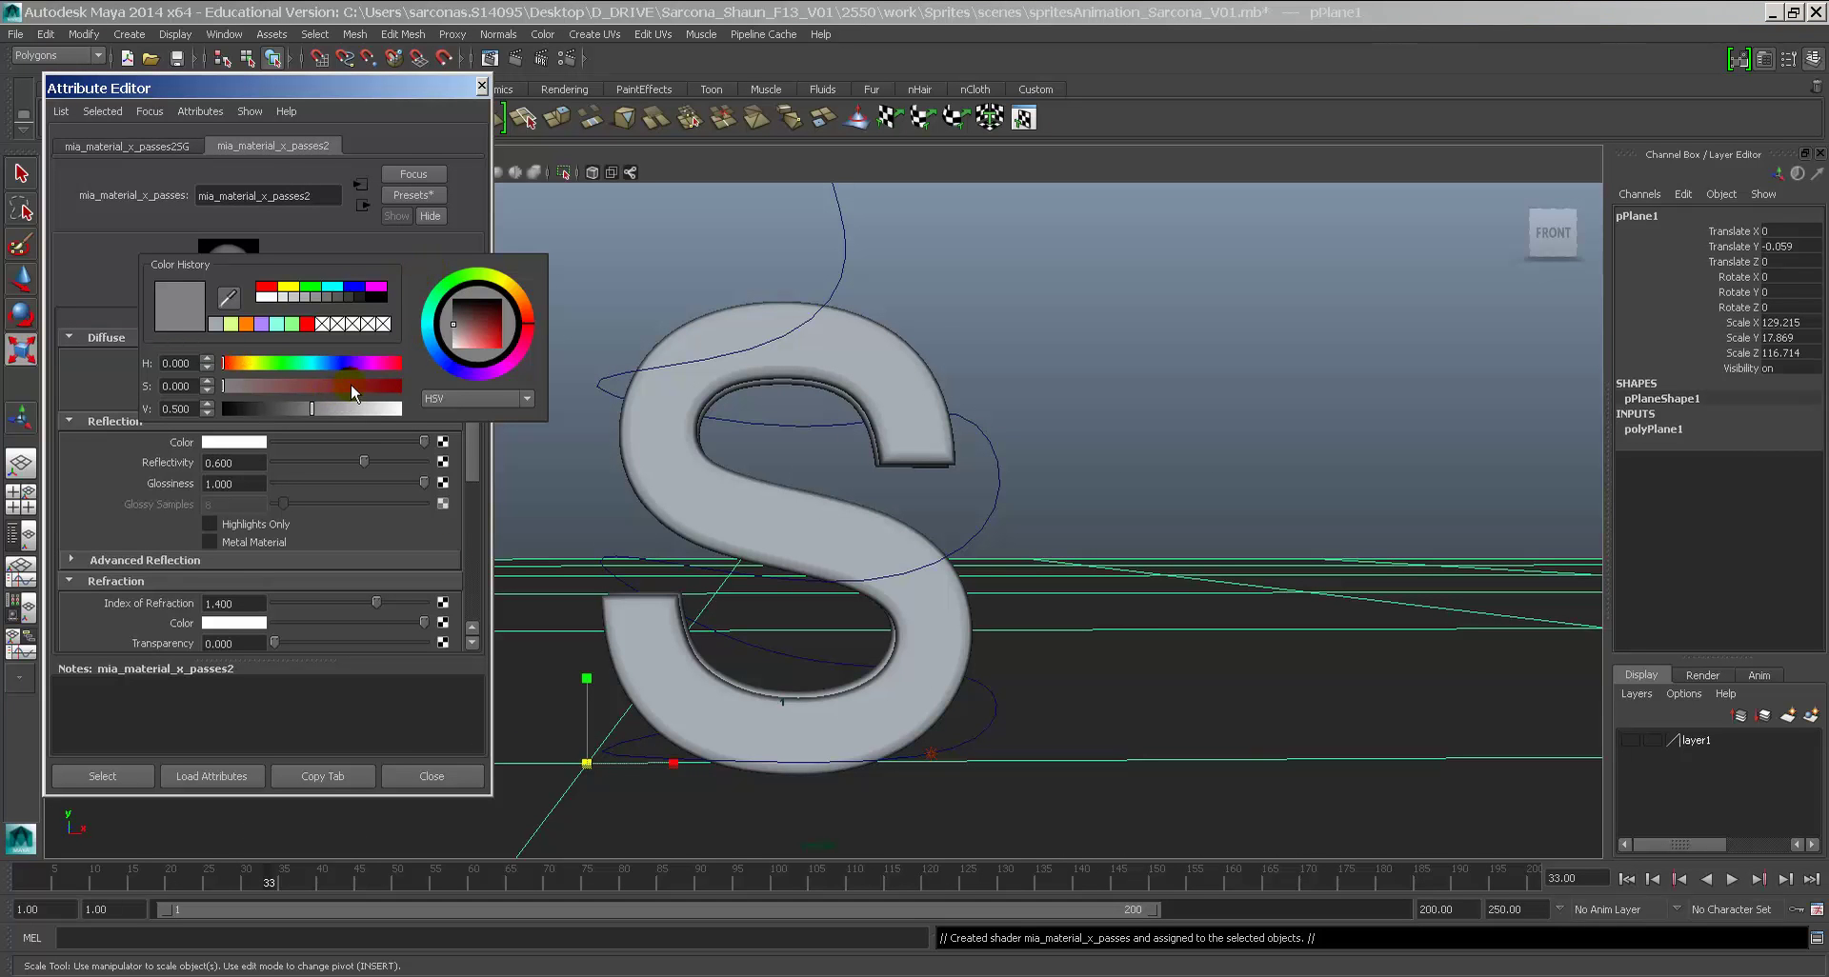
{"action": "left_click", "coordinate": [241, 363]}
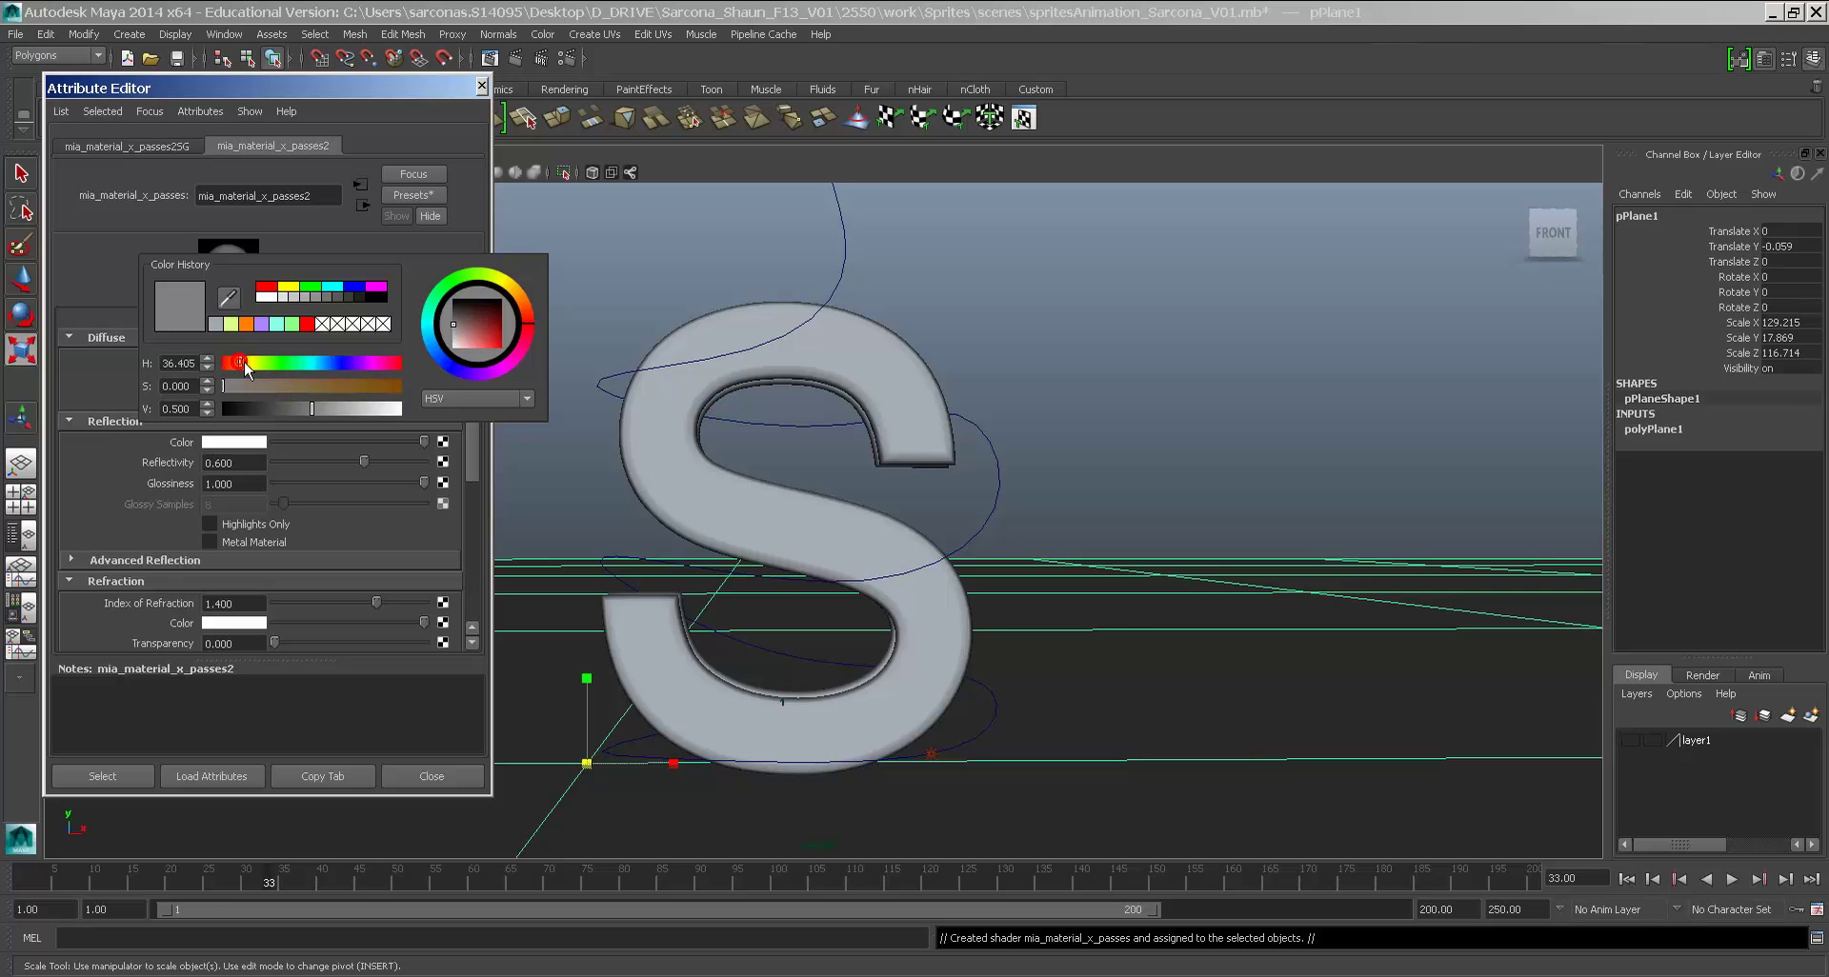
{"action": "left_click_drag", "start_coordinate": [250, 386], "coordinate": [266, 393]}
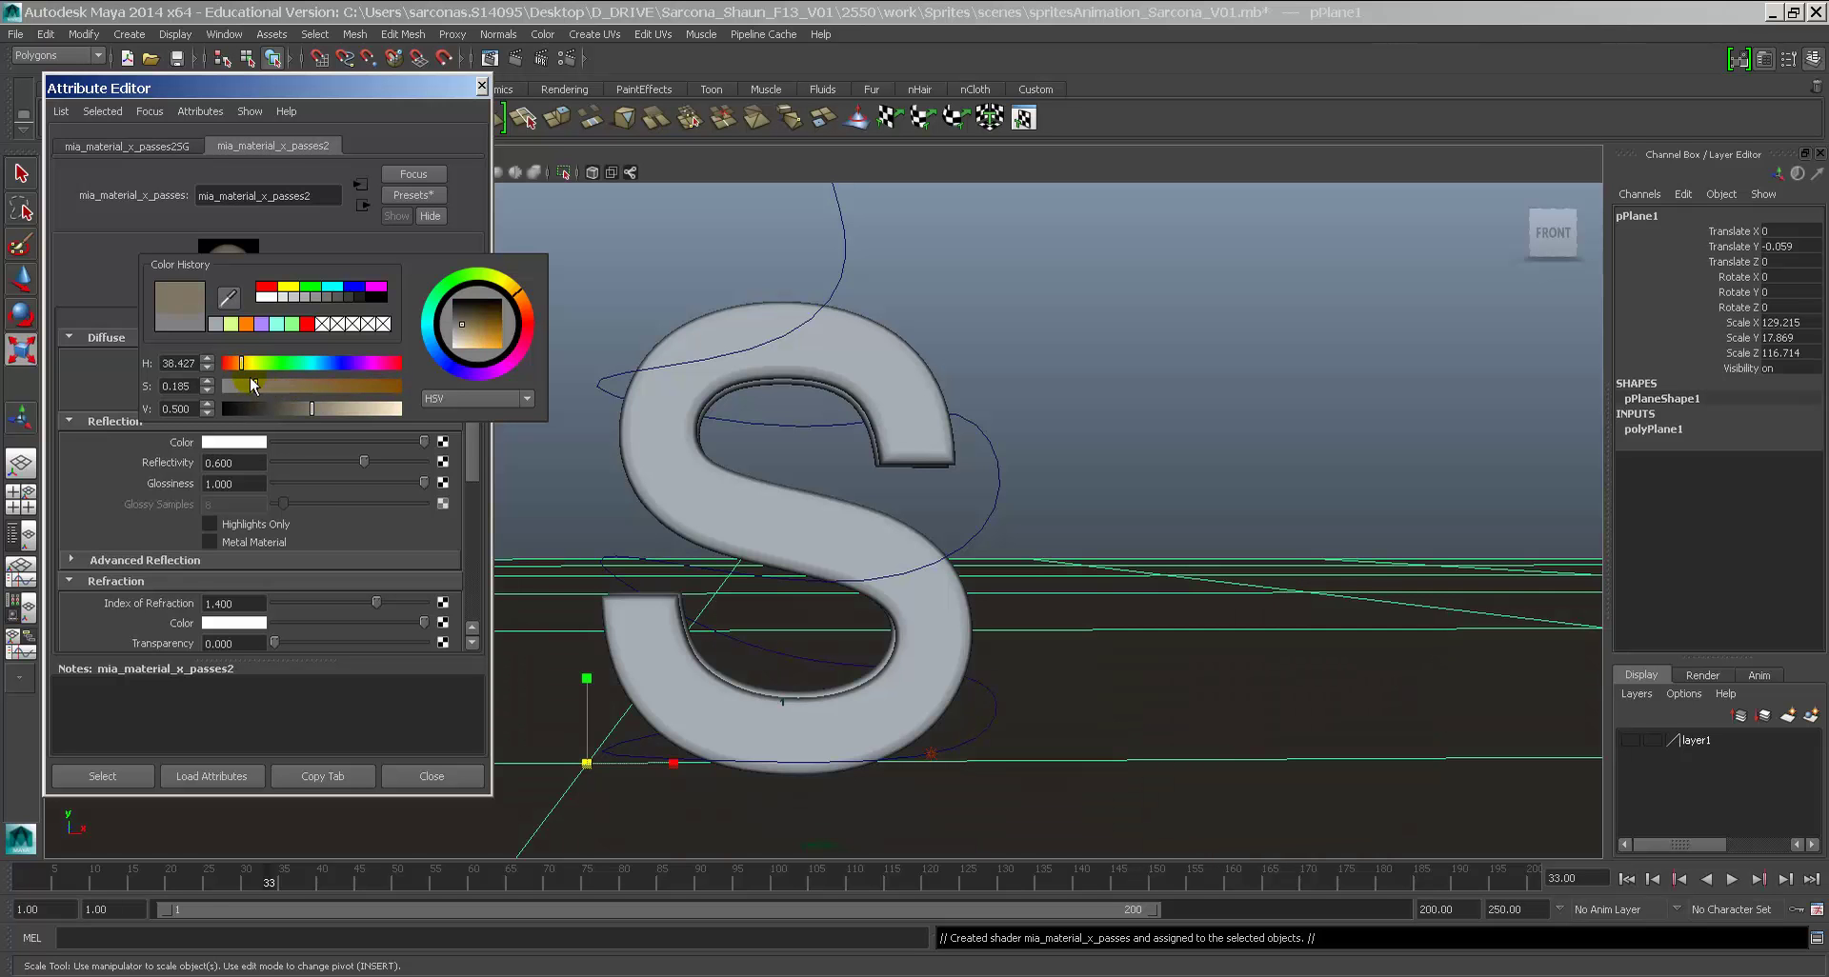
{"action": "left_click", "coordinate": [216, 324]}
{"action": "left_click", "coordinate": [244, 364]}
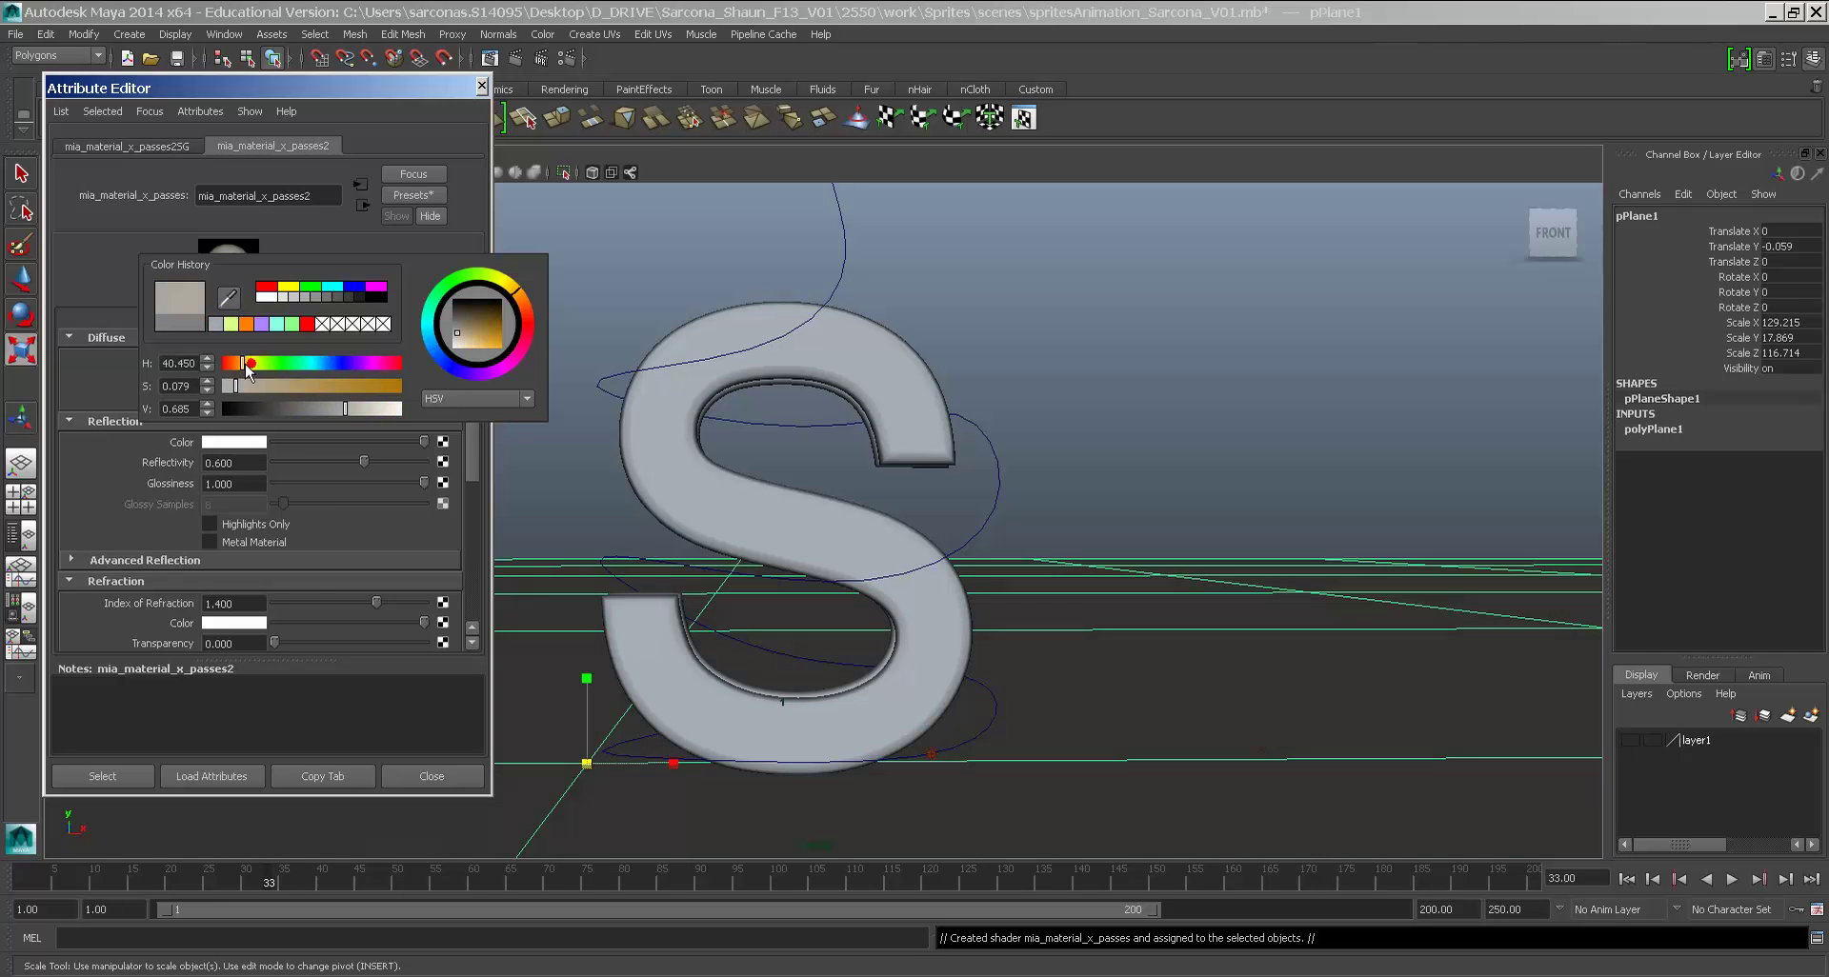
Step: Render only a region around the lower half of the S and the floor in front of it
{"action": "left_click", "coordinate": [492, 59]}
{"action": "left_click_drag", "start_coordinate": [885, 493], "coordinate": [1281, 715]}
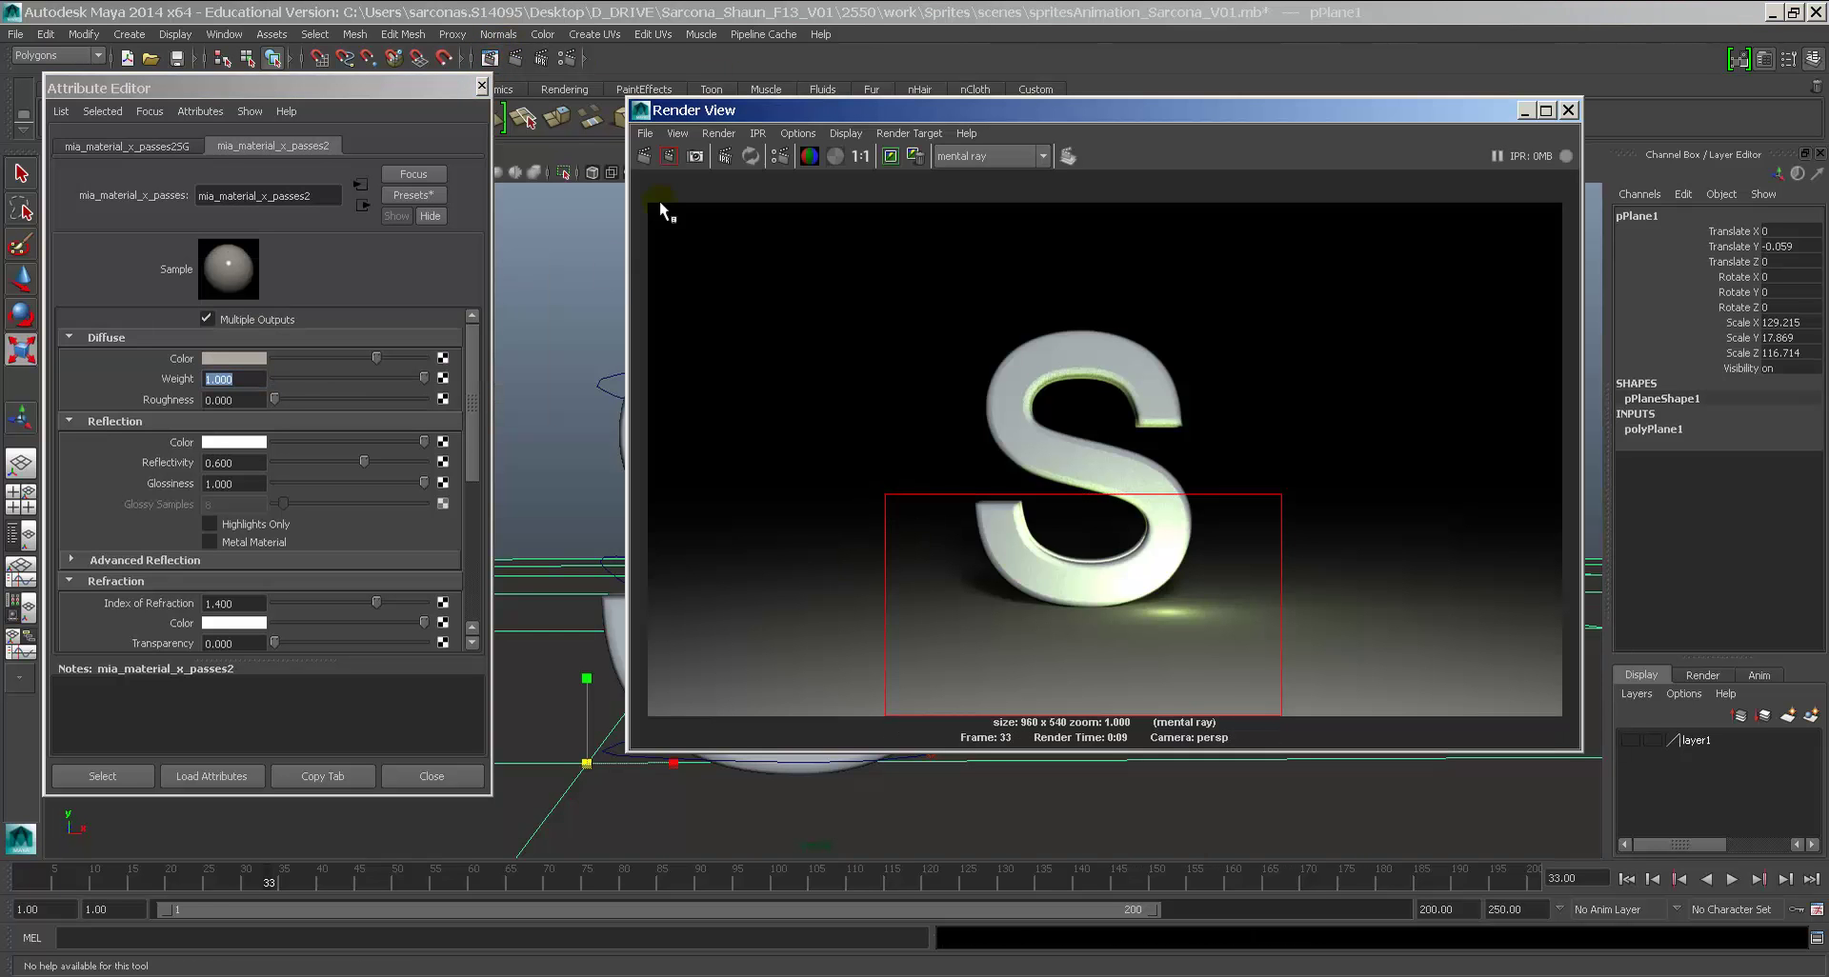
{"action": "left_click", "coordinate": [669, 155]}
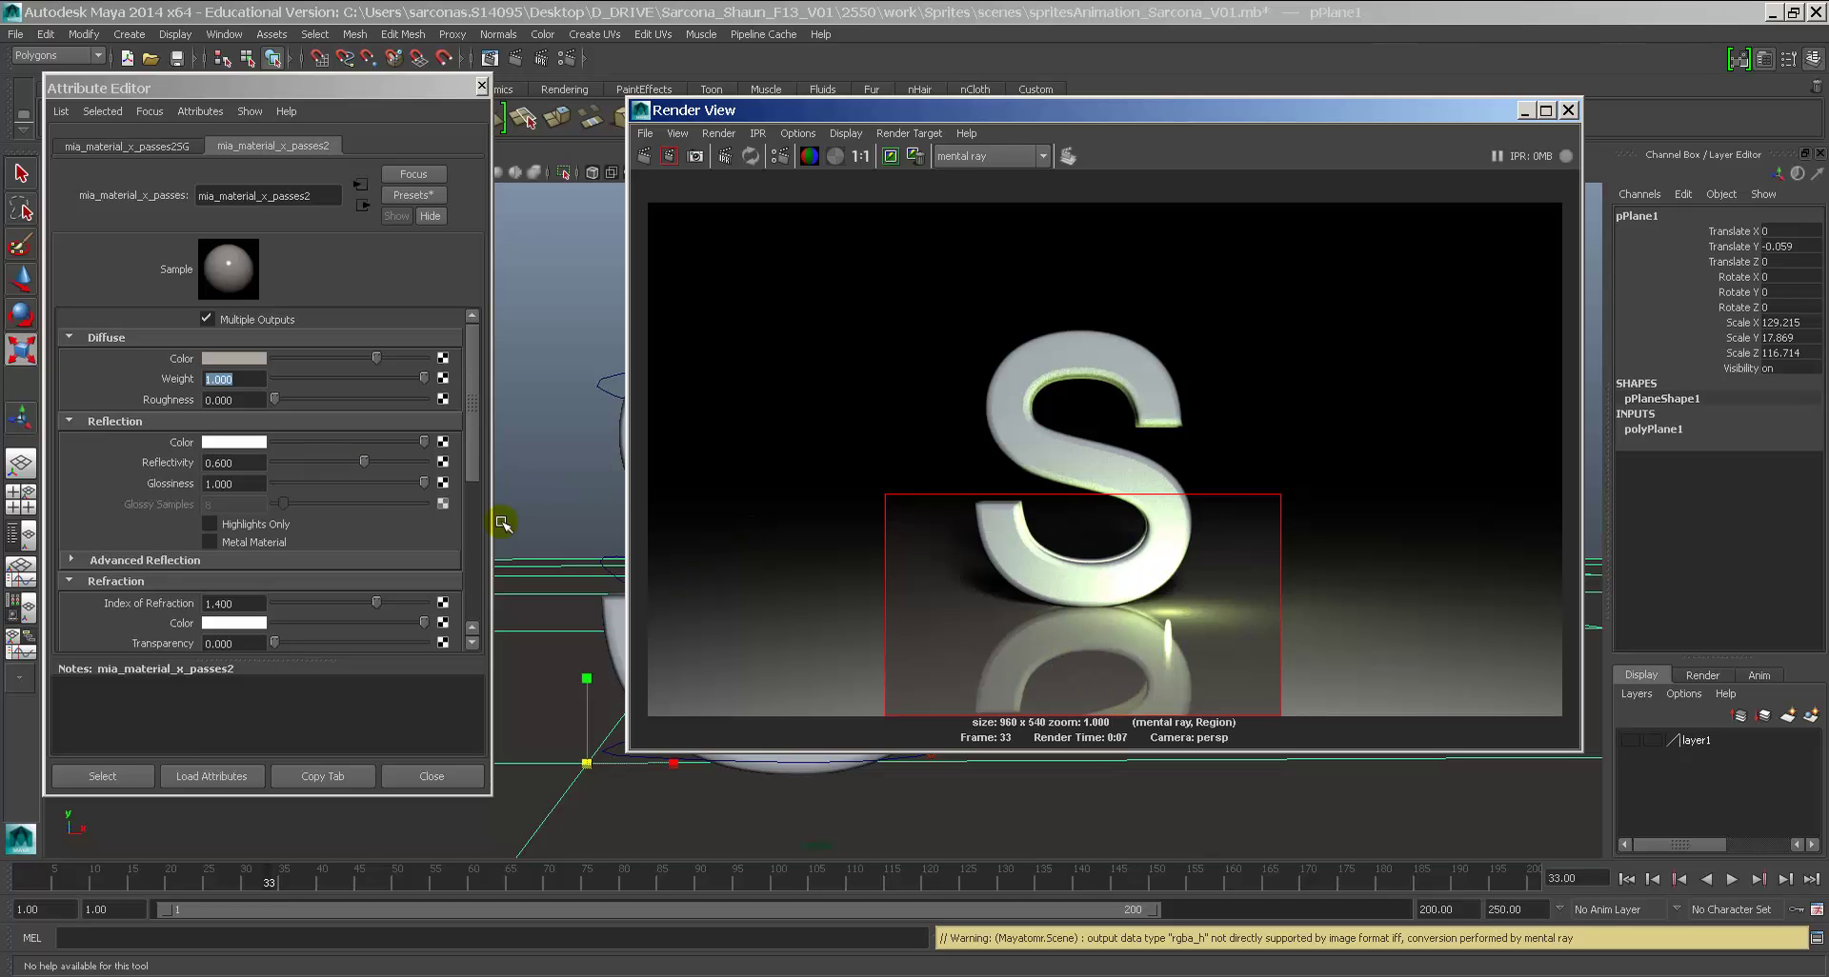
Step: Set the floor material's reflectivity to 0 and render the region again
{"action": "left_click", "coordinate": [316, 463]}
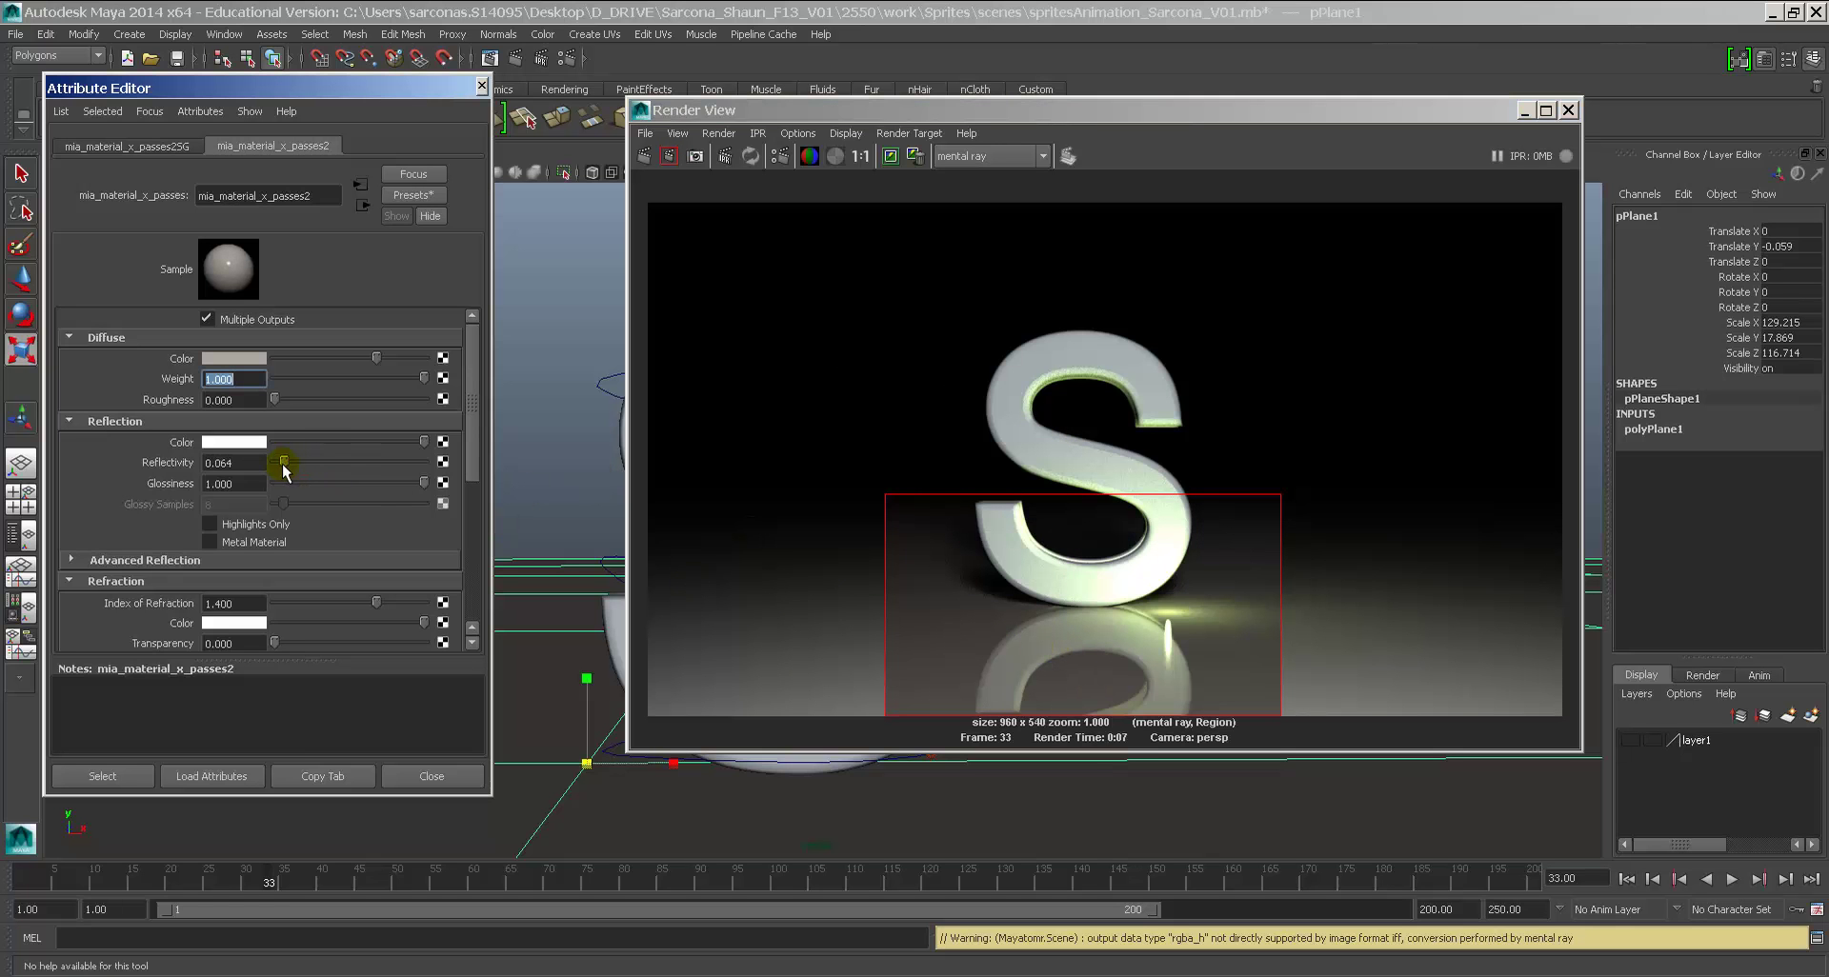
{"action": "left_click_drag", "start_coordinate": [283, 469], "coordinate": [267, 468]}
{"action": "left_click", "coordinate": [667, 158]}
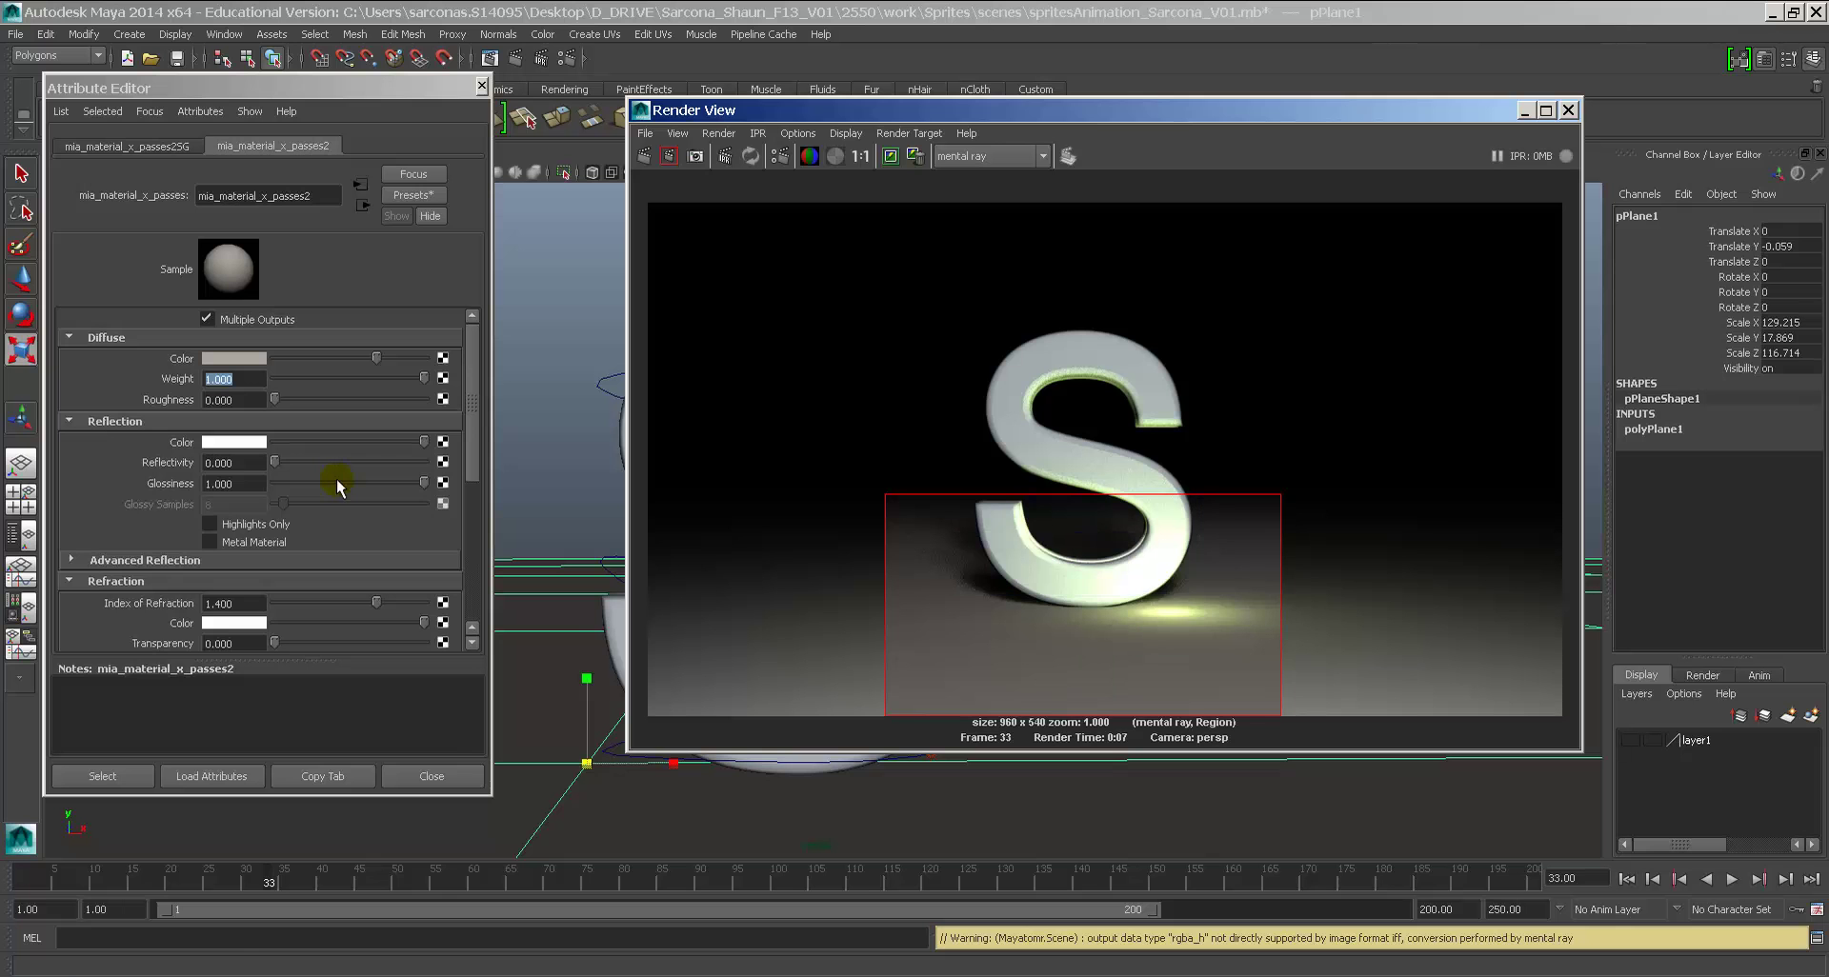
Step: Set the floor material's glossiness to about 0.242, render the full frame, and close the Render View and the Attribute Editor
{"action": "left_click_drag", "start_coordinate": [335, 479], "coordinate": [283, 486]}
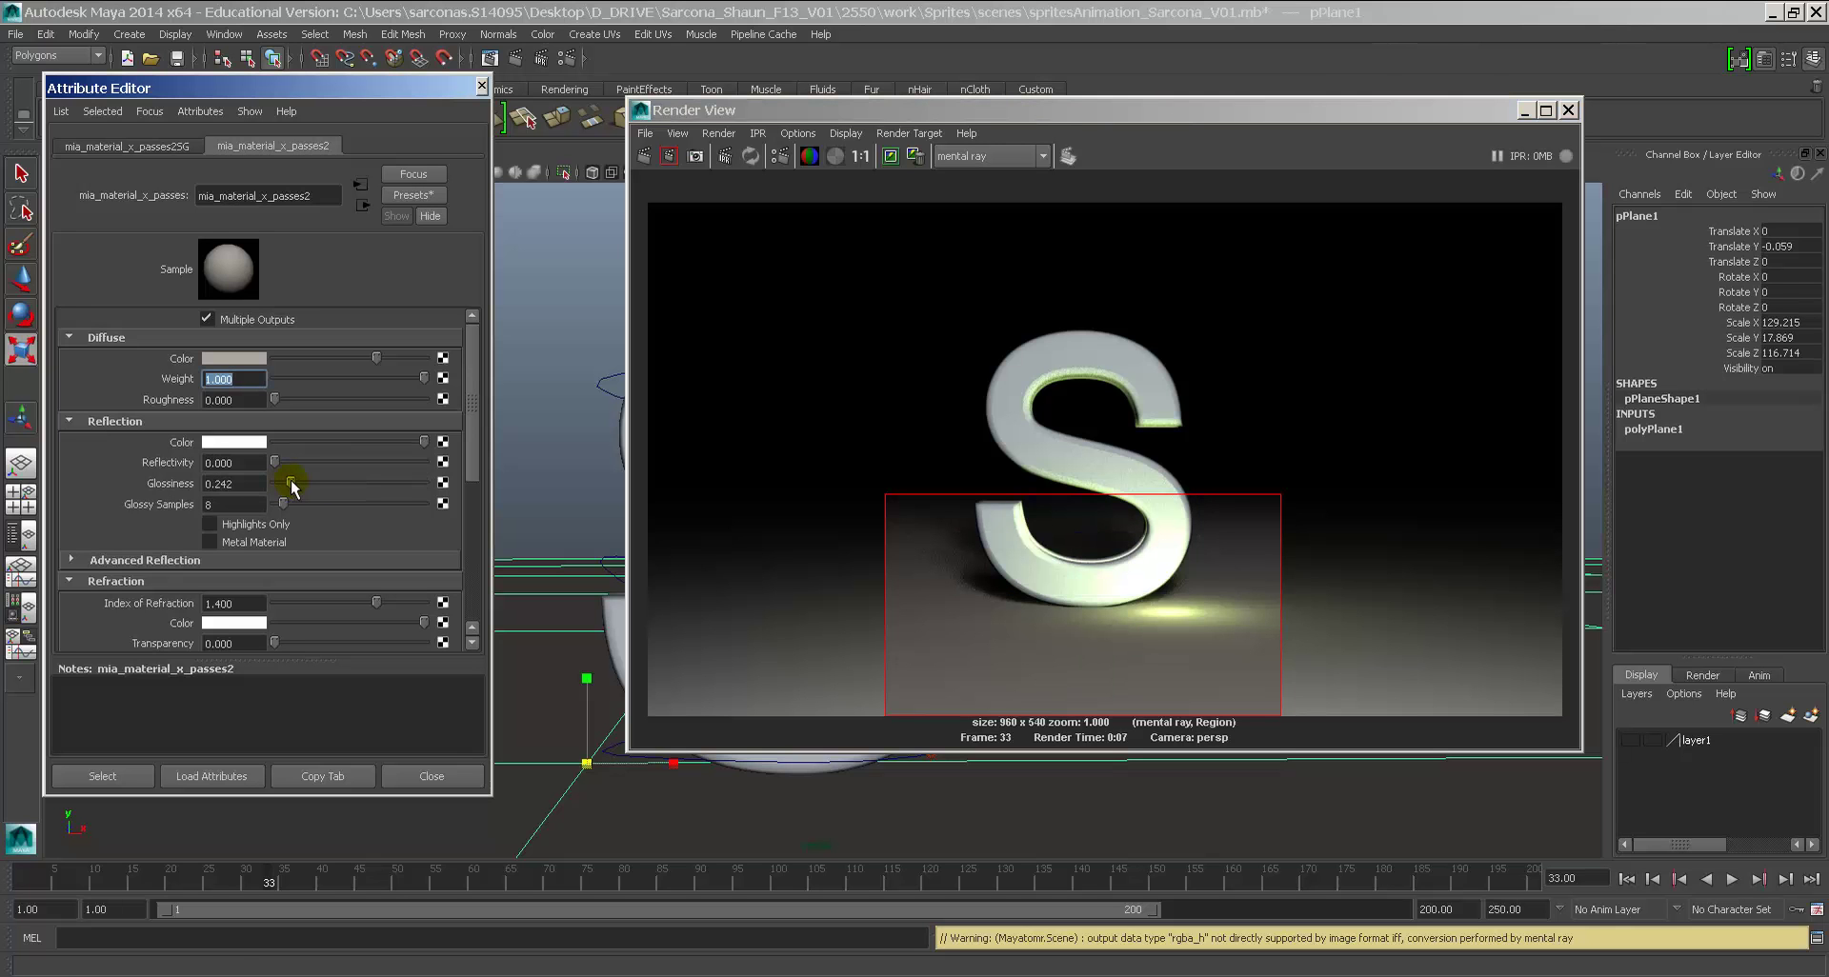
{"action": "left_click", "coordinate": [644, 155]}
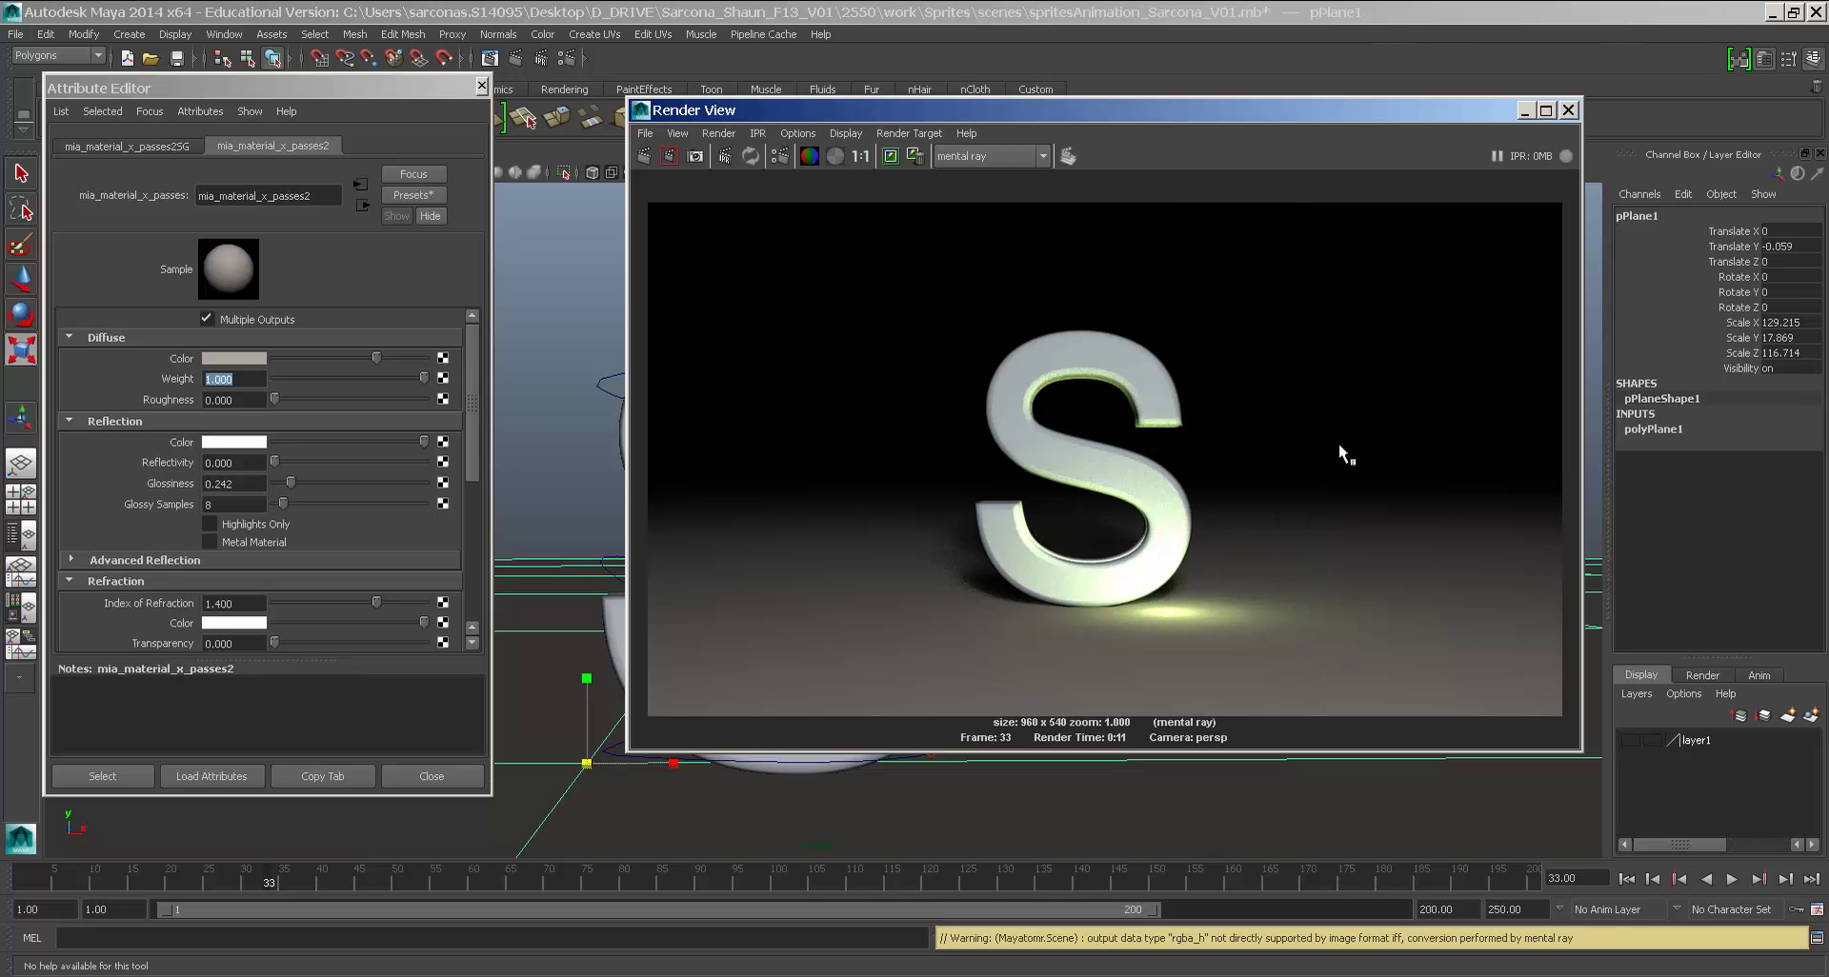
{"action": "left_click", "coordinate": [1568, 110]}
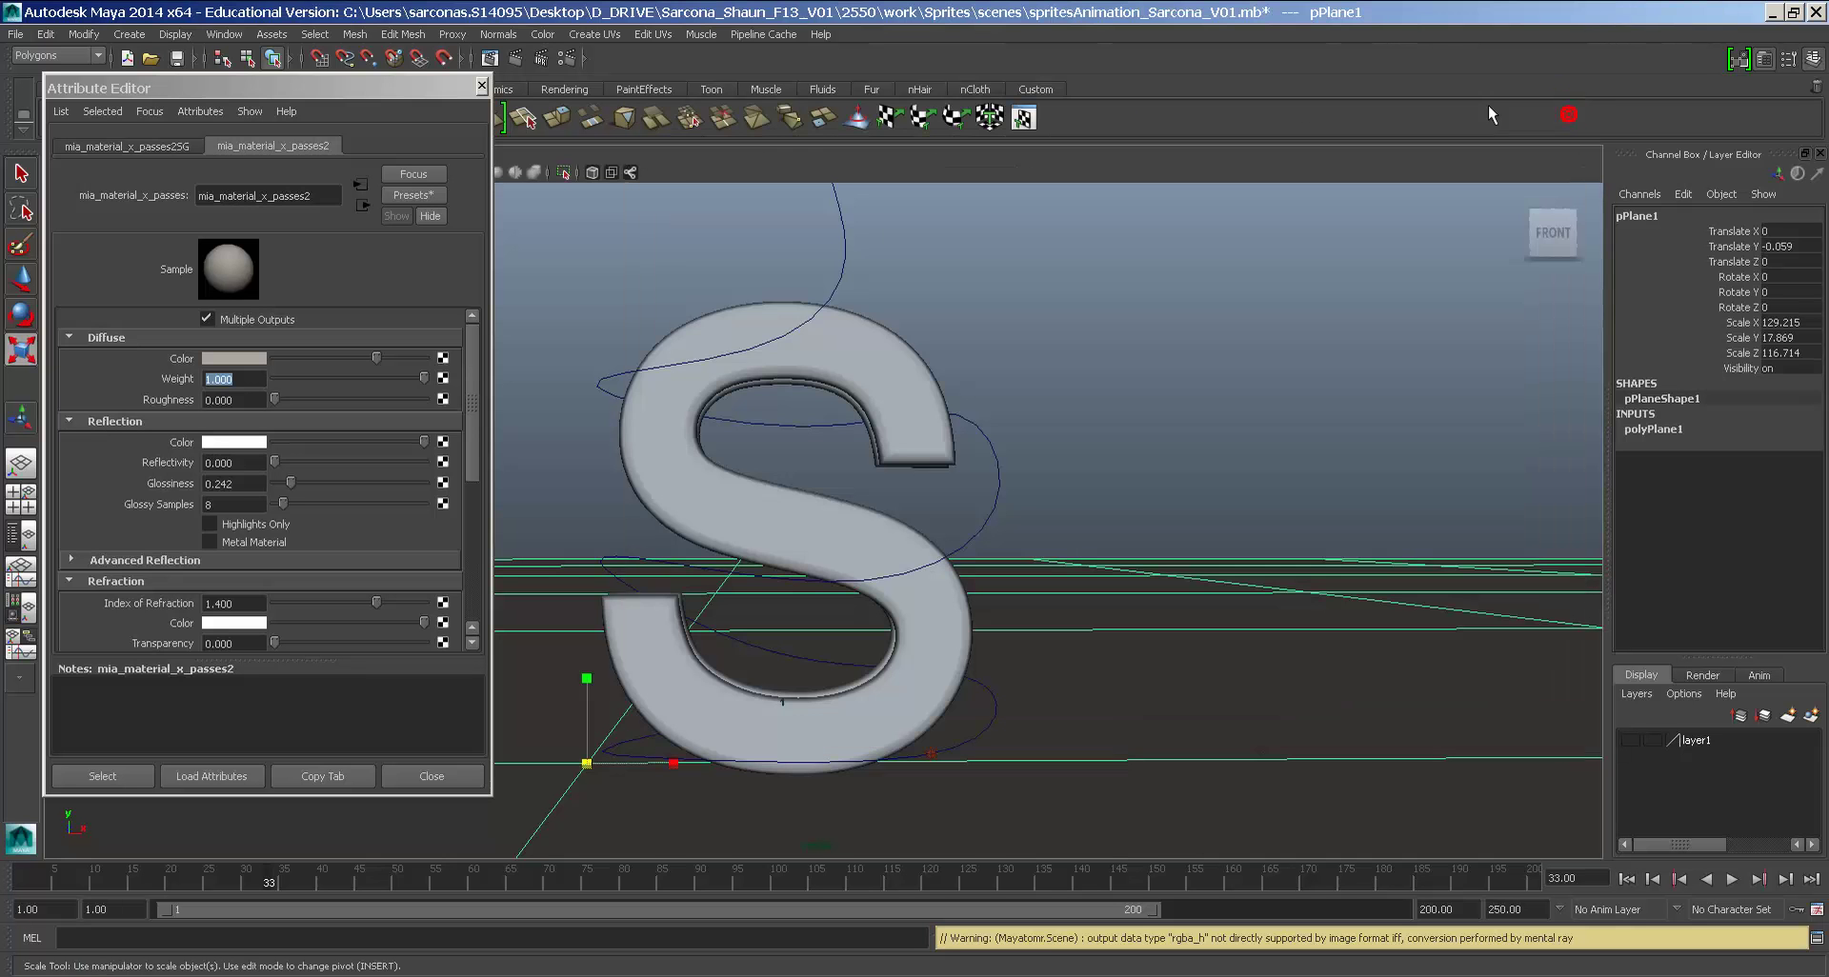
{"action": "left_click", "coordinate": [481, 86]}
Step: Deselect the floor plane and make layer1 with the sprite particles visible
{"action": "left_click", "coordinate": [455, 402]}
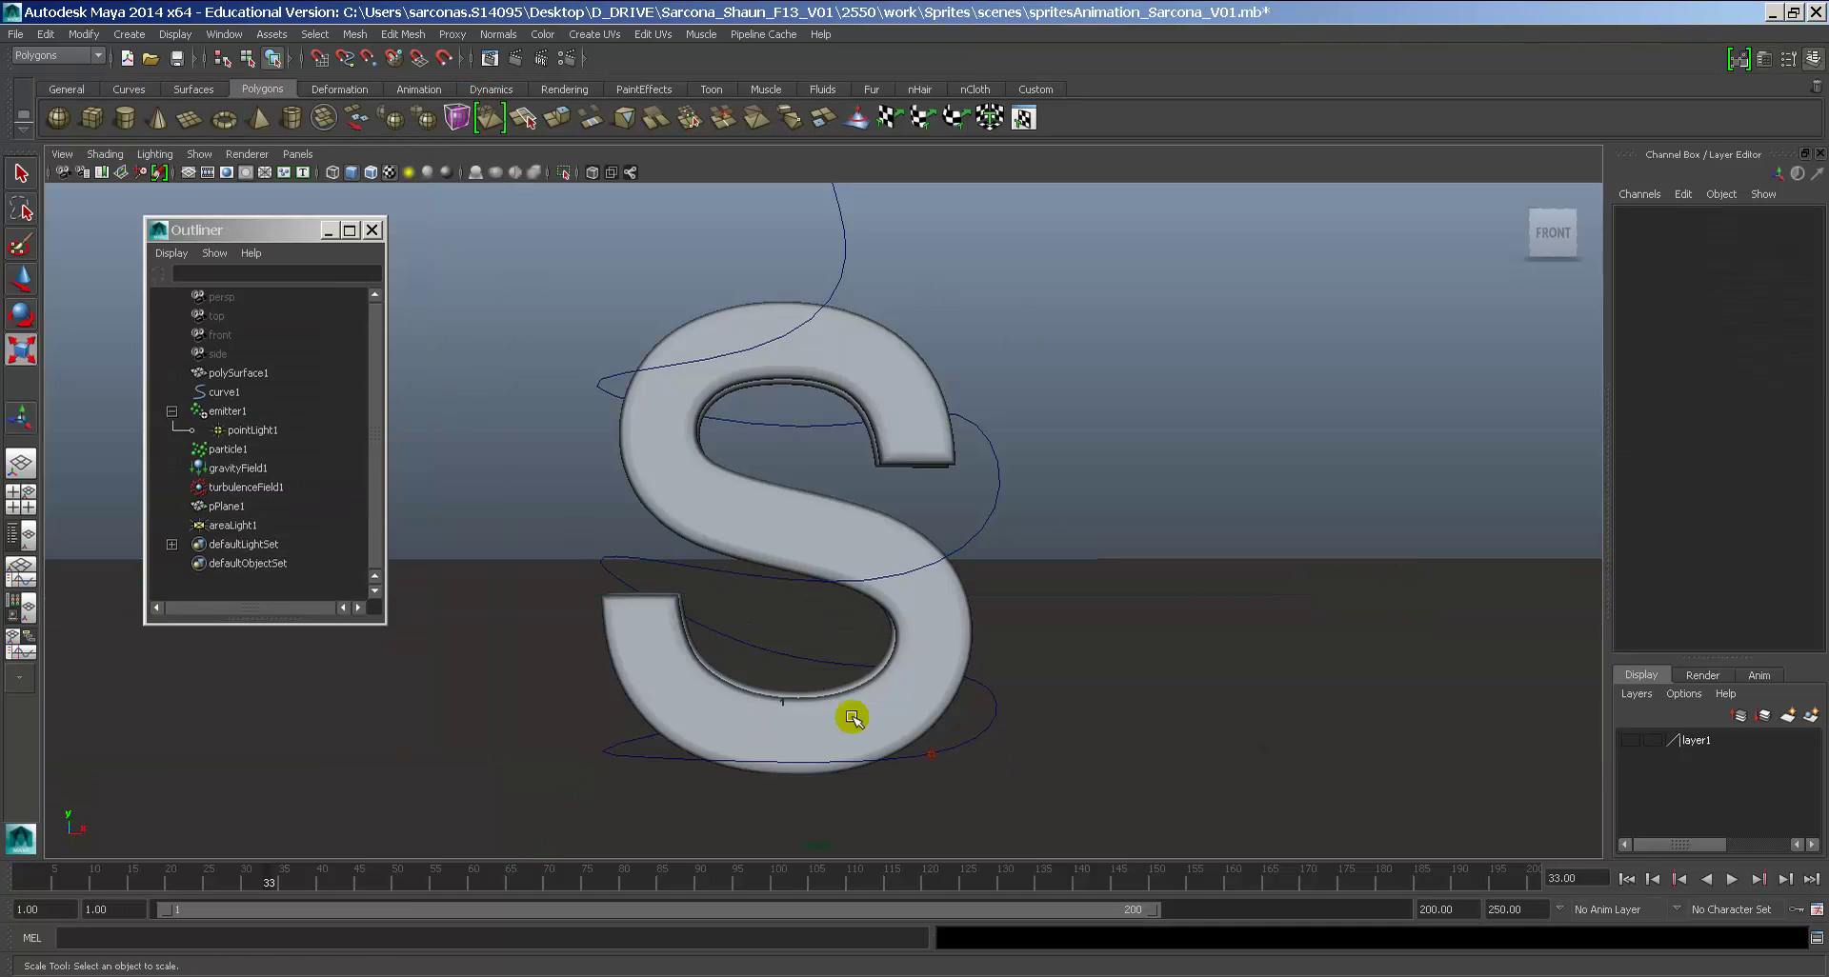
{"action": "left_click", "coordinate": [1616, 878]}
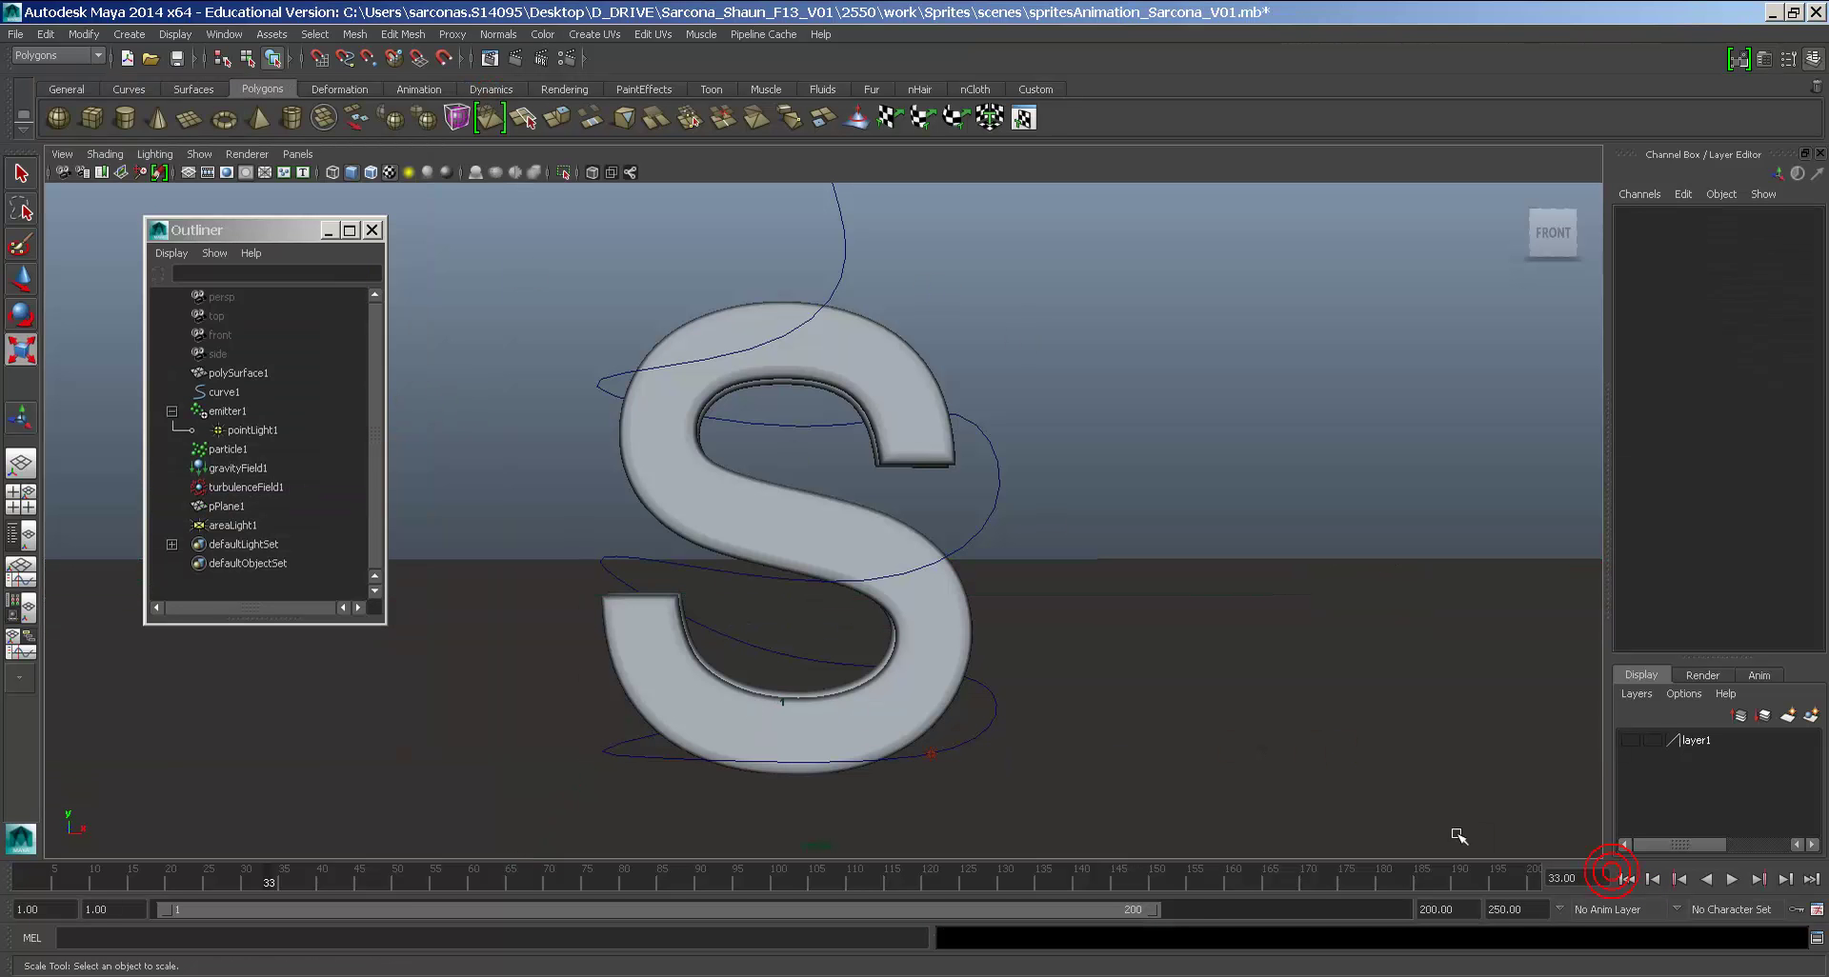
{"action": "left_click", "coordinate": [1630, 740]}
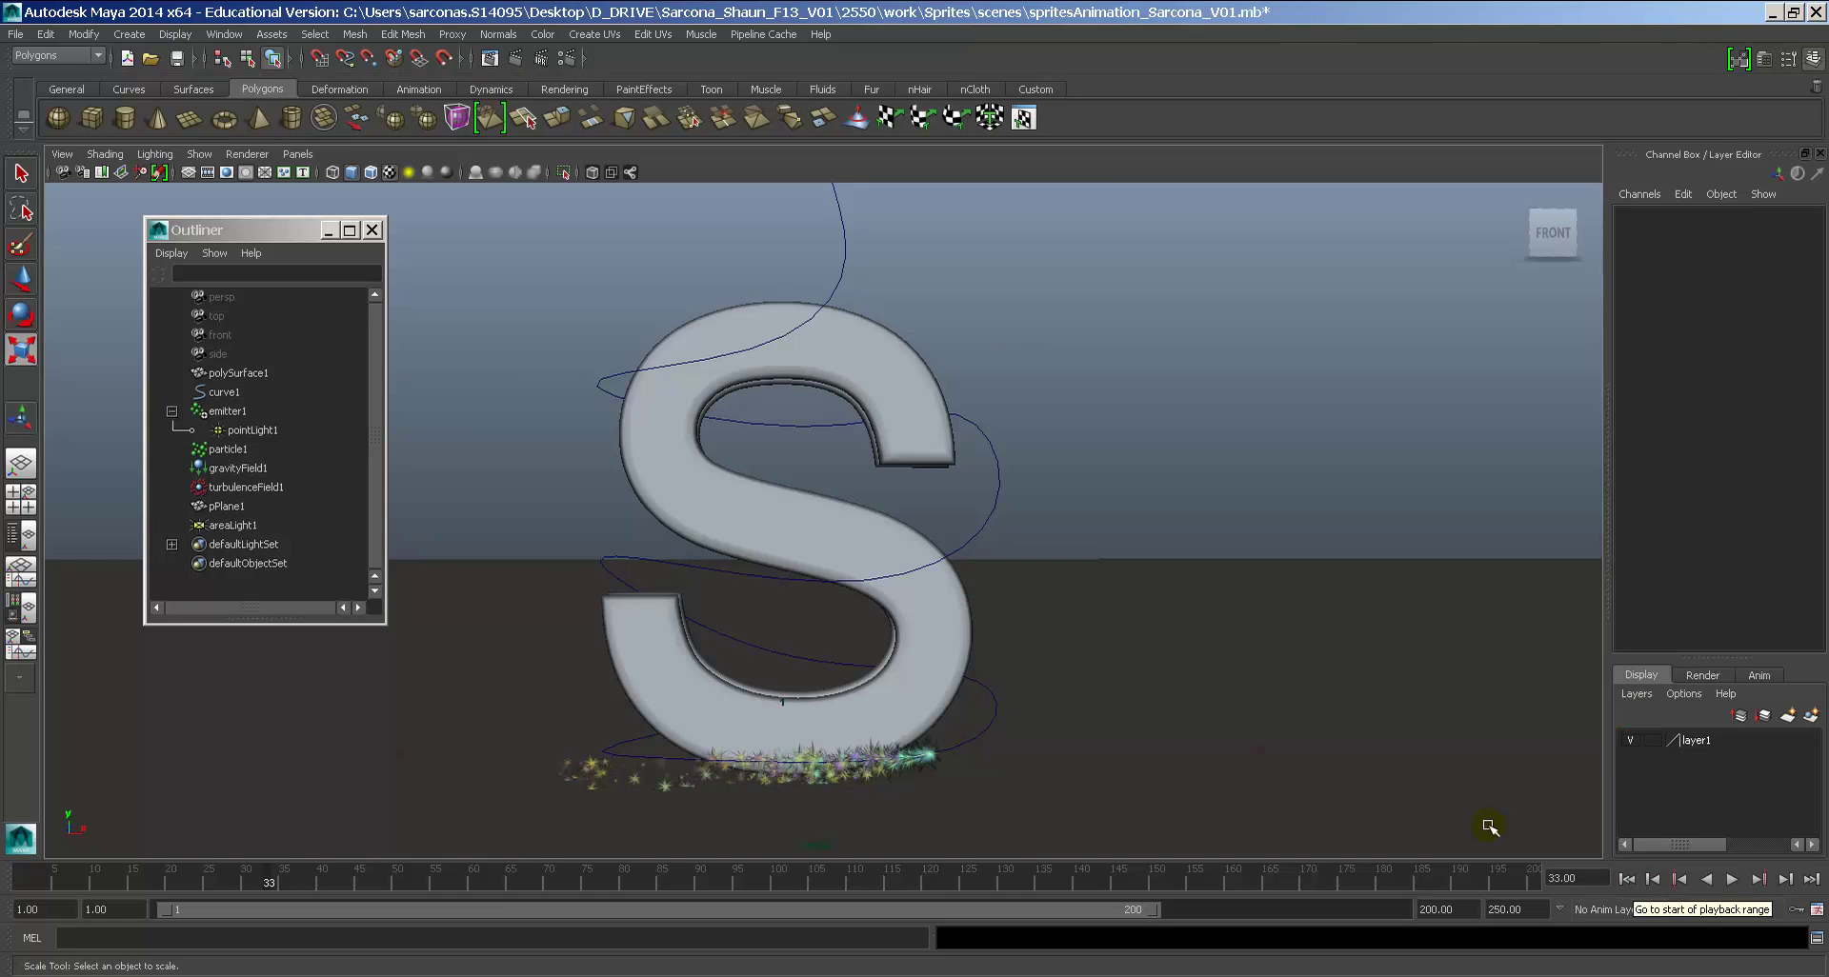
Step: Play the sprite simulation and examine from below the floor and from the front whether particles fall through the plane
{"action": "left_click_drag", "start_coordinate": [1158, 765], "coordinate": [1148, 721], "text": "alt"}
{"action": "middle_click_drag", "start_coordinate": [958, 771], "coordinate": [1066, 481], "text": "alt"}
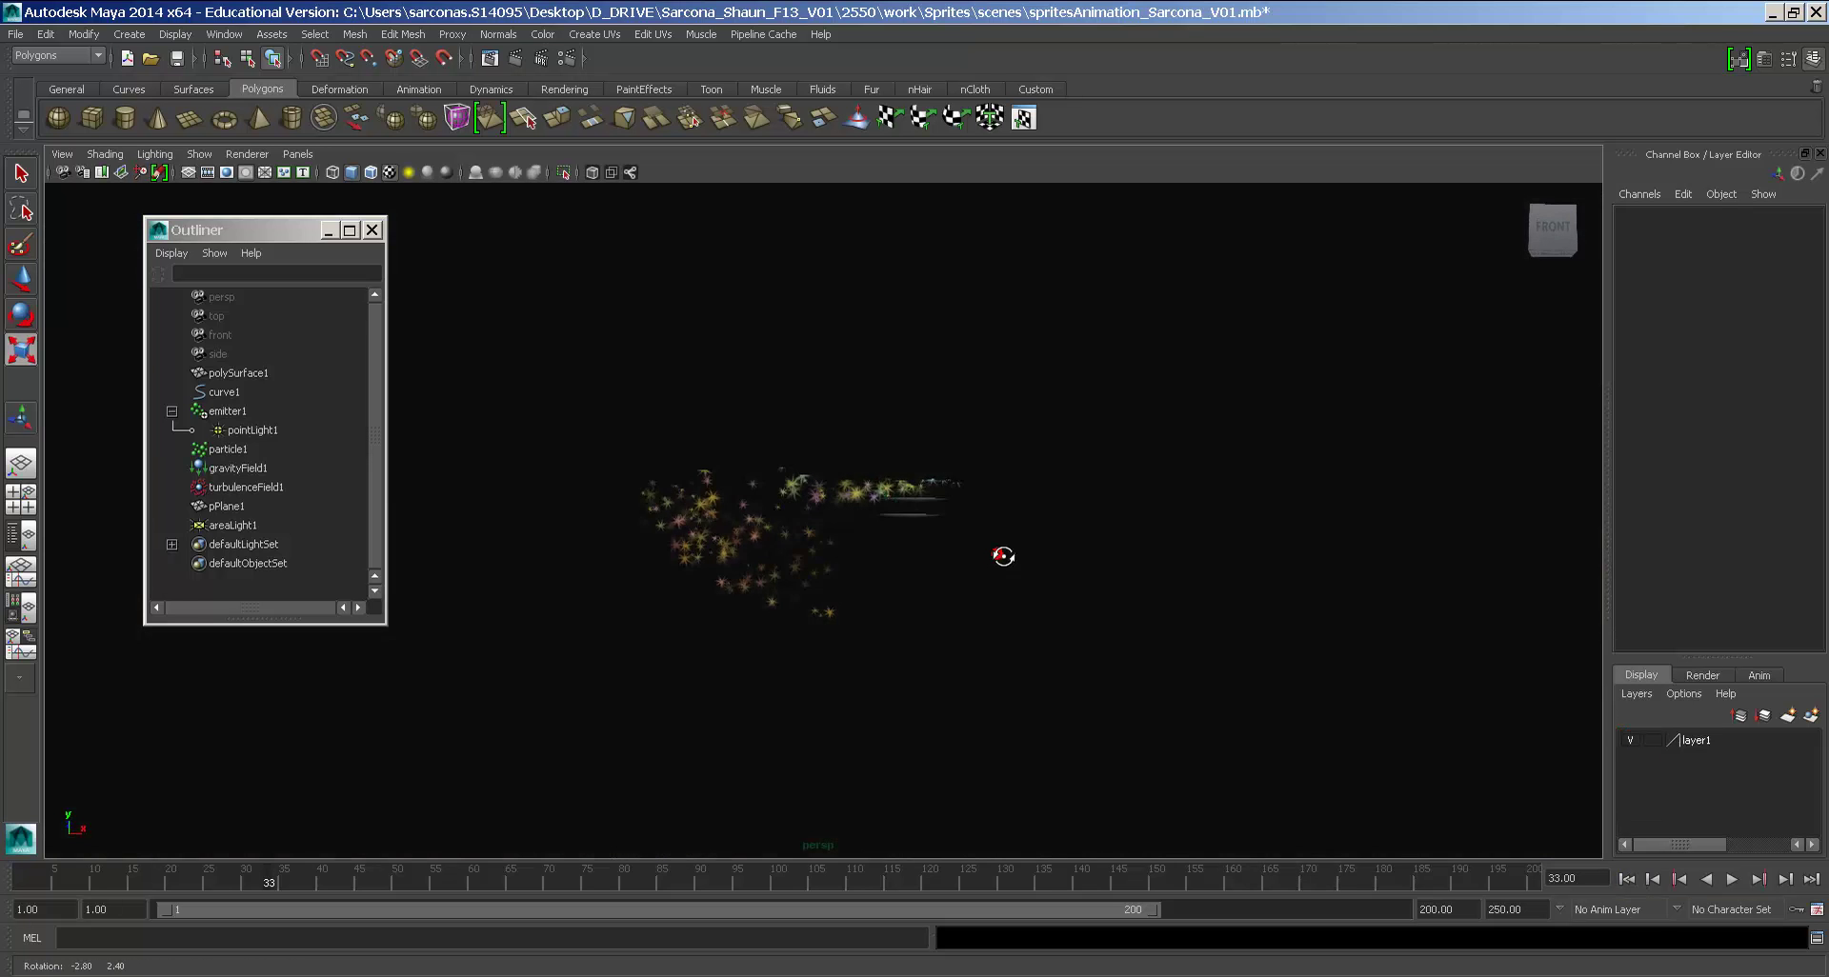
{"action": "mouse_move", "coordinate": [1004, 555]}
{"action": "left_mouse_down", "text": "alt"}
{"action": "mouse_move", "coordinate": [1061, 568]}
{"action": "mouse_move", "coordinate": [1020, 577]}
{"action": "left_mouse_up", "text": "alt"}
{"action": "key", "text": "alt+v"}
{"action": "key", "text": "Escape"}
{"action": "left_click_drag", "start_coordinate": [1150, 552], "coordinate": [1103, 585], "text": "alt"}
{"action": "middle_click_drag", "start_coordinate": [1103, 585], "coordinate": [1036, 703], "text": "alt"}
Step: Rewind to frame 1 and make particle1 collide with the floor plane, using resilience 0.05, friction 0.1 and offset 0.001
{"action": "left_click", "coordinate": [1626, 880]}
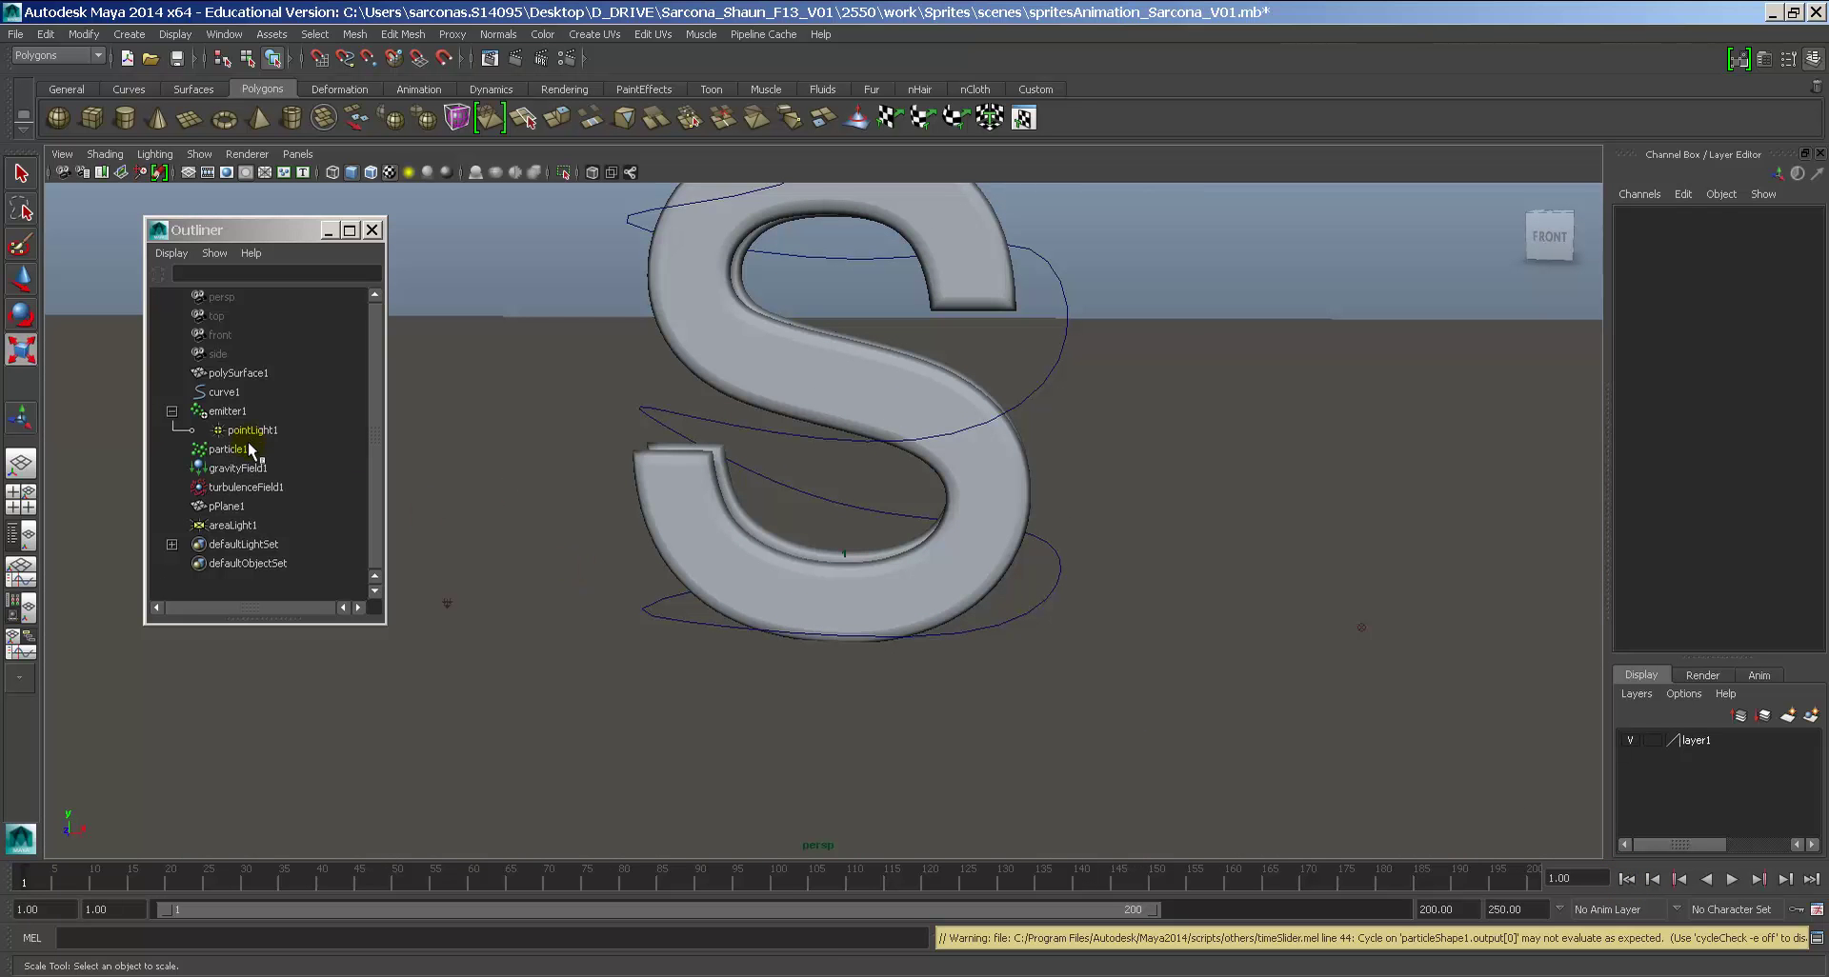
{"action": "left_click", "coordinate": [249, 451]}
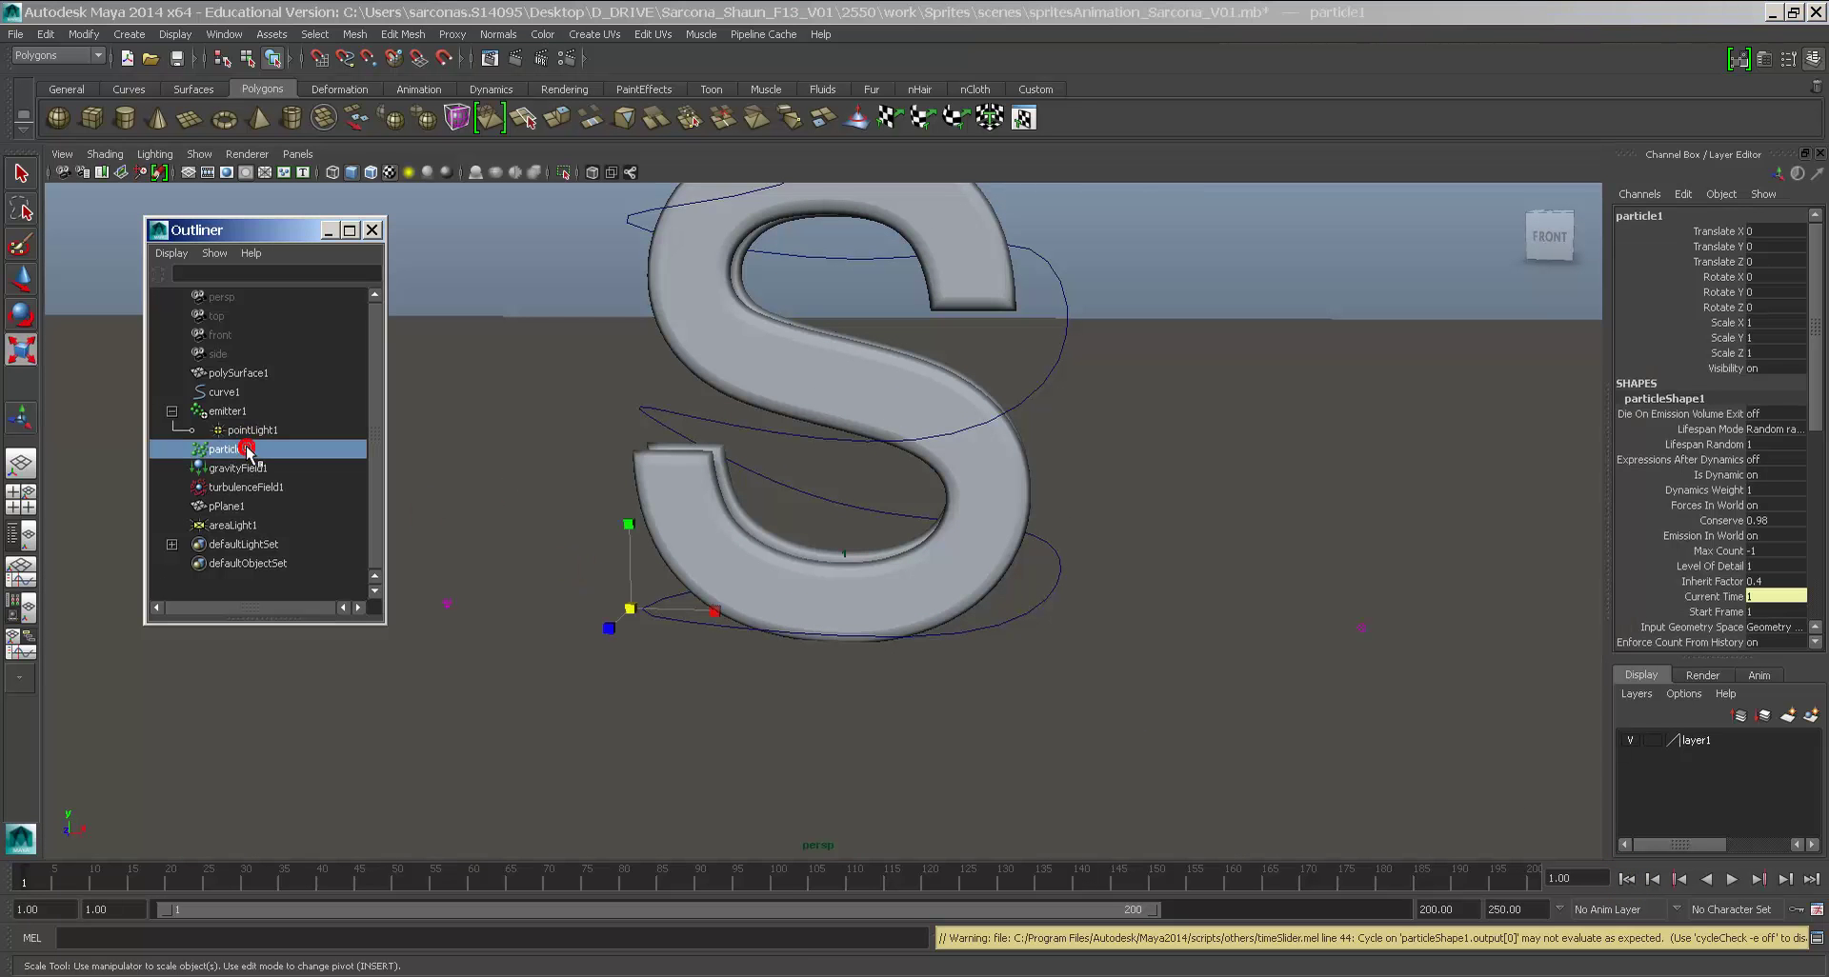
{"action": "left_click", "coordinate": [514, 443], "text": "shift"}
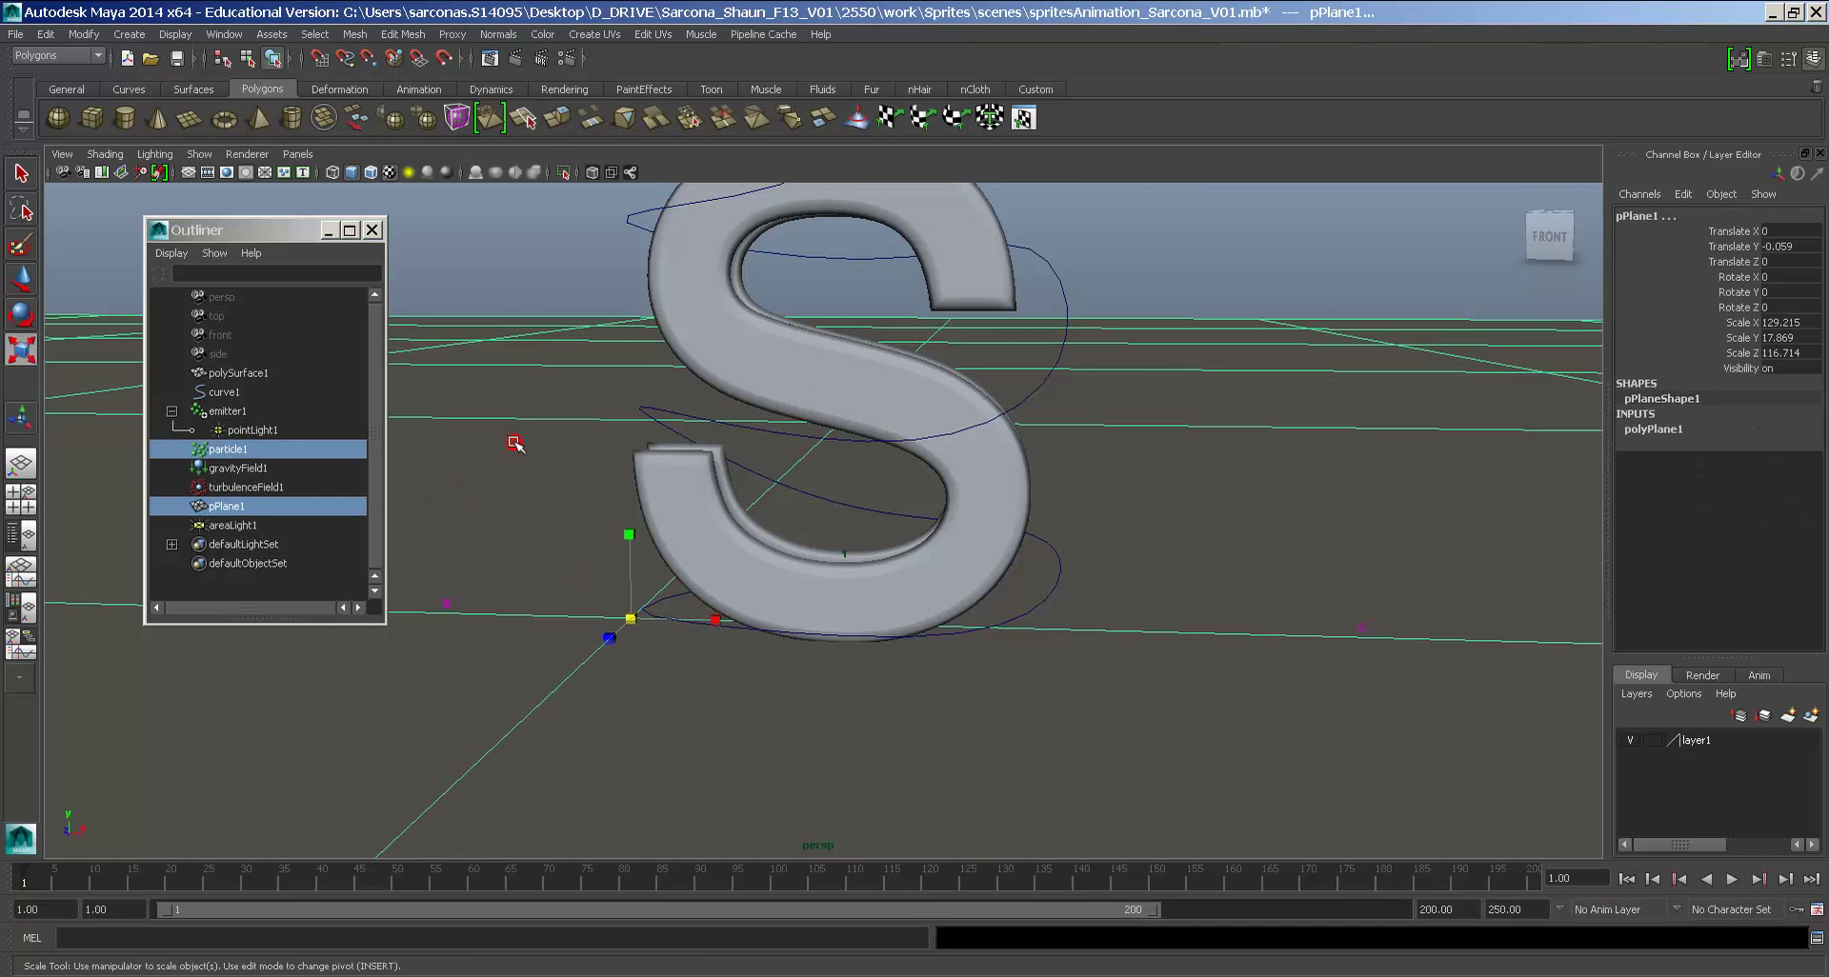
{"action": "left_click", "coordinate": [57, 56]}
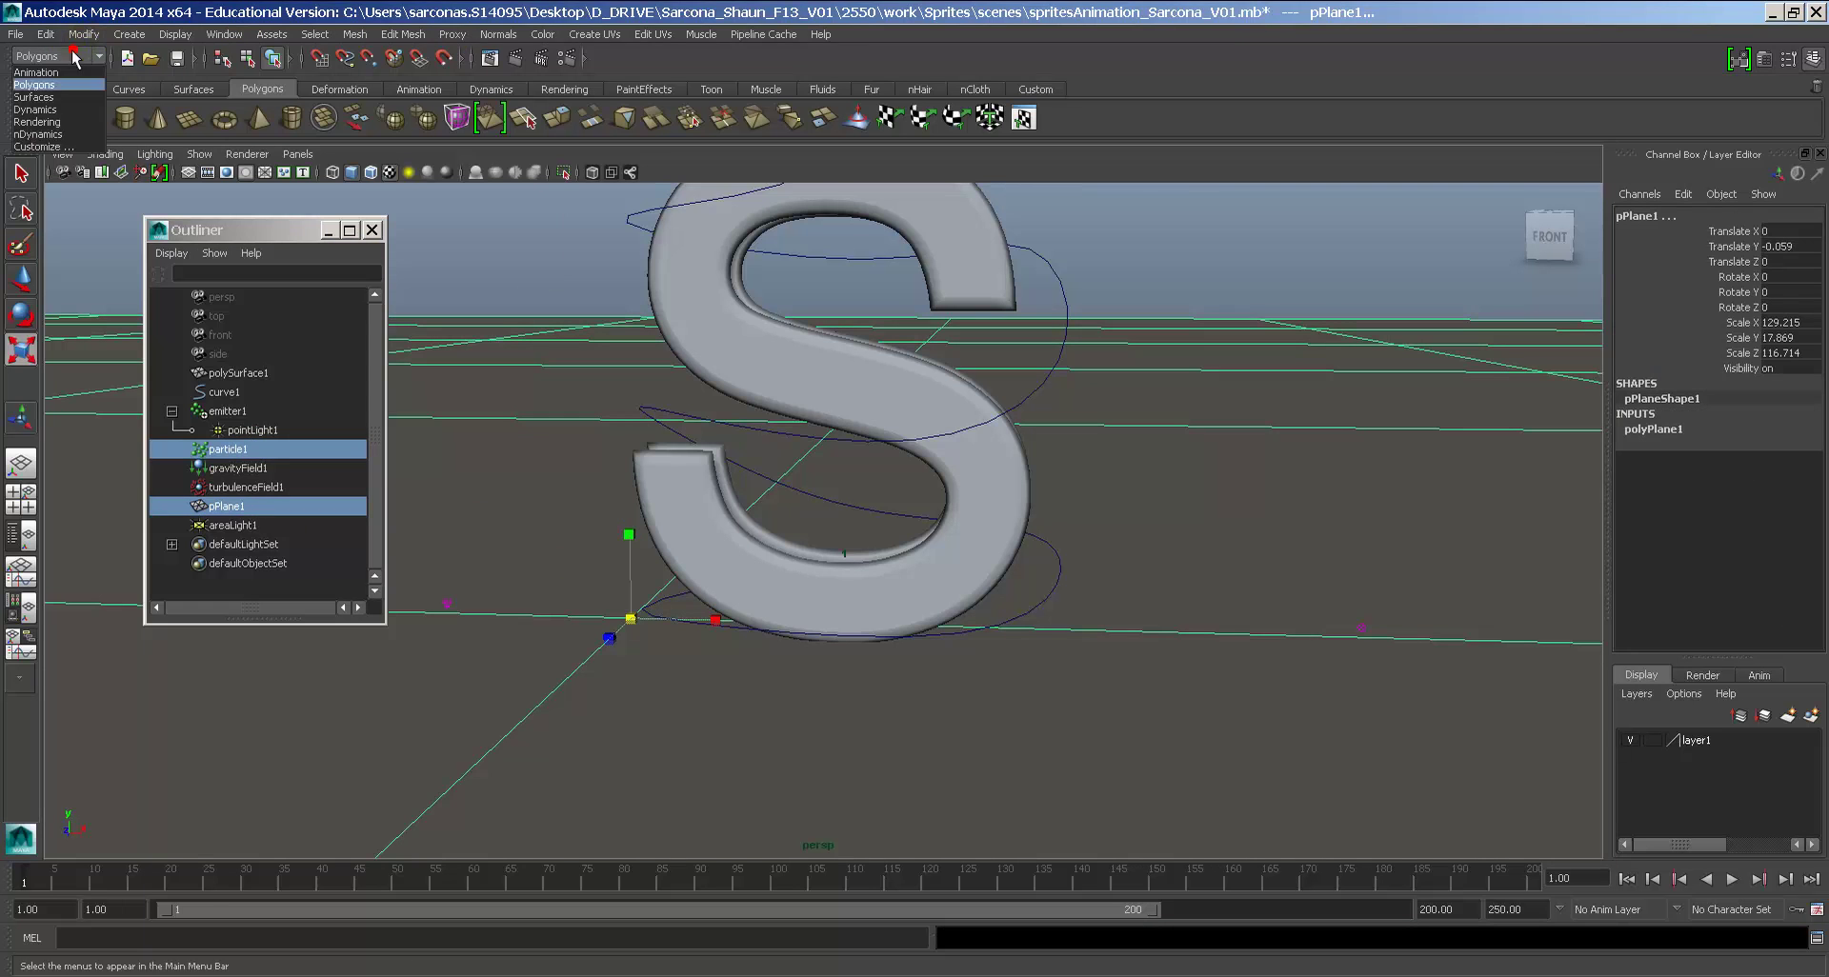
{"action": "left_click", "coordinate": [48, 109]}
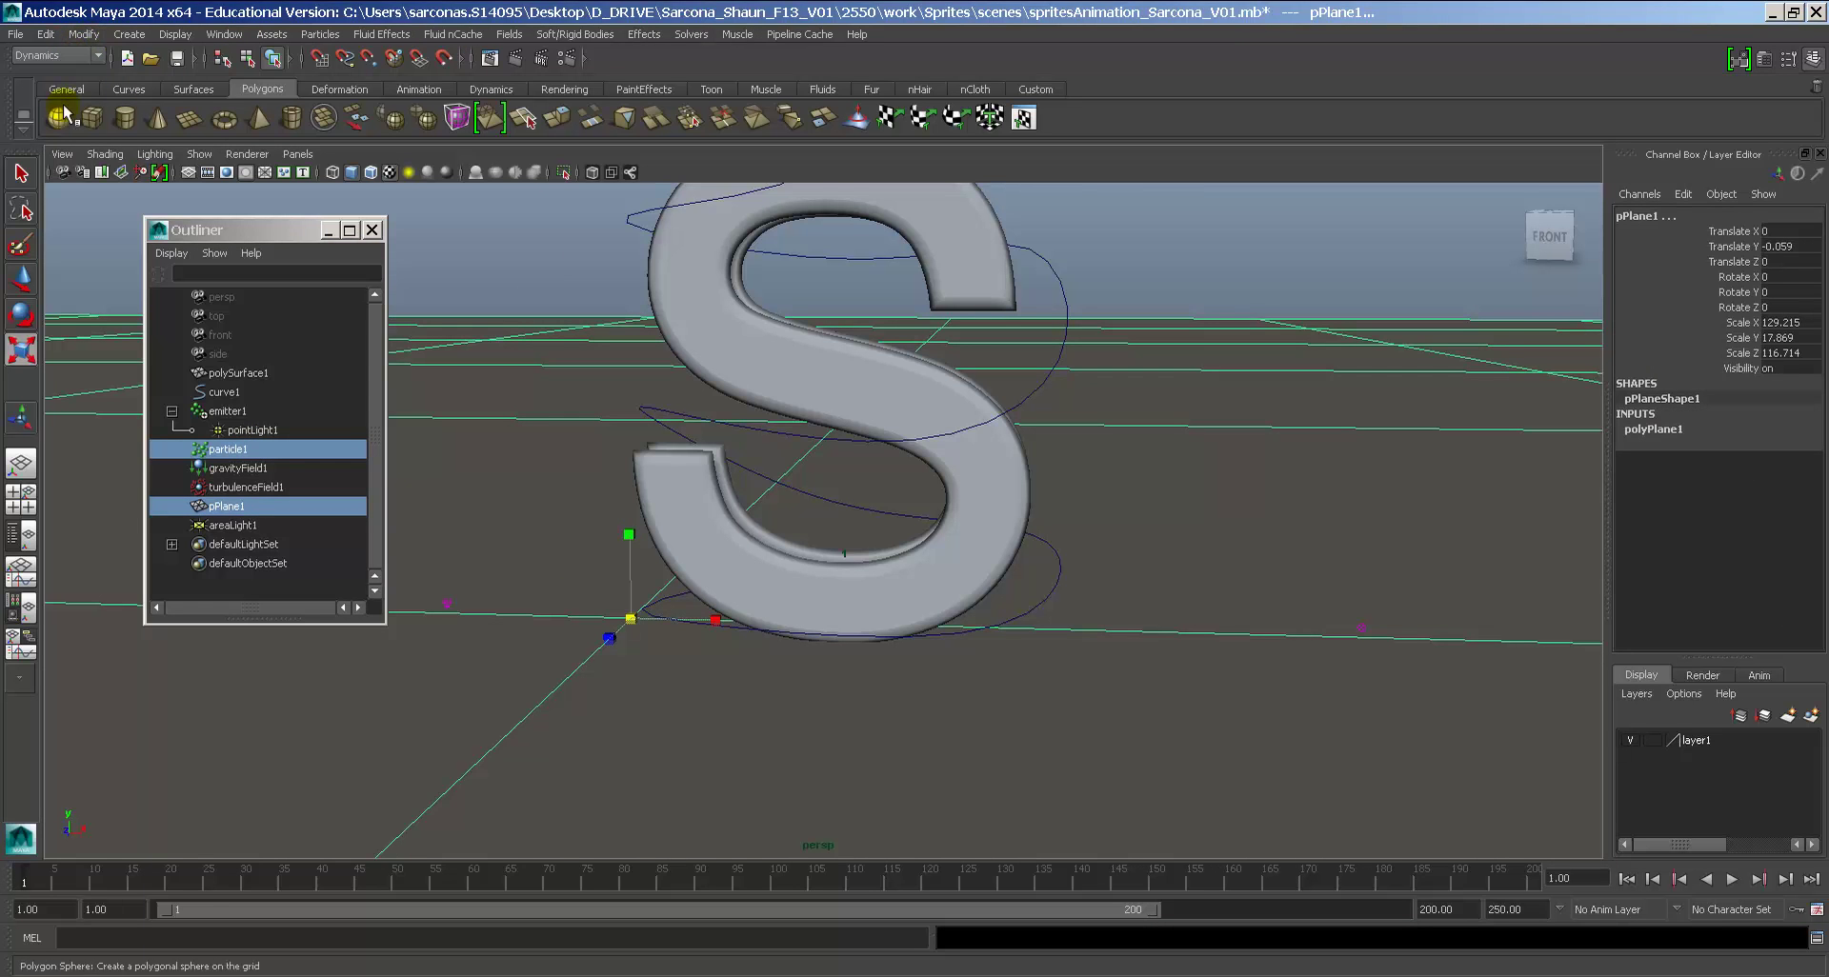
{"action": "left_click", "coordinate": [321, 35]}
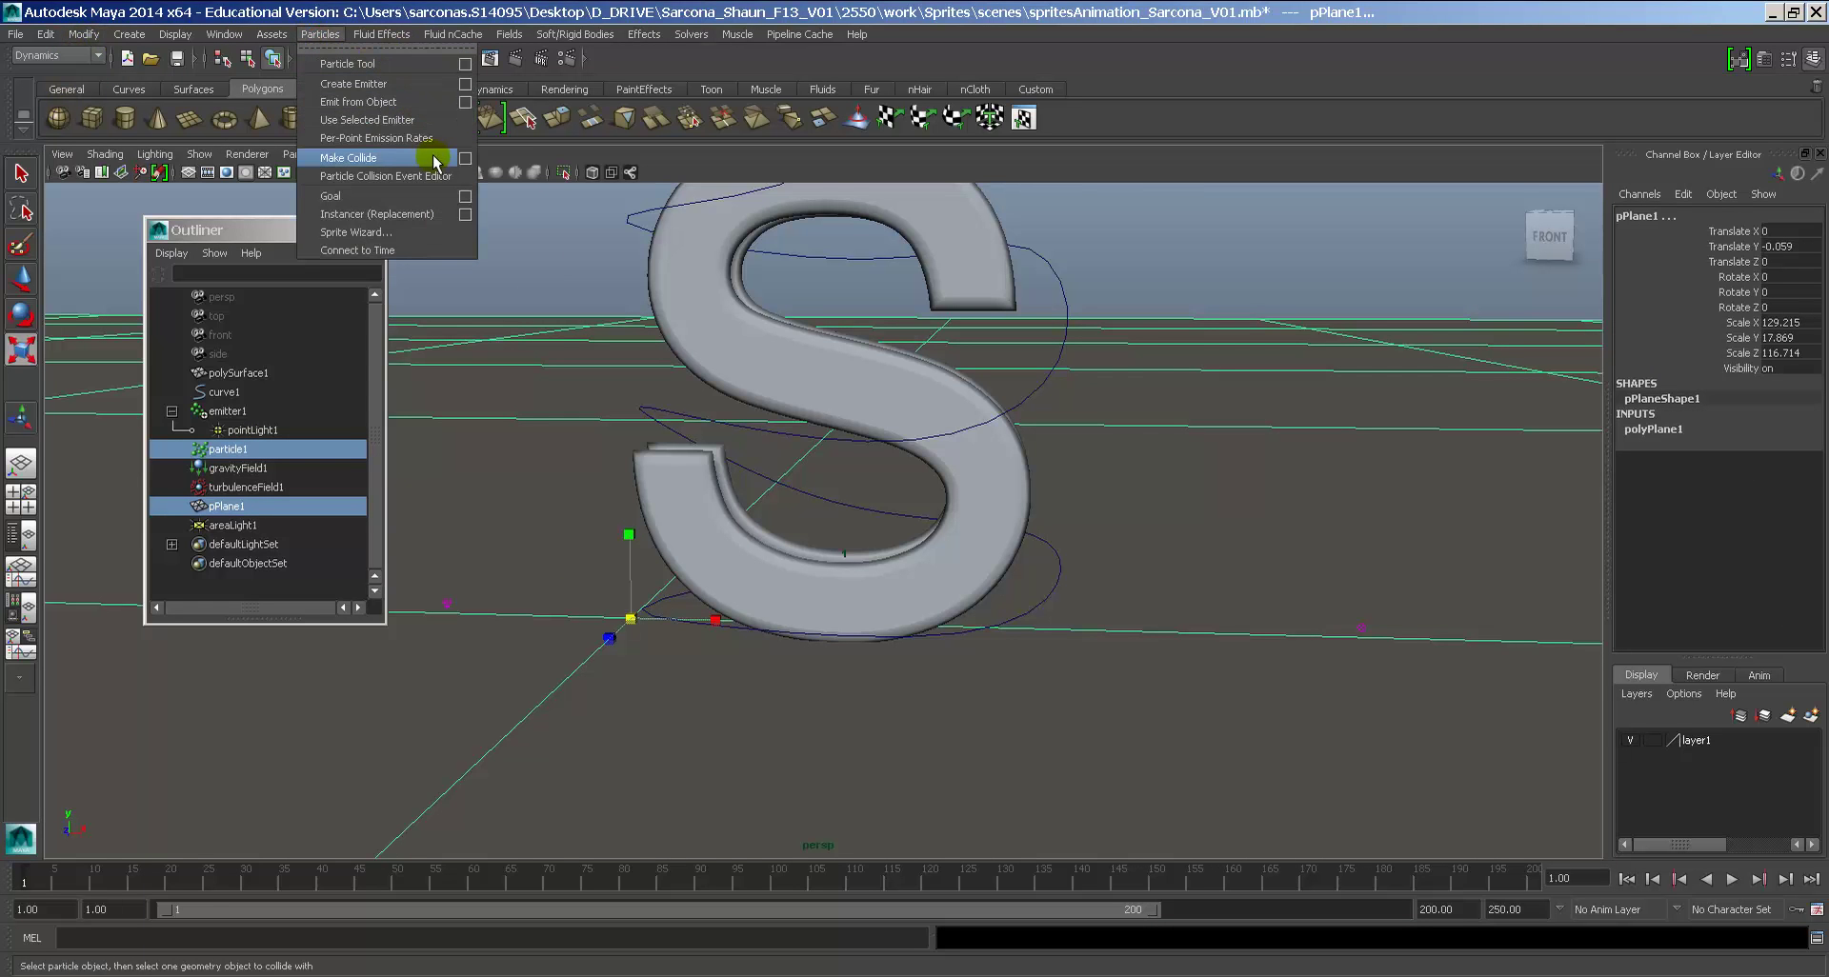
{"action": "left_click", "coordinate": [464, 158]}
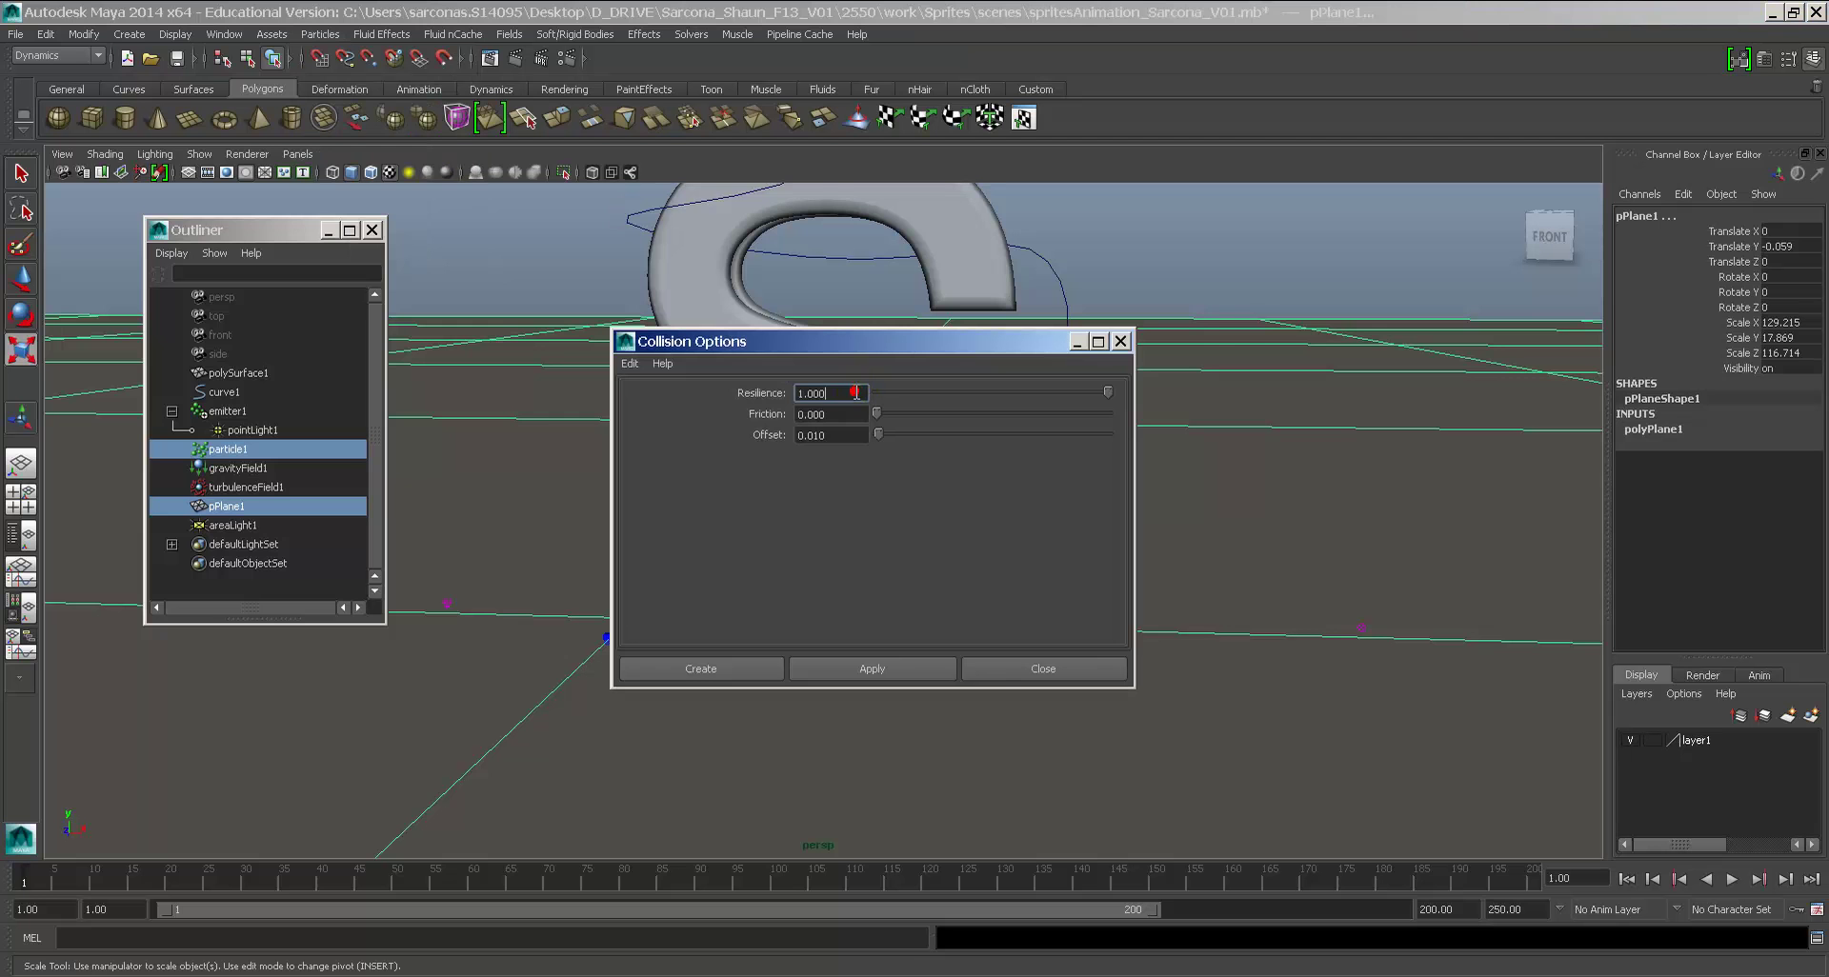
{"action": "left_click_drag", "start_coordinate": [854, 392], "coordinate": [726, 398]}
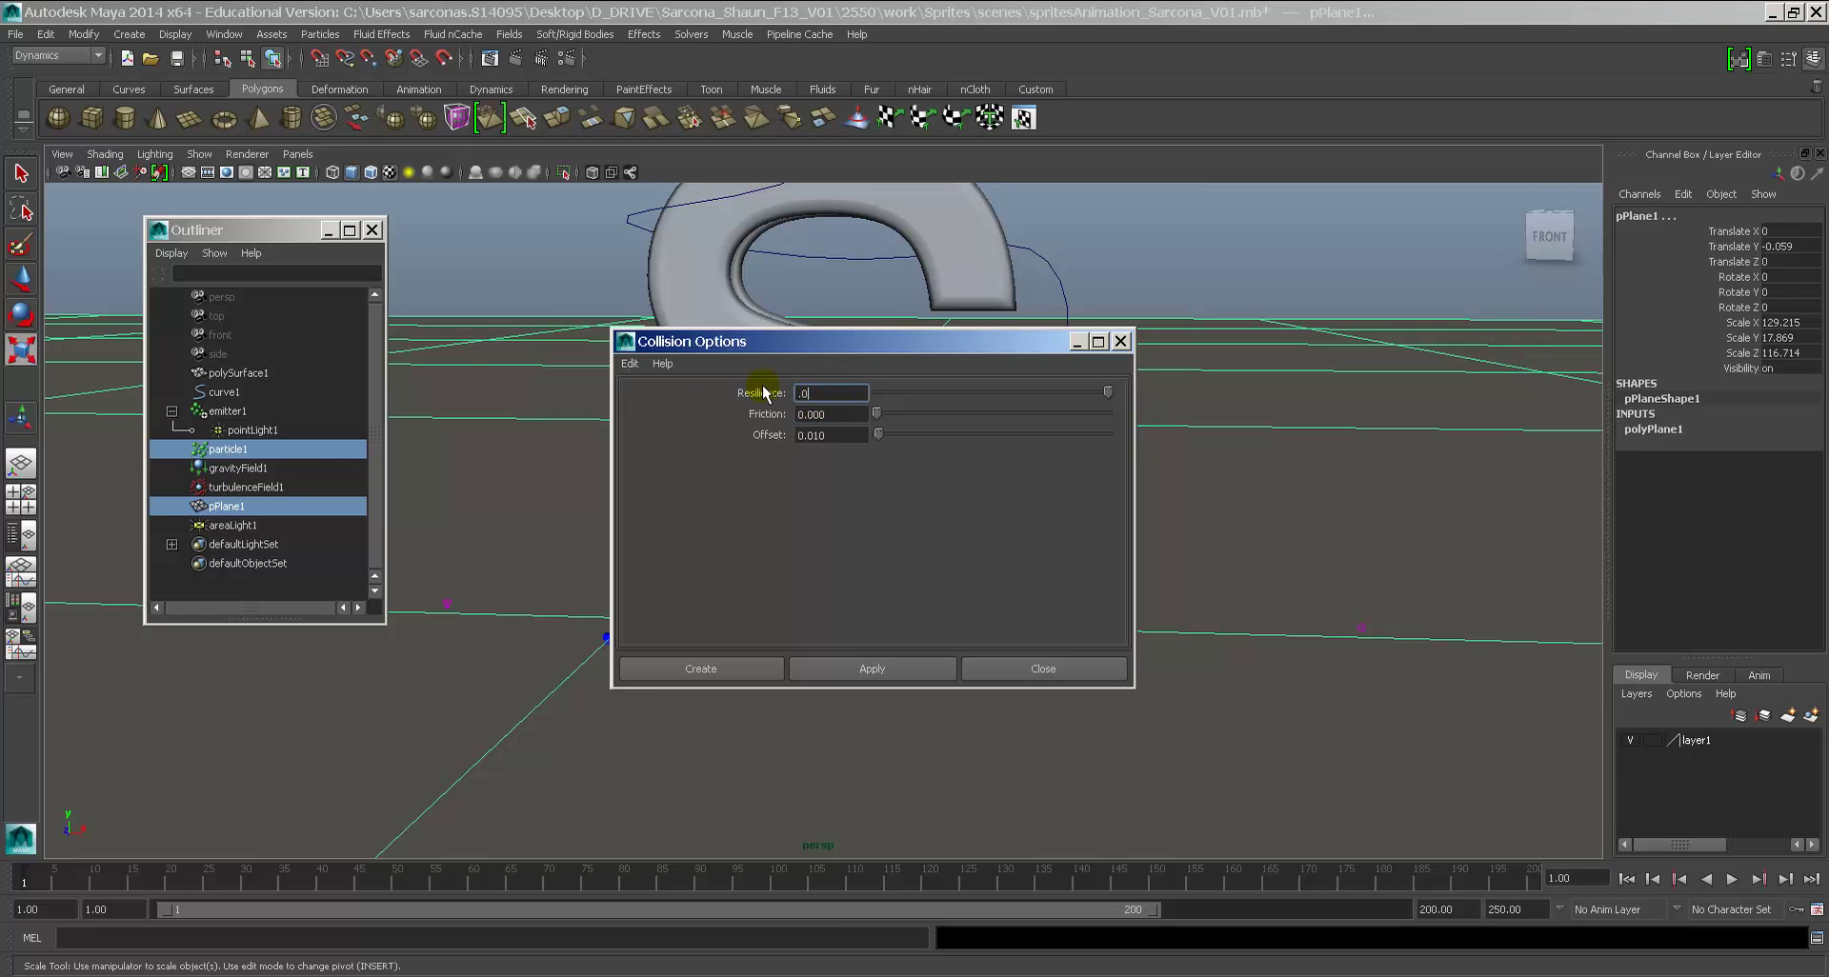
{"action": "left_click_drag", "start_coordinate": [831, 414], "coordinate": [789, 414]}
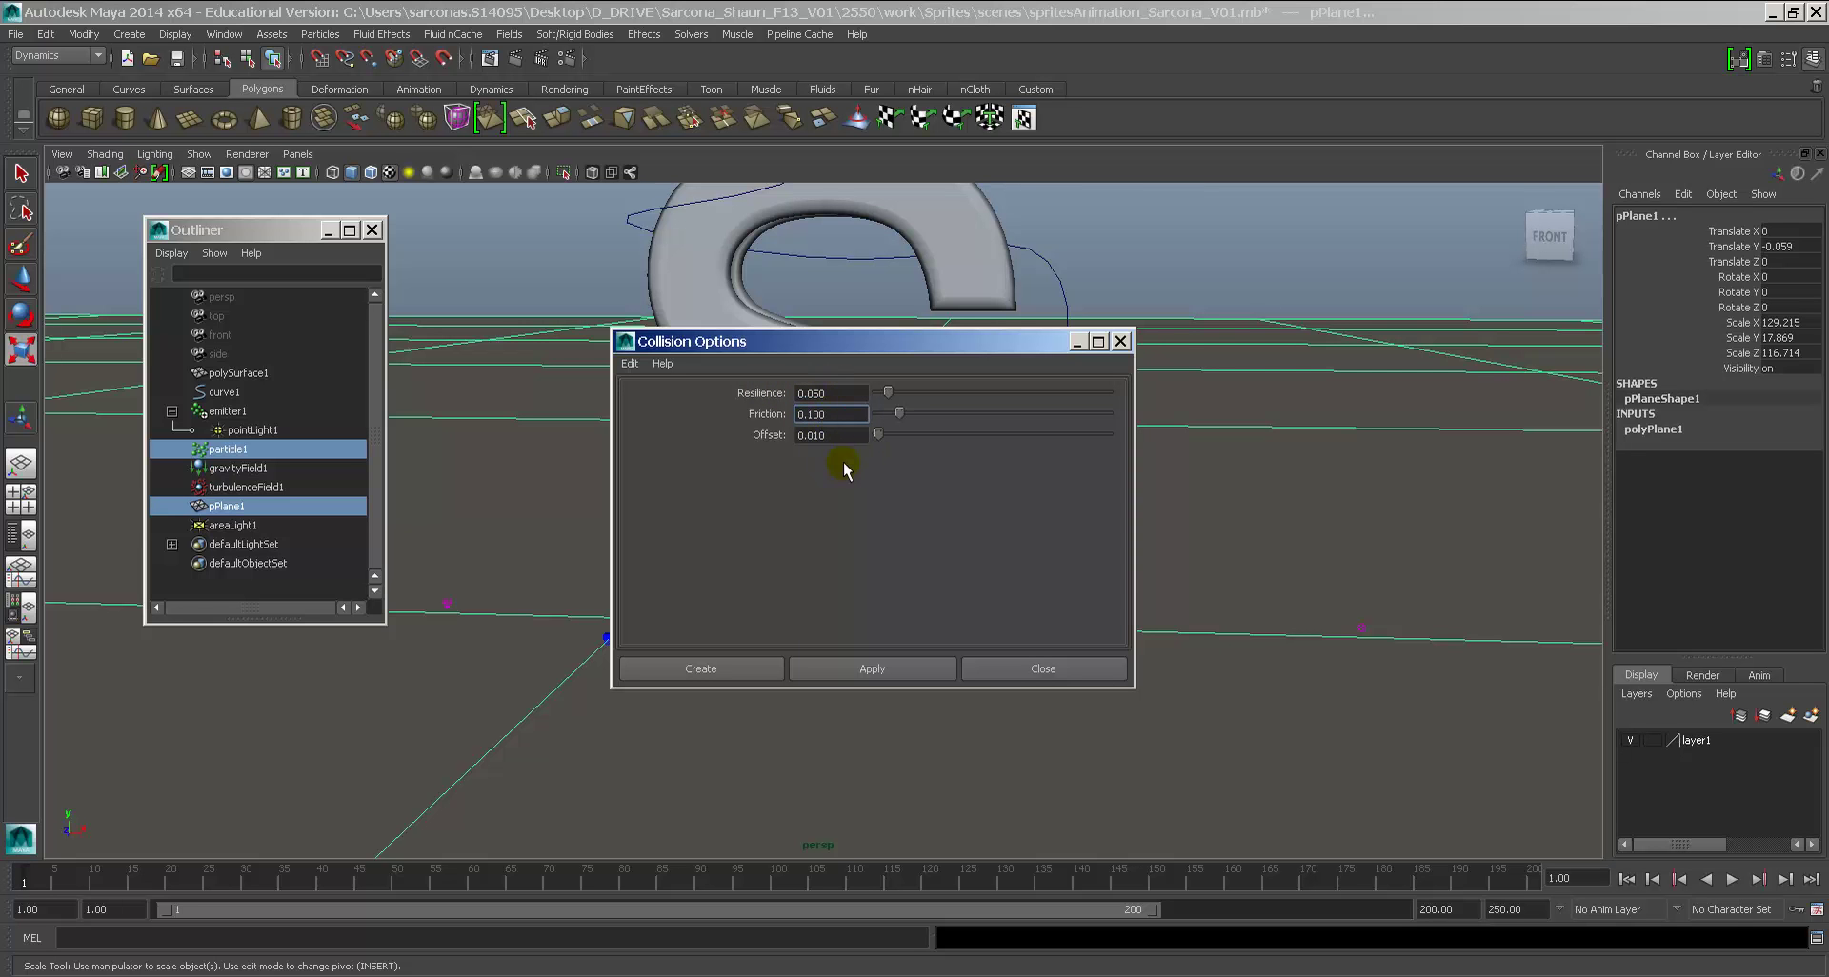
{"action": "double_click", "coordinate": [828, 435]}
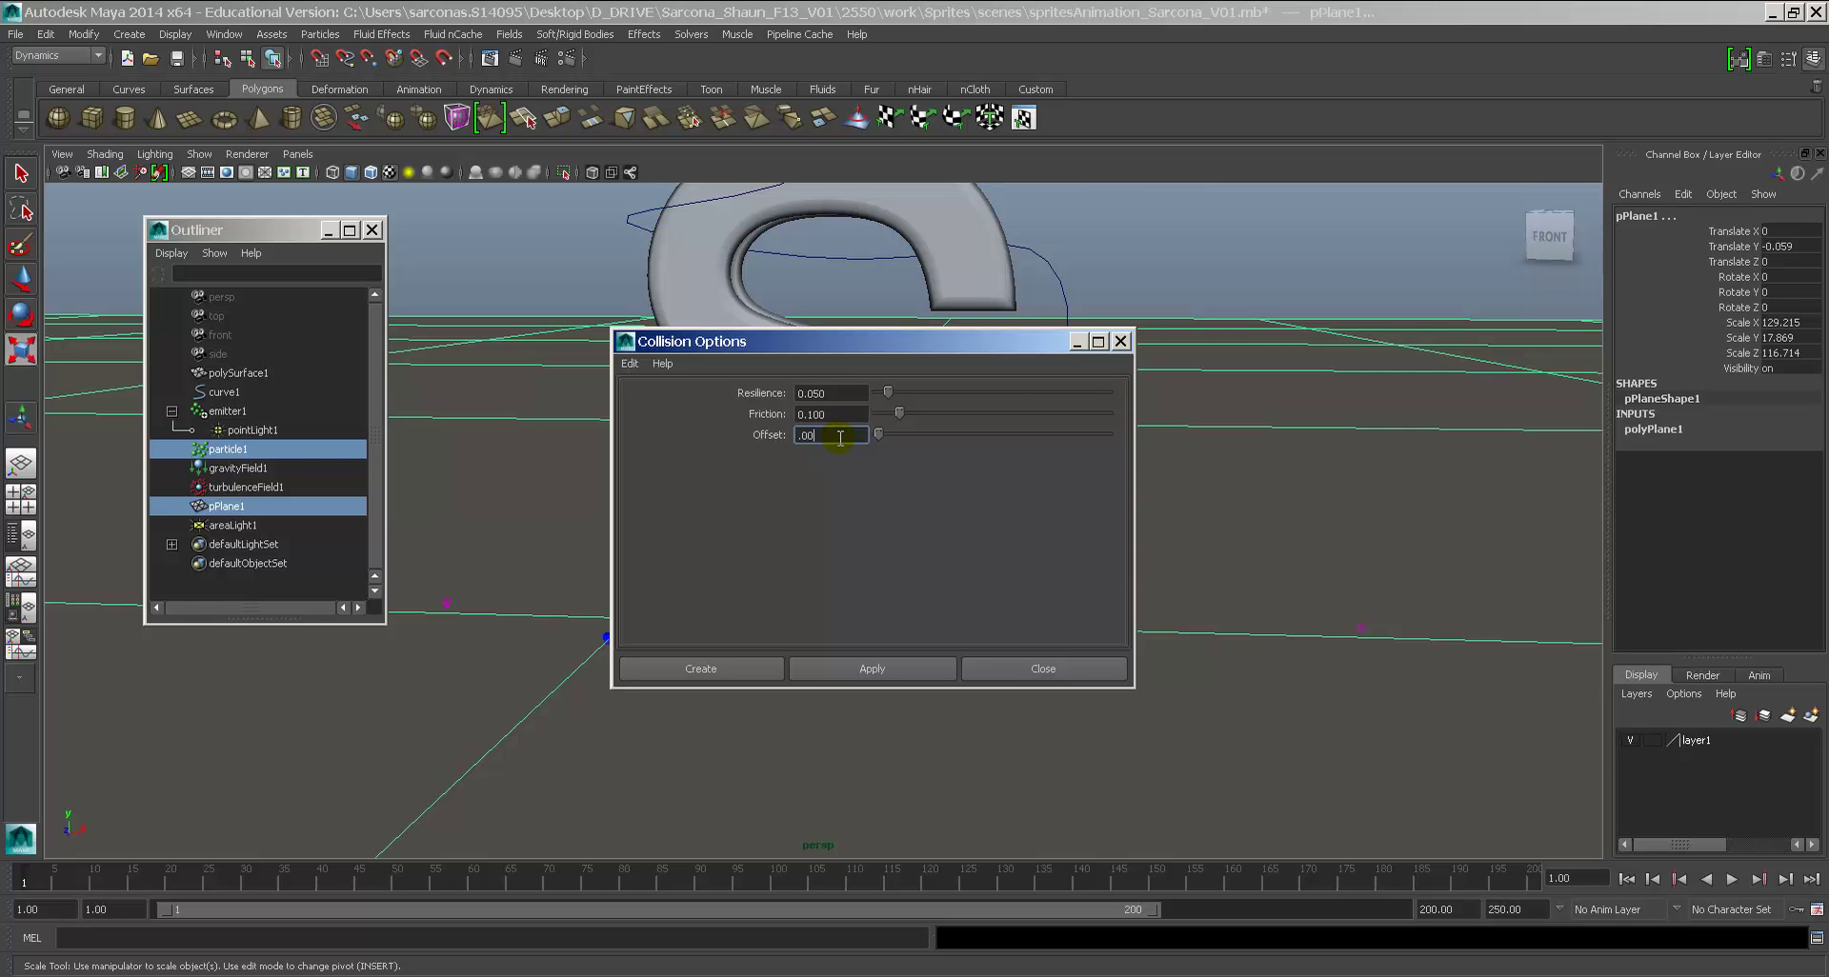
{"action": "left_click", "coordinate": [700, 668]}
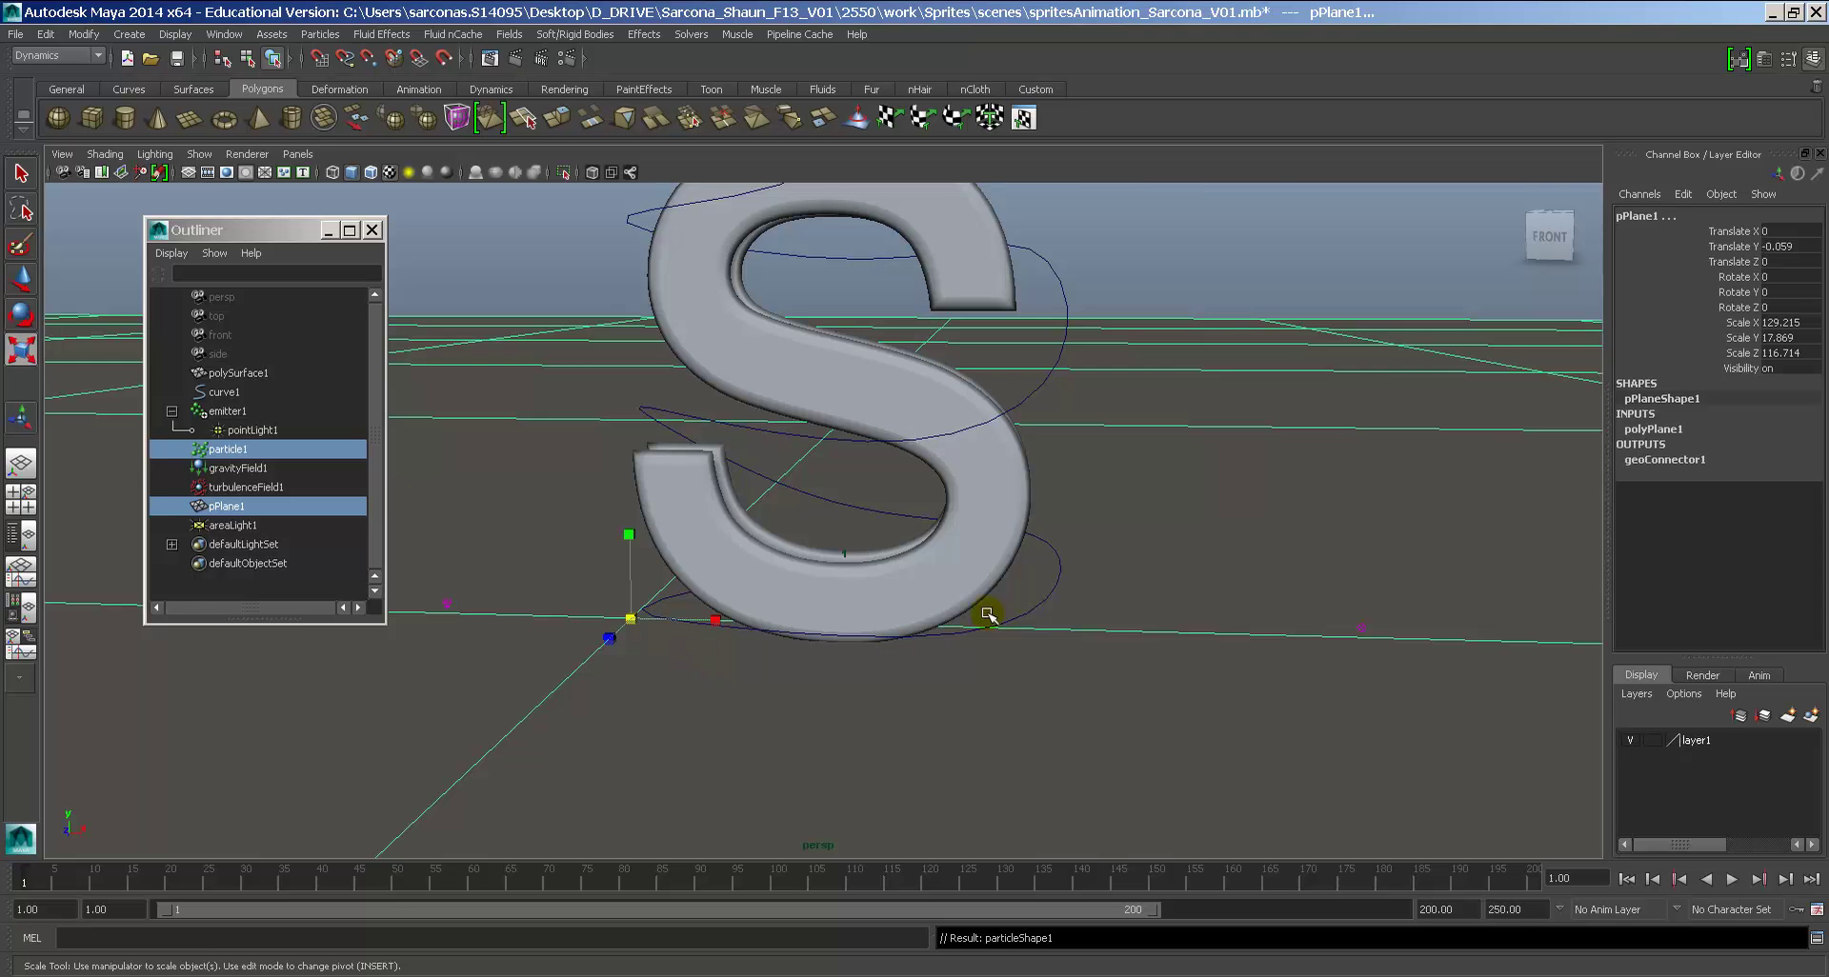
Step: Play the simulation to frame 44 and inspect up close how the sprites land on the floor around the S's base
{"action": "left_click_drag", "start_coordinate": [987, 615], "coordinate": [977, 551], "text": "alt"}
{"action": "key", "text": "alt+v"}
{"action": "key", "text": "alt+v"}
{"action": "key", "text": "alt+v"}
{"action": "key", "text": "alt+v"}
{"action": "left_click", "coordinate": [1137, 272]}
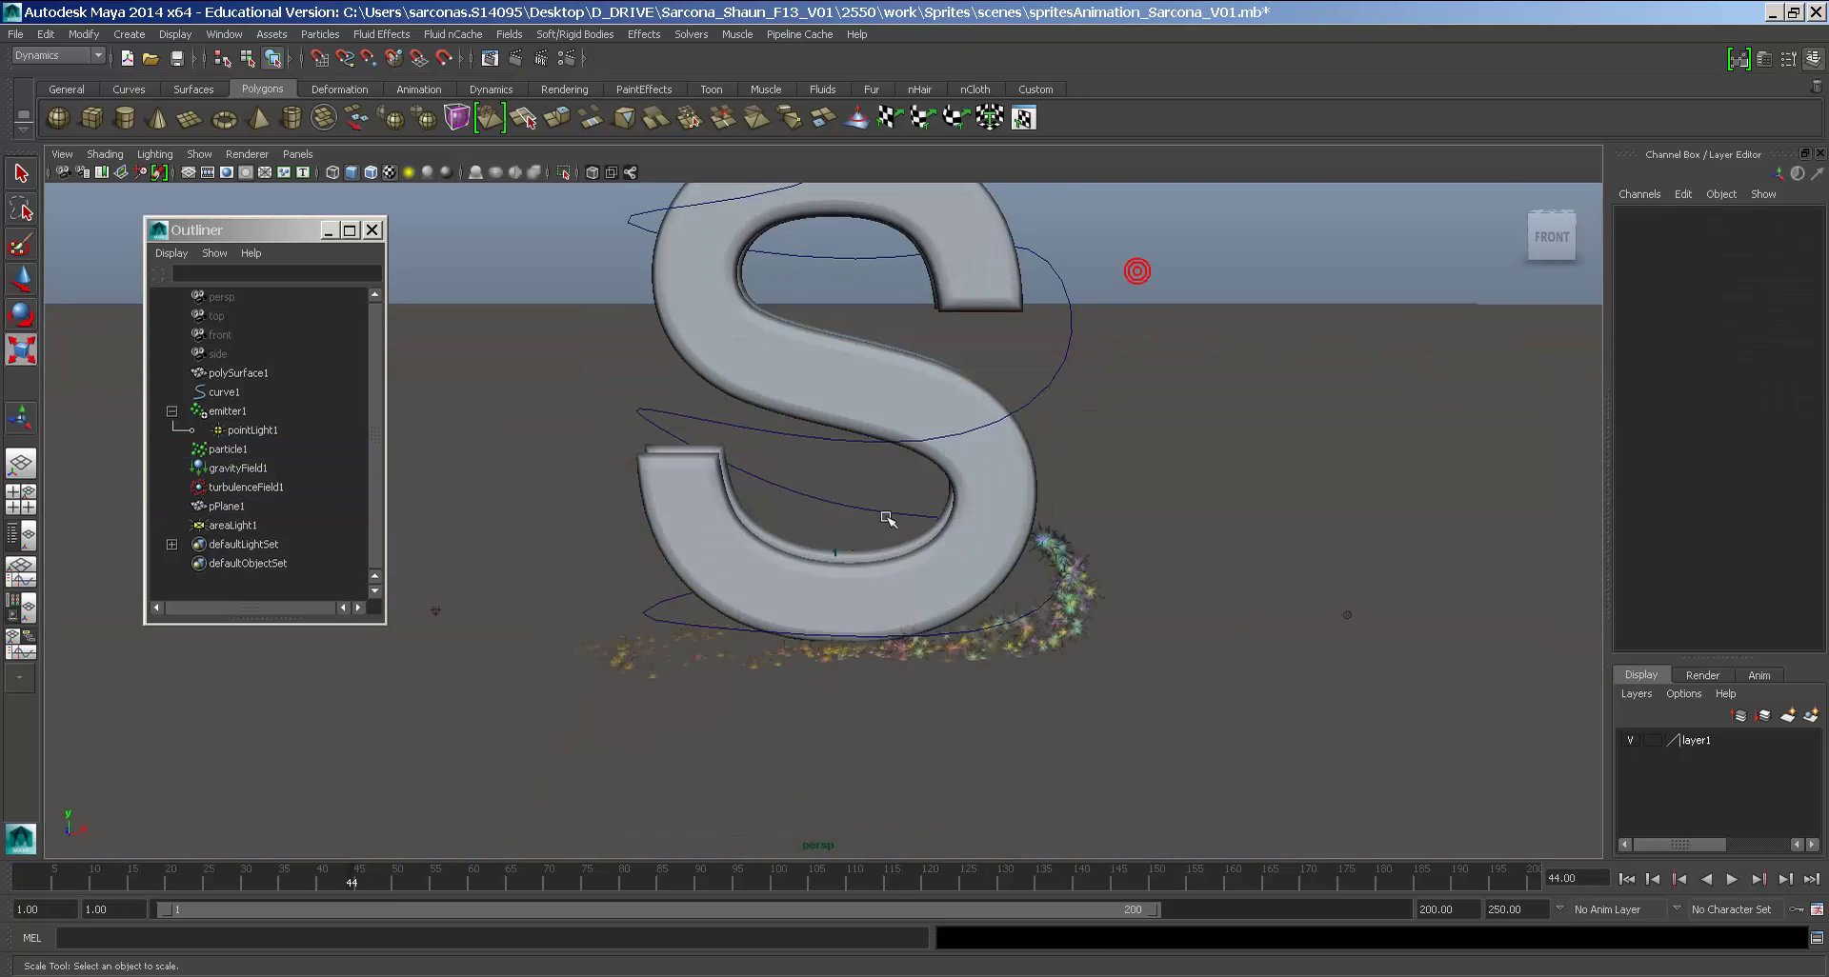
{"action": "right_click_drag", "start_coordinate": [886, 517], "coordinate": [939, 499], "text": "alt"}
{"action": "middle_click_drag", "start_coordinate": [915, 557], "coordinate": [939, 475], "text": "alt"}
{"action": "right_click_drag", "start_coordinate": [900, 478], "coordinate": [943, 478], "text": "alt"}
{"action": "middle_click_drag", "start_coordinate": [947, 544], "coordinate": [990, 563], "text": "alt"}
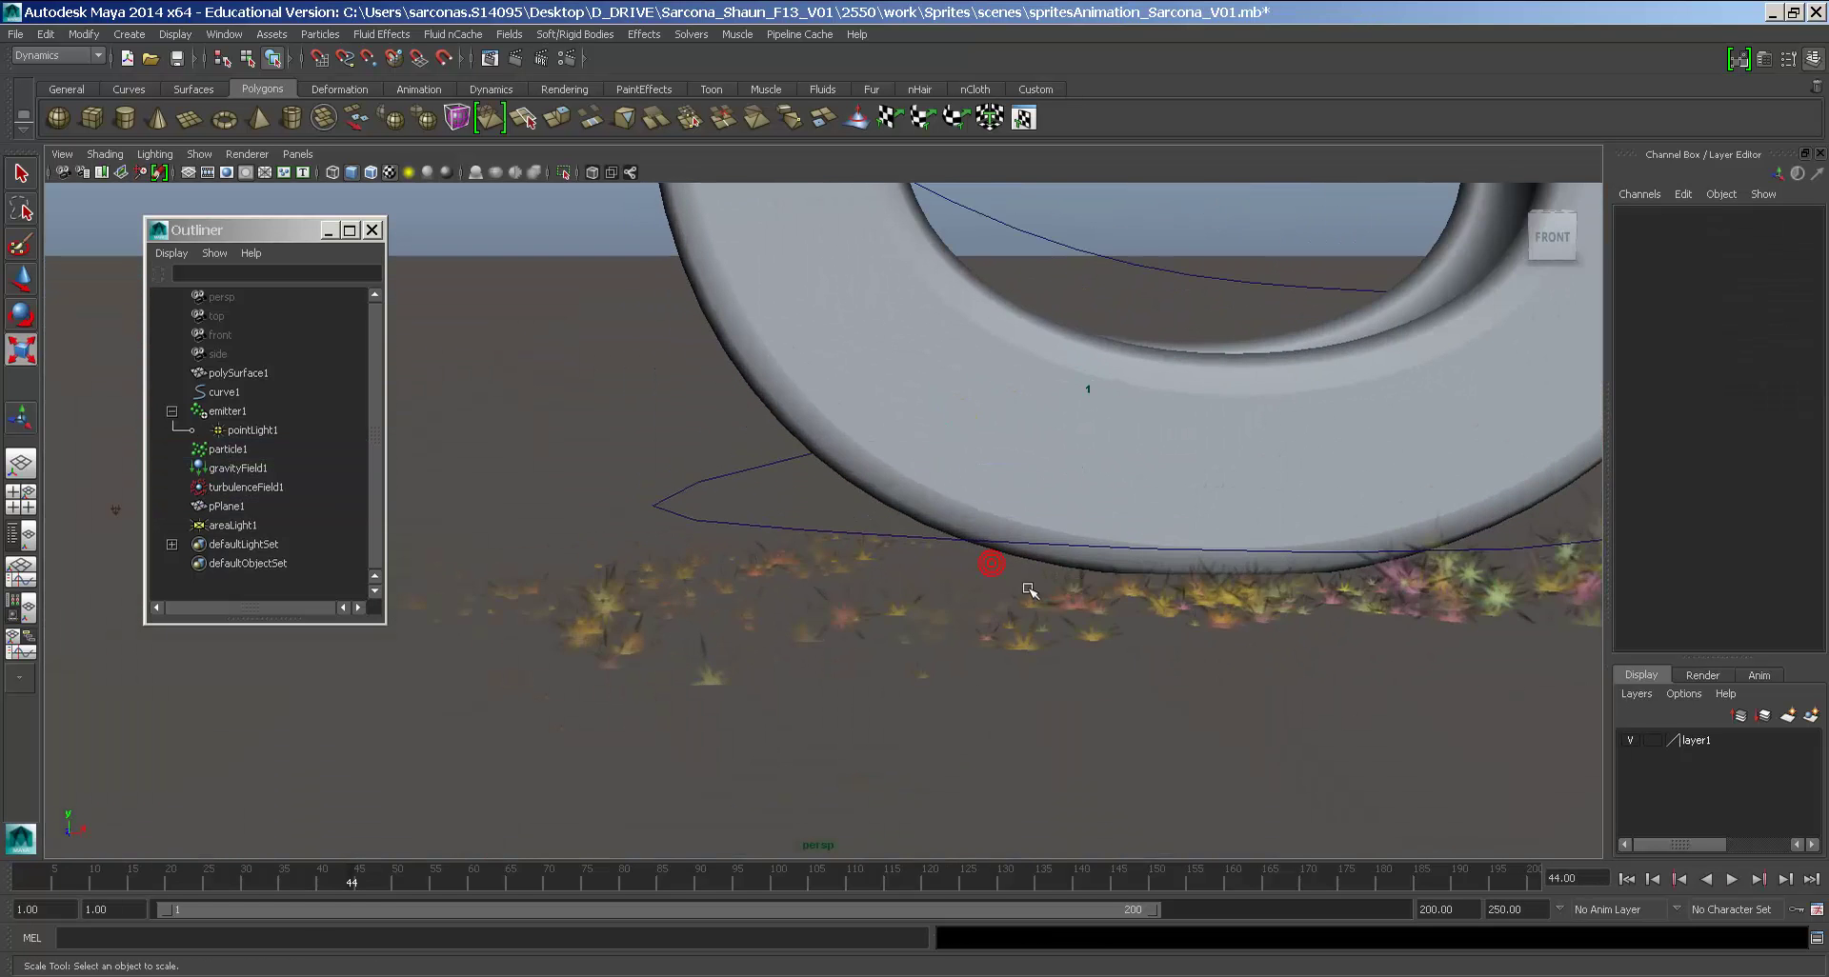
Step: Continue playback to frame 83, check the sprites around the whole lower S, and select particle1
{"action": "right_click_drag", "start_coordinate": [1022, 588], "coordinate": [952, 575], "text": "alt"}
{"action": "key", "text": "alt+v"}
{"action": "key", "text": "alt+v"}
{"action": "key", "text": "alt+v"}
{"action": "key", "text": "alt+v"}
{"action": "middle_click_drag", "start_coordinate": [952, 577], "coordinate": [934, 593], "text": "alt"}
{"action": "right_click_drag", "start_coordinate": [1184, 630], "coordinate": [1055, 587], "text": "alt"}
{"action": "middle_click_drag", "start_coordinate": [1055, 587], "coordinate": [943, 672], "text": "alt"}
{"action": "left_click", "coordinate": [774, 403]}
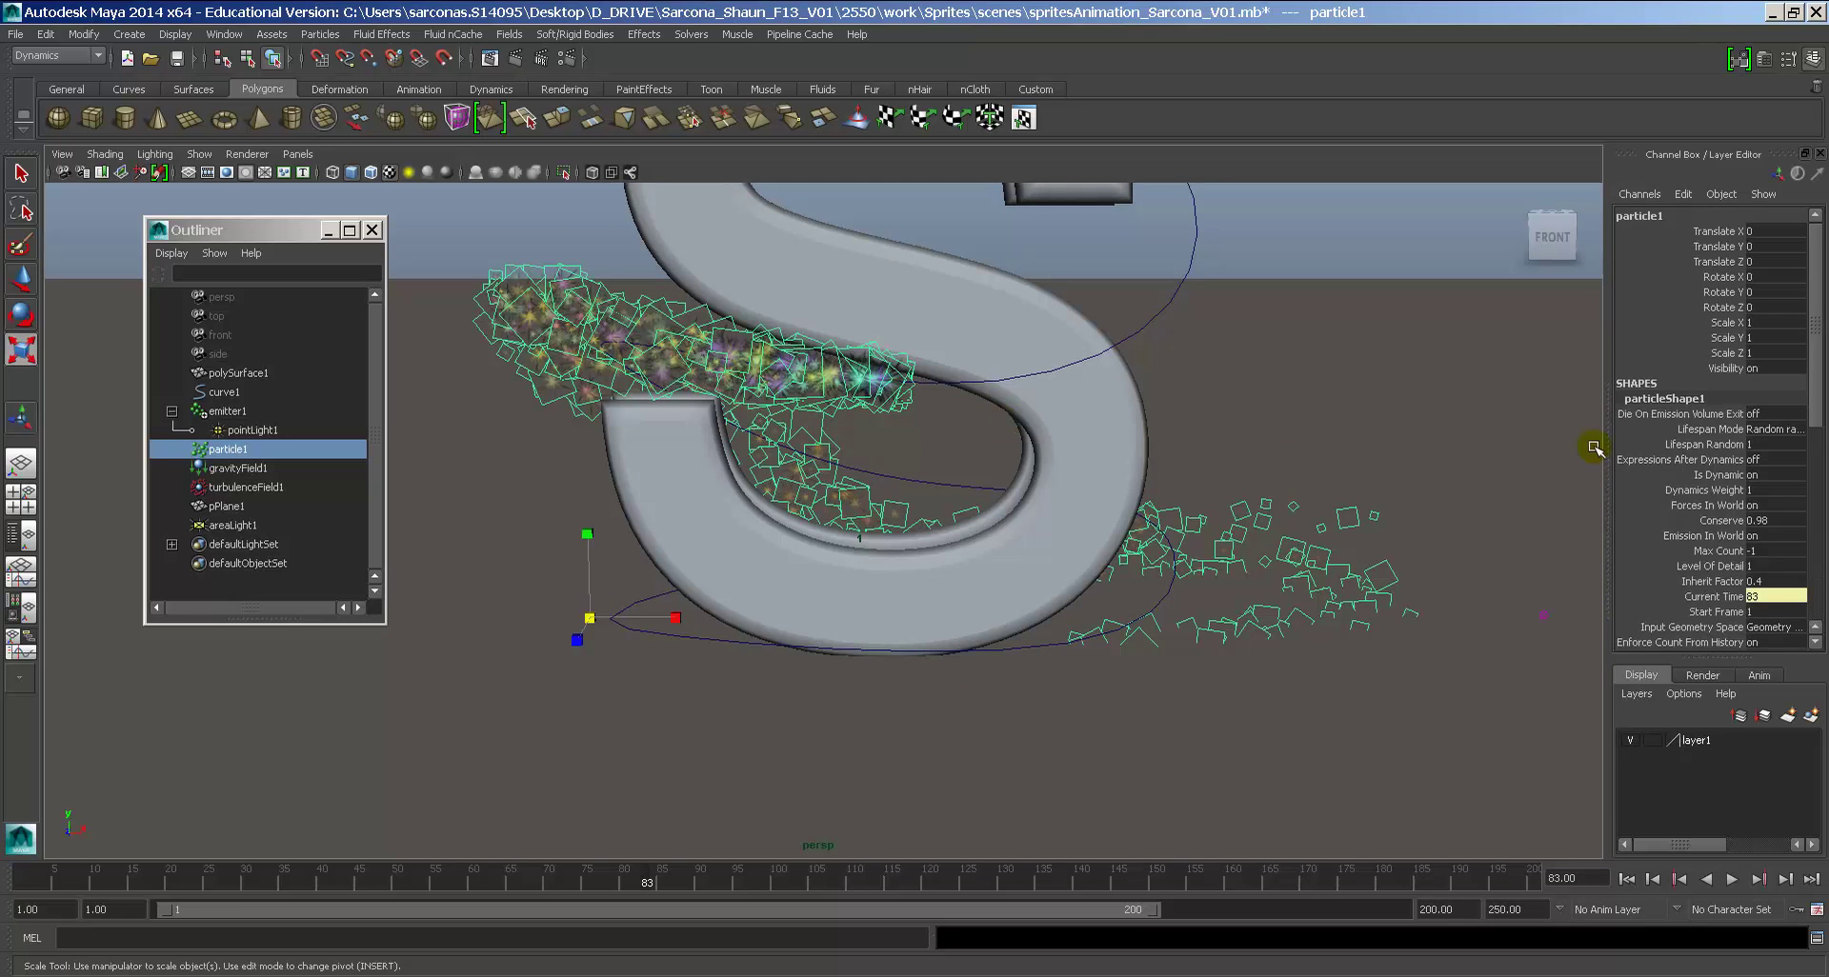
Step: Set the floor plane's collision offset to 0.01 and replay the simulation from frame 1 to frame 41
{"action": "left_click", "coordinate": [1498, 498]}
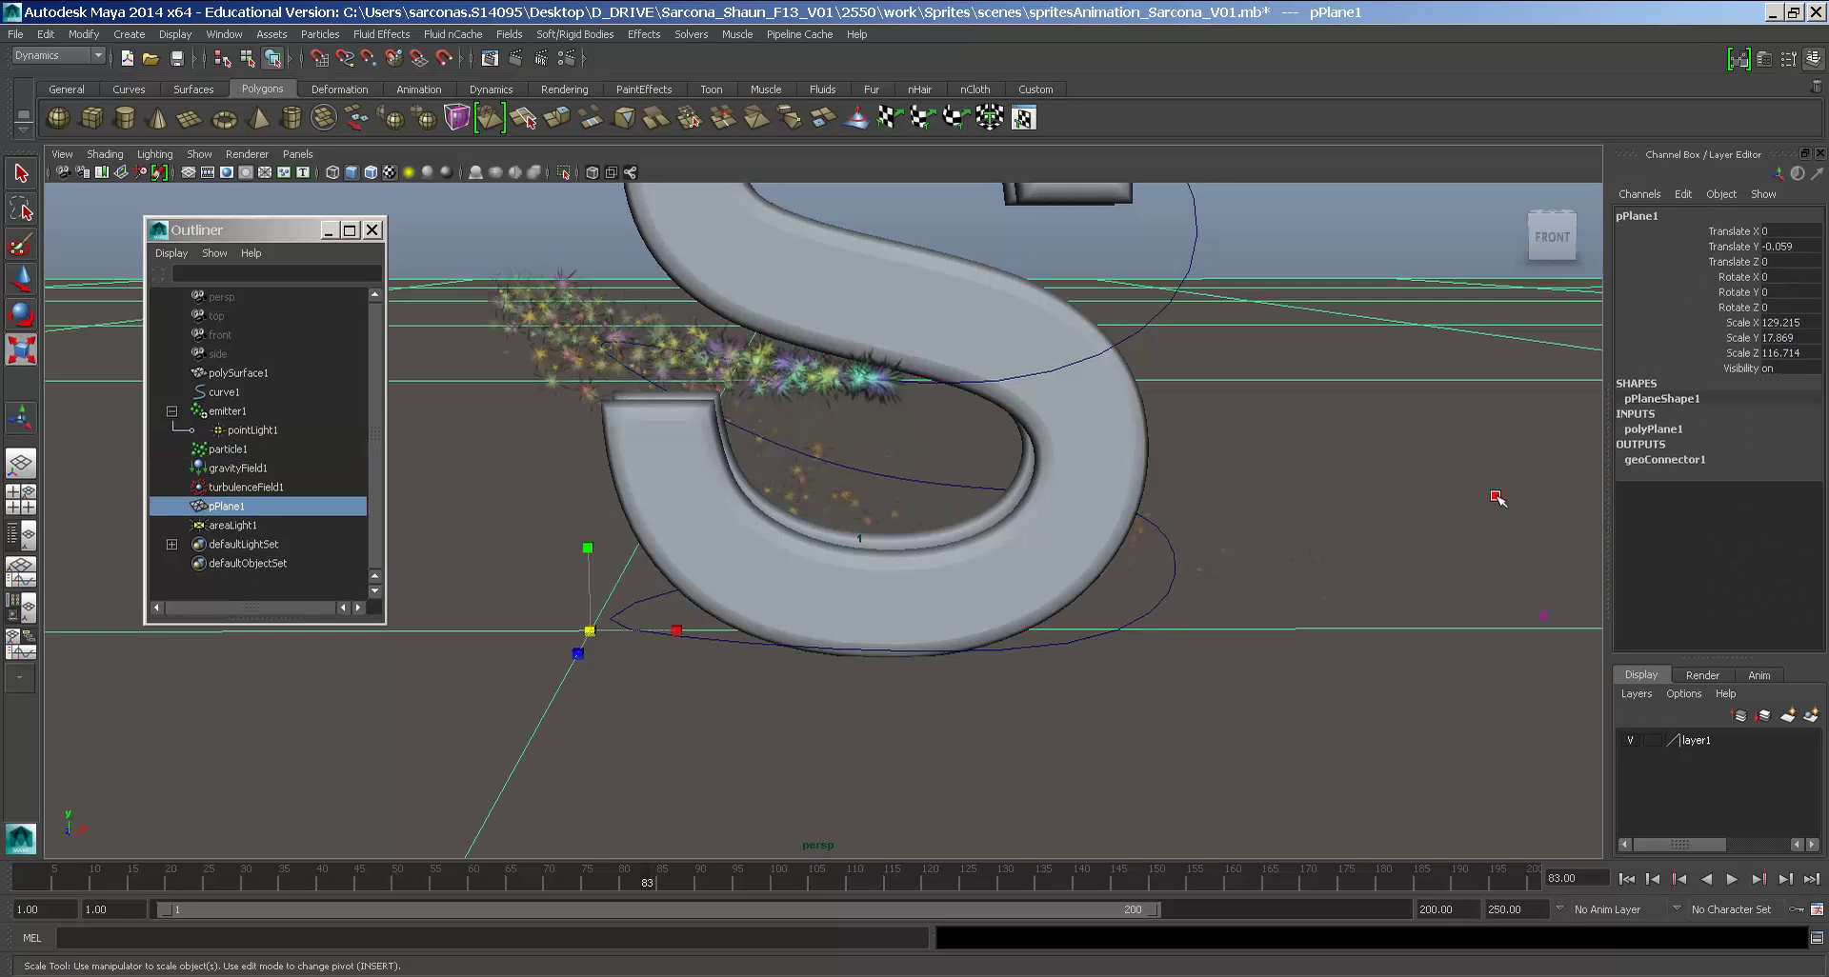
{"action": "left_click", "coordinate": [1676, 462]}
{"action": "double_click", "coordinate": [1788, 520]}
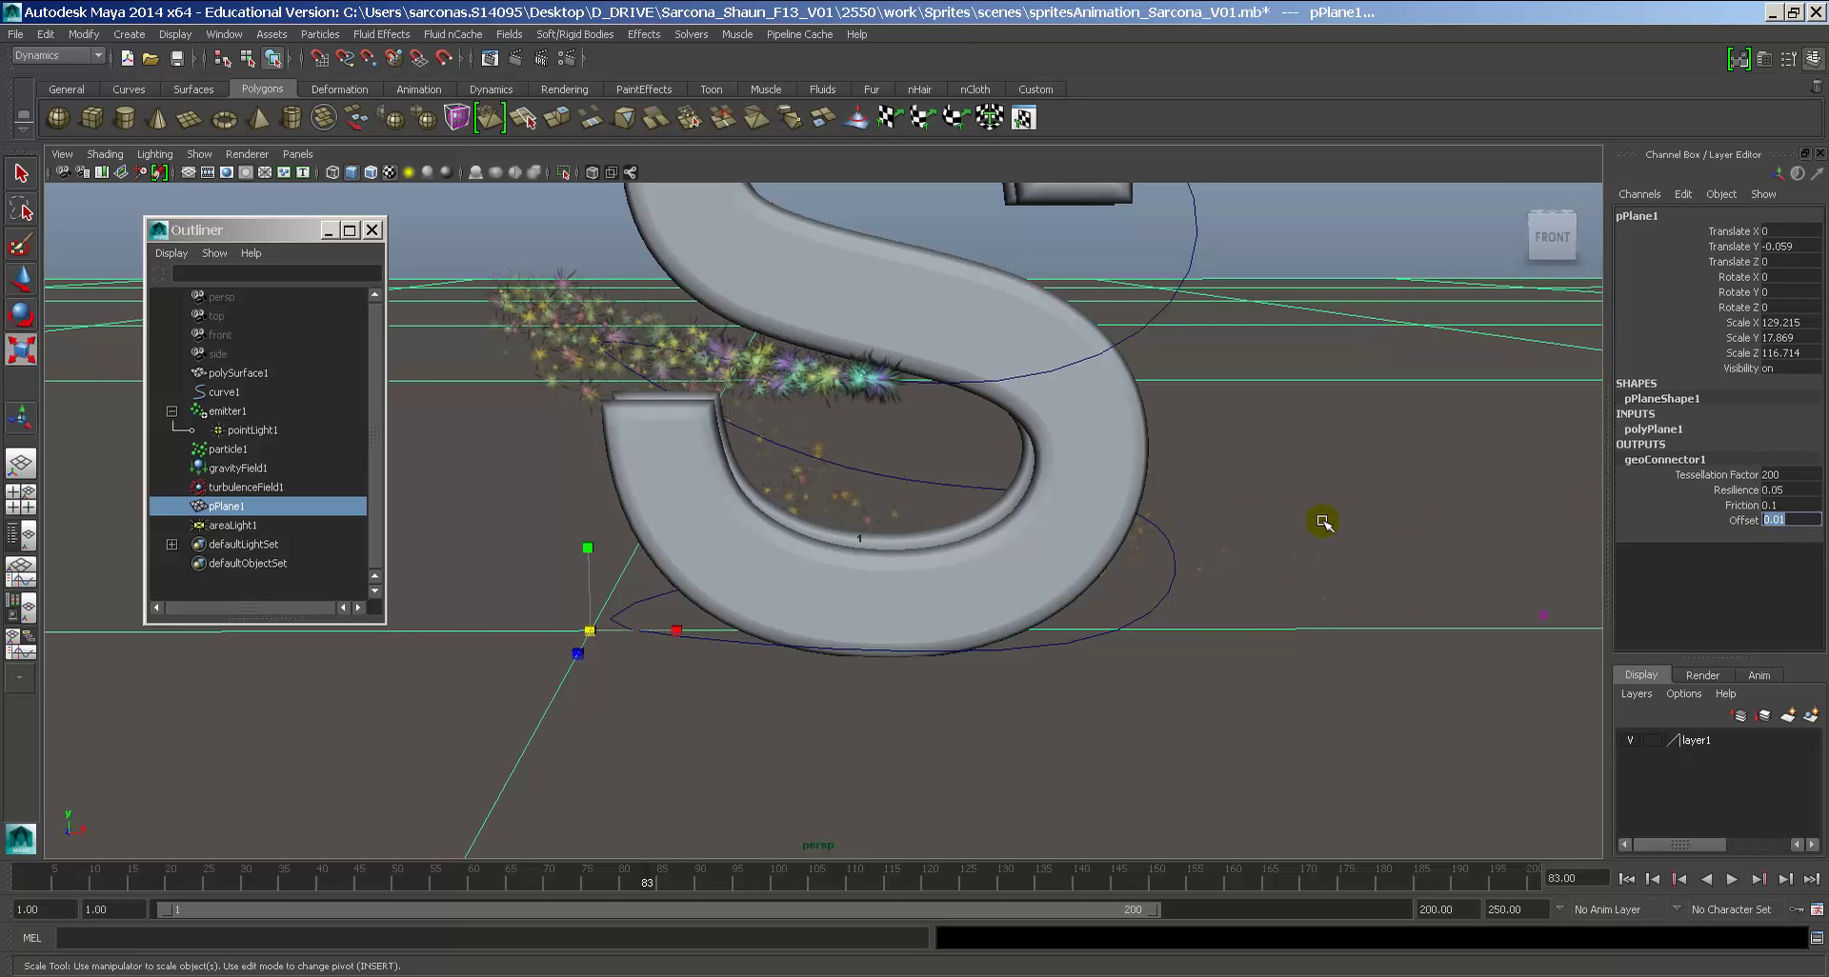
{"action": "left_click", "coordinate": [1627, 876]}
{"action": "key", "text": "alt+v"}
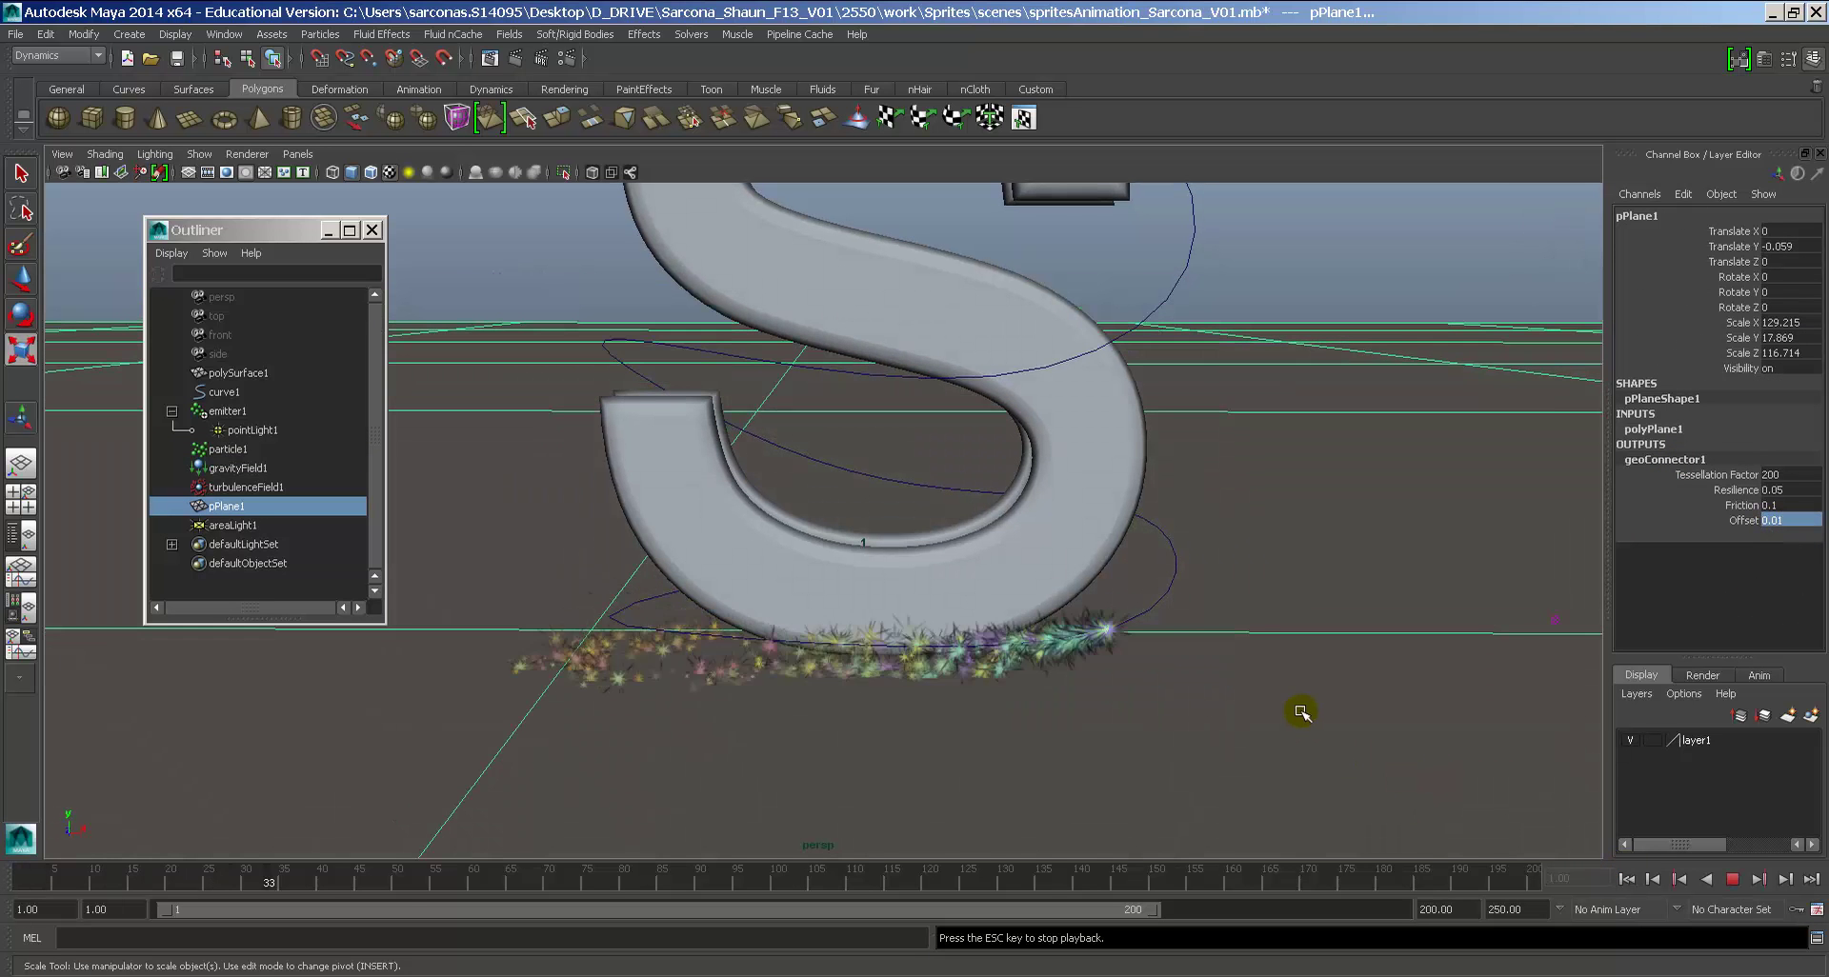
{"action": "key", "text": "Escape"}
{"action": "mouse_move", "coordinate": [1041, 714]}
{"action": "left_mouse_down", "text": "alt"}
{"action": "mouse_move", "coordinate": [1038, 686]}
{"action": "mouse_move", "coordinate": [1039, 705]}
{"action": "left_mouse_up", "text": "alt"}
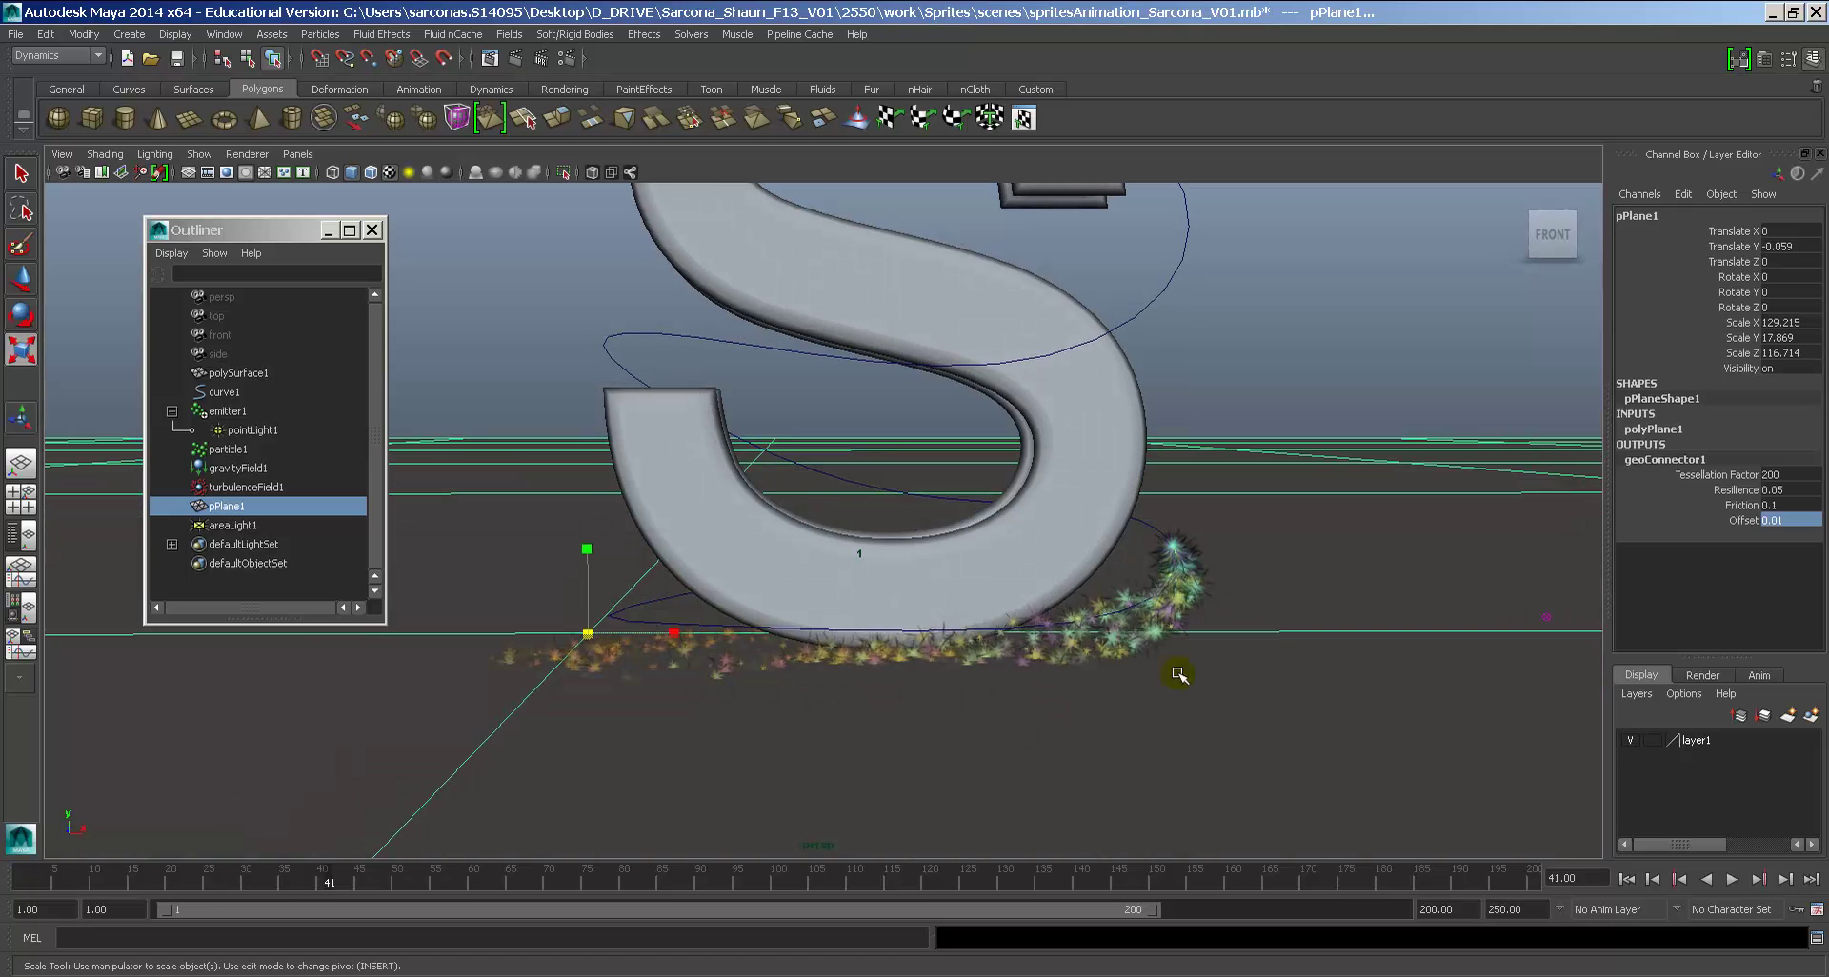
Step: Set the floor plane's collision friction to 0.2 and replay the simulation from frame 1 to frame 132
{"action": "double_click", "coordinate": [1777, 505]}
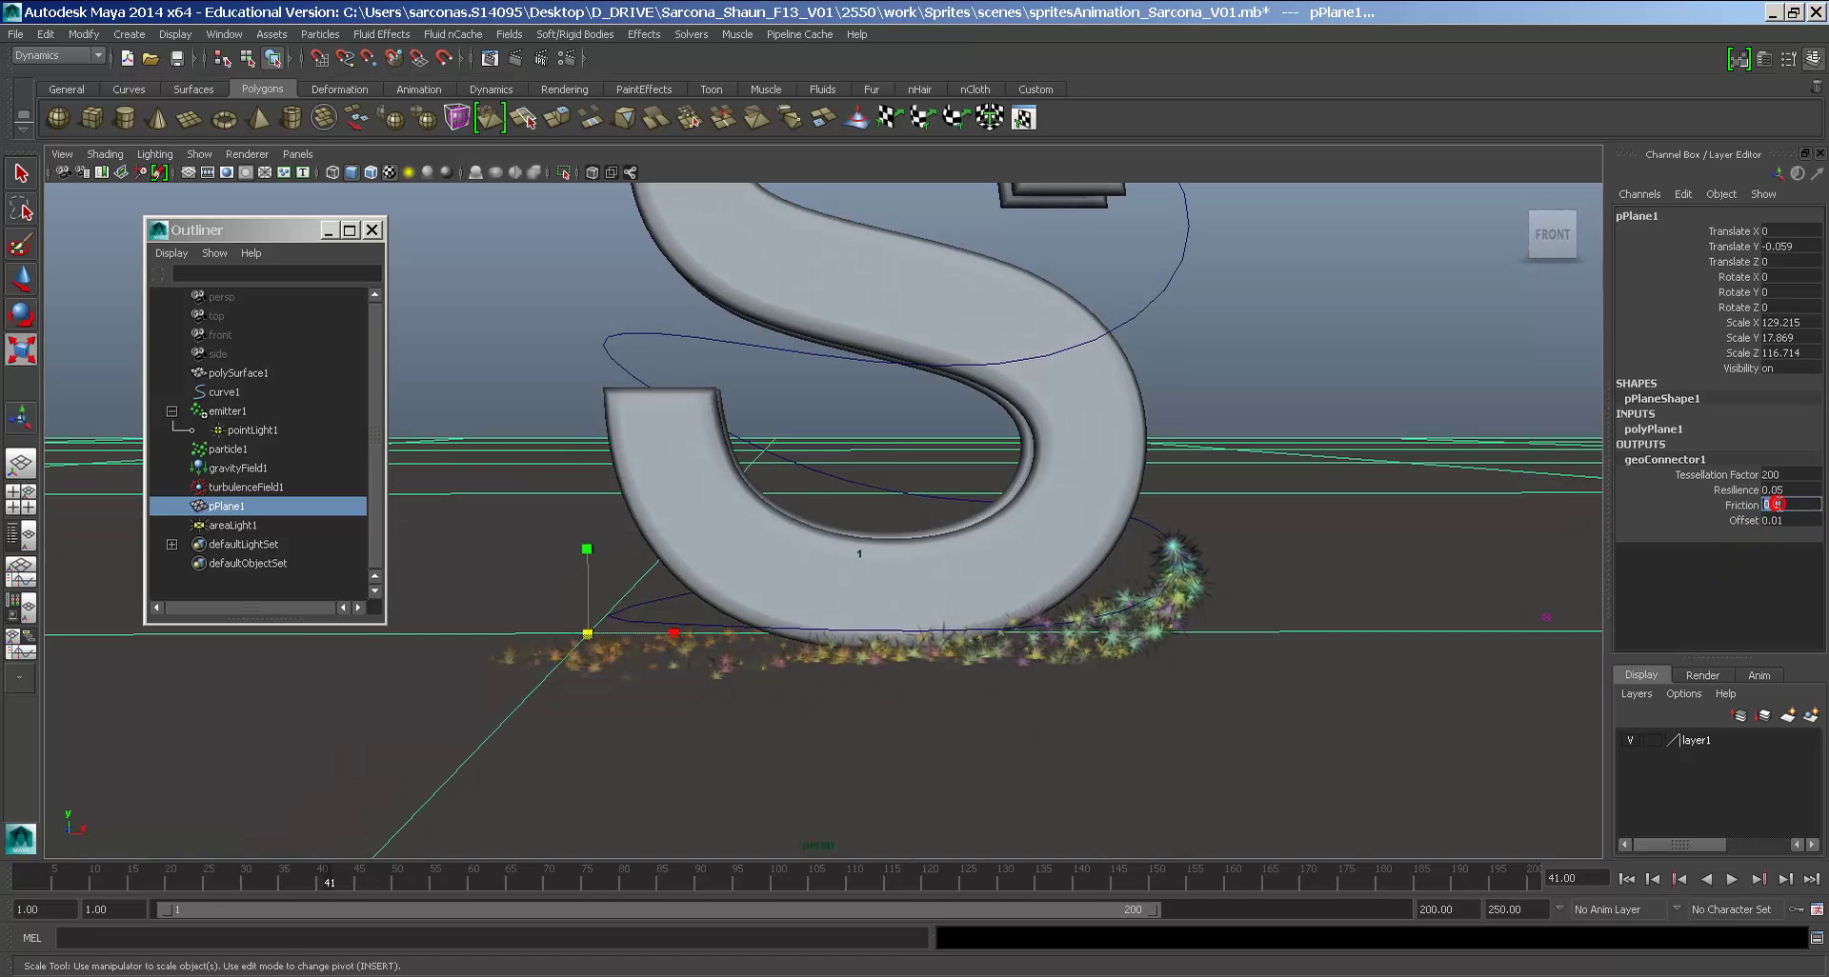
{"action": "left_click", "coordinate": [1627, 878]}
{"action": "left_click_drag", "start_coordinate": [1247, 625], "coordinate": [1253, 629], "text": "alt"}
{"action": "key", "text": "alt+v"}
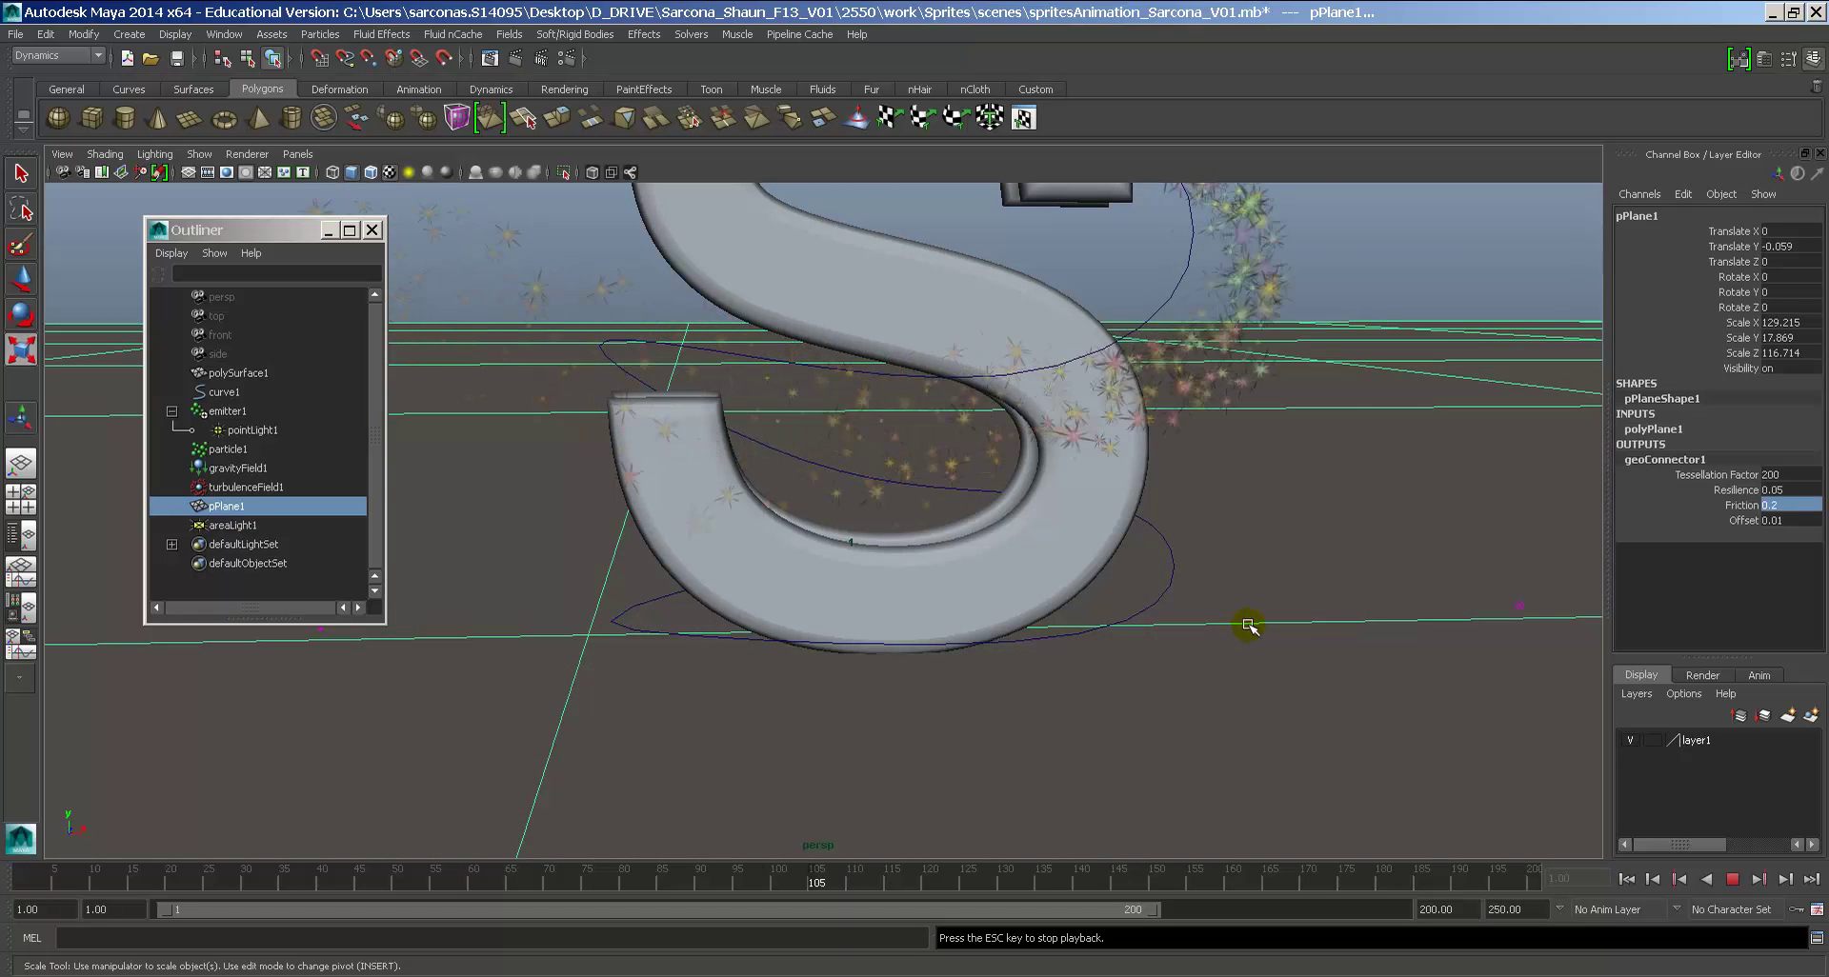
{"action": "key", "text": "Escape"}
{"action": "right_click_drag", "start_coordinate": [1196, 580], "coordinate": [1168, 673], "text": "alt"}
{"action": "left_click_drag", "start_coordinate": [1169, 673], "coordinate": [1114, 625], "text": "alt"}
Step: Make particle1 collide with the S model, using resilience 0.05, friction 0.2 and offset 0.01
{"action": "left_click", "coordinate": [913, 424]}
{"action": "left_click_drag", "start_coordinate": [913, 426], "coordinate": [837, 409], "text": "alt"}
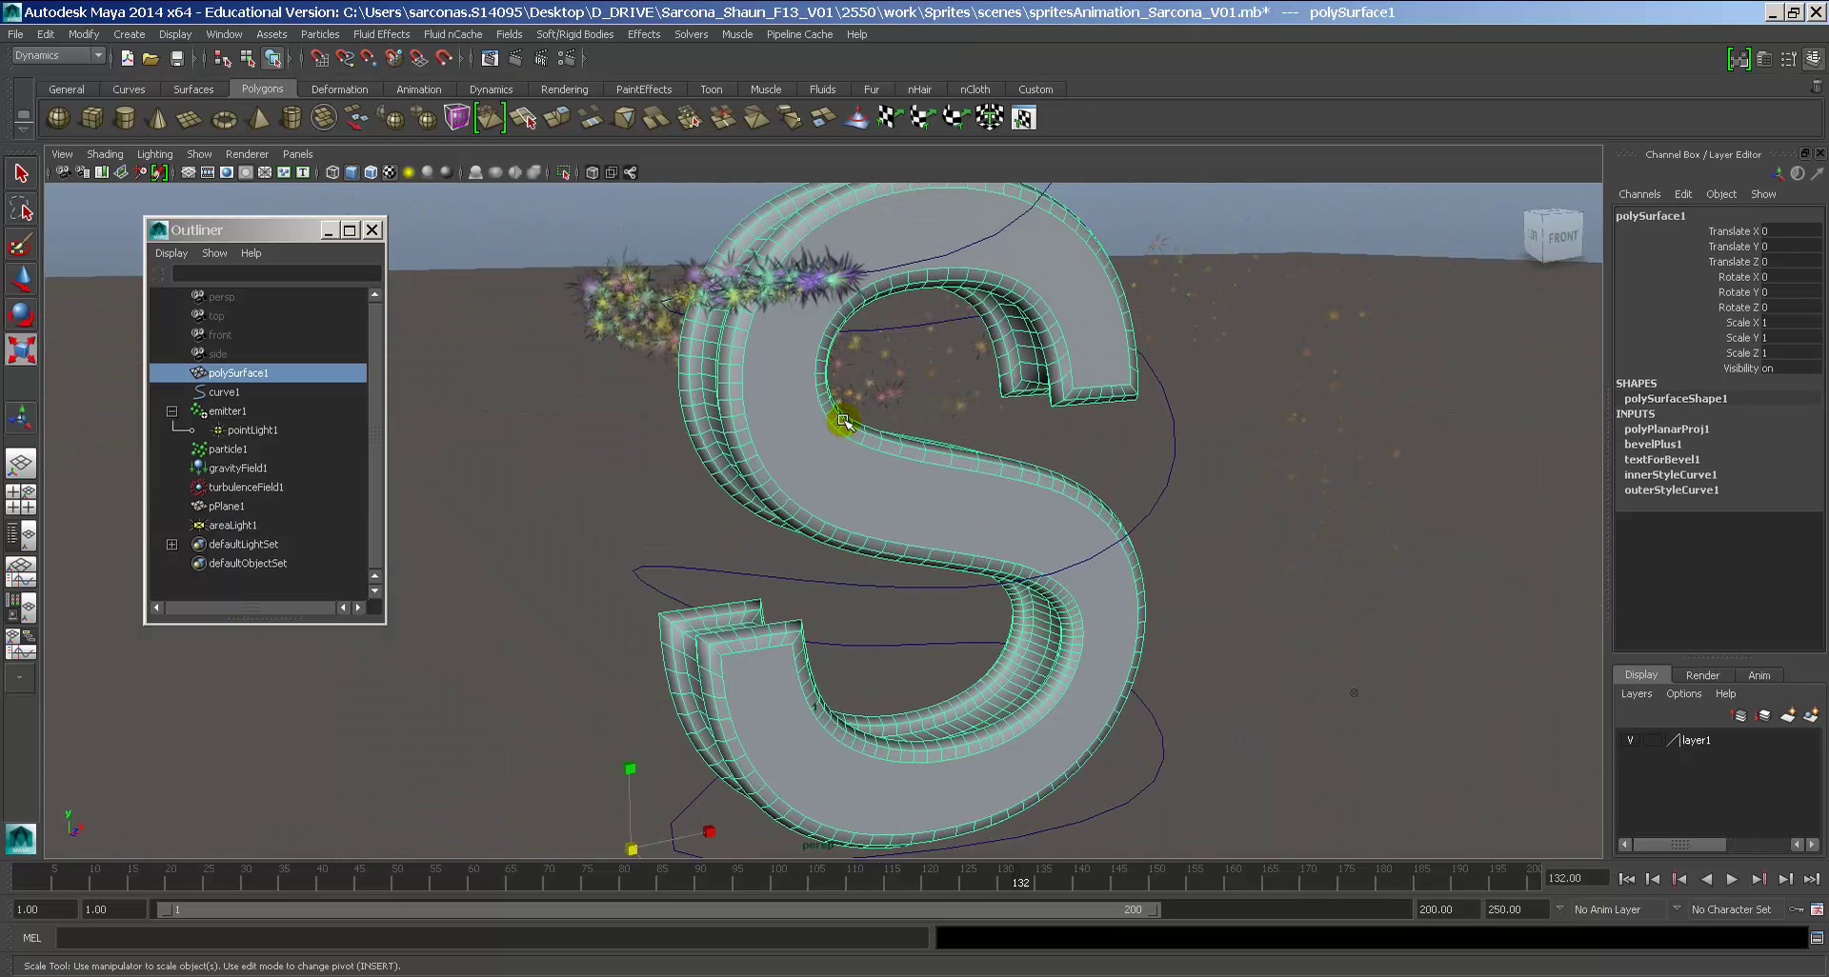
{"action": "left_click", "coordinate": [663, 321]}
{"action": "left_click", "coordinate": [742, 398], "text": "shift"}
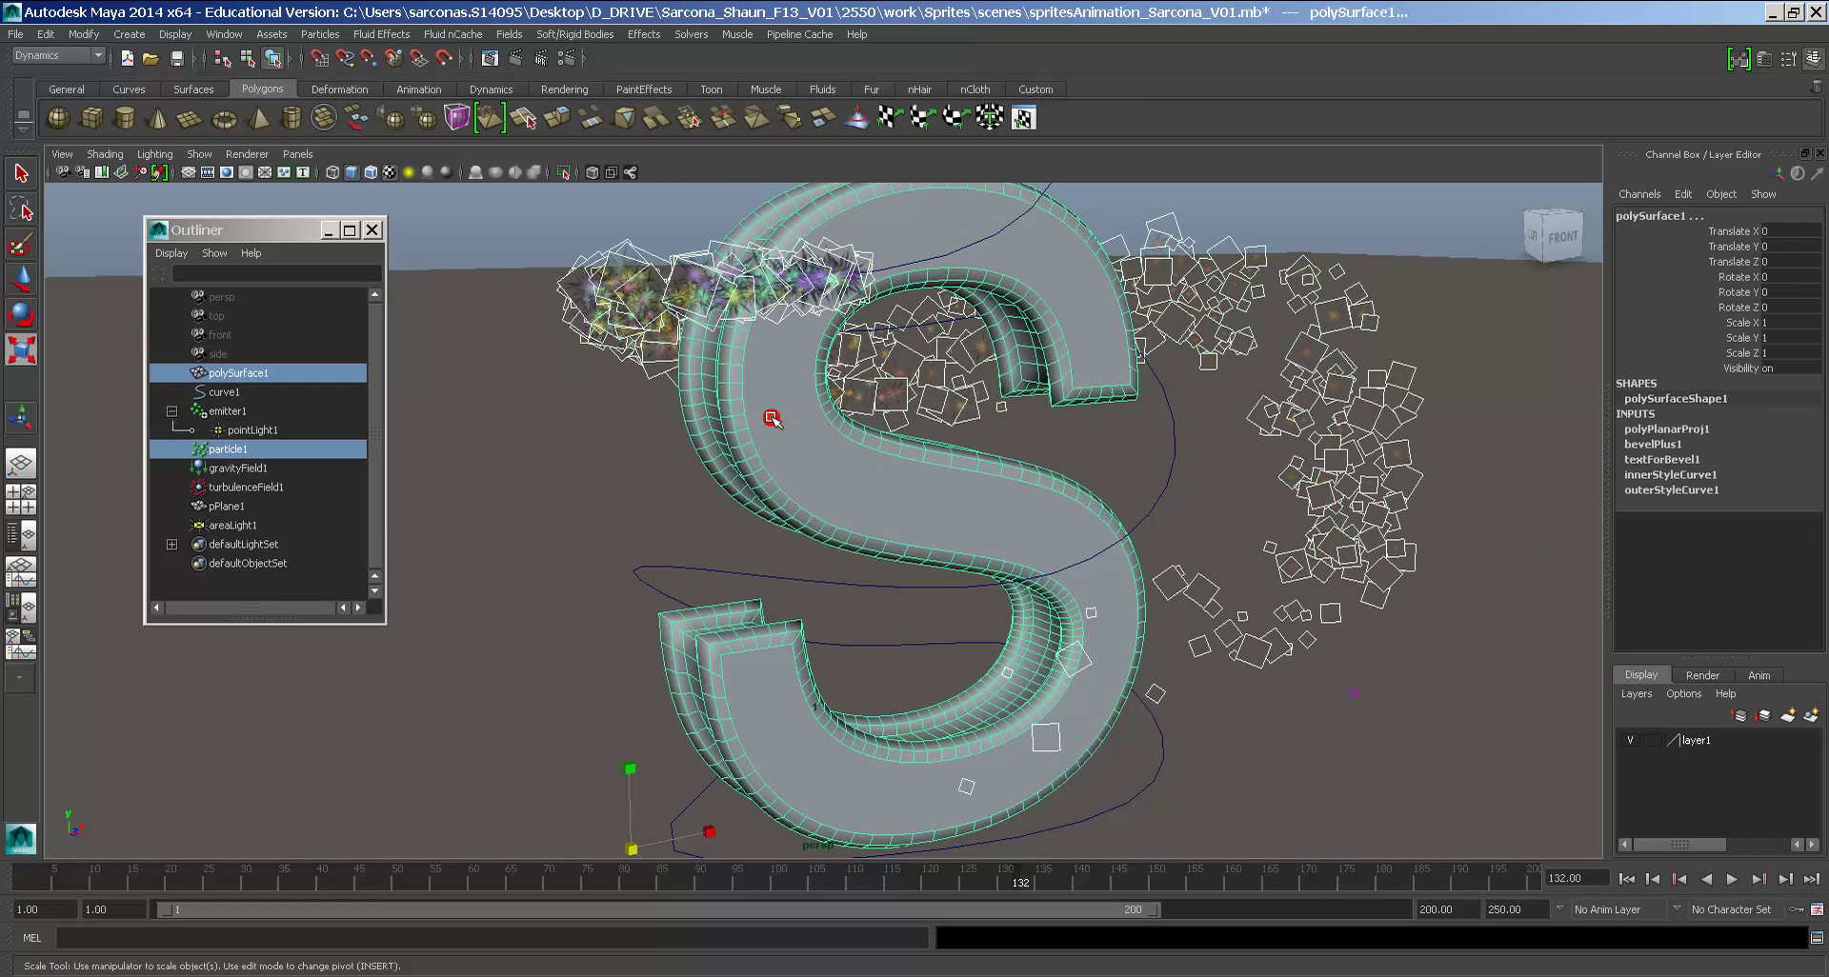
{"action": "left_click", "coordinate": [321, 34]}
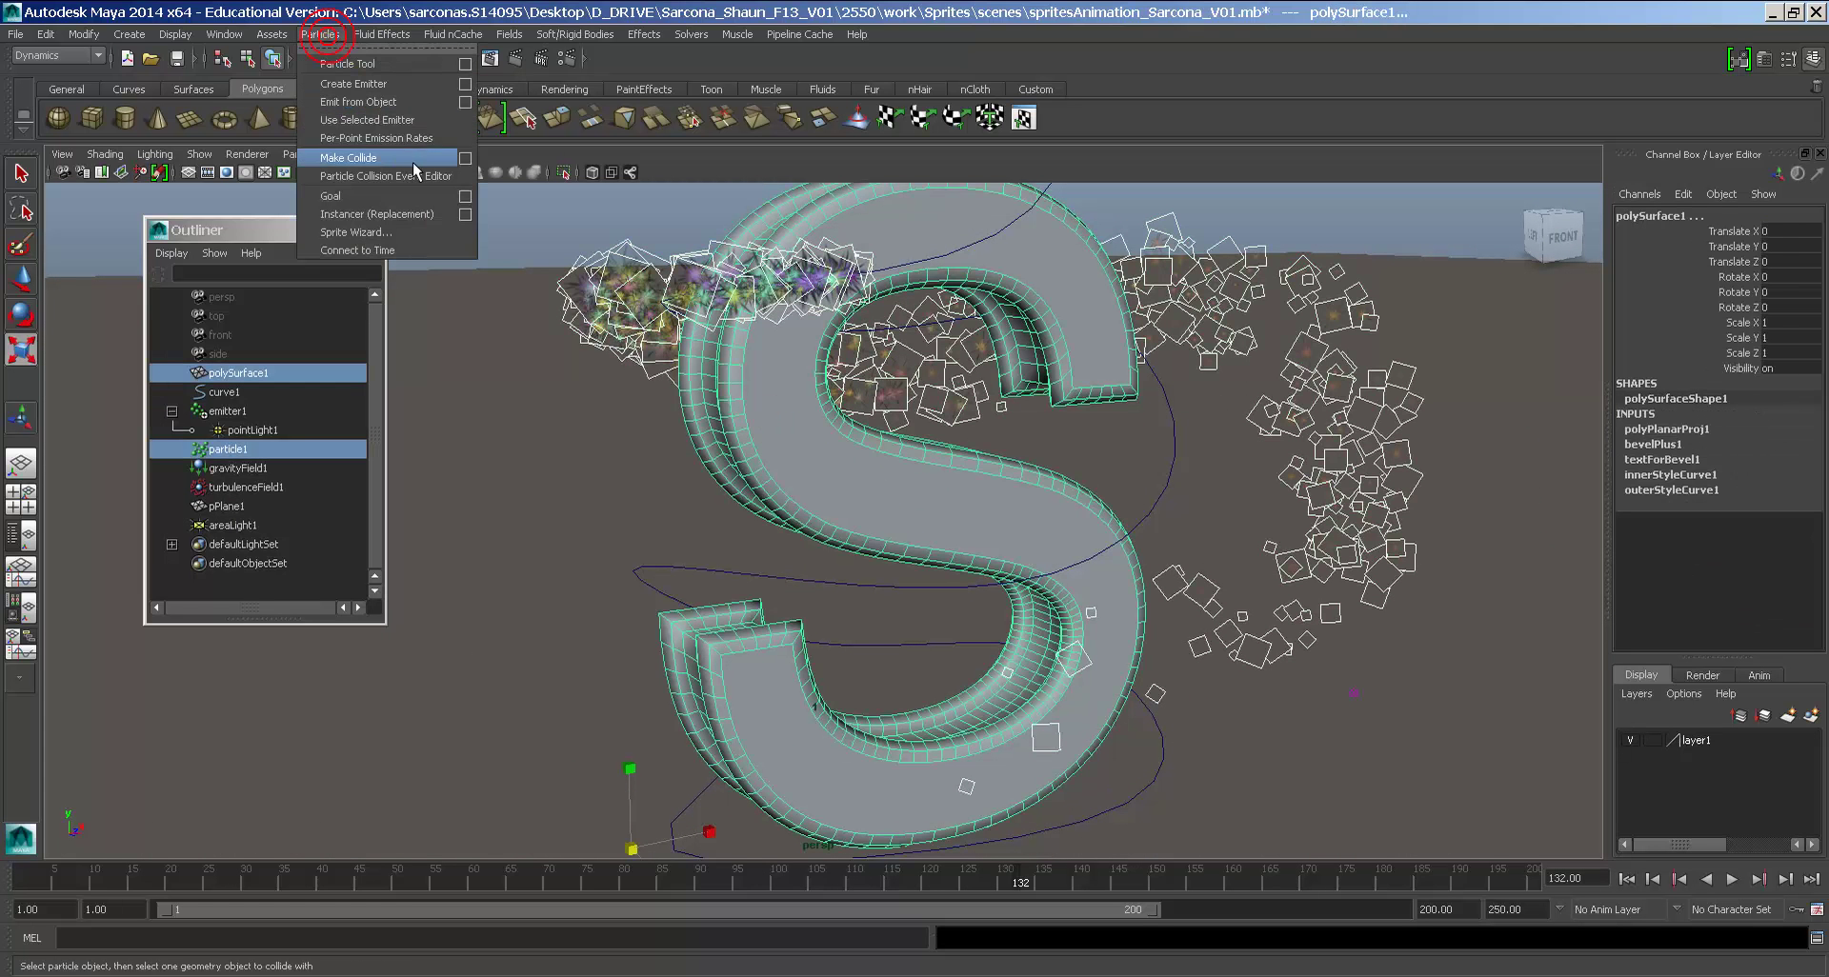
{"action": "left_click", "coordinate": [467, 159]}
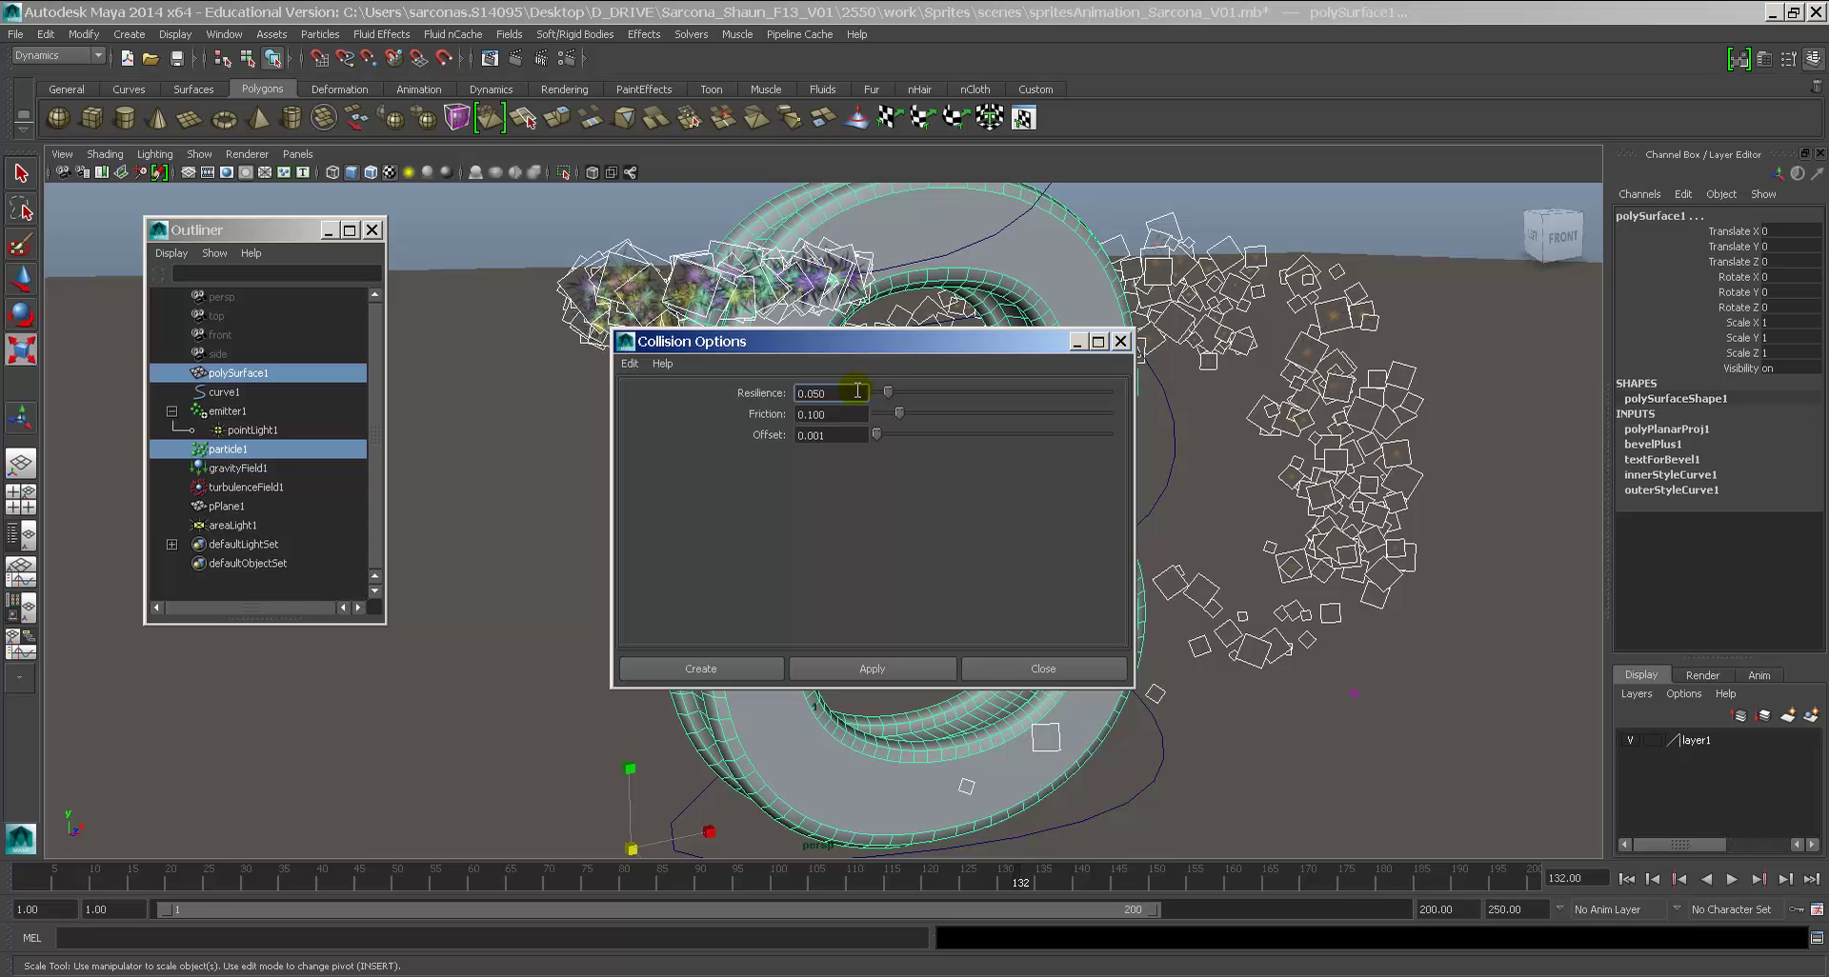
{"action": "key", "text": "Tab"}
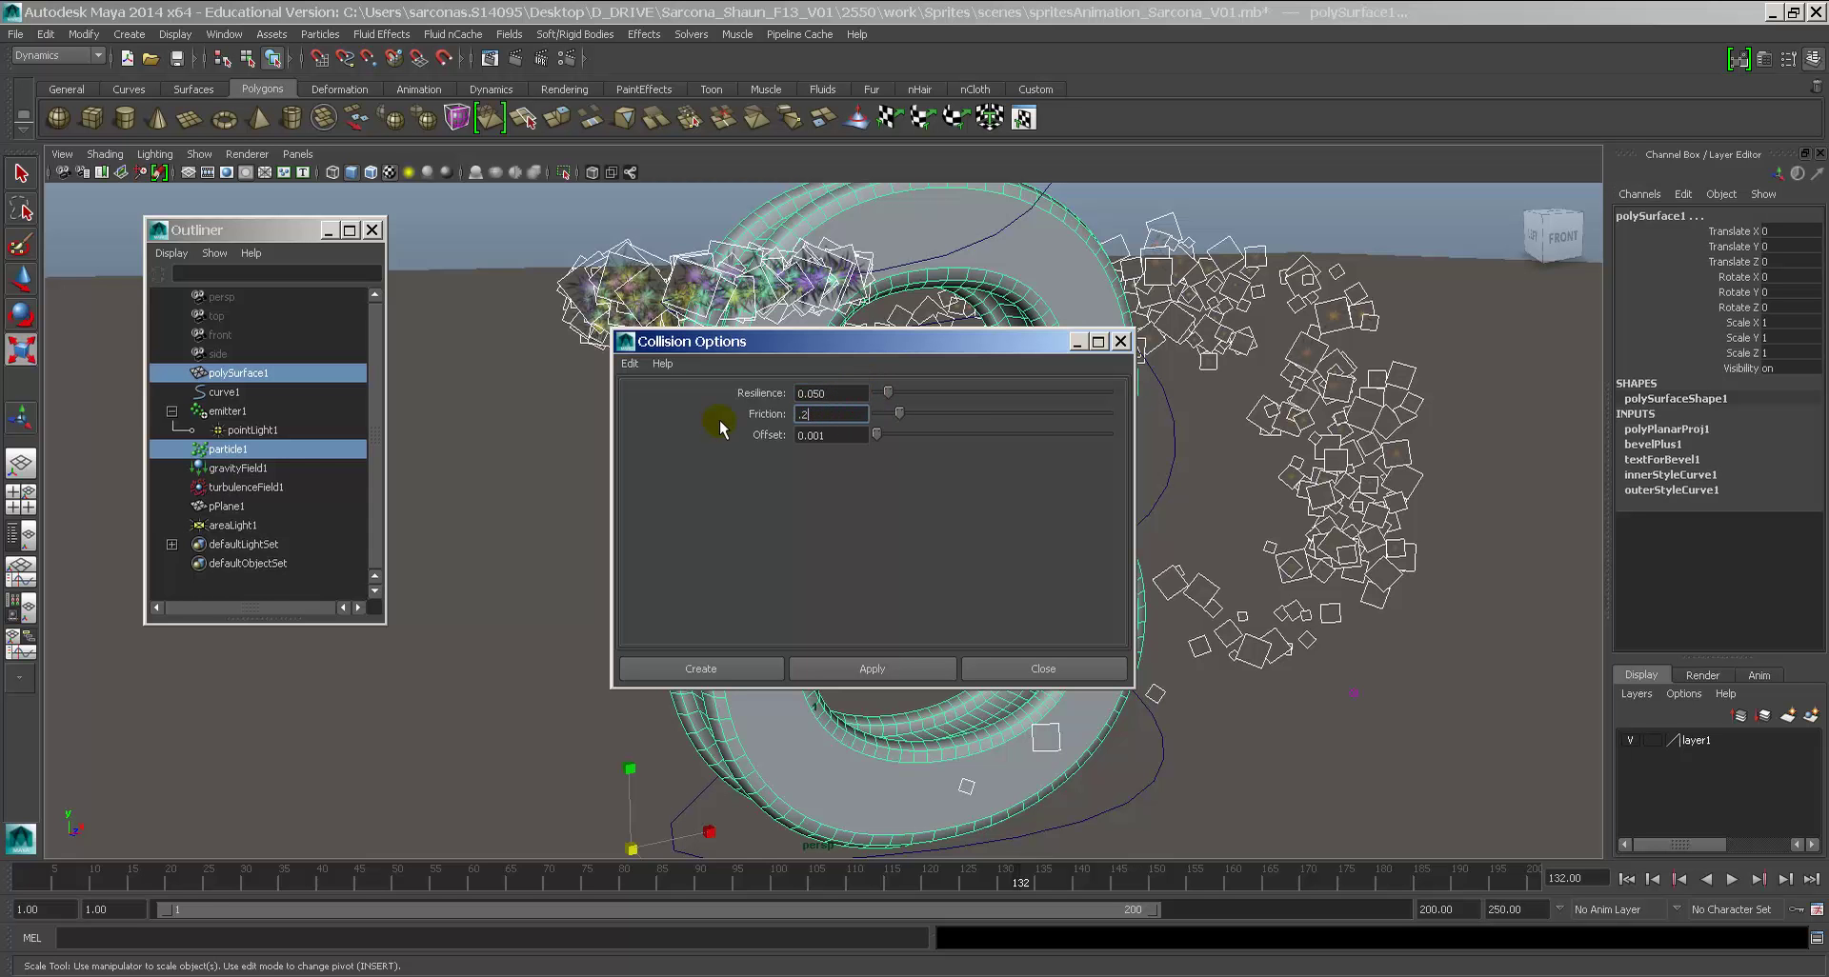
{"action": "key", "text": "Tab"}
{"action": "type", "text": "."}
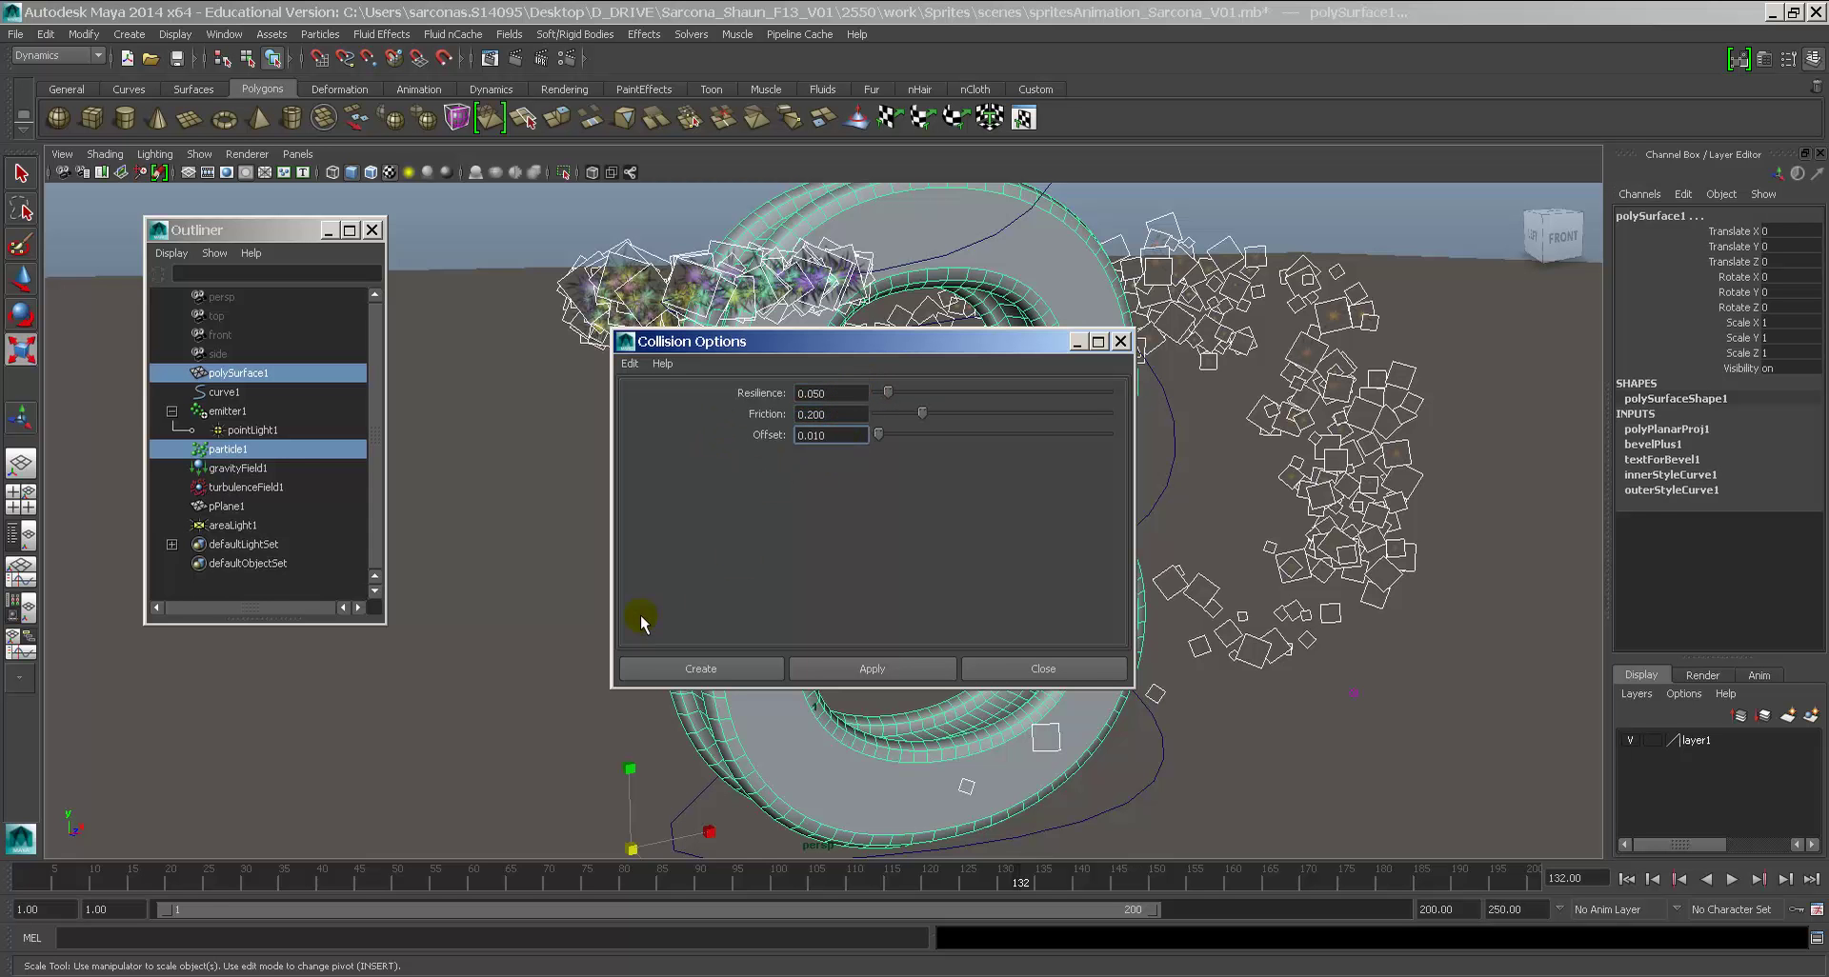
{"action": "left_click", "coordinate": [692, 670]}
Step: Replay the simulation from frame 1 to frame 190 and examine how the sprites behave around the whole S
{"action": "left_click", "coordinate": [1626, 878]}
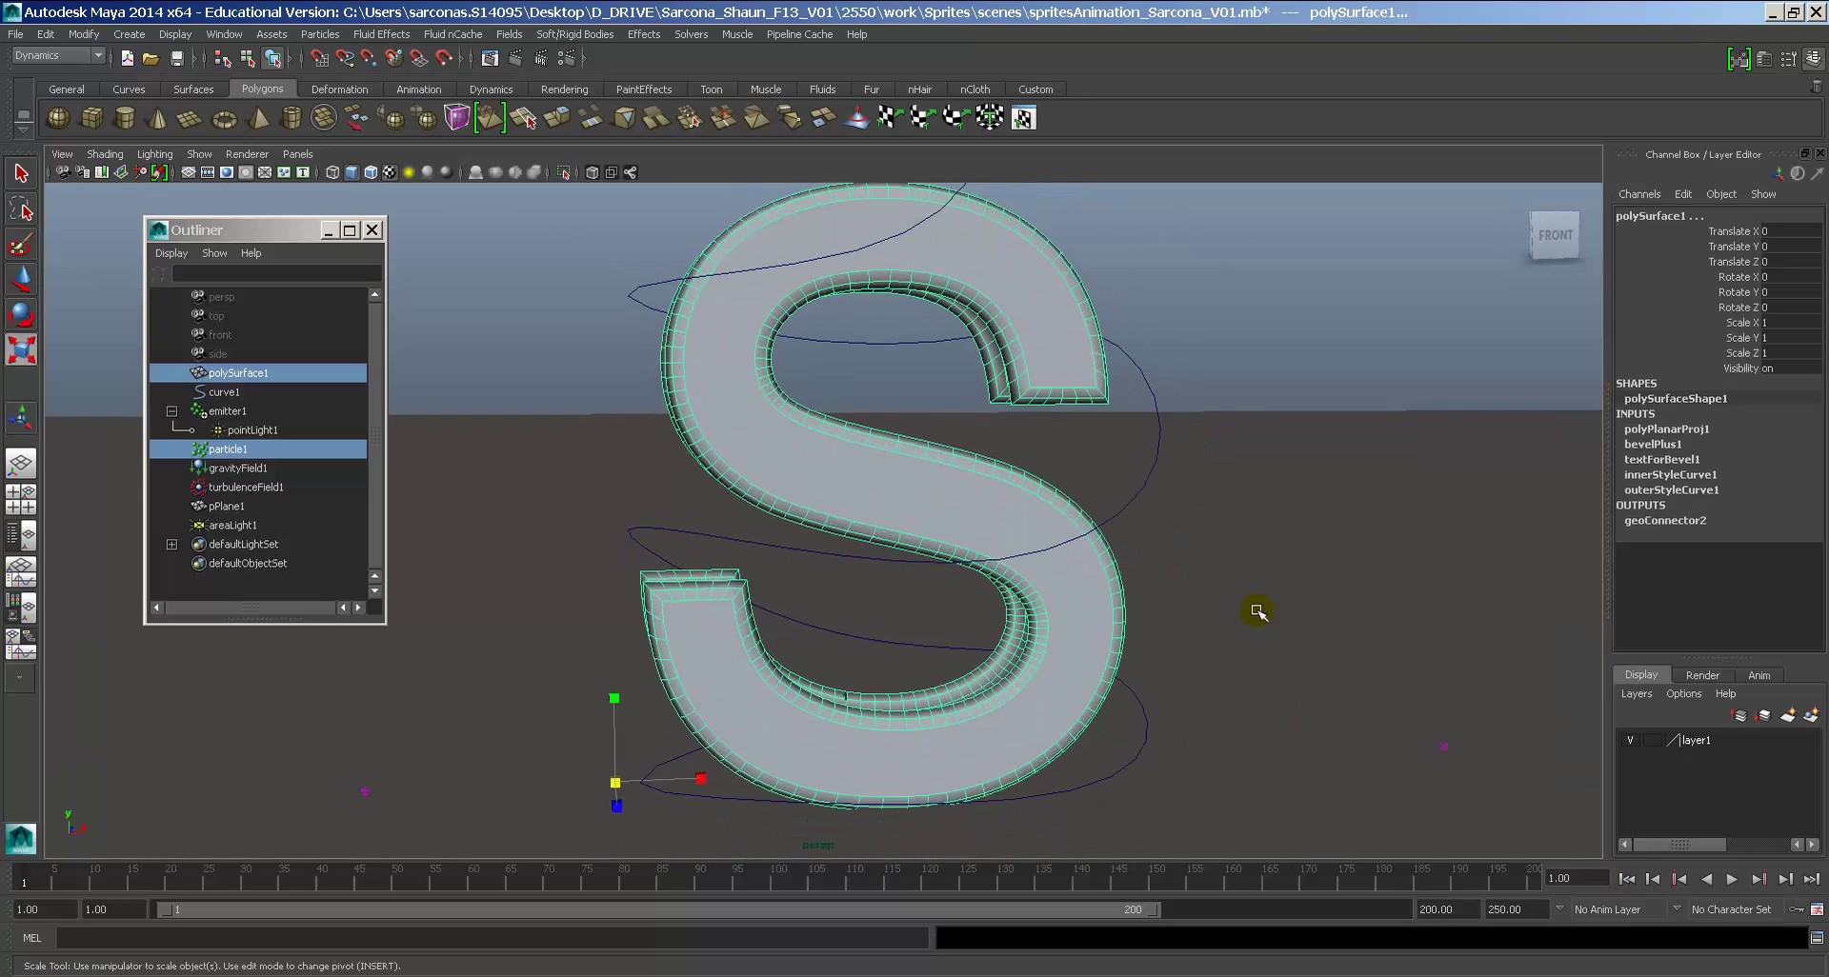
{"action": "left_click", "coordinate": [1268, 396]}
{"action": "key", "text": "alt+v"}
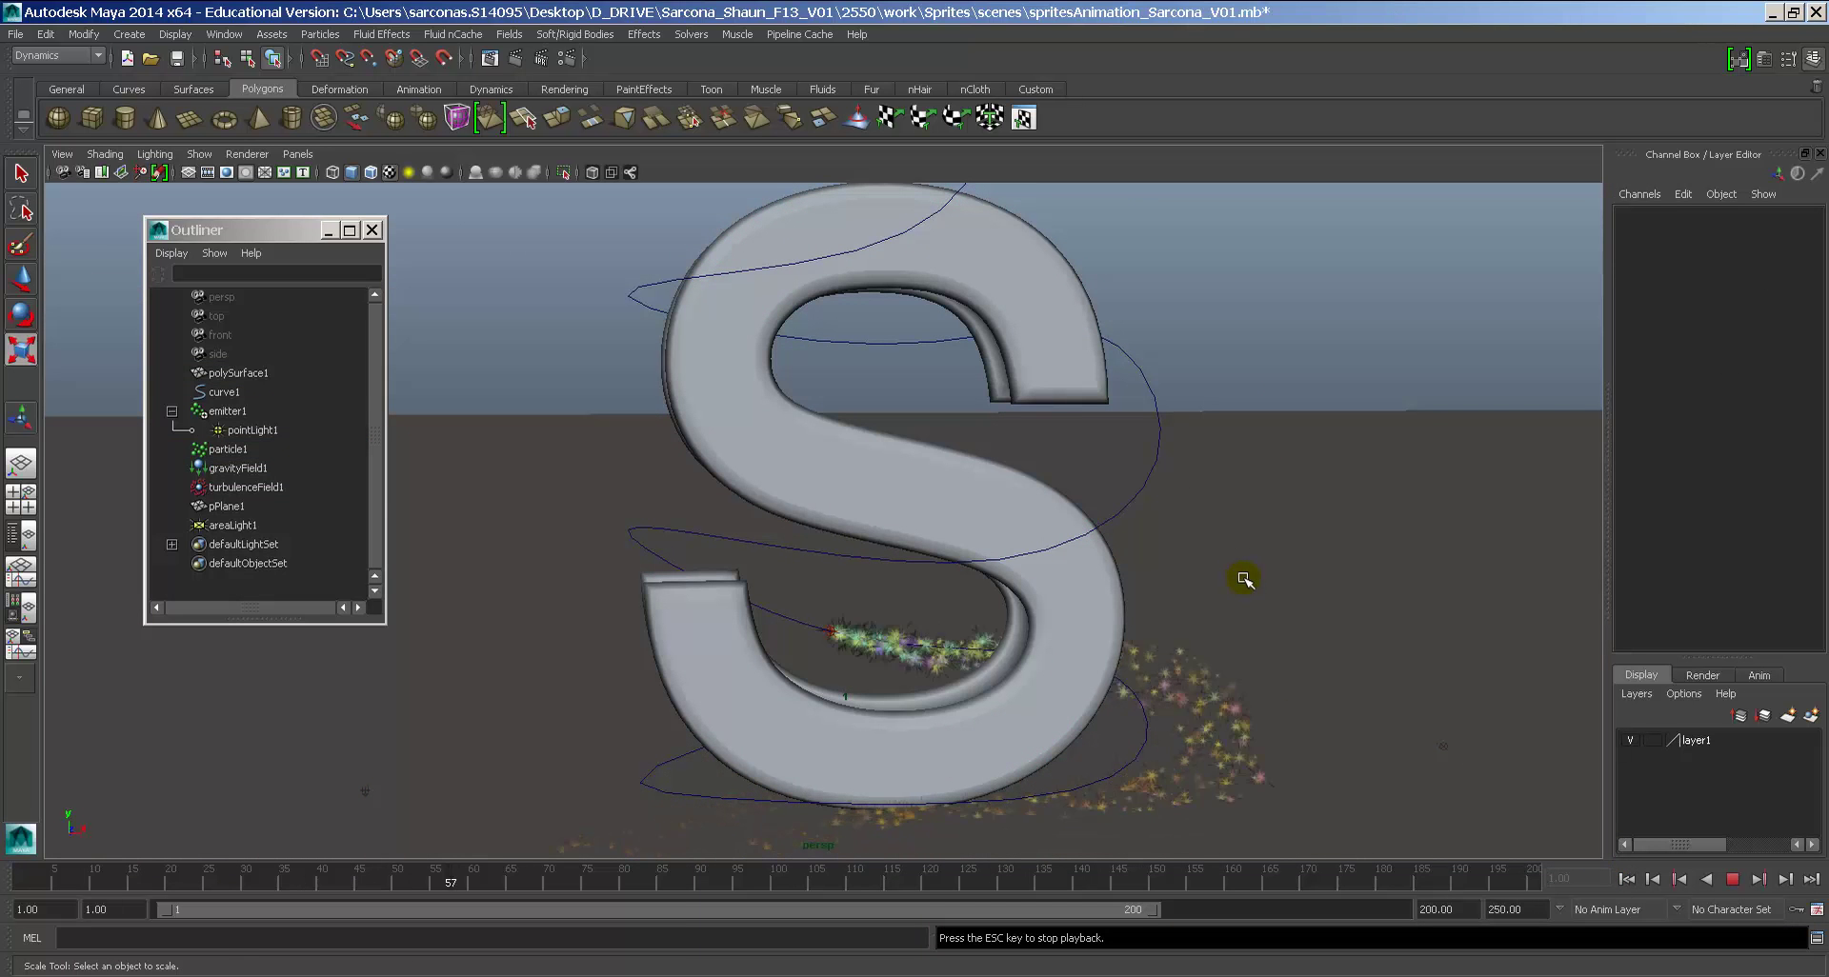
{"action": "left_click_drag", "start_coordinate": [1240, 580], "coordinate": [1049, 580], "text": "alt"}
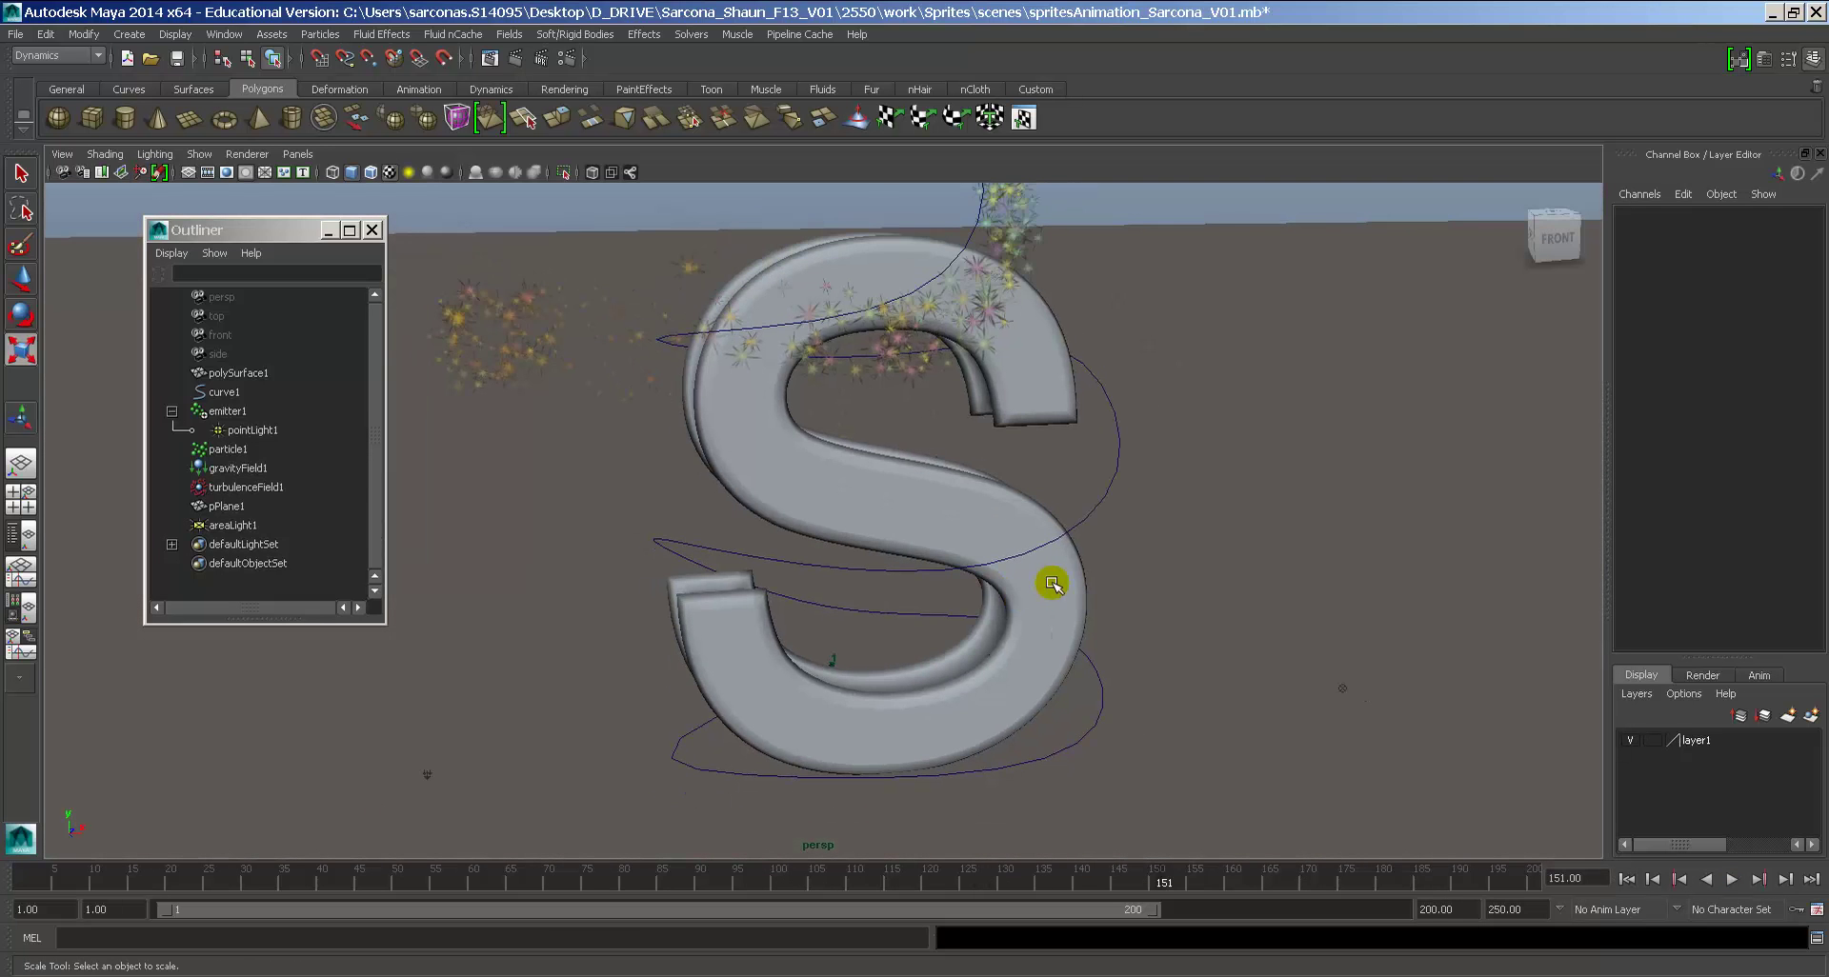
{"action": "right_click_drag", "start_coordinate": [1070, 583], "coordinate": [922, 554], "text": "alt"}
{"action": "middle_click_drag", "start_coordinate": [922, 554], "coordinate": [920, 635], "text": "alt"}
{"action": "key", "text": "Escape"}
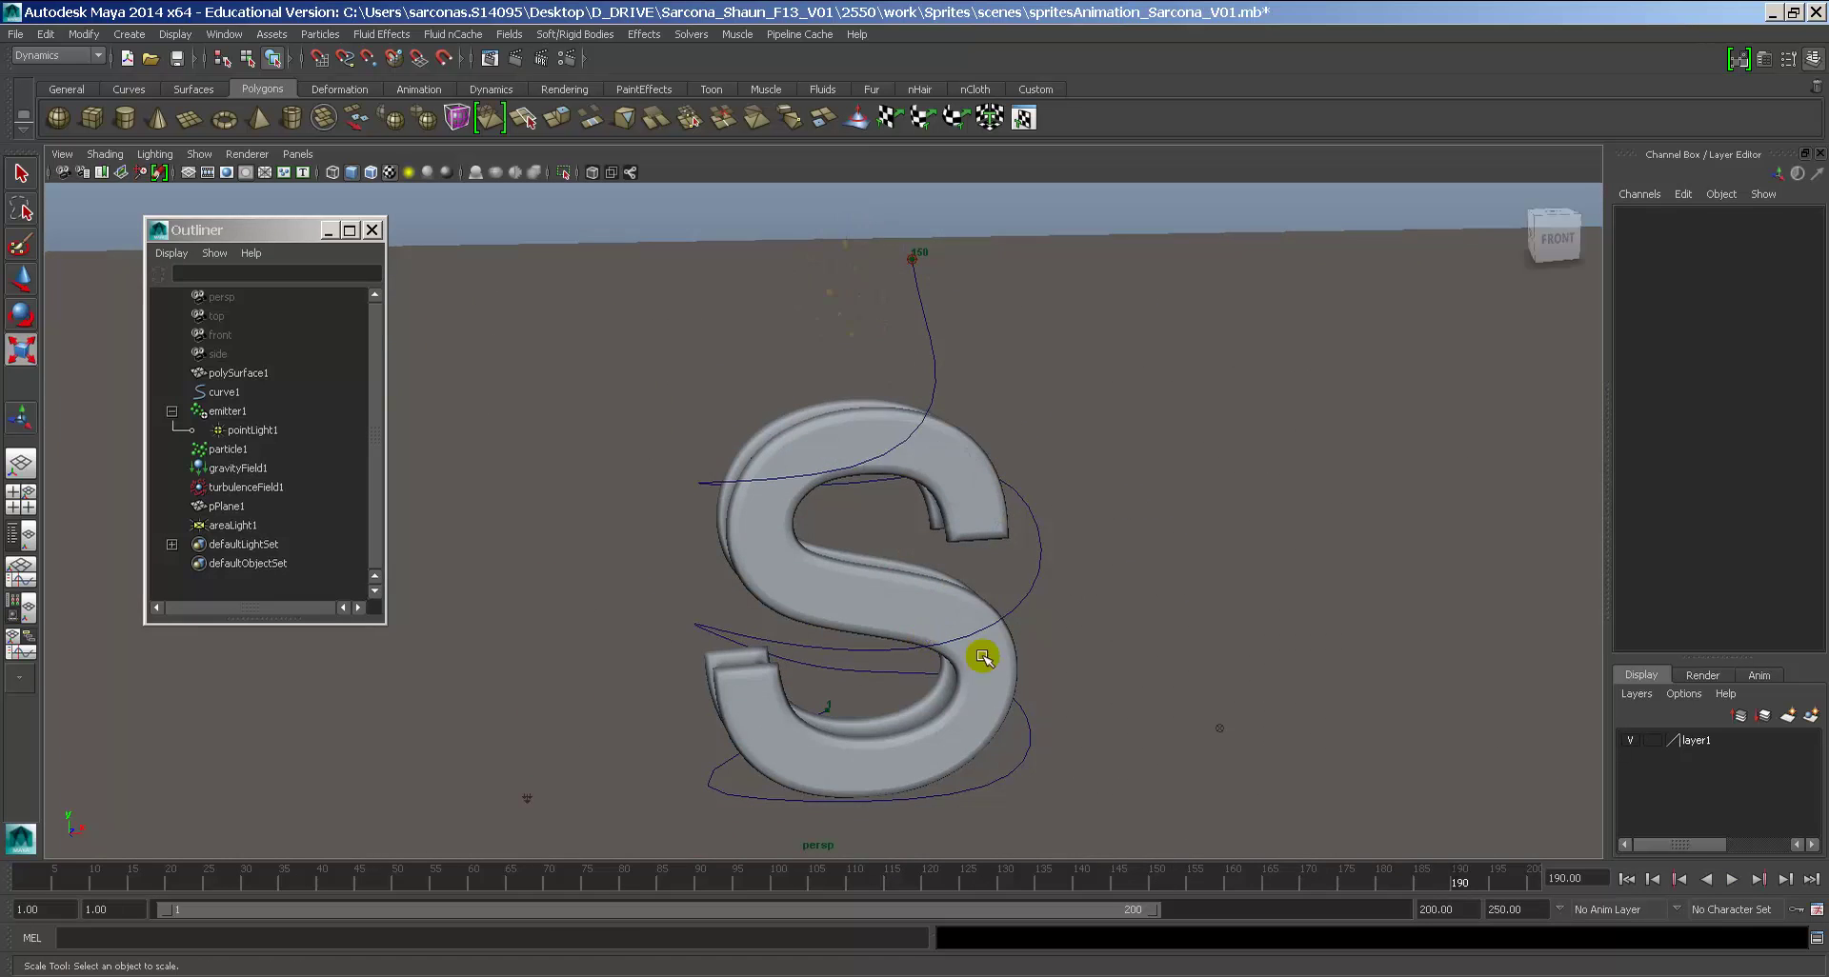
{"action": "left_click_drag", "start_coordinate": [984, 657], "coordinate": [980, 653], "text": "alt"}
{"action": "right_click_drag", "start_coordinate": [980, 653], "coordinate": [952, 624], "text": "alt"}
Step: Edit the Sprite Scale Y PP creation expression of particle1 so that $randomScale uses rand(.07,.3)
{"action": "left_click", "coordinate": [827, 284]}
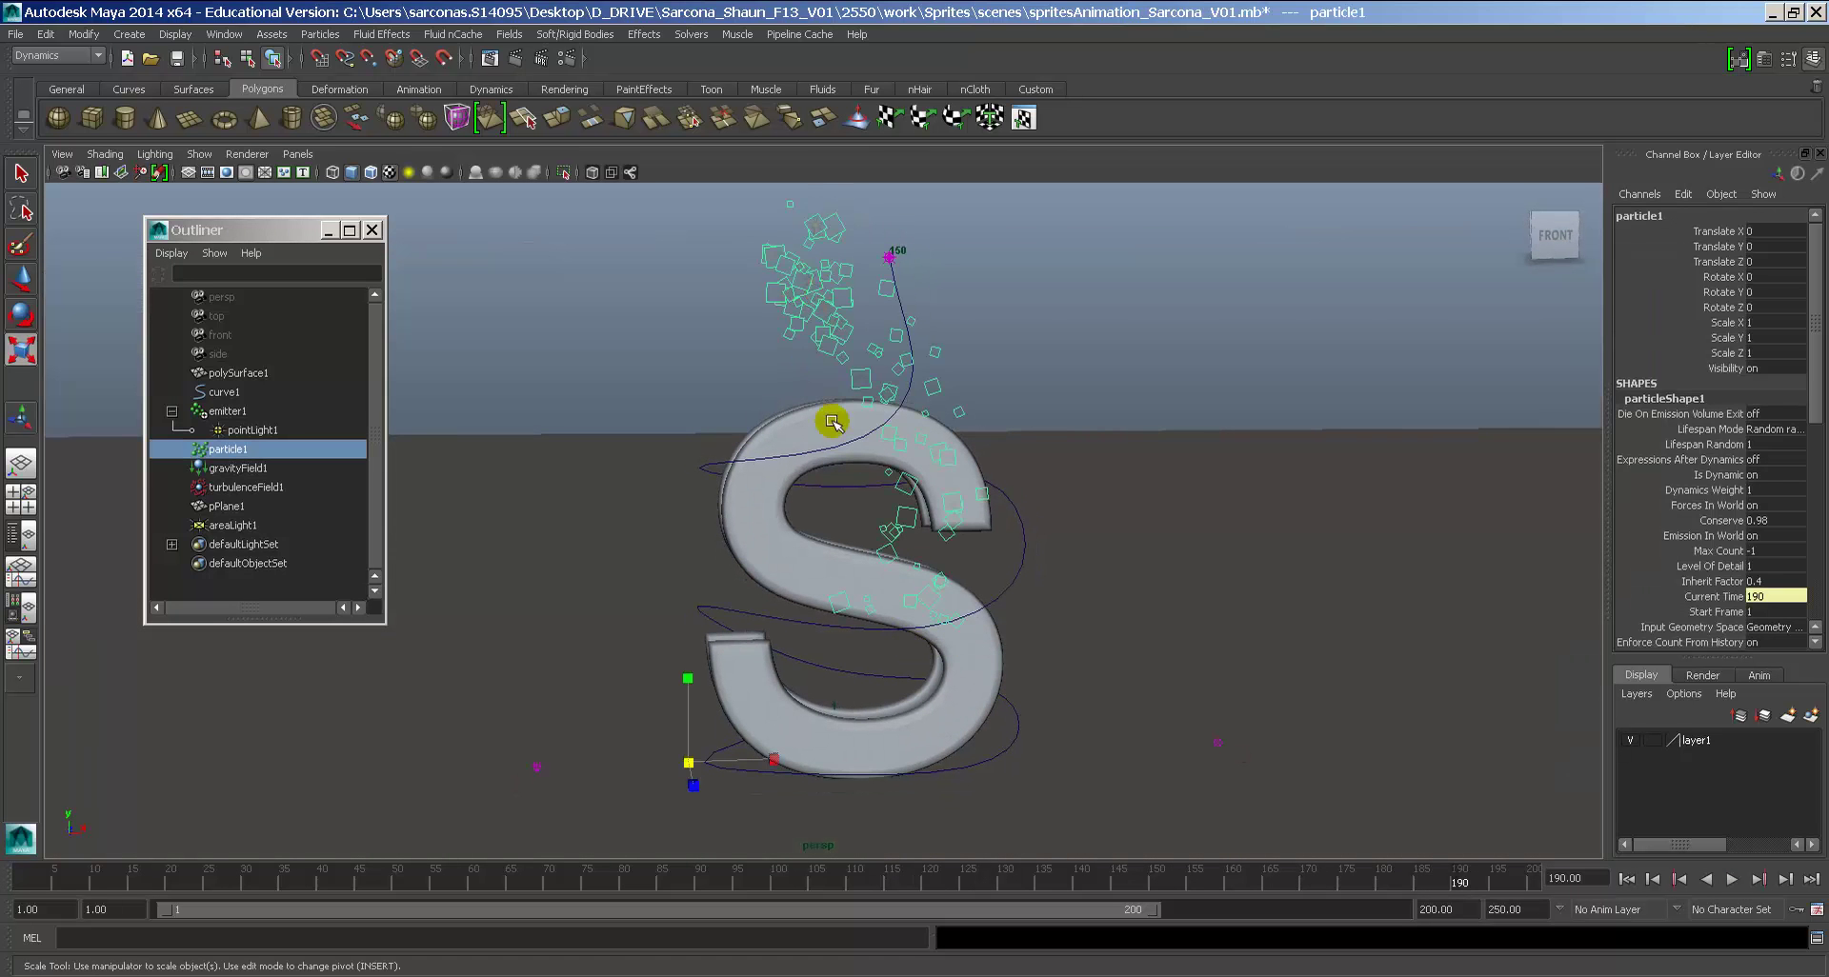
{"action": "key", "text": "ctrl+a"}
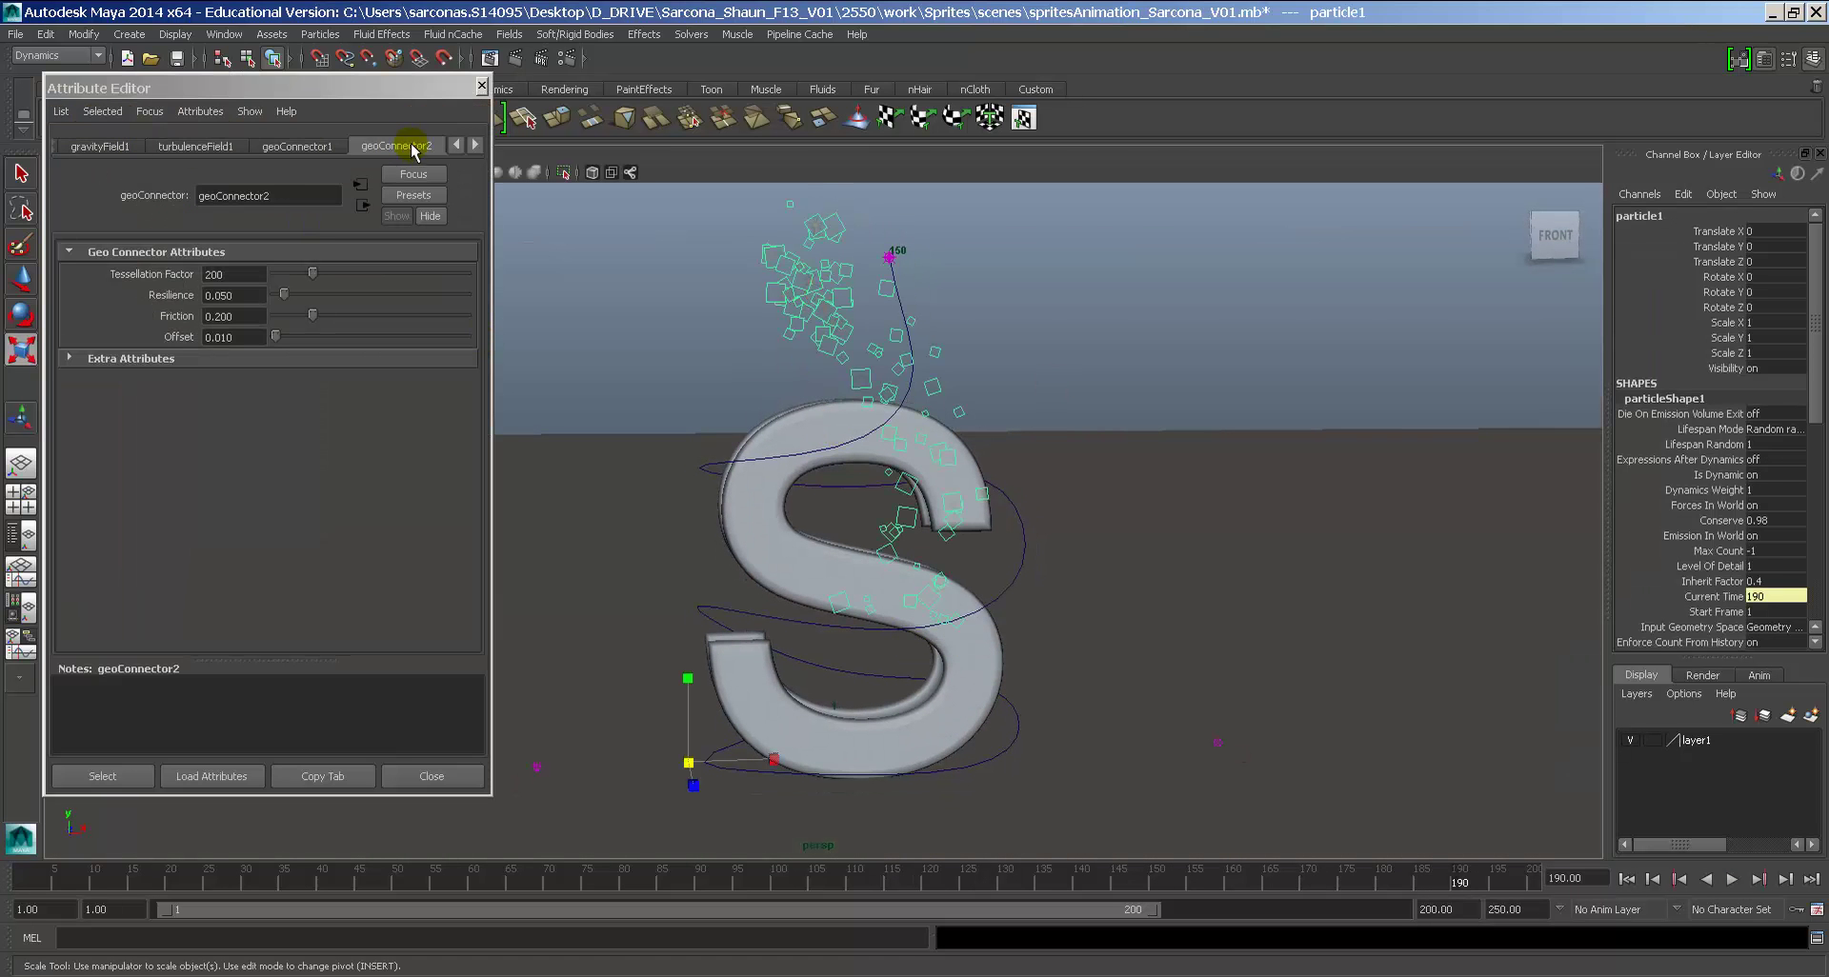
{"action": "left_click", "coordinate": [457, 145]}
{"action": "left_click", "coordinate": [166, 145]}
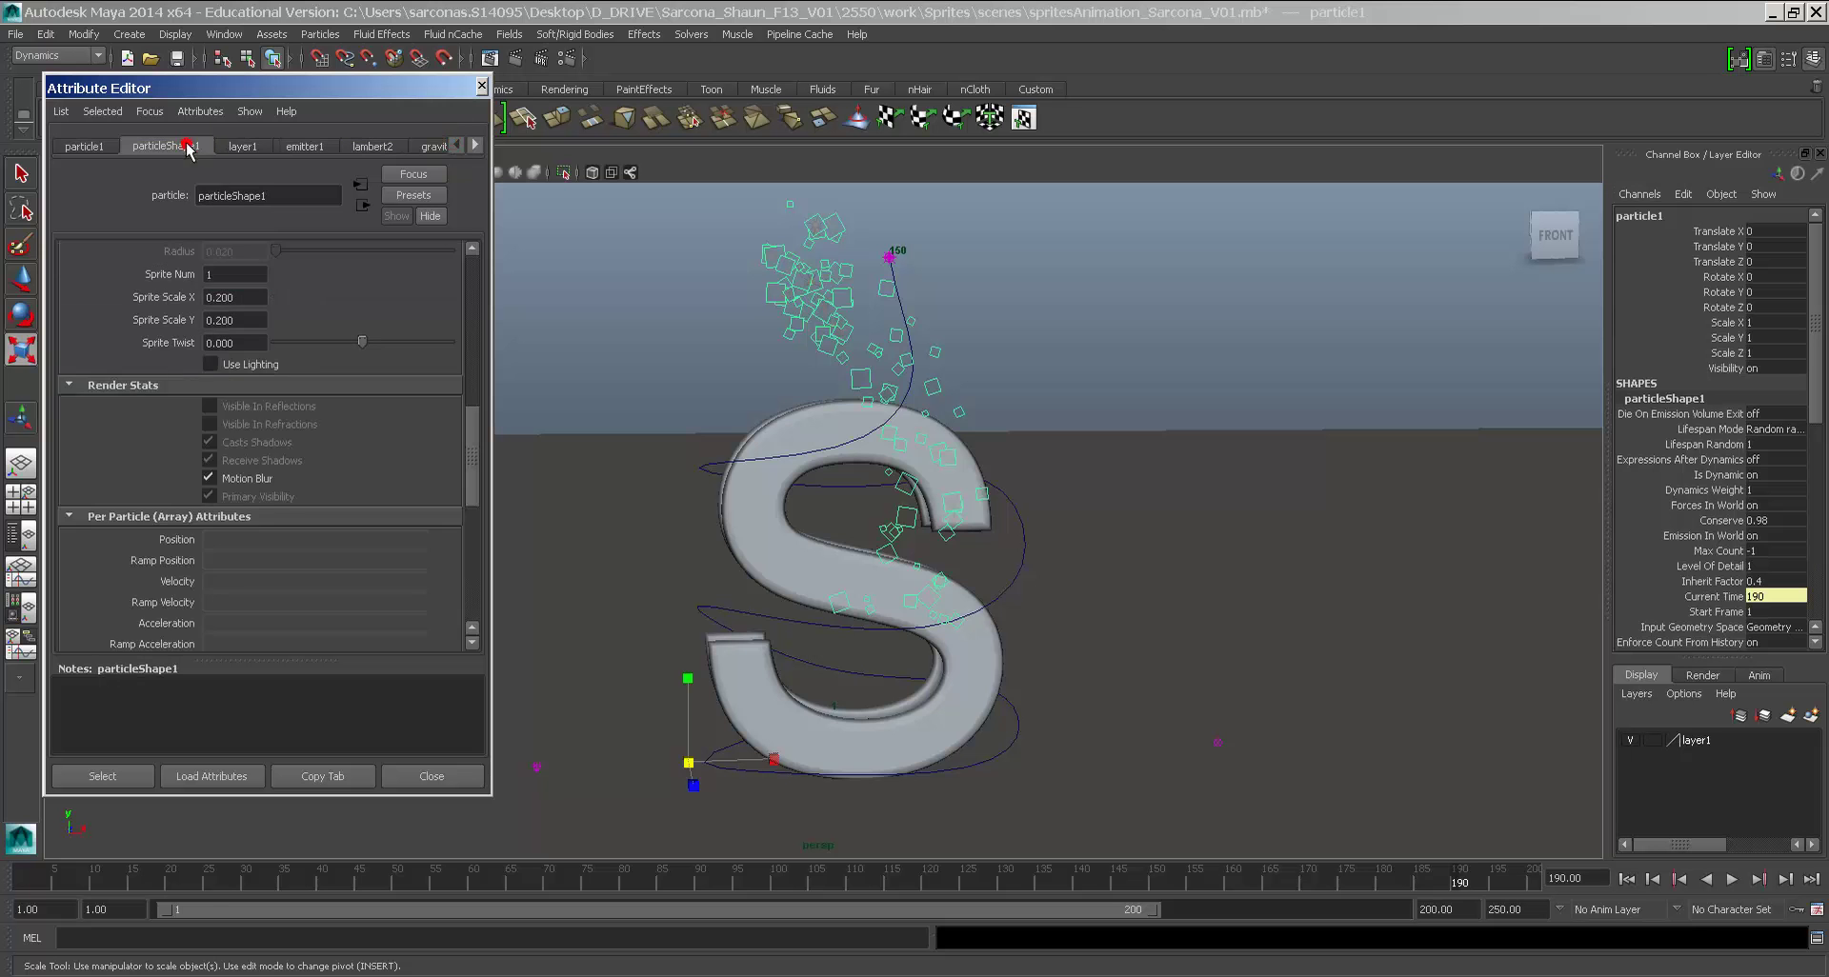
{"action": "scroll", "coordinate": [249, 424], "scroll_direction": "down", "scroll_amount": 5}
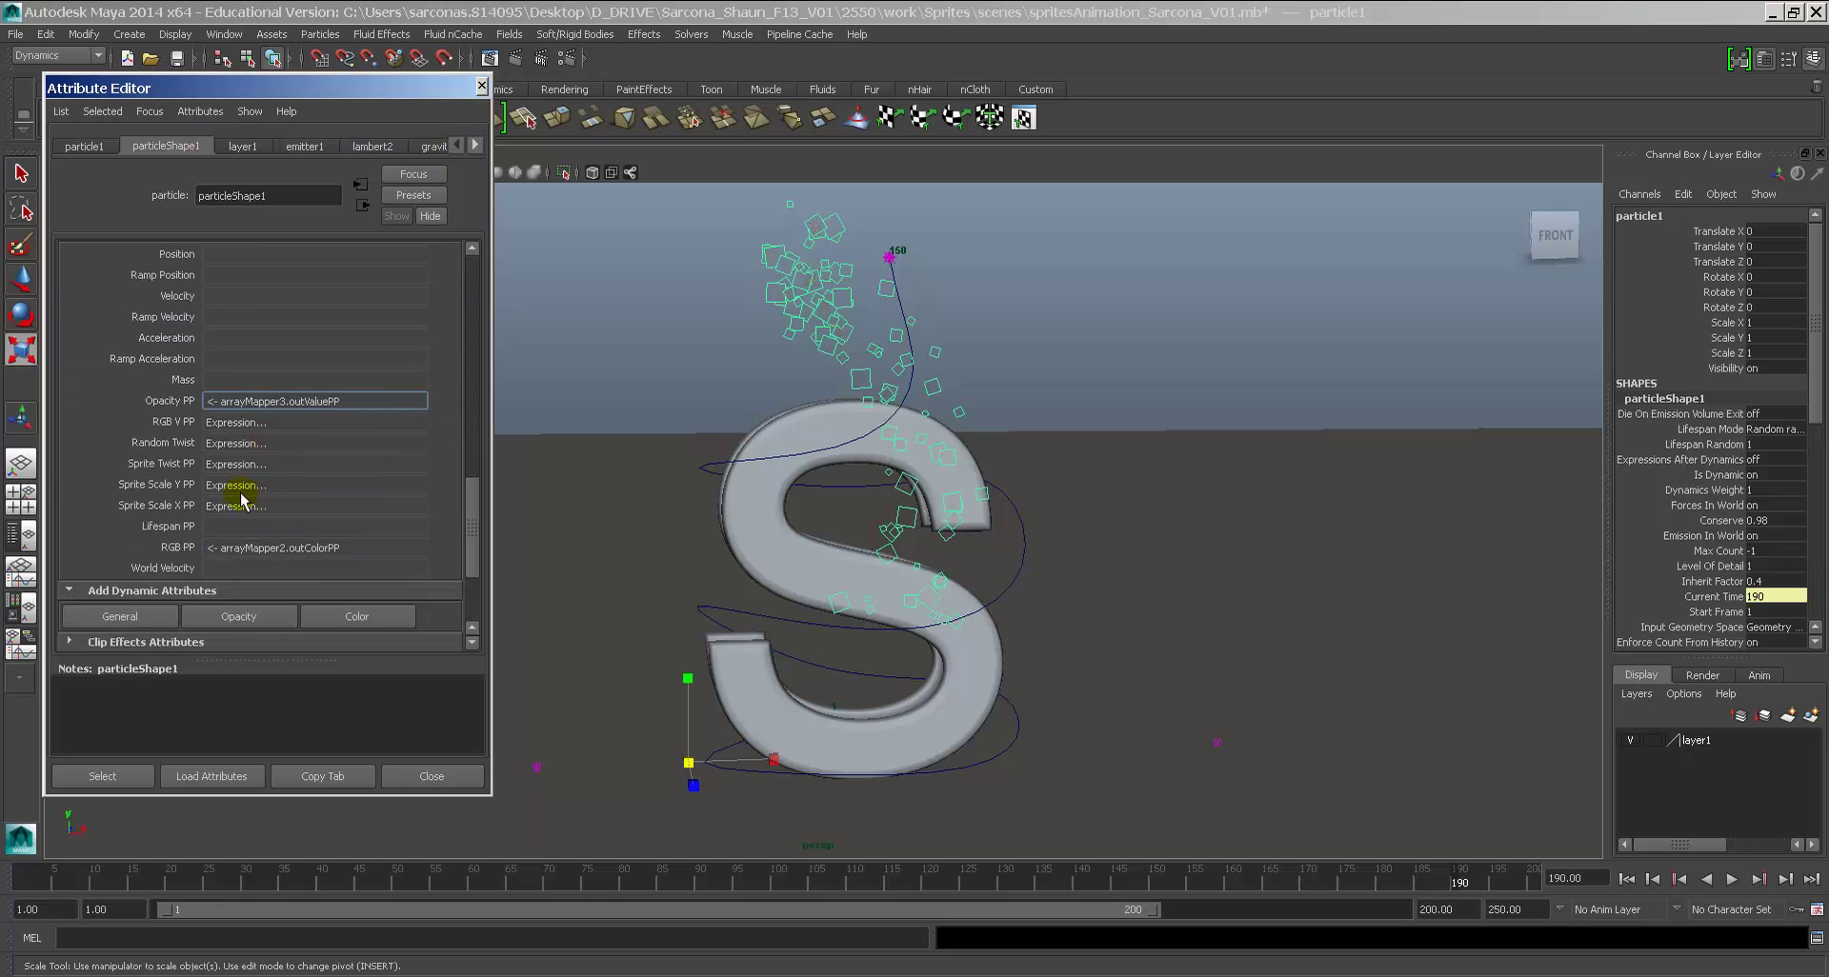
{"action": "right_click", "coordinate": [221, 486]}
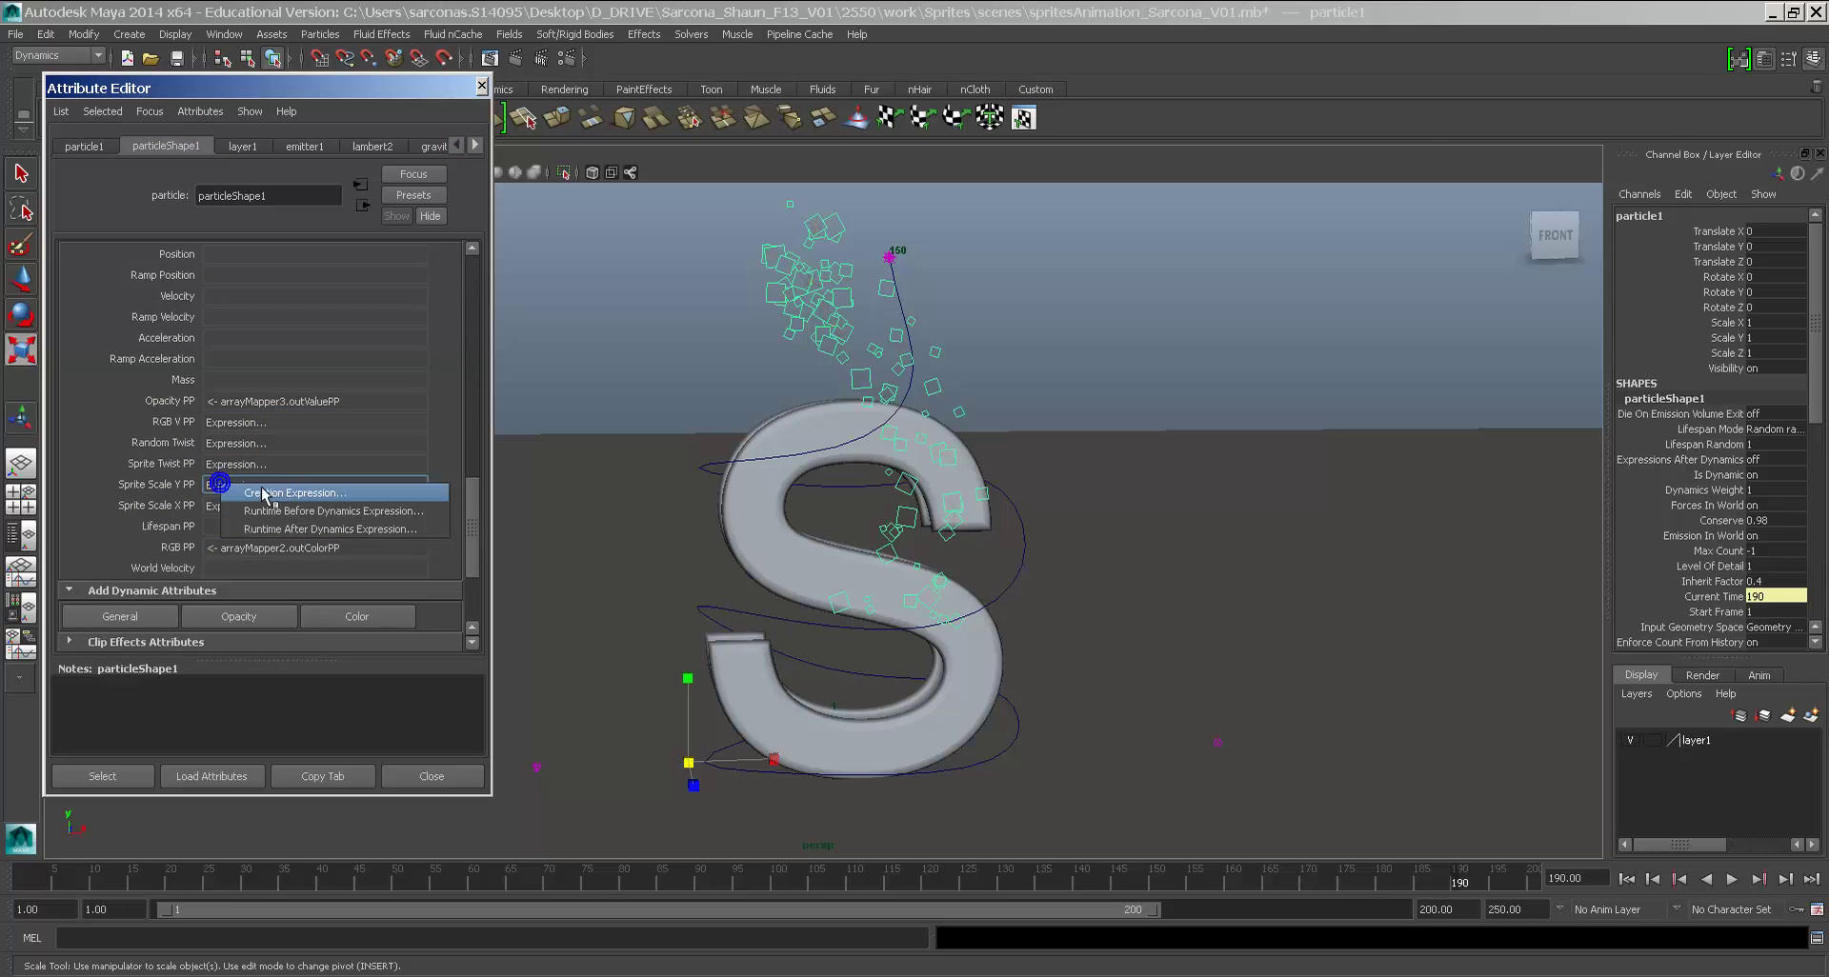
{"action": "left_click", "coordinate": [286, 493]}
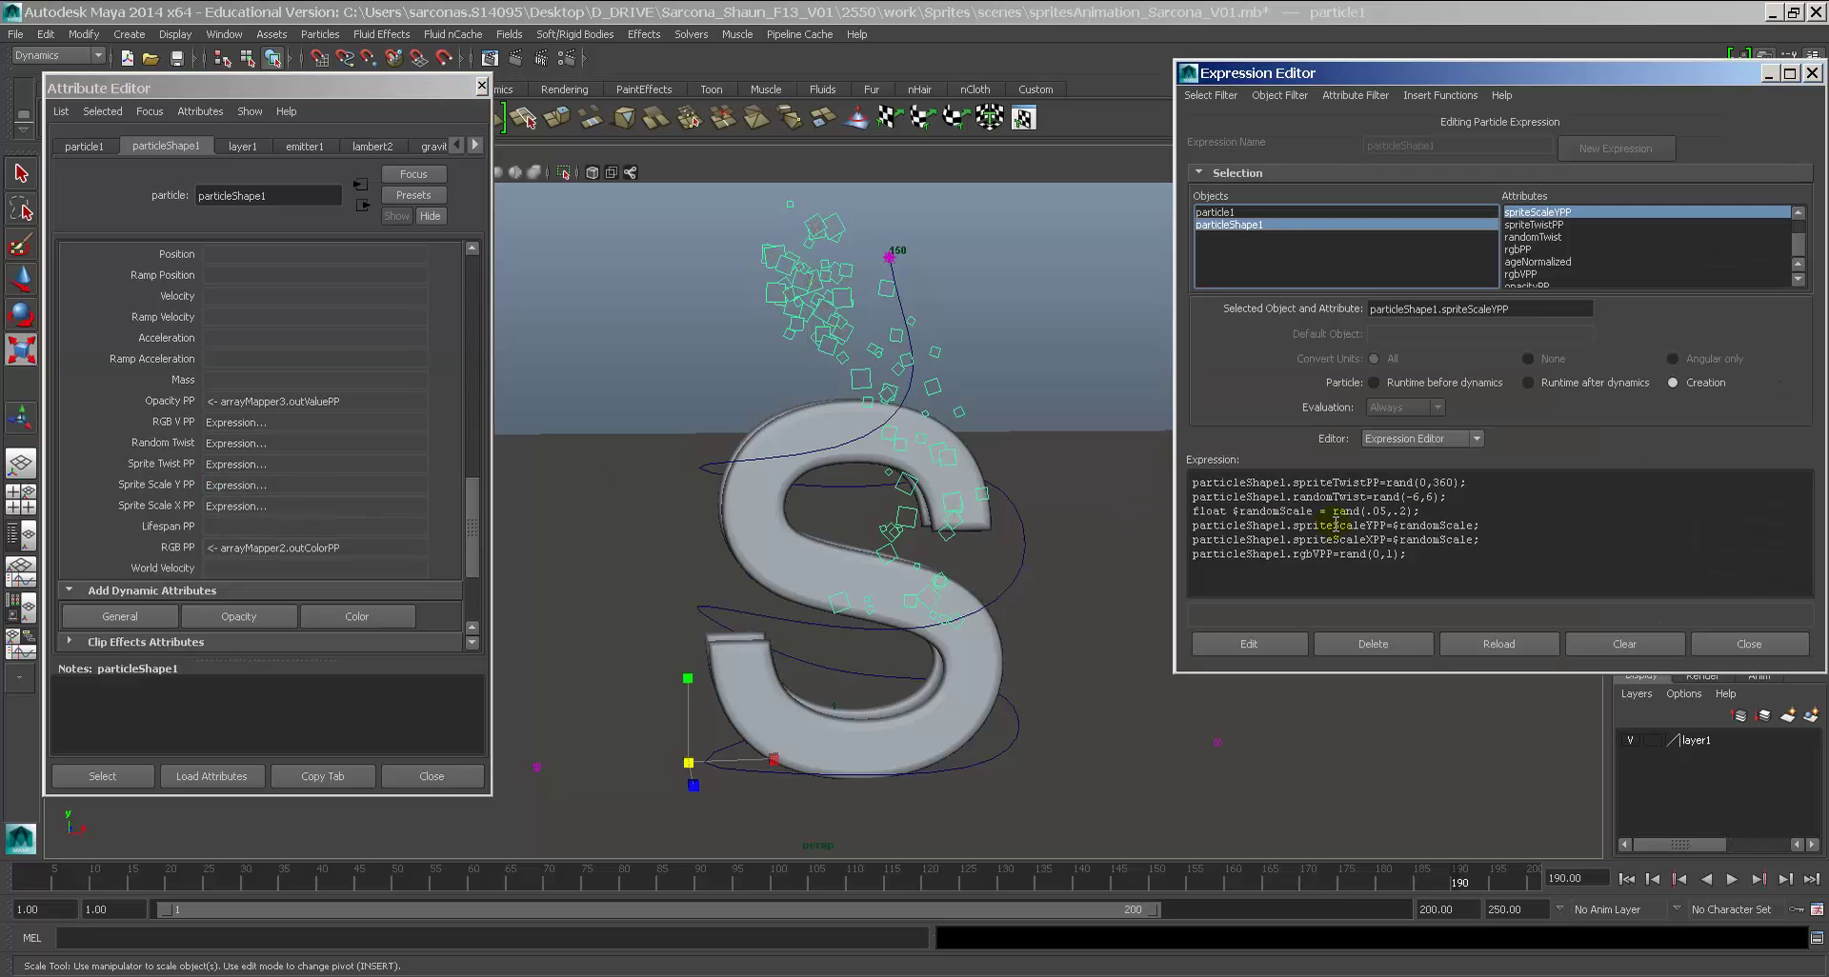
{"action": "left_click", "coordinate": [1411, 513]}
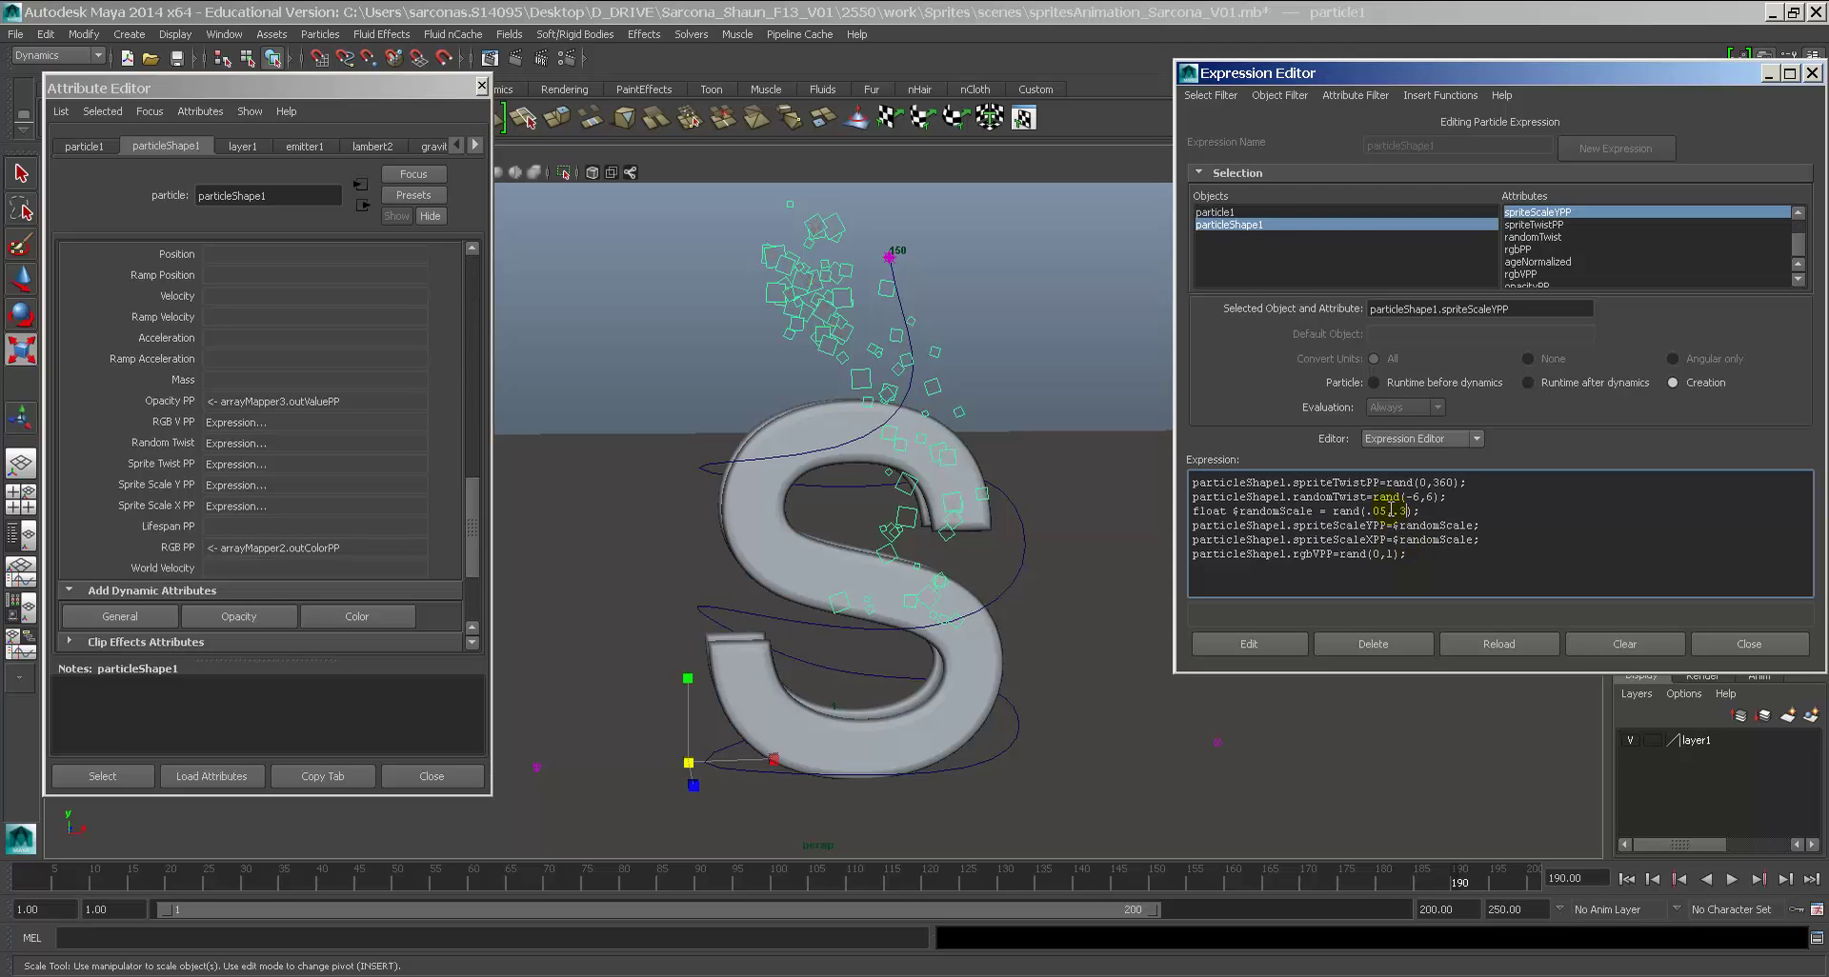
{"action": "left_click", "coordinate": [1384, 510]}
{"action": "left_click", "coordinate": [1284, 642]}
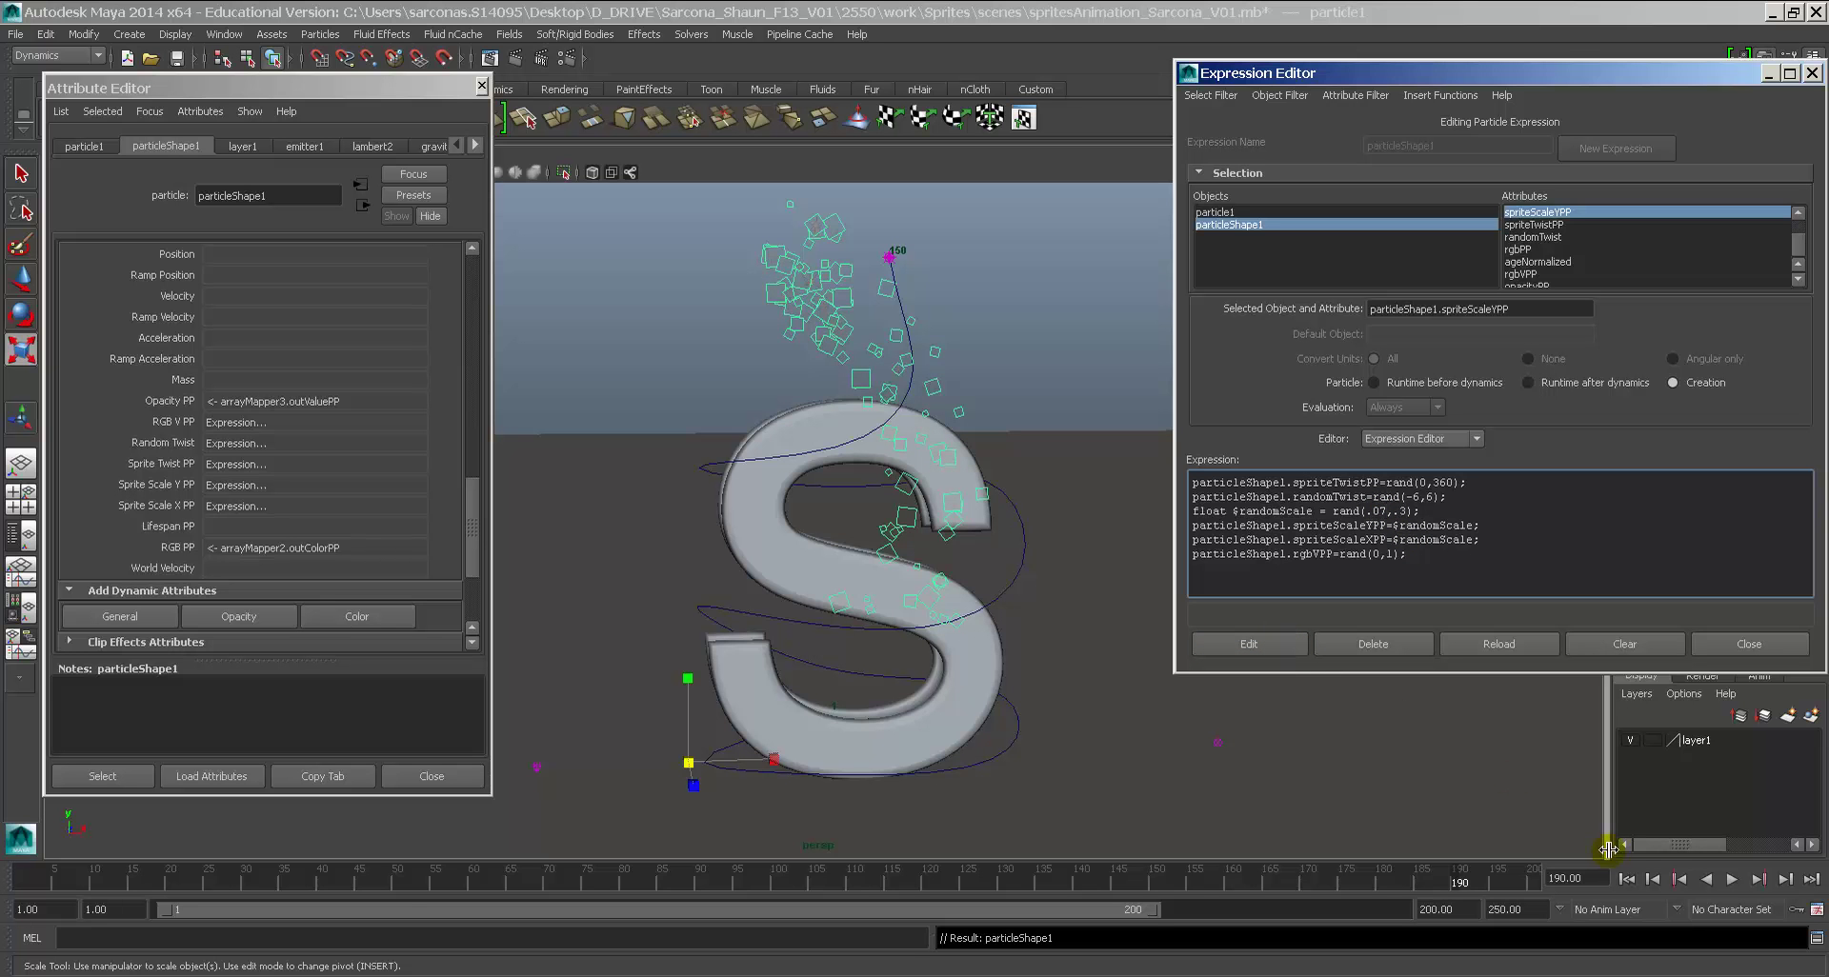
Step: Replay the simulation from frame 1 to frame 125 to check the size of the sprites
{"action": "left_click", "coordinate": [1626, 880]}
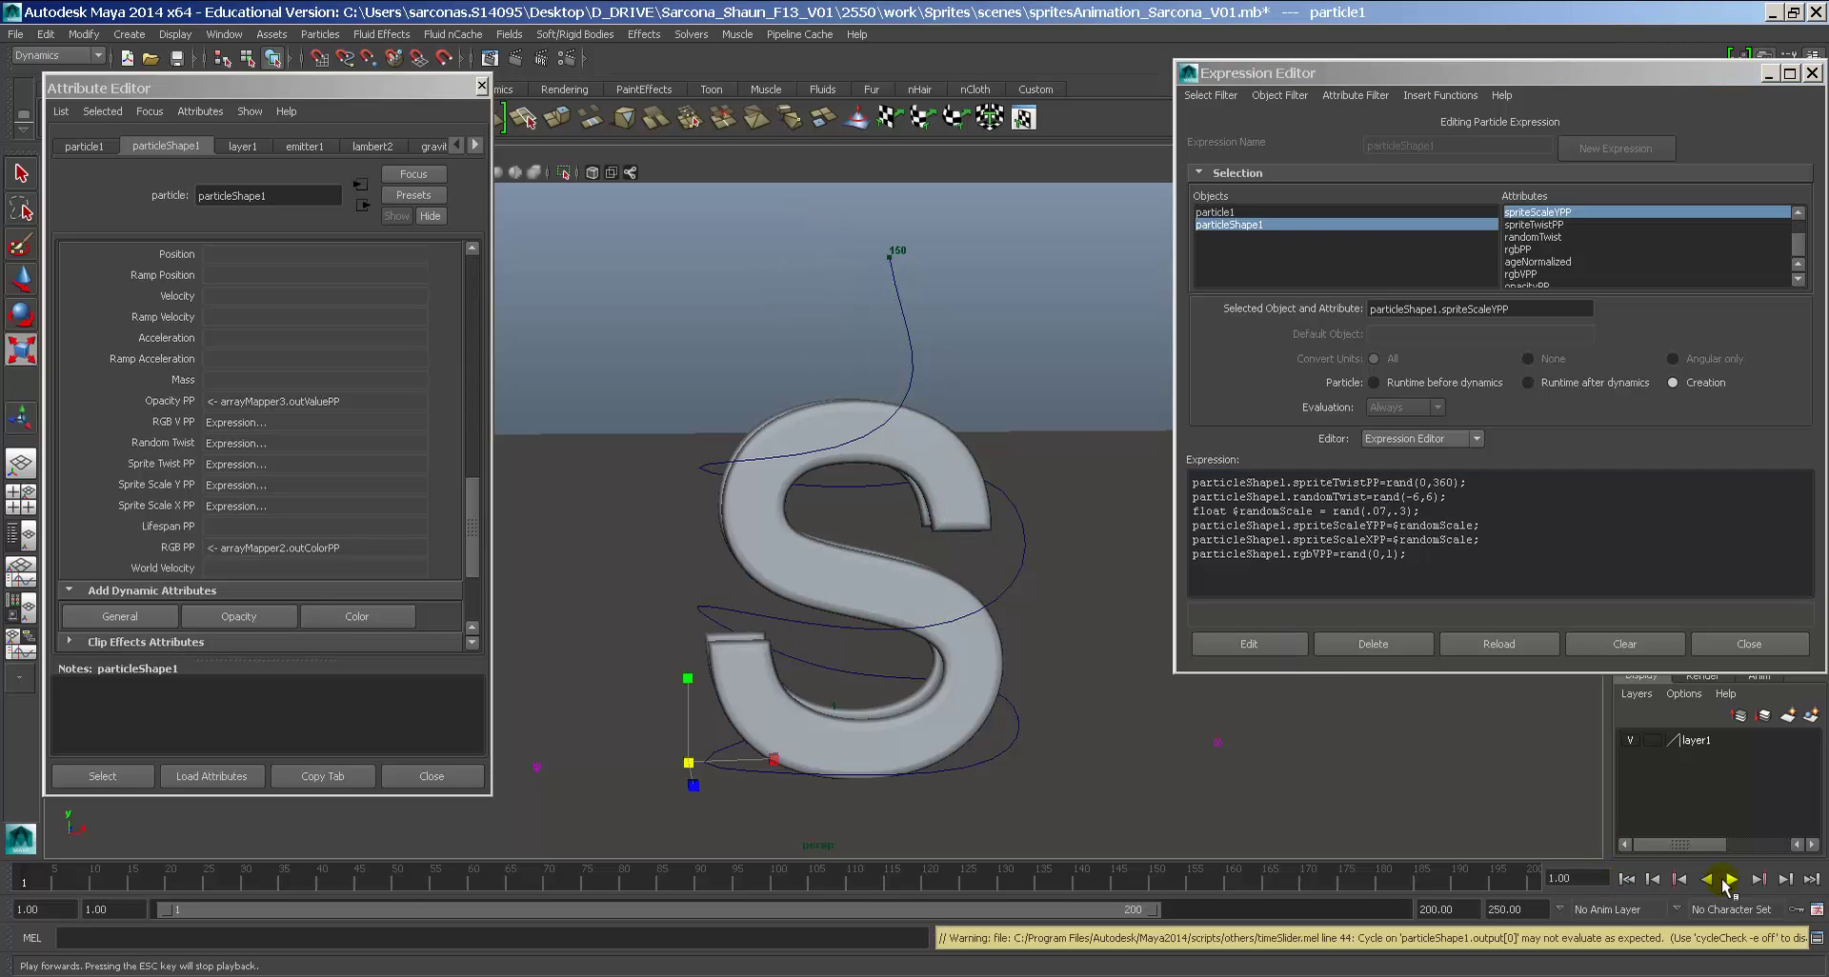
{"action": "left_click", "coordinate": [1732, 879]}
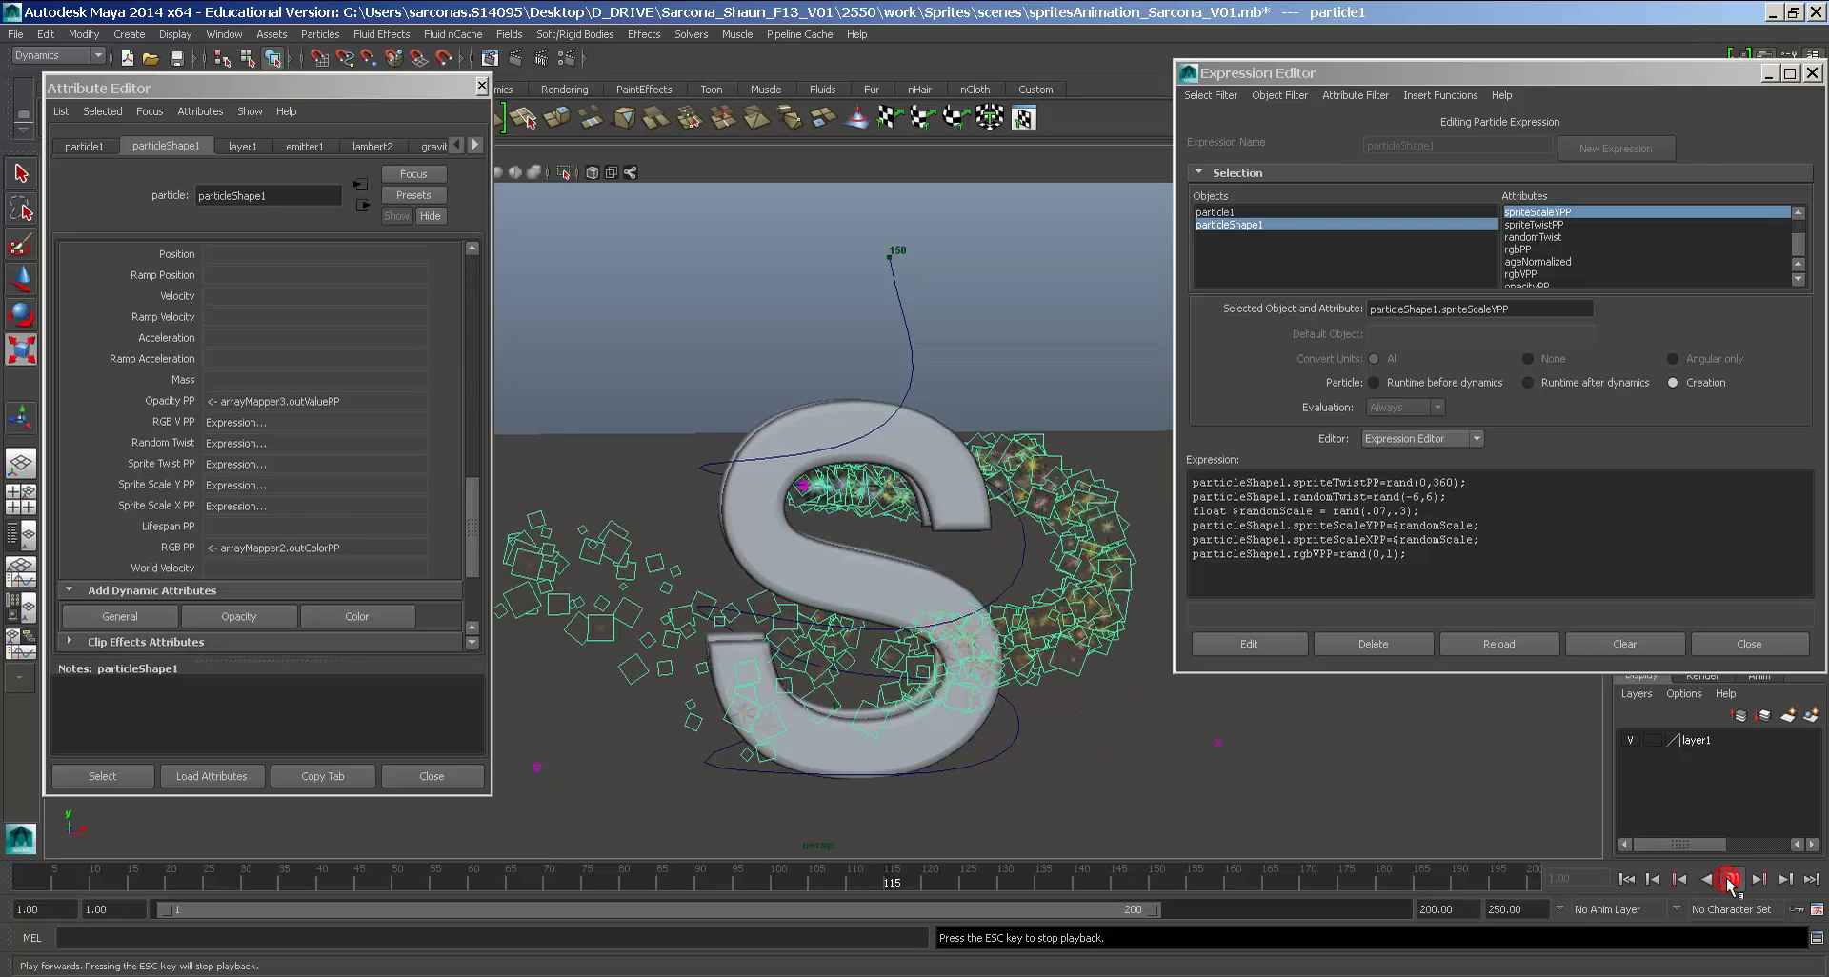
{"action": "left_click", "coordinate": [1728, 879]}
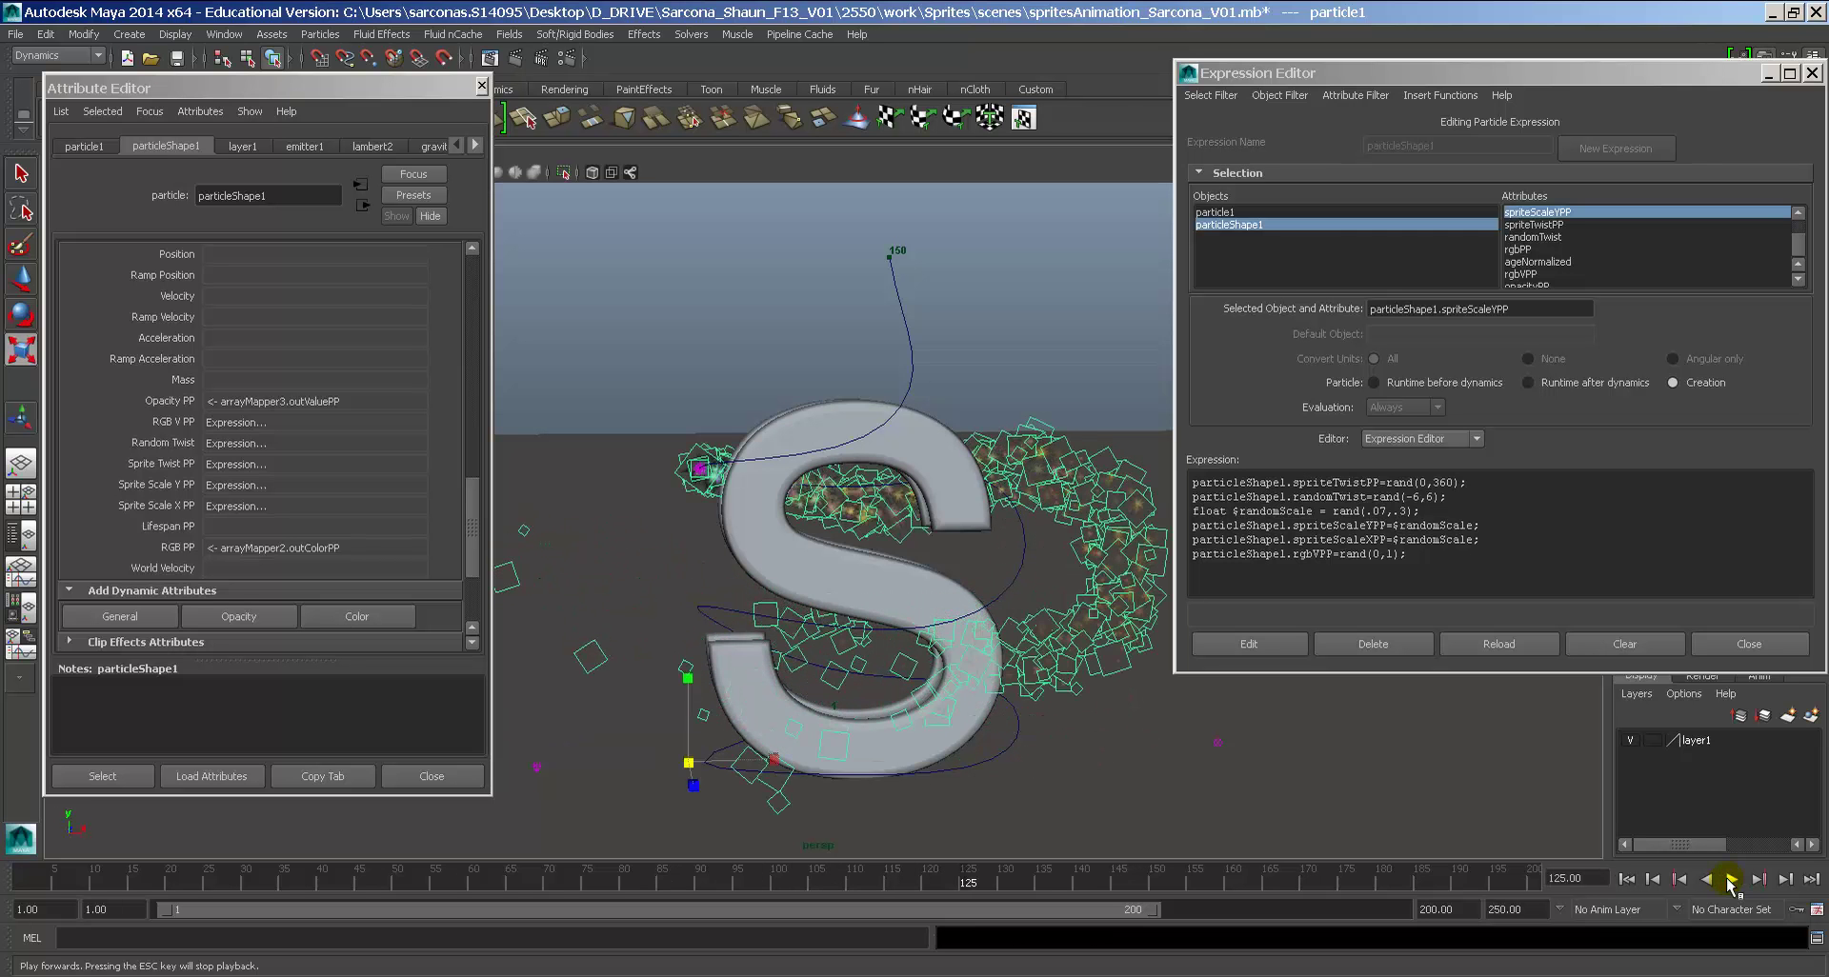
Step: Open the creation expression of particle1's Sprite Twist PP attribute
{"action": "right_click", "coordinate": [229, 470]}
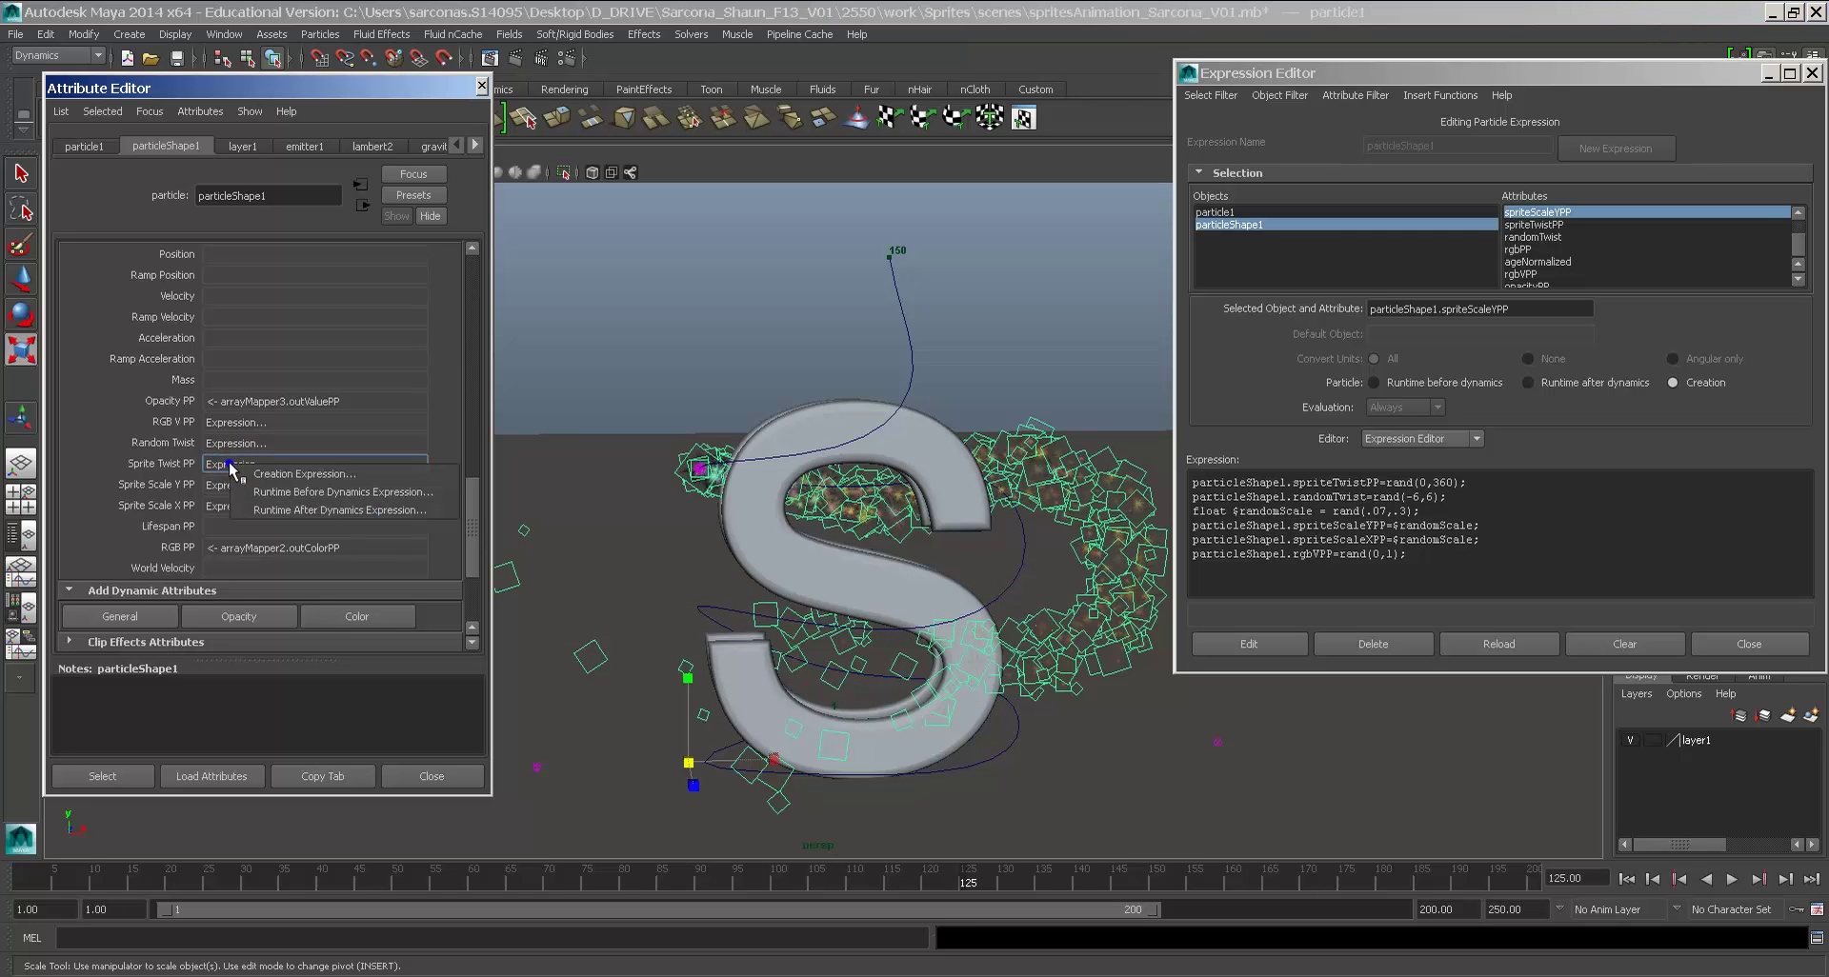
{"action": "left_click", "coordinate": [335, 476]}
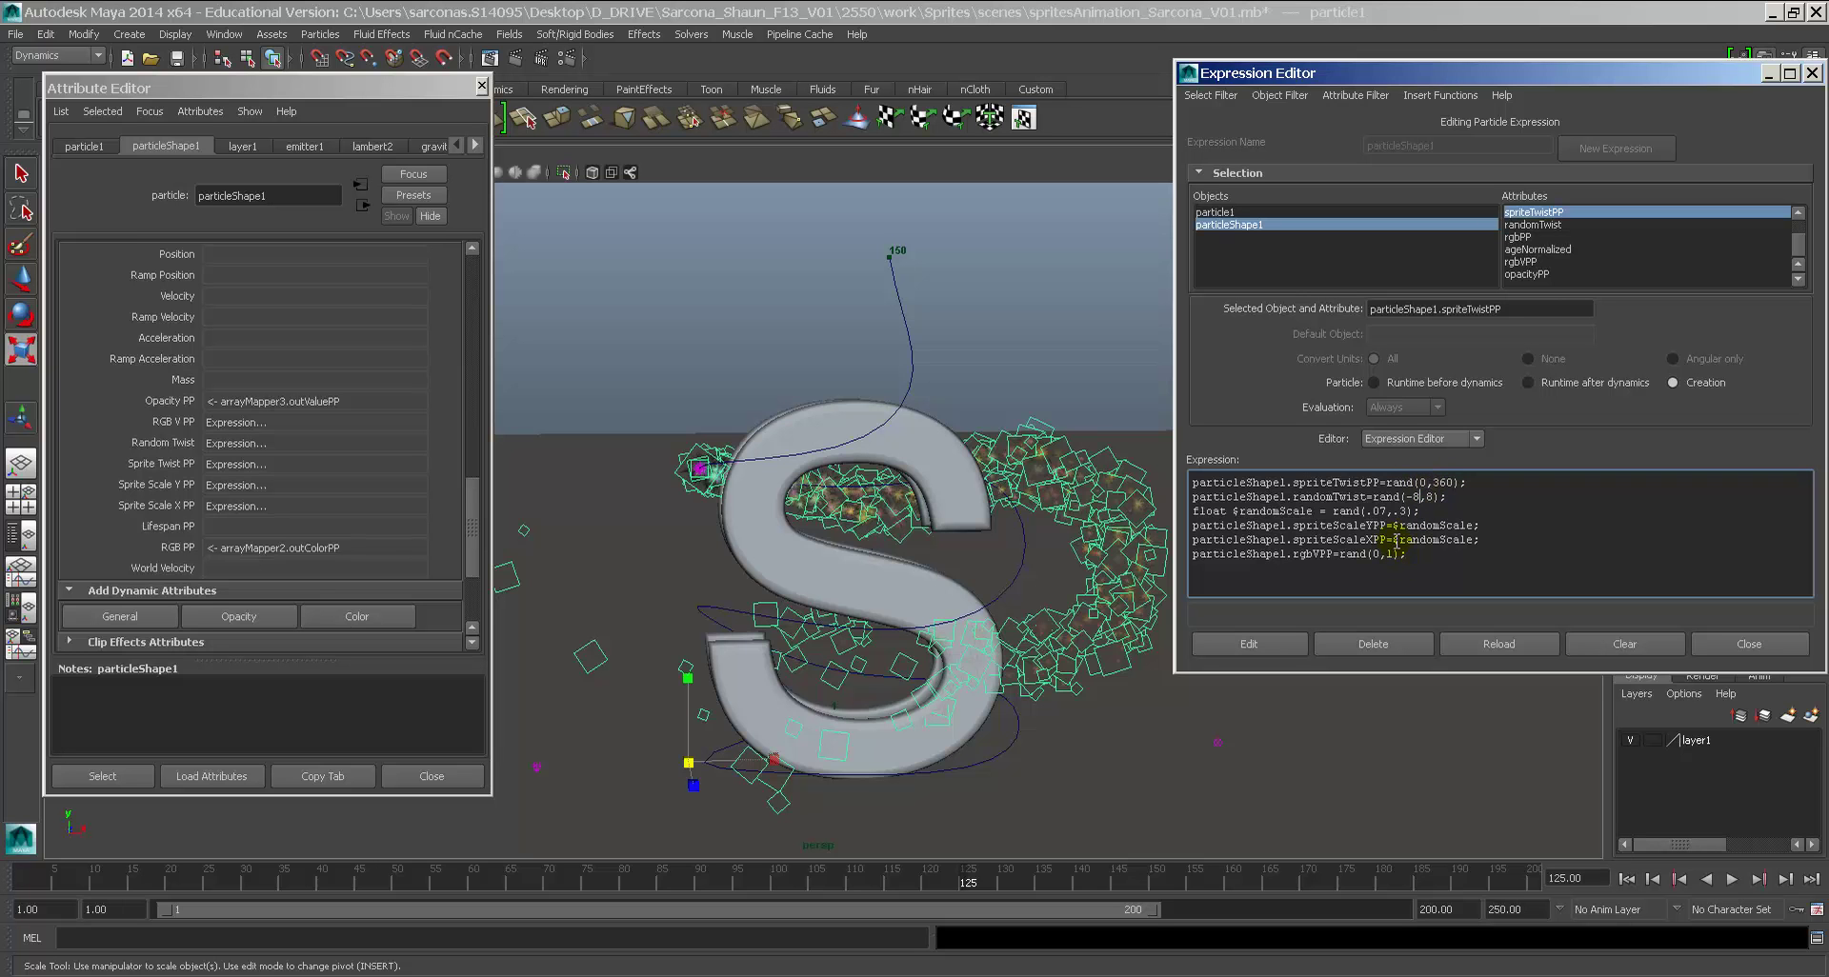
Step: Apply the creation expression edits and open the runtime before dynamics expression of particleShape1
{"action": "left_click", "coordinate": [1272, 640]}
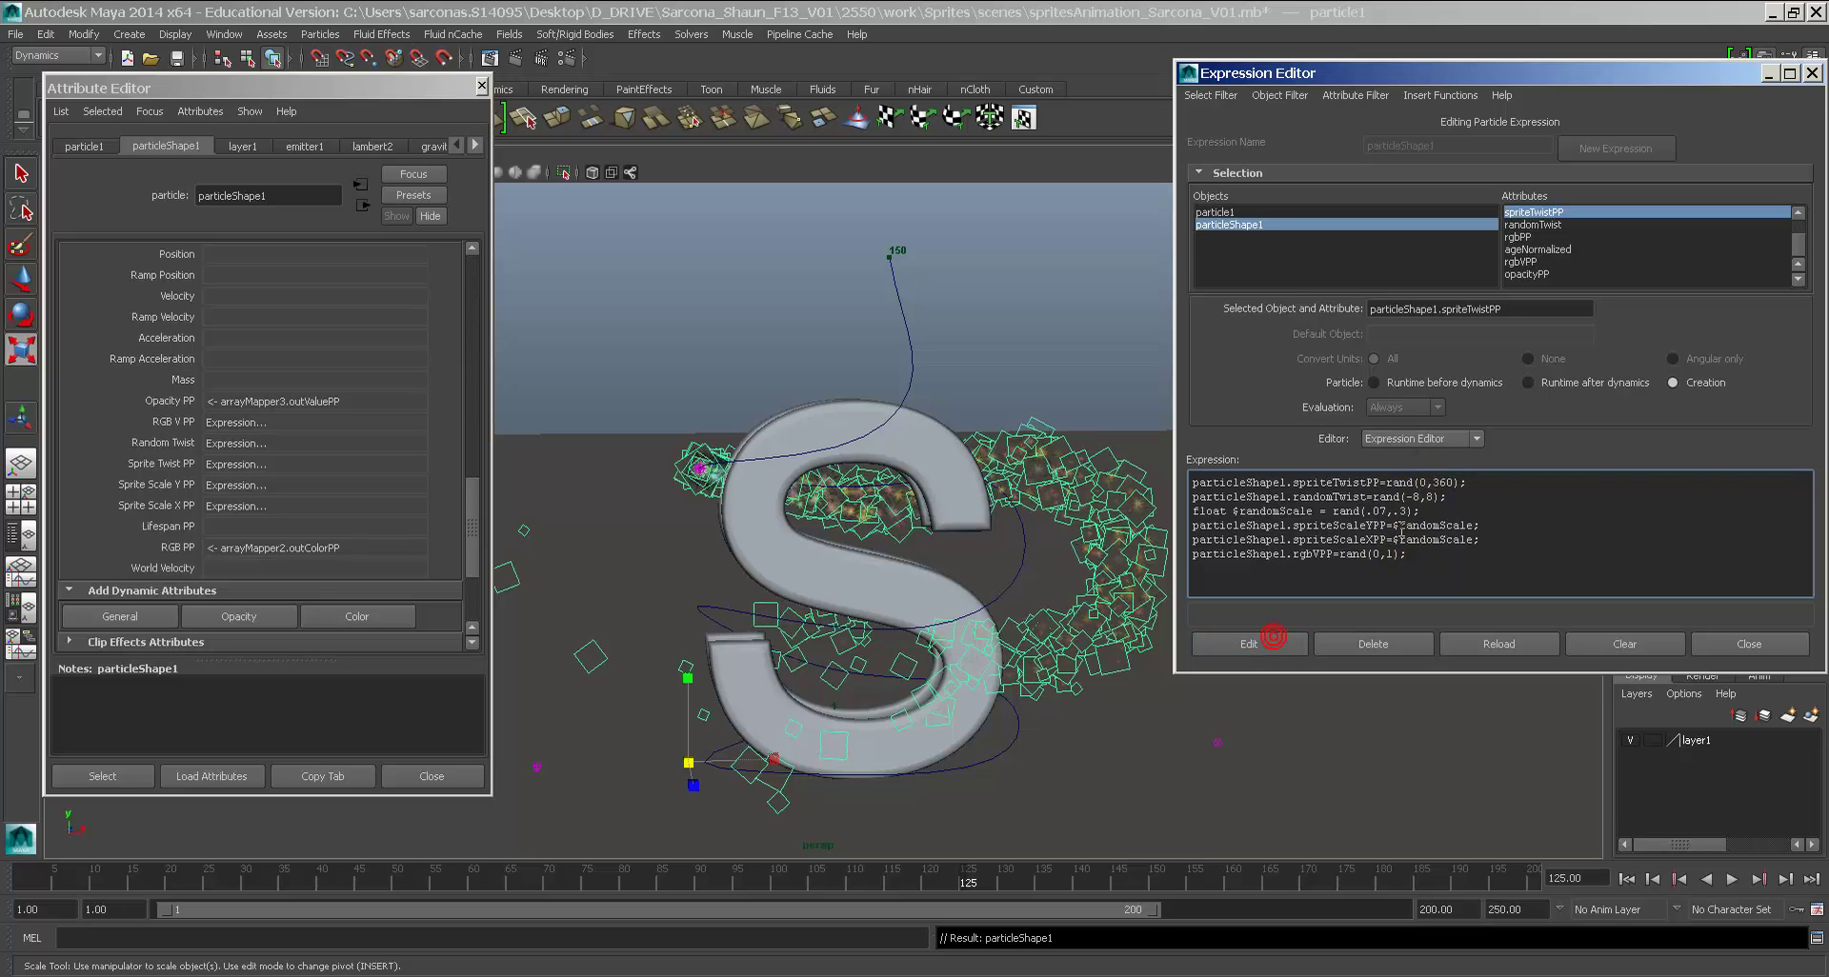
{"action": "left_click", "coordinate": [1447, 384]}
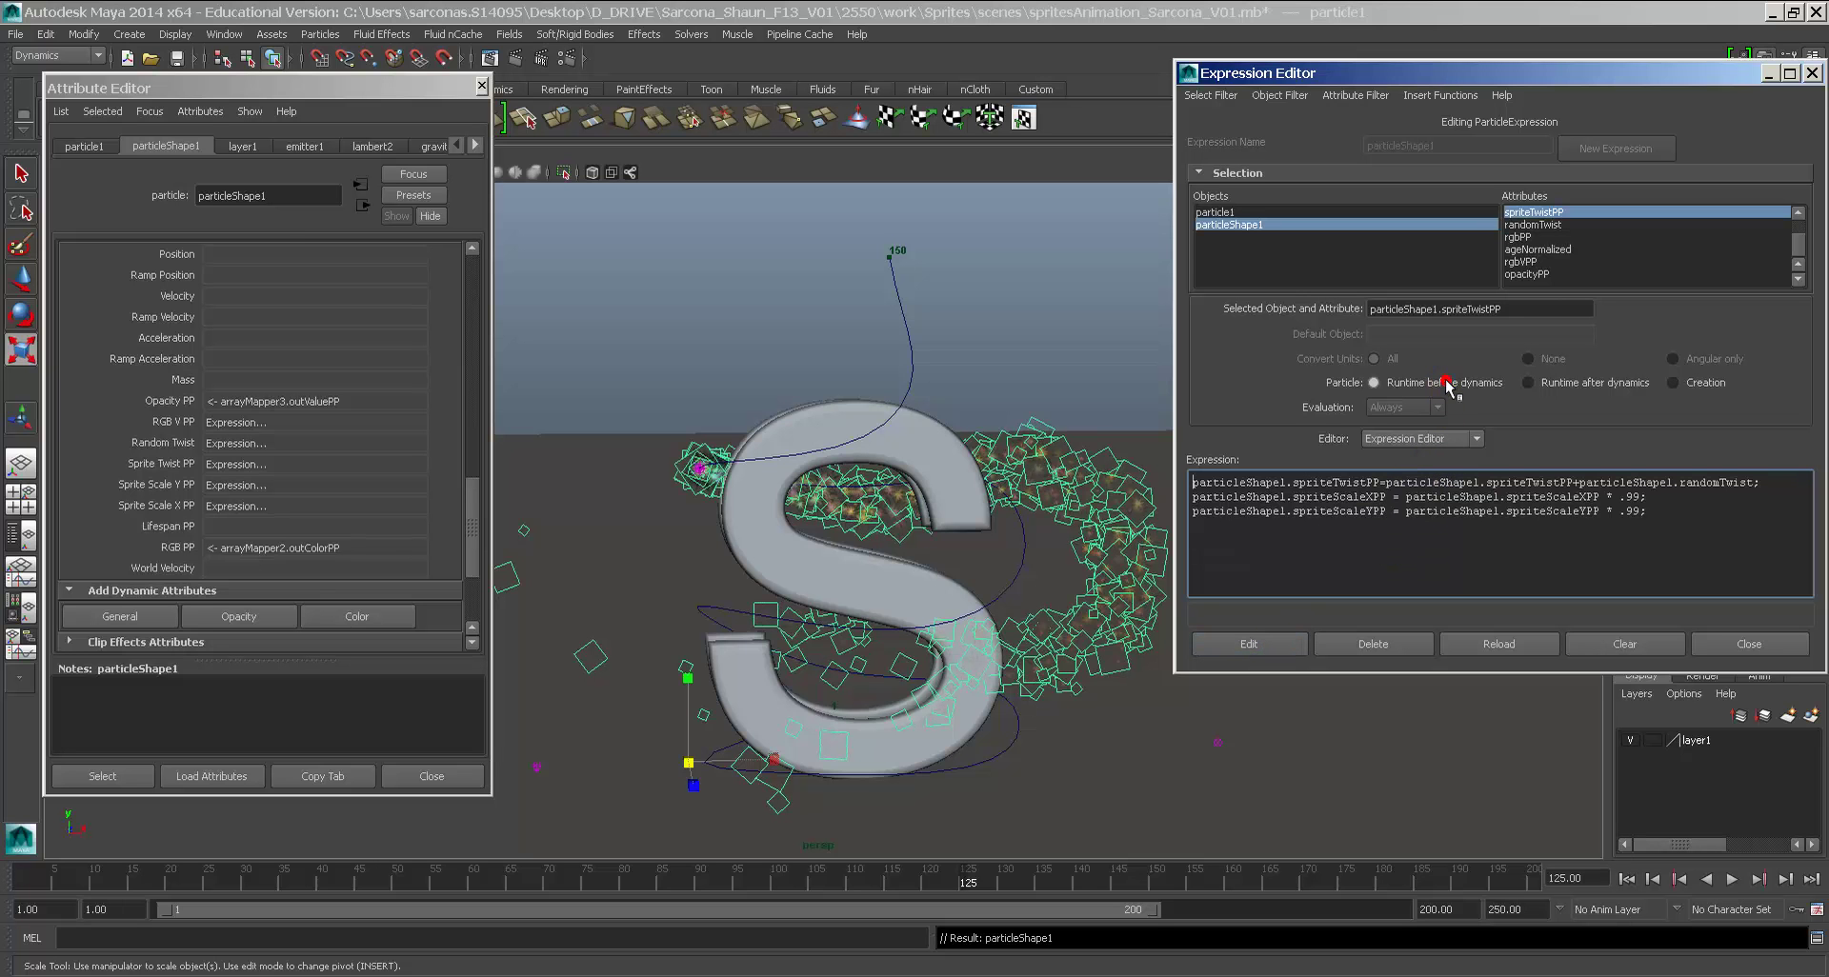
Step: Change the multiplier of spriteScaleXPP and spriteScaleYPP in the runtime expression to .98 and apply the edit
{"action": "left_click", "coordinate": [1635, 494]}
{"action": "left_click", "coordinate": [1632, 509]}
{"action": "left_click", "coordinate": [1259, 644]}
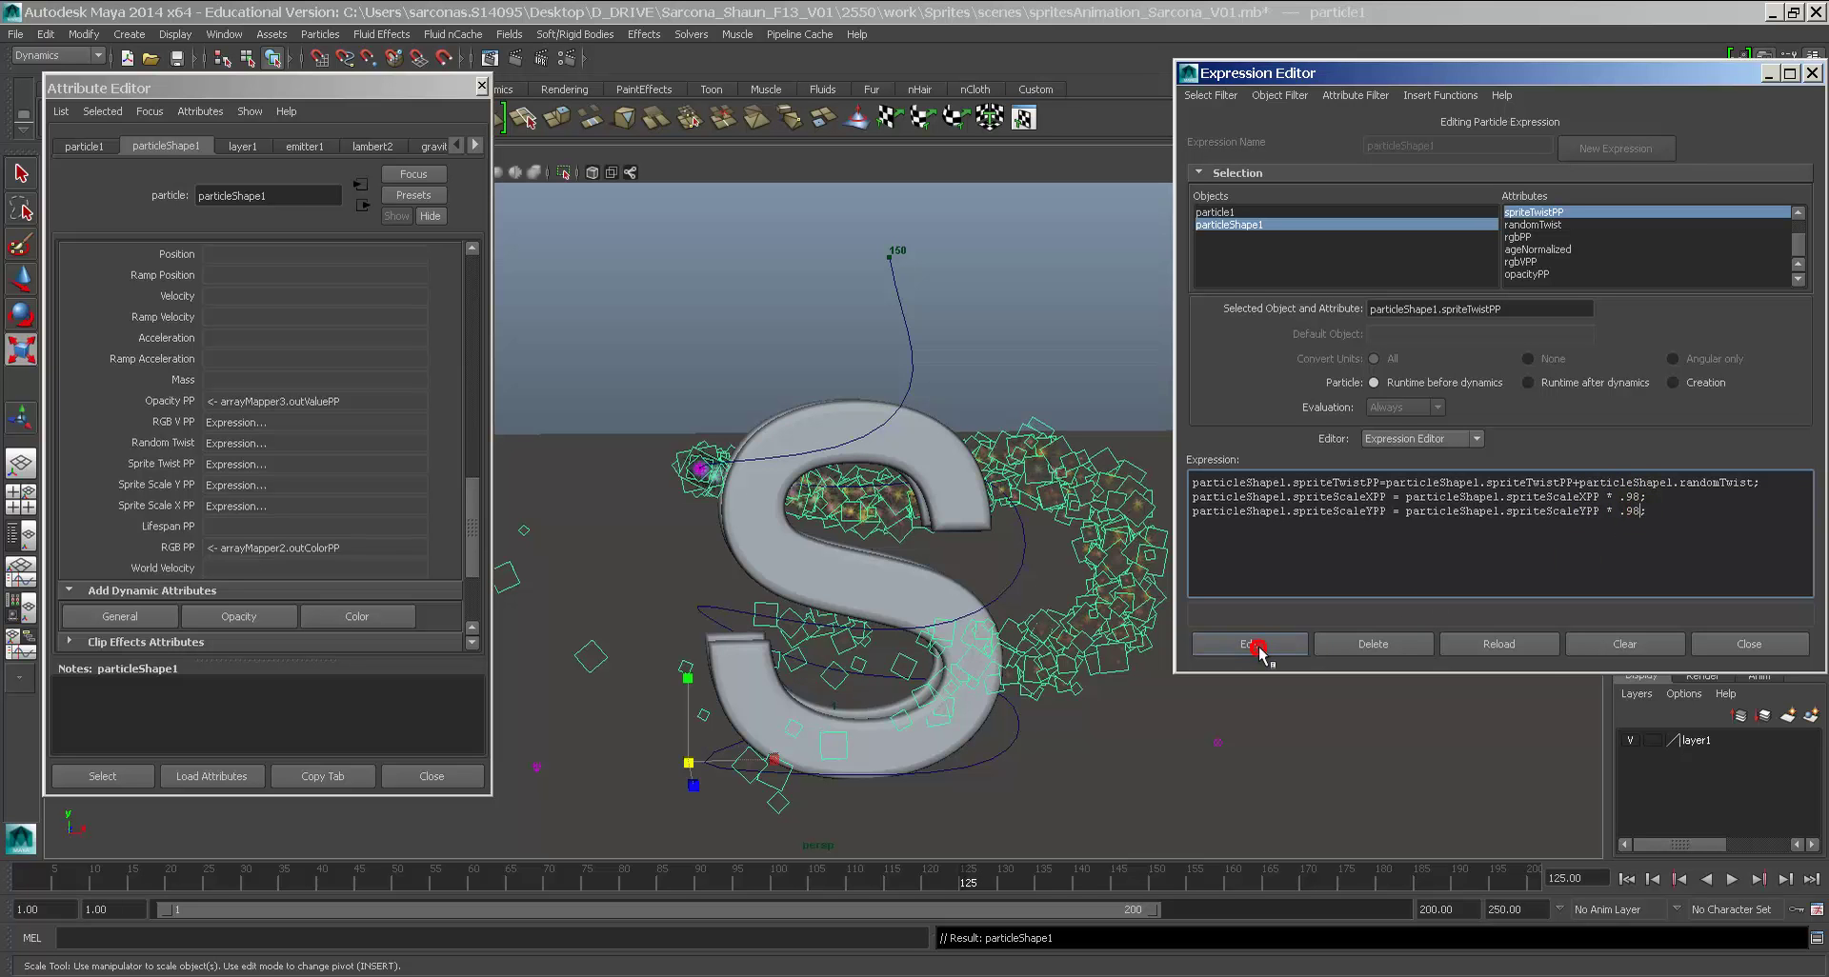
Step: Replay the simulation from frame 1 to frame 153 to check how quickly the sprites shrink
{"action": "left_click", "coordinate": [1626, 879]}
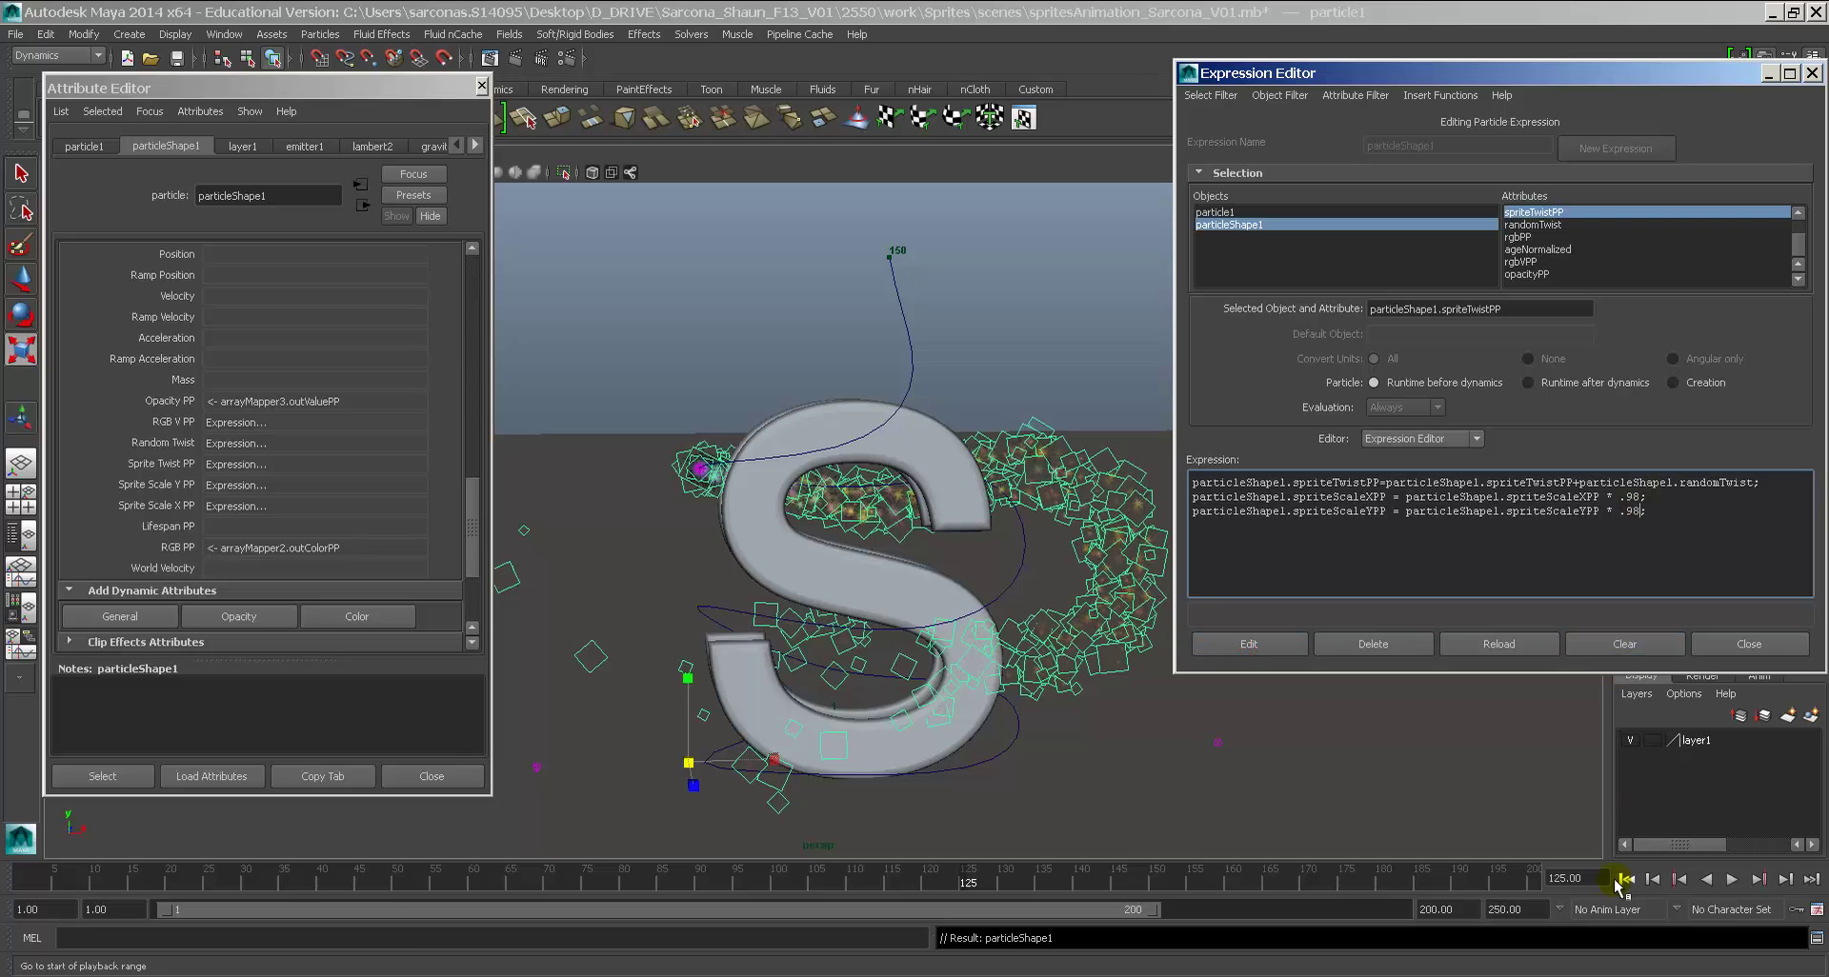
{"action": "left_click", "coordinate": [1731, 879]}
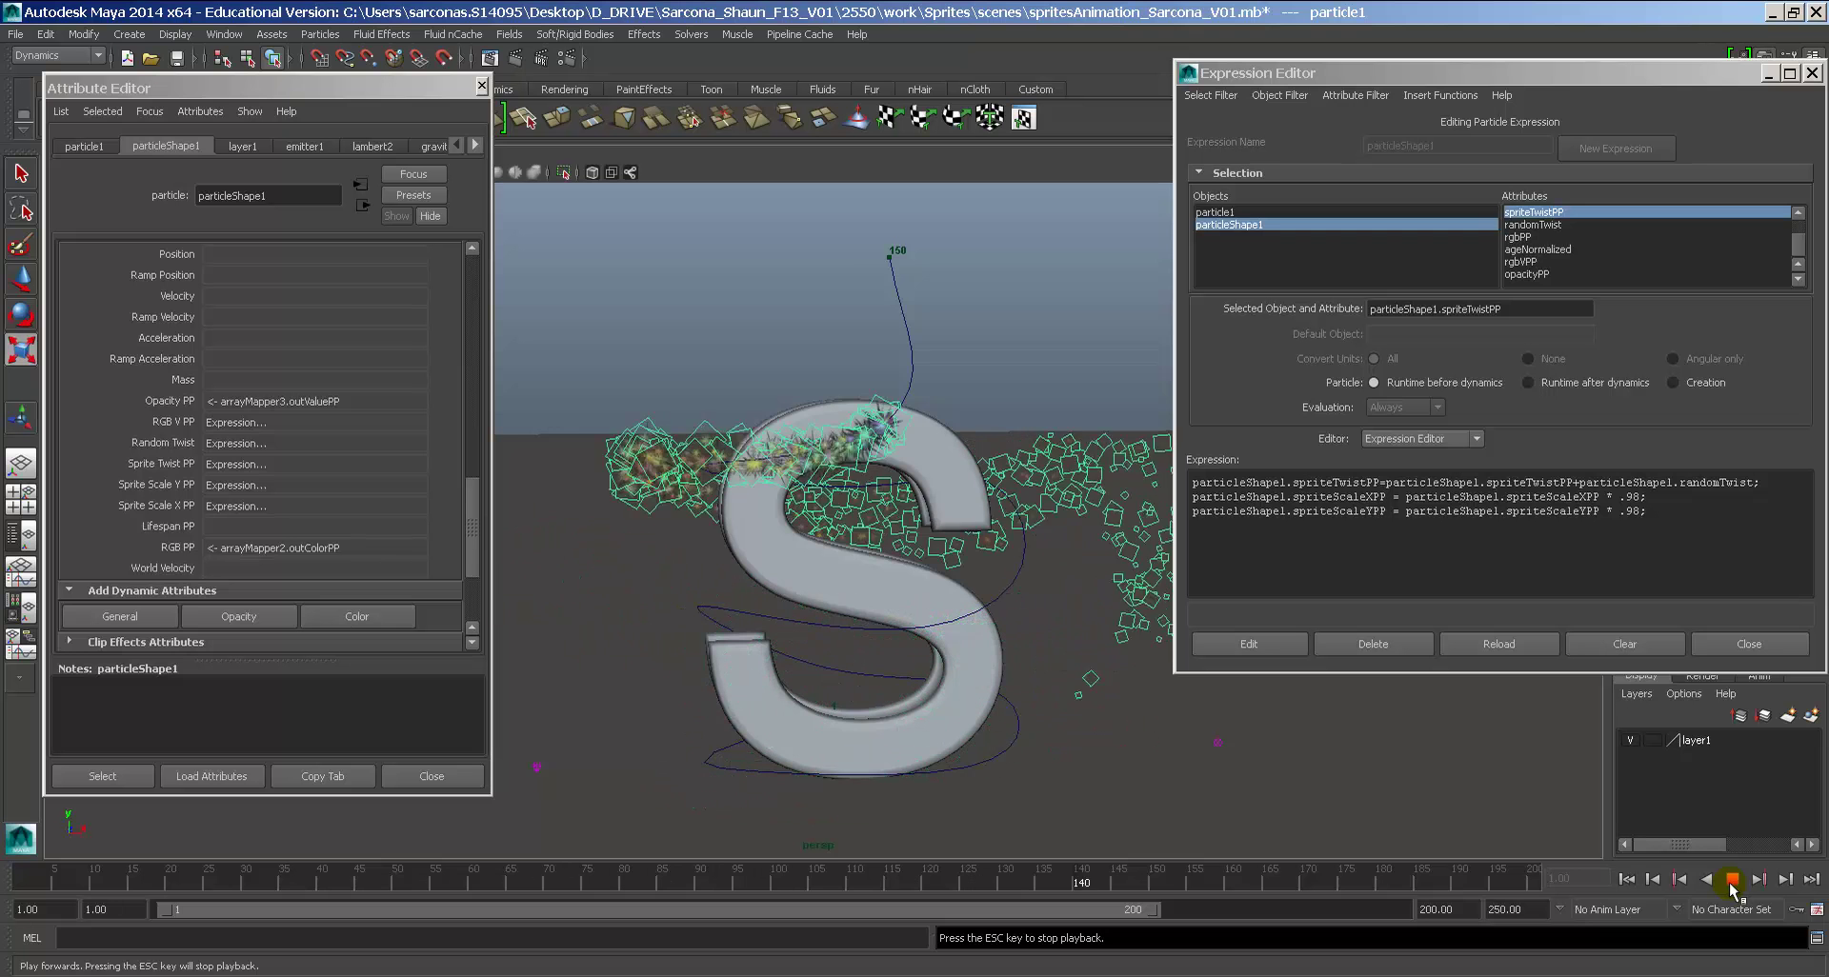
{"action": "left_click", "coordinate": [1731, 881]}
Step: Set the spriteScaleXPP and spriteScaleYPP multipliers in the runtime expression to .999 and apply the edit
{"action": "left_click", "coordinate": [1635, 496]}
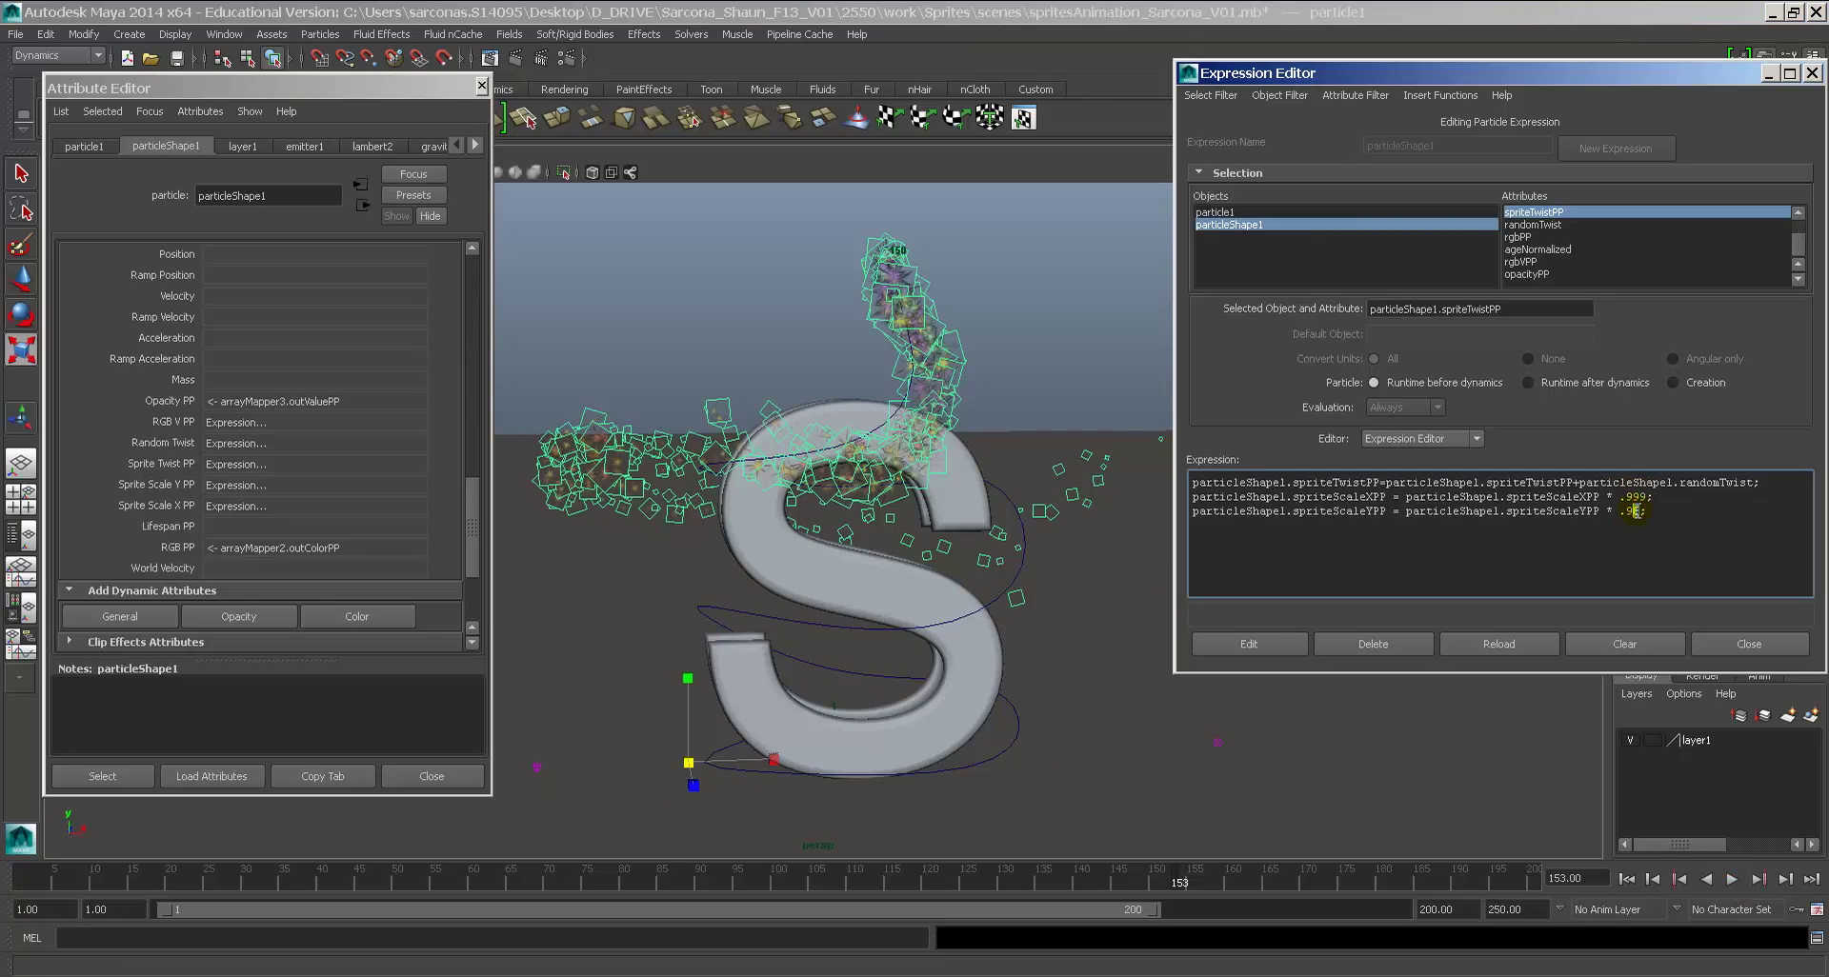
{"action": "left_click", "coordinate": [1277, 644]}
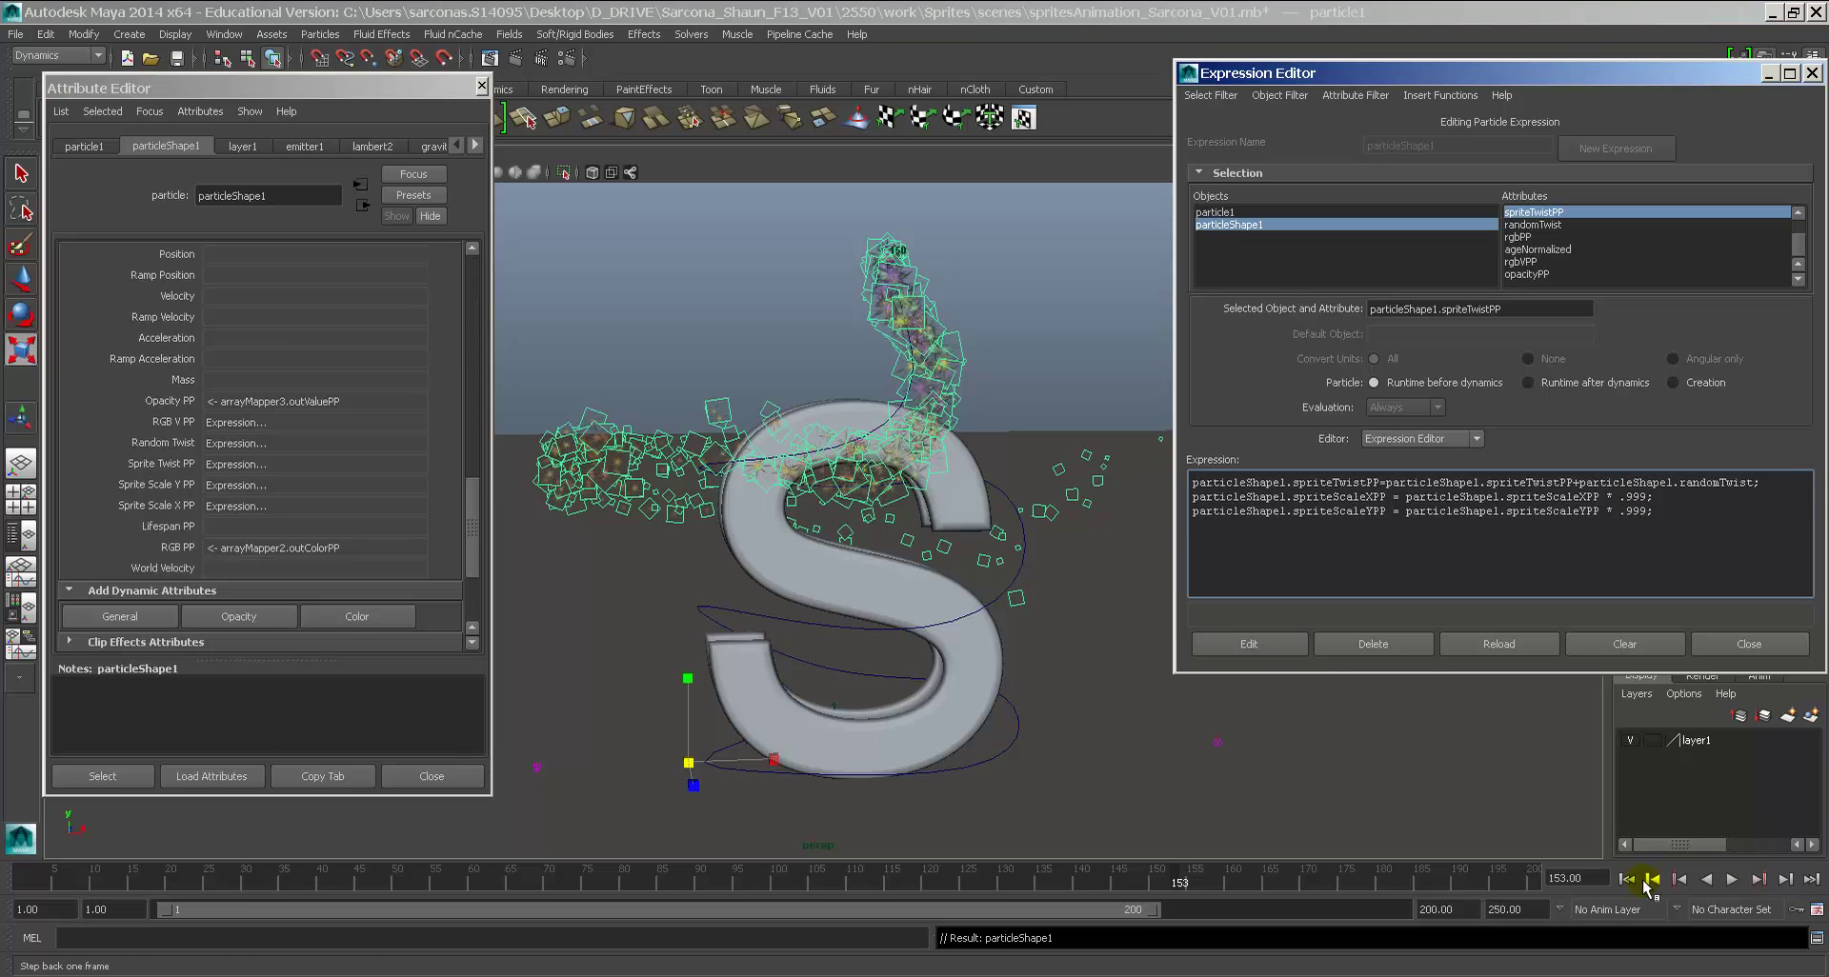
Step: Replay the simulation from frame 1 to frame 150 with particle1 deselected to view the sprites unobstructed, and reselect particle1
{"action": "left_click", "coordinate": [1627, 878]}
{"action": "left_click", "coordinate": [1731, 880]}
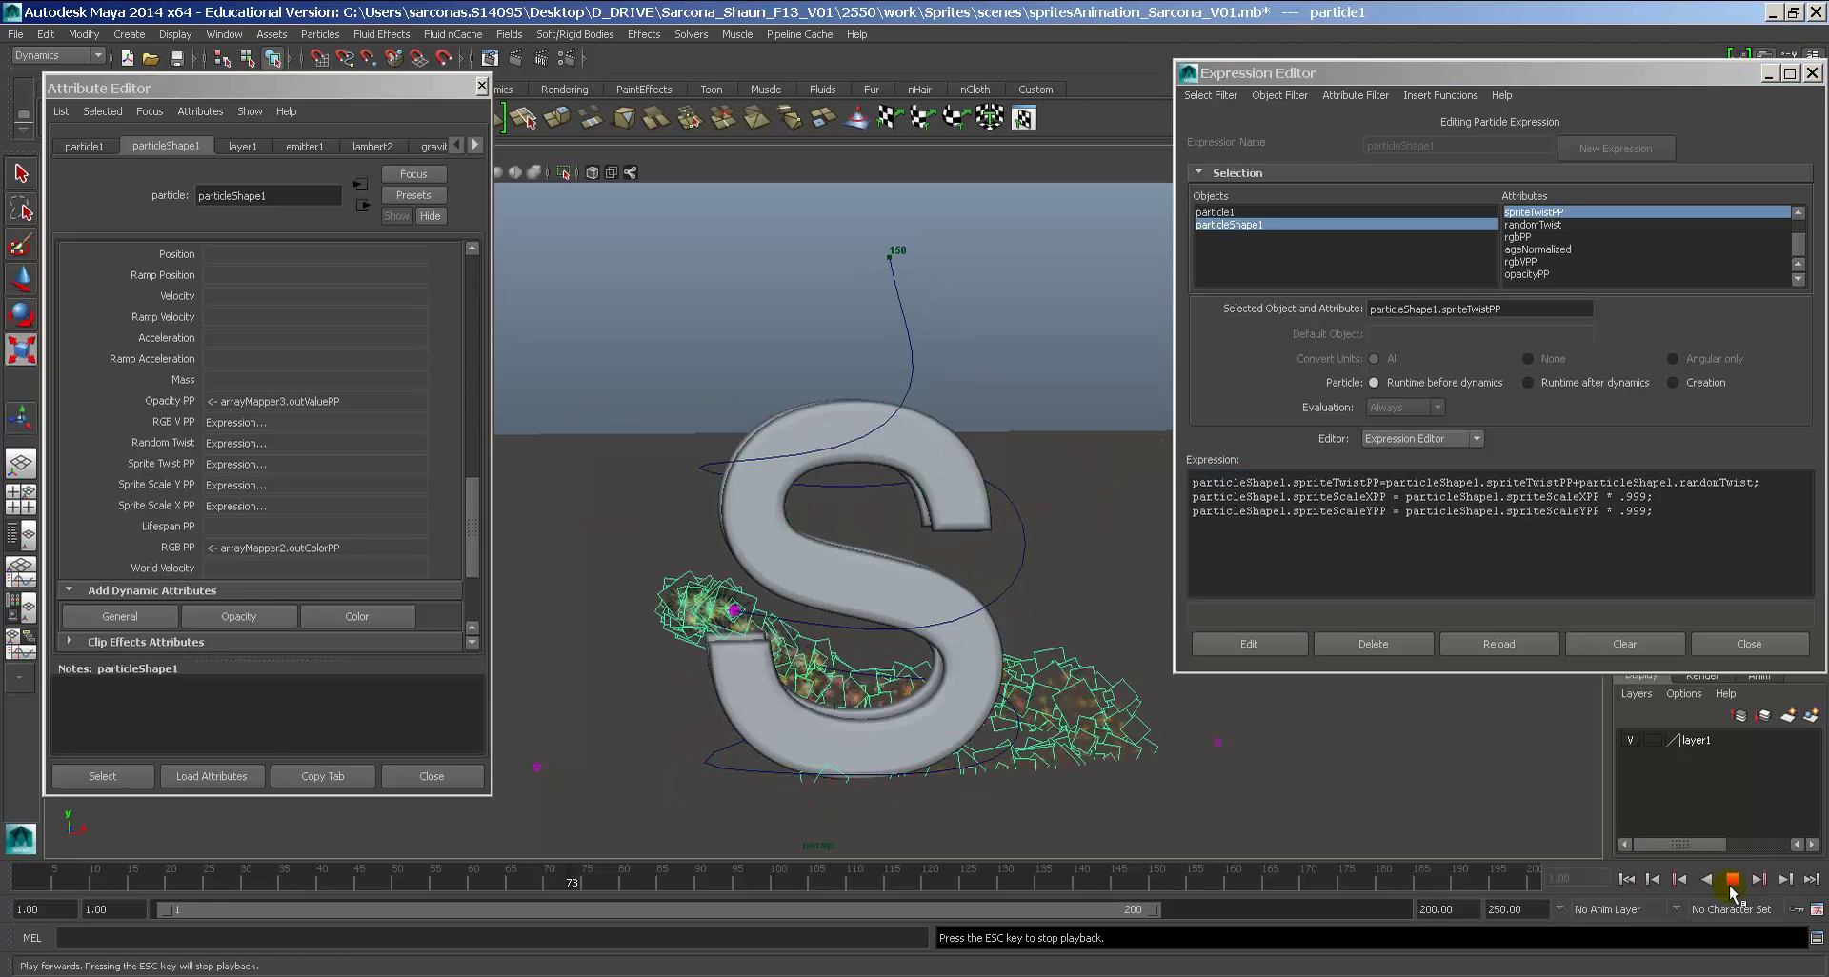
{"action": "left_click", "coordinate": [1093, 377]}
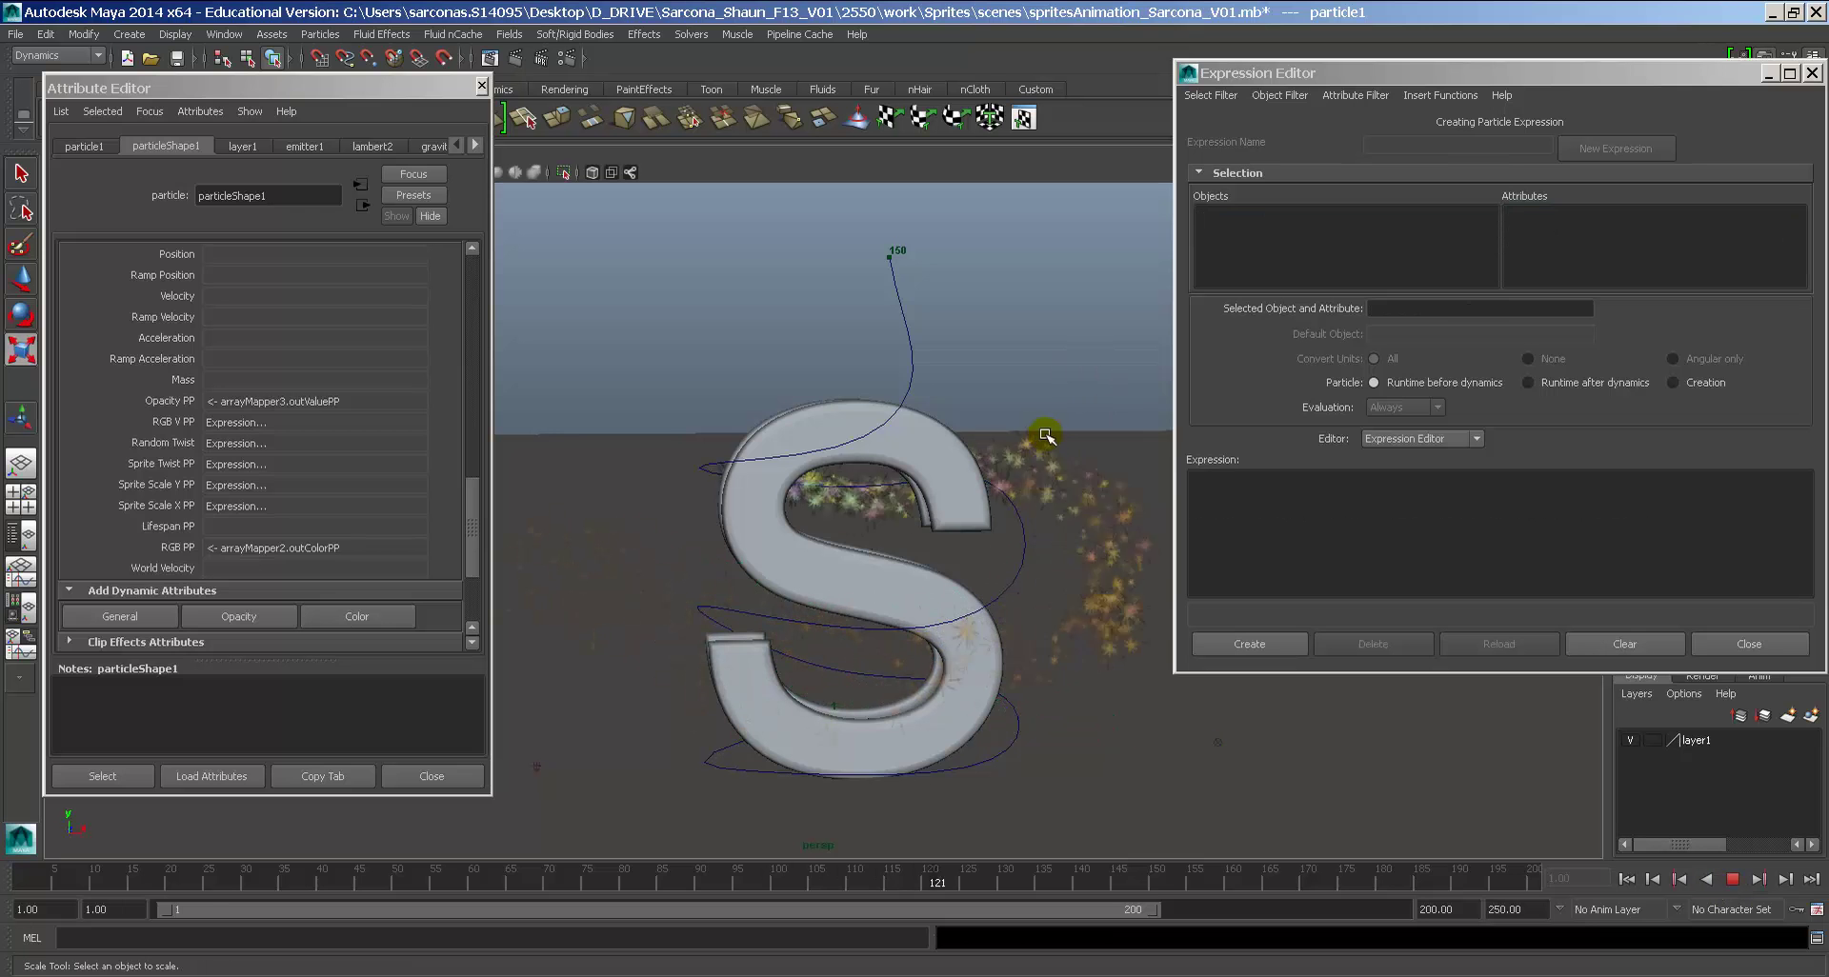
{"action": "key", "text": "Escape"}
{"action": "left_click", "coordinate": [931, 353]}
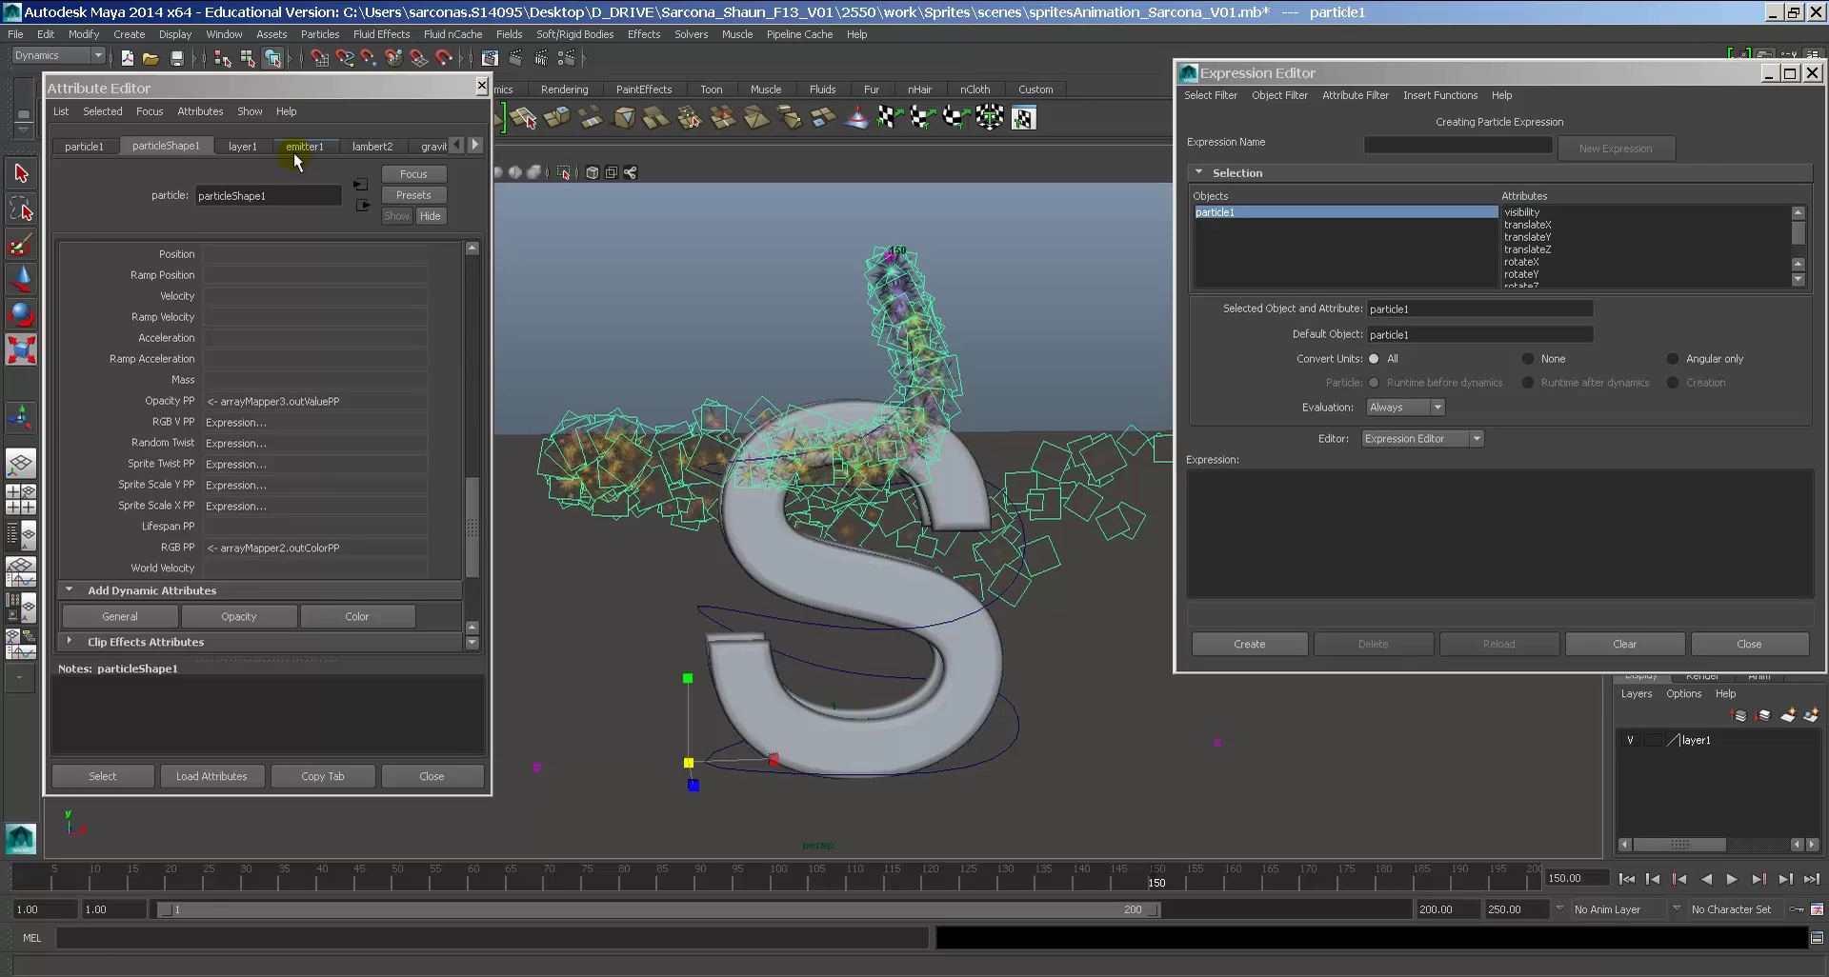
Step: Set the value of emitter1's rate key at frame 149 to 600 and reselect the particles
{"action": "left_click", "coordinate": [303, 147]}
{"action": "right_click", "coordinate": [226, 461]}
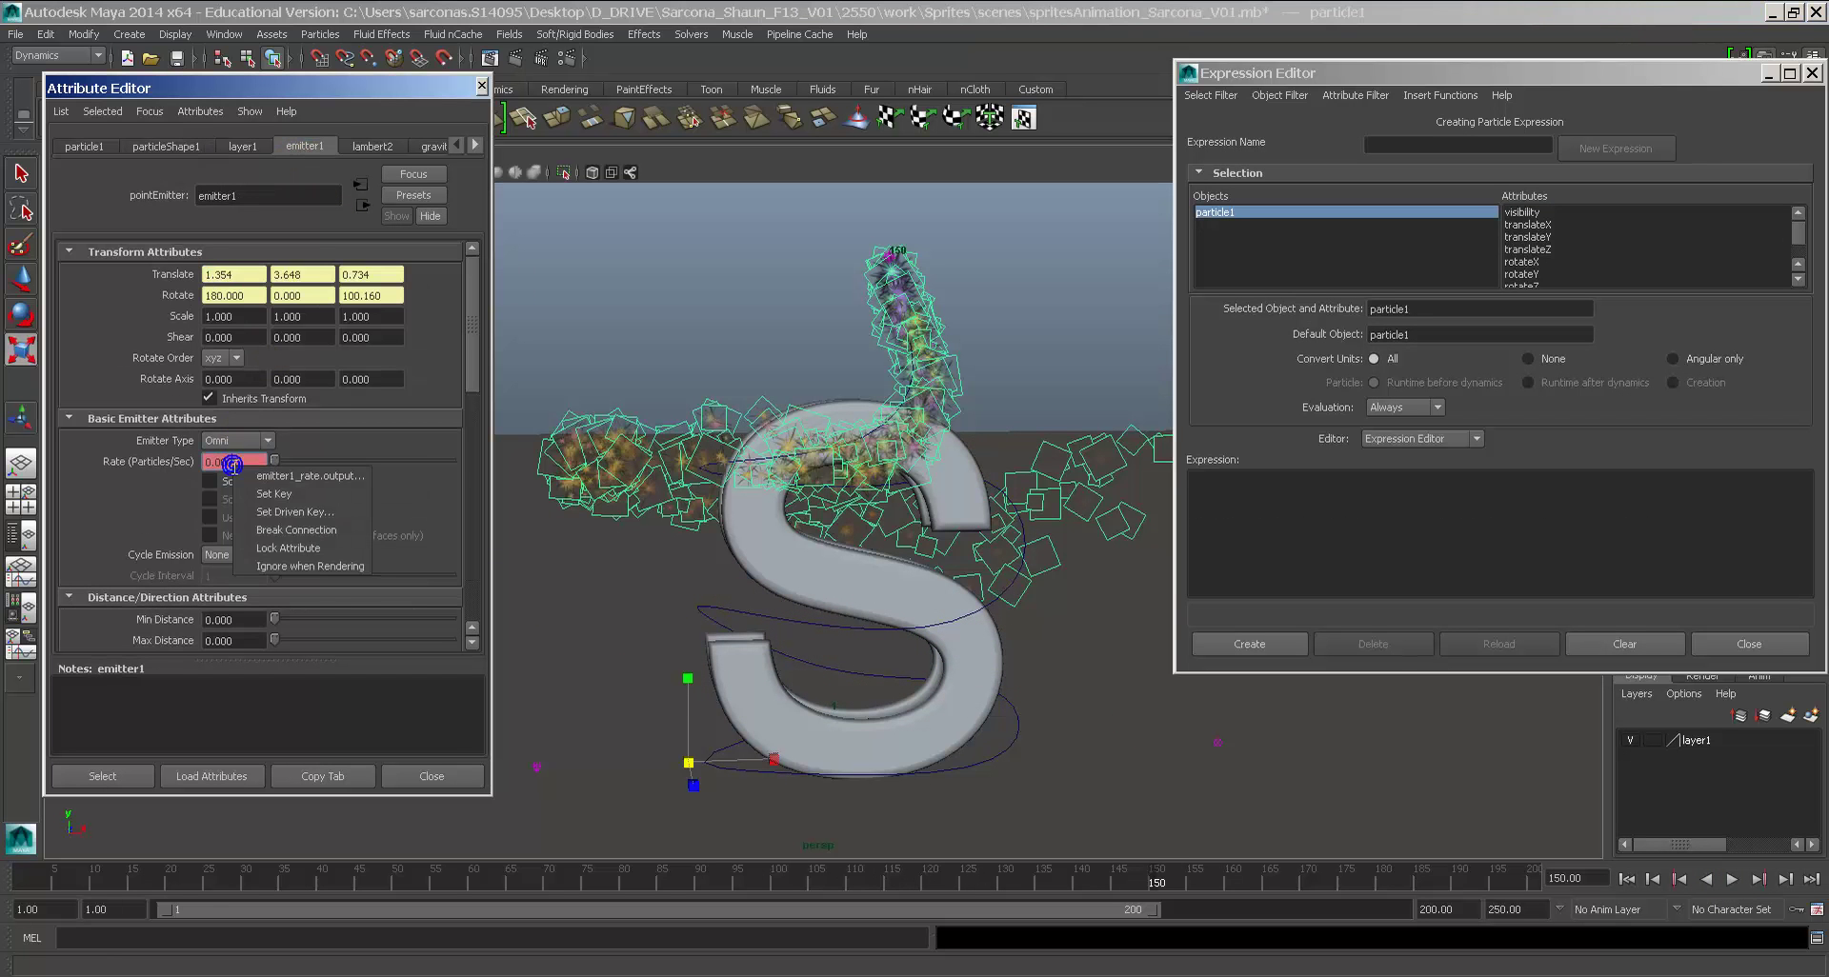
{"action": "left_click", "coordinate": [230, 470]}
{"action": "left_click", "coordinate": [188, 398]}
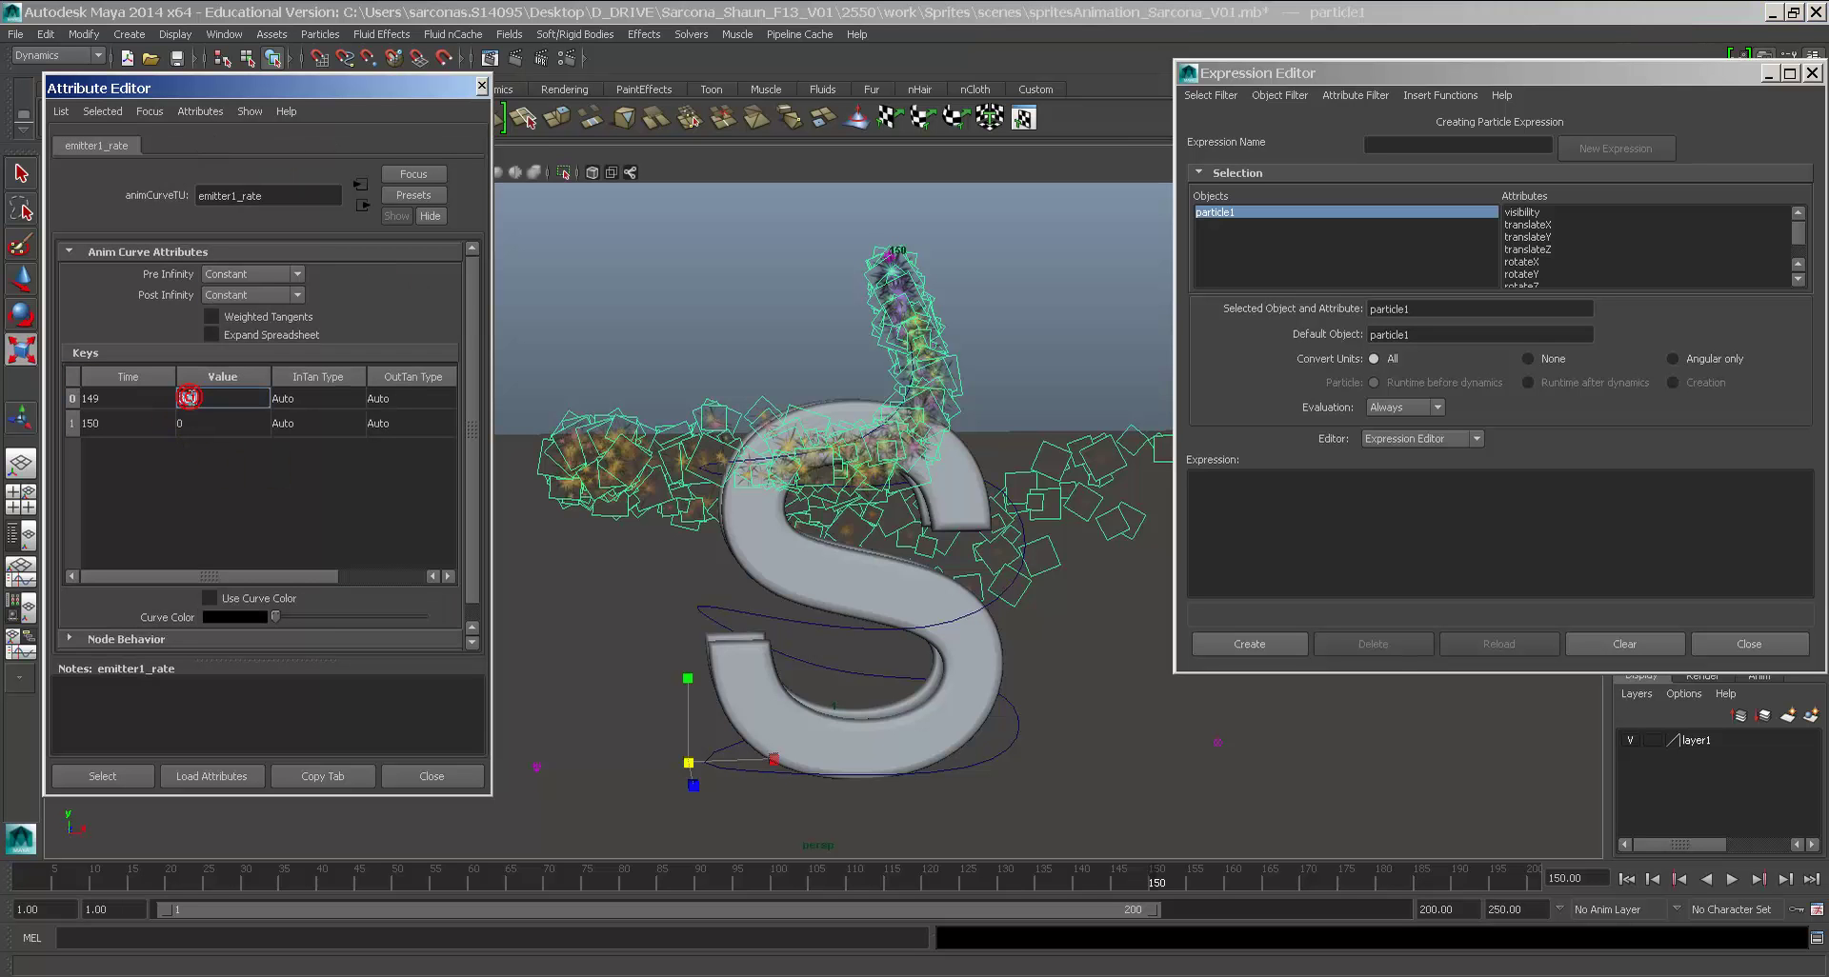
{"action": "key", "text": "Return"}
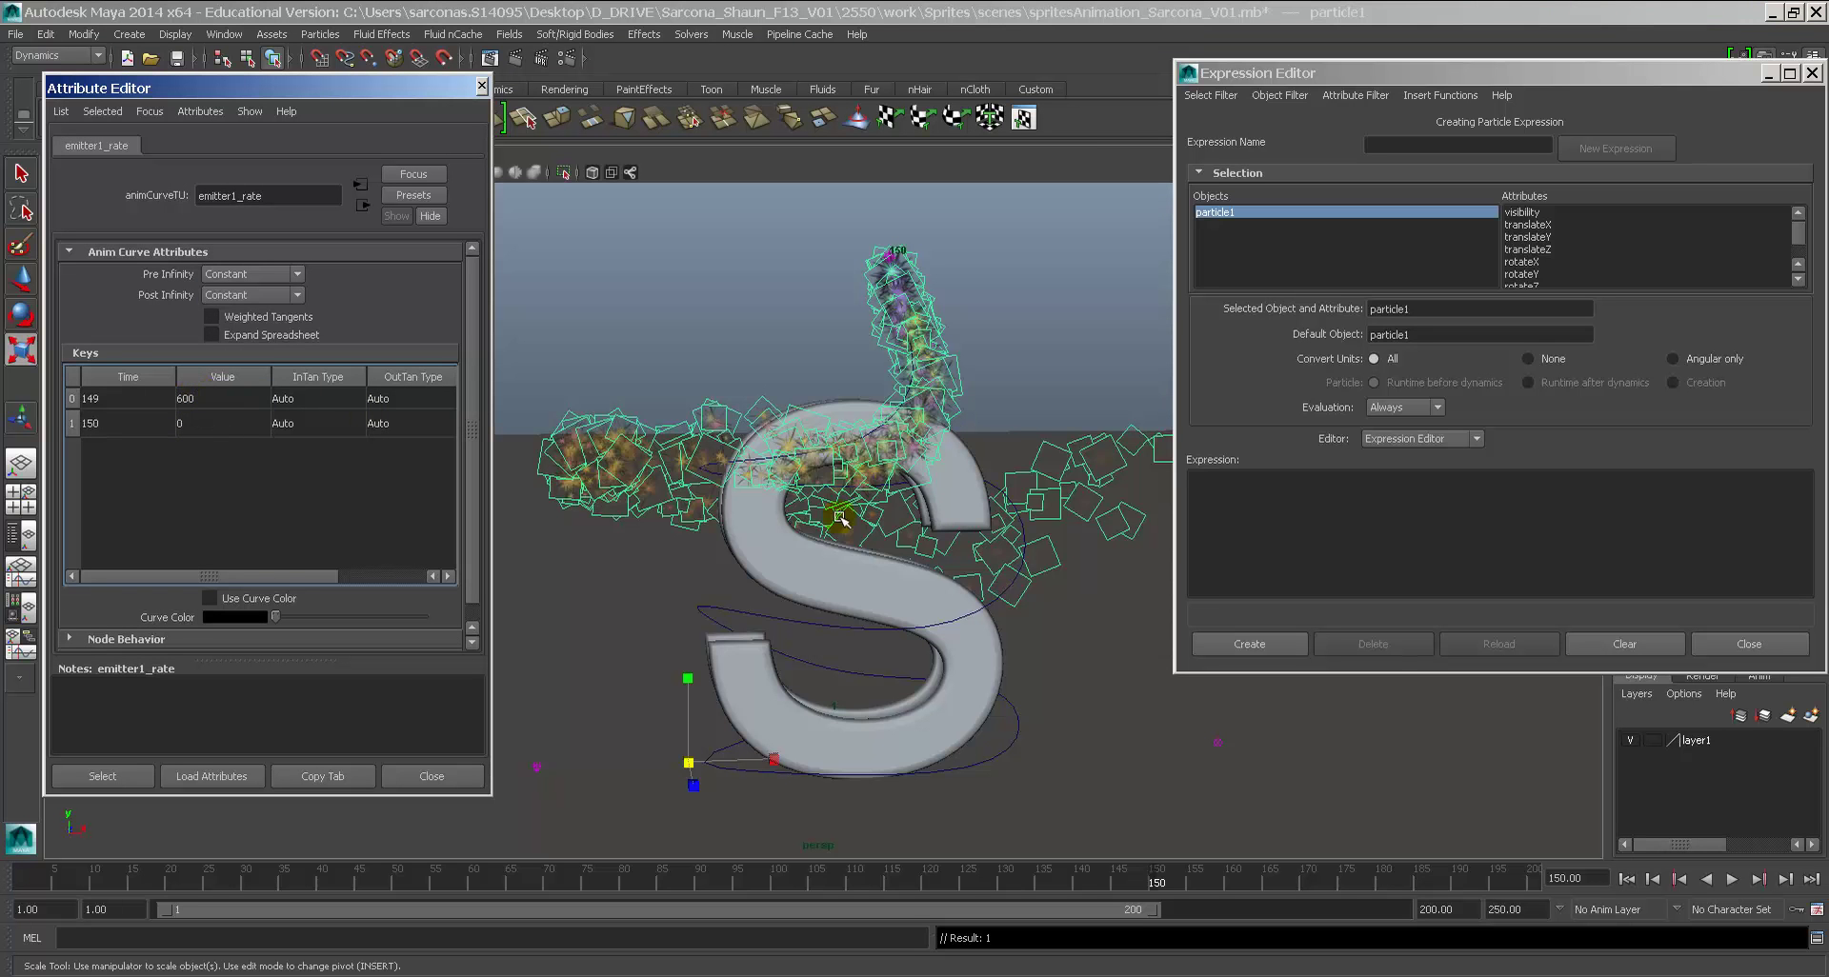
{"action": "left_click", "coordinate": [621, 445]}
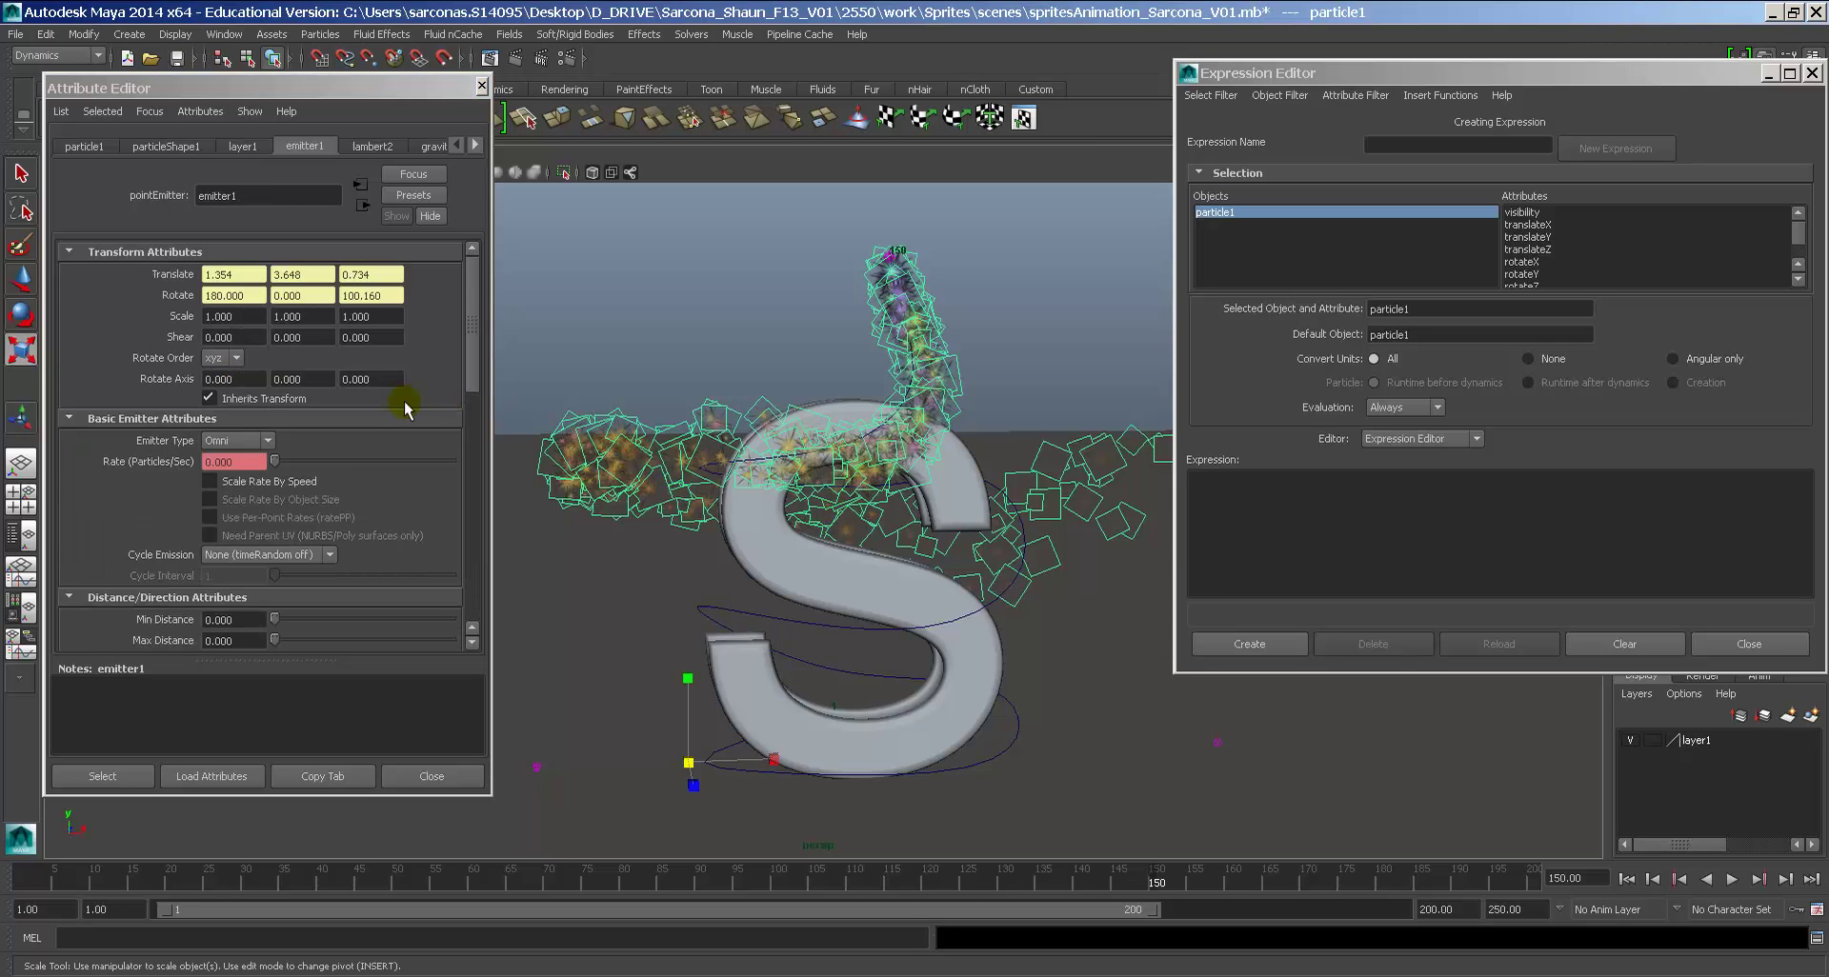
Step: Set the Inherit Factor of particleShape1 to 0.5 in its emission attributes
{"action": "scroll", "coordinate": [347, 470], "scroll_direction": "down", "scroll_amount": 3}
{"action": "scroll", "coordinate": [256, 506], "scroll_direction": "up", "scroll_amount": 3}
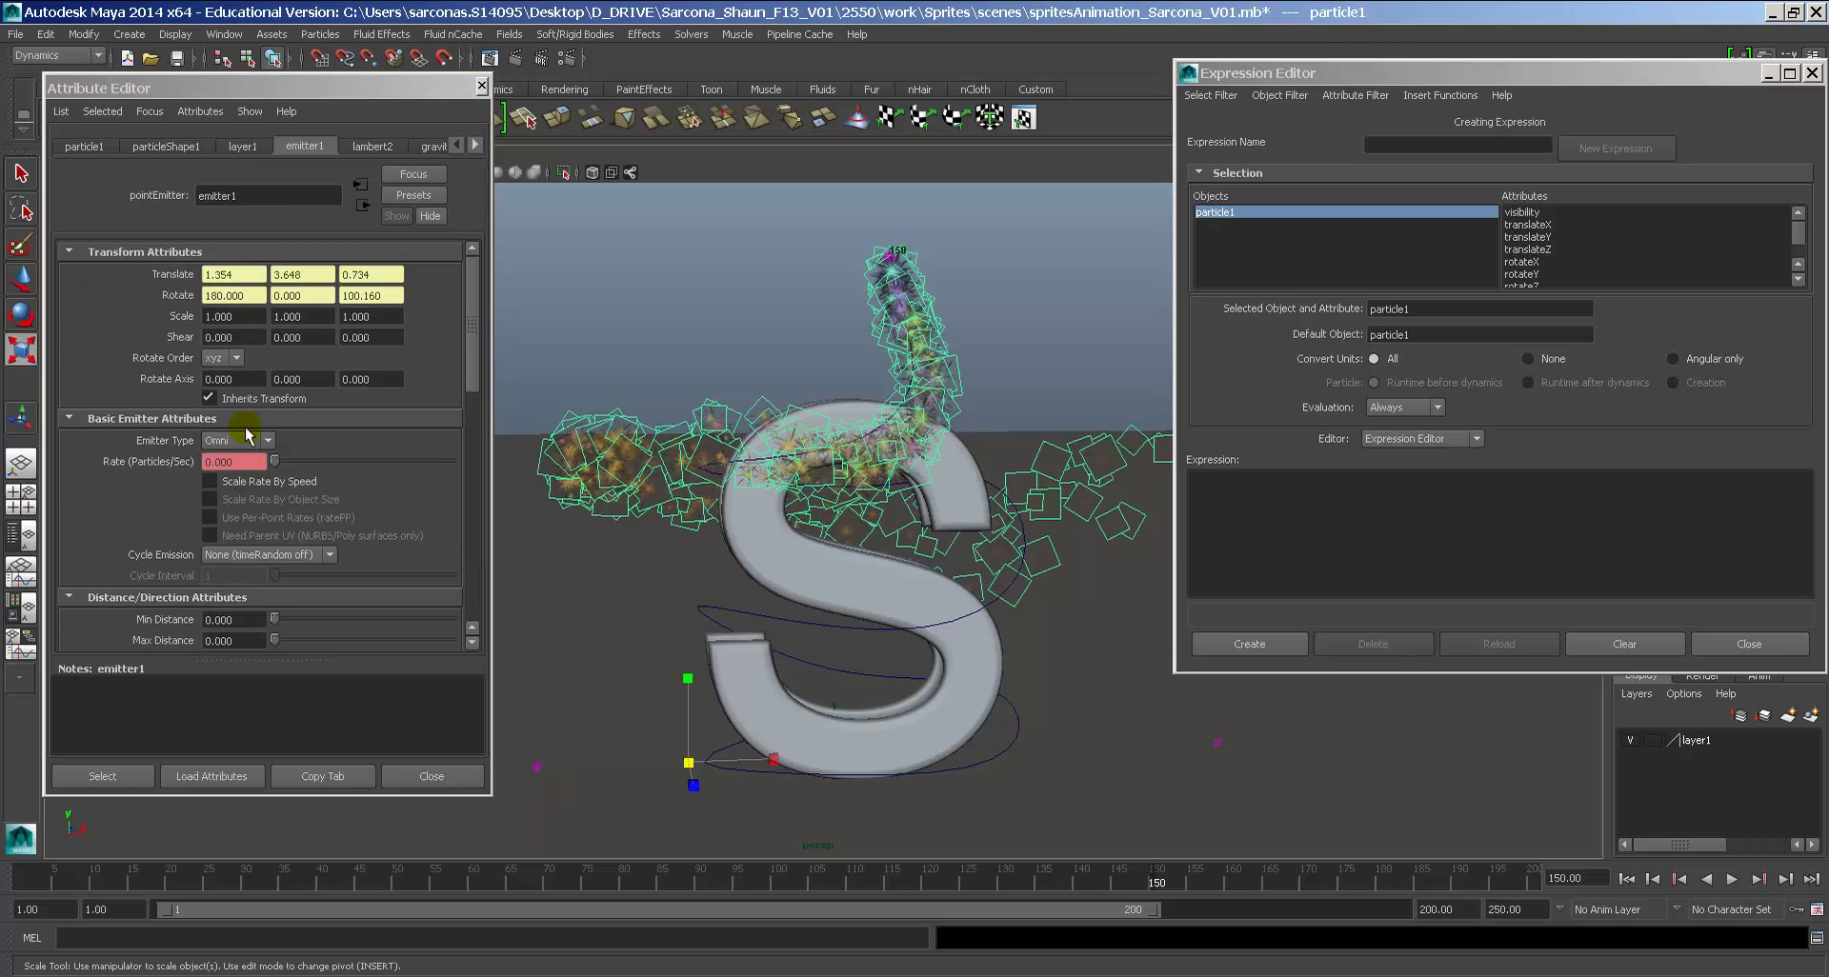
{"action": "left_click", "coordinate": [166, 146]}
{"action": "scroll", "coordinate": [295, 455], "scroll_direction": "up", "scroll_amount": 3}
{"action": "scroll", "coordinate": [291, 459], "scroll_direction": "up", "scroll_amount": 6}
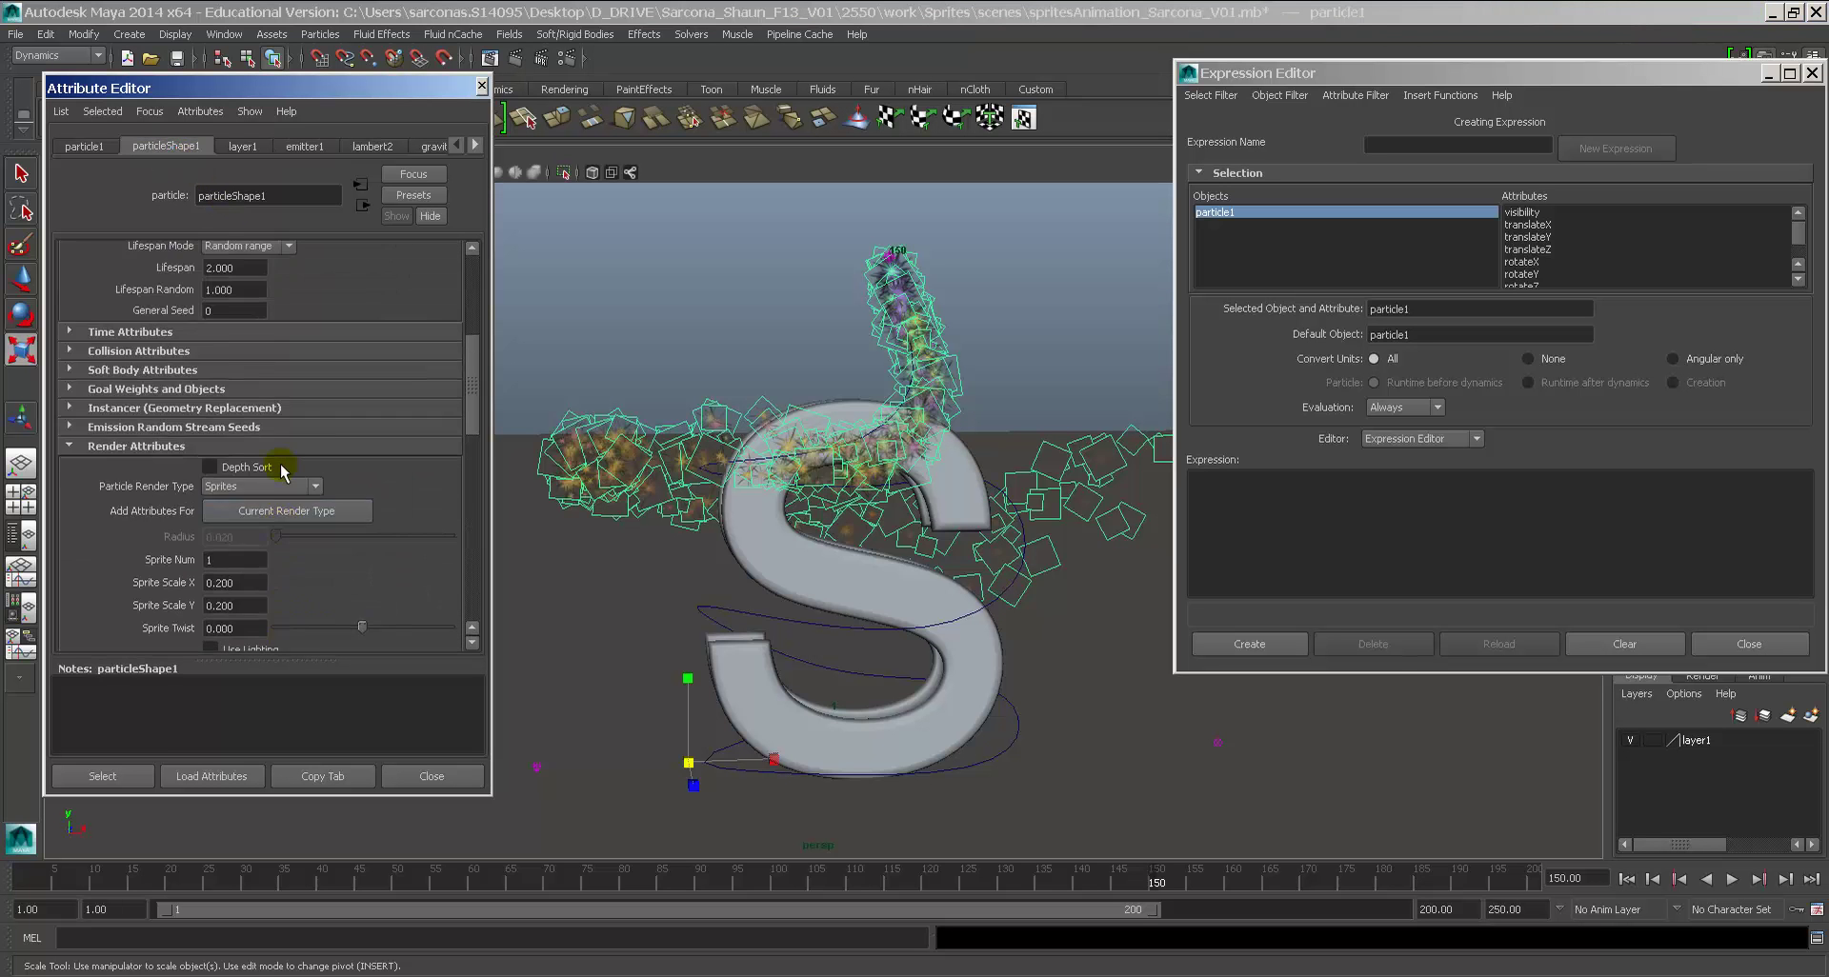
{"action": "scroll", "coordinate": [256, 373], "scroll_direction": "up", "scroll_amount": 1}
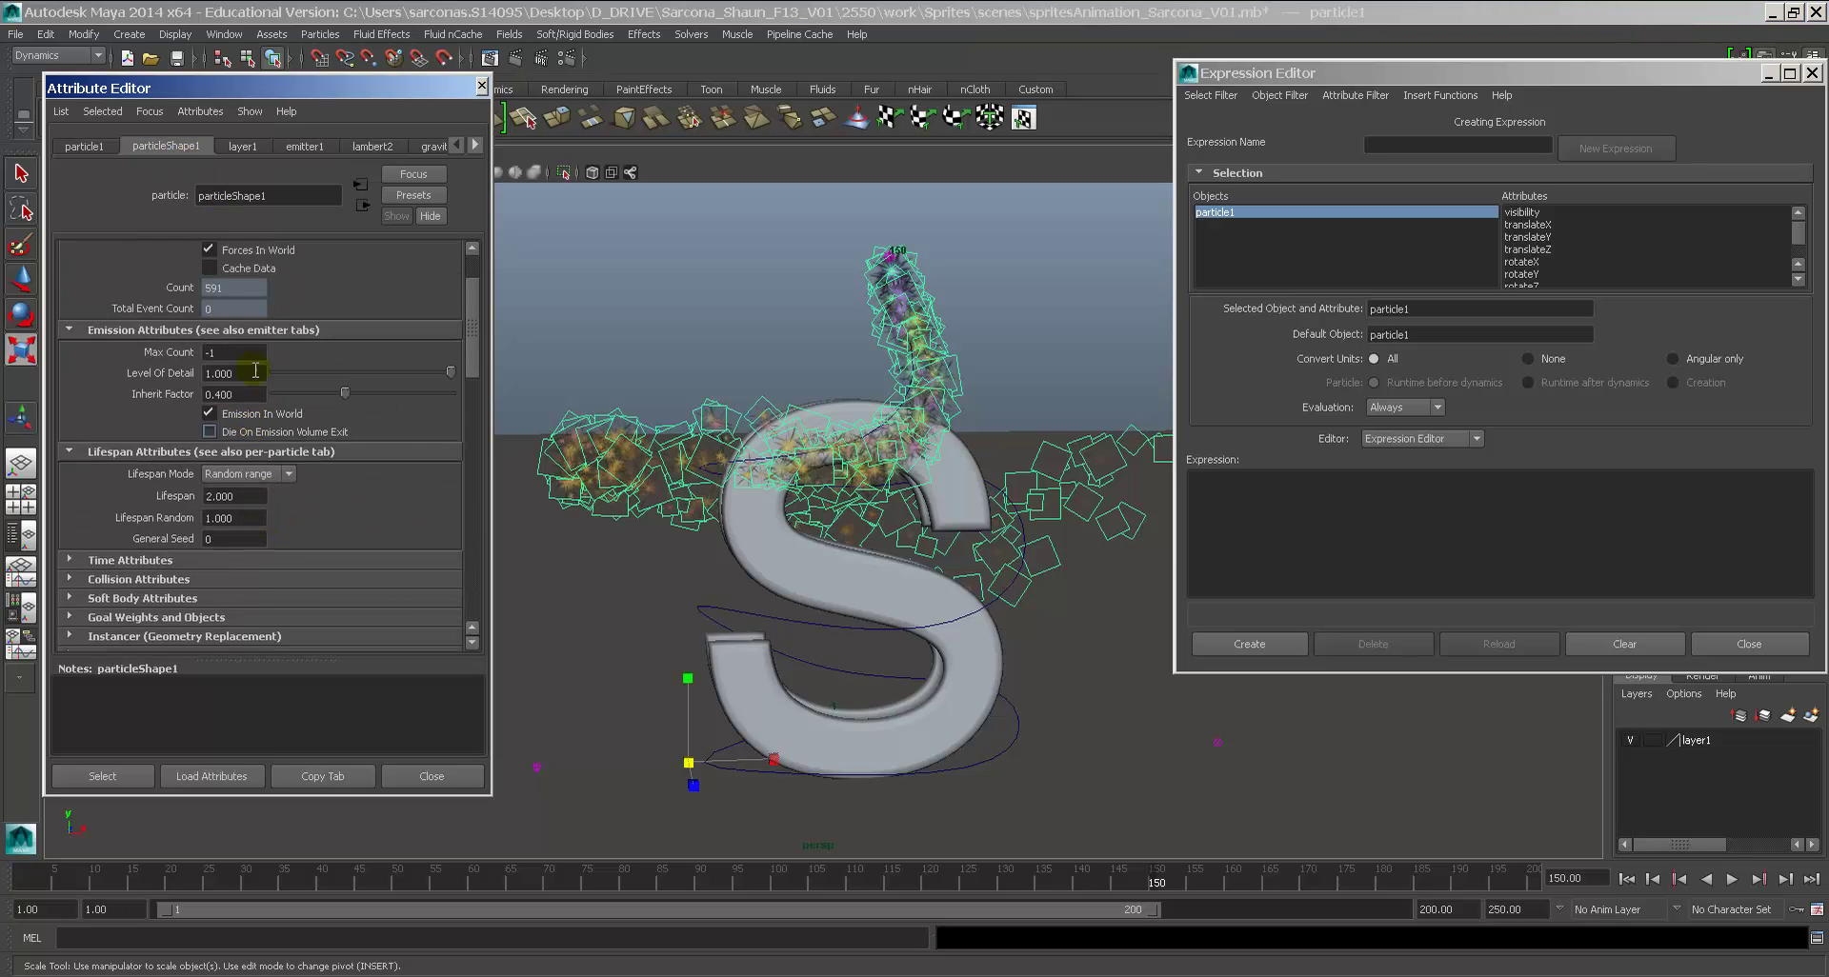
{"action": "scroll", "coordinate": [246, 393], "scroll_direction": "up", "scroll_amount": 1}
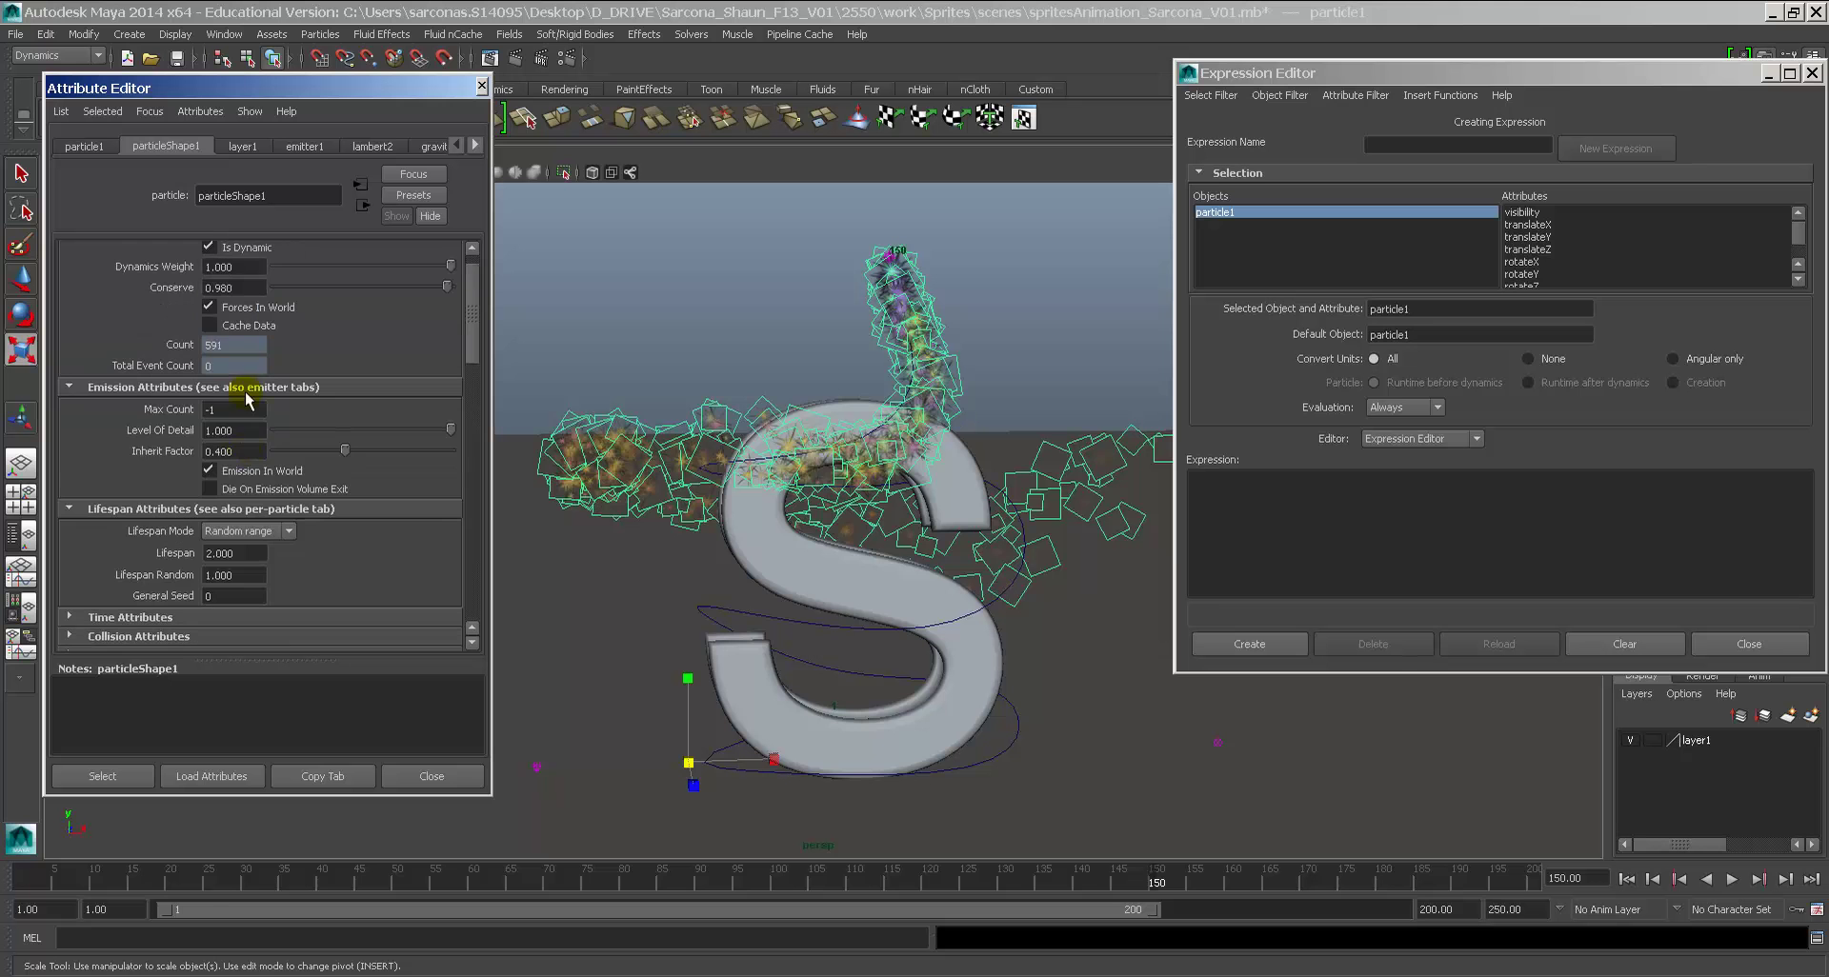
{"action": "left_click", "coordinate": [255, 450]}
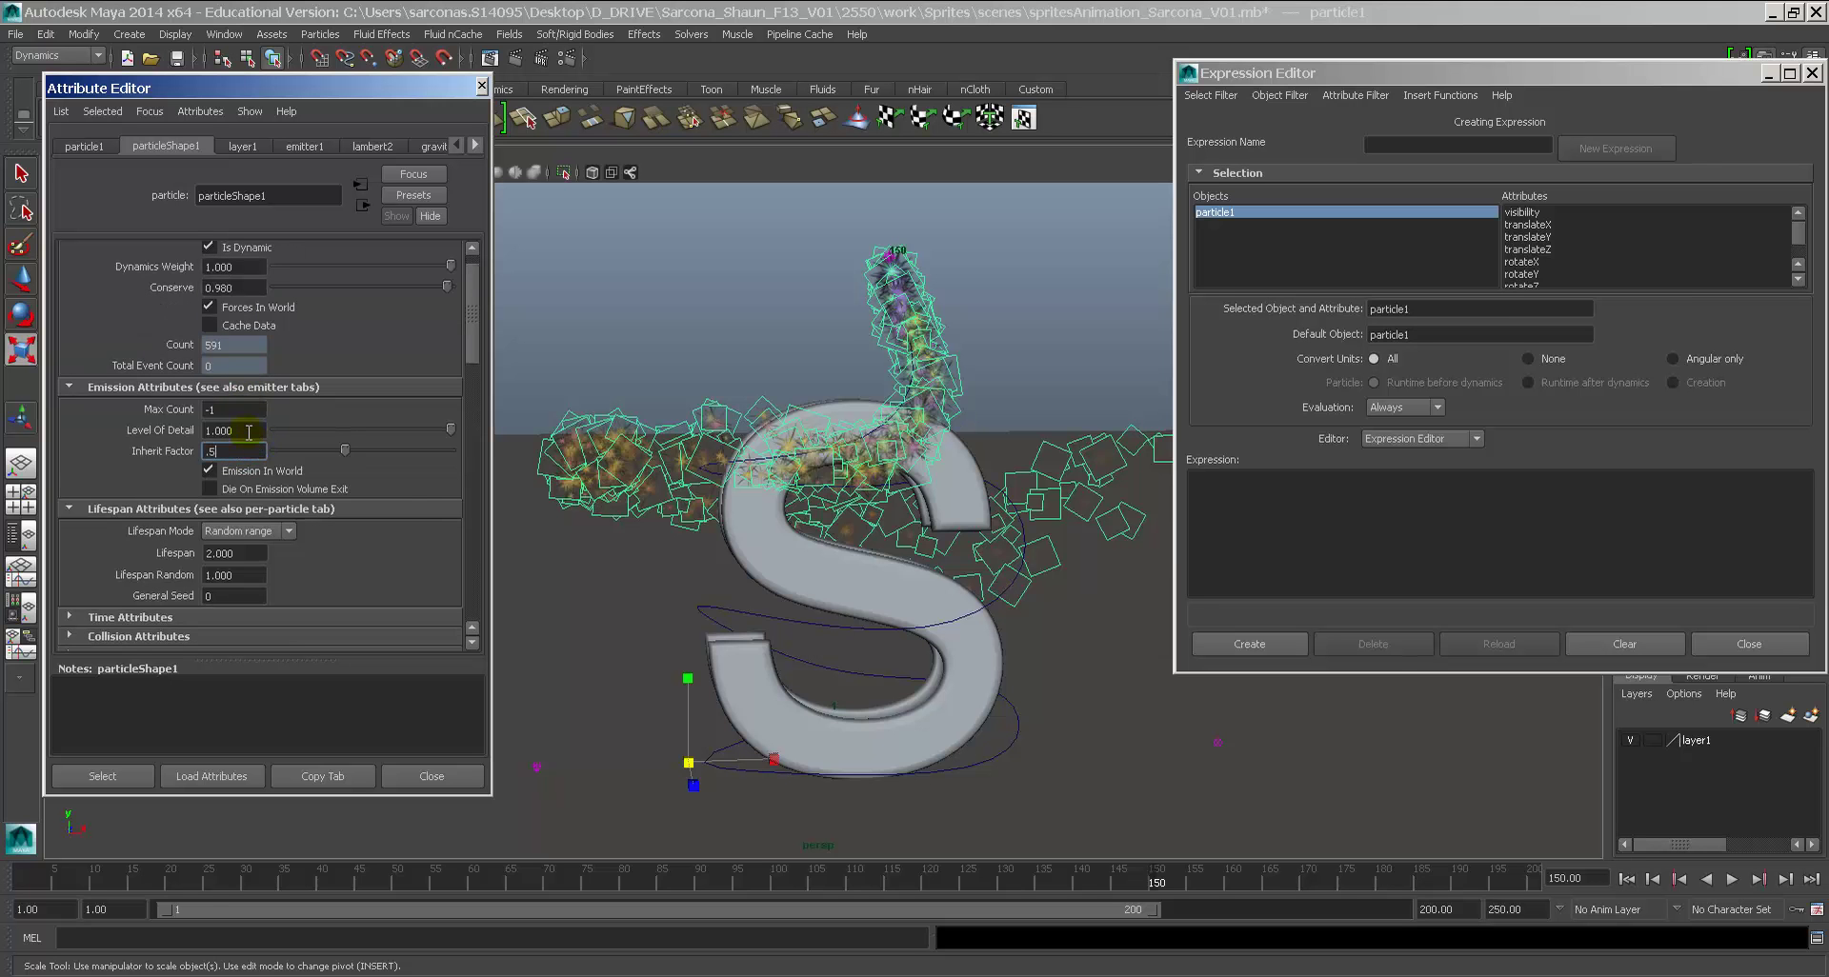
Step: Replay the simulation from frame 1 to frame 133 to check how far the sprites drift from the path
{"action": "left_click", "coordinate": [1626, 879]}
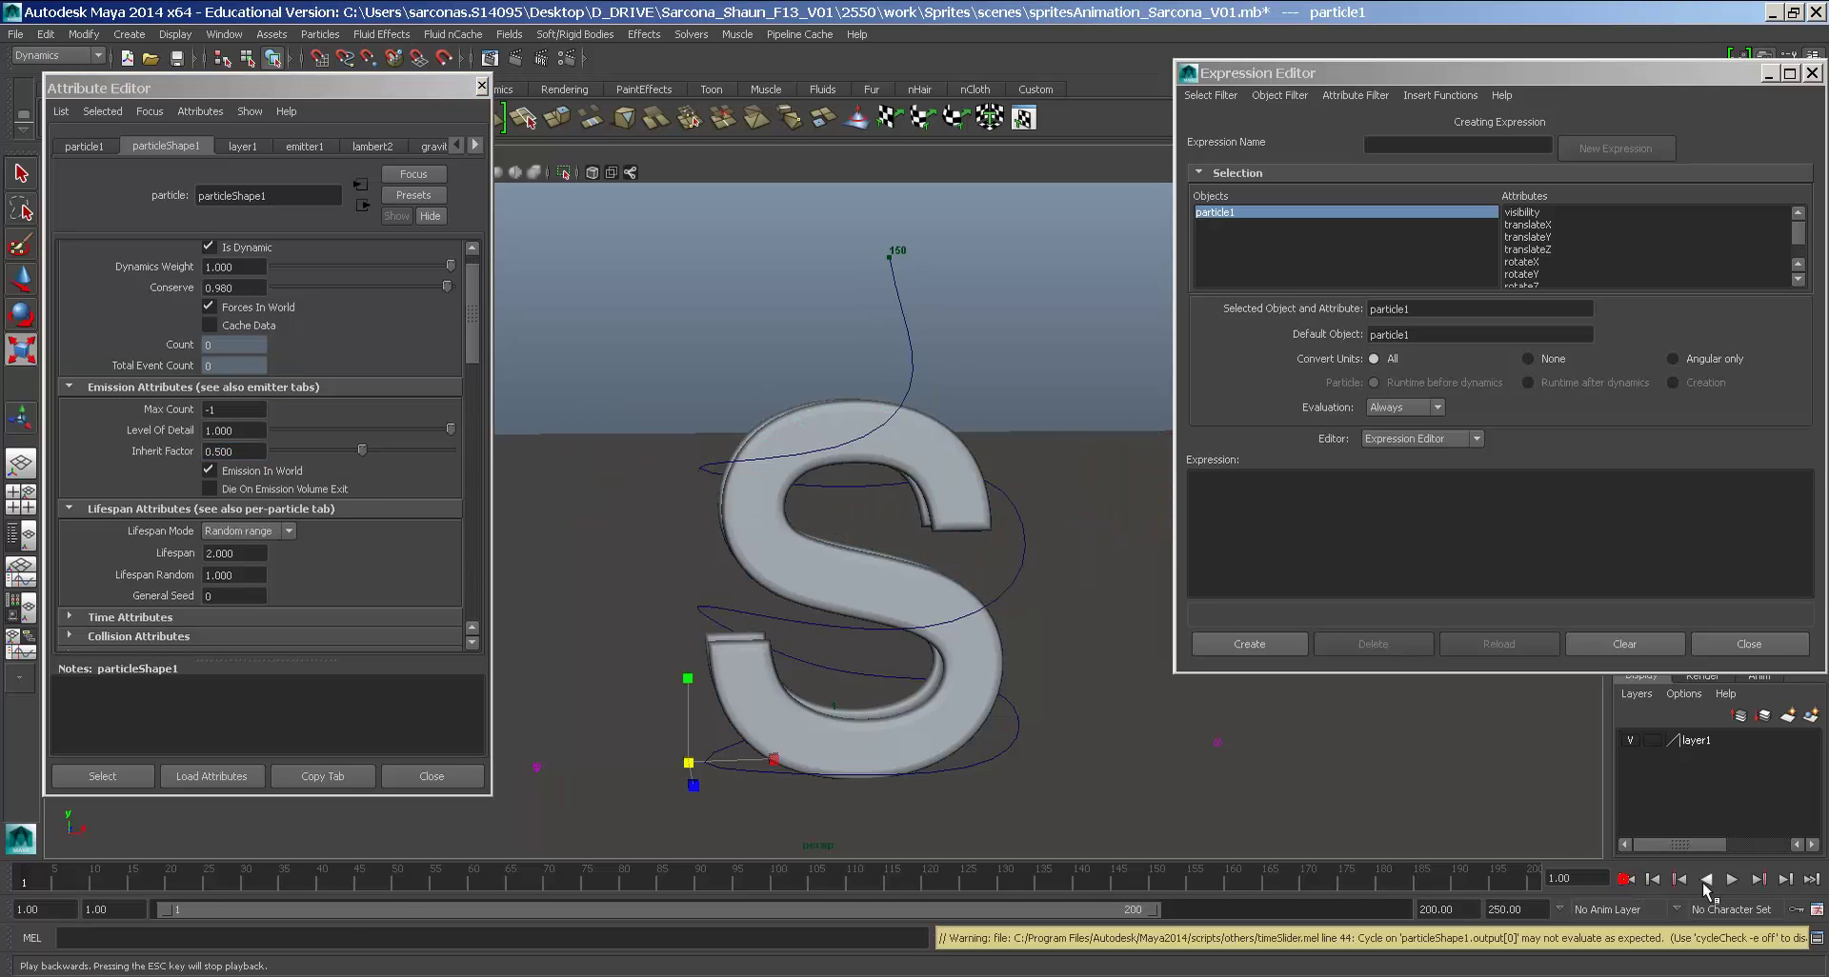
{"action": "left_click", "coordinate": [1732, 879]}
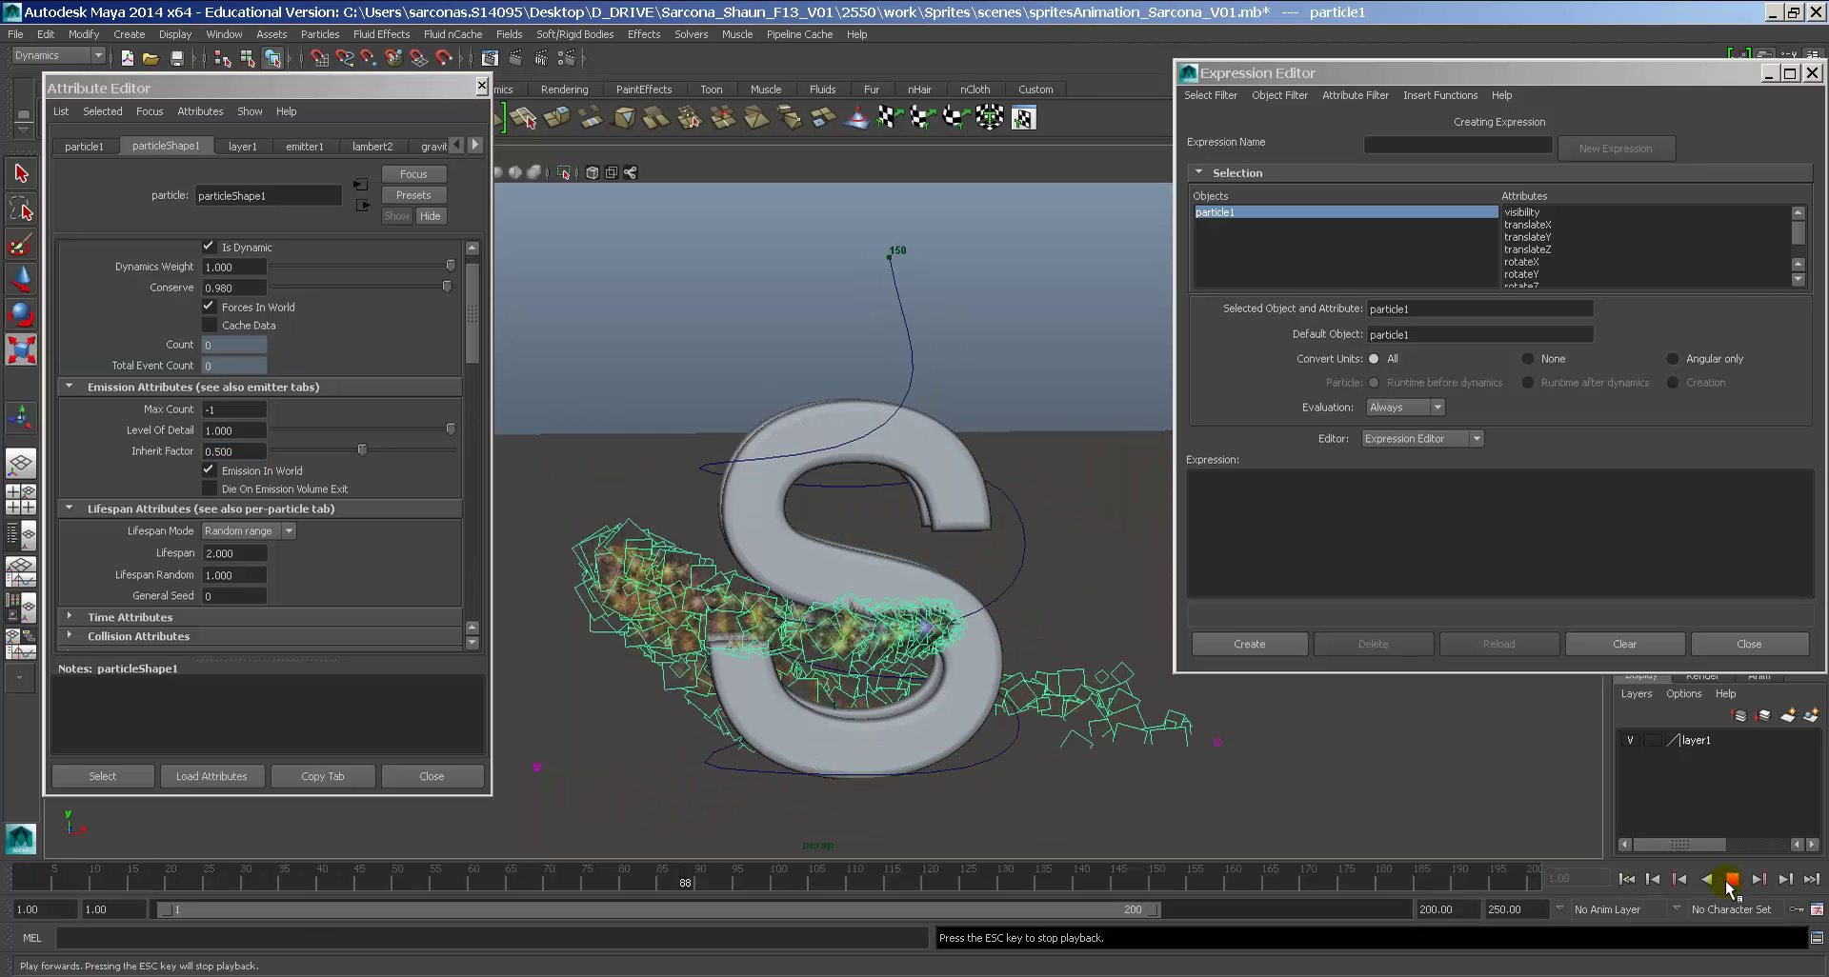
{"action": "left_click", "coordinate": [1732, 879]}
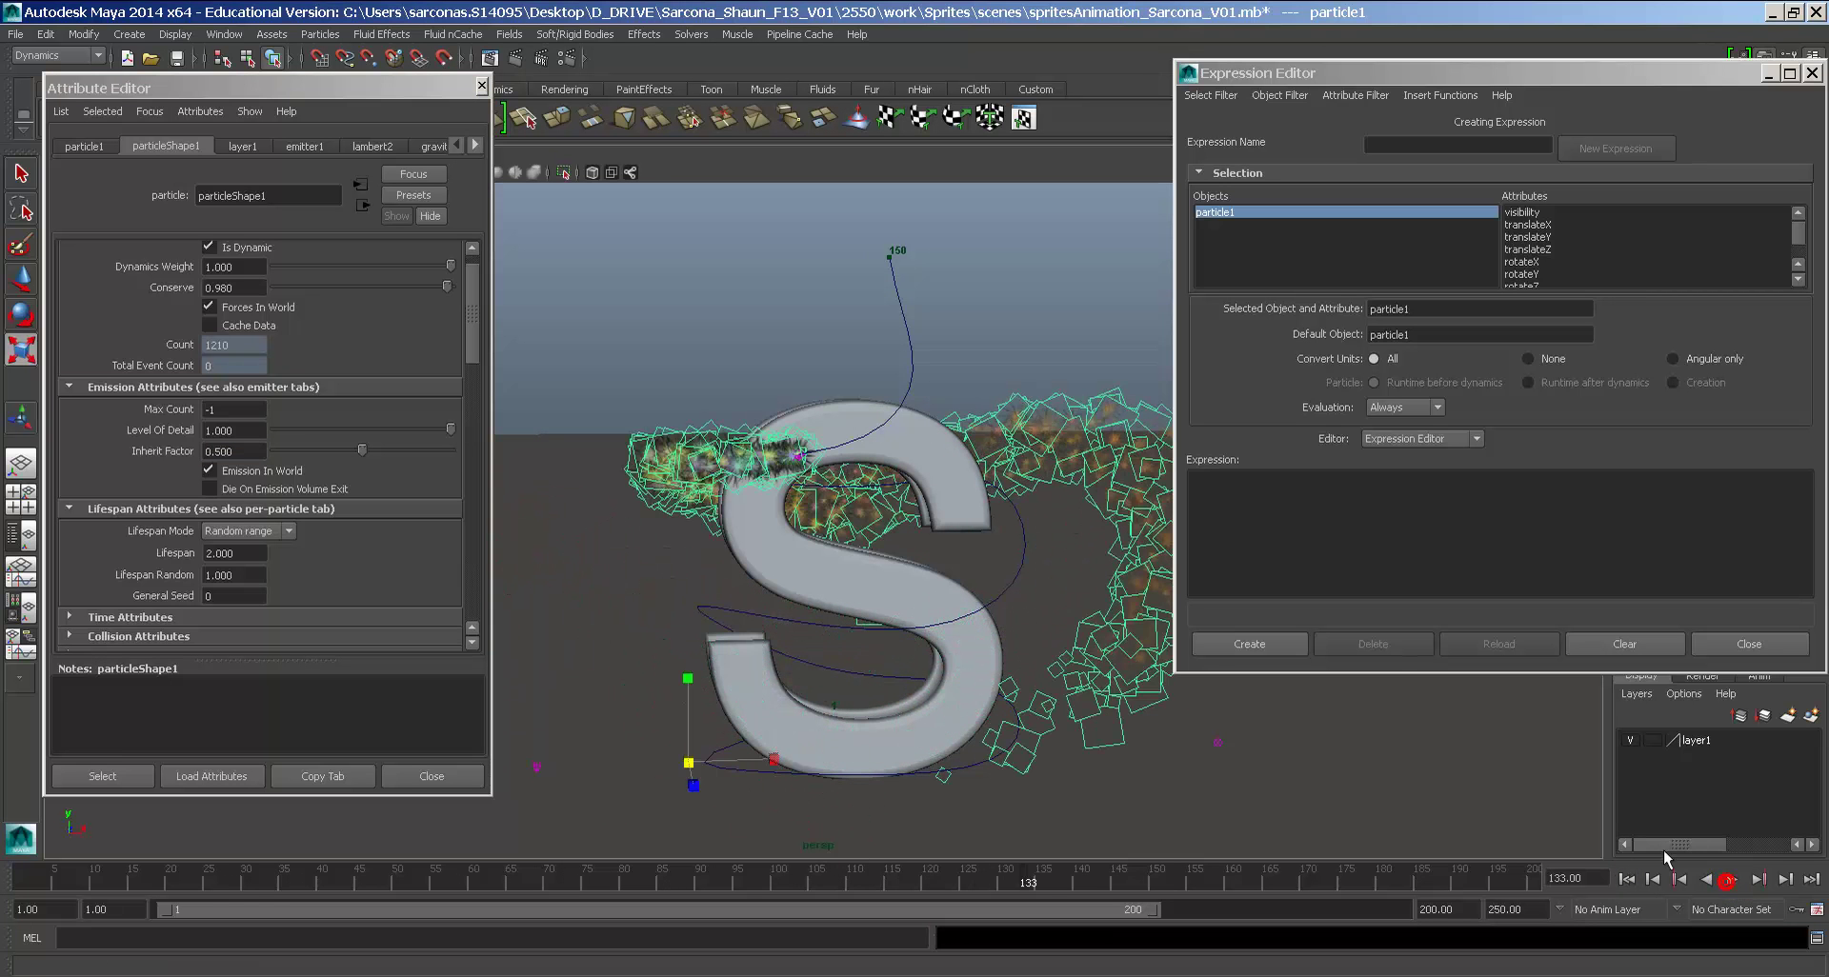
Step: Set the Inherit Factor of particleShape1 to 0.35 and replay the simulation to frame 65
{"action": "left_click", "coordinate": [235, 452]}
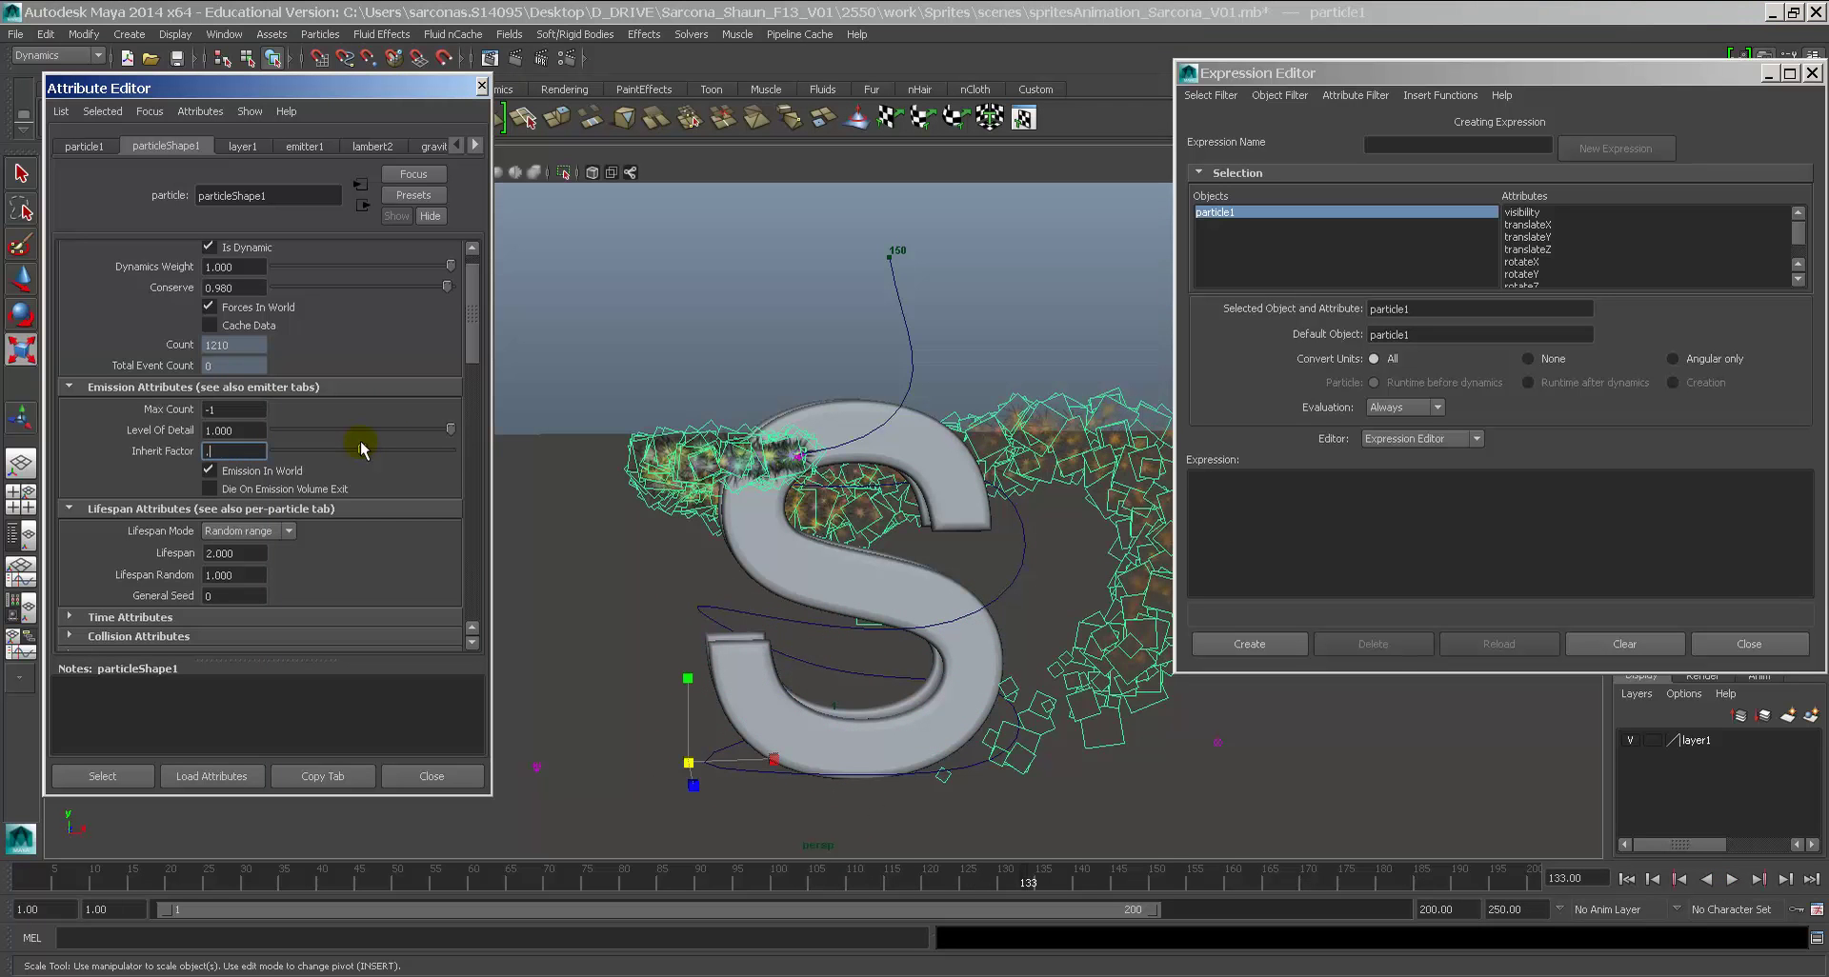
{"action": "left_click", "coordinate": [1732, 879]}
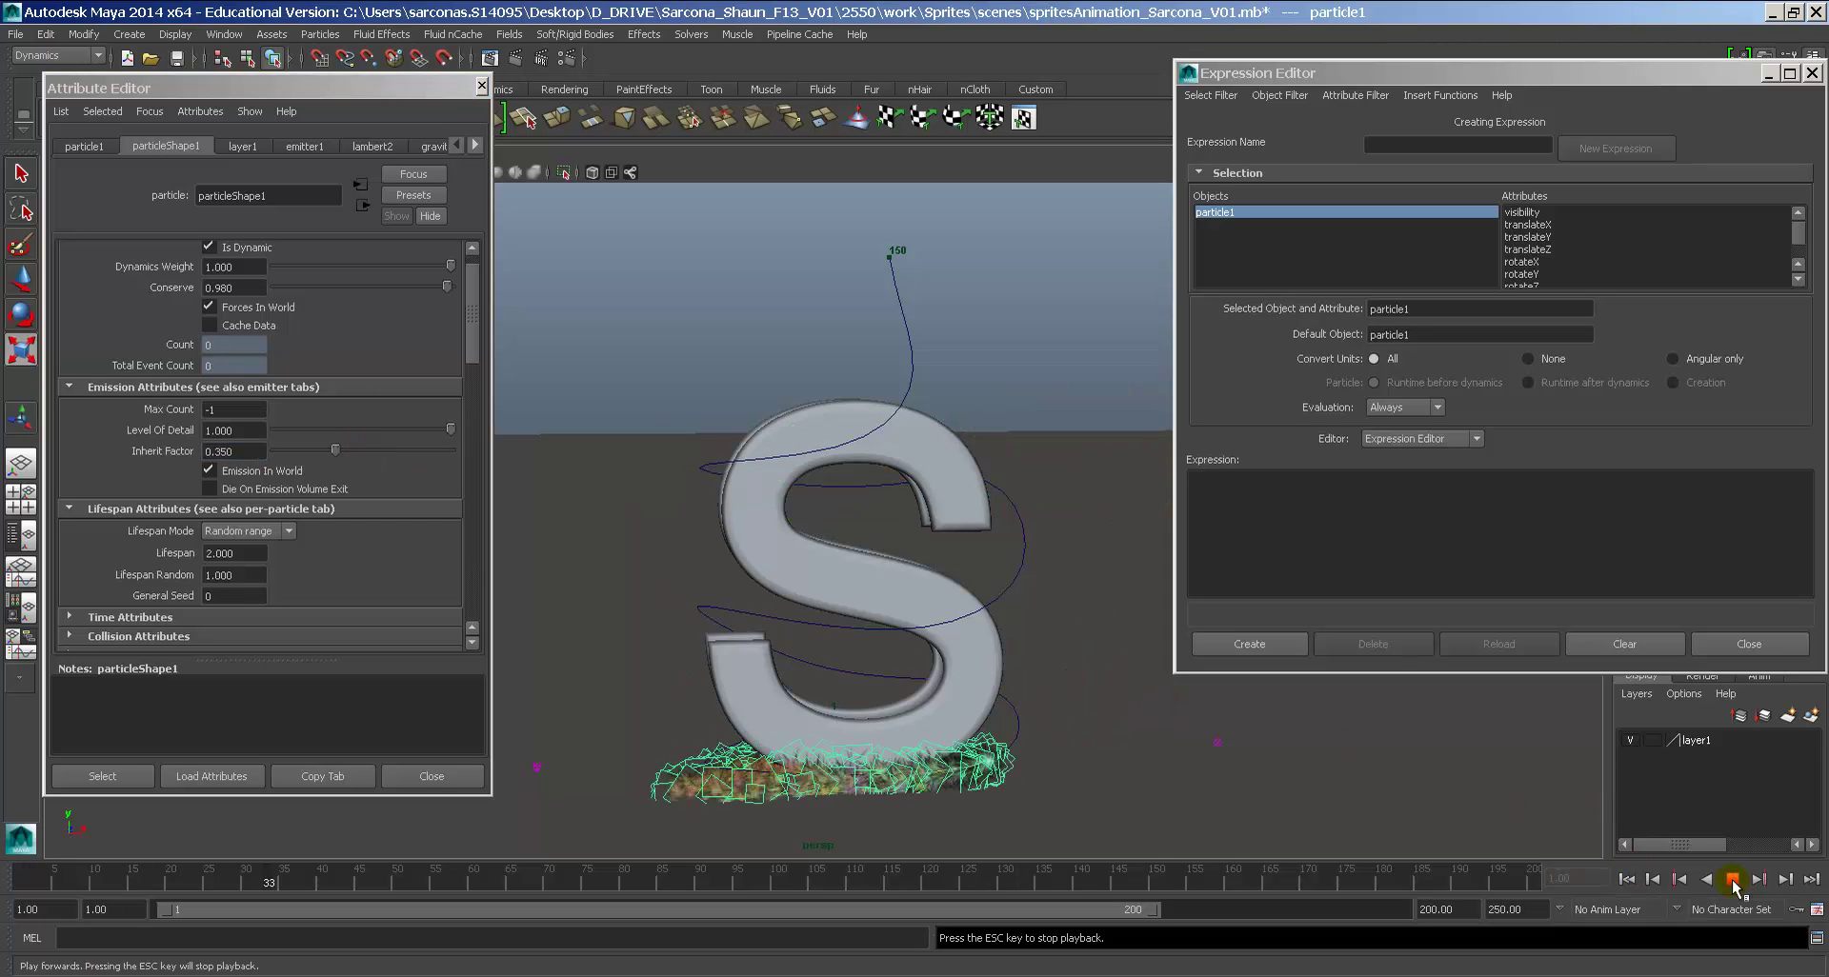
{"action": "left_click", "coordinate": [1731, 879]}
{"action": "key", "text": "r"}
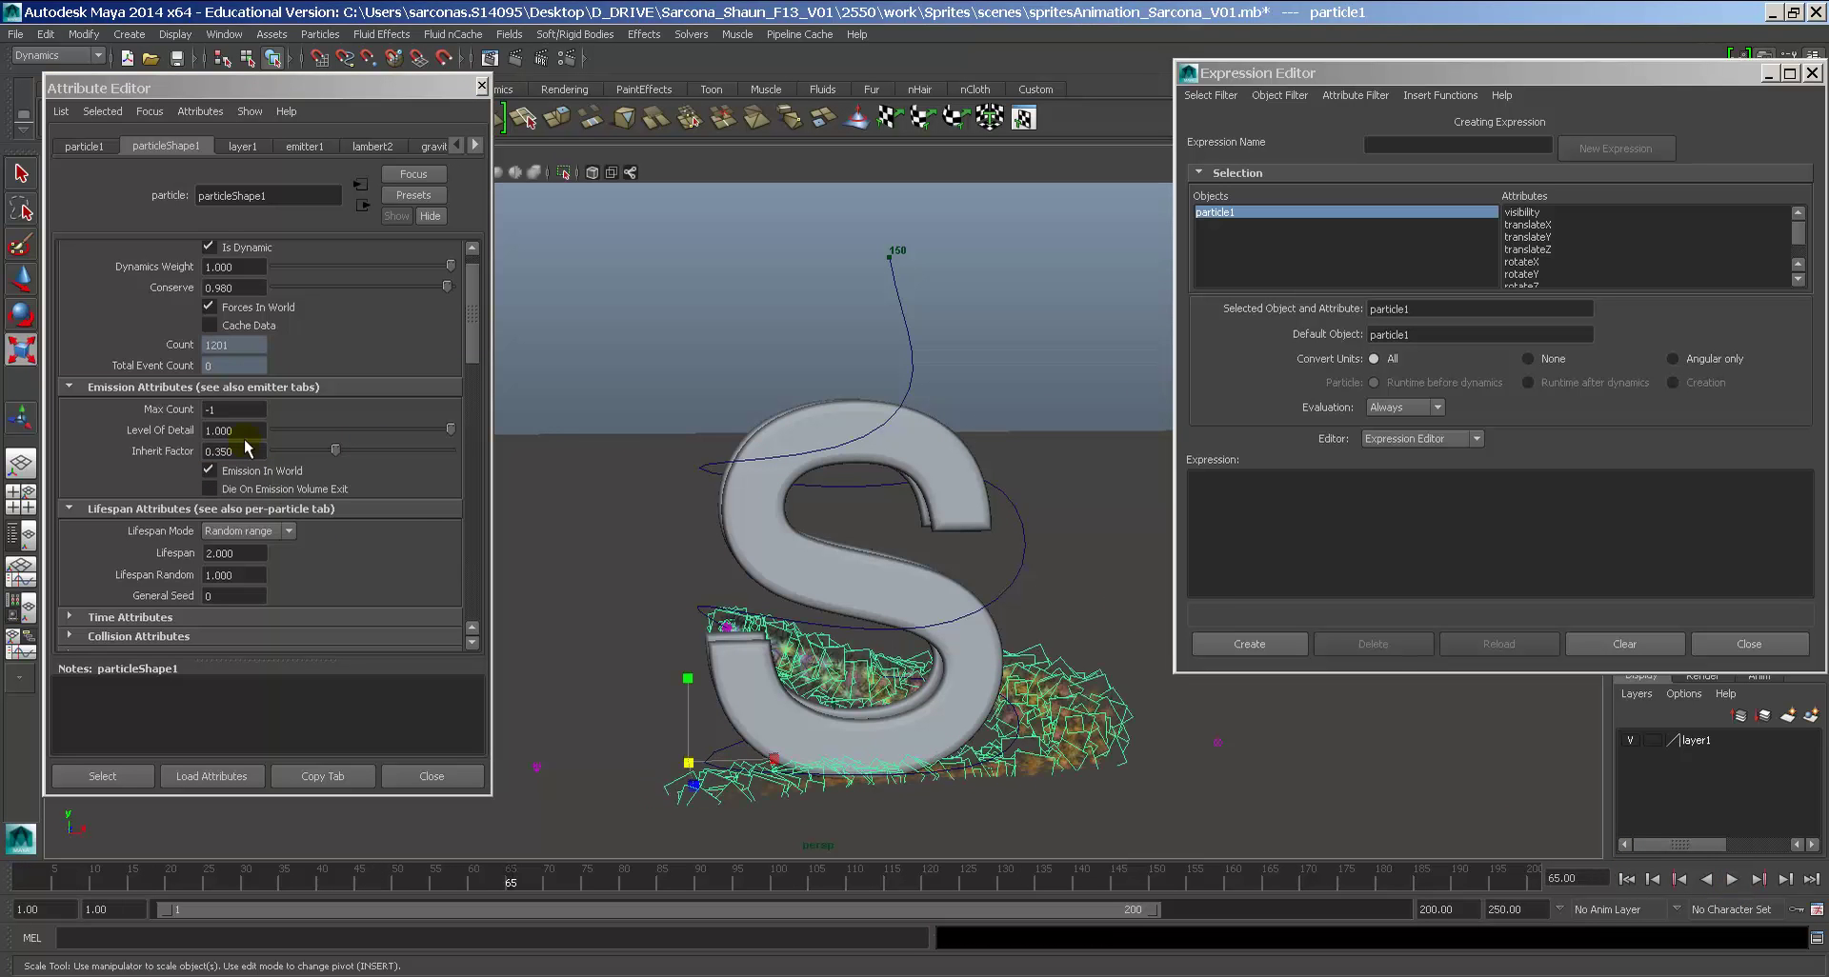
Step: Set the Inherit Factor of particleShape1 to 0.4 and key it at frame 140
{"action": "left_click", "coordinate": [244, 446]}
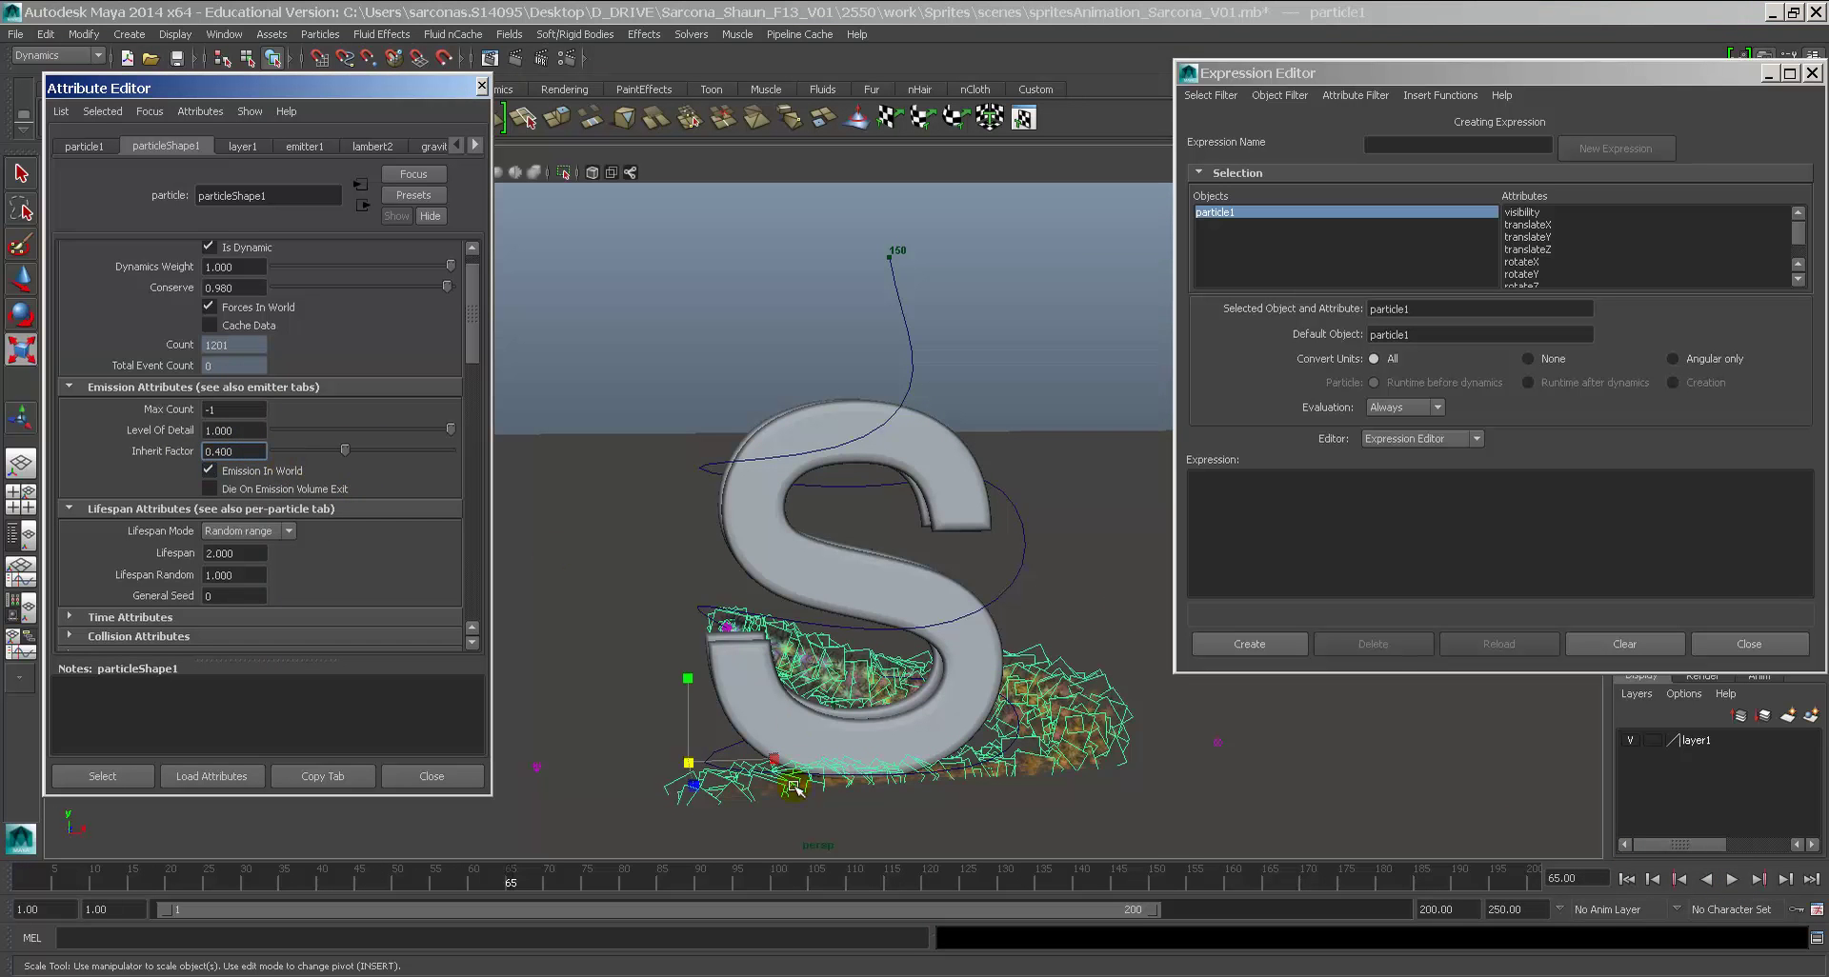
{"action": "left_click_drag", "start_coordinate": [523, 869], "coordinate": [1082, 877]}
{"action": "left_click", "coordinate": [800, 686]}
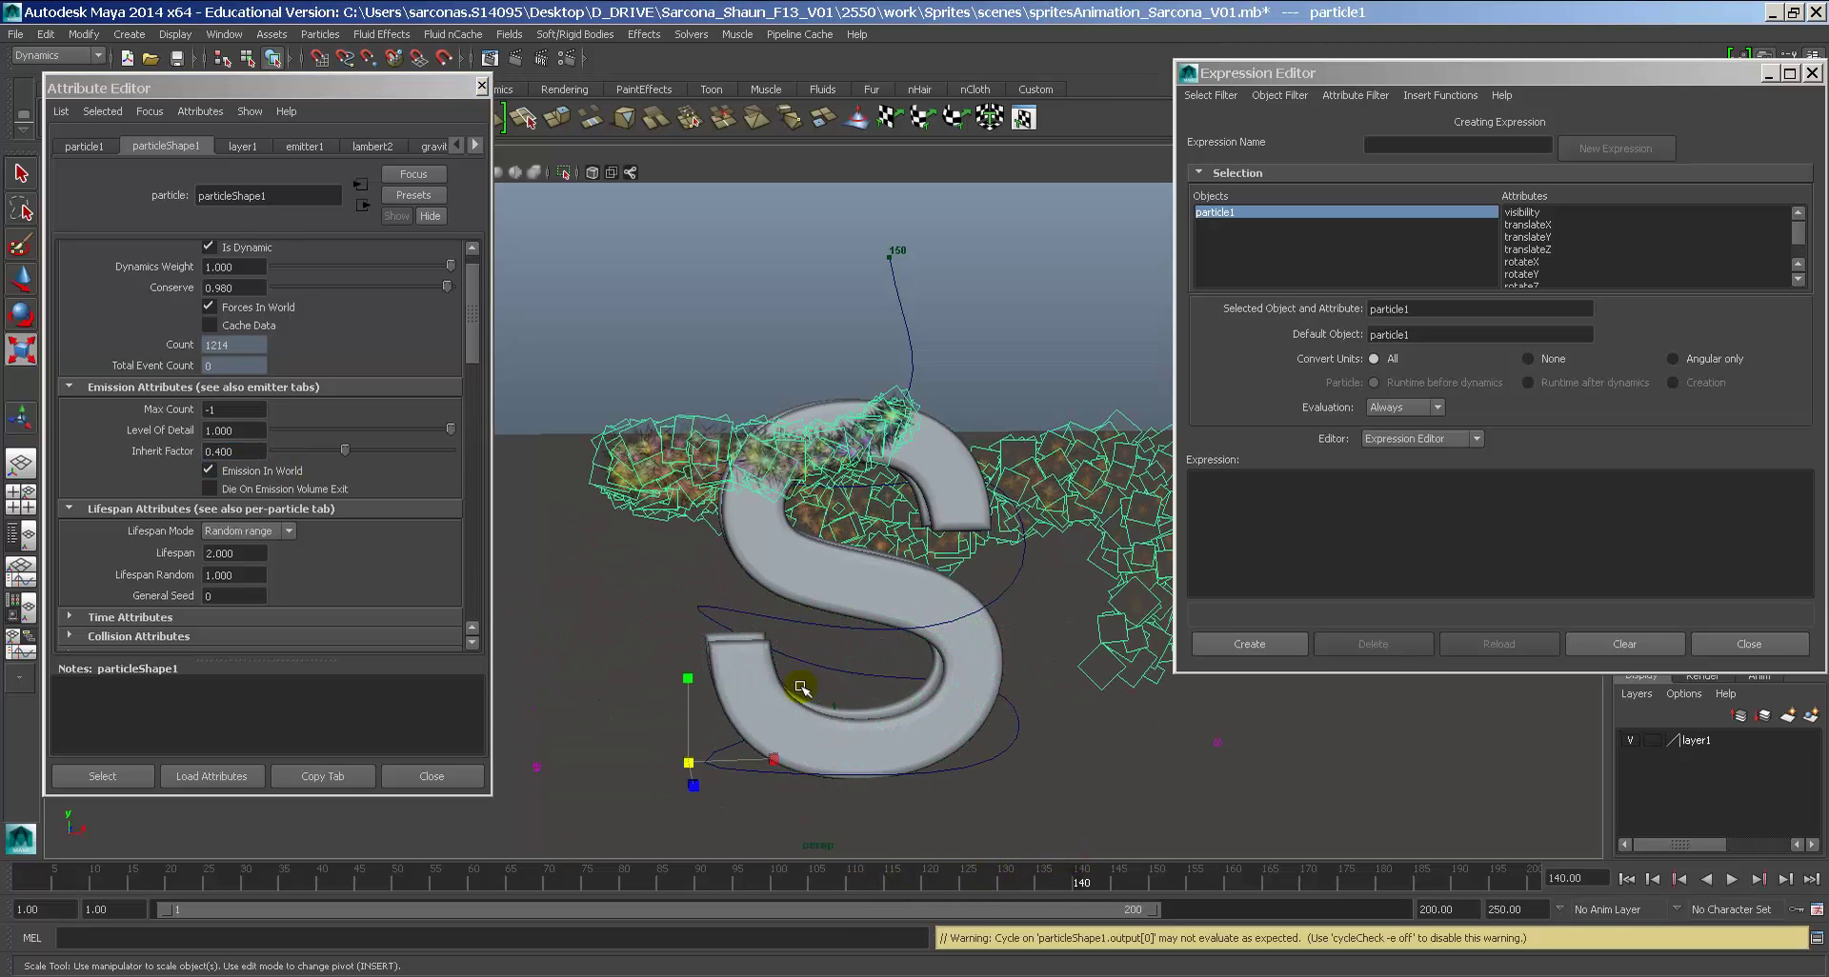
{"action": "right_click", "coordinate": [227, 451]}
{"action": "left_click", "coordinate": [259, 469]}
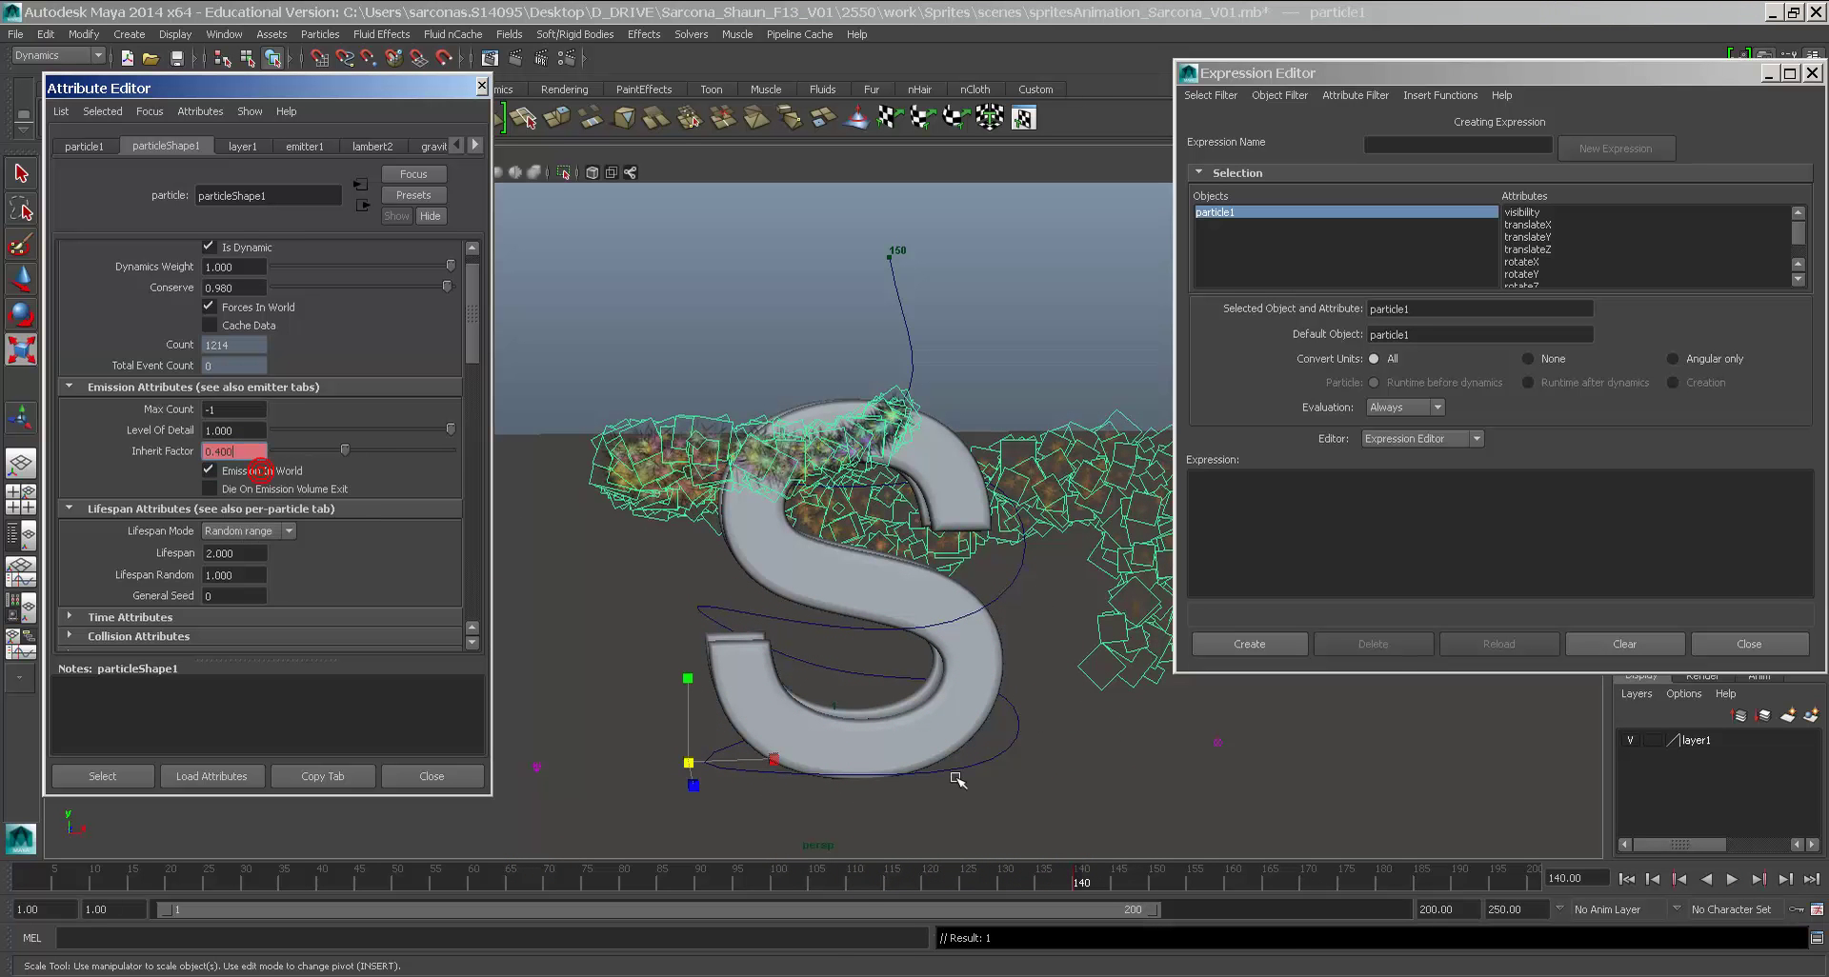
Step: Raise the Inherit Factor of particleShape1 at frame 148 and set a key for it there
{"action": "left_click_drag", "start_coordinate": [1150, 889], "coordinate": [1140, 888]}
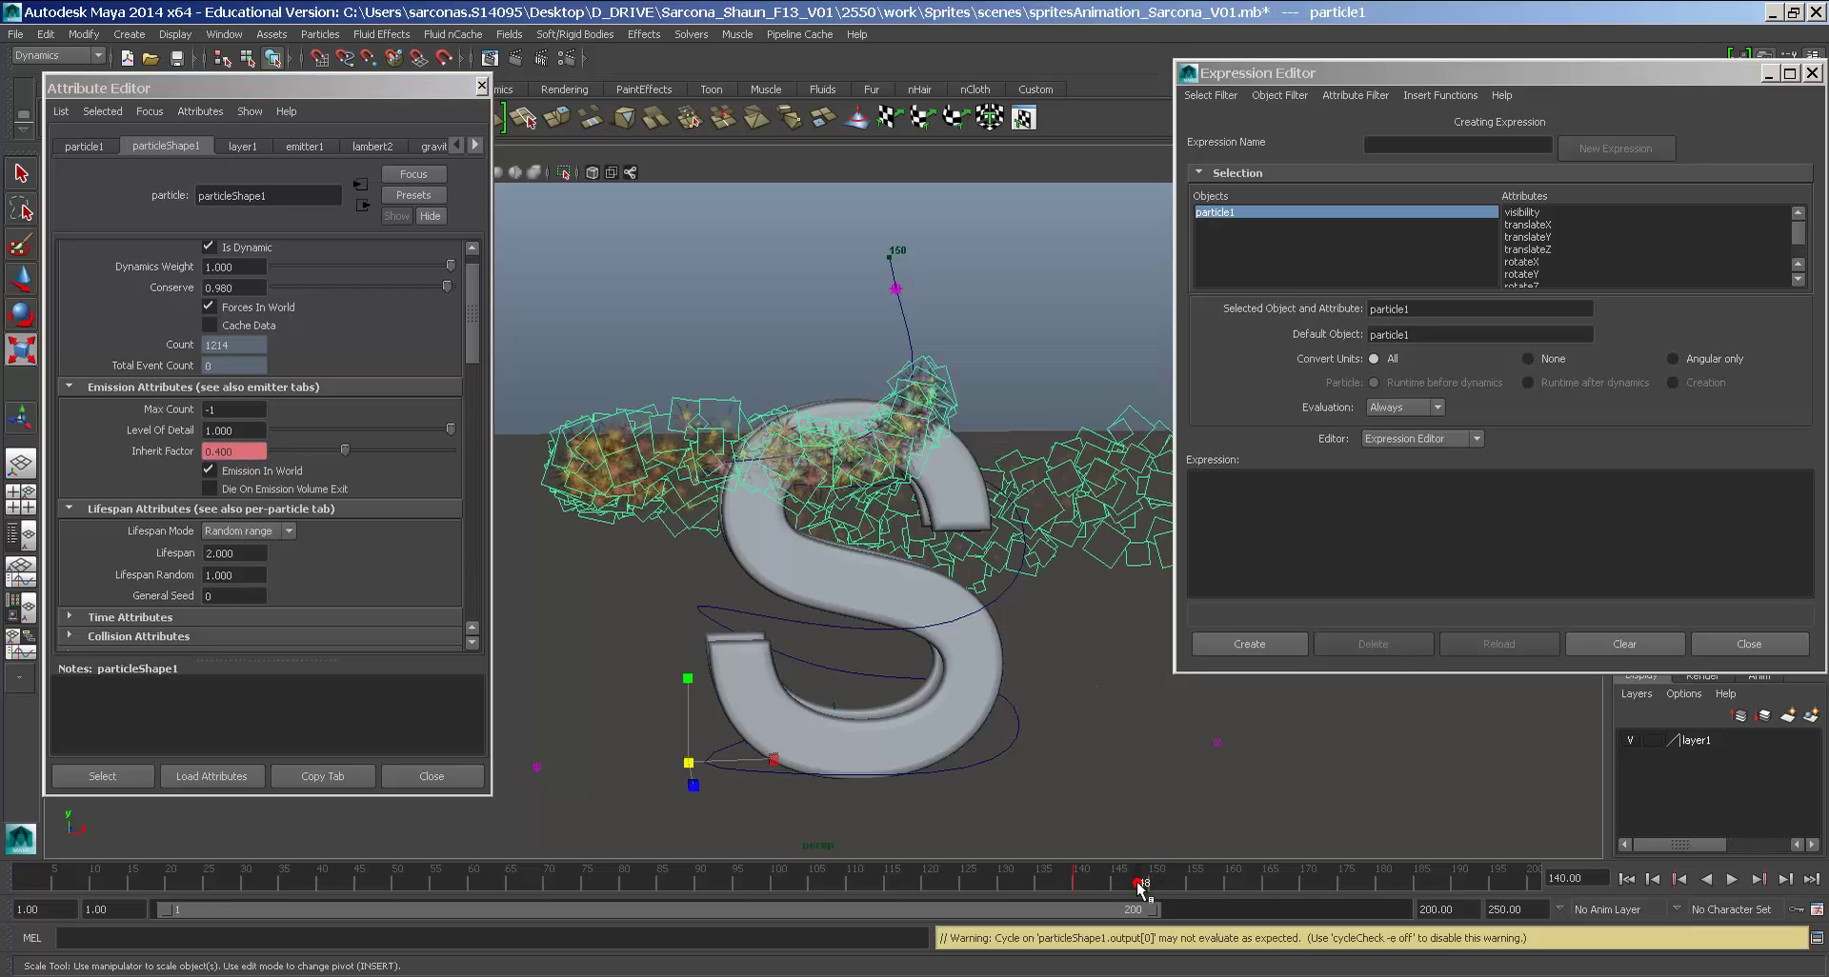
{"action": "left_click_drag", "start_coordinate": [243, 451], "coordinate": [143, 453]}
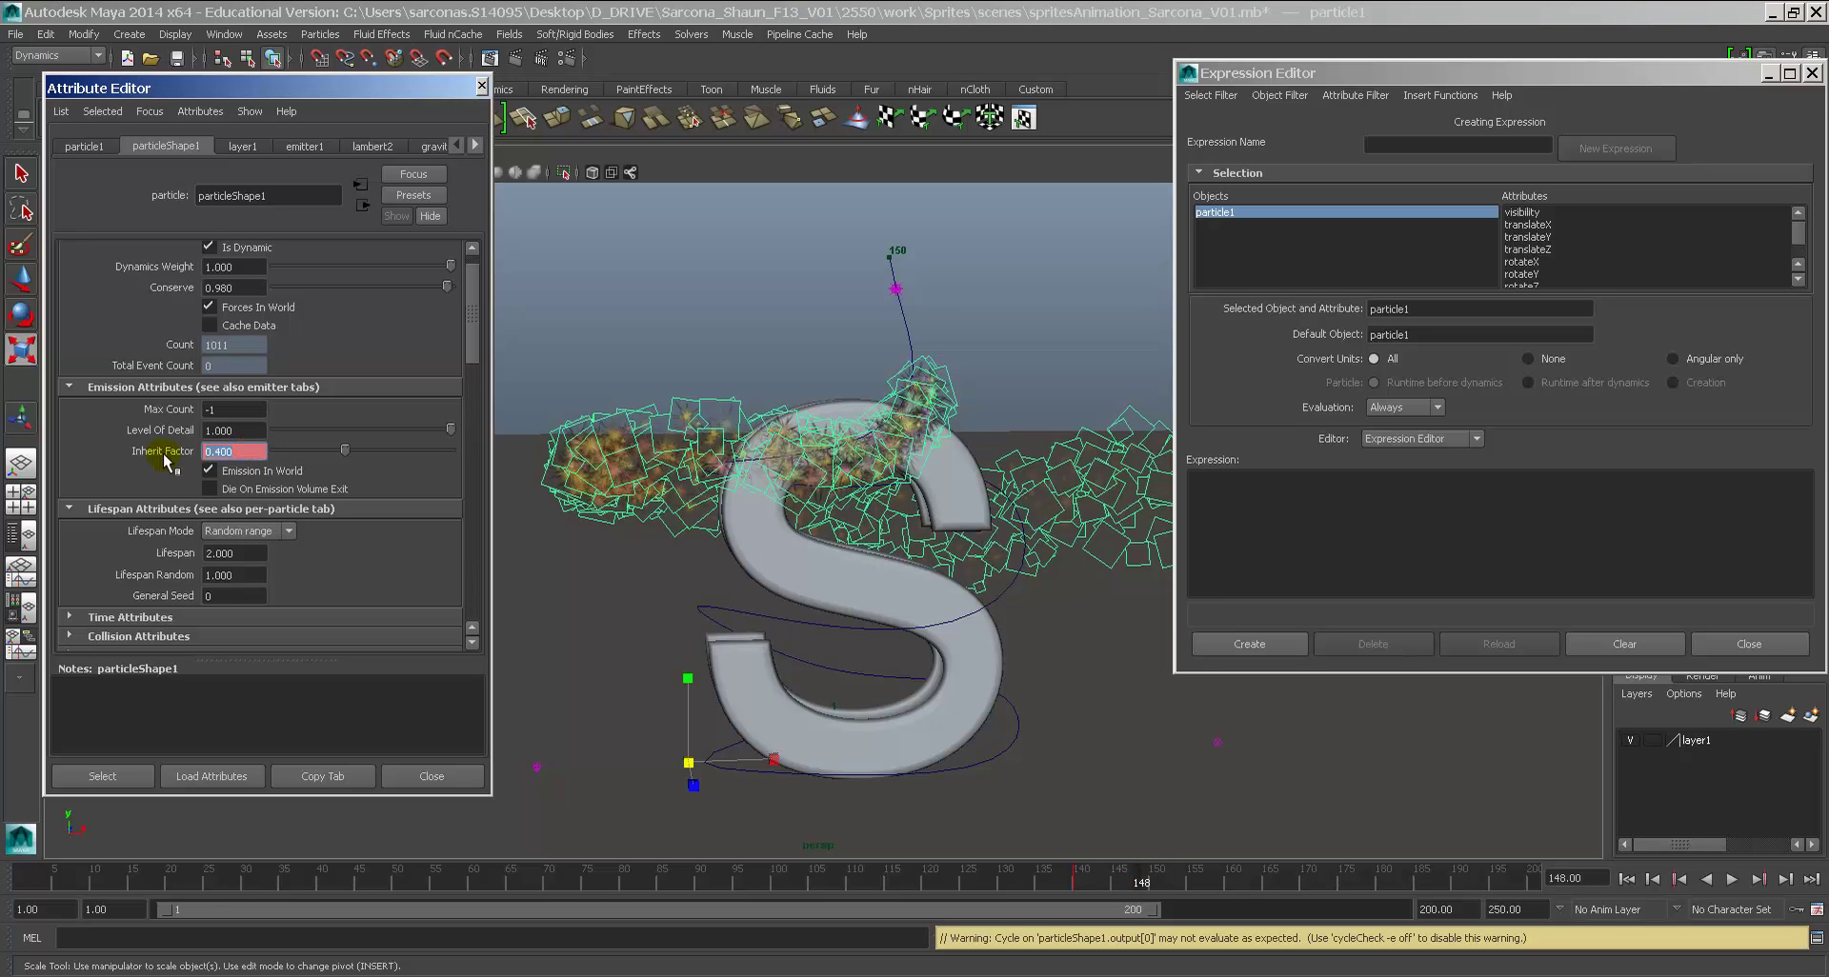
{"action": "right_click", "coordinate": [225, 452]}
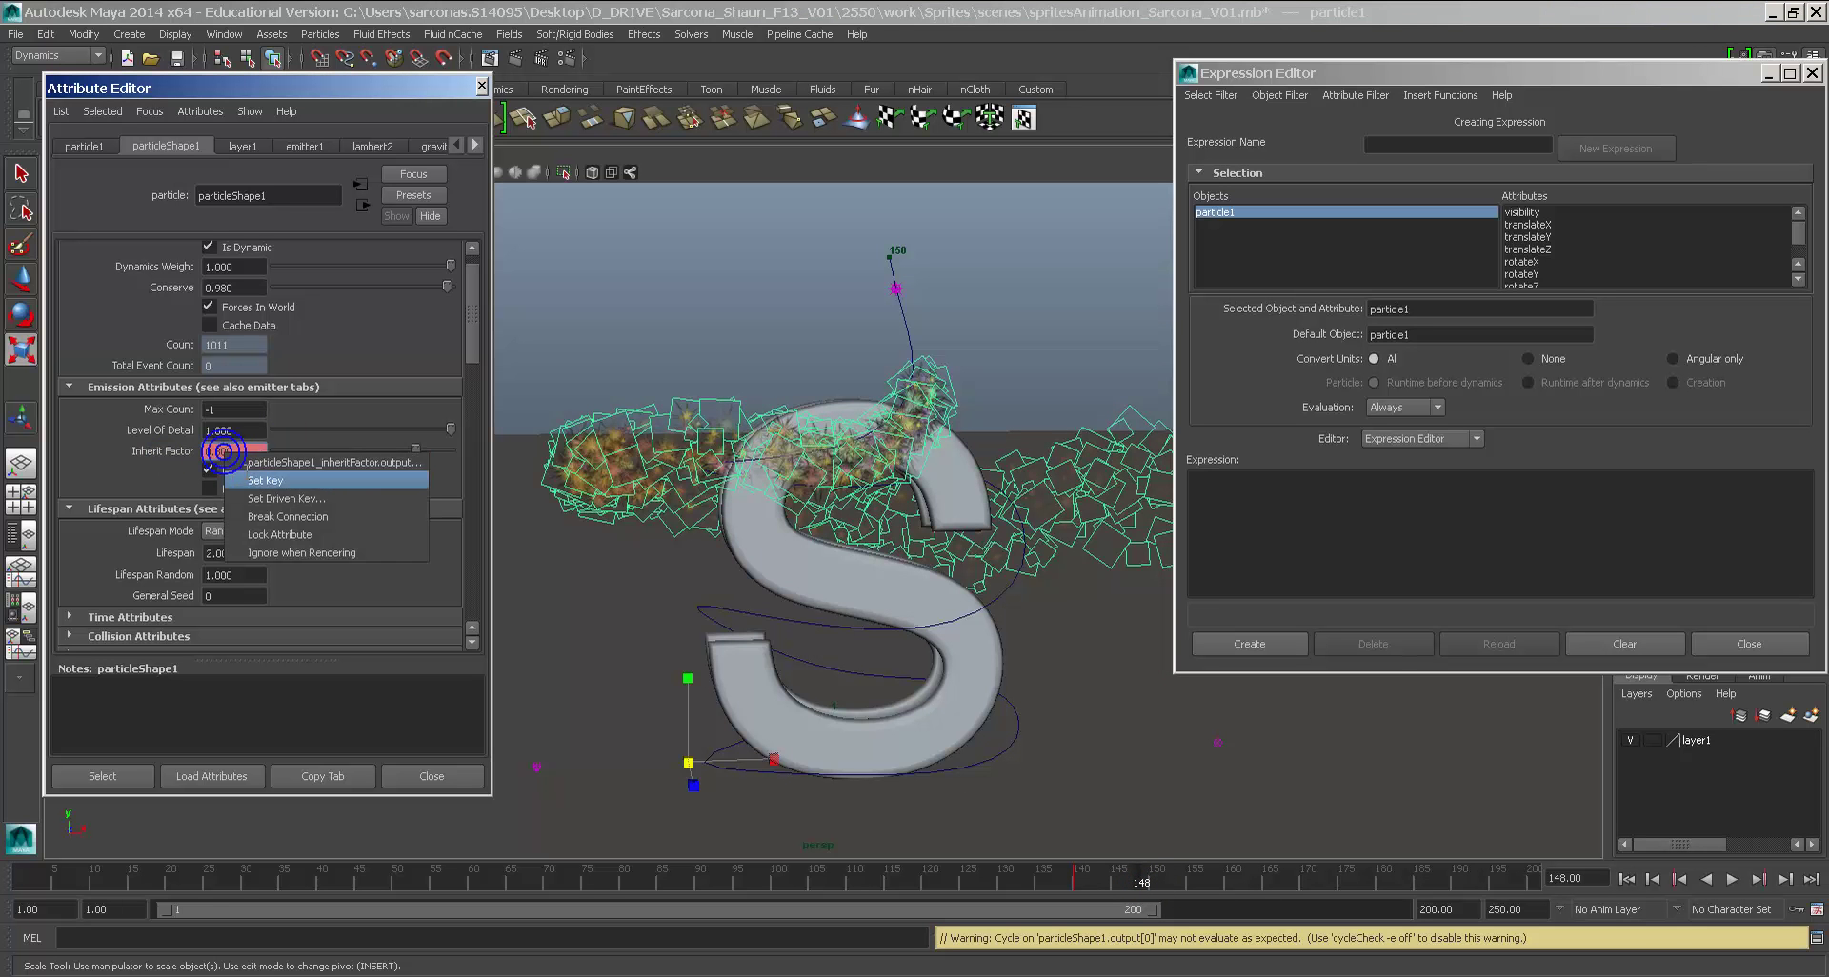
{"action": "left_click", "coordinate": [259, 469]}
Step: Replay the simulation from the start past frame 179 and examine how the sprites shoot upward above the S
{"action": "left_click_drag", "start_coordinate": [53, 874], "coordinate": [19, 875]}
{"action": "key", "text": "alt+v"}
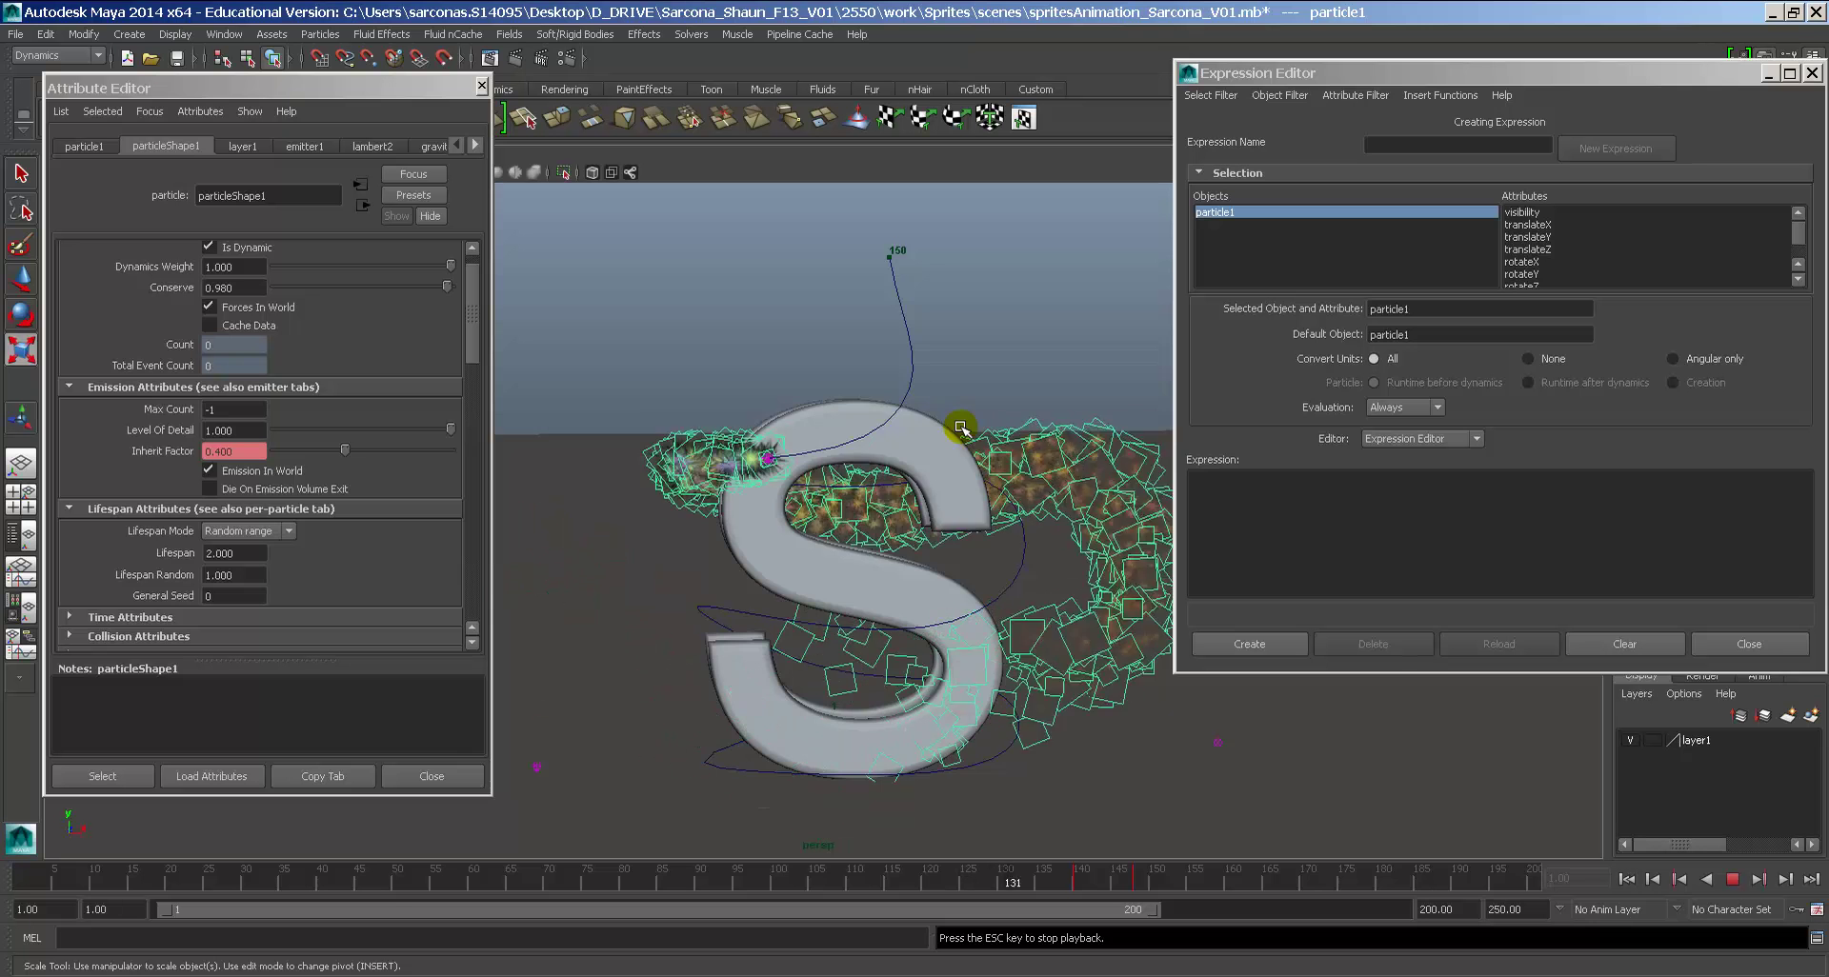
{"action": "left_click_drag", "start_coordinate": [992, 437], "coordinate": [899, 530], "text": "alt"}
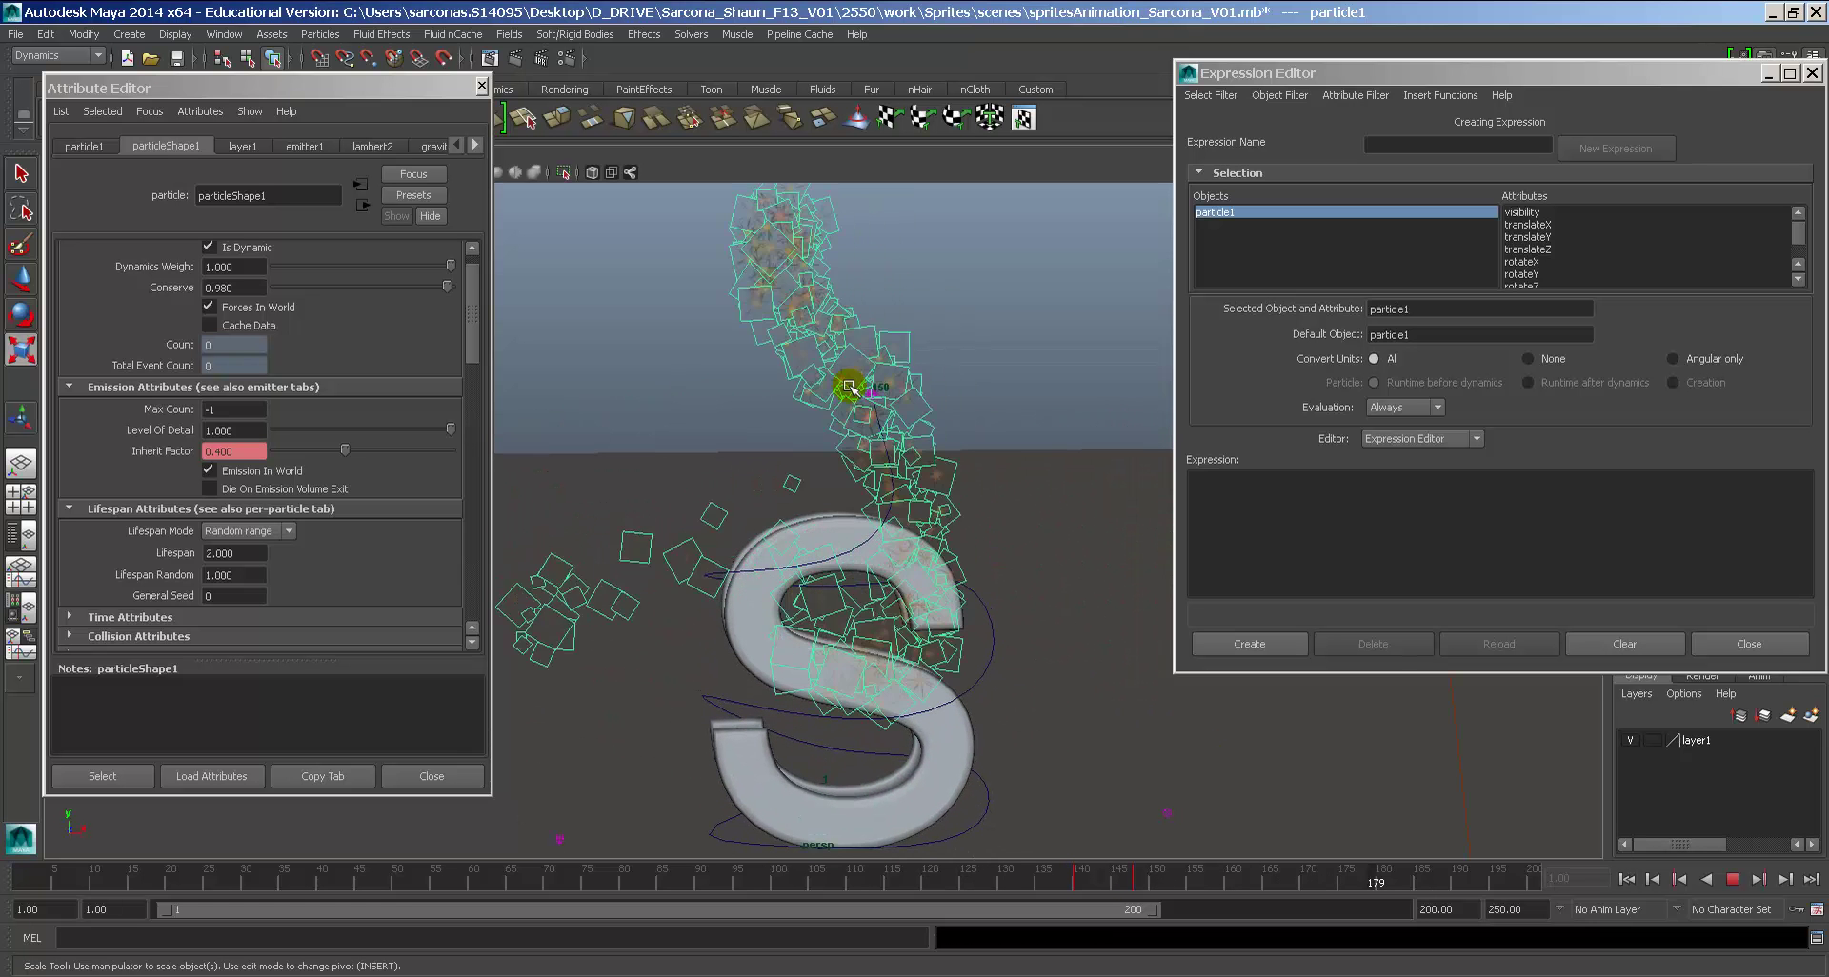
{"action": "key", "text": "Escape"}
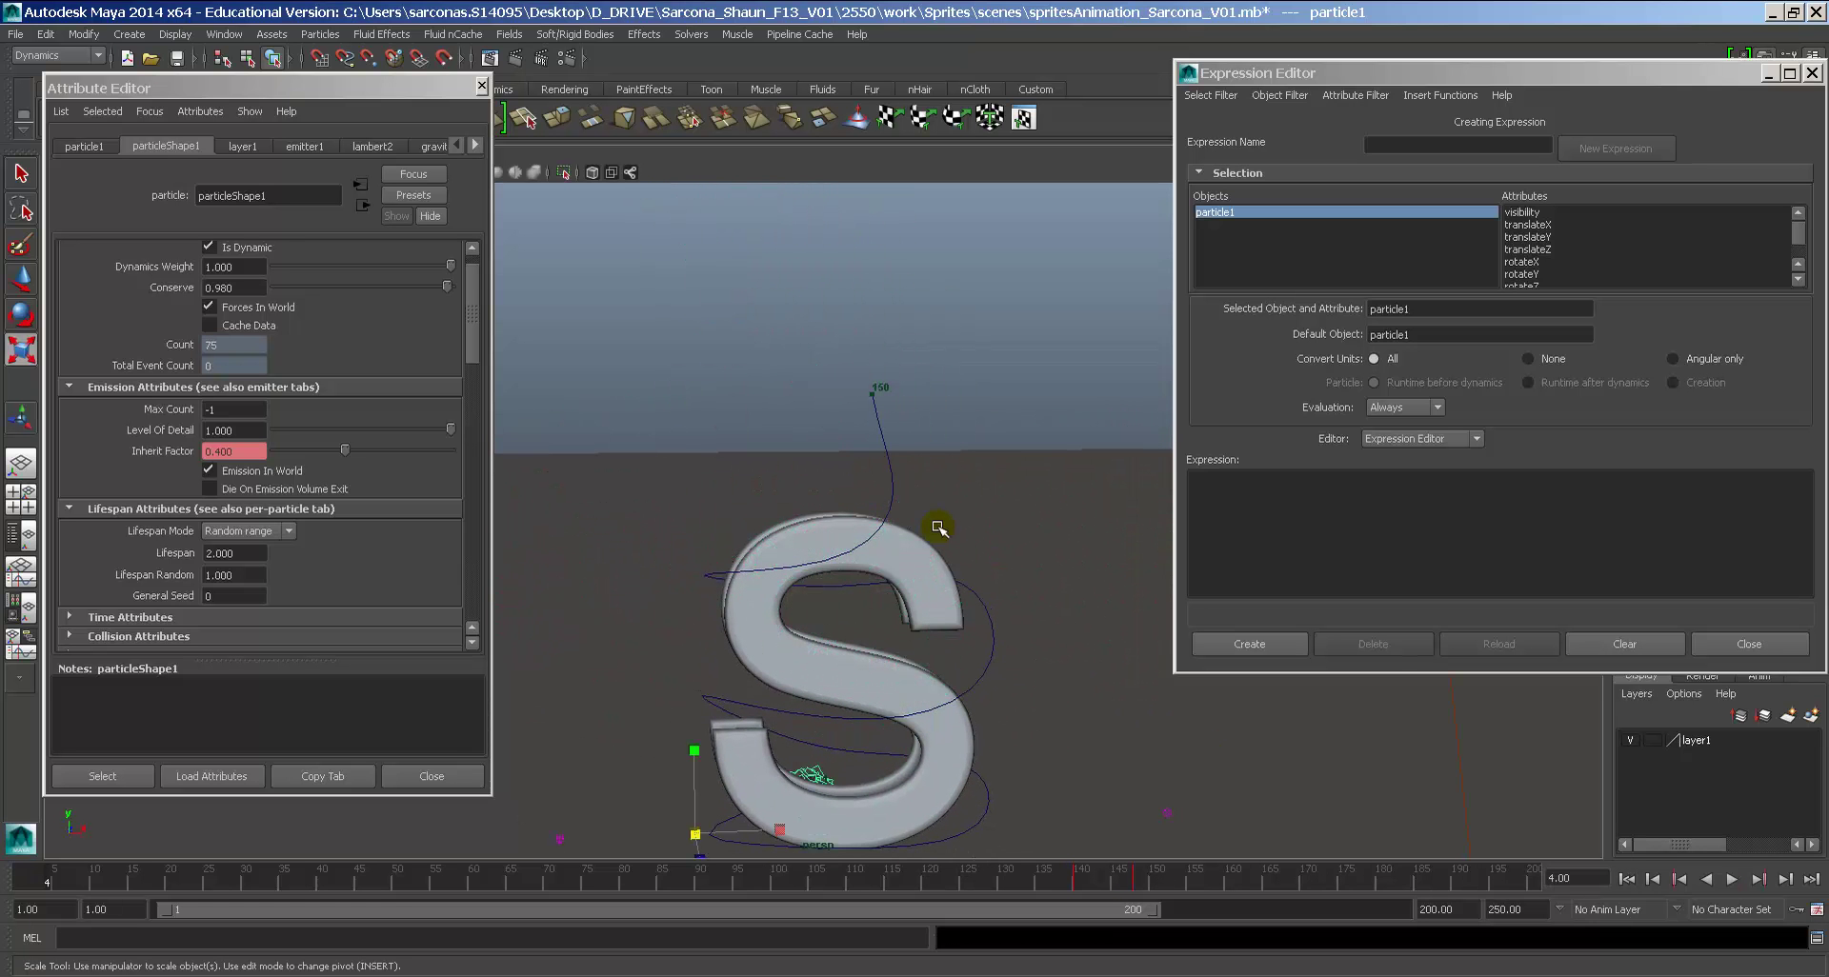
Step: Delete the Inherit Factor keys of particleShape1 between frames 136 and 159 and replay the simulation
{"action": "left_click_drag", "start_coordinate": [1048, 872], "coordinate": [1225, 872], "text": "shift"}
{"action": "right_click", "coordinate": [1113, 874]}
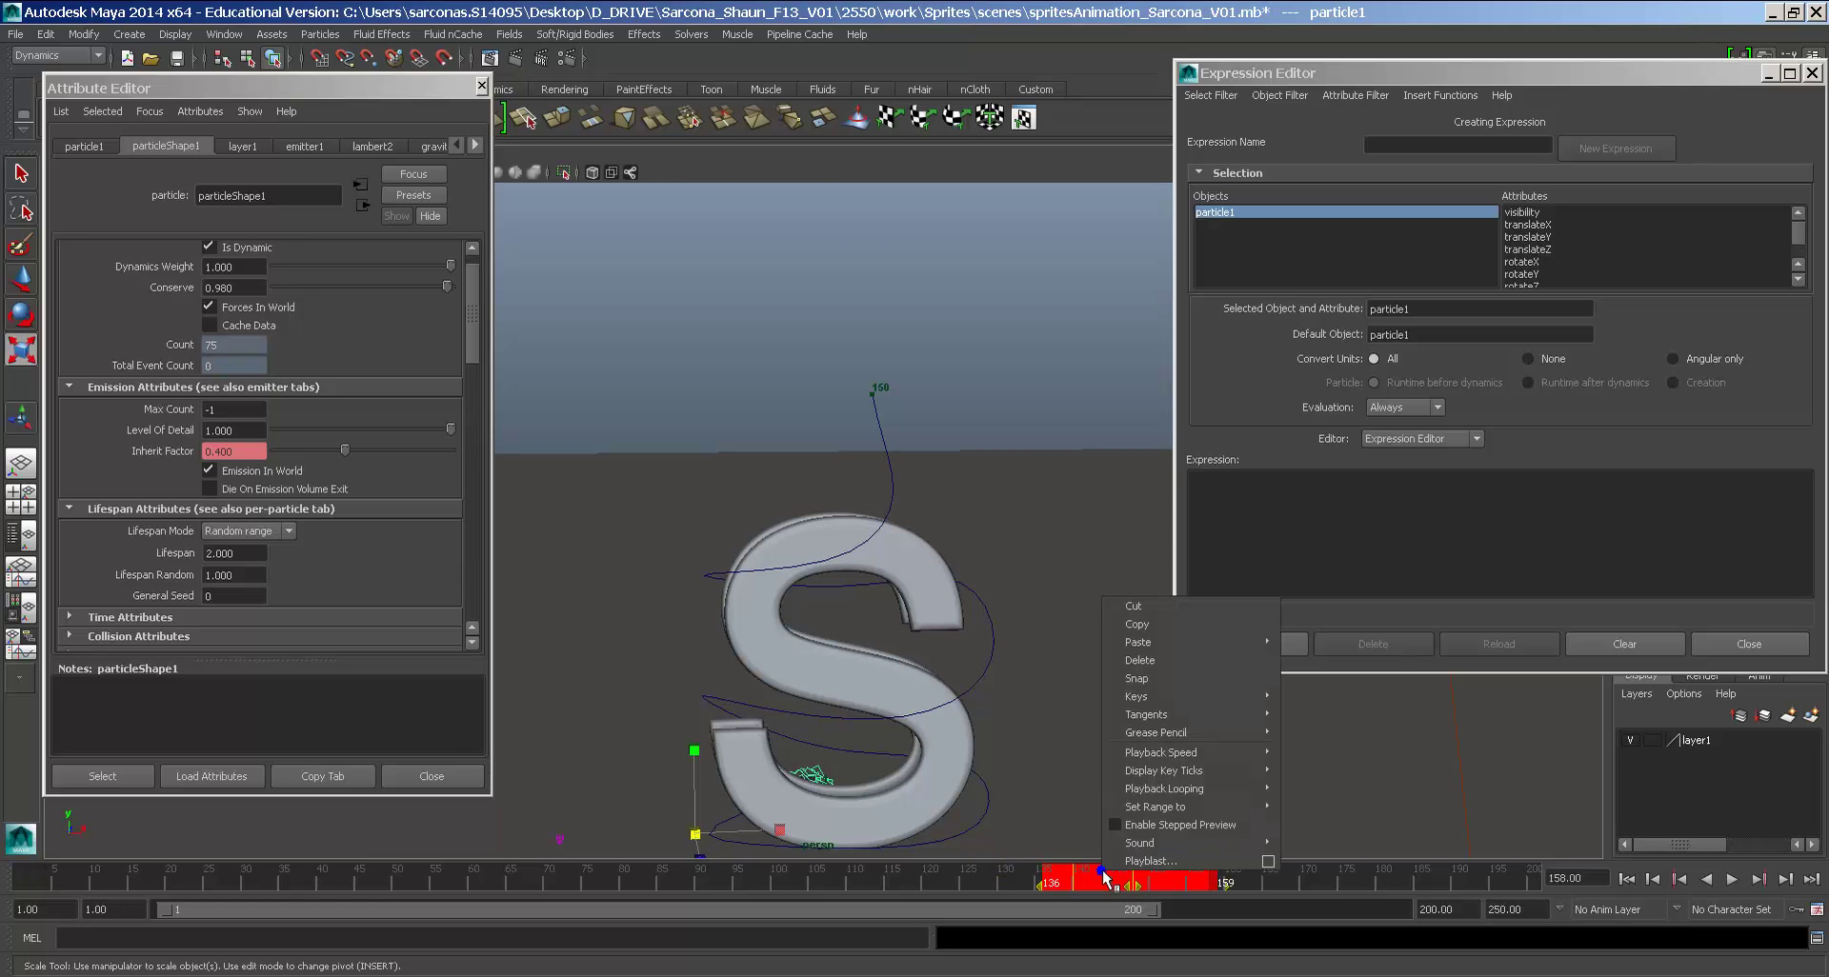
{"action": "left_click", "coordinate": [1140, 660]}
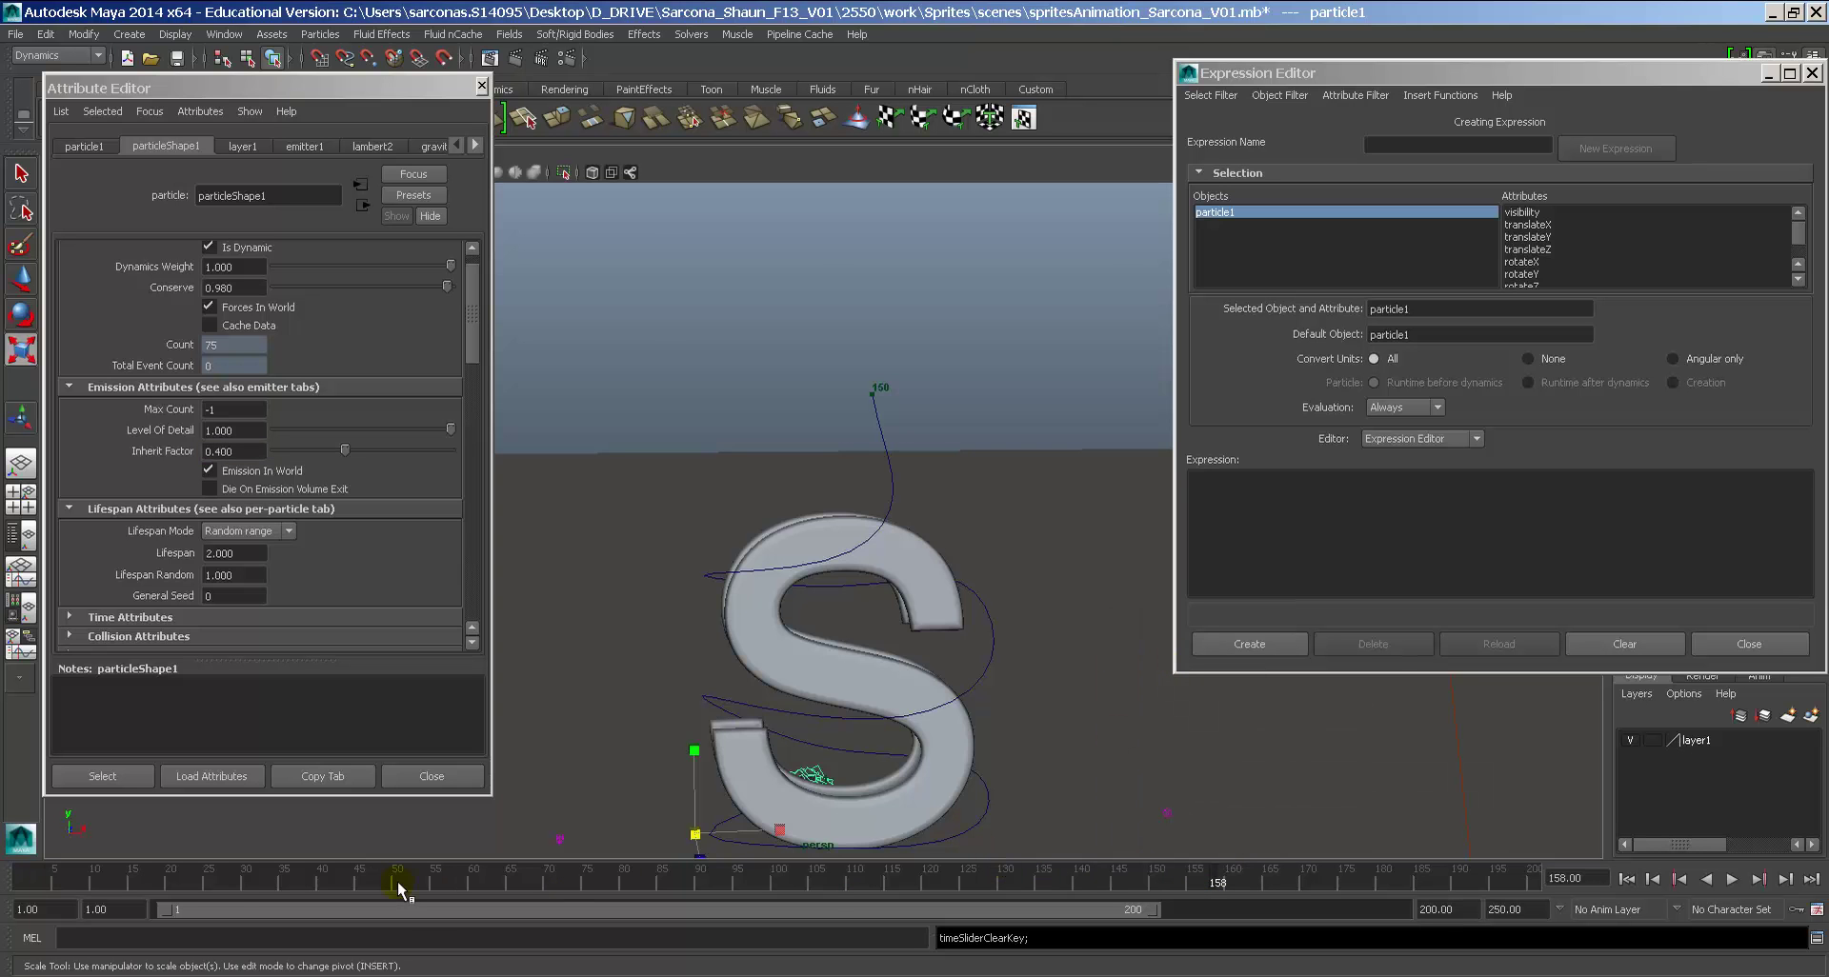
{"action": "key", "text": "alt+v"}
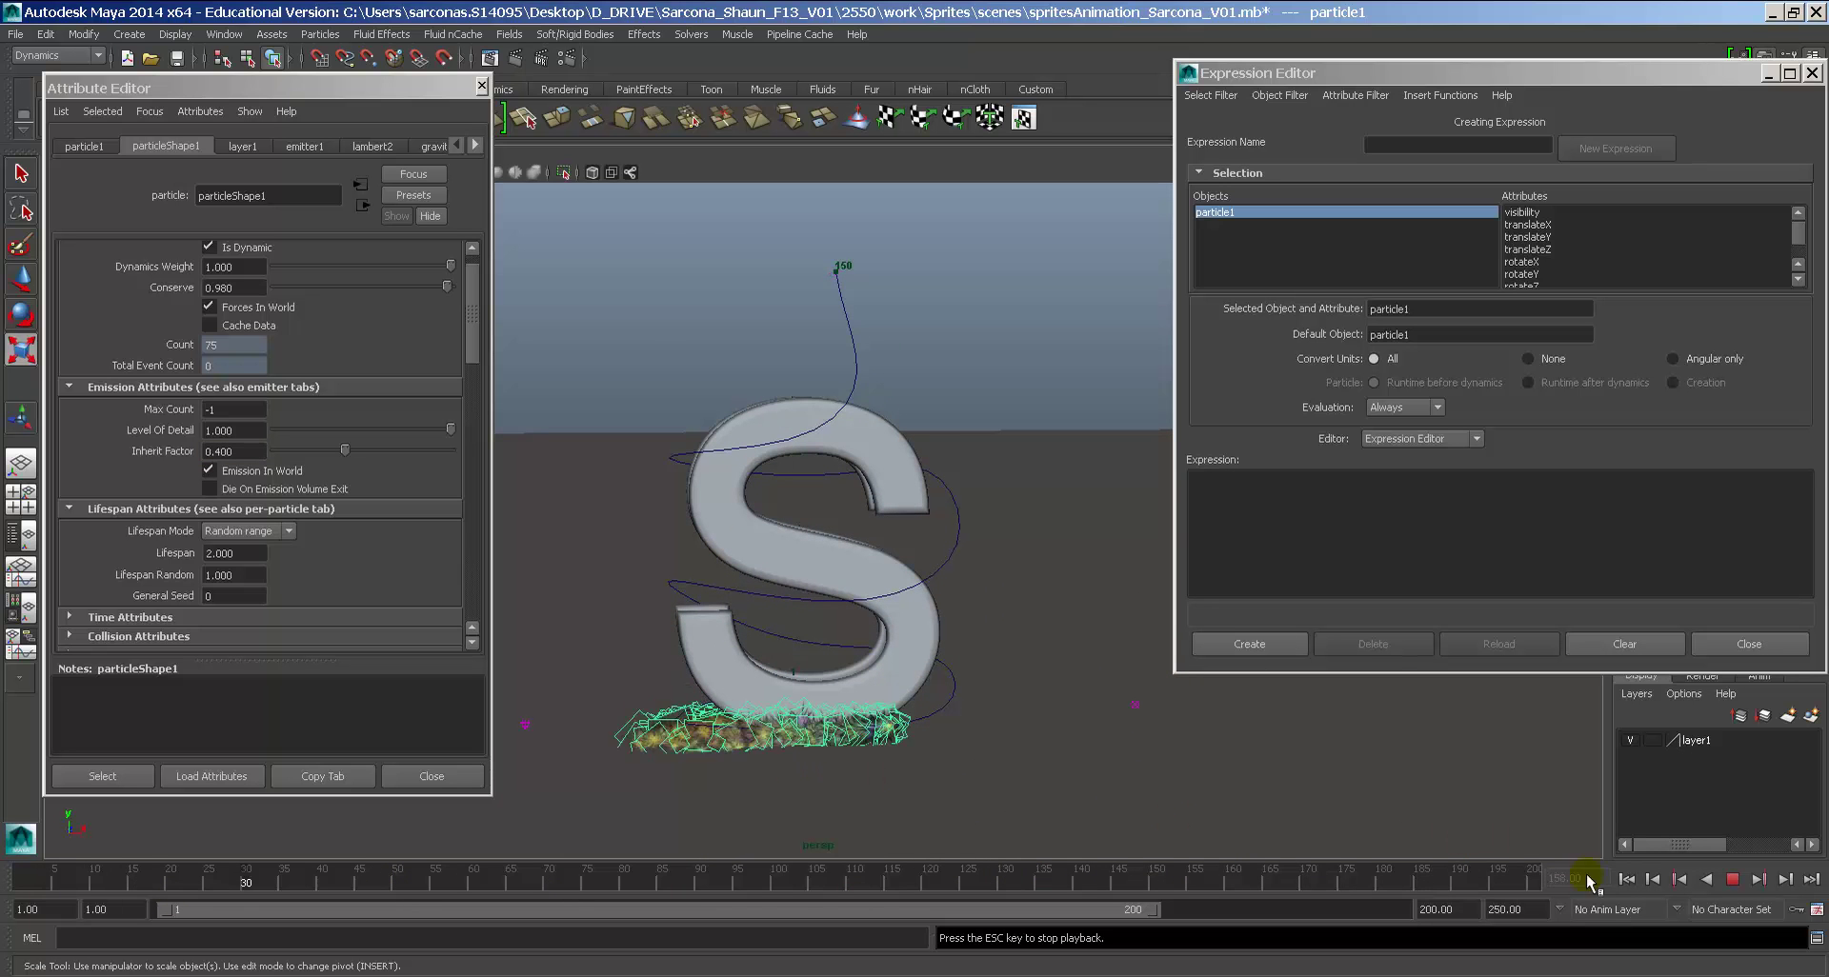
Step: Stop the simulation playback at frame 54 and save the scene
{"action": "key", "text": "Escape"}
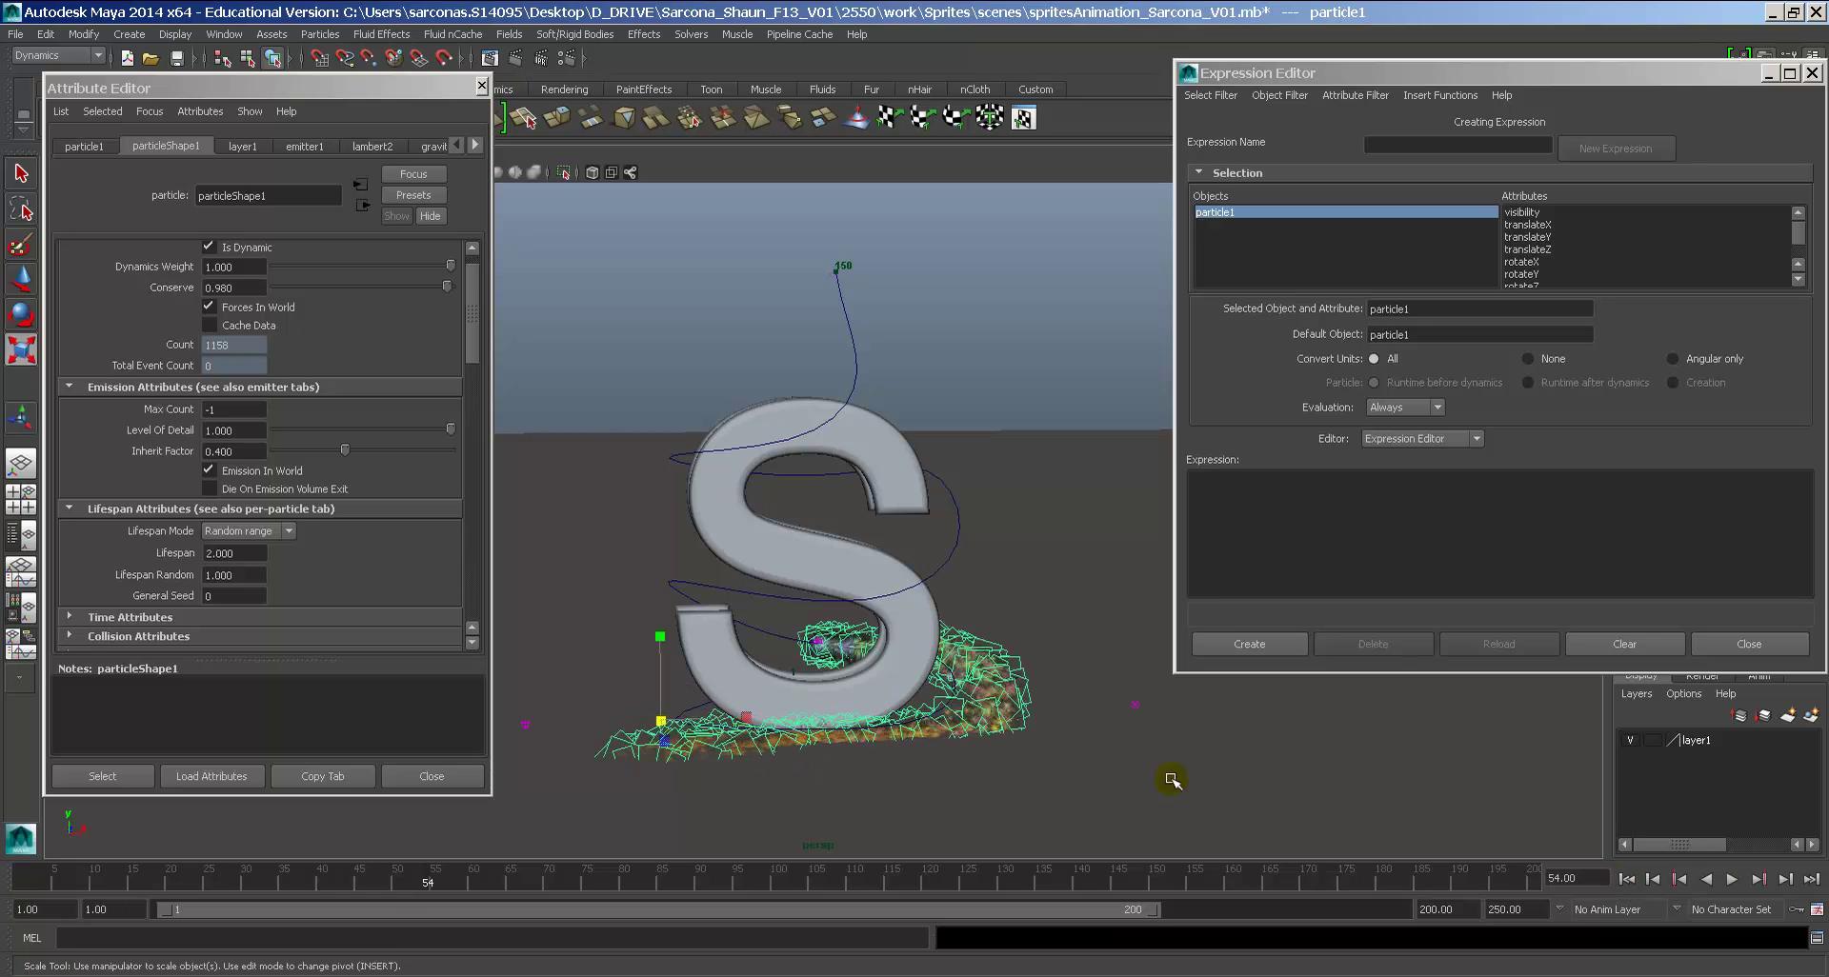
{"action": "left_click_drag", "start_coordinate": [1047, 770], "coordinate": [999, 757], "text": "alt"}
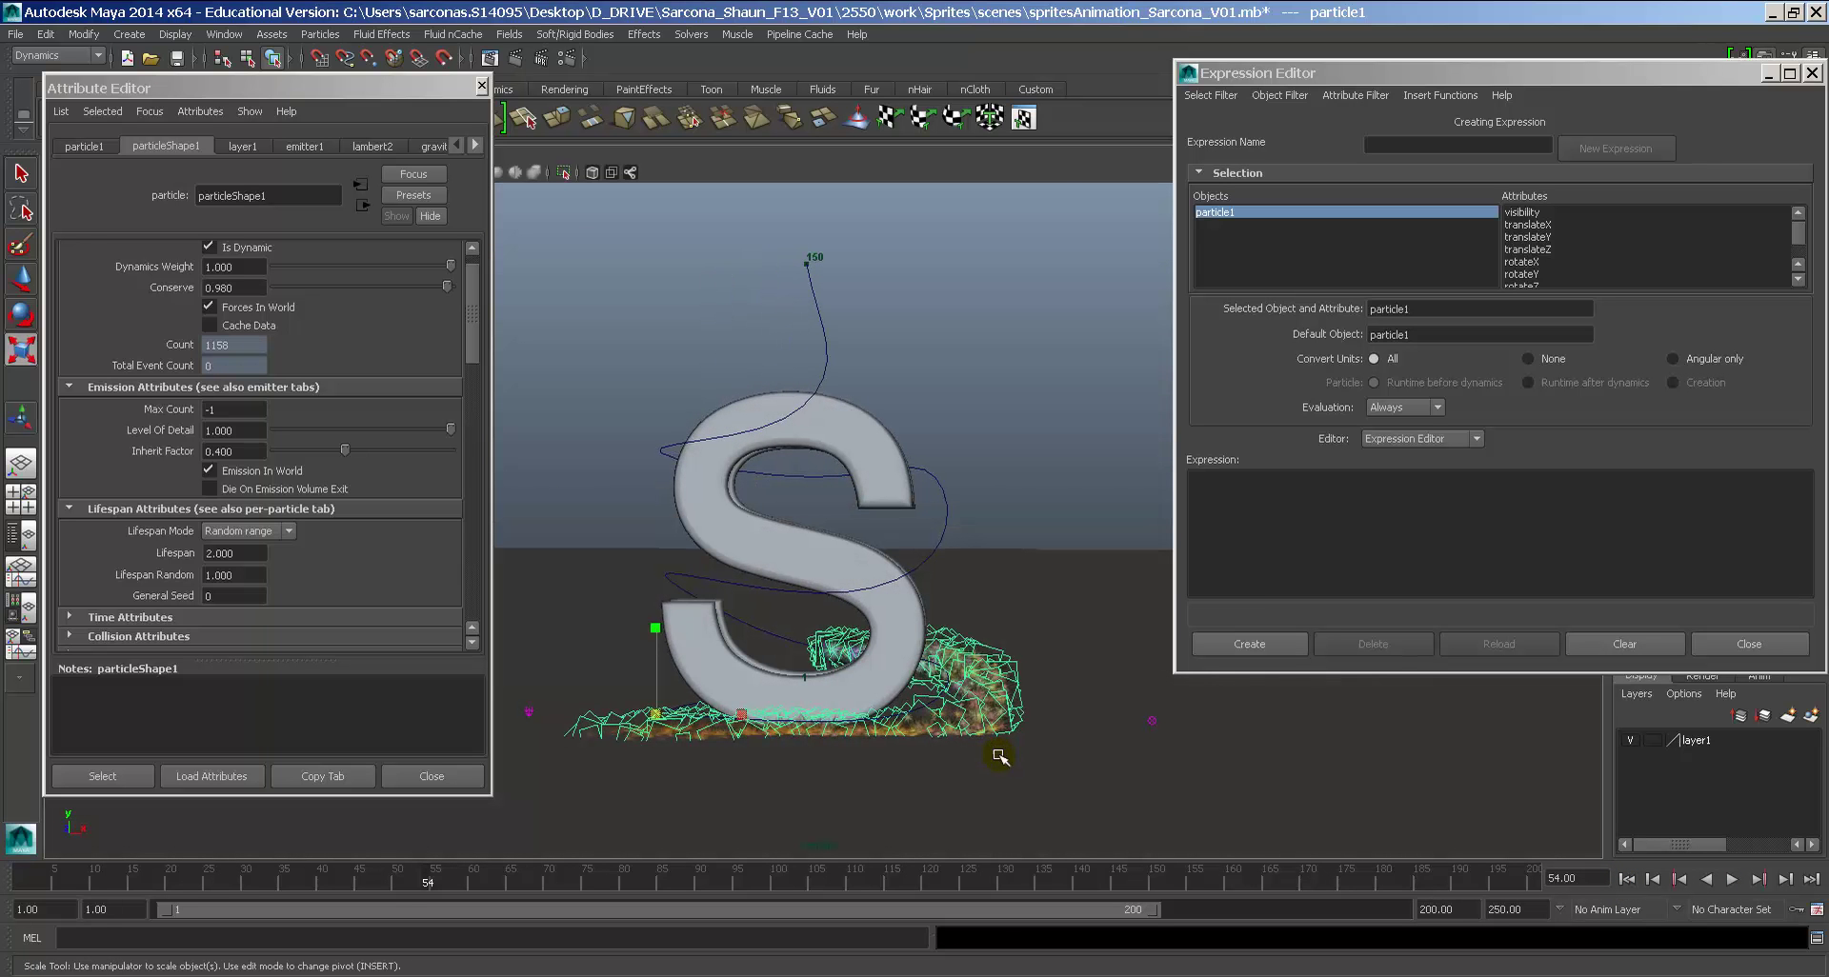
{"action": "key", "text": "ctrl+s"}
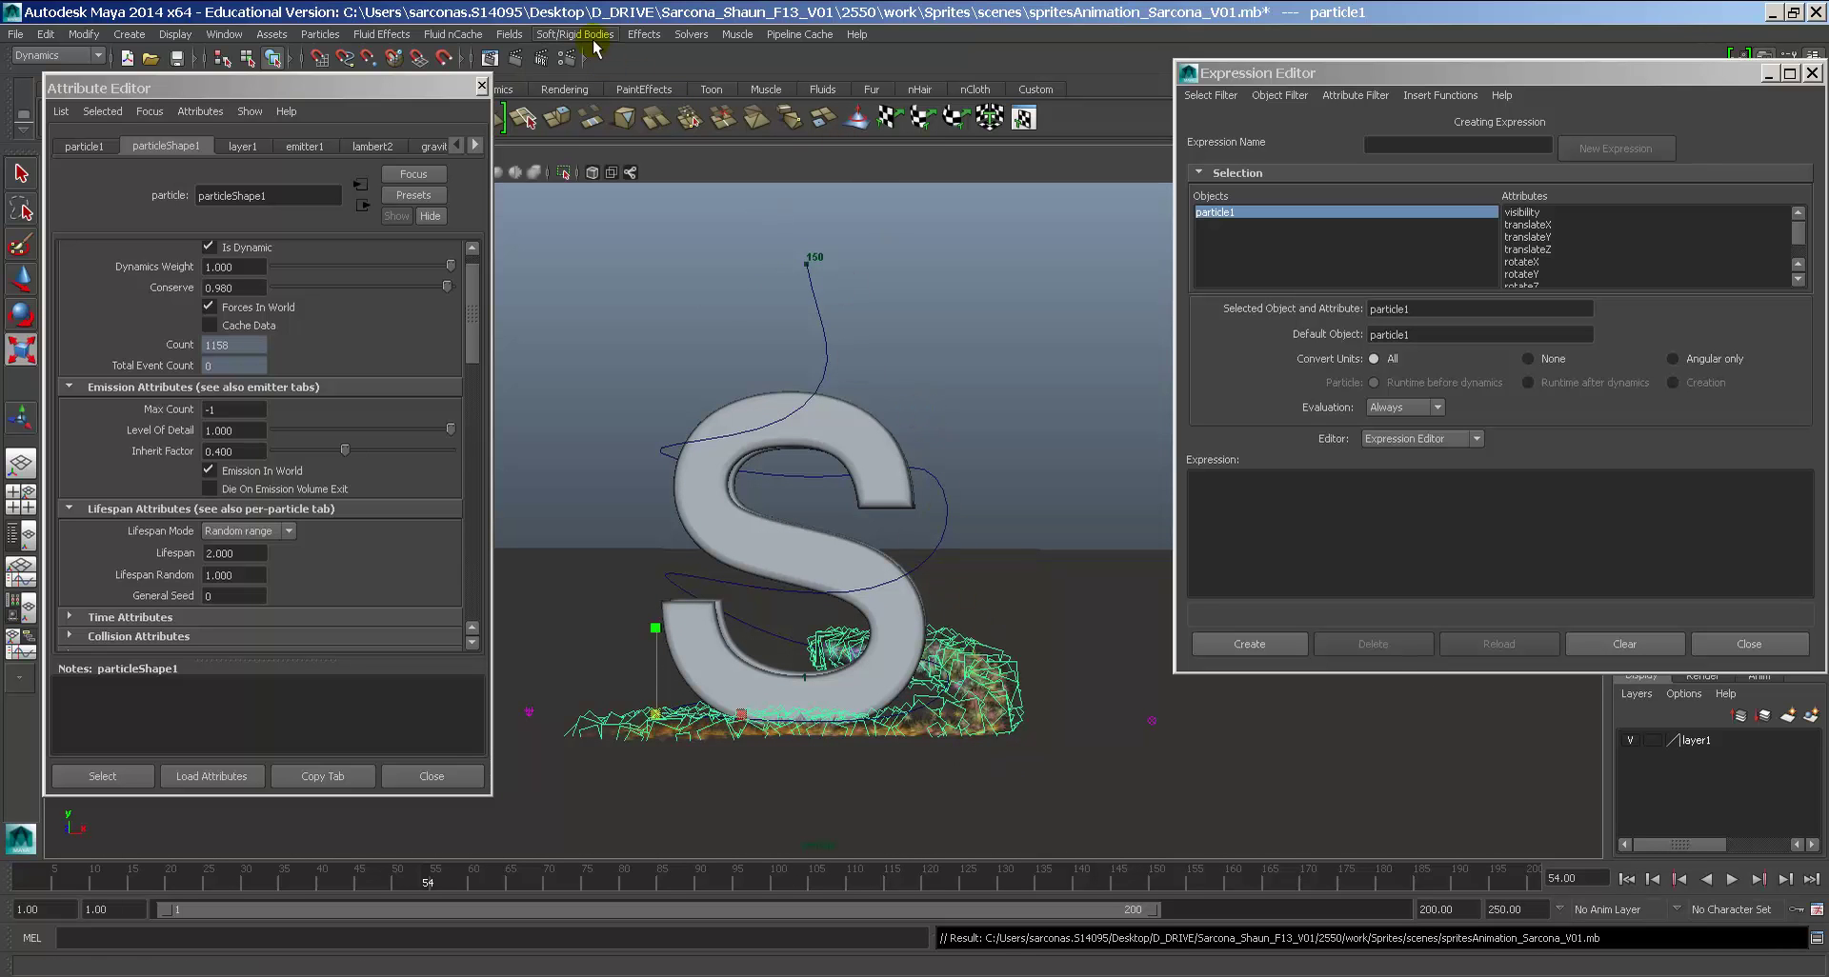
Step: Return to frame 1 and create a particle disk cache for the selected particle1 over the playback range, keeping the proposed cache directory
{"action": "left_click", "coordinate": [698, 35]}
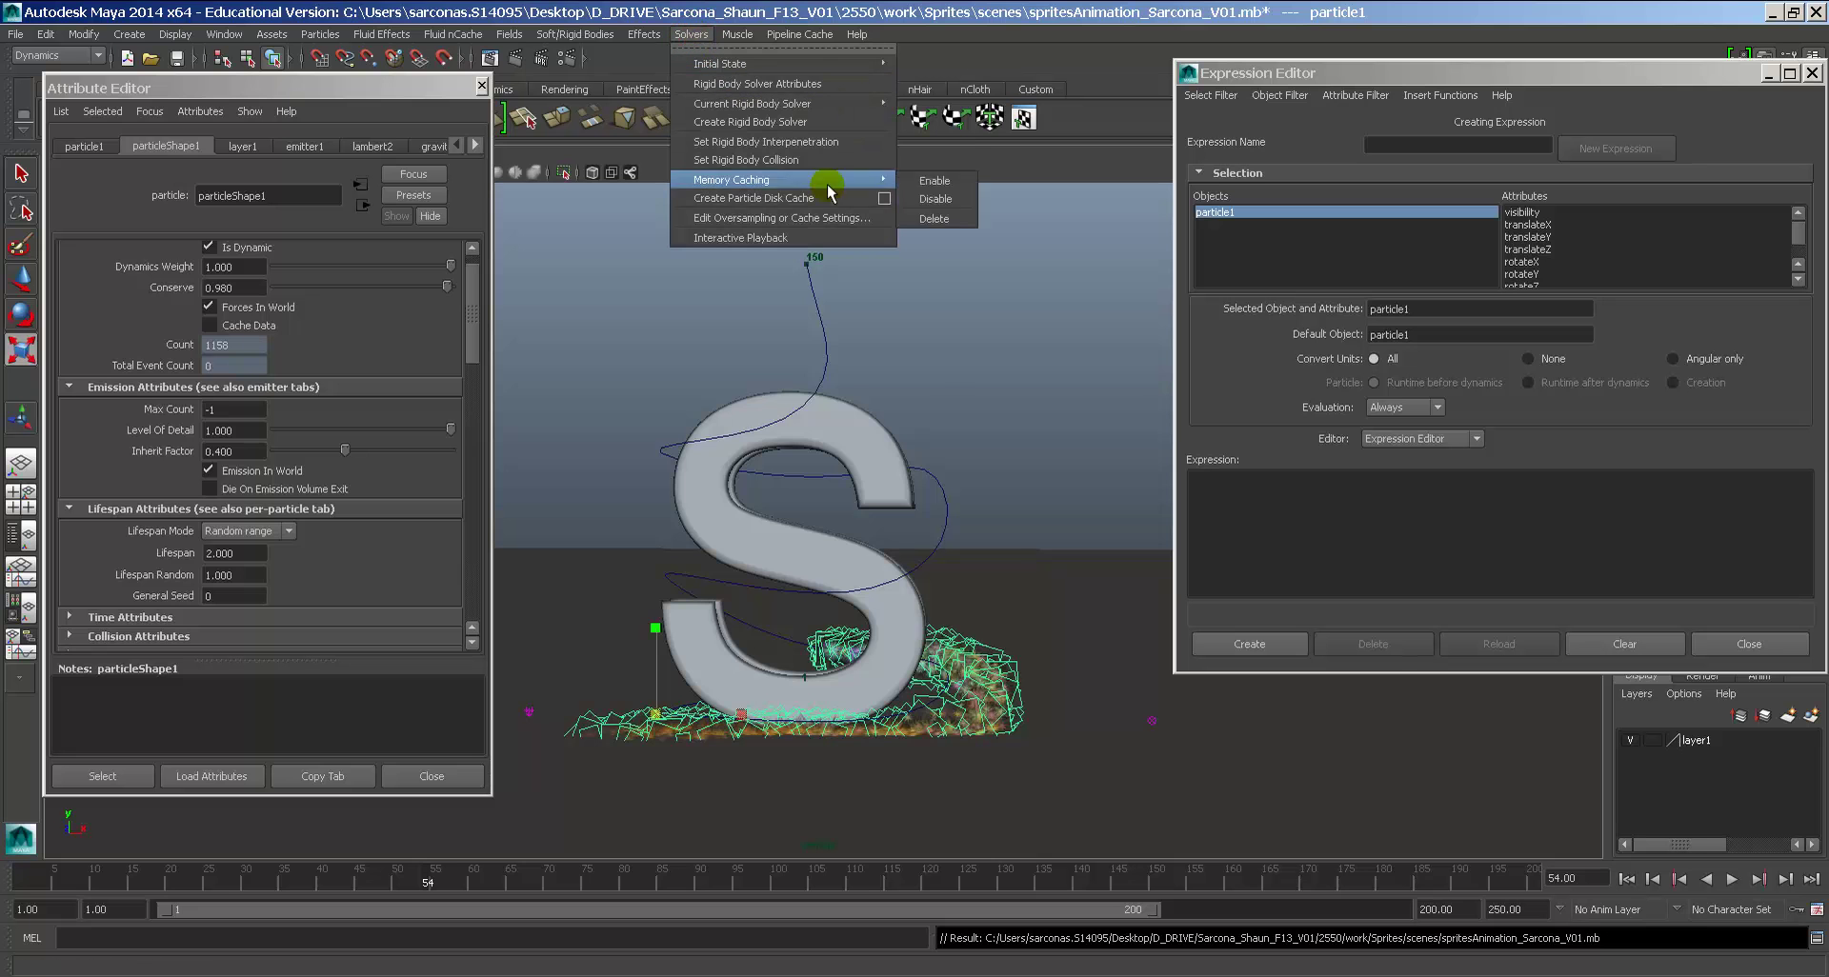
{"action": "left_click", "coordinate": [883, 199]}
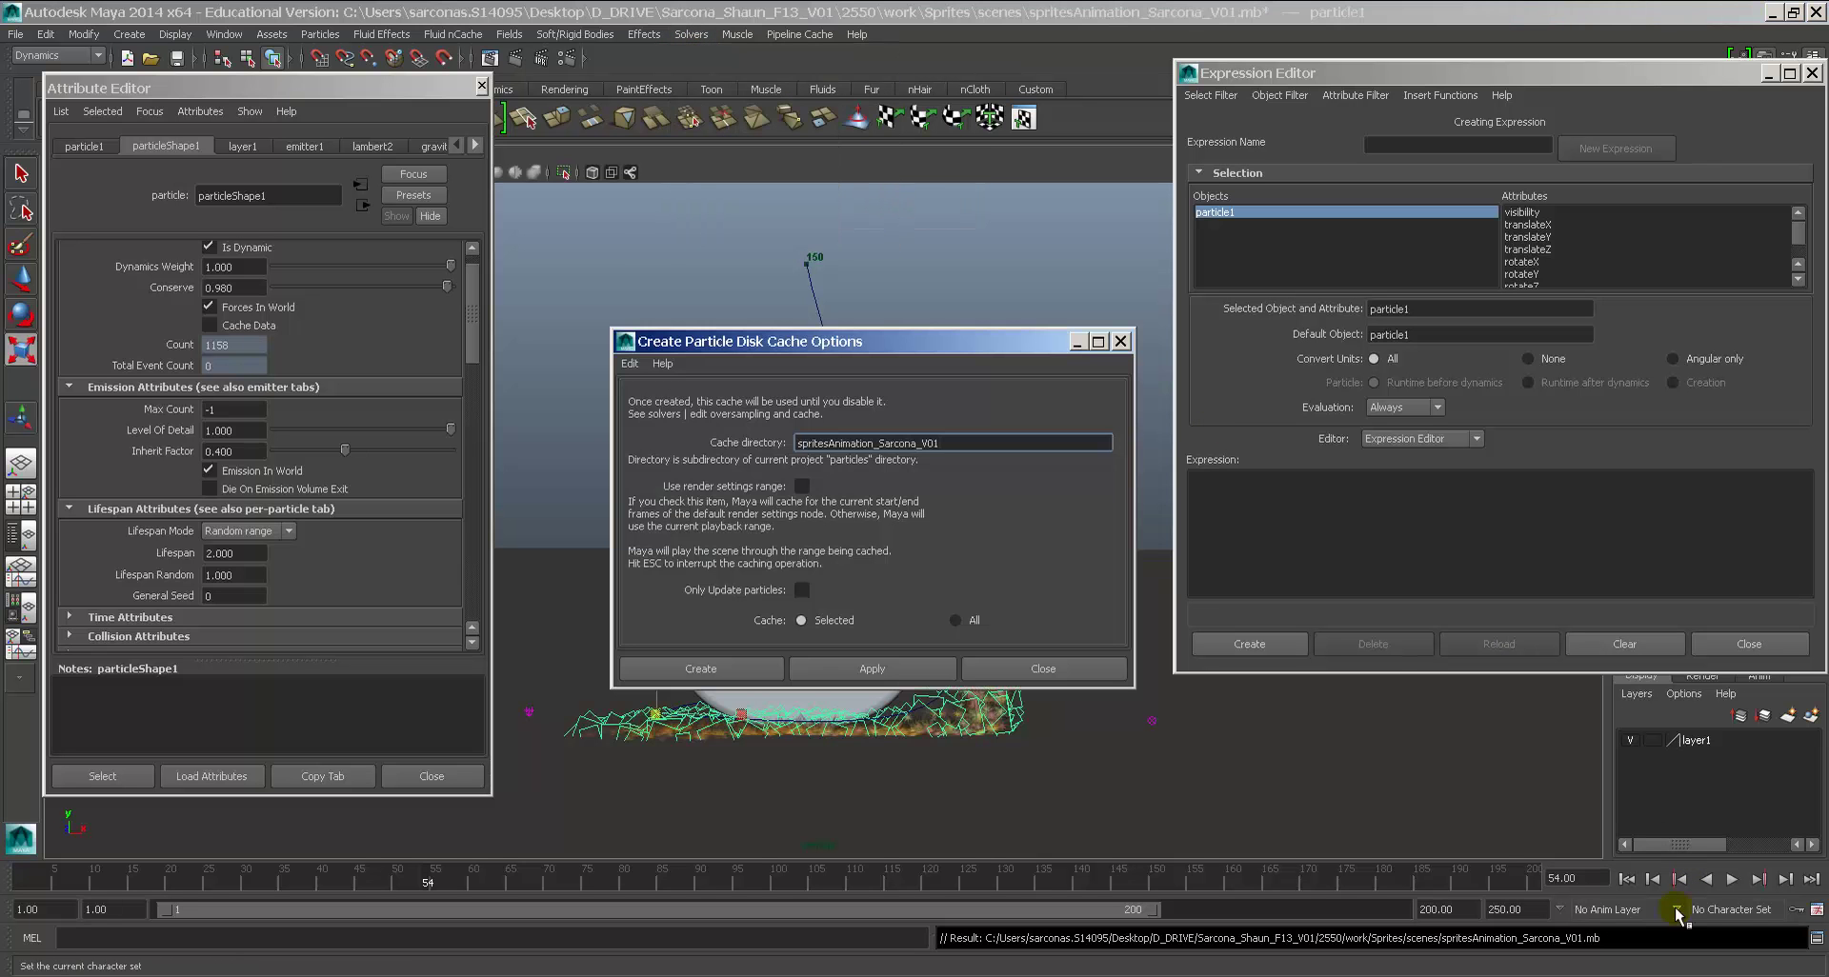
{"action": "left_click", "coordinate": [1625, 881]}
{"action": "left_click", "coordinate": [905, 354]}
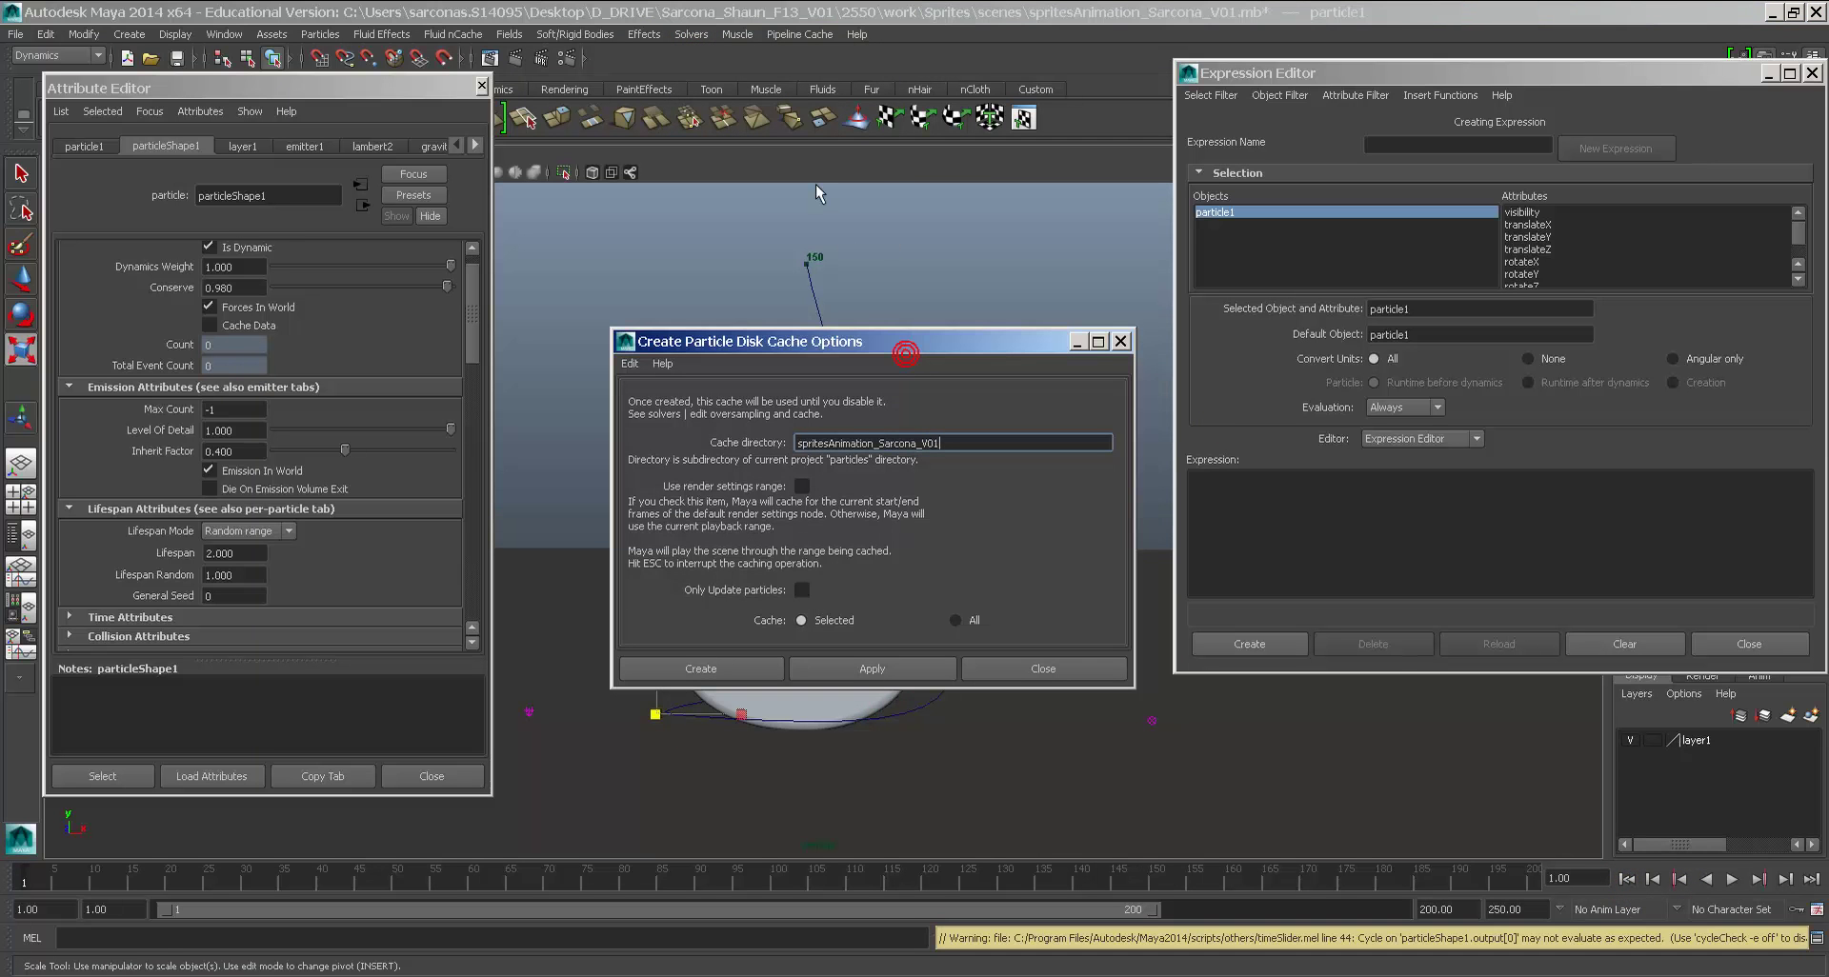
{"action": "left_click_drag", "start_coordinate": [821, 345], "coordinate": [704, 86]}
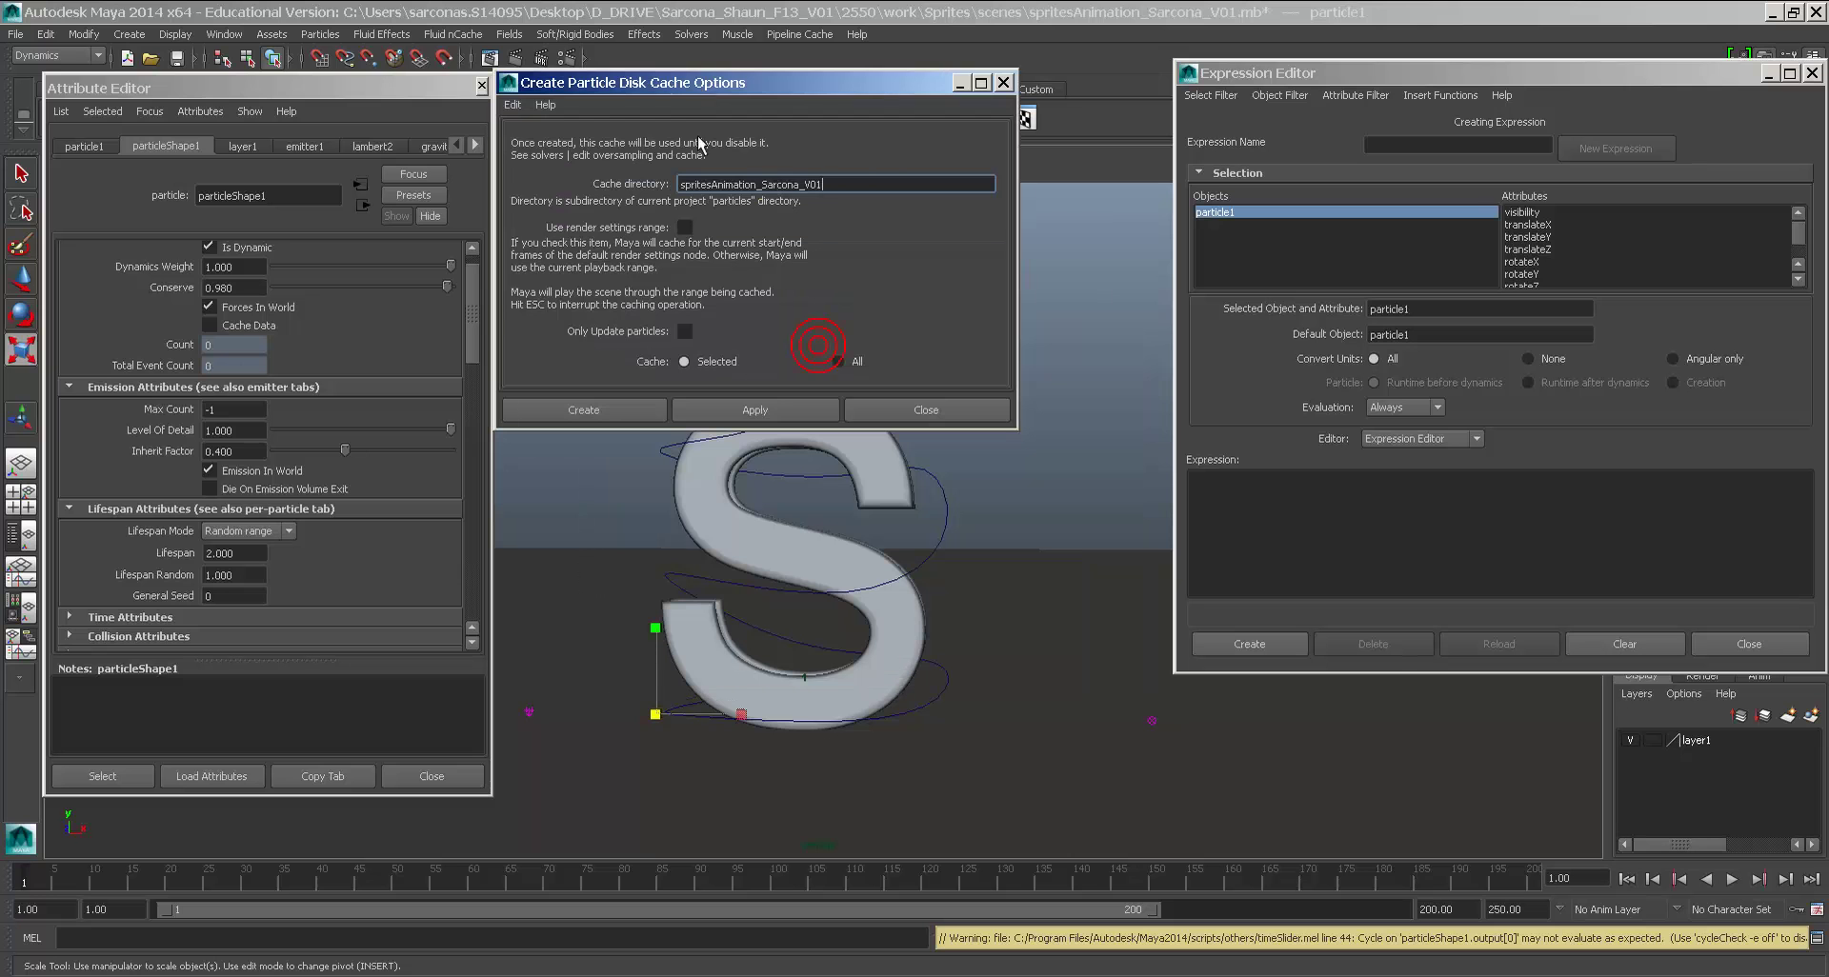
{"action": "double_click", "coordinate": [854, 183]}
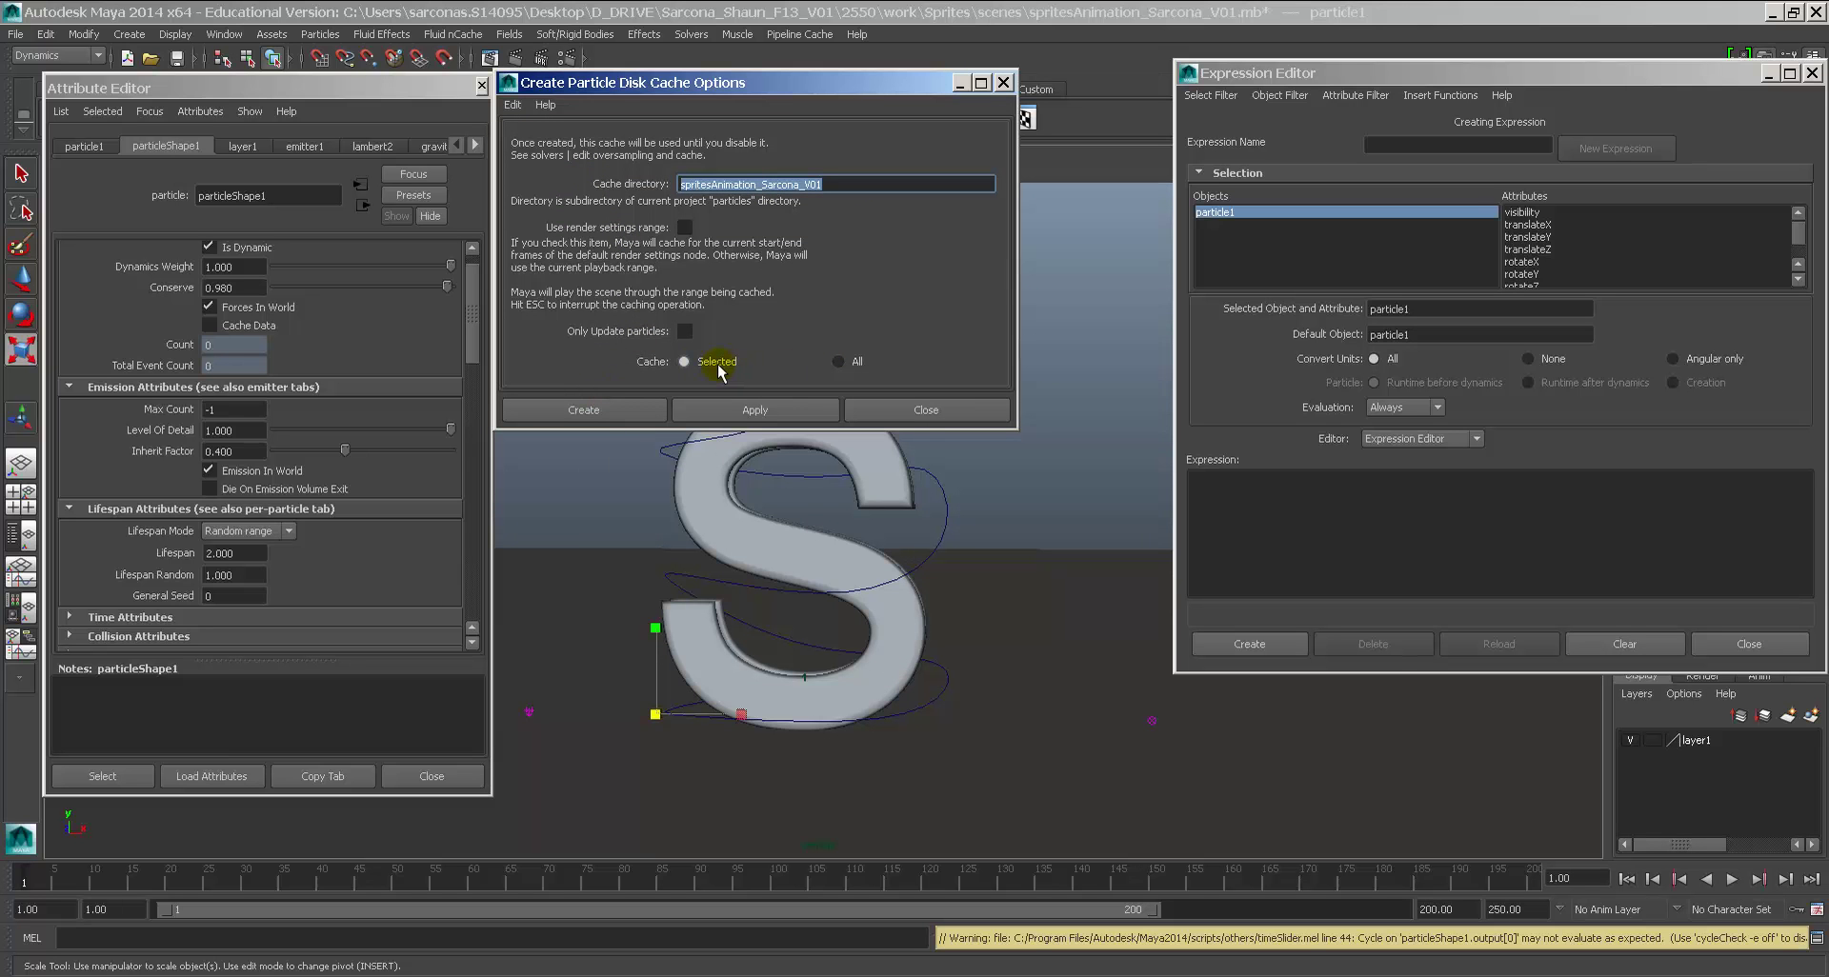
{"action": "left_click", "coordinate": [594, 409]}
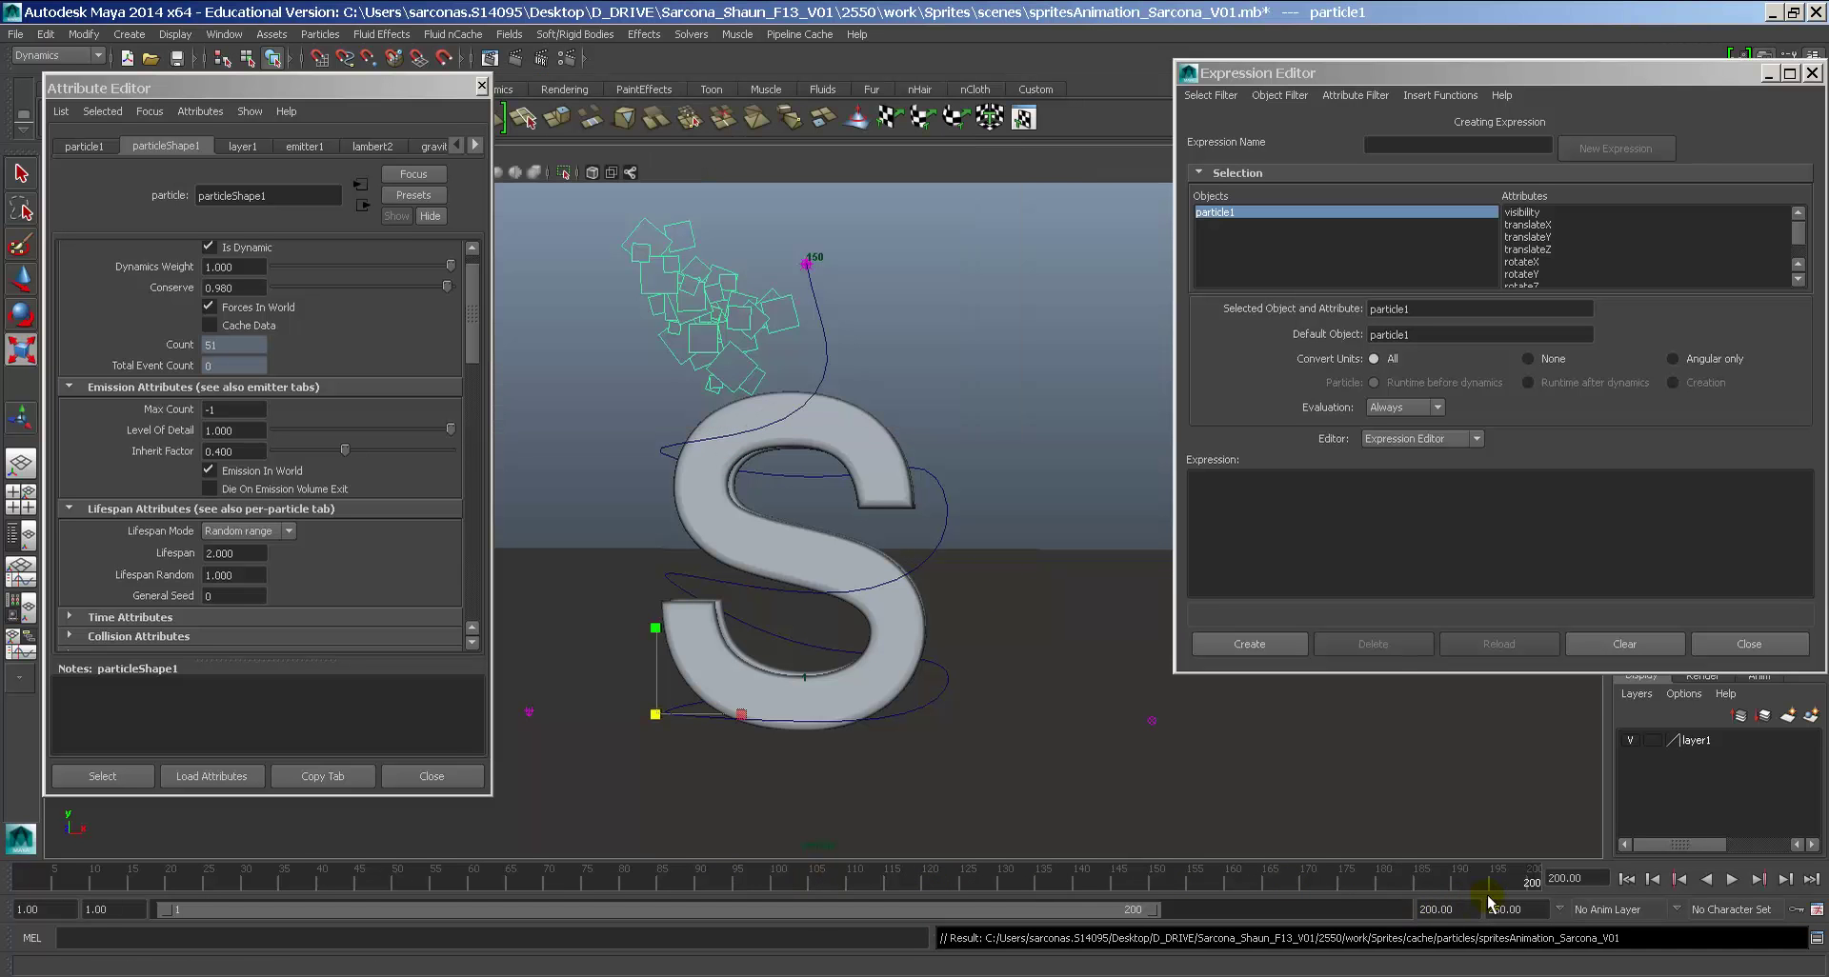
Step: Reselect the sprite particles, play the cached simulation and scrub the timeline to frame 154
{"action": "left_click", "coordinate": [946, 599]}
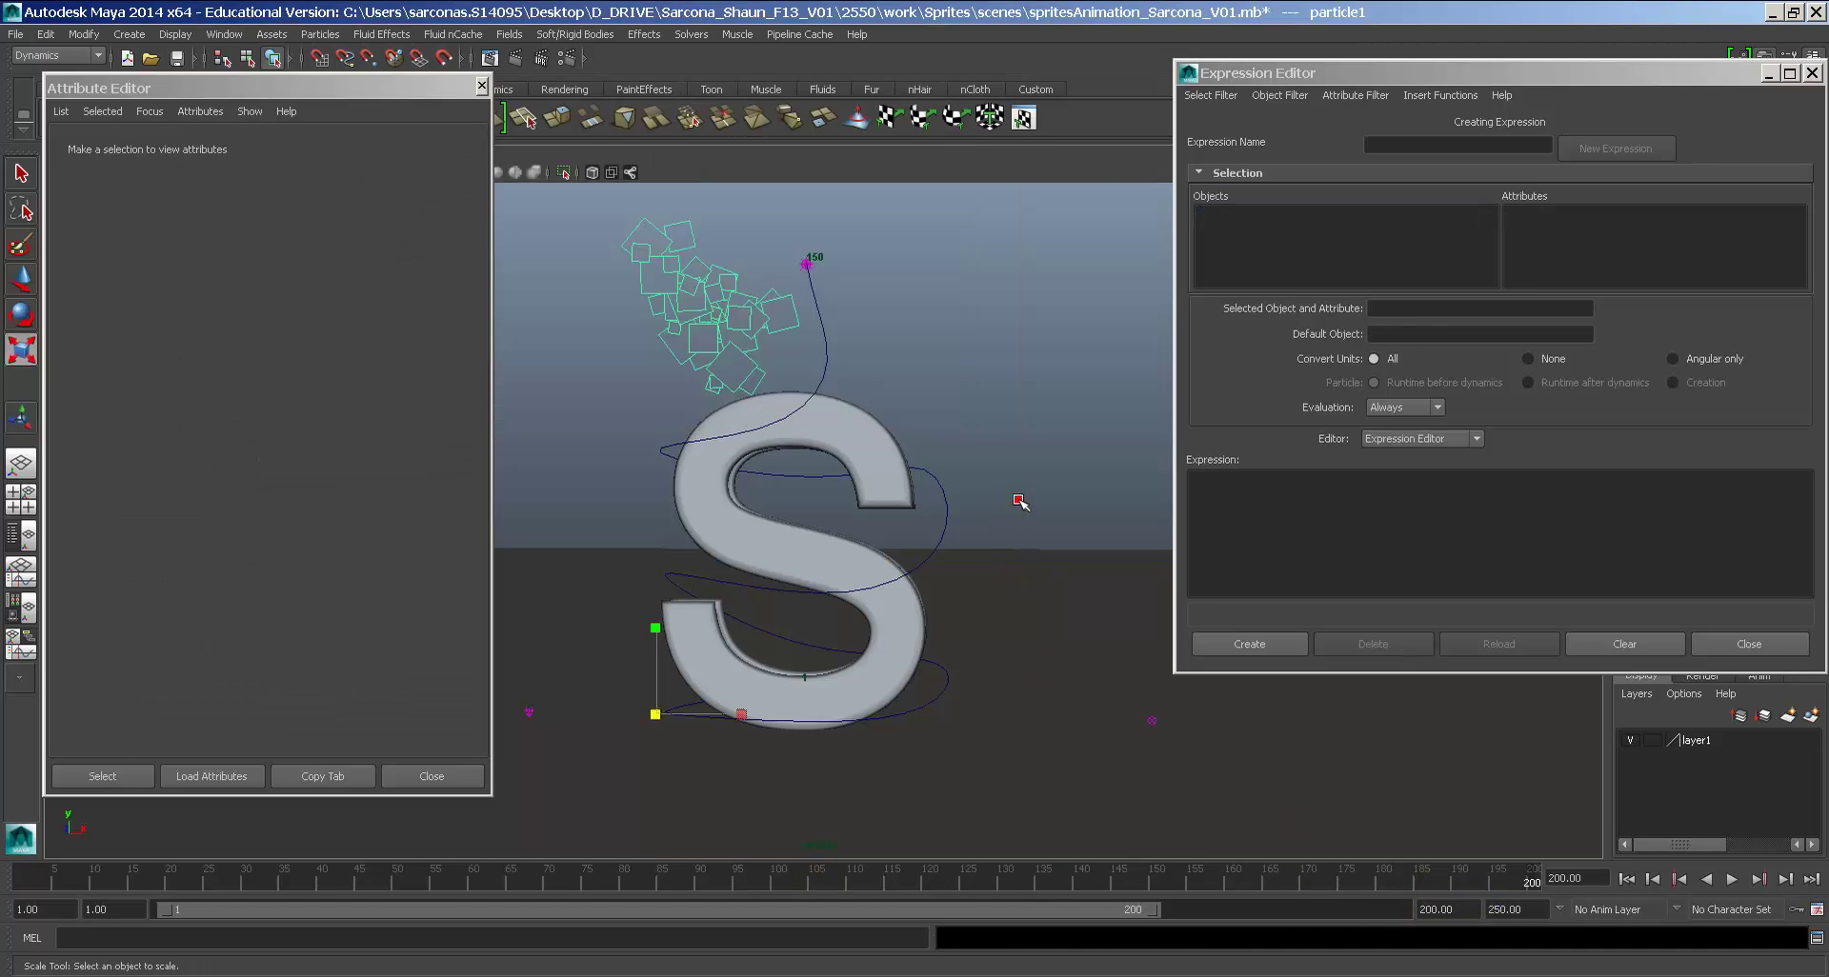
{"action": "left_click", "coordinate": [706, 286]}
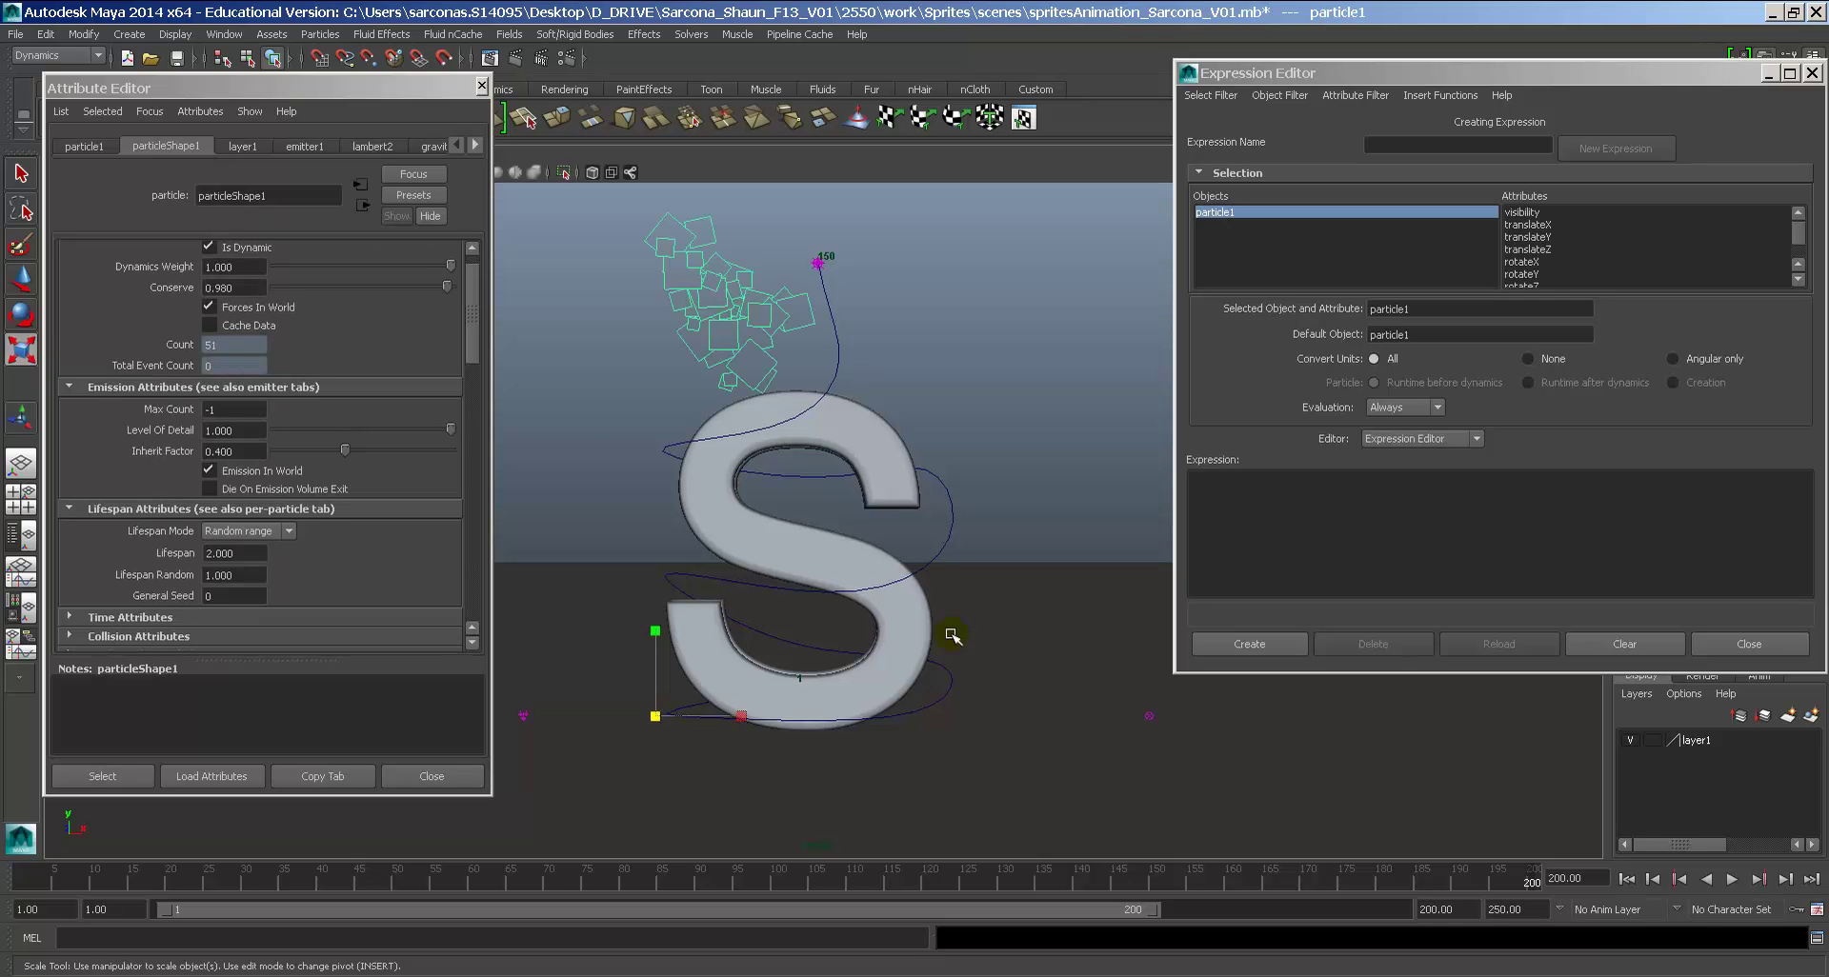
{"action": "key", "text": "alt+v"}
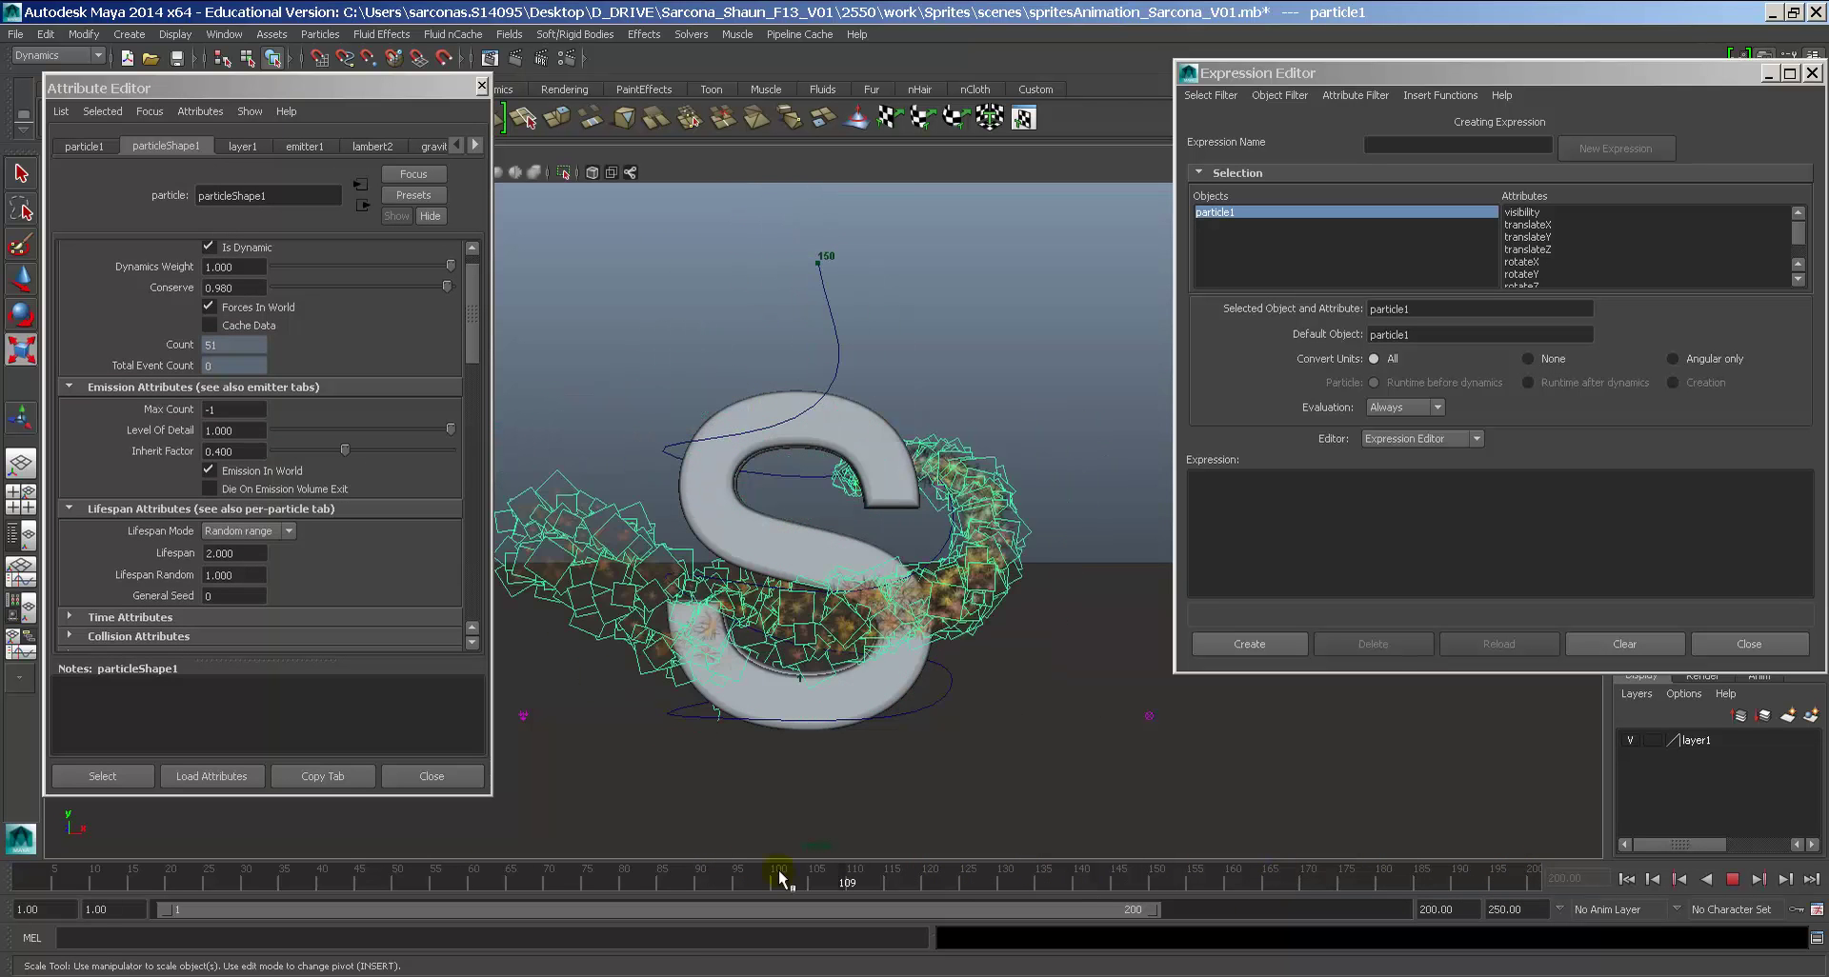
{"action": "left_click_drag", "start_coordinate": [838, 870], "coordinate": [1182, 917]}
Step: Set the frame 149 key of emitter1's Rate curve to 6000
{"action": "scroll", "coordinate": [358, 374], "scroll_direction": "up", "scroll_amount": 1}
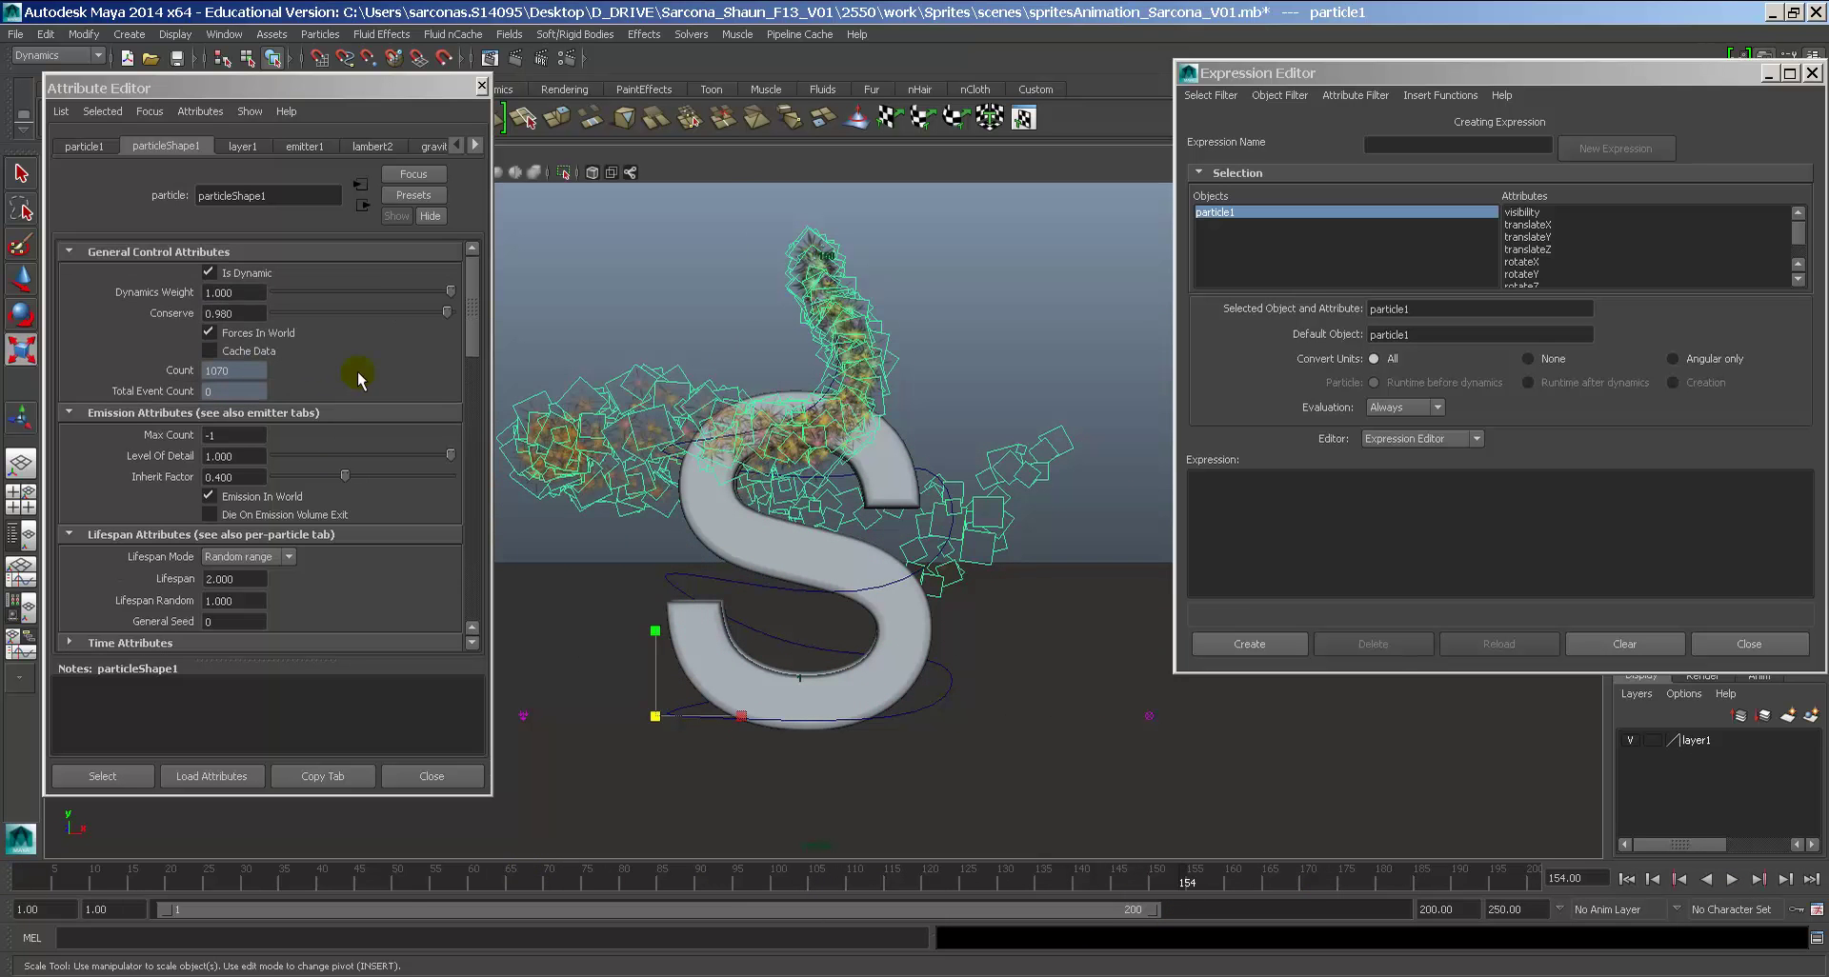
{"action": "scroll", "coordinate": [352, 488], "scroll_direction": "down", "scroll_amount": 2}
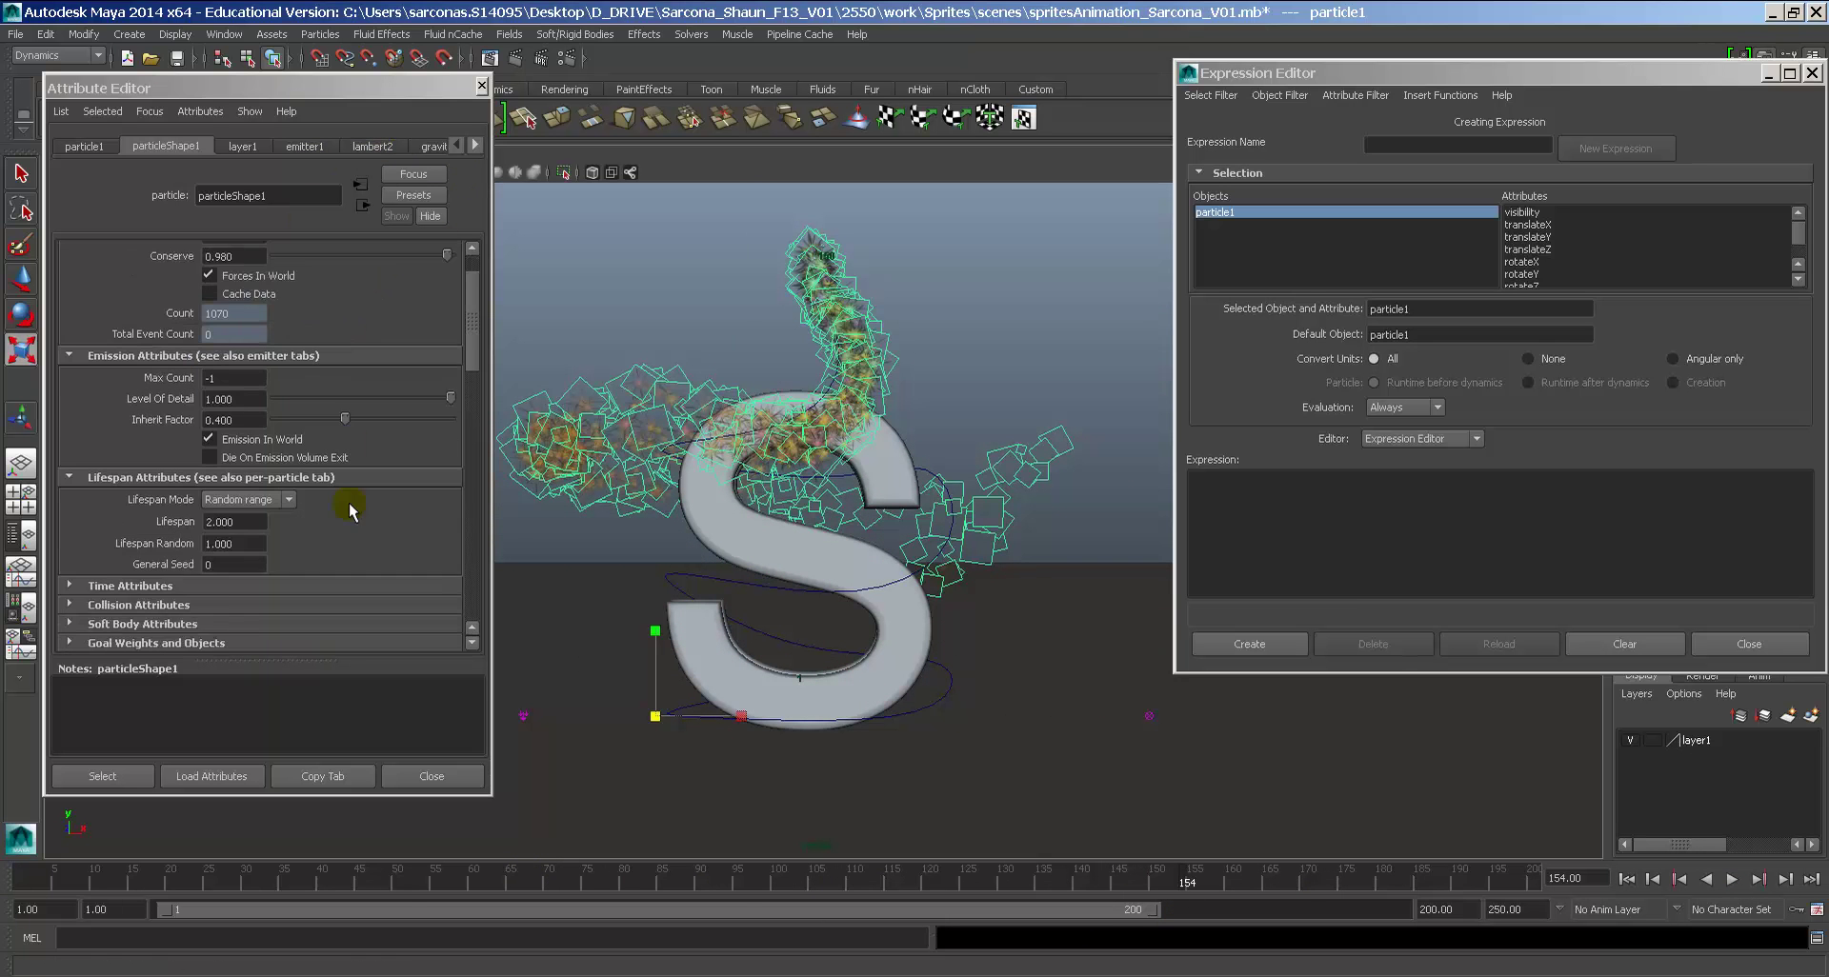
{"action": "left_click", "coordinate": [310, 150]}
{"action": "left_click", "coordinate": [307, 147]}
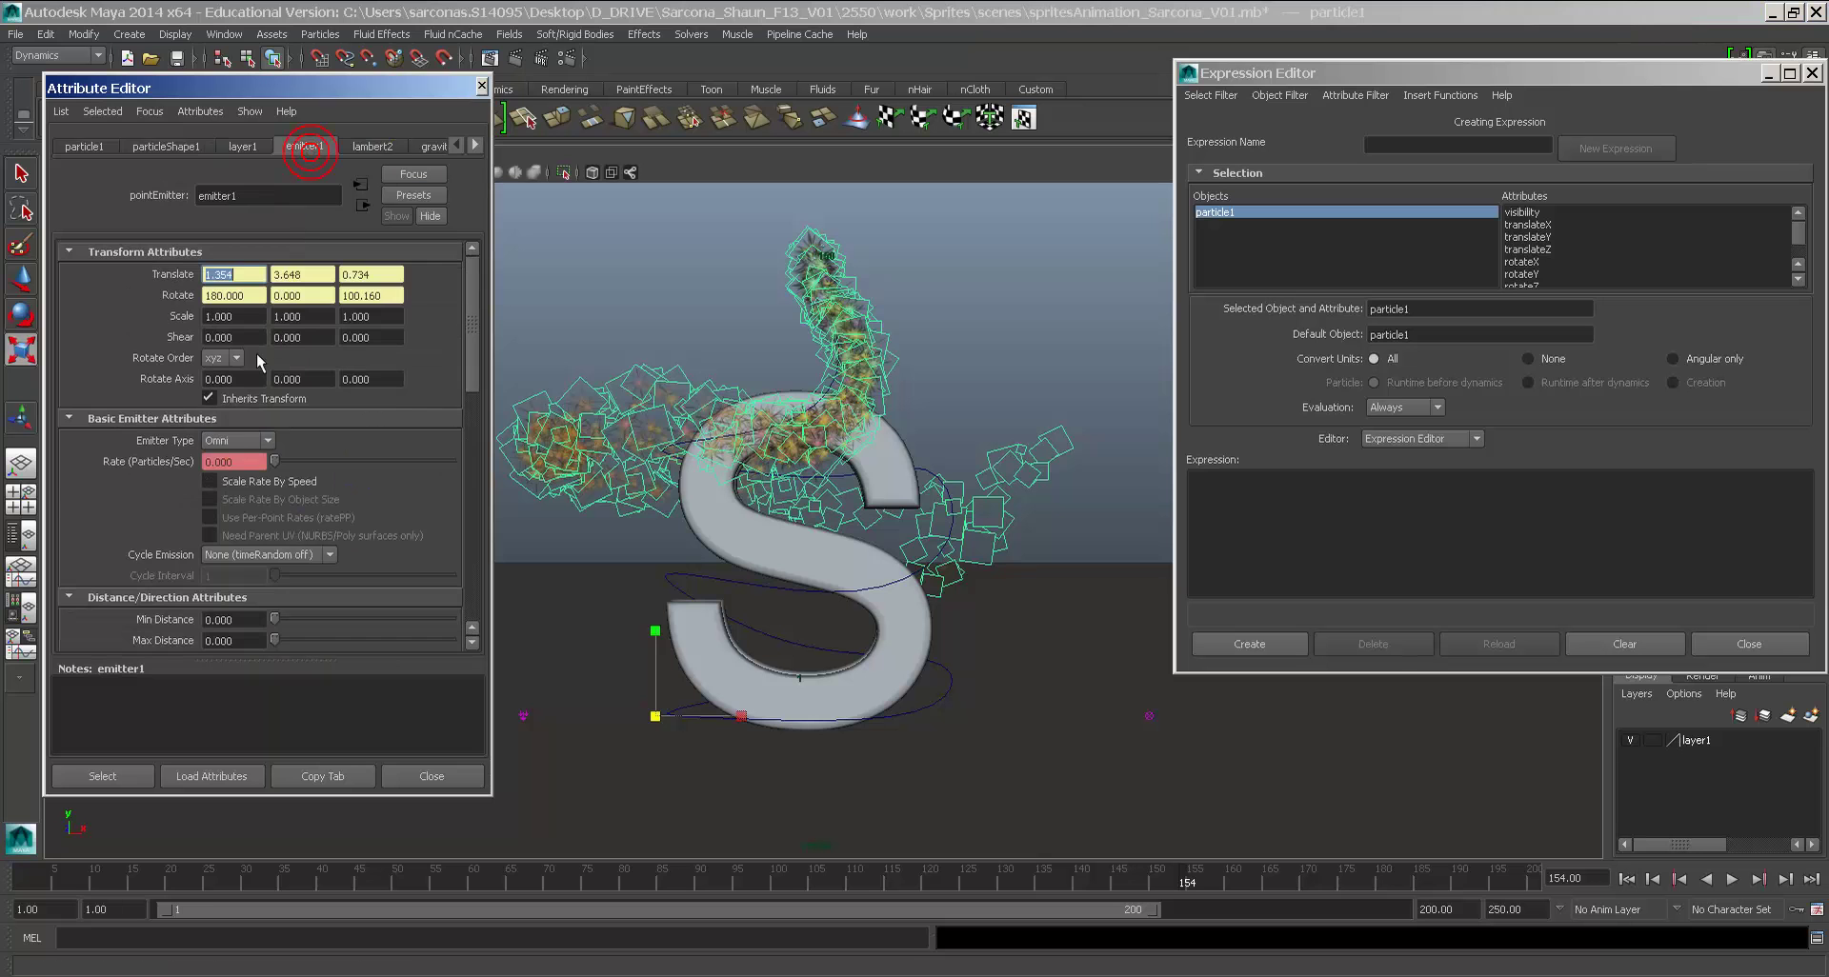
{"action": "right_click", "coordinate": [235, 463]}
{"action": "left_click", "coordinate": [271, 470]}
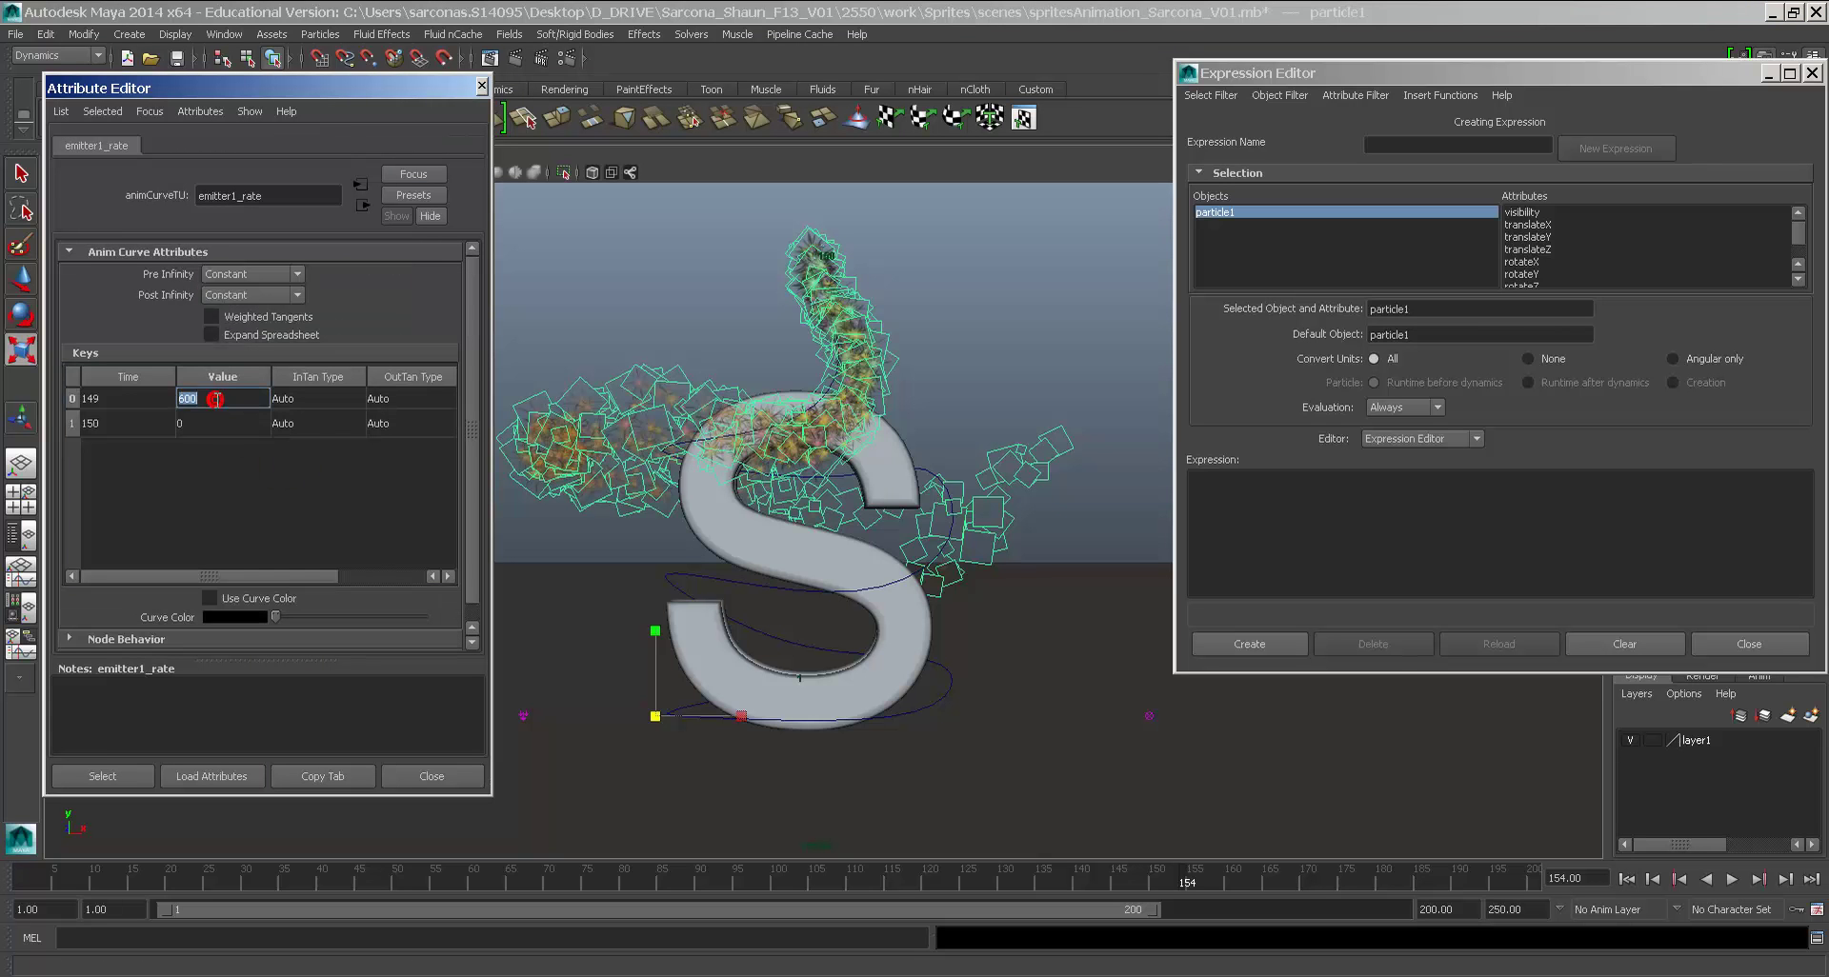
{"action": "key", "text": "Return"}
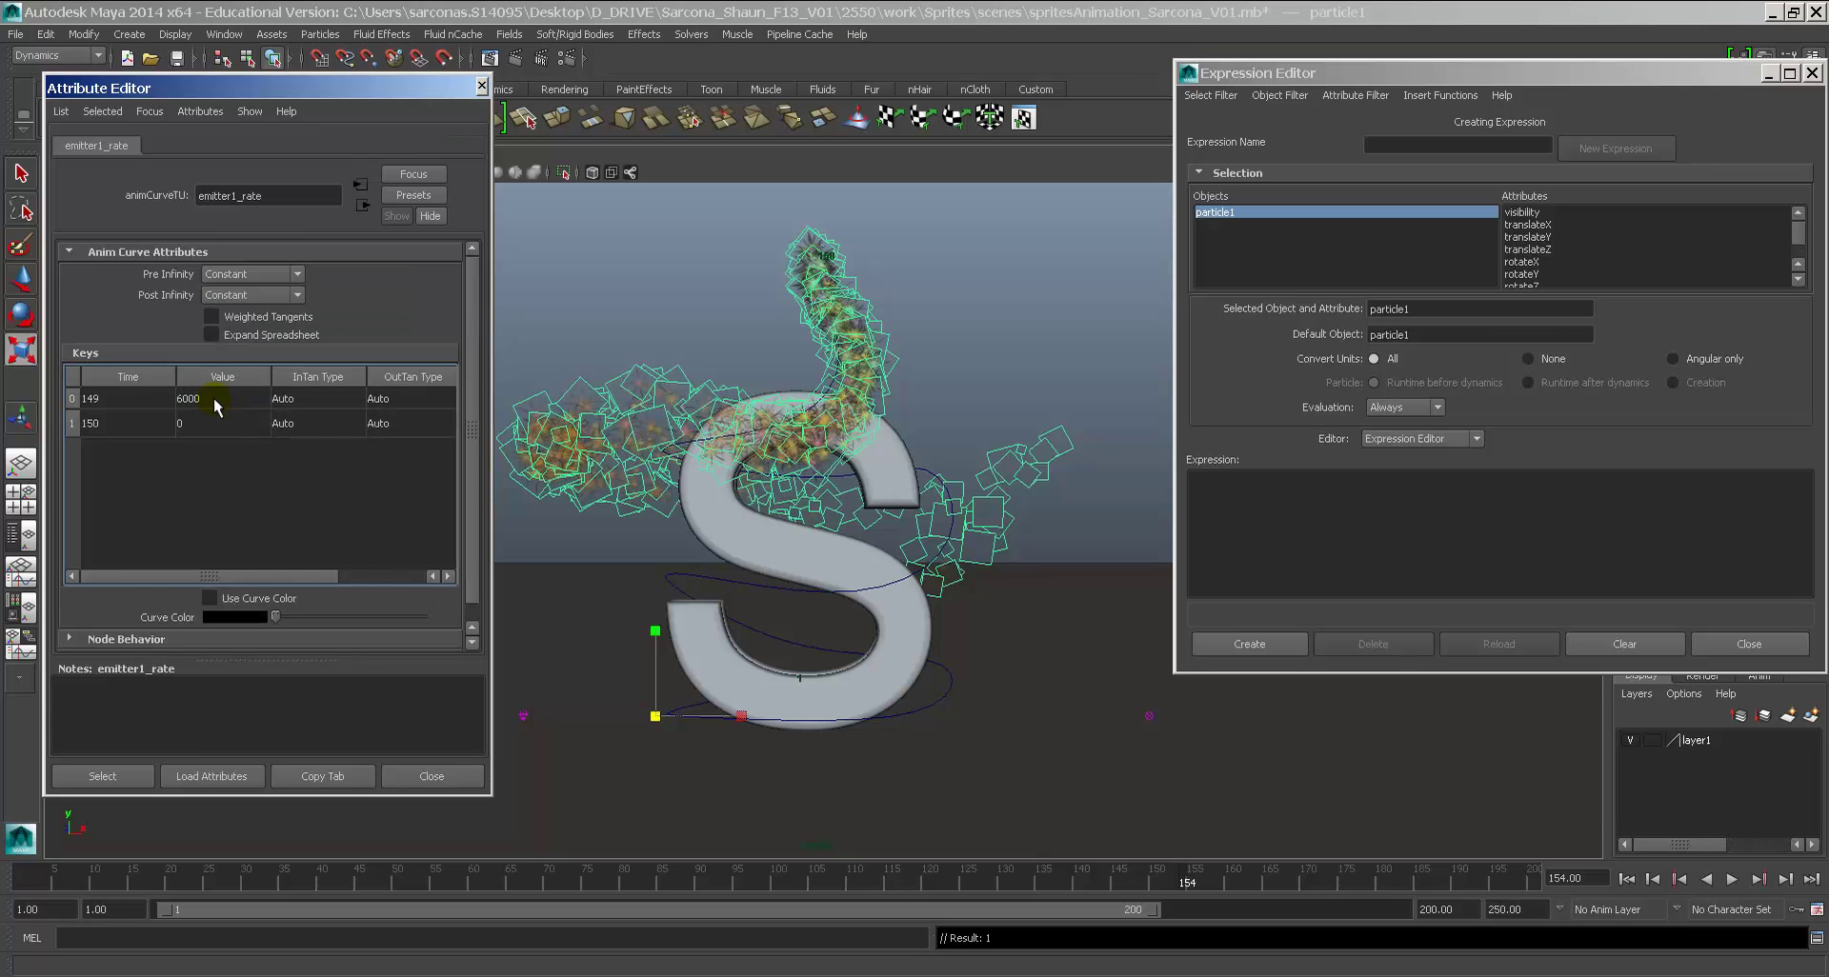
Step: Replay the simulation from the first frame to check whether the higher emission rate affects the cached sprites
{"action": "left_click", "coordinate": [1626, 879]}
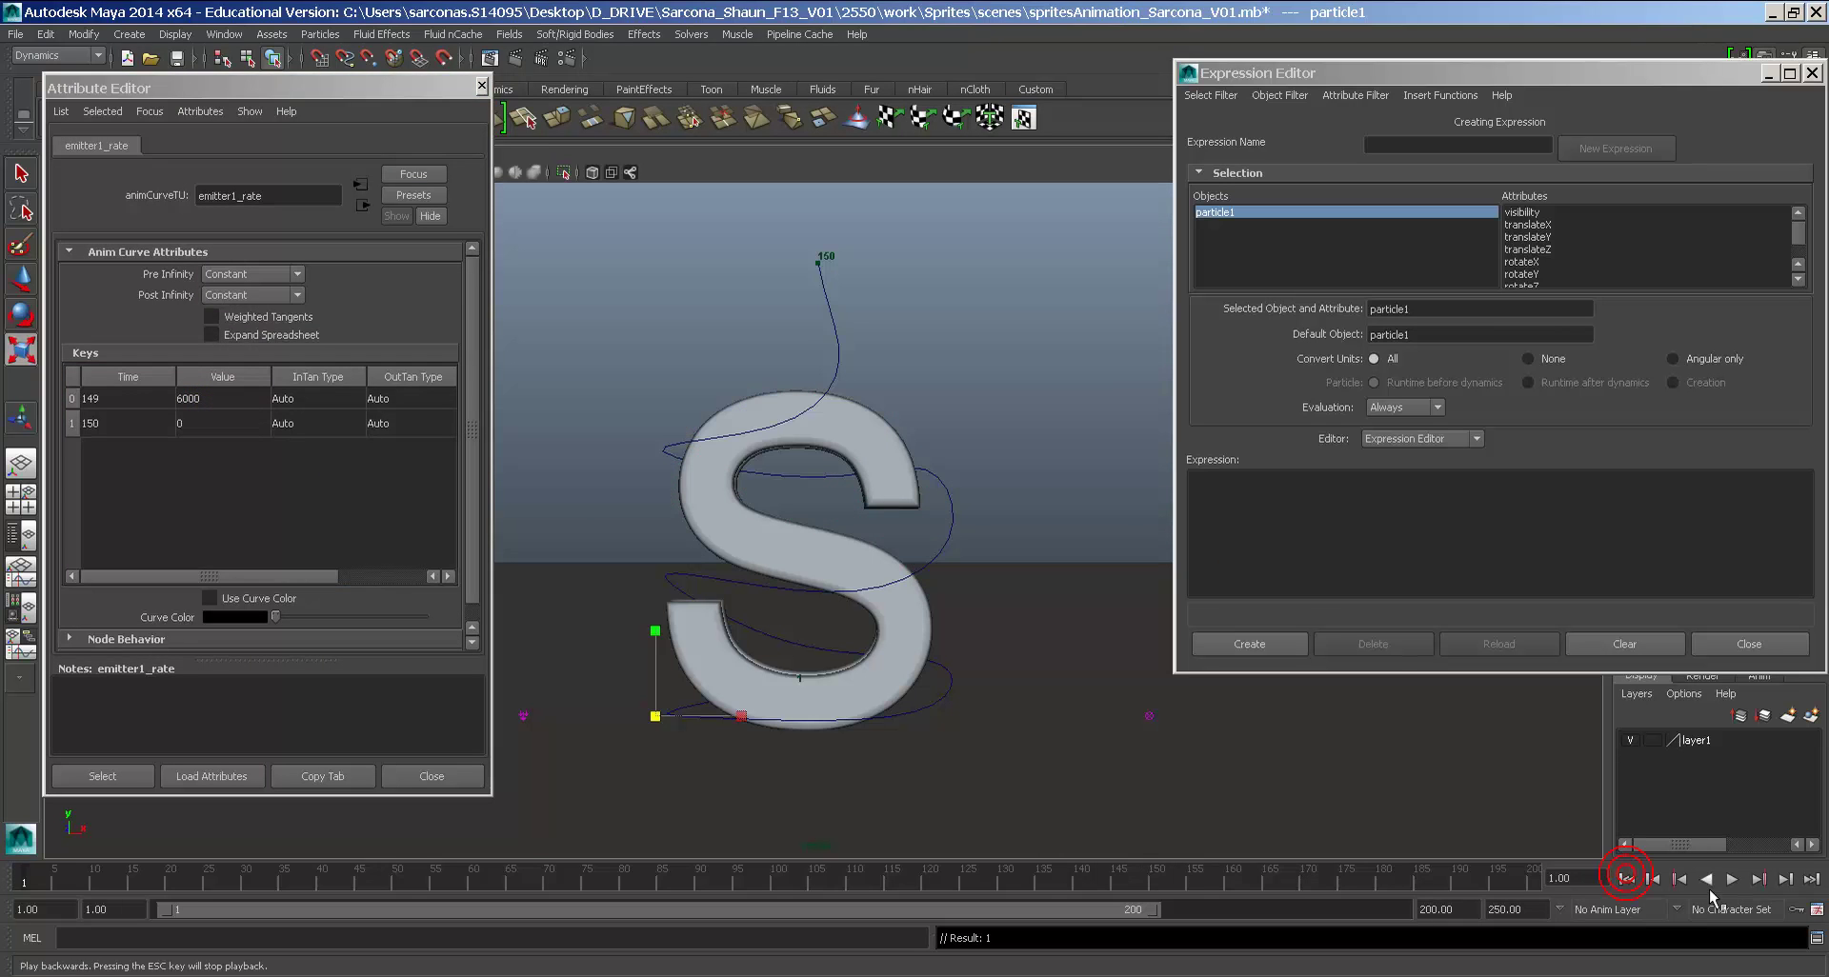
{"action": "left_click", "coordinate": [1731, 879]}
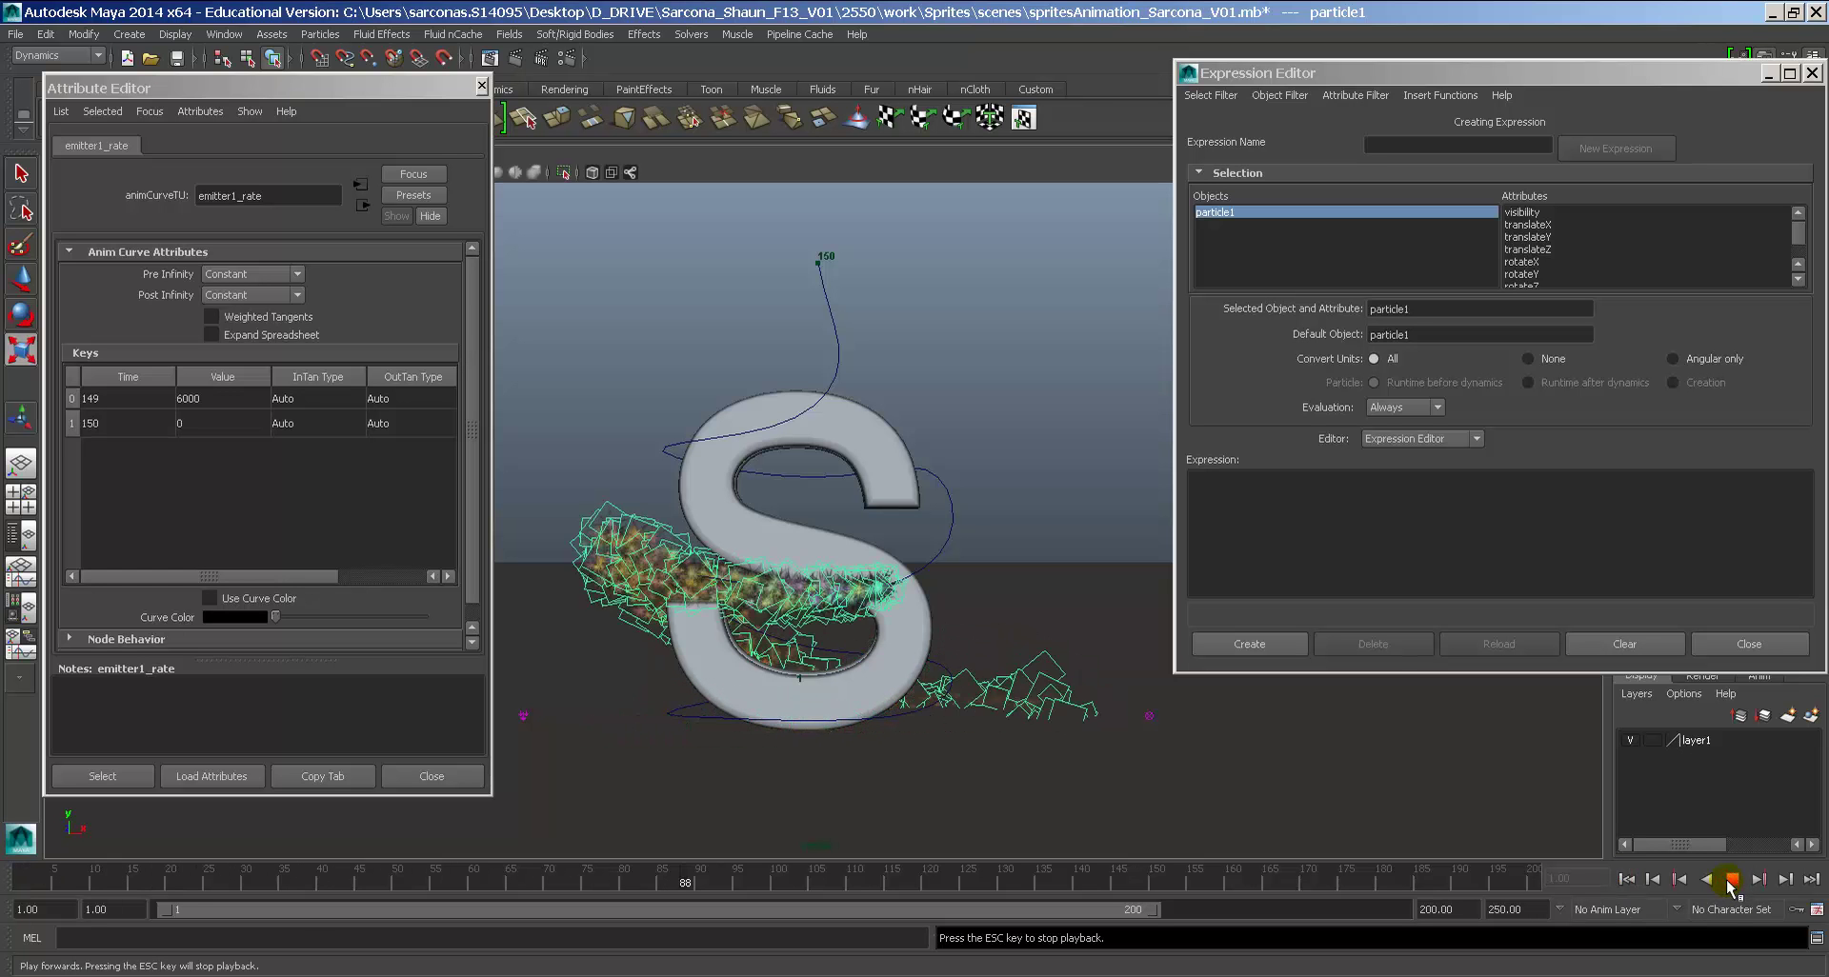
{"action": "left_click", "coordinate": [1732, 880]}
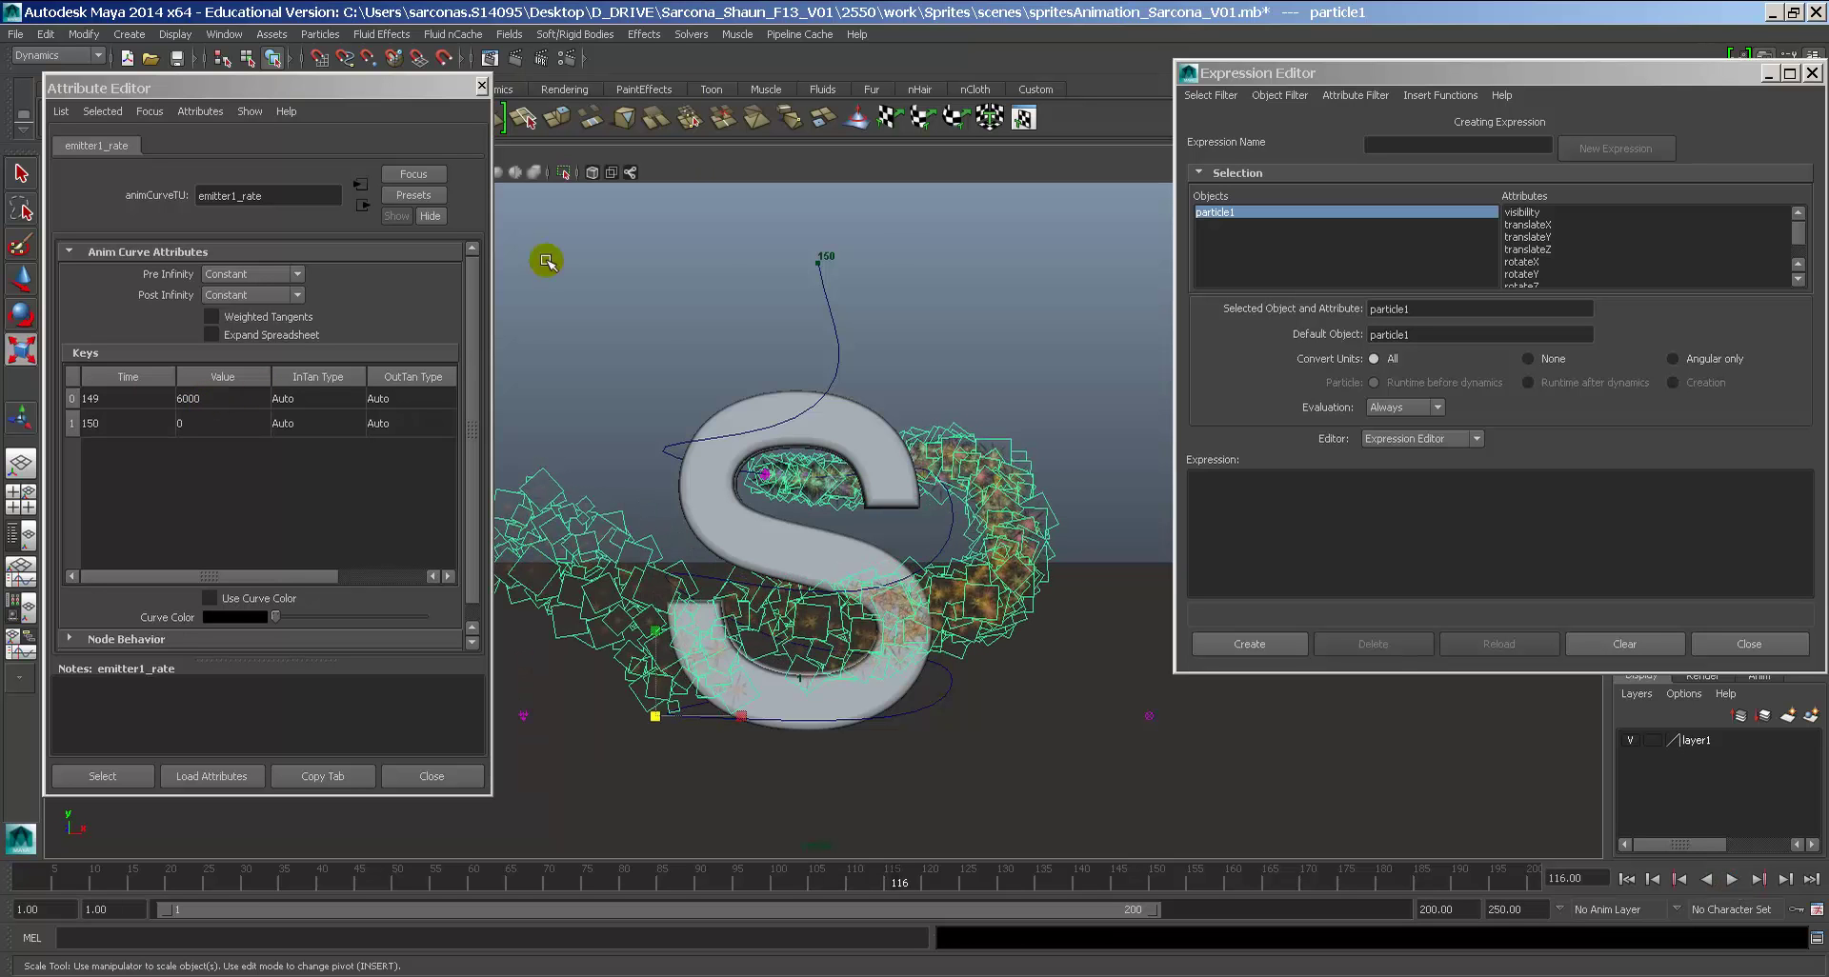
Step: Turn off Use Particle Disk Cache in the solver's cache settings and close the Attribute Editor
{"action": "left_click", "coordinate": [581, 34]}
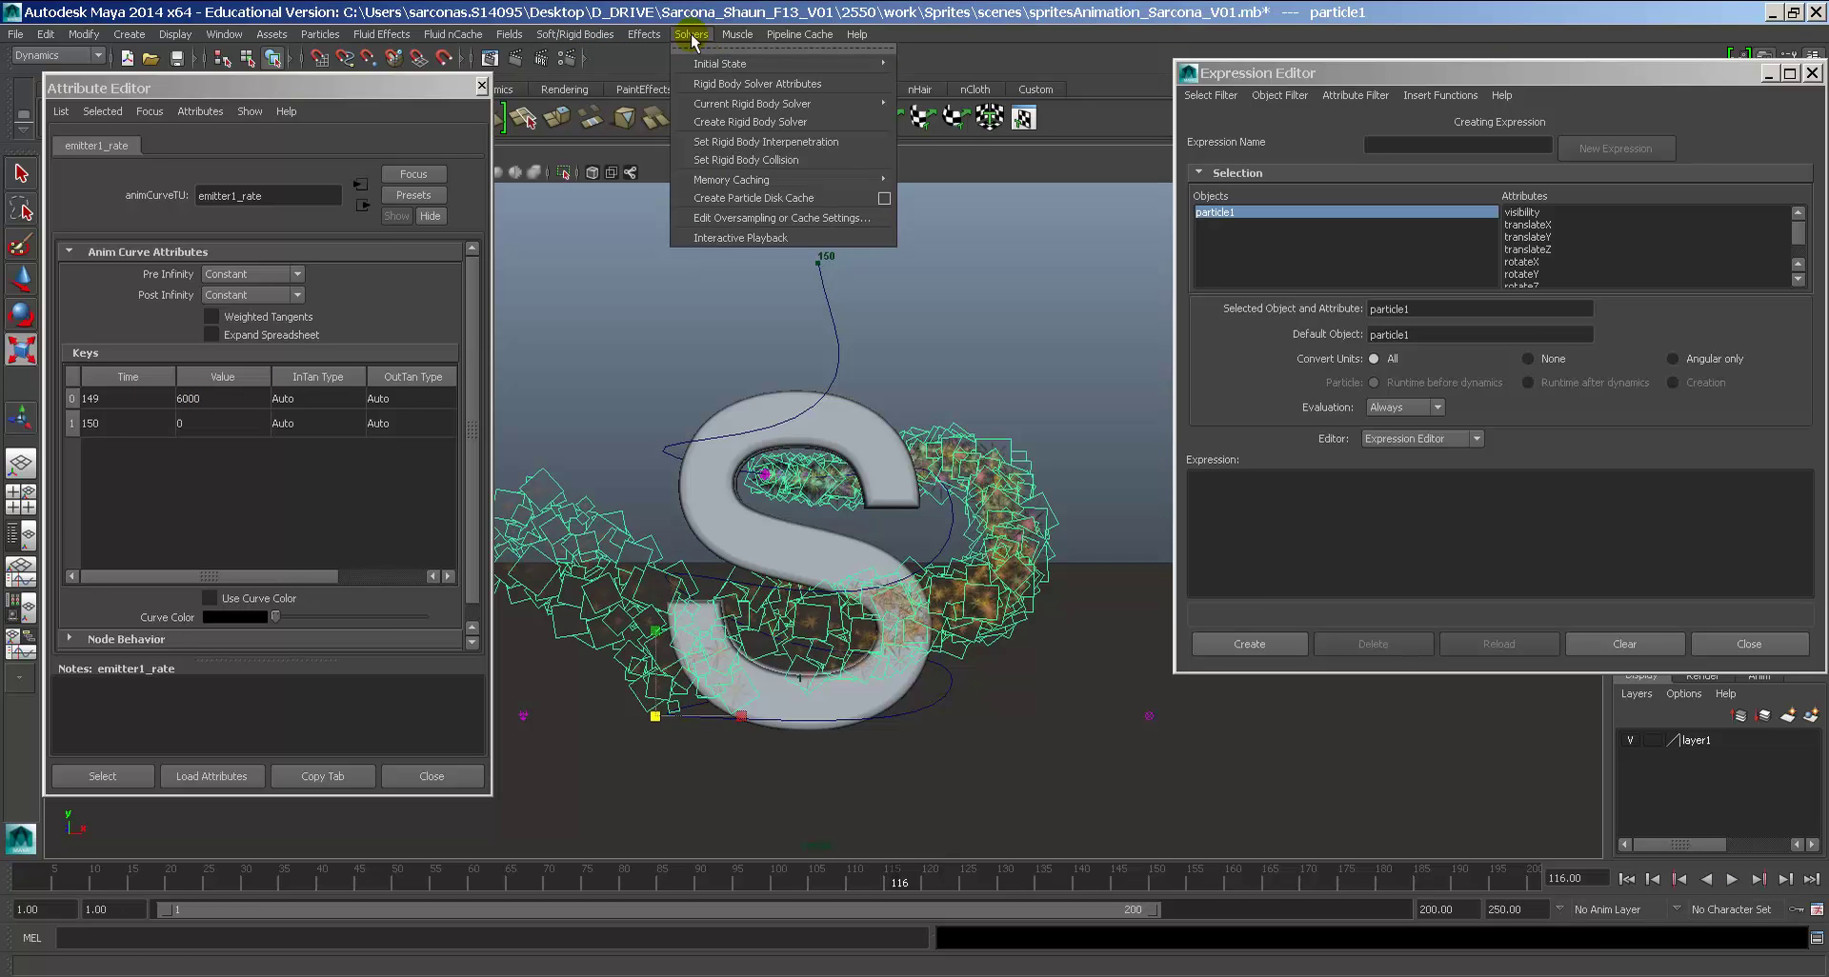
{"action": "left_click", "coordinate": [837, 224]}
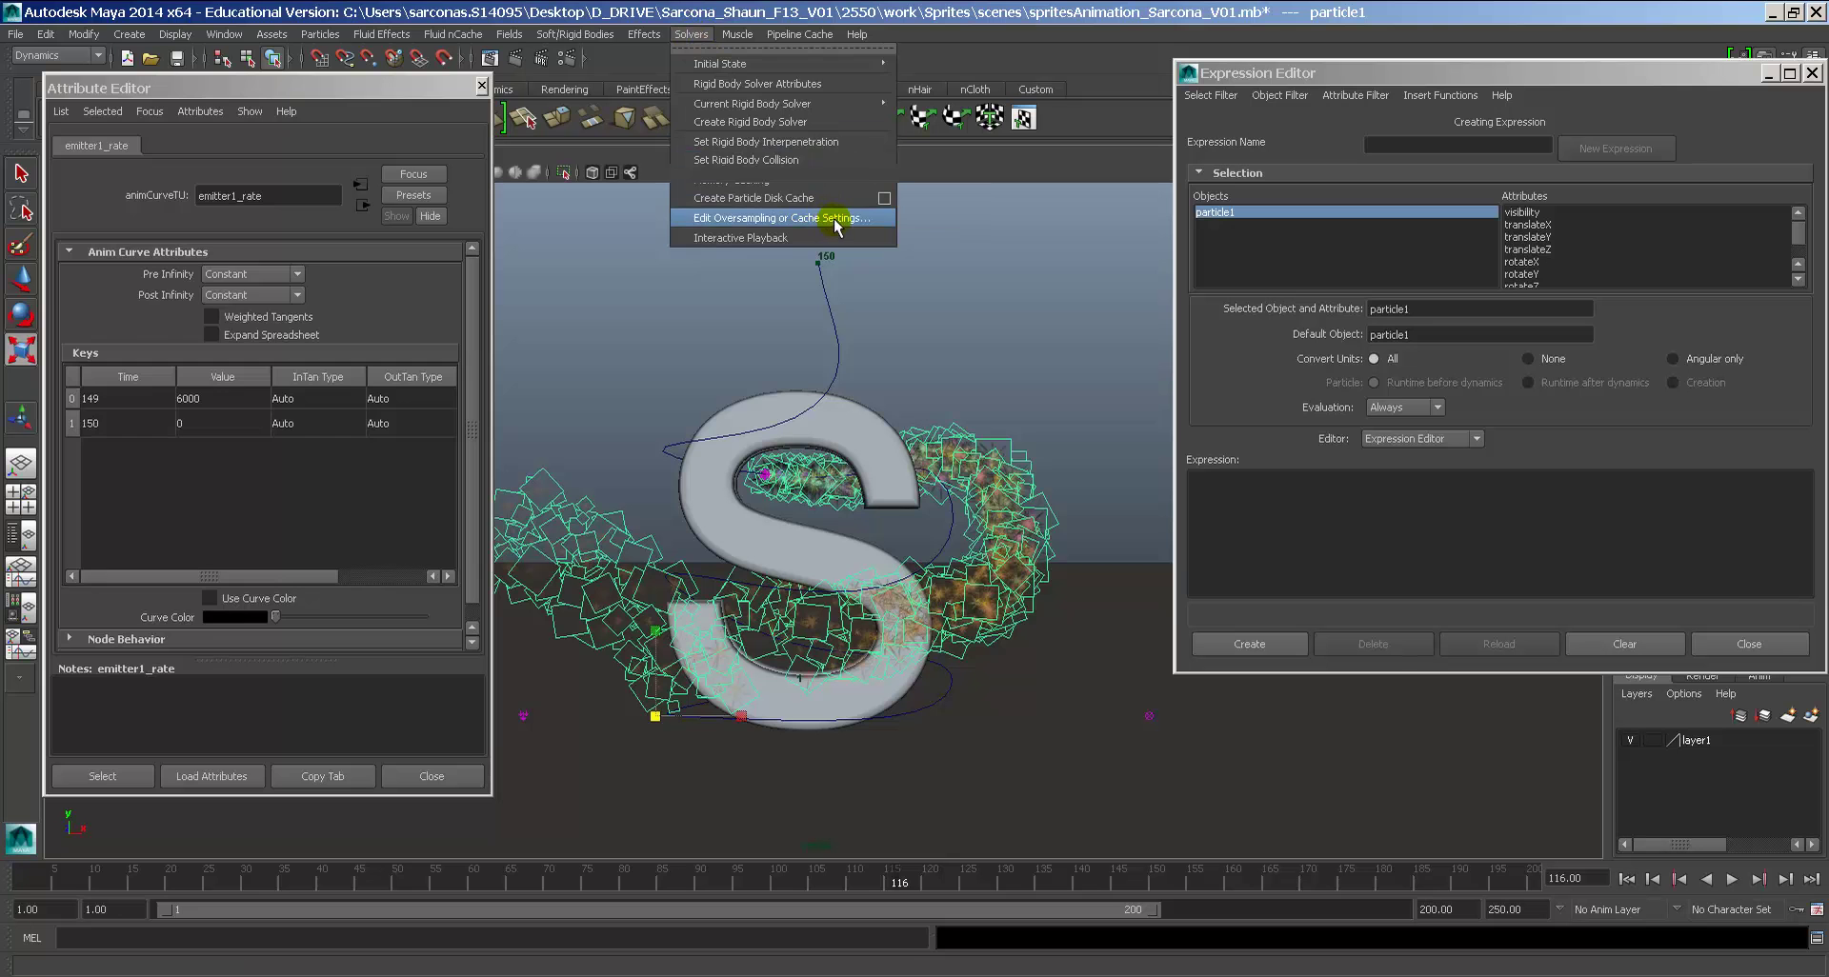
{"action": "left_click", "coordinate": [246, 318]}
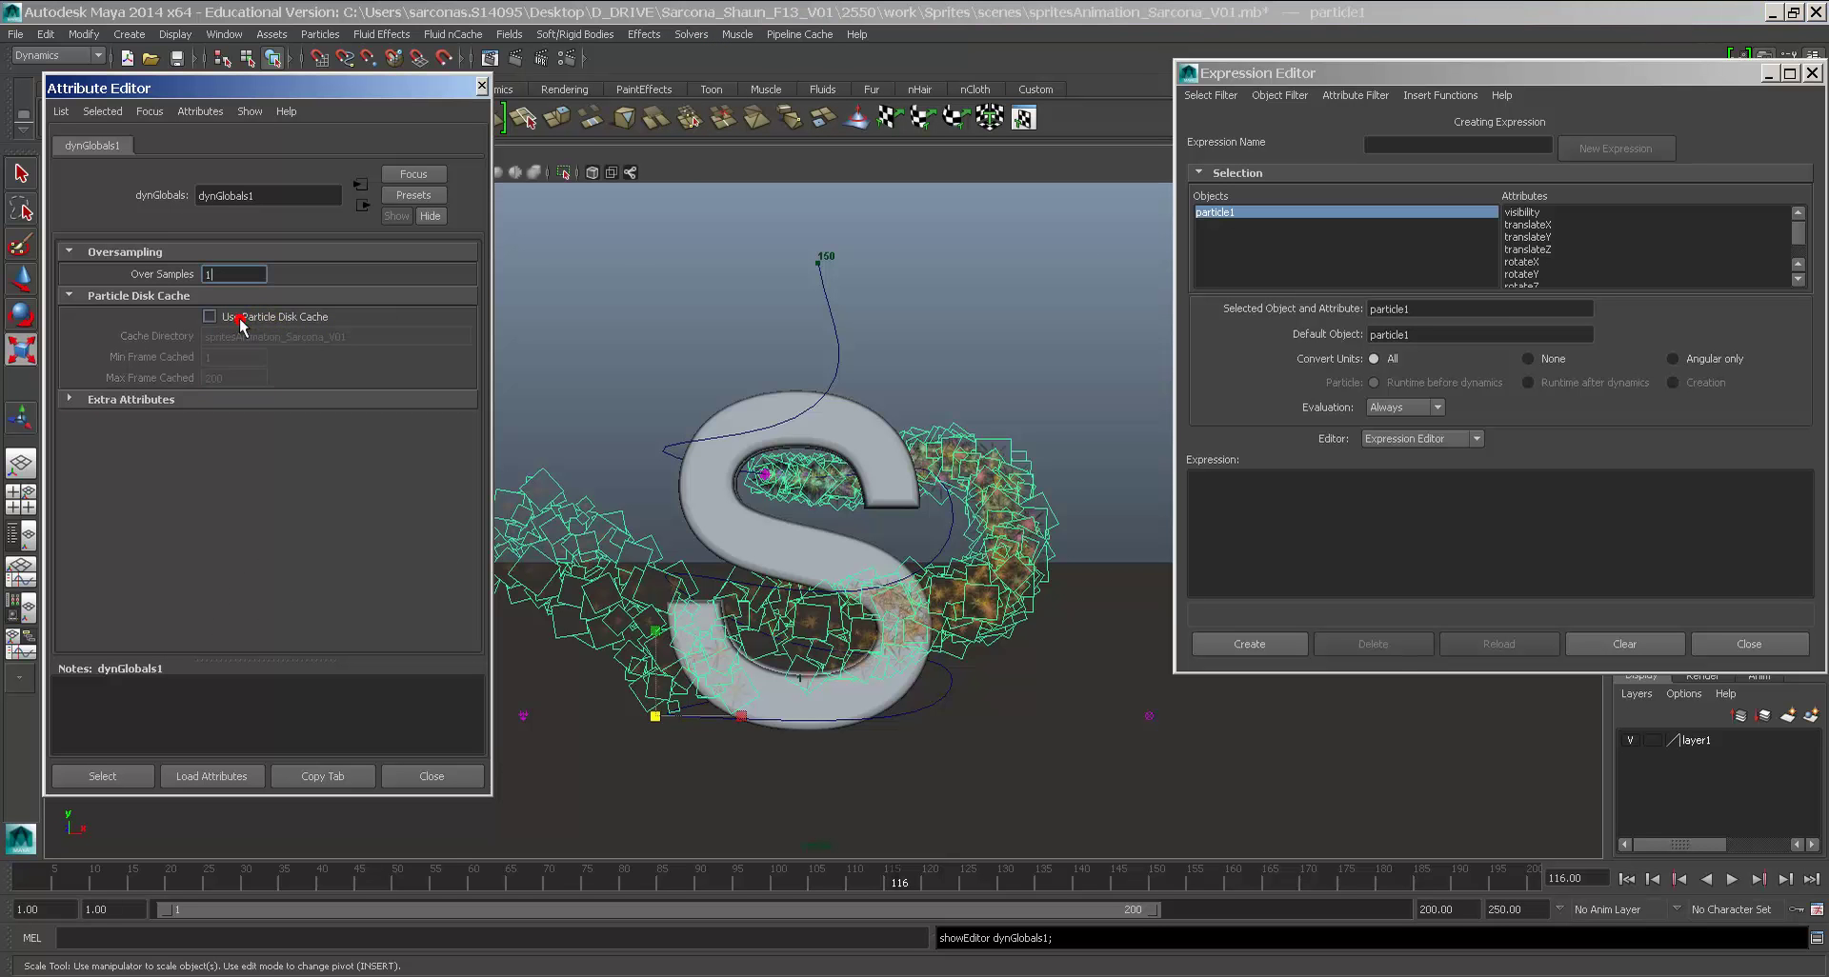
{"action": "left_click", "coordinate": [432, 776]}
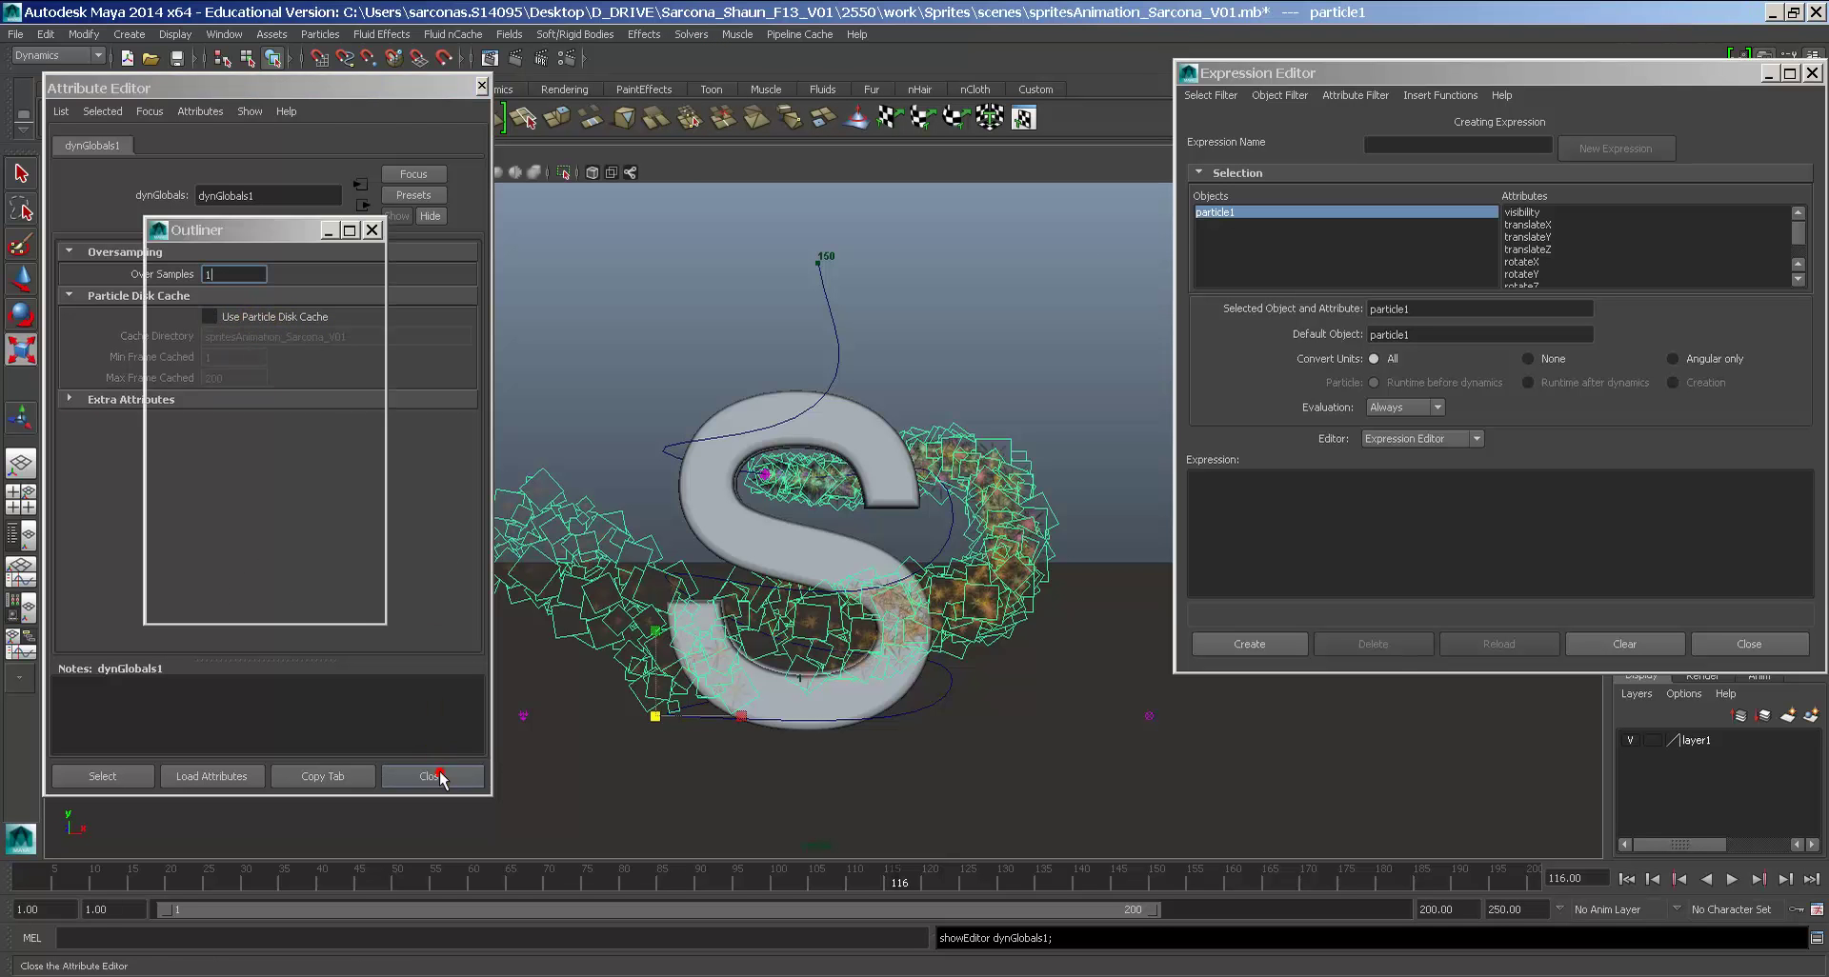
Step: Replay the uncached simulation from frame 1 to about frame 49 to examine the sprite density
{"action": "left_click", "coordinate": [1626, 878]}
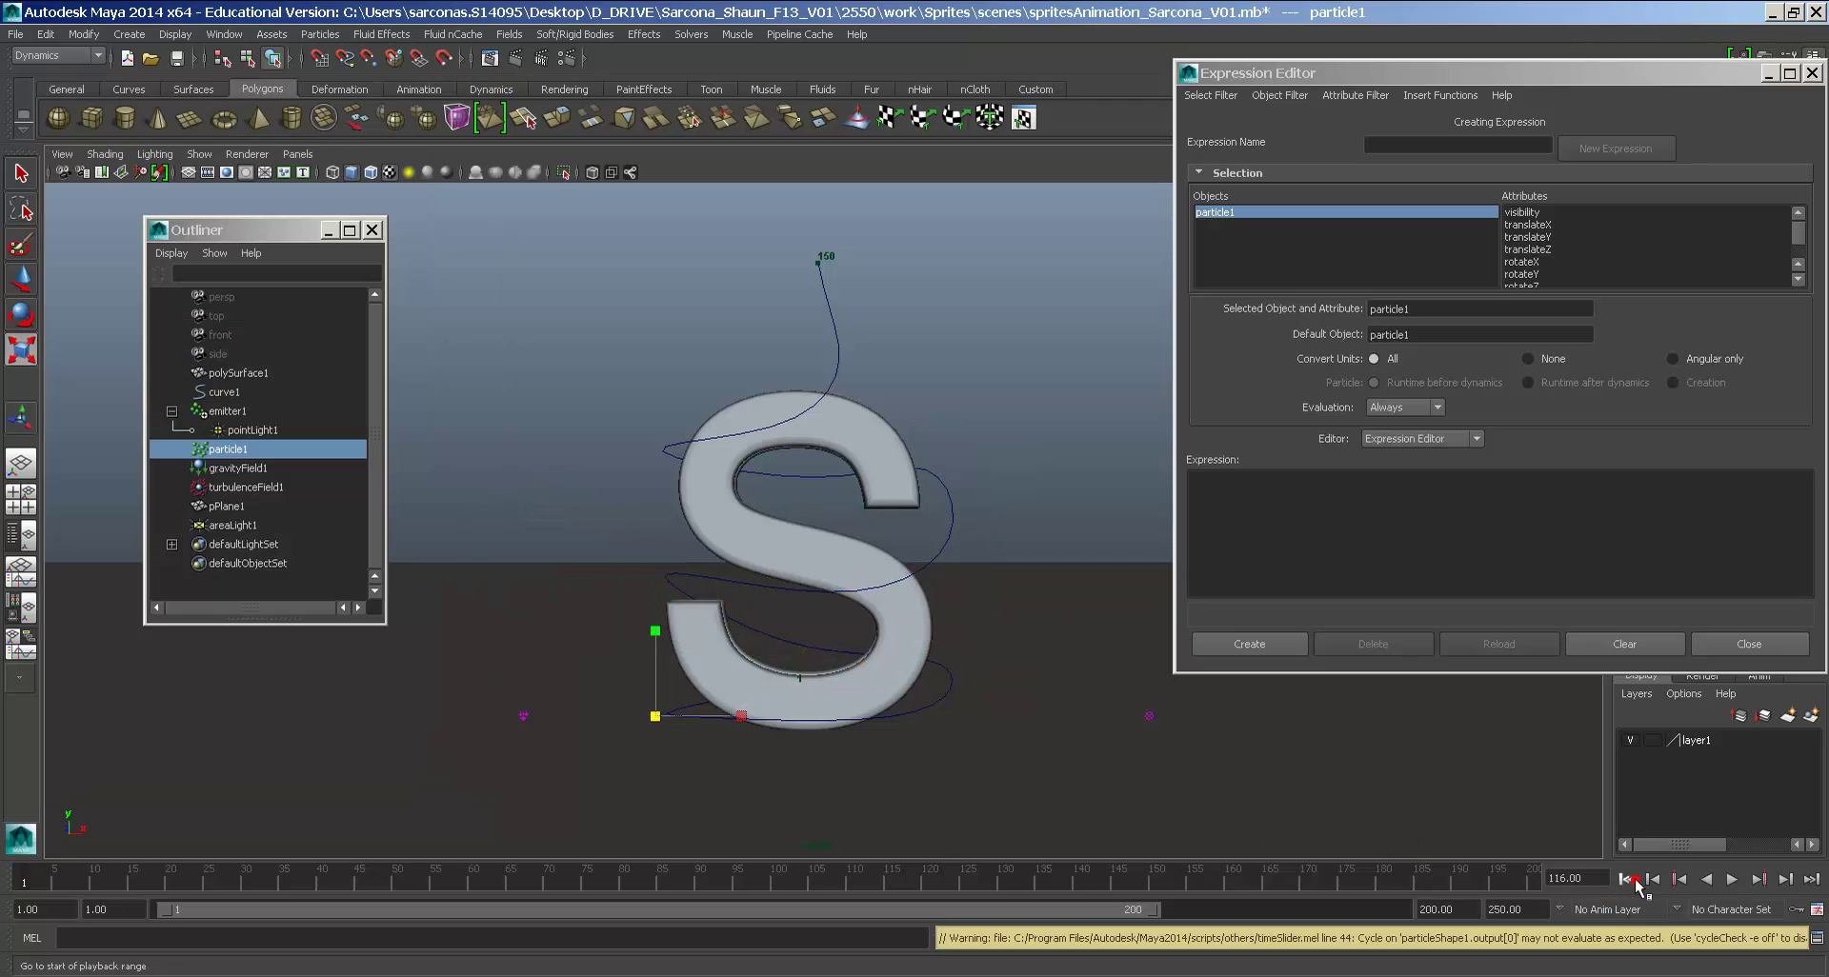
{"action": "left_click", "coordinate": [1730, 878]}
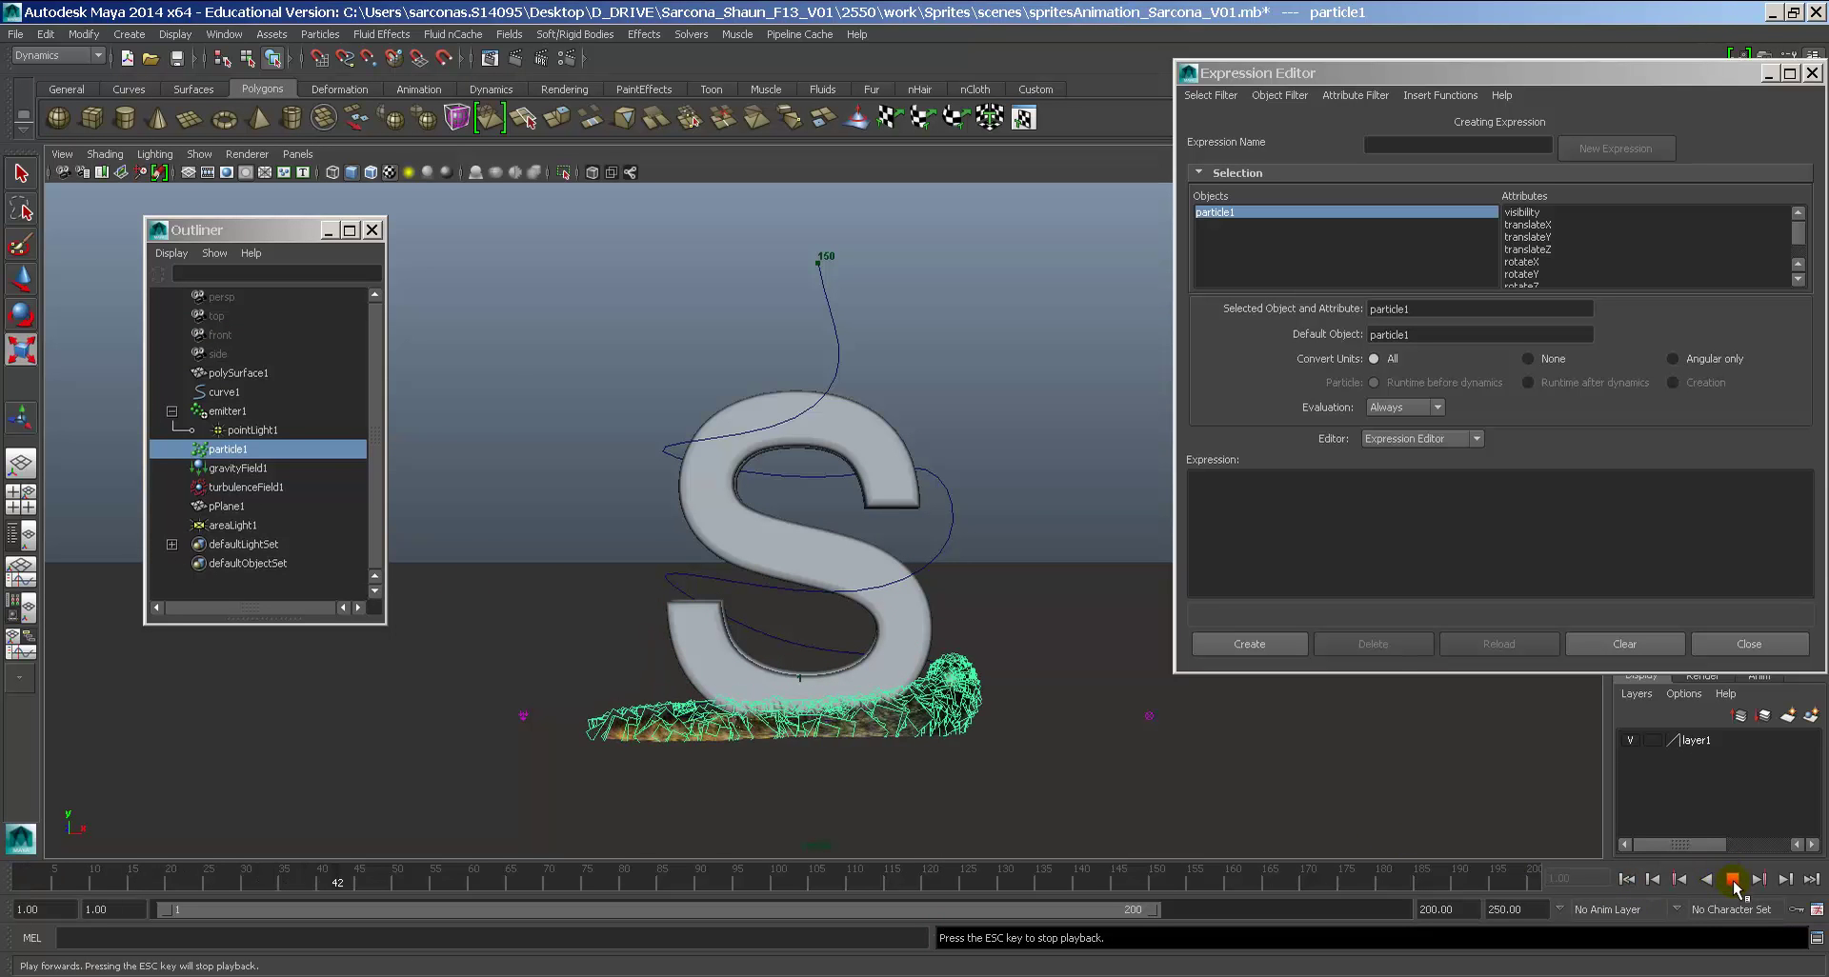
{"action": "left_click", "coordinate": [1733, 878]}
{"action": "key", "text": "r"}
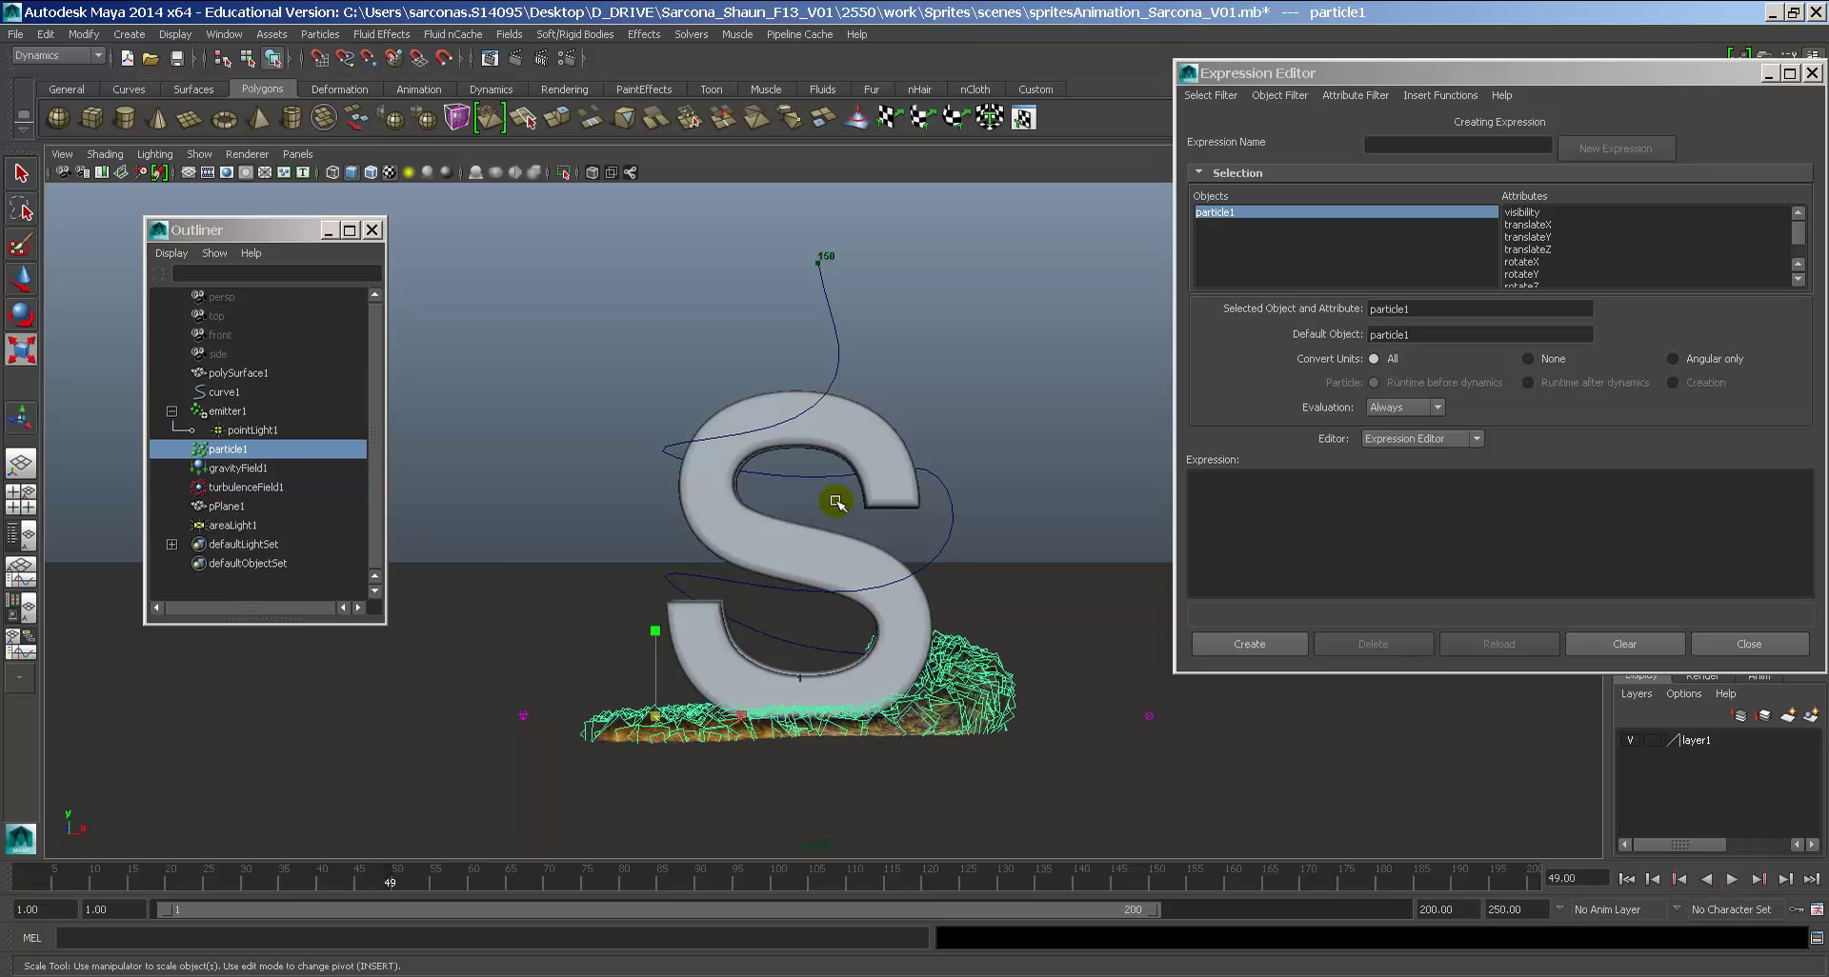
Step: Set the frame 149 key of emitter1's Rate curve to 600
{"action": "key", "text": "ctrl+a"}
{"action": "right_click", "coordinate": [214, 461]}
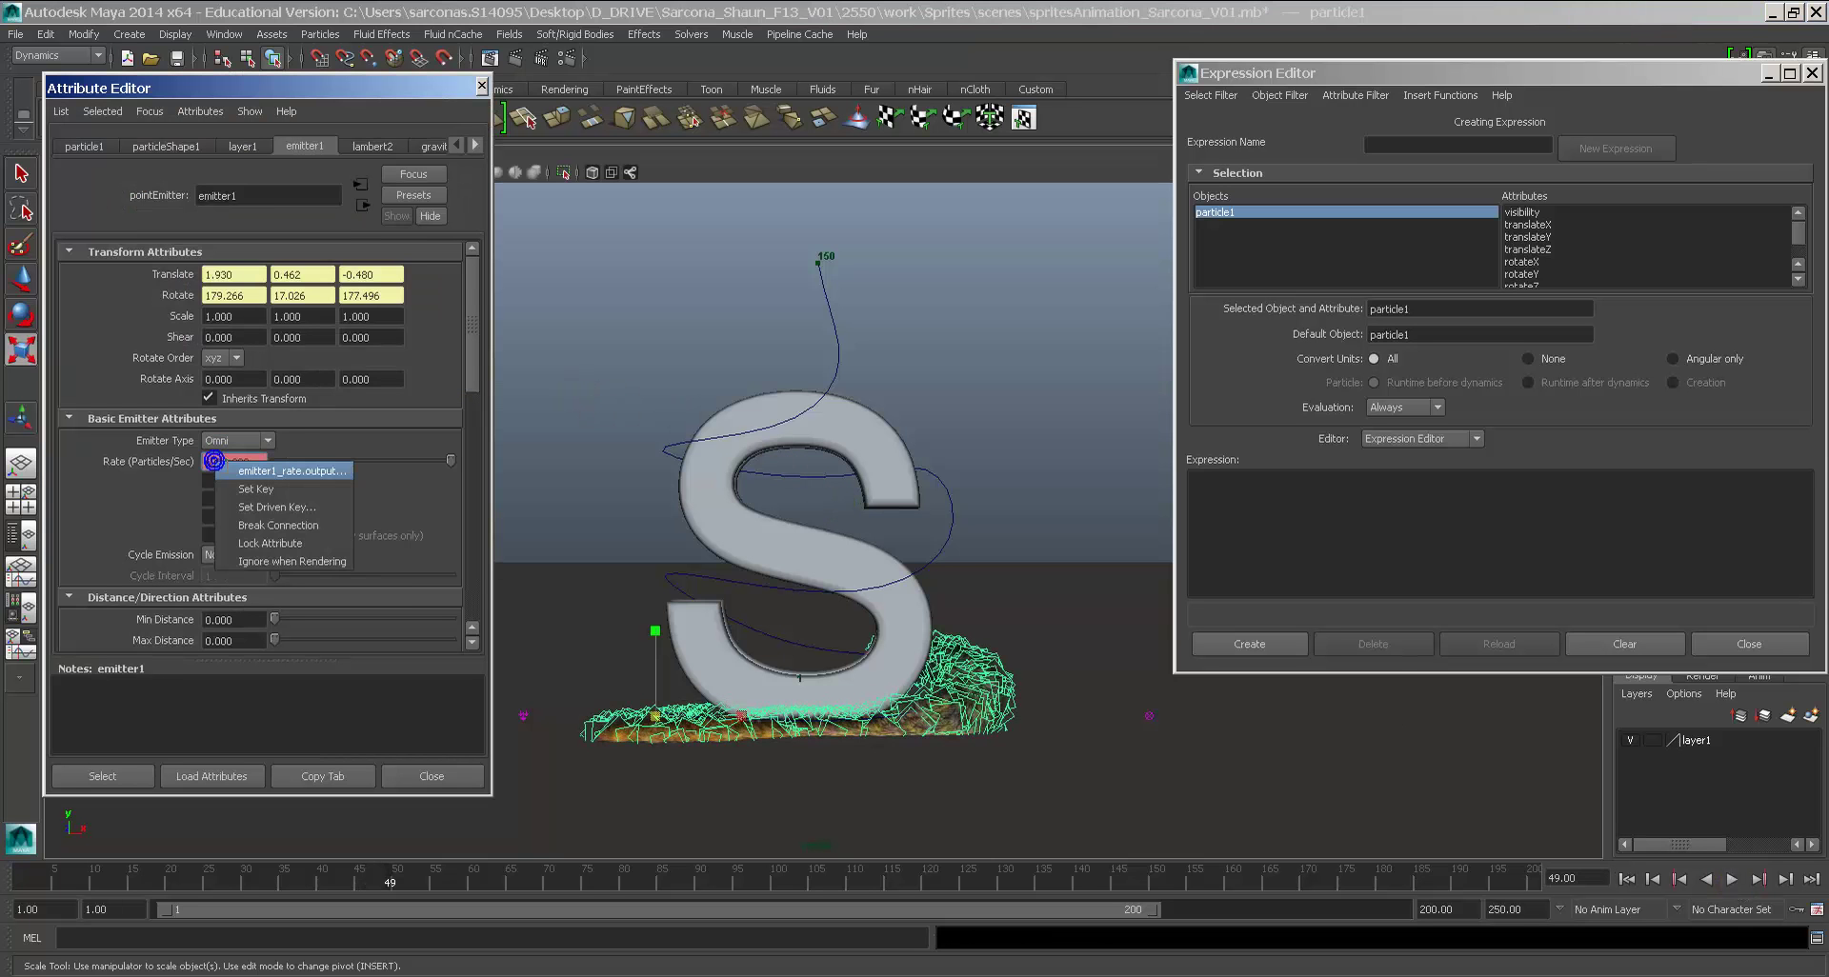
{"action": "left_click", "coordinate": [285, 470]}
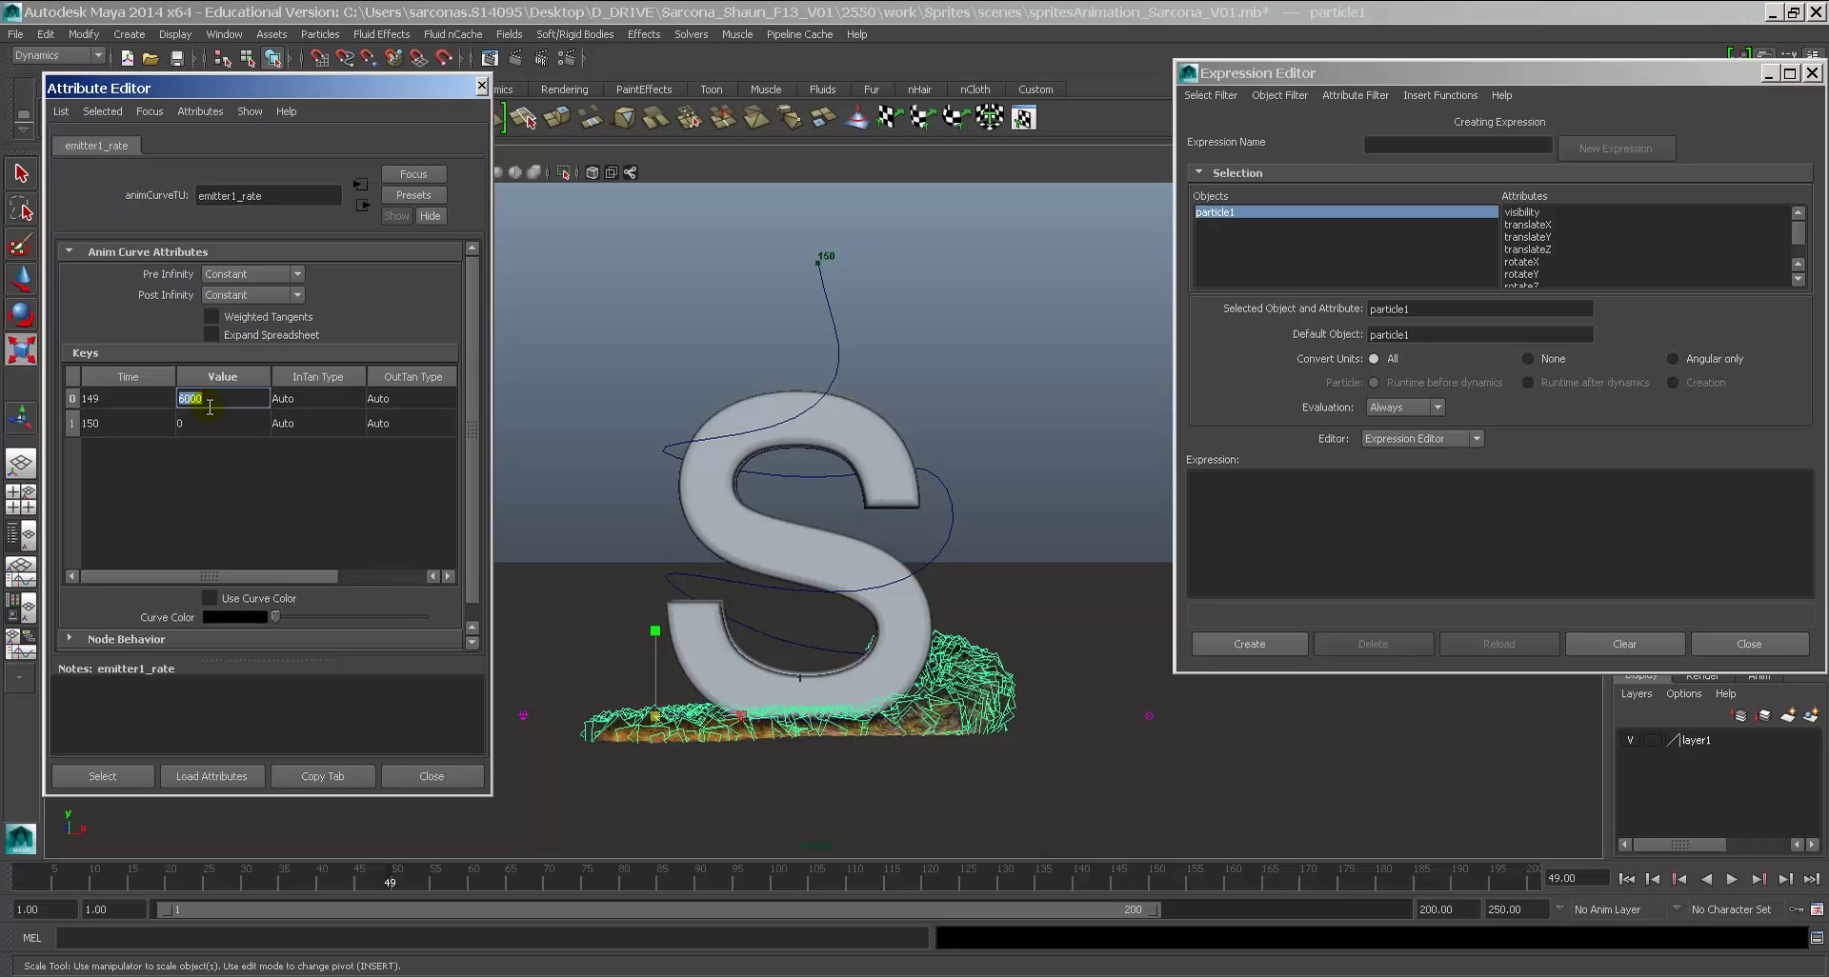
{"action": "type", "text": "00"}
{"action": "key", "text": "Return"}
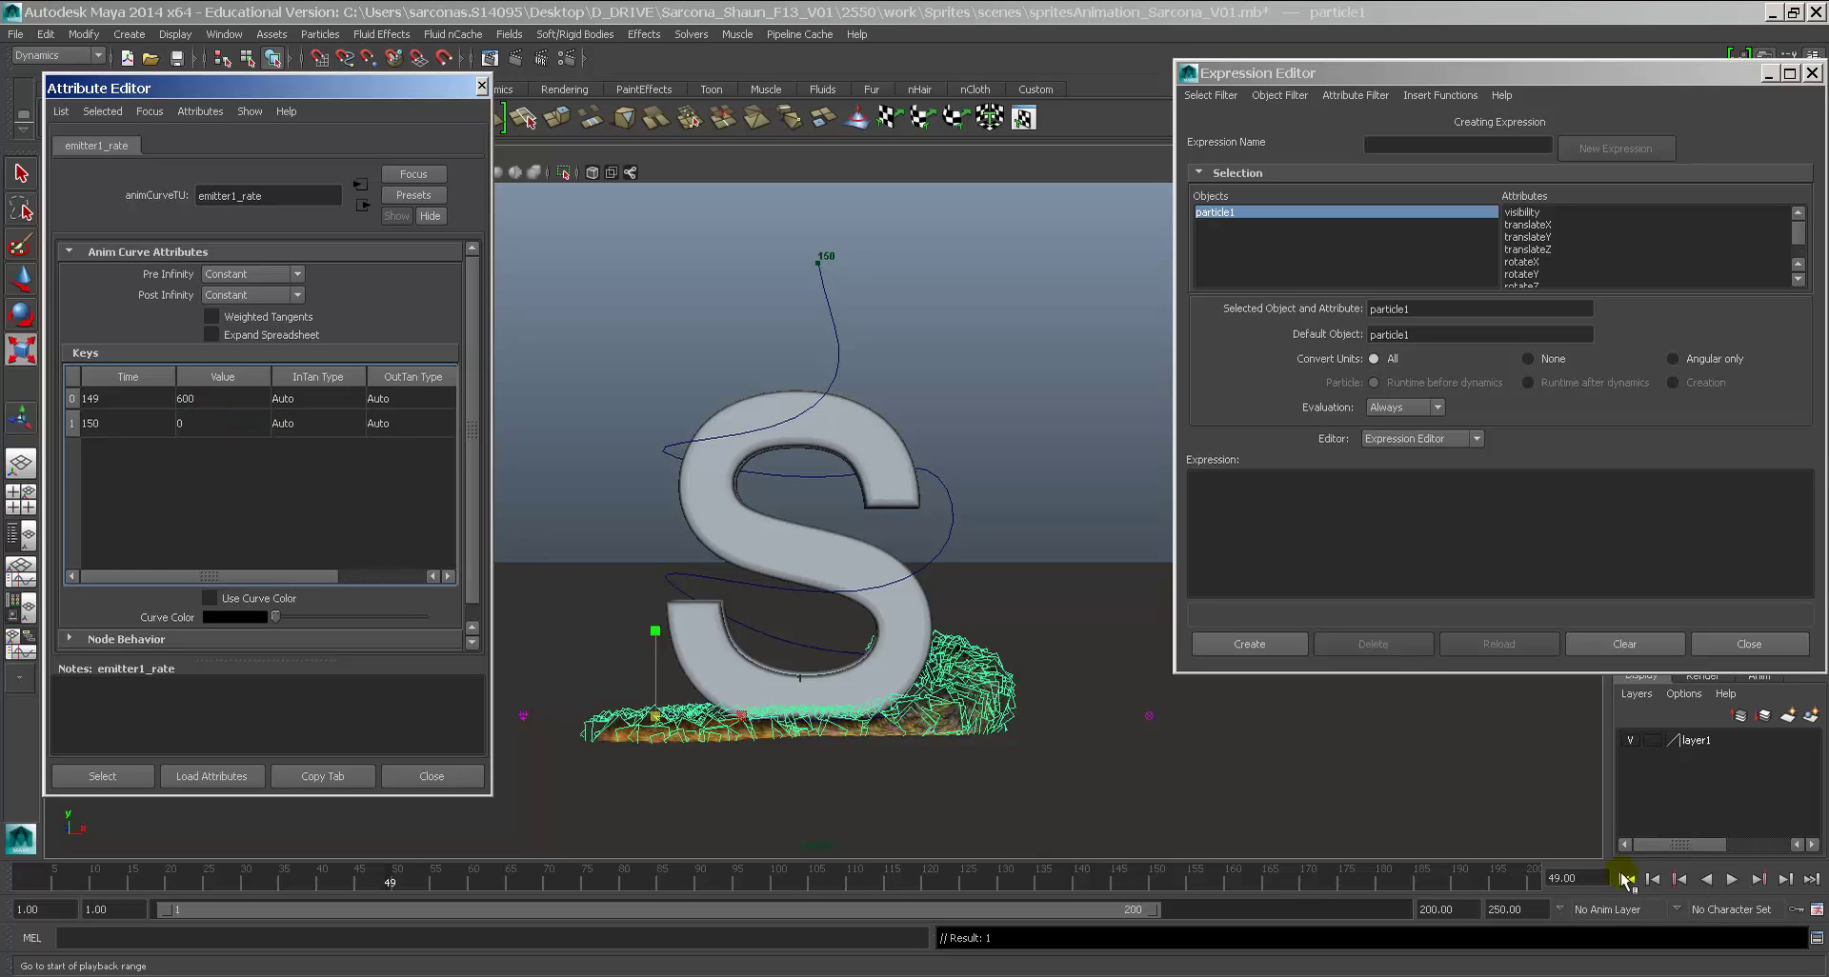
Step: Replay the simulation to frame 96 and inspect the sprite trail both unselected and selected
{"action": "left_click", "coordinate": [1731, 879]}
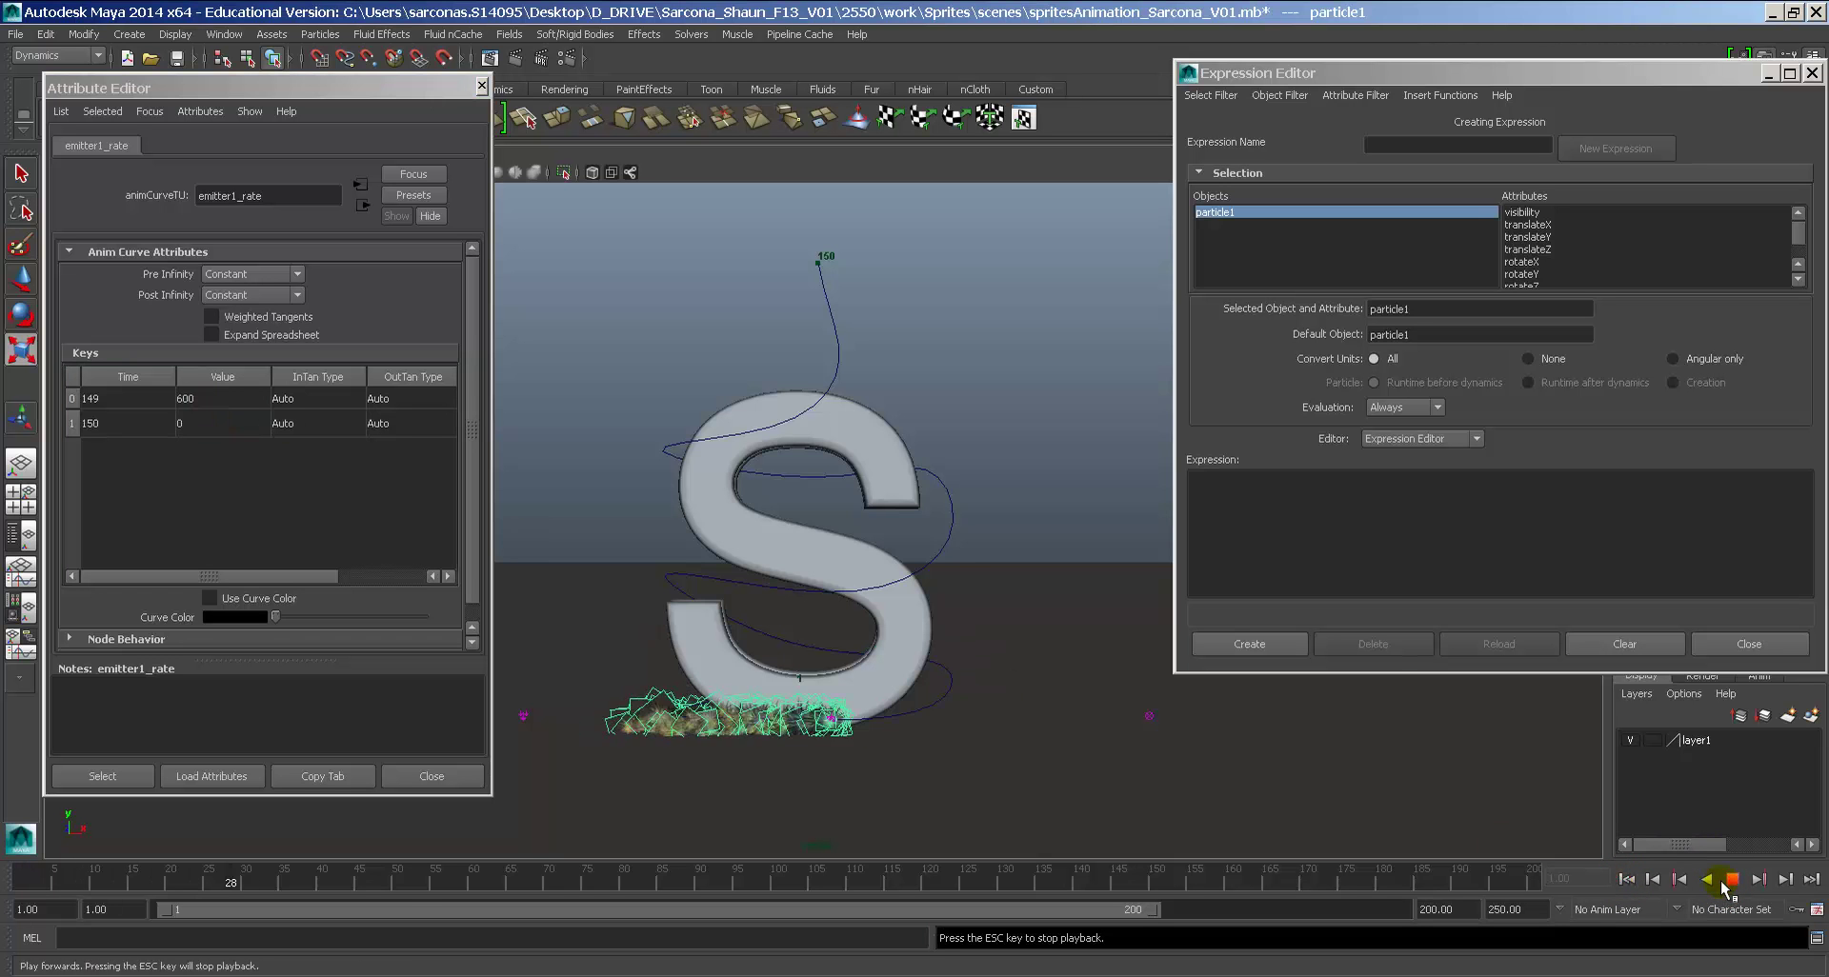
{"action": "left_click", "coordinate": [1020, 459]}
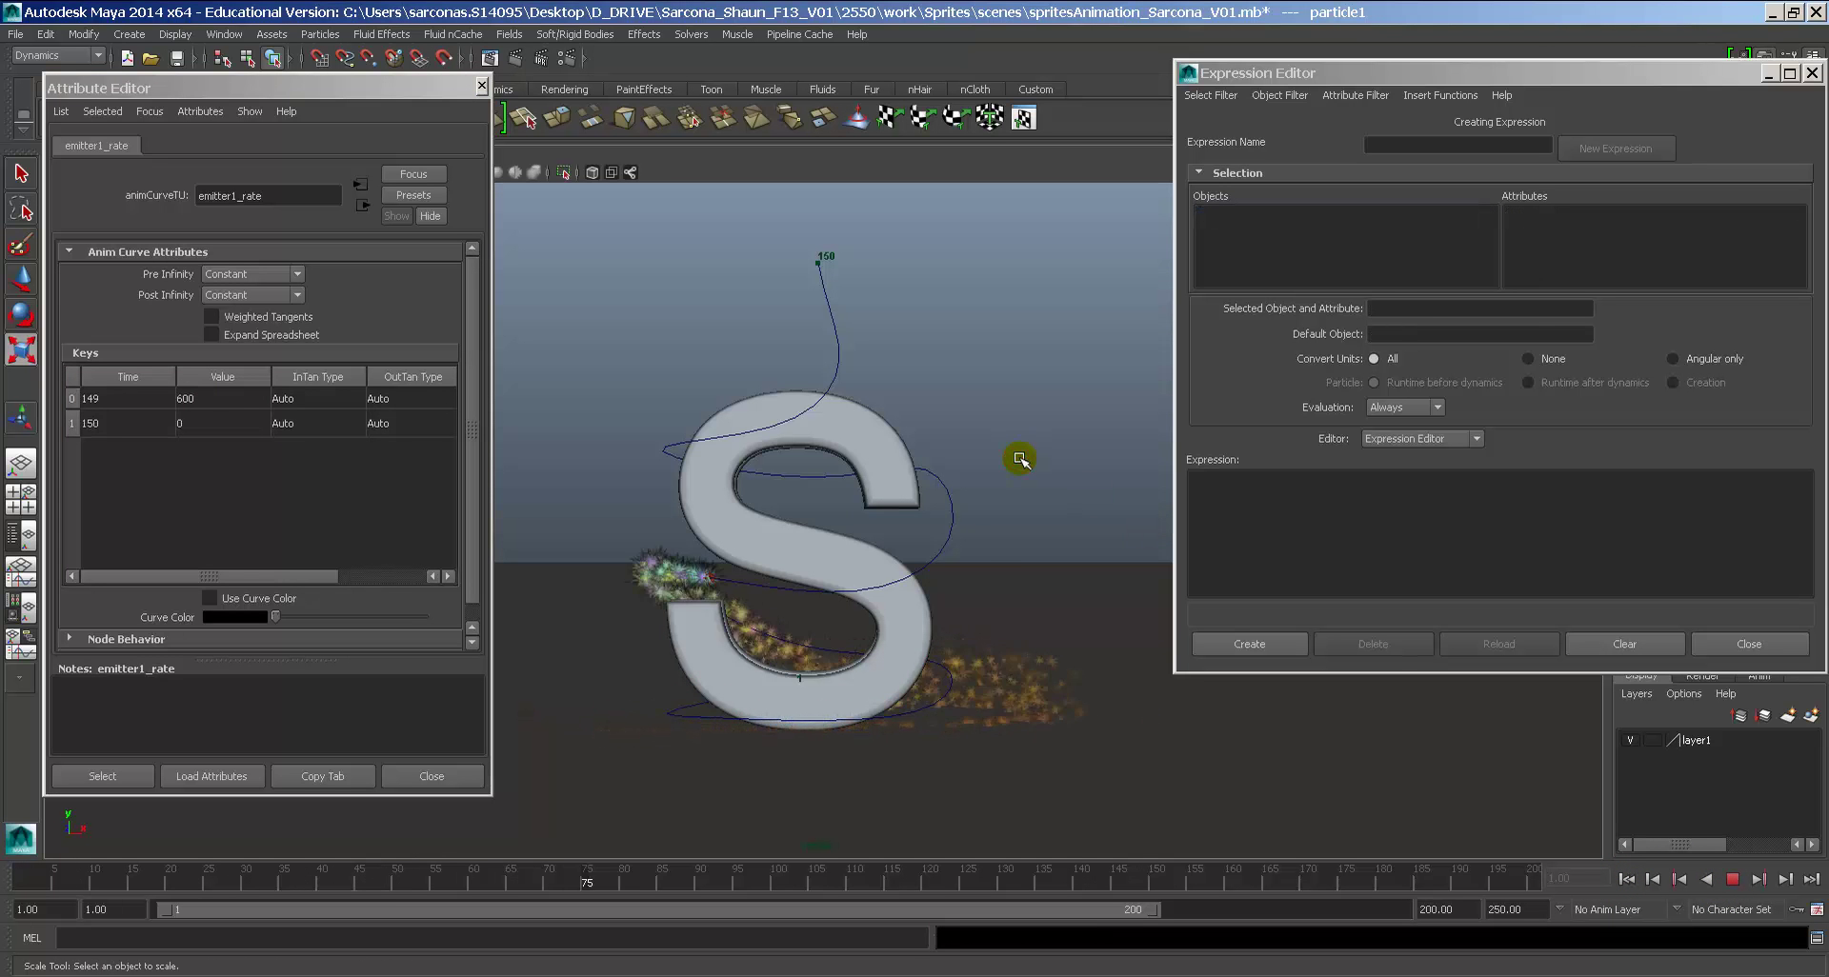
{"action": "left_click", "coordinate": [802, 618]}
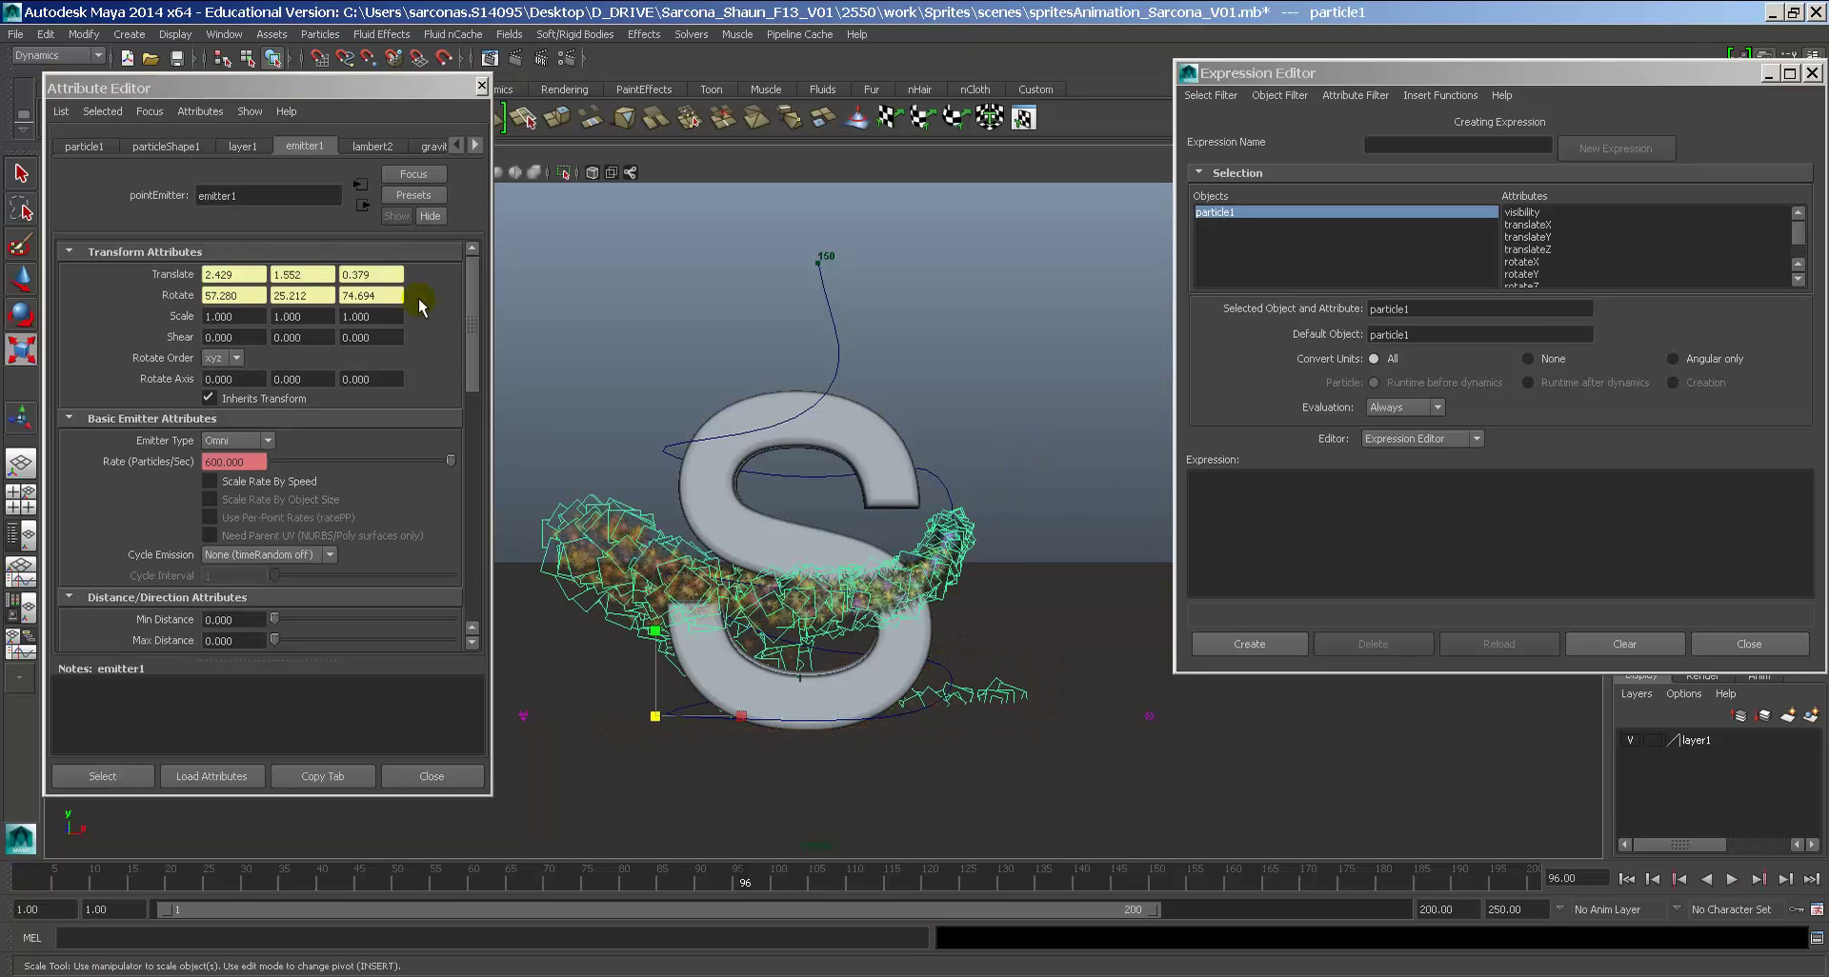
Step: Turn on Use Particle Disk Cache in the solver's cache settings and play and scrub the cached simulation
{"action": "left_click", "coordinate": [693, 36]}
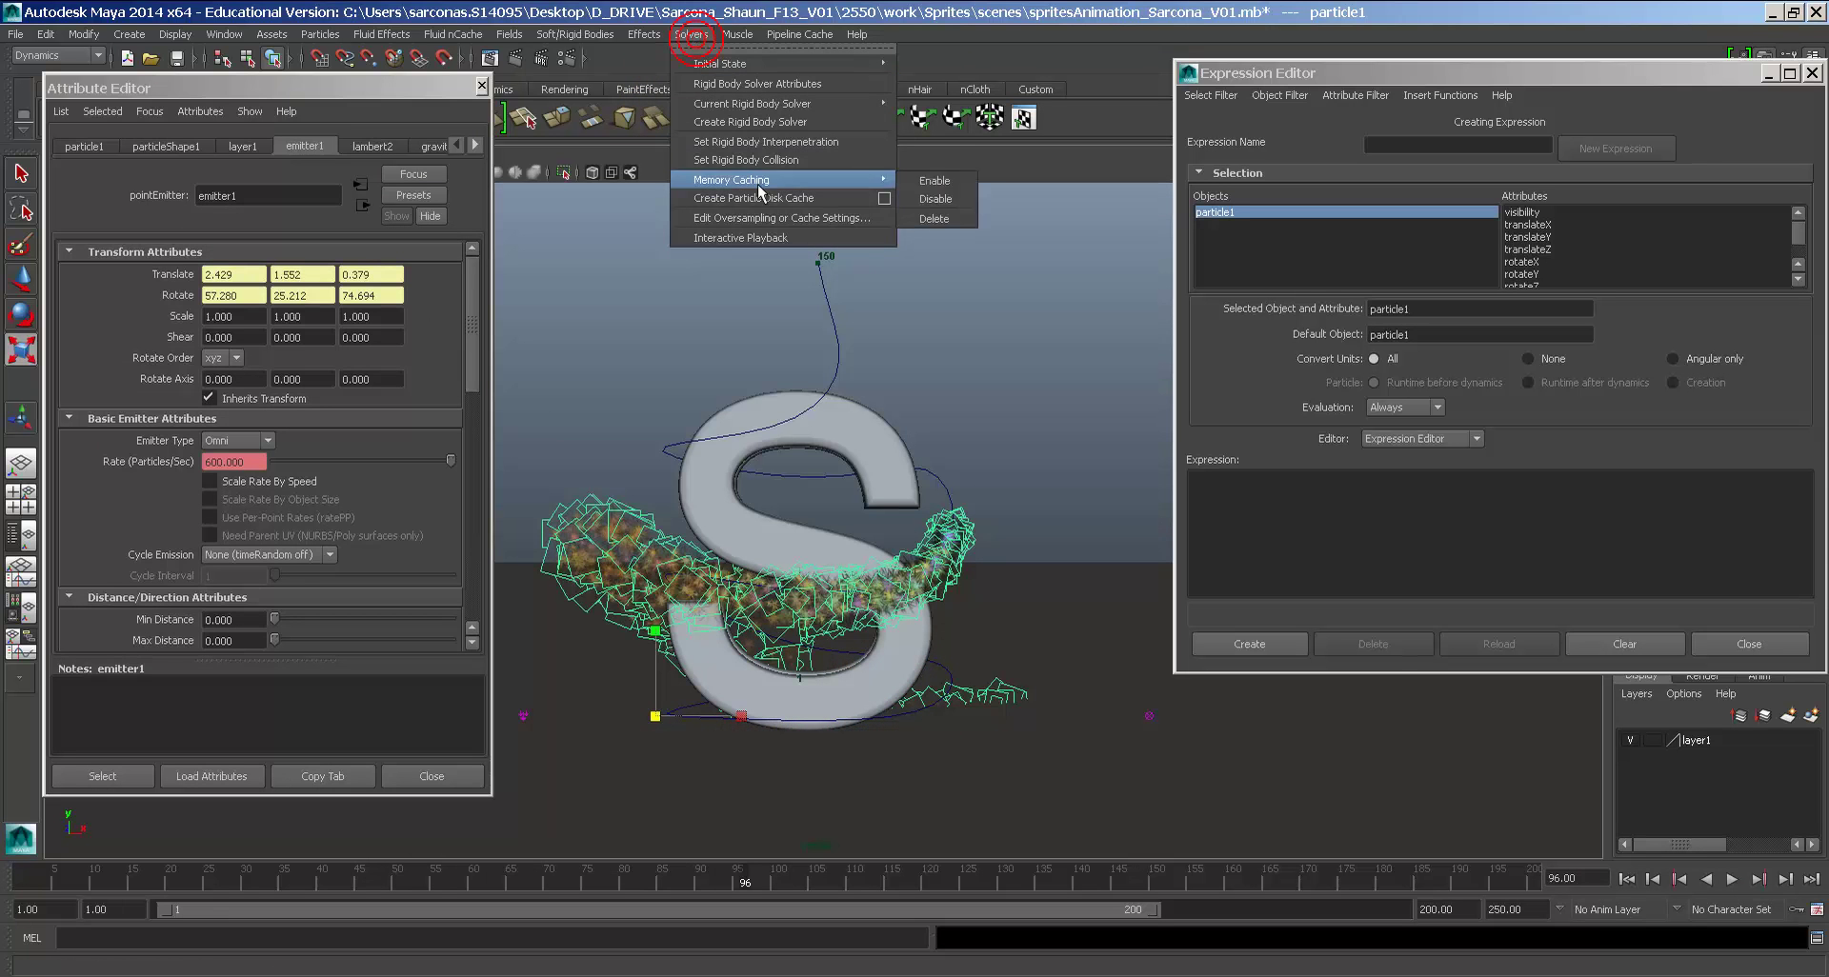
{"action": "left_click", "coordinate": [757, 217]}
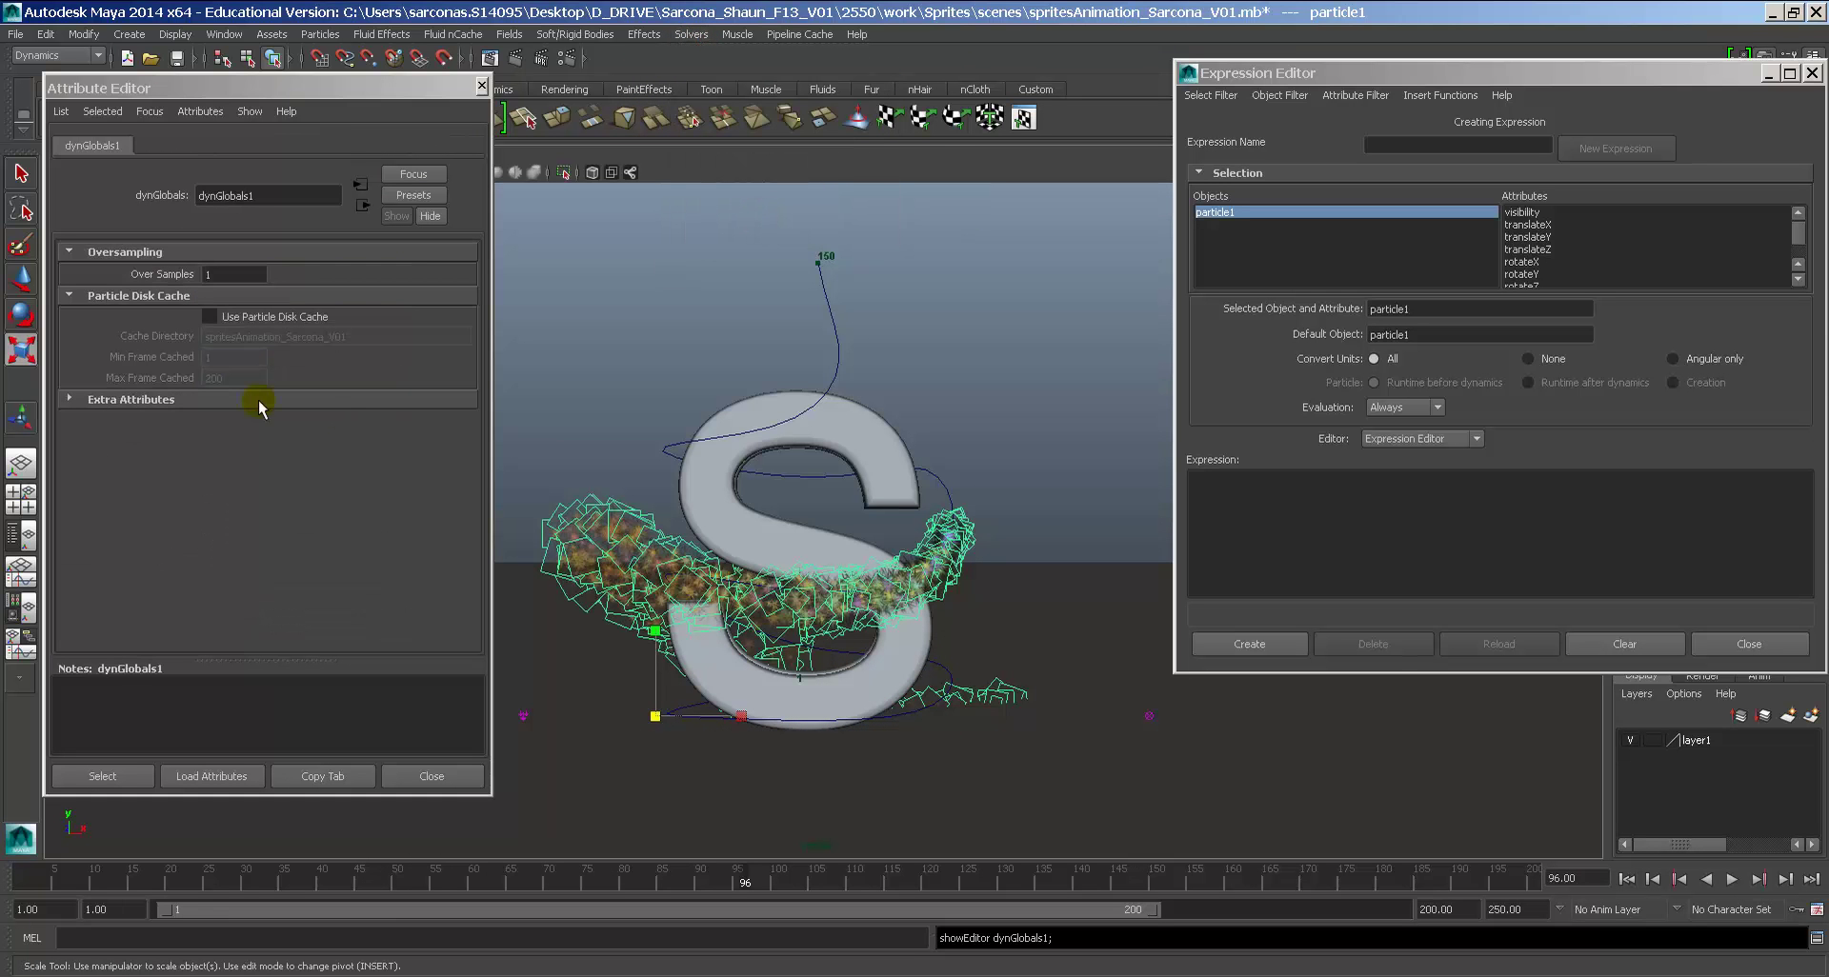
{"action": "left_click", "coordinate": [210, 316]}
{"action": "key", "text": "alt+v"}
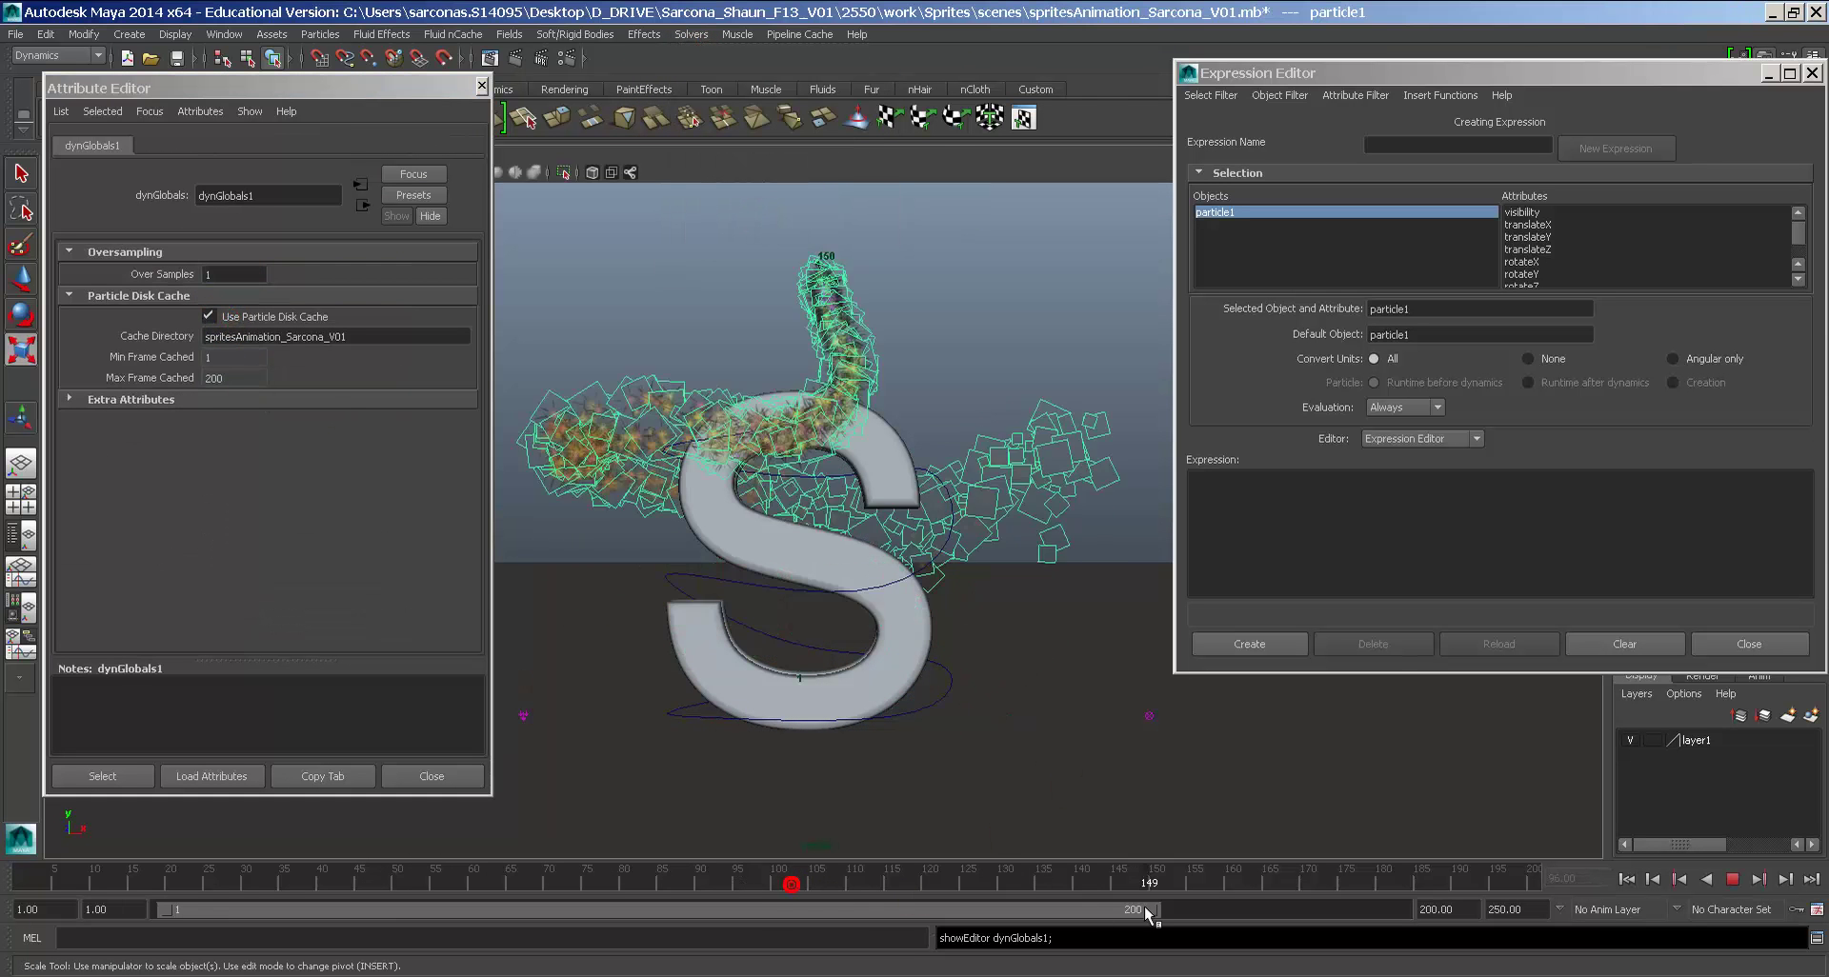
{"action": "mouse_move", "coordinate": [246, 838]}
{"action": "left_mouse_down"}
{"action": "mouse_move", "coordinate": [1547, 884]}
{"action": "mouse_move", "coordinate": [204, 871]}
{"action": "mouse_move", "coordinate": [451, 872]}
{"action": "left_mouse_up"}
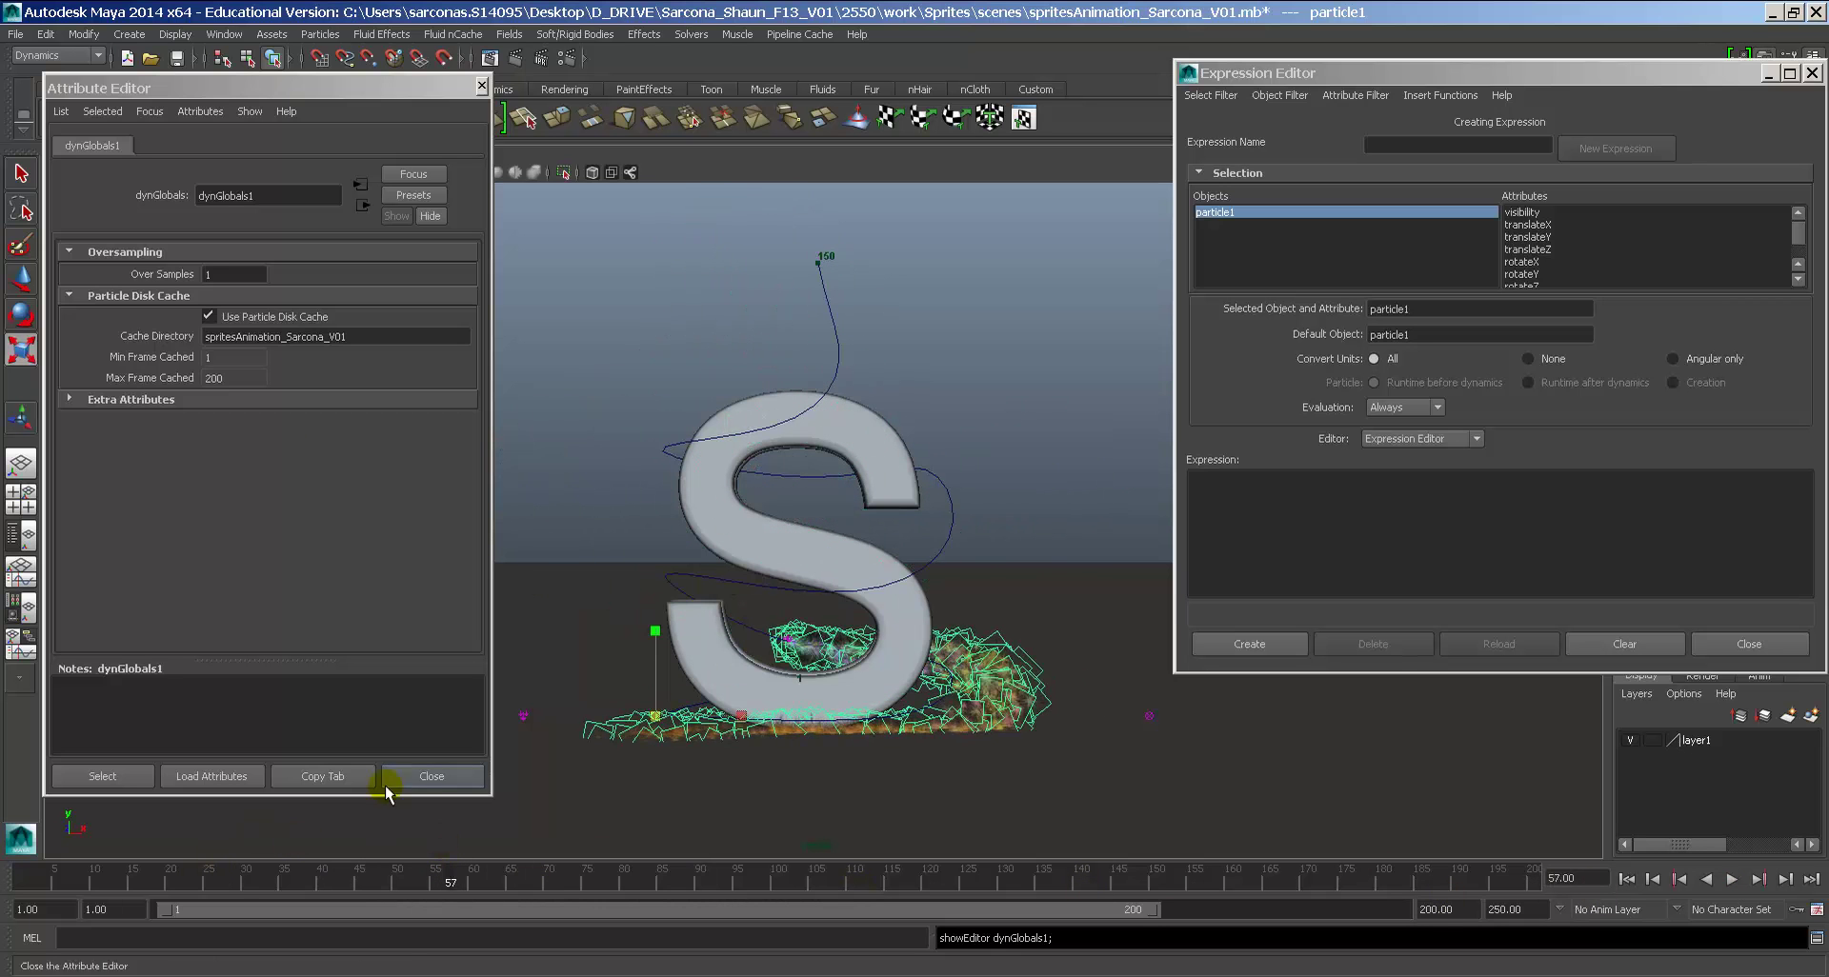
Step: Turn off Use Particle Disk Cache and scrub the uncached simulation around frame 78 for comparison
{"action": "left_click", "coordinate": [248, 320]}
{"action": "key", "text": "alt+v"}
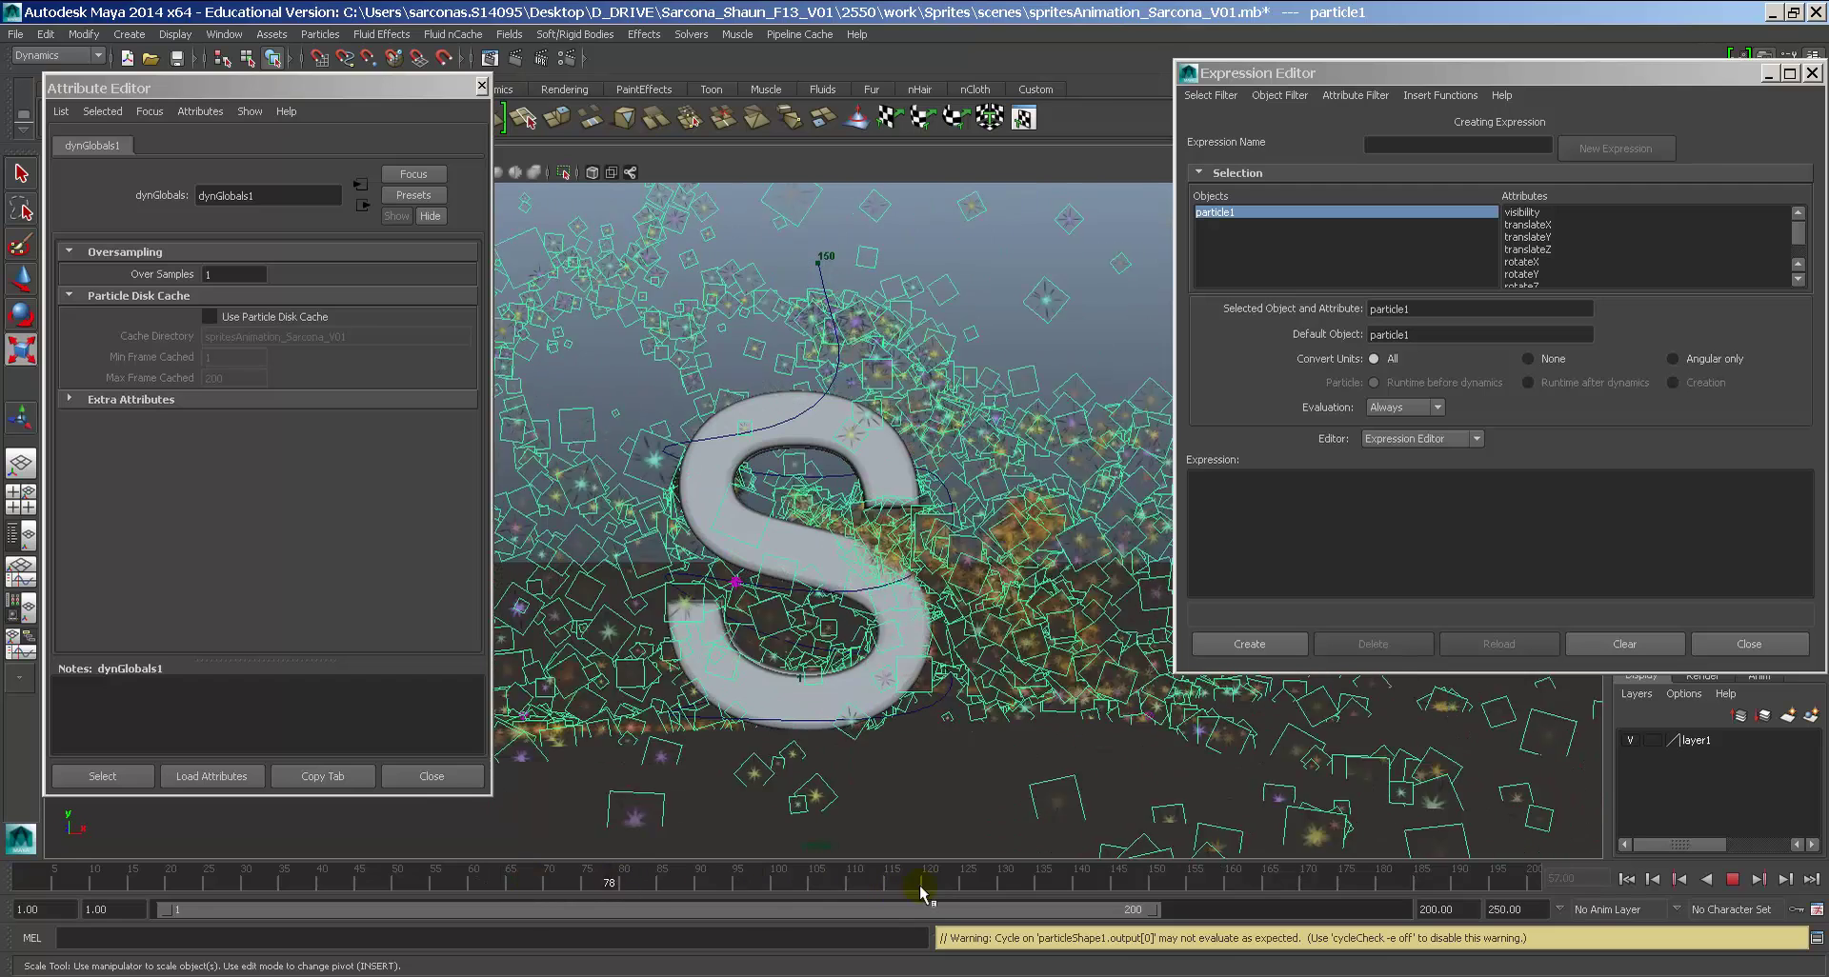
{"action": "left_click", "coordinate": [609, 881]}
Step: Re-enable Use Particle Disk Cache for frames 1 to 200 and replay the cached simulation
{"action": "left_click", "coordinate": [281, 318]}
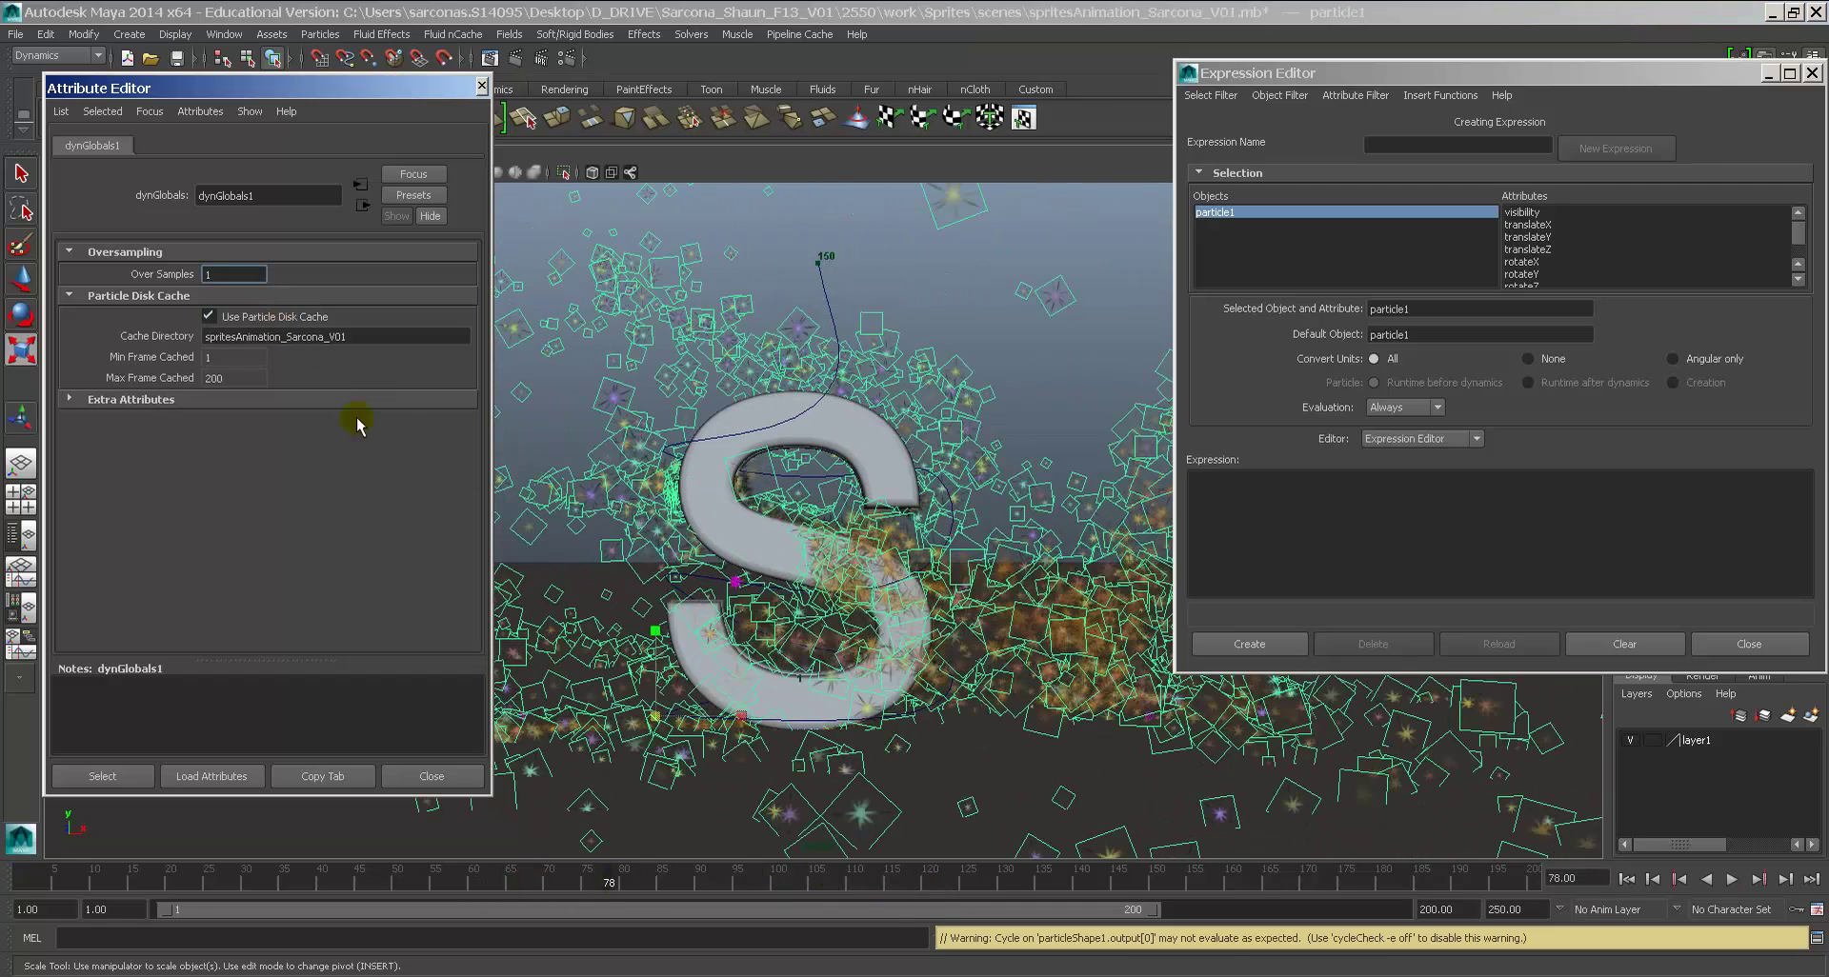
{"action": "left_click", "coordinate": [566, 874]}
{"action": "key", "text": "alt+v"}
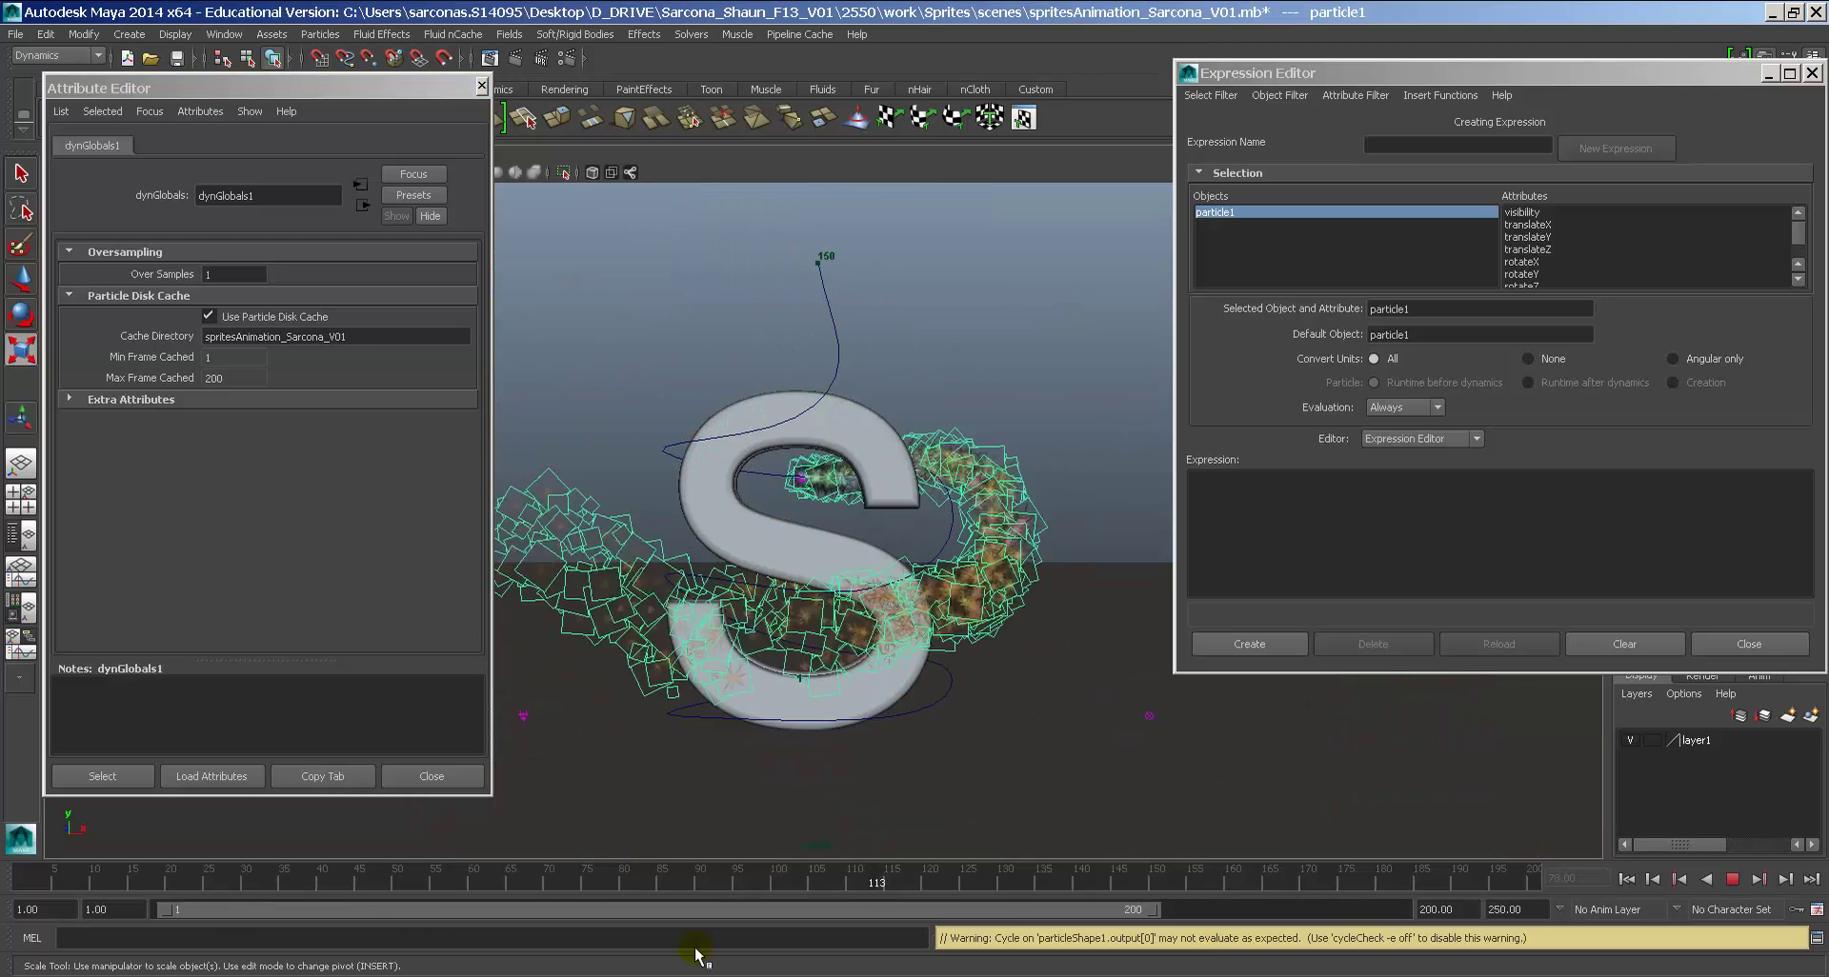
Step: Save the scene and close the Attribute Editor
{"action": "key", "text": "ctrl+s"}
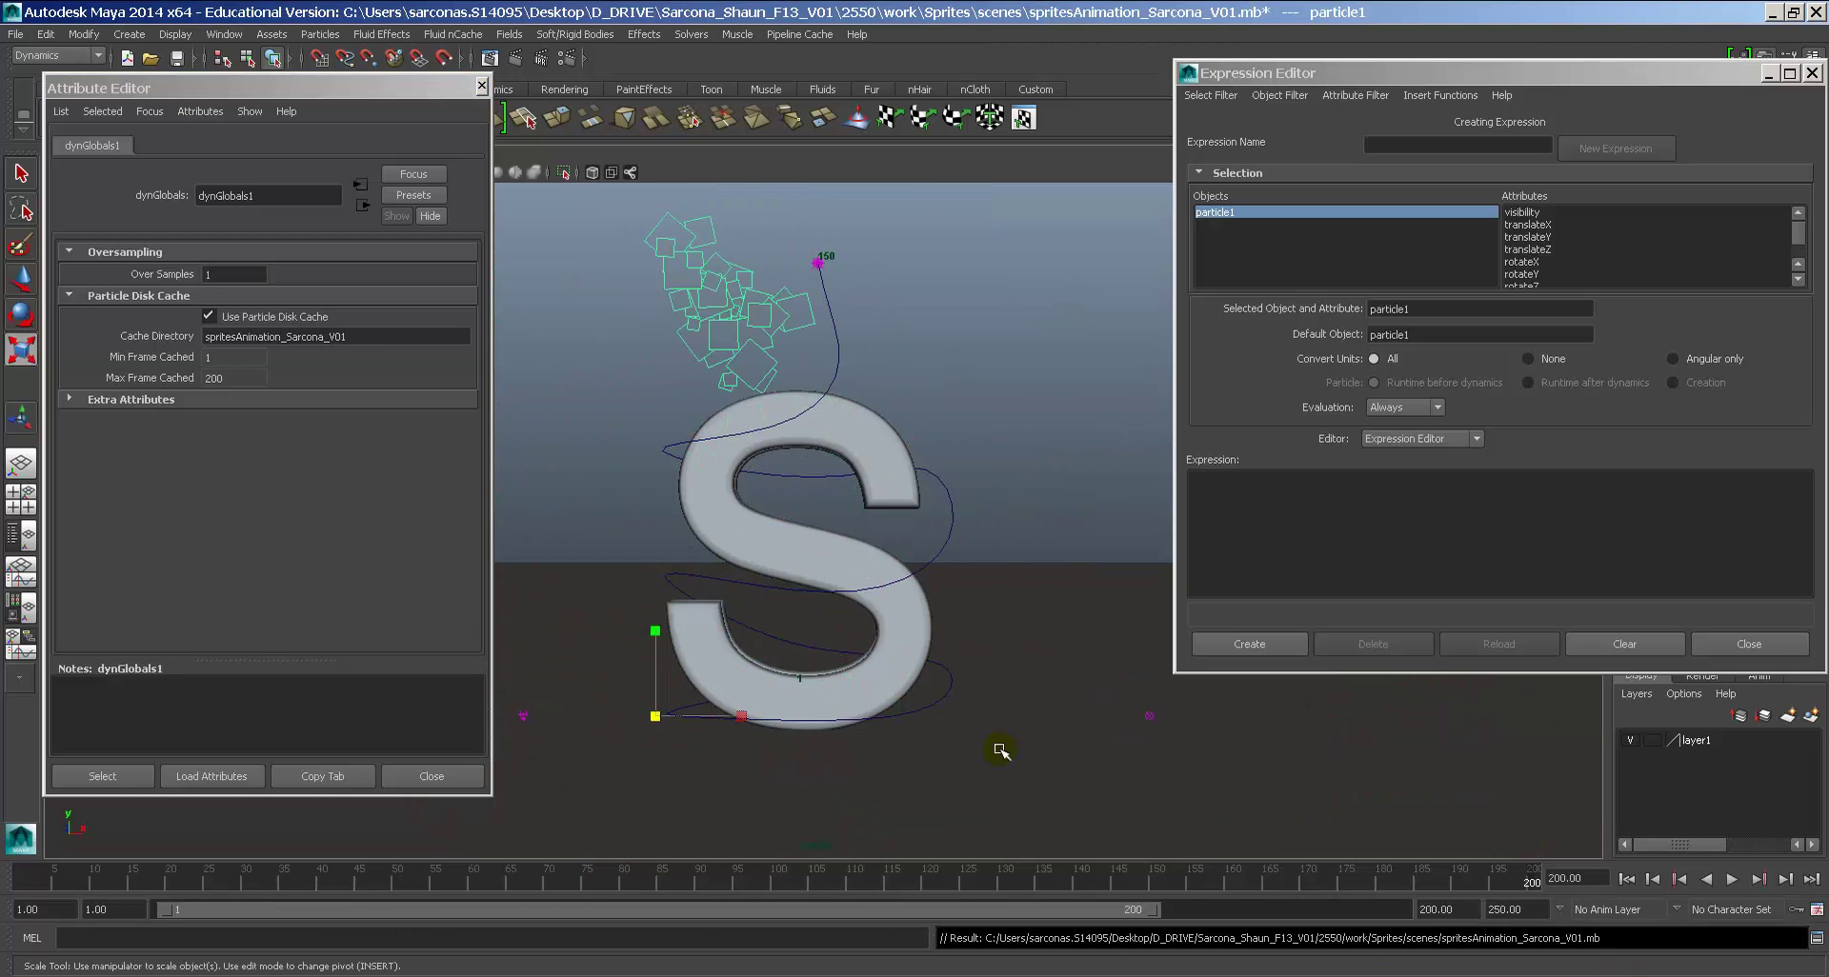
{"action": "left_click", "coordinate": [460, 776]}
{"action": "left_click", "coordinate": [550, 499]}
{"action": "left_click", "coordinate": [693, 293]}
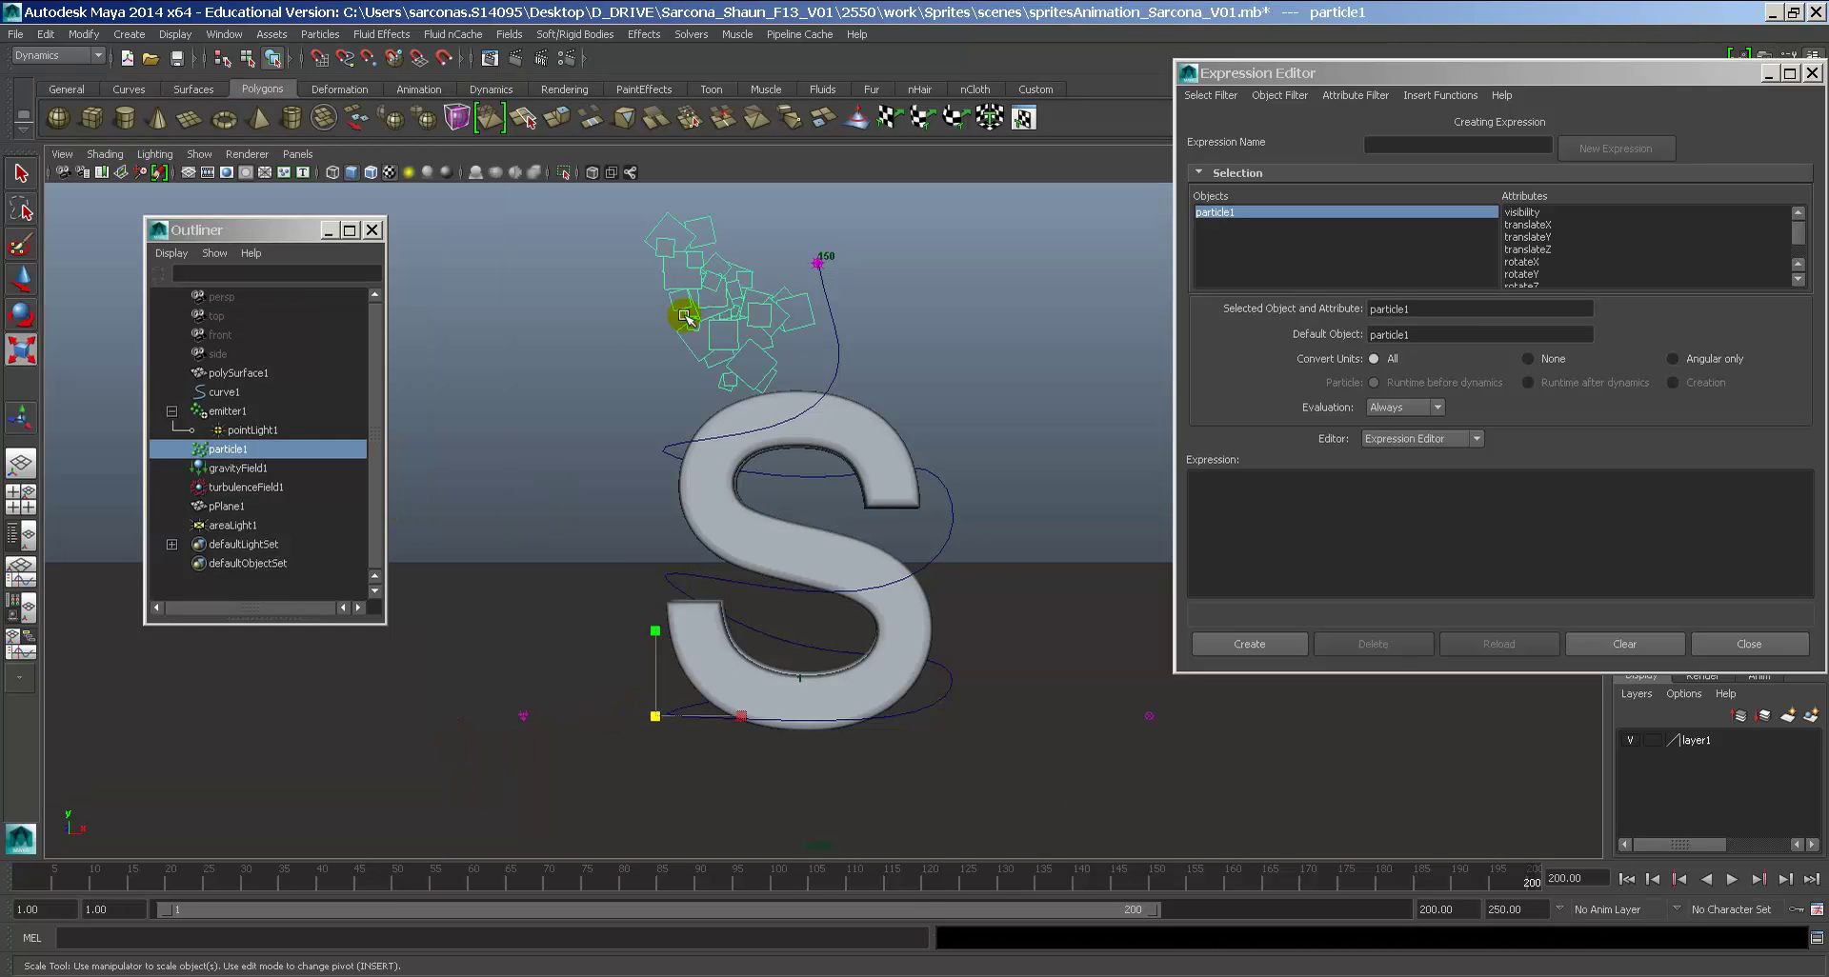
Step: Switch to Windows Explorer and open the Sprites project folder inside D_DRIVE's 2550 work directory on the Desktop
{"action": "left_click", "coordinate": [255, 973]}
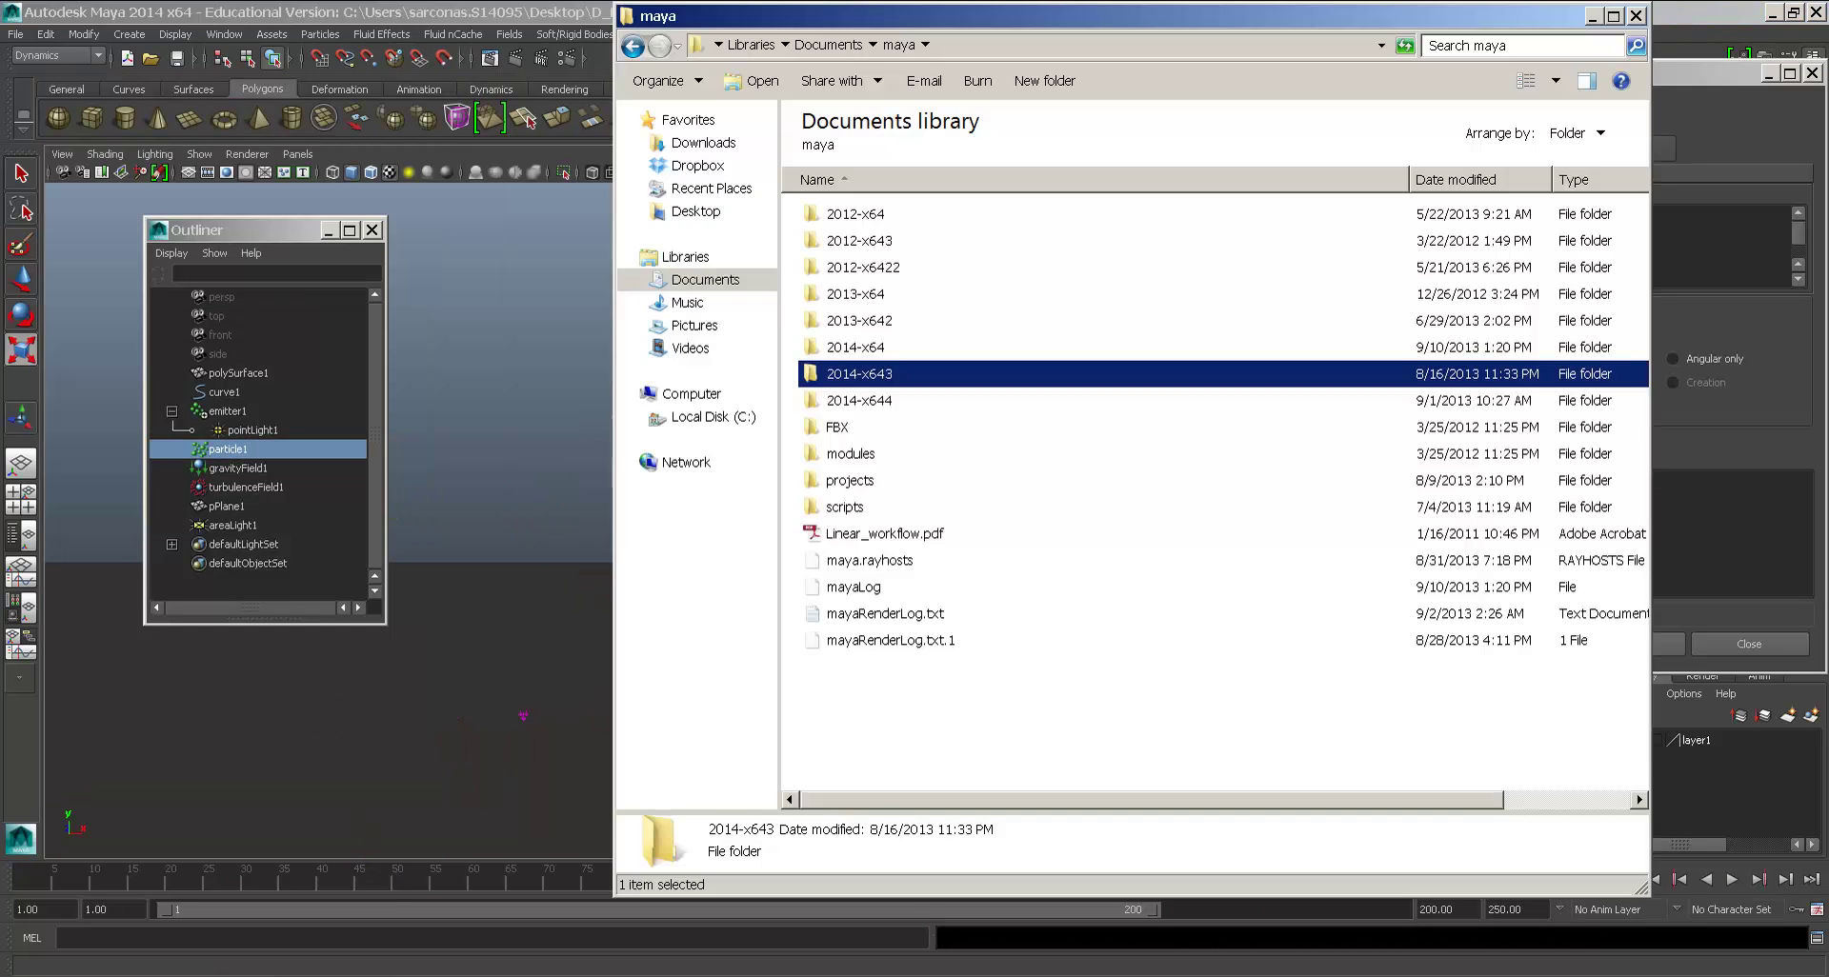
{"action": "left_click", "coordinate": [695, 210]}
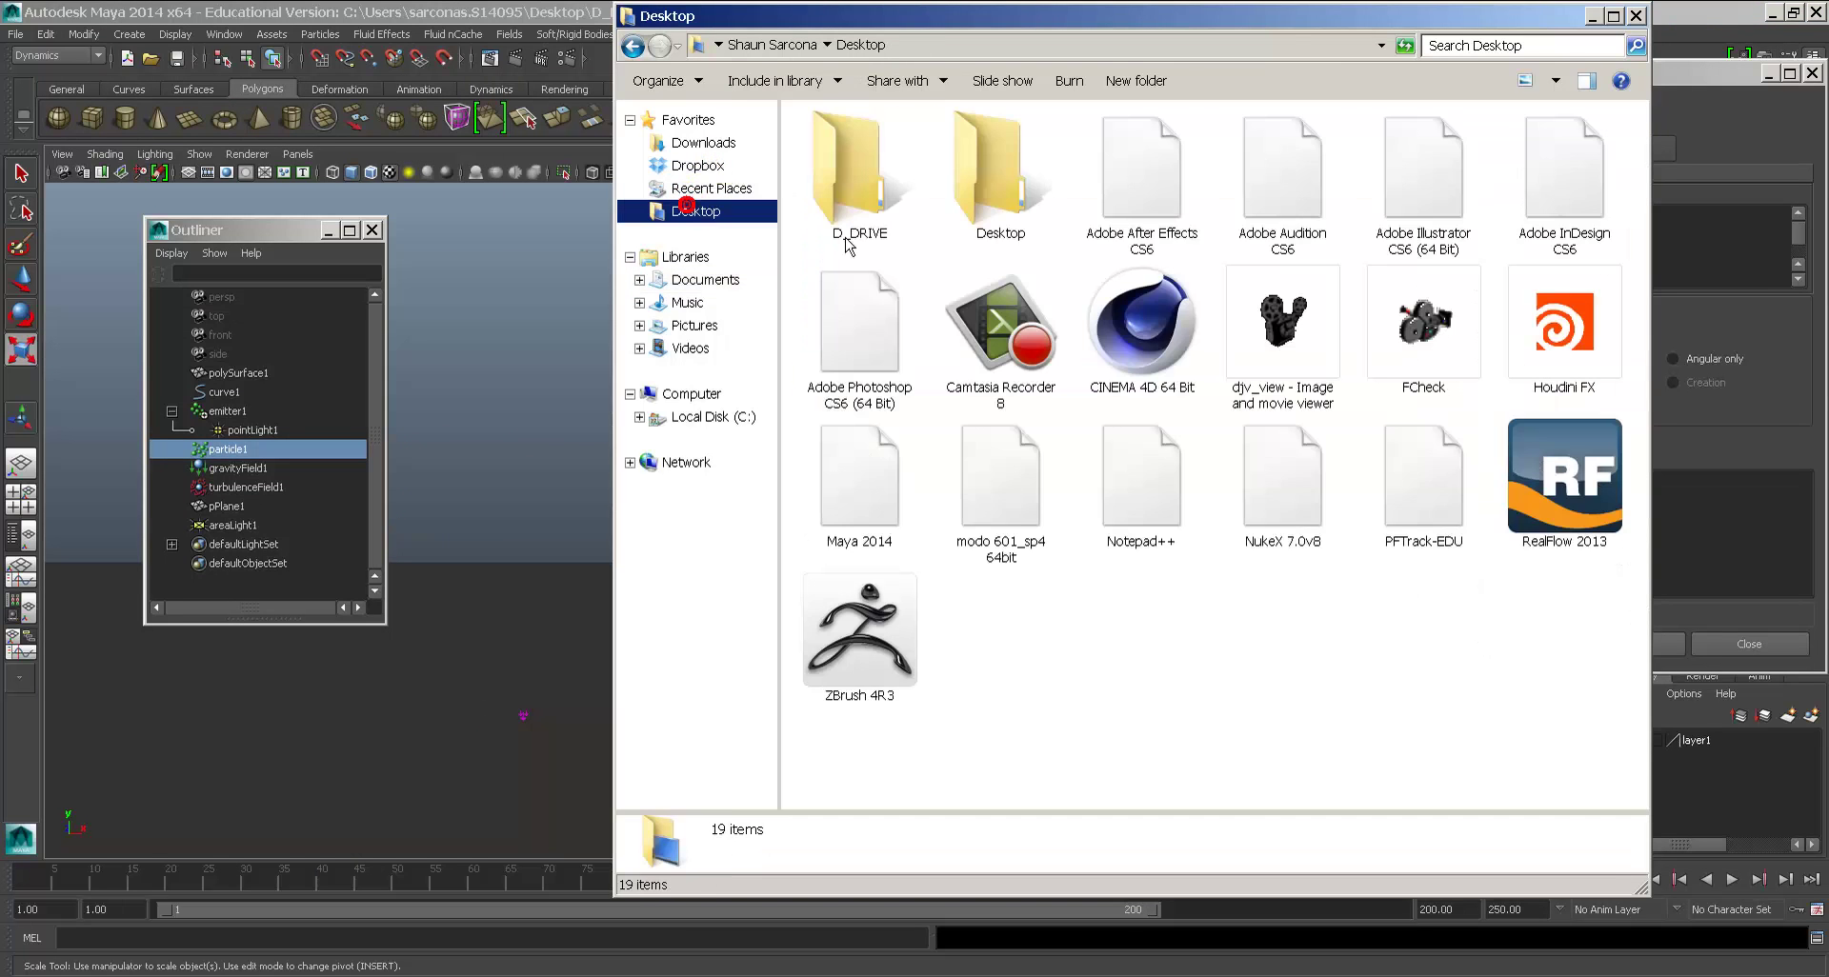
{"action": "double_click", "coordinate": [852, 175]}
{"action": "double_click", "coordinate": [848, 148]}
{"action": "double_click", "coordinate": [843, 222]}
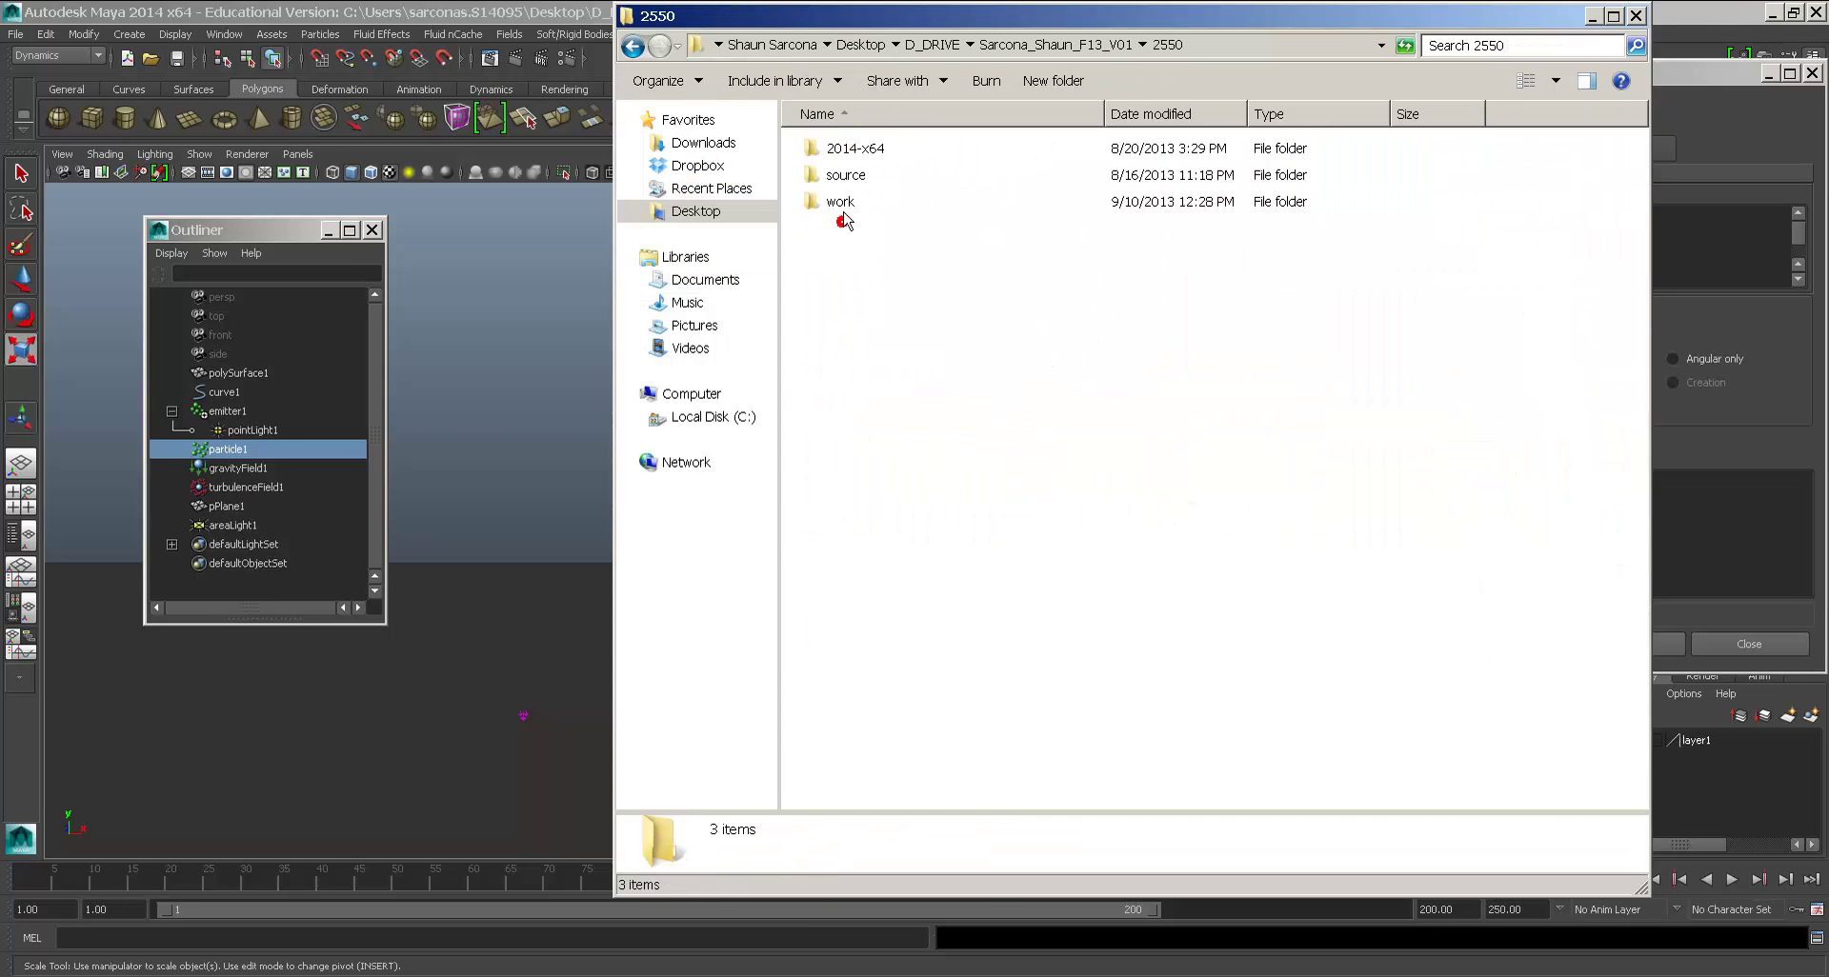
{"action": "double_click", "coordinate": [838, 203]}
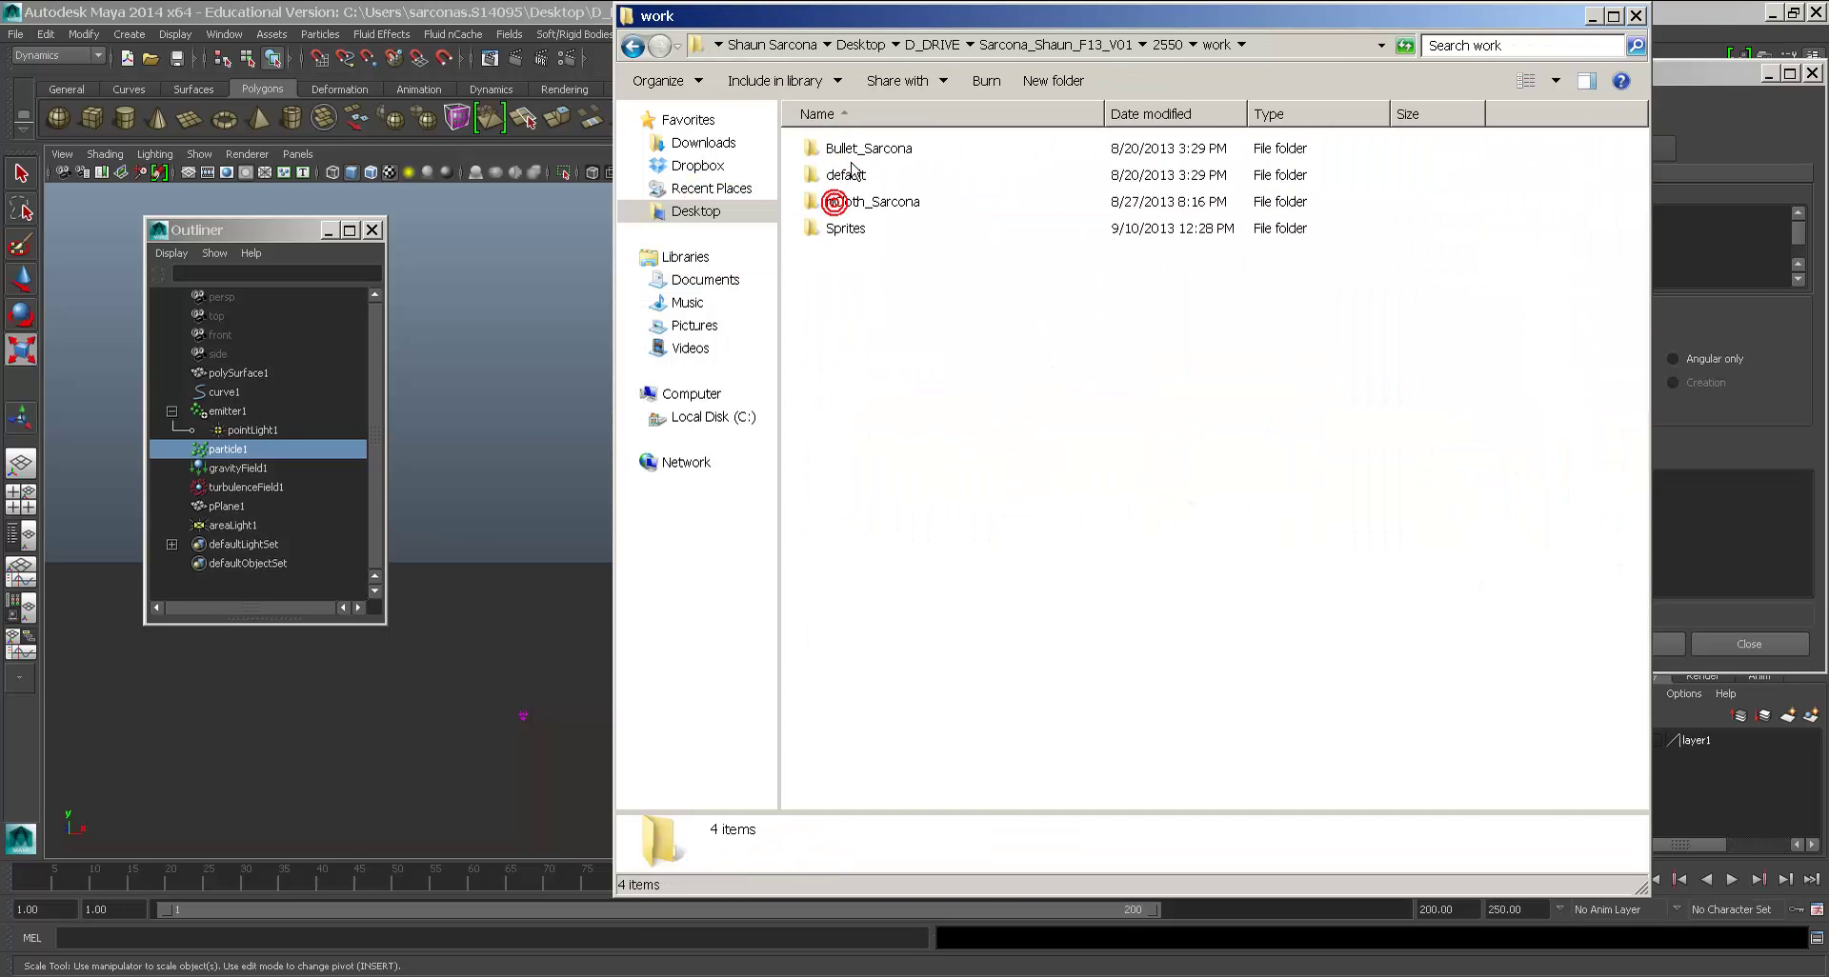
{"action": "double_click", "coordinate": [842, 228]}
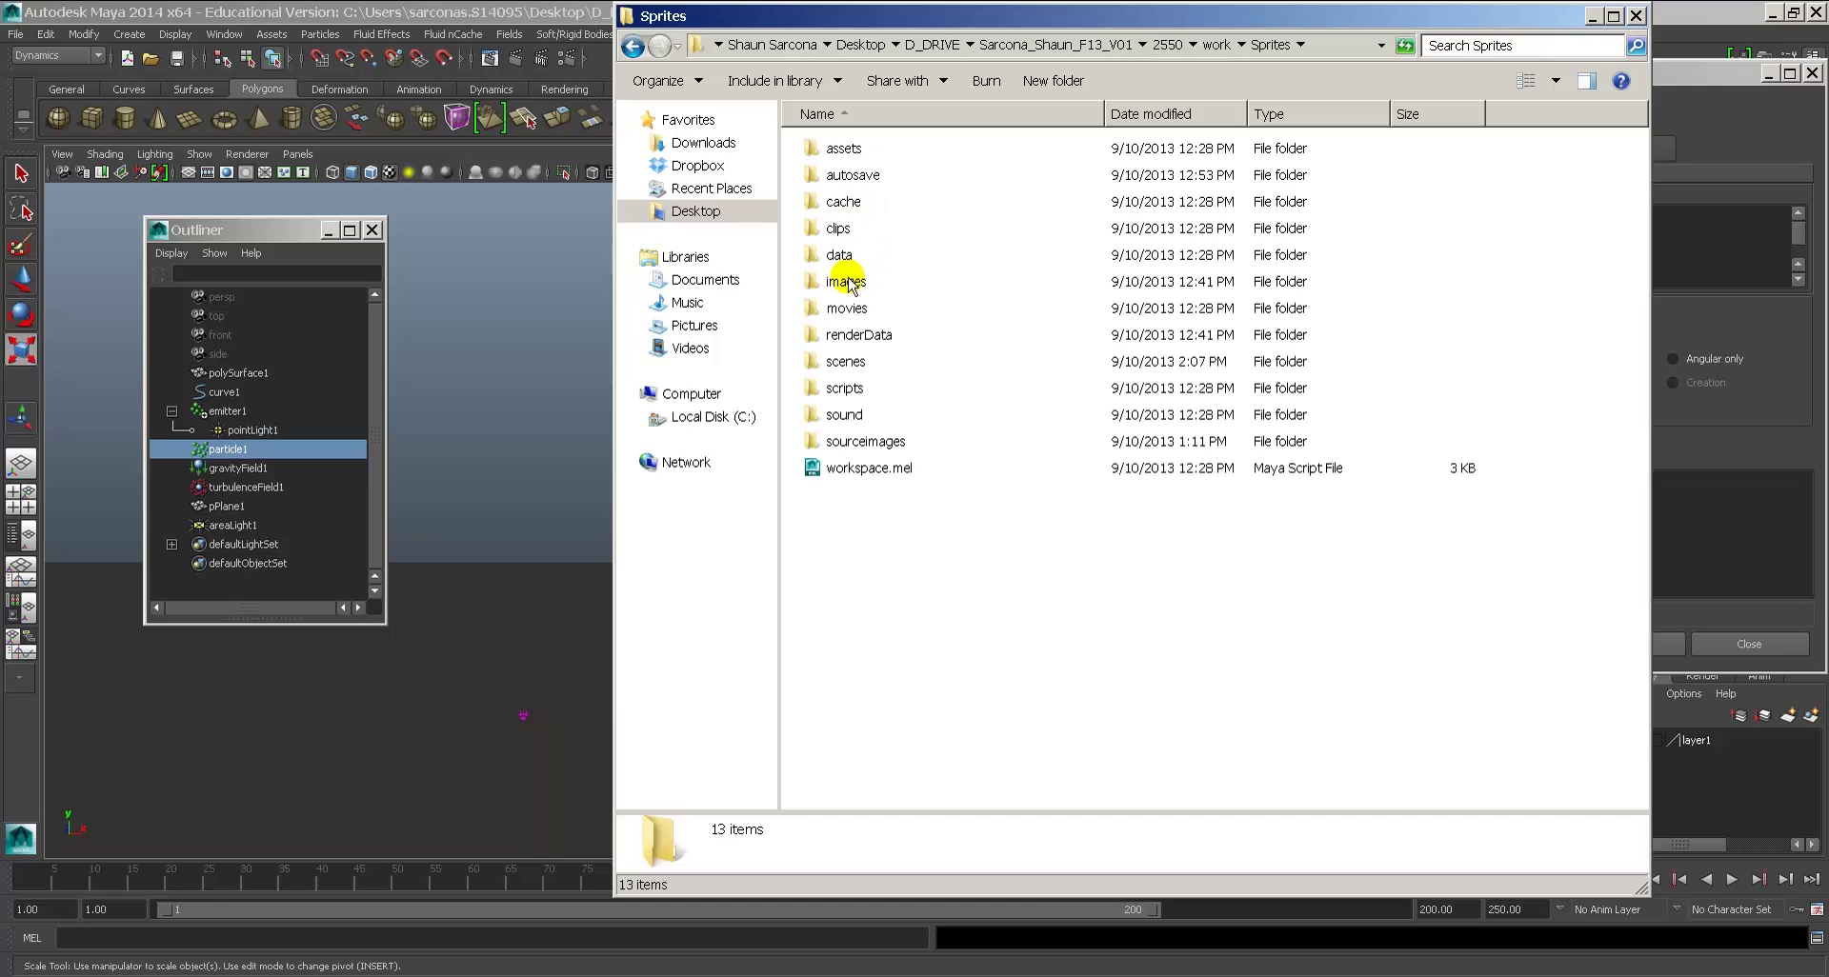
Step: Find the project's cache folder and open its particles subfolder
{"action": "double_click", "coordinate": [852, 337]}
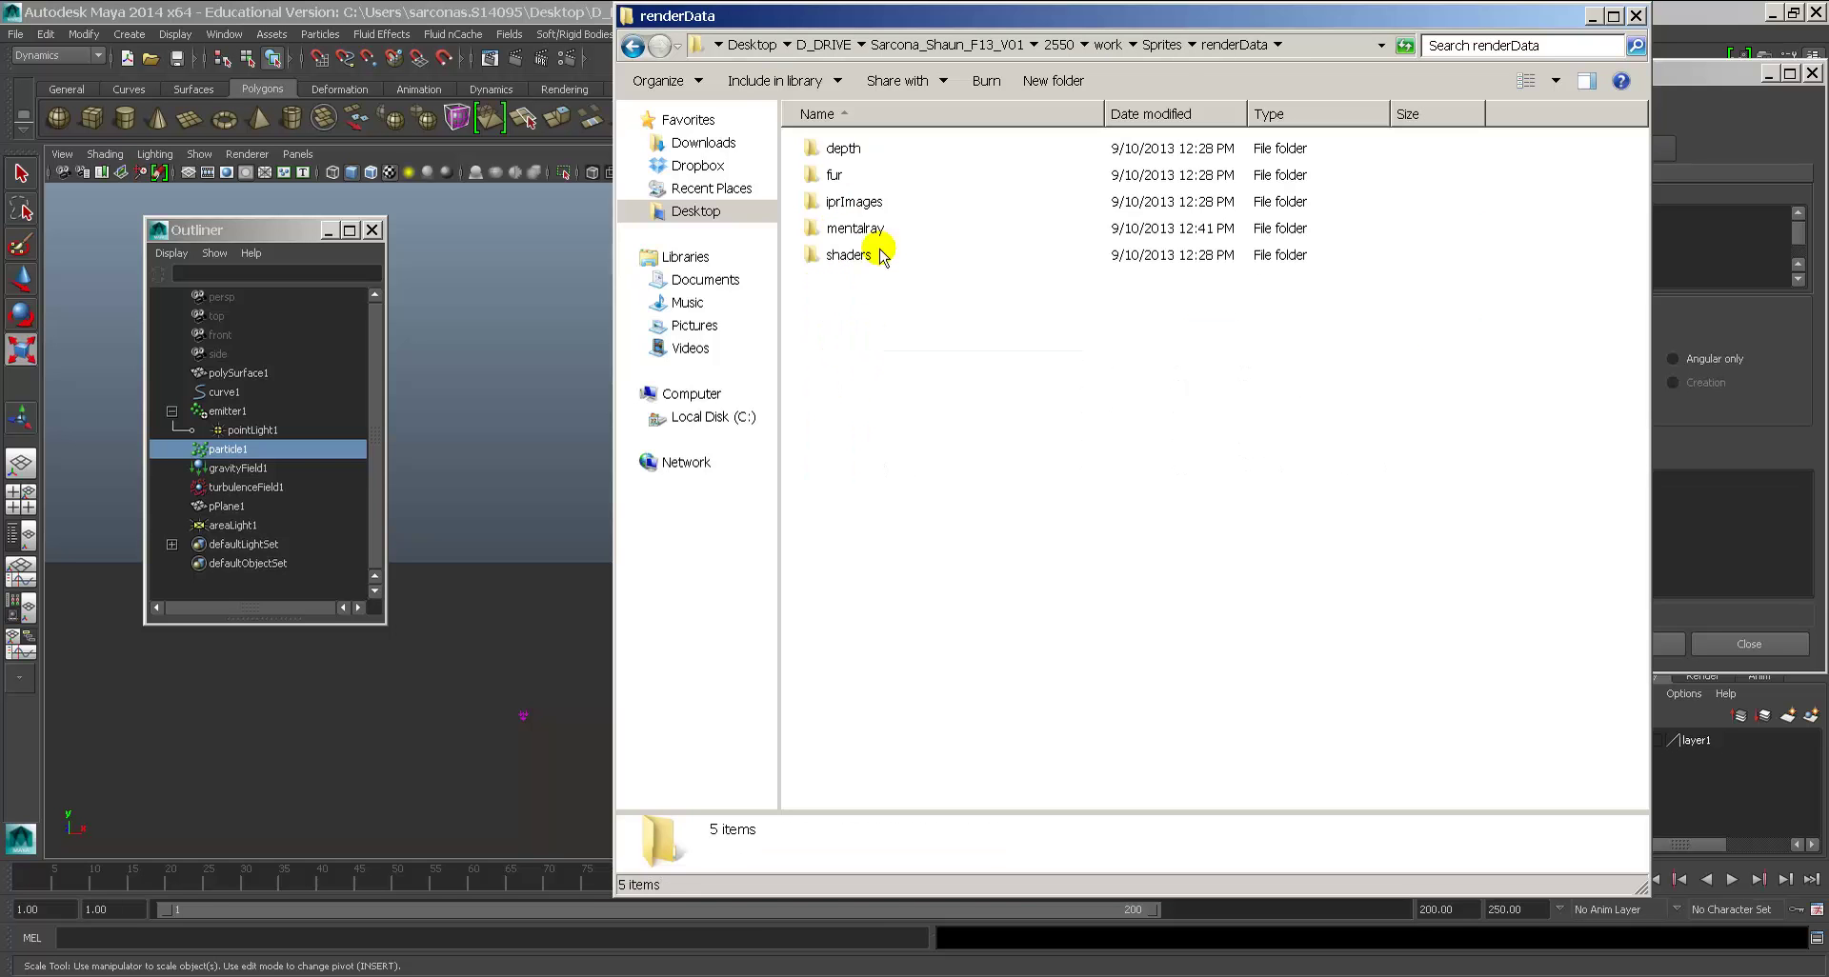
{"action": "key", "text": "BackSpace"}
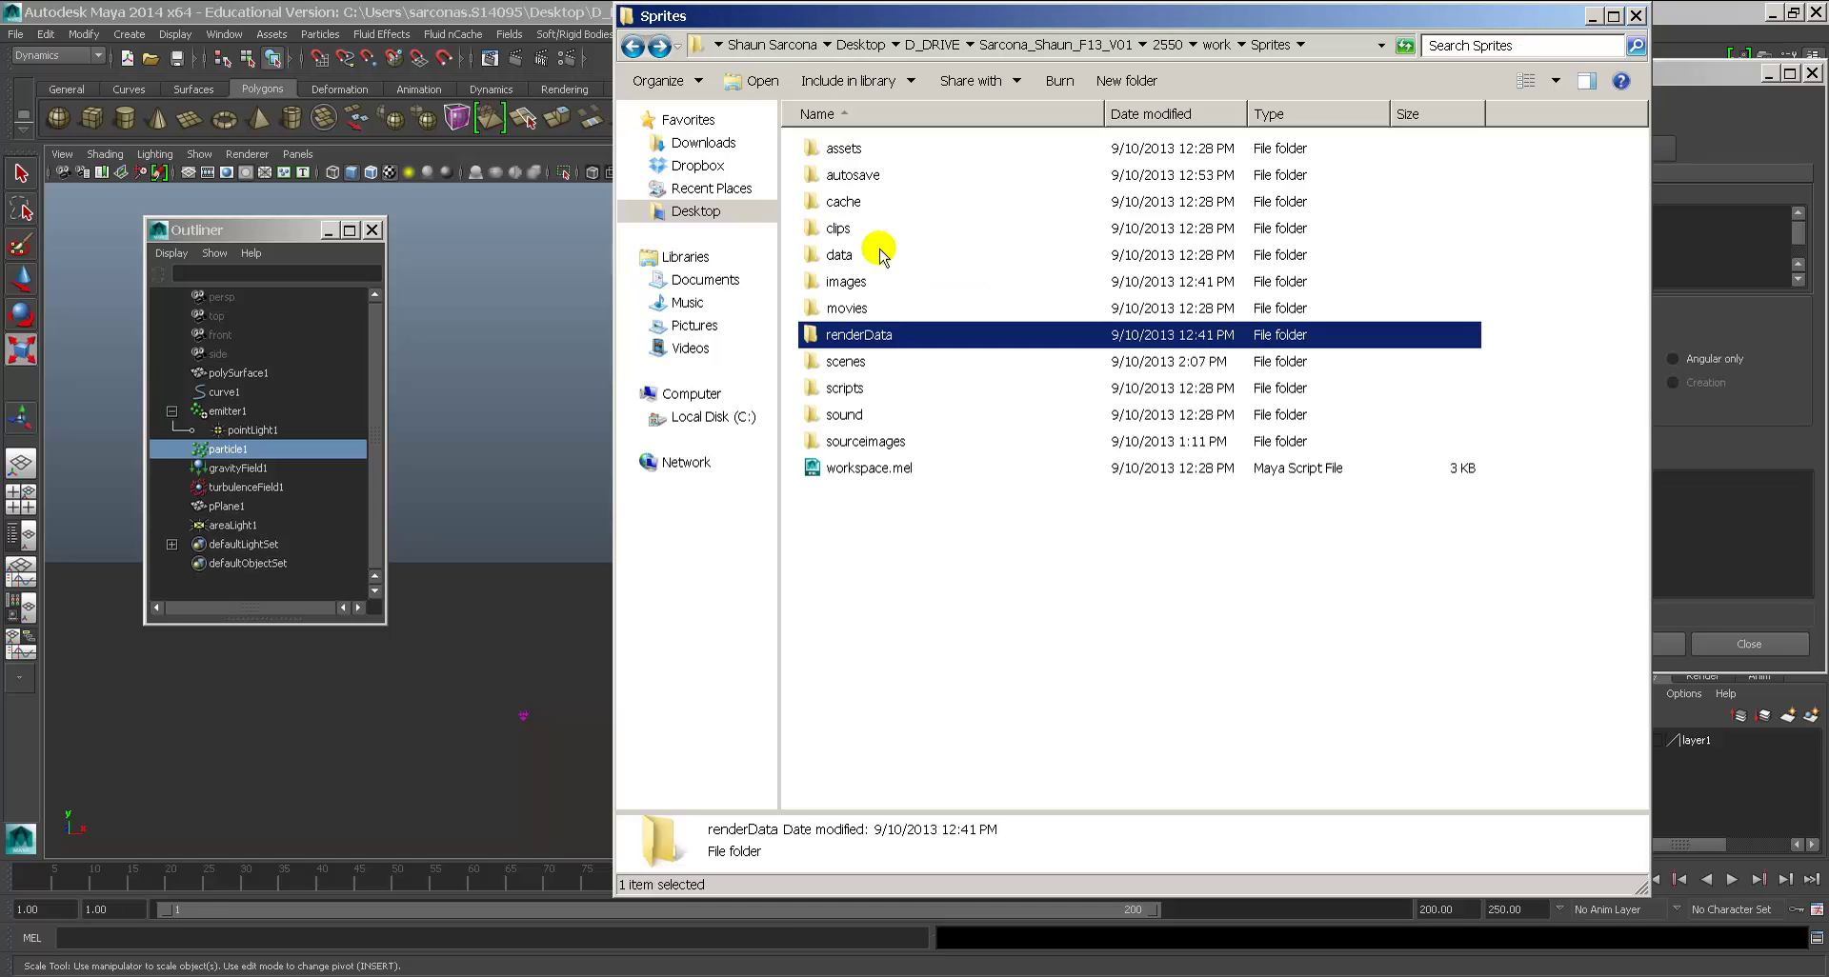
{"action": "double_click", "coordinate": [844, 202]}
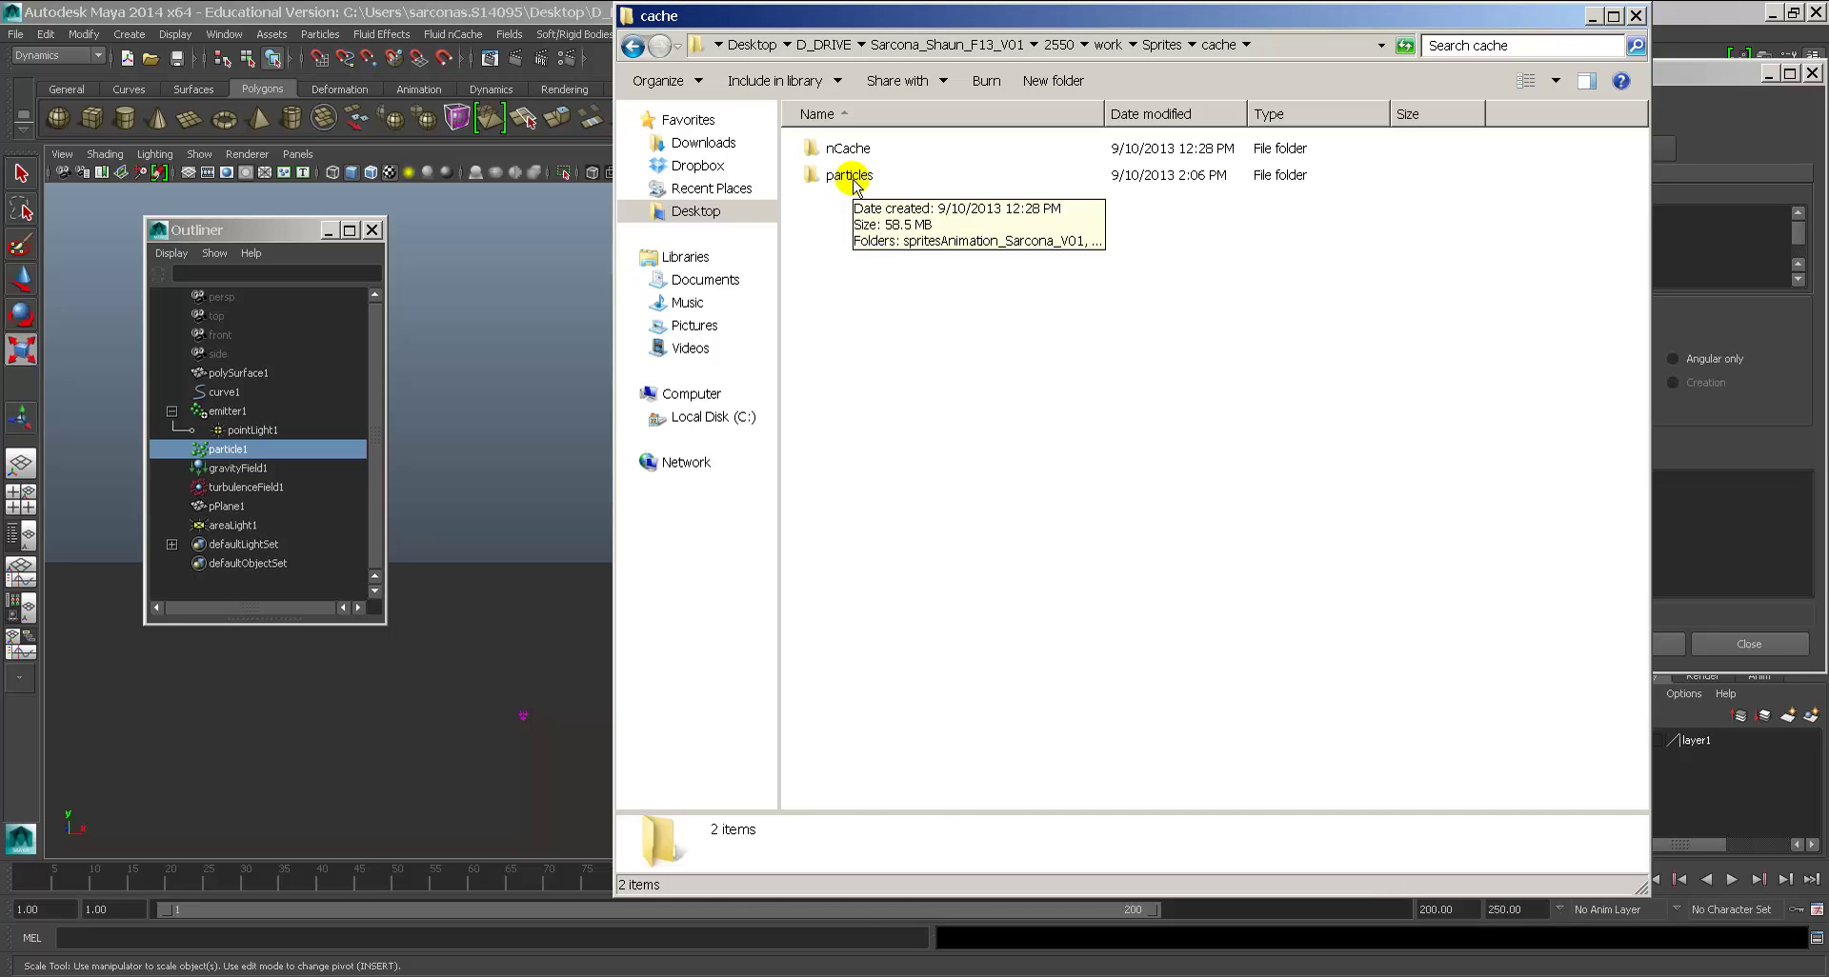
{"action": "double_click", "coordinate": [849, 176]}
Step: Check the scene's startup cache folder and open the main particle cache folder beside it
{"action": "left_click", "coordinate": [949, 151]}
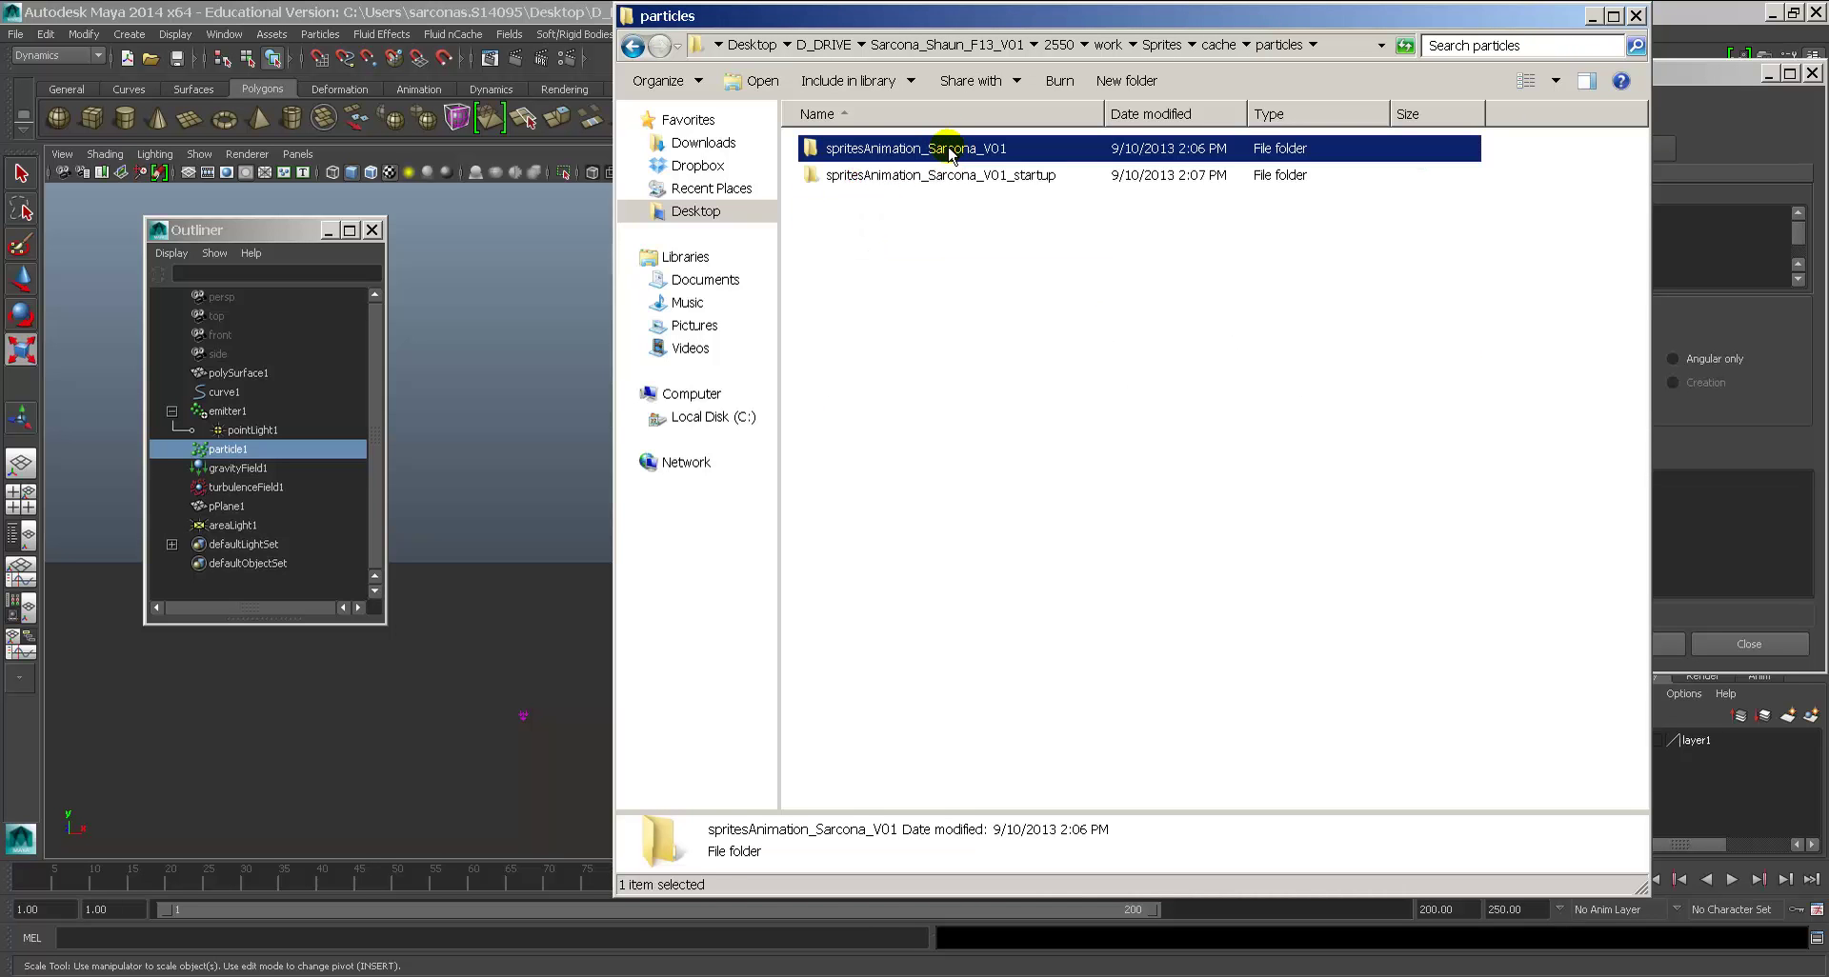
{"action": "double_click", "coordinate": [938, 174]}
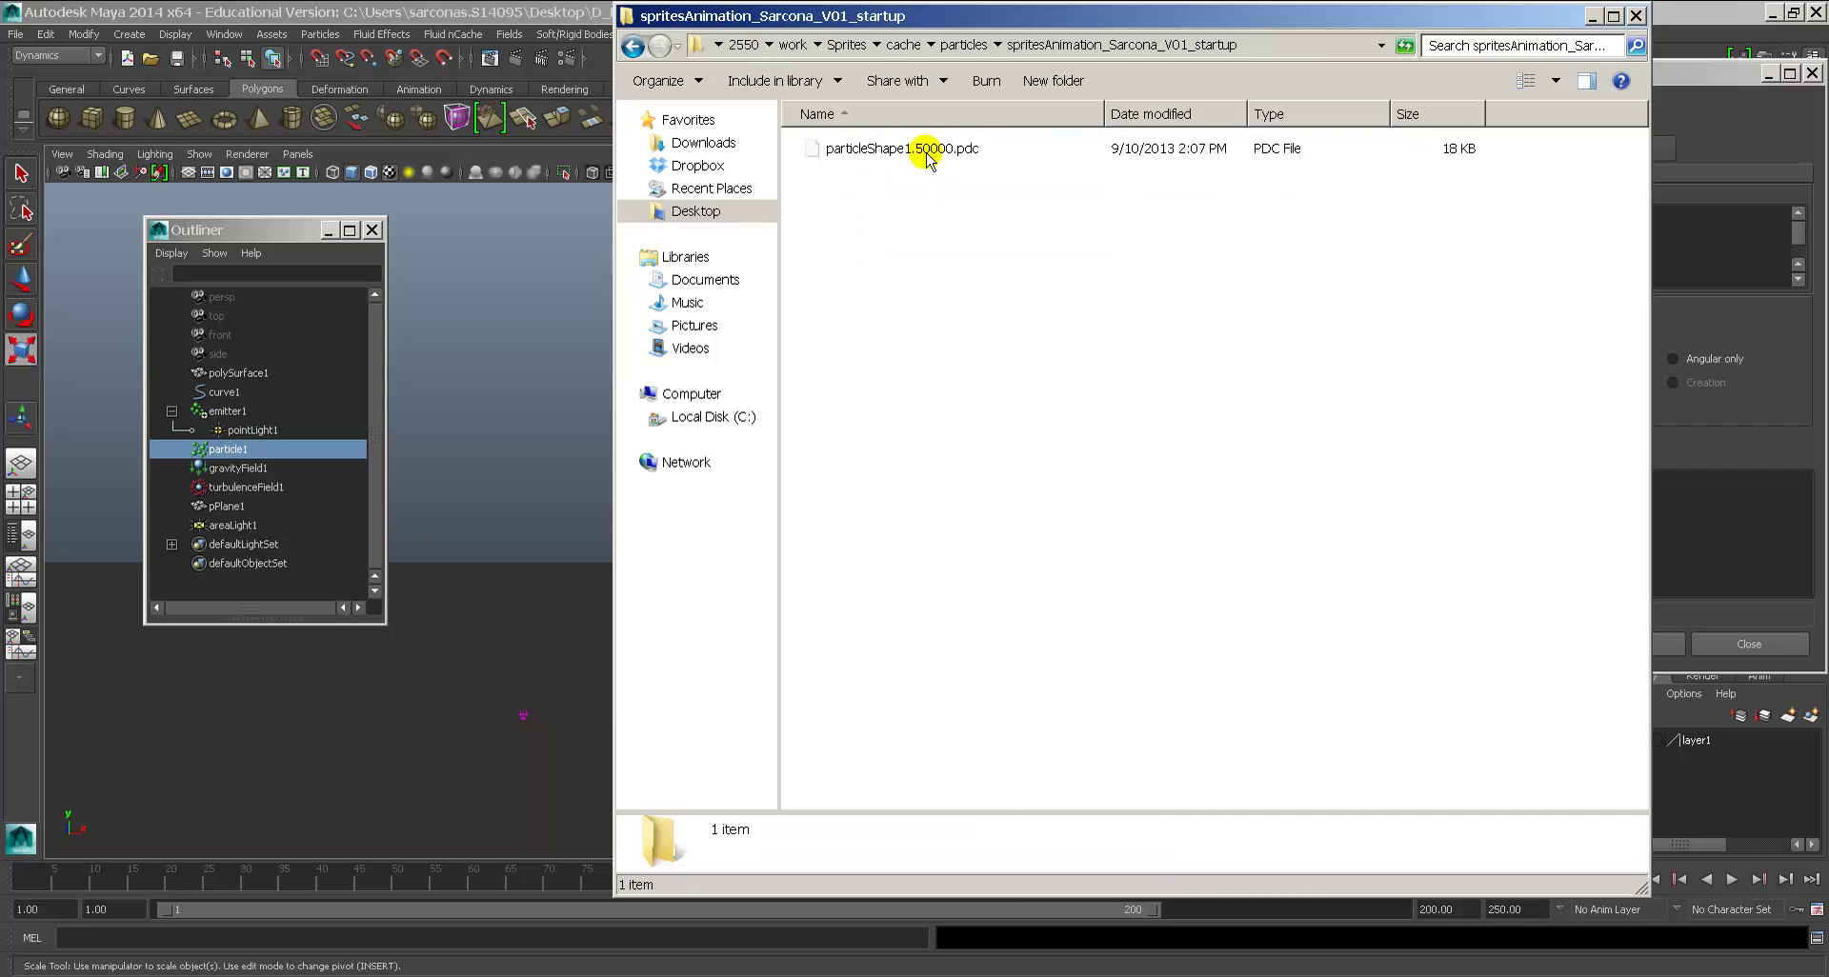
{"action": "key", "text": "BackSpace"}
{"action": "double_click", "coordinate": [922, 150]}
Step: Examine the list of particleShape1 PDC files from the first to the last cached frame
{"action": "left_click", "coordinate": [989, 151]}
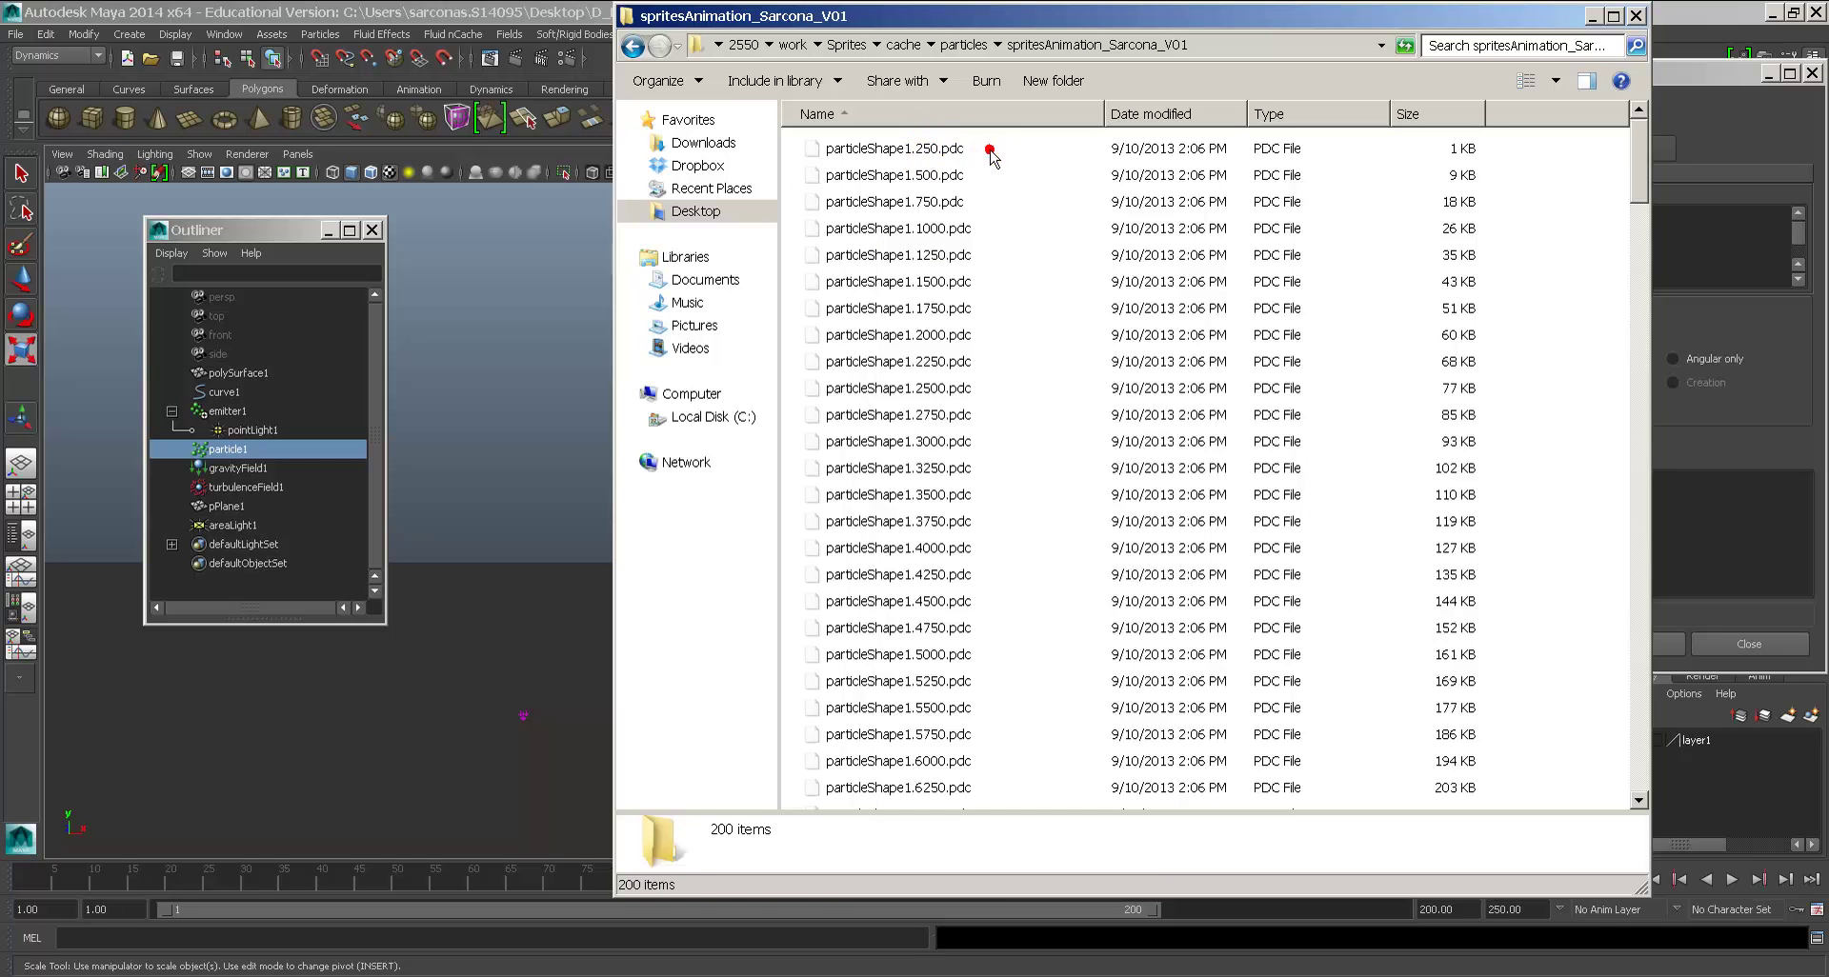
{"action": "left_click", "coordinate": [993, 198]}
{"action": "left_click", "coordinate": [986, 231]}
{"action": "left_click", "coordinate": [998, 309]}
{"action": "scroll", "coordinate": [1000, 401], "scroll_direction": "down", "scroll_amount": 20}
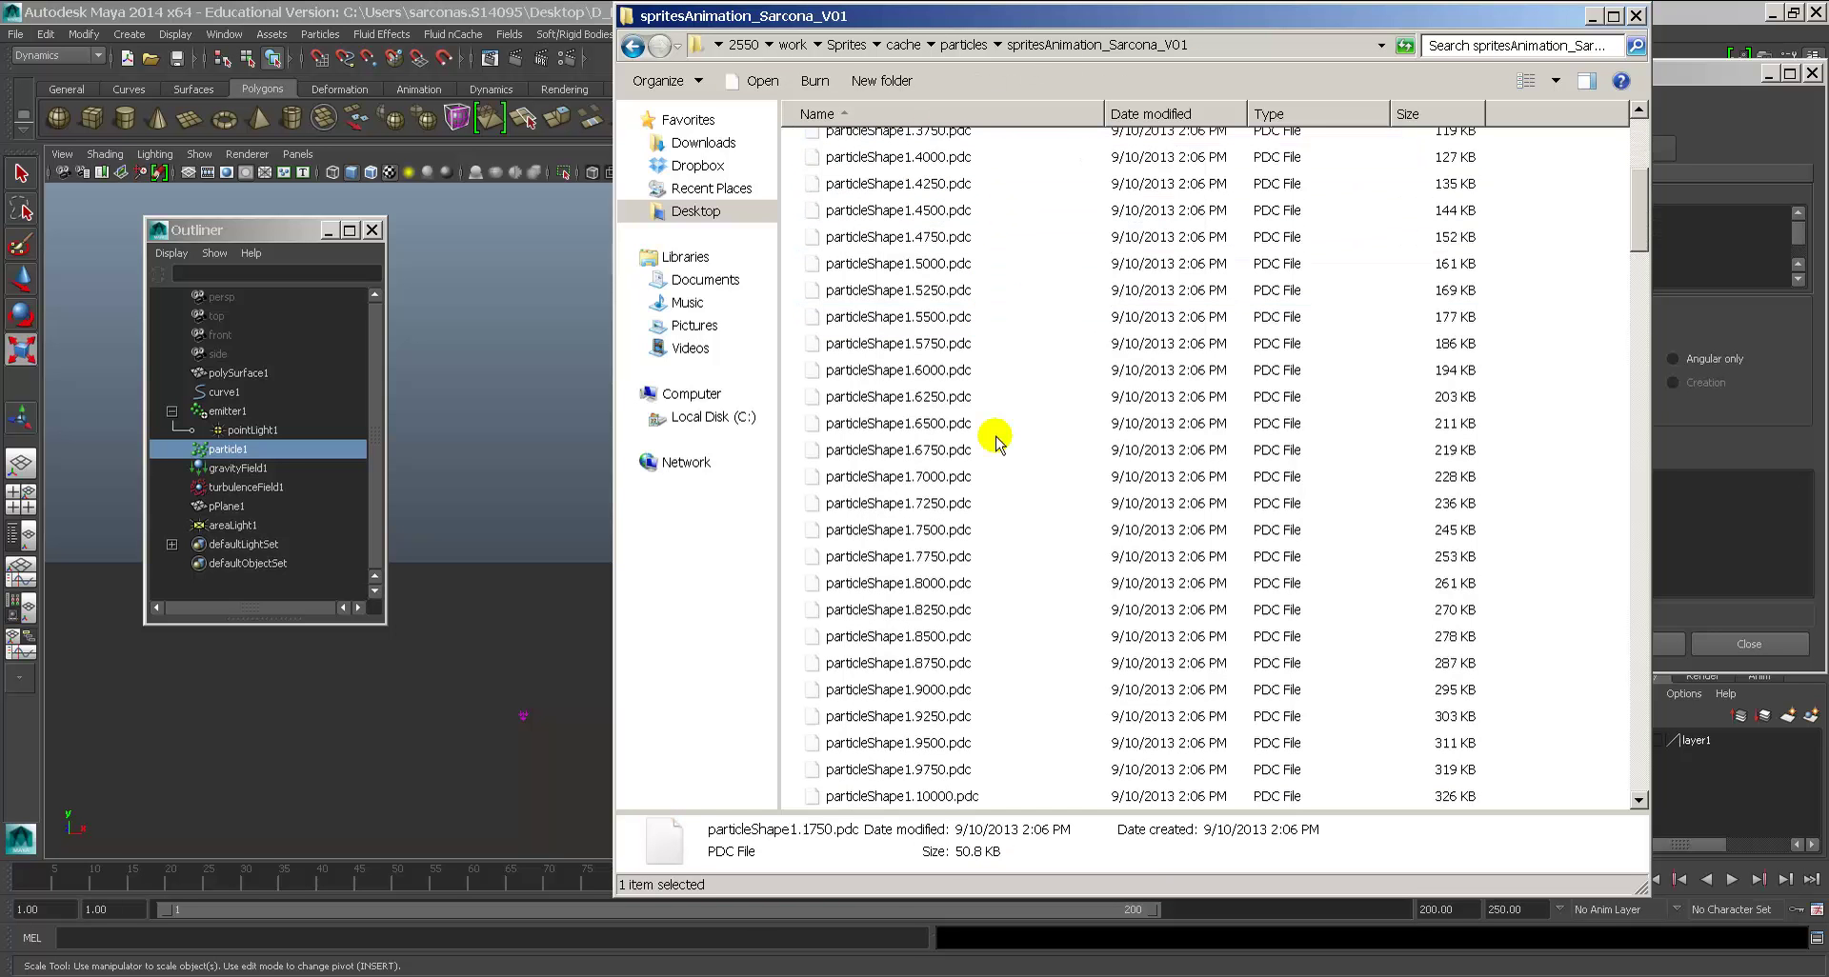
{"action": "scroll", "coordinate": [1012, 500], "scroll_direction": "down", "scroll_amount": 13}
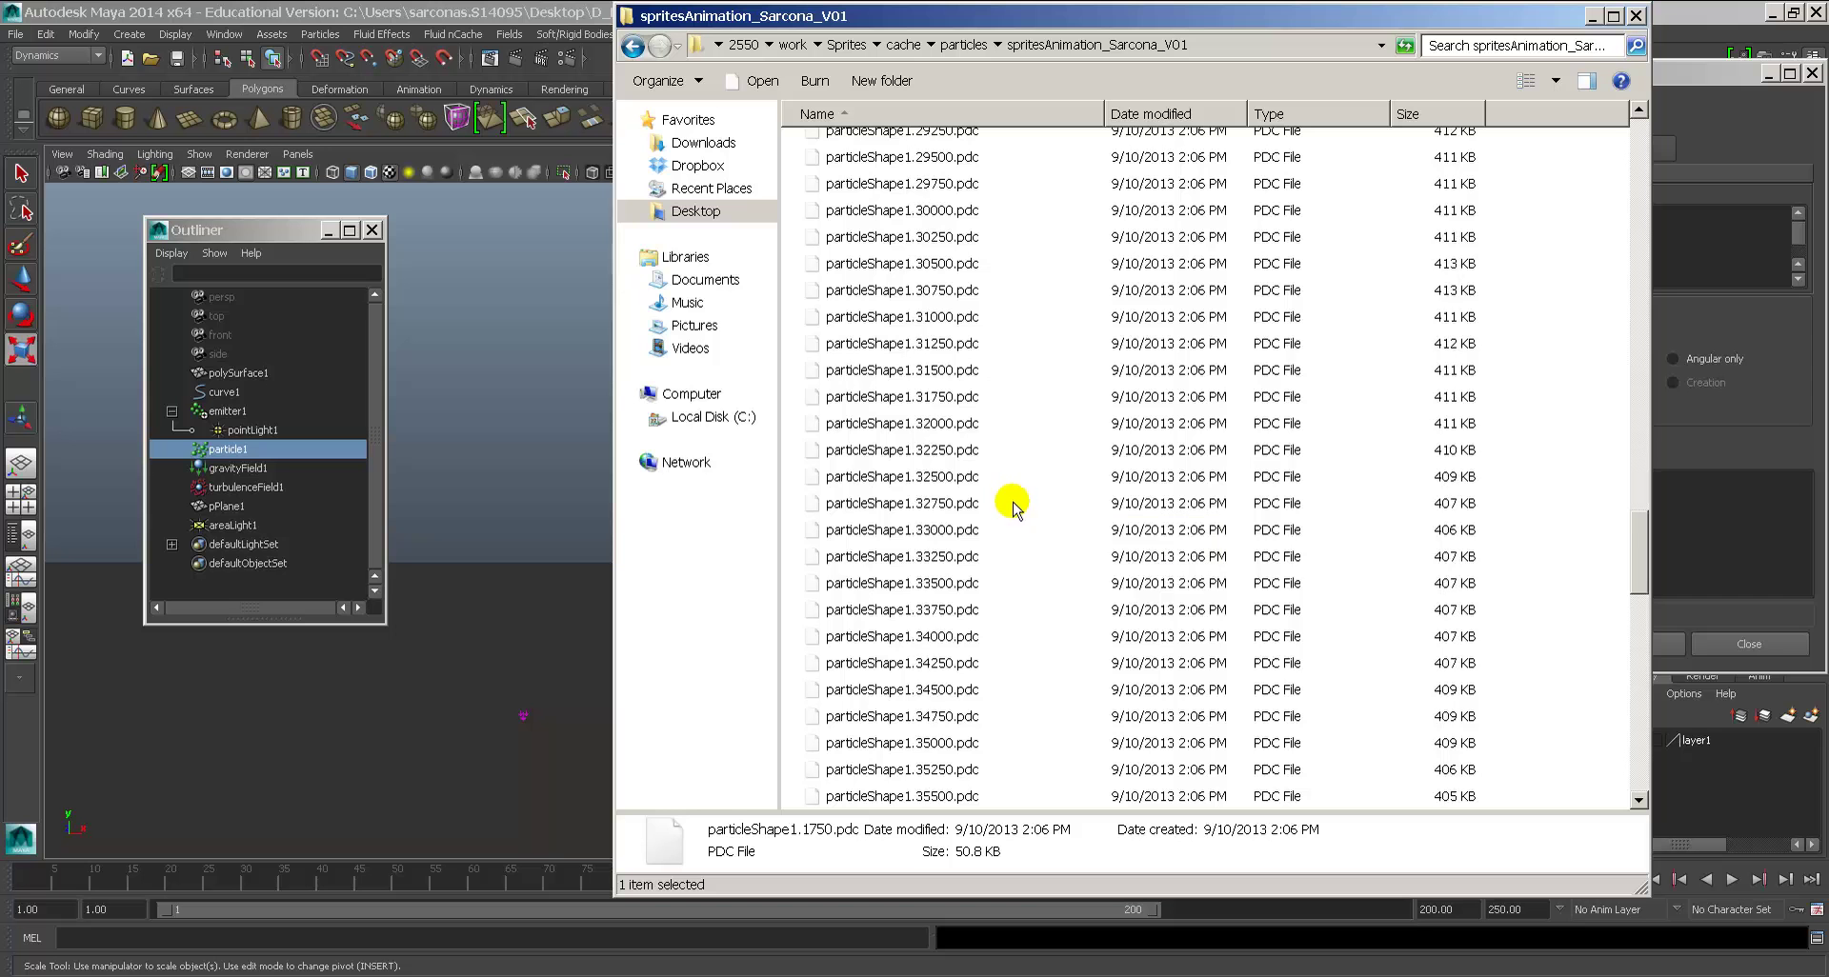
{"action": "scroll", "coordinate": [1011, 504], "scroll_direction": "down", "scroll_amount": 19}
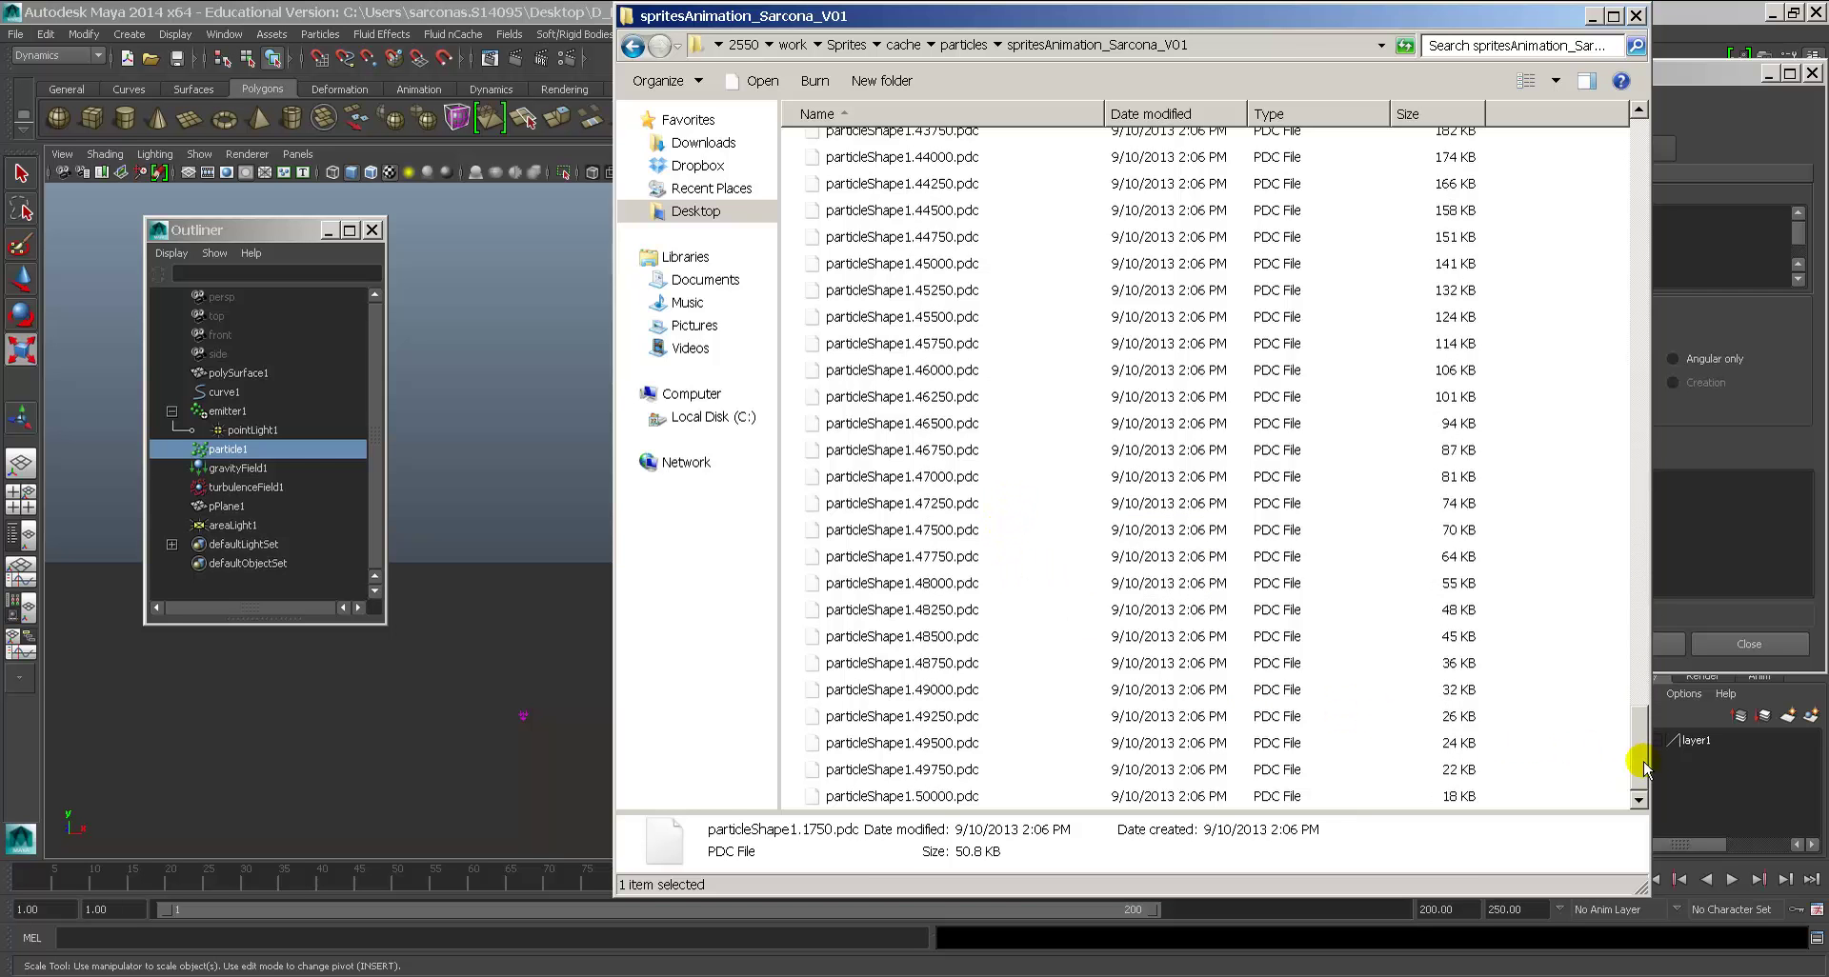
{"action": "left_click_drag", "start_coordinate": [1642, 760], "coordinate": [1707, 139]}
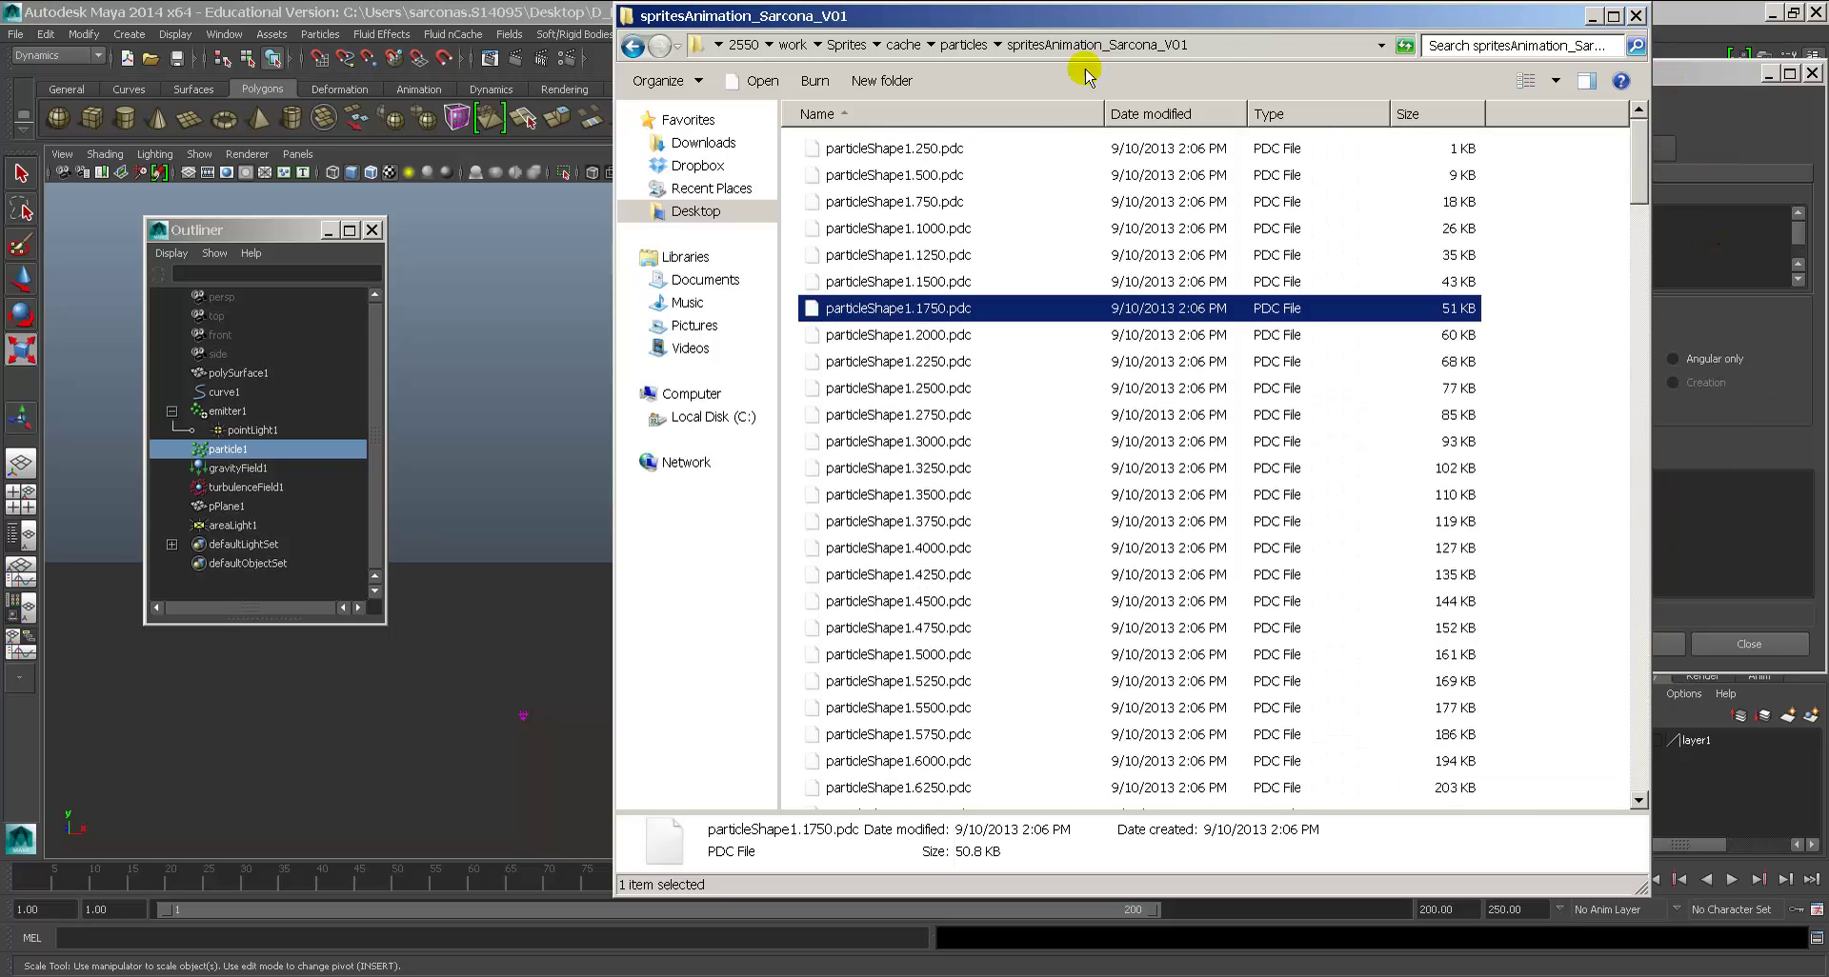
Step: Go back up to the 2550 folder, reopen work > Sprites, and select the cache folder to review its location
{"action": "left_click", "coordinate": [958, 44]}
{"action": "left_click", "coordinate": [909, 43]}
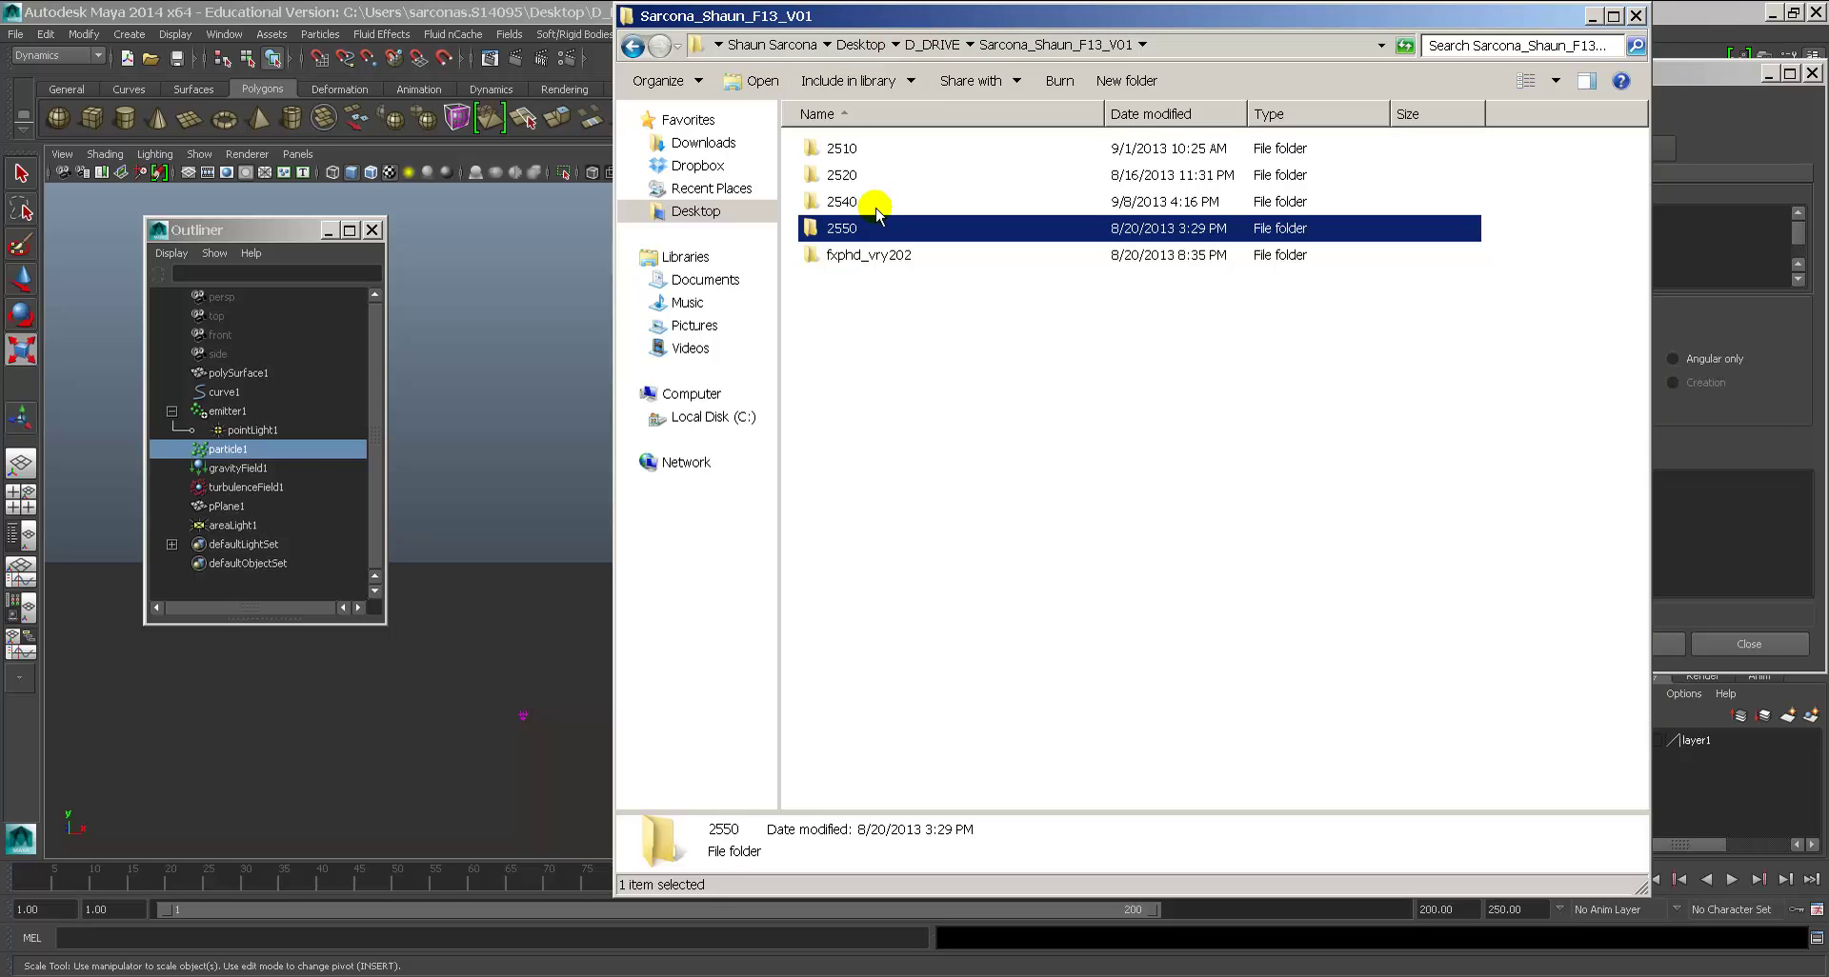
{"action": "double_click", "coordinate": [835, 229]}
{"action": "double_click", "coordinate": [837, 175]}
{"action": "left_click", "coordinate": [839, 176]}
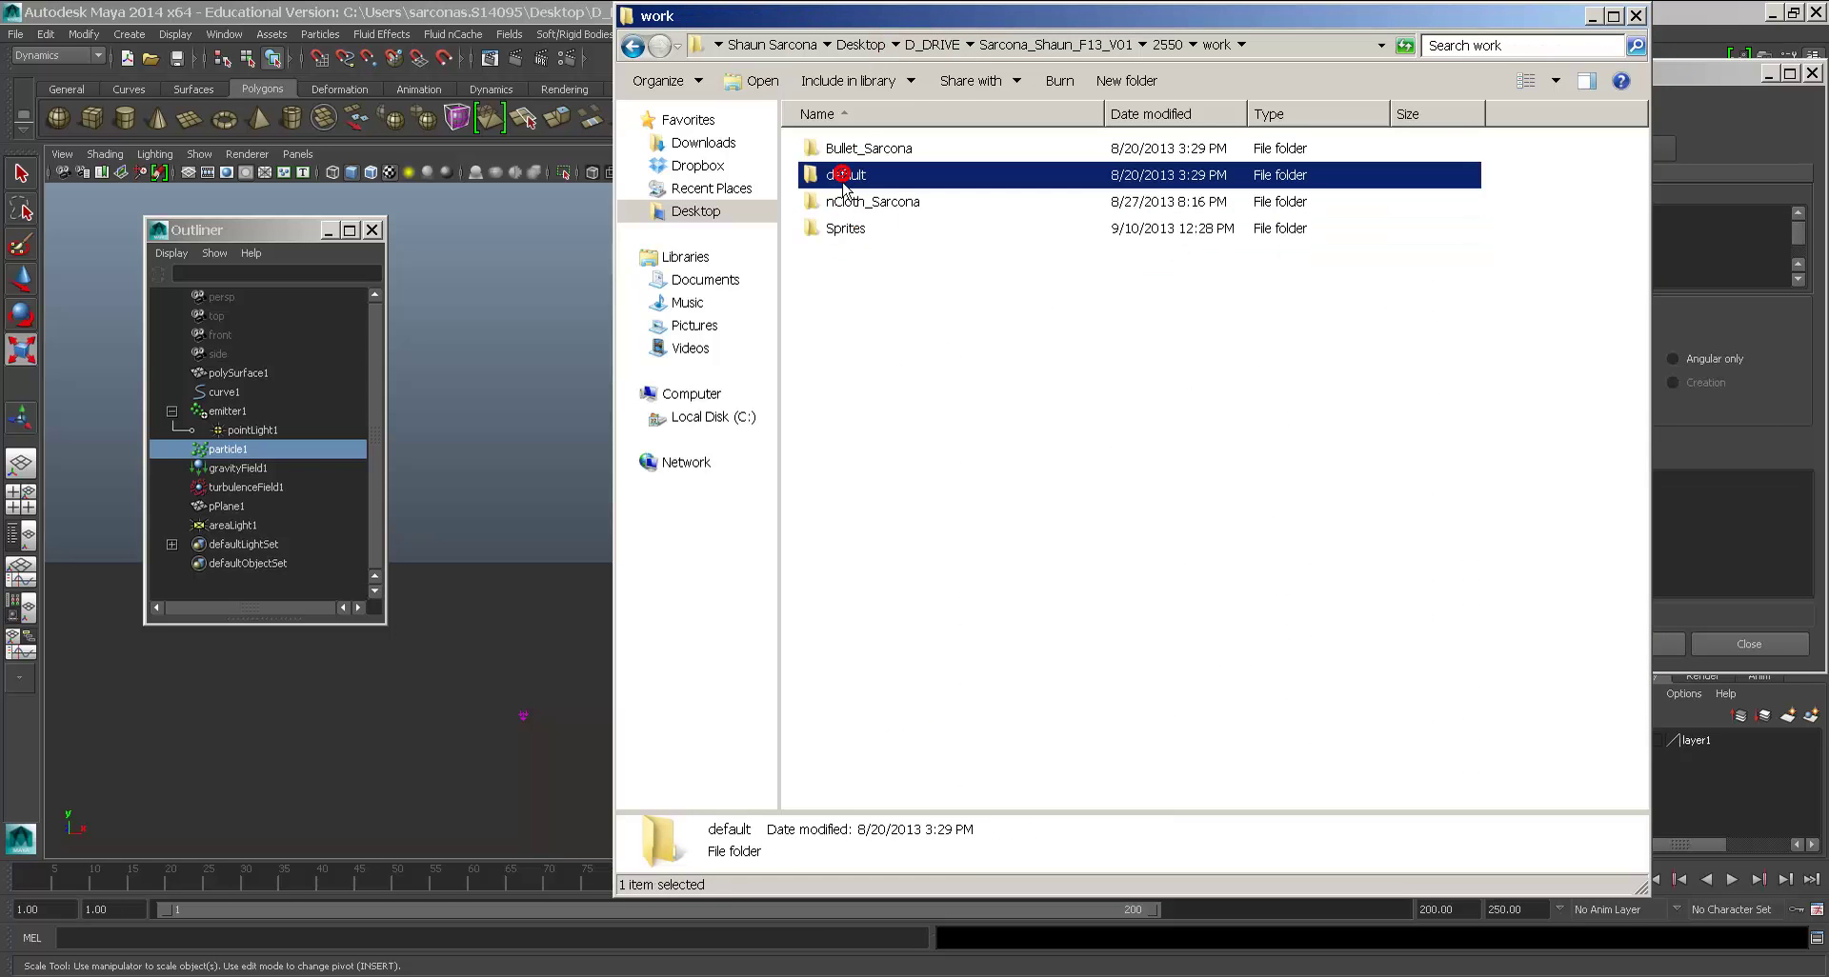
{"action": "left_click", "coordinate": [845, 230]}
{"action": "double_click", "coordinate": [845, 230]}
{"action": "left_click", "coordinate": [844, 212]}
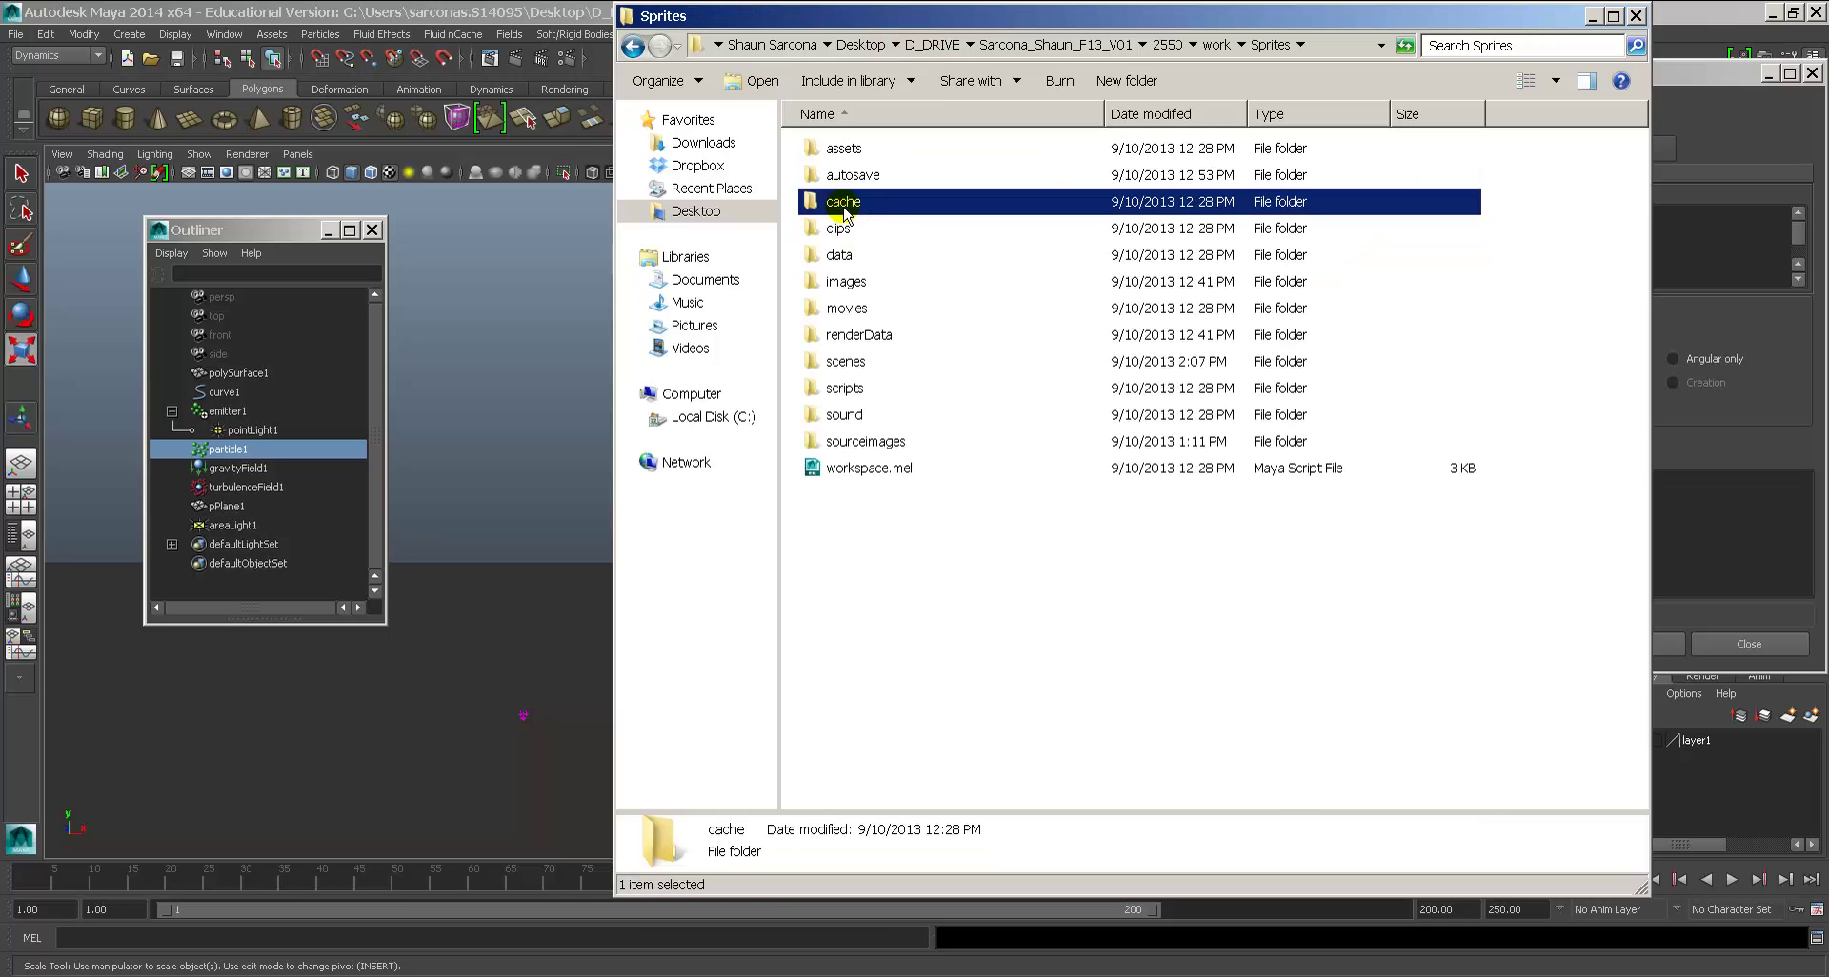
Step: Switch back to Maya and scrub the cached particle animation back to frame 1
{"action": "left_click", "coordinate": [499, 13]}
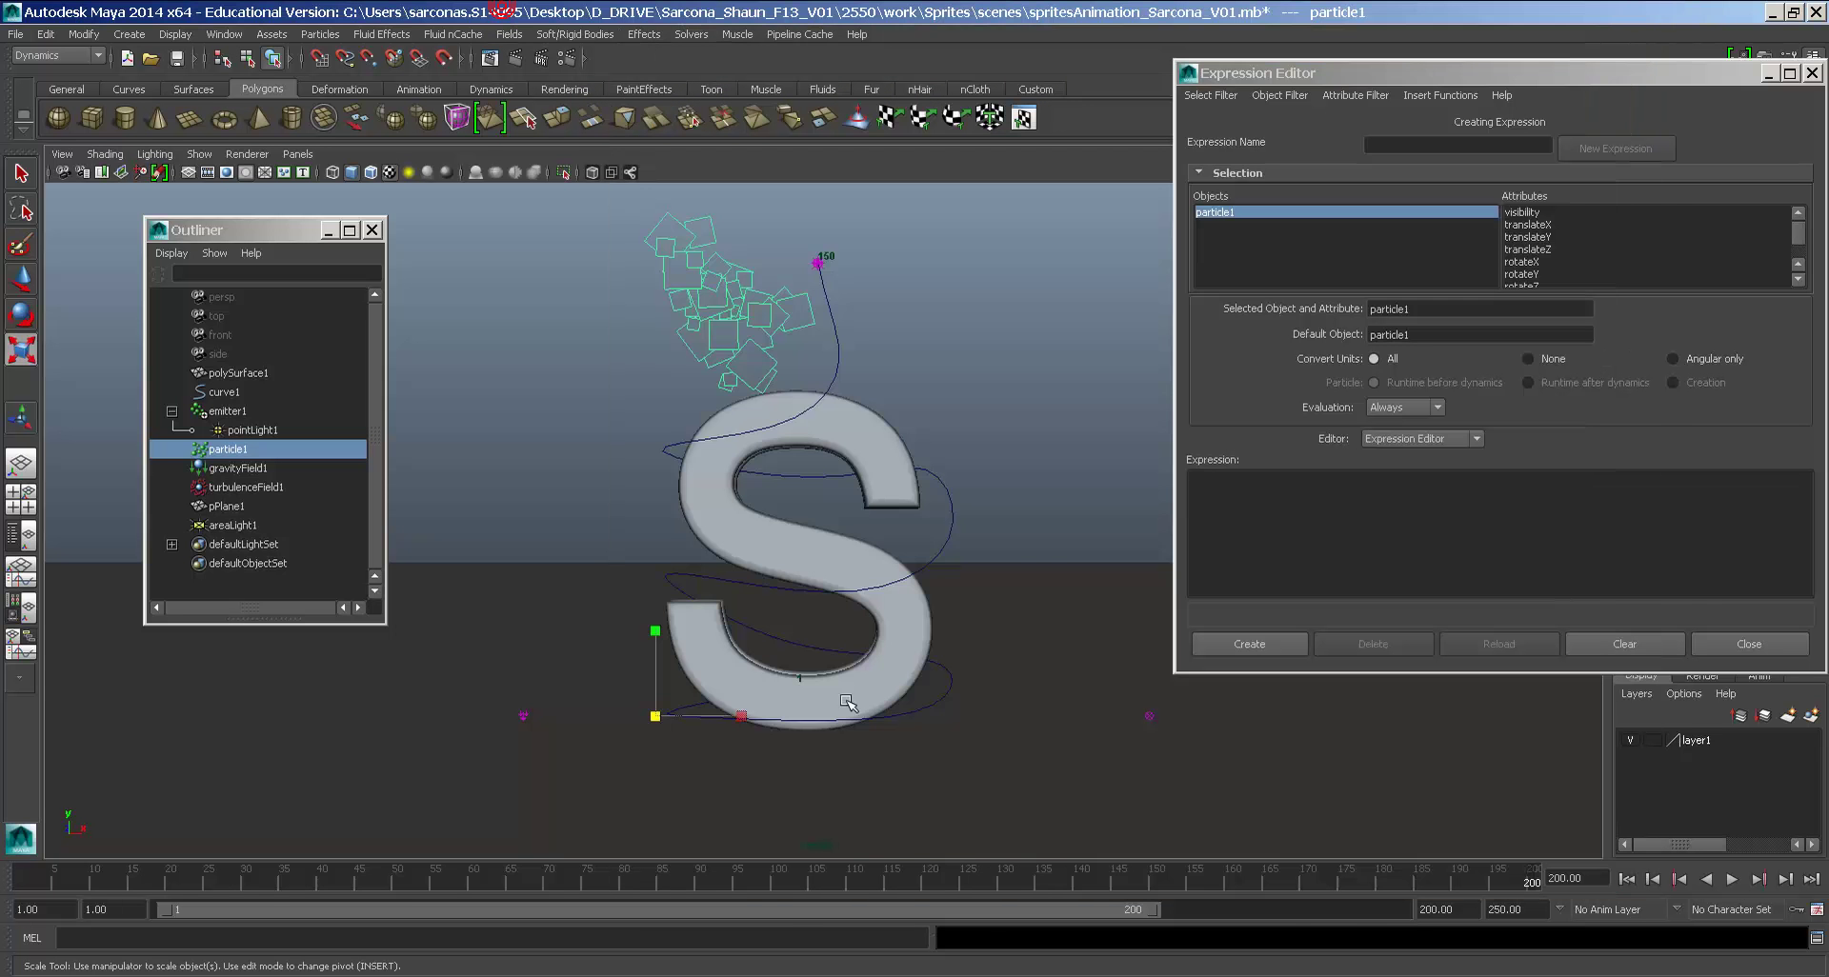
{"action": "left_click_drag", "start_coordinate": [711, 880], "coordinate": [972, 884]}
{"action": "left_click_drag", "start_coordinate": [514, 862], "coordinate": [38, 871]}
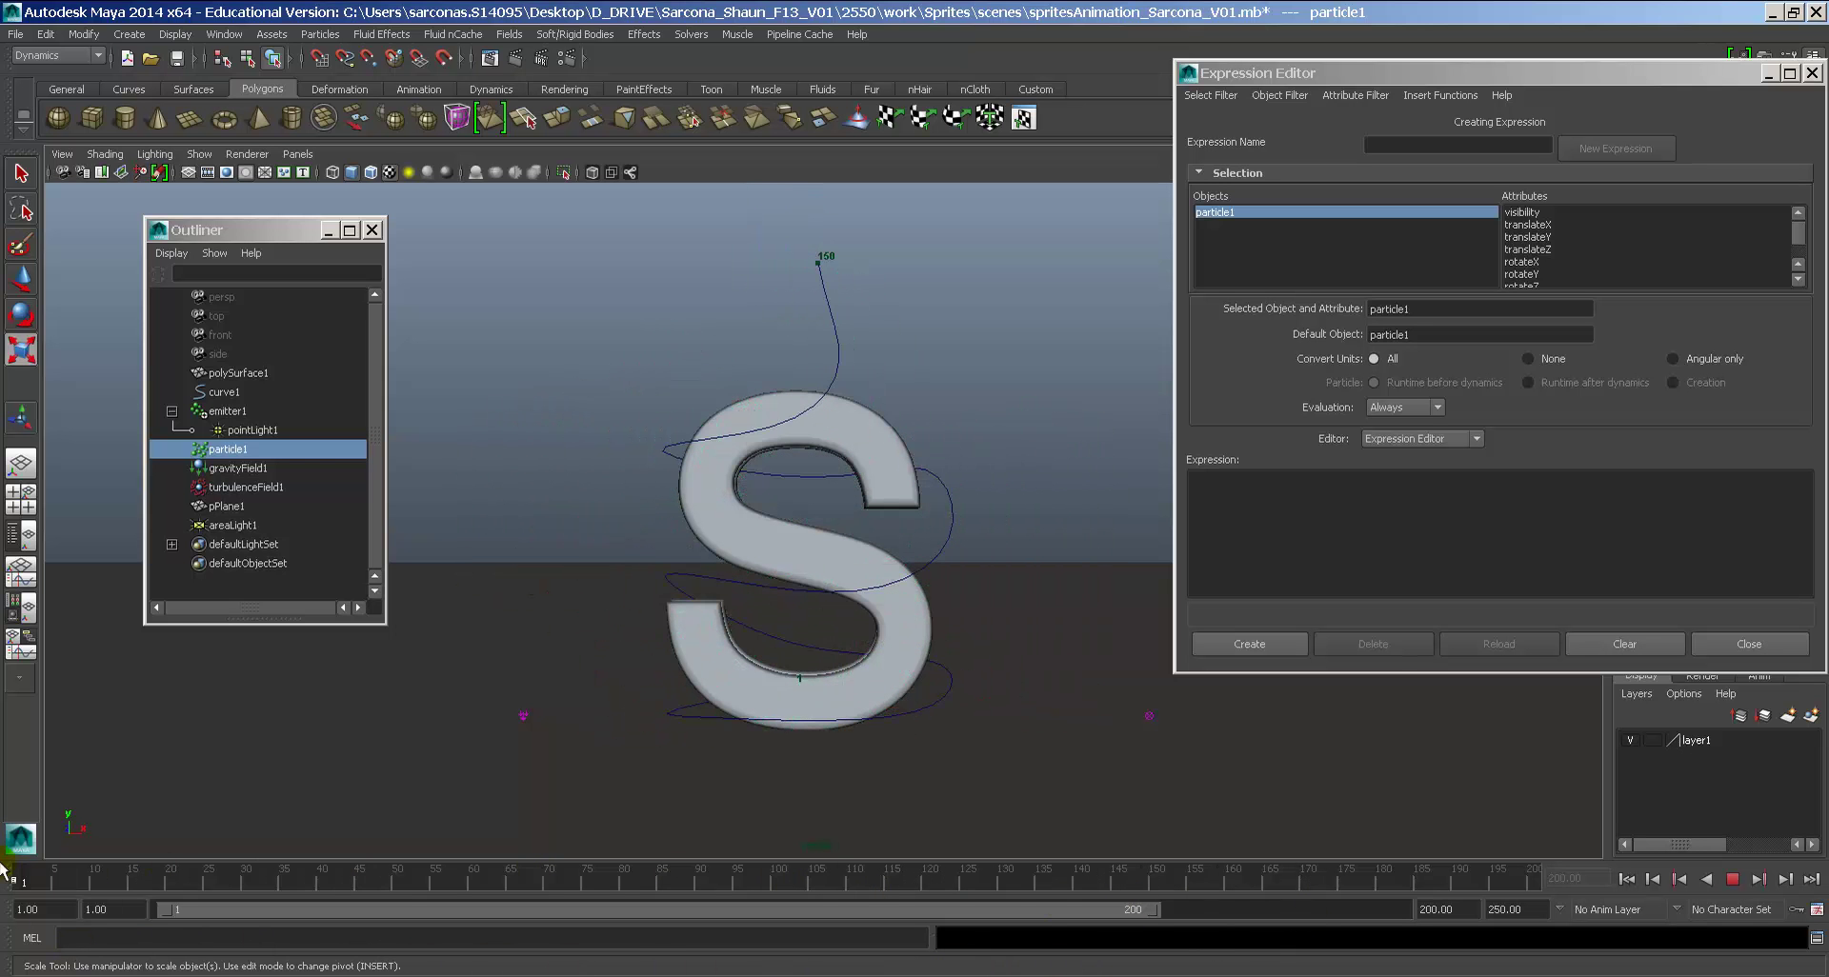
Step: Try to move the control vertex near the top of the S on curve1 downward to reshape the motion path
{"action": "left_click", "coordinate": [842, 333]}
{"action": "right_click_drag", "start_coordinate": [829, 332], "coordinate": [733, 327]}
{"action": "left_click", "coordinate": [801, 424]}
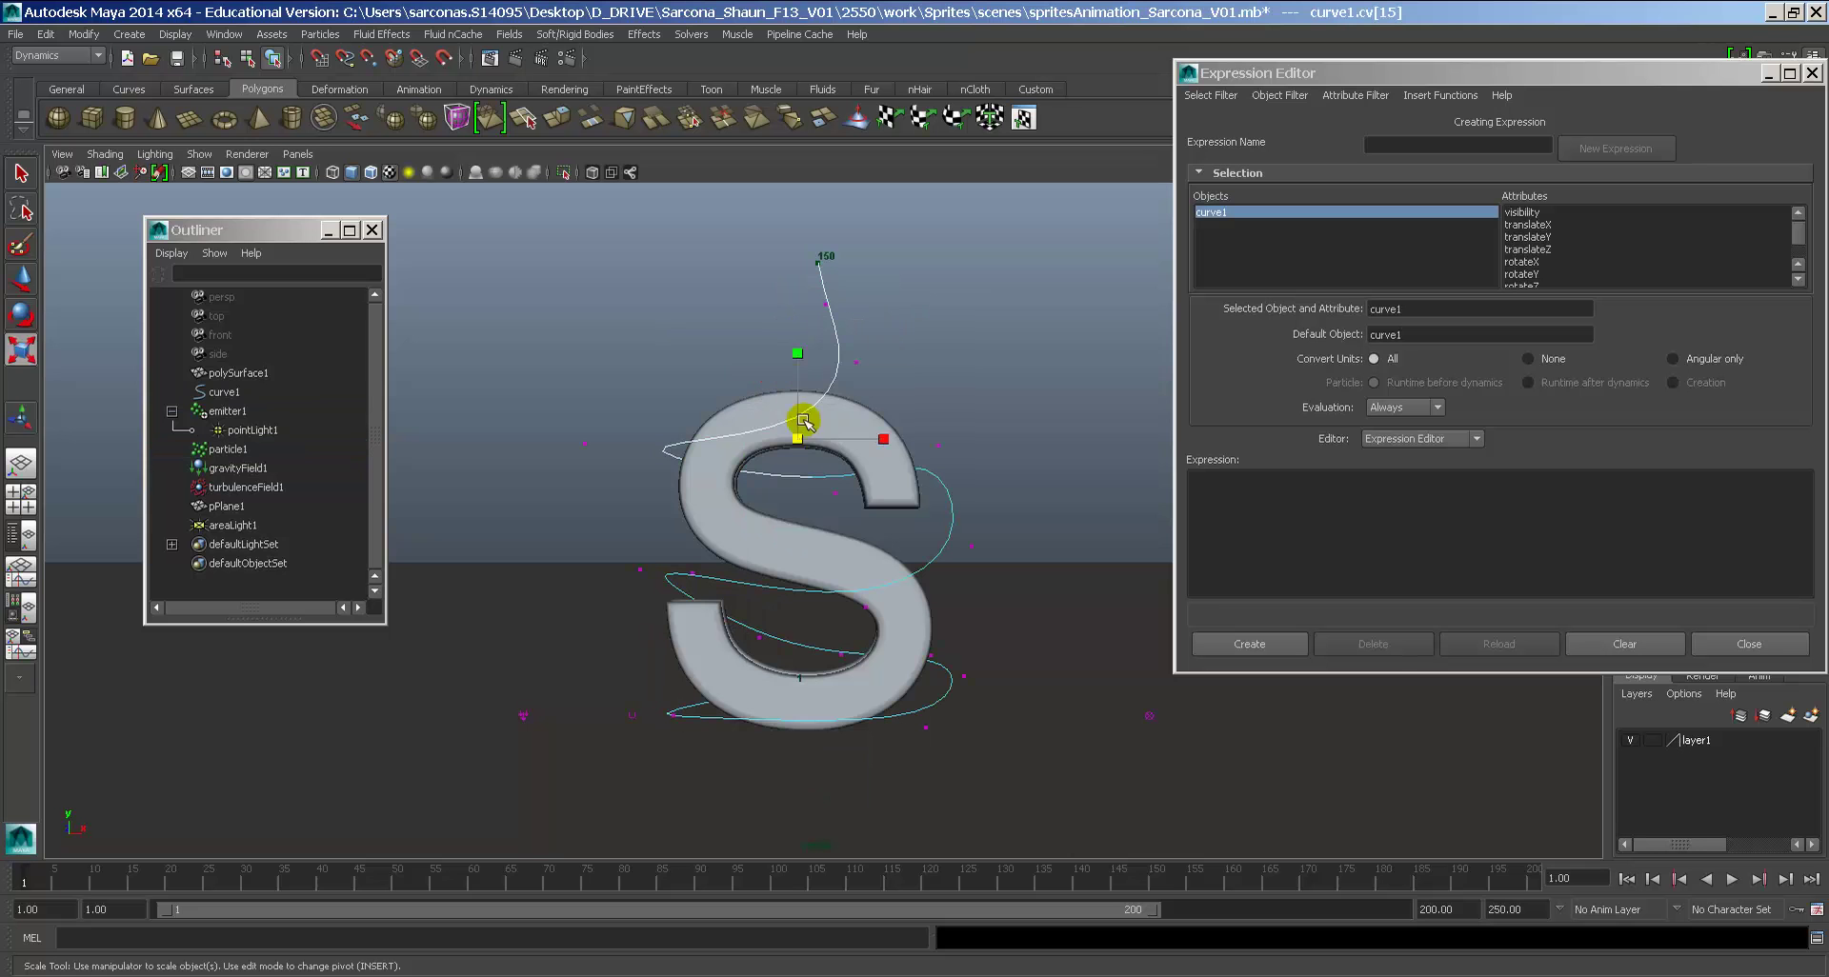
{"action": "key", "text": "w"}
{"action": "left_click_drag", "start_coordinate": [800, 381], "coordinate": [810, 536]}
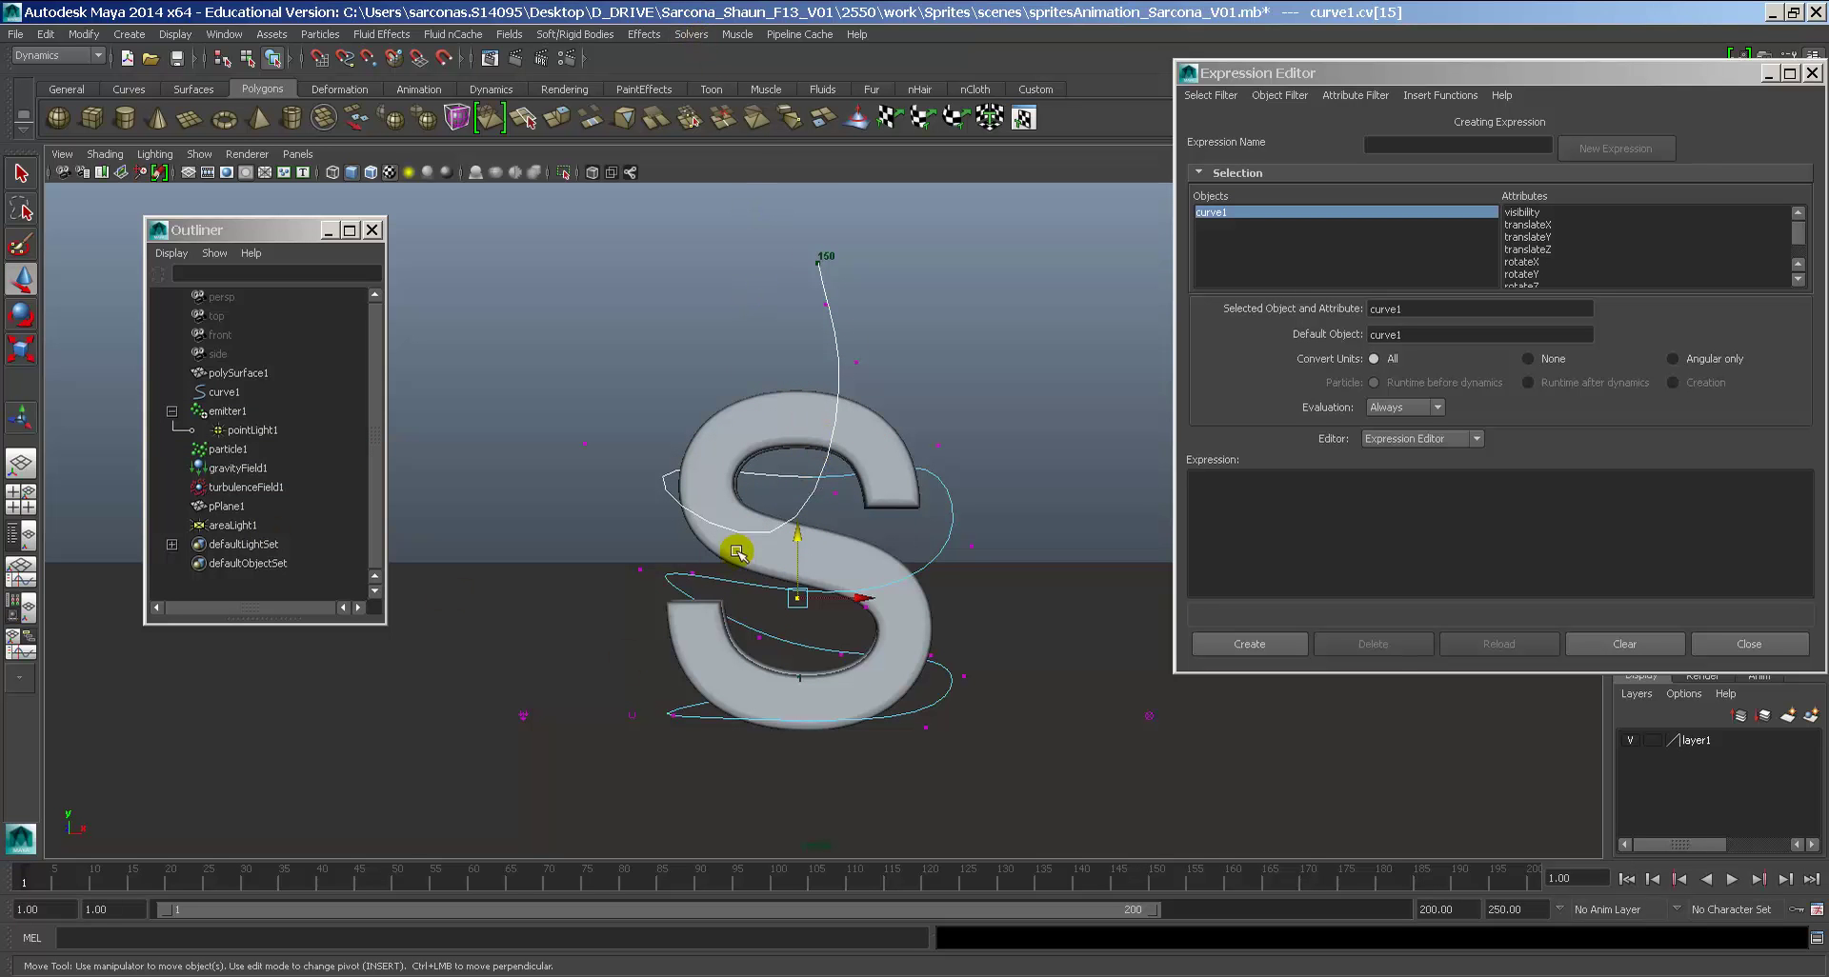
{"action": "key", "text": "F8"}
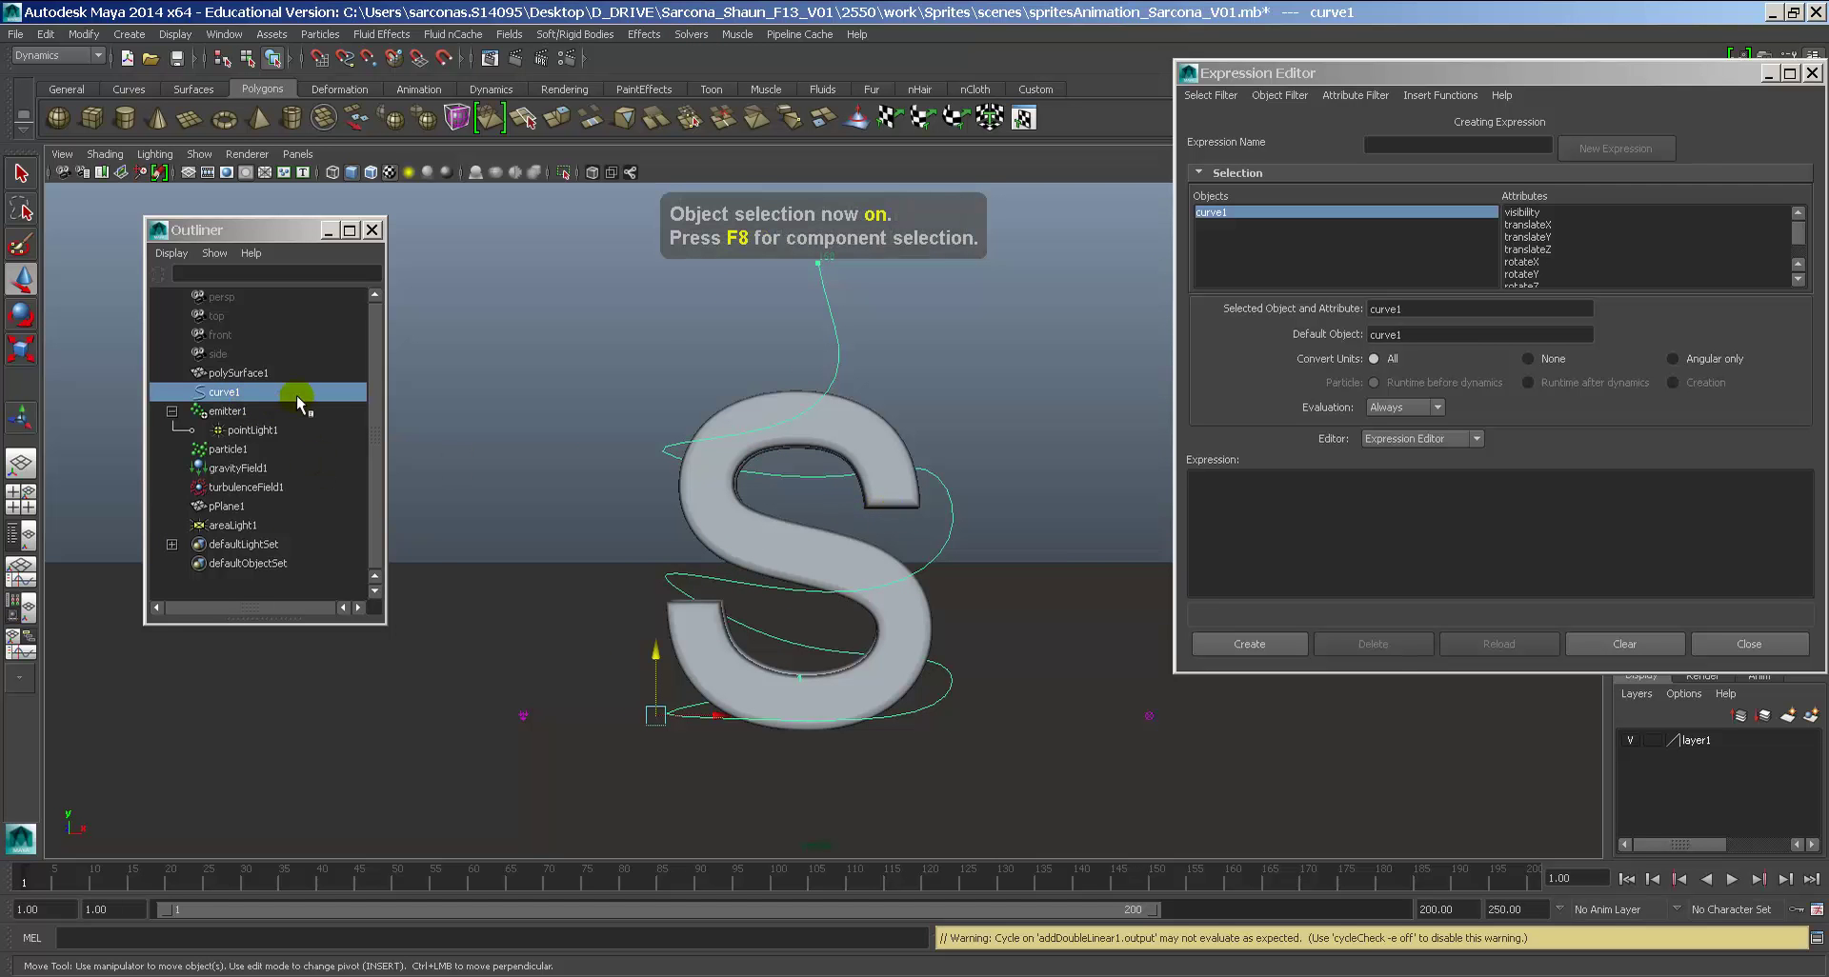
Step: Save the current scene before testing the particle cache
{"action": "key", "text": "ctrl+s"}
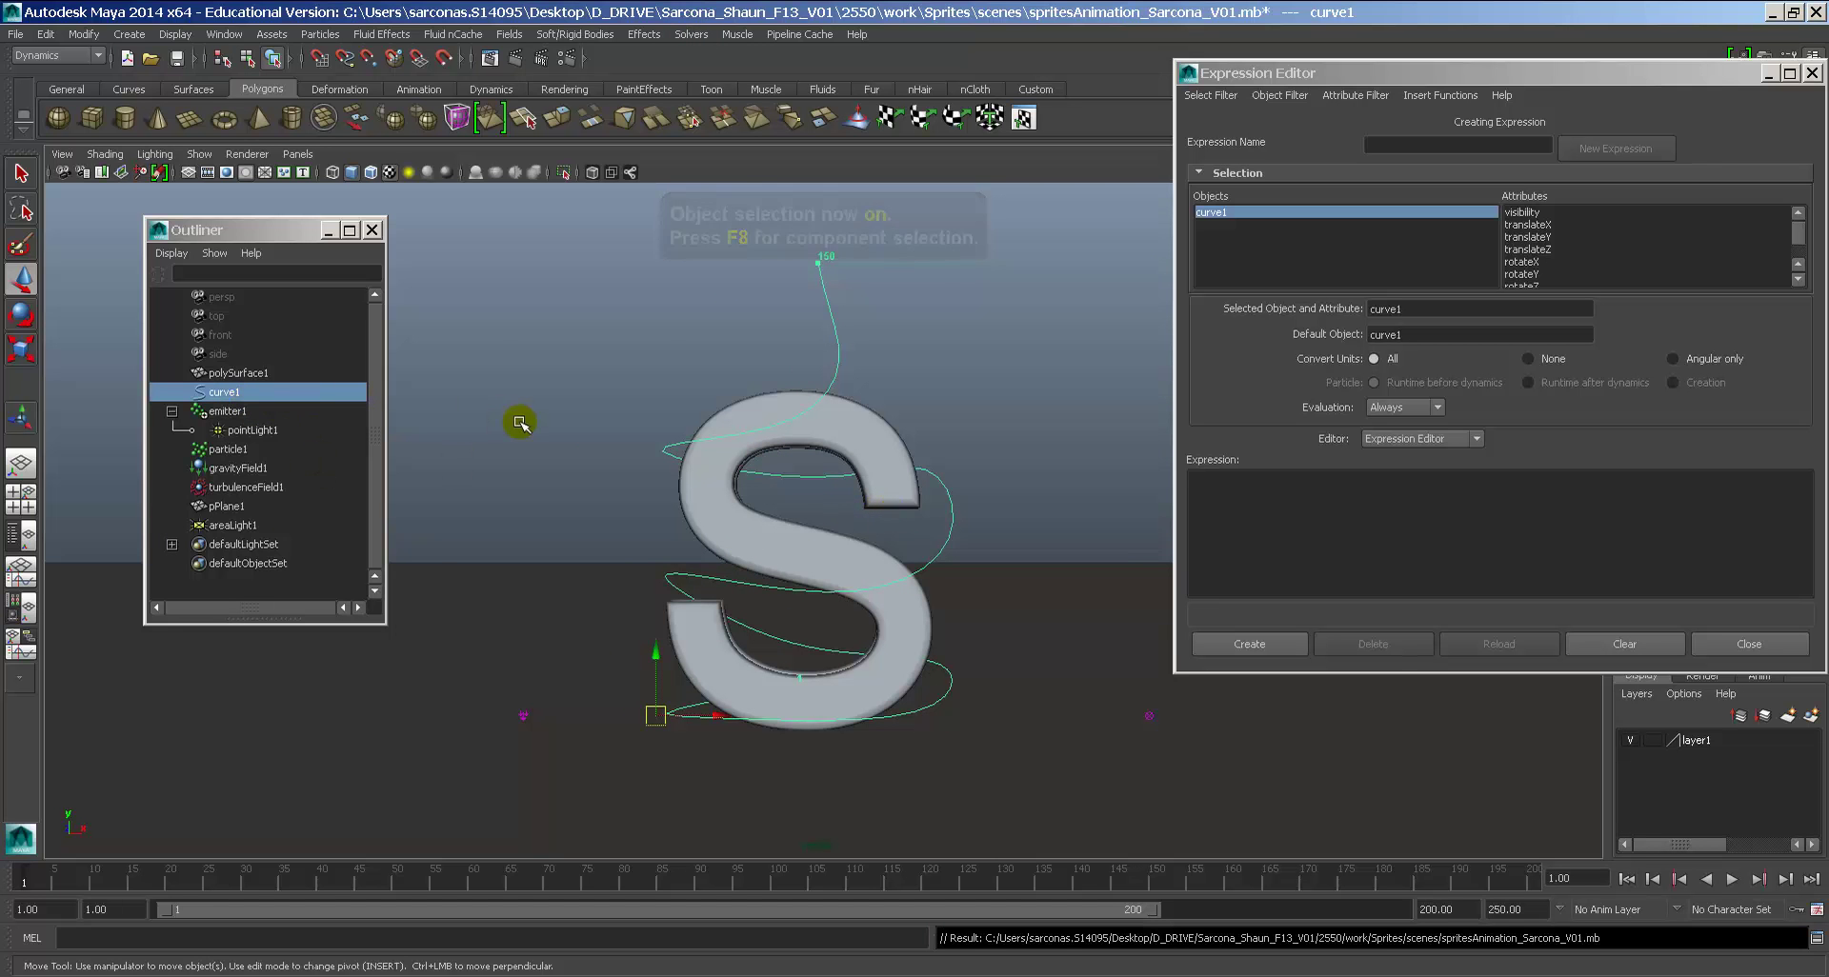
Step: Delete curve1, emitter1, gravityField1 and turbulenceField1, and play the animation to test the particle cache without them
{"action": "key", "text": "Delete"}
{"action": "left_click", "coordinate": [250, 395]}
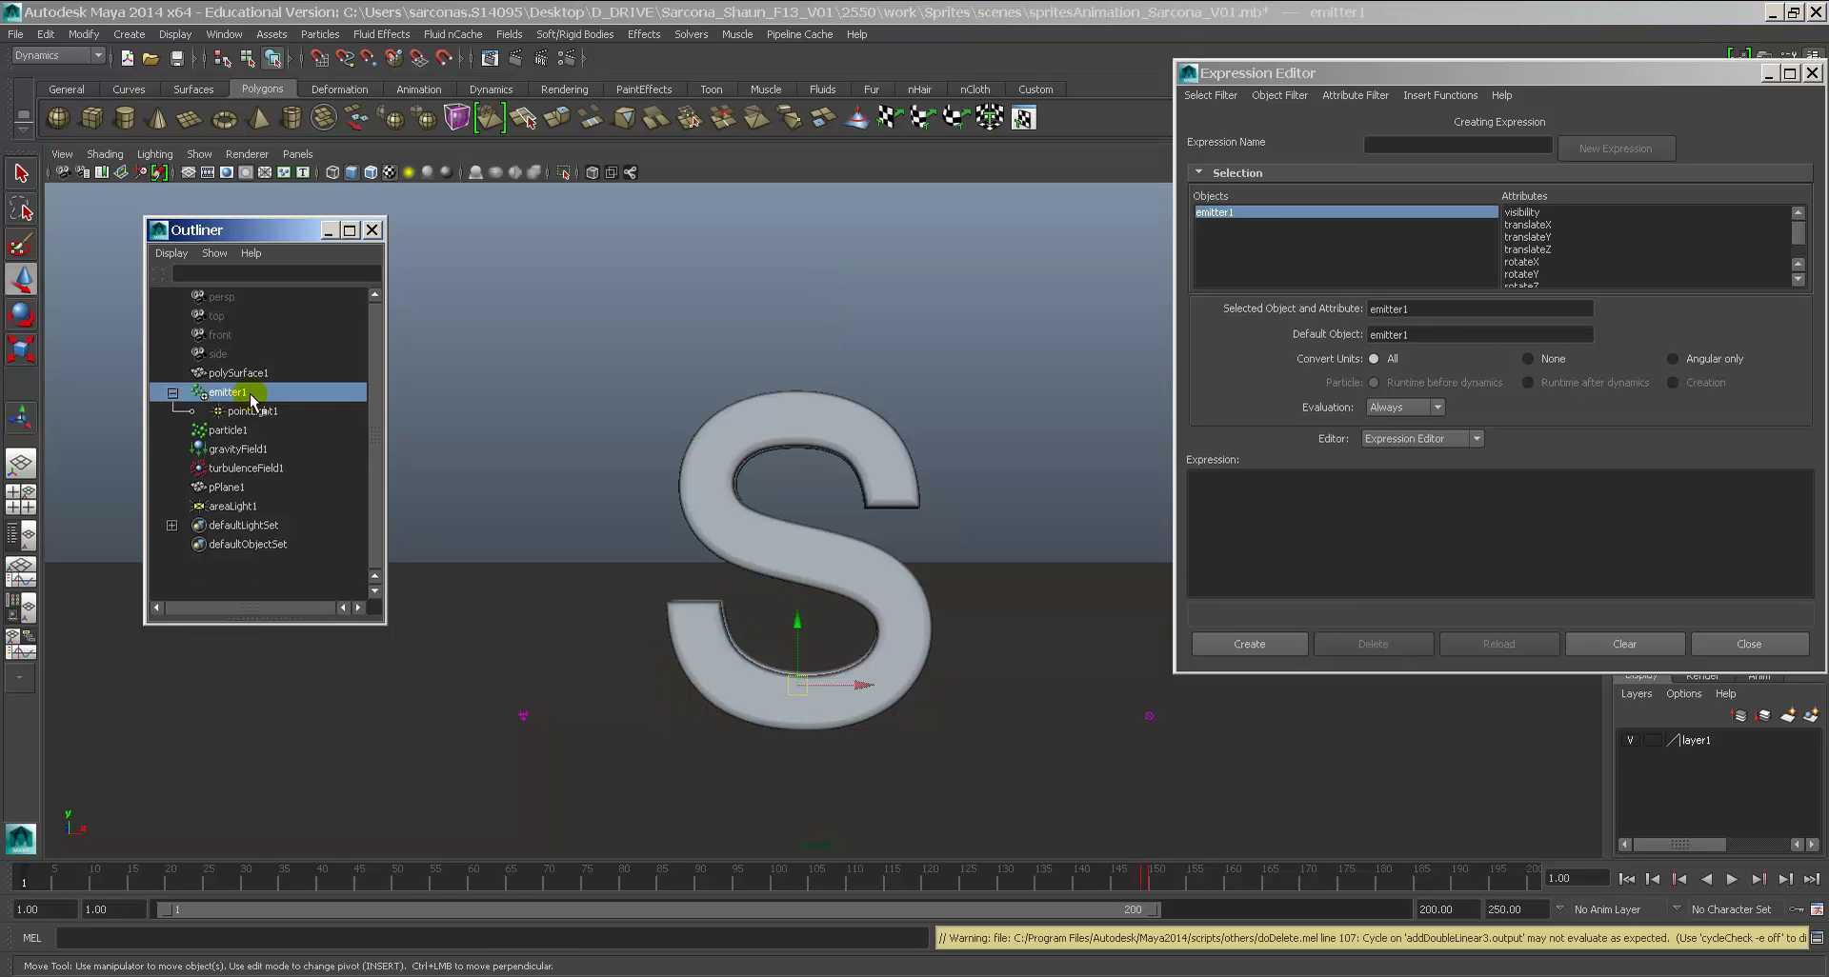
{"action": "key", "text": "Delete"}
{"action": "left_click", "coordinate": [253, 411]}
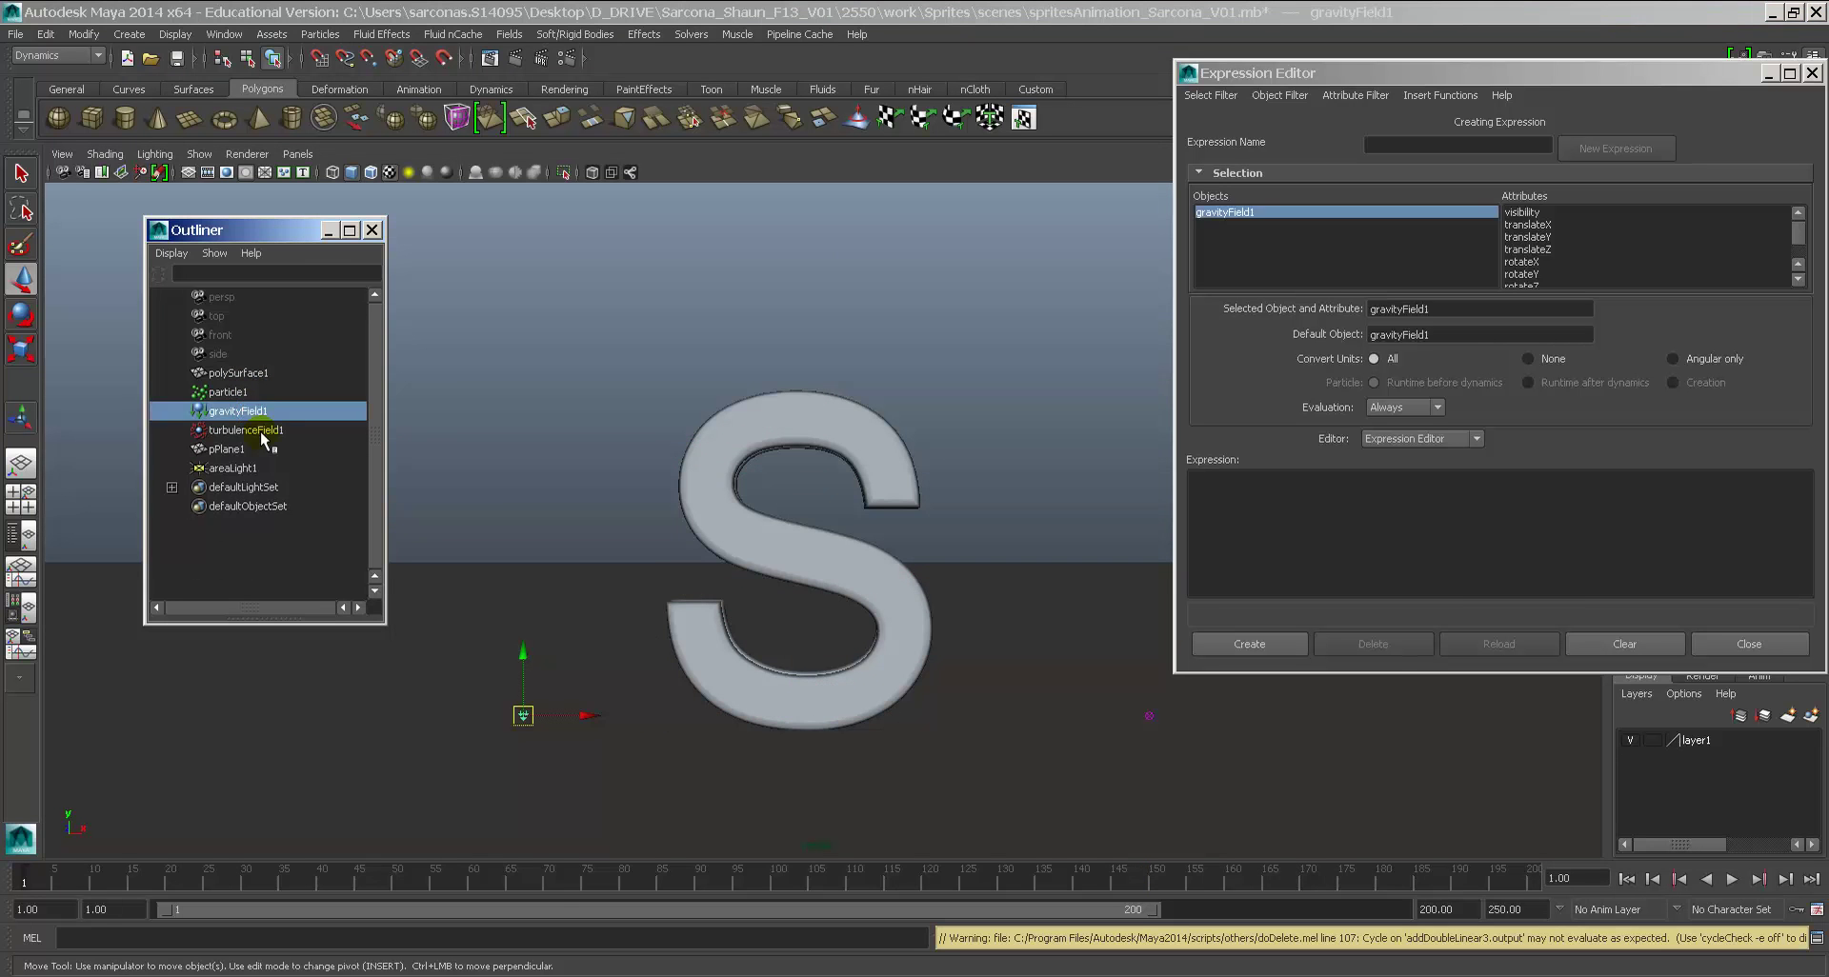
{"action": "key", "text": "Delete"}
{"action": "left_click", "coordinate": [256, 414]}
{"action": "key", "text": "Delete"}
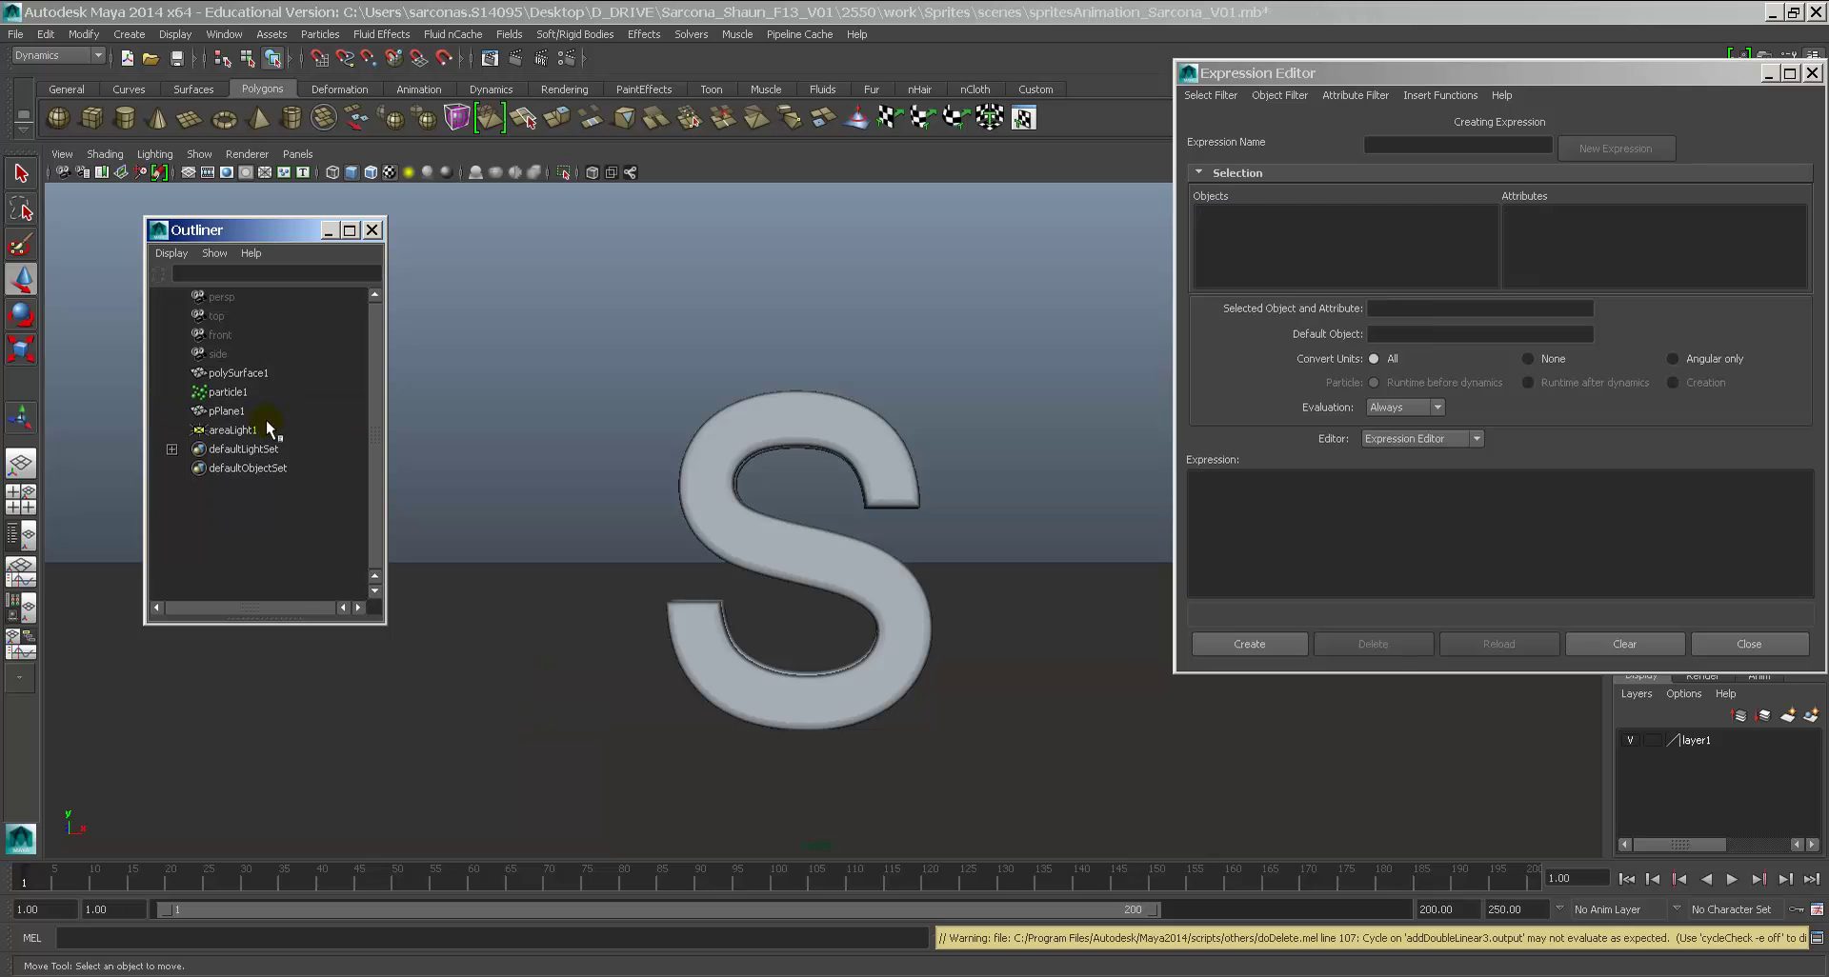
{"action": "left_click", "coordinate": [1731, 879]}
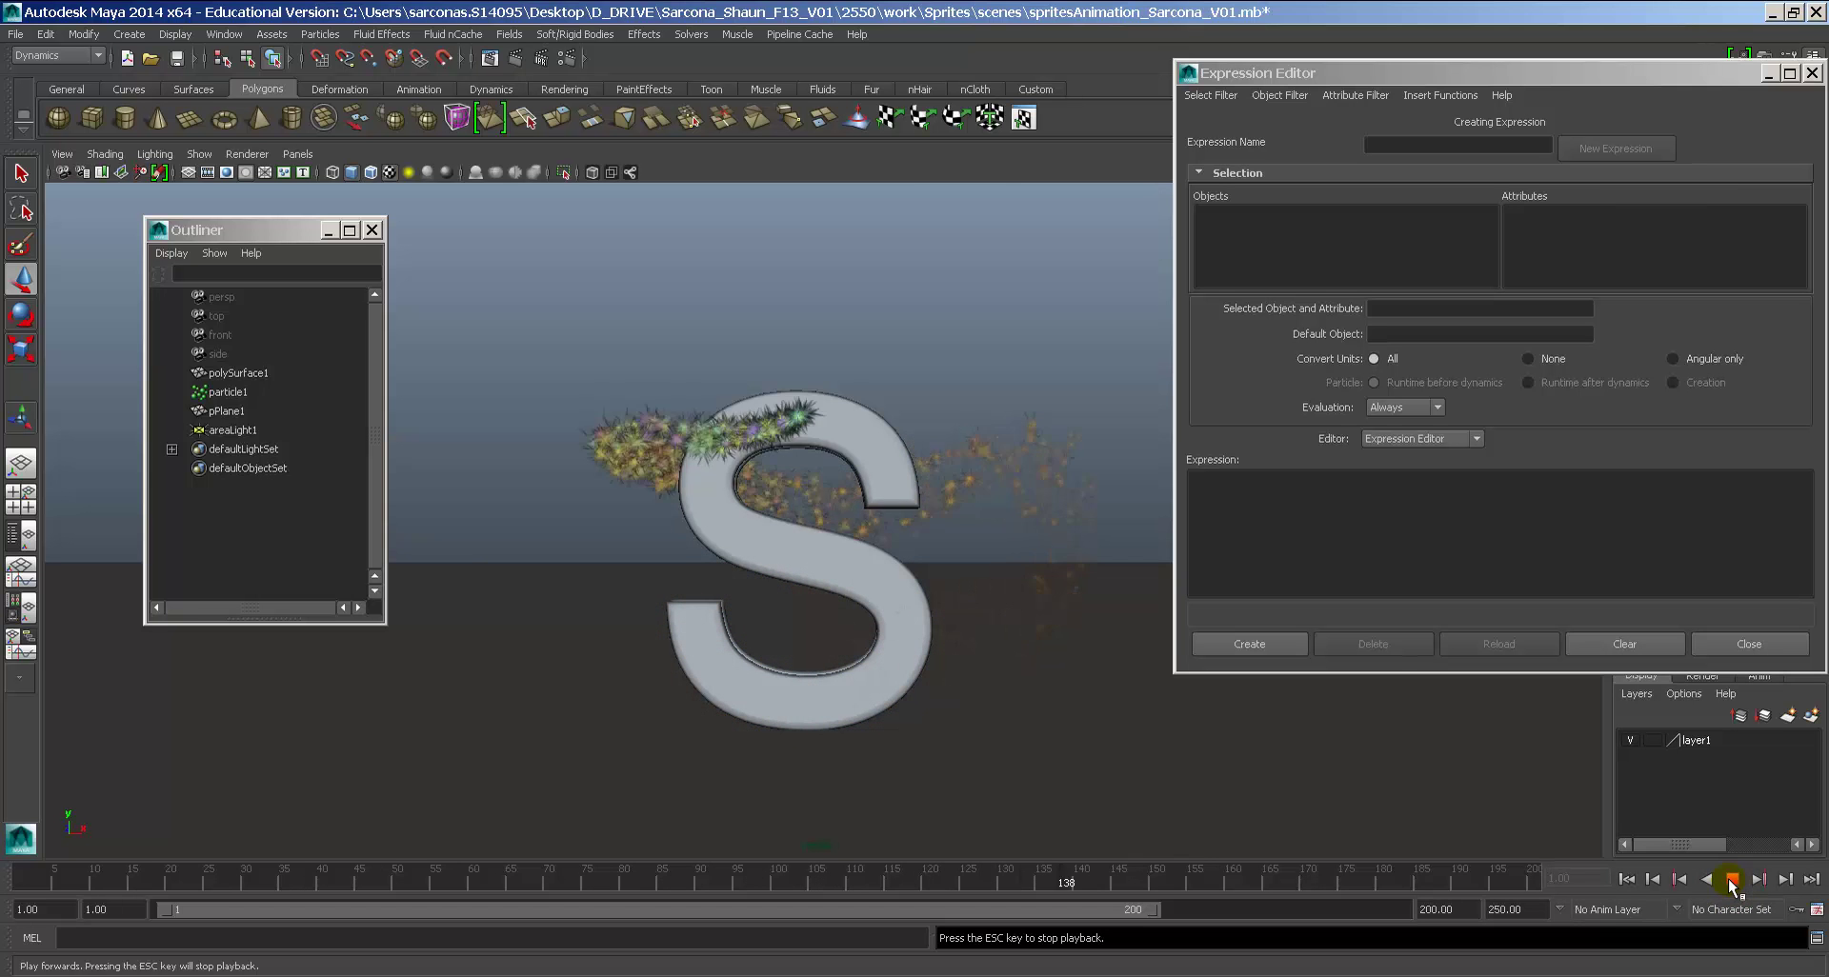
{"action": "left_click", "coordinate": [1732, 881]}
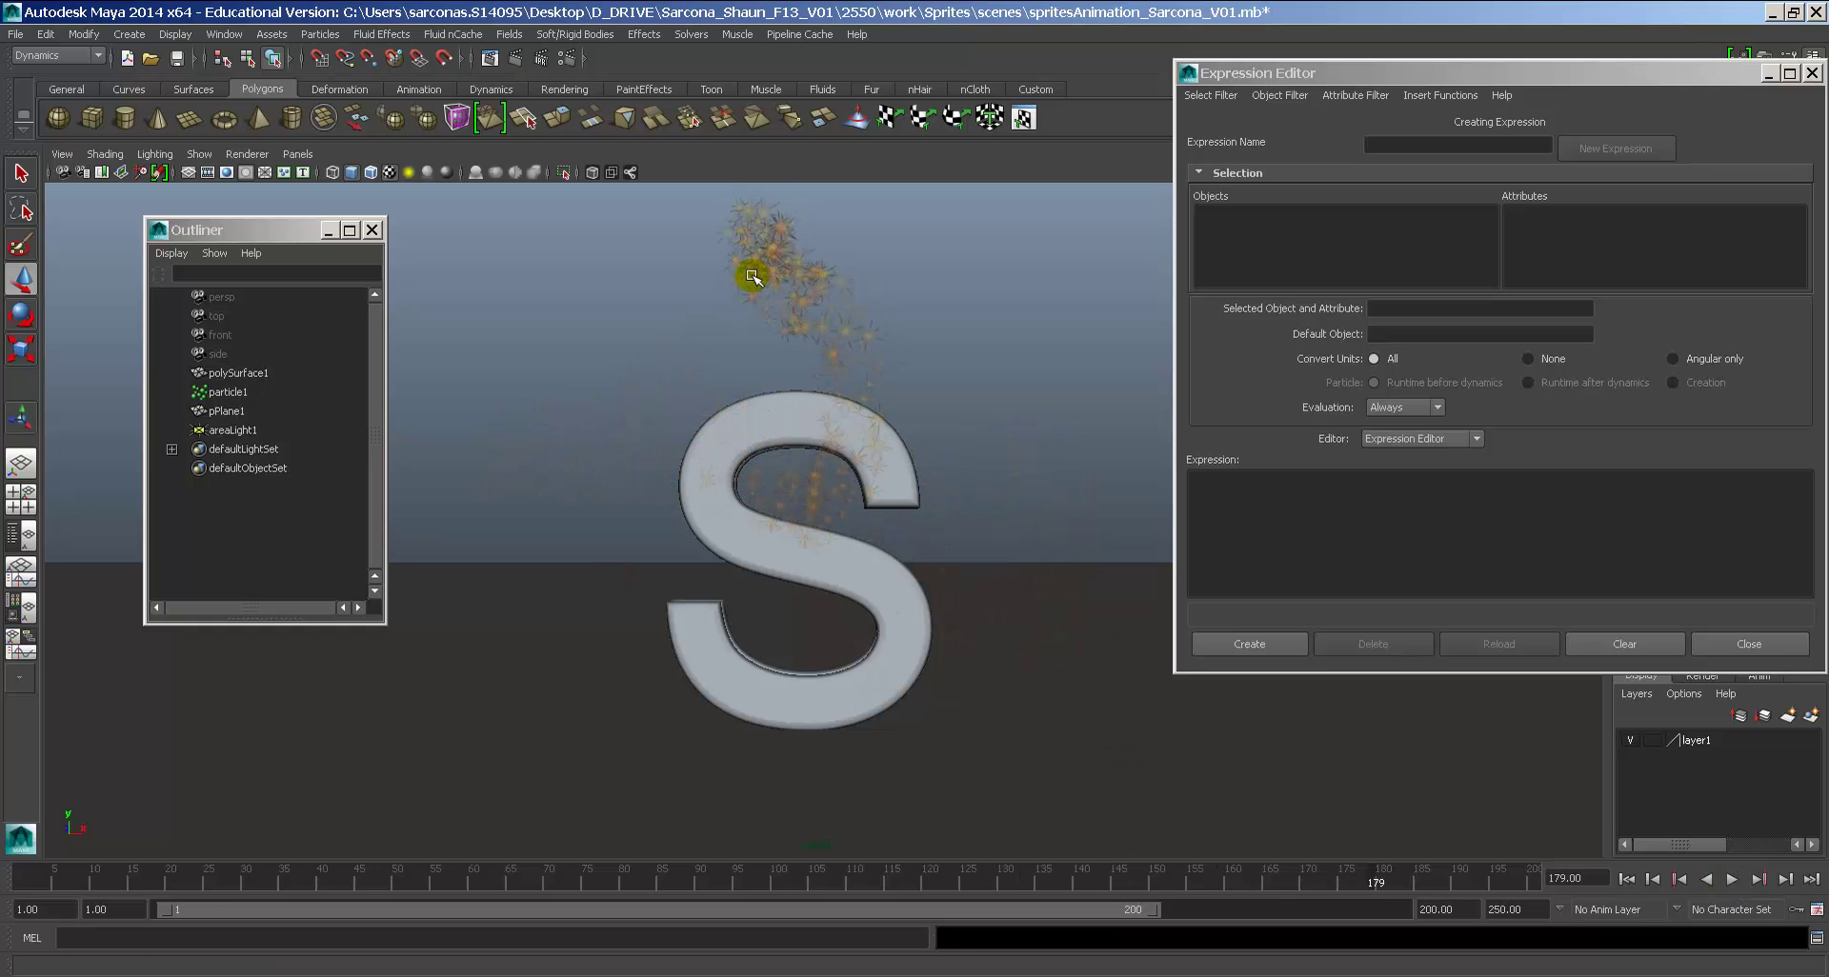
Step: Undo the deletions of the curve, emitter and fields
{"action": "key", "text": "ctrl+z"}
{"action": "key", "text": "ctrl+z"}
{"action": "key", "text": "ctrl+z"}
{"action": "key", "text": "ctrl+z"}
{"action": "key", "text": "ctrl+z"}
{"action": "key", "text": "ctrl+z"}
{"action": "key", "text": "ctrl+z"}
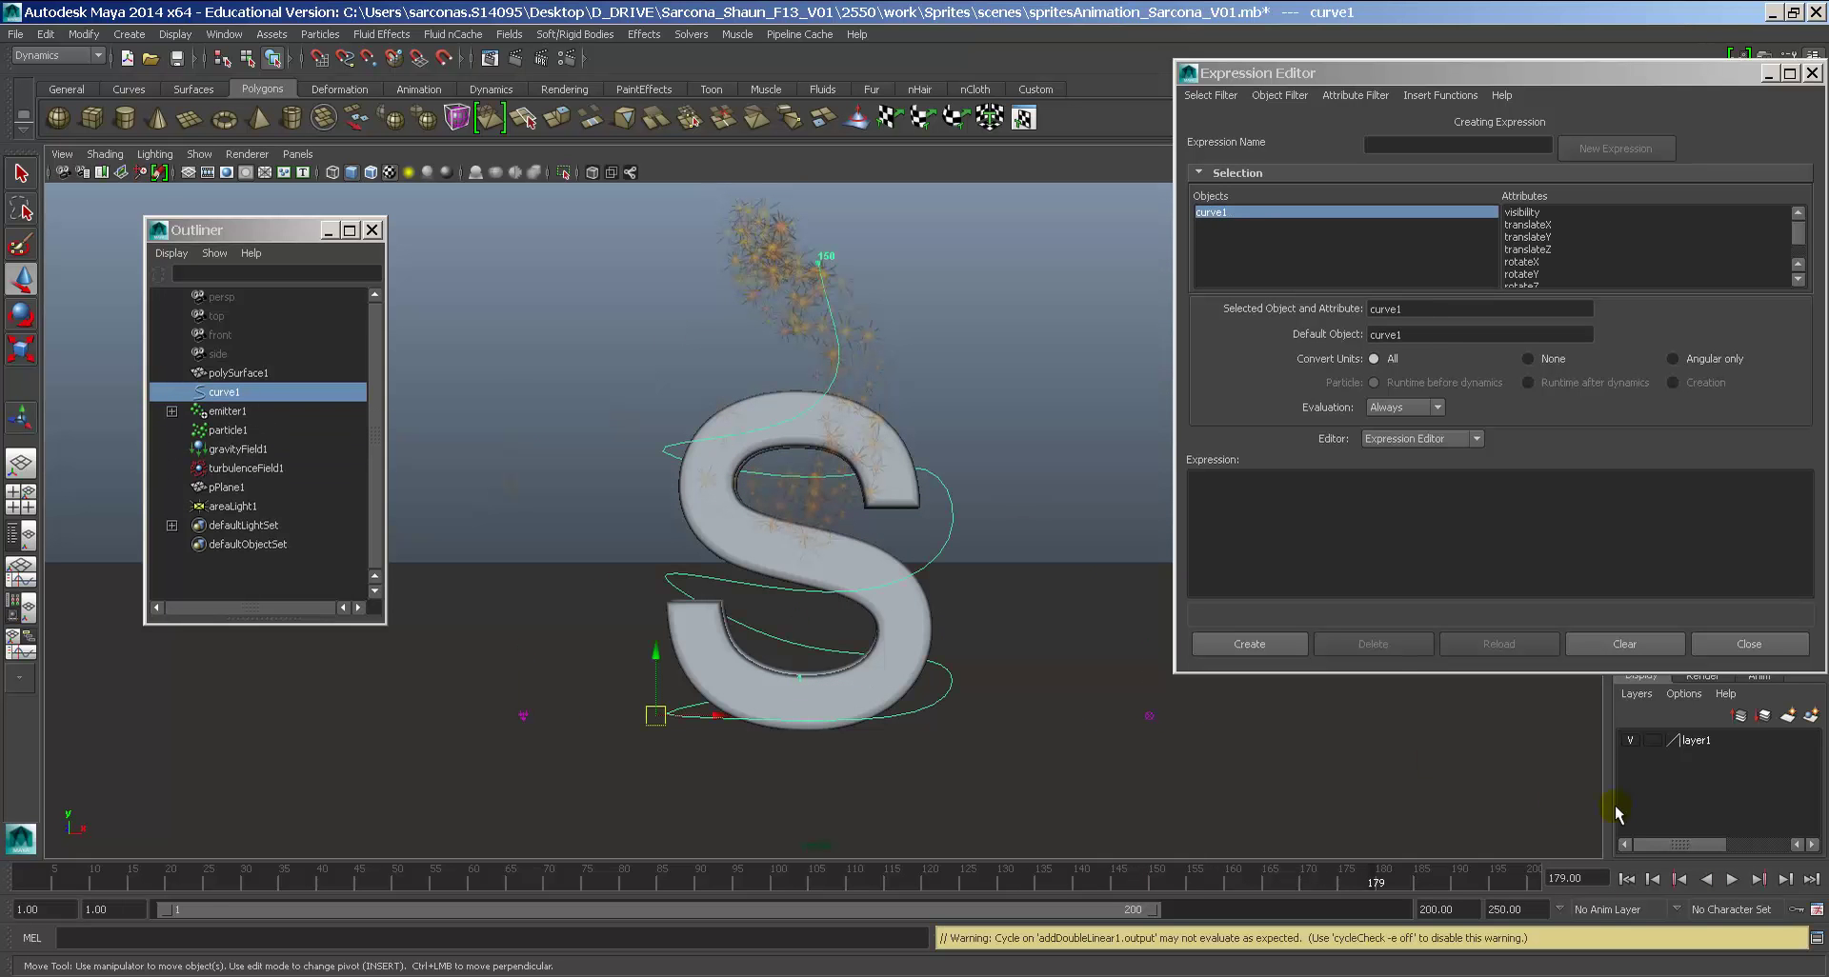
Step: Return the animation to frame 1 and close the Outliner
{"action": "left_click", "coordinate": [1626, 879]}
{"action": "left_click_drag", "start_coordinate": [321, 887], "coordinate": [1, 808]}
{"action": "left_click", "coordinate": [173, 412]}
{"action": "left_click", "coordinate": [176, 411]}
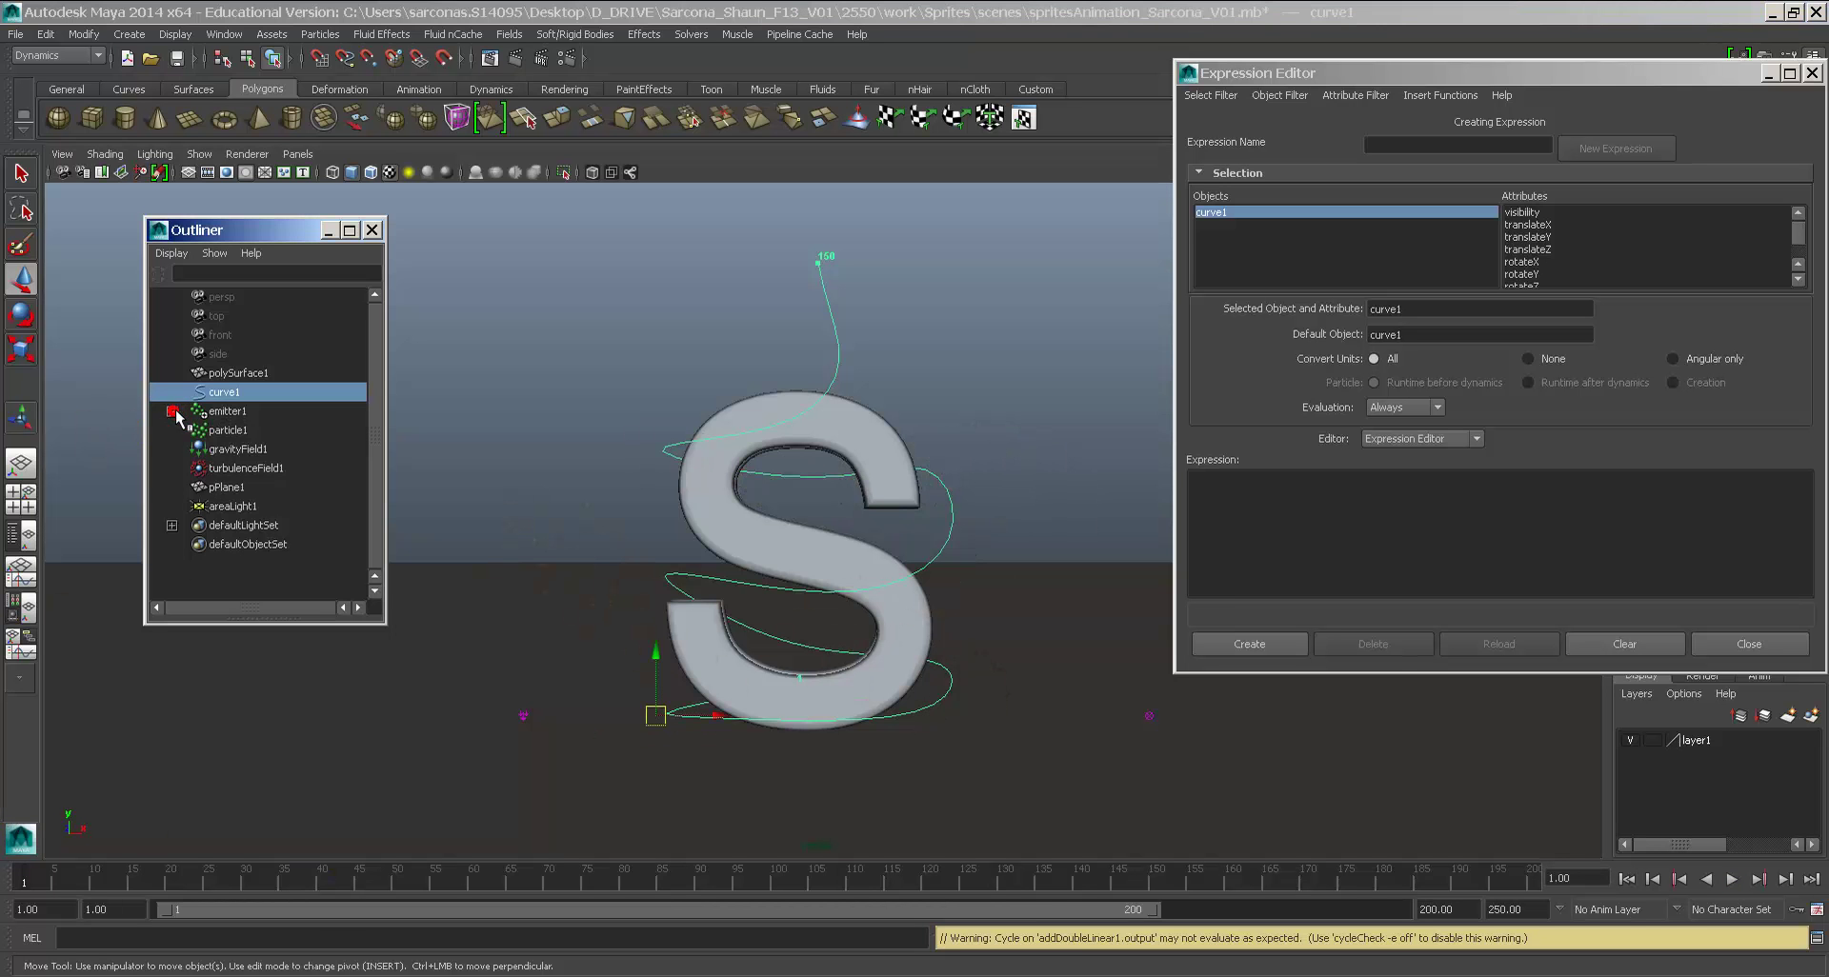
{"action": "left_click", "coordinate": [372, 230]}
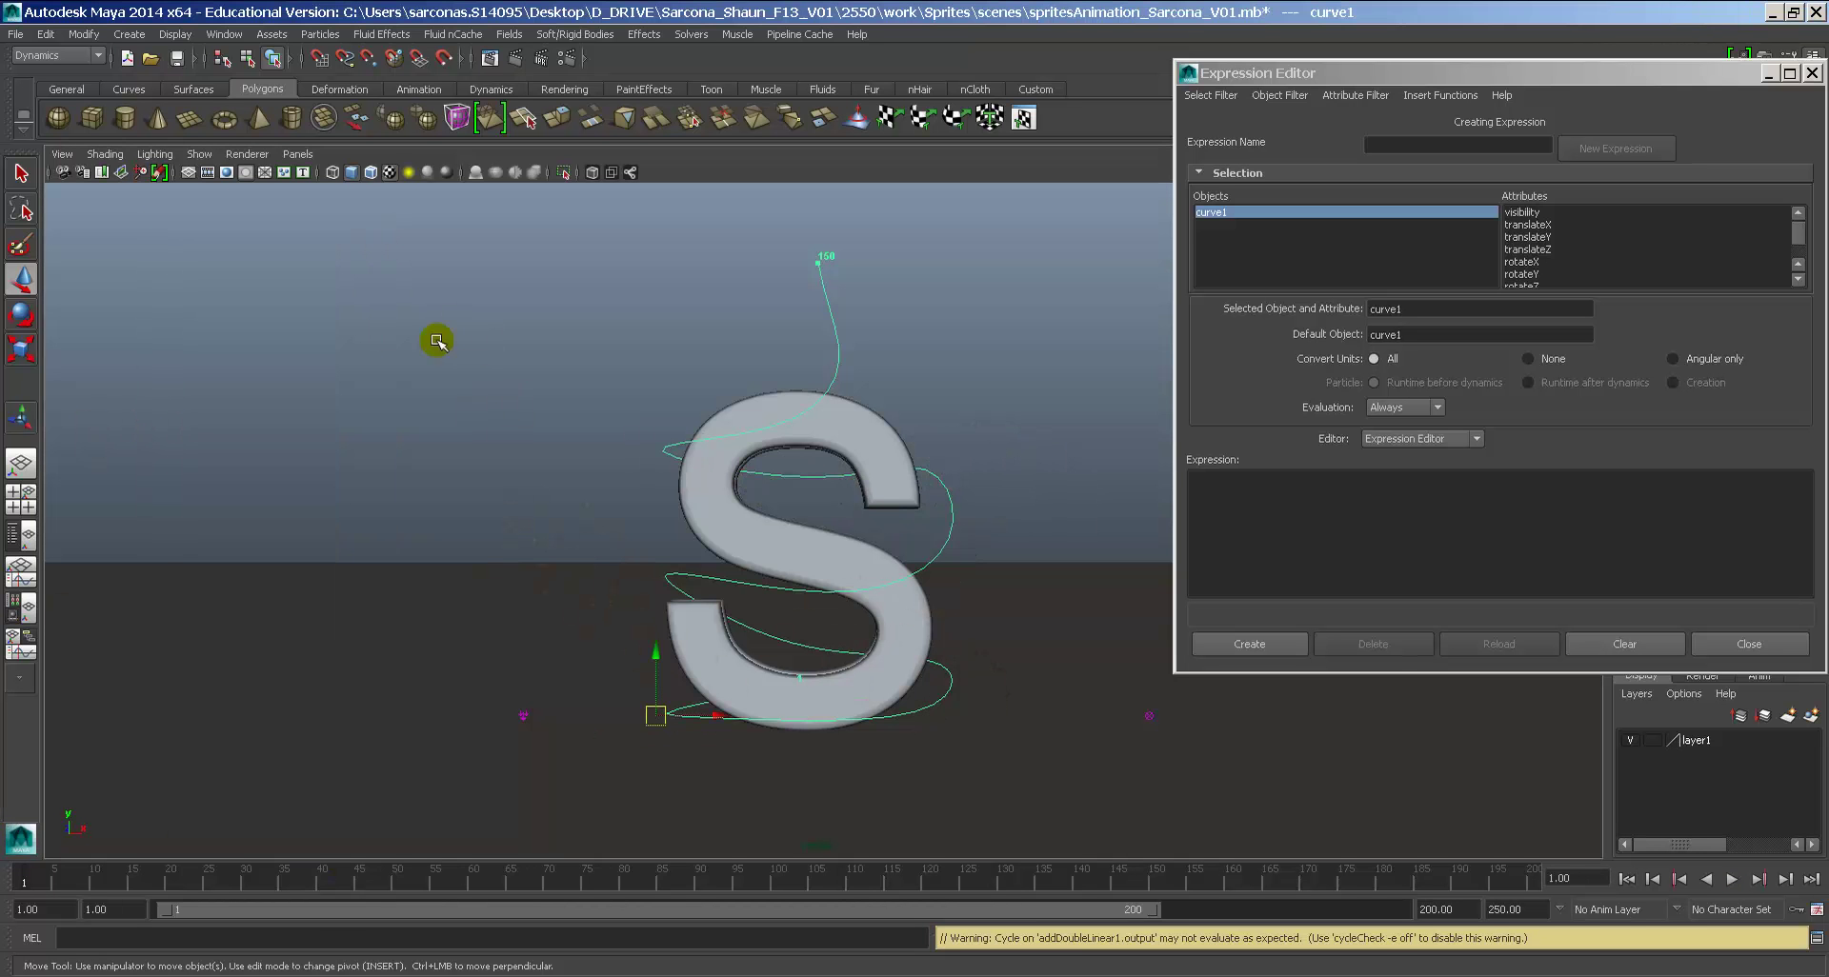
Step: Save the scene as a new file version, changing the V01 suffix of the existing name to V02
{"action": "left_click", "coordinate": [14, 35]}
{"action": "left_click", "coordinate": [73, 121]}
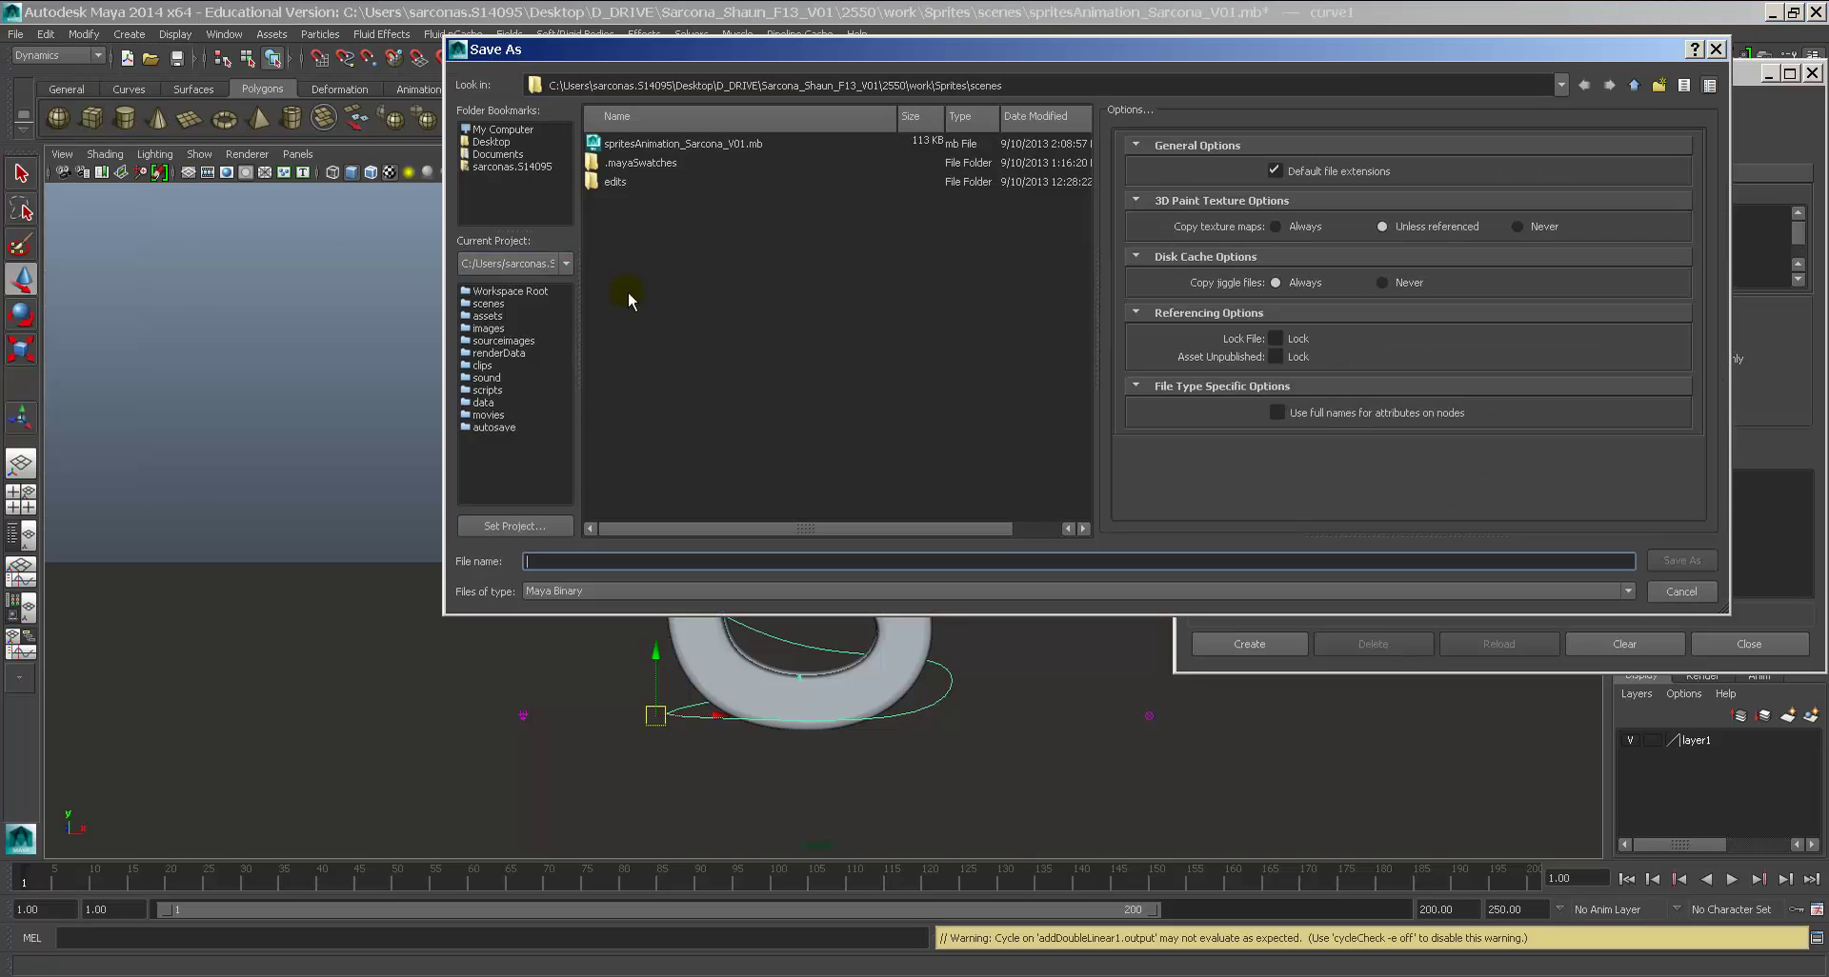
{"action": "left_click", "coordinate": [700, 147]}
{"action": "left_click", "coordinate": [664, 562]}
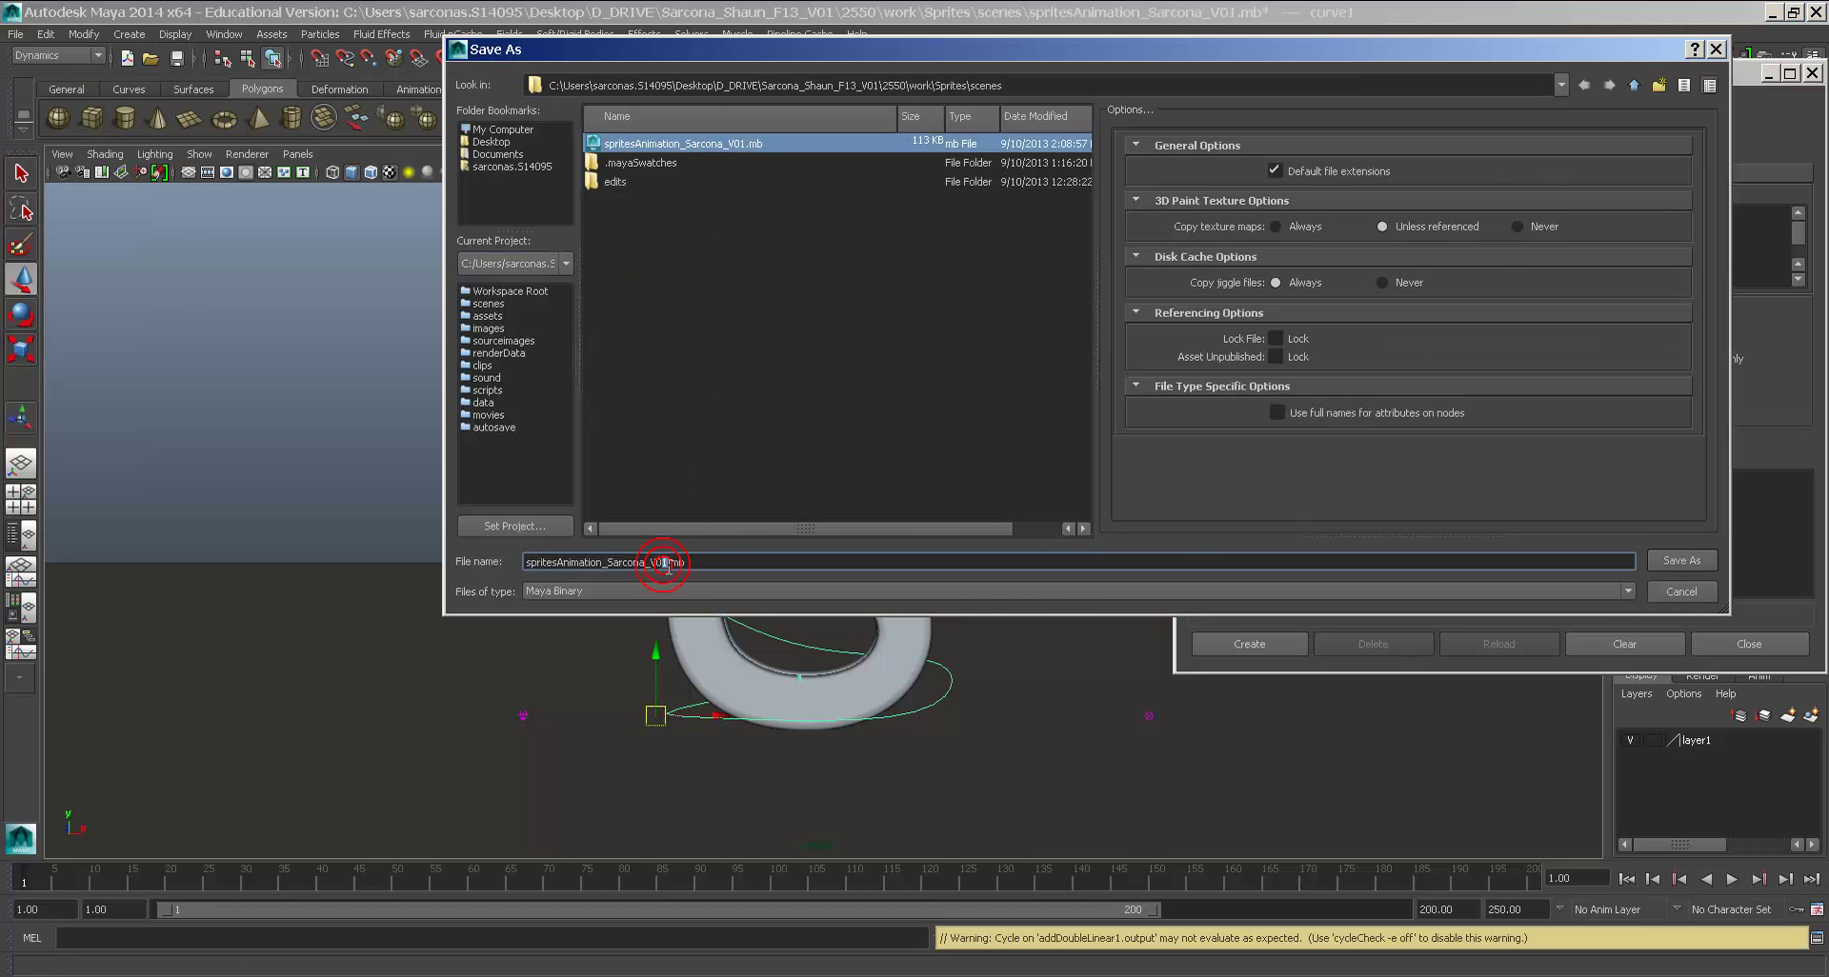
{"action": "key", "text": "BackSpace"}
{"action": "type", "text": "2"}
{"action": "key", "text": "Return"}
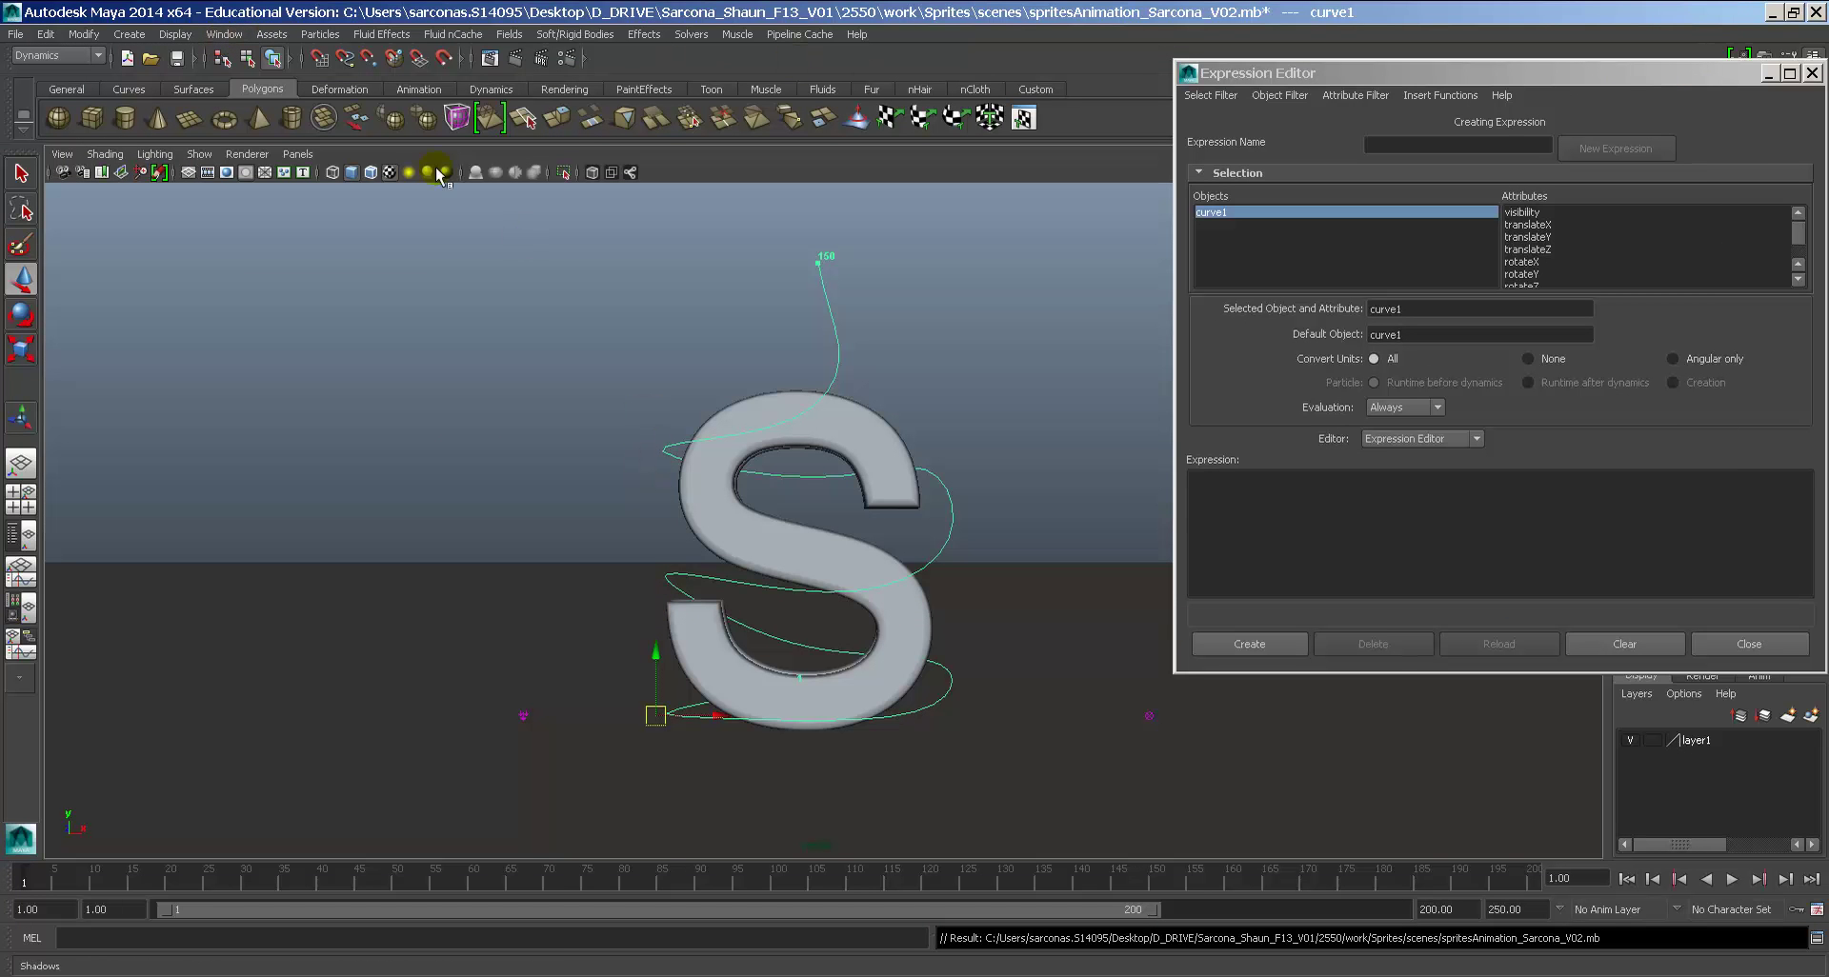
Step: Display the 960 x 540 resolution gate in the perspective view and close the Expression Editor
{"action": "left_click", "coordinate": [227, 172]}
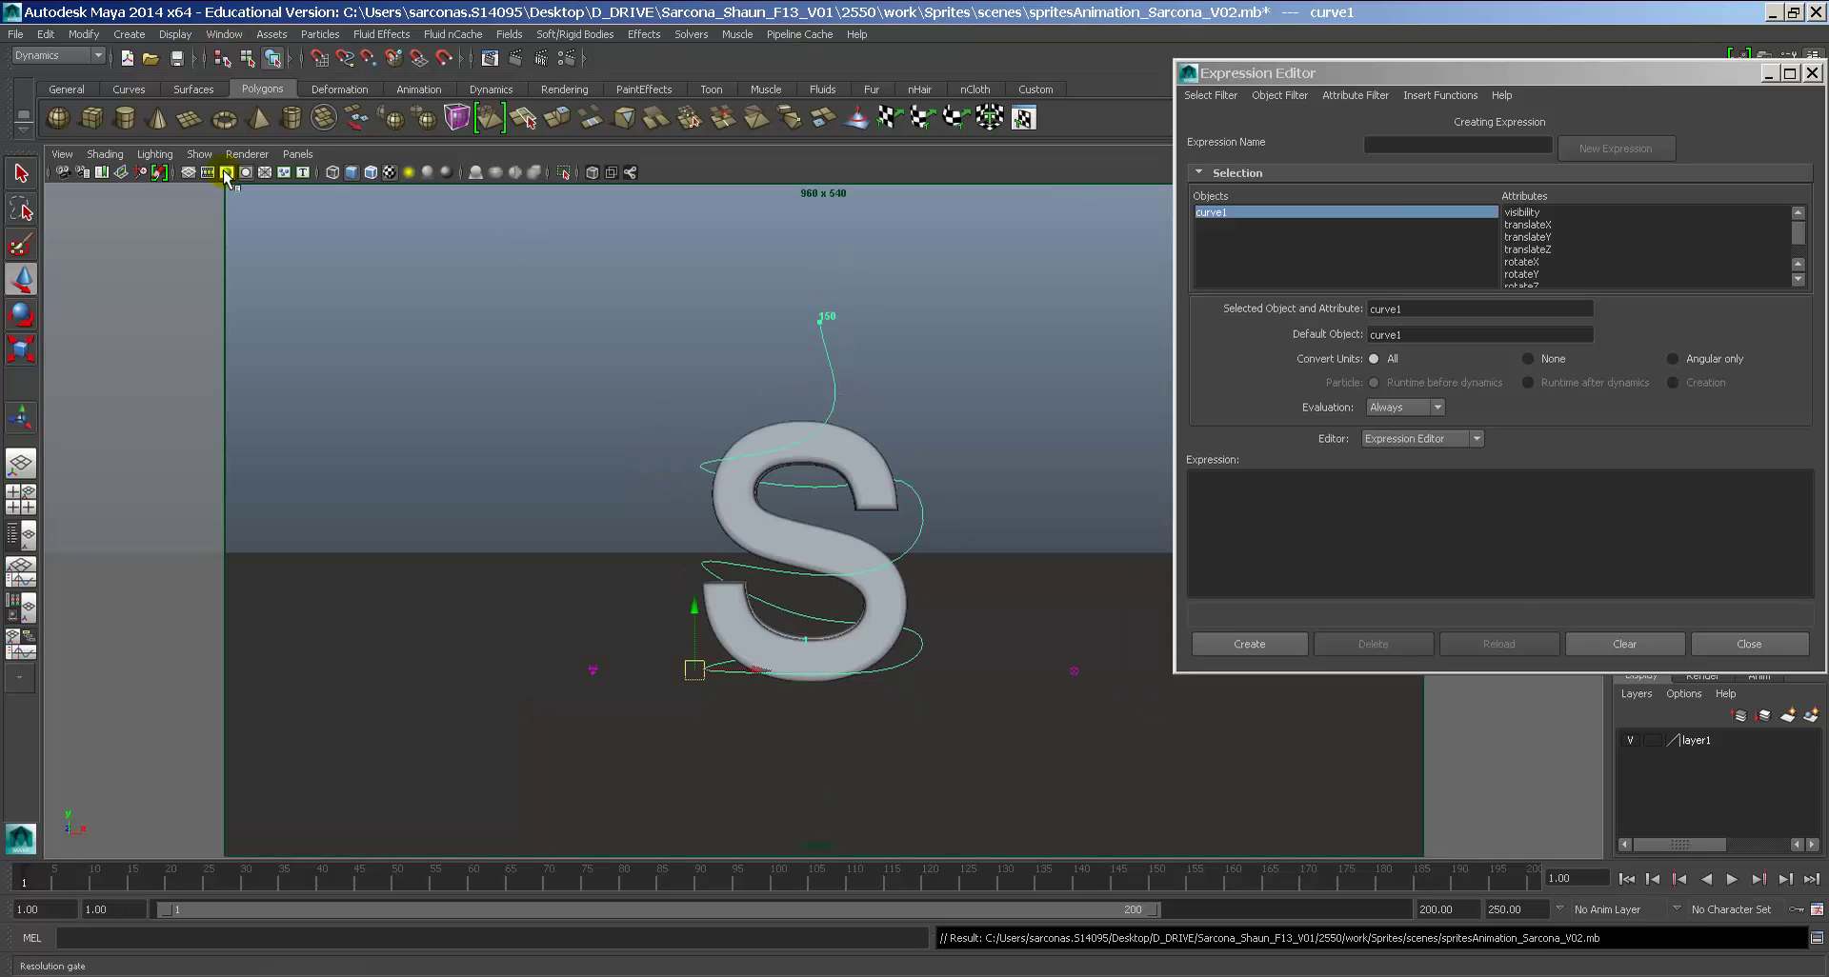
{"action": "left_click", "coordinate": [1748, 644]}
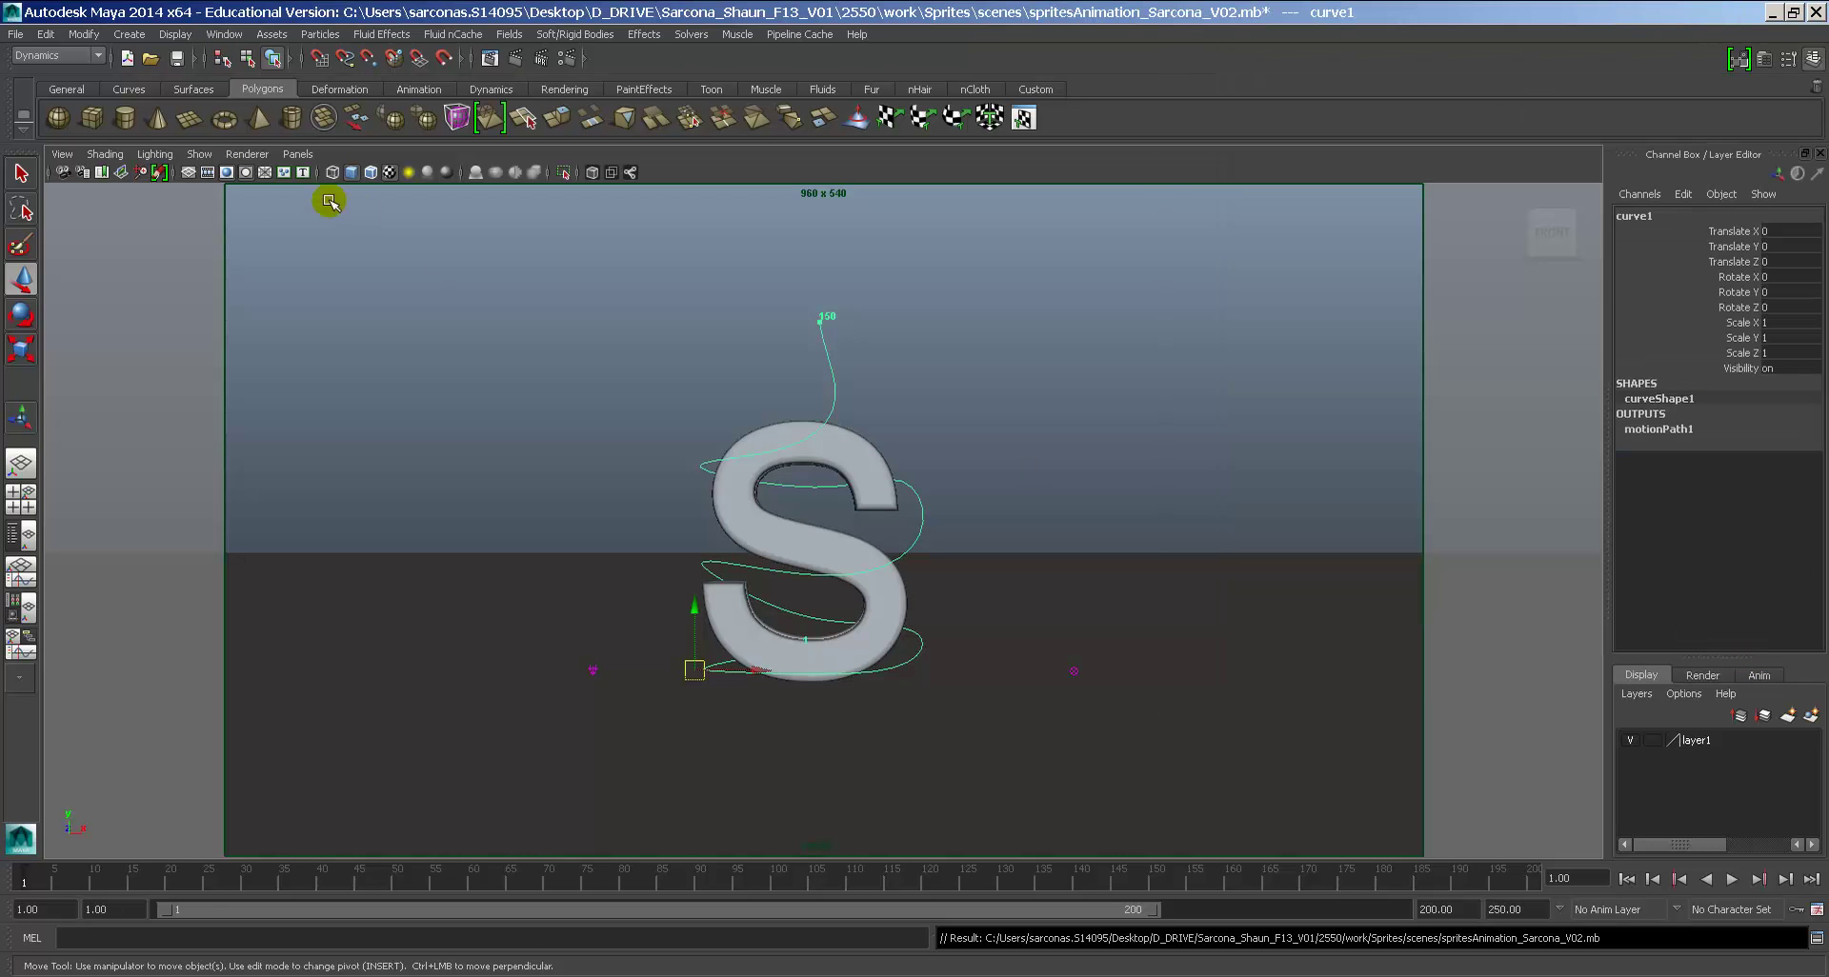
{"action": "left_click", "coordinate": [227, 172]}
{"action": "left_click", "coordinate": [227, 172]}
Step: Compose a low, slightly angled camera view of the S within the gate, checking the framing against the played particle animation
{"action": "left_click_drag", "start_coordinate": [345, 358], "coordinate": [408, 380], "text": "alt"}
{"action": "right_click_drag", "start_coordinate": [409, 380], "coordinate": [670, 430], "text": "alt"}
{"action": "middle_click_drag", "start_coordinate": [669, 429], "coordinate": [651, 400], "text": "alt"}
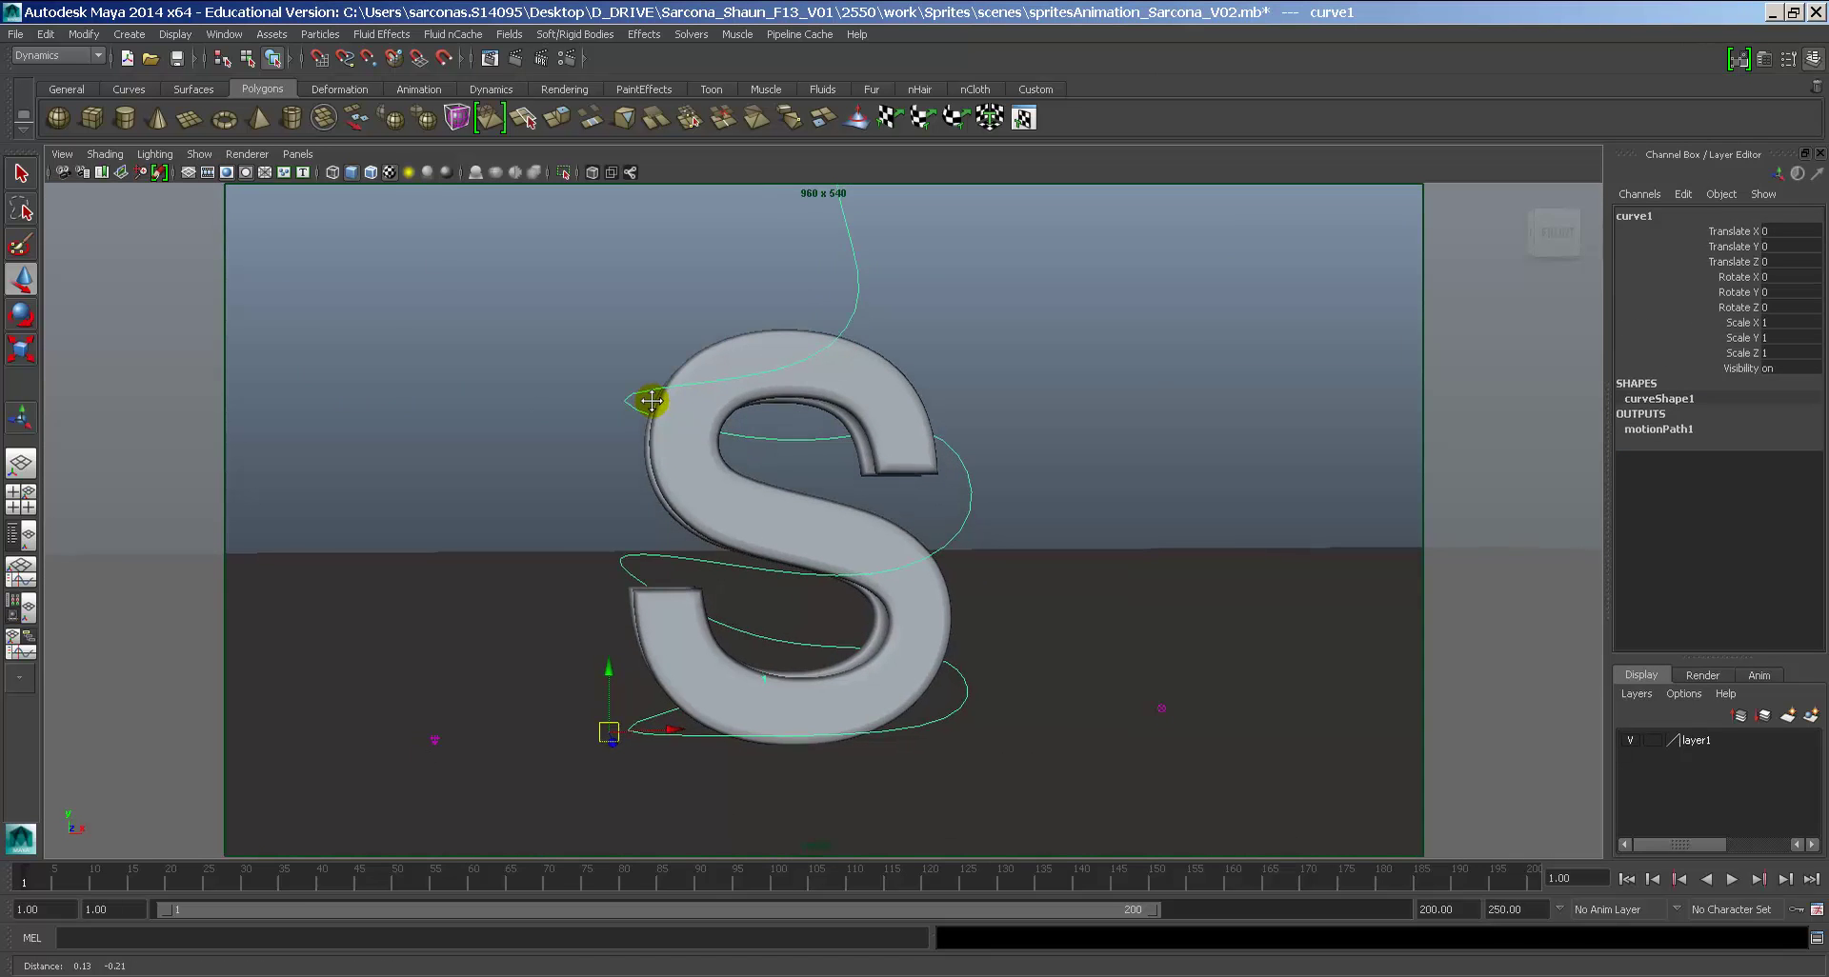
{"action": "right_click_drag", "start_coordinate": [651, 400], "coordinate": [716, 429], "text": "alt"}
{"action": "middle_click_drag", "start_coordinate": [723, 434], "coordinate": [708, 422], "text": "alt"}
{"action": "left_click_drag", "start_coordinate": [710, 423], "coordinate": [579, 604], "text": "alt"}
{"action": "left_click_drag", "start_coordinate": [483, 880], "coordinate": [1346, 832]}
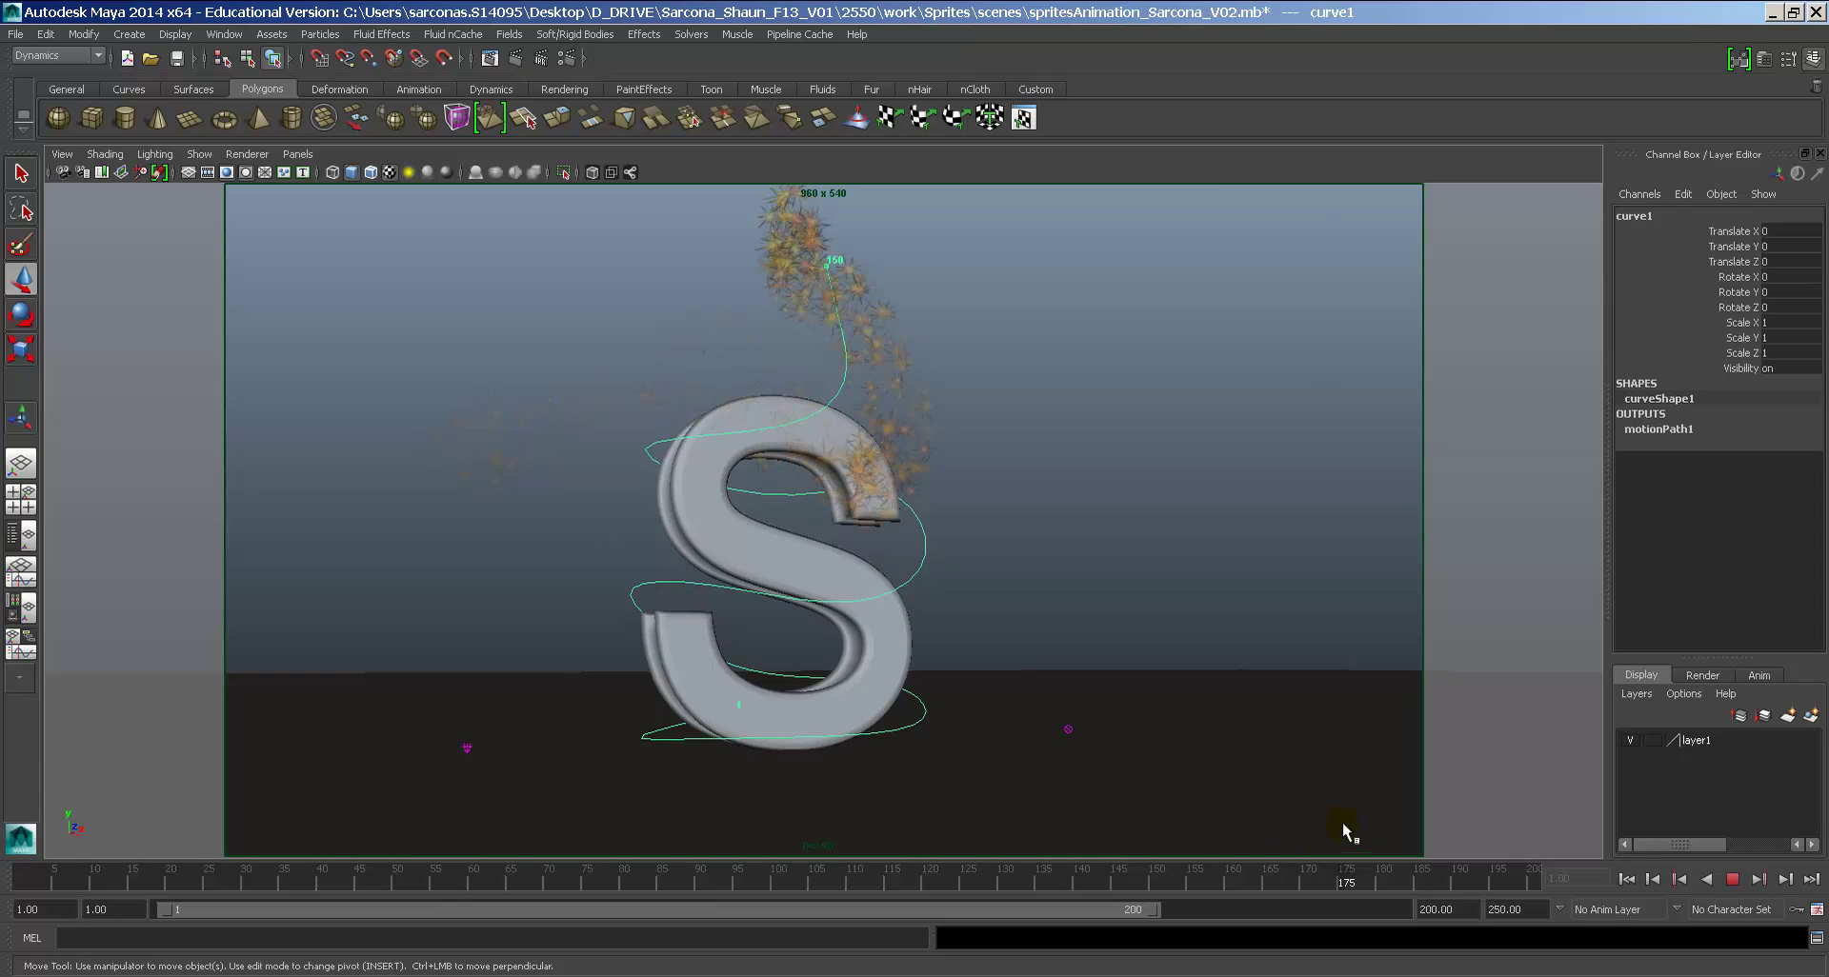
{"action": "middle_click_drag", "start_coordinate": [1156, 697], "coordinate": [1168, 722], "text": "alt"}
{"action": "right_click_drag", "start_coordinate": [1167, 722], "coordinate": [1114, 722], "text": "alt"}
{"action": "left_click_drag", "start_coordinate": [1116, 722], "coordinate": [1104, 726], "text": "alt"}
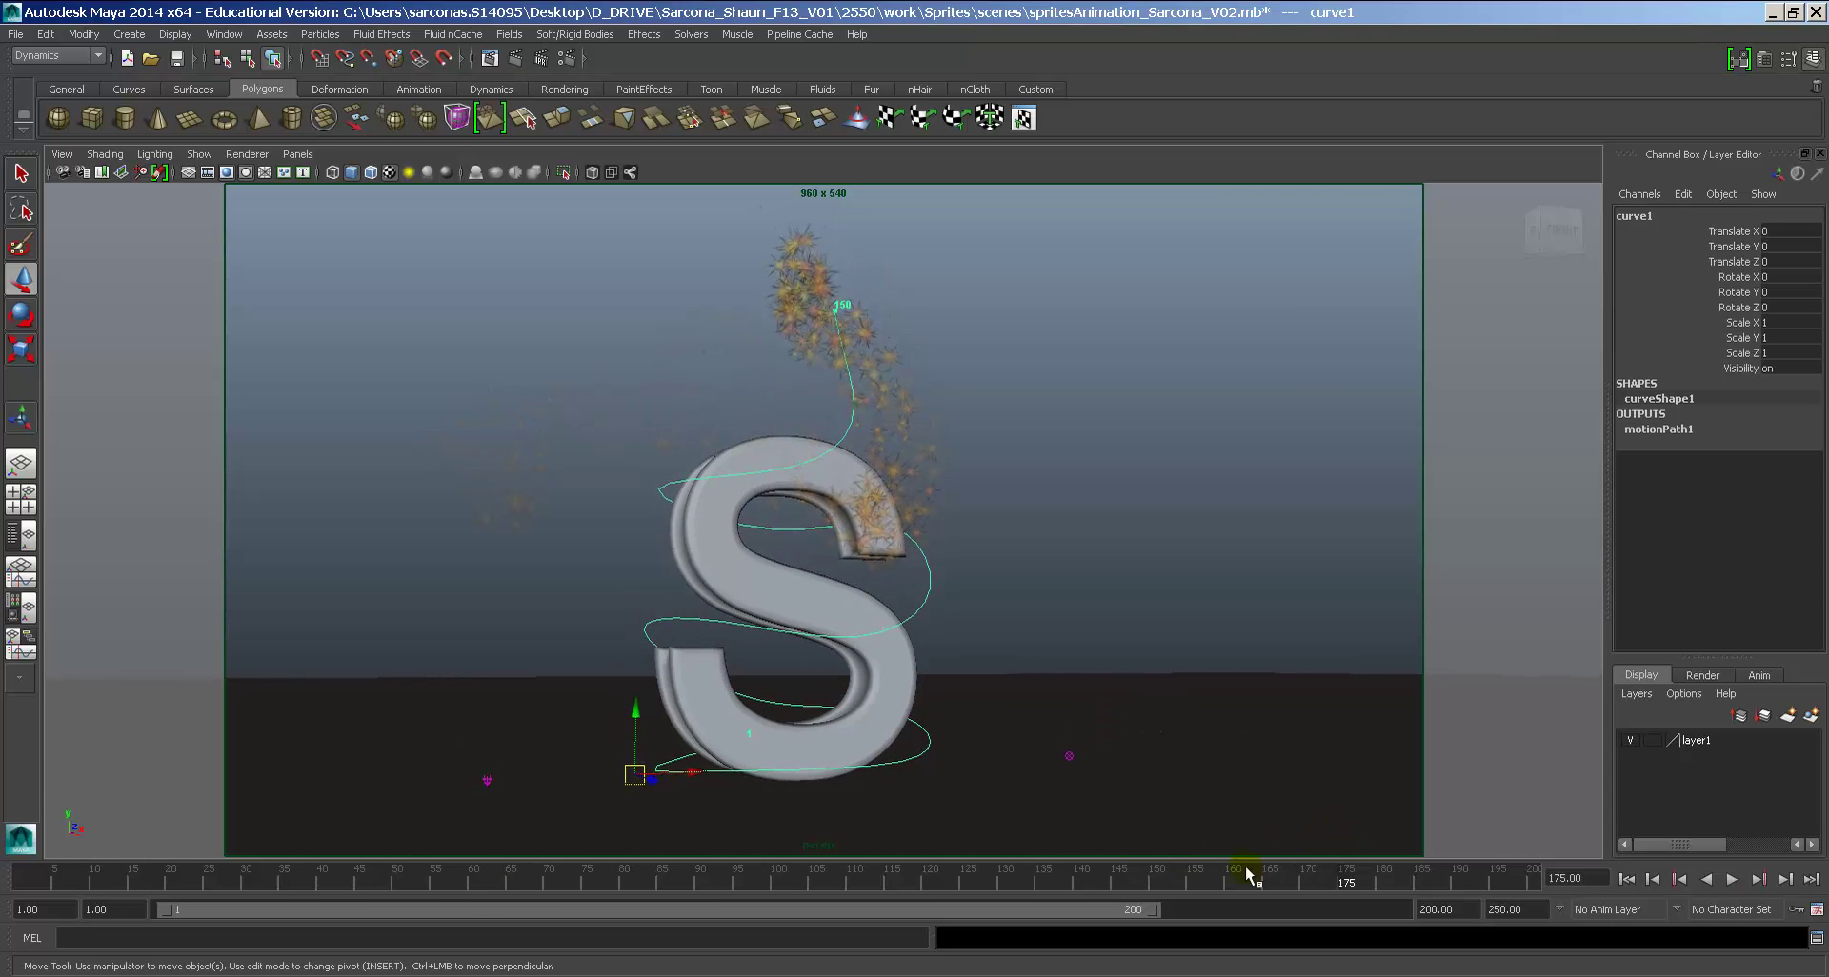
{"action": "key", "text": "alt+v"}
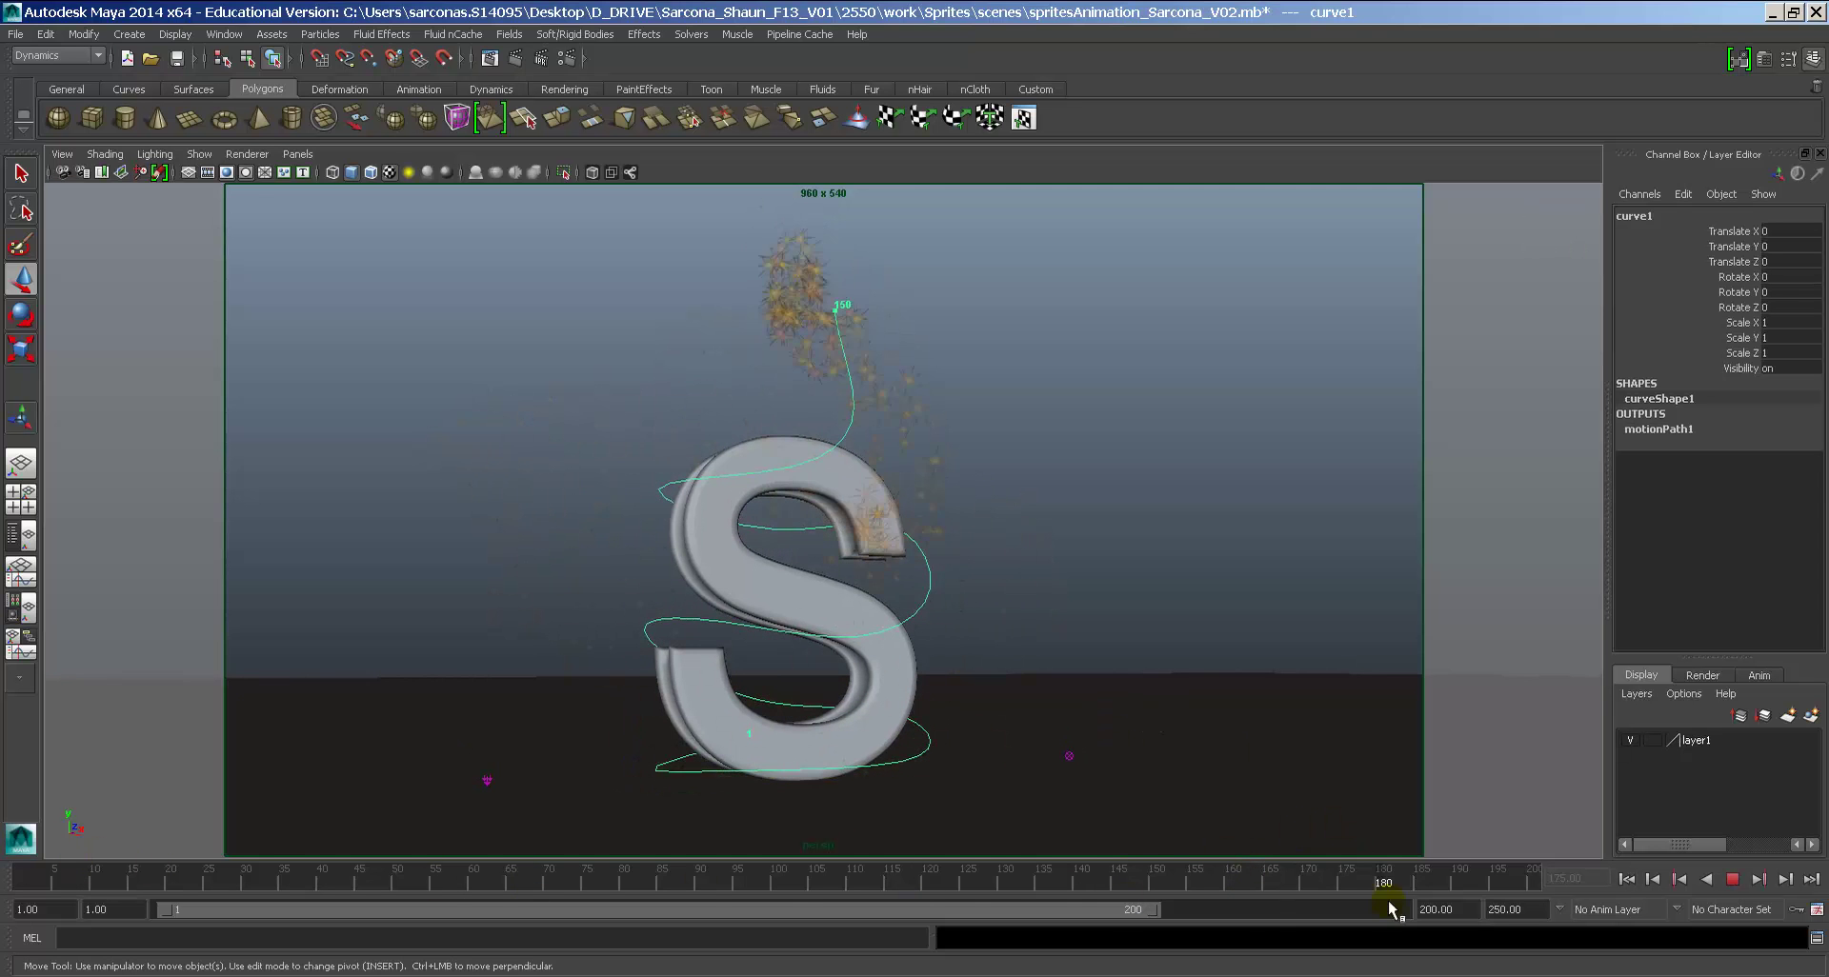
Step: Select the persp camera and set a keyframe on its channels at frame 1
{"action": "mouse_move", "coordinate": [1389, 903]}
{"action": "left_mouse_down"}
{"action": "mouse_move", "coordinate": [1477, 907]}
{"action": "mouse_move", "coordinate": [495, 901]}
{"action": "mouse_move", "coordinate": [8, 875]}
{"action": "left_mouse_up"}
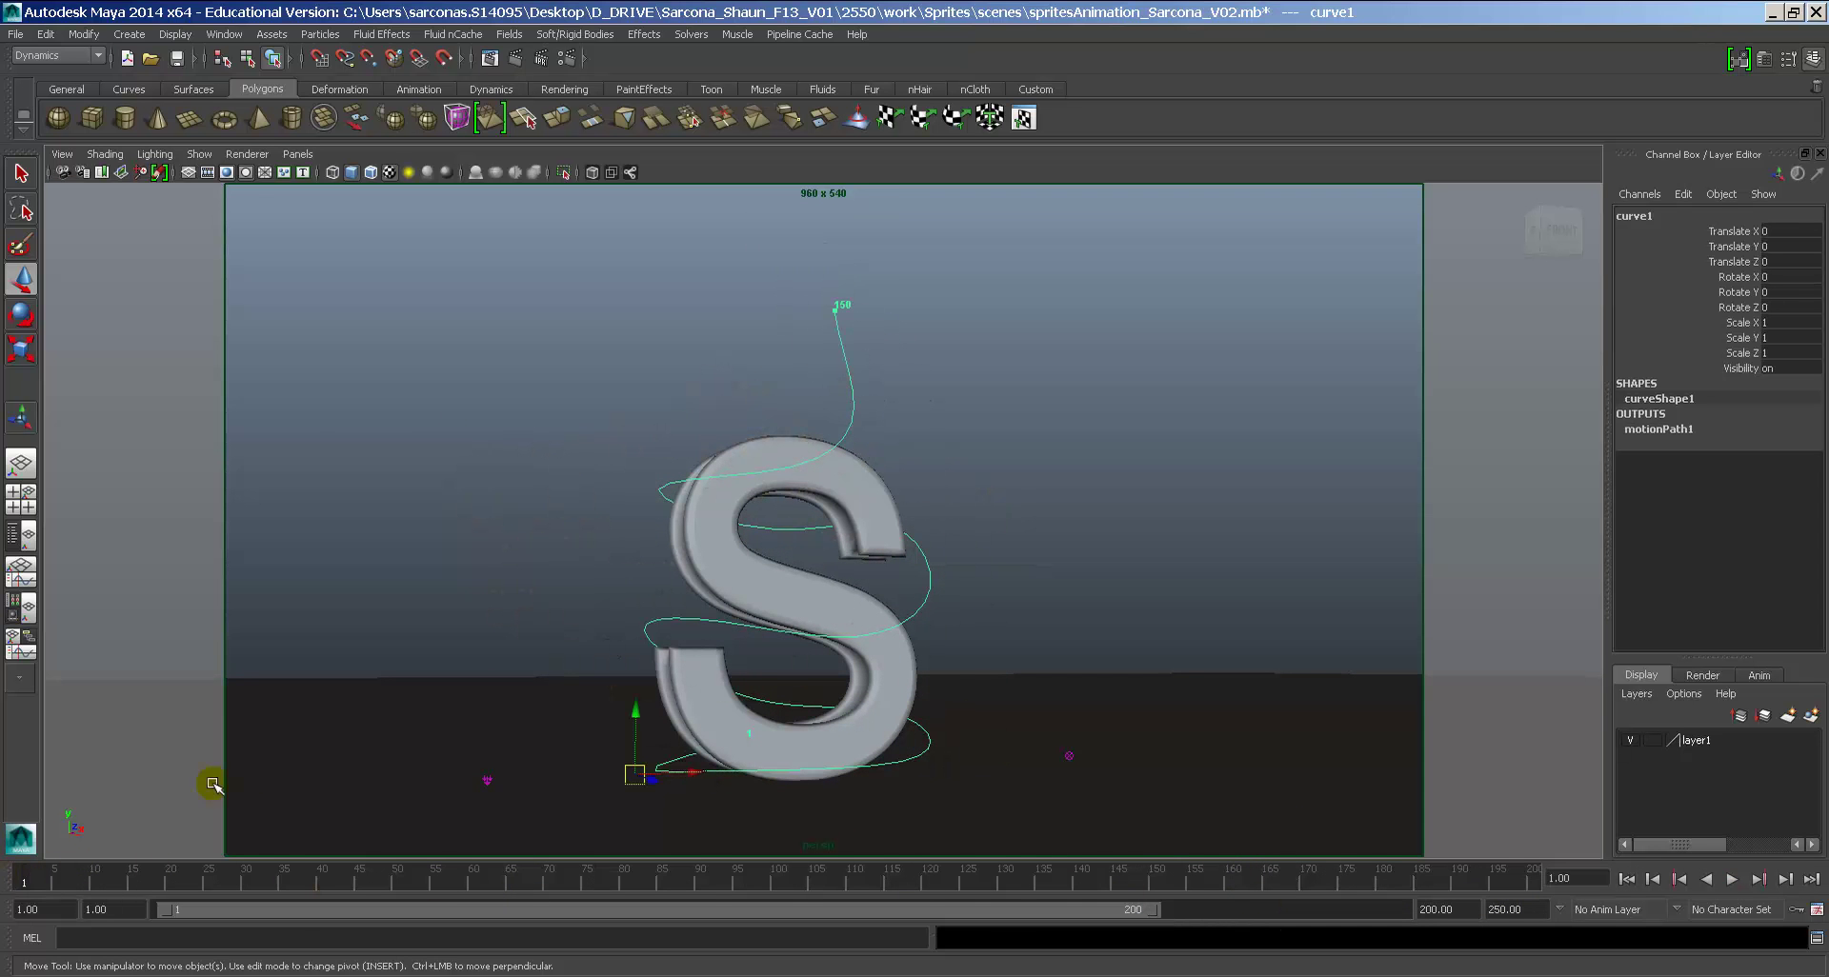
{"action": "left_click", "coordinate": [63, 173]}
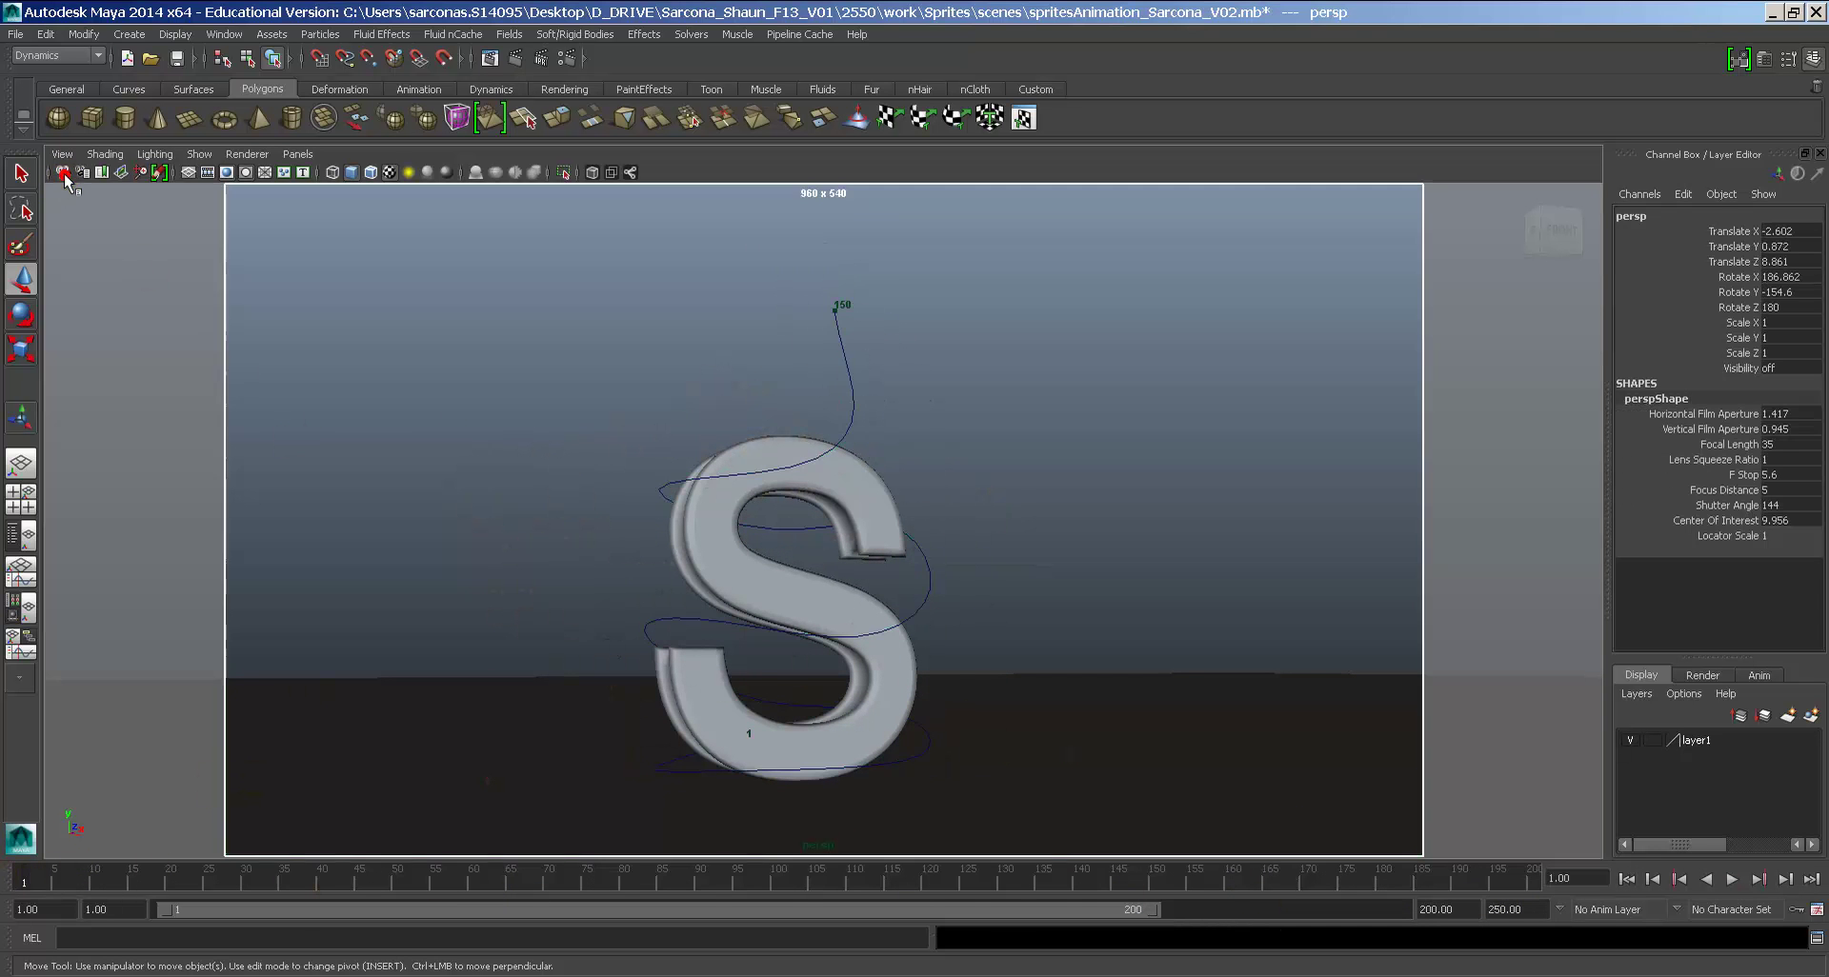
{"action": "key", "text": "s"}
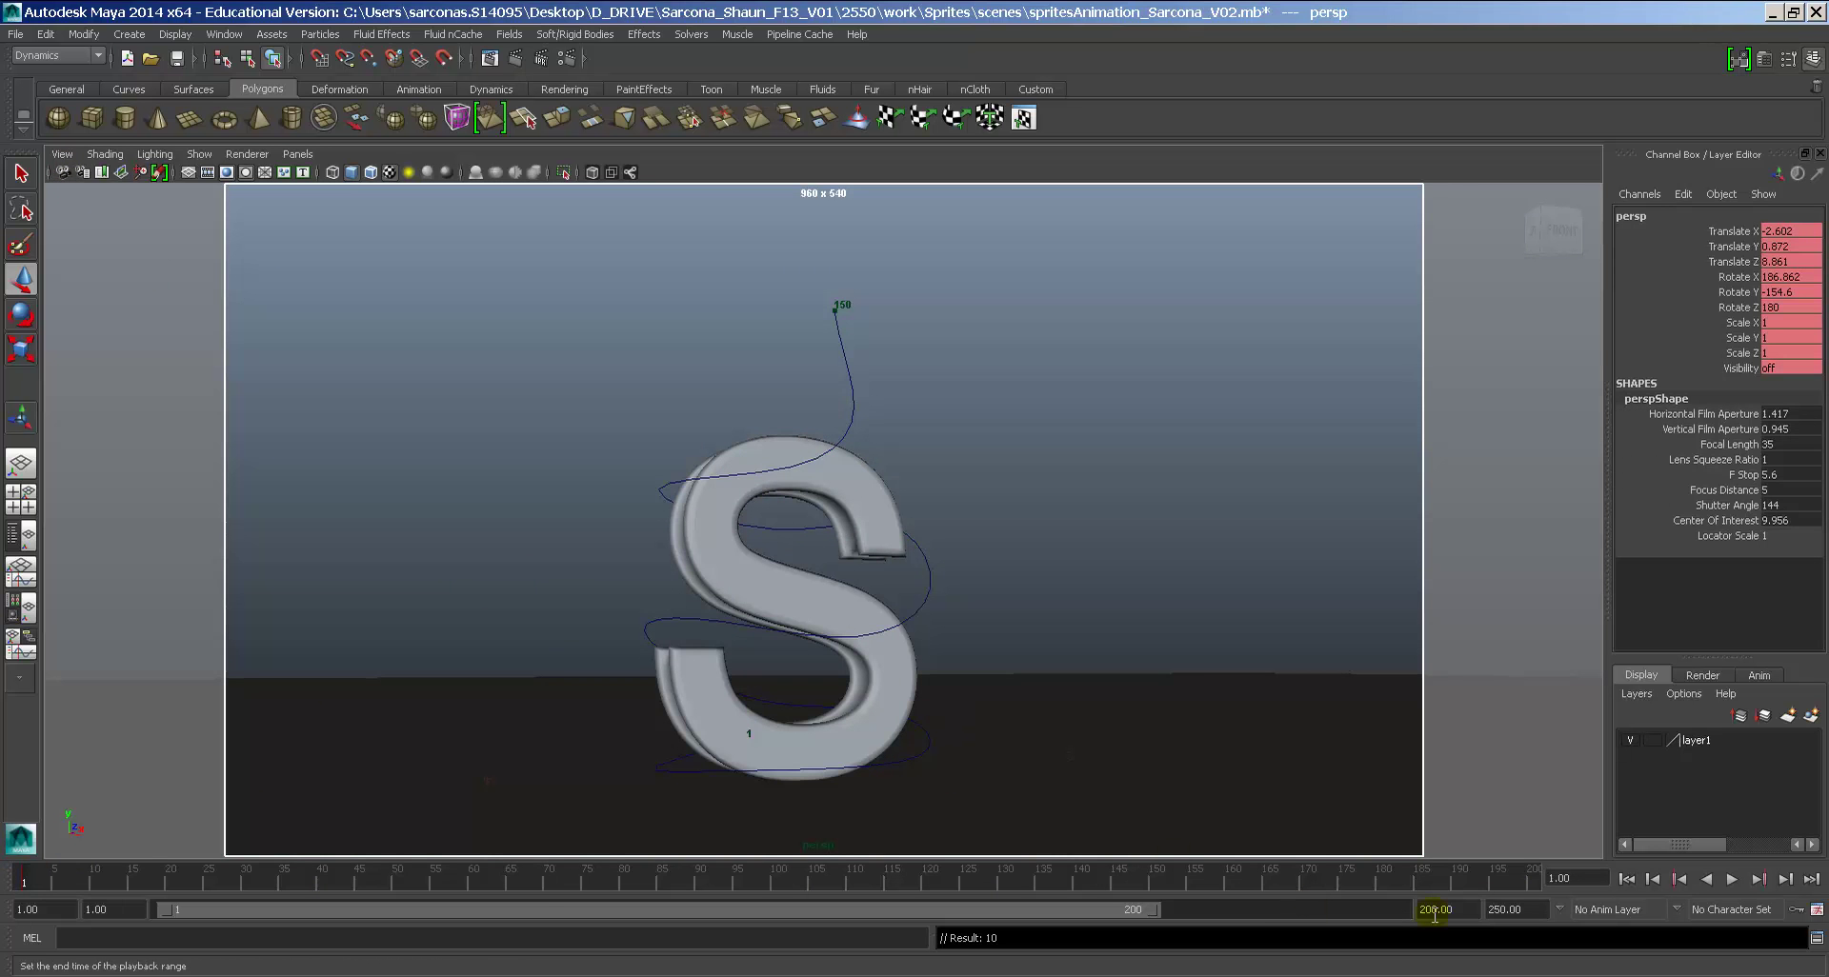
Step: Key the persp camera at frame 200 orbited to the other side of the S, and at frame 100 pulled back slightly
{"action": "left_click", "coordinate": [1521, 878]}
{"action": "left_click_drag", "start_coordinate": [1232, 706], "coordinate": [1141, 709], "text": "alt"}
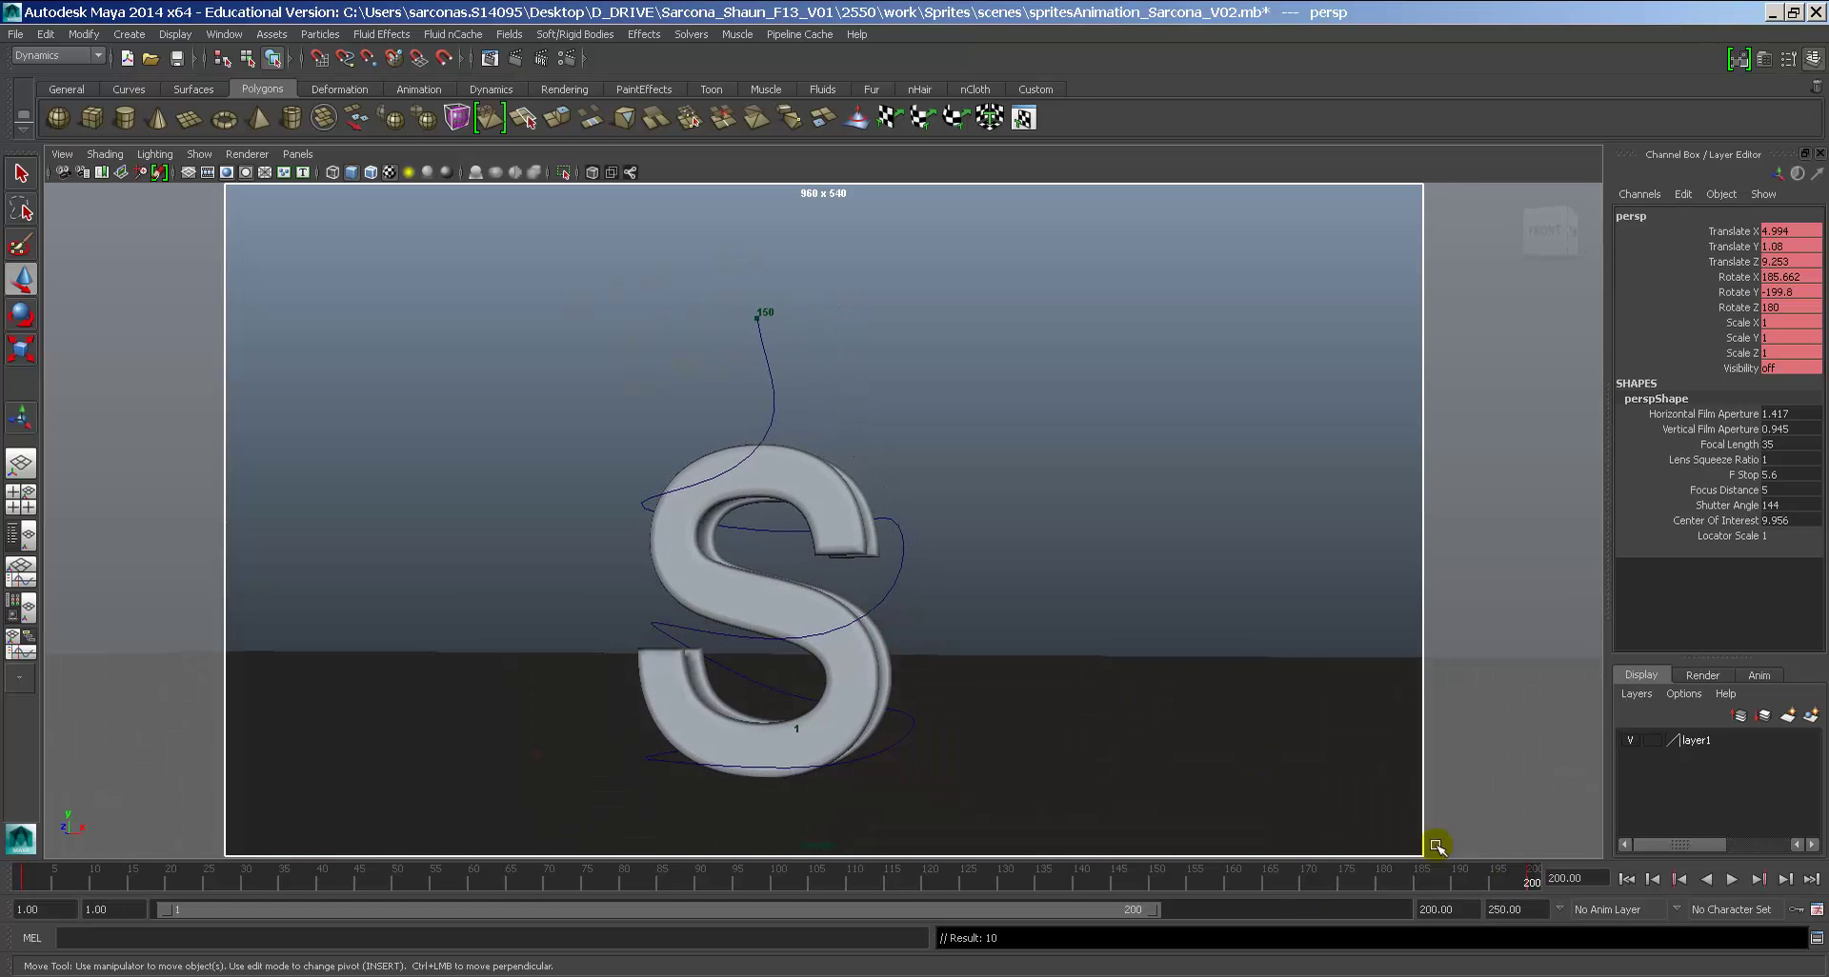
{"action": "left_click_drag", "start_coordinate": [1526, 868], "coordinate": [773, 907]}
{"action": "left_click_drag", "start_coordinate": [837, 770], "coordinate": [837, 771], "text": "alt"}
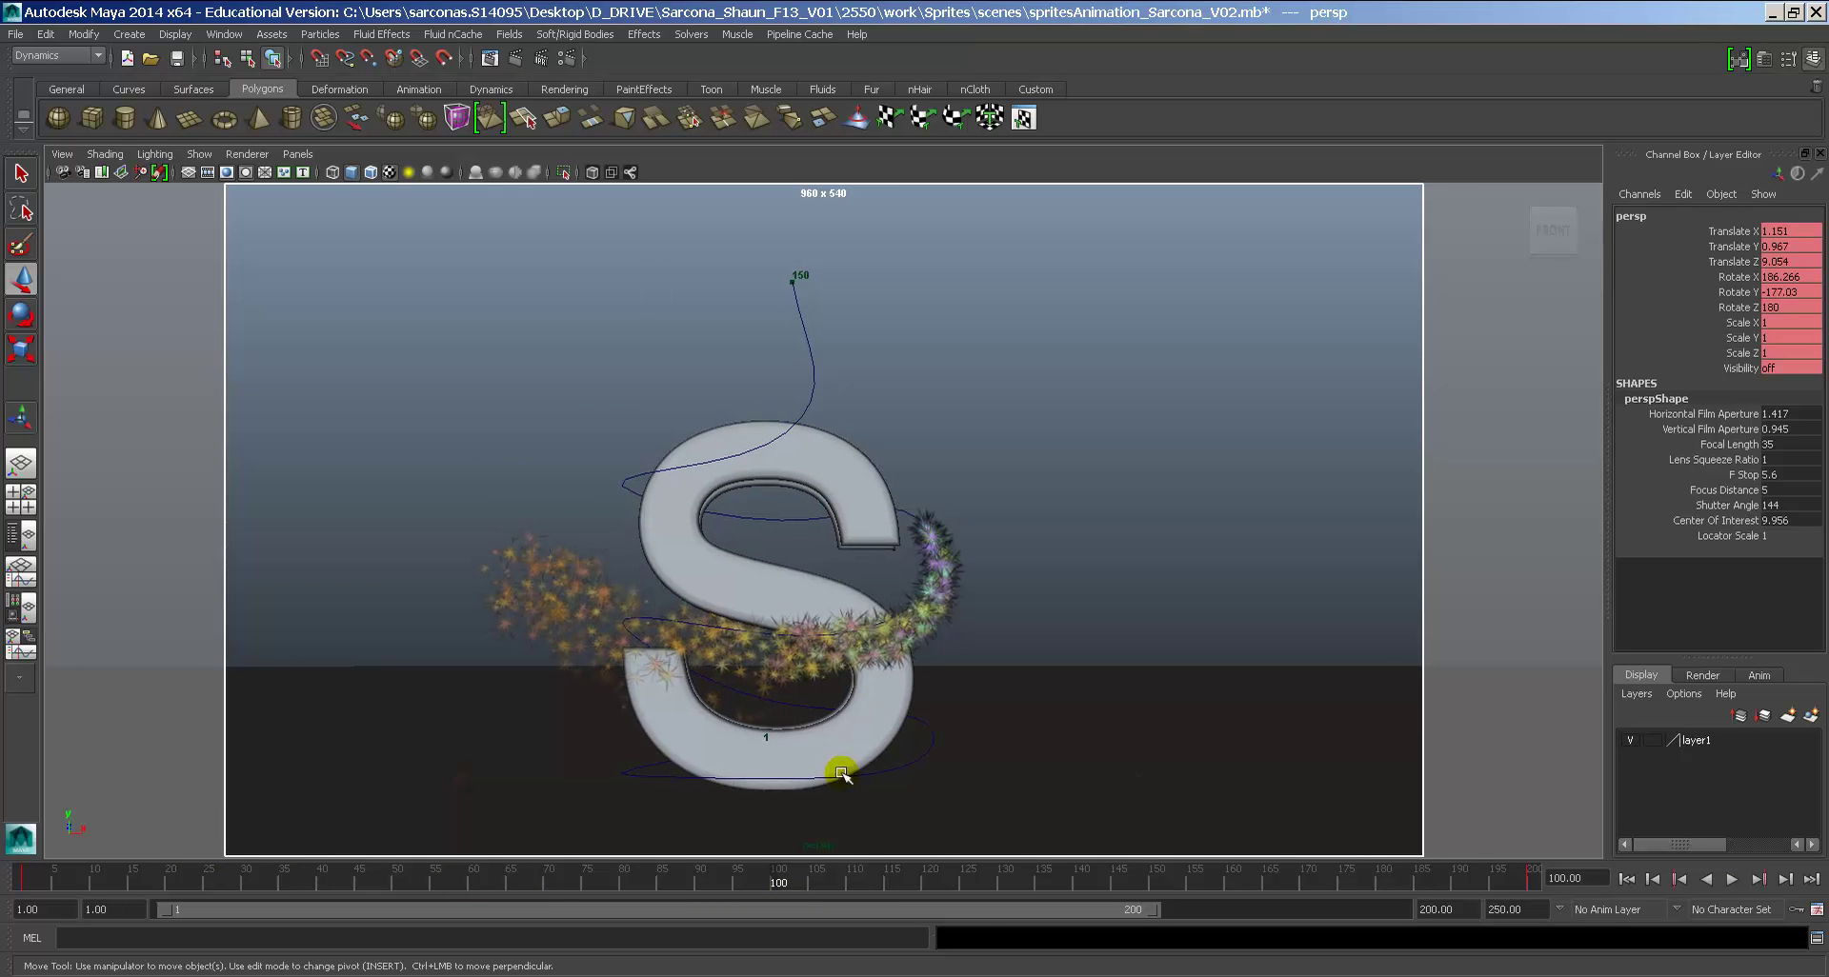
{"action": "right_click_drag", "start_coordinate": [841, 772], "coordinate": [795, 800], "text": "alt"}
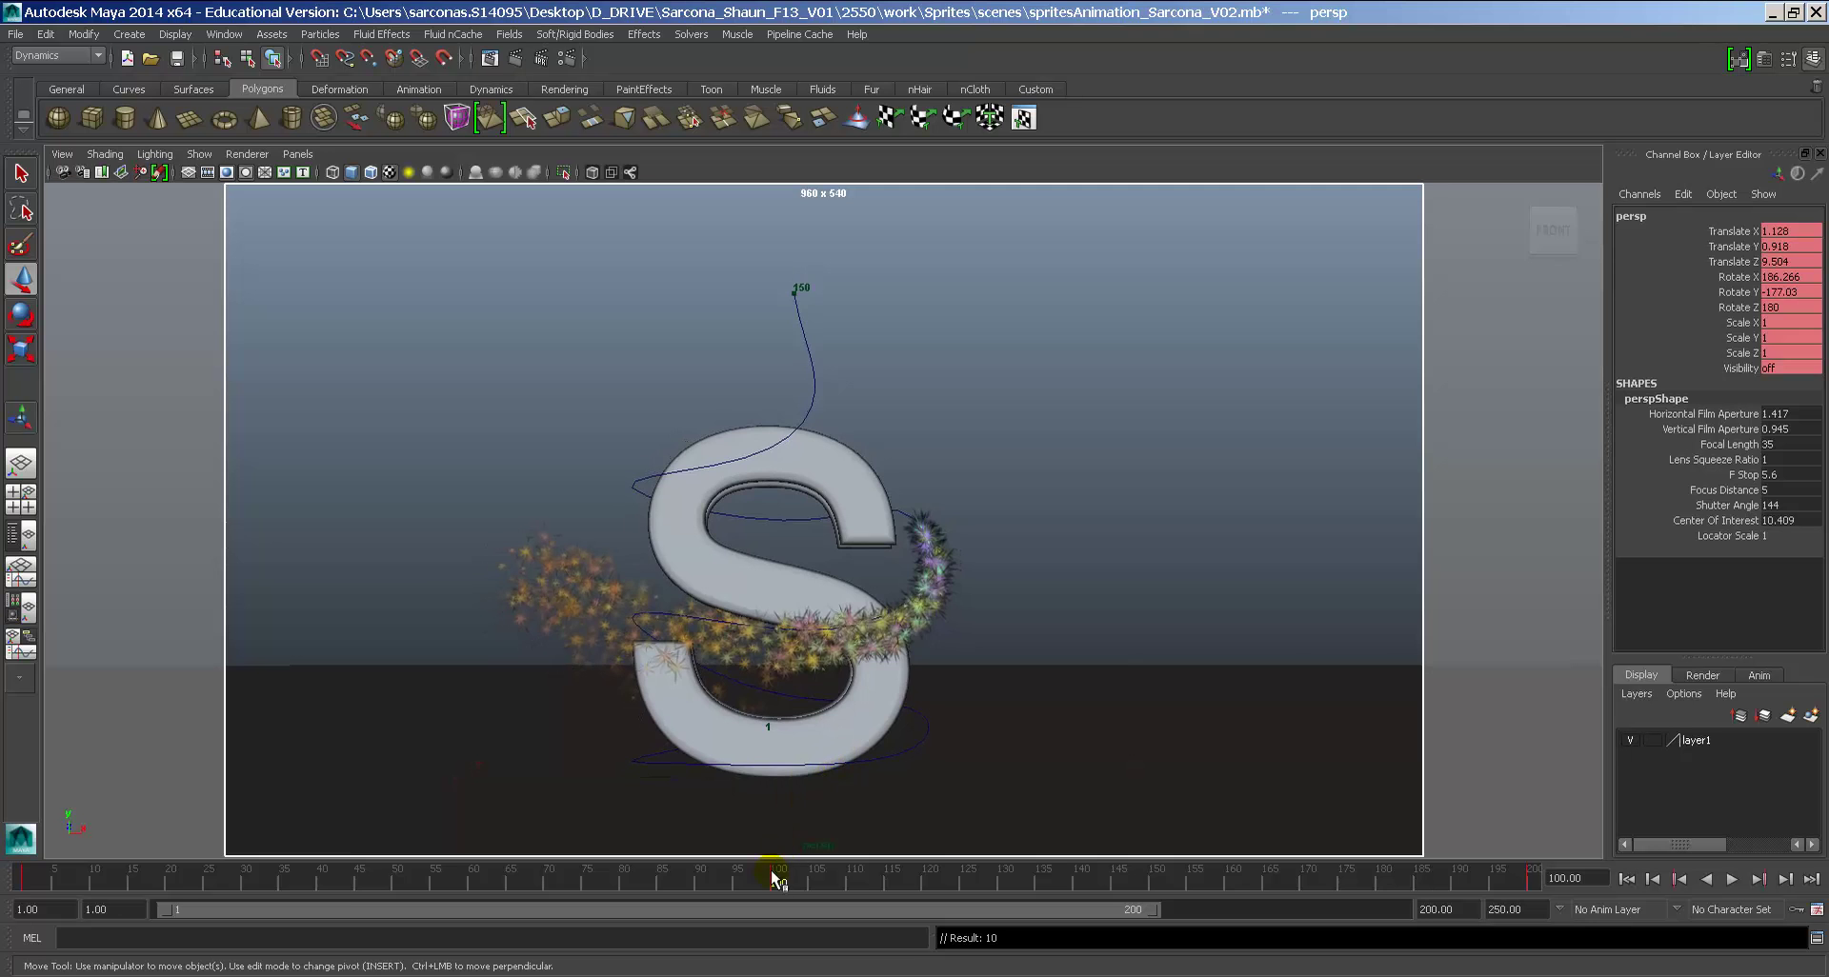
Step: Return to frame 1 and show all of the persp camera's animation curves in a maximized Graph Editor
{"action": "left_click_drag", "start_coordinate": [771, 873], "coordinate": [0, 910]}
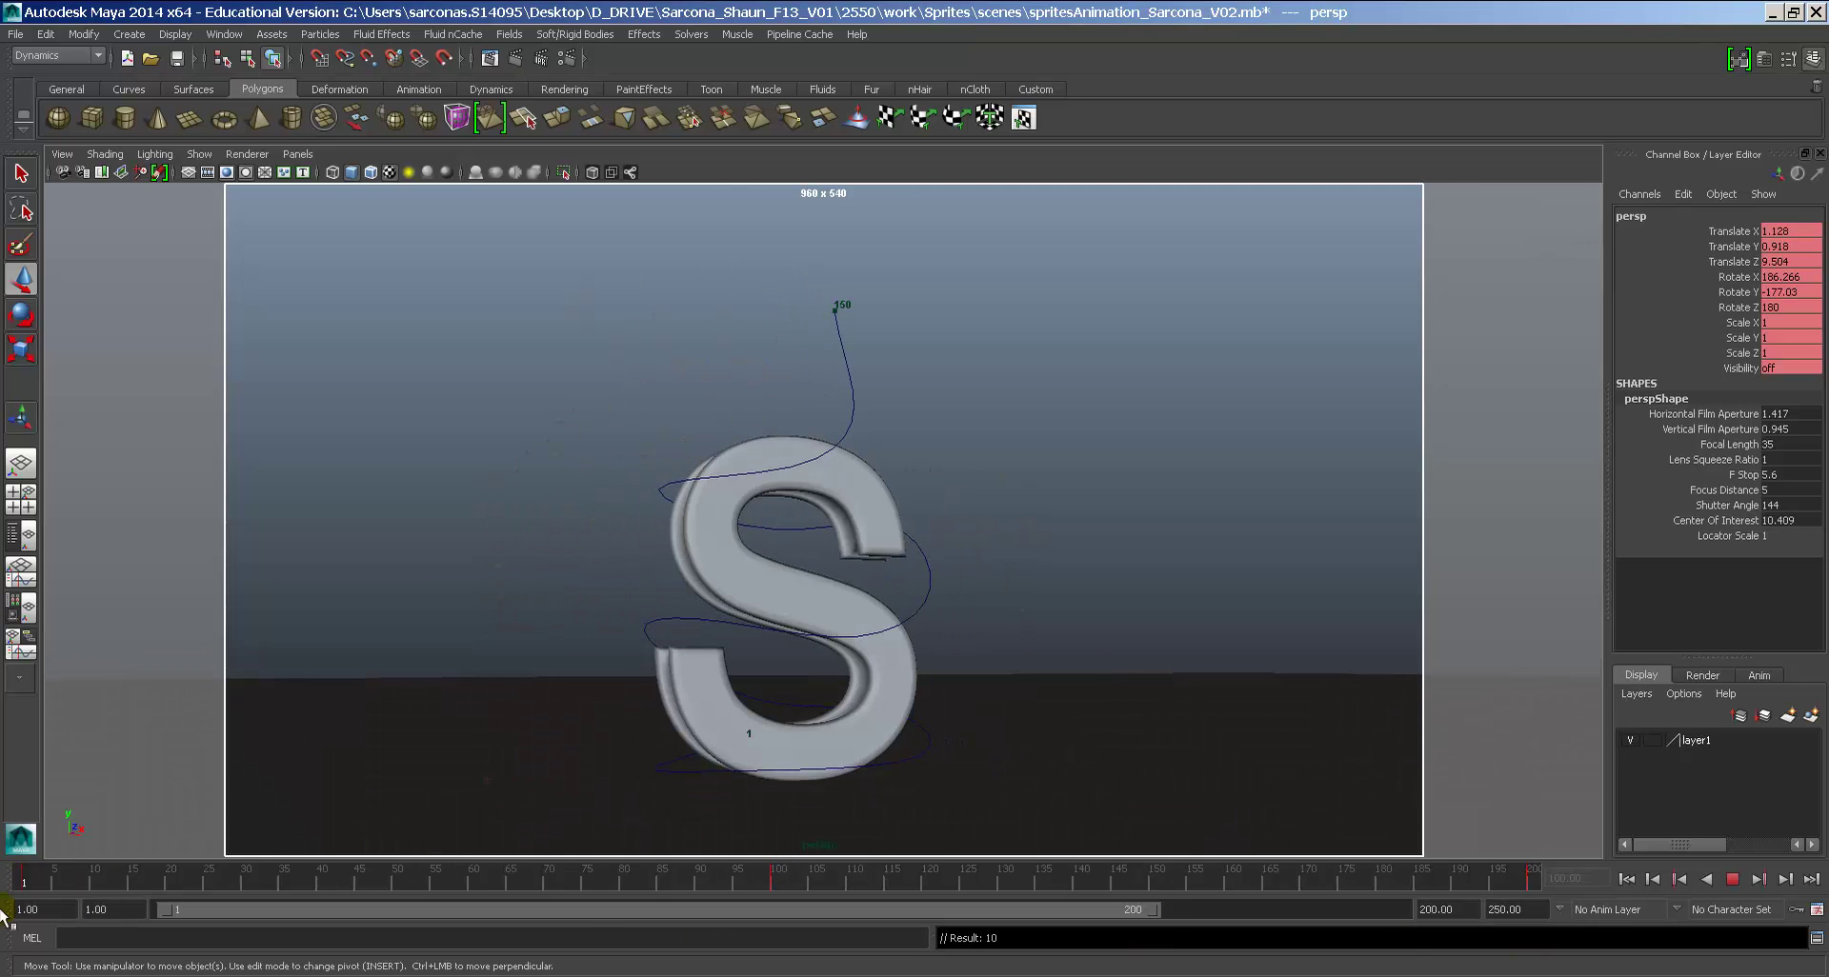
{"action": "key", "text": "alt+v"}
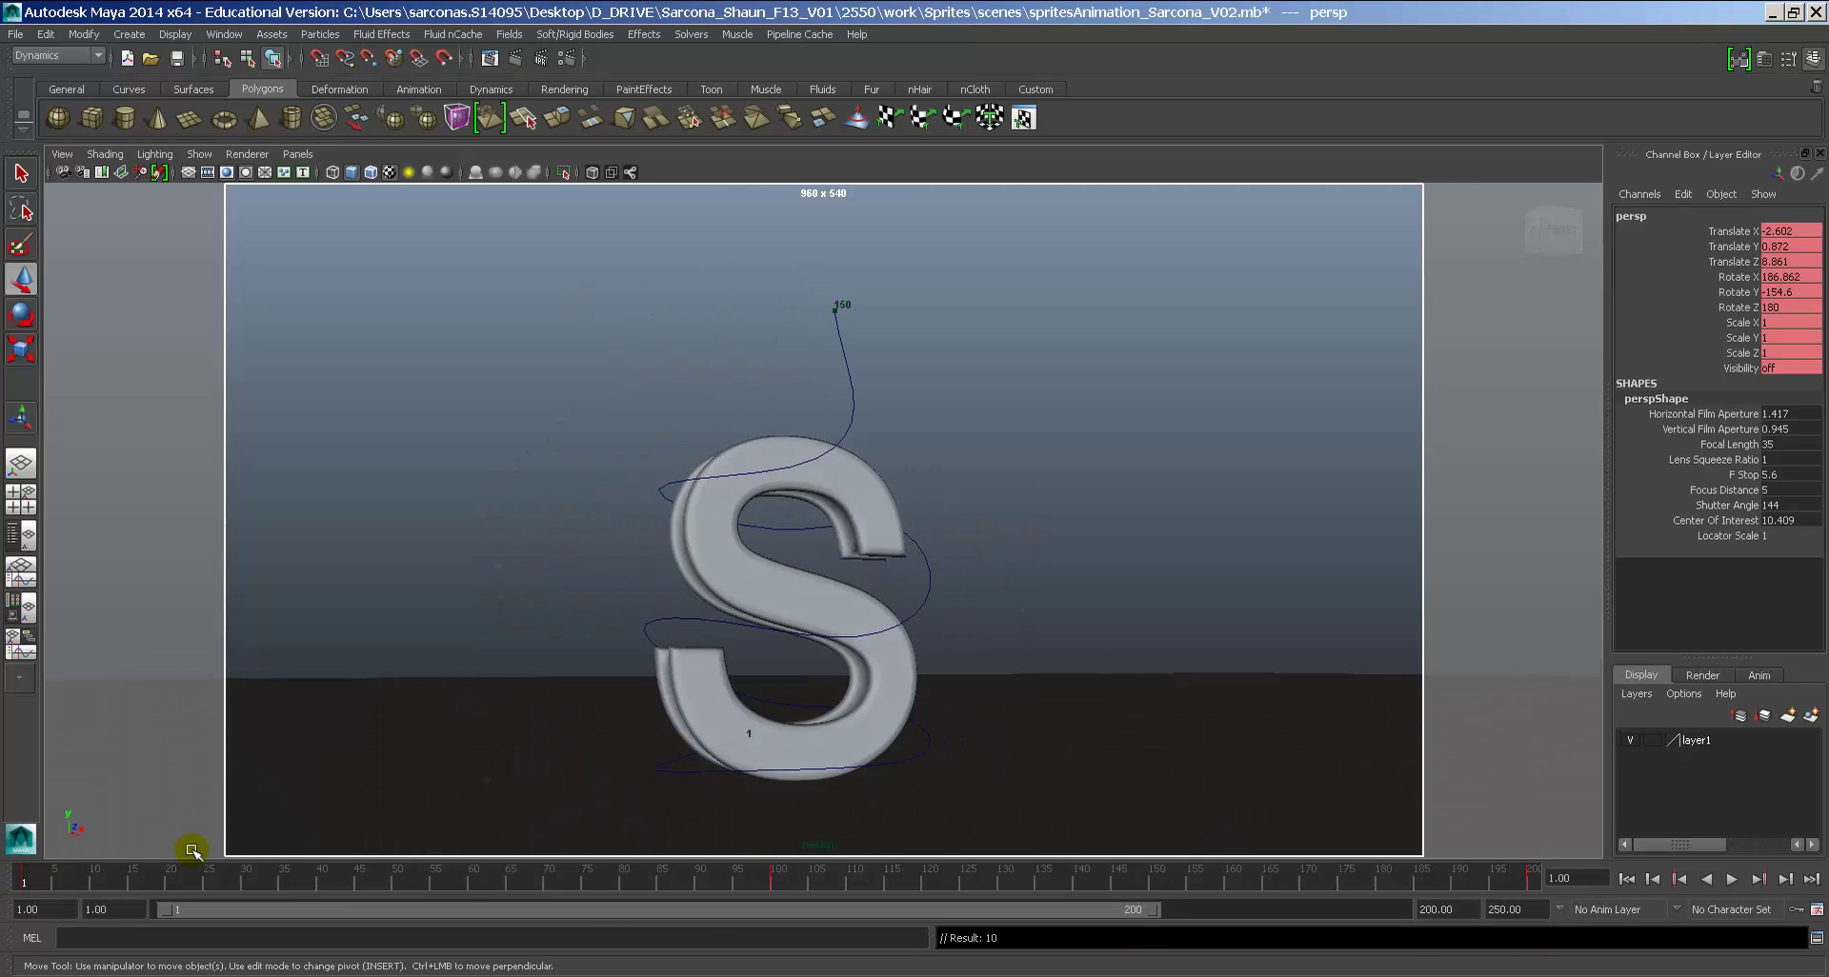
{"action": "left_click", "coordinate": [224, 34]}
{"action": "mouse_move", "coordinate": [314, 82]}
{"action": "left_click", "coordinate": [457, 106]}
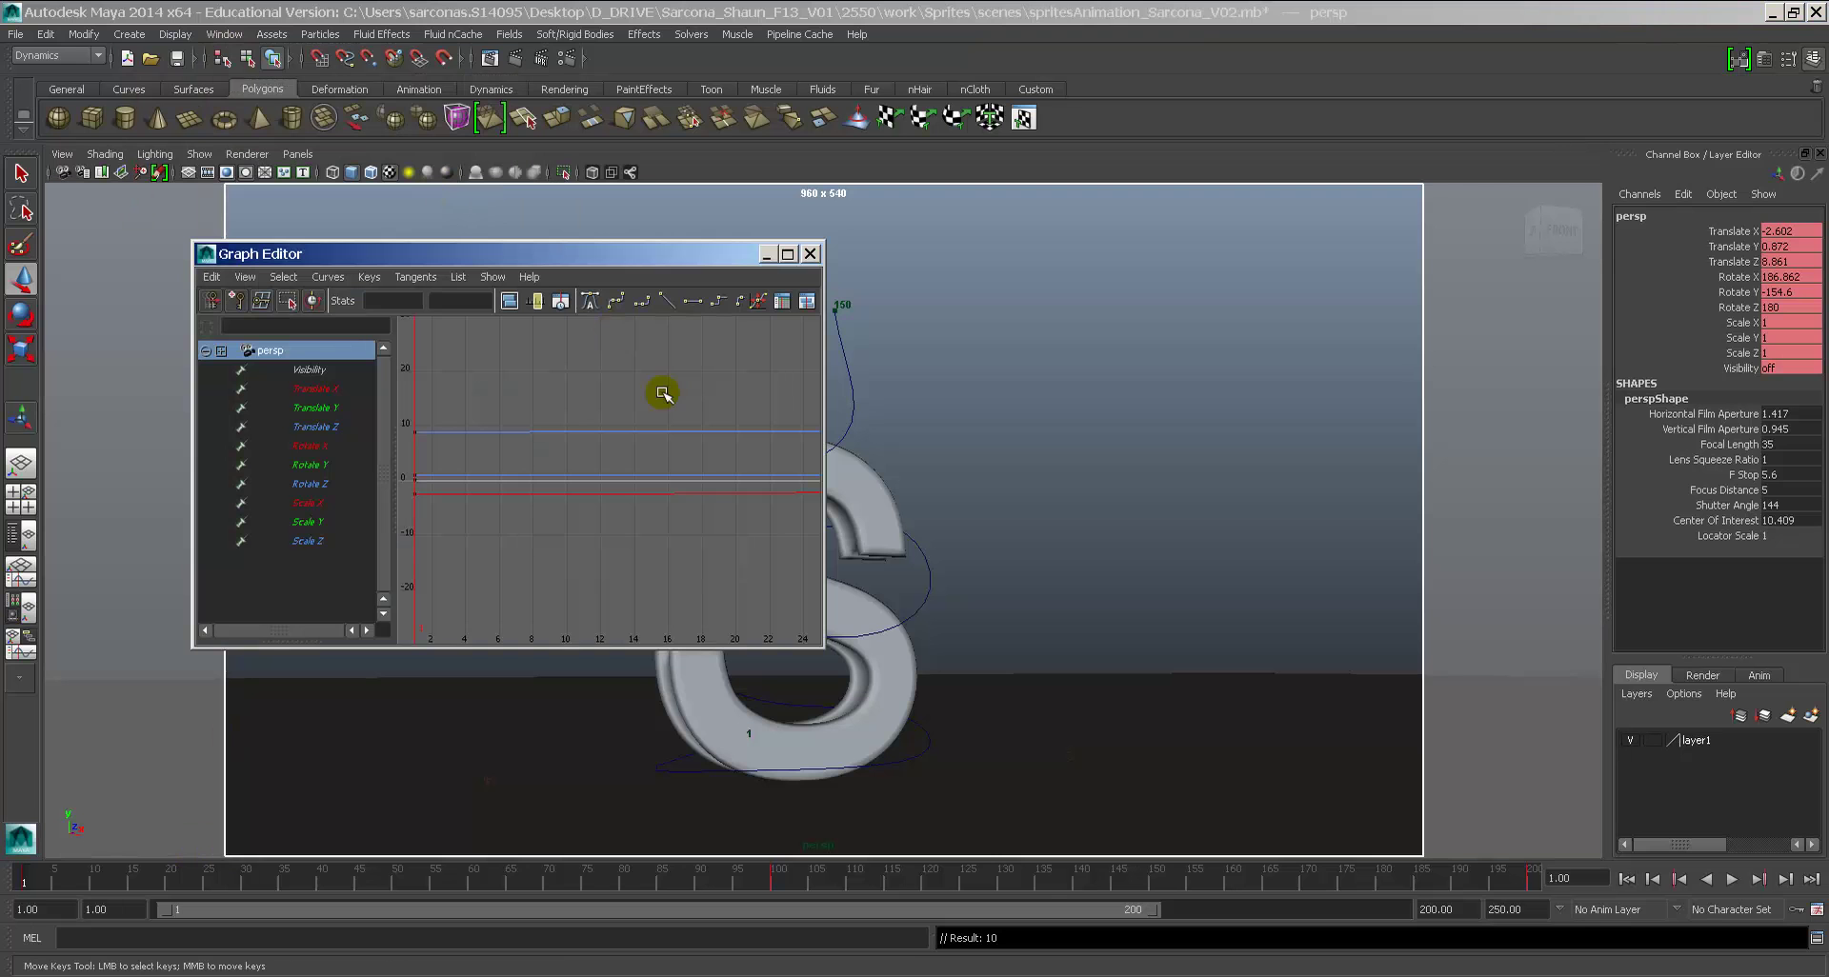
{"action": "key", "text": "a"}
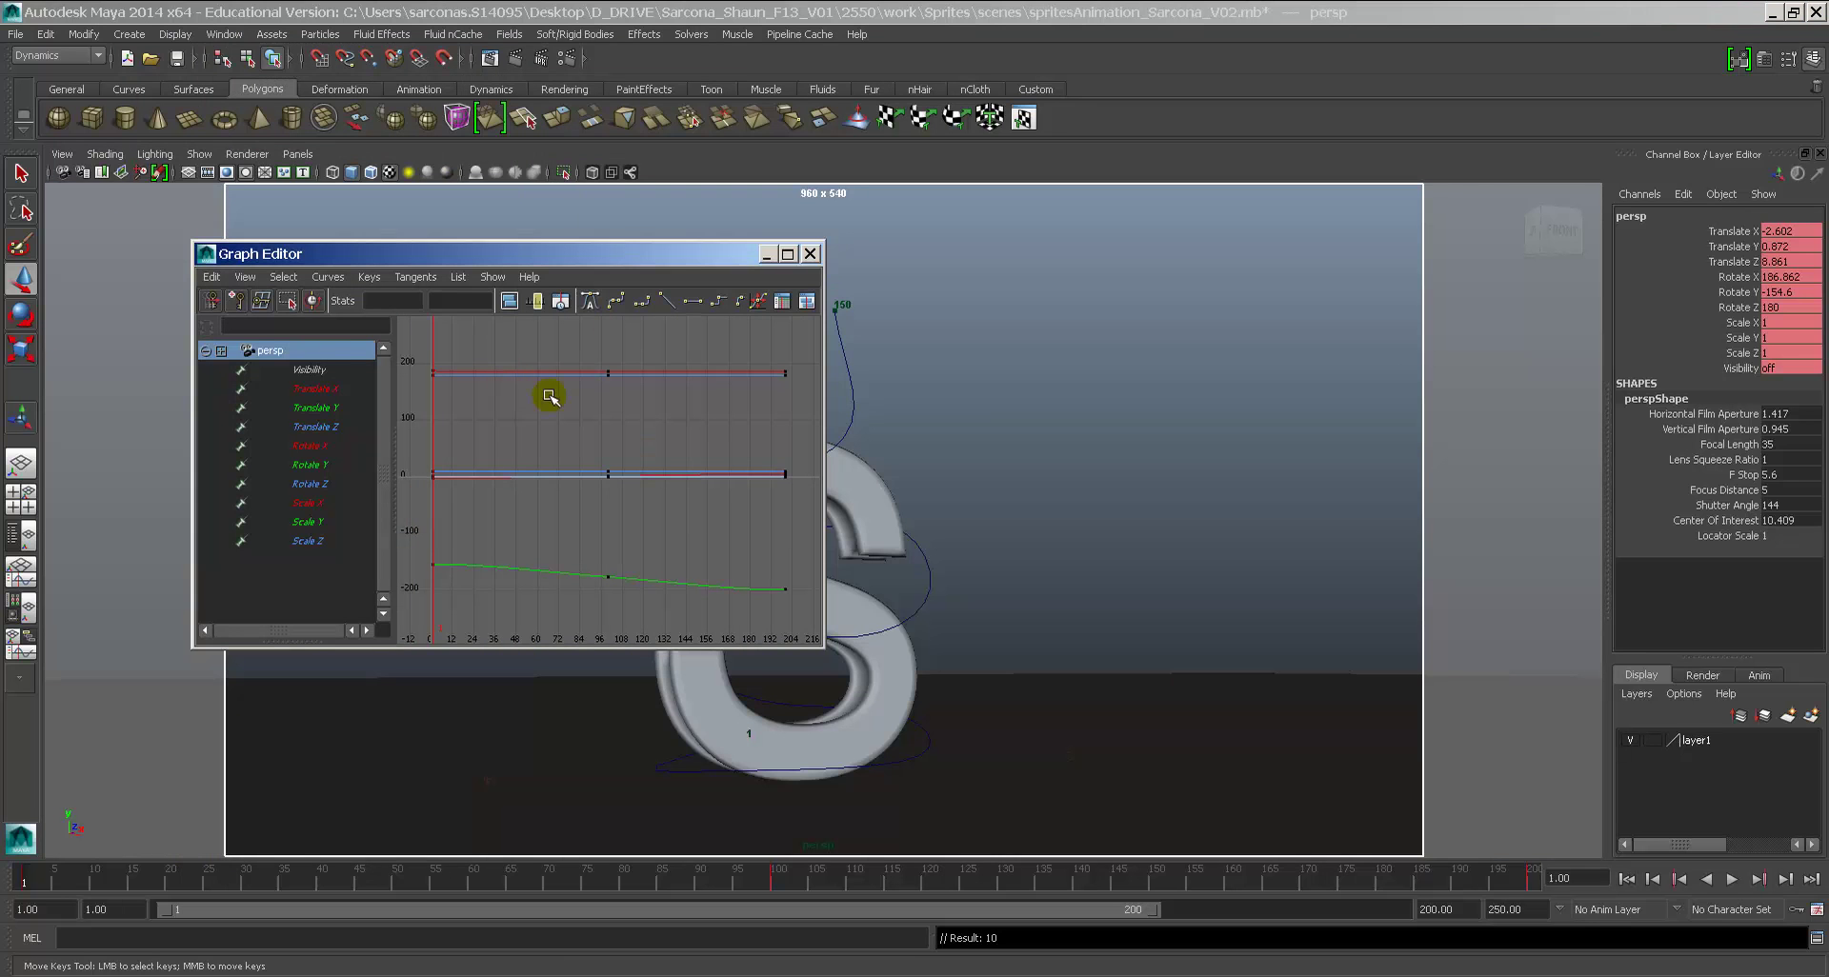
{"action": "double_click", "coordinate": [648, 252]}
Step: Inspect the persp camera's Translate Z and Translate Y curves, framing Translate Y to examine its easing
{"action": "left_click", "coordinate": [176, 181]}
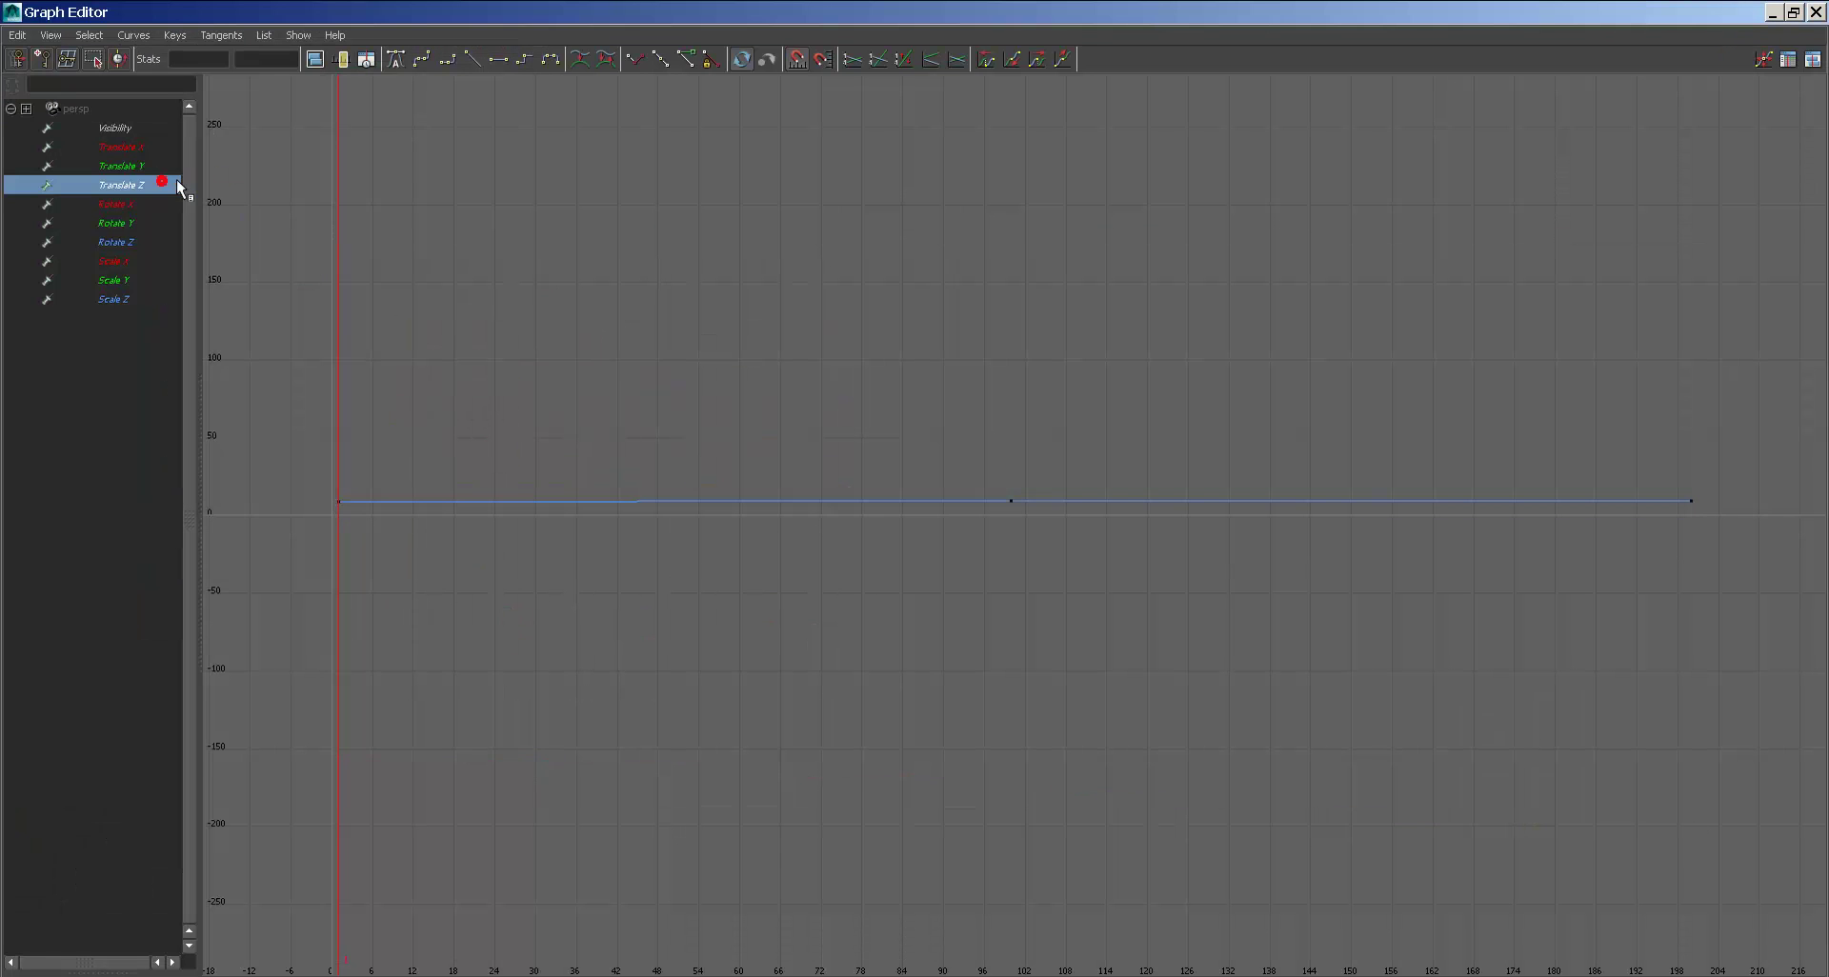
{"action": "left_click", "coordinate": [139, 167]}
{"action": "key", "text": "f"}
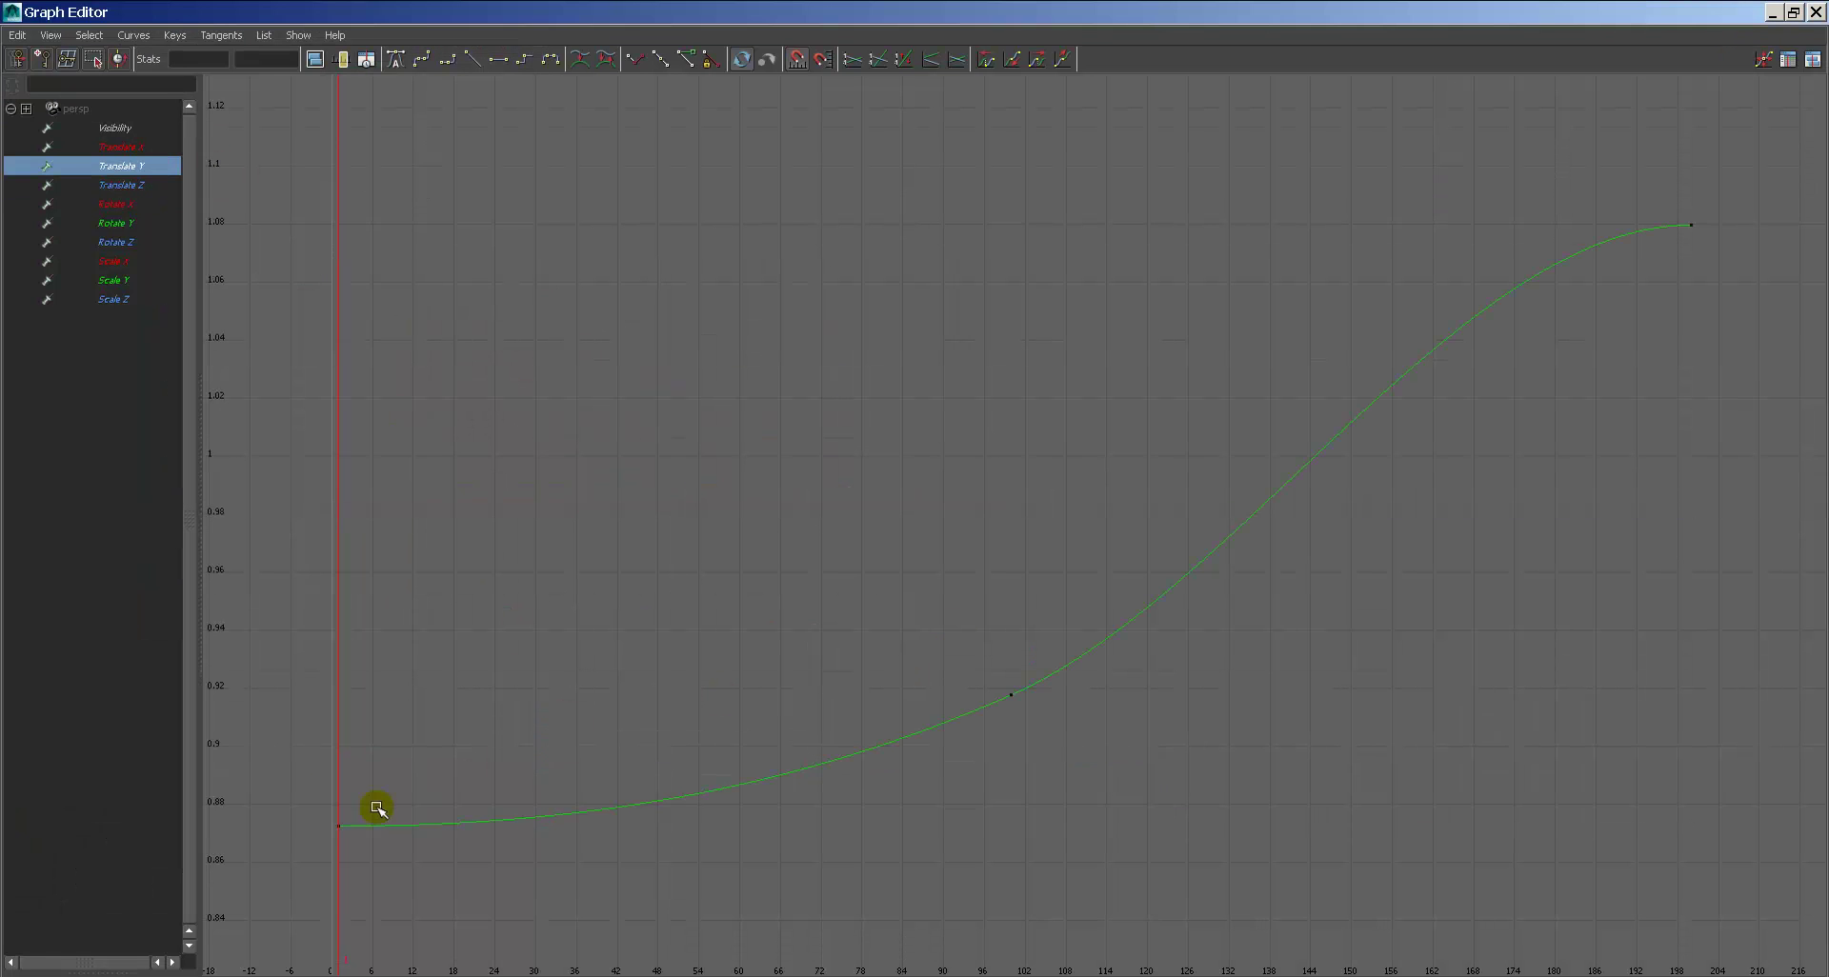
{"action": "left_click_drag", "start_coordinate": [298, 775], "coordinate": [397, 836]}
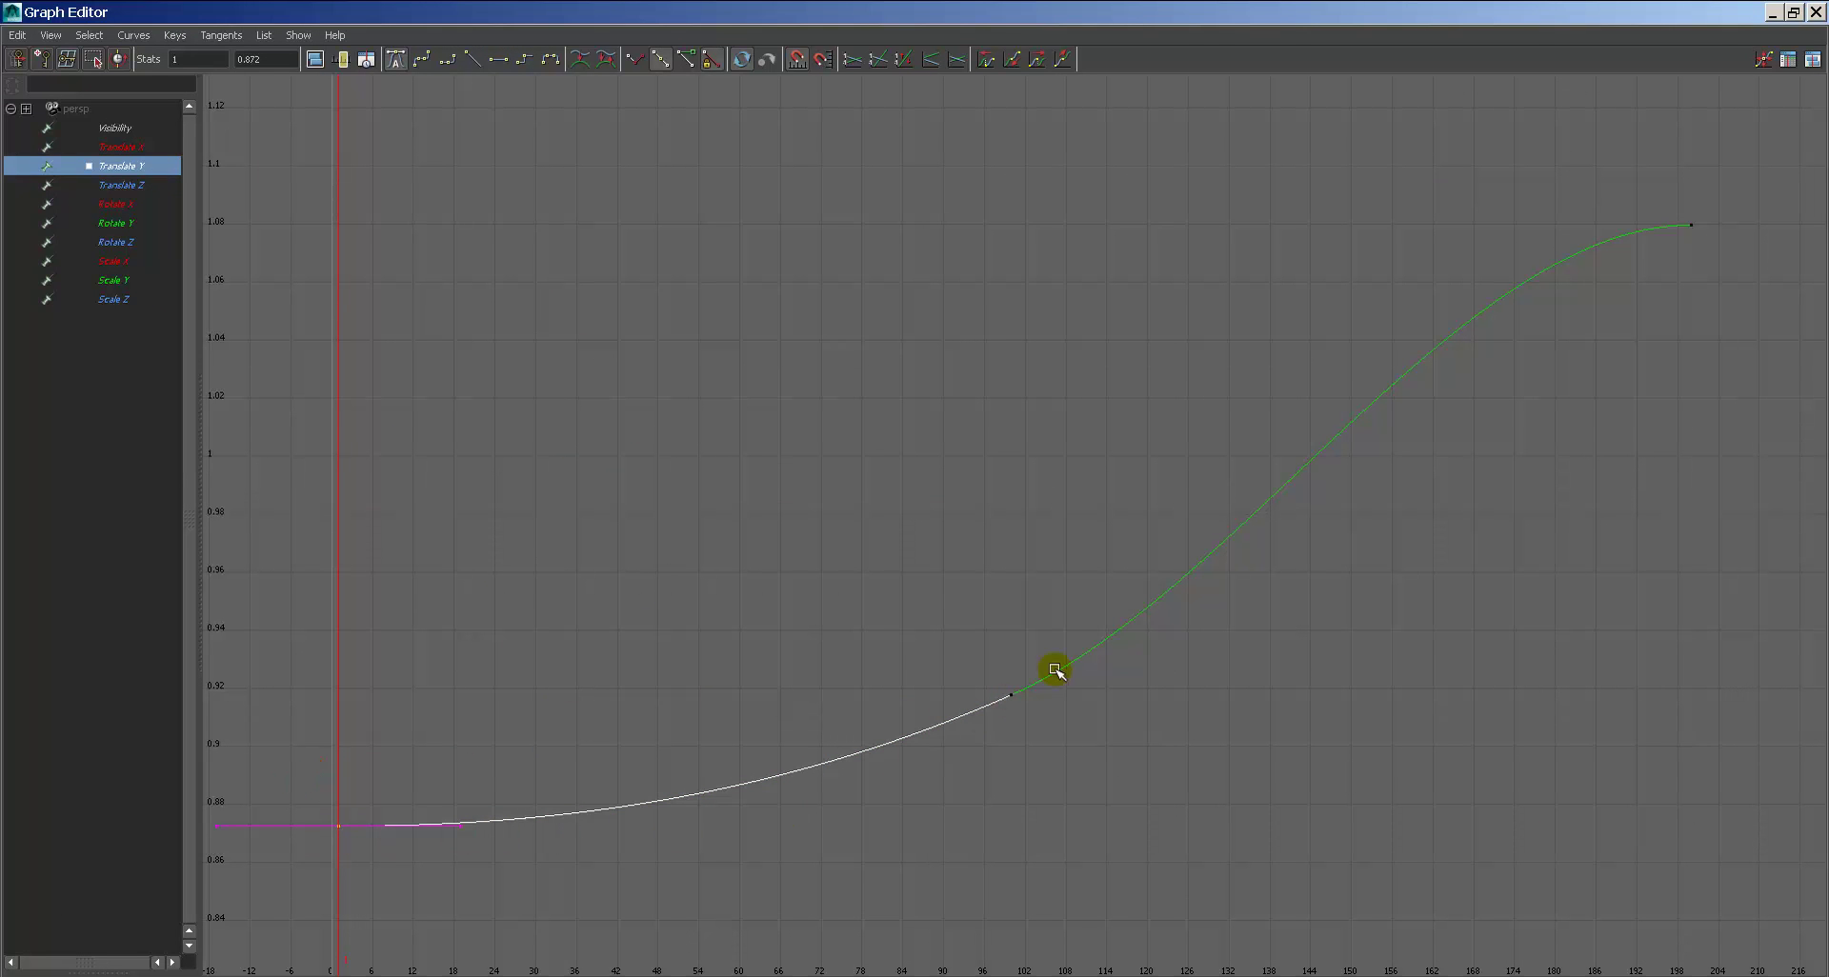
{"action": "left_click", "coordinate": [253, 277]}
Step: Set linear tangents on the frame 1 and frame 200 keys of all persp camera curves
{"action": "left_click", "coordinate": [134, 112]}
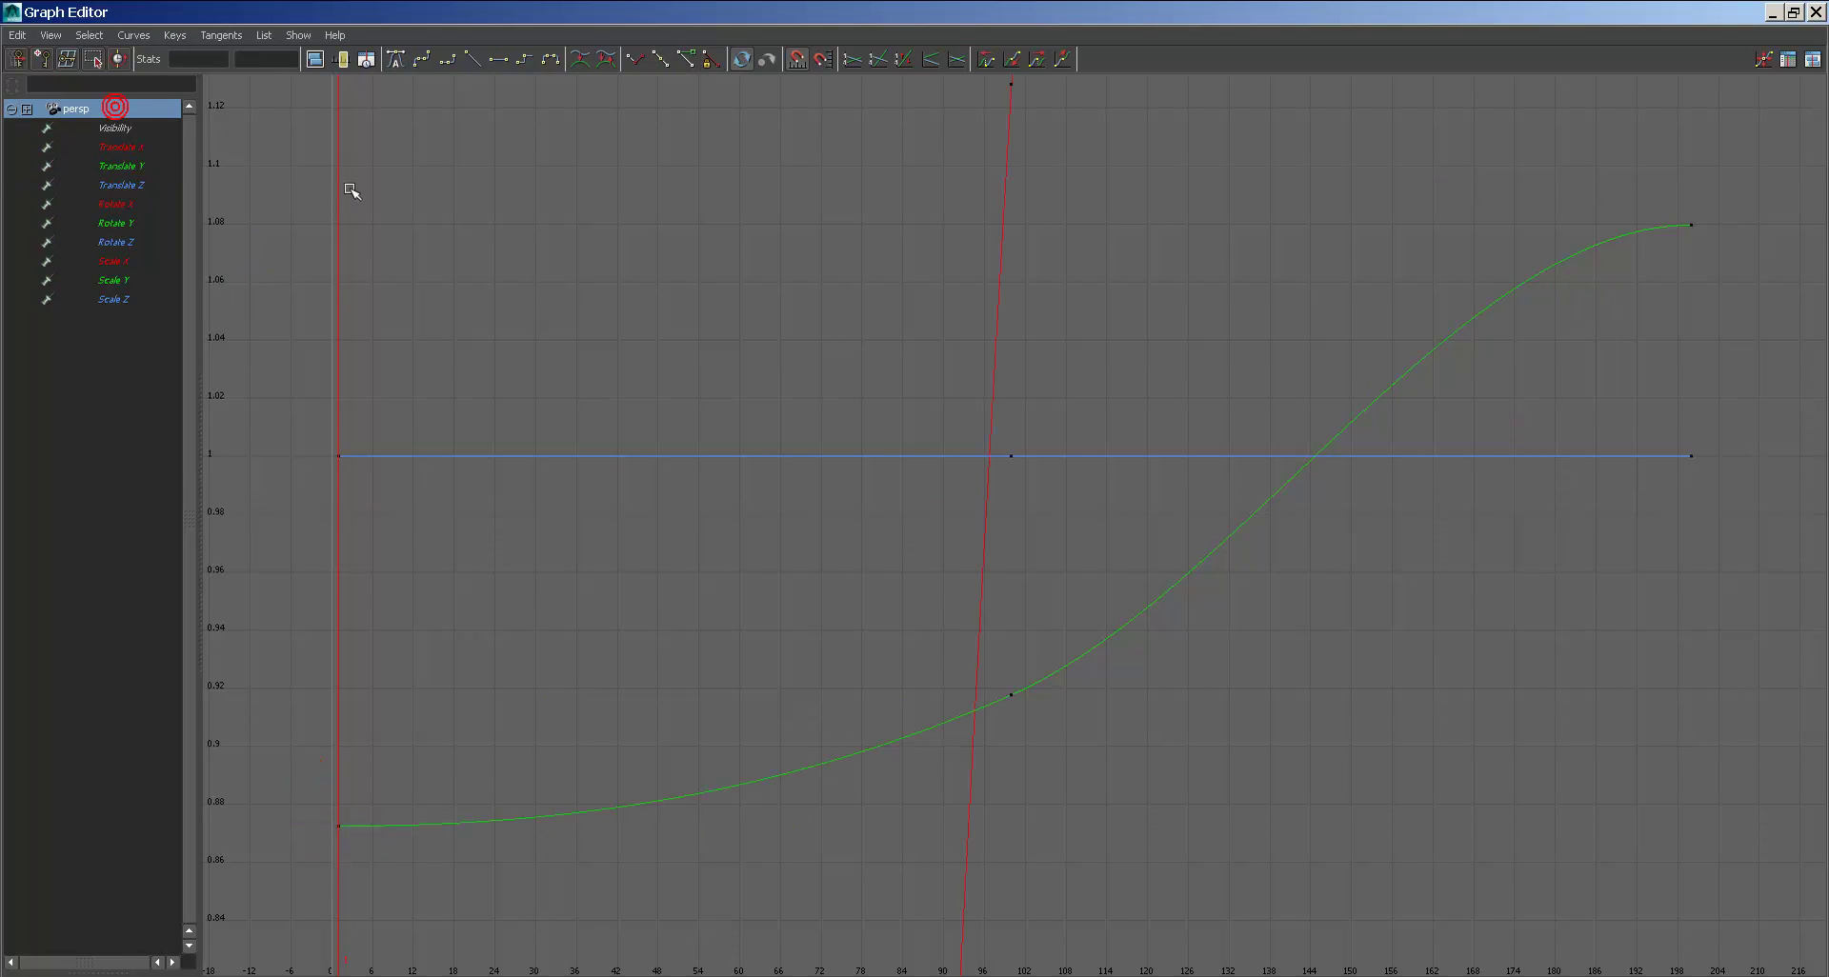
{"action": "left_click", "coordinate": [482, 221]}
{"action": "key", "text": "f"}
{"action": "left_click_drag", "start_coordinate": [579, 780], "coordinate": [298, 869]}
{"action": "left_click_drag", "start_coordinate": [1638, 143], "coordinate": [1730, 877], "text": "shift"}
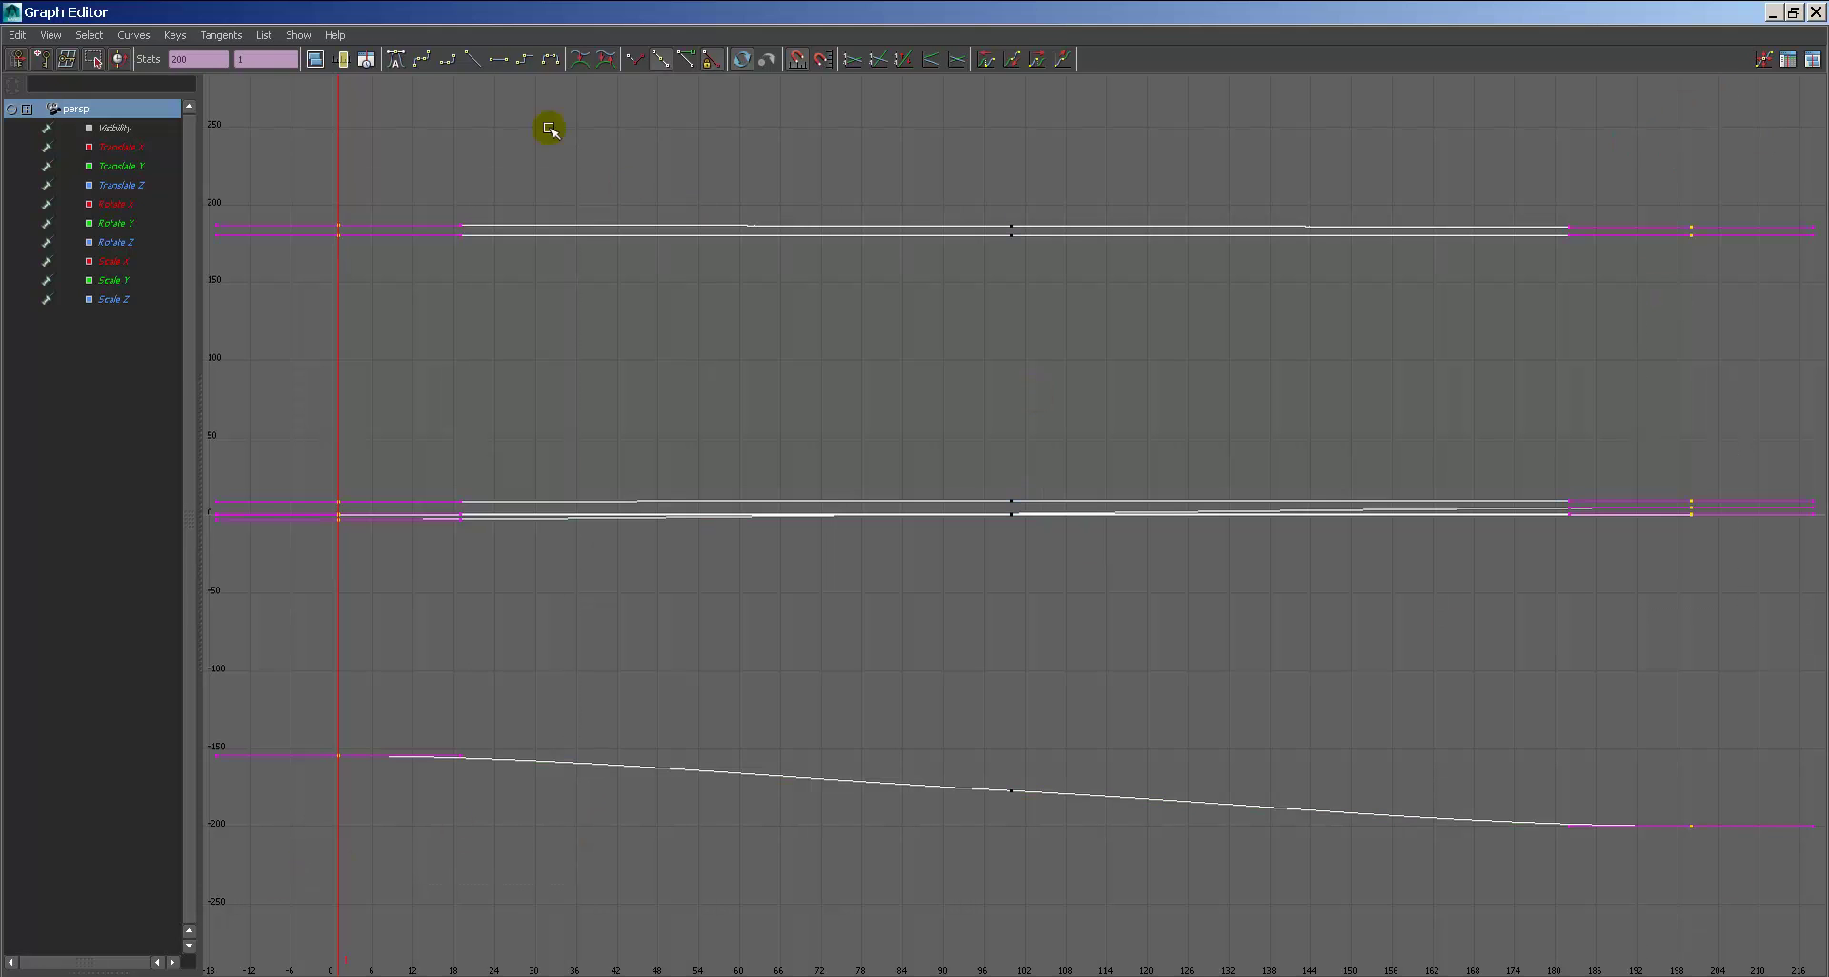
{"action": "left_click", "coordinate": [475, 60]}
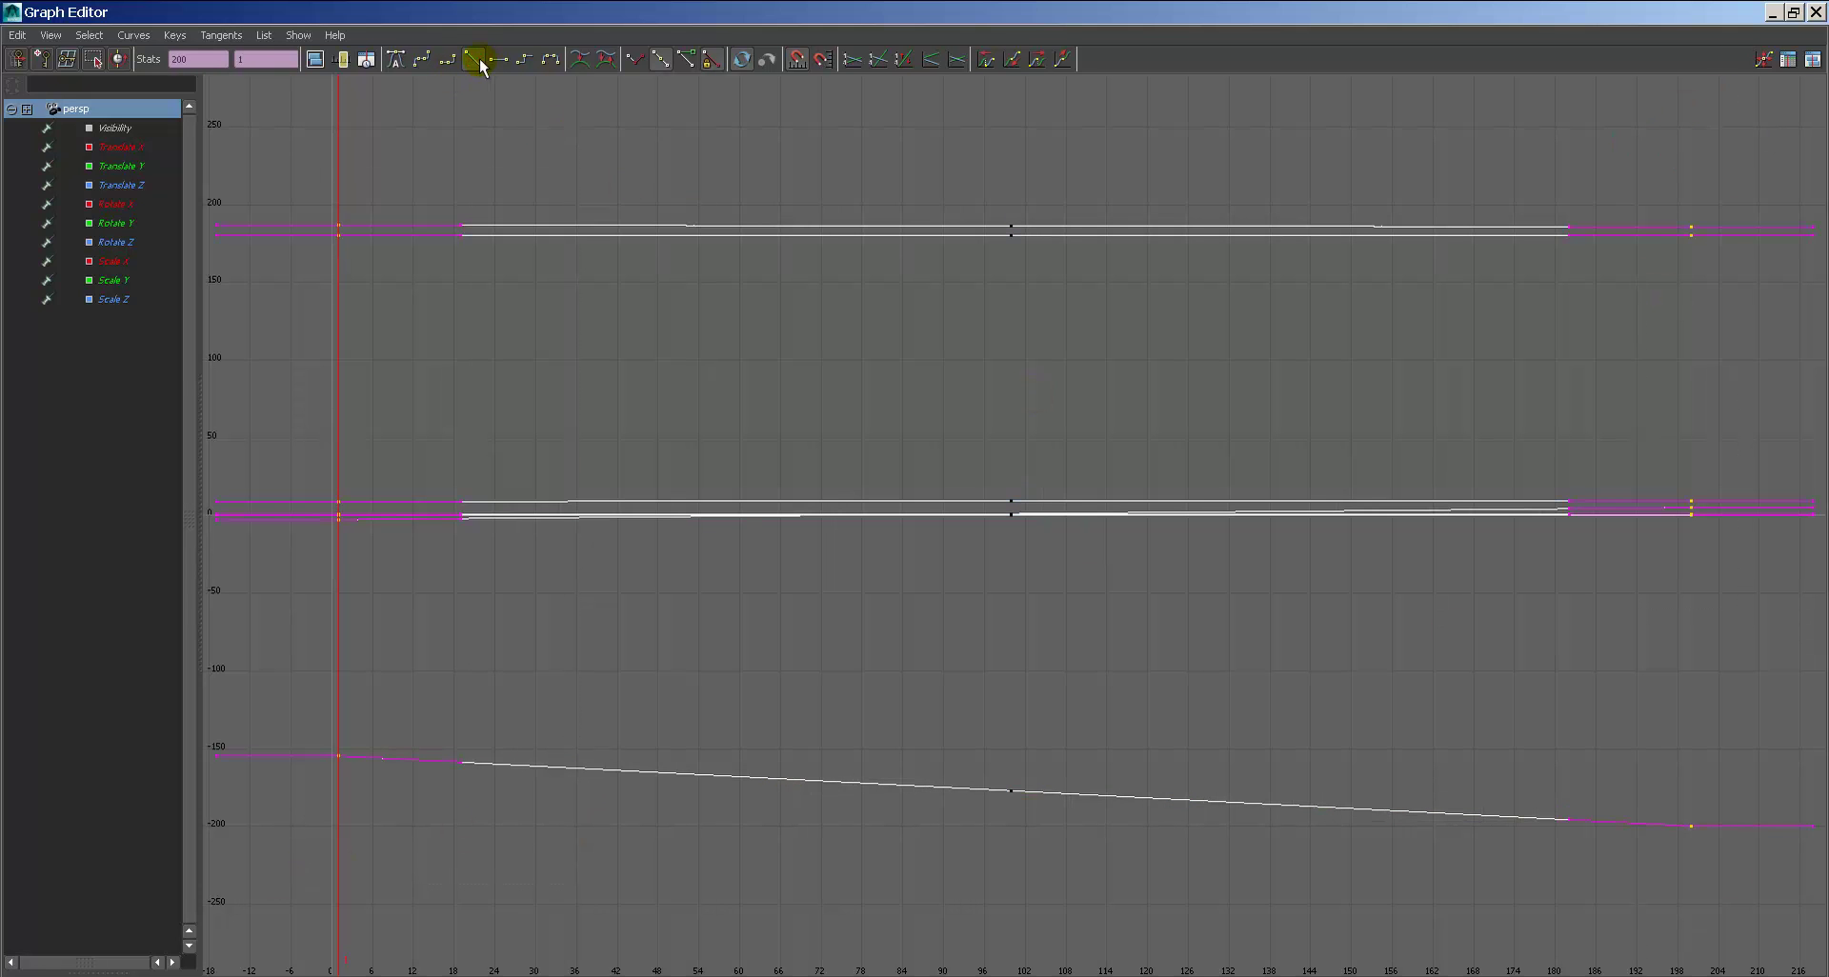
Step: Reselect the frame 1 and frame 200 keys of the persp camera curves and close the Graph Editor
{"action": "left_click_drag", "start_coordinate": [424, 184], "coordinate": [262, 857]}
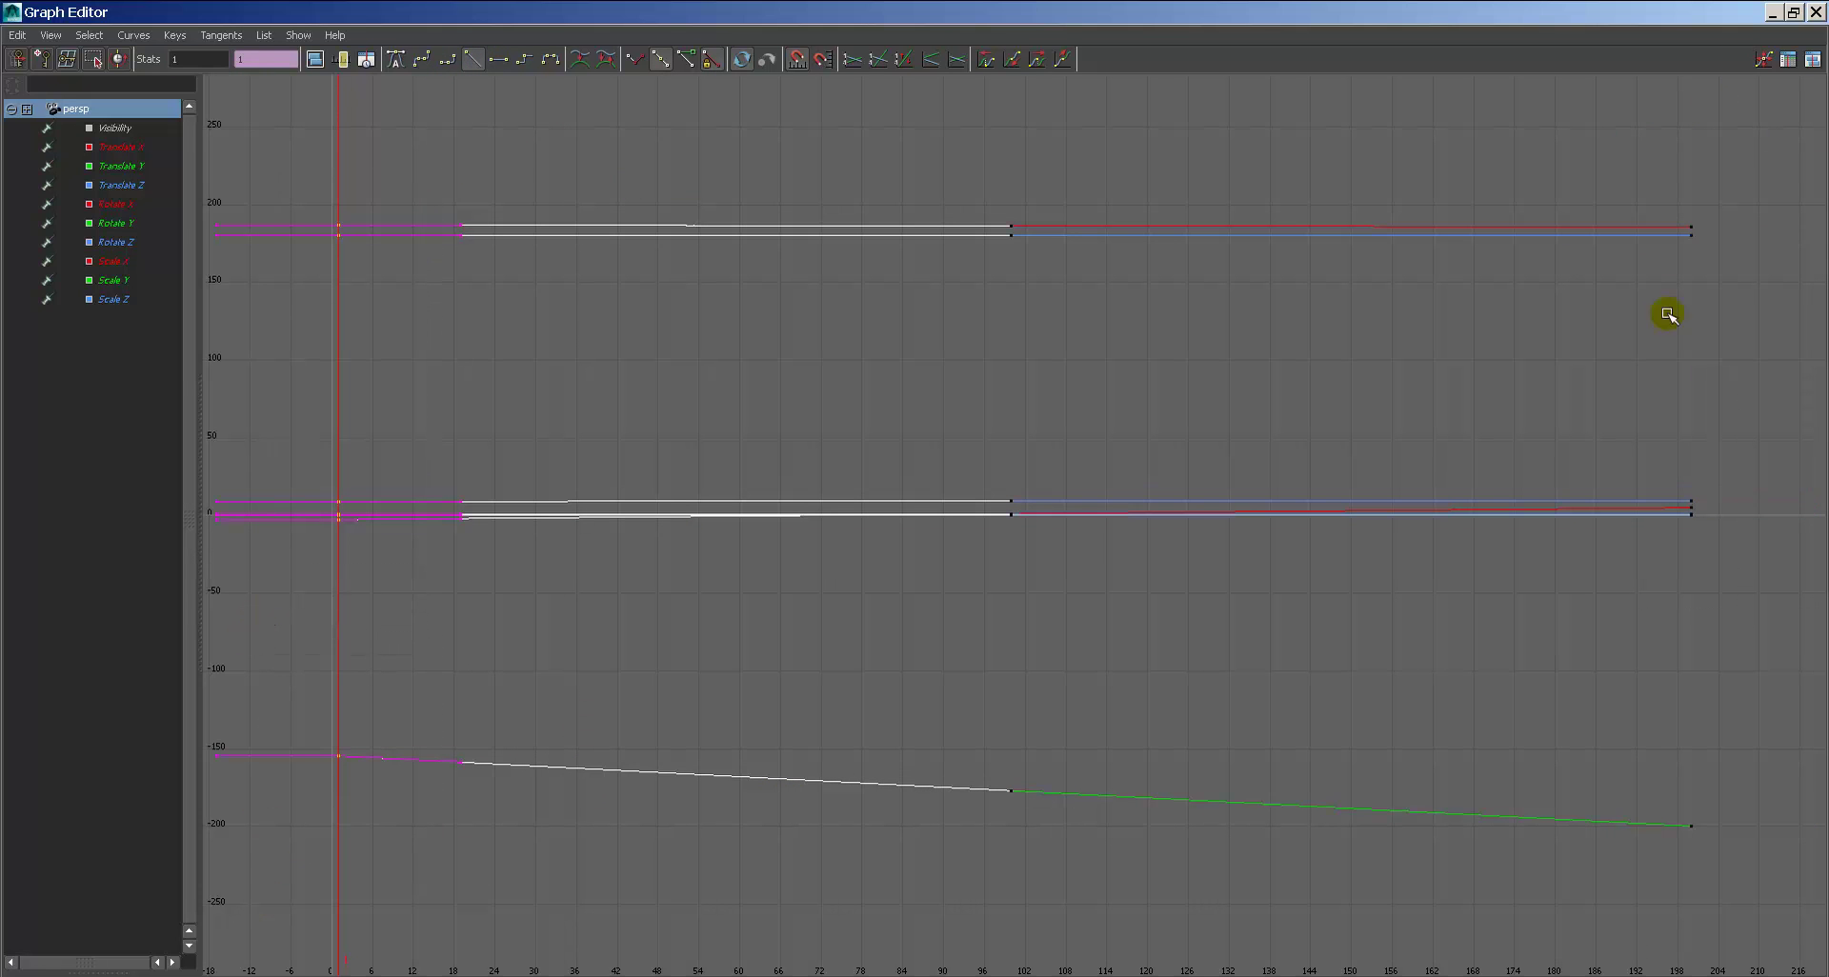
{"action": "left_click_drag", "start_coordinate": [1755, 832], "coordinate": [1747, 852]}
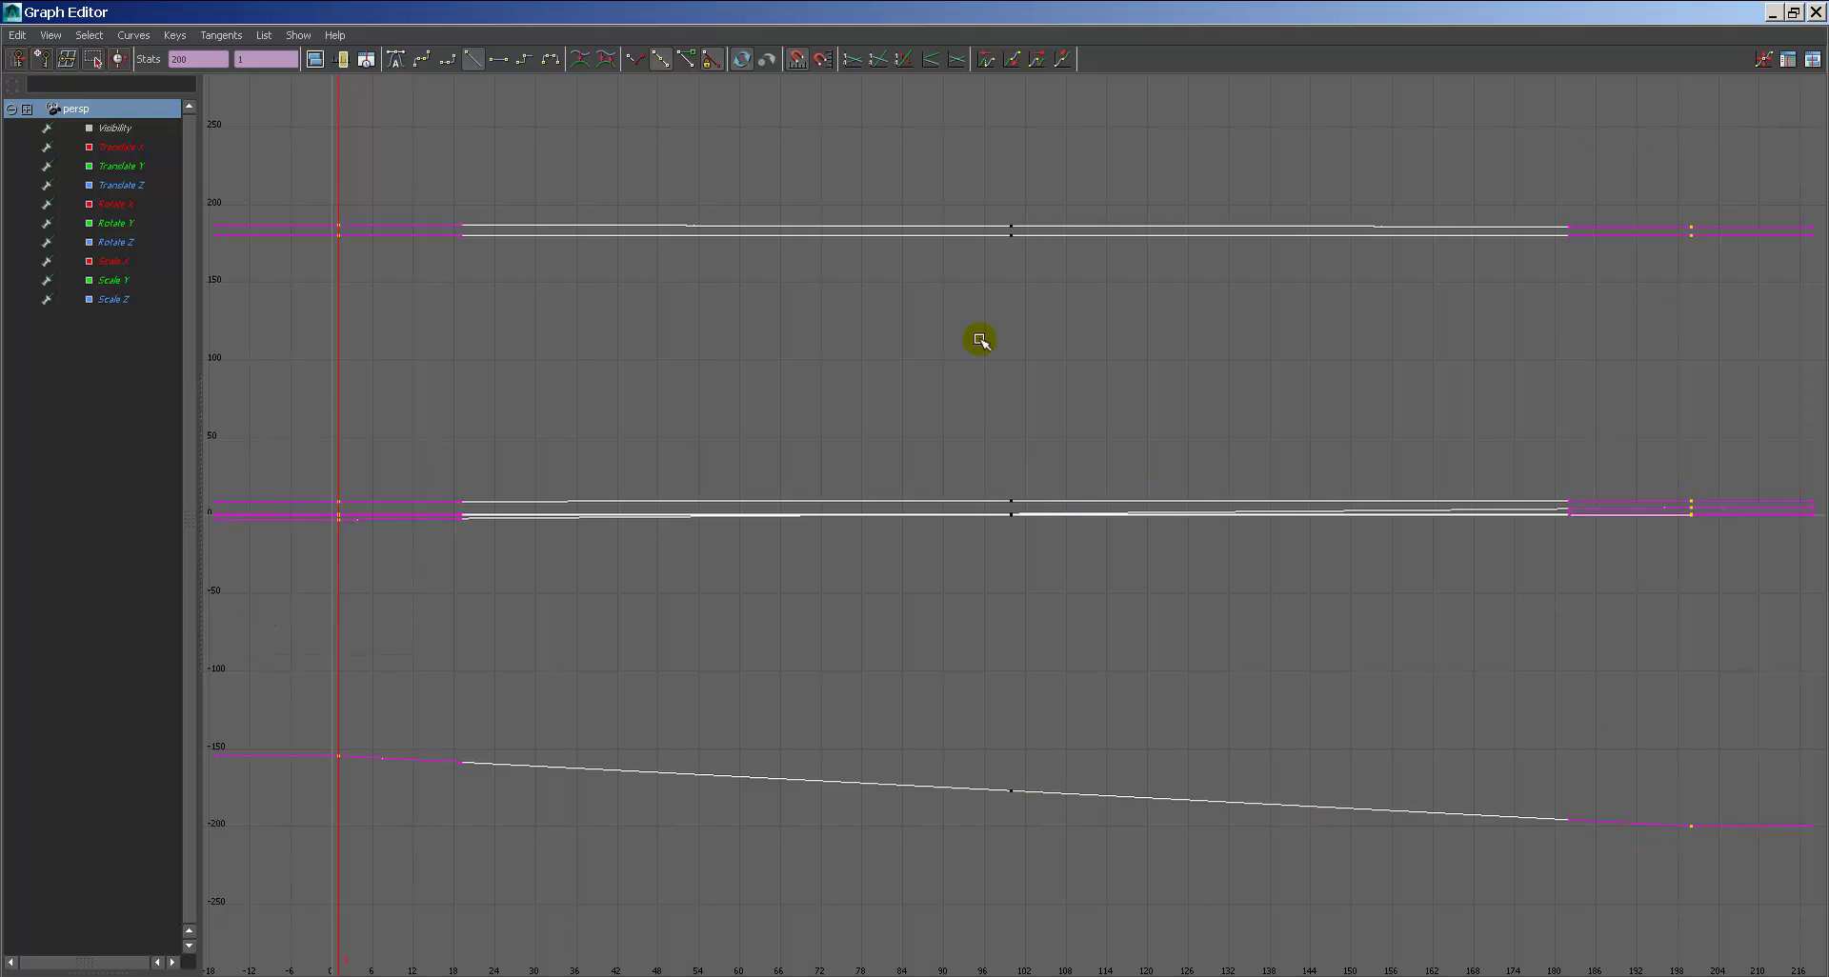
{"action": "double_click", "coordinate": [9, 12]}
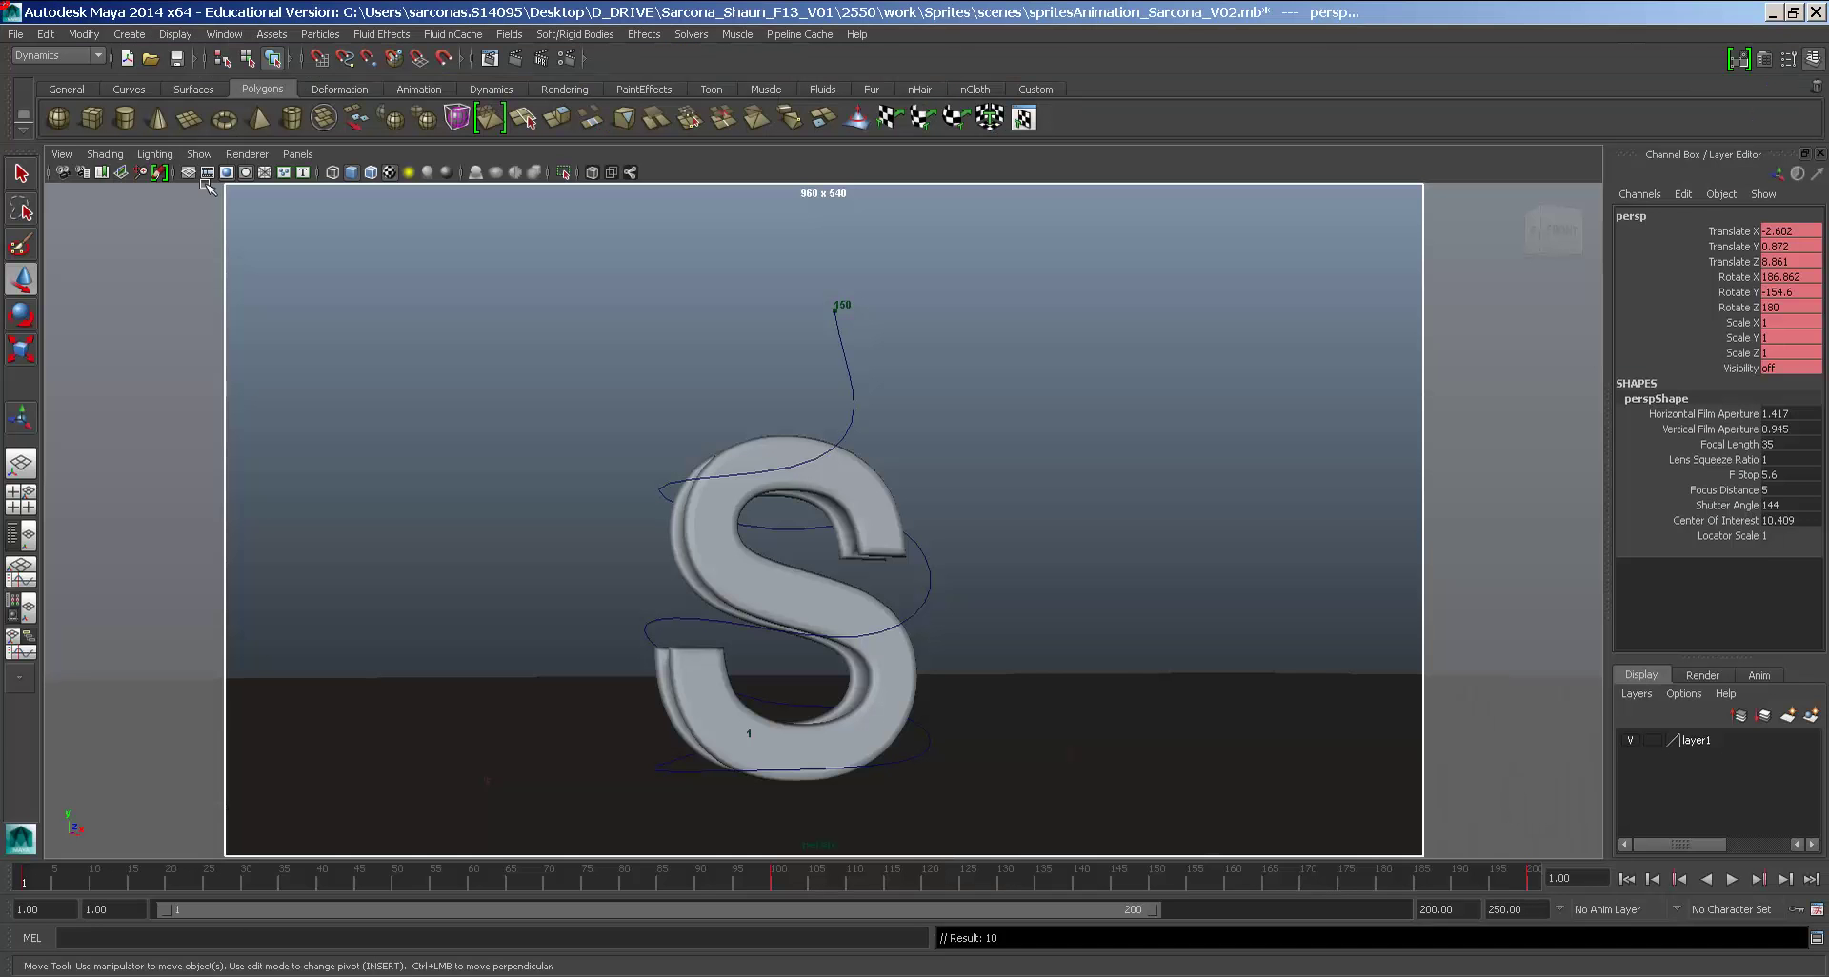
Step: Play back the animation to check the camera move around the S, returning to frame 1 with nothing selected
{"action": "key", "text": "alt+v"}
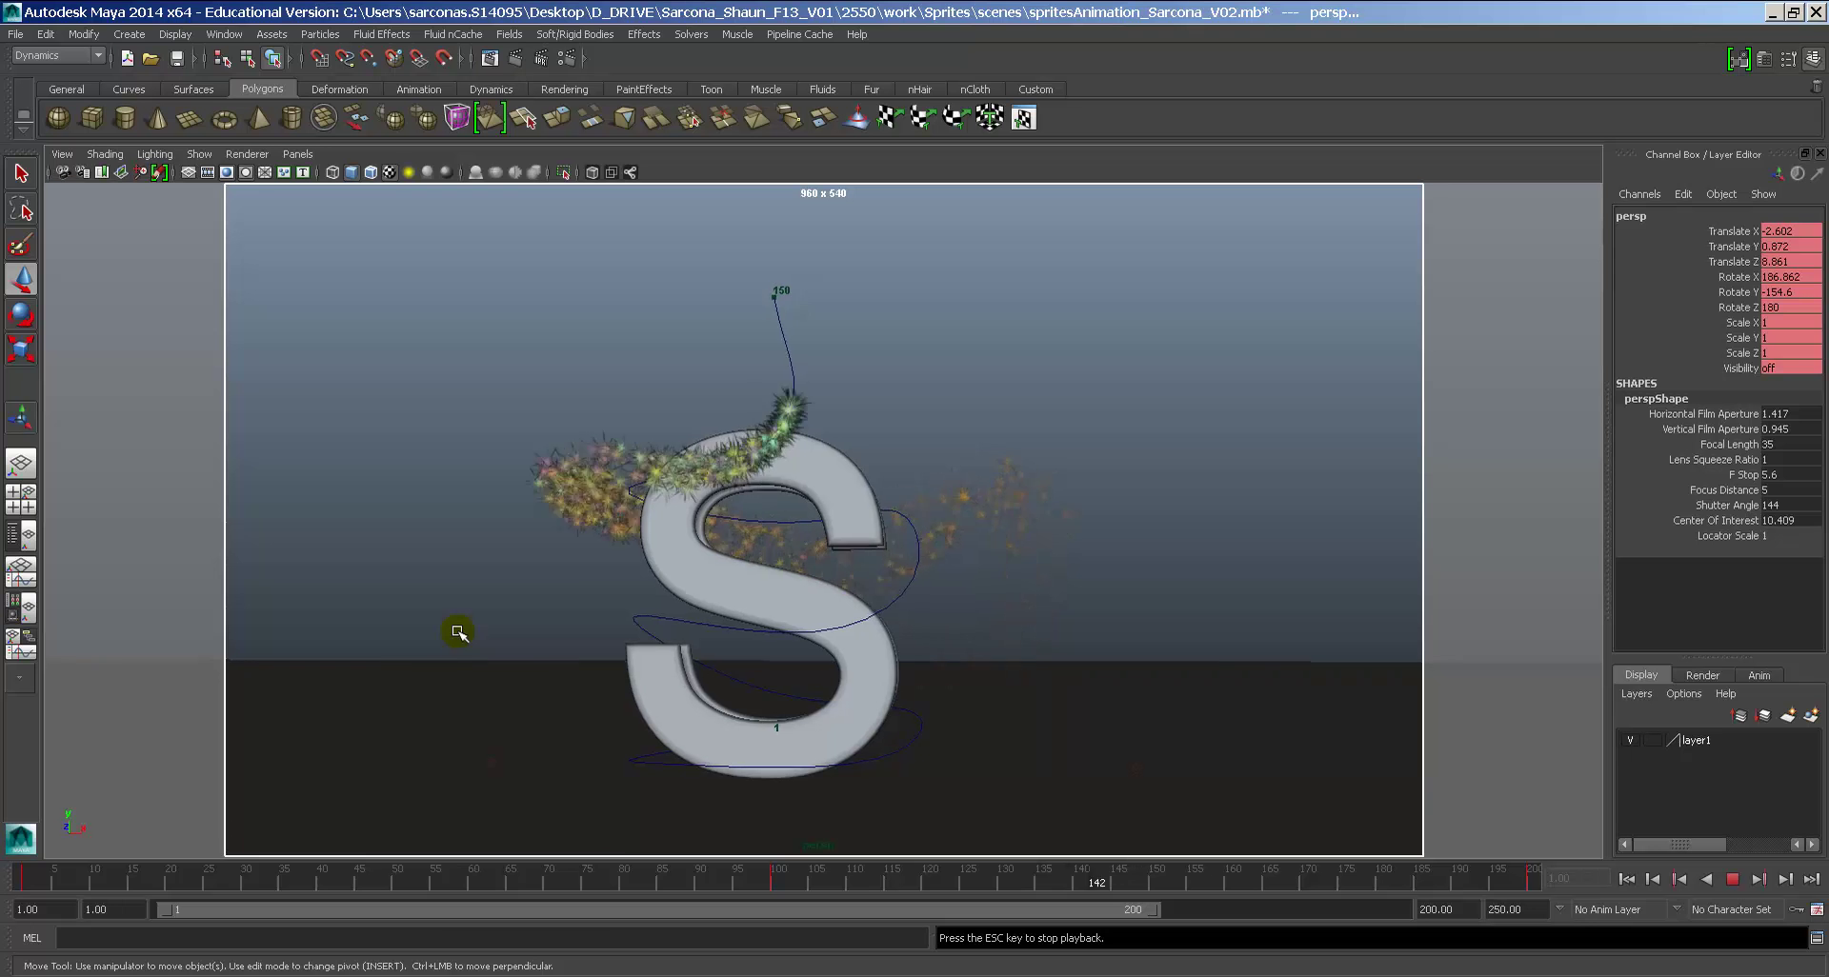
{"action": "key", "text": "Escape"}
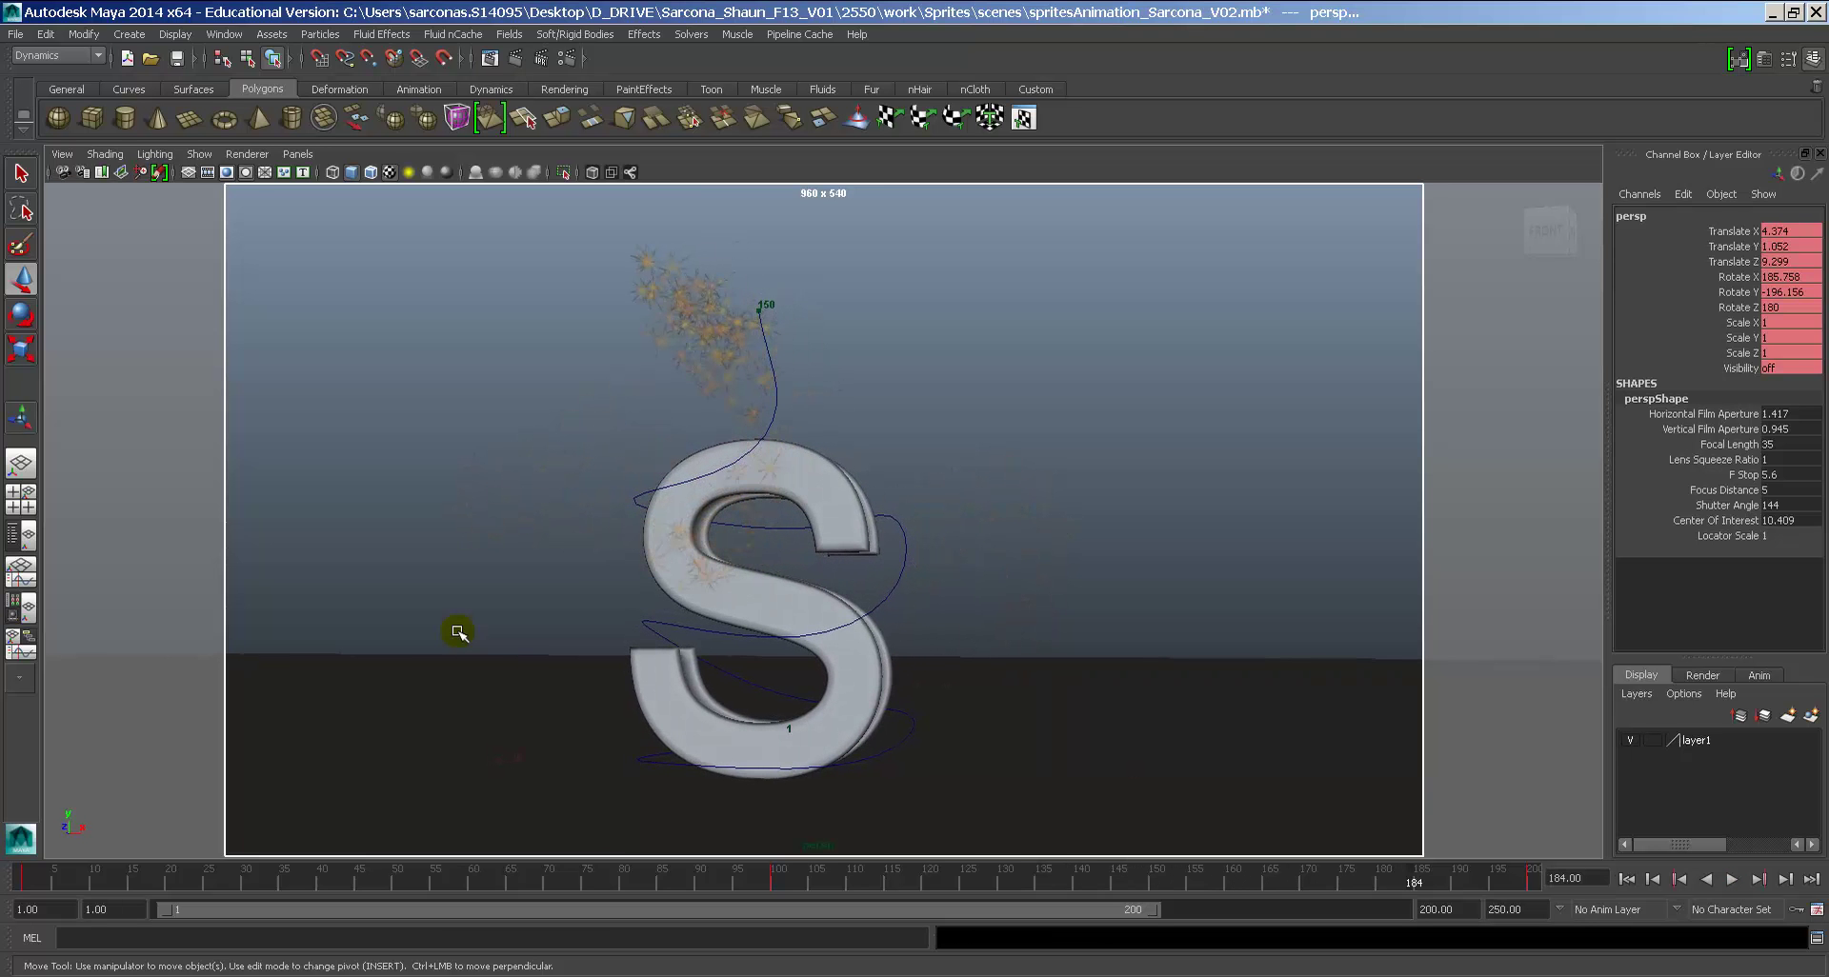
{"action": "mouse_move", "coordinate": [148, 899]}
{"action": "left_mouse_down"}
{"action": "mouse_move", "coordinate": [62, 895]}
{"action": "mouse_move", "coordinate": [1413, 911]}
{"action": "mouse_move", "coordinate": [2, 922]}
{"action": "left_mouse_up"}
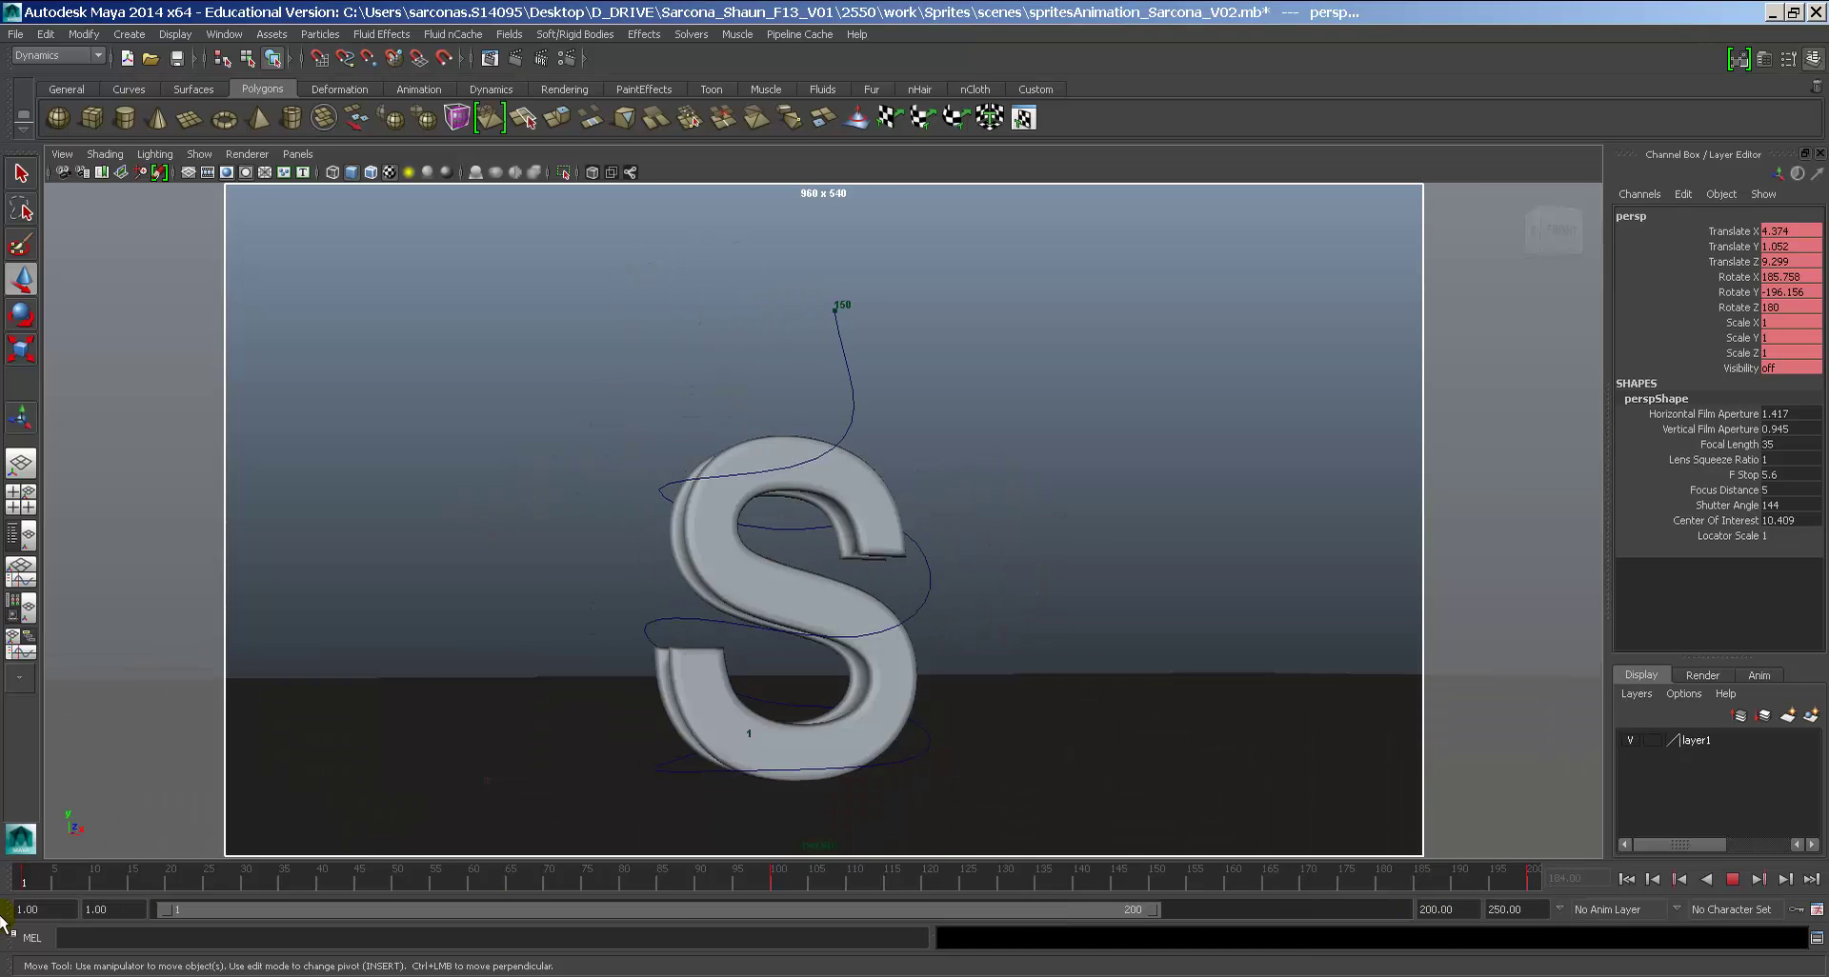
{"action": "left_click", "coordinate": [586, 392]}
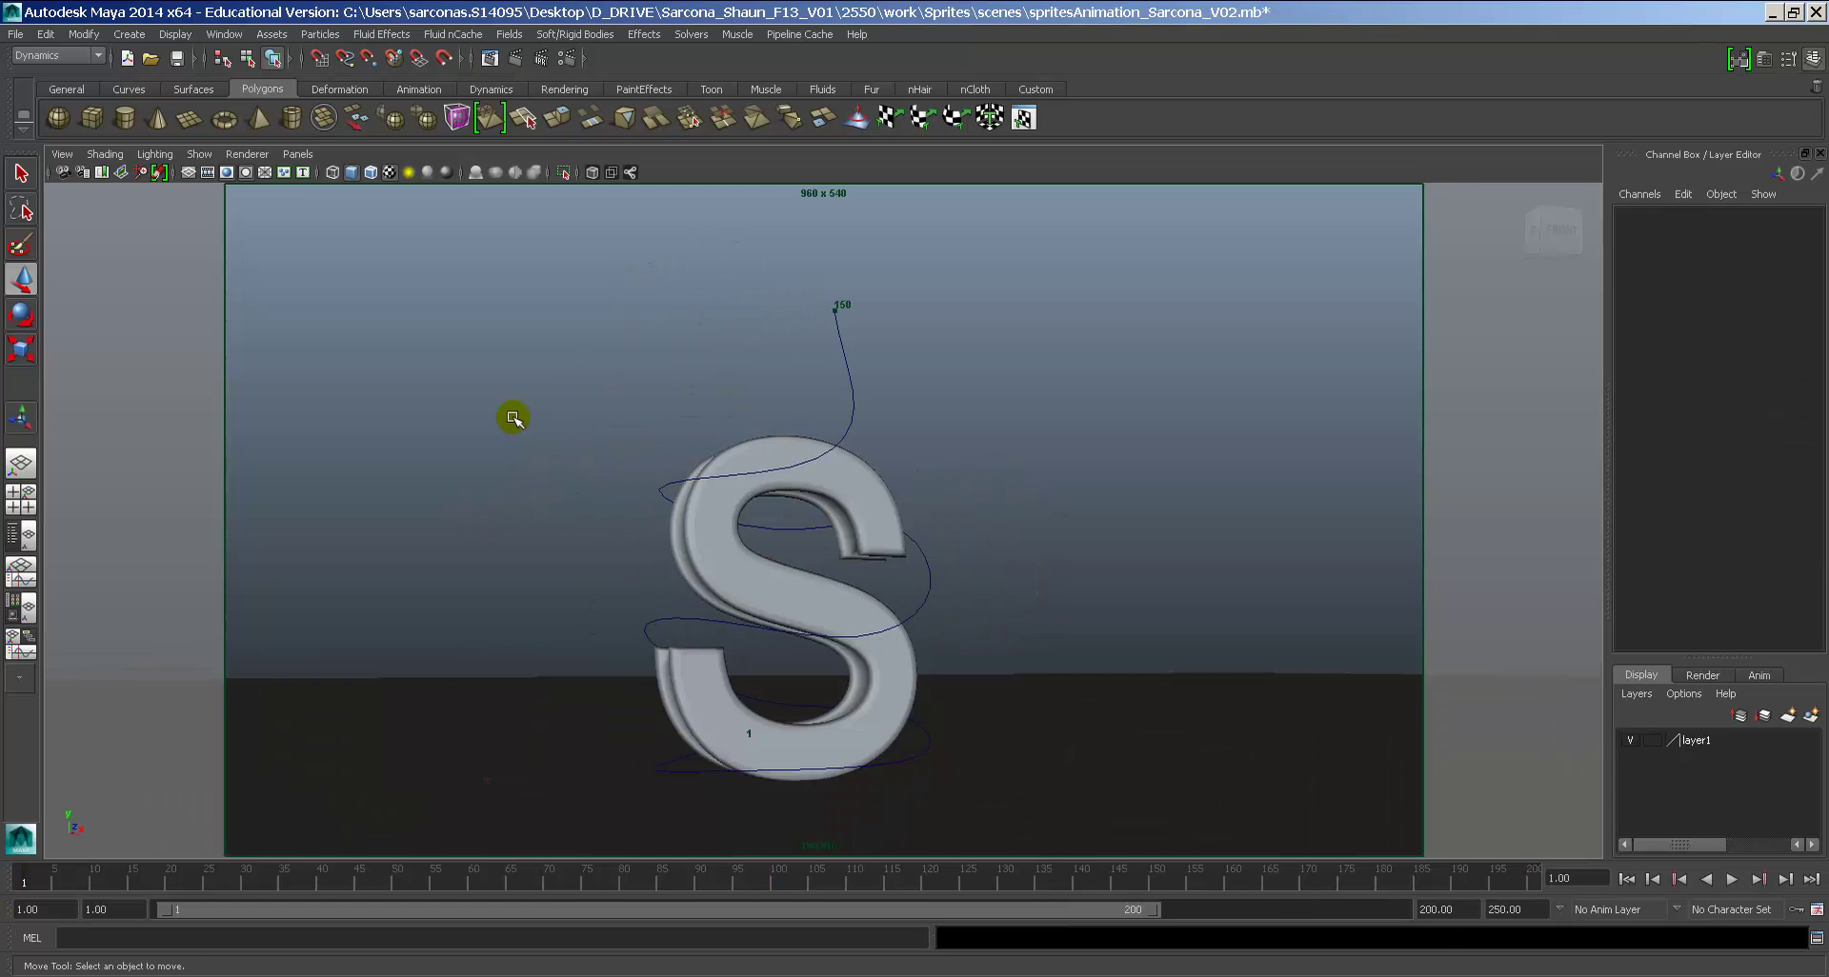
Step: Set the file name prefix in the render settings to letterAndGroundRendering
{"action": "left_click", "coordinate": [570, 59]}
{"action": "left_click_drag", "start_coordinate": [533, 198], "coordinate": [567, 144]}
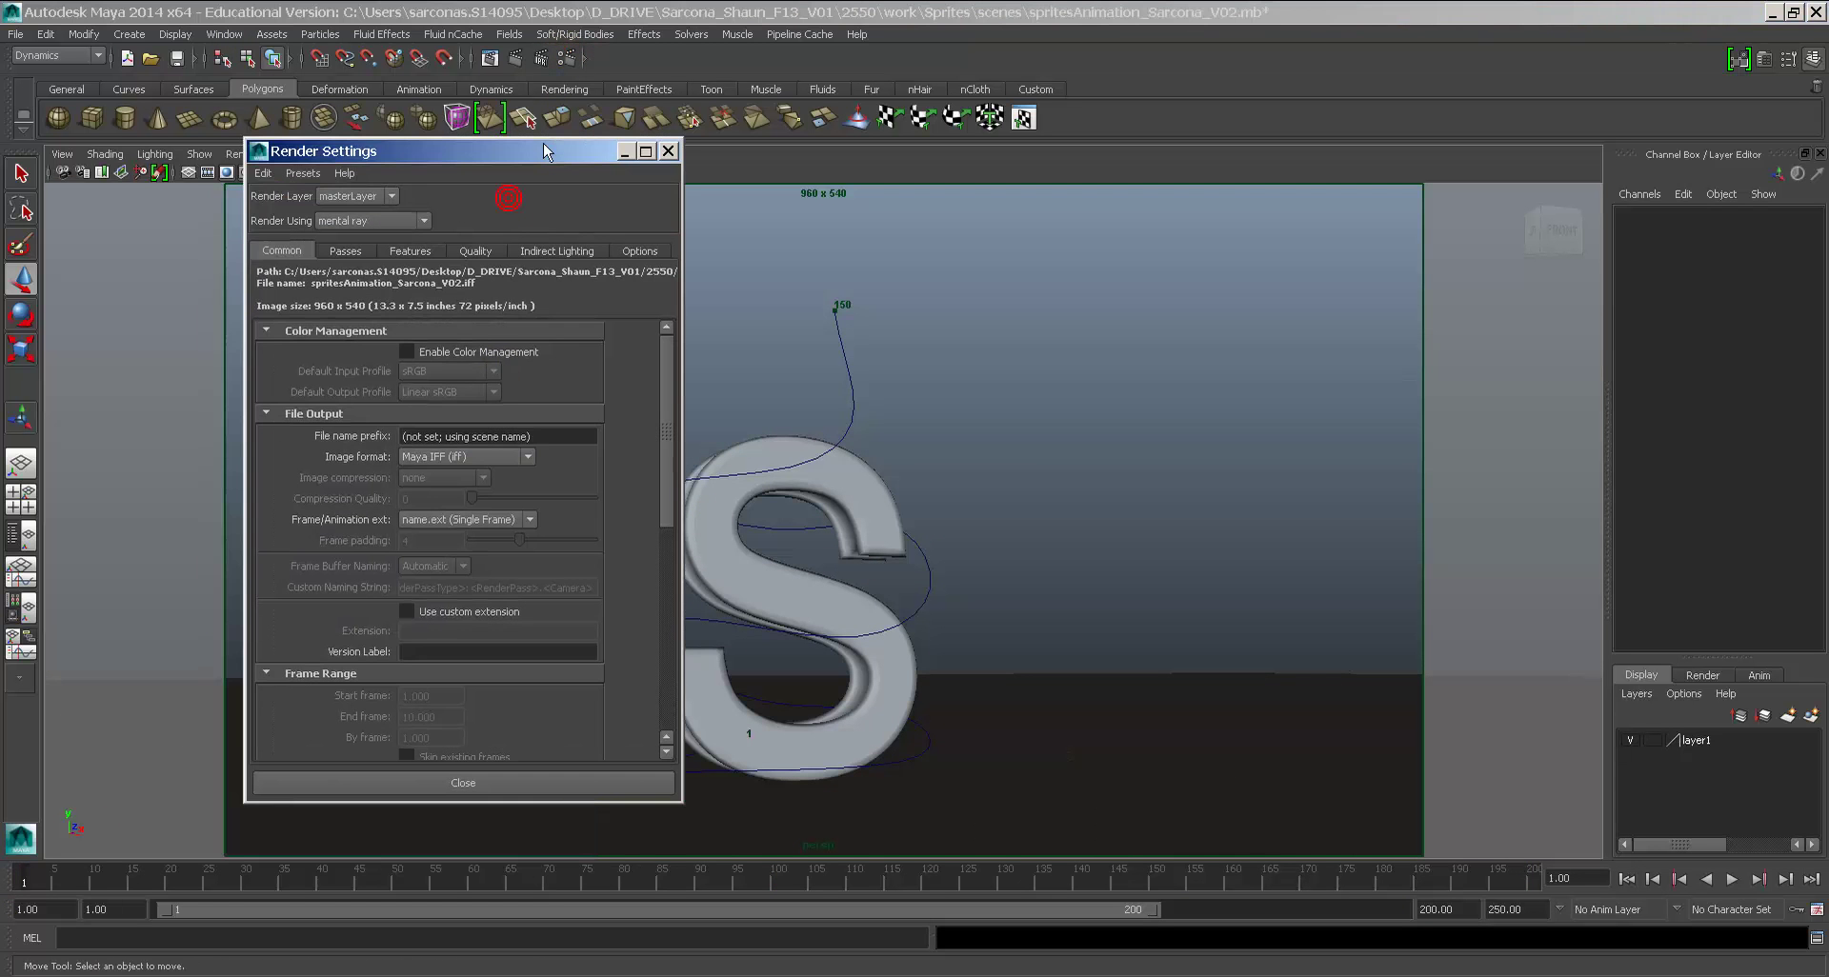
{"action": "left_click", "coordinate": [534, 434]}
{"action": "type", "text": "letterAndGroundRendering"}
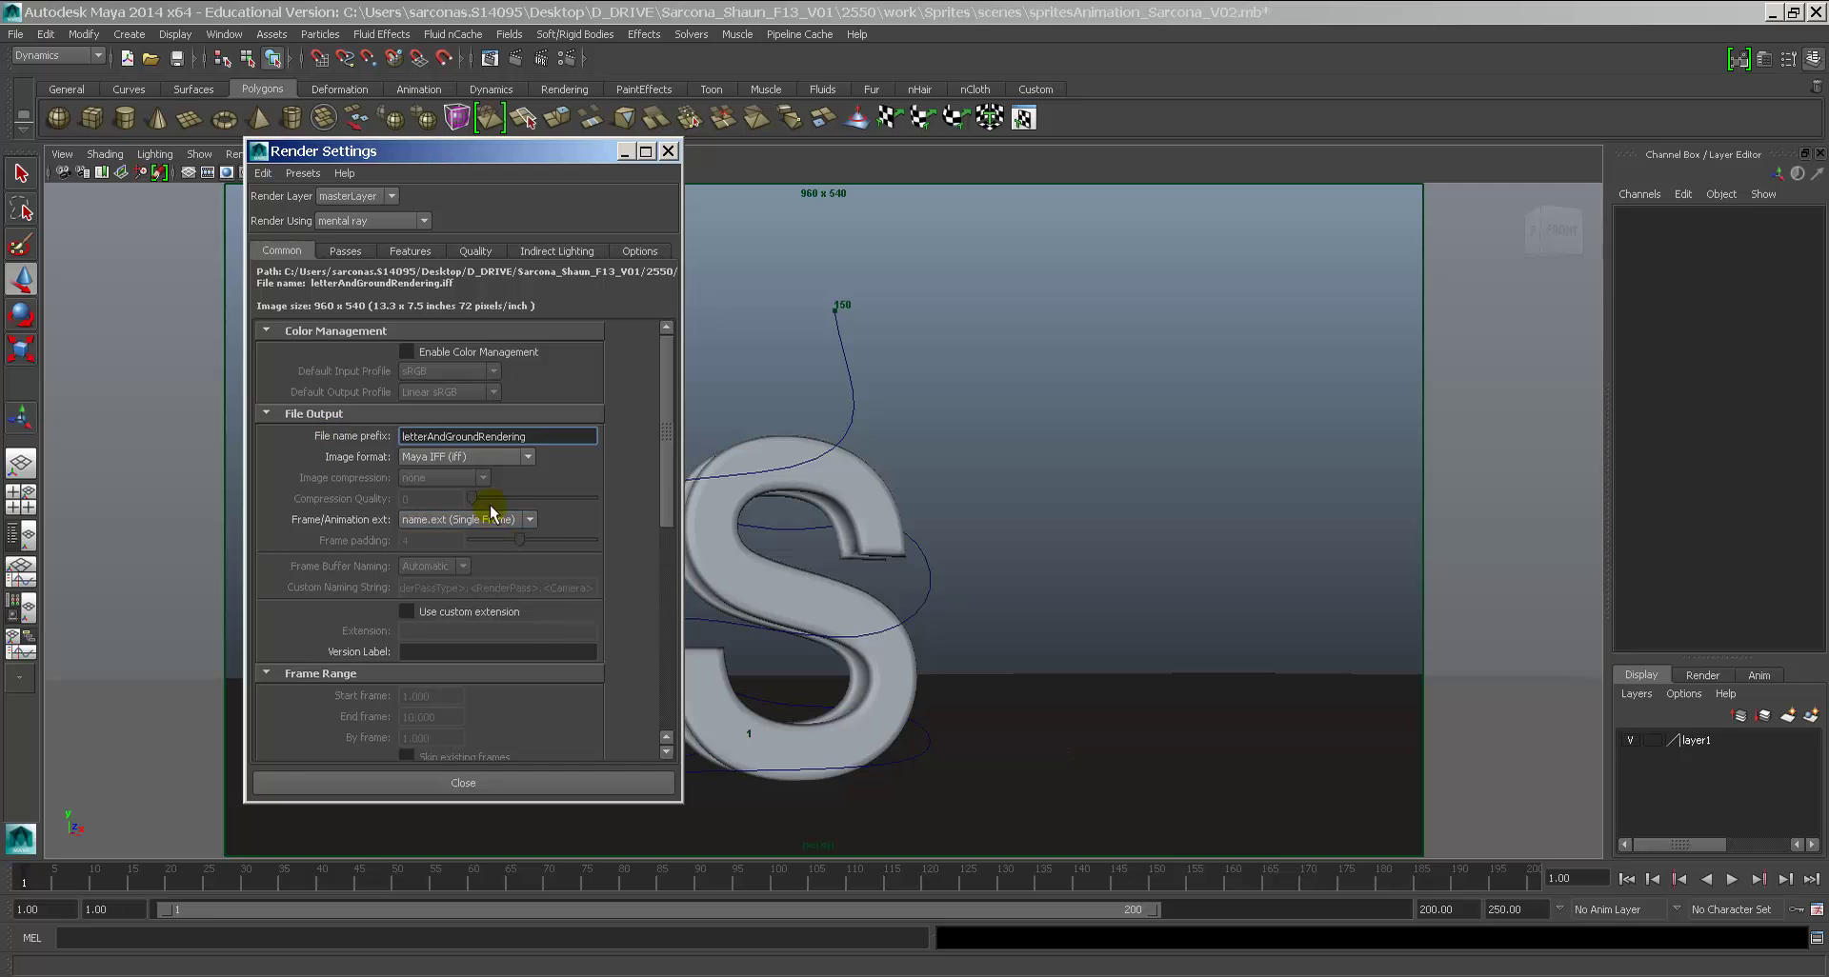
Step: Set the frame/animation extension to name.#.ext and the end frame to 200, and review the image size settings
{"action": "left_click", "coordinate": [487, 458]}
{"action": "left_click", "coordinate": [522, 519]}
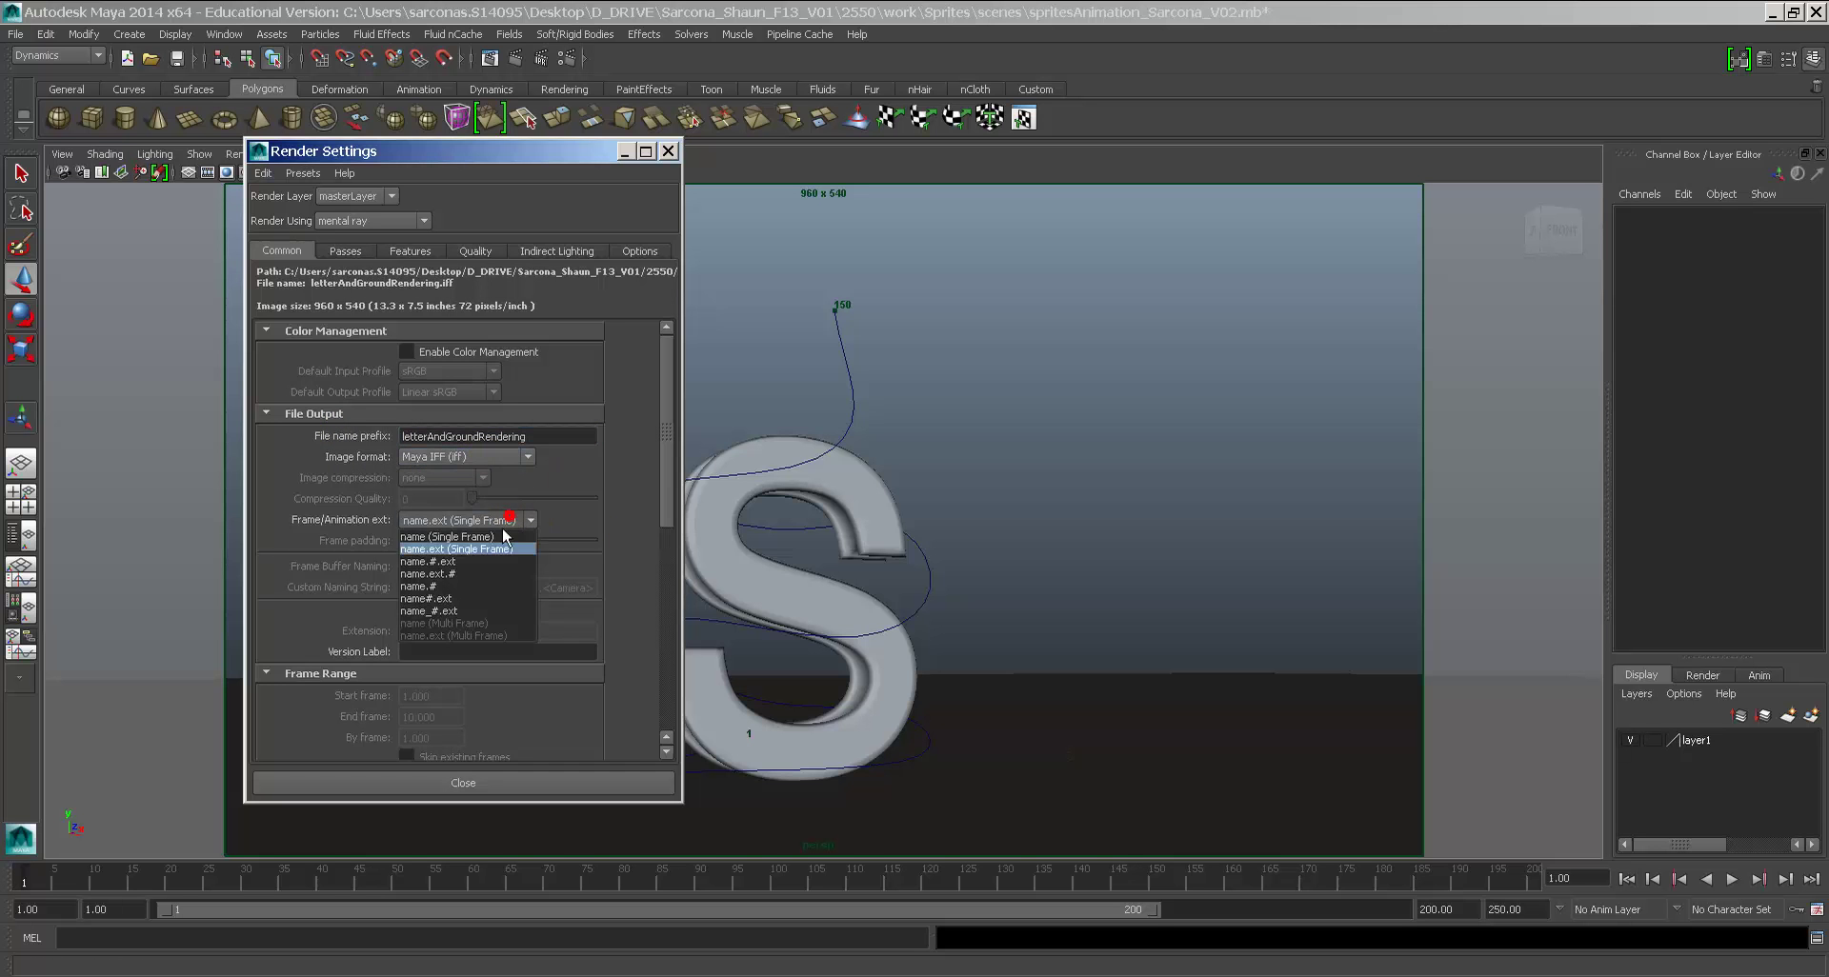
{"action": "left_click", "coordinate": [474, 559]}
{"action": "left_click", "coordinate": [666, 503]}
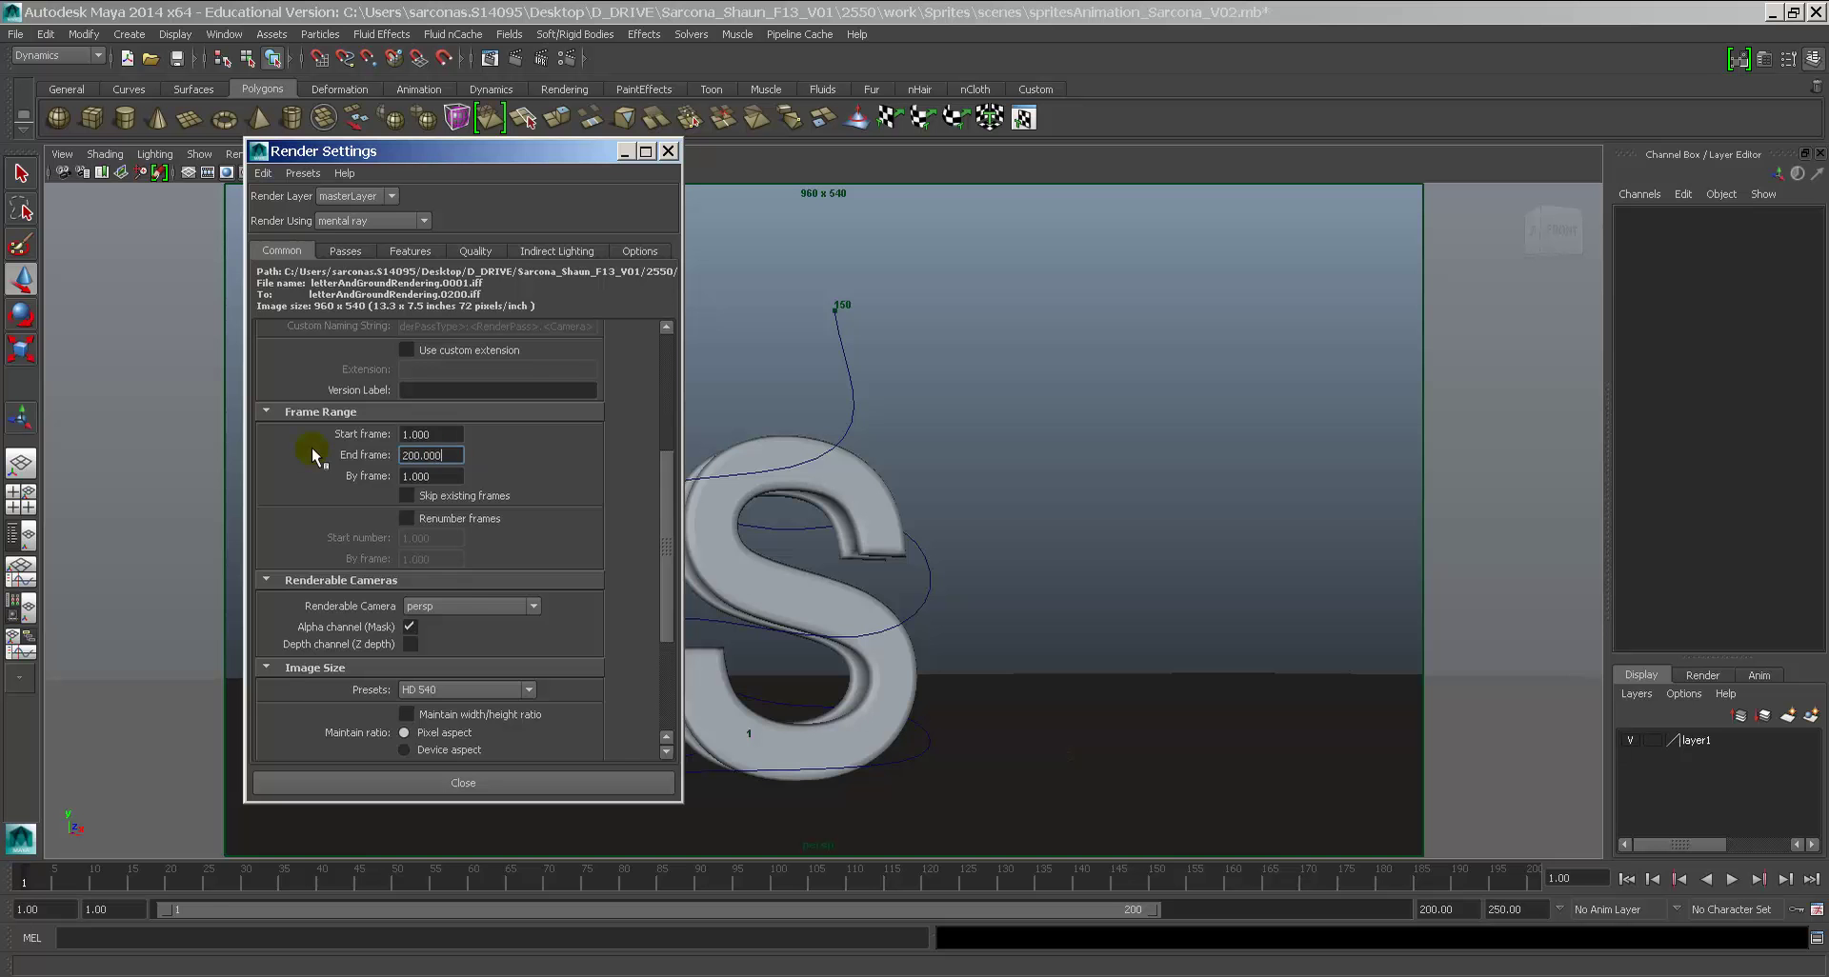
{"action": "scroll", "coordinate": [604, 590], "scroll_direction": "down", "scroll_amount": 3}
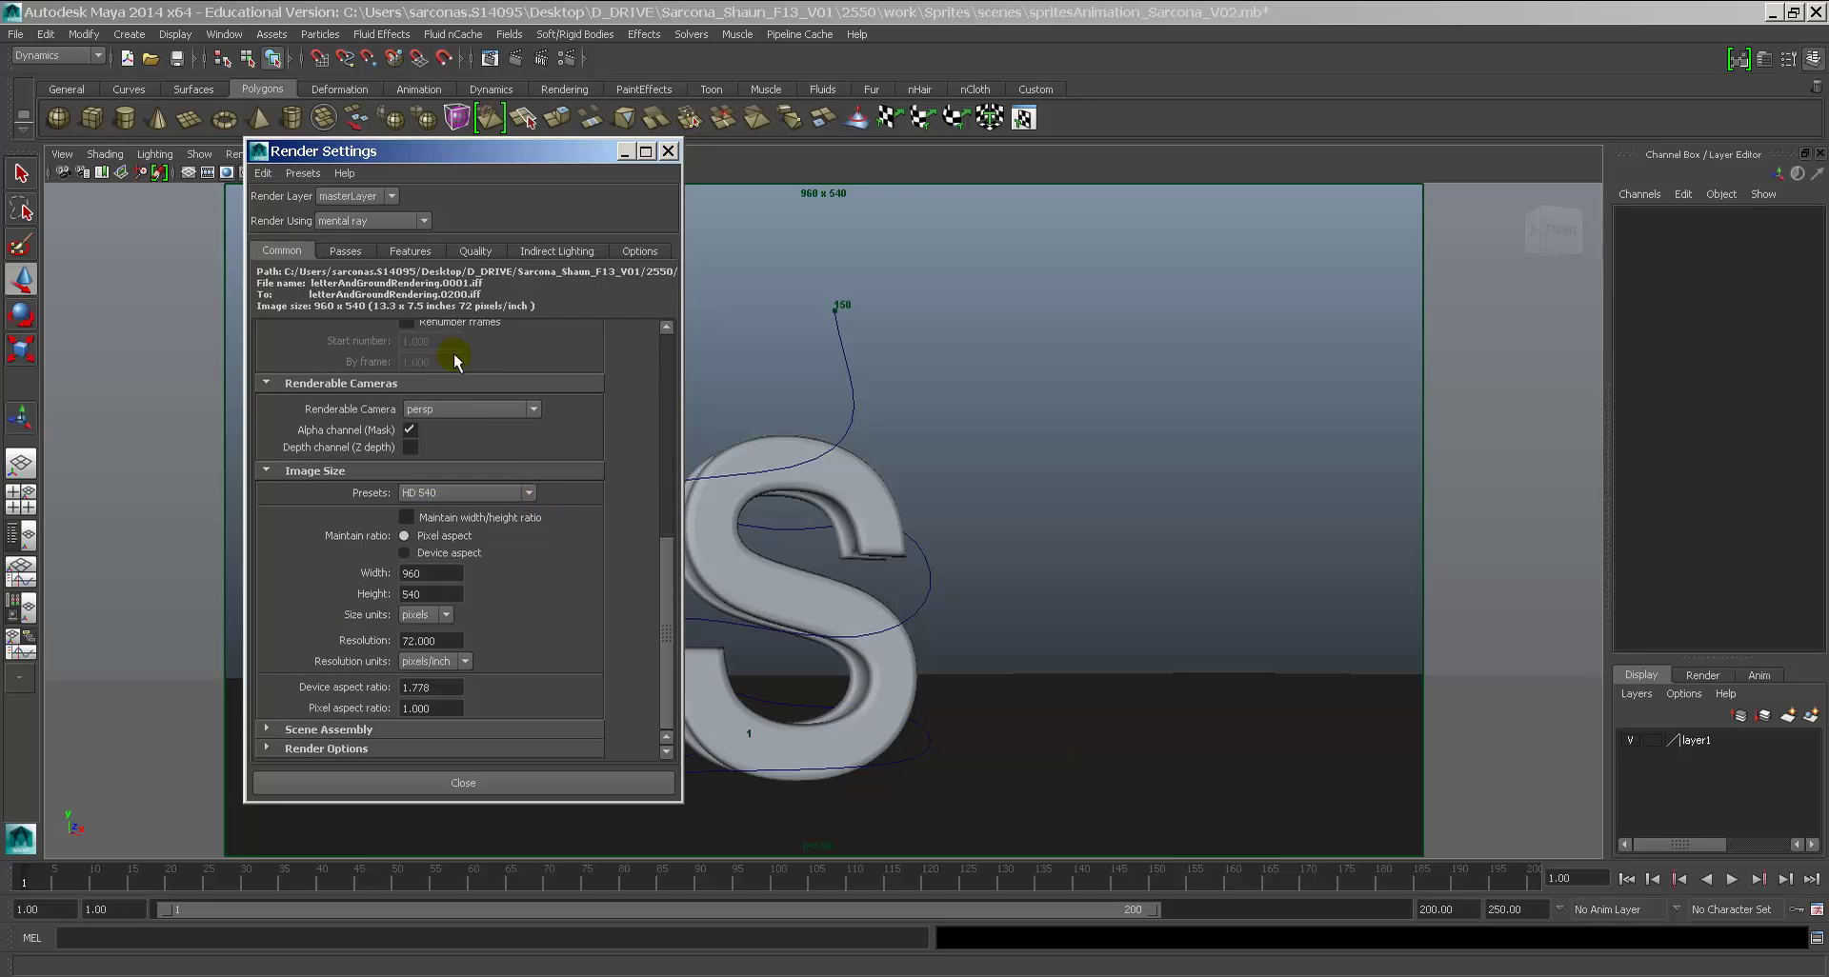
{"action": "scroll", "coordinate": [543, 462], "scroll_direction": "up", "scroll_amount": 7}
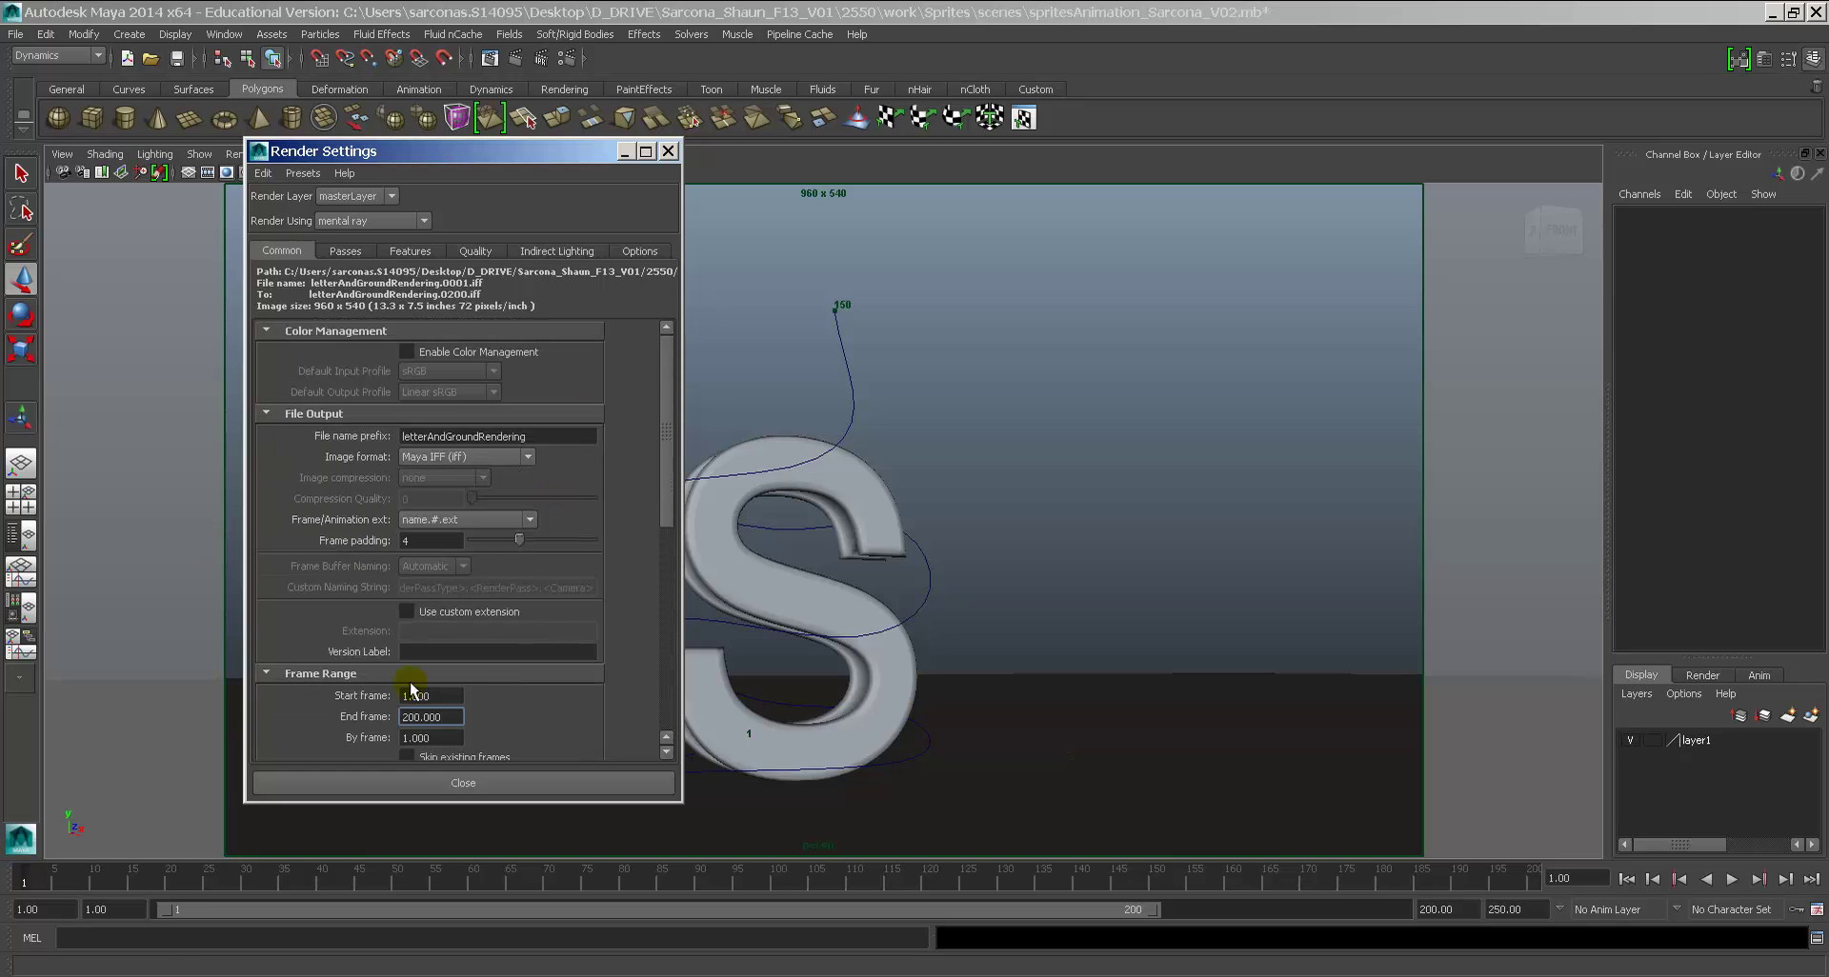
Step: Set the mental ray Unified Sampling quality to 1.0
{"action": "left_click", "coordinate": [394, 253]}
{"action": "left_click", "coordinate": [473, 251]}
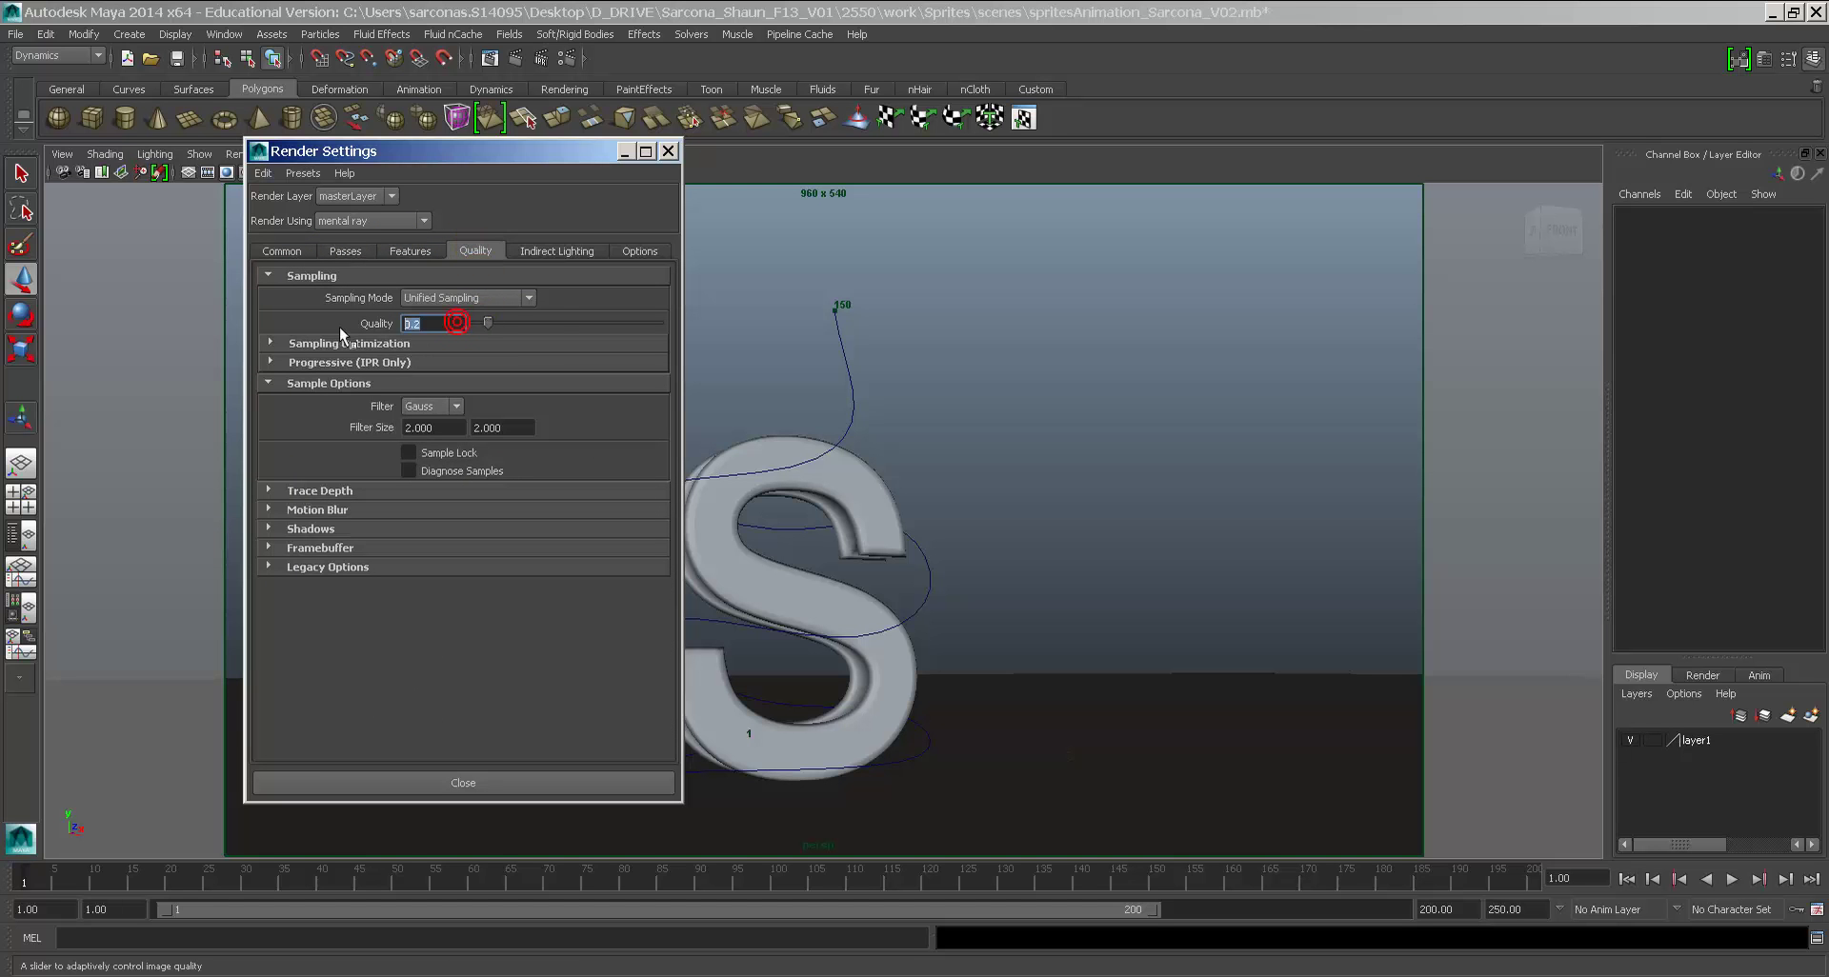
{"action": "type", "text": "1"}
{"action": "key", "text": "Return"}
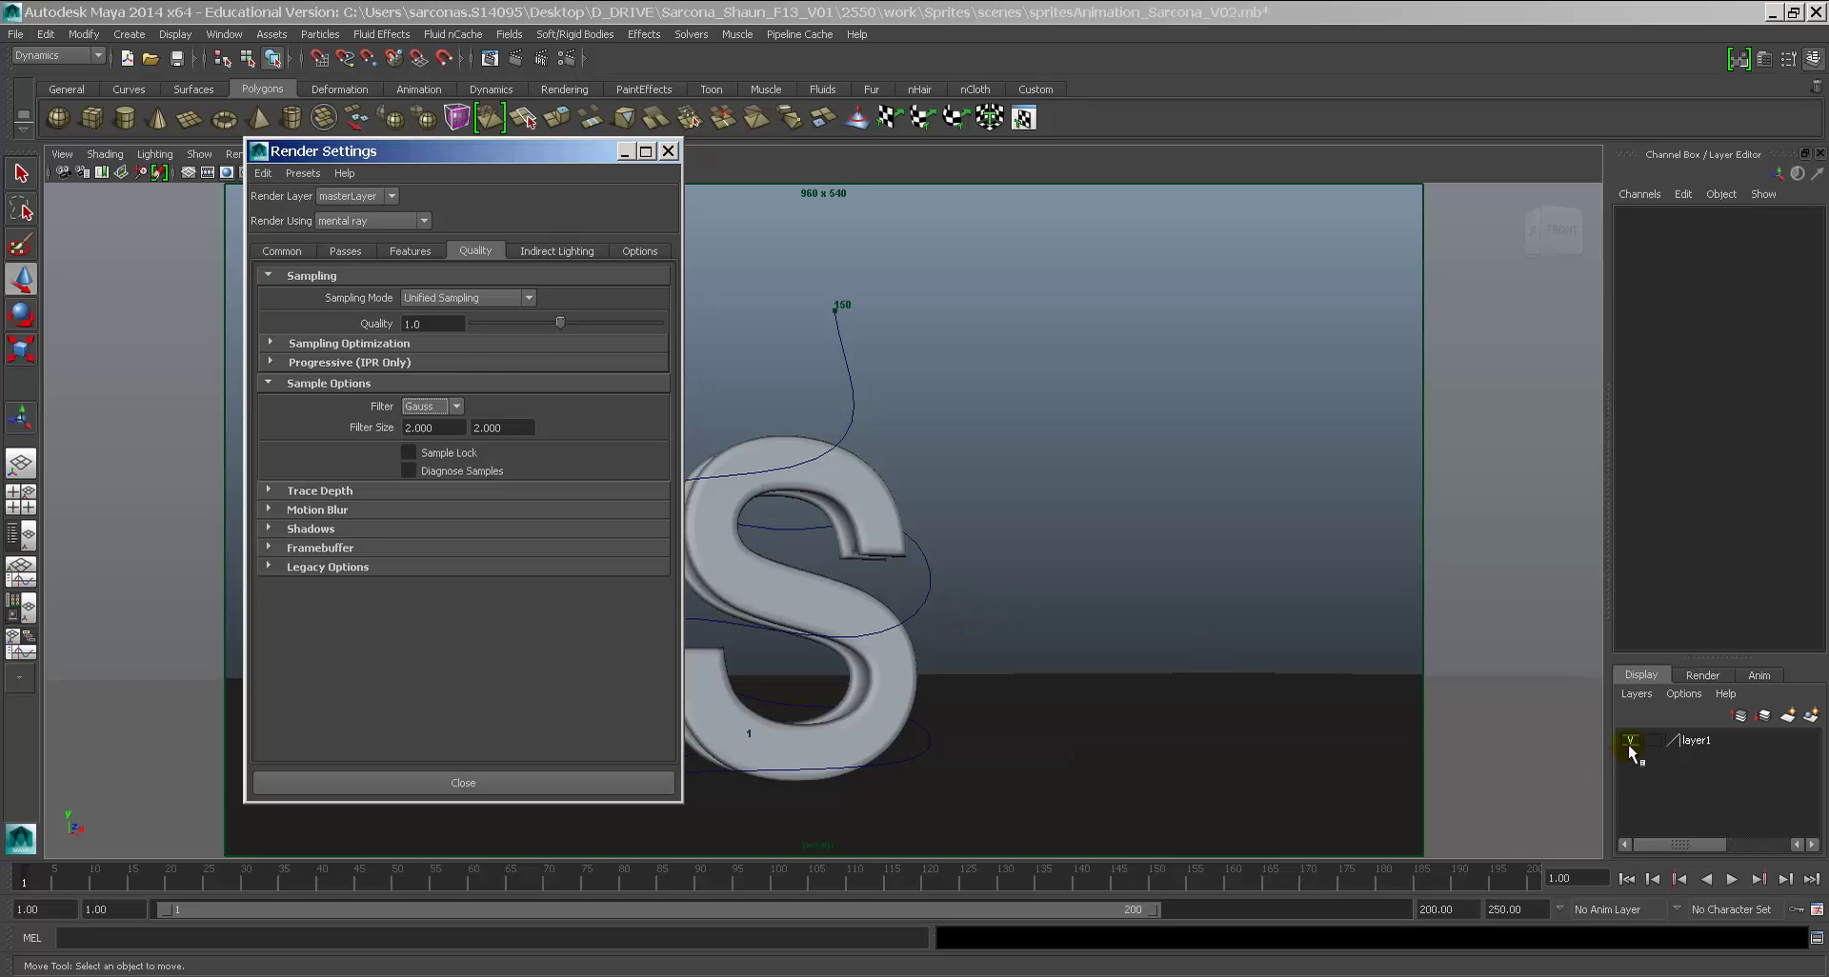
Step: Hide layer1 and render a test image at frame 148, closing the render windows when done
{"action": "left_click_drag", "start_coordinate": [938, 881], "coordinate": [1167, 886]}
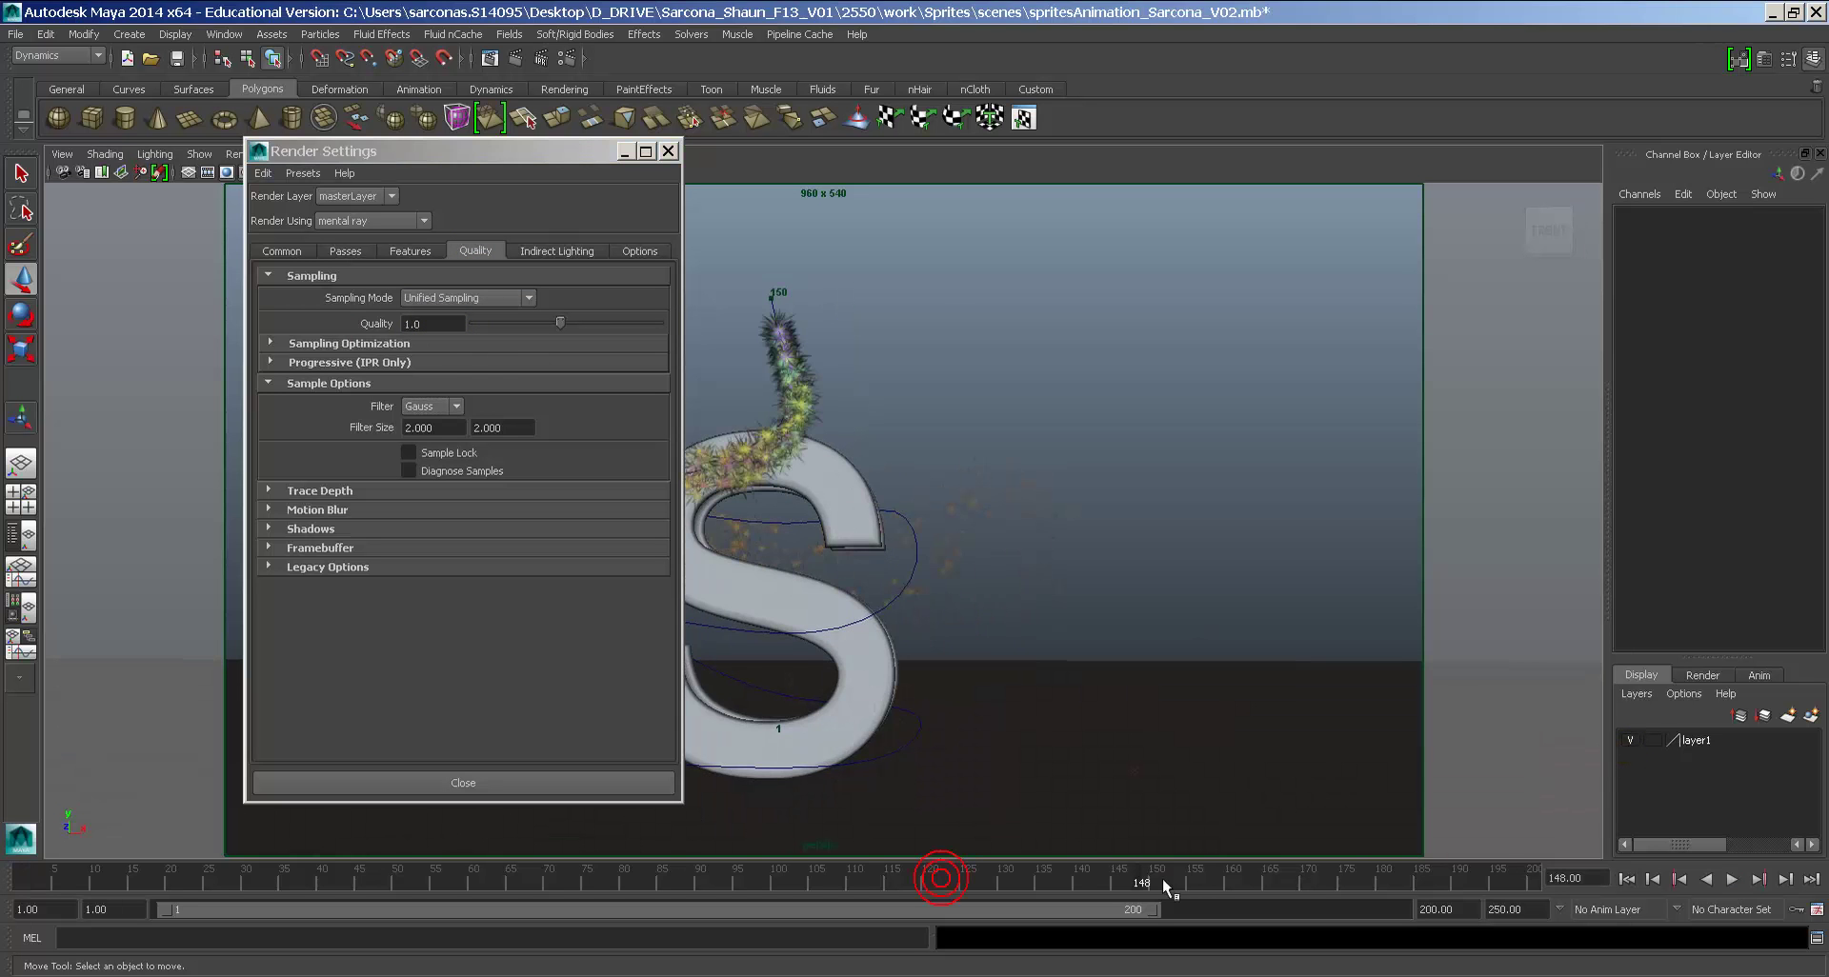
{"action": "left_click", "coordinate": [1631, 741]}
{"action": "left_click", "coordinate": [1630, 740]}
{"action": "left_click", "coordinate": [1630, 740]}
{"action": "left_click", "coordinate": [517, 60]}
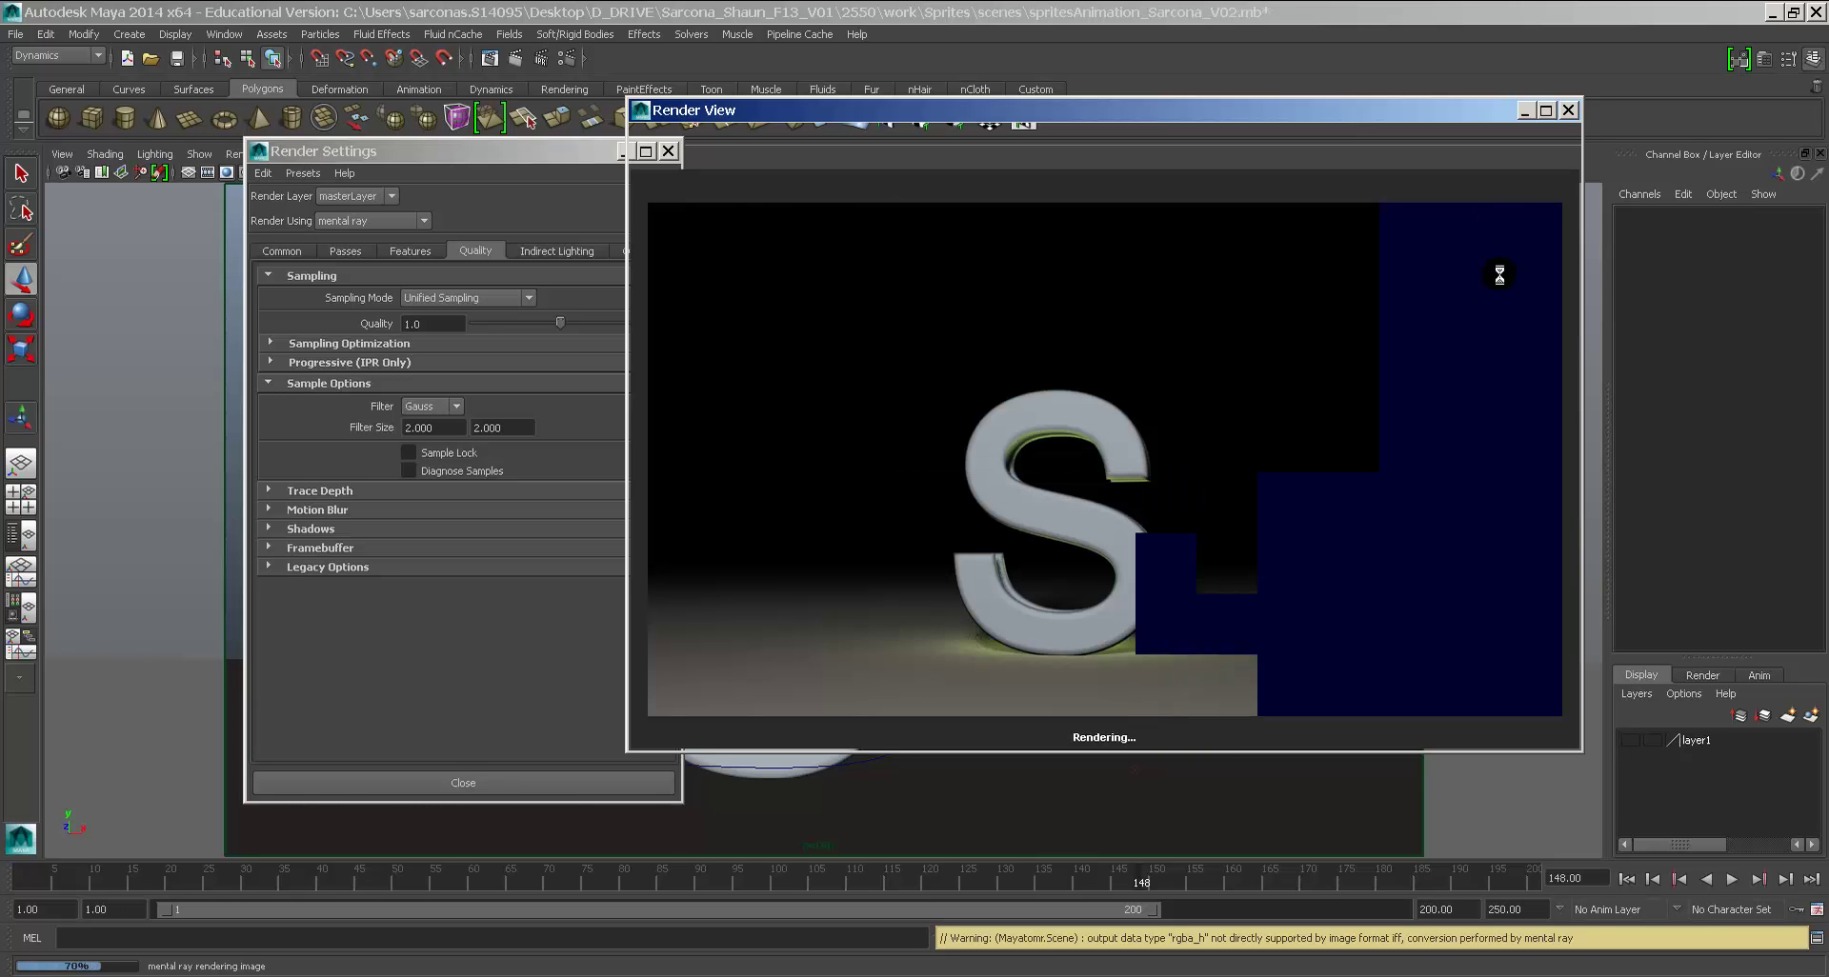
{"action": "left_click", "coordinate": [1567, 109]}
{"action": "left_click", "coordinate": [667, 151]}
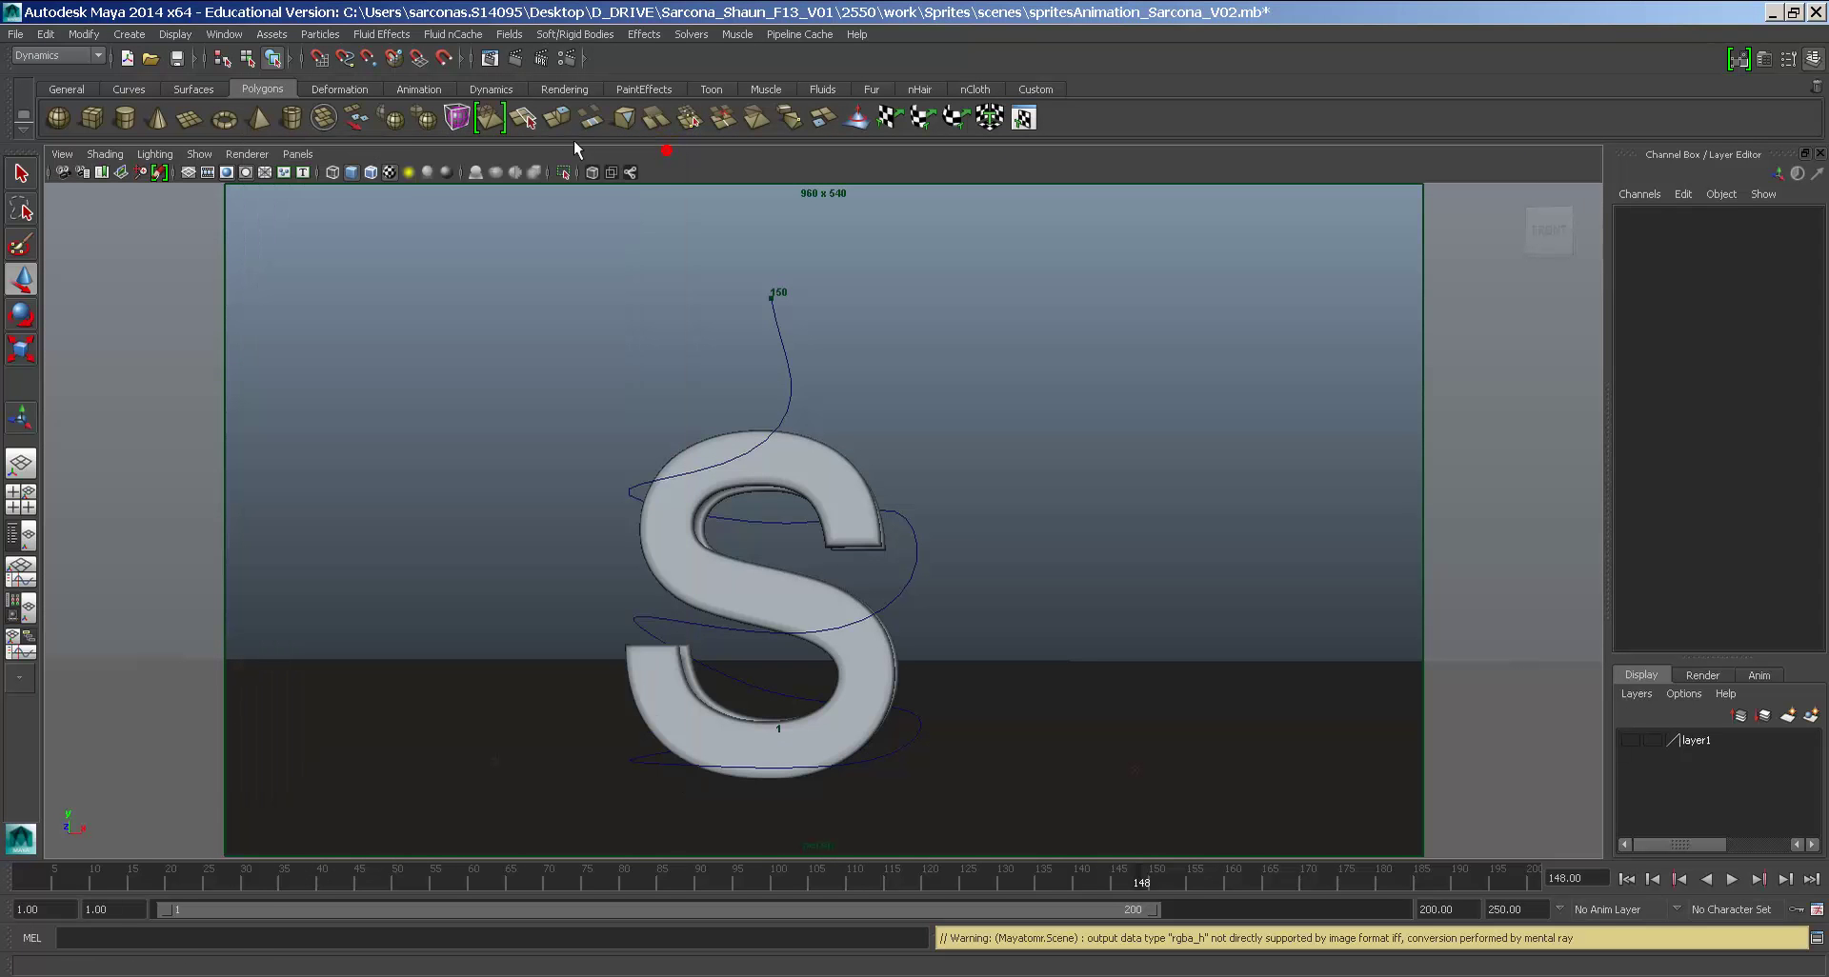
Step: Look up the scene lights in the Outliner and select pointLight1 under emitter1
{"action": "left_click", "coordinate": [222, 36]}
{"action": "left_click", "coordinate": [237, 165]}
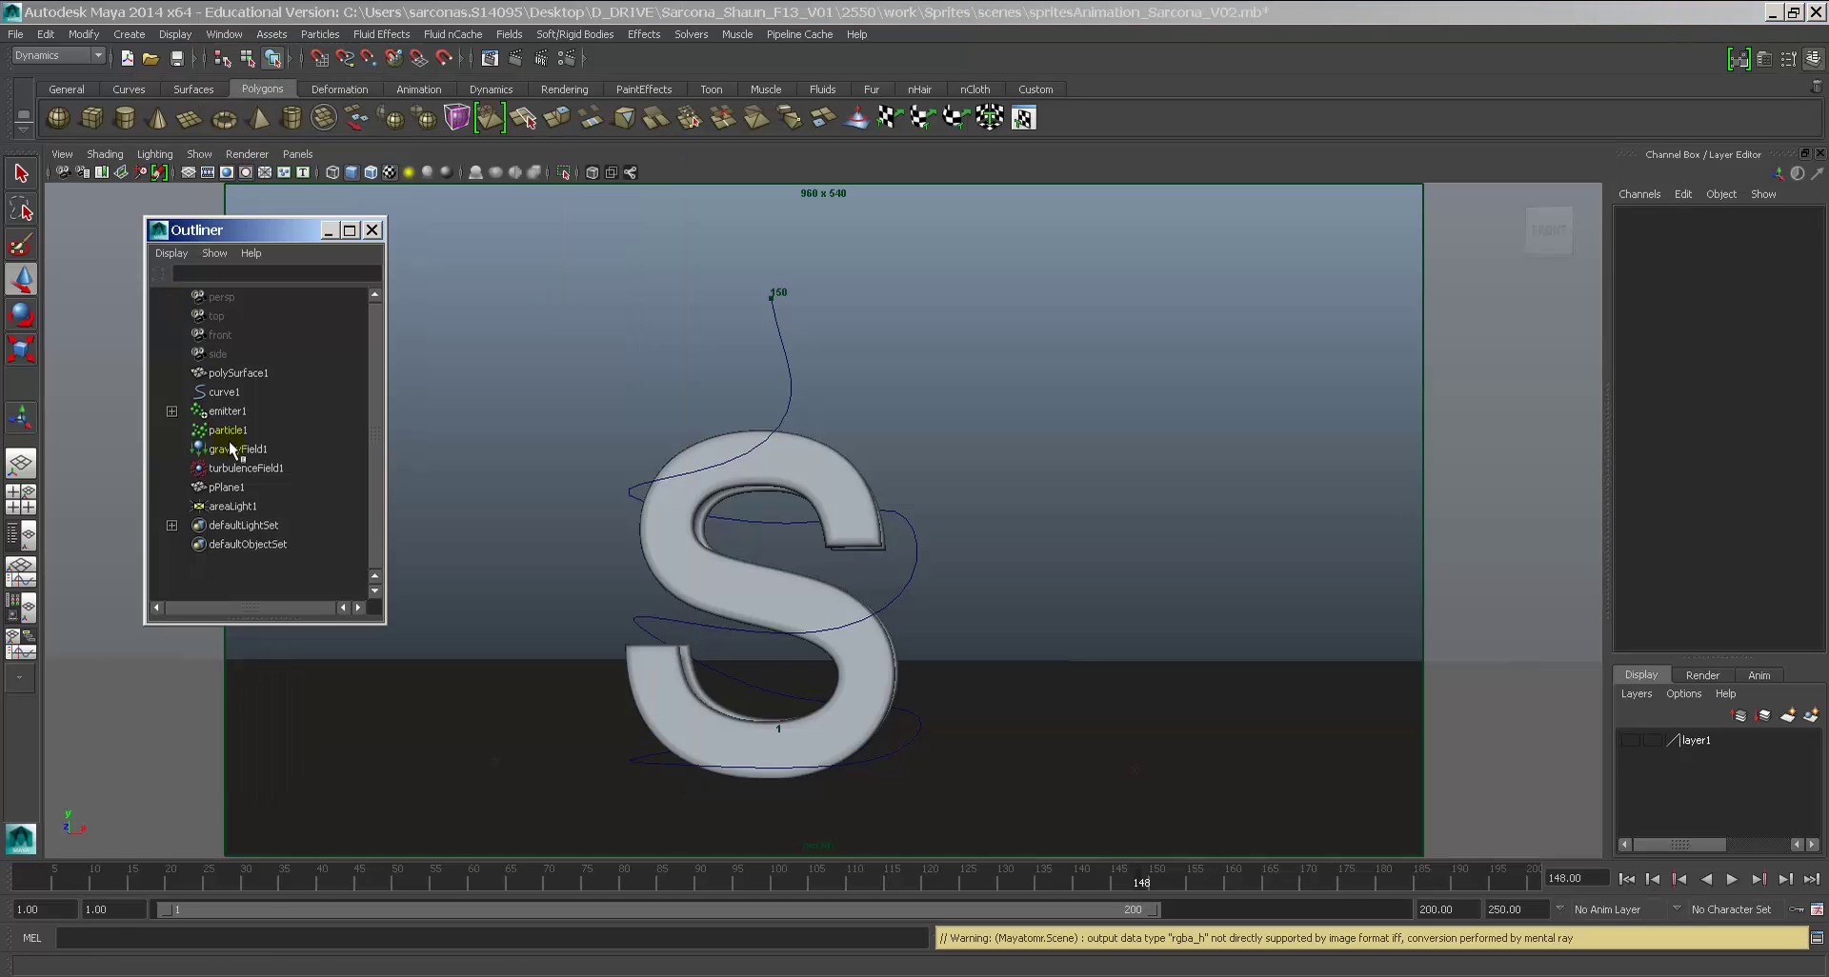
{"action": "left_click", "coordinate": [232, 506]}
{"action": "left_click", "coordinate": [171, 410]}
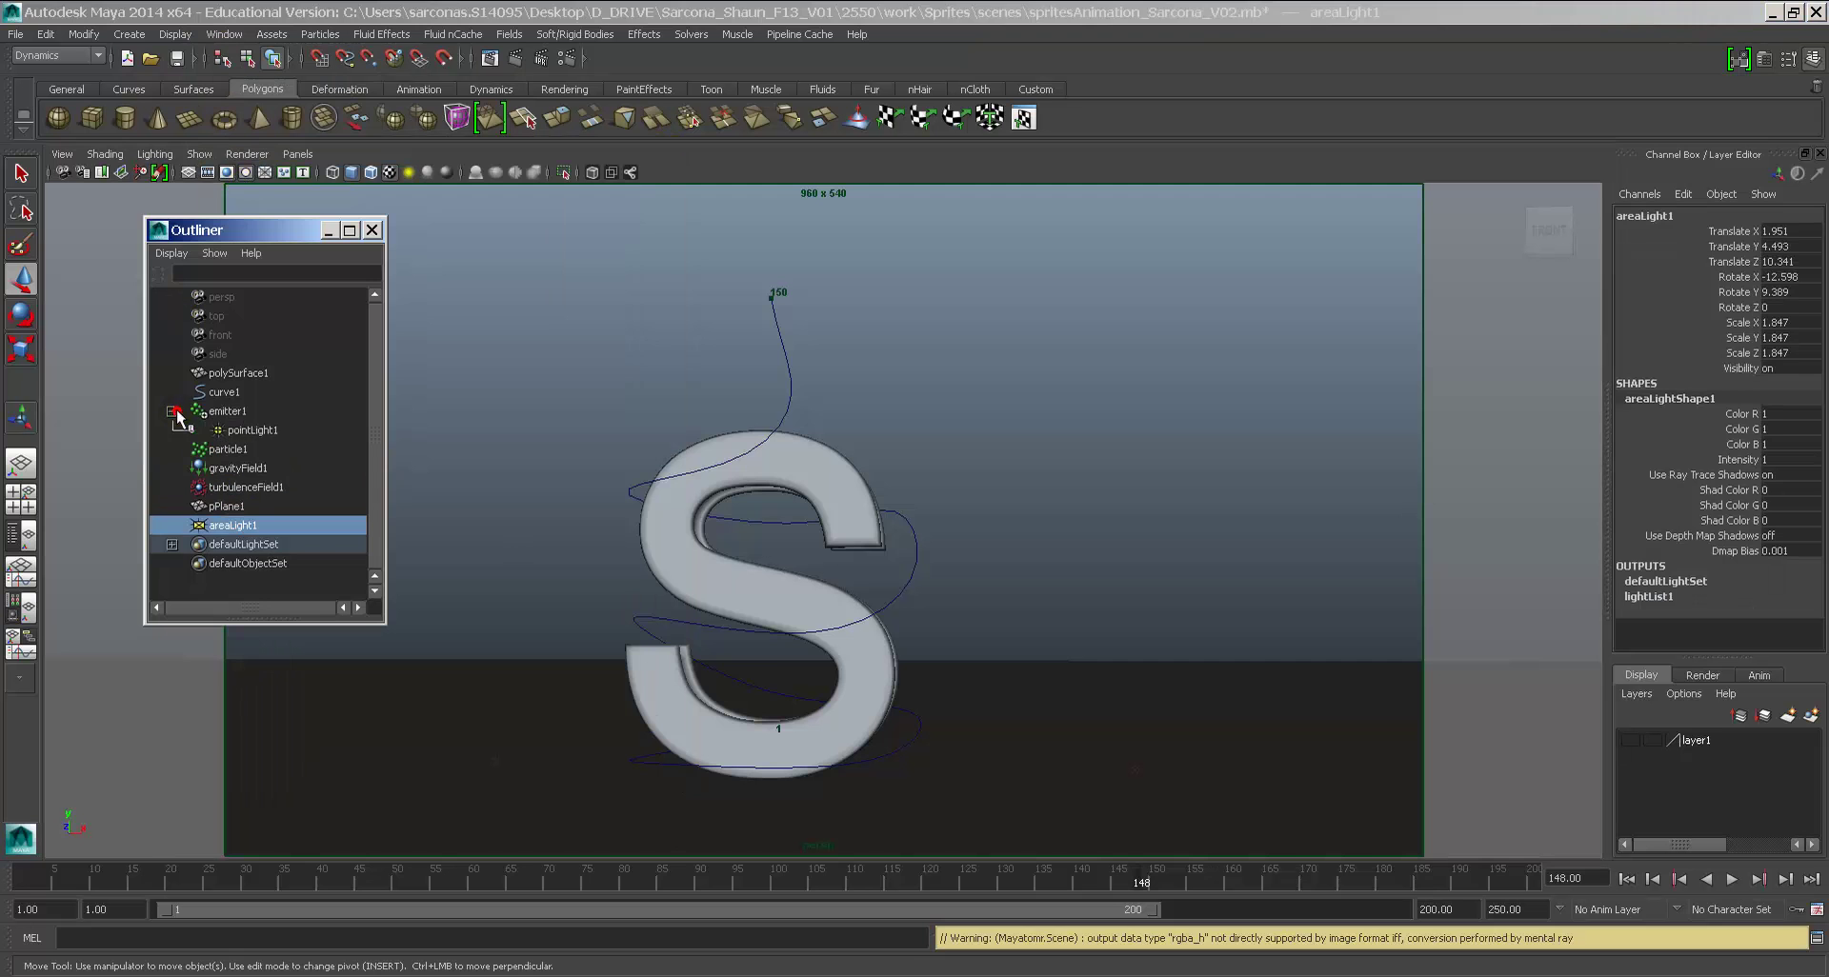
{"action": "left_click", "coordinate": [254, 429]}
{"action": "left_click", "coordinate": [529, 519]}
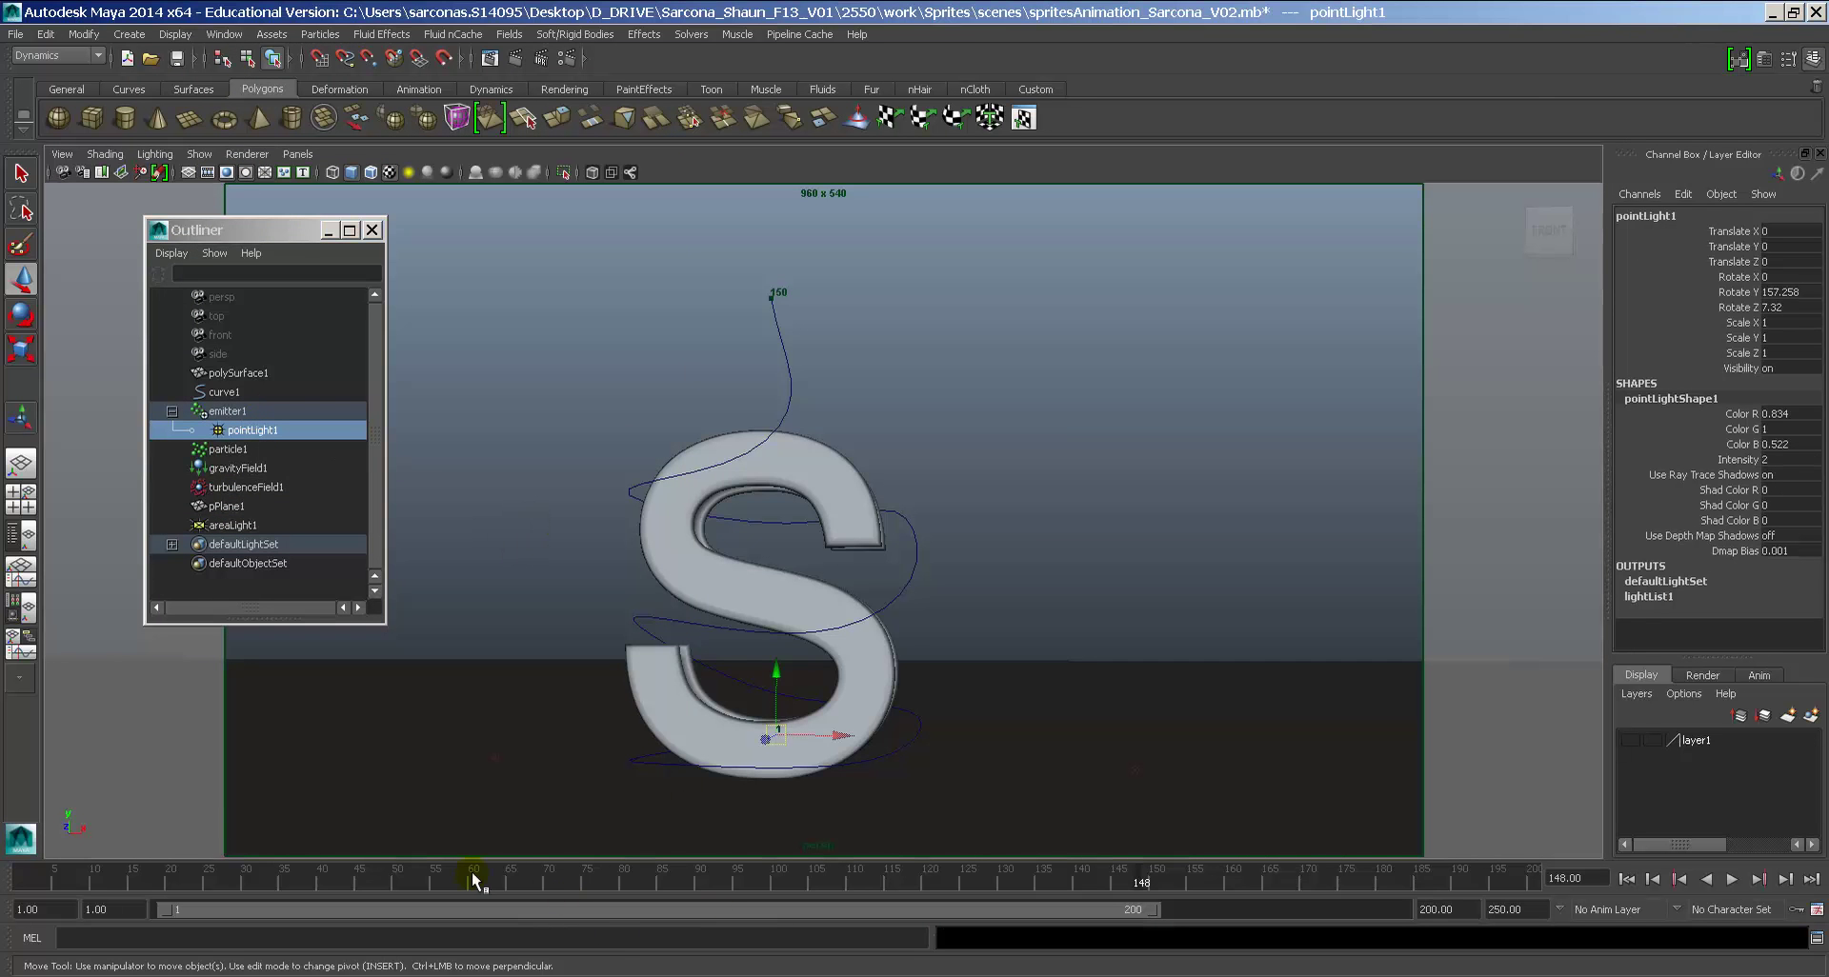
Step: Scrub the timeline to frame 109 and back to frame 1 to check whether the point light travels along the spiral curve
{"action": "mouse_move", "coordinate": [473, 881]}
{"action": "left_mouse_down"}
{"action": "mouse_move", "coordinate": [436, 879]}
{"action": "mouse_move", "coordinate": [847, 876]}
{"action": "left_mouse_up"}
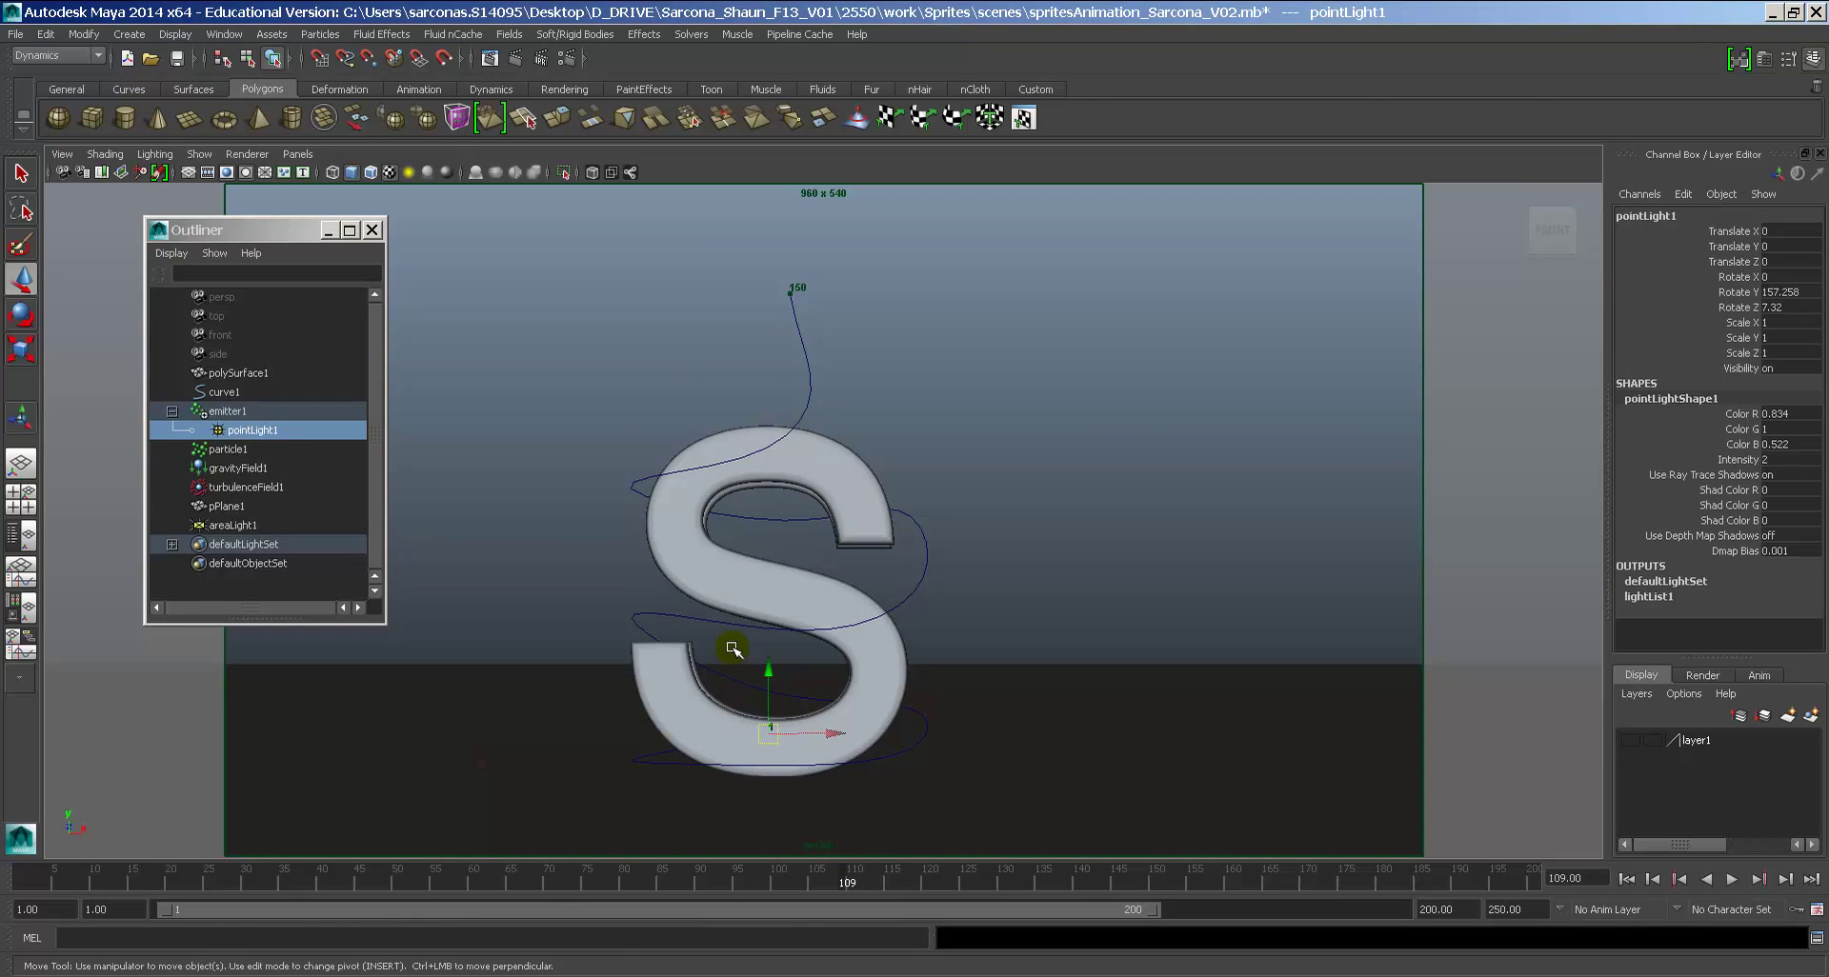
{"action": "left_click_drag", "start_coordinate": [733, 649], "coordinate": [980, 678], "text": "alt"}
{"action": "middle_click_drag", "start_coordinate": [980, 678], "coordinate": [792, 591], "text": "alt"}
{"action": "right_click_drag", "start_coordinate": [792, 592], "coordinate": [1095, 731], "text": "alt"}
{"action": "left_click_drag", "start_coordinate": [904, 714], "coordinate": [874, 747], "text": "alt"}
{"action": "left_click_drag", "start_coordinate": [860, 875], "coordinate": [24, 873]}
Step: Select emitter1 and follow its Translate X connection in the Attribute Editor to the motionPath1 node
{"action": "left_click", "coordinate": [233, 412]}
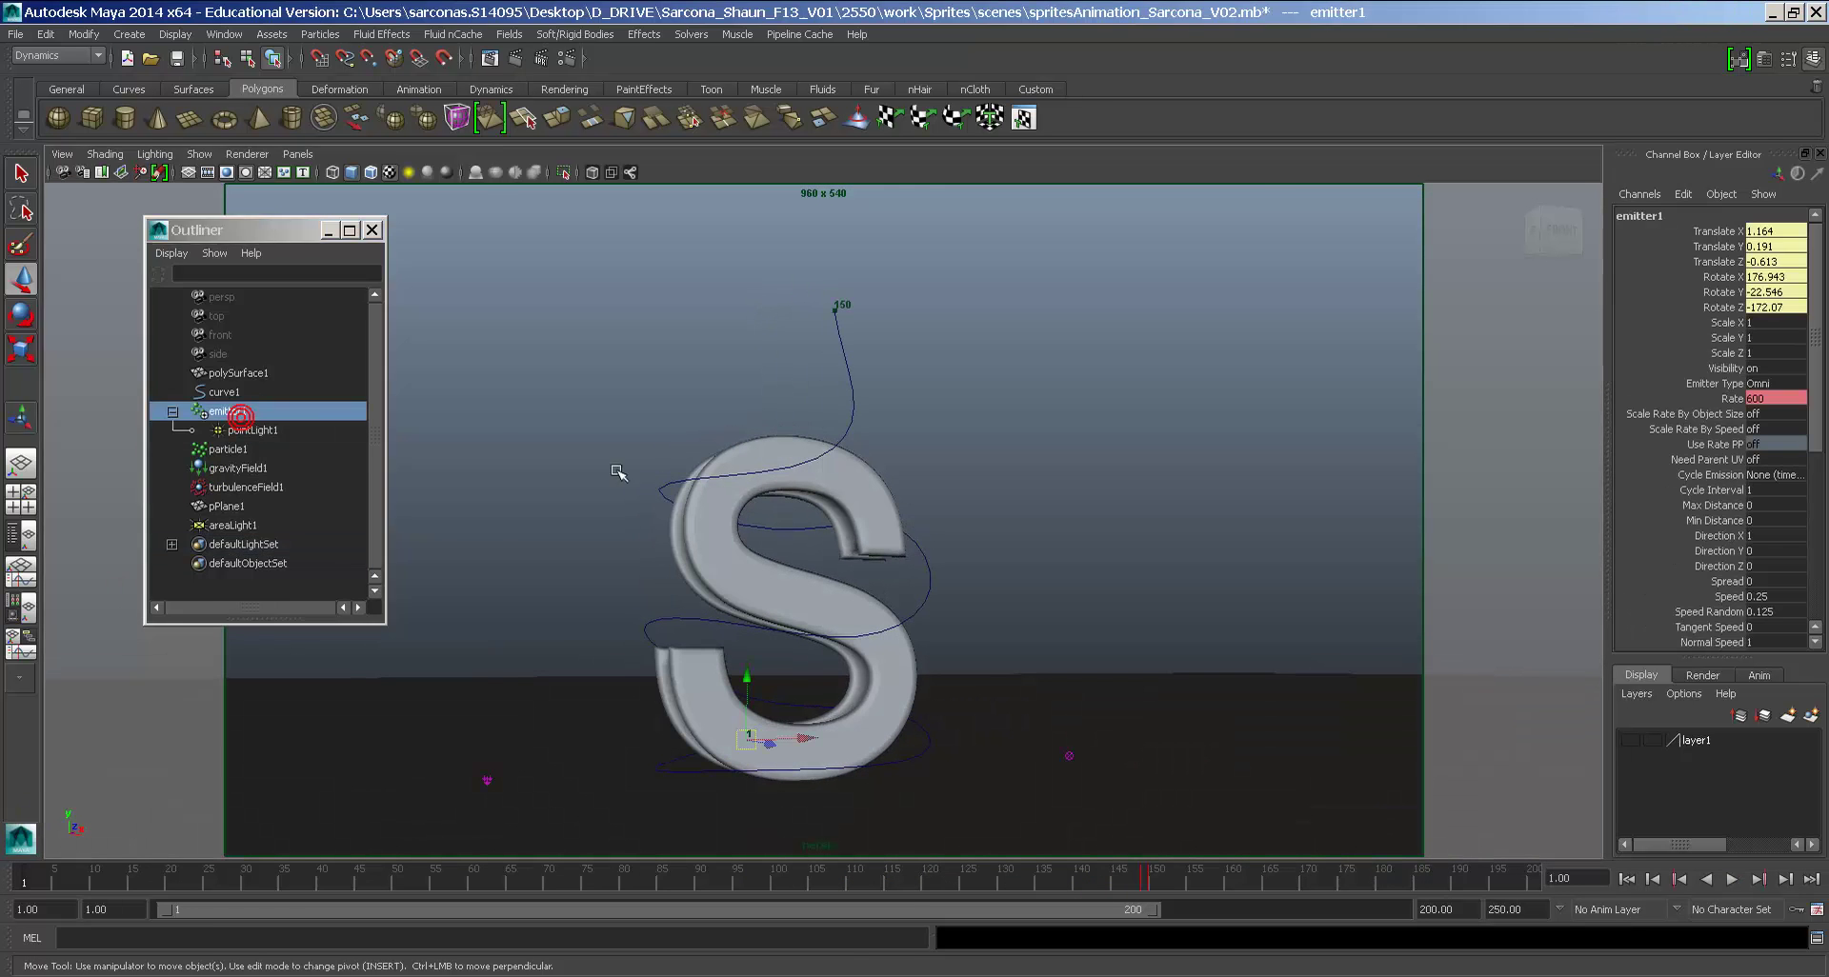
{"action": "key", "text": "ctrl+a"}
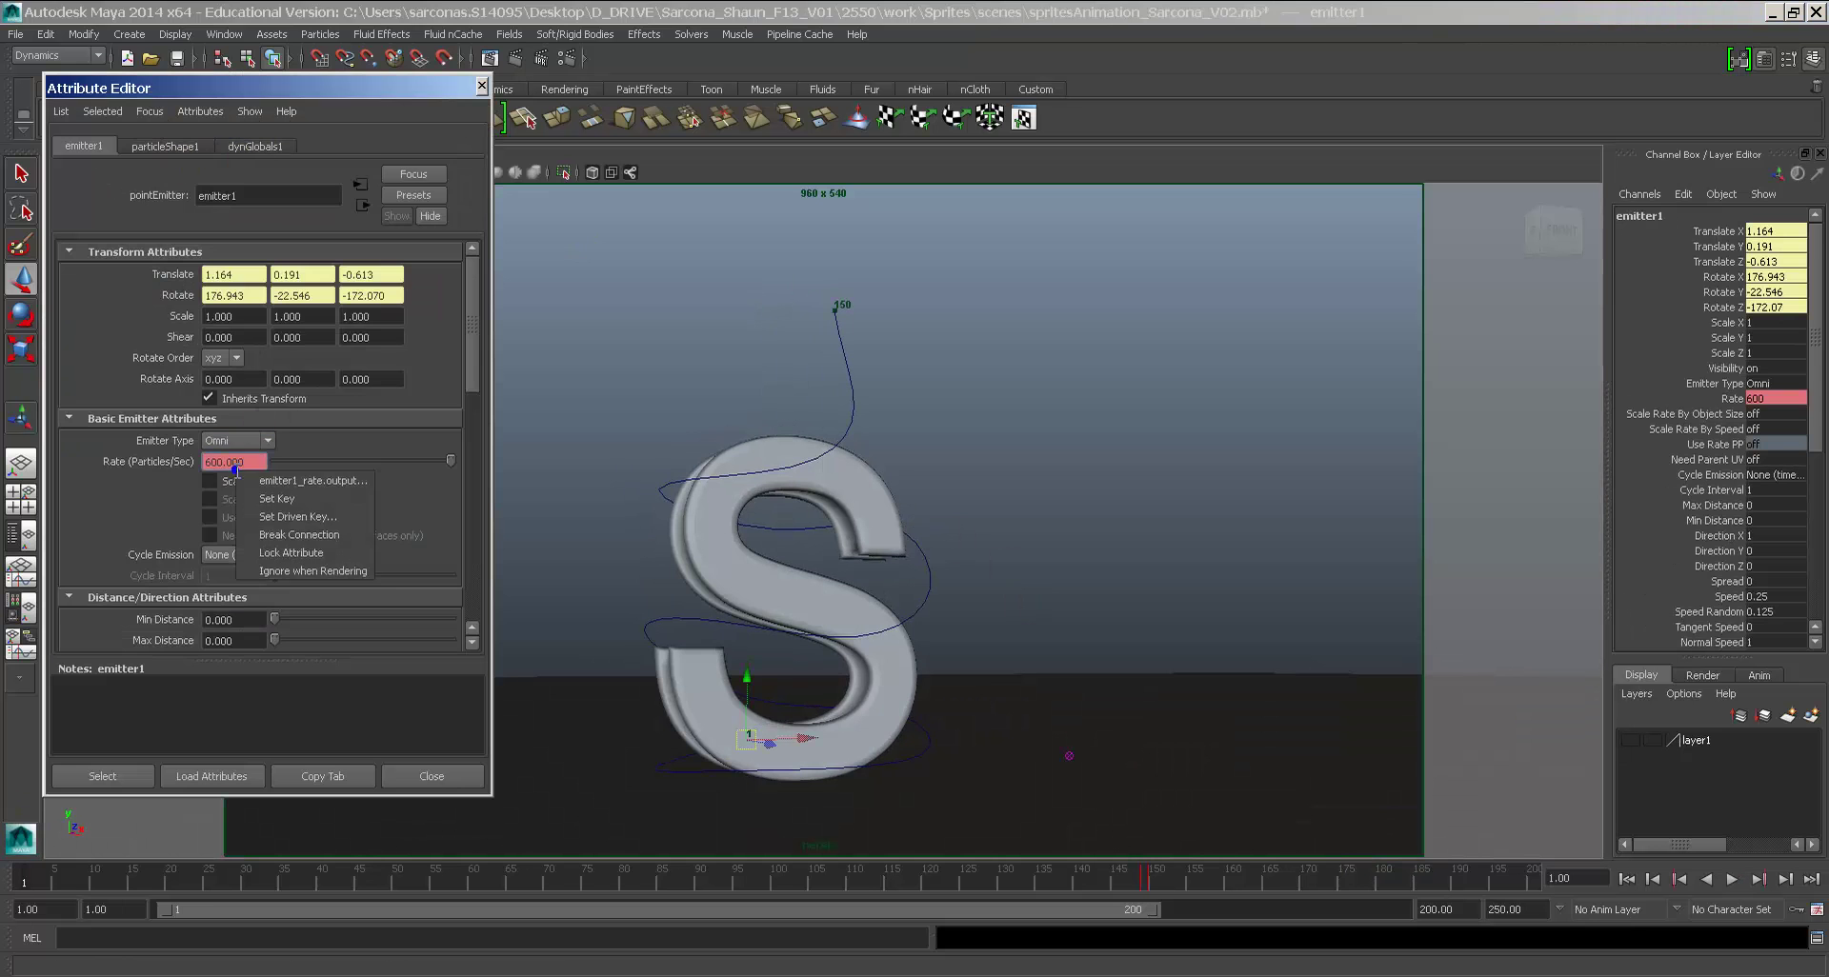
{"action": "right_click", "coordinate": [232, 274]}
{"action": "left_click", "coordinate": [286, 283]}
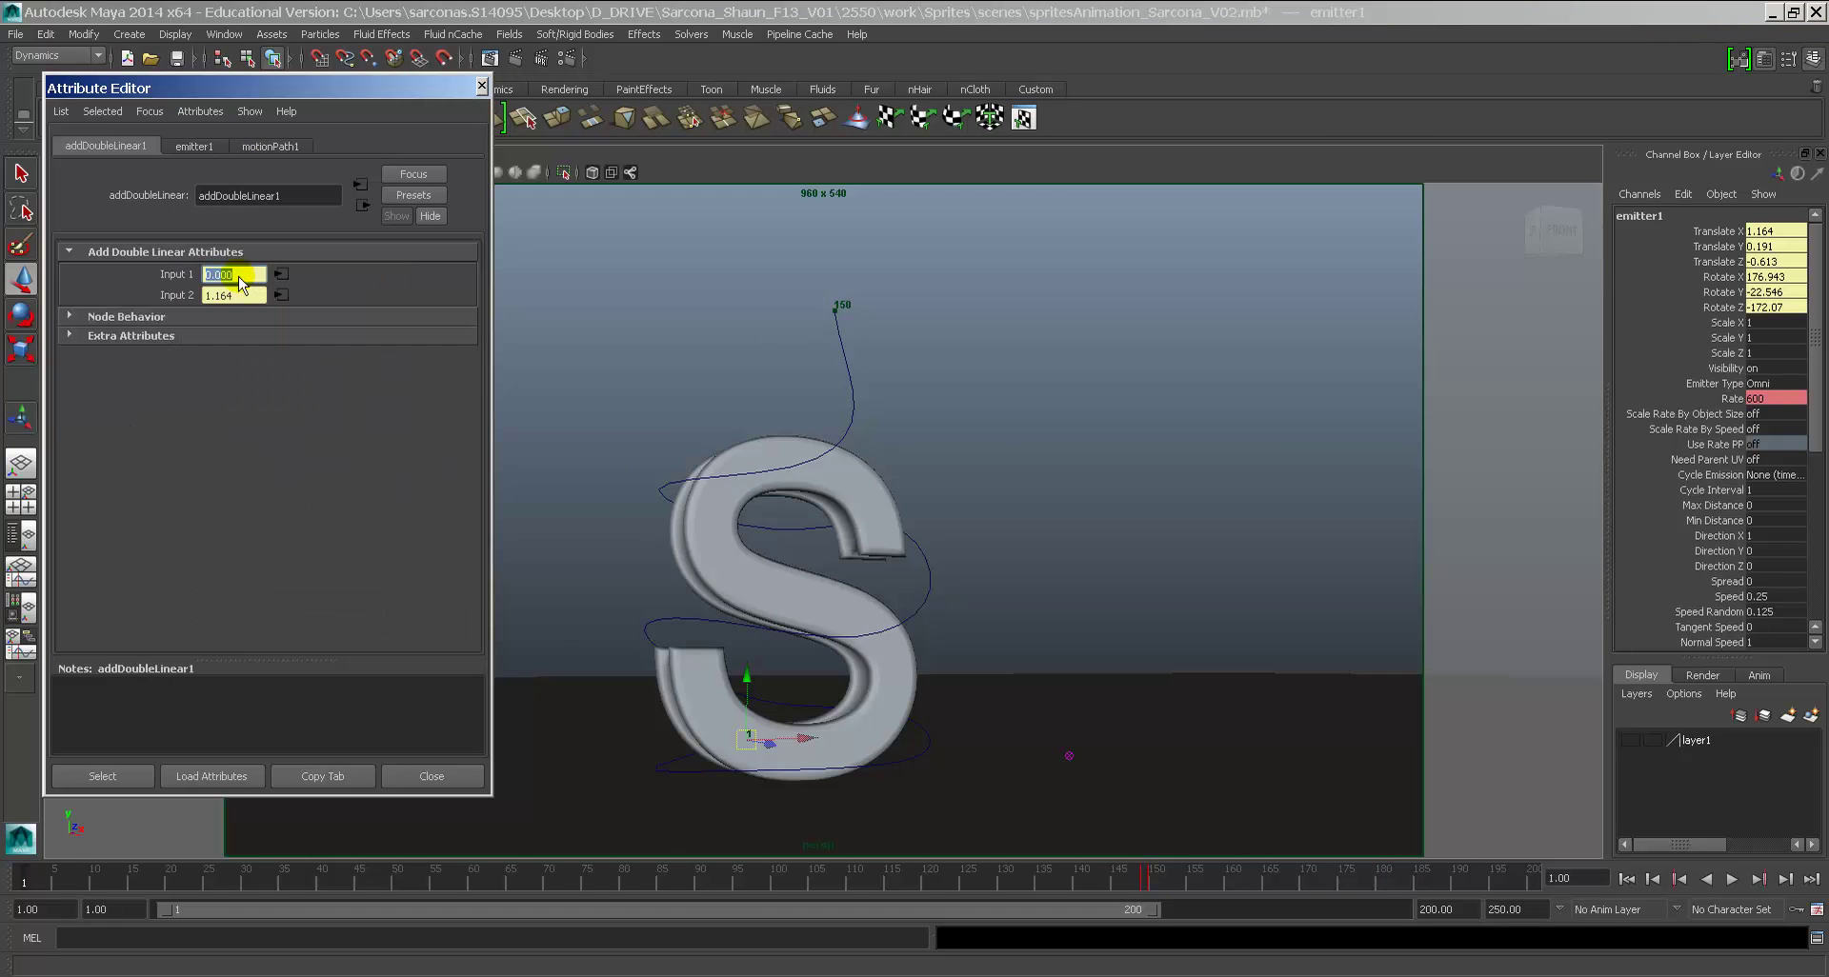
{"action": "left_click", "coordinate": [202, 146]}
{"action": "left_click", "coordinate": [256, 146]}
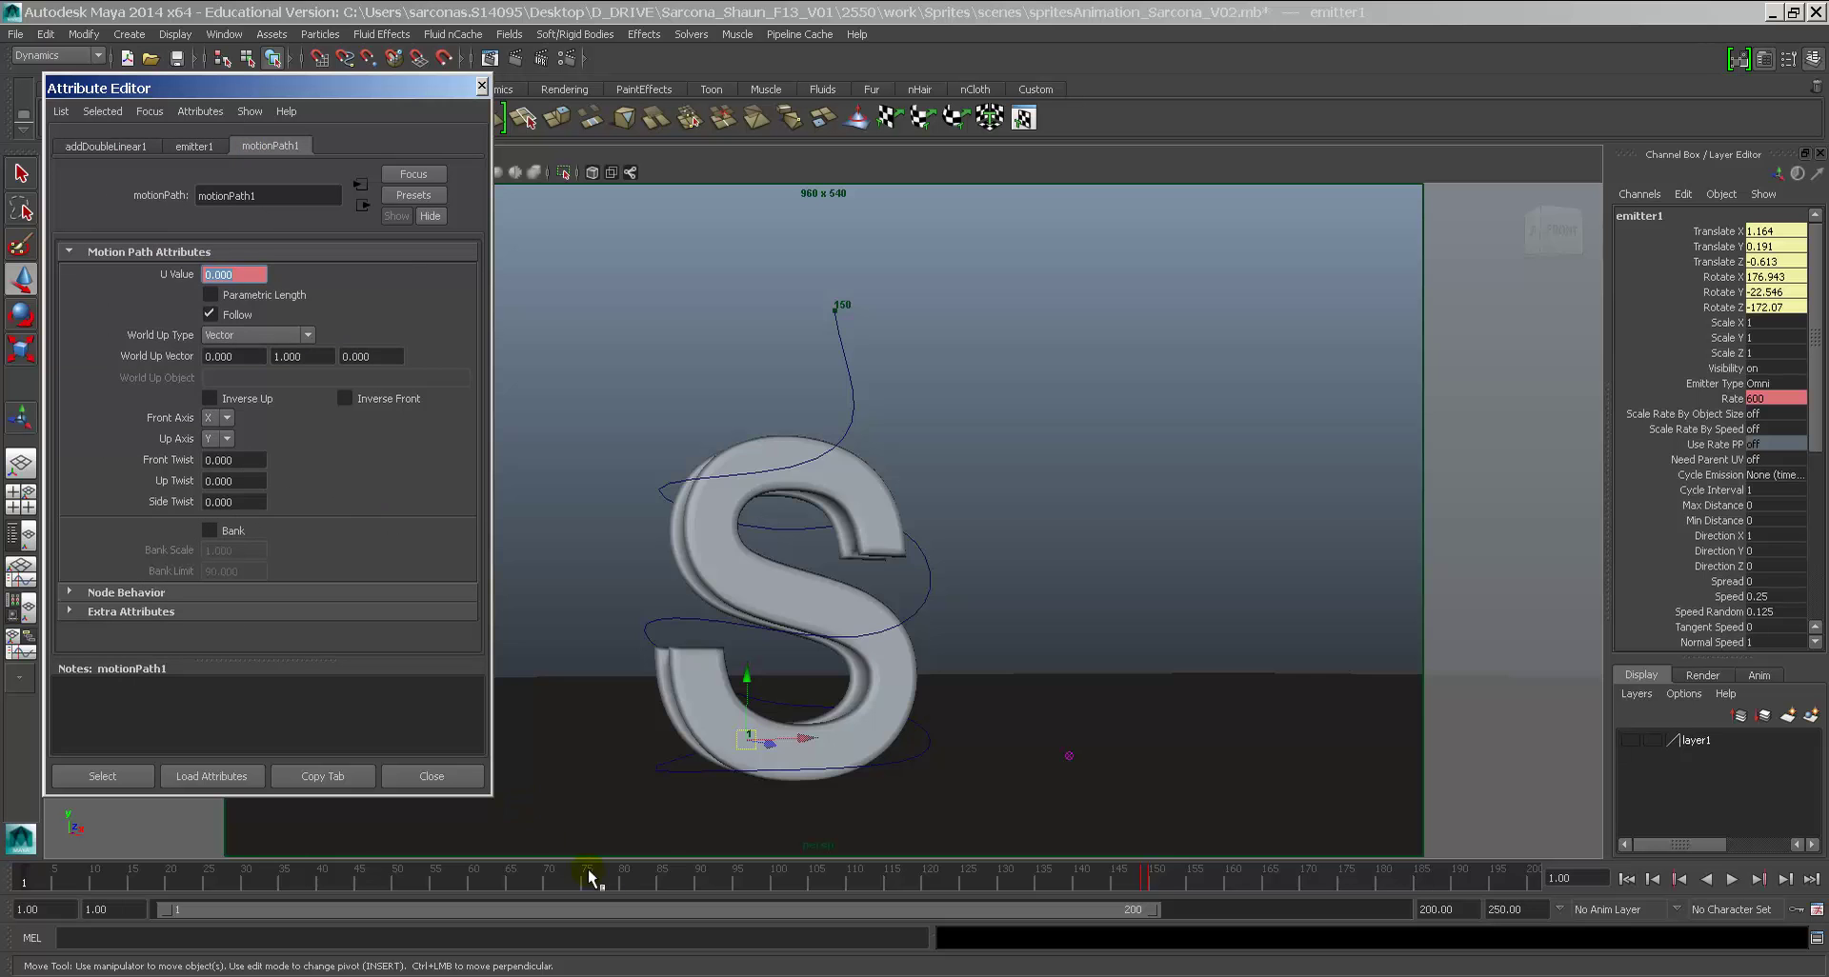
Step: Scrub to frame 115 and inspect the animation connection on motionPath1's U Value
{"action": "left_click_drag", "start_coordinate": [591, 876], "coordinate": [891, 878]}
{"action": "right_click", "coordinate": [221, 274]}
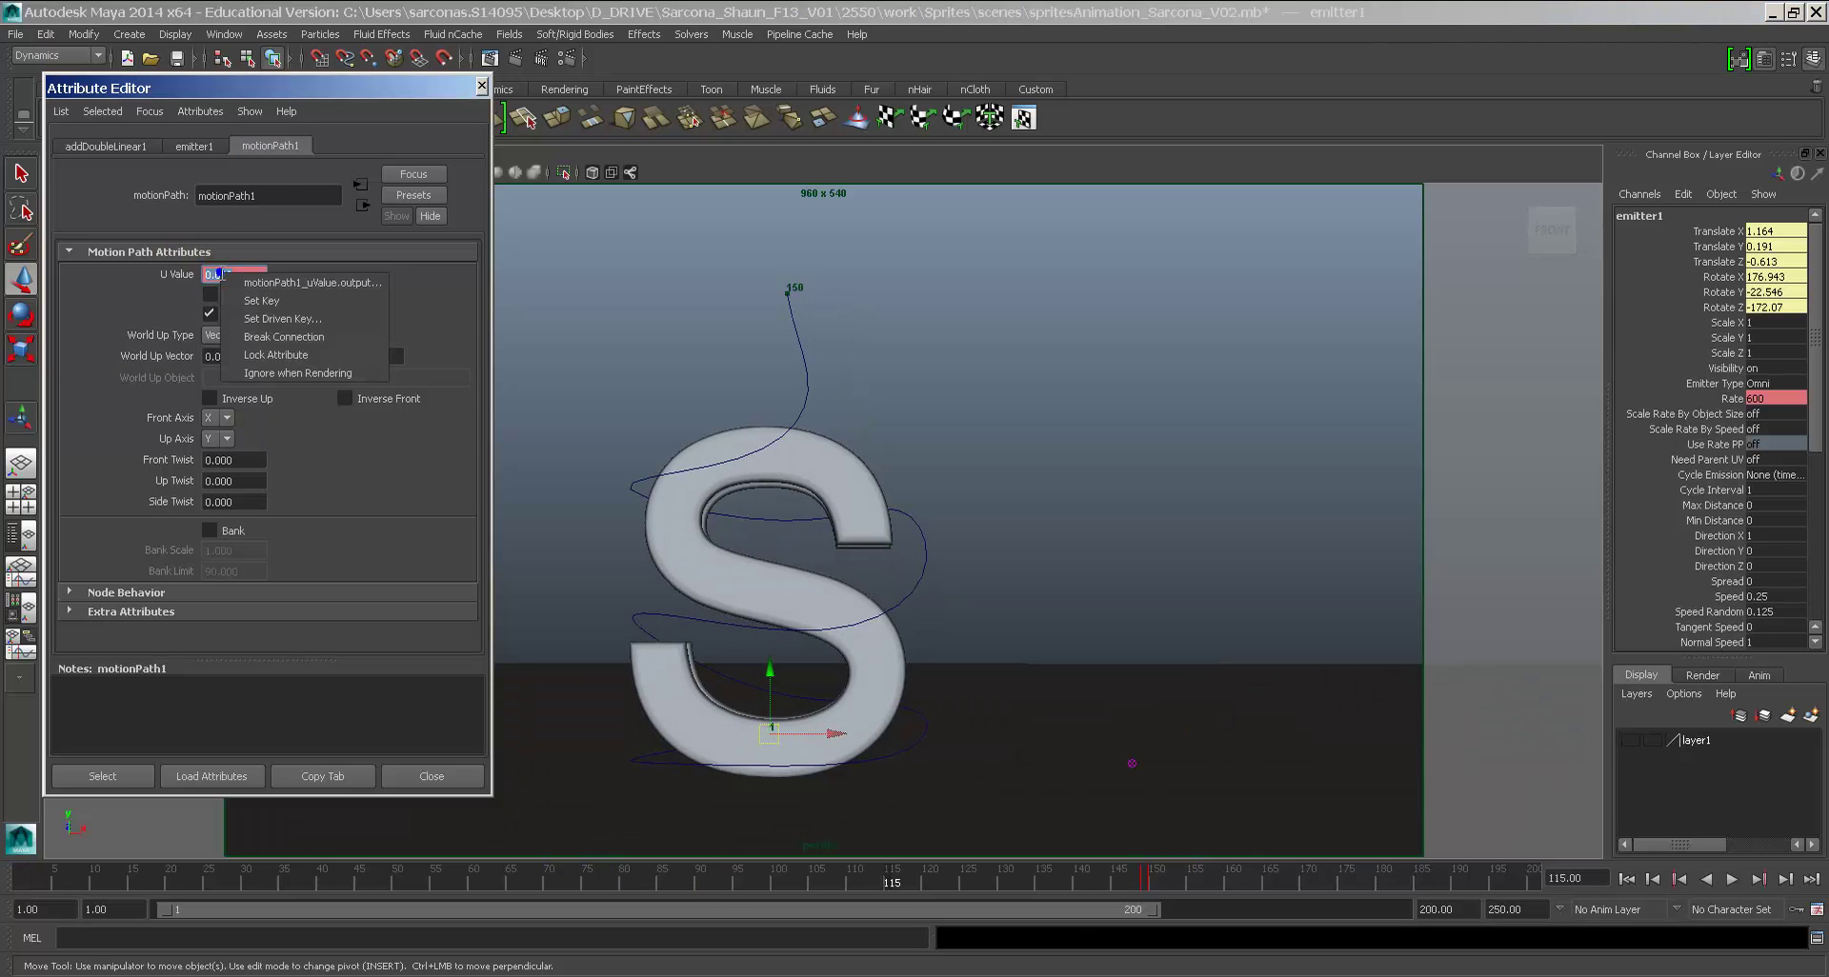
{"action": "left_click", "coordinate": [244, 283]}
{"action": "left_click", "coordinate": [214, 146]}
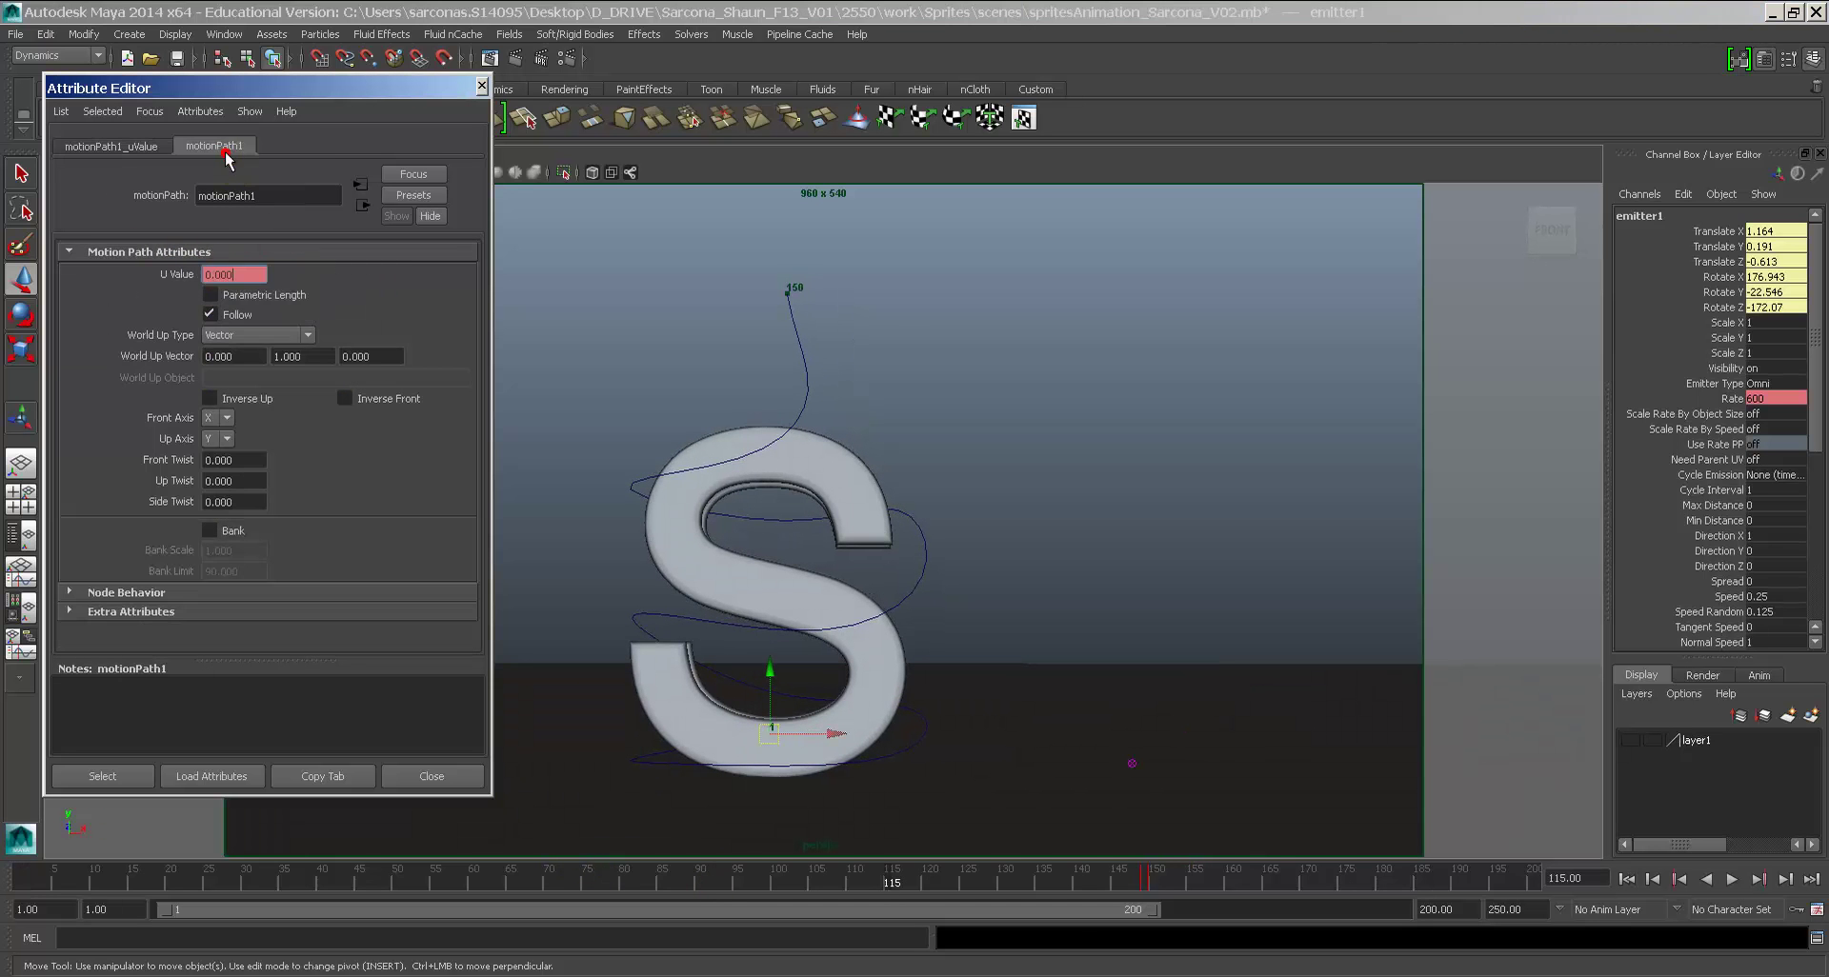
{"action": "right_click", "coordinate": [219, 274]}
Step: Key motionPath1's U Value at 0 on frame 1
{"action": "left_click", "coordinate": [22, 878]}
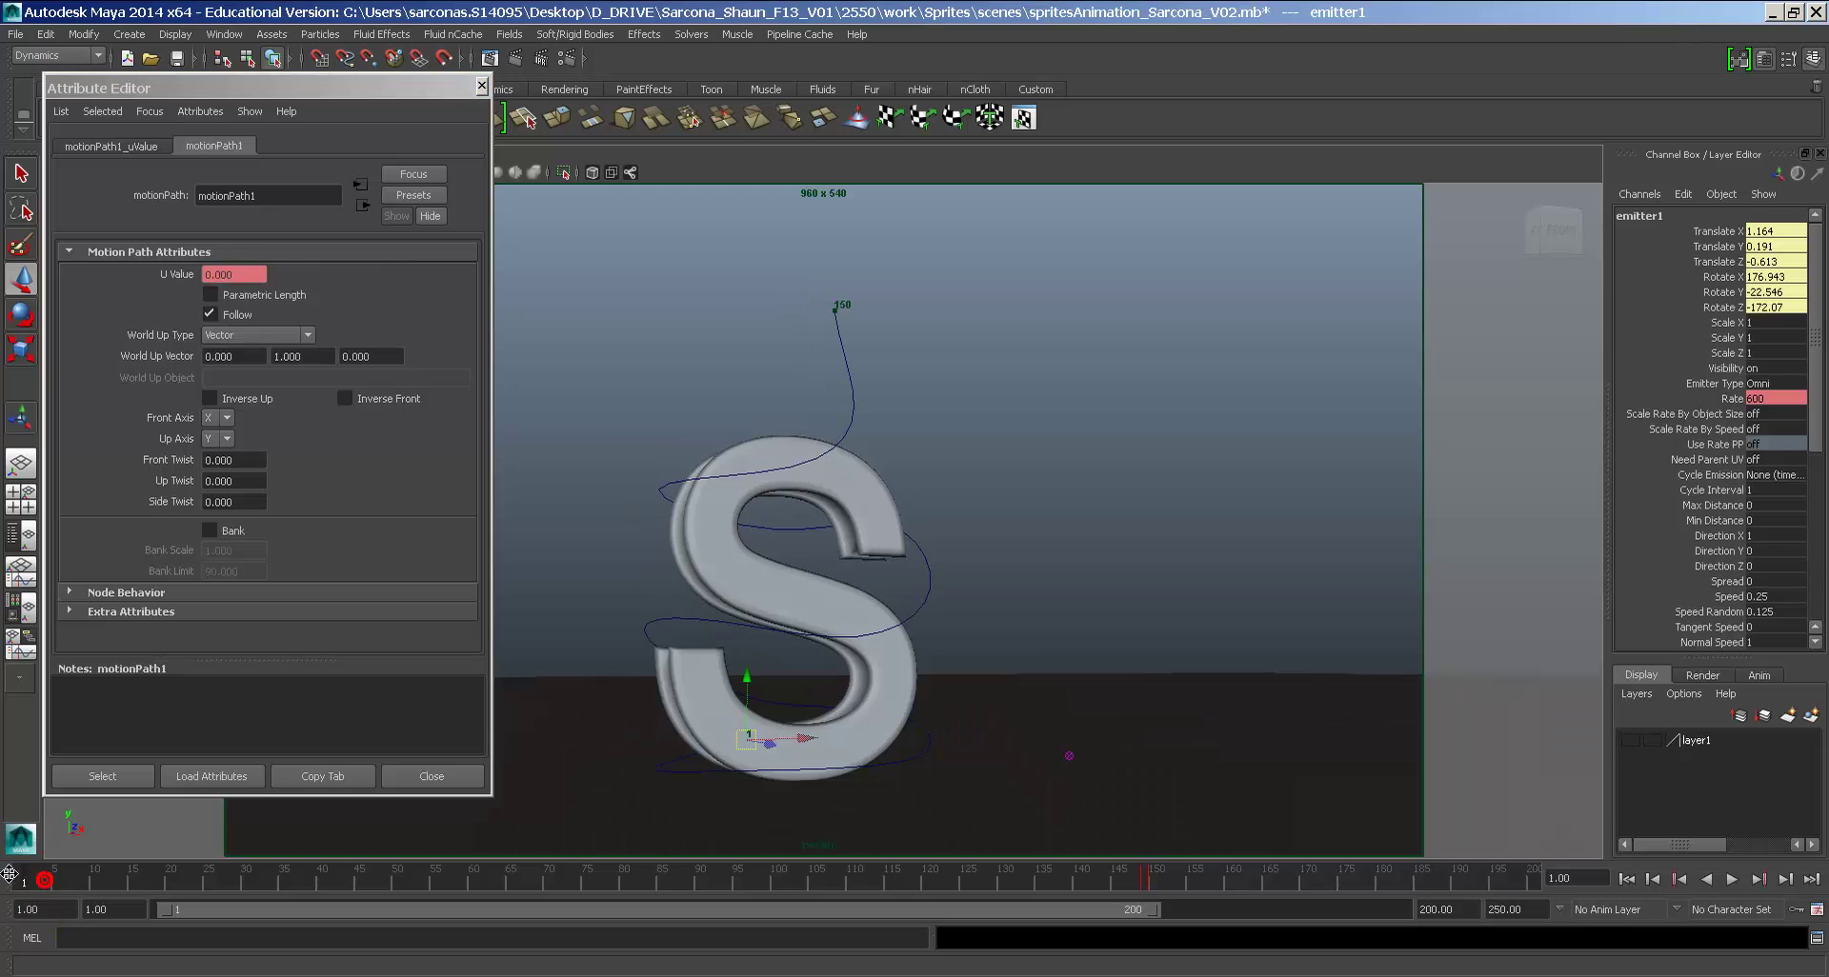
{"action": "right_click", "coordinate": [229, 276]}
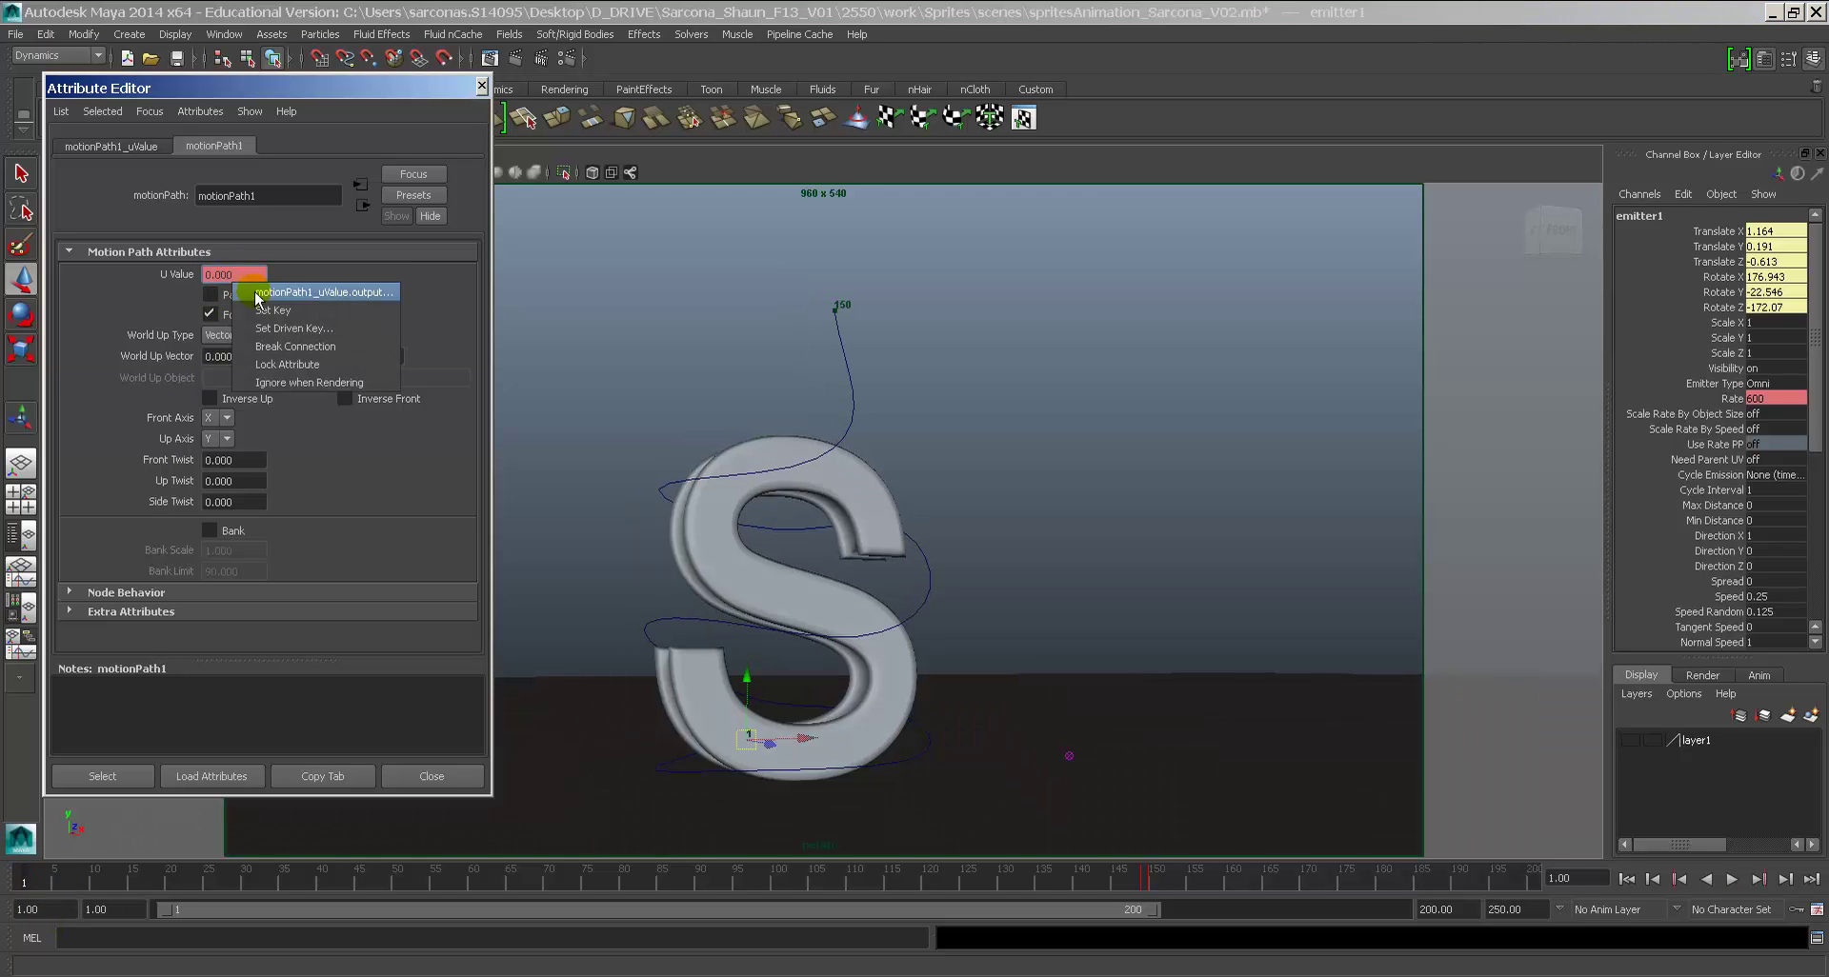
{"action": "left_click", "coordinate": [255, 310]}
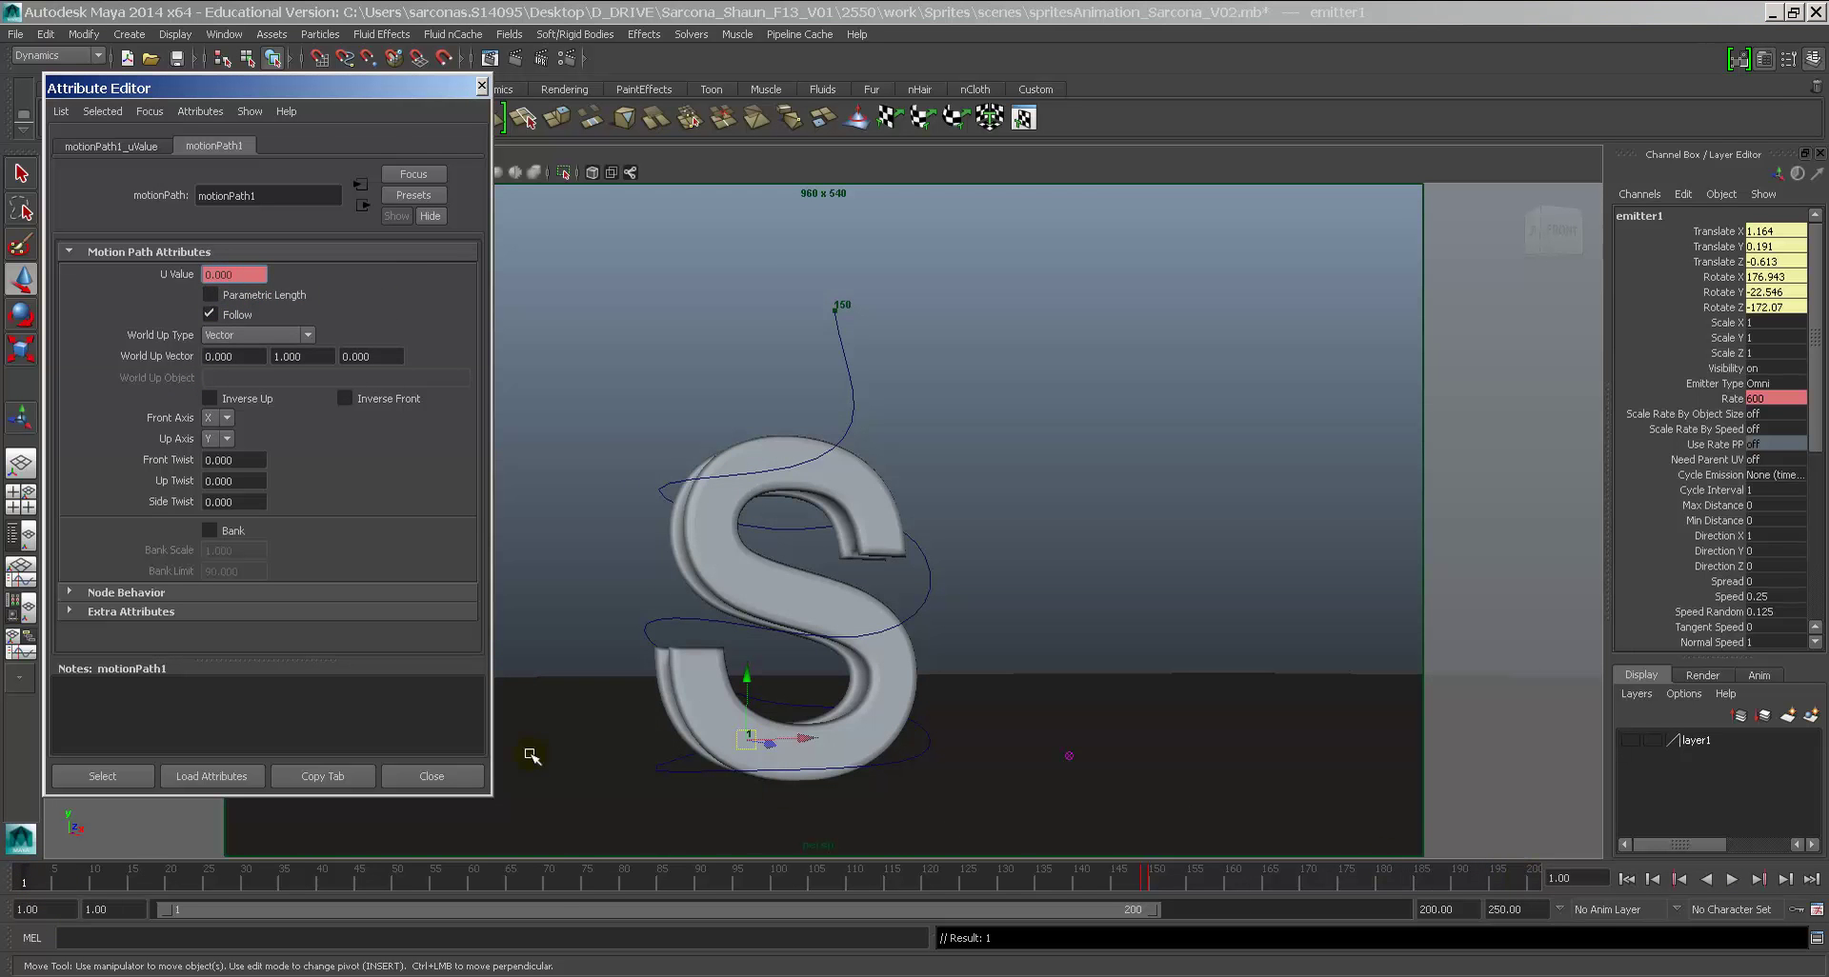
Step: Select the motionPath1 node and key its U Value at 1 on frame 200
{"action": "left_click", "coordinate": [102, 776]}
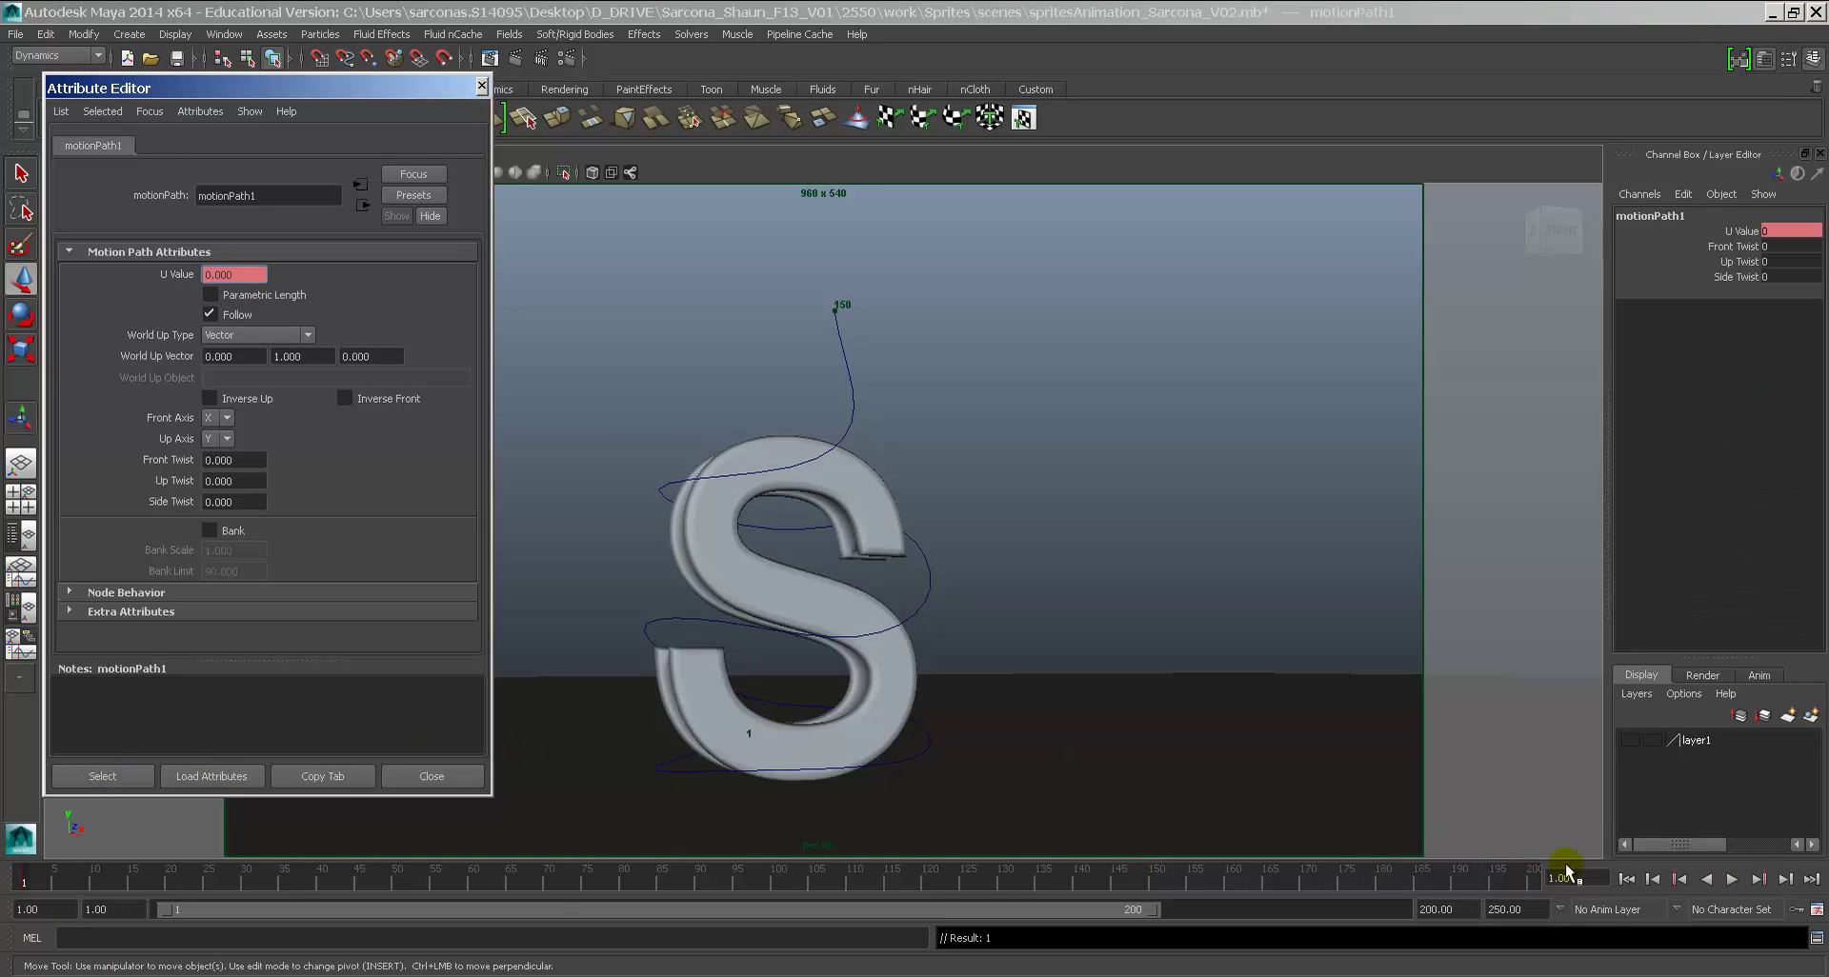
{"action": "left_click", "coordinate": [1535, 878]}
{"action": "left_click", "coordinate": [231, 274]}
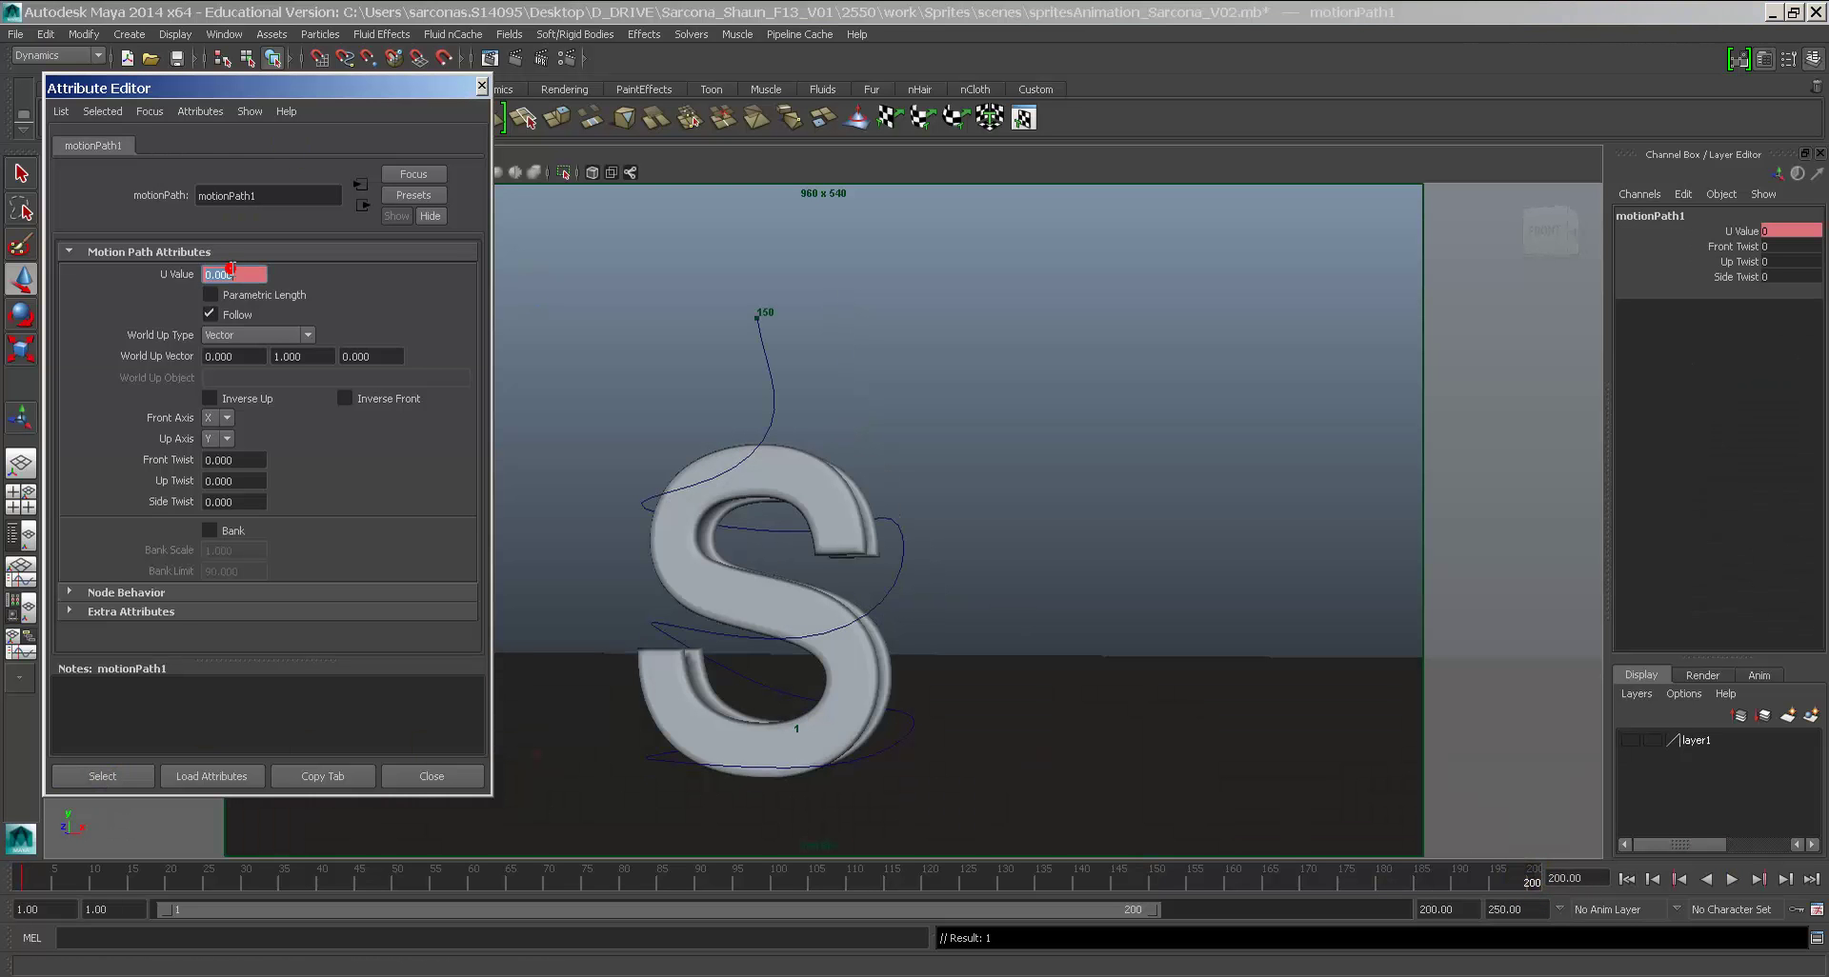
{"action": "type", "text": "1"}
{"action": "key", "text": "Return"}
{"action": "right_click", "coordinate": [231, 274]}
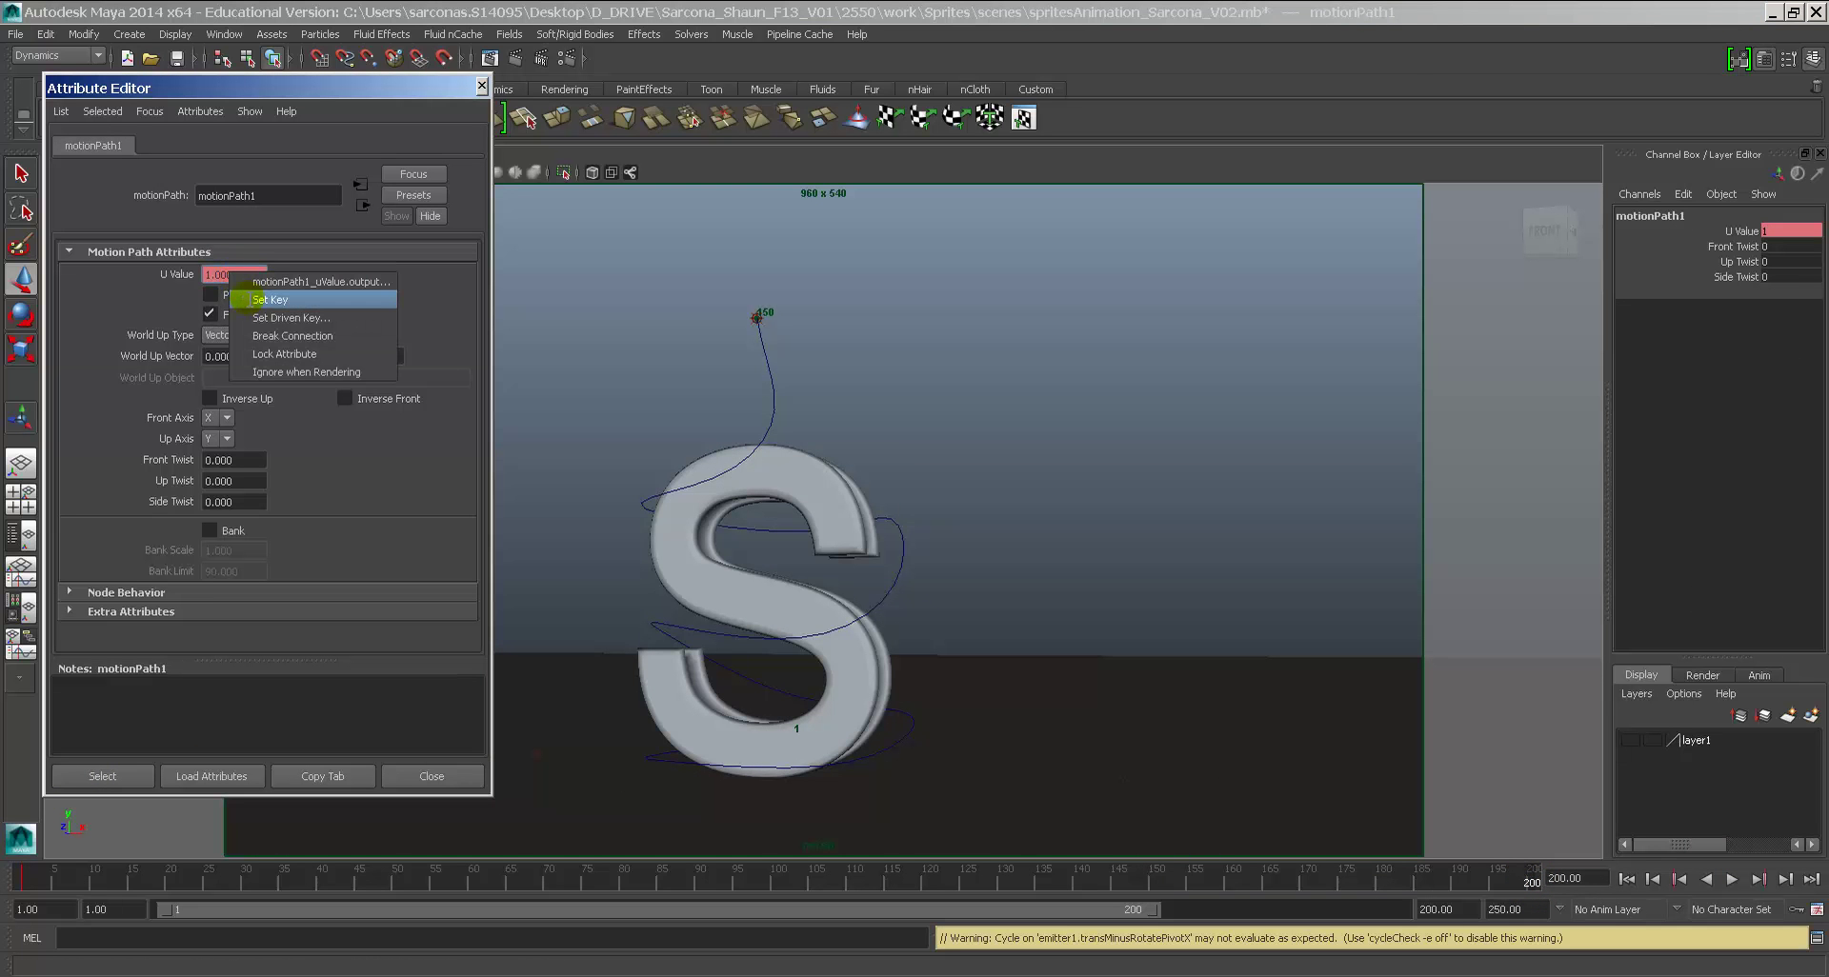
{"action": "left_click", "coordinate": [252, 301]}
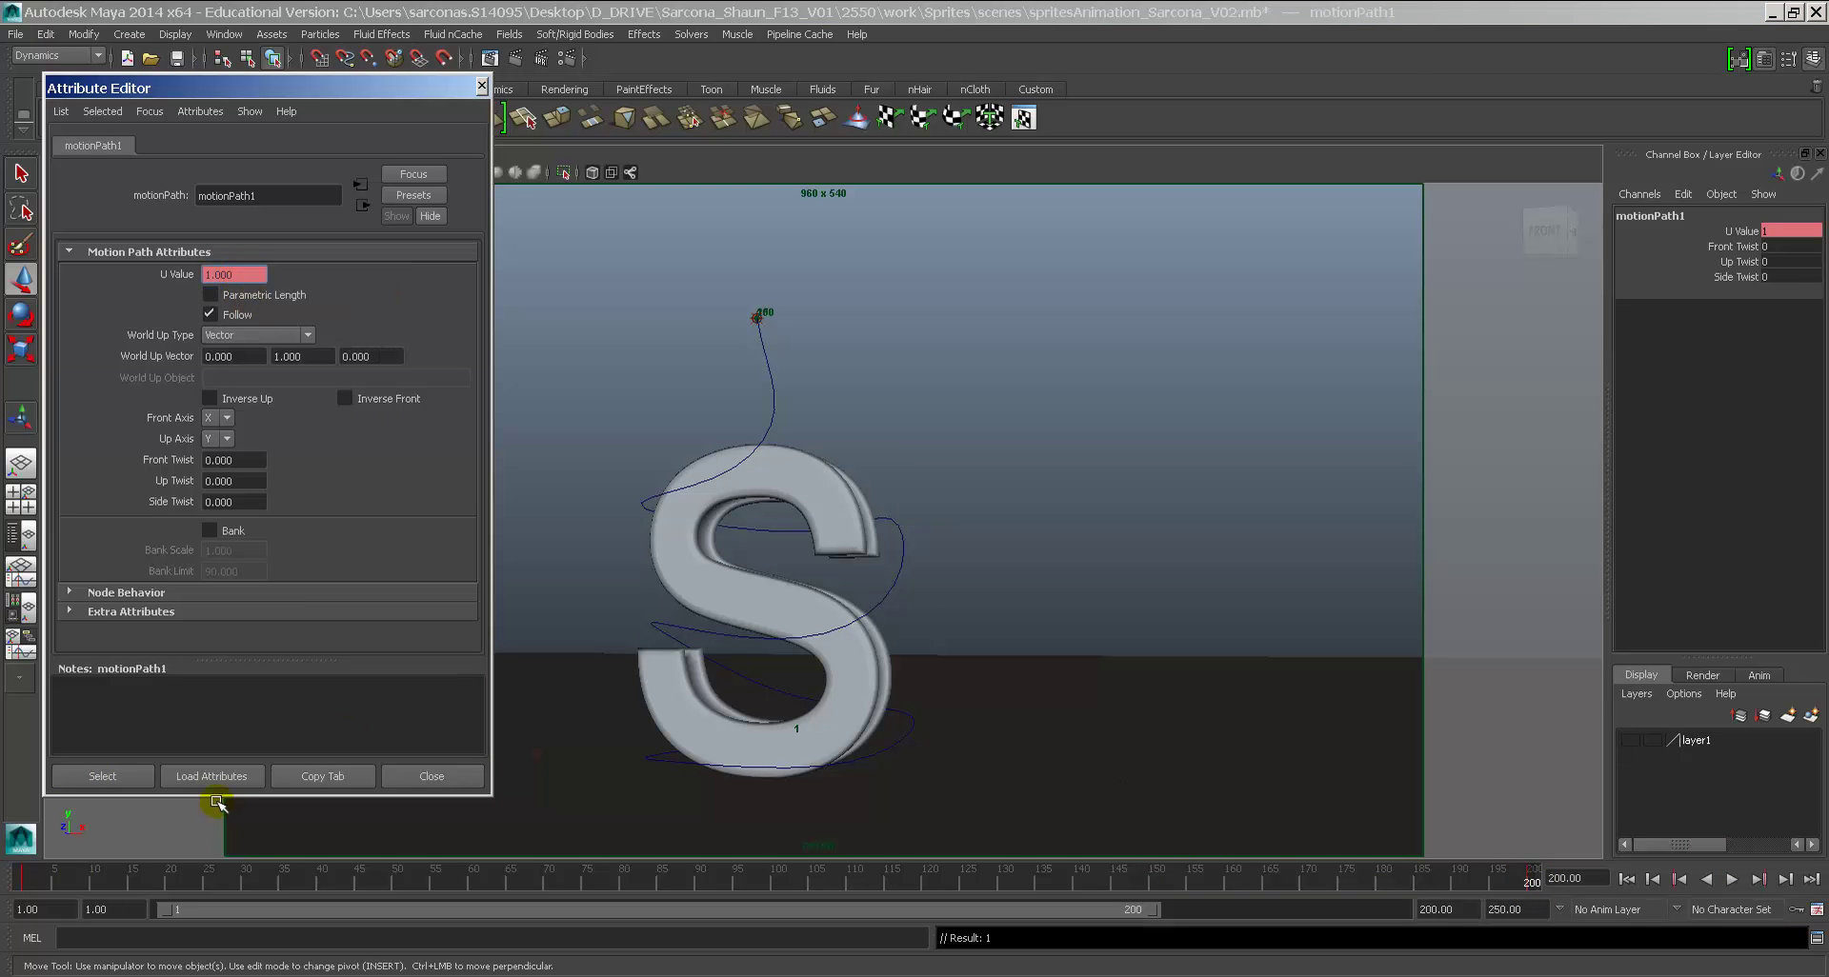
Step: Review the emitter's travel along the path at frame 180, then select pointLight1 and move to frame 145
{"action": "left_click_drag", "start_coordinate": [25, 881], "coordinate": [1383, 914]}
{"action": "left_click", "coordinate": [425, 778]}
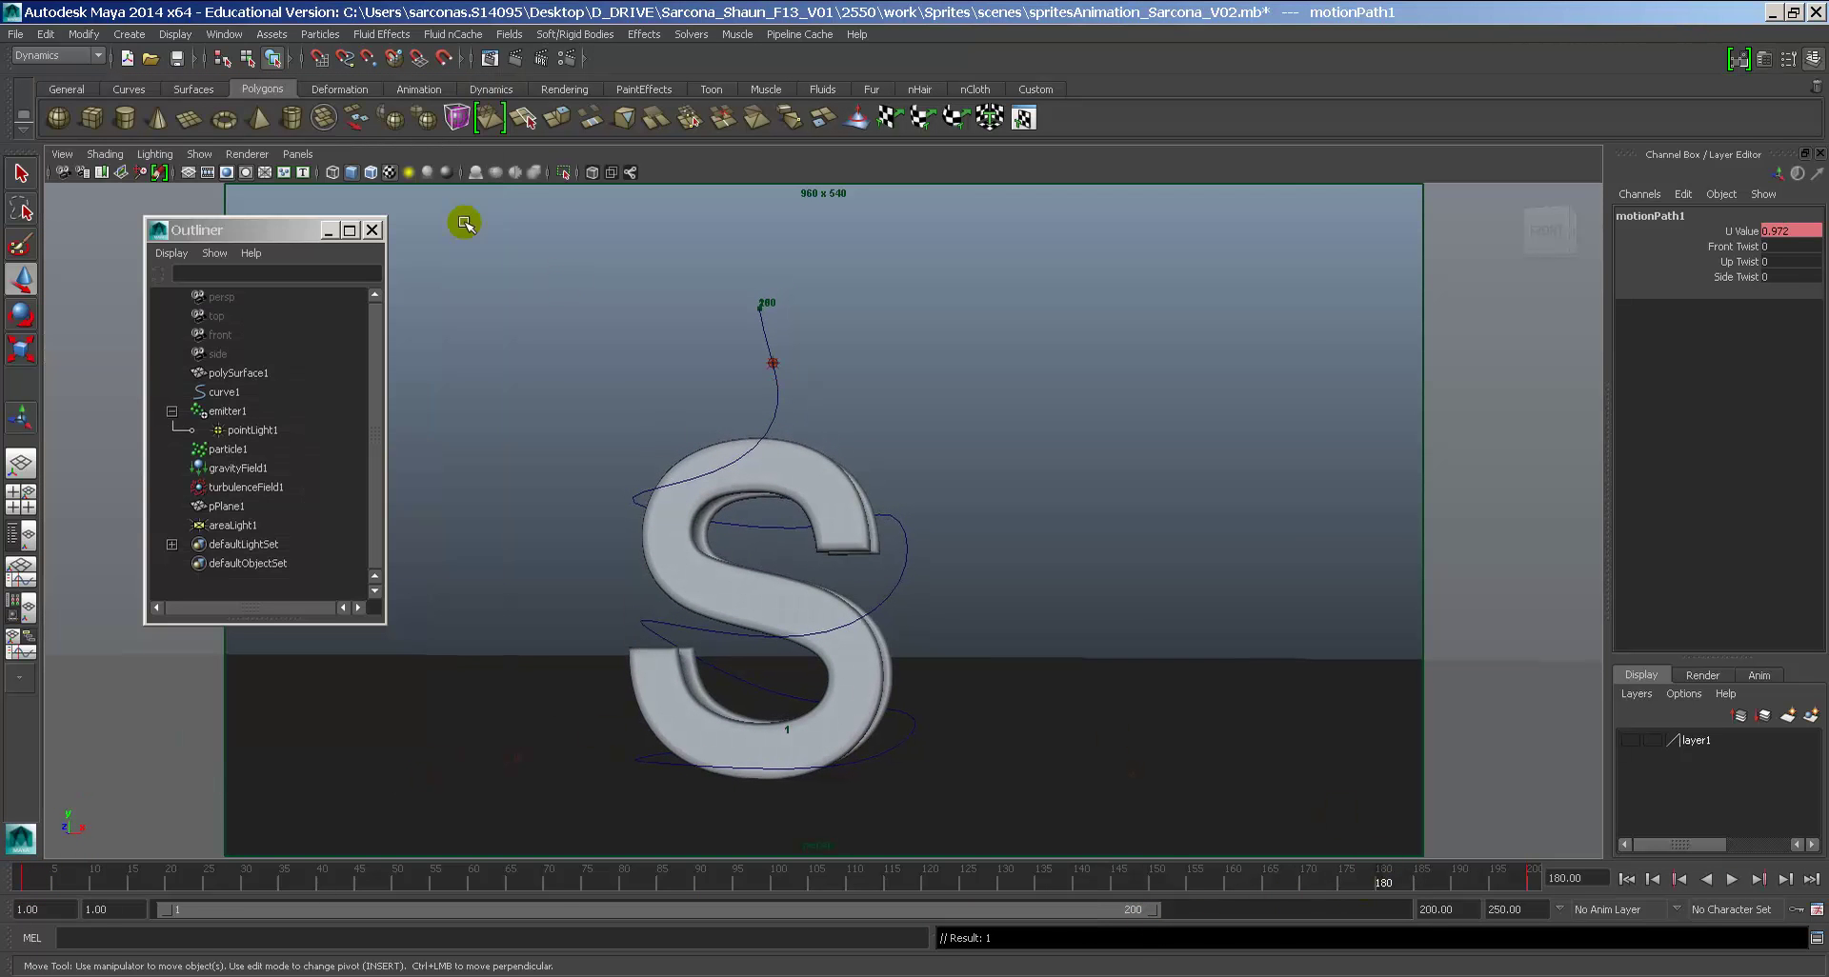
{"action": "left_click", "coordinate": [291, 431]}
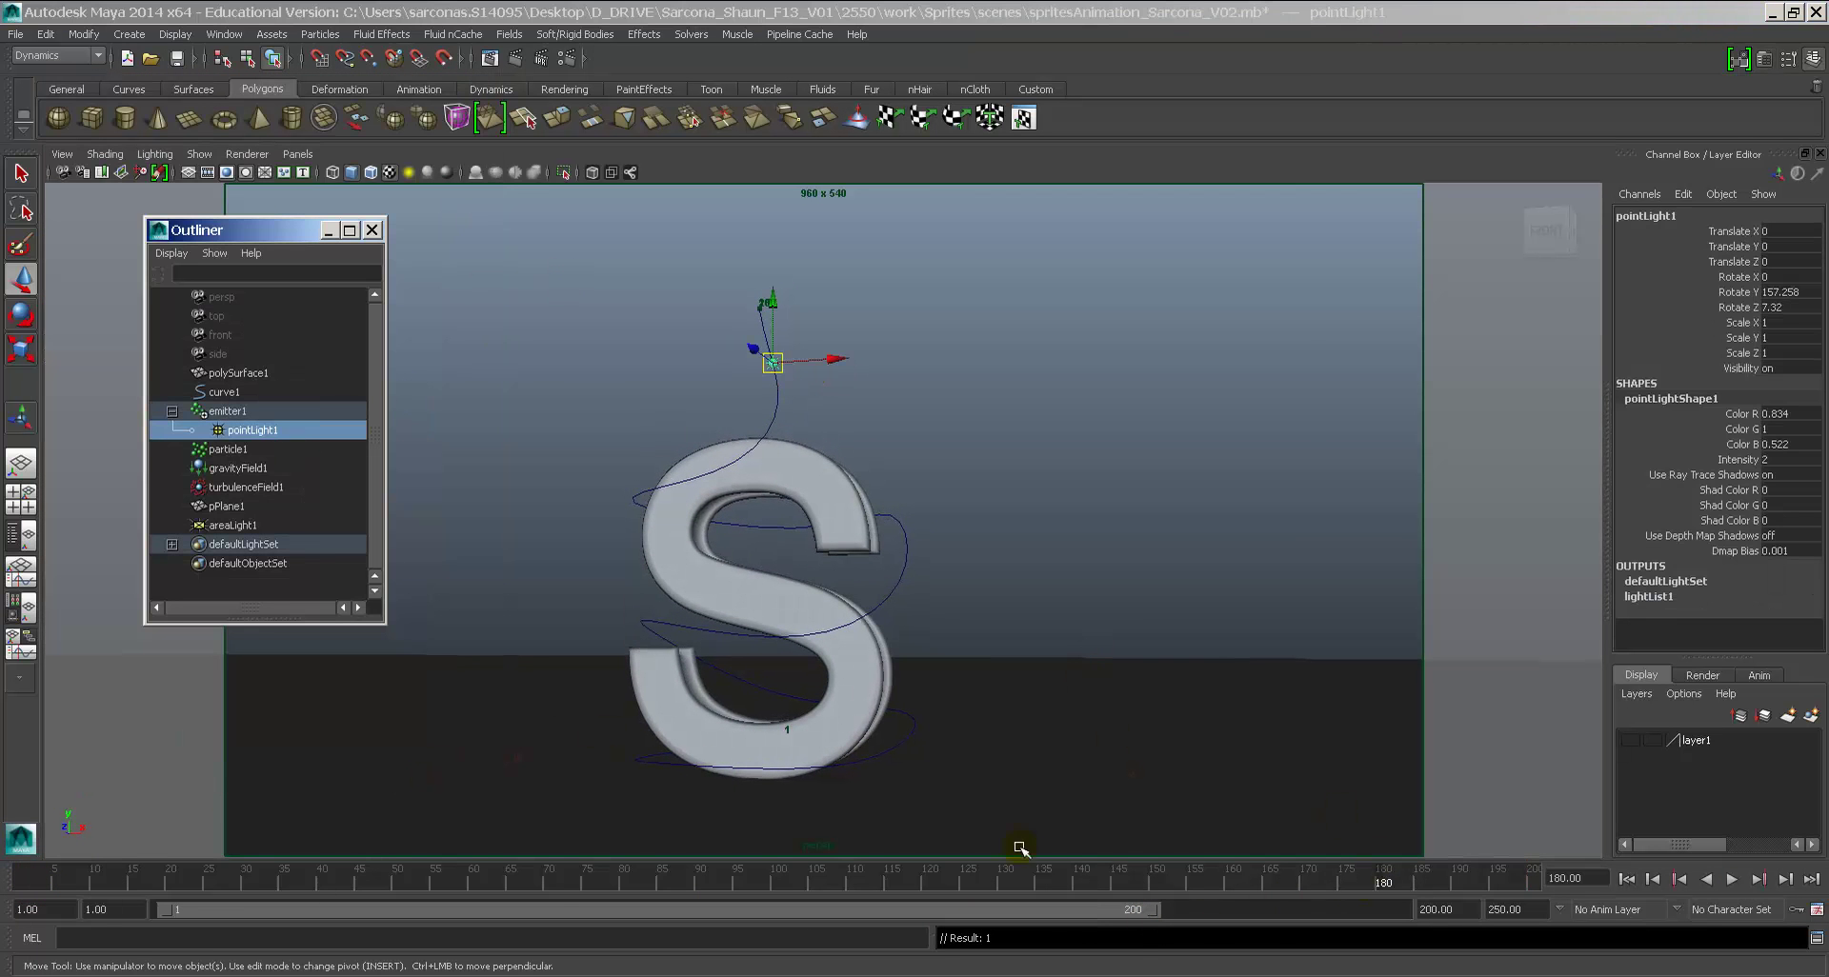
{"action": "mouse_move", "coordinate": [1383, 882]}
{"action": "left_mouse_down"}
{"action": "mouse_move", "coordinate": [1547, 882]}
{"action": "mouse_move", "coordinate": [1119, 882]}
{"action": "left_mouse_up"}
Step: Open motionPath1's U Value animation curve in the Attribute Editor and move its end key to frame 150
{"action": "key", "text": "ctrl+a"}
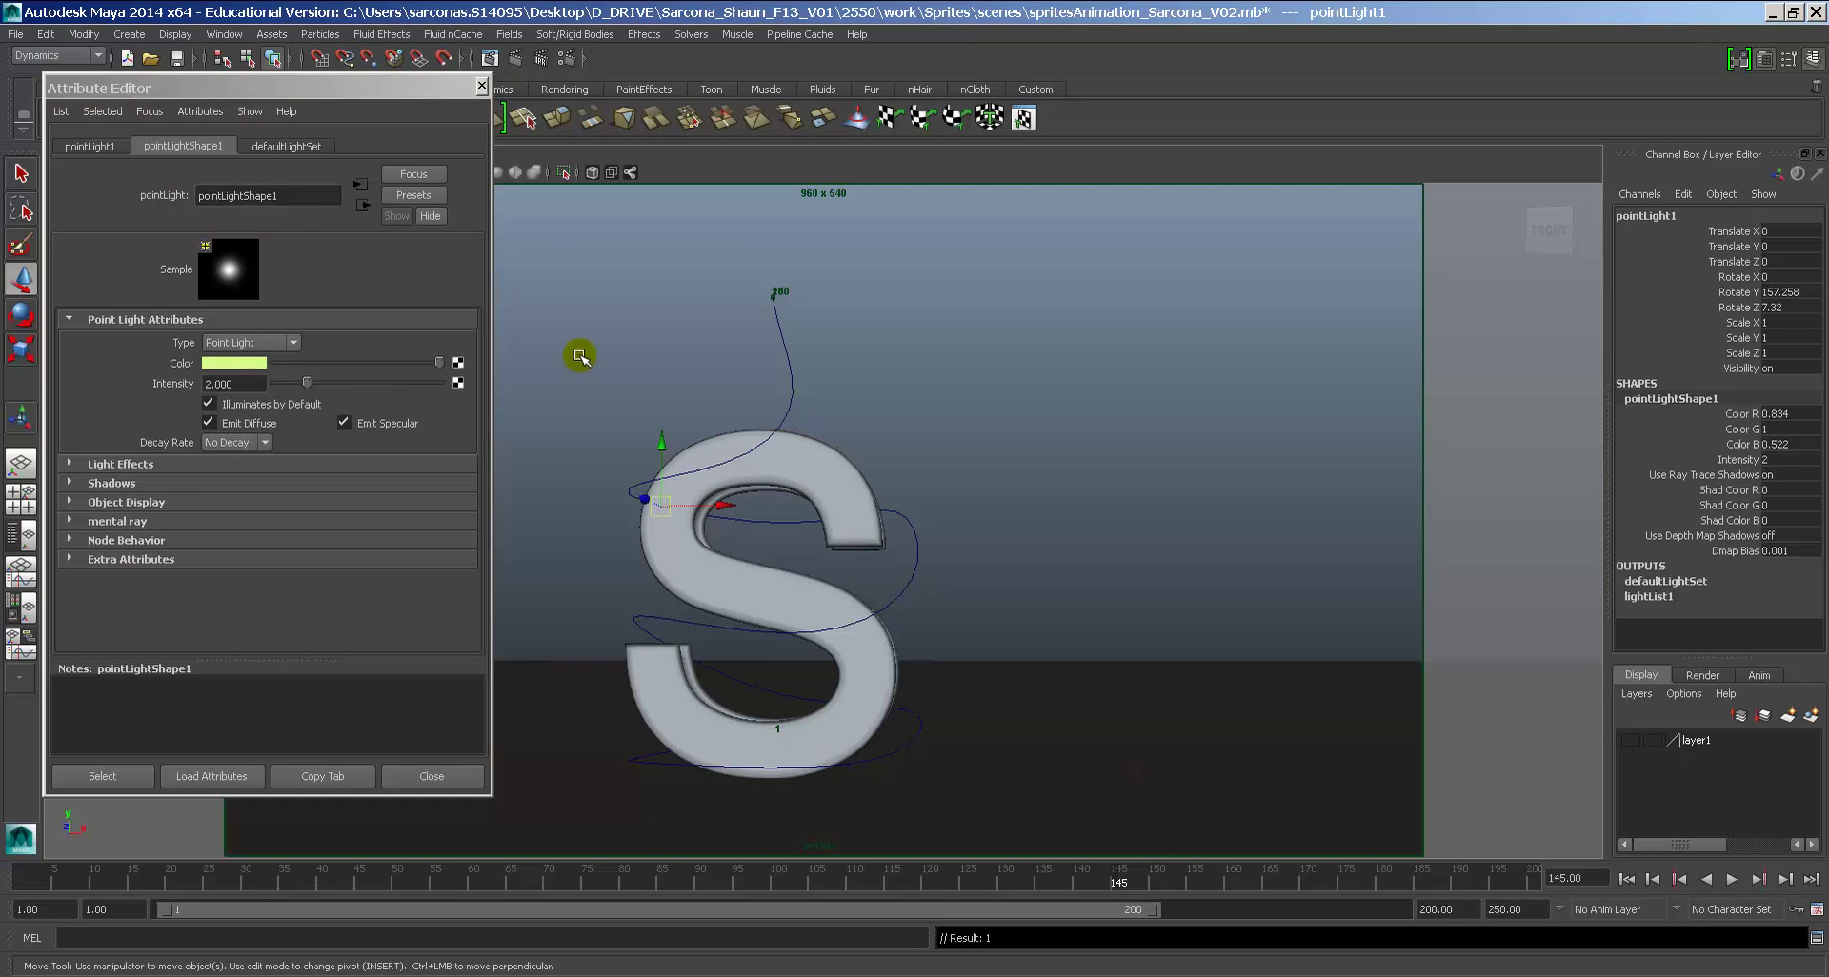
{"action": "left_click", "coordinate": [161, 112]}
{"action": "left_click", "coordinate": [176, 146]}
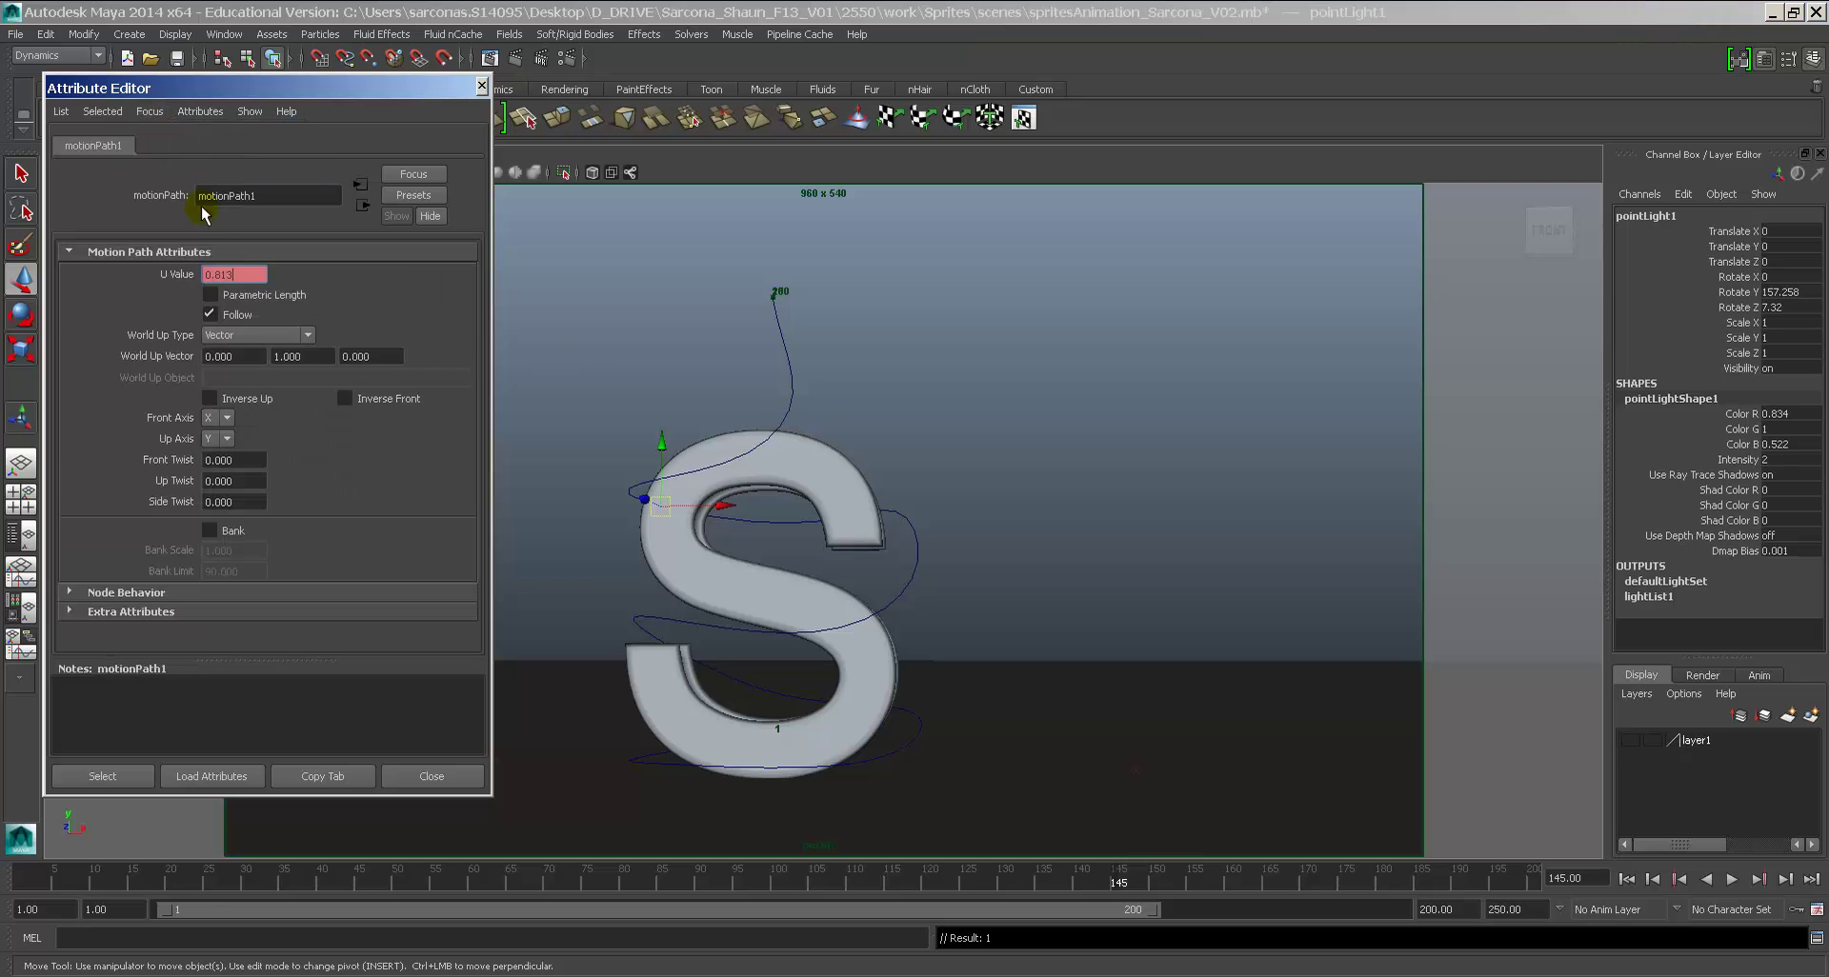
{"action": "right_click", "coordinate": [223, 275]}
{"action": "left_click", "coordinate": [229, 290]}
{"action": "right_click", "coordinate": [226, 275]}
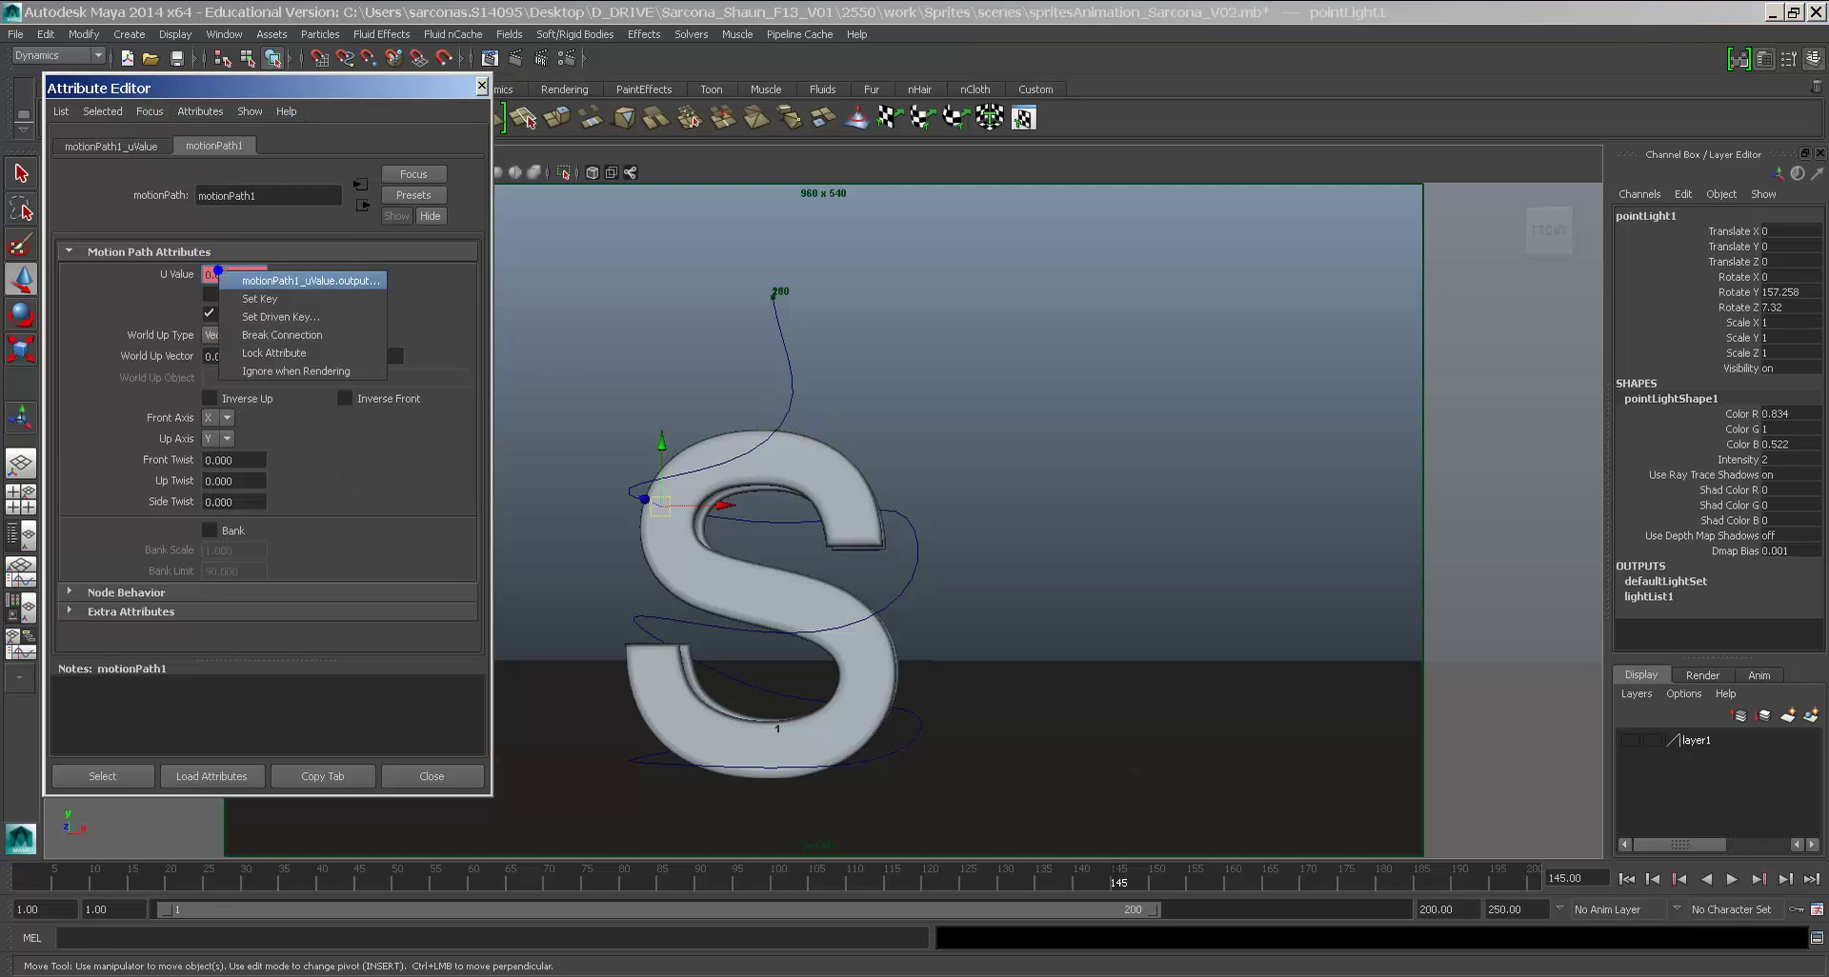
{"action": "left_click", "coordinate": [143, 148]}
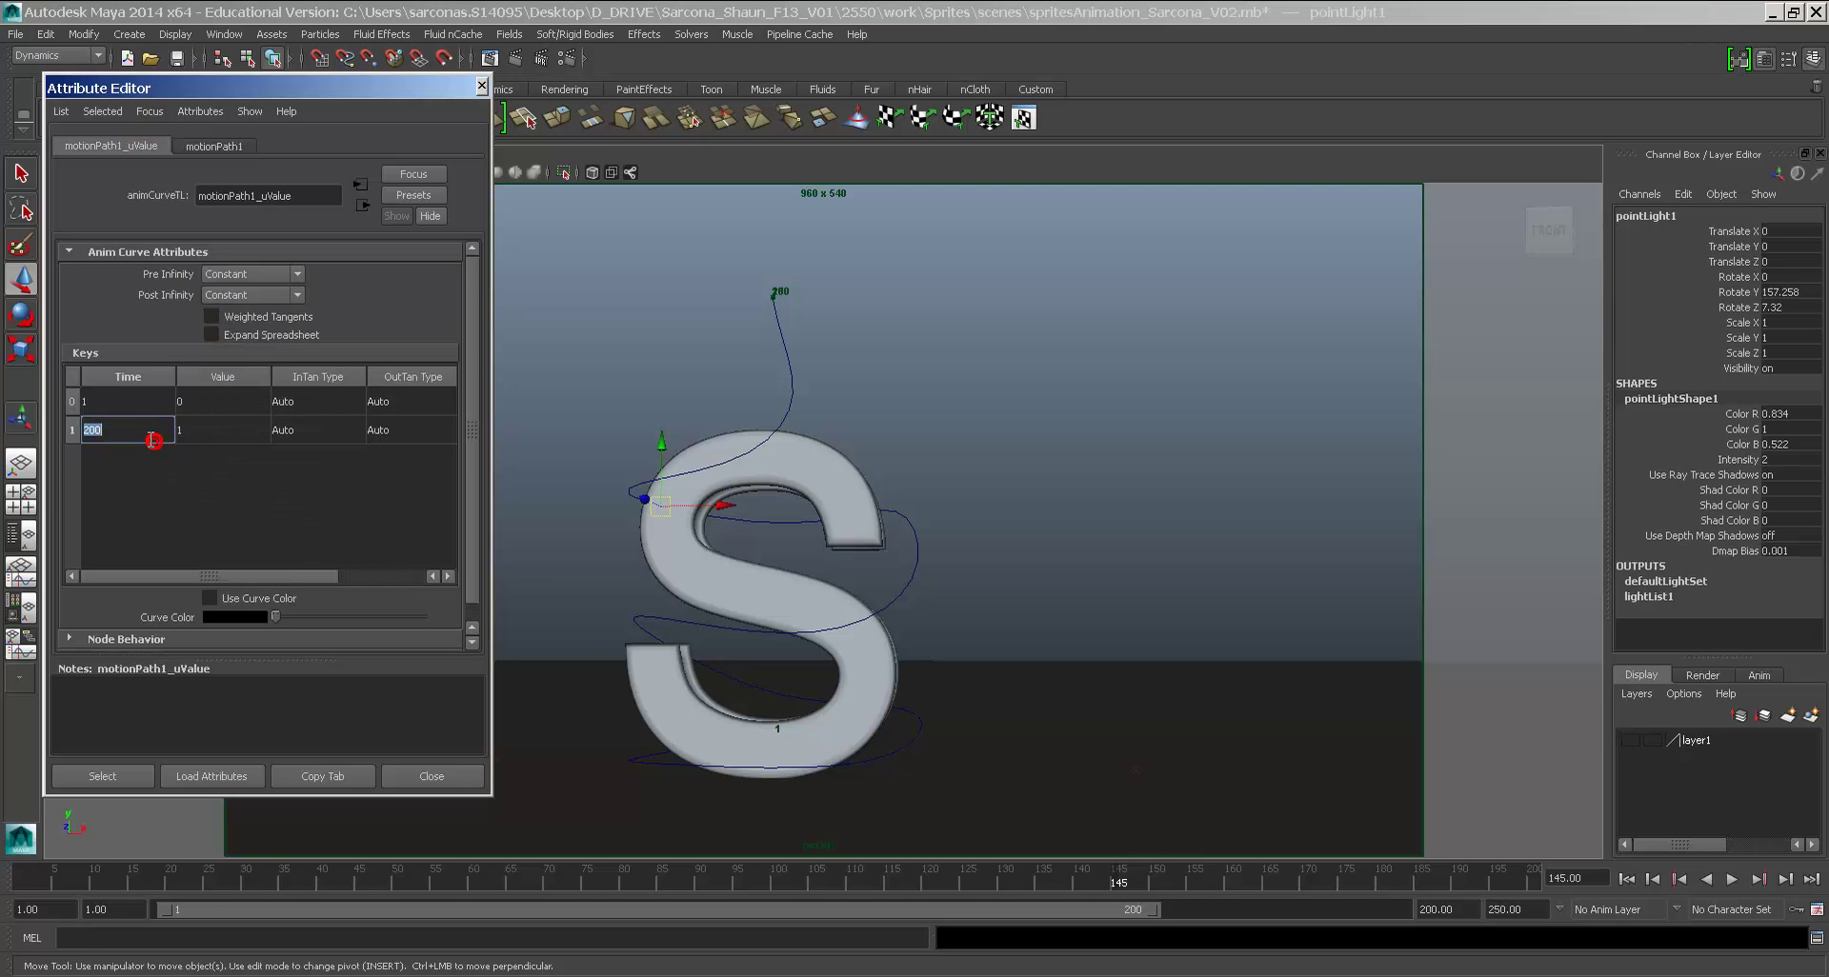
{"action": "left_click", "coordinate": [152, 431]}
{"action": "type", "text": "150"}
{"action": "key", "text": "Return"}
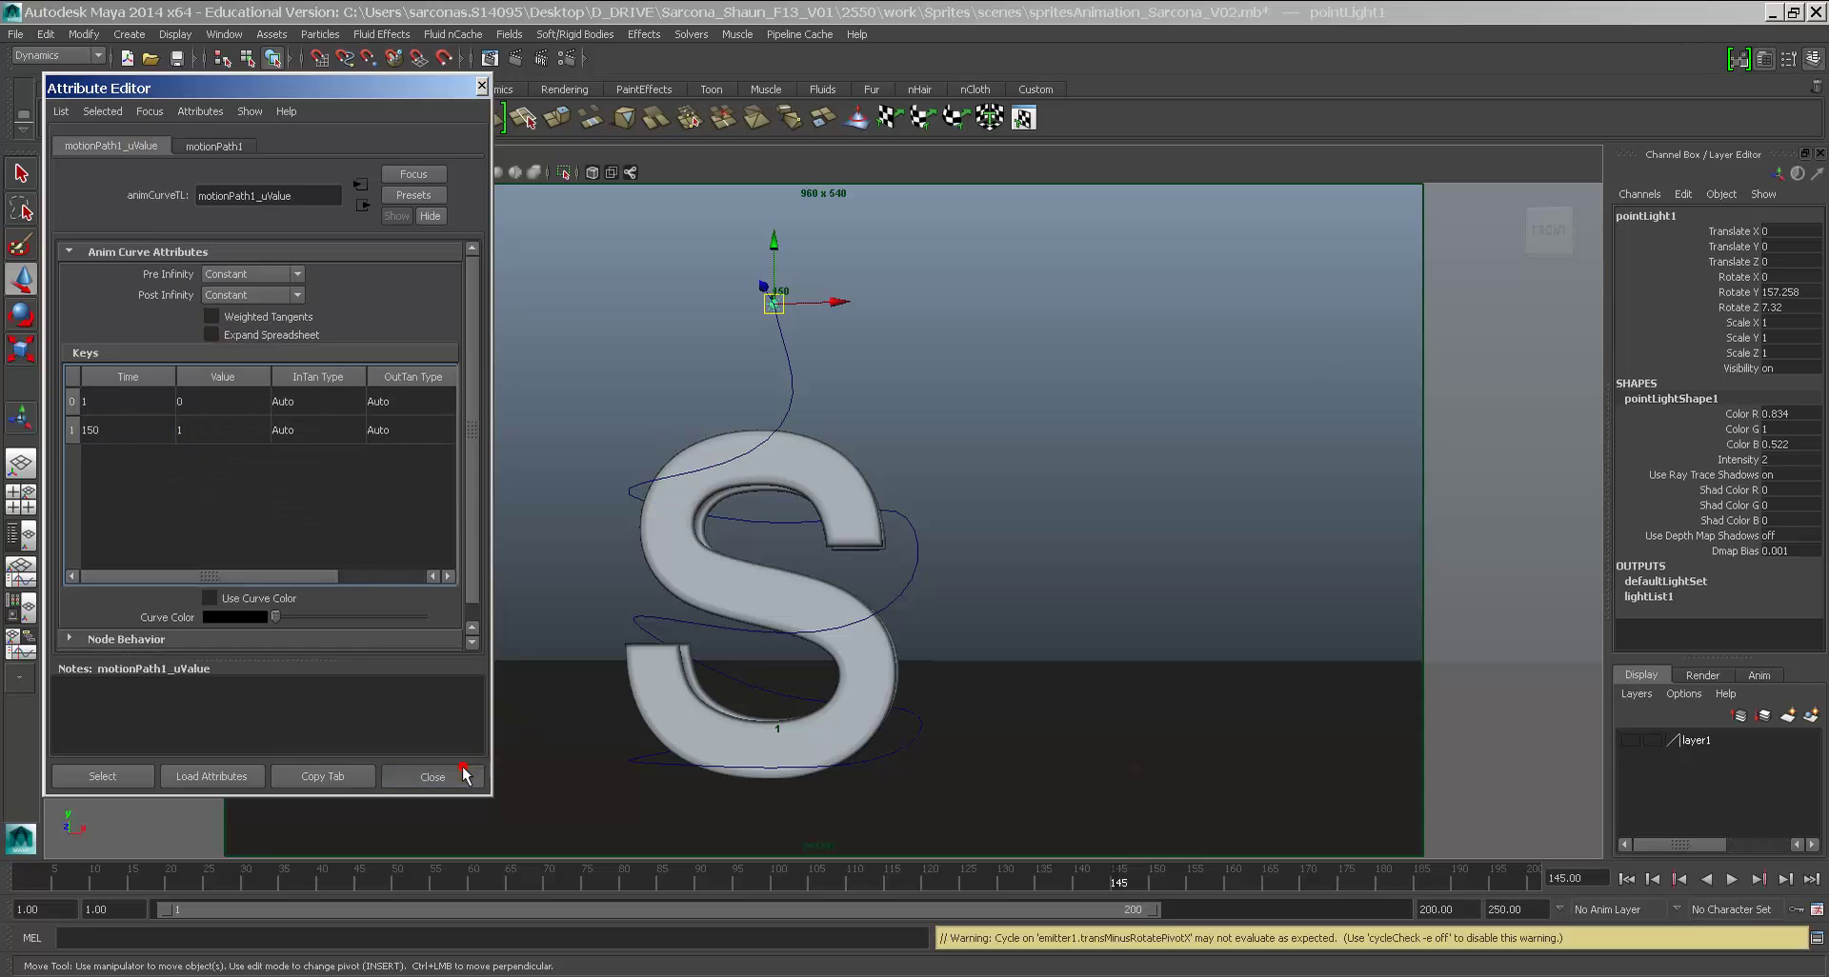
{"action": "left_click", "coordinate": [431, 776]}
Step: Key pointLight1's Intensity at its current value on frame 150
{"action": "left_click_drag", "start_coordinate": [1124, 885], "coordinate": [1152, 896]}
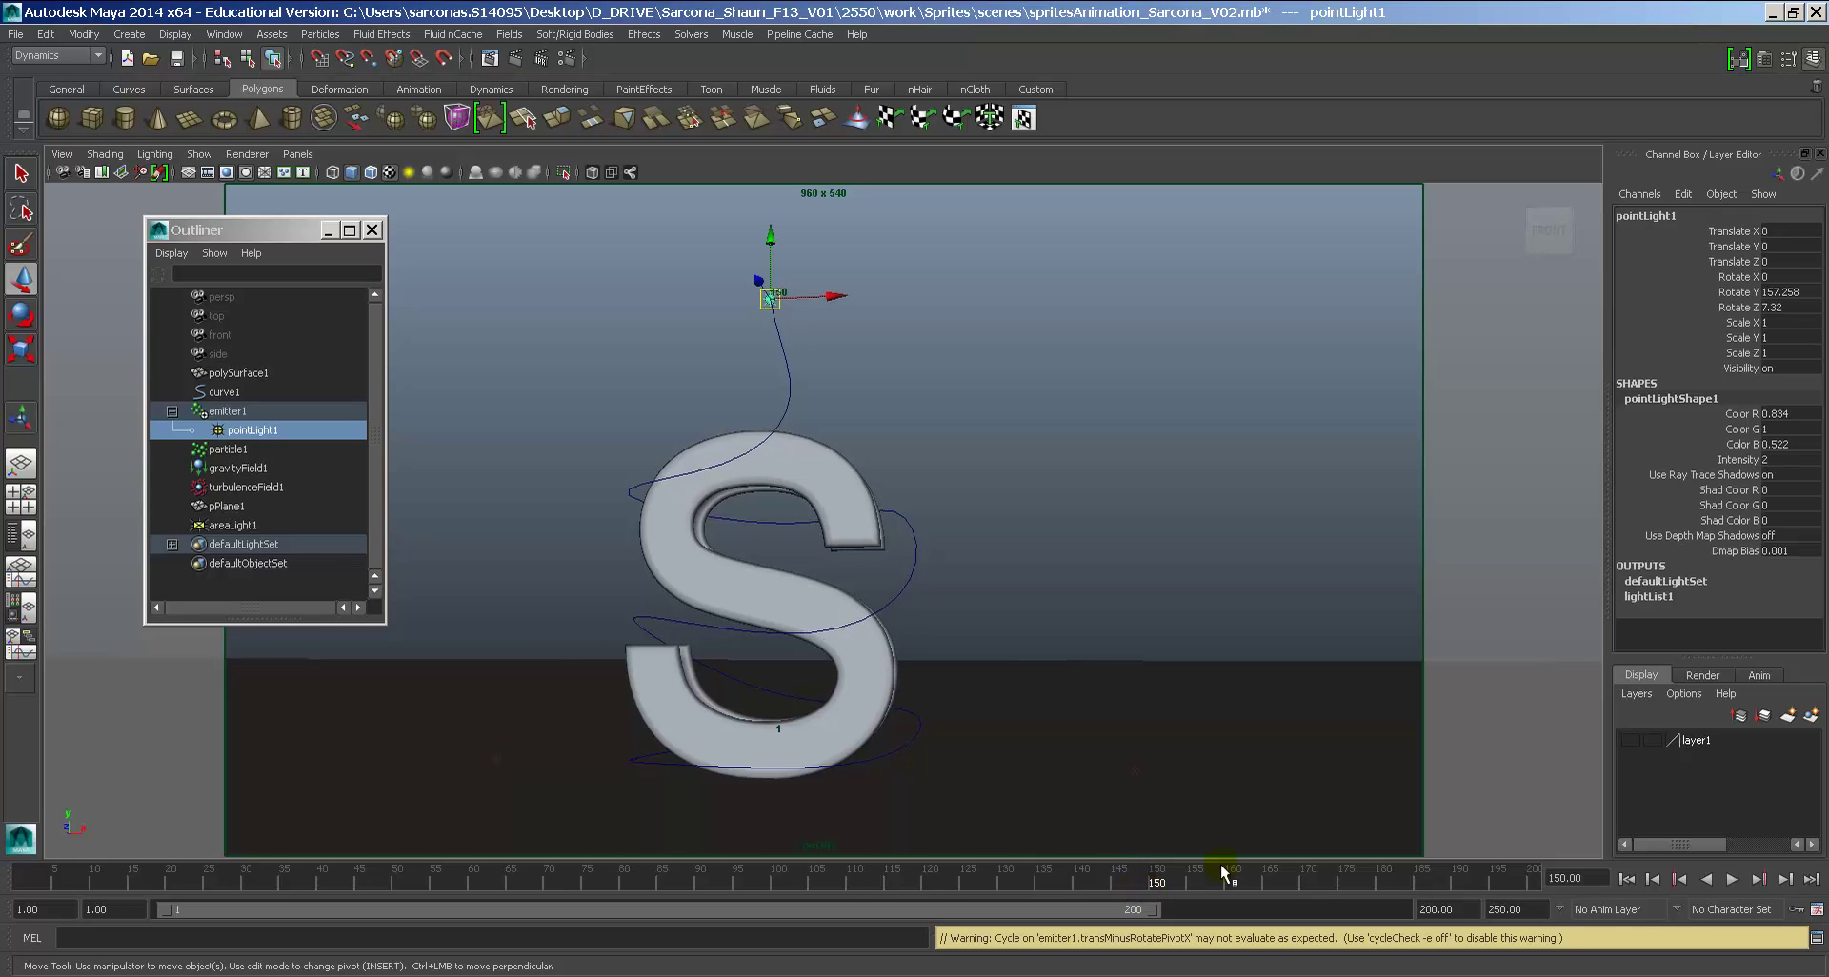
{"action": "left_click", "coordinate": [1739, 460]}
{"action": "right_click", "coordinate": [1738, 465]}
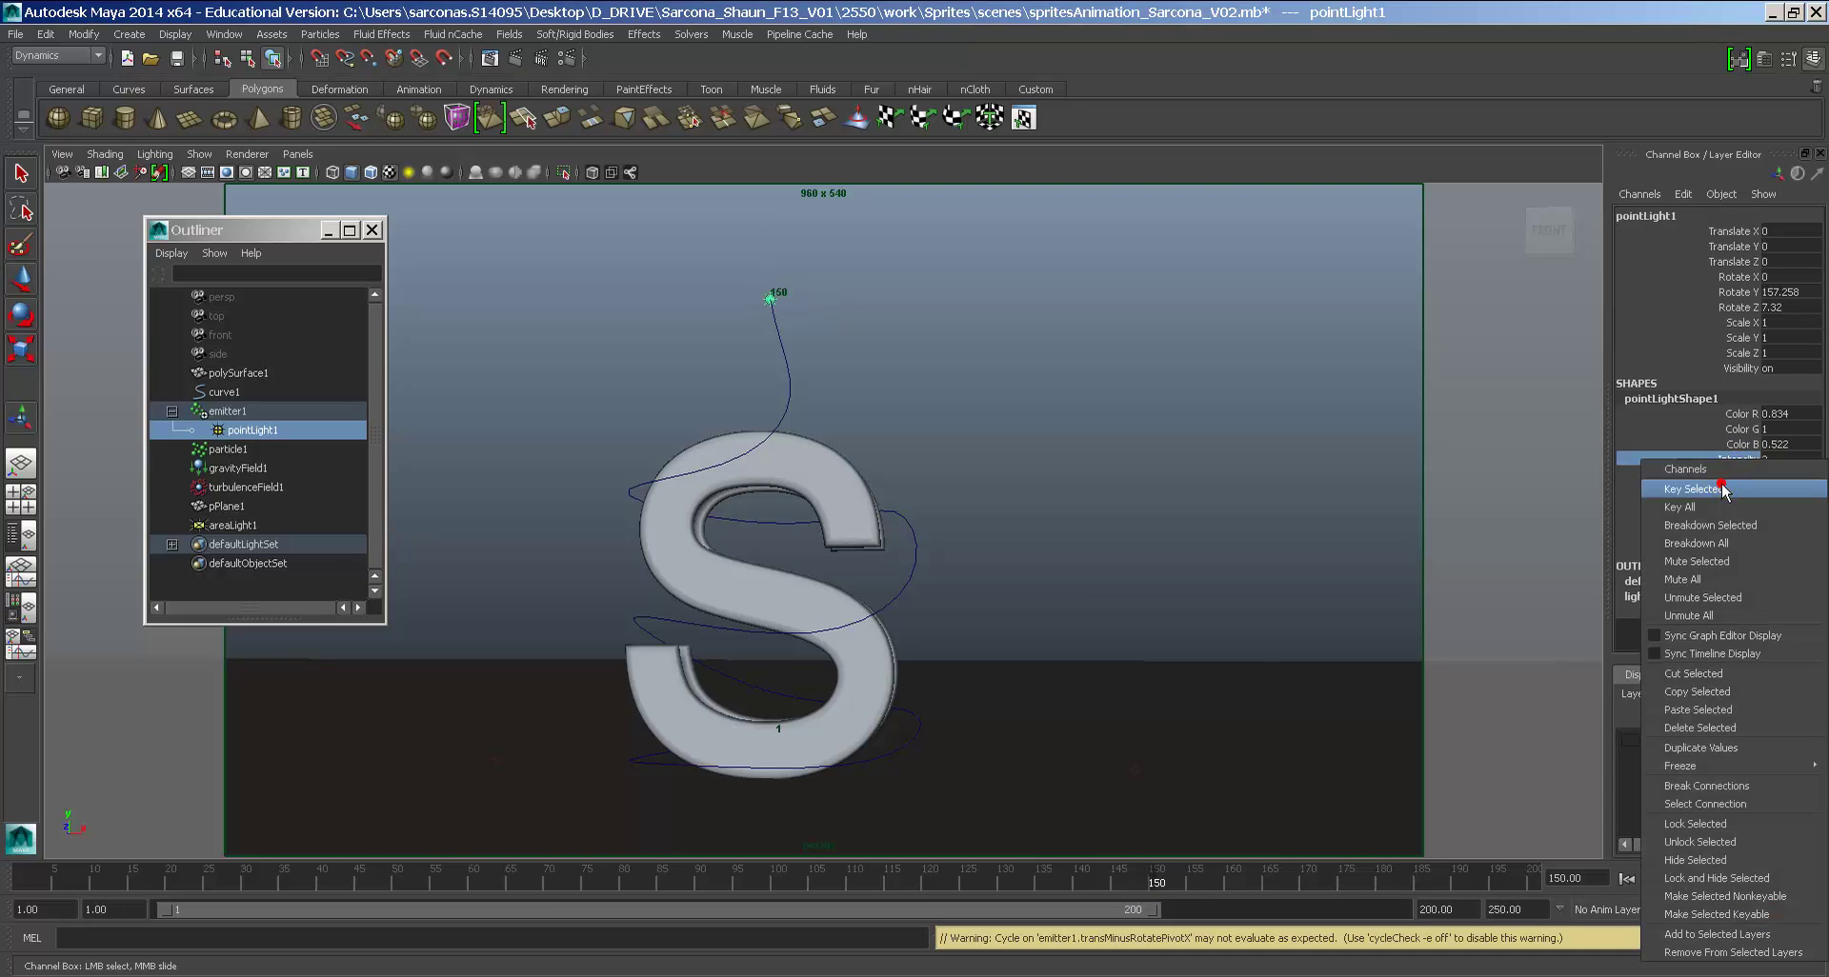
{"action": "left_click", "coordinate": [1722, 486]}
Step: Set pointLight1's Intensity to 0 and key it on frame 151
{"action": "left_click", "coordinate": [1161, 883]}
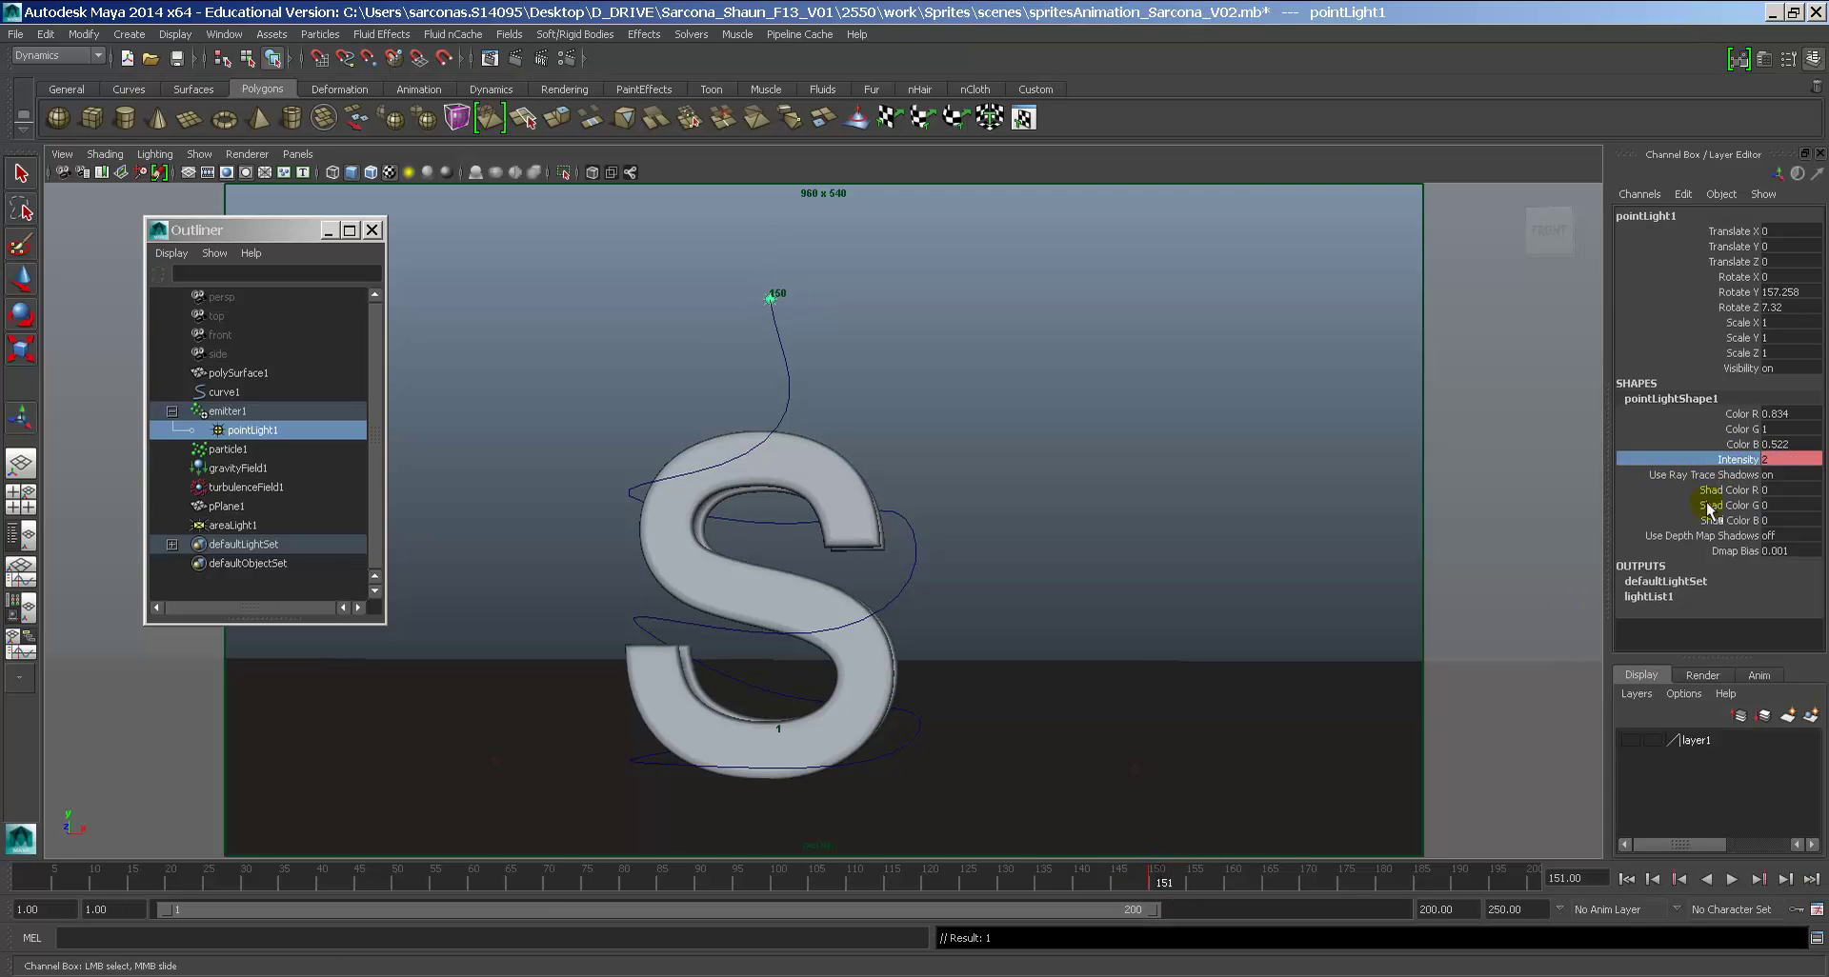
{"action": "double_click", "coordinate": [1766, 460]}
{"action": "type", "text": "0"}
{"action": "key", "text": "Return"}
{"action": "right_click", "coordinate": [1738, 460]}
{"action": "left_click", "coordinate": [1722, 486]}
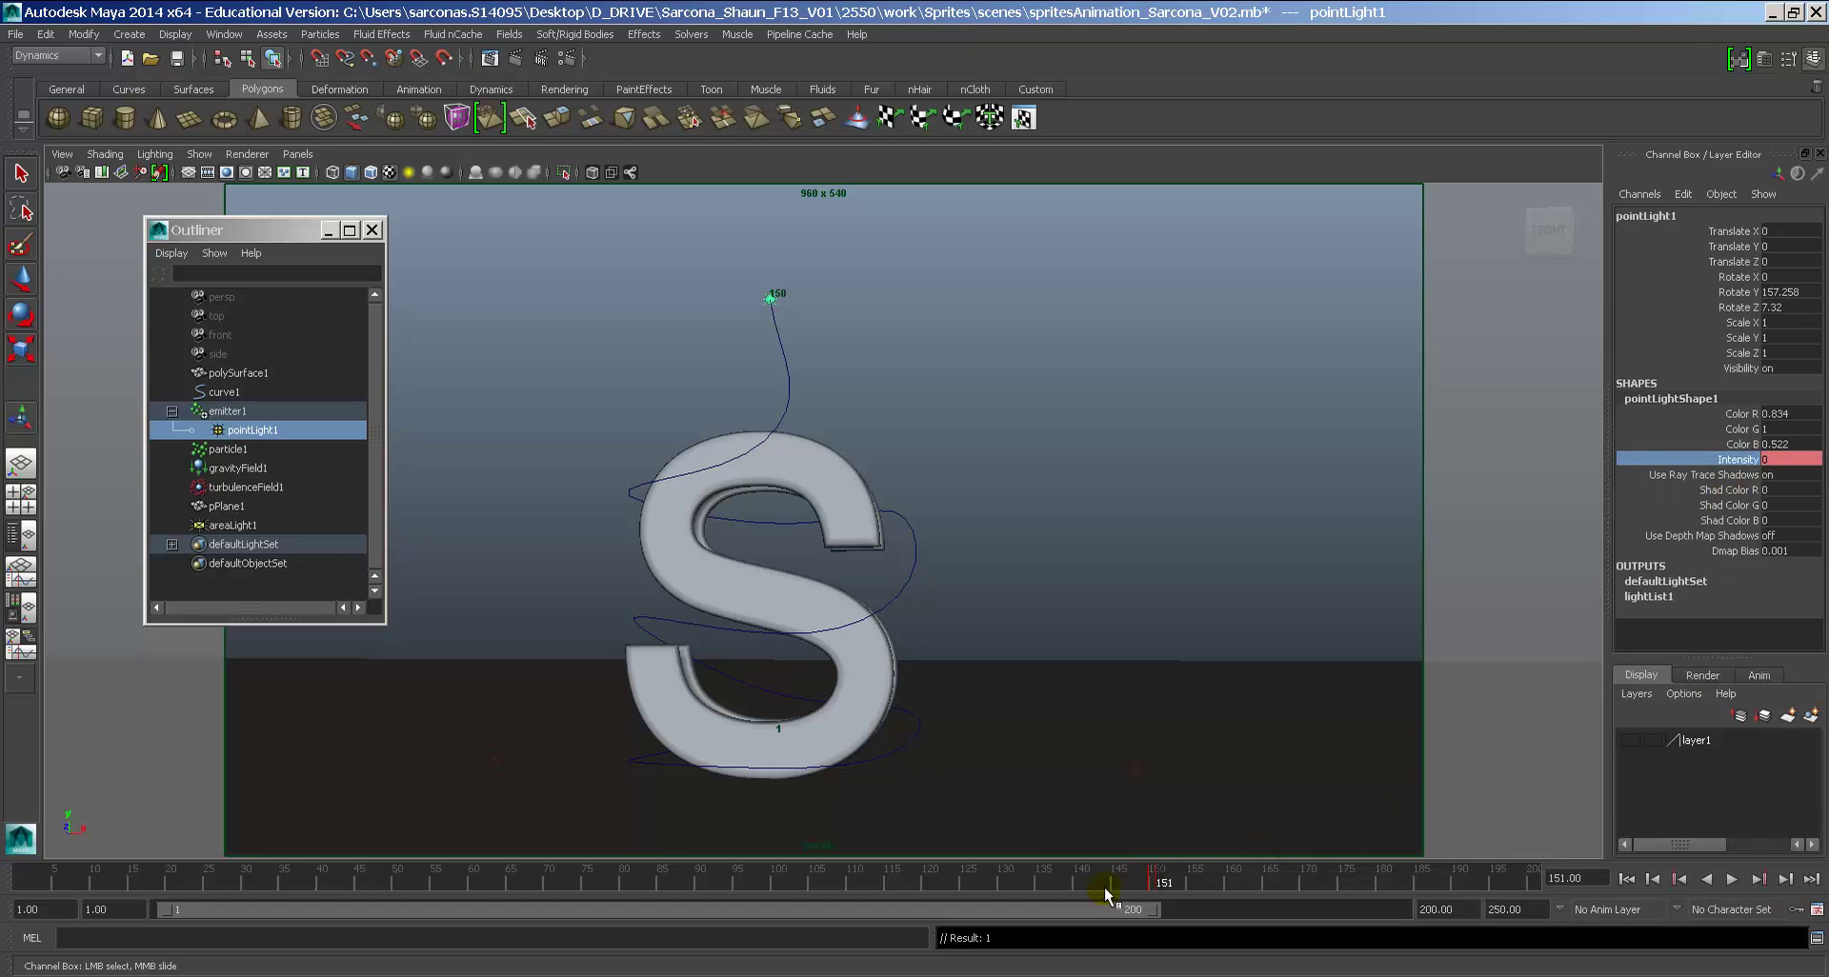
Step: Key pointLight1's Intensity at its current value on frame 140
{"action": "left_click_drag", "start_coordinate": [1105, 888], "coordinate": [1079, 885]}
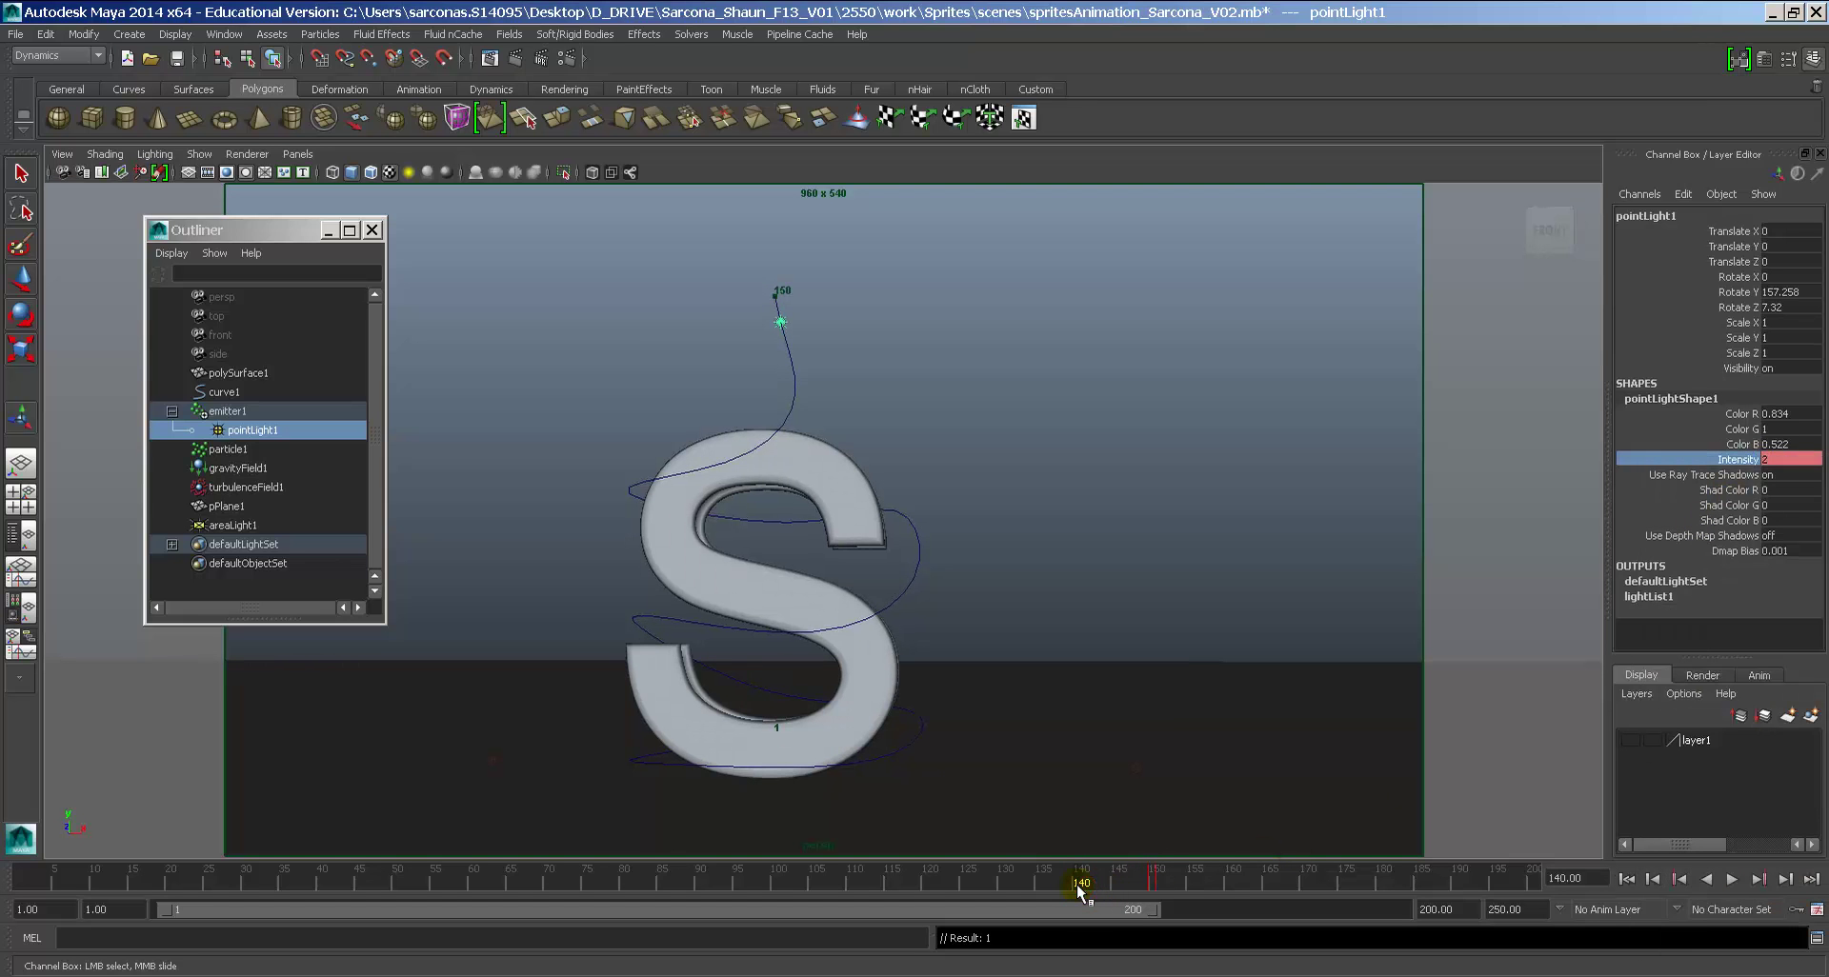
{"action": "right_click", "coordinate": [1758, 476]}
{"action": "left_click", "coordinate": [1746, 490]}
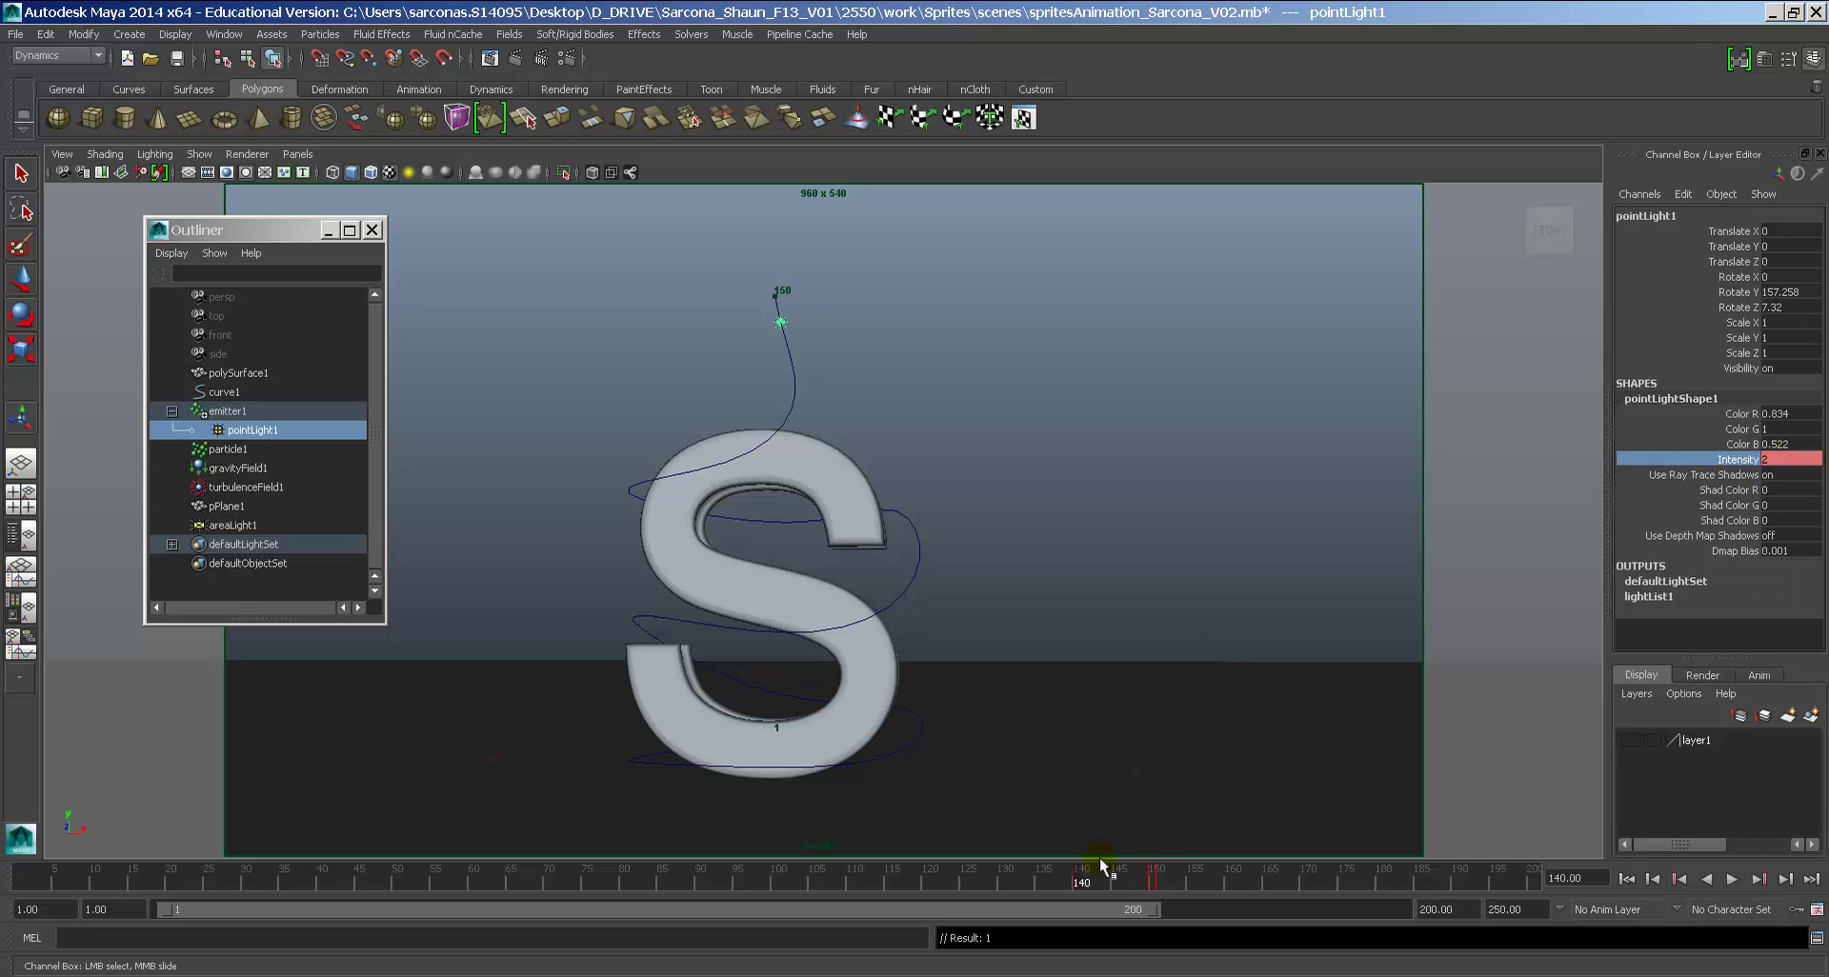
Step: Set pointLight1's Intensity to 4 and key it on frame 147
{"action": "left_click_drag", "start_coordinate": [1102, 868], "coordinate": [1129, 888]}
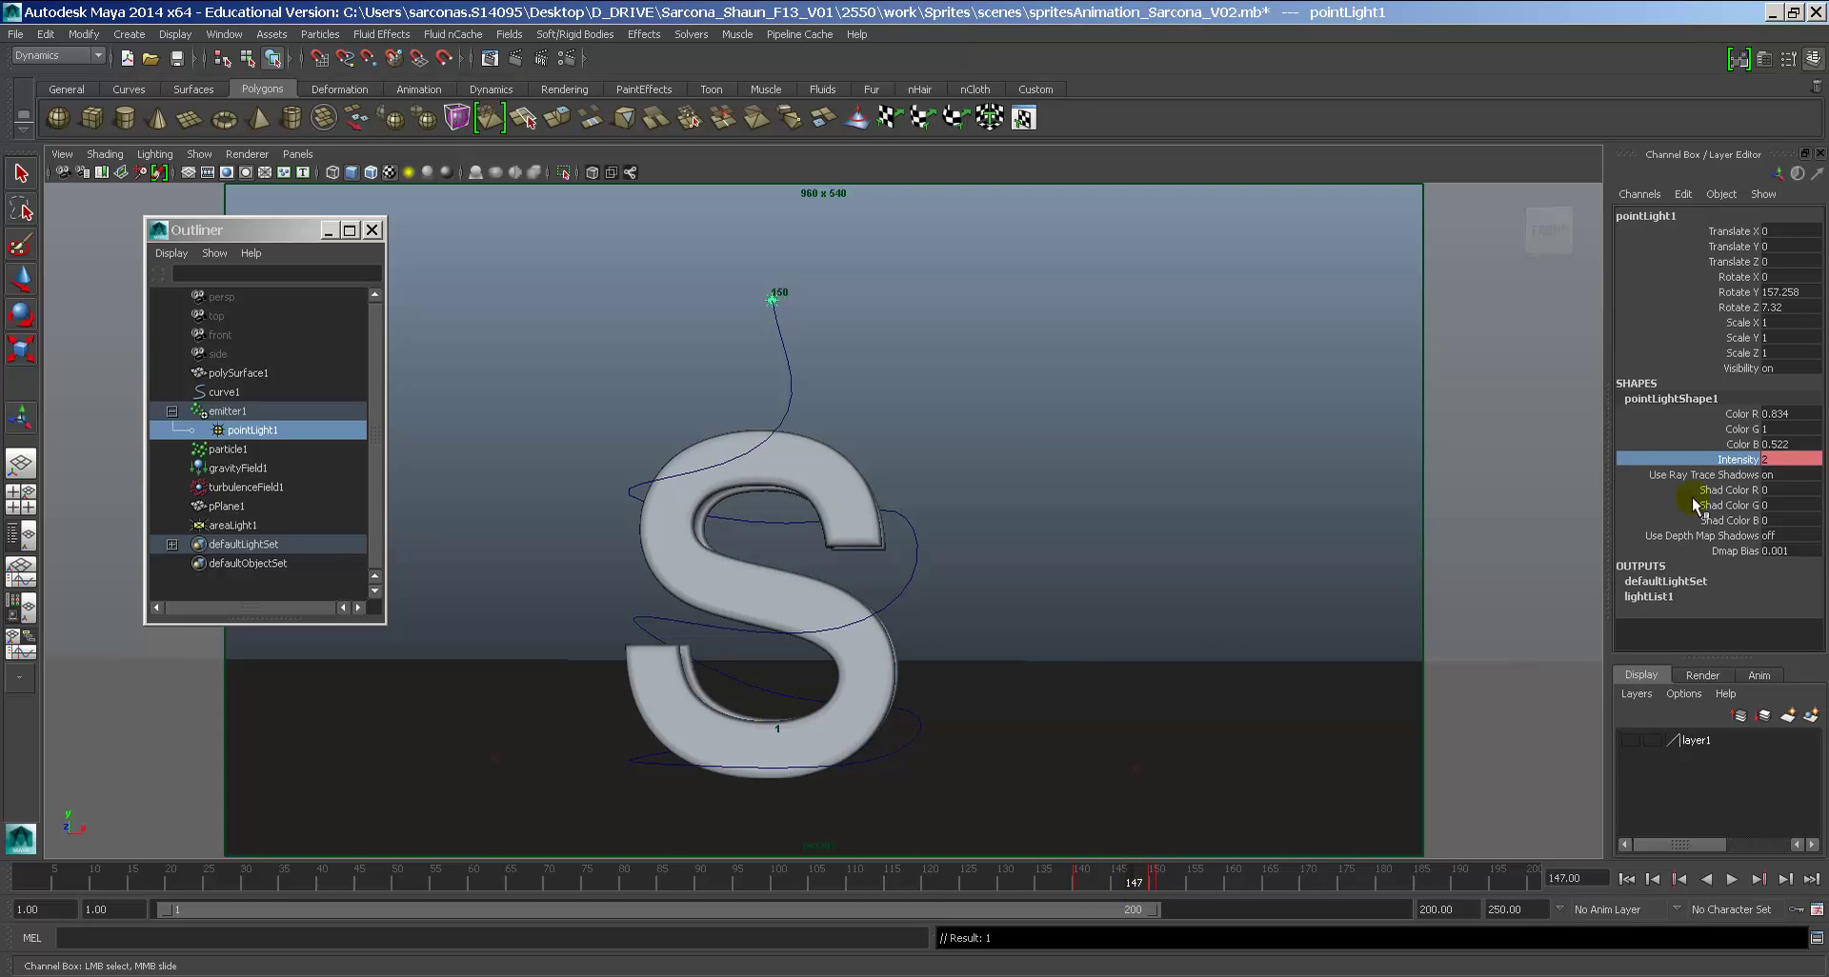
{"action": "double_click", "coordinate": [1772, 459]}
{"action": "type", "text": "4"}
{"action": "key", "text": "Return"}
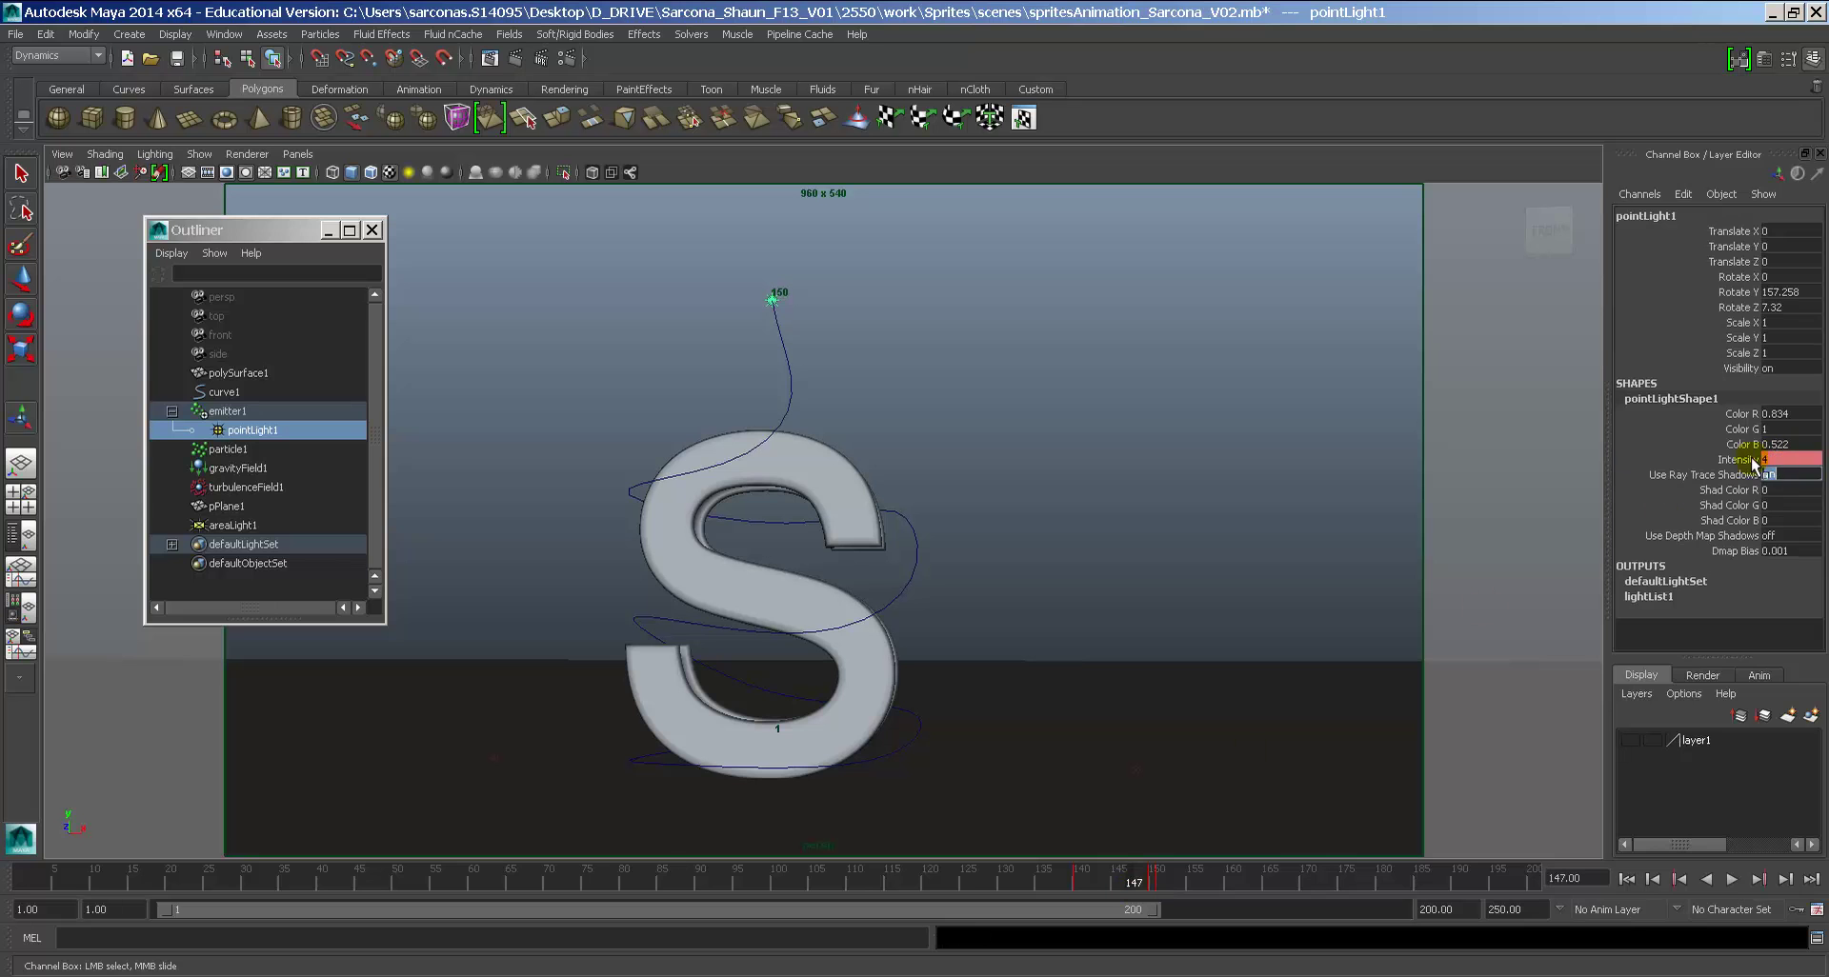
{"action": "right_click", "coordinate": [1762, 459]}
{"action": "left_click", "coordinate": [1752, 474]}
Step: Close the Outliner and test-render frames 1 and 110 to check the point light on the S and ground
{"action": "mouse_move", "coordinate": [1124, 861]}
{"action": "left_mouse_down"}
{"action": "mouse_move", "coordinate": [1069, 877]}
{"action": "mouse_move", "coordinate": [1208, 890]}
{"action": "mouse_move", "coordinate": [262, 883]}
{"action": "mouse_move", "coordinate": [1145, 888]}
{"action": "mouse_move", "coordinate": [26, 915]}
{"action": "left_mouse_up"}
{"action": "left_click", "coordinate": [372, 230]}
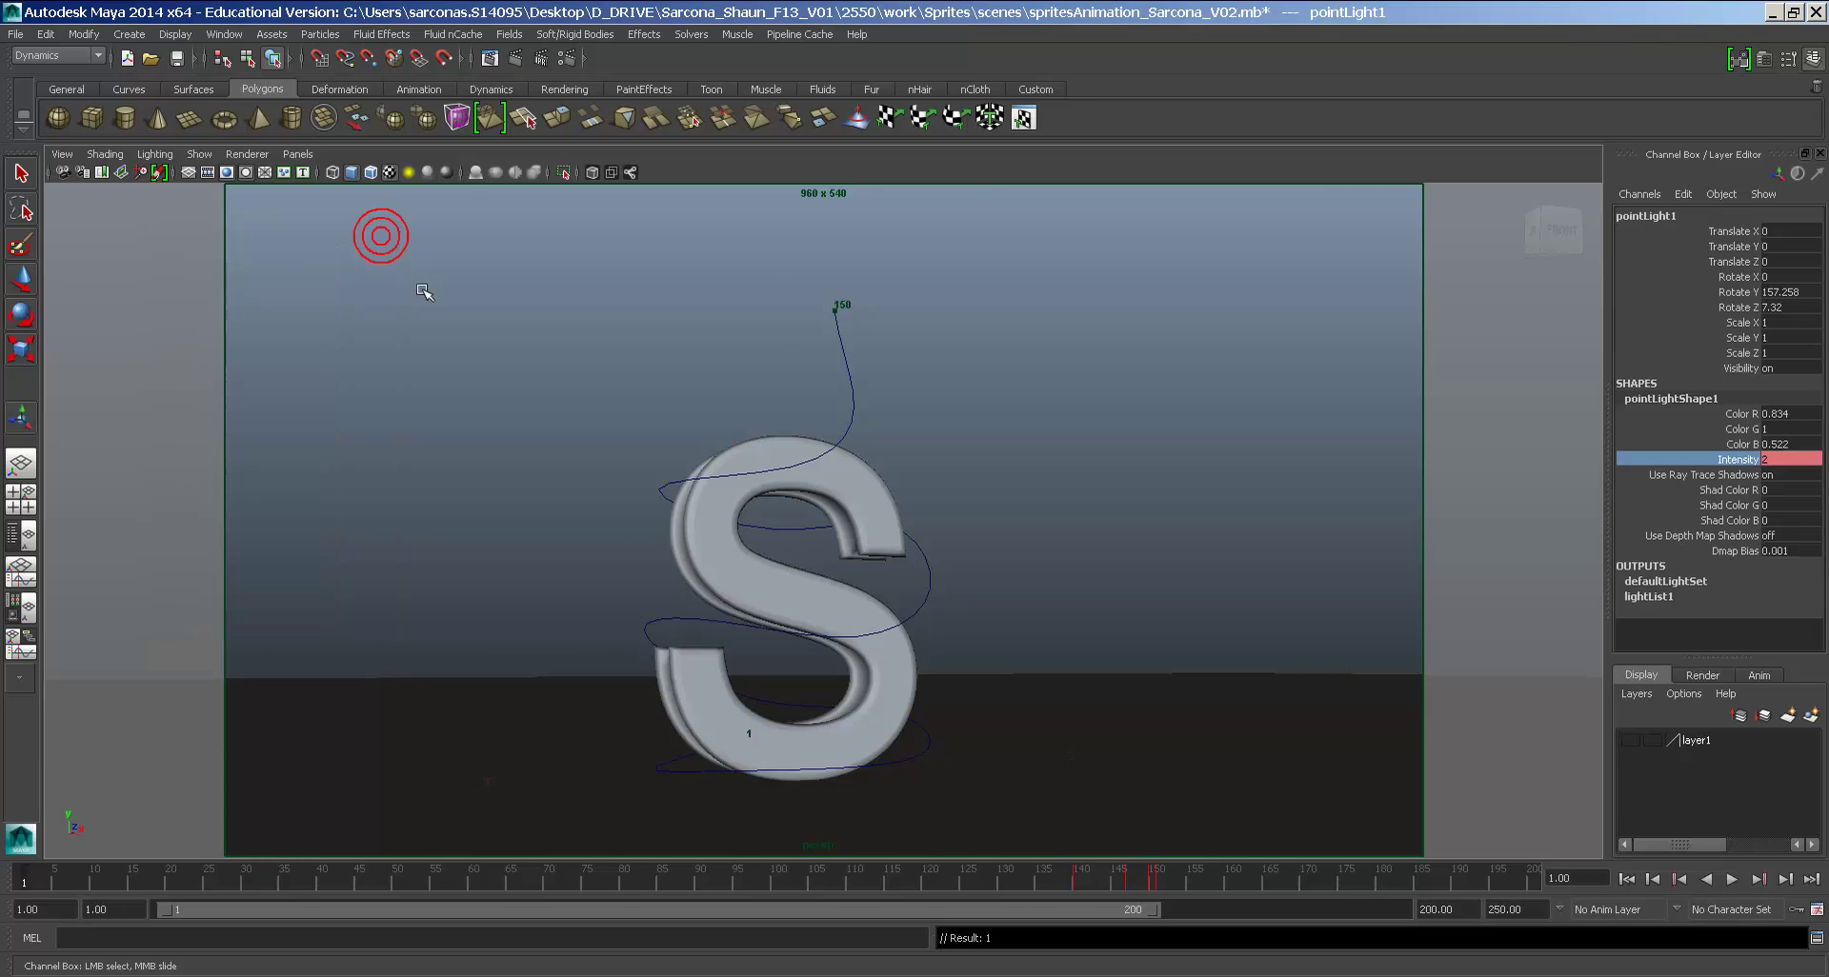
{"action": "left_click", "coordinate": [515, 58]}
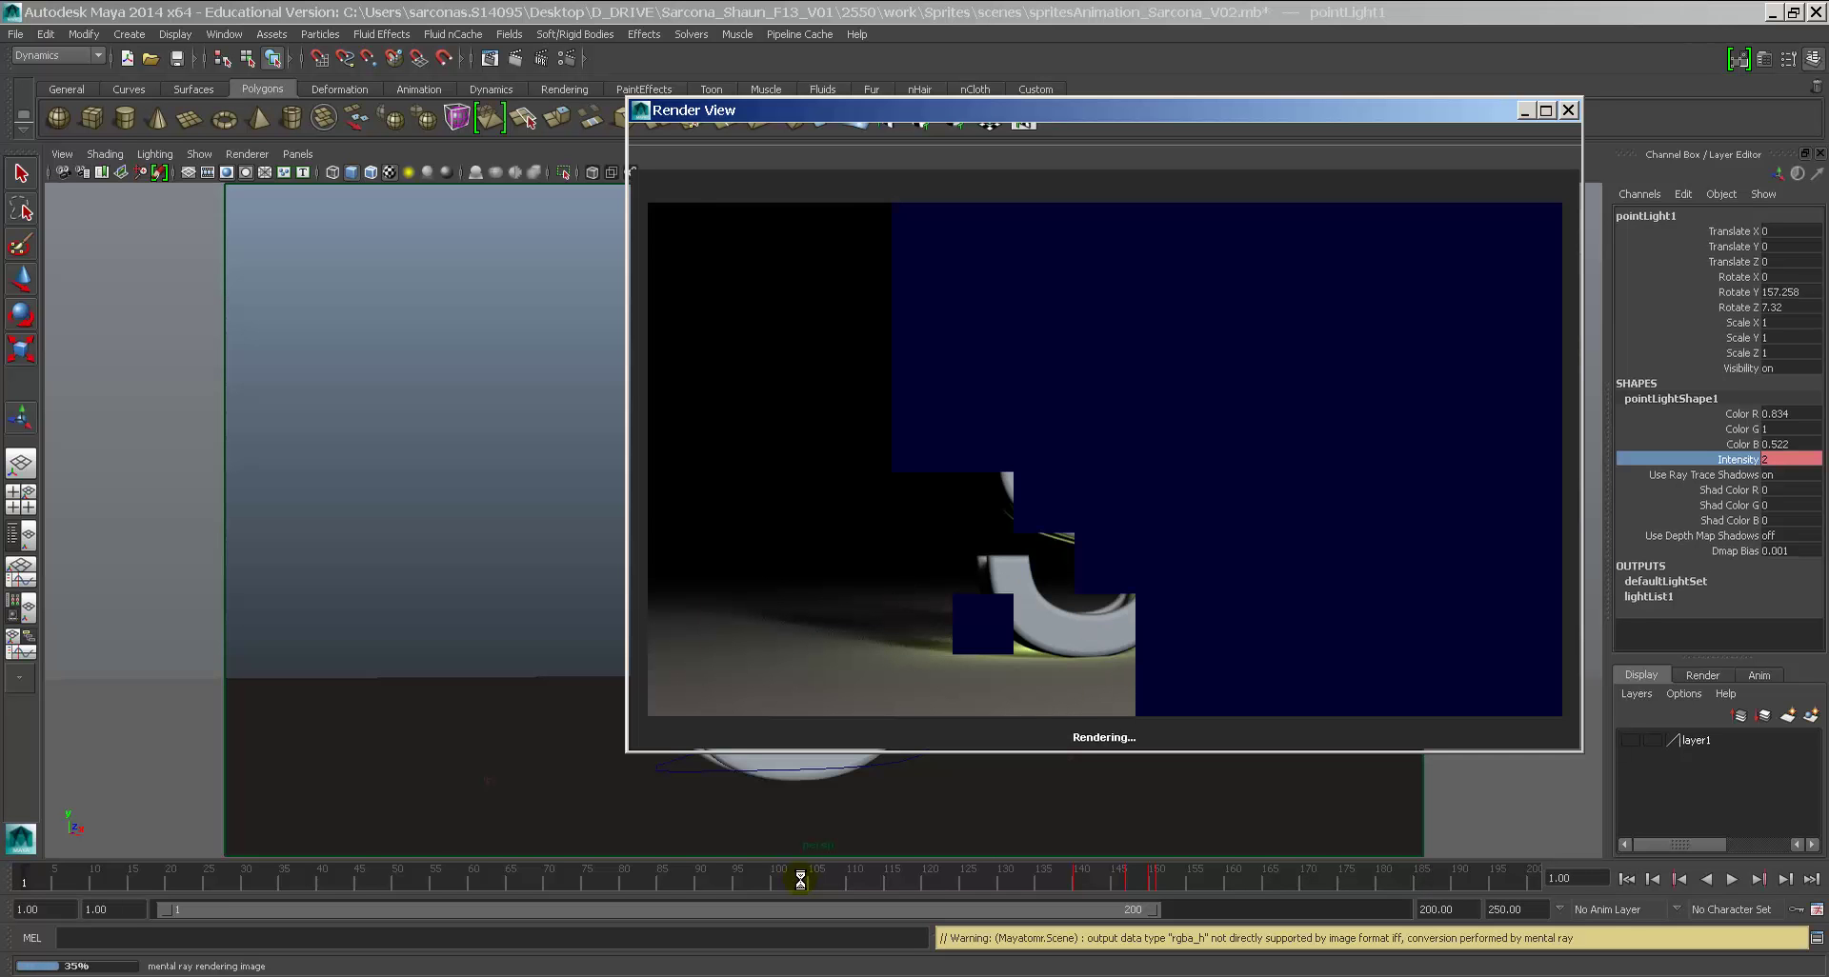
{"action": "key", "text": "Escape"}
{"action": "left_click_drag", "start_coordinate": [800, 878], "coordinate": [850, 876]}
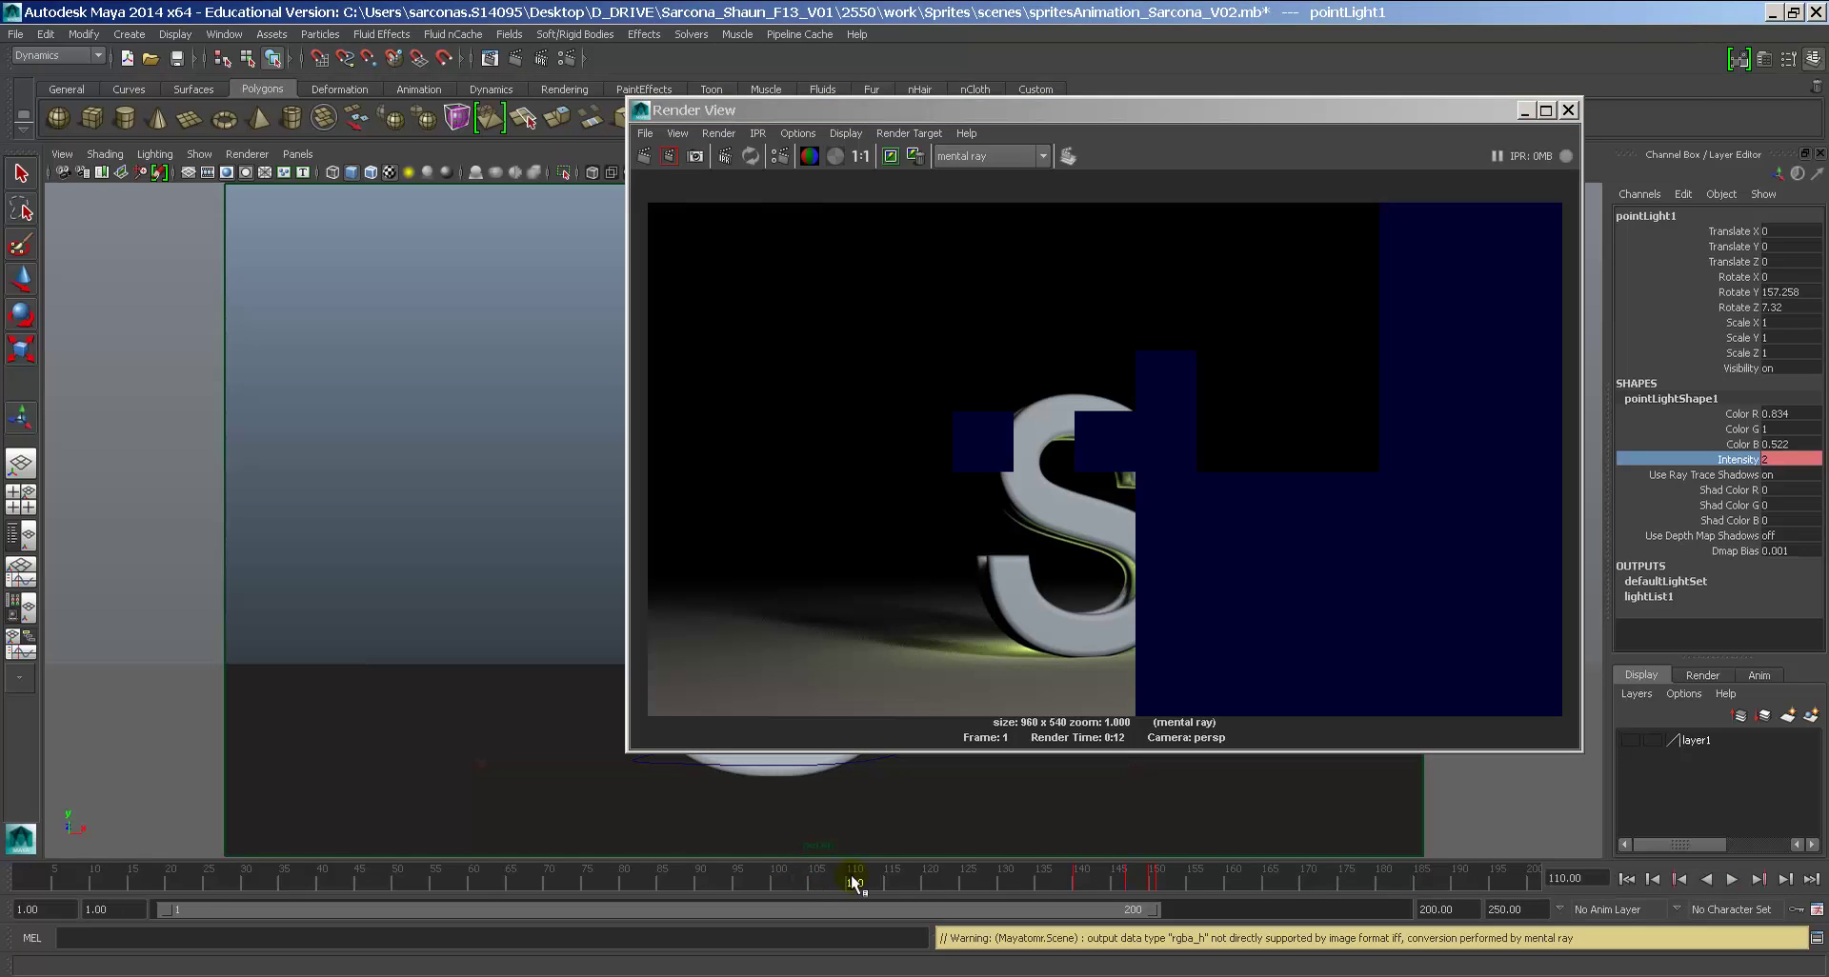
{"action": "left_click", "coordinate": [640, 156]}
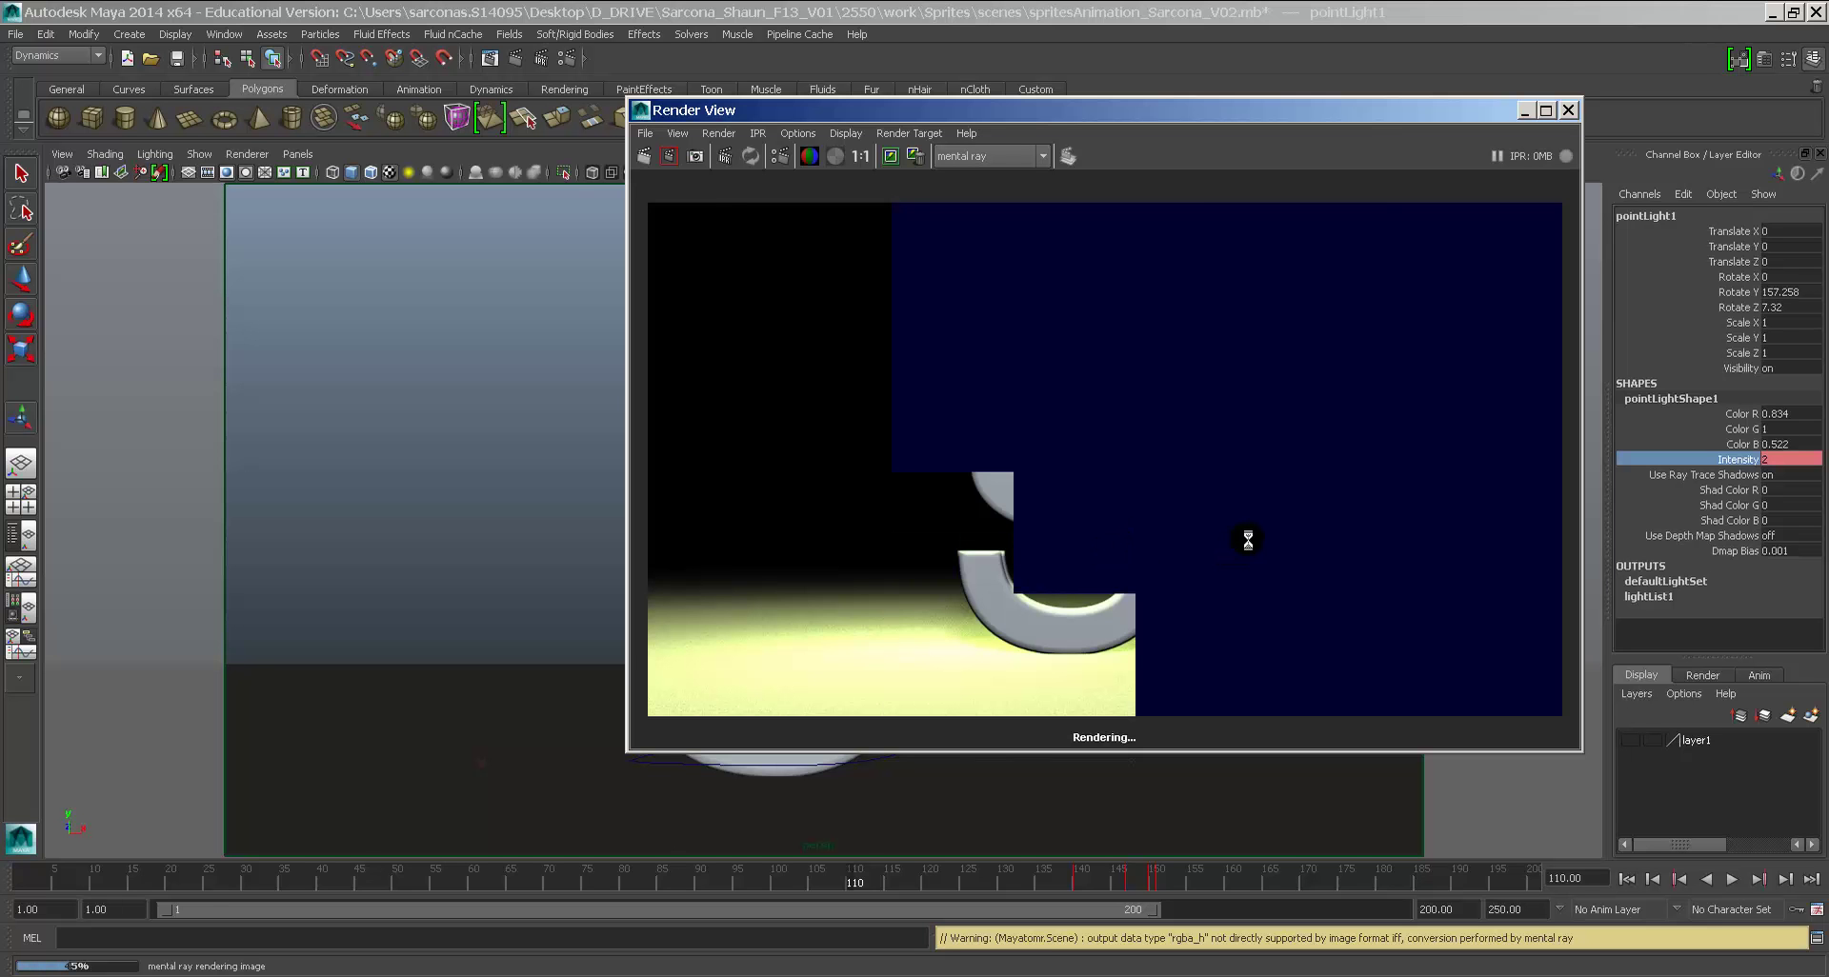
Step: In the Graph Editor, lower pointLight1's Intensity keys at frames 140, 147 and 150 by about 0.85
{"action": "left_click", "coordinate": [224, 34]}
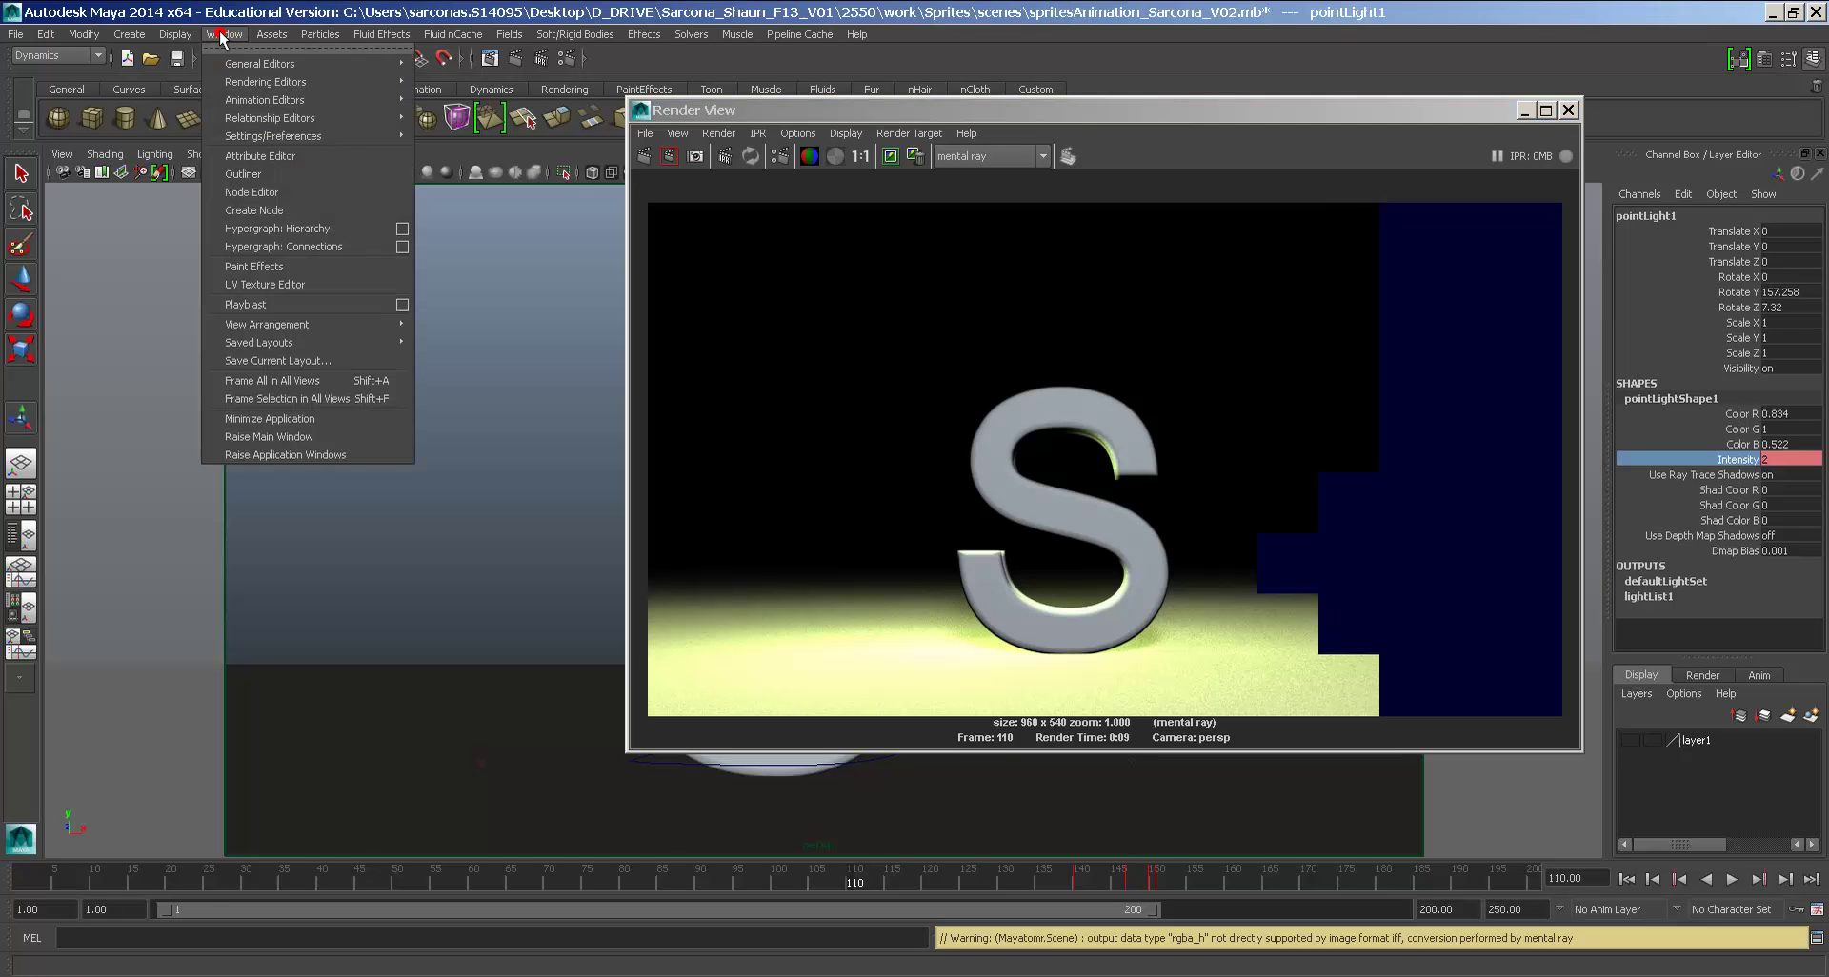
{"action": "mouse_move", "coordinate": [286, 99]}
{"action": "left_click", "coordinate": [462, 112]}
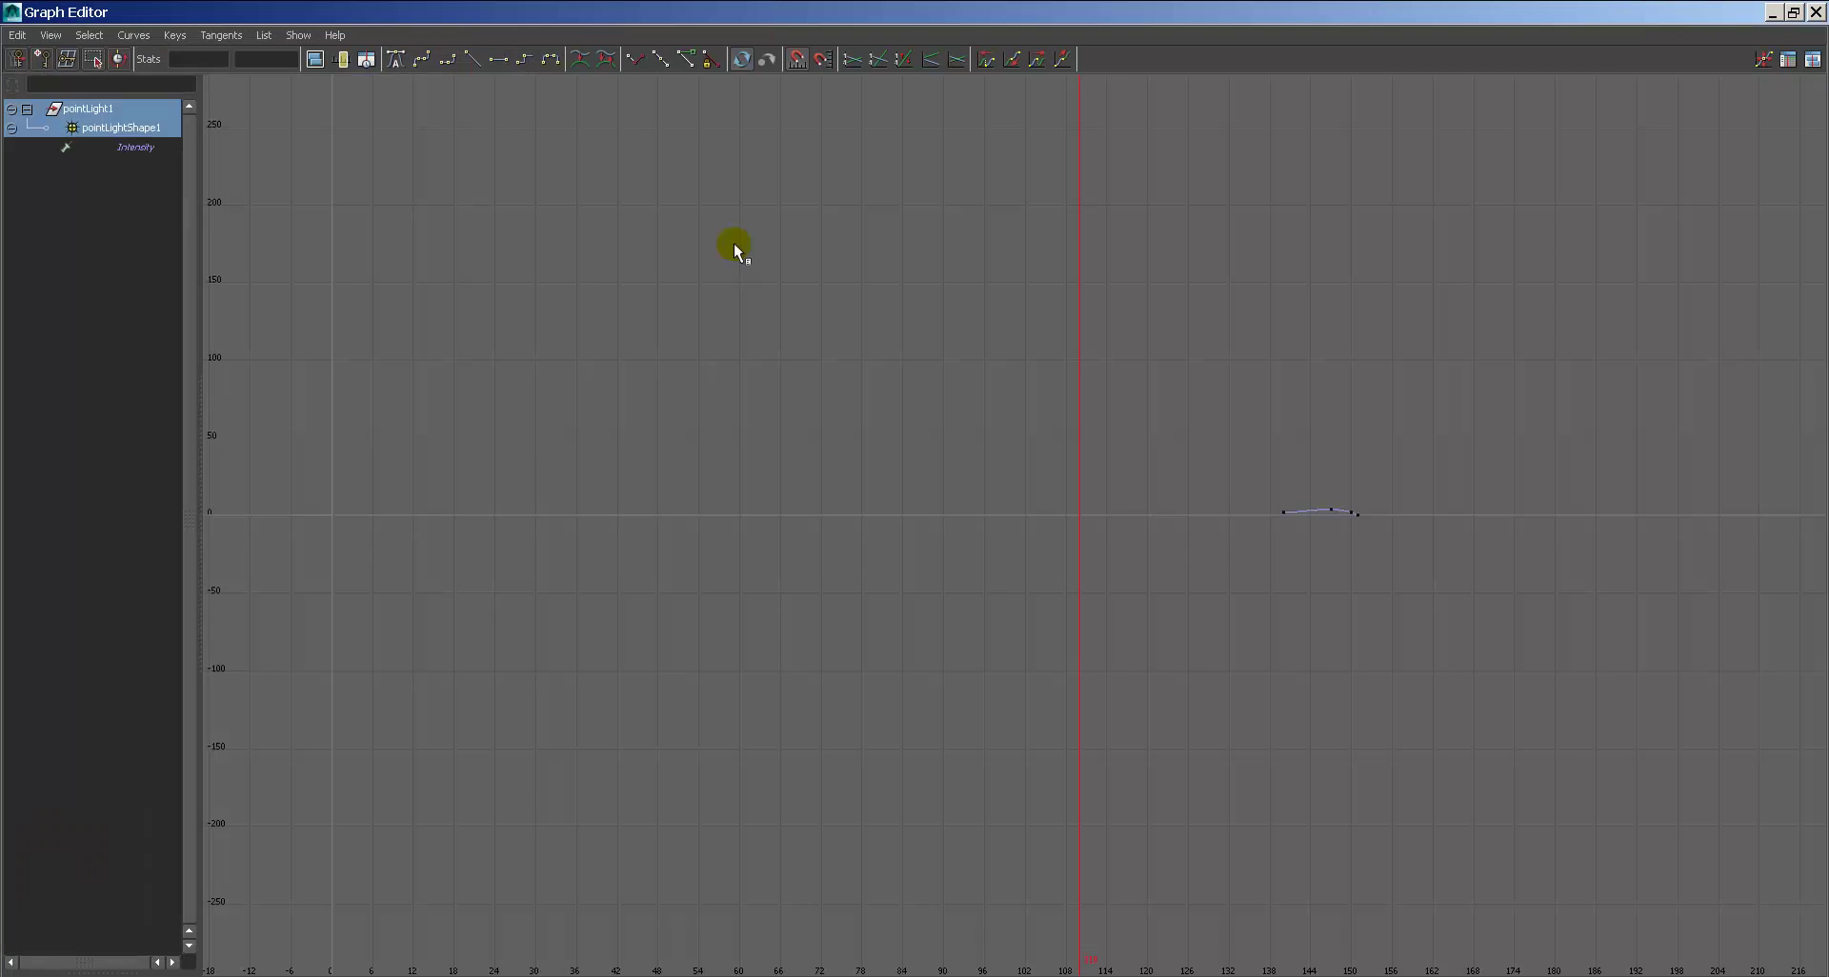
{"action": "left_click", "coordinate": [139, 149]}
{"action": "key", "text": "f"}
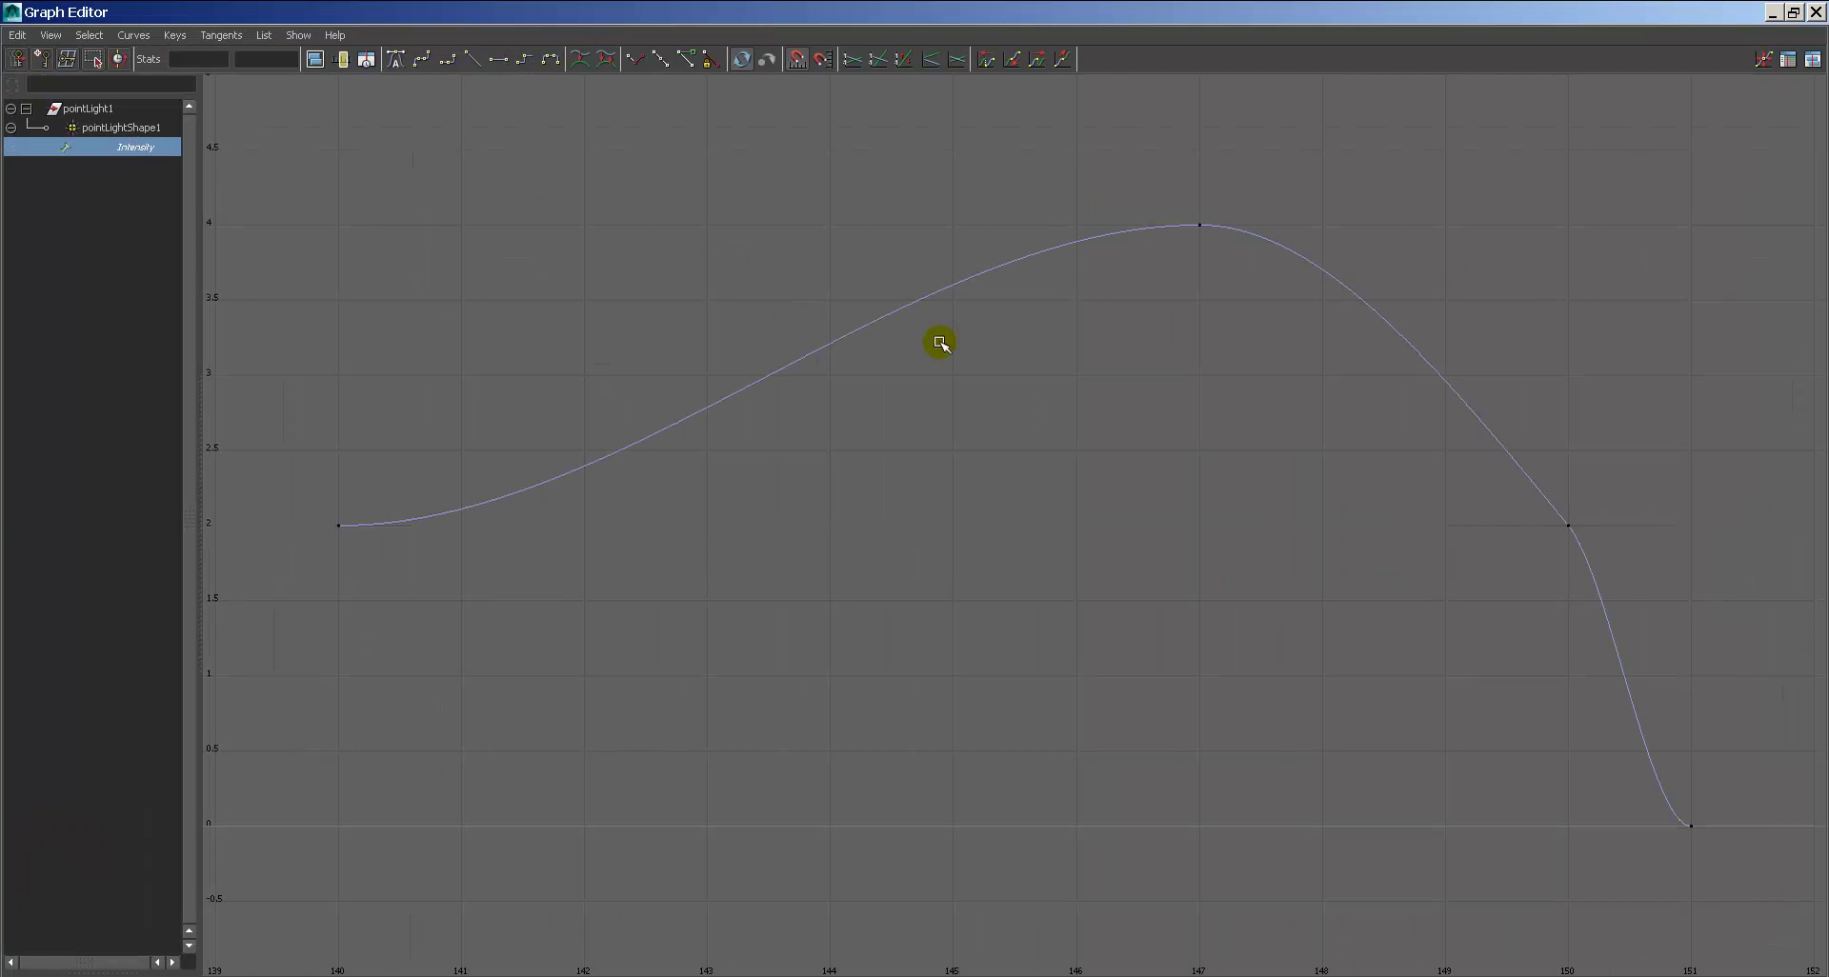
{"action": "left_click_drag", "start_coordinate": [273, 453], "coordinate": [1645, 661]}
{"action": "left_click_drag", "start_coordinate": [1119, 184], "coordinate": [1200, 288], "text": "shift"}
{"action": "middle_click_drag", "start_coordinate": [1201, 288], "coordinate": [1190, 450], "text": "shift"}
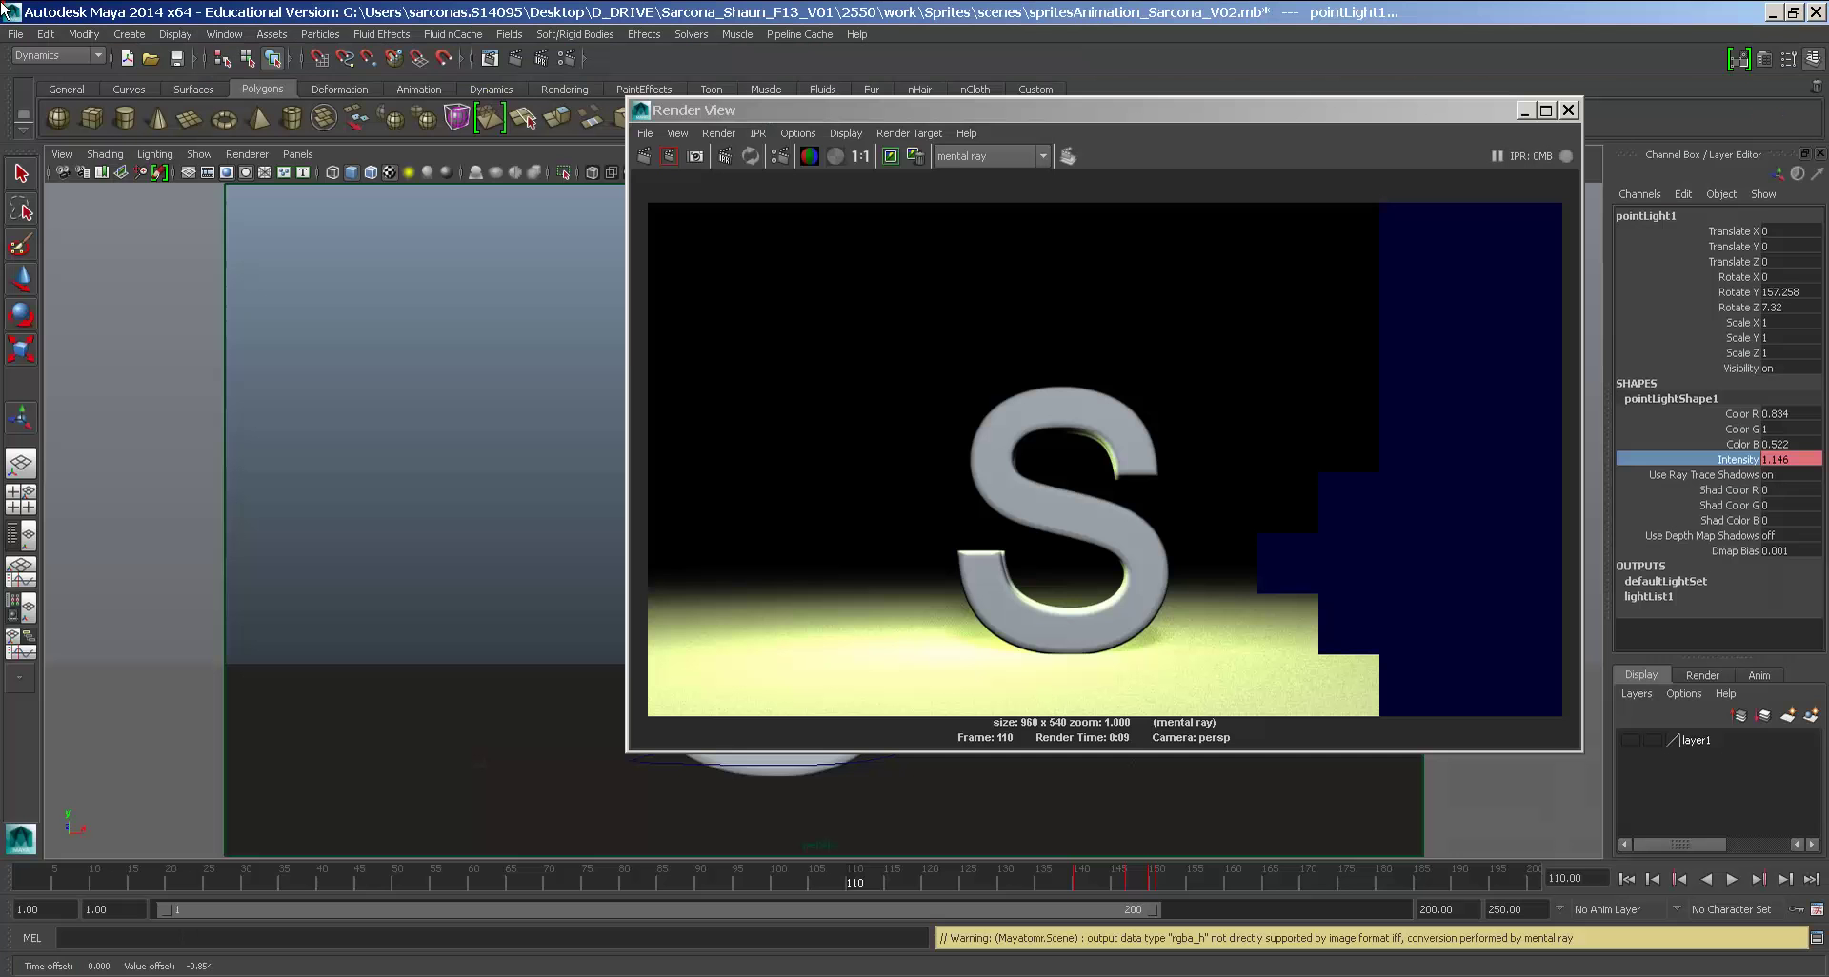
Step: Re-render frame 110 to check the dimmer light, close the Render View and select the S
{"action": "left_click", "coordinate": [644, 156]}
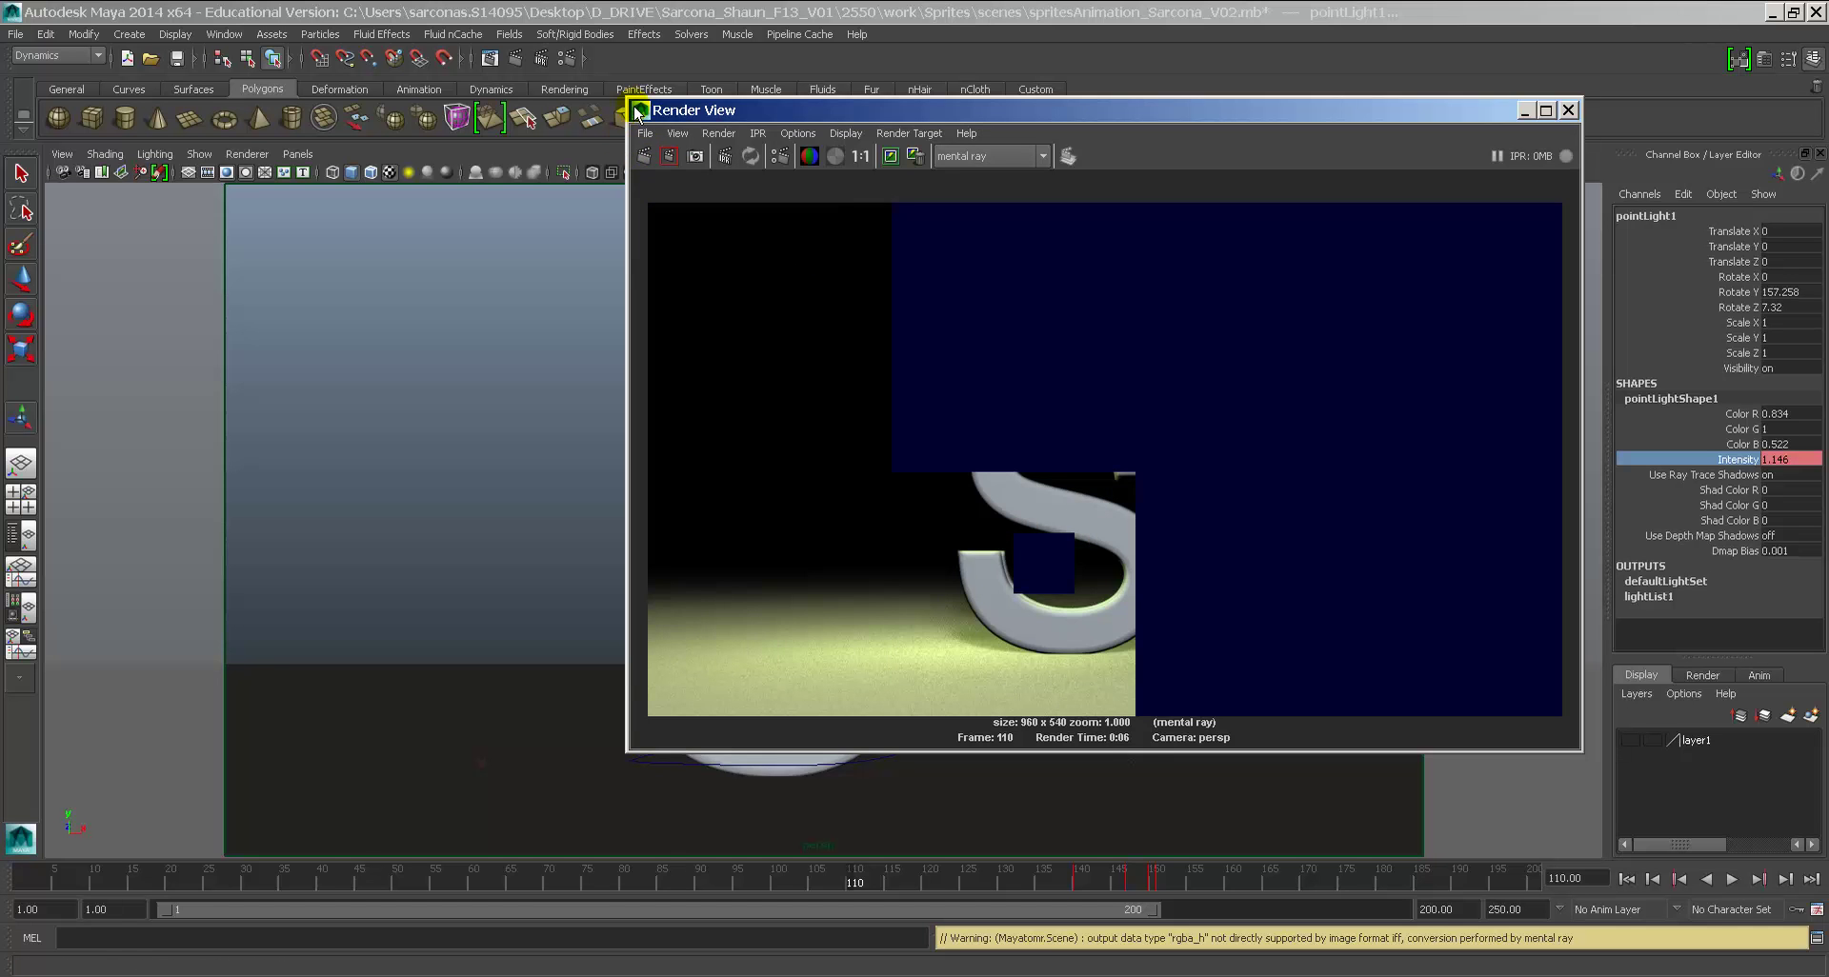
{"action": "double_click", "coordinate": [636, 111]}
{"action": "key", "text": "w"}
{"action": "left_click", "coordinate": [819, 474]}
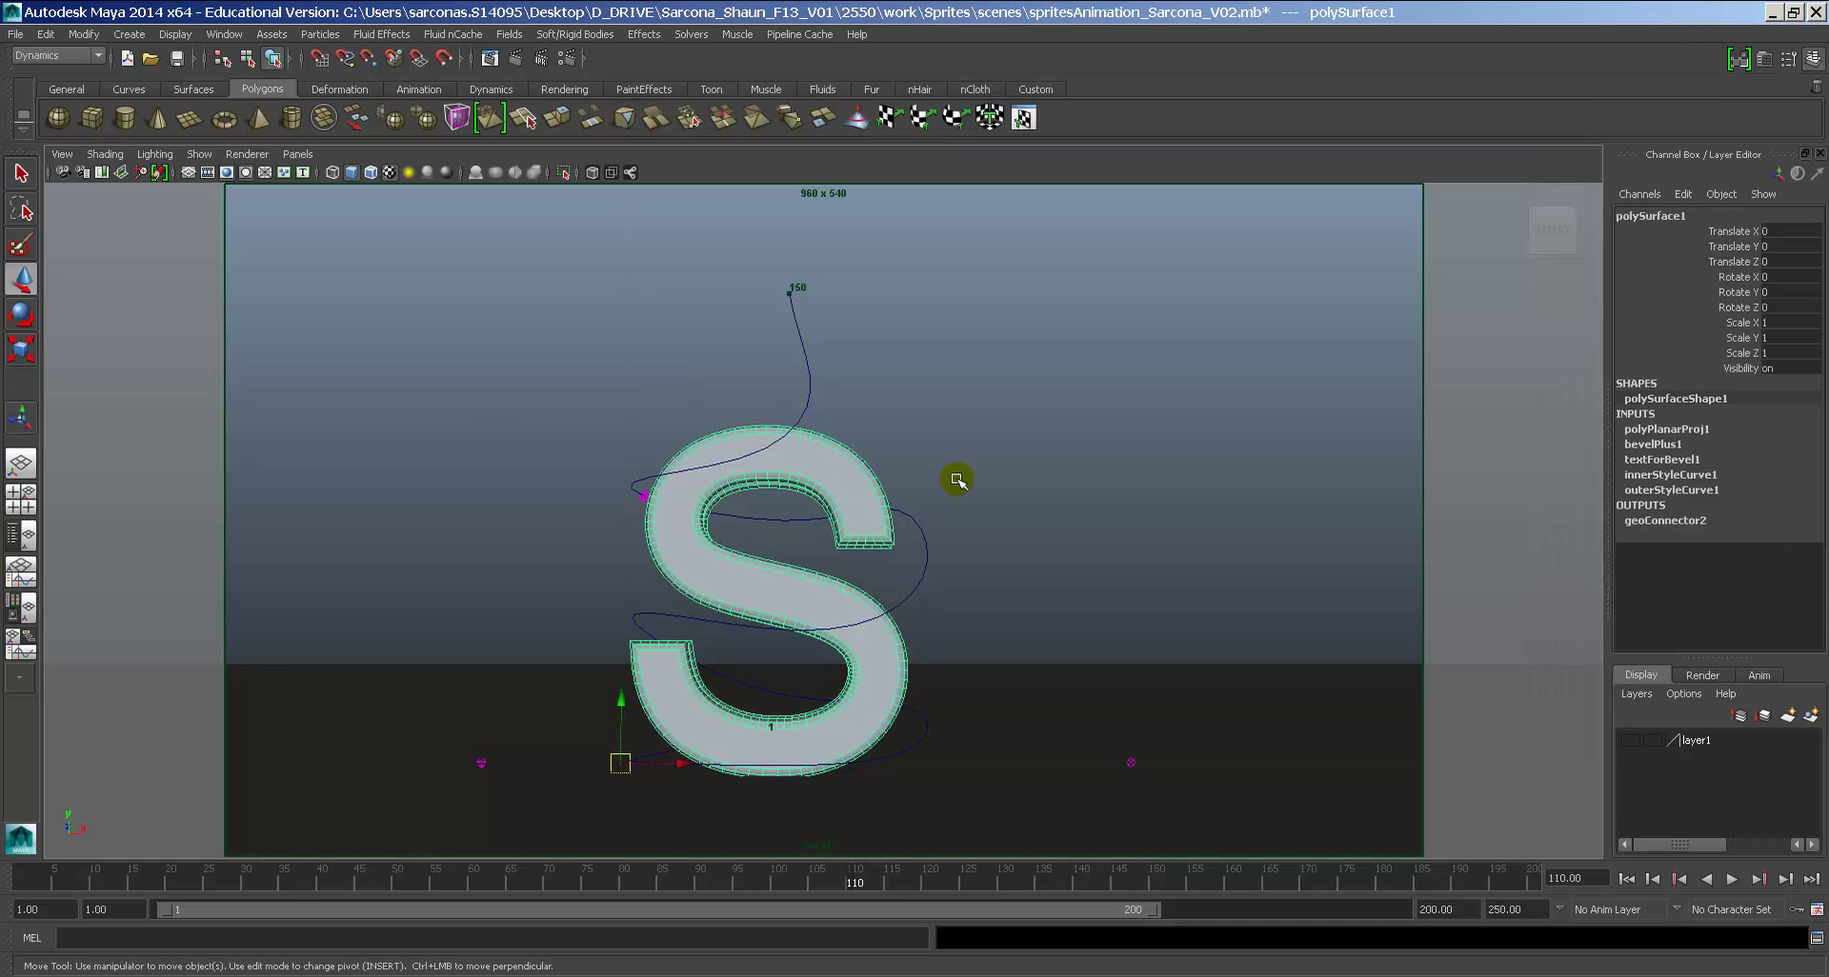
Step: Check the mental ray quality settings and save the scene
{"action": "left_click", "coordinate": [541, 58]}
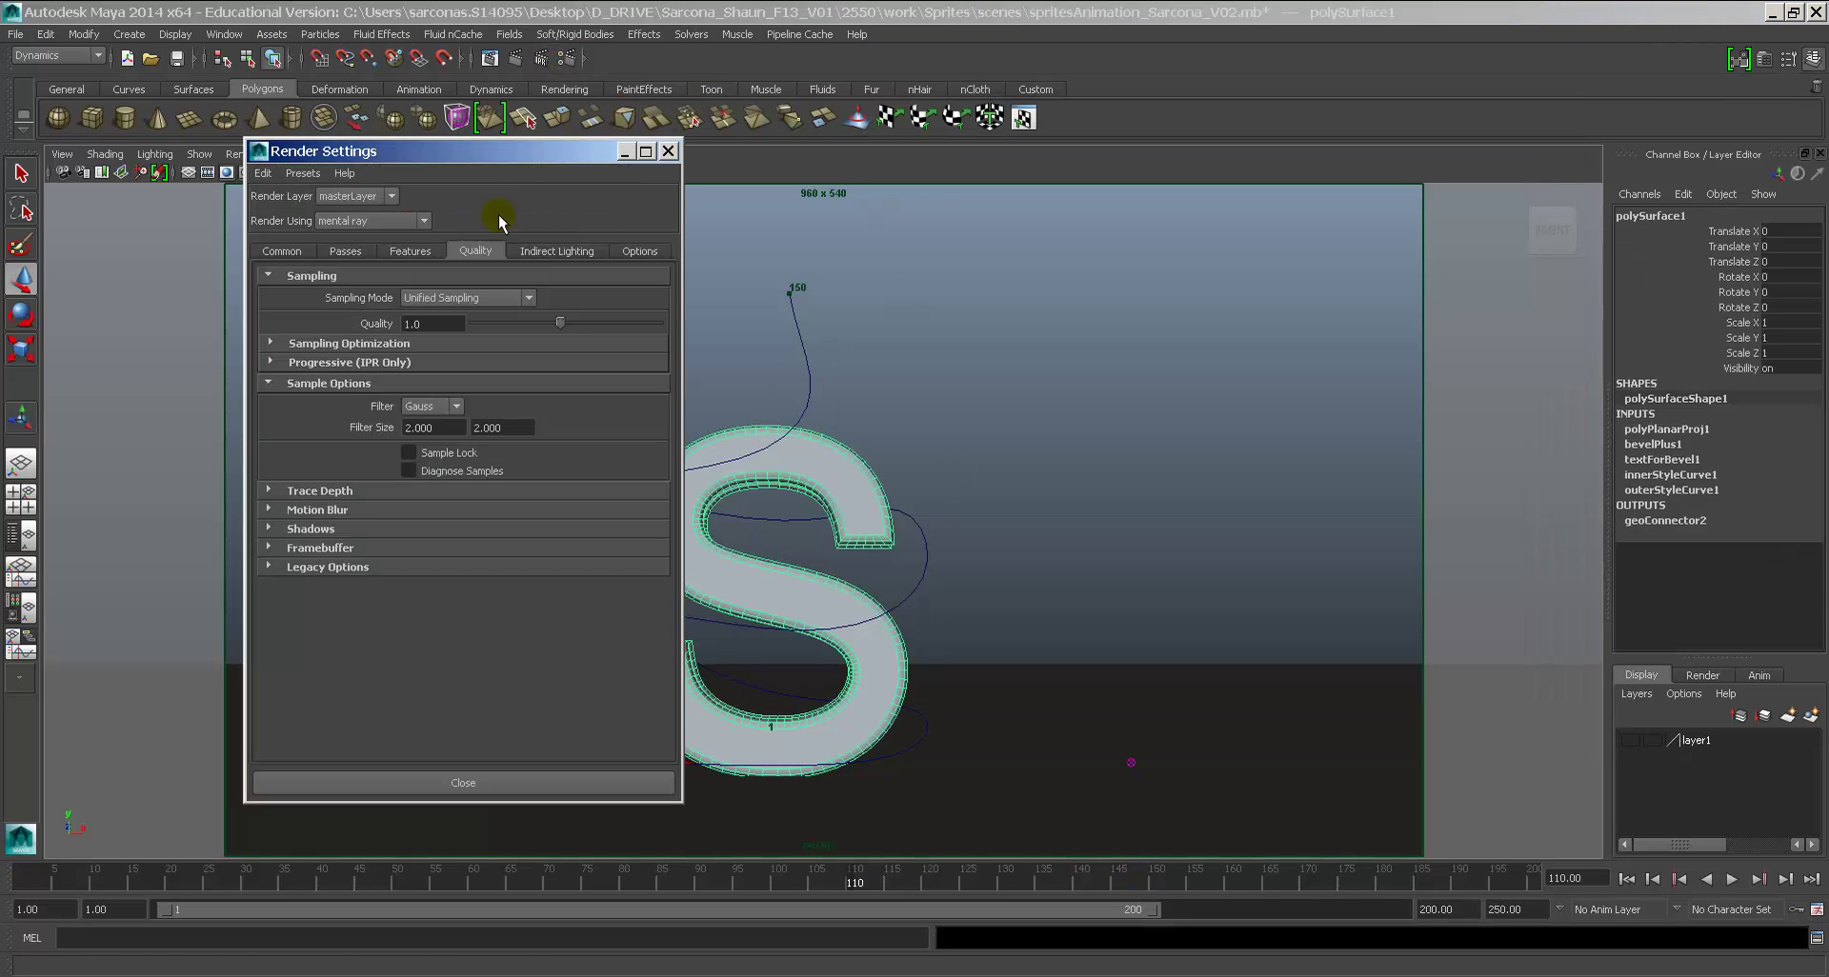
{"action": "left_click", "coordinate": [668, 151]}
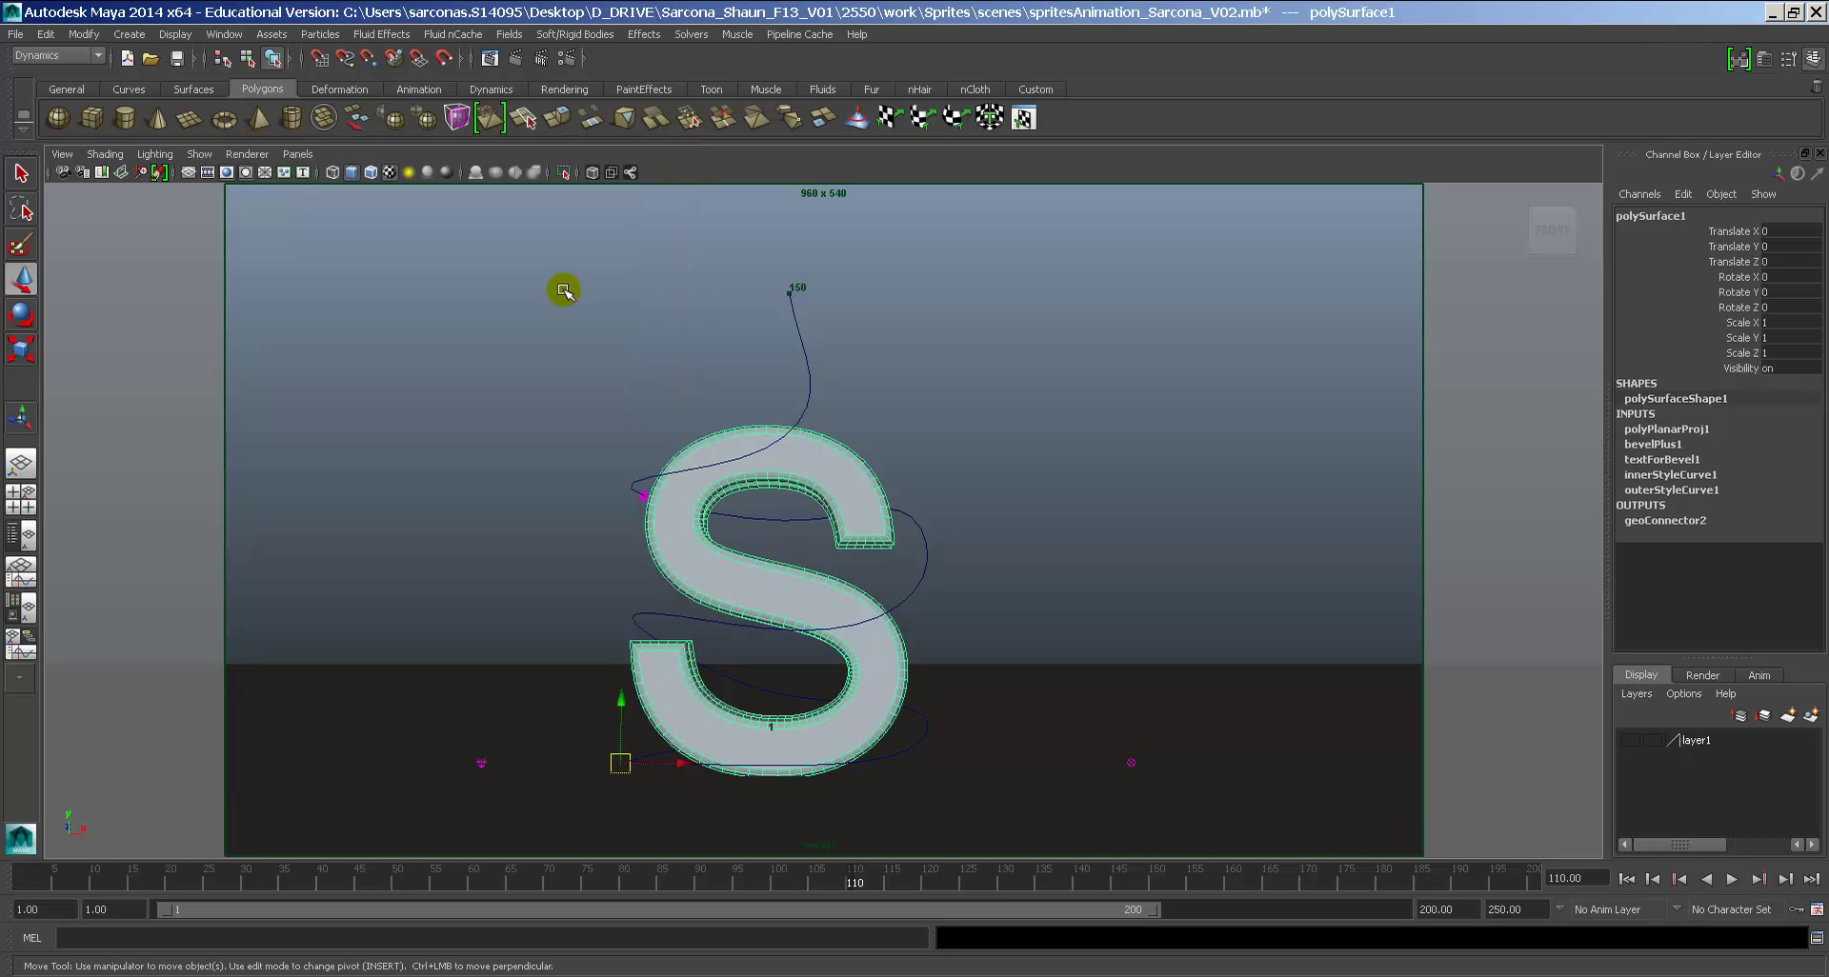
{"action": "key", "text": "ctrl+s"}
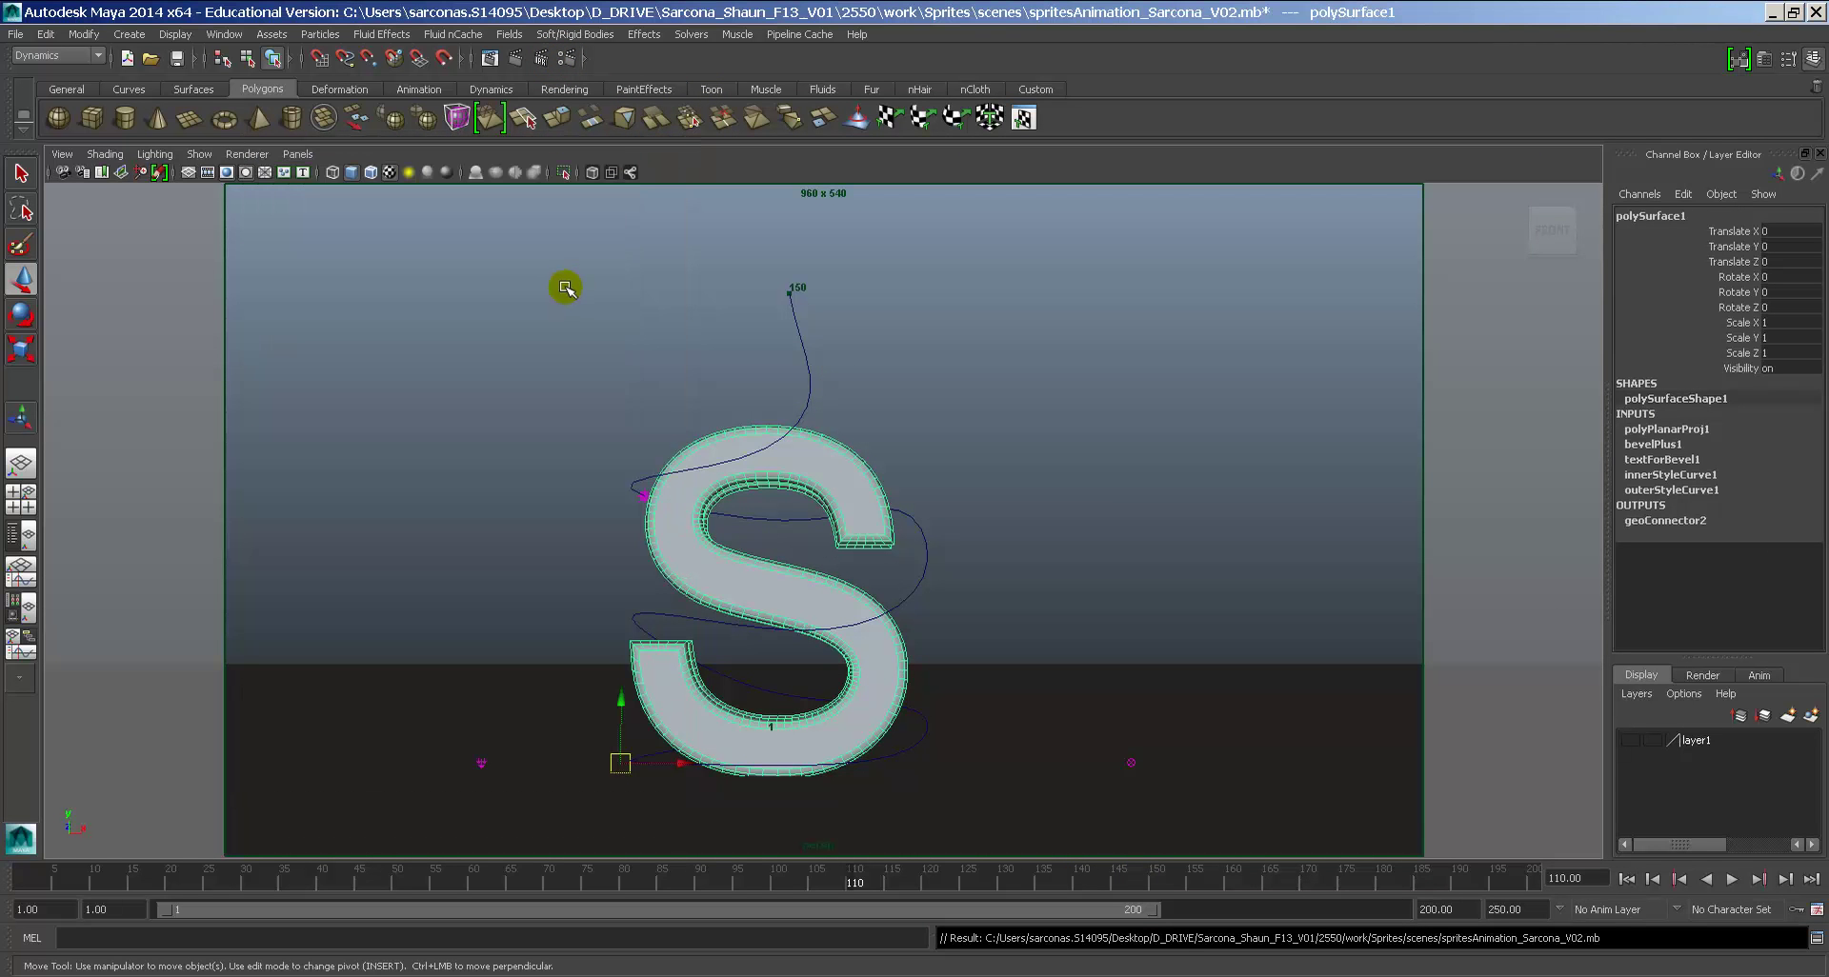
Step: Switch to the Rendering menu set and start a mental ray batch render from its options, keeping verbosity at Warning Messages
{"action": "left_click", "coordinate": [88, 55]}
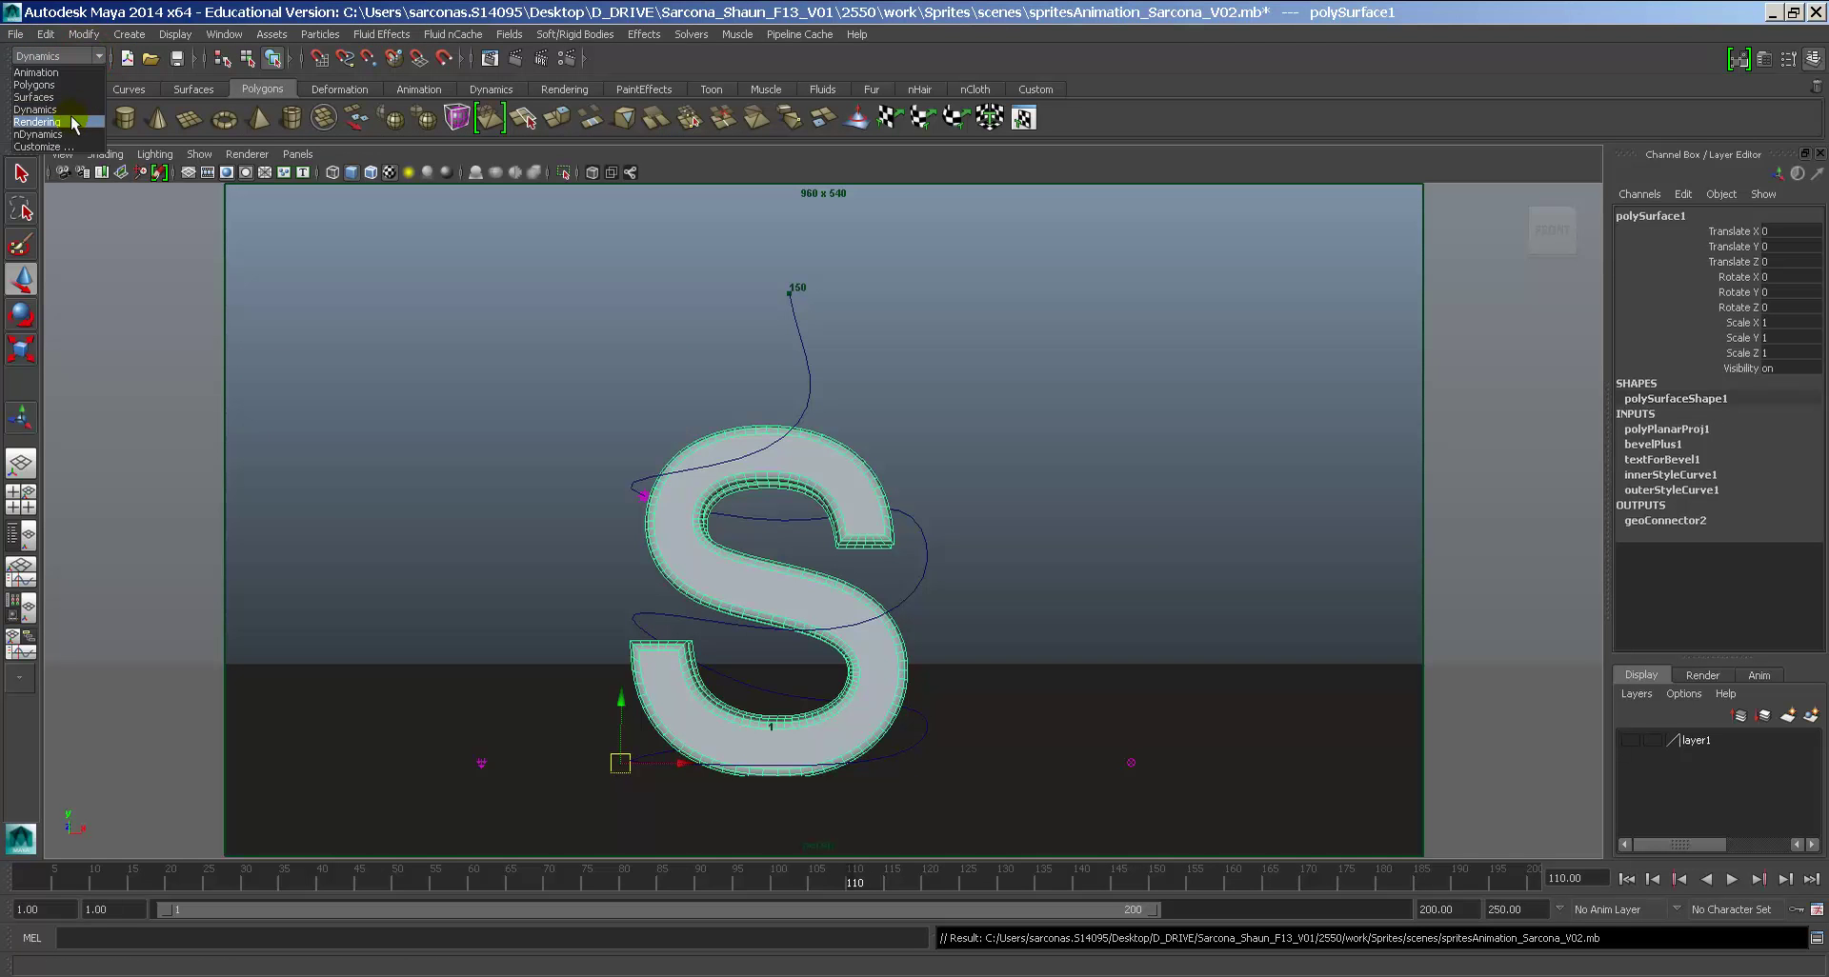
{"action": "left_click", "coordinate": [71, 122]}
{"action": "left_click", "coordinate": [465, 34]}
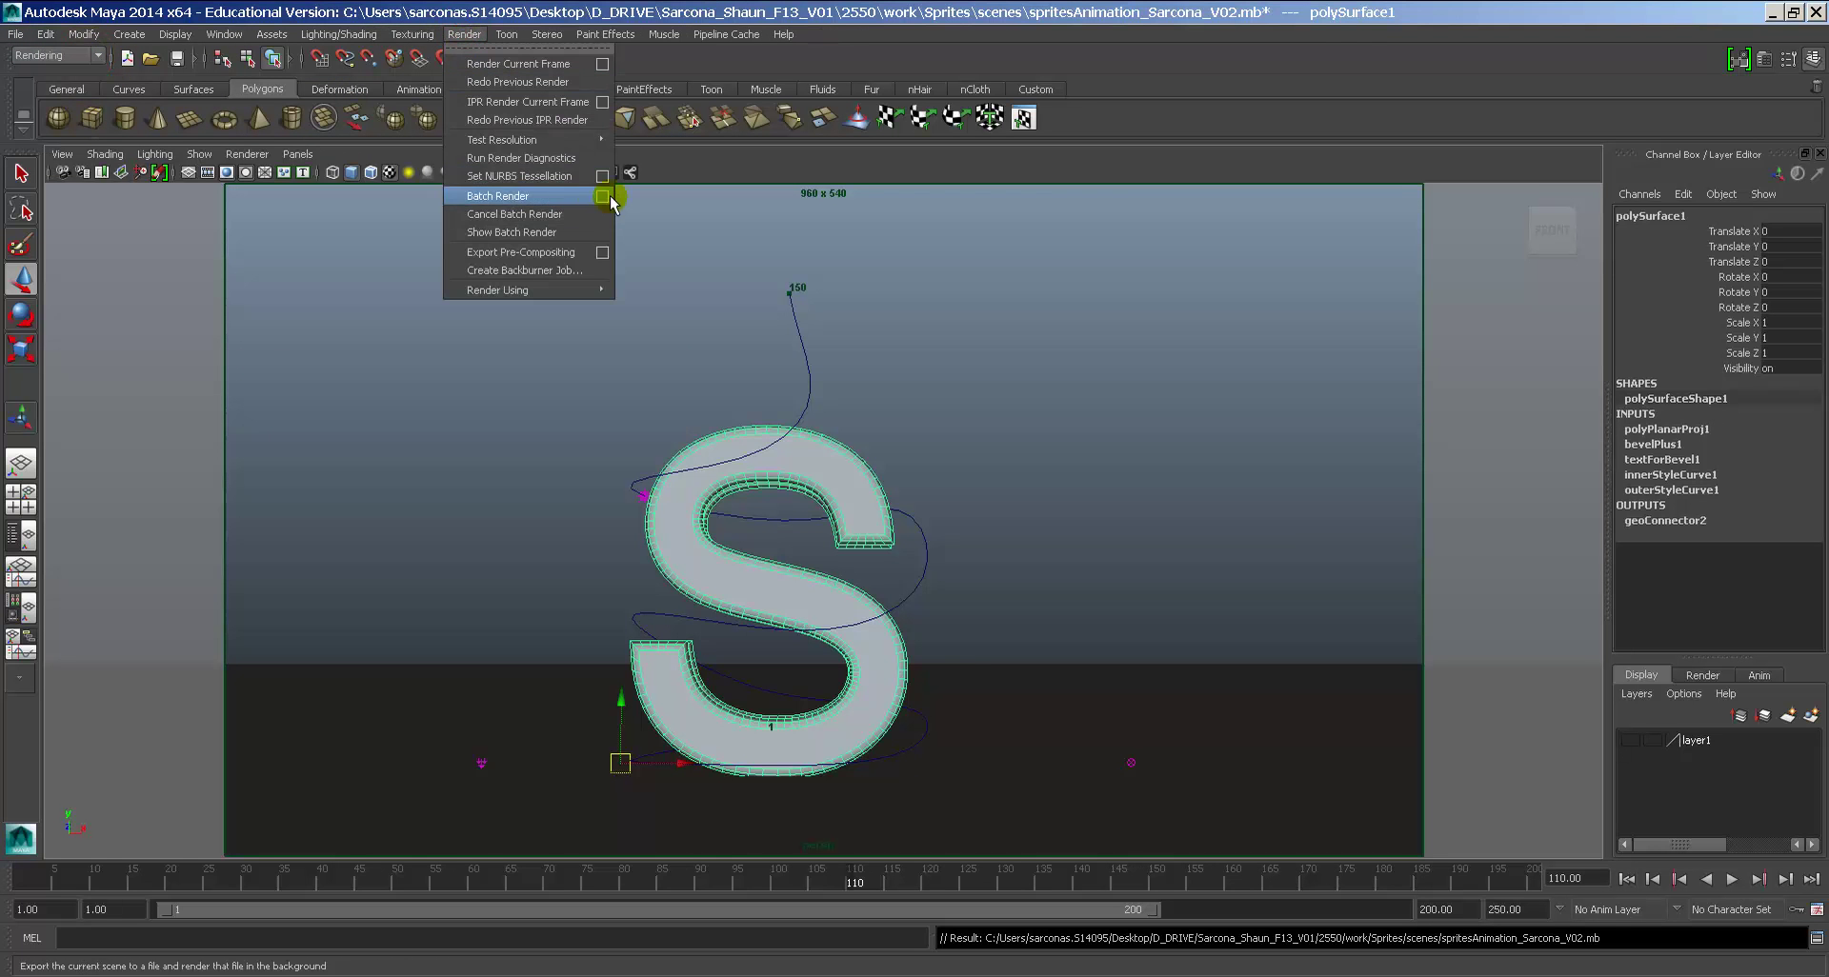
{"action": "left_click", "coordinate": [603, 195]}
{"action": "left_click", "coordinate": [895, 397]}
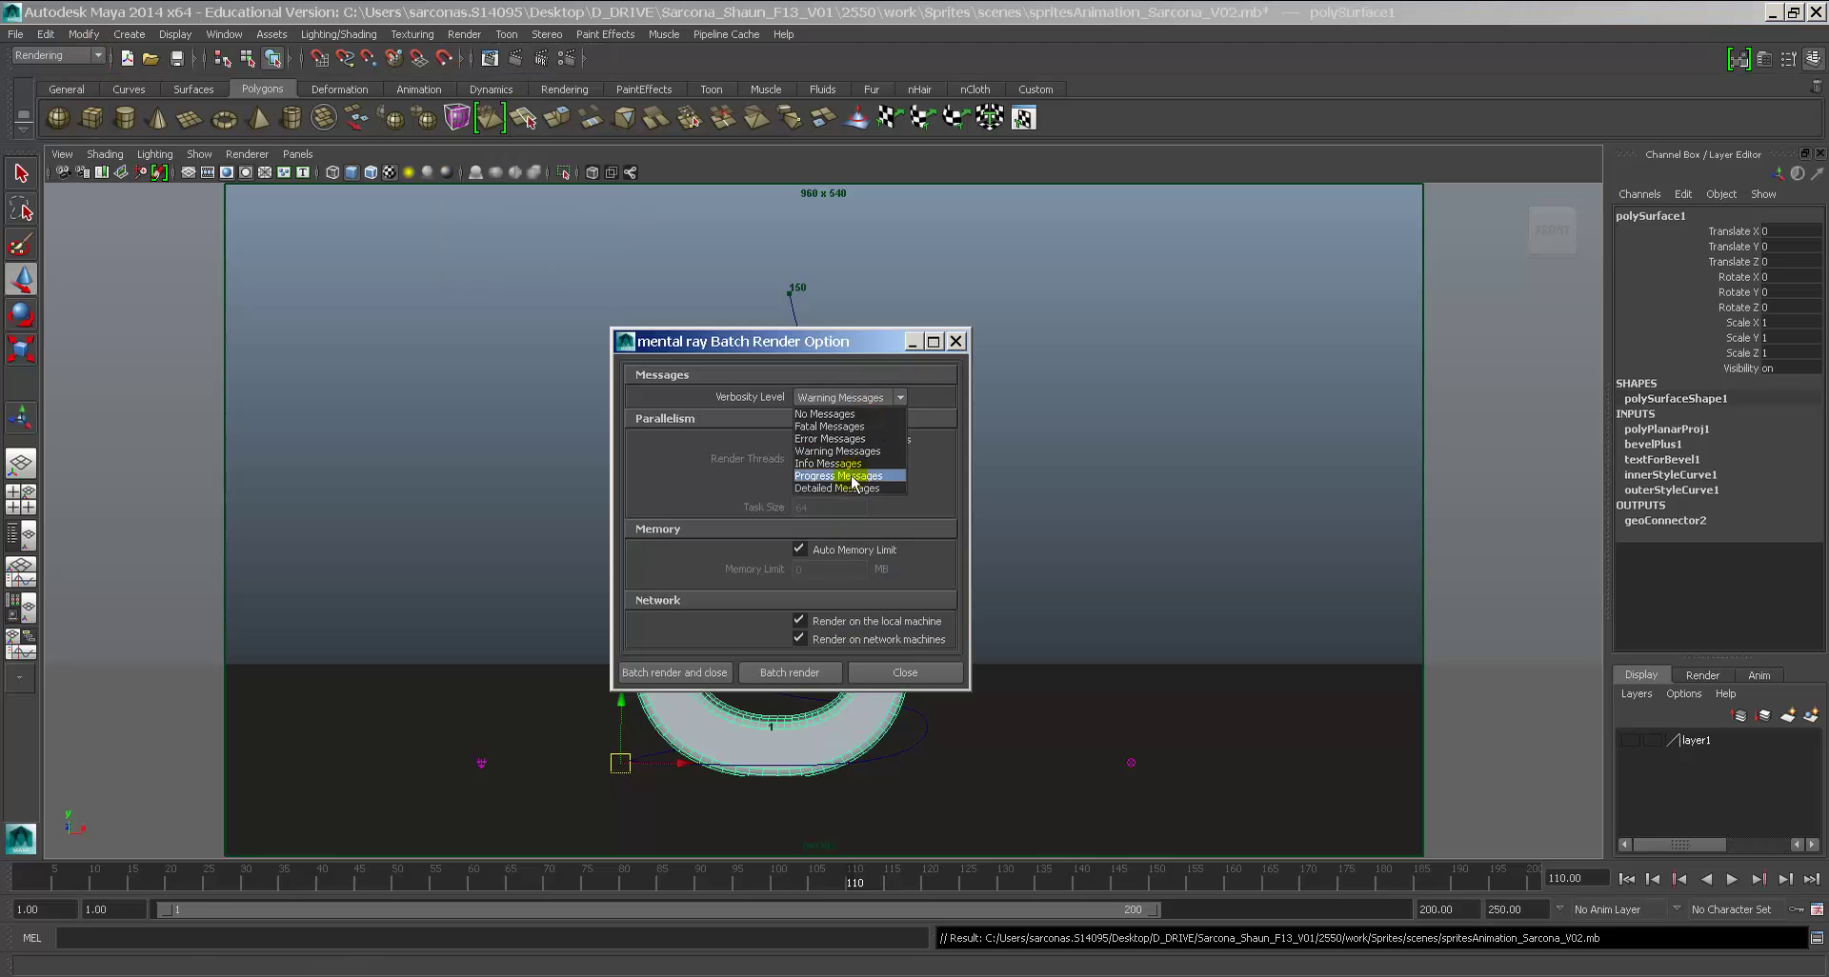
{"action": "left_click", "coordinate": [659, 610]}
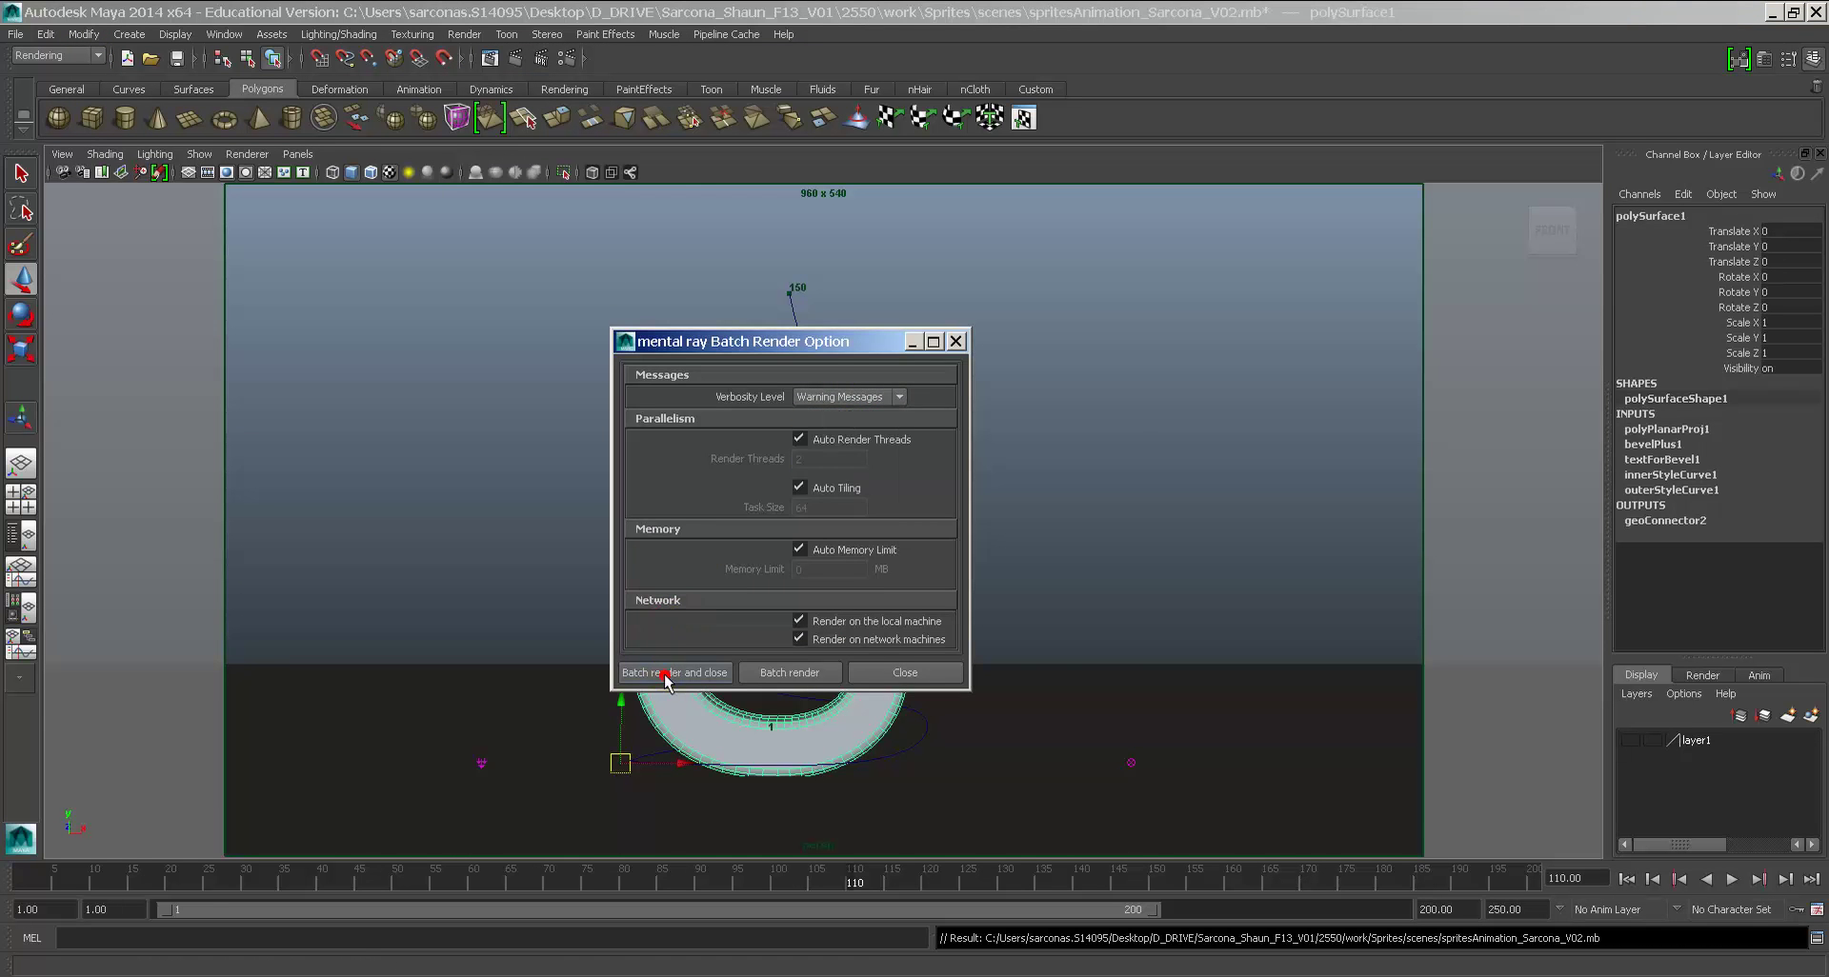
{"action": "left_click", "coordinate": [666, 674]}
Step: Examine the batch render's output in the maximized Script Editor and close it
{"action": "left_click", "coordinate": [1814, 939]}
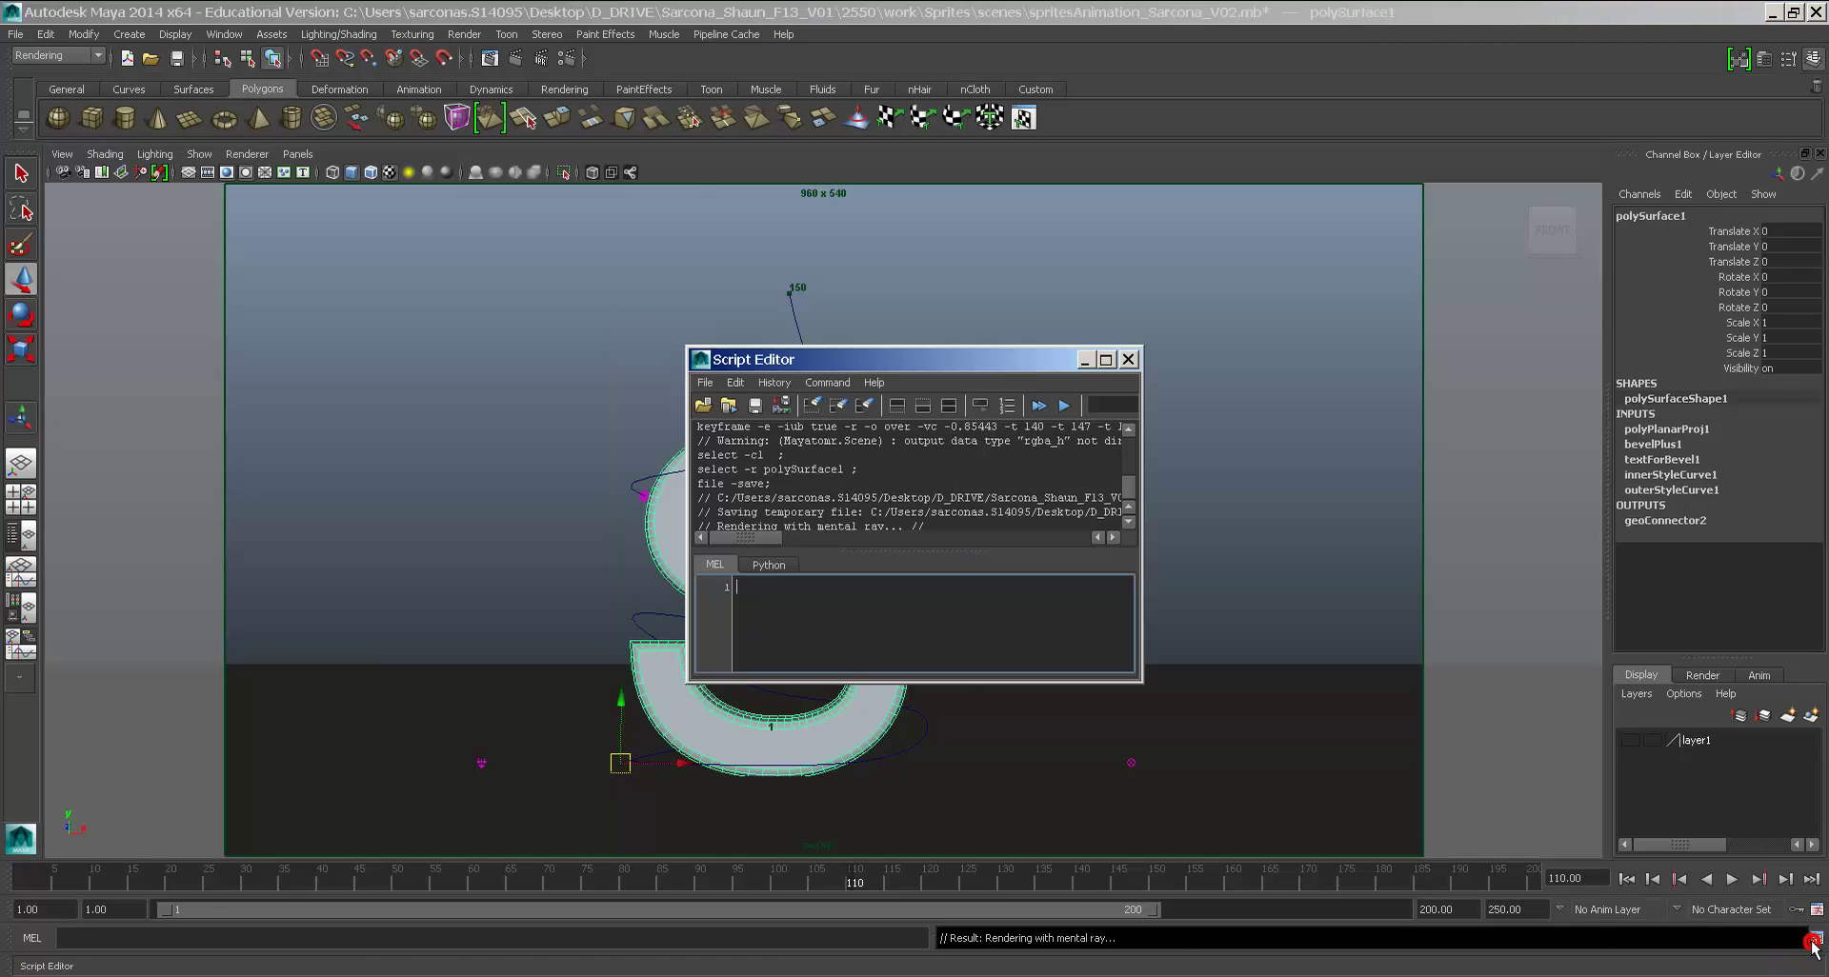
{"action": "left_click", "coordinate": [1106, 359]}
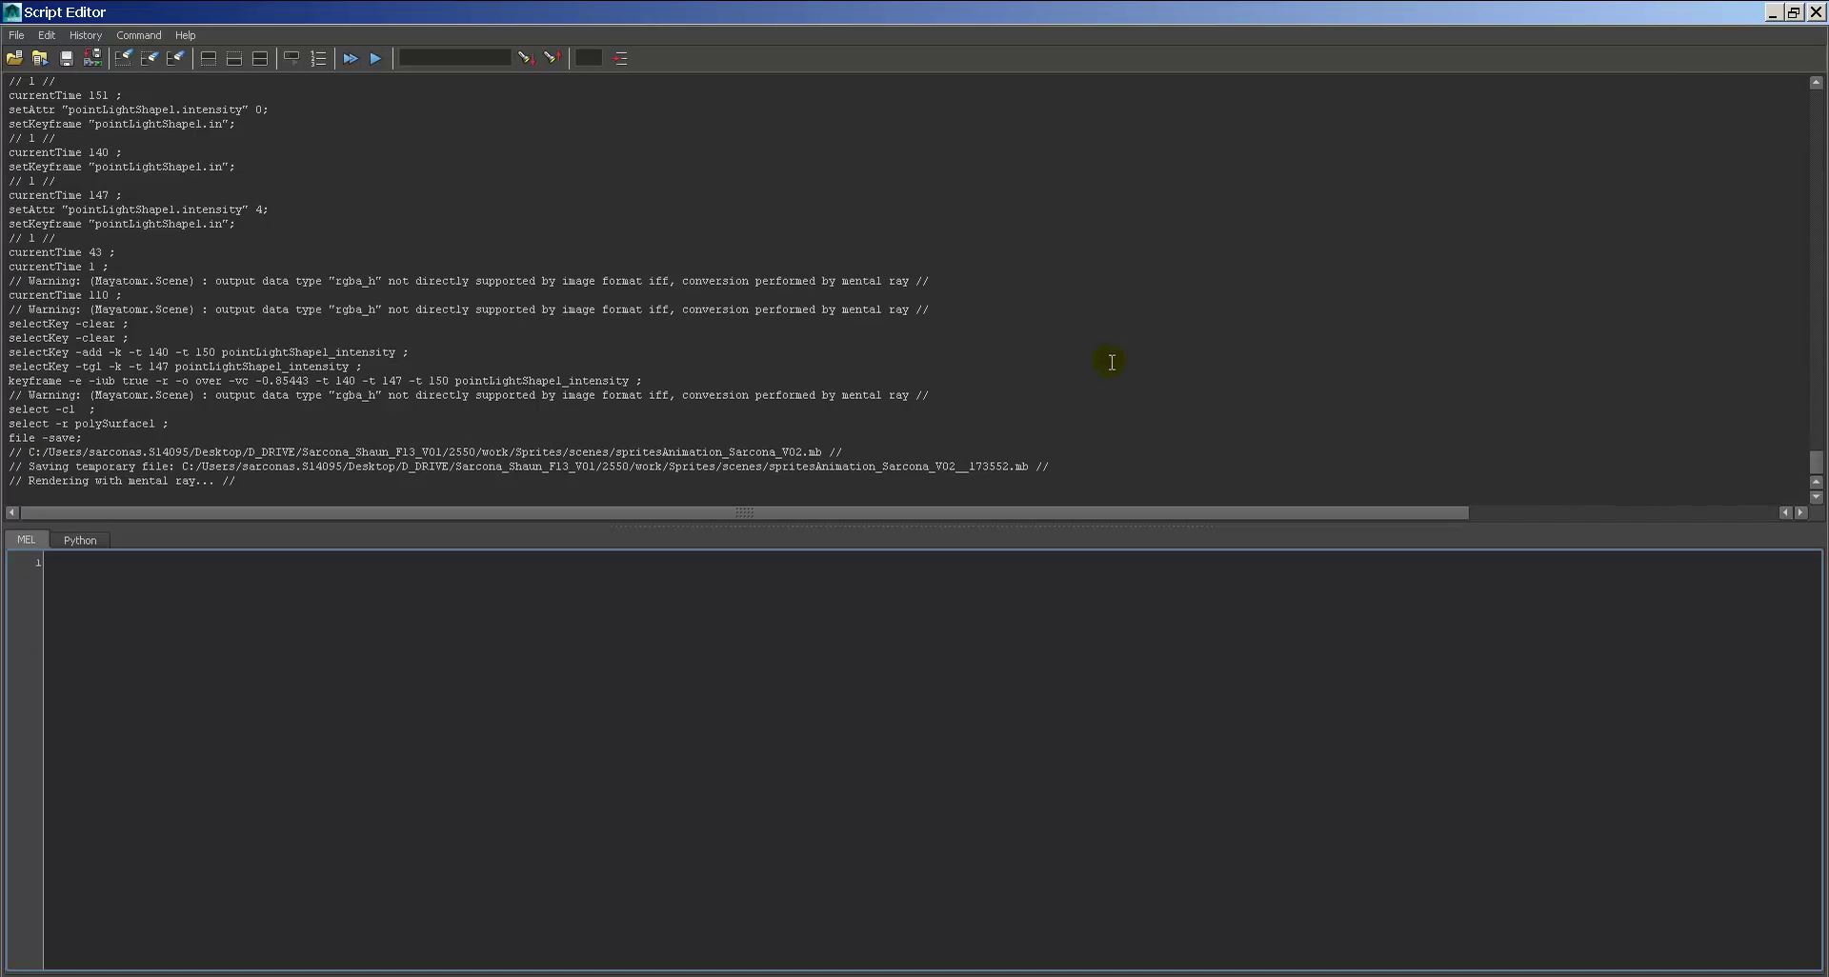
{"action": "double_click", "coordinate": [8, 9]}
{"action": "left_click", "coordinate": [841, 756]}
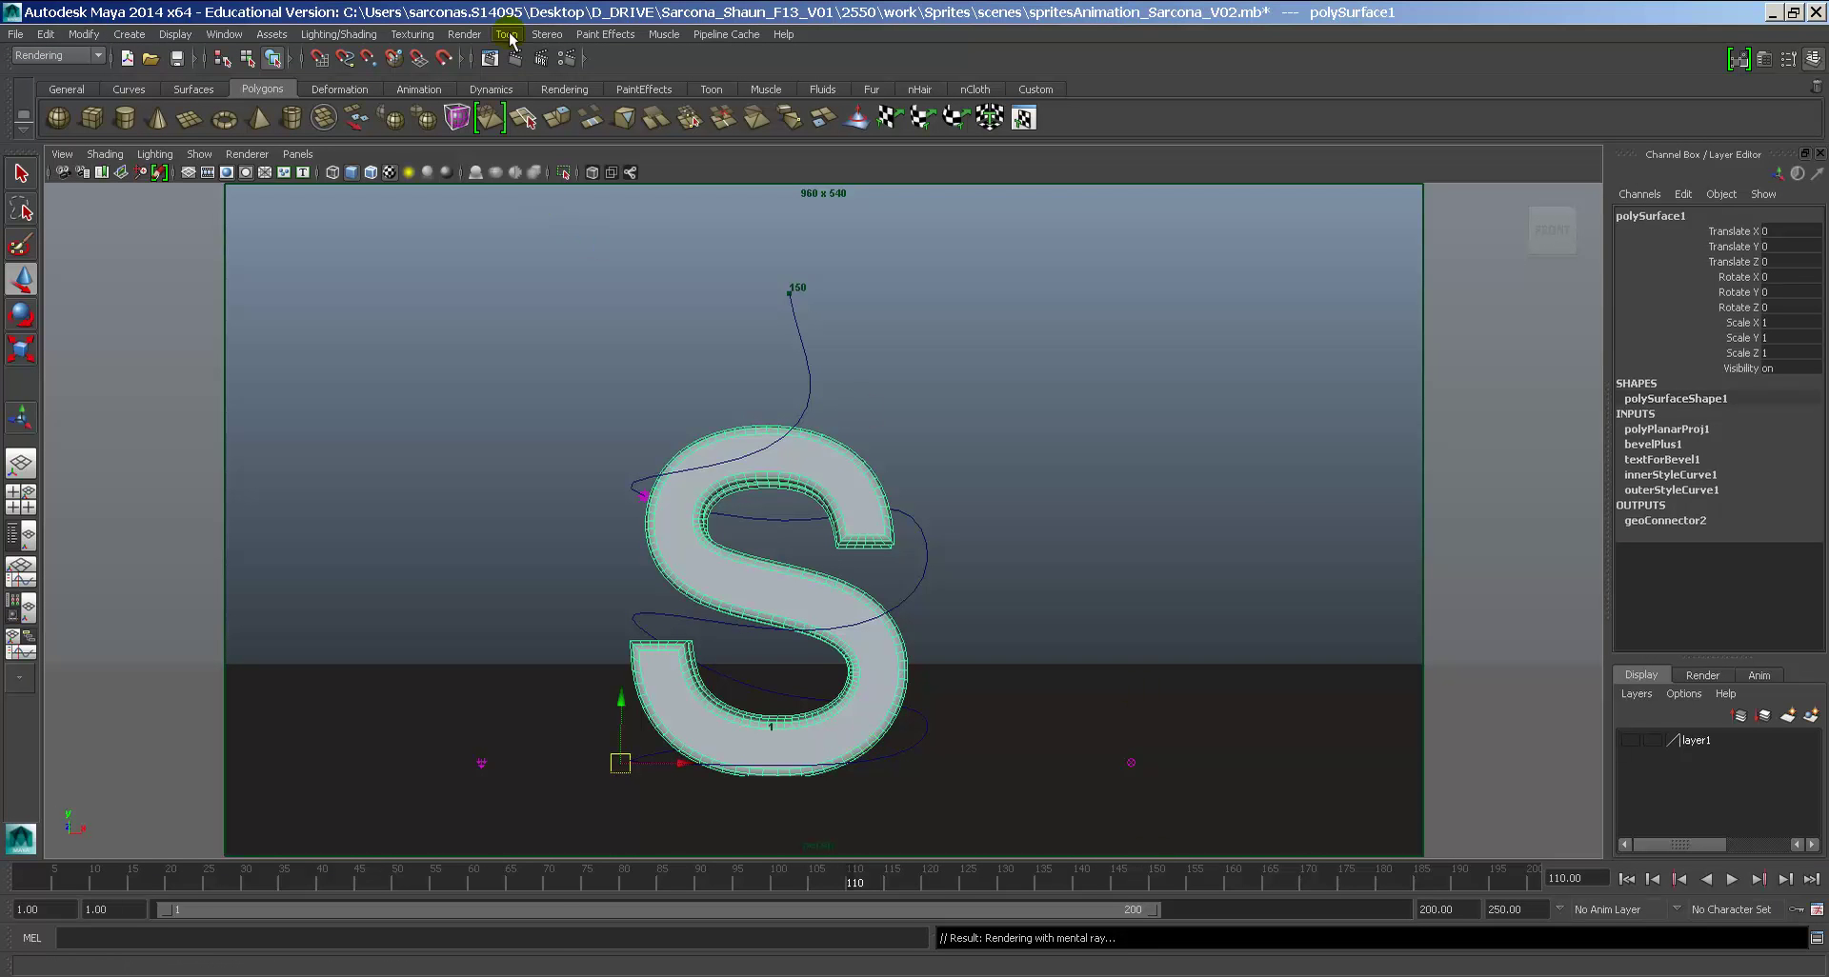
Step: Cancel the running batch render job and deselect the S
{"action": "left_click", "coordinate": [464, 33]}
{"action": "left_click", "coordinate": [519, 214]}
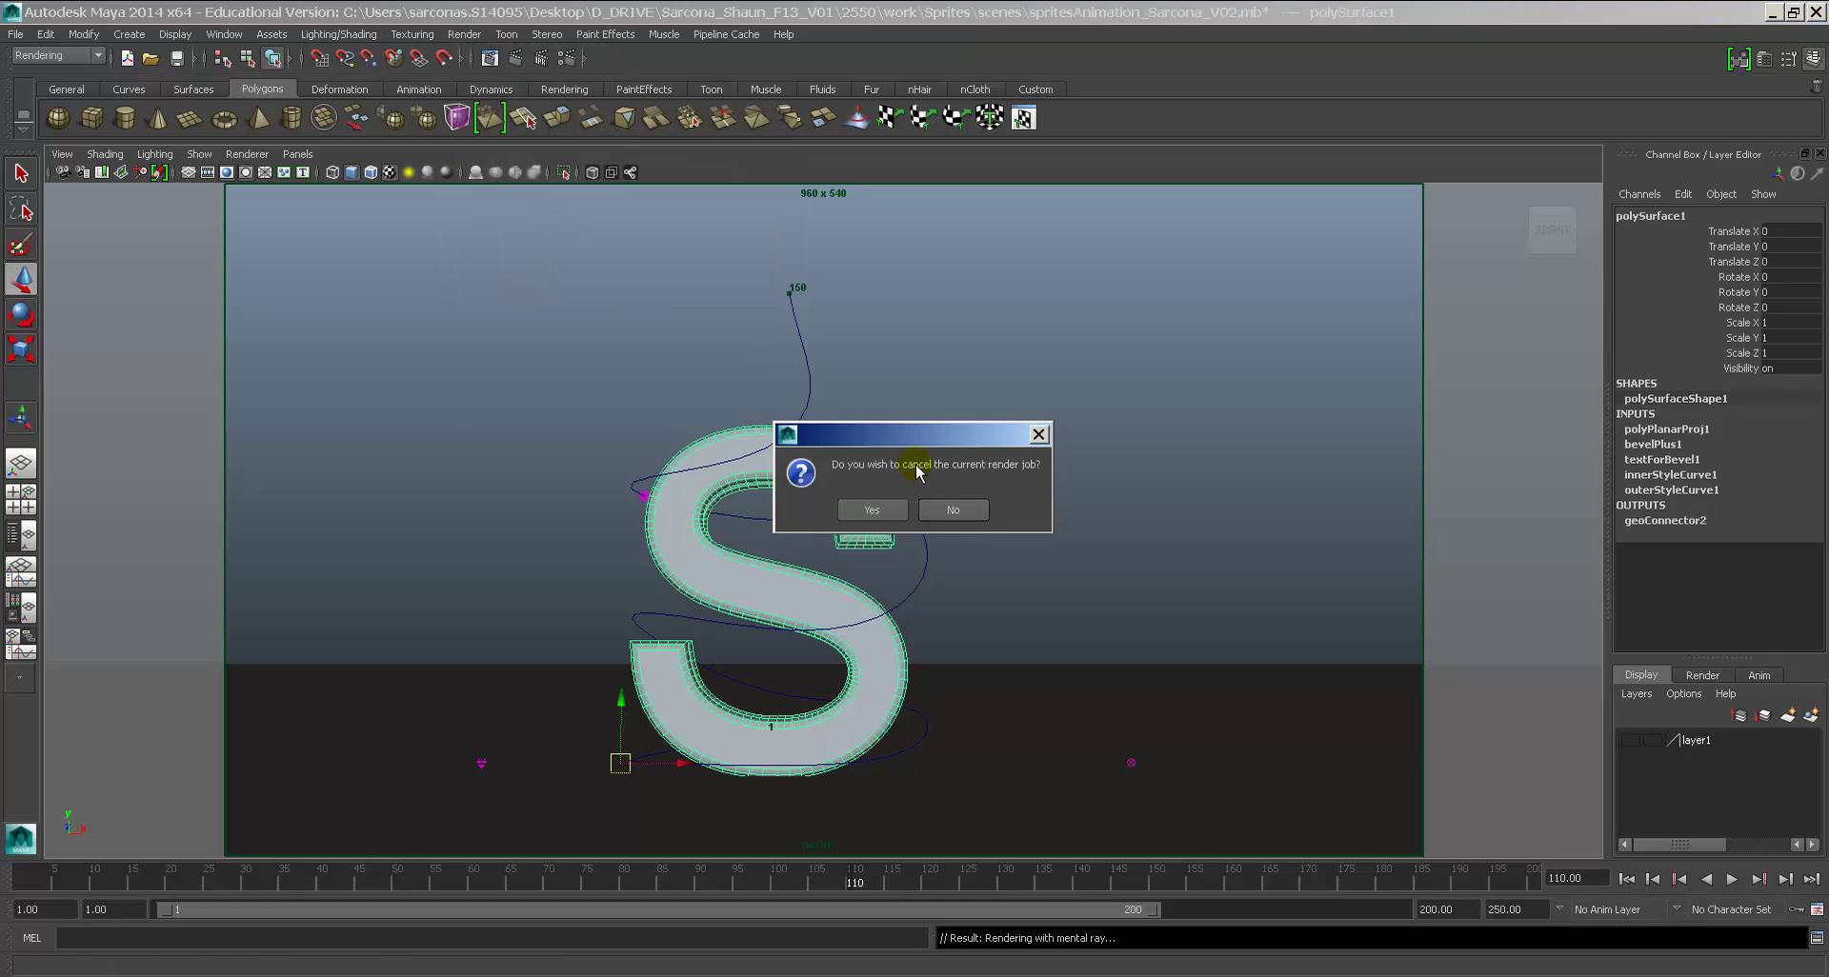
{"action": "left_click", "coordinate": [864, 501]}
{"action": "left_click", "coordinate": [989, 558]}
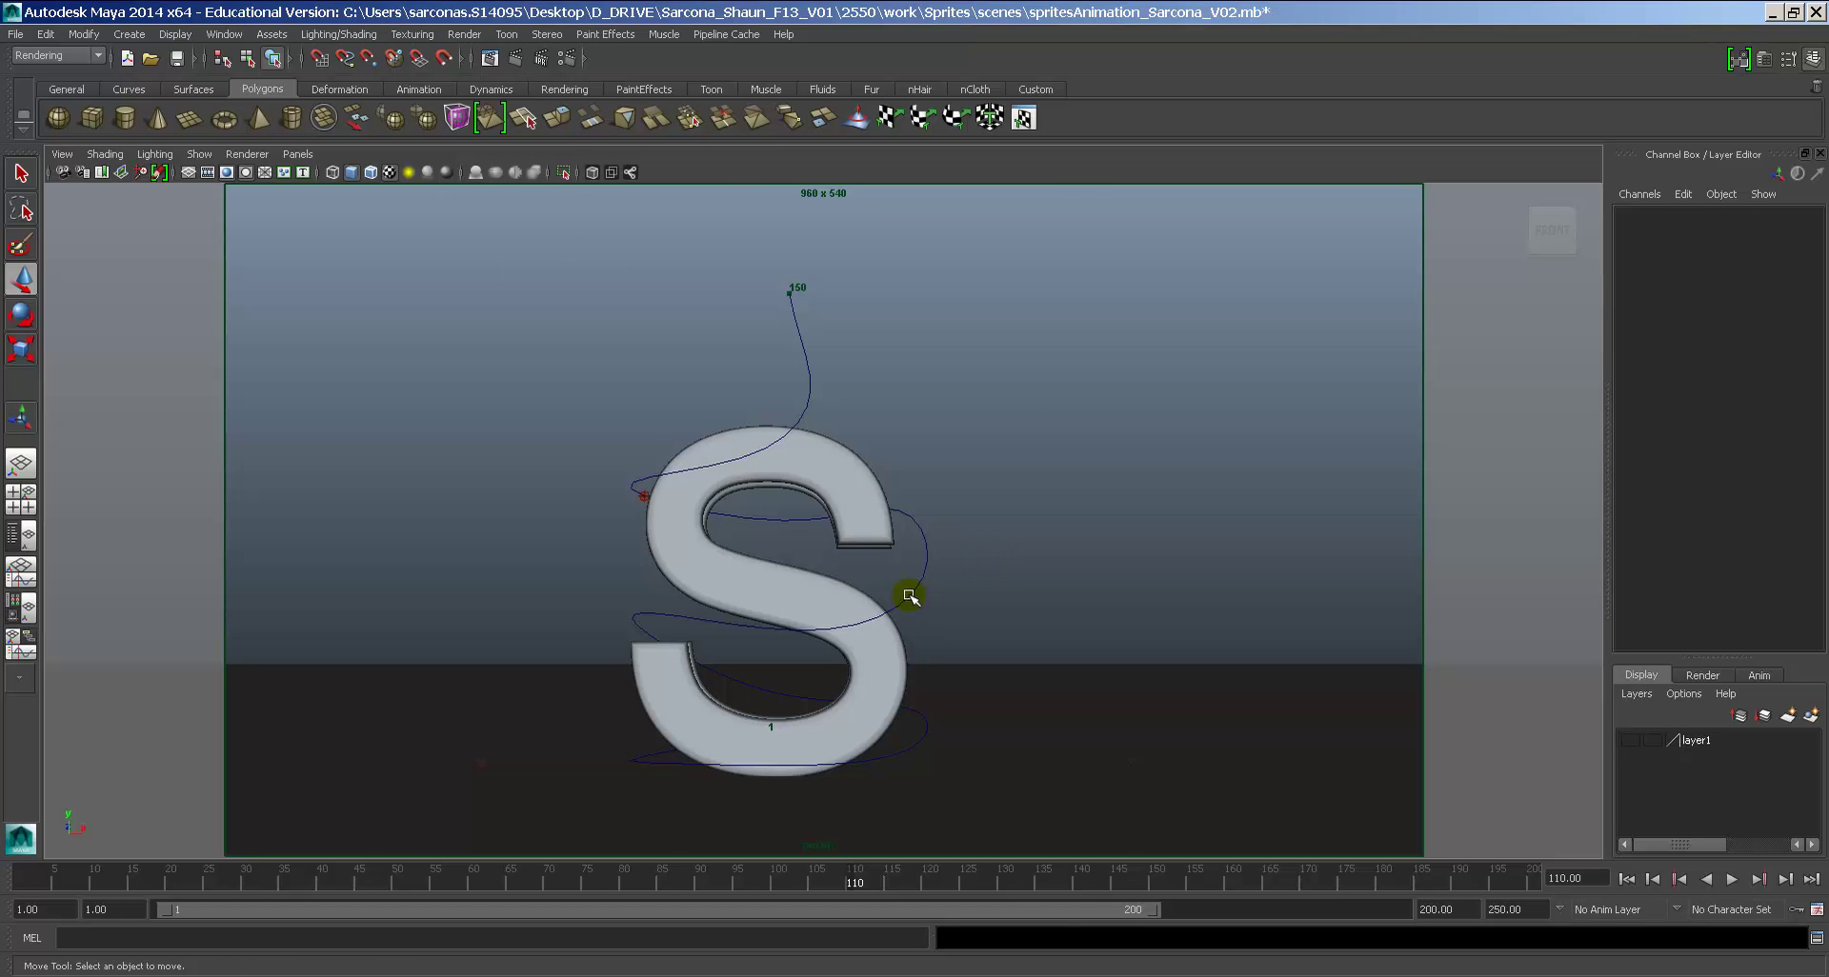
Step: Open the Hardware Render Buffer and make layer1 visible
{"action": "left_click", "coordinate": [224, 33]}
{"action": "mouse_move", "coordinate": [308, 83]}
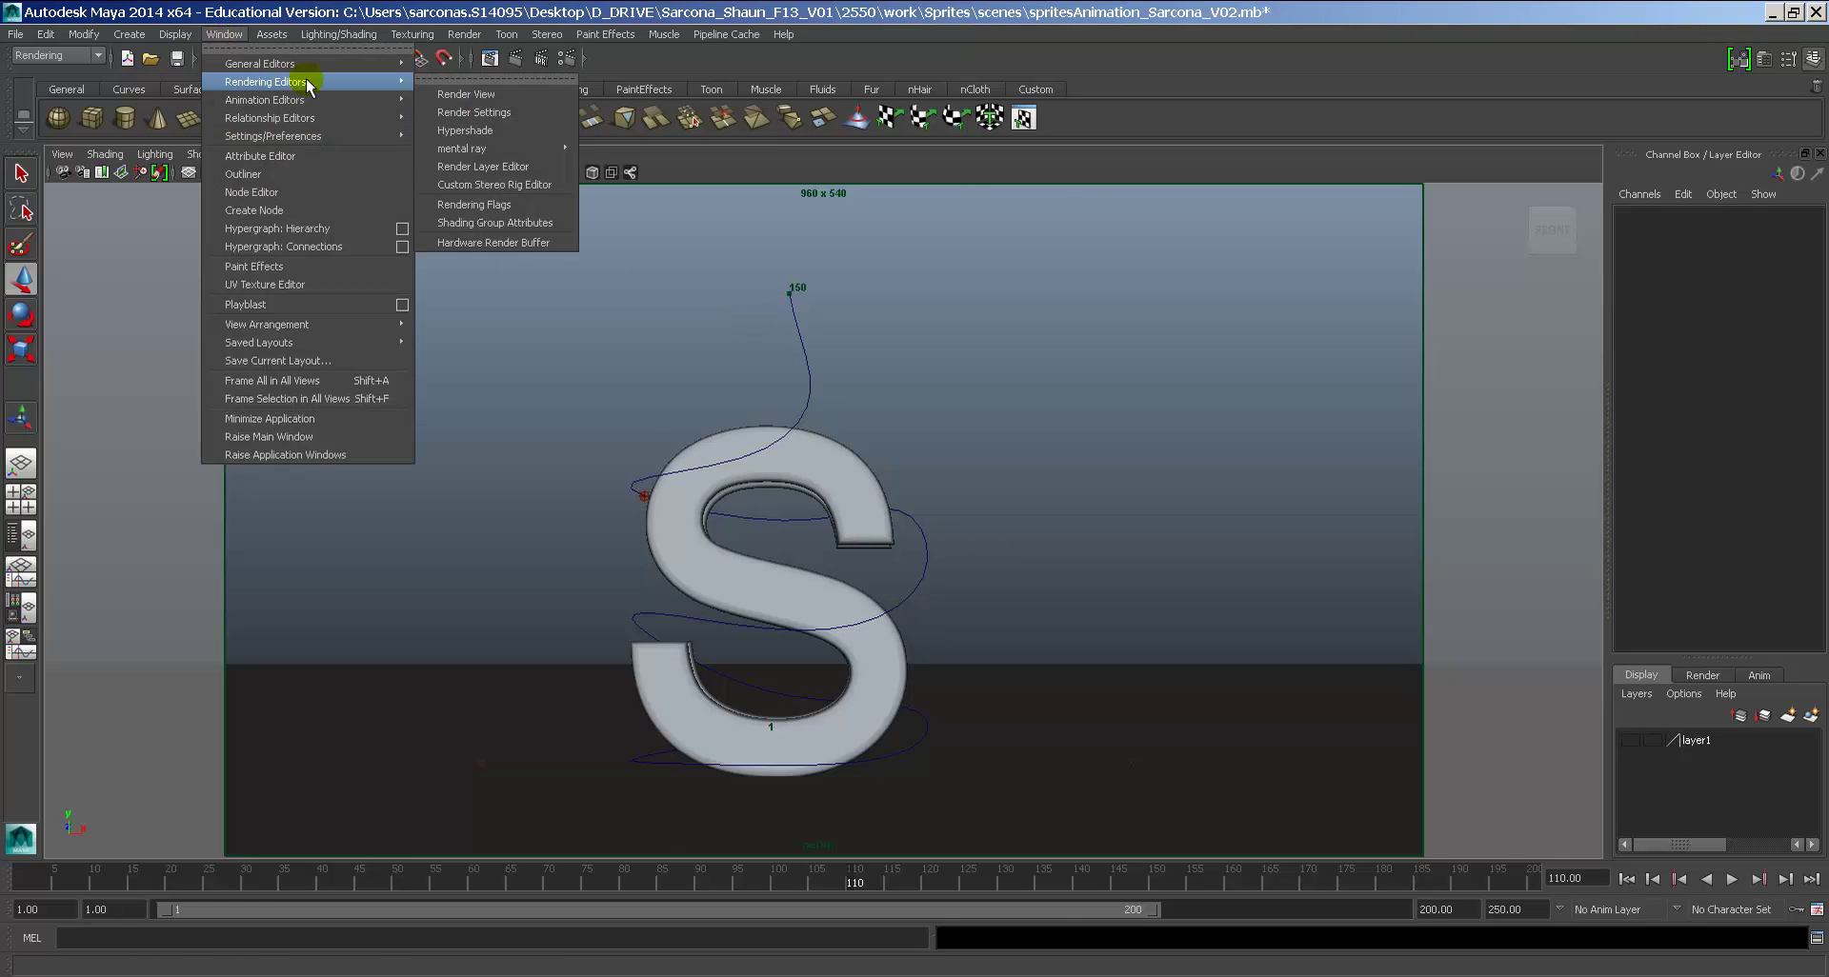
{"action": "left_click", "coordinate": [528, 245]}
{"action": "left_click_drag", "start_coordinate": [930, 276], "coordinate": [506, 95]}
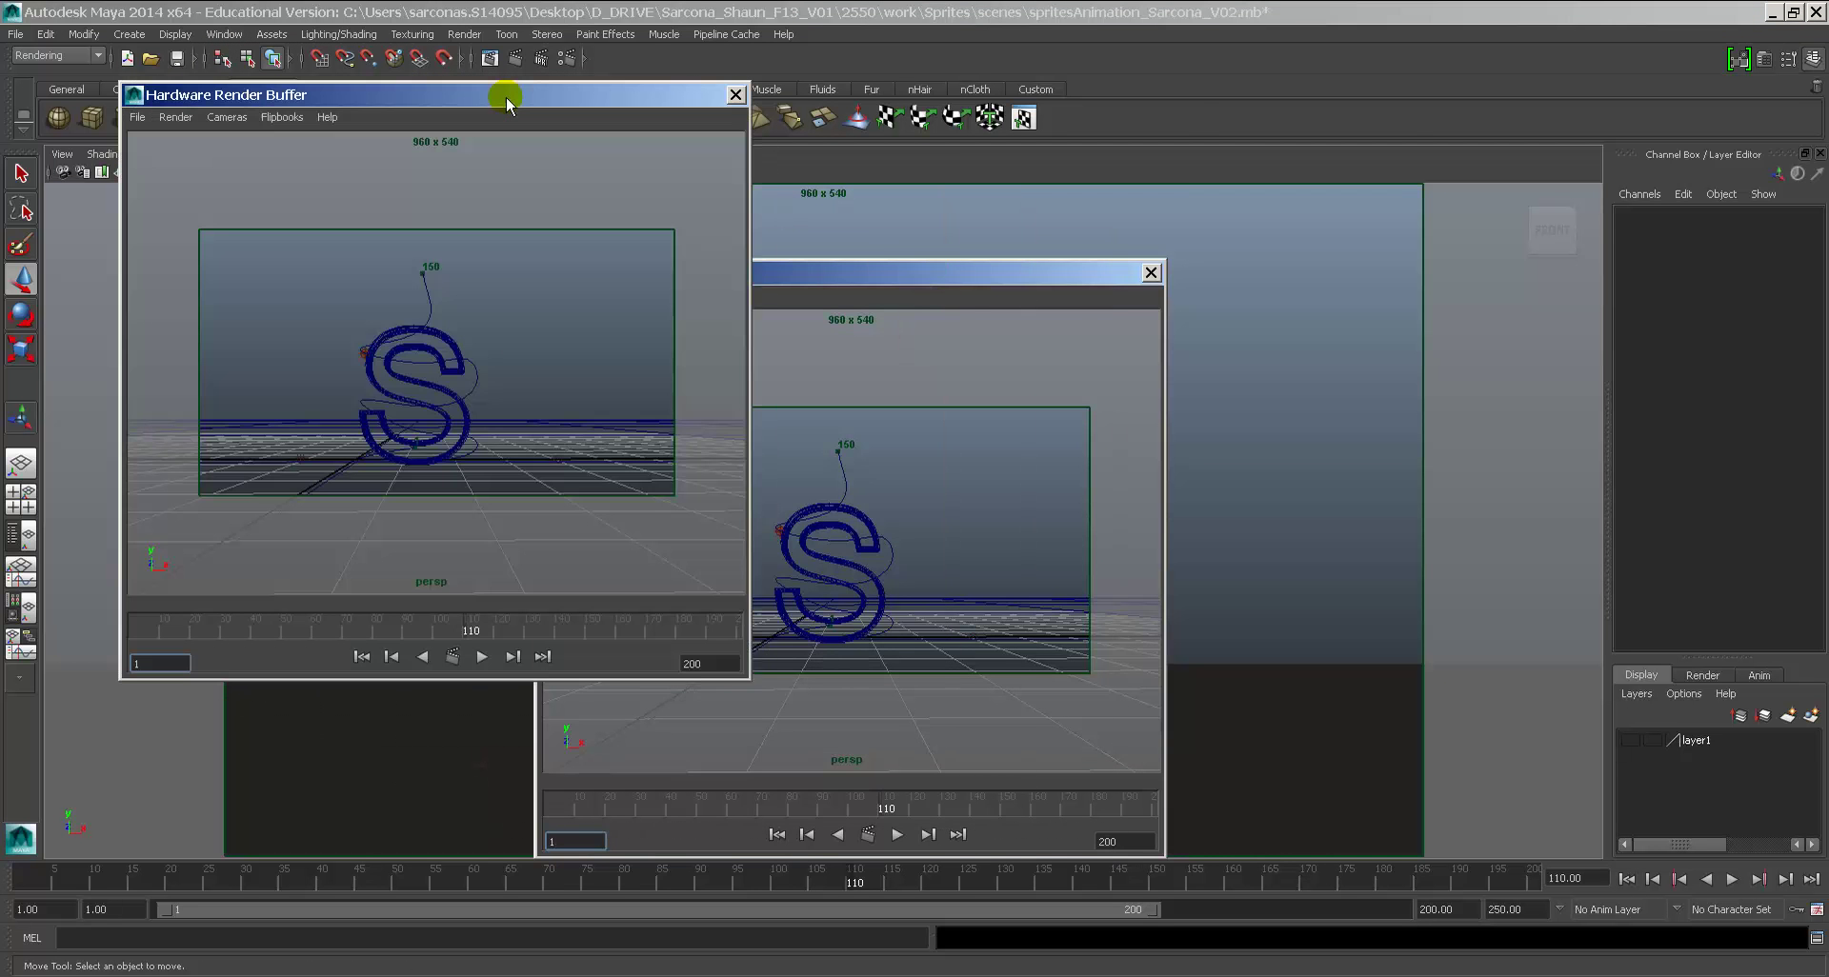
{"action": "left_click", "coordinate": [1628, 740]}
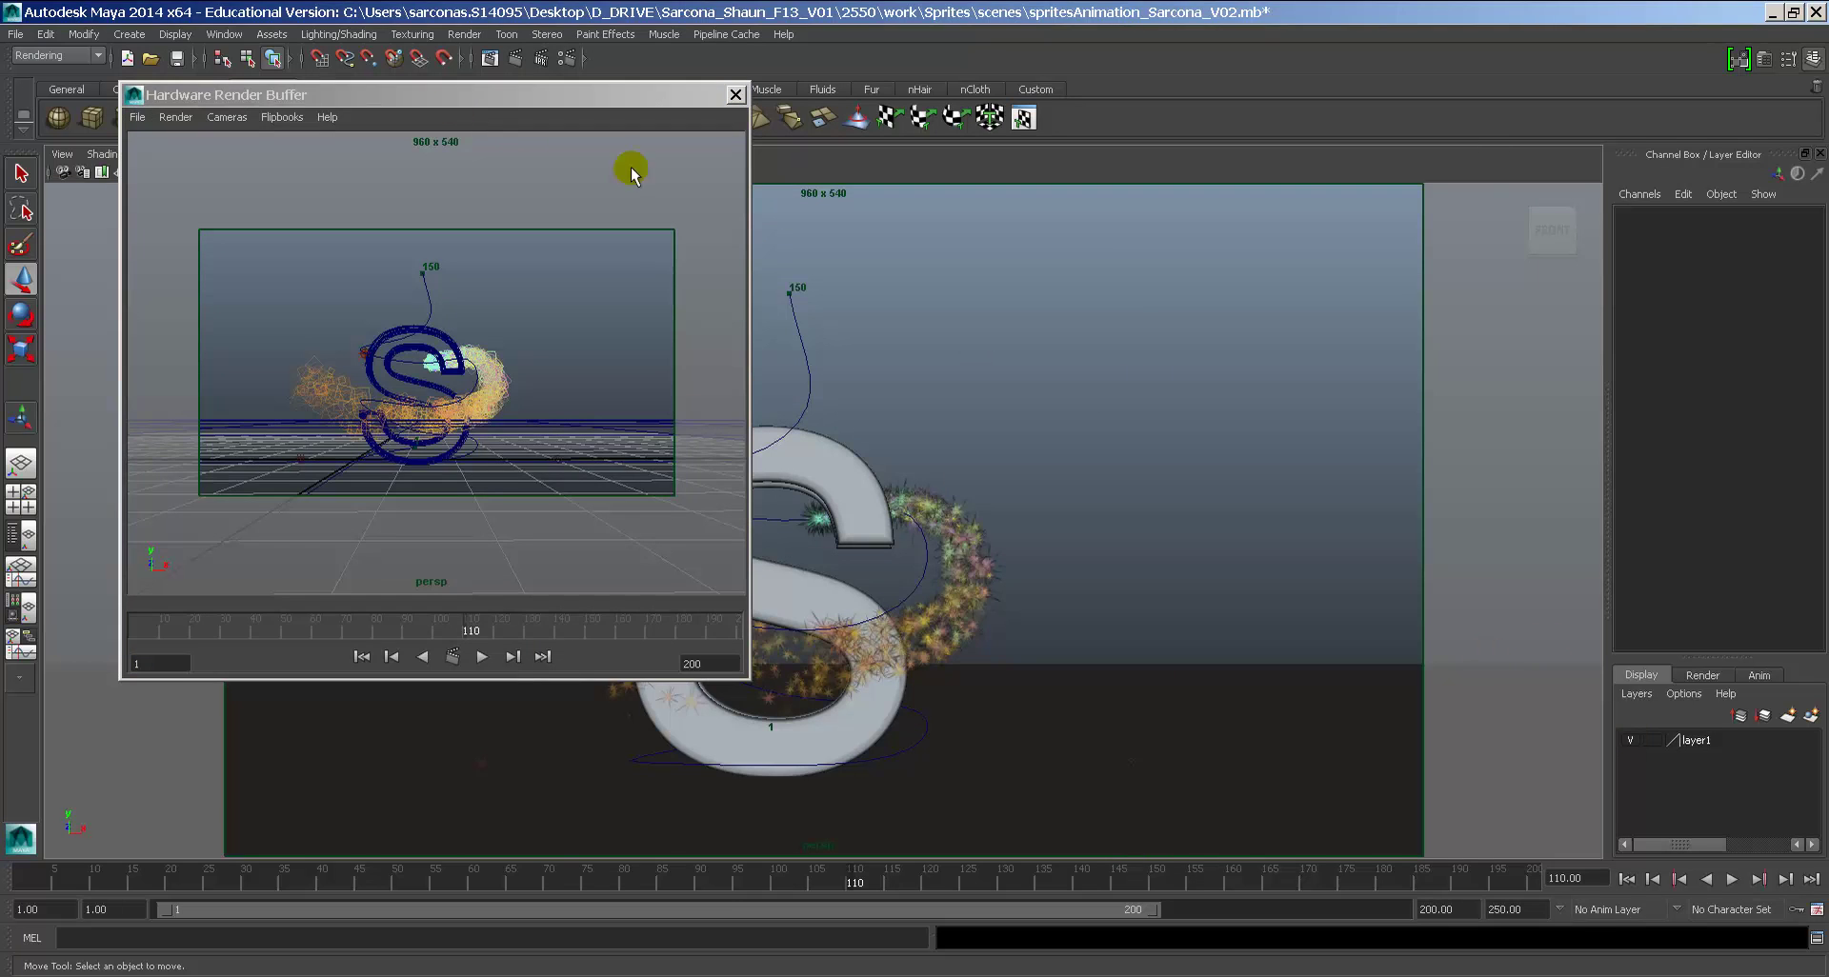
Step: Turn off the resolution gate in the perspective view, keeping the Hardware Render Buffer clear of its controls
{"action": "left_click_drag", "start_coordinate": [289, 105], "coordinate": [266, 352]}
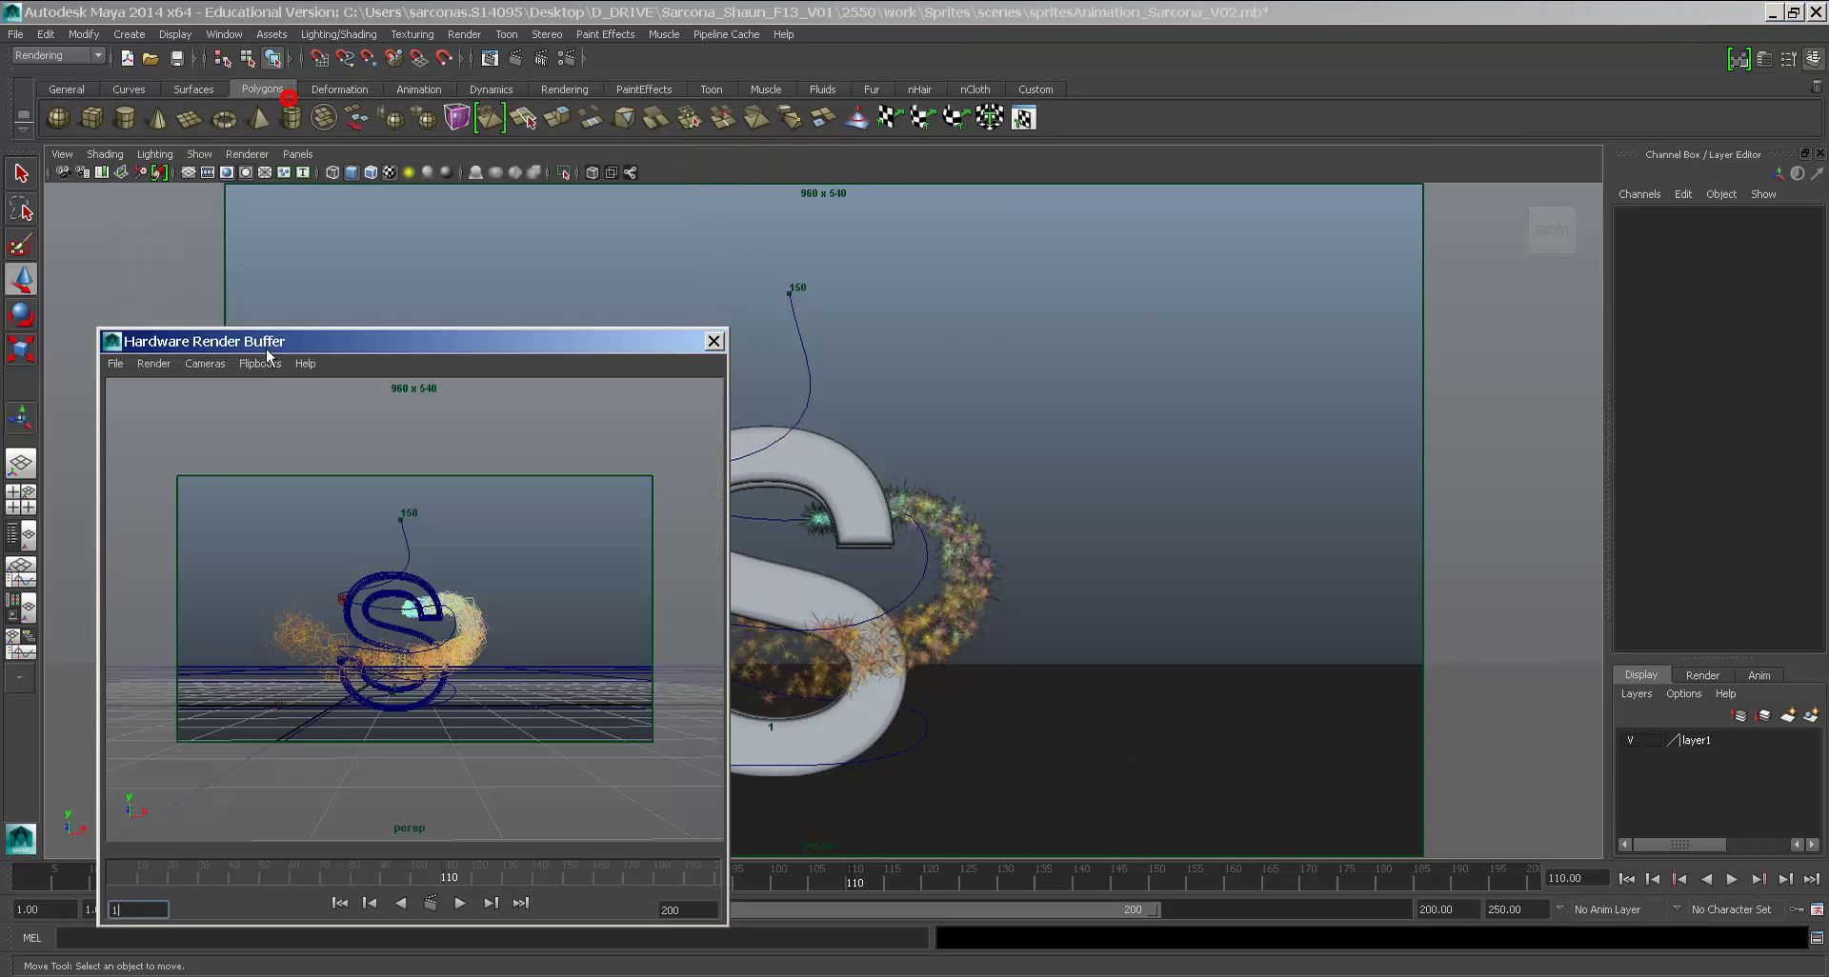
{"action": "left_click", "coordinate": [227, 175]}
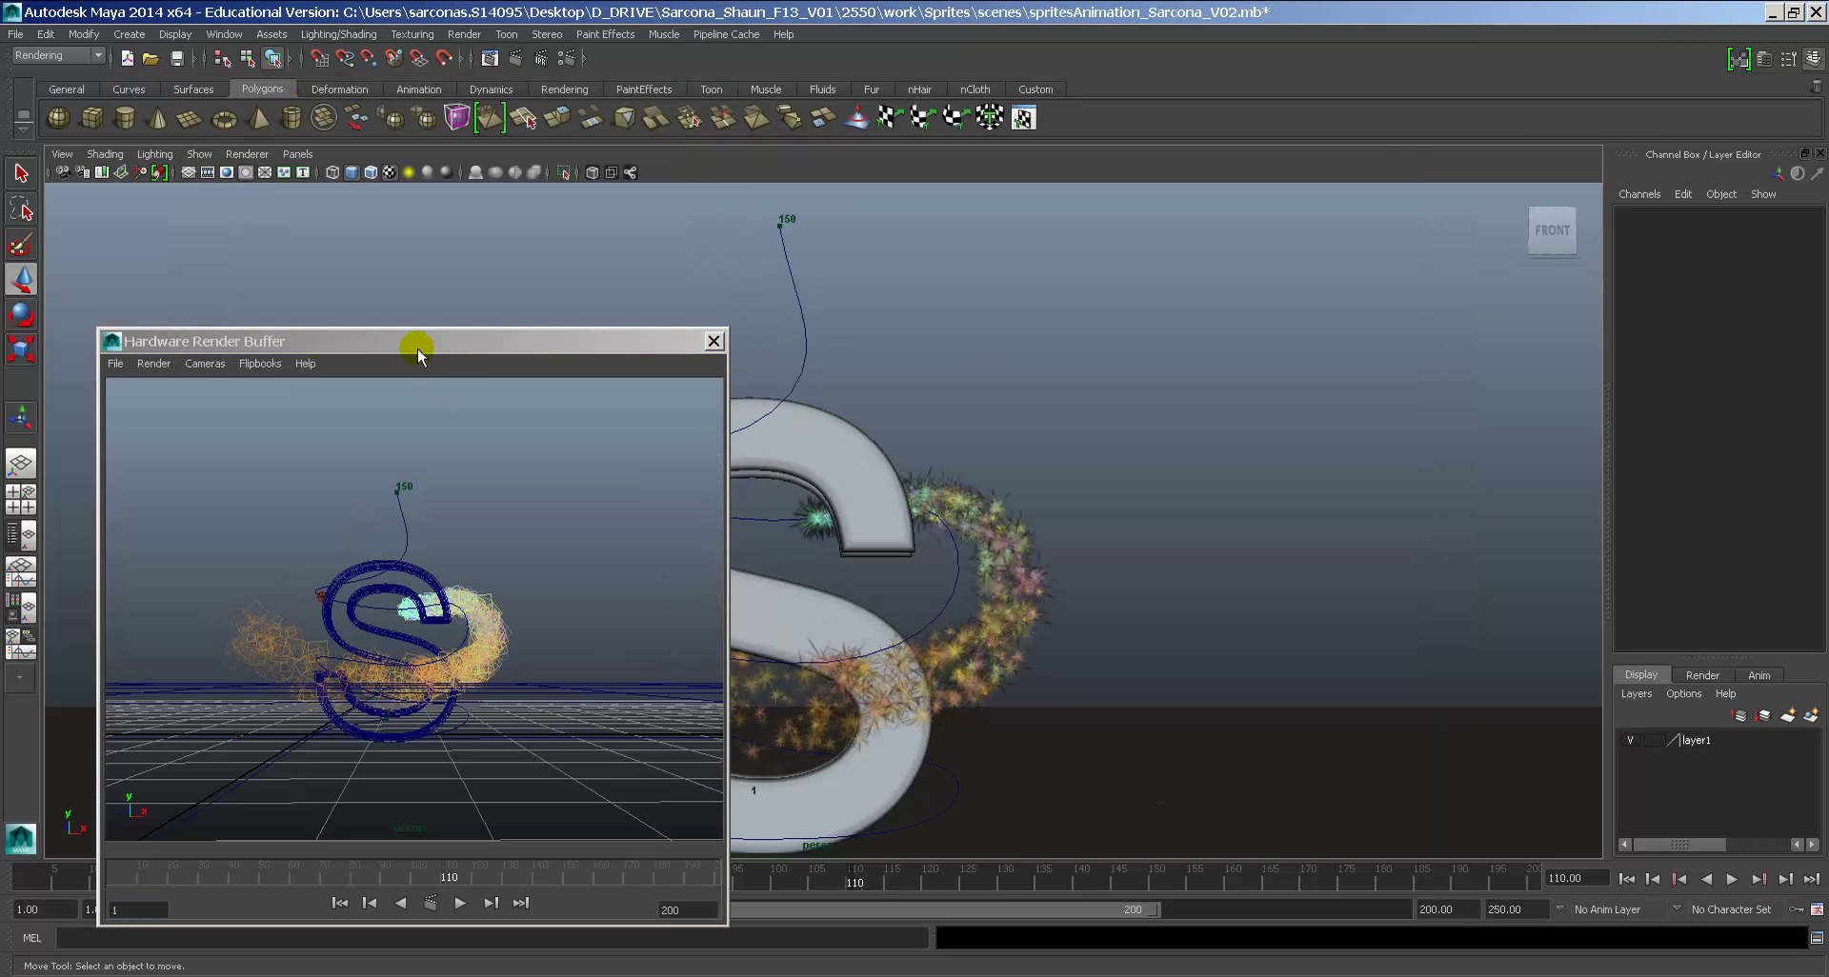
{"action": "left_click_drag", "start_coordinate": [416, 347], "coordinate": [428, 162]}
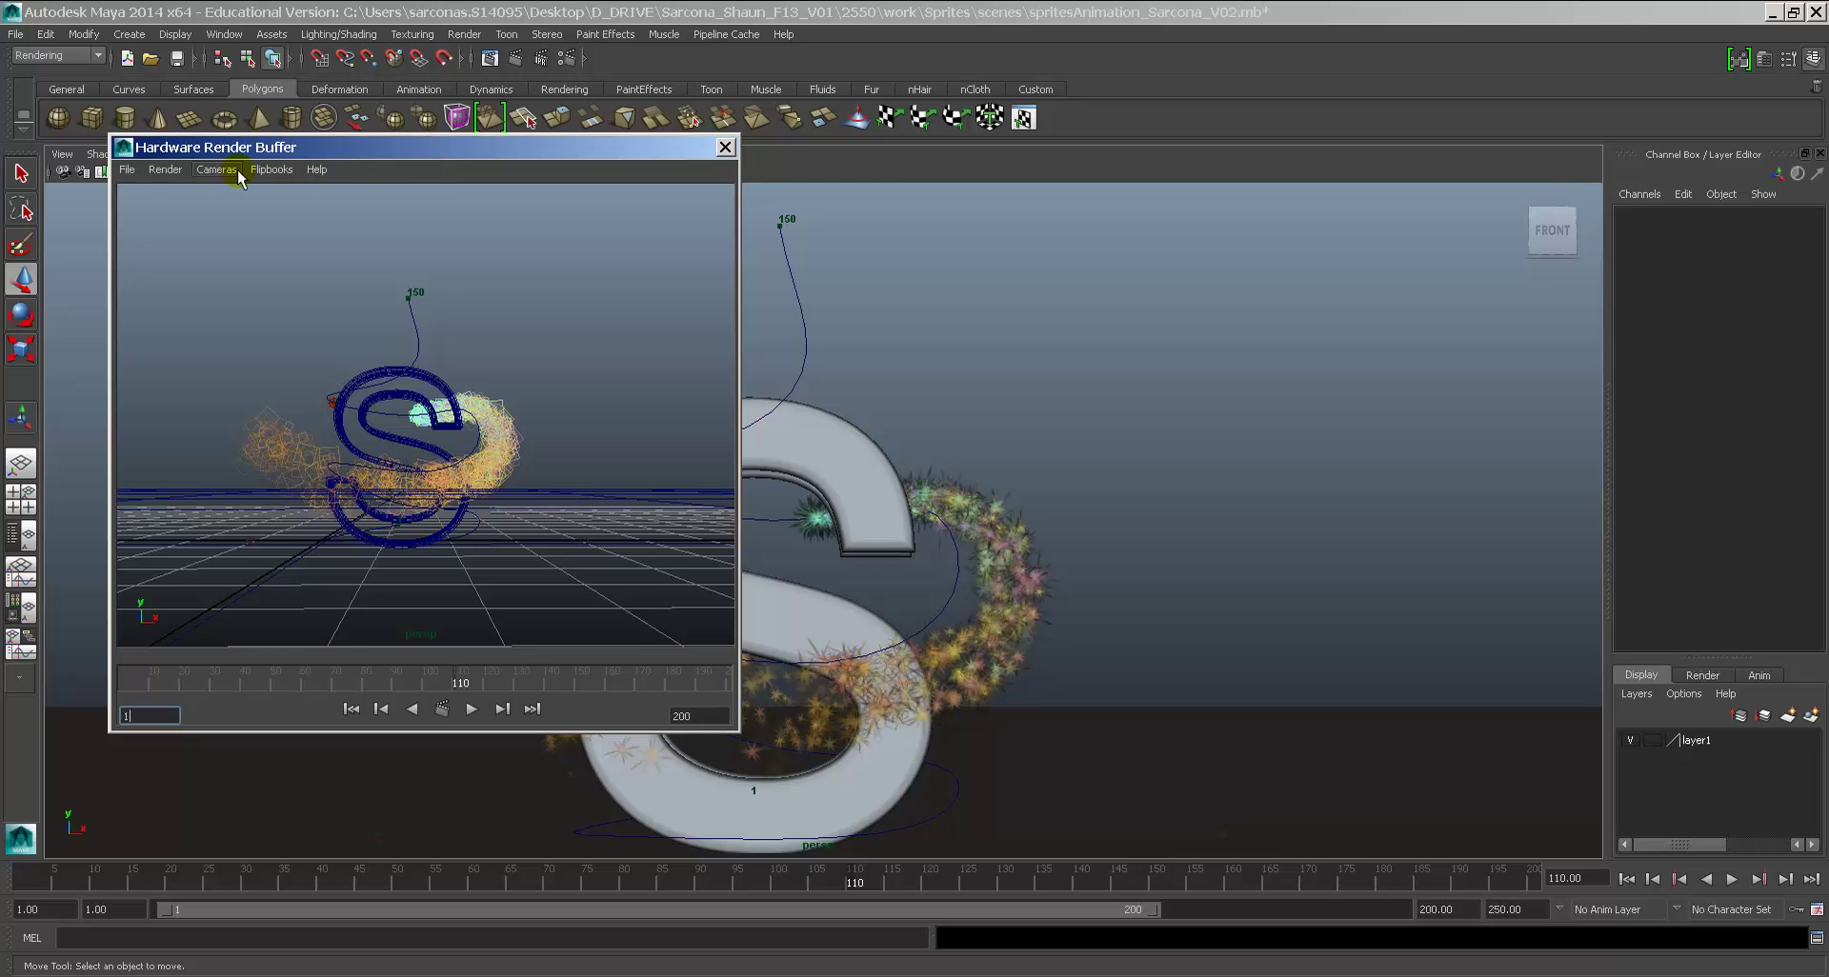
Step: In the hardware render attributes, name the output SpritesAnimation with extension name.1.ext and set the end frame to 200
{"action": "left_click", "coordinate": [165, 170]}
{"action": "left_click", "coordinate": [176, 189]}
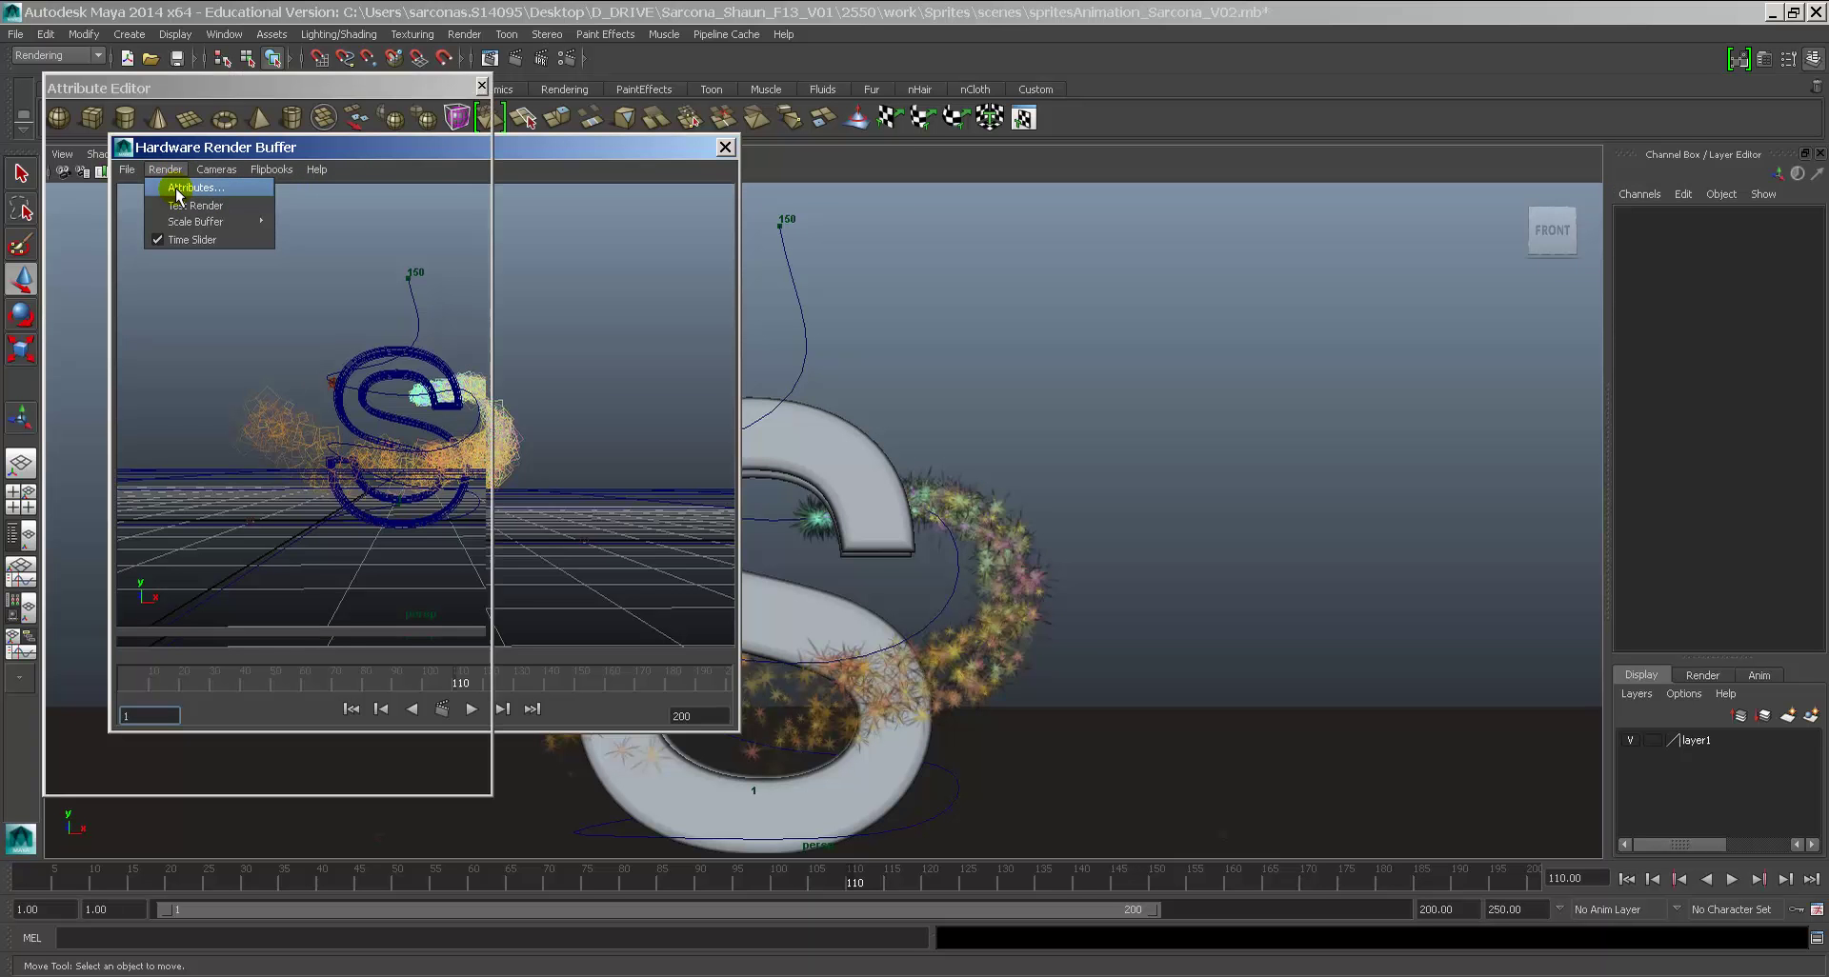
{"action": "left_click_drag", "start_coordinate": [243, 90], "coordinate": [1139, 164]}
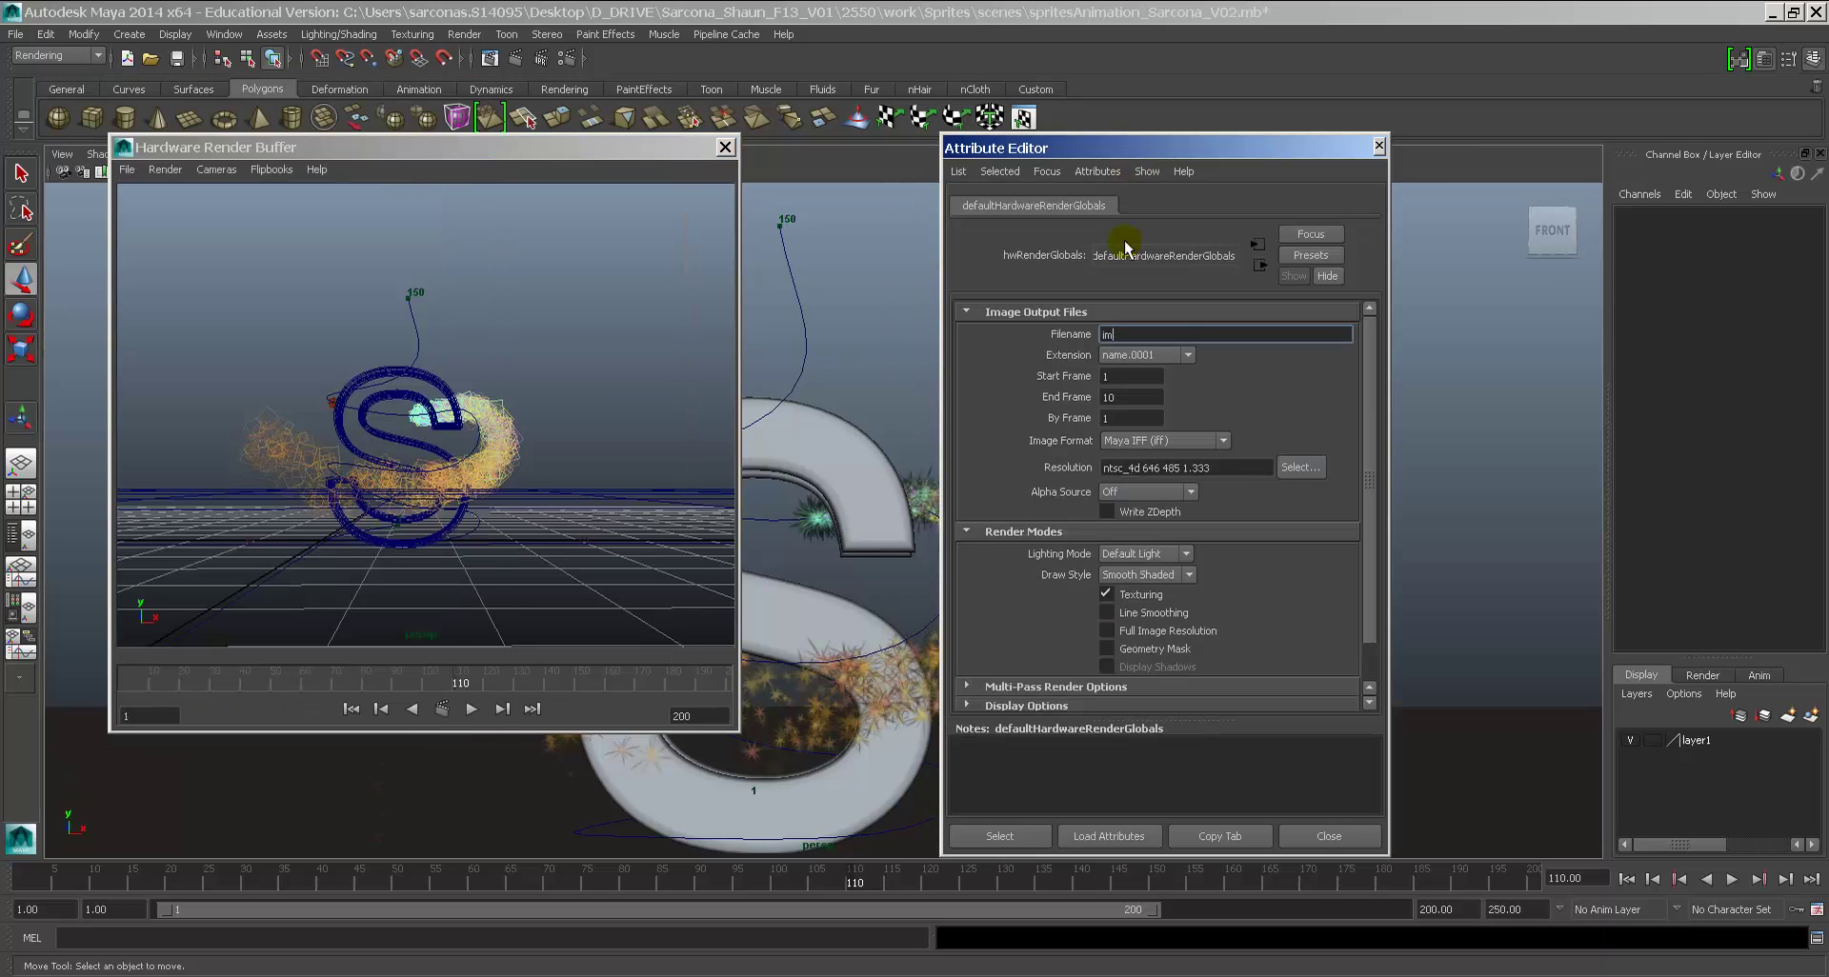
{"action": "double_click", "coordinate": [1167, 335]}
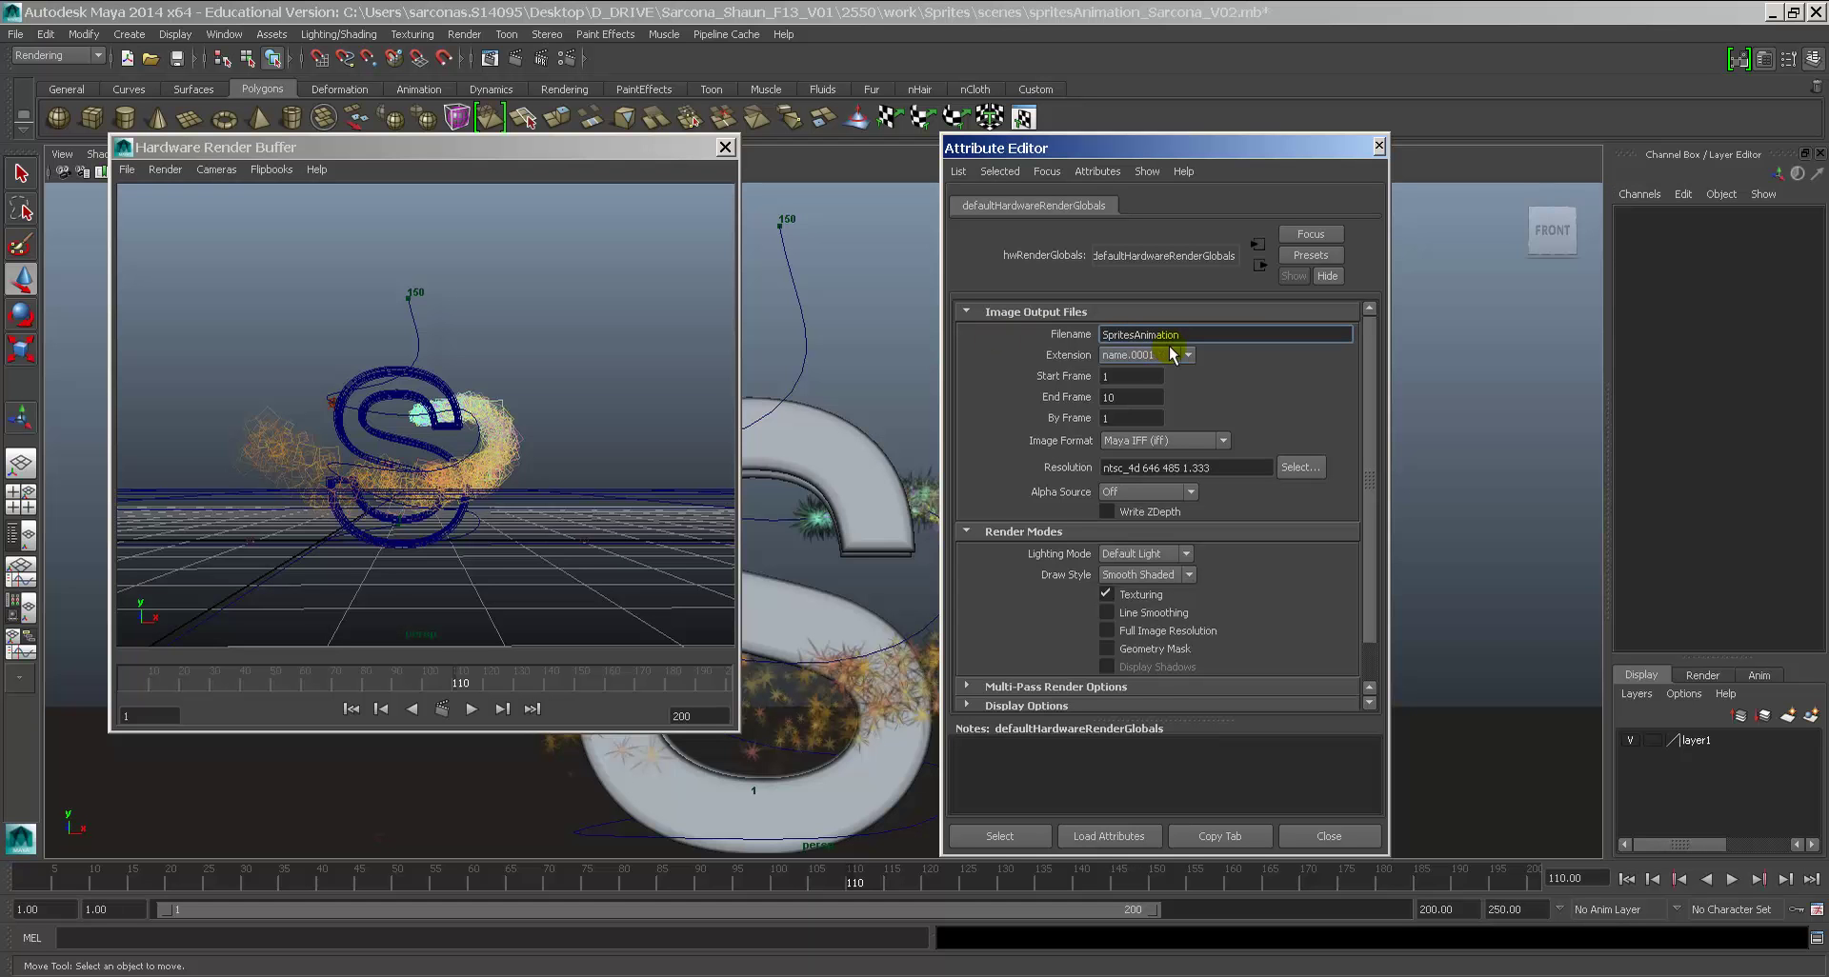
{"action": "left_click", "coordinate": [1132, 355]}
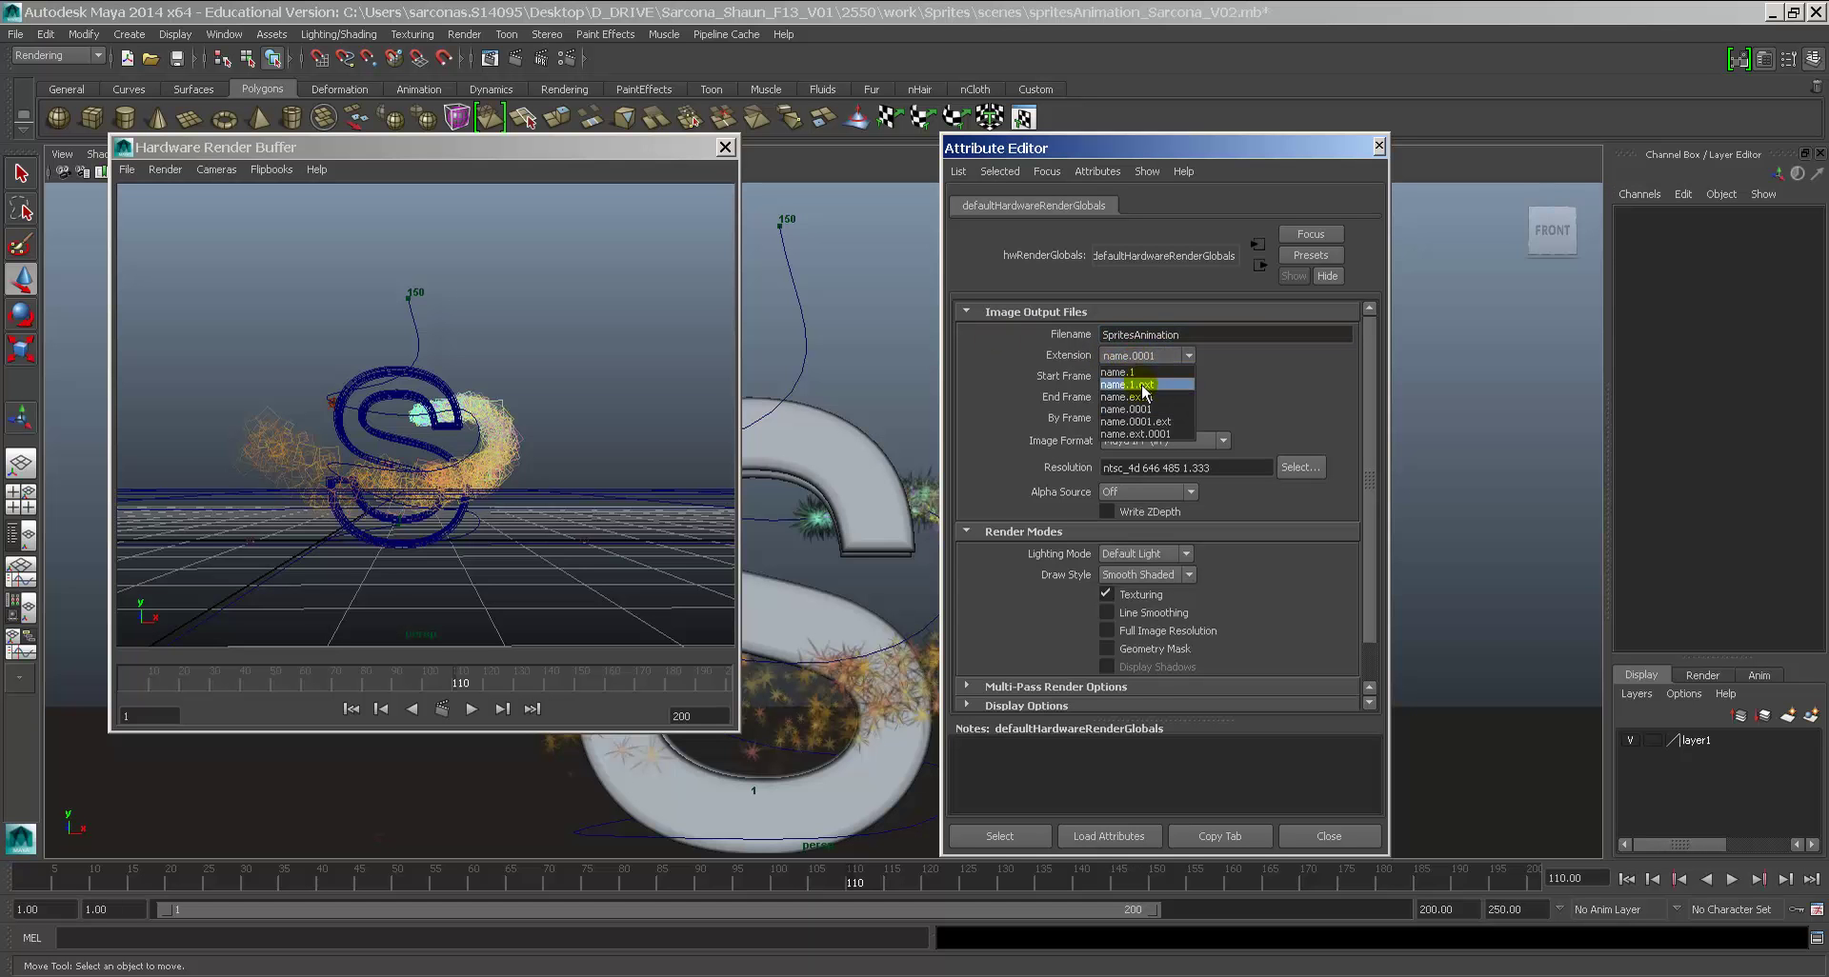
{"action": "left_click", "coordinate": [1140, 384]}
{"action": "double_click", "coordinate": [1133, 396]}
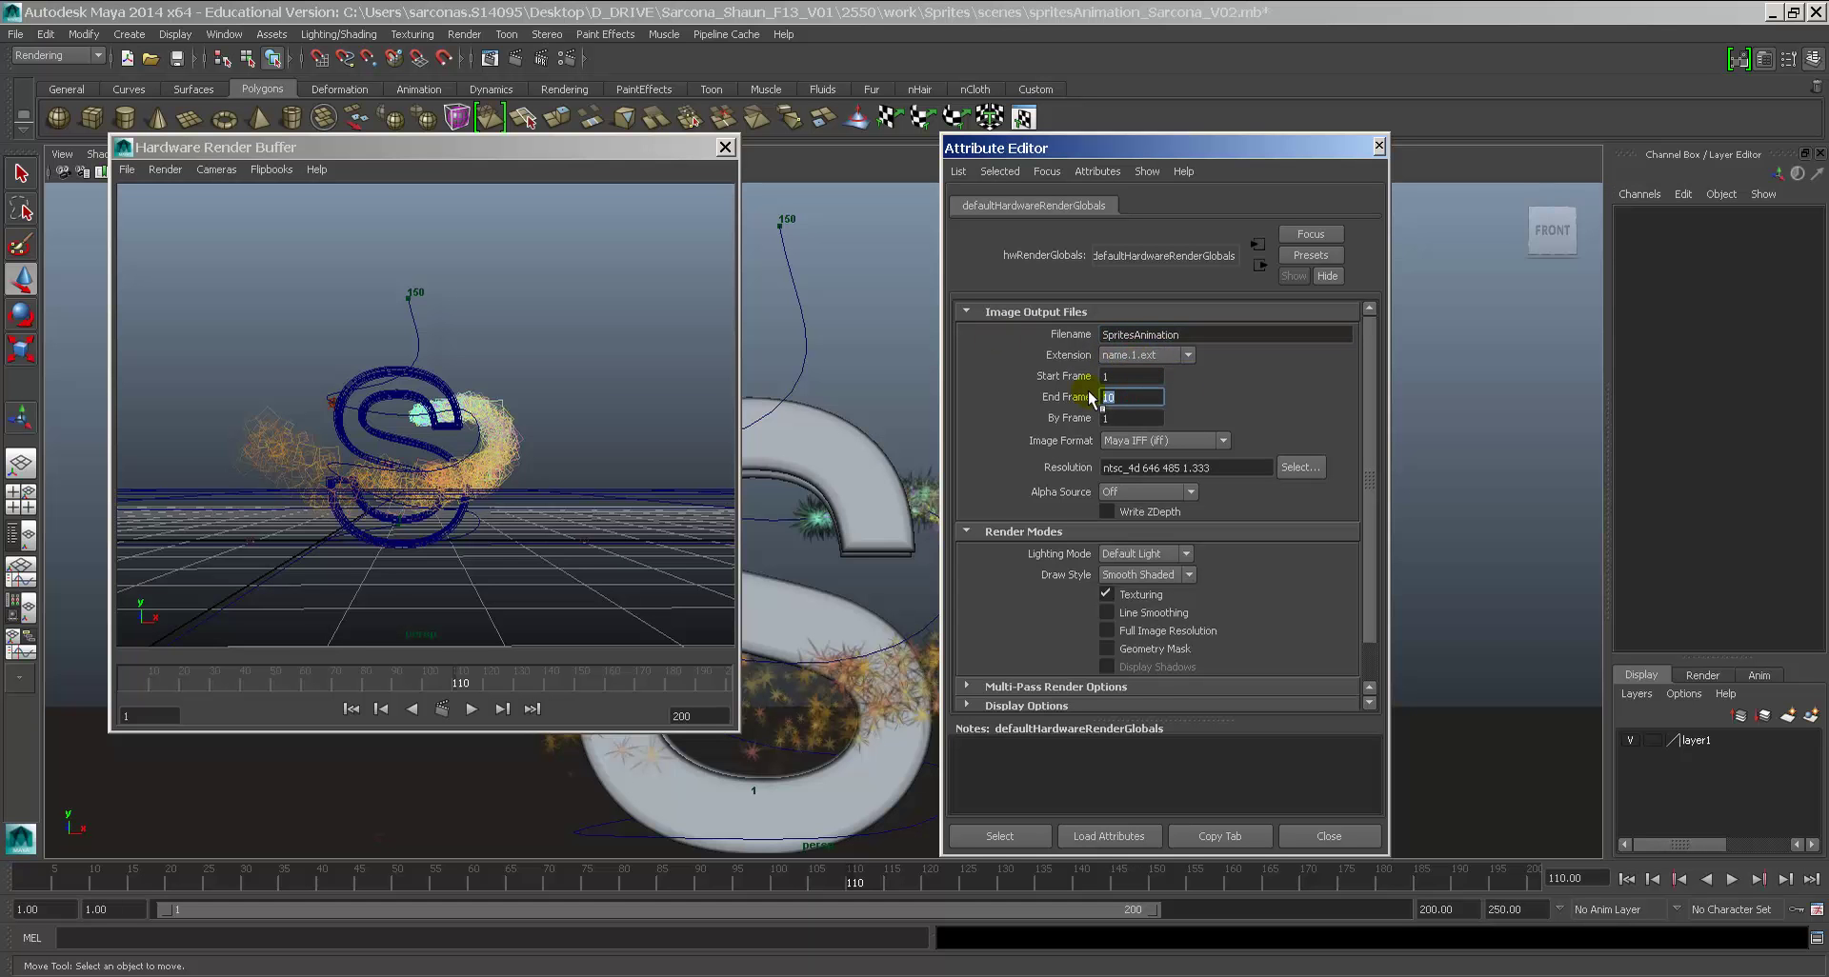
{"action": "type", "text": "200"}
Step: Set the hardware render resolution to the HD_540 preset, 960 by 540
{"action": "left_click", "coordinate": [1300, 467]}
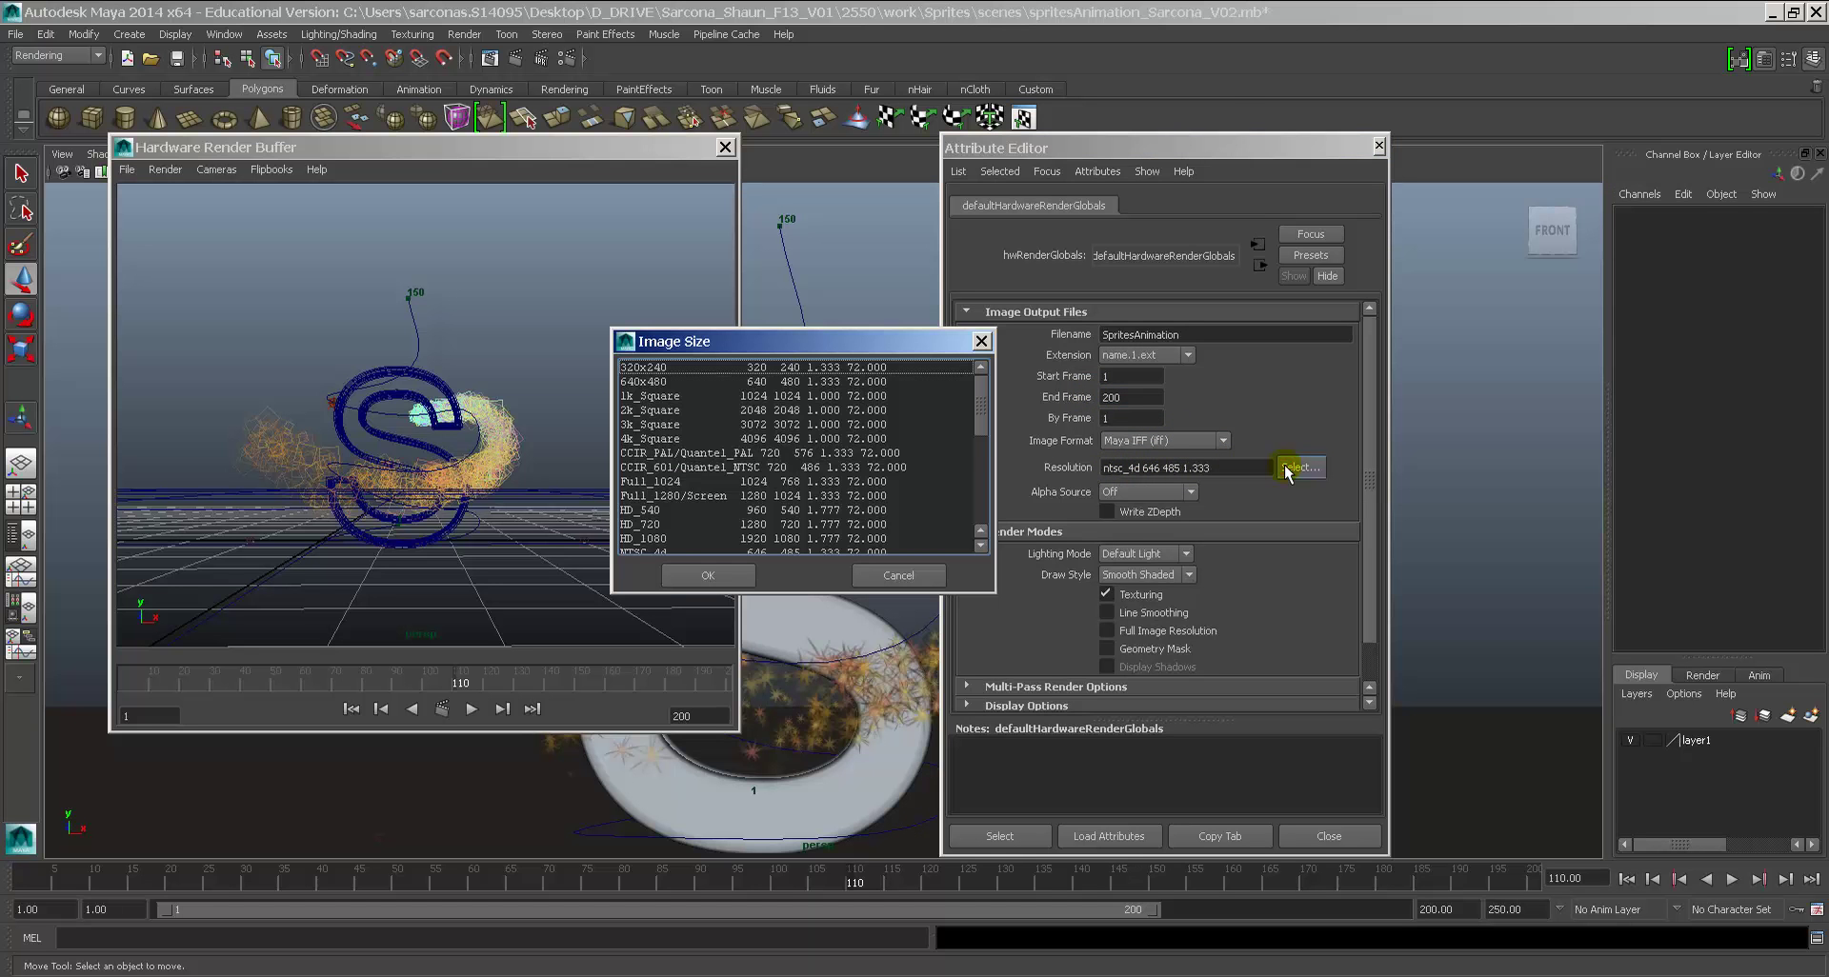
{"action": "mouse_move", "coordinate": [986, 421]}
{"action": "left_mouse_down"}
{"action": "mouse_move", "coordinate": [986, 501]}
{"action": "mouse_move", "coordinate": [989, 443]}
{"action": "left_mouse_up"}
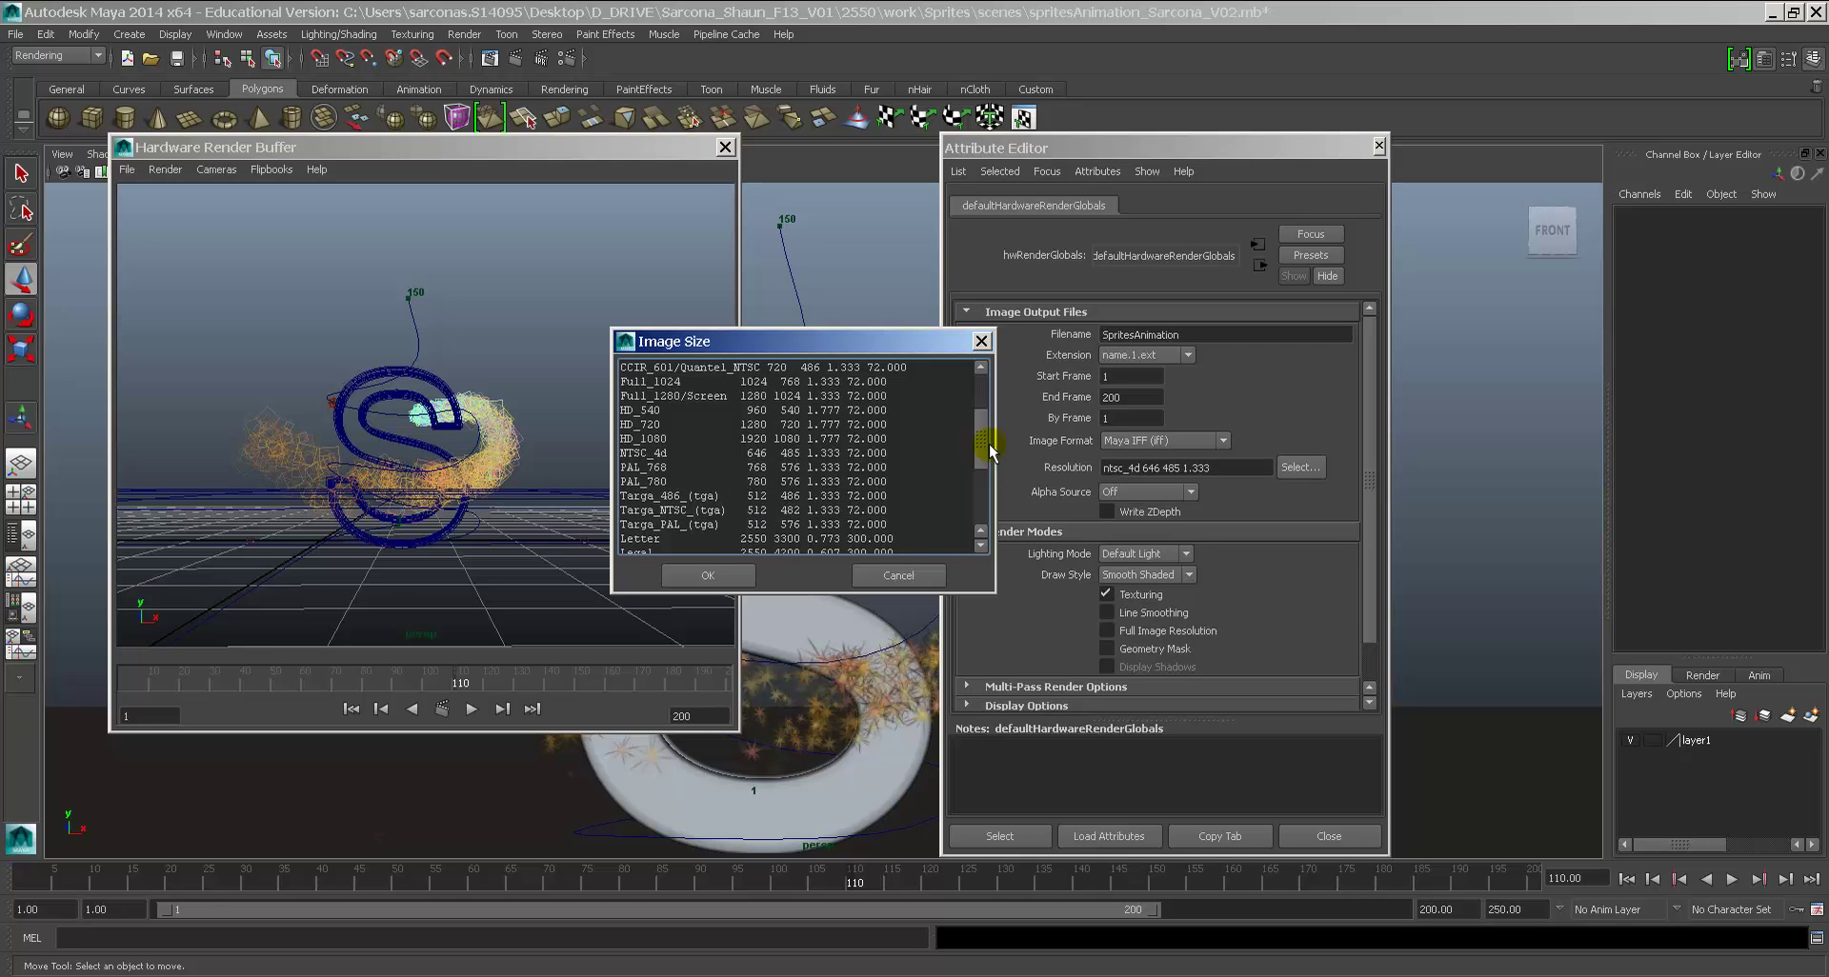
{"action": "left_click", "coordinate": [746, 412]}
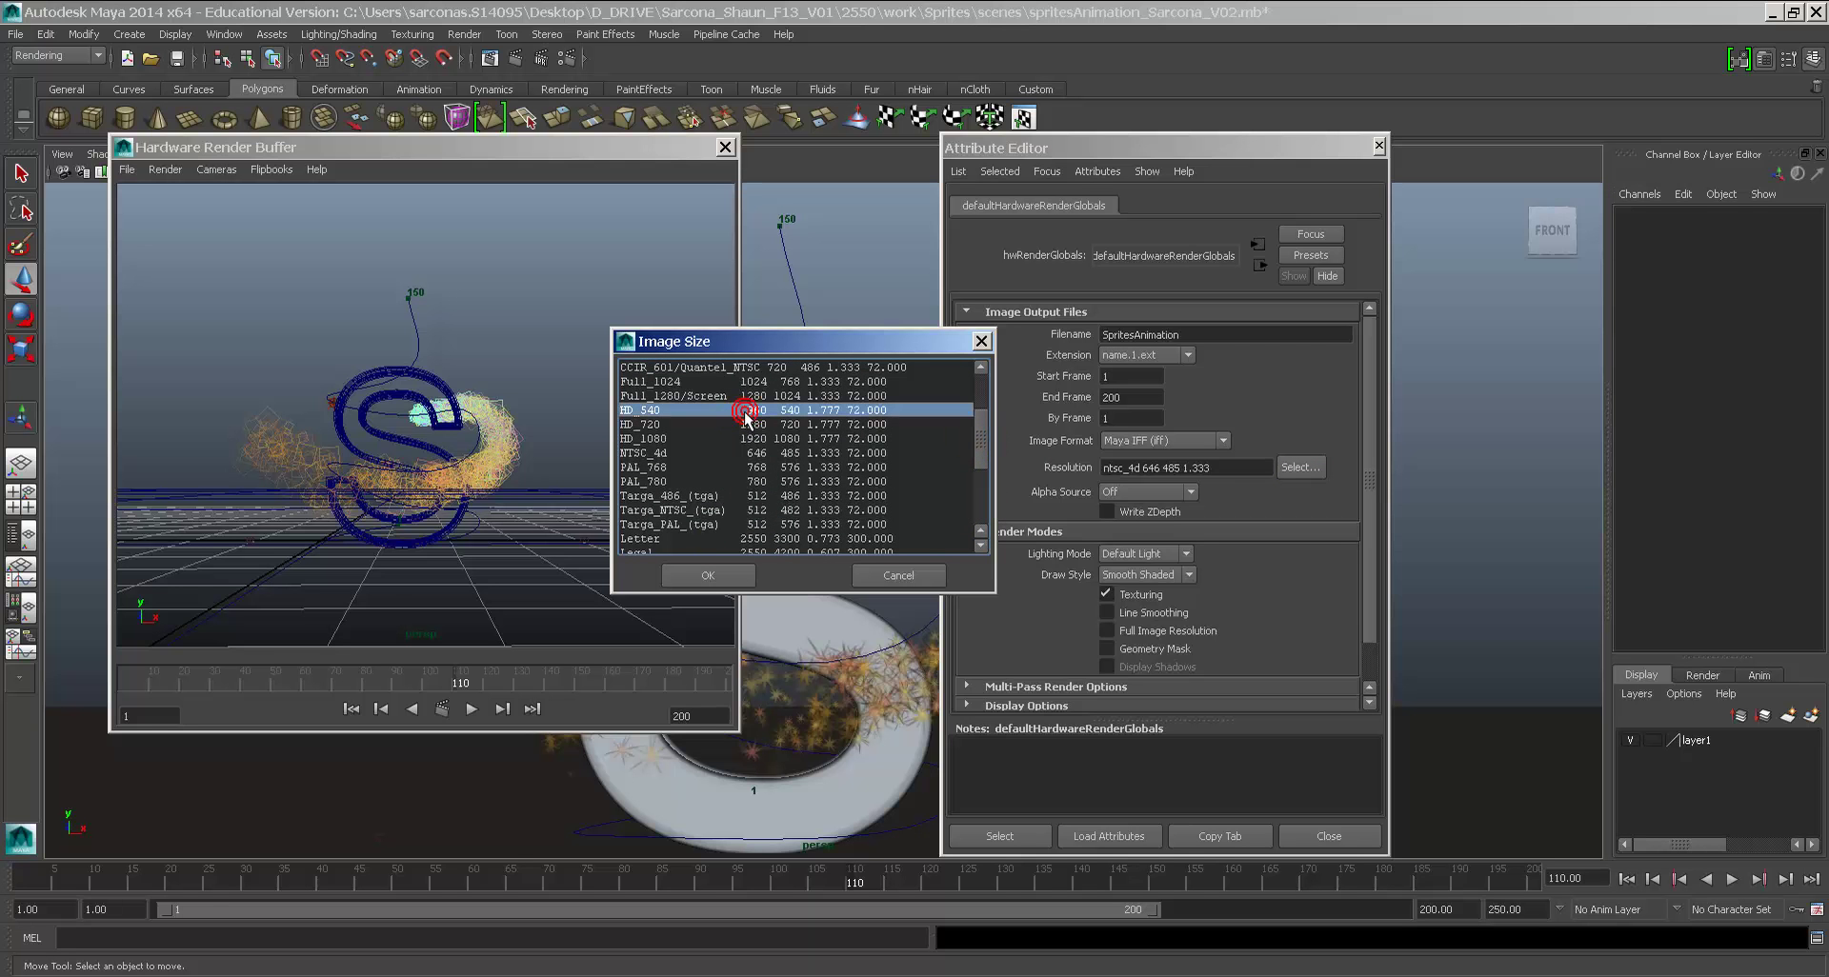
{"action": "left_click", "coordinate": [706, 577]}
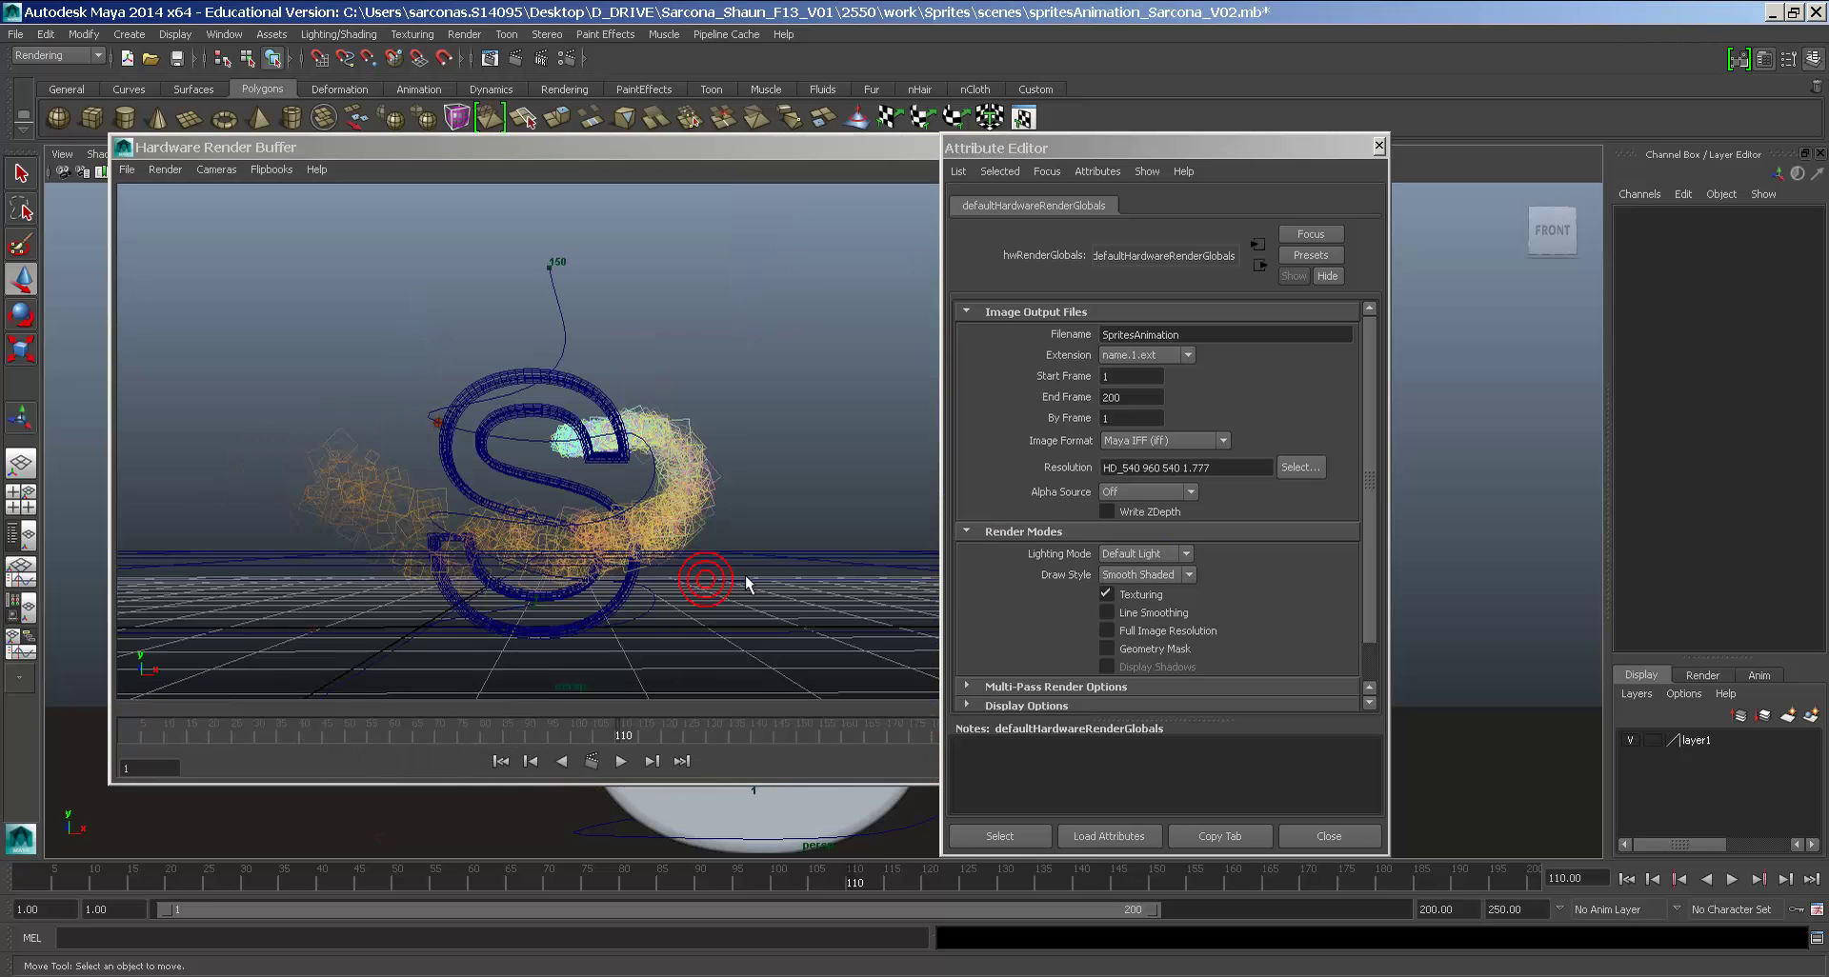
{"action": "left_click", "coordinate": [1145, 468]}
{"action": "double_click", "coordinate": [1153, 468]}
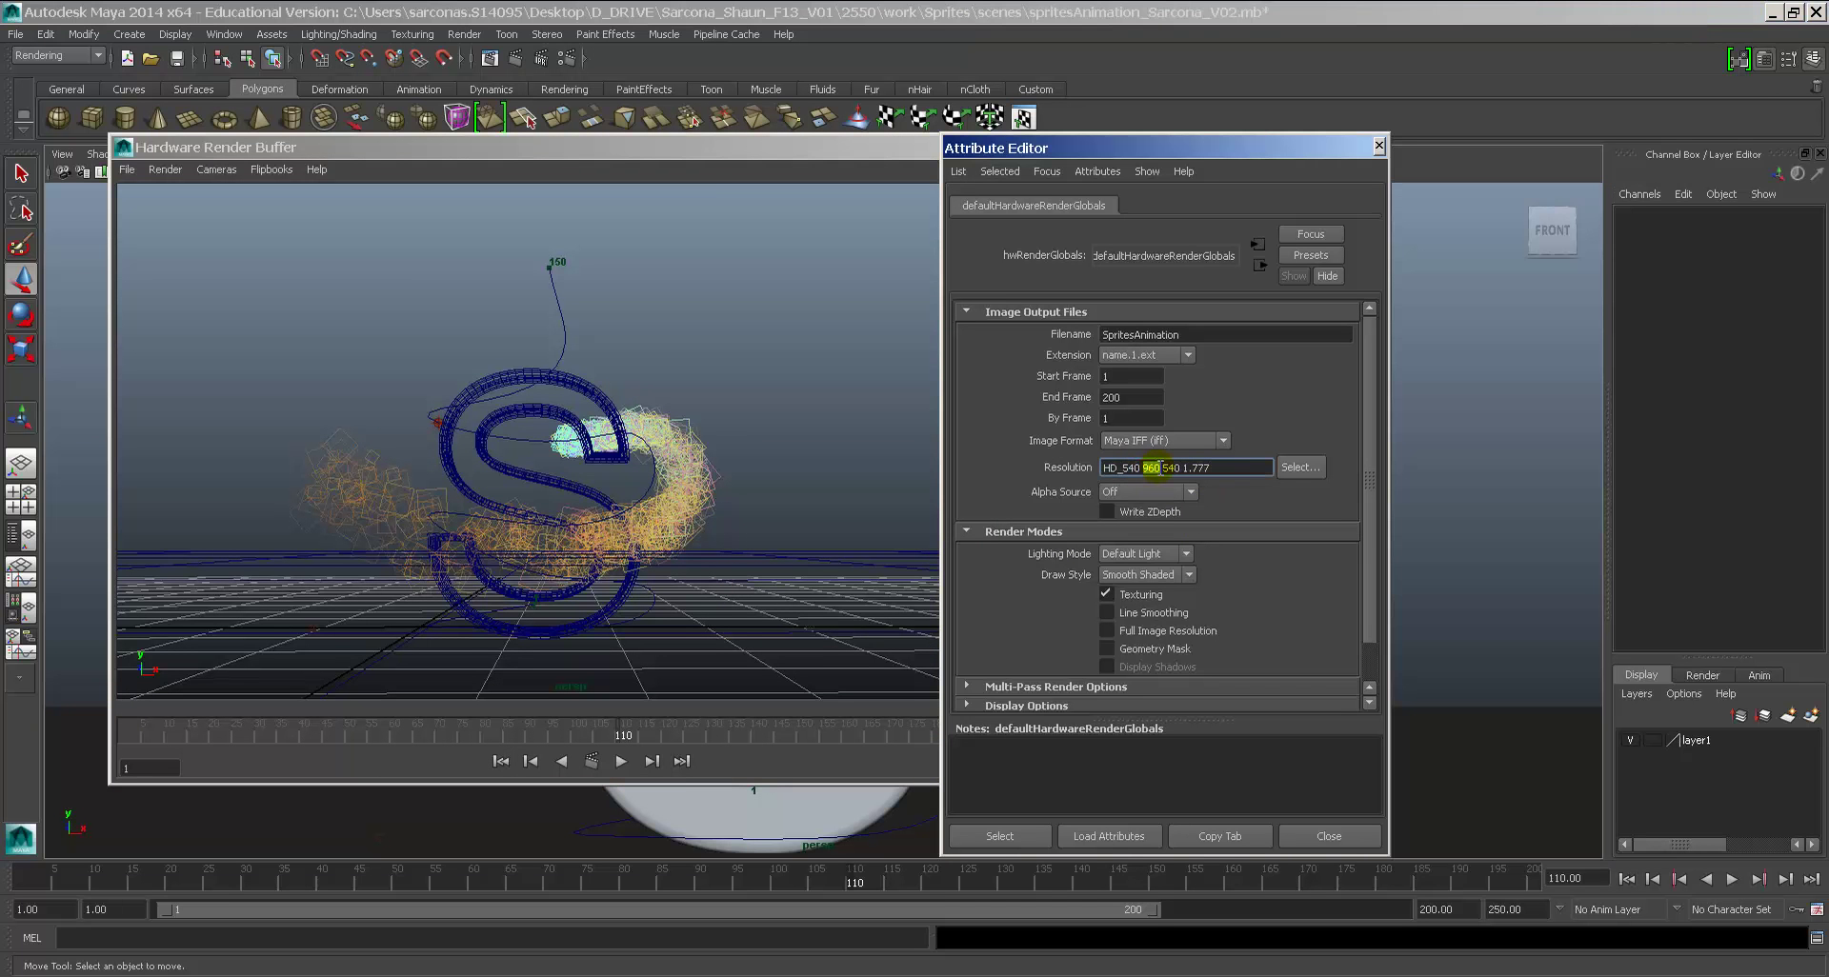
{"action": "left_click", "coordinate": [1158, 468]}
{"action": "type", "text": "5"}
{"action": "double_click", "coordinate": [1121, 468]}
Step: Set the alpha source to Hardware Alpha, trying Luminance before returning to it
{"action": "left_click", "coordinate": [1107, 492]}
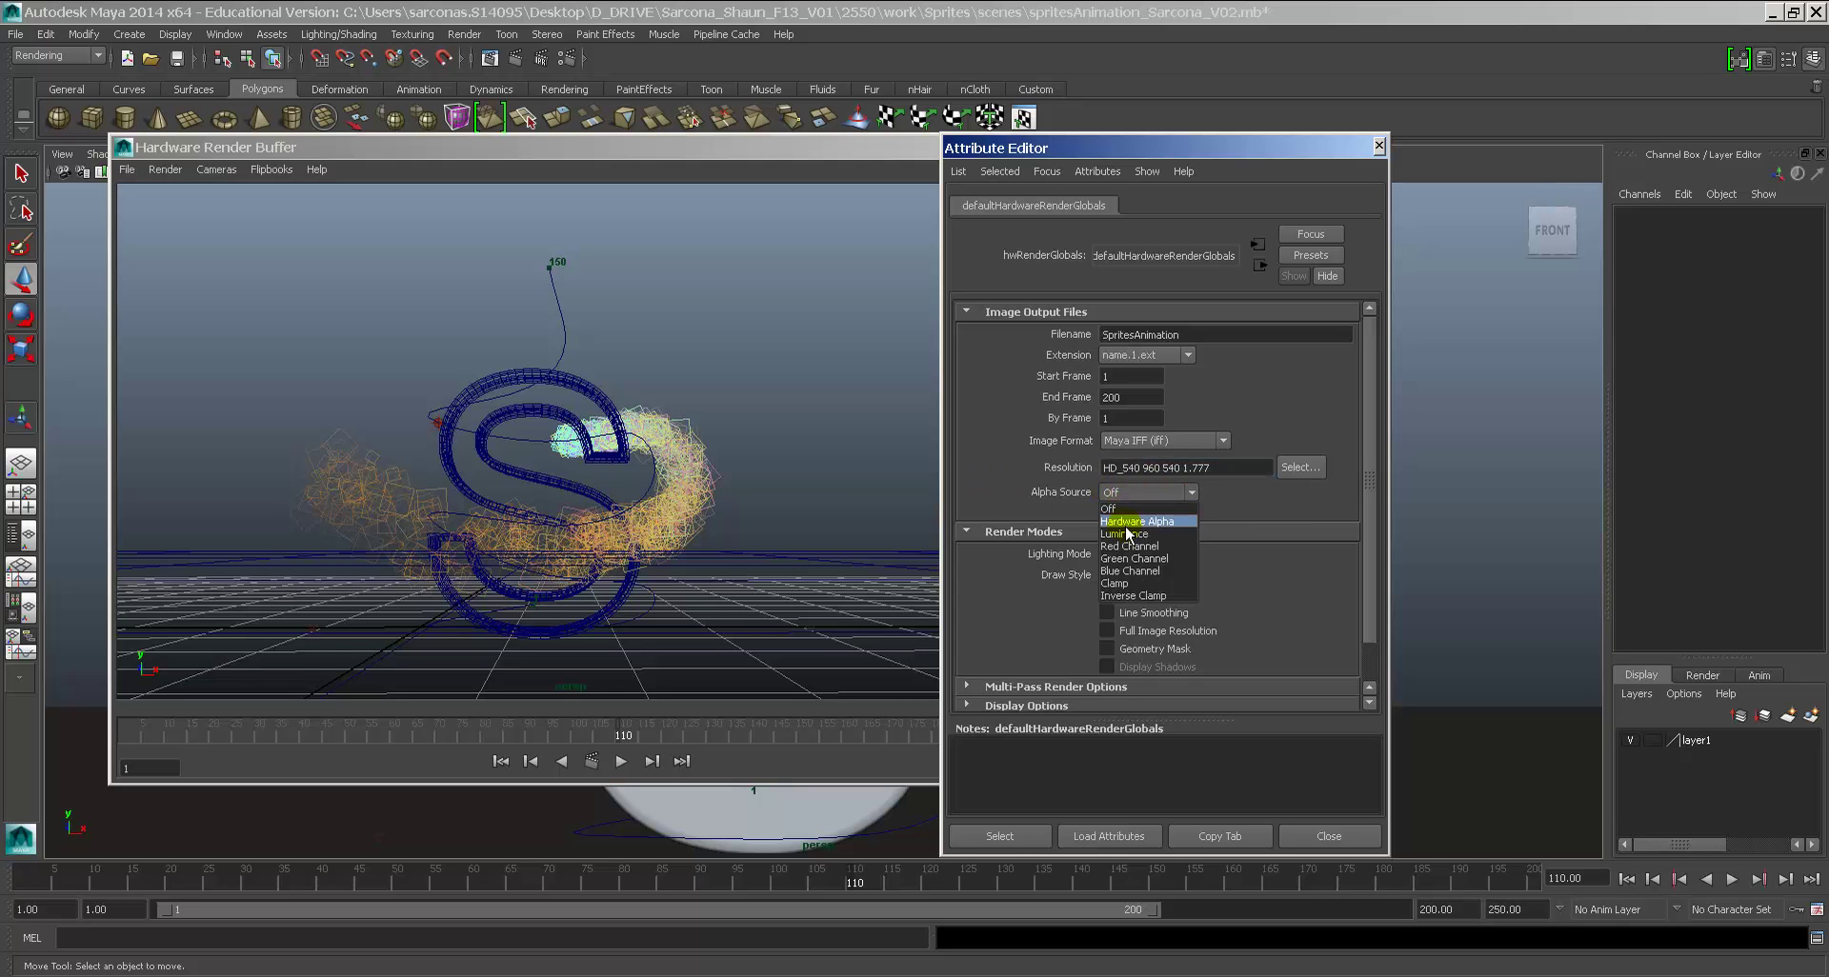
{"action": "left_click", "coordinate": [1124, 524]}
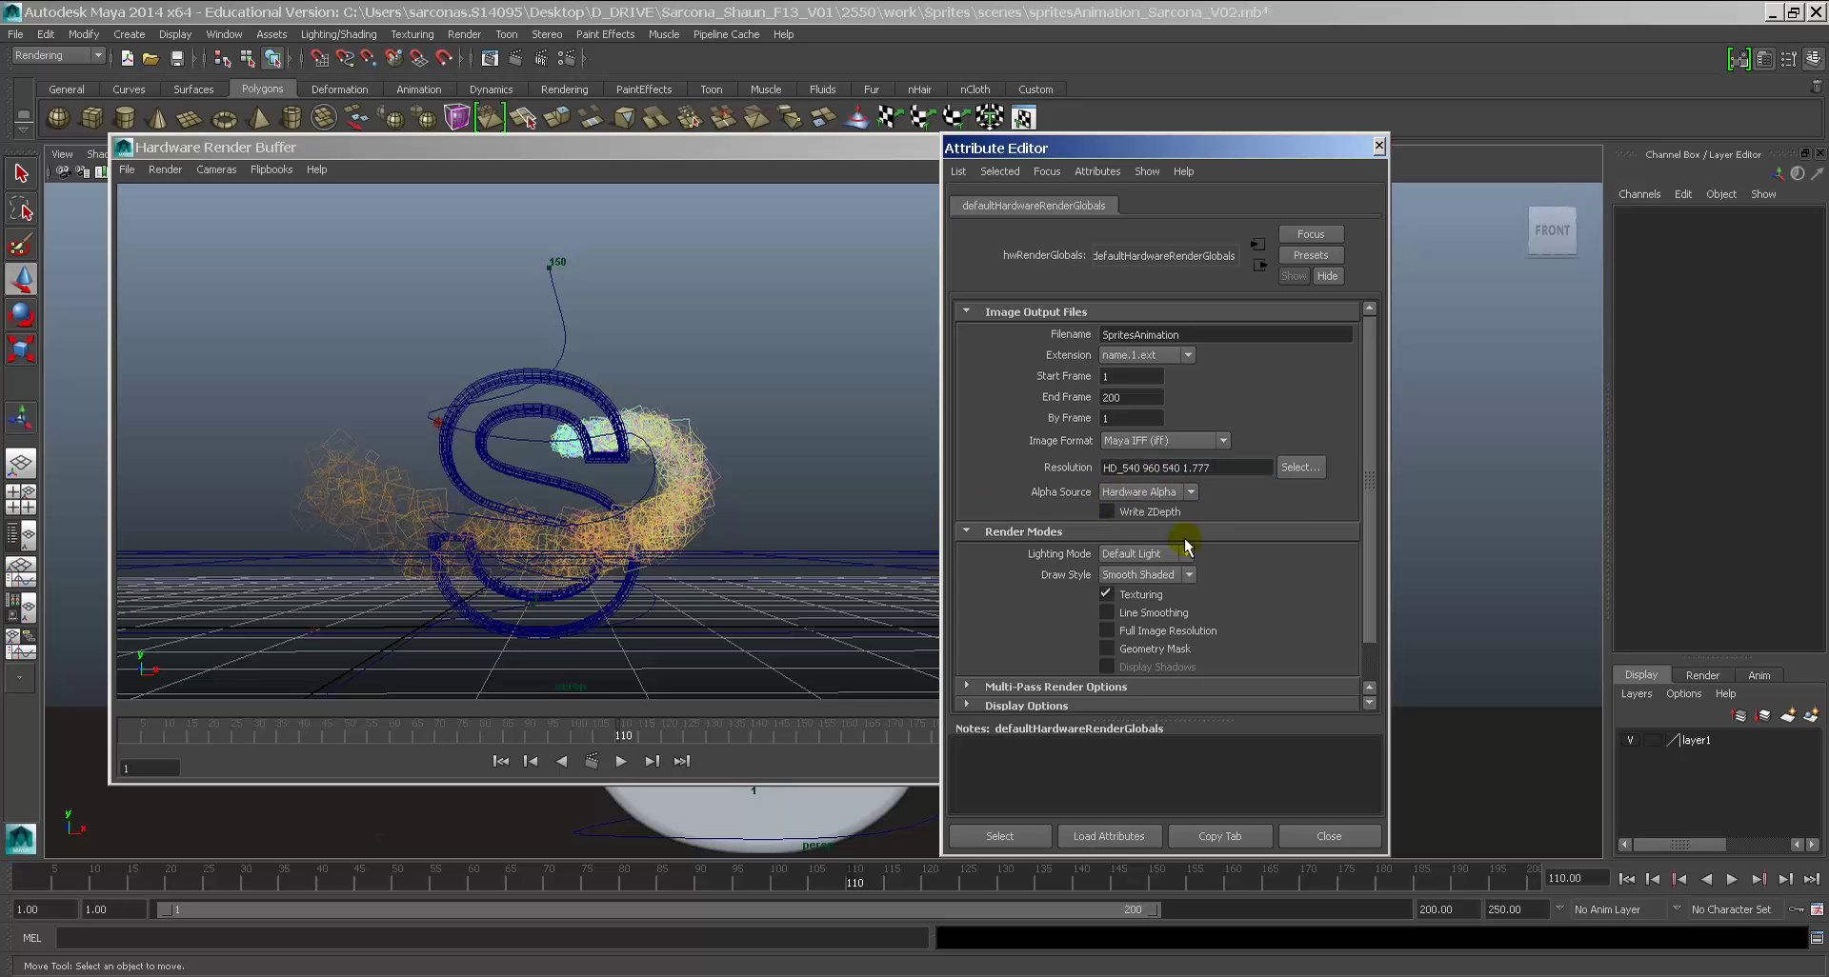
{"action": "left_click", "coordinate": [1113, 492]}
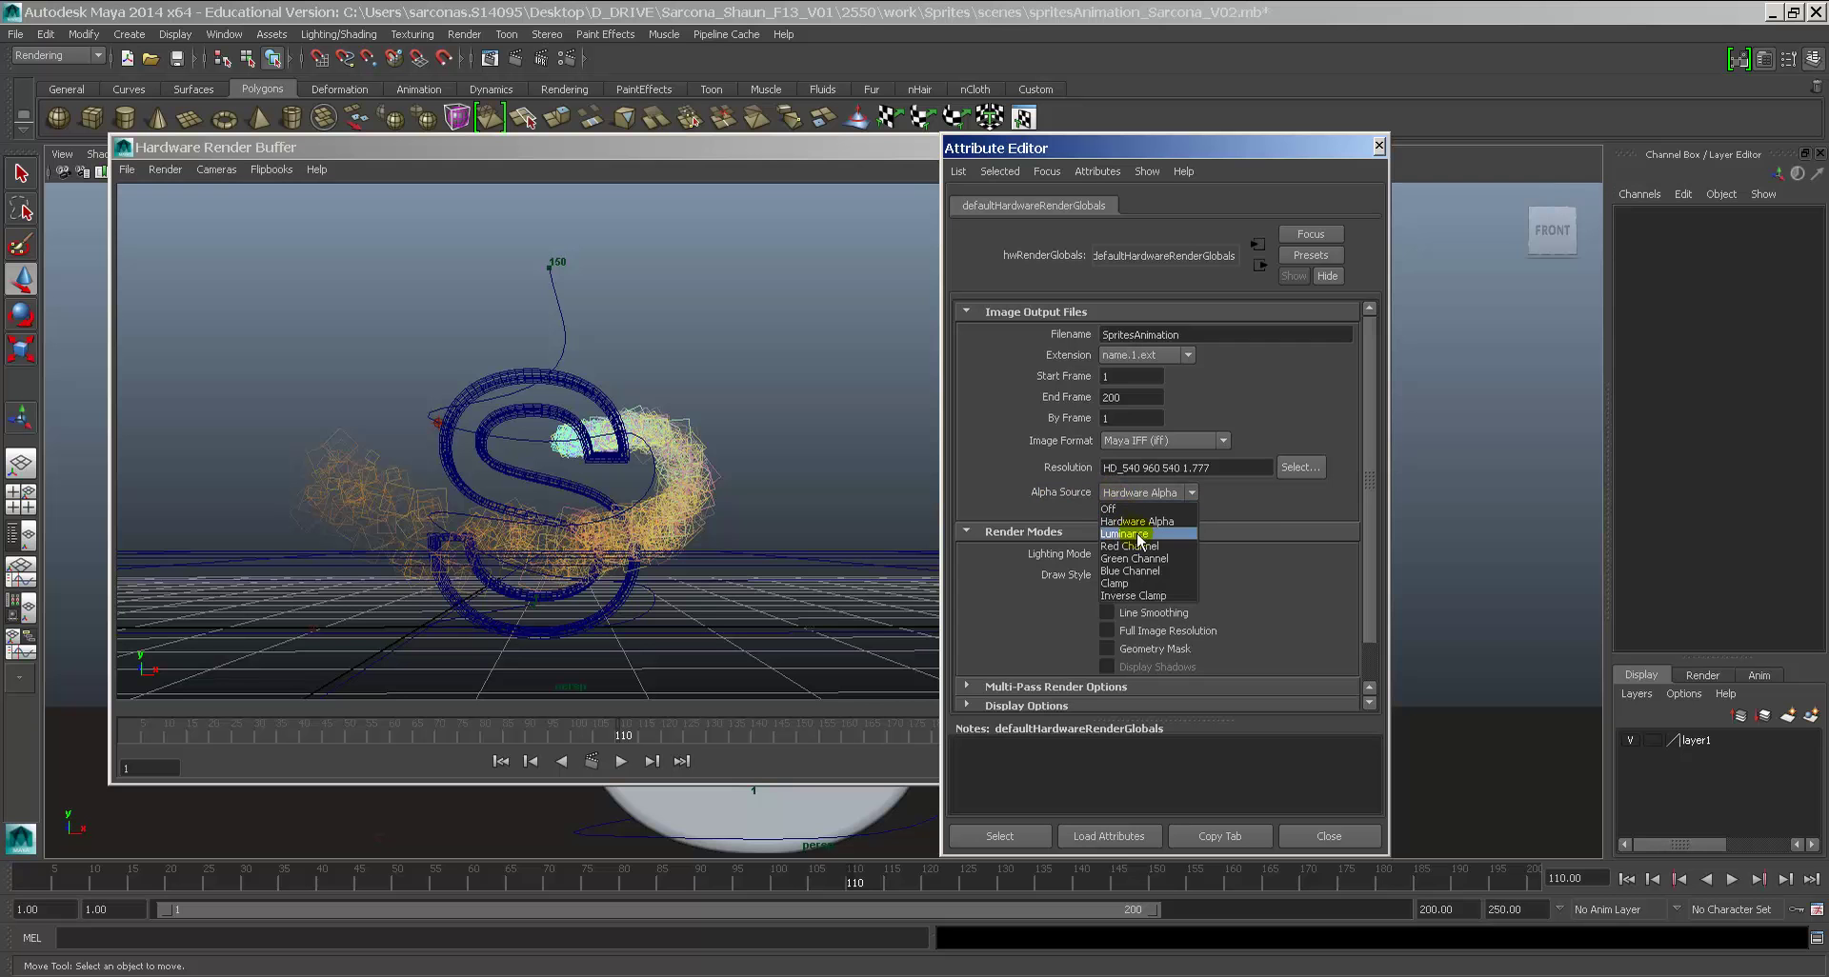
{"action": "left_click", "coordinate": [1138, 534]}
{"action": "left_click", "coordinate": [1139, 492]}
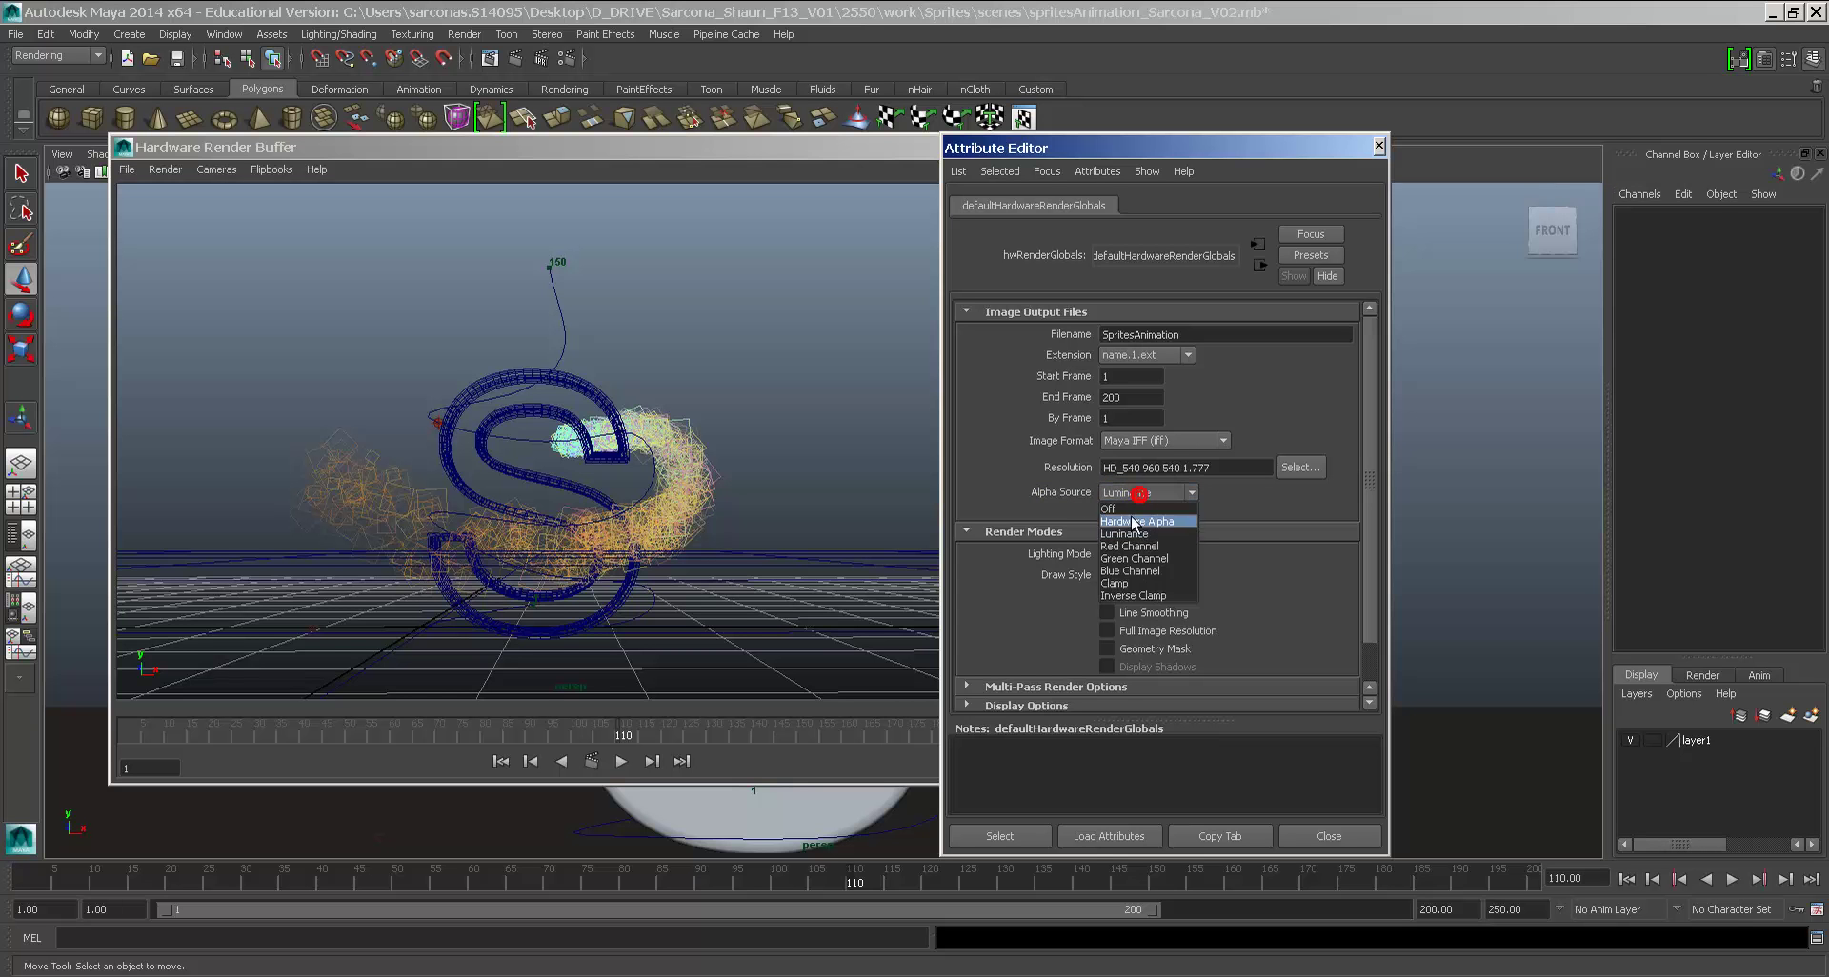
{"action": "left_click", "coordinate": [1132, 522]}
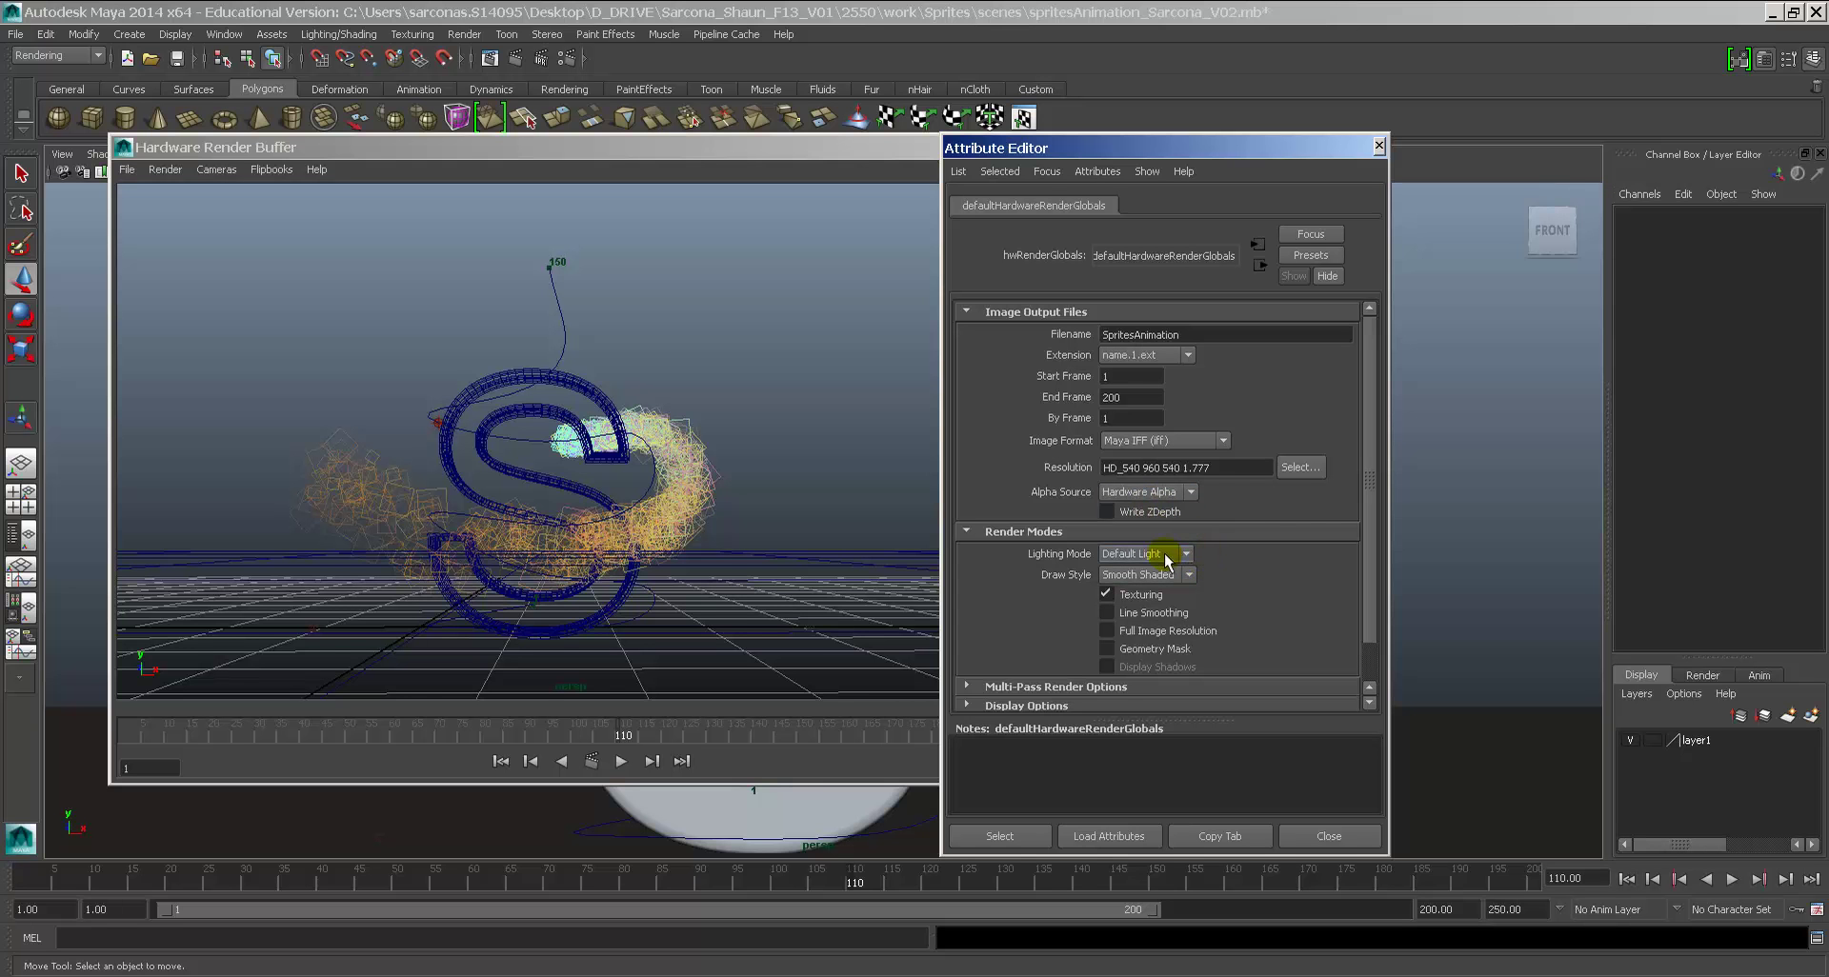
Step: Set the hardware render's lighting mode to All Lights and keep the draw style at Smooth Shaded
{"action": "left_click", "coordinate": [1166, 557]}
{"action": "left_click", "coordinate": [1141, 585]}
{"action": "left_click", "coordinate": [1136, 576]}
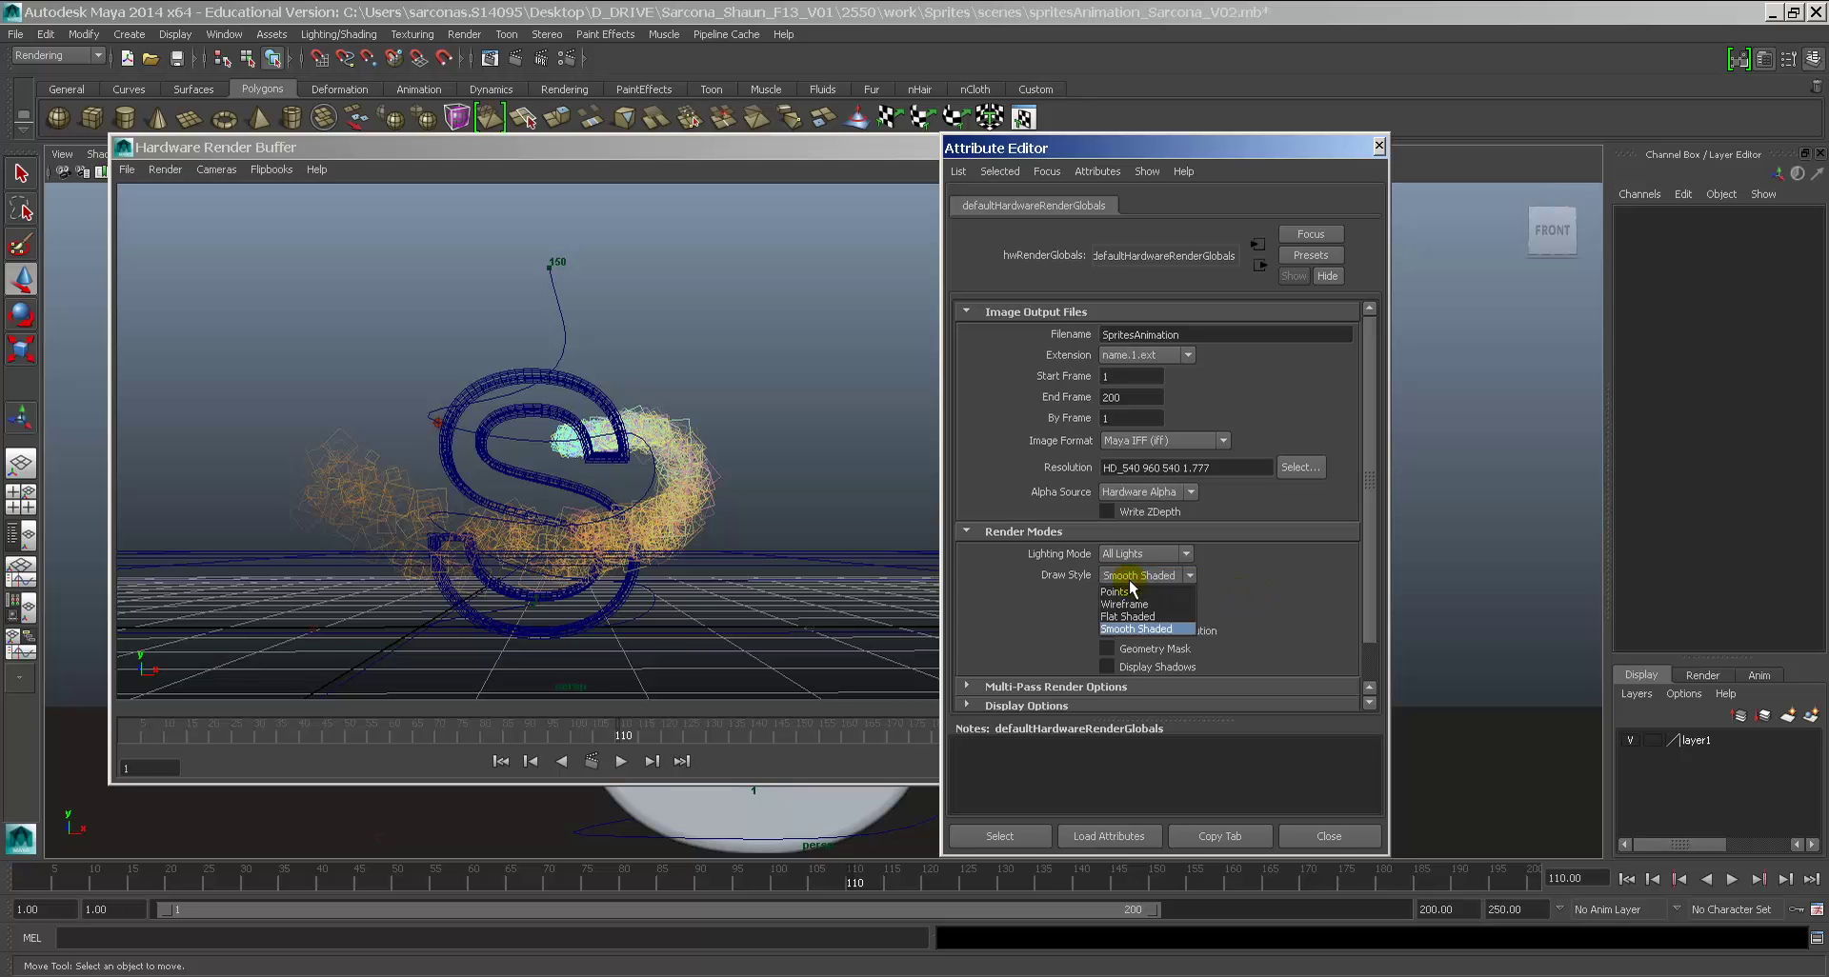
{"action": "left_click", "coordinate": [1138, 628]}
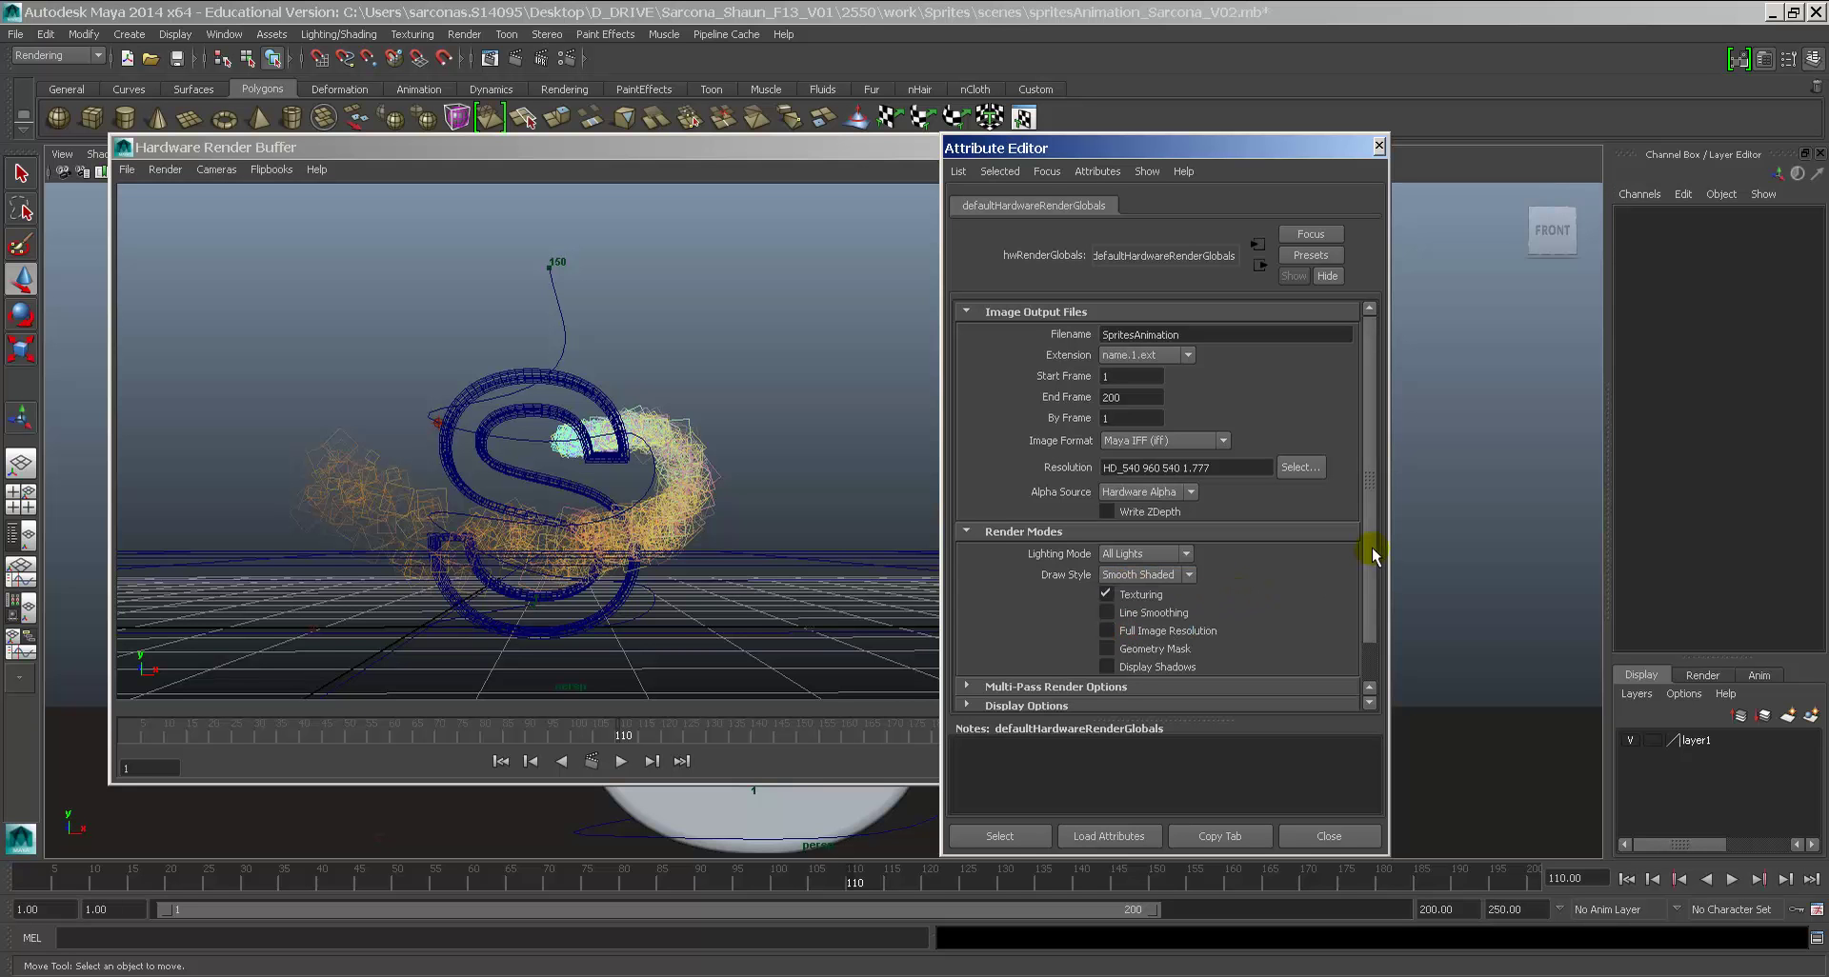
Step: Enable Line Smoothing and Full Image Resolution in the hardware render modes
{"action": "scroll", "coordinate": [1372, 546], "scroll_direction": "down", "scroll_amount": 1}
{"action": "left_click", "coordinate": [1146, 568]}
{"action": "left_click", "coordinate": [1152, 585]}
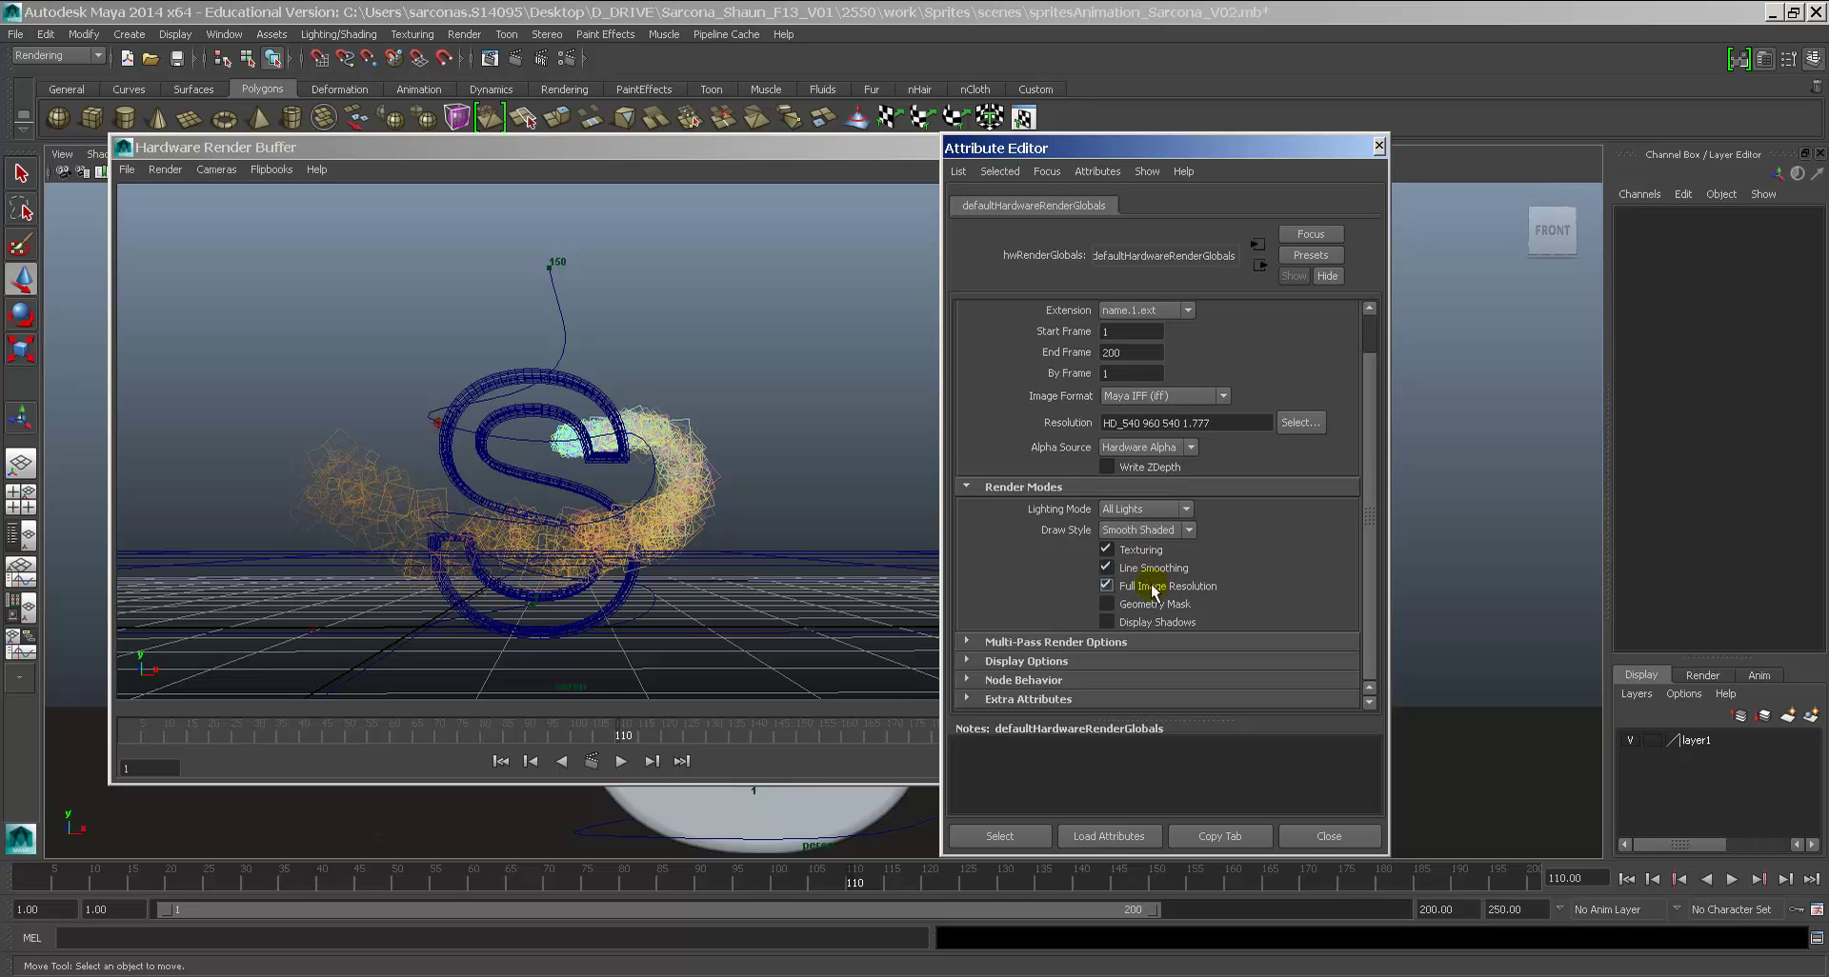
Step: Test-render frame 110 with Geometry Mask off, and again with Geometry Mask enabled
{"action": "left_click", "coordinate": [1160, 605]}
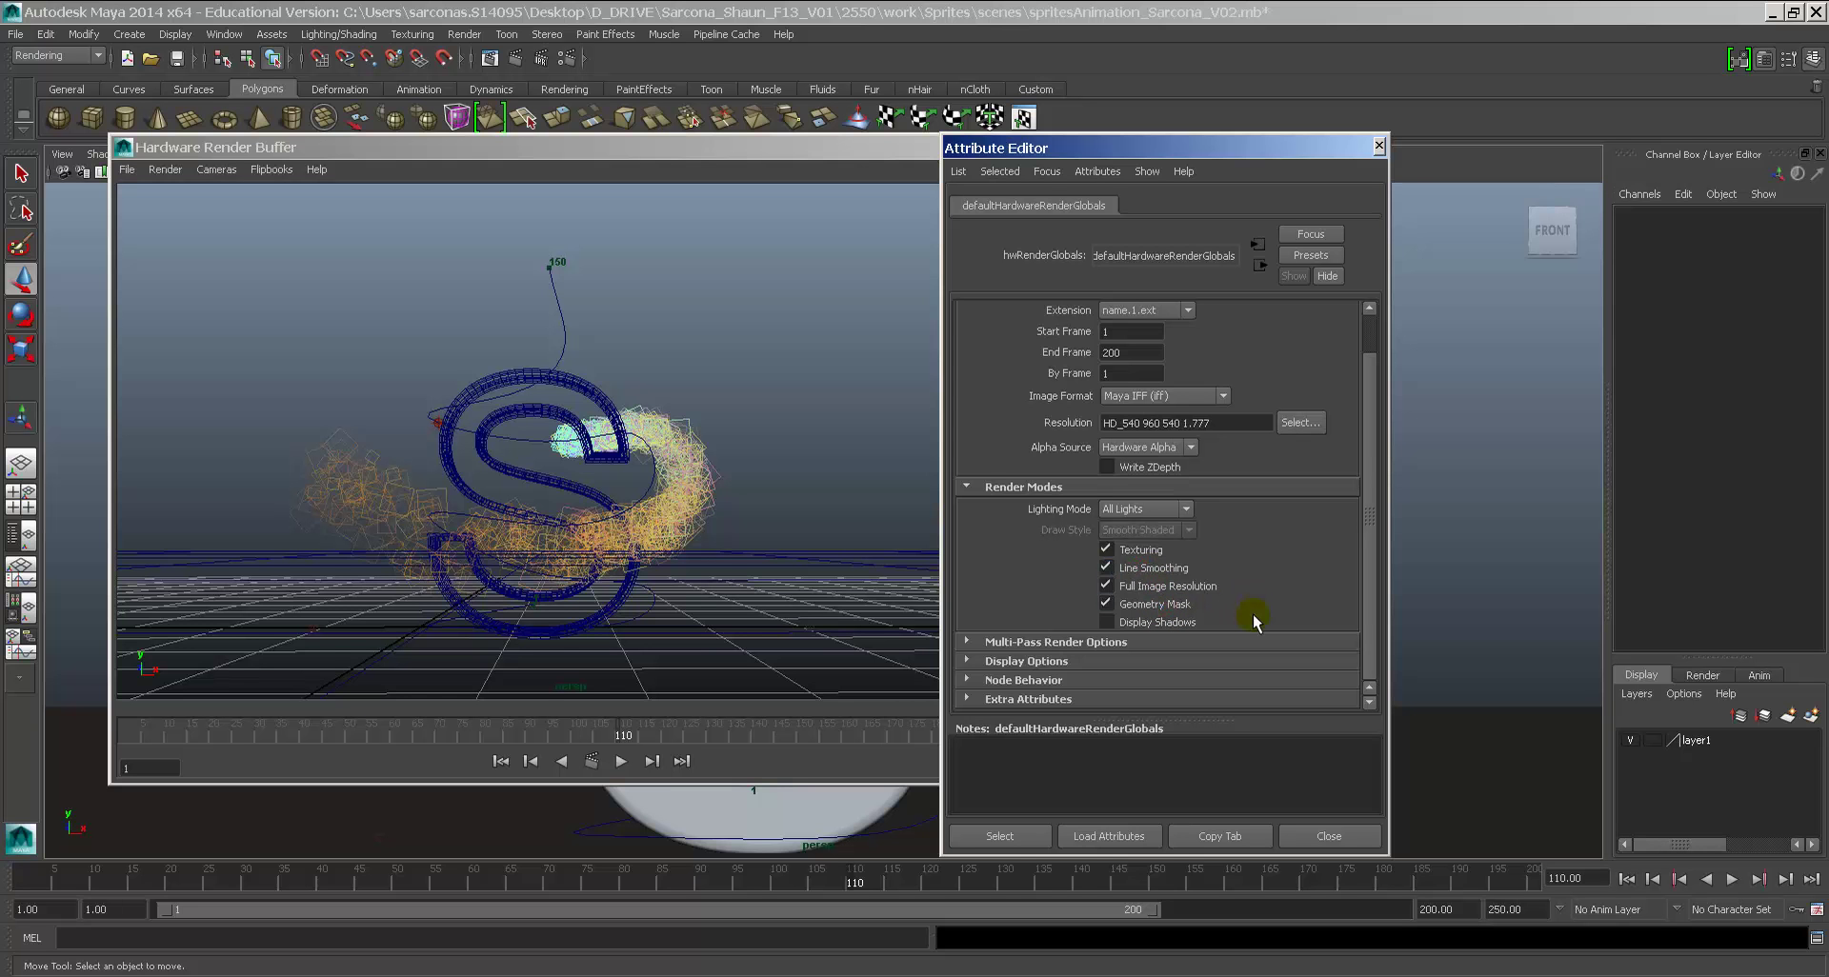
{"action": "left_click", "coordinate": [1136, 603]}
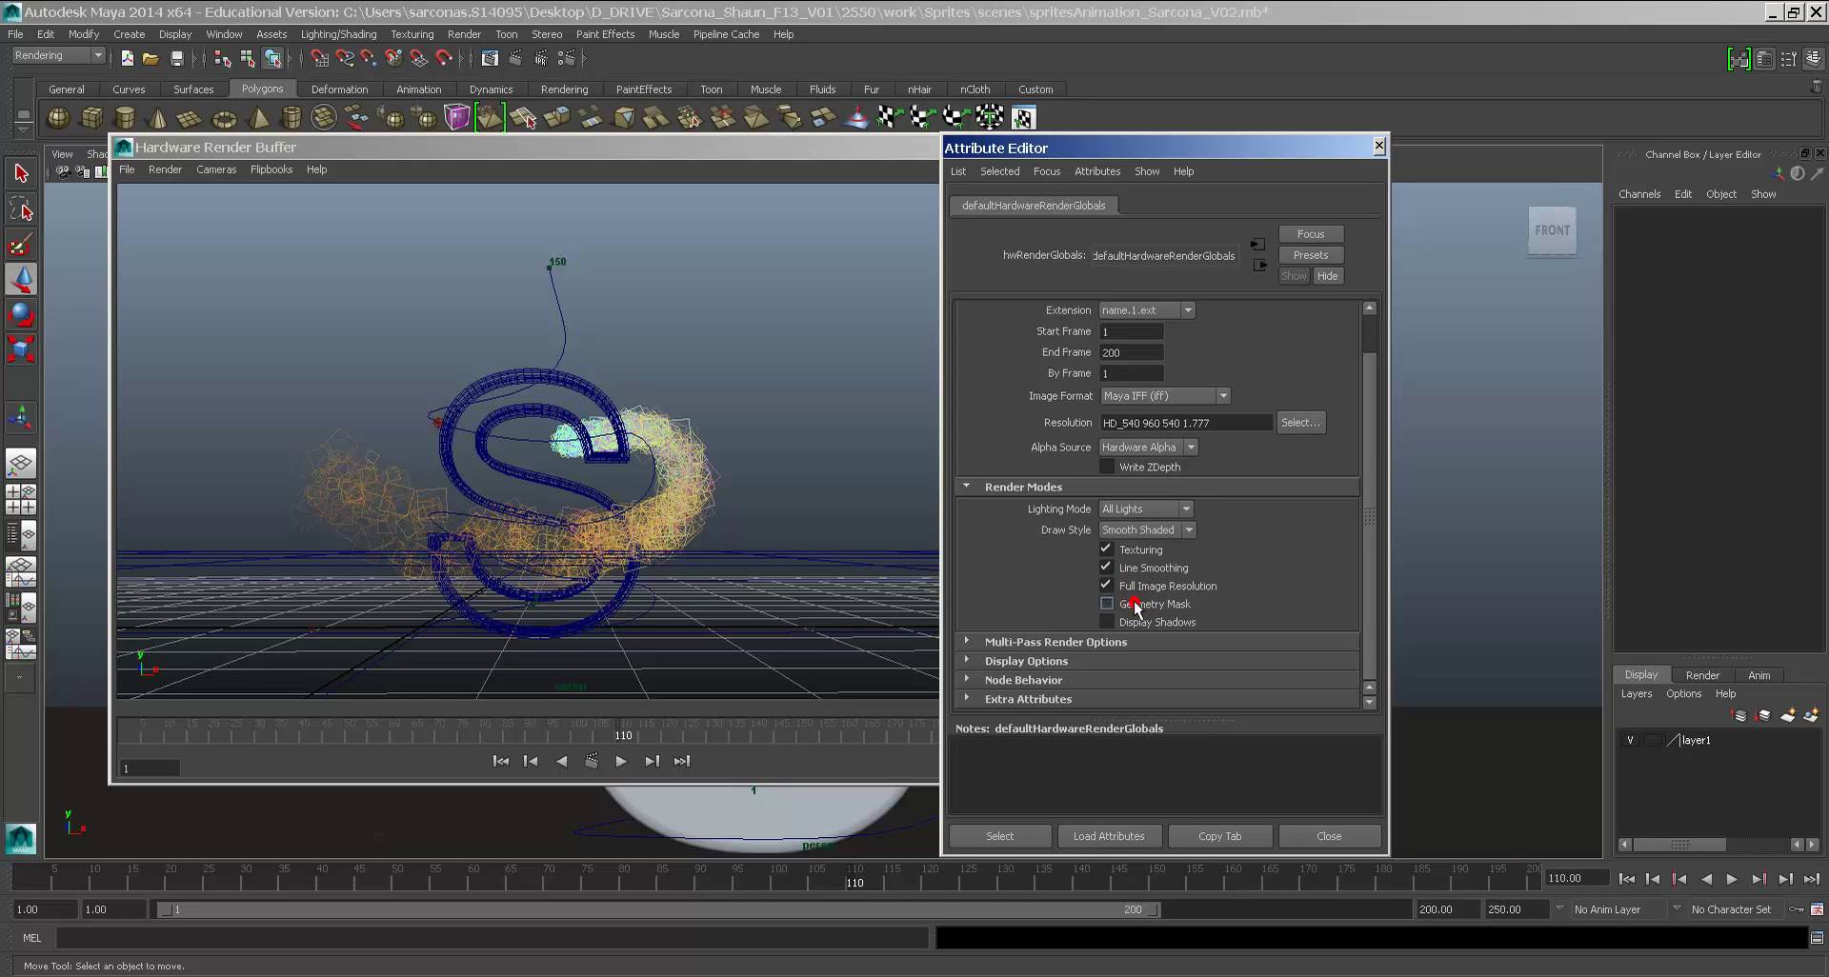
{"action": "left_click", "coordinate": [1134, 603]}
{"action": "left_click", "coordinate": [1133, 604]}
{"action": "left_click", "coordinate": [592, 762]}
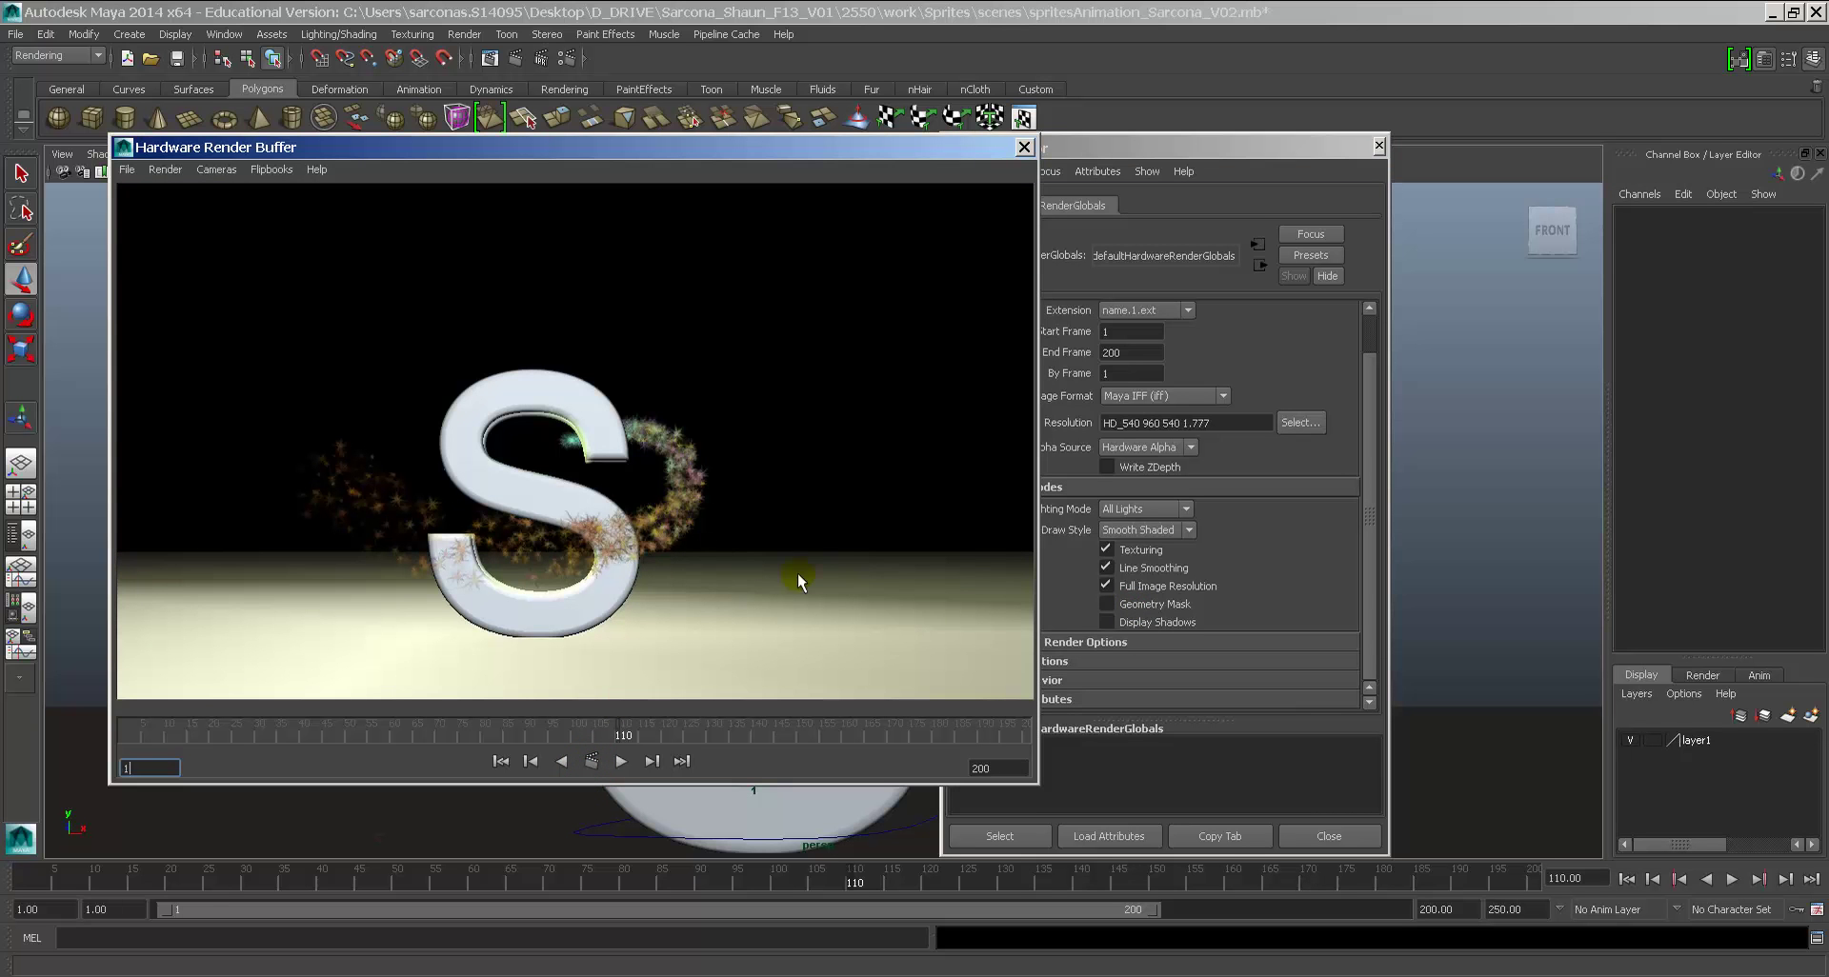
{"action": "left_click", "coordinate": [1145, 602]}
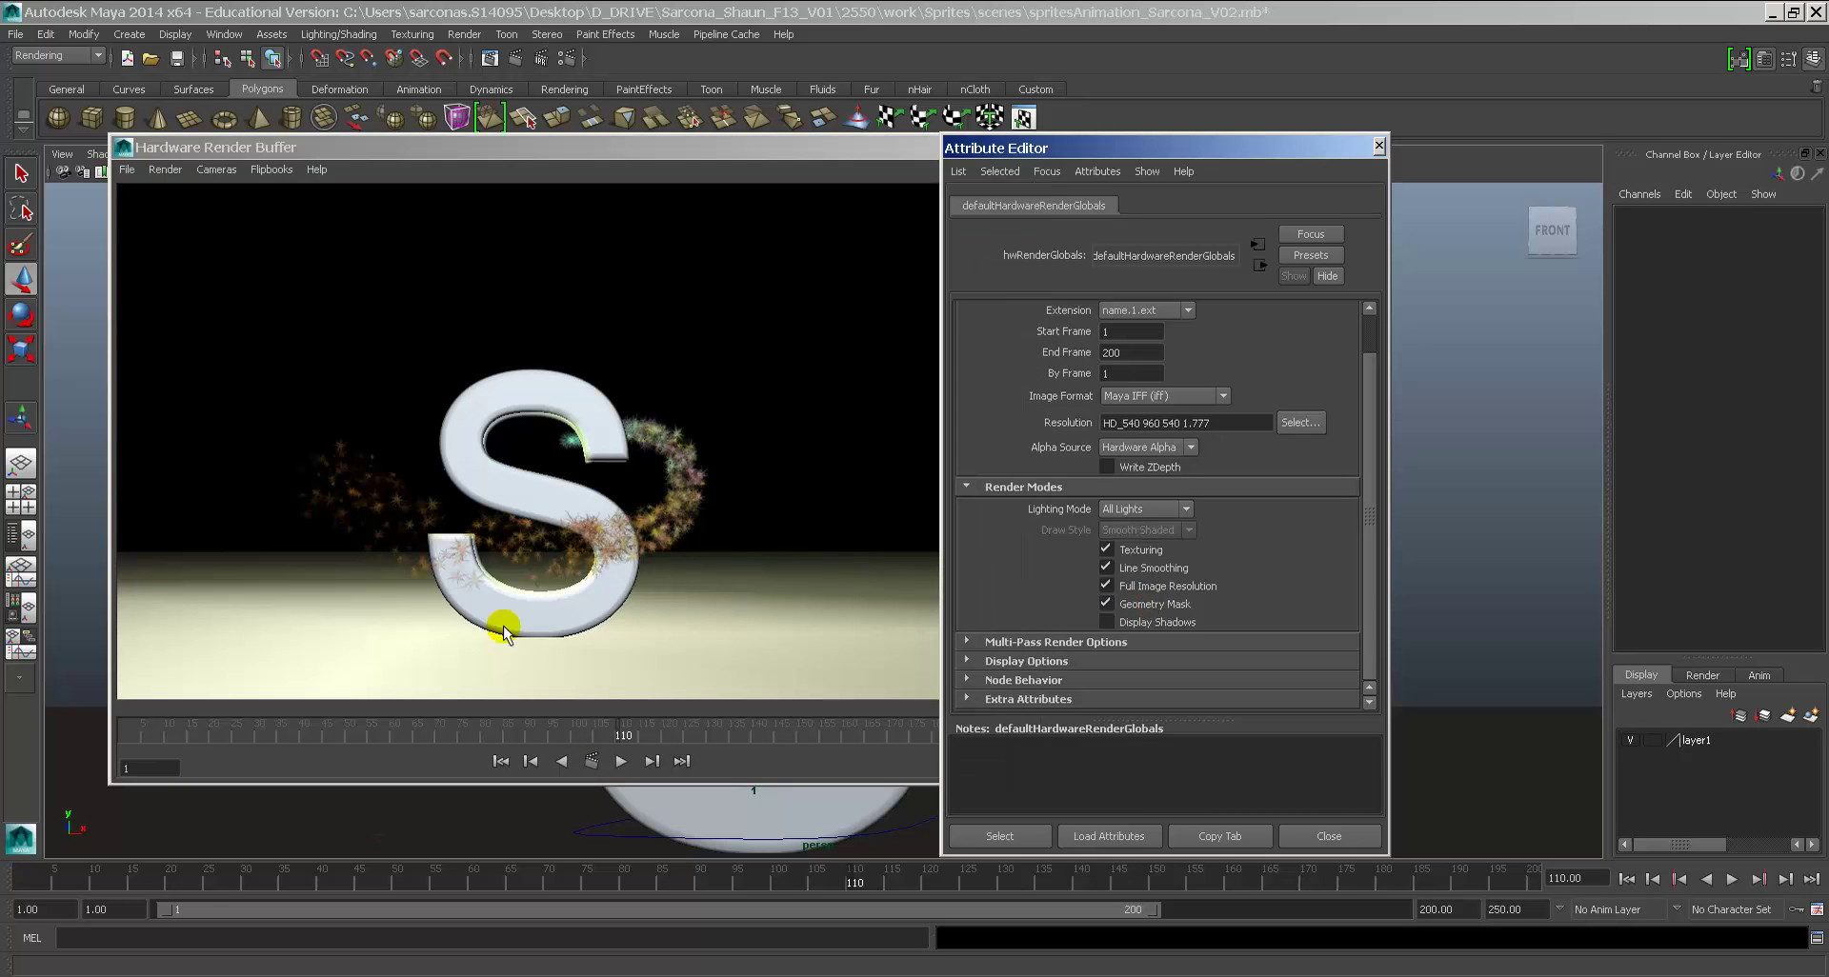
{"action": "left_click", "coordinate": [590, 762]}
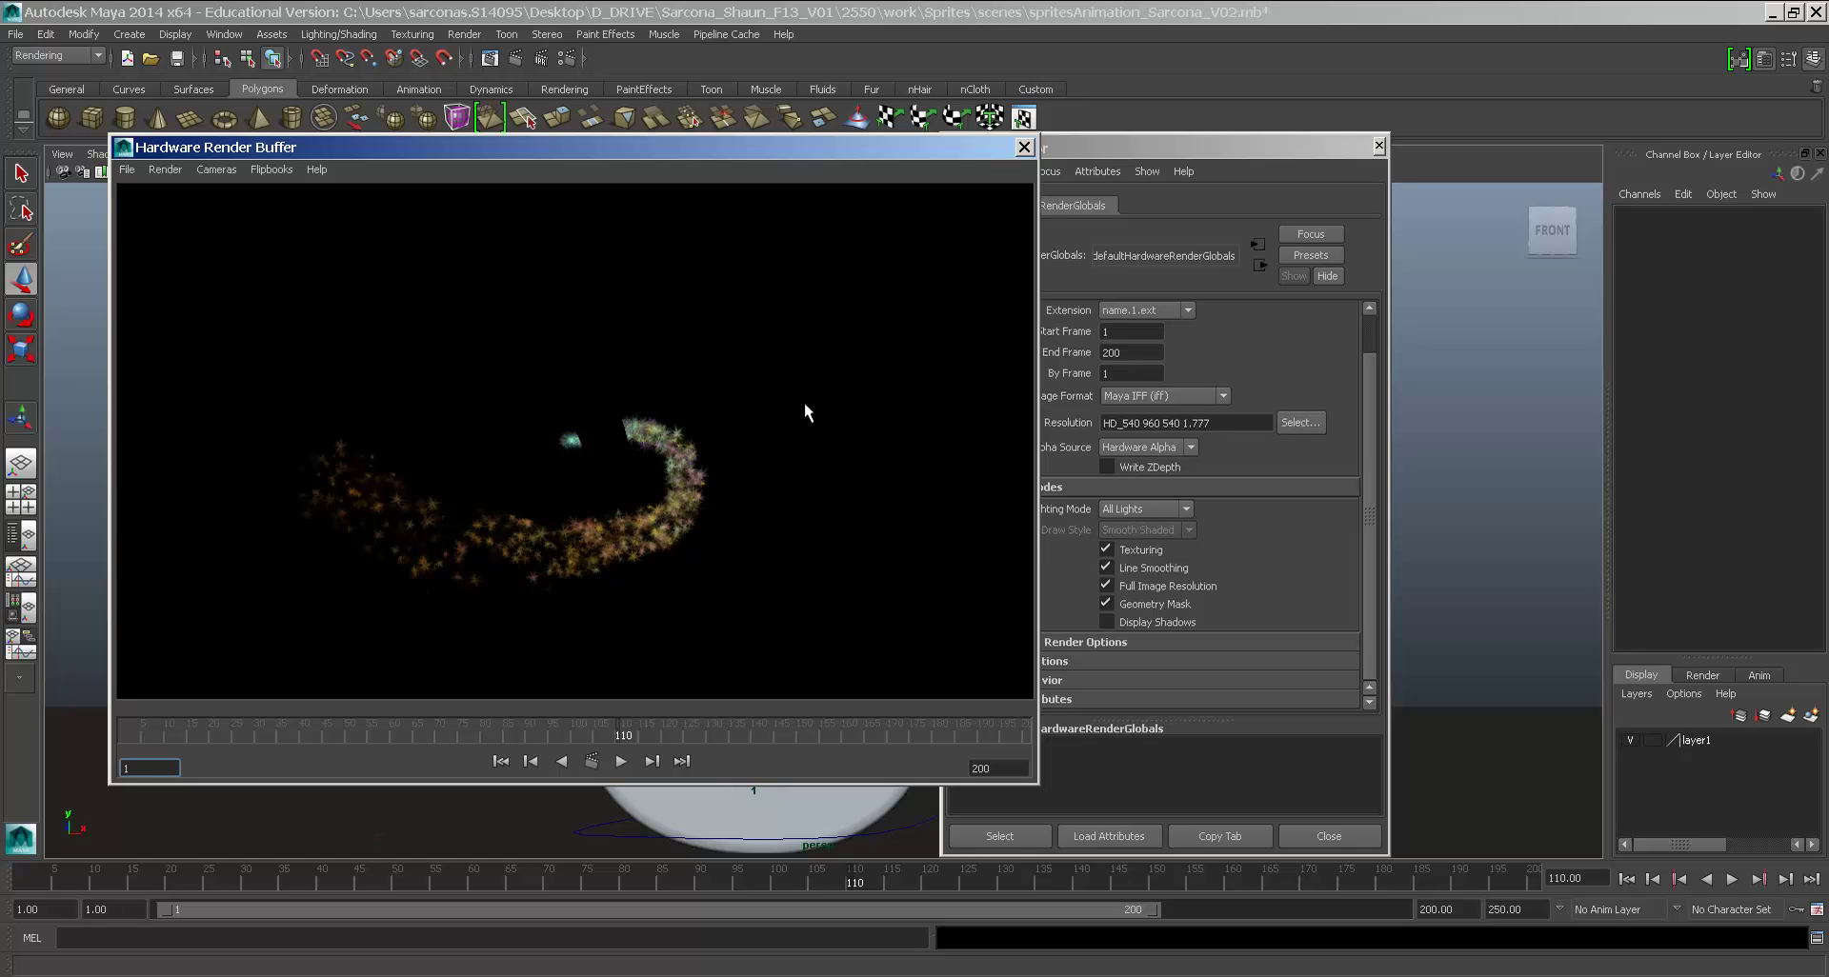
Step: Change the hardware render's output filename to SpritesAnimation_V01
{"action": "left_click", "coordinate": [1370, 598]}
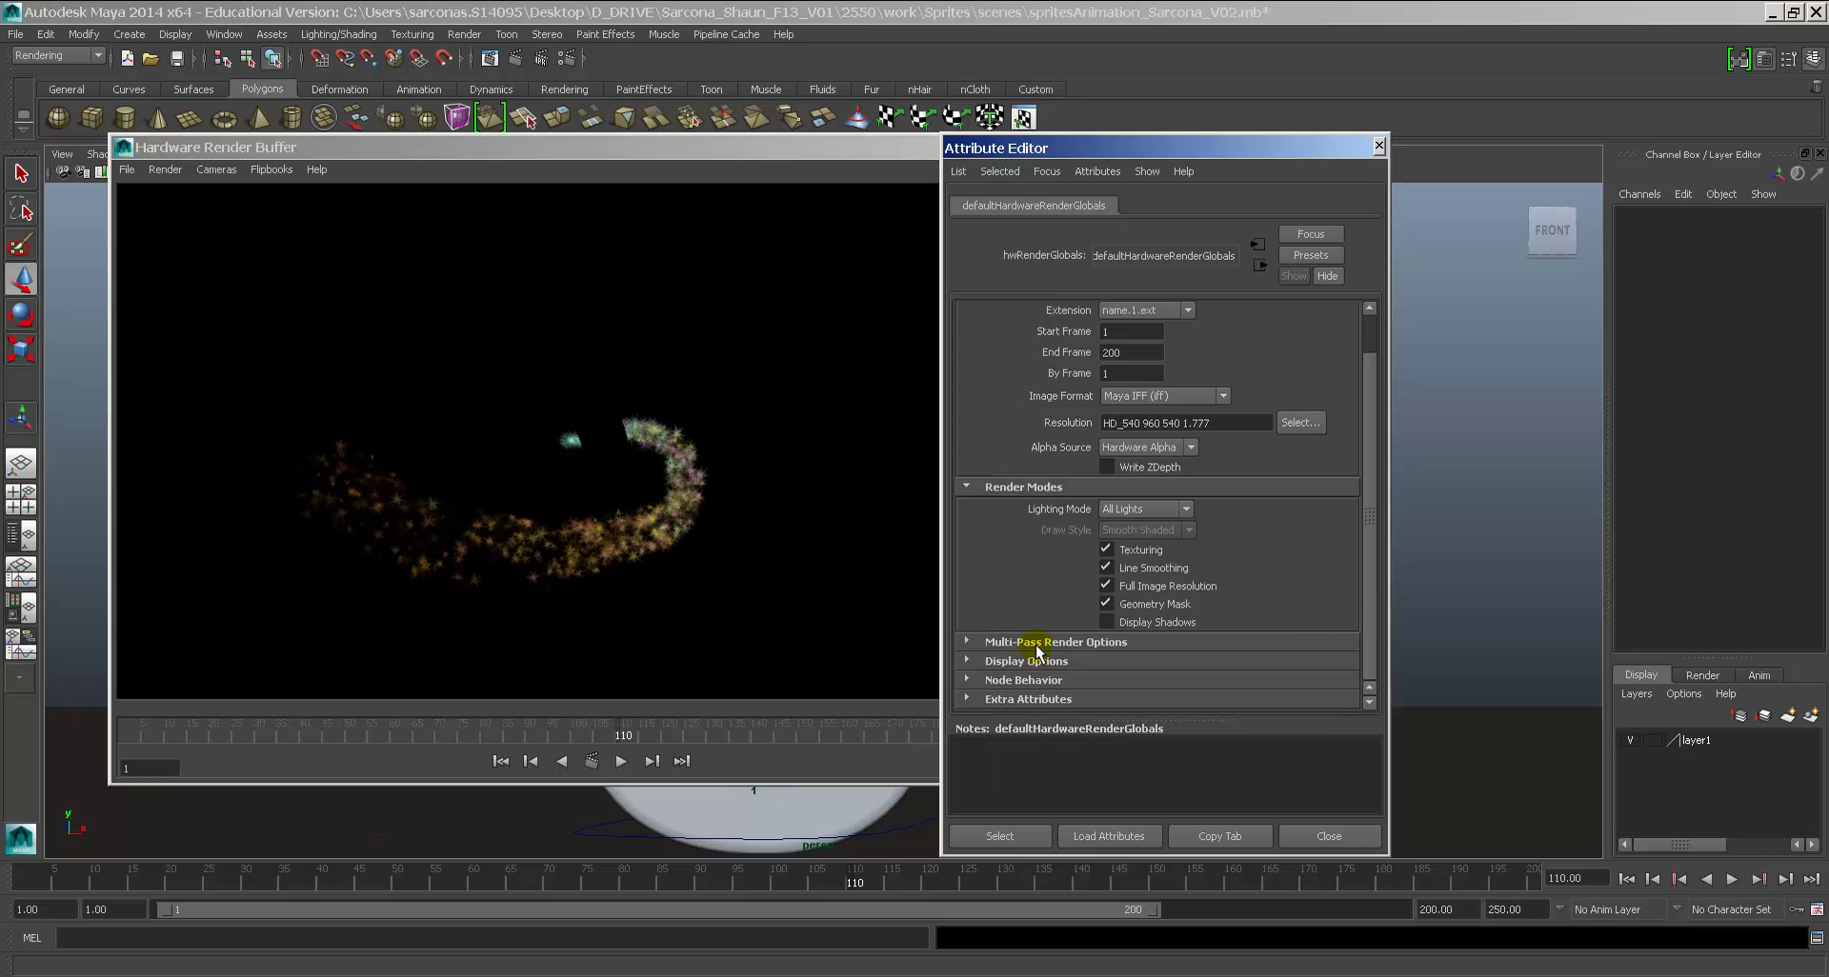
{"action": "scroll", "coordinate": [1217, 449], "scroll_direction": "up", "scroll_amount": 2}
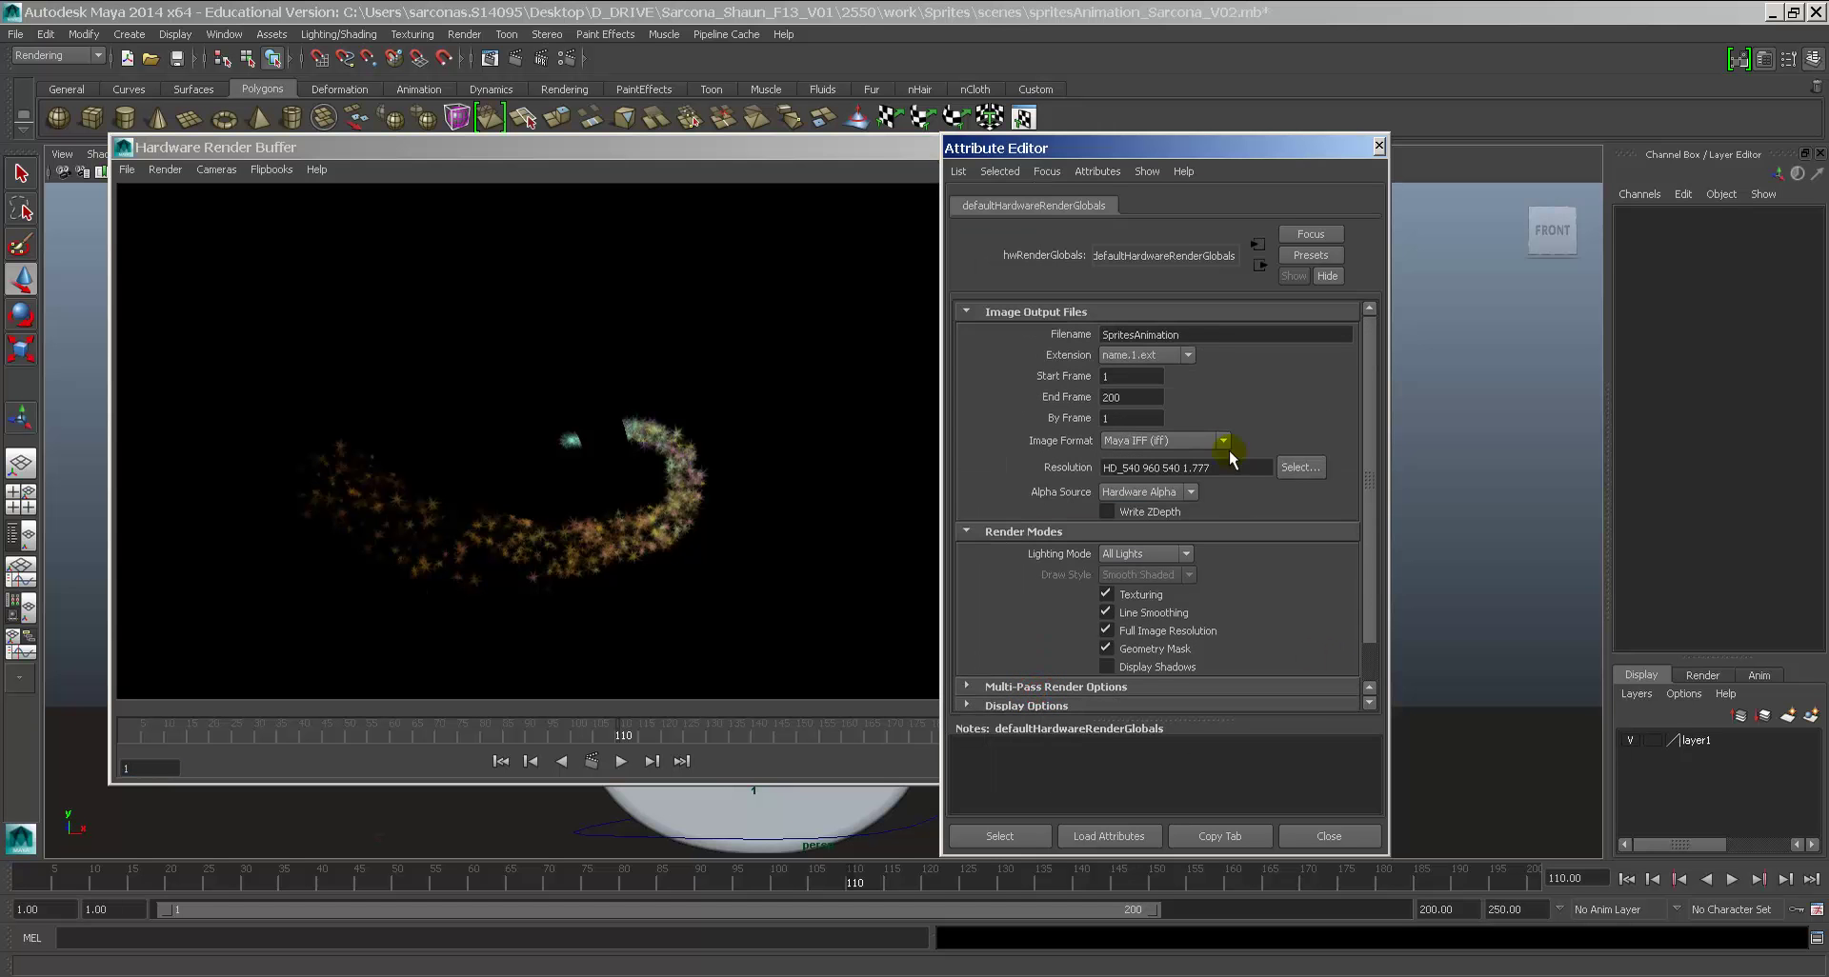
{"action": "left_click", "coordinate": [1217, 339]}
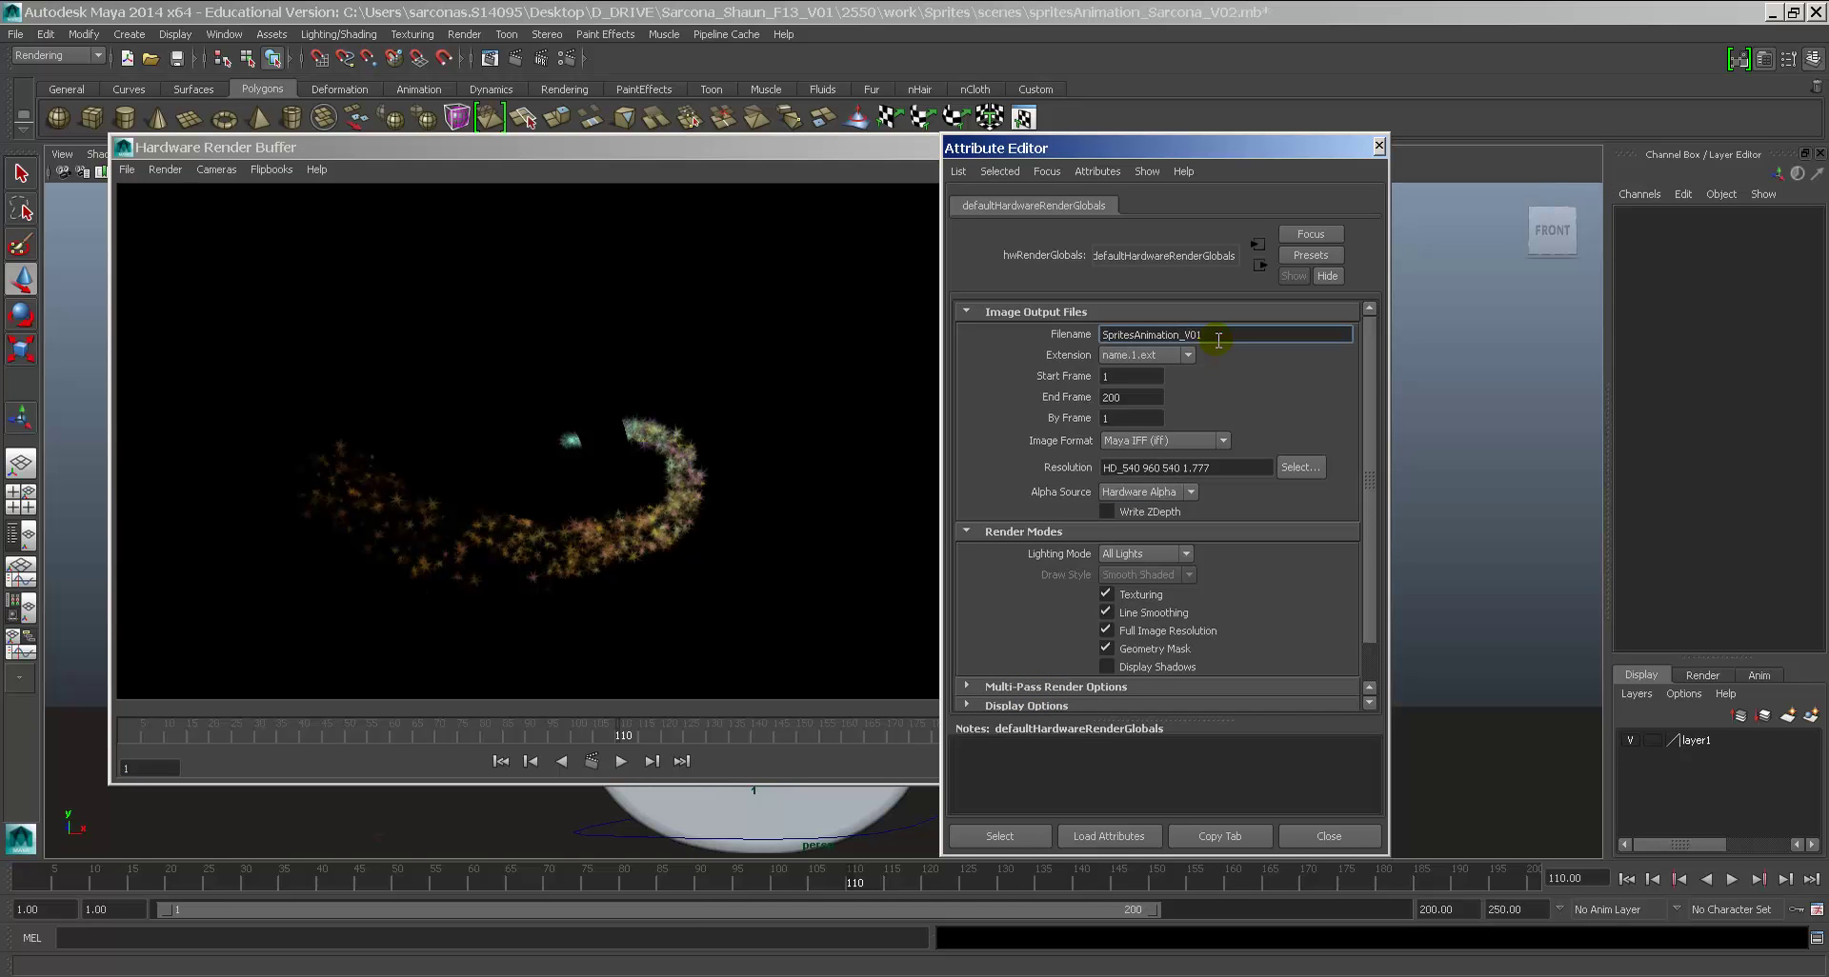
Step: Expand and check the Multi-Pass Render Options of the hardware render settings
{"action": "scroll", "coordinate": [1245, 498], "scroll_direction": "down", "scroll_amount": 1}
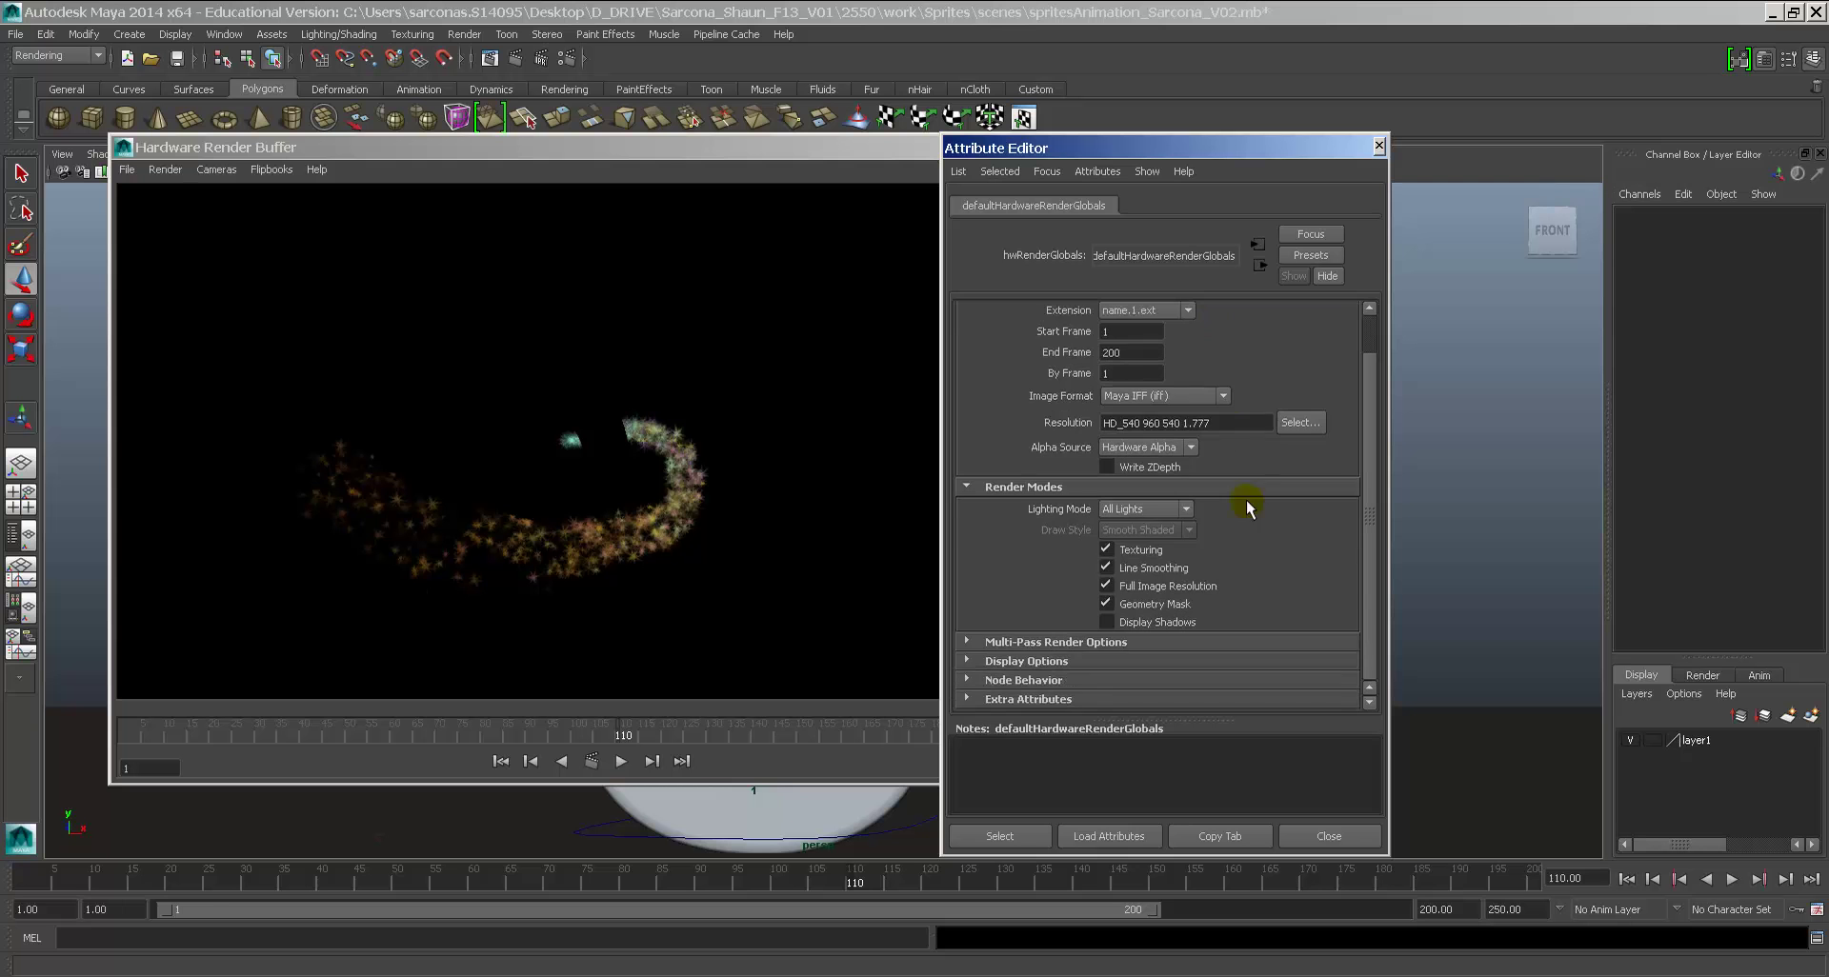
{"action": "left_click", "coordinate": [1030, 644]}
{"action": "scroll", "coordinate": [1363, 575], "scroll_direction": "down", "scroll_amount": 2}
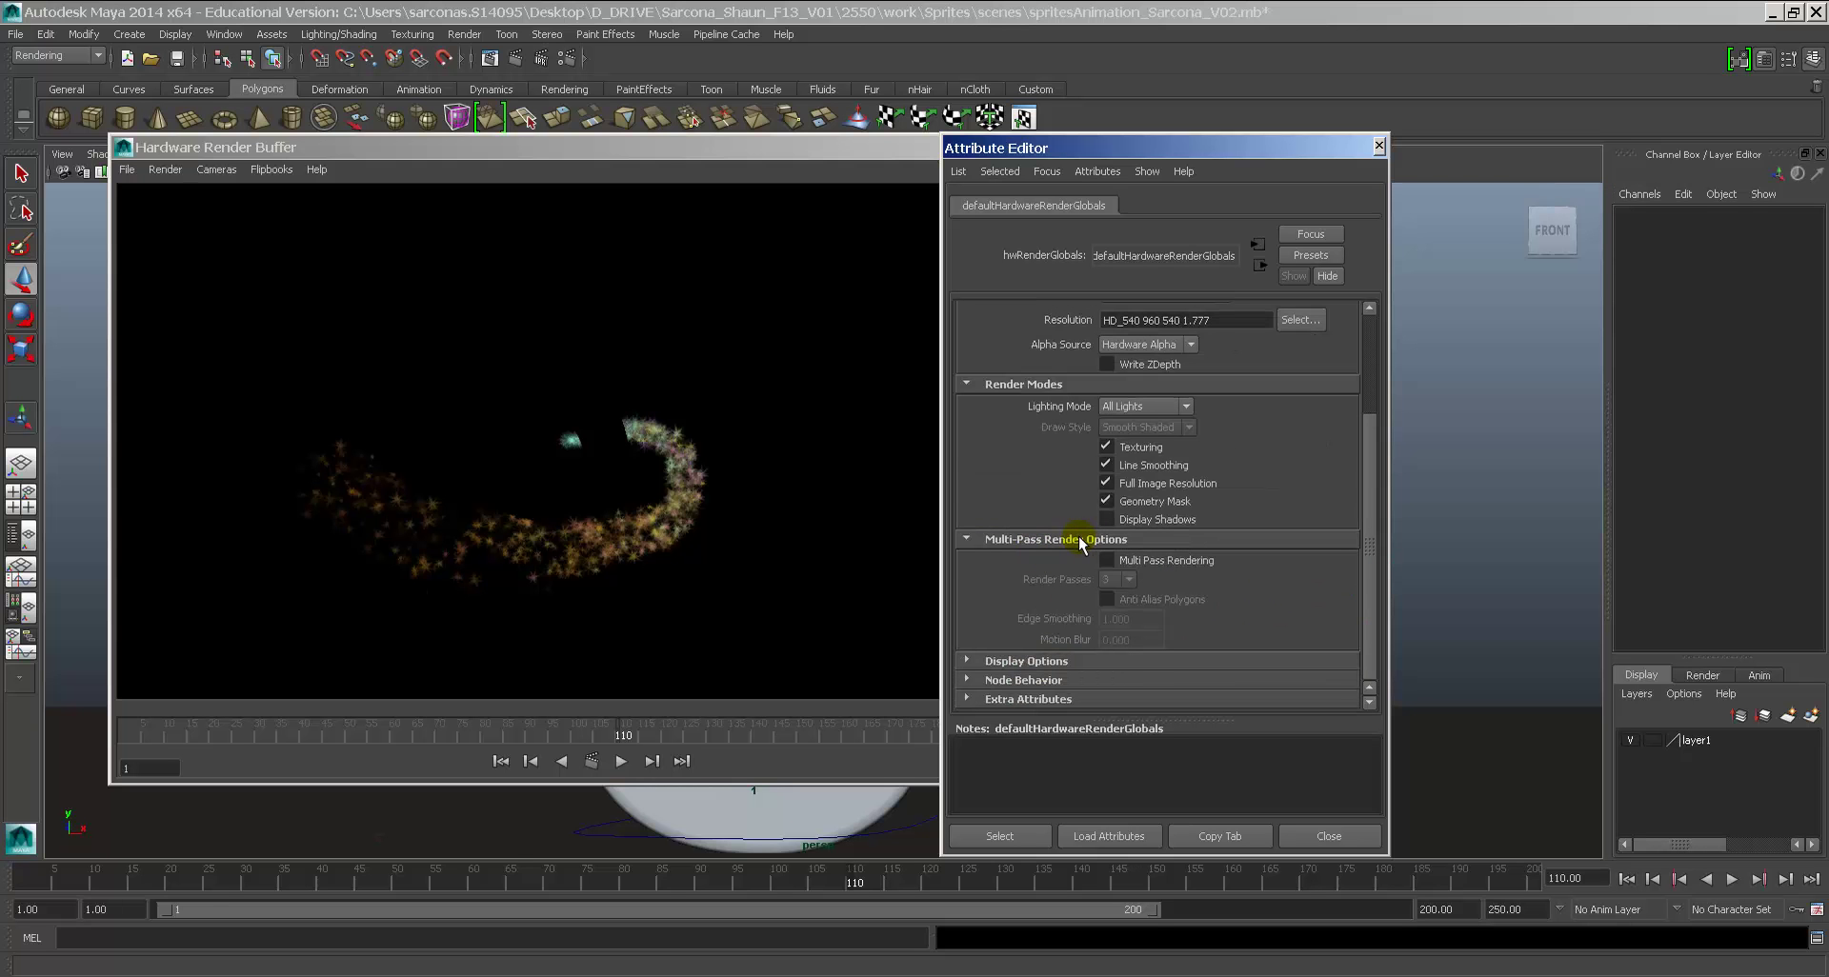
Step: Render the full hardware sequence of the sprite animation starting from frame 1
{"action": "left_click", "coordinate": [497, 761]}
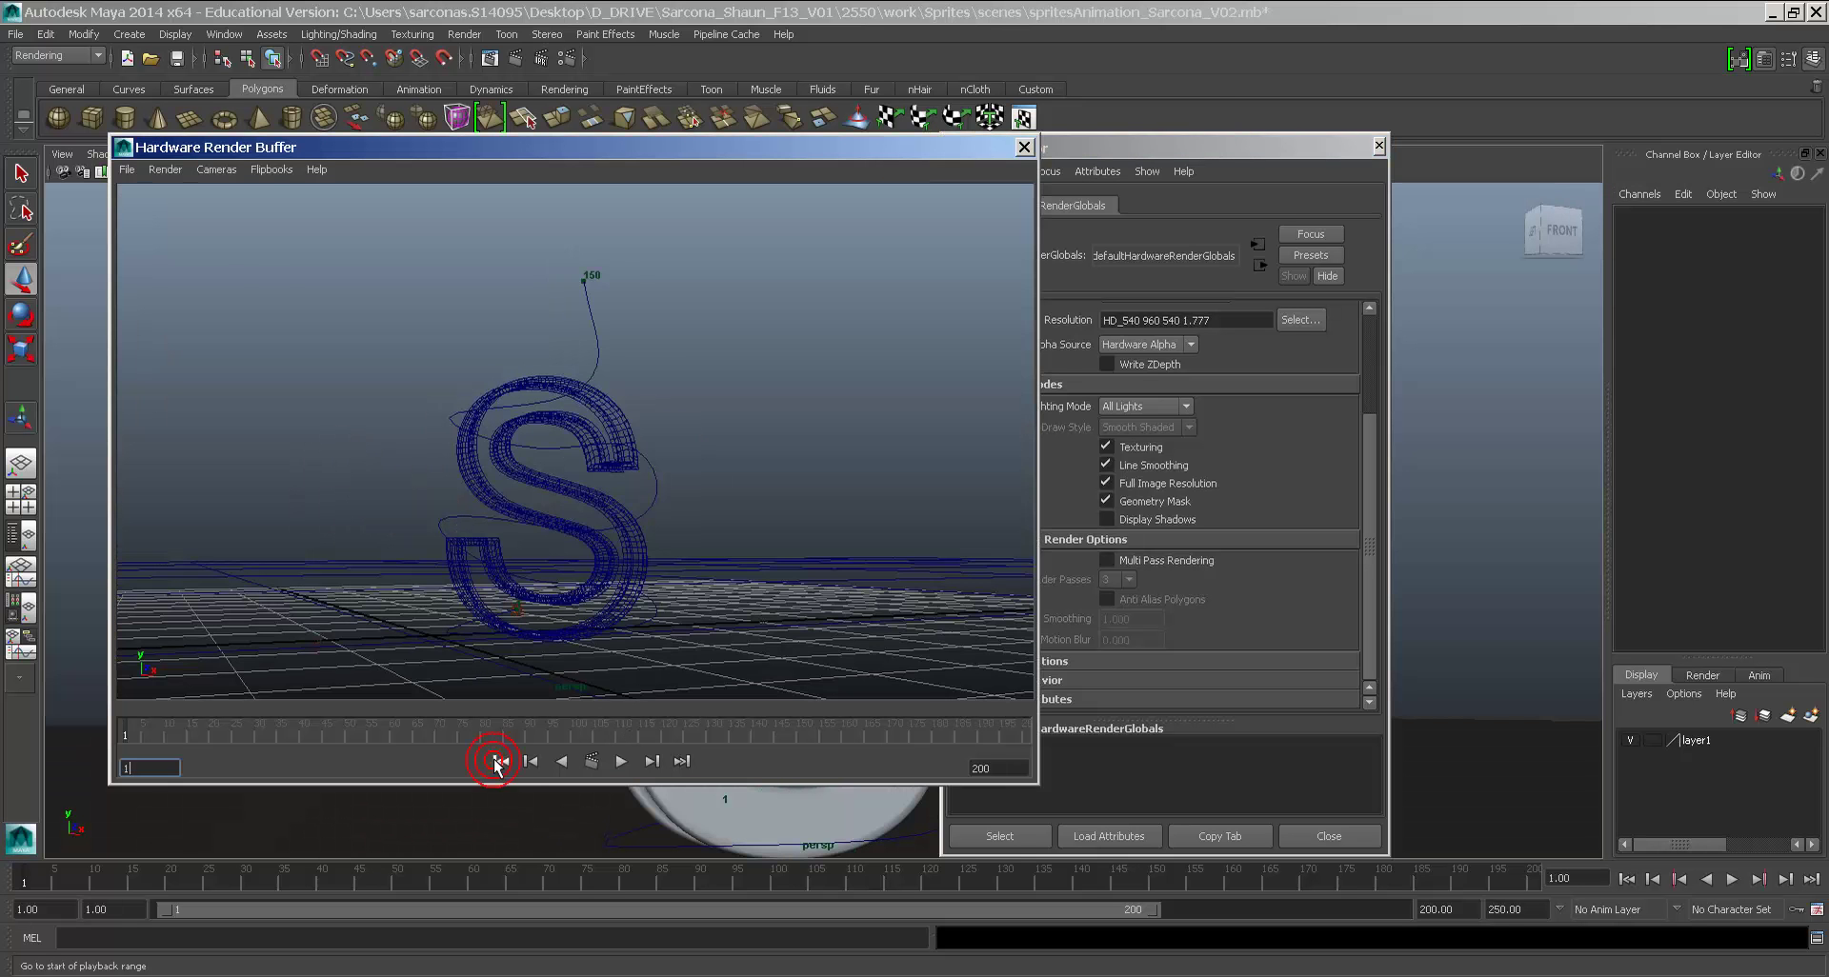
{"action": "left_click", "coordinate": [164, 170]}
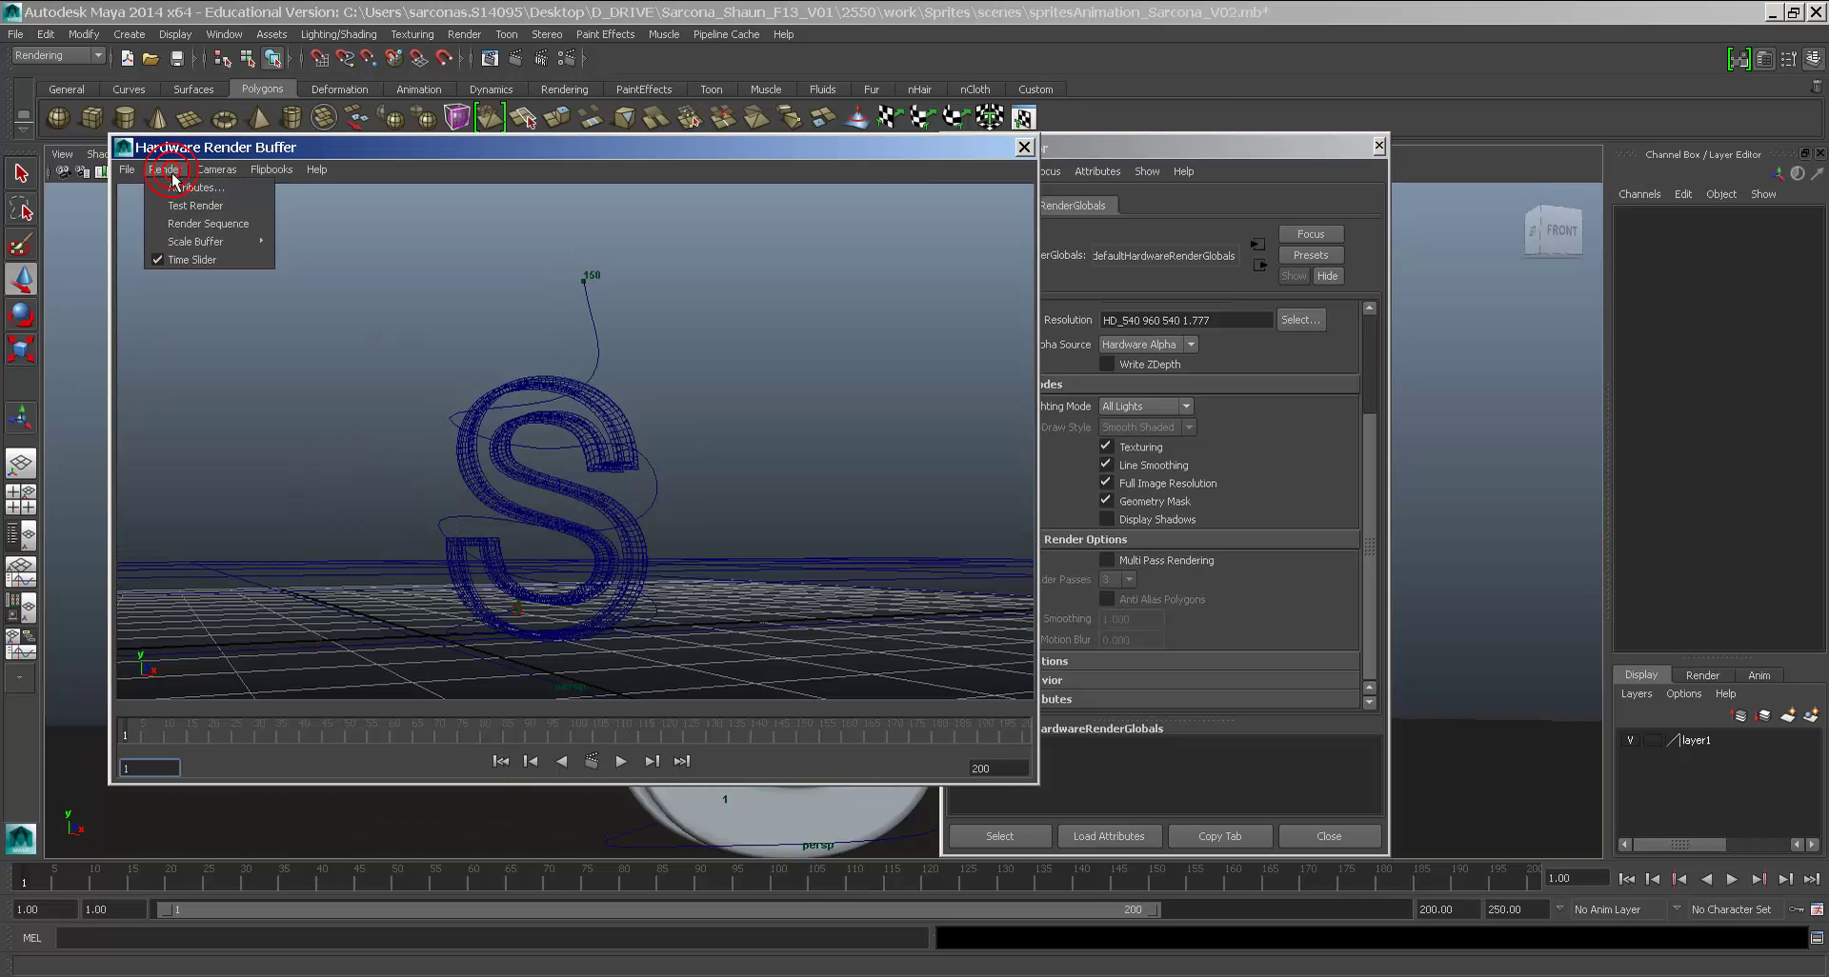
{"action": "left_click", "coordinate": [193, 223]}
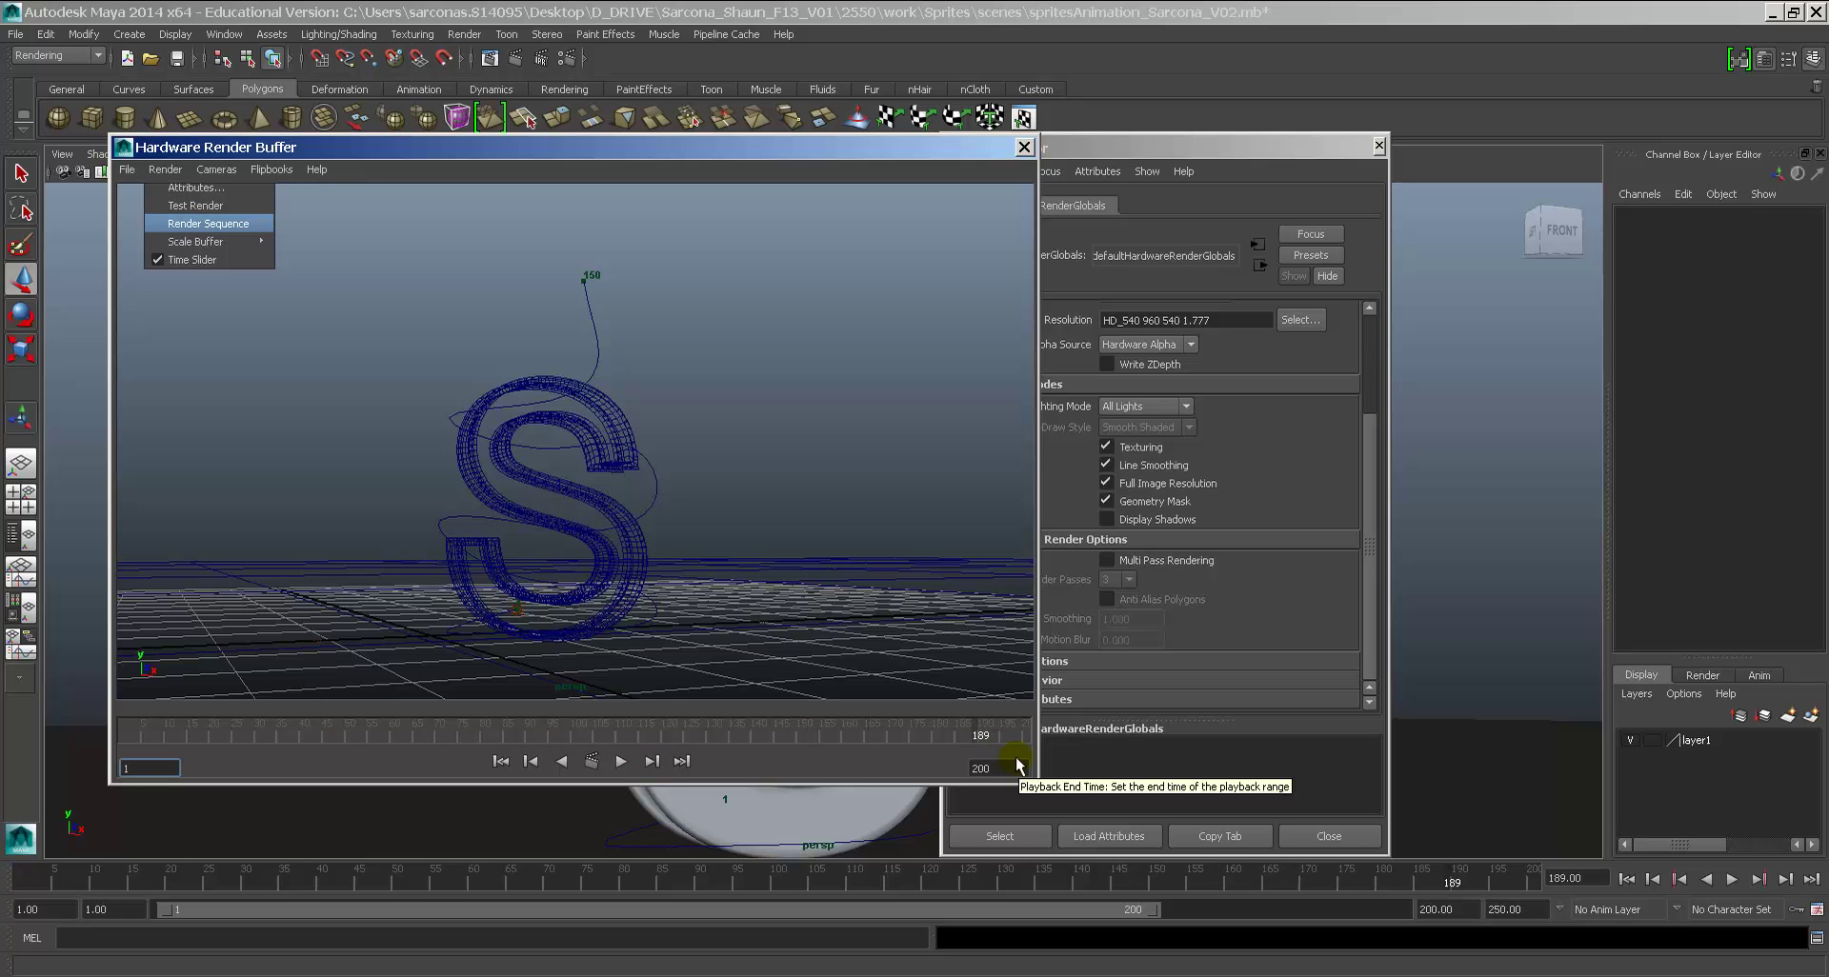
Step: Play back the rendered SpritesAnimation_V01 flipbook of frames 1-200 in FCheck, and close the viewer
{"action": "left_click", "coordinate": [263, 174]}
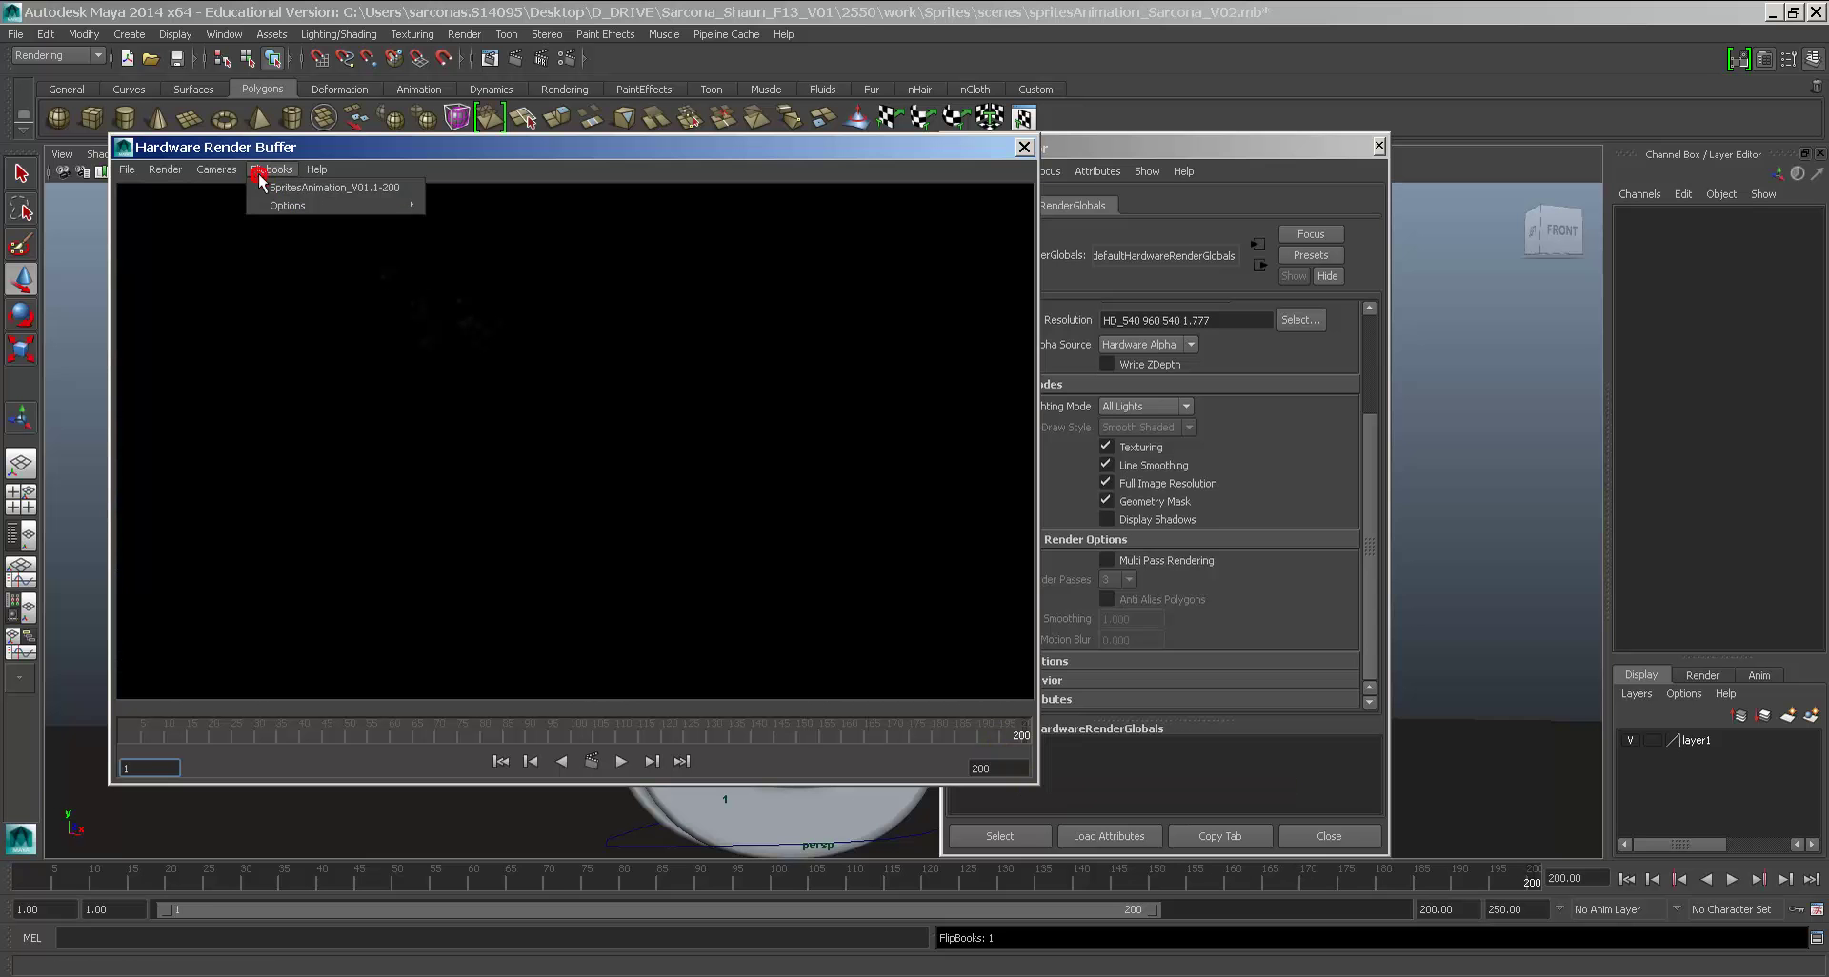
{"action": "left_click", "coordinate": [272, 190]}
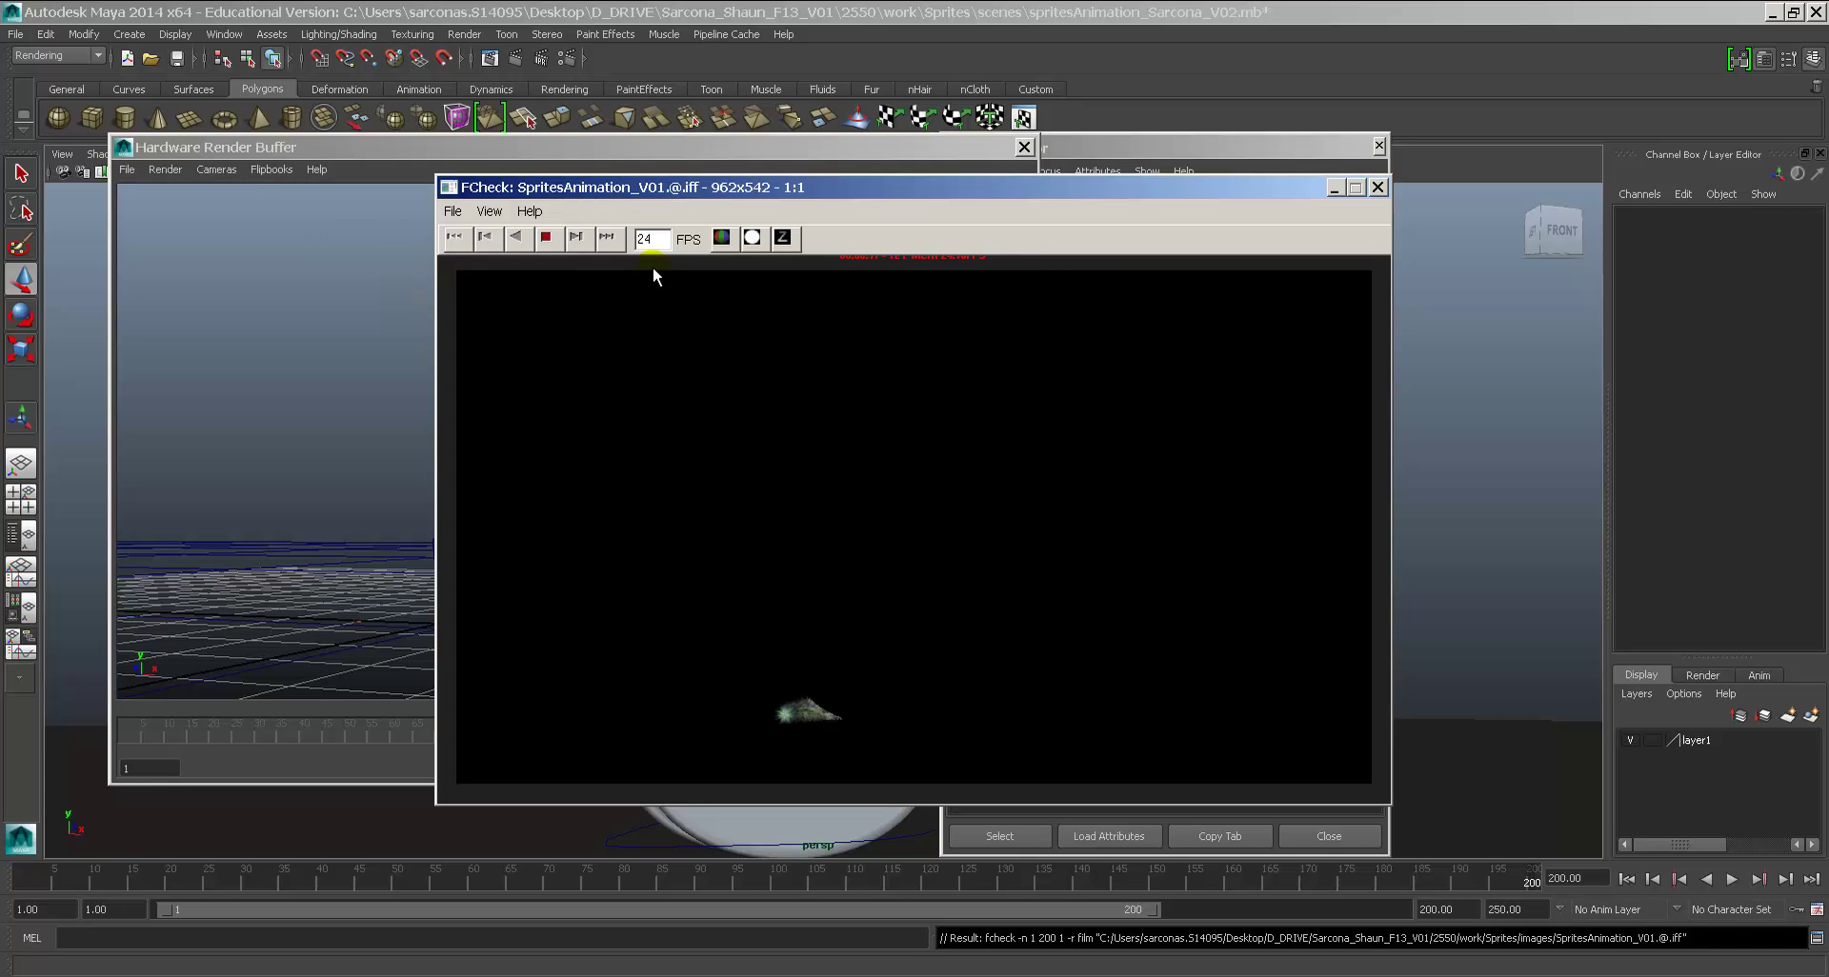
{"action": "double_click", "coordinate": [448, 187]}
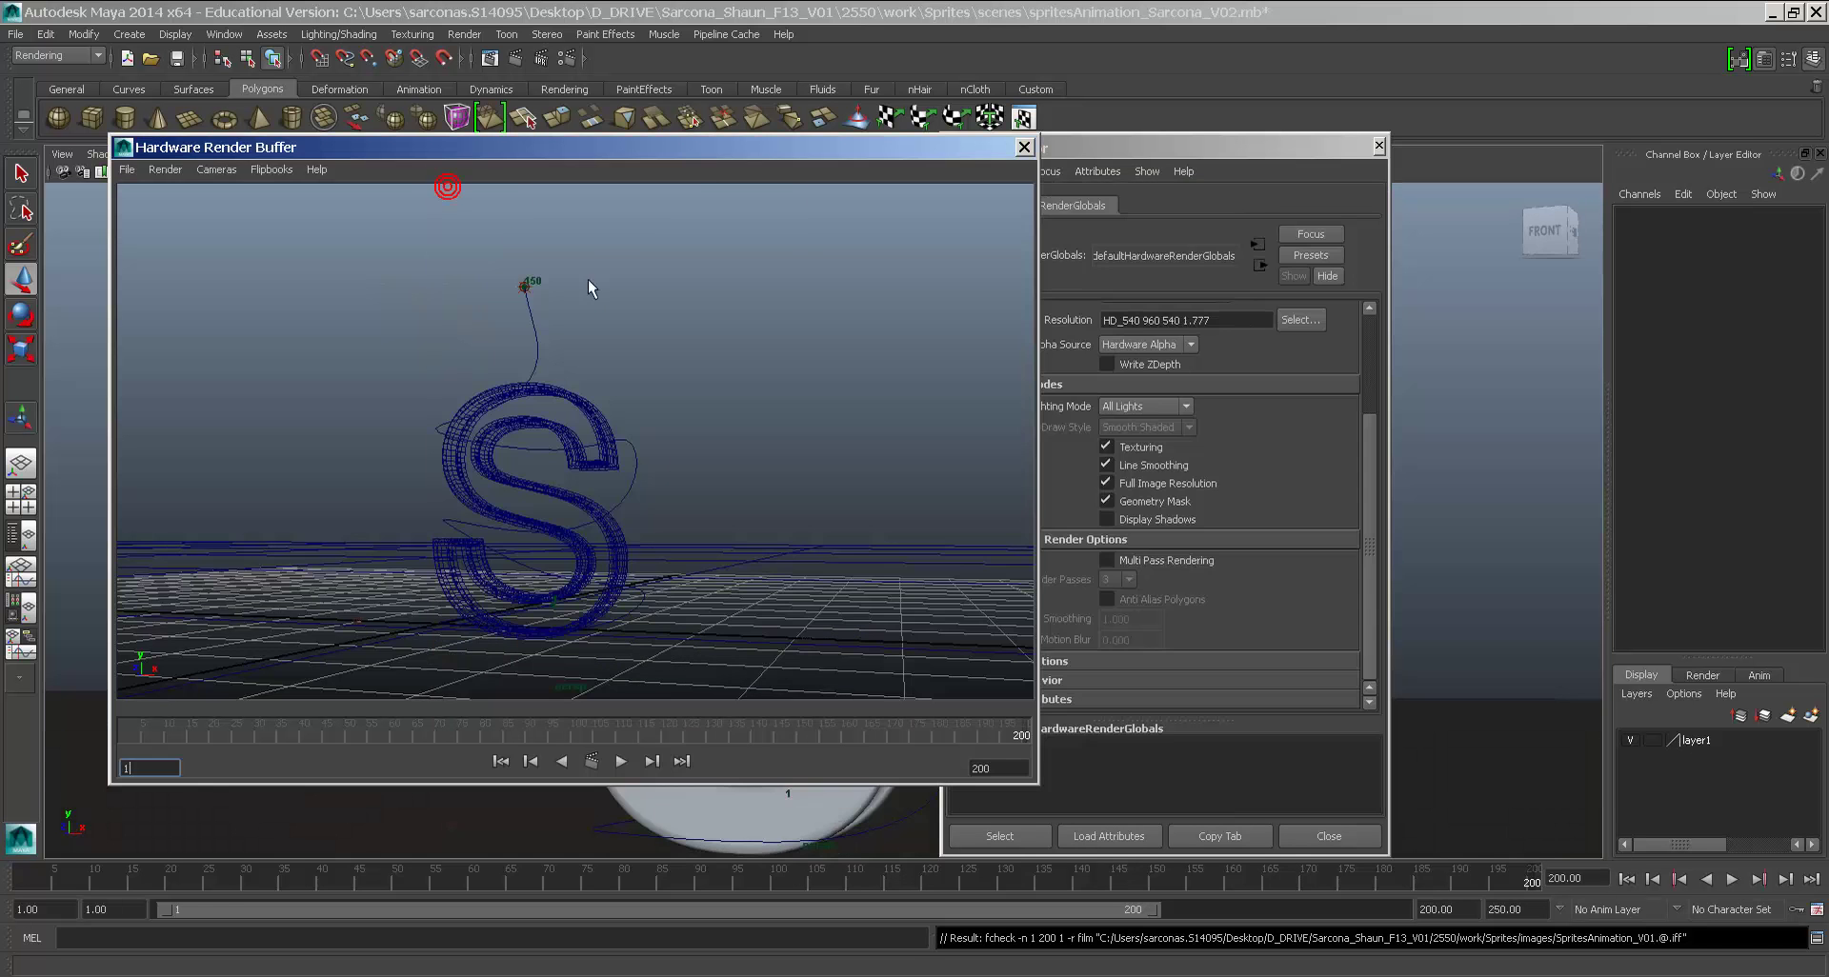
Step: Go to frame 108 and enable Multi Pass Rendering in the hardware render settings
{"action": "left_click", "coordinate": [1363, 561]}
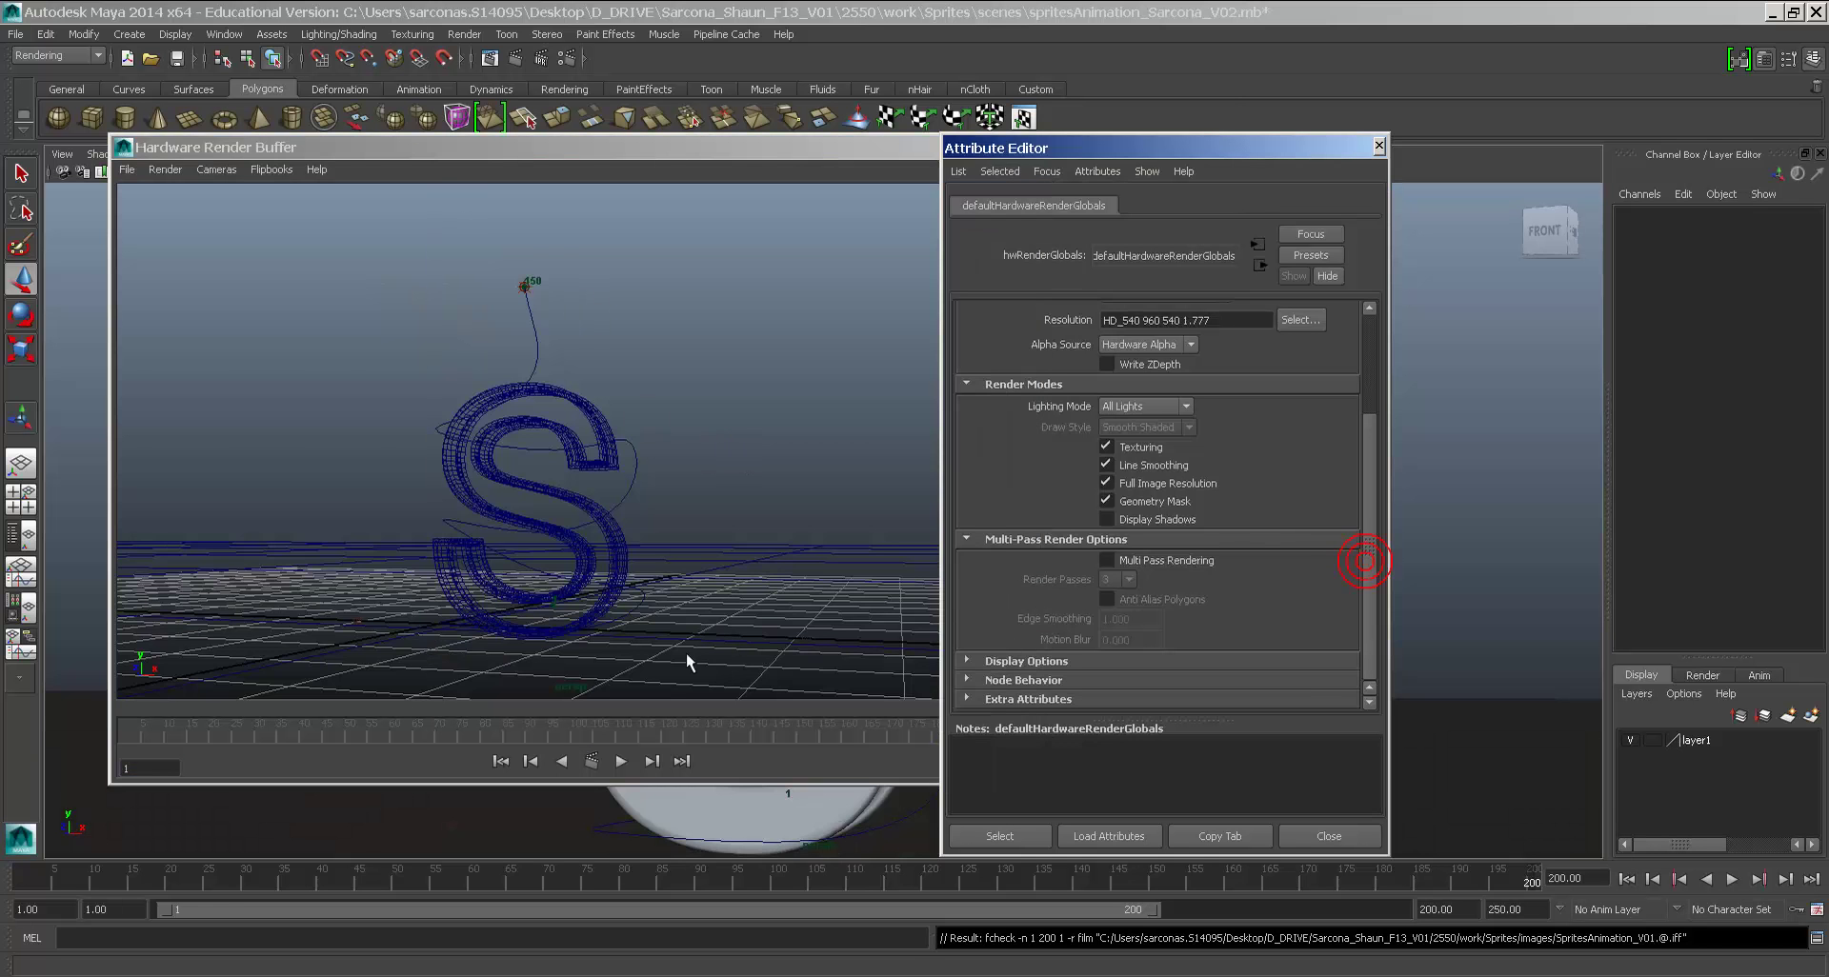
{"action": "left_click_drag", "start_coordinate": [623, 739], "coordinate": [615, 735]}
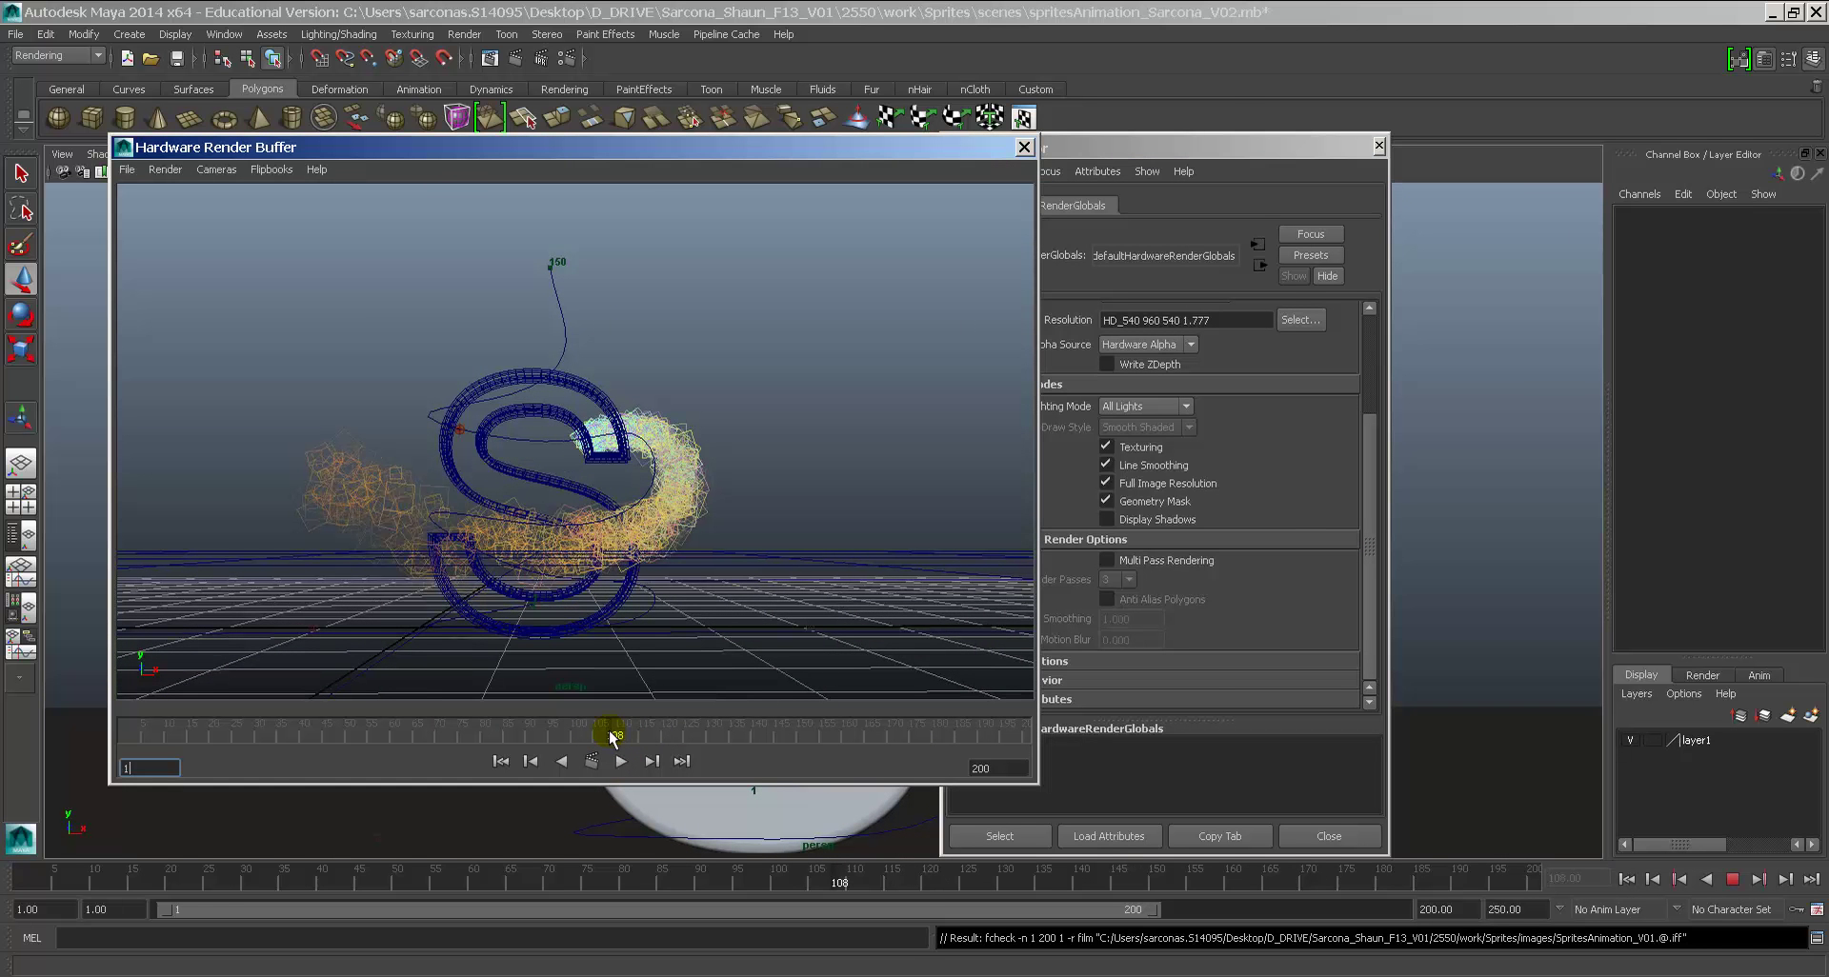
{"action": "left_click", "coordinate": [1161, 562]}
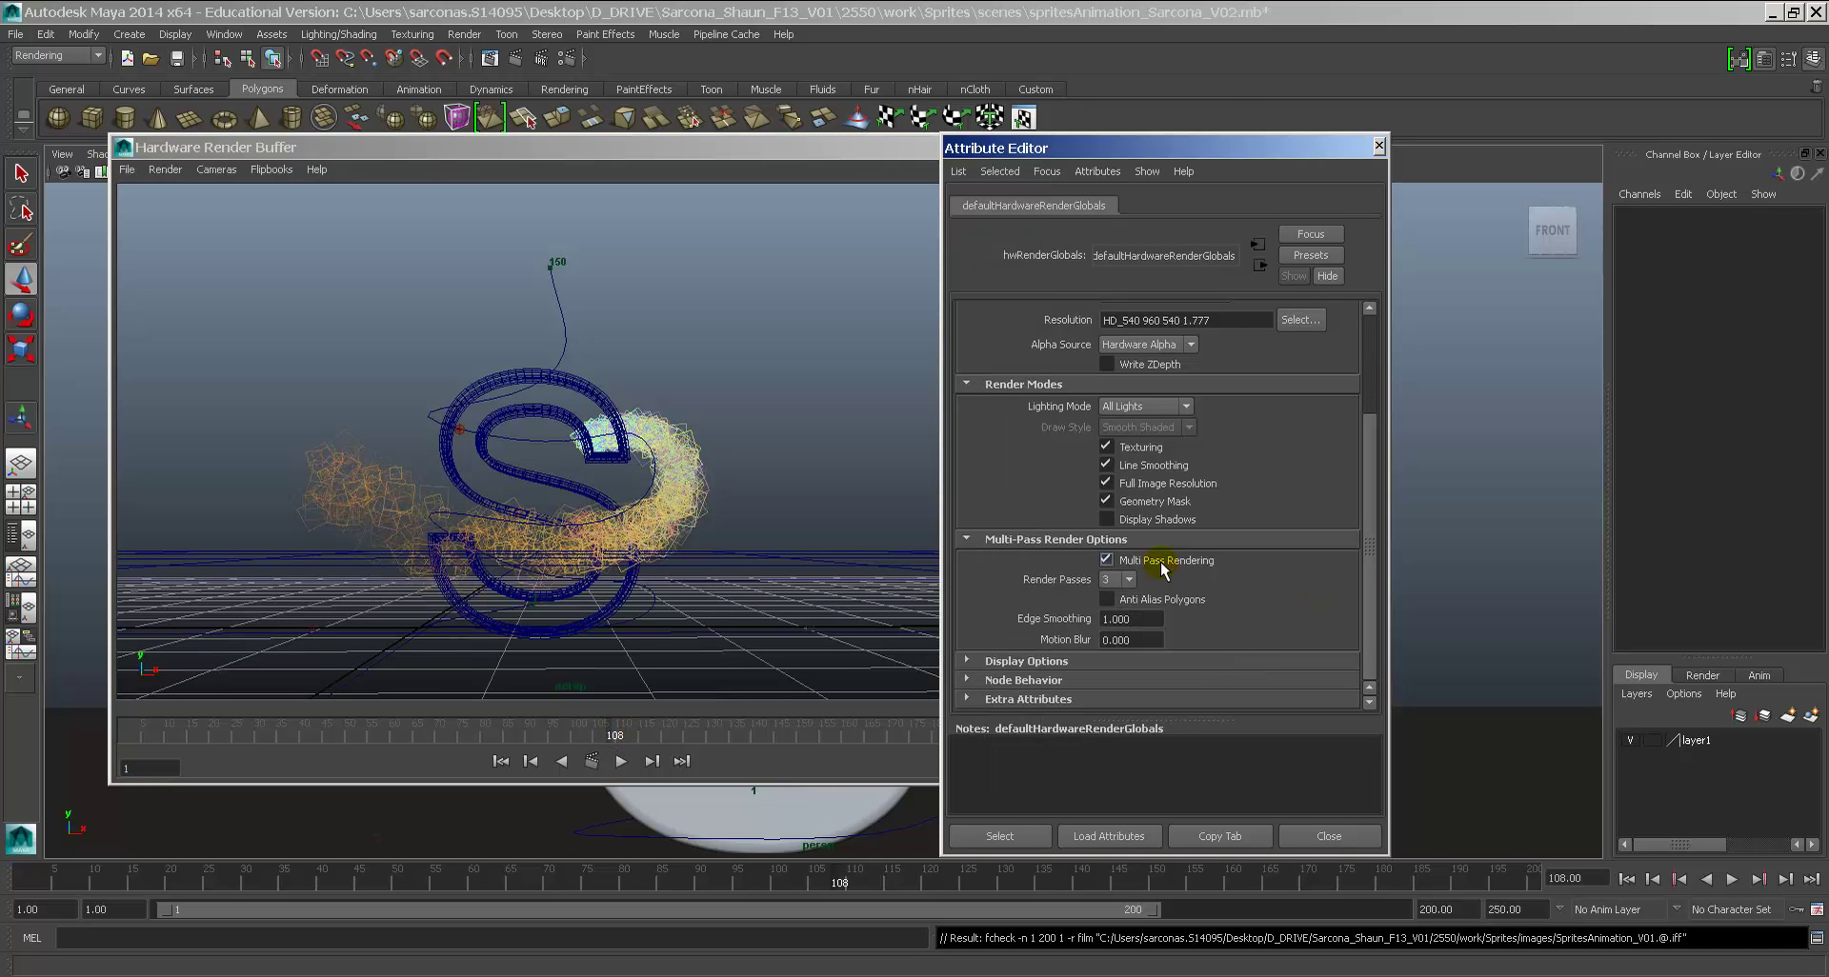
Step: Edit the version number in the hardware render's output filename and test-render frame 108 with multi-pass rendering
{"action": "scroll", "coordinate": [1281, 391], "scroll_direction": "up", "scroll_amount": 3}
{"action": "left_click", "coordinate": [1192, 335]}
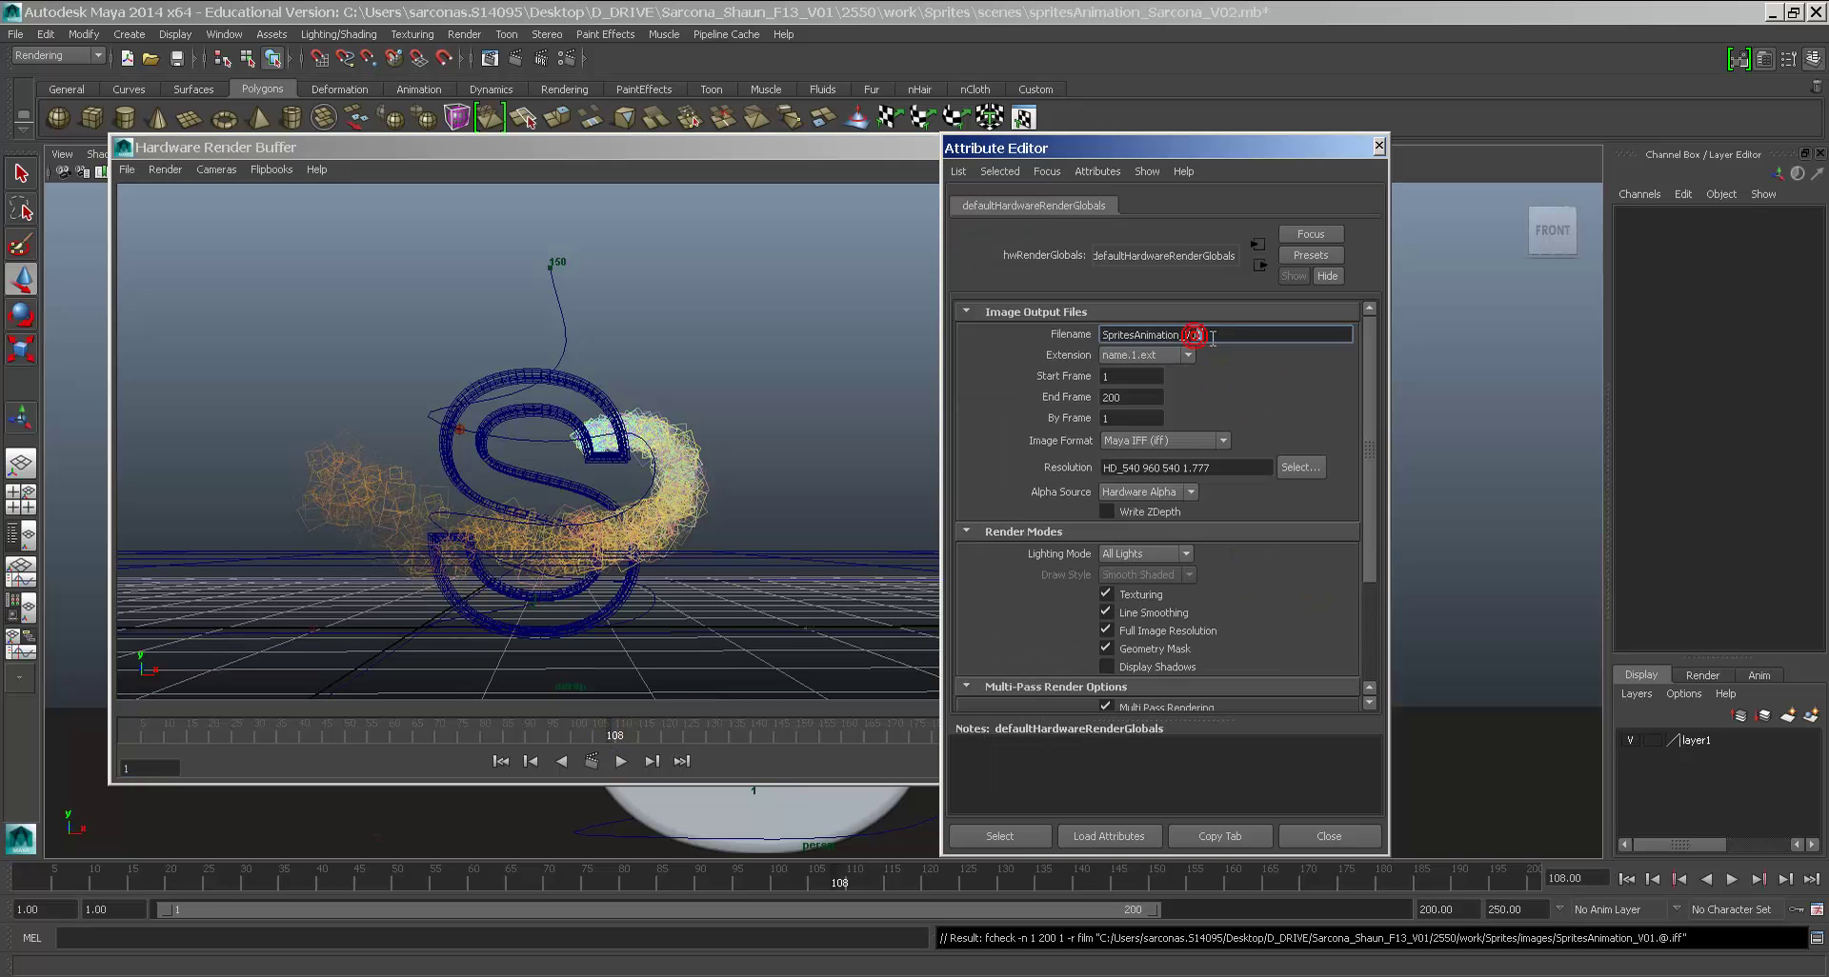
{"action": "key", "text": "Return"}
{"action": "scroll", "coordinate": [1155, 511], "scroll_direction": "down", "scroll_amount": 3}
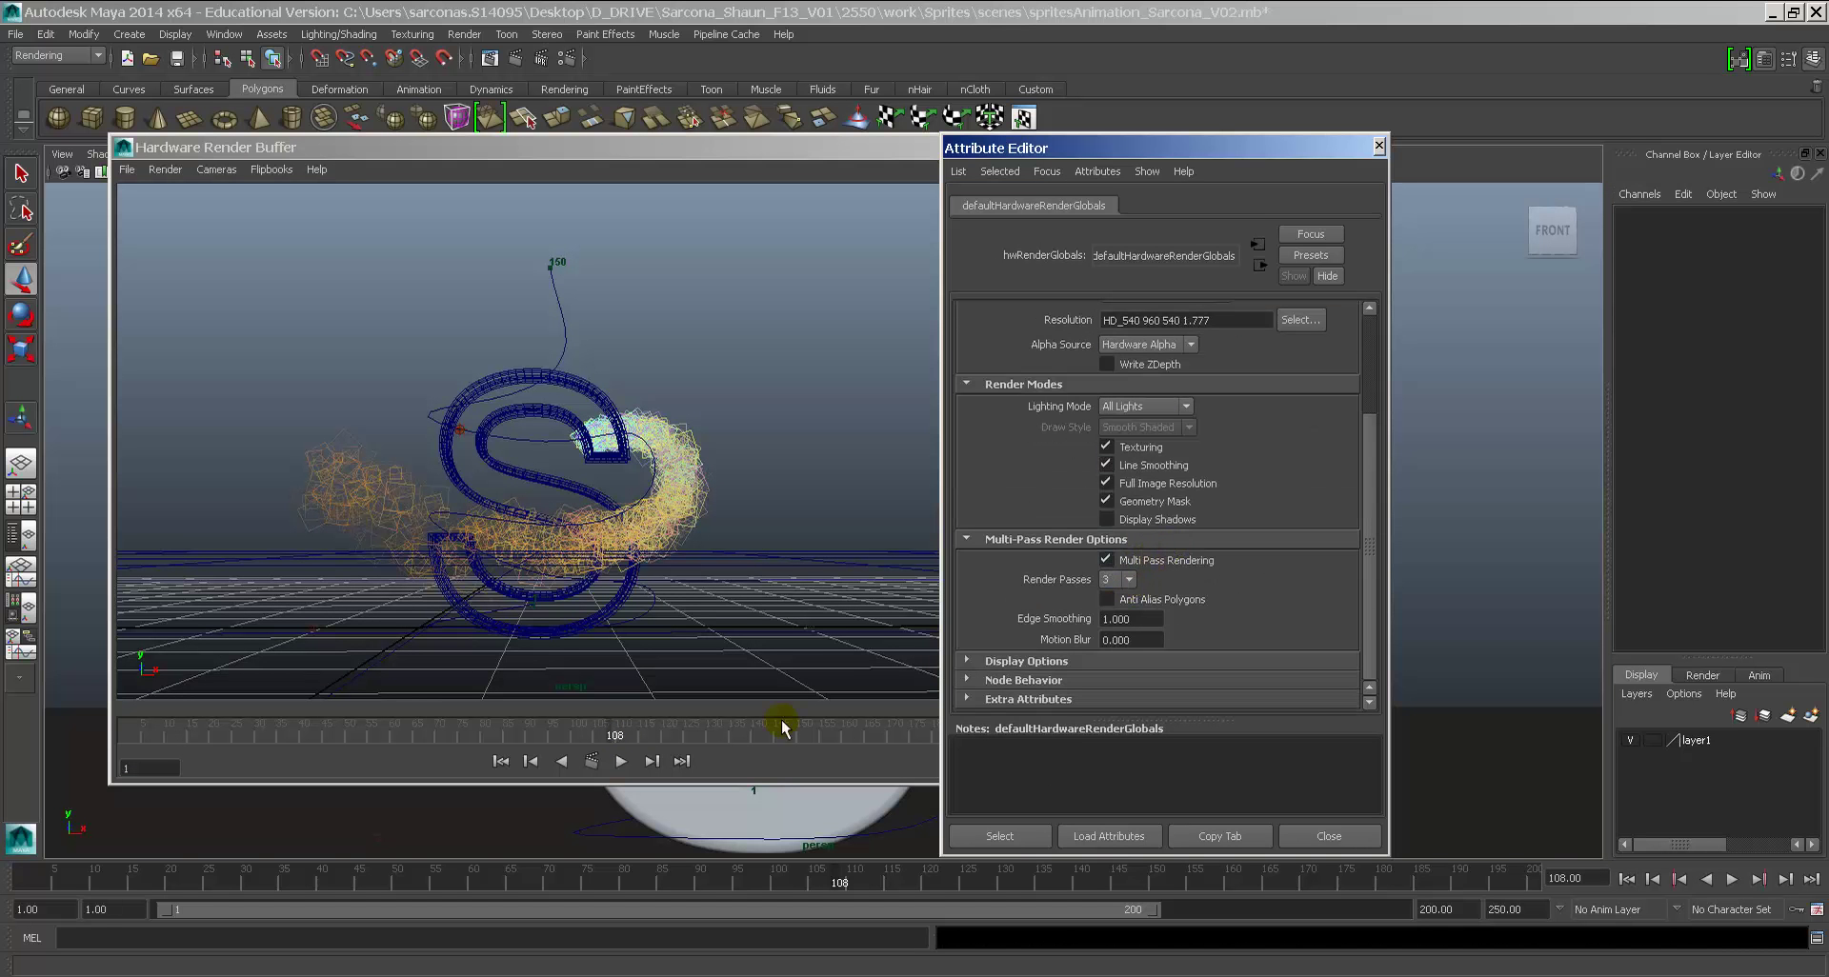
{"action": "left_click", "coordinate": [593, 764]}
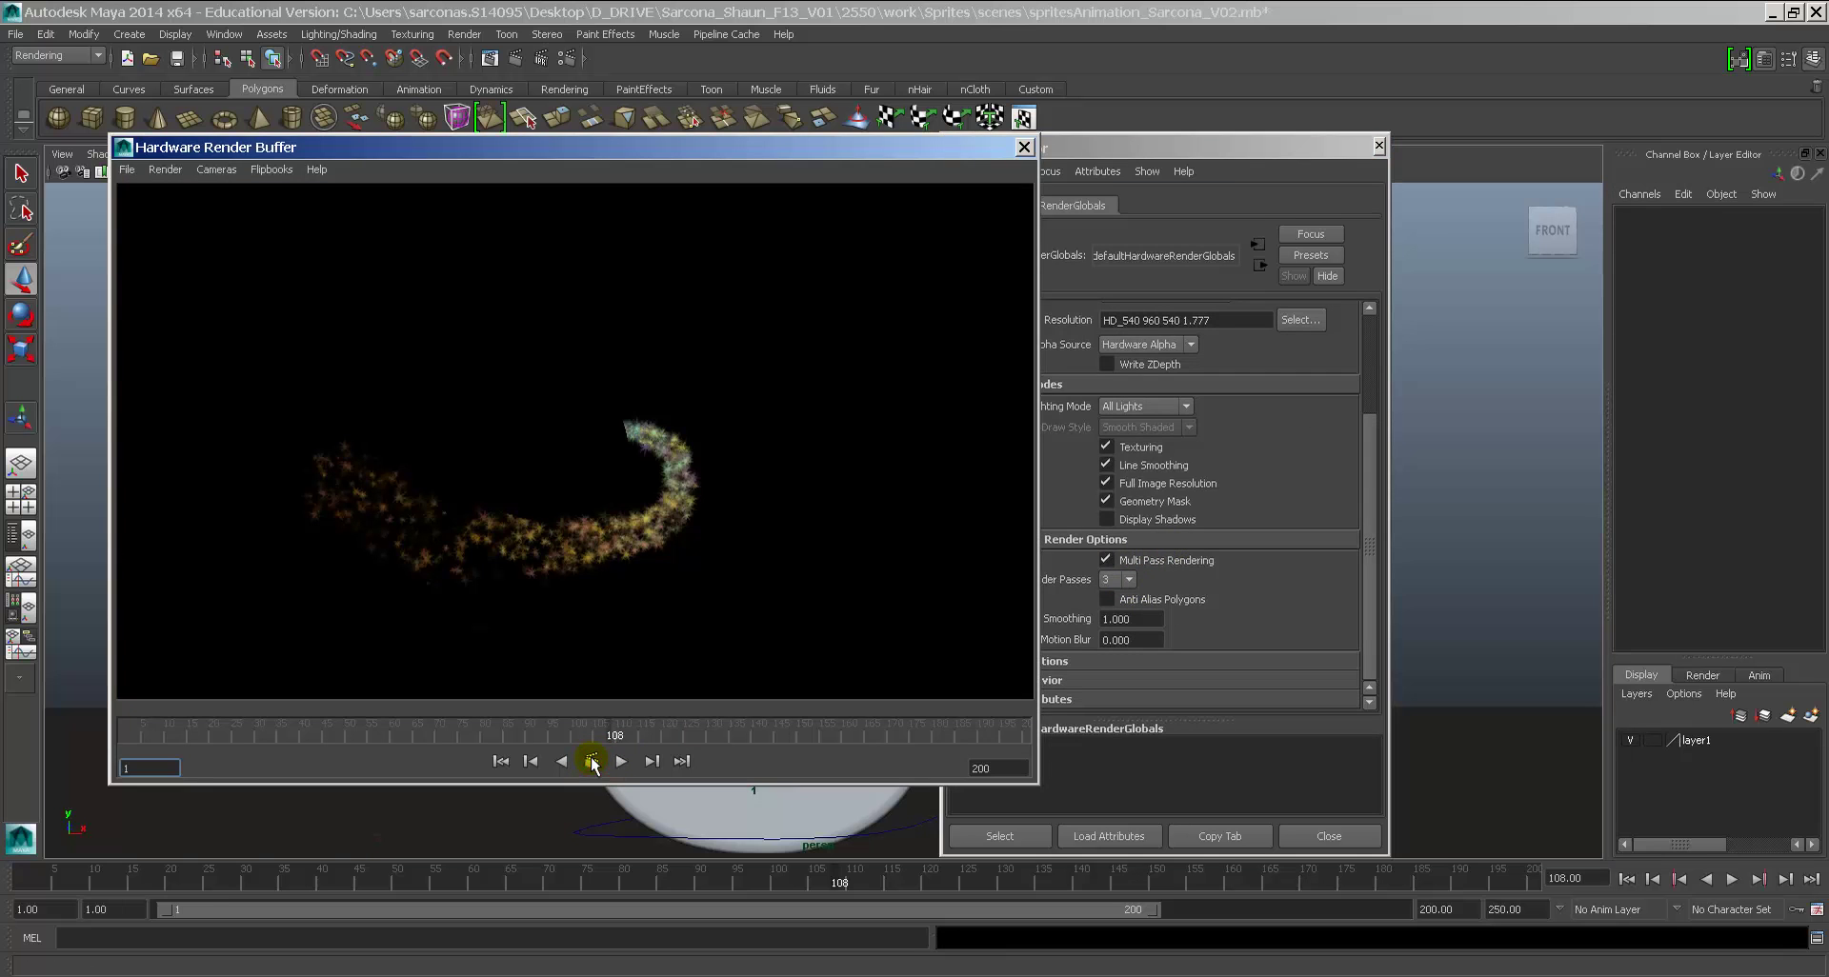
Step: Set Render Passes to 36 with Anti Alias Polygons off, and test-render frame 108
{"action": "left_click", "coordinate": [1254, 600]}
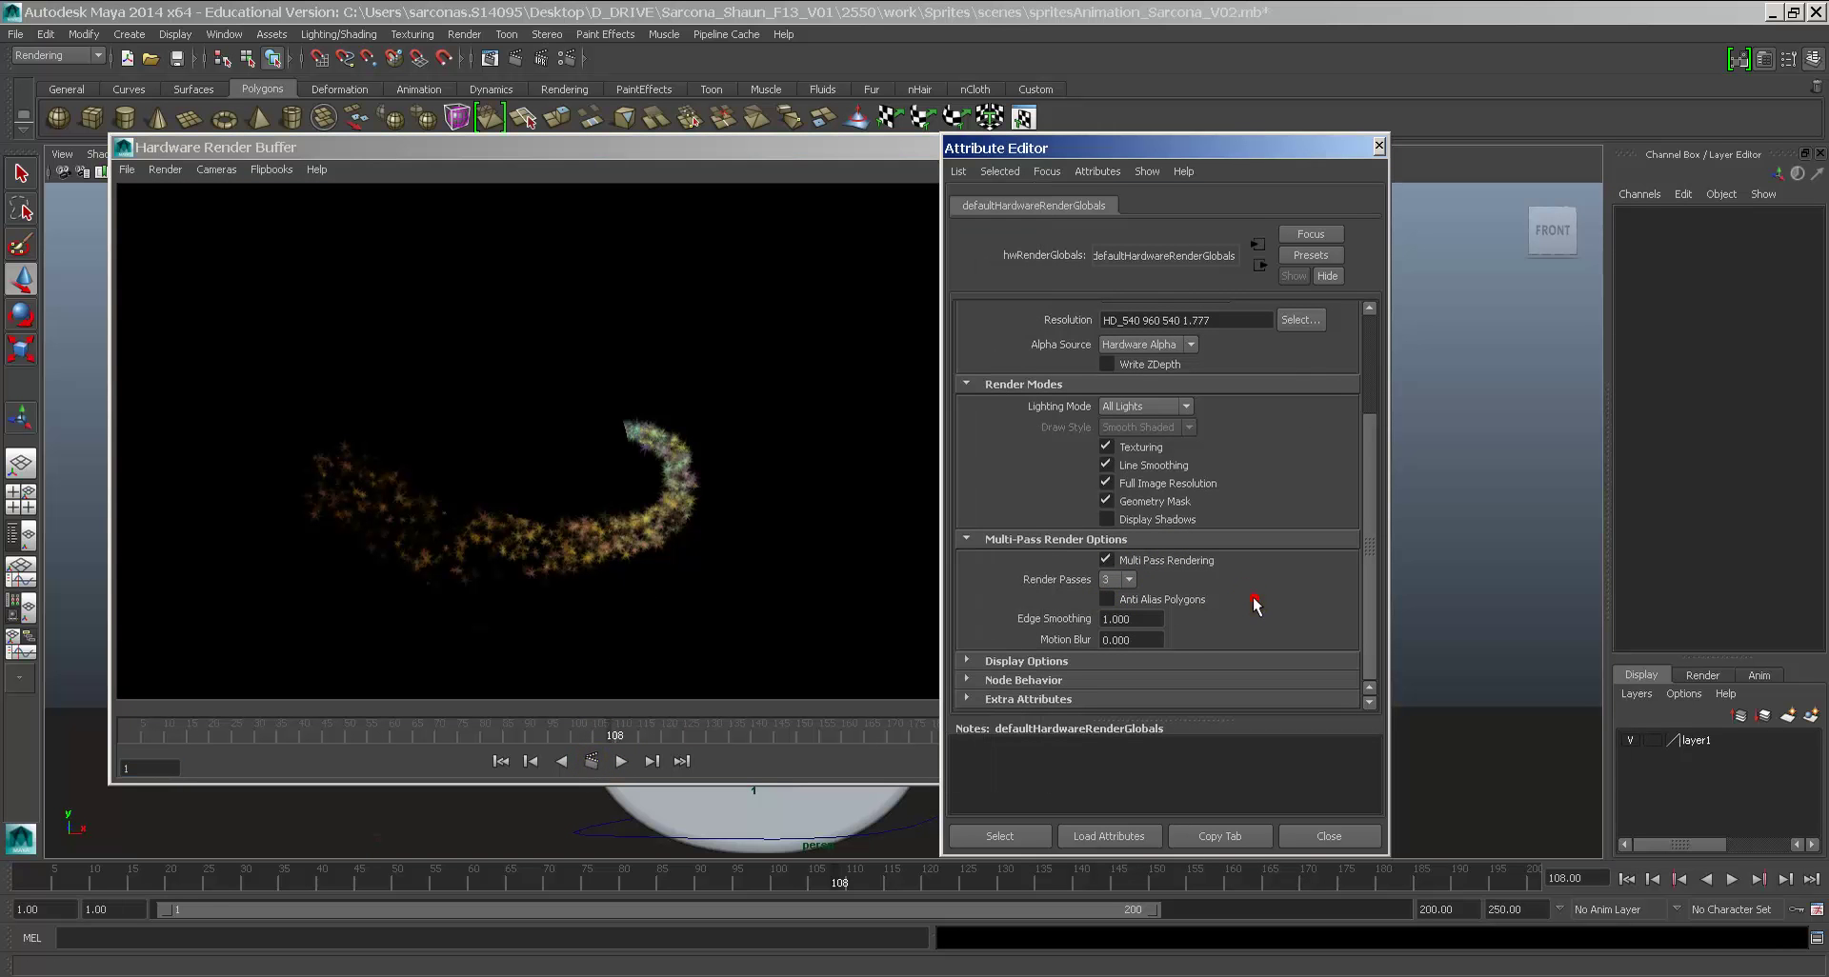
{"action": "left_click", "coordinate": [1152, 600]}
{"action": "left_click", "coordinate": [1116, 639]}
{"action": "left_click", "coordinate": [1129, 600]}
{"action": "left_click", "coordinate": [1128, 580]}
{"action": "left_click", "coordinate": [1113, 682]}
{"action": "left_click", "coordinate": [591, 761]}
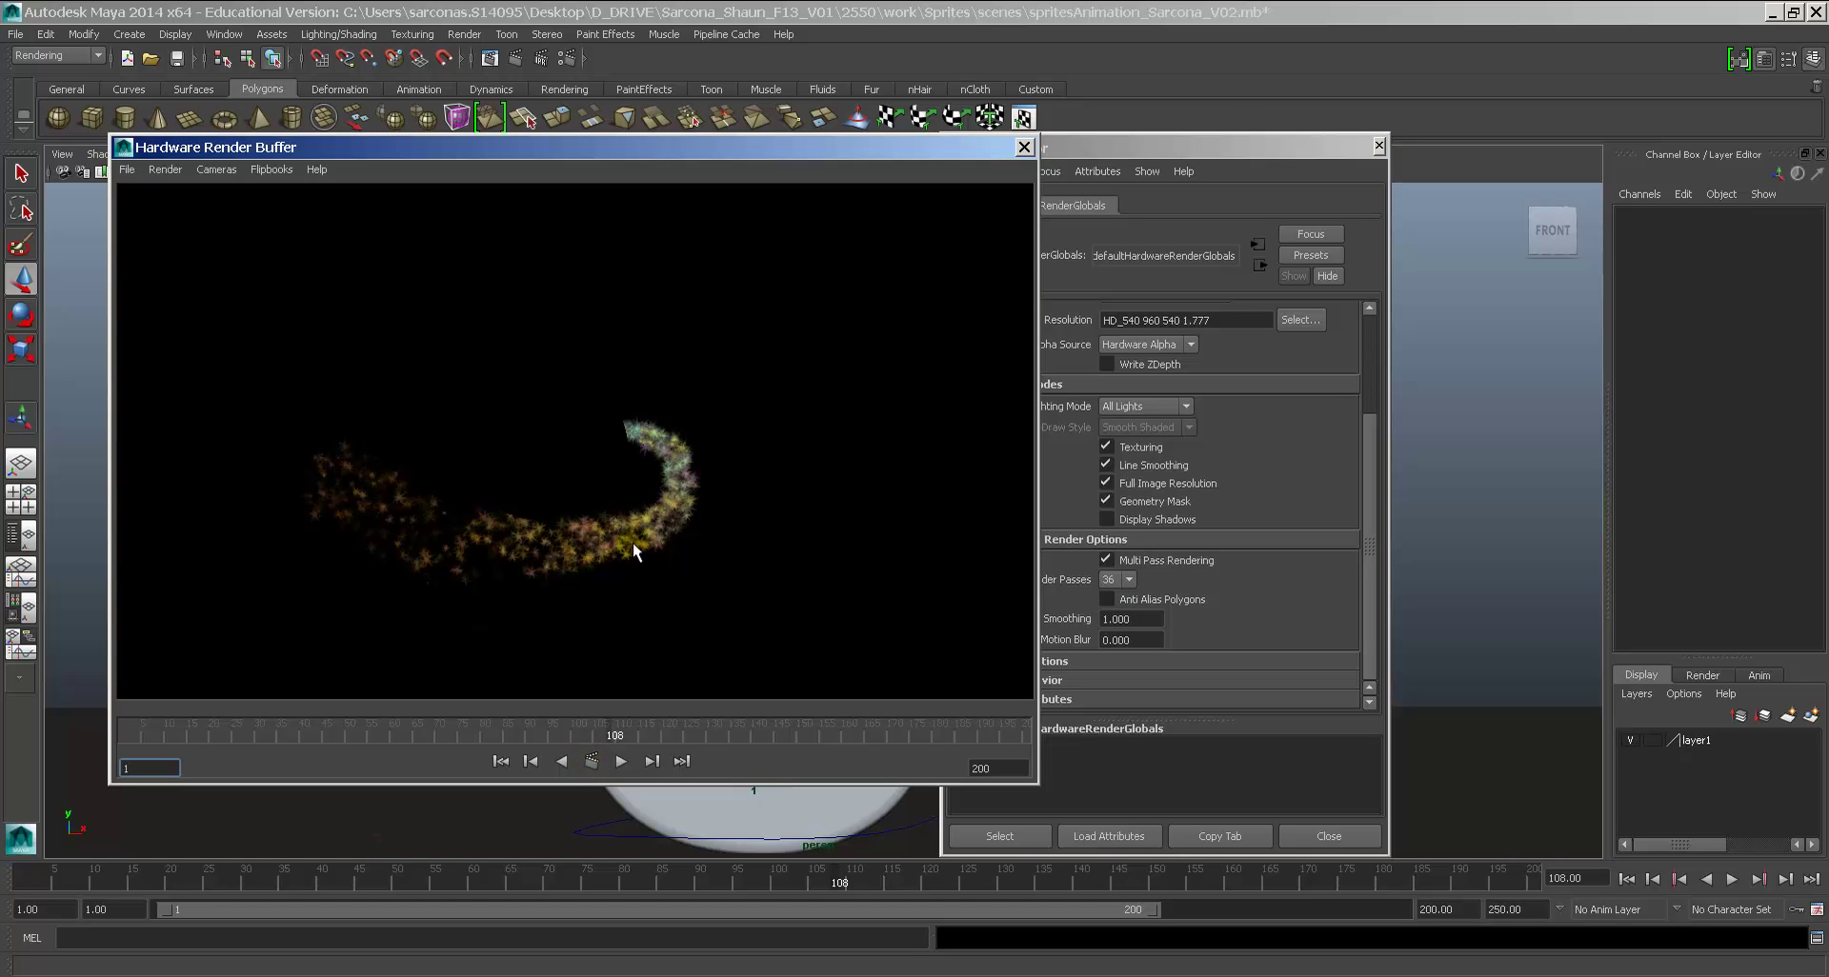
Step: Set the multi-pass Motion Blur to 1 and test-render the sprites with the blur
{"action": "left_click", "coordinate": [1153, 619]}
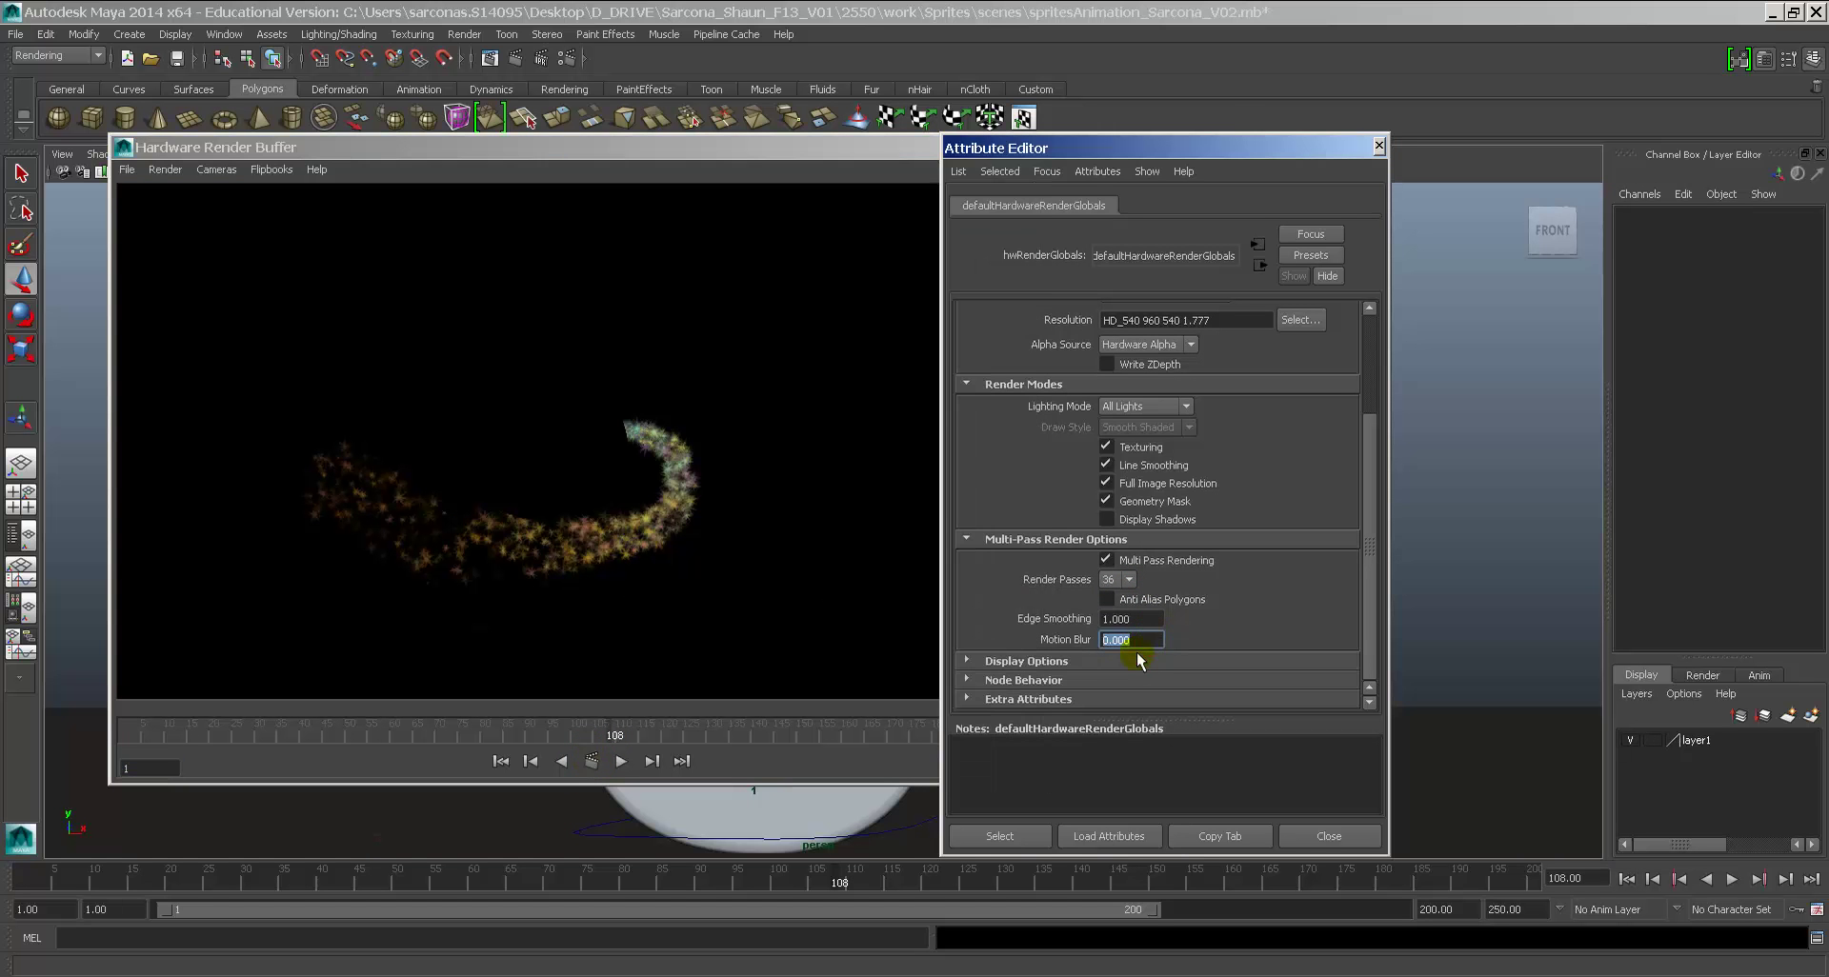
{"action": "double_click", "coordinate": [1126, 640]}
{"action": "type", "text": "1"}
{"action": "key", "text": "Return"}
{"action": "left_click", "coordinate": [591, 761]}
{"action": "left_click", "coordinate": [1120, 579]}
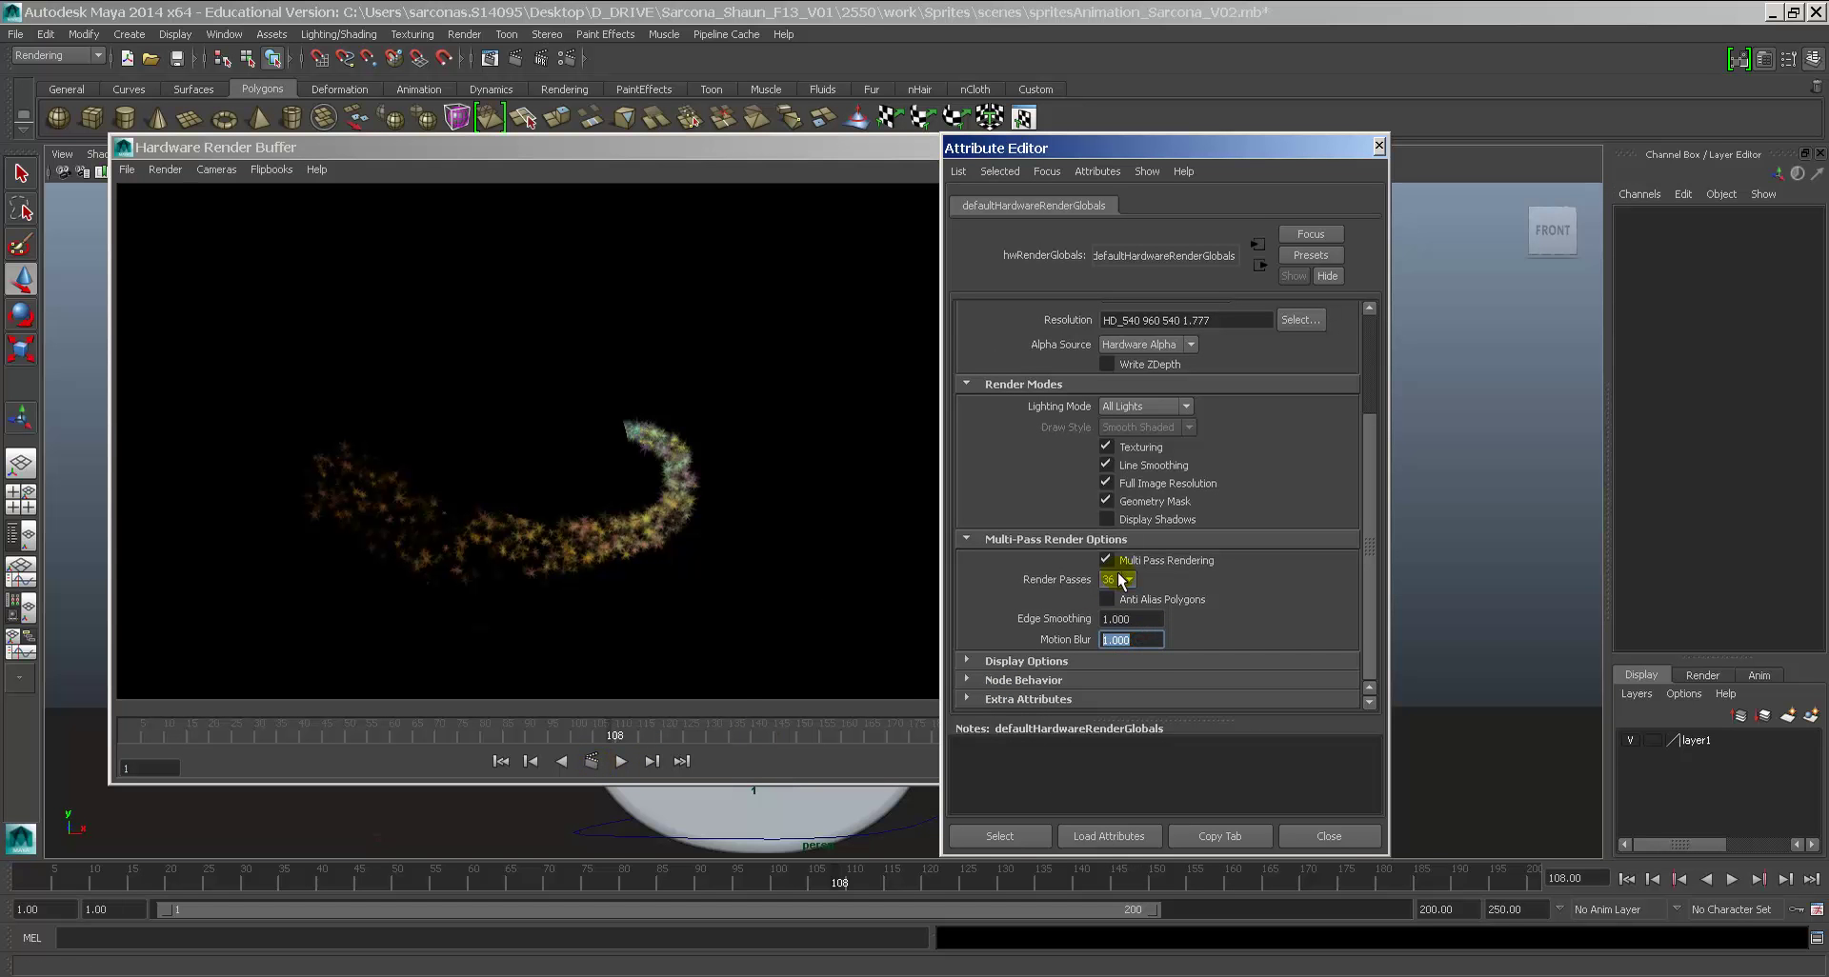
{"action": "left_click", "coordinate": [1111, 638]}
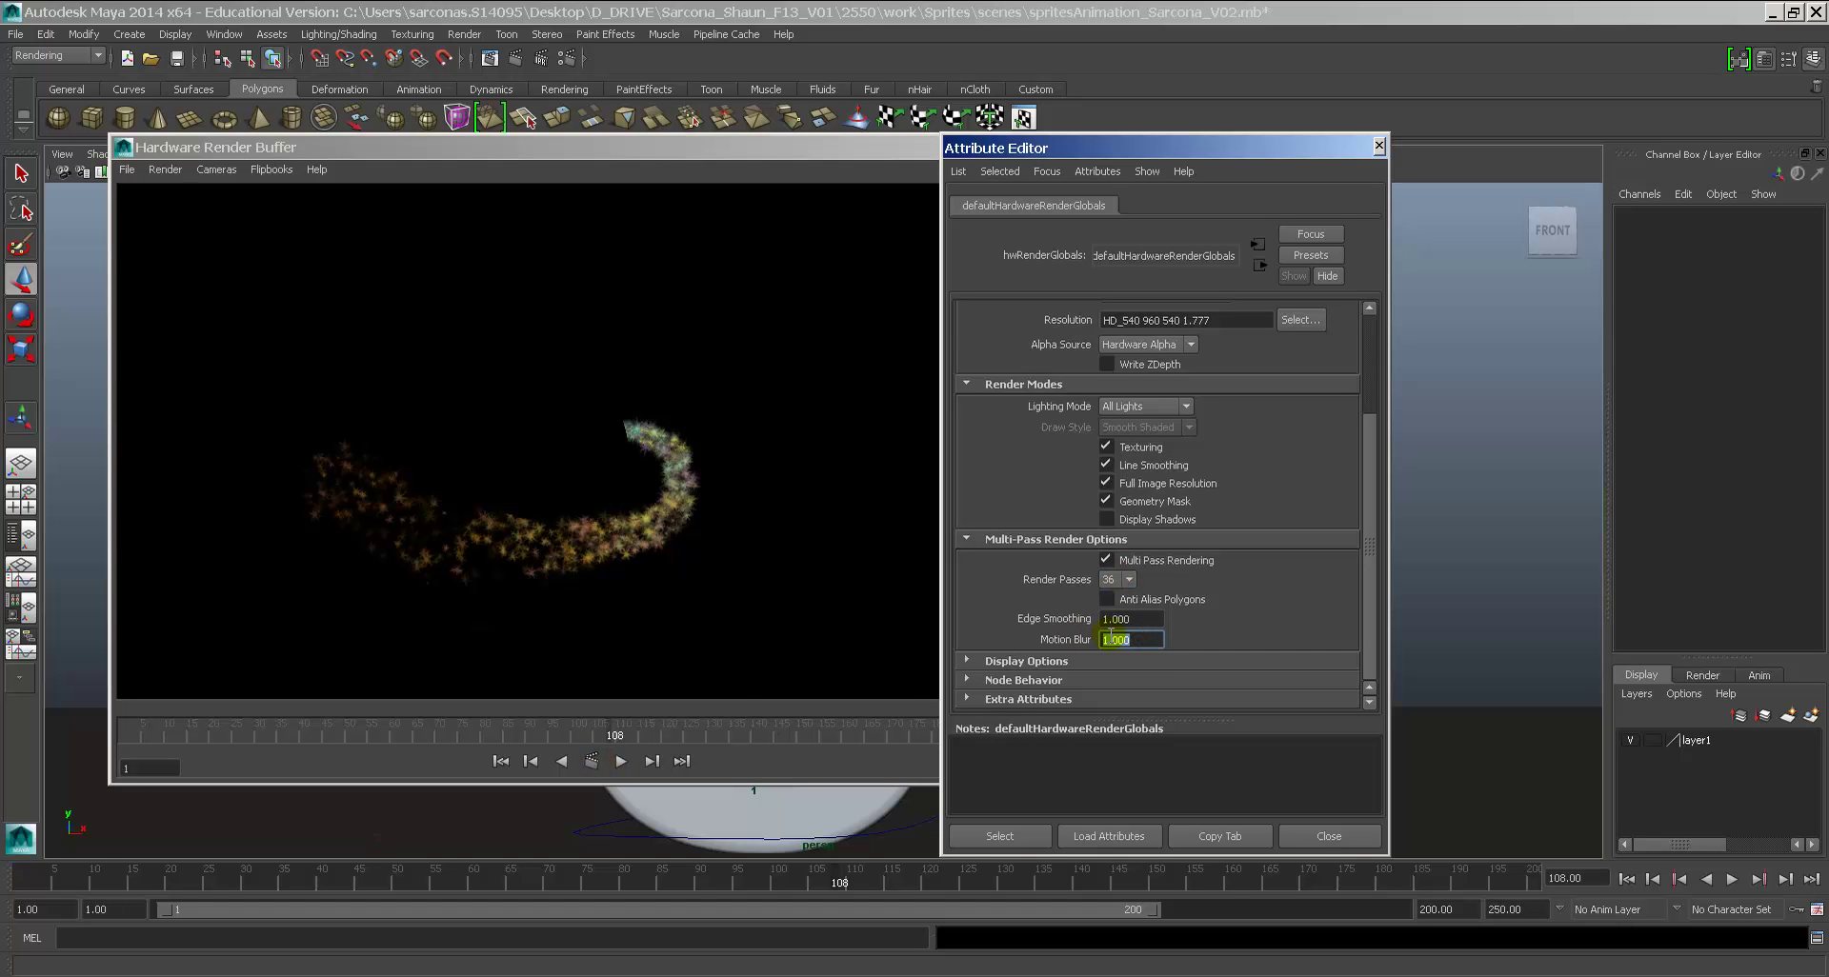
{"action": "left_click", "coordinate": [591, 761]}
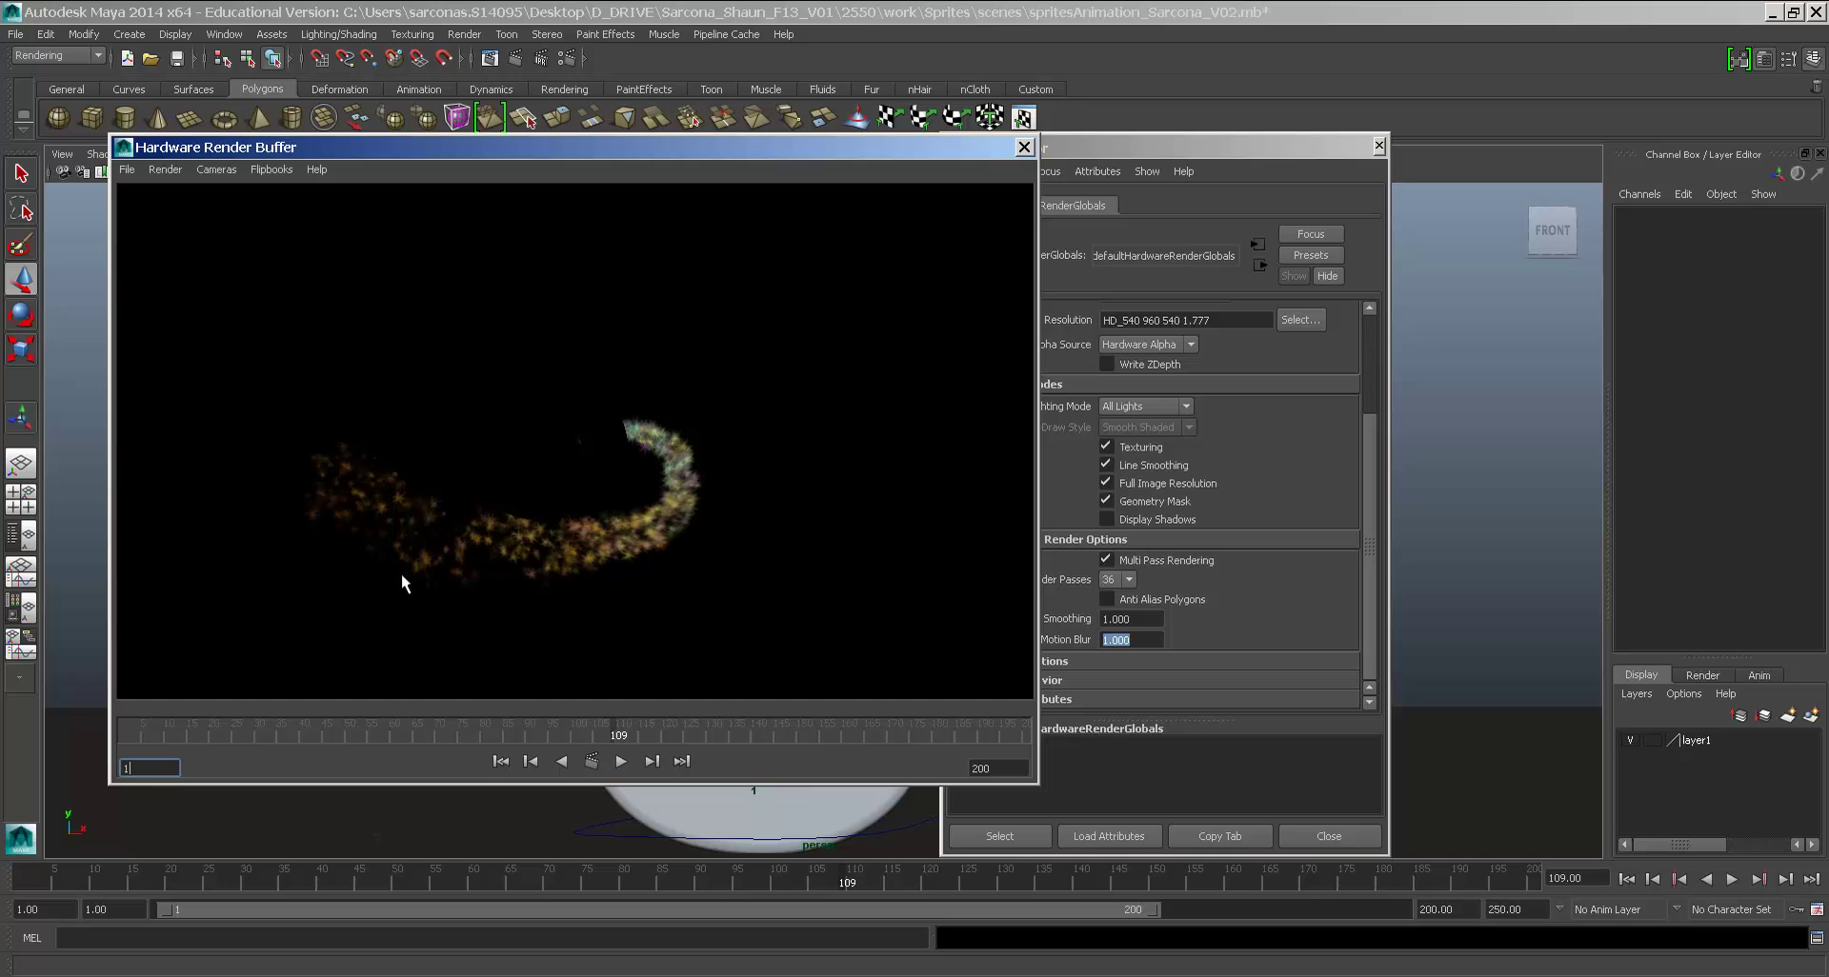
Step: Set Render Passes to 16 and render the full hardware sequence starting from frame 1
{"action": "left_click", "coordinate": [501, 761]}
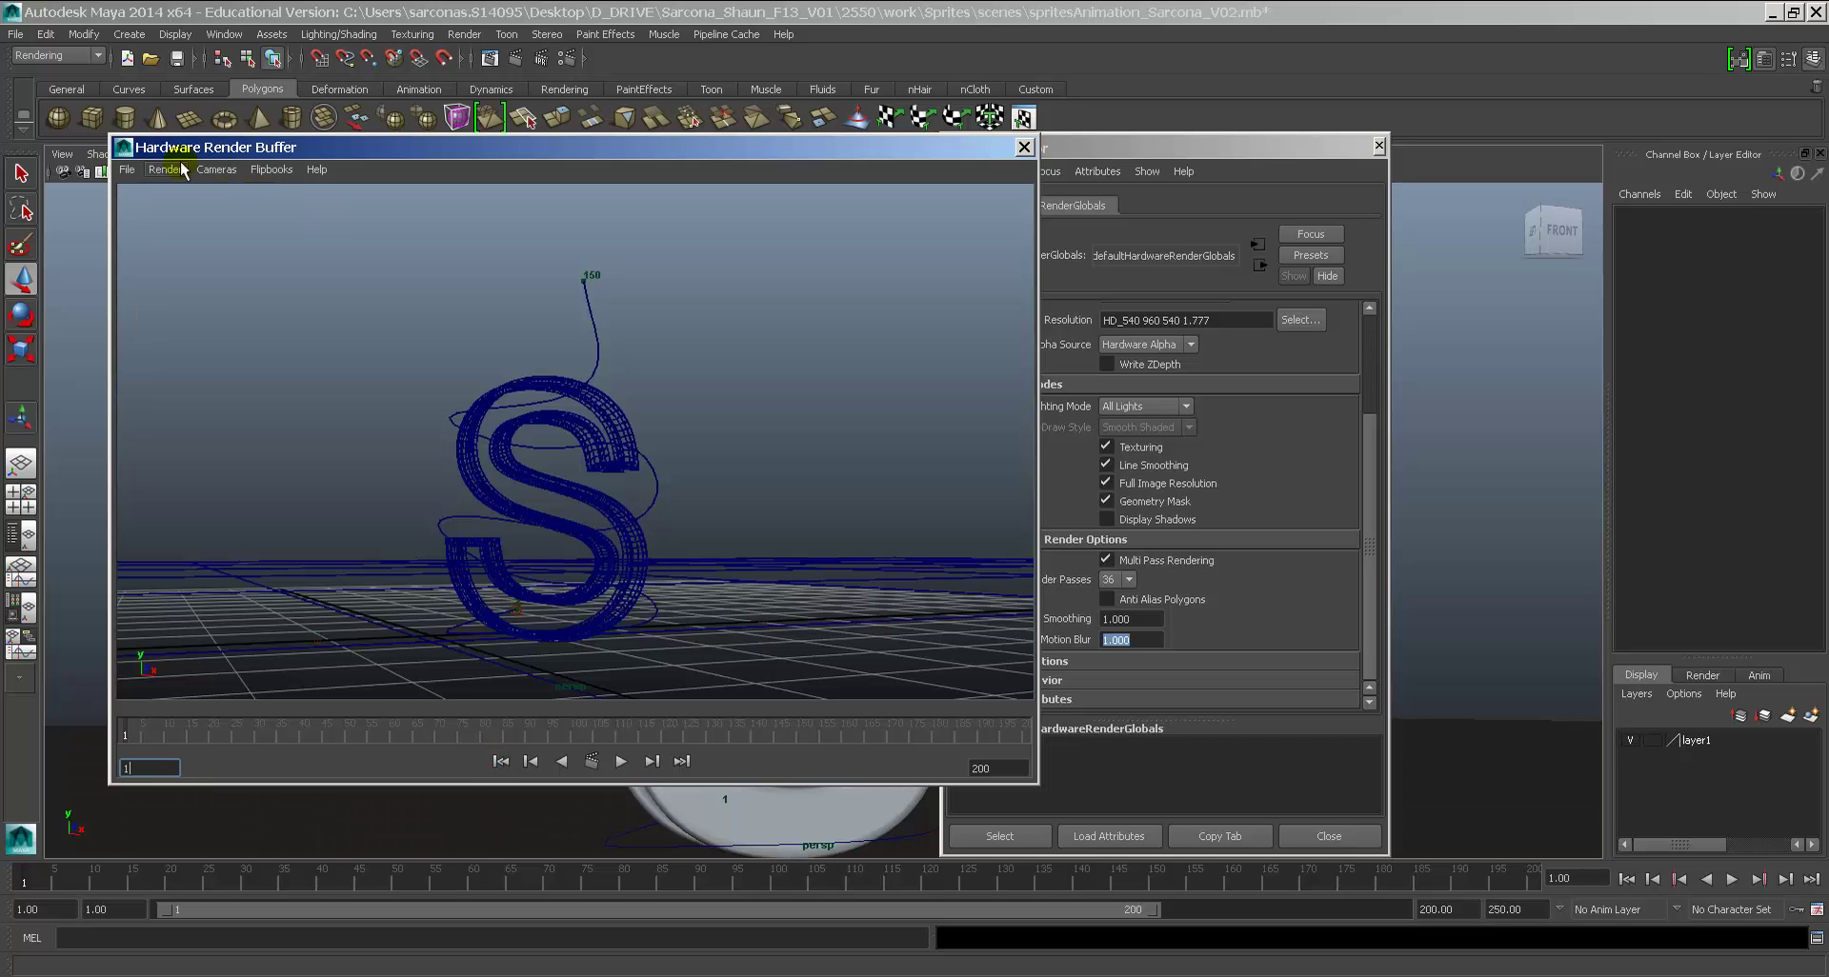
{"action": "left_click", "coordinate": [1127, 579]}
{"action": "left_click", "coordinate": [1109, 660]}
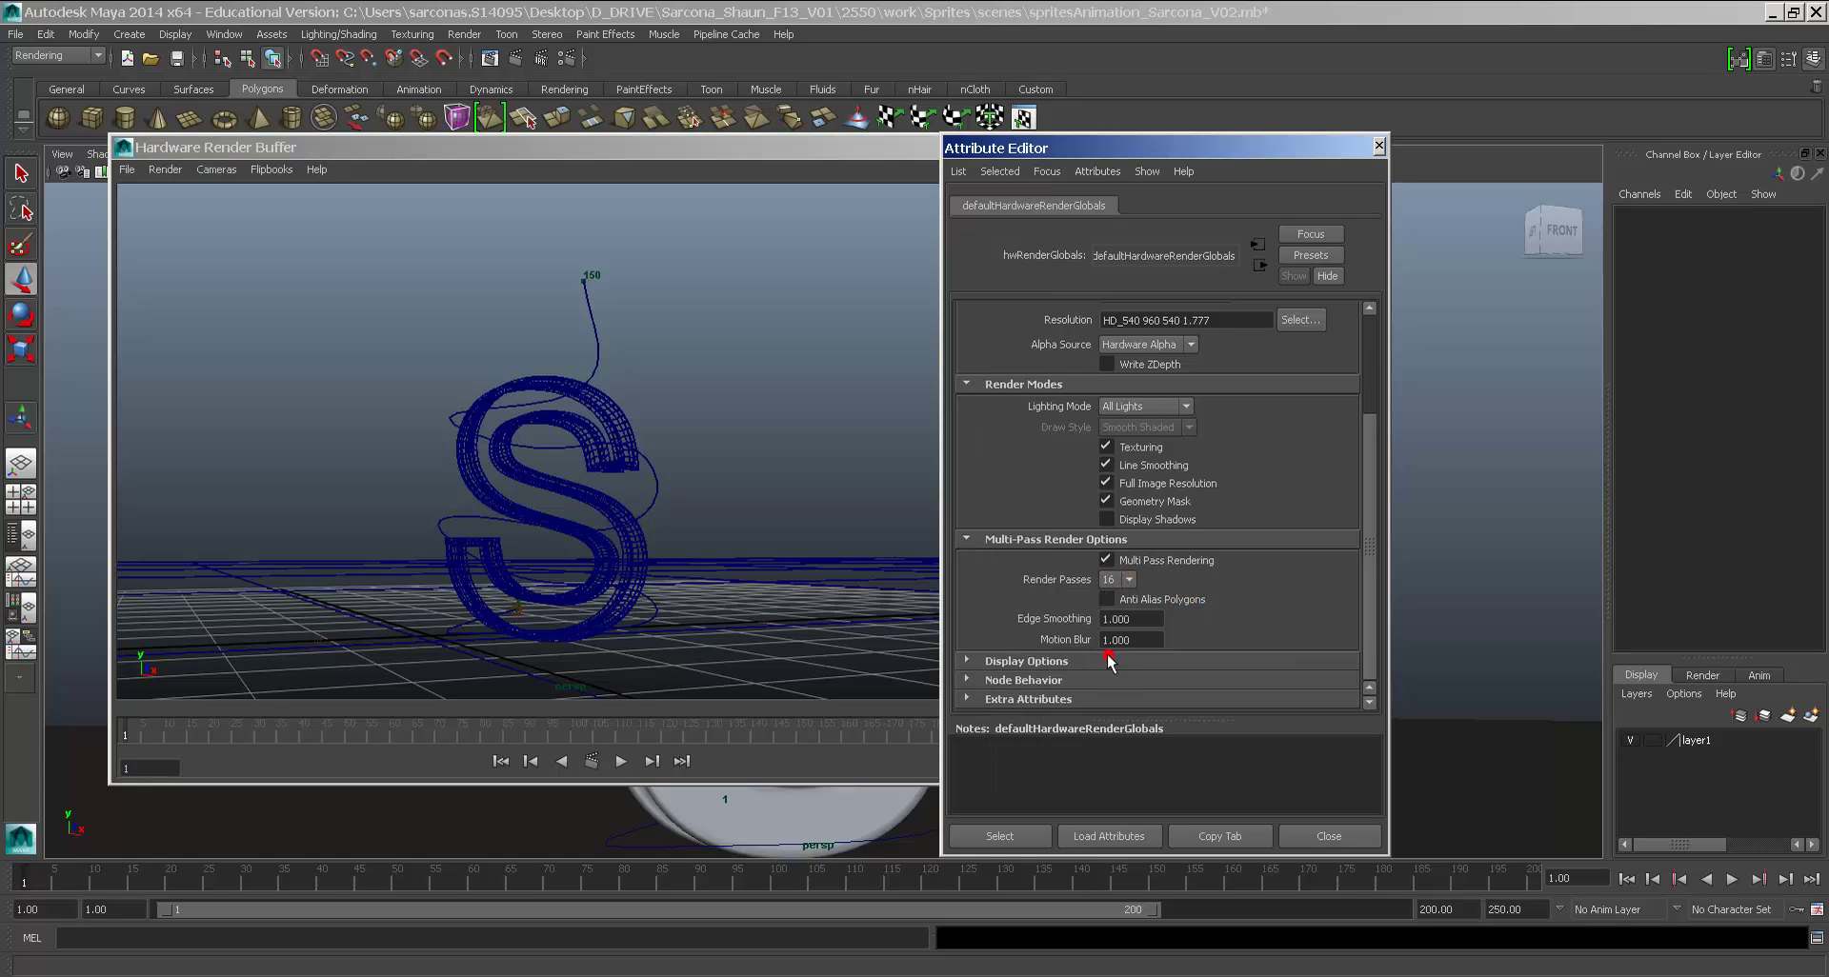
{"action": "left_click", "coordinate": [162, 171]}
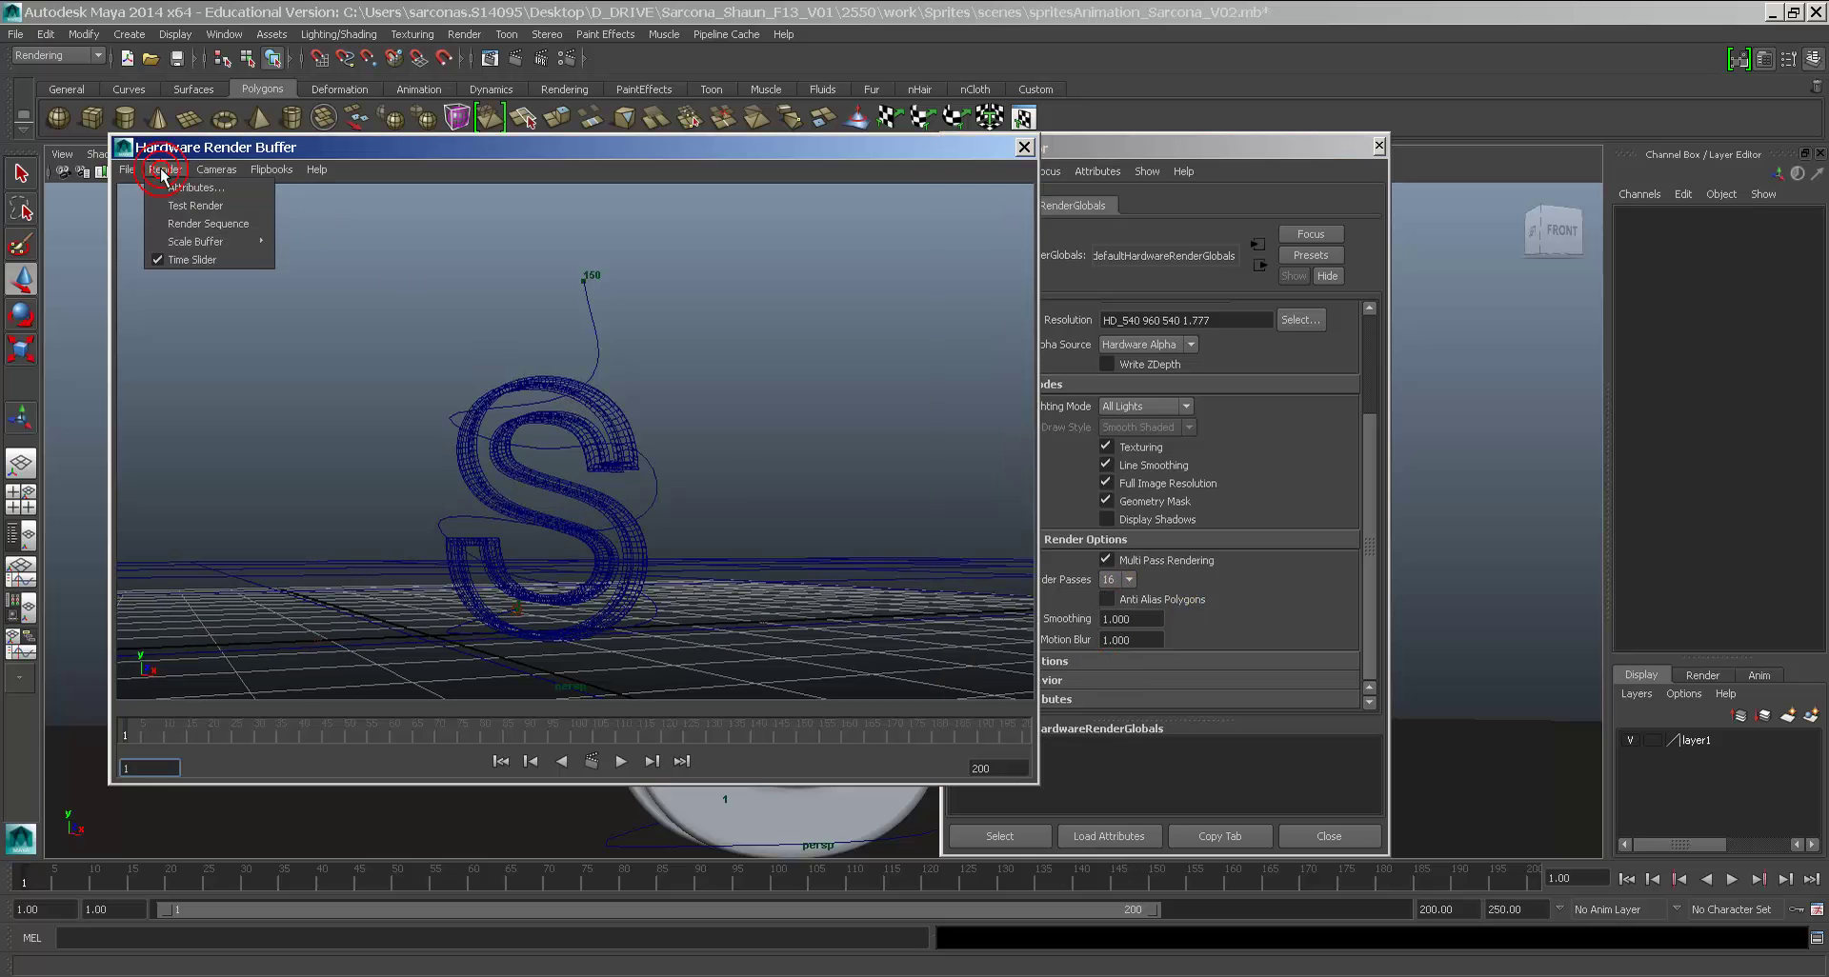
{"action": "left_click", "coordinate": [200, 228]}
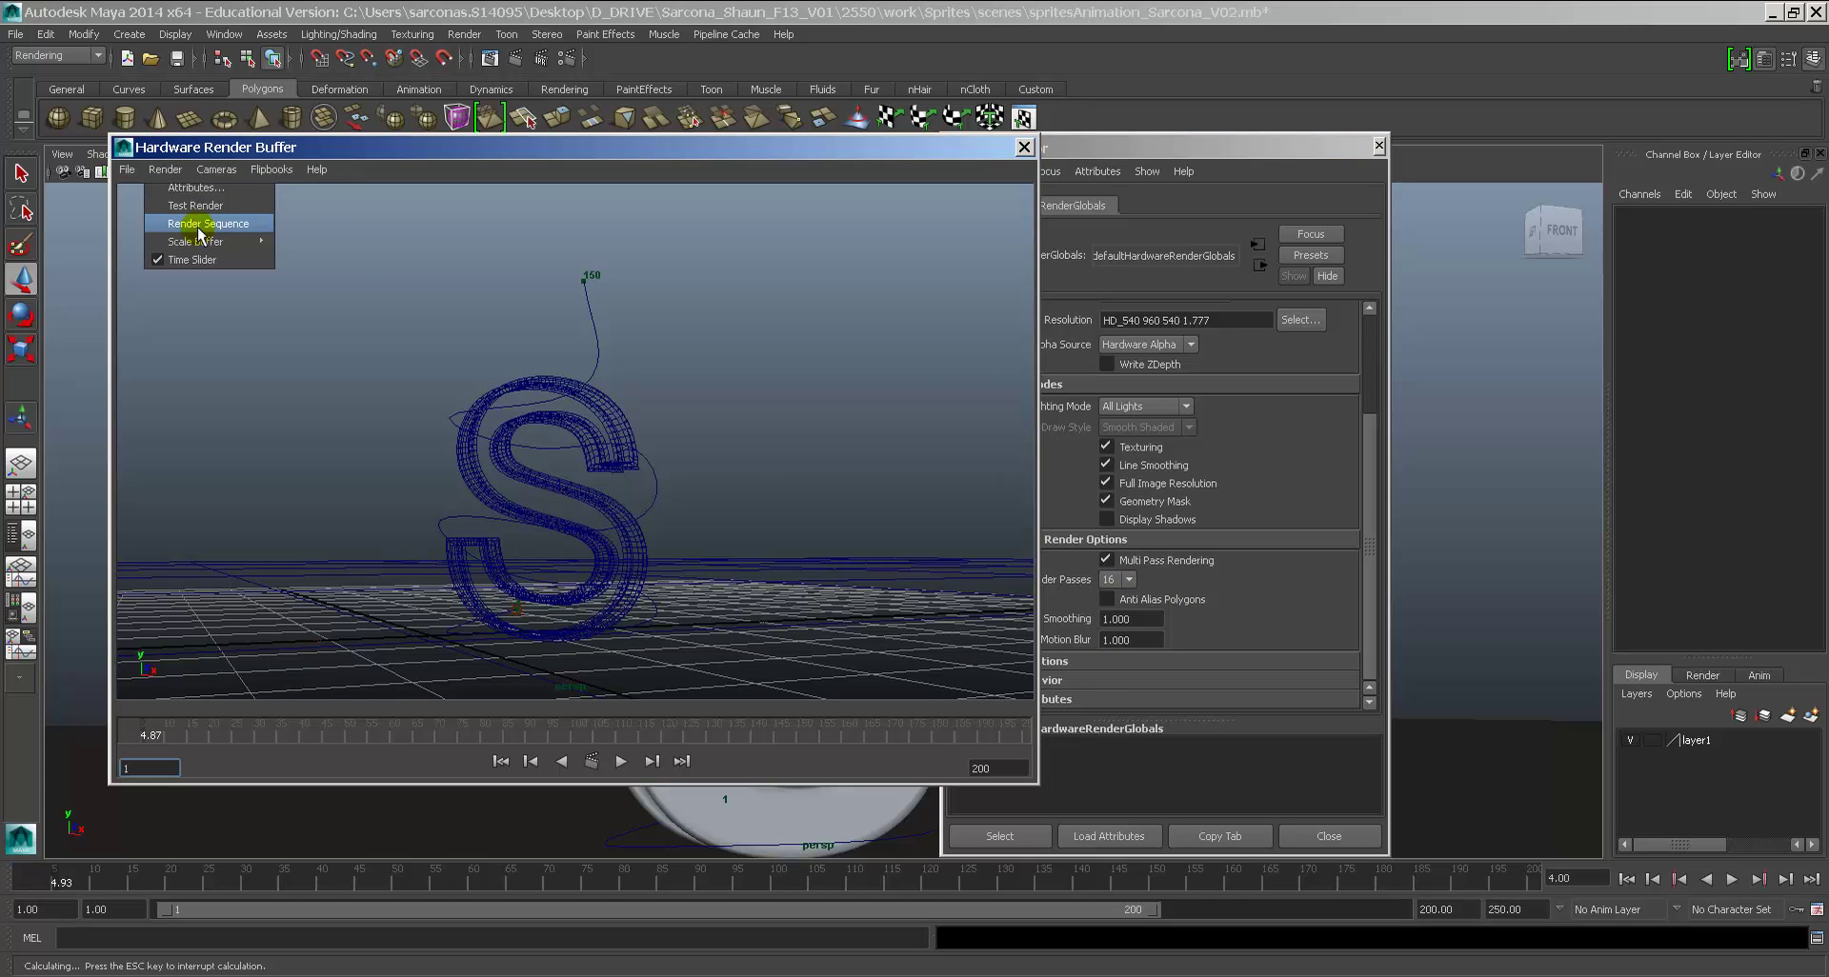
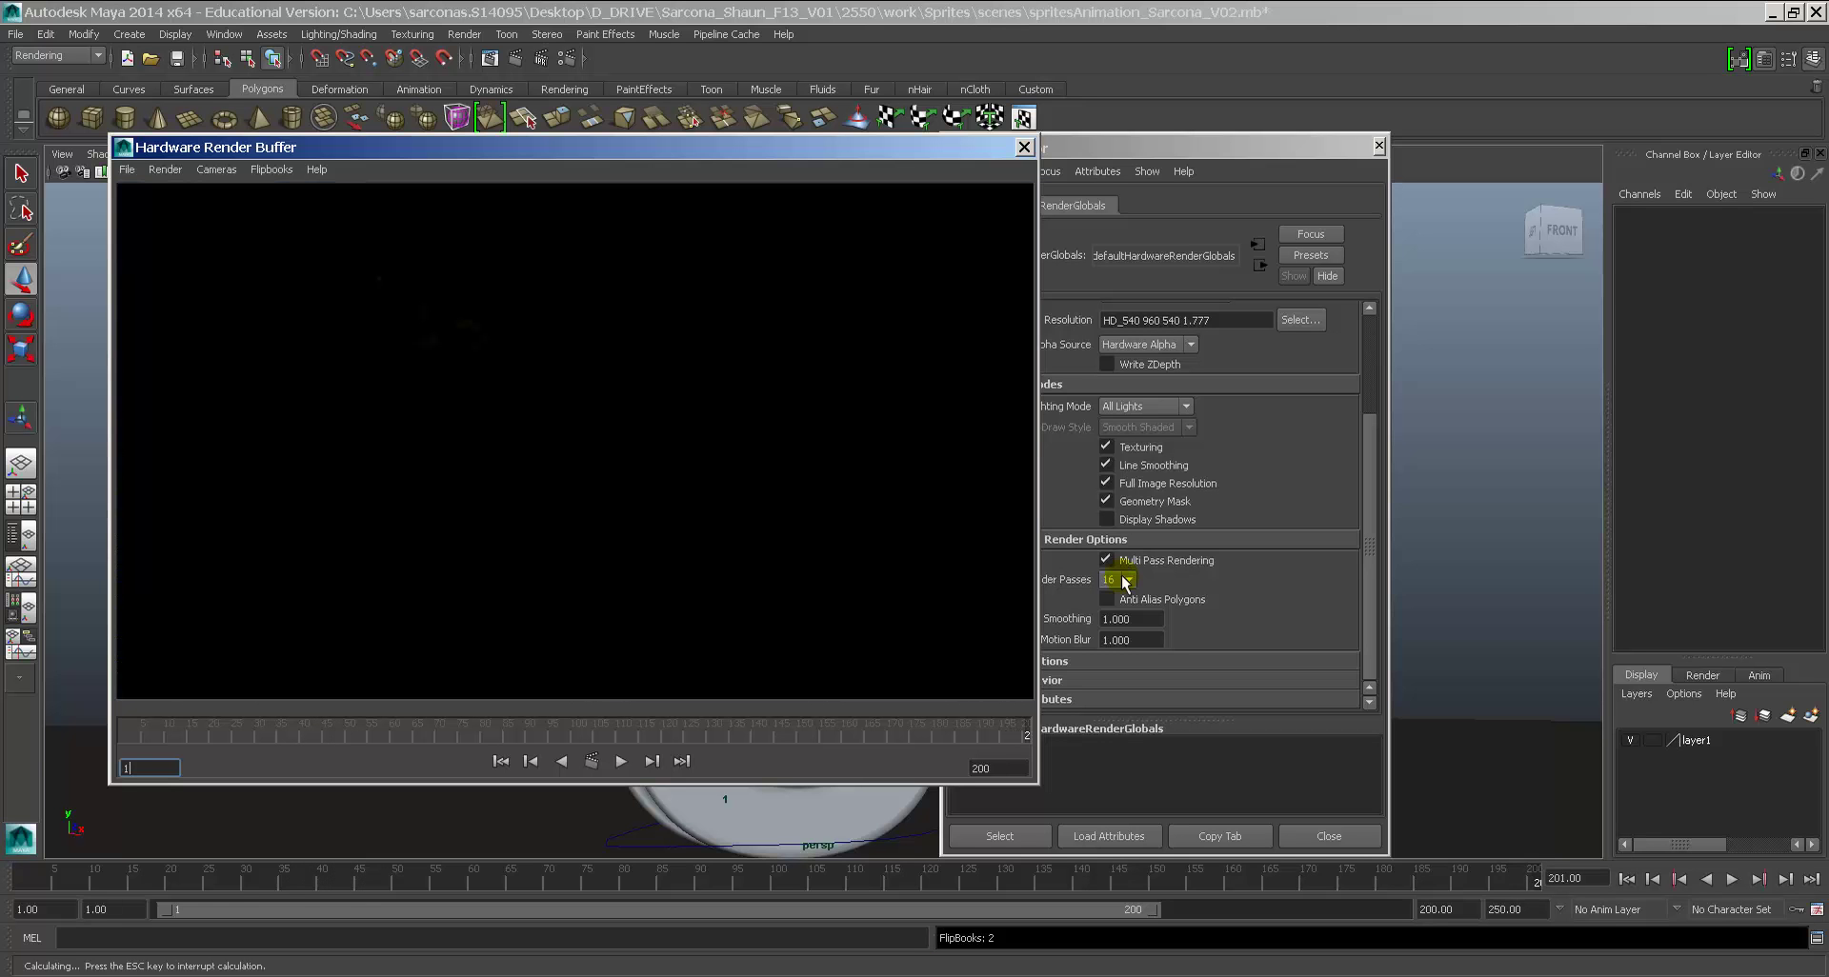
Step: Play back the SpritesAnimation_V02 flipbook, pause it partway and move its viewer aside
{"action": "left_click", "coordinate": [270, 172]}
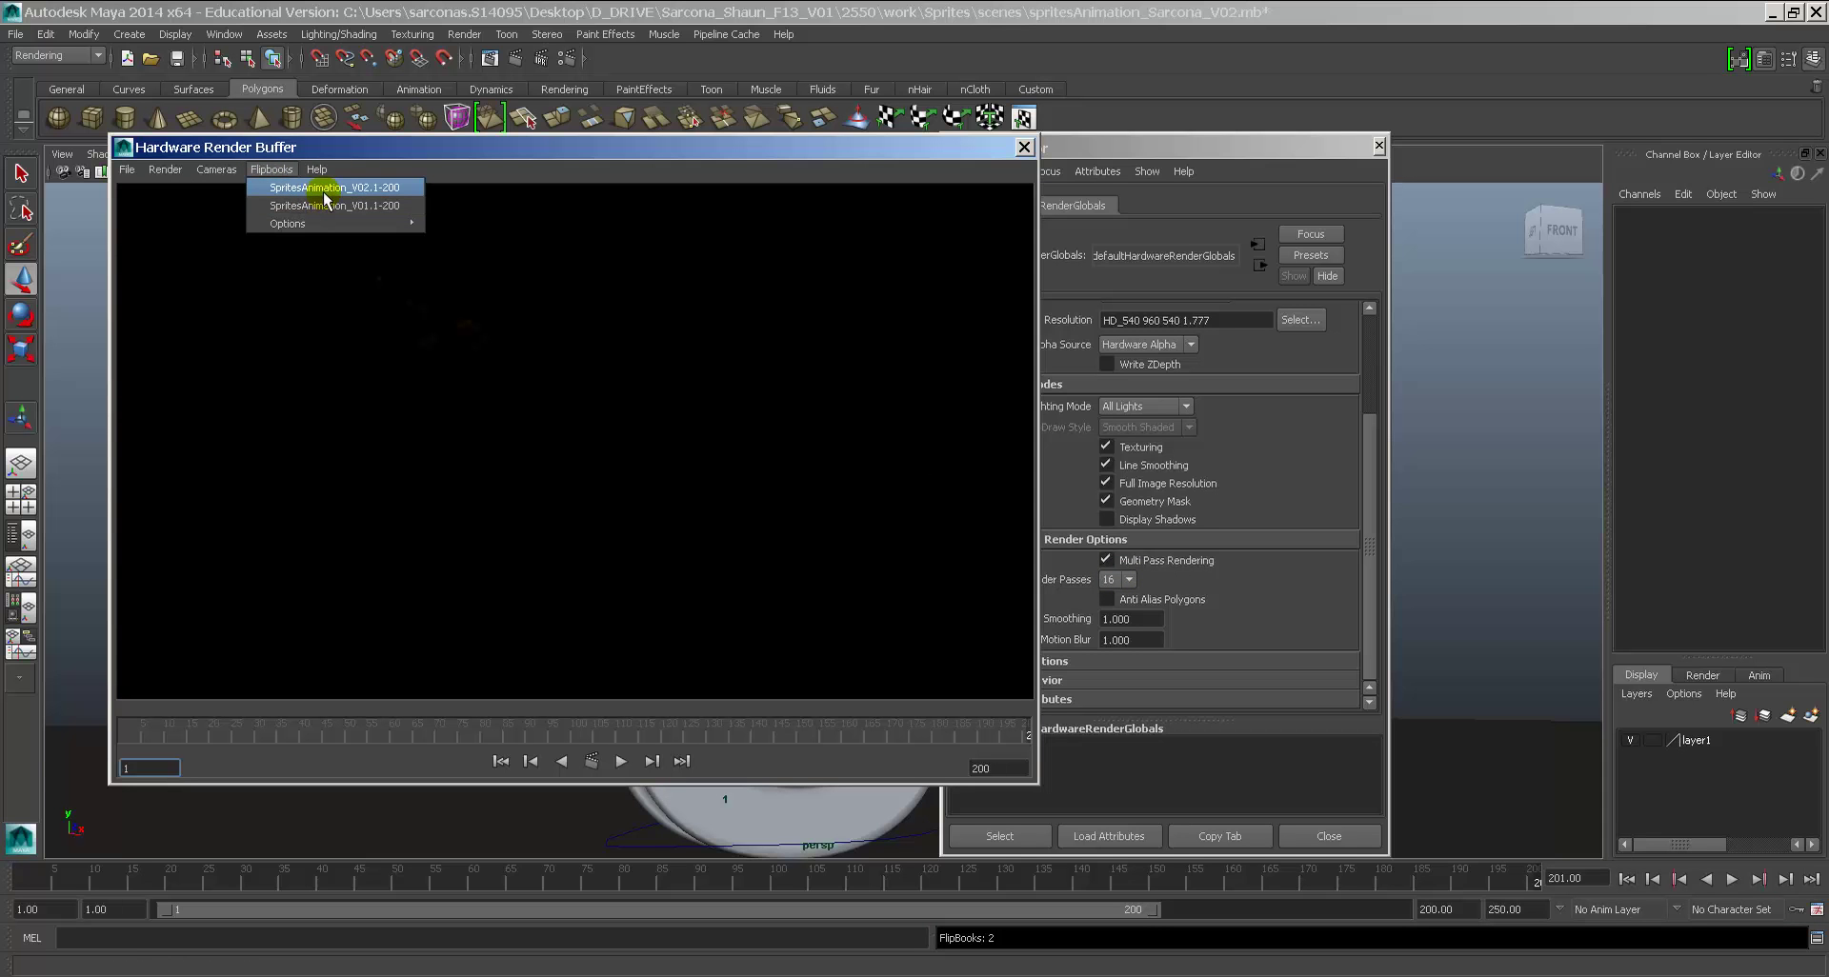
{"action": "key", "text": "Return"}
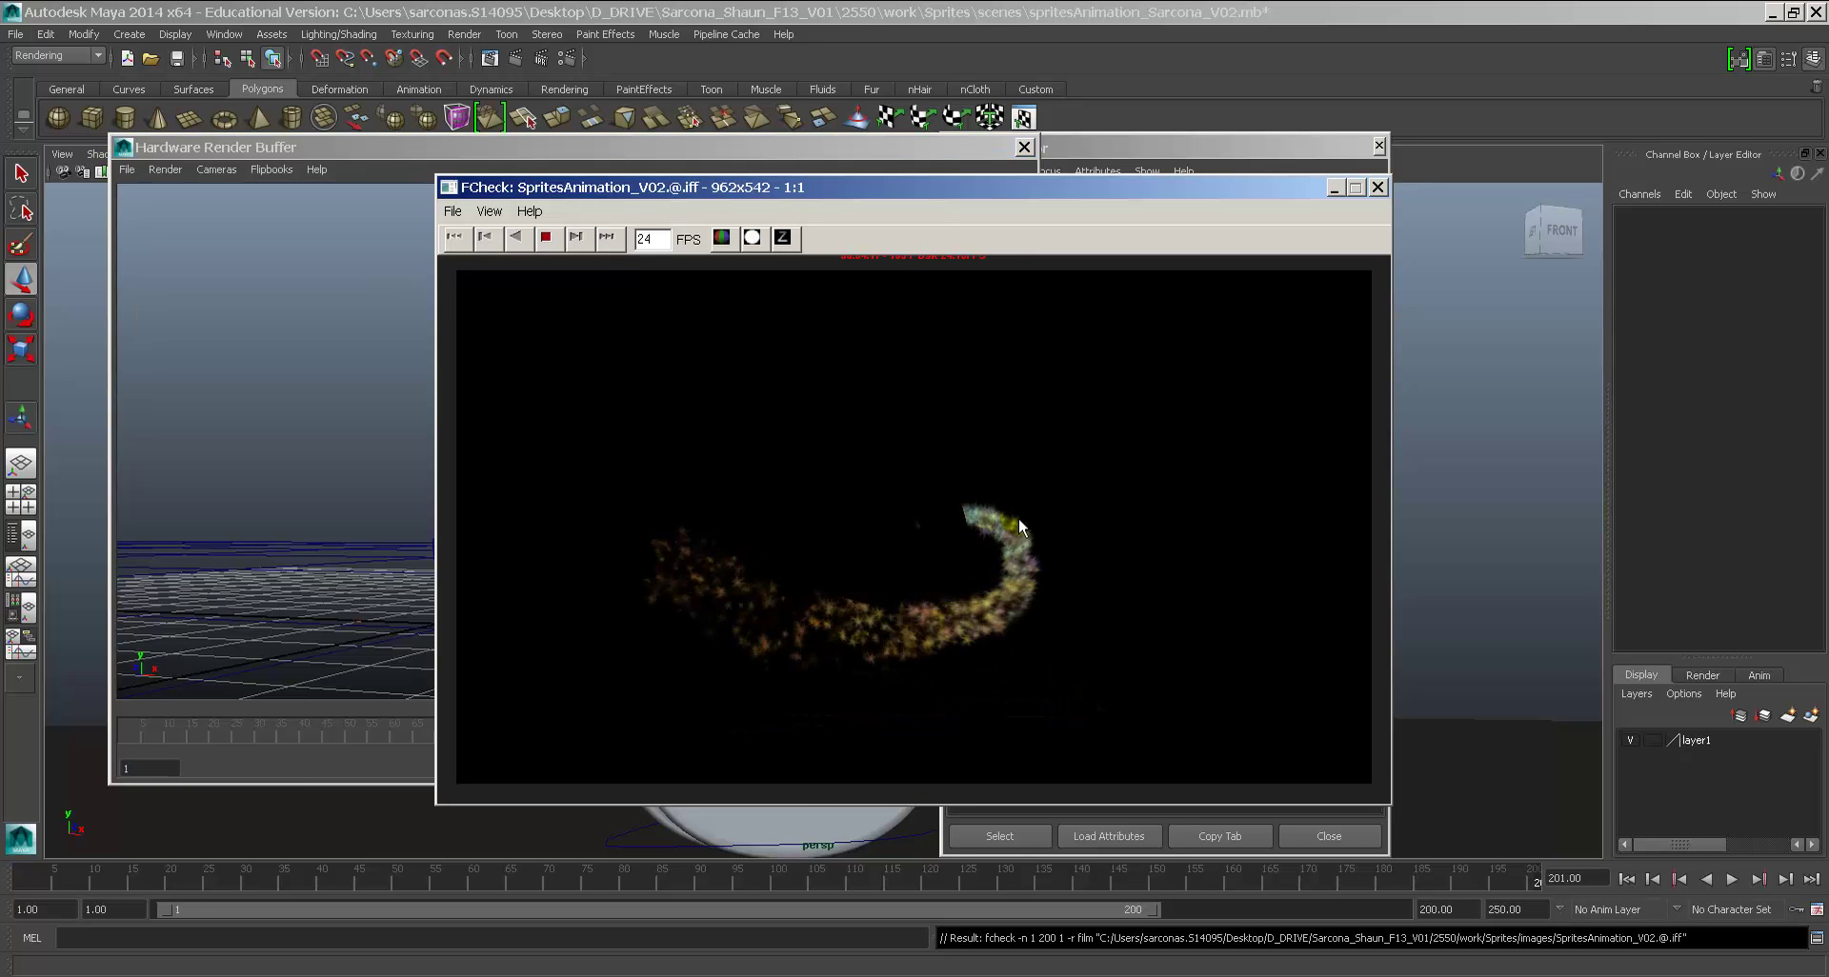
{"action": "left_click", "coordinate": [1017, 519]}
{"action": "left_click_drag", "start_coordinate": [927, 188], "coordinate": [1336, 238]}
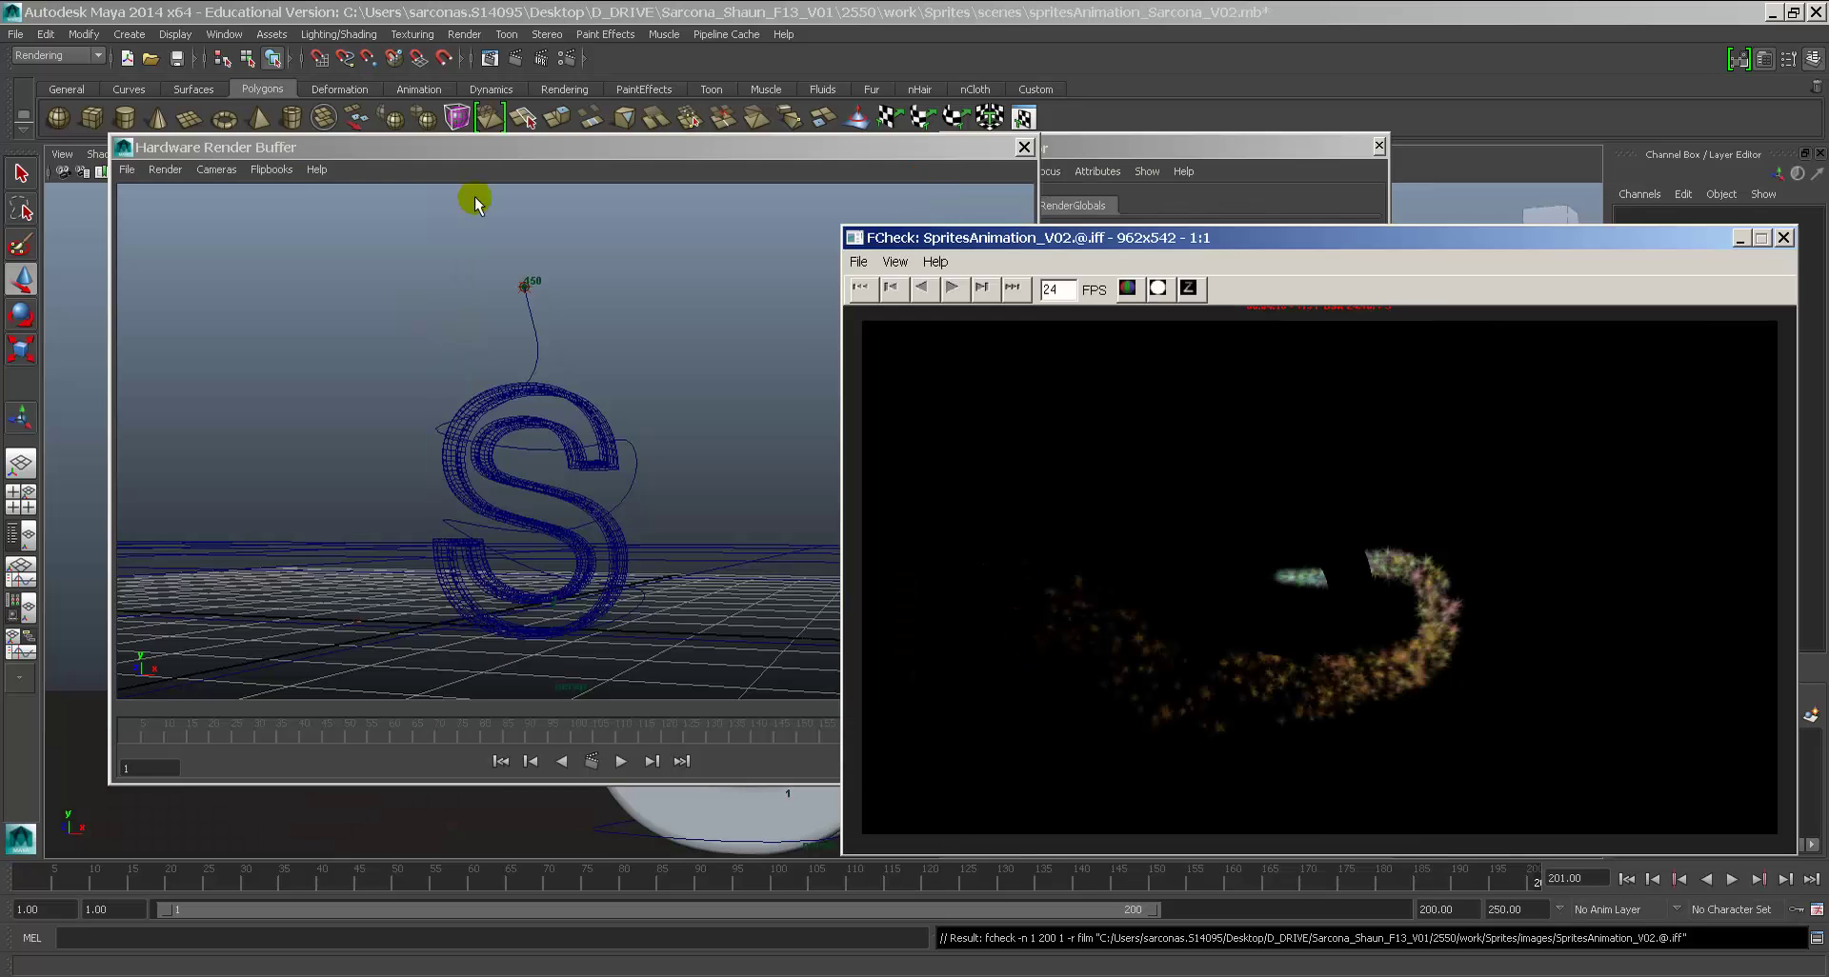
Step: Play the SpritesAnimation_V01 flipbook, stop it at the pose matching V02 and place the two viewers side by side
{"action": "left_click", "coordinate": [272, 170]}
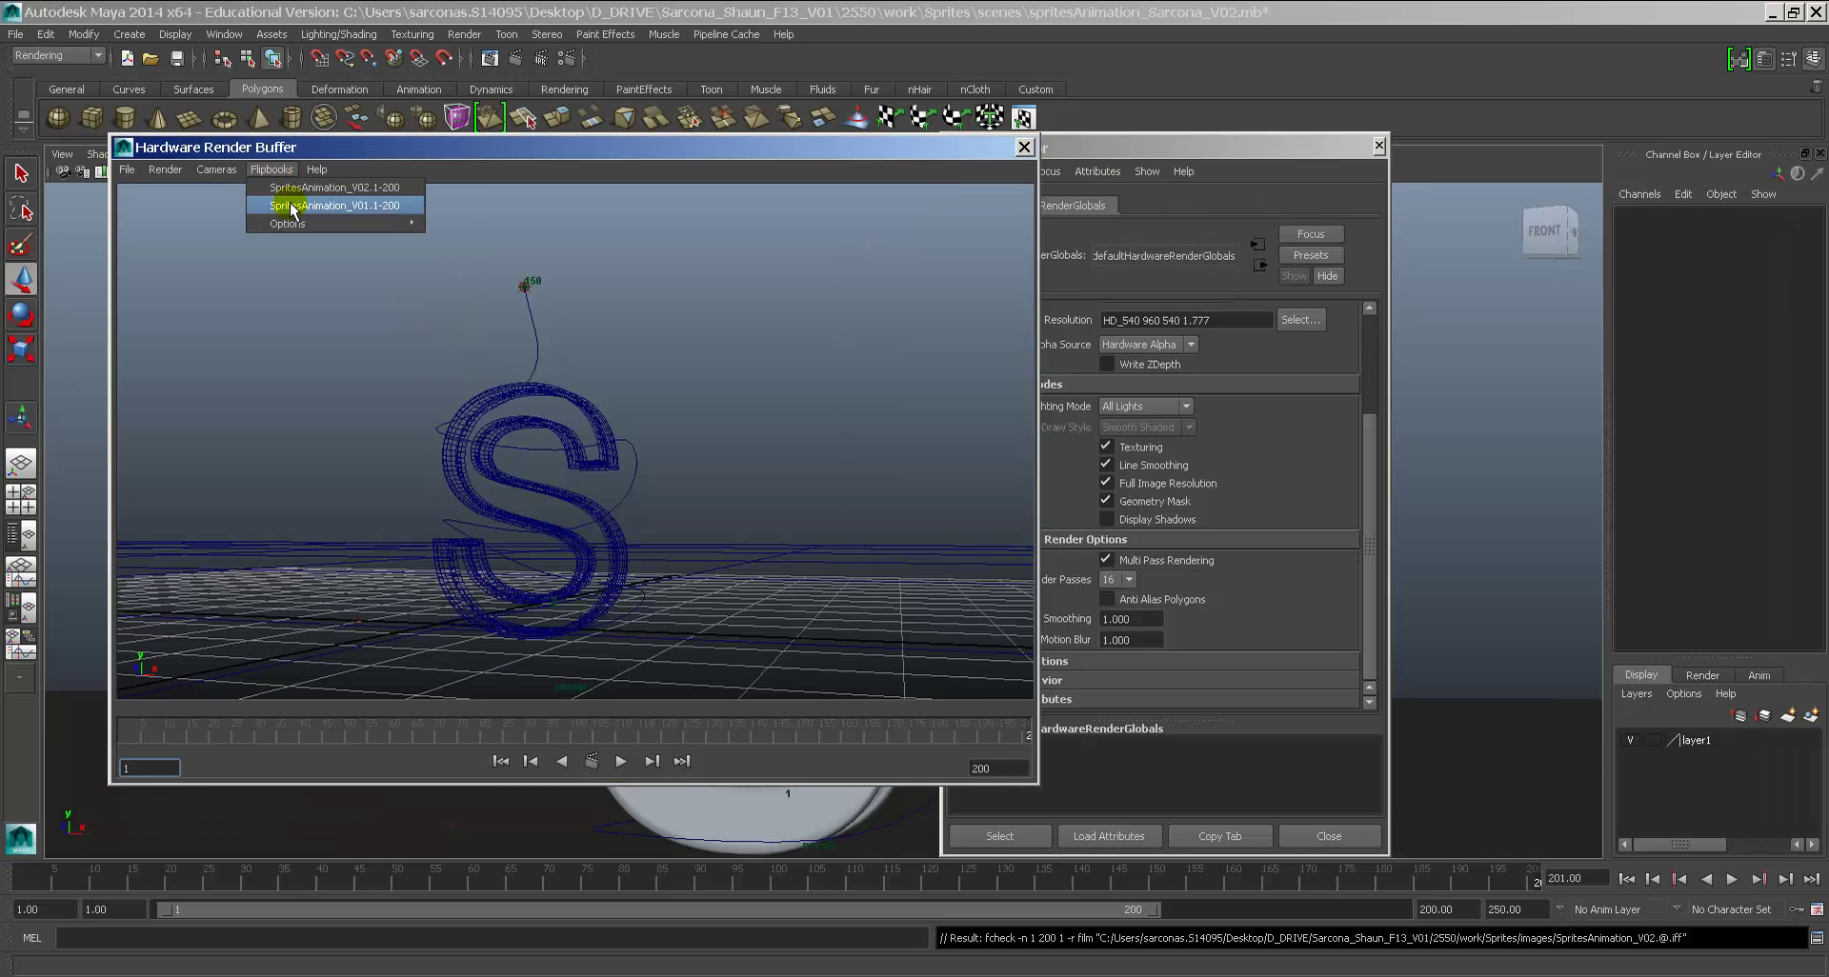
{"action": "left_click", "coordinate": [291, 207]}
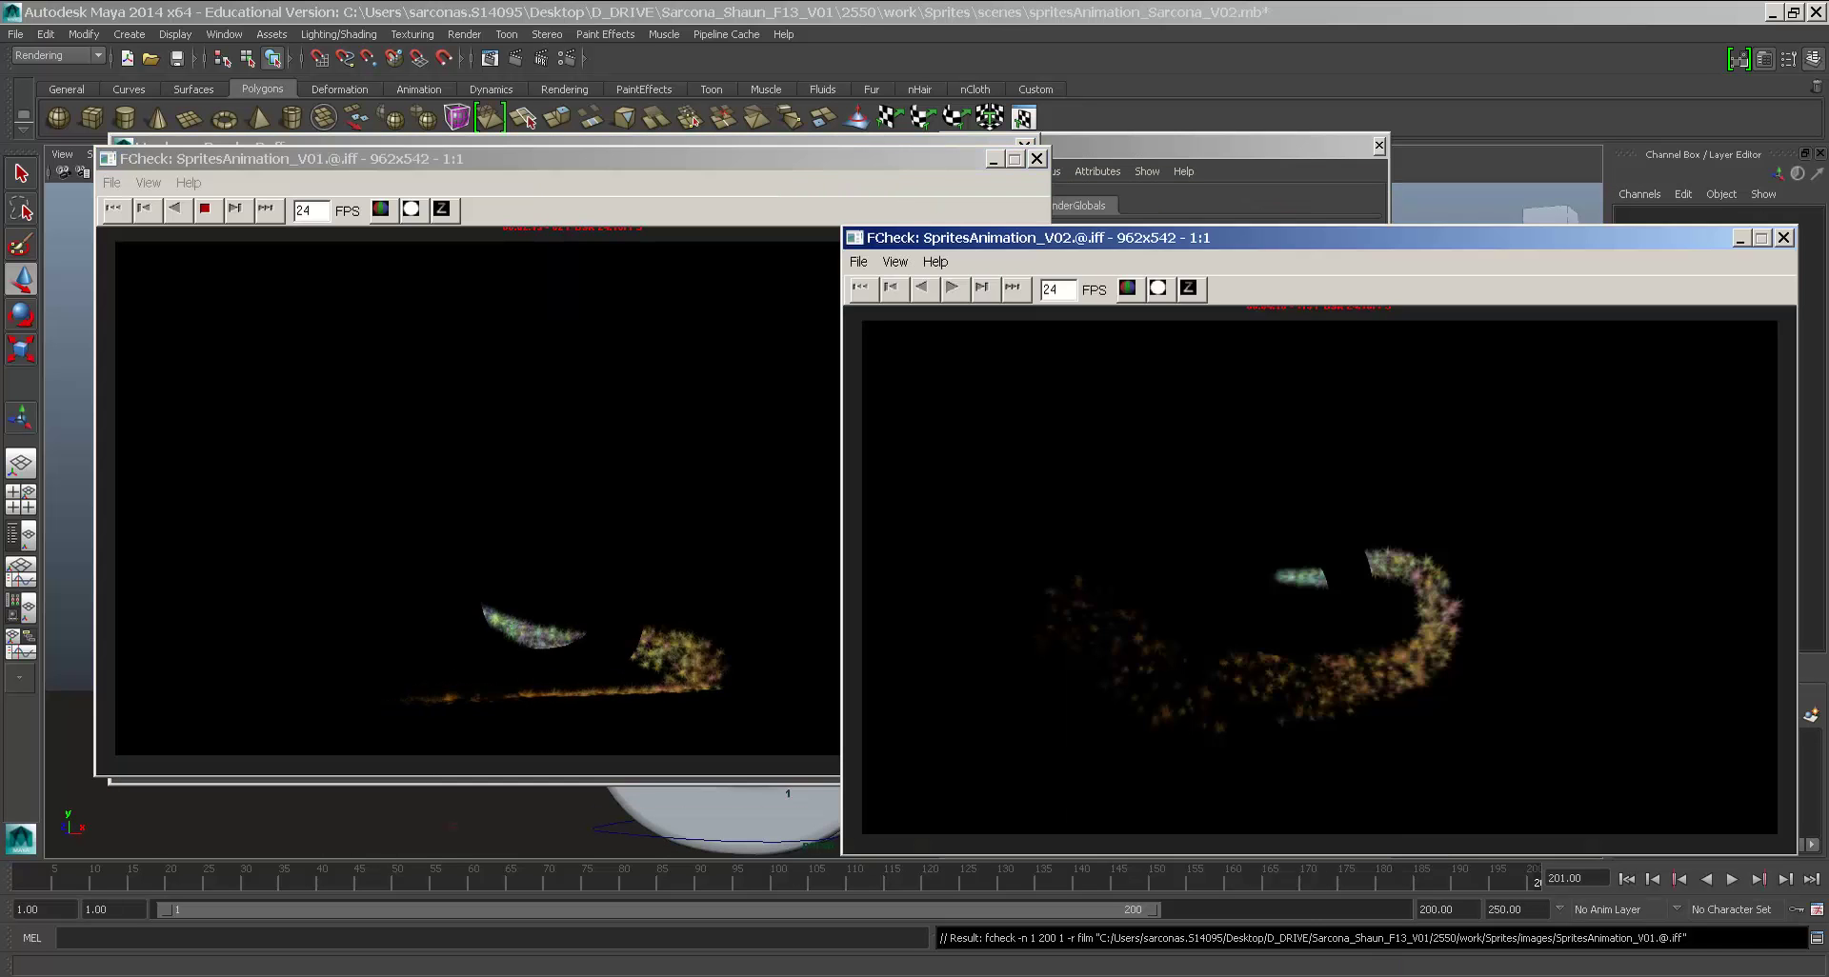
{"action": "left_click", "coordinate": [687, 512]}
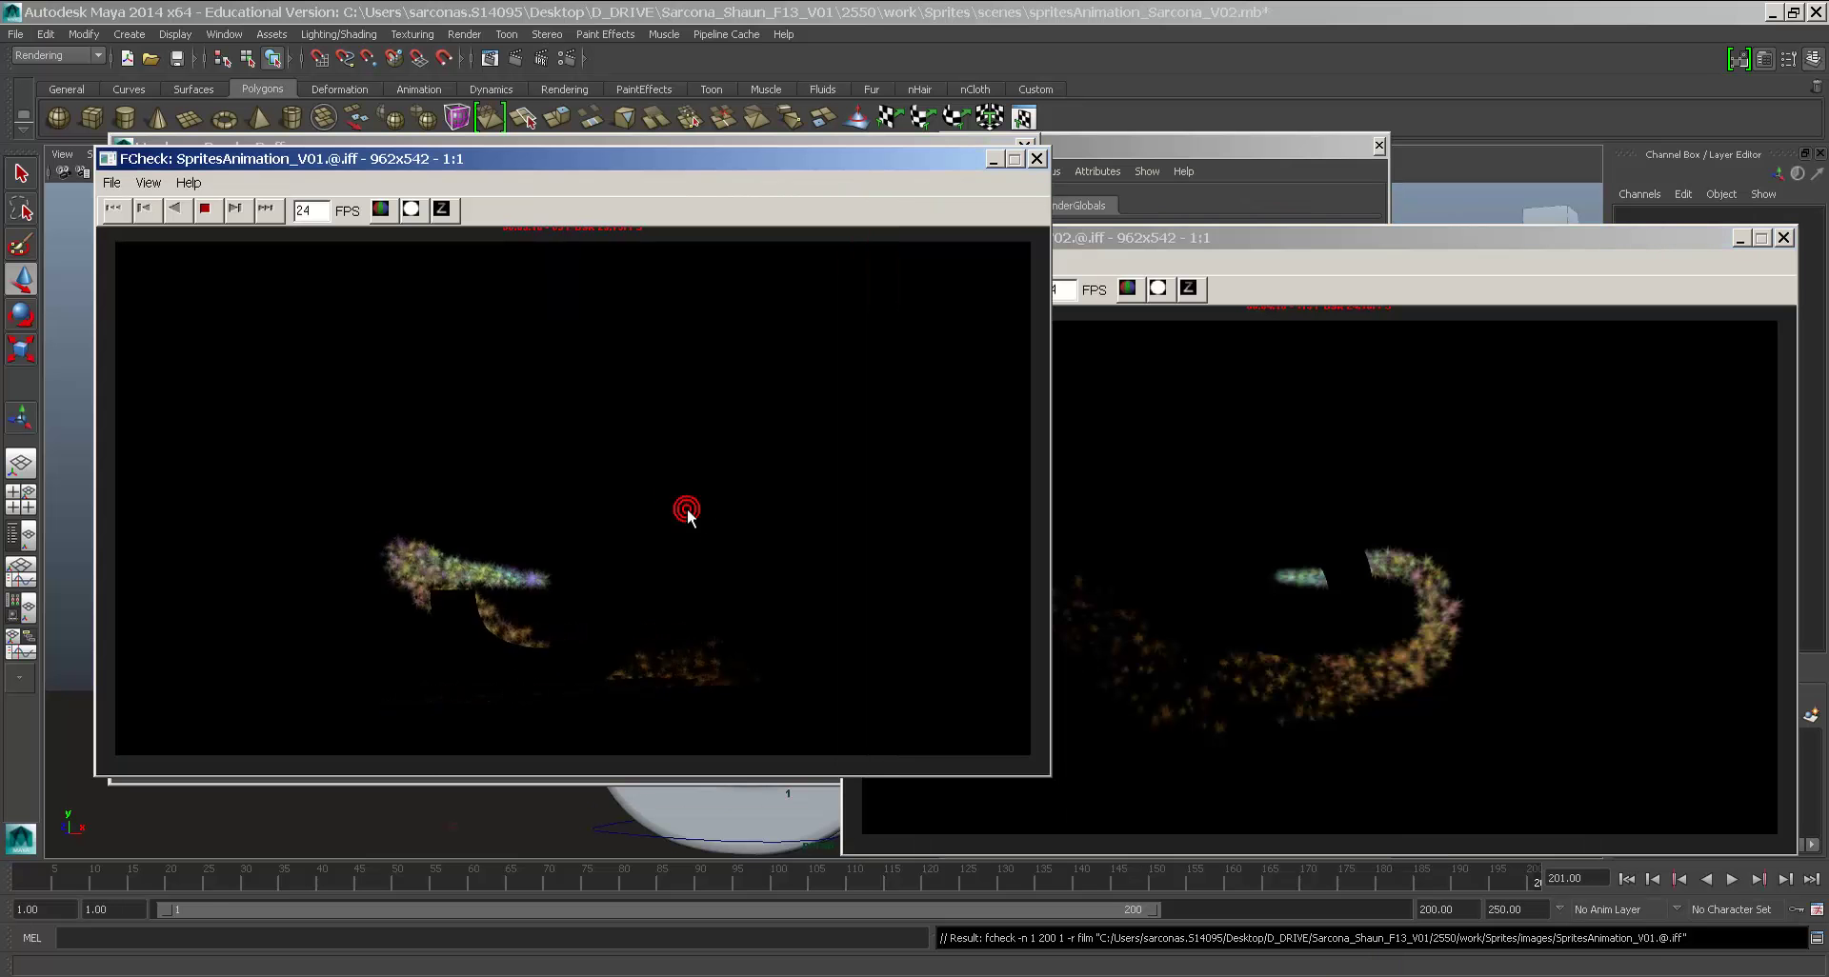
{"action": "left_click", "coordinate": [504, 568]}
{"action": "left_click_drag", "start_coordinate": [682, 575], "coordinate": [613, 573]}
{"action": "left_click_drag", "start_coordinate": [1267, 235], "coordinate": [1202, 141]}
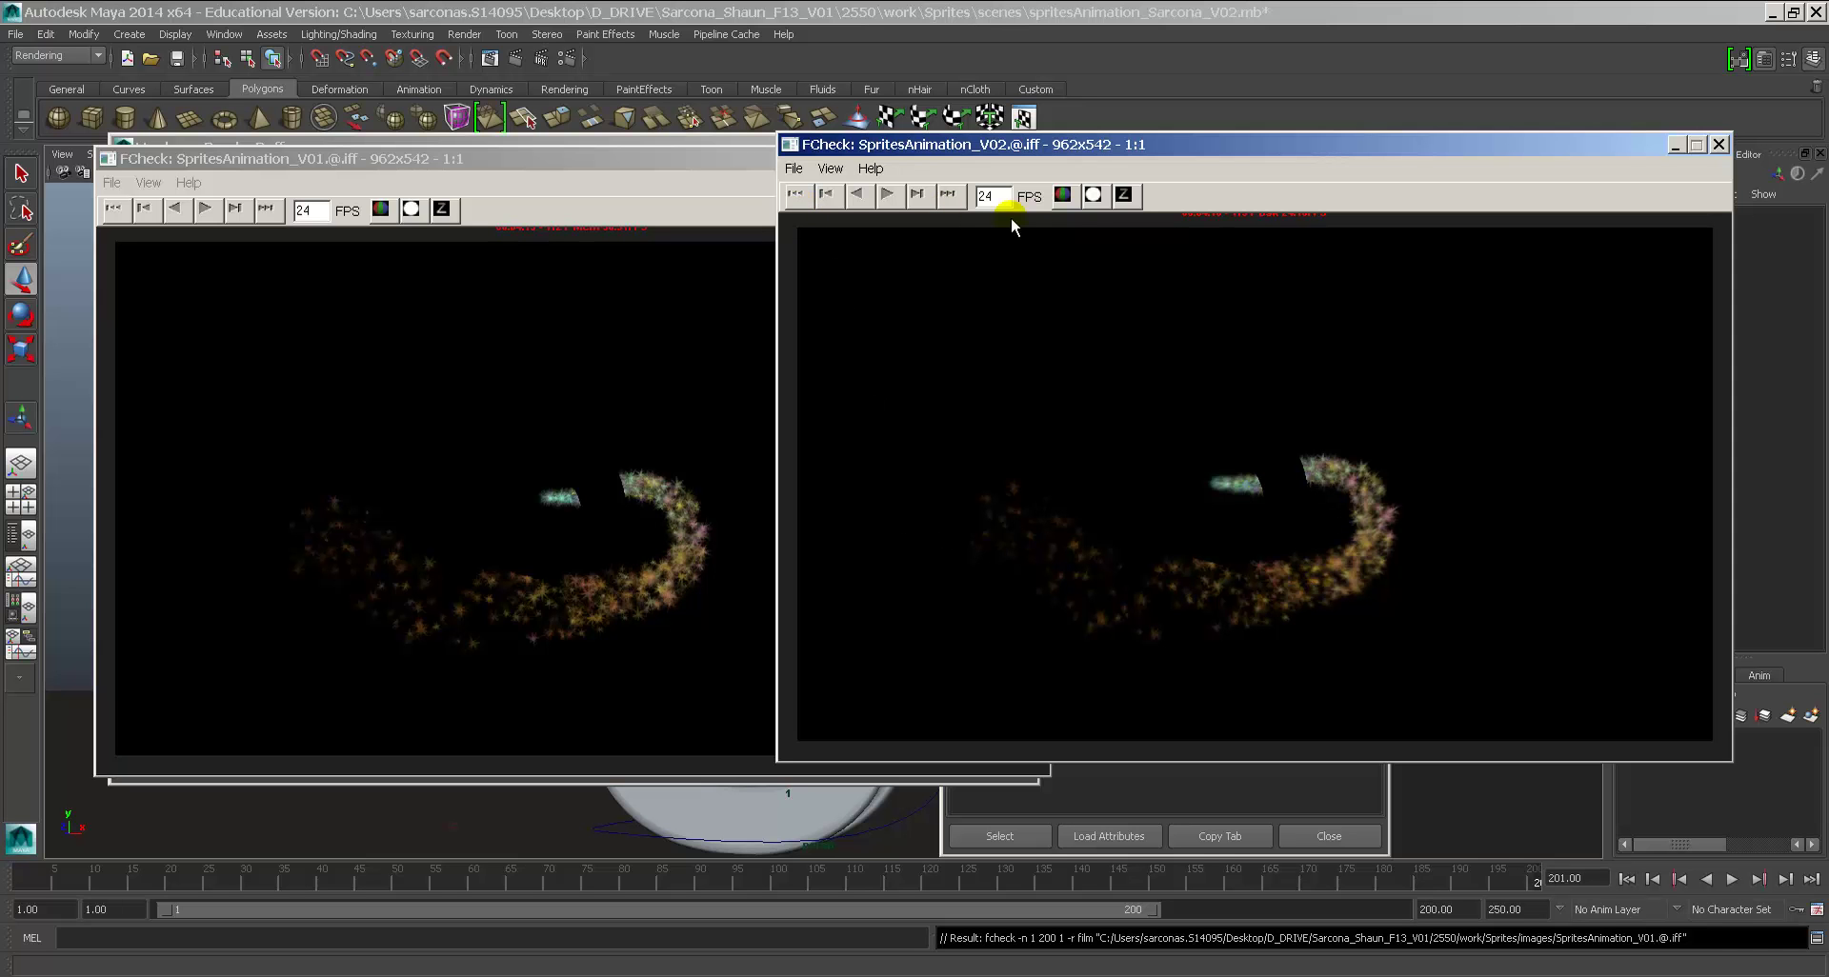
Step: Compare the alpha masks and color images of the V01 and V02 sprite renders, then close both viewers
{"action": "left_click", "coordinate": [1092, 195]}
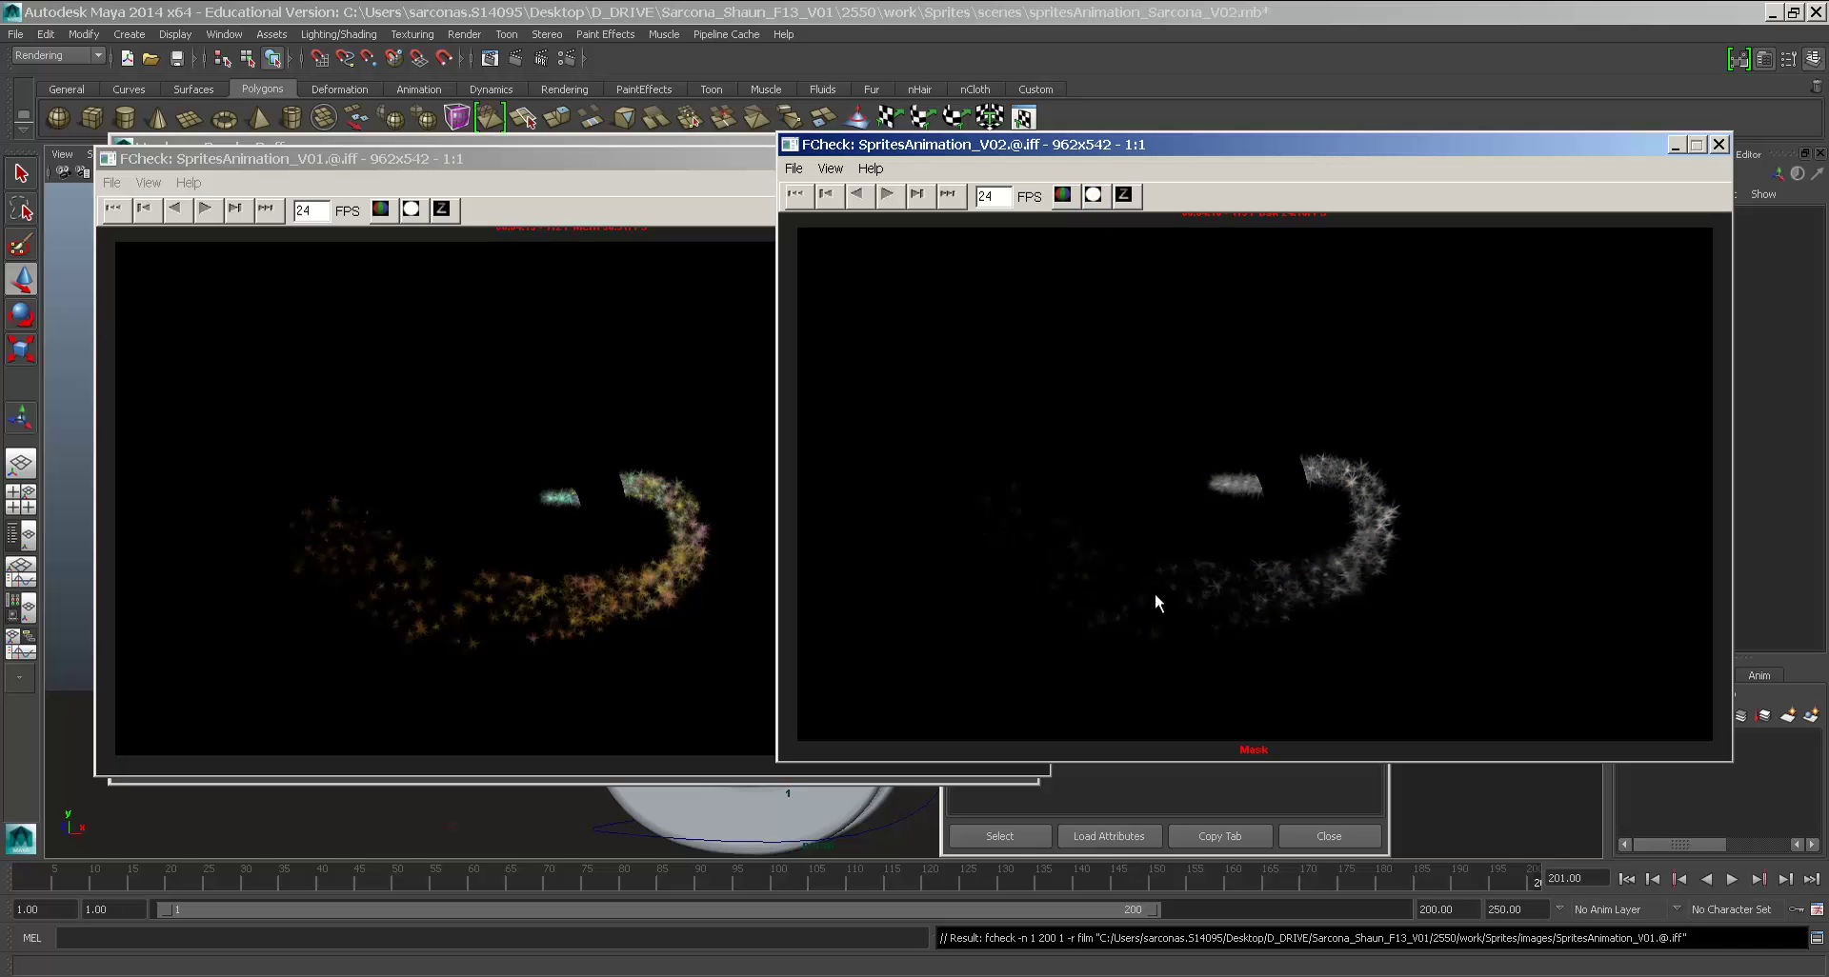
{"action": "left_click", "coordinate": [1064, 195]}
{"action": "left_click", "coordinate": [411, 209]}
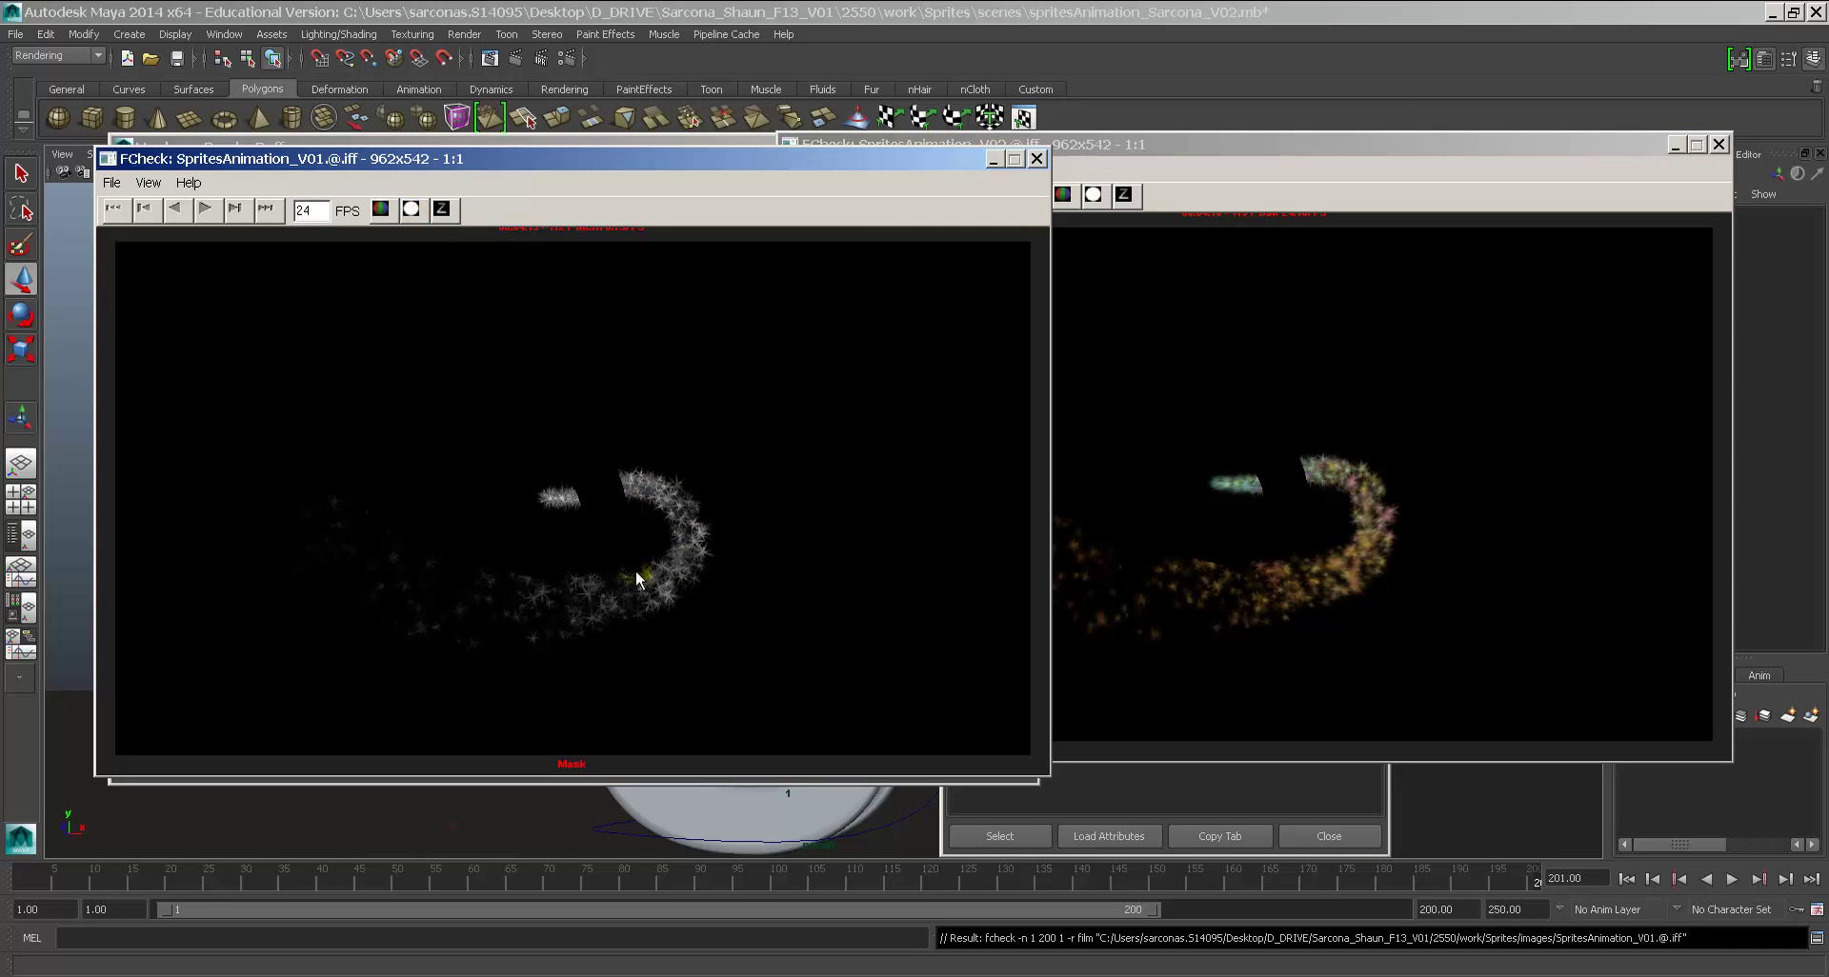
{"action": "left_click", "coordinate": [380, 209]}
{"action": "left_click", "coordinate": [1093, 194]}
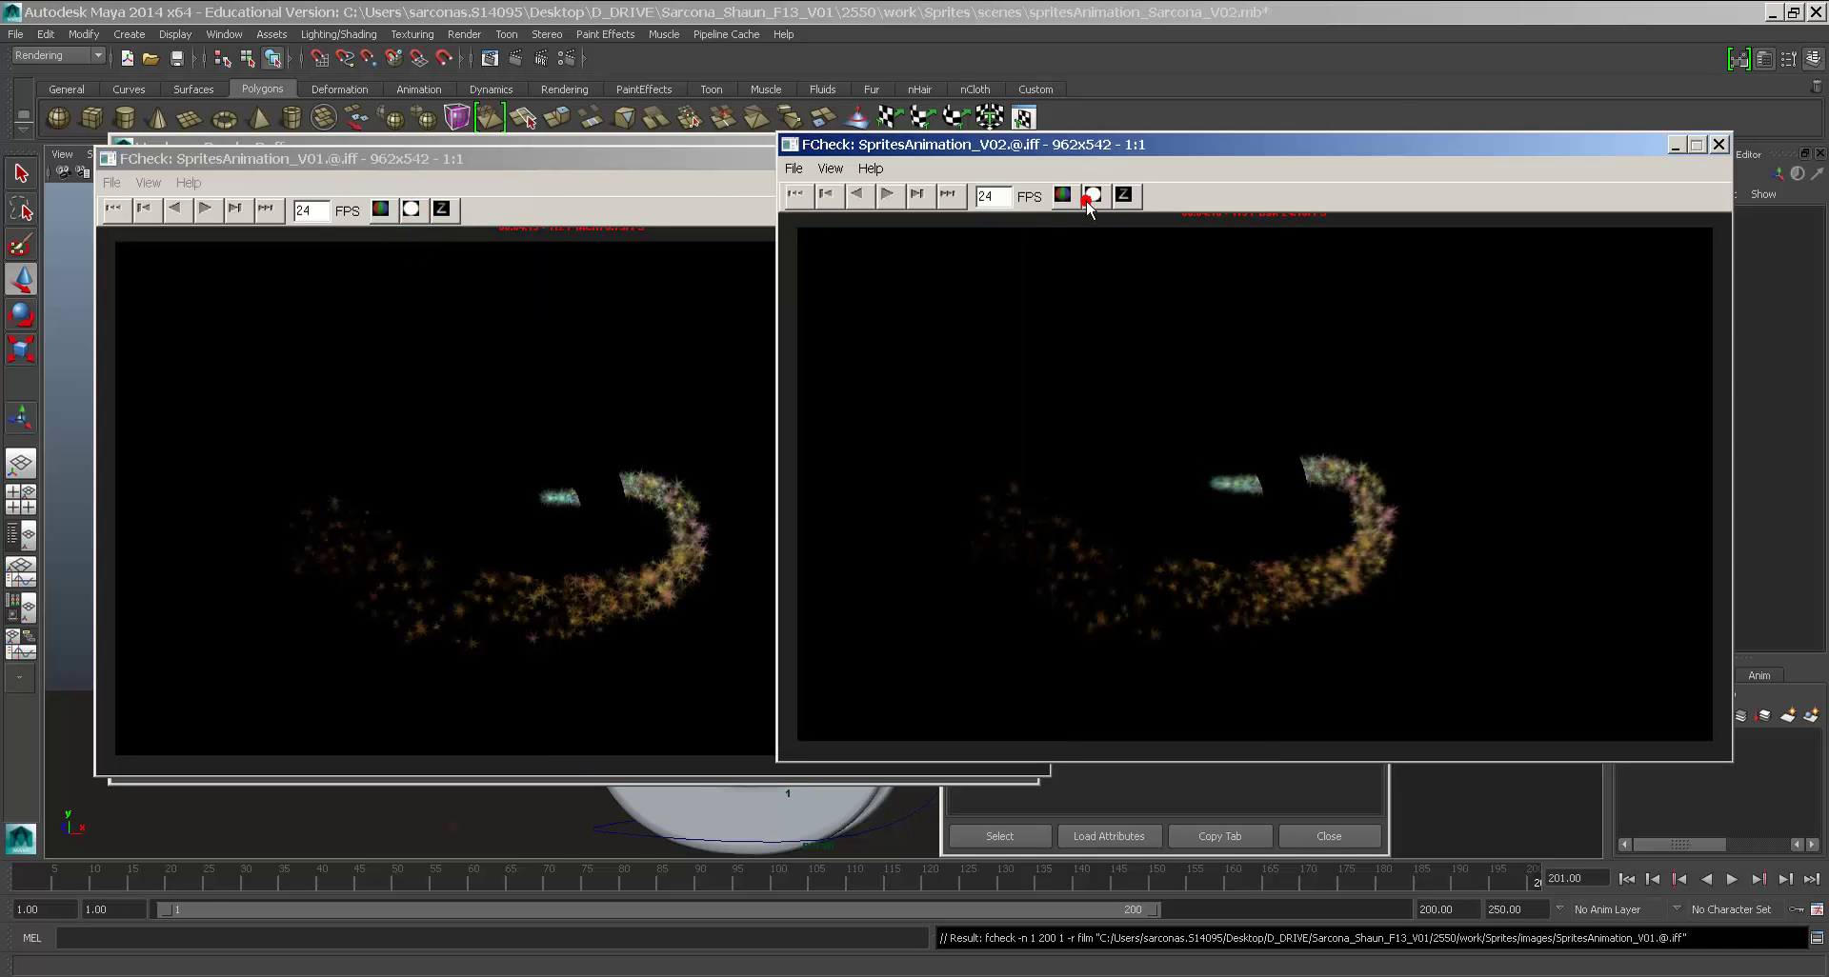
{"action": "left_click", "coordinate": [1064, 195]}
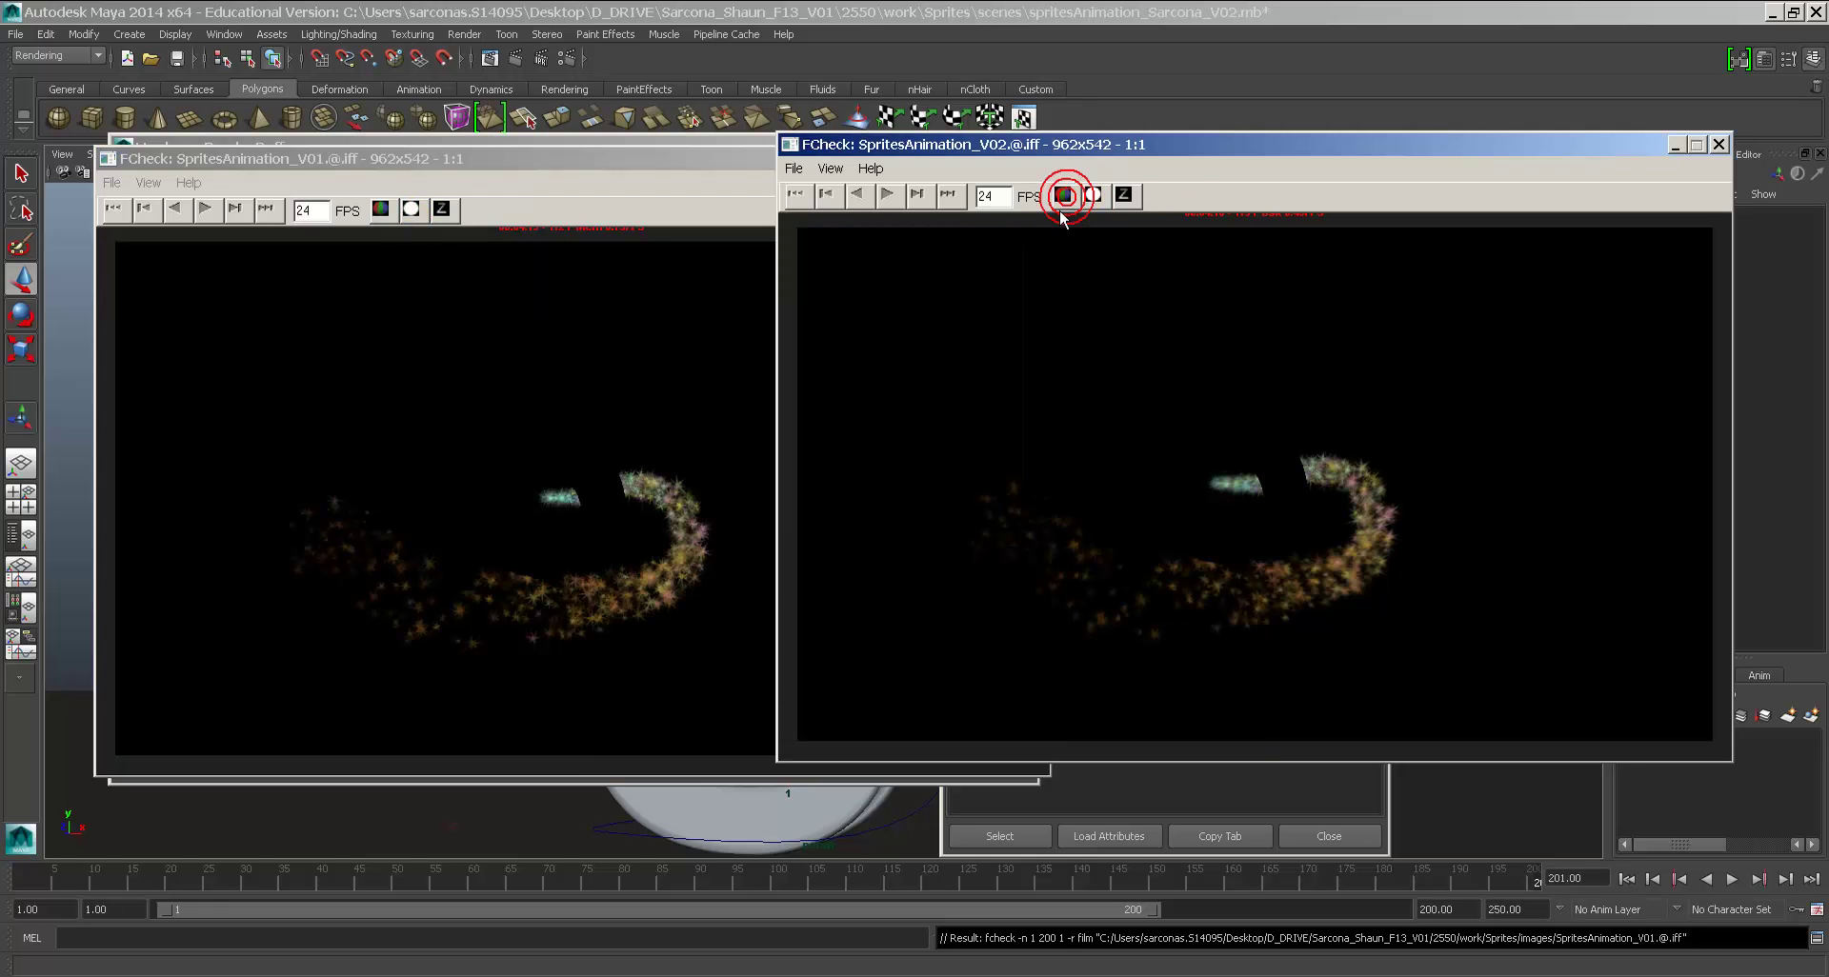
{"action": "left_click", "coordinate": [1124, 194]}
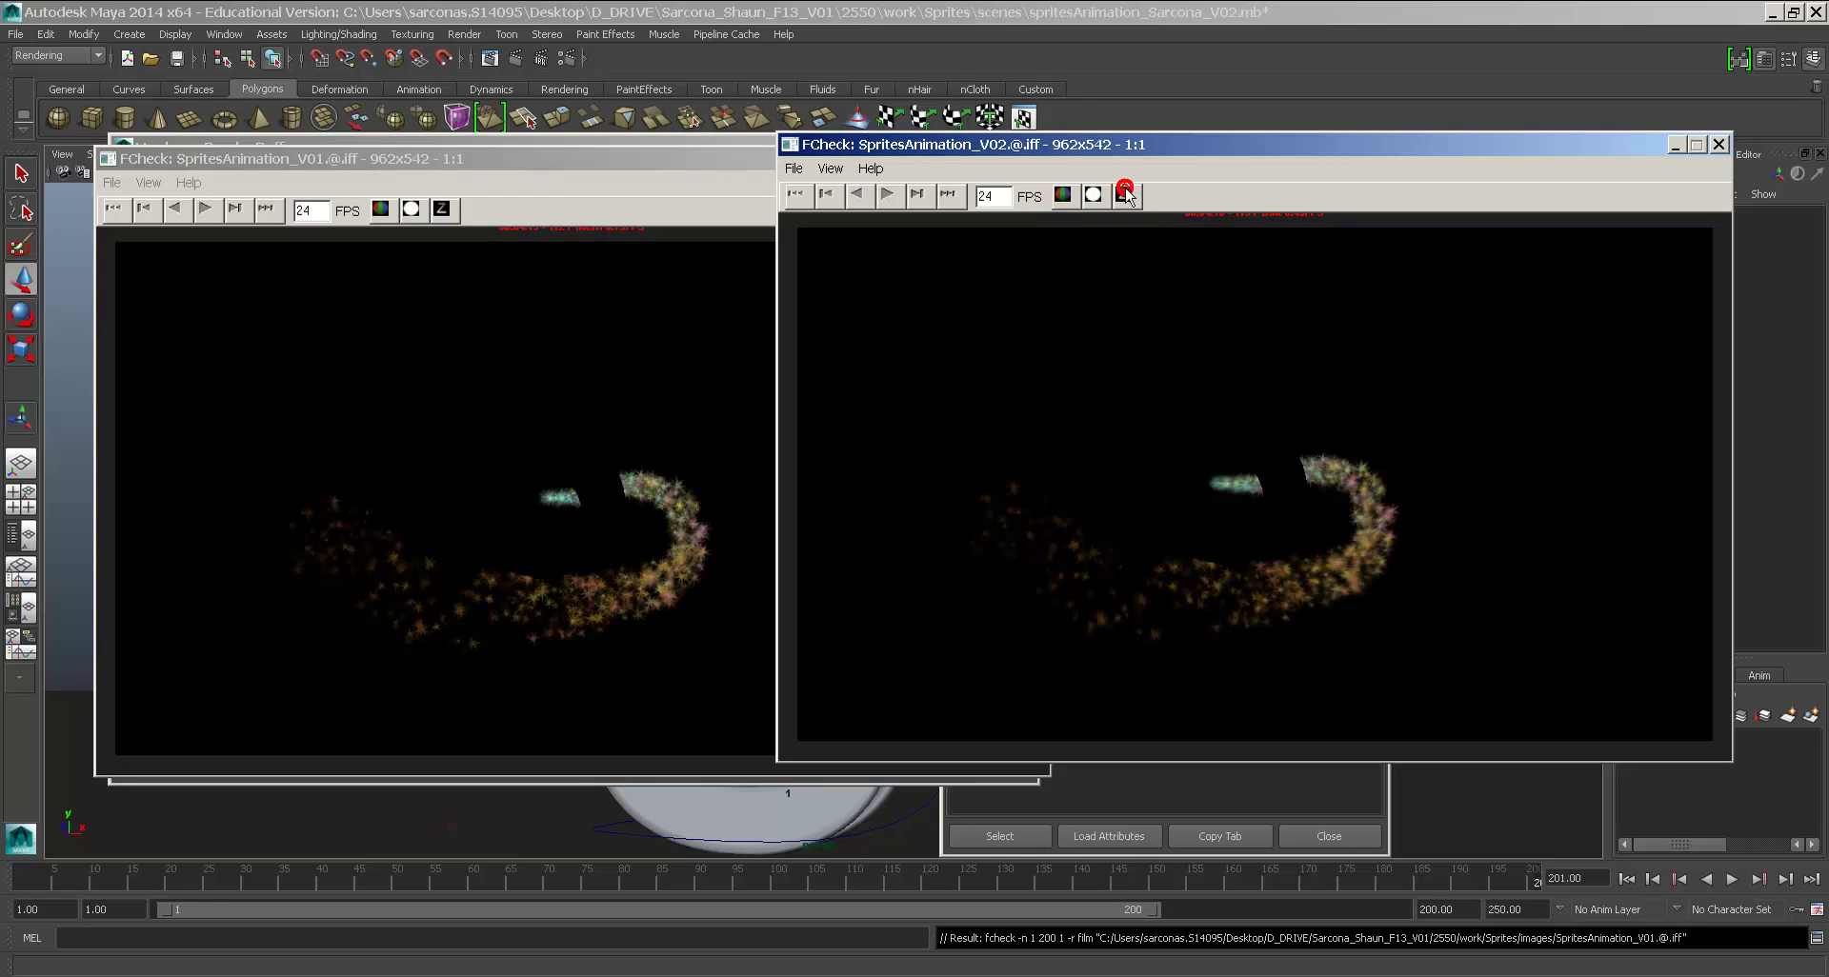
{"action": "double_click", "coordinate": [790, 142]}
{"action": "left_click", "coordinate": [1036, 158]}
Step: Set the multi-pass Motion Blur to 10 and test-render the sprites at frame 114
{"action": "left_click", "coordinate": [1057, 149]}
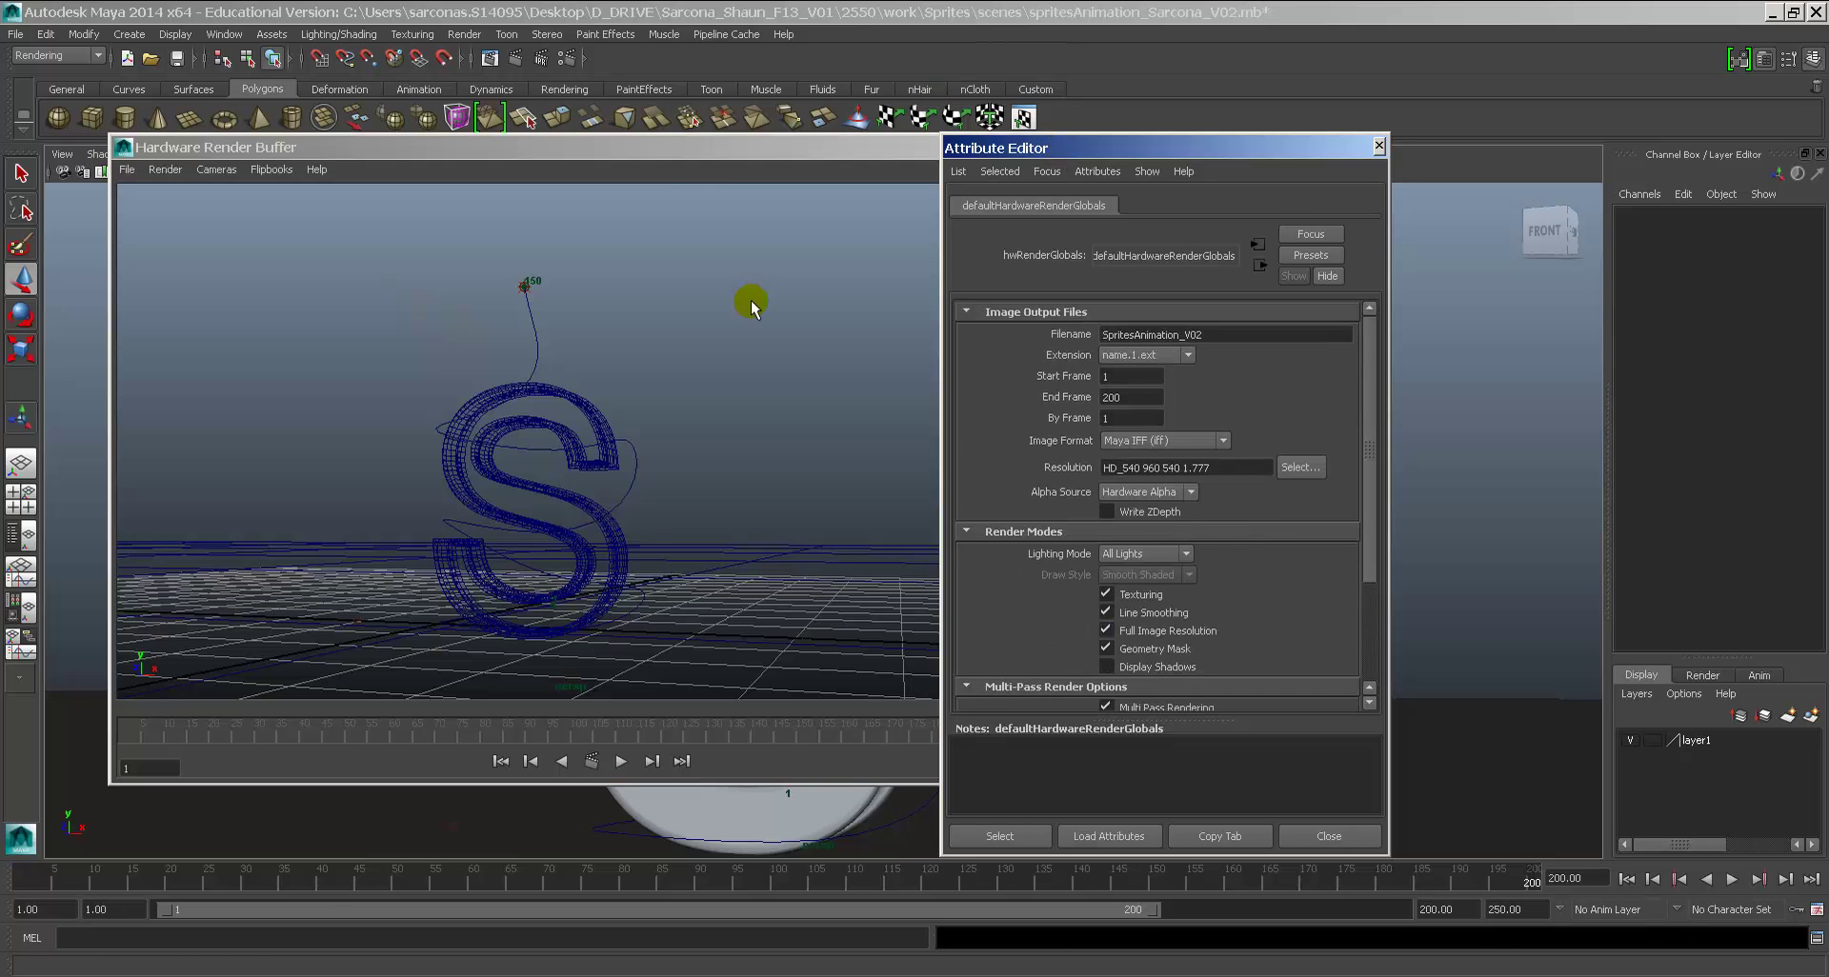
{"action": "left_click", "coordinate": [287, 160]}
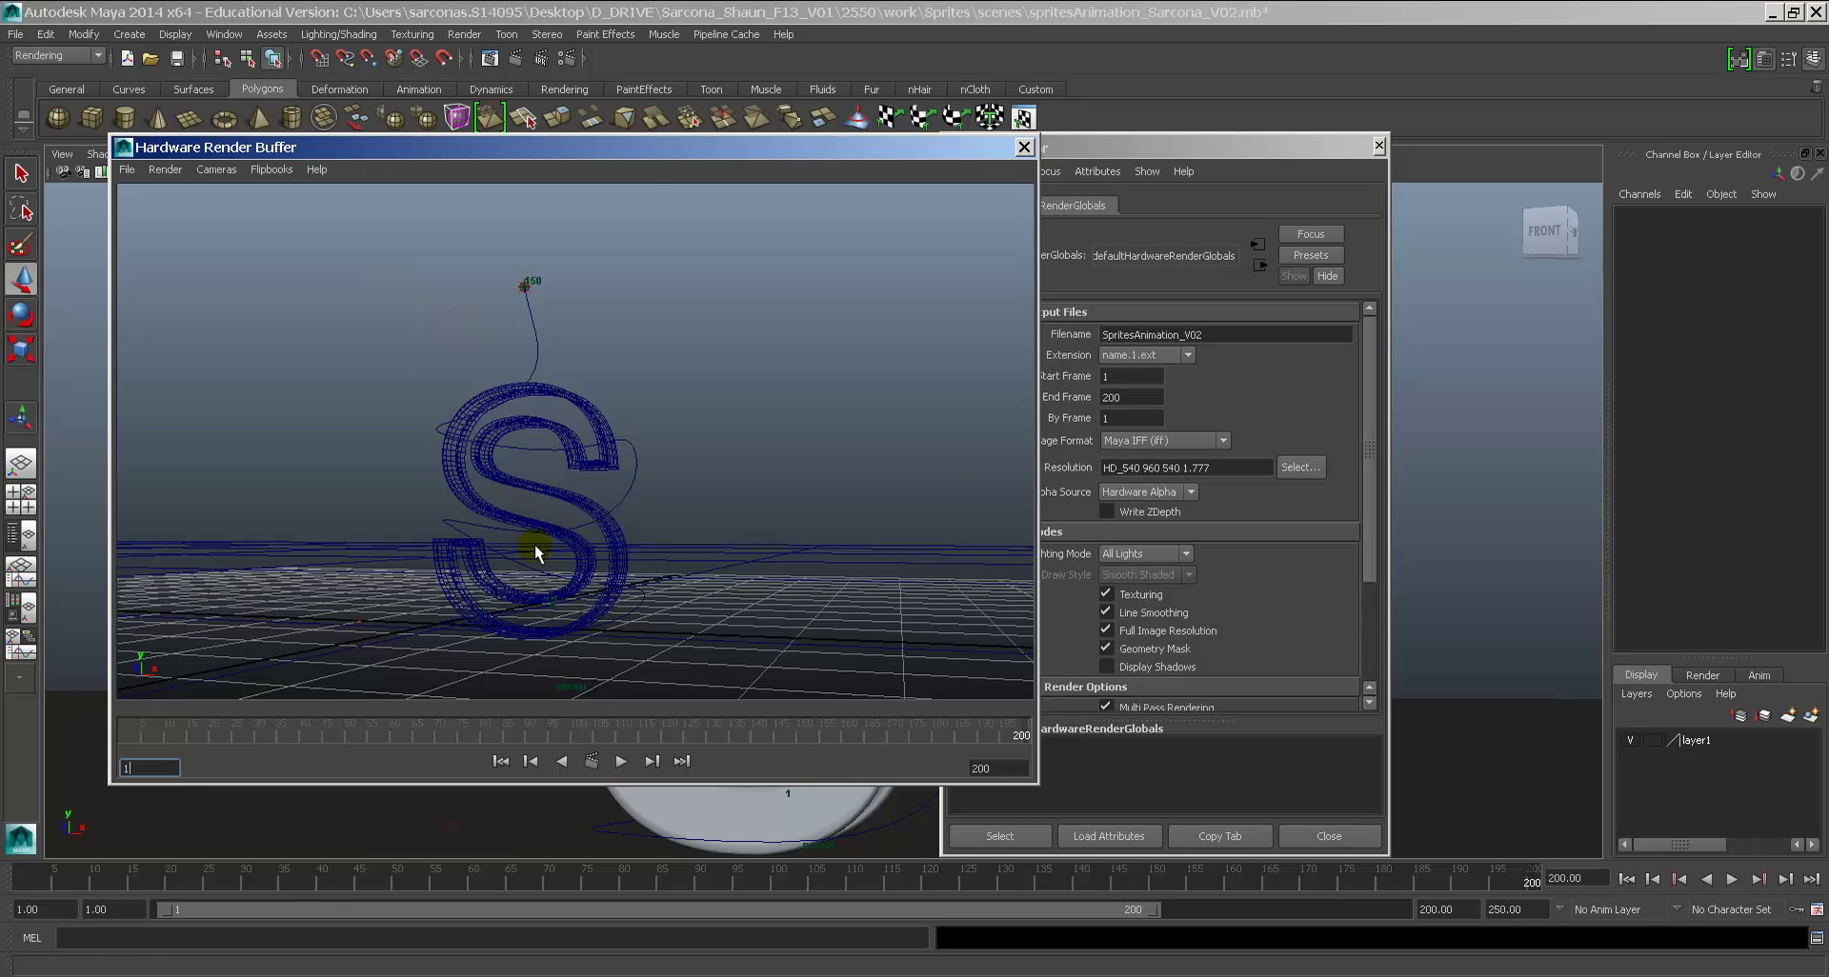
{"action": "left_click", "coordinate": [1369, 604]}
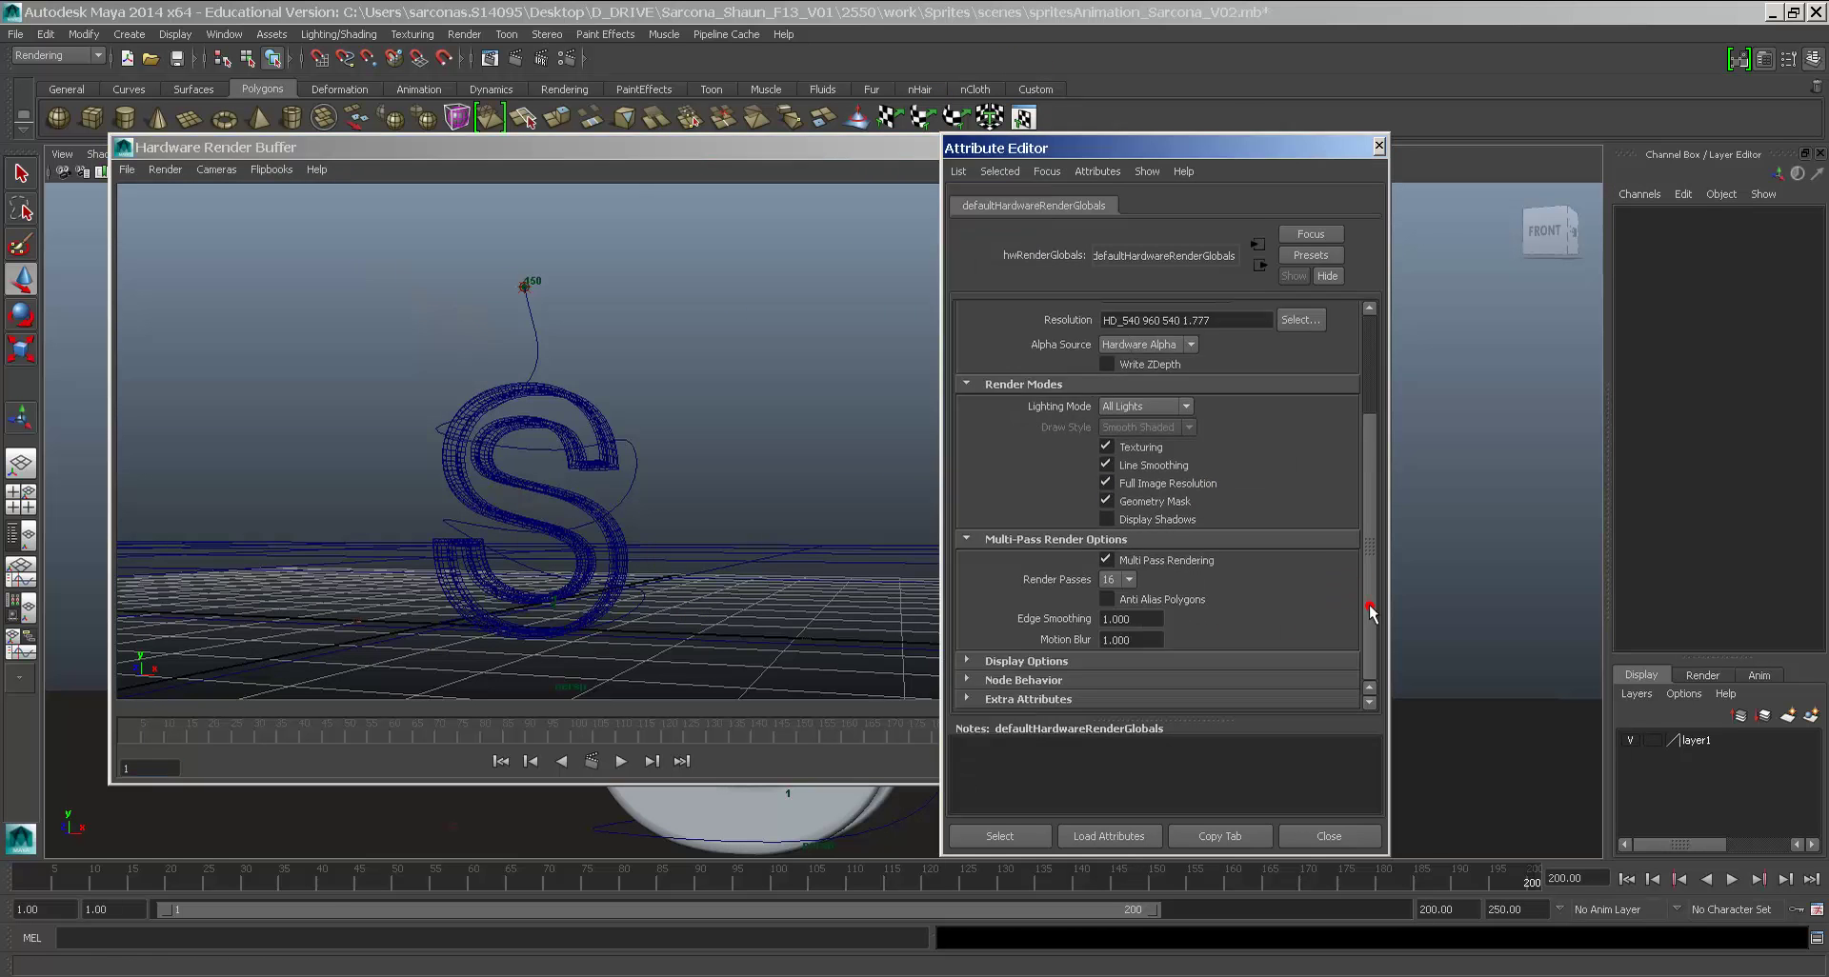
{"action": "left_click", "coordinate": [1123, 640]}
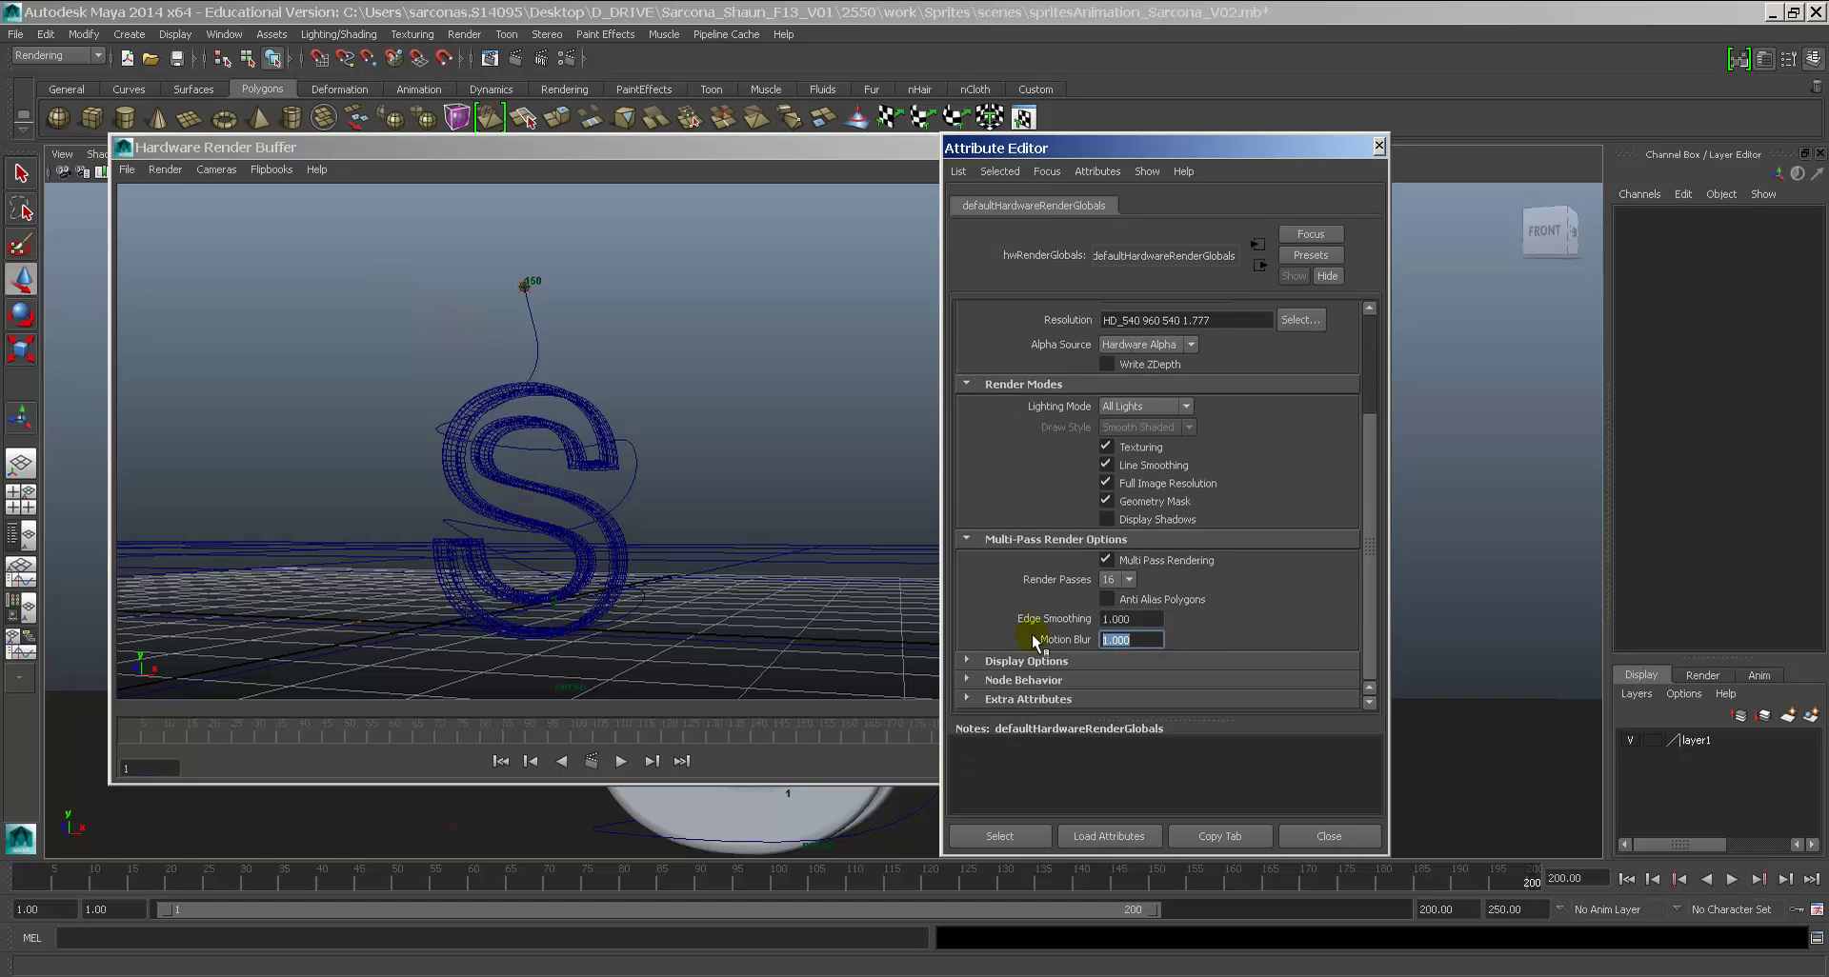
{"action": "type", "text": "10"}
{"action": "left_click", "coordinate": [767, 879]}
{"action": "left_click", "coordinate": [591, 761]}
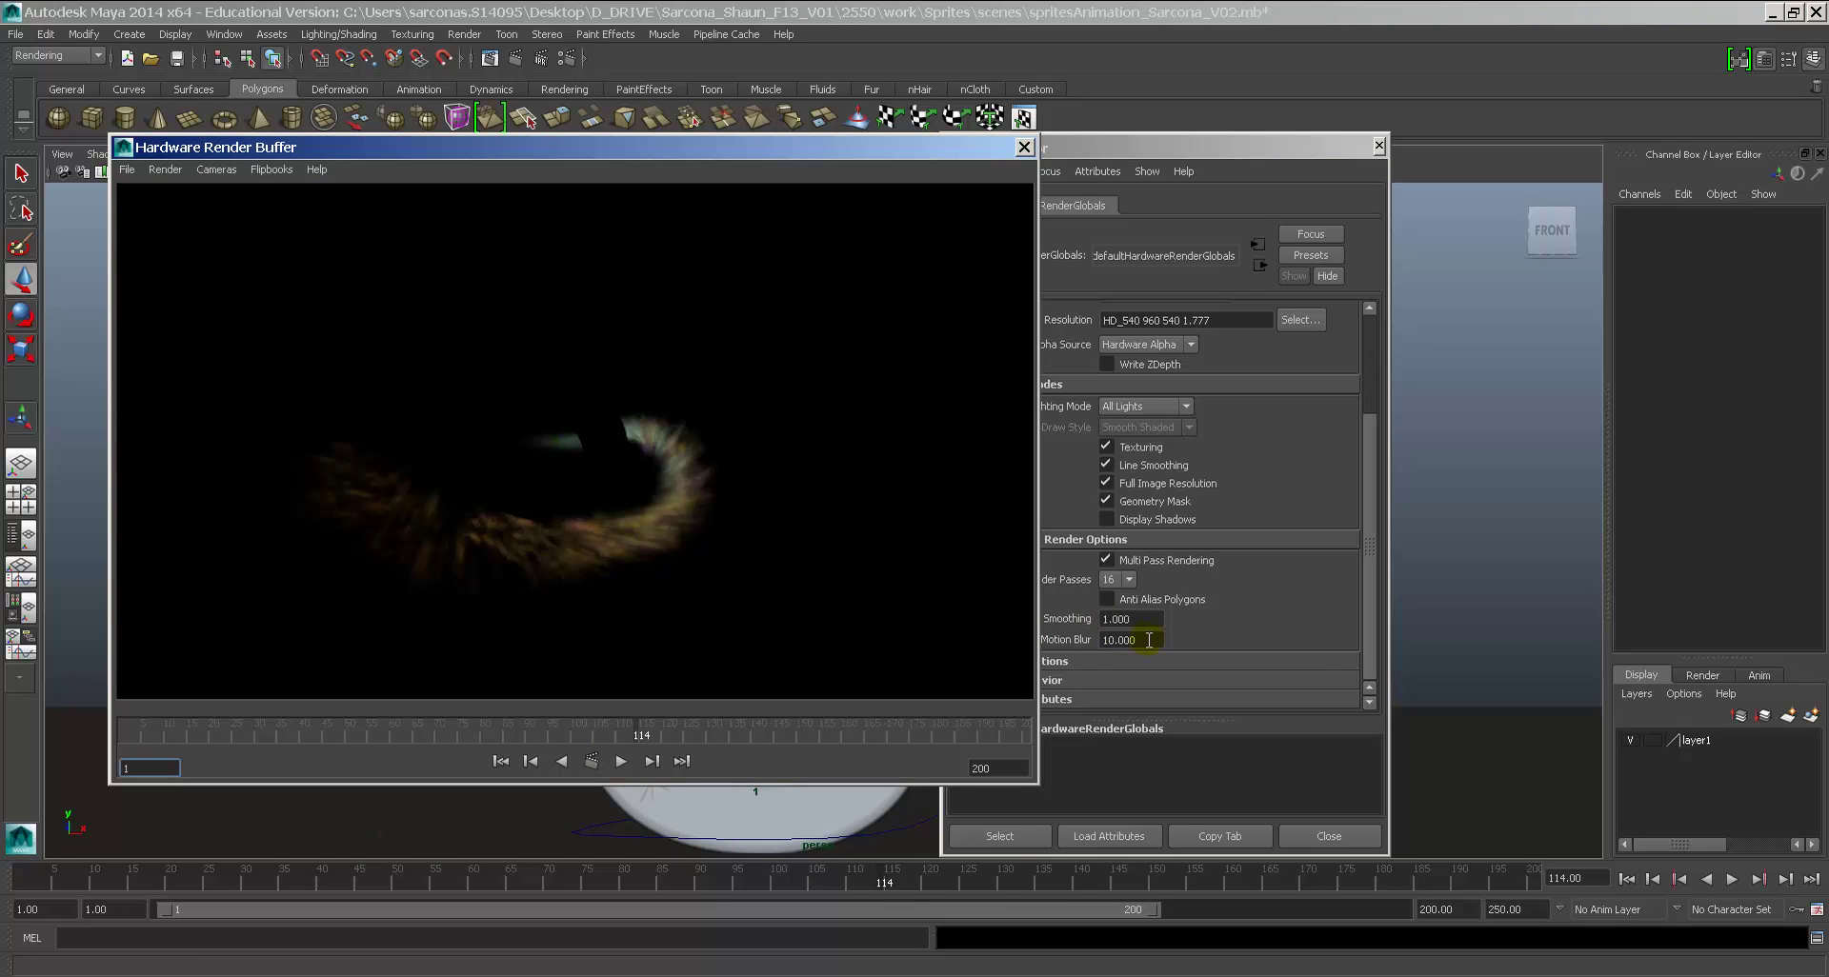
Step: Set the multi-pass Motion Blur to 5 and test-render the sprites at frame 109
{"action": "left_click_drag", "start_coordinate": [1148, 640], "coordinate": [1090, 642]}
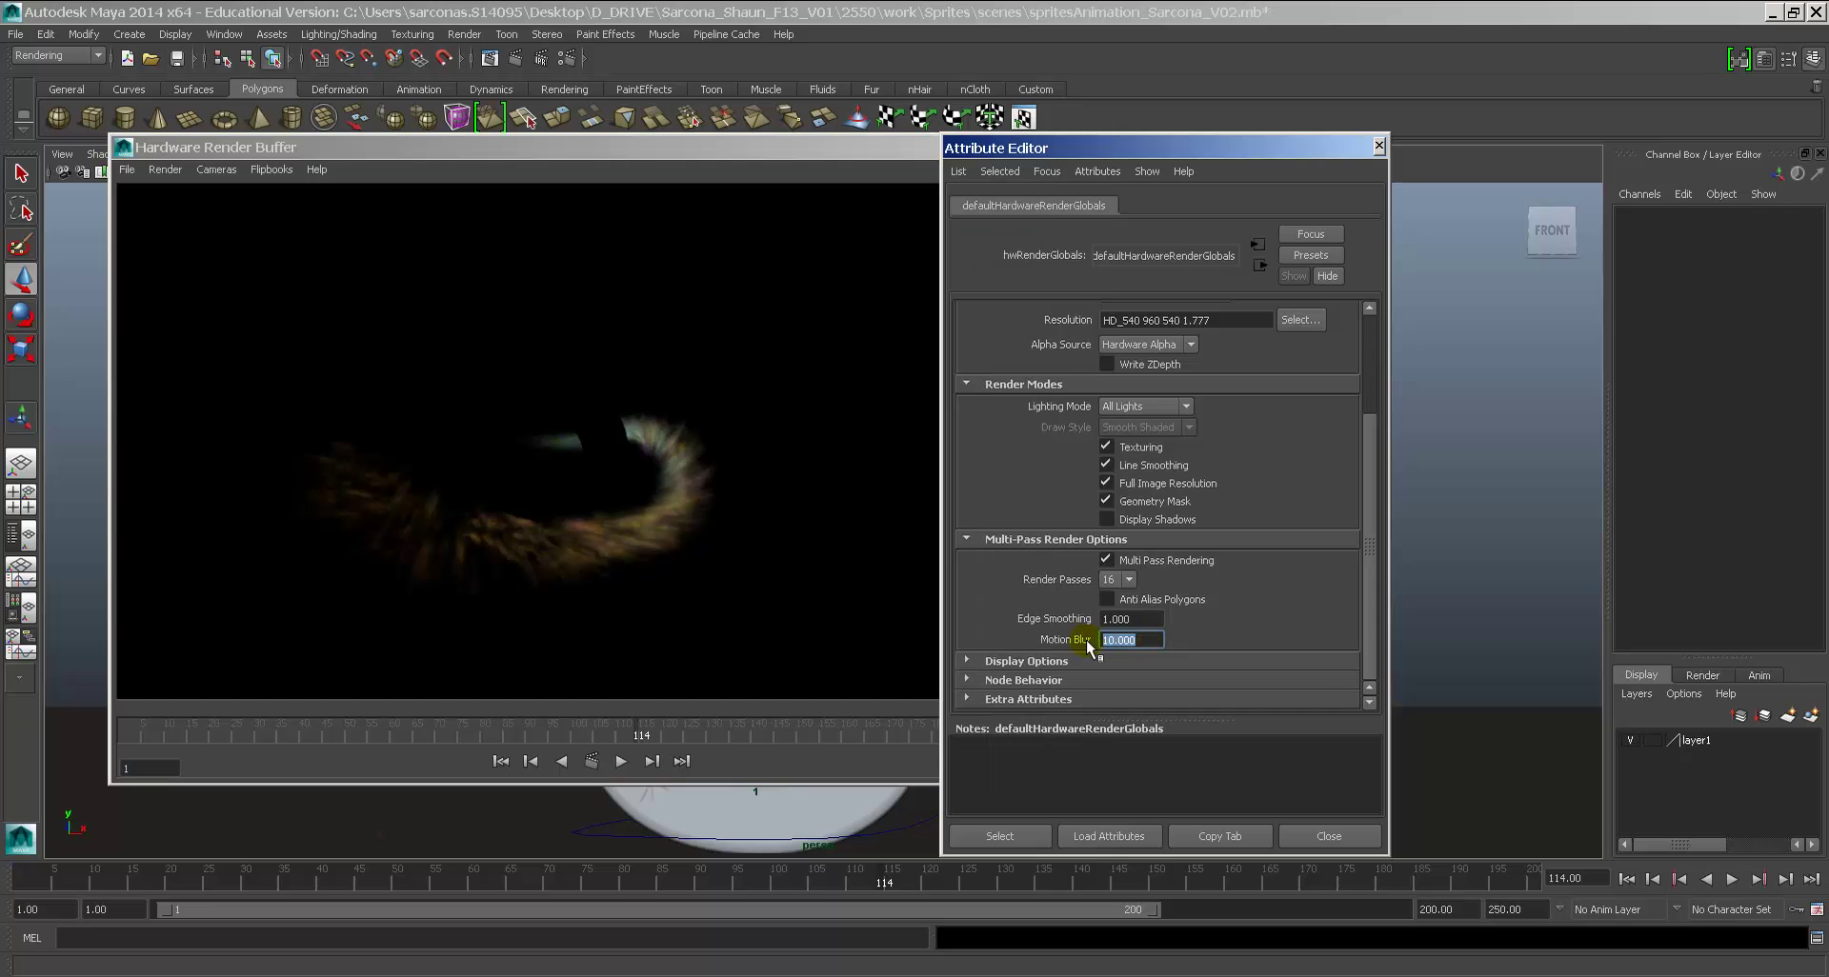
{"action": "type", "text": "5"}
{"action": "key", "text": "Return"}
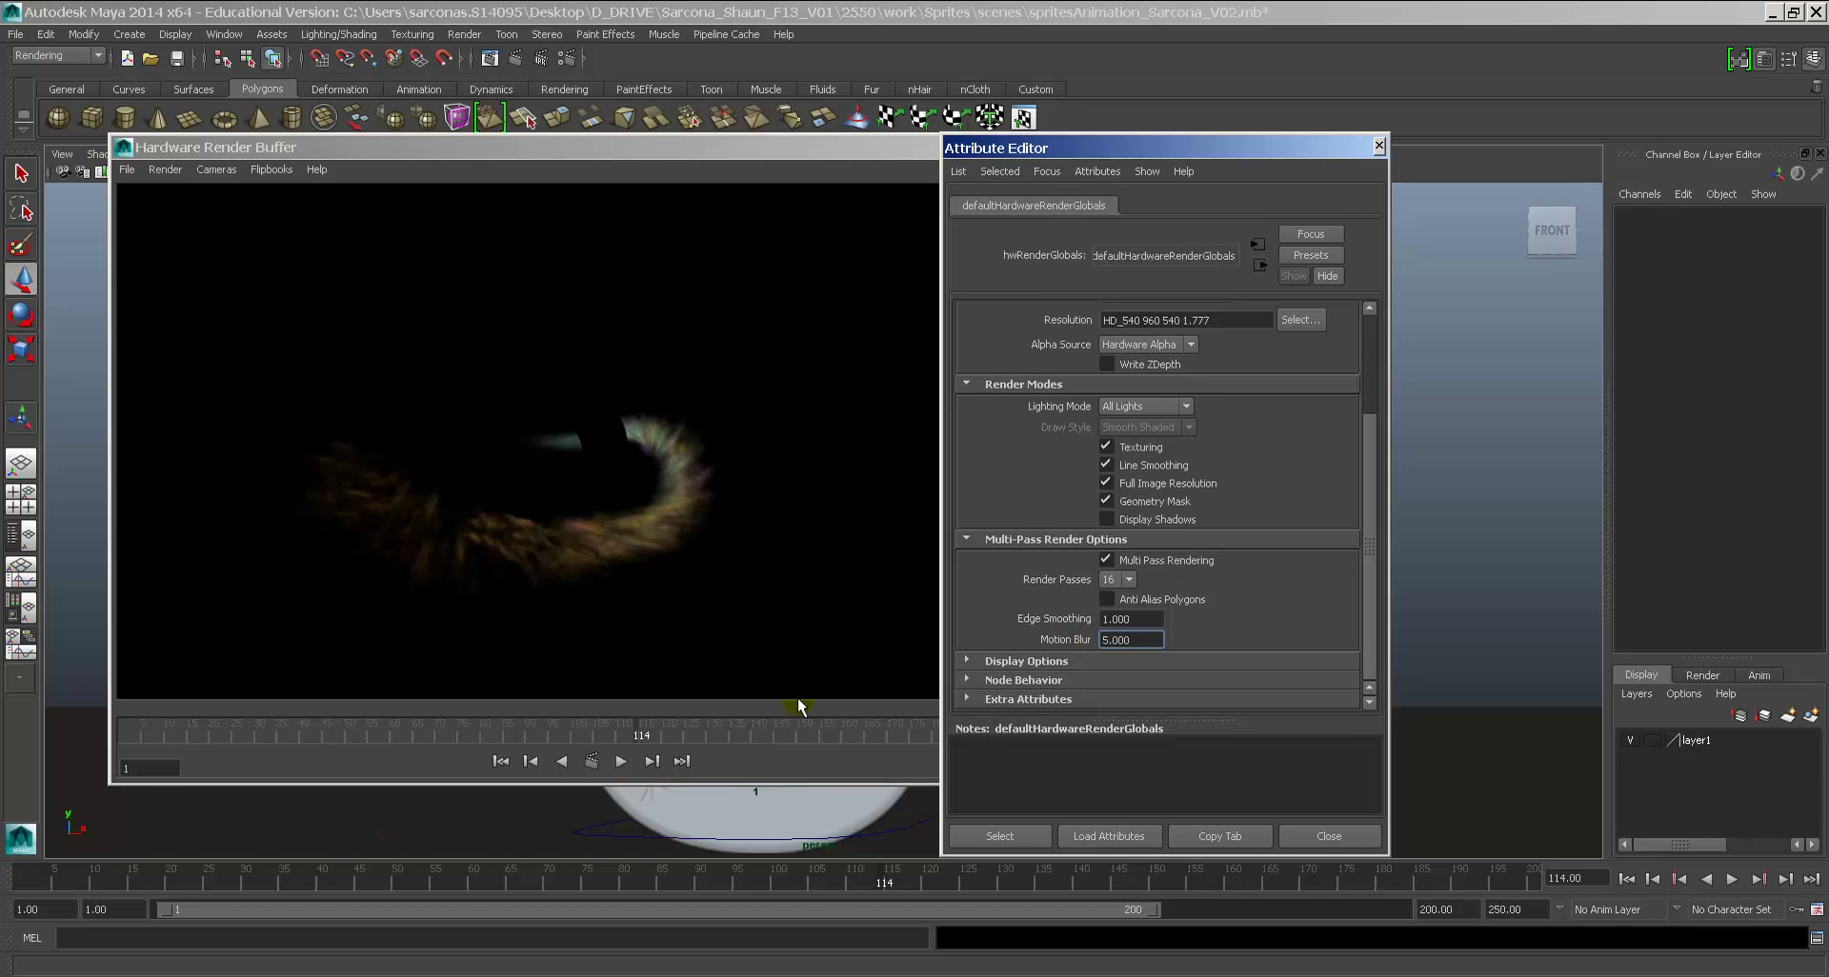
{"action": "left_click", "coordinate": [591, 761]}
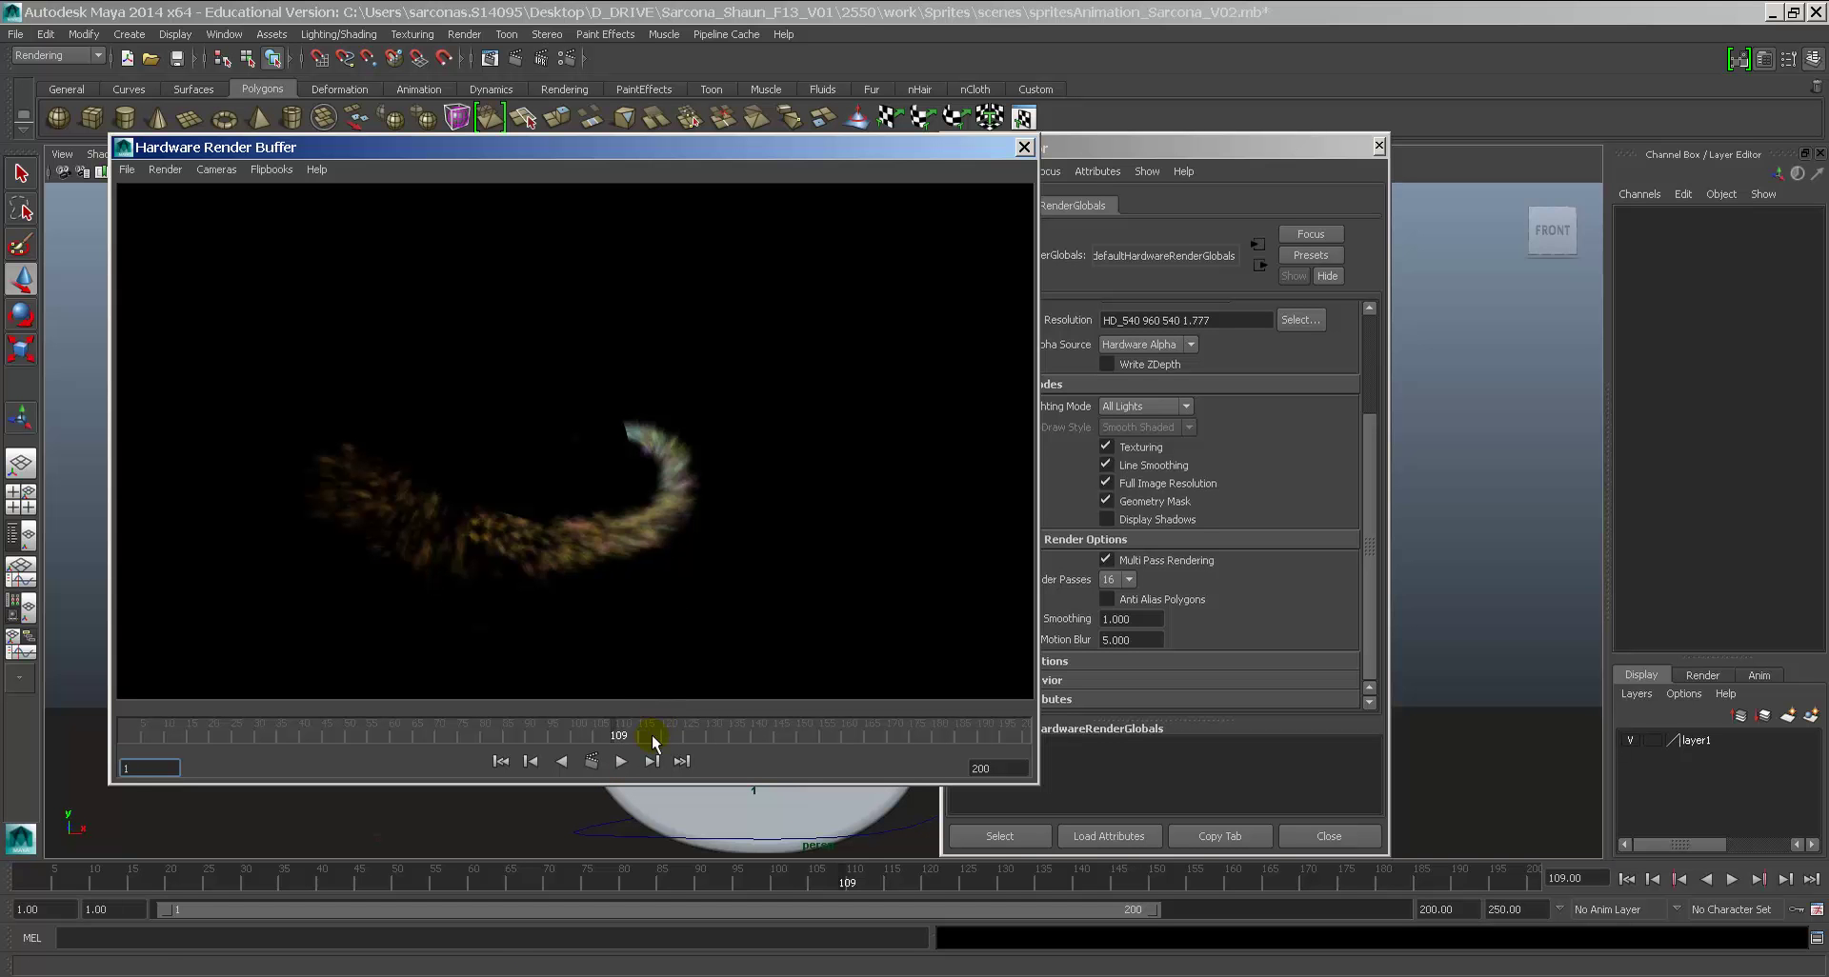
Step: Close the hardware render buffer and its settings, and hide layer1 containing the sprite particles
{"action": "left_click", "coordinate": [1024, 147]}
{"action": "left_click", "coordinate": [1378, 147]}
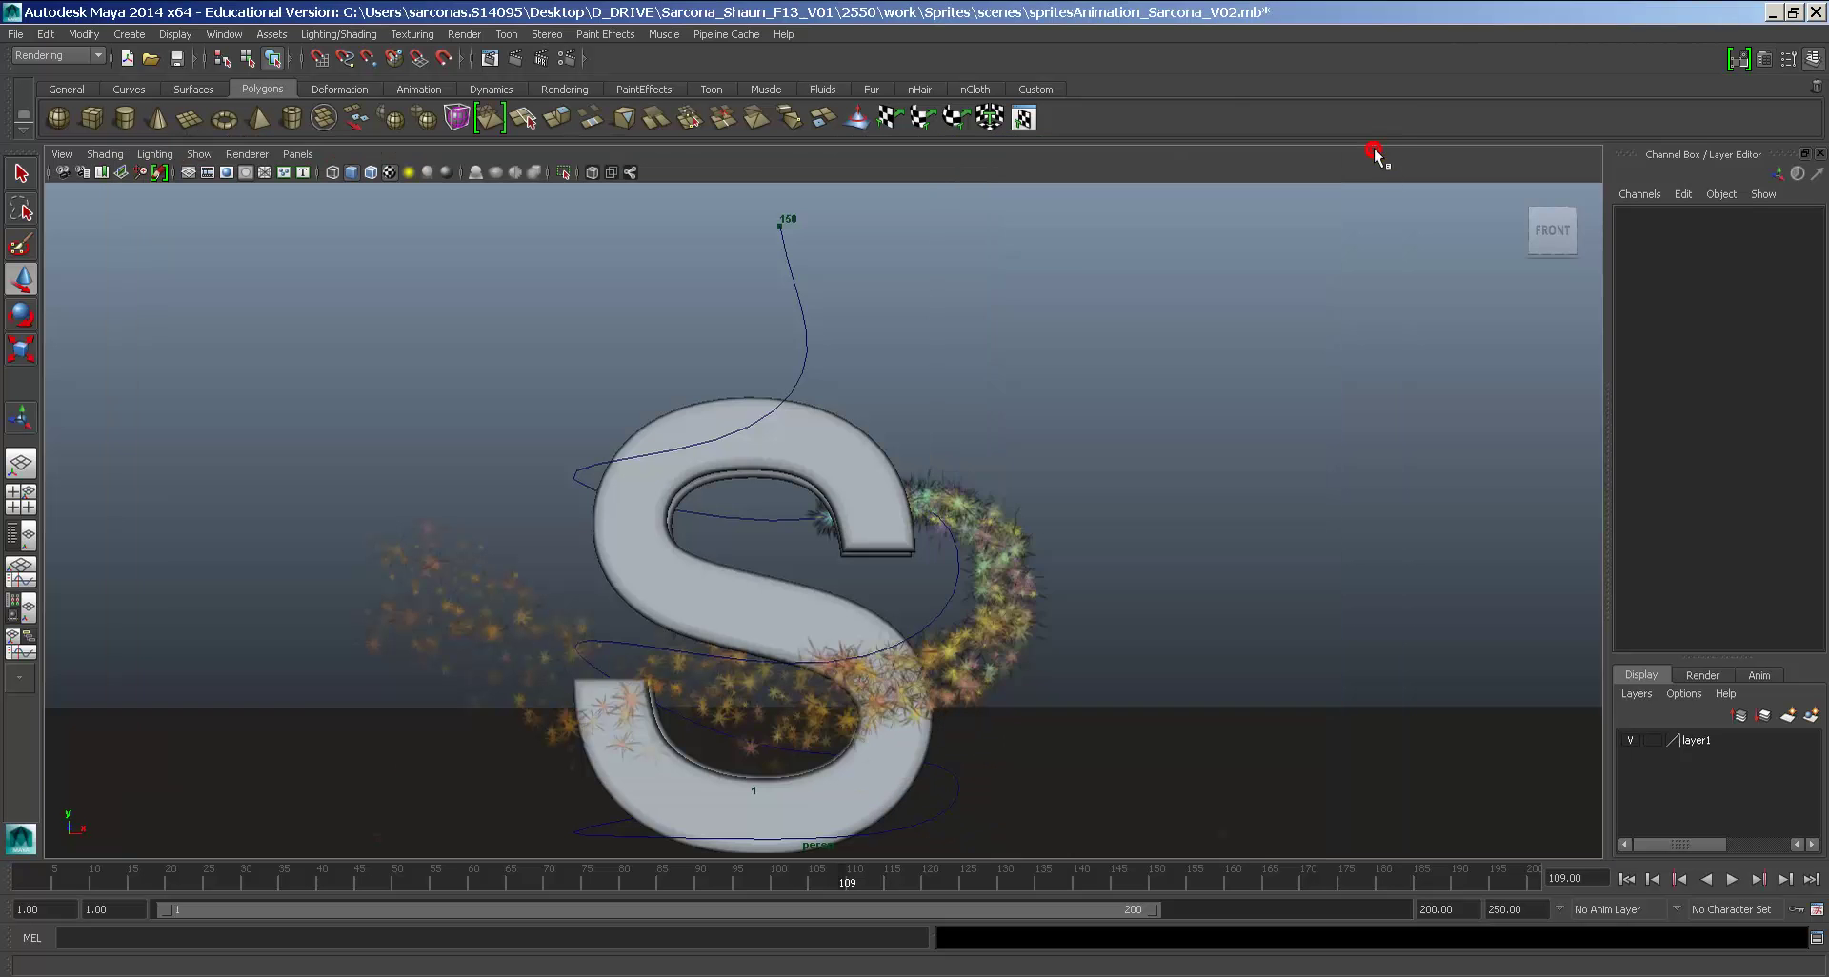
{"action": "left_click", "coordinate": [1021, 621]}
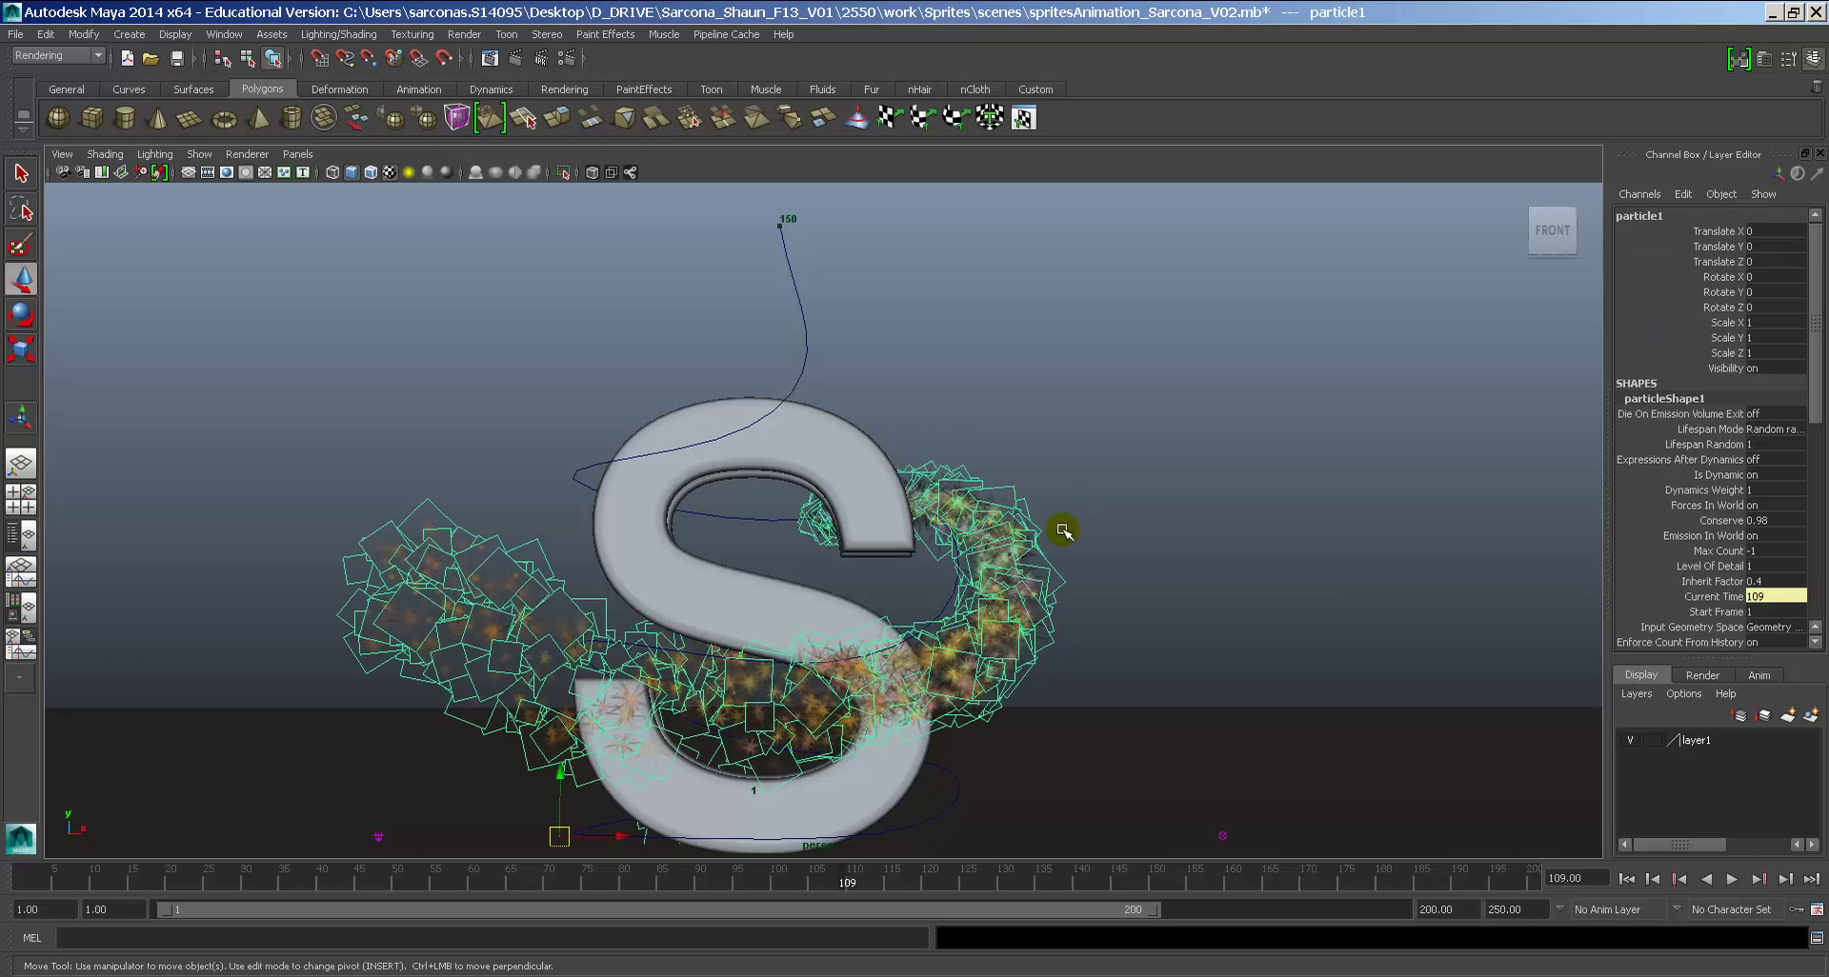
{"action": "left_click", "coordinate": [1628, 740]}
{"action": "left_click", "coordinate": [846, 464]}
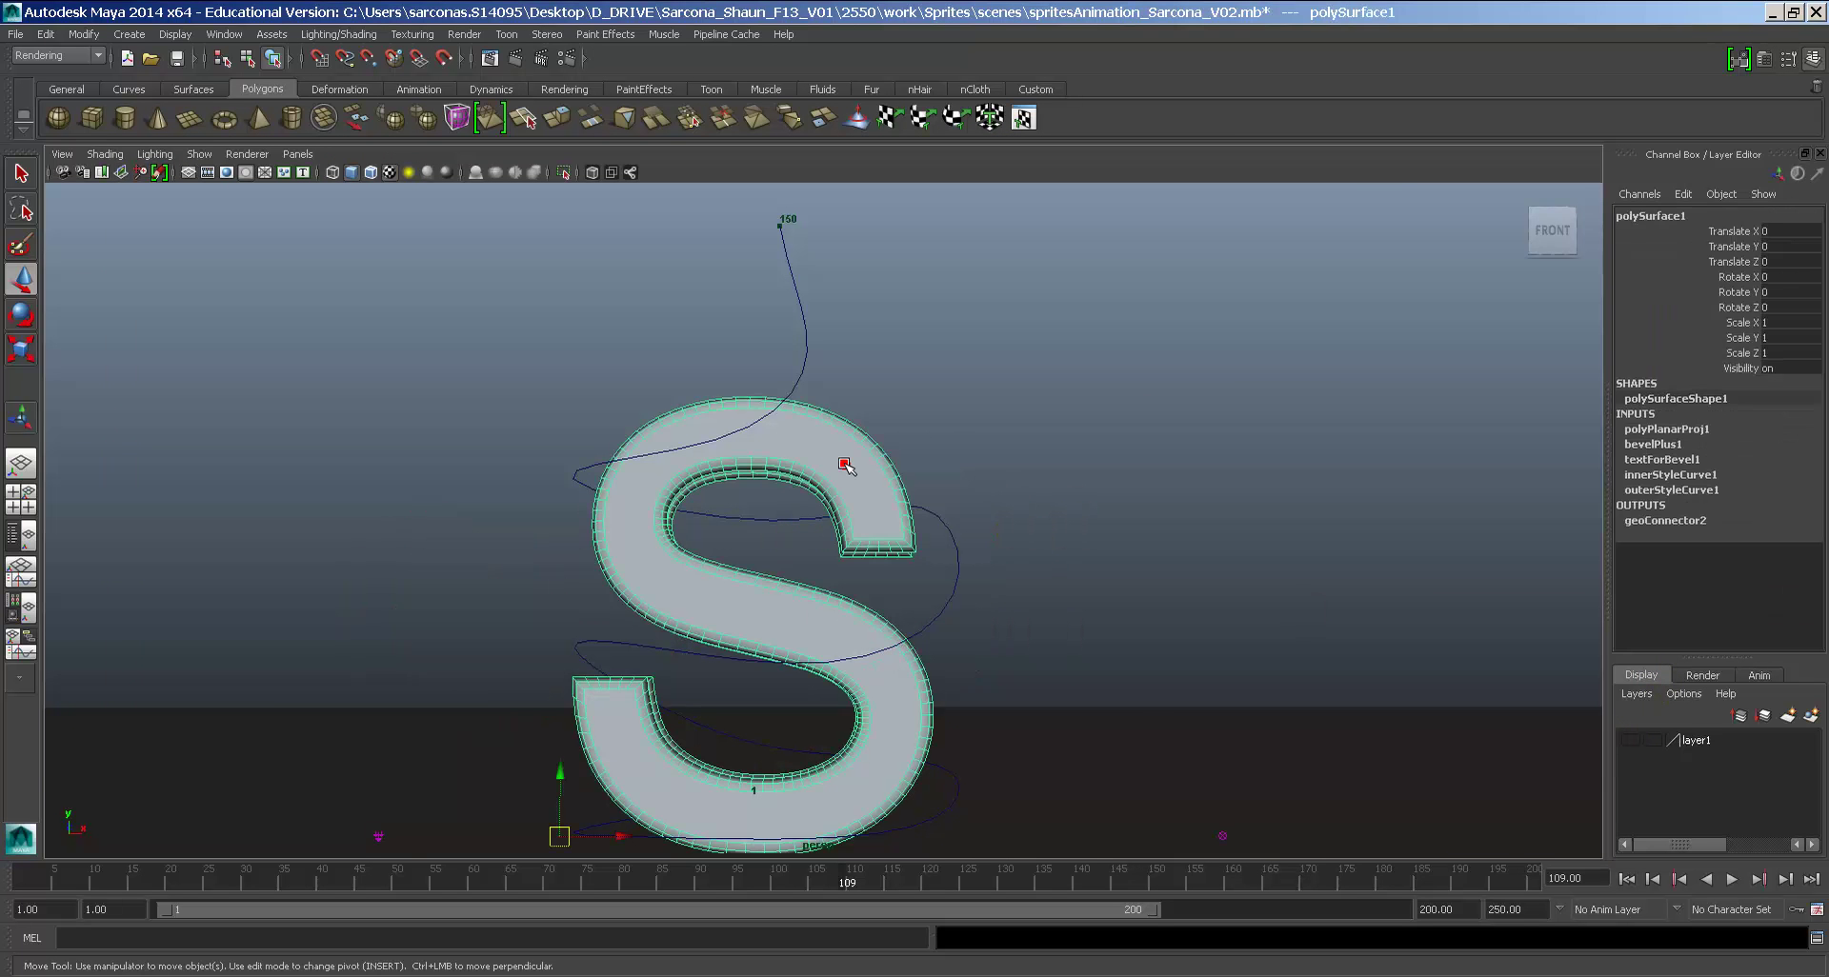
{"action": "left_click", "coordinate": [1136, 825]}
{"action": "left_click", "coordinate": [1126, 597]}
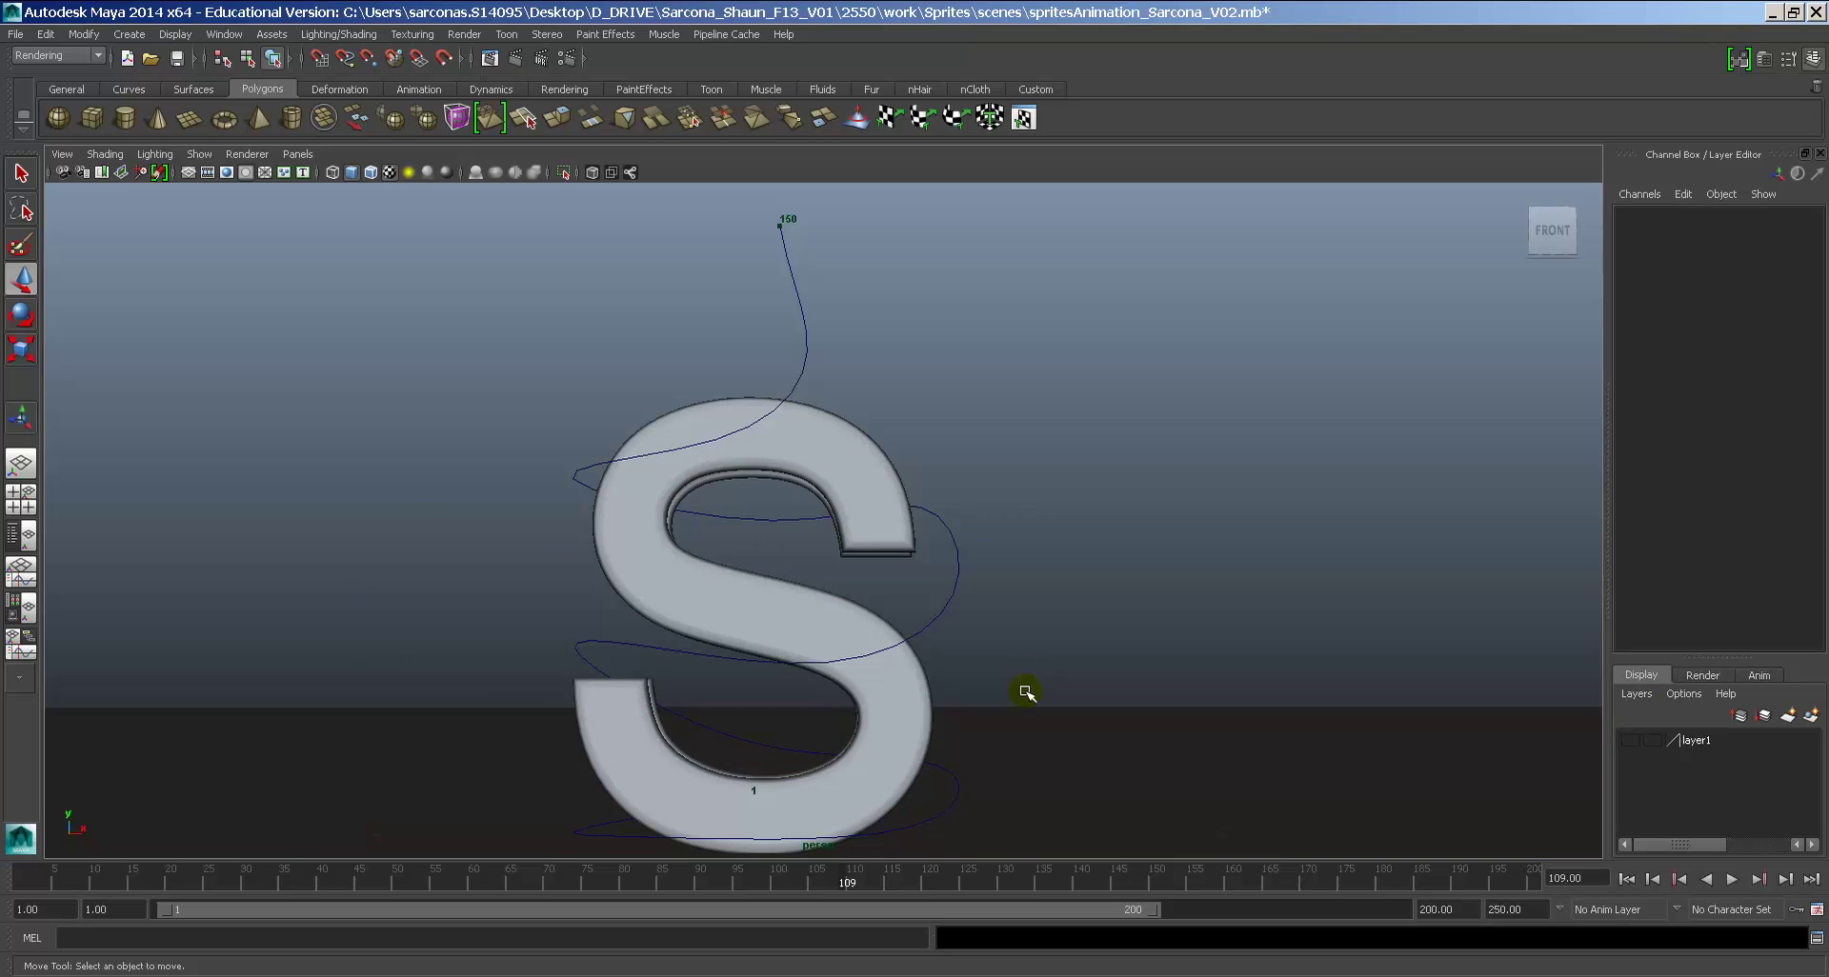
{"action": "left_click", "coordinate": [835, 622]}
{"action": "left_click", "coordinate": [1060, 752]}
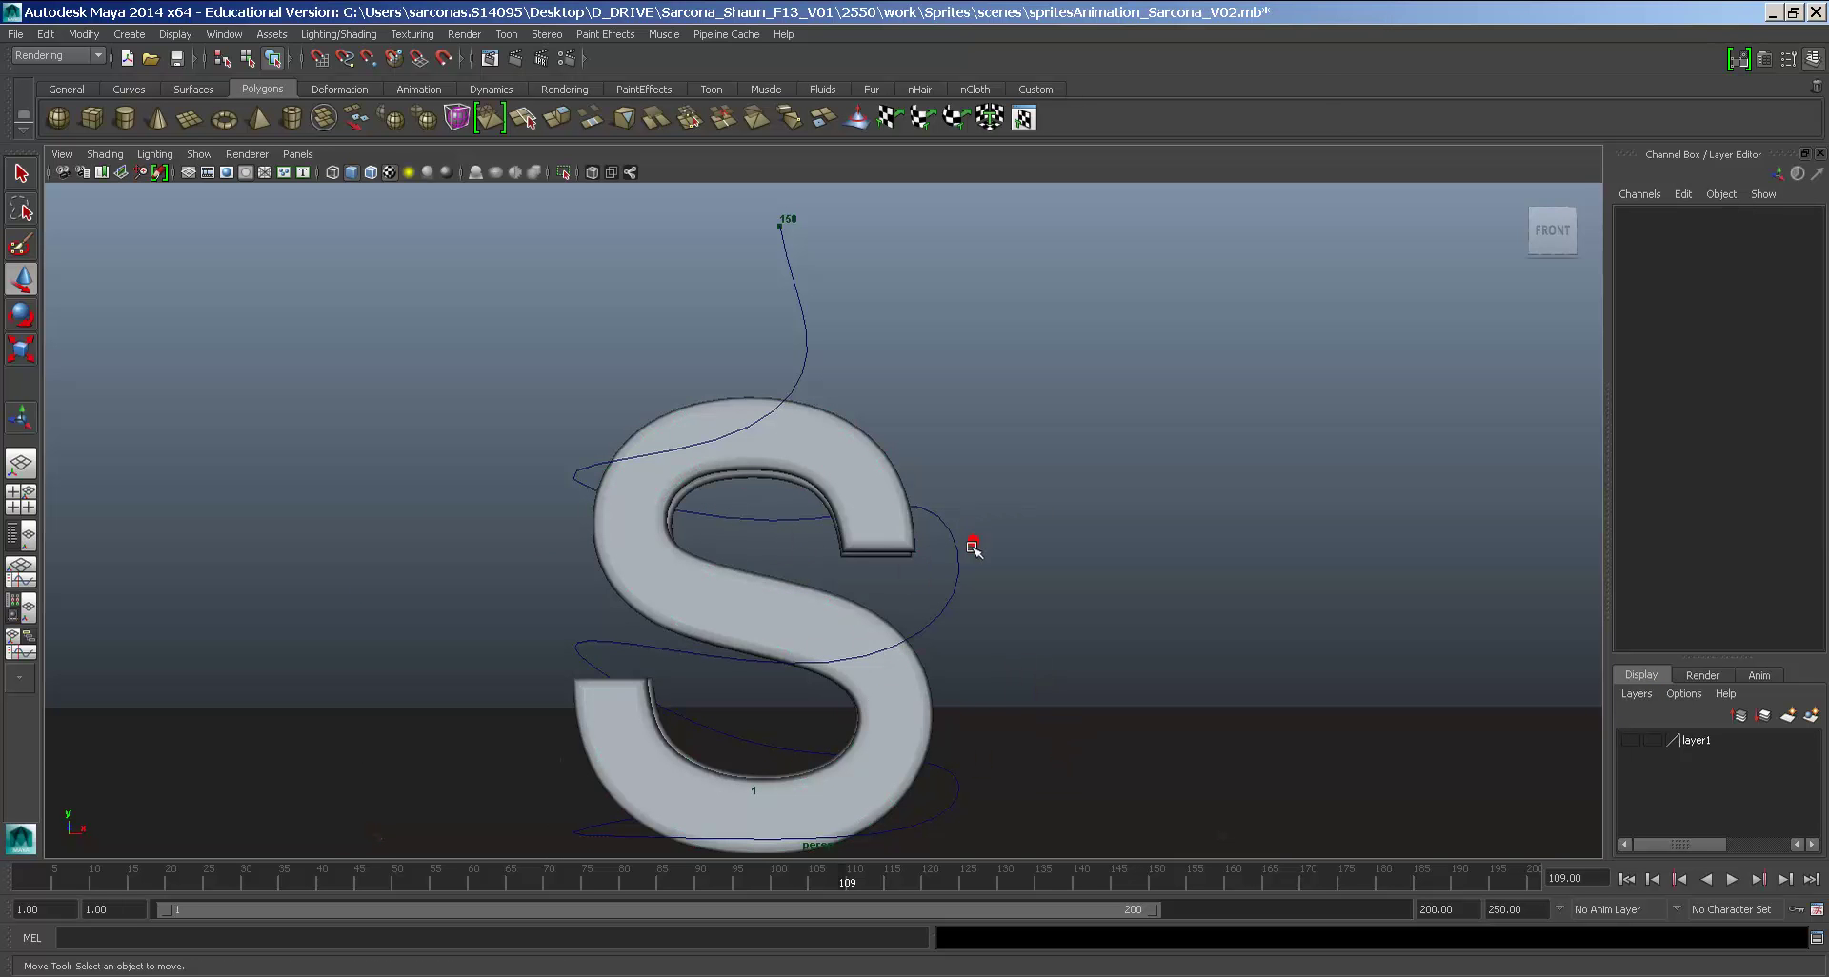